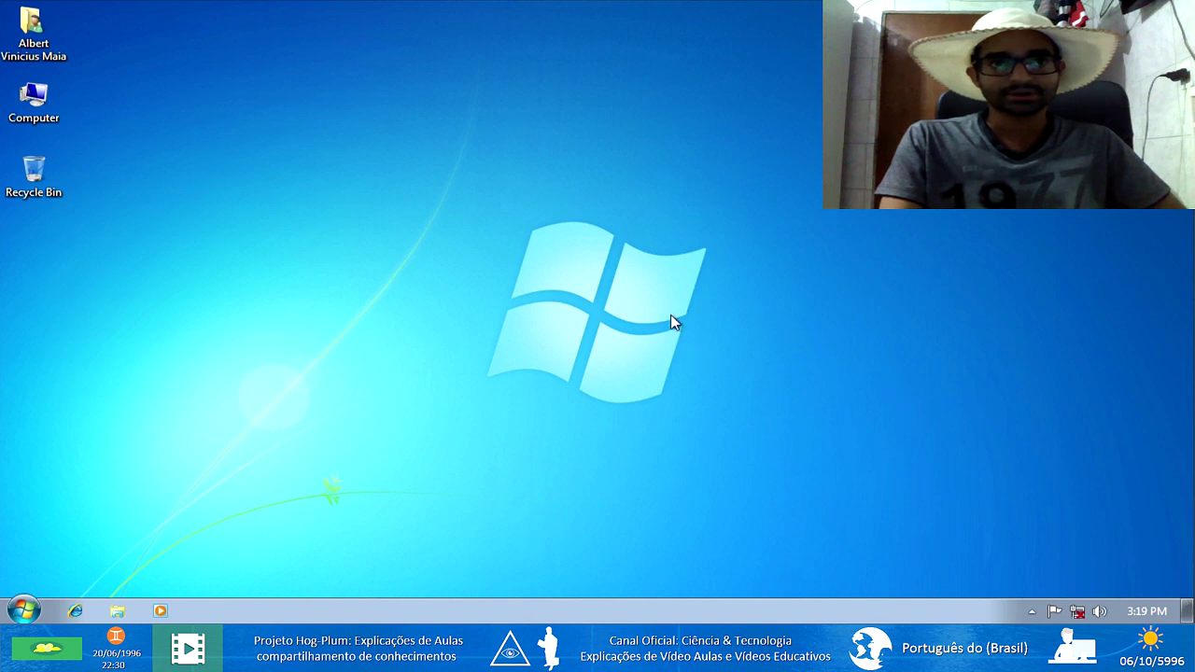
# Open DVD Drive (D:) in a new window from Computer.
pyautogui.doubleClick(53, 118)
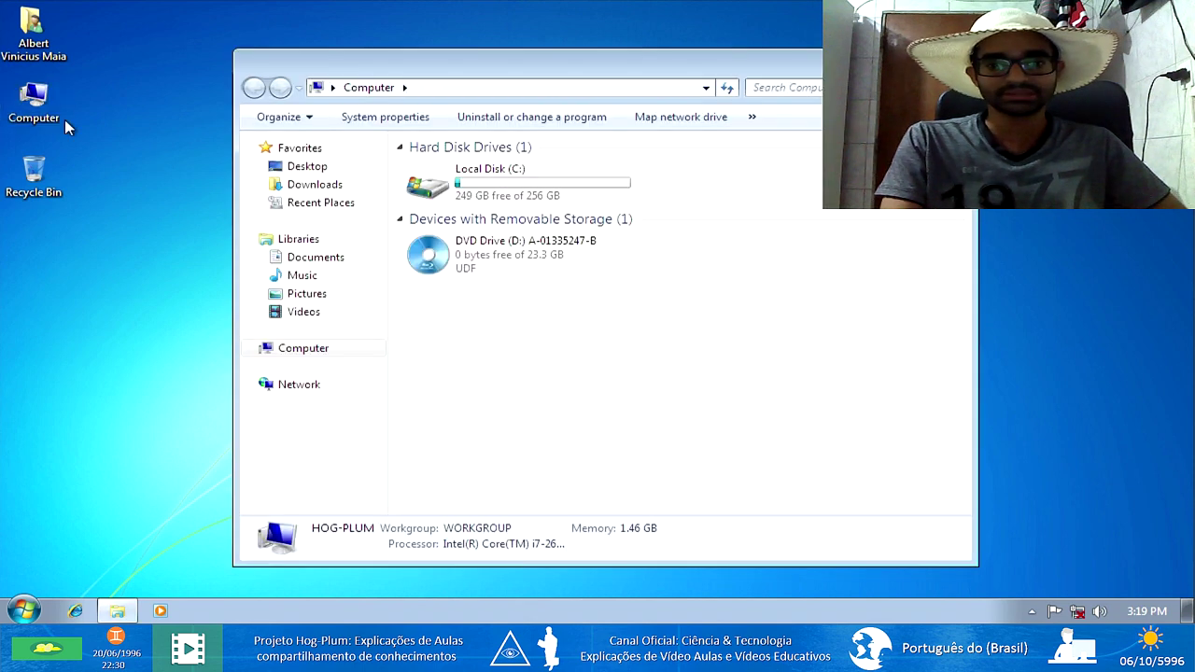
pyautogui.moveTo(631, 354); pyautogui.dragTo(457, 264)
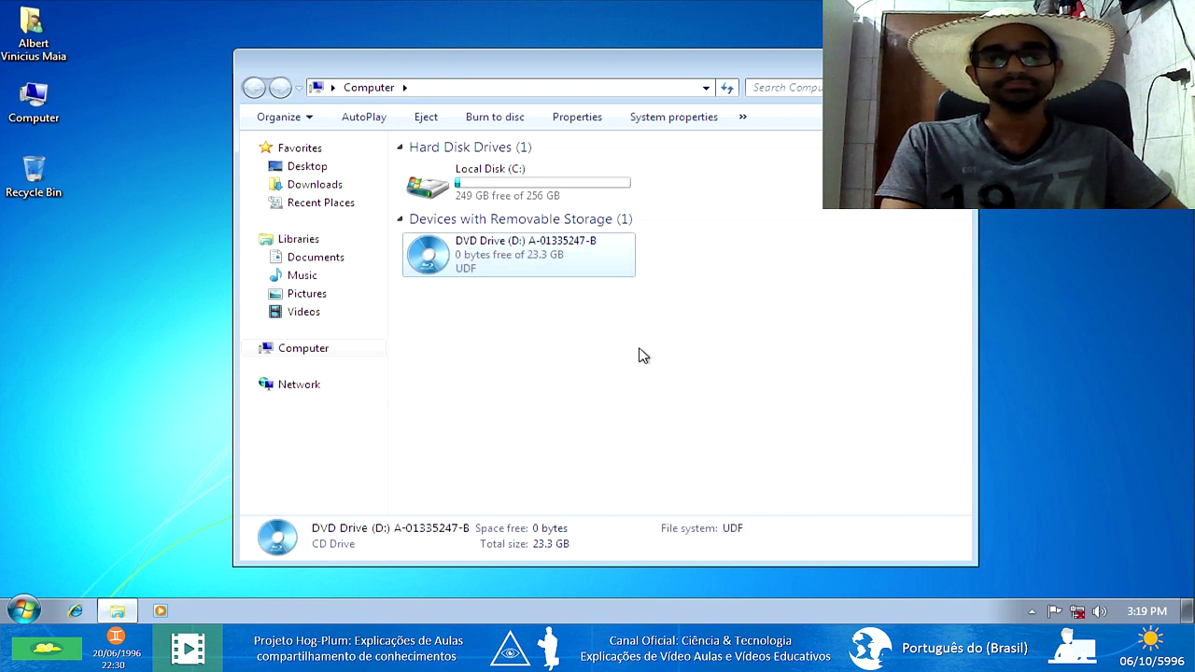
pyautogui.click(689, 378)
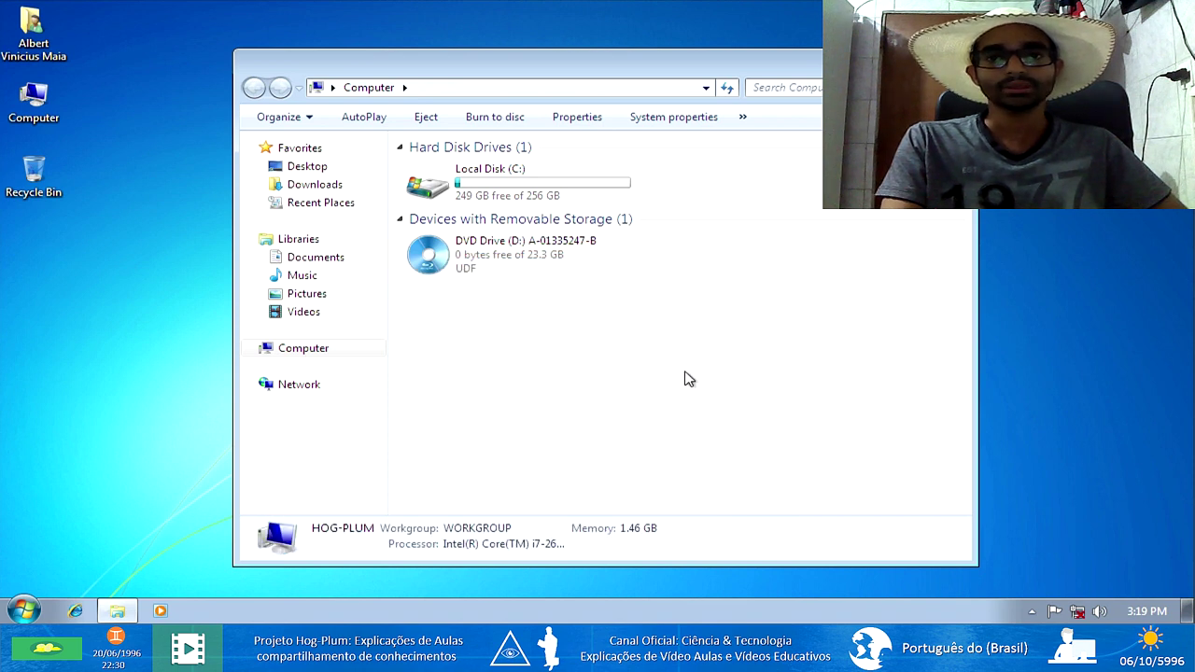
pyautogui.click(491, 257)
pyautogui.rightClick(491, 256)
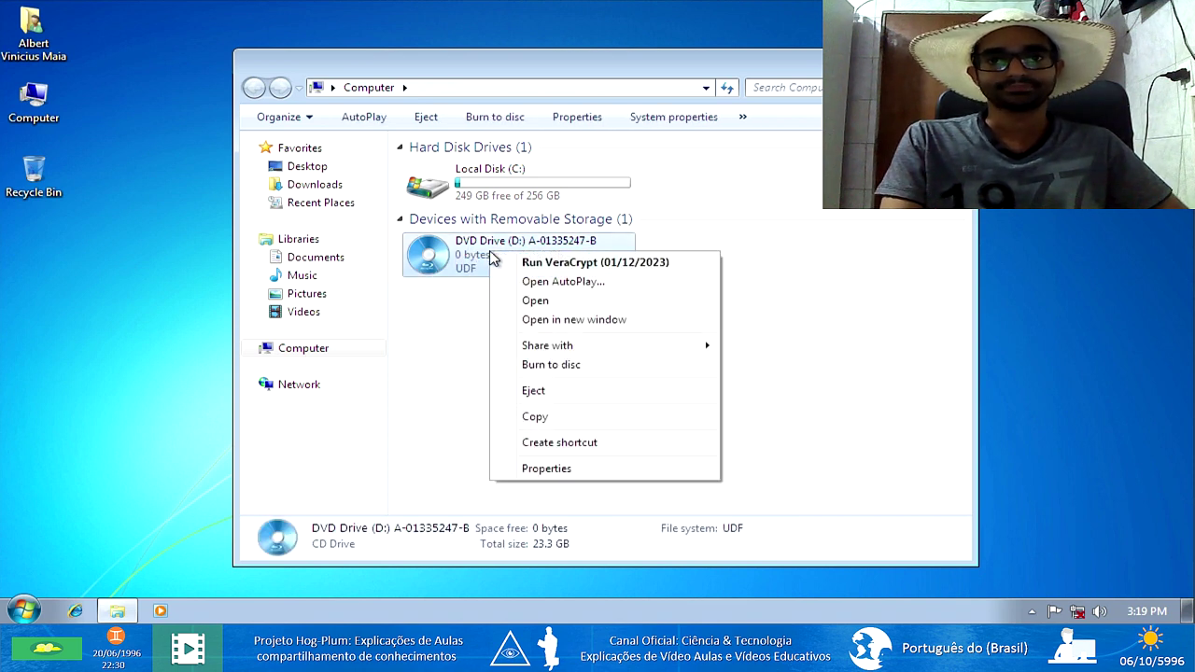
pyautogui.click(575, 320)
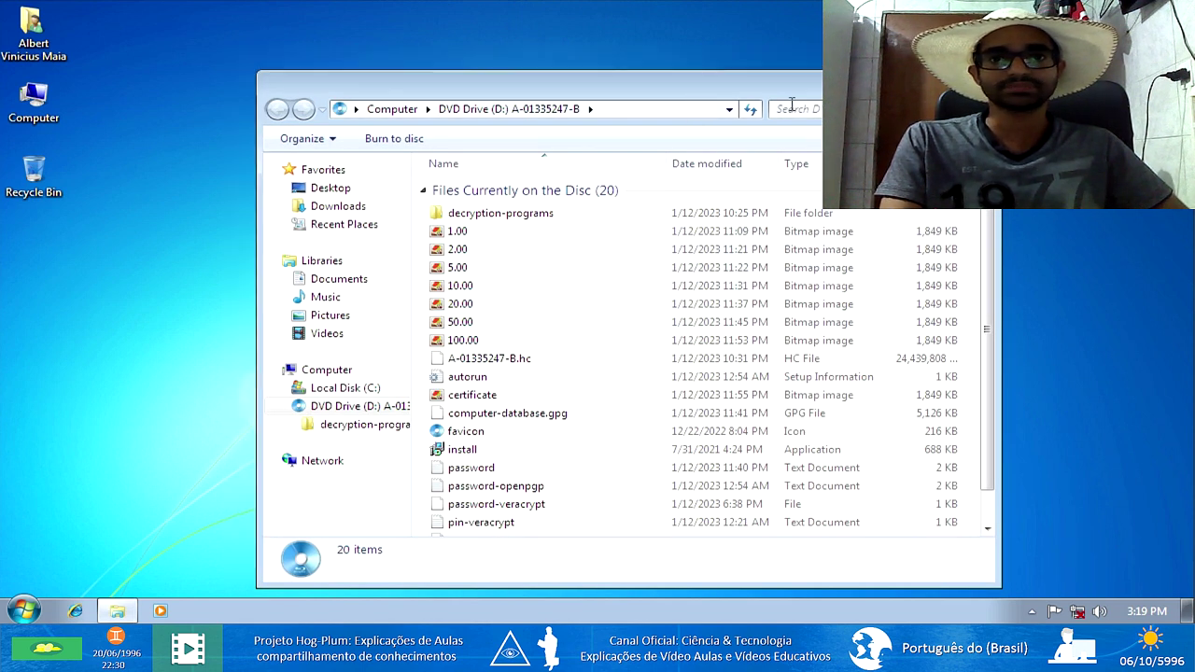
# Reposition the drive window, widen the Size column and scroll to the last of the 20 files.
pyautogui.moveTo(753, 94); pyautogui.dragTo(702, 43)
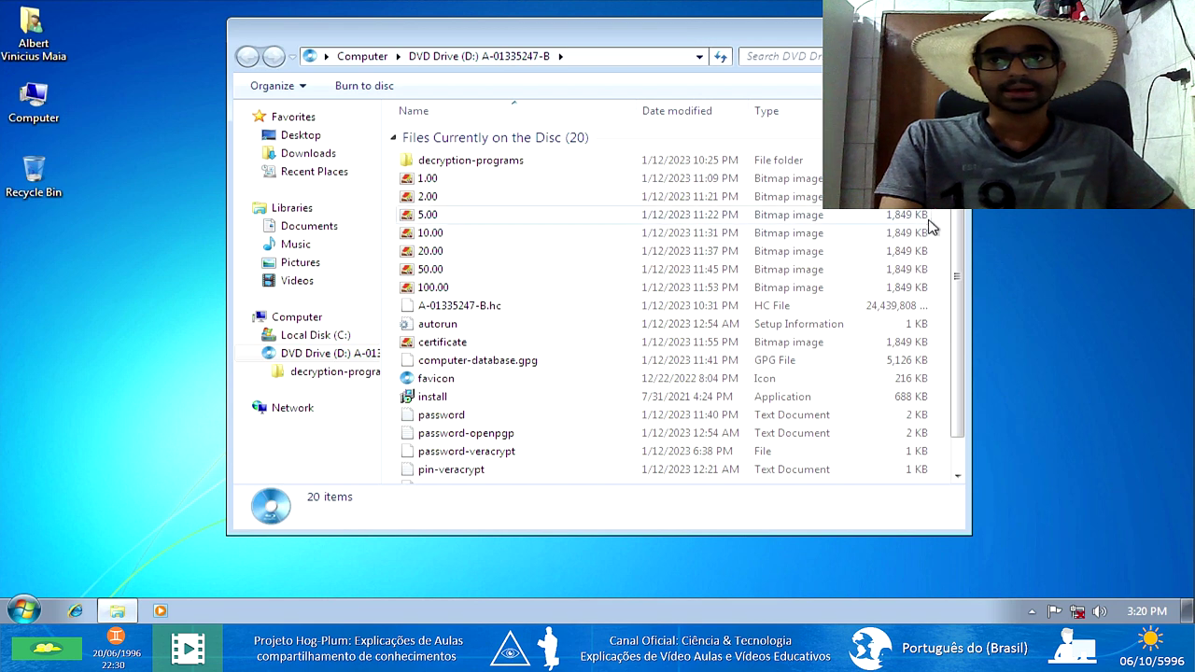
pyautogui.moveTo(935, 110); pyautogui.dragTo(944, 110)
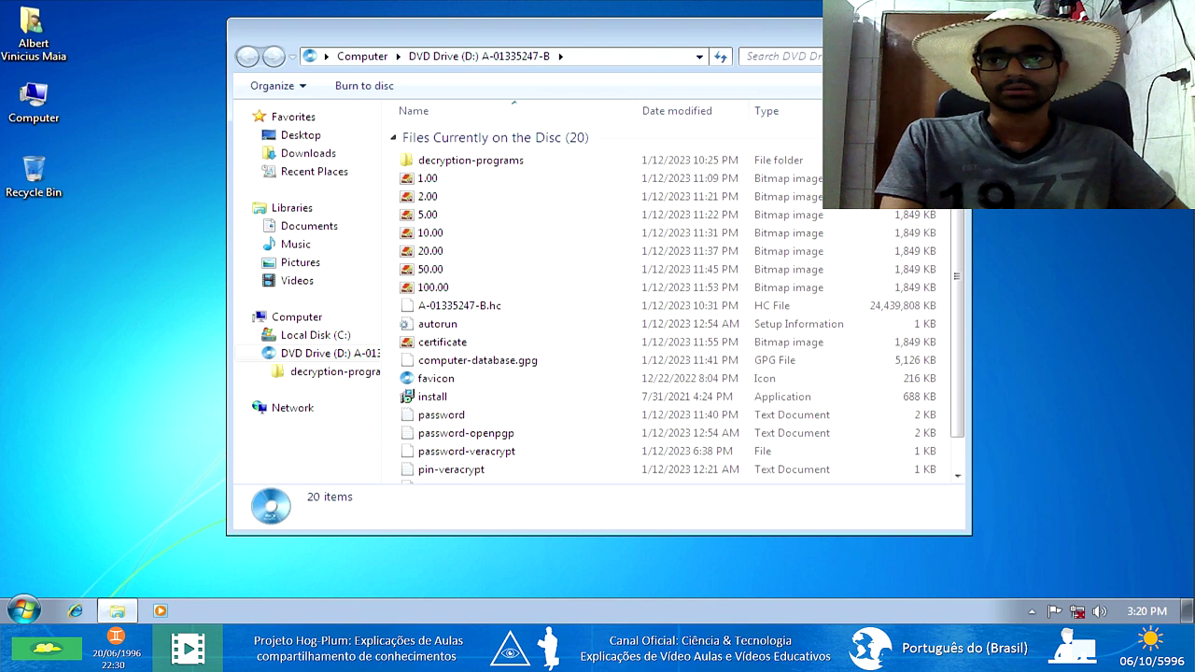
pyautogui.scroll(-1, 960, 254)
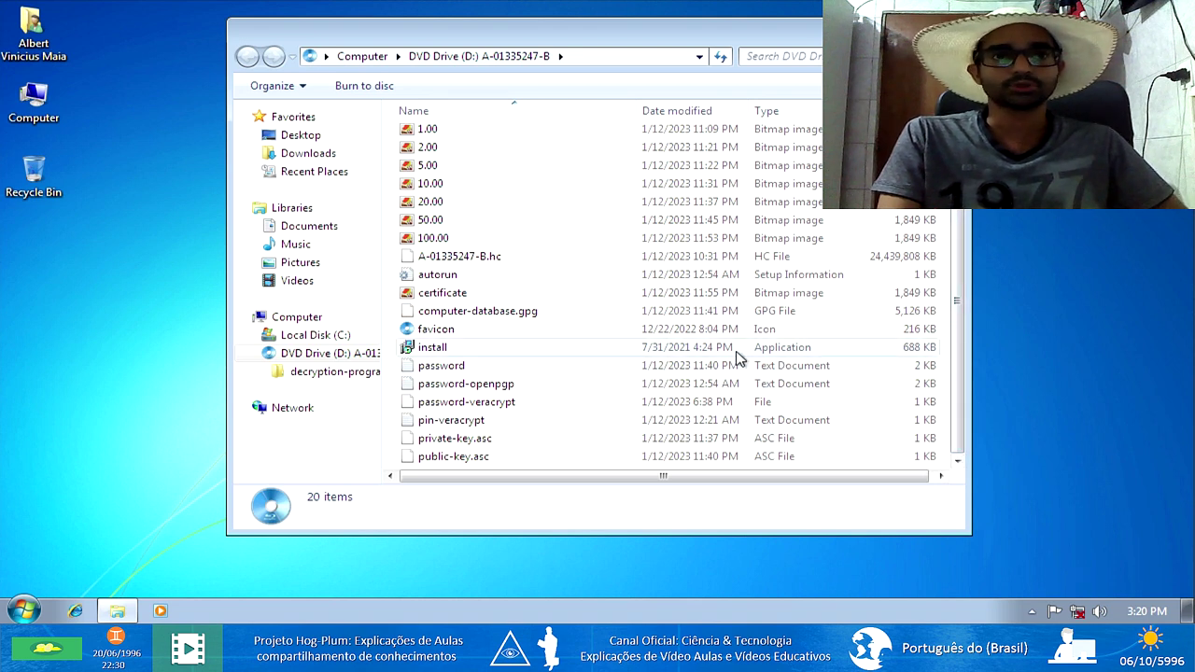
pyautogui.rightClick(33, 112)
pyautogui.click(111, 283)
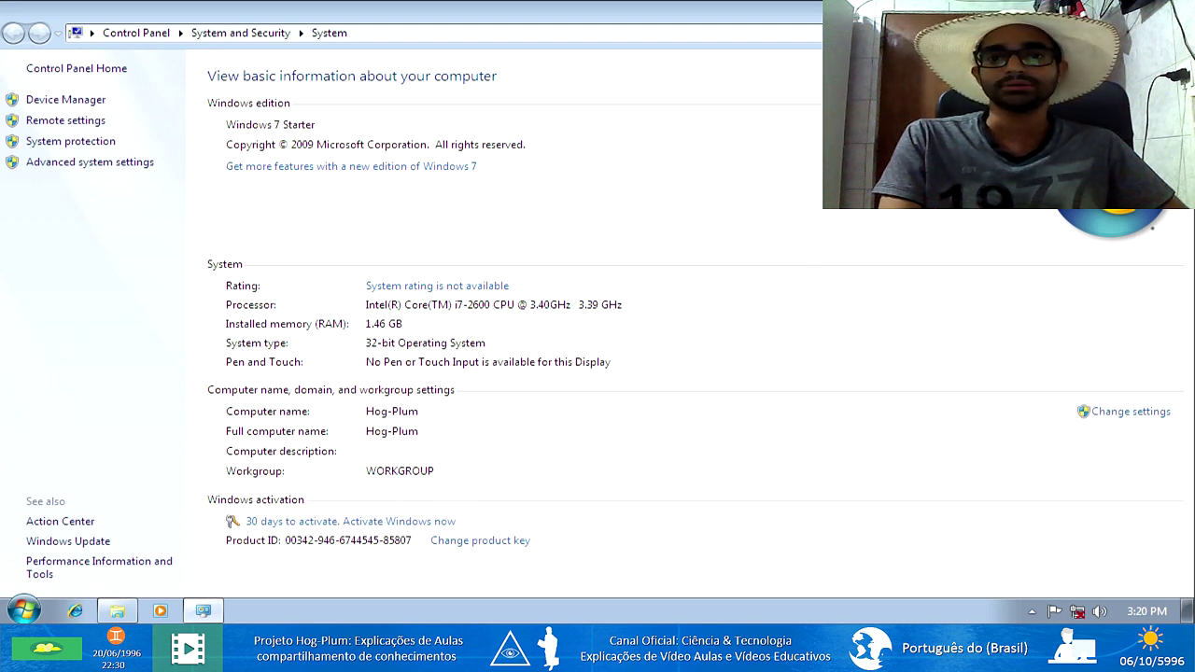
pyautogui.click(1178, 7)
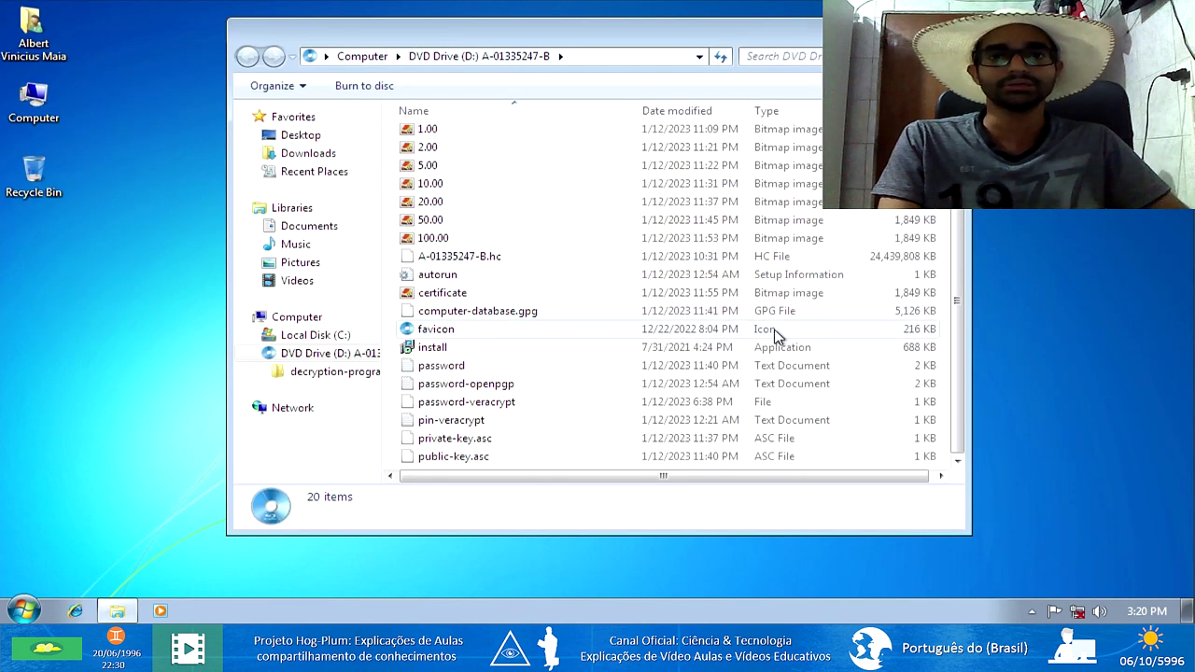
# Launch the DVDFab Virtual Drive installer and choose Português (Brasil) as the setup language.
pyautogui.click(430, 351)
pyautogui.doubleClick(430, 353)
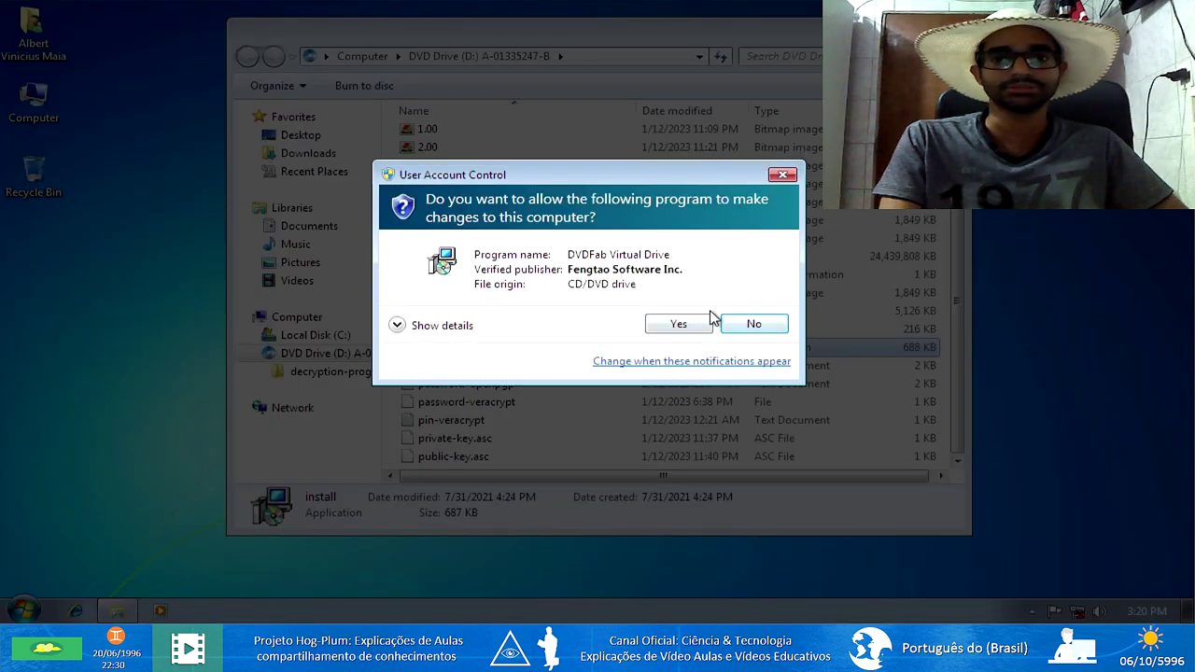
pyautogui.click(668, 327)
pyautogui.click(567, 314)
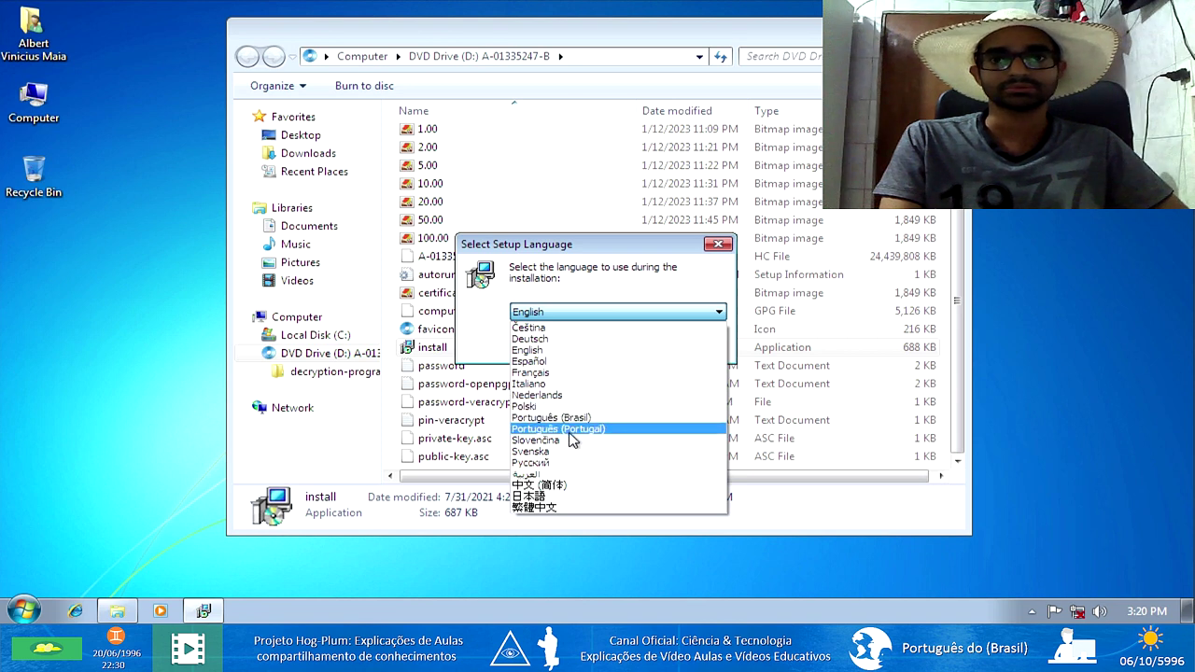
pyautogui.click(569, 430)
pyautogui.click(575, 313)
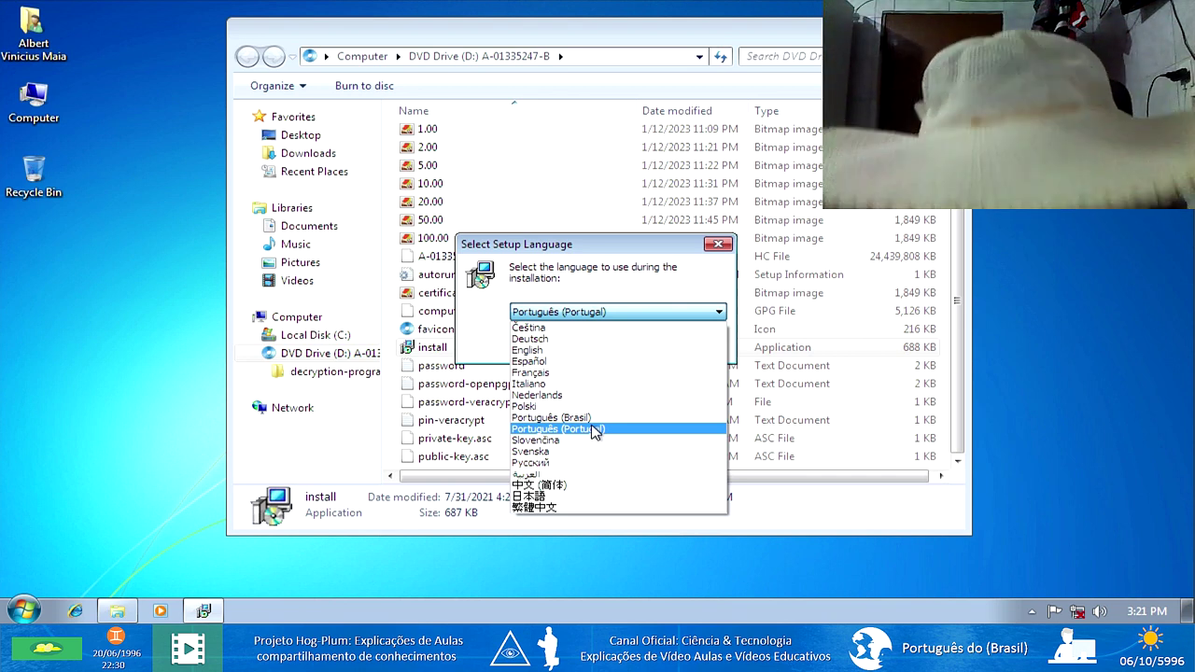
pyautogui.click(578, 418)
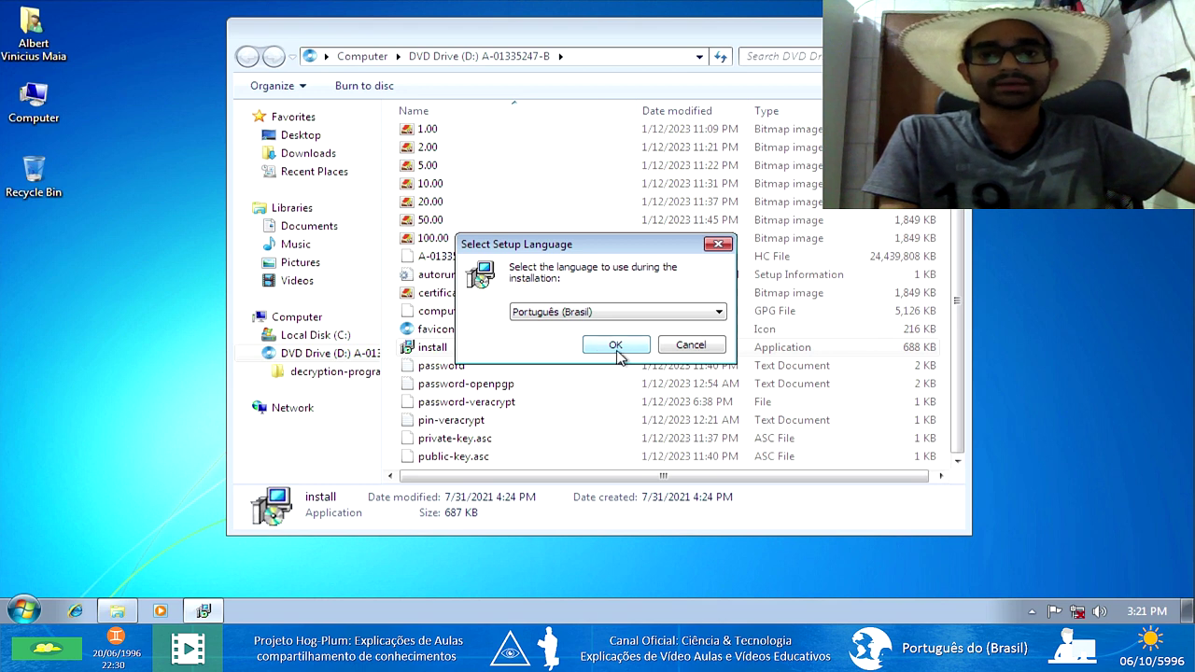
pyautogui.click(616, 348)
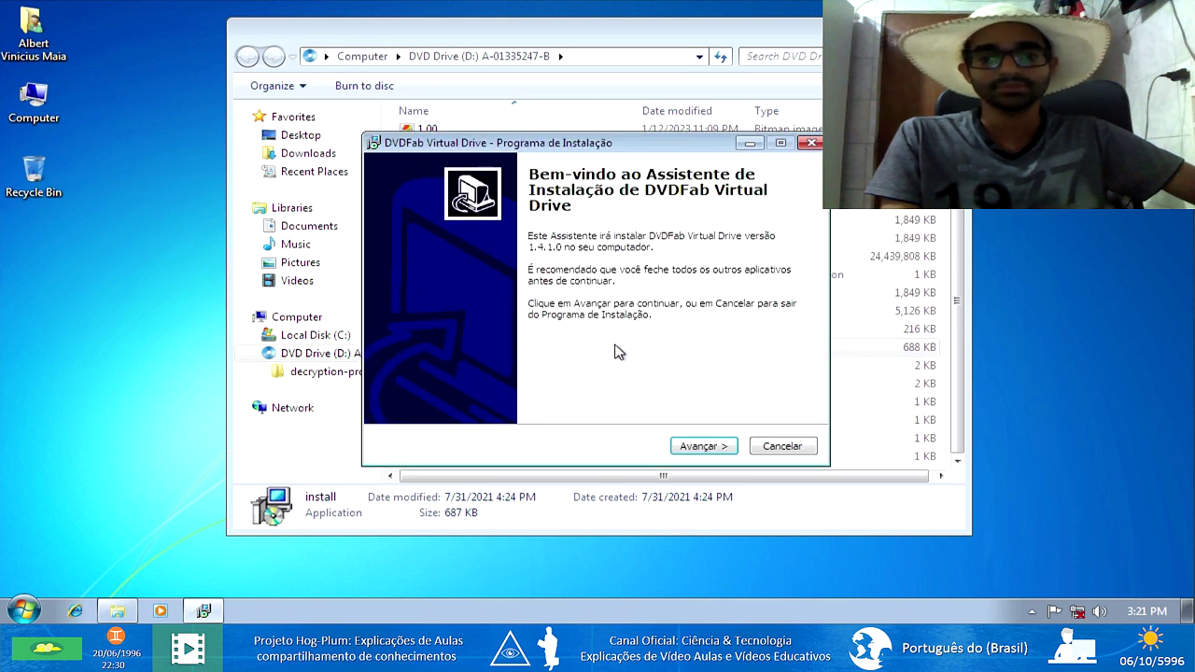
# Install with default destination and Start Menu folder, trusting Fengtao and its storage driver.
pyautogui.click(707, 447)
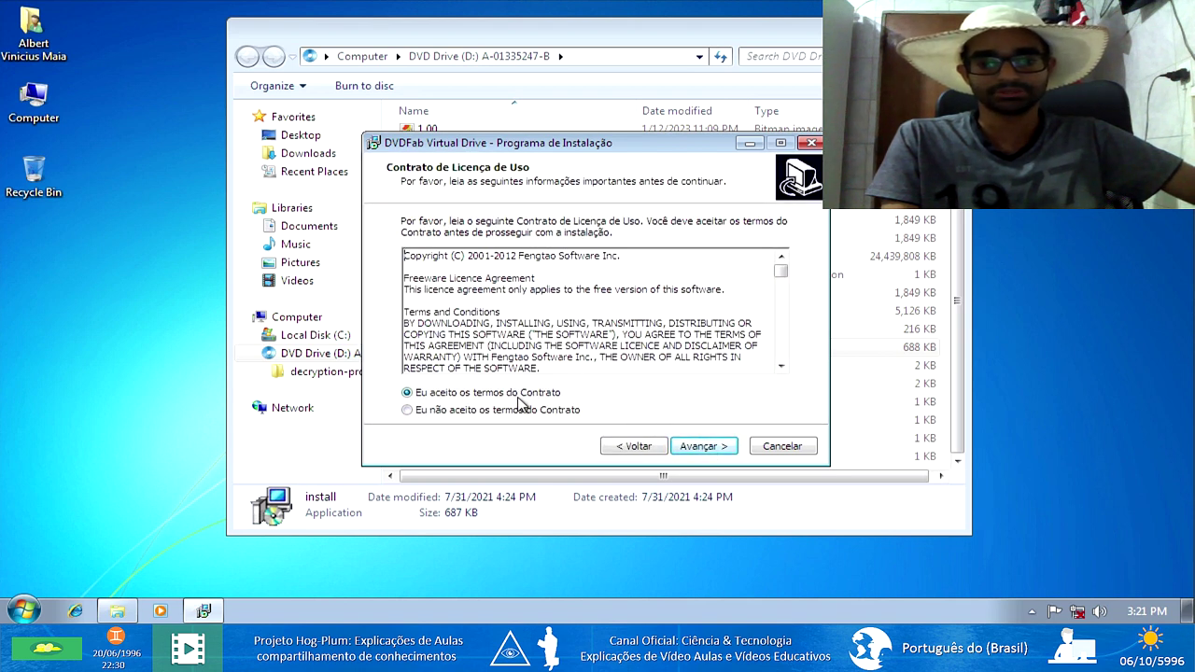
pyautogui.click(702, 447)
pyautogui.click(702, 447)
pyautogui.click(702, 447)
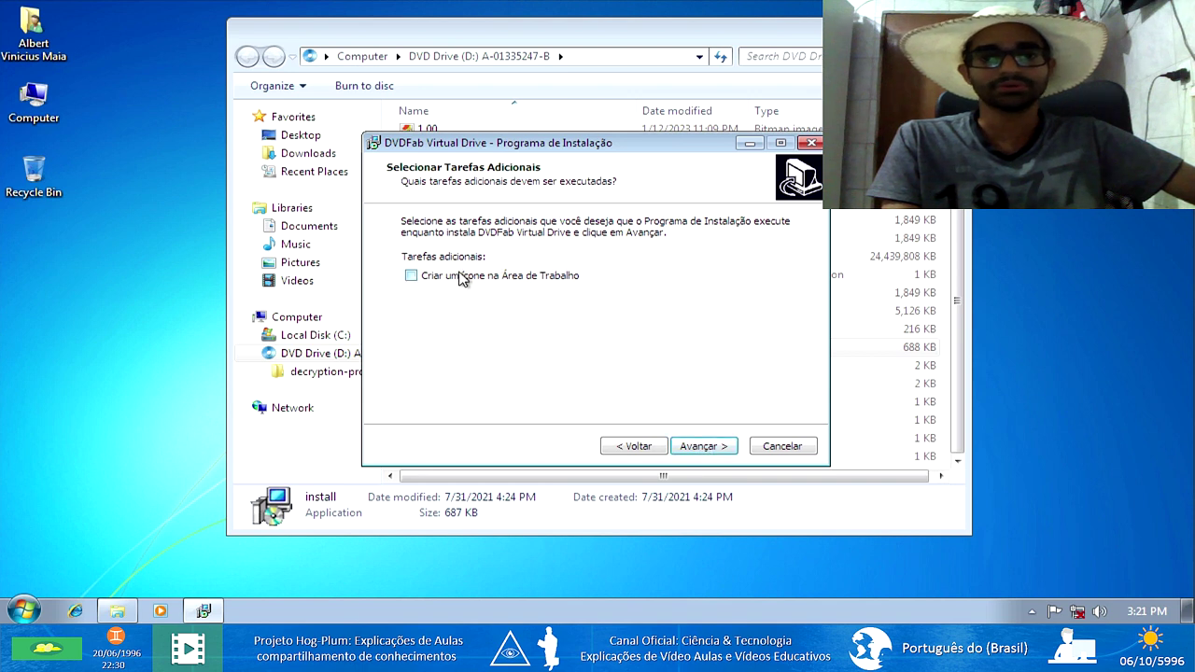
pyautogui.click(716, 449)
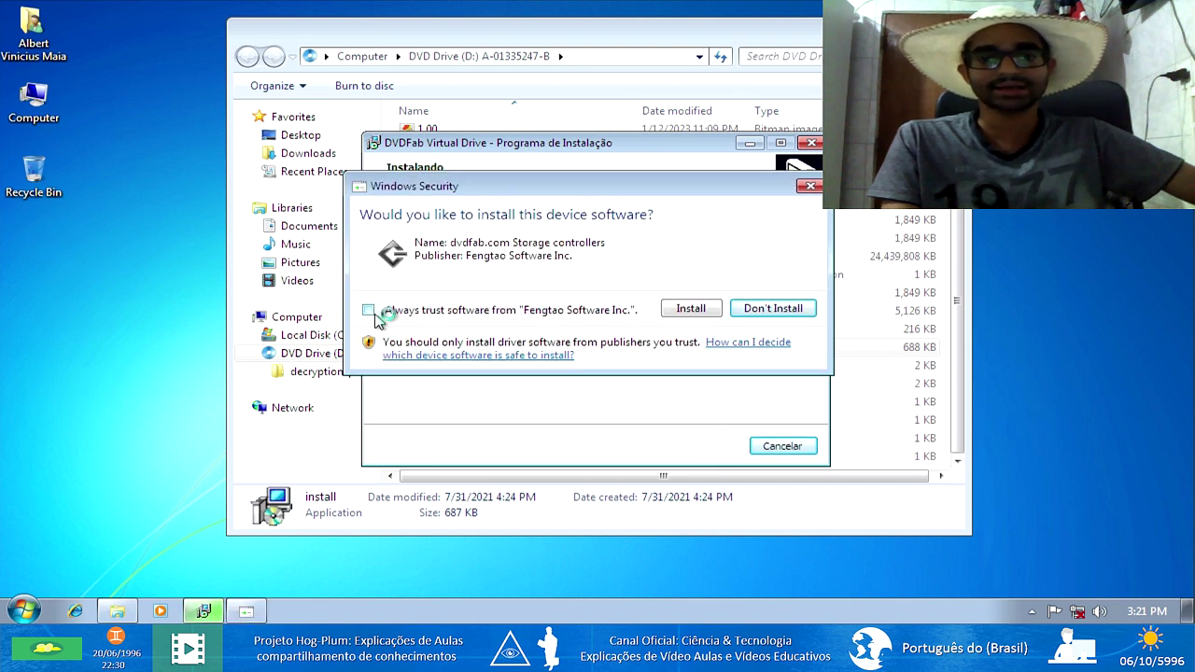
pyautogui.click(368, 309)
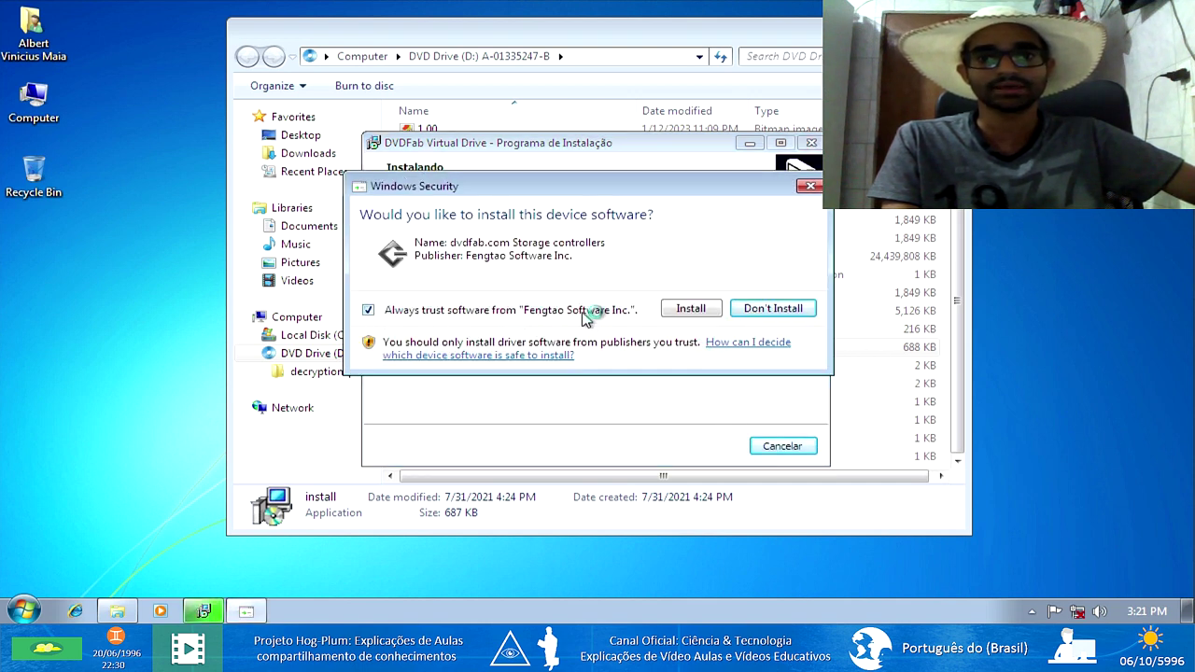
pyautogui.click(680, 315)
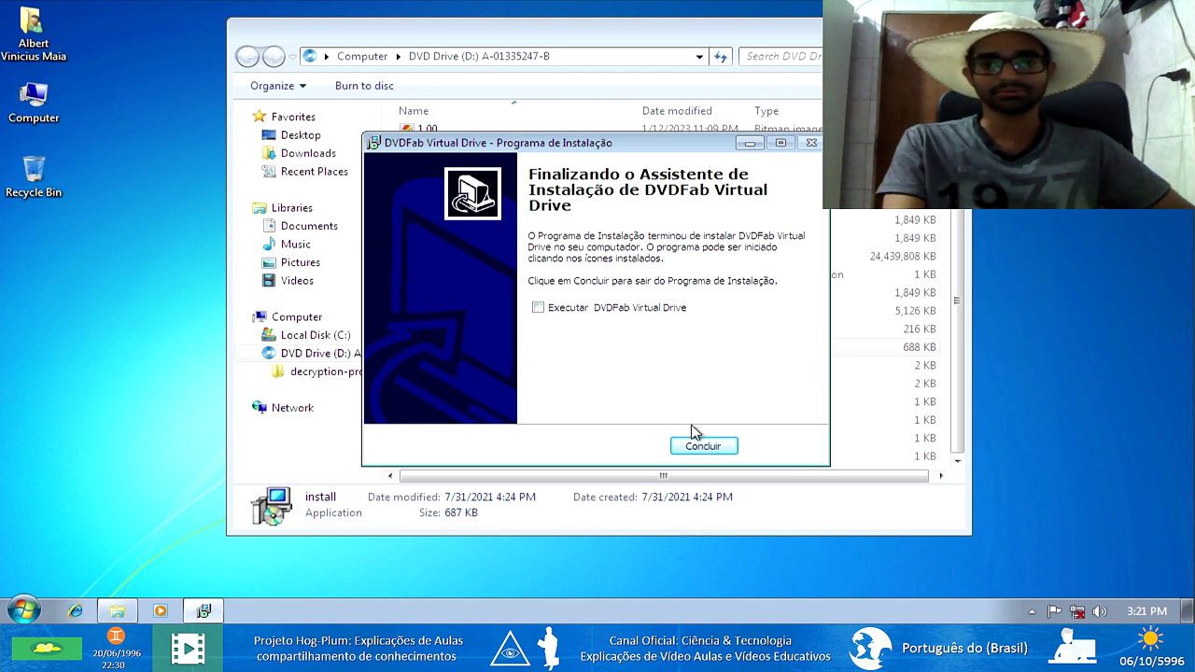
pyautogui.click(719, 452)
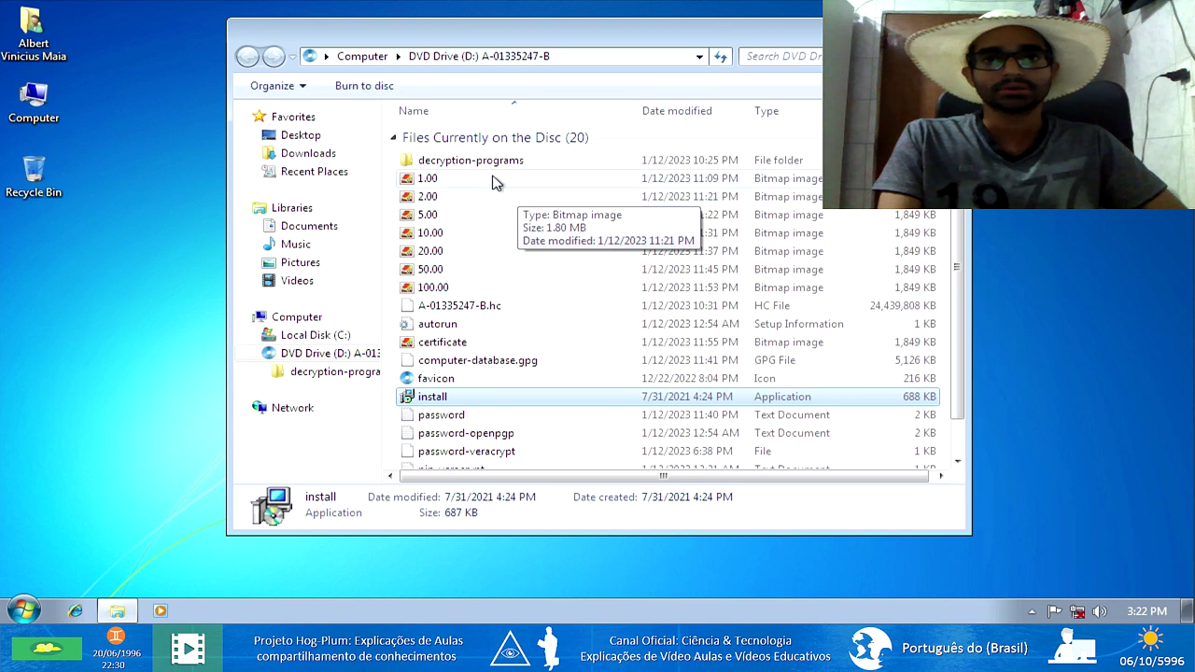
# From decryption-programs, run axcrypt as administrator, accept the terms and install AxCrypt 1.7.3233.0.
pyautogui.click(471, 166)
pyautogui.doubleClick(472, 165)
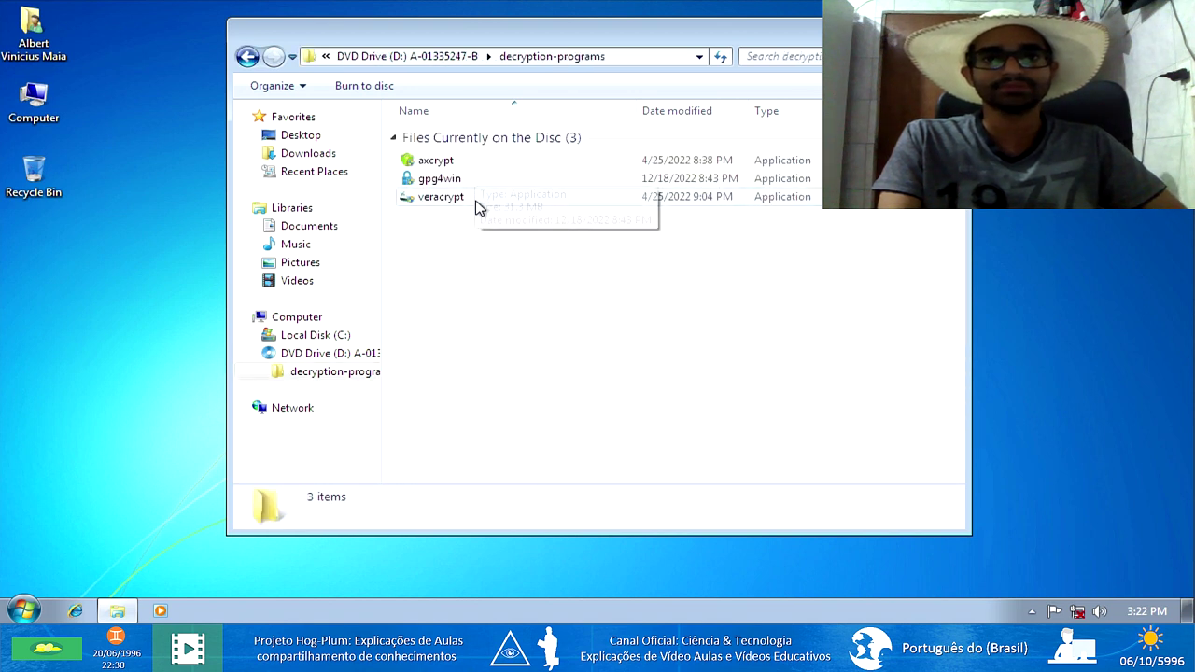
pyautogui.rightClick(447, 166)
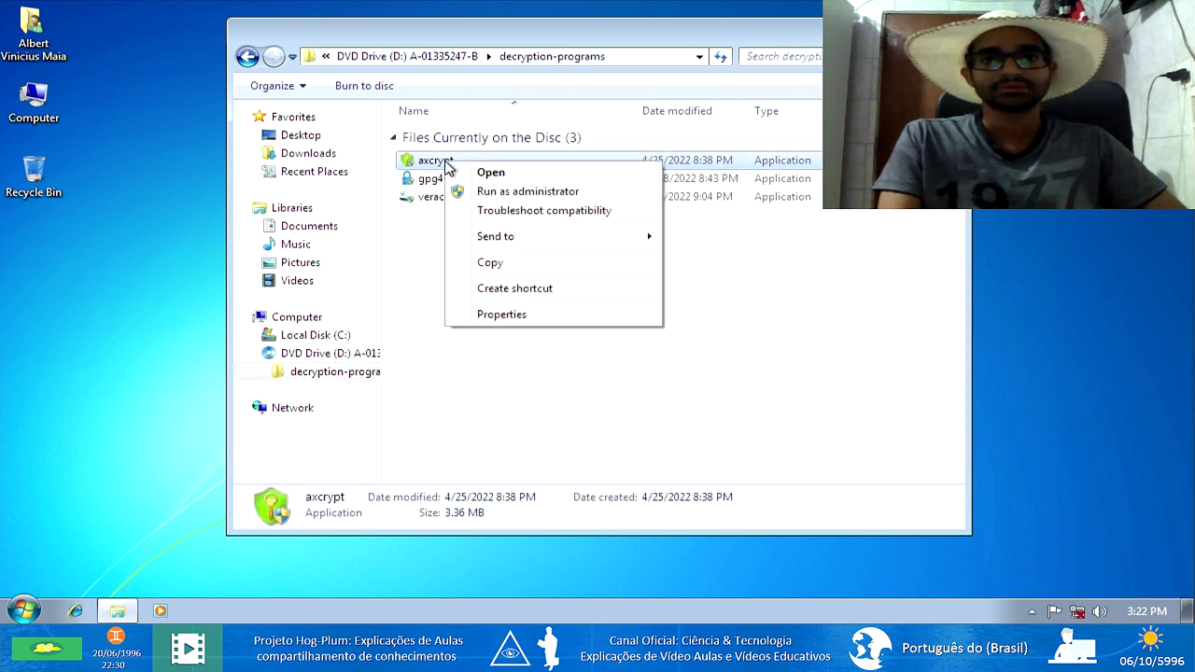
pyautogui.click(485, 193)
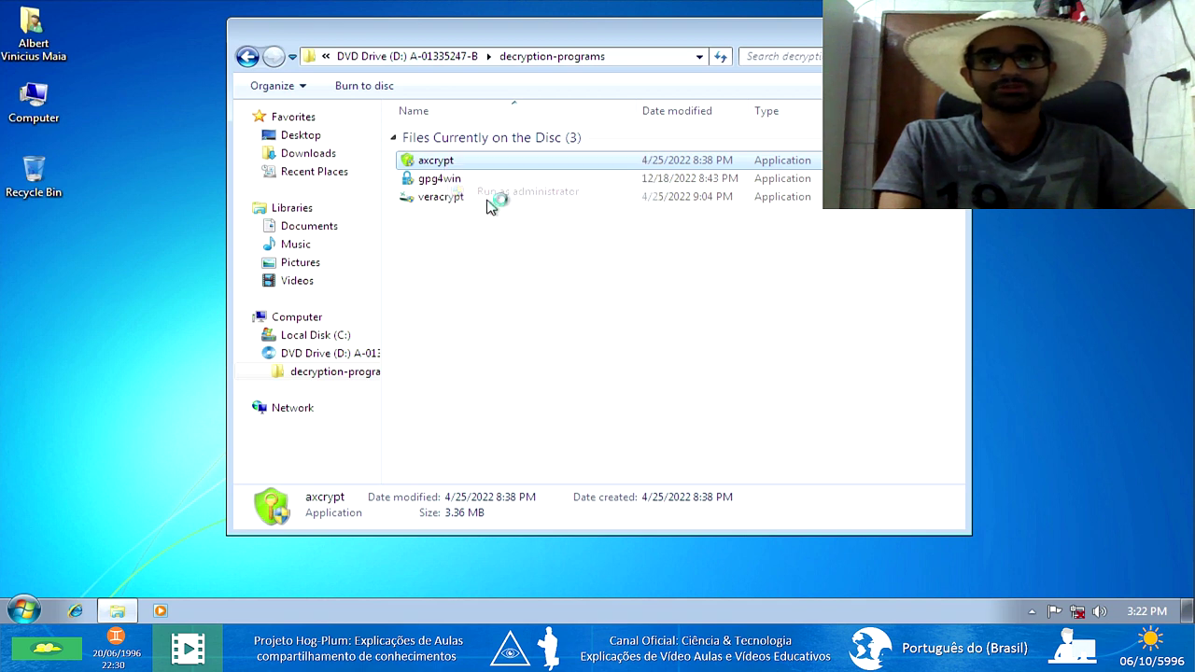
pyautogui.click(682, 329)
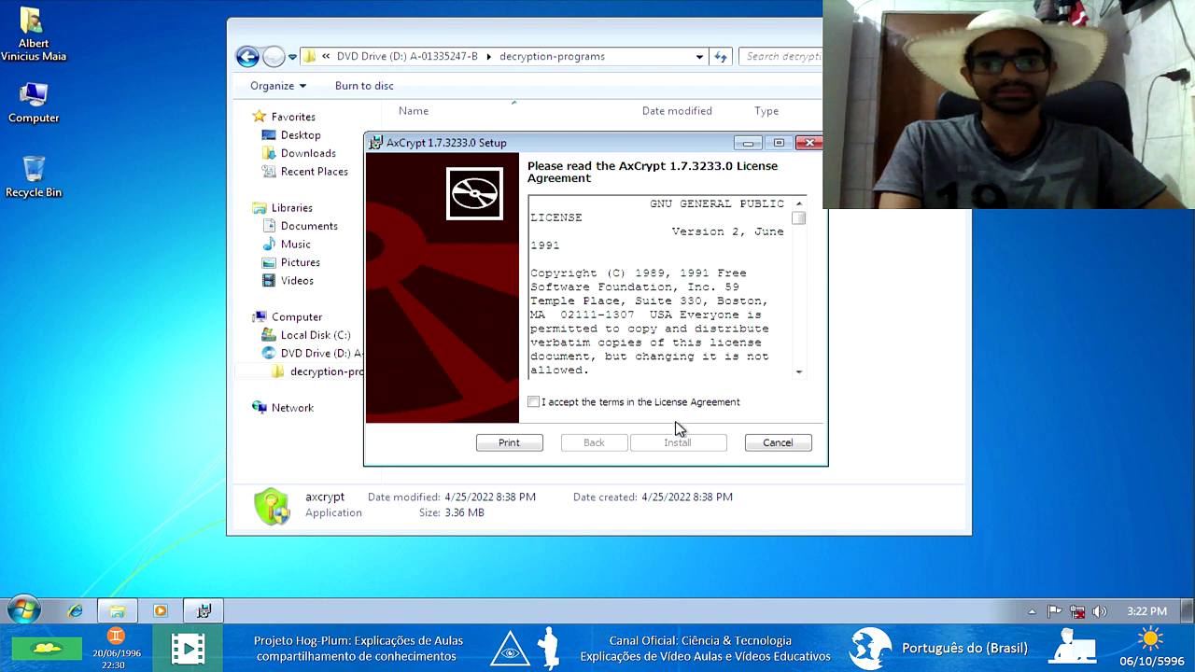
pyautogui.click(546, 403)
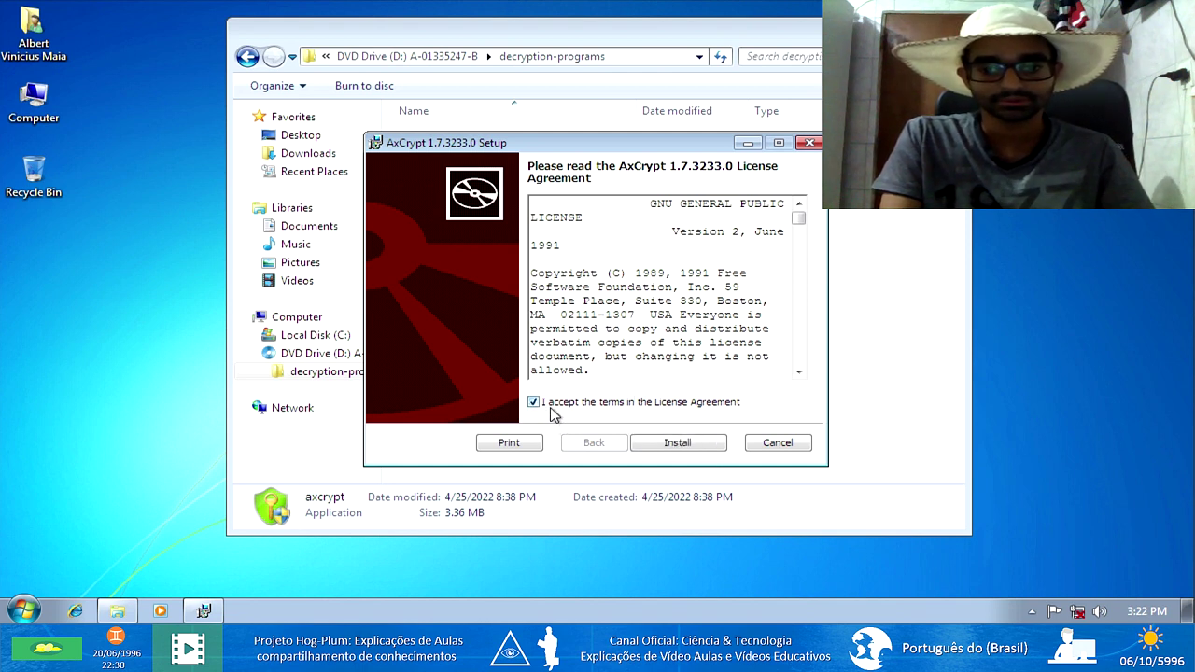
pyautogui.click(671, 445)
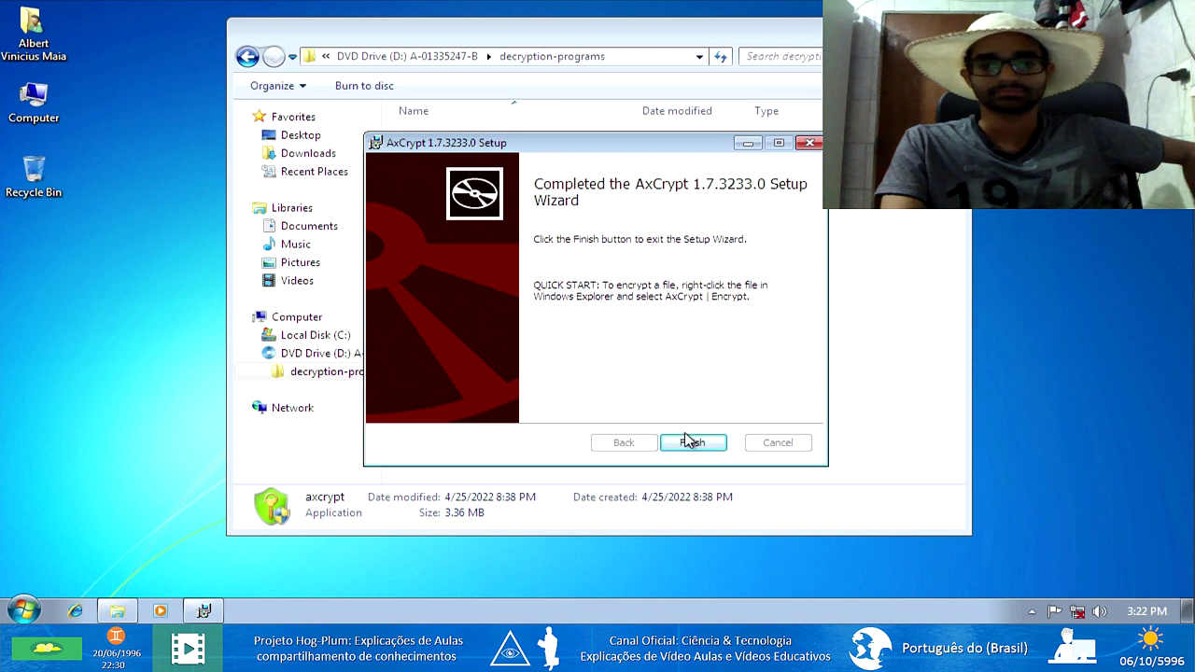
pyautogui.click(703, 449)
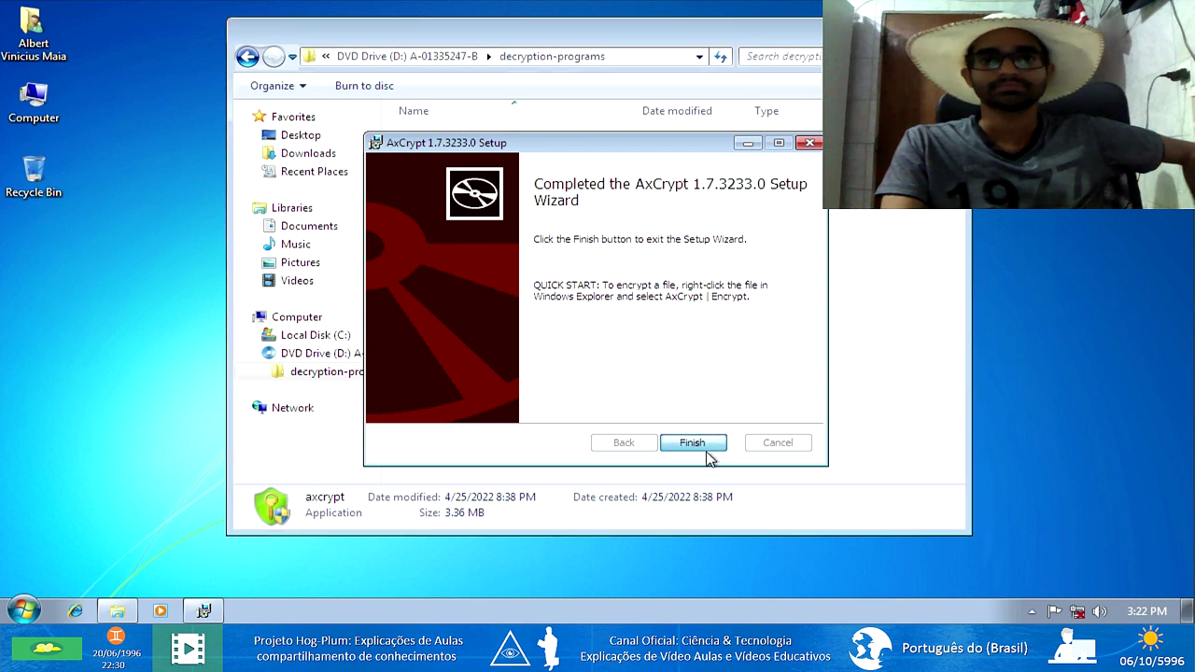
pyautogui.click(521, 292)
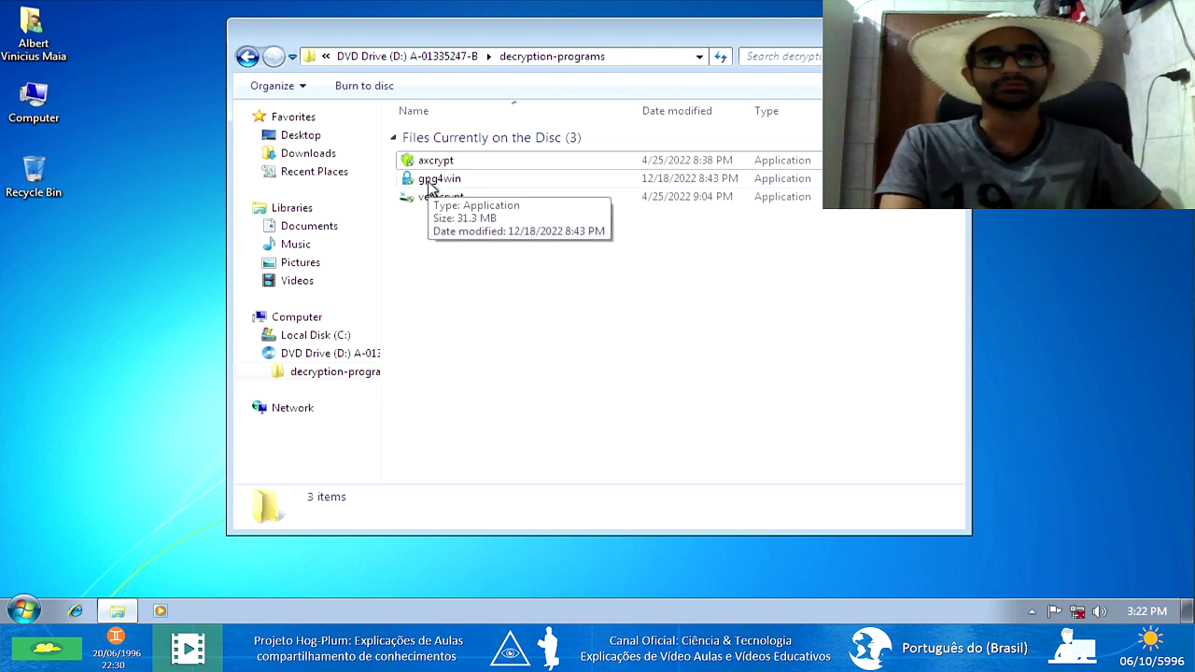
# Run gpg4win as administrator with Portuguese as the installer language.
pyautogui.rightClick(431, 186)
pyautogui.click(472, 214)
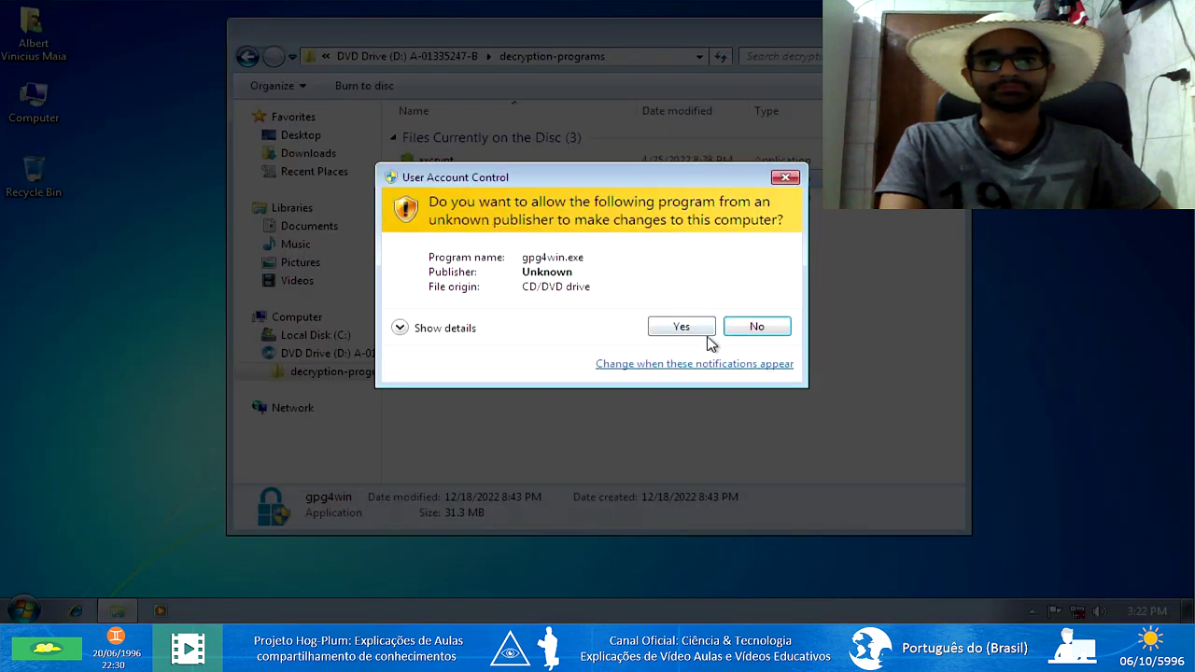
pyautogui.click(684, 326)
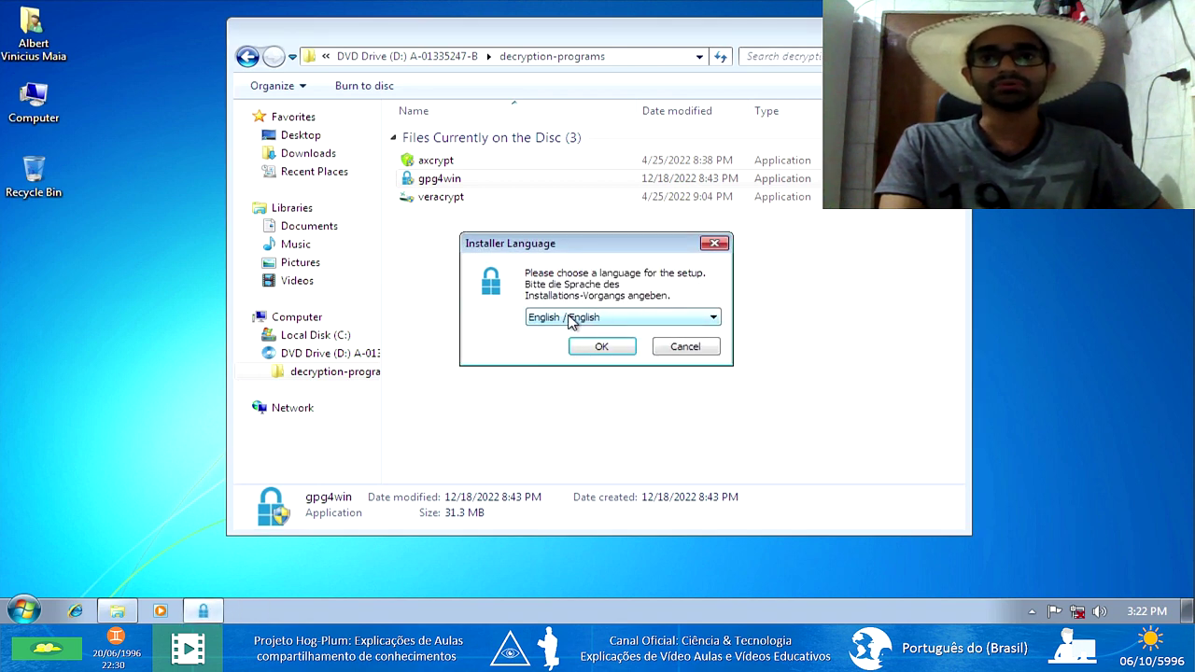
pyautogui.click(569, 319)
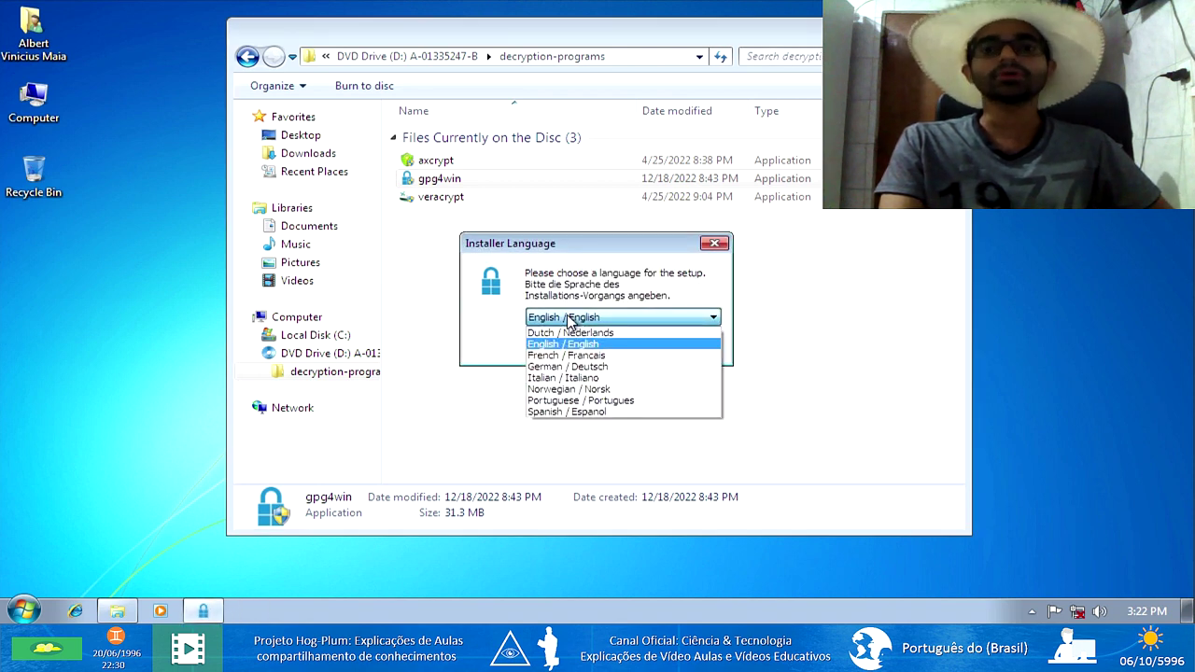
pyautogui.click(601, 402)
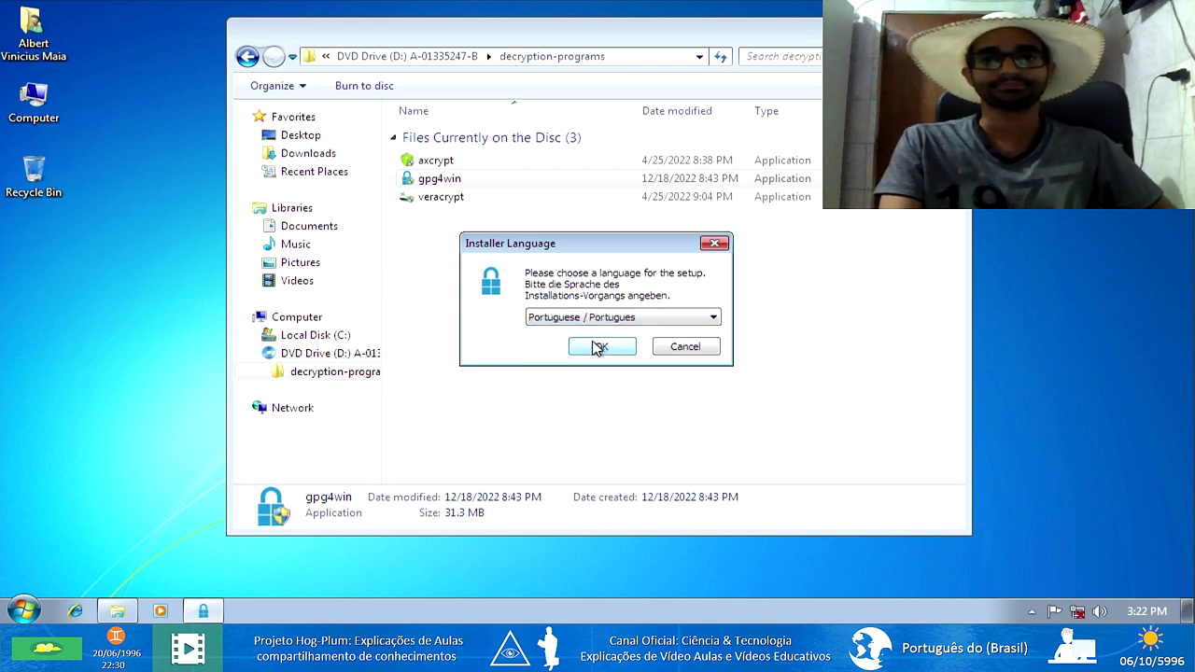
pyautogui.click(599, 347)
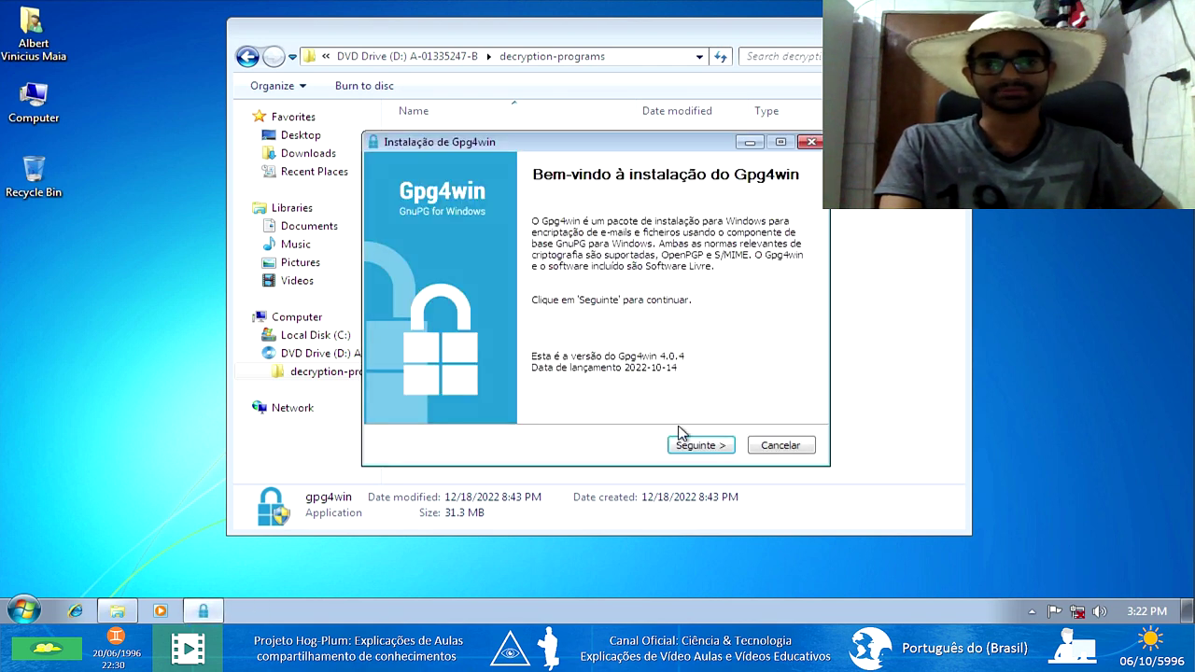
pyautogui.click(695, 446)
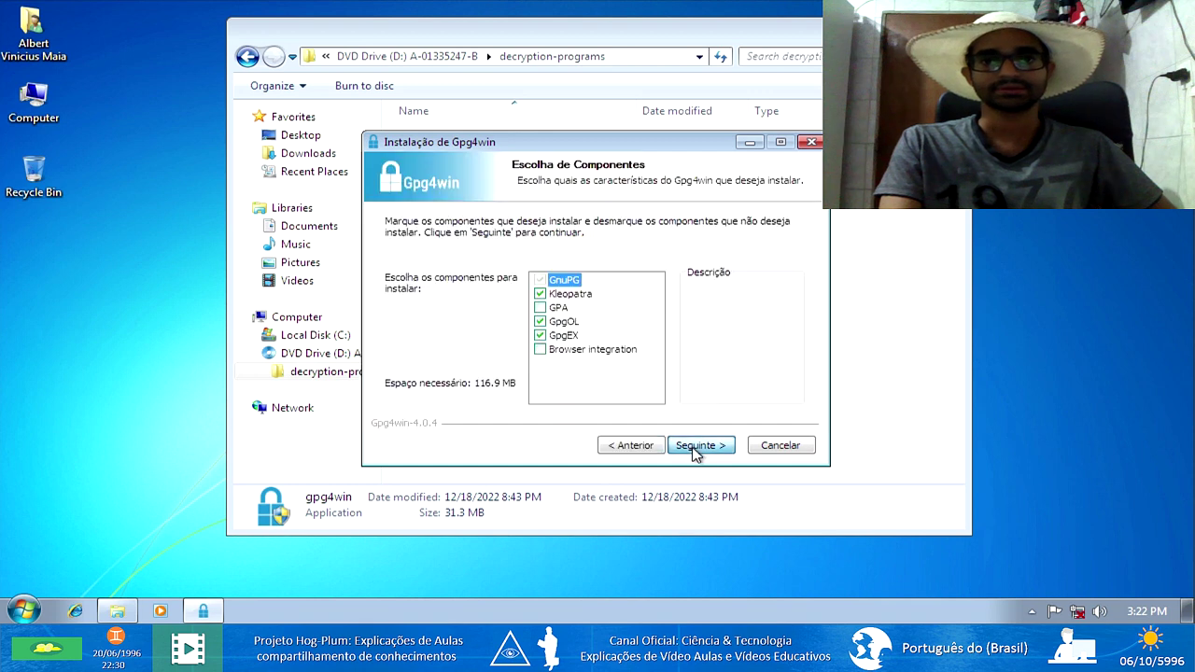
# Include GPA and Browser integration, install Gpg4win 4.0.4 to the default folder and finish.
pyautogui.click(539, 307)
pyautogui.click(539, 349)
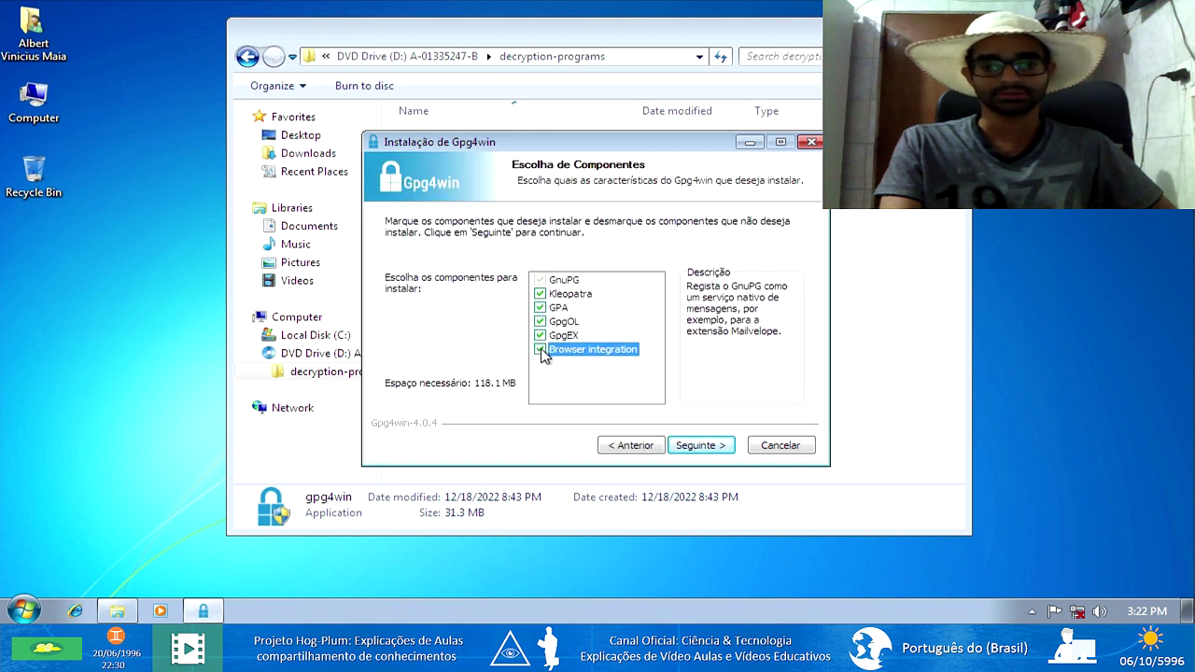
pyautogui.click(715, 446)
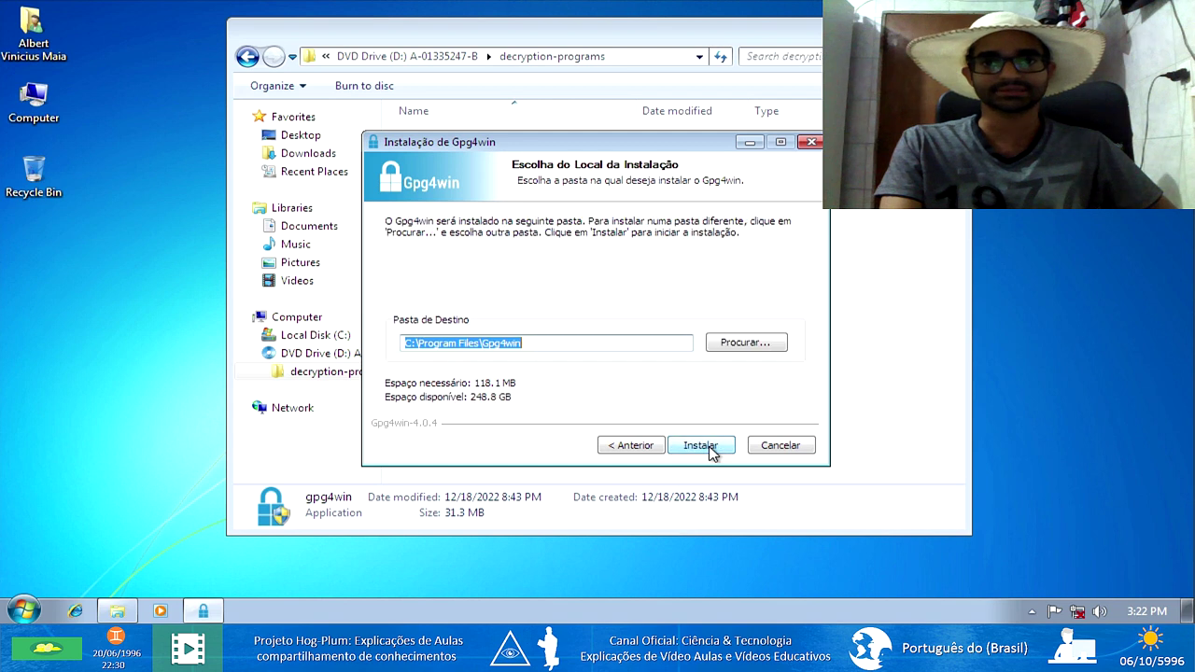
pyautogui.click(710, 447)
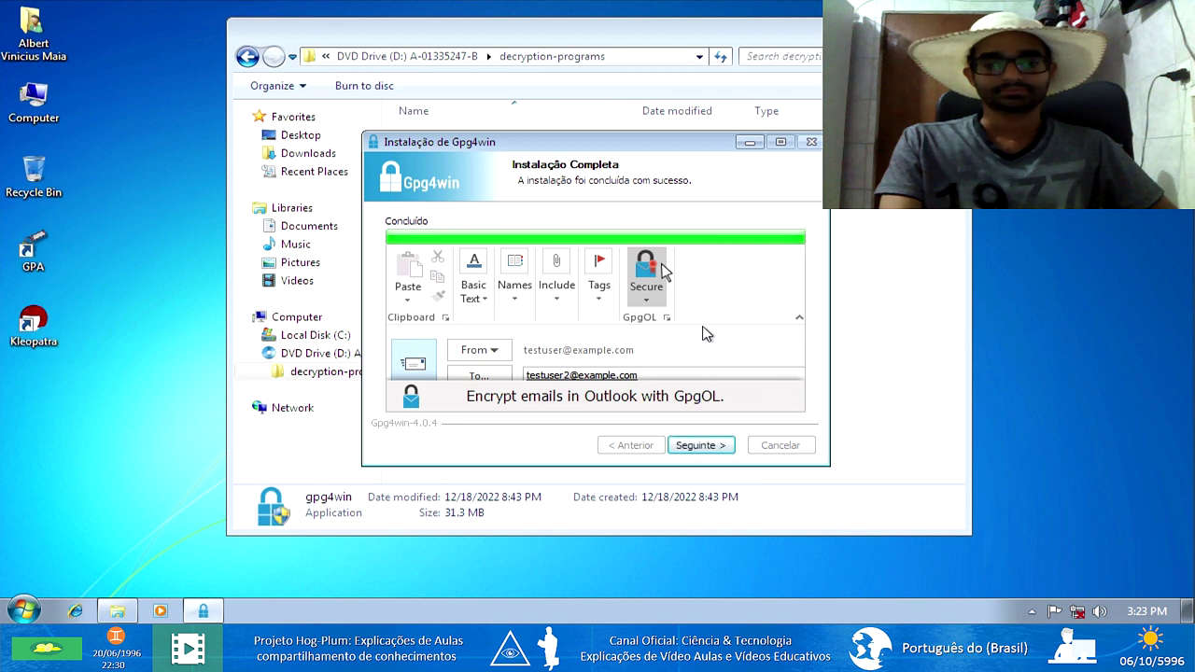
pyautogui.click(707, 452)
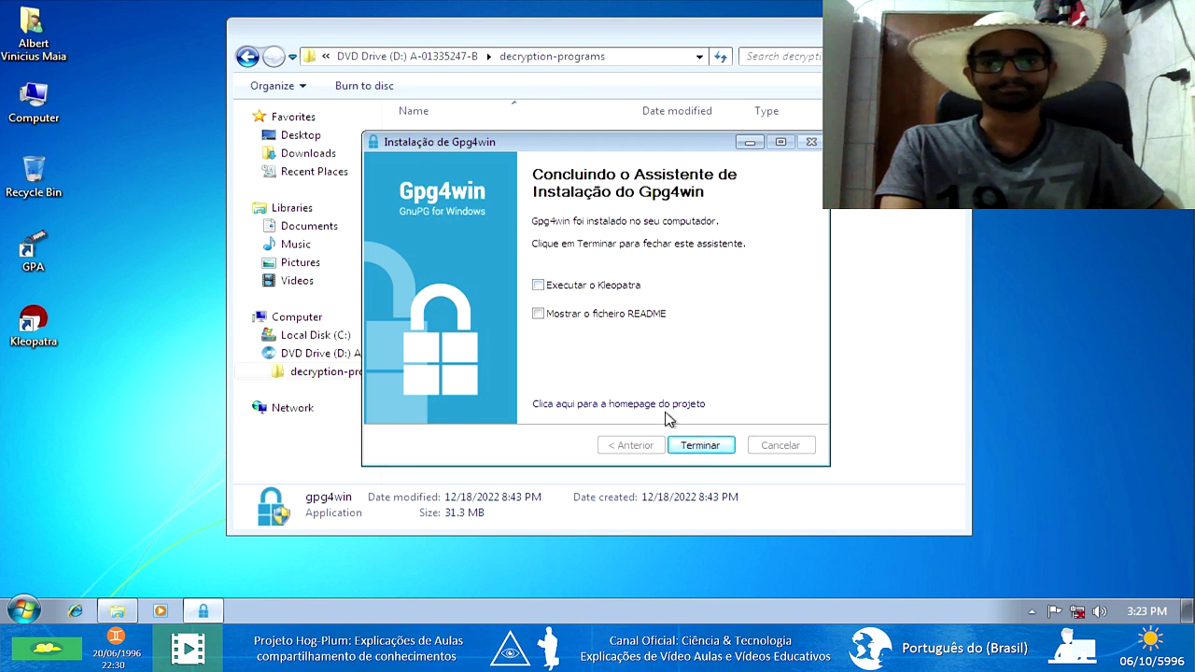
pyautogui.click(700, 446)
pyautogui.click(525, 262)
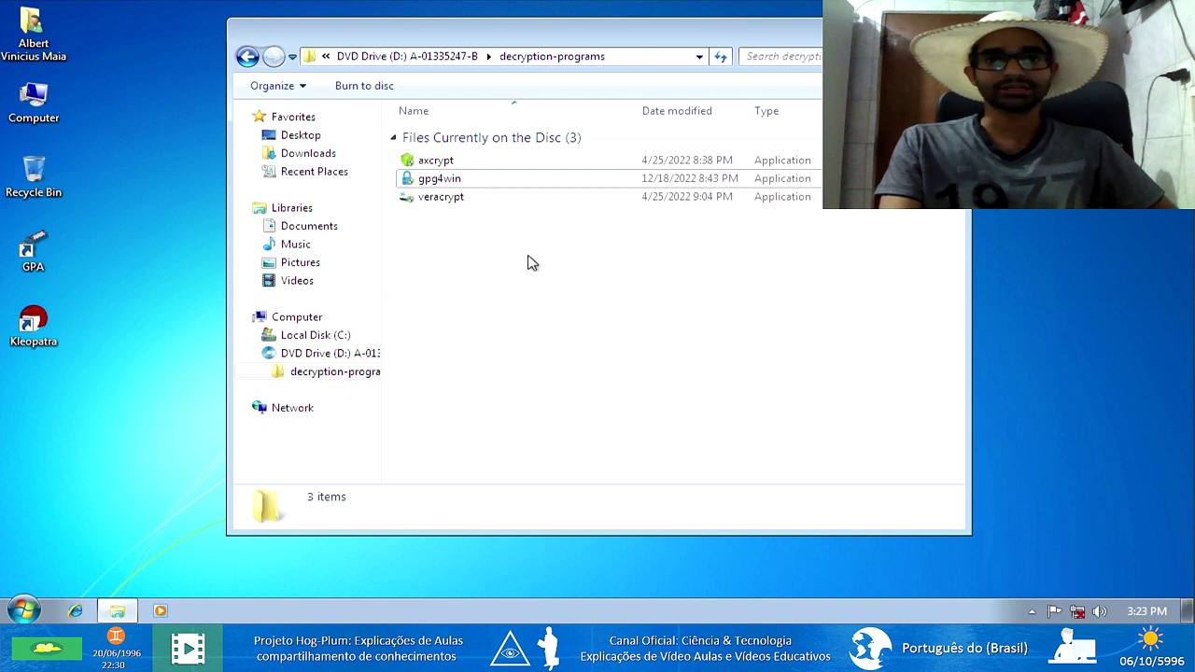
# Run the veracrypt installer as administrator with Español as the setup language.
pyautogui.rightClick(442, 205)
pyautogui.click(501, 231)
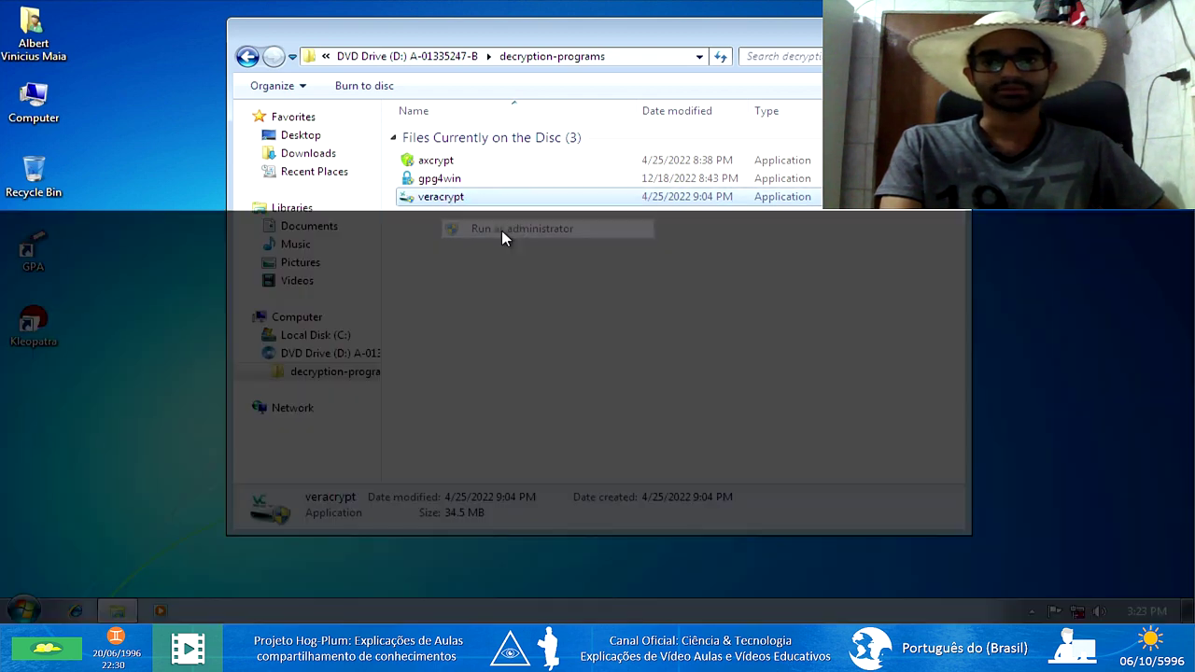
pyautogui.click(681, 328)
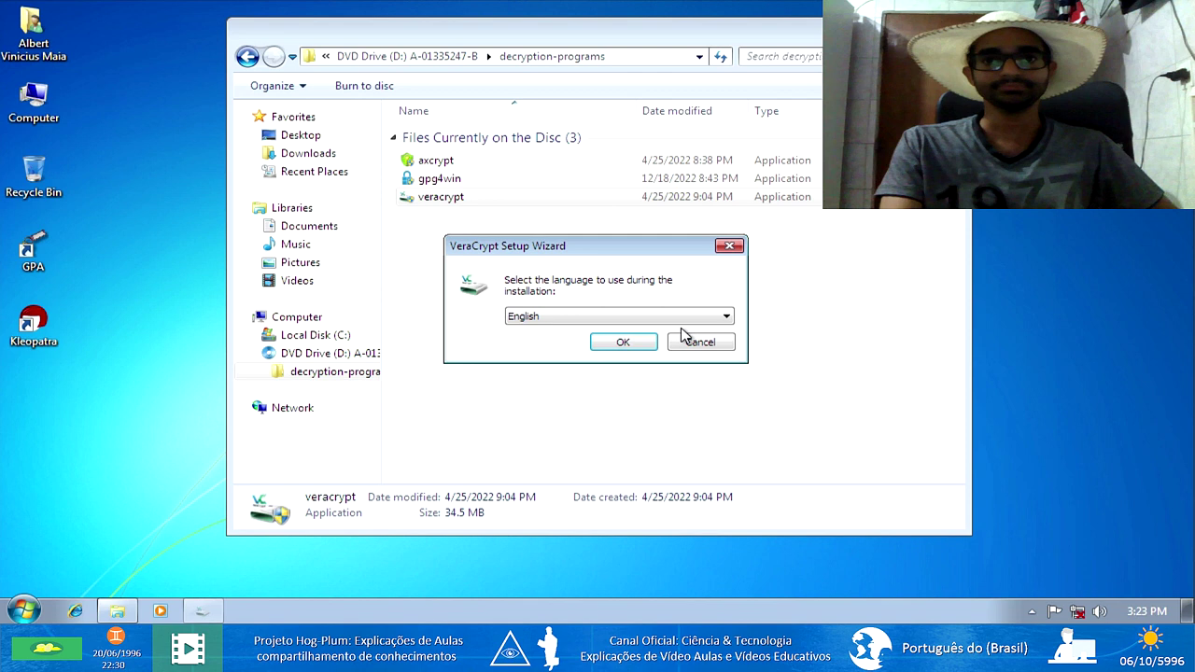
pyautogui.click(538, 316)
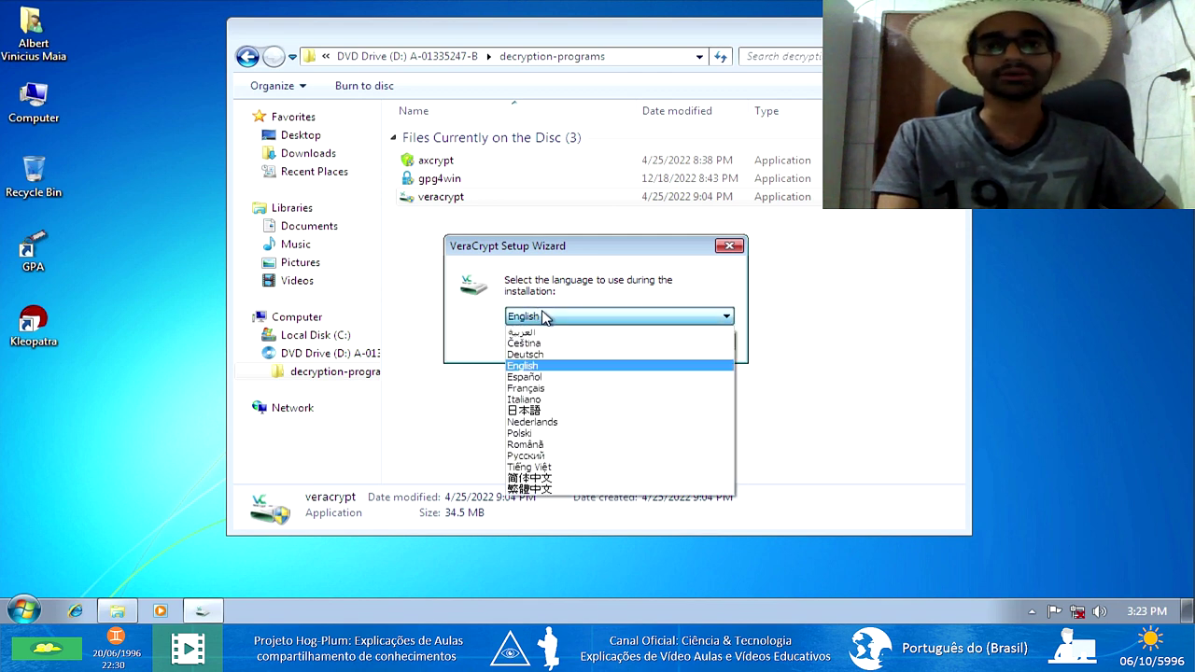
pyautogui.click(530, 377)
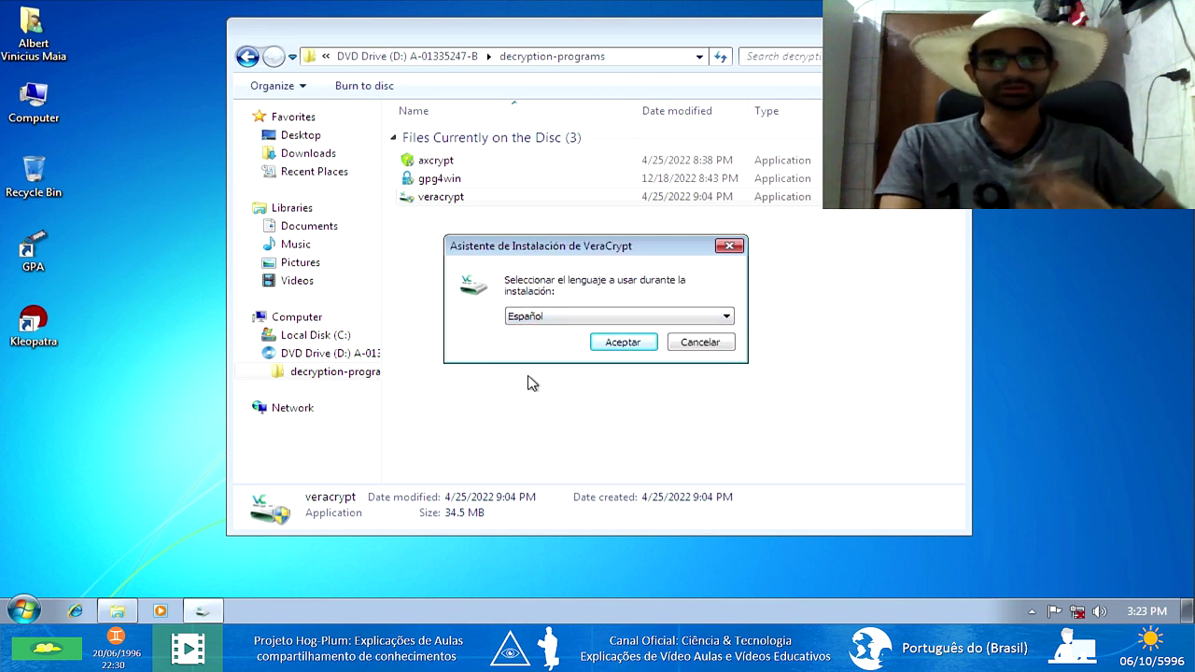
pyautogui.click(621, 342)
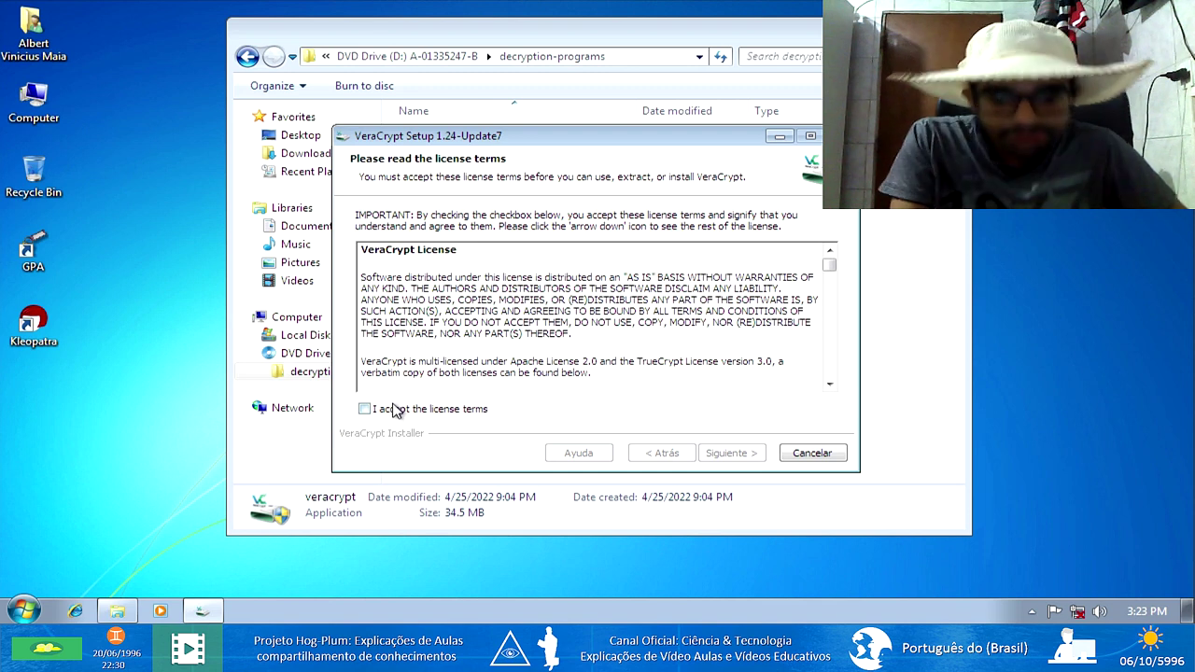
# Accept the license and install VeraCrypt 1.24-Update7, declining the beginner tutorial.
pyautogui.click(366, 410)
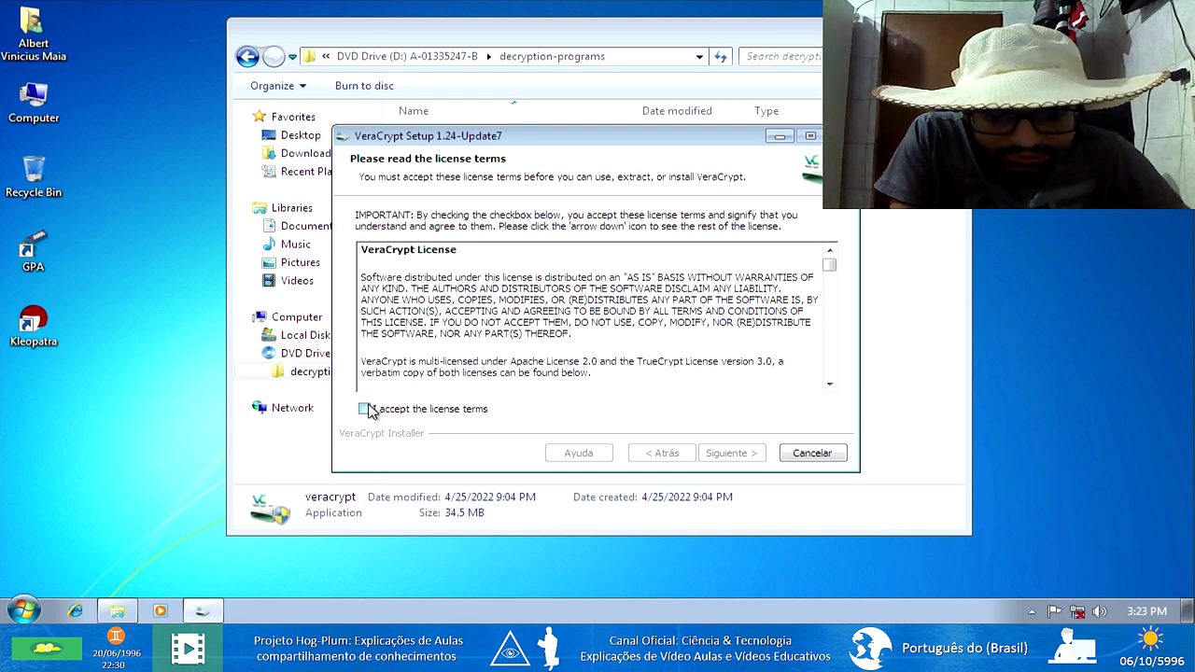
pyautogui.click(713, 455)
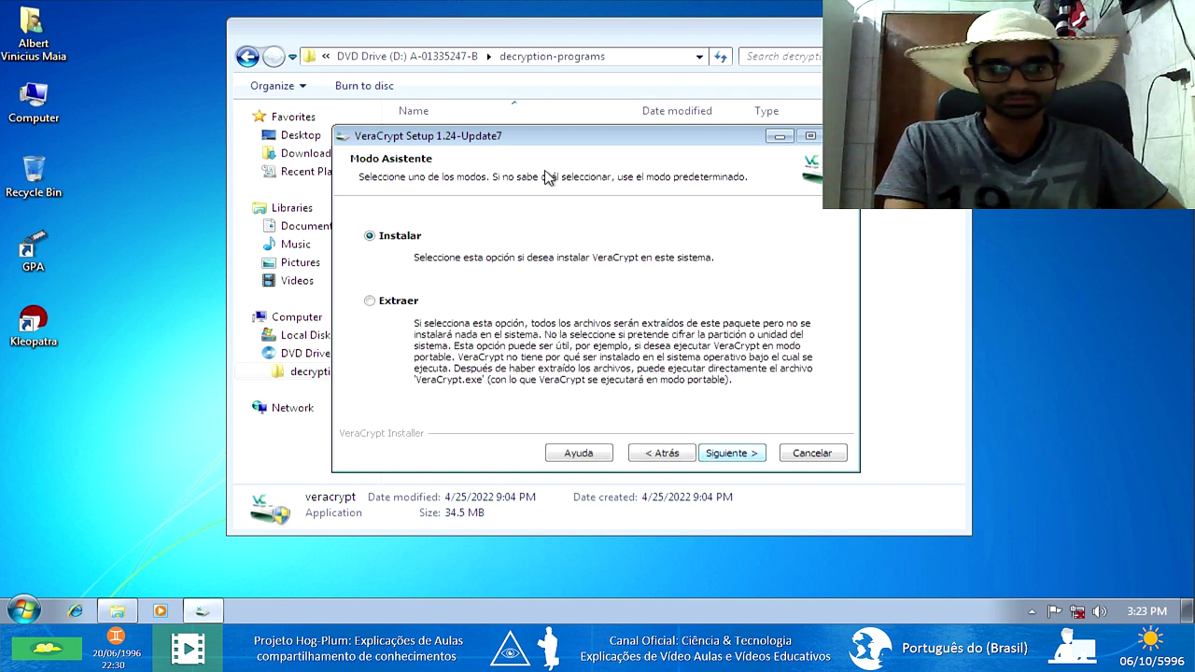
pyautogui.click(729, 457)
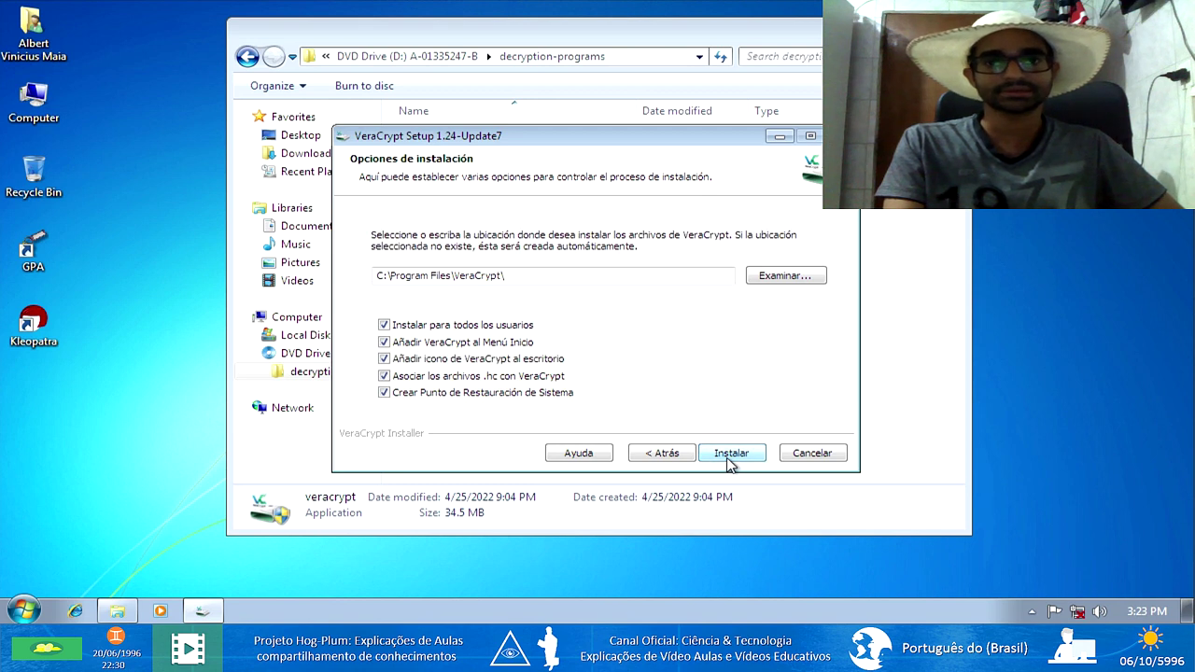
pyautogui.click(729, 458)
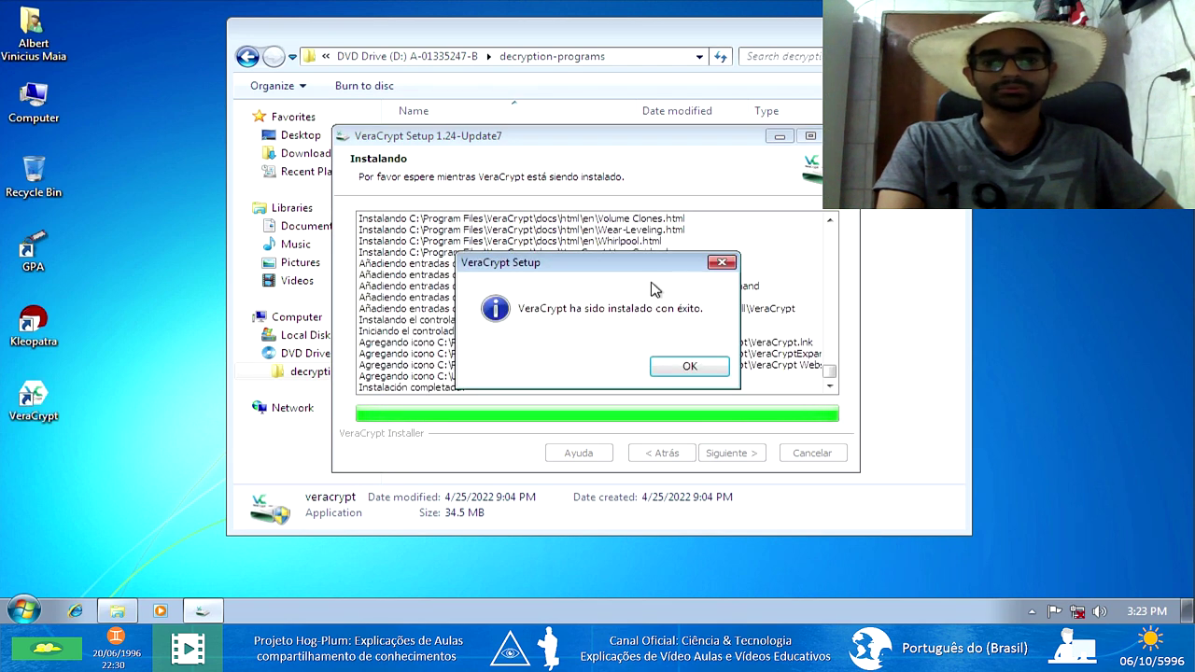
pyautogui.click(688, 368)
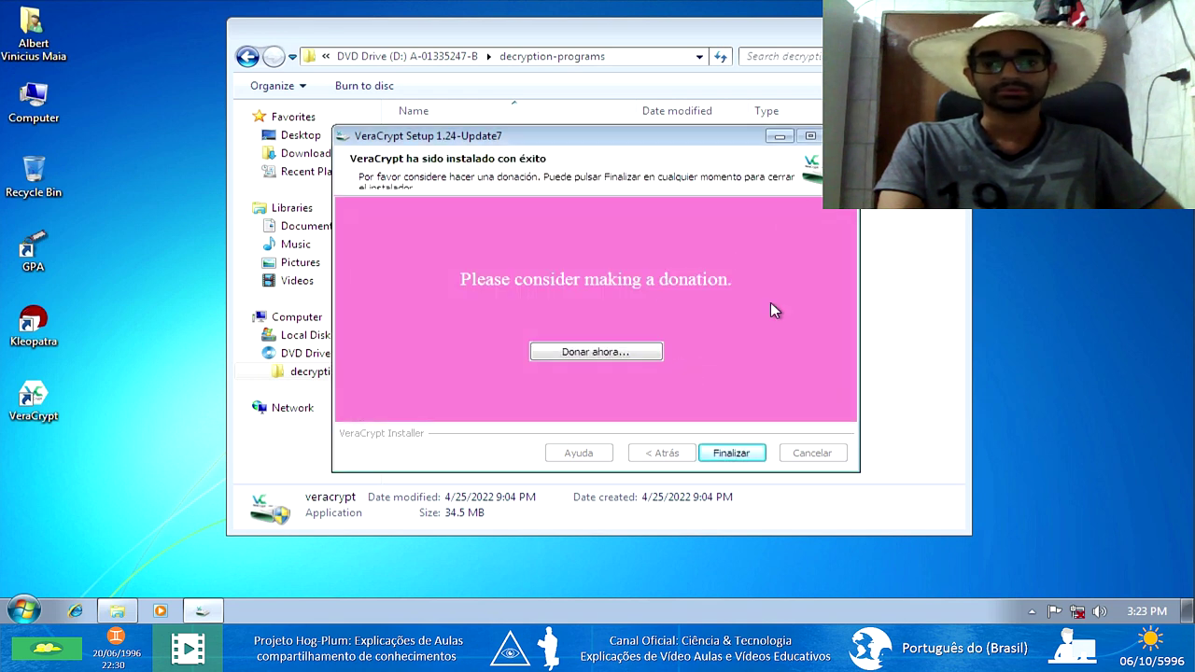
pyautogui.click(753, 454)
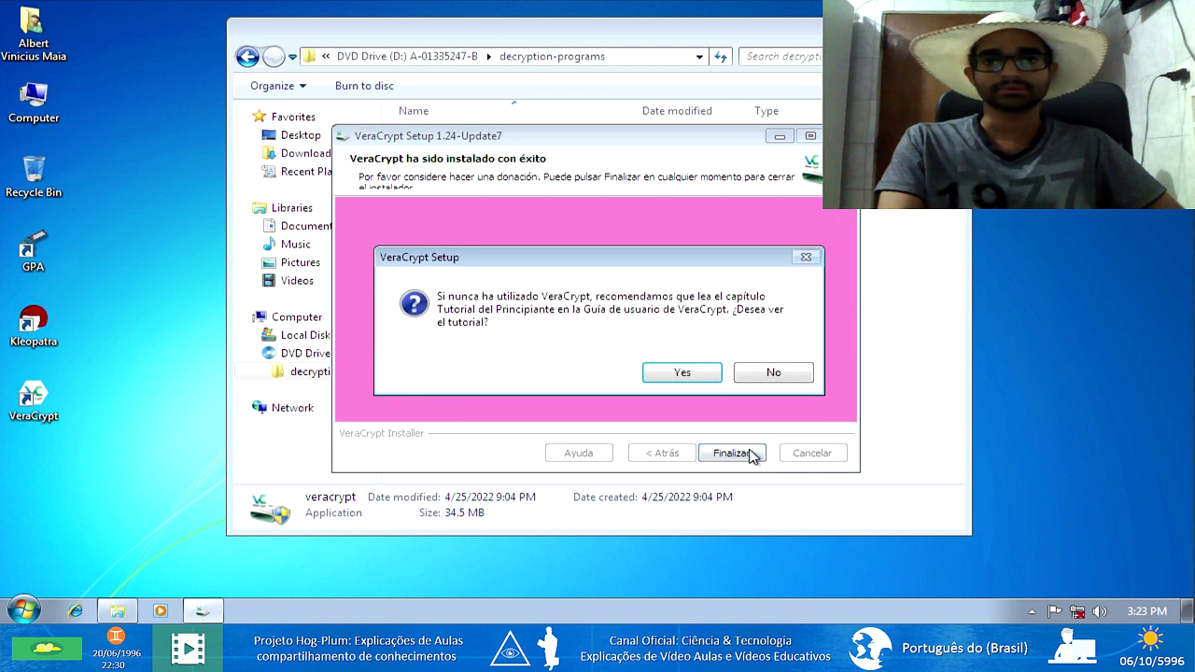
pyautogui.click(774, 371)
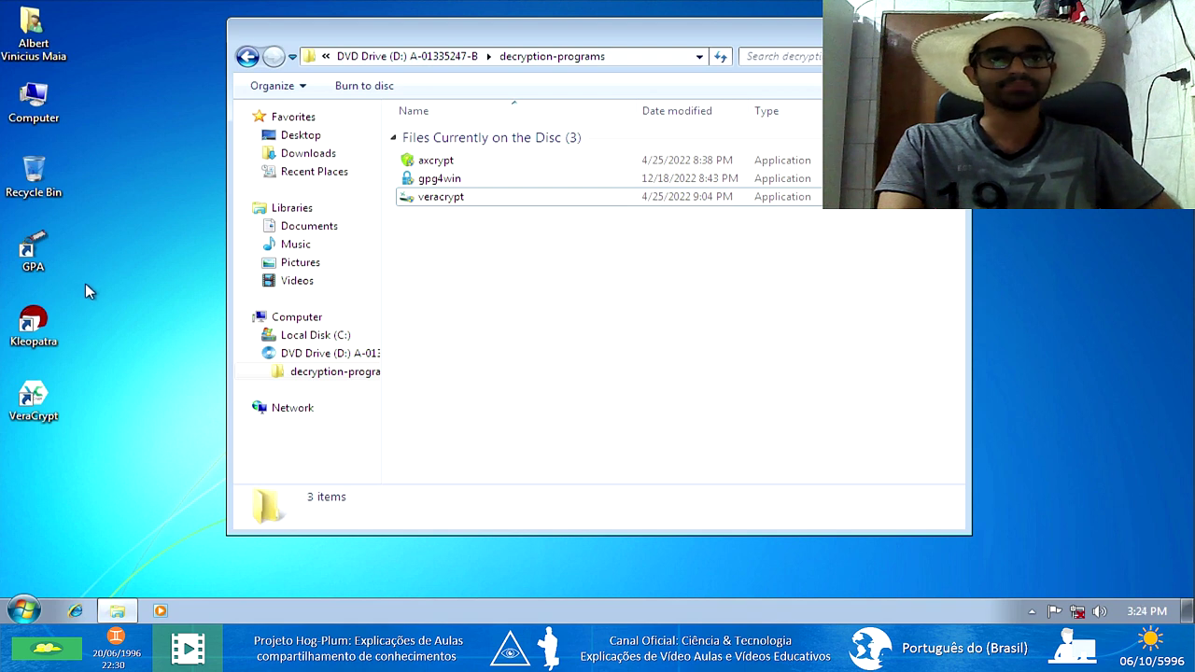
# Delete the GPA desktop shortcut, keeping the Kleopatra and VeraCrypt shortcuts.
pyautogui.click(51, 261)
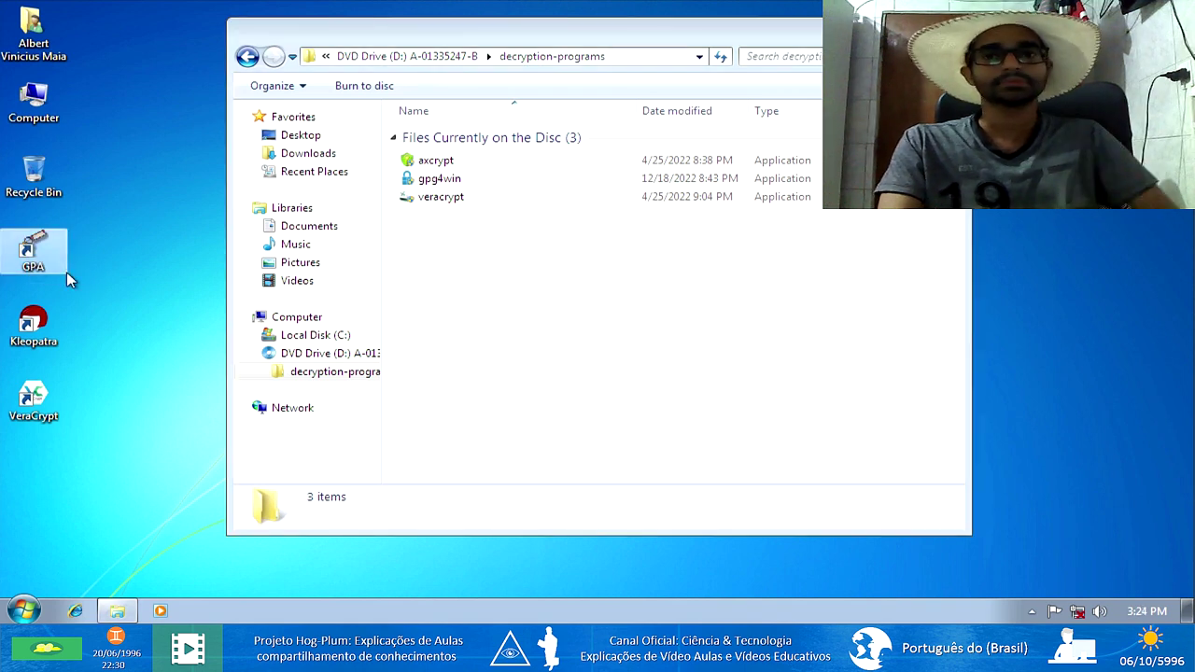
pyautogui.press('Delete')
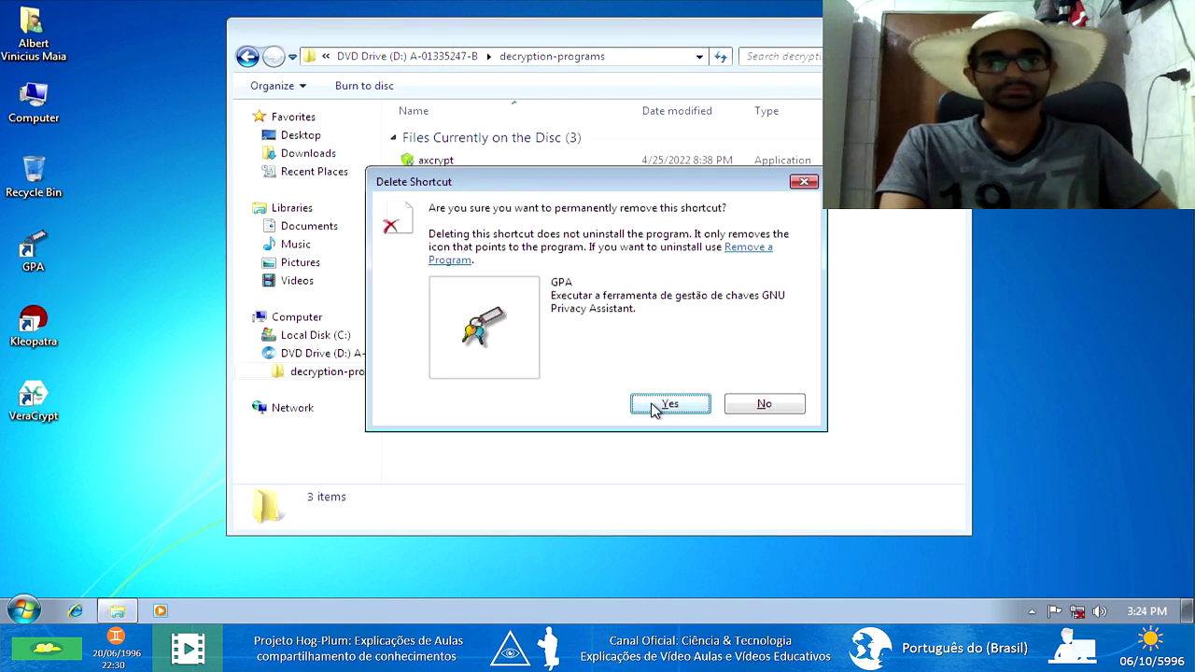
pyautogui.click(662, 404)
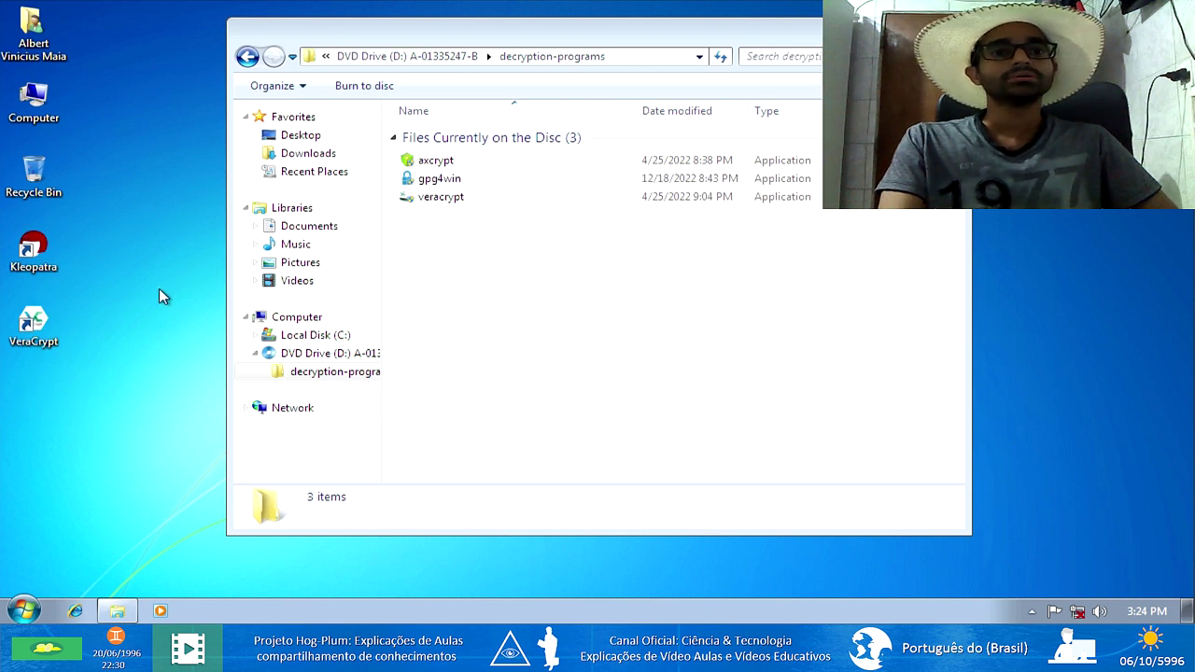
pyautogui.moveTo(83, 243); pyautogui.dragTo(32, 342)
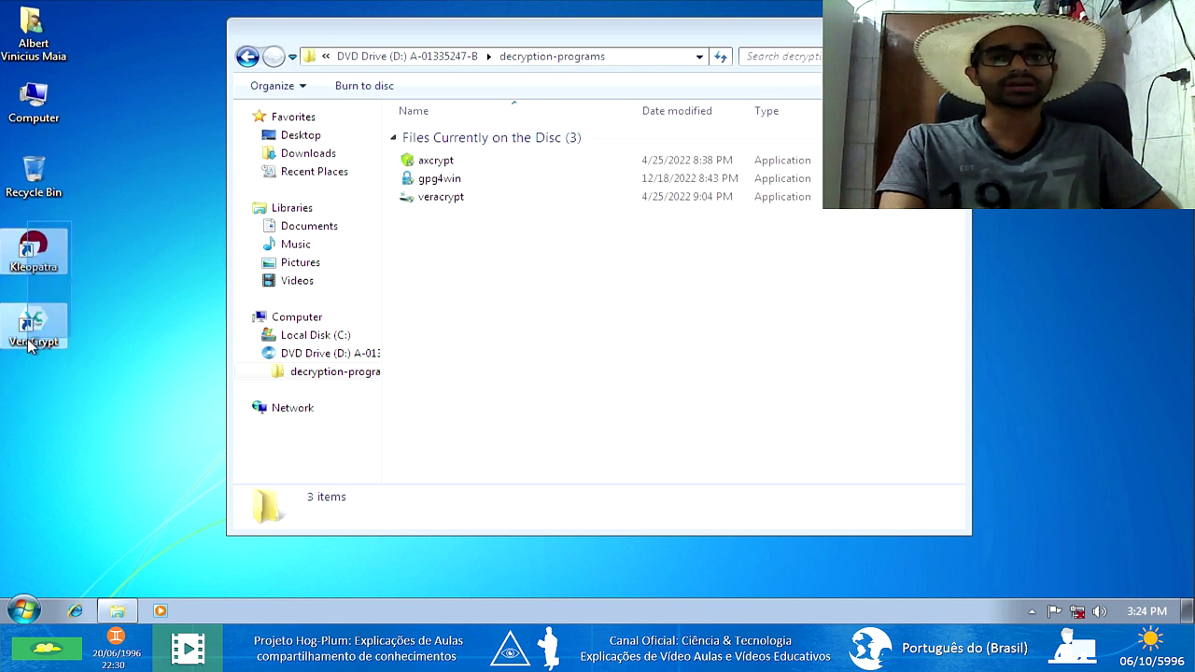
pyautogui.click(120, 314)
# Return the disc window to the DVD drive's top folder and close it with Alt+F4.
pyautogui.click(510, 331)
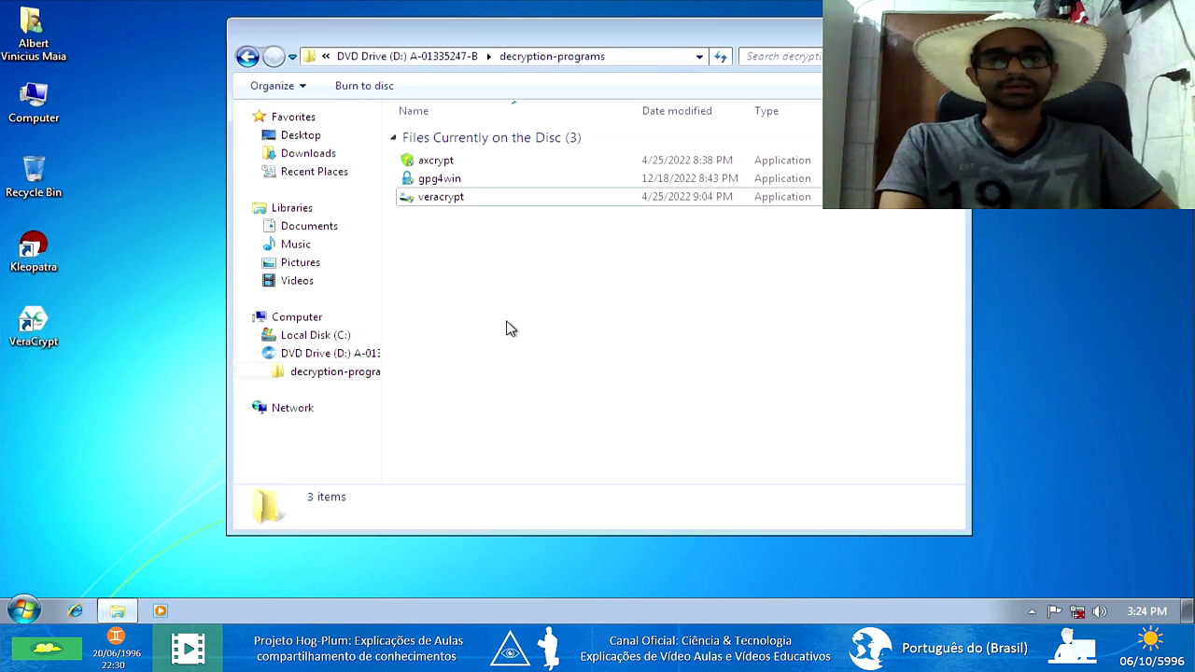
pyautogui.click(249, 57)
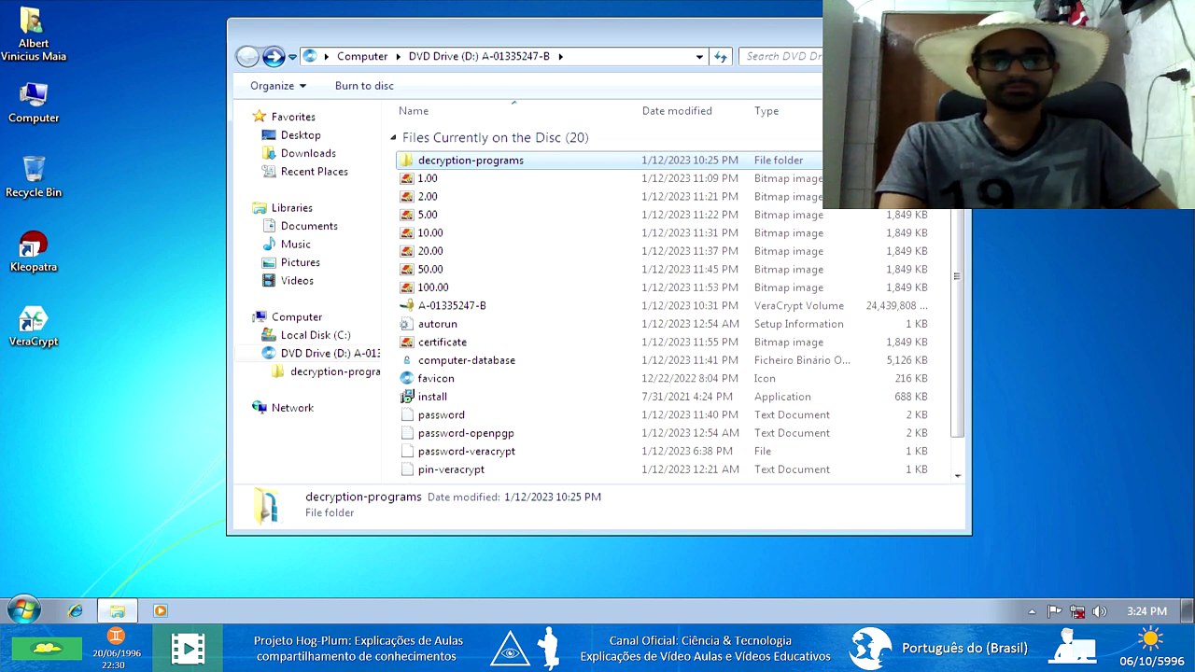
pyautogui.hotkey('alt', 'F4')
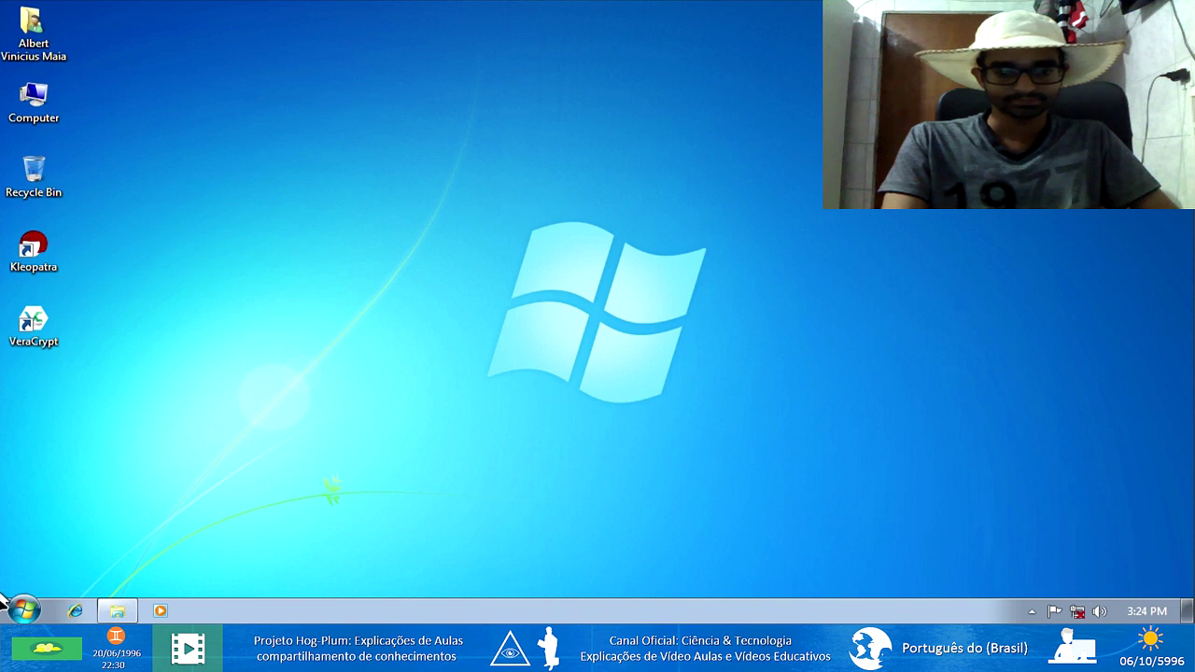
# Start DVDFab Virtual Drive from All Programs and dismiss its 1.4.1.0 welcome message.
pyautogui.click(23, 610)
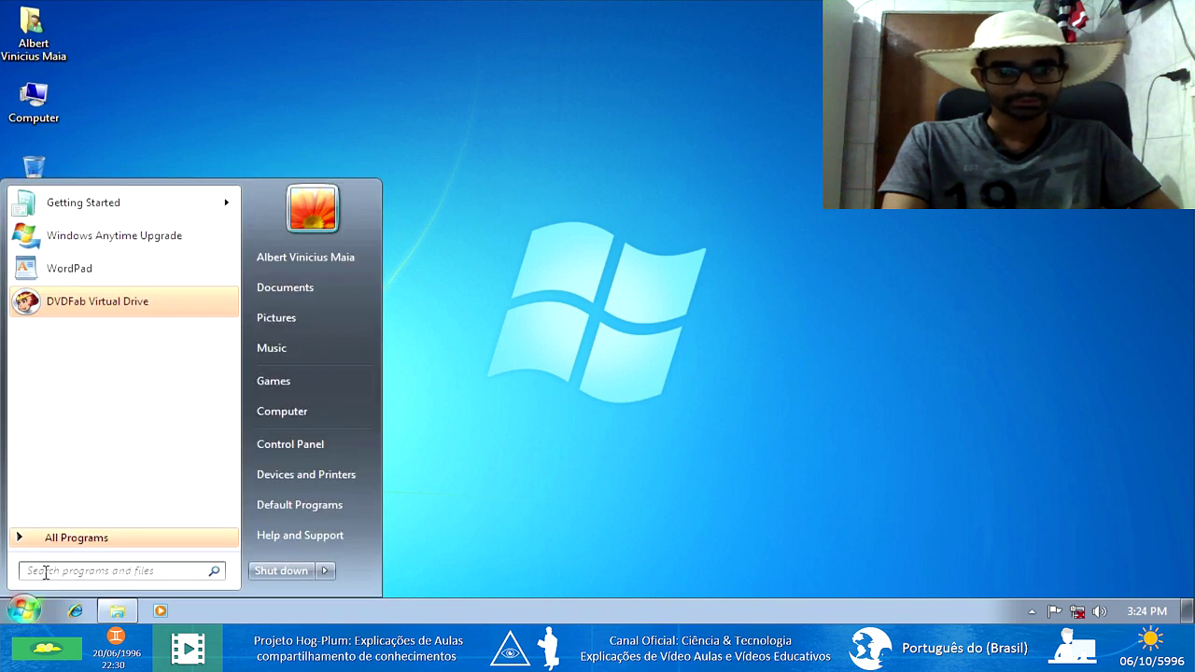
pyautogui.click(48, 541)
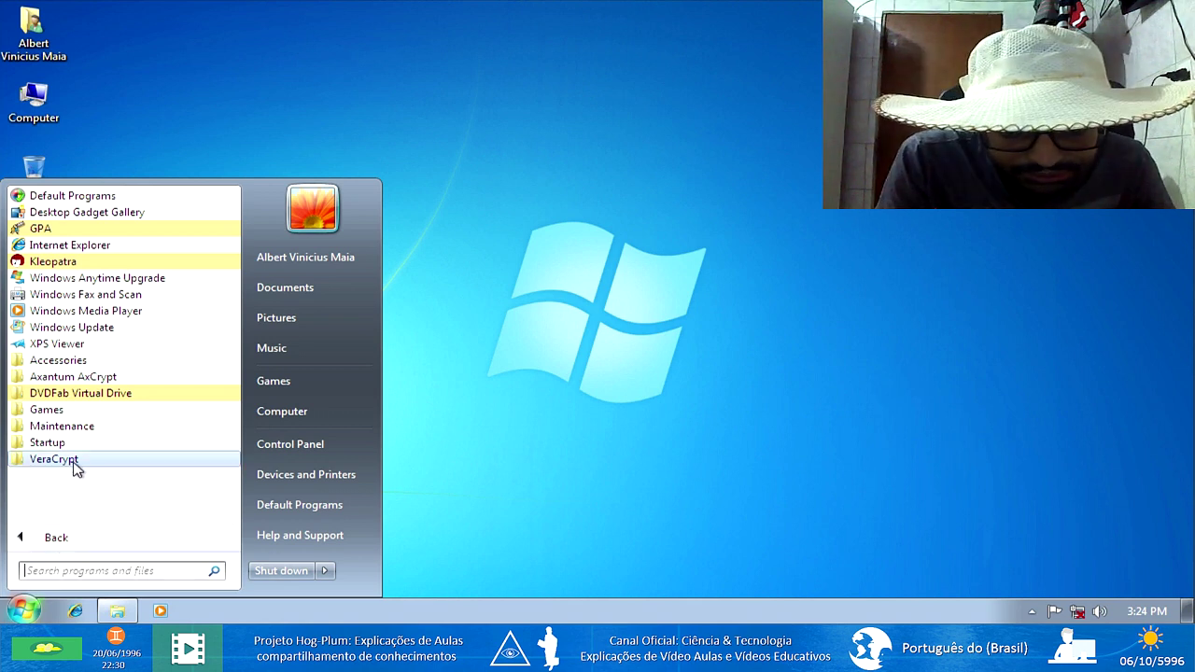
pyautogui.click(91, 401)
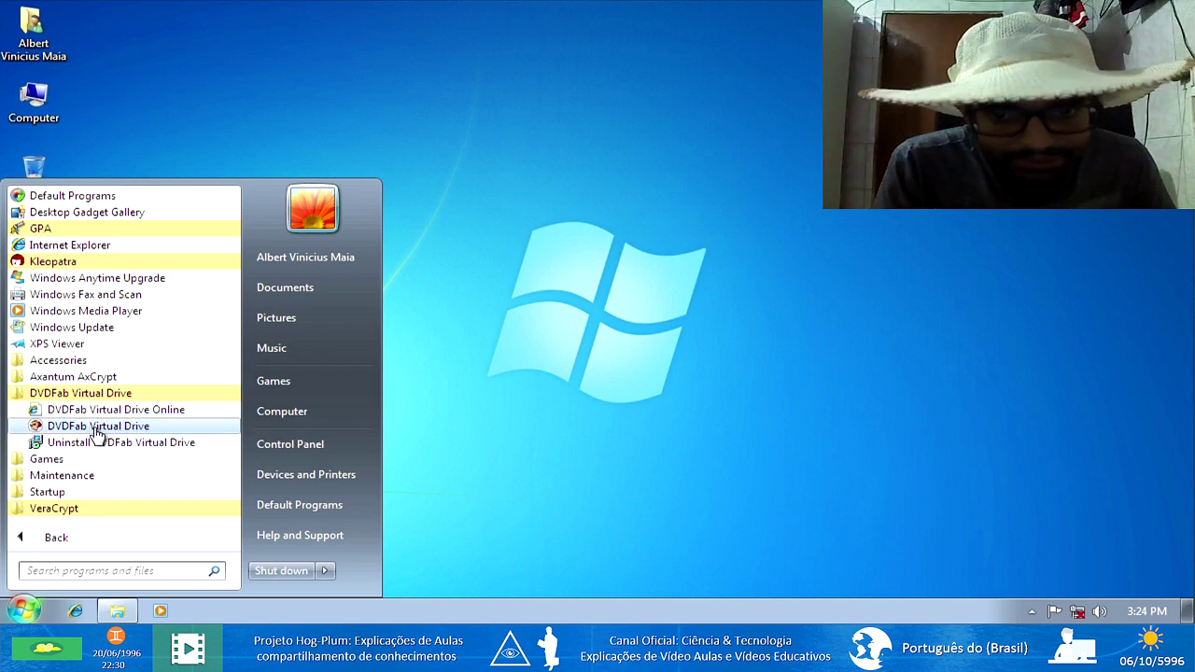
pyautogui.click(98, 427)
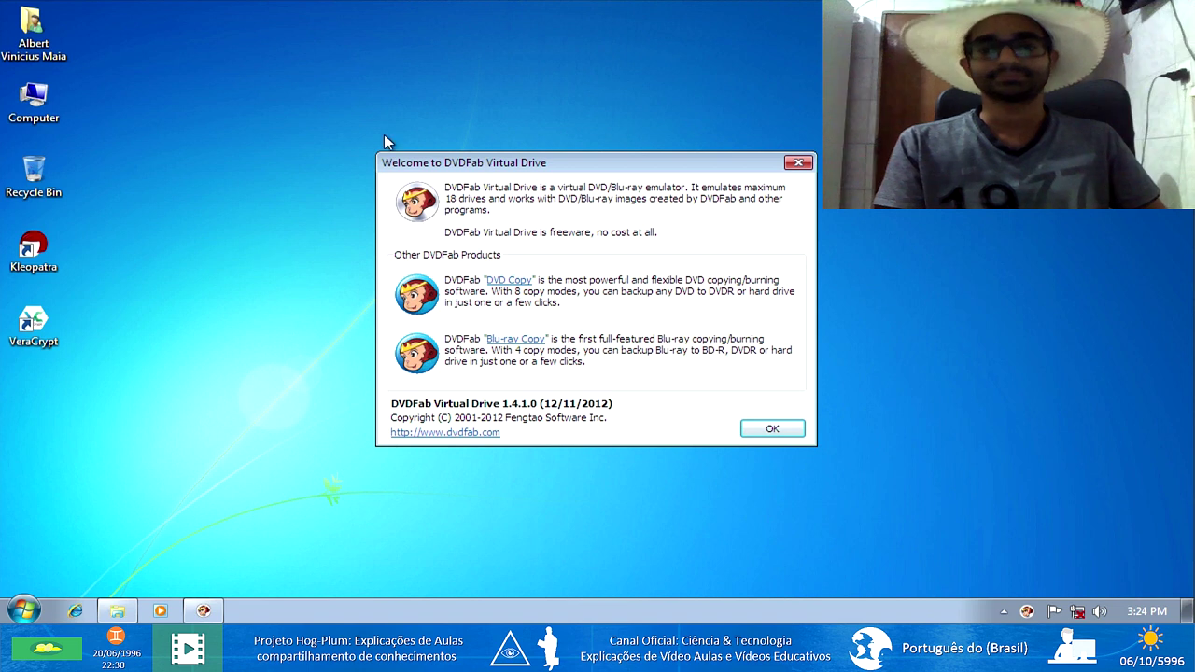
pyautogui.moveTo(653, 166); pyautogui.dragTo(651, 163)
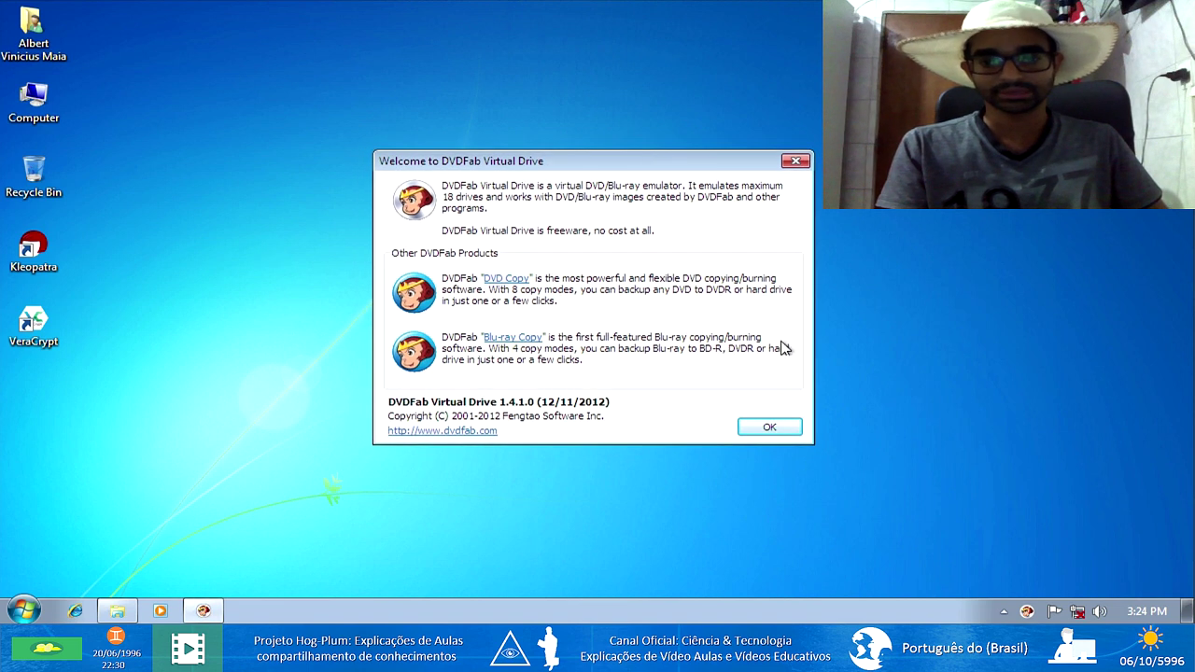
pyautogui.click(757, 430)
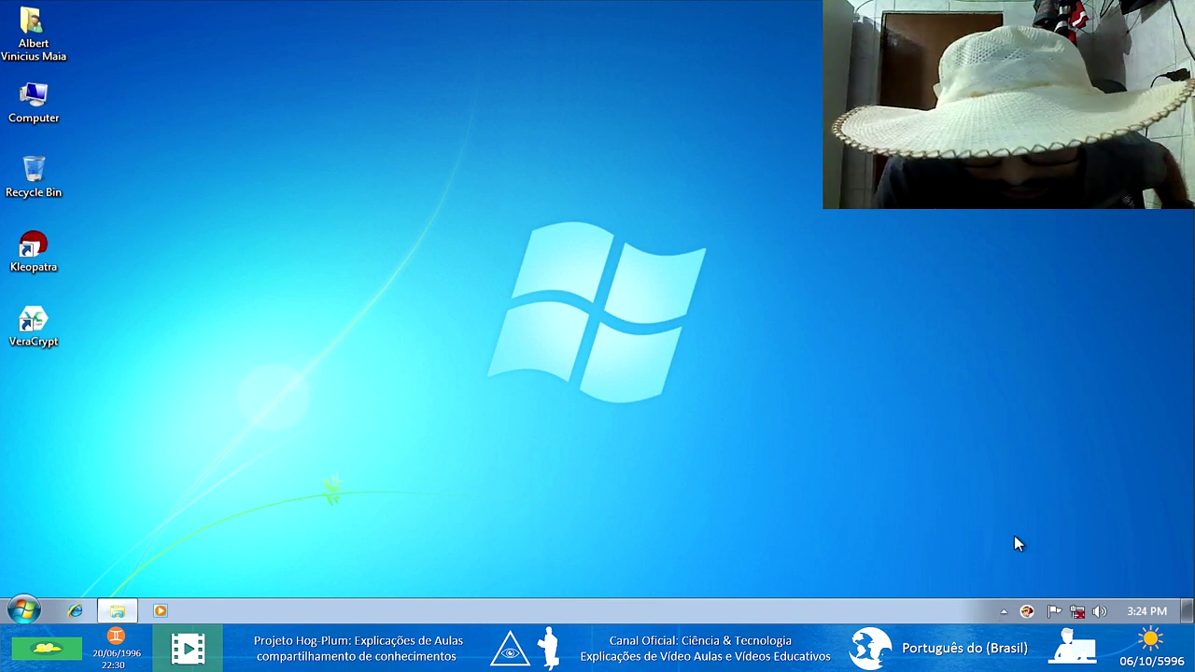
# In the tray program's Settings, set the language to Portuguese (Brazil) and disable starting with Windows.
pyautogui.rightClick(1026, 612)
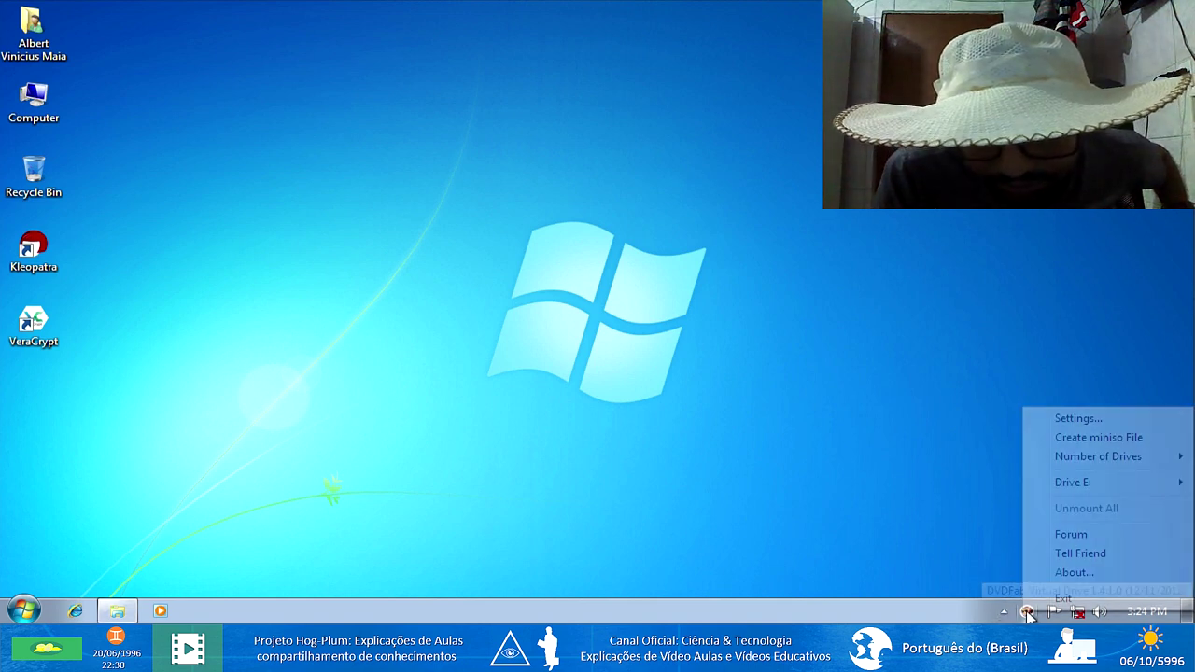
pyautogui.click(1078, 419)
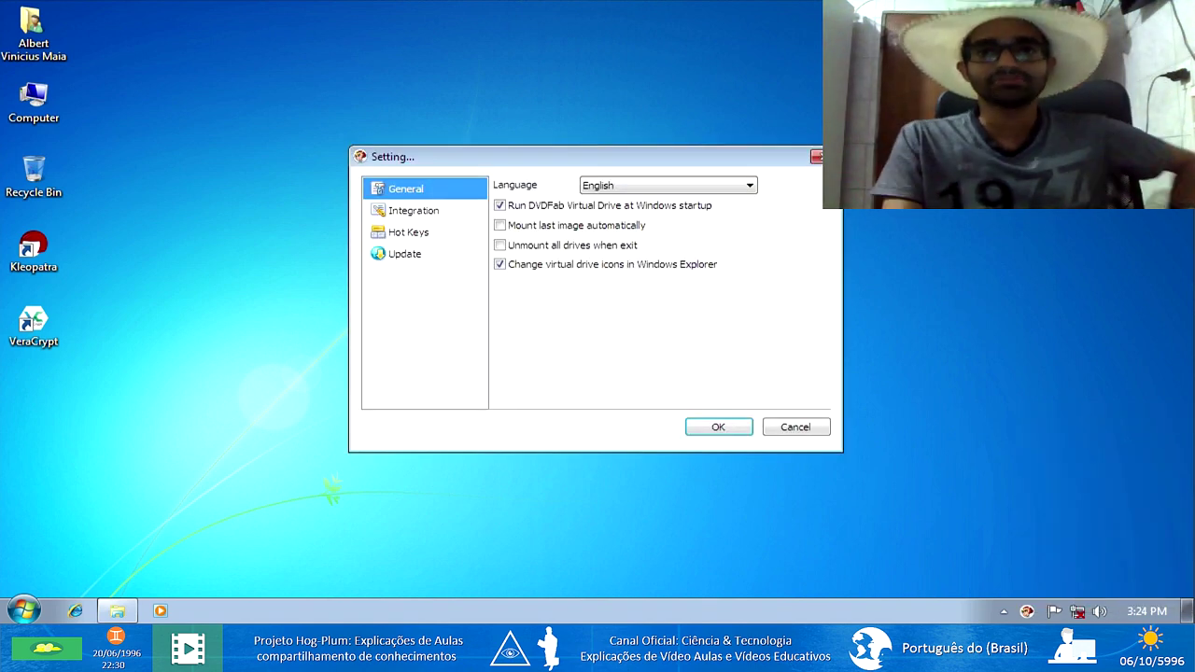
pyautogui.click(612, 190)
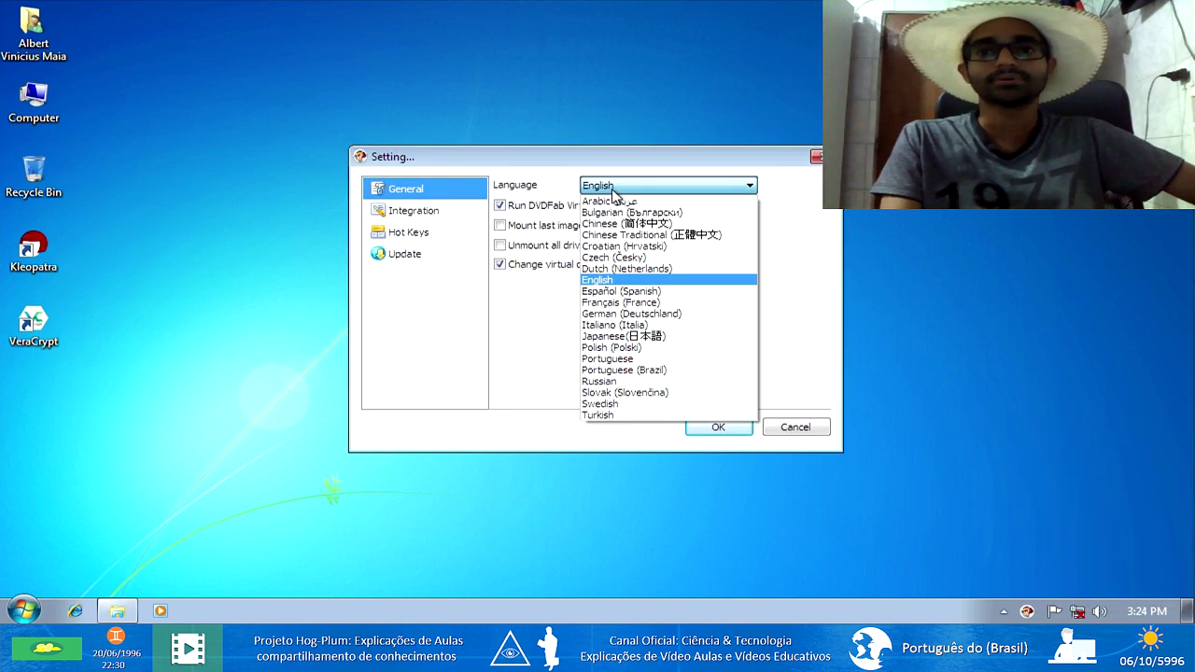
pyautogui.click(640, 371)
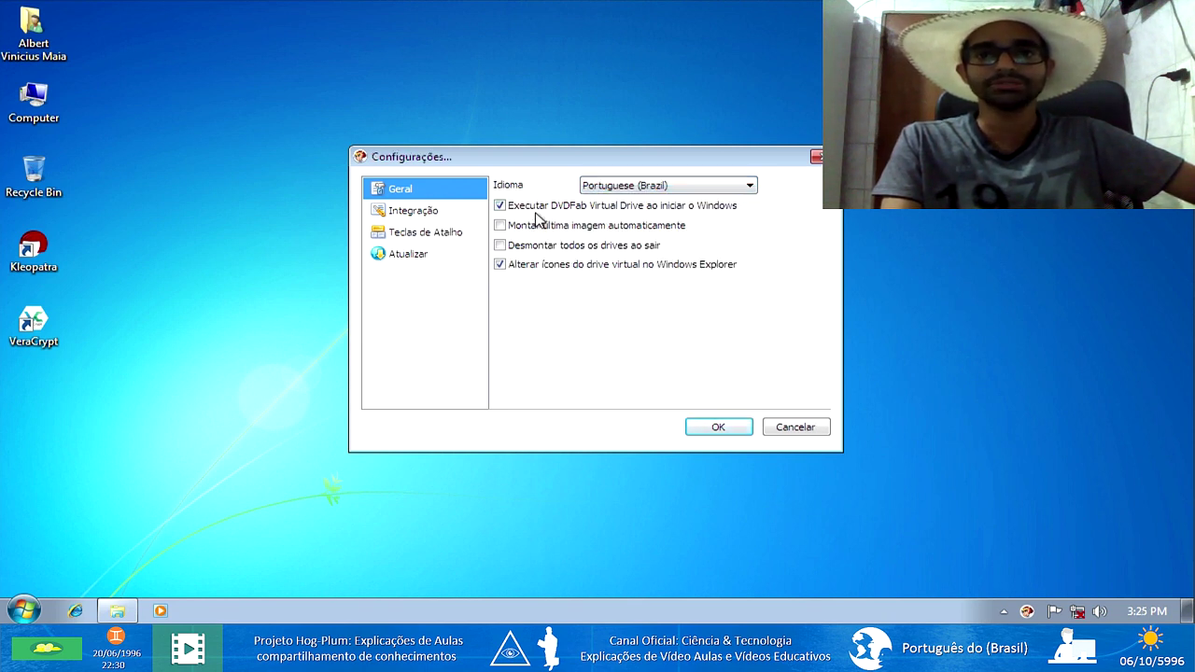
pyautogui.click(500, 206)
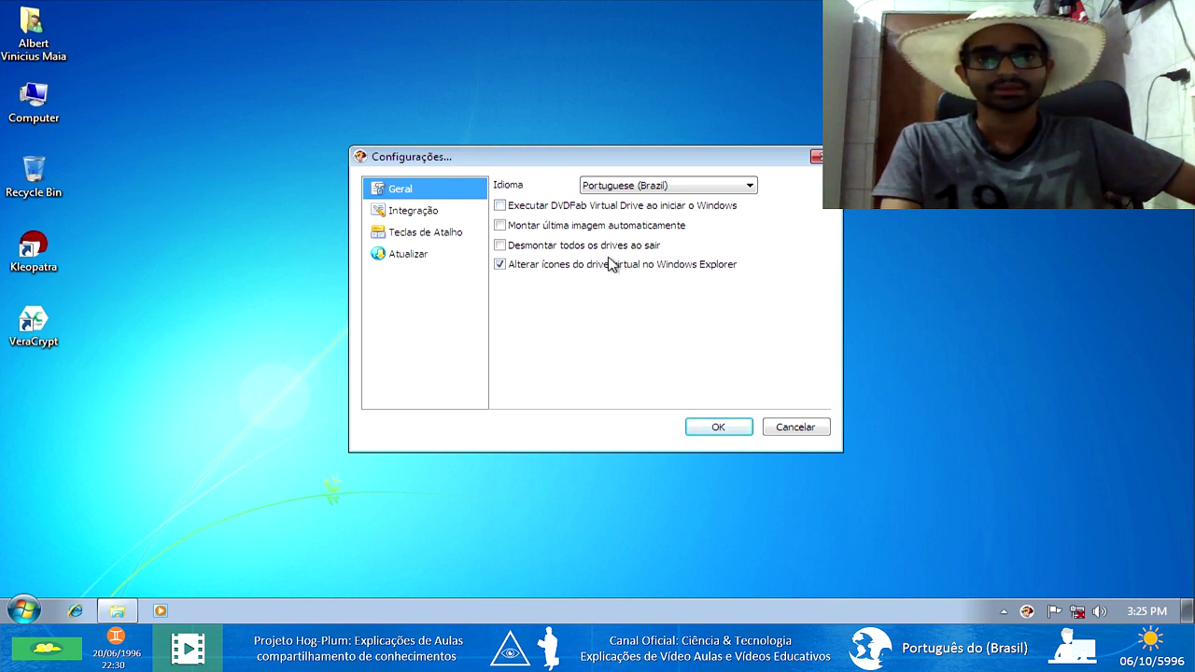
# Associate all listed image file types, review hotkey and update settings, then save and approve UAC.
pyautogui.click(415, 218)
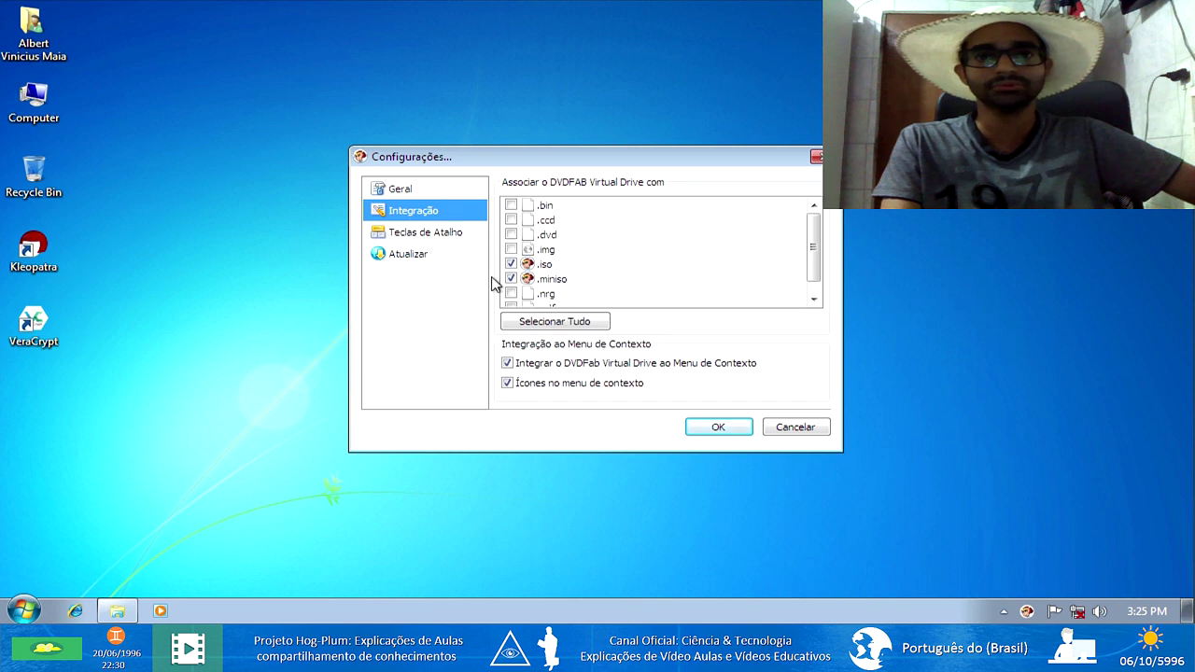
pyautogui.click(542, 322)
pyautogui.click(415, 234)
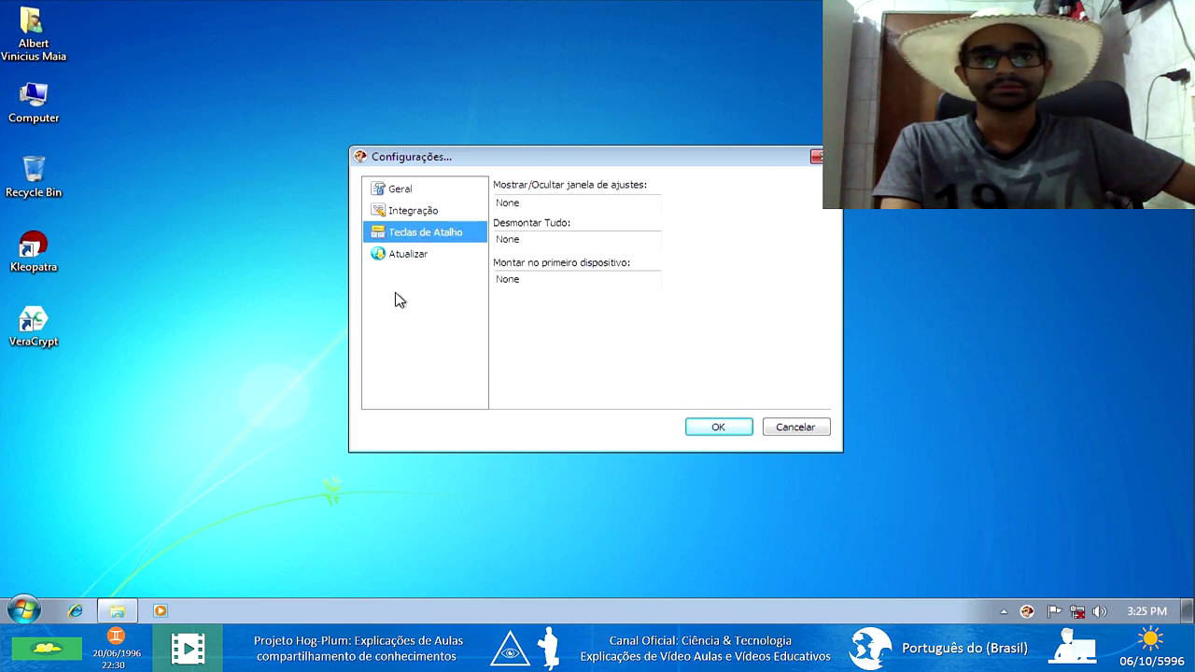
pyautogui.click(406, 260)
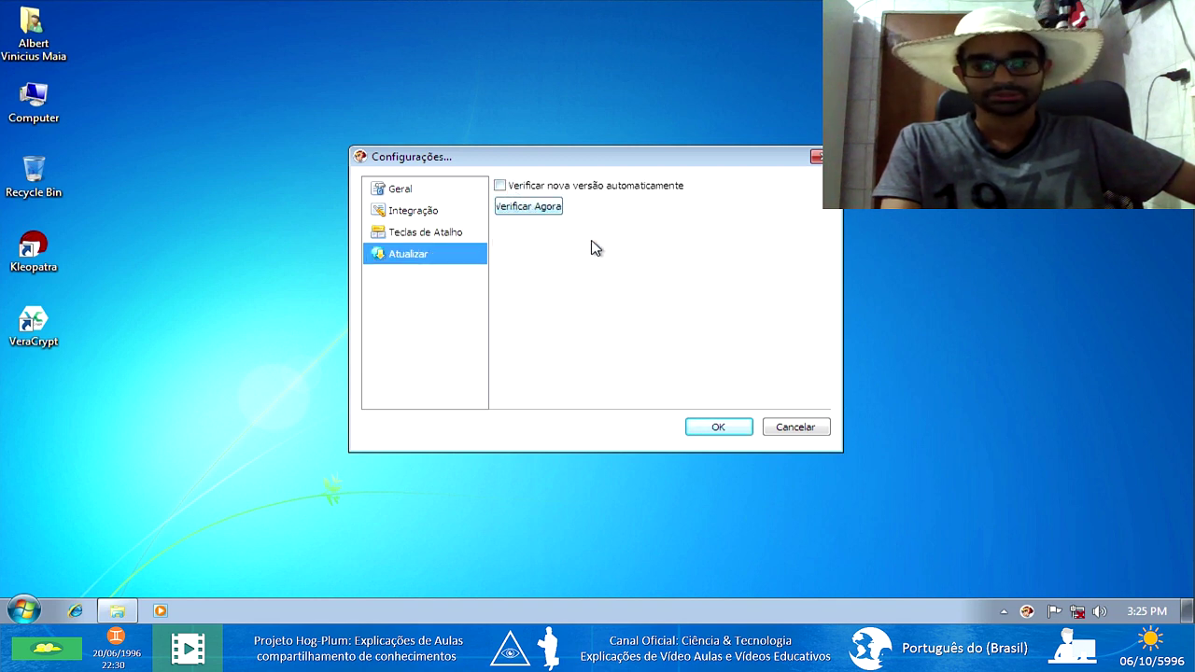
pyautogui.click(710, 435)
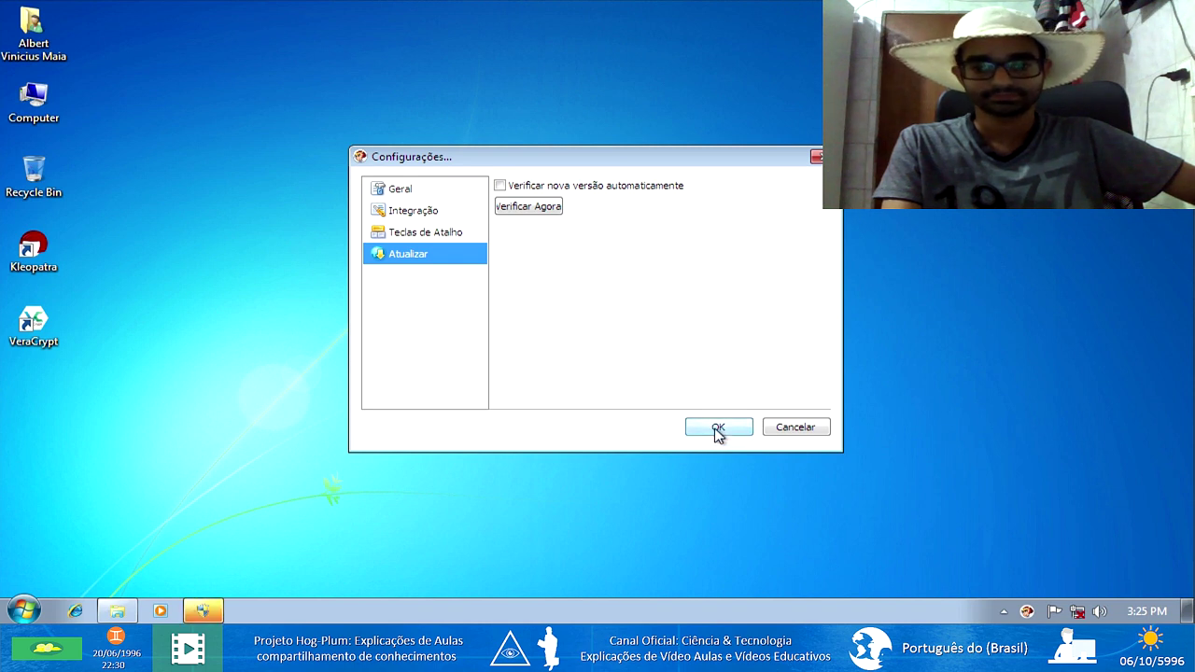
pyautogui.click(715, 429)
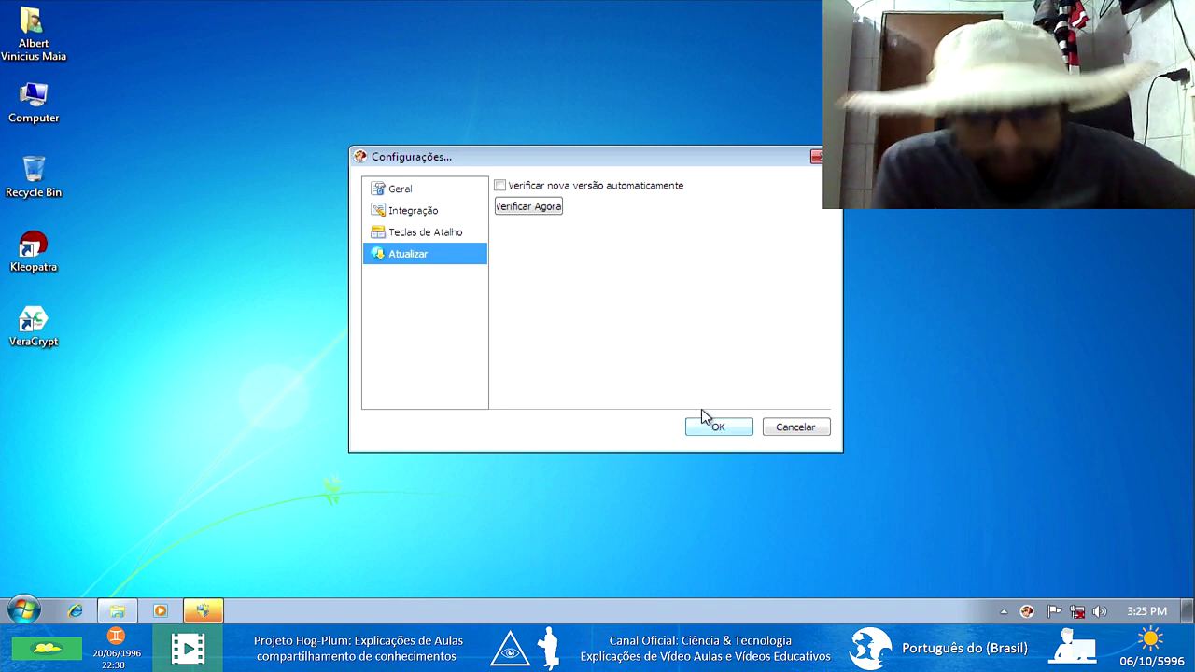
pyautogui.click(735, 421)
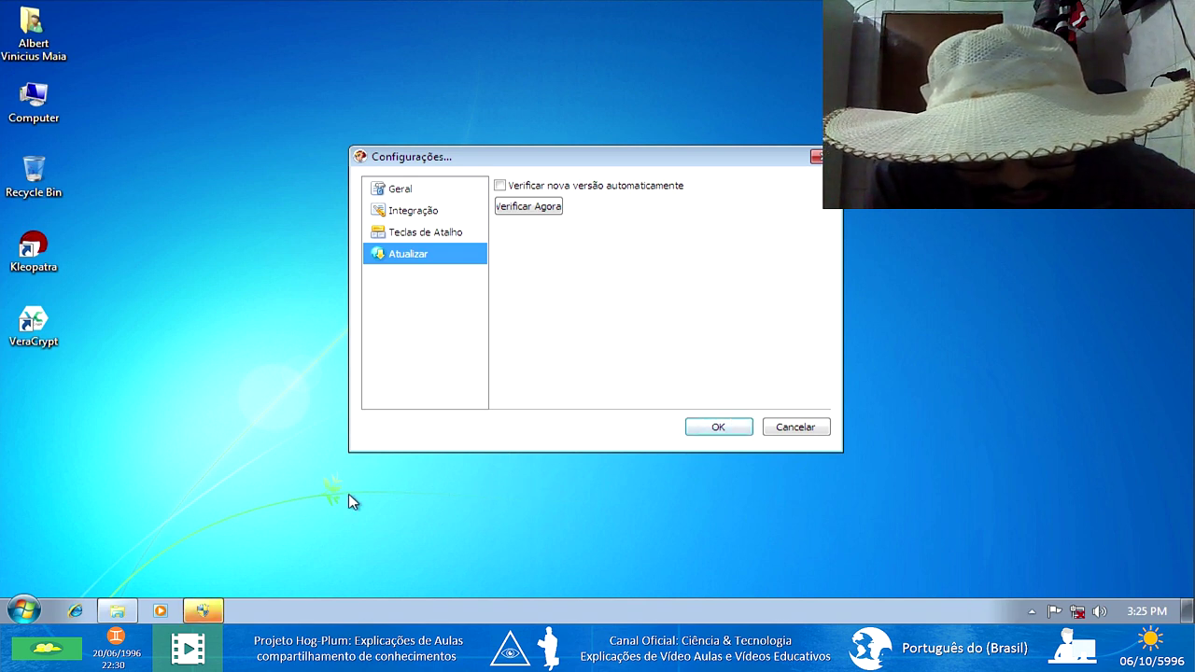
pyautogui.click(202, 612)
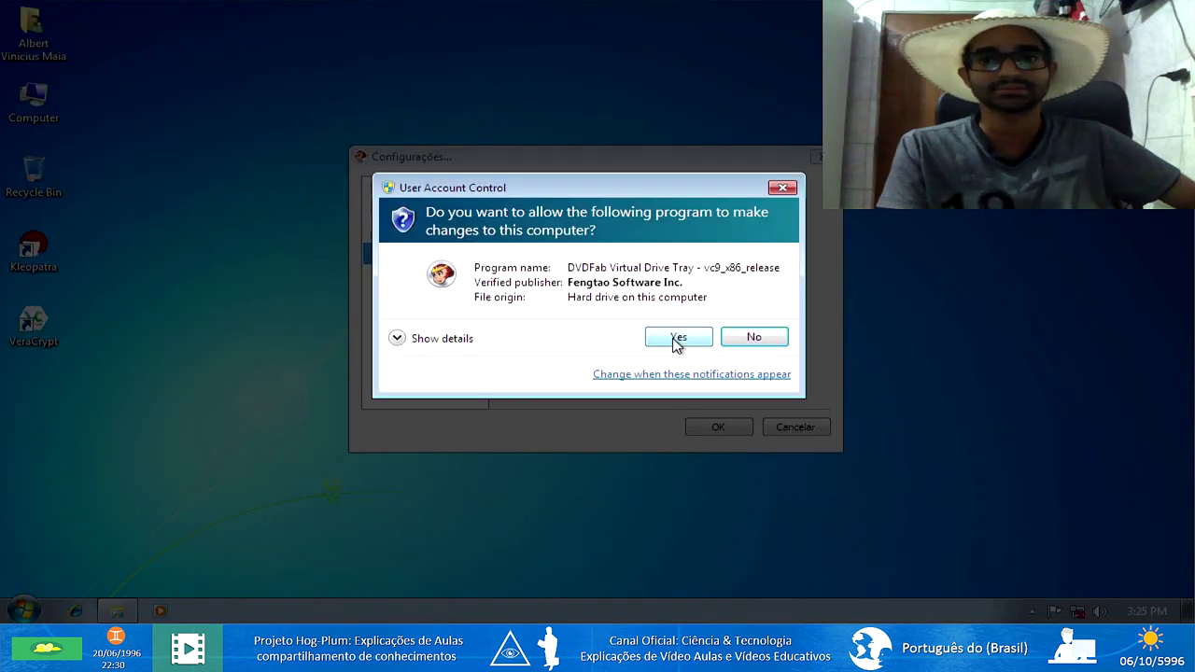
pyautogui.click(676, 337)
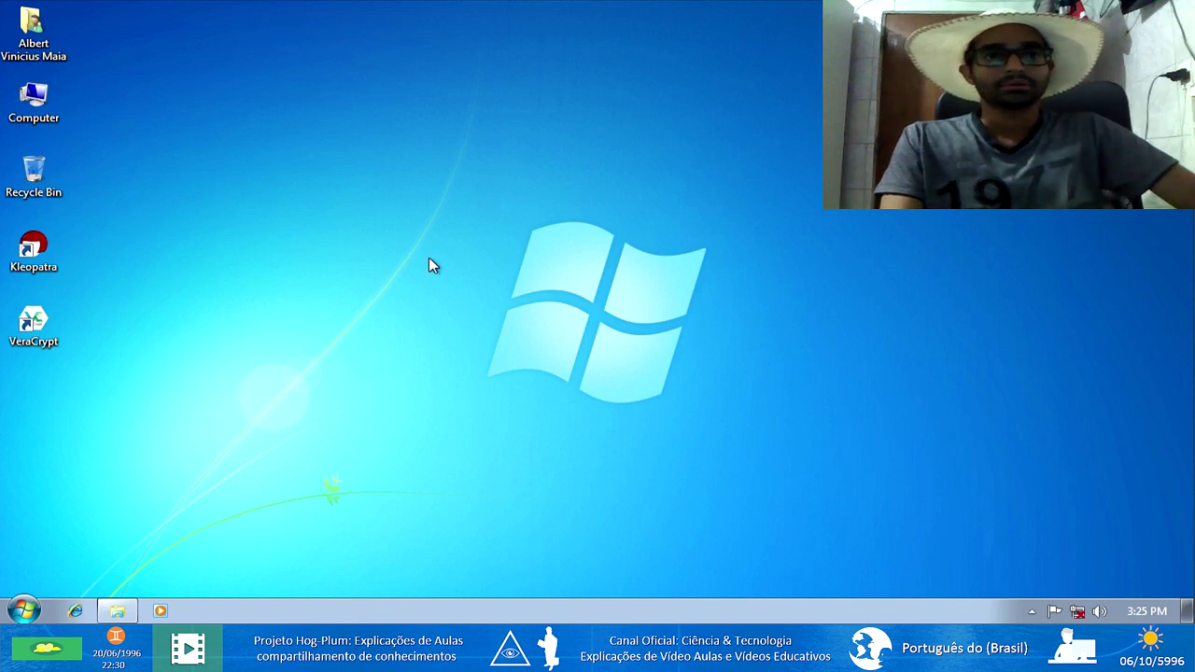
# Open DVD Drive (D:) in a new window from the Computer overview.
pyautogui.doubleClick(38, 101)
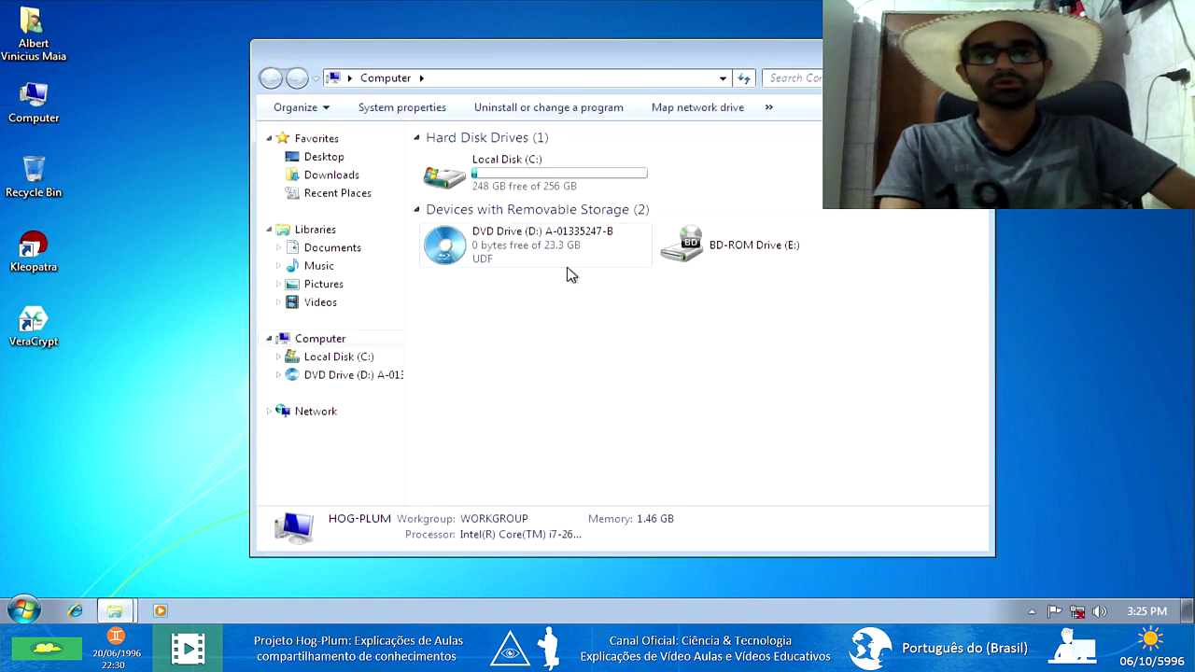
pyautogui.moveTo(793, 322); pyautogui.dragTo(703, 250)
pyautogui.moveTo(604, 336); pyautogui.dragTo(502, 267)
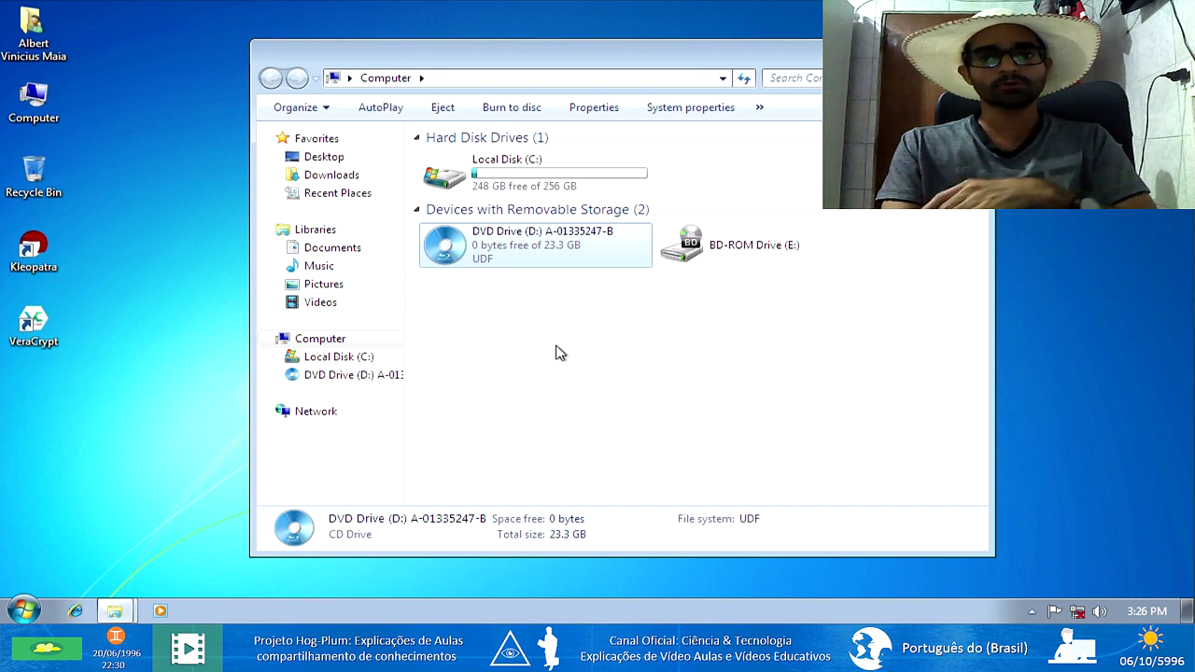
pyautogui.click(718, 321)
pyautogui.click(700, 254)
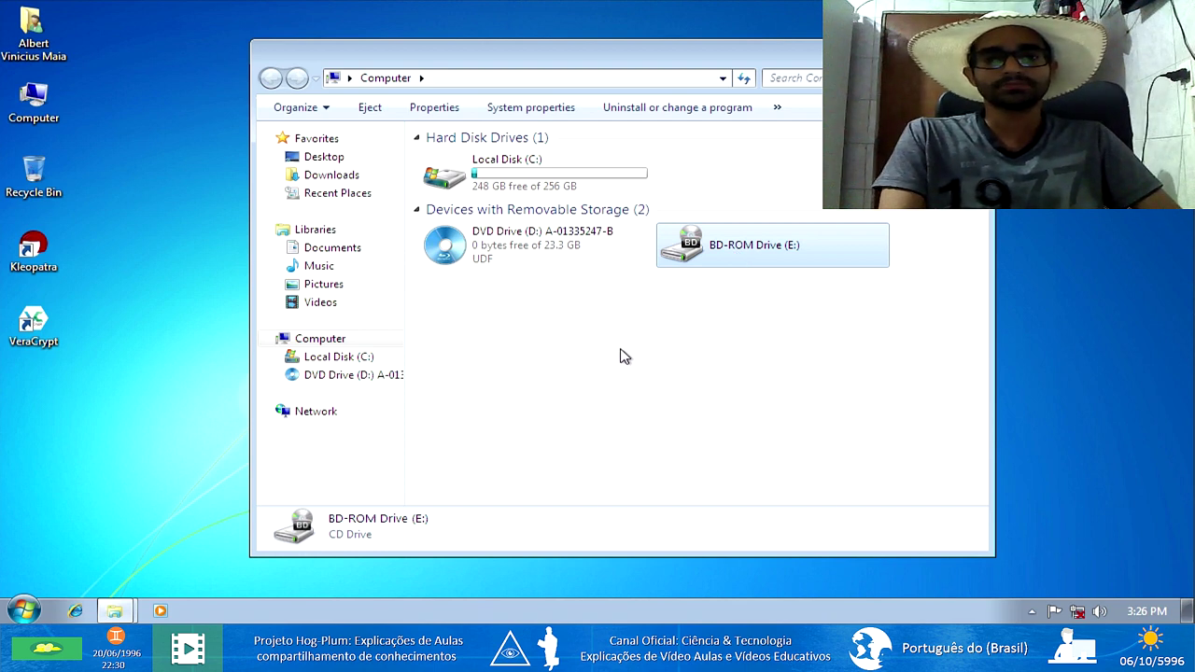
pyautogui.click(651, 349)
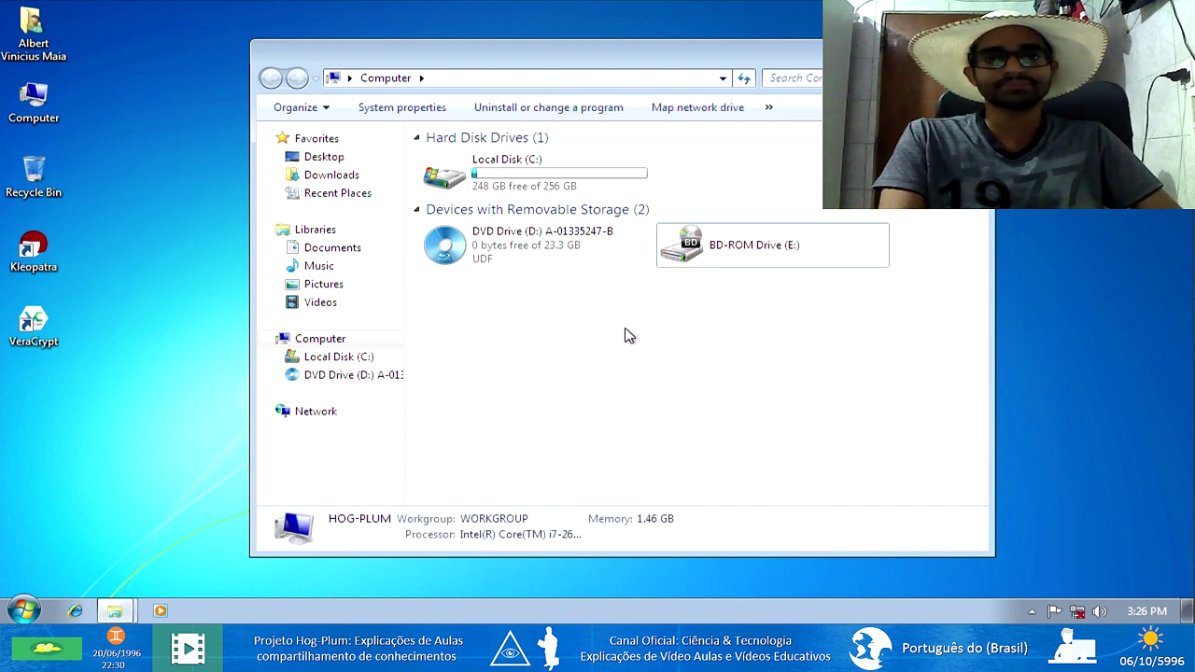
pyautogui.rightClick(496, 244)
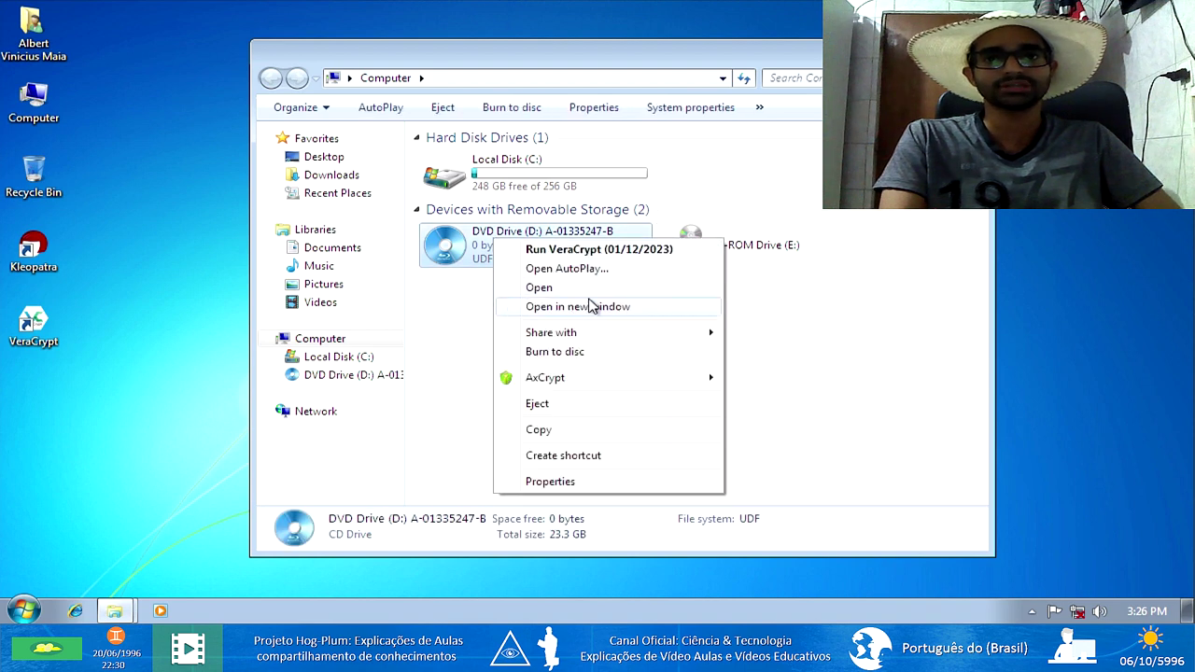
pyautogui.click(491, 323)
pyautogui.click(523, 248)
pyautogui.rightClick(530, 245)
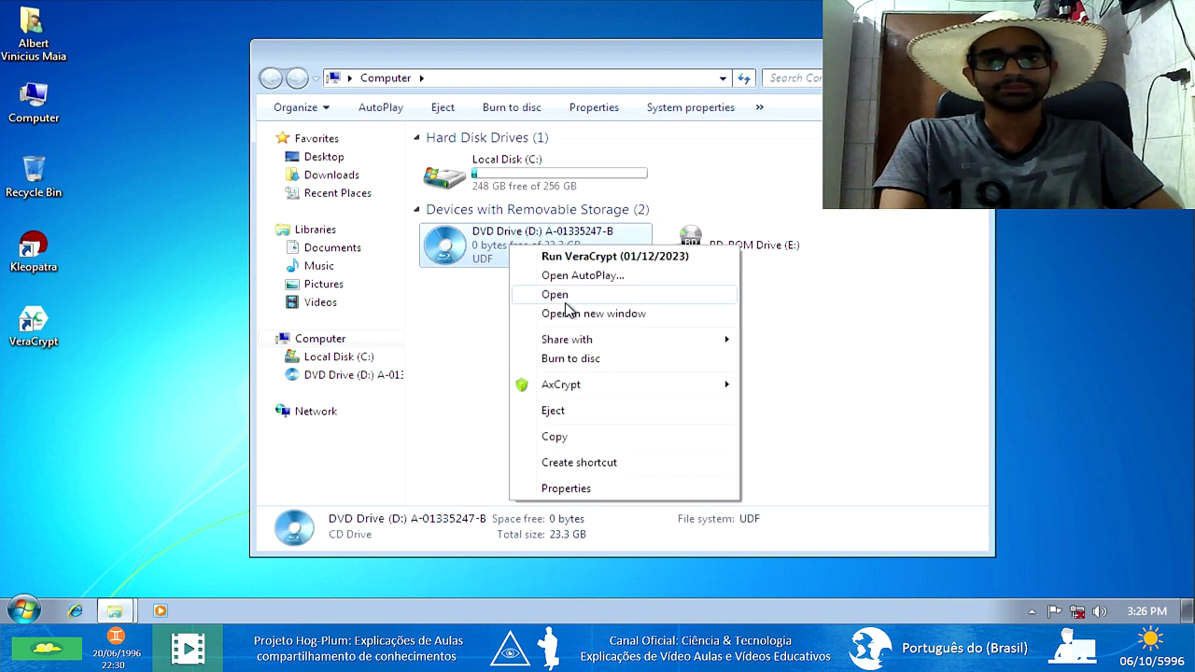
pyautogui.click(539, 314)
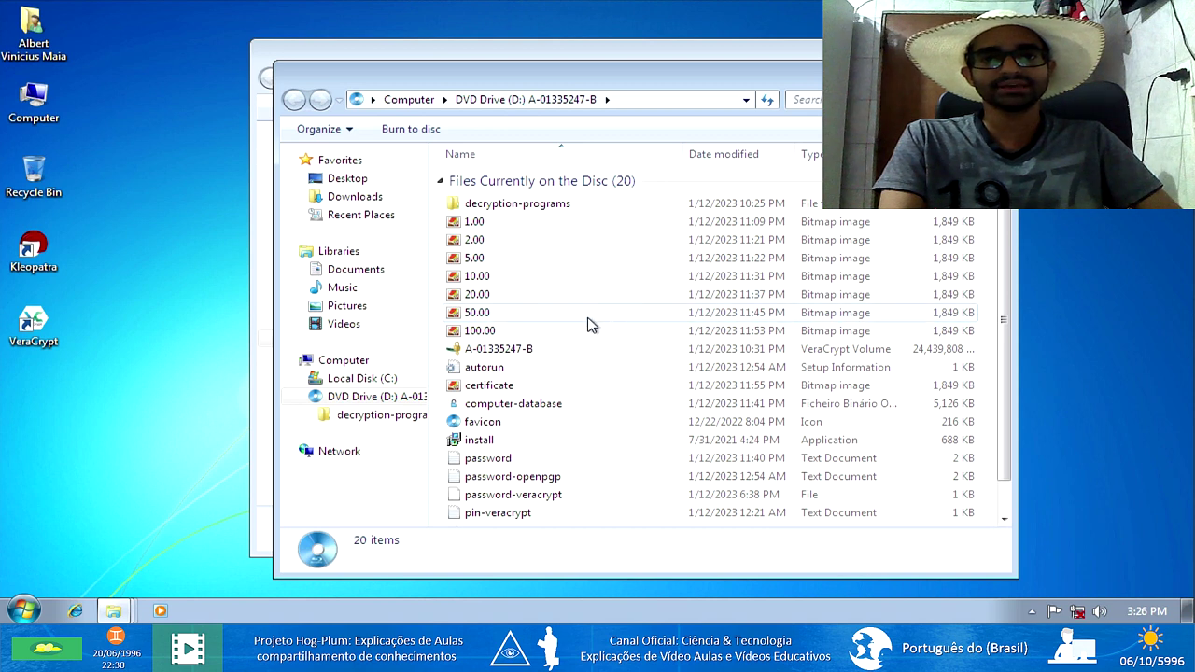
# View and close the certificate image, then select the VeraCrypt volume file.
pyautogui.moveTo(490, 357)
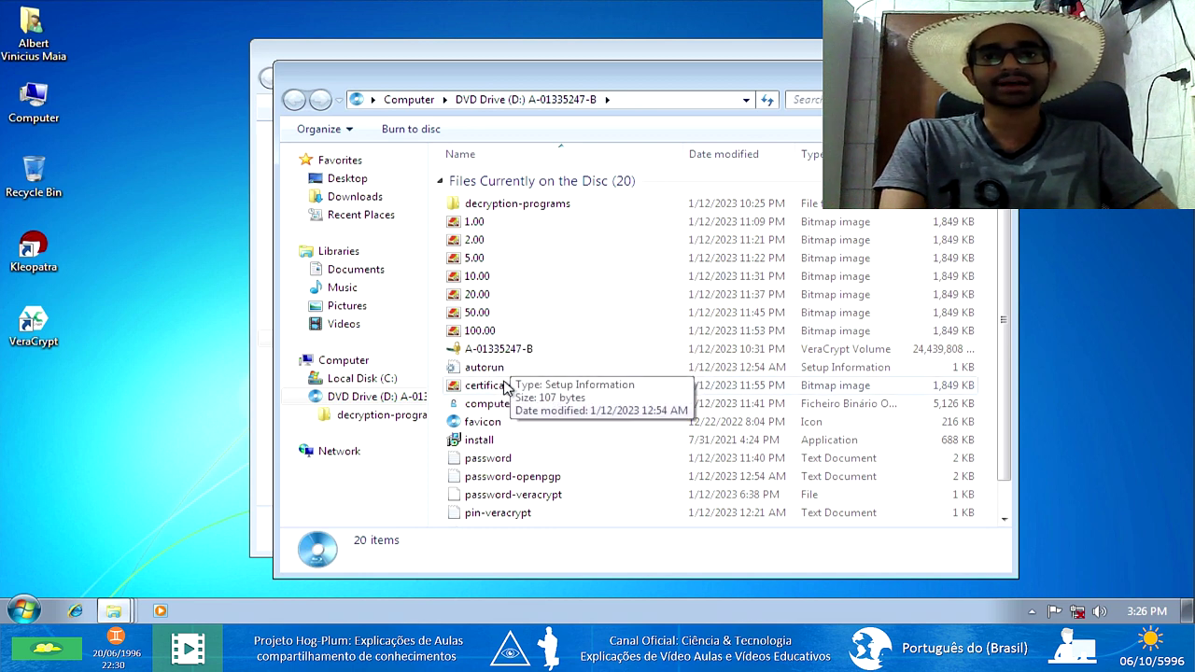
pyautogui.doubleClick(497, 386)
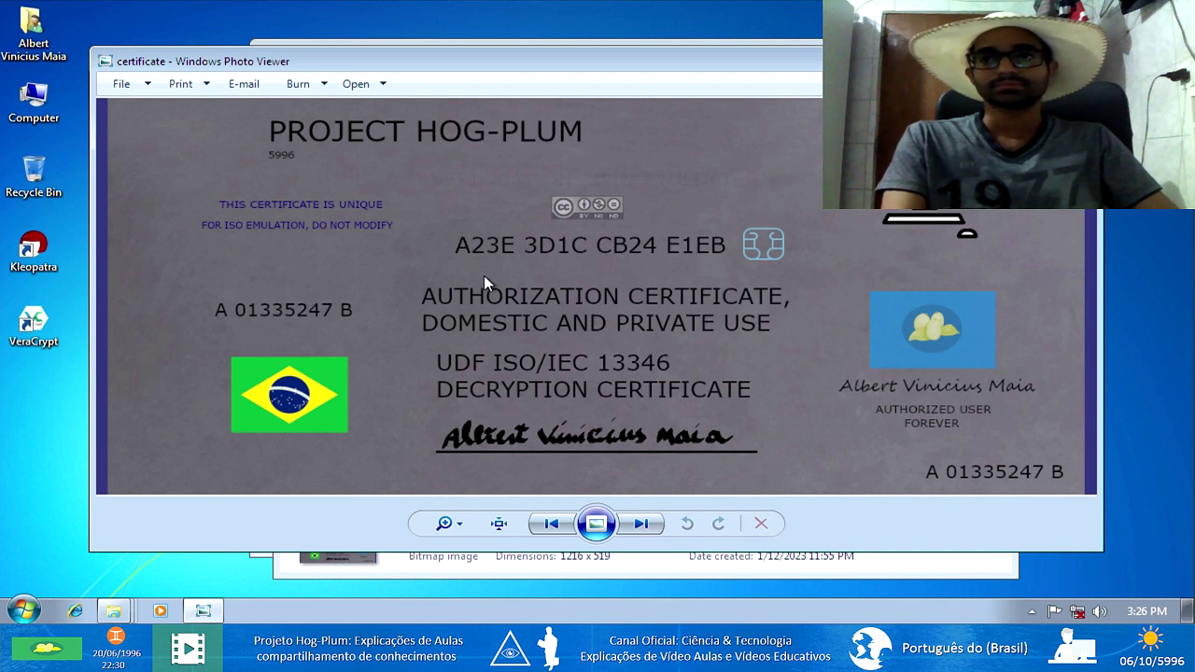
pyautogui.hotkey('alt', 'F4')
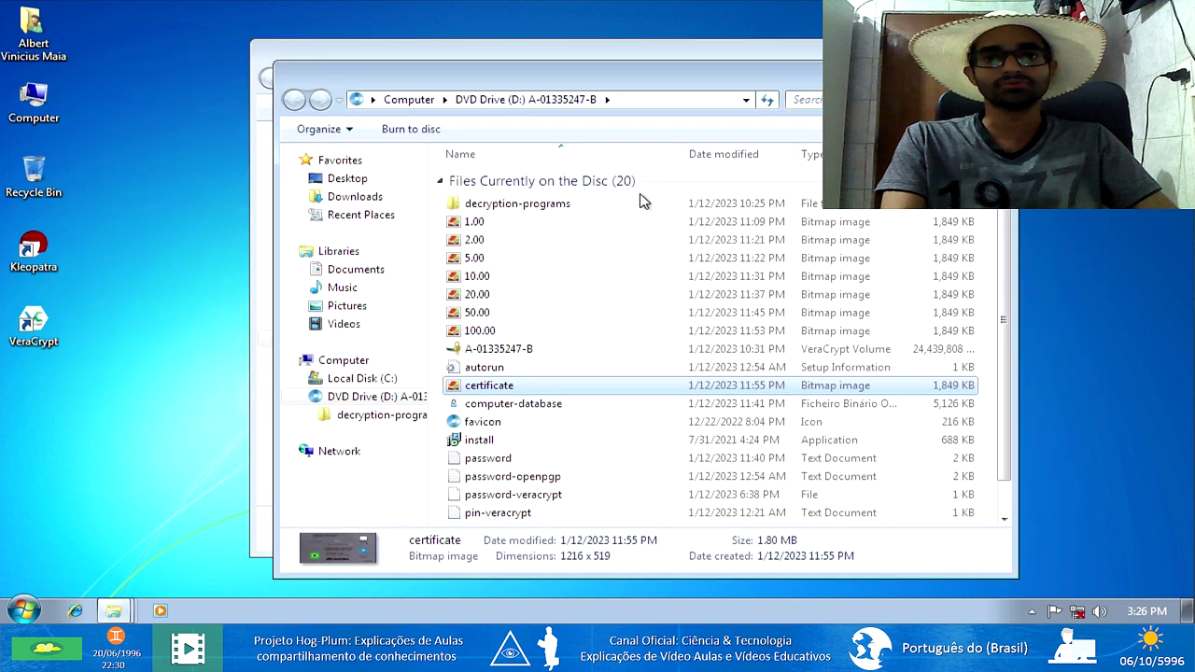
pyautogui.click(507, 350)
# Load D:\A-01335247-B.hc in VeraCrypt, switch its language to Português-Brasil, then minimize it.
pyautogui.doubleClick(506, 351)
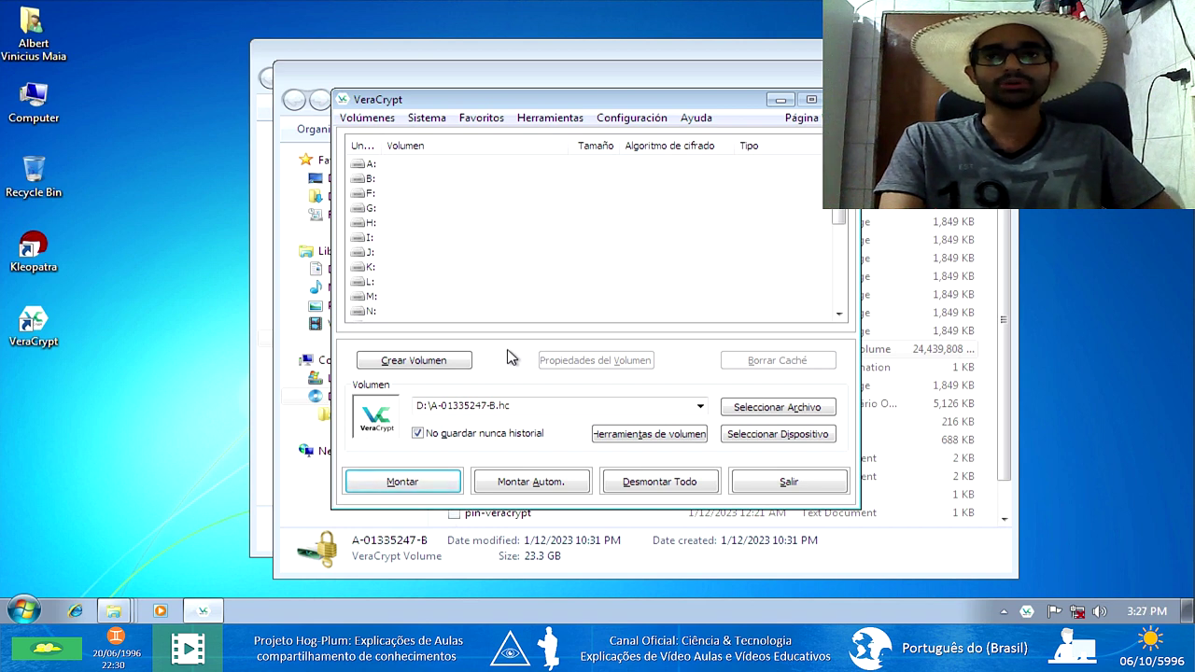
pyautogui.click(620, 118)
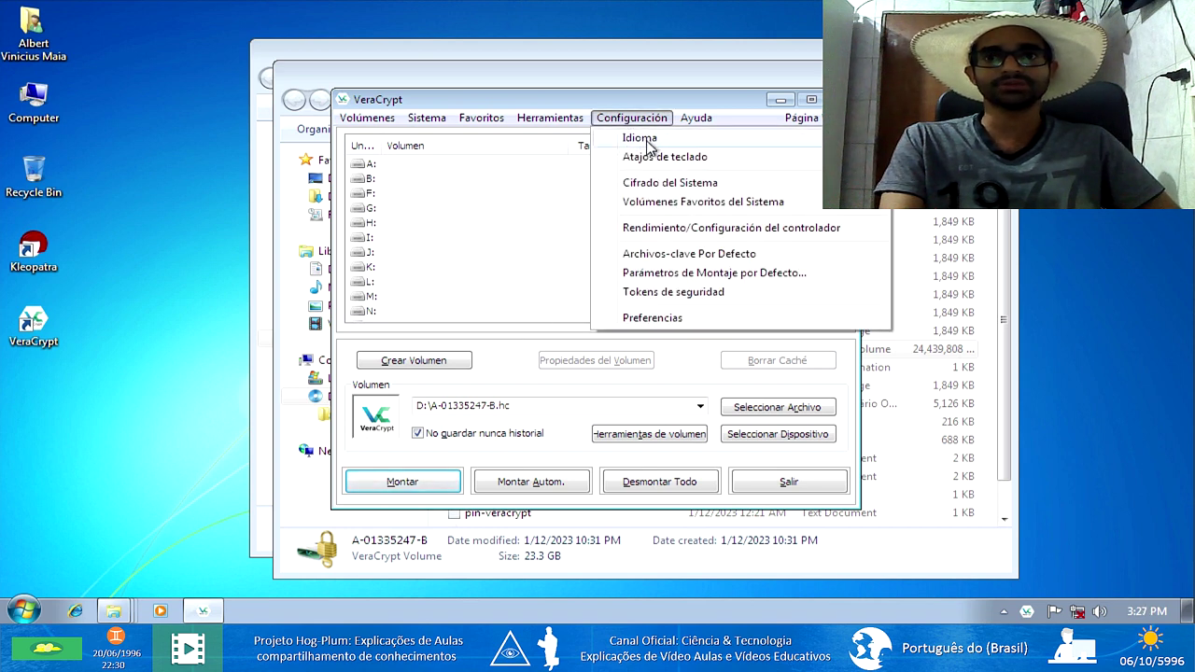
pyautogui.click(640, 138)
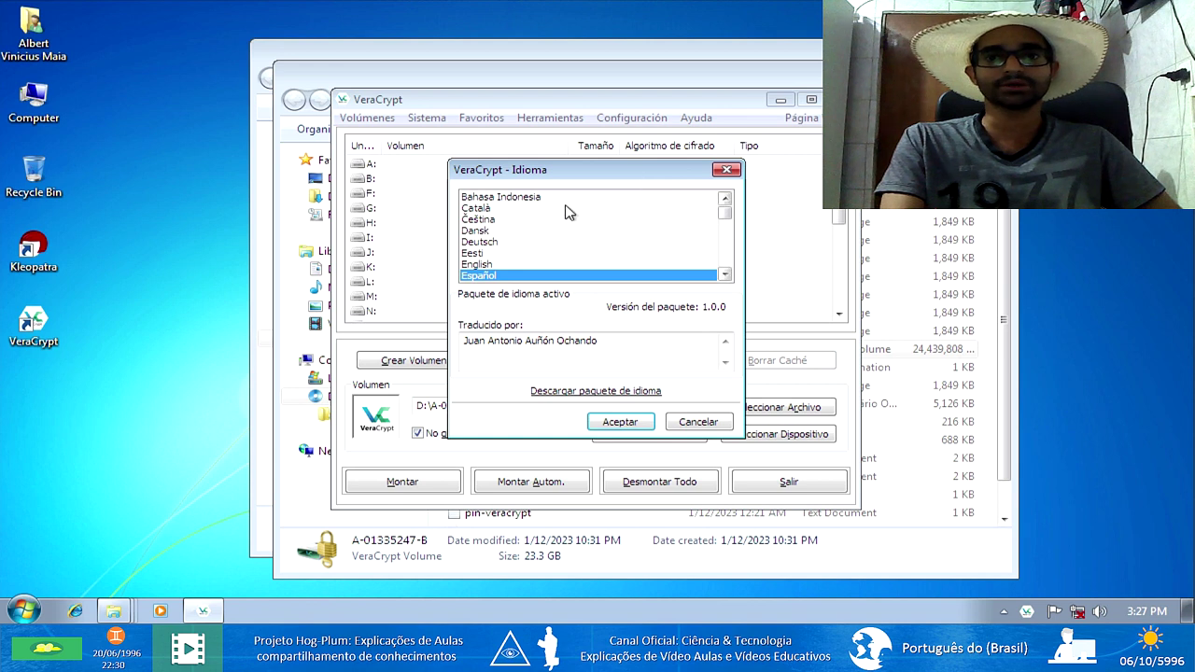
pyautogui.click(725, 275)
pyautogui.click(726, 276)
pyautogui.click(725, 276)
pyautogui.click(726, 275)
pyautogui.click(725, 276)
pyautogui.click(725, 275)
pyautogui.click(725, 276)
pyautogui.click(725, 276)
pyautogui.click(725, 276)
pyautogui.click(500, 232)
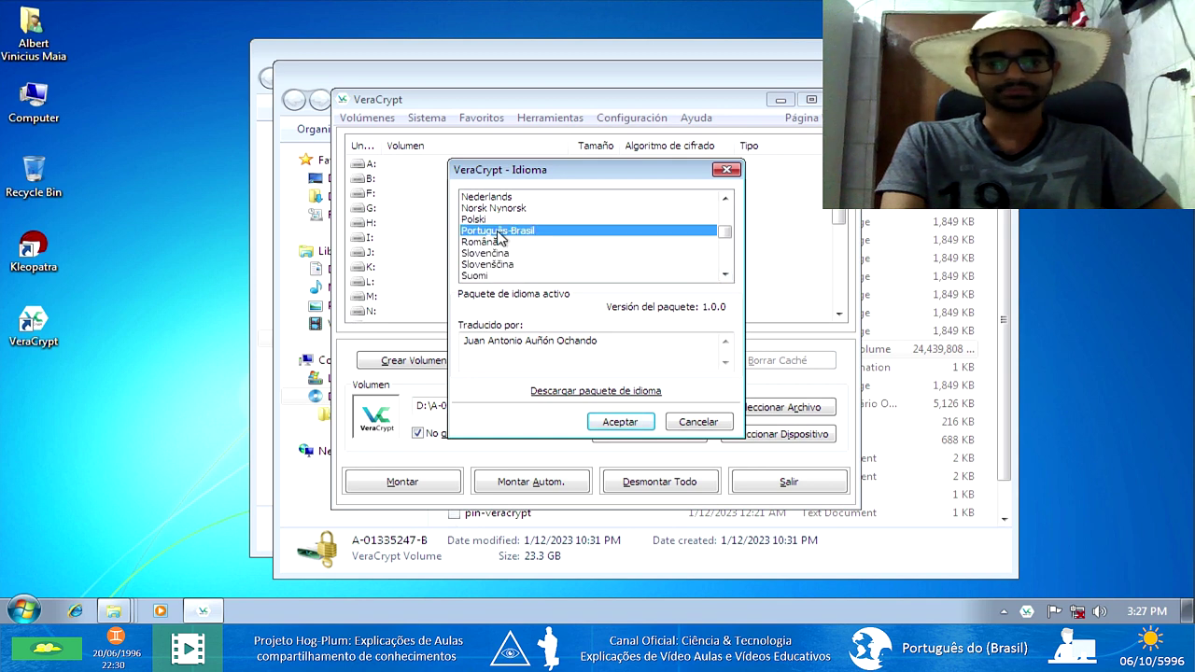
pyautogui.click(618, 423)
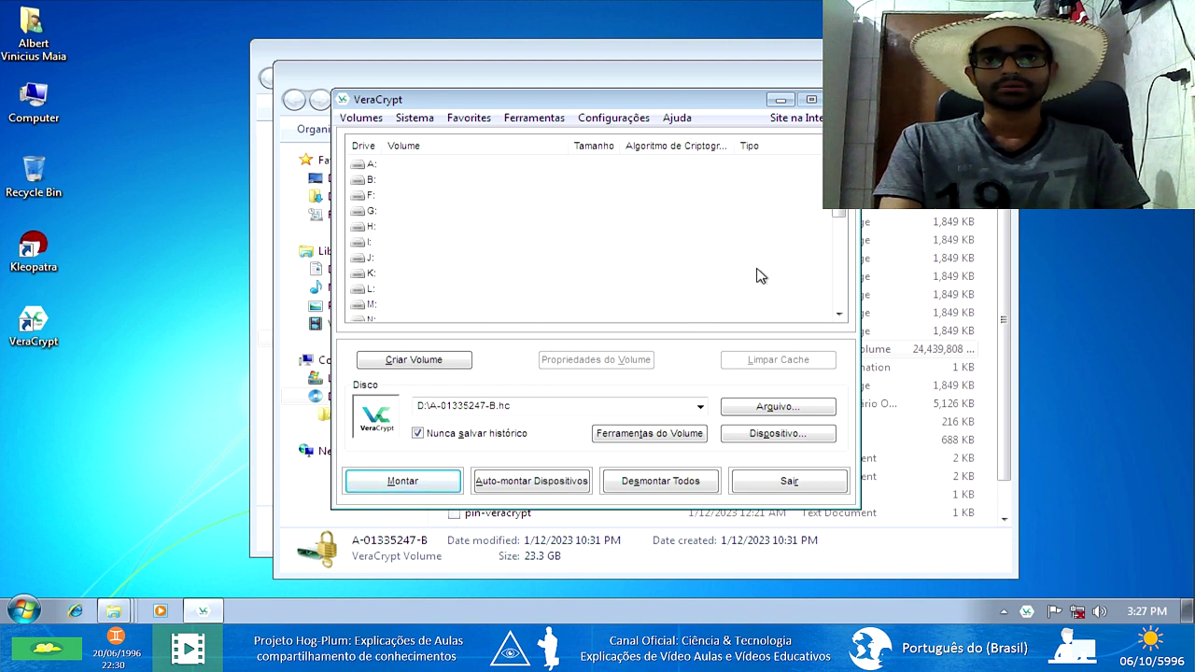
pyautogui.moveTo(839, 216); pyautogui.dragTo(840, 245)
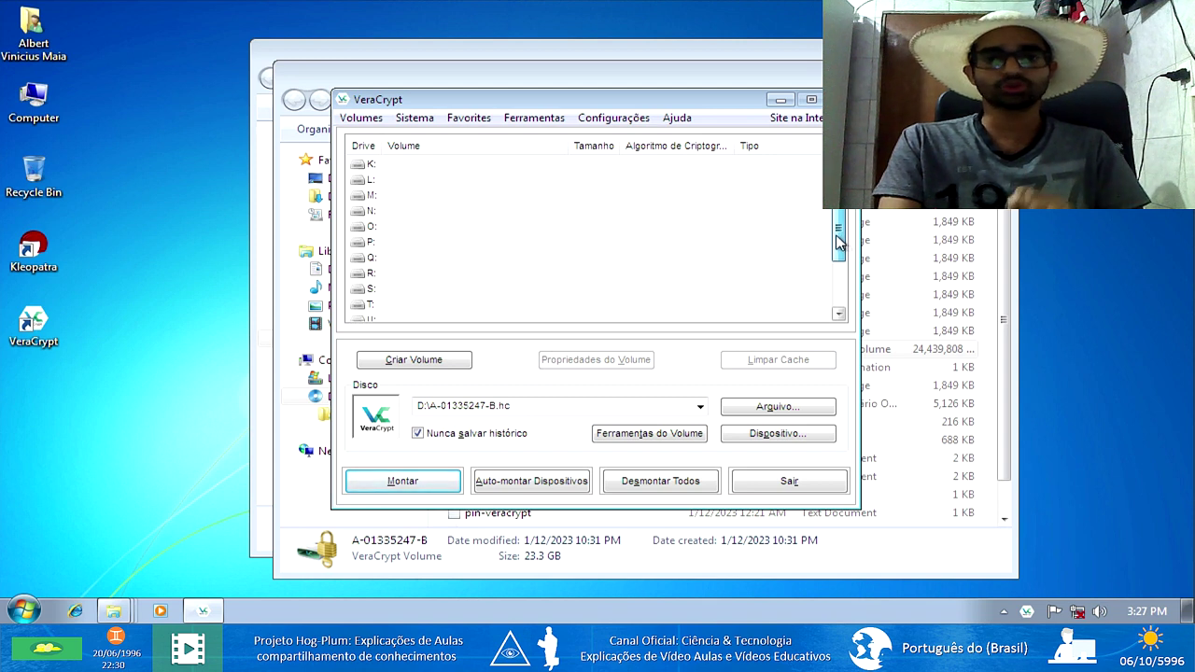
pyautogui.click(780, 99)
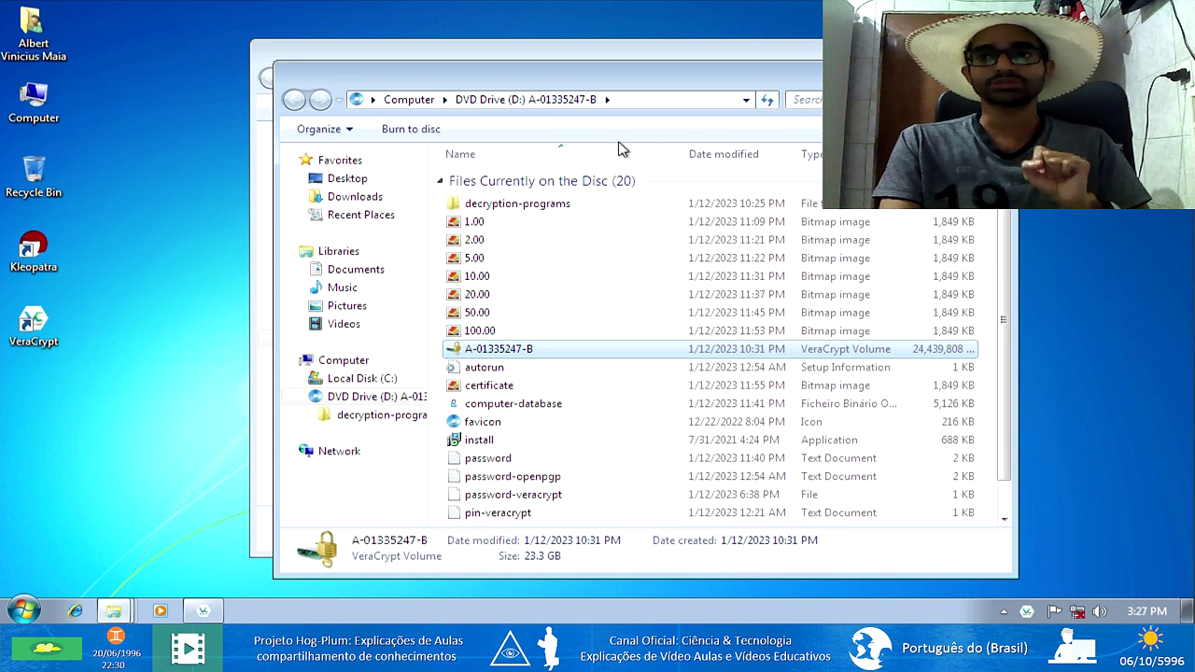
# Copy the password text file from the DVD drive onto the desktop.
pyautogui.scroll(-1, 1000, 293)
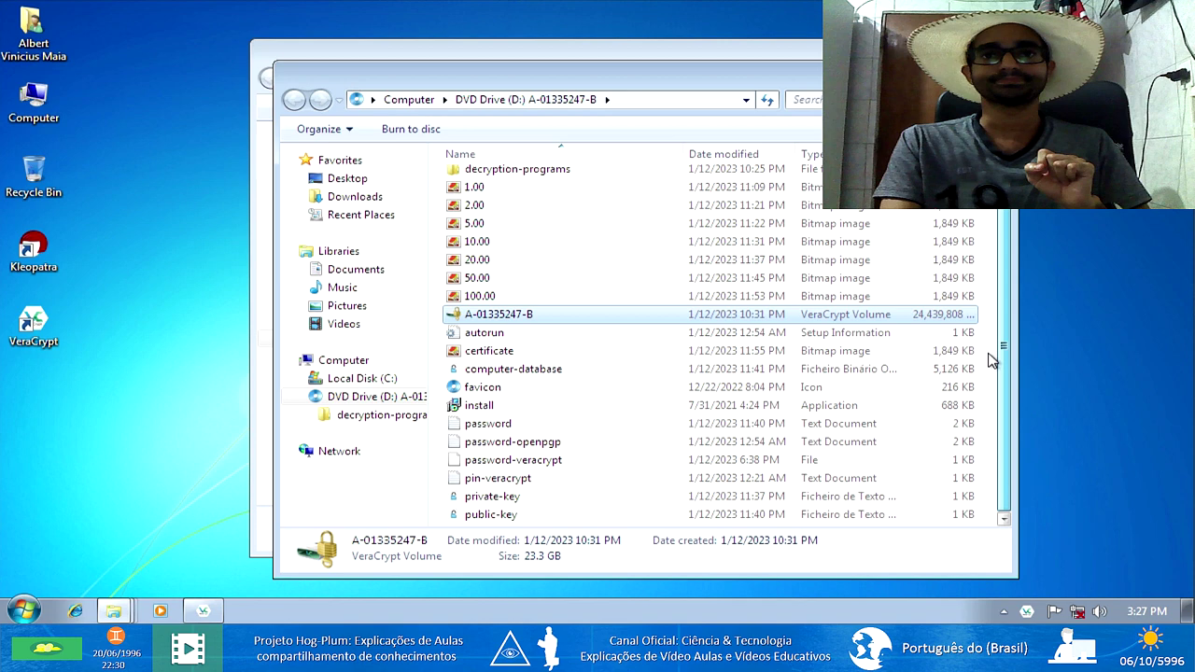
pyautogui.moveTo(500, 72); pyautogui.dragTo(418, 29)
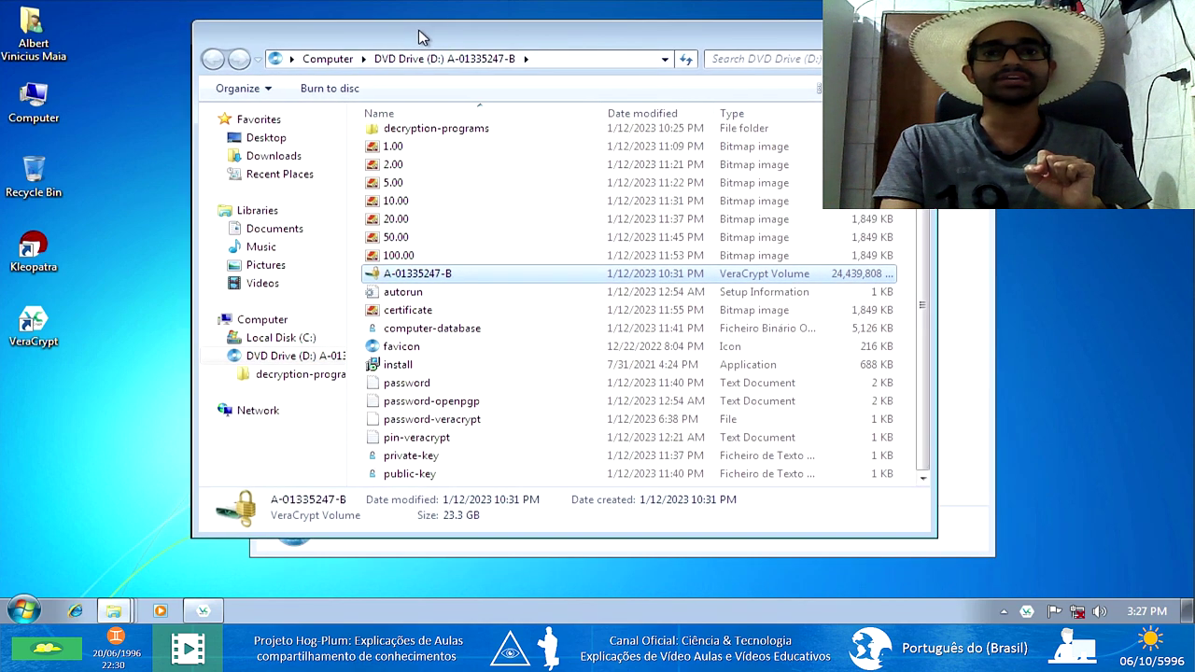
pyautogui.click(411, 386)
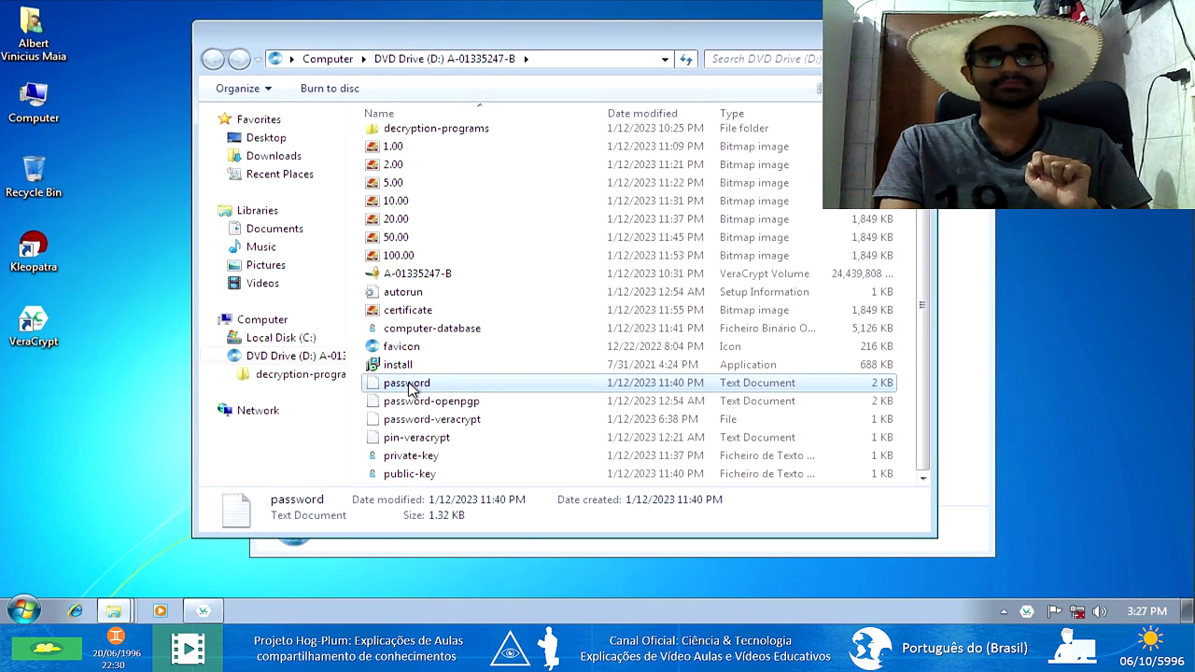
pyautogui.rightClick(412, 386)
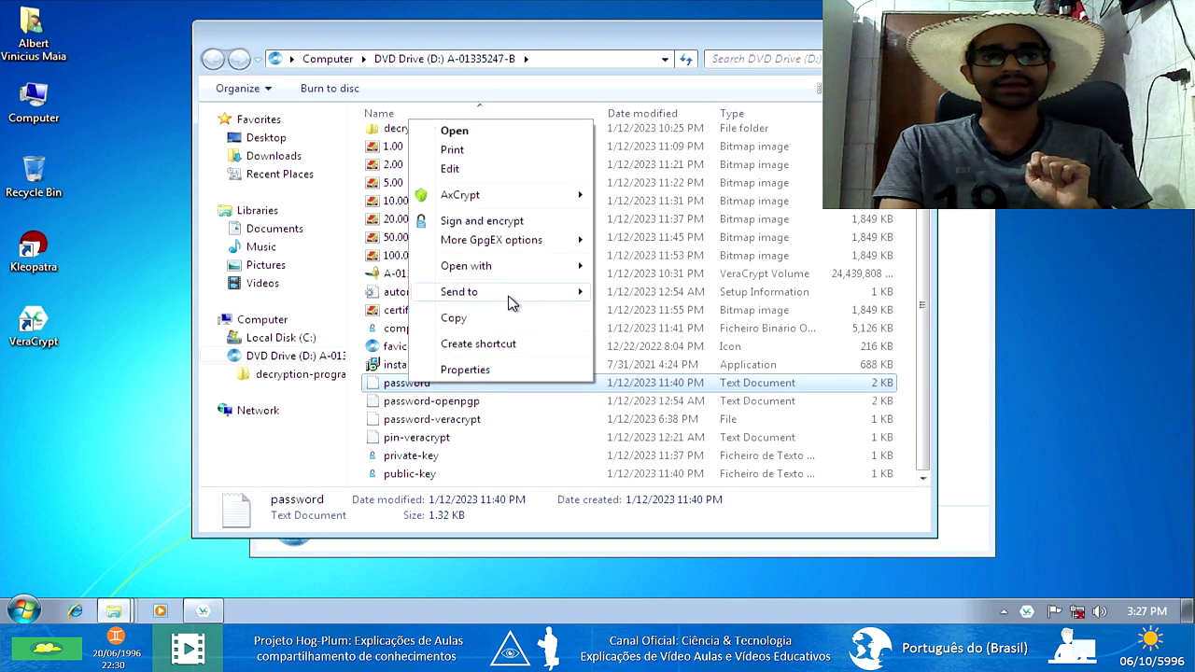
pyautogui.click(467, 318)
pyautogui.rightClick(56, 368)
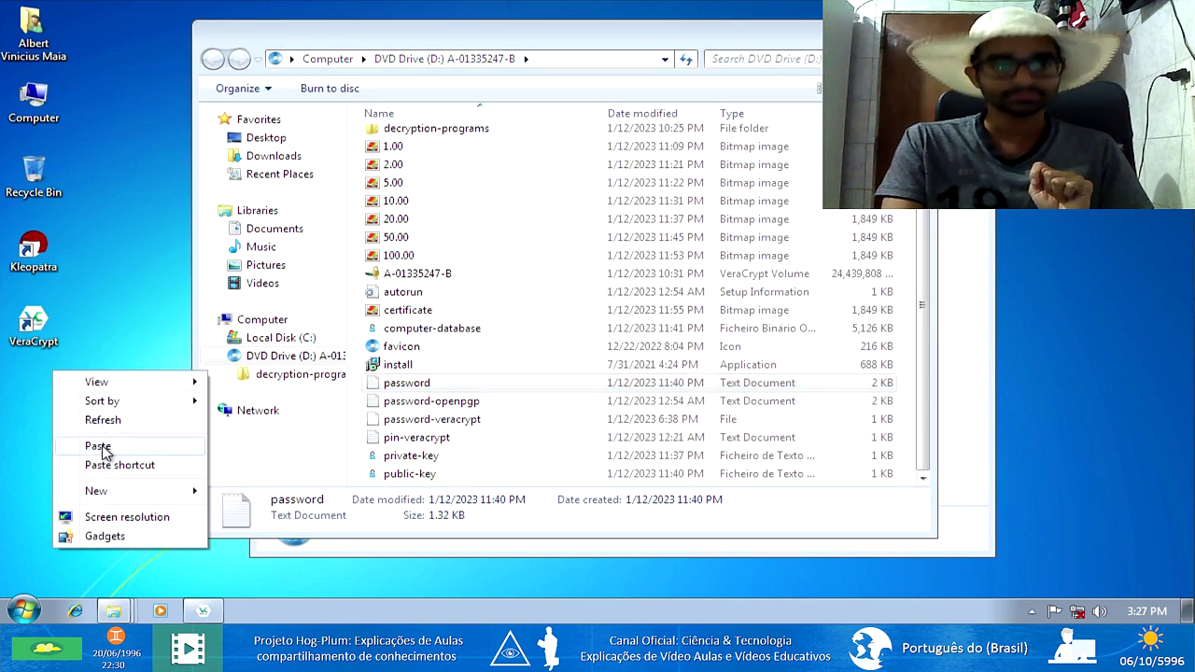
pyautogui.click(98, 446)
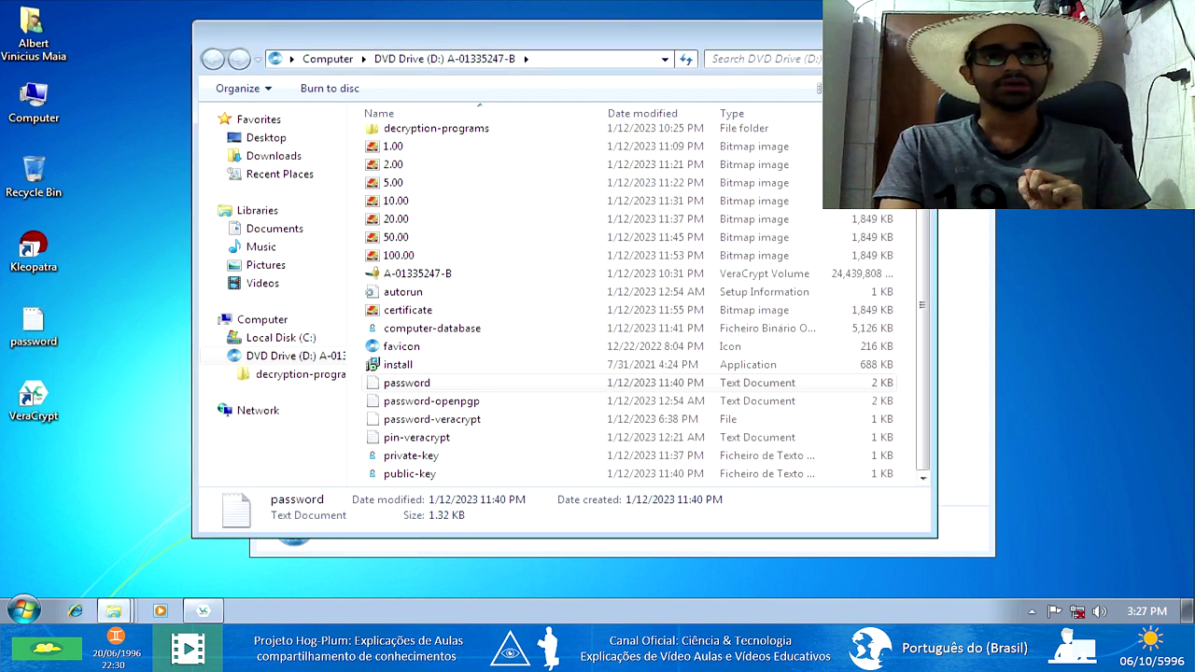
# Close the DVD drive window, then bring its file list back from the taskbar Explorer group.
pyautogui.click(912, 29)
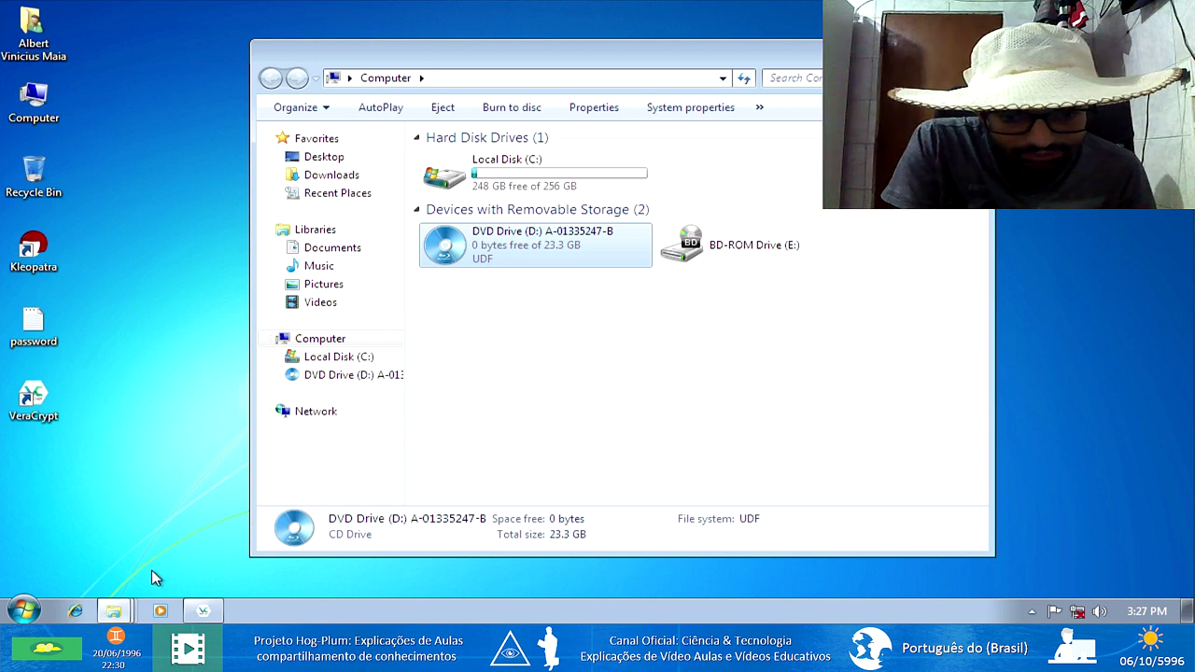
pyautogui.click(116, 606)
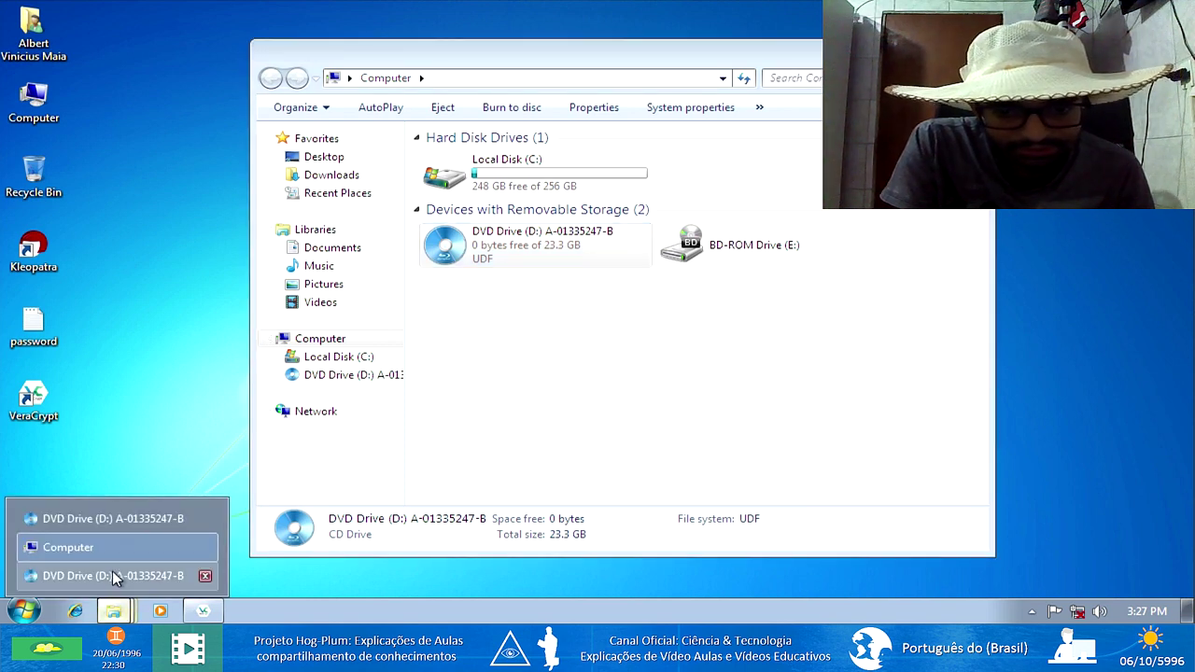
pyautogui.click(112, 573)
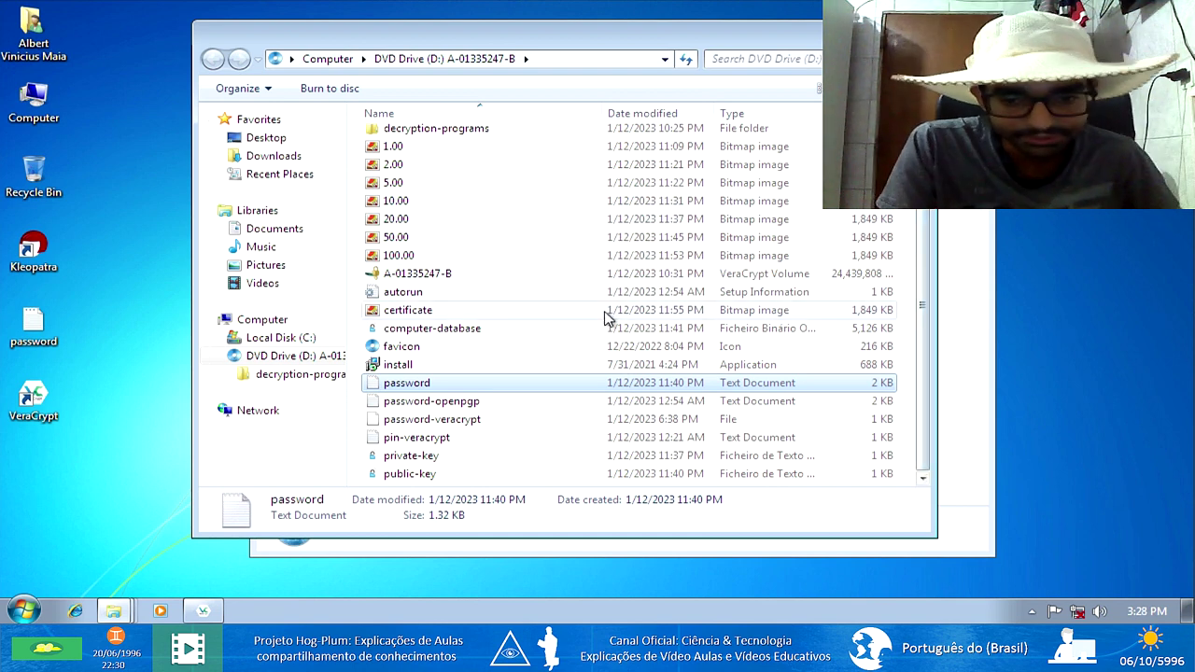
pyautogui.moveTo(433, 37); pyautogui.dragTo(402, 24)
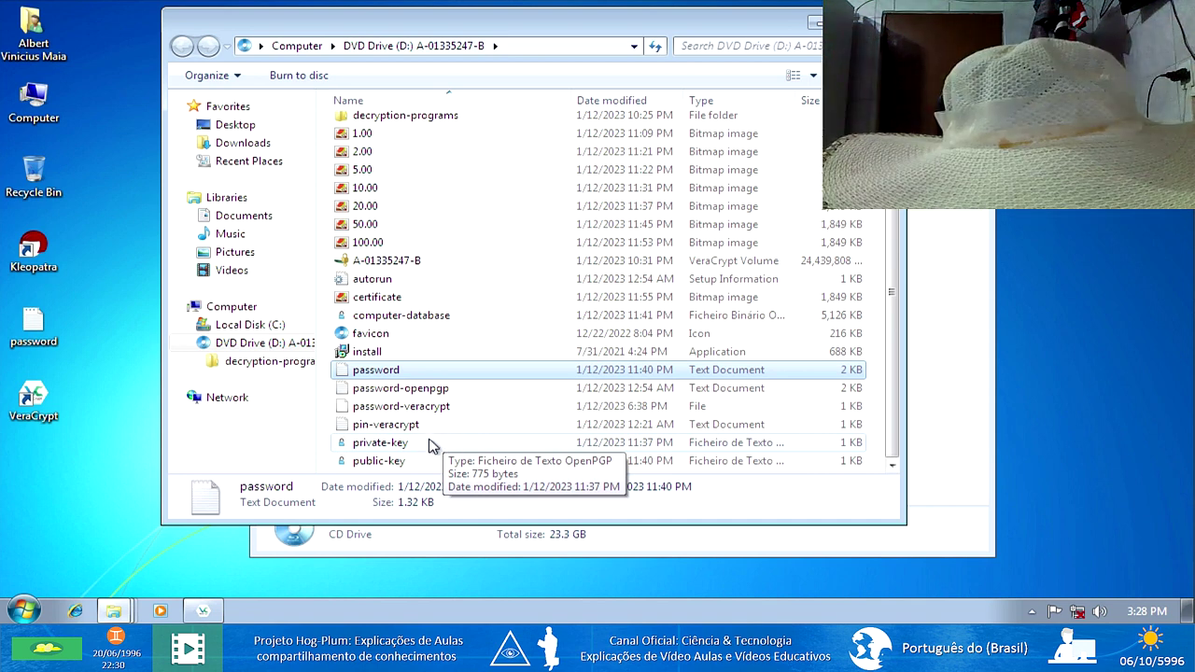
# Import the secret key from the private-key file and confirm it as your own key.
pyautogui.click(411, 445)
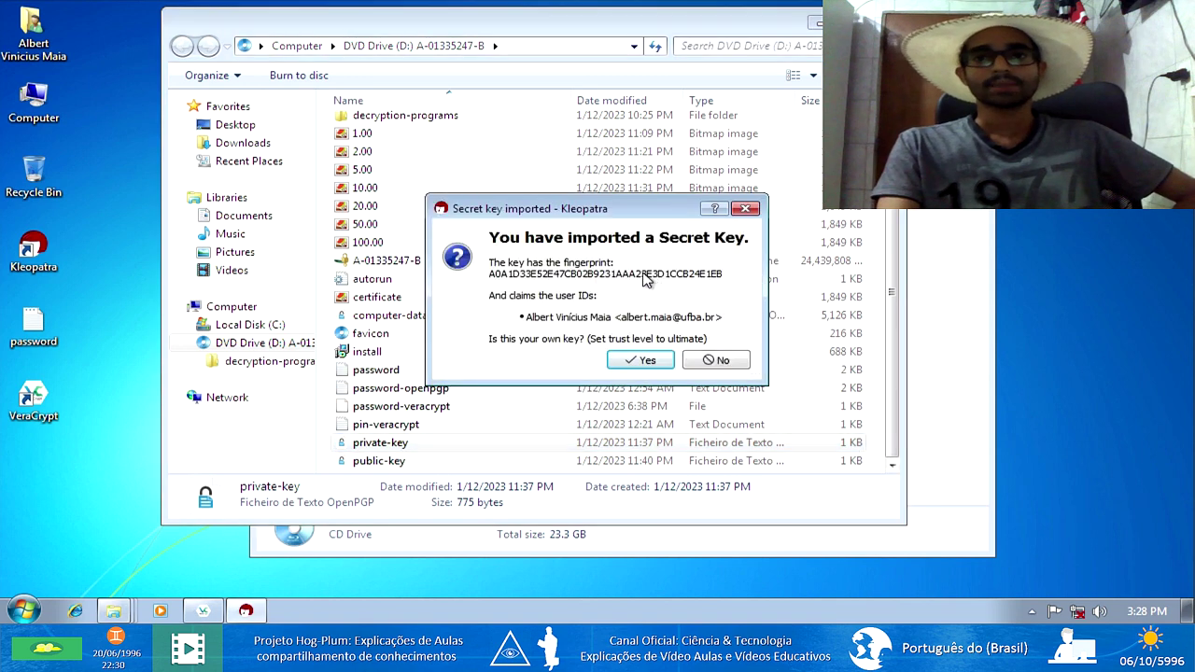
pyautogui.click(816, 23)
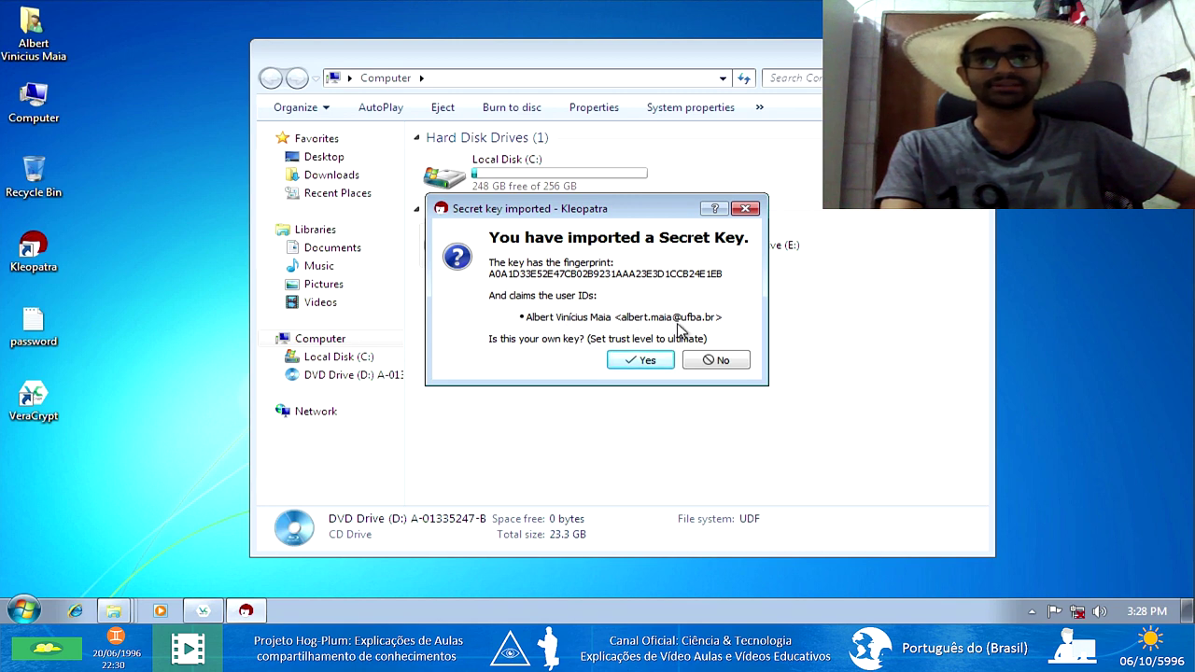
pyautogui.click(633, 364)
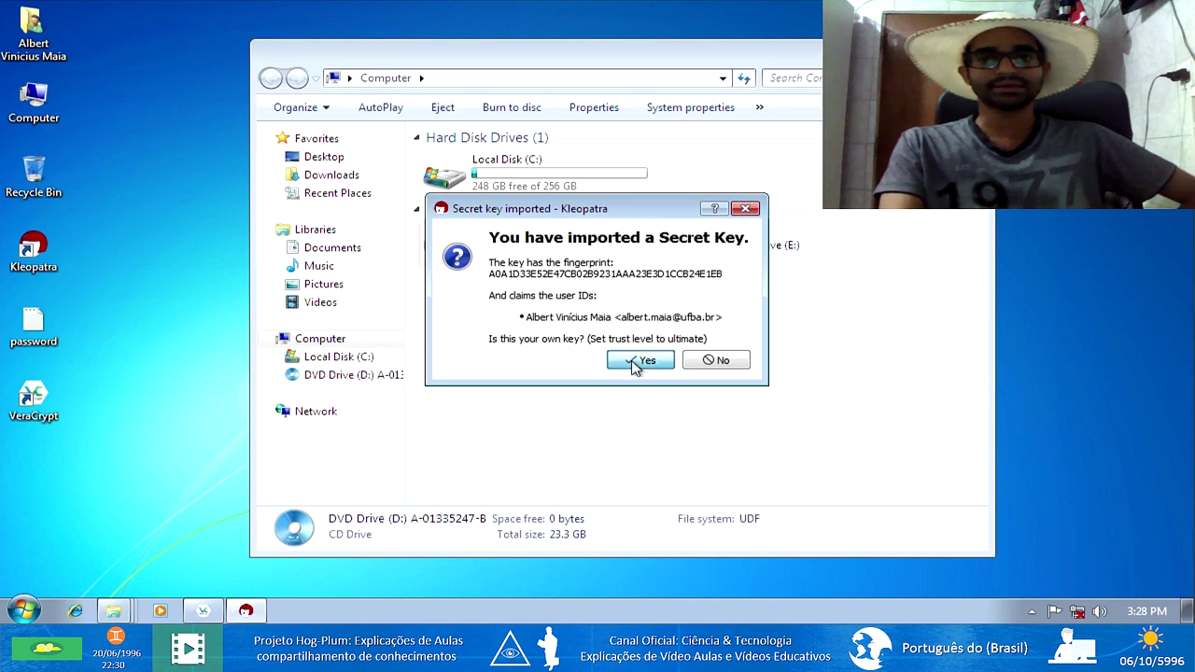
pyautogui.click(693, 350)
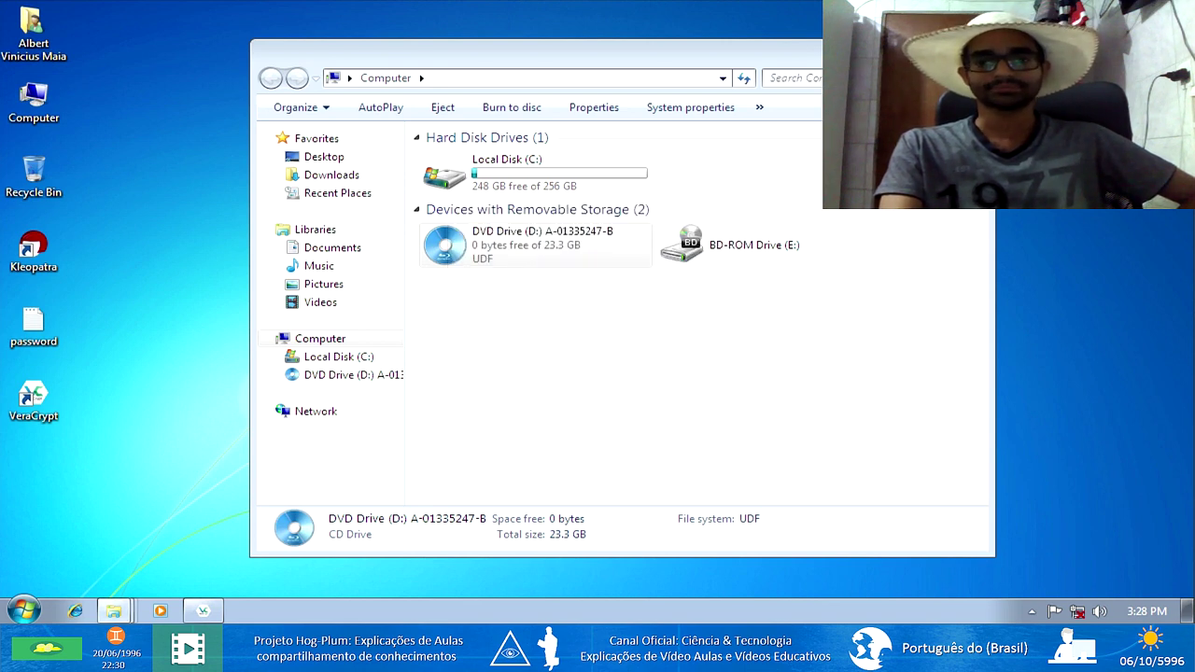
# Open Kleopatra's Certificate Manager from the tray, narrow the Name column, and select the imported certificate.
pyautogui.click(974, 50)
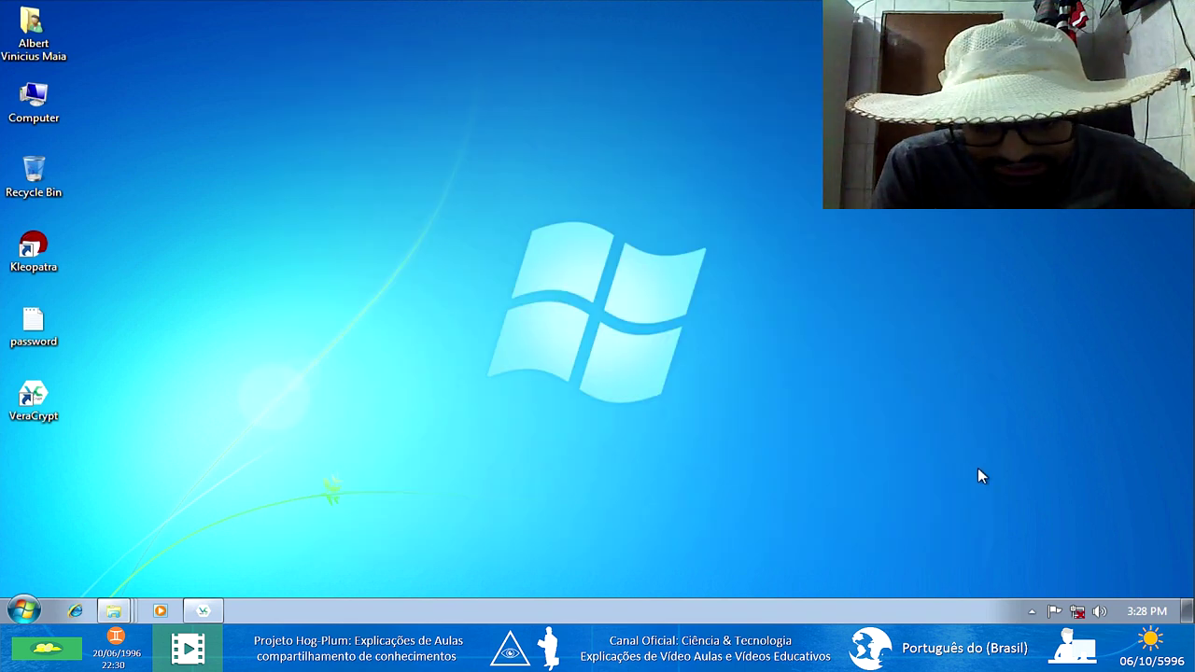
pyautogui.click(1032, 611)
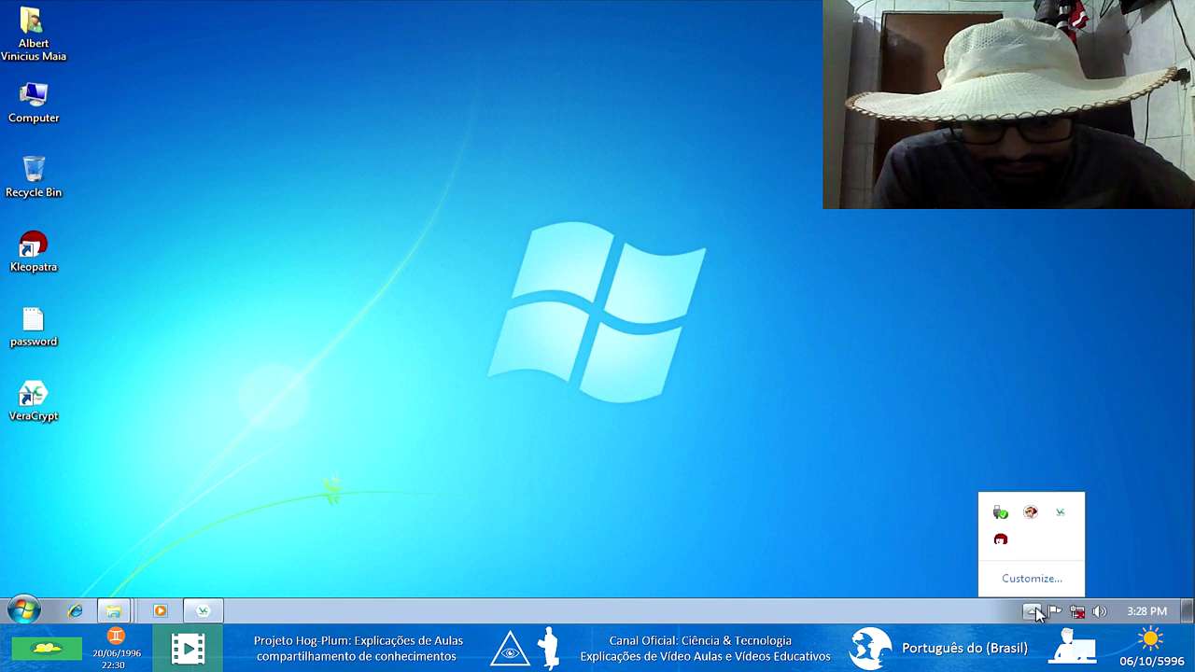
pyautogui.rightClick(1001, 543)
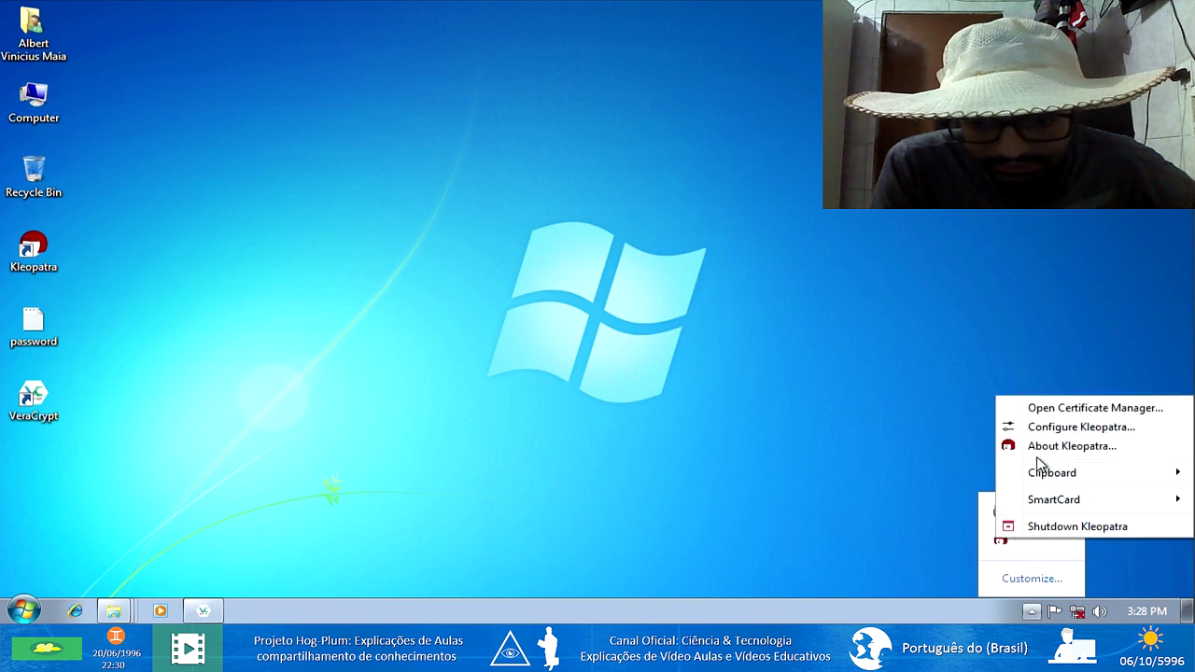
pyautogui.click(1047, 408)
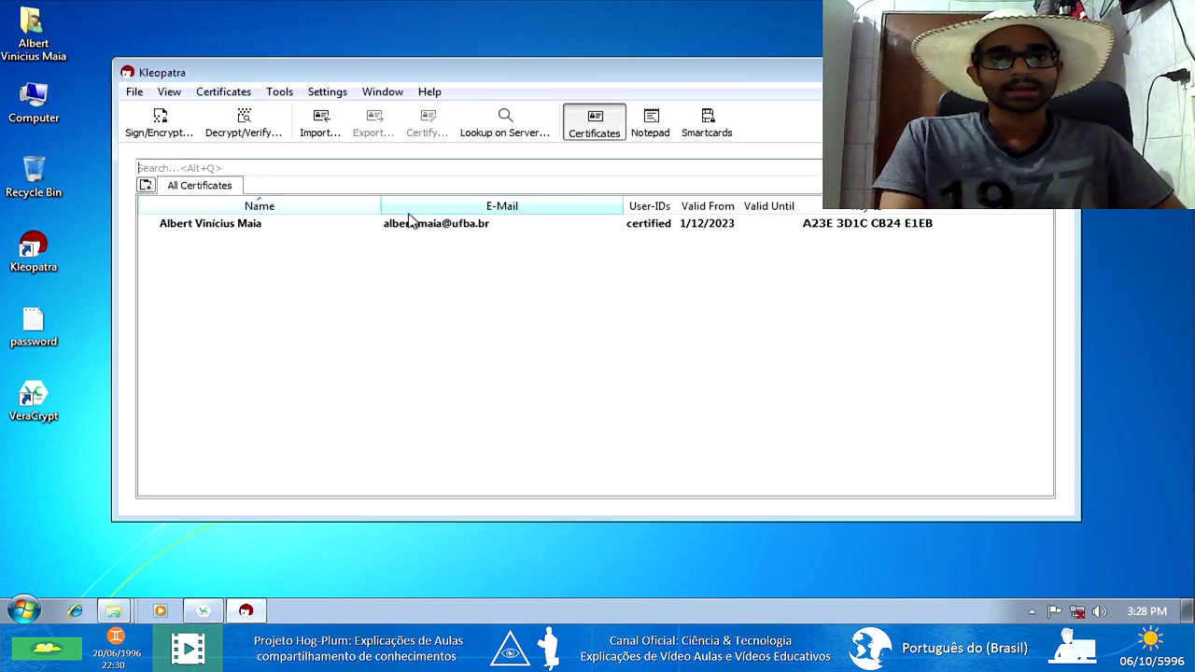
pyautogui.moveTo(379, 207); pyautogui.dragTo(290, 207)
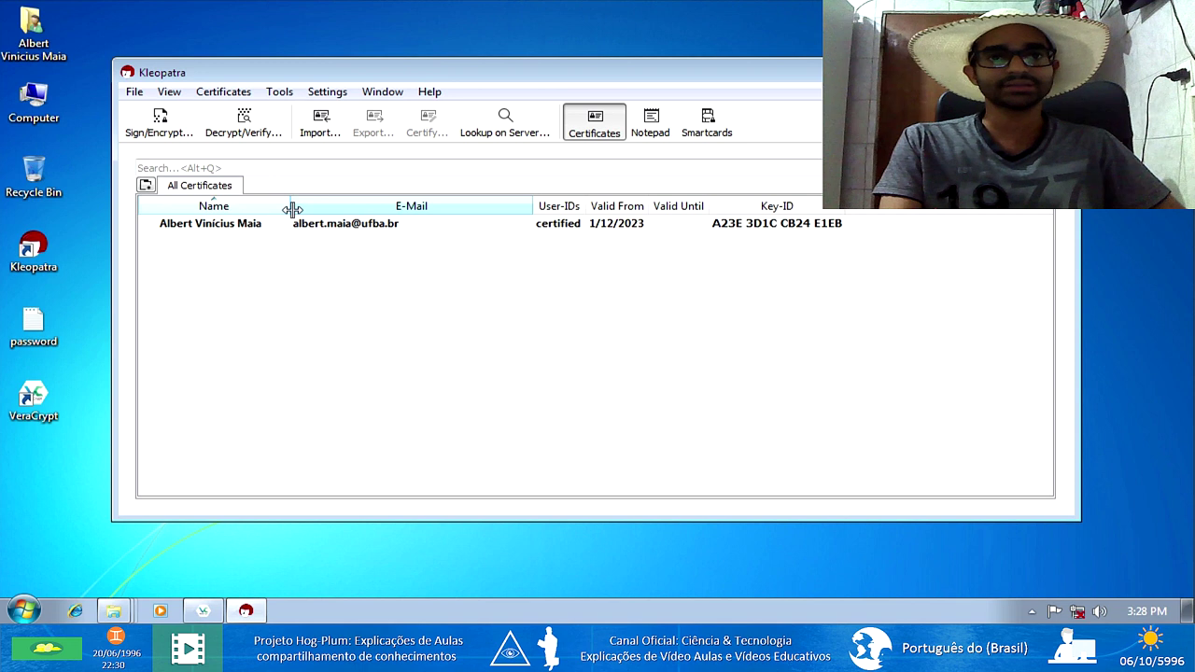
pyautogui.click(223, 230)
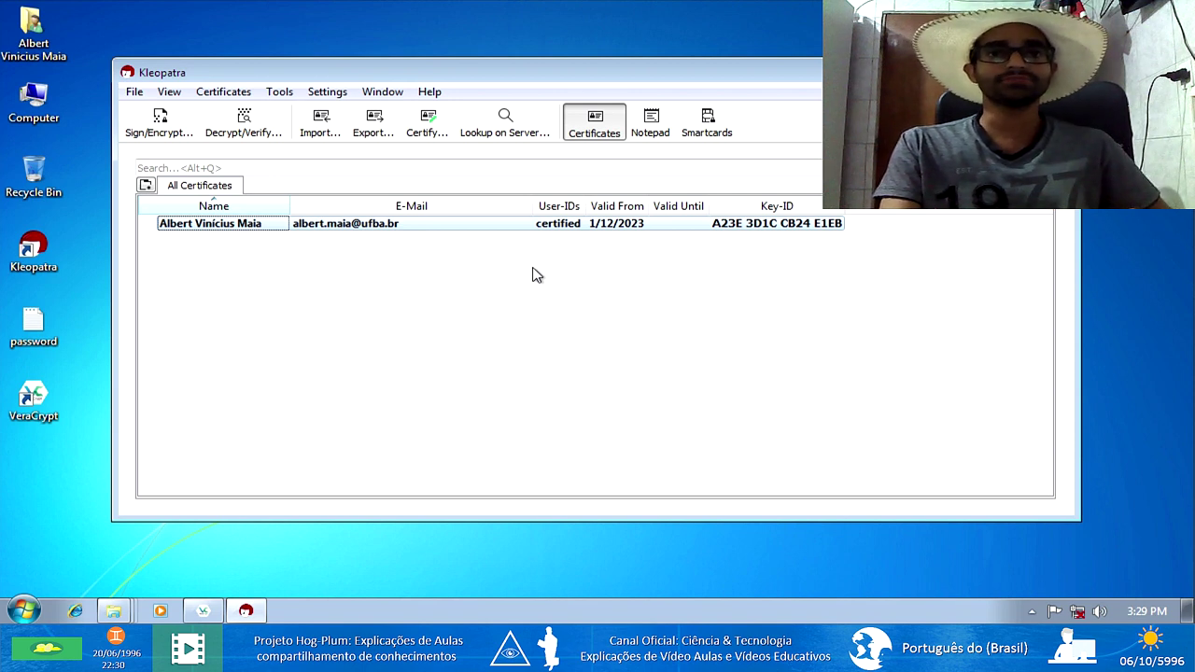
# Choose Brazil portuguese (pt_BR) as Kleopatra's primary language and confirm the restart notice.
pyautogui.click(331, 95)
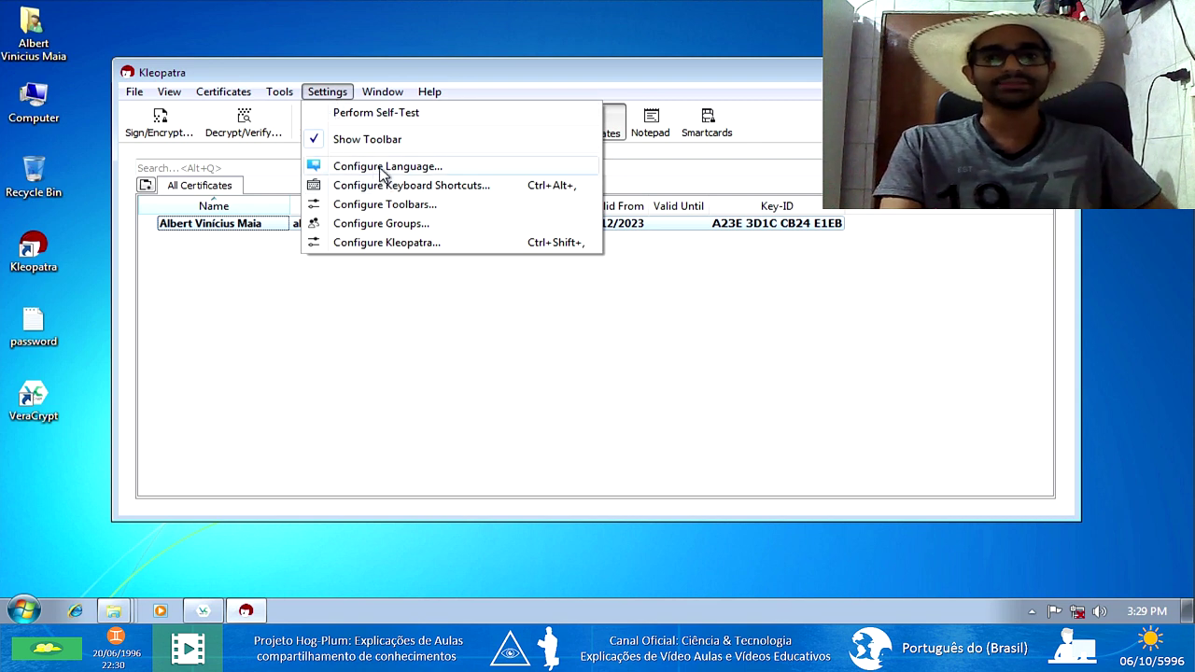
pyautogui.click(383, 168)
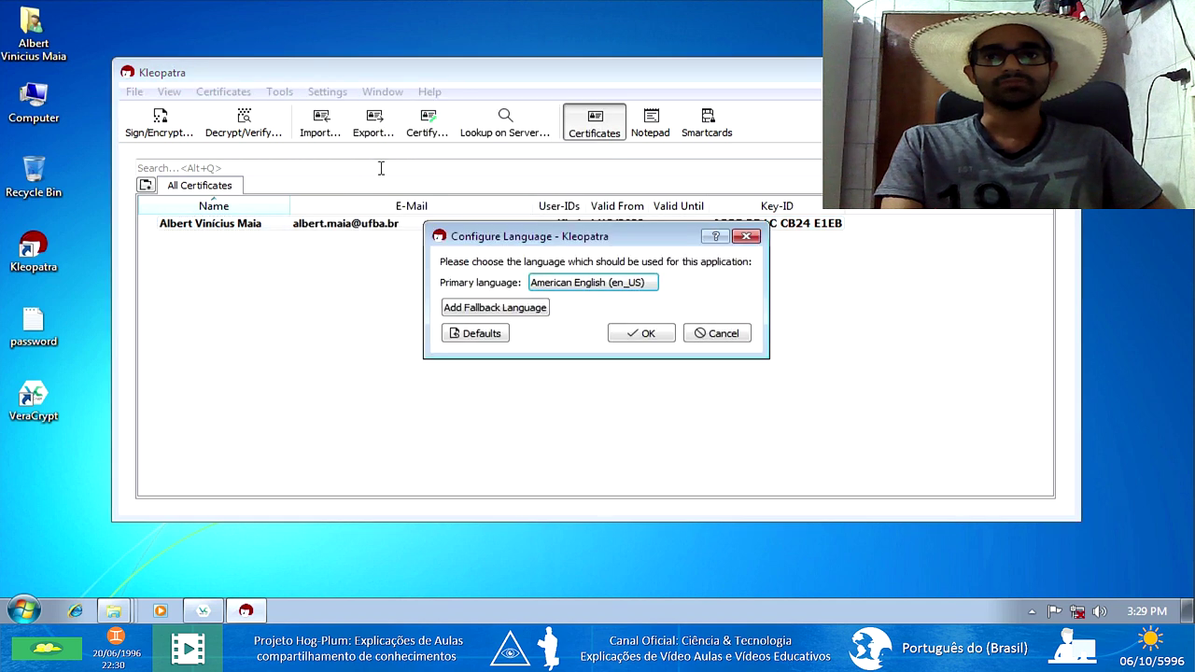
pyautogui.click(596, 285)
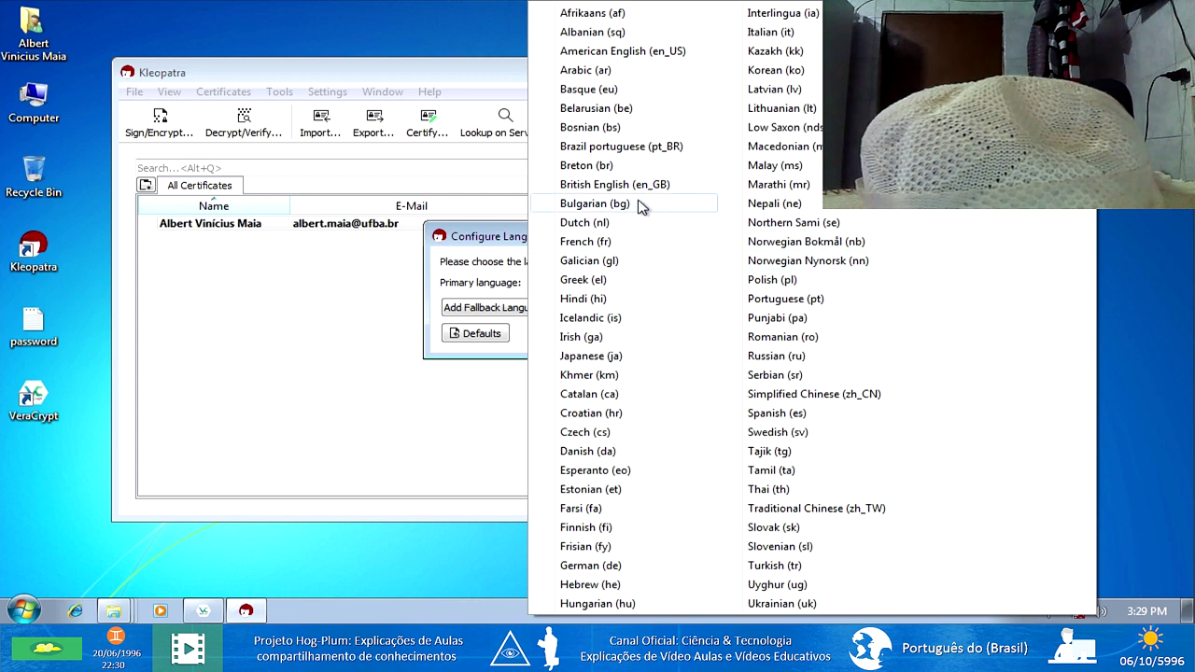
pyautogui.click(654, 152)
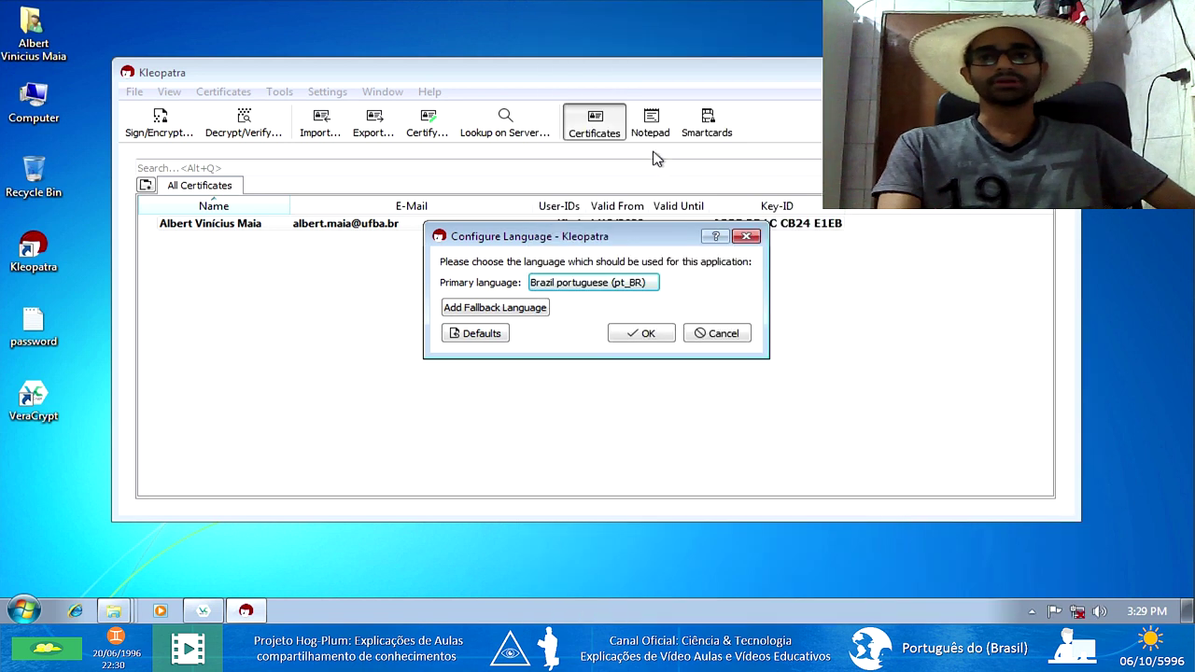
pyautogui.click(641, 334)
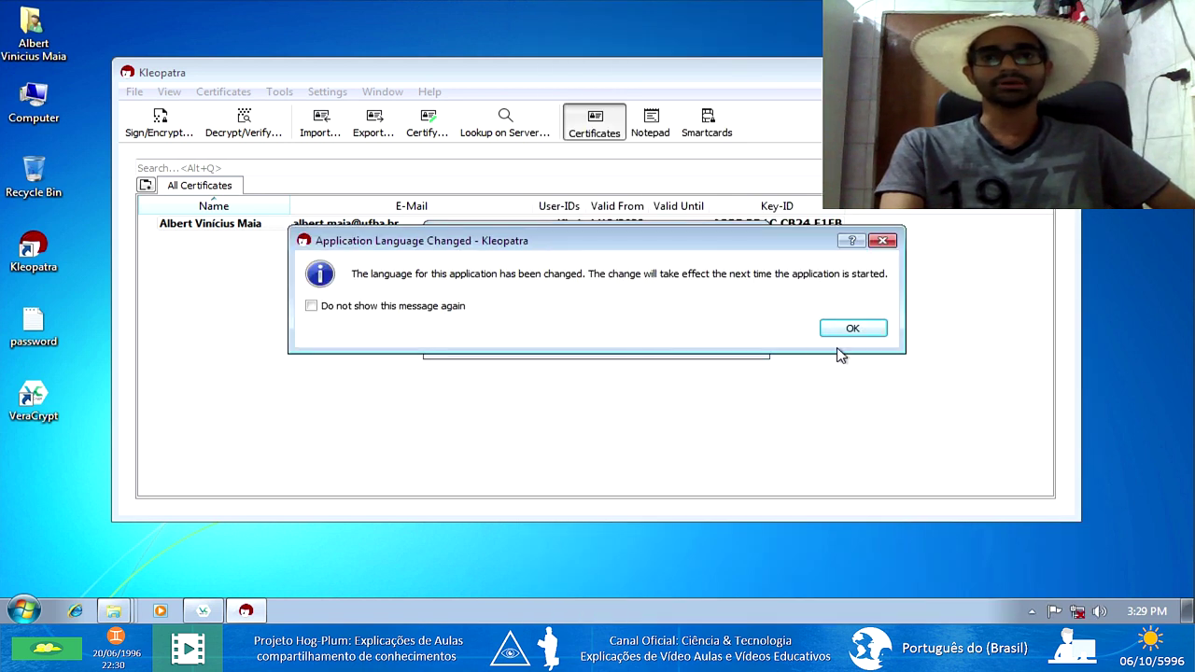
pyautogui.click(867, 333)
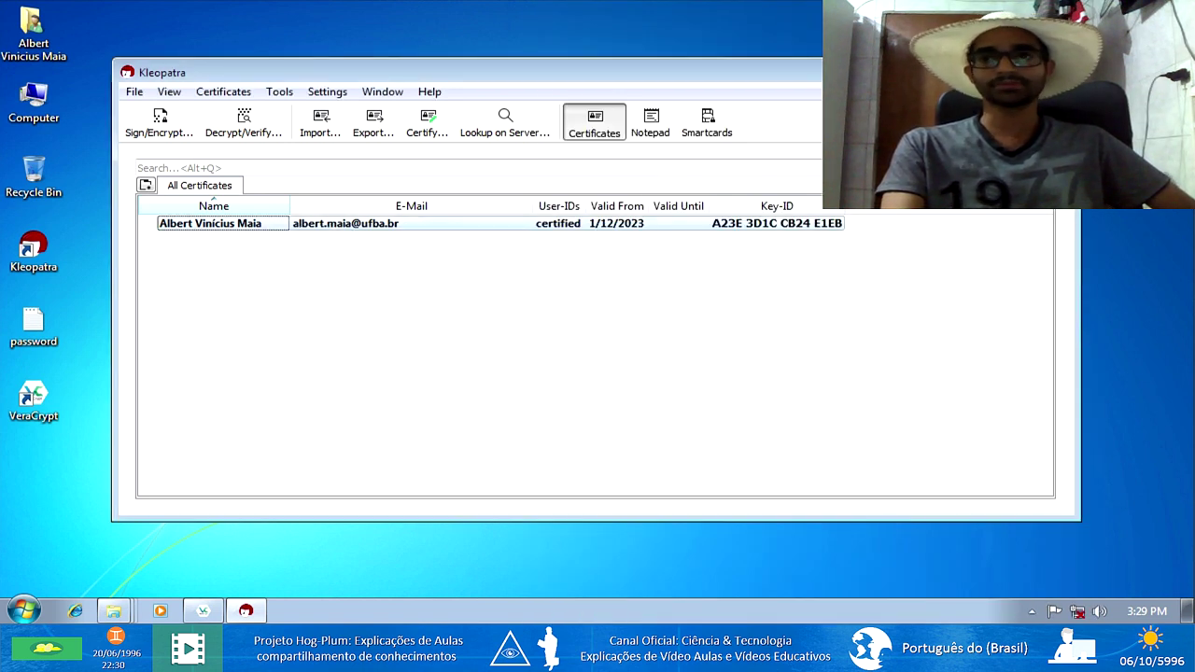
# Quit Kleopatra fully from the tray, relaunch it in Portuguese, and open its 'Bloco de notas'.
pyautogui.hotkey('alt', 'F4')
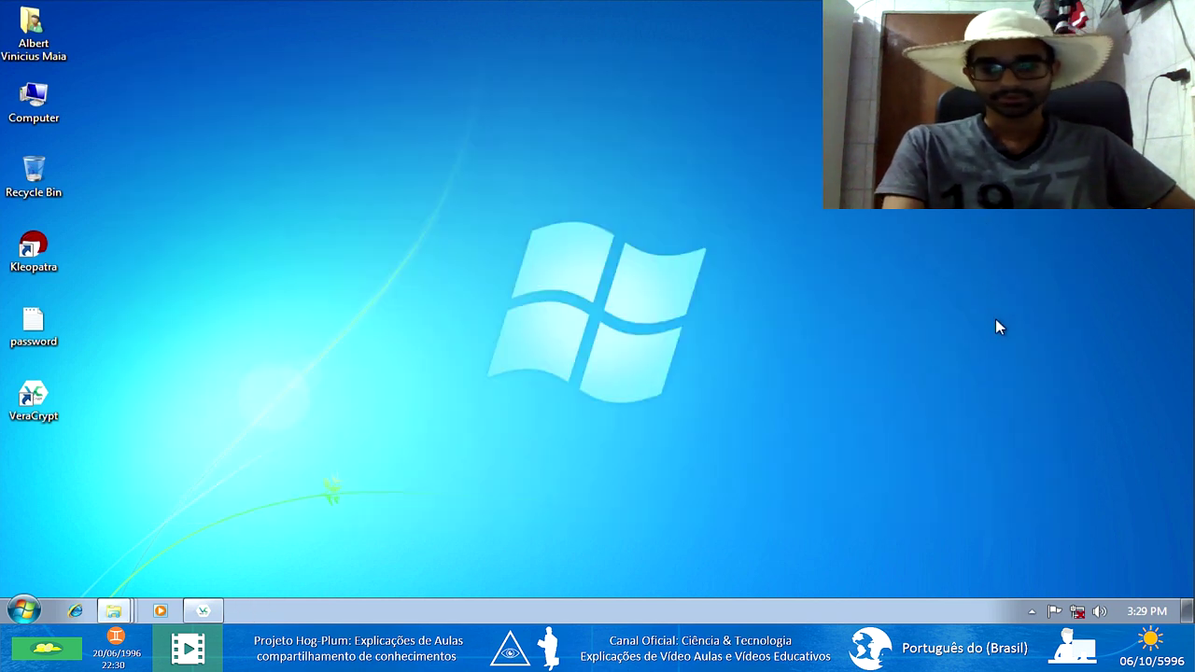
pyautogui.click(1054, 613)
pyautogui.click(1031, 611)
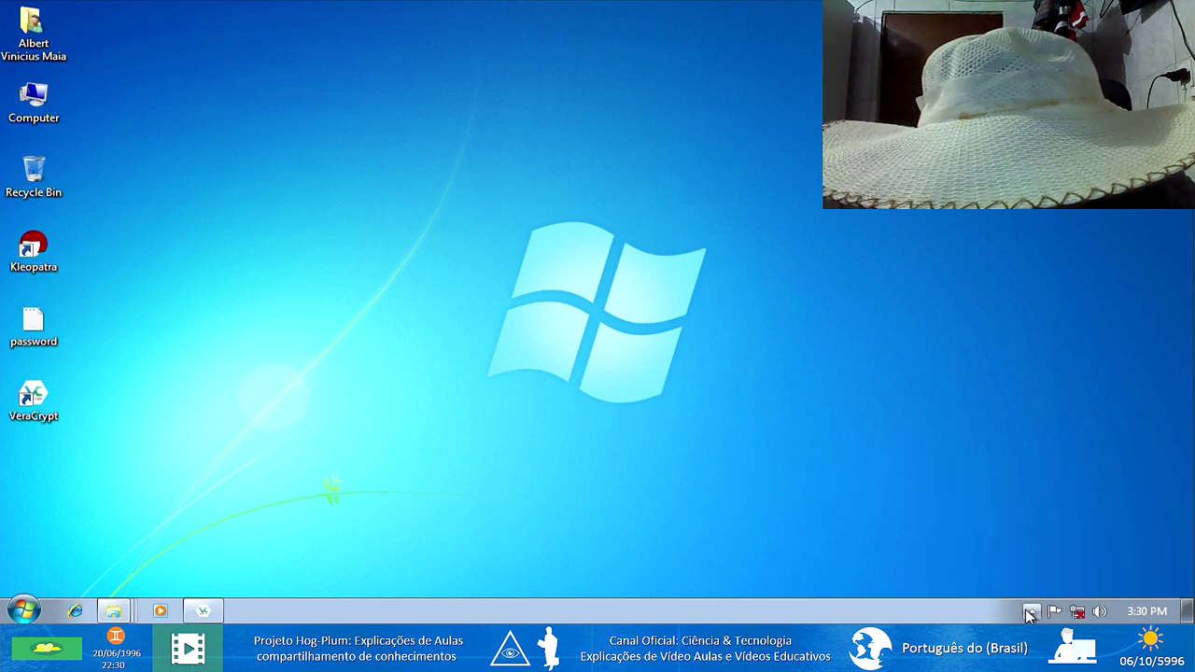
pyautogui.rightClick(1010, 549)
pyautogui.click(1026, 534)
pyautogui.click(1004, 436)
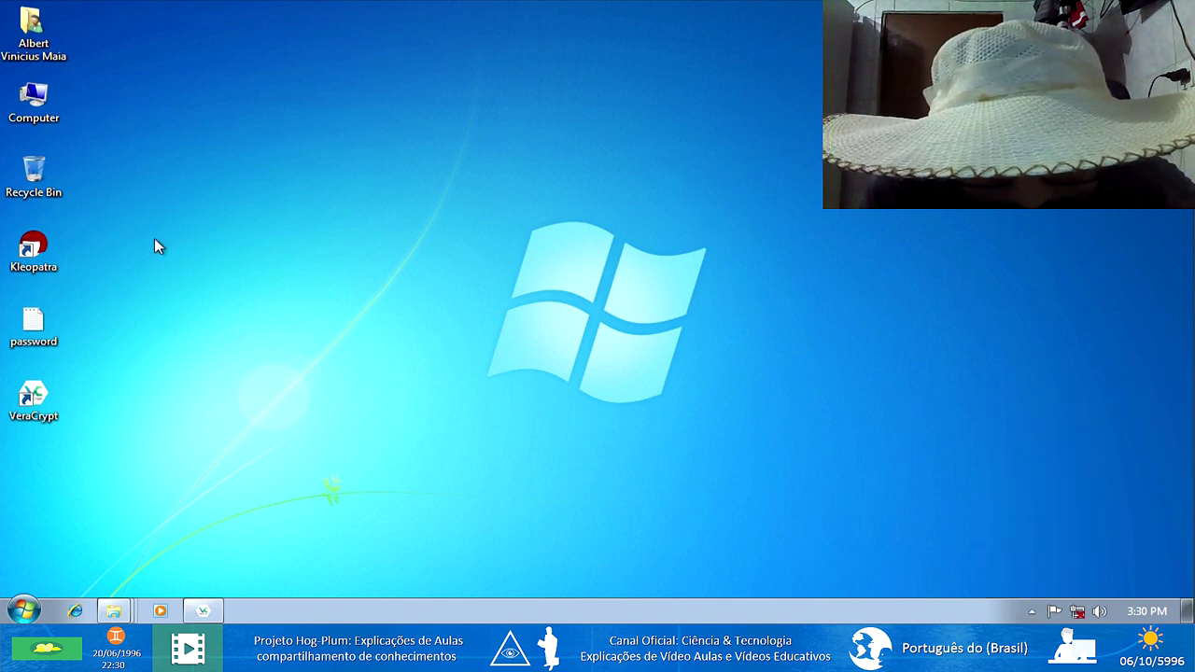
pyautogui.doubleClick(37, 248)
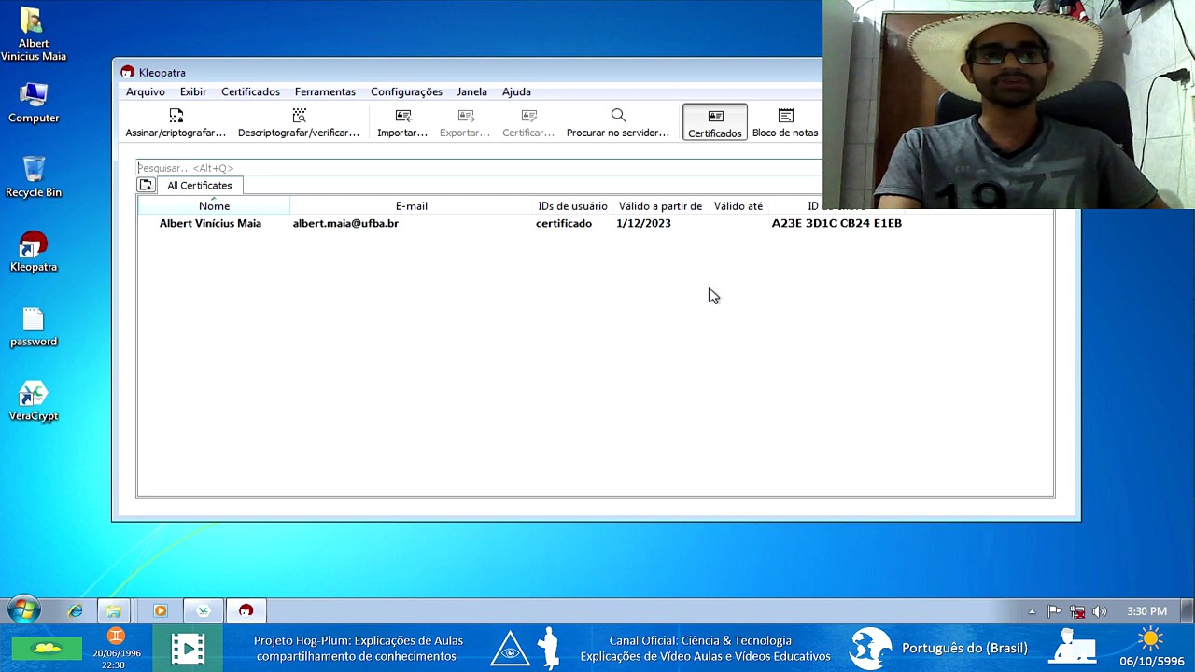
pyautogui.click(777, 129)
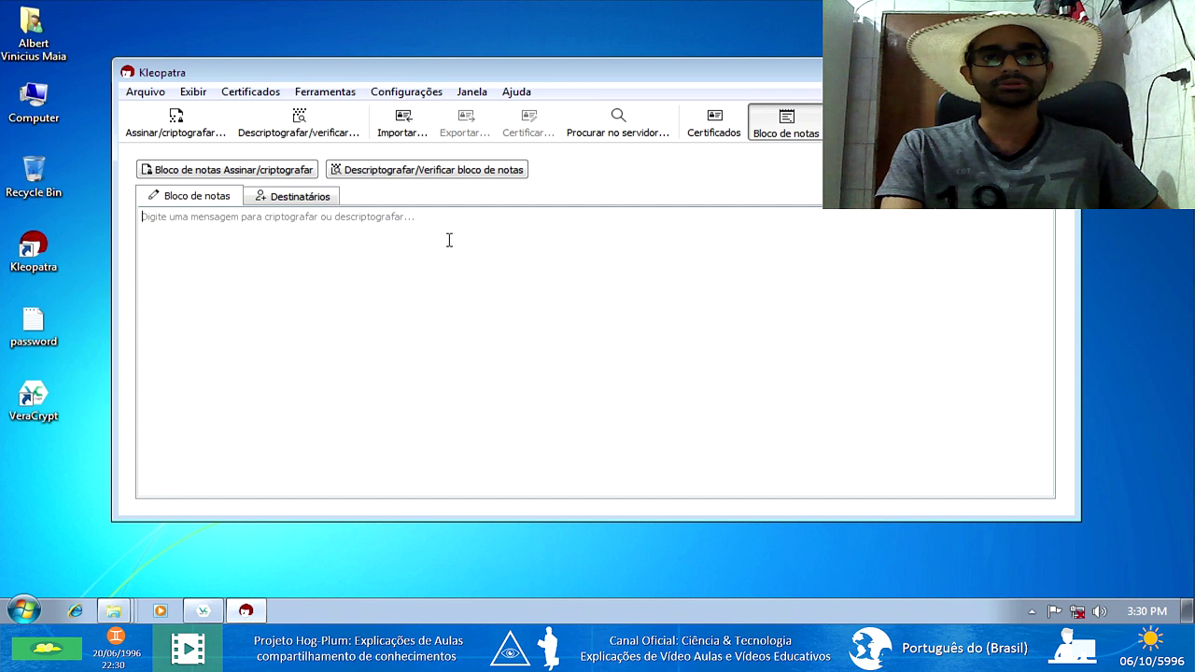
# Copy the PGP message body from the password file and paste it into Kleopatra's notepad.
pyautogui.doubleClick(45, 338)
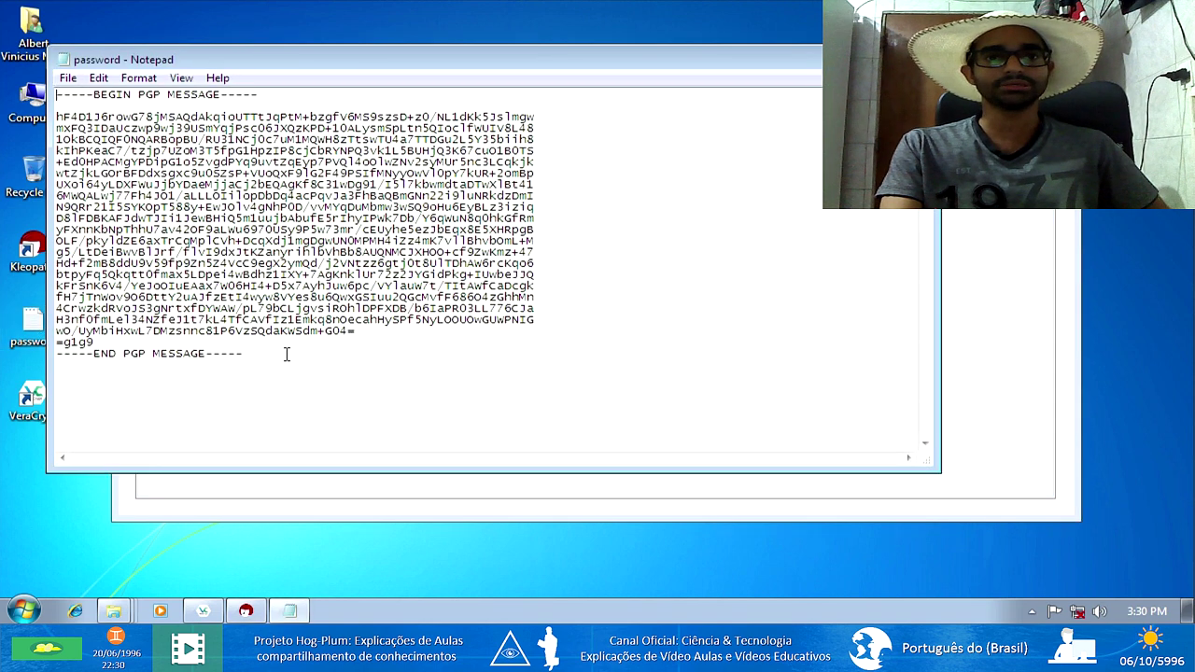
pyautogui.moveTo(286, 359); pyautogui.dragTo(34, 97)
pyautogui.rightClick(231, 175)
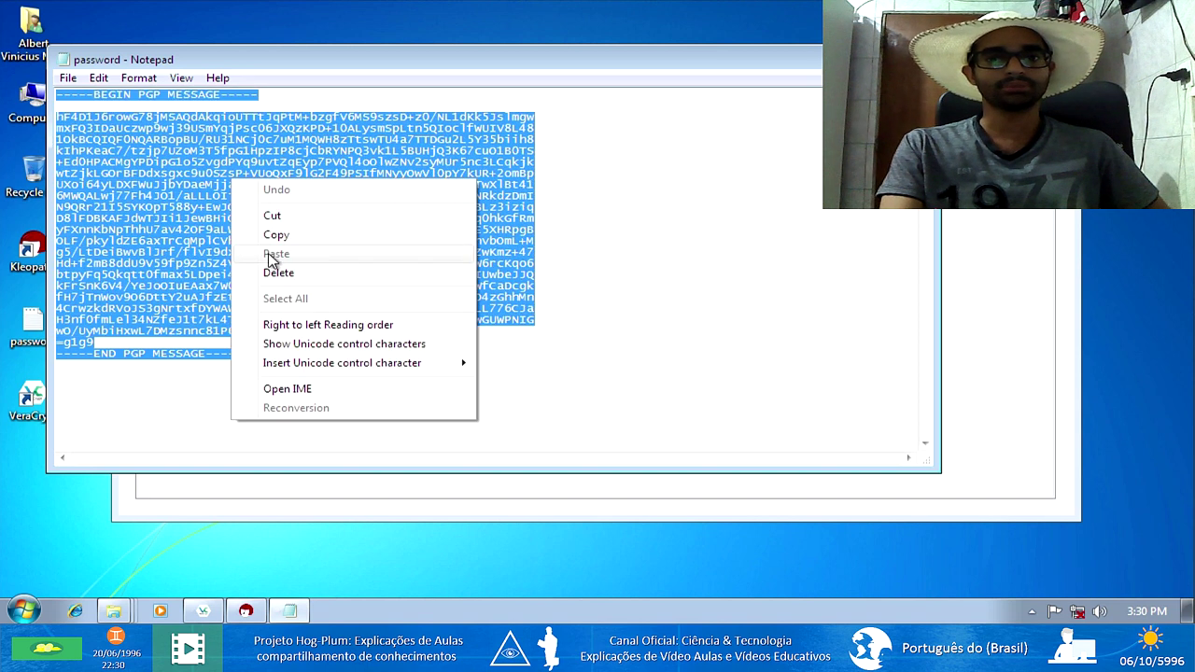
pyautogui.click(270, 234)
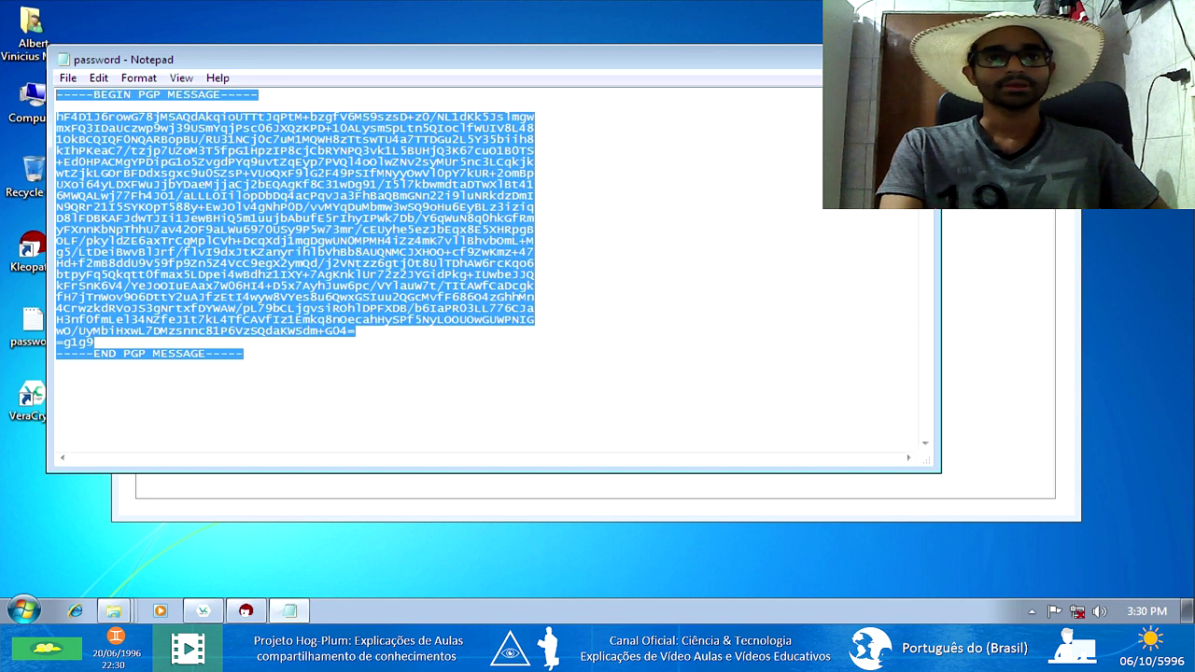
pyautogui.press('super+Down')
pyautogui.rightClick(327, 243)
pyautogui.click(368, 338)
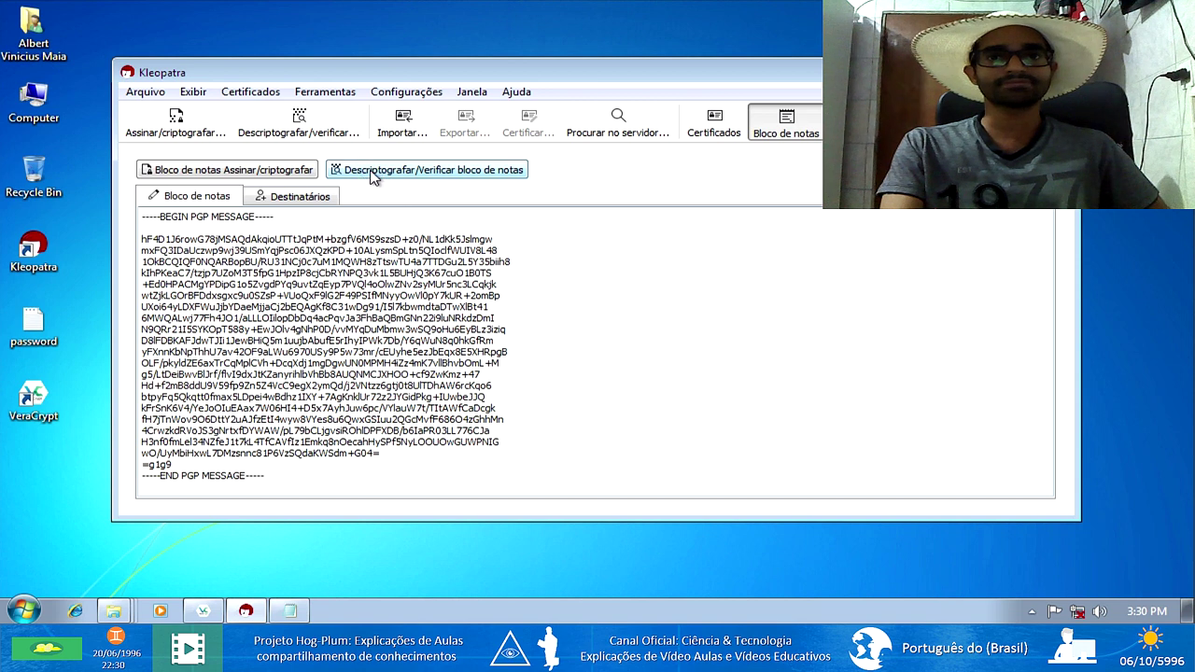
# Decrypt and verify the pasted message with 'Descriptografar/Verificar bloco de notas'.
pyautogui.click(462, 175)
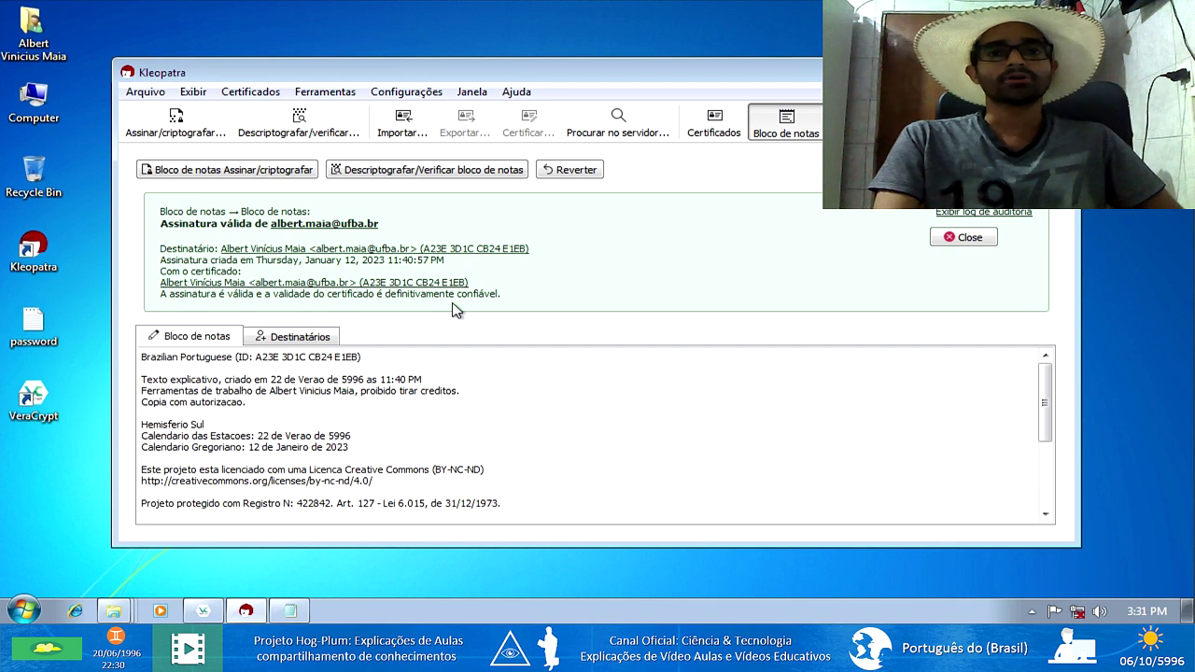
pyautogui.moveTo(288, 76); pyautogui.dragTo(278, 19)
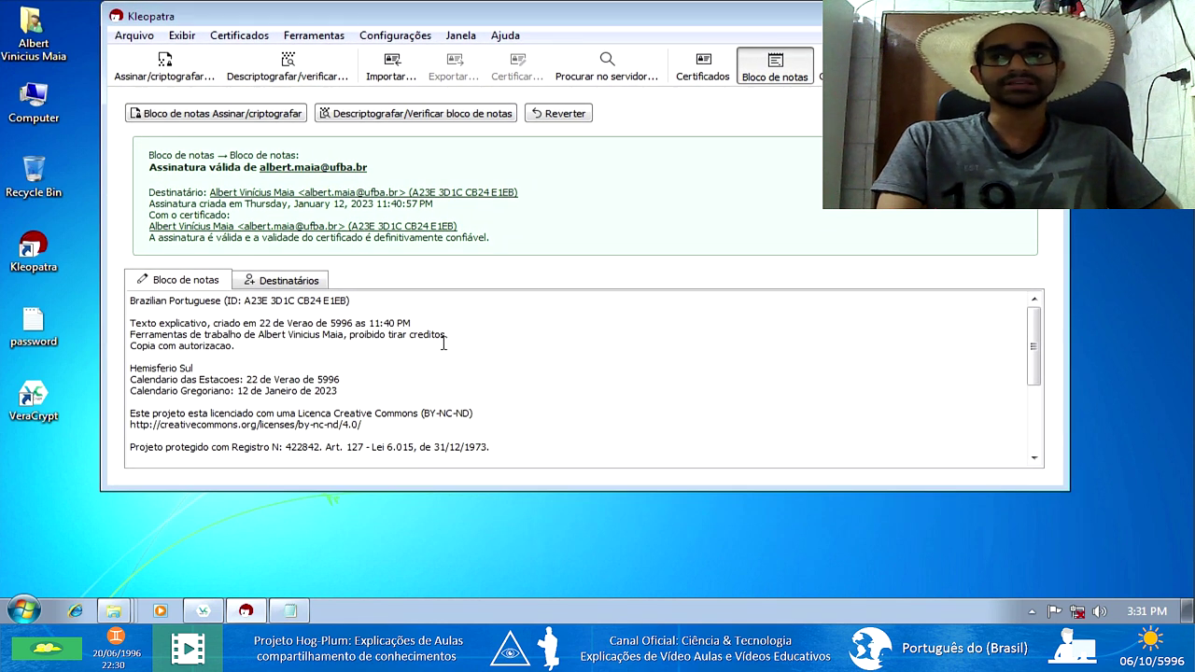
pyautogui.moveTo(1035, 347); pyautogui.dragTo(1039, 418)
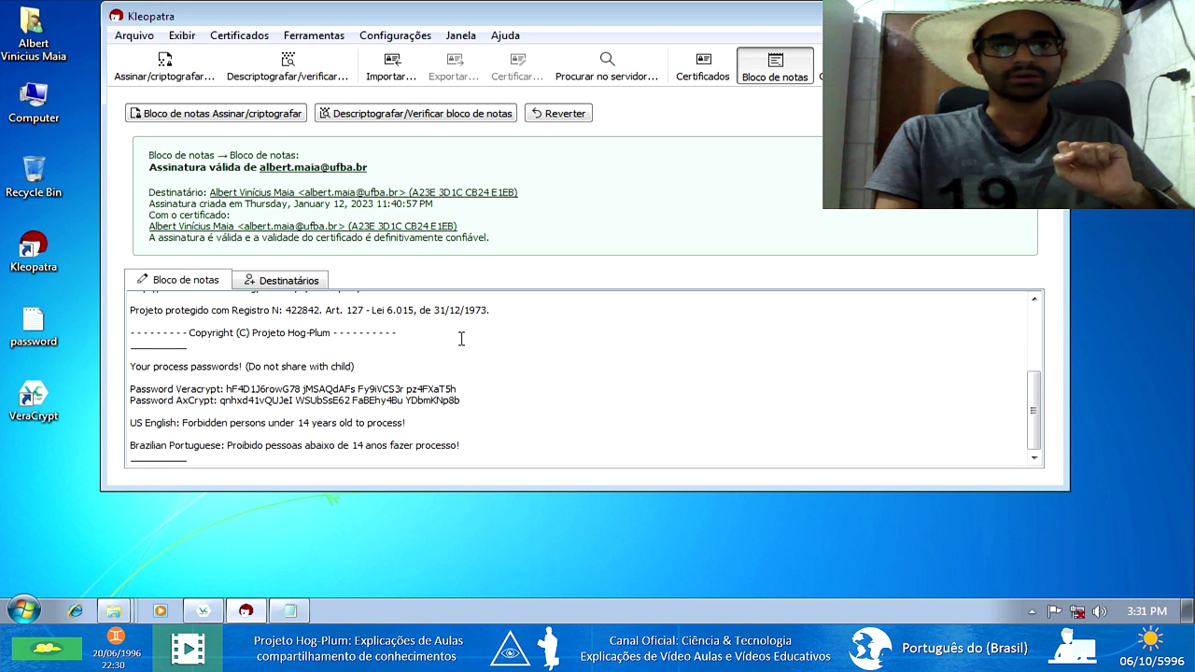
# Select and copy all of the decrypted plain text.
pyautogui.rightClick(410, 349)
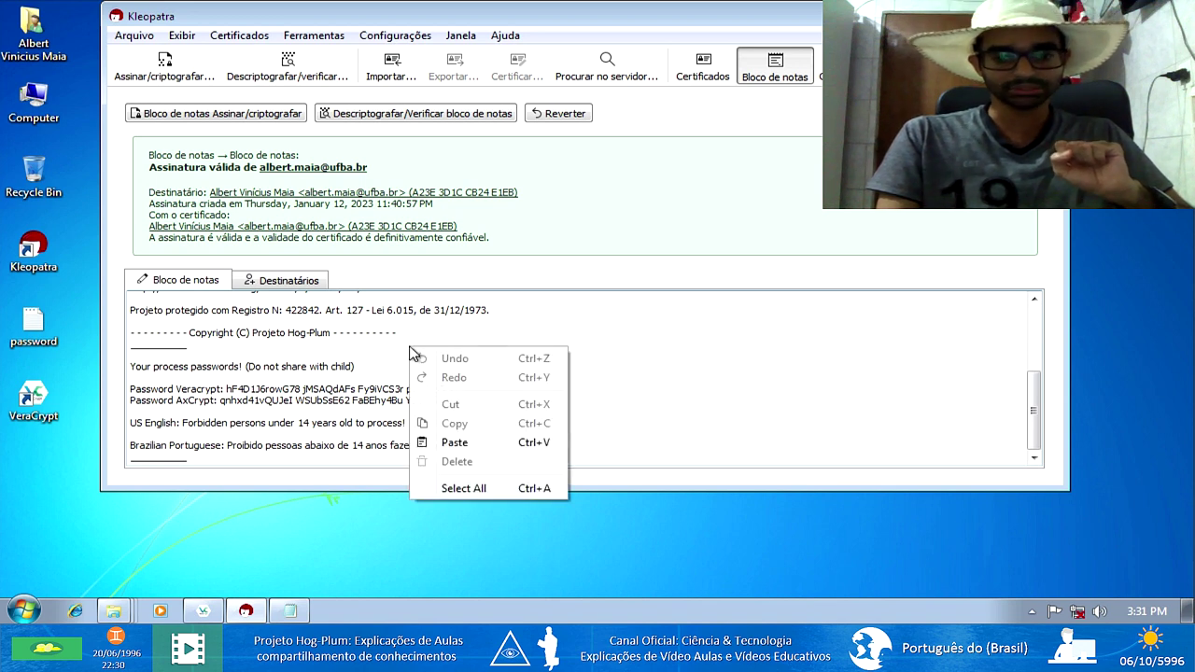
pyautogui.click(457, 489)
pyautogui.rightClick(278, 321)
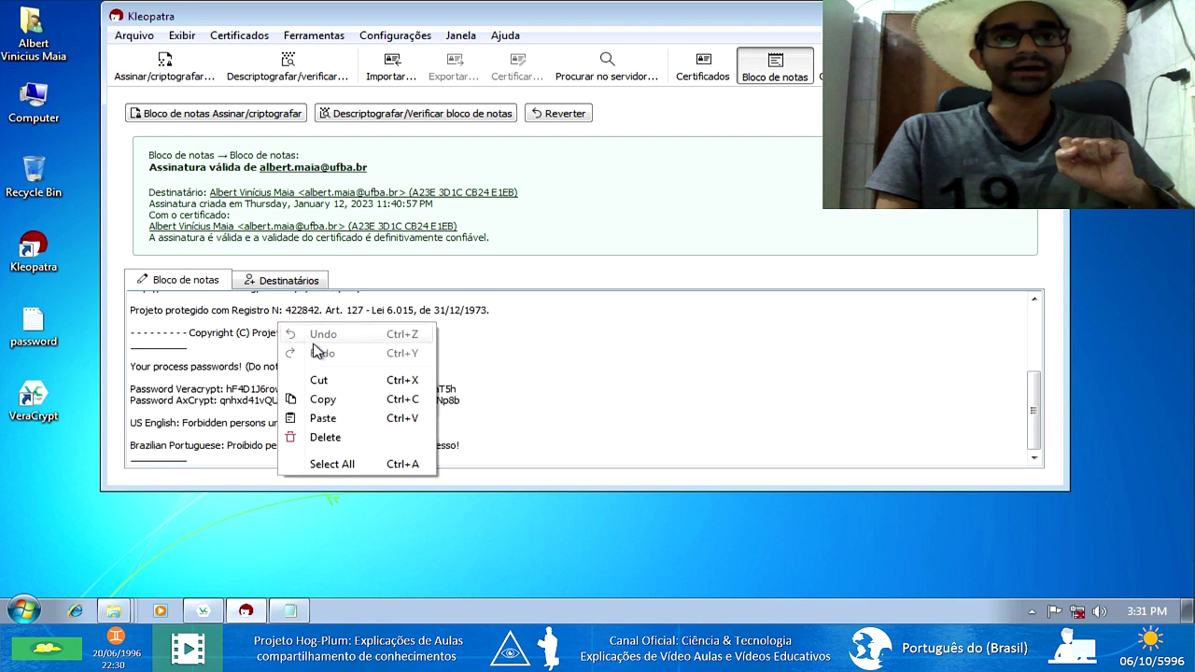
pyautogui.click(322, 399)
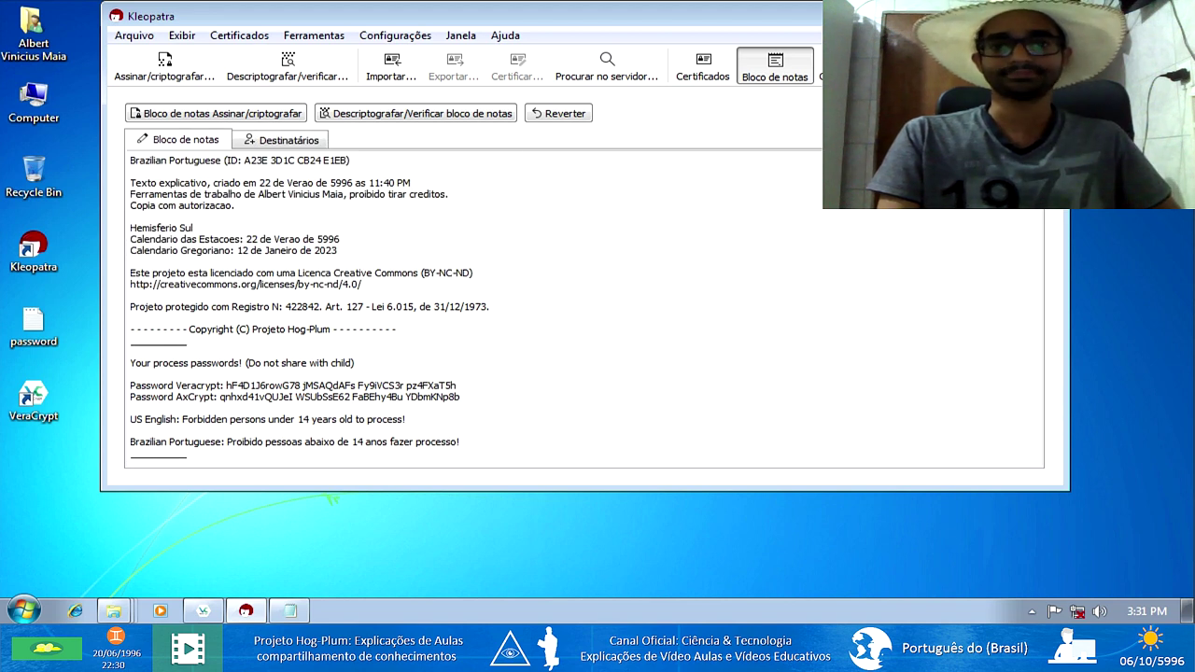
pyautogui.click(996, 14)
# Replace the password file's PGP message with the decrypted text and save it.
pyautogui.doubleClick(33, 325)
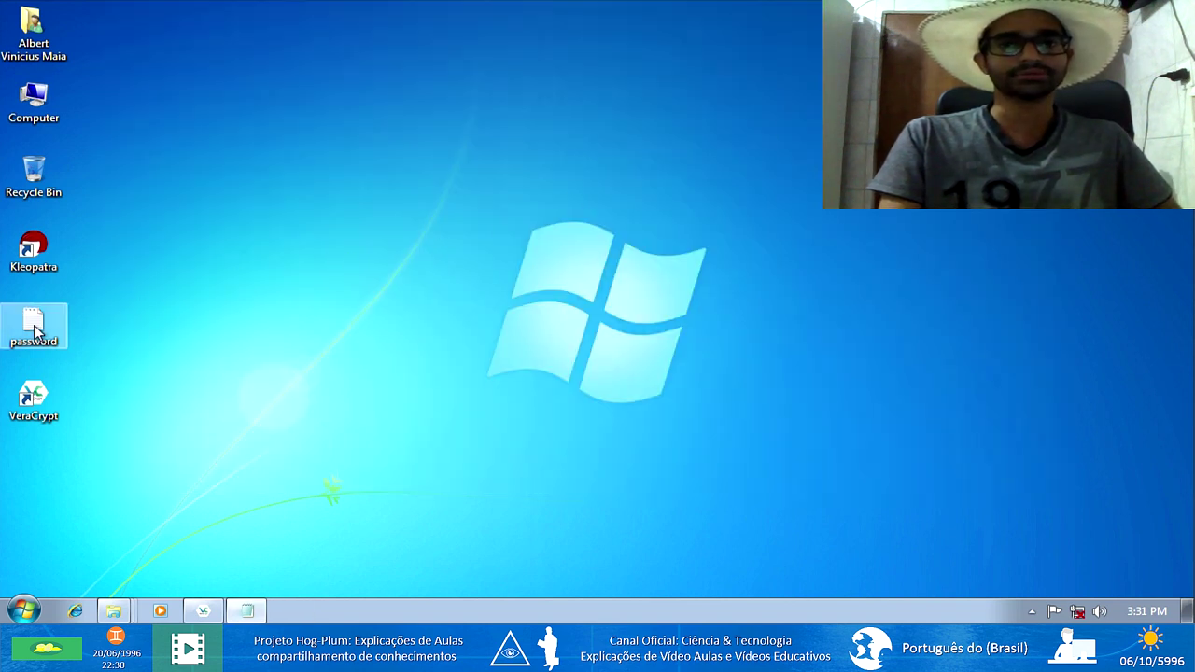
pyautogui.rightClick(632, 253)
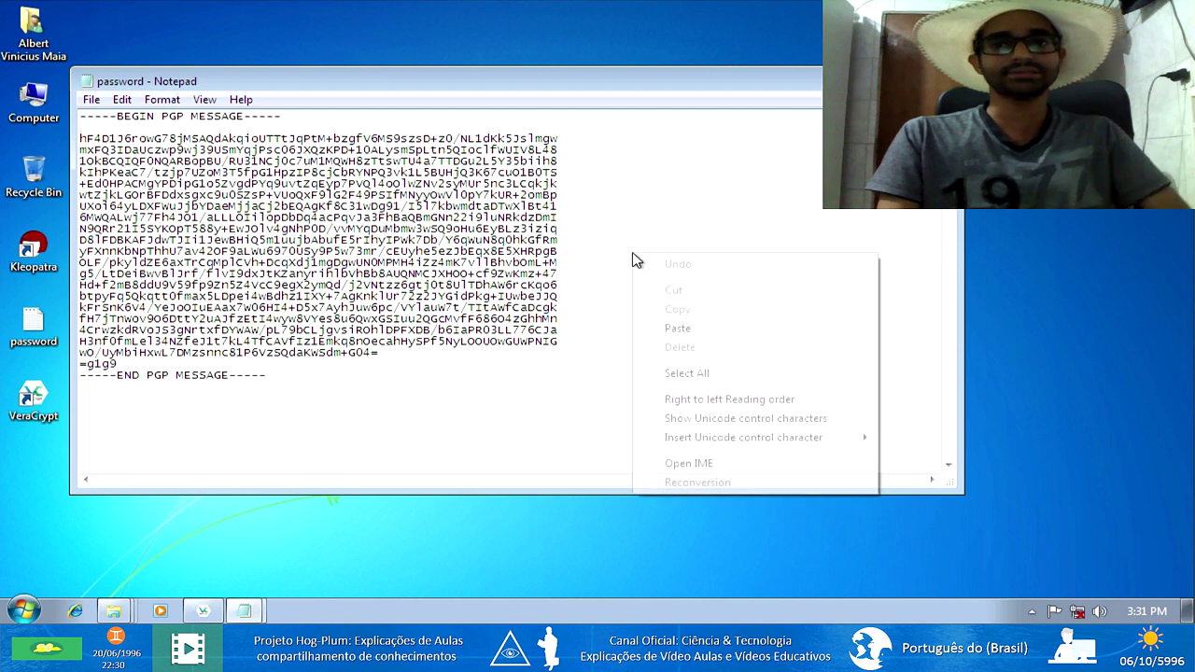
pyautogui.click(694, 375)
pyautogui.press('Delete')
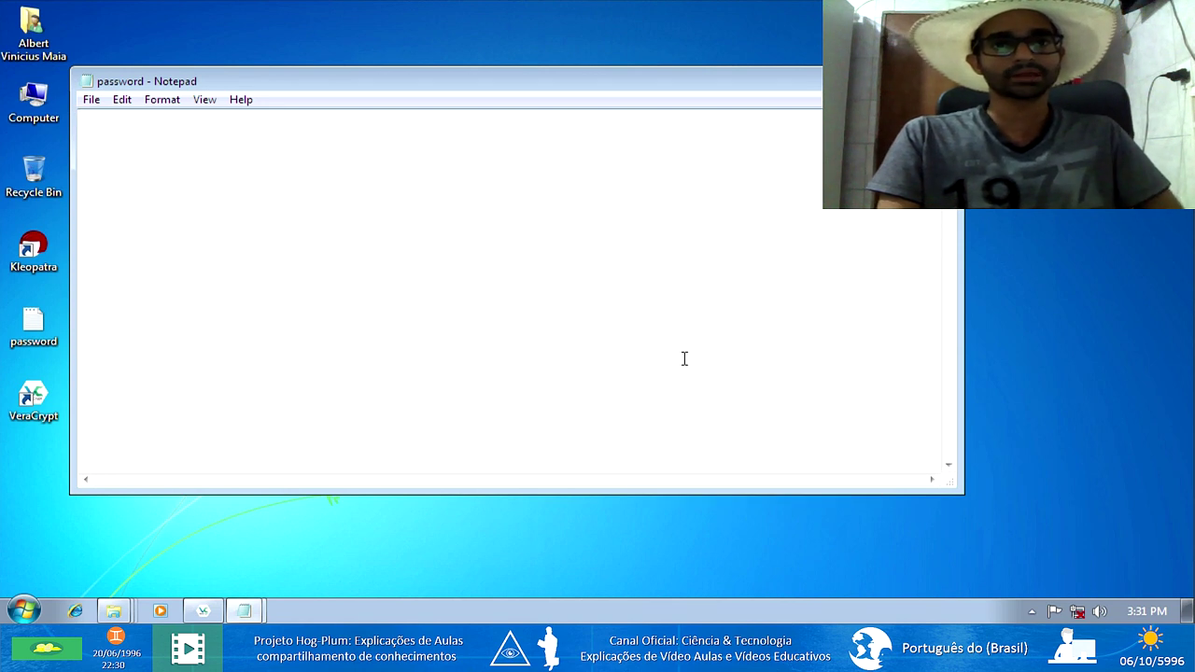
pyautogui.hotkey('ctrl', 'v')
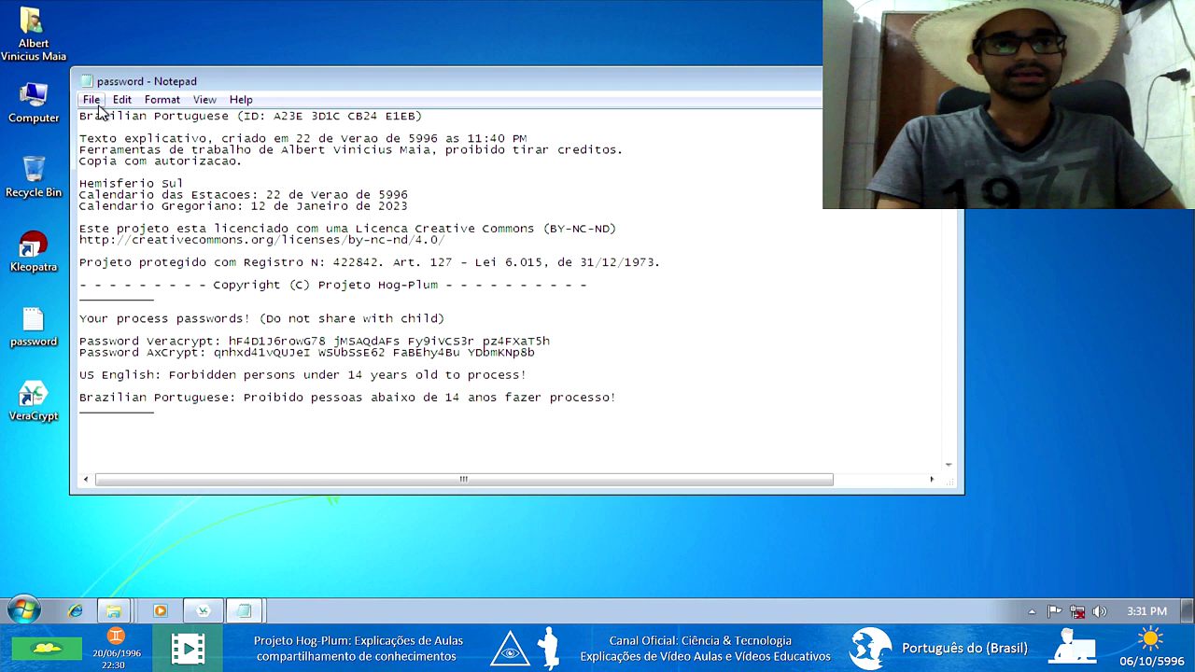
pyautogui.click(92, 103)
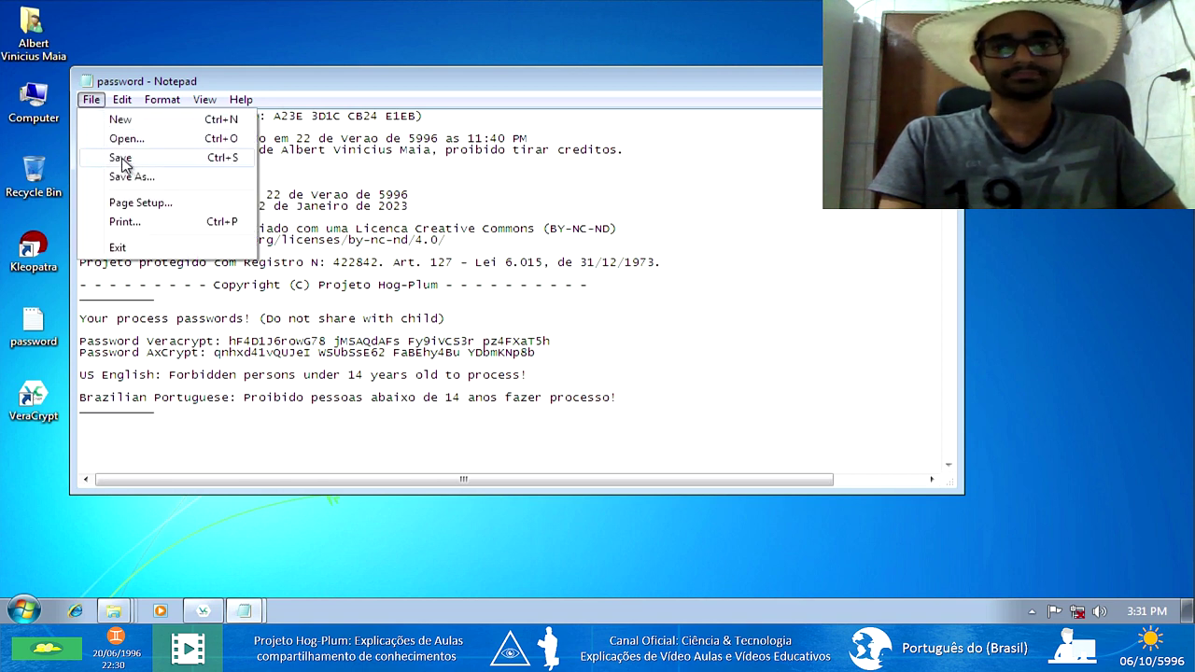
pyautogui.click(128, 170)
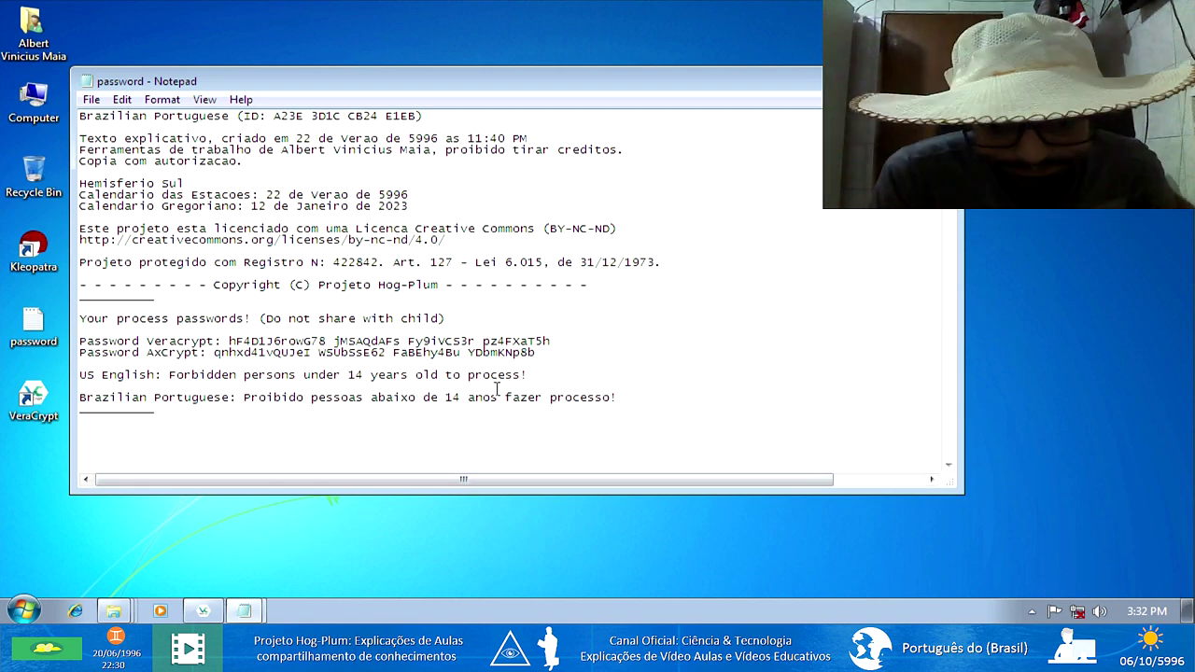
# Copy just the VeraCrypt password from the 'Password Veracrypt' line.
pyautogui.click(550, 341)
pyautogui.hotkey('shift', 'Home')
pyautogui.moveTo(551, 342); pyautogui.dragTo(227, 342)
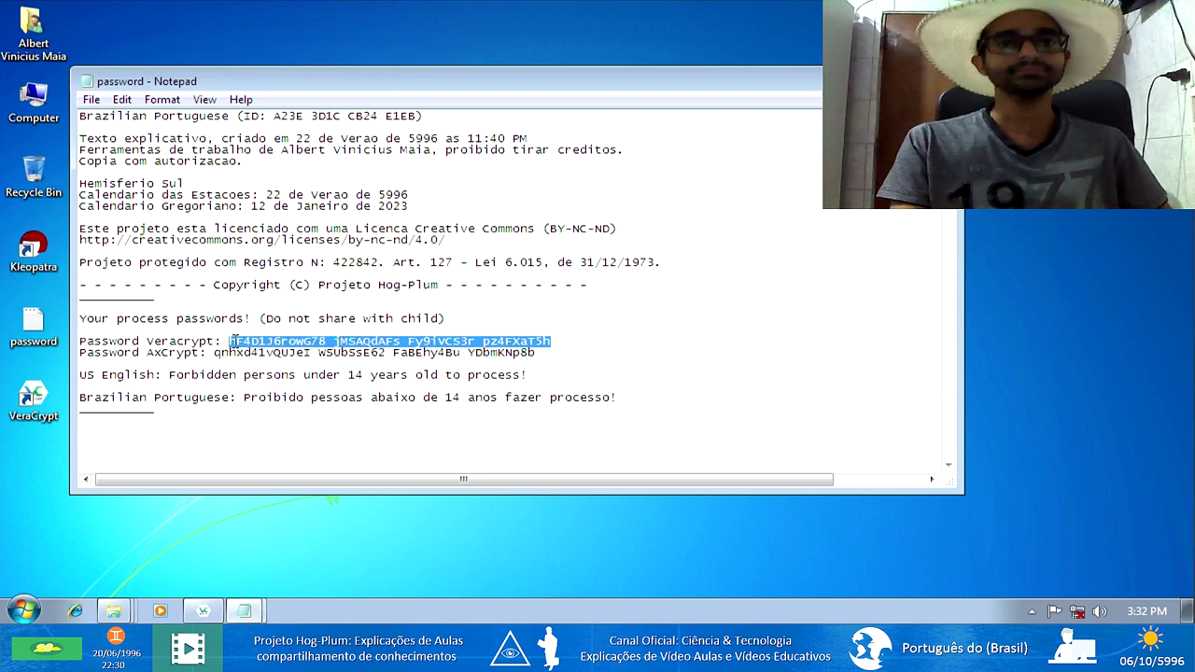
pyautogui.rightClick(233, 342)
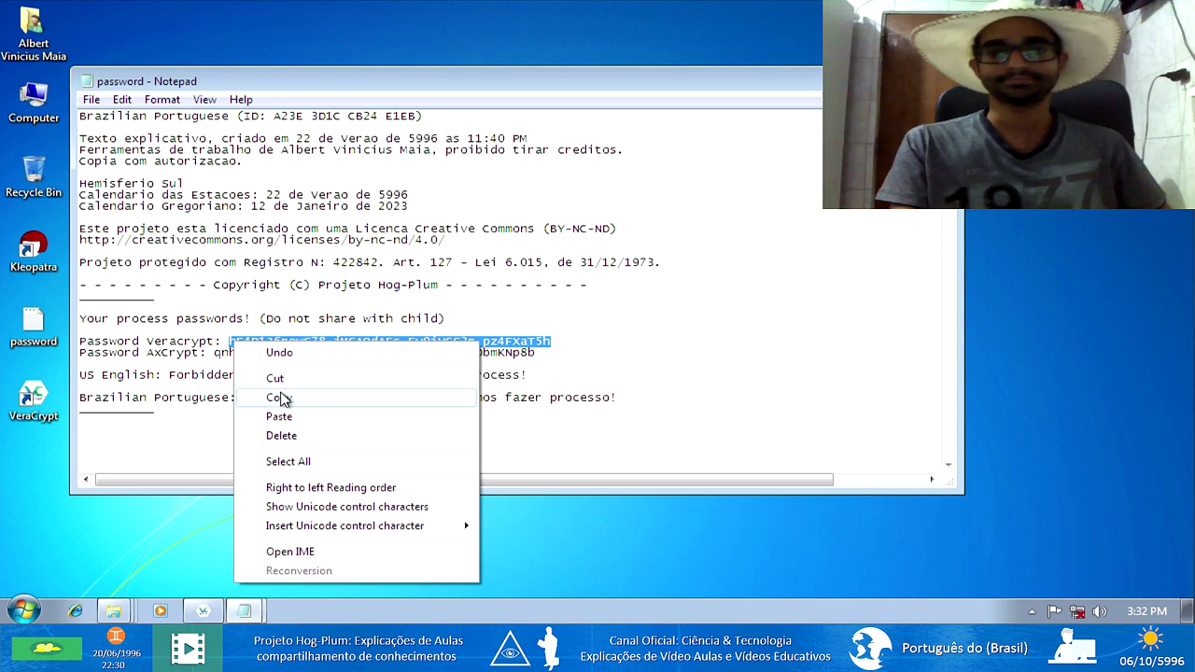
pyautogui.click(282, 399)
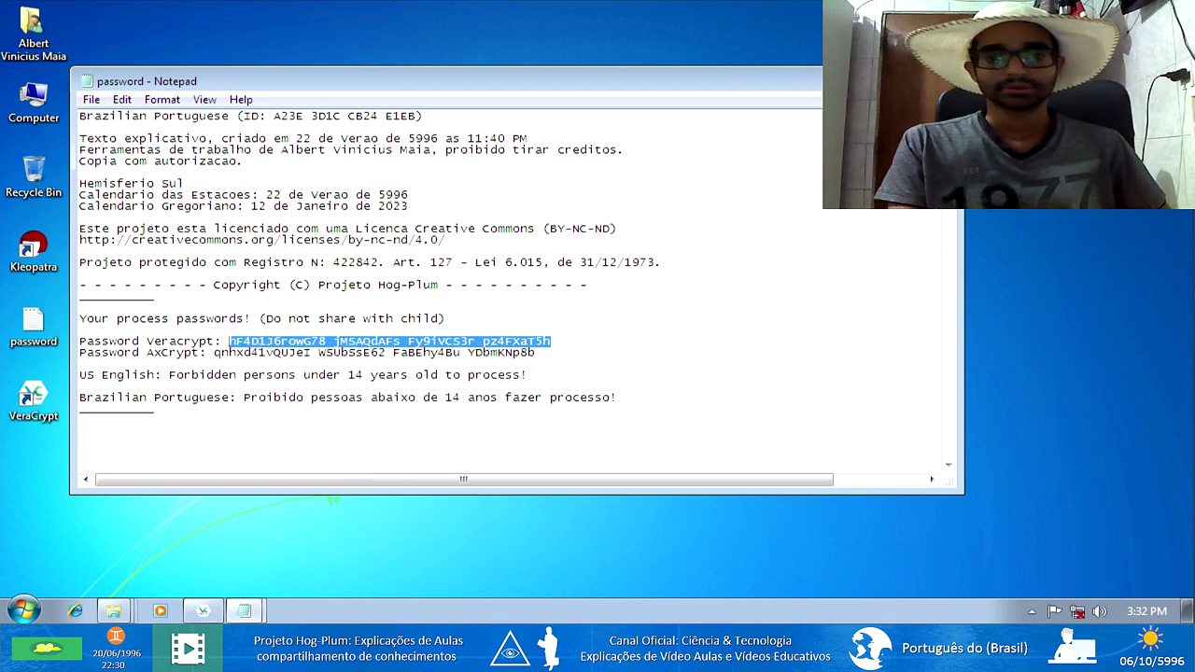
pyautogui.press('super+d')
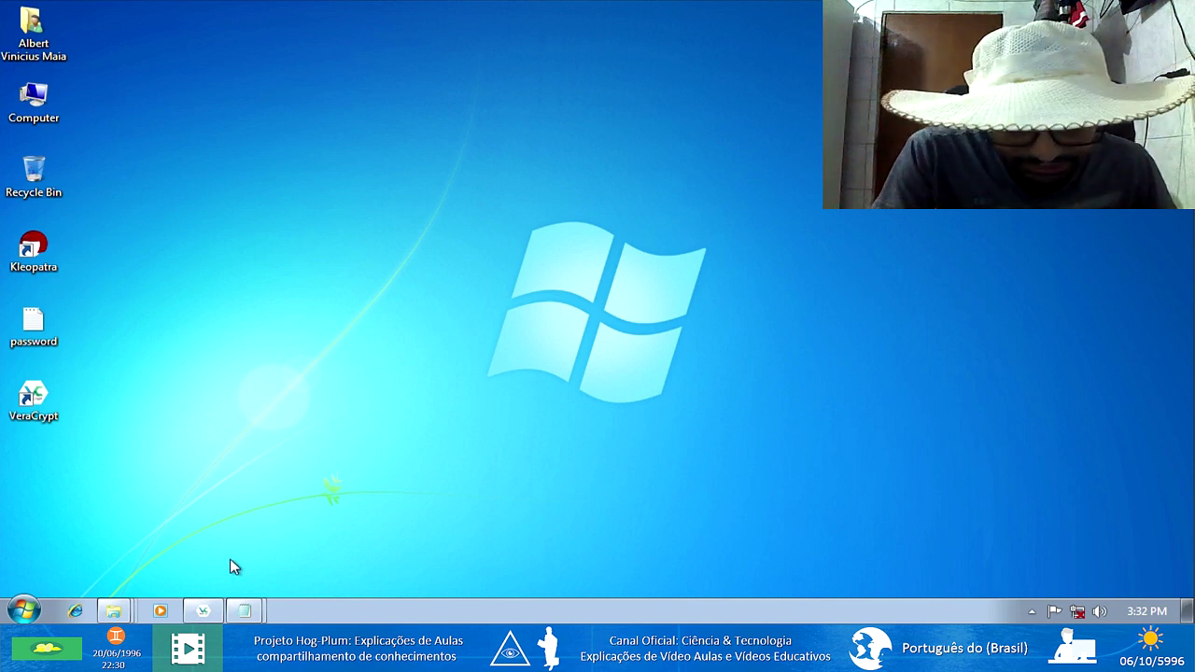
# Select drive A: in VeraCrypt and start mounting the volume file with Montar.
pyautogui.click(203, 611)
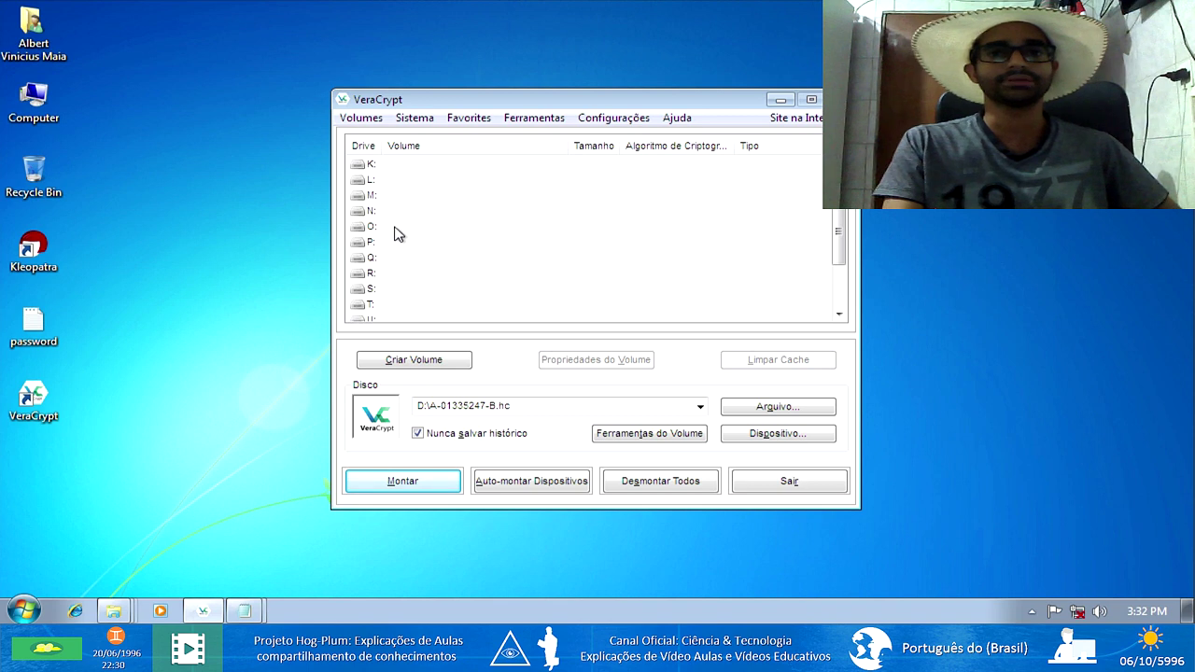
pyautogui.moveTo(383, 99); pyautogui.dragTo(275, 38)
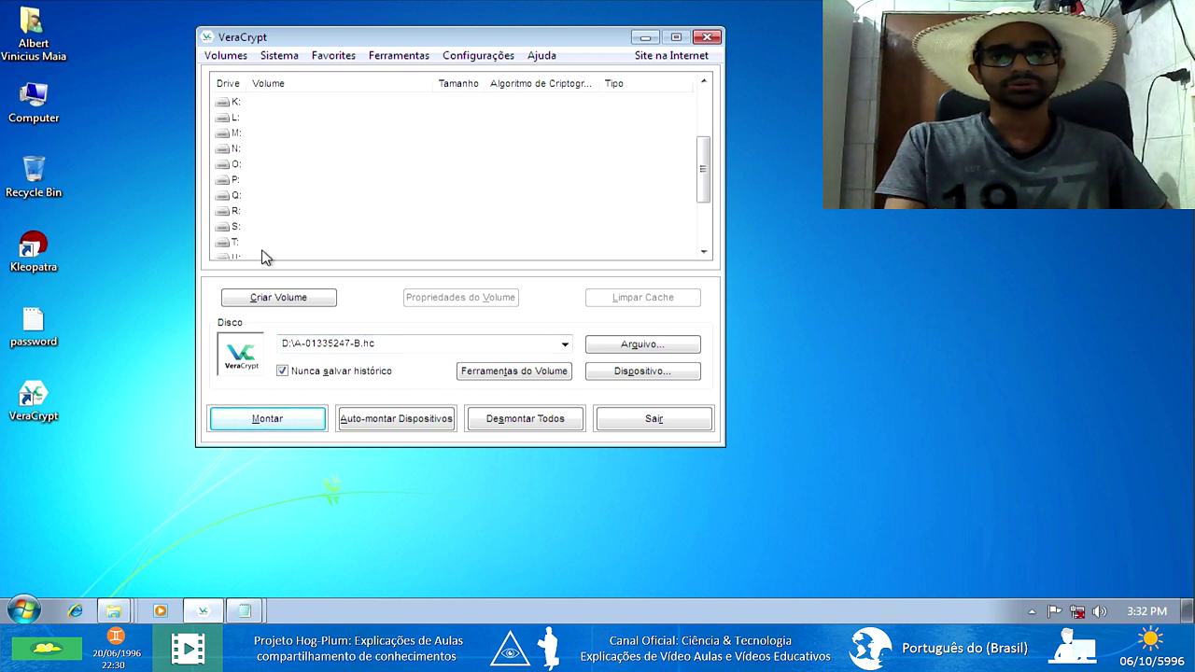
pyautogui.moveTo(704, 175); pyautogui.dragTo(700, 114)
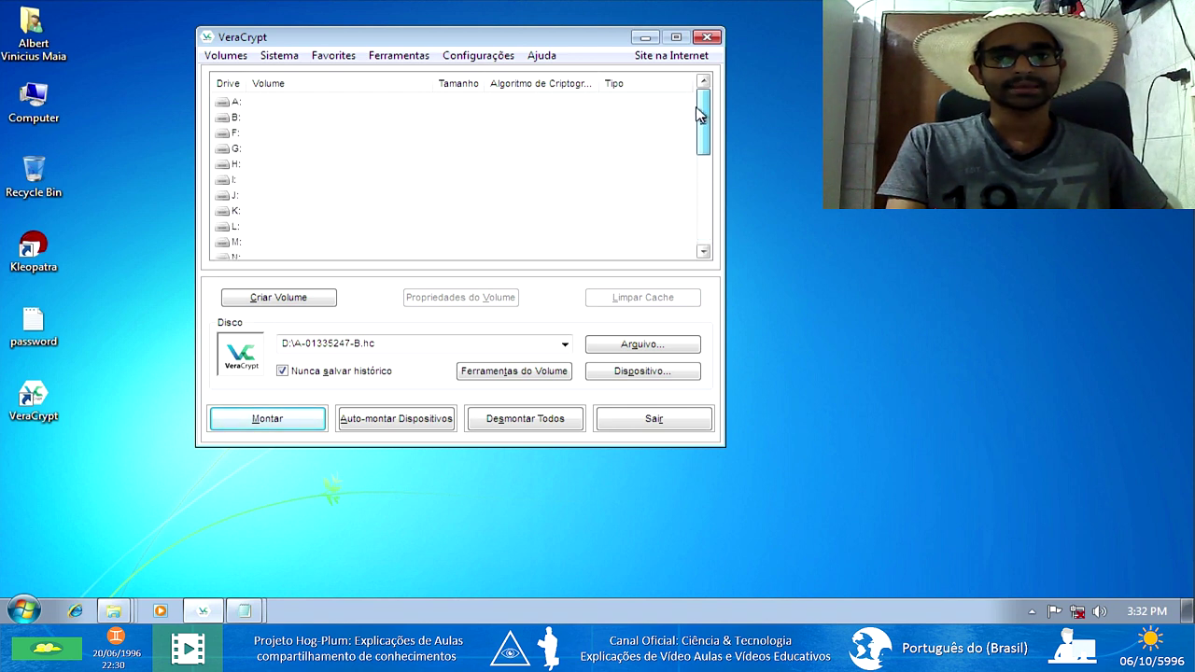
pyautogui.click(236, 103)
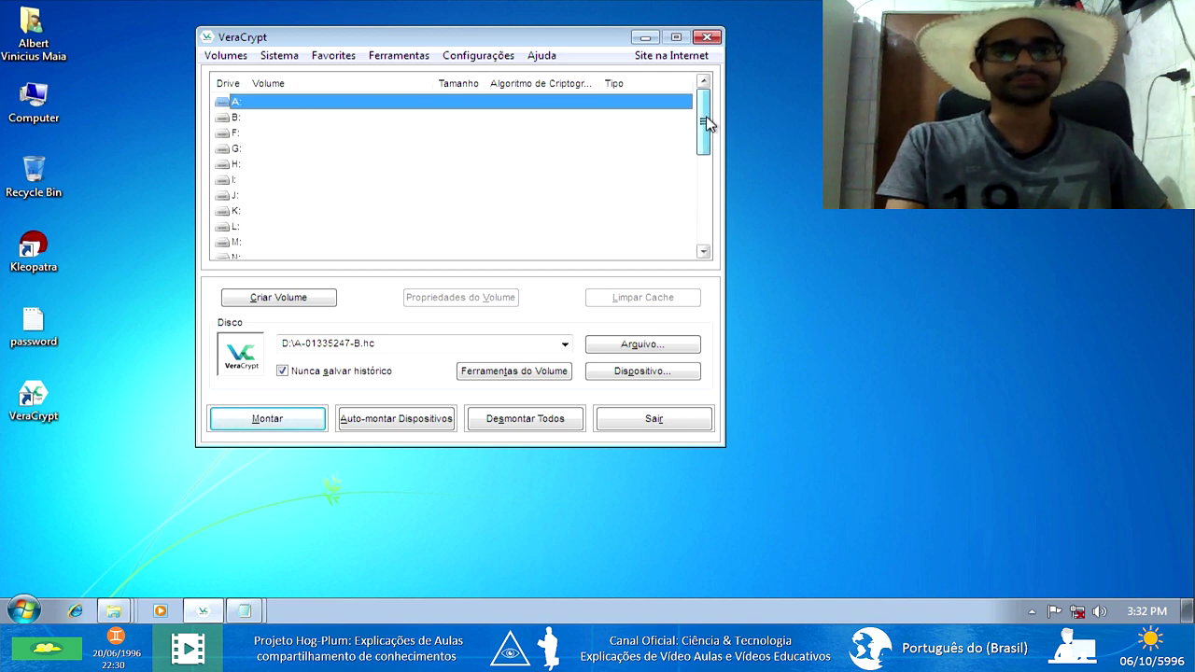
pyautogui.click(289, 419)
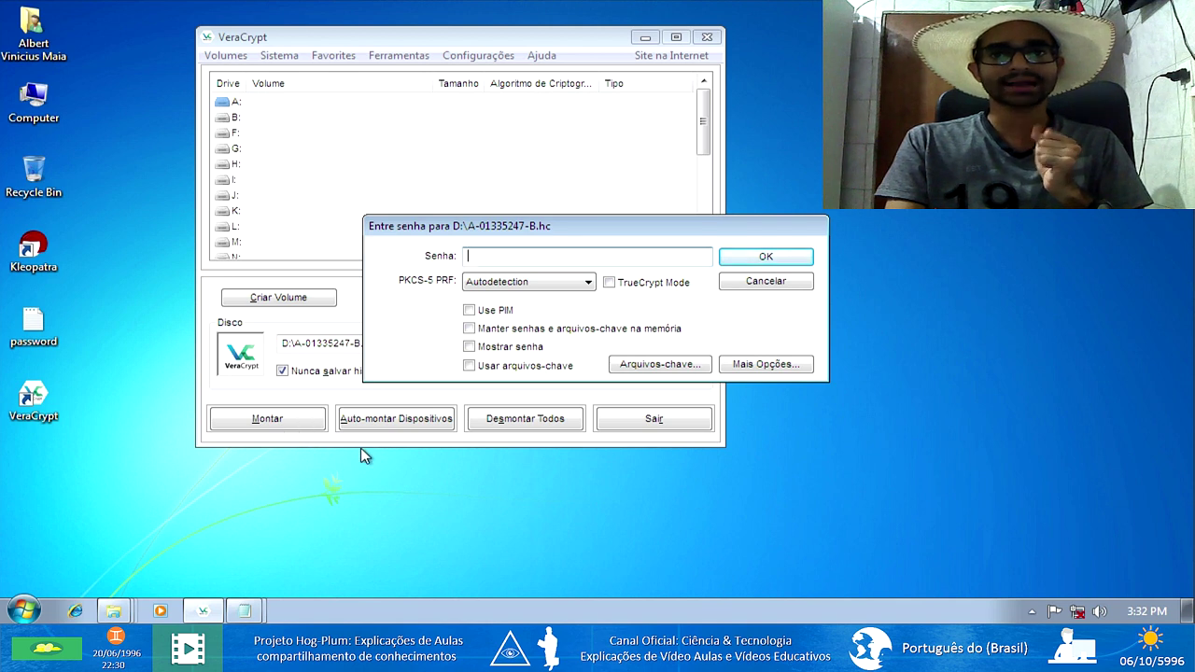
# Tick 'Mostrar senha' and 'Use PIM' in the password prompt.
pyautogui.click(485, 354)
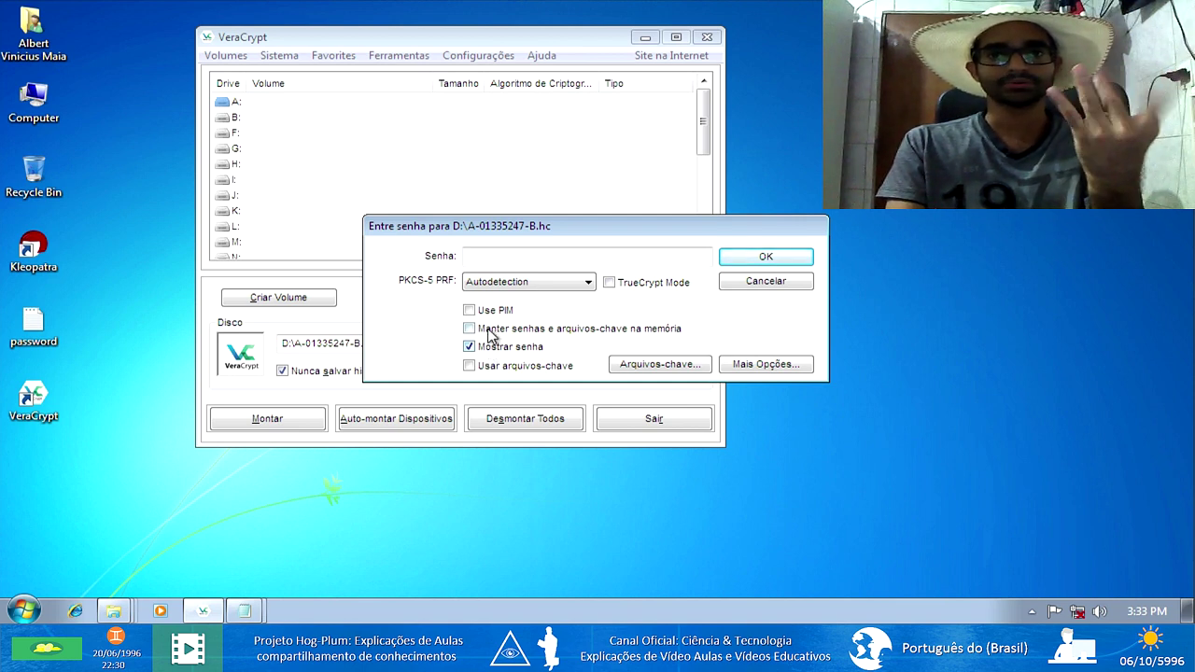
pyautogui.click(470, 311)
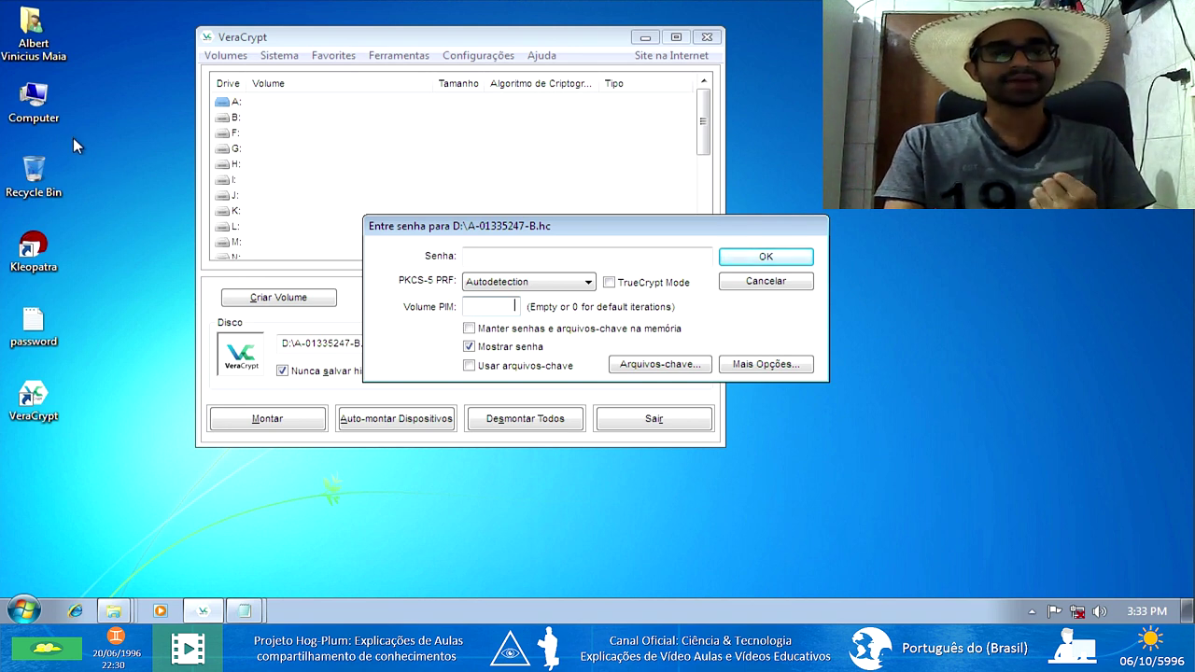
pyautogui.doubleClick(33, 101)
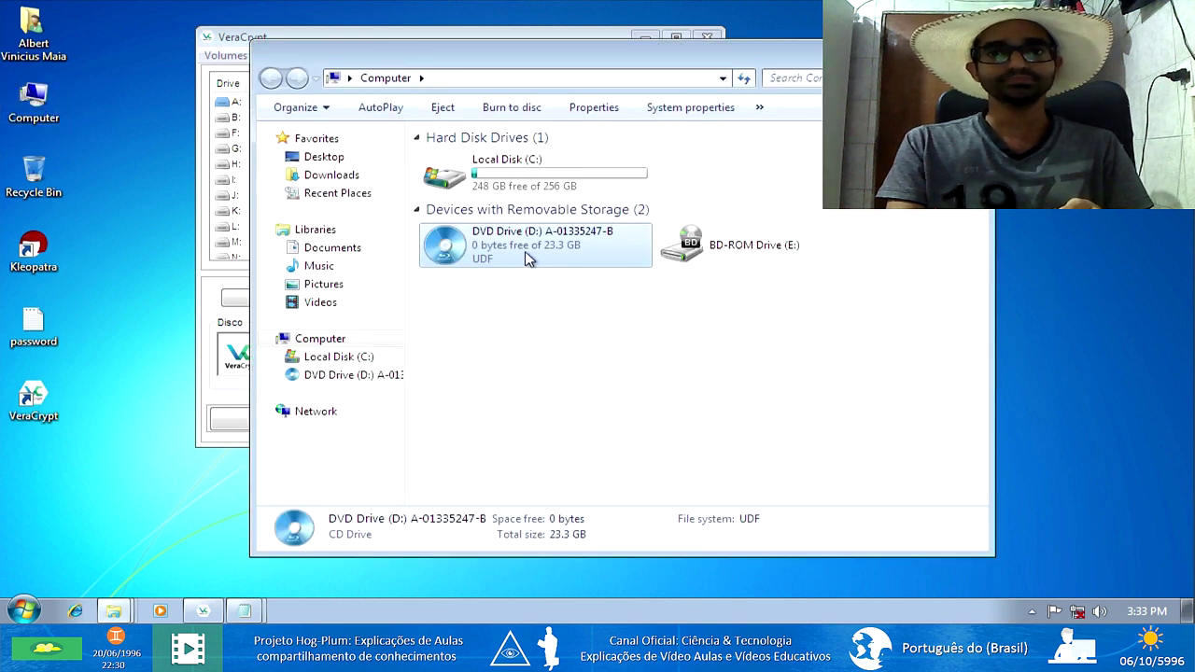
pyautogui.rightClick(526, 252)
pyautogui.click(580, 321)
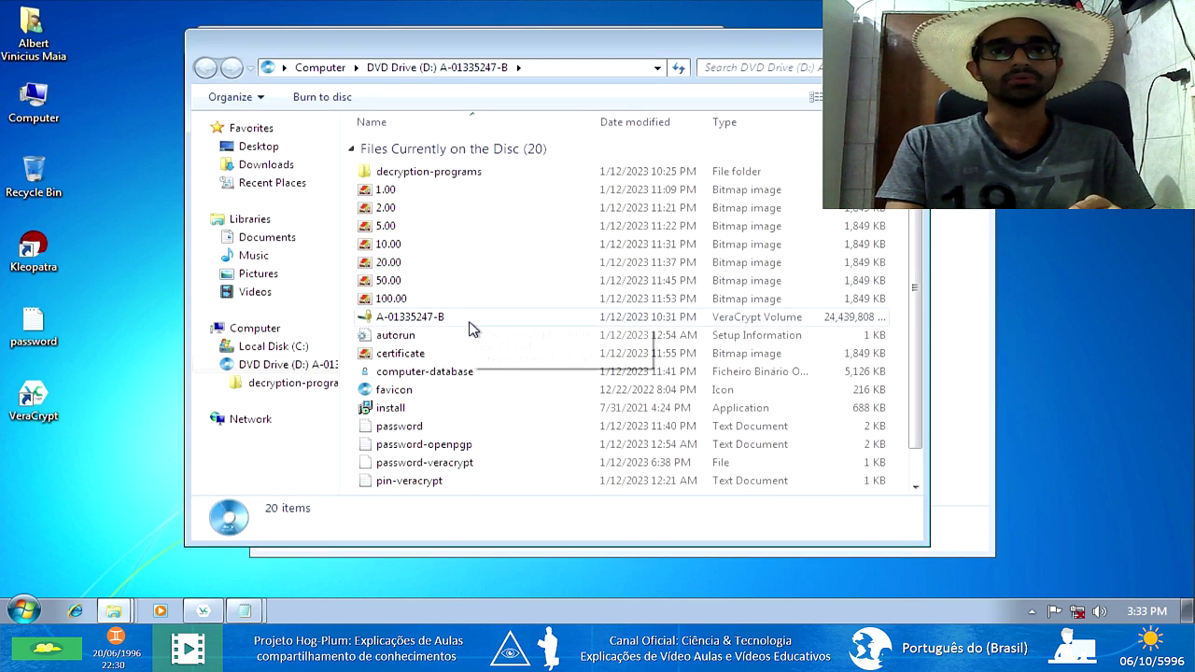
pyautogui.moveTo(376, 52); pyautogui.dragTo(279, 26)
pyautogui.moveTo(830, 248); pyautogui.dragTo(825, 320)
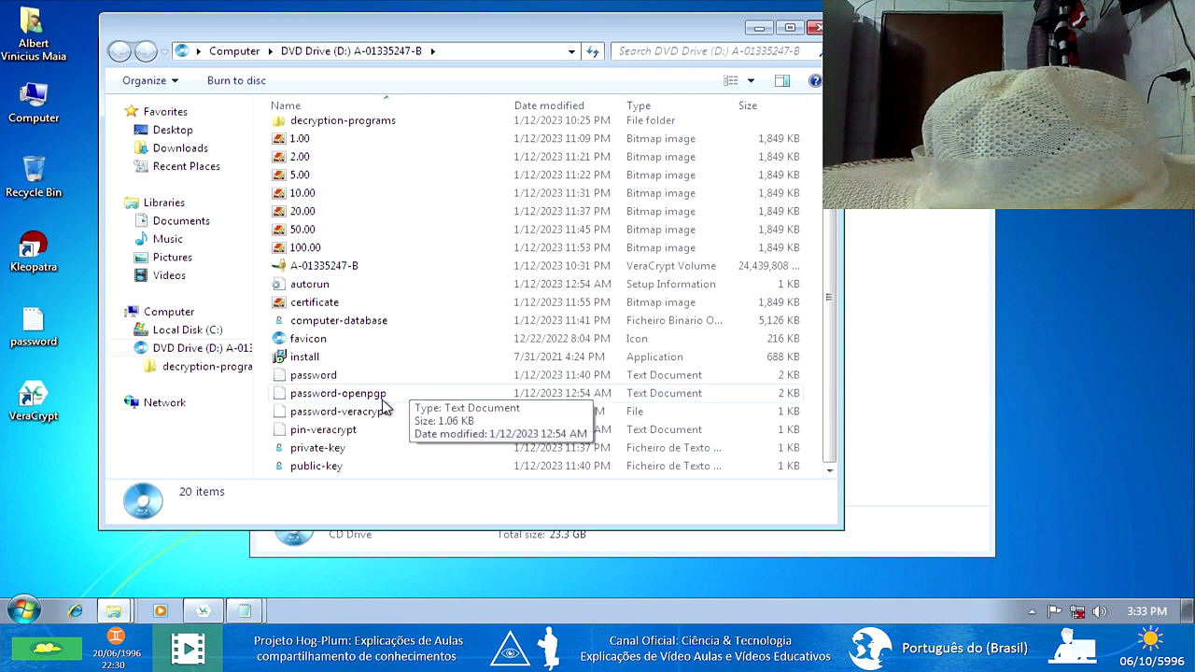
pyautogui.doubleClick(349, 433)
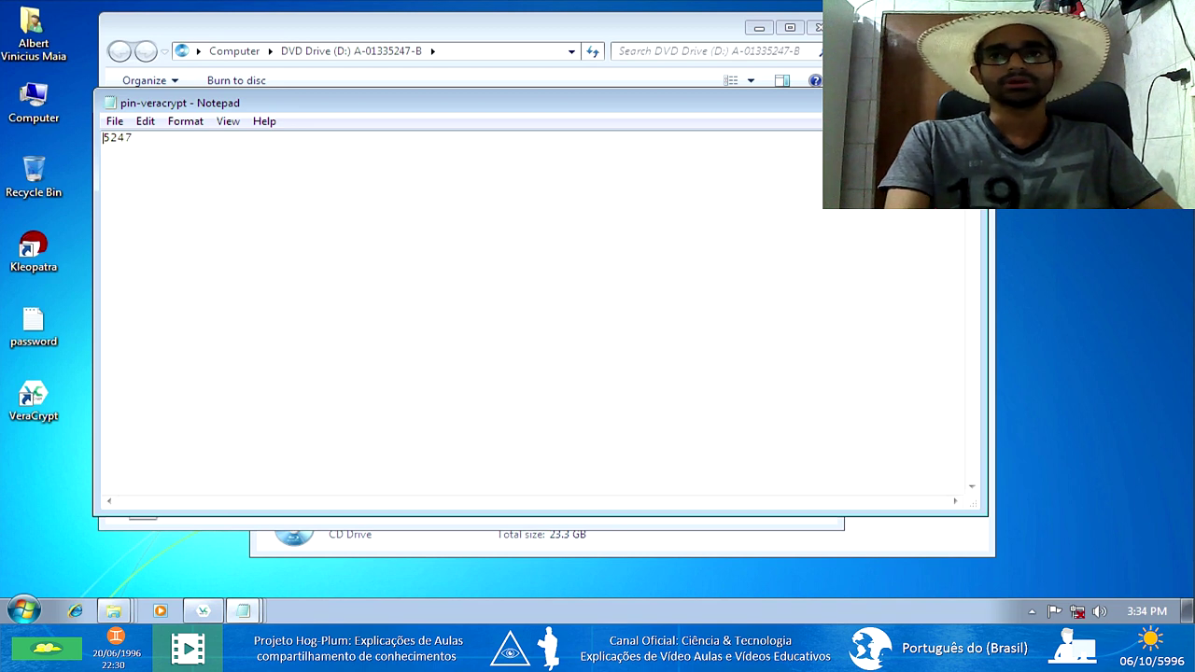
pyautogui.click(968, 103)
pyautogui.click(758, 28)
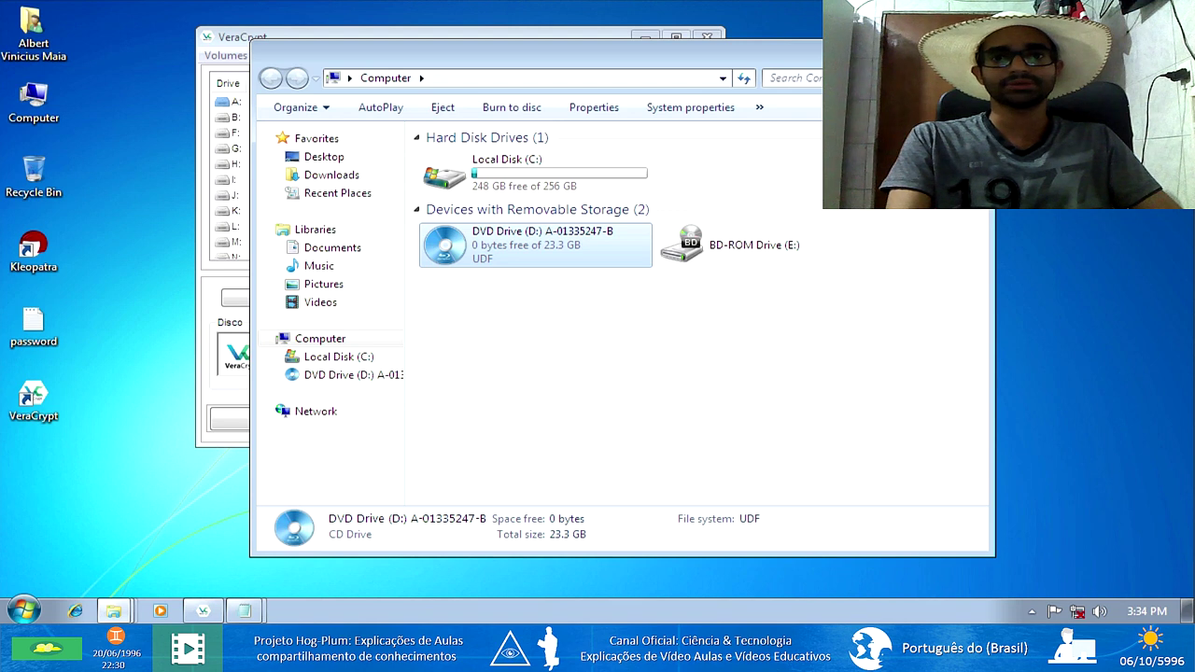
# Enter the volume PIM, paste the VeraCrypt password, and enable keyfiles to open the keyfile list.
pyautogui.click(975, 48)
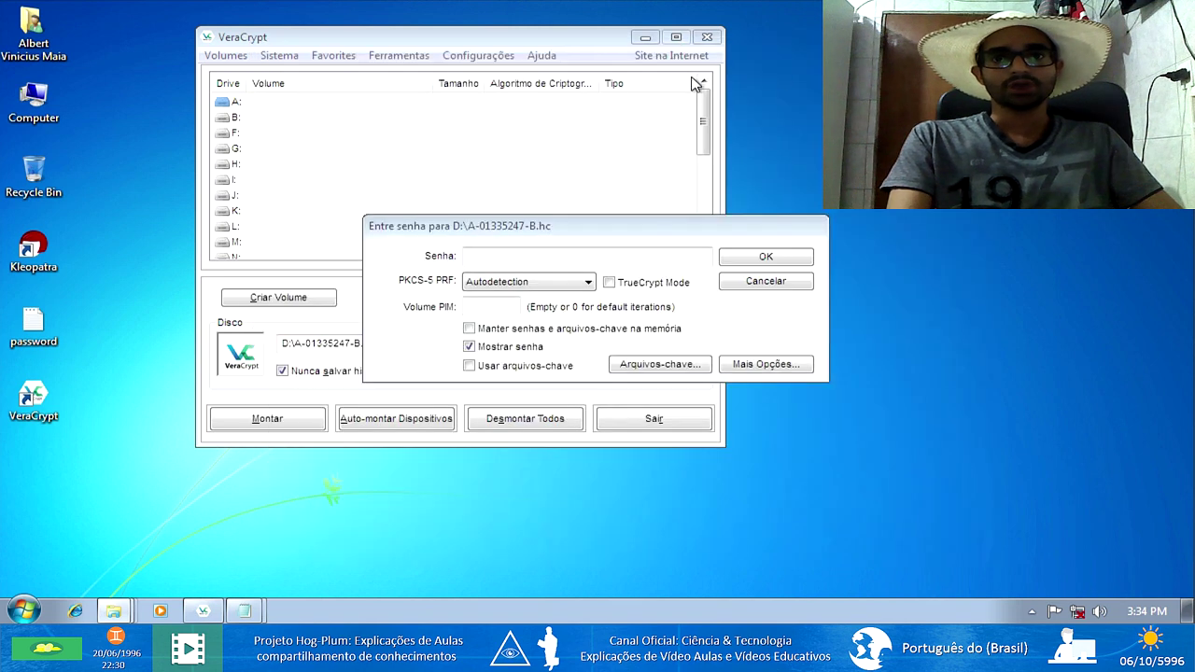
pyautogui.click(496, 308)
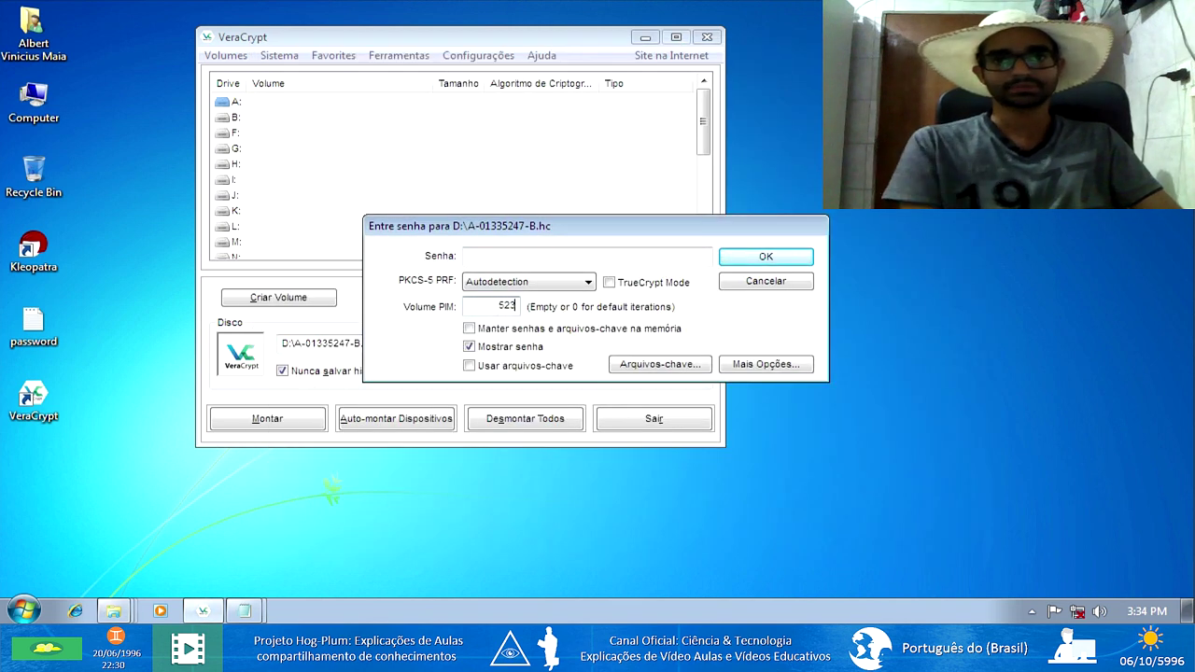
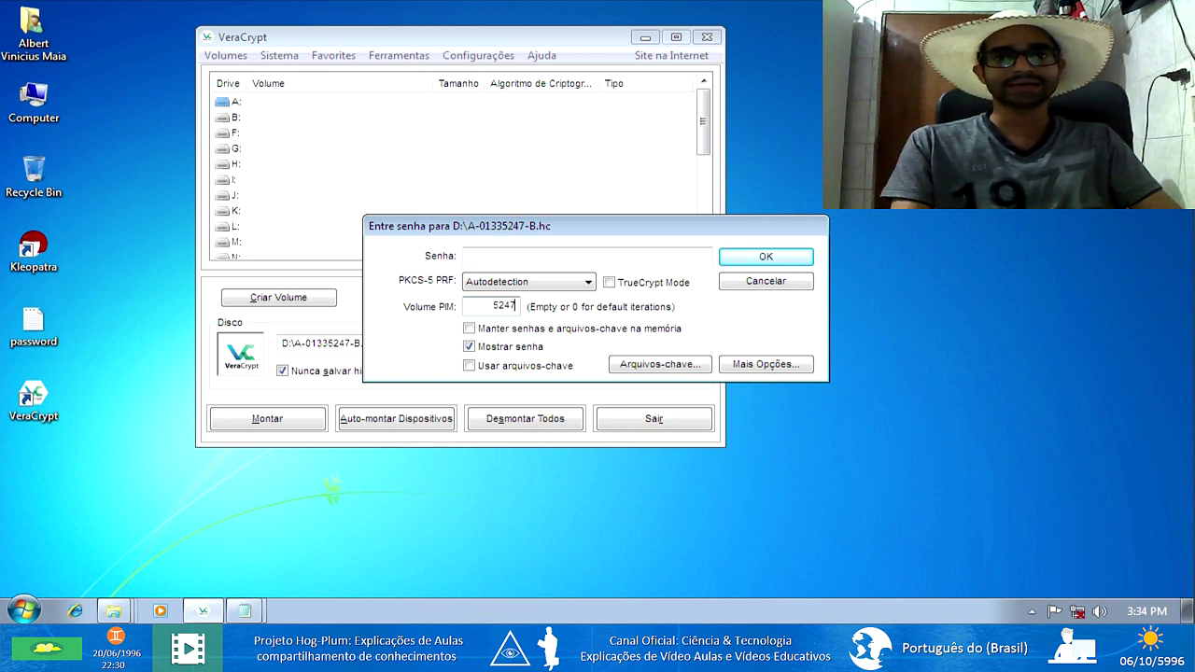
pyautogui.click(533, 253)
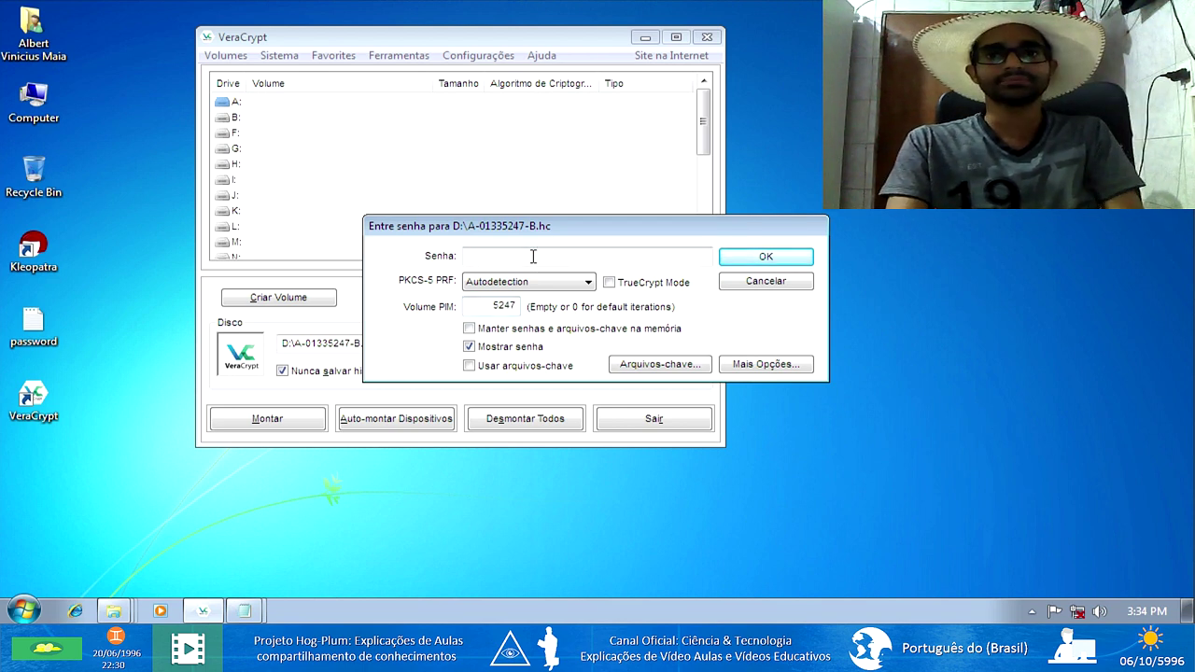
pyautogui.hotkey('ctrl', 'v')
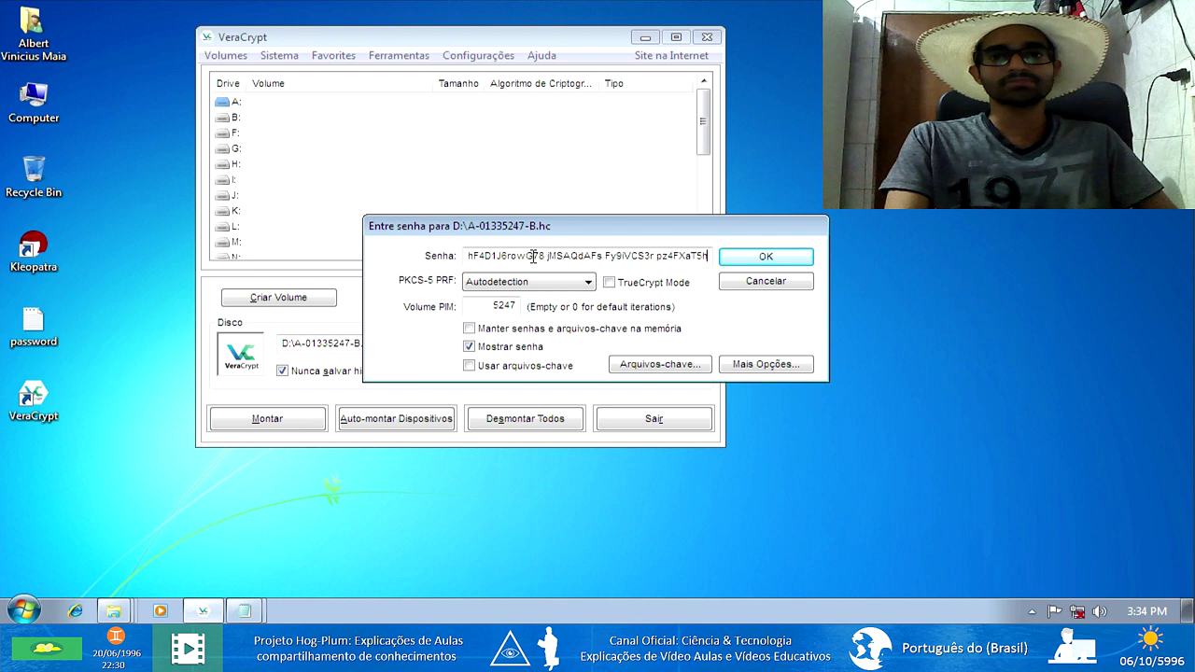
pyautogui.click(469, 371)
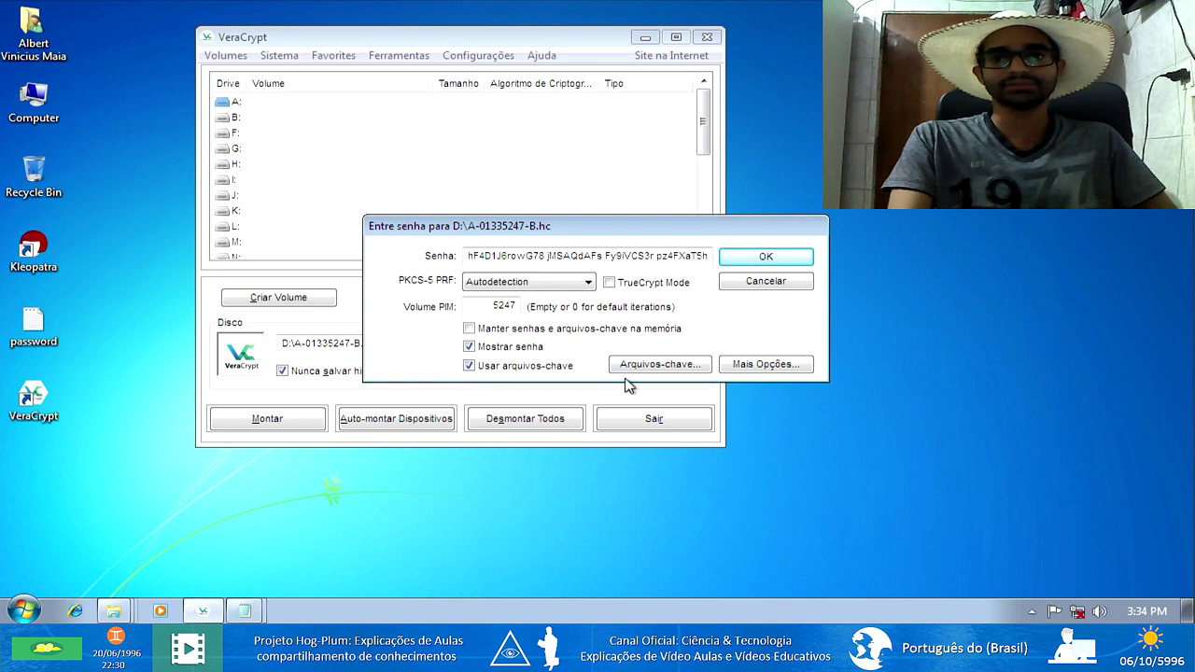
pyautogui.click(672, 365)
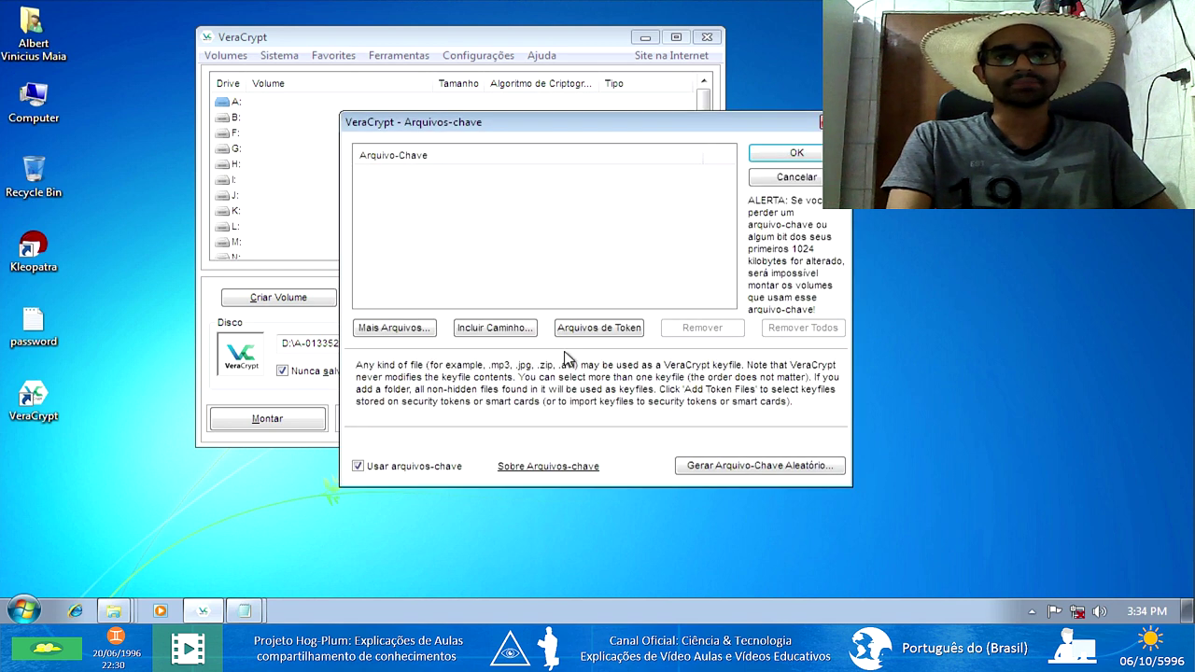
# Start adding keyfiles from individual files and browse to the DVD Drive (D:).
pyautogui.click(395, 331)
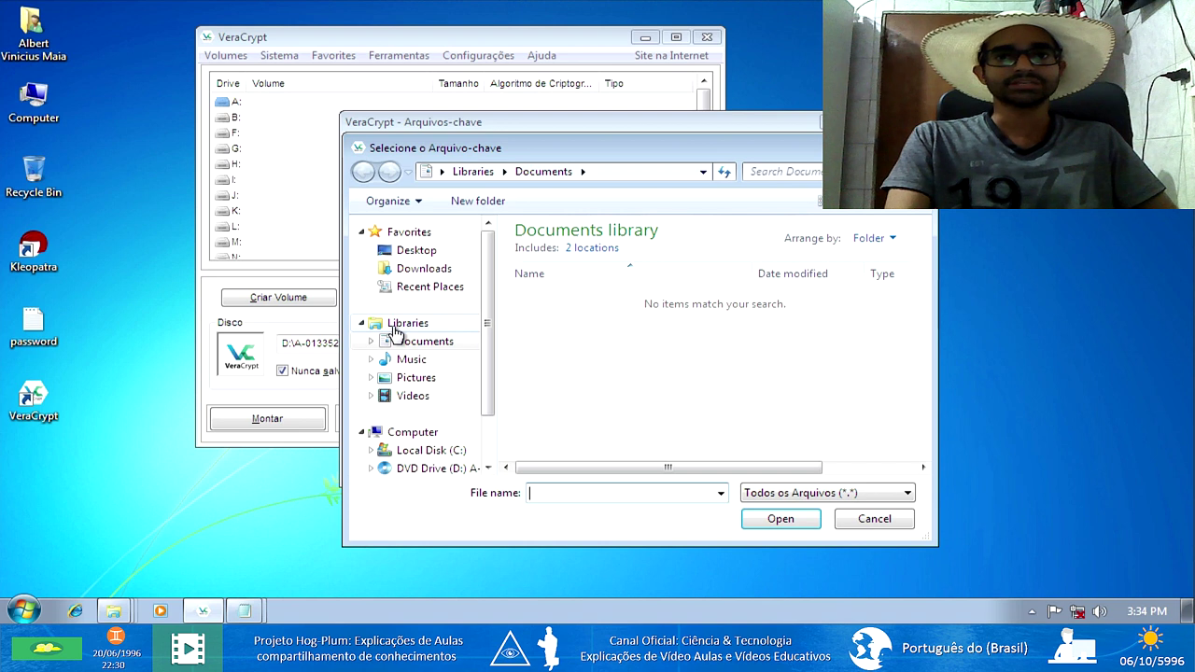
pyautogui.moveTo(532, 152); pyautogui.dragTo(354, 57)
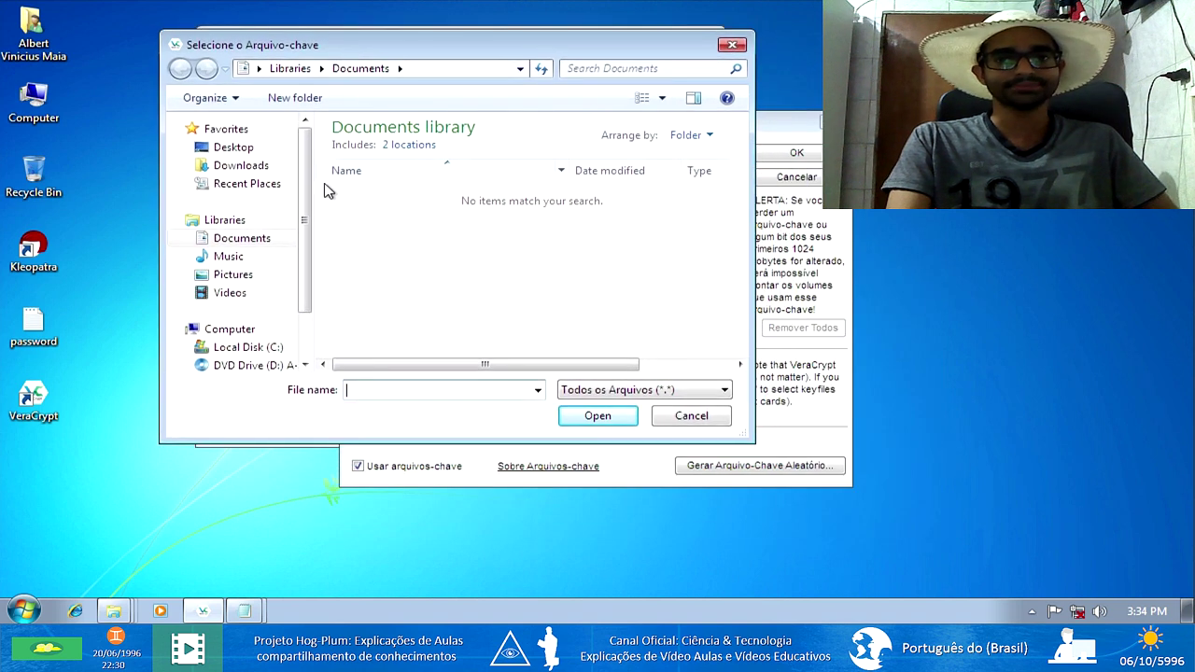
pyautogui.moveTo(302, 218); pyautogui.dragTo(327, 278)
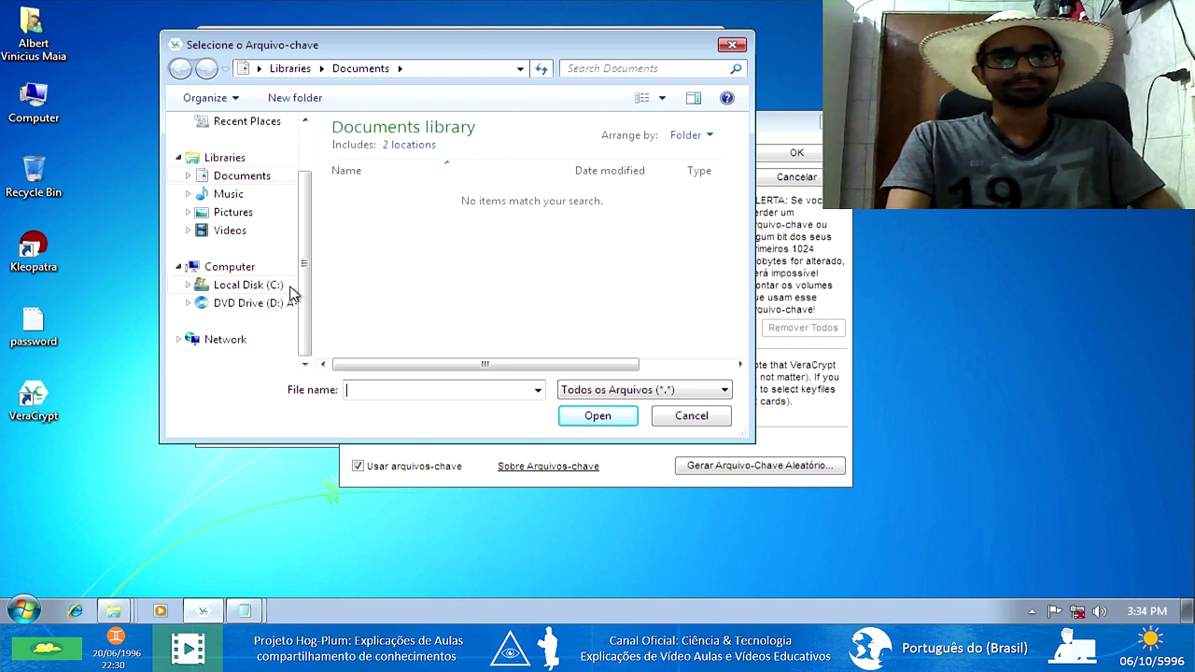
pyautogui.click(280, 302)
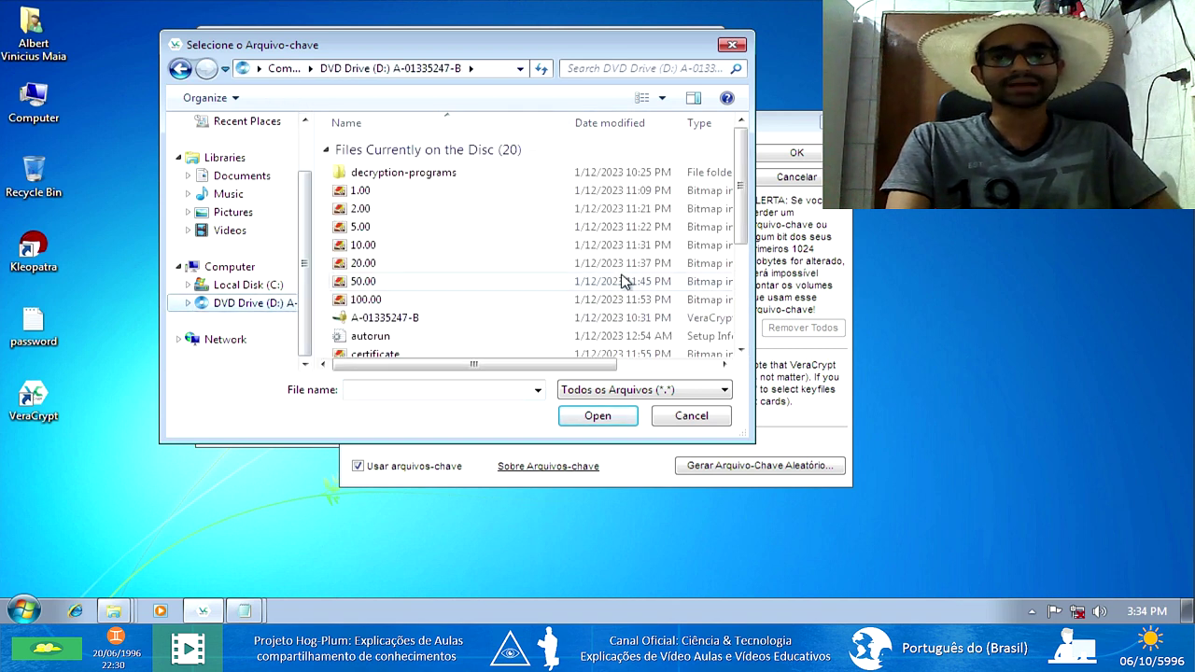
pyautogui.moveTo(741, 226); pyautogui.dragTo(736, 345)
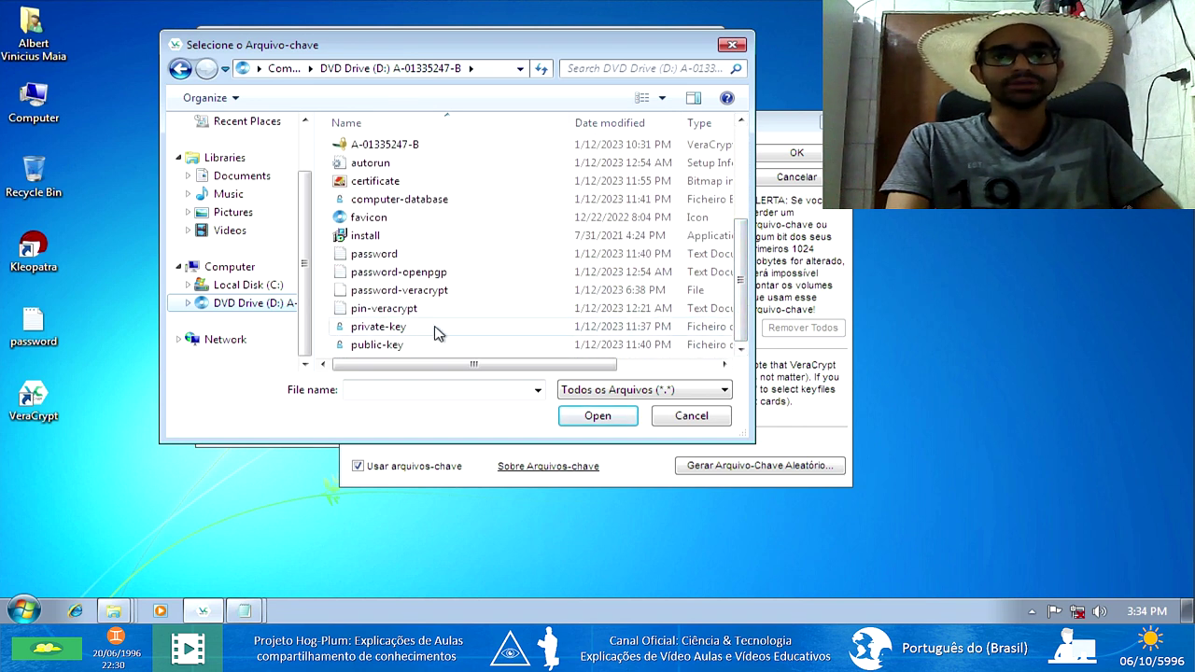
# Select public-key, private-key, password-veracrypt, computer-database and certificate as keyfiles.
pyautogui.click(397, 346)
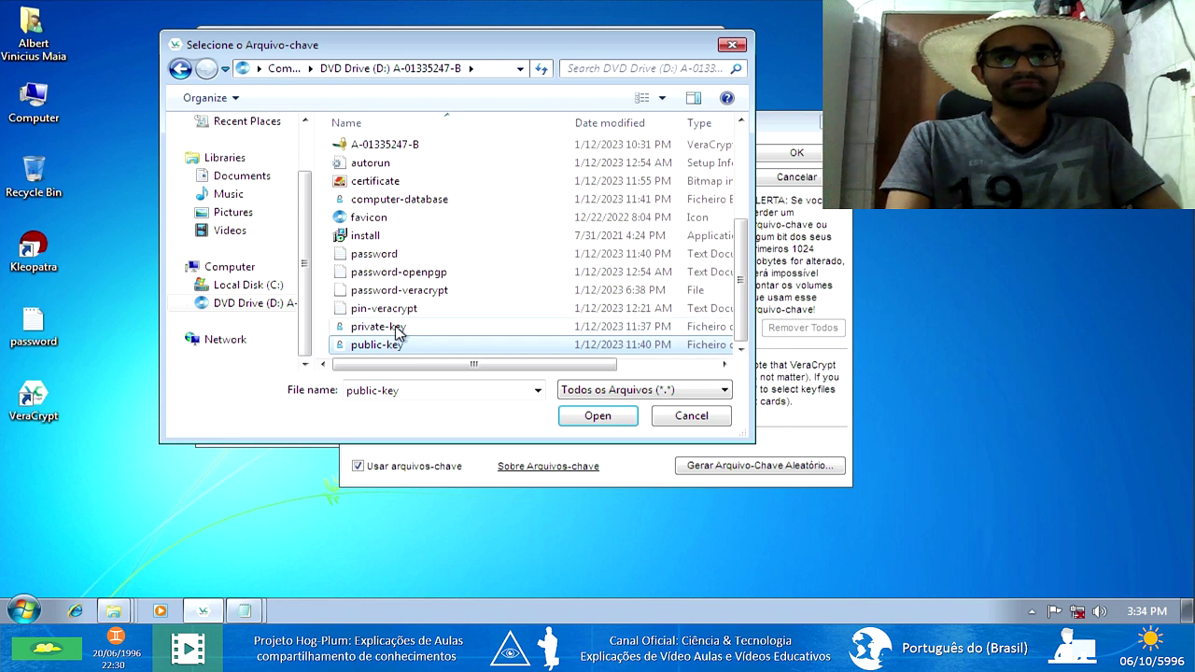
pyautogui.keyDown('ctrl'); pyautogui.click(392, 330); pyautogui.keyUp('ctrl')
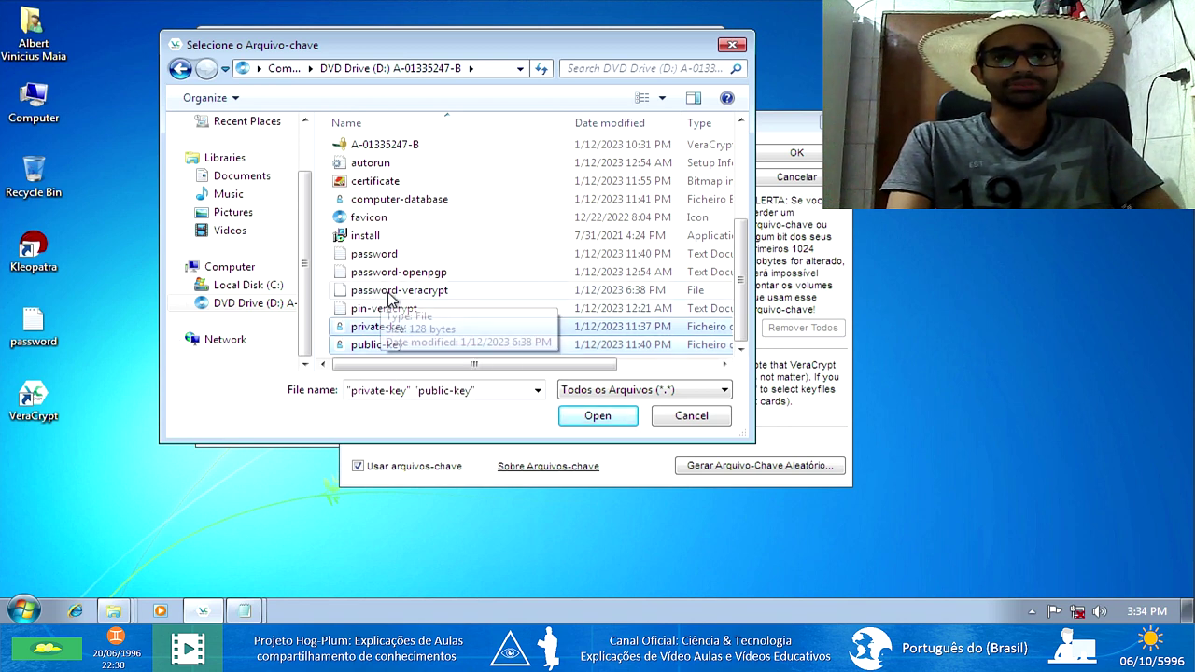
pyautogui.keyDown('ctrl'); pyautogui.click(408, 293); pyautogui.keyUp('ctrl')
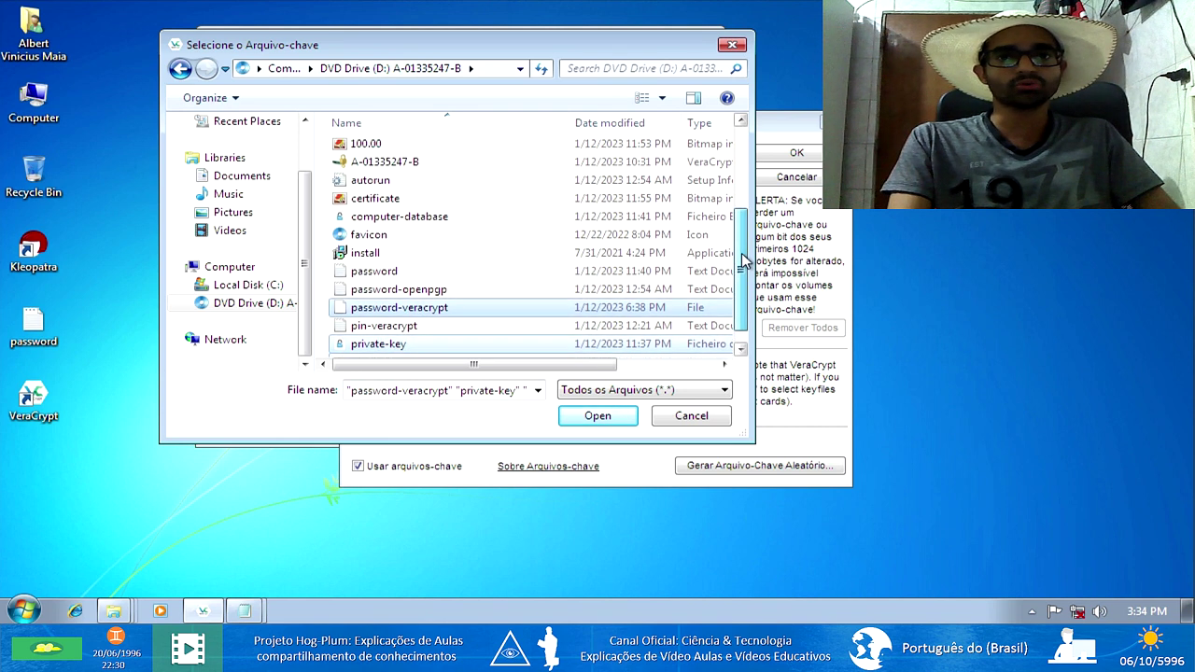
pyautogui.scroll(2, 747, 270)
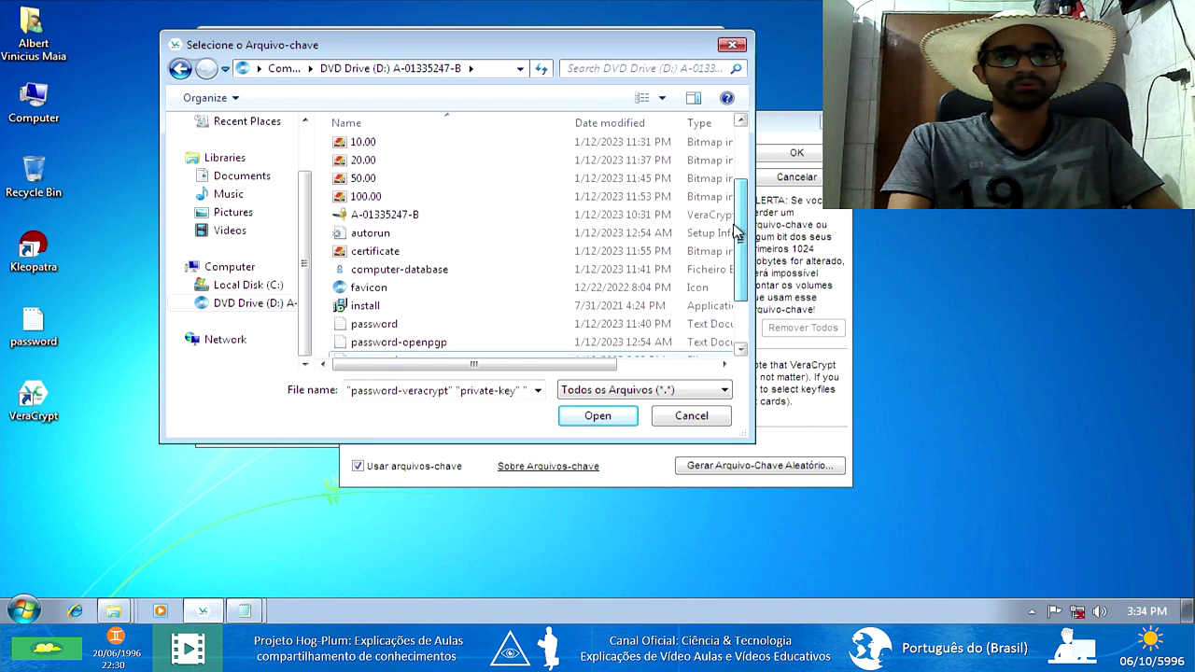
pyautogui.keyDown('ctrl'); pyautogui.click(413, 272); pyautogui.keyUp('ctrl')
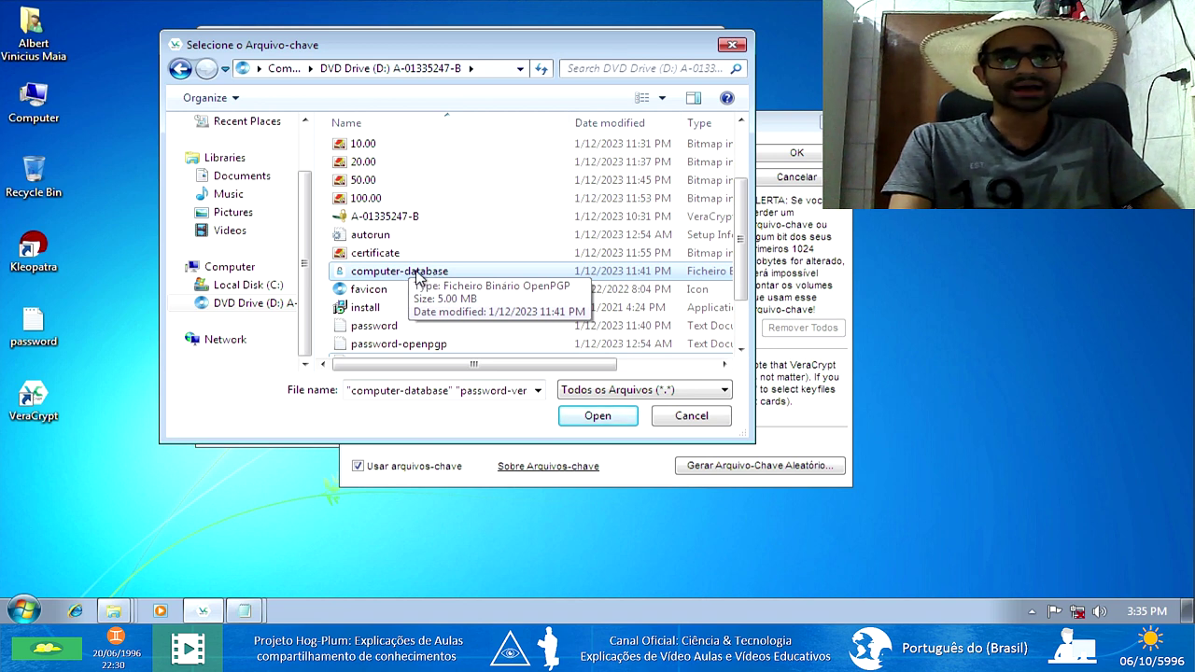
pyautogui.keyDown('ctrl'); pyautogui.click(372, 253); pyautogui.keyUp('ctrl')
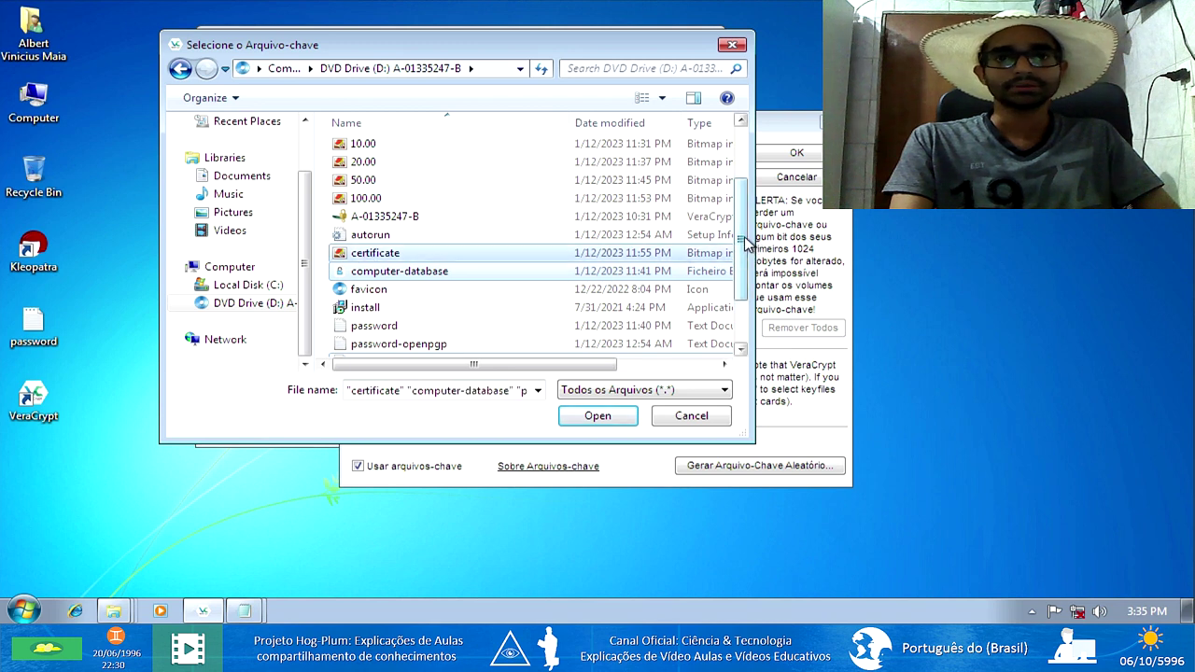
# Add images 100.00, 50.00, 20.00, 10.00, 5.00, 2.00 and 1.00, then confirm the keyfile selection.
pyautogui.scroll(2, 747, 243)
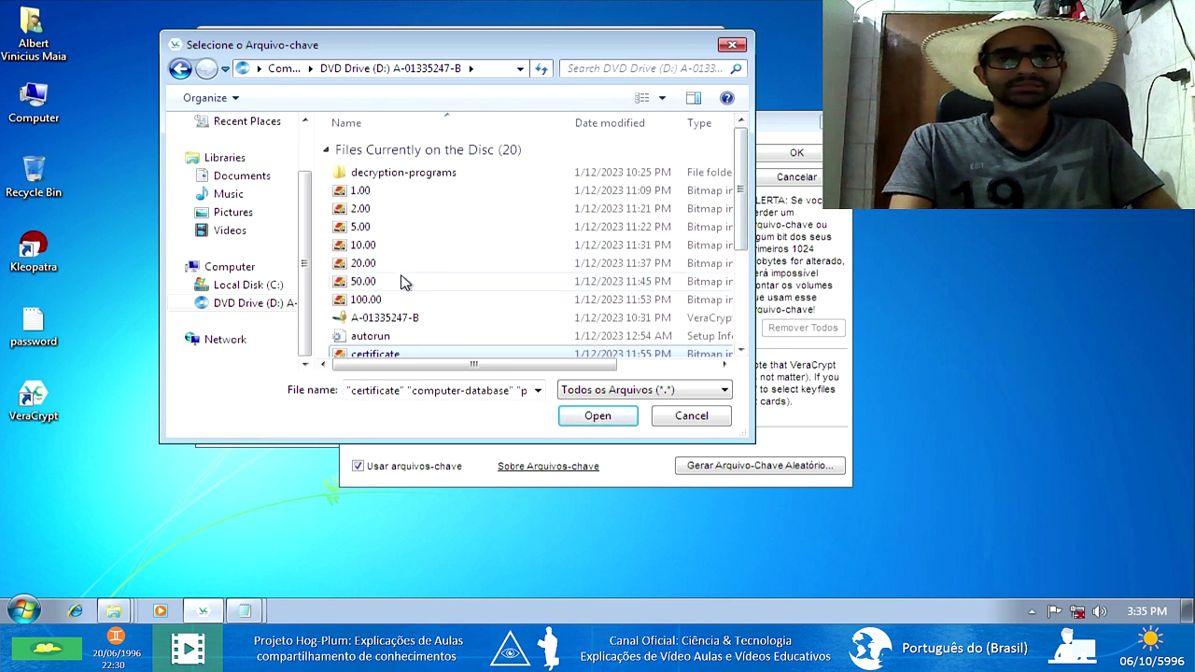
pyautogui.keyDown('ctrl'); pyautogui.click(381, 304); pyautogui.keyUp('ctrl')
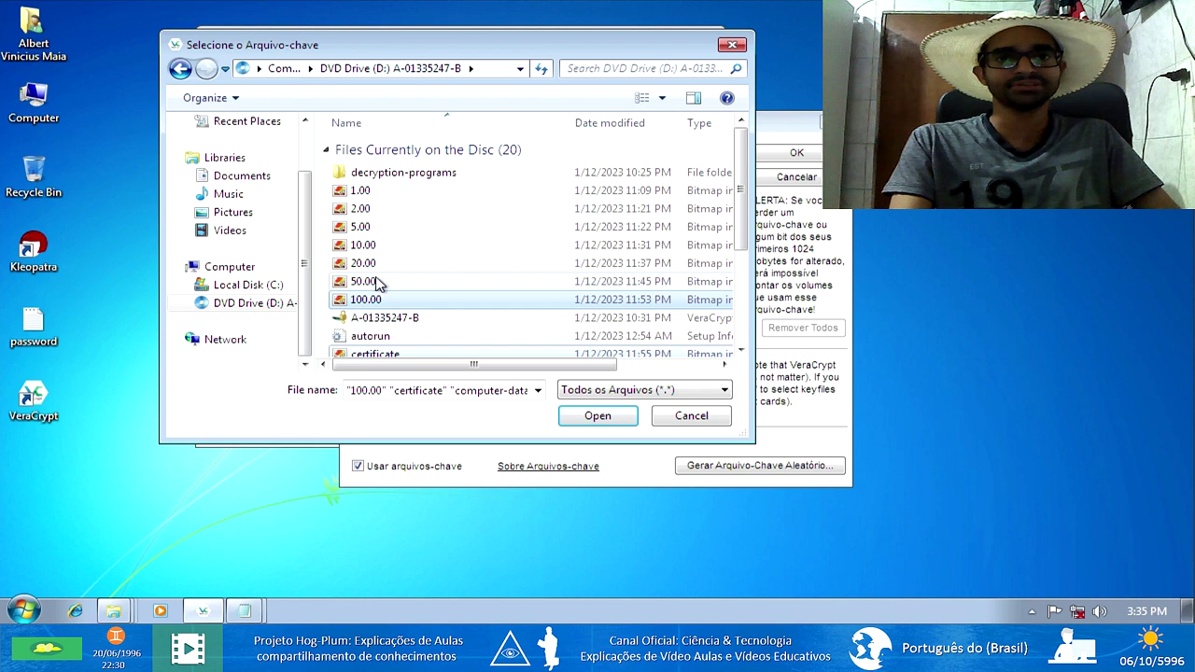
pyautogui.keyDown('ctrl'); pyautogui.click(378, 282); pyautogui.keyUp('ctrl')
pyautogui.keyDown('ctrl'); pyautogui.click(373, 264); pyautogui.keyUp('ctrl')
pyautogui.keyDown('ctrl'); pyautogui.click(372, 245); pyautogui.keyUp('ctrl')
pyautogui.keyDown('ctrl'); pyautogui.click(369, 226); pyautogui.keyUp('ctrl')
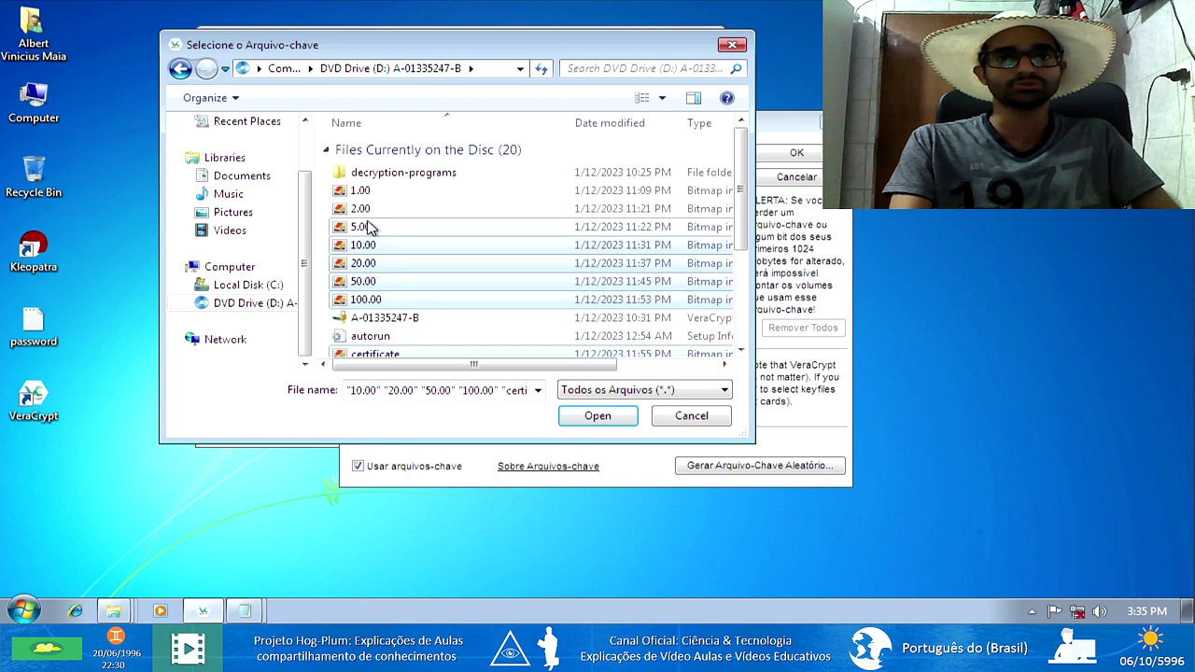
pyautogui.keyDown('ctrl'); pyautogui.click(361, 209); pyautogui.keyUp('ctrl')
pyautogui.keyDown('ctrl'); pyautogui.click(362, 193); pyautogui.keyUp('ctrl')
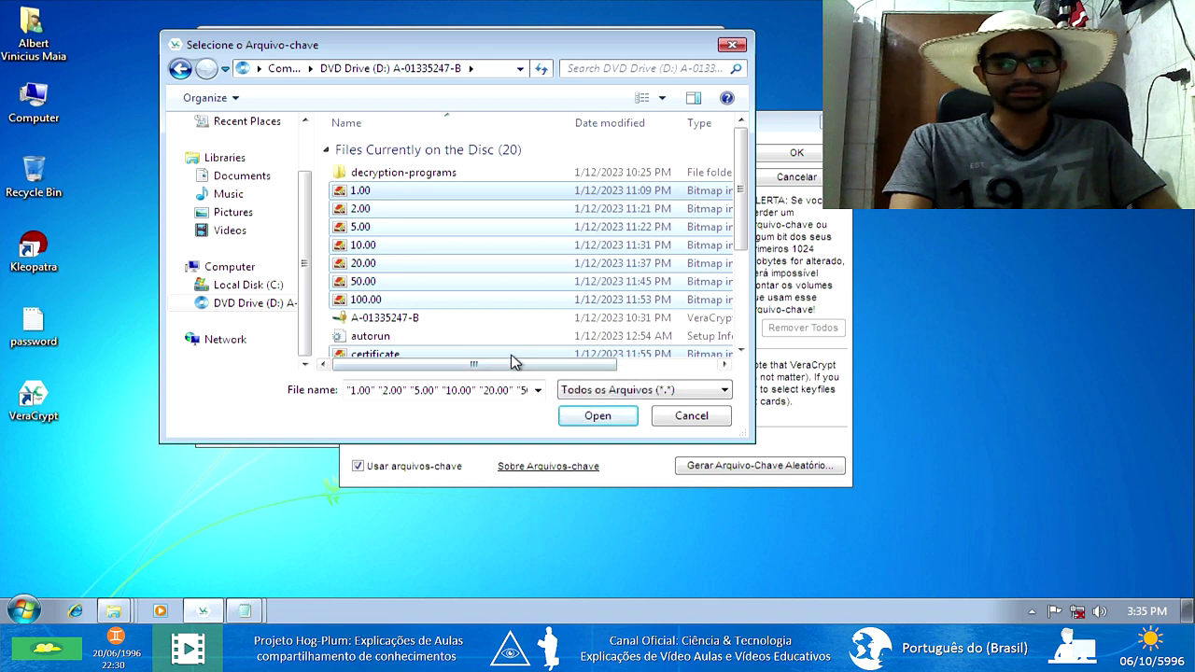
pyautogui.click(604, 421)
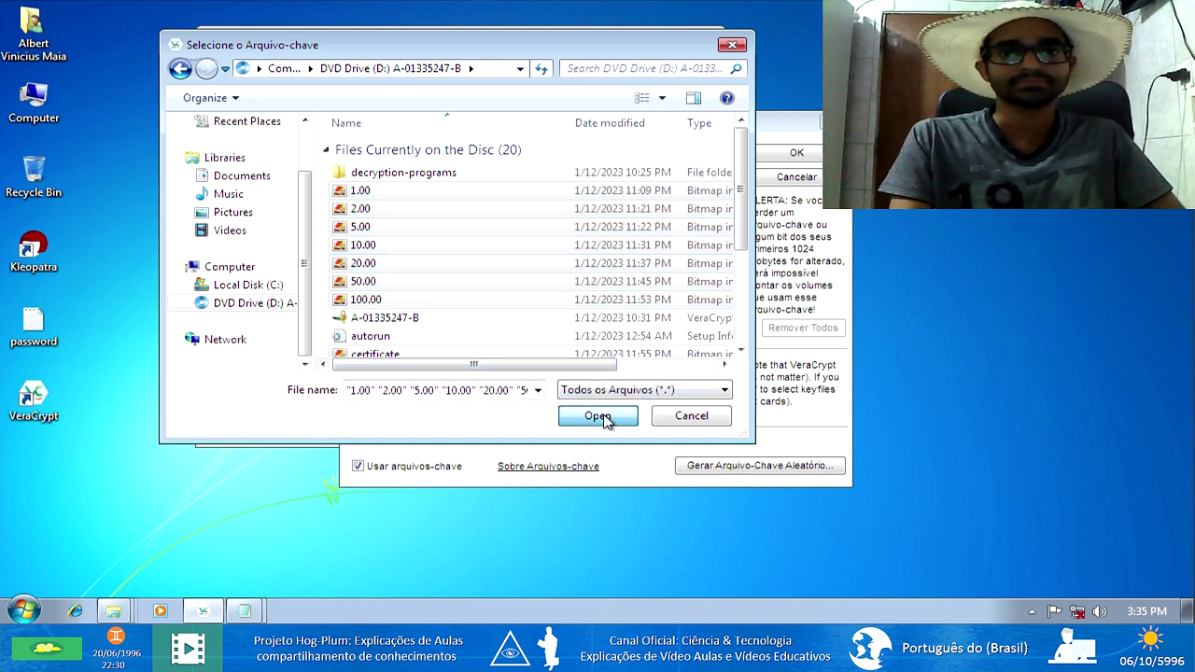
# Accept the keyfiles, hide the password, and mount D:\A-01335247-B.hc as drive A:.
pyautogui.moveTo(727, 208)
pyautogui.mouseDown()
pyautogui.moveTo(728, 241)
pyautogui.moveTo(727, 194)
pyautogui.mouseUp()
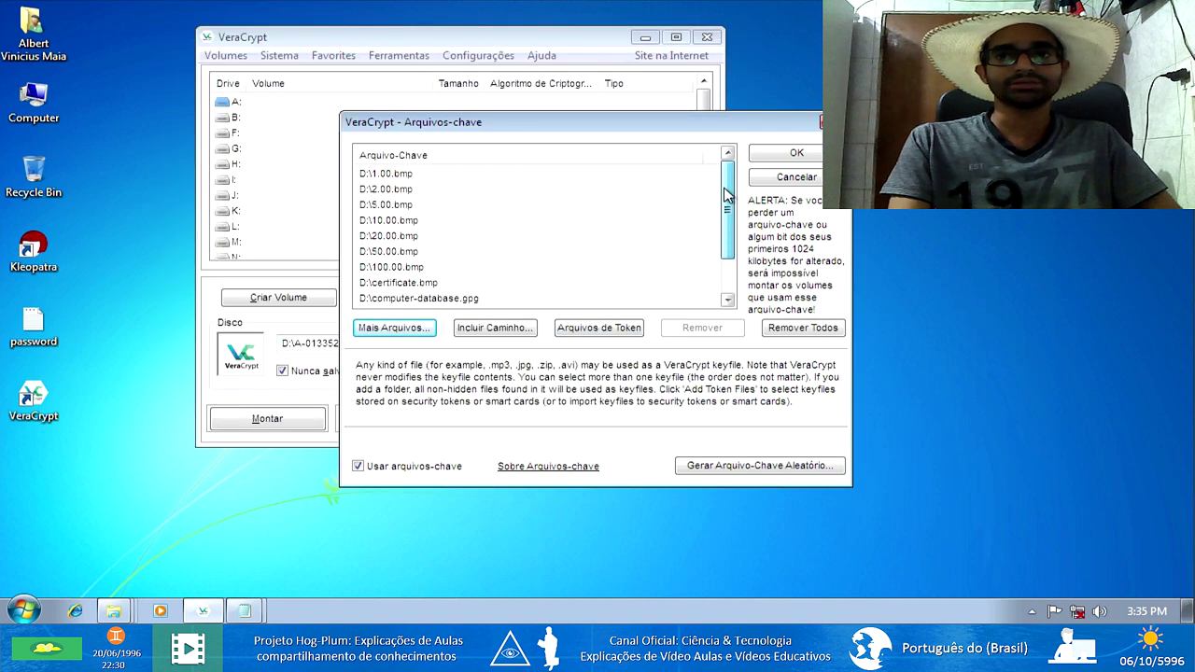
pyautogui.click(785, 153)
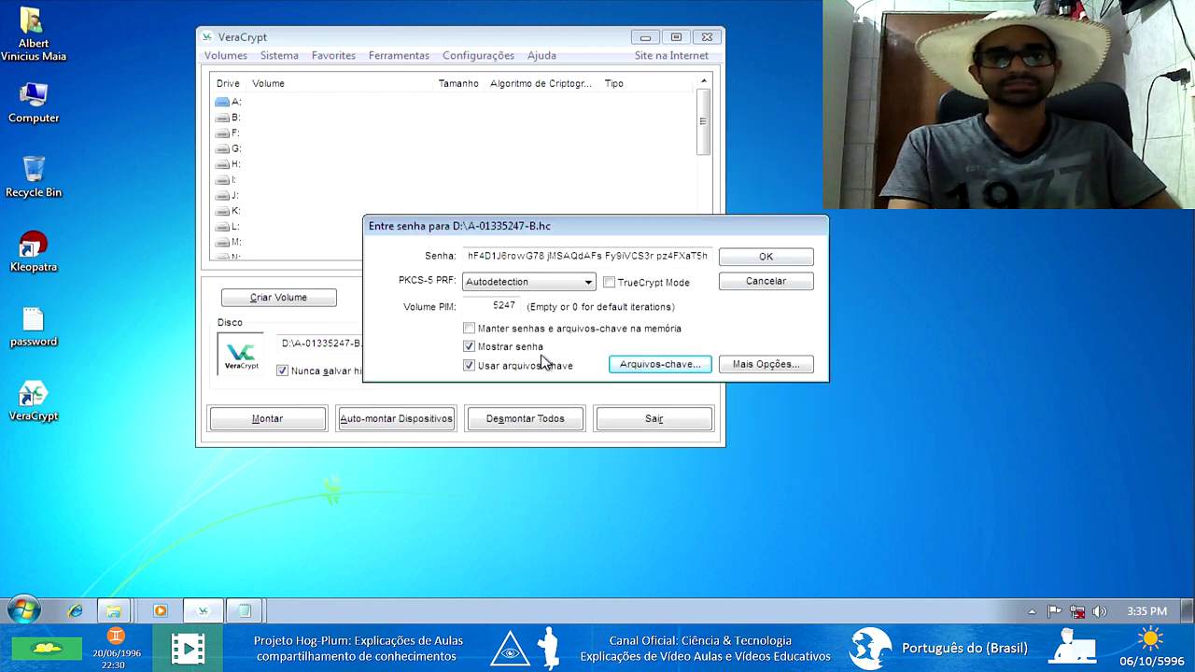
pyautogui.click(470, 347)
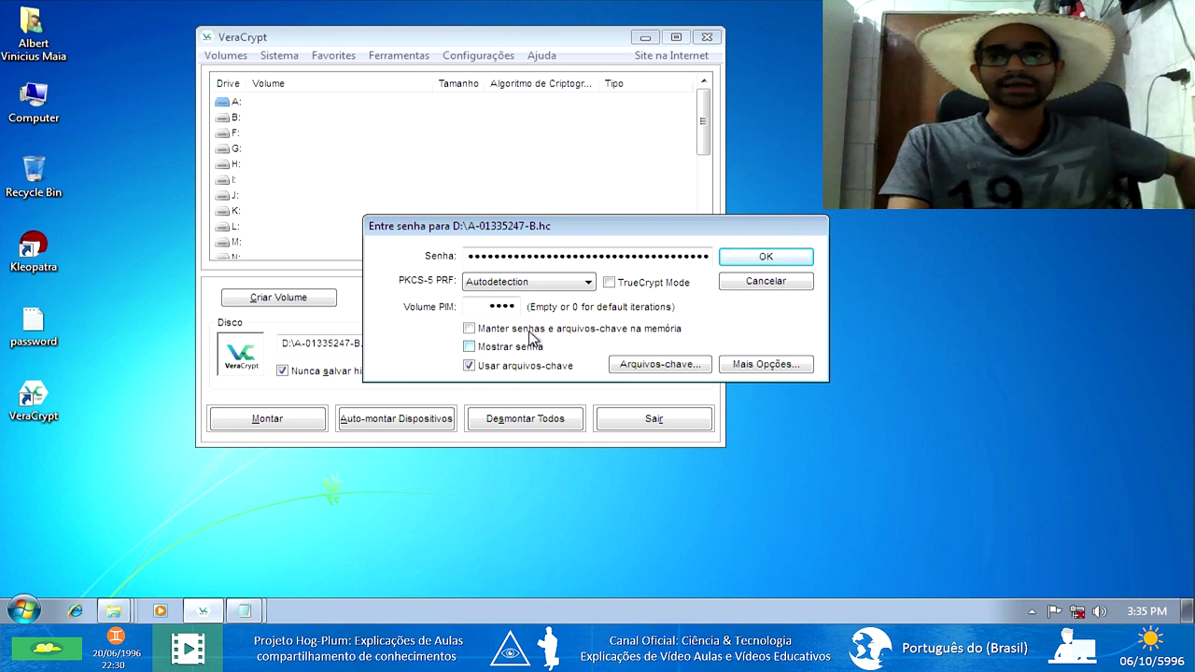
pyautogui.click(738, 258)
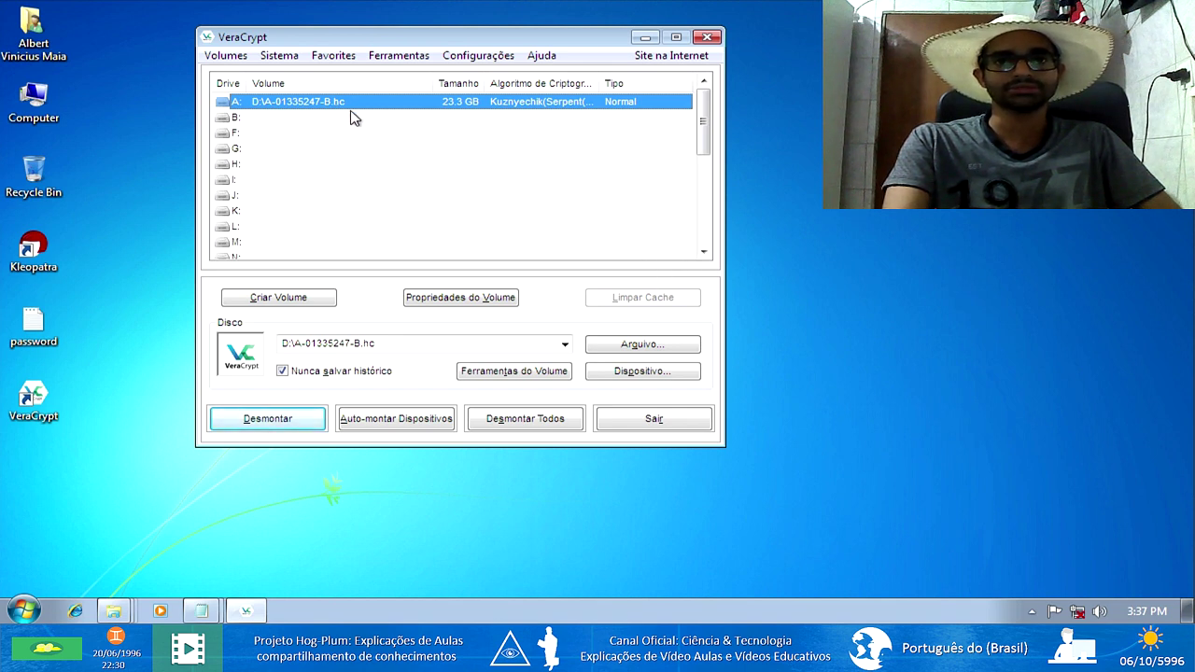
pyautogui.moveTo(601, 83); pyautogui.dragTo(635, 86)
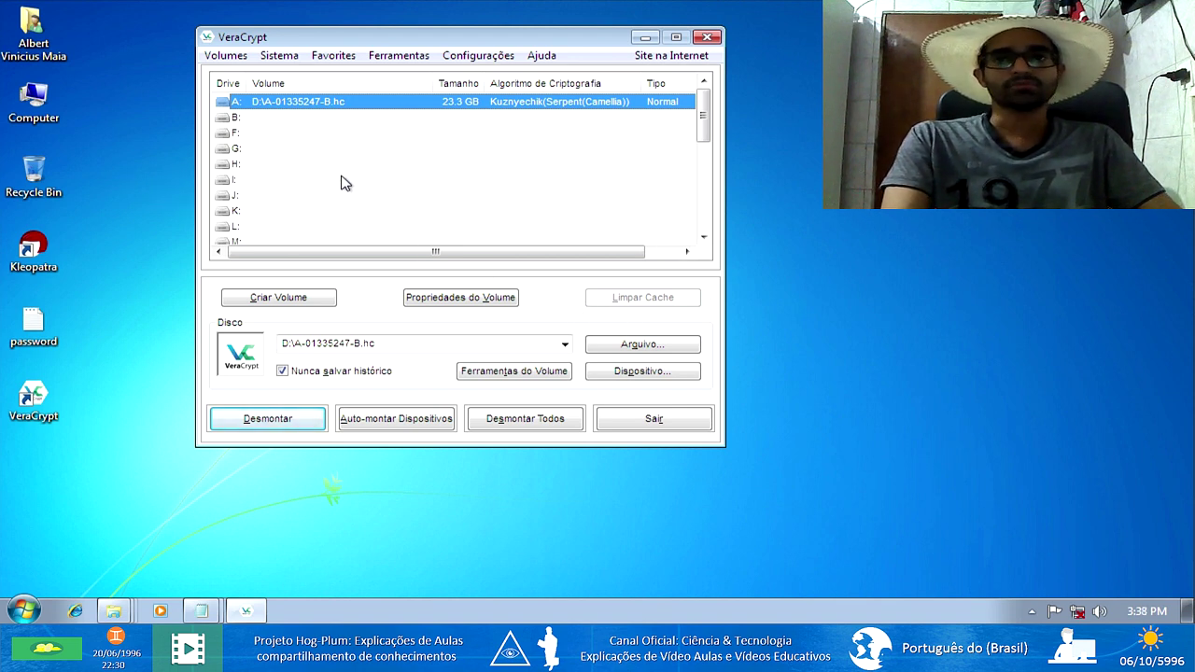
# Minimize VeraCrypt and open Local Disk (A:) from Computer.
pyautogui.click(643, 37)
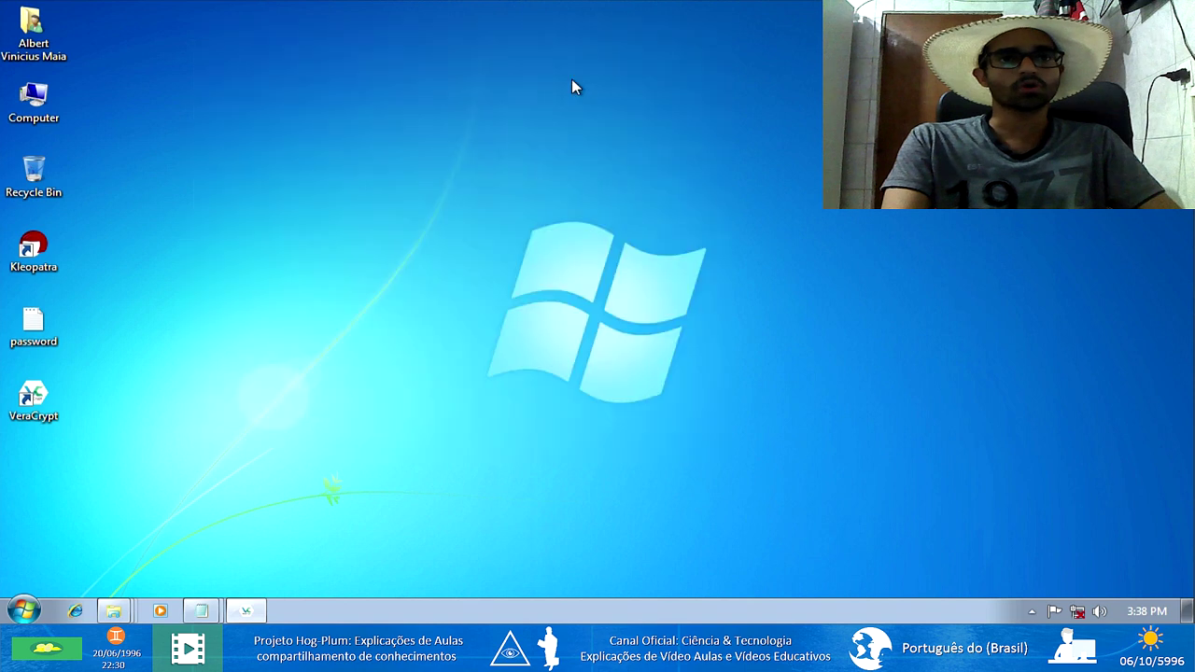
pyautogui.doubleClick(49, 116)
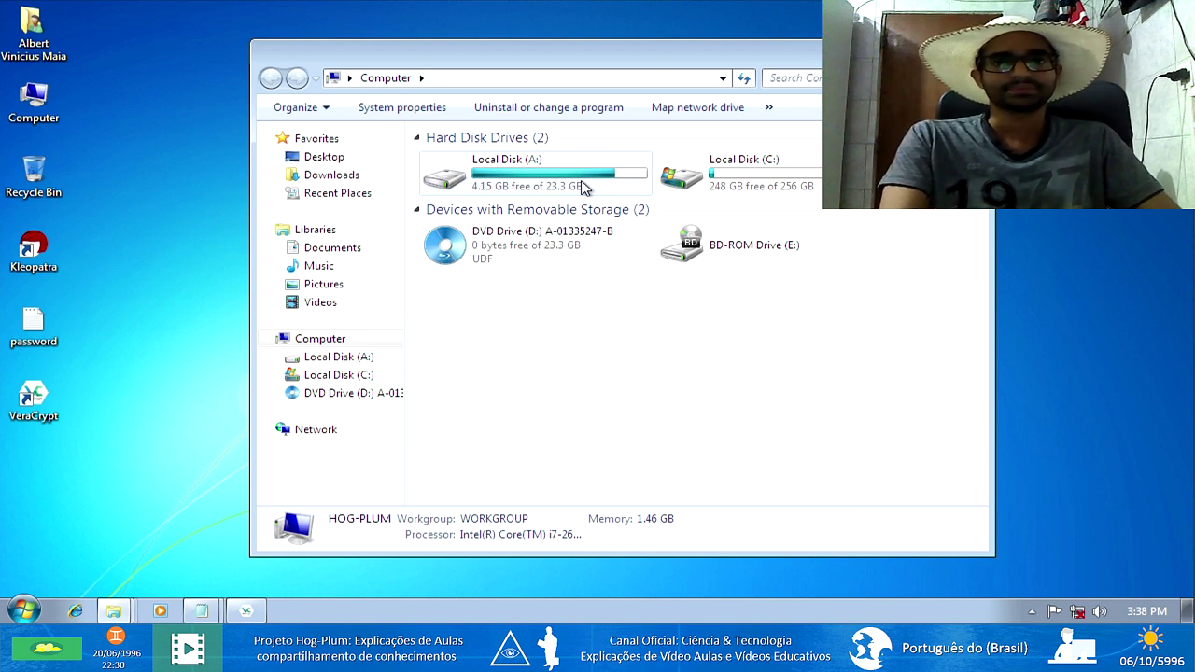
pyautogui.doubleClick(565, 186)
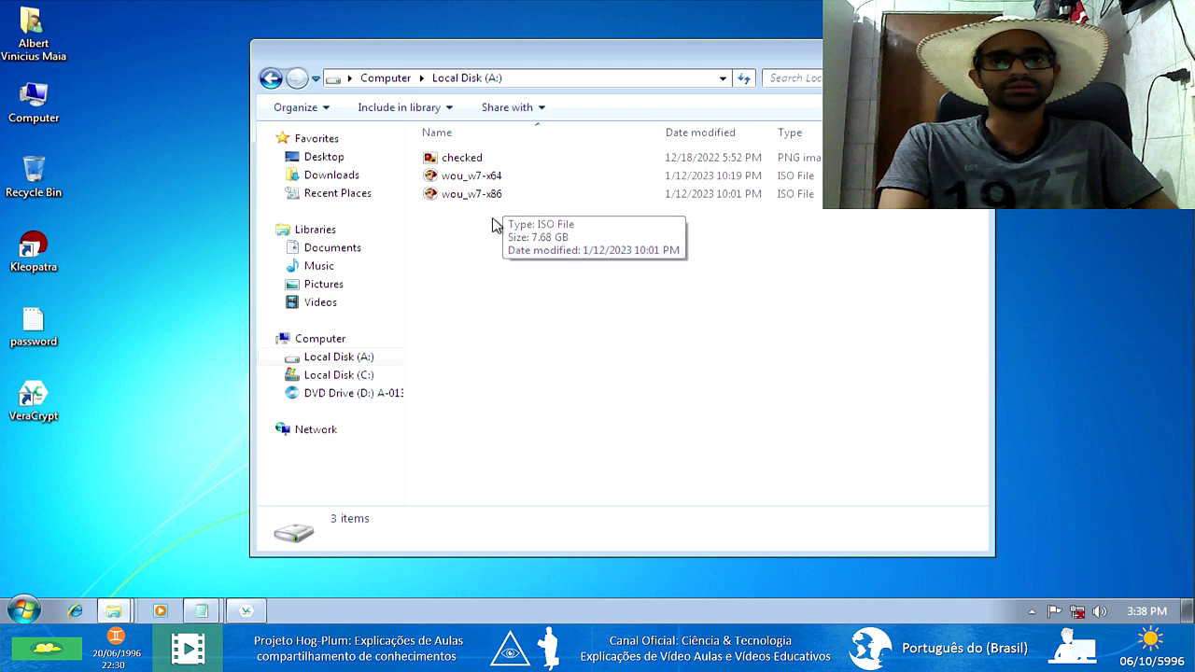
# Mount wou_w7-x86 as drive E: and view its files from the AutoPlay prompt.
pyautogui.rightClick(475, 196)
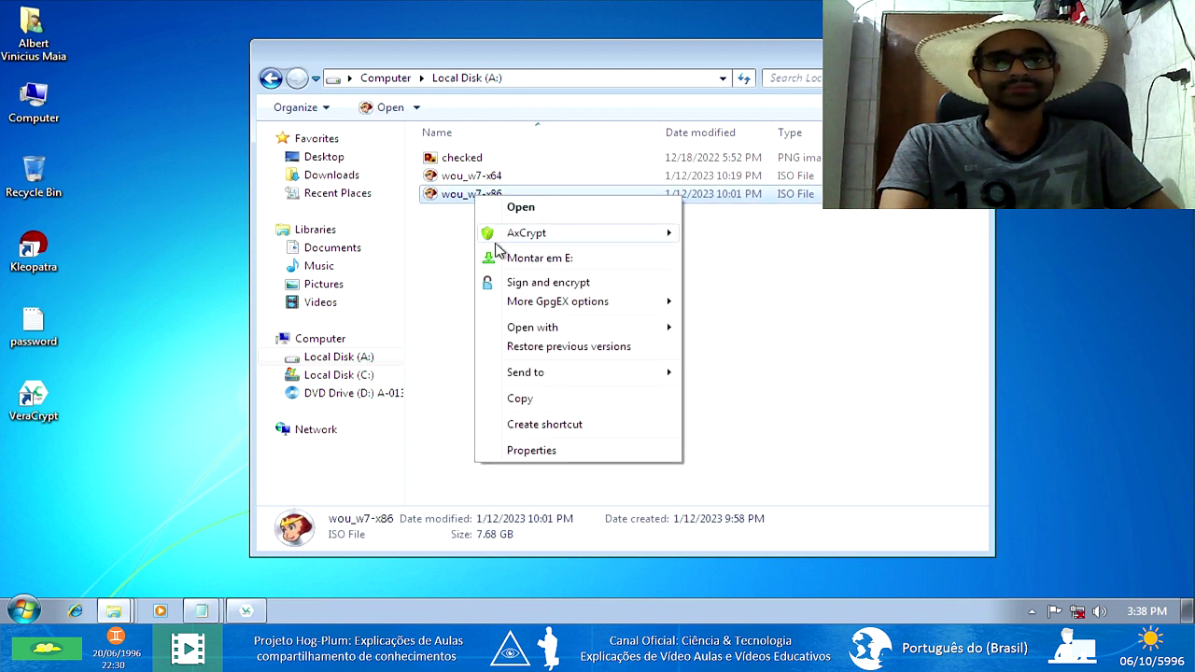
pyautogui.click(551, 263)
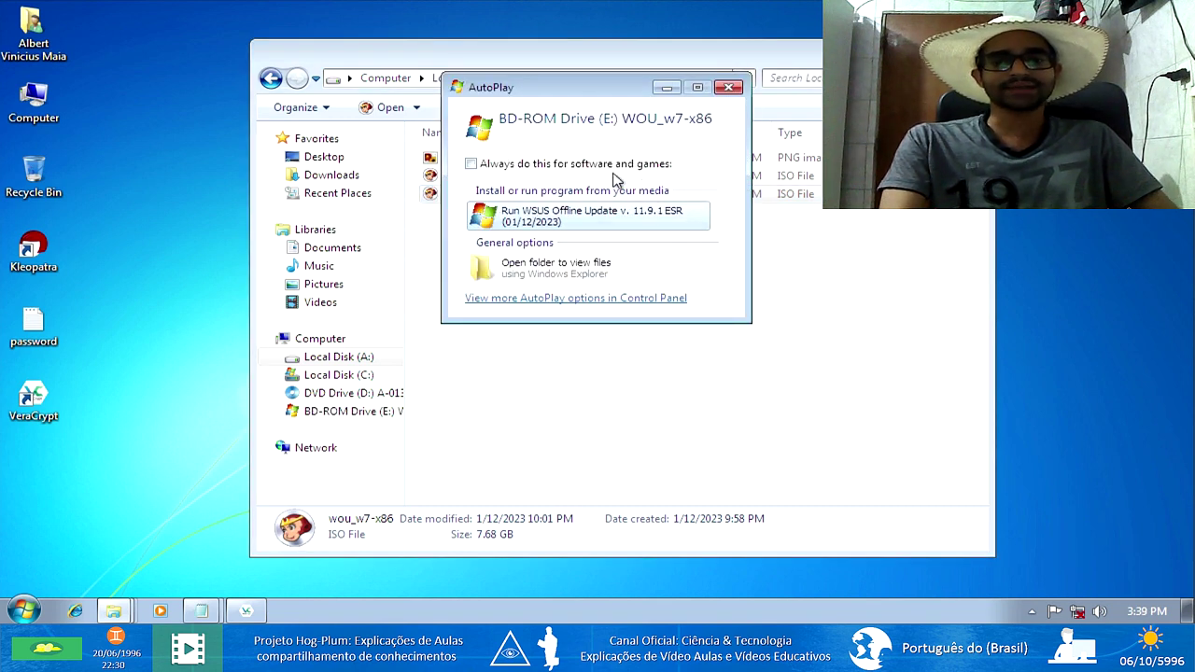
pyautogui.click(919, 48)
pyautogui.moveTo(599, 86); pyautogui.dragTo(605, 103)
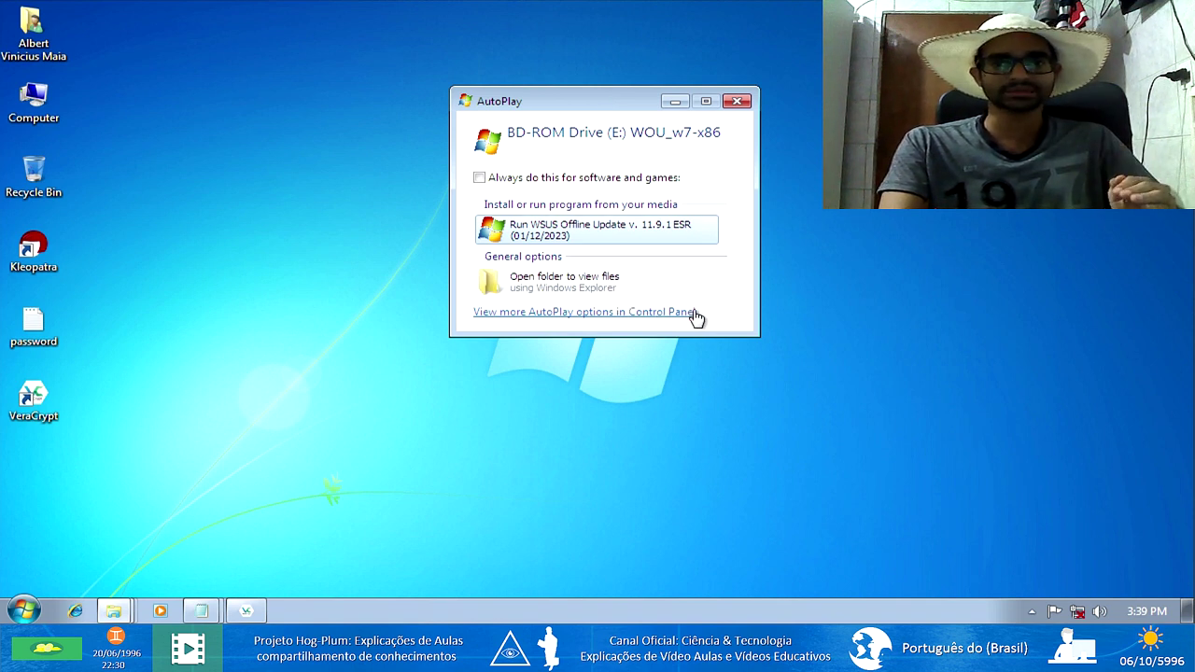
pyautogui.click(556, 283)
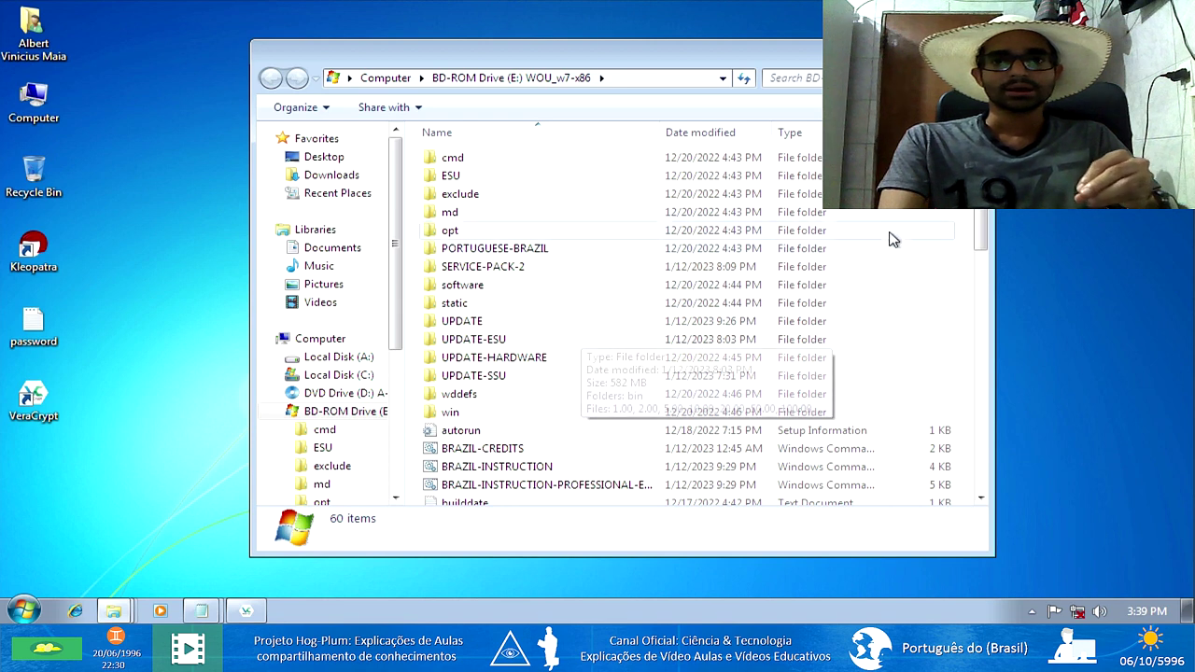
# Scroll drive E:'s file list down to the UPDATE-SP1 command script.
pyautogui.moveTo(758, 49); pyautogui.dragTo(725, 45)
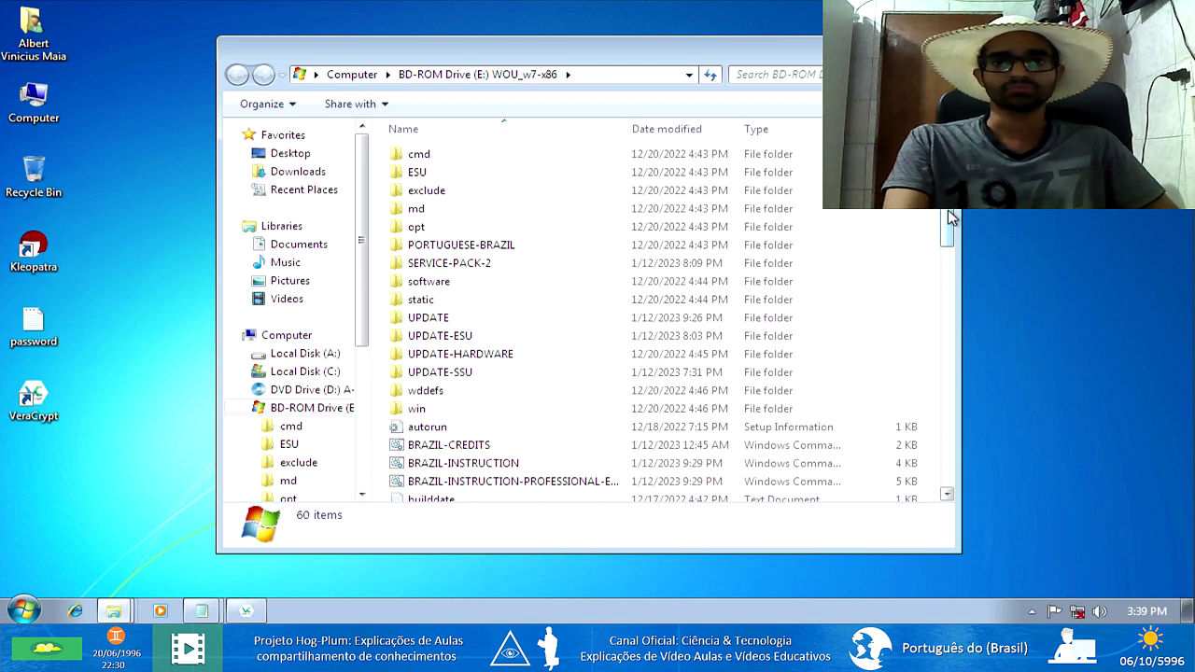
pyautogui.moveTo(946, 216); pyautogui.dragTo(947, 454)
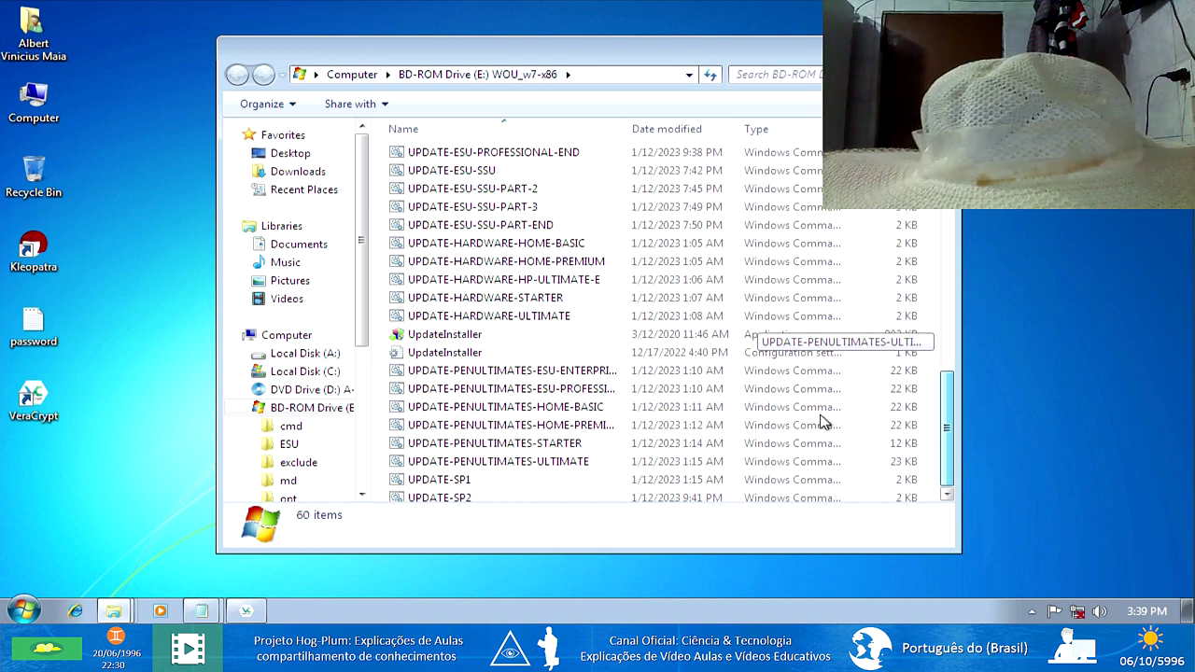
pyautogui.scroll(-1, 821, 422)
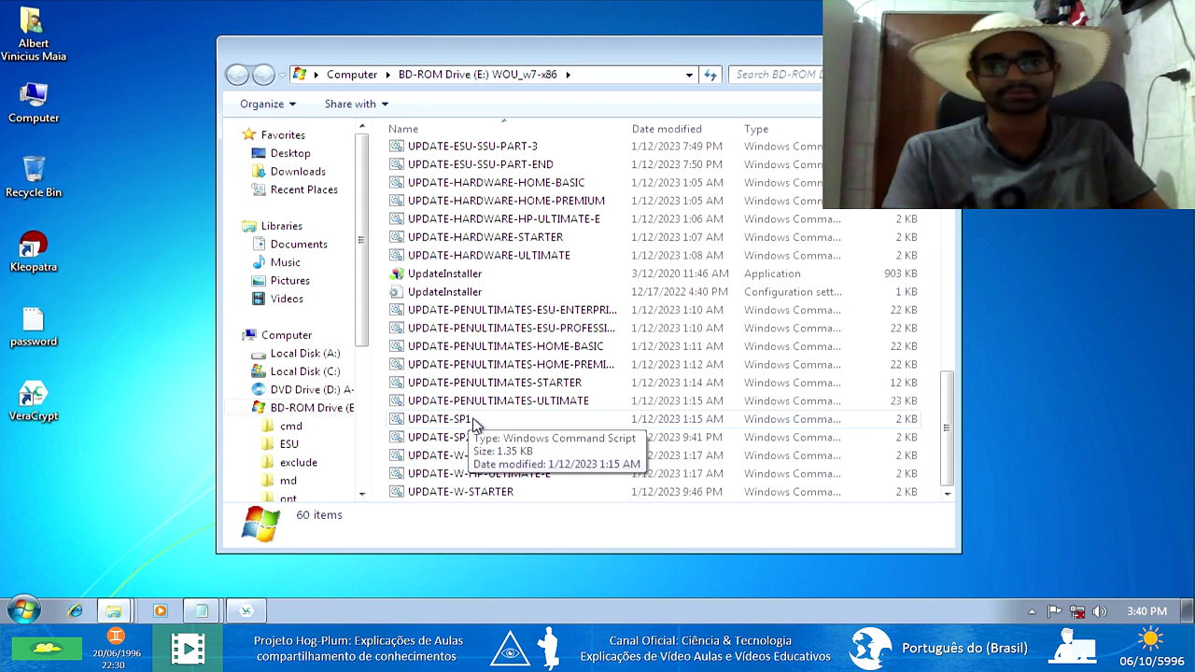
# Run the UPDATE-SP1 script and close the disc's Explorer window.
pyautogui.doubleClick(474, 422)
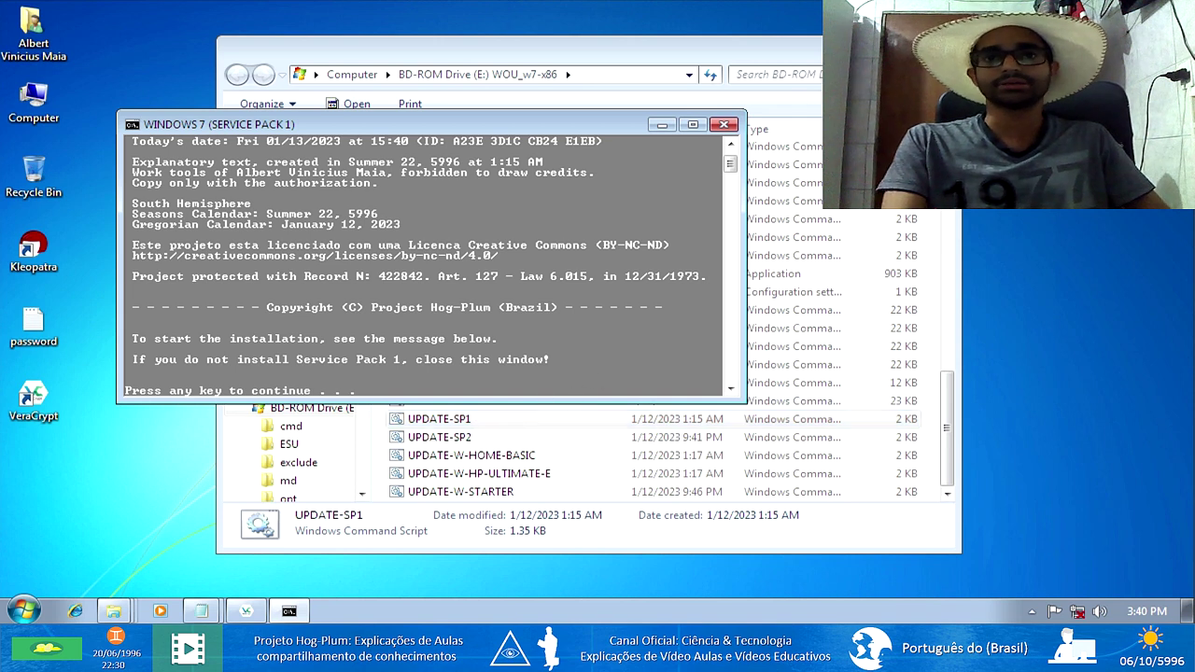
pyautogui.click(942, 48)
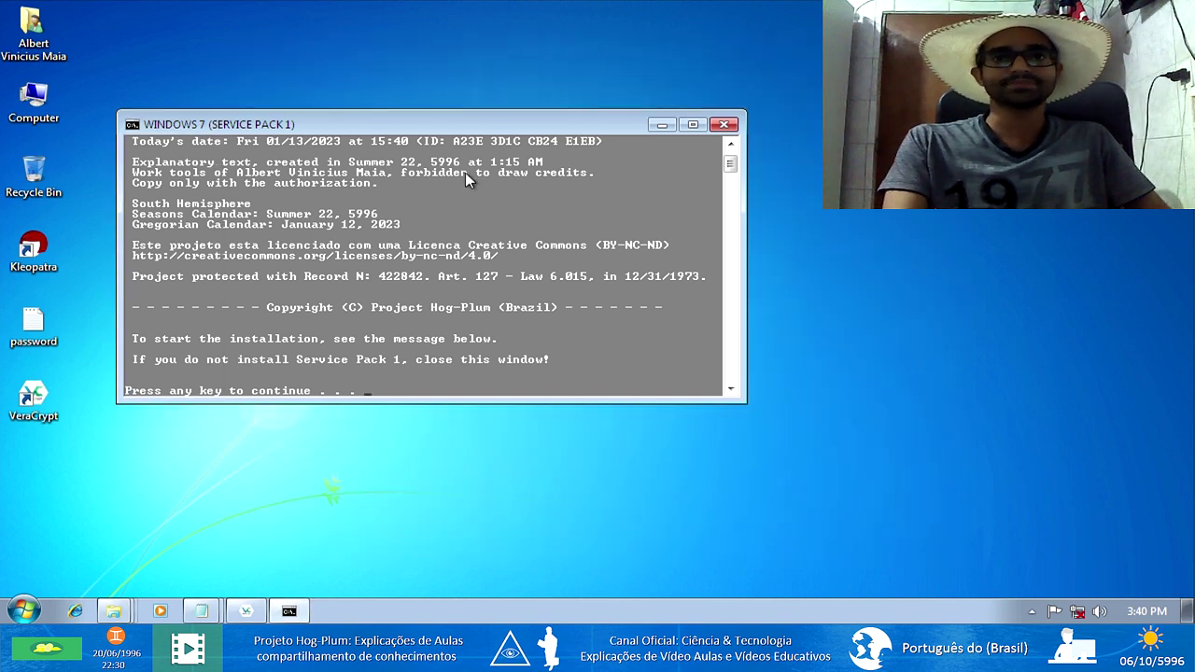
pyautogui.moveTo(499, 120); pyautogui.dragTo(577, 100)
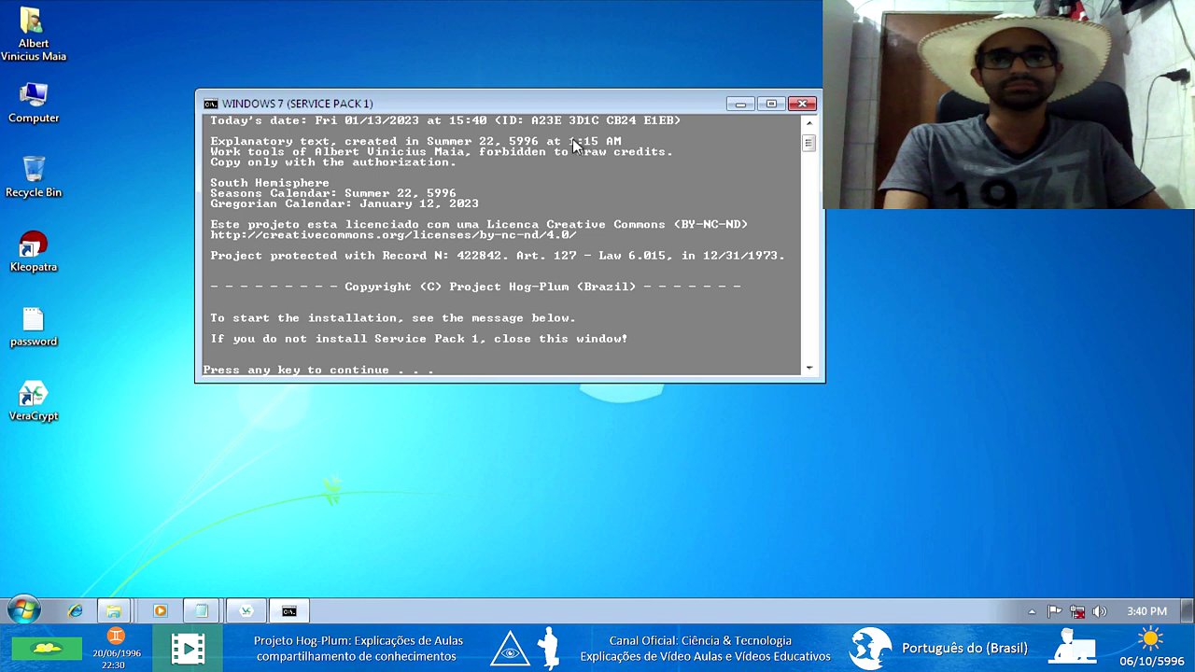
pyautogui.moveTo(810, 145); pyautogui.dragTo(811, 133)
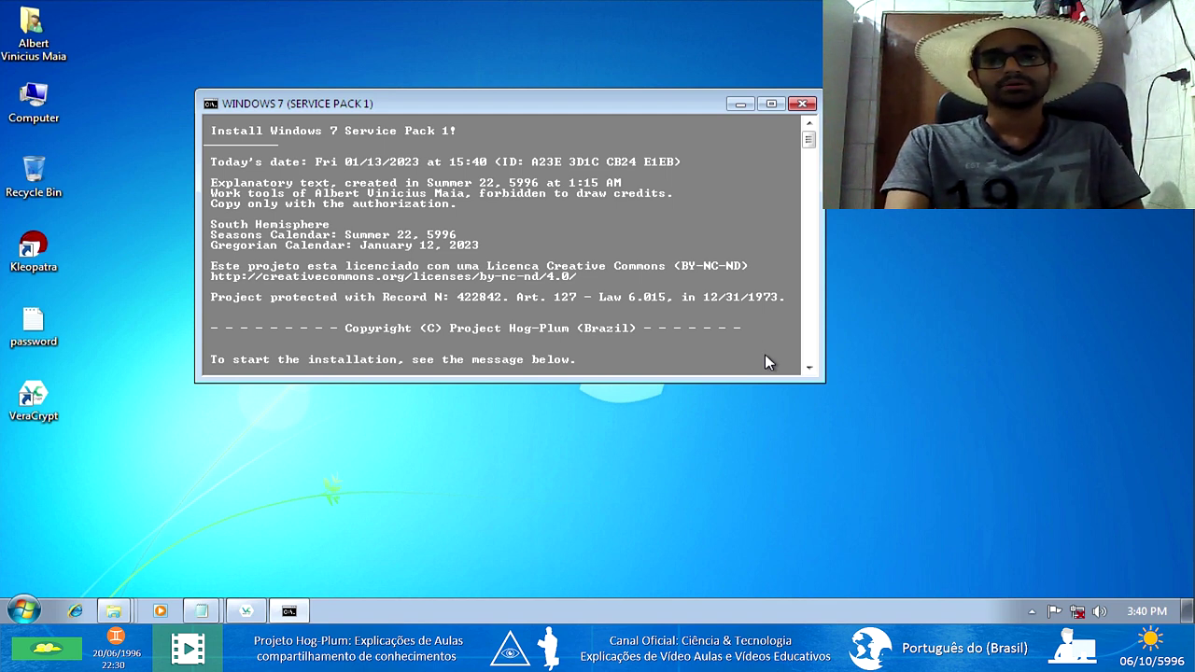
# Continue past the console's warning prompt and approve the User Account Control request.
pyautogui.click(808, 369)
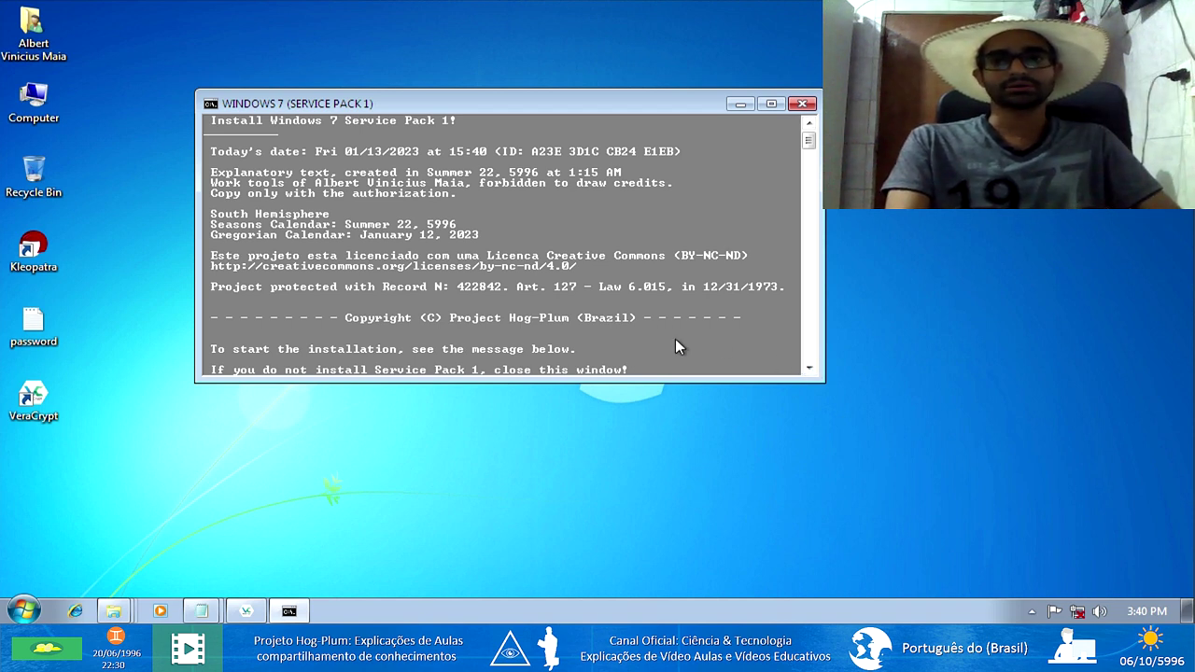
pyautogui.click(809, 369)
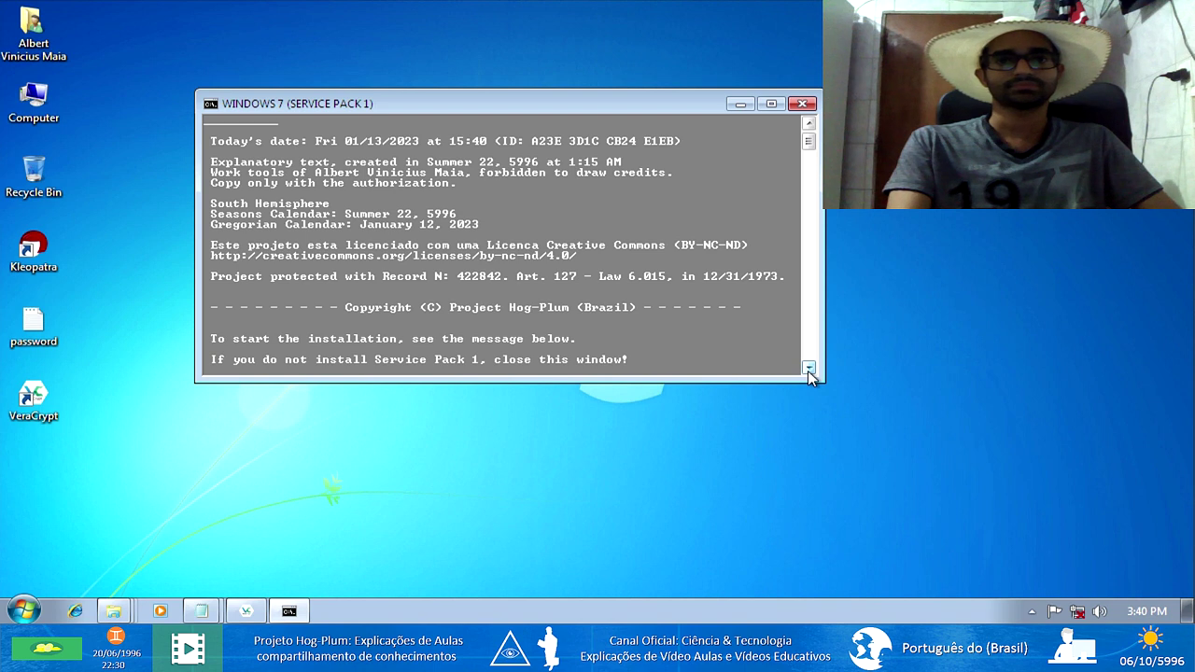
pyautogui.click(809, 369)
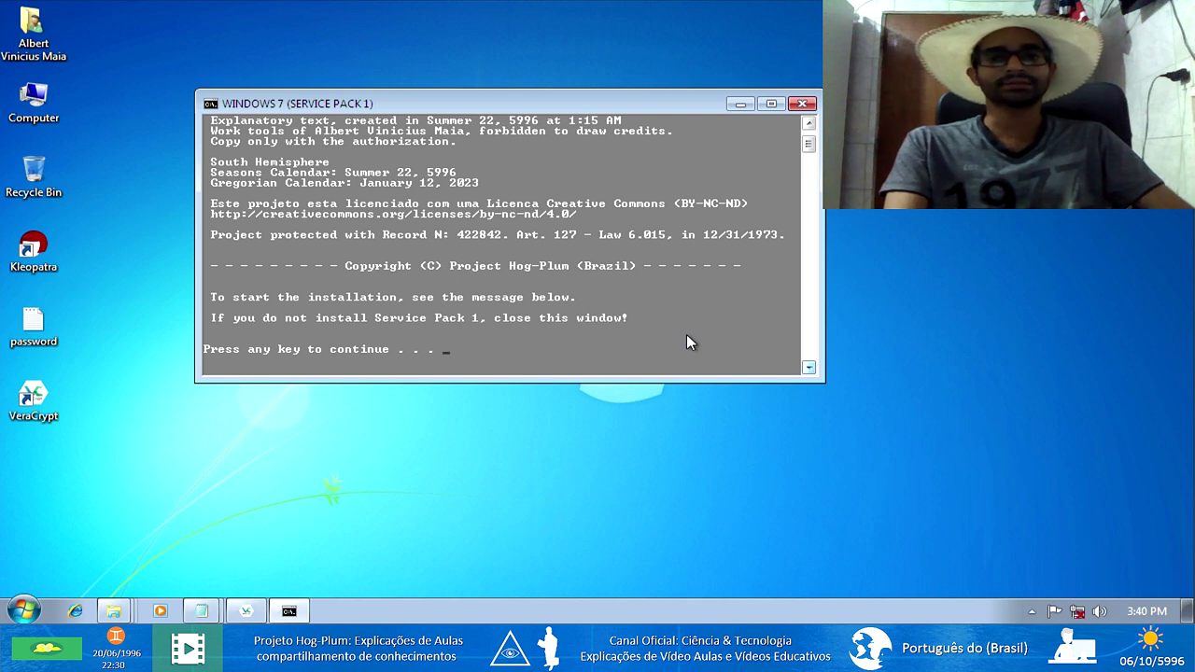
pyautogui.press('Return')
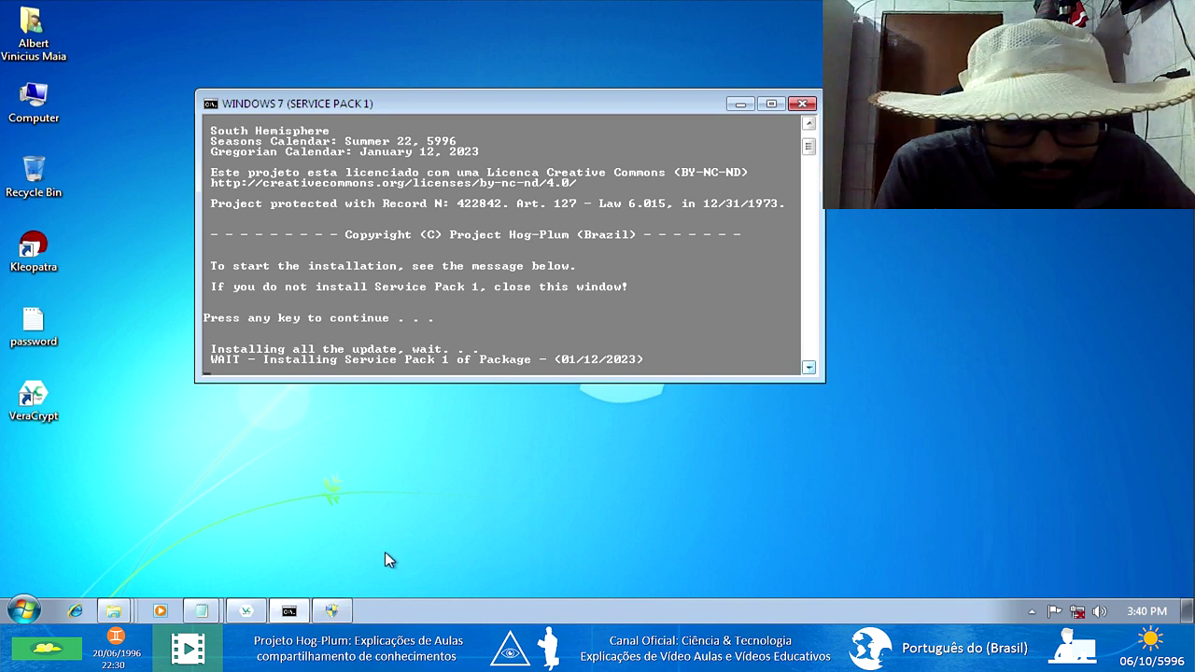
pyautogui.click(340, 607)
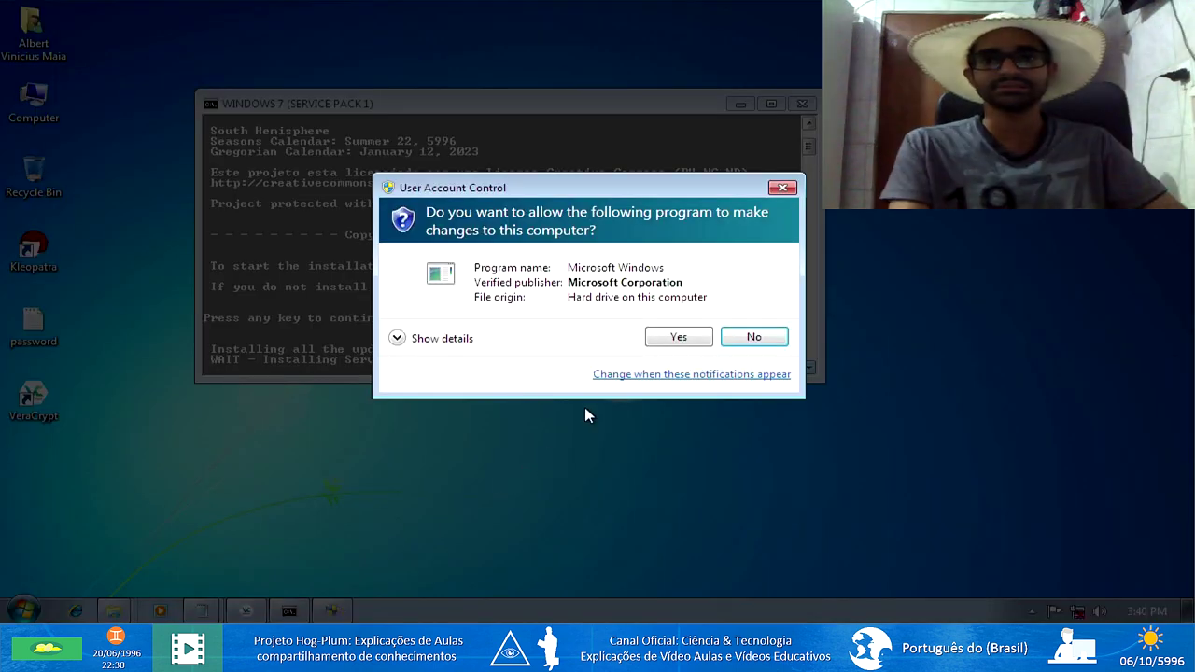
pyautogui.click(679, 335)
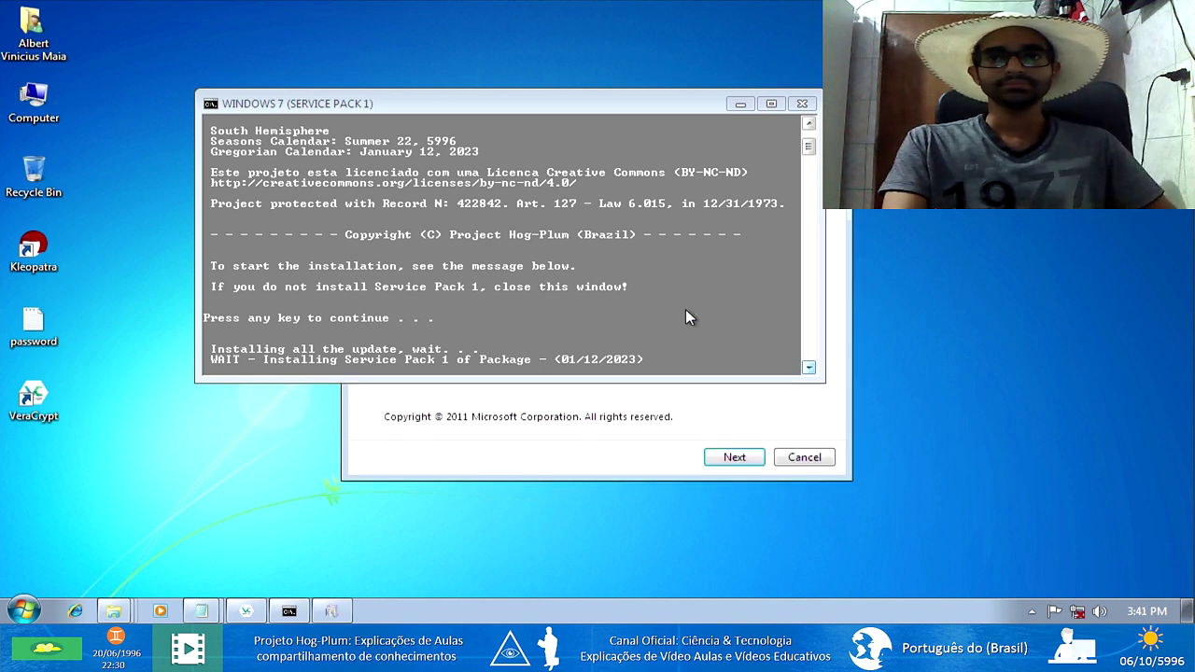
# Minimize the console and start installing Service Pack 1 past the introduction page.
pyautogui.click(739, 104)
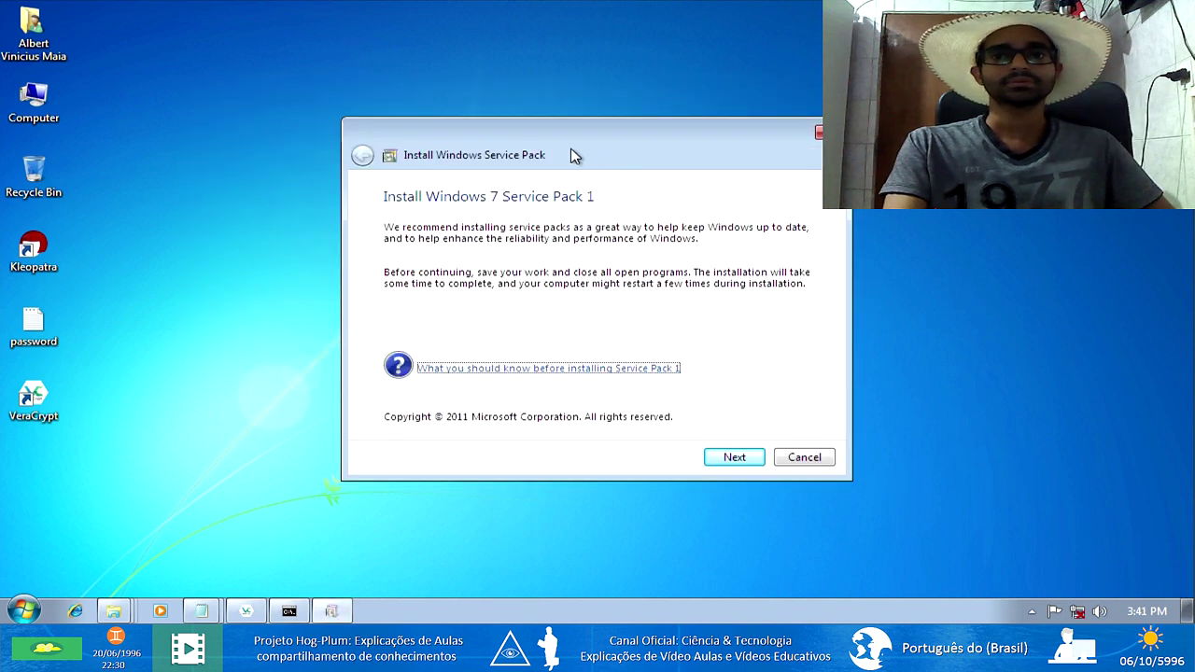
pyautogui.moveTo(514, 78); pyautogui.dragTo(510, 82)
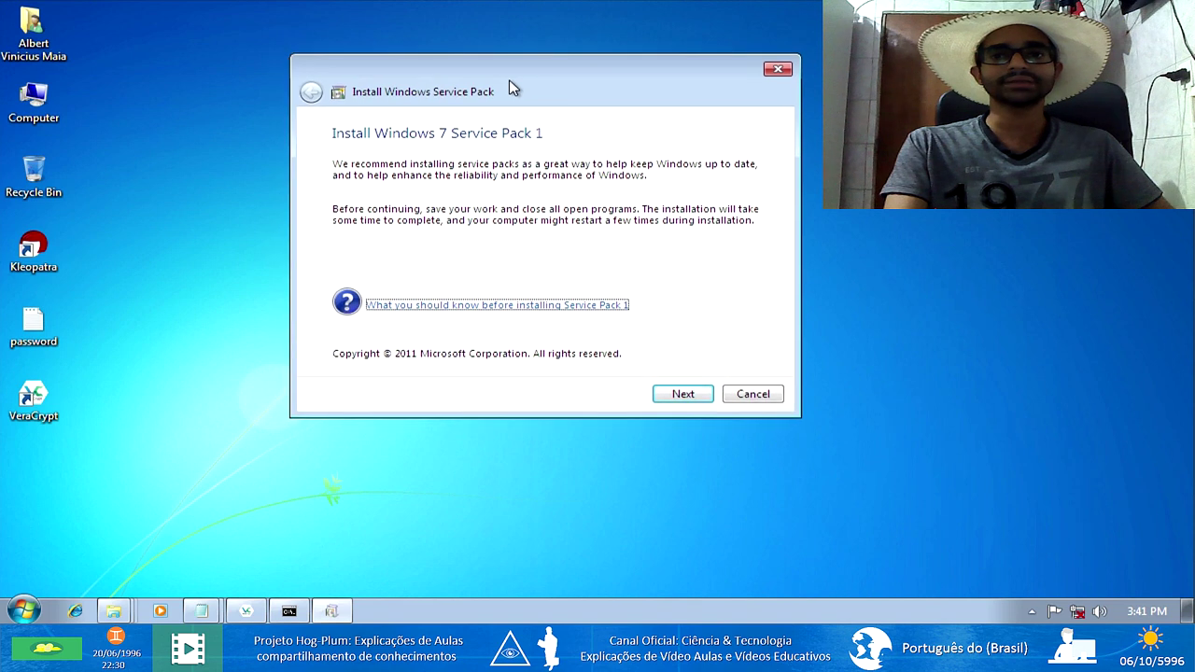
pyautogui.click(682, 395)
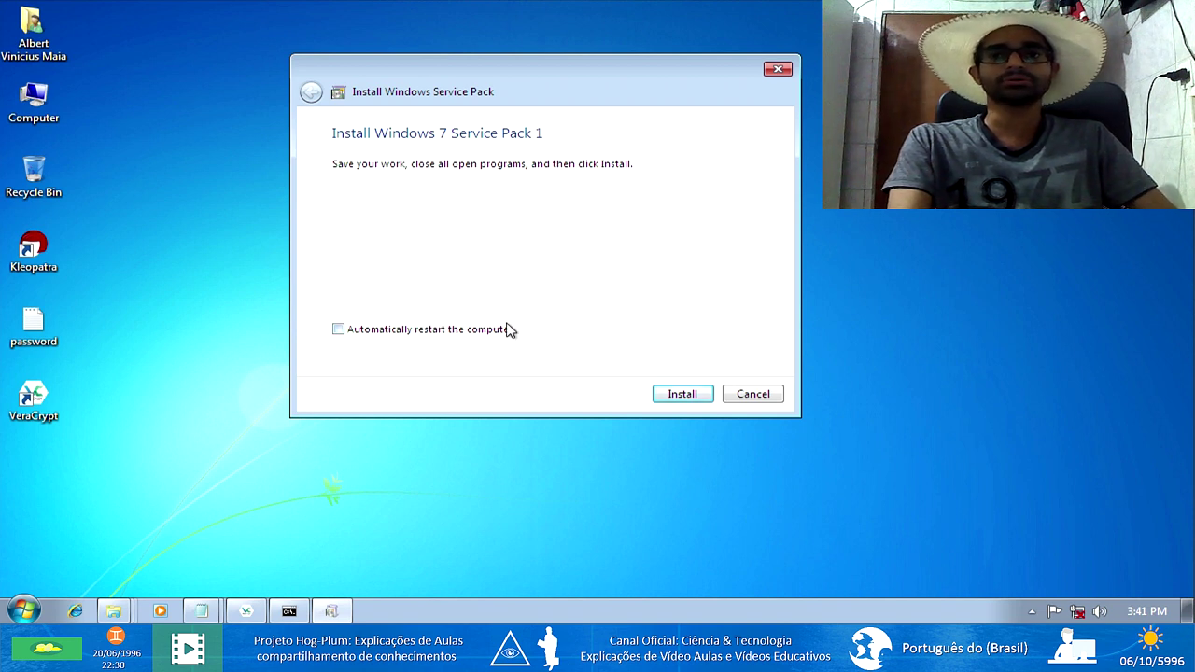
pyautogui.click(680, 394)
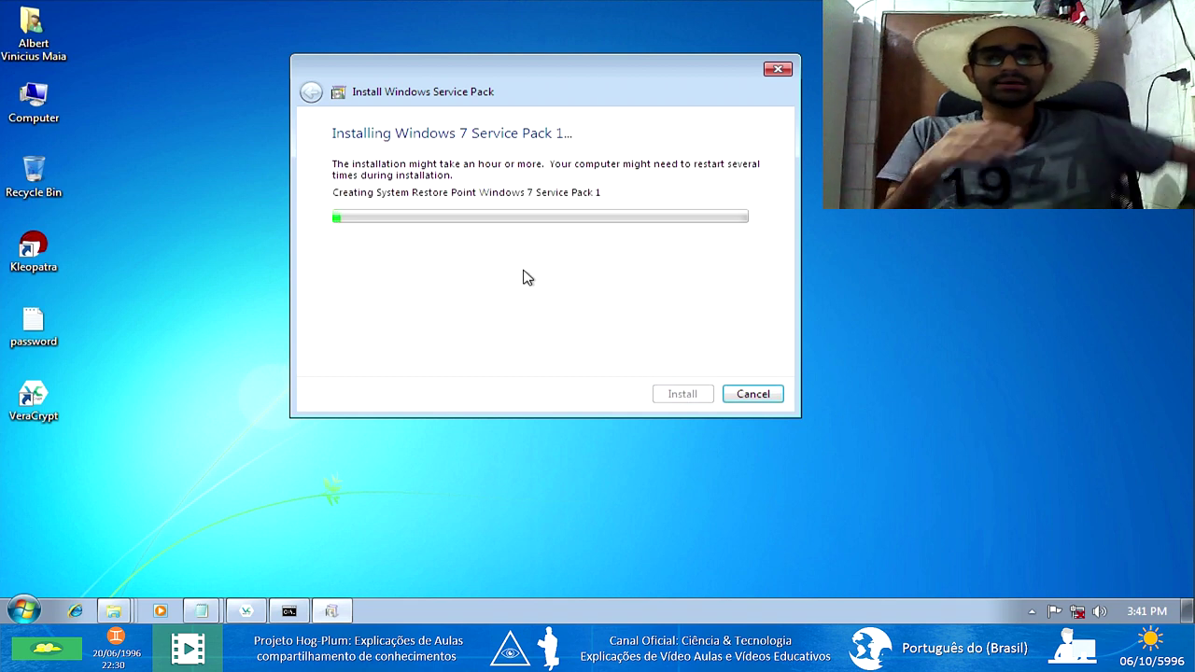
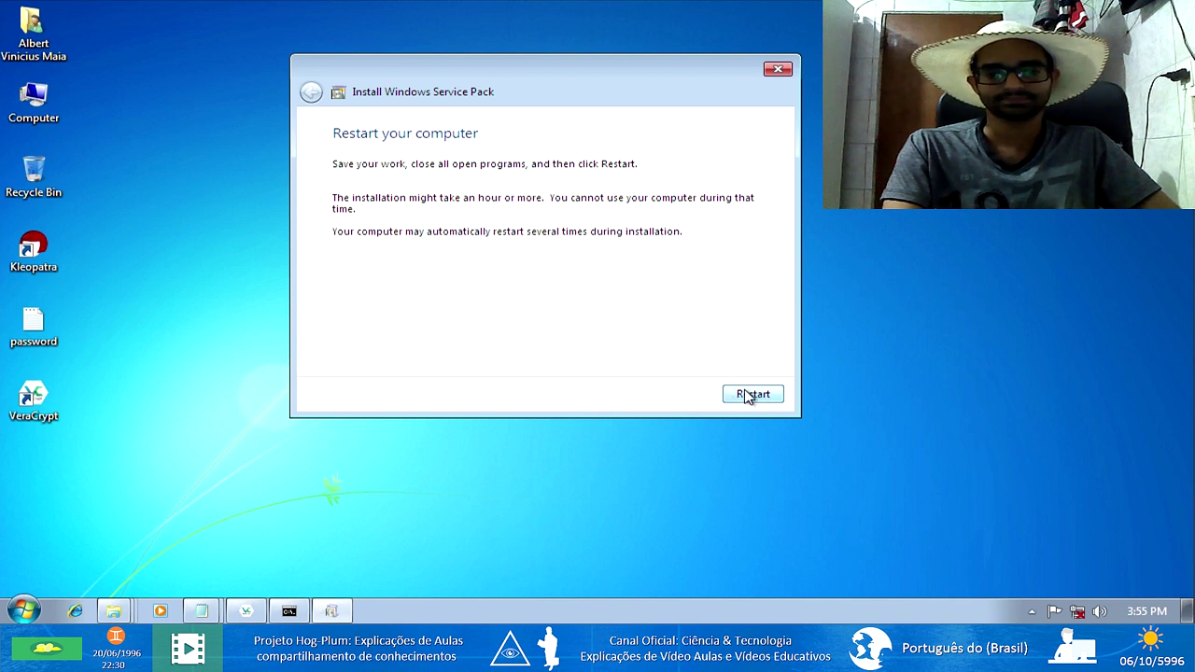
# Restart the computer so Windows 7 Service Pack 1 can install.
pyautogui.click(746, 394)
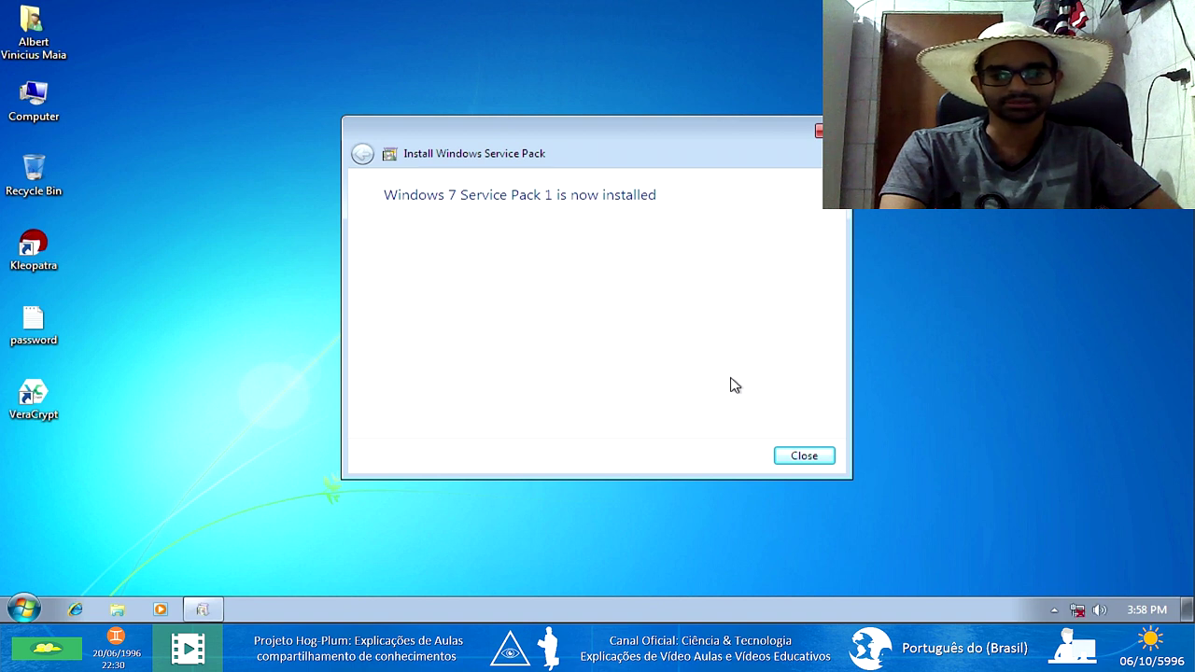
# Dismiss the completion message and open DVD Drive (D:) in a new window.
pyautogui.click(798, 454)
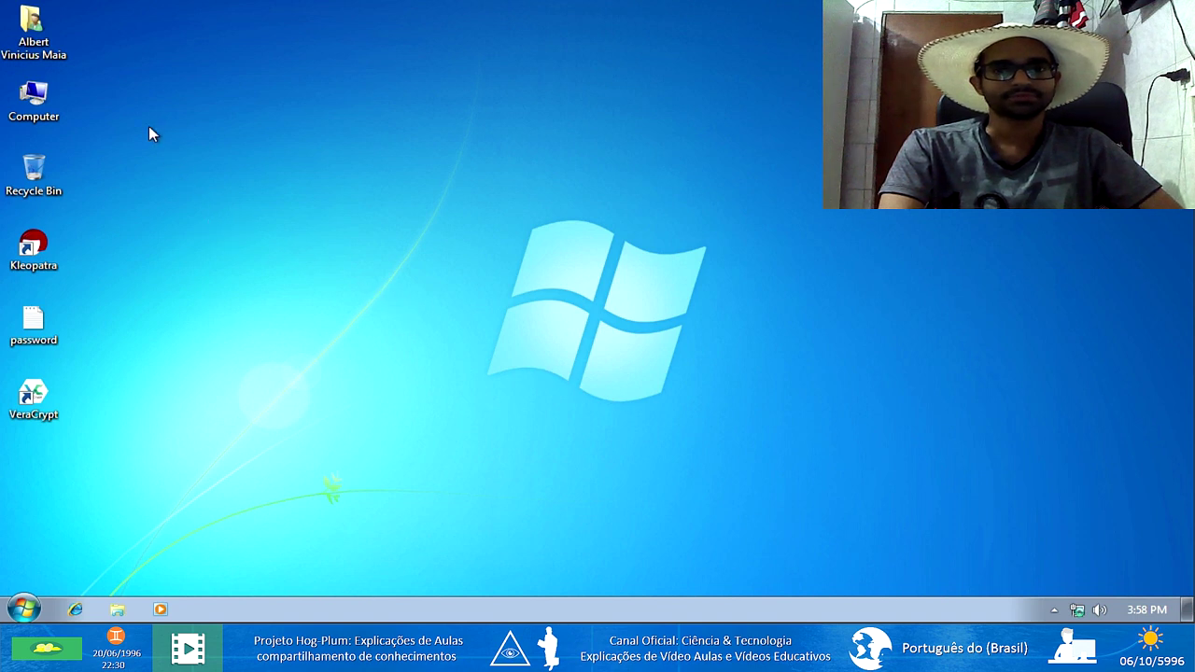
pyautogui.doubleClick(37, 100)
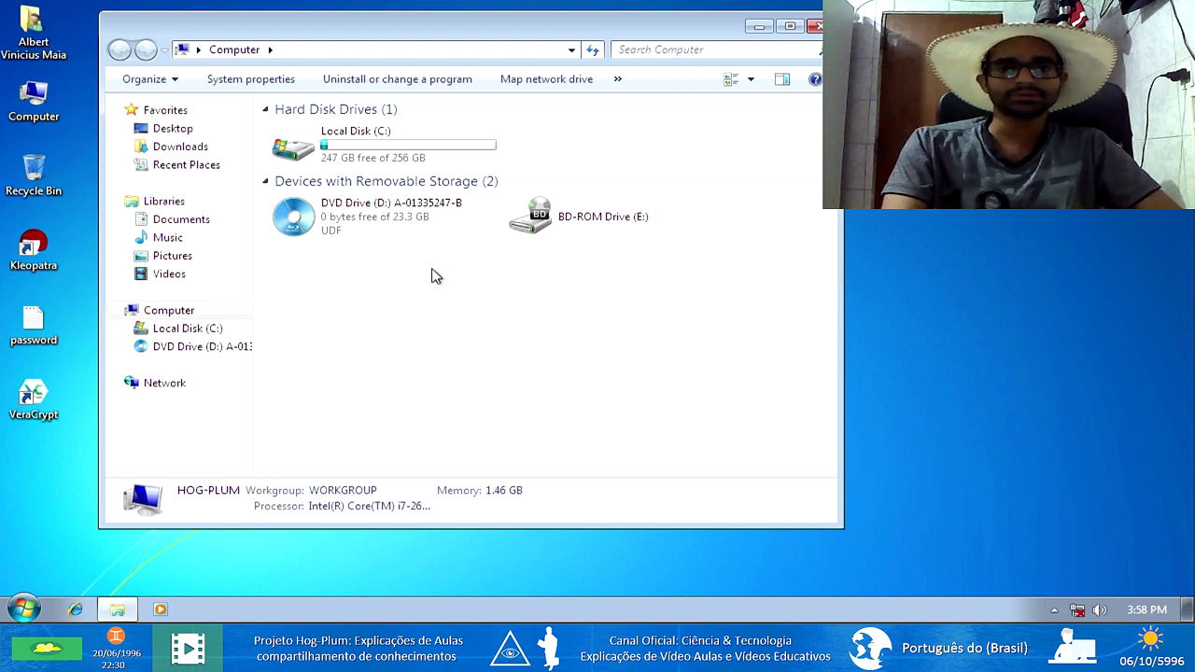
pyautogui.click(369, 229)
pyautogui.rightClick(365, 221)
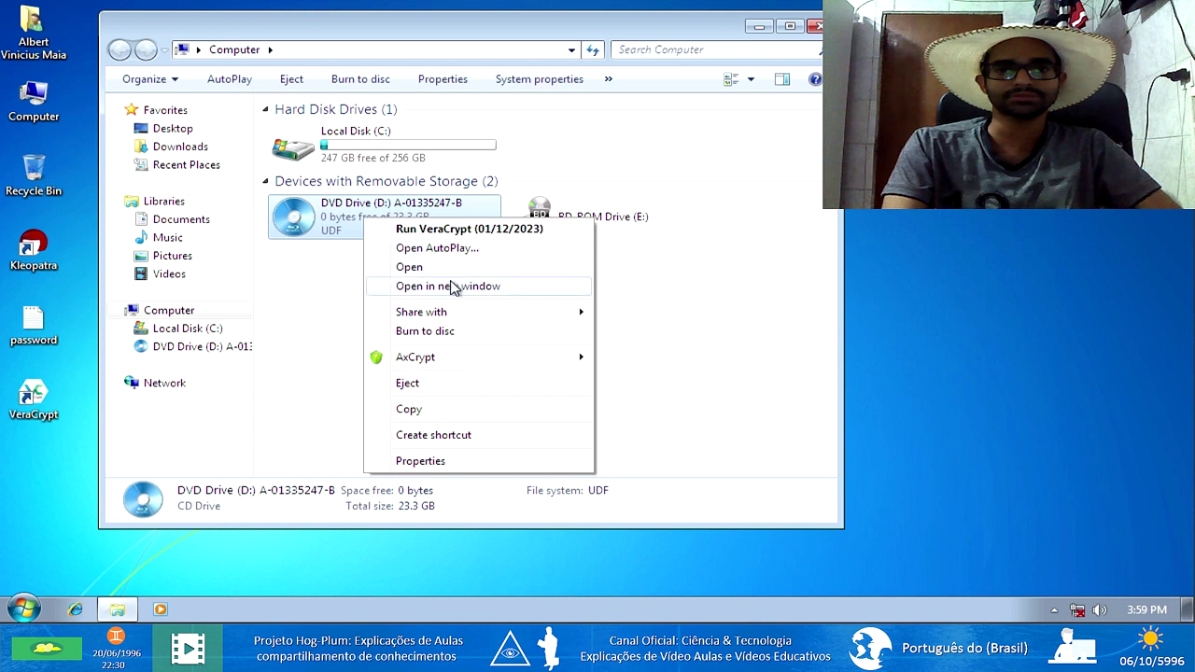
pyautogui.click(453, 286)
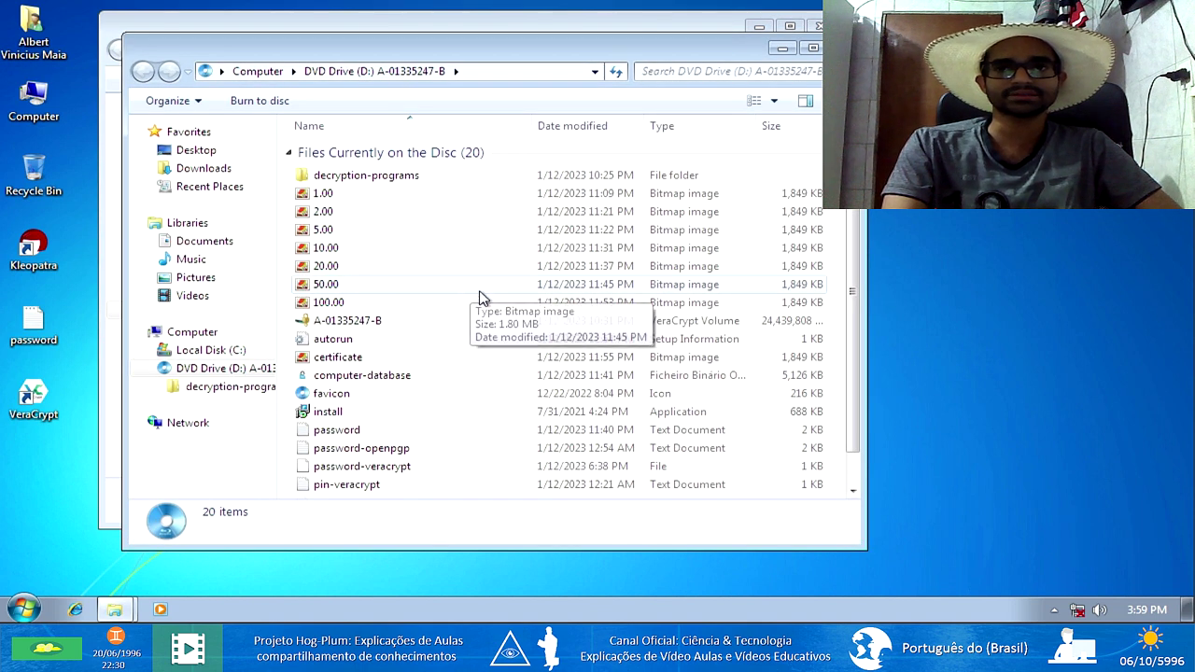
# Load the A-01335247-B volume file from drive D: into VeraCrypt.
pyautogui.click(812, 26)
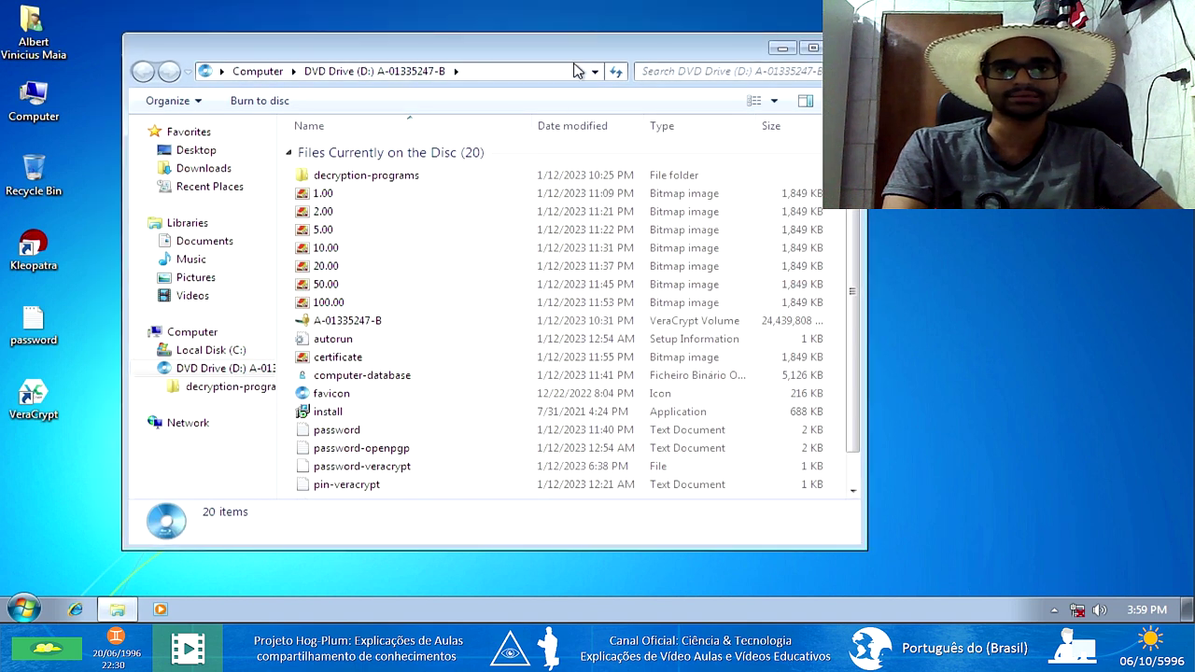
pyautogui.moveTo(495, 52); pyautogui.dragTo(513, 42)
pyautogui.click(365, 314)
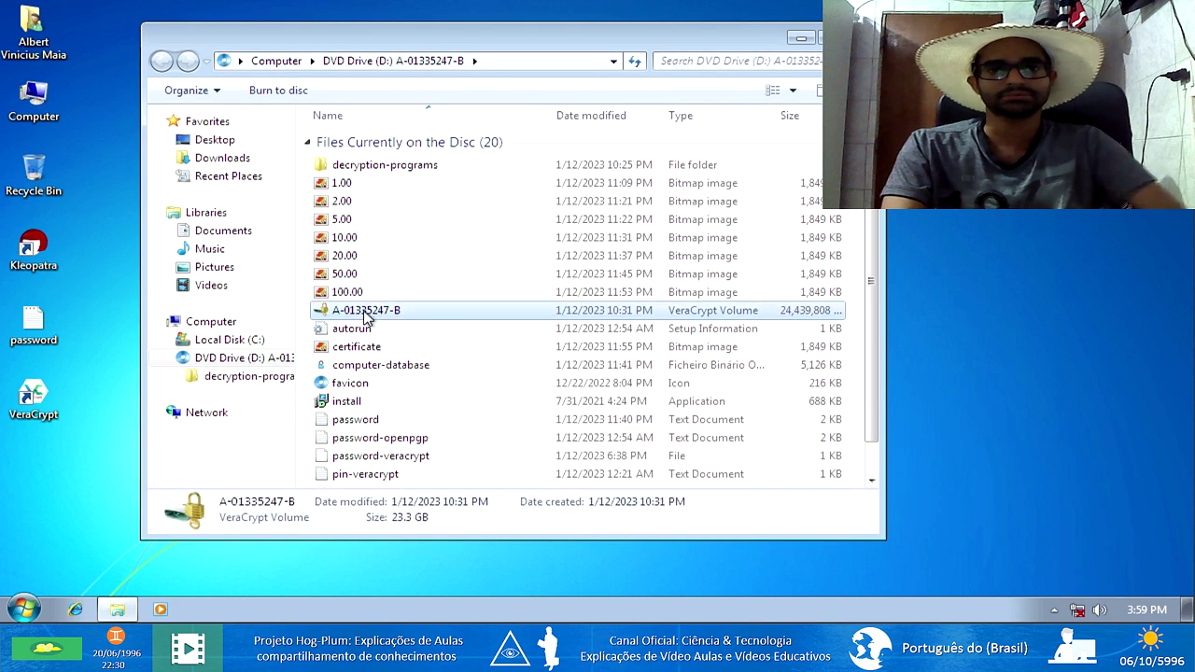
pyautogui.doubleClick(365, 313)
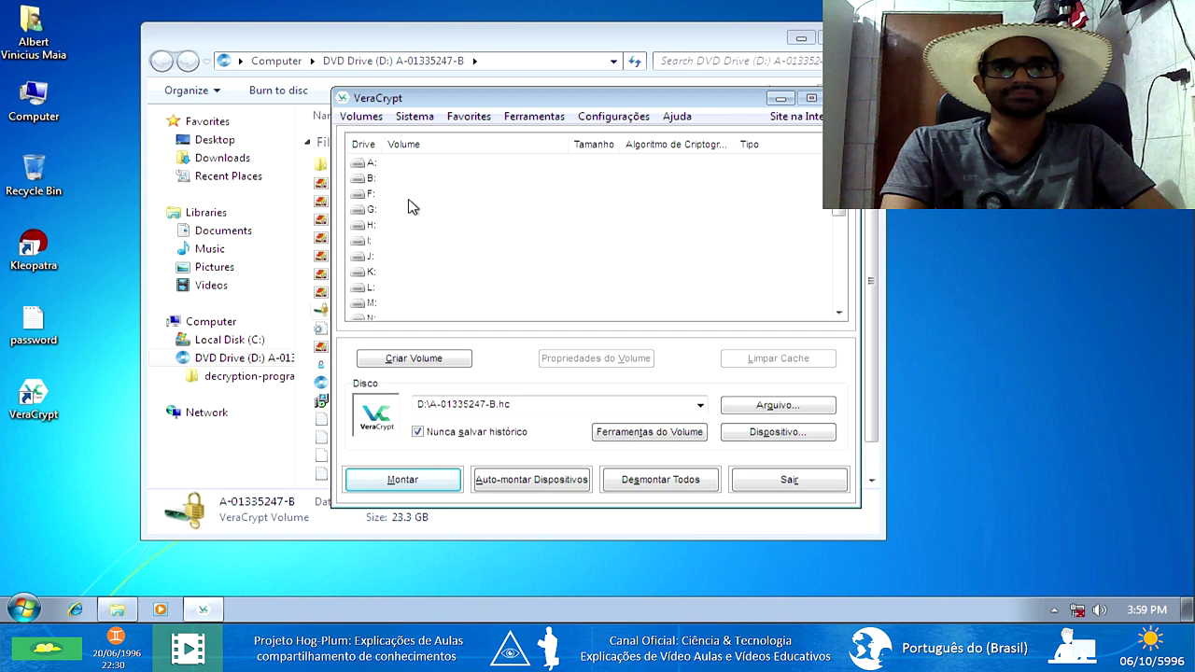
# Select drive A: and start mounting the volume.
pyautogui.click(369, 165)
pyautogui.moveTo(420, 101); pyautogui.dragTo(353, 37)
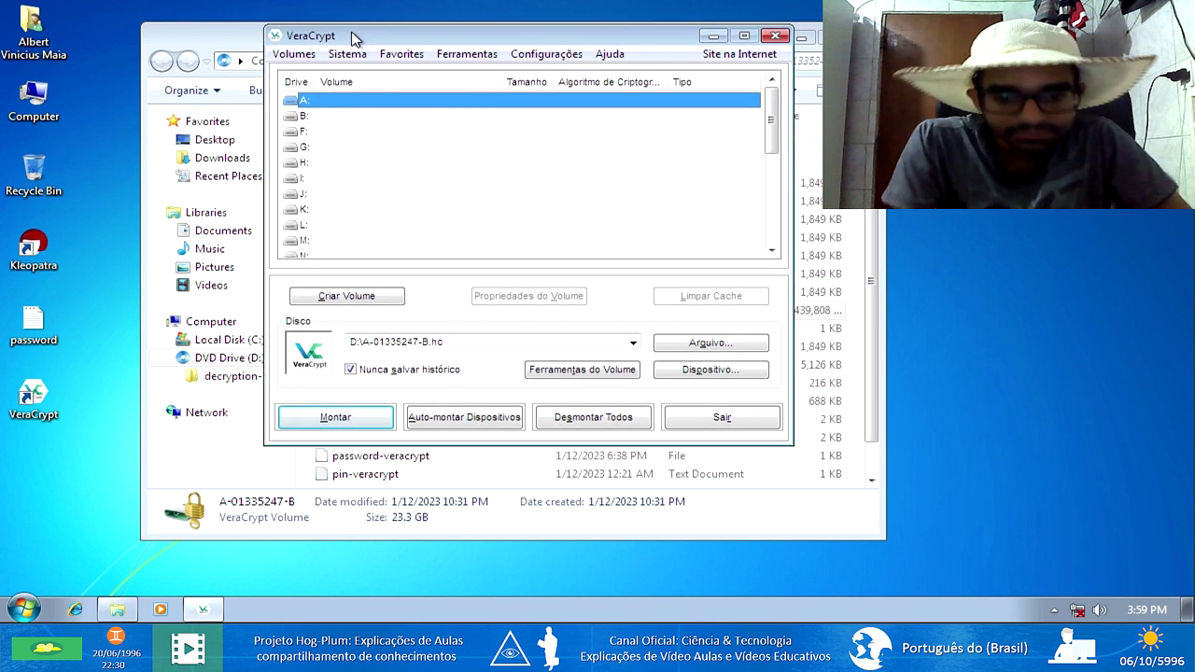
pyautogui.click(373, 420)
# Enable Use PIM, Mostrar senha and Usar arquivos-chave, then enter the volume PIM.
pyautogui.moveTo(476, 229); pyautogui.dragTo(409, 123)
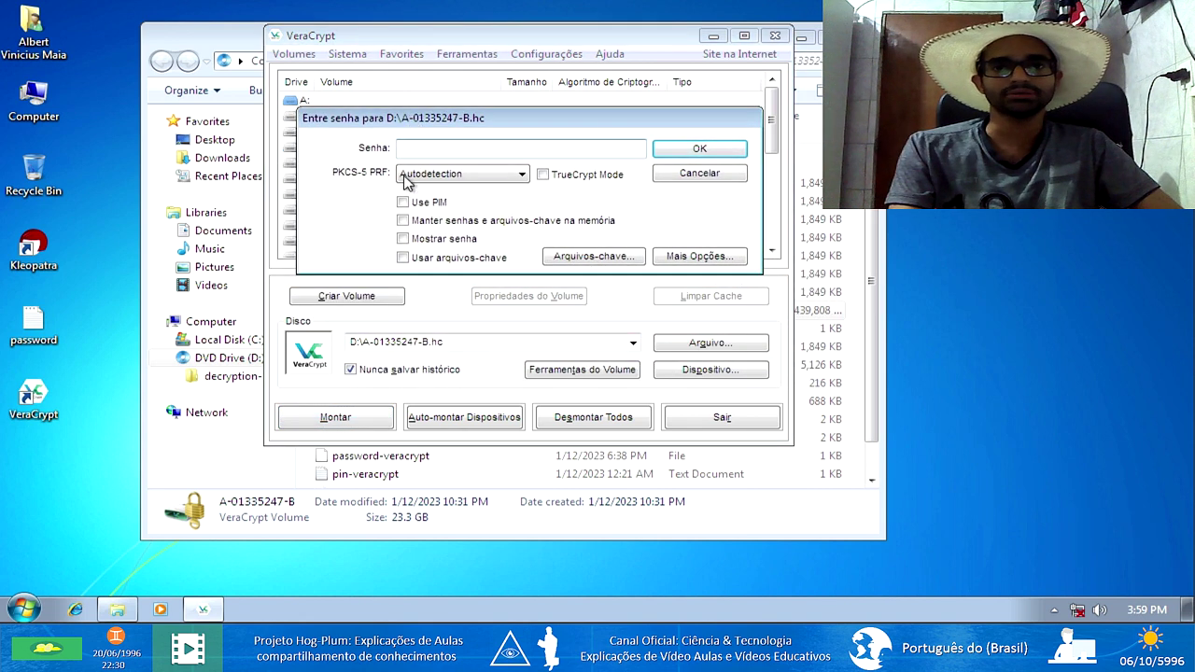
pyautogui.click(402, 203)
pyautogui.click(402, 238)
pyautogui.click(402, 258)
pyautogui.click(430, 198)
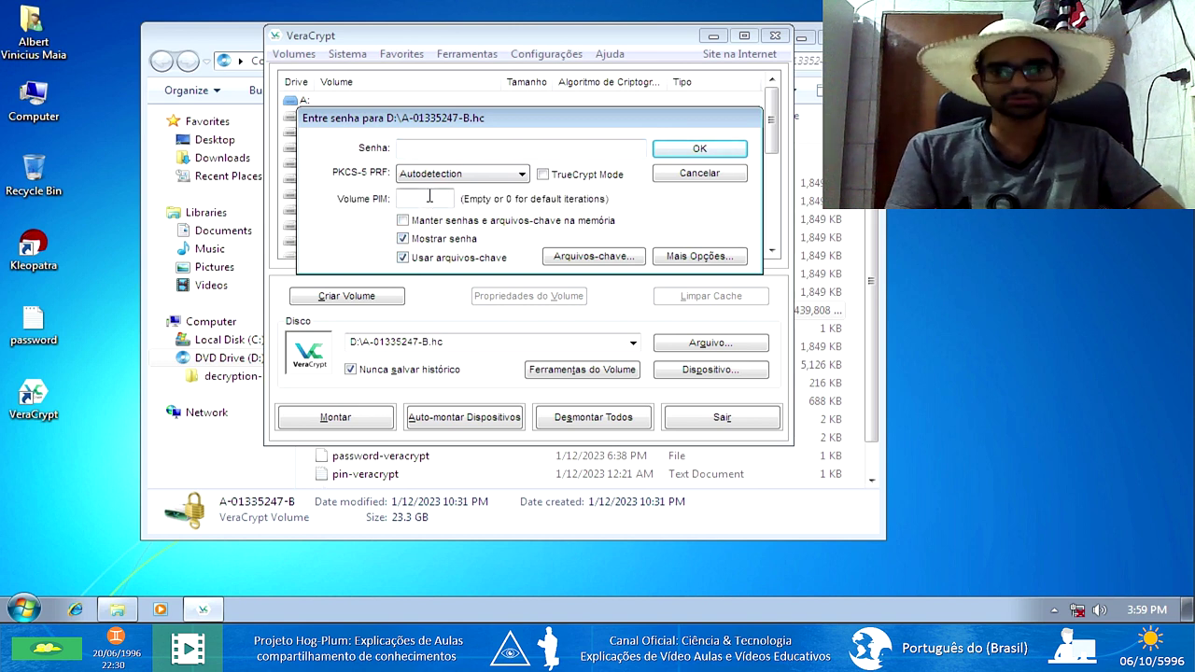
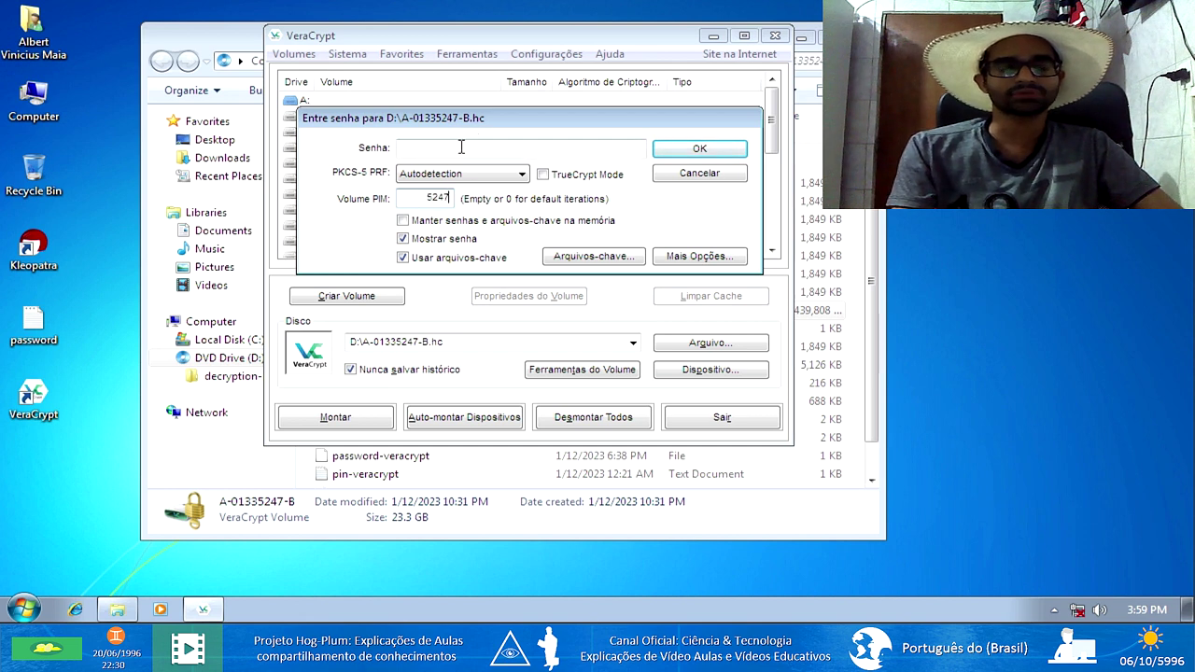
pyautogui.doubleClick(51, 315)
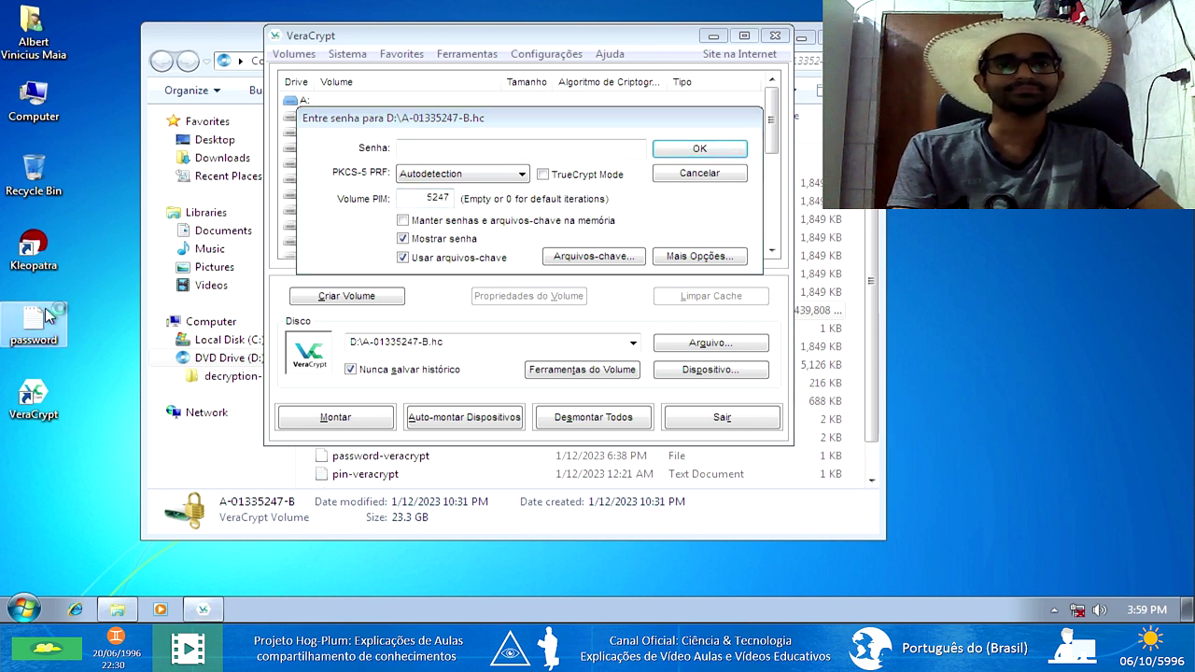
# Copy the Password Veracrypt value from the Notepad password file, then close Notepad.
pyautogui.moveTo(355, 108); pyautogui.dragTo(354, 46)
pyautogui.moveTo(576, 299); pyautogui.dragTo(260, 297)
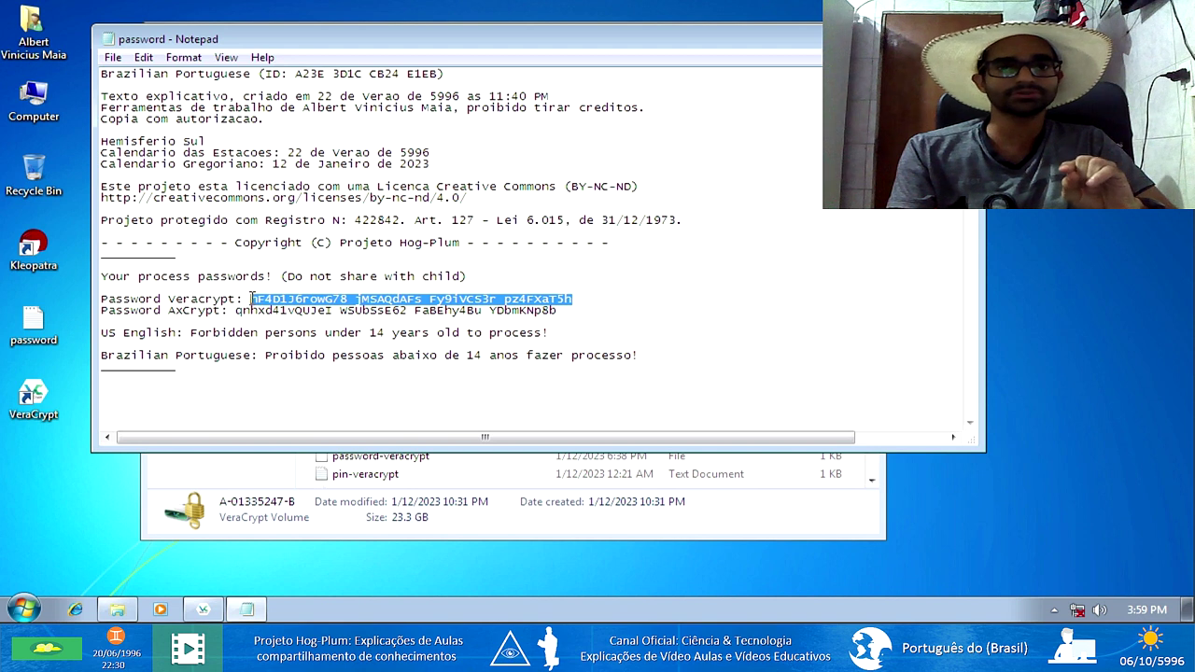
pyautogui.rightClick(264, 299)
pyautogui.click(313, 354)
pyautogui.click(632, 294)
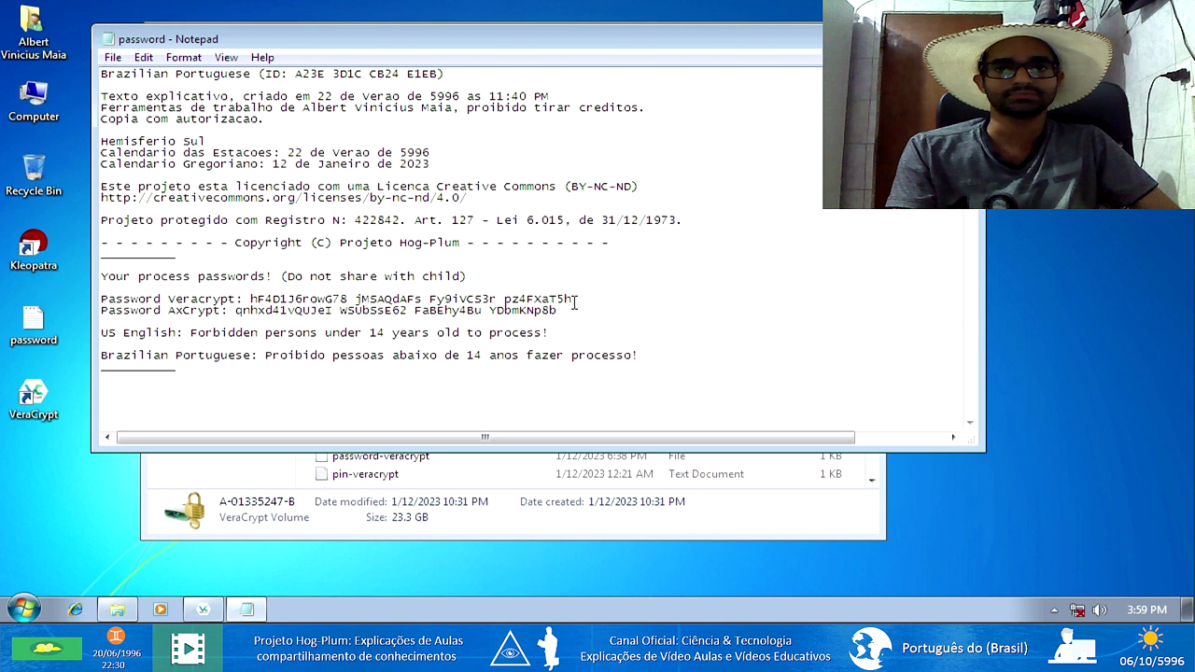
pyautogui.moveTo(568, 299); pyautogui.dragTo(268, 298)
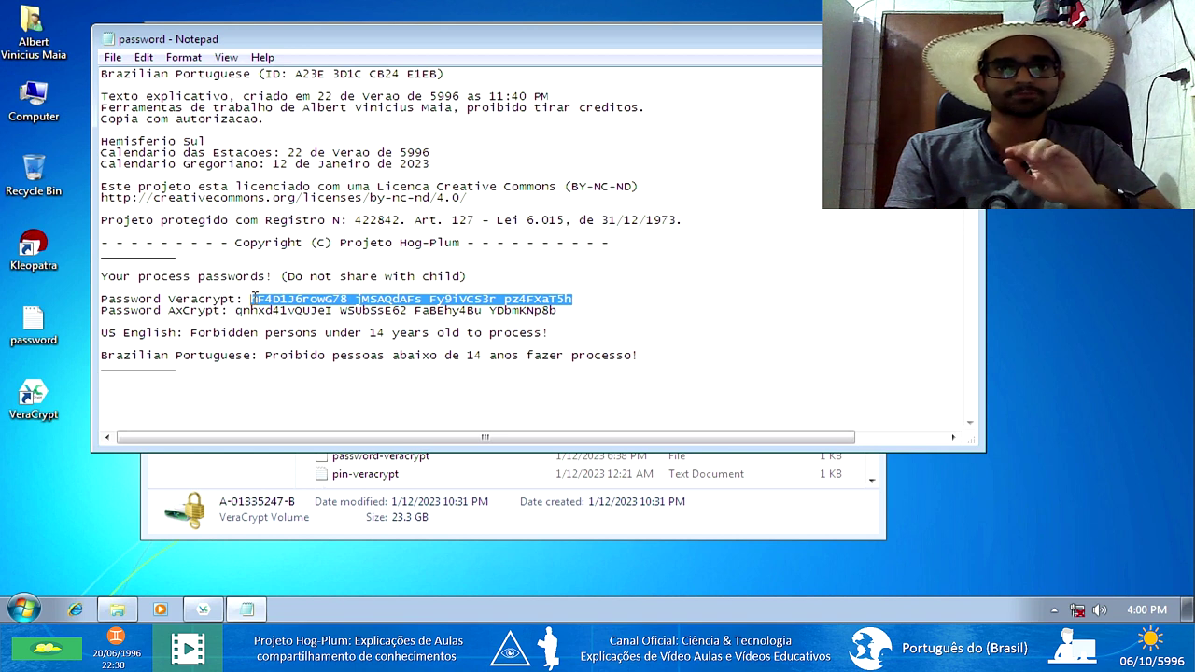
pyautogui.rightClick(268, 299)
pyautogui.click(319, 356)
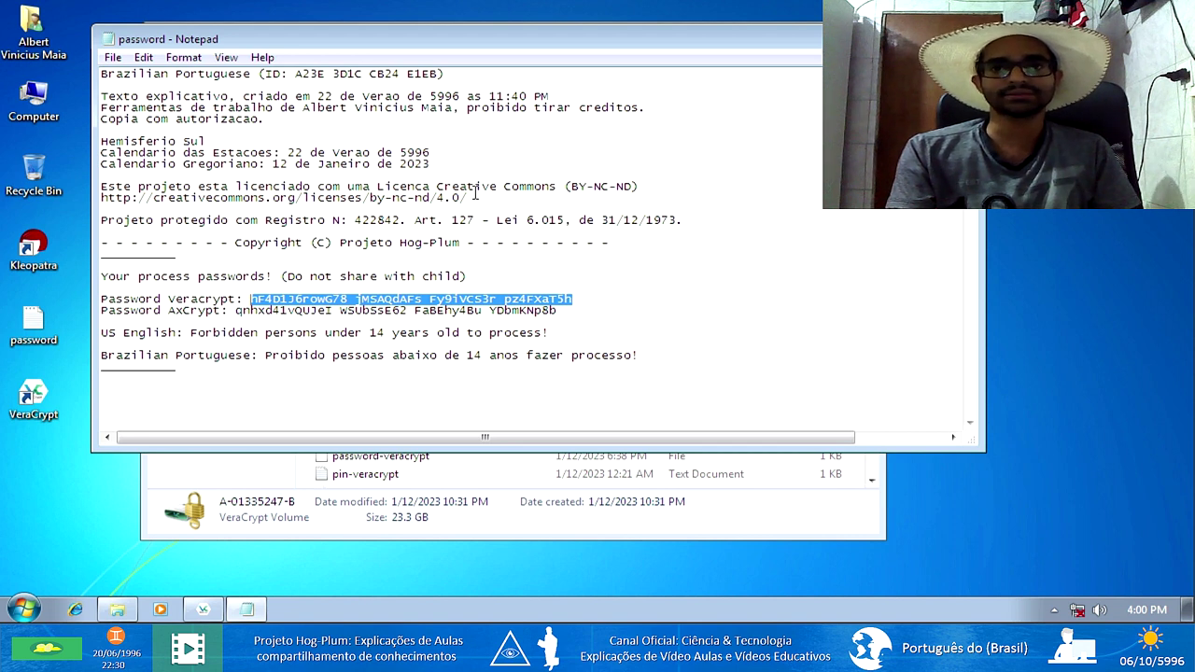
pyautogui.rightClick(520, 300)
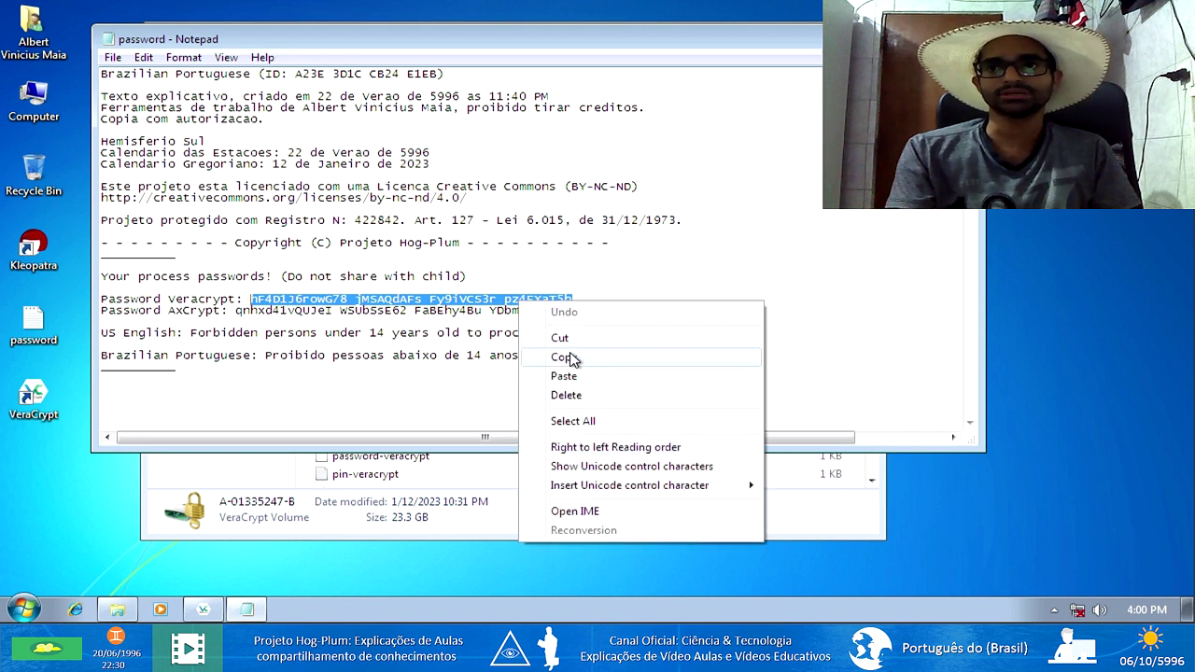
pyautogui.click(536, 356)
pyautogui.hotkey('alt', 'F4')
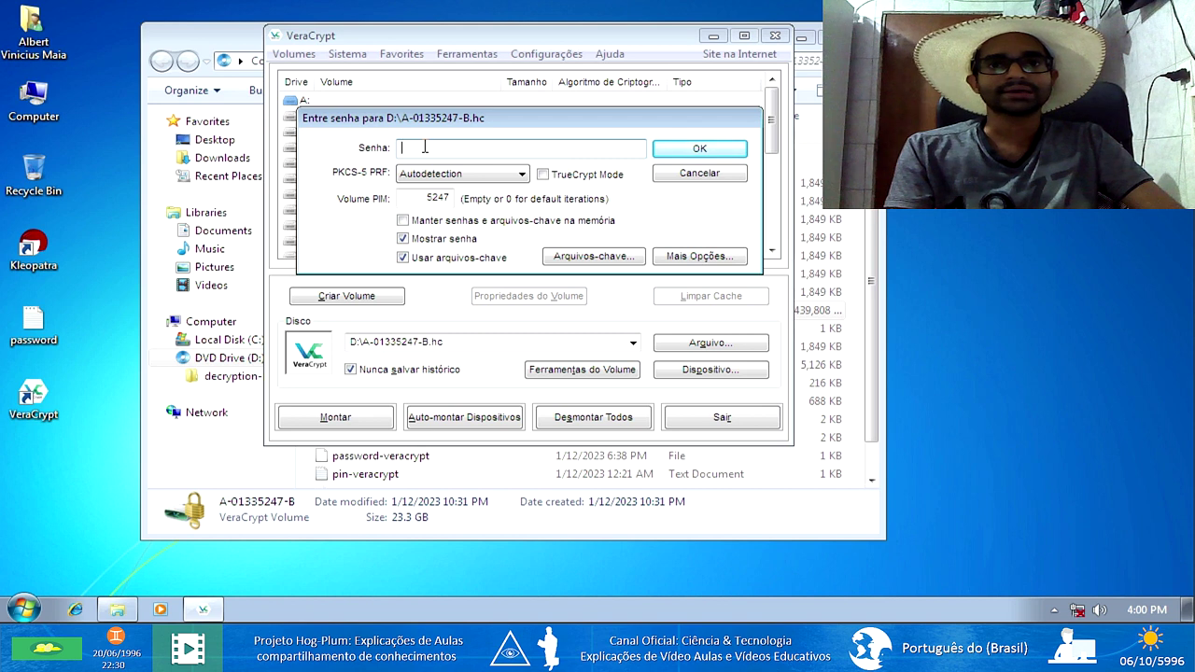
# Paste the password and browse to drive D: to add keyfiles.
pyautogui.hotkey('ctrl', 'v')
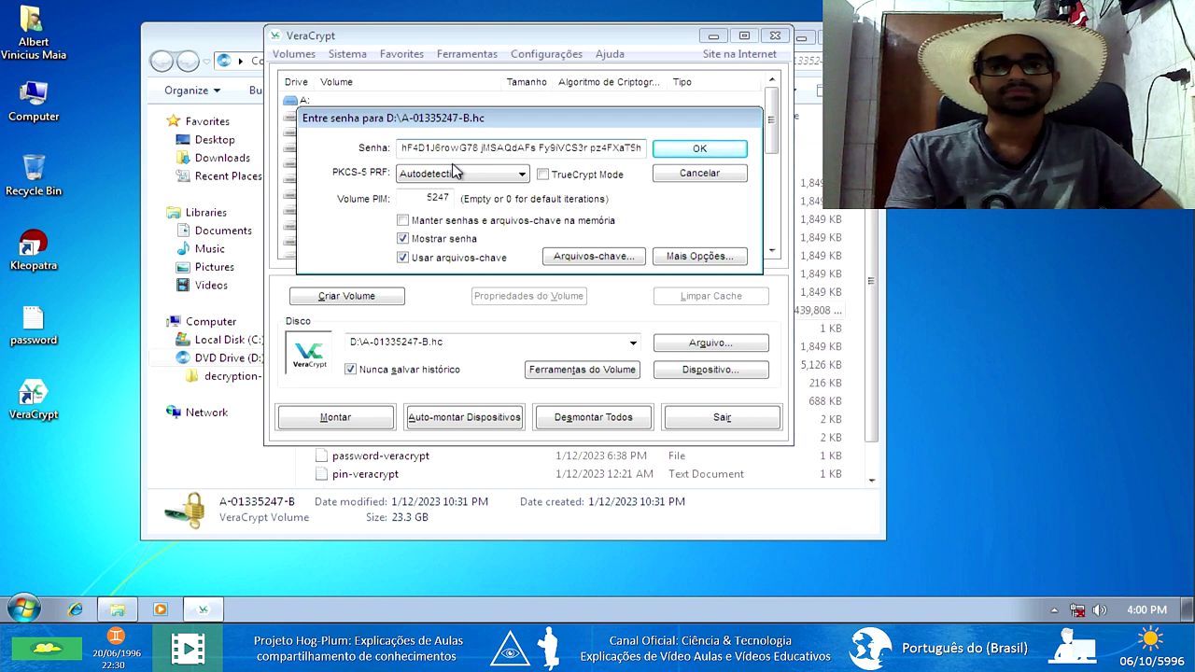
pyautogui.click(598, 258)
pyautogui.moveTo(428, 121); pyautogui.dragTo(368, 54)
pyautogui.click(346, 265)
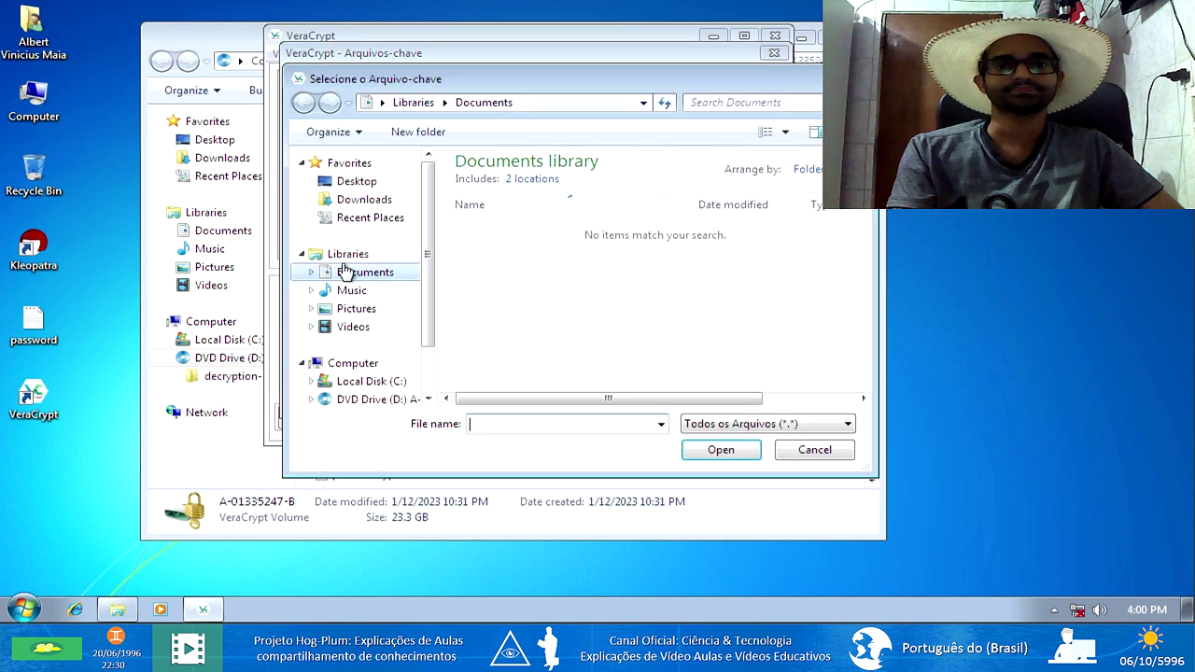
pyautogui.moveTo(430, 261); pyautogui.dragTo(426, 301)
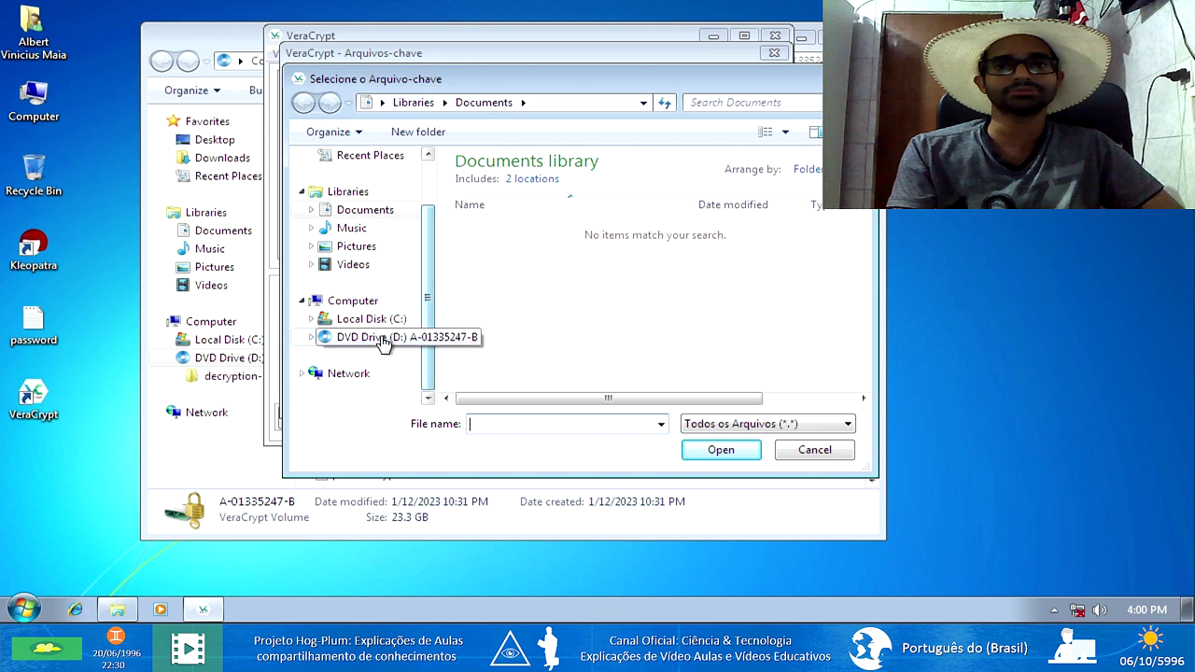
pyautogui.click(402, 337)
pyautogui.moveTo(493, 84); pyautogui.dragTo(423, 34)
pyautogui.moveTo(793, 227); pyautogui.dragTo(795, 329)
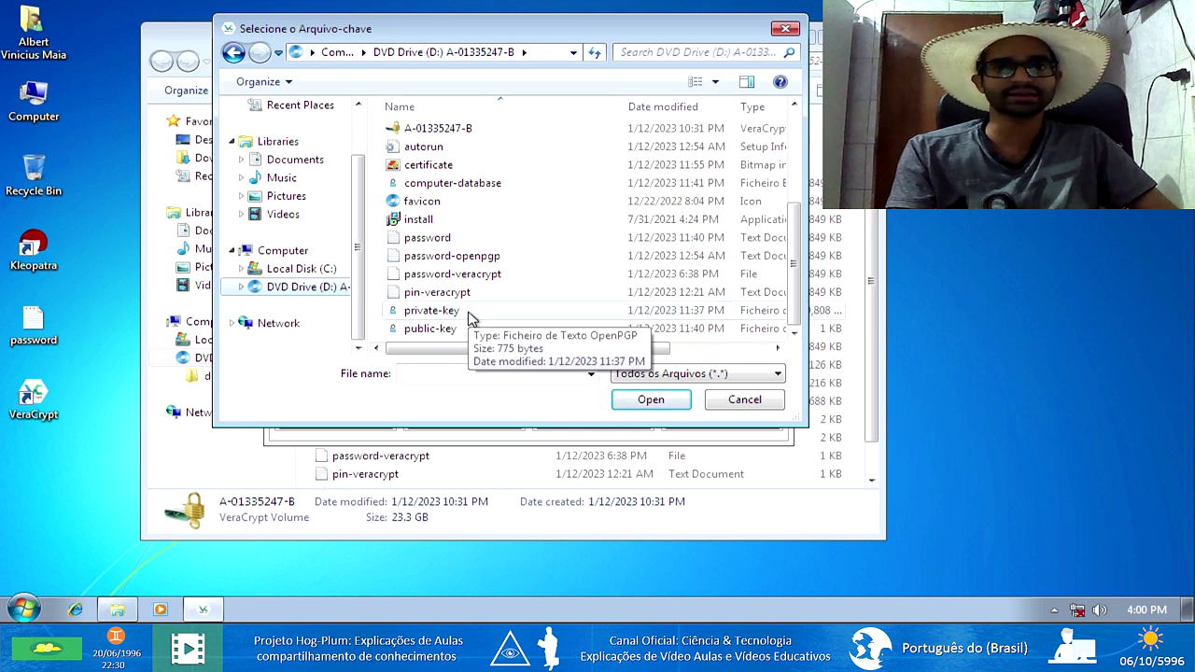
# Select public-key, private-key, computer-database, certificate and password-veracrypt as keyfiles.
pyautogui.click(444, 334)
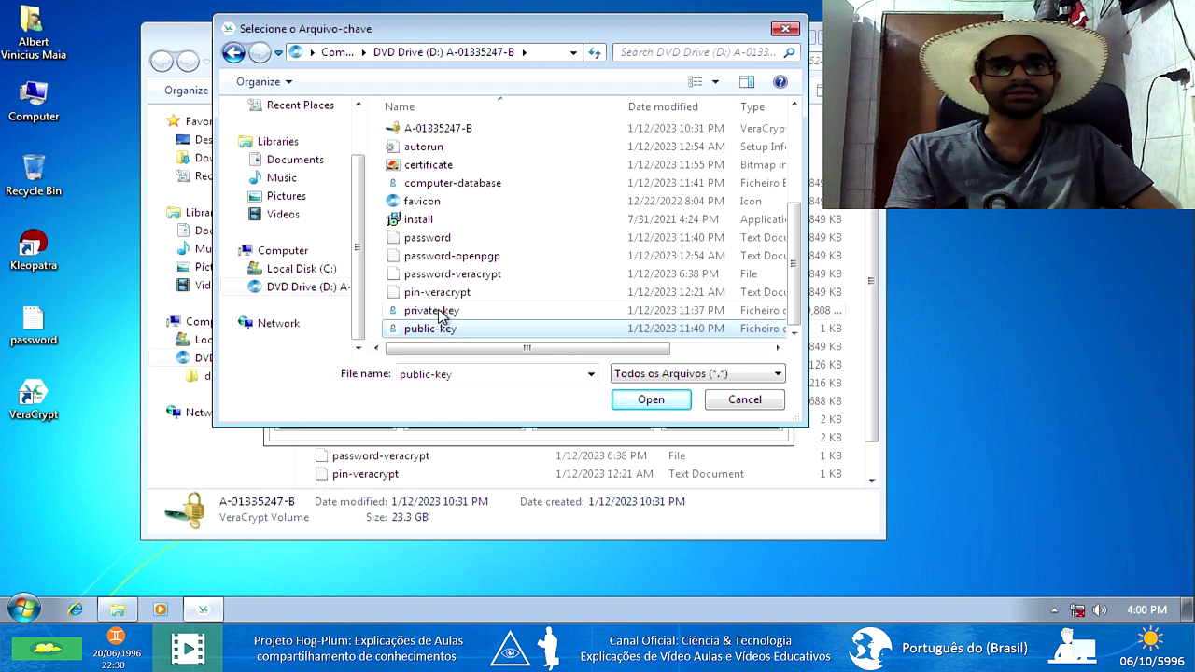
pyautogui.keyDown('ctrl'); pyautogui.click(444, 312); pyautogui.keyUp('ctrl')
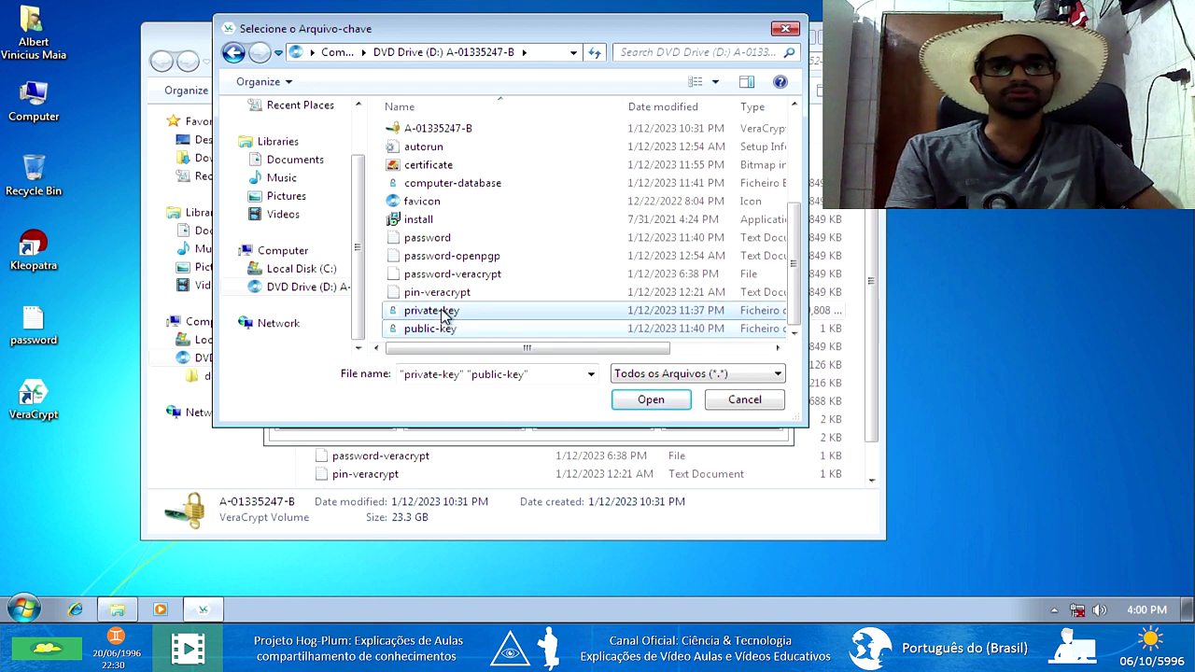
pyautogui.keyDown('ctrl'); pyautogui.click(434, 186); pyautogui.keyUp('ctrl')
pyautogui.keyDown('ctrl'); pyautogui.click(437, 168); pyautogui.keyUp('ctrl')
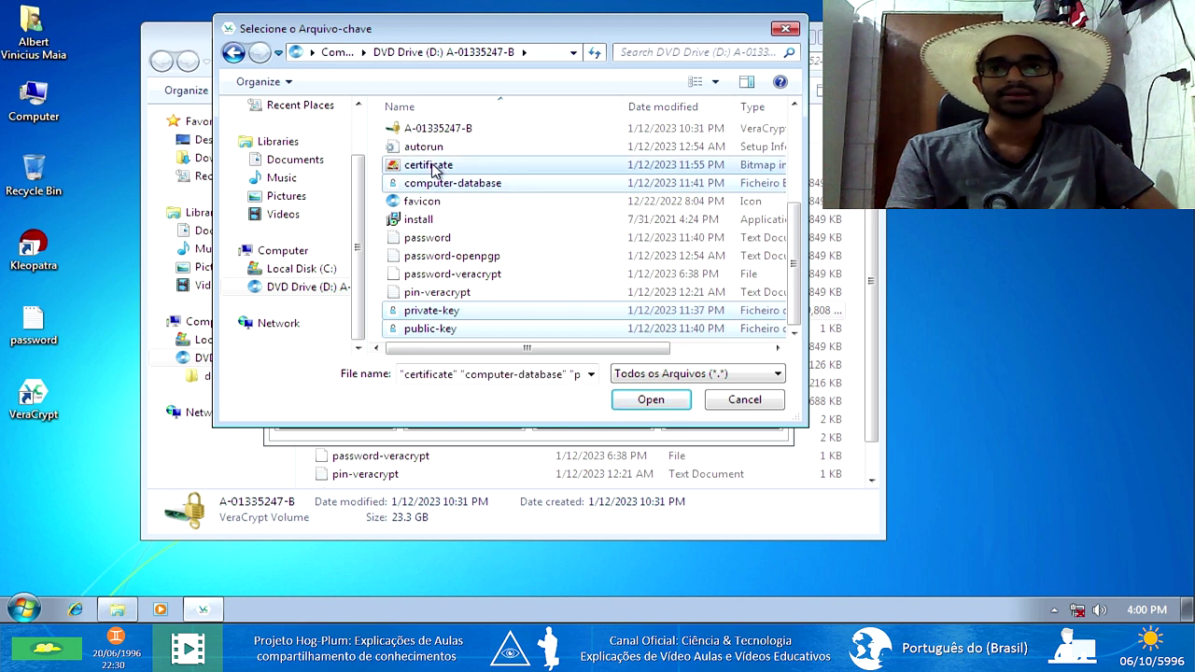
pyautogui.moveTo(794, 269)
pyautogui.mouseDown()
pyautogui.moveTo(792, 199)
pyautogui.moveTo(798, 290)
pyautogui.mouseUp()
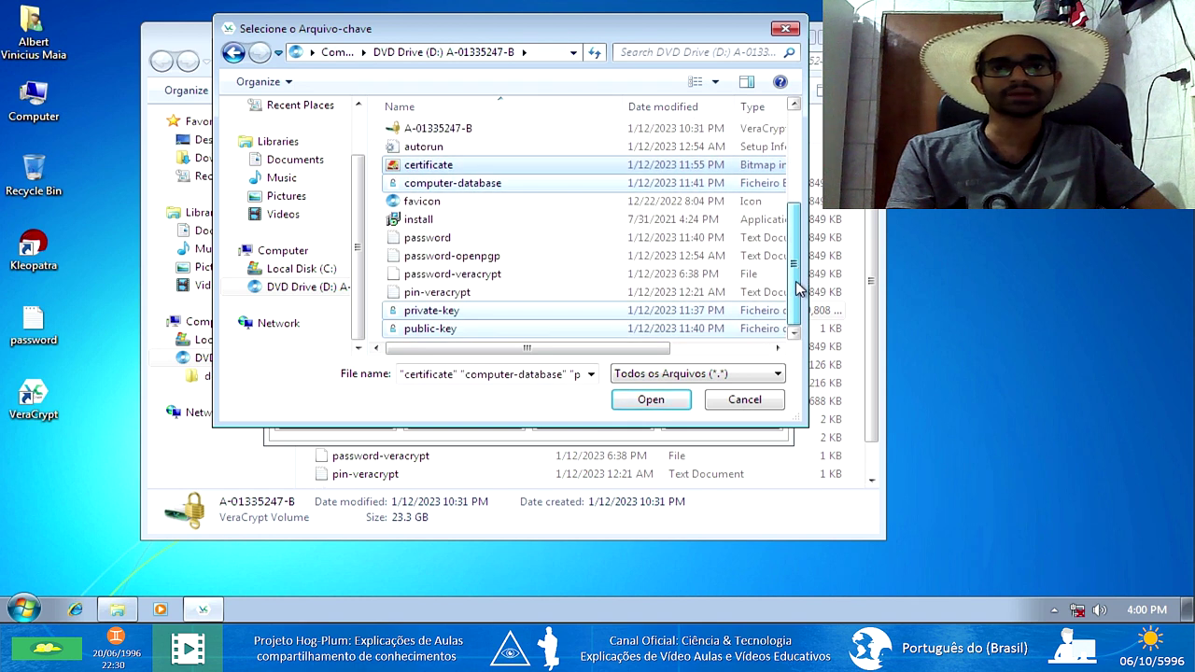
pyautogui.keyDown('ctrl'); pyautogui.click(480, 276); pyautogui.keyUp('ctrl')
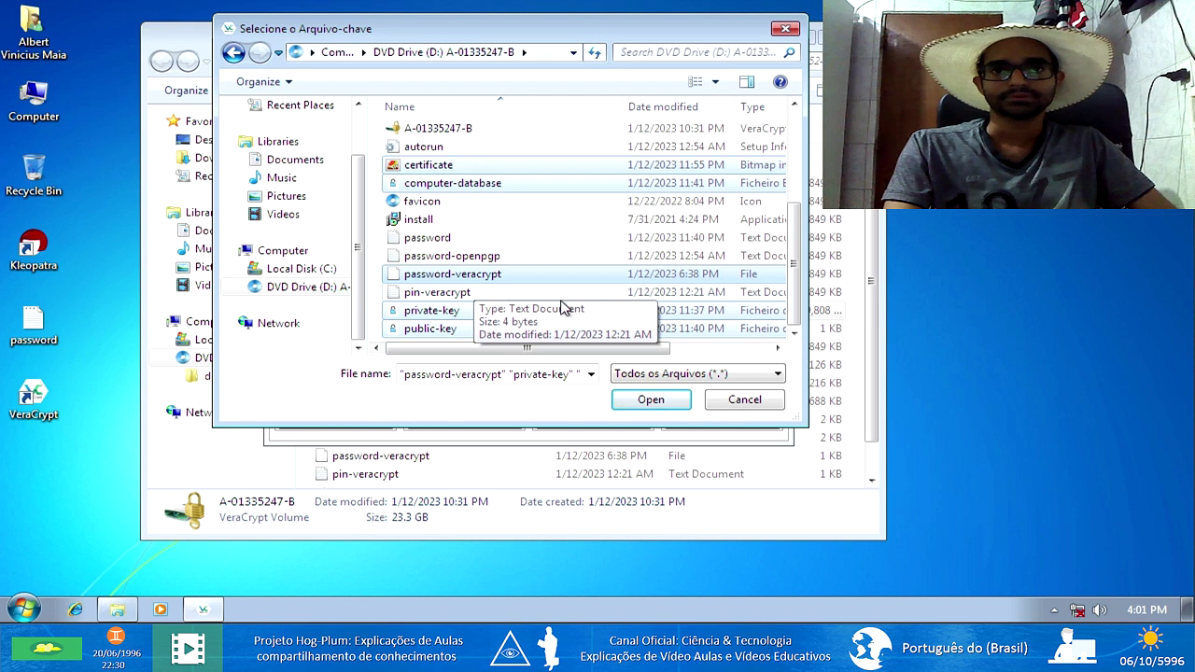
# Add the 100.00, 50.00, 20.00, 10.00, 5.00, 2.00 and 1.00 images, then add all as keyfiles.
pyautogui.scroll(2, 795, 250)
pyautogui.scroll(1, 799, 200)
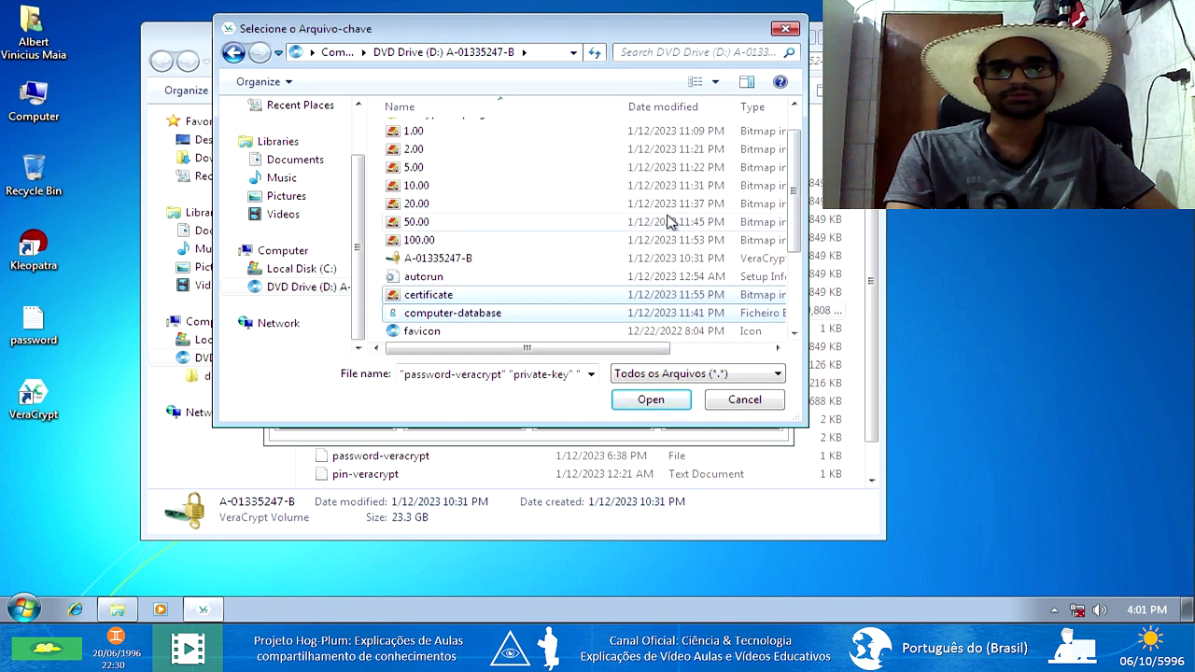
pyautogui.scroll(1, 793, 207)
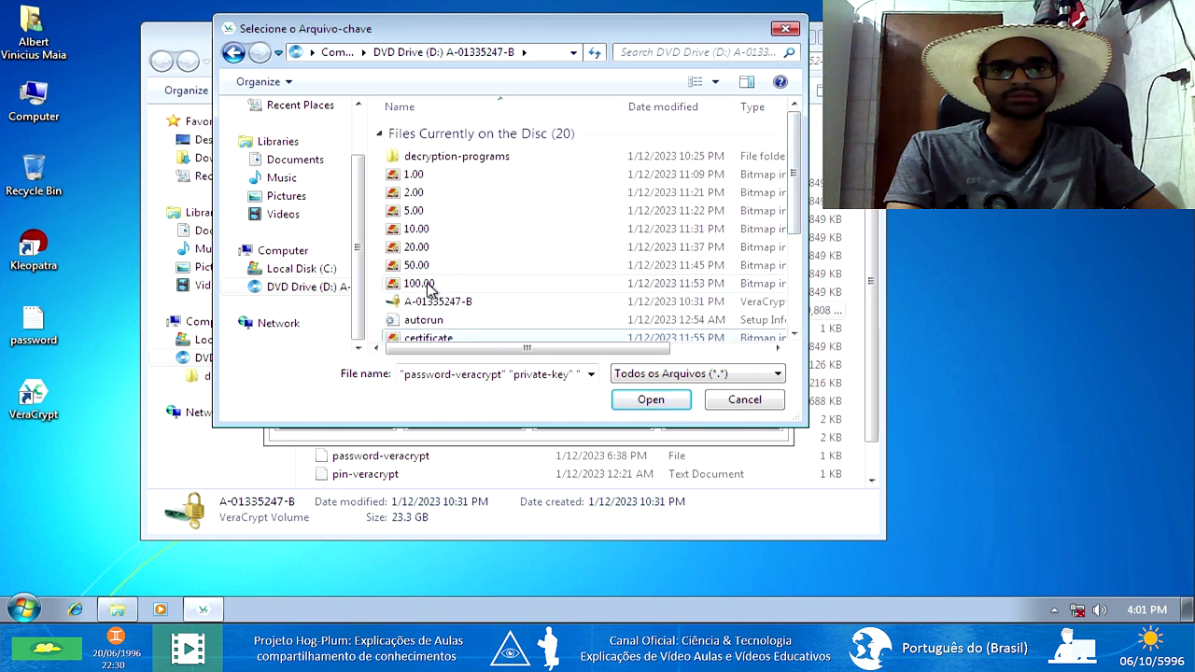
pyautogui.keyDown('ctrl'); pyautogui.click(457, 282); pyautogui.keyUp('ctrl')
pyautogui.keyDown('ctrl'); pyautogui.click(439, 265); pyautogui.keyUp('ctrl')
pyautogui.keyDown('ctrl'); pyautogui.click(419, 248); pyautogui.keyUp('ctrl')
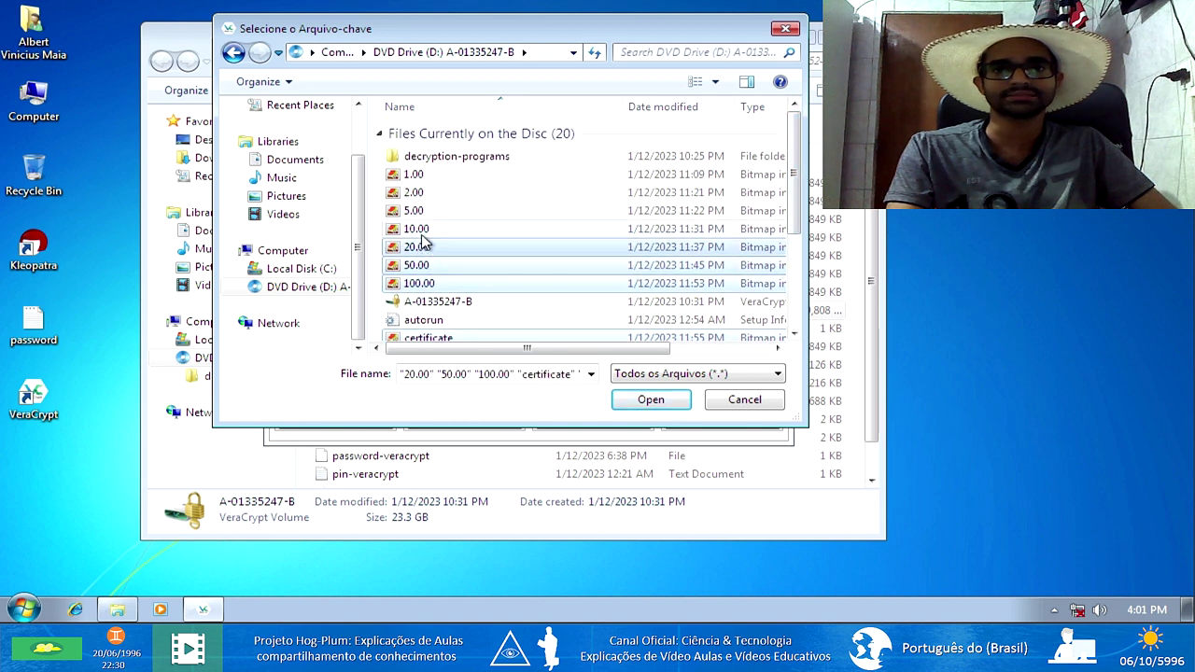
pyautogui.keyDown('ctrl'); pyautogui.click(418, 230); pyautogui.keyUp('ctrl')
pyautogui.keyDown('ctrl'); pyautogui.click(413, 212); pyautogui.keyUp('ctrl')
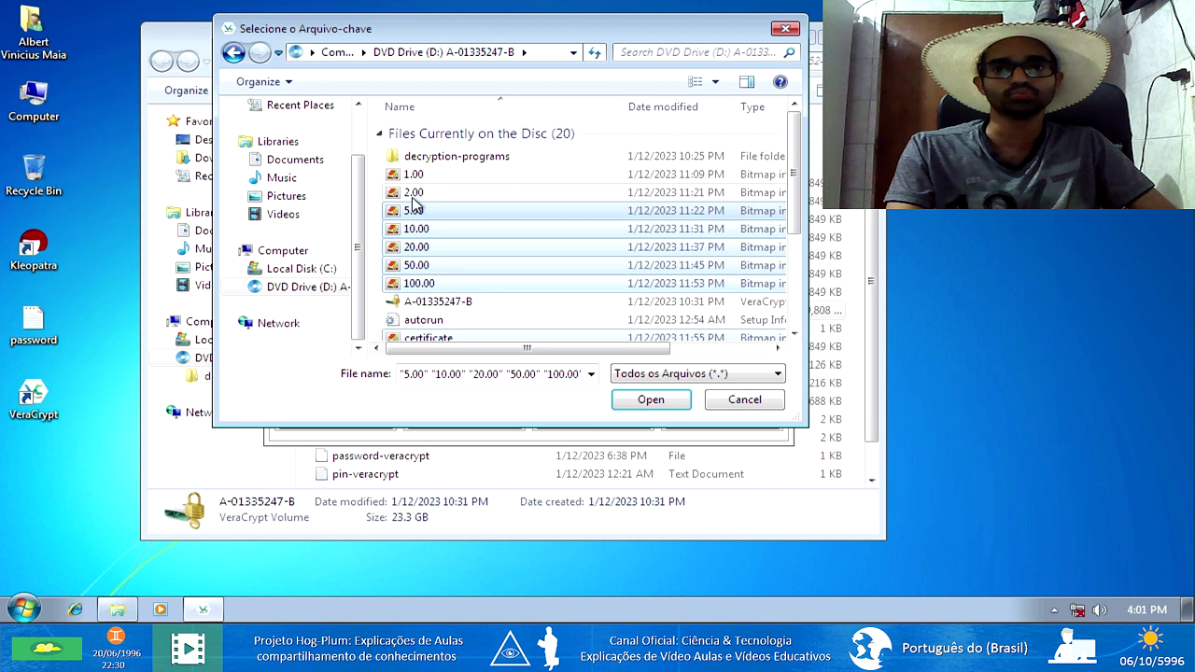
pyautogui.keyDown('ctrl'); pyautogui.click(415, 194); pyautogui.keyUp('ctrl')
pyautogui.keyDown('ctrl'); pyautogui.click(413, 177); pyautogui.keyUp('ctrl')
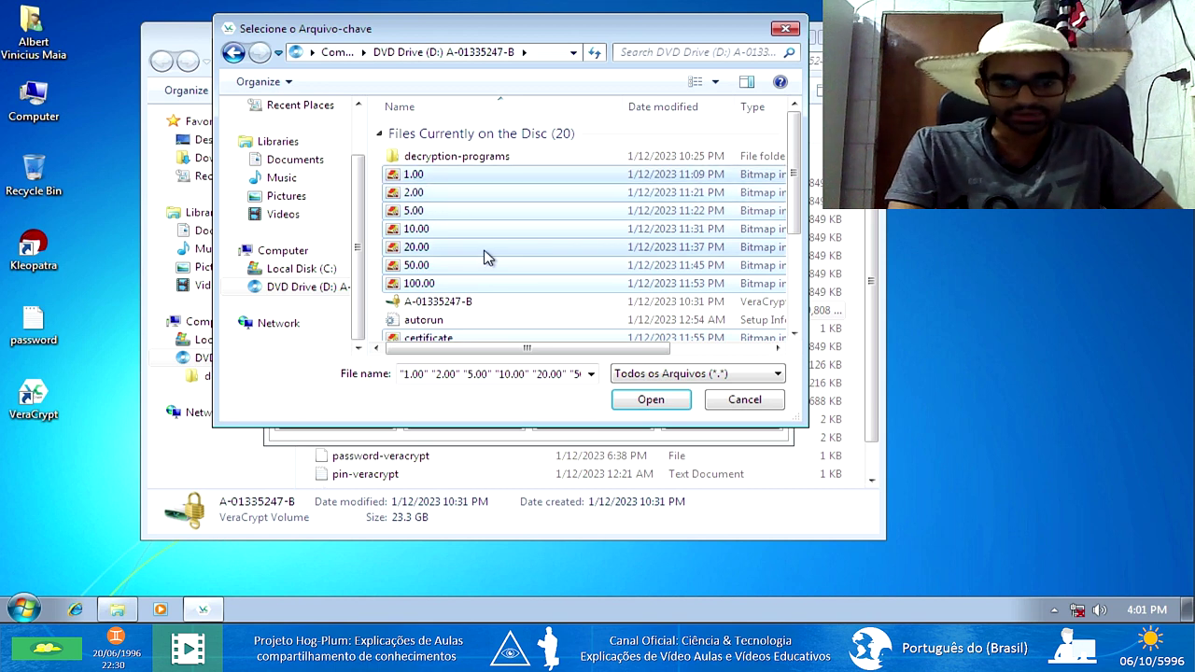
pyautogui.click(644, 401)
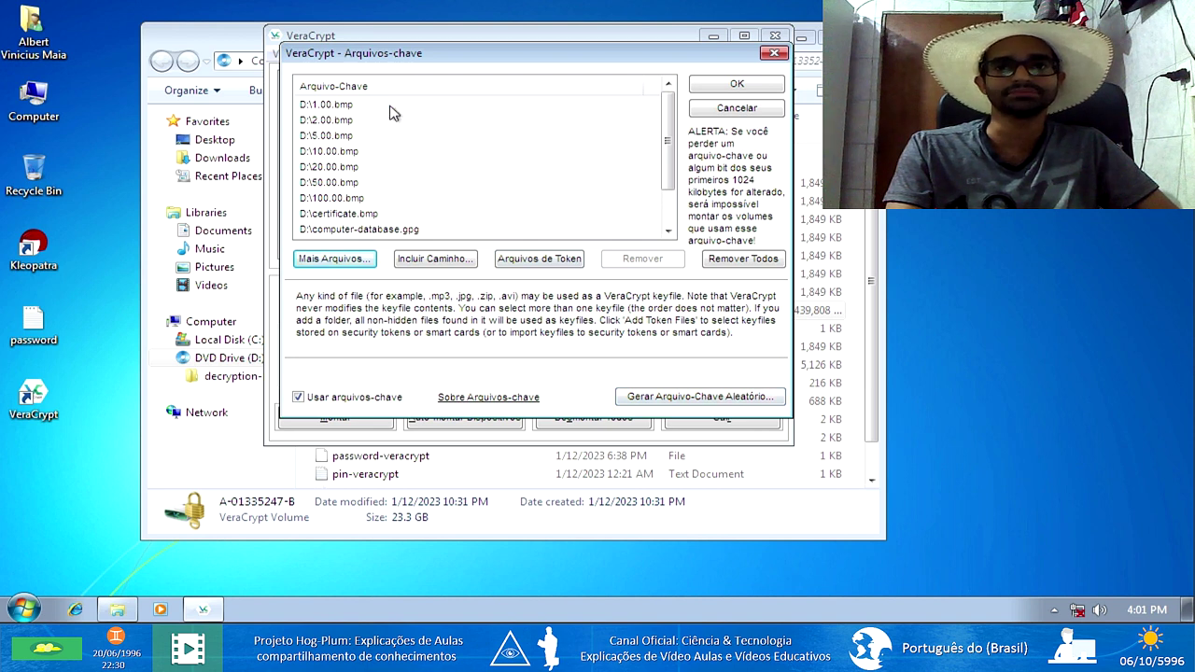
pyautogui.moveTo(668, 144)
pyautogui.mouseDown()
pyautogui.moveTo(671, 206)
pyautogui.moveTo(661, 200)
pyautogui.moveTo(671, 149)
pyautogui.mouseUp()
# Confirm the keyfiles, hide the password, and mount A-01335247-B.hc as drive A:.
pyautogui.click(726, 86)
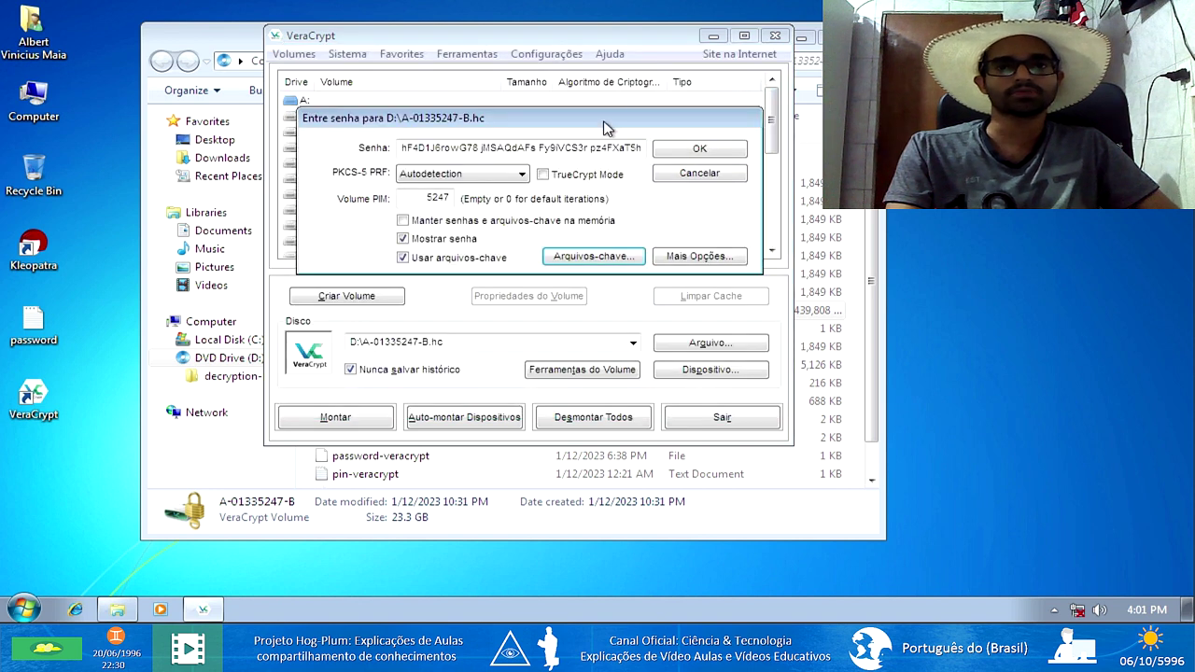
pyautogui.click(403, 241)
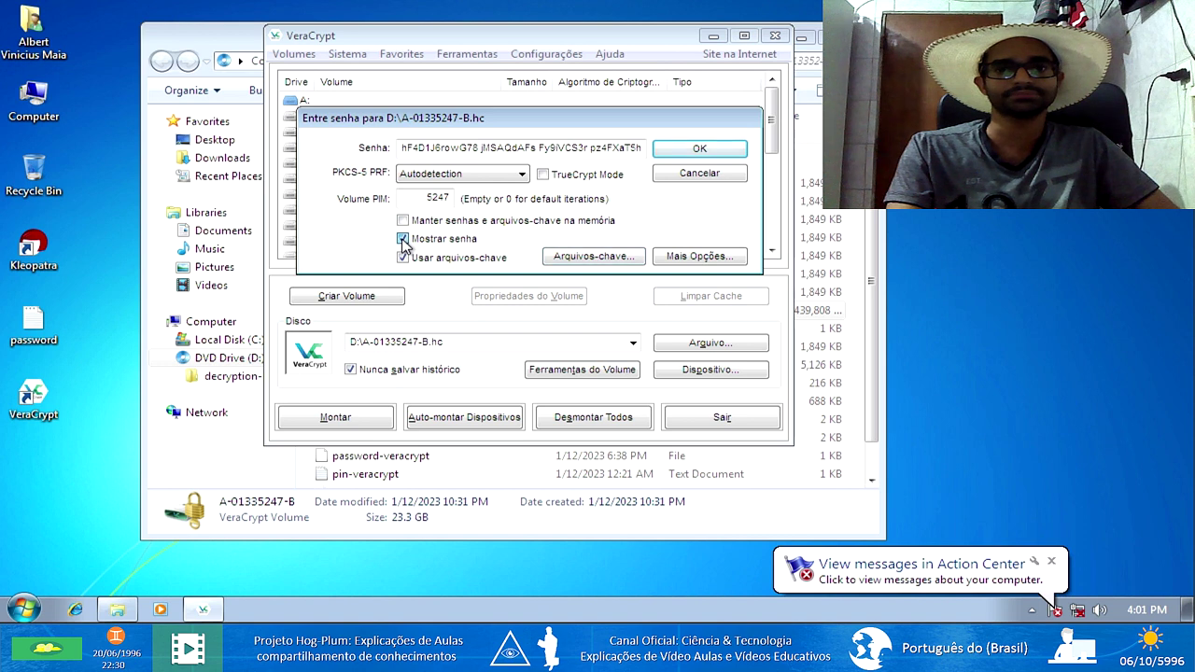
pyautogui.click(404, 241)
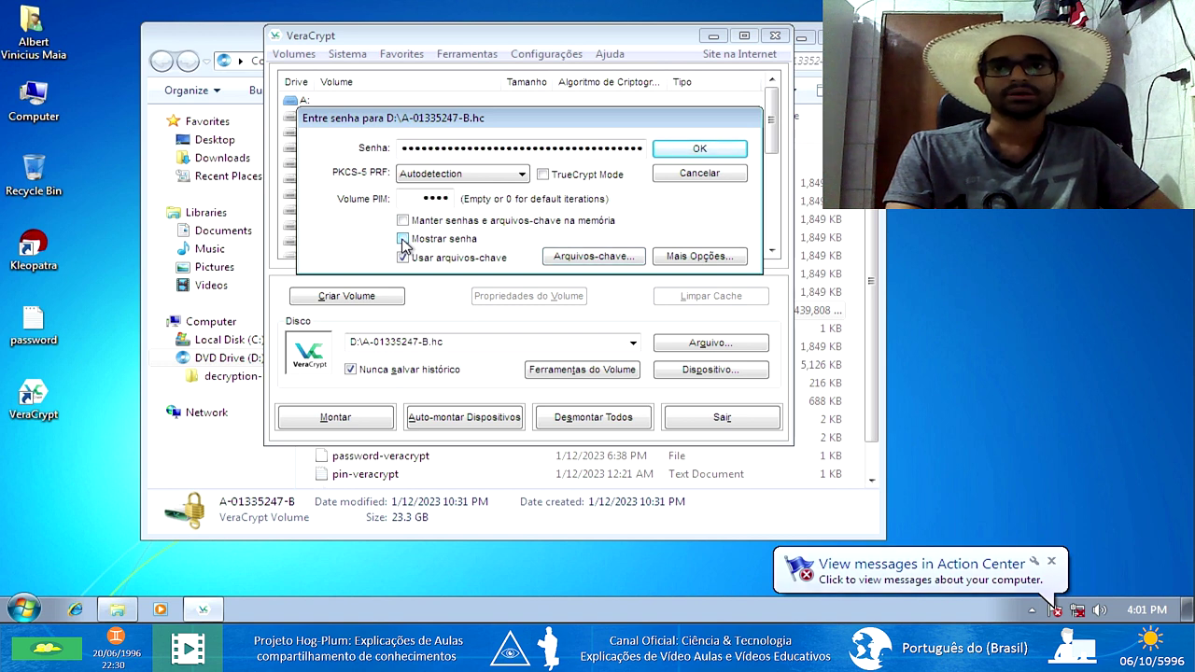
pyautogui.click(693, 150)
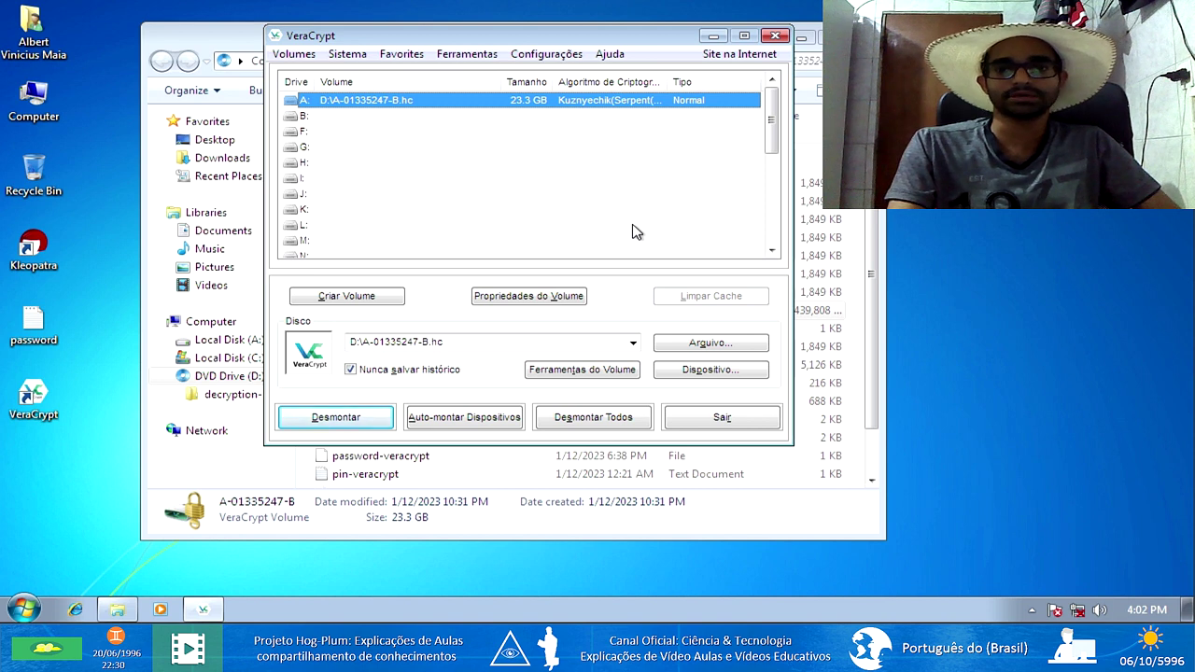
# Mount the wou_w7-x86 ISO from drive A: as drive E: and browse its files.
pyautogui.click(710, 36)
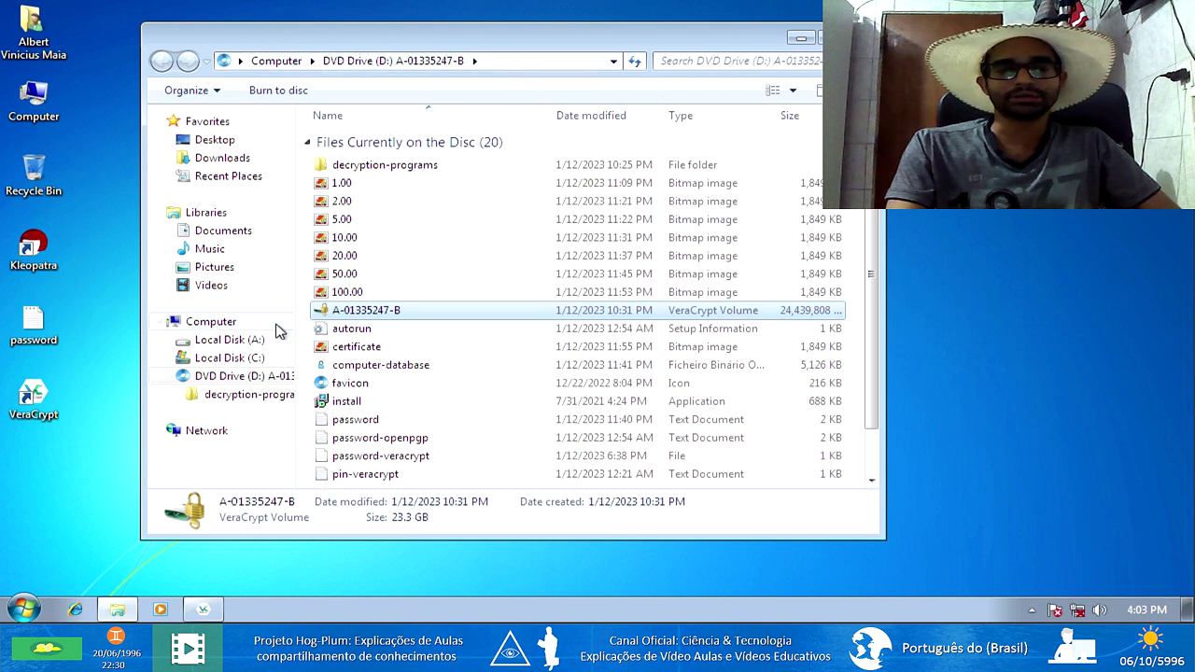
pyautogui.click(229, 339)
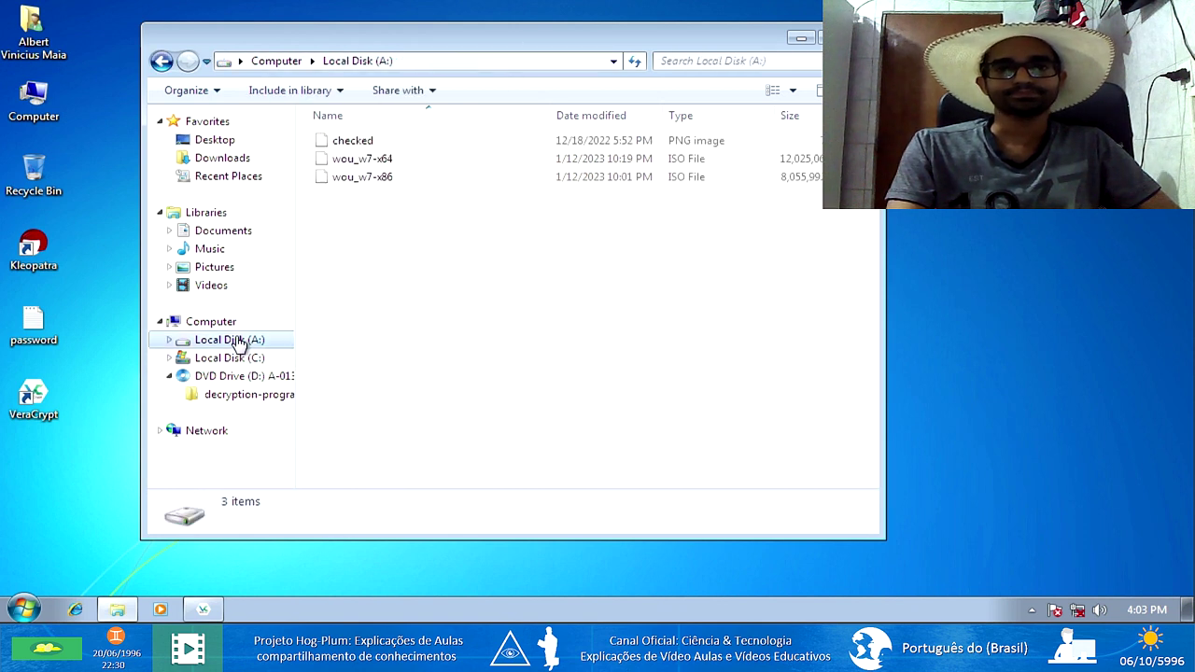
pyautogui.rightClick(366, 185)
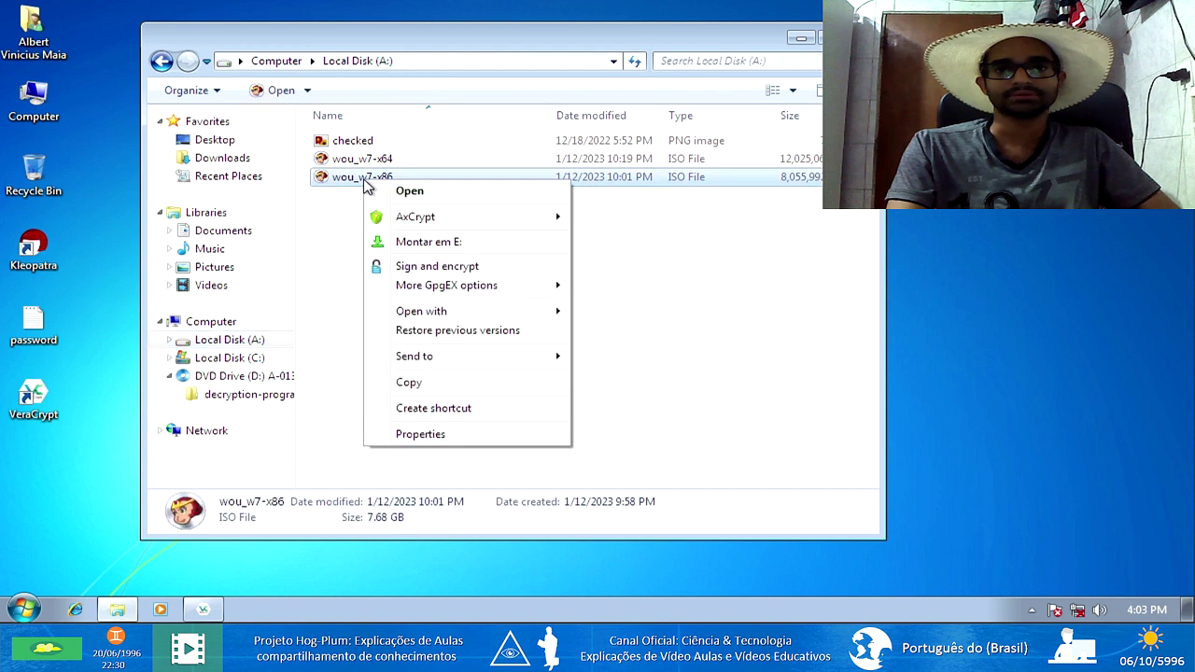
pyautogui.click(435, 244)
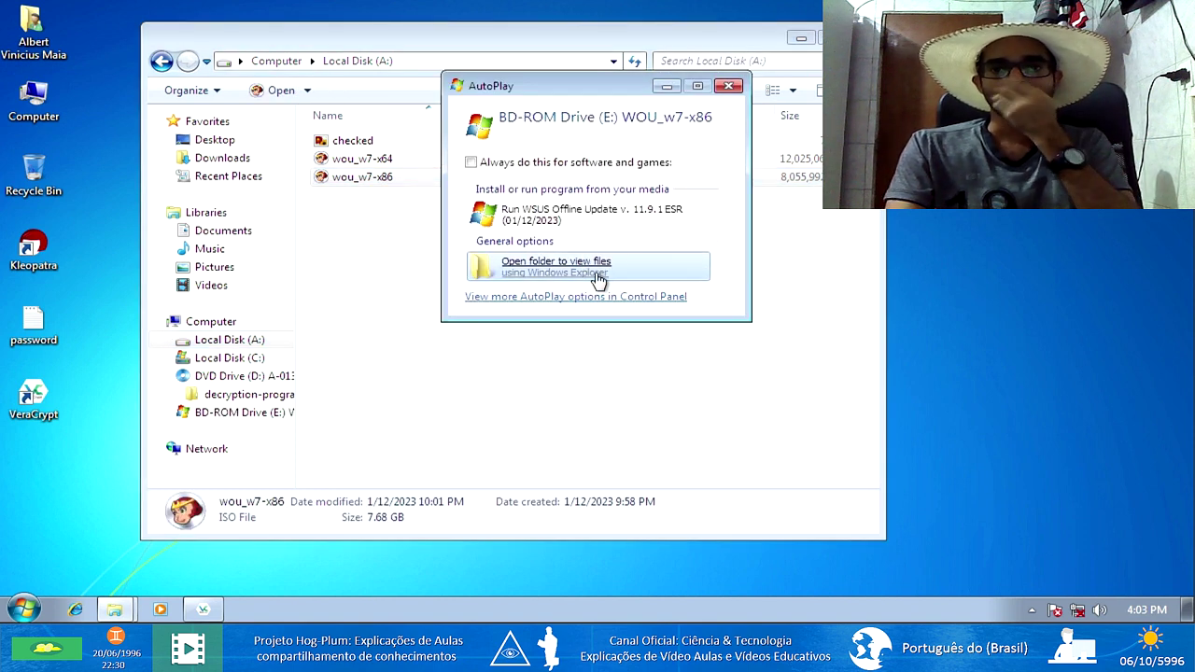
pyautogui.click(557, 268)
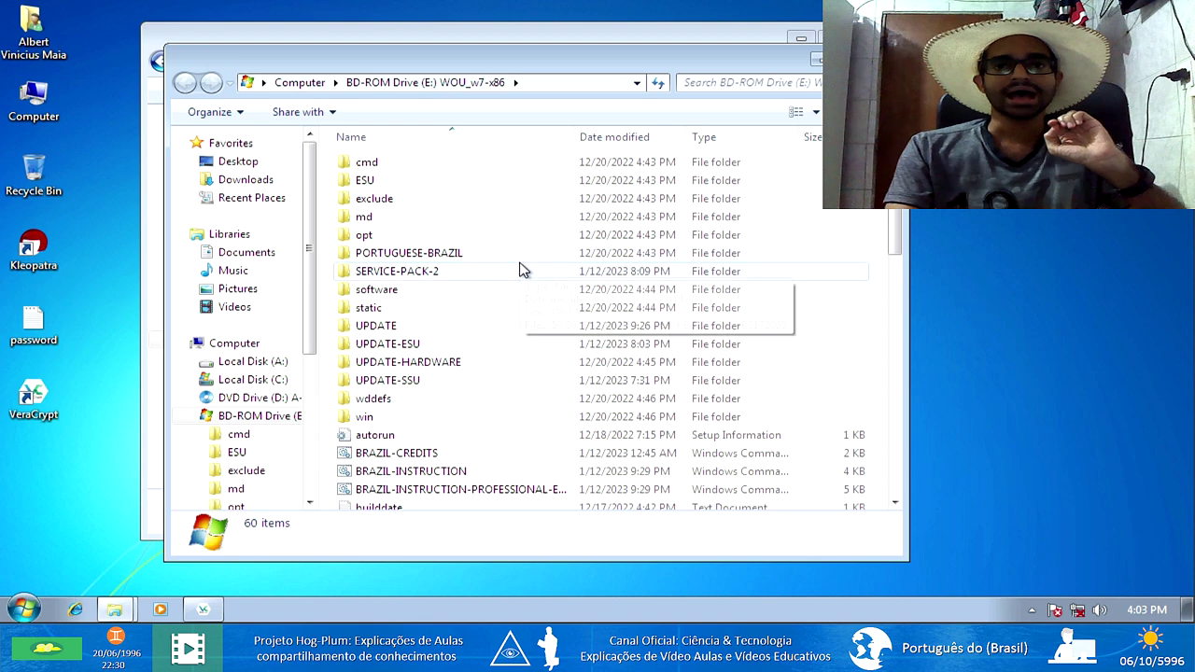
pyautogui.scroll(-4, 520, 267)
pyautogui.doubleClick(430, 263)
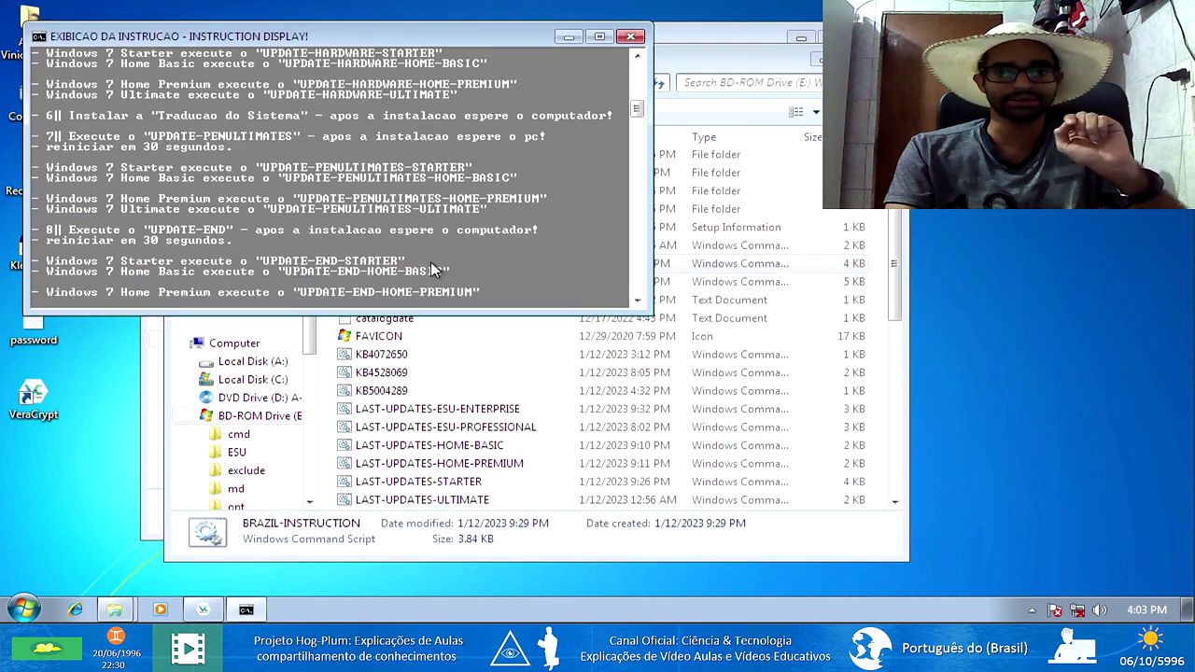
pyautogui.scroll(15, 445, 224)
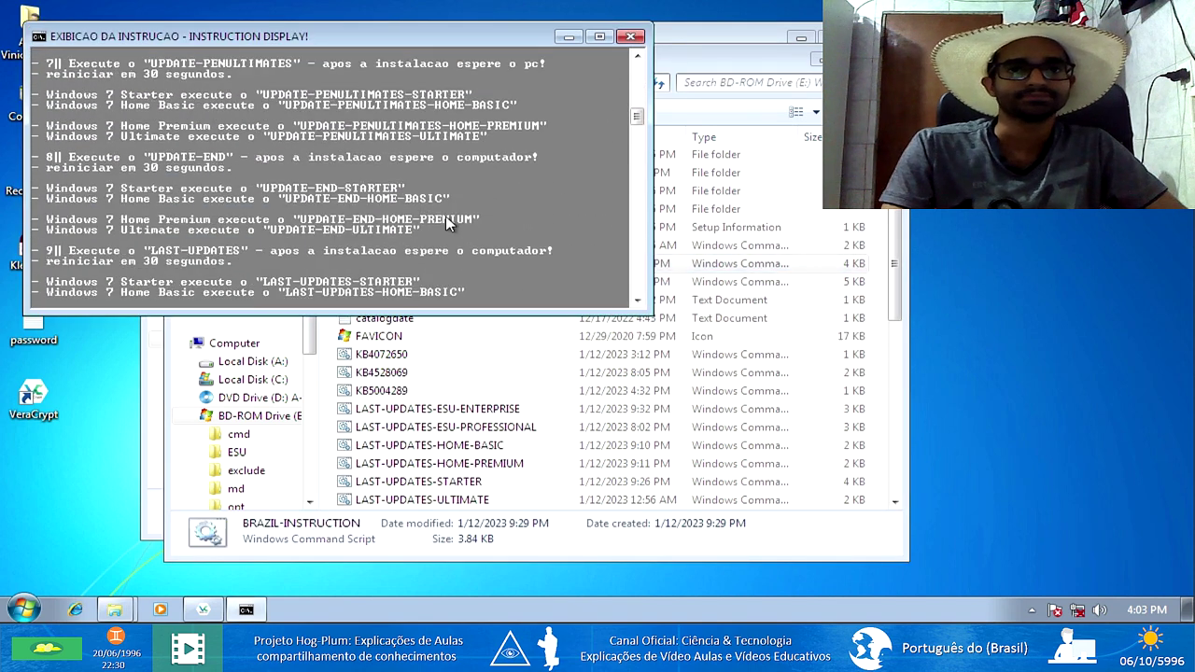
pyautogui.scroll(-2, 439, 210)
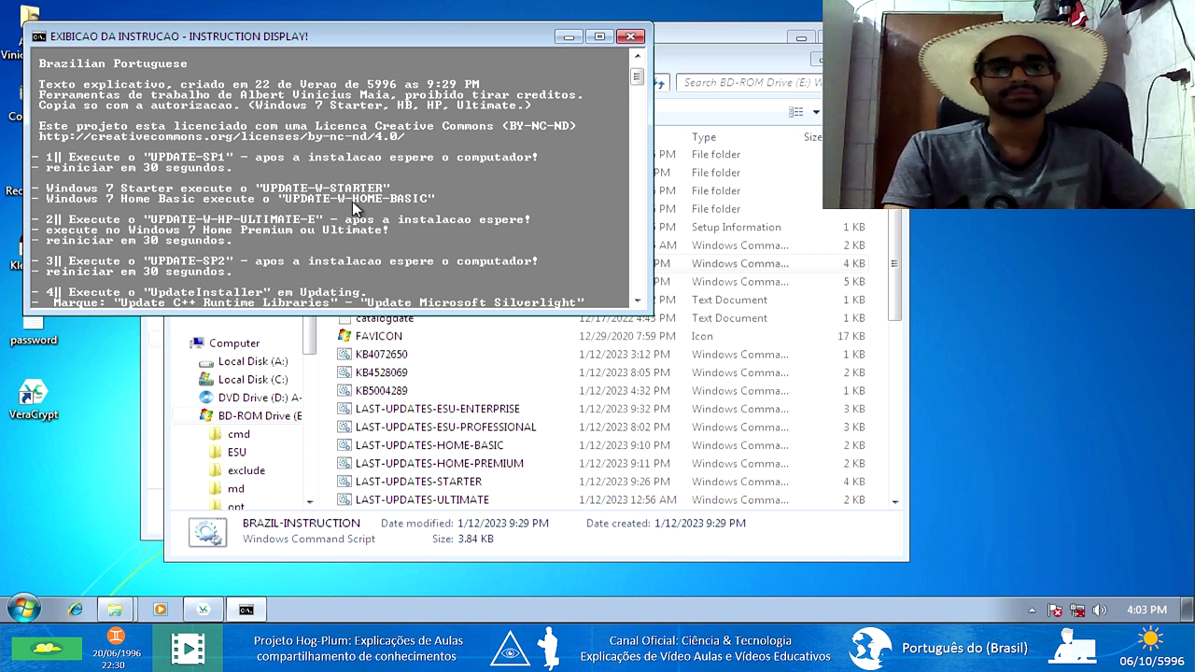
pyautogui.click(630, 39)
pyautogui.scroll(-3, 891, 300)
pyautogui.moveTo(891, 300); pyautogui.dragTo(890, 429)
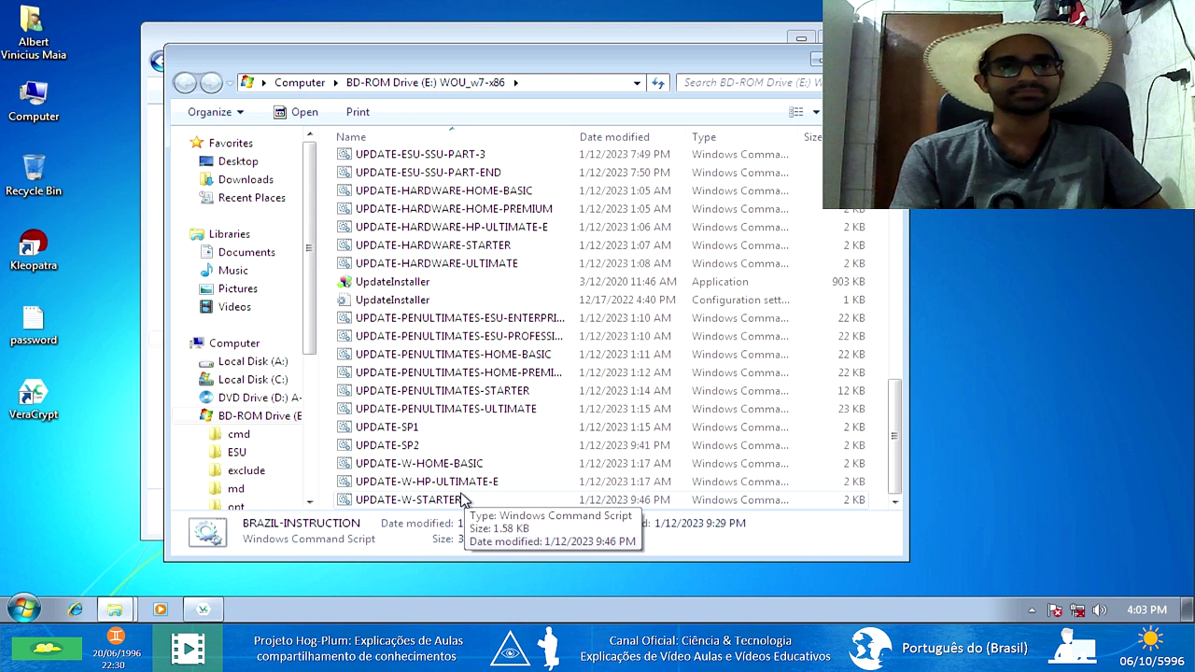
# Run UPDATE-W-STARTER, minimize the Explorer windows, and let the script continue.
pyautogui.doubleClick(408, 499)
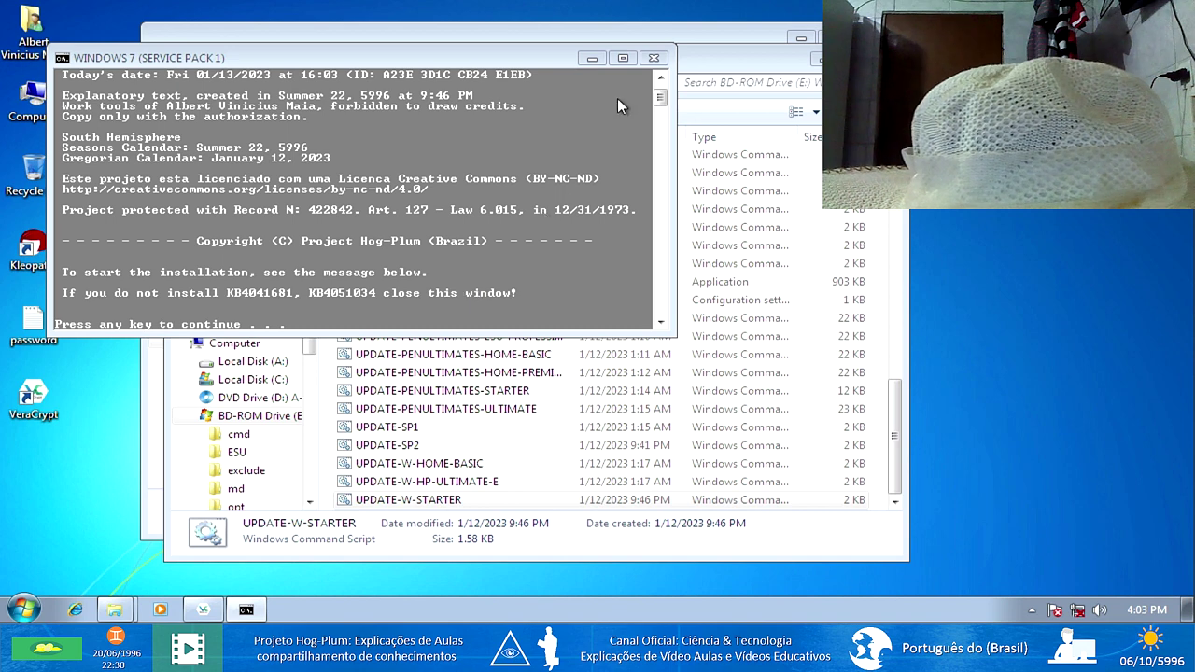
pyautogui.click(654, 59)
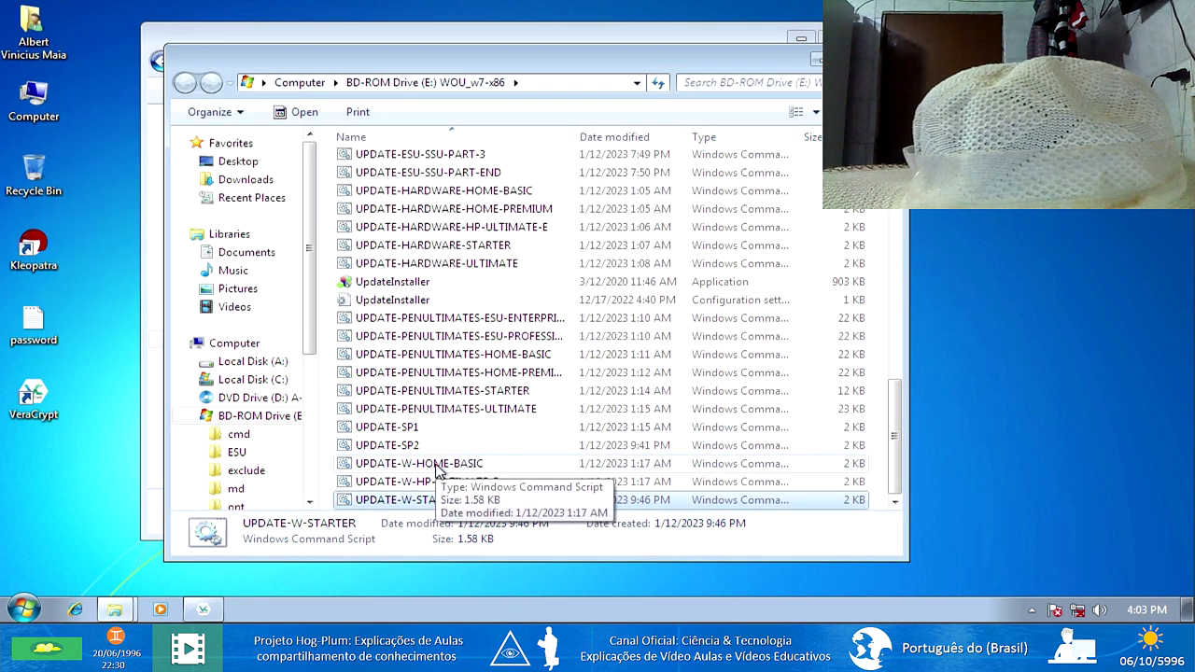
pyautogui.doubleClick(428, 499)
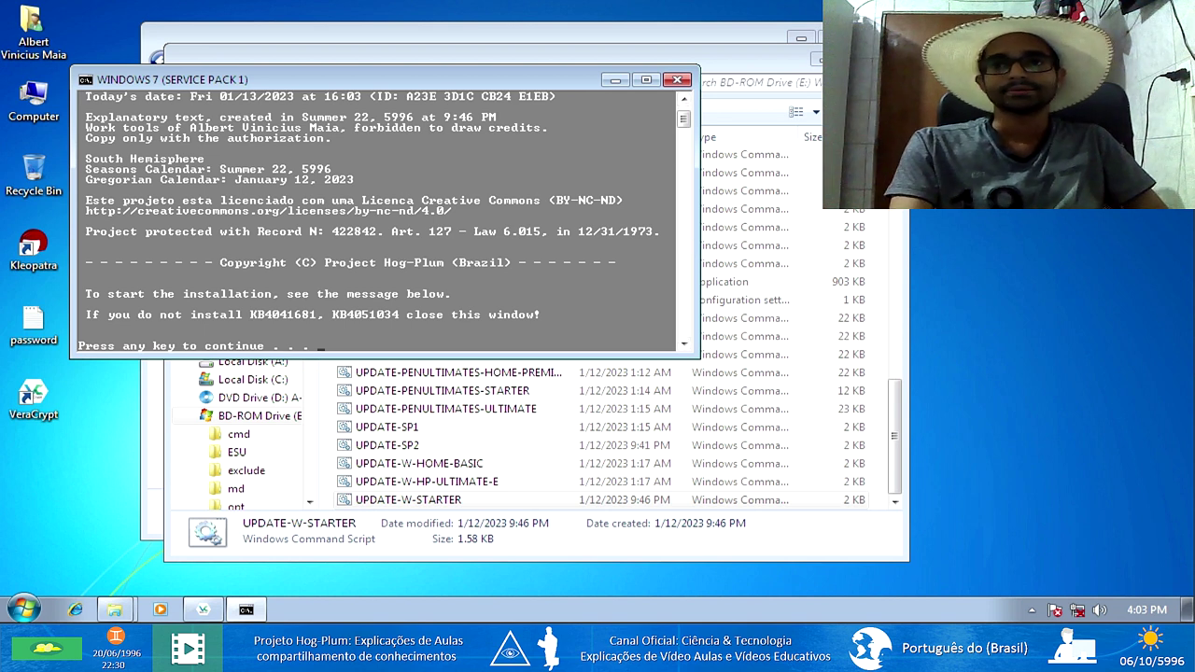
pyautogui.click(800, 38)
pyautogui.click(801, 39)
pyautogui.click(801, 44)
pyautogui.moveTo(417, 80); pyautogui.dragTo(517, 46)
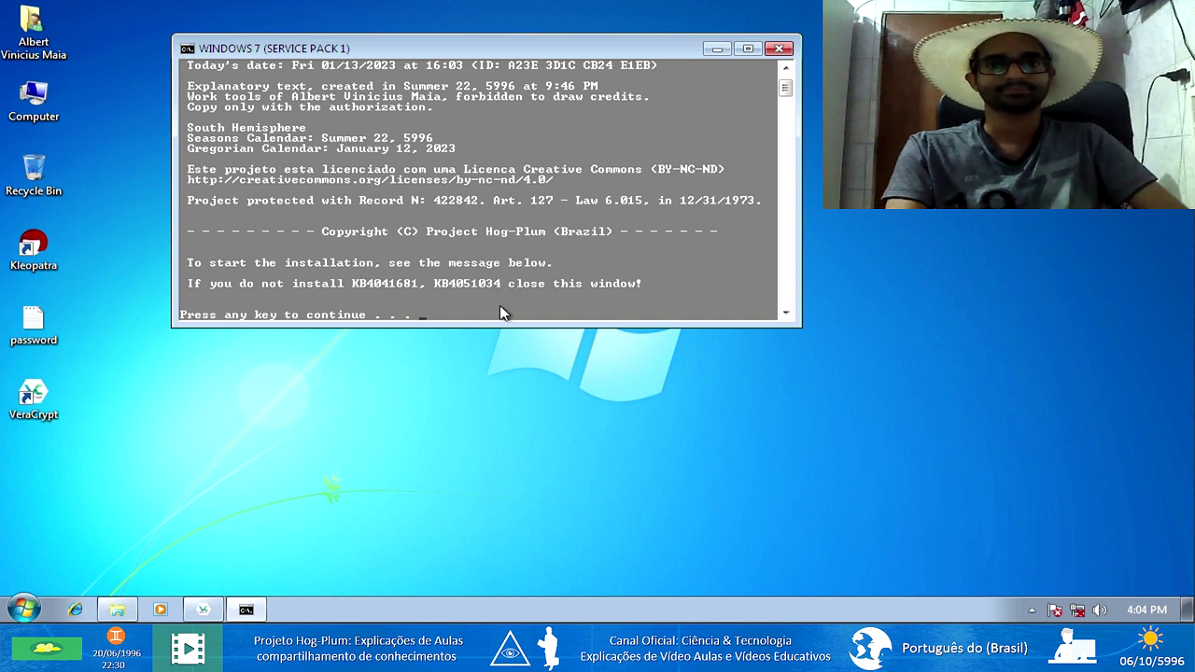
pyautogui.press('Return')
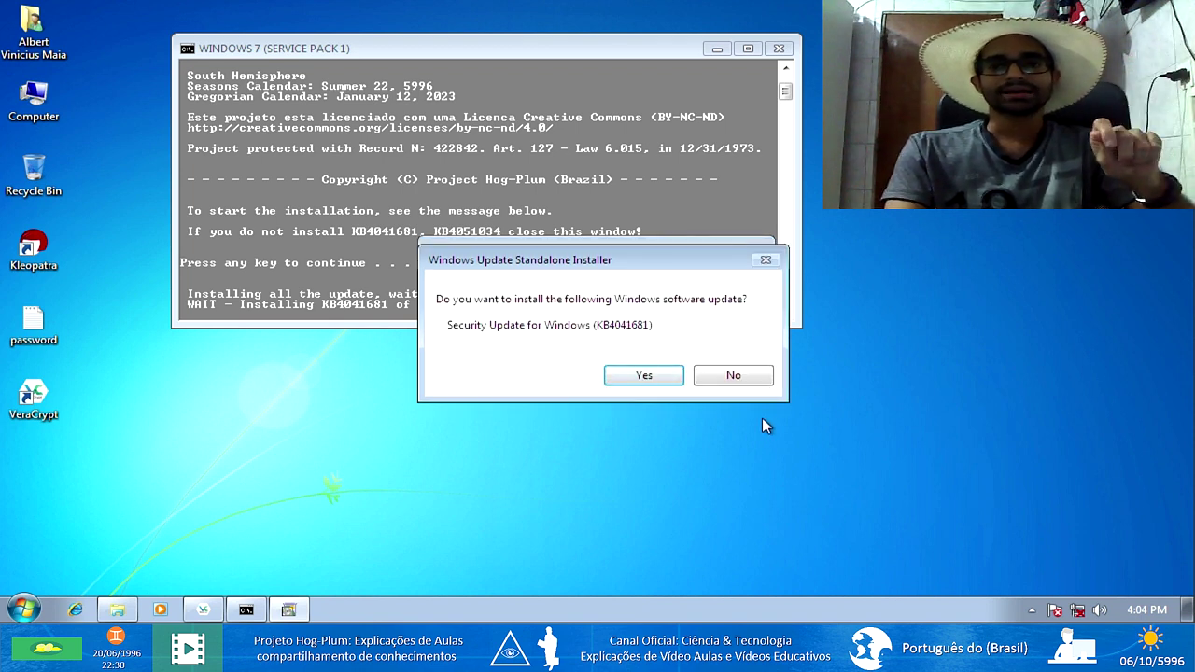
# Install security update KB4041681 and close the completion notice without restarting.
pyautogui.click(651, 378)
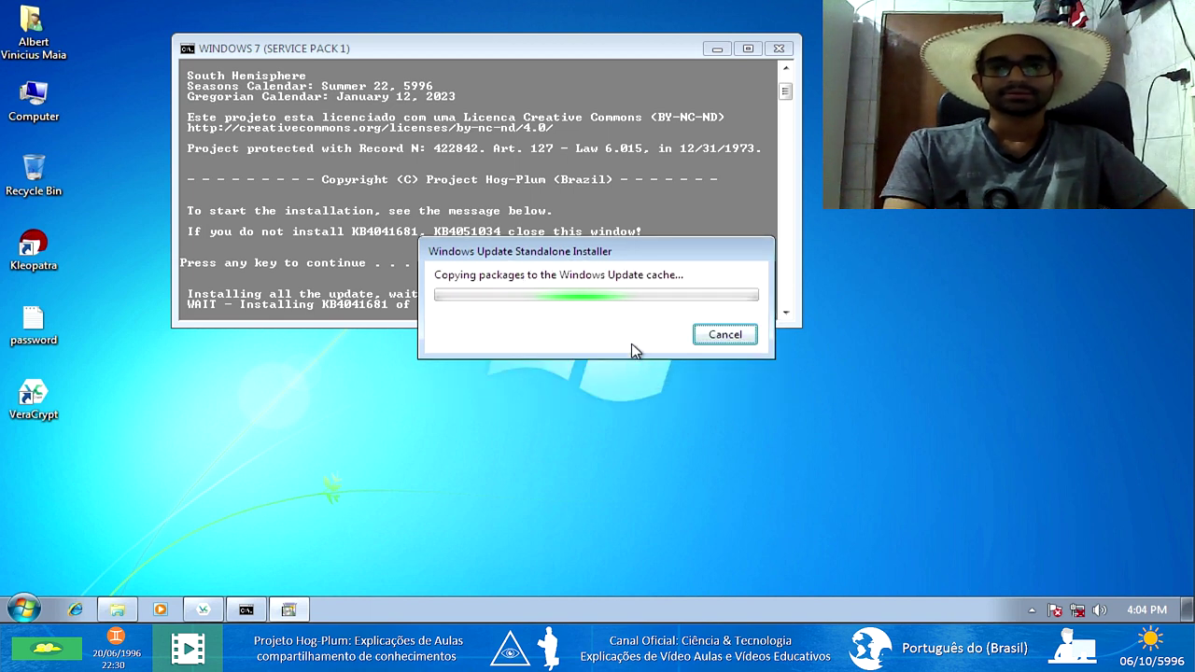
pyautogui.moveTo(572, 150); pyautogui.dragTo(598, 142)
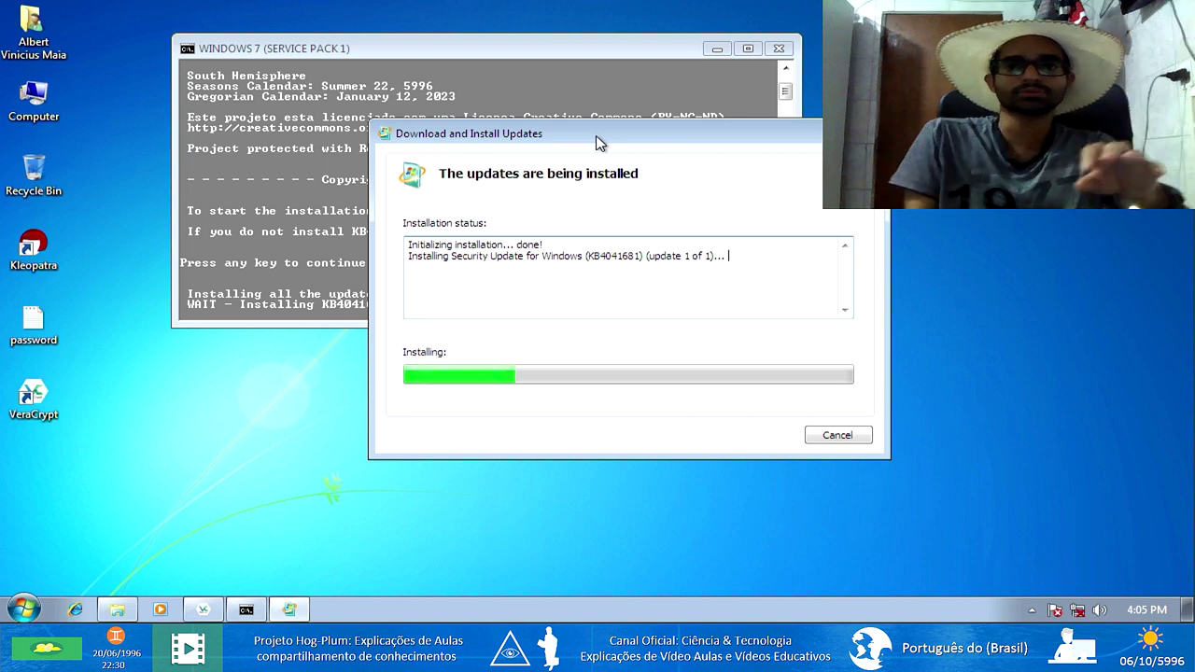
pyautogui.moveTo(598, 142); pyautogui.dragTo(563, 96)
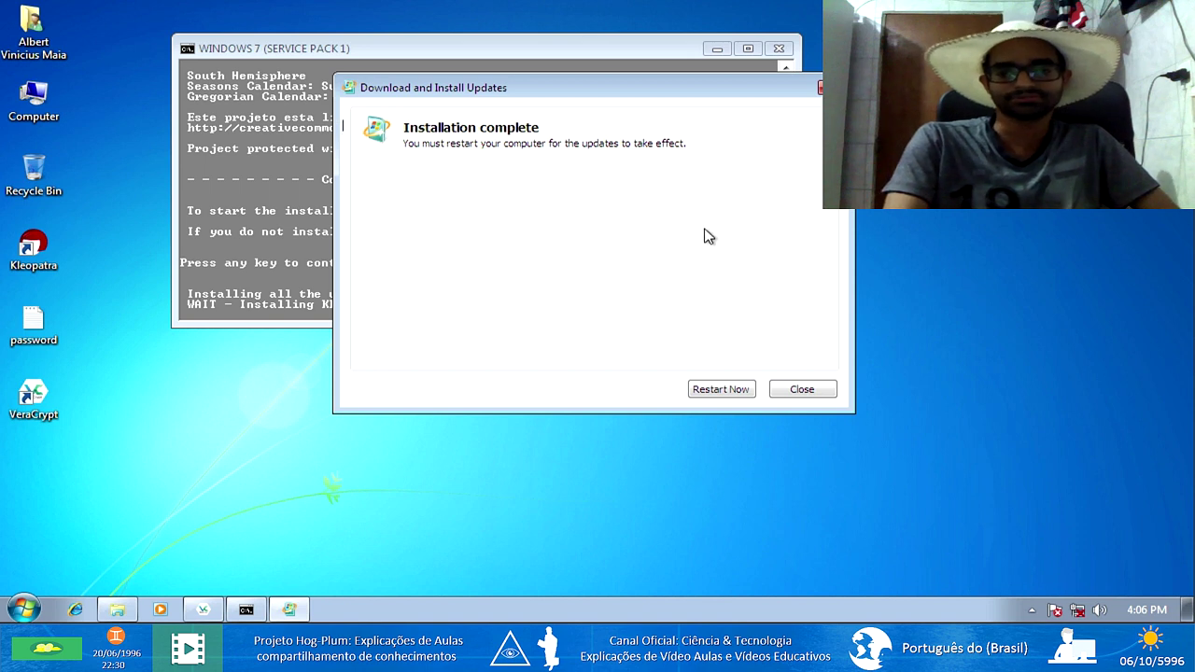
pyautogui.click(810, 393)
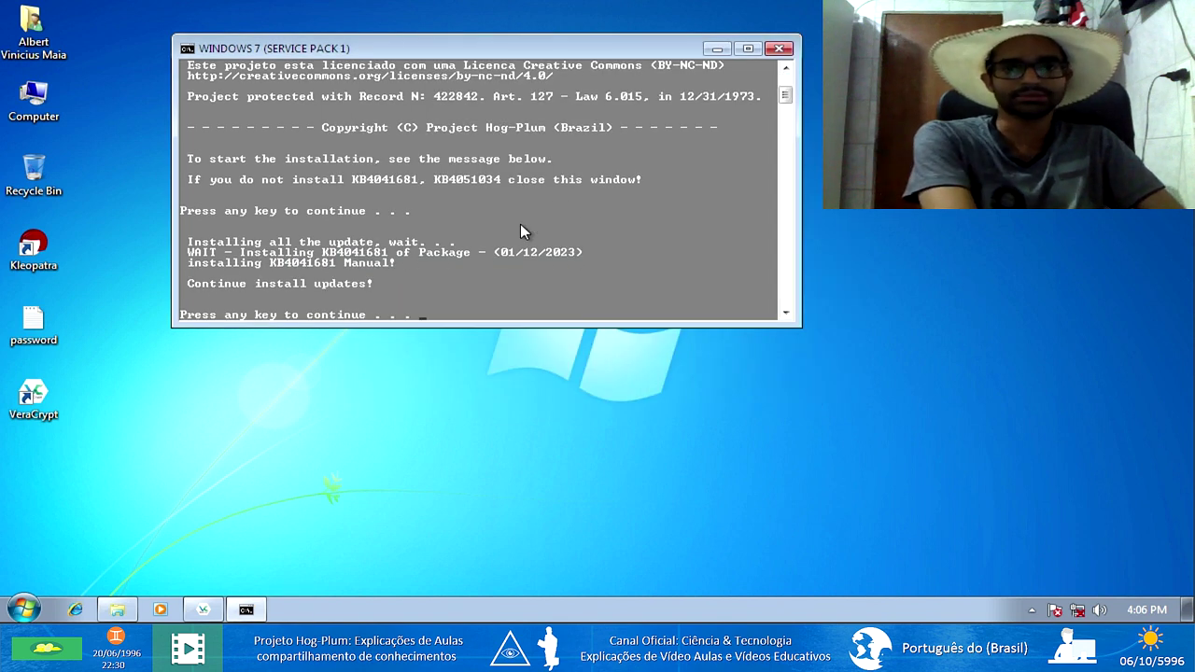
# Install update KB4051034, close its completion notice, and let the script restart Windows.
pyautogui.press('Return')
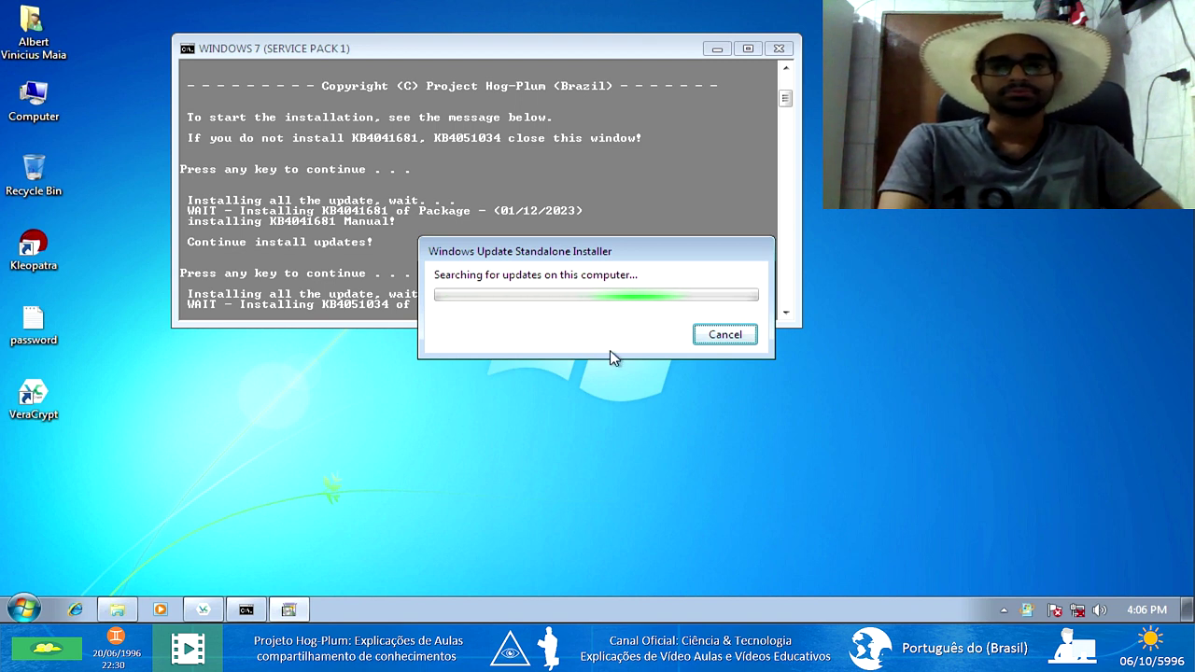
pyautogui.click(634, 375)
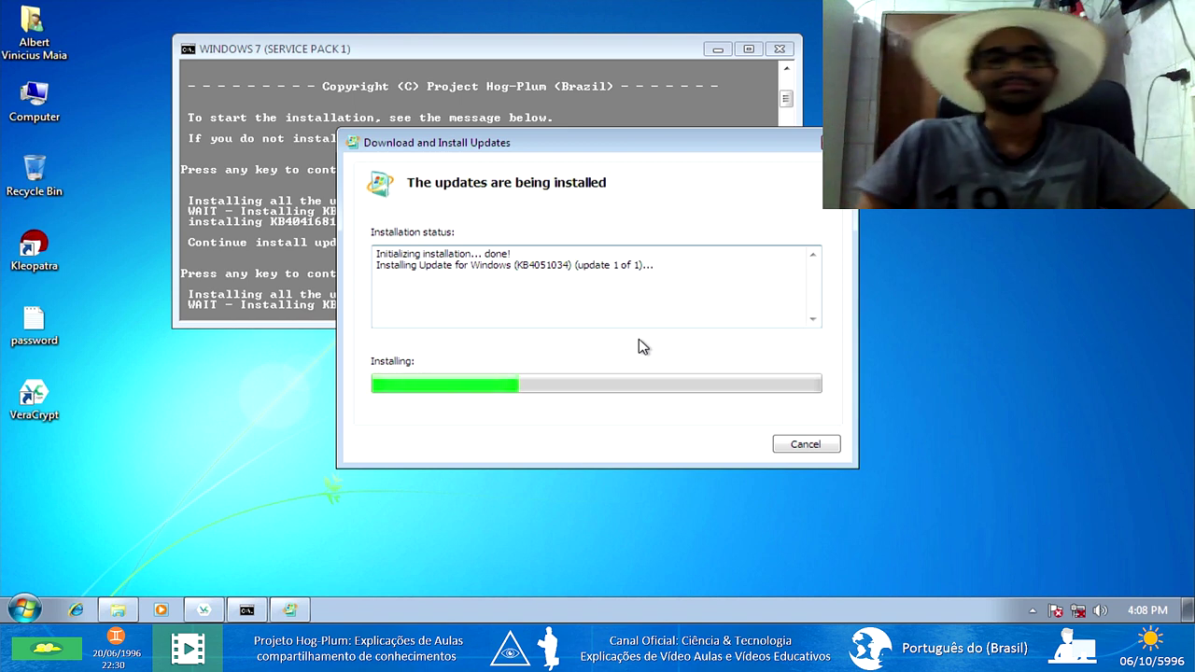
pyautogui.moveTo(619, 142); pyautogui.dragTo(582, 130)
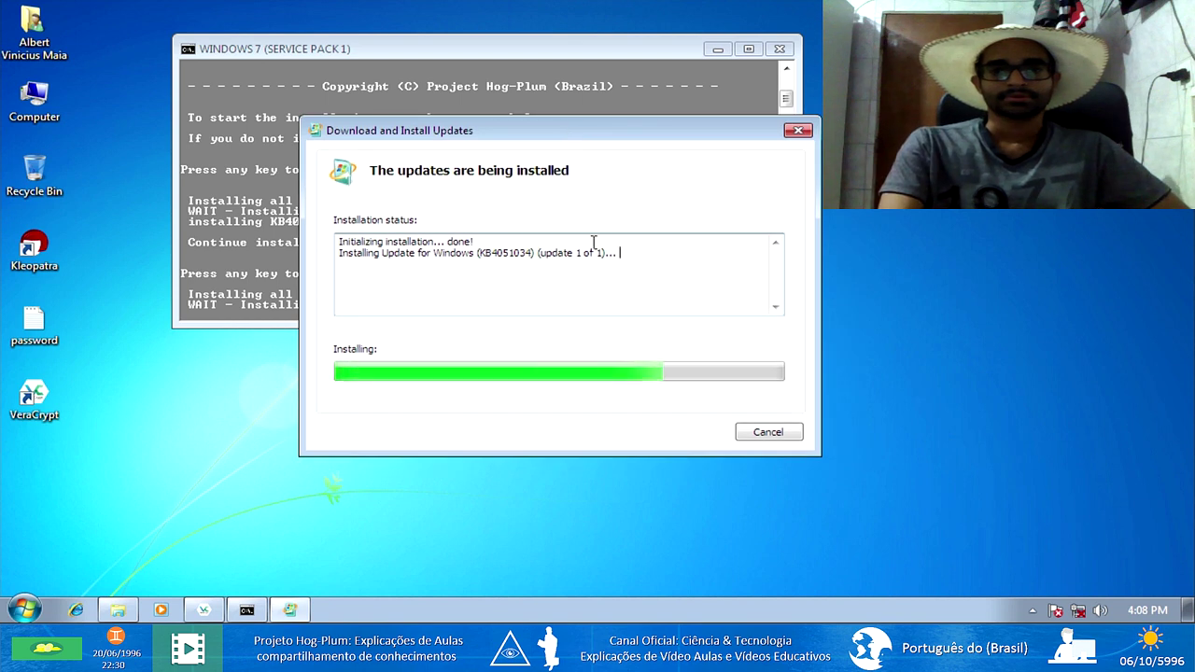
pyautogui.click(602, 297)
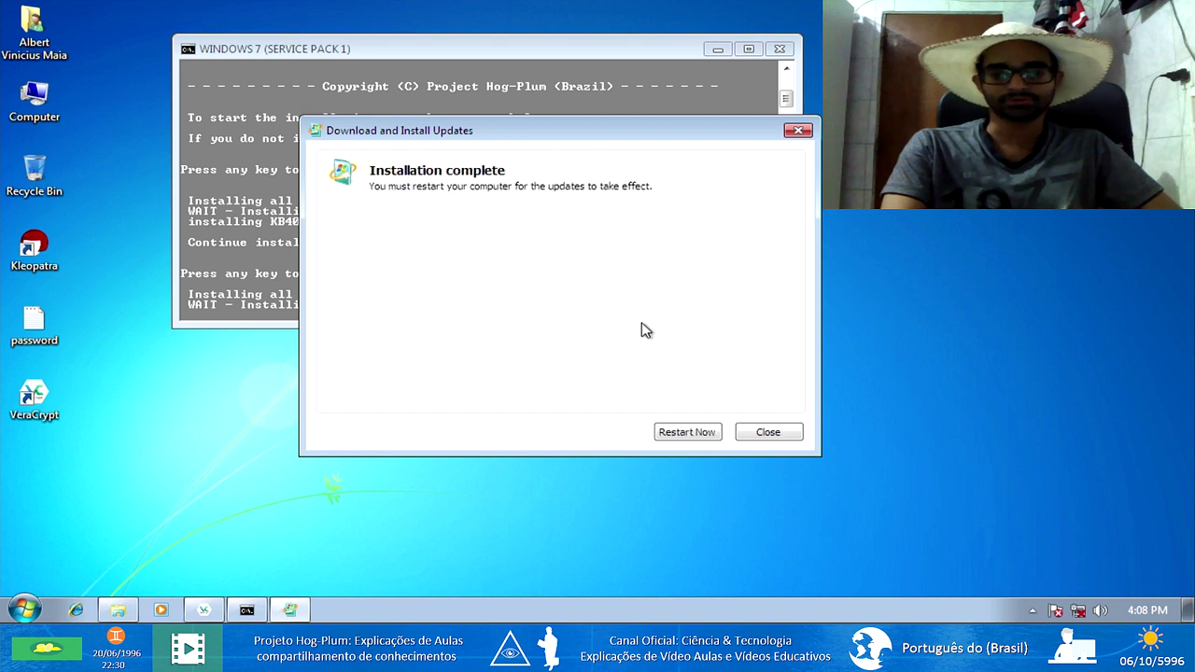
pyautogui.click(770, 433)
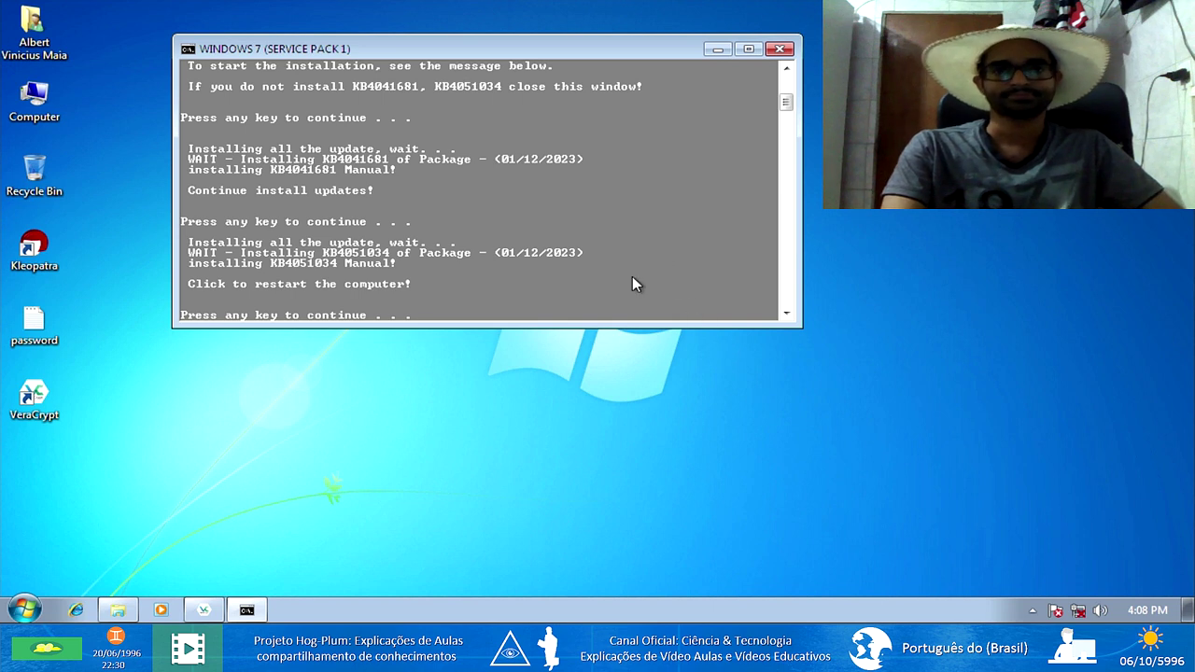
pyautogui.press('Return')
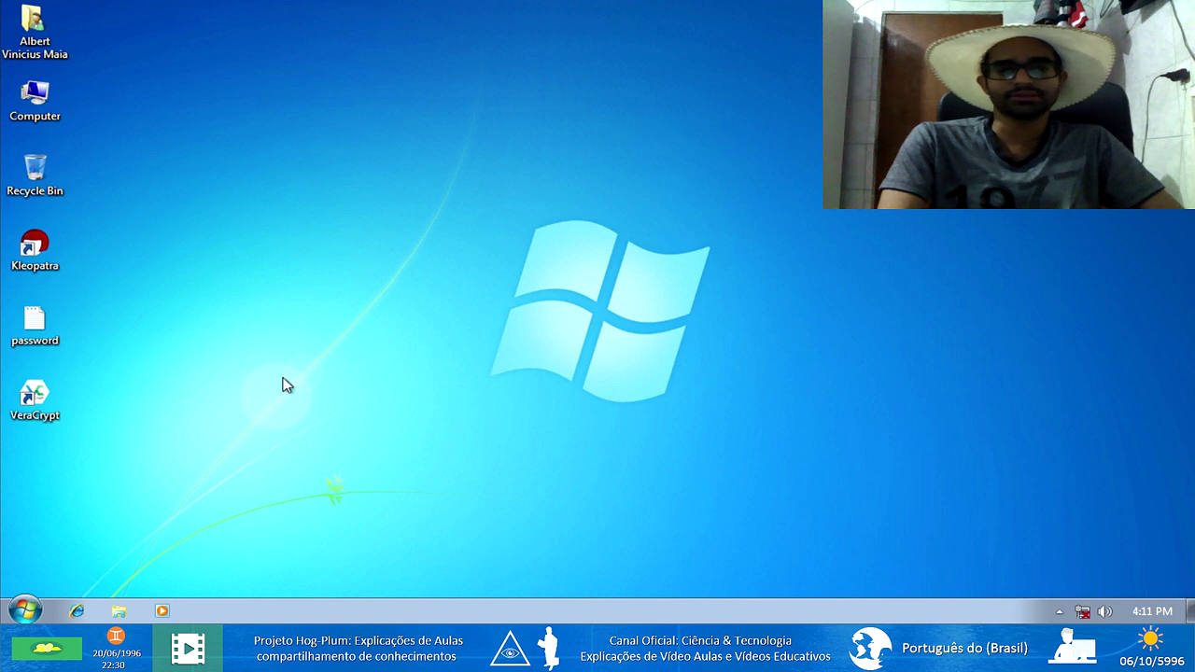
# Open DVD Drive (D:) in a new window and select the A-01335247-B volume file.
pyautogui.doubleClick(51, 119)
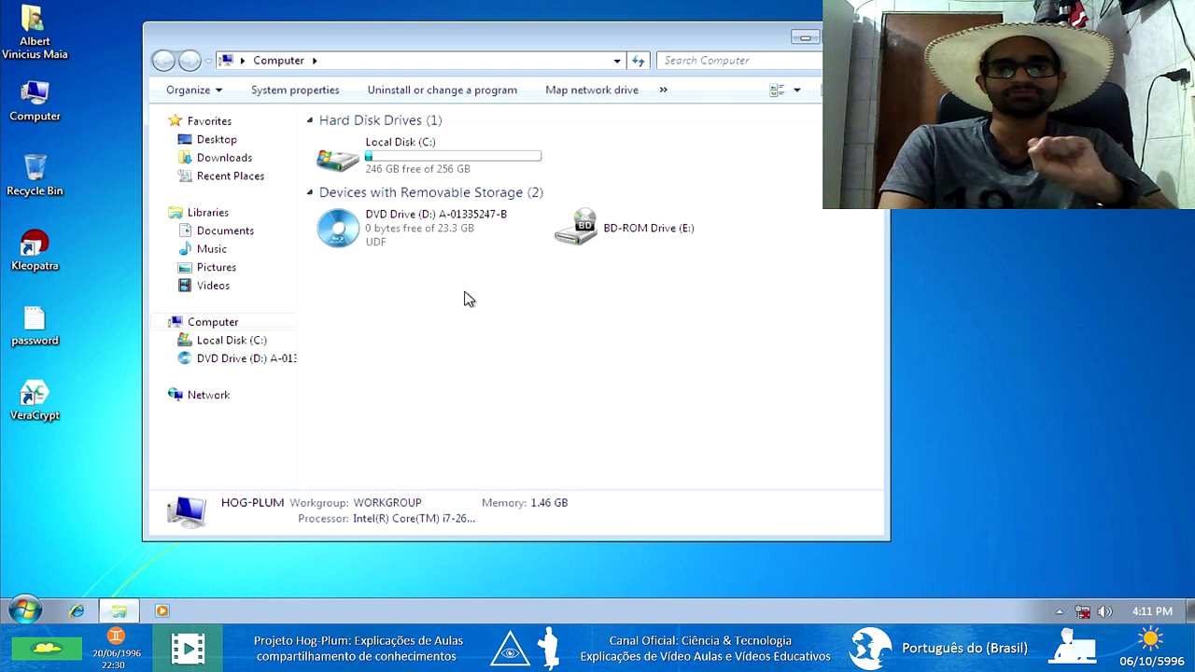
pyautogui.click(416, 227)
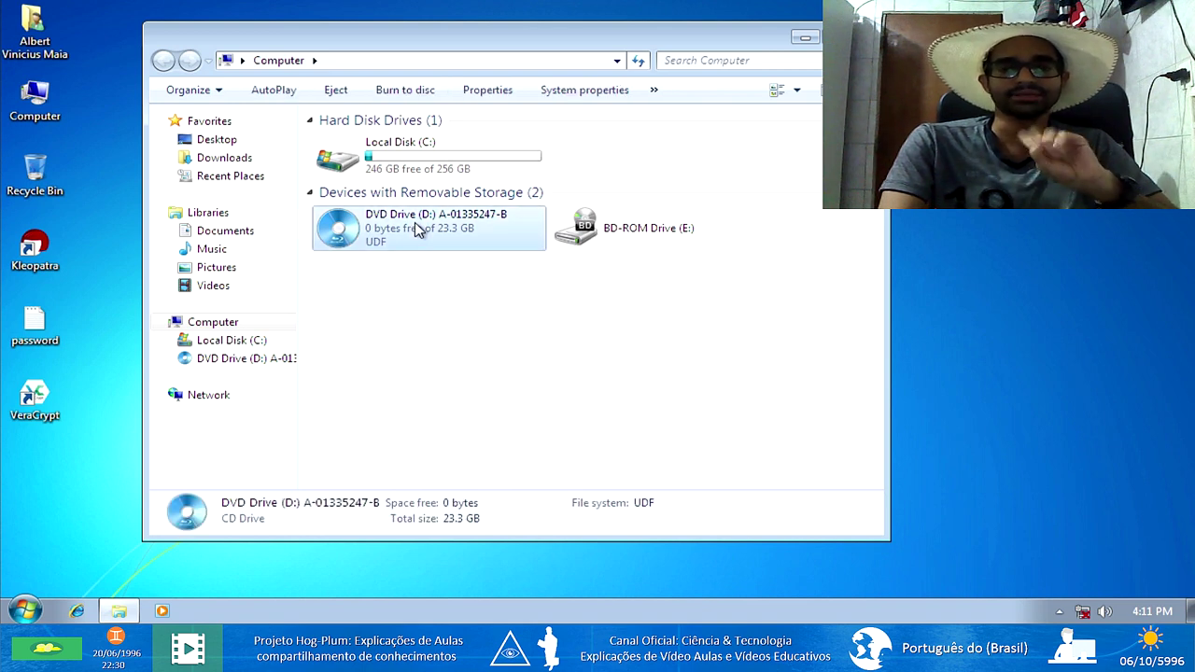
pyautogui.rightClick(416, 224)
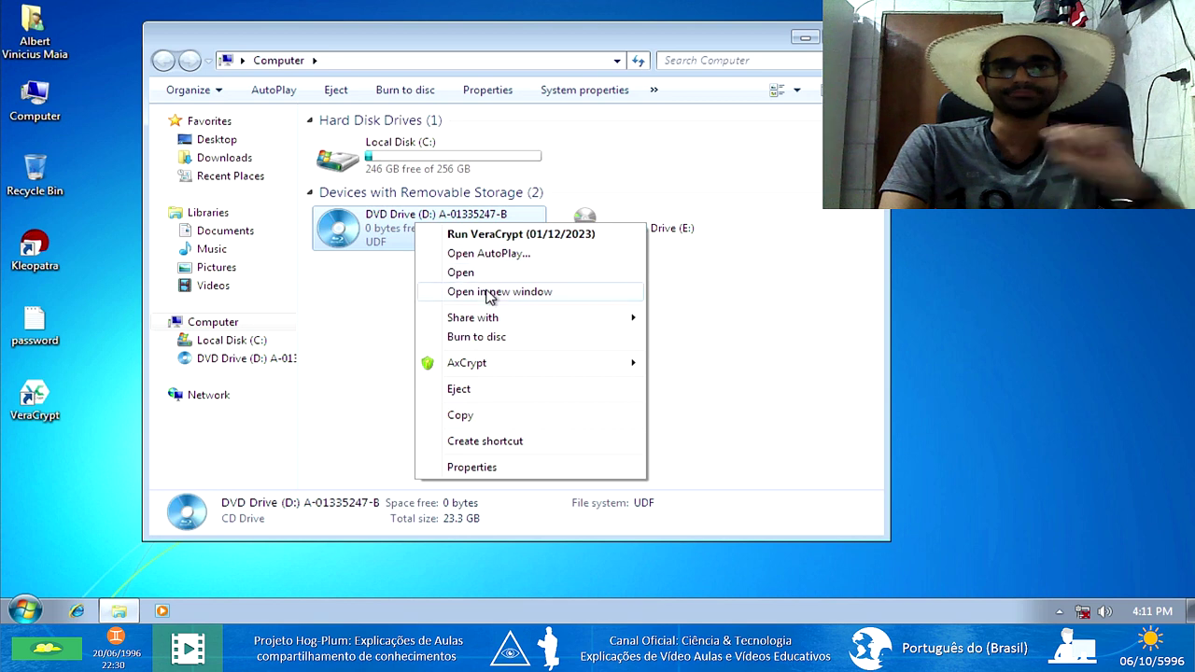
pyautogui.click(488, 292)
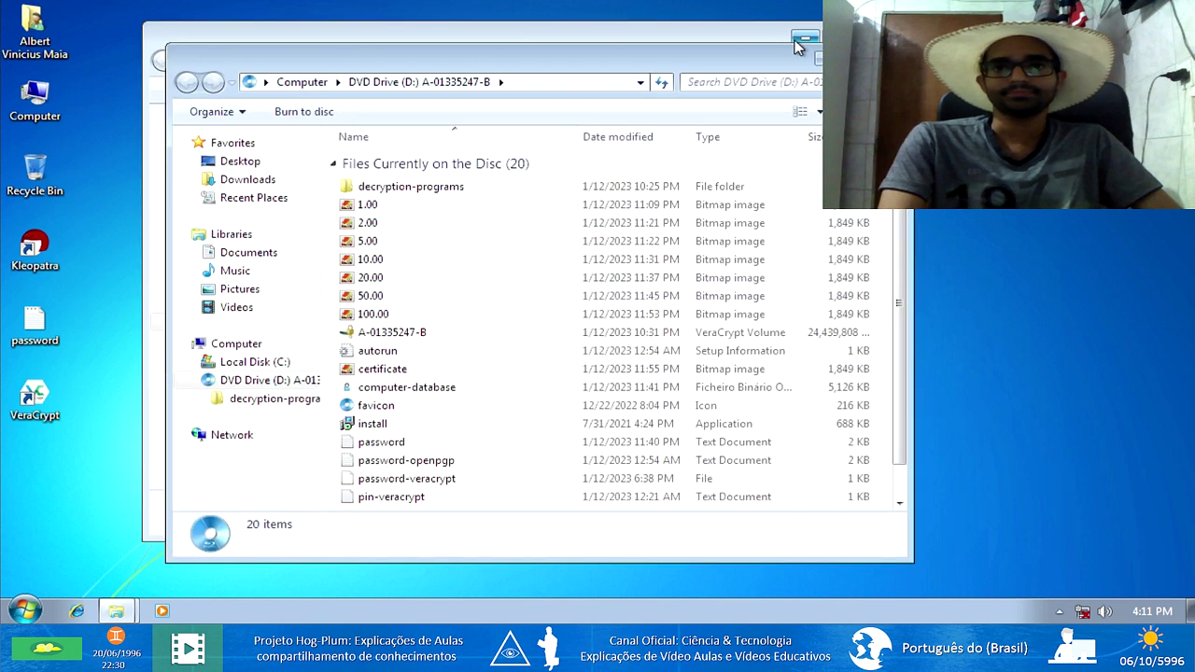
pyautogui.moveTo(534, 63); pyautogui.dragTo(494, 49)
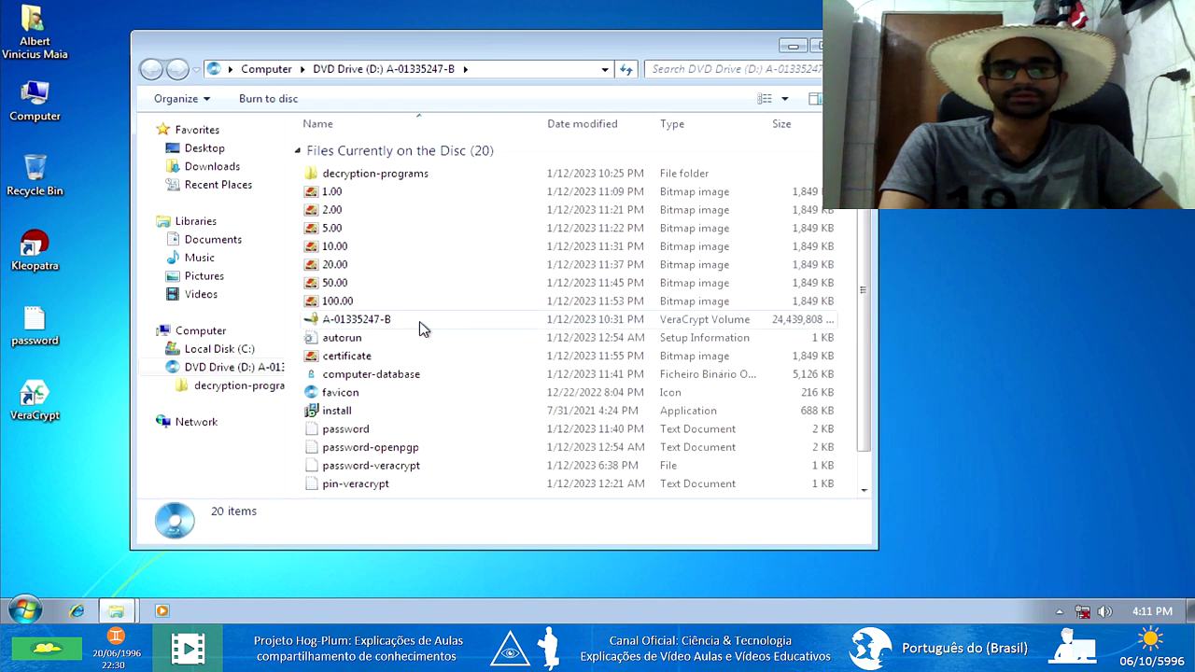
pyautogui.click(364, 326)
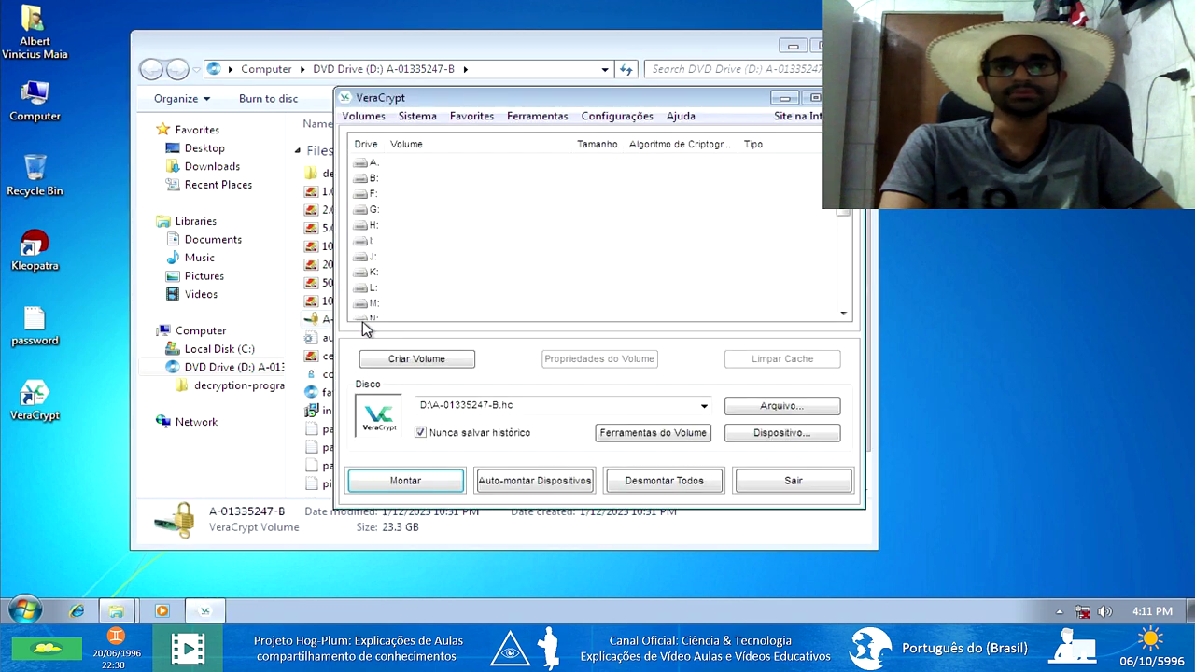
# Choose drive letter A: in VeraCrypt and start mounting the volume.
pyautogui.click(376, 165)
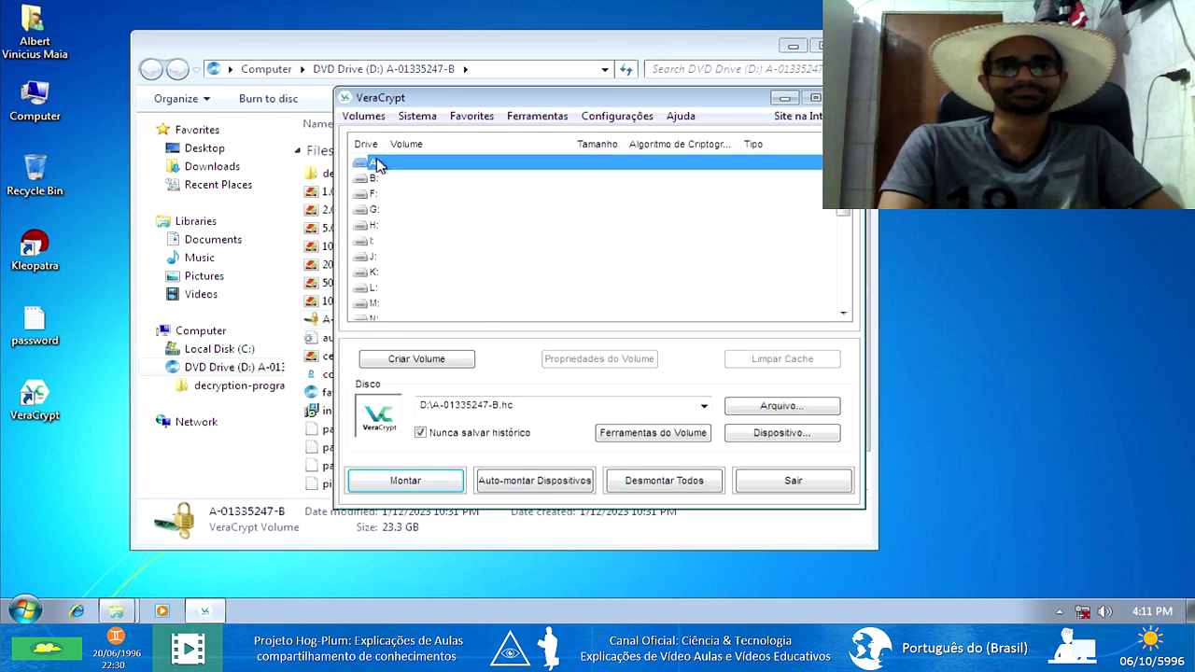
pyautogui.moveTo(417, 103); pyautogui.dragTo(287, 59)
pyautogui.click(297, 448)
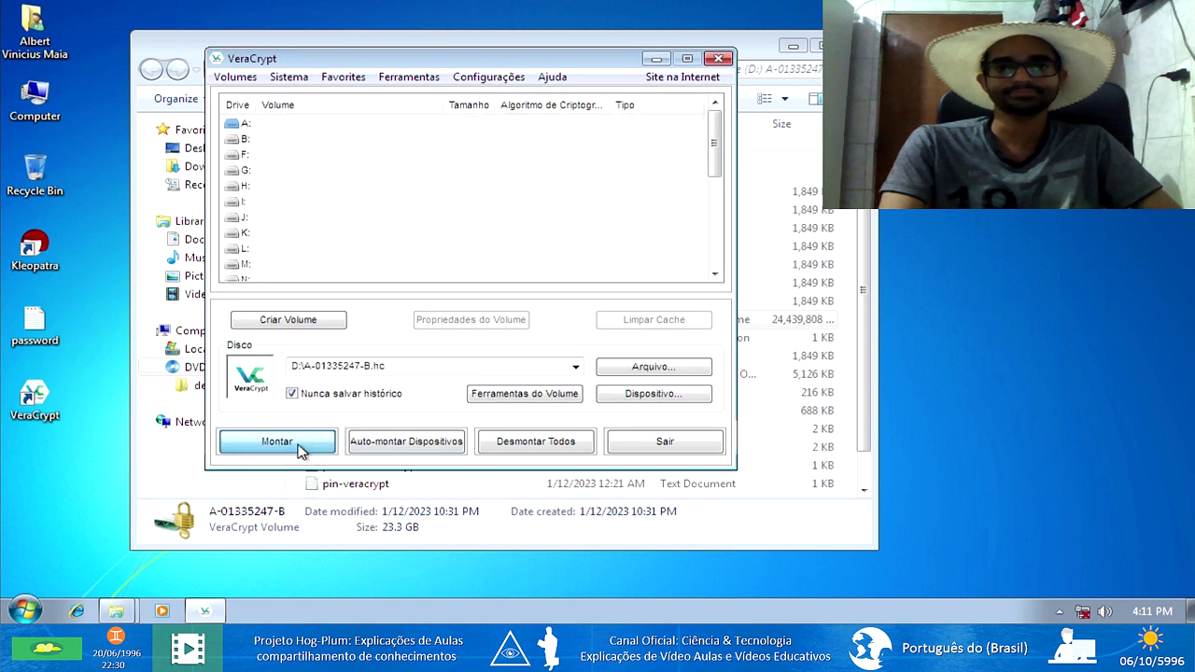
# Turn on PIM entry and password display, and enter the volume PIM.
pyautogui.moveTo(511, 230); pyautogui.dragTo(411, 112)
pyautogui.click(373, 192)
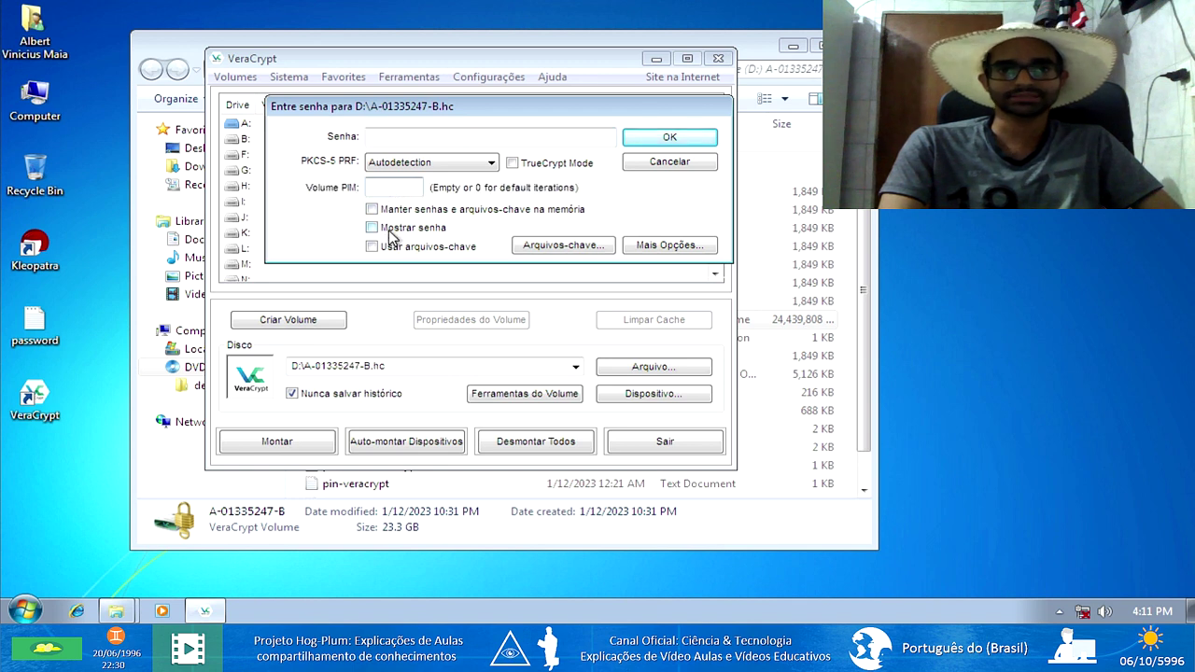
pyautogui.click(390, 234)
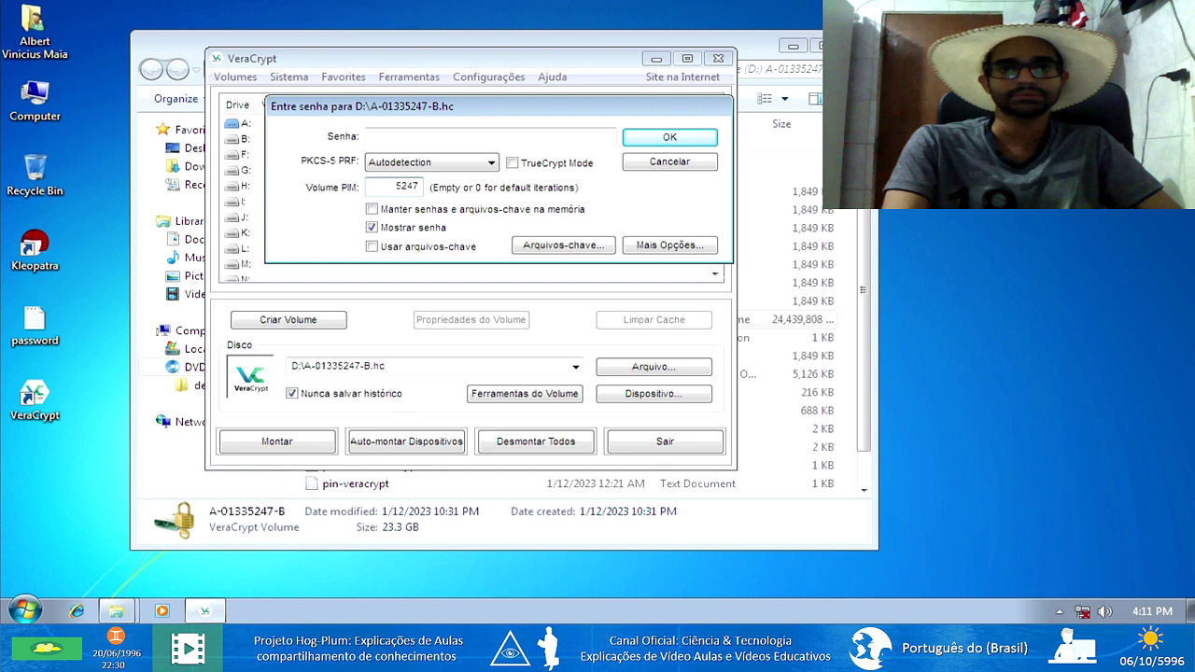
# Enable keyfiles for the volume and start adding individual files in the Keyfiles dialog.
pyautogui.click(393, 250)
pyautogui.click(560, 248)
pyautogui.moveTo(446, 124); pyautogui.dragTo(301, 49)
pyautogui.click(252, 245)
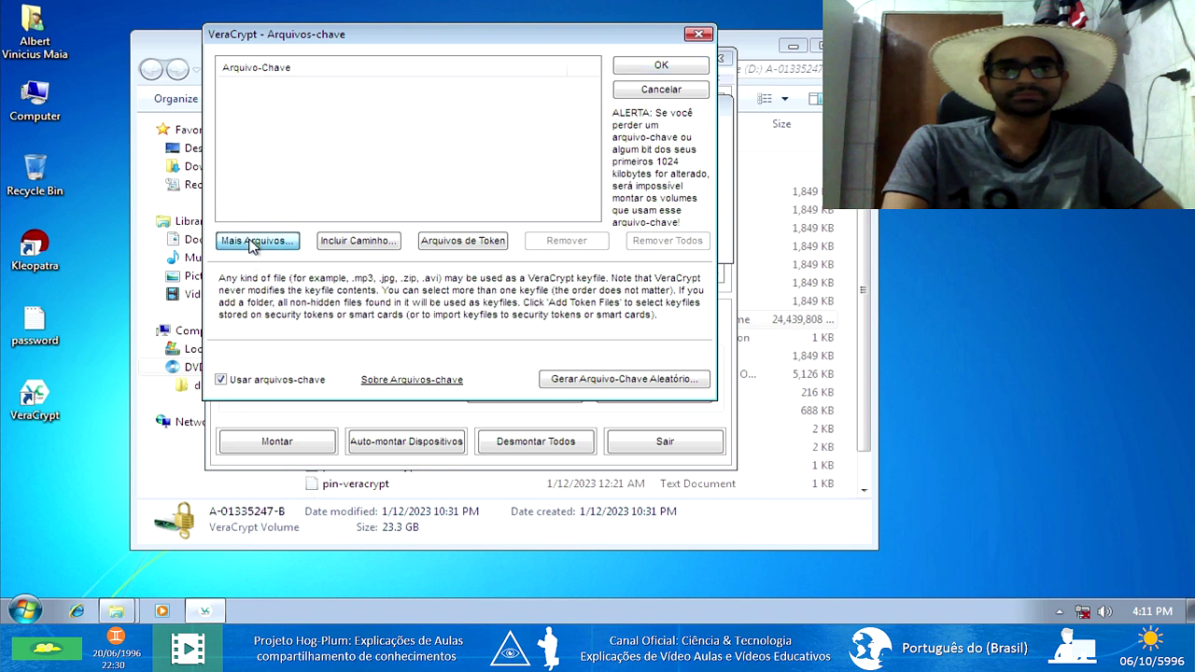
# On drive D:, select public-key, private-key, password-veracrypt, computer-database and certificate as keyfiles.
pyautogui.moveTo(334, 75); pyautogui.dragTo(278, 41)
pyautogui.moveTo(295, 232); pyautogui.dragTo(298, 277)
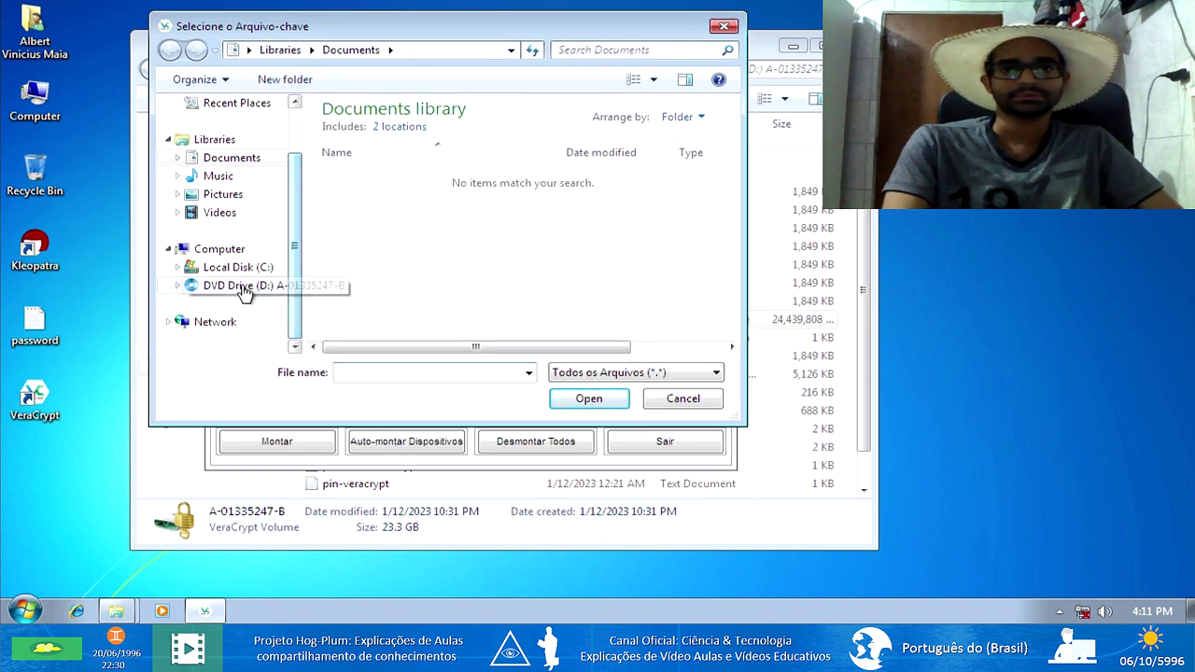
pyautogui.click(245, 289)
pyautogui.scroll(-4, 731, 209)
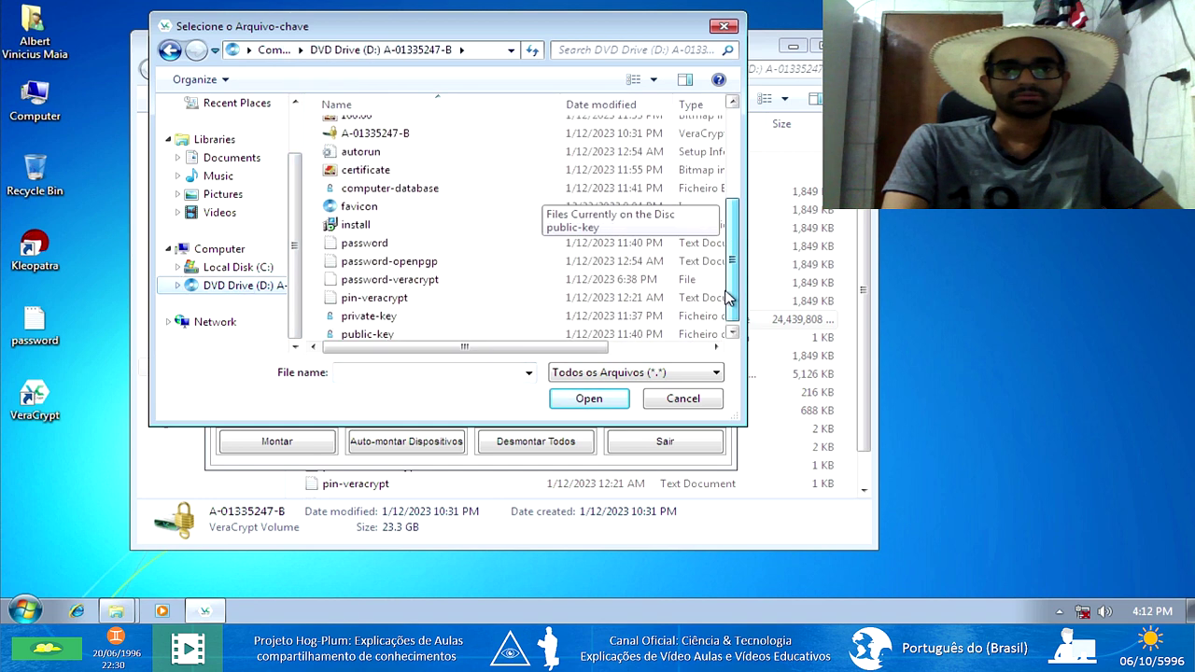
pyautogui.click(385, 328)
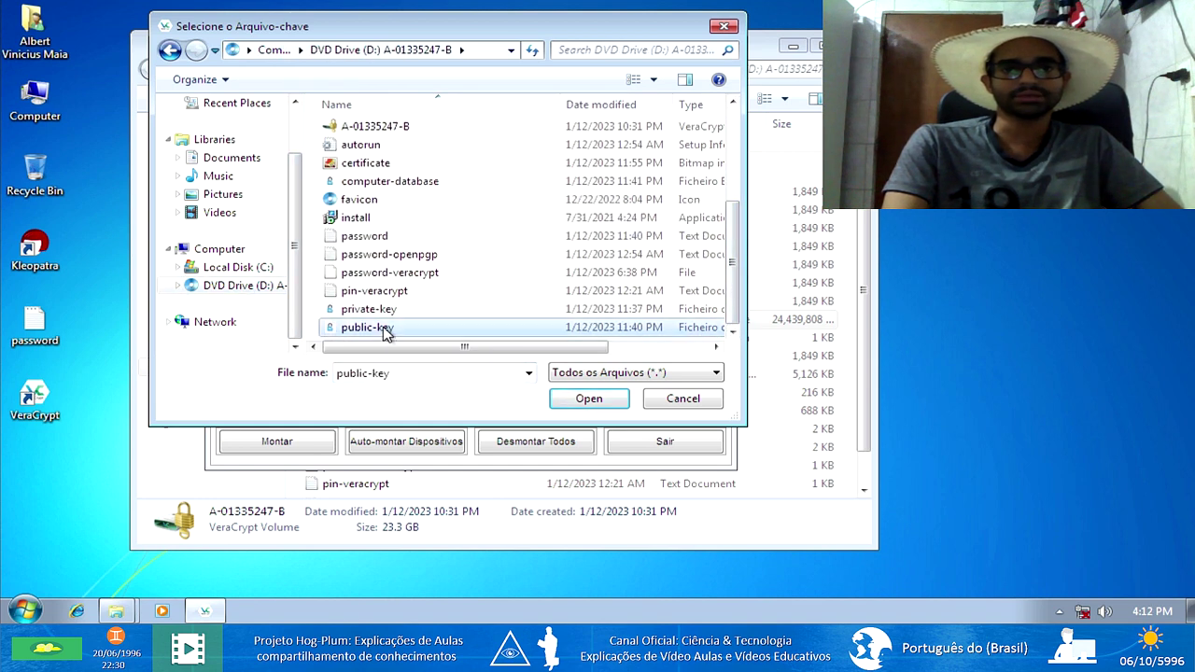
pyautogui.keyDown('ctrl'); pyautogui.click(379, 312); pyautogui.keyUp('ctrl')
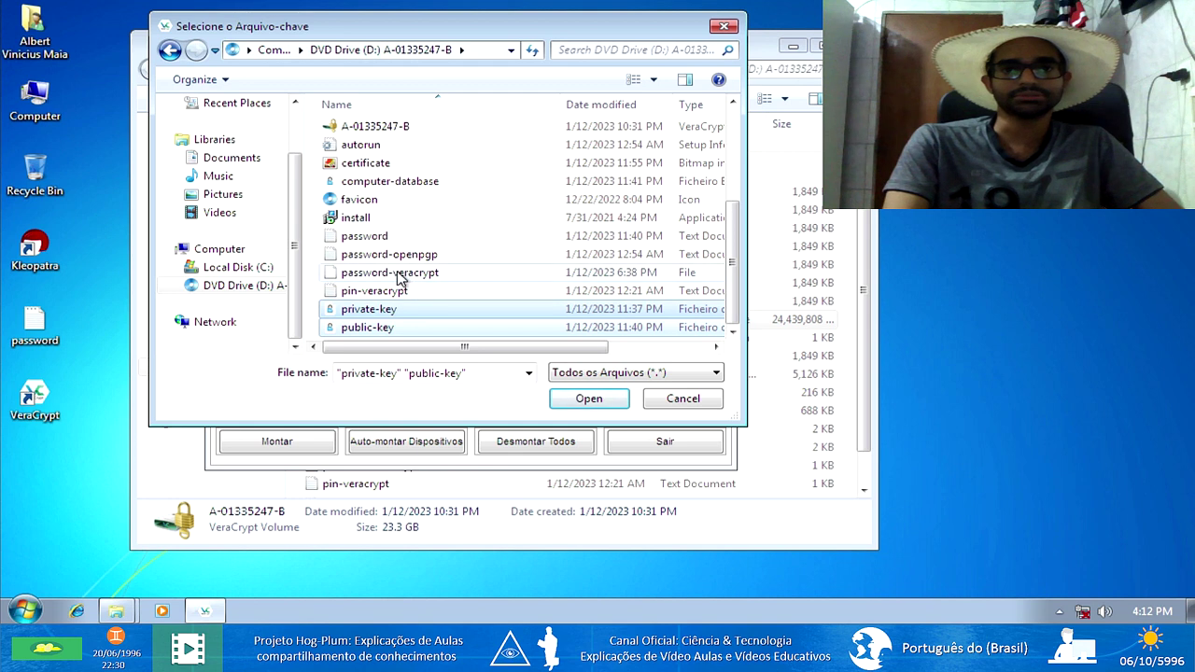
pyautogui.keyDown('ctrl'); pyautogui.click(402, 275); pyautogui.keyUp('ctrl')
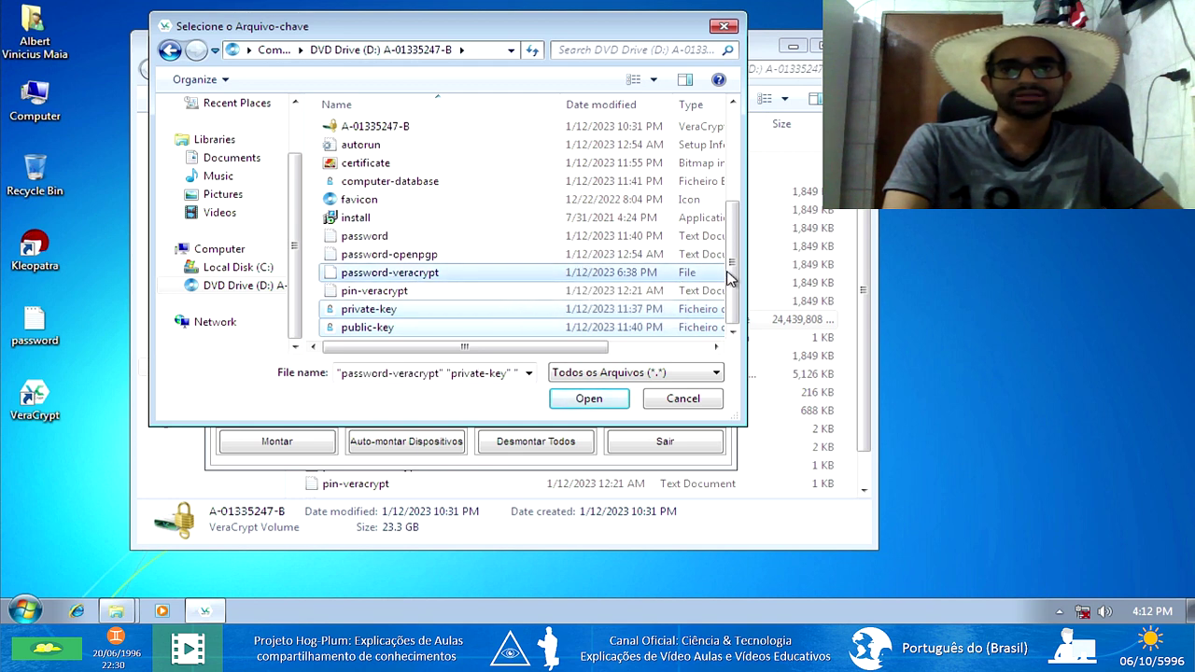
pyautogui.moveTo(737, 269); pyautogui.dragTo(733, 226)
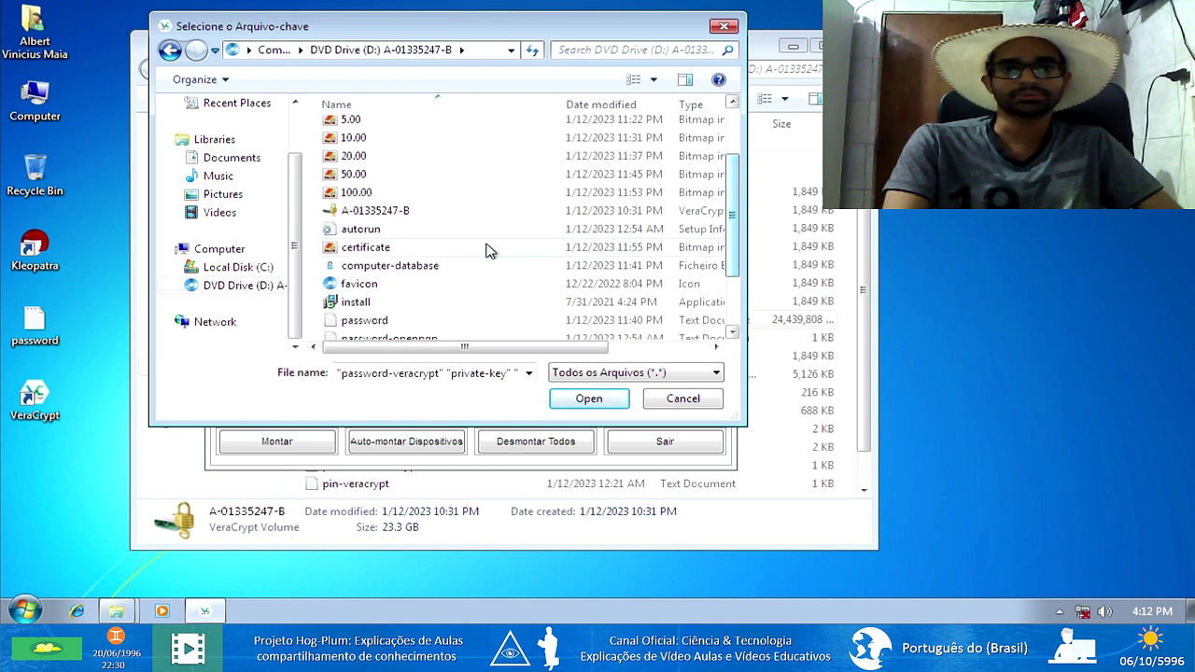
pyautogui.keyDown('ctrl'); pyautogui.click(419, 271); pyautogui.keyUp('ctrl')
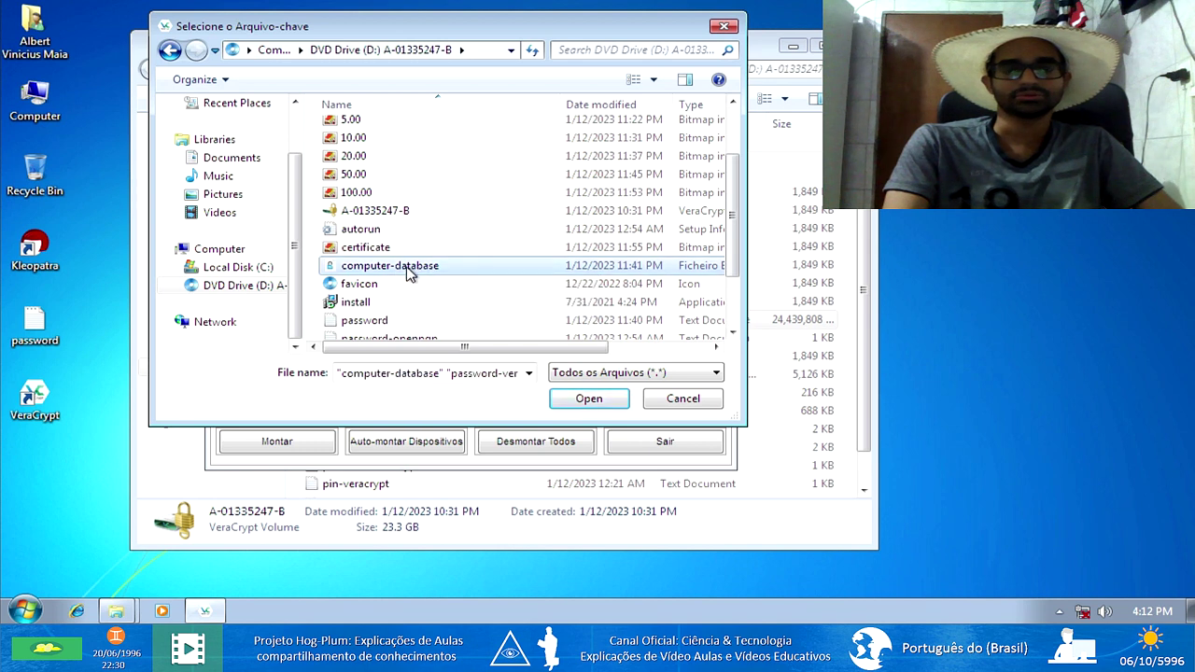
pyautogui.keyDown('ctrl'); pyautogui.click(362, 250); pyautogui.keyUp('ctrl')
pyautogui.moveTo(736, 240); pyautogui.dragTo(736, 193)
# Add the banknote bitmaps 100.00 down to 1.00, then confirm the keyfile list.
pyautogui.keyDown('ctrl'); pyautogui.click(392, 278); pyautogui.keyUp('ctrl')
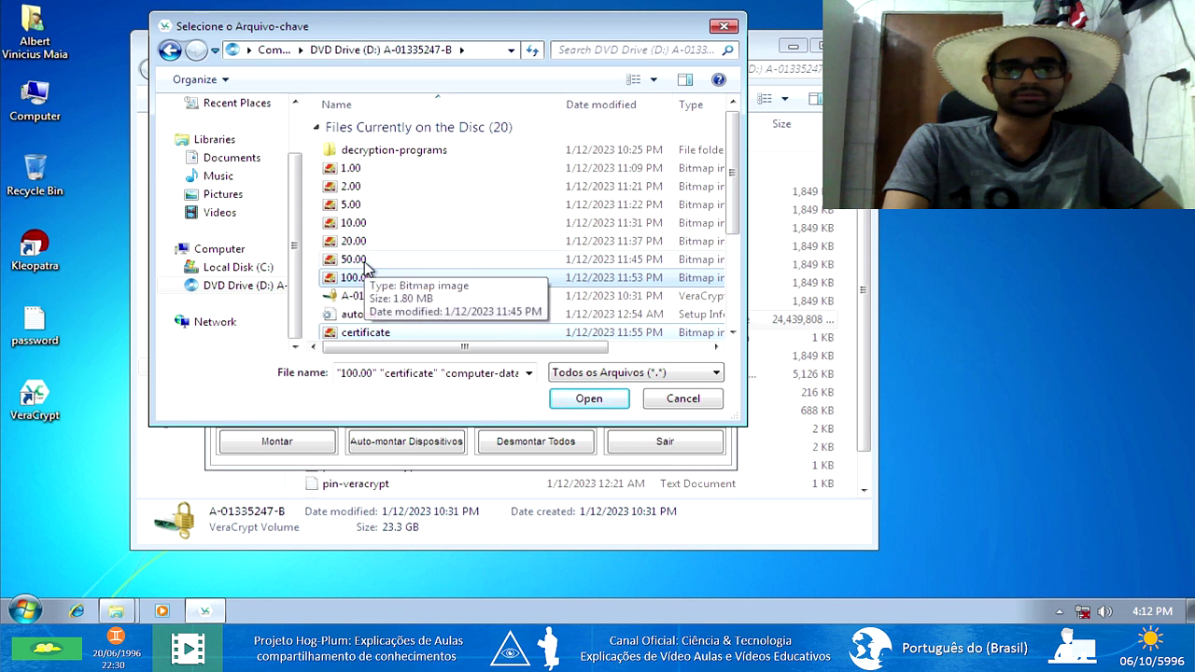
pyautogui.keyDown('ctrl'); pyautogui.click(364, 259); pyautogui.keyUp('ctrl')
pyautogui.keyDown('ctrl'); pyautogui.click(354, 241); pyautogui.keyUp('ctrl')
pyautogui.keyDown('ctrl'); pyautogui.click(353, 222); pyautogui.keyUp('ctrl')
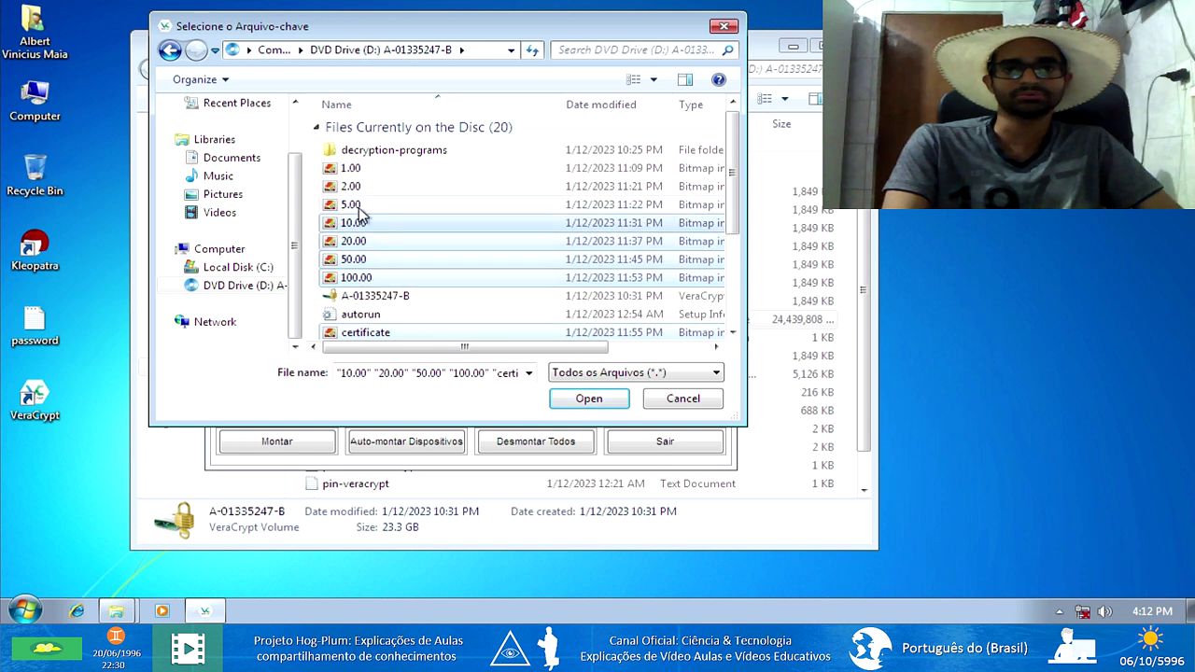
pyautogui.keyDown('ctrl'); pyautogui.click(351, 204); pyautogui.keyUp('ctrl')
pyautogui.keyDown('ctrl'); pyautogui.click(350, 186); pyautogui.keyUp('ctrl')
pyautogui.keyDown('ctrl'); pyautogui.click(350, 173); pyautogui.keyUp('ctrl')
pyautogui.moveTo(733, 200); pyautogui.dragTo(733, 323)
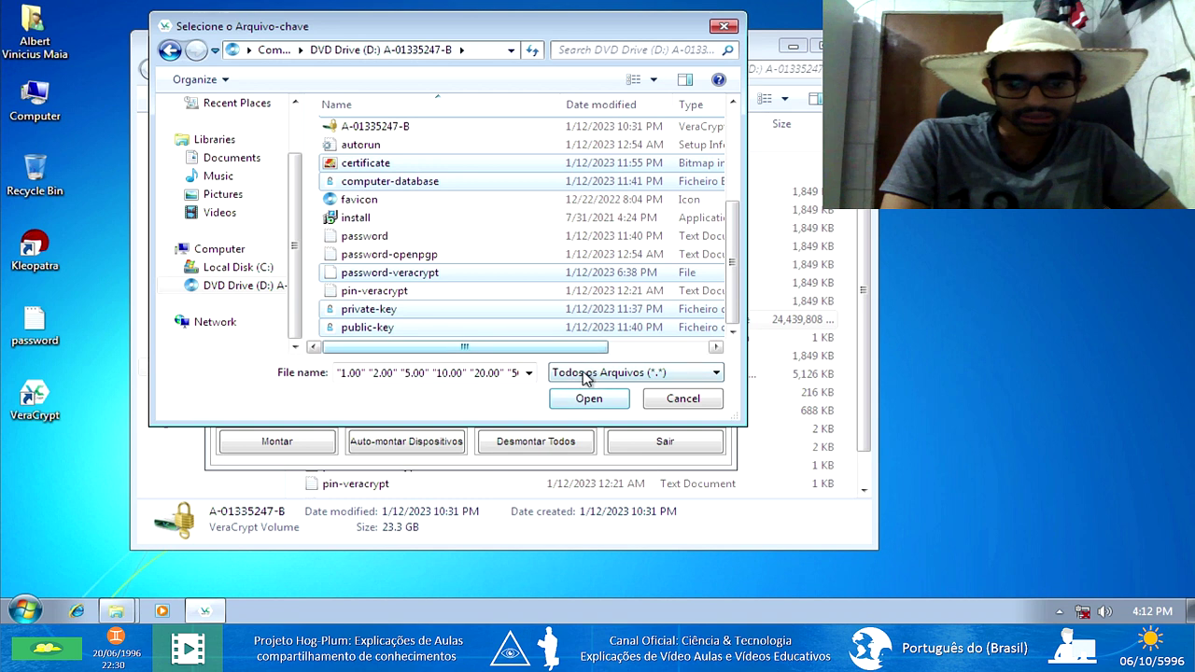
pyautogui.click(588, 407)
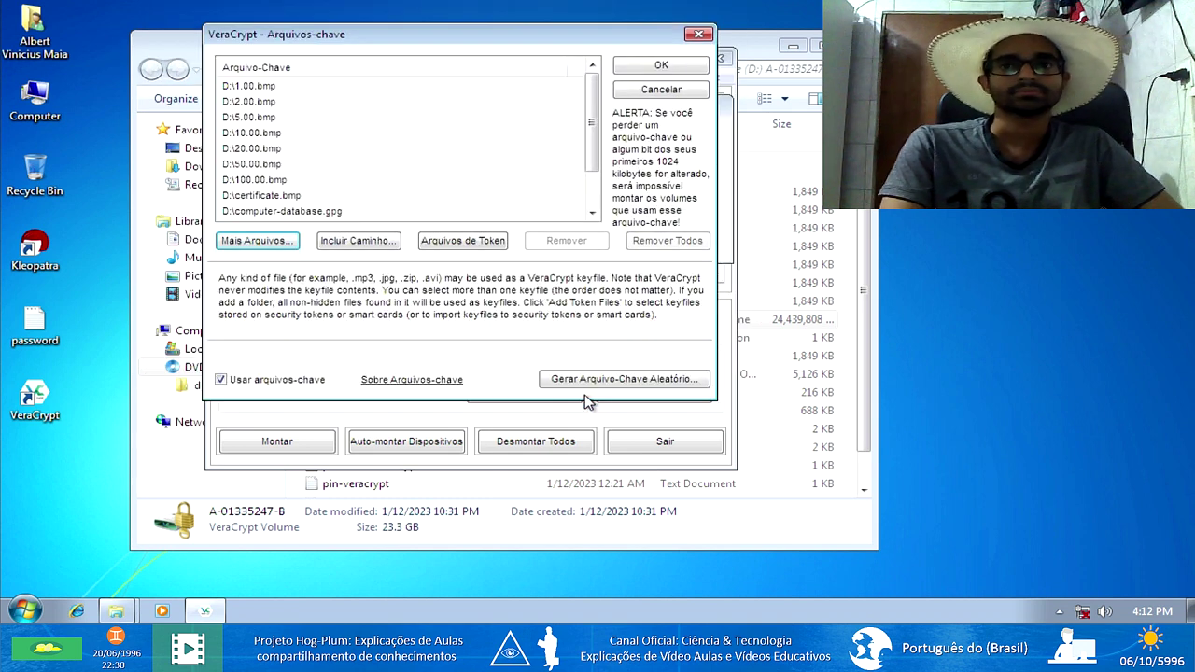
pyautogui.scroll(-2, 574, 115)
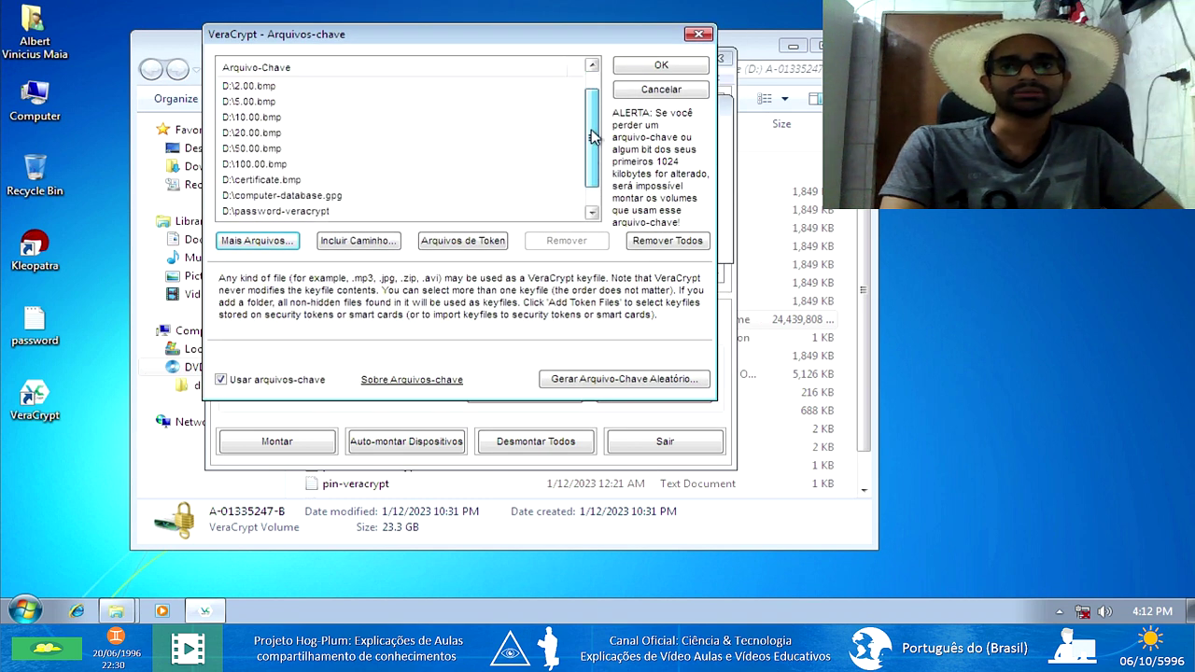
pyautogui.click(632, 65)
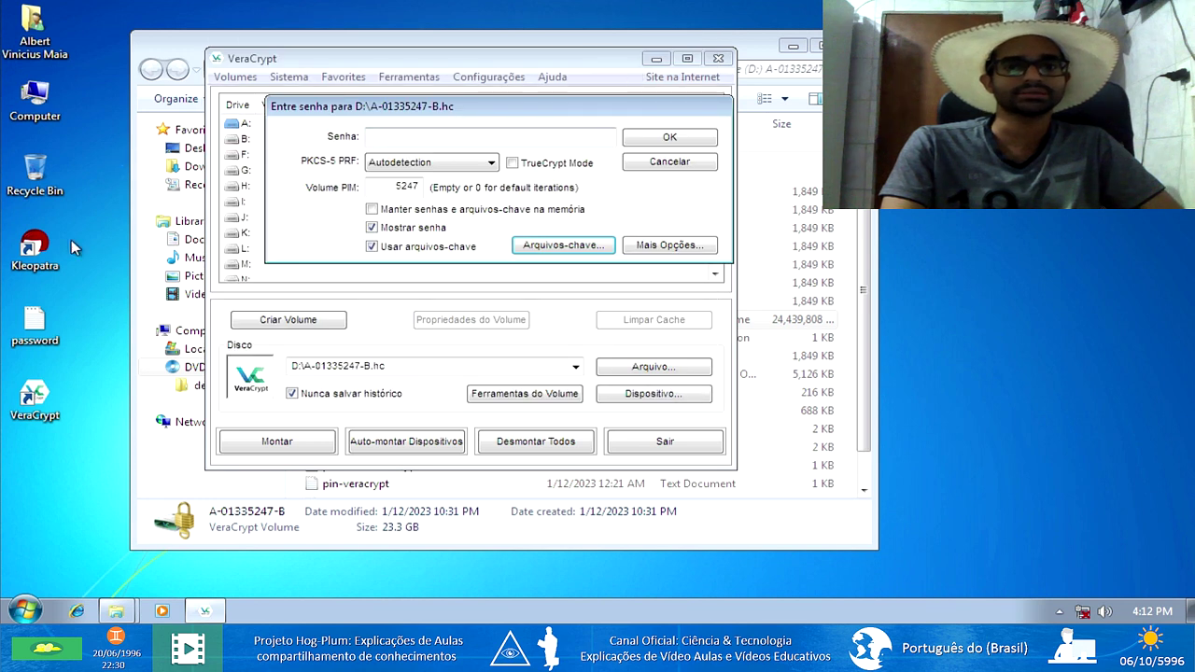
# Copy the VeraCrypt password from the desktop password notes file, then close Notepad.
pyautogui.doubleClick(42, 331)
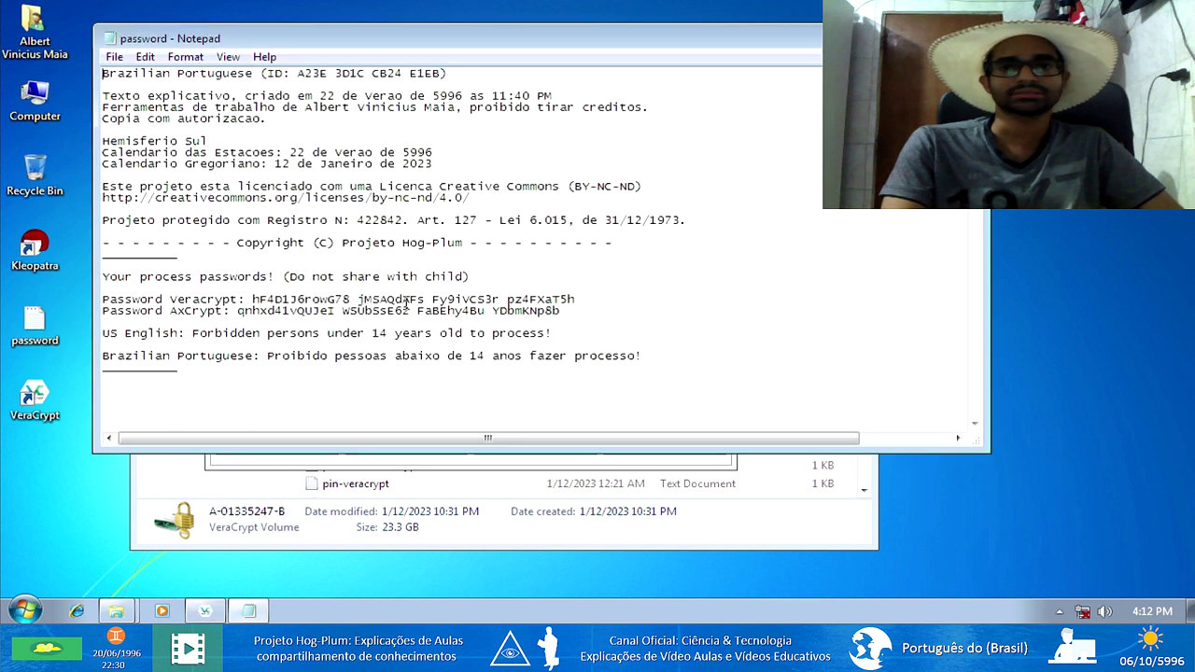
pyautogui.moveTo(577, 298); pyautogui.dragTo(250, 297)
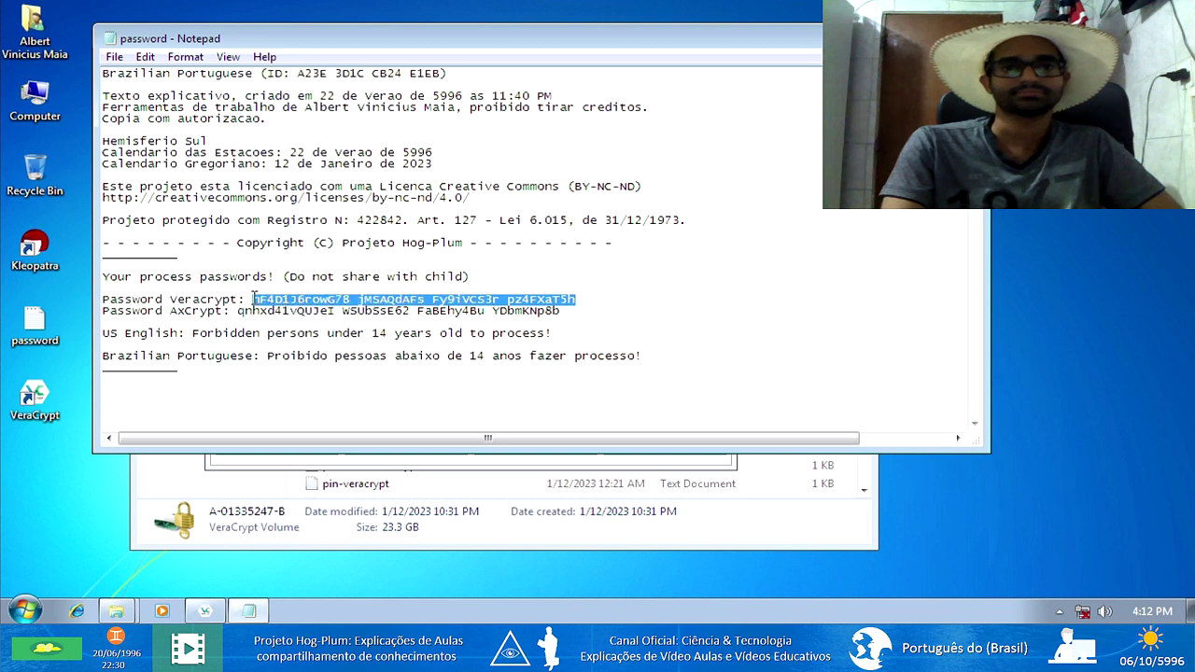
pyautogui.rightClick(254, 299)
pyautogui.click(303, 354)
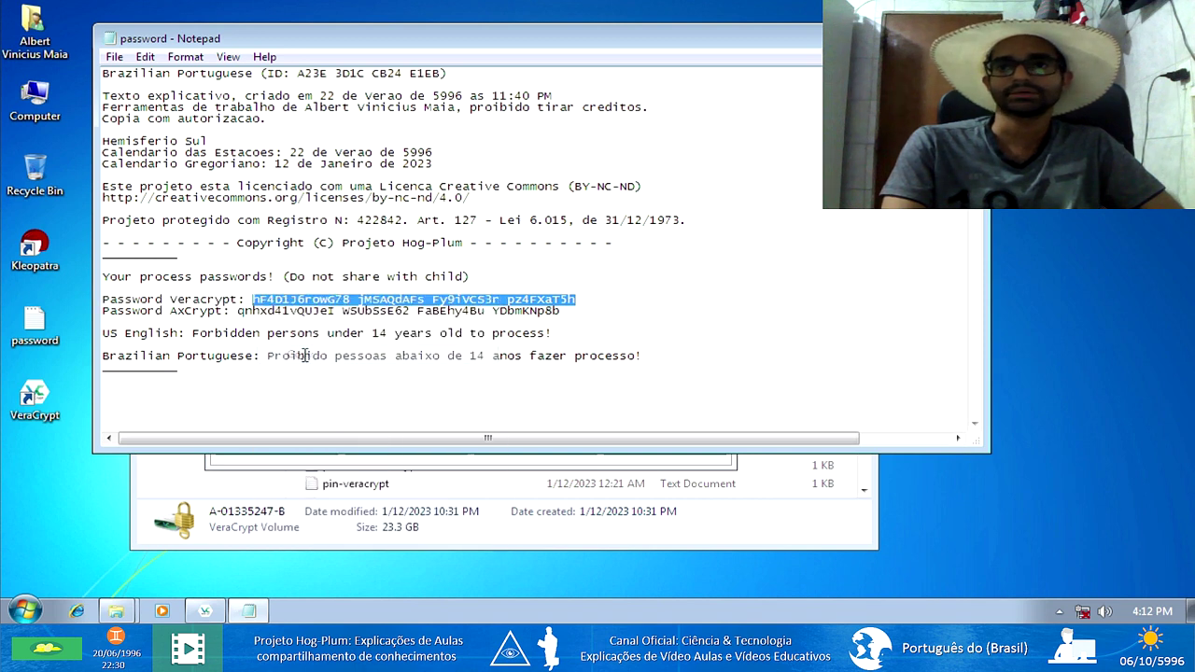
pyautogui.click(976, 38)
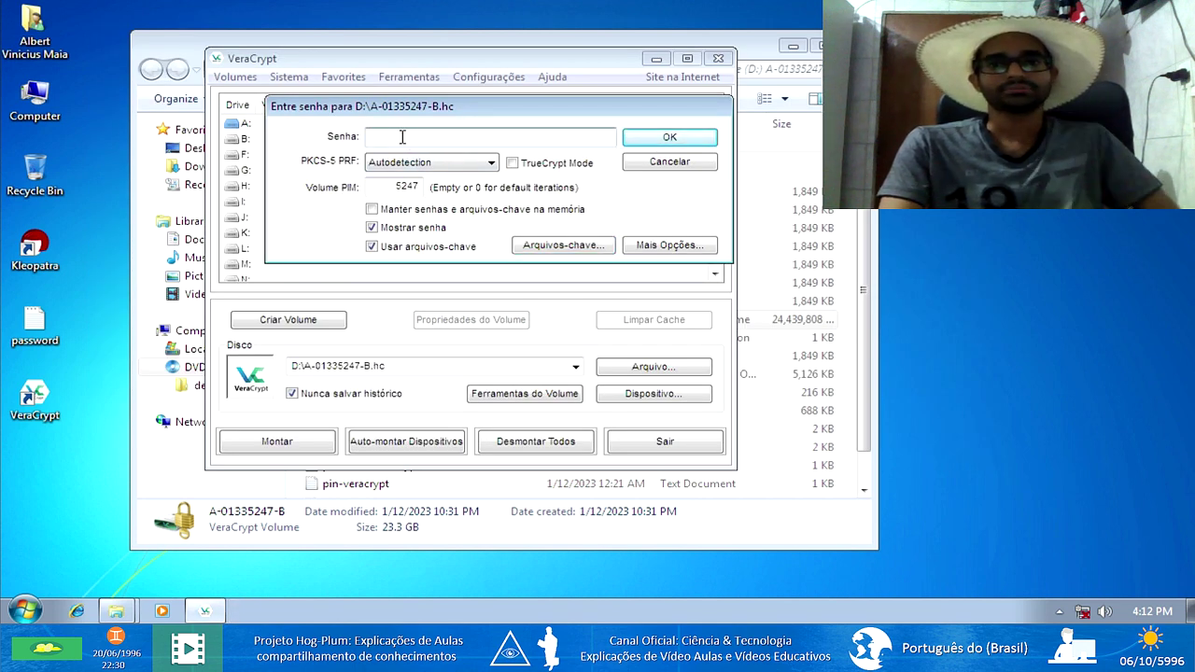
# Paste the password with display hidden, mount the volume as A:, and minimize VeraCrypt.
pyautogui.hotkey('ctrl', 'v')
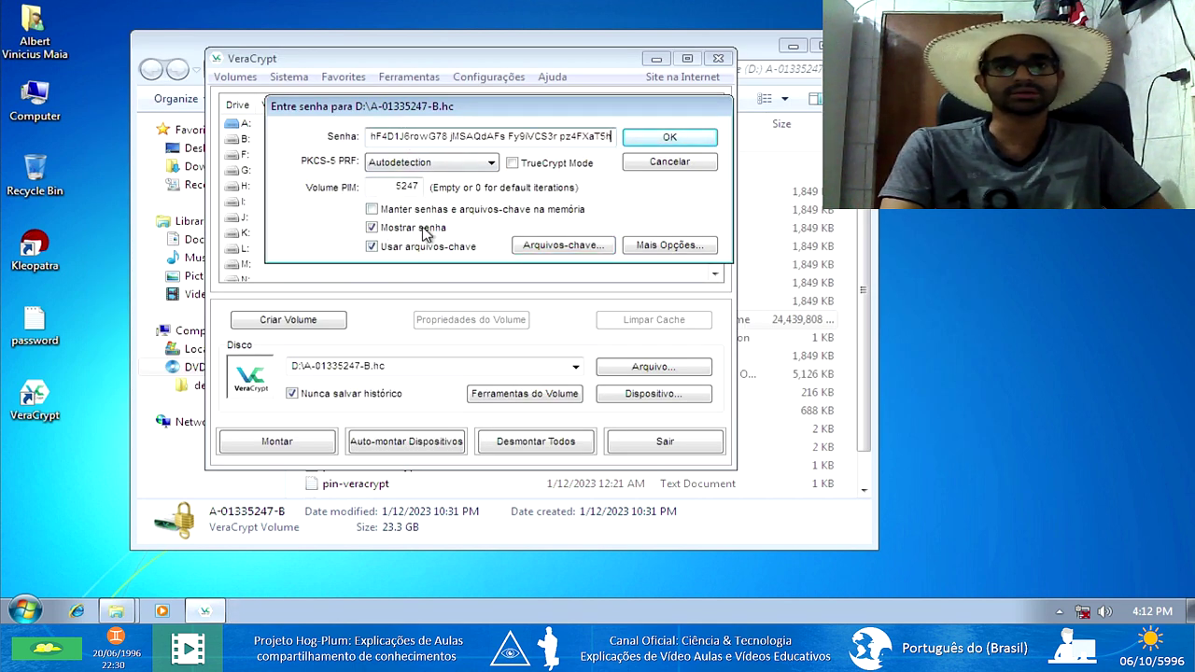
pyautogui.click(411, 230)
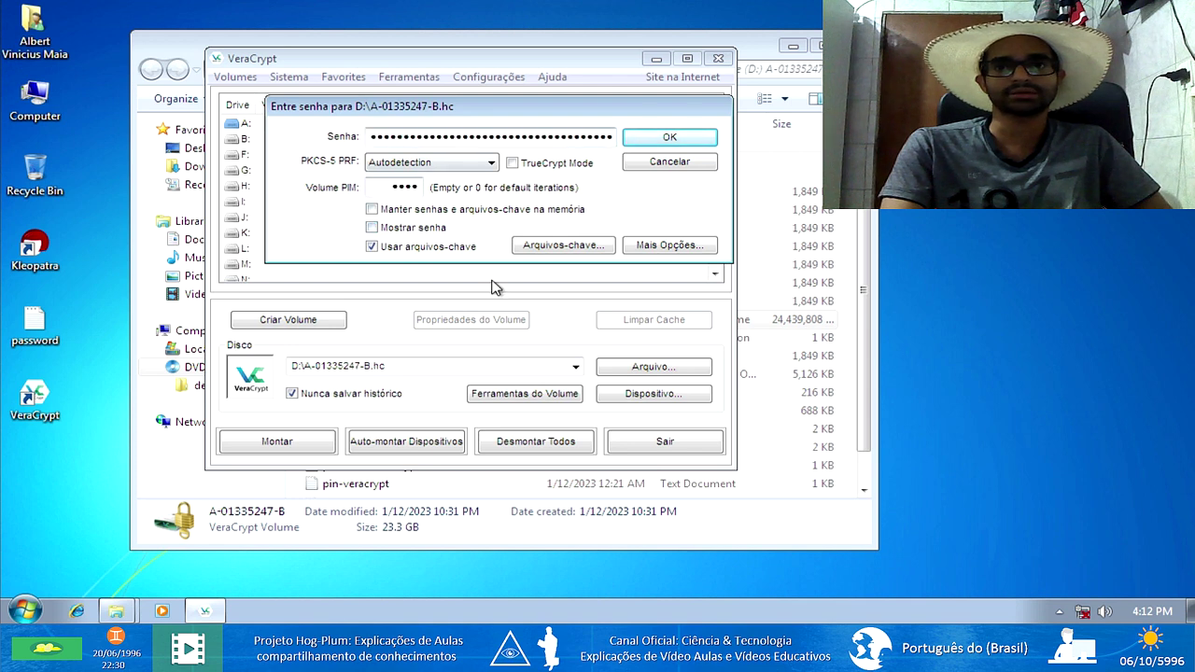
pyautogui.click(669, 137)
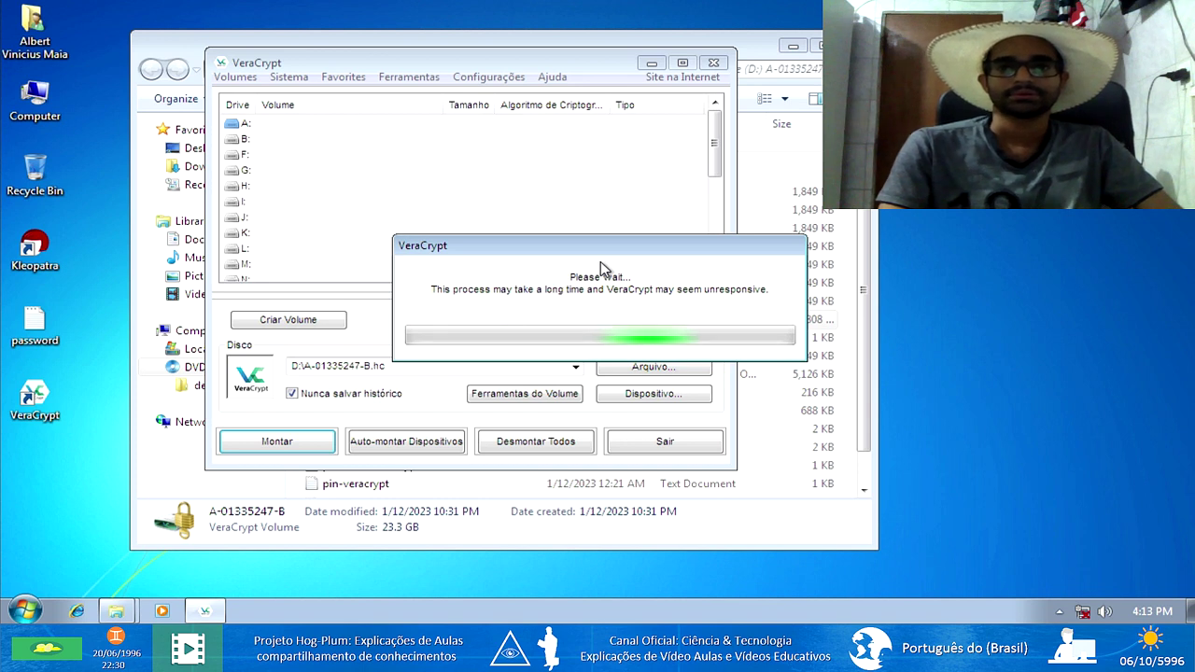
pyautogui.moveTo(606, 253); pyautogui.dragTo(600, 173)
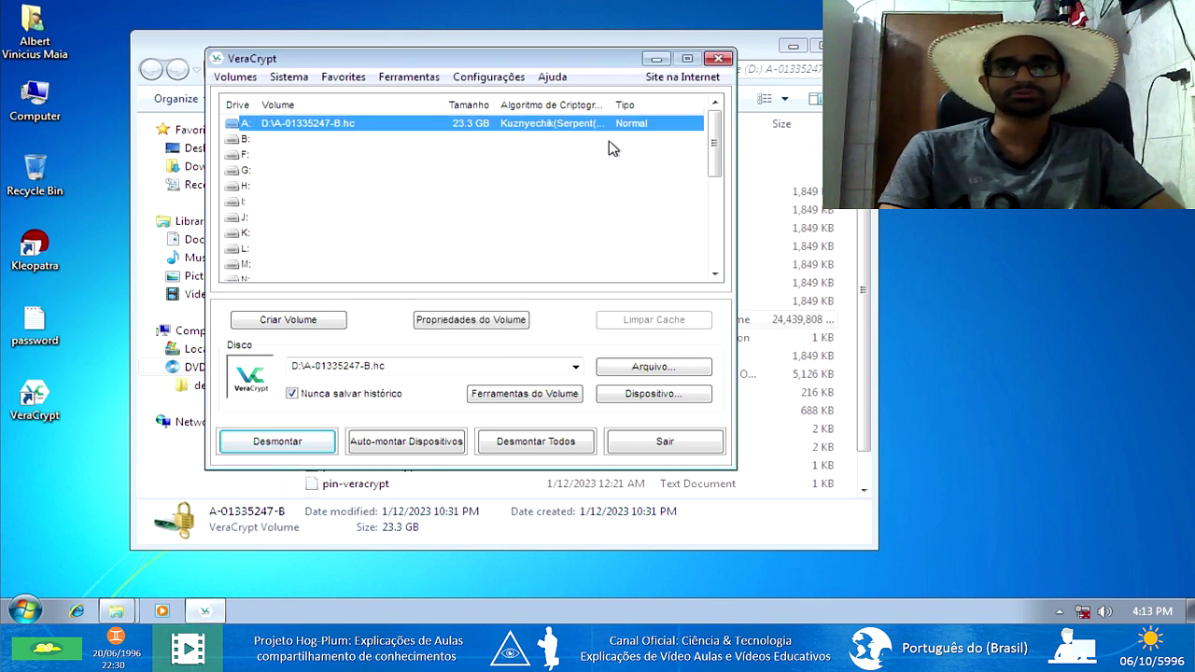
pyautogui.moveTo(609, 108); pyautogui.dragTo(656, 108)
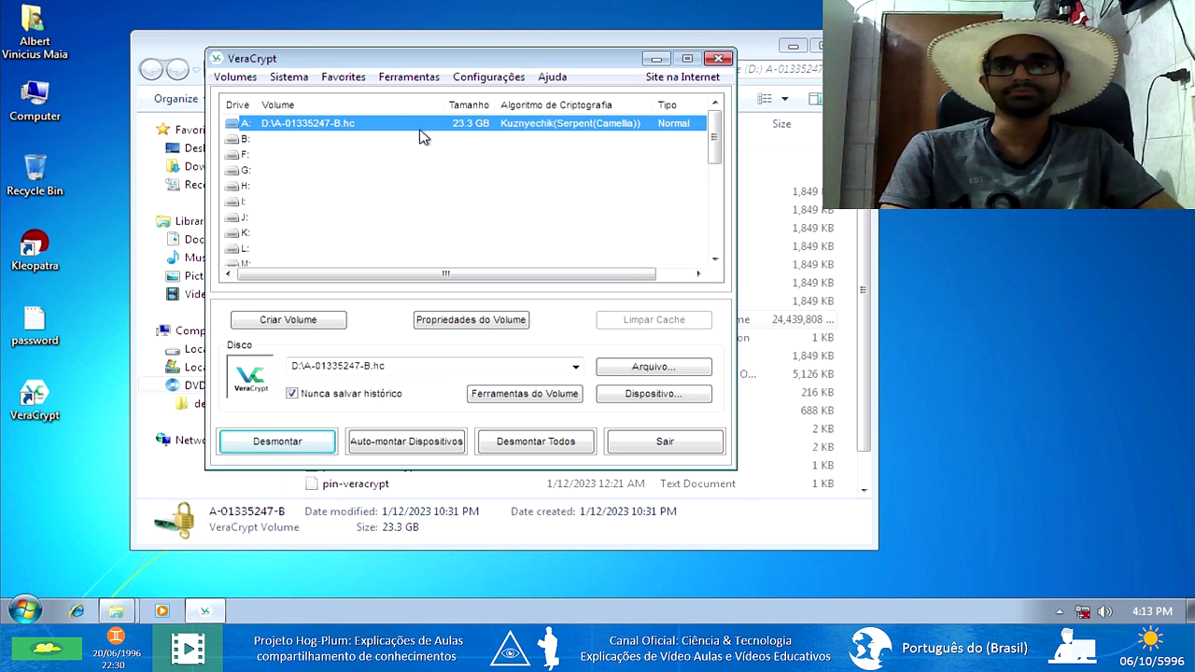
pyautogui.click(656, 58)
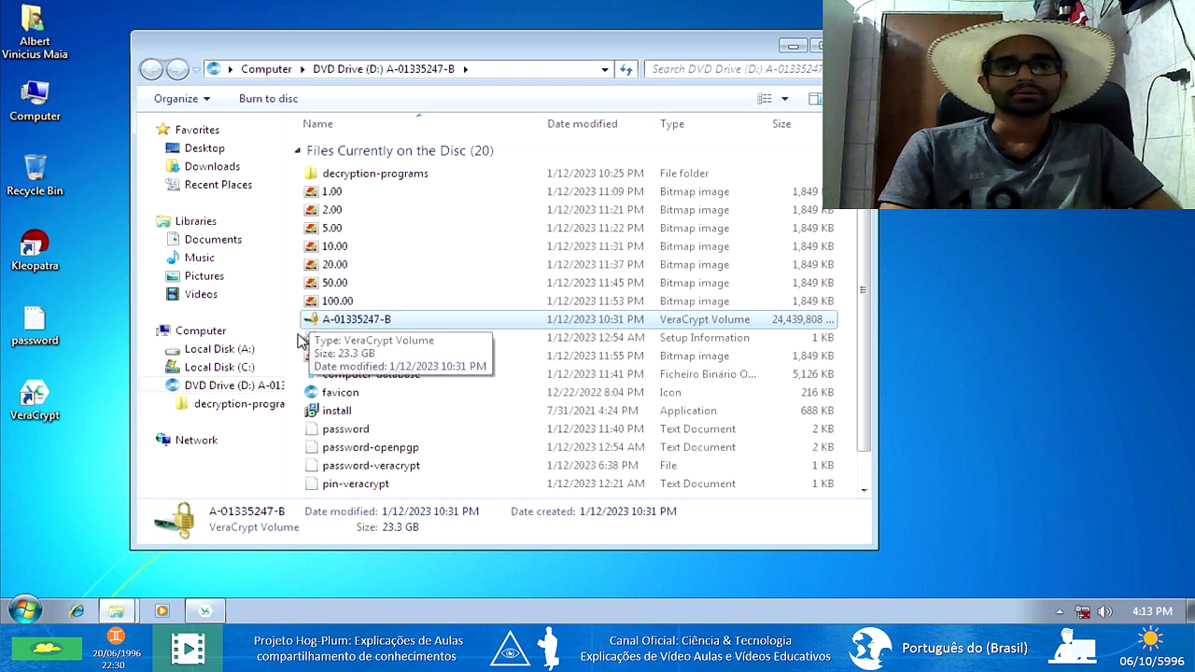
# Open Local Disk (A:), resize the Name and Size columns, and mount wou_w7-x86 as E:.
pyautogui.click(234, 350)
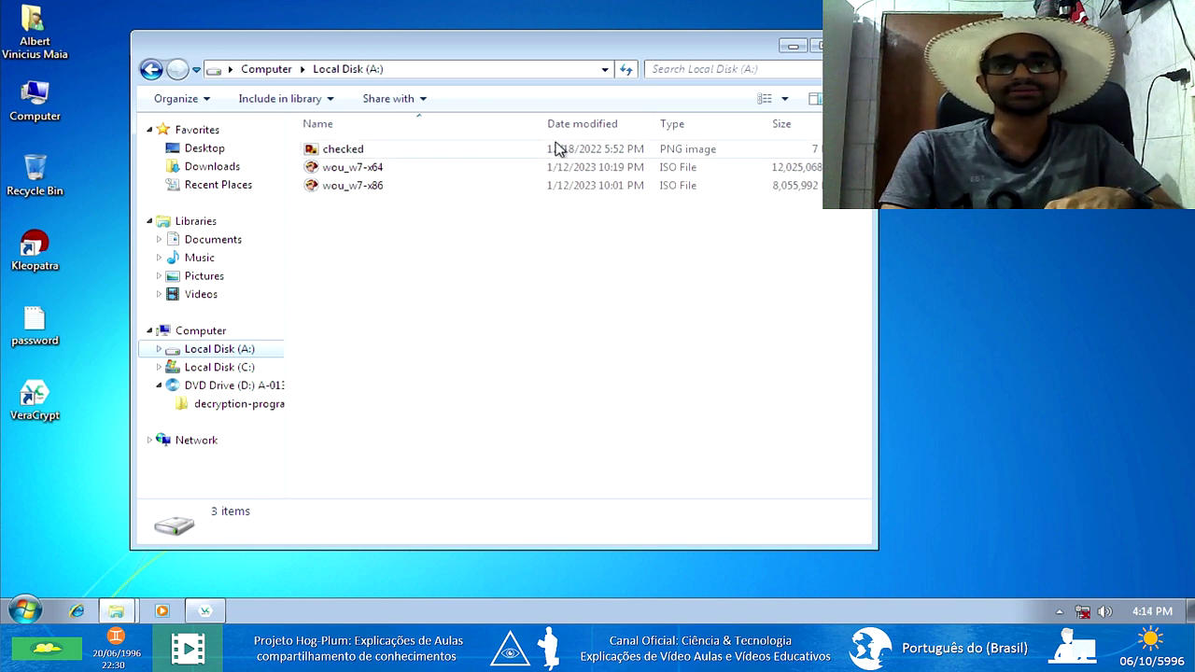
pyautogui.moveTo(542, 125); pyautogui.dragTo(498, 132)
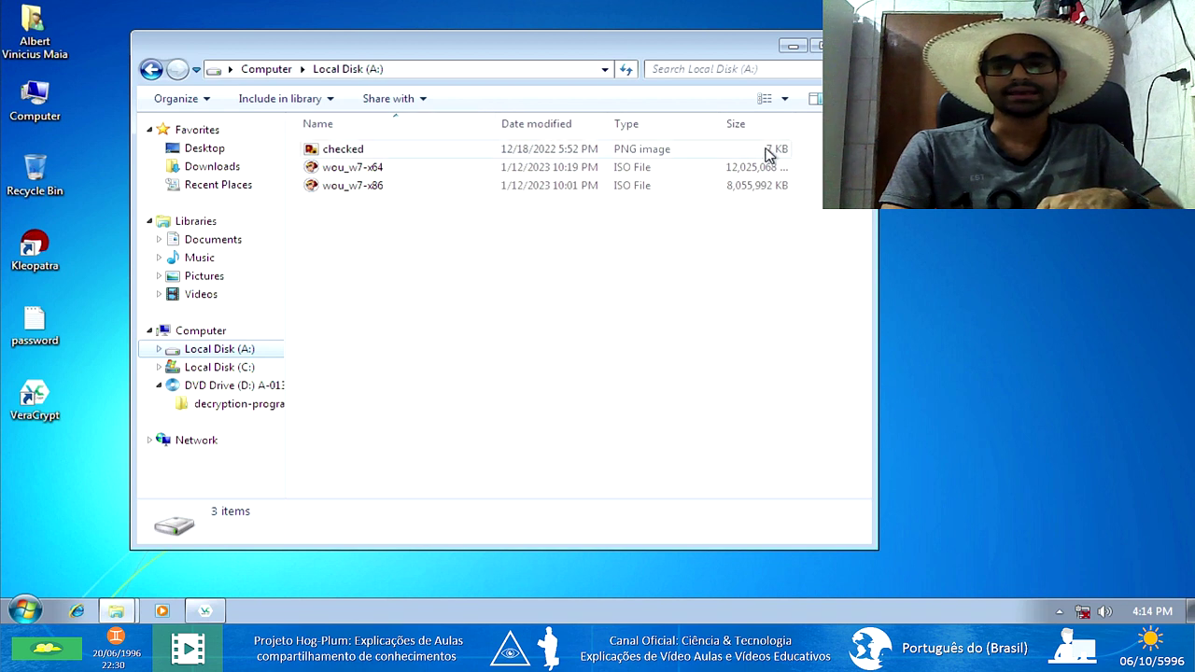
pyautogui.moveTo(795, 131); pyautogui.dragTo(814, 131)
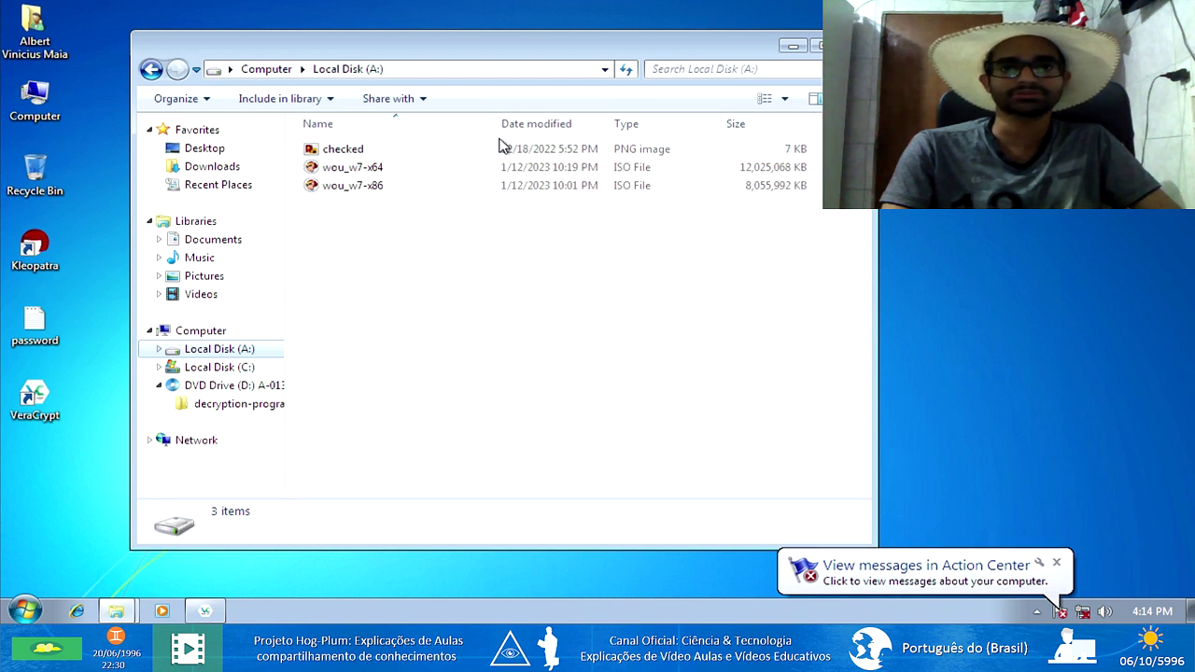
pyautogui.moveTo(497, 132); pyautogui.dragTo(480, 125)
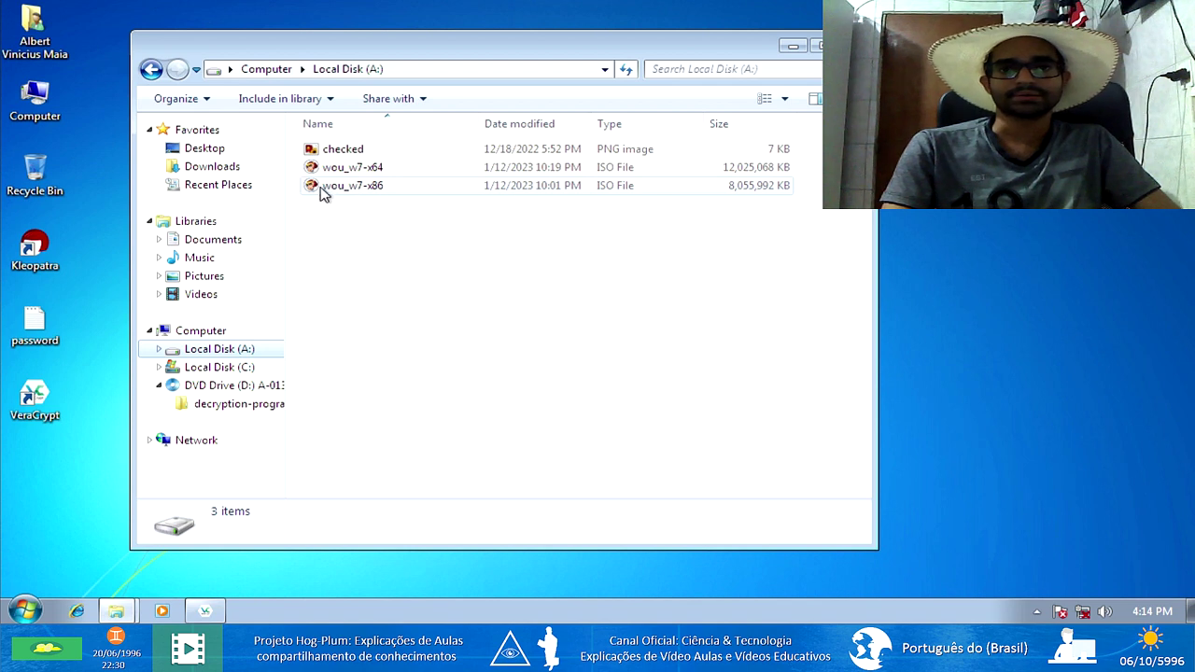
pyautogui.rightClick(336, 189)
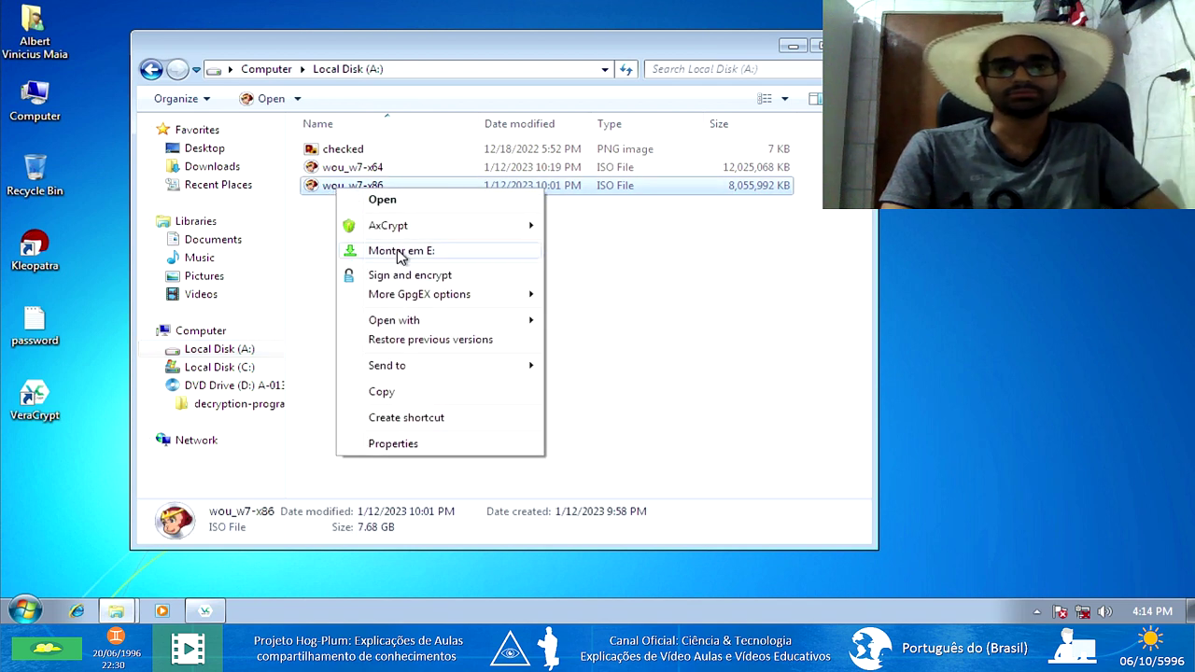
pyautogui.click(401, 252)
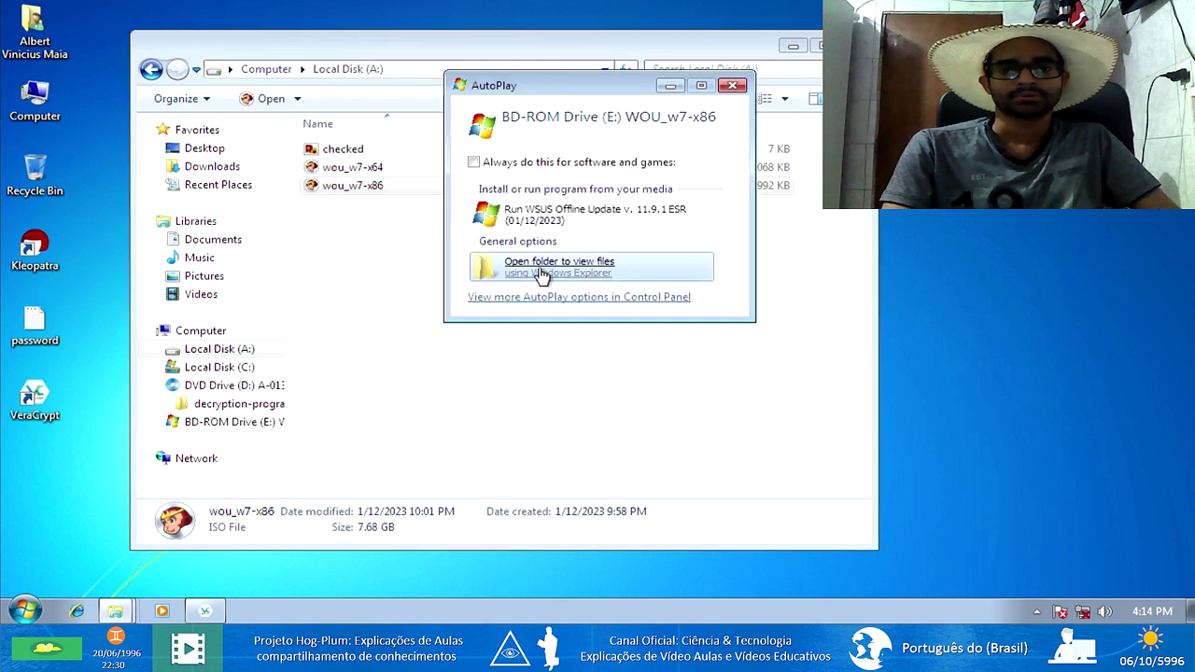
# Open BD-ROM Drive (E:) WOU_w7-x86 from AutoPlay and scroll through its 60 items.
pyautogui.click(541, 269)
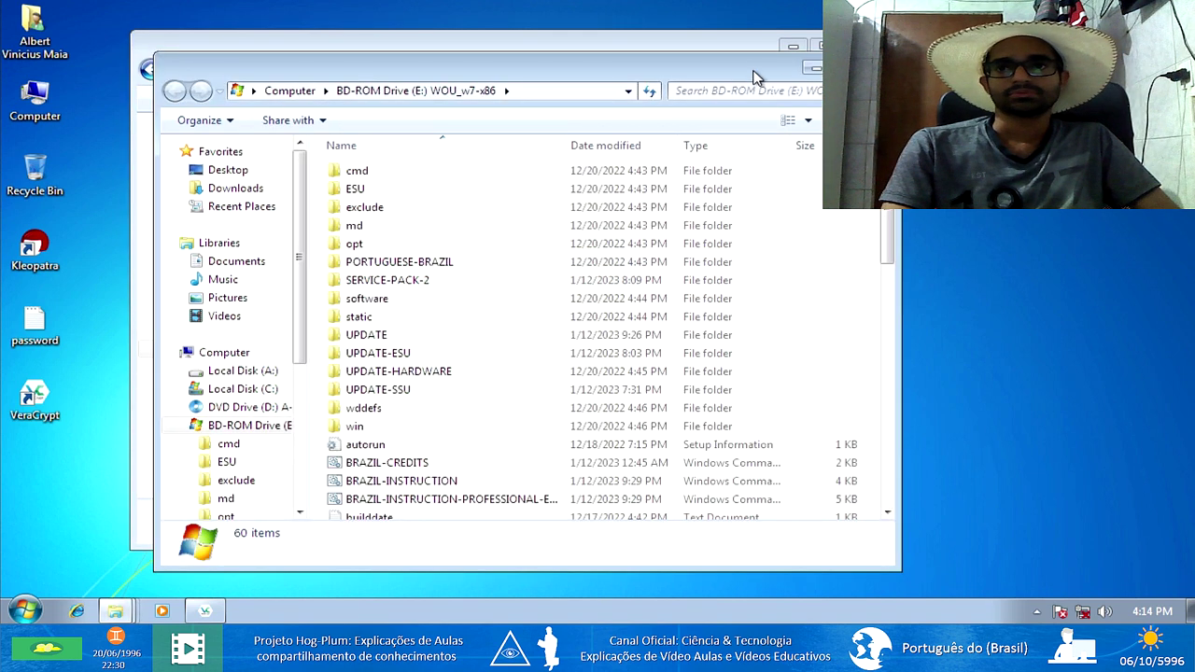
pyautogui.moveTo(755, 74); pyautogui.dragTo(724, 82)
pyautogui.moveTo(573, 80); pyautogui.dragTo(625, 45)
pyautogui.scroll(-6, 616, 187)
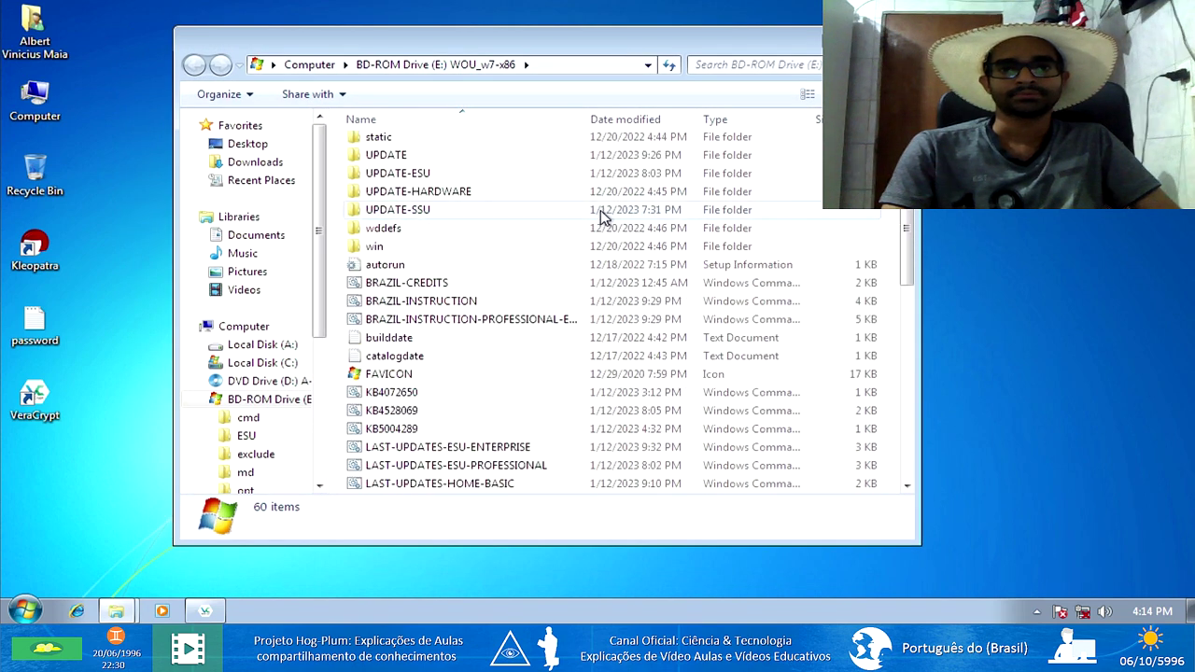
pyautogui.scroll(3, 602, 216)
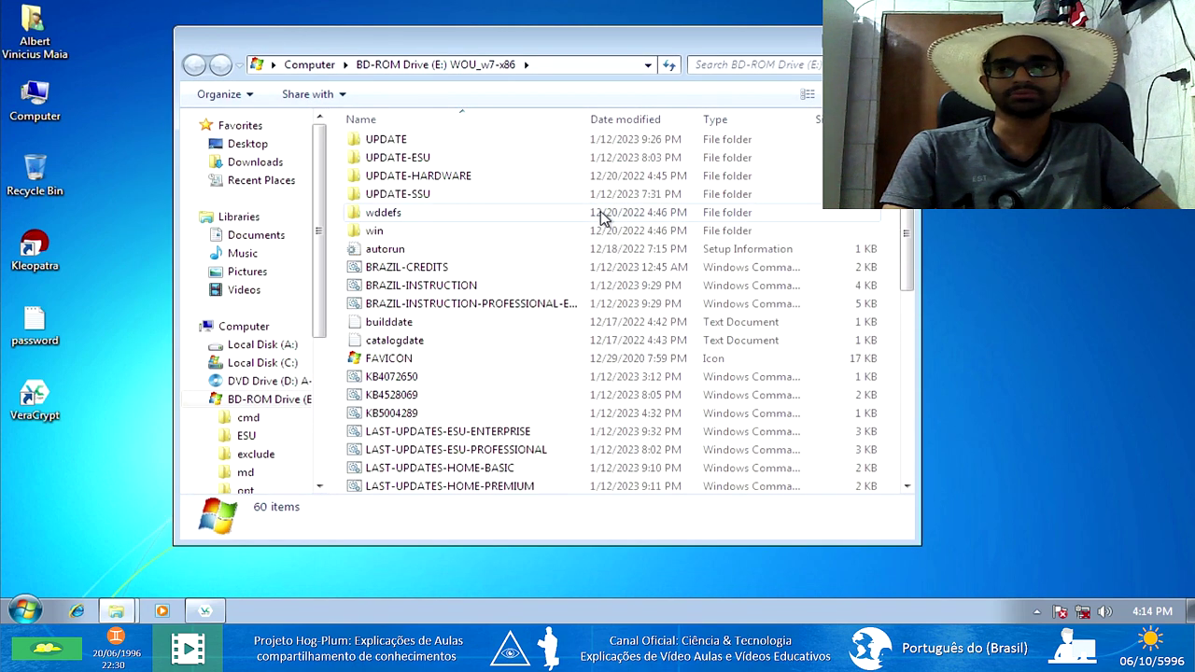
pyautogui.moveTo(904, 245); pyautogui.dragTo(903, 418)
pyautogui.scroll(-1, 565, 274)
pyautogui.scroll(7, 541, 266)
pyautogui.scroll(2, 518, 251)
pyautogui.doubleClick(518, 250)
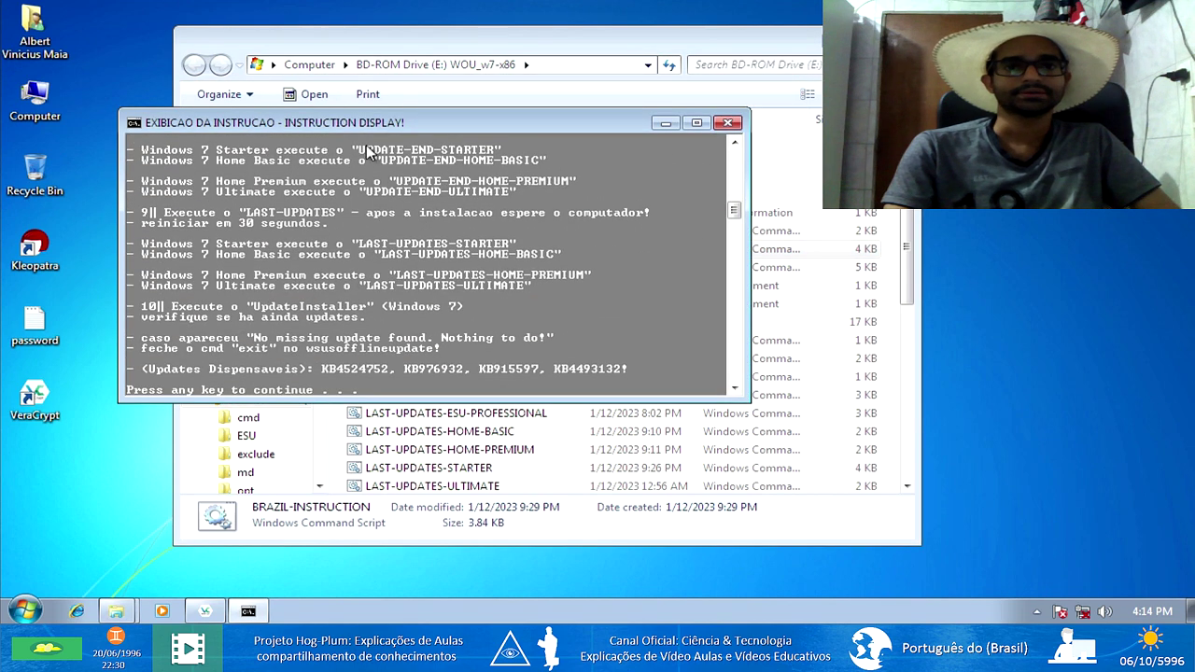
pyautogui.moveTo(344, 122); pyautogui.dragTo(275, 59)
pyautogui.scroll(2, 340, 221)
pyautogui.scroll(10, 341, 223)
pyautogui.scroll(8, 341, 225)
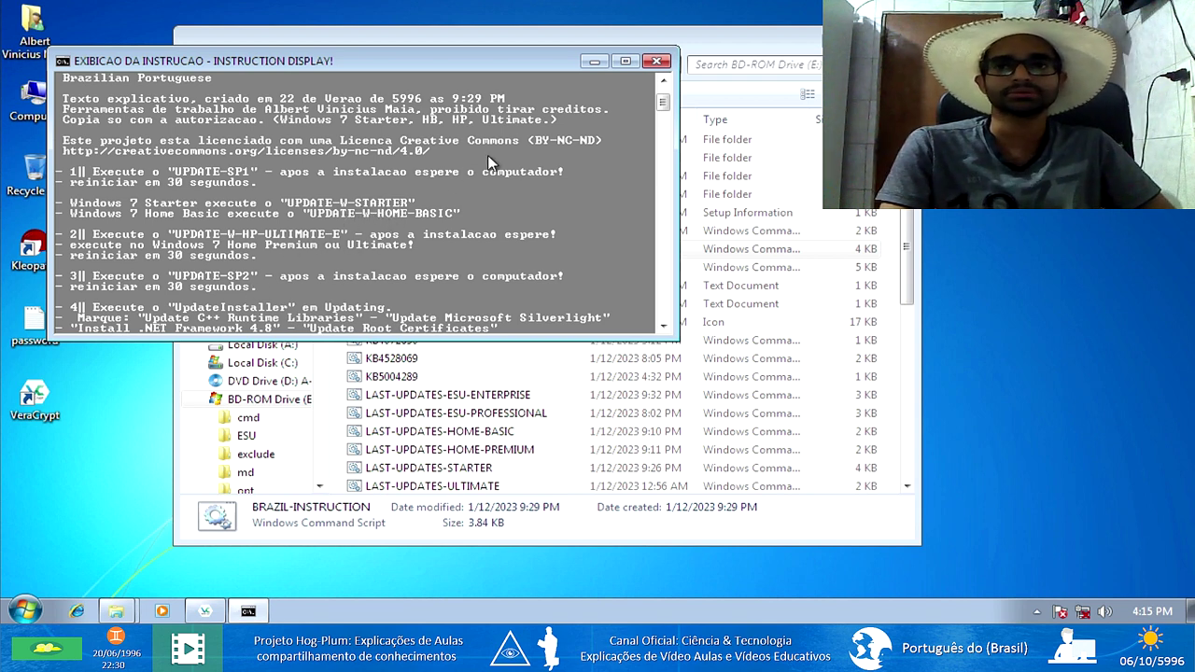
pyautogui.click(657, 62)
pyautogui.moveTo(906, 242); pyautogui.dragTo(906, 415)
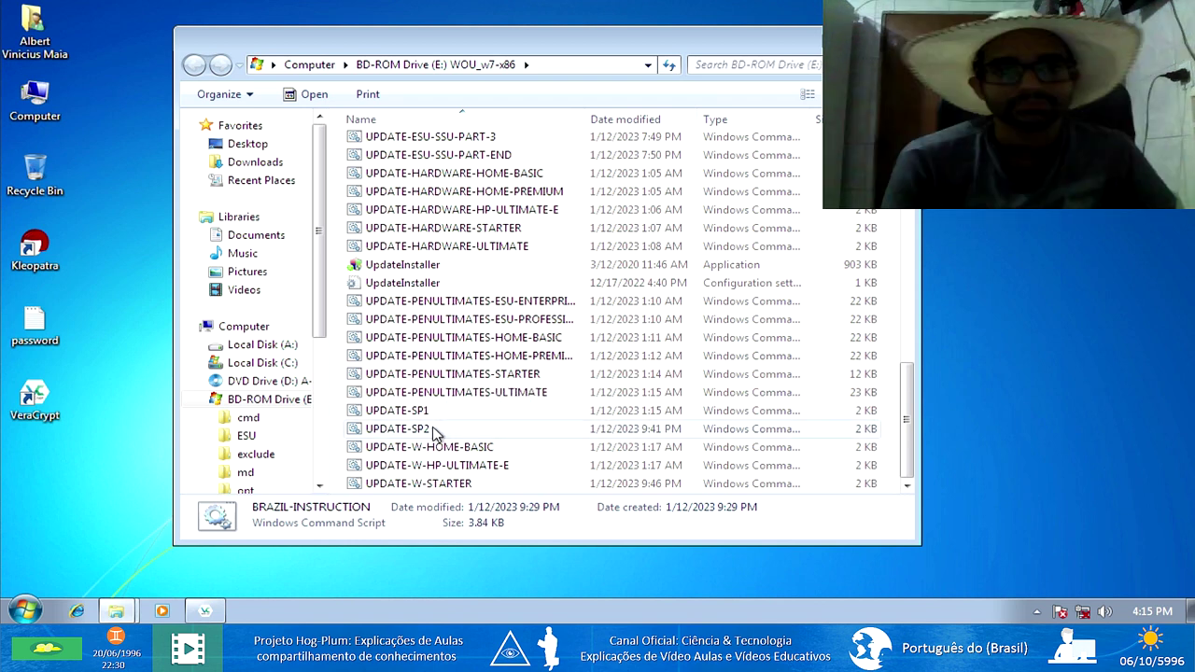
# Run the UPDATE-SP2 script, continue in the console, and dismiss the Service Pack 2 notice.
pyautogui.doubleClick(401, 429)
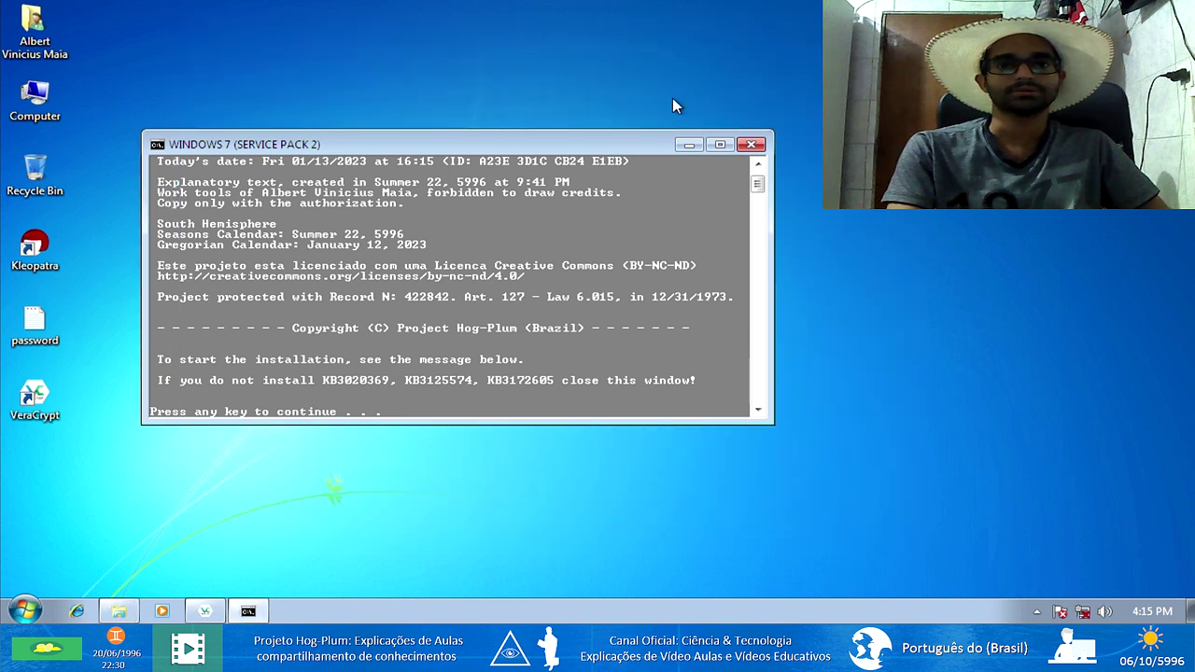
pyautogui.moveTo(446, 141); pyautogui.dragTo(451, 62)
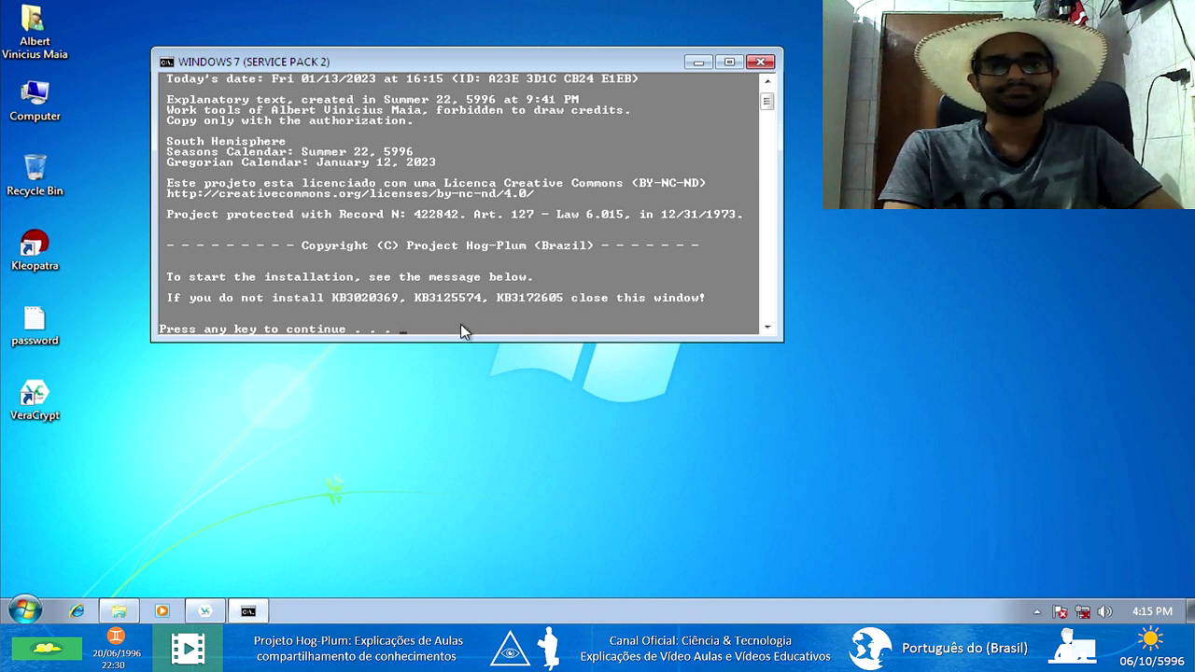
pyautogui.press('Return')
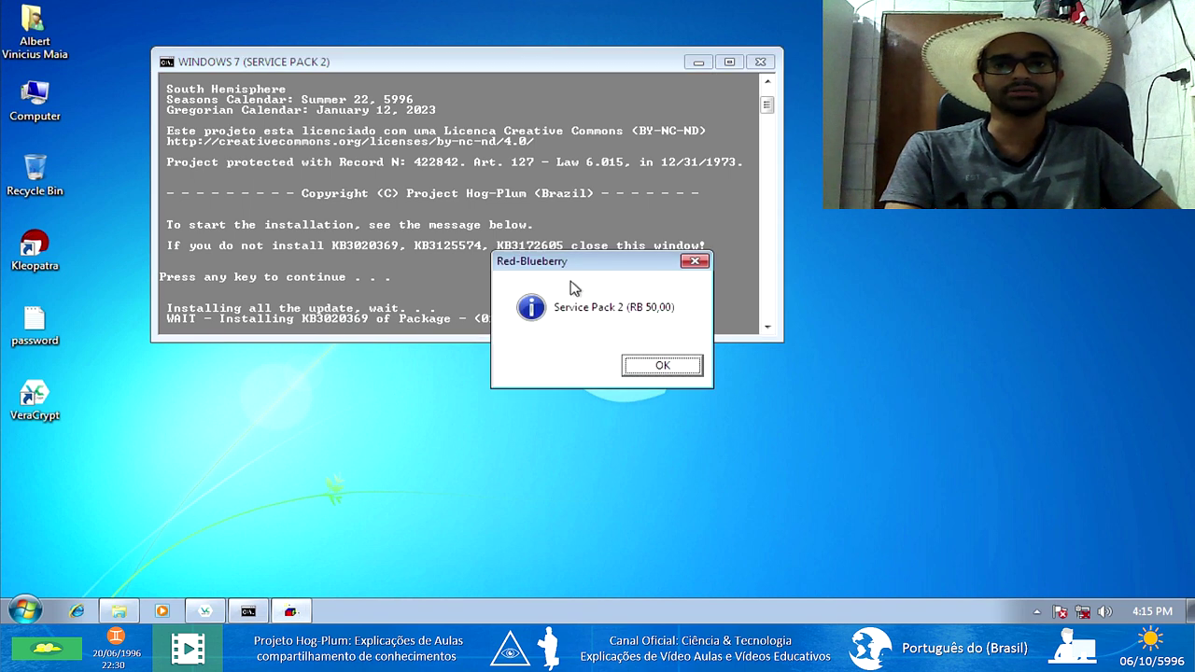
pyautogui.moveTo(570, 269); pyautogui.dragTo(527, 199)
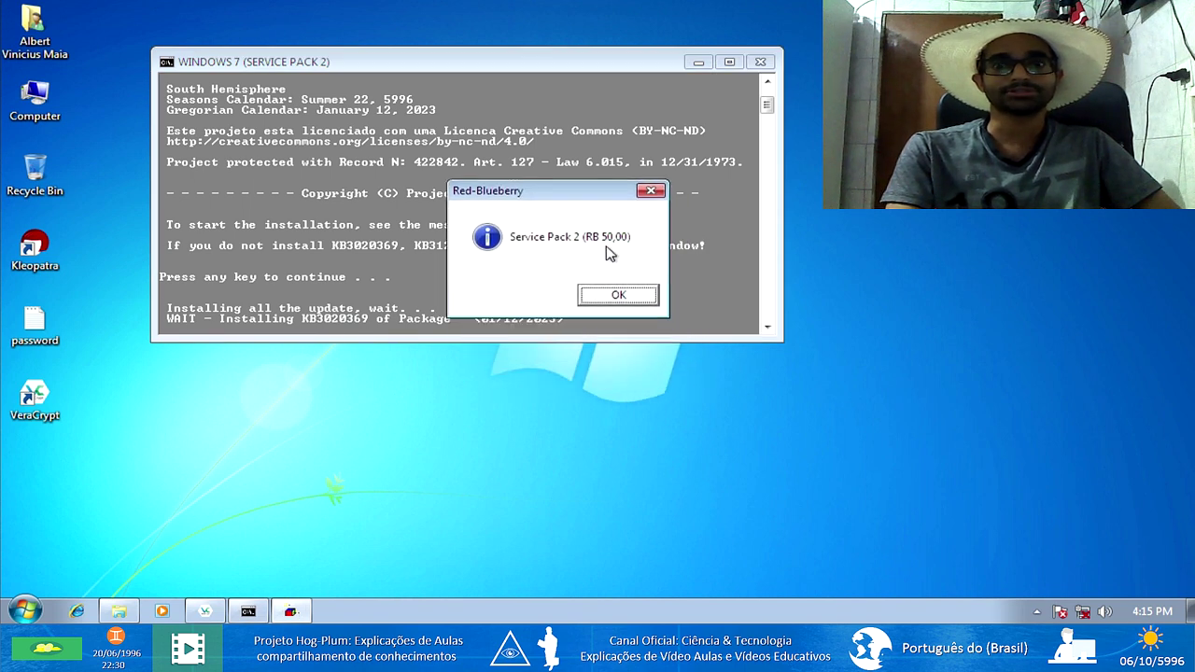
pyautogui.click(614, 295)
# Copy the AxCrypt password from the desktop password notes file and minimize Notepad.
pyautogui.doubleClick(35, 322)
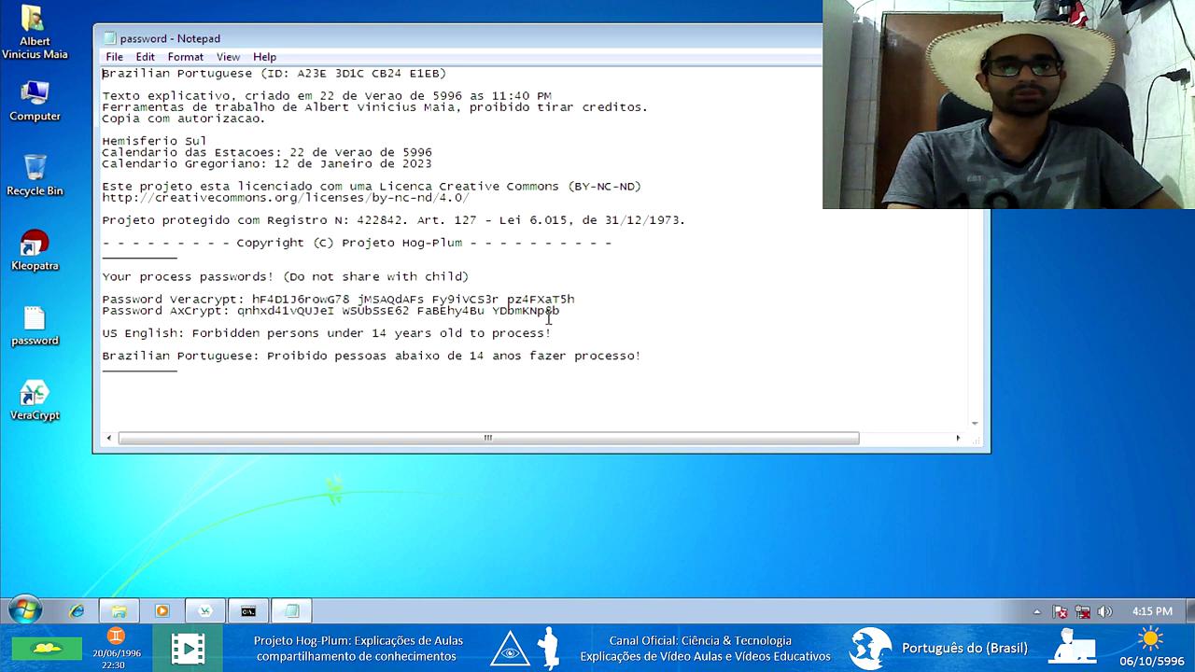
pyautogui.moveTo(546, 315); pyautogui.dragTo(243, 311)
pyautogui.rightClick(246, 316)
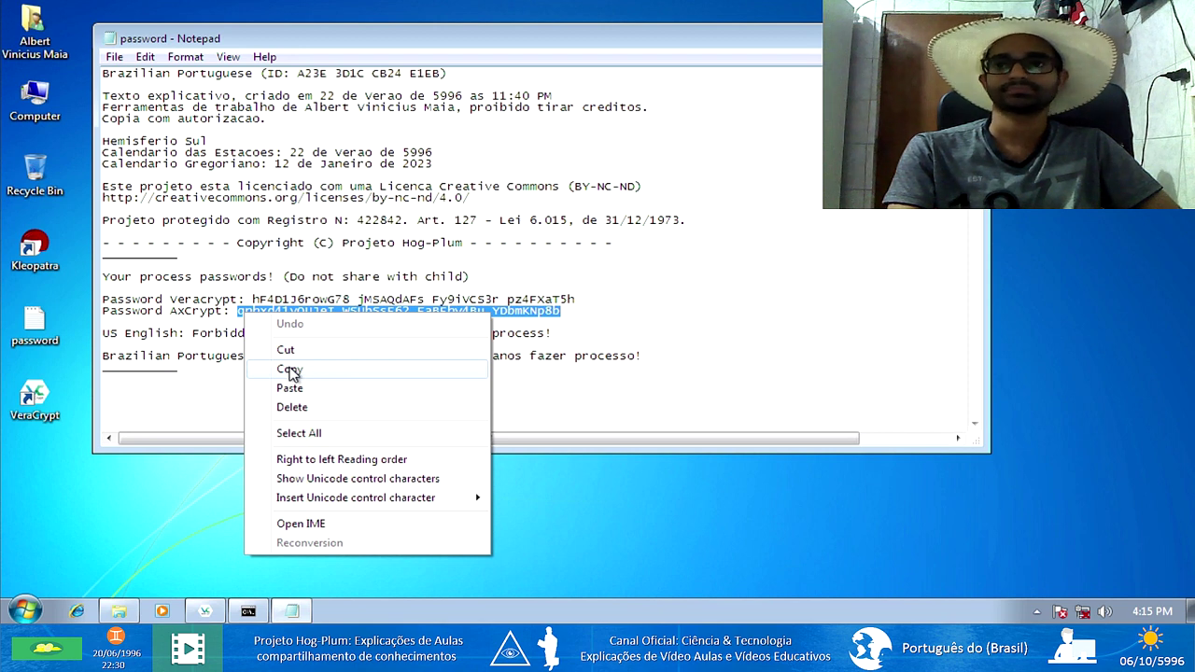
pyautogui.click(289, 369)
pyautogui.click(907, 39)
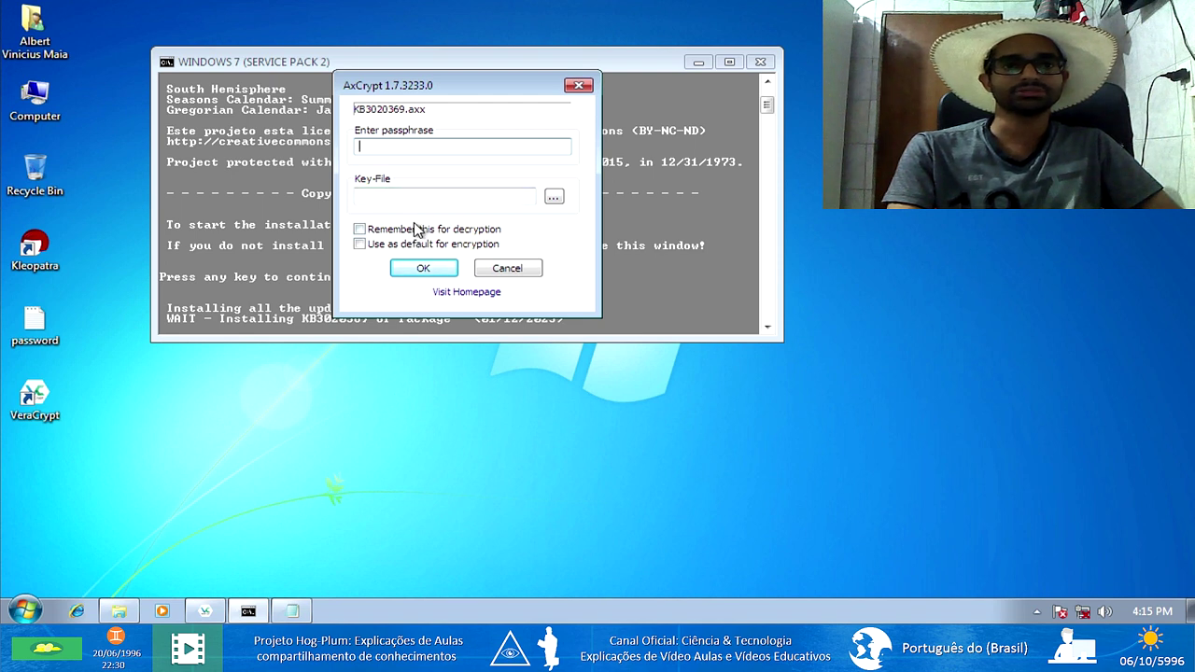
# Switch AxCrypt's language to Português do Brasil from the file's context menu.
pyautogui.rightClick(39, 320)
pyautogui.moveTo(130, 317)
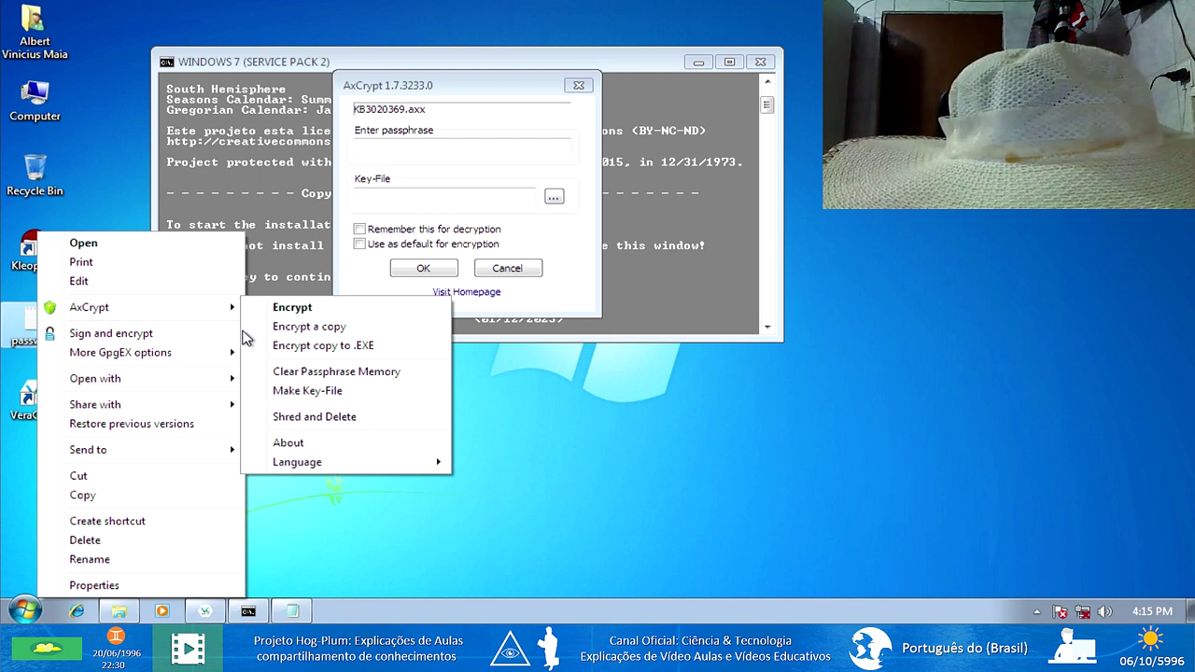
pyautogui.moveTo(370, 463)
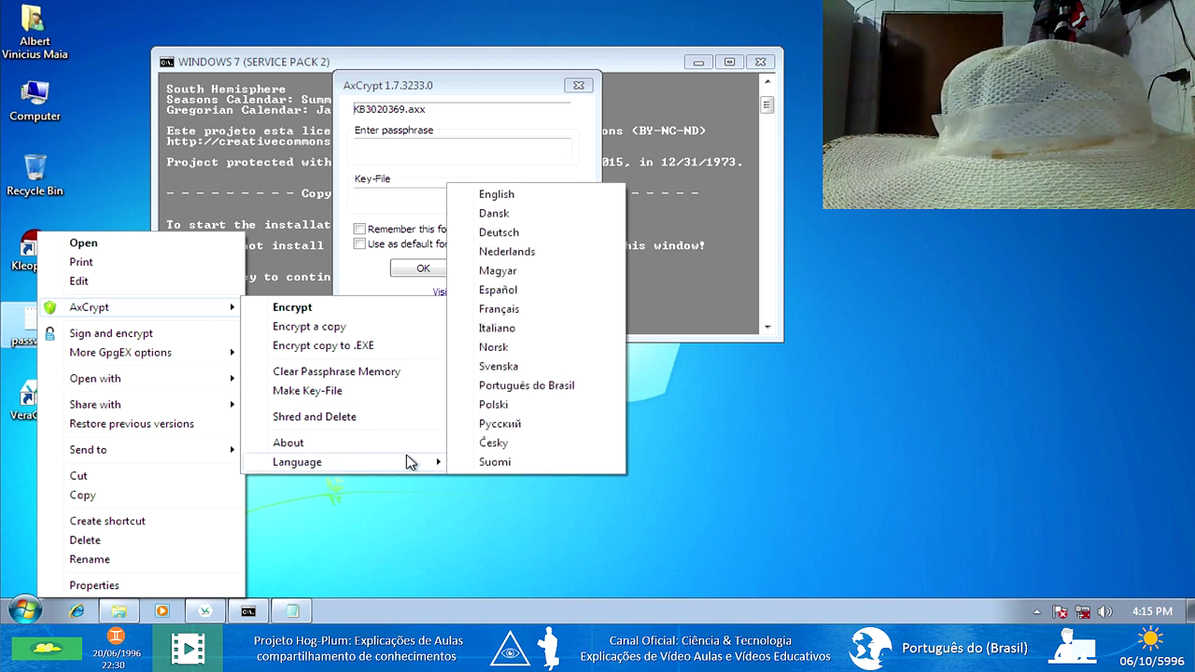
pyautogui.click(528, 386)
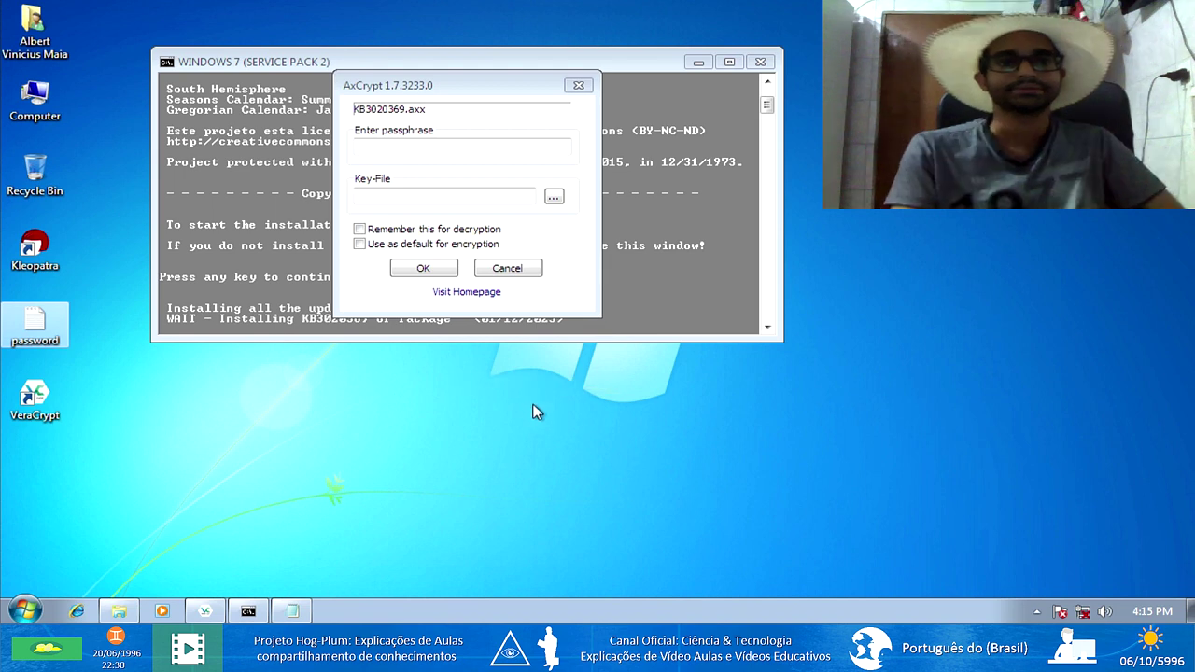
# Check the menu is now Portuguese, then paste the copied password as the passphrase.
pyautogui.rightClick(49, 336)
pyautogui.moveTo(168, 308)
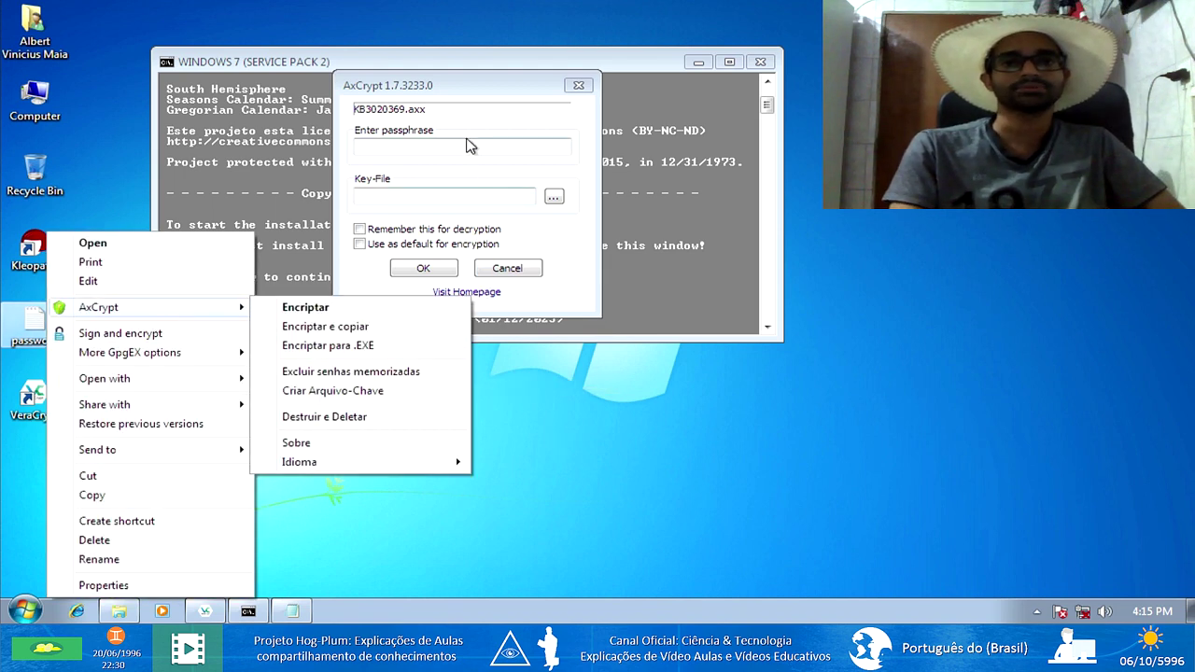
pyautogui.click(435, 88)
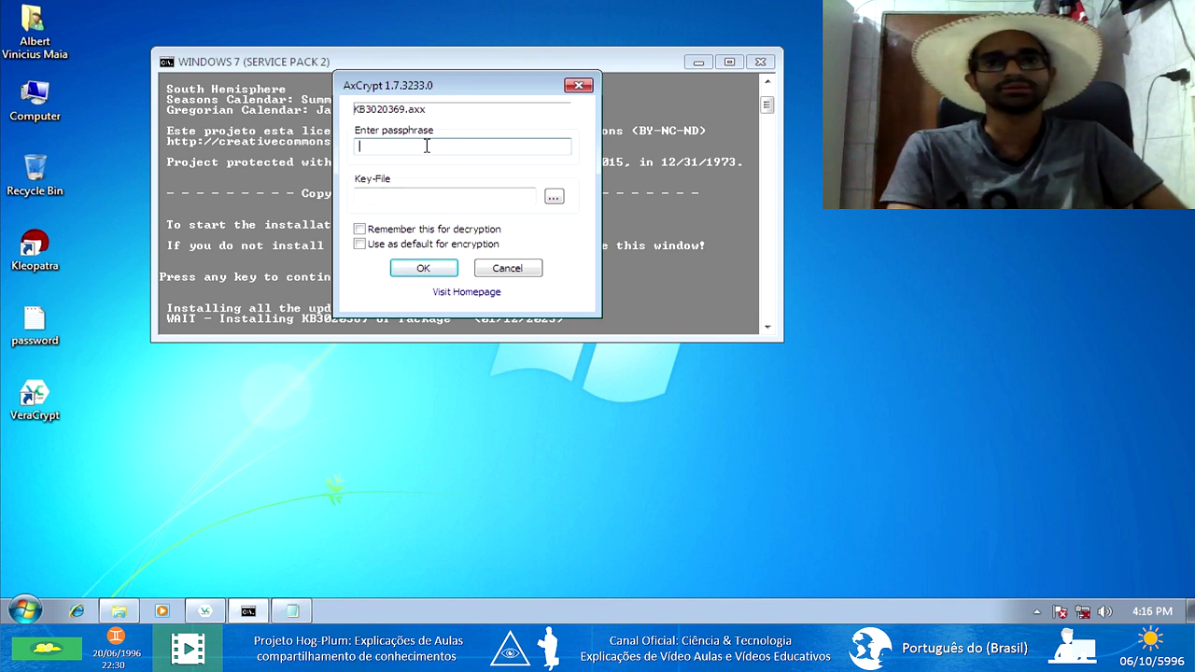
pyautogui.hotkey('ctrl', 'v')
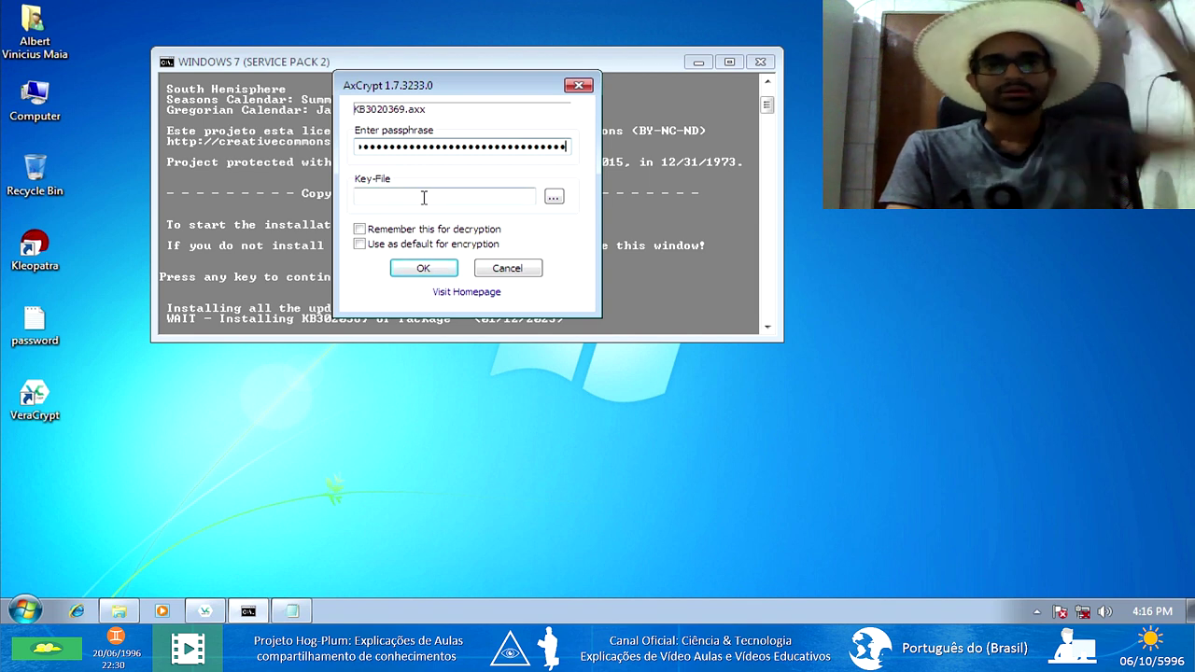
# Set D:\50.00.bmp from the DVD drive as the key-file, showing all *.* file types.
pyautogui.click(554, 202)
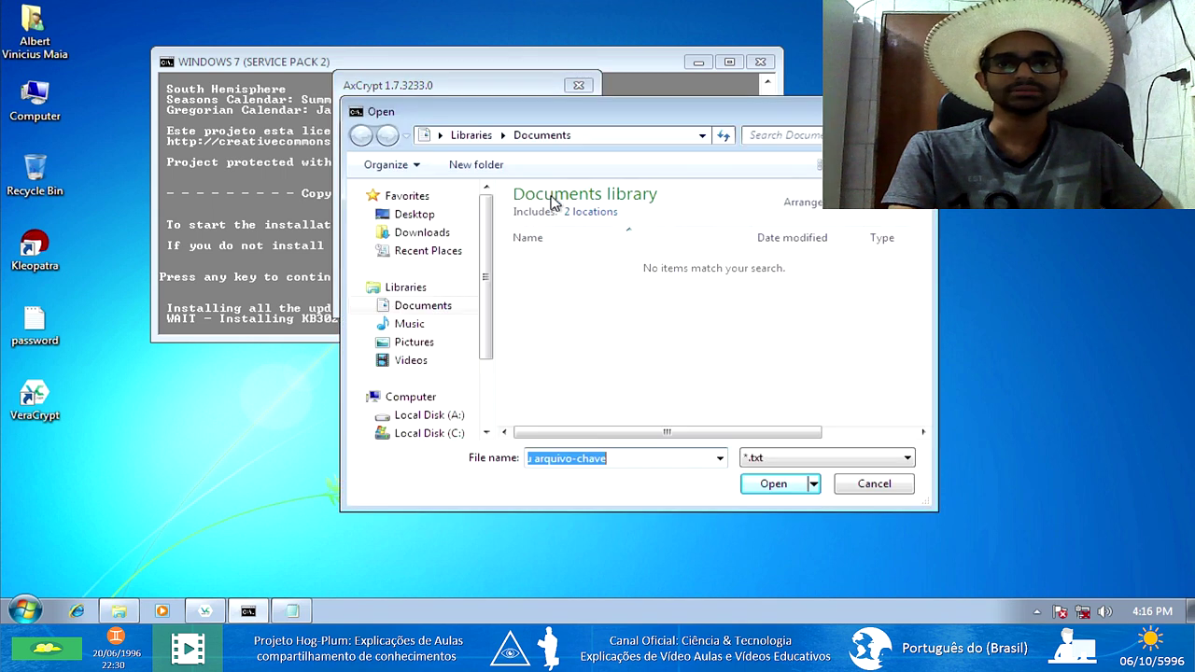
pyautogui.moveTo(535, 120); pyautogui.dragTo(380, 49)
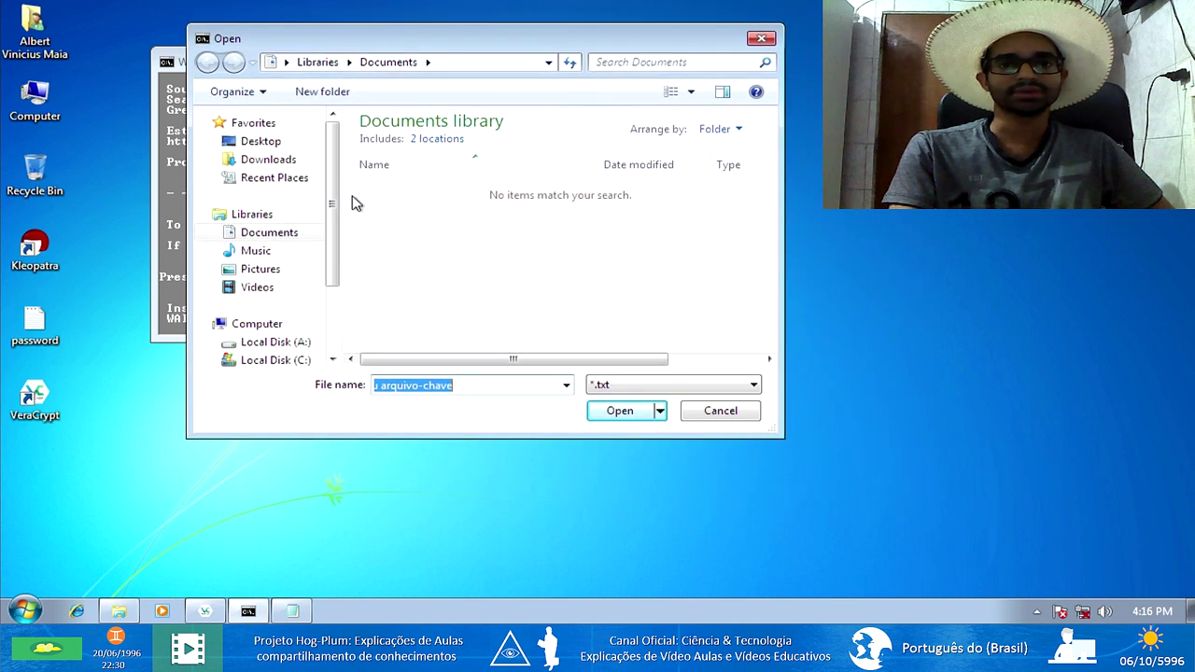
pyautogui.moveTo(334, 208); pyautogui.dragTo(352, 291)
pyautogui.click(297, 298)
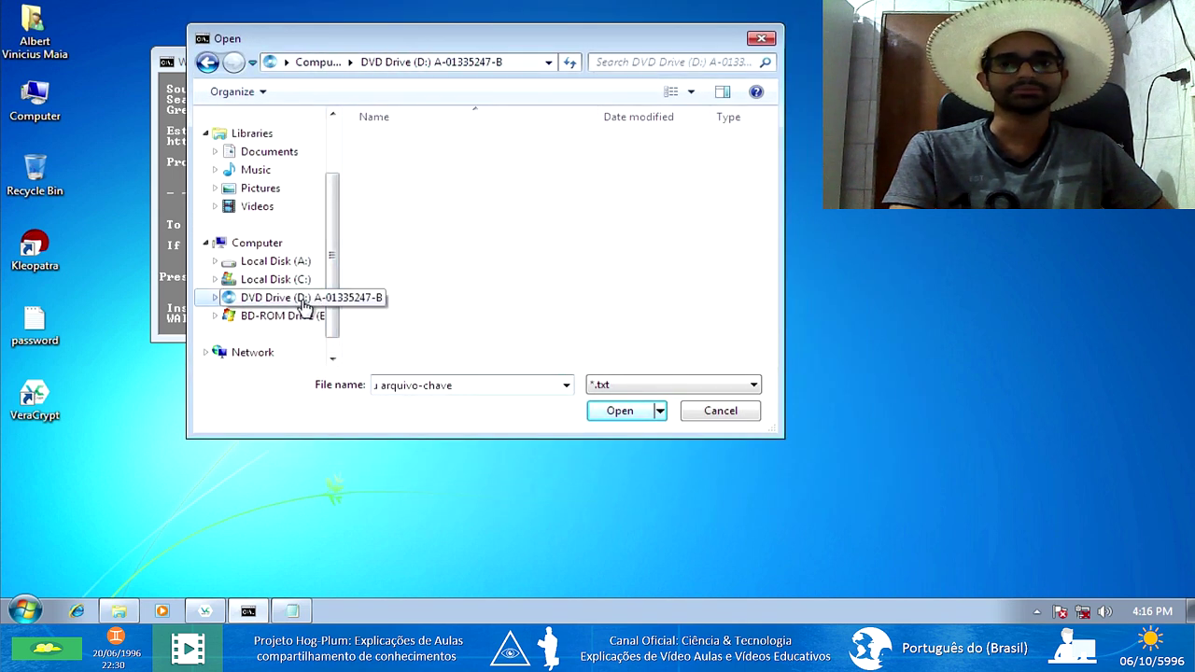
pyautogui.moveTo(561, 45); pyautogui.dragTo(399, 20)
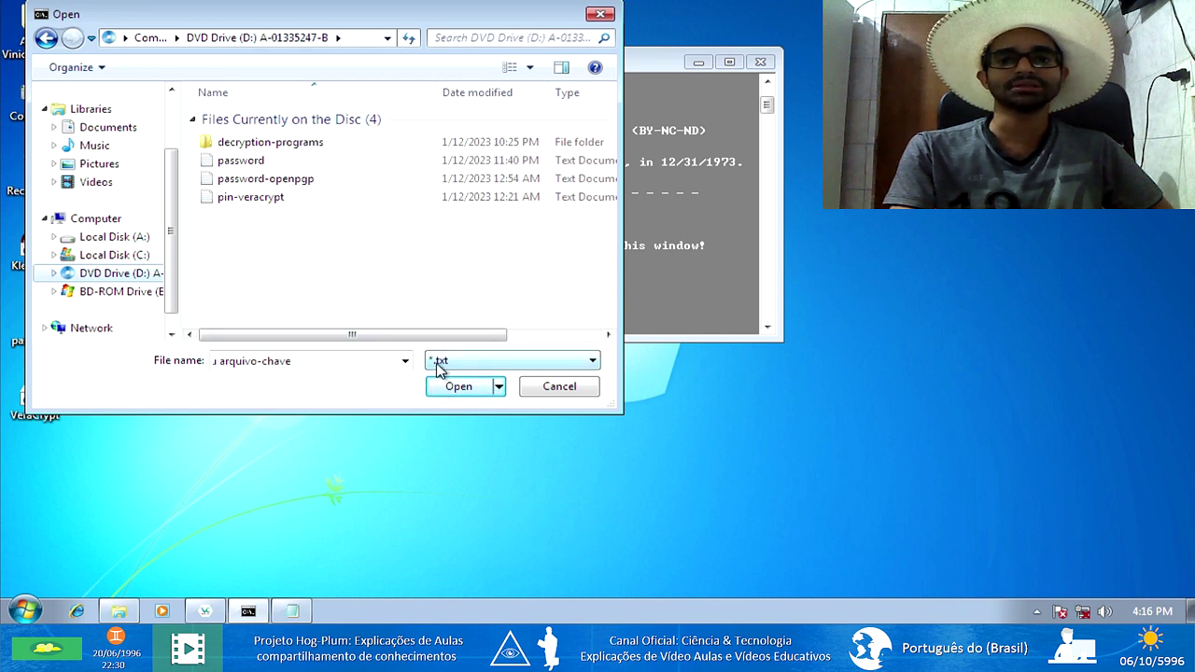
pyautogui.click(573, 363)
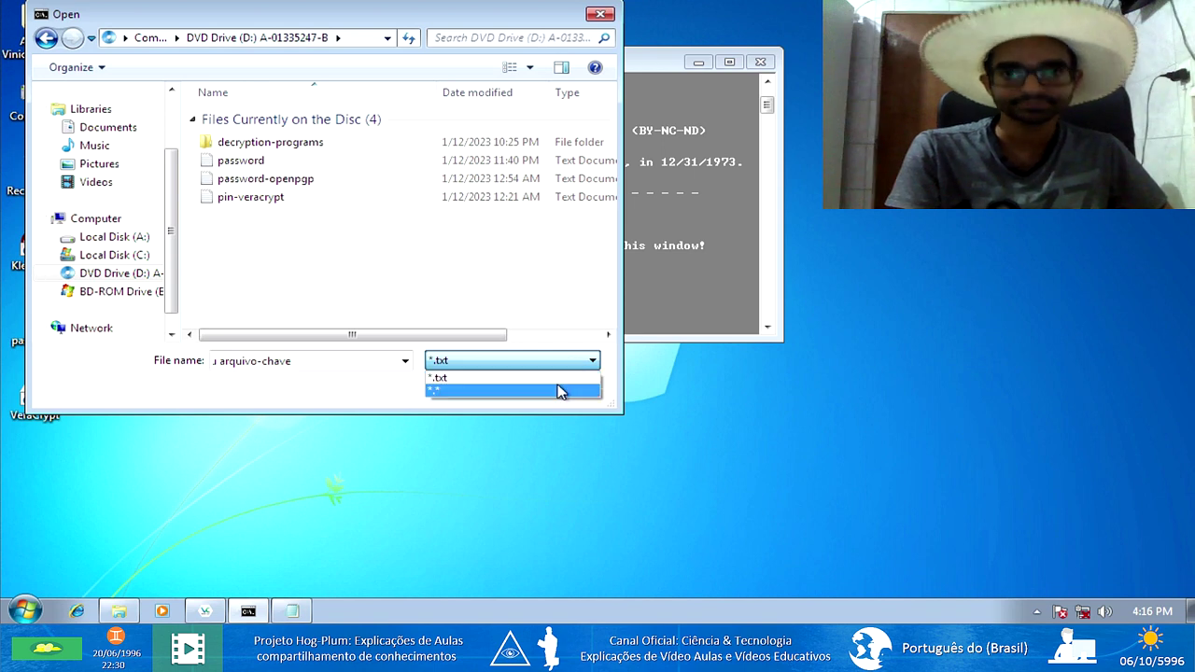
pyautogui.click(558, 391)
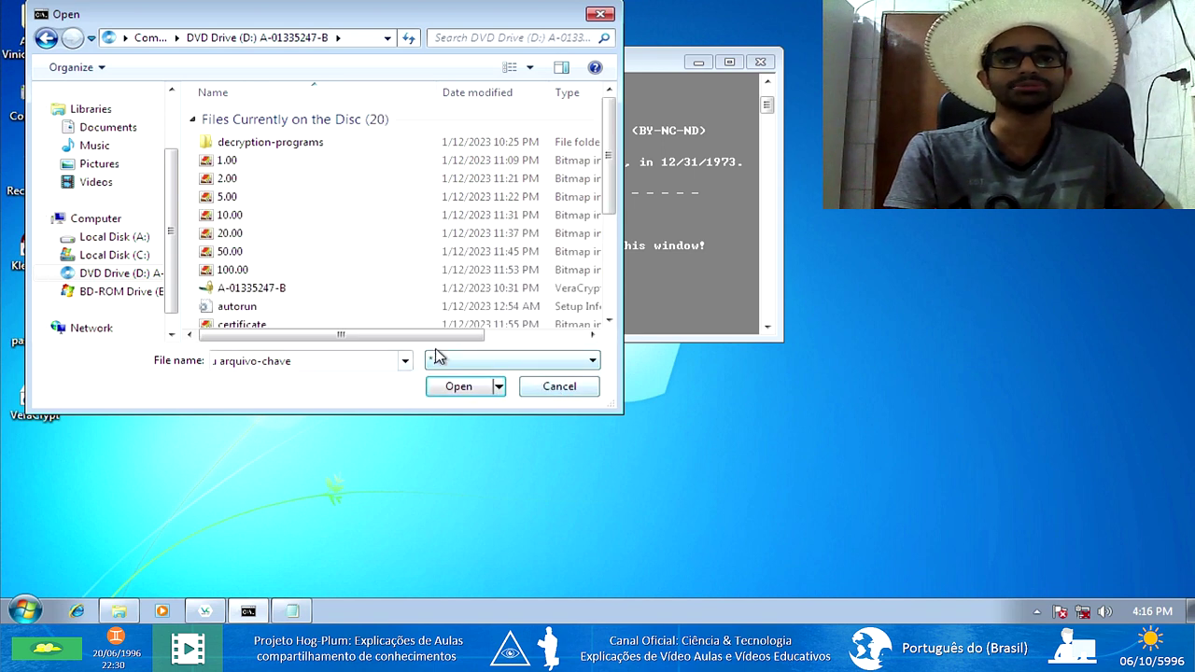
pyautogui.click(612, 196)
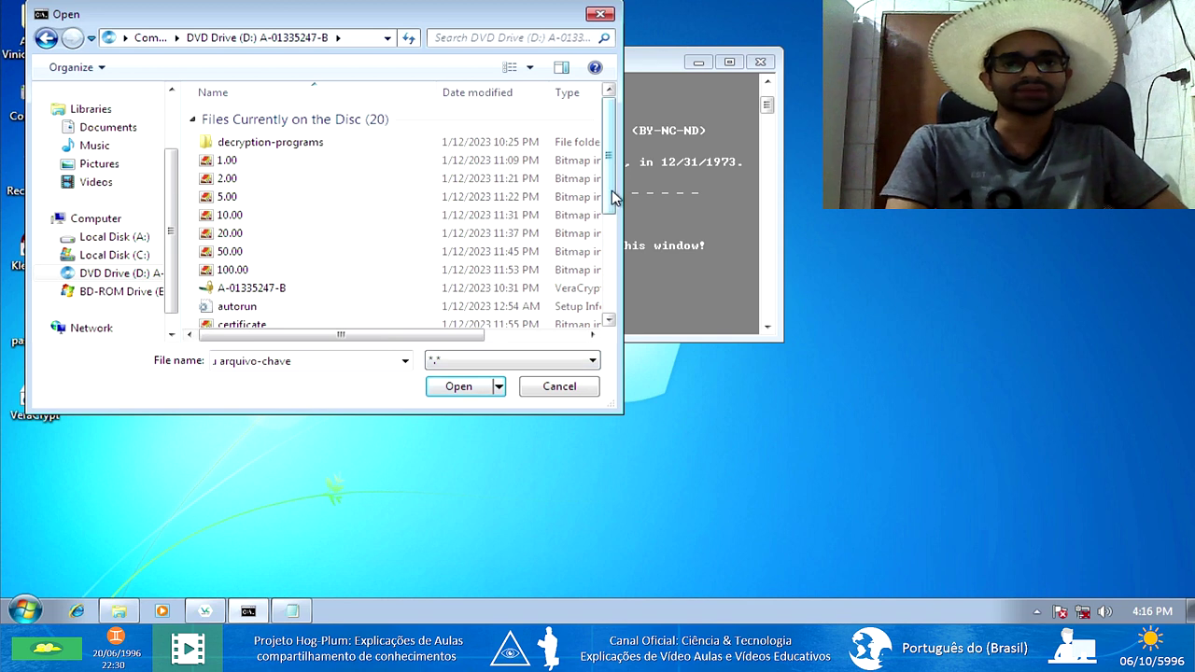
pyautogui.click(230, 256)
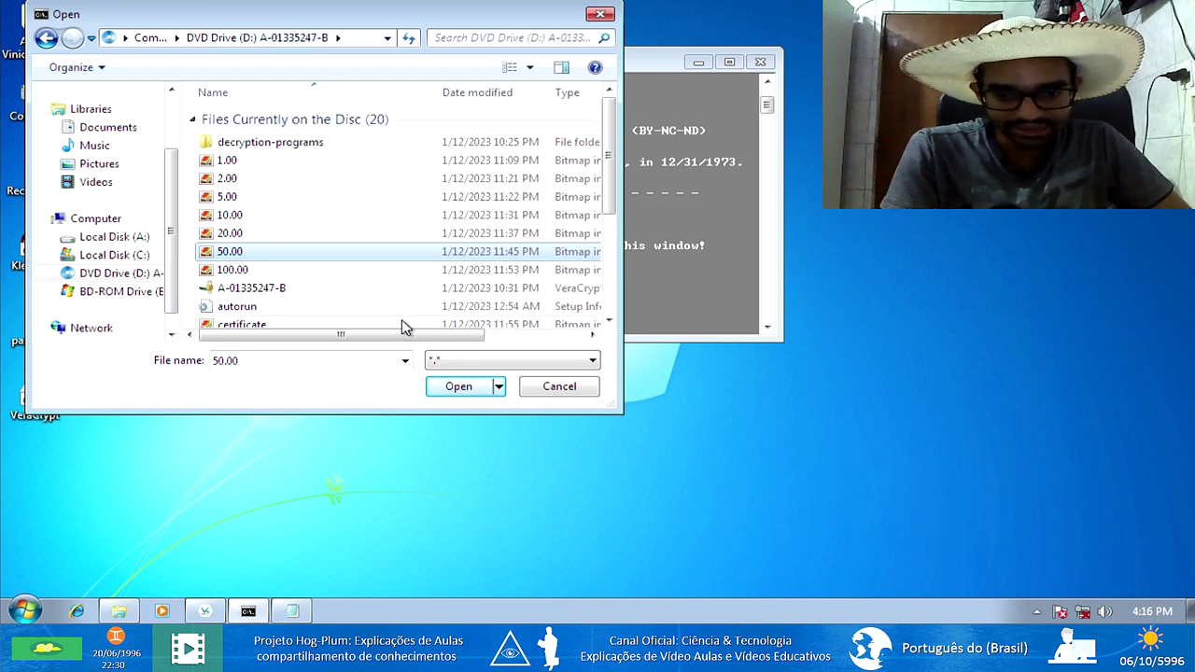
pyautogui.click(456, 388)
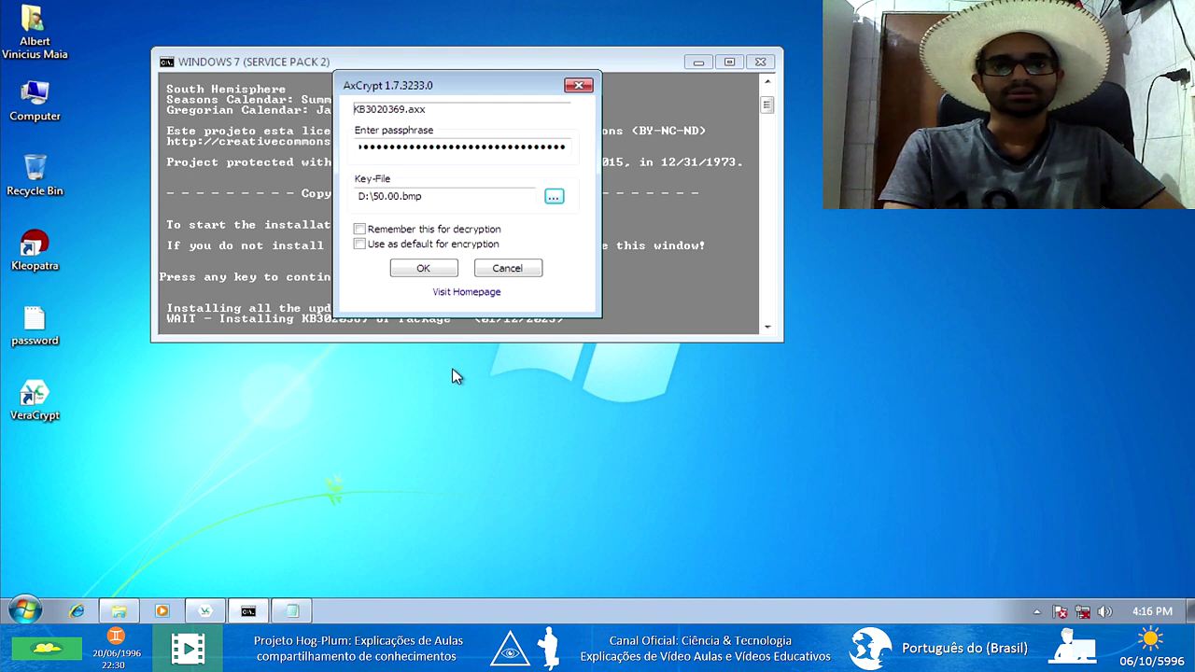
# Decrypt KB3020369.axx with the passphrase remembered for decryption, dismissing the Access denied error.
pyautogui.click(360, 230)
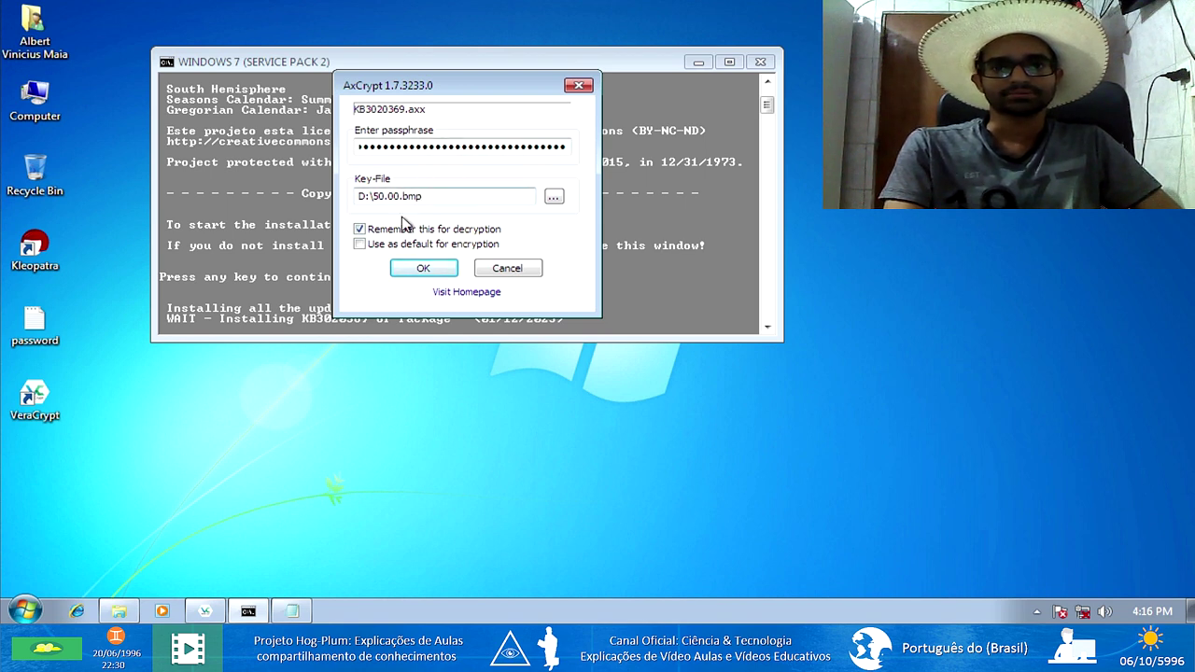
pyautogui.click(431, 270)
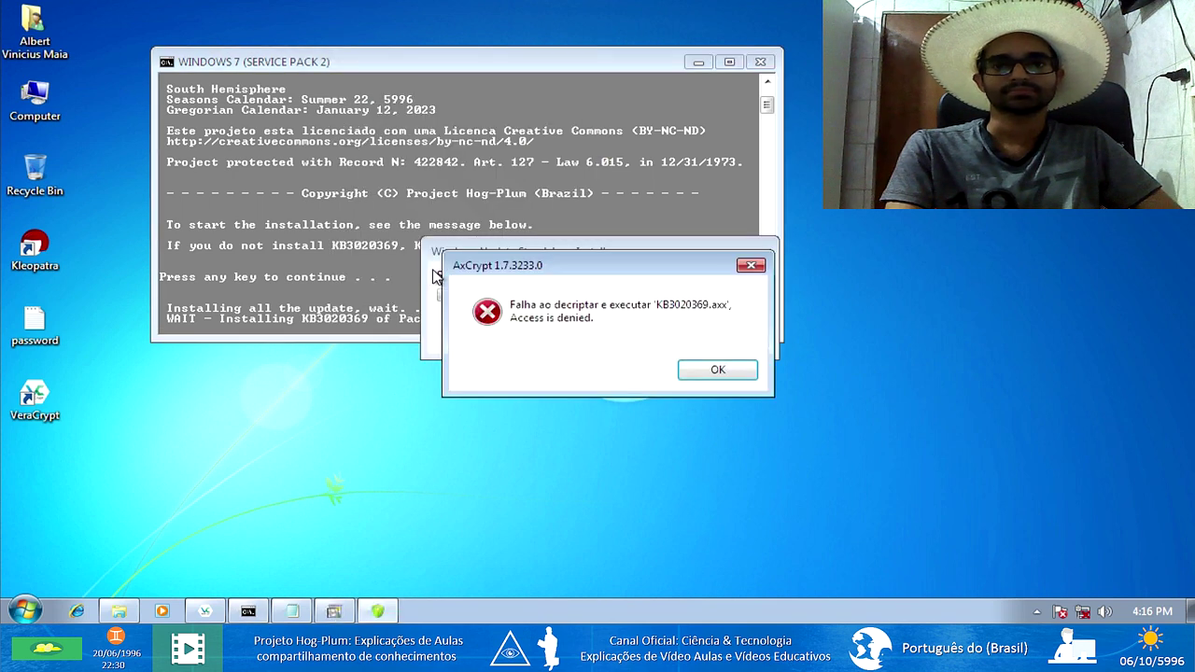
pyautogui.moveTo(587, 280); pyautogui.dragTo(721, 186)
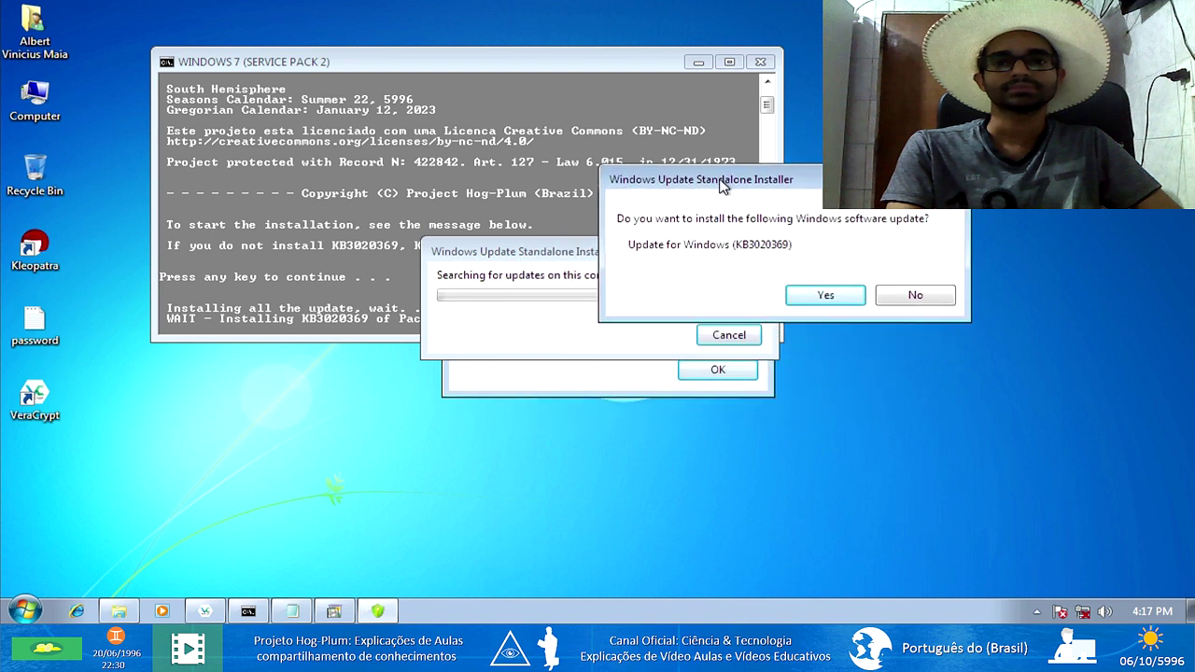
pyautogui.click(550, 392)
pyautogui.moveTo(550, 270); pyautogui.dragTo(382, 99)
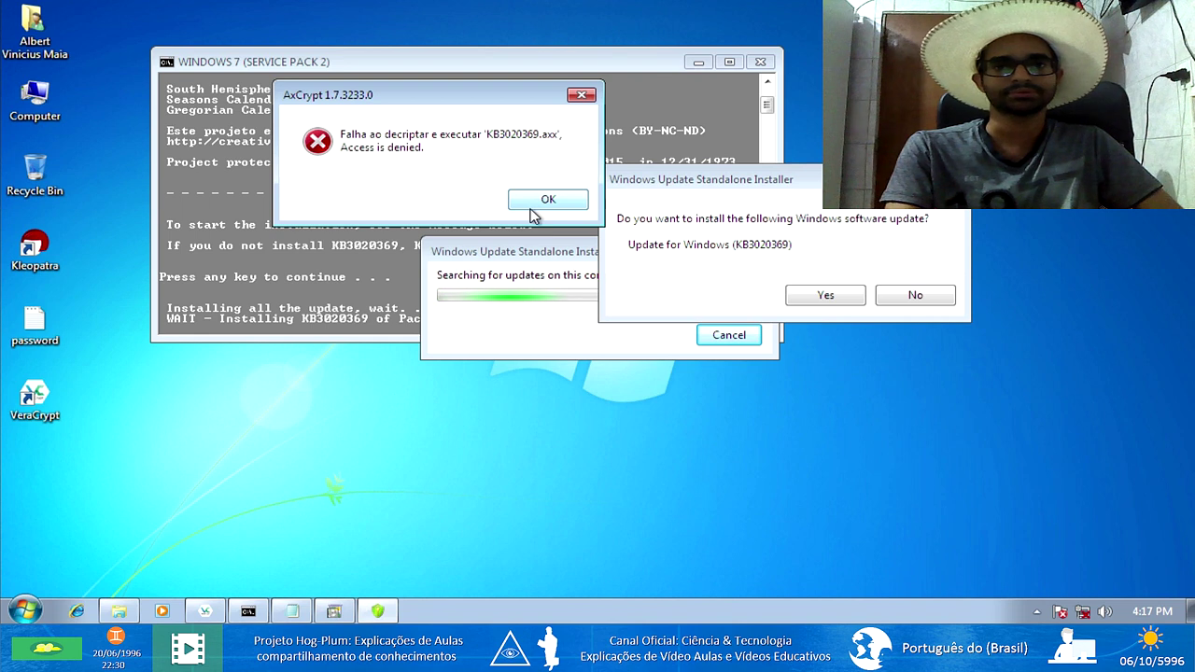
pyautogui.click(581, 95)
# Confirm installing update KB3020369 and close the installation-complete window.
pyautogui.moveTo(711, 181); pyautogui.dragTo(573, 180)
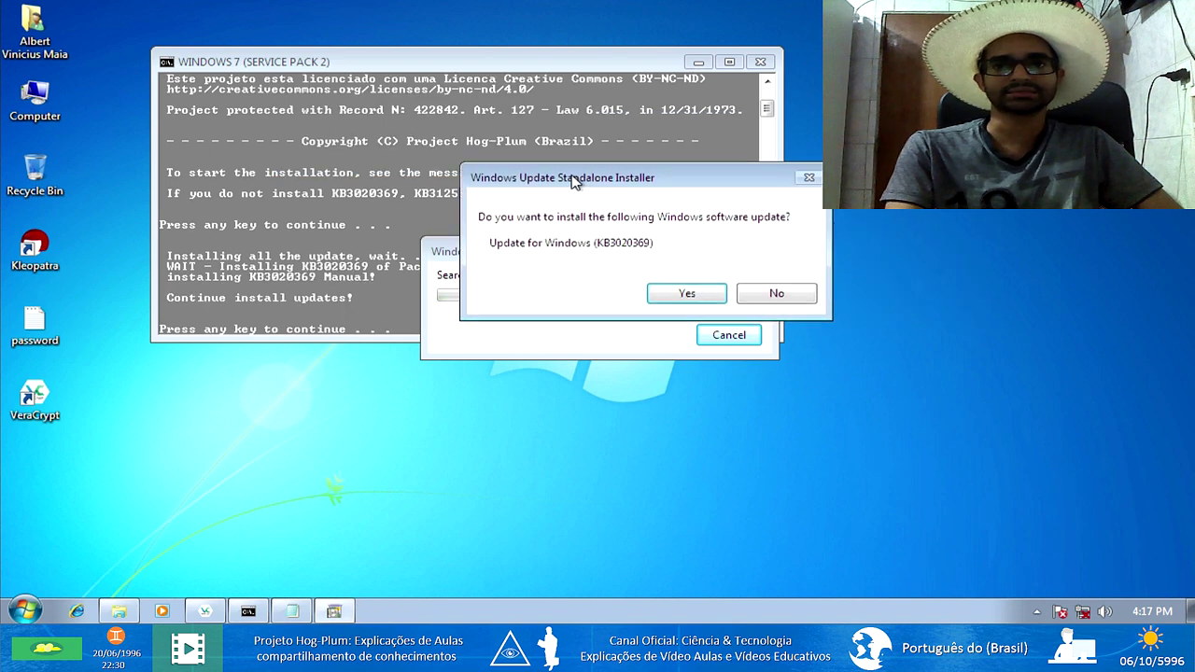
pyautogui.click(665, 293)
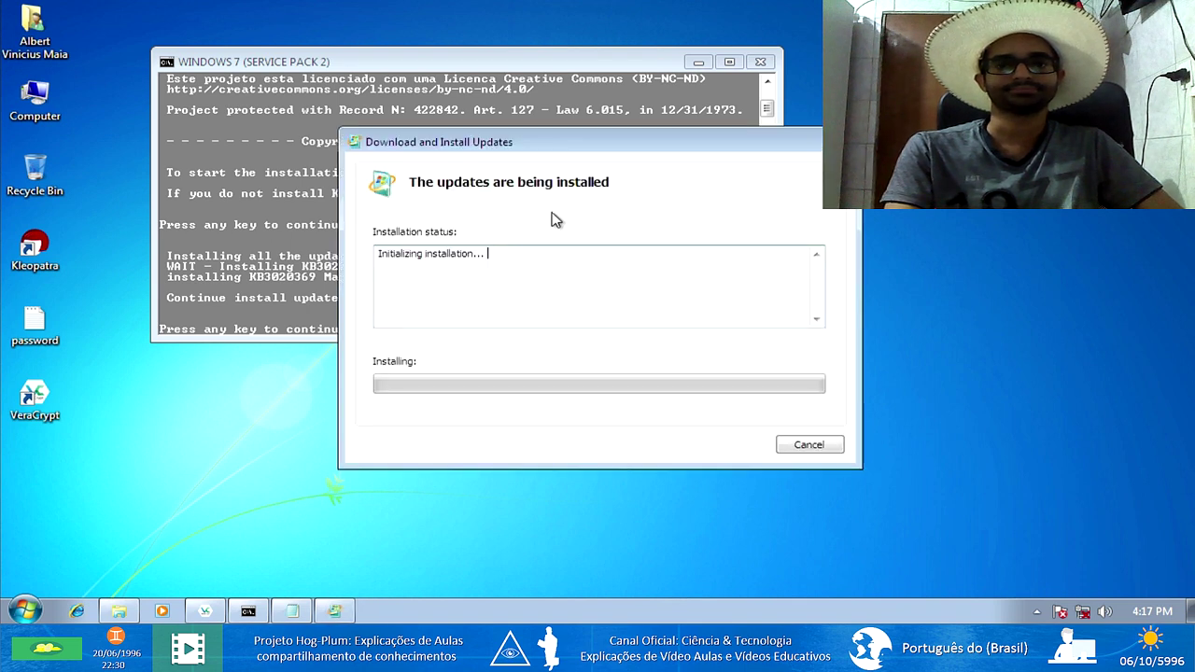
pyautogui.moveTo(541, 148); pyautogui.dragTo(505, 100)
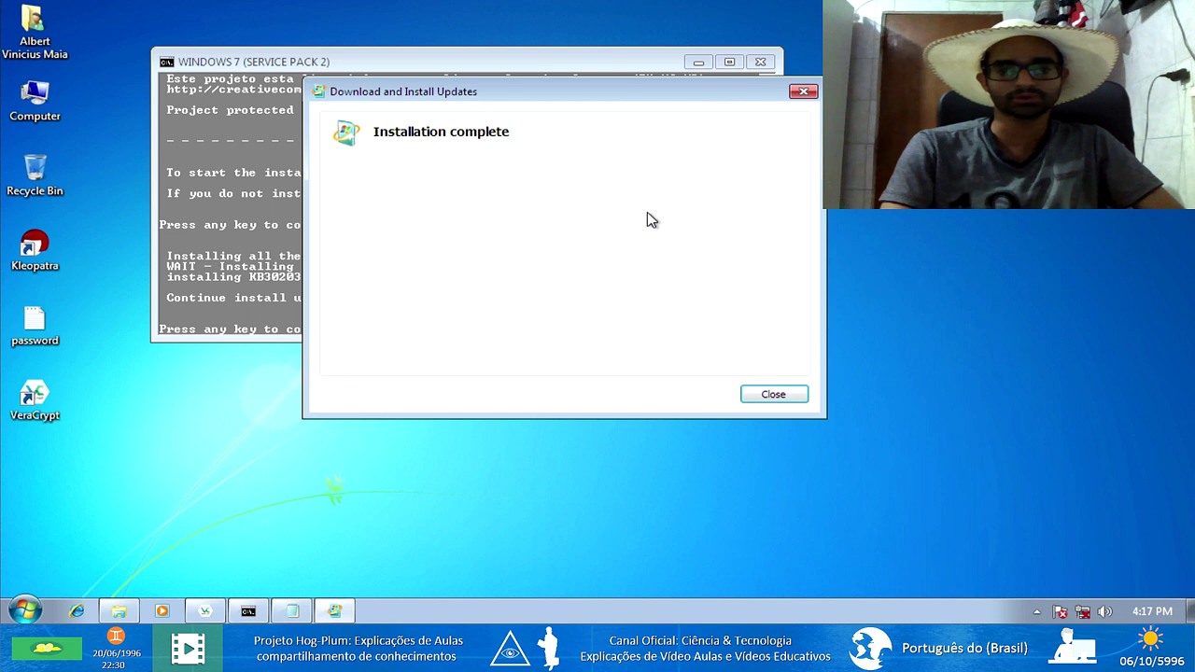
pyautogui.click(769, 395)
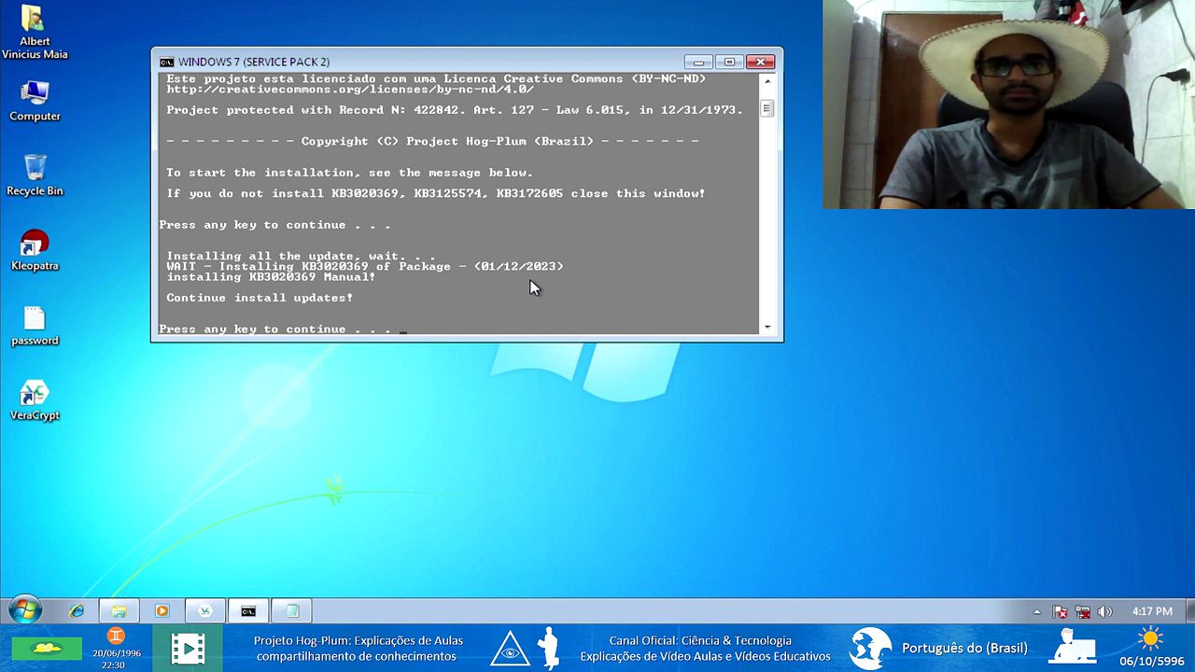
# Continue the script to KB3125574 and paste the AxCrypt password copied from the password text file.
pyautogui.press('Return')
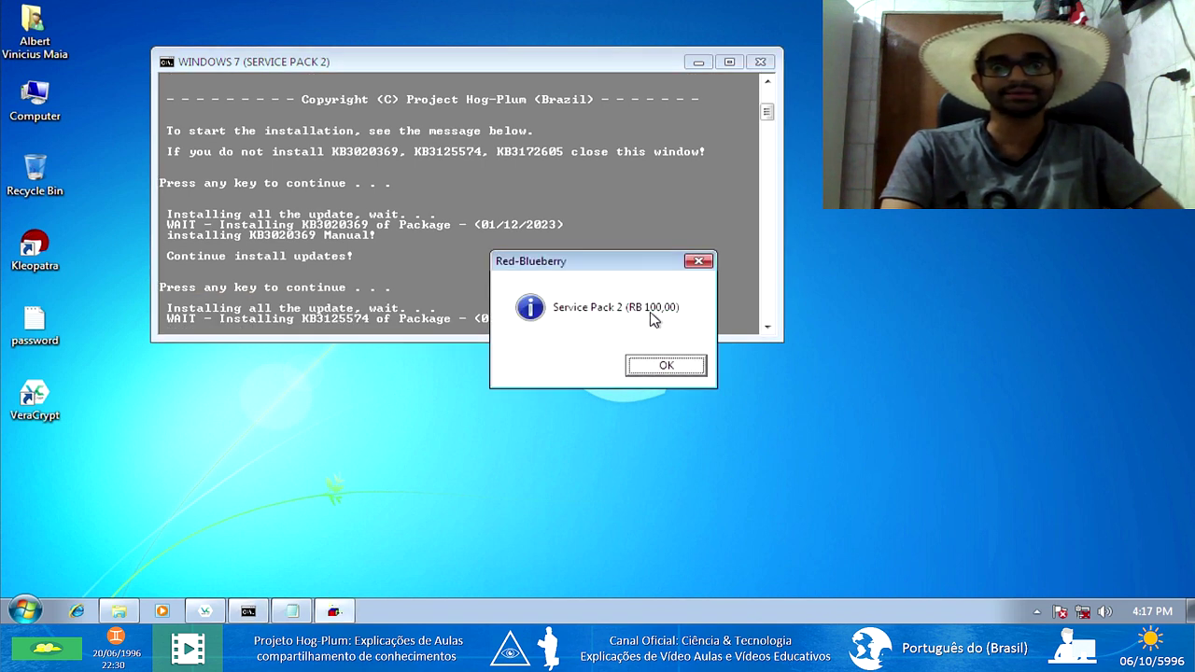
pyautogui.click(666, 365)
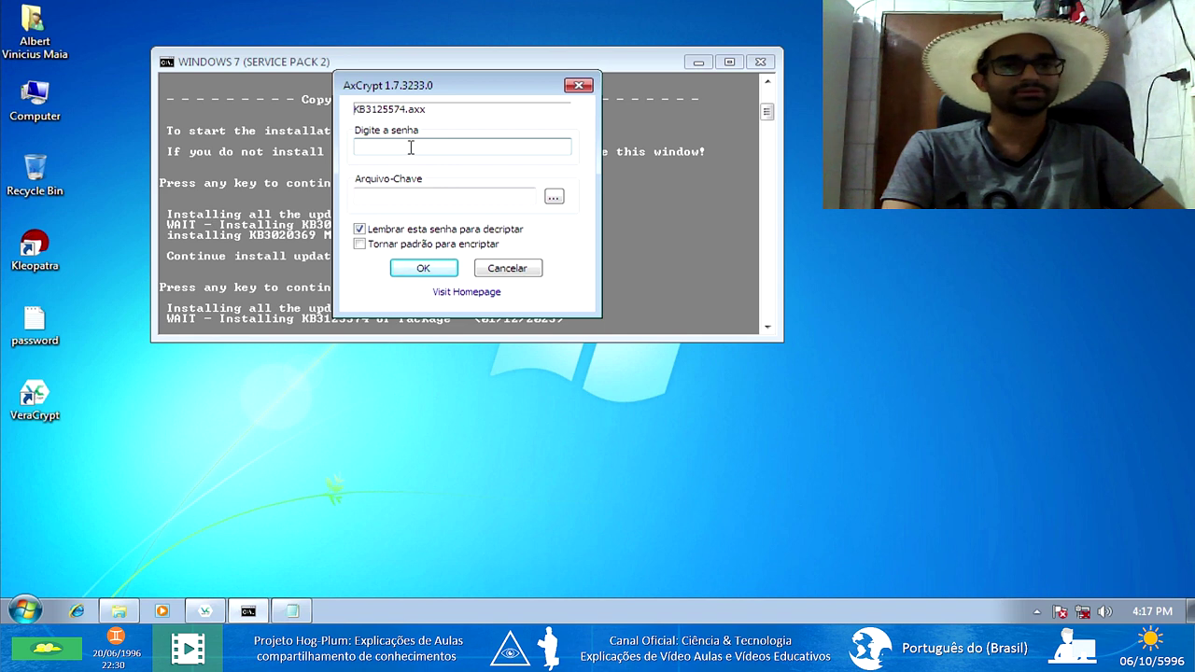
pyautogui.doubleClick(37, 322)
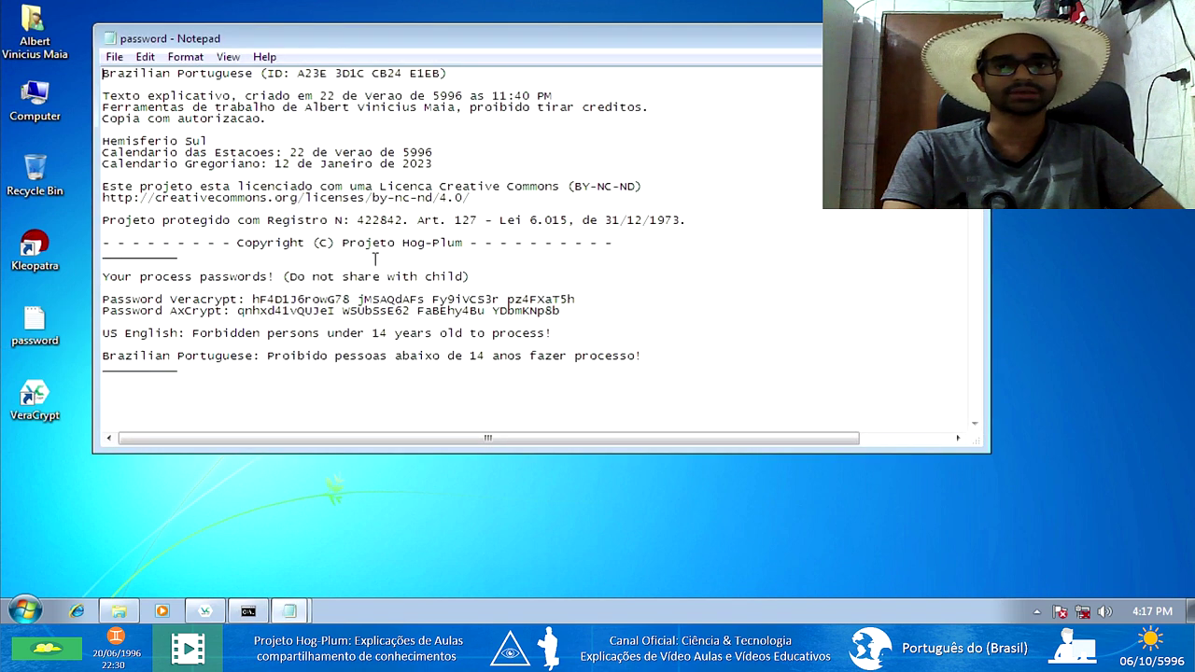
pyautogui.moveTo(564, 310); pyautogui.dragTo(239, 312)
pyautogui.rightClick(242, 317)
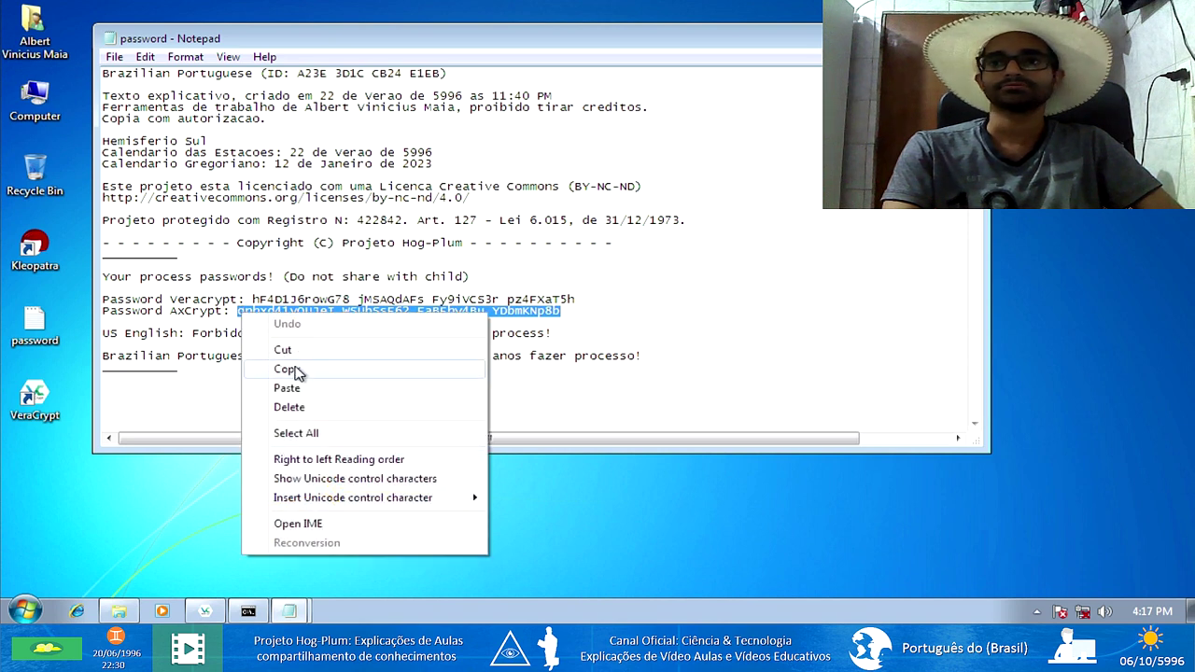
pyautogui.click(287, 369)
pyautogui.click(290, 611)
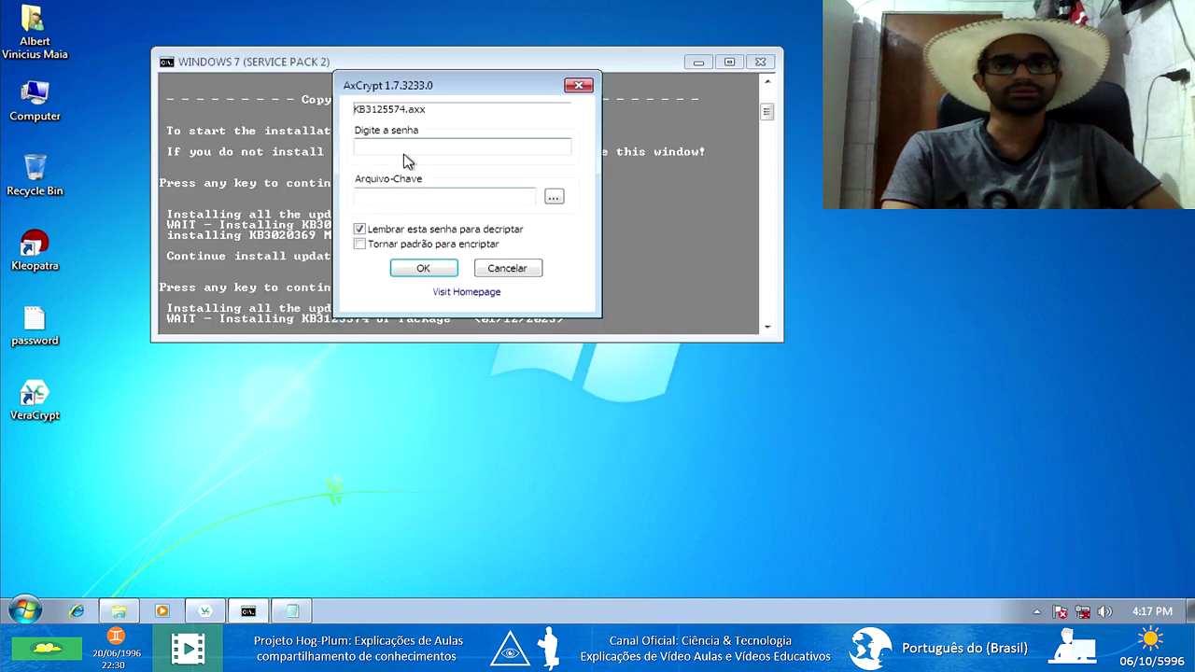
pyautogui.hotkey('ctrl', 'v')
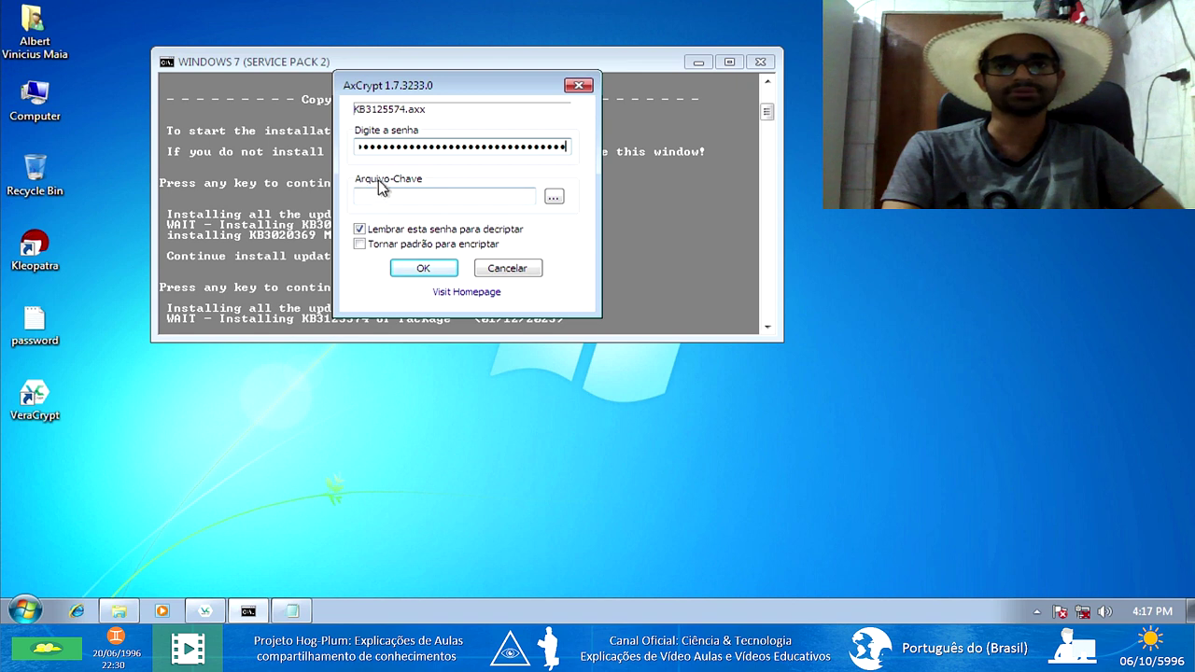
# Set D:\100.00.bmp as the key file, showing all files, and submit the decryption.
pyautogui.click(557, 201)
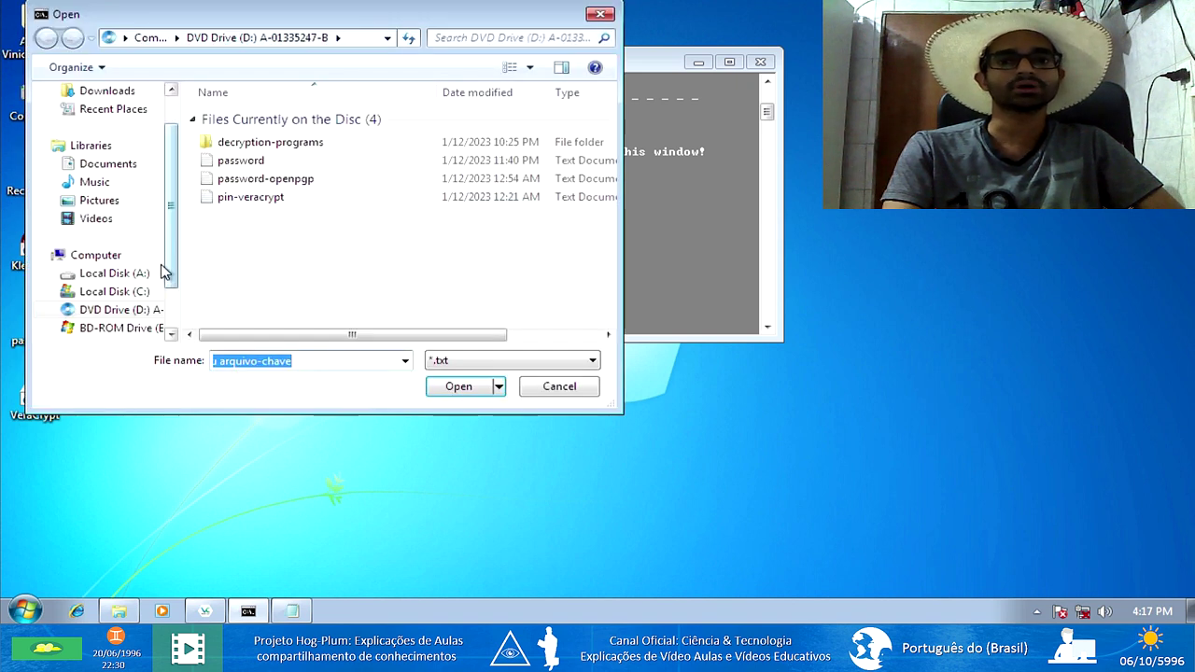
pyautogui.click(458, 361)
pyautogui.click(451, 379)
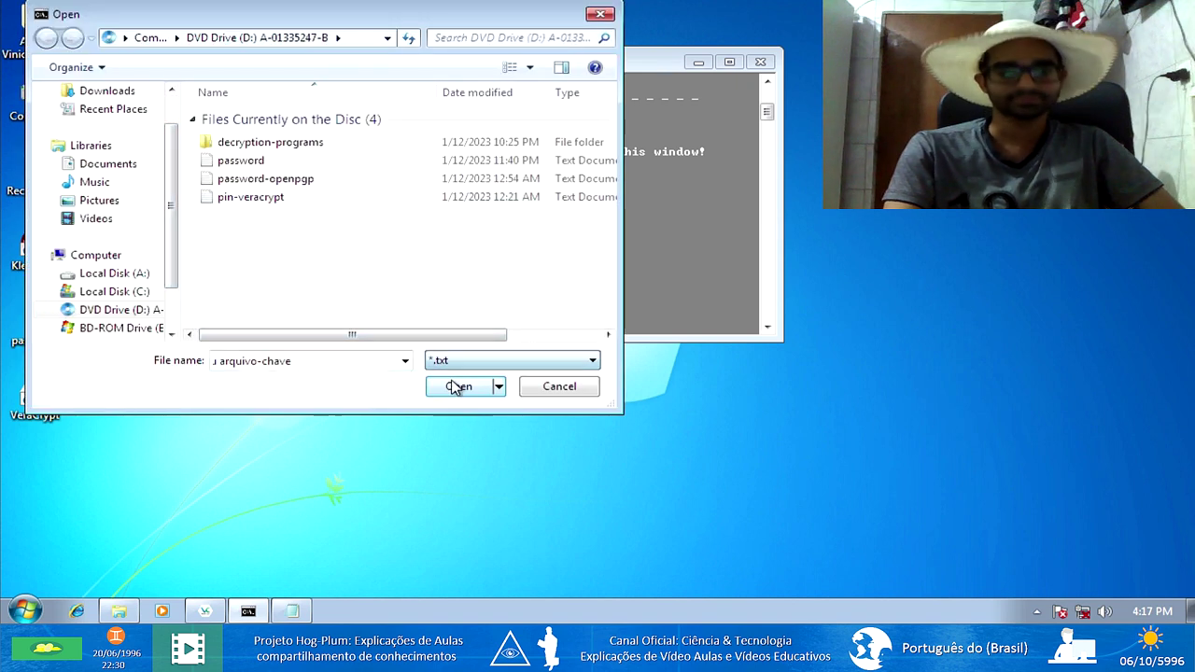
pyautogui.click(454, 358)
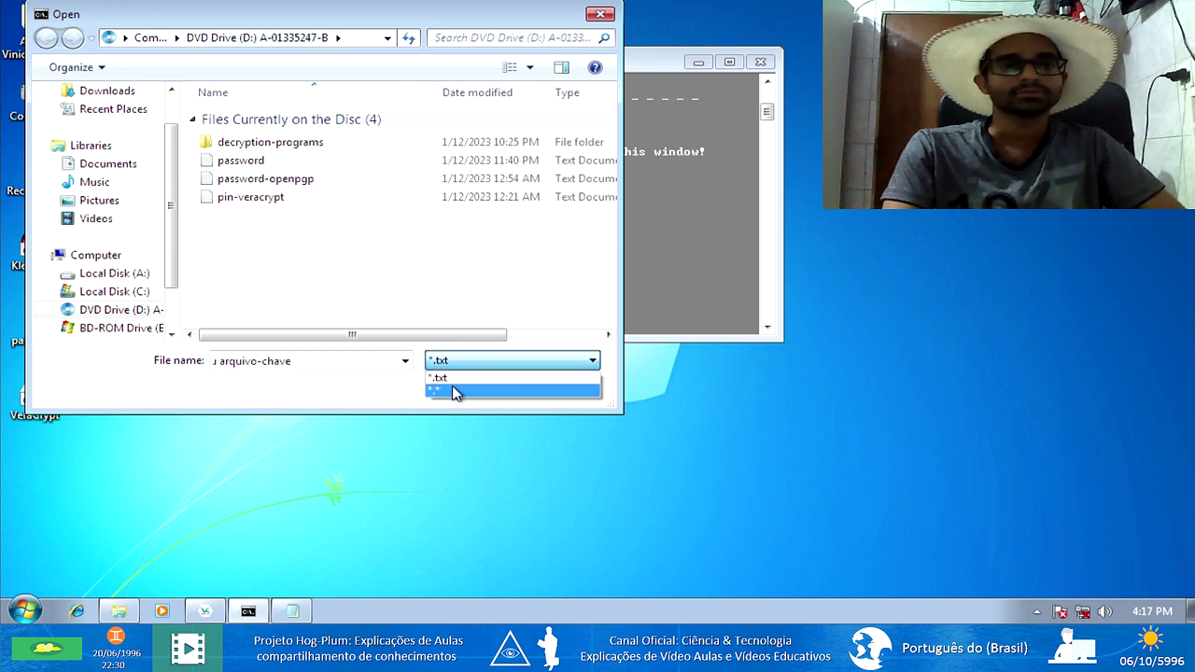
pyautogui.click(453, 391)
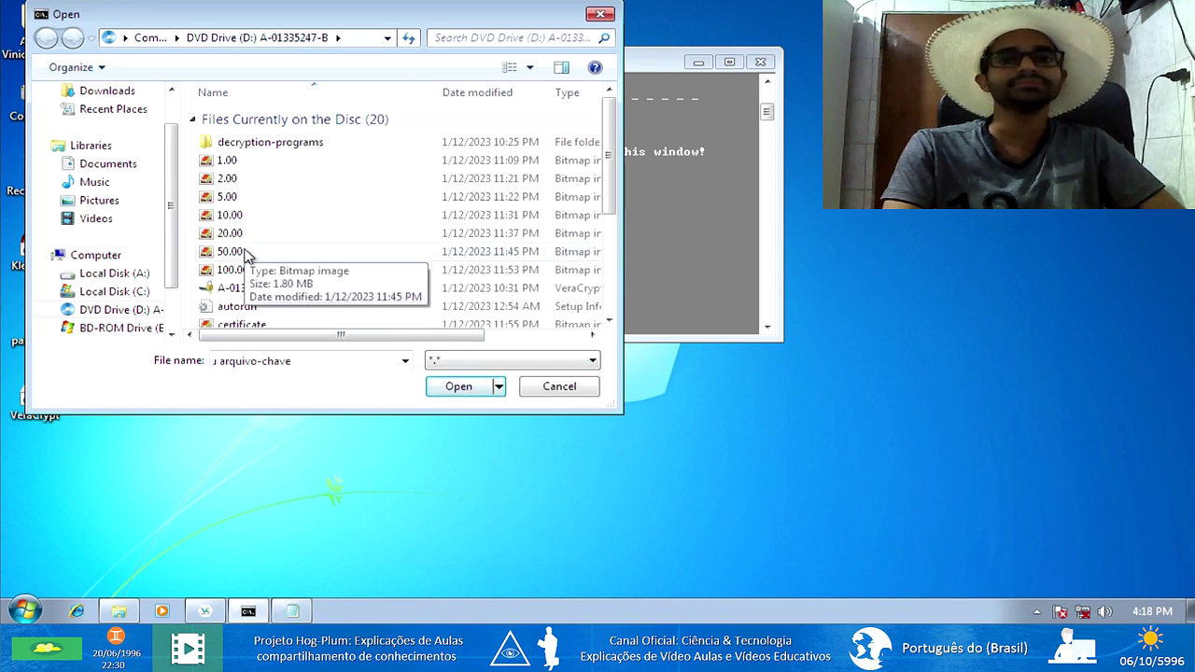
pyautogui.click(280, 270)
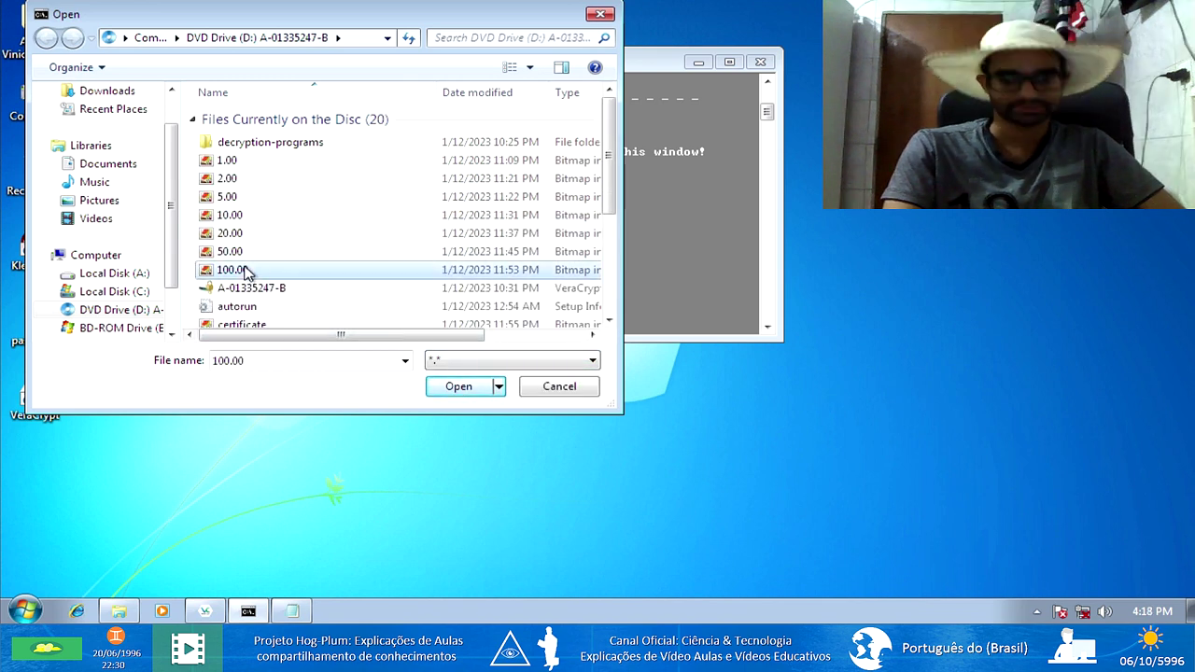
pyautogui.click(462, 386)
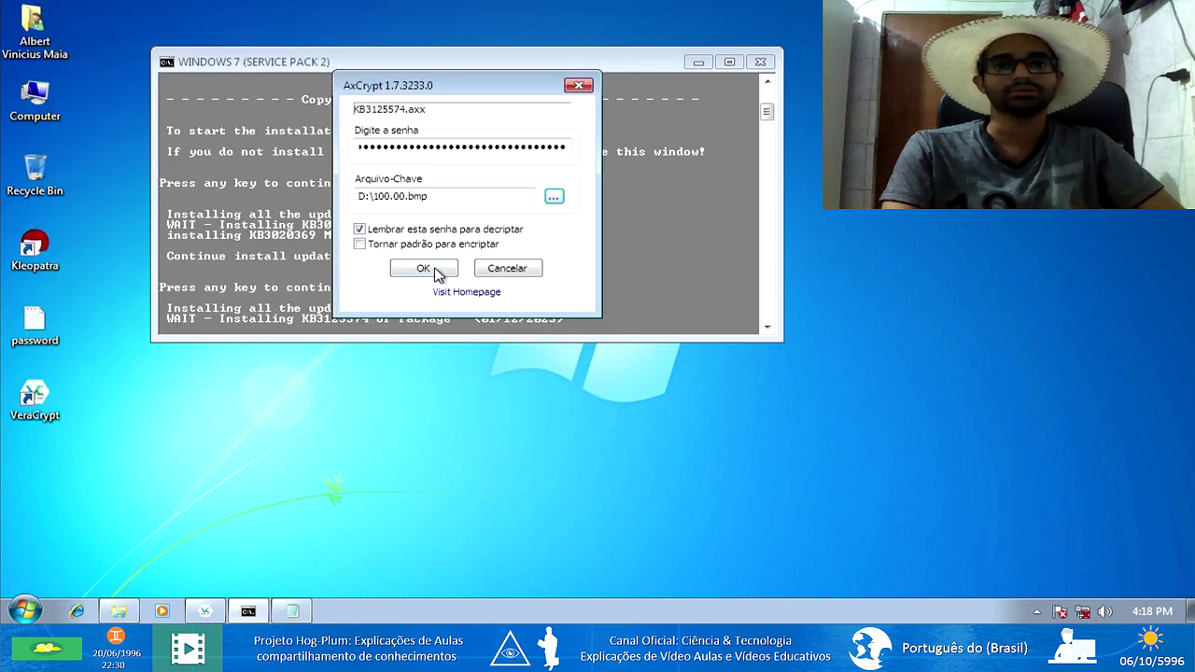
pyautogui.click(422, 268)
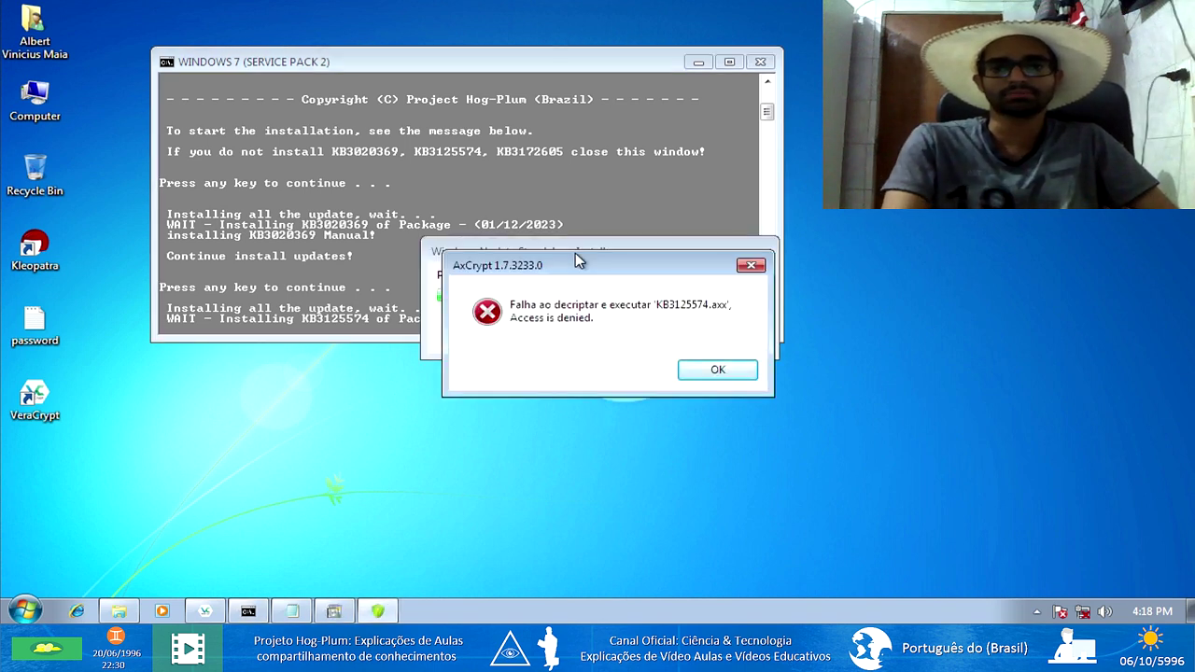
# Move the AxCrypt error aside and confirm installing Update for Windows KB3125574.
pyautogui.moveTo(688, 276); pyautogui.dragTo(662, 173)
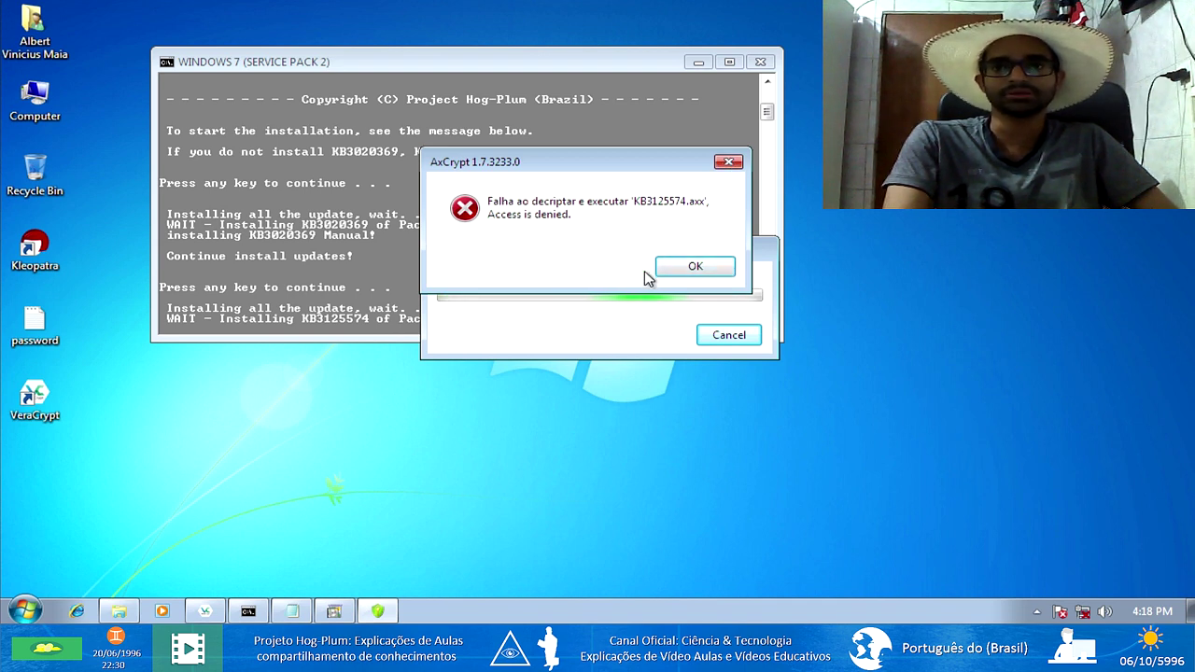
pyautogui.moveTo(627, 155); pyautogui.dragTo(675, 155)
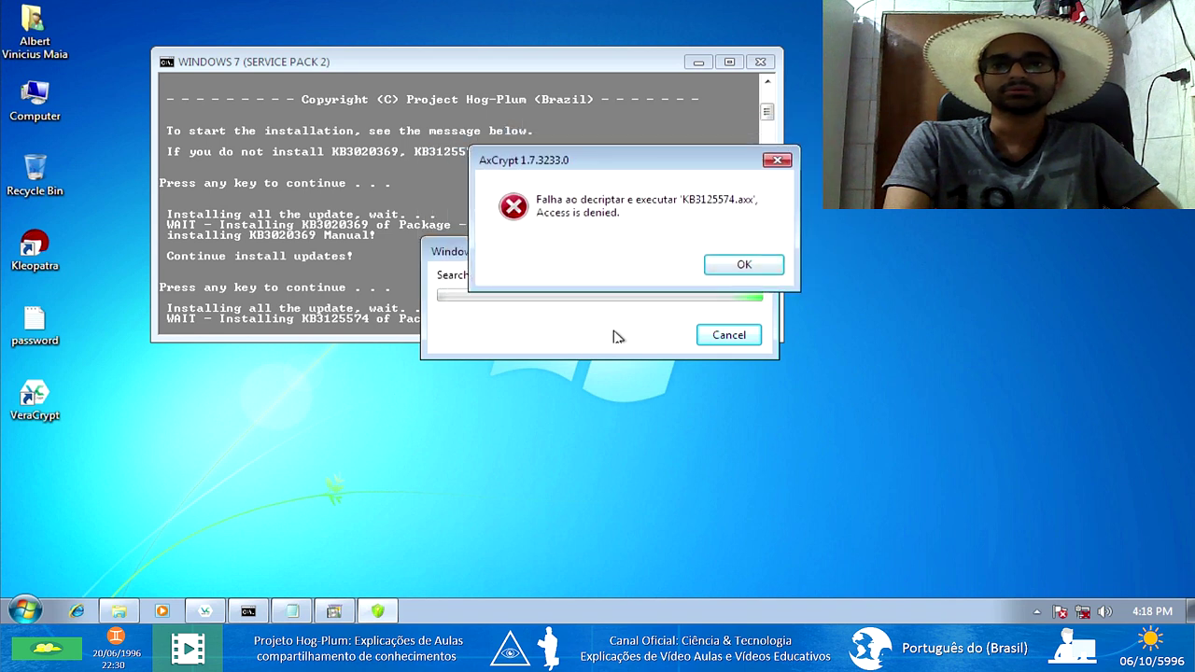
pyautogui.click(583, 347)
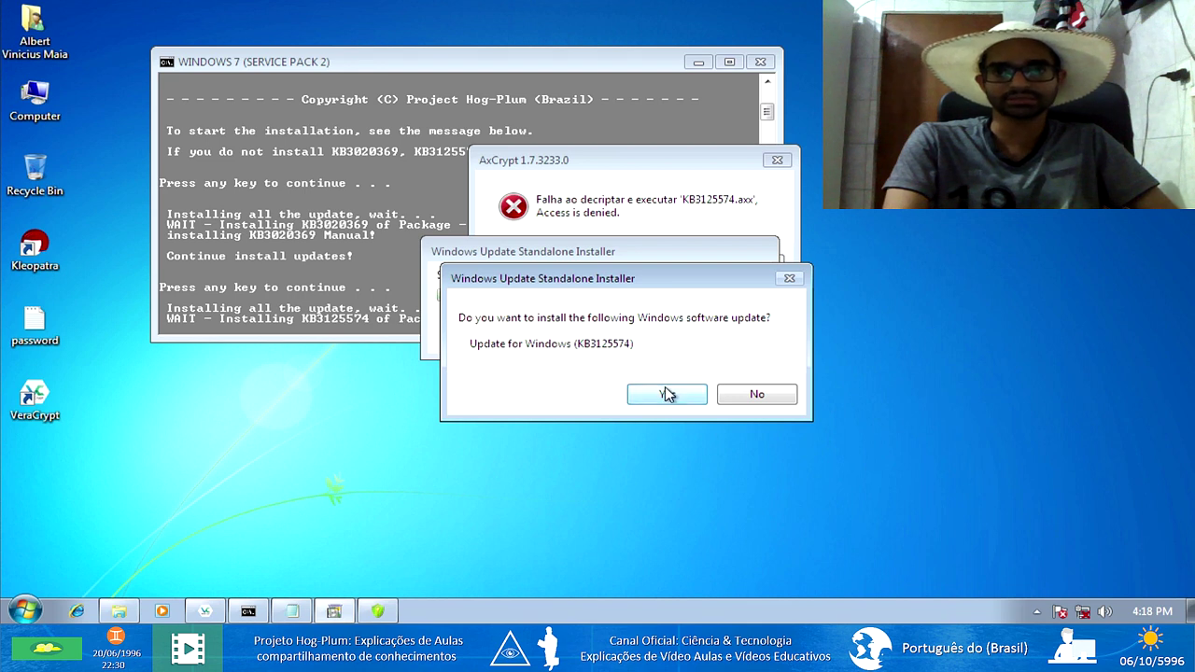
pyautogui.click(664, 394)
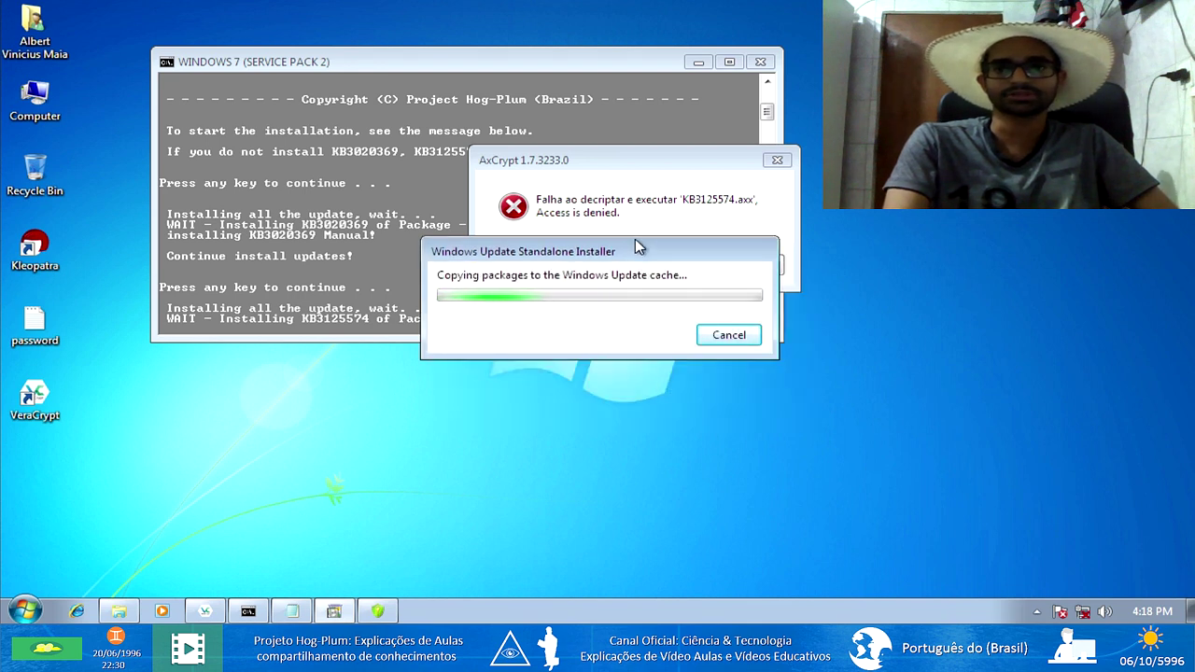
pyautogui.click(777, 160)
# Dismiss the Access is denied error and close the KB3125574 installation-complete window.
pyautogui.click(777, 160)
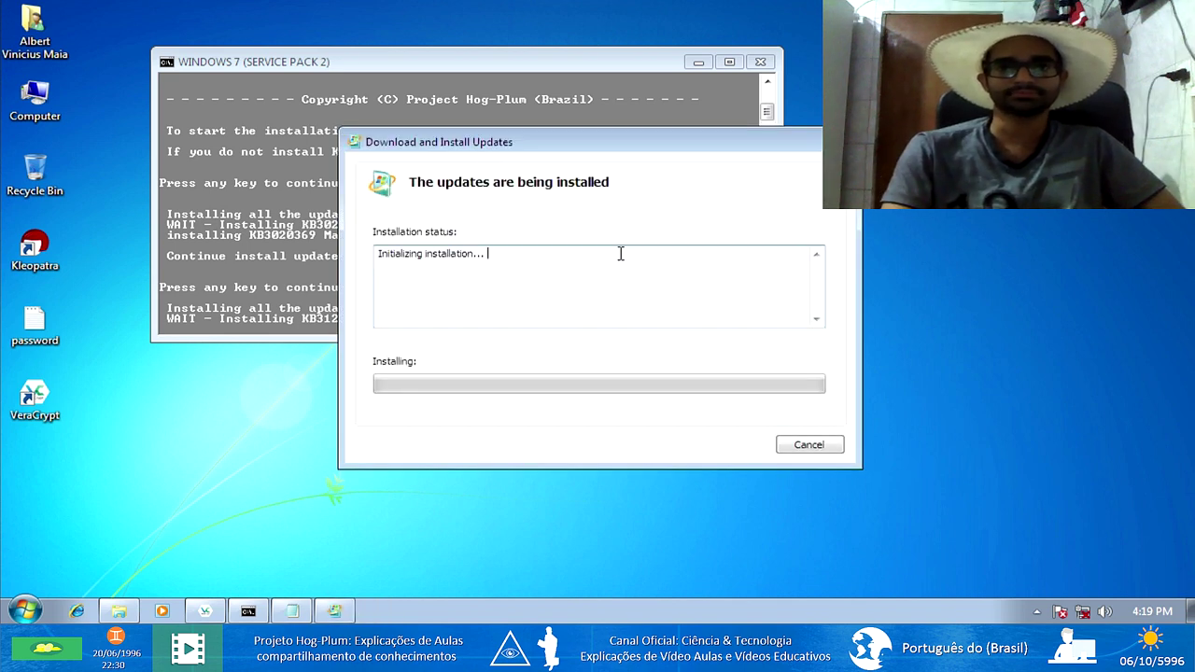
pyautogui.moveTo(554, 146); pyautogui.dragTo(572, 152)
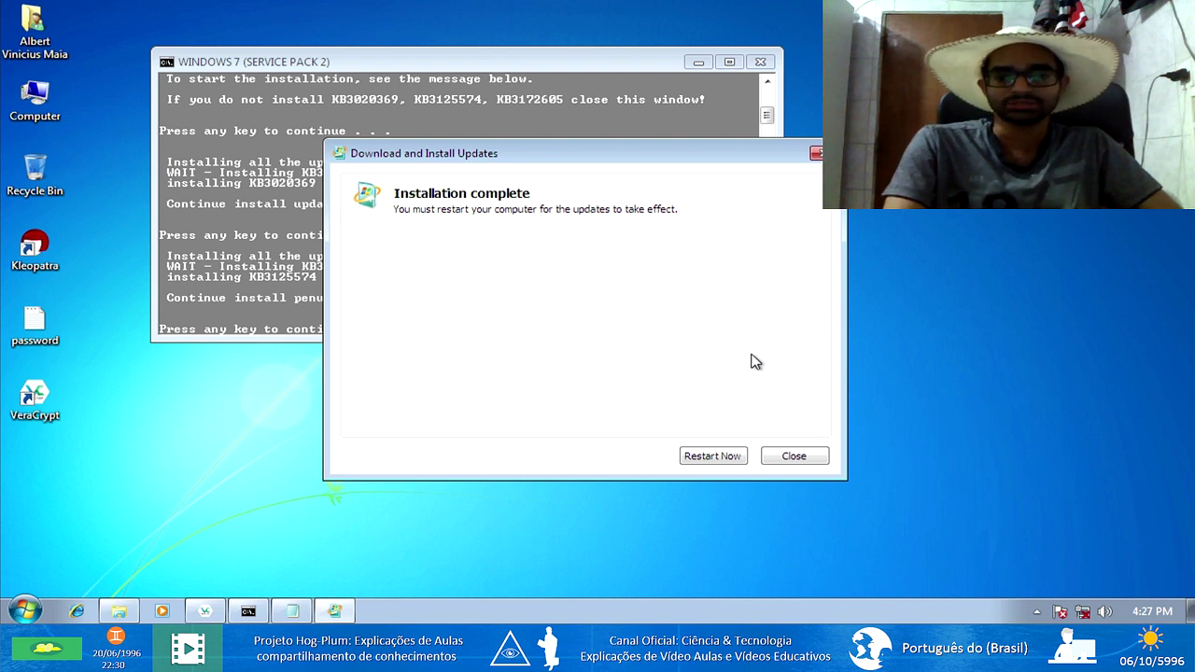
pyautogui.click(794, 456)
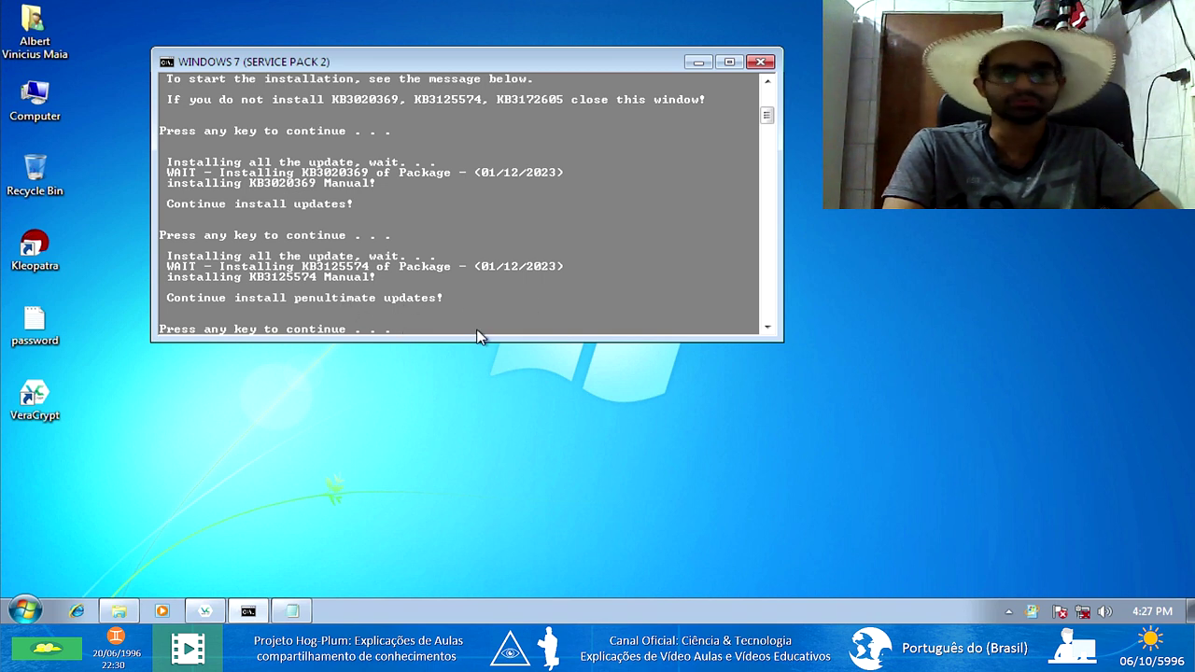
# Continue the script to the last update, dismissing the Service Pack 2 message and KB3172605 decryption error.
pyautogui.press('Return')
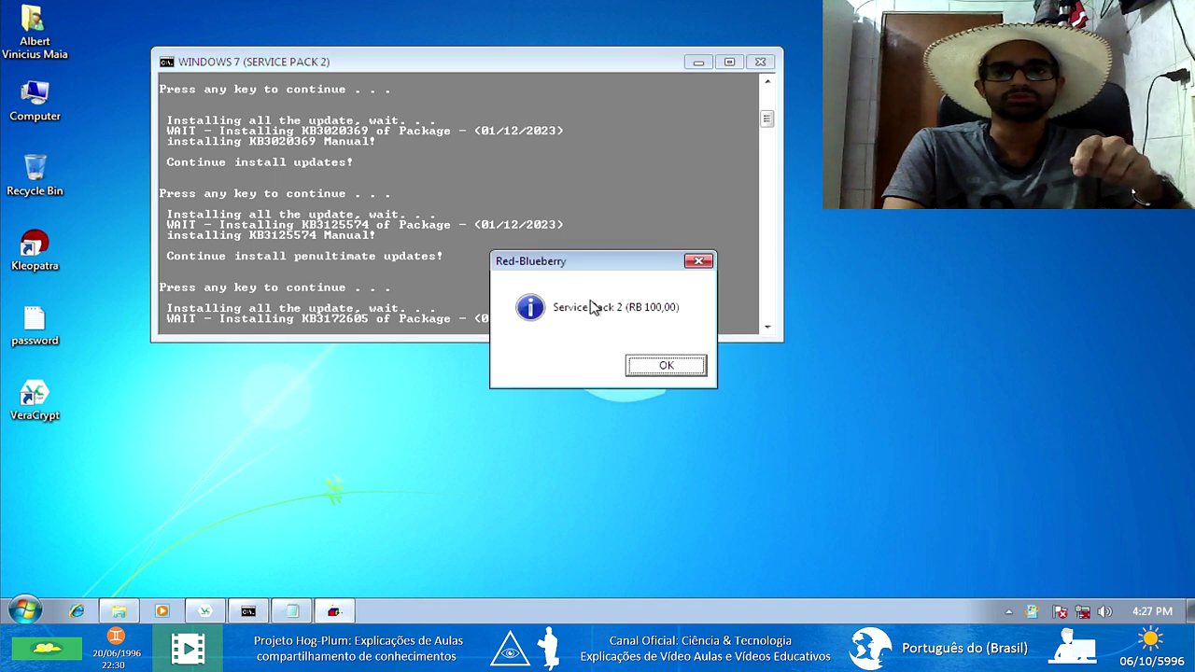
pyautogui.click(662, 365)
pyautogui.click(653, 360)
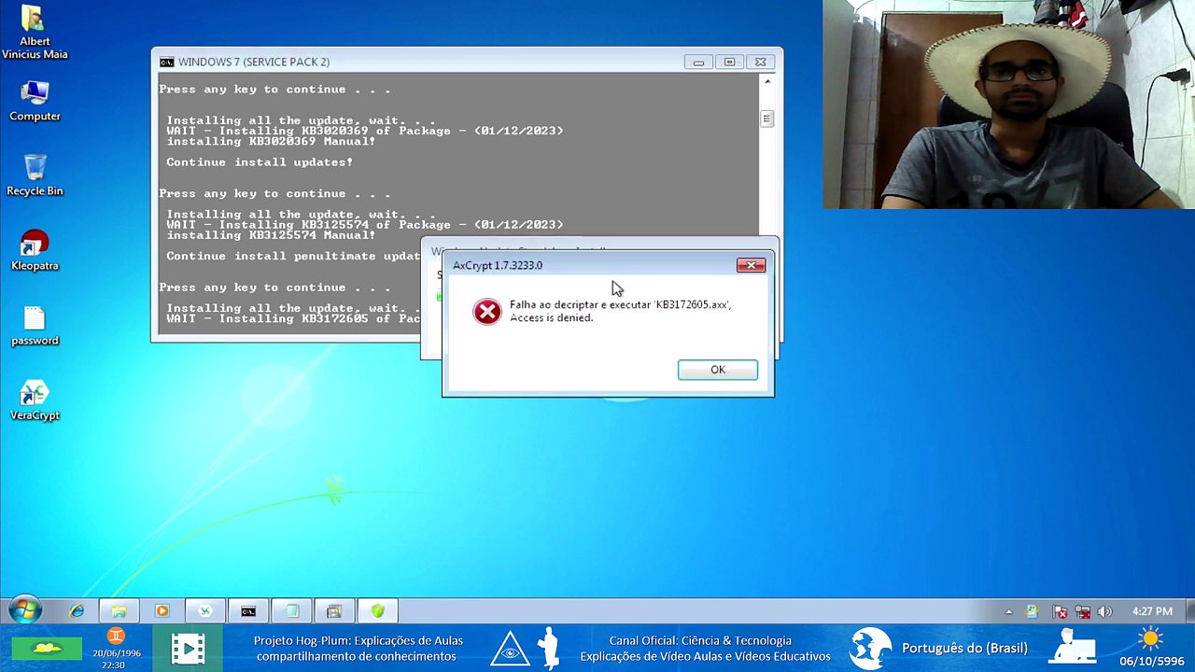
pyautogui.moveTo(602, 272); pyautogui.dragTo(588, 110)
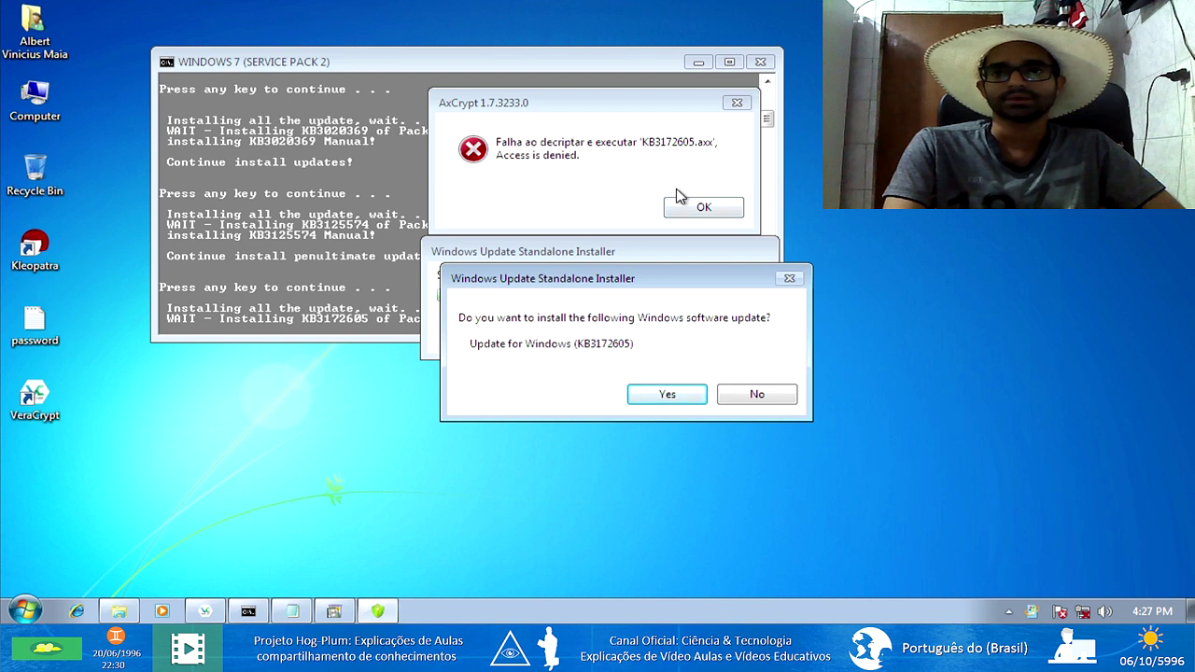
pyautogui.click(736, 104)
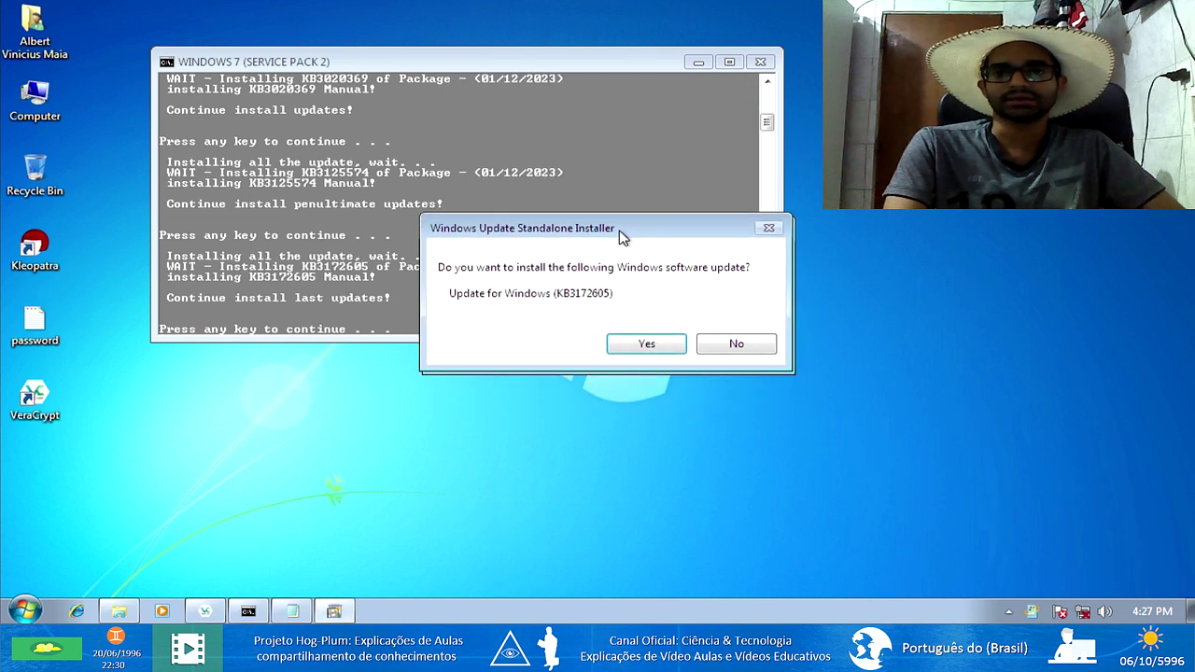
# Confirm installing KB3172605 and close the window once installation completes.
pyautogui.click(643, 324)
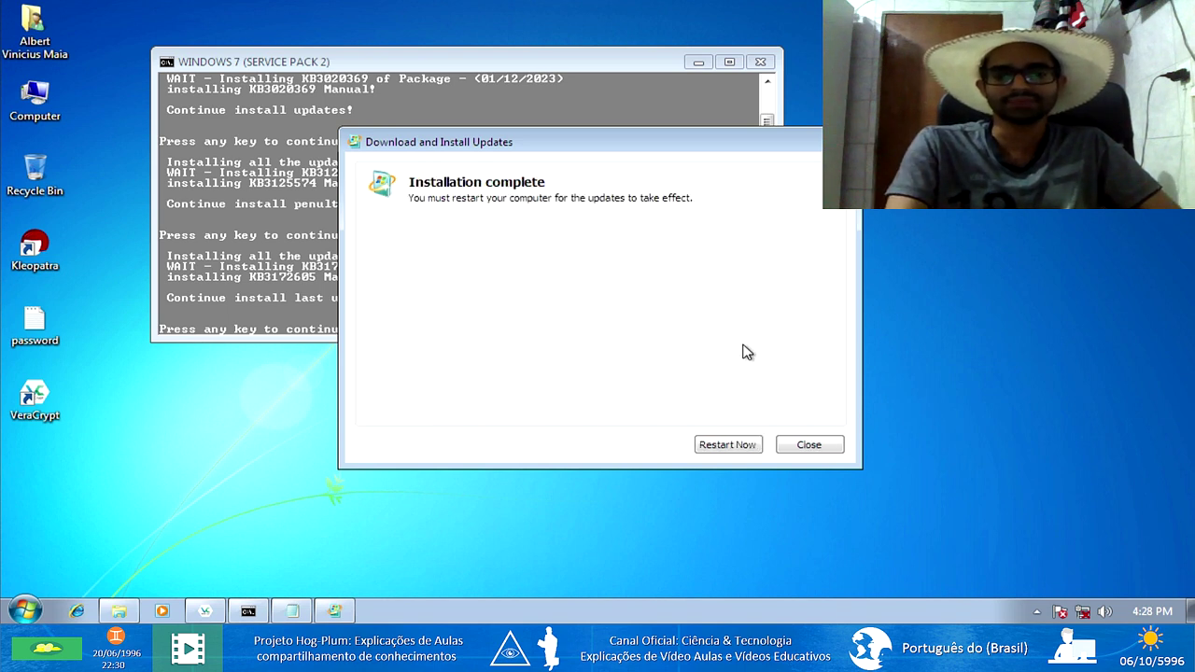
pyautogui.click(809, 446)
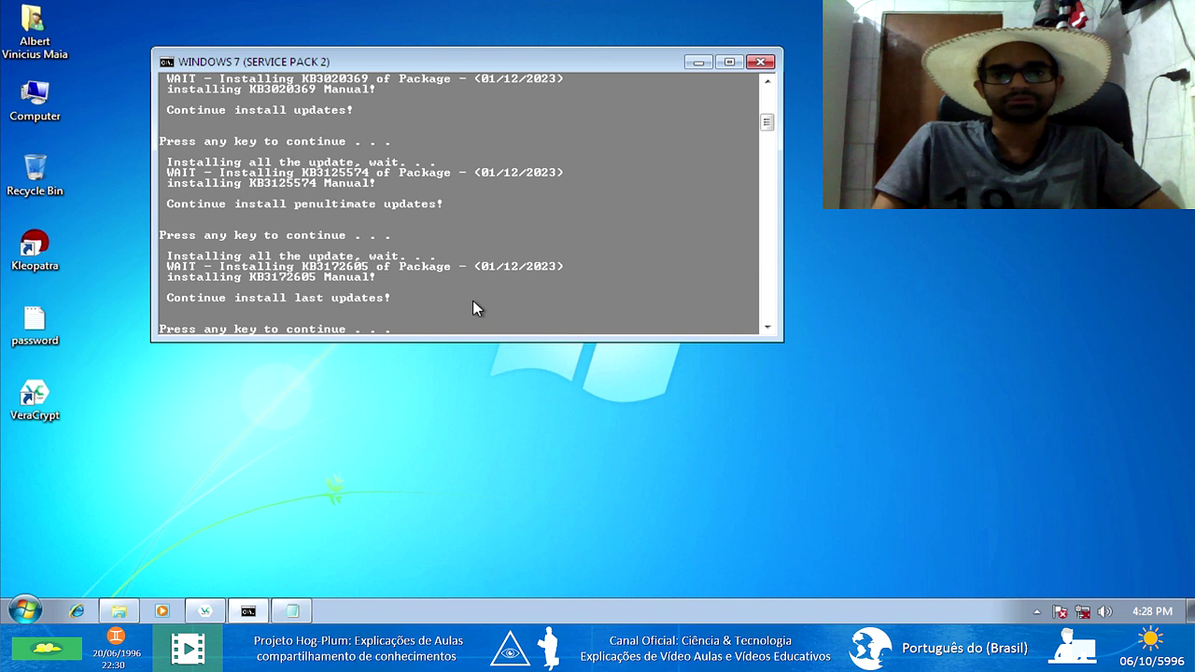
# Let the update script finish so Windows shuts down.
pyautogui.press('Return')
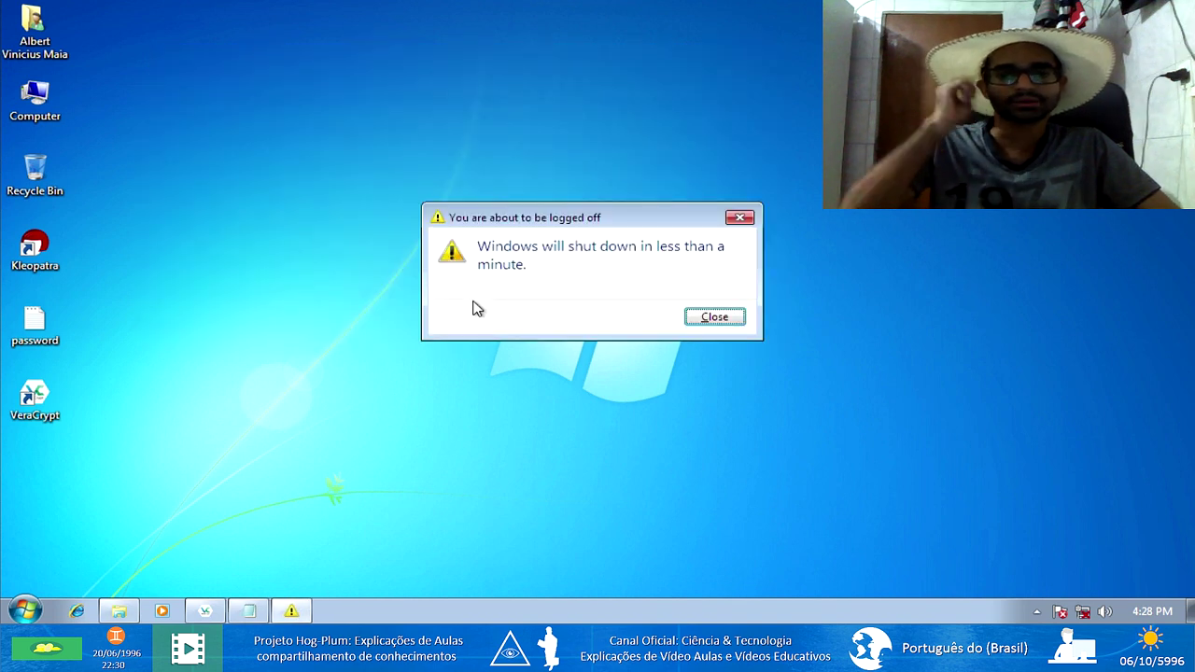
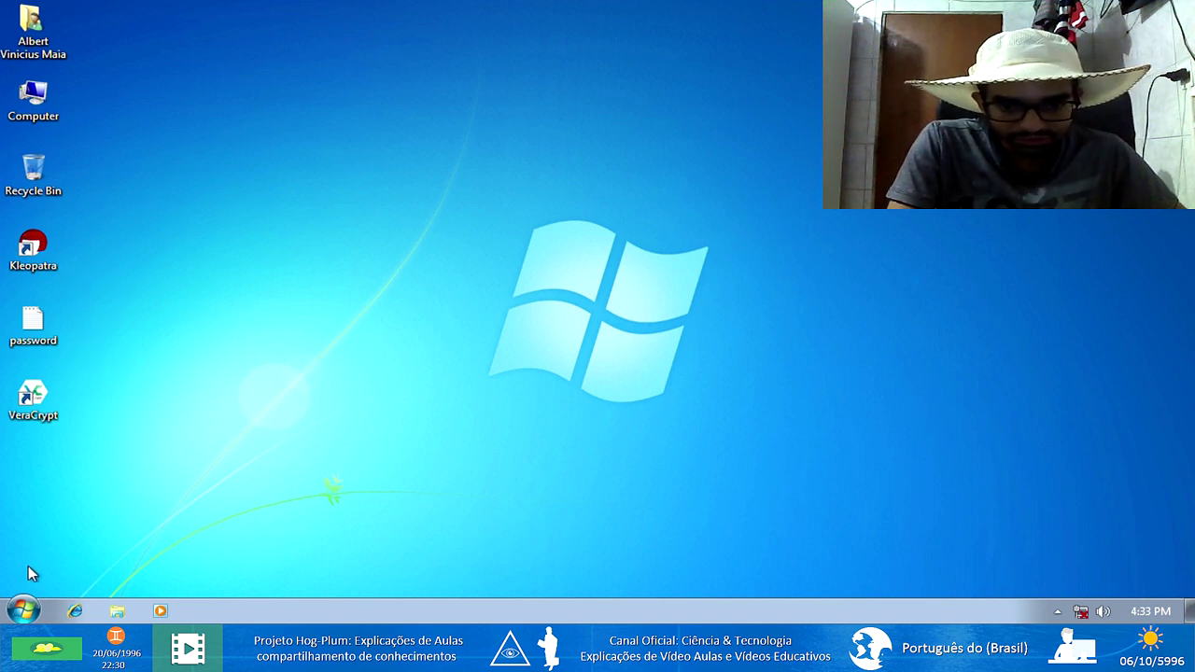
# Shut down Windows 7 from the Start menu and restart back to the desktop.
pyautogui.click(25, 607)
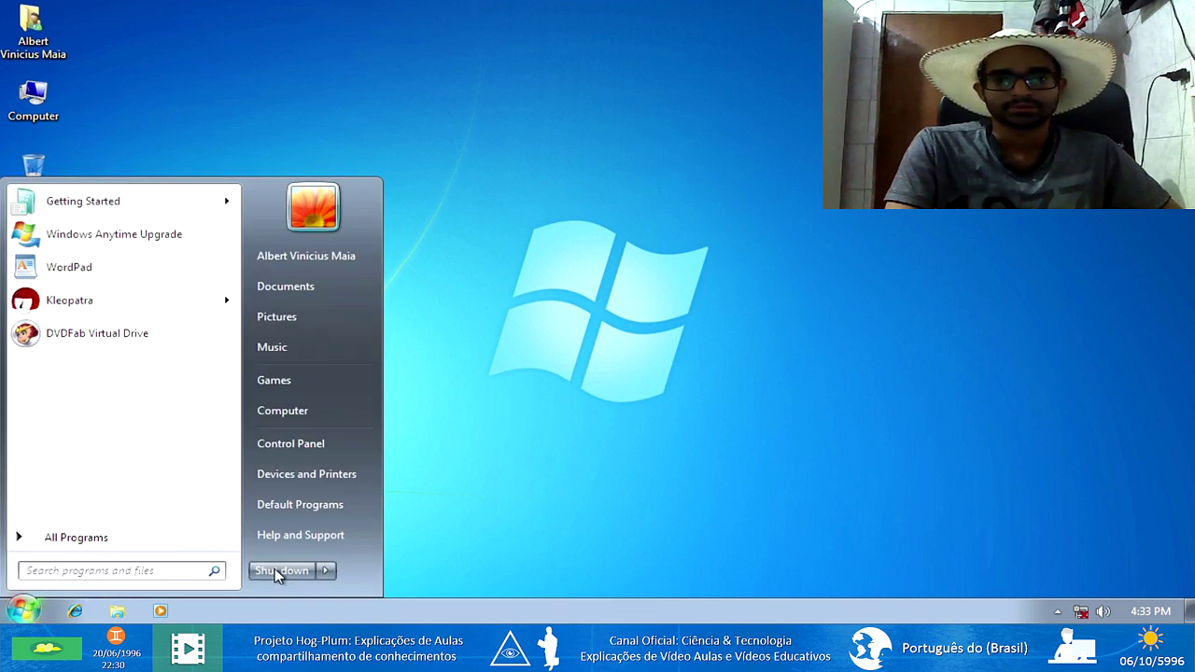
pyautogui.click(280, 570)
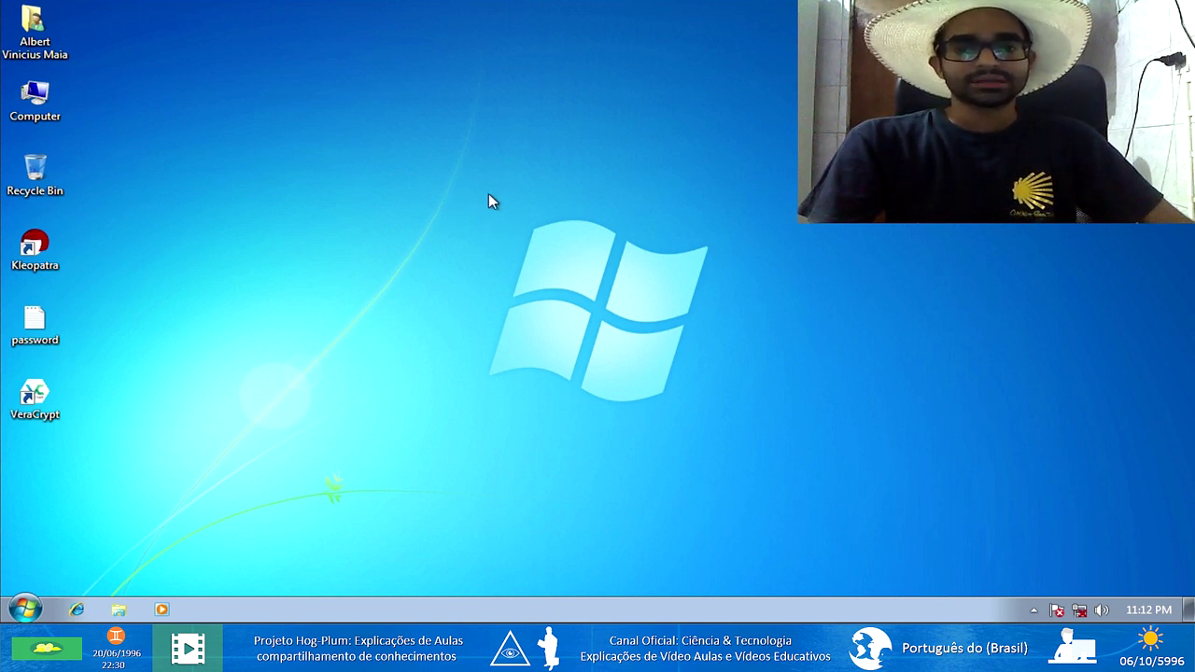
# Open DVD Drive (D:) in a new window and load the A-01335247-B volume in VeraCrypt.
pyautogui.doubleClick(35, 98)
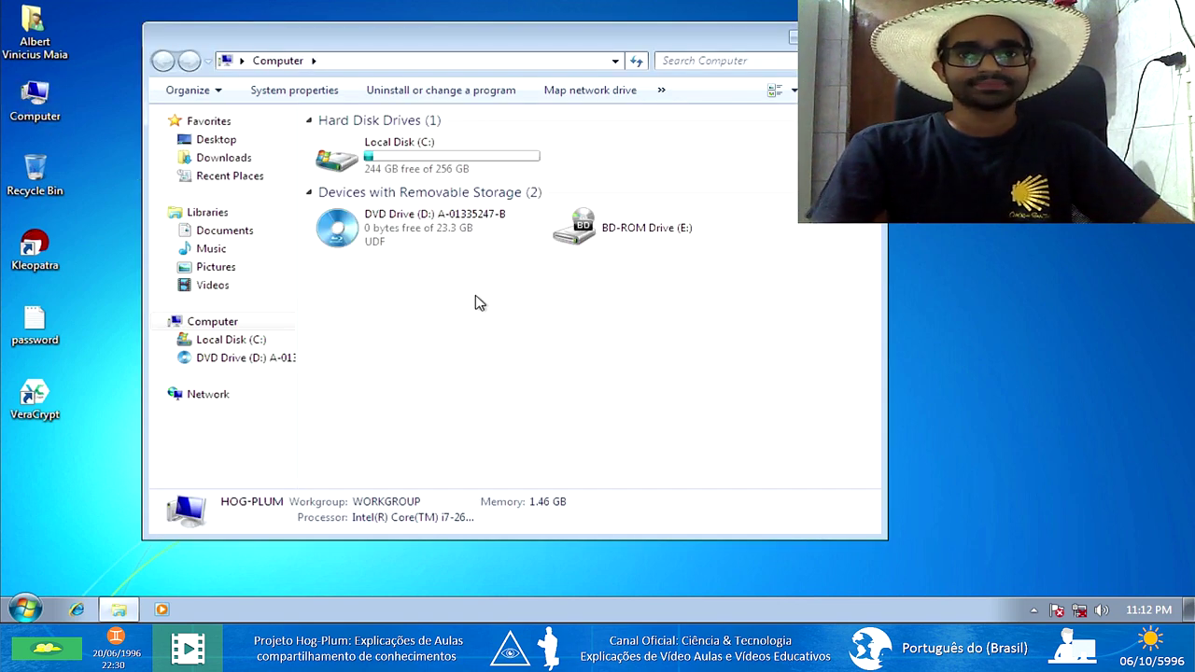
pyautogui.rightClick(382, 227)
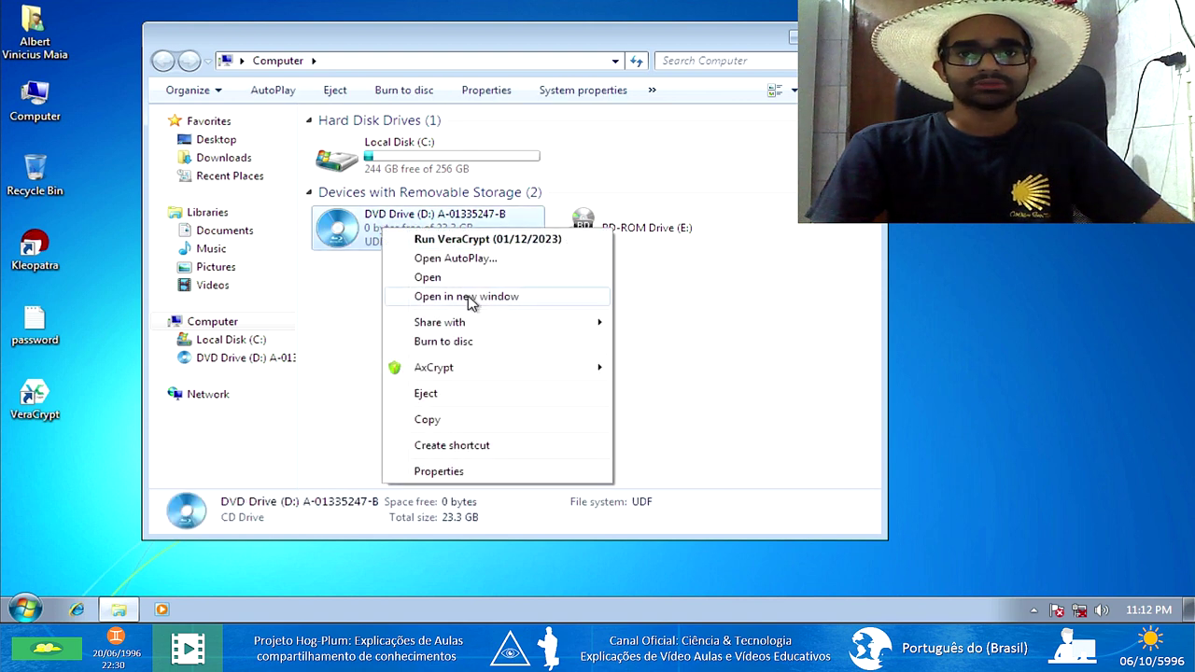
pyautogui.click(469, 297)
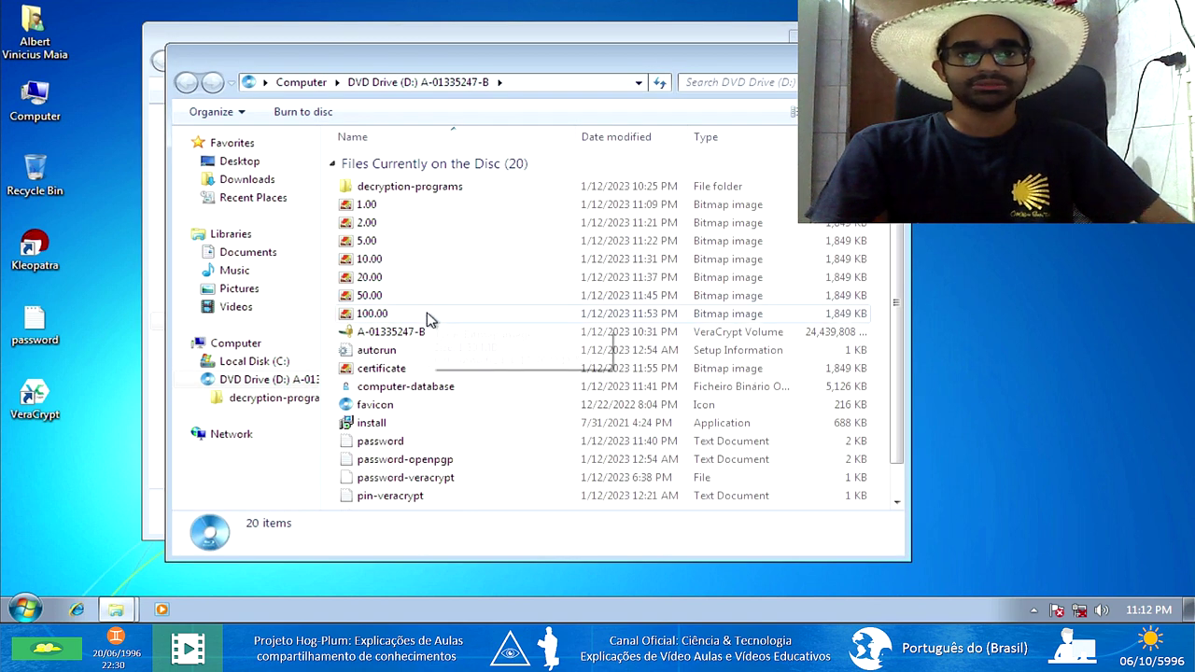
pyautogui.doubleClick(407, 332)
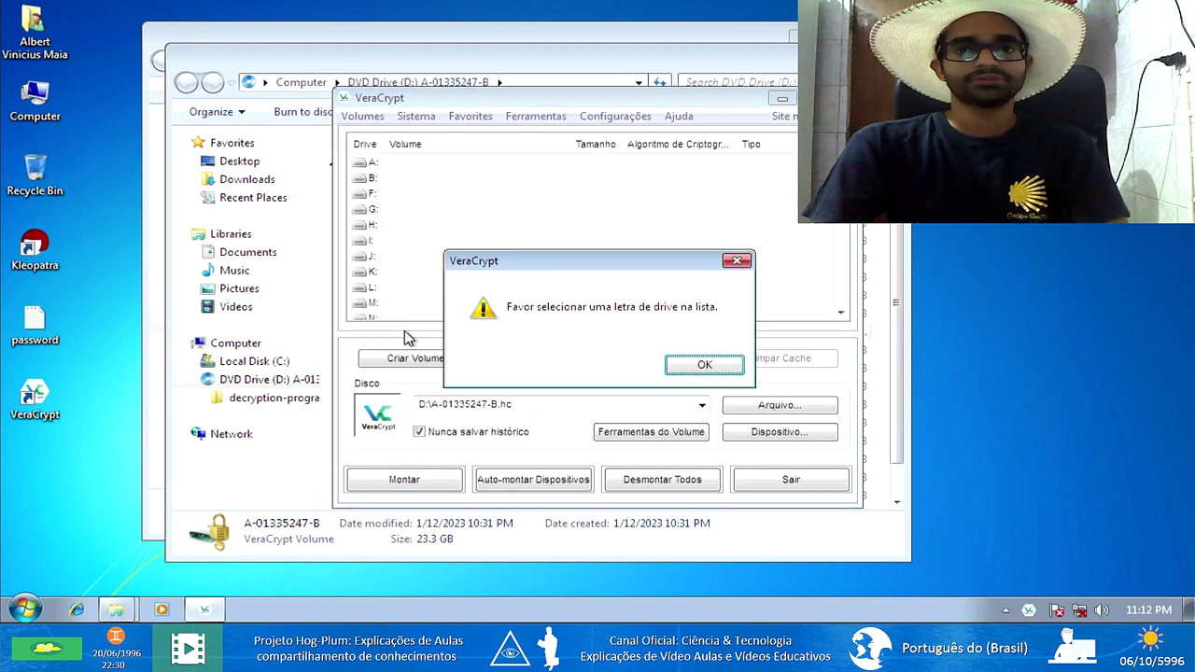
# Dismiss the drive-letter warning and close both Explorer windows.
pyautogui.click(737, 268)
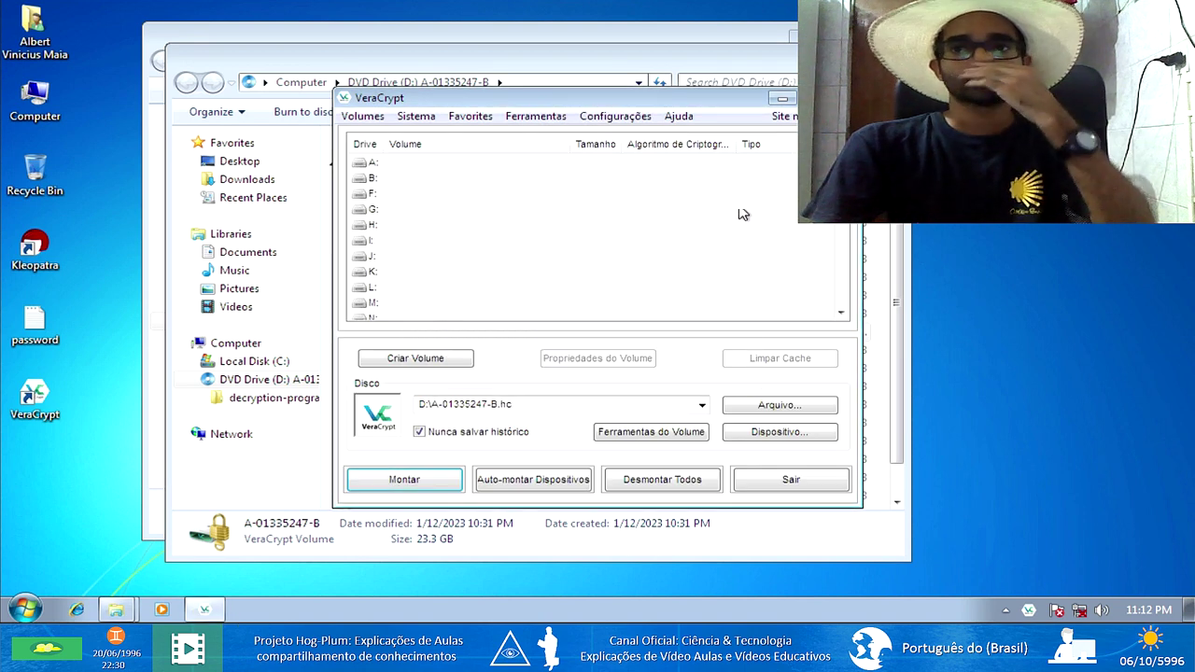
pyautogui.click(888, 53)
pyautogui.click(868, 34)
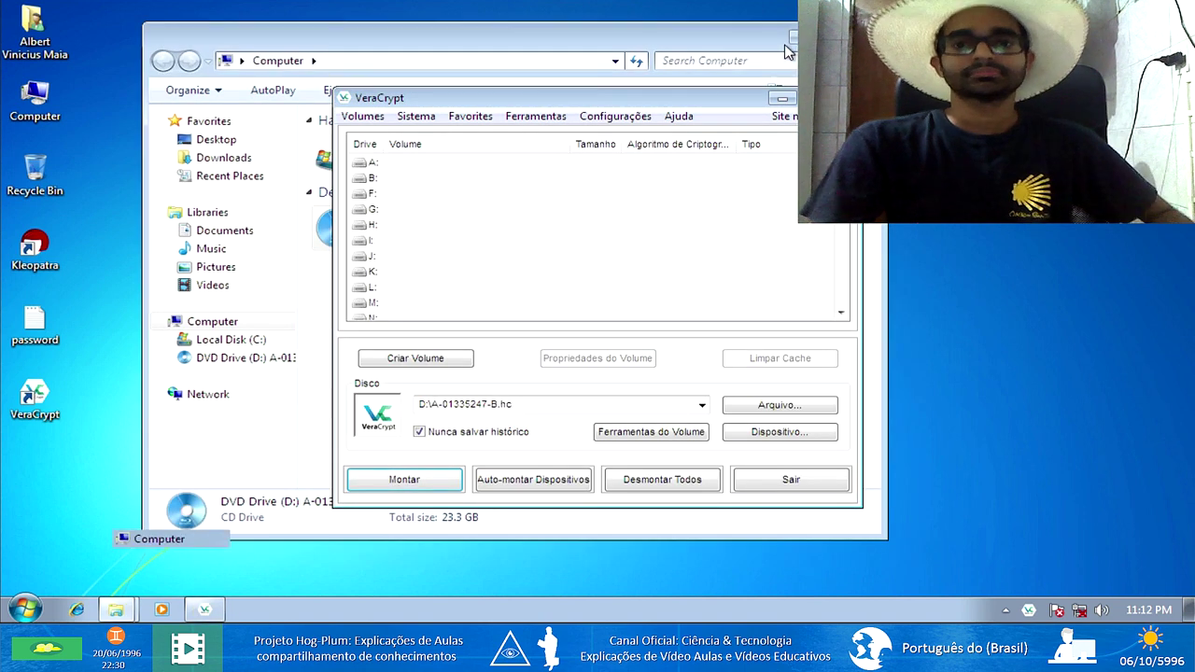
pyautogui.moveTo(548, 97); pyautogui.dragTo(443, 44)
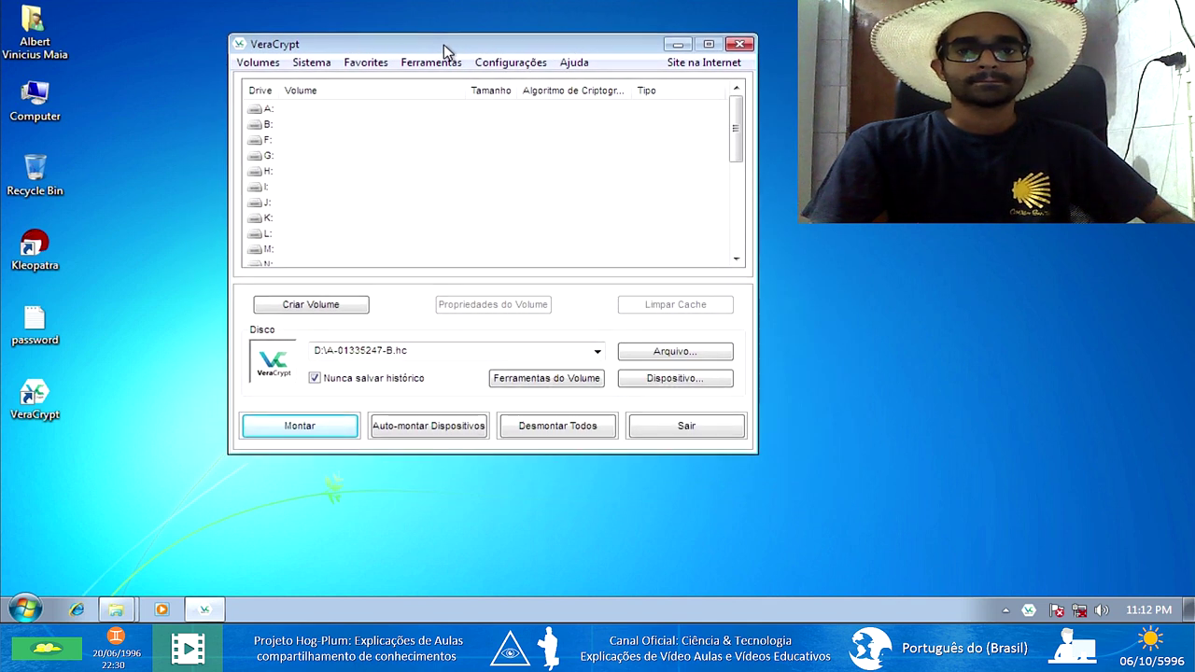
# Select drive A: and choose Montar to bring up the password prompt.
pyautogui.click(272, 110)
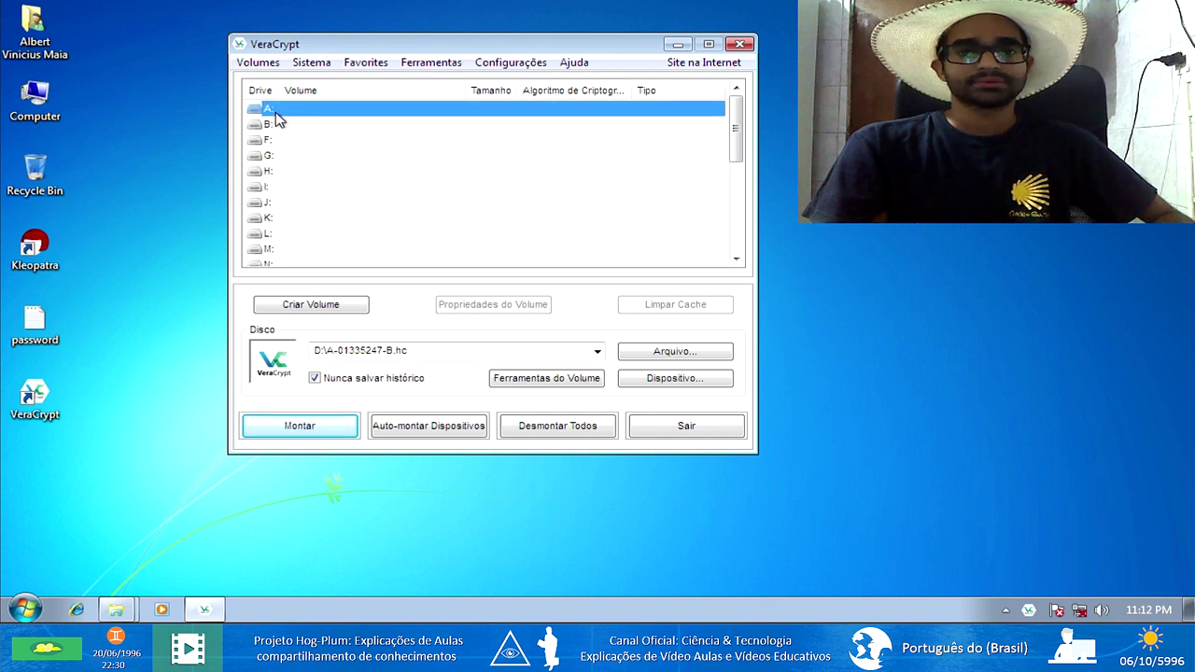
pyautogui.moveTo(334, 46); pyautogui.dragTo(353, 49)
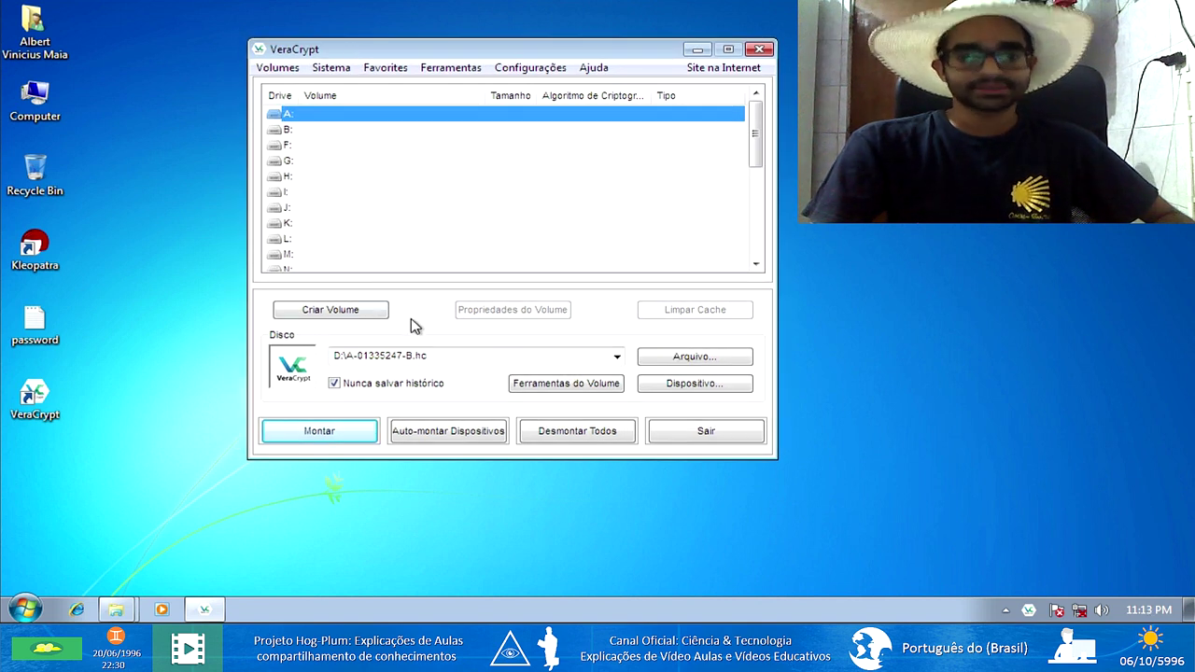
pyautogui.click(341, 435)
pyautogui.moveTo(528, 228); pyautogui.dragTo(442, 97)
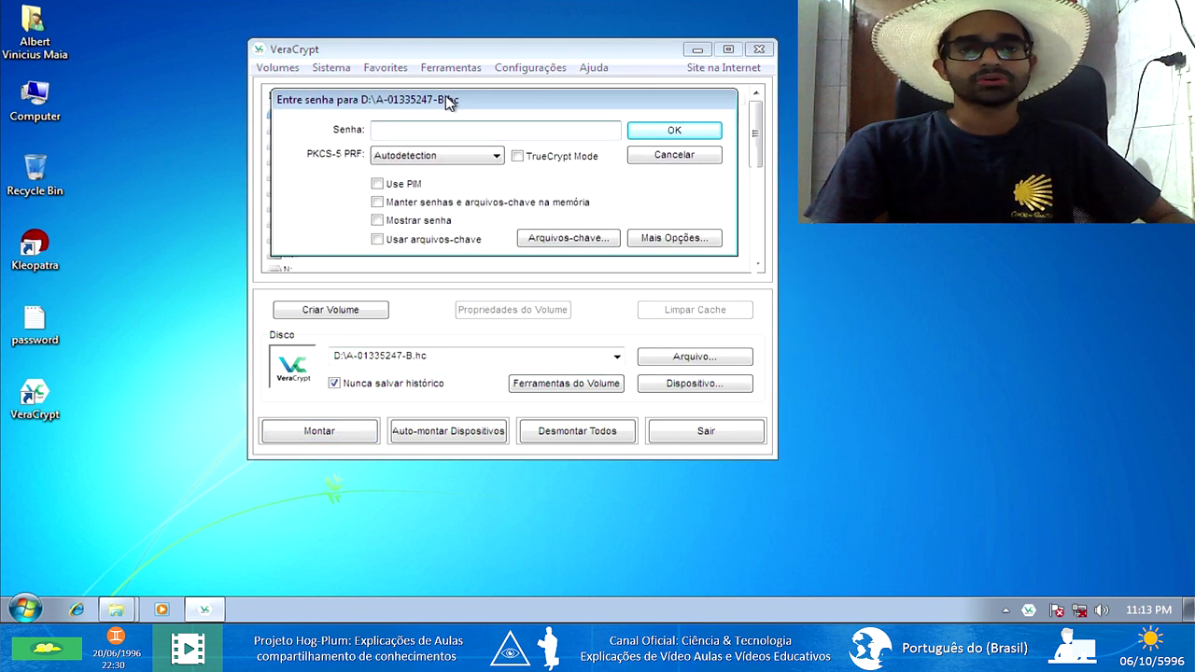
# Enter the volume PIM with Mostrar senha on, and open the desktop password note.
pyautogui.click(378, 186)
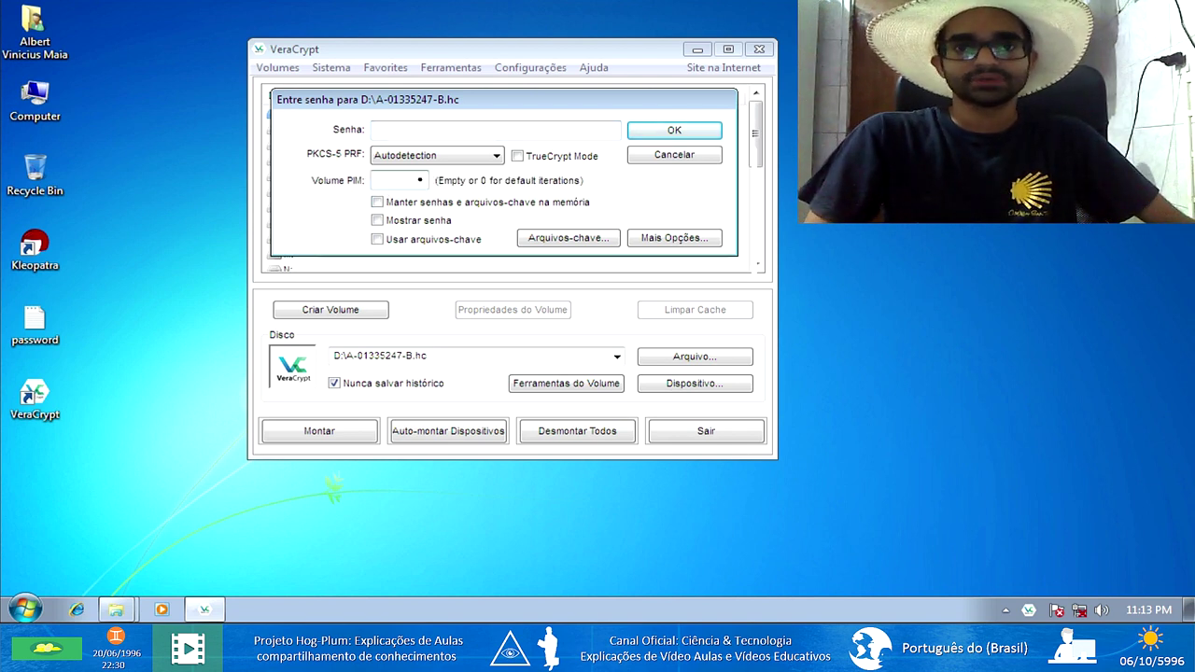
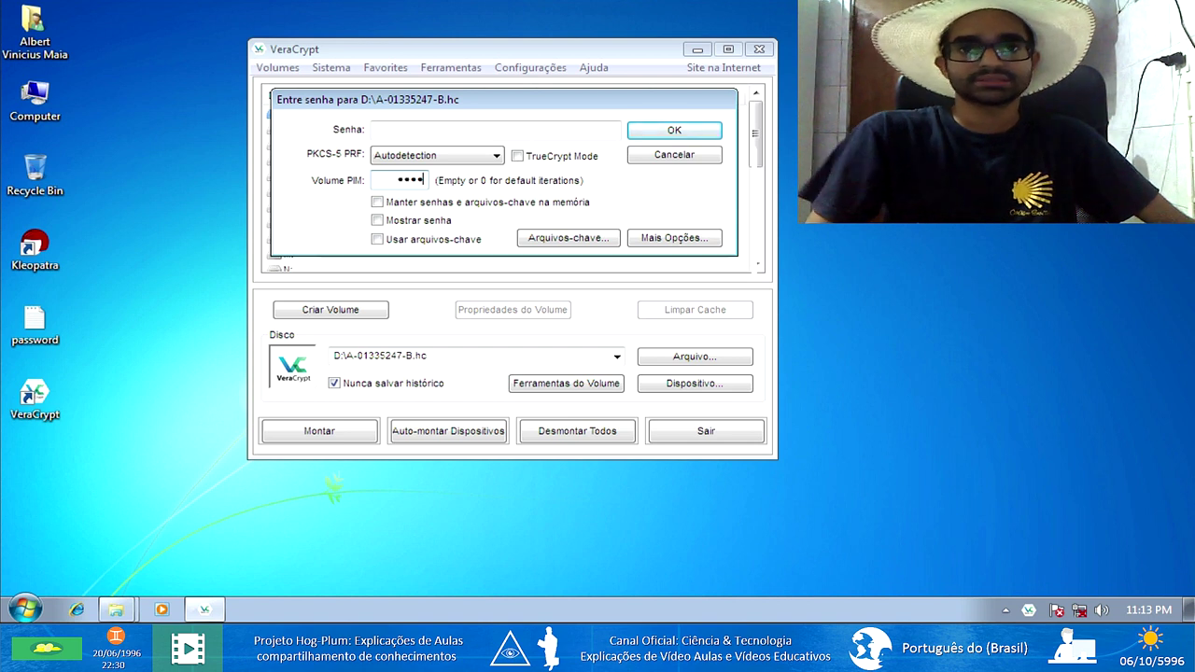
pyautogui.click(411, 222)
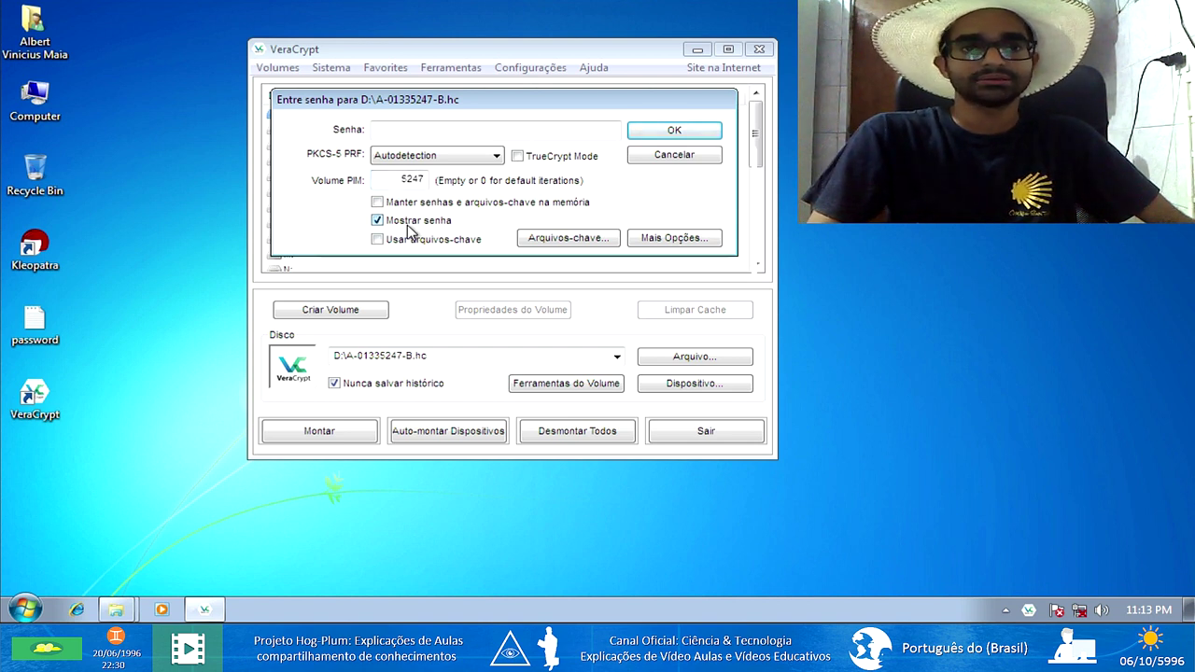
pyautogui.click(35, 327)
pyautogui.doubleClick(35, 325)
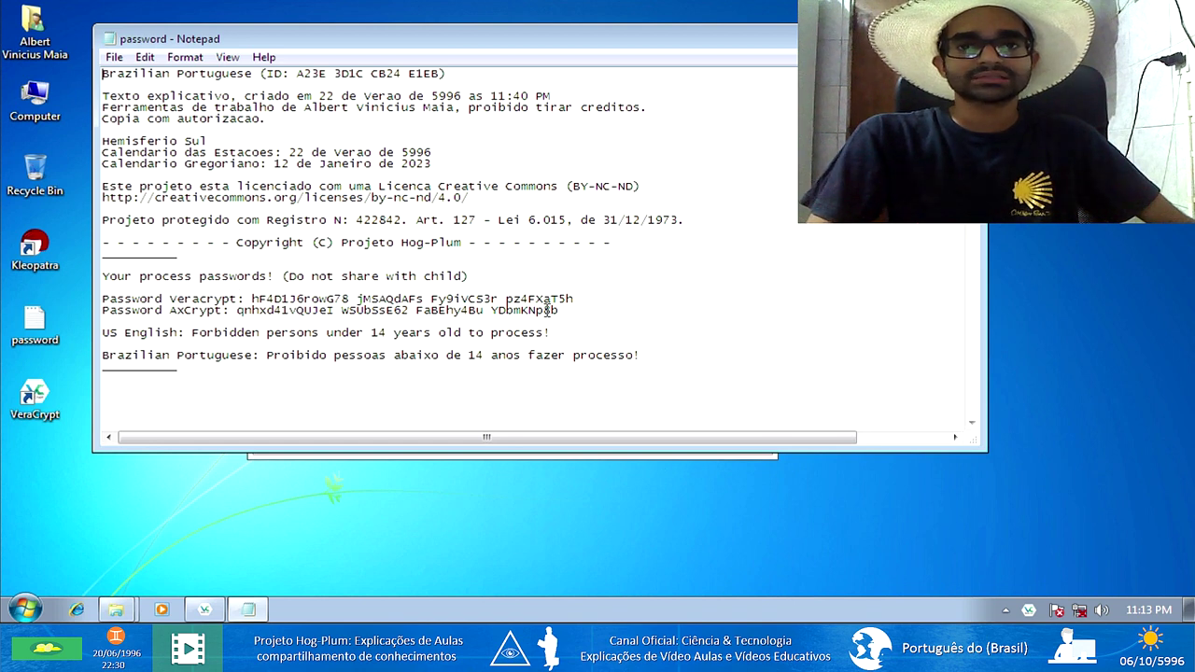
# Copy the Password Veracrypt value from the note and minimize Notepad.
pyautogui.moveTo(572, 299); pyautogui.dragTo(262, 300)
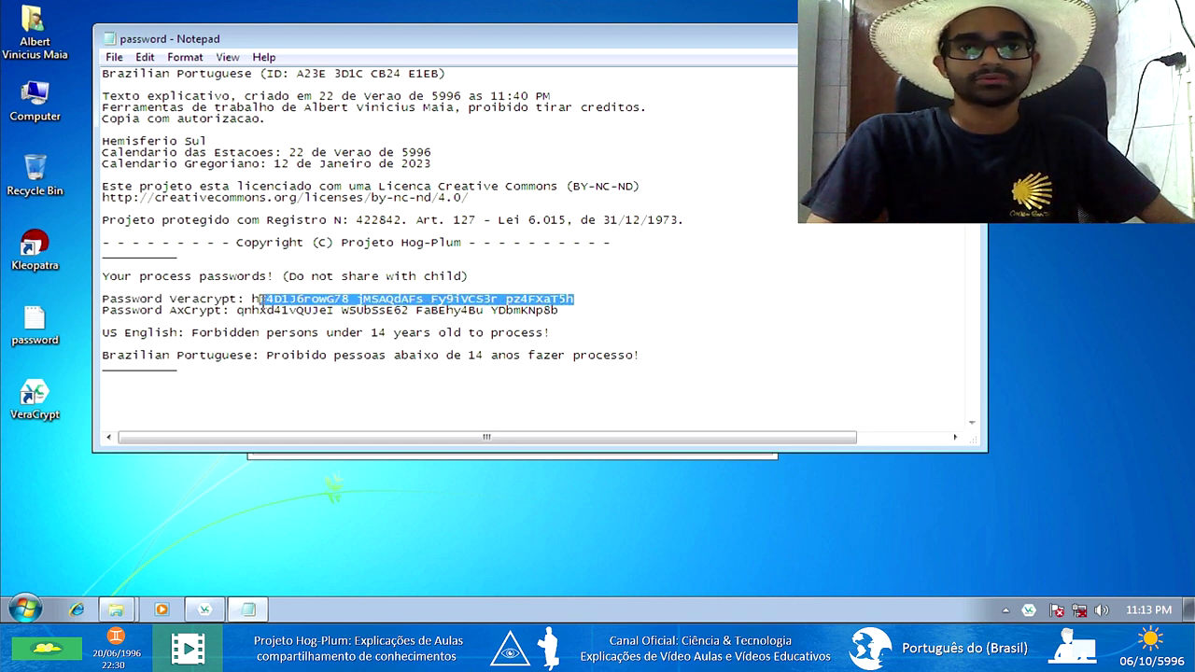
pyautogui.rightClick(254, 298)
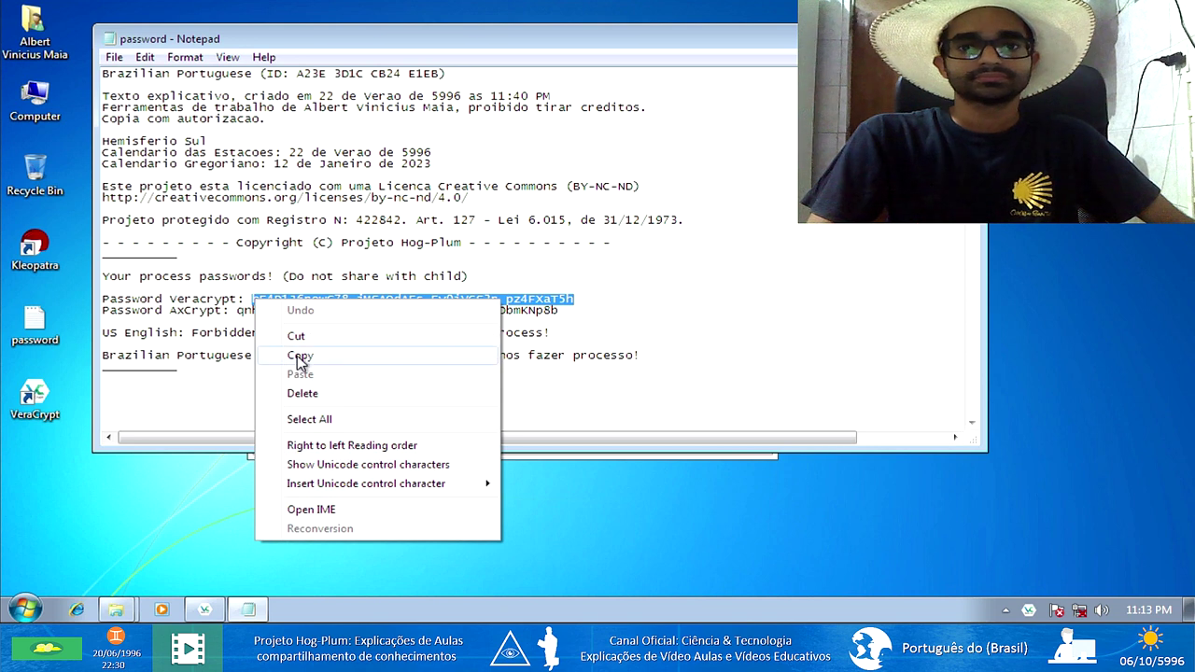
pyautogui.click(301, 357)
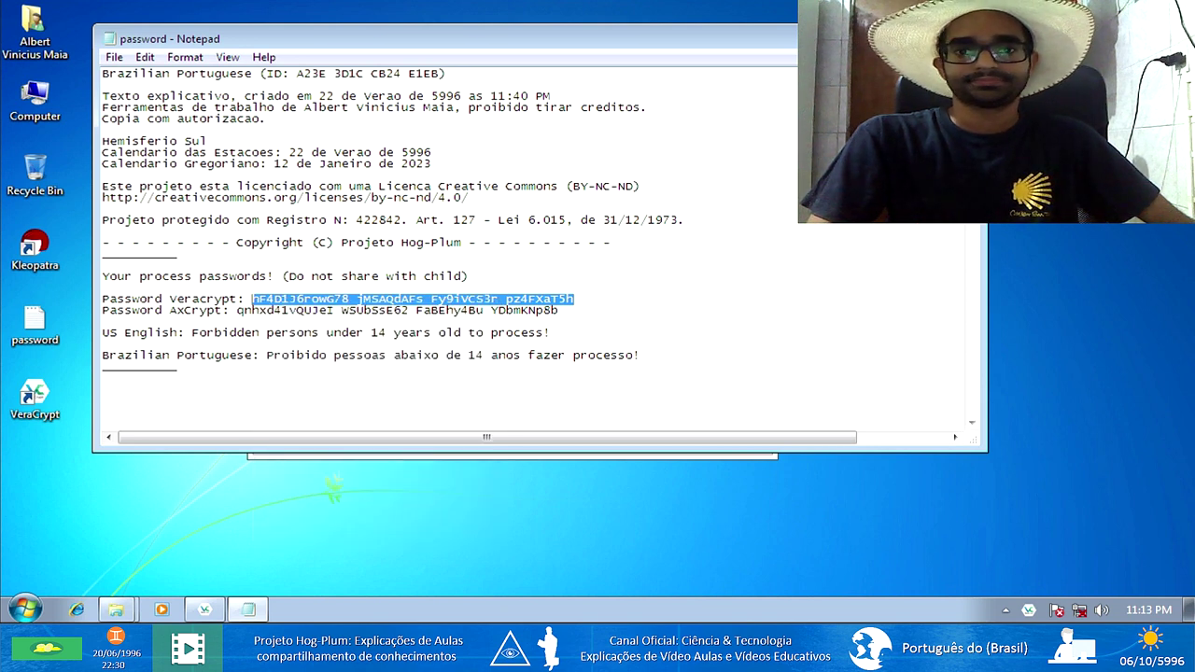
pyautogui.click(920, 35)
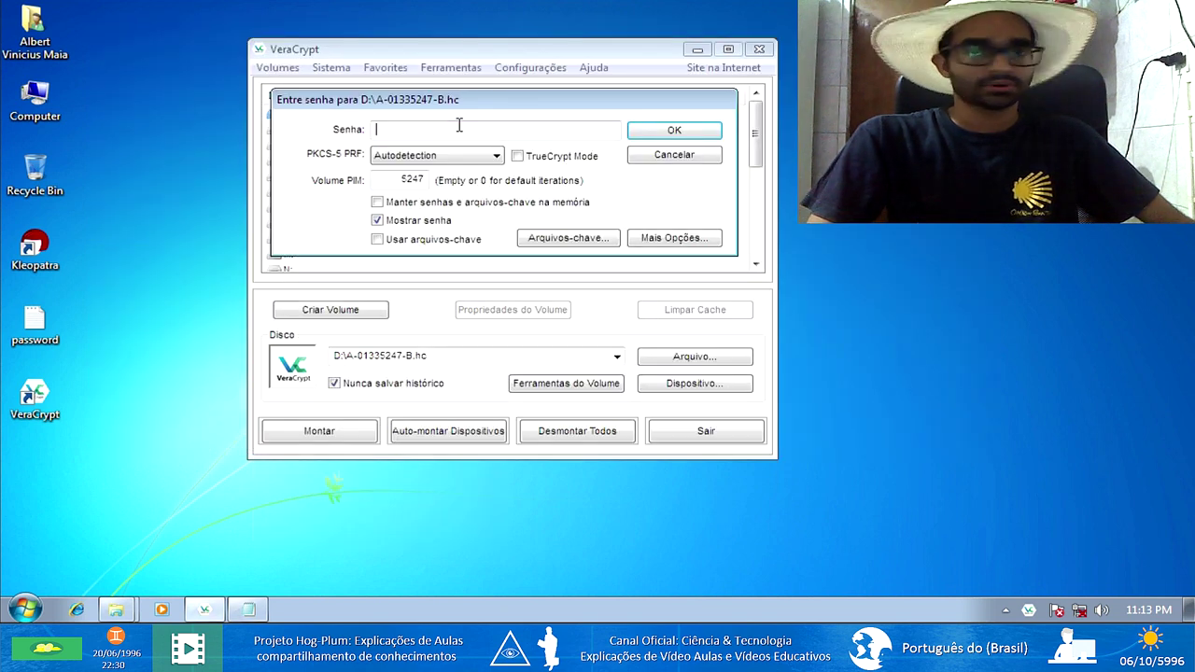
# Paste the password into Senha, tick Usar arquivos-chave, and bring up the keyfiles list.
pyautogui.hotkey('ctrl', 'v')
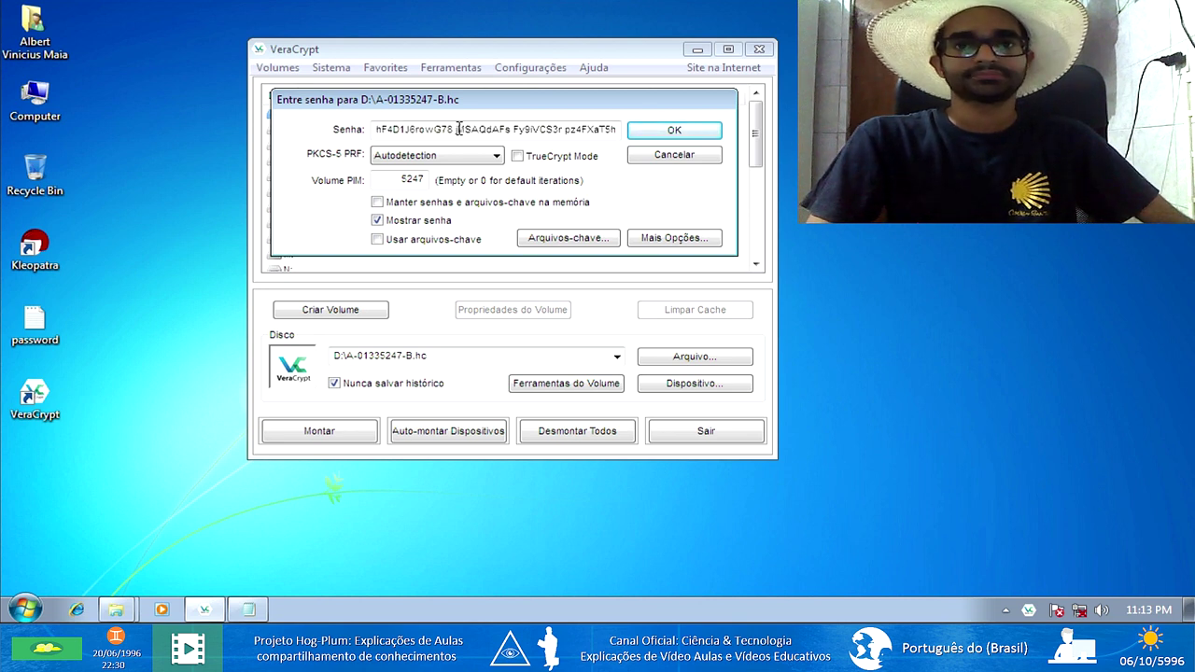
pyautogui.click(377, 240)
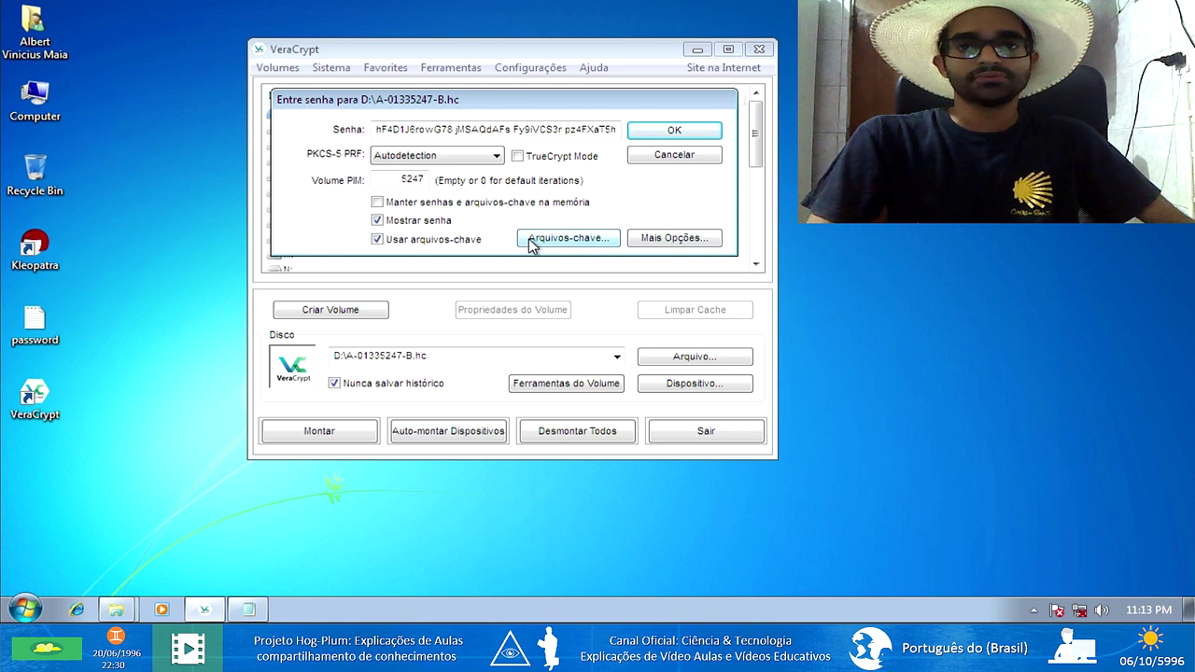
pyautogui.click(582, 241)
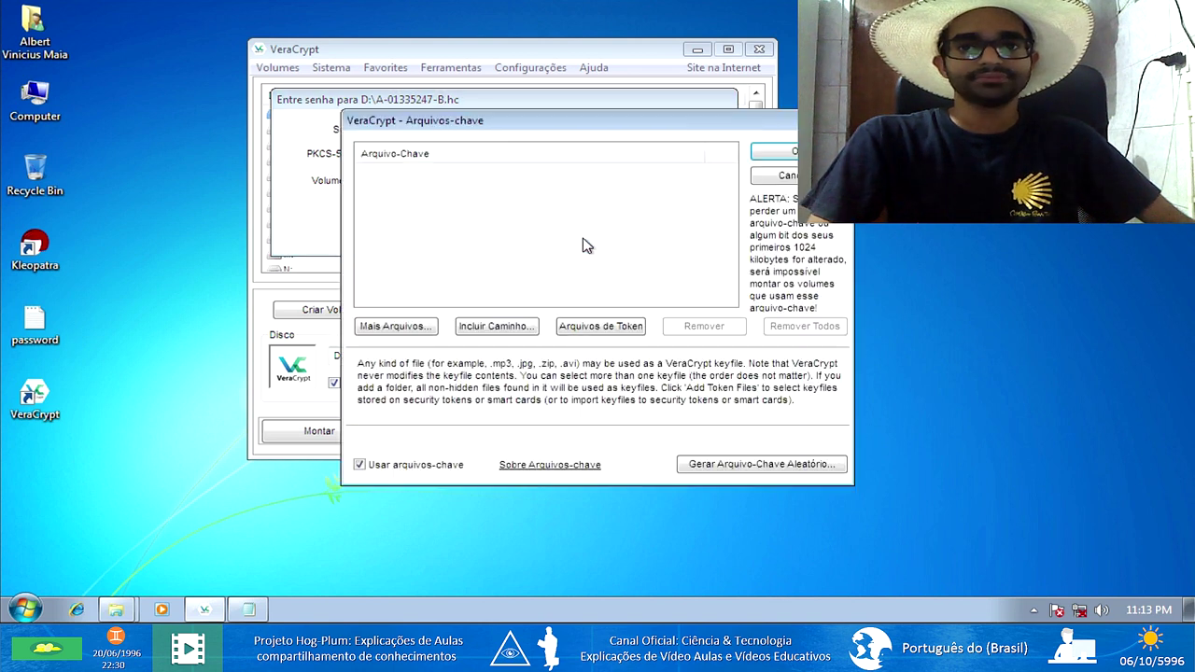
# Start Adicionar Arquivos and browse to the DVD drive's files.
pyautogui.moveTo(489, 122); pyautogui.dragTo(428, 51)
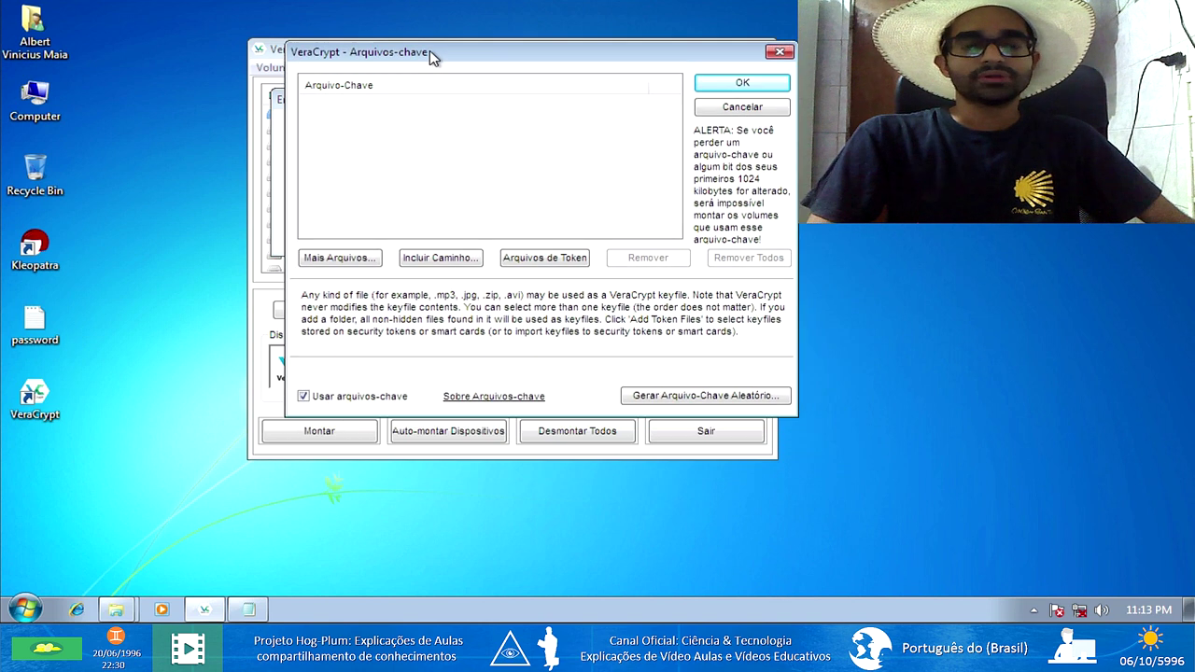
pyautogui.click(345, 264)
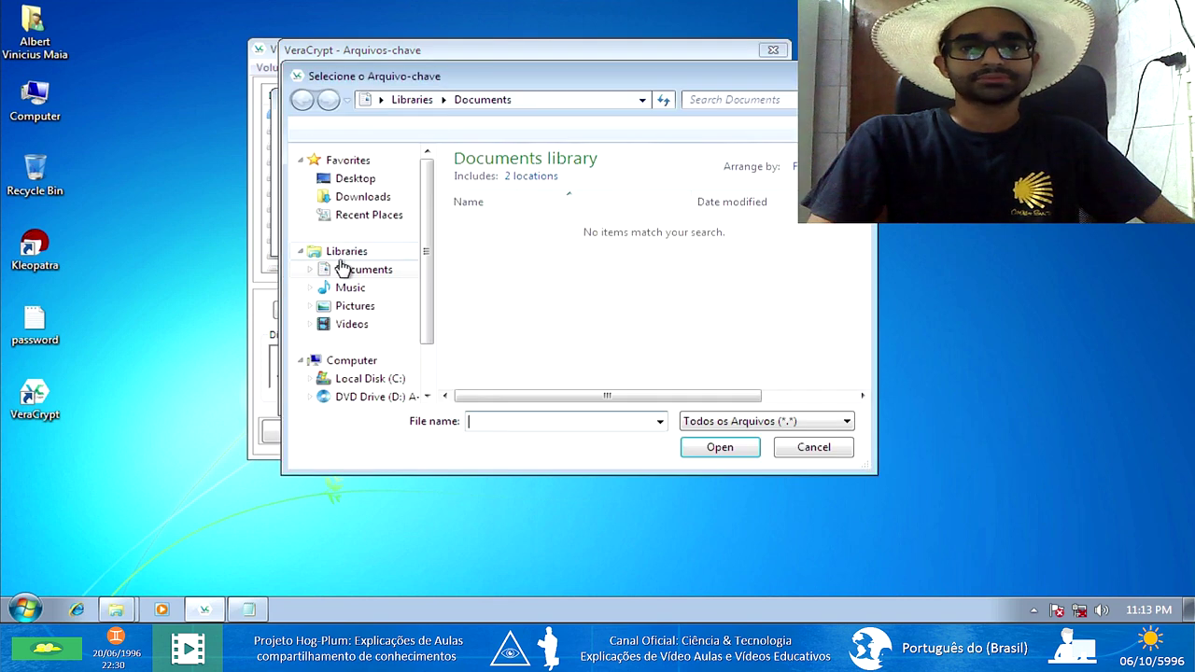
pyautogui.moveTo(471, 79); pyautogui.dragTo(401, 35)
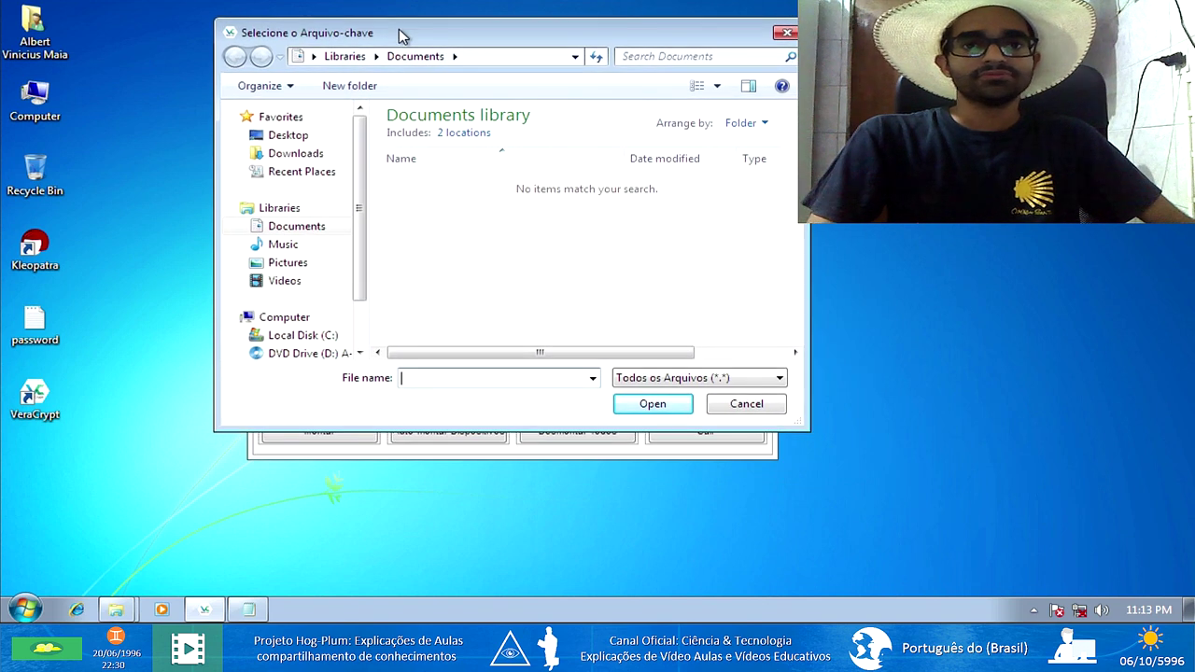
pyautogui.scroll(-2, 364, 291)
pyautogui.scroll(-2, 364, 291)
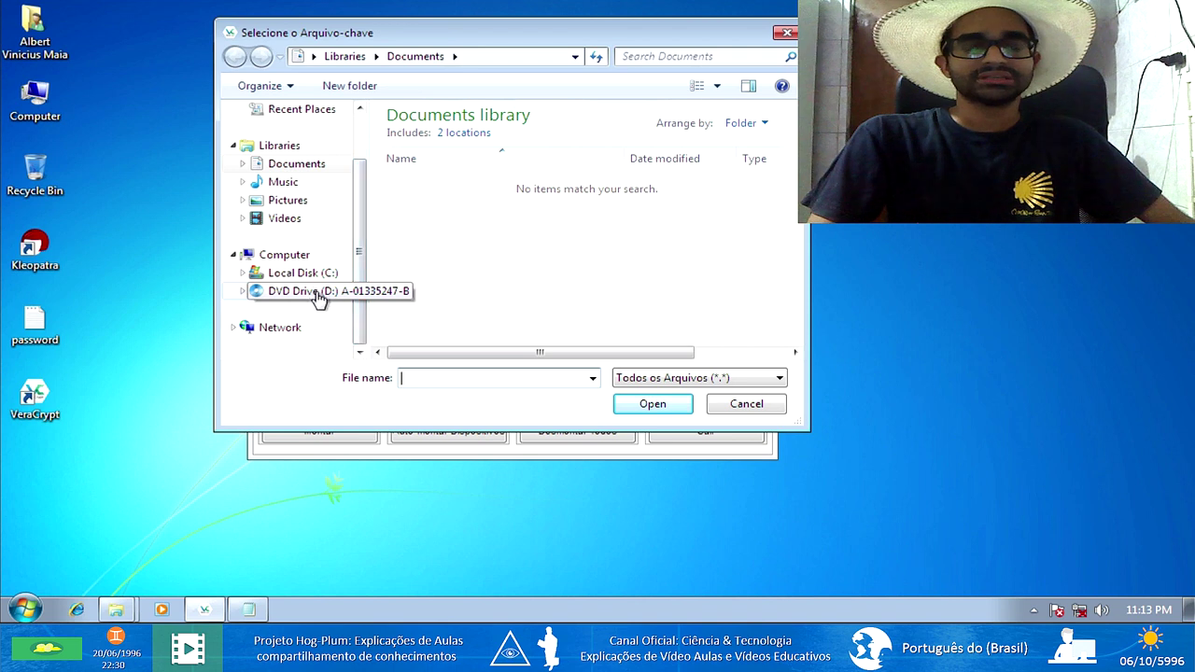
pyautogui.click(344, 292)
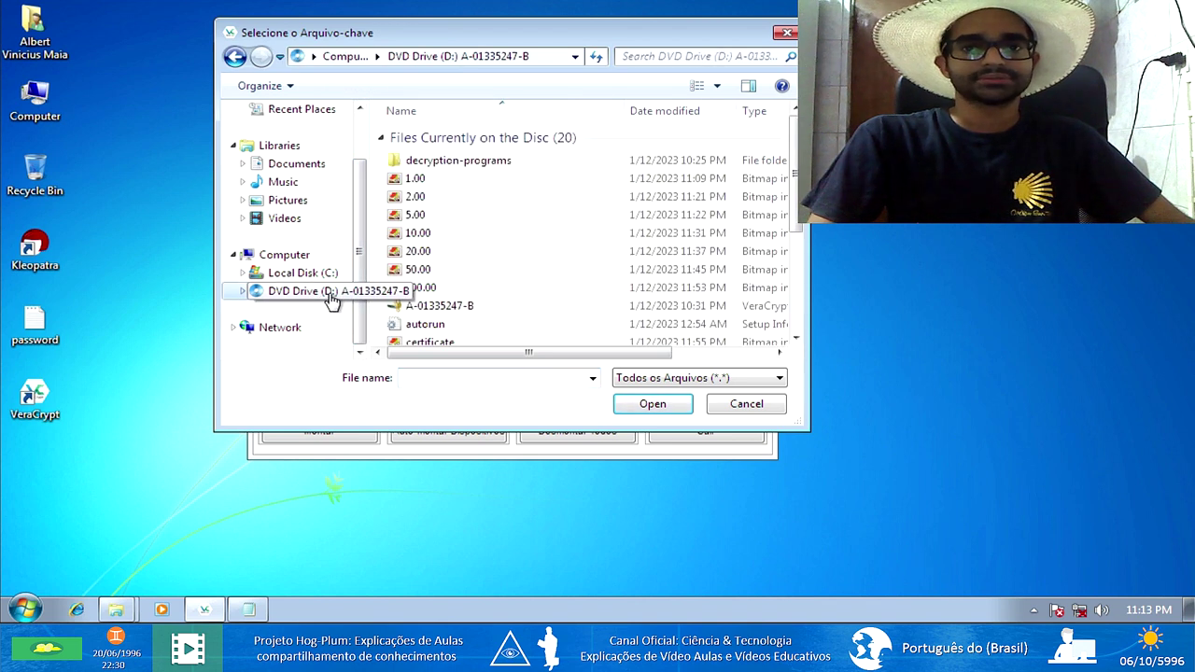
pyautogui.scroll(-3, 598, 191)
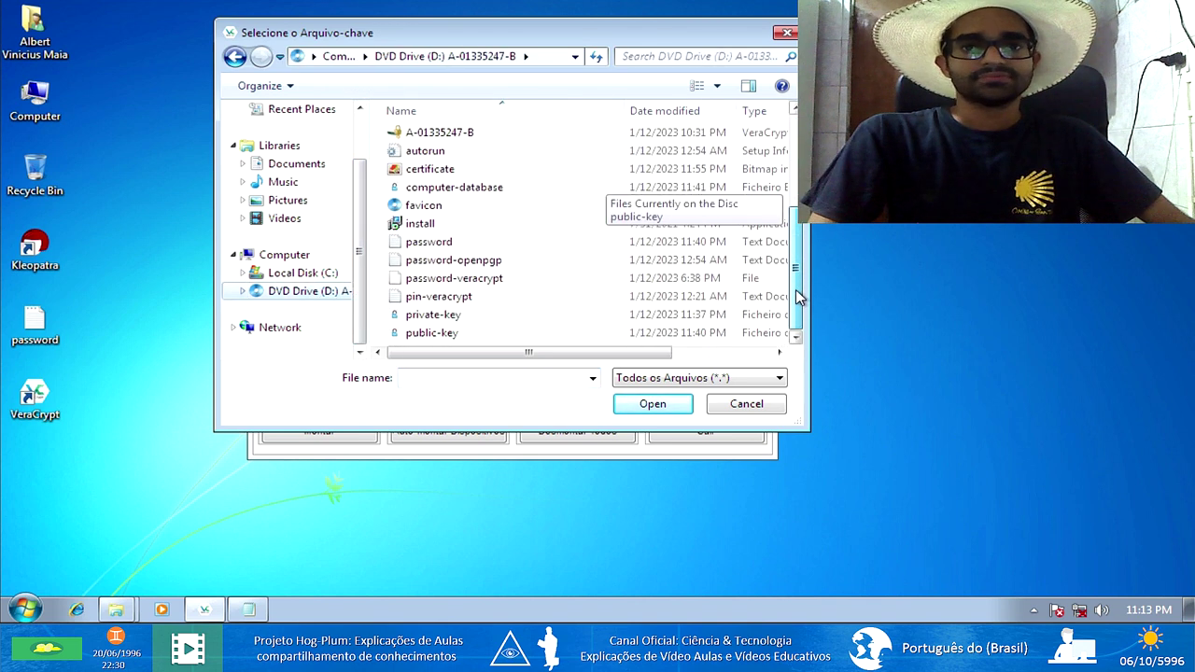
# Select public-key, private-key, password-veracrypt, computer-database and certificate as keyfiles.
pyautogui.click(440, 336)
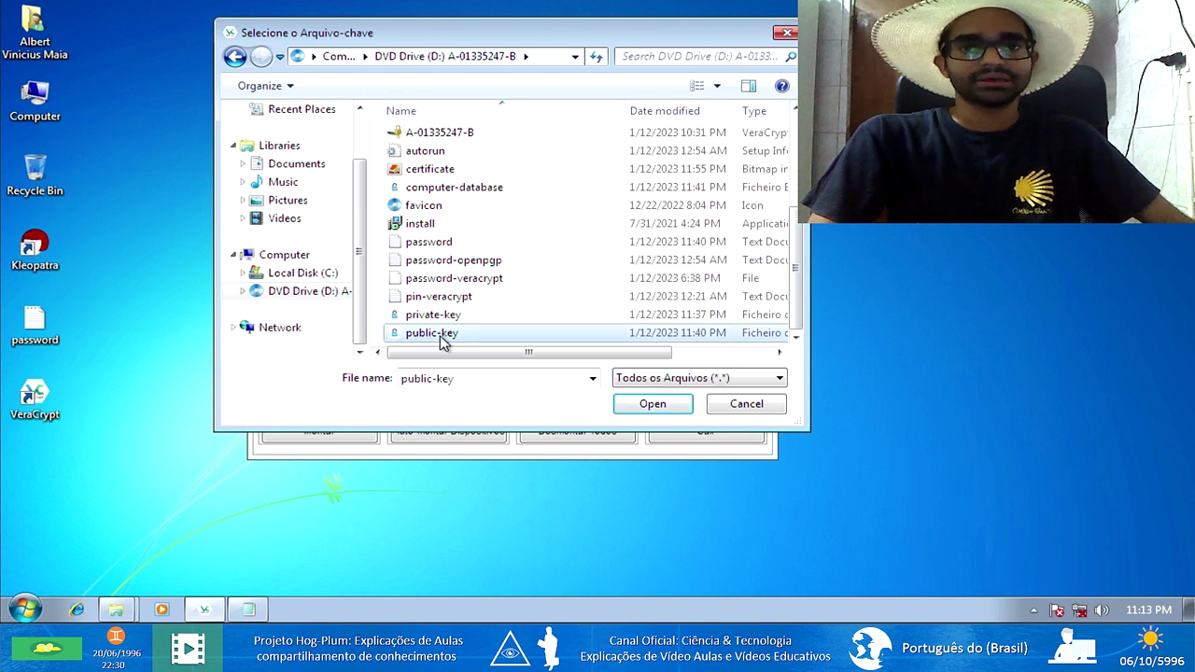
pyautogui.keyDown('ctrl'); pyautogui.click(440, 319); pyautogui.keyUp('ctrl')
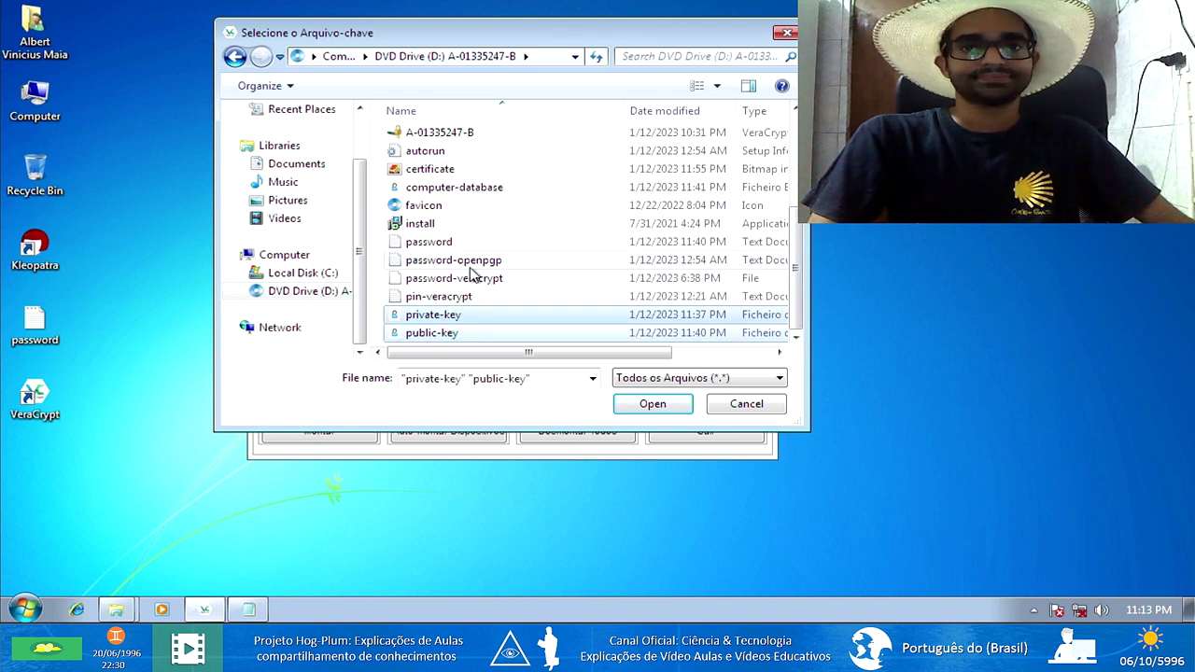
pyautogui.keyDown('ctrl'); pyautogui.click(458, 280); pyautogui.keyUp('ctrl')
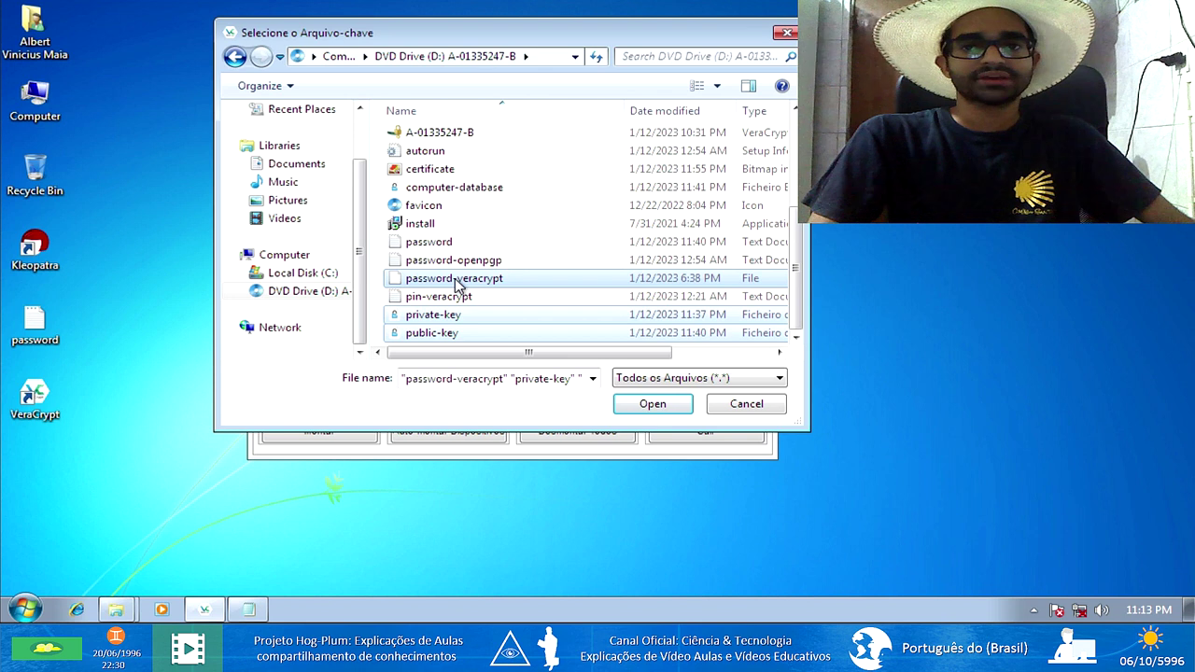
pyautogui.moveTo(798, 278); pyautogui.dragTo(794, 227)
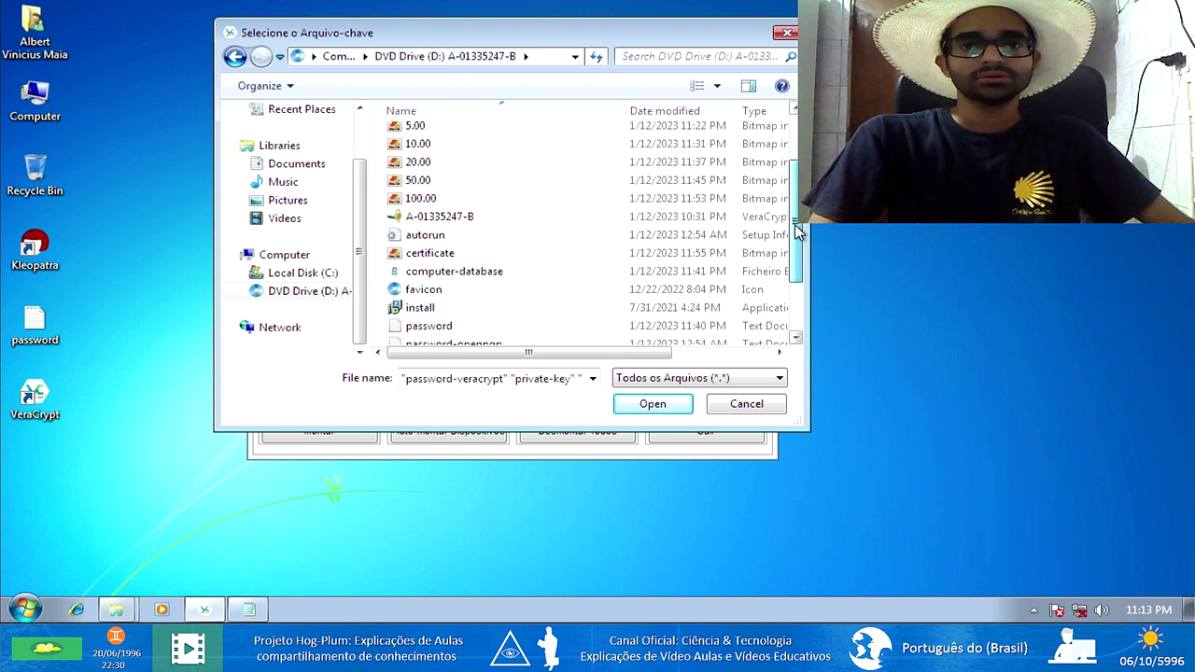
pyautogui.keyDown('ctrl'); pyautogui.click(456, 272); pyautogui.keyUp('ctrl')
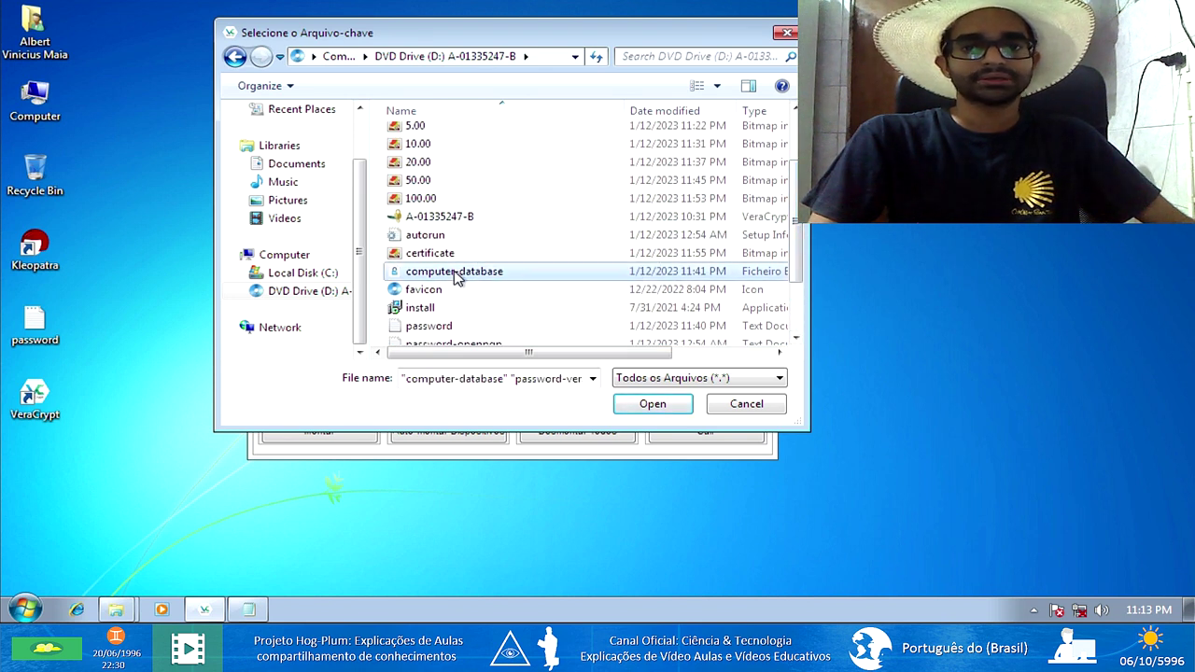
pyautogui.keyDown('ctrl'); pyautogui.click(440, 253); pyautogui.keyUp('ctrl')
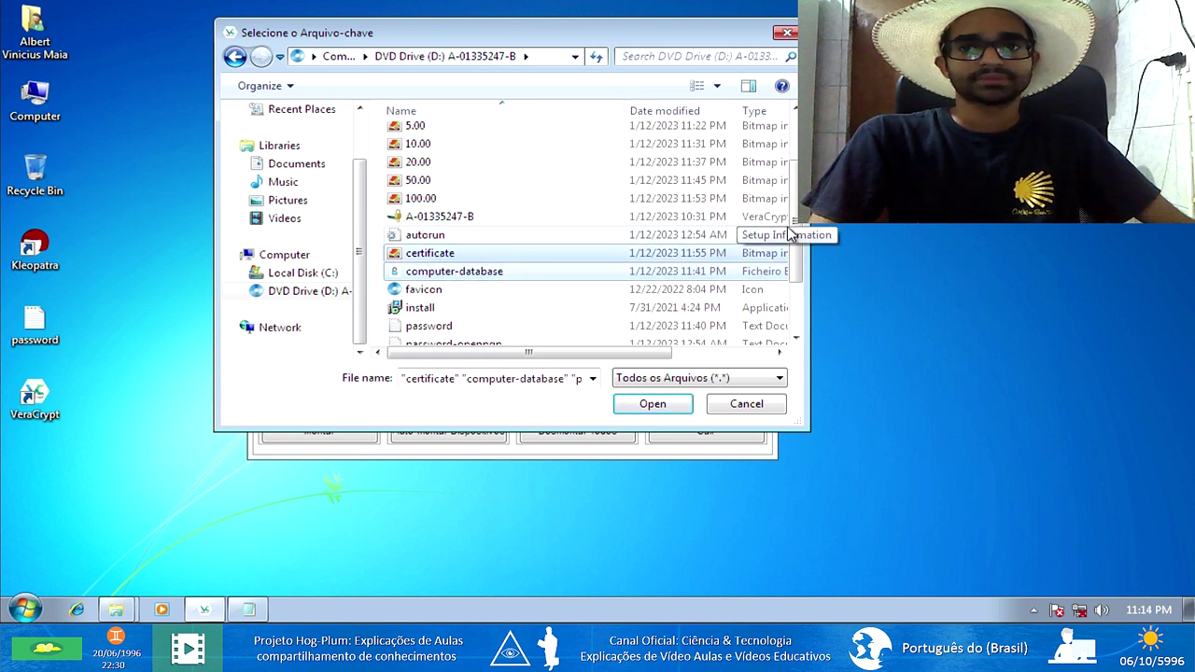
# Add the 100.00, 50.00, 20.00, 10.00, 5.00, 2.00 and 1.00 bitmaps and confirm the keyfile list.
pyautogui.scroll(2, 794, 232)
pyautogui.keyDown('ctrl'); pyautogui.click(456, 261); pyautogui.keyUp('ctrl')
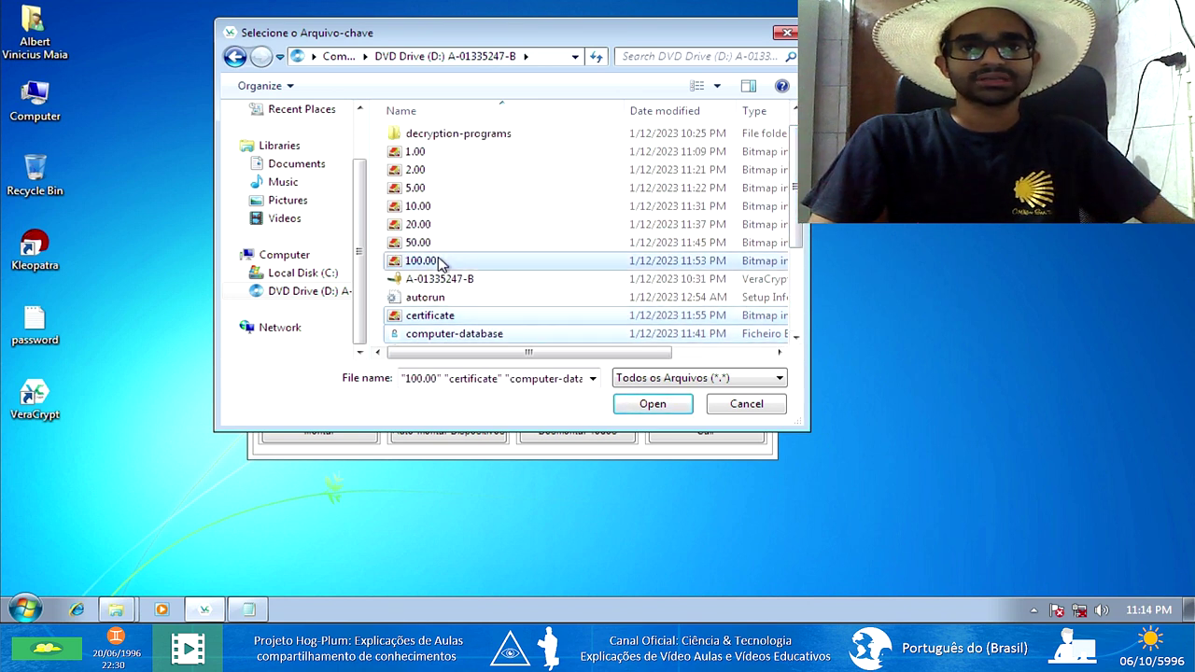
pyautogui.keyDown('ctrl'); pyautogui.click(418, 241); pyautogui.keyUp('ctrl')
pyautogui.keyDown('ctrl'); pyautogui.click(417, 226); pyautogui.keyUp('ctrl')
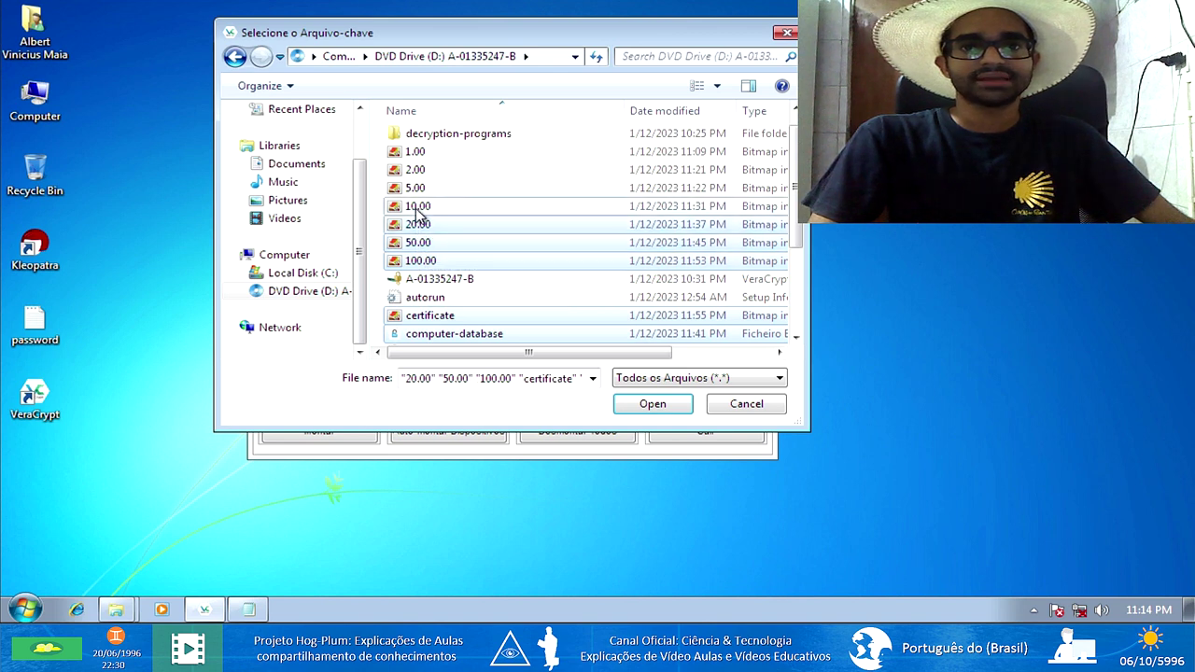
pyautogui.keyDown('ctrl'); pyautogui.click(417, 207); pyautogui.keyUp('ctrl')
pyautogui.keyDown('ctrl'); pyautogui.click(415, 188); pyautogui.keyUp('ctrl')
pyautogui.keyDown('ctrl'); pyautogui.click(415, 171); pyautogui.keyUp('ctrl')
pyautogui.keyDown('ctrl'); pyautogui.click(414, 155); pyautogui.keyUp('ctrl')
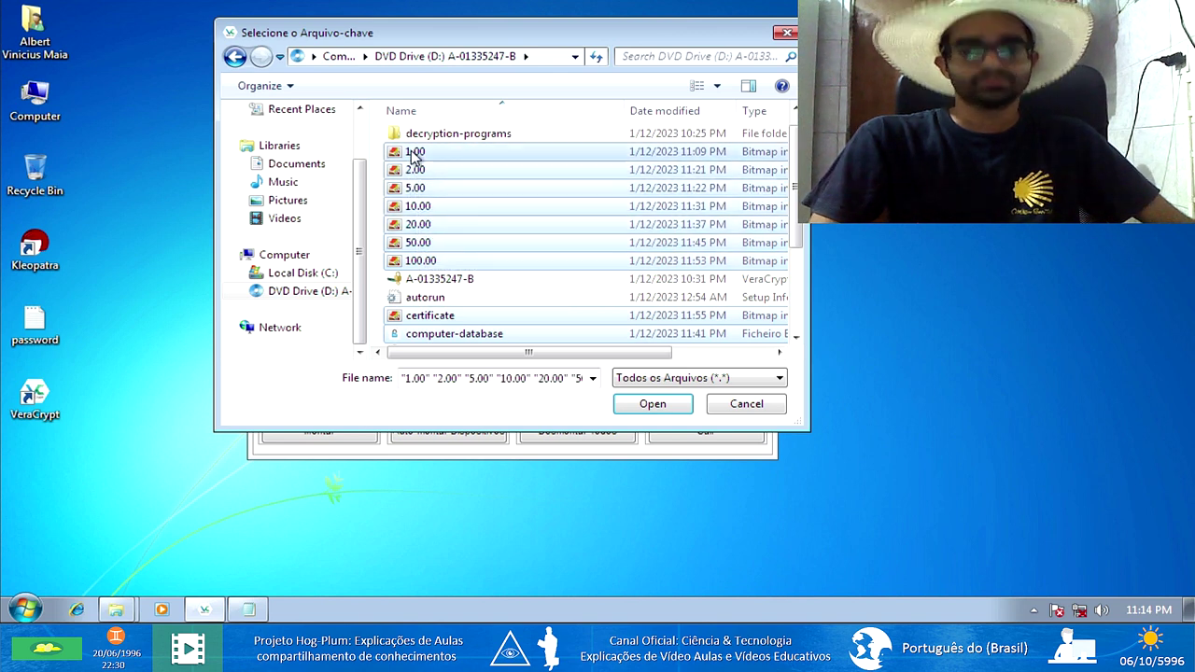
pyautogui.click(654, 405)
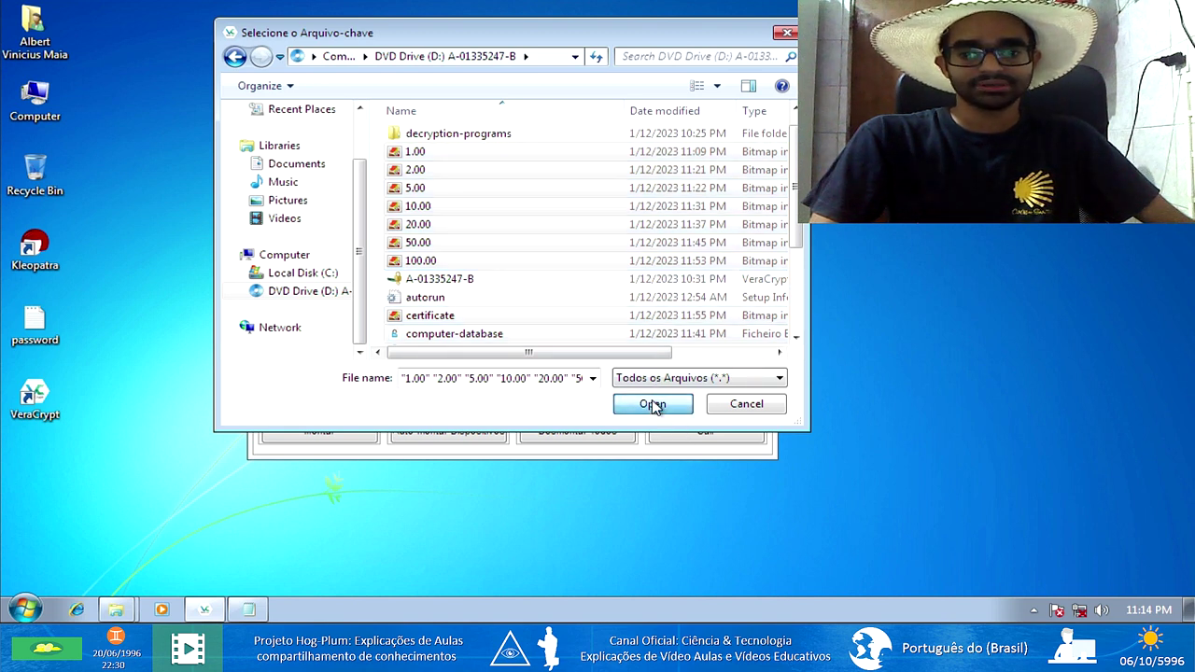
pyautogui.moveTo(428, 46); pyautogui.dragTo(387, 31)
pyautogui.click(691, 66)
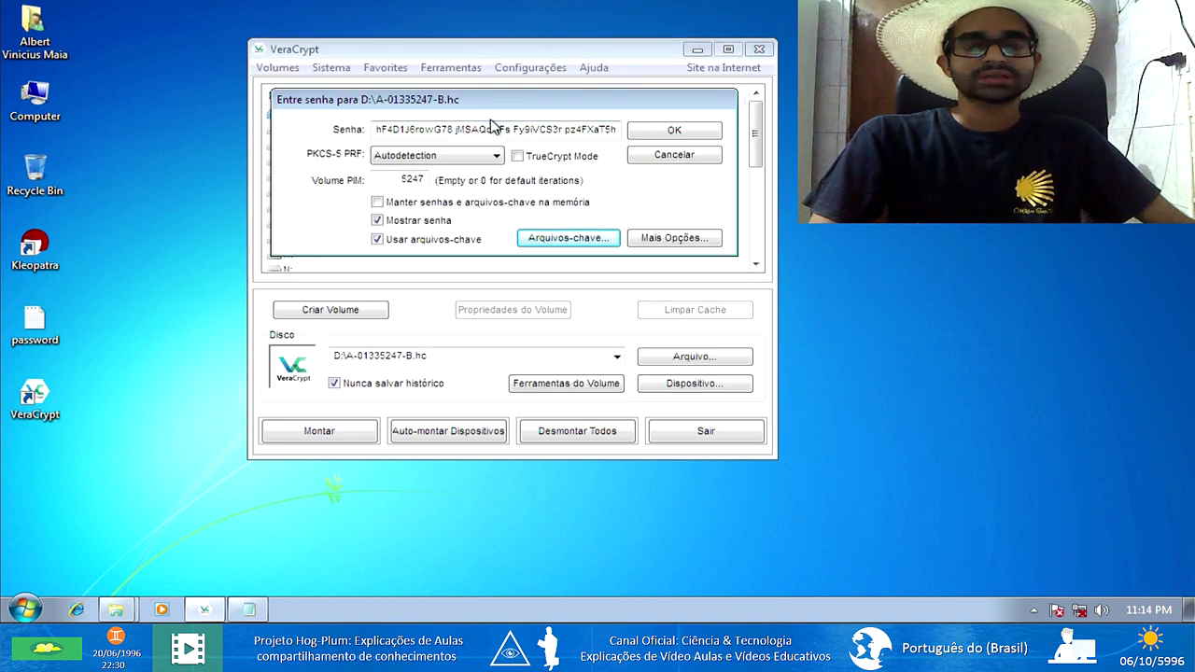
# Turn off Mostrar senha and mount D:\A-01335247-B.hc on drive A: (23.3 GB).
pyautogui.click(378, 222)
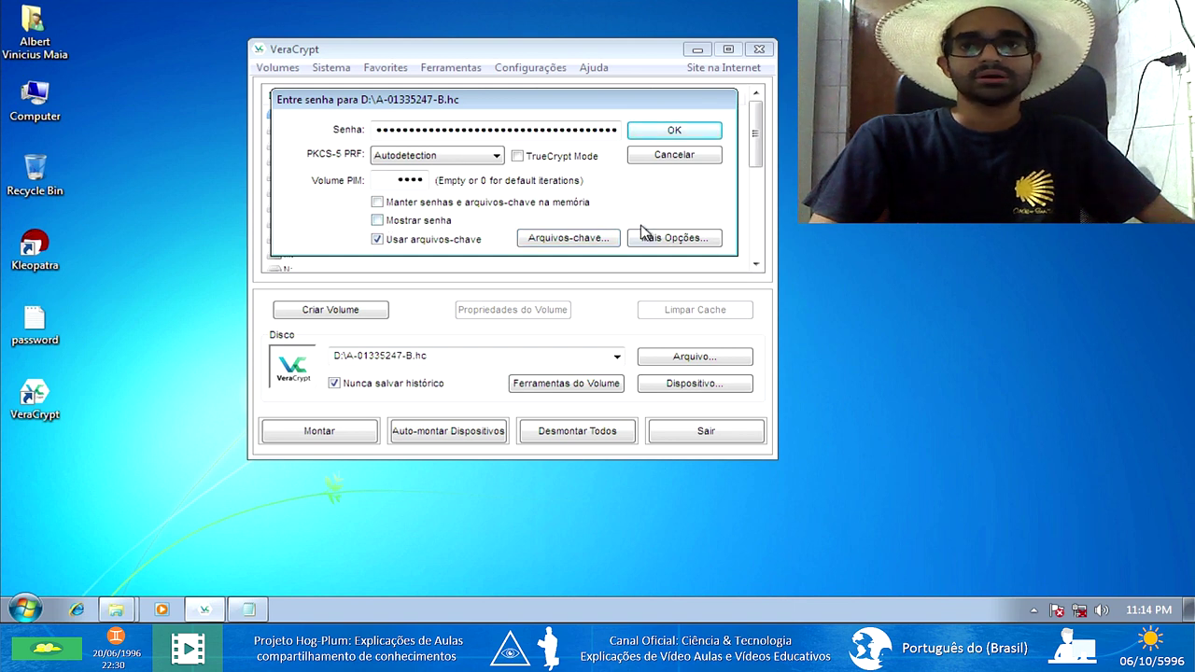
pyautogui.click(665, 131)
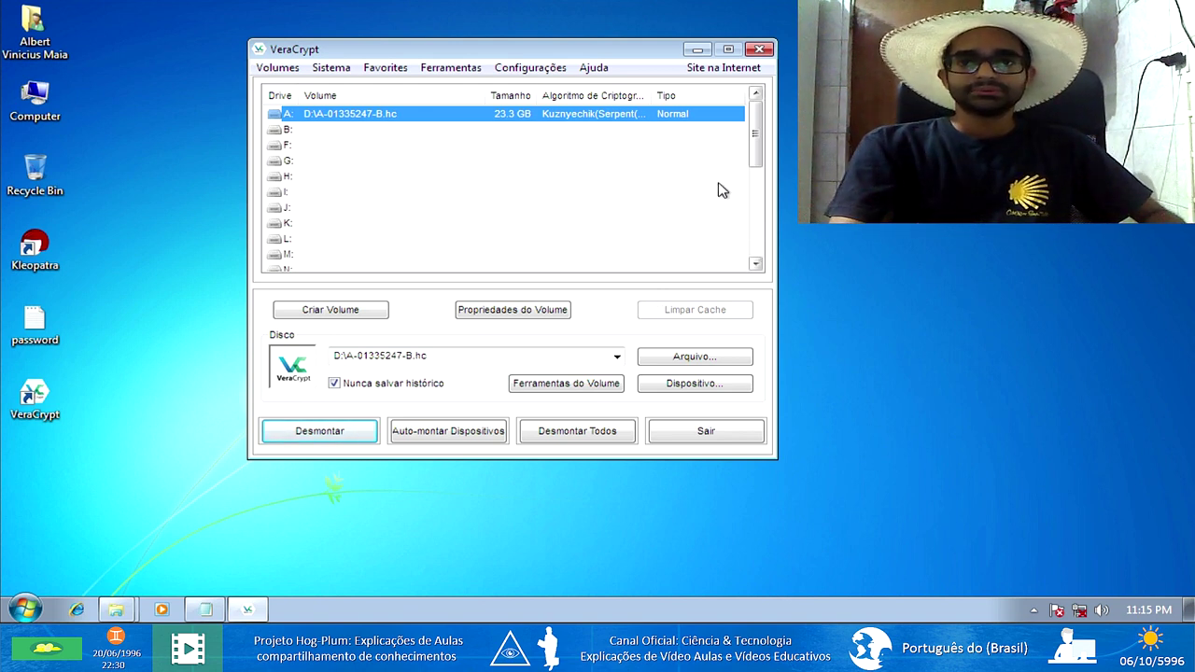
pyautogui.moveTo(651, 56); pyautogui.dragTo(634, 45)
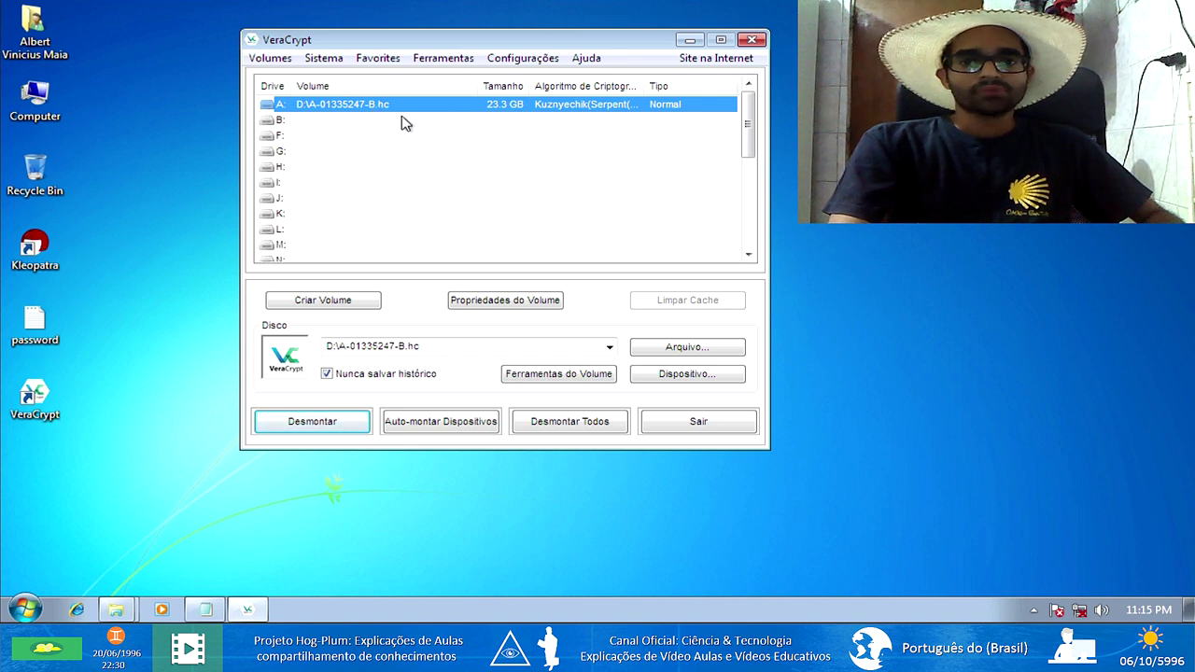
# Open Local Disk (A:) and mount the wou_w7-x86 ISO with Montar em E:.
pyautogui.doubleClick(42, 107)
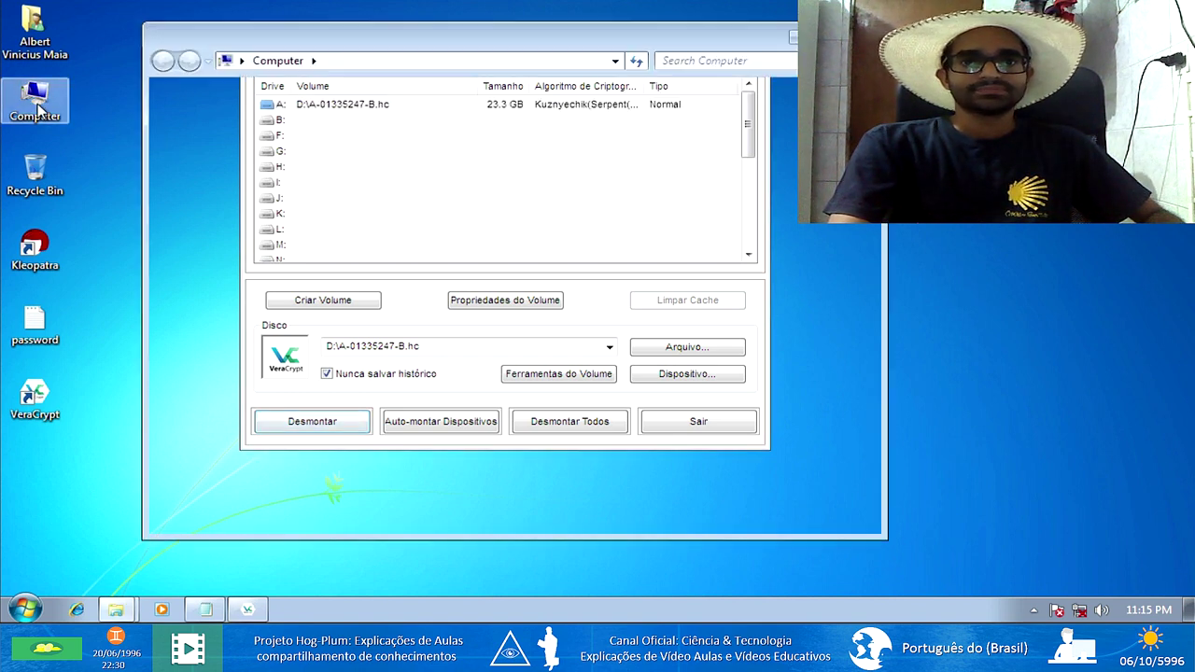
pyautogui.doubleClick(612, 161)
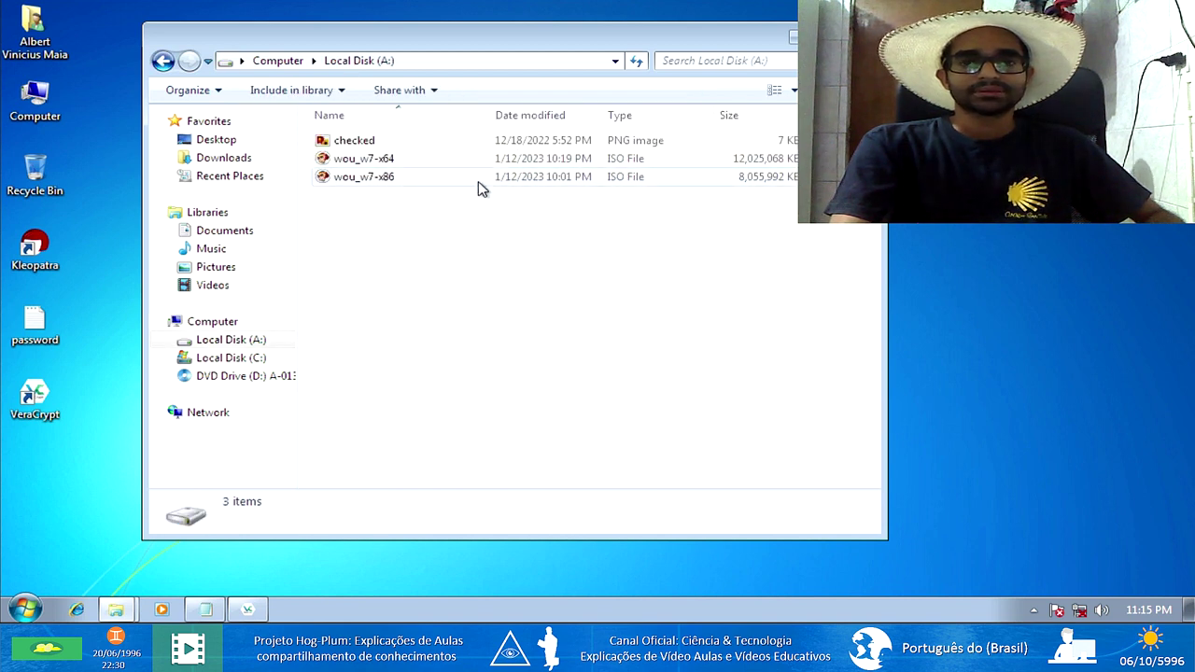
pyautogui.rightClick(371, 179)
pyautogui.click(432, 242)
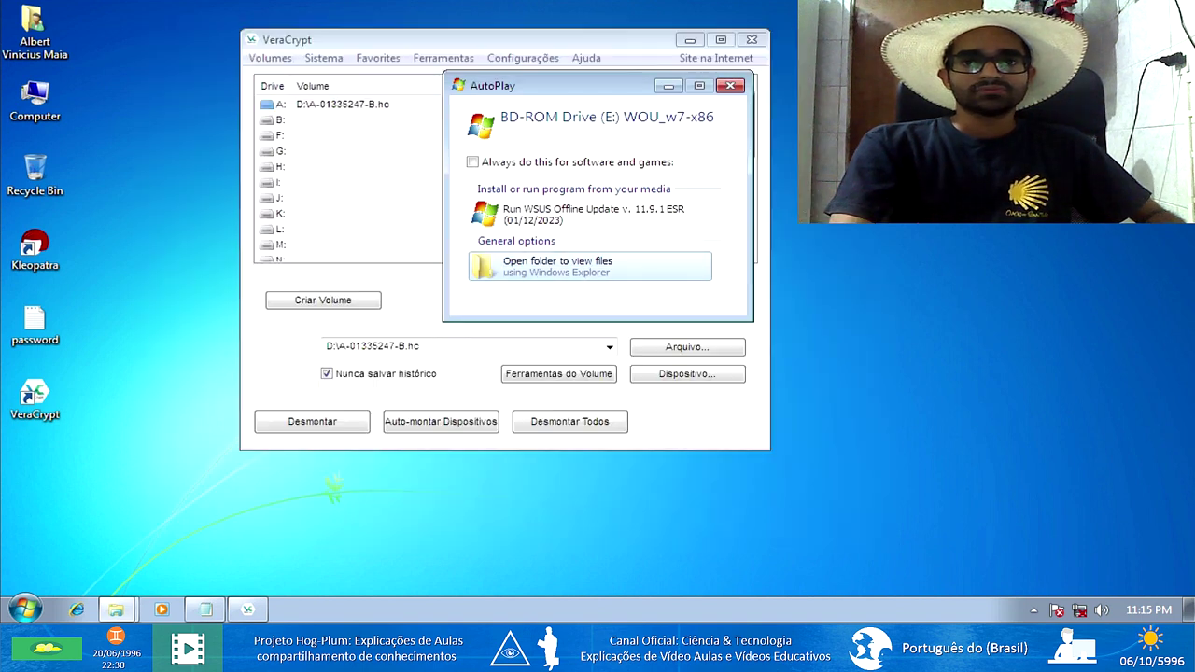
# Open the WOU_w7-x86 drive E: folder from AutoPlay and close VeraCrypt.
pyautogui.click(571, 265)
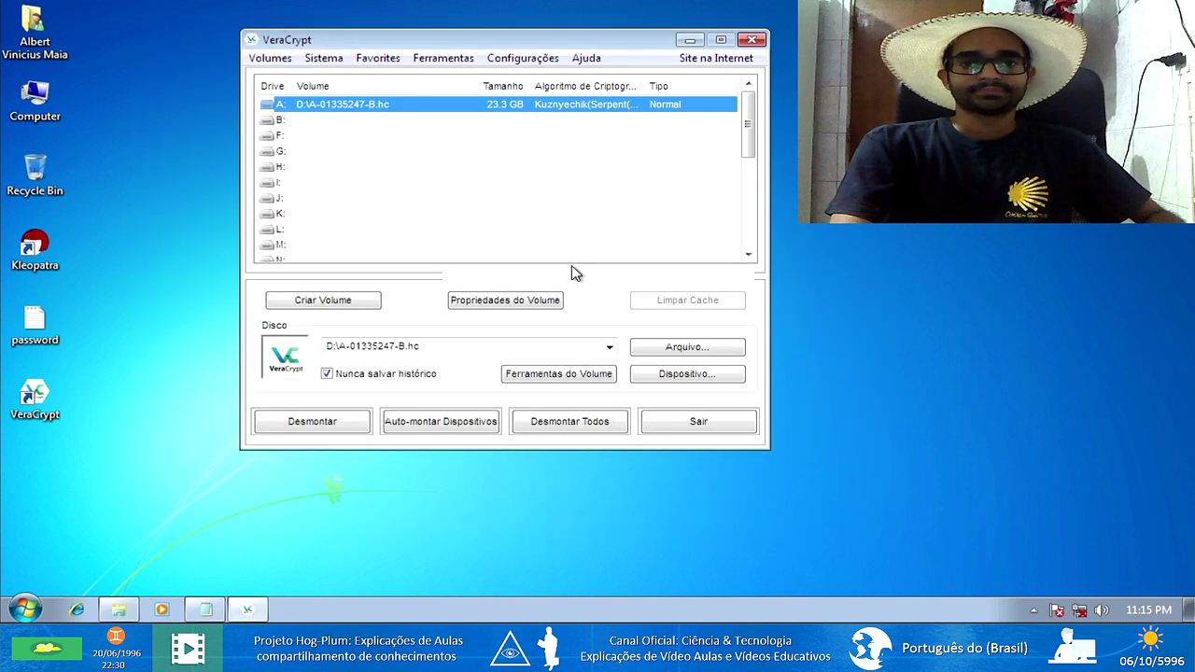
pyautogui.moveTo(710, 47); pyautogui.dragTo(668, 0)
pyautogui.click(753, 41)
pyautogui.scroll(-6, 383, 305)
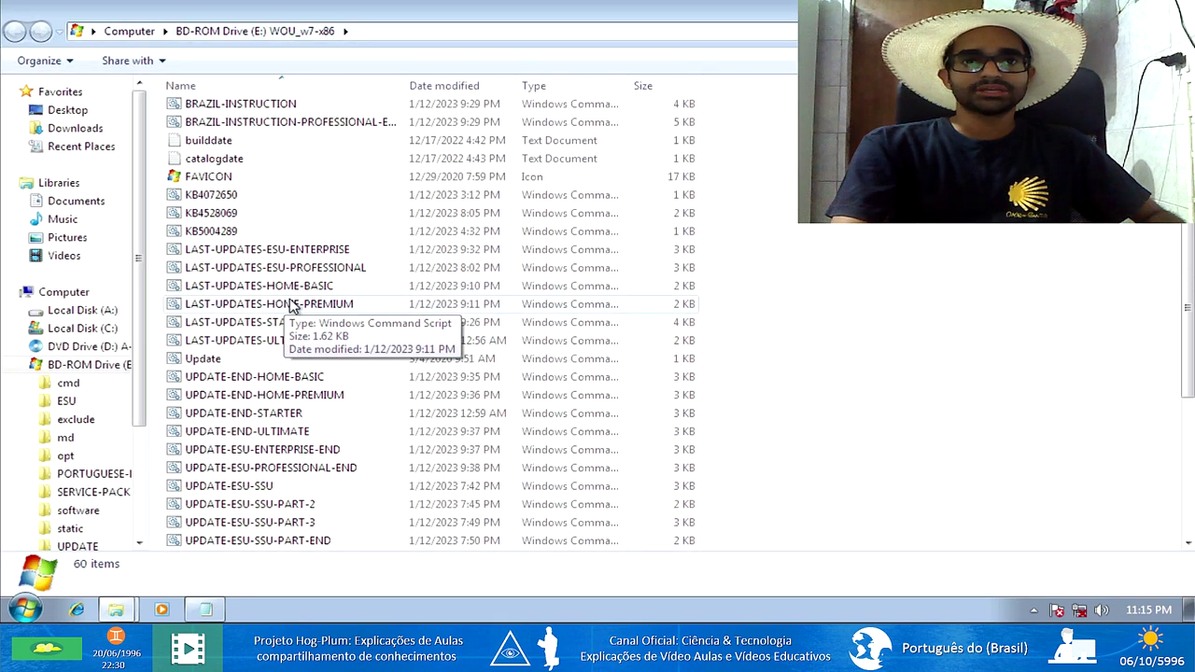
pyautogui.scroll(2, 289, 307)
pyautogui.doubleClick(283, 198)
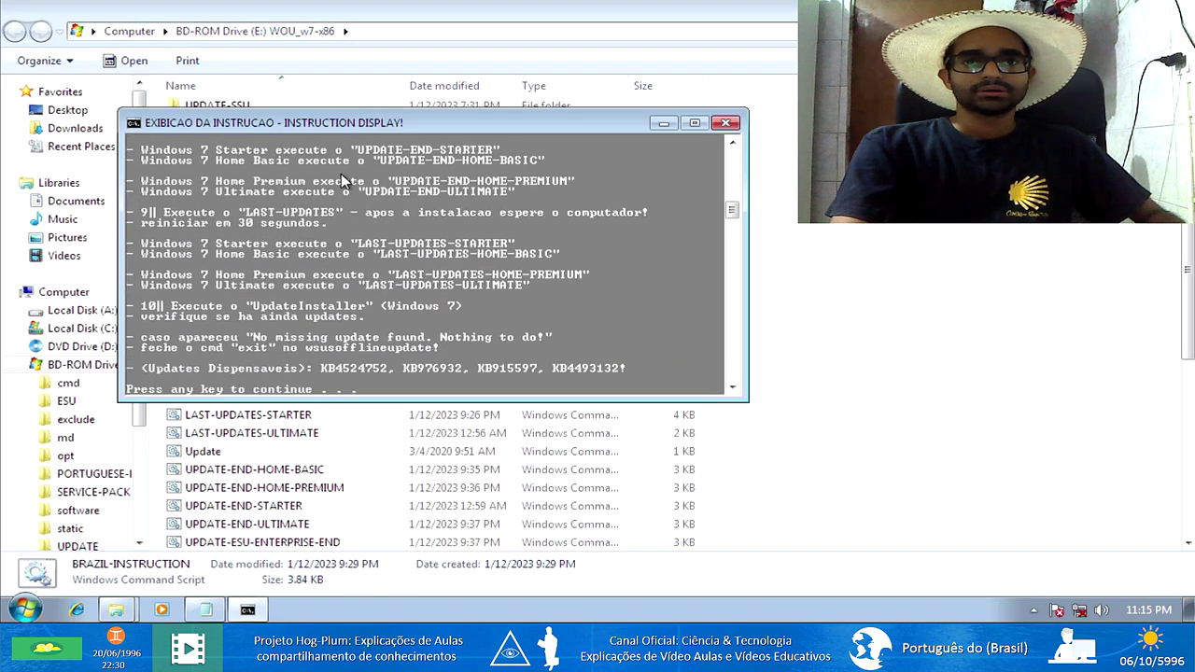
pyautogui.moveTo(346, 122); pyautogui.dragTo(306, 56)
pyautogui.scroll(10, 356, 204)
pyautogui.scroll(5, 356, 205)
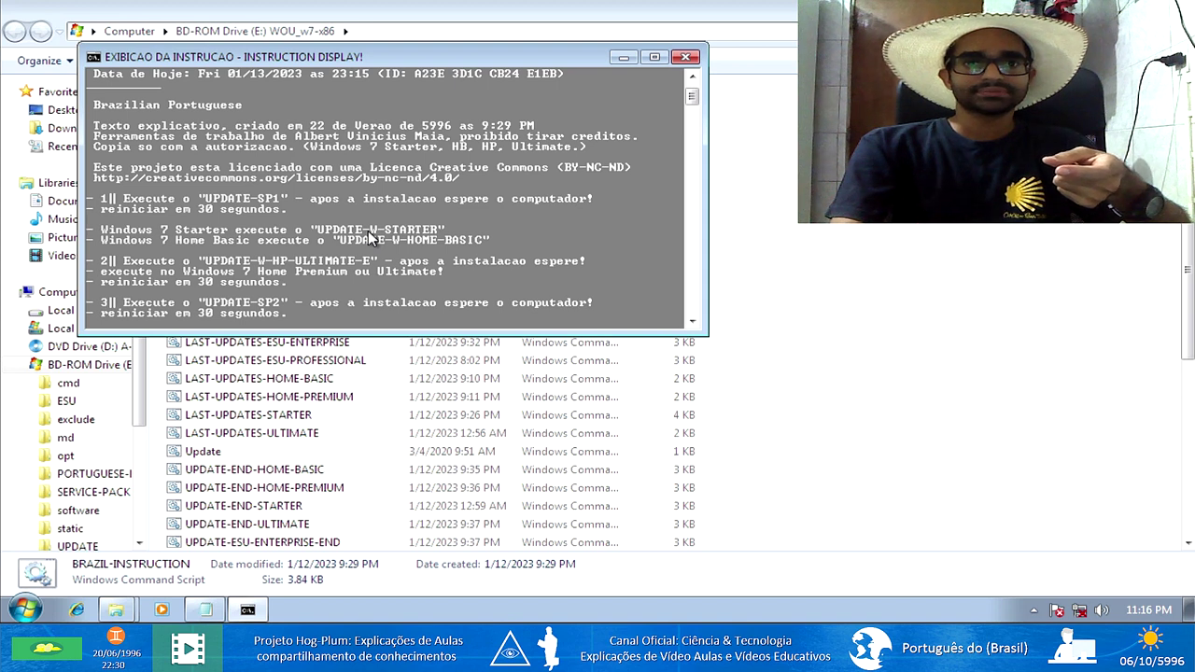
pyautogui.scroll(-2, 371, 238)
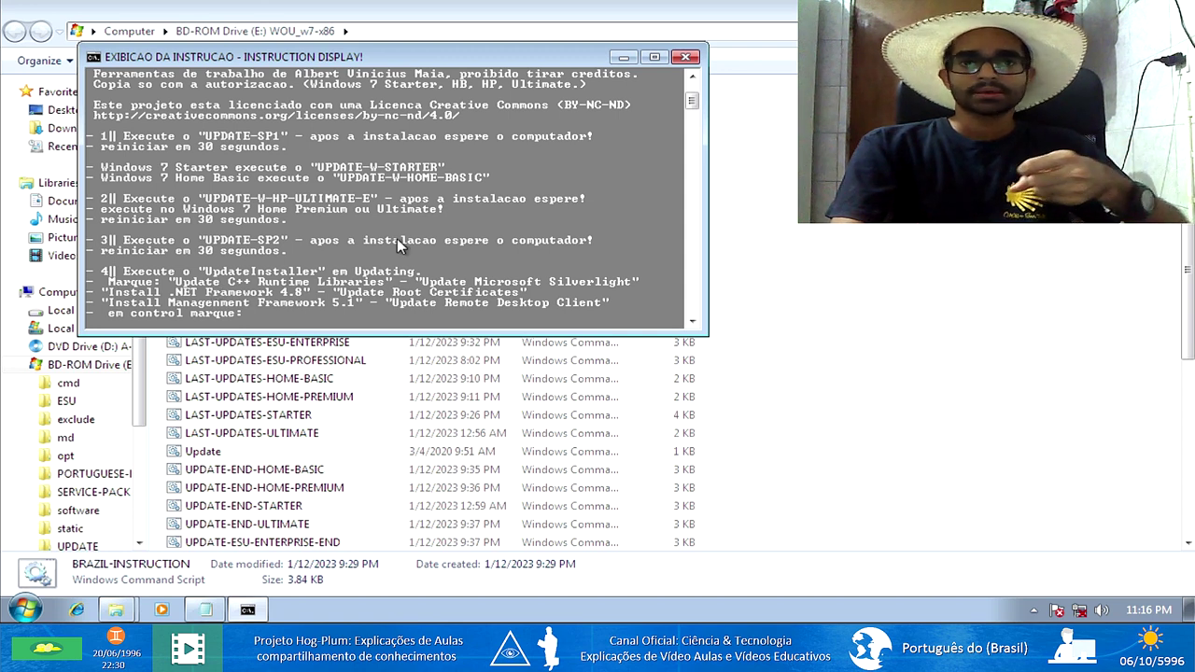
pyautogui.click(685, 57)
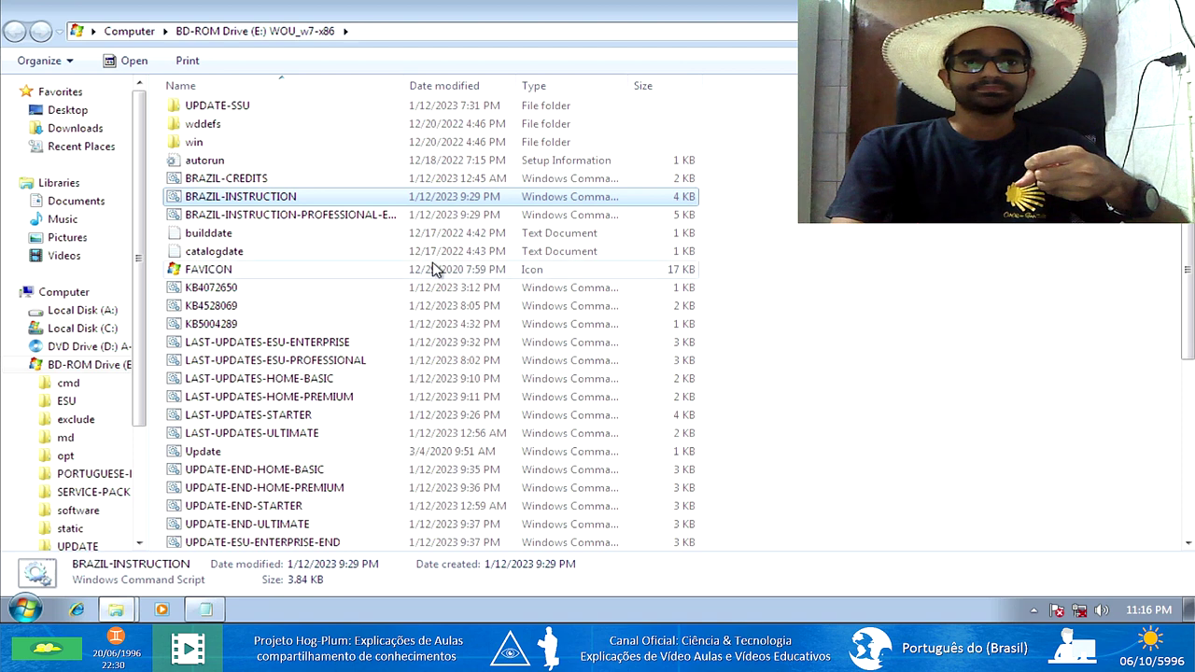
# Launch WSUS Offline Update from BD-ROM drive E: and approve the User Account Control prompt.
pyautogui.click(71, 295)
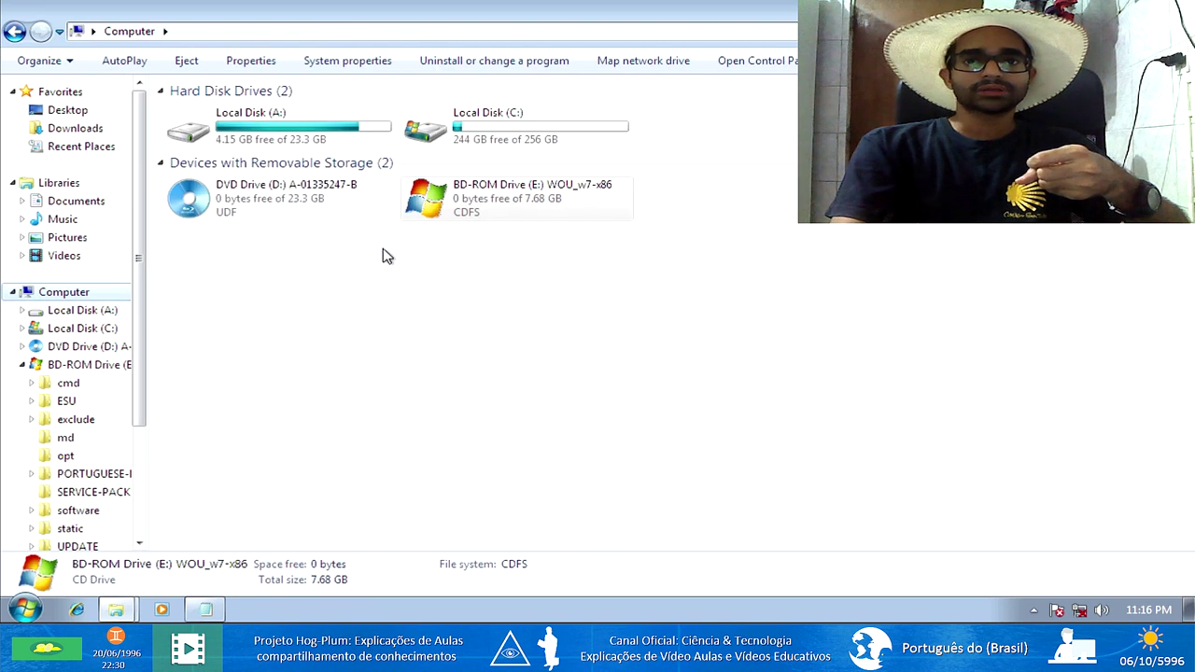
pyautogui.rightClick(435, 200)
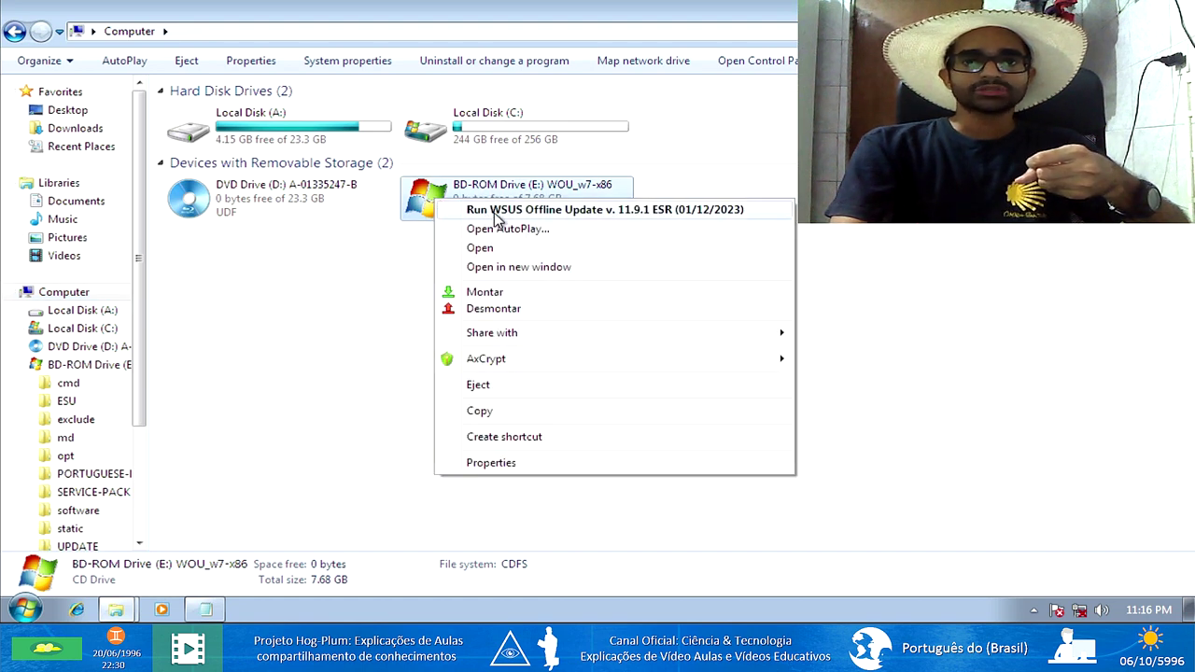
pyautogui.click(595, 215)
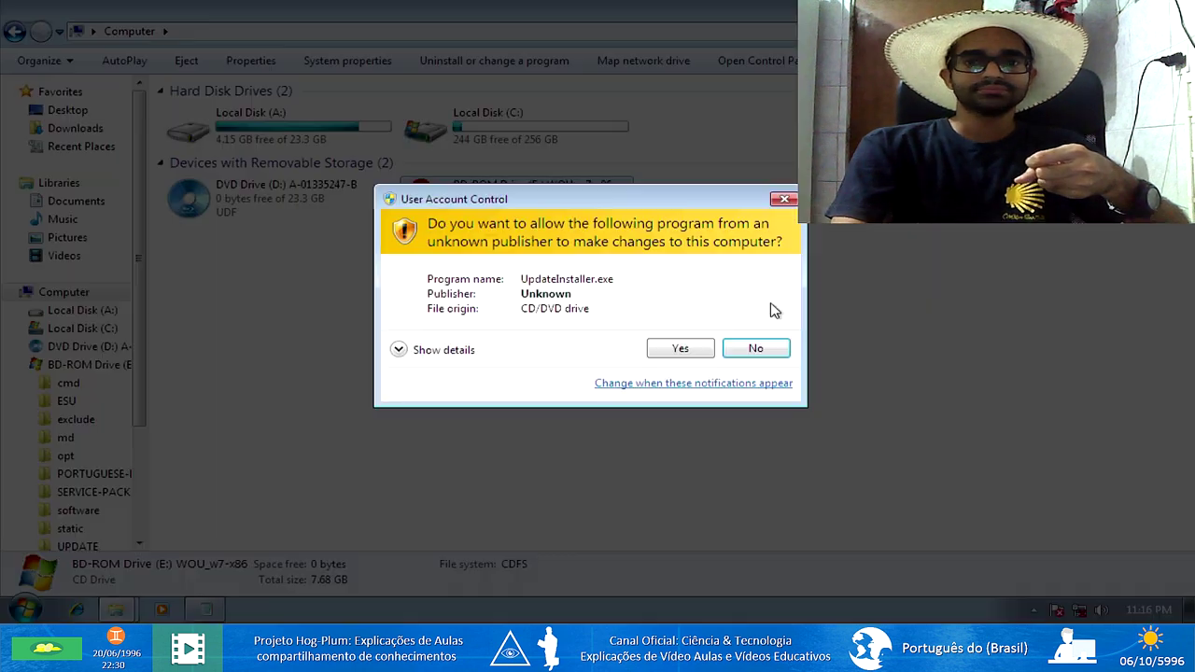
pyautogui.click(680, 349)
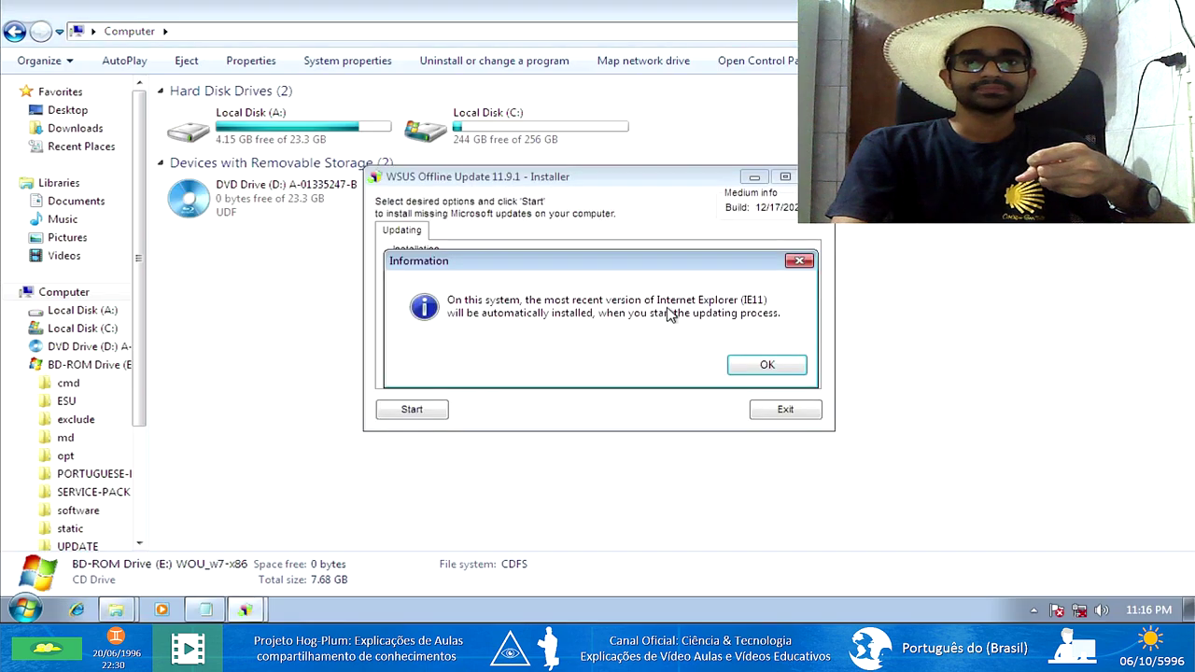
# Dismiss the Internet Explorer 11 notice and reposition the WSUS Offline Update installer window.
pyautogui.click(774, 364)
pyautogui.moveTo(532, 177); pyautogui.dragTo(436, 94)
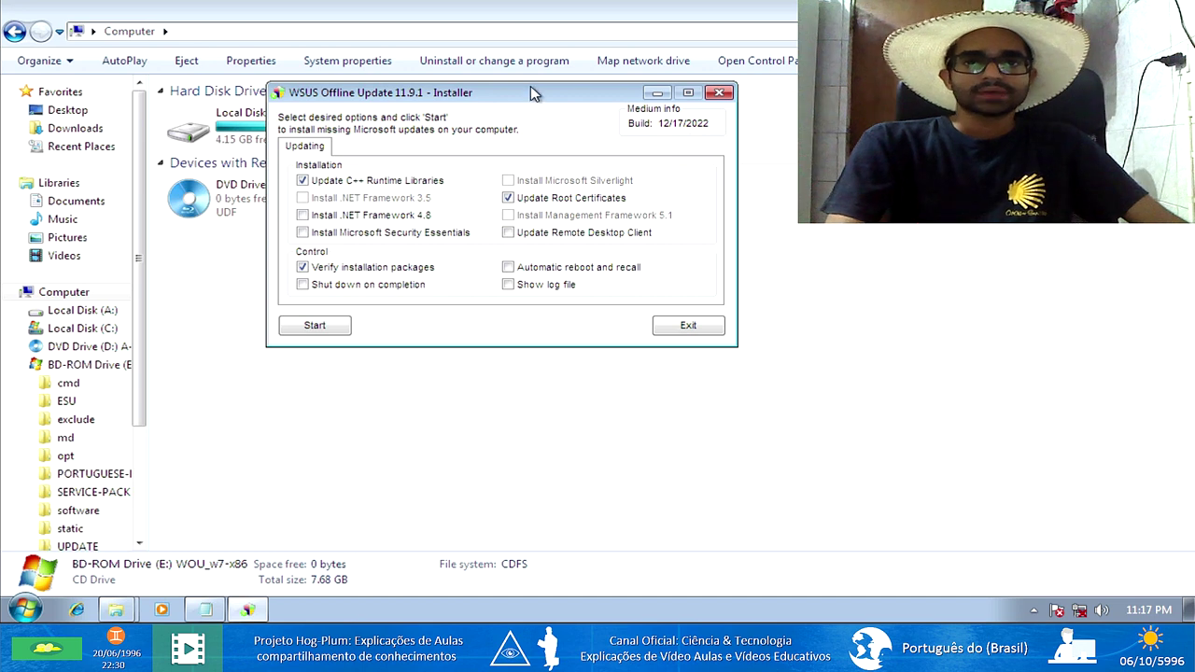
pyautogui.moveTo(531, 87); pyautogui.dragTo(611, 110)
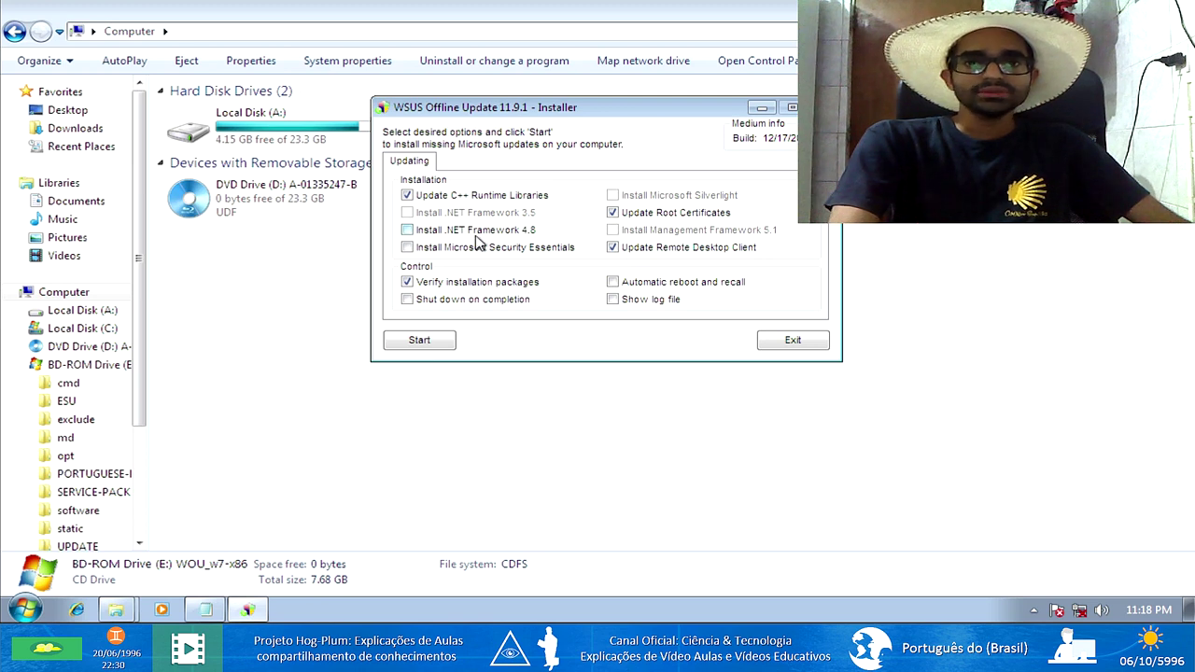
# Add .NET Framework 4.8, Management Framework 5.1 and Show log file, then start updating.
pyautogui.click(407, 229)
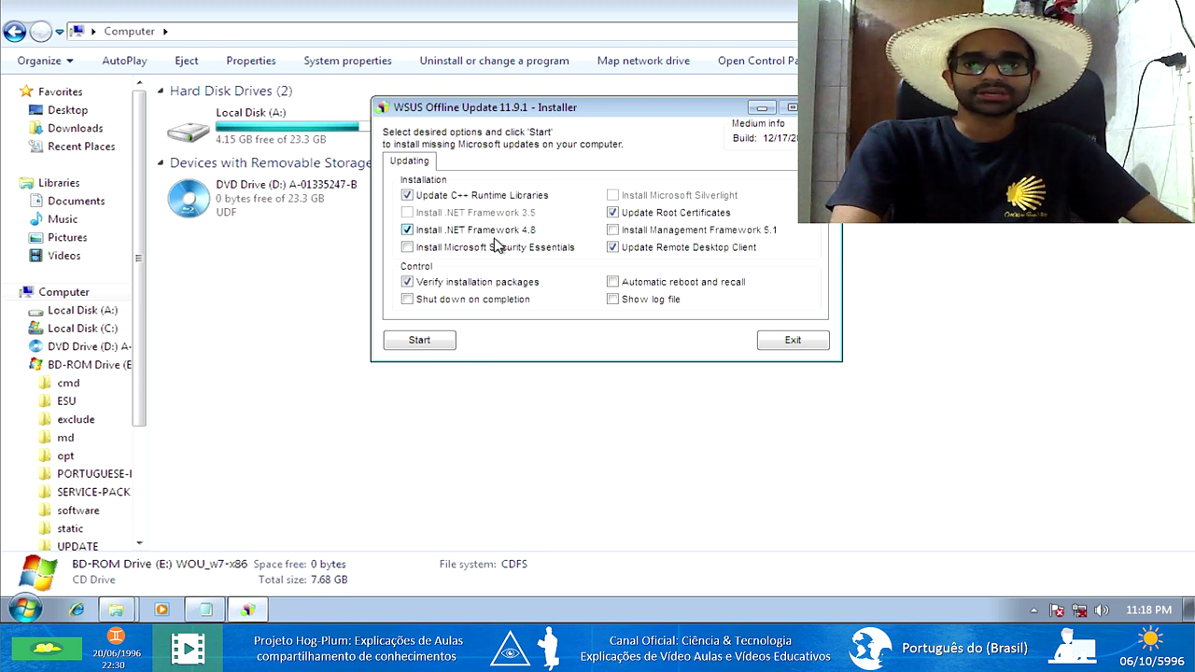
pyautogui.click(613, 233)
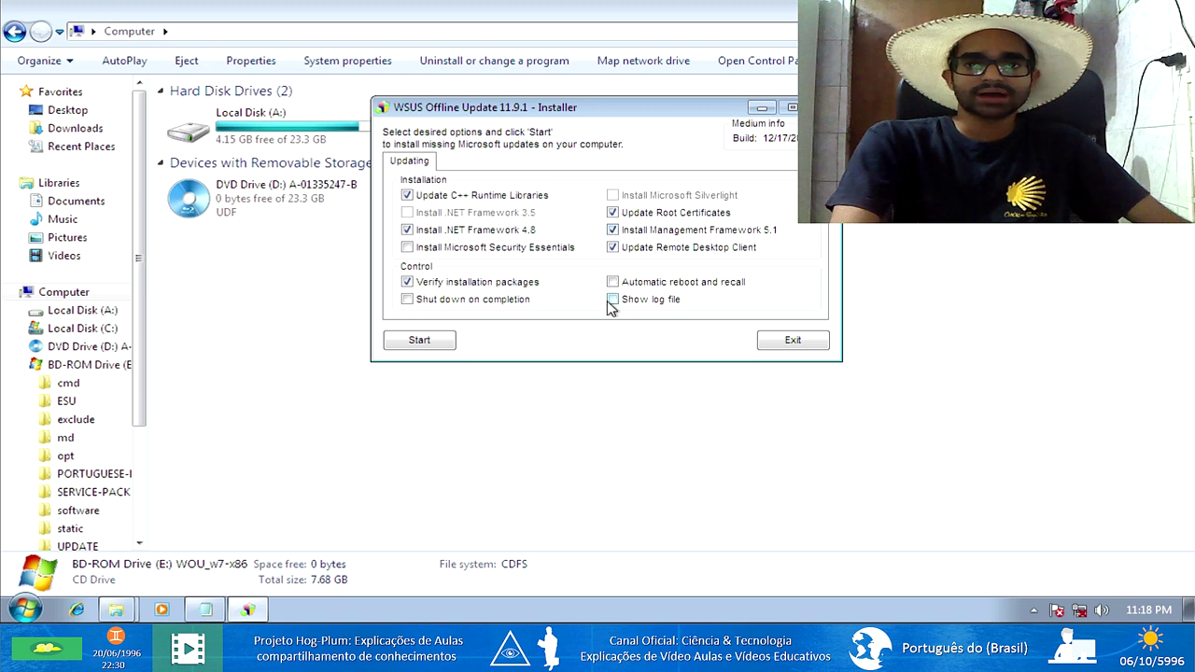
pyautogui.click(612, 299)
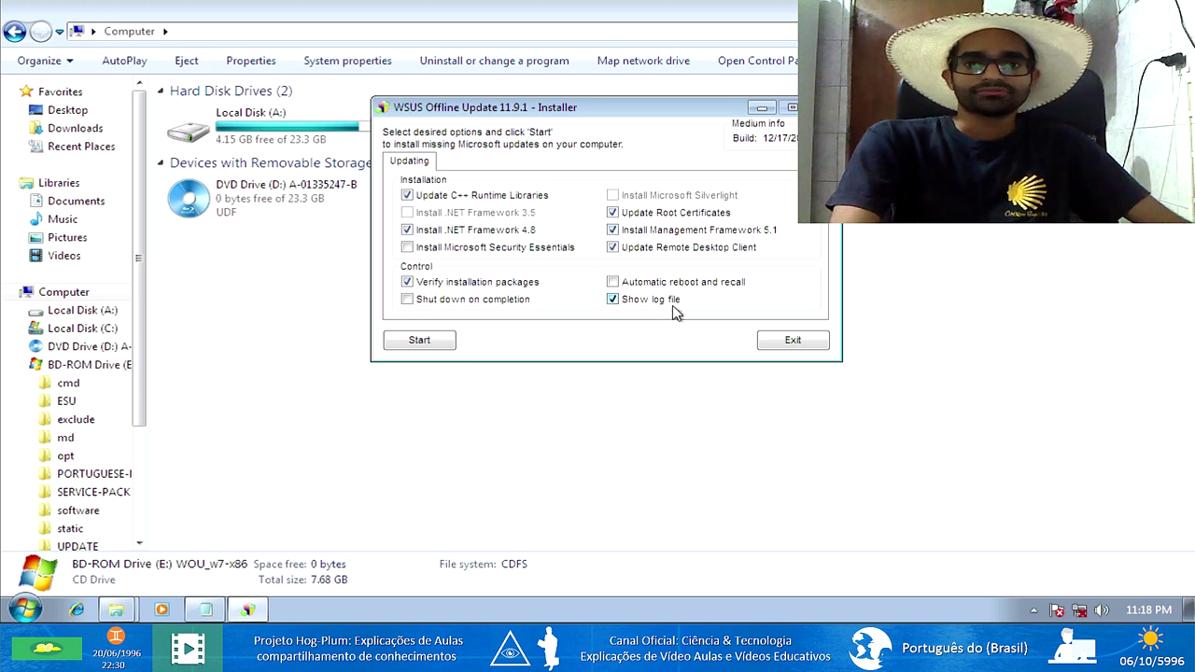
pyautogui.click(421, 342)
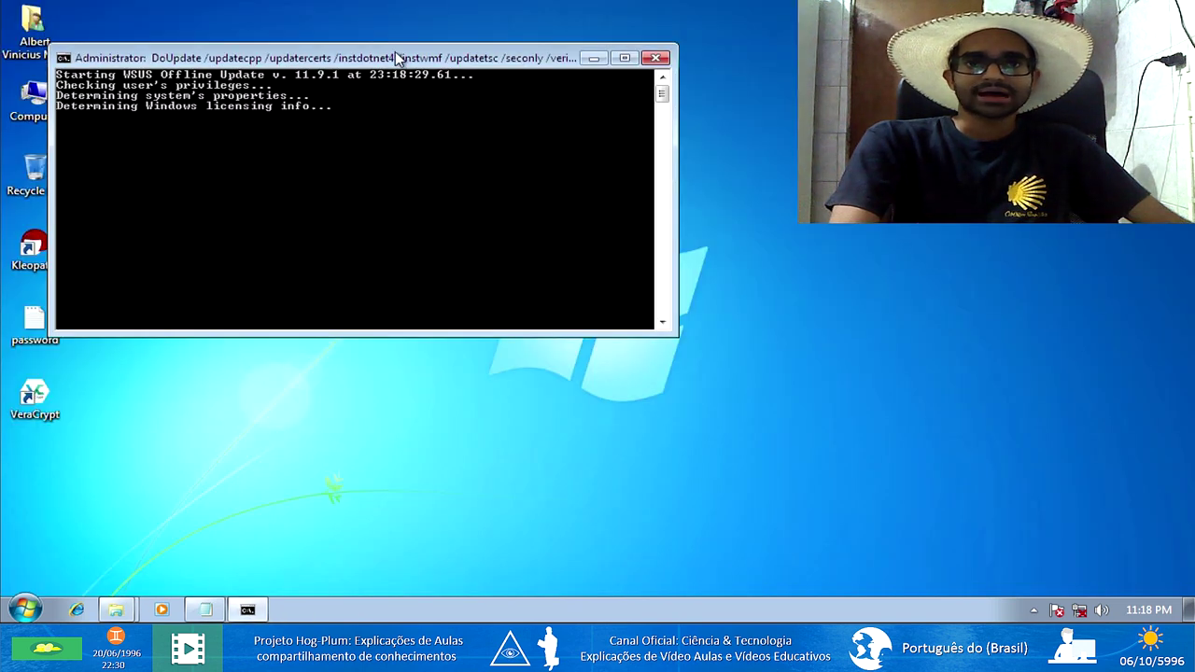
# Wait for the updates to install, then close the update console with exit.
pyautogui.moveTo(395, 54); pyautogui.dragTo(491, 54)
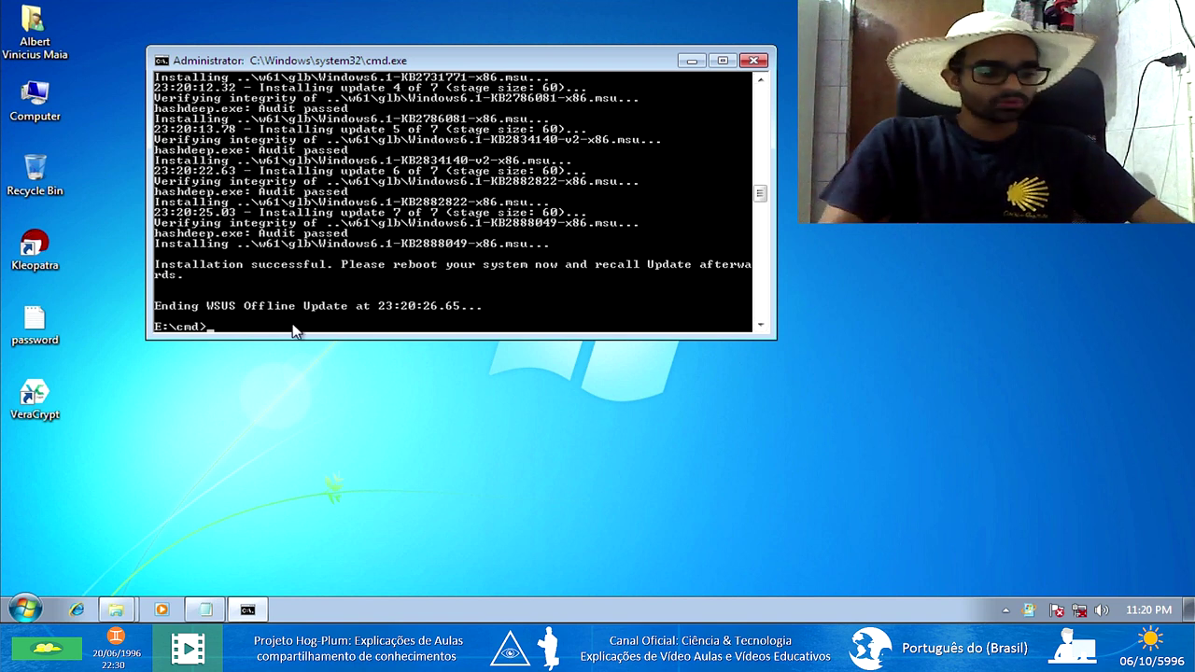
pyautogui.write('exit')
pyautogui.press('Return')
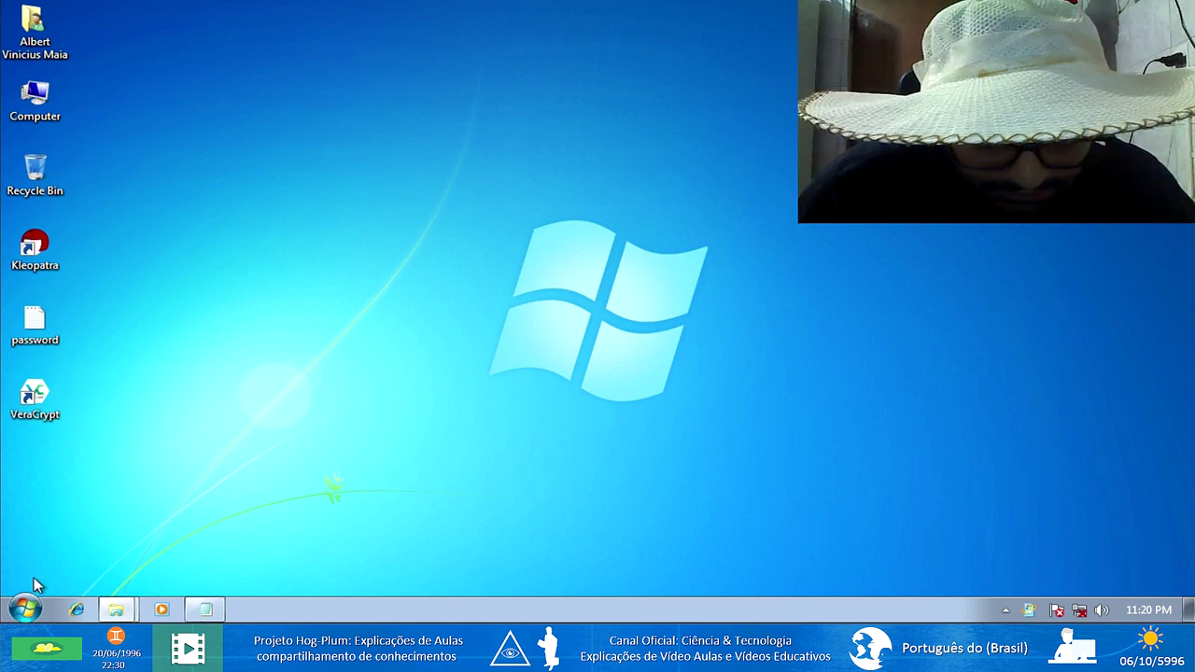
# Restart Windows from the Start menu's shutdown options to finish configuring updates.
pyautogui.click(26, 609)
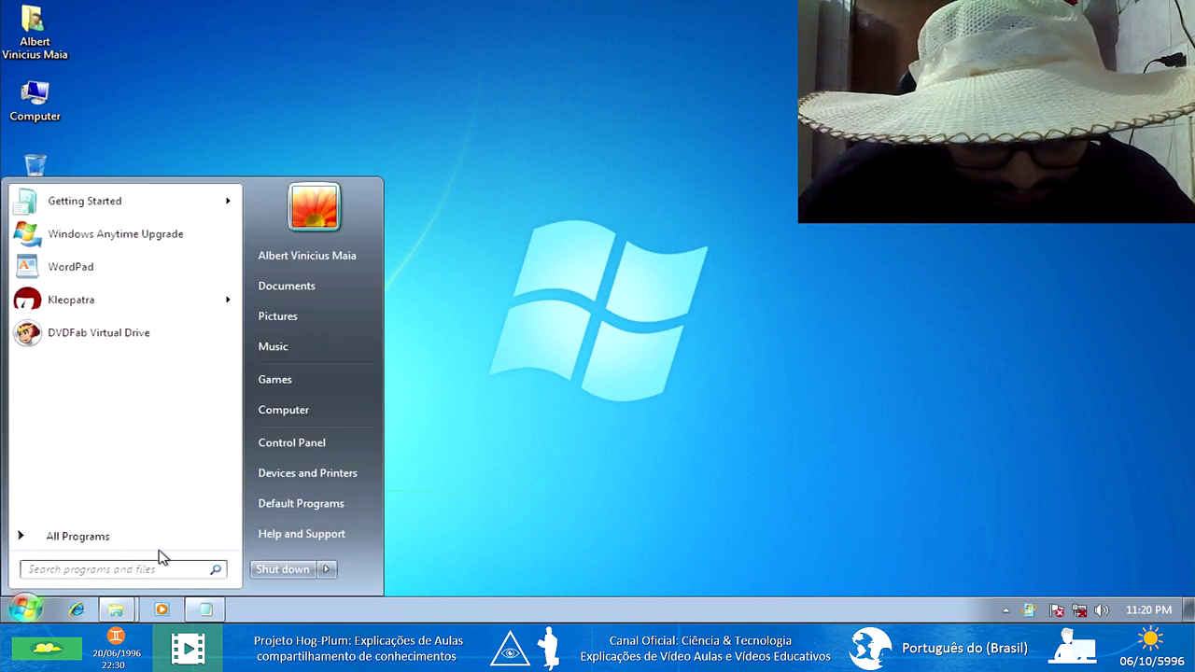
pyautogui.moveTo(332, 569)
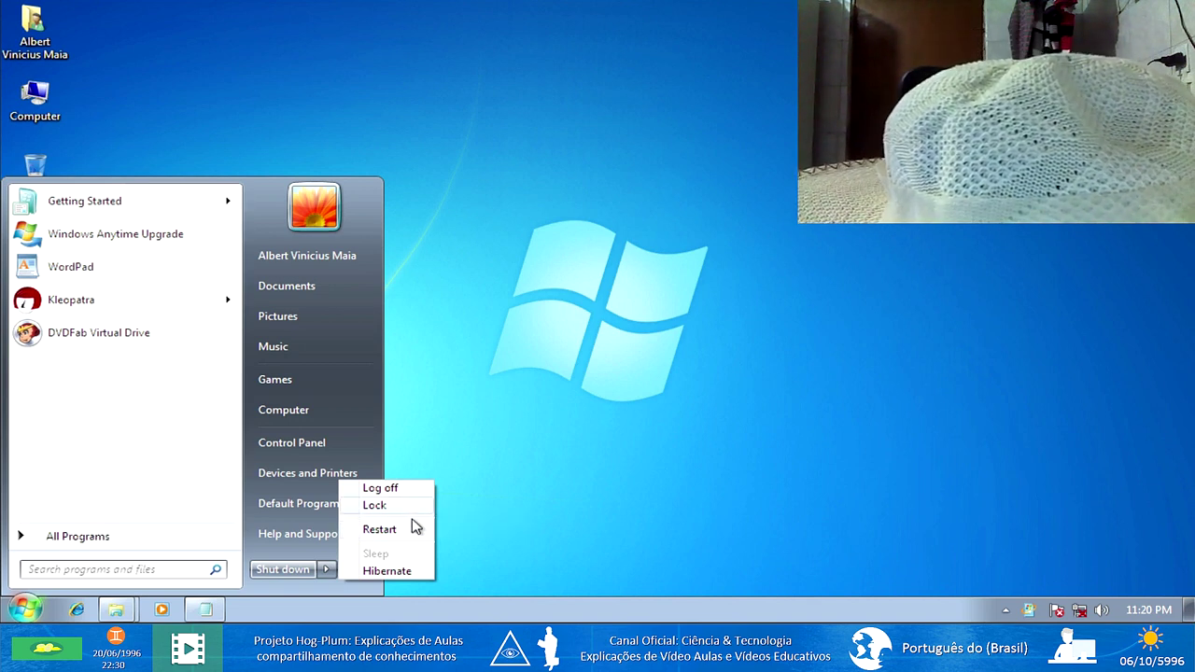
pyautogui.click(379, 529)
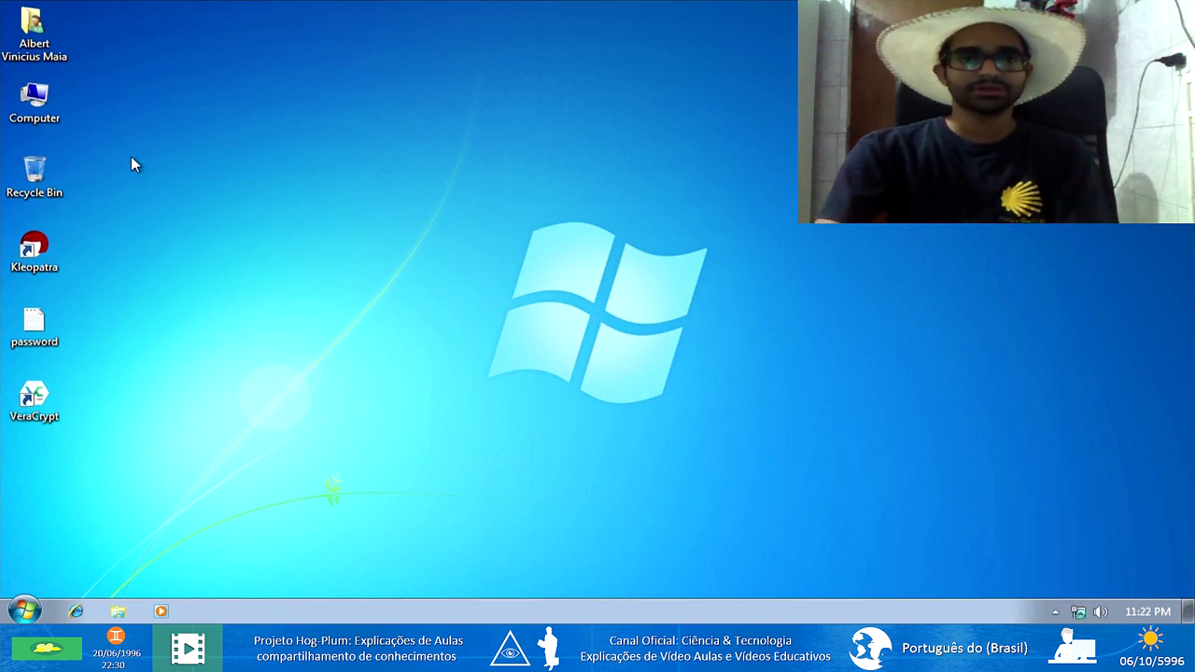
# Open DVD drive D: in a new window and load the A-01335247-B volume into VeraCrypt.
pyautogui.doubleClick(40, 104)
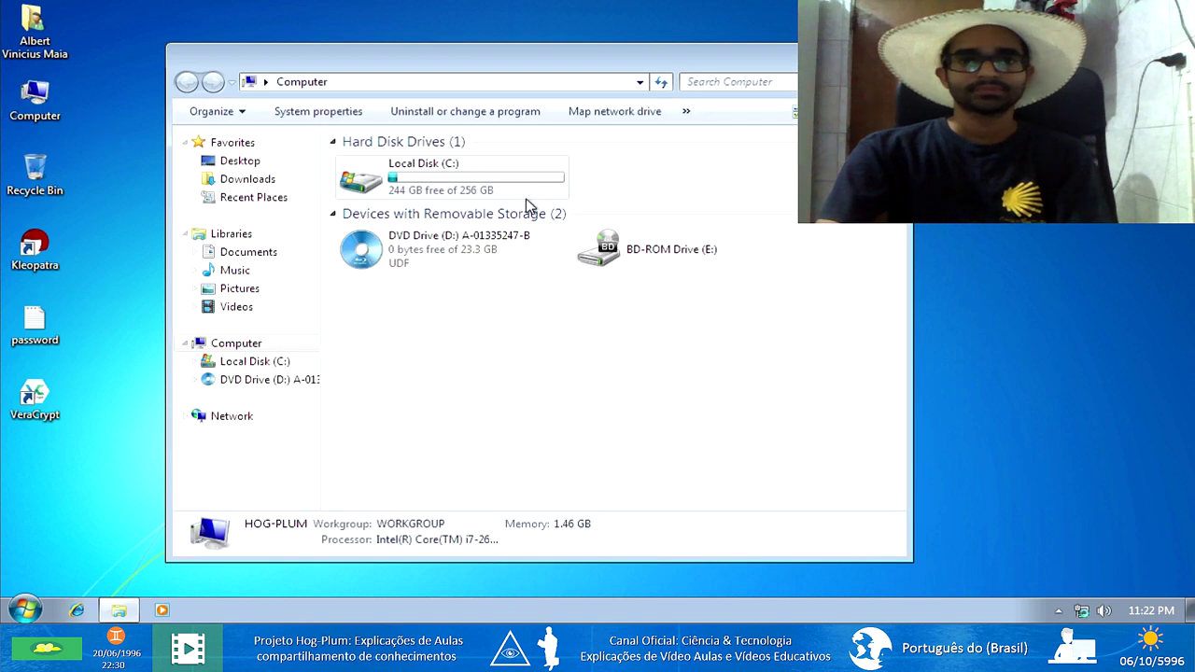
pyautogui.click(414, 249)
pyautogui.rightClick(413, 249)
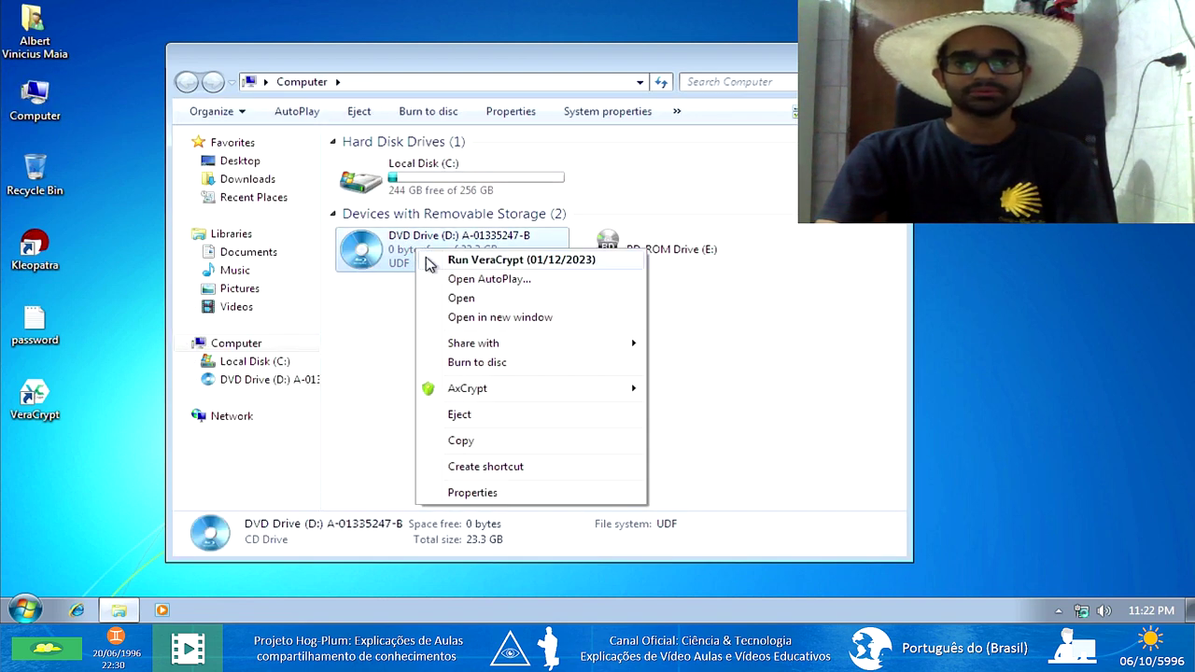
pyautogui.click(490, 319)
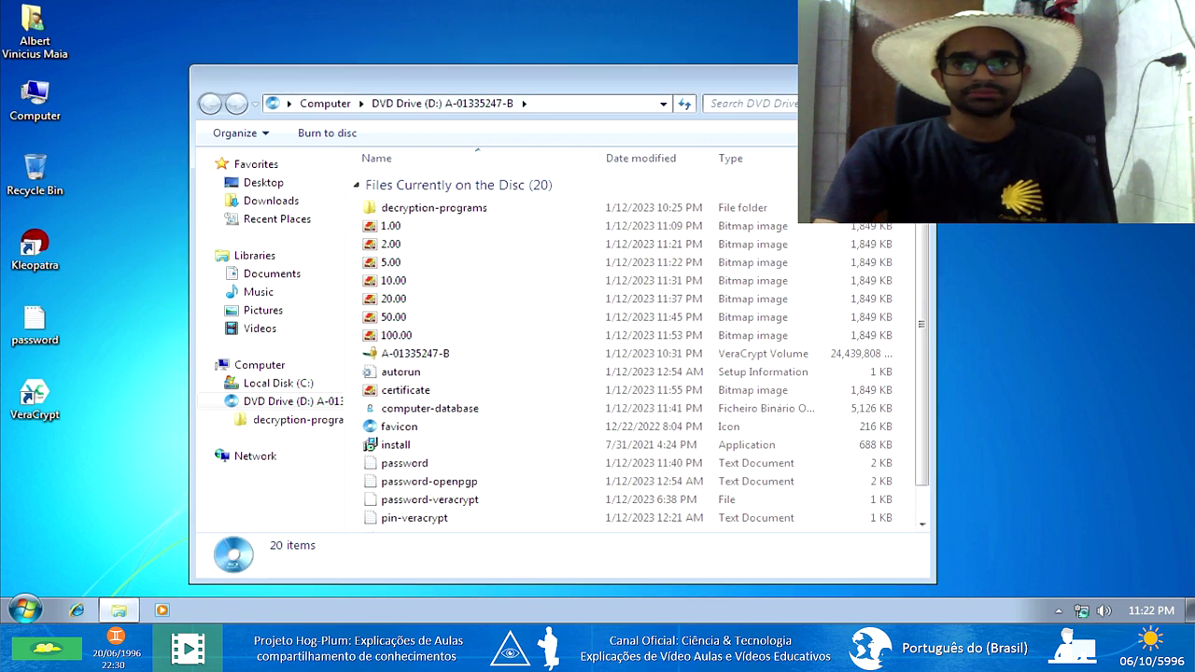
pyautogui.moveTo(749, 76); pyautogui.dragTo(734, 48)
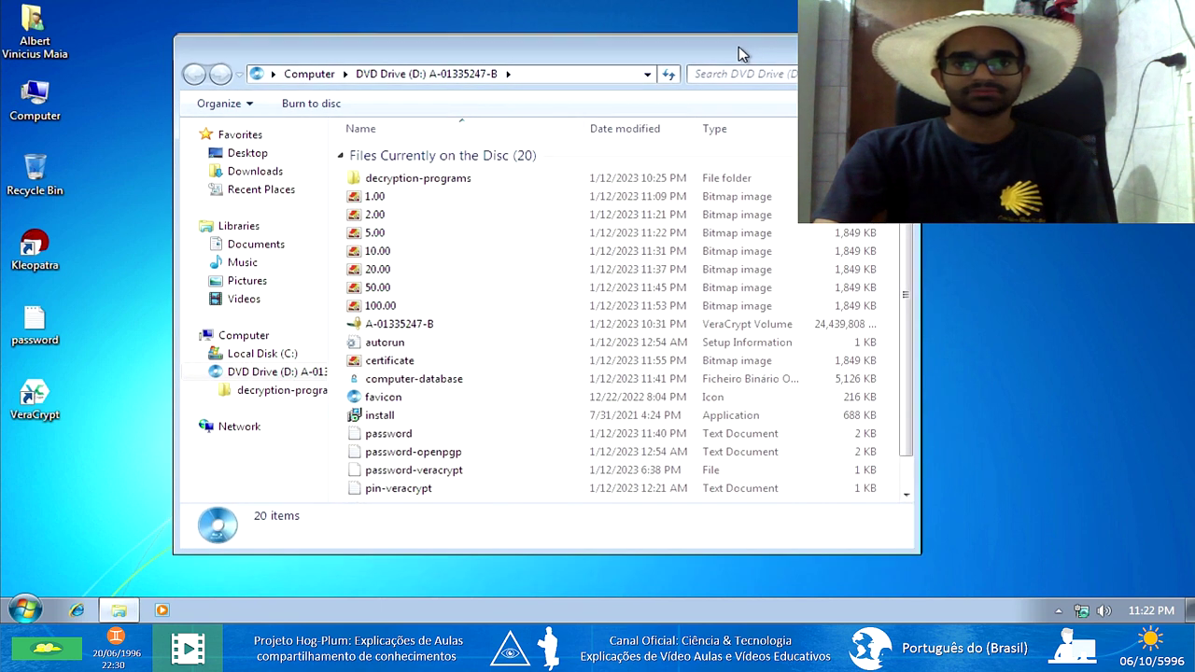
pyautogui.doubleClick(410, 323)
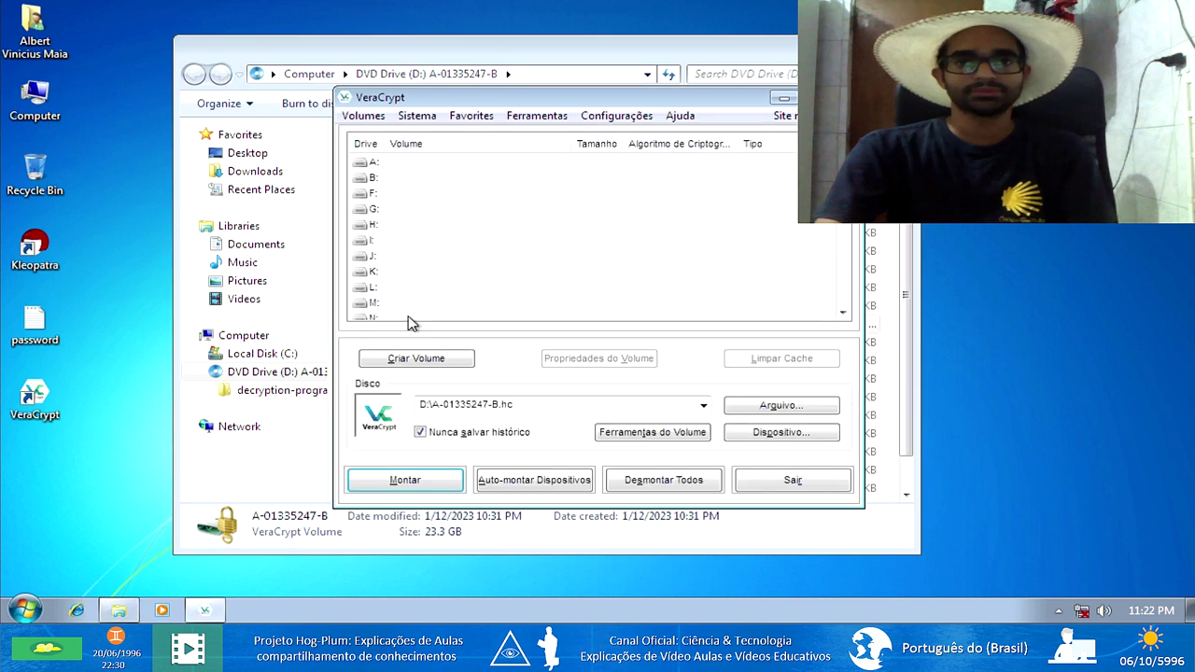
# Choose drive letter A: and start mounting the DVD volume (Montar).
pyautogui.moveTo(424, 97); pyautogui.dragTo(317, 50)
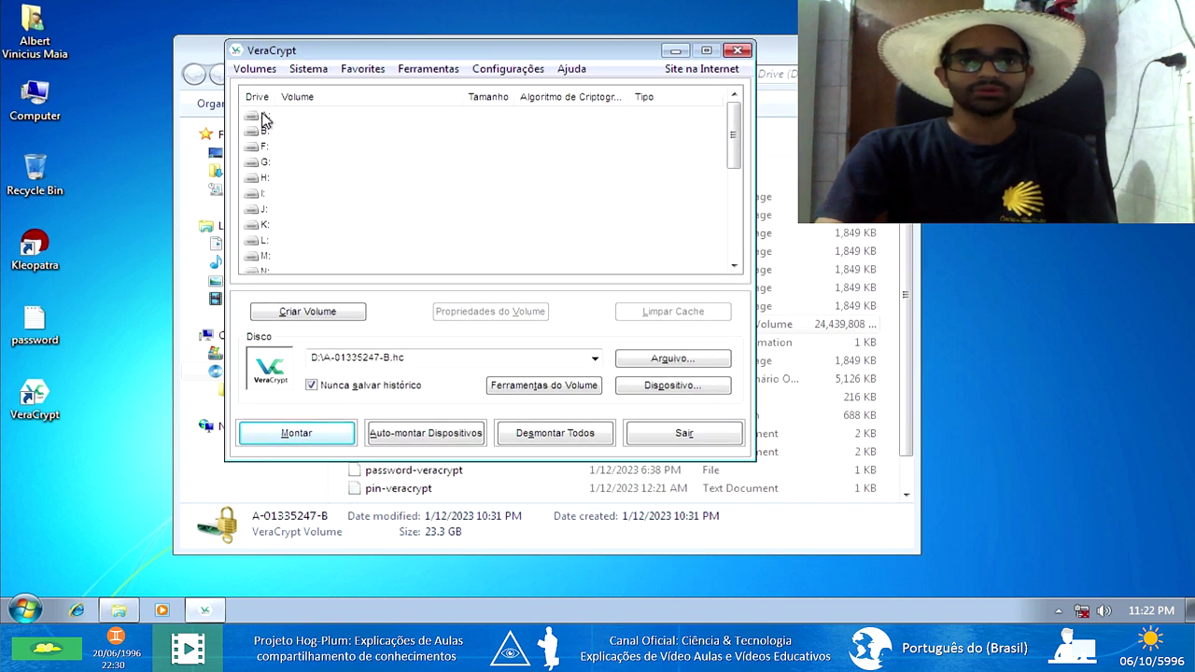
pyautogui.click(264, 122)
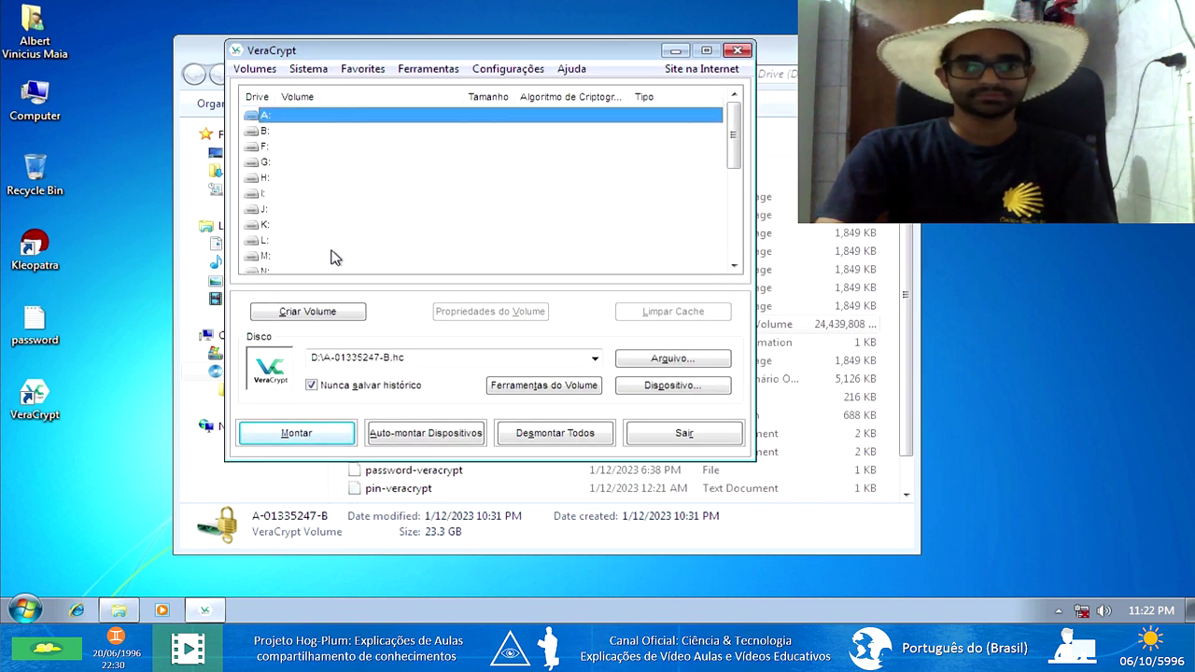
pyautogui.click(315, 436)
# Enter the volume PIM, enable keyfiles, and open the picker to add more keyfiles.
pyautogui.moveTo(523, 228); pyautogui.dragTo(390, 97)
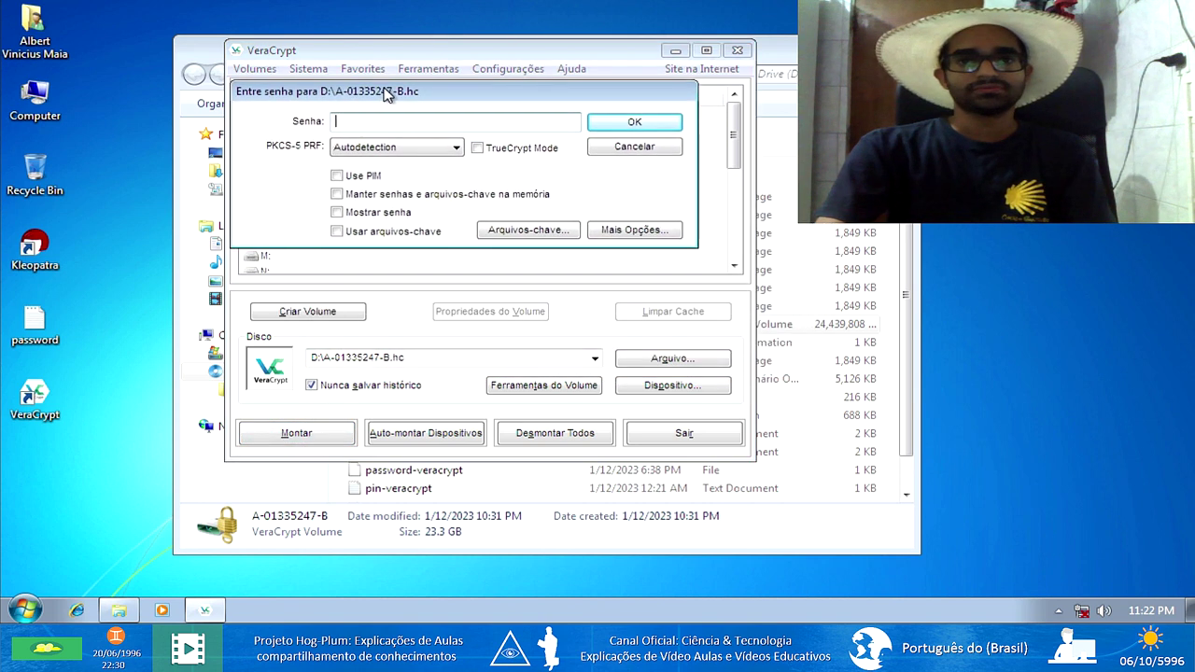
pyautogui.click(348, 178)
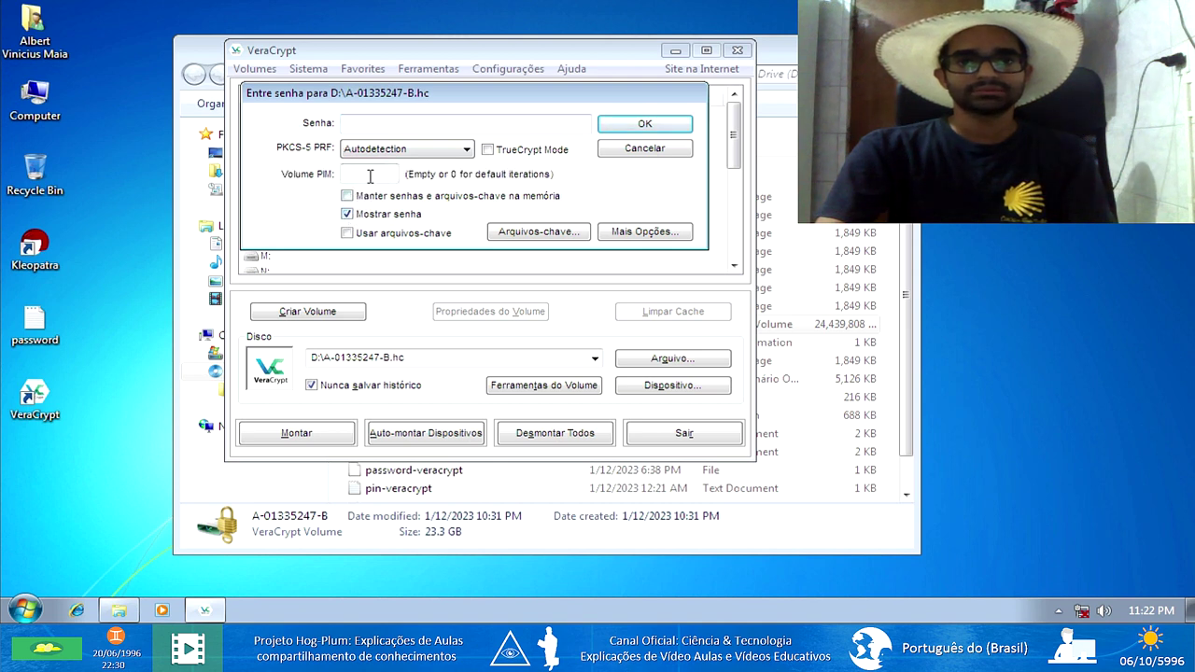
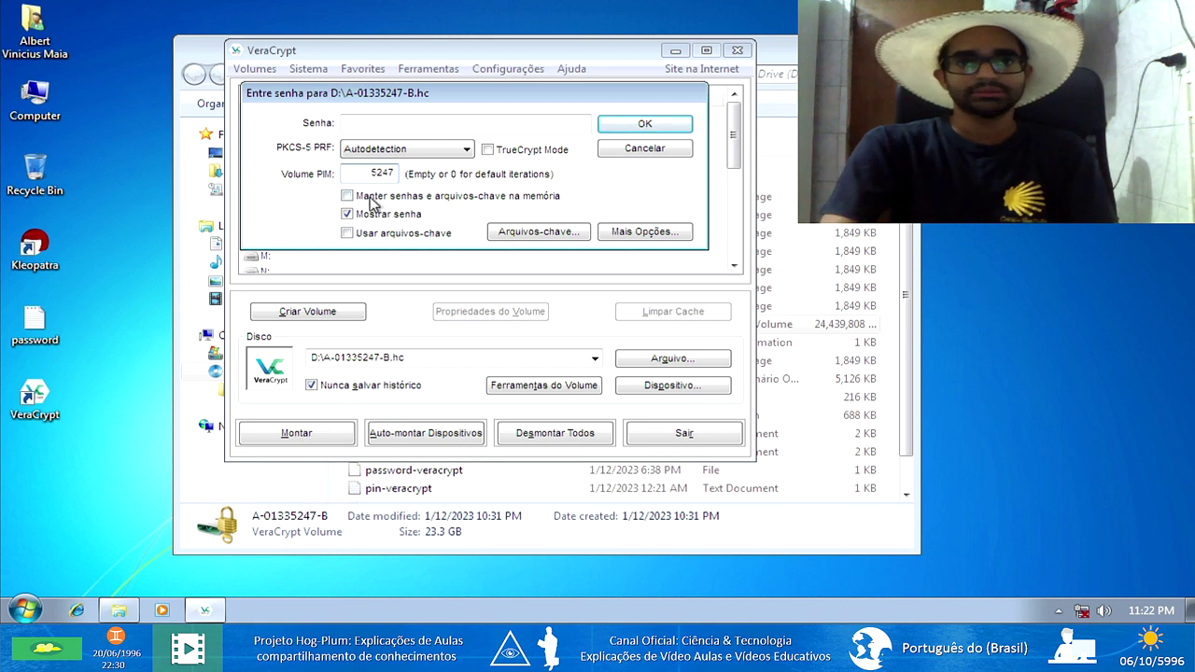
pyautogui.click(385, 235)
pyautogui.click(560, 233)
pyautogui.click(409, 328)
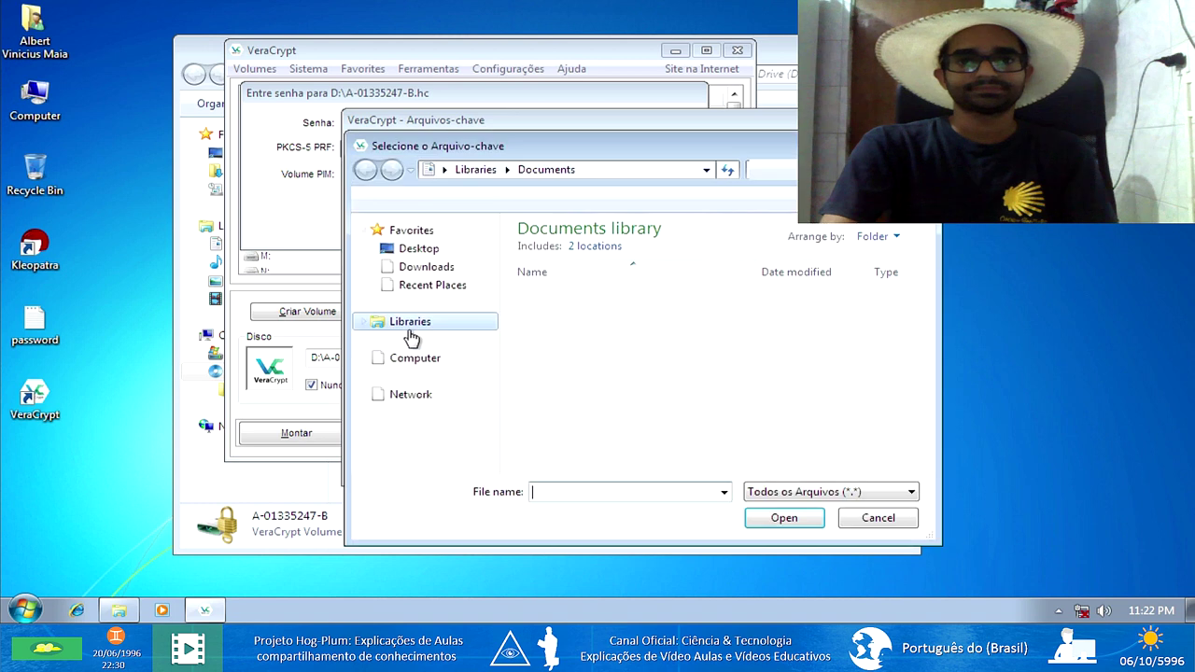
# On the DVD drive, select public-key, private-key, password-veracrypt, computer-database and certificate as keyfiles.
pyautogui.moveTo(511, 148); pyautogui.dragTo(280, 23)
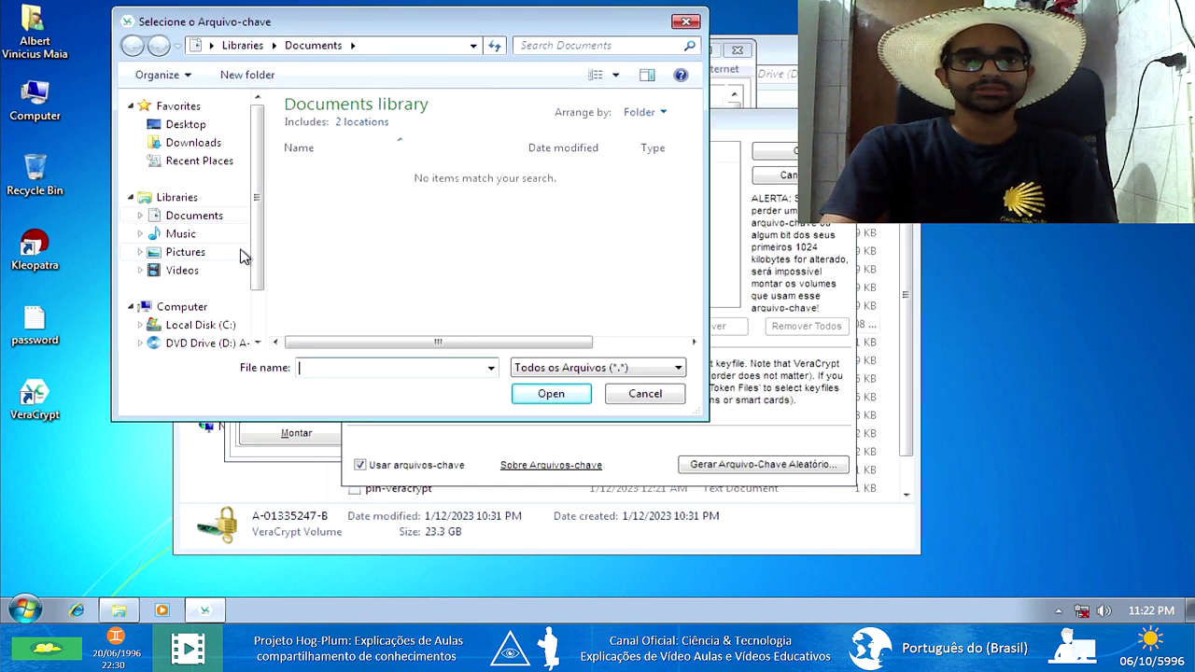
pyautogui.scroll(-2, 259, 261)
pyautogui.click(223, 285)
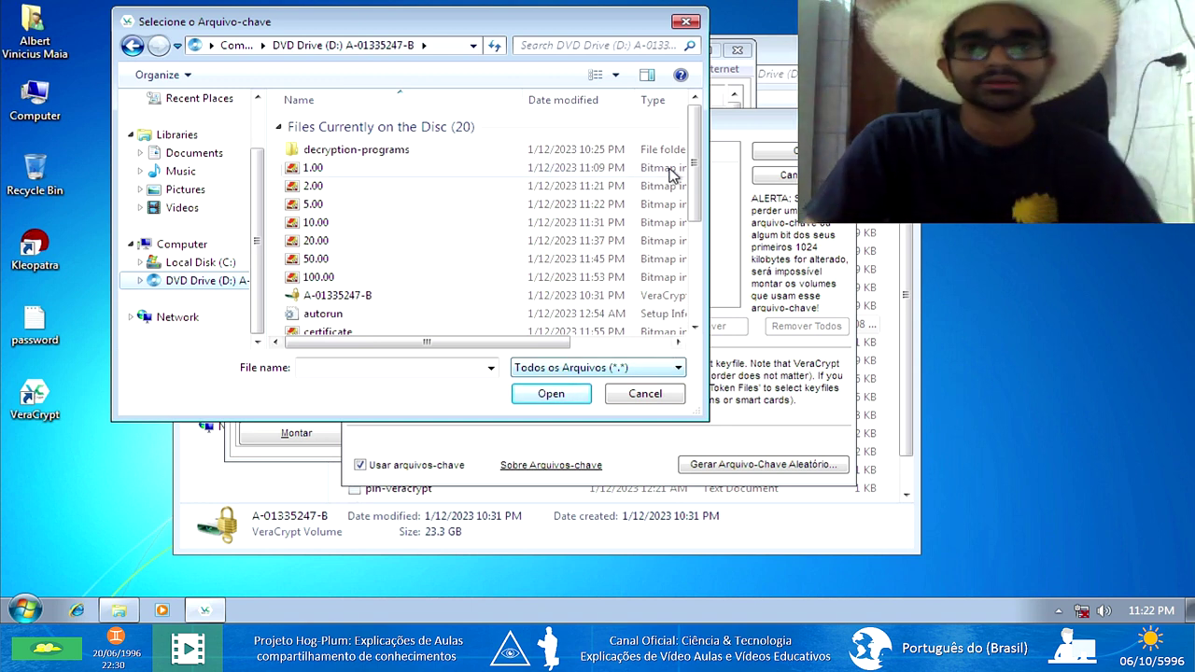
pyautogui.scroll(-4, 681, 161)
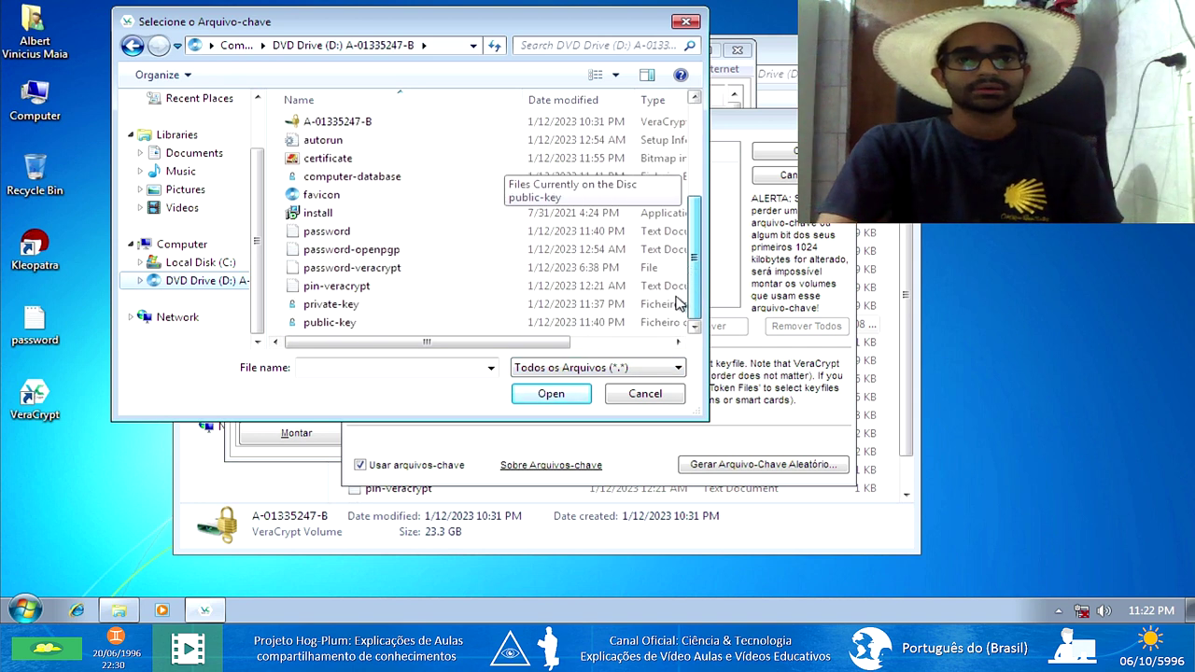
pyautogui.click(324, 323)
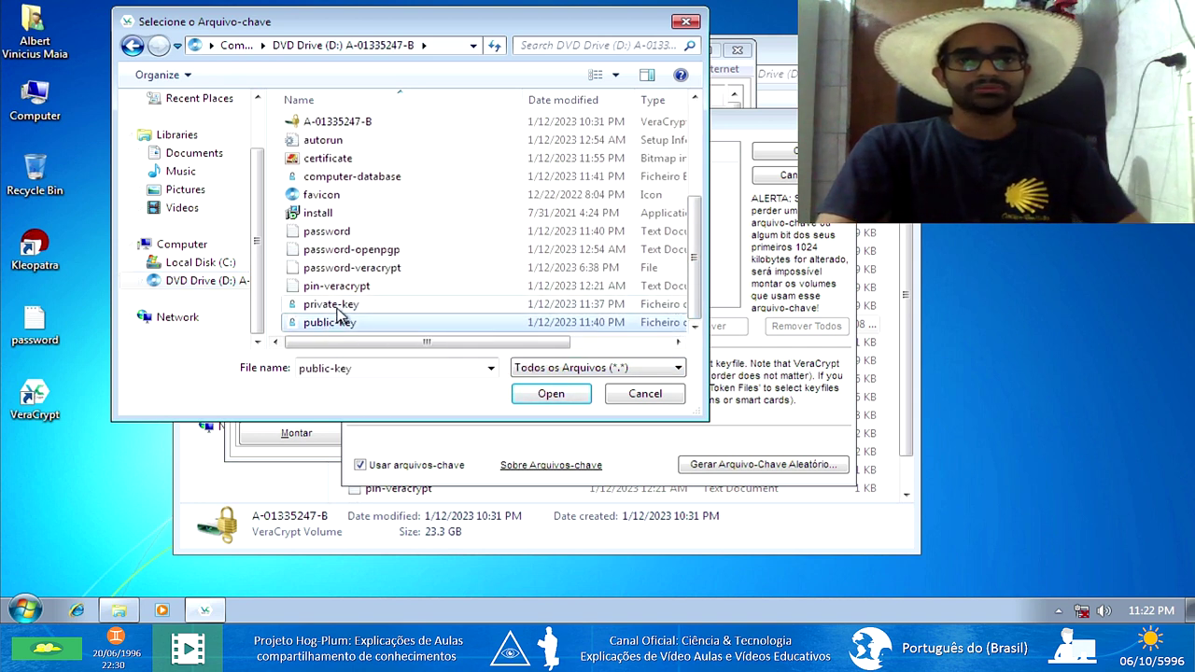
pyautogui.keyDown('ctrl'); pyautogui.click(337, 308); pyautogui.keyUp('ctrl')
pyautogui.keyDown('ctrl'); pyautogui.click(374, 268); pyautogui.keyUp('ctrl')
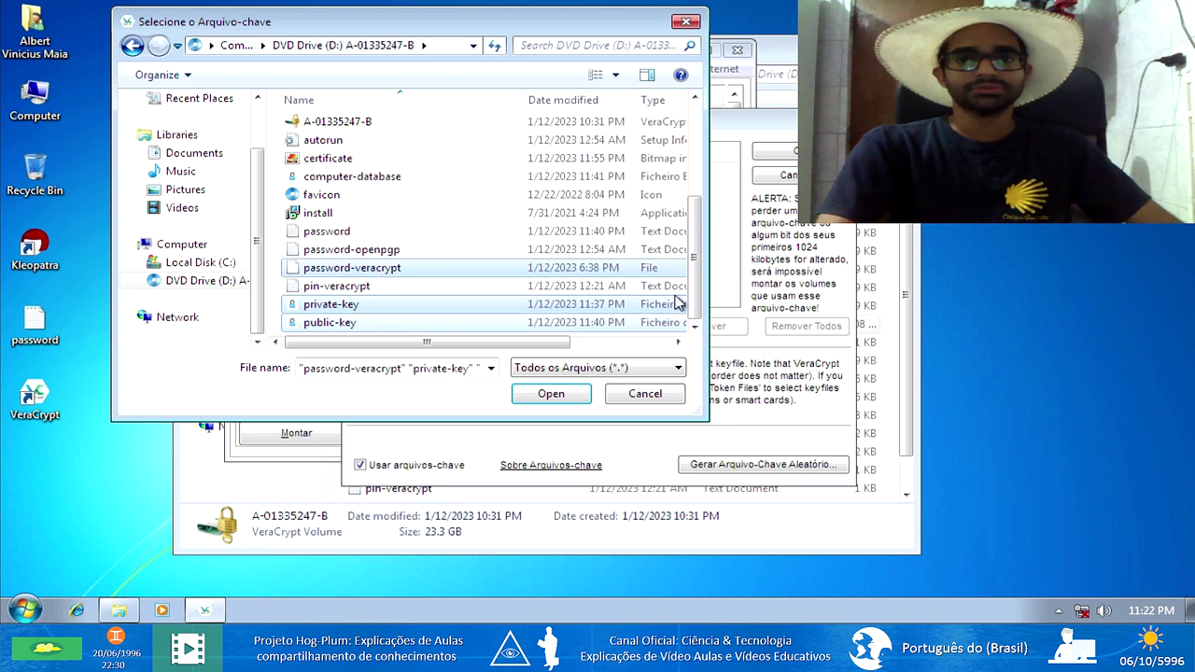
pyautogui.moveTo(700, 290); pyautogui.dragTo(693, 229)
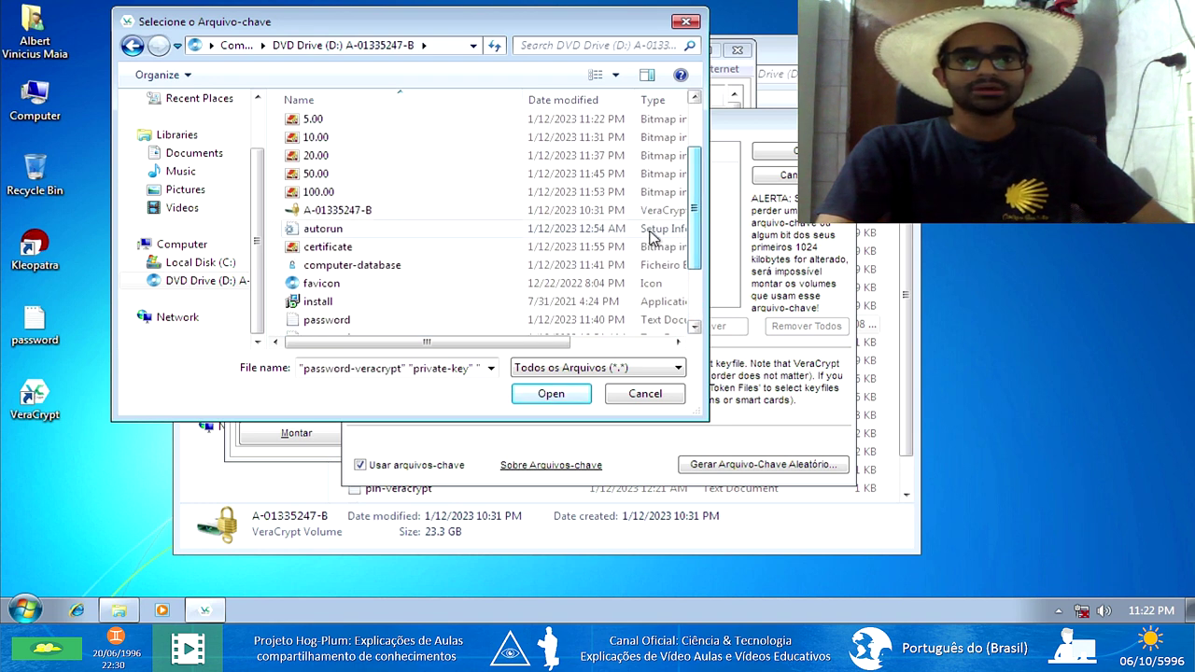
pyautogui.keyDown('ctrl'); pyautogui.click(342, 270); pyautogui.keyUp('ctrl')
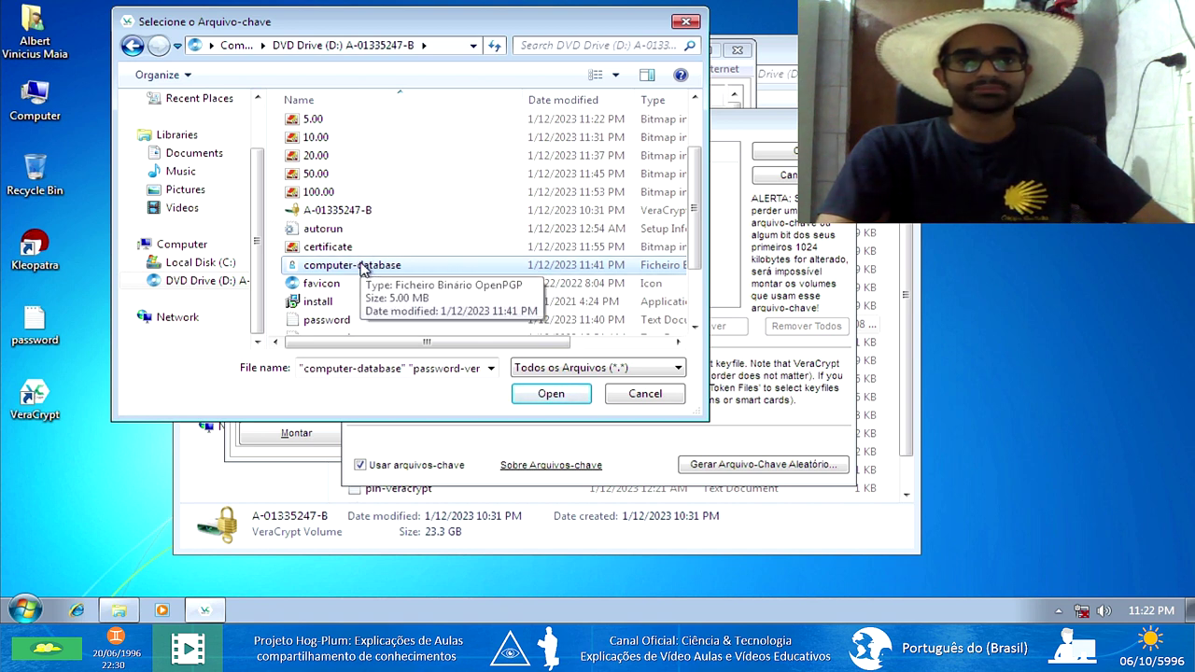
pyautogui.keyDown('ctrl'); pyautogui.click(318, 248); pyautogui.keyUp('ctrl')
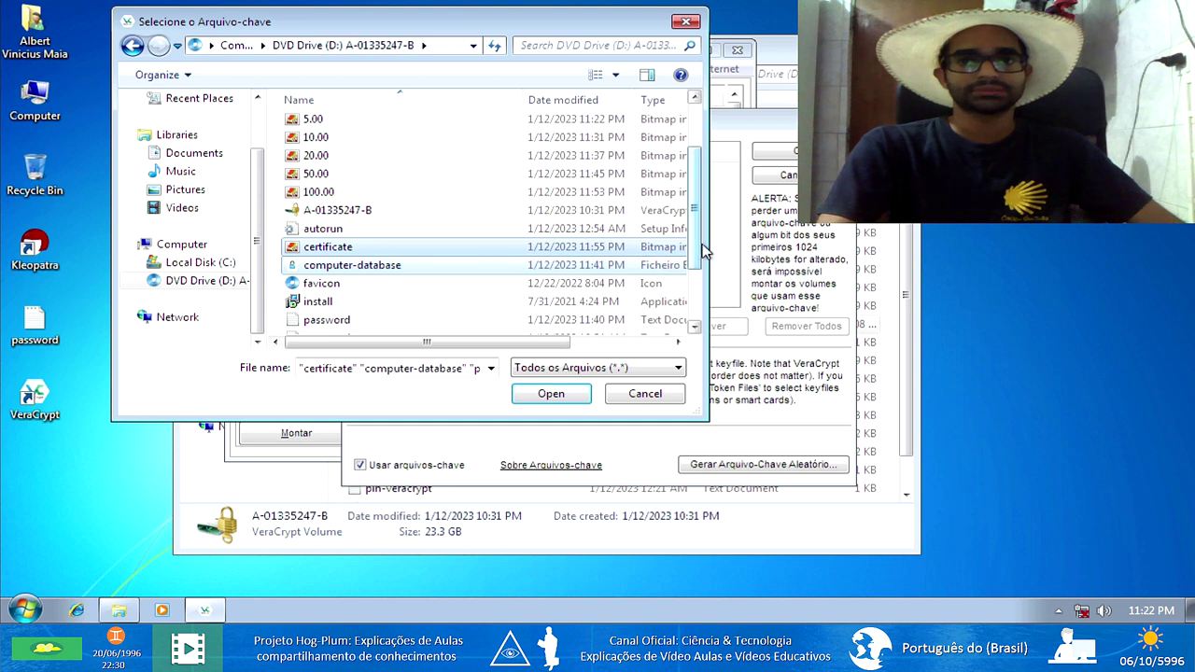
pyautogui.moveTo(700, 249); pyautogui.dragTo(578, 238)
# Add the 100.00, 50.00, 20.00, 10.00, 5.00, 2.00 and 1.00 images and confirm the selection.
pyautogui.keyDown('ctrl'); pyautogui.click(318, 240); pyautogui.keyUp('ctrl')
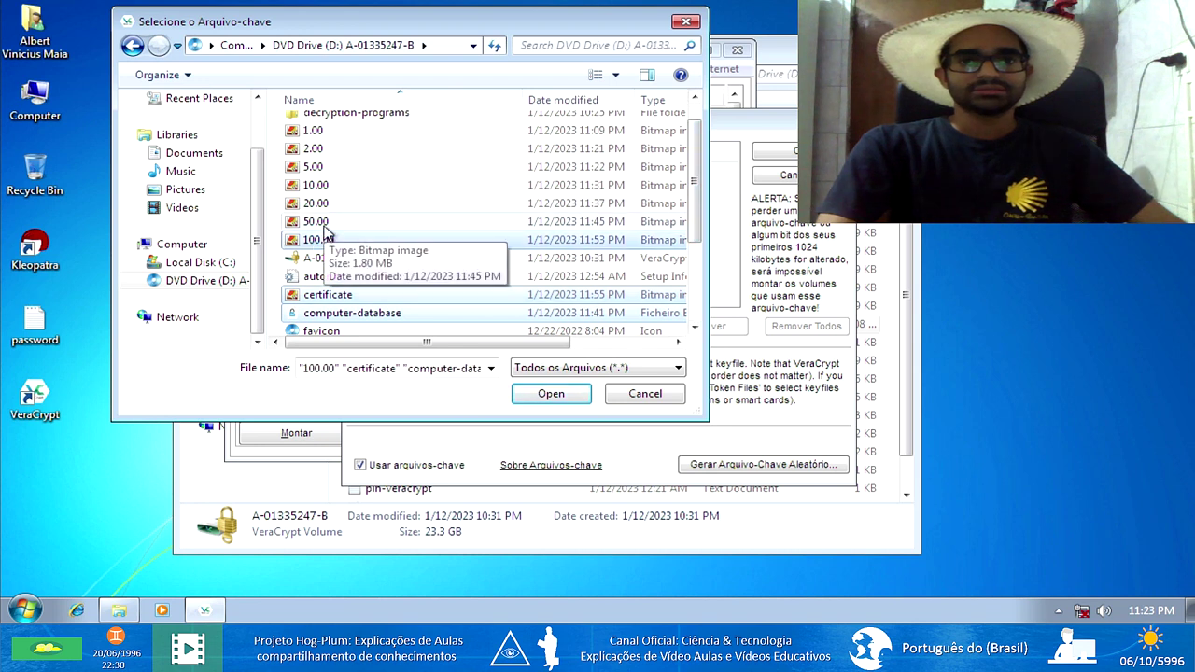
pyautogui.keyDown('ctrl'); pyautogui.click(325, 221); pyautogui.keyUp('ctrl')
pyautogui.keyDown('ctrl'); pyautogui.click(322, 203); pyautogui.keyUp('ctrl')
pyautogui.keyDown('ctrl'); pyautogui.click(321, 184); pyautogui.keyUp('ctrl')
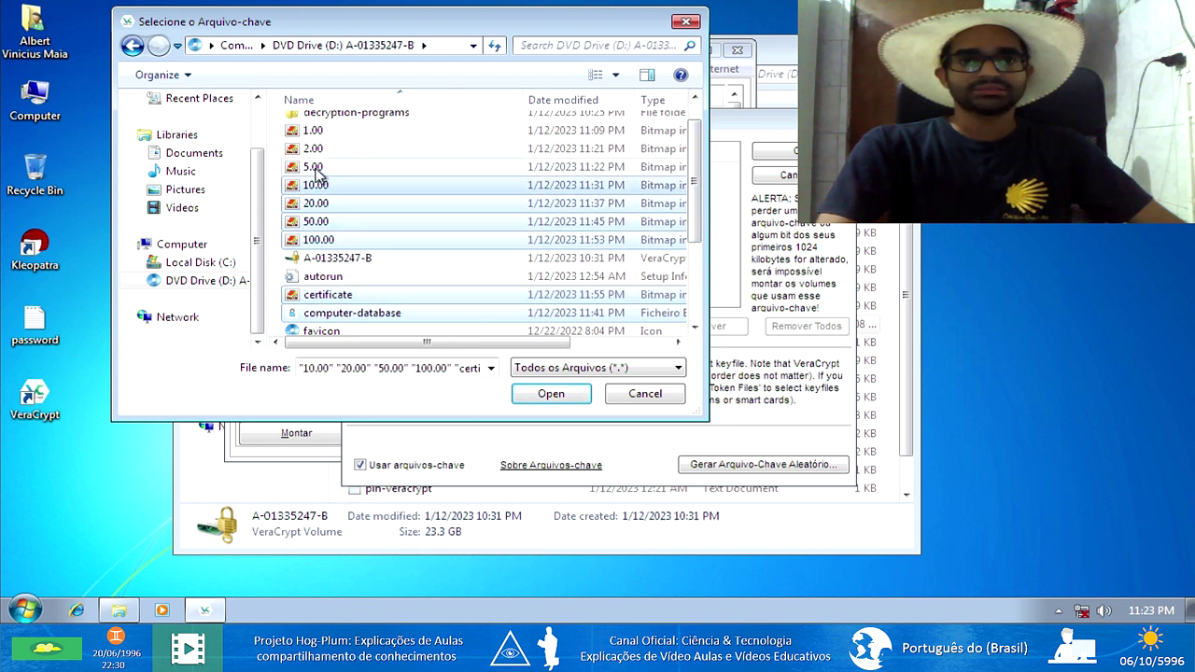
pyautogui.keyDown('ctrl'); pyautogui.click(317, 166); pyautogui.keyUp('ctrl')
pyautogui.keyDown('ctrl'); pyautogui.click(313, 149); pyautogui.keyUp('ctrl')
pyautogui.keyDown('ctrl'); pyautogui.click(313, 132); pyautogui.keyUp('ctrl')
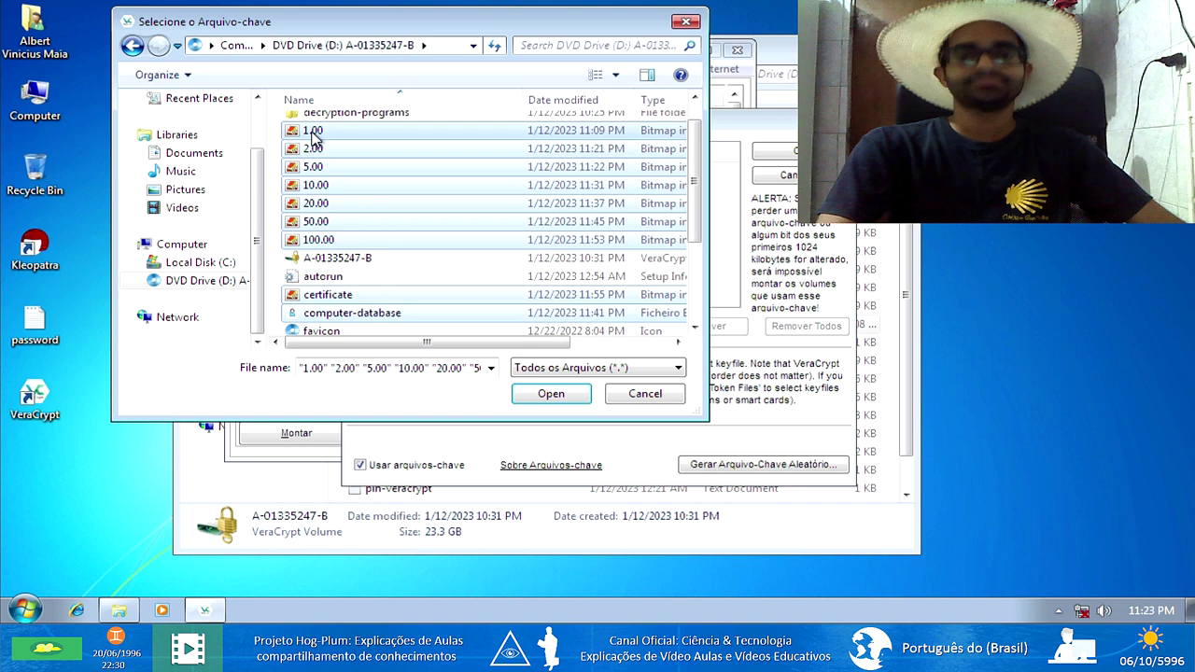
pyautogui.click(552, 395)
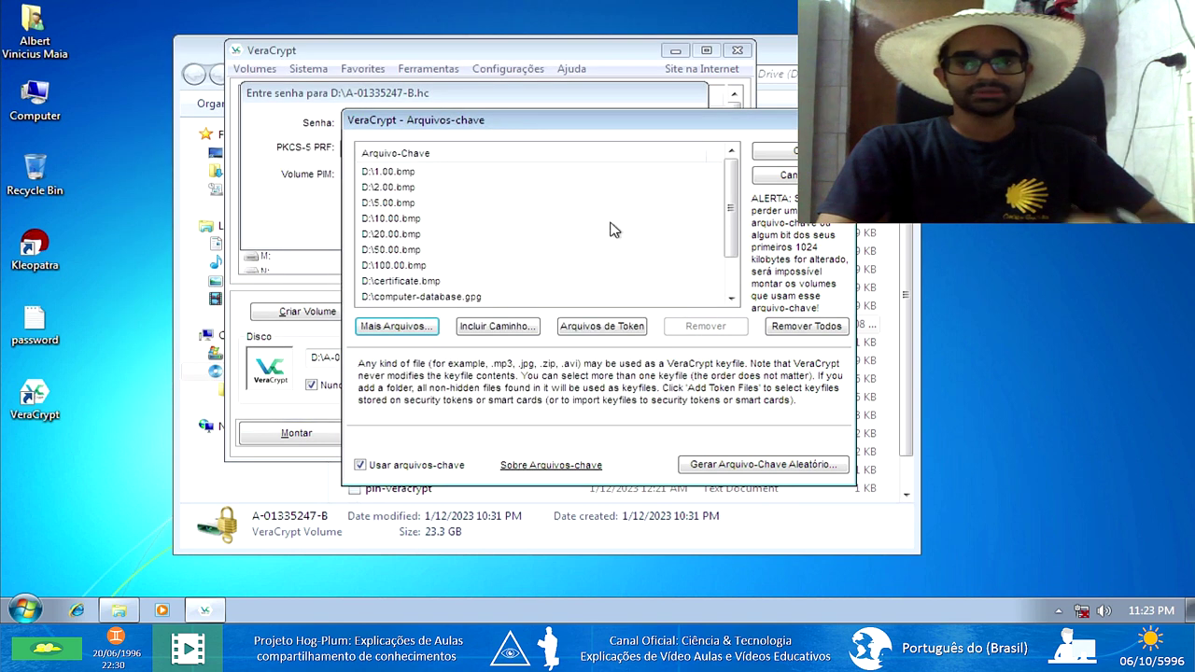
pyautogui.moveTo(734, 203); pyautogui.dragTo(724, 238)
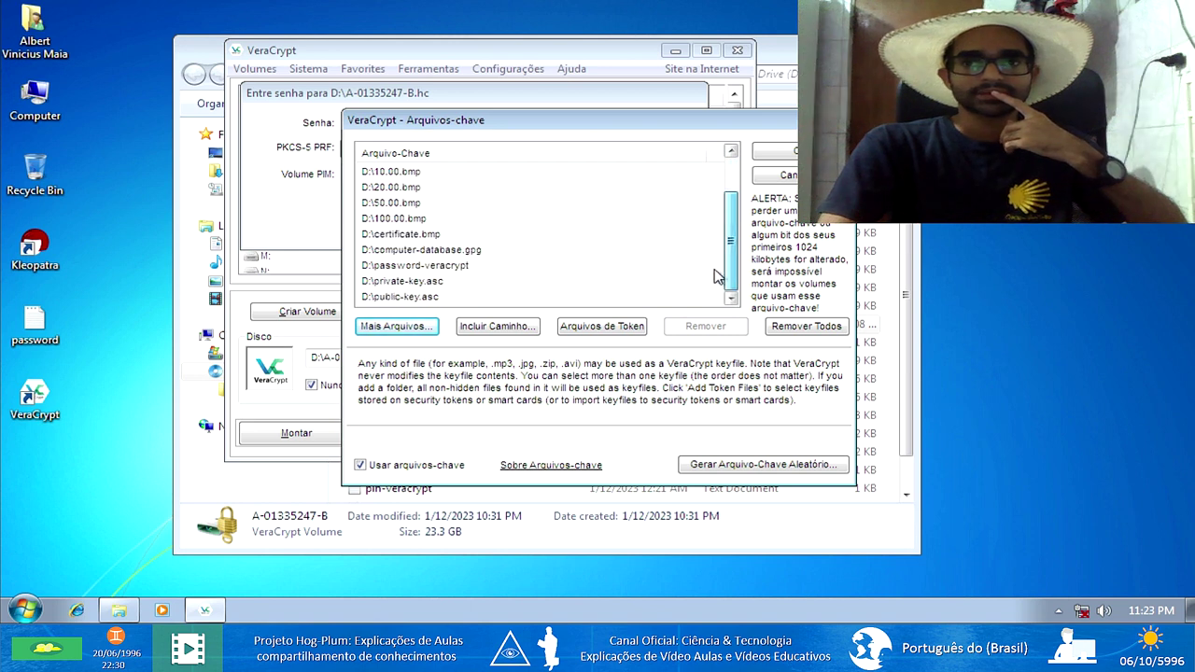
# Confirm the keyfile list and copy the VeraCrypt password from the password notes file.
pyautogui.click(773, 151)
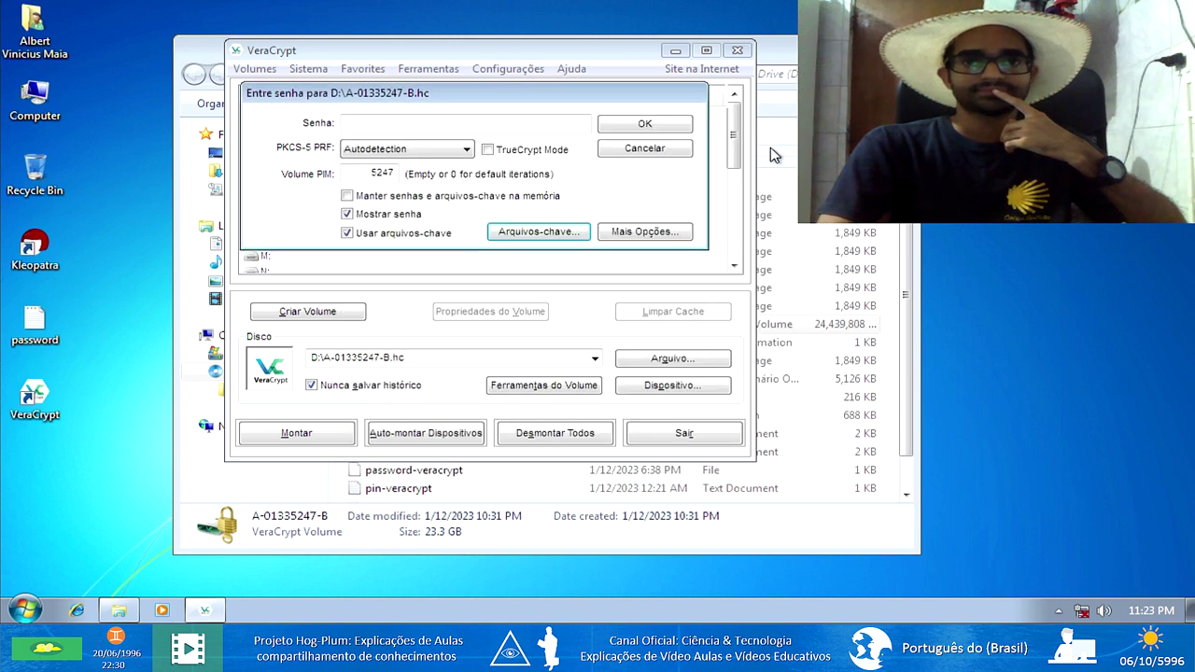
pyautogui.click(35, 329)
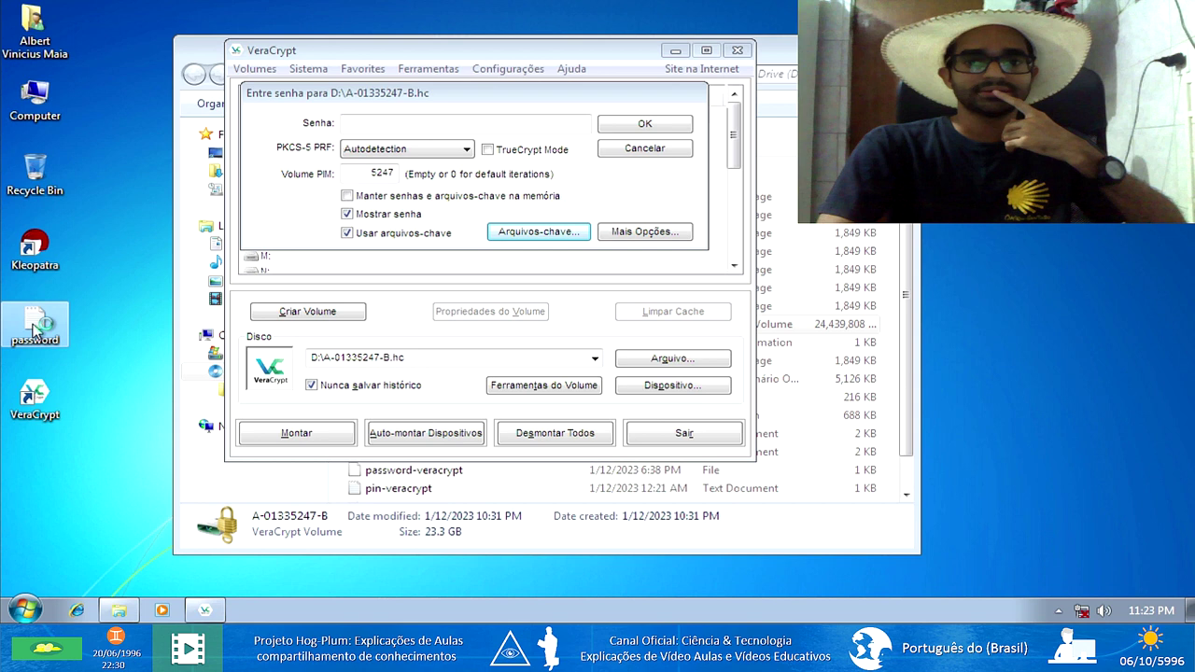
pyautogui.doubleClick(35, 328)
pyautogui.moveTo(574, 299); pyautogui.dragTo(252, 299)
pyautogui.rightClick(254, 301)
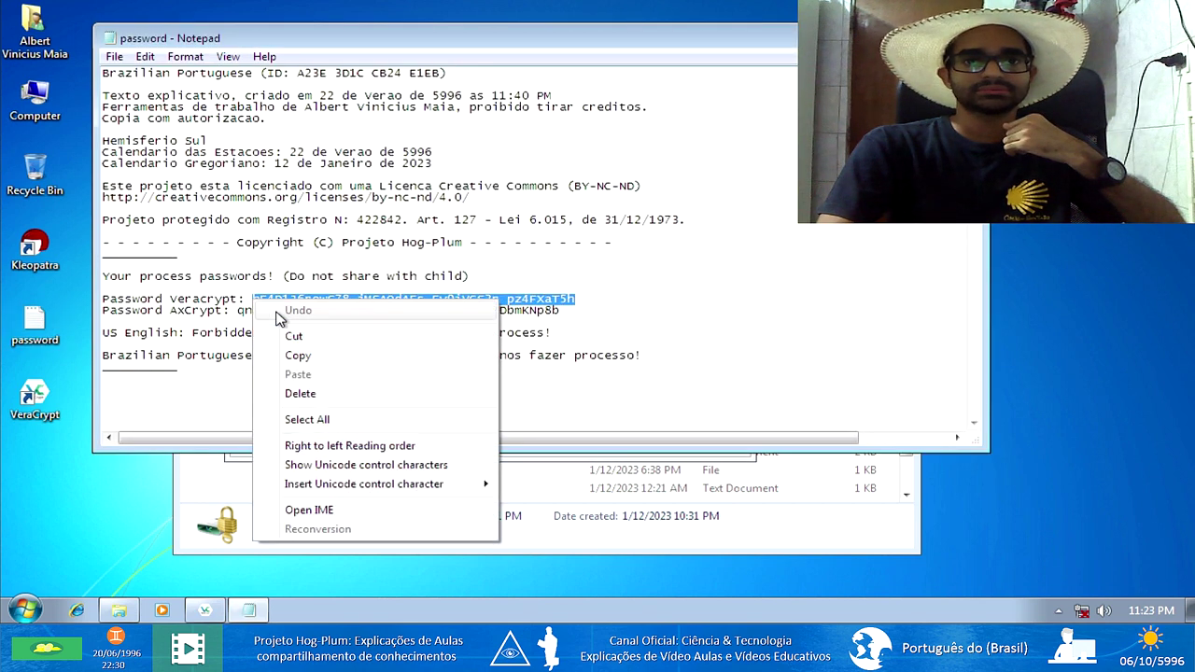
pyautogui.click(299, 355)
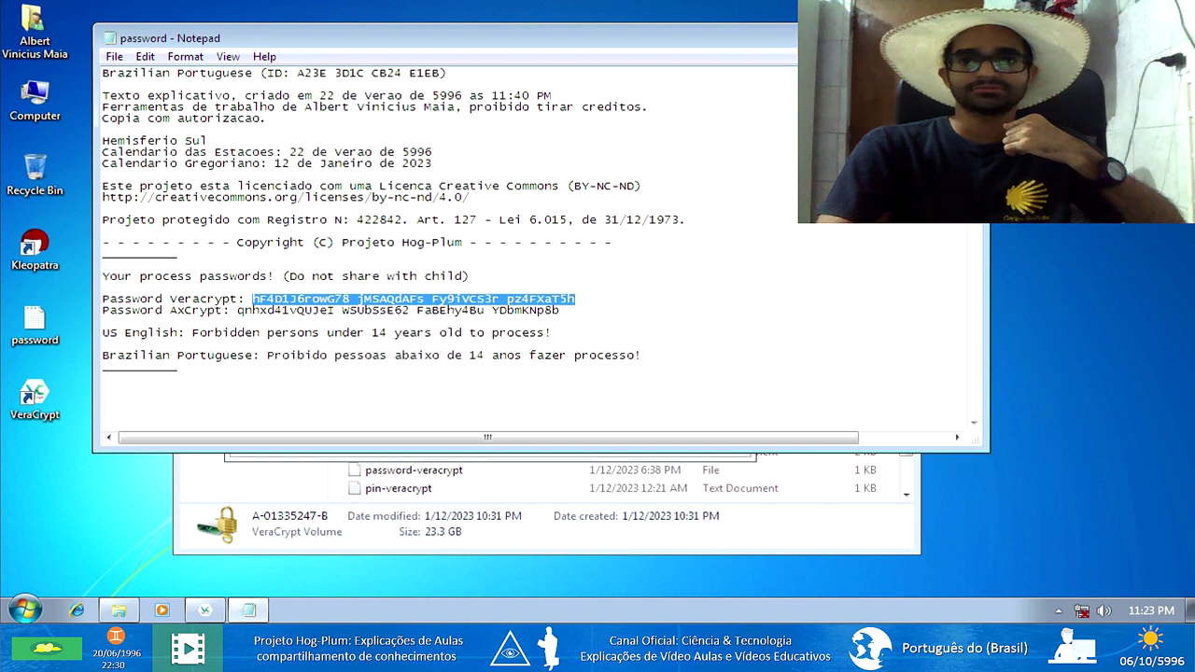
pyautogui.hotkey('alt', 'F4')
# Paste the password into Senha, hide it, and mount the volume as drive A:.
pyautogui.click(406, 119)
pyautogui.hotkey('ctrl', 'v')
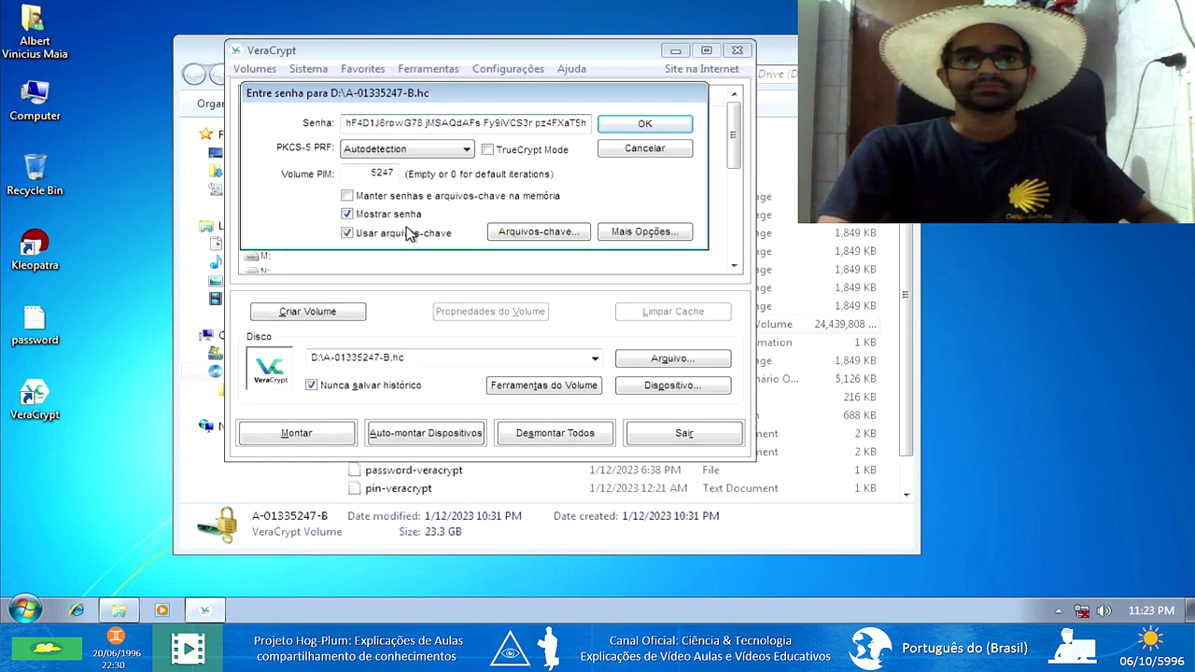
pyautogui.click(364, 218)
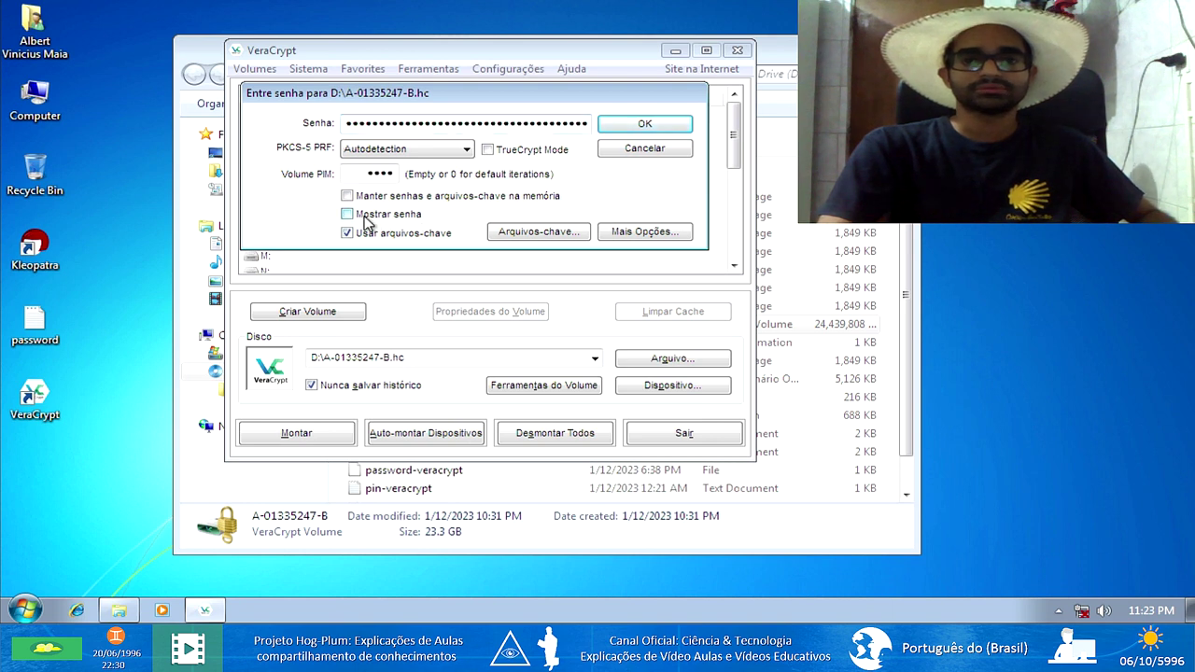
pyautogui.click(644, 125)
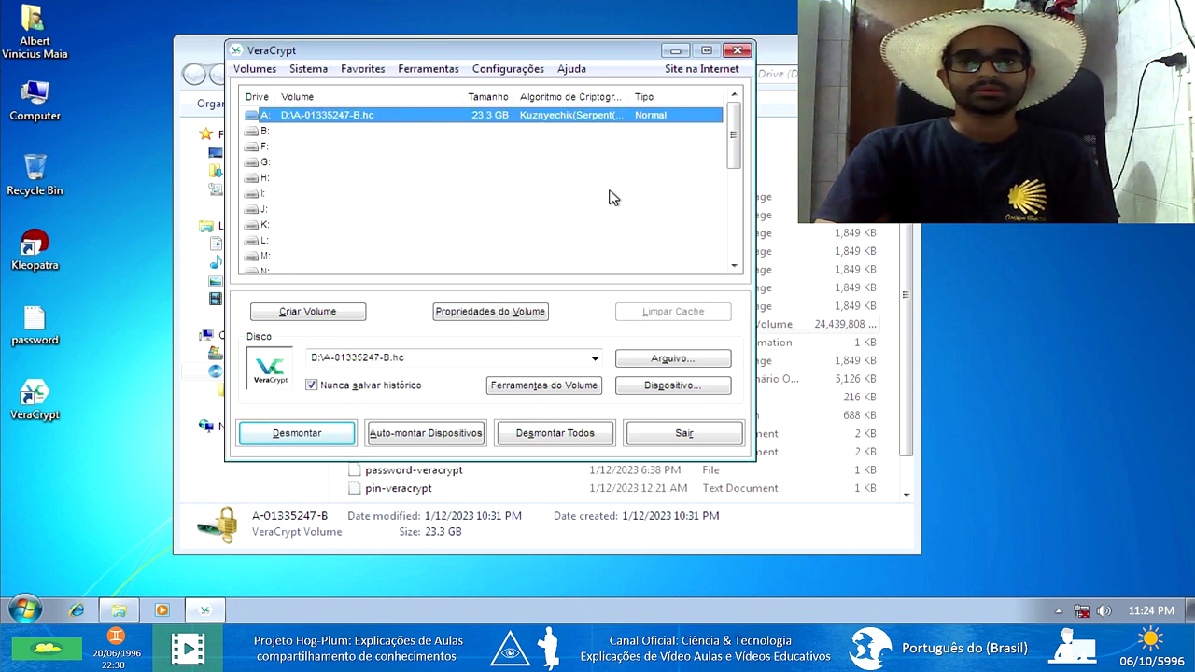
pyautogui.click(738, 53)
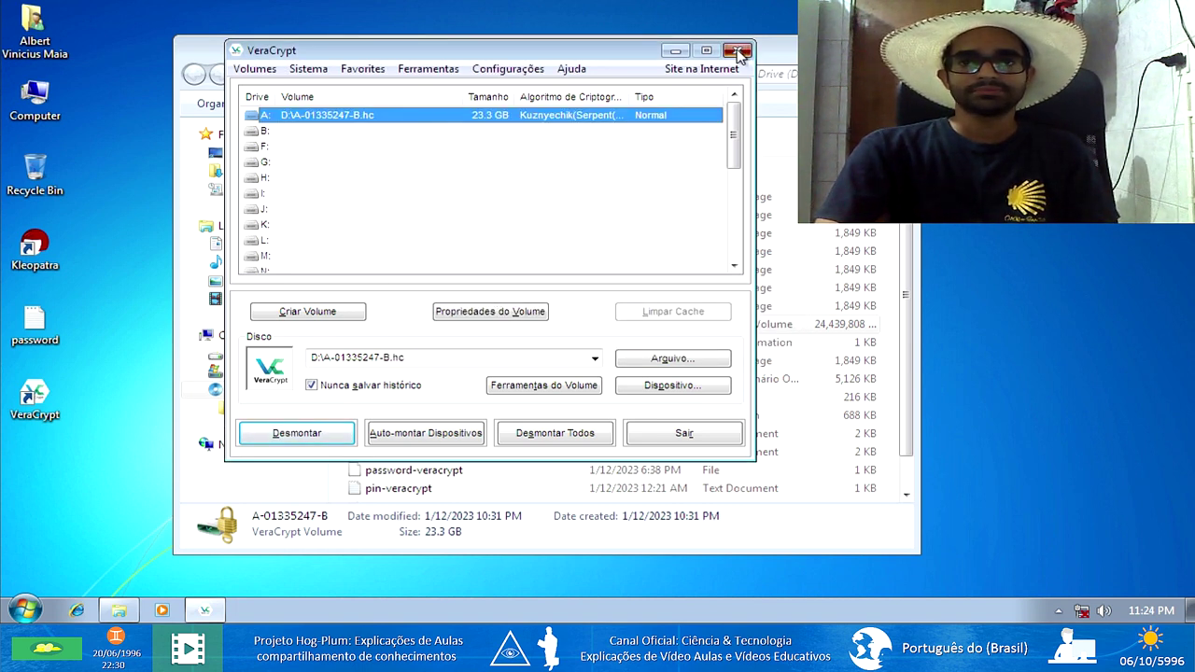
# Open Local Disk (A:) and mount the wou_w7-x86 ISO as drive E:.
pyautogui.click(265, 356)
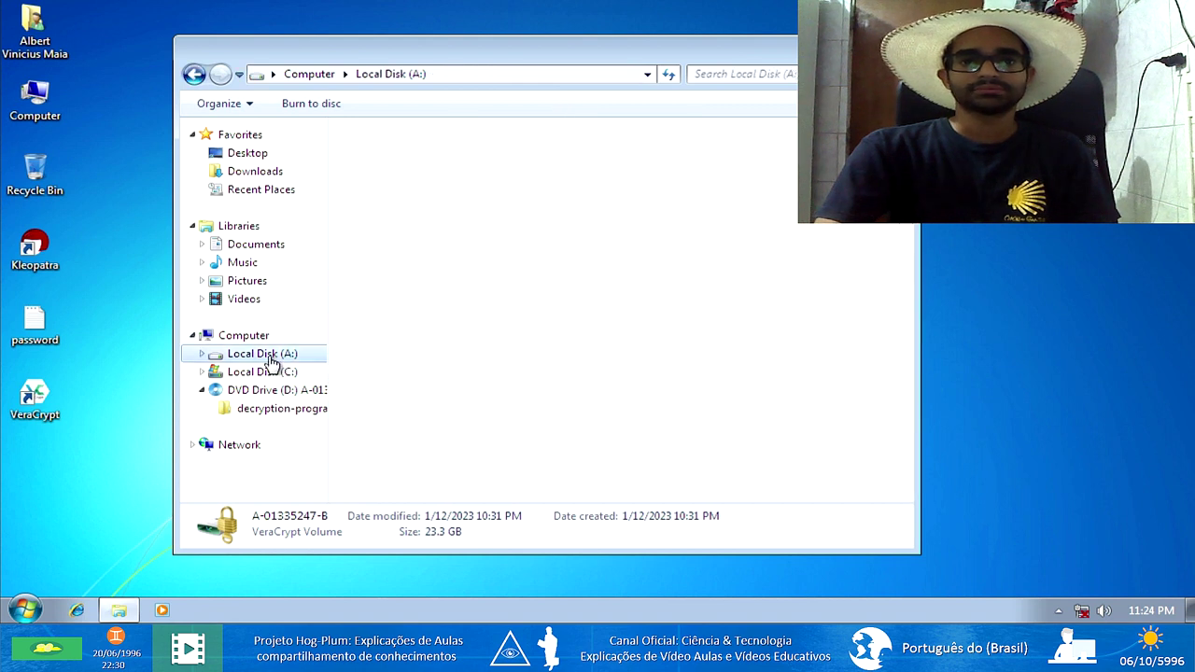
pyautogui.moveTo(318, 56); pyautogui.dragTo(260, 43)
pyautogui.rightClick(332, 188)
pyautogui.click(377, 247)
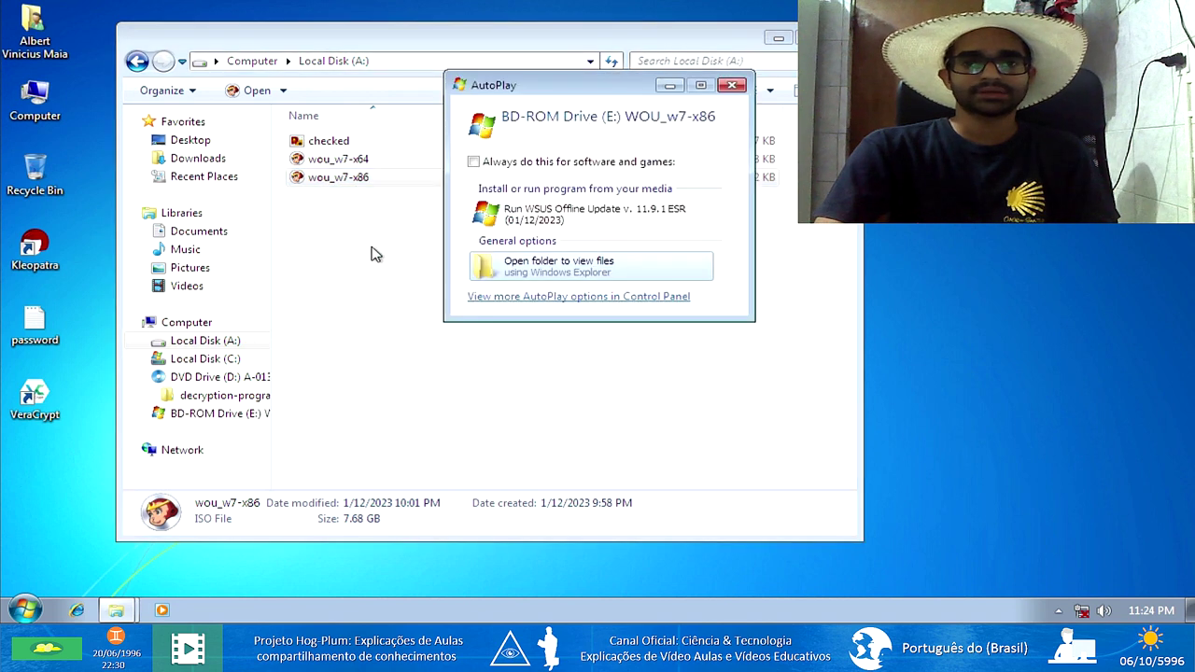
# Run WSUS Offline Update as administrator and dismiss its Internet Explorer 11 notice.
pyautogui.click(534, 215)
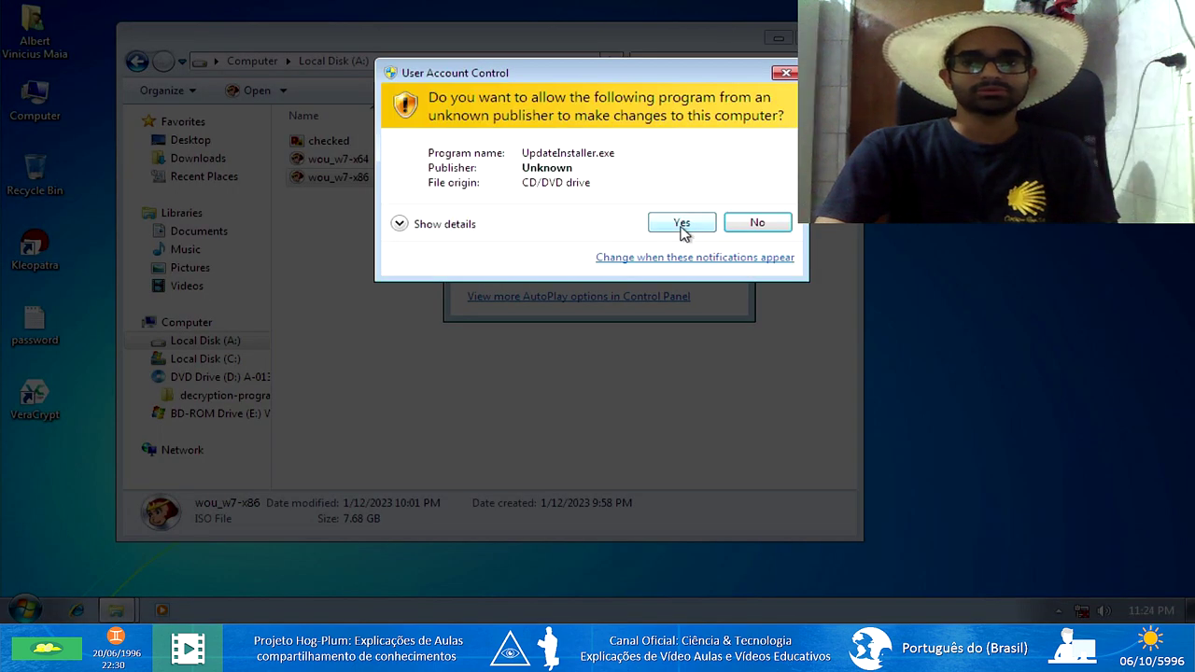
pyautogui.click(680, 226)
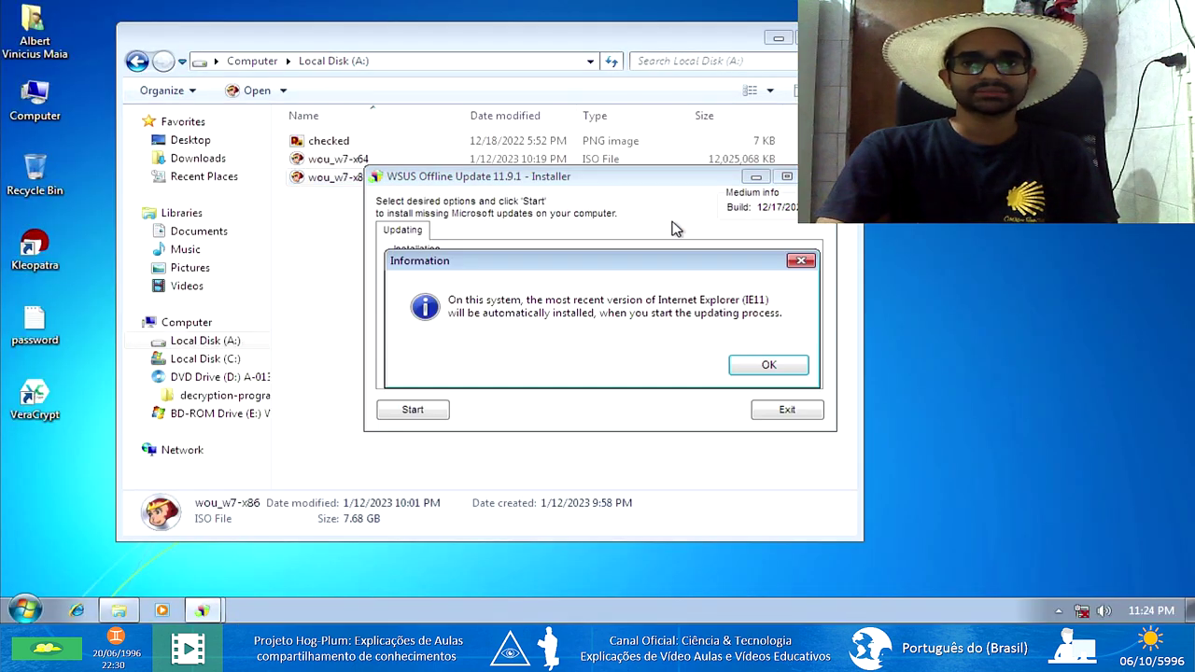
pyautogui.click(799, 262)
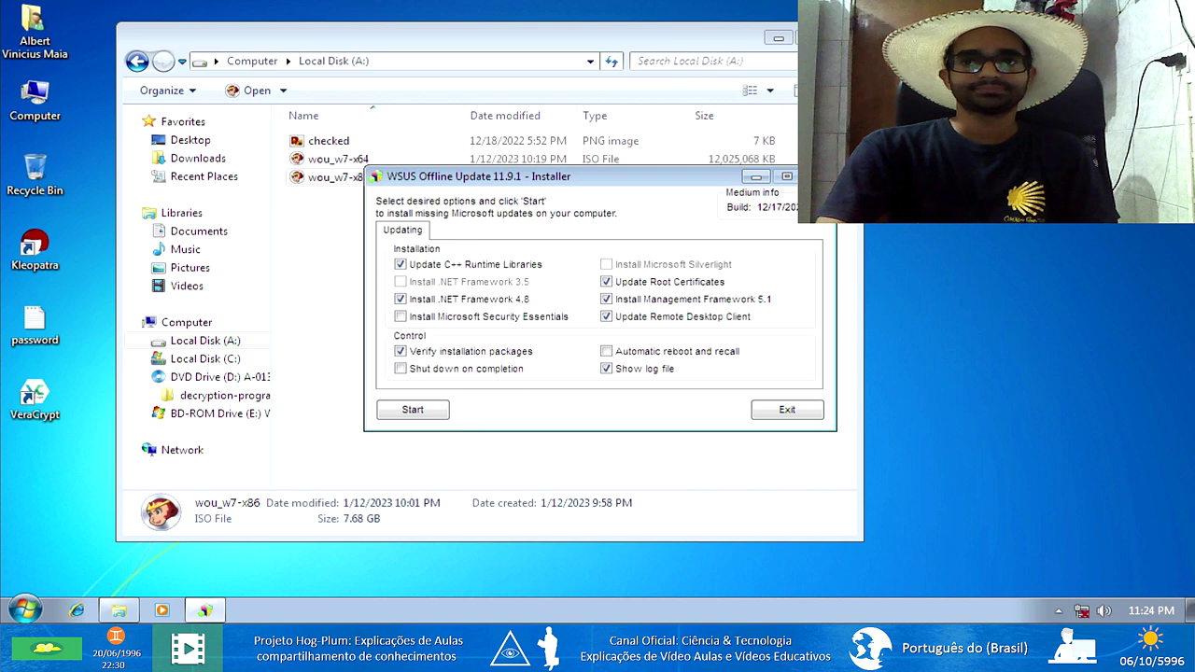
pyautogui.click(843, 36)
pyautogui.moveTo(639, 182); pyautogui.dragTo(516, 93)
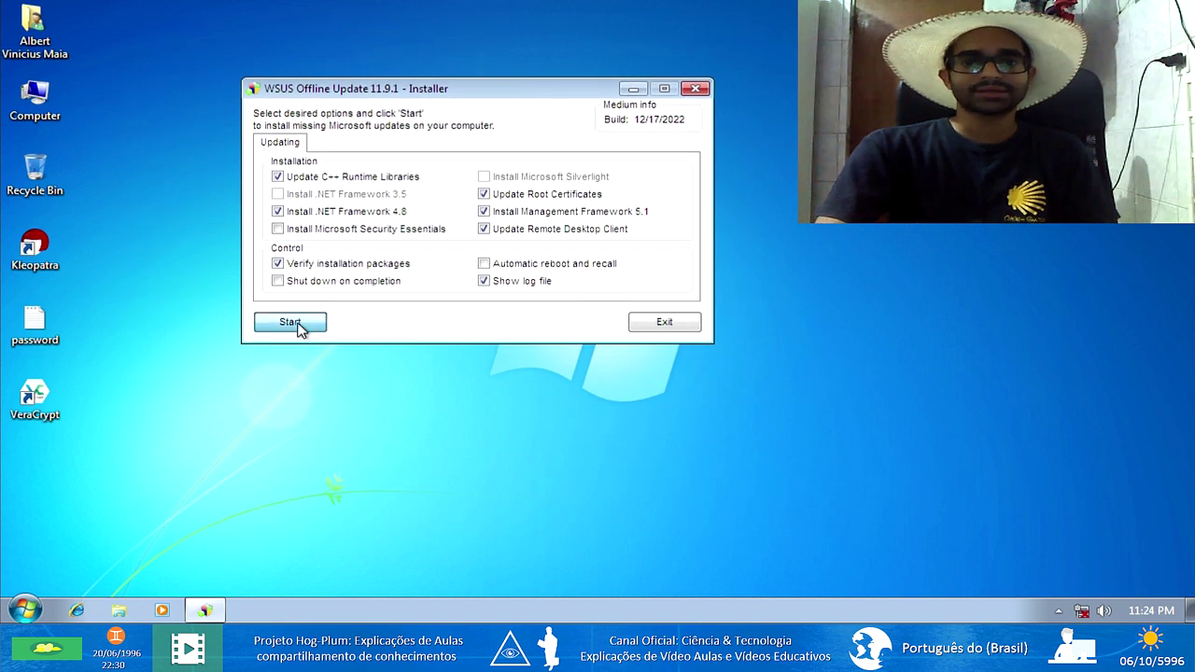
# Run the WSUS Offline Update installation, then close its finished console with the exit command.
pyautogui.click(289, 322)
pyautogui.moveTo(258, 64); pyautogui.dragTo(351, 62)
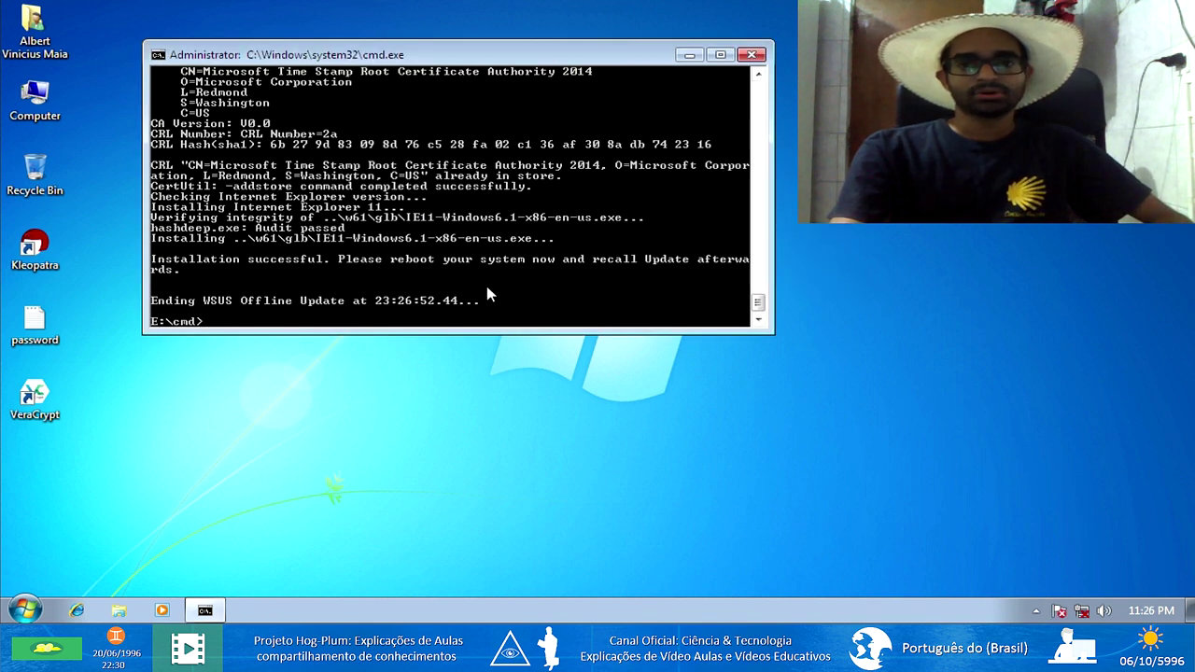
pyautogui.write('exir')
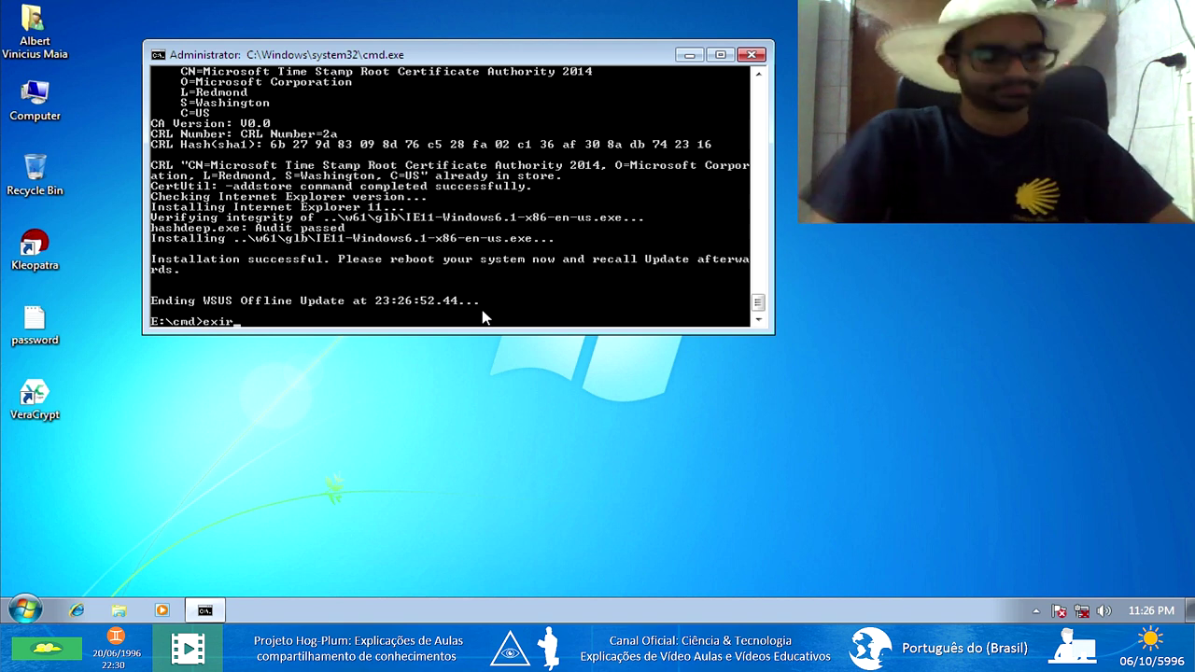
pyautogui.press('BackSpace')
pyautogui.write('t')
pyautogui.press('Return')
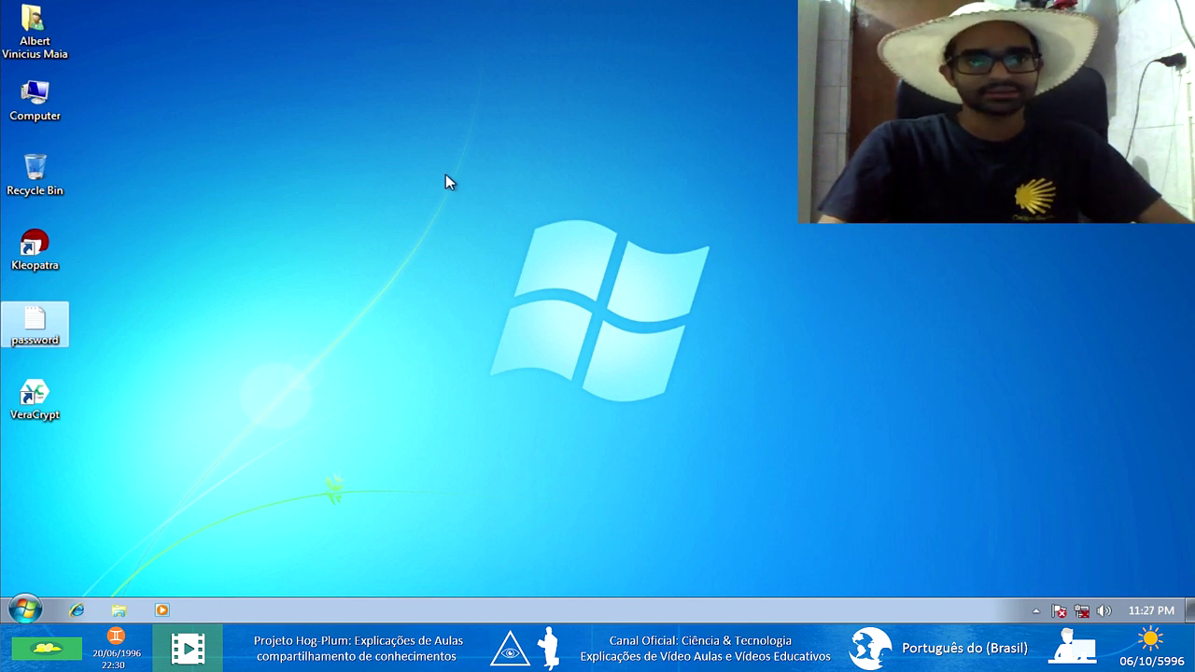
# Shut down Windows 7 from the Start menu so the installed updates get configured.
pyautogui.click(284, 254)
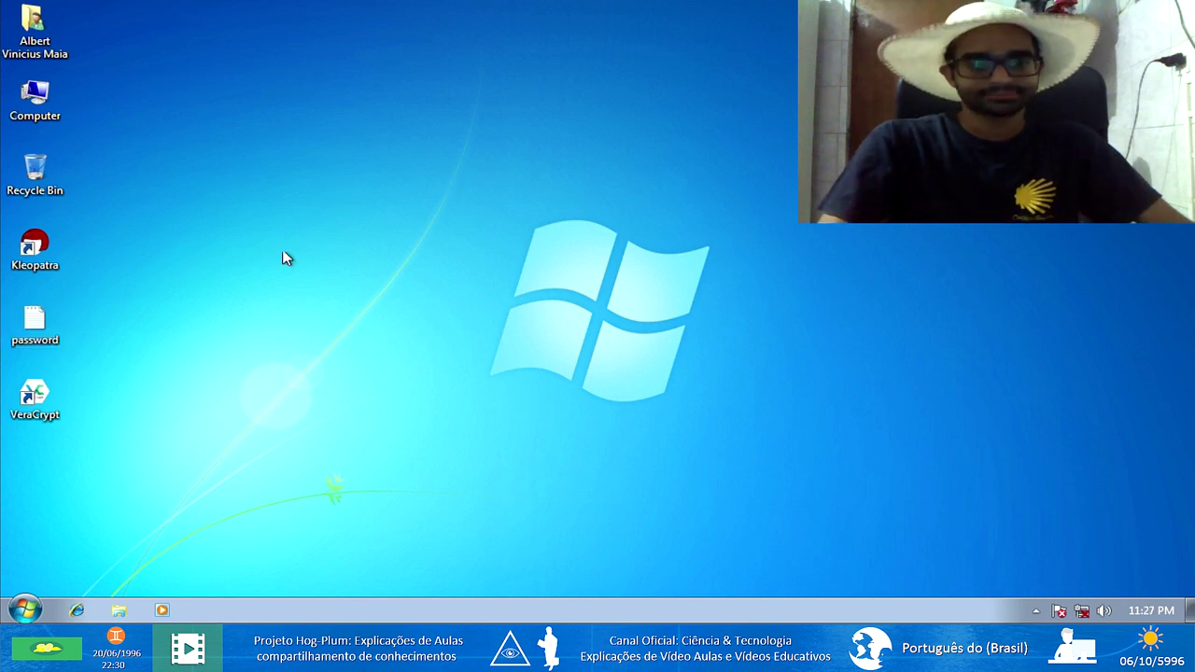
pyautogui.click(26, 609)
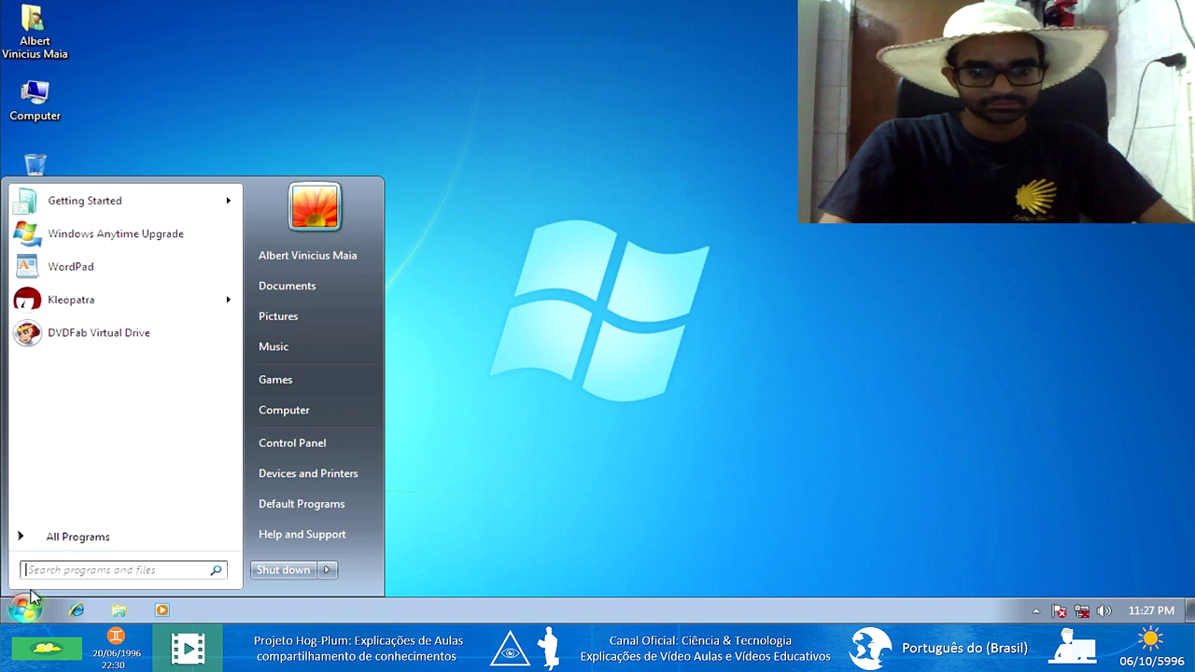
pyautogui.click(324, 569)
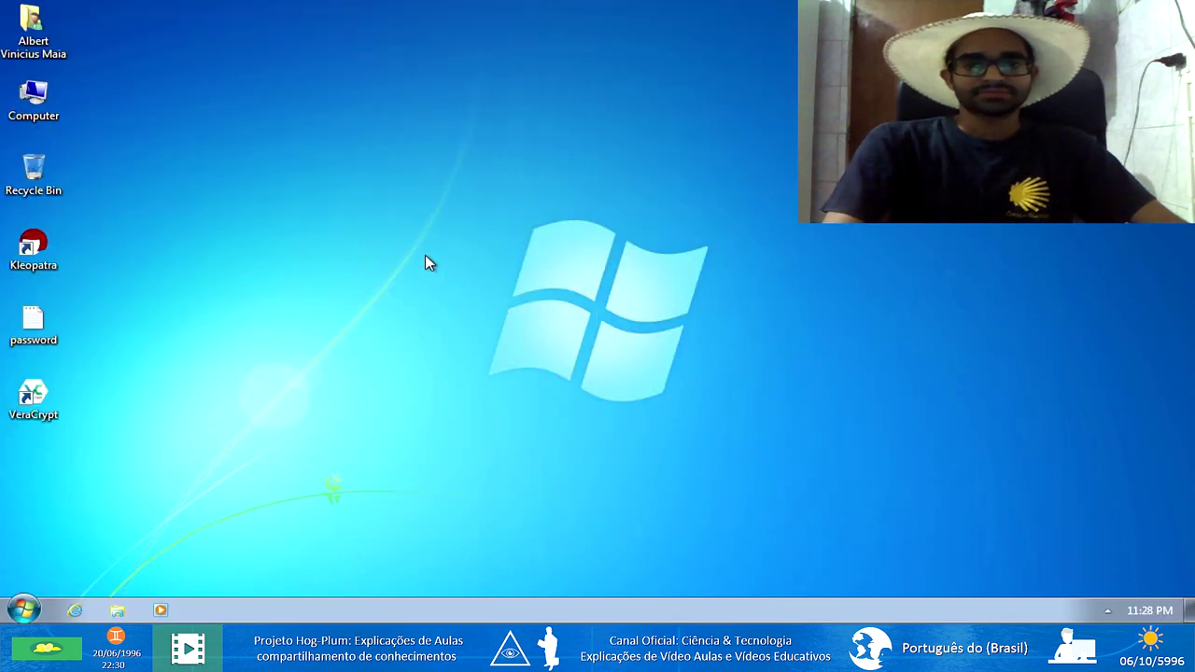
# Load A-01335247-B.hc from the DVD into VeraCrypt and start mounting it on drive A:.
pyautogui.doubleClick(40, 101)
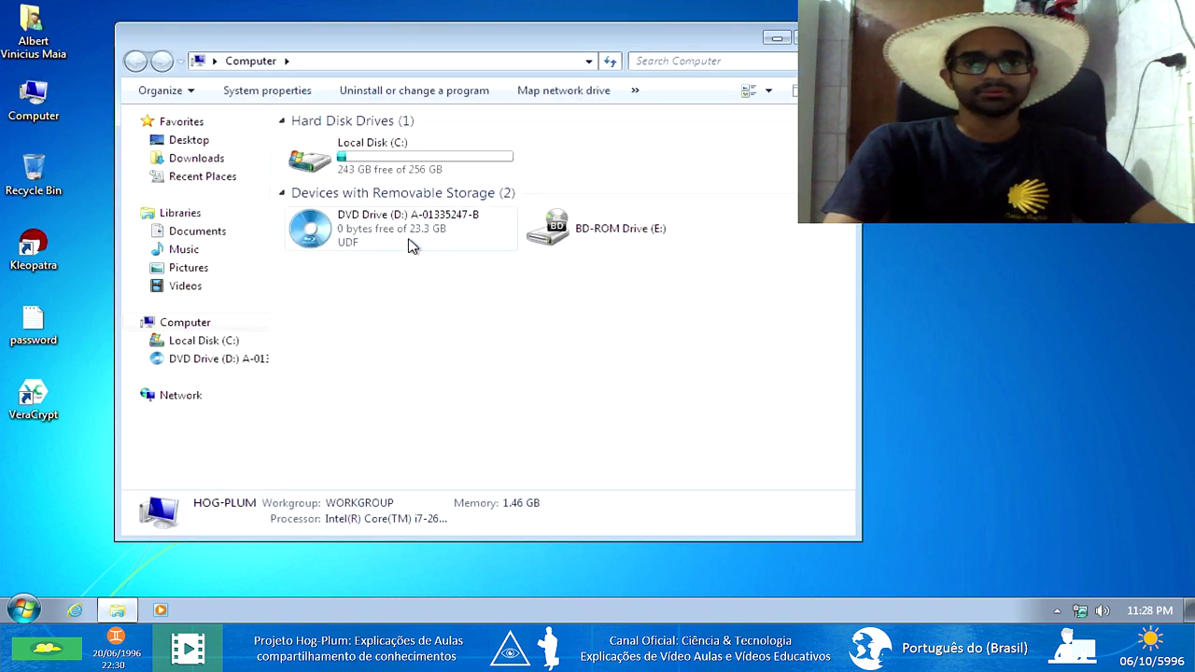
pyautogui.click(377, 232)
pyautogui.rightClick(373, 228)
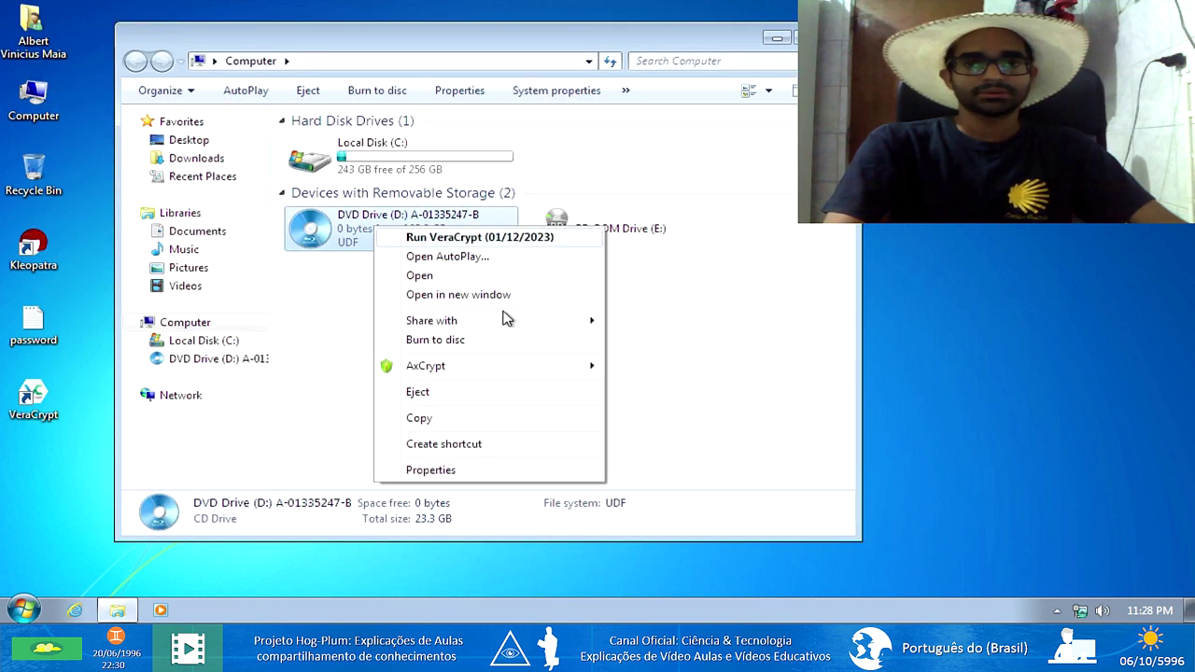
pyautogui.click(471, 299)
pyautogui.doubleClick(387, 336)
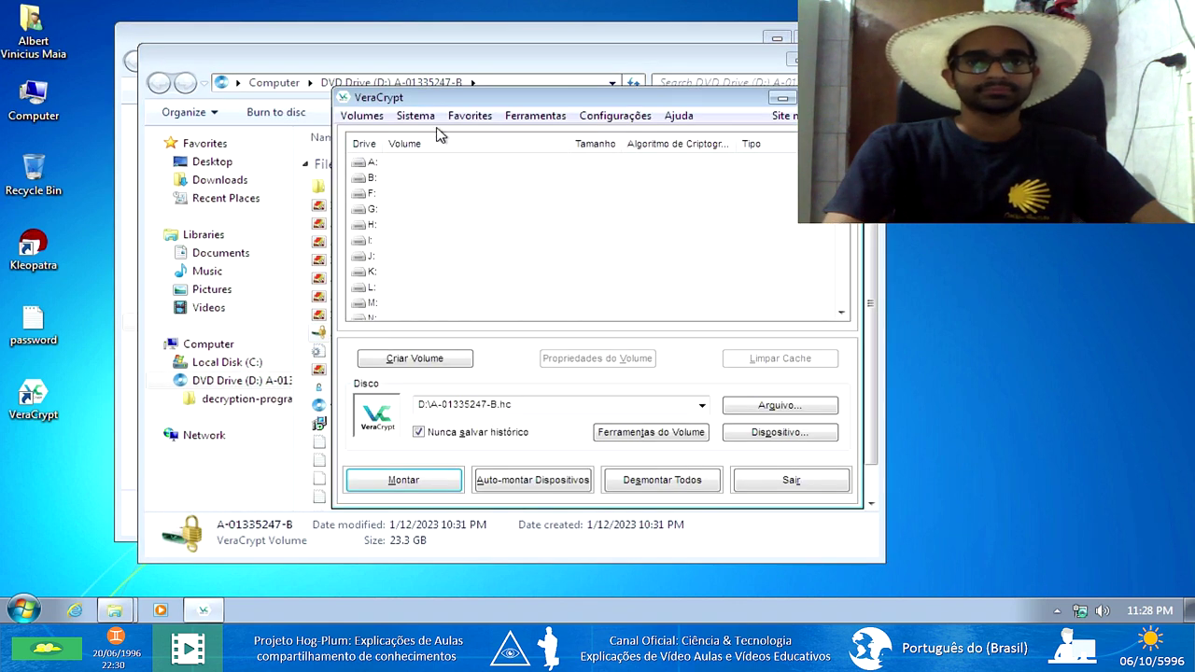
pyautogui.moveTo(420, 104); pyautogui.dragTo(297, 45)
pyautogui.click(250, 105)
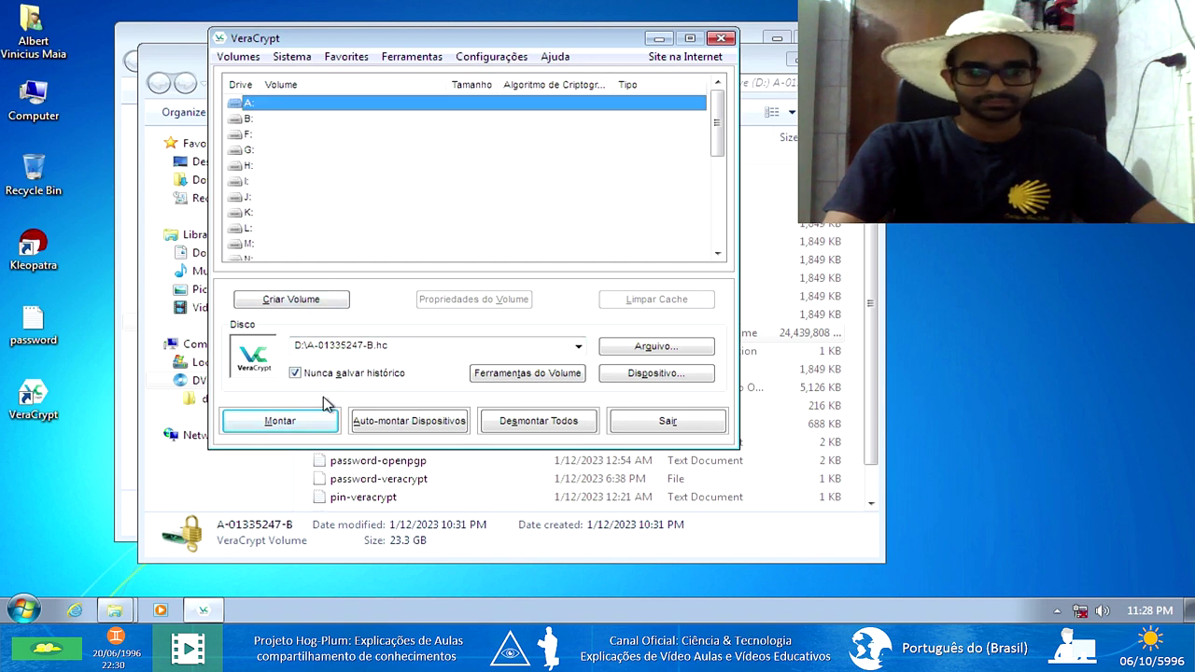
pyautogui.click(291, 423)
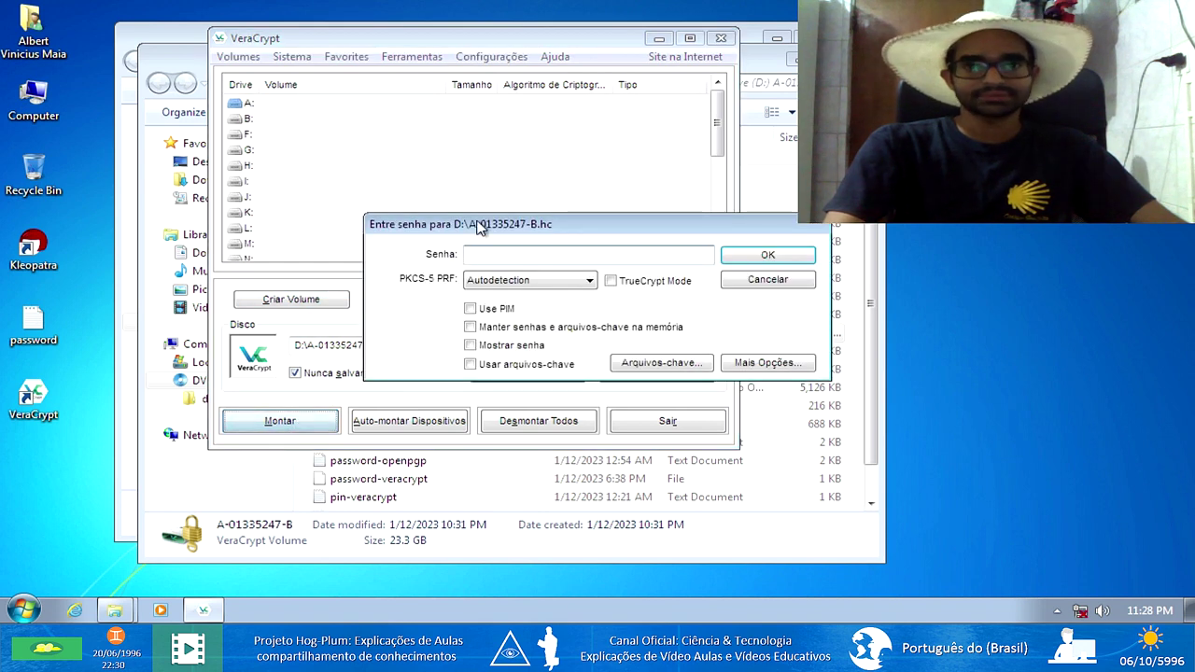
pyautogui.moveTo(507, 230); pyautogui.dragTo(285, 97)
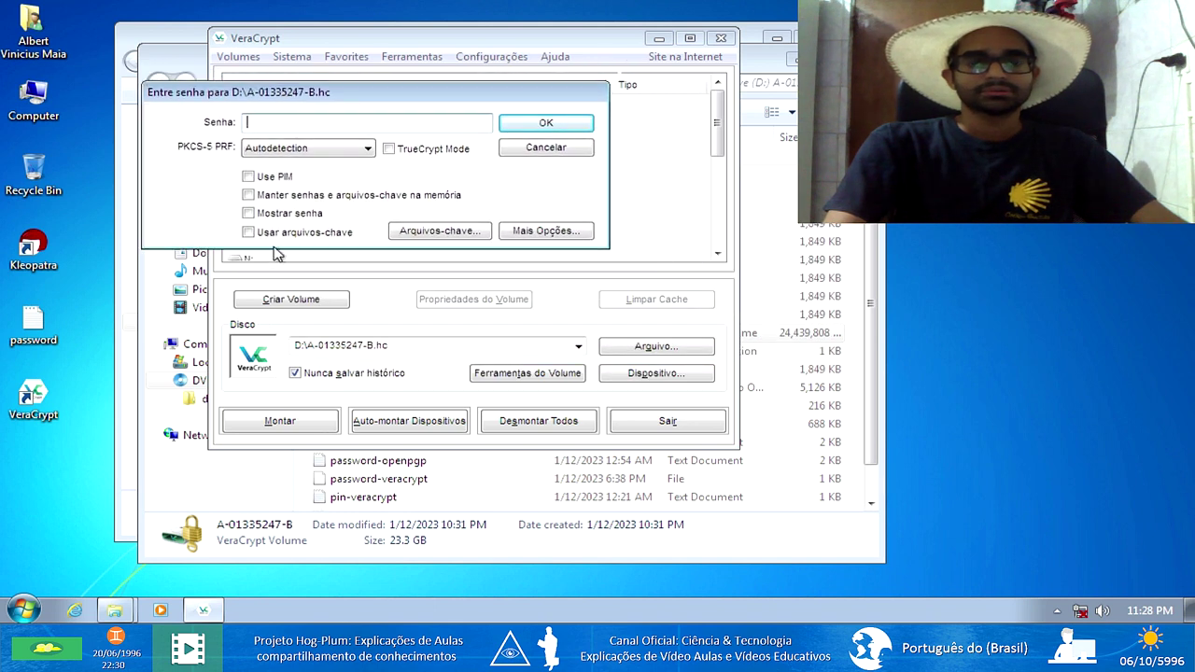
pyautogui.click(278, 220)
pyautogui.click(274, 176)
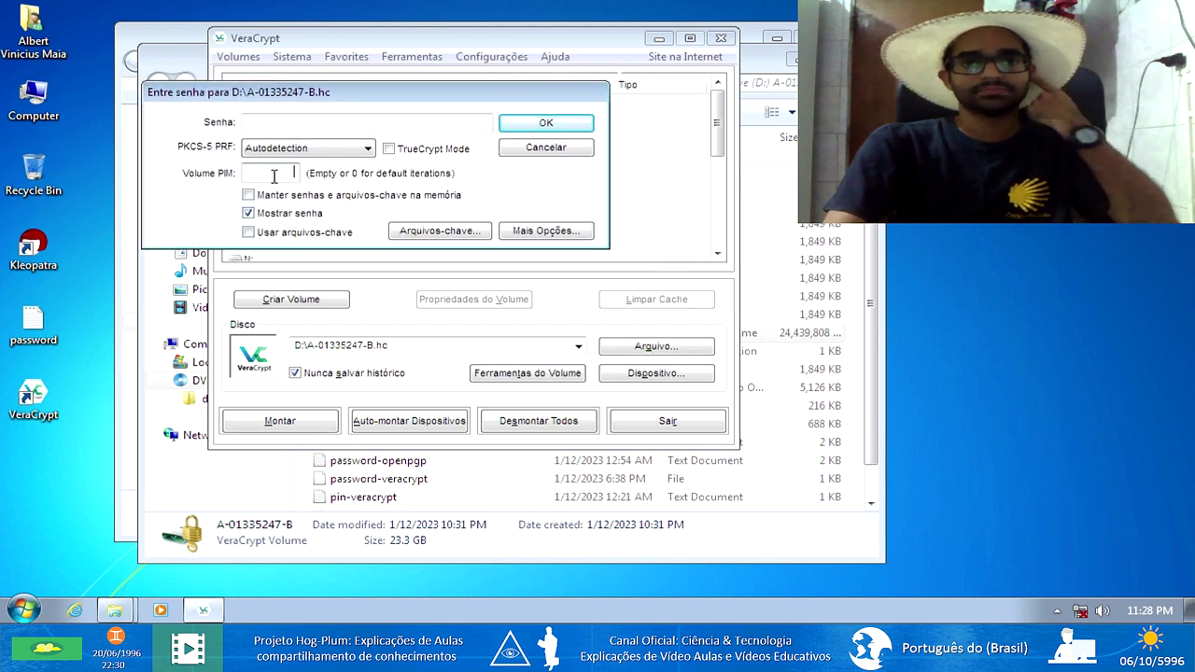
pyautogui.click(274, 177)
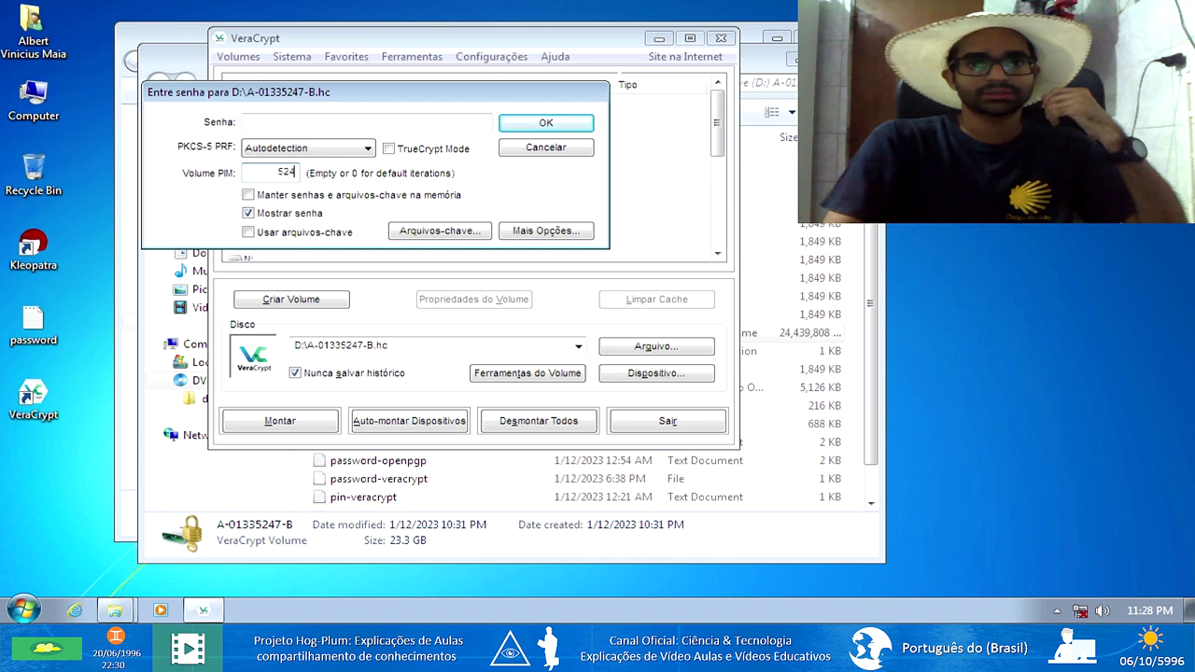
pyautogui.click(272, 233)
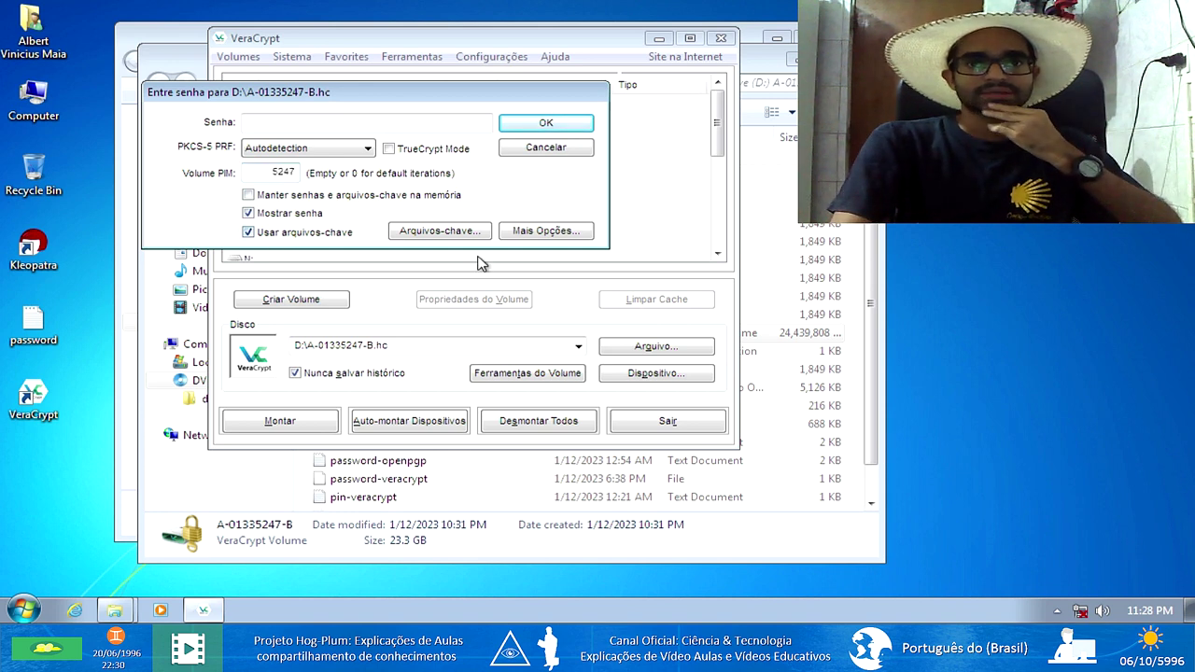
pyautogui.click(453, 233)
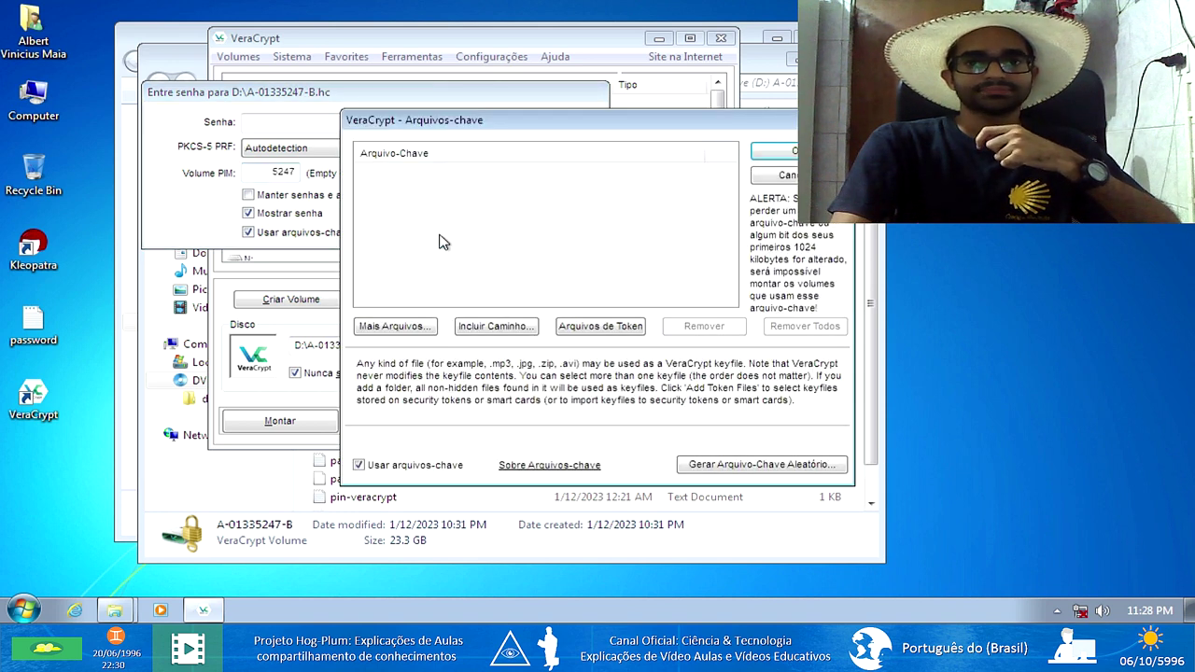
# From DVD Drive (D:), select public-key, private-key, password-veracrypt, computer-database and certificate as keyfiles.
pyautogui.click(377, 326)
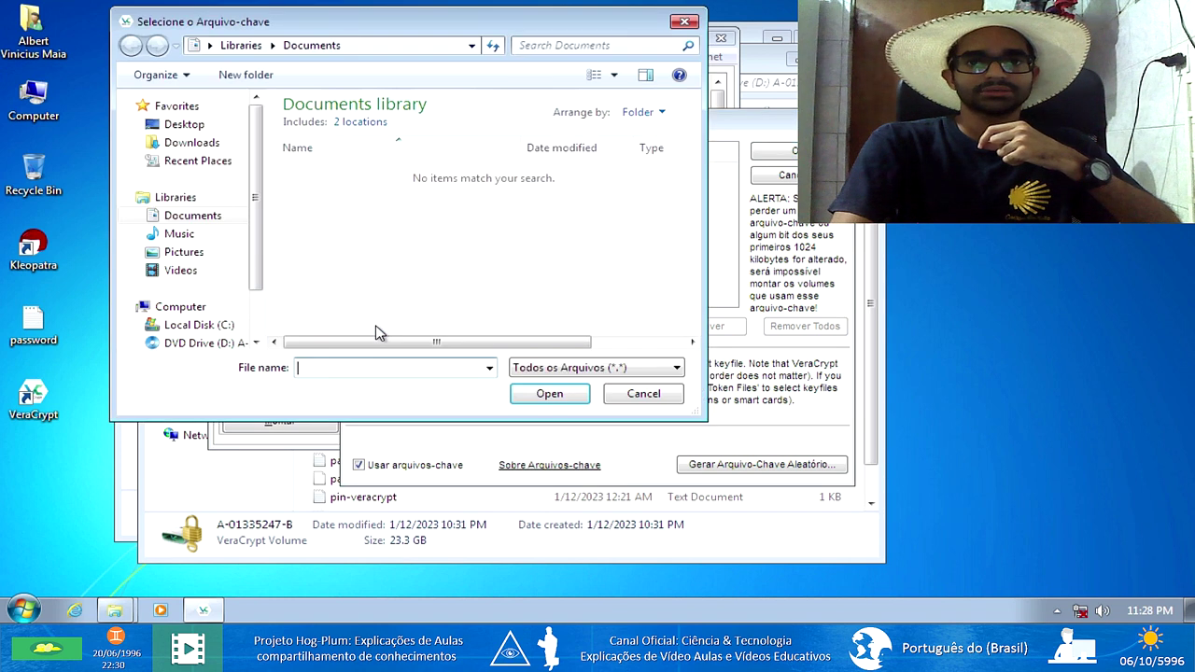
pyautogui.moveTo(254, 247); pyautogui.dragTo(252, 301)
pyautogui.click(224, 280)
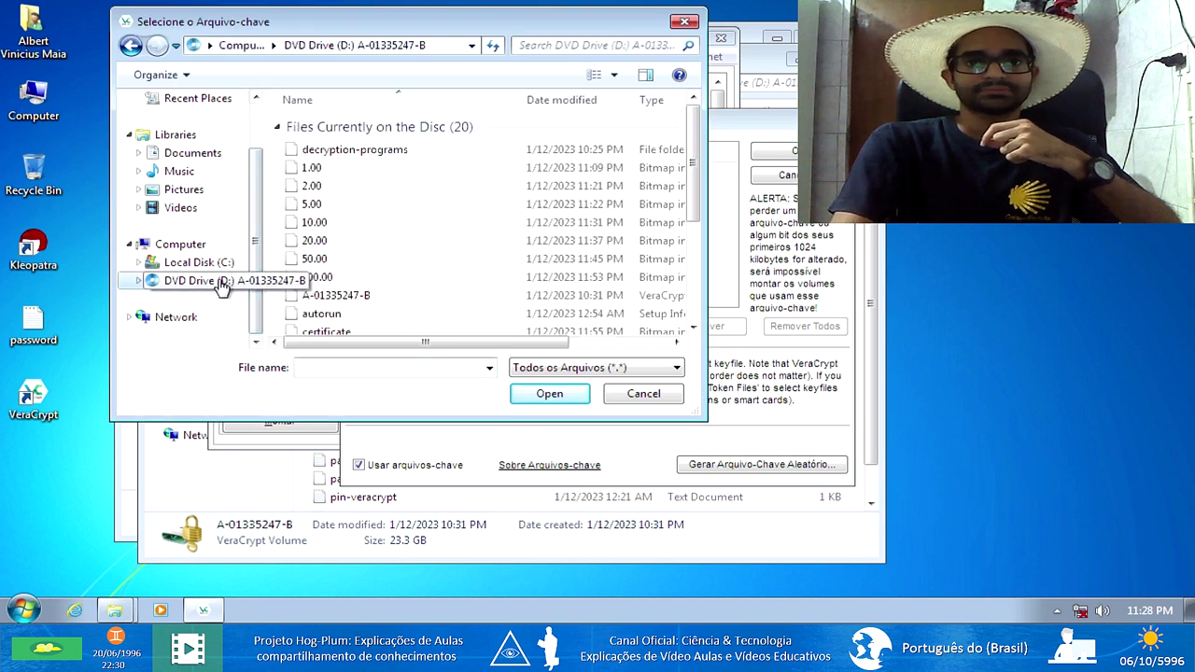
pyautogui.moveTo(694, 206); pyautogui.dragTo(694, 306)
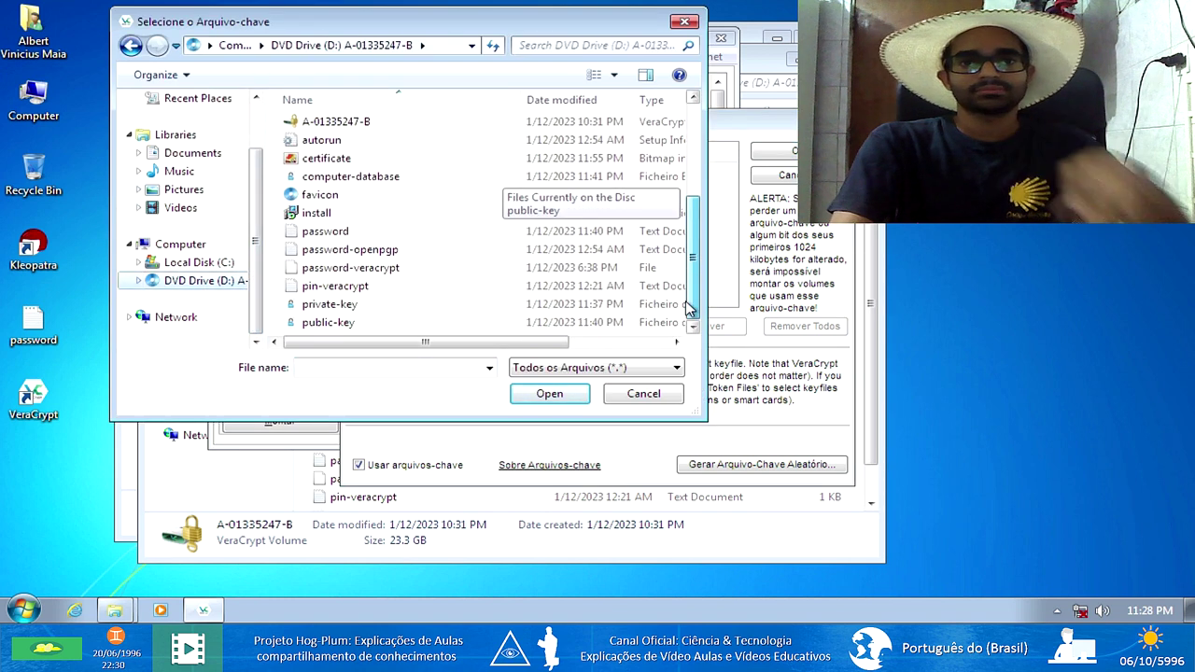
pyautogui.click(338, 327)
pyautogui.keyDown('ctrl'); pyautogui.click(341, 308); pyautogui.keyUp('ctrl')
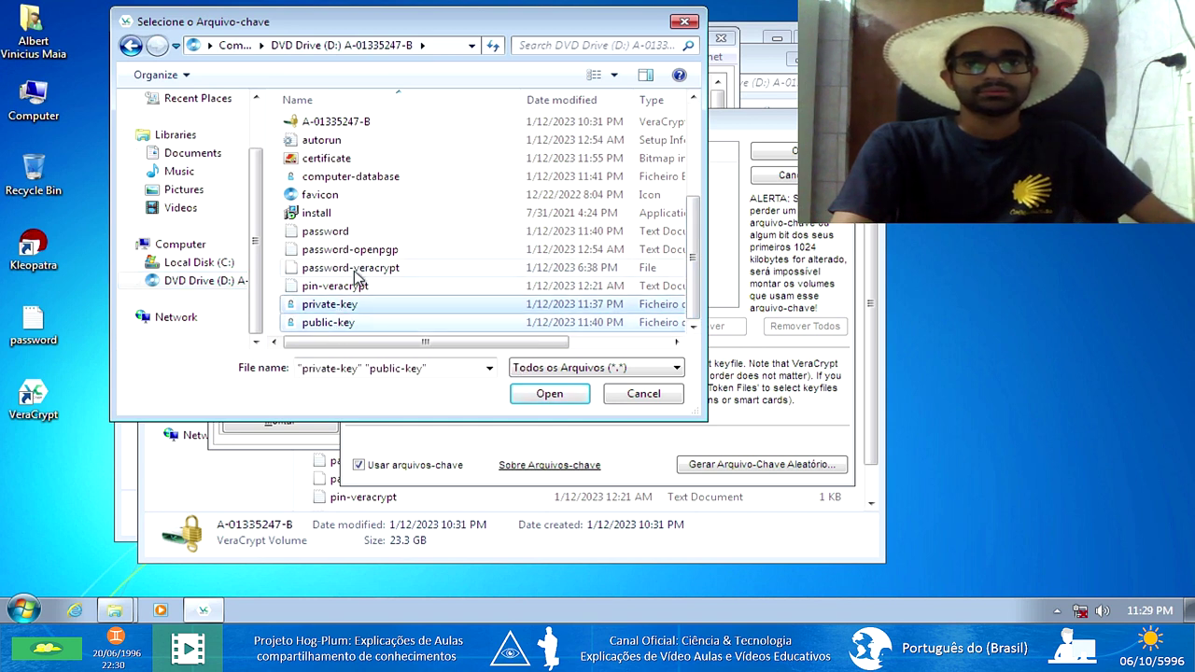
pyautogui.keyDown('ctrl'); pyautogui.click(353, 273); pyautogui.keyUp('ctrl')
pyautogui.moveTo(697, 259); pyautogui.dragTo(612, 179)
pyautogui.keyDown('ctrl'); pyautogui.click(347, 248); pyautogui.keyUp('ctrl')
pyautogui.keyDown('ctrl'); pyautogui.click(346, 234); pyautogui.keyUp('ctrl')
# Add the 100.00, 50.00, 20.00, 10.00, 5.00, 2.00 and 1.00 files and accept the keyfile list.
pyautogui.keyDown('ctrl'); pyautogui.click(317, 250); pyautogui.keyUp('ctrl')
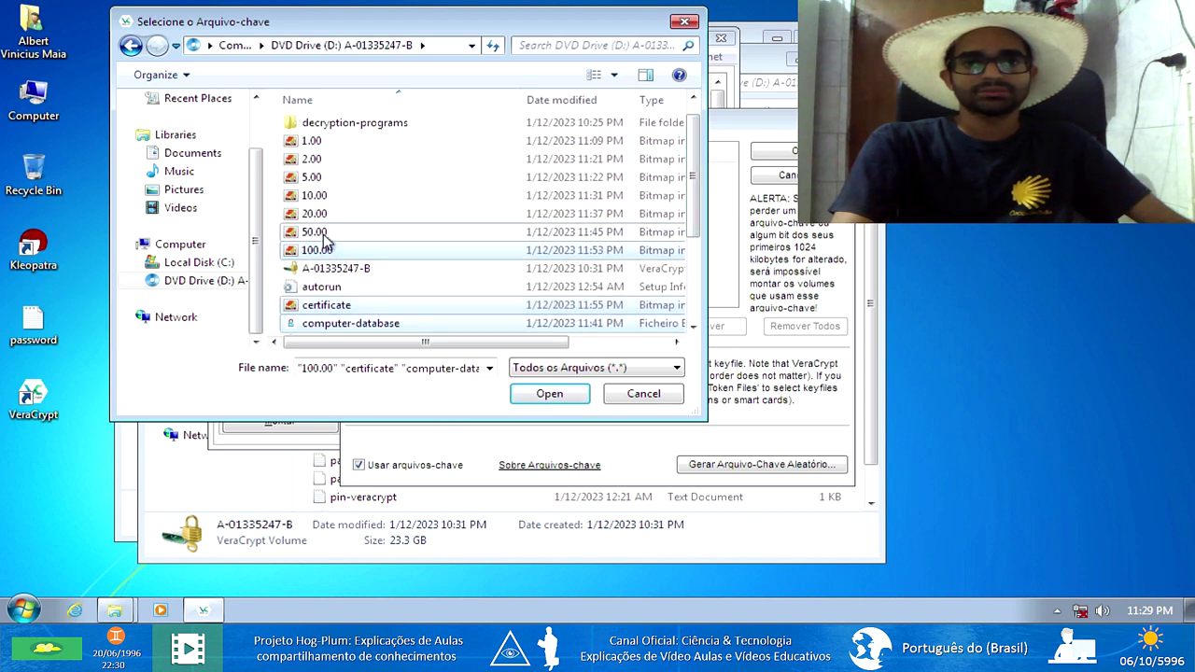
pyautogui.keyDown('ctrl'); pyautogui.click(316, 231); pyautogui.keyUp('ctrl')
pyautogui.keyDown('ctrl'); pyautogui.click(315, 214); pyautogui.keyUp('ctrl')
pyautogui.keyDown('ctrl'); pyautogui.click(318, 195); pyautogui.keyUp('ctrl')
pyautogui.keyDown('ctrl'); pyautogui.click(314, 176); pyautogui.keyUp('ctrl')
pyautogui.keyDown('ctrl'); pyautogui.click(314, 159); pyautogui.keyUp('ctrl')
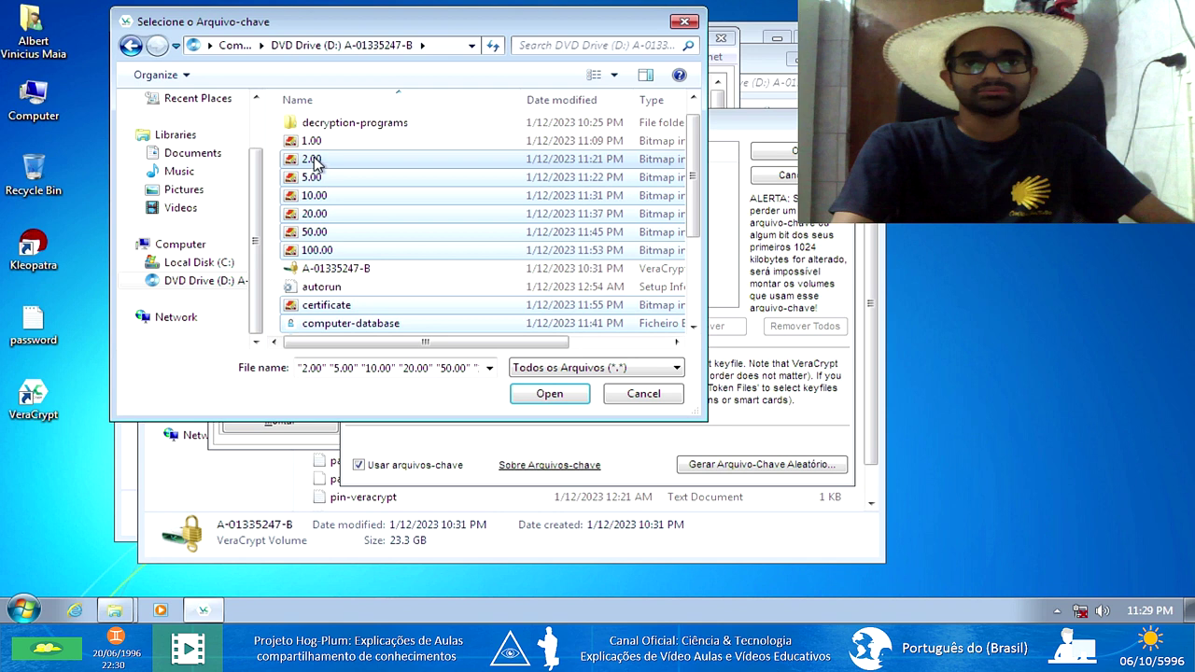
pyautogui.keyDown('ctrl'); pyautogui.click(313, 140); pyautogui.keyUp('ctrl')
pyautogui.moveTo(691, 199); pyautogui.dragTo(696, 303)
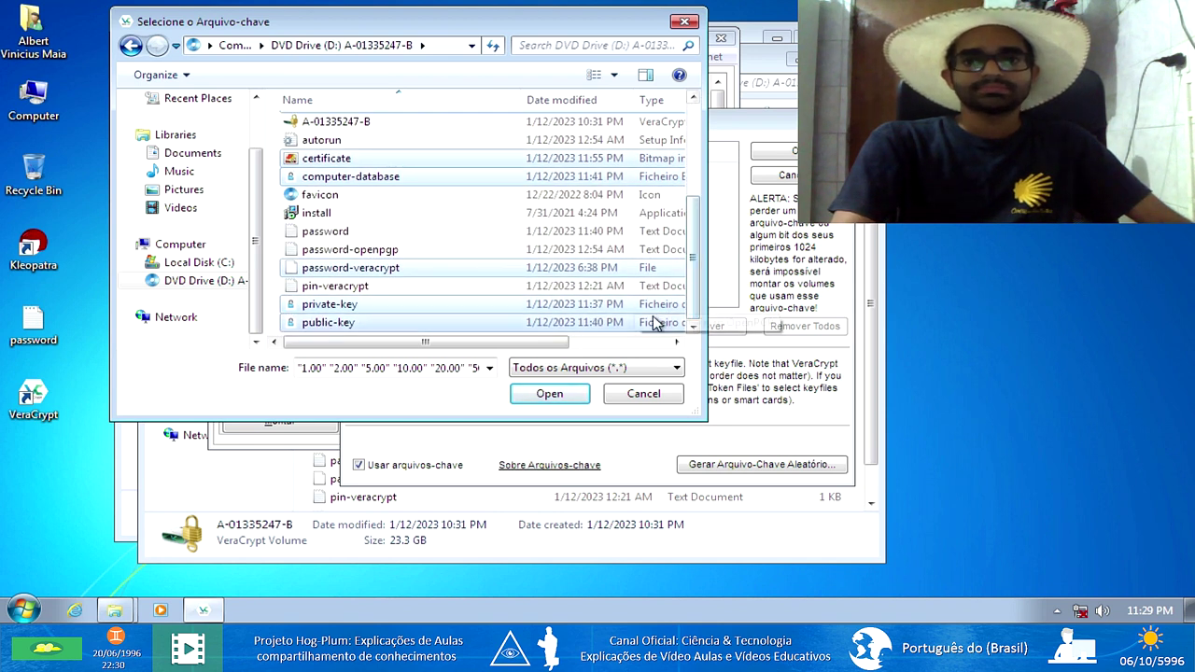
pyautogui.click(585, 393)
pyautogui.moveTo(733, 198)
pyautogui.mouseDown()
pyautogui.moveTo(734, 238)
pyautogui.moveTo(733, 190)
pyautogui.mouseUp()
pyautogui.click(764, 152)
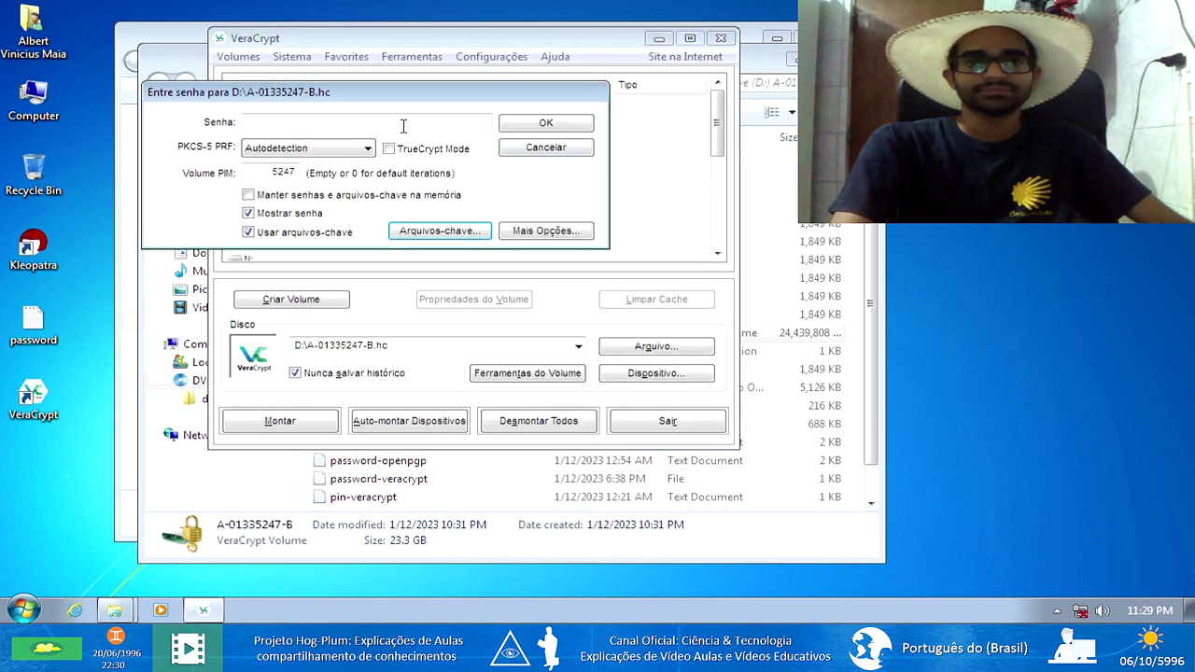
# Paste the VeraCrypt password copied from the password text file and mount the volume.
pyautogui.doubleClick(38, 326)
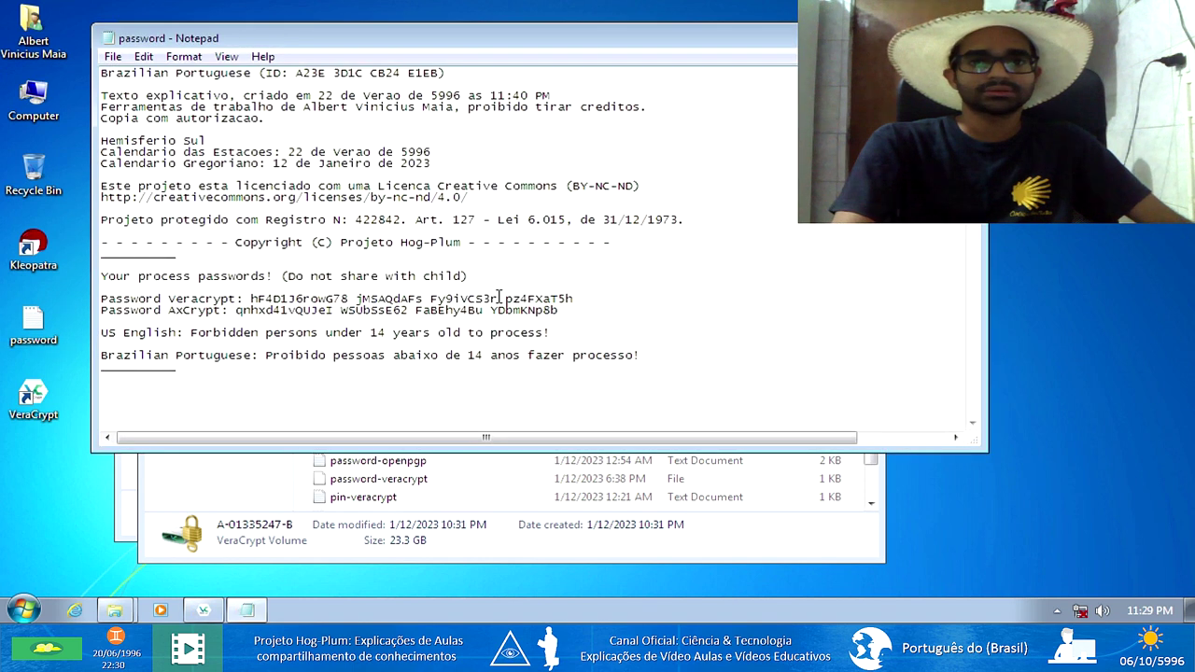
pyautogui.moveTo(573, 299); pyautogui.dragTo(344, 300)
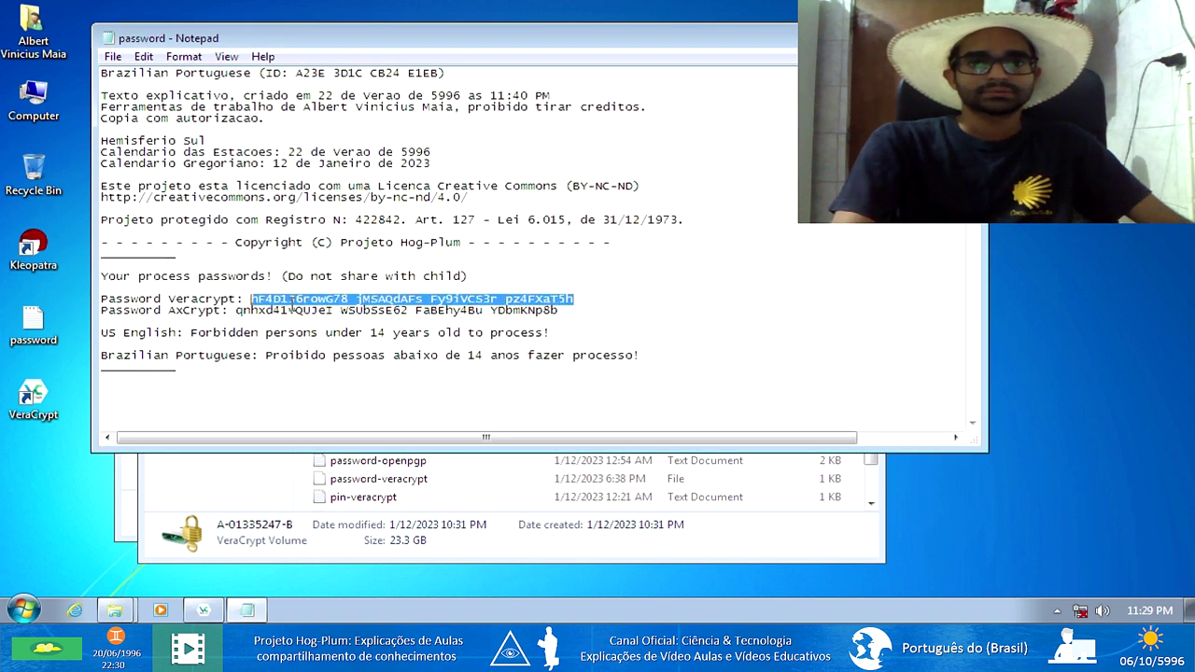
pyautogui.rightClick(291, 303)
pyautogui.click(335, 358)
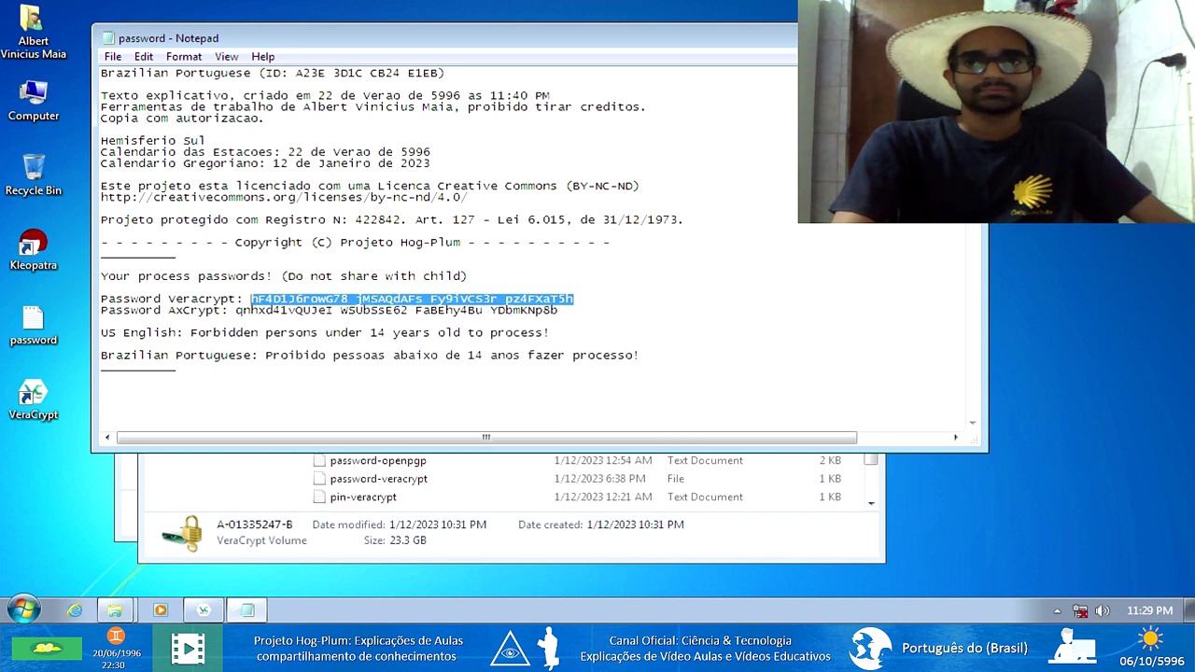
pyautogui.hotkey('alt', 'F4')
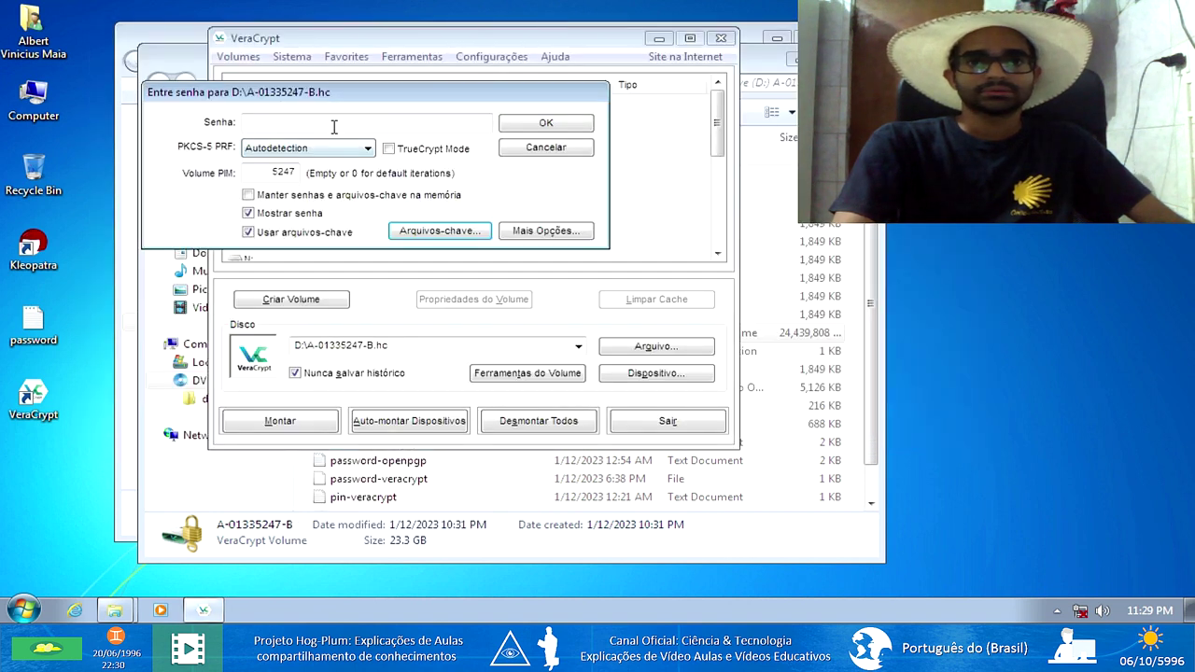
pyautogui.click(327, 121)
pyautogui.hotkey('ctrl', 'v')
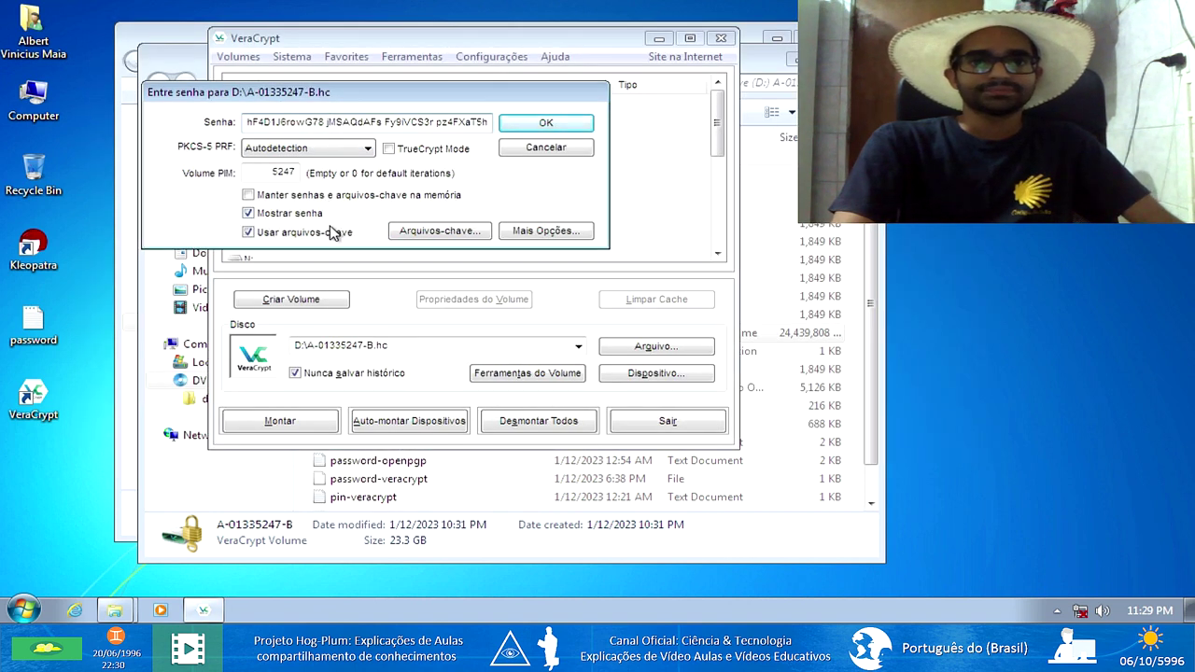
pyautogui.click(255, 213)
pyautogui.click(551, 123)
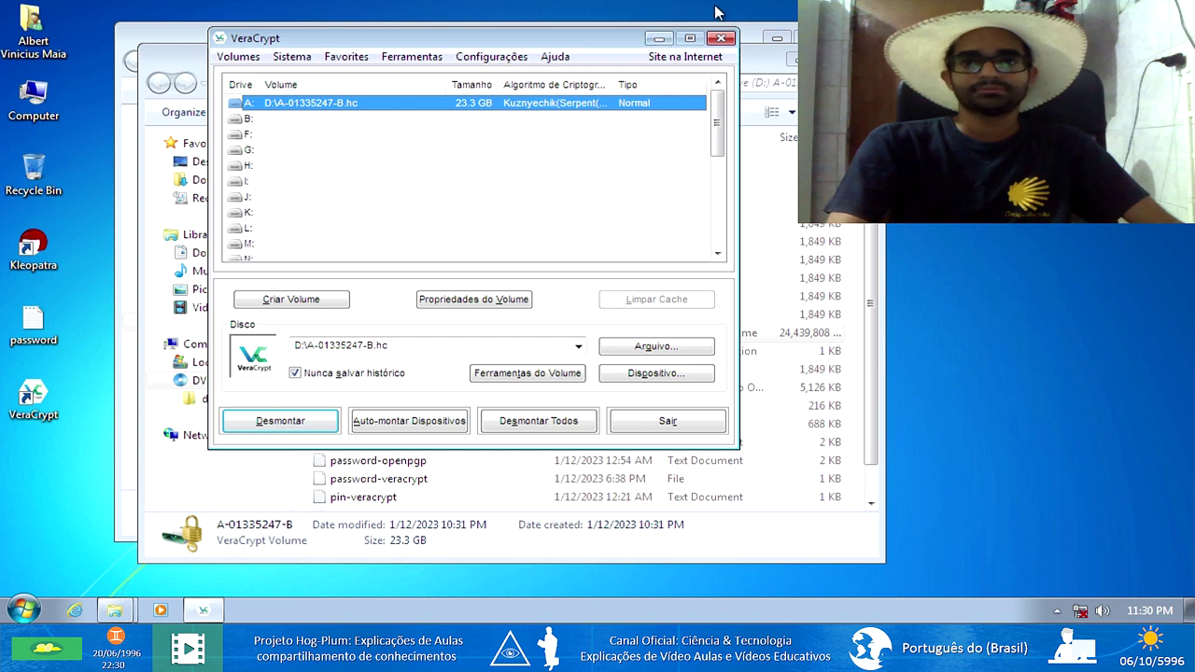
# Close VeraCrypt, open drive A:, and mount the wou_w7-x86 ISO as drive E:.
pyautogui.click(721, 40)
pyautogui.moveTo(269, 64); pyautogui.dragTo(258, 20)
pyautogui.click(221, 314)
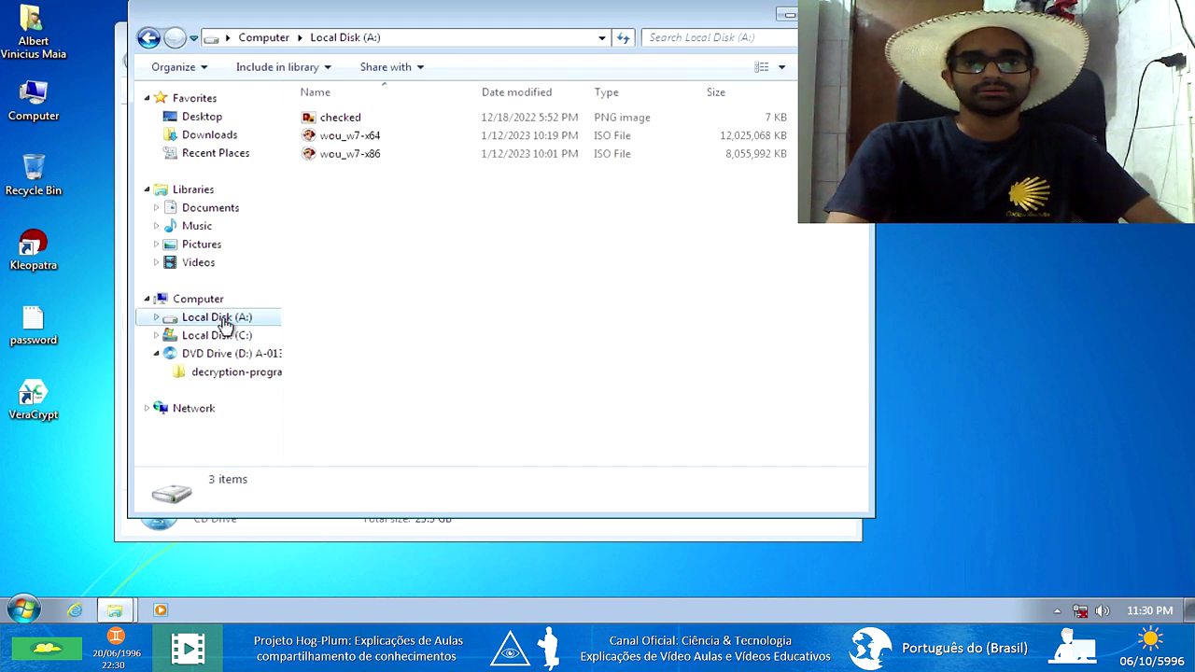
pyautogui.rightClick(352, 156)
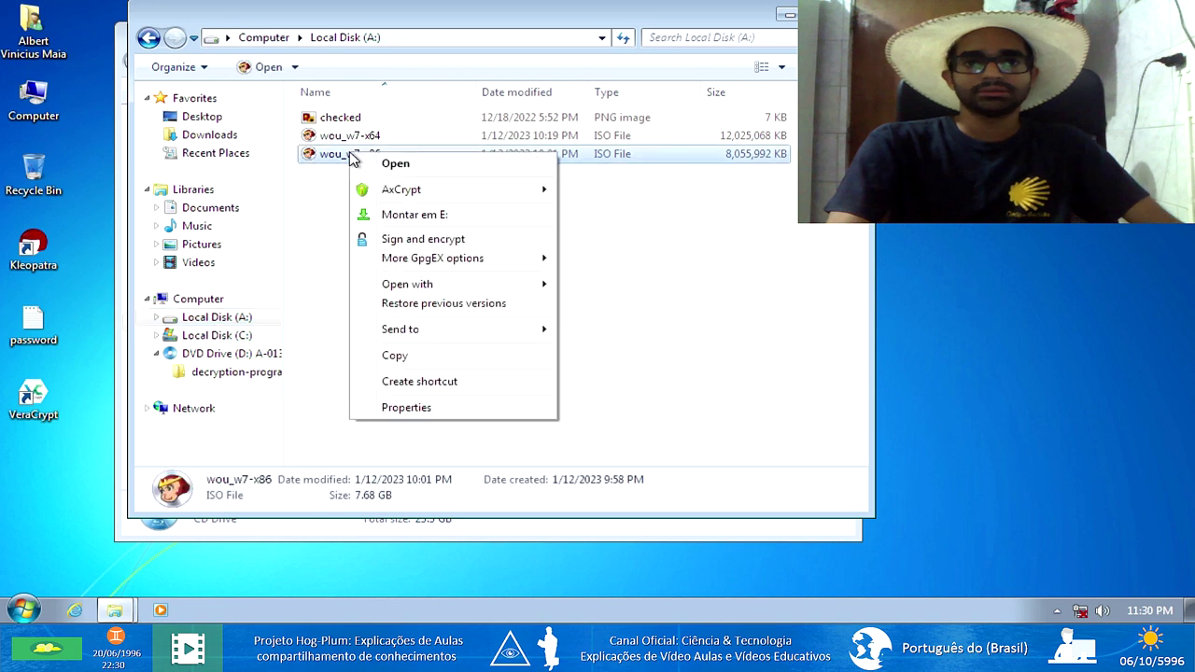
pyautogui.click(396, 217)
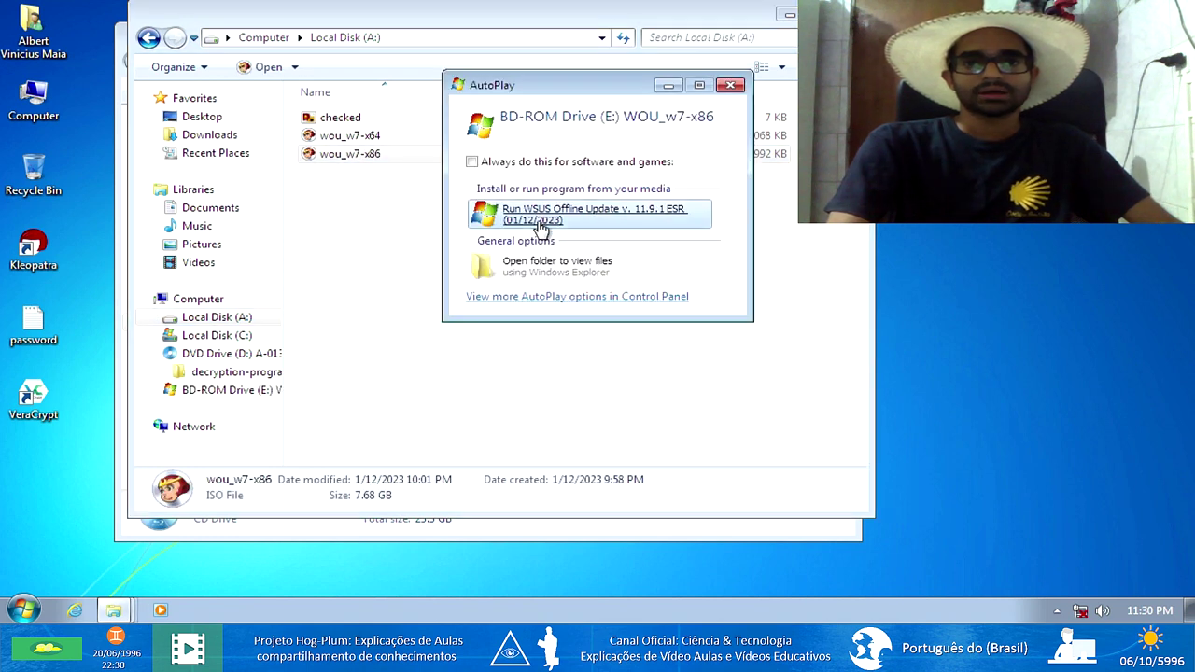
# Launch WSUS Offline Update from drive E:, approve the UAC prompt, and start installing updates.
pyautogui.click(545, 216)
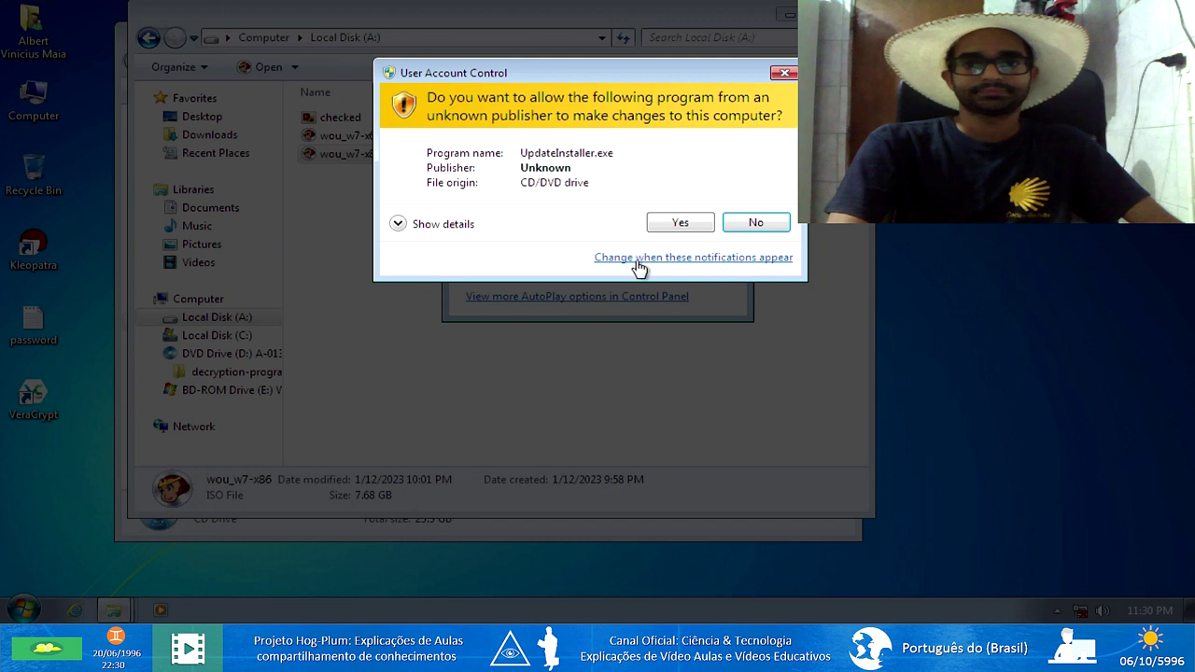
pyautogui.click(659, 230)
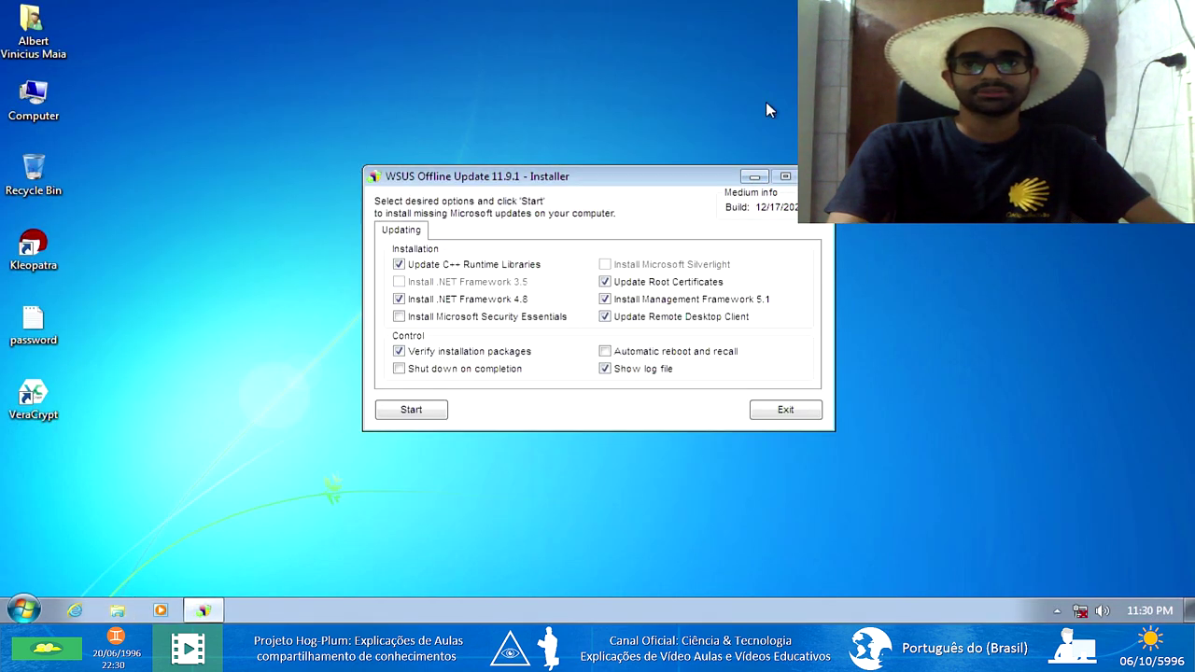
pyautogui.moveTo(632, 183); pyautogui.dragTo(504, 85)
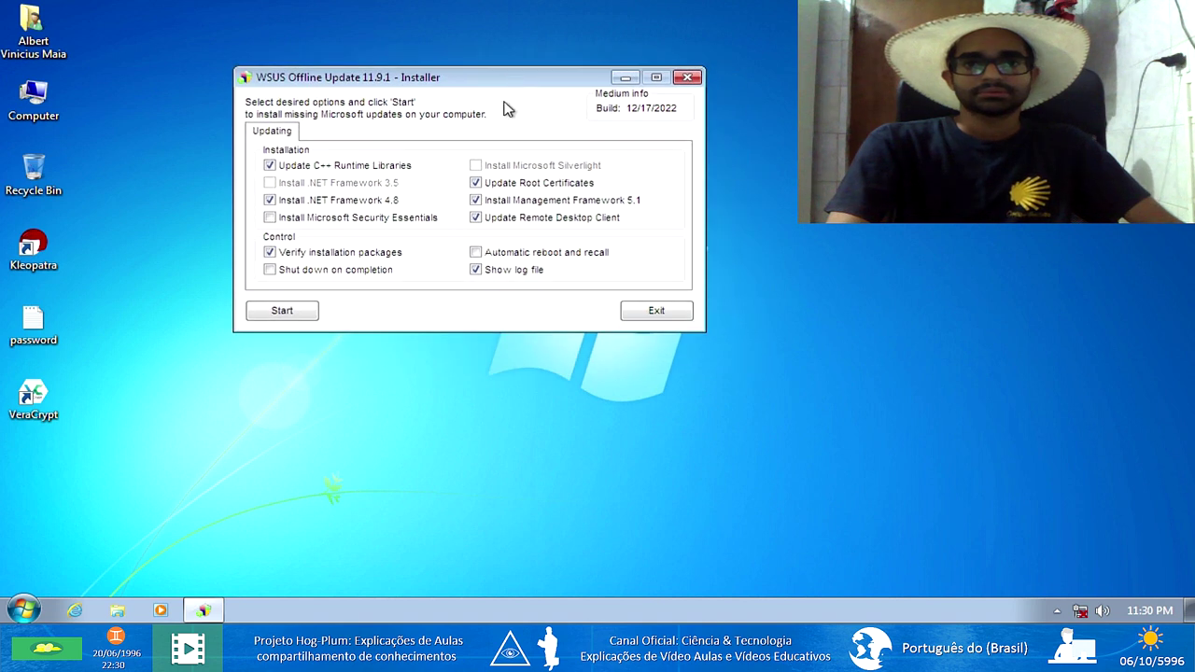
pyautogui.click(291, 314)
# Move the DoUpdate console aside and wait for the update script to finish.
pyautogui.moveTo(295, 127); pyautogui.dragTo(348, 63)
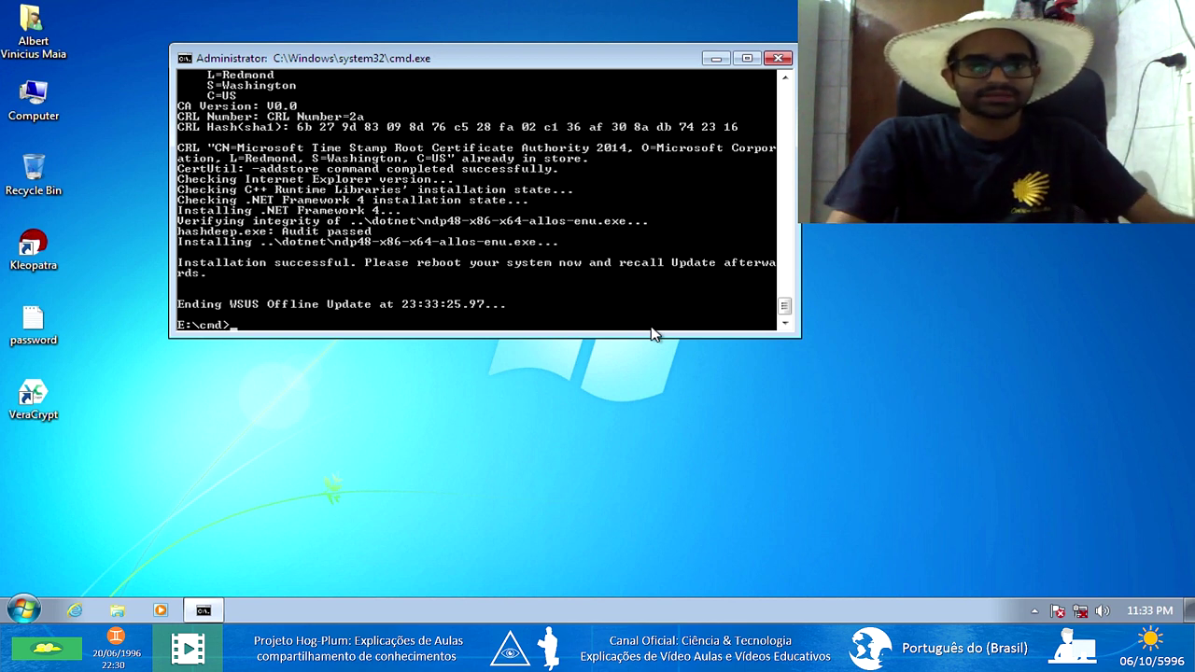
# Close the finished console by entering exit at the E:\cmd> prompt.
pyautogui.write('e')
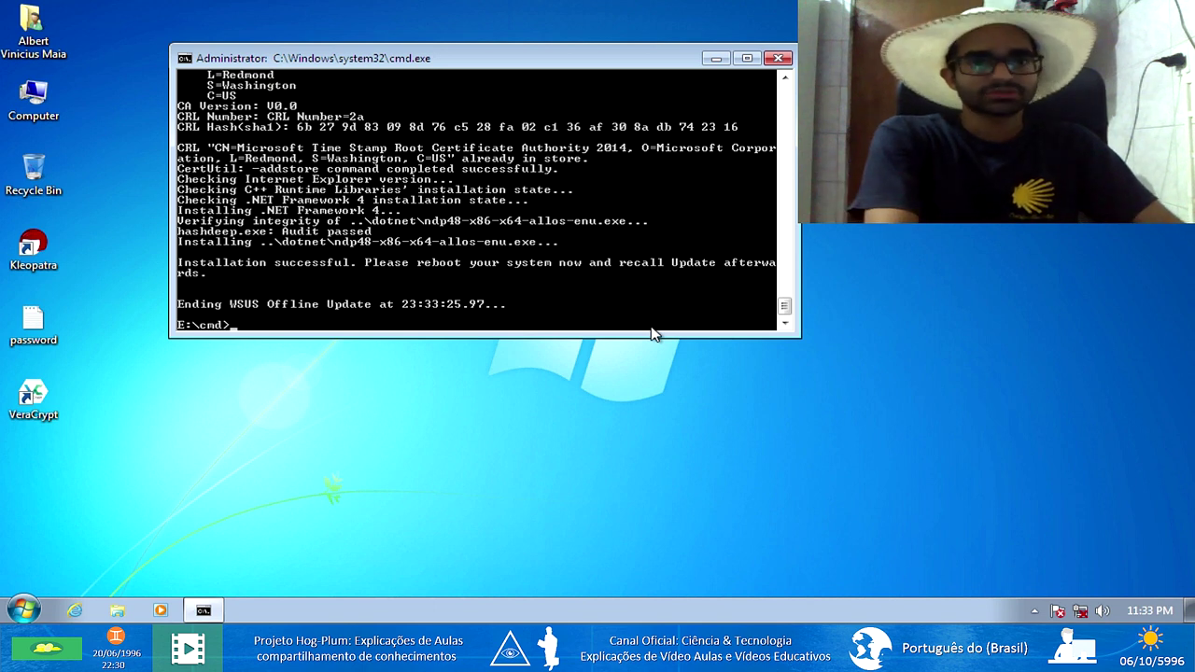
pyautogui.write('x')
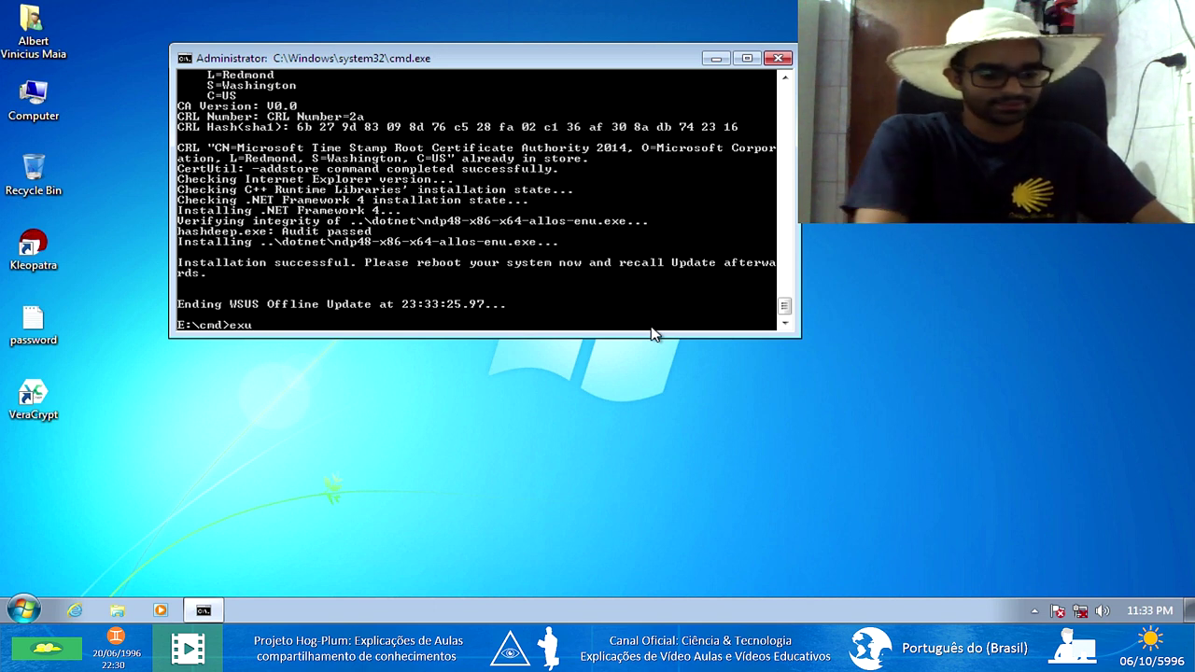
pyautogui.write('i')
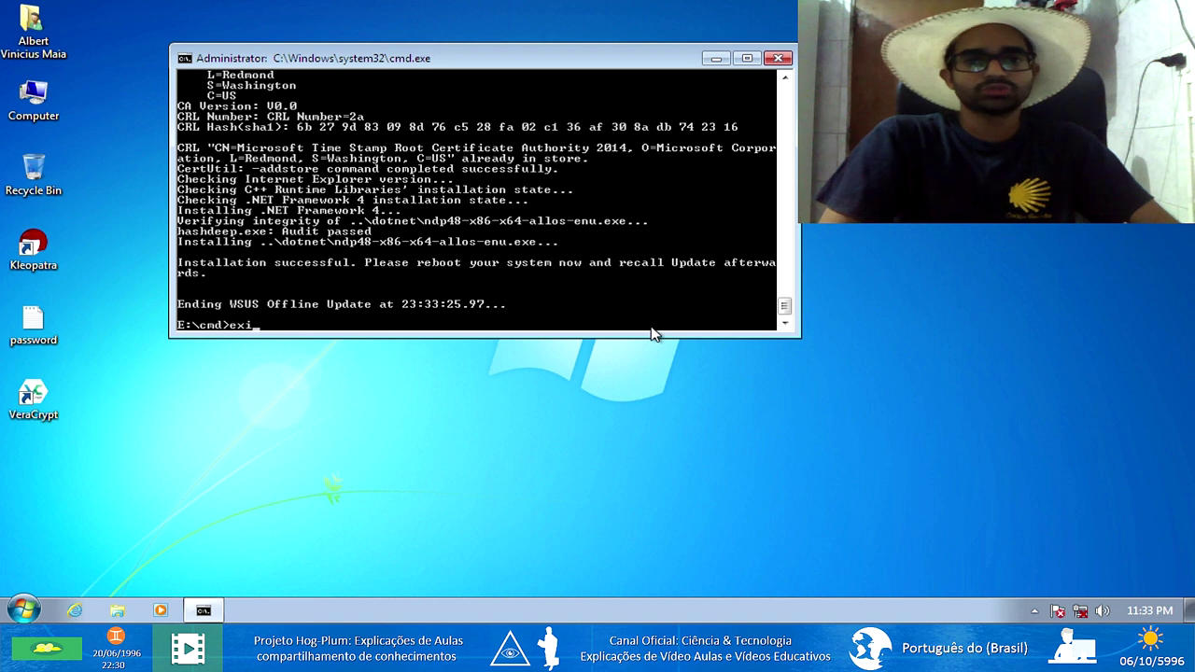
pyautogui.write('t')
pyautogui.press('Return')
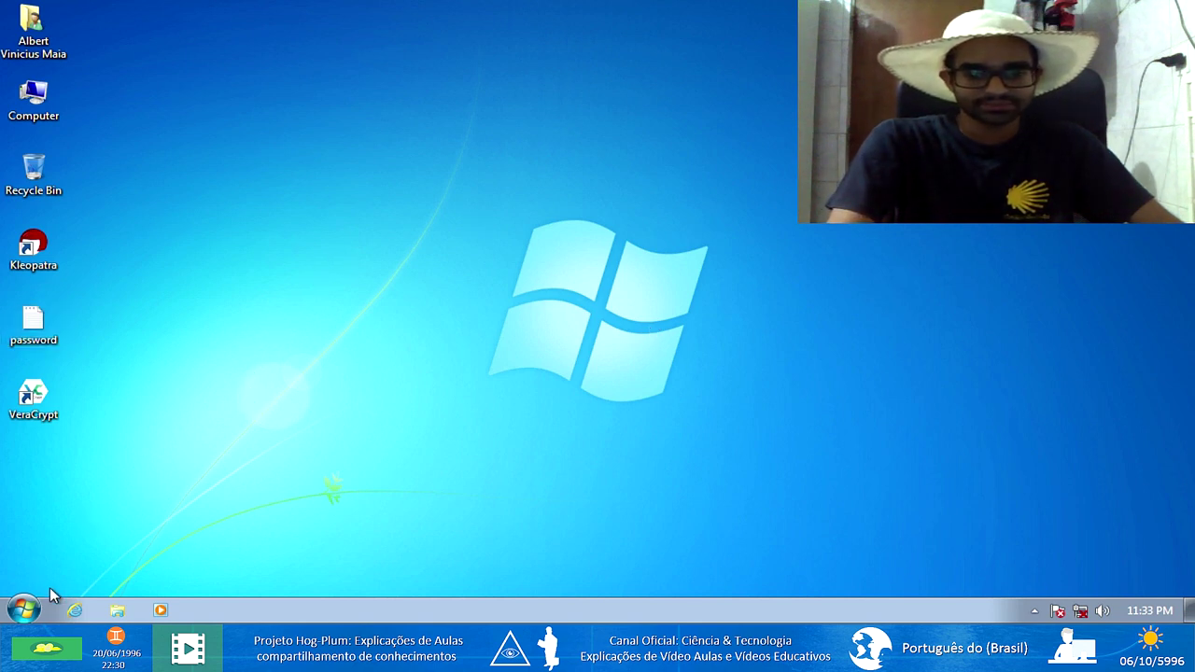
# Restart Windows 7 using Restart from the Start menu's shutdown options.
pyautogui.click(31, 610)
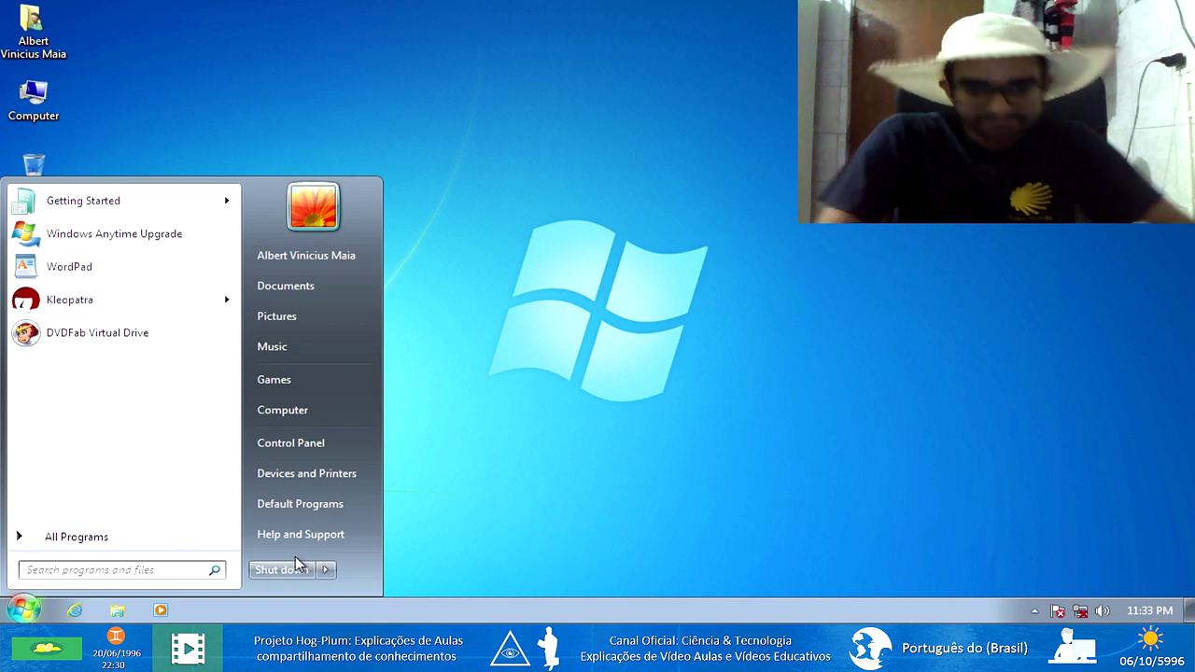
pyautogui.click(325, 569)
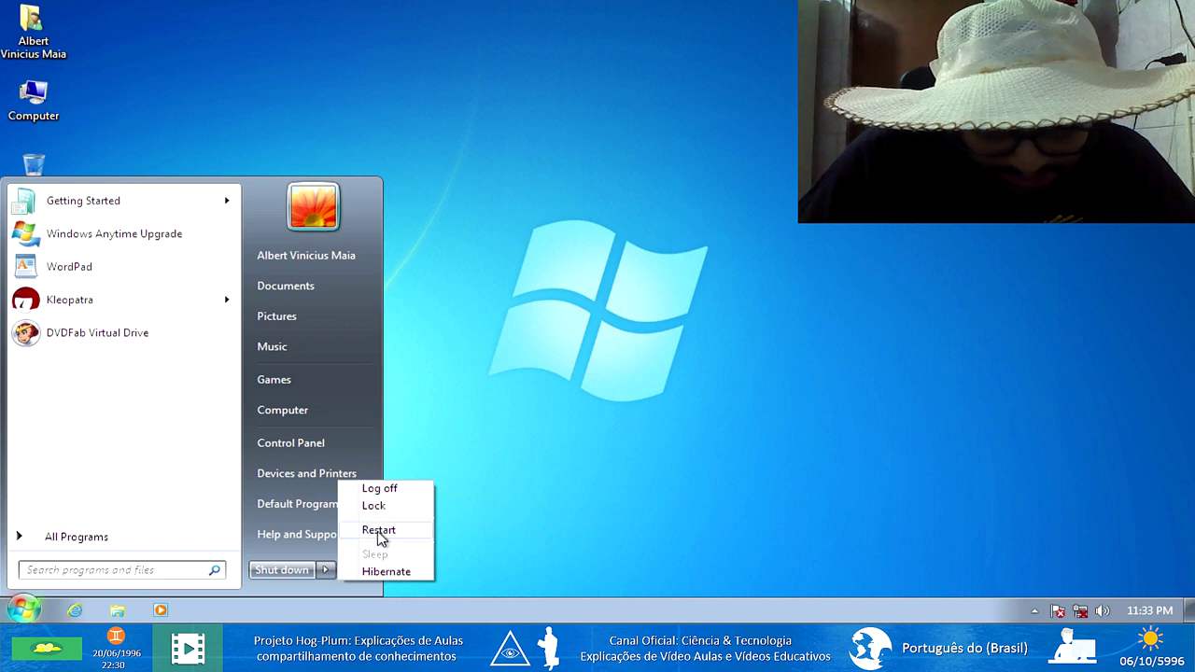
pyautogui.click(378, 530)
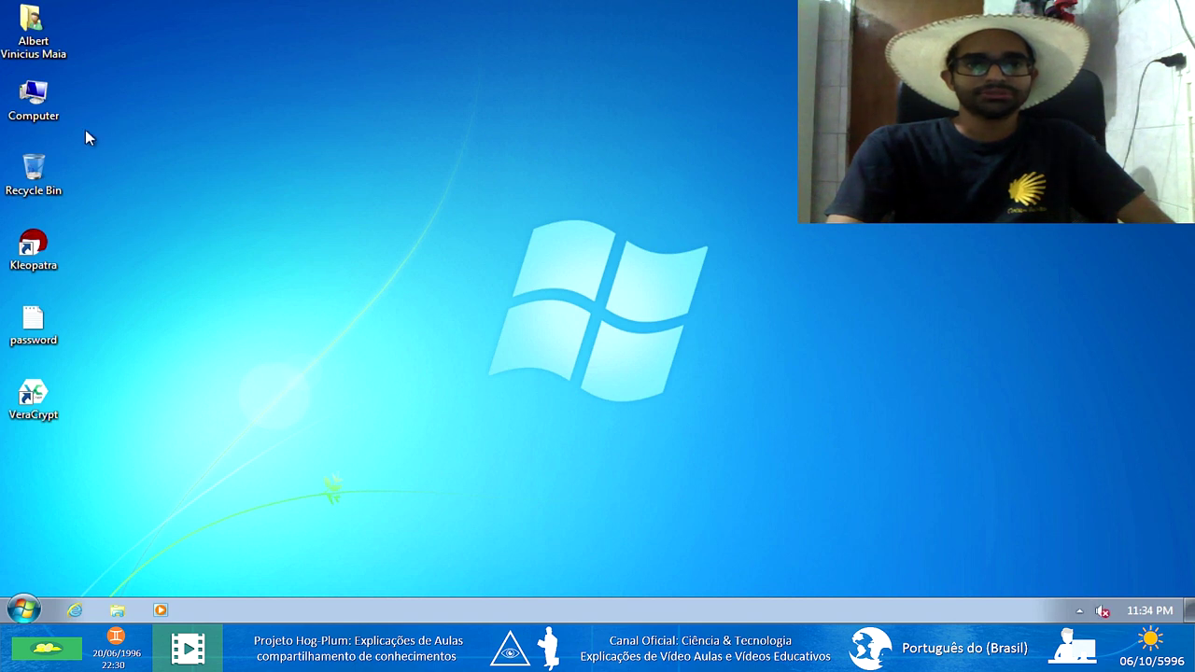
# Open DVD Drive (D:) in a new window and load the A-01335247-B volume file in VeraCrypt.
pyautogui.doubleClick(33, 98)
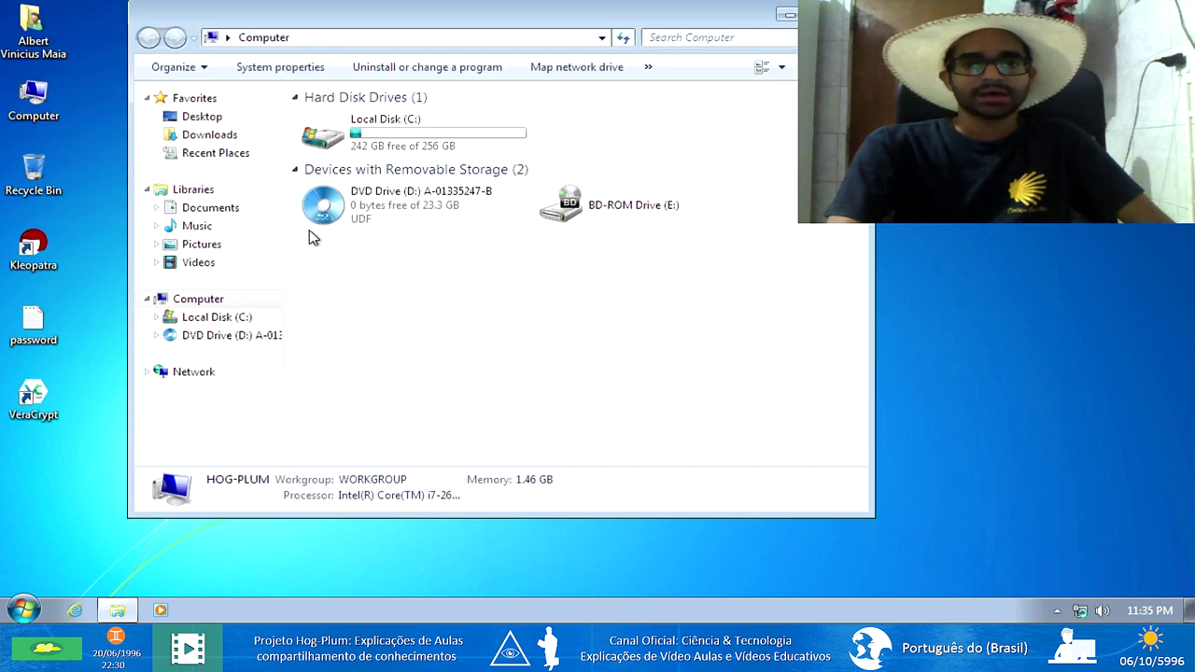
pyautogui.rightClick(386, 203)
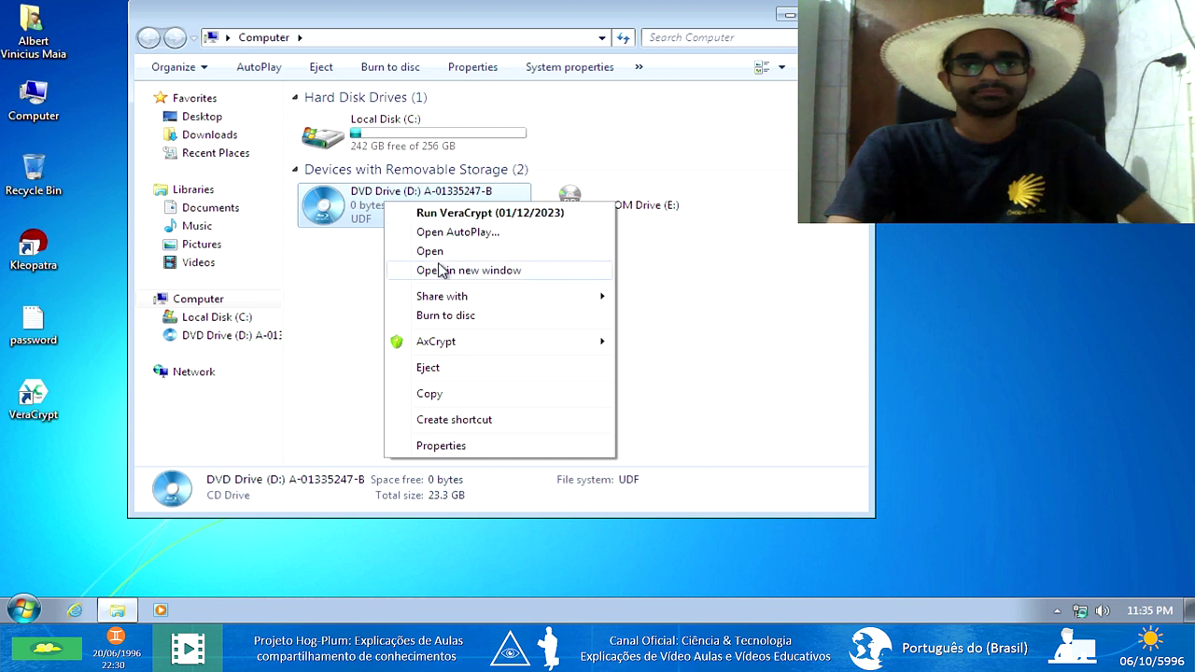
pyautogui.click(439, 271)
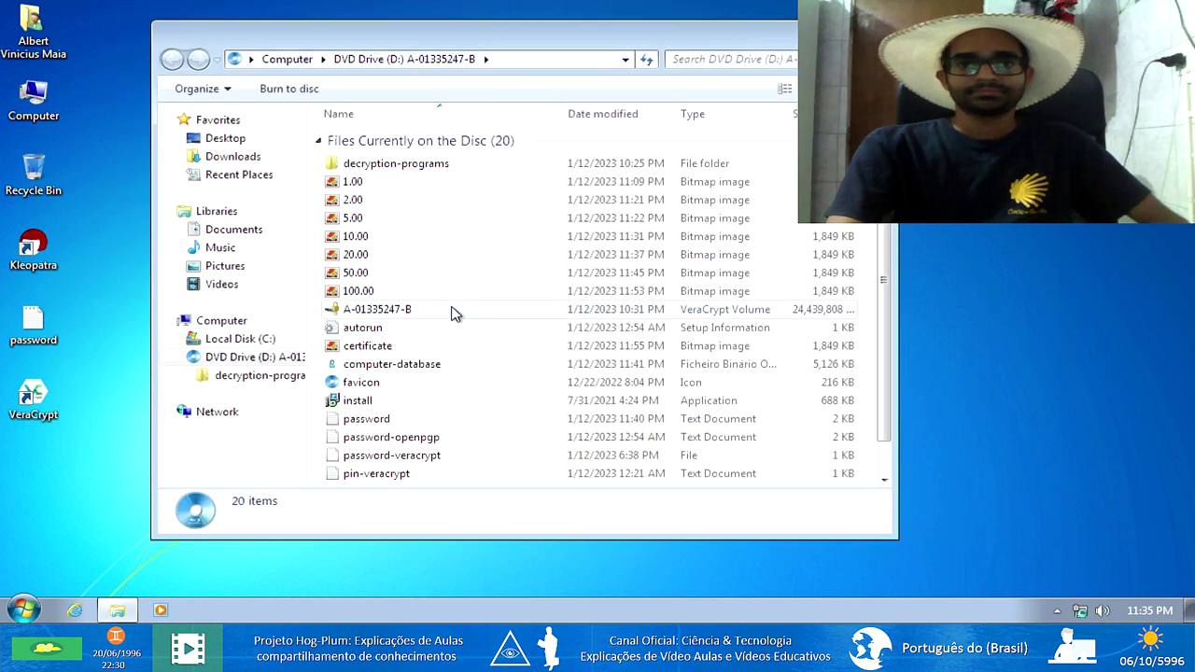
pyautogui.click(378, 314)
pyautogui.doubleClick(378, 314)
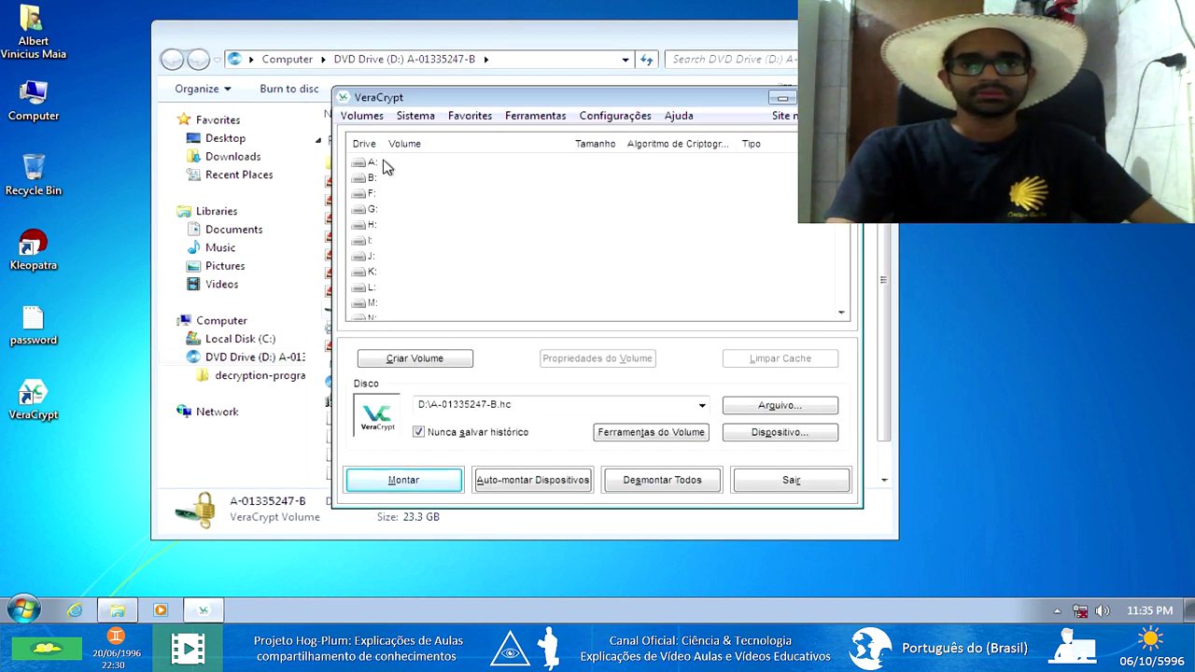
# Choose drive letter A: and start mounting the volume from the DVD.
pyautogui.click(388, 164)
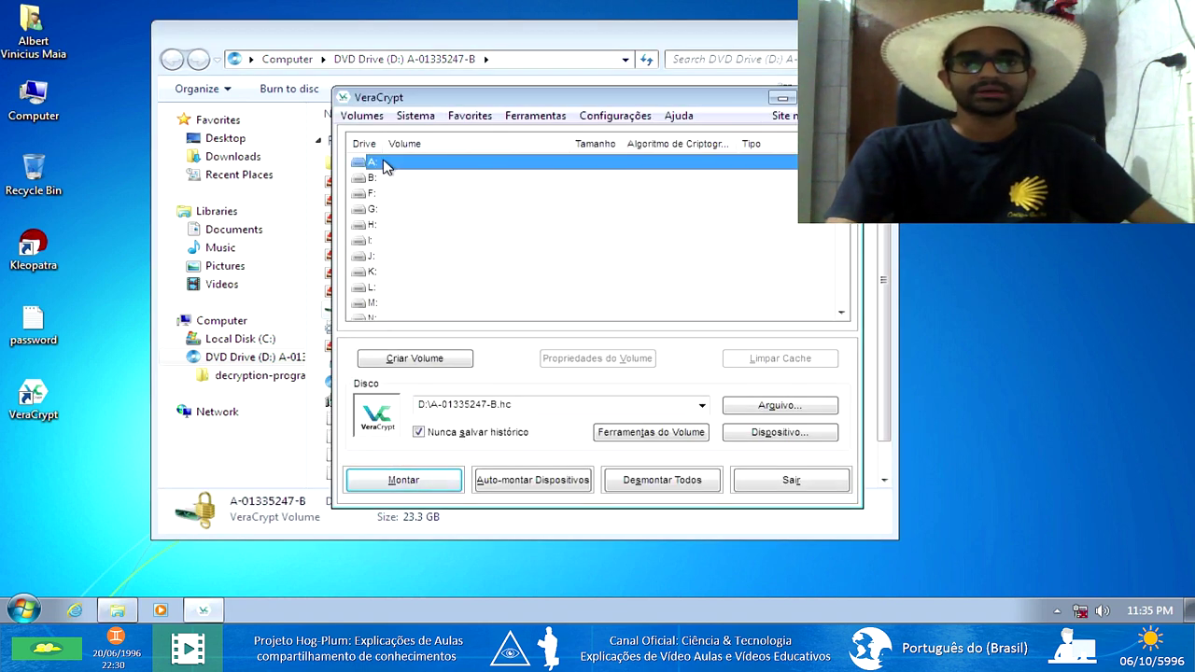
pyautogui.click(403, 480)
pyautogui.moveTo(533, 232); pyautogui.dragTo(295, 80)
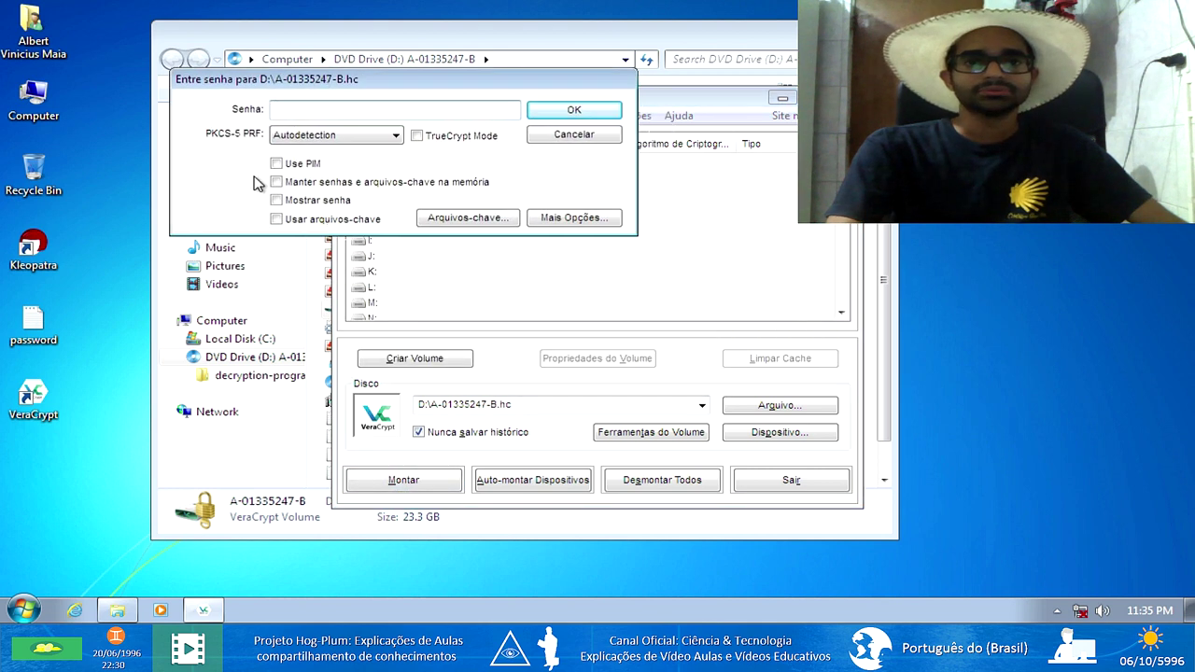
# Enable the volume PIM and keyfiles, opening the picker to add keyfiles.
pyautogui.click(278, 164)
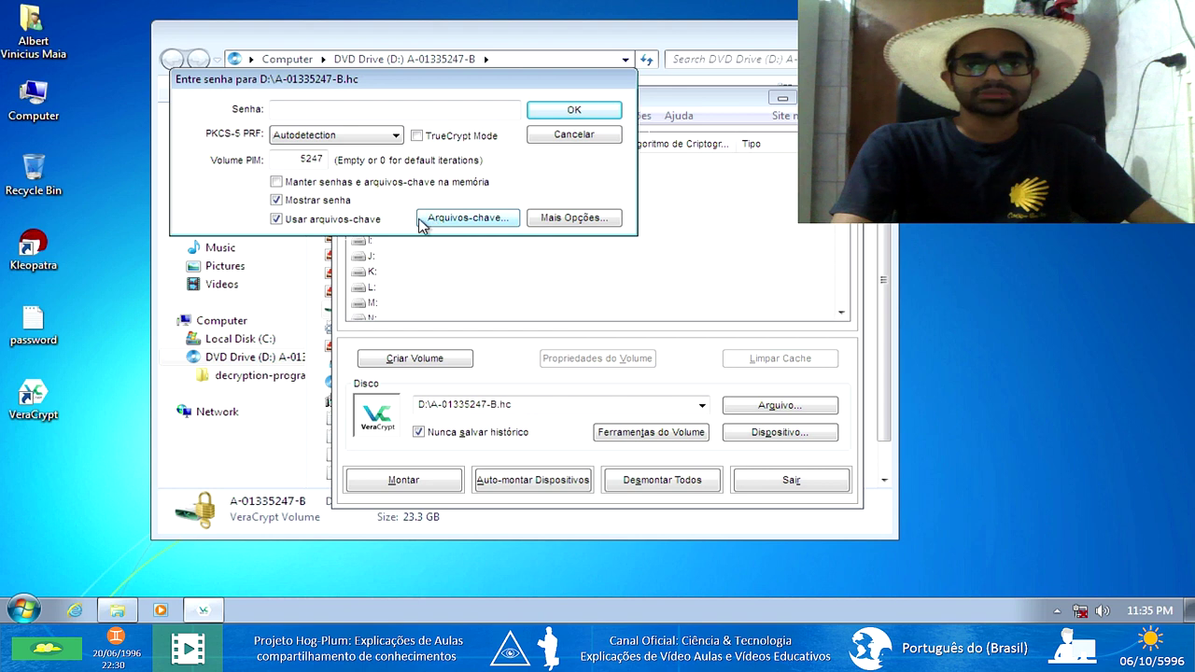
pyautogui.click(469, 220)
pyautogui.click(392, 327)
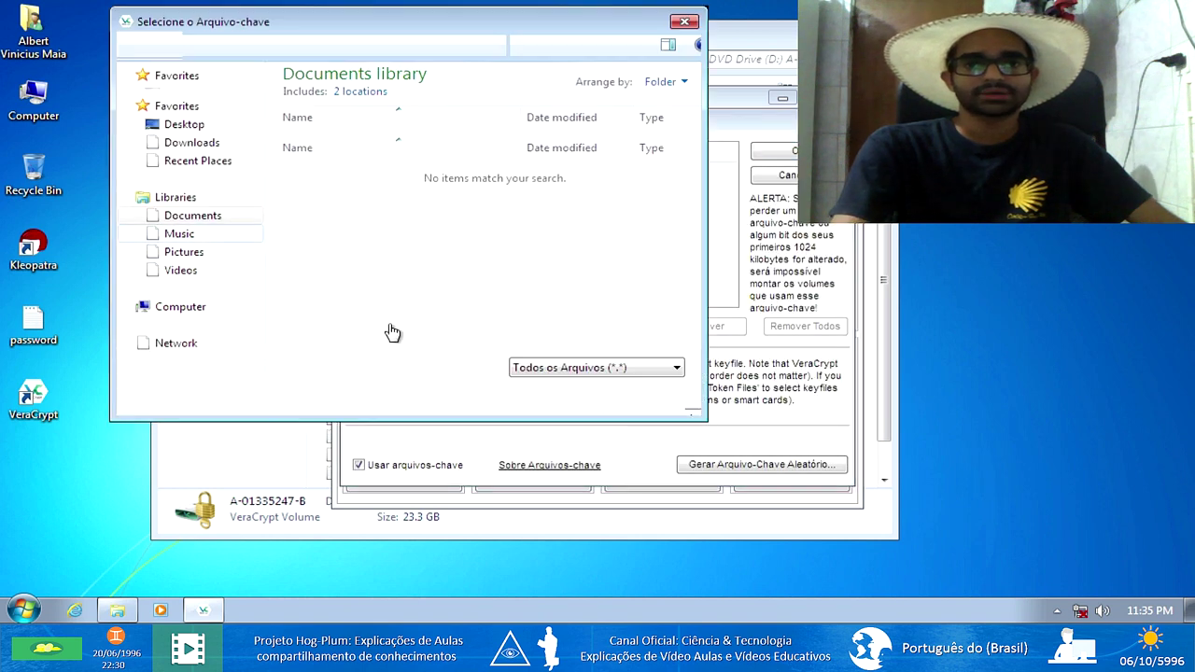
# On DVD Drive (D:), select public-key, private-key, password-veracrypt, computer-database and certificate as keyfiles.
pyautogui.moveTo(253, 267); pyautogui.dragTo(250, 299)
pyautogui.click(235, 283)
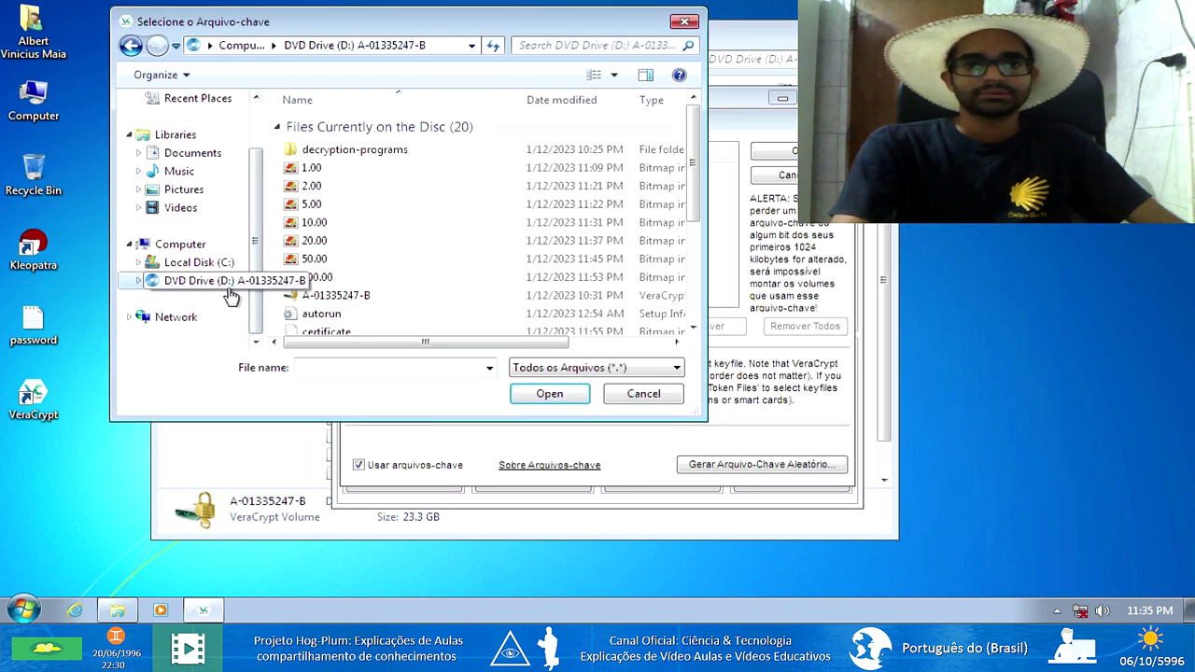
pyautogui.scroll(-3, 401, 233)
pyautogui.click(332, 322)
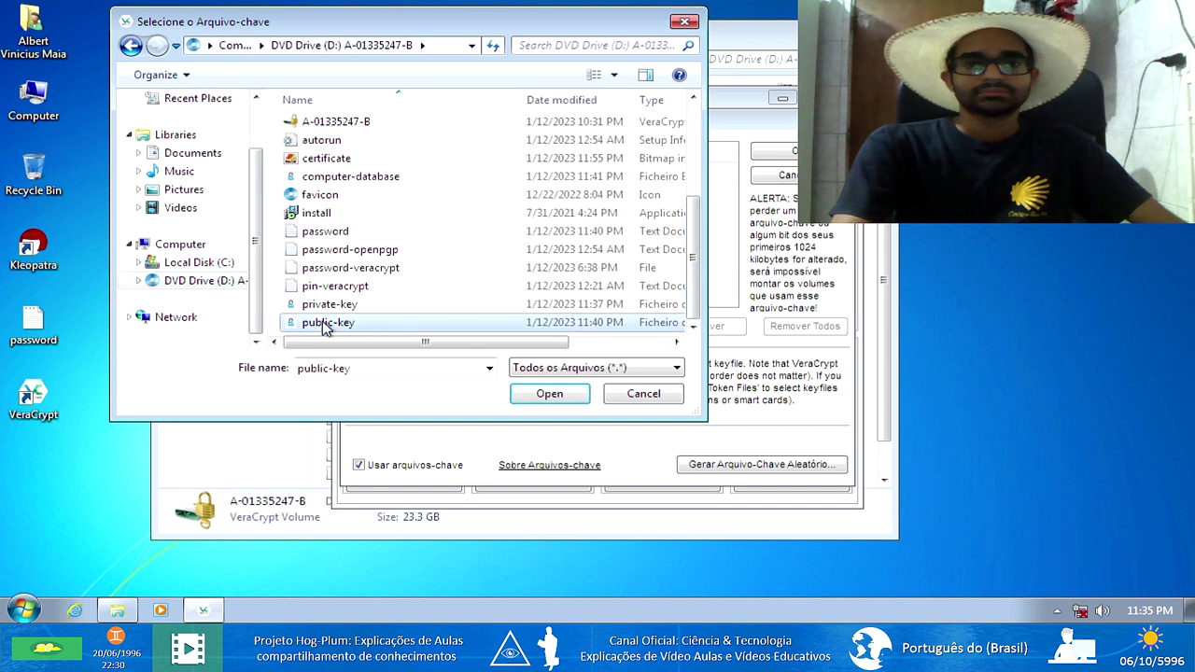
pyautogui.keyDown('ctrl'); pyautogui.click(338, 305); pyautogui.keyUp('ctrl')
pyautogui.keyDown('ctrl'); pyautogui.click(364, 269); pyautogui.keyUp('ctrl')
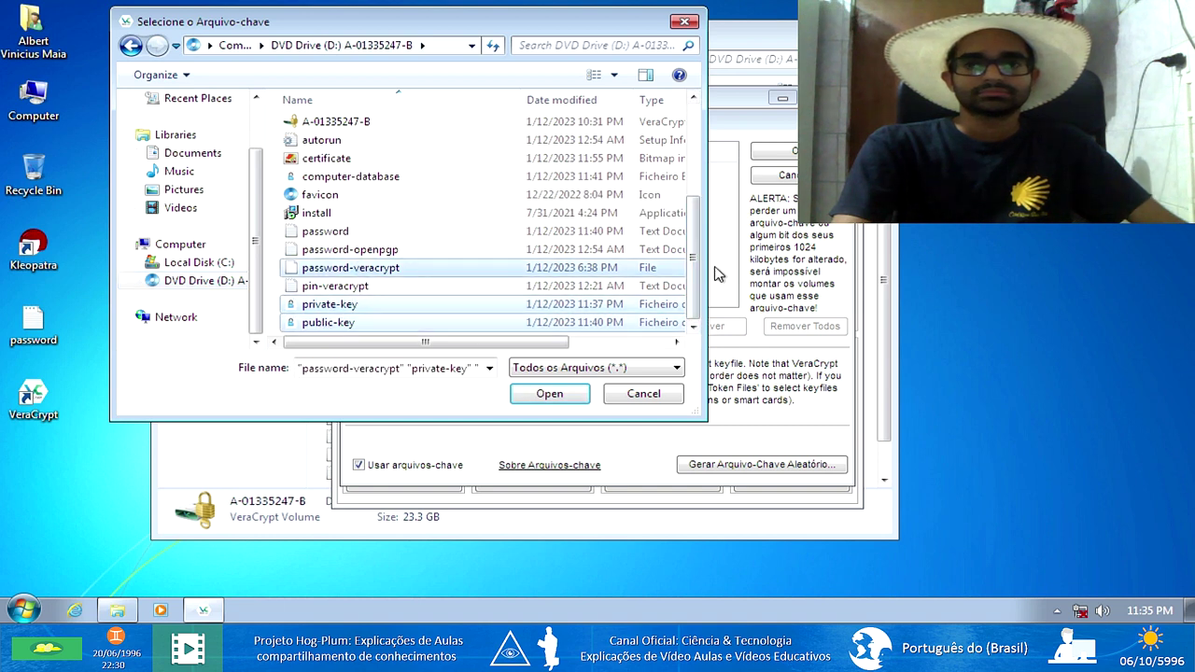
pyautogui.scroll(2, 698, 246)
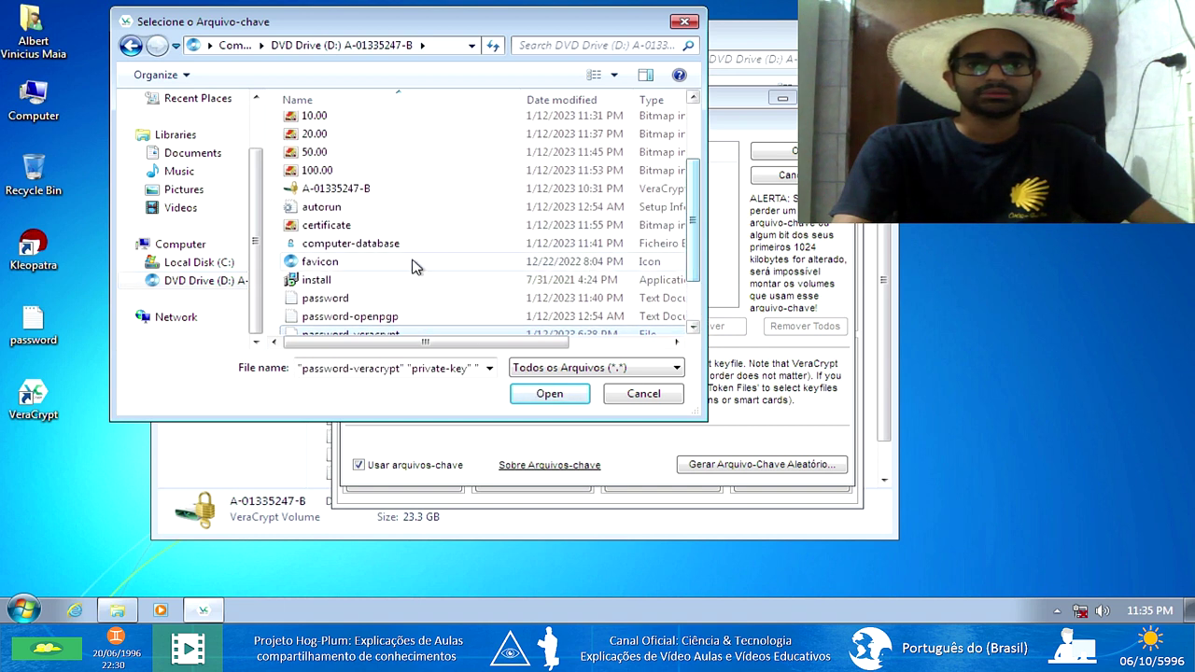
pyautogui.keyDown('ctrl'); pyautogui.click(347, 245); pyautogui.keyUp('ctrl')
pyautogui.keyDown('ctrl'); pyautogui.click(334, 226); pyautogui.keyUp('ctrl')
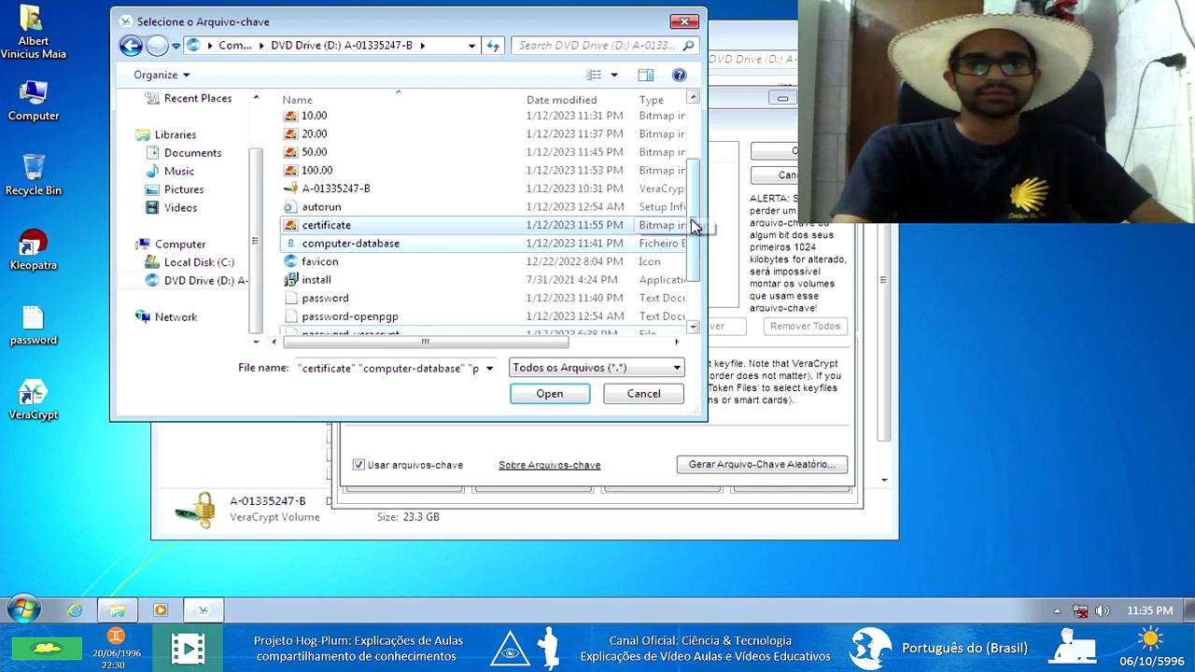
# Add the bitmap images 100.00 through 1.00 and confirm the keyfile list.
pyautogui.scroll(-2, 695, 228)
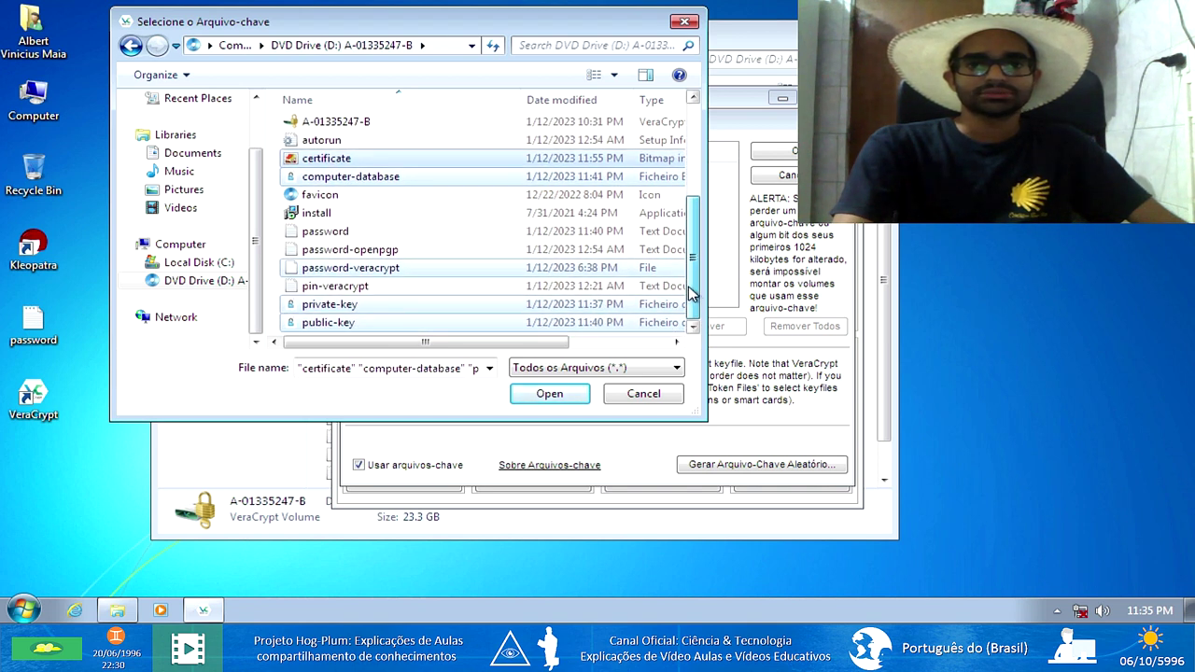
pyautogui.scroll(4, 691, 291)
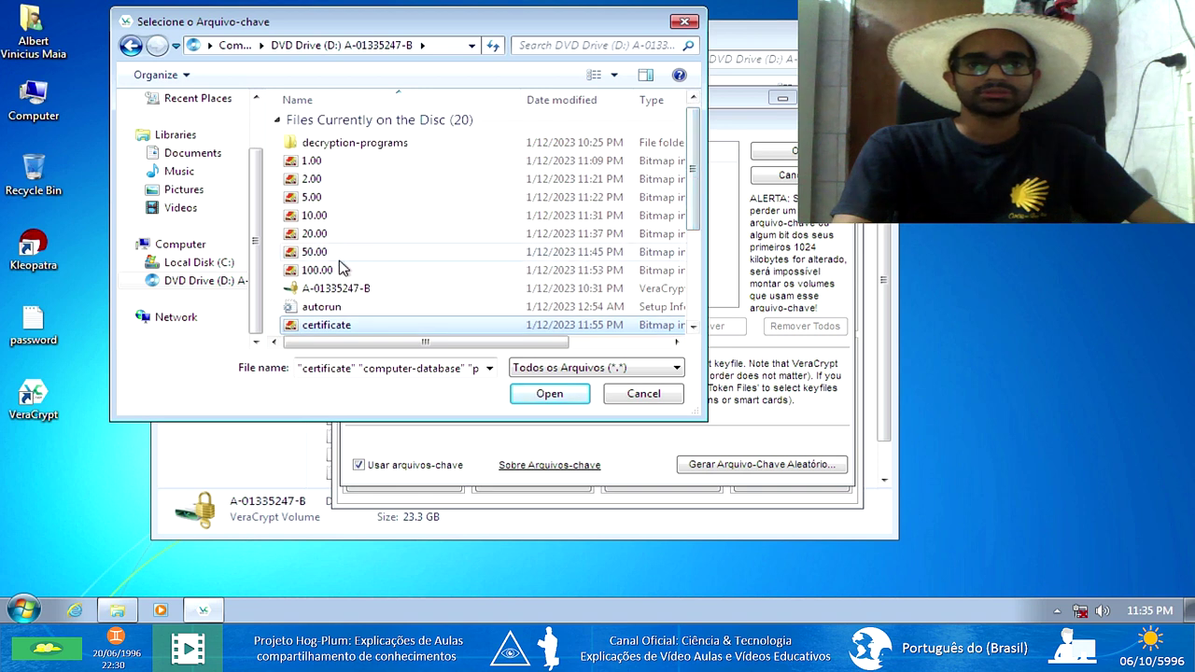
pyautogui.keyDown('ctrl'); pyautogui.click(322, 271); pyautogui.keyUp('ctrl')
pyautogui.keyDown('ctrl'); pyautogui.click(317, 252); pyautogui.keyUp('ctrl')
pyautogui.keyDown('ctrl'); pyautogui.click(317, 234); pyautogui.keyUp('ctrl')
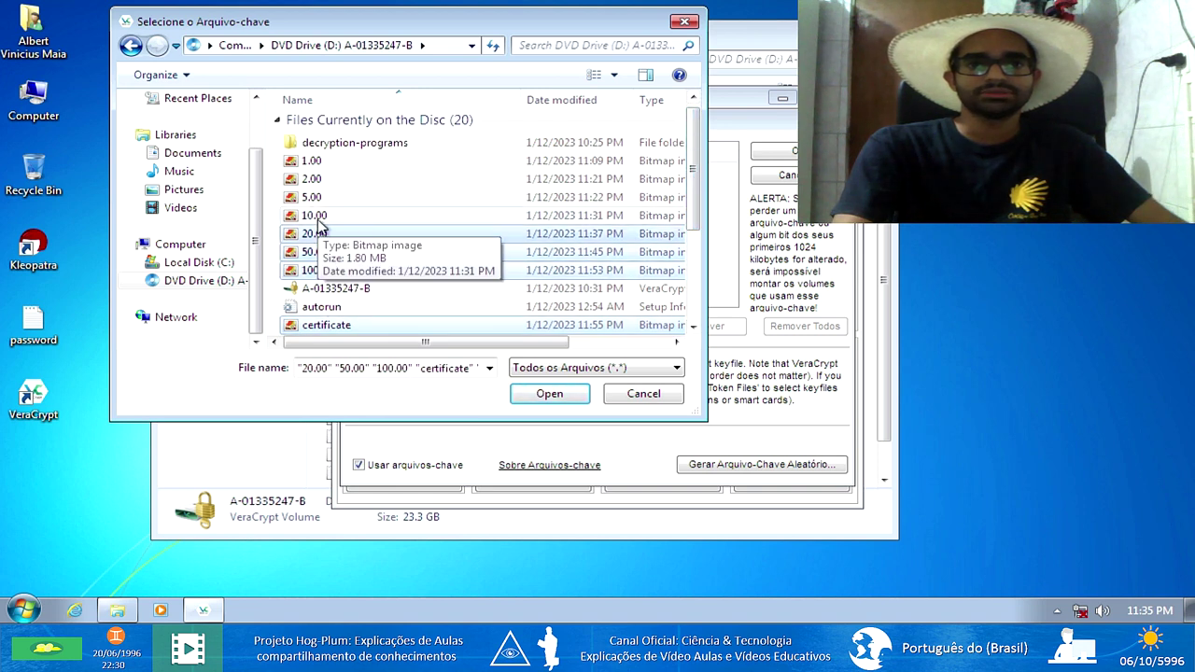
pyautogui.keyDown('ctrl'); pyautogui.click(315, 215); pyautogui.keyUp('ctrl')
pyautogui.keyDown('ctrl'); pyautogui.click(316, 197); pyautogui.keyUp('ctrl')
pyautogui.keyDown('ctrl'); pyautogui.click(318, 179); pyautogui.keyUp('ctrl')
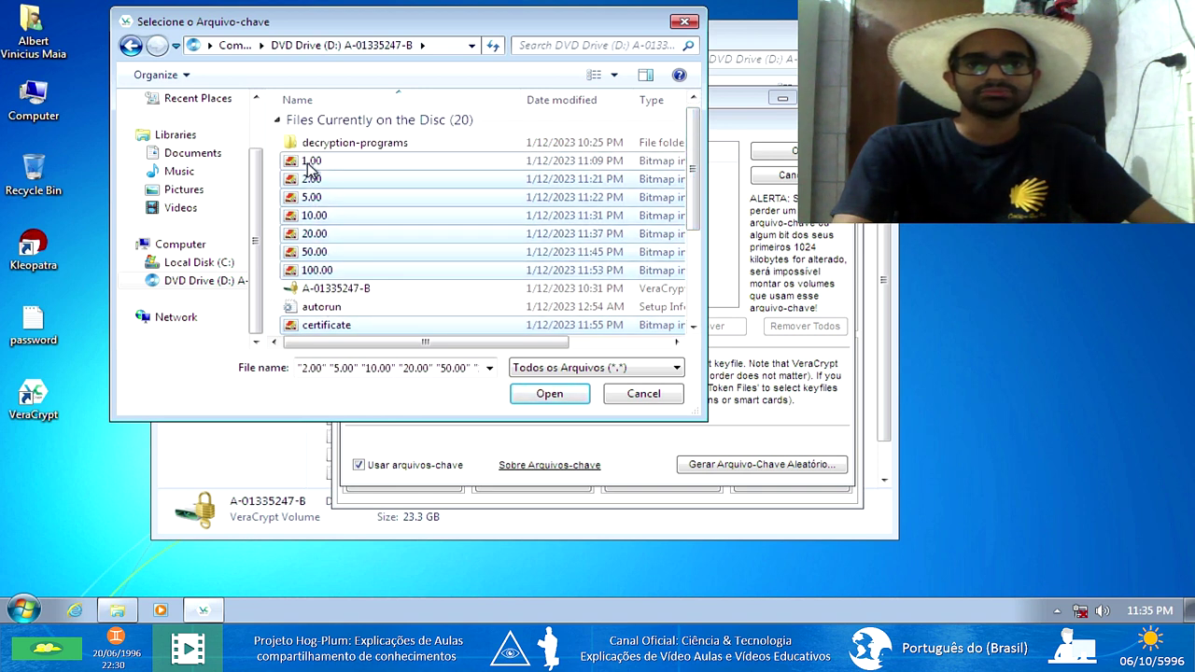
pyautogui.keyDown('ctrl'); pyautogui.click(315, 161); pyautogui.keyUp('ctrl')
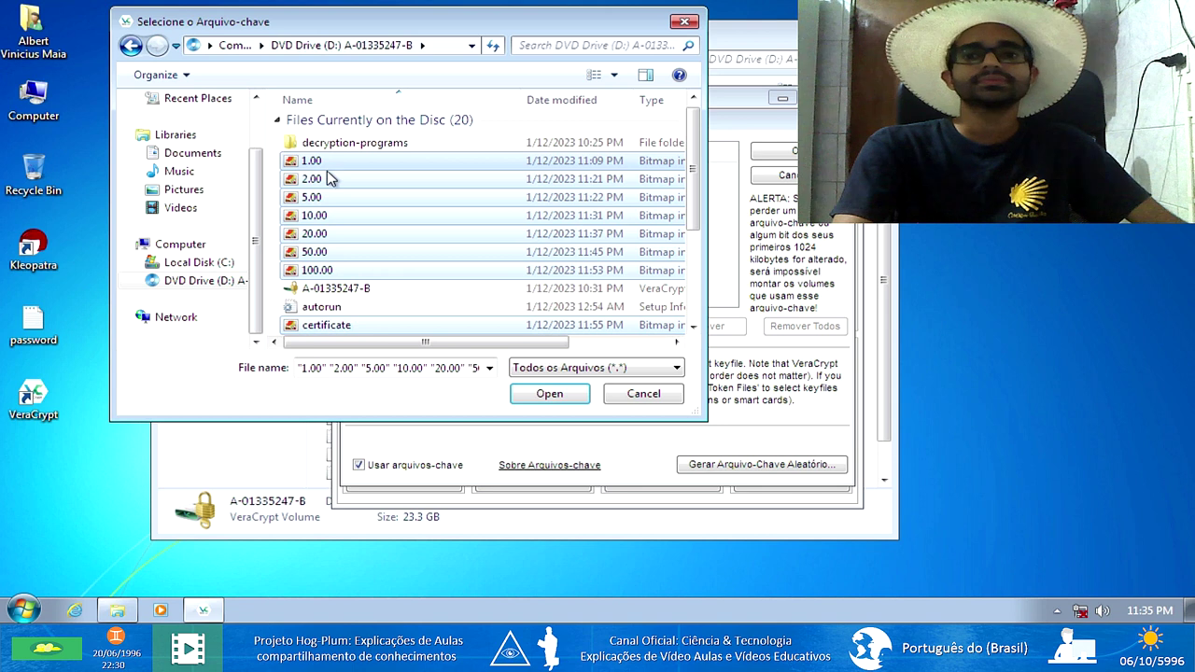
pyautogui.click(571, 400)
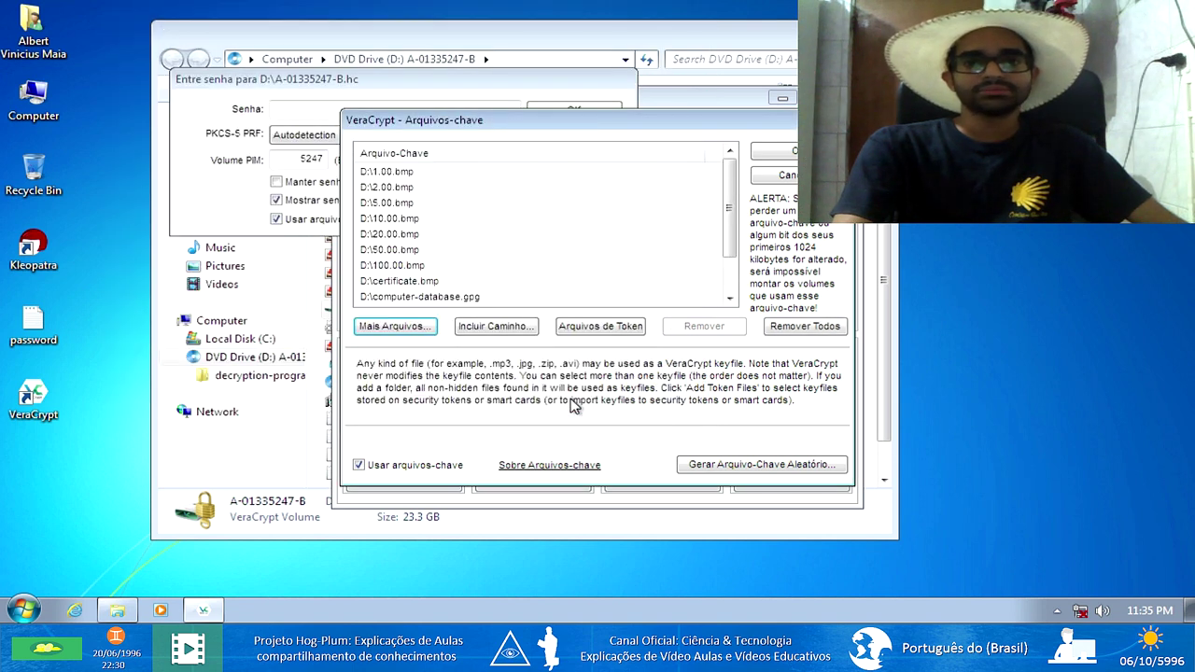
pyautogui.click(788, 154)
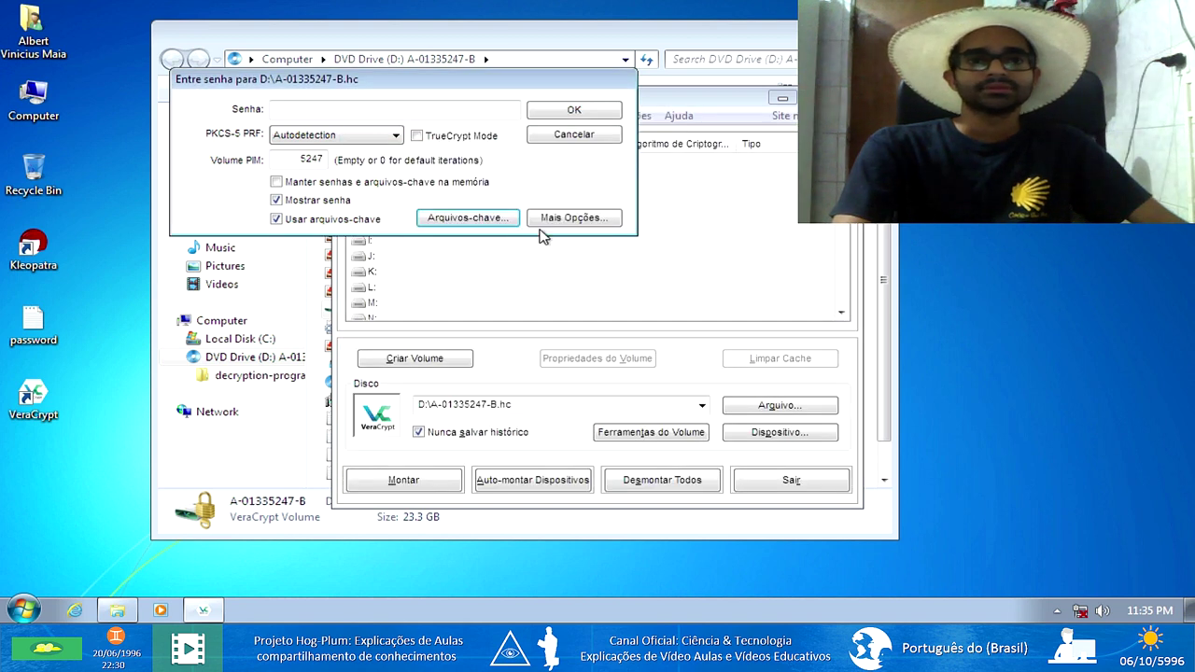
# Copy the VeraCrypt password from the password text file and close it.
pyautogui.doubleClick(32, 322)
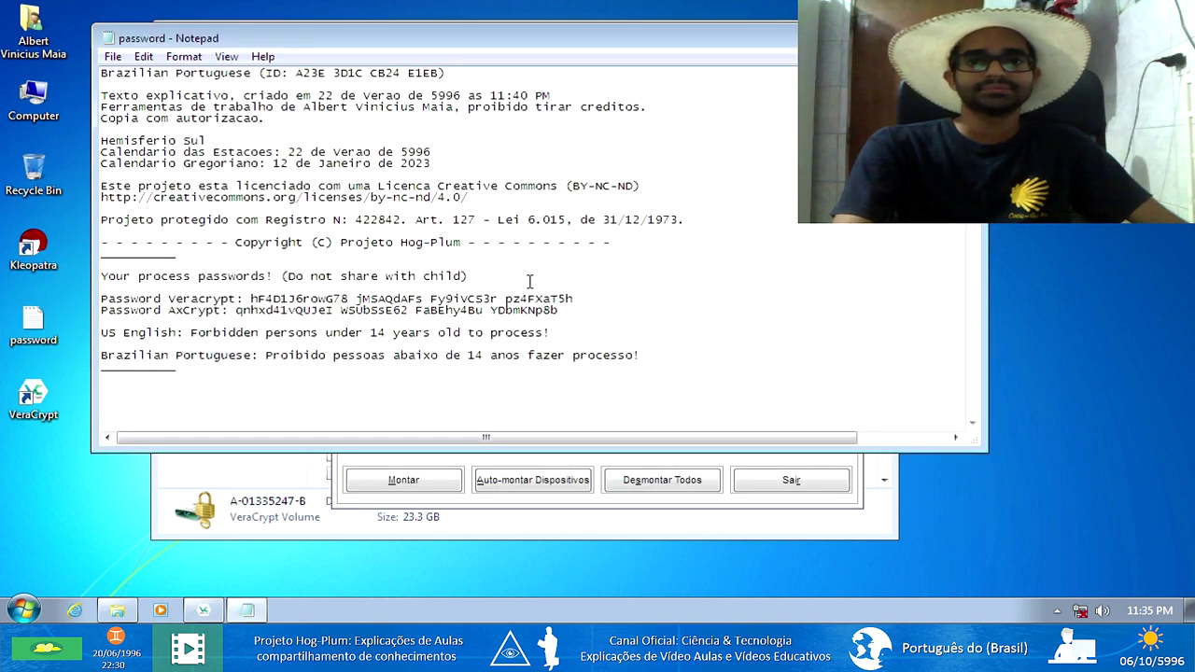
pyautogui.moveTo(576, 299); pyautogui.dragTo(212, 299)
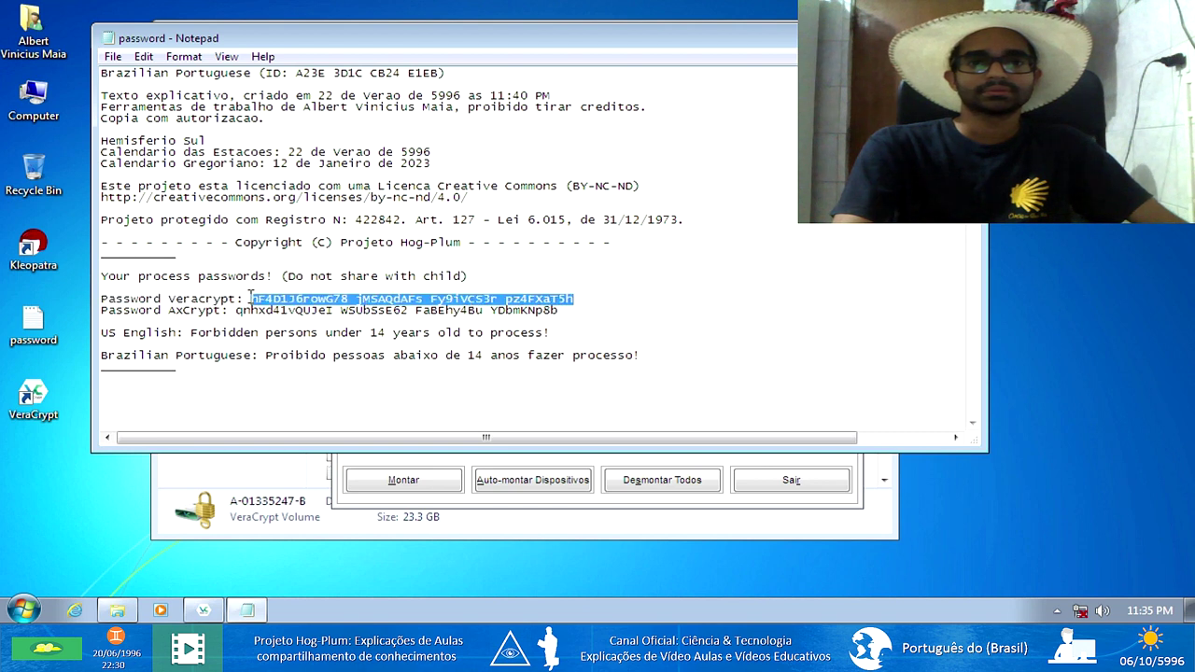
pyautogui.rightClick(252, 299)
pyautogui.click(302, 352)
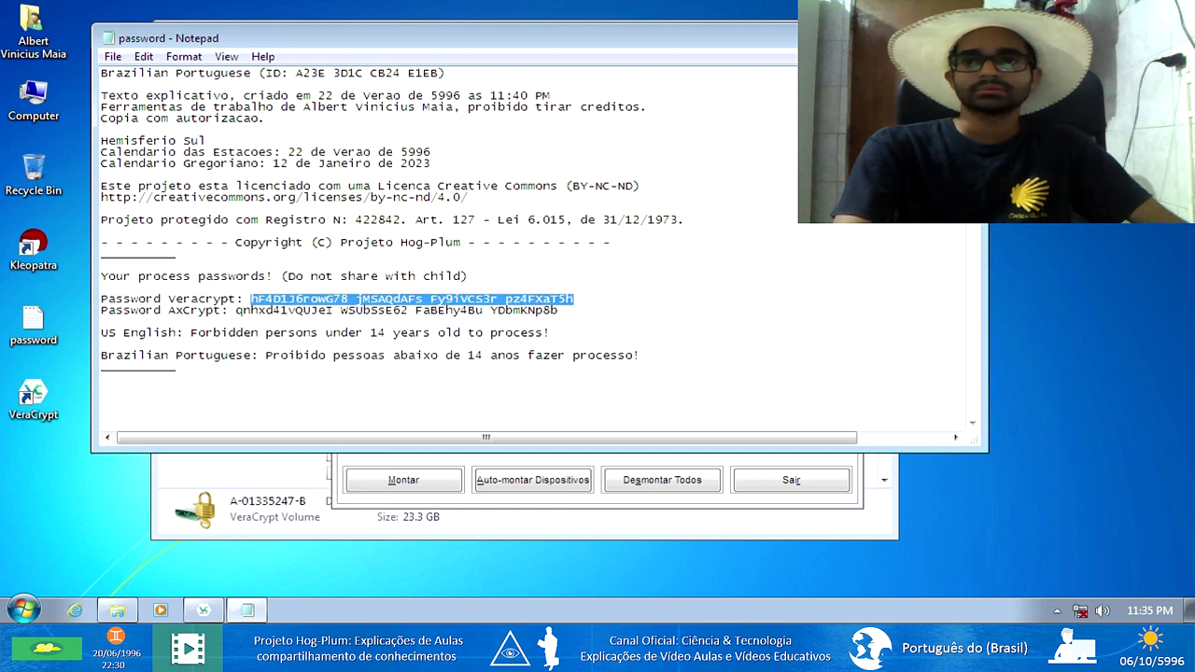
pyautogui.hotkey('alt', 'F4')
# Paste the password, hide it, and mount the volume on A:.
pyautogui.click(330, 109)
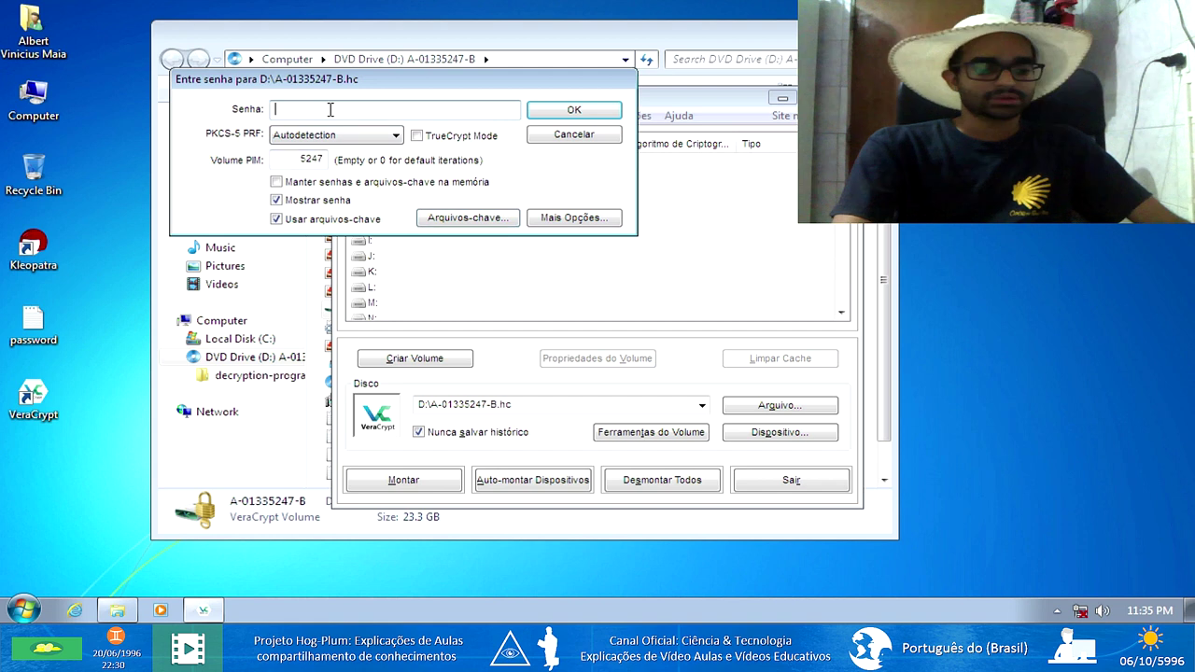
pyautogui.hotkey('ctrl', 'v')
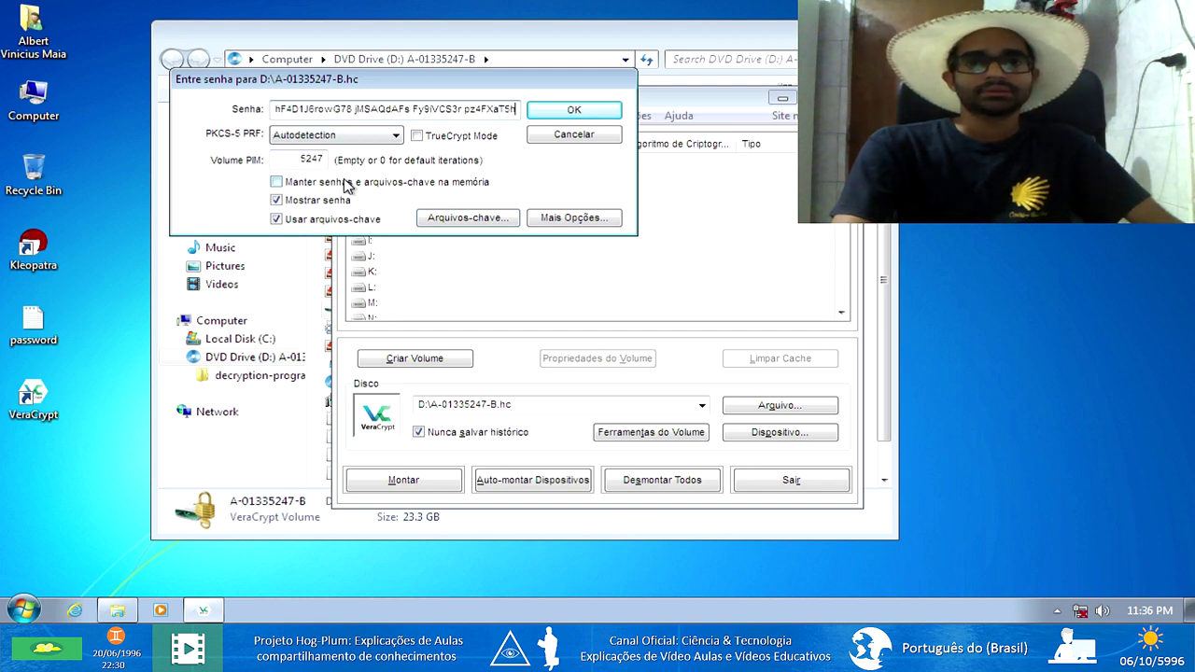
pyautogui.click(277, 200)
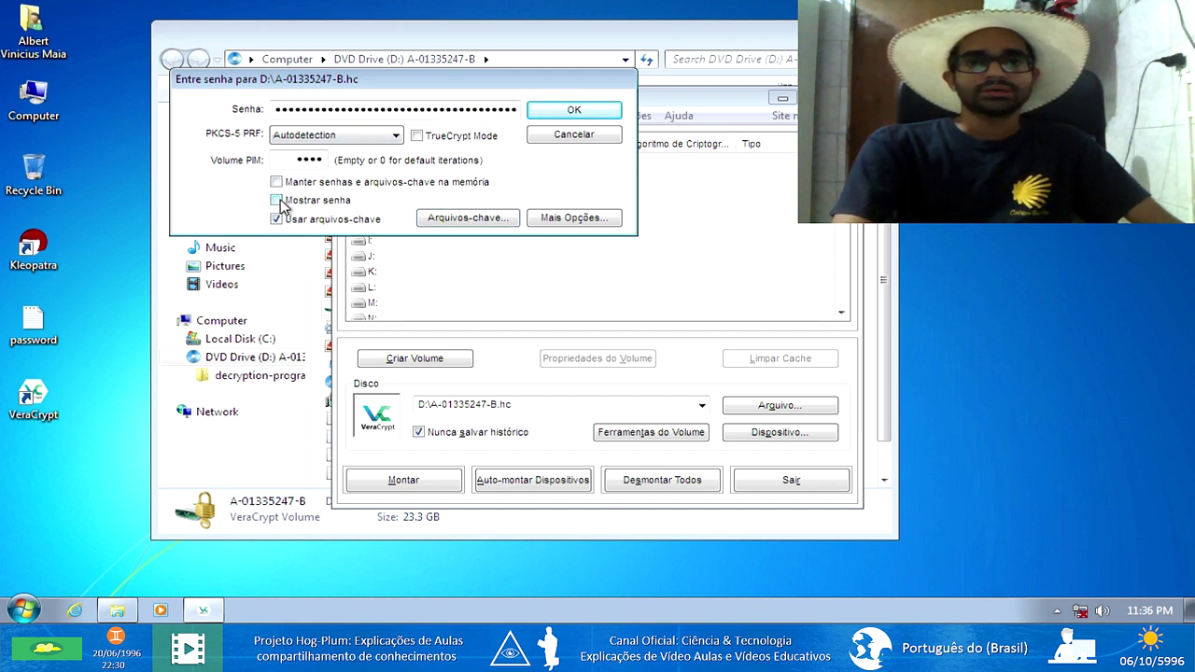
pyautogui.click(570, 112)
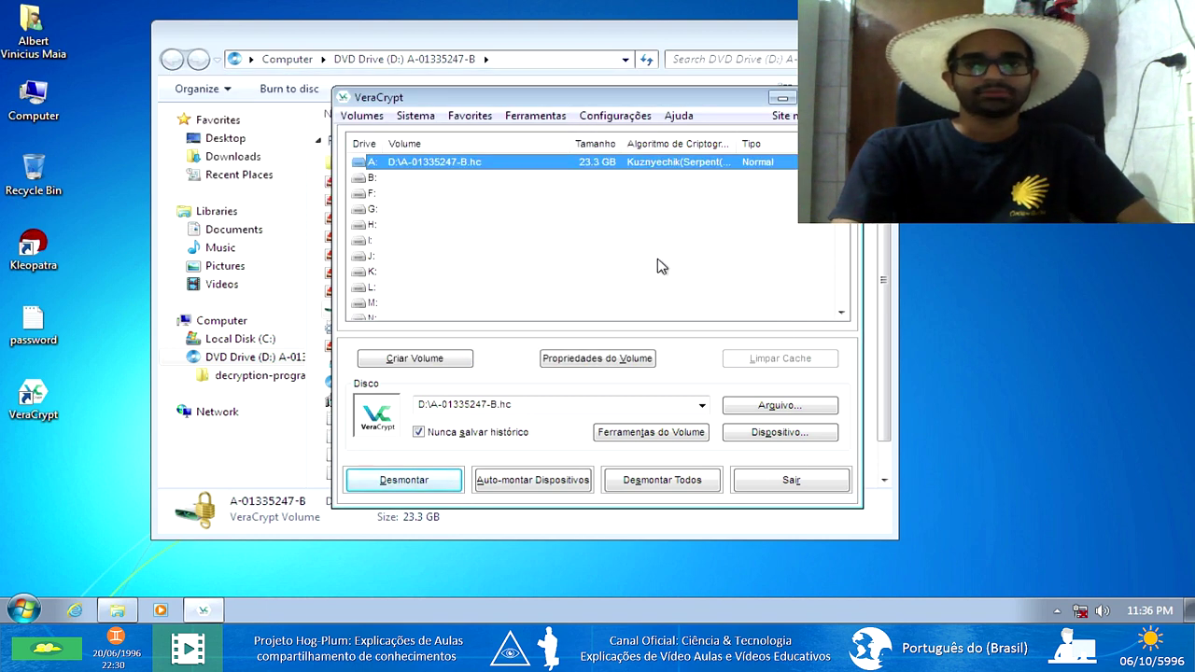
# Mount the wou_w7-x86 ISO from drive A: as E: and run WSUS Offline Update as administrator.
pyautogui.click(847, 97)
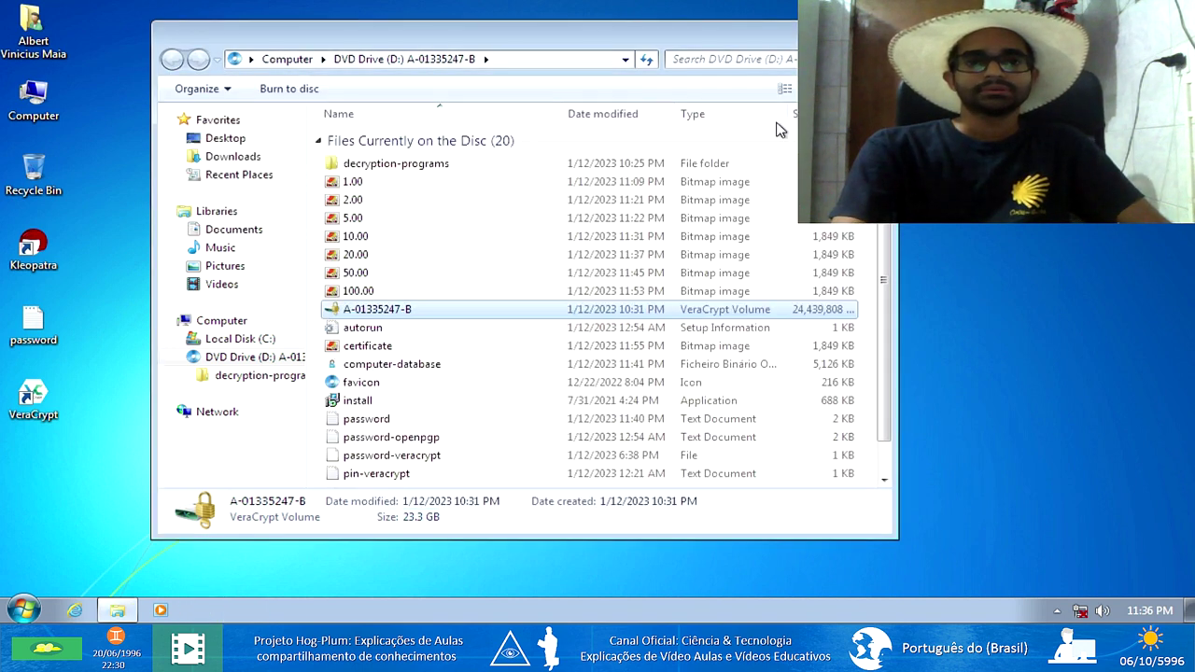
pyautogui.click(241, 341)
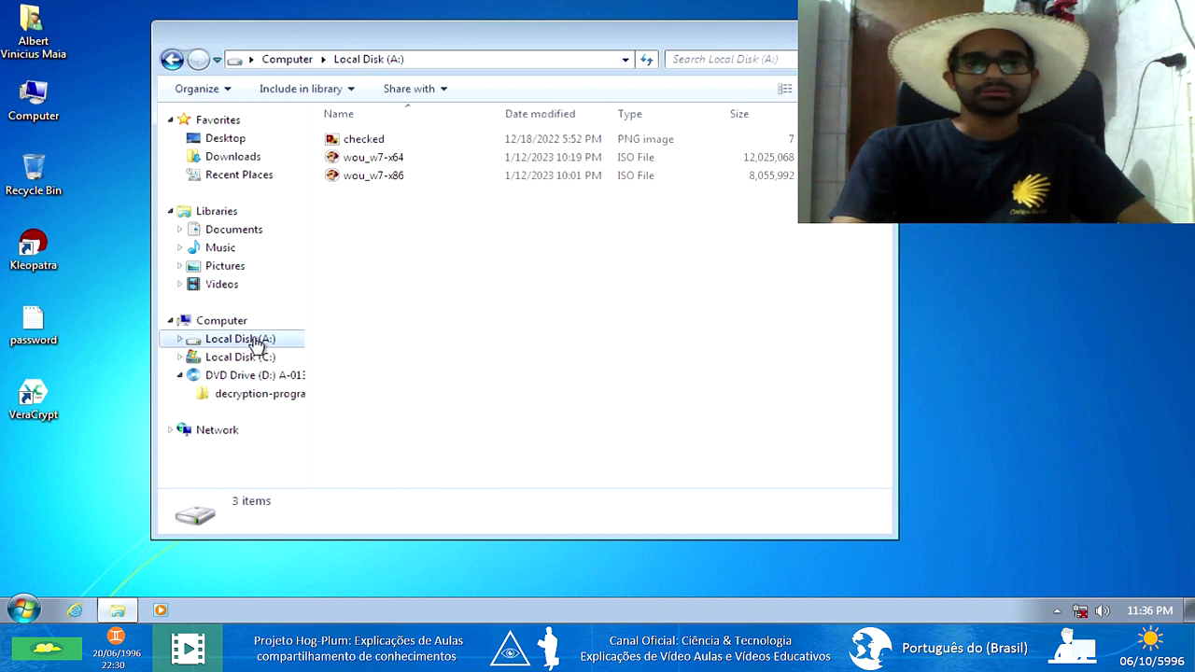
pyautogui.click(384, 176)
pyautogui.rightClick(385, 177)
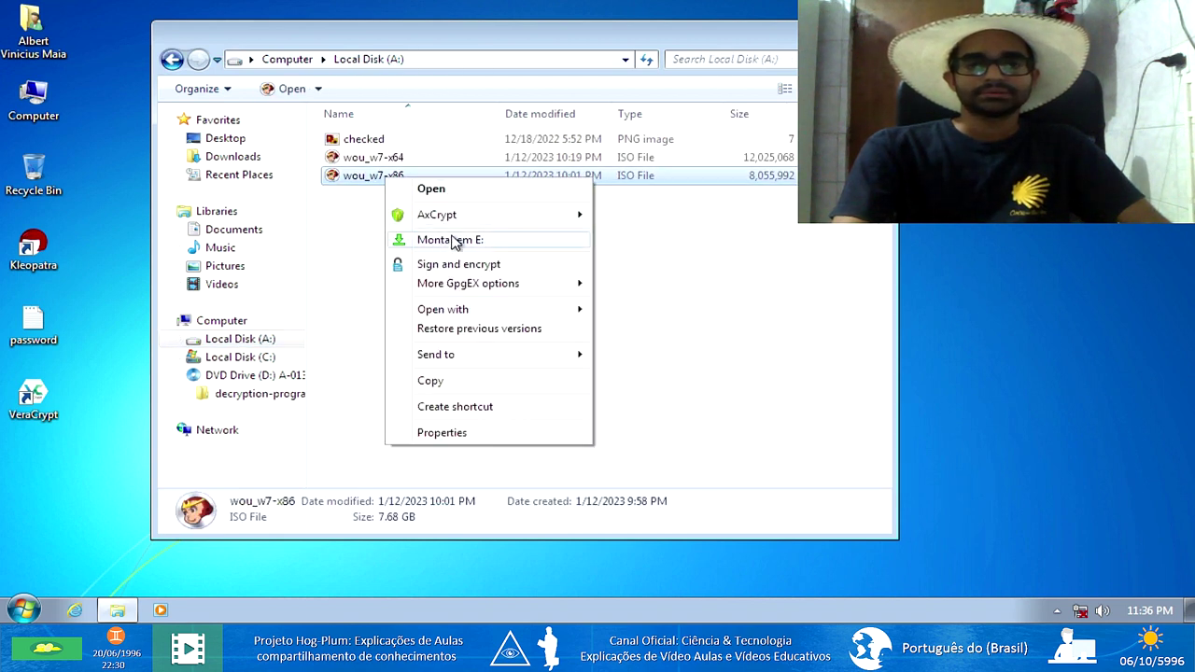
pyautogui.click(462, 240)
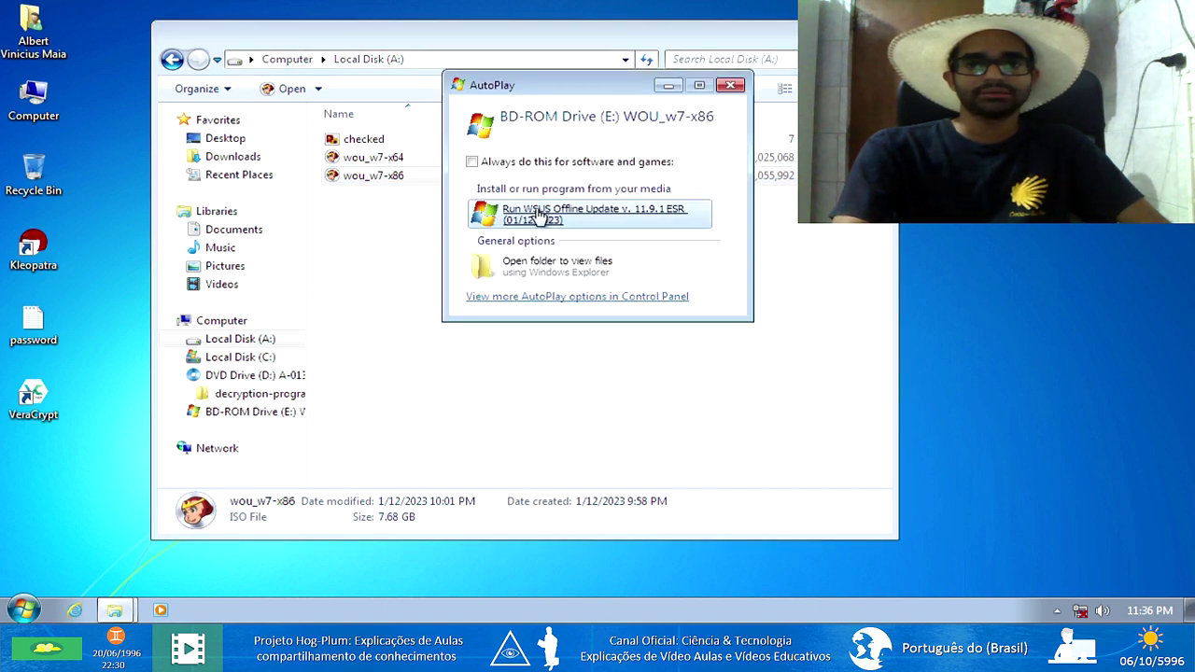
pyautogui.click(538, 214)
pyautogui.click(671, 223)
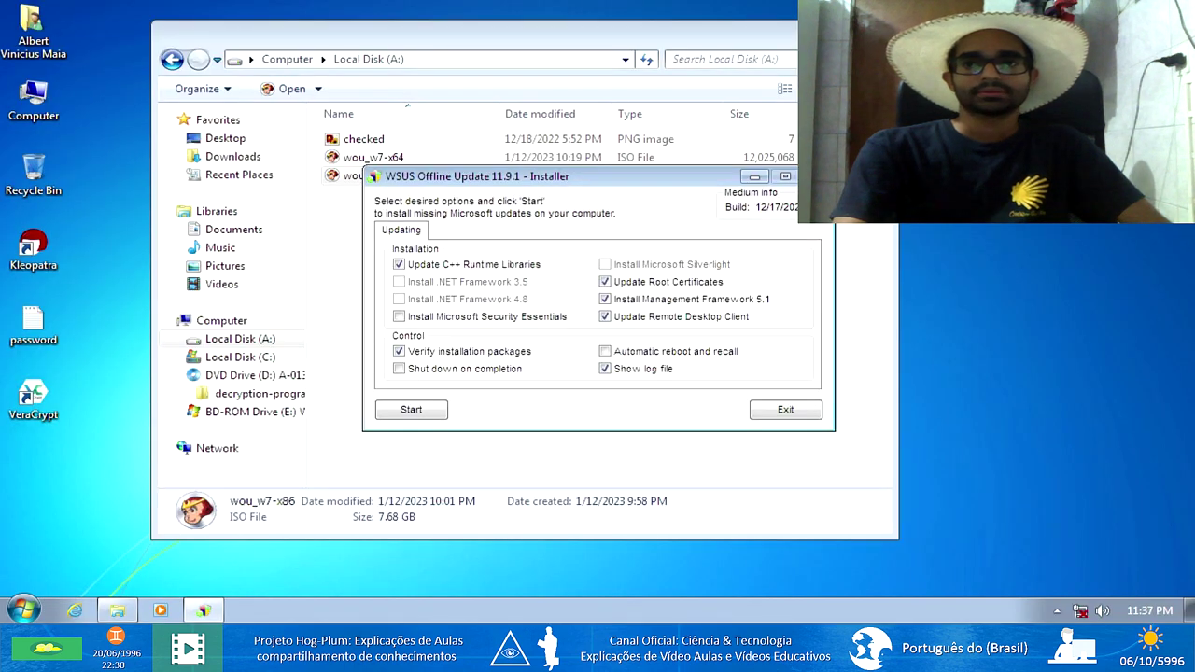
# Close Explorer and start WSUS Offline Update installing the missing Windows 7 updates.
pyautogui.click(880, 29)
pyautogui.moveTo(632, 179); pyautogui.dragTo(511, 84)
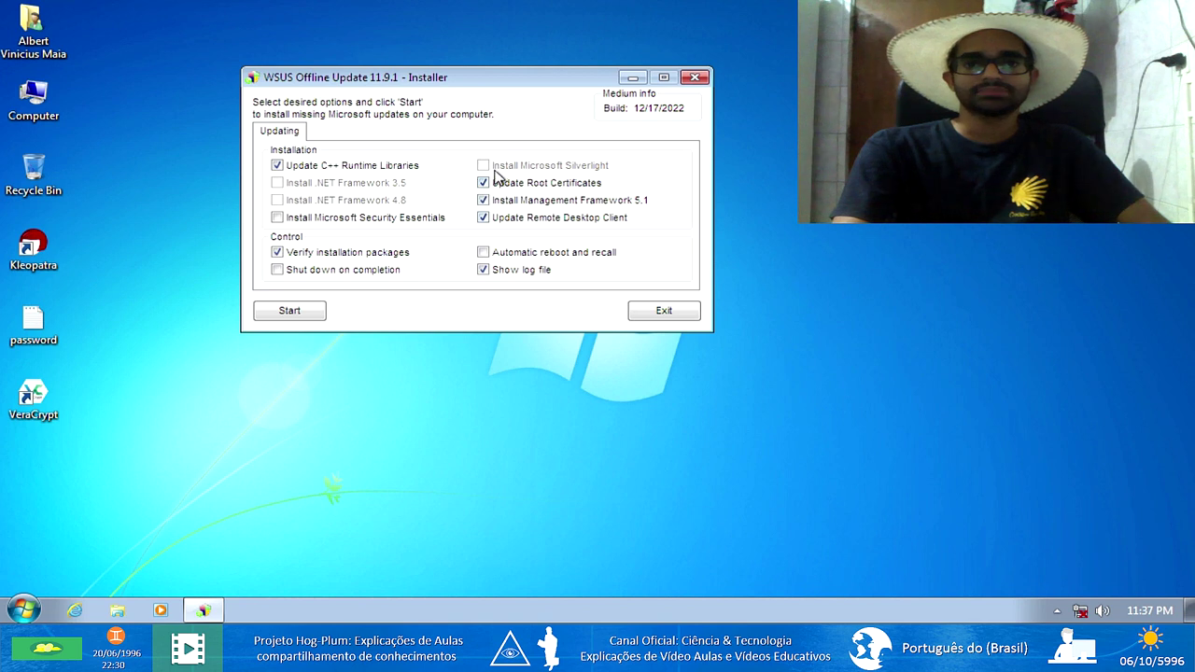
pyautogui.click(305, 311)
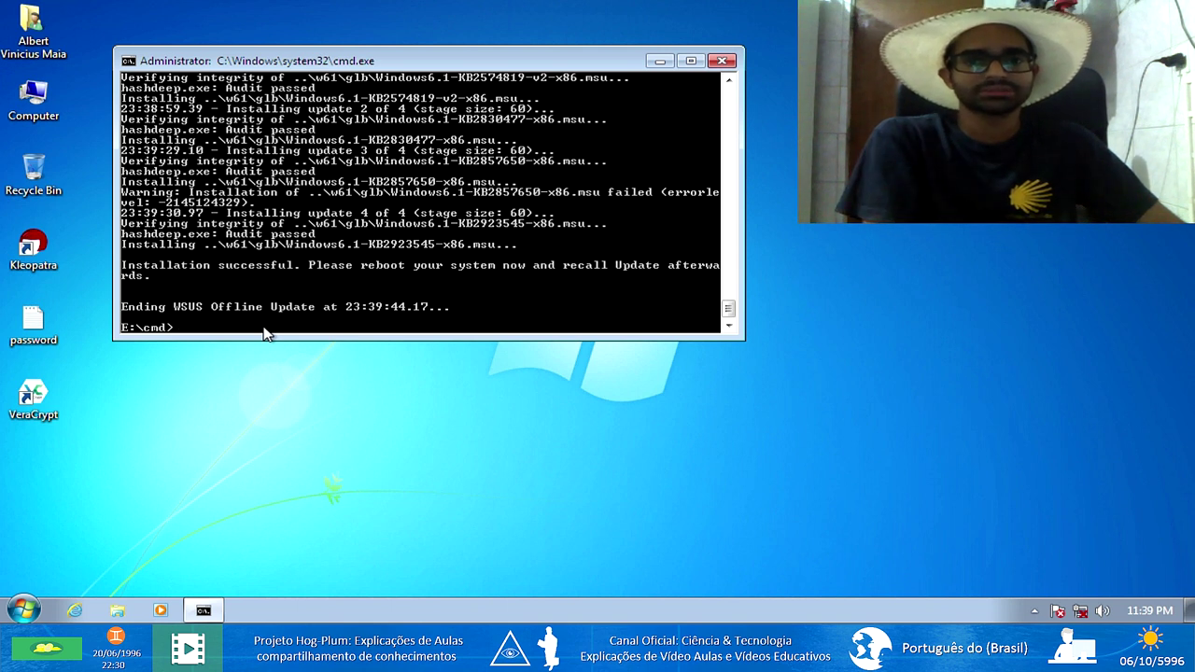
# Exit the update console and restart Windows to finish applying the updates.
pyautogui.write('exit')
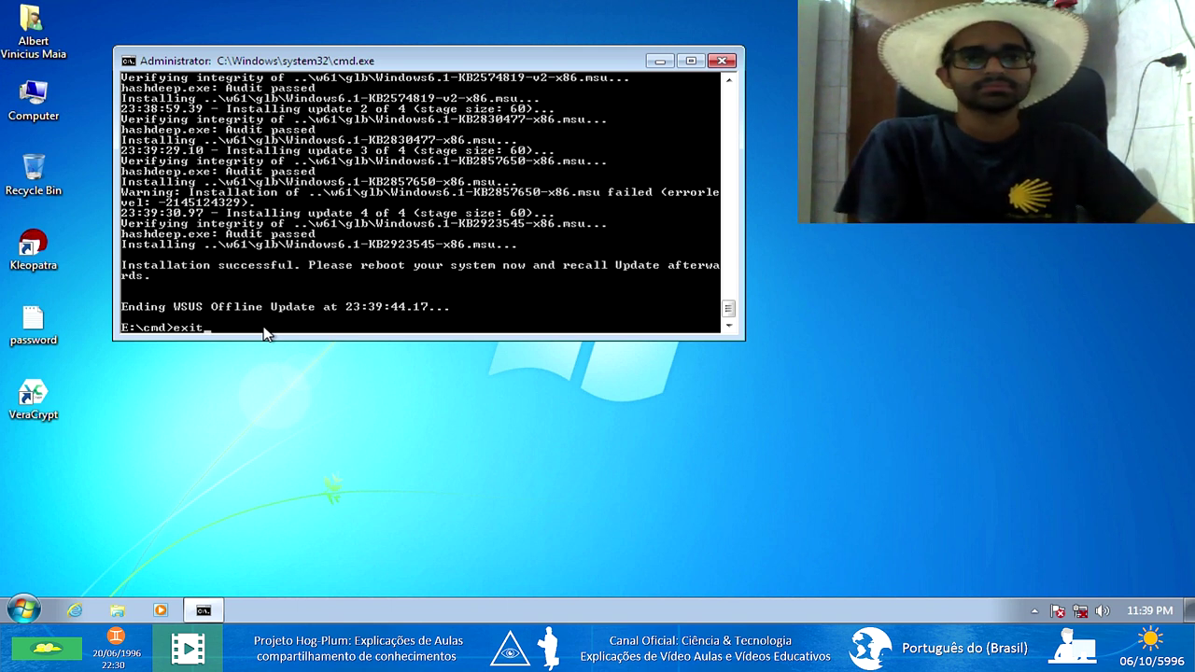
pyautogui.press('Return')
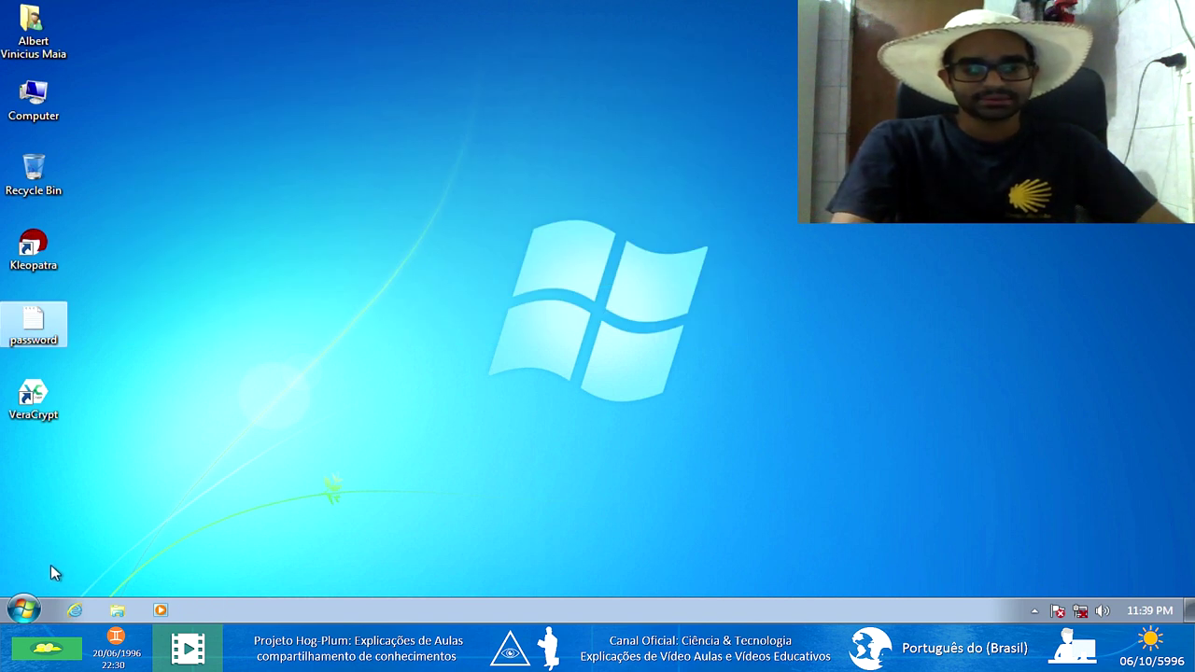
pyautogui.click(24, 609)
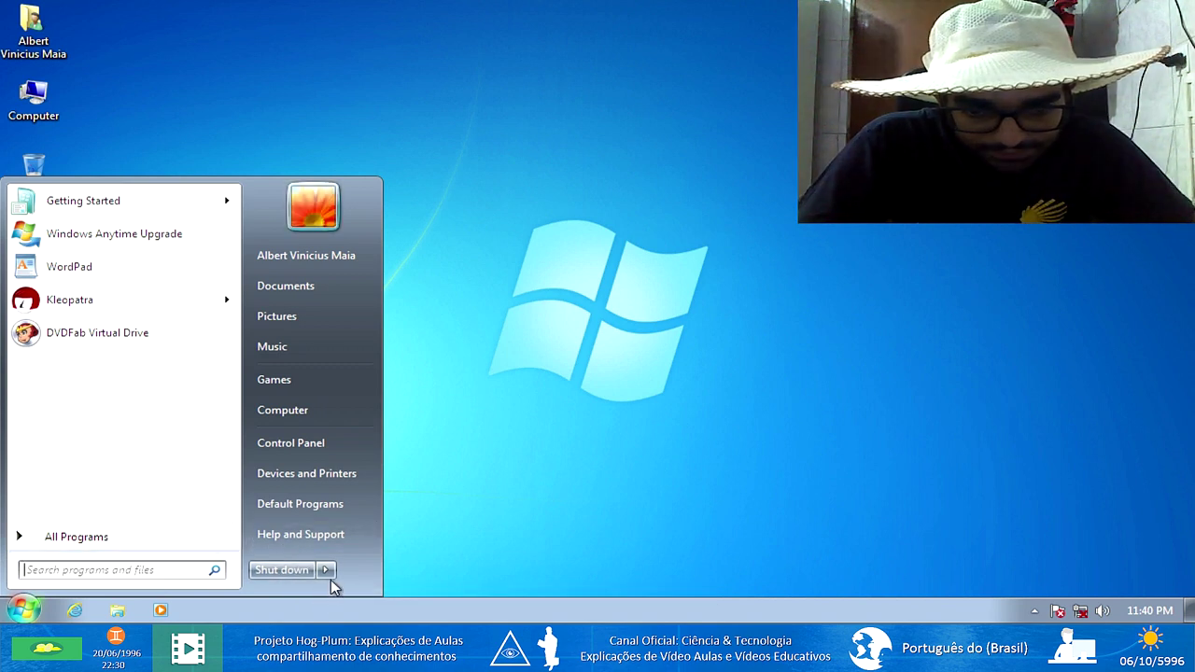
pyautogui.moveTo(331, 573)
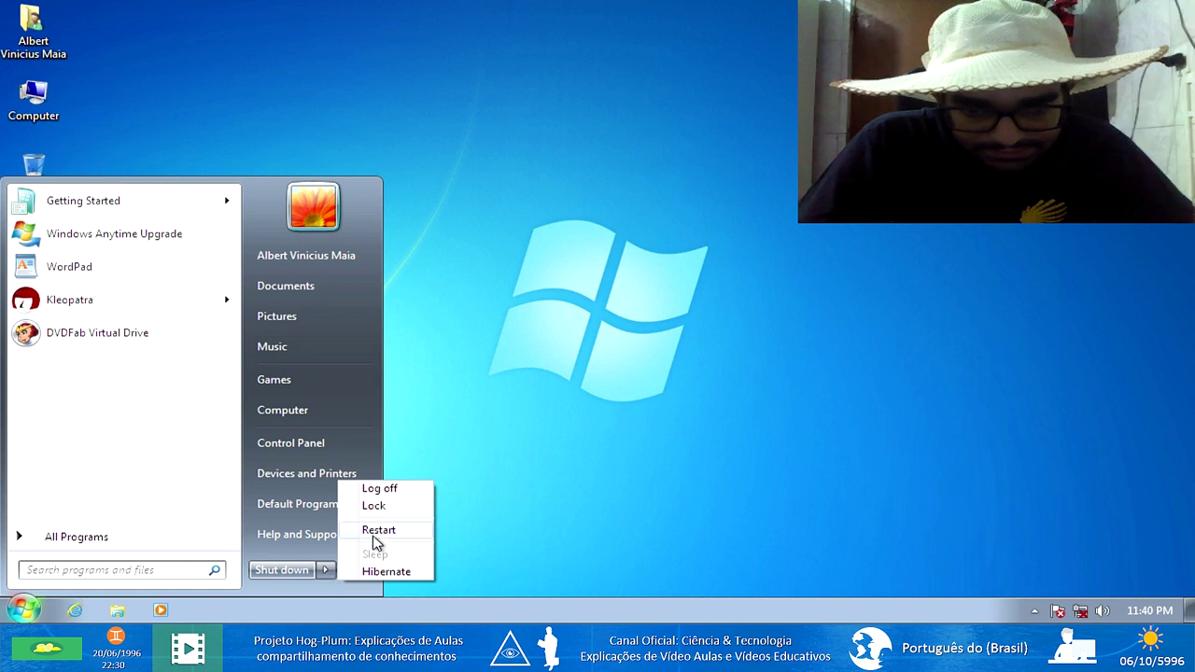
pyautogui.click(379, 532)
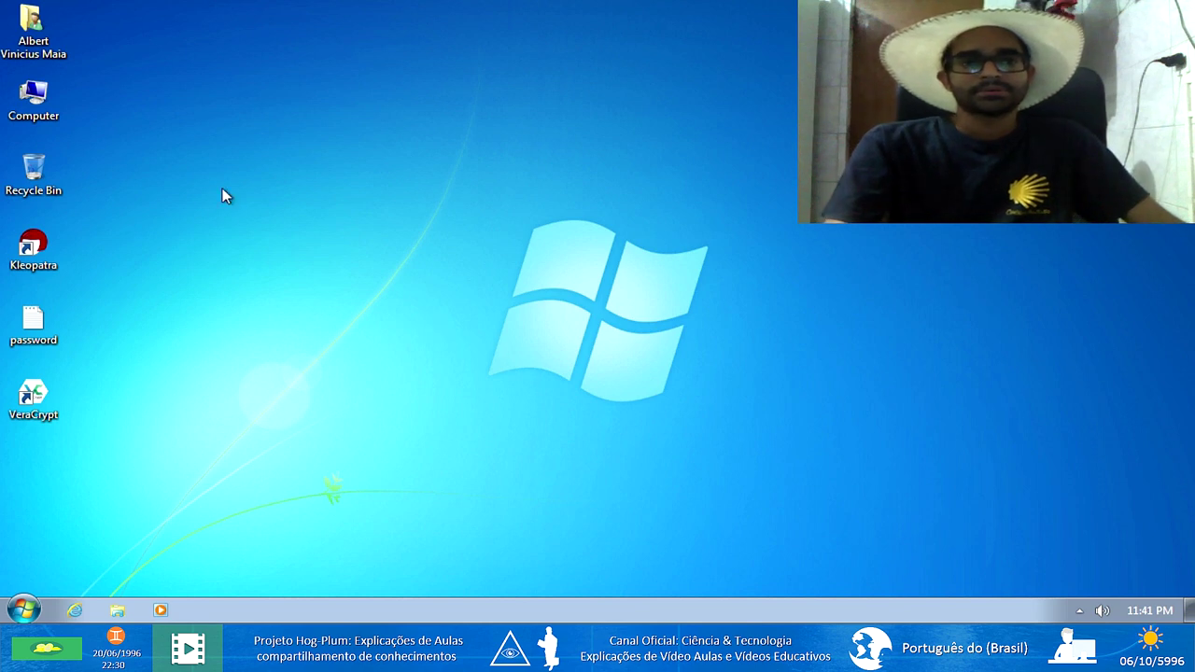
# Open the DVD drive from Computer and load A-01335247-B into VeraCrypt.
pyautogui.click(48, 116)
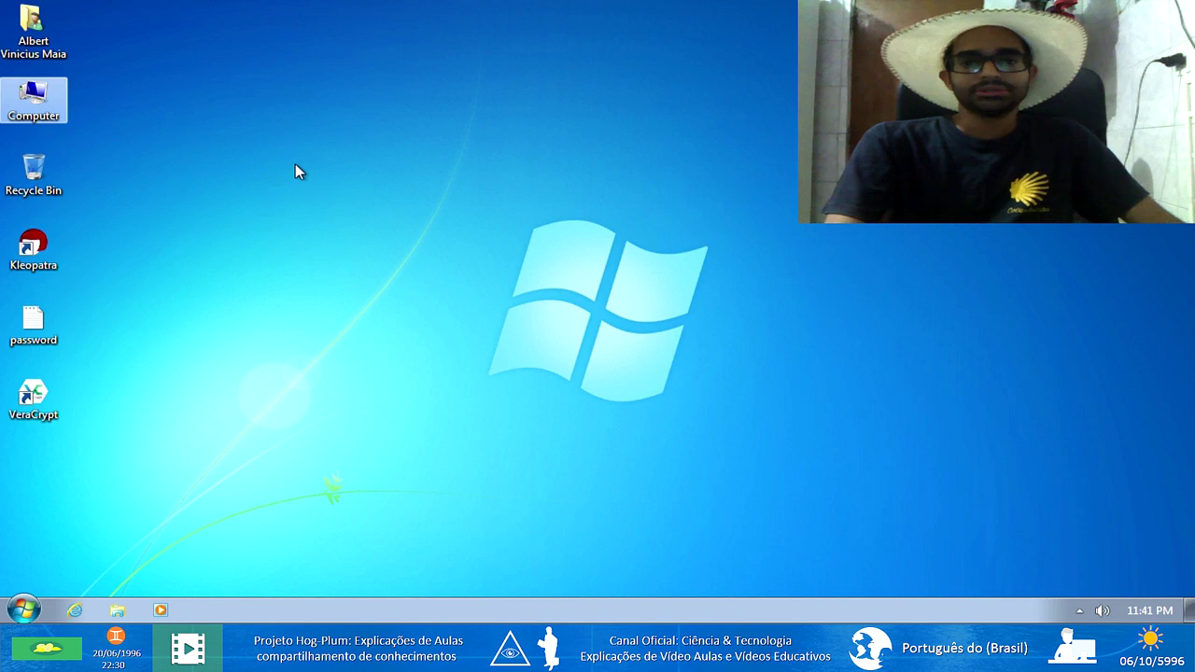
pyautogui.press('Return')
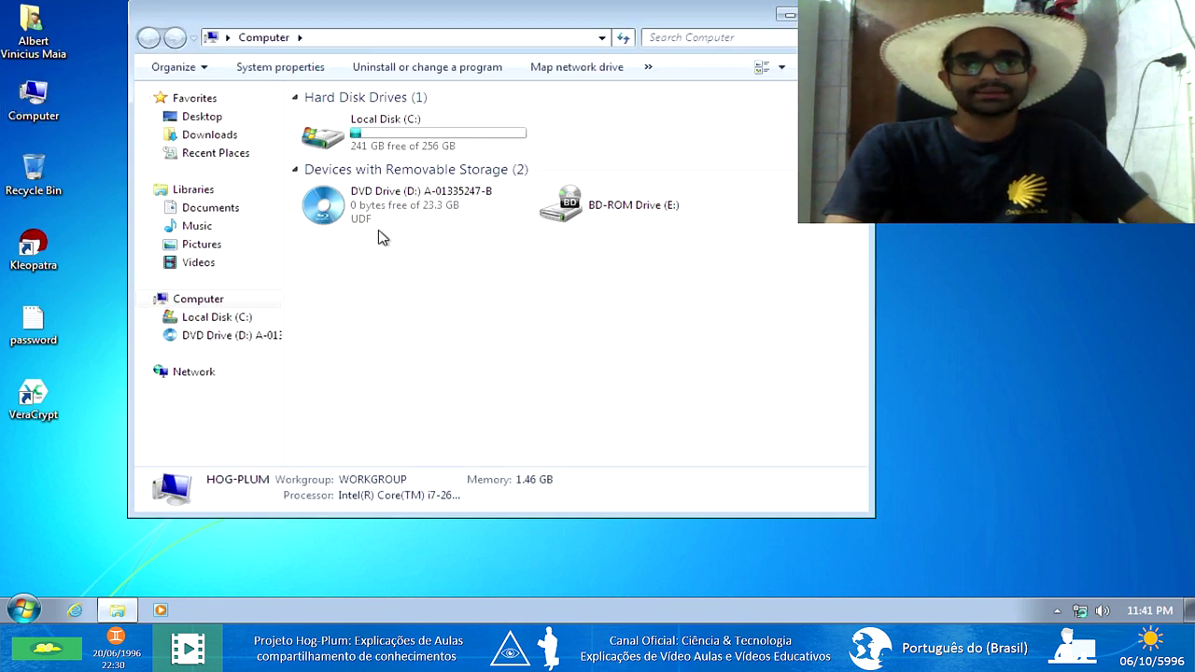
pyautogui.rightClick(381, 205)
pyautogui.click(458, 270)
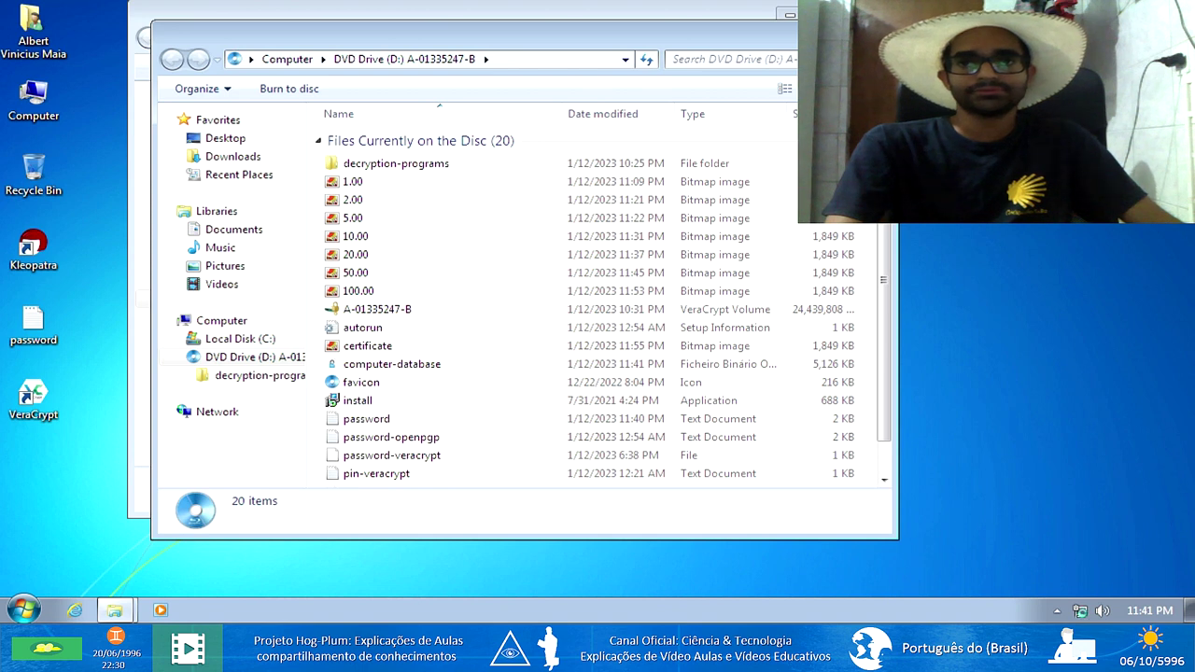
pyautogui.click(406, 311)
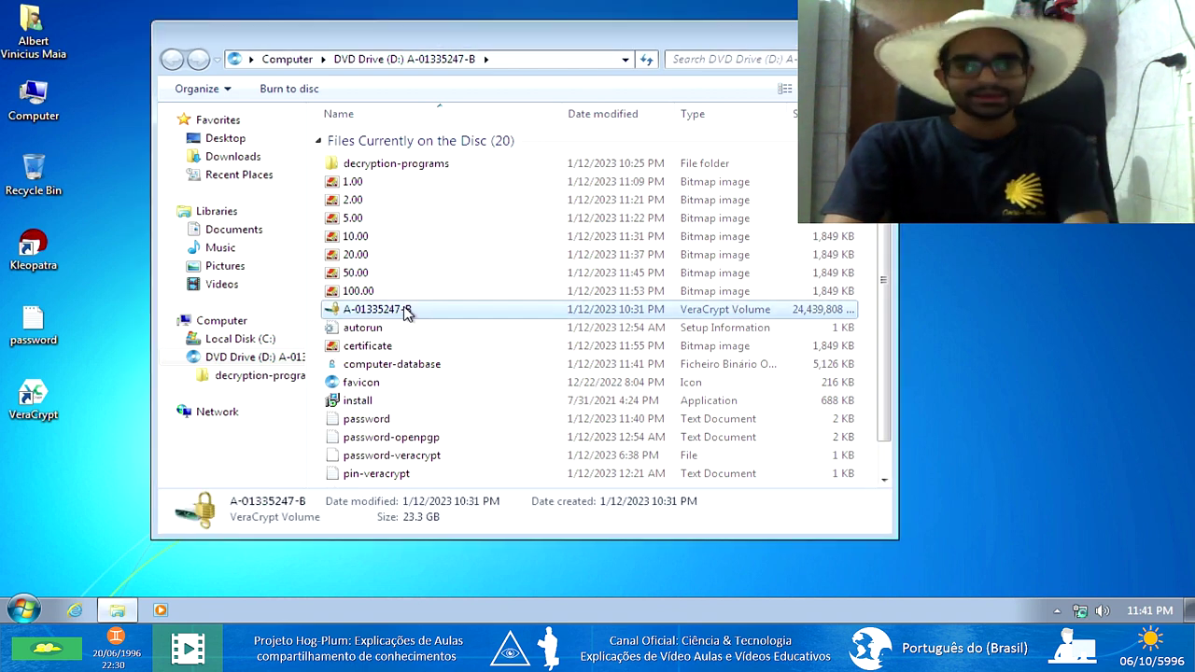
pyautogui.doubleClick(406, 312)
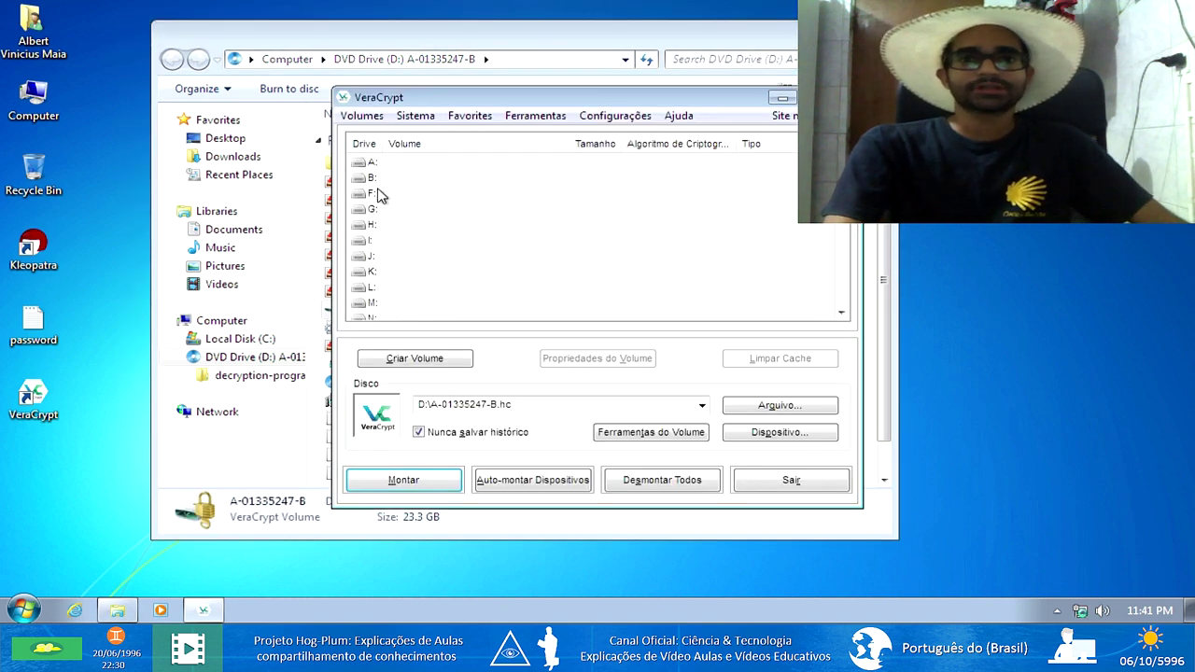
# Select drive A:, start mounting, enable PIM and password display, and enter the volume PIM.
pyautogui.click(373, 164)
pyautogui.moveTo(544, 103); pyautogui.dragTo(465, 21)
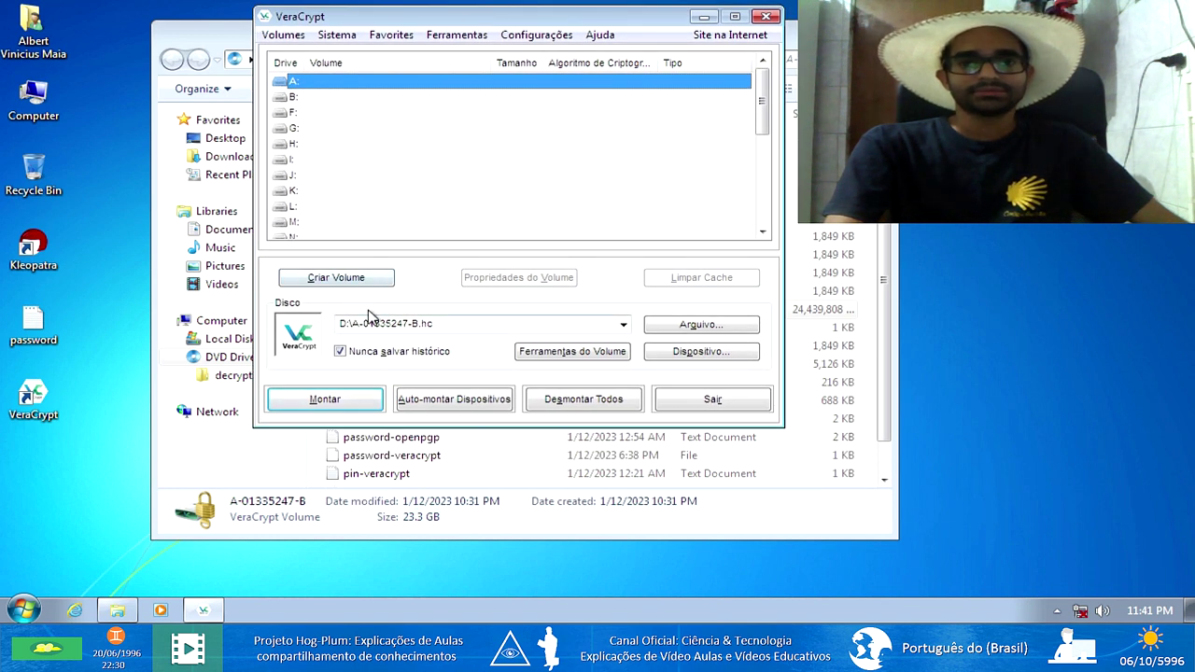
pyautogui.click(355, 399)
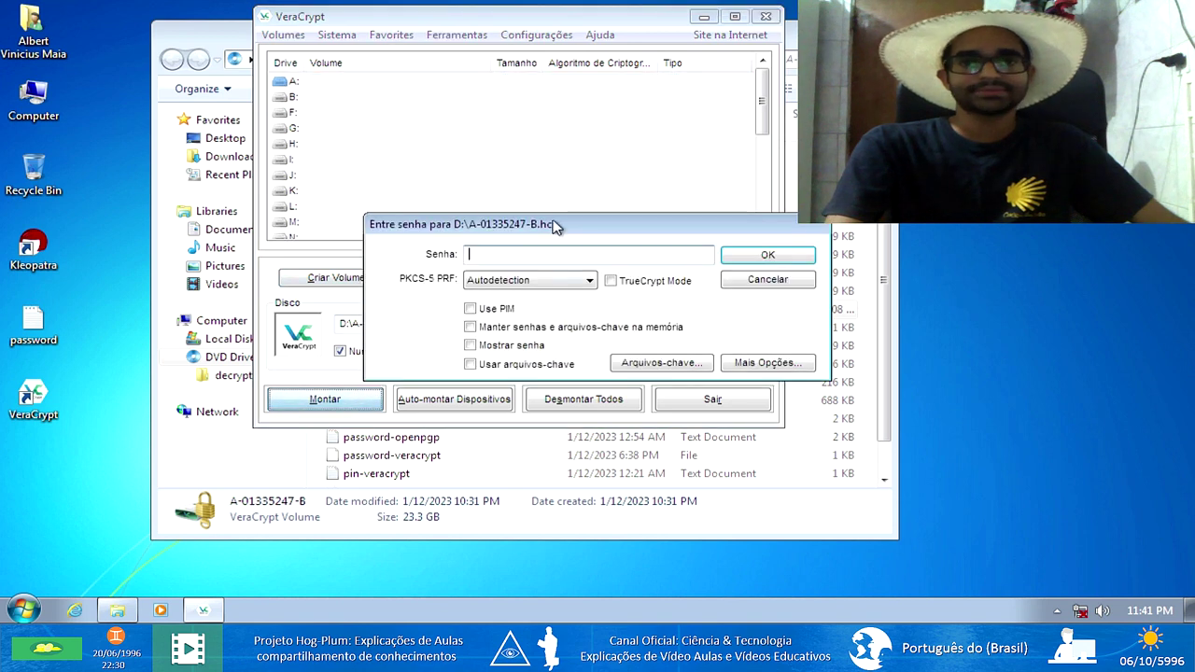
pyautogui.moveTo(507, 225); pyautogui.dragTo(371, 81)
pyautogui.click(318, 159)
pyautogui.click(322, 196)
pyautogui.click(361, 156)
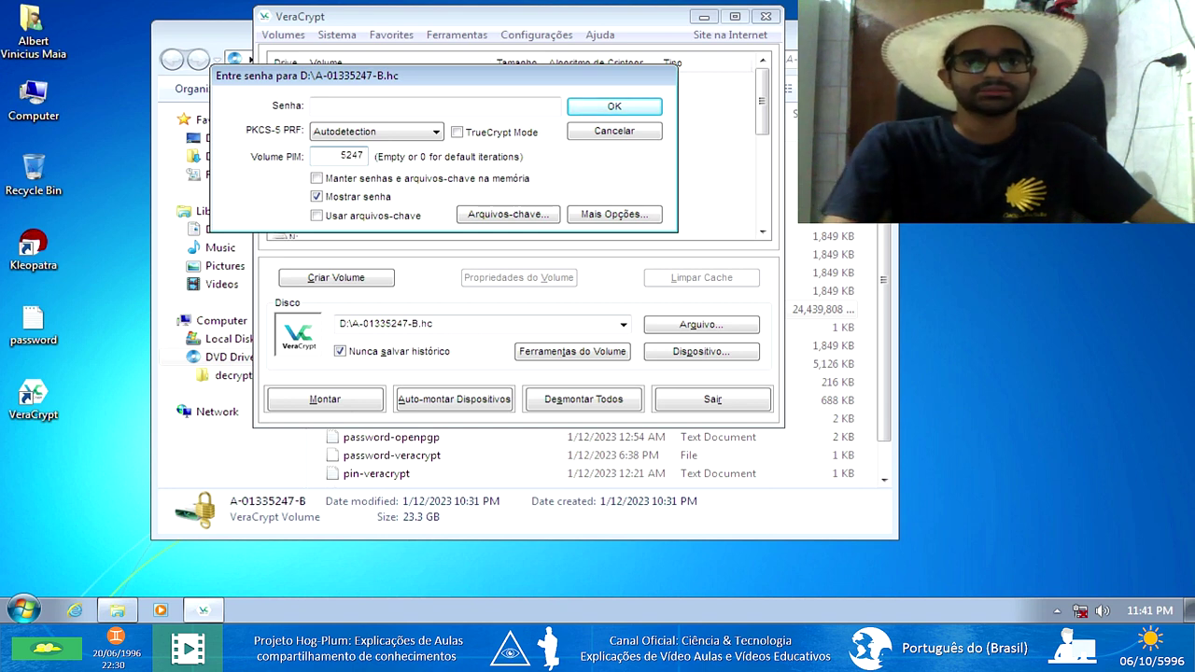
# Open the volume's keyfile list and browse the DVD drive for keyfiles.
pyautogui.click(506, 214)
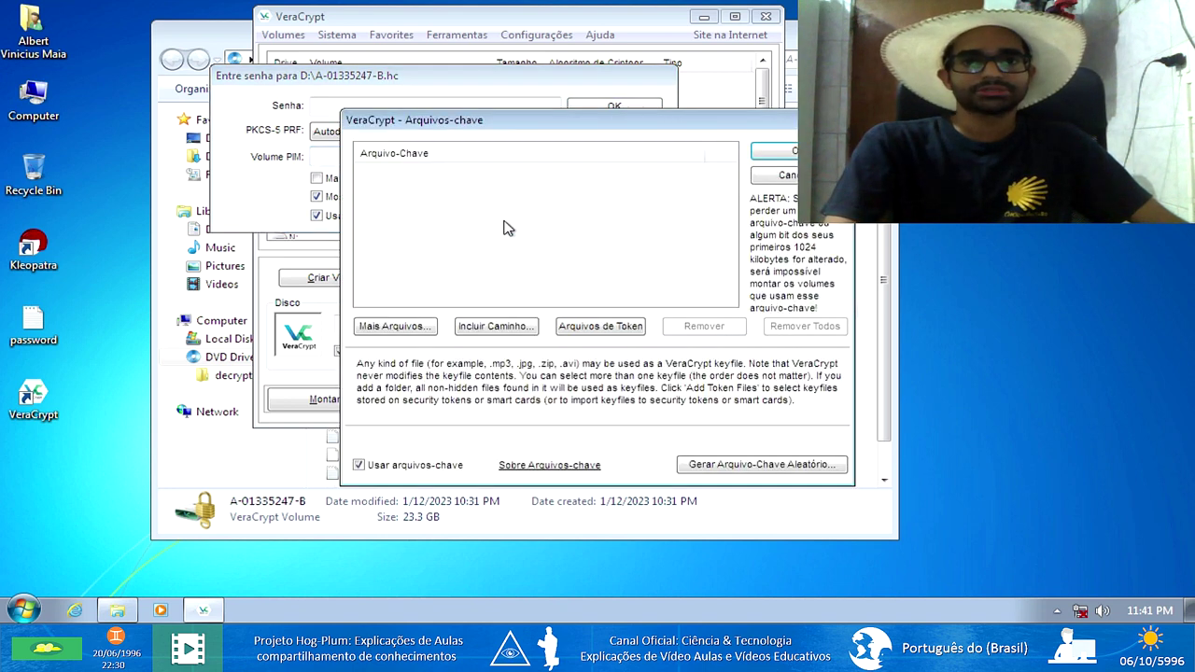
pyautogui.moveTo(481, 128); pyautogui.dragTo(348, 18)
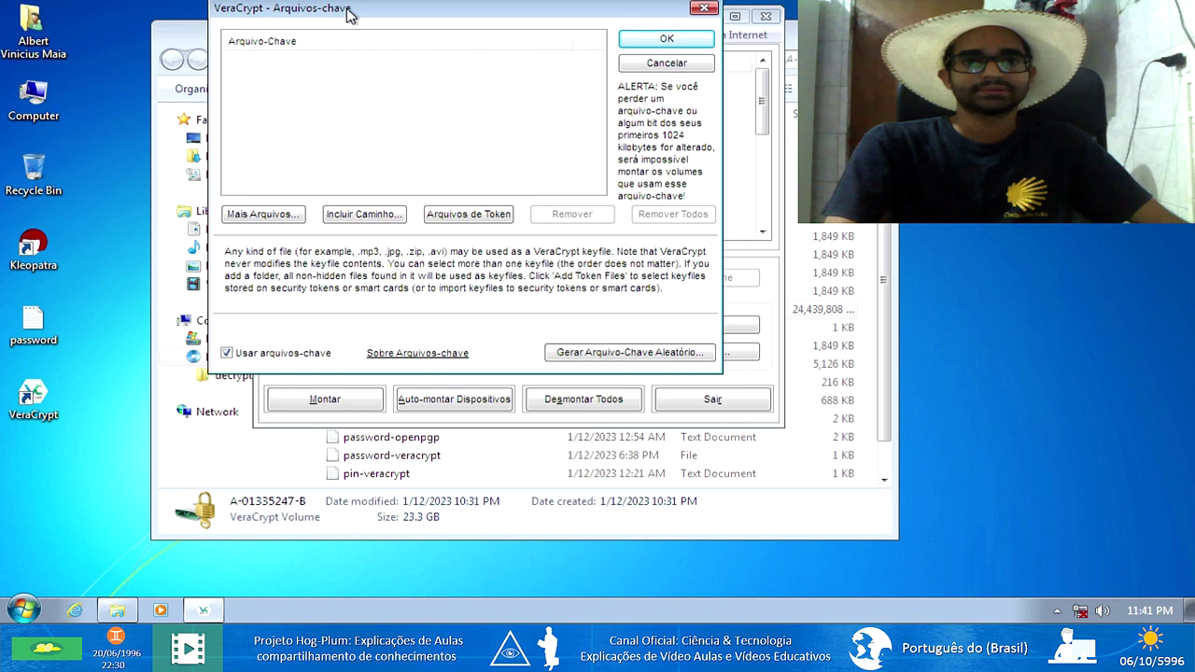
pyautogui.click(263, 216)
pyautogui.moveTo(362, 236); pyautogui.dragTo(355, 283)
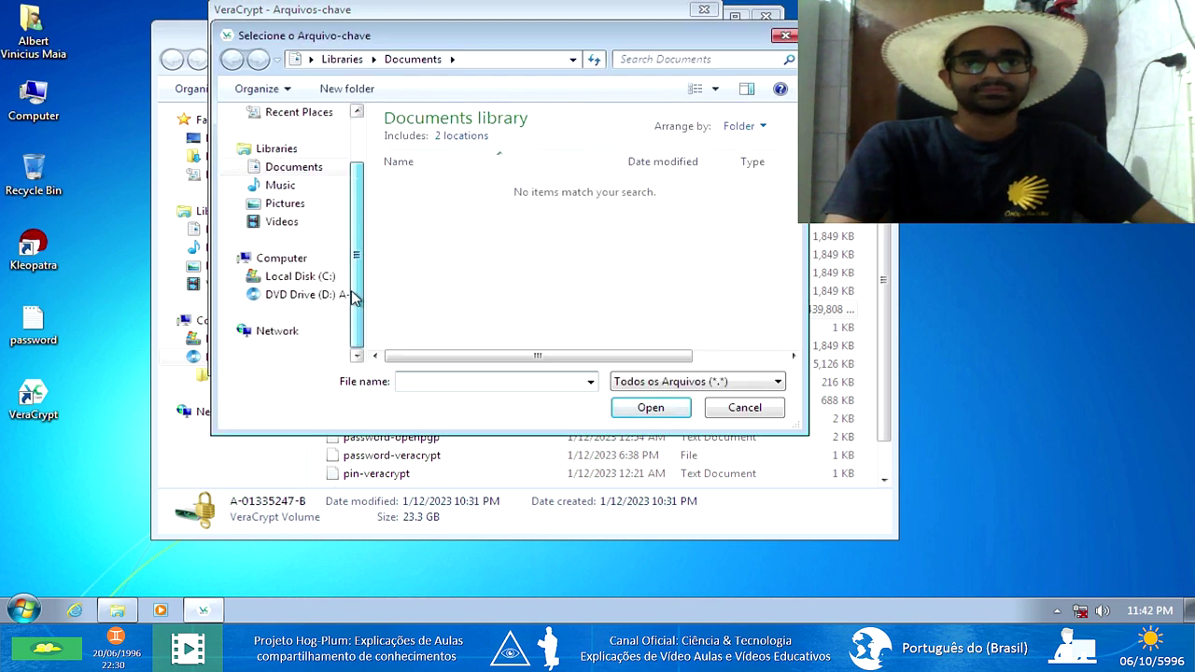
pyautogui.click(318, 294)
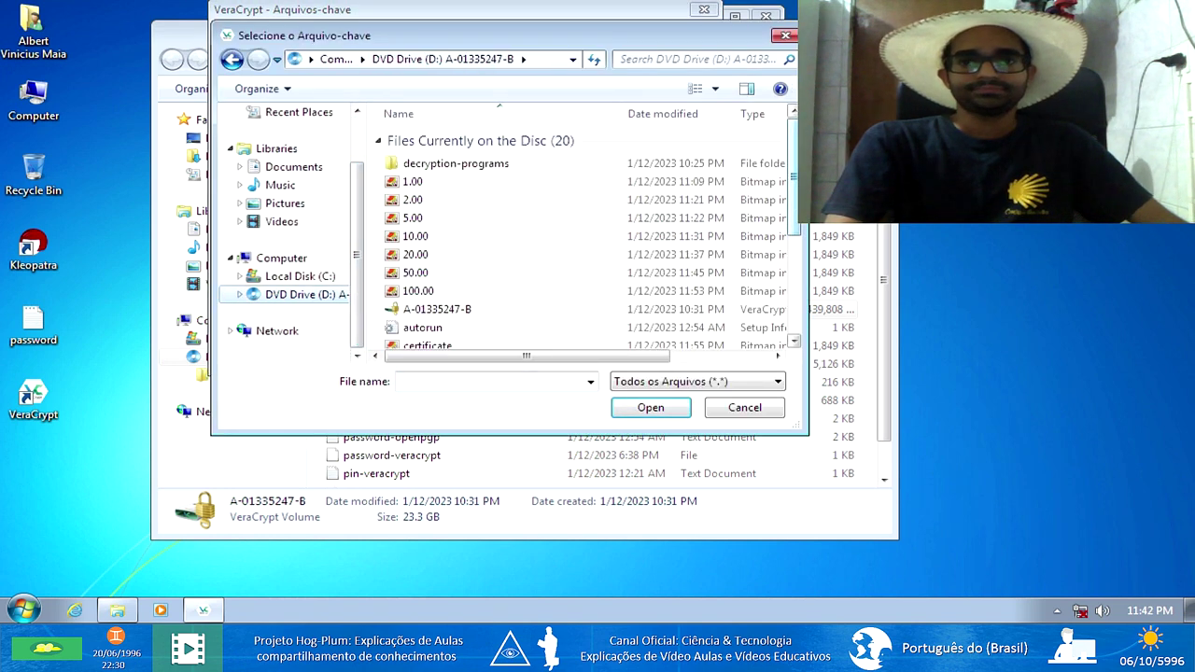
# Select public-key, private-key, password-veracrypt, computer-database, certificate and A-01335247-B as keyfiles.
pyautogui.moveTo(793, 214); pyautogui.dragTo(792, 274)
pyautogui.click(446, 339)
pyautogui.keyDown('ctrl'); pyautogui.click(445, 320); pyautogui.keyUp('ctrl')
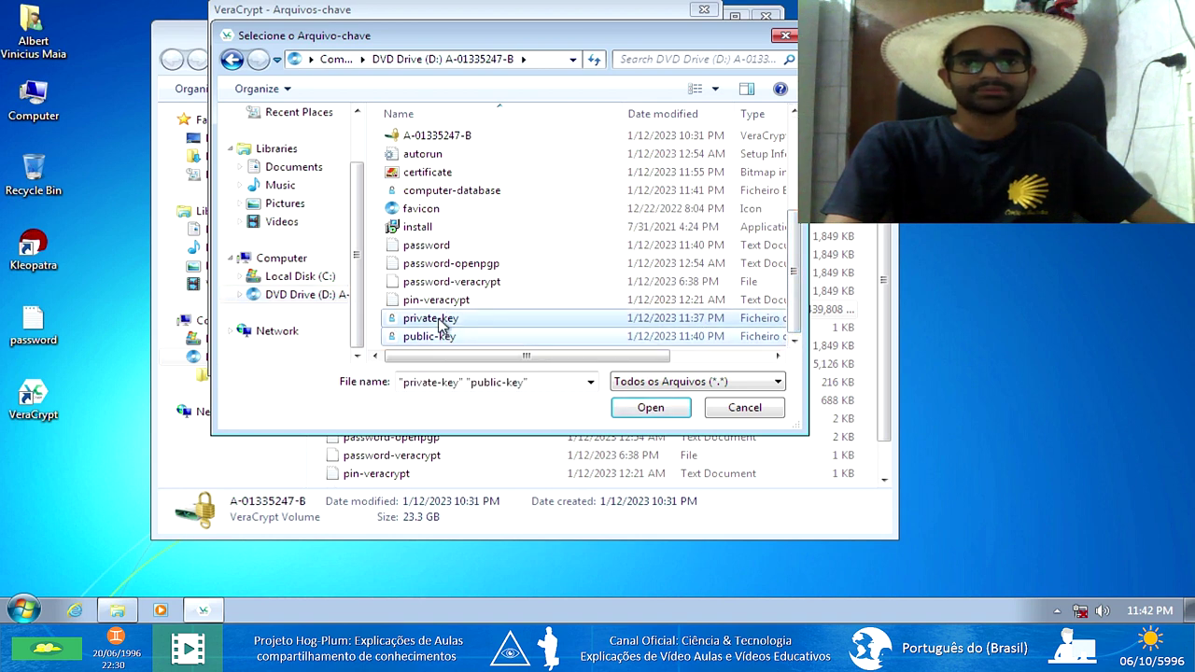
pyautogui.keyDown('ctrl'); pyautogui.click(467, 282); pyautogui.keyUp('ctrl')
pyautogui.moveTo(795, 298); pyautogui.dragTo(797, 223)
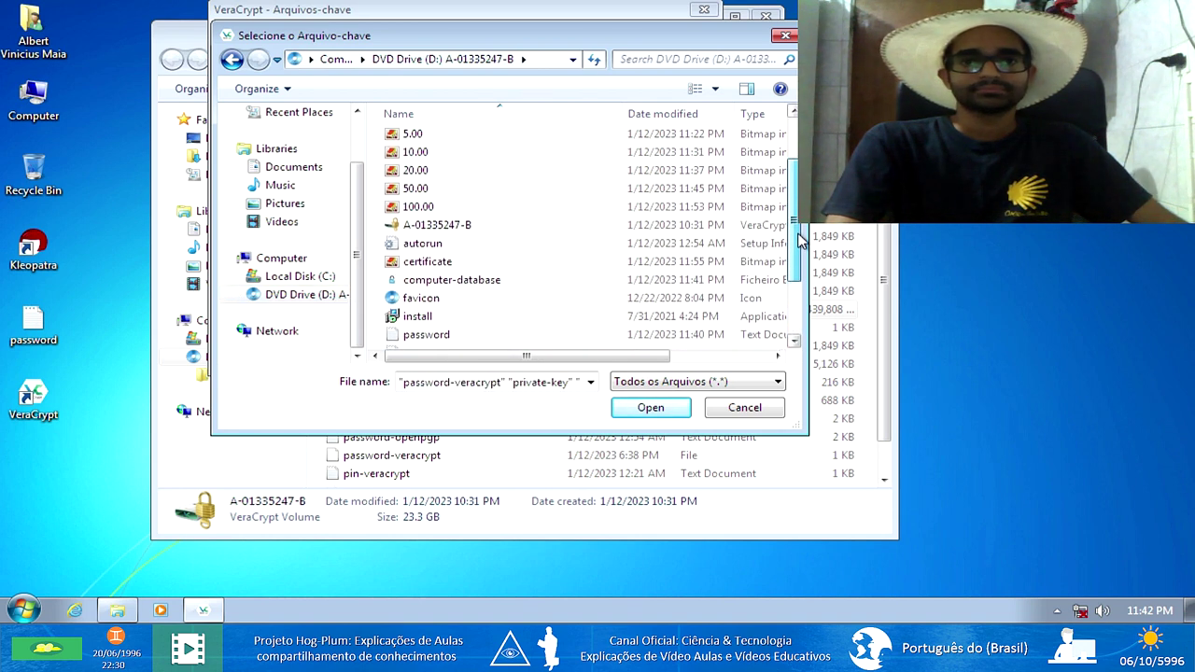
pyautogui.keyDown('ctrl'); pyautogui.click(450, 285); pyautogui.keyUp('ctrl')
pyautogui.keyDown('ctrl'); pyautogui.click(432, 268); pyautogui.keyUp('ctrl')
pyautogui.keyDown('ctrl'); pyautogui.click(439, 229); pyautogui.keyUp('ctrl')
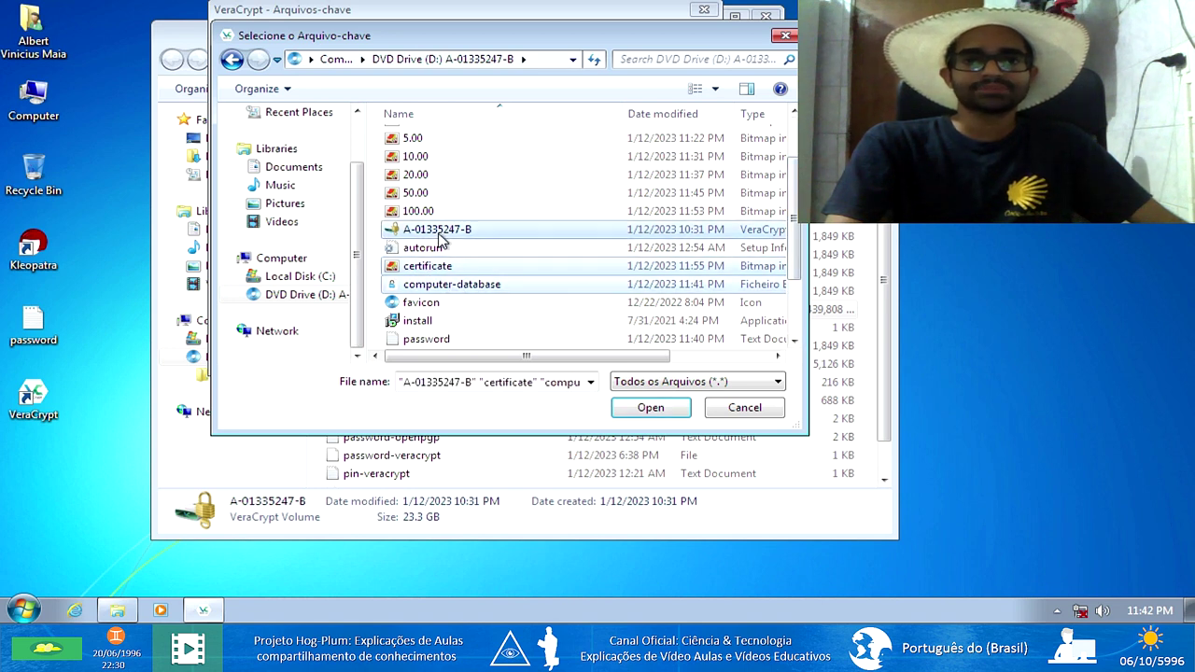
pyautogui.moveTo(796, 257); pyautogui.dragTo(792, 215)
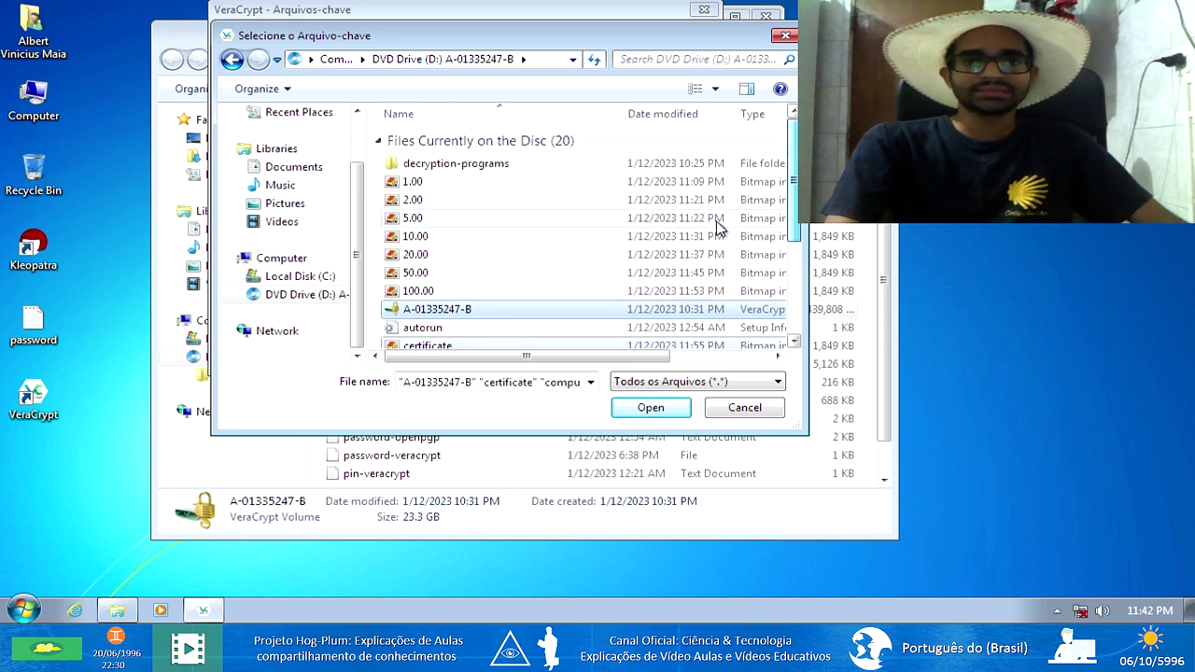
# Add the bitmap images 100.00 through 1.00 and confirm the keyfile list.
pyautogui.keyDown('ctrl'); pyautogui.click(438, 290); pyautogui.keyUp('ctrl')
pyautogui.keyDown('ctrl'); pyautogui.click(417, 273); pyautogui.keyUp('ctrl')
pyautogui.keyDown('ctrl'); pyautogui.click(416, 254); pyautogui.keyUp('ctrl')
pyautogui.keyDown('ctrl'); pyautogui.click(416, 236); pyautogui.keyUp('ctrl')
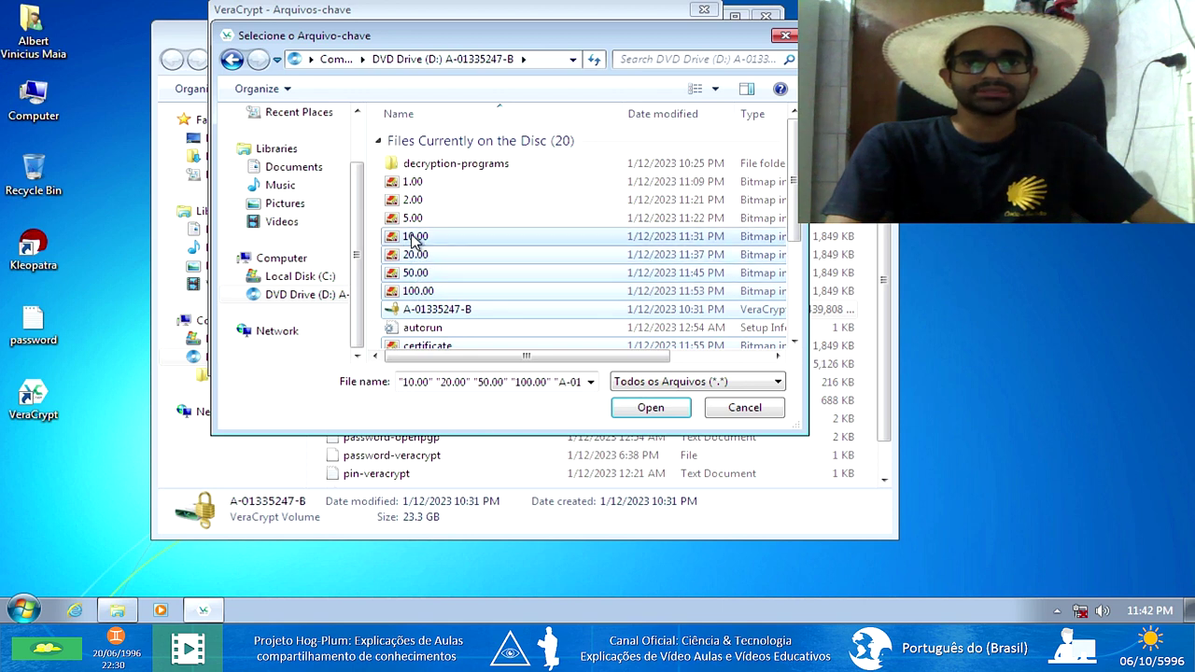
pyautogui.keyDown('ctrl'); pyautogui.click(414, 217); pyautogui.keyUp('ctrl')
pyautogui.keyDown('ctrl'); pyautogui.click(413, 199); pyautogui.keyUp('ctrl')
pyautogui.keyDown('ctrl'); pyautogui.click(413, 181); pyautogui.keyUp('ctrl')
pyautogui.moveTo(794, 210); pyautogui.dragTo(799, 317)
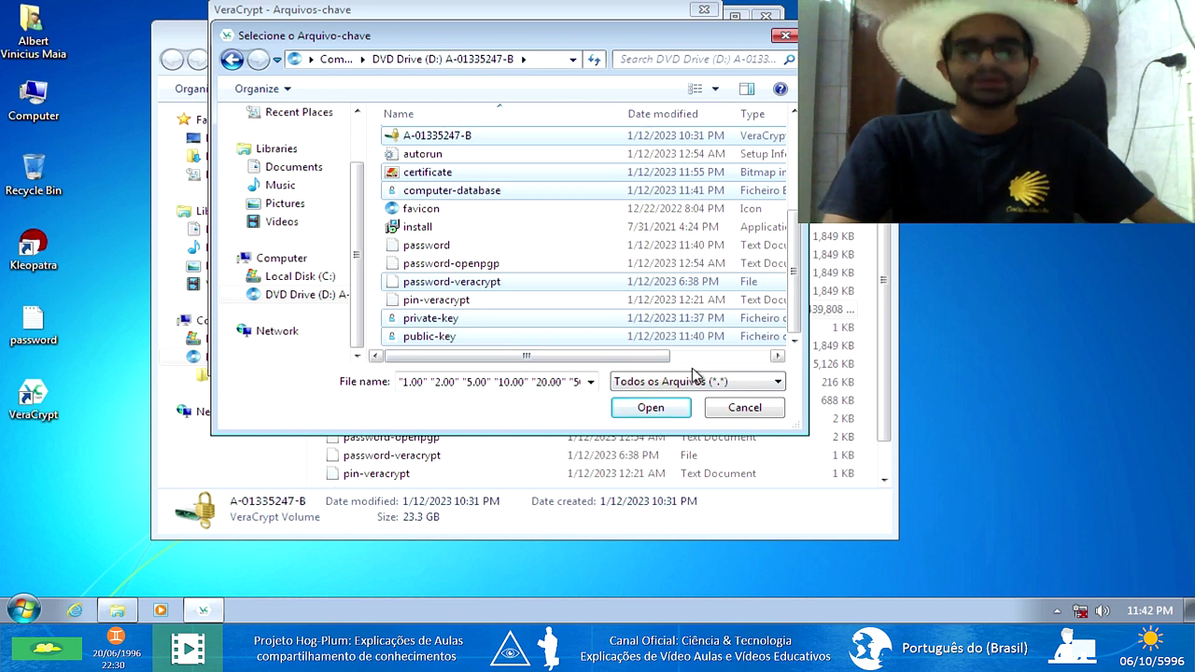
pyautogui.click(669, 414)
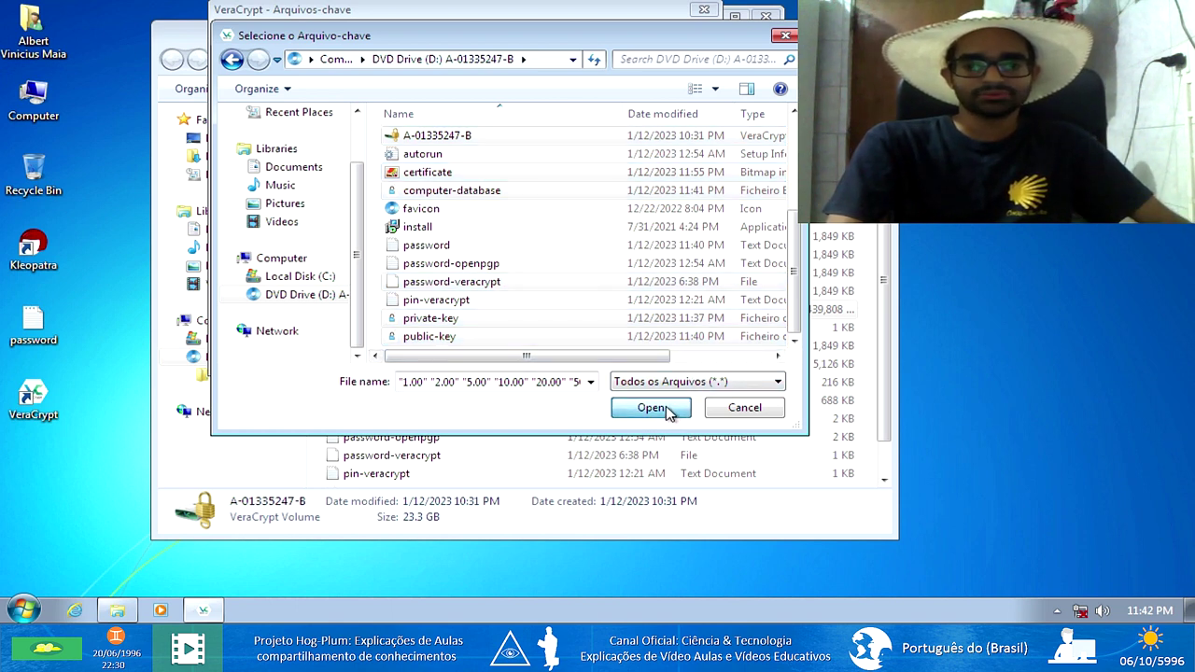
pyautogui.click(653, 40)
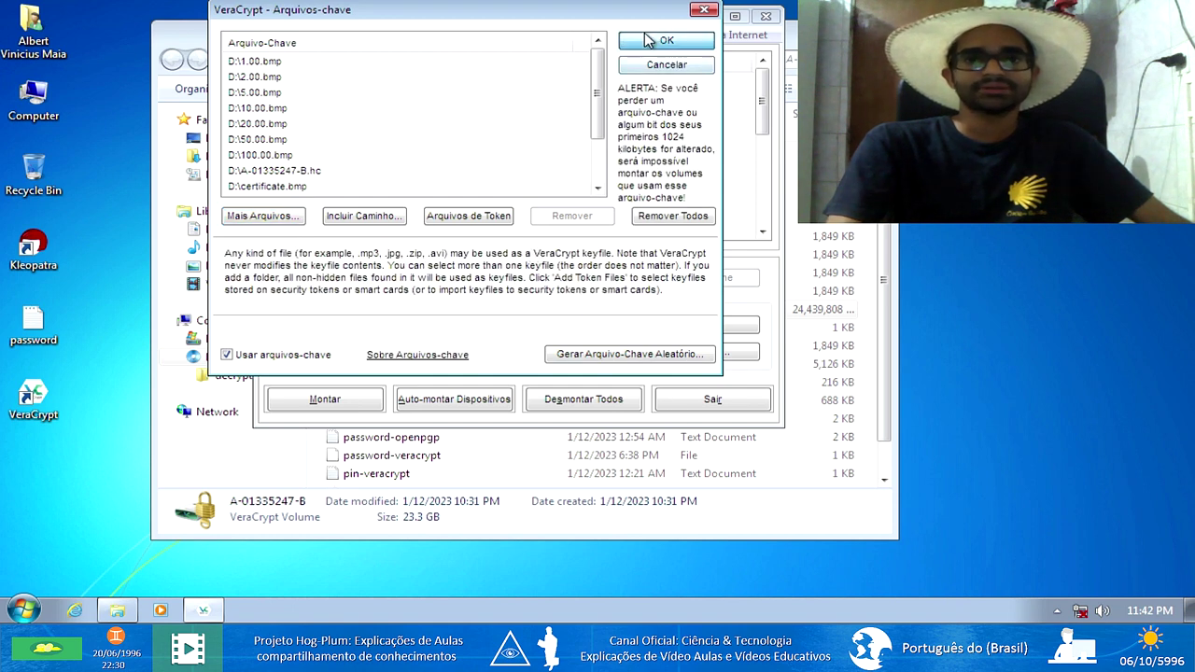
pyautogui.doubleClick(32, 325)
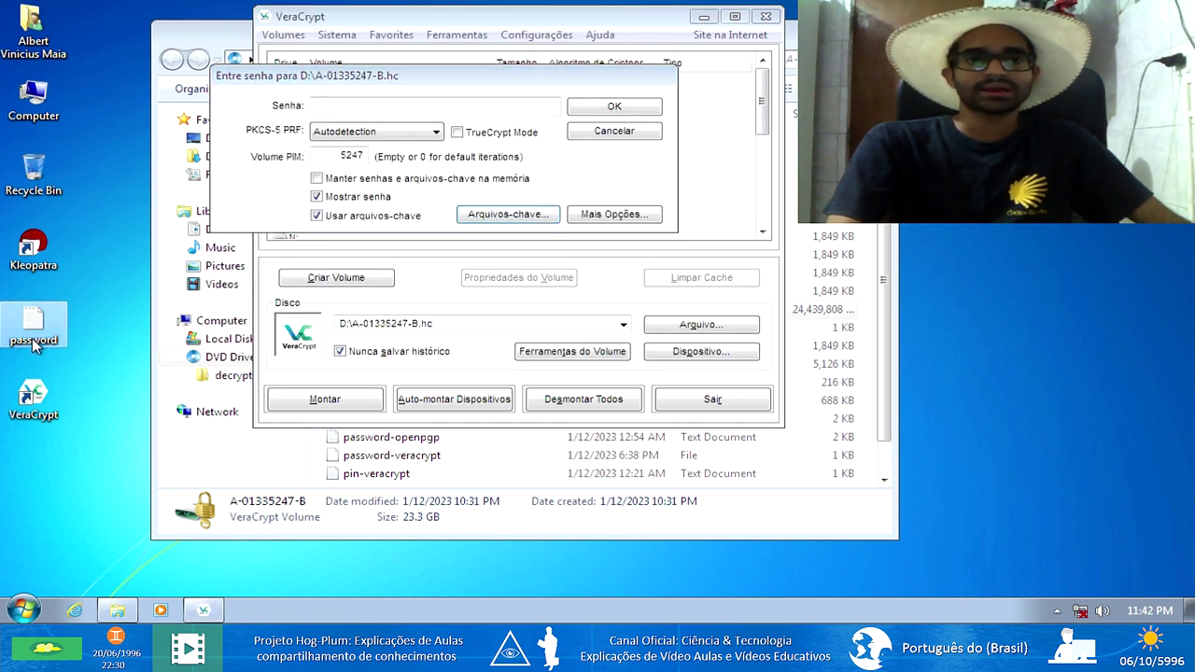
# Copy the VeraCrypt password from password.txt and close the notes.
pyautogui.moveTo(582, 298); pyautogui.dragTo(266, 300)
pyautogui.rightClick(250, 301)
pyautogui.click(299, 355)
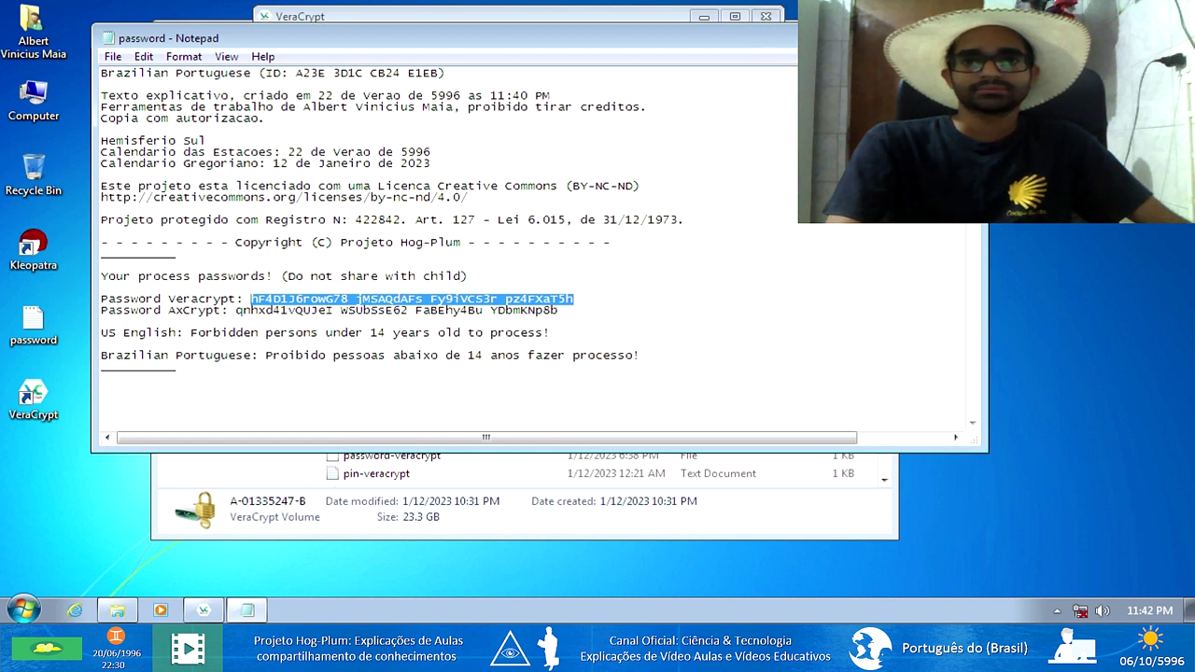
pyautogui.hotkey('alt', 'F4')
# Paste the password, hide it, submit, and dismiss the keyfile error while the volume mounts.
pyautogui.click(421, 106)
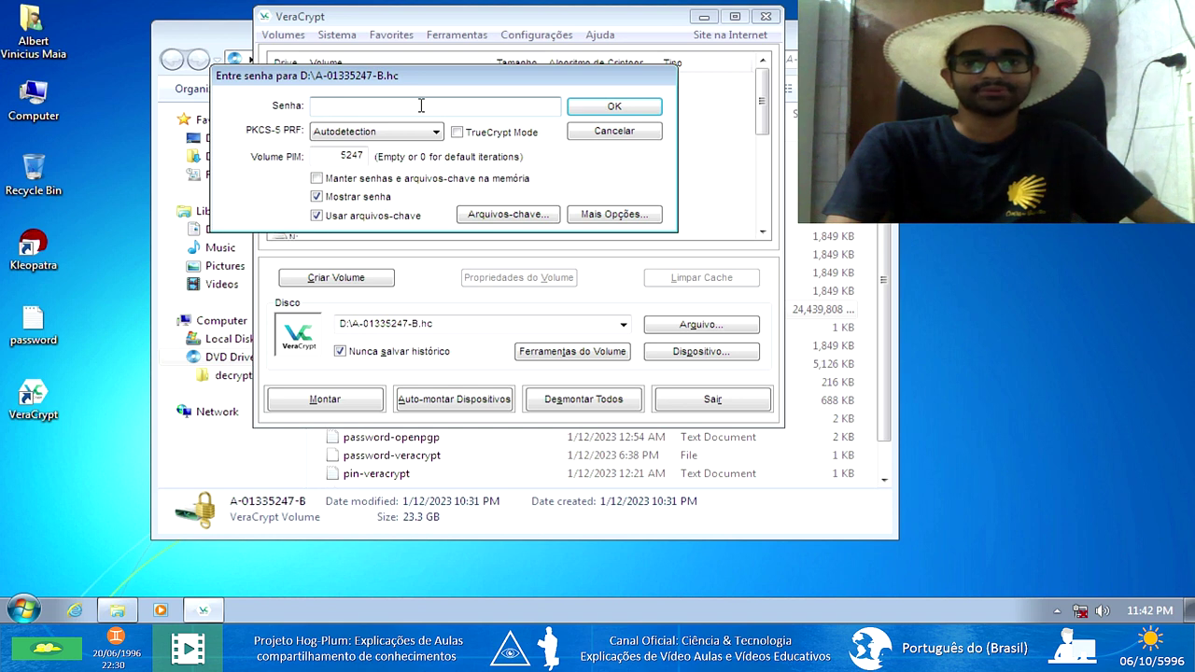
pyautogui.hotkey('ctrl', 'v')
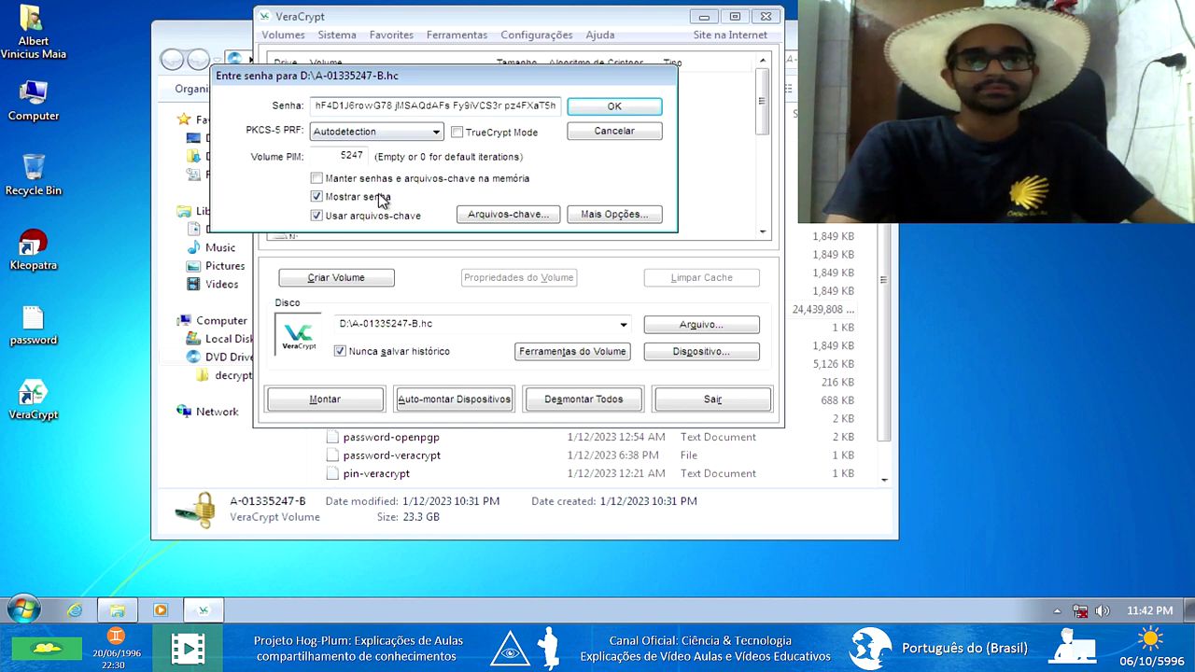
pyautogui.click(362, 206)
pyautogui.click(605, 110)
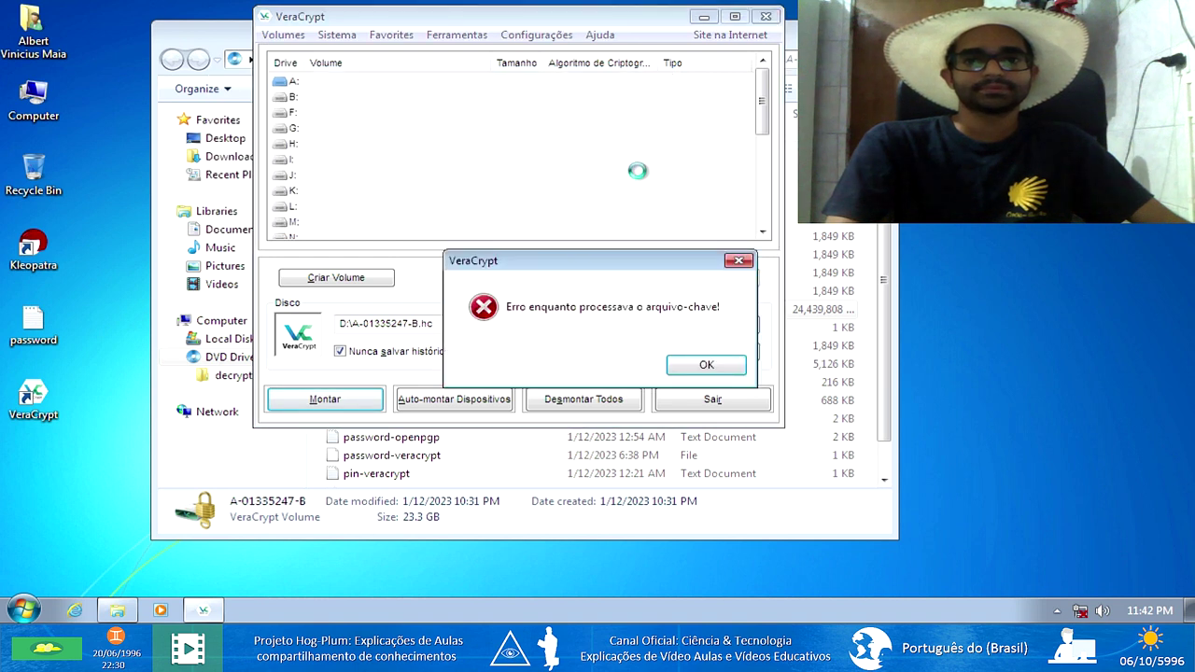
pyautogui.click(738, 262)
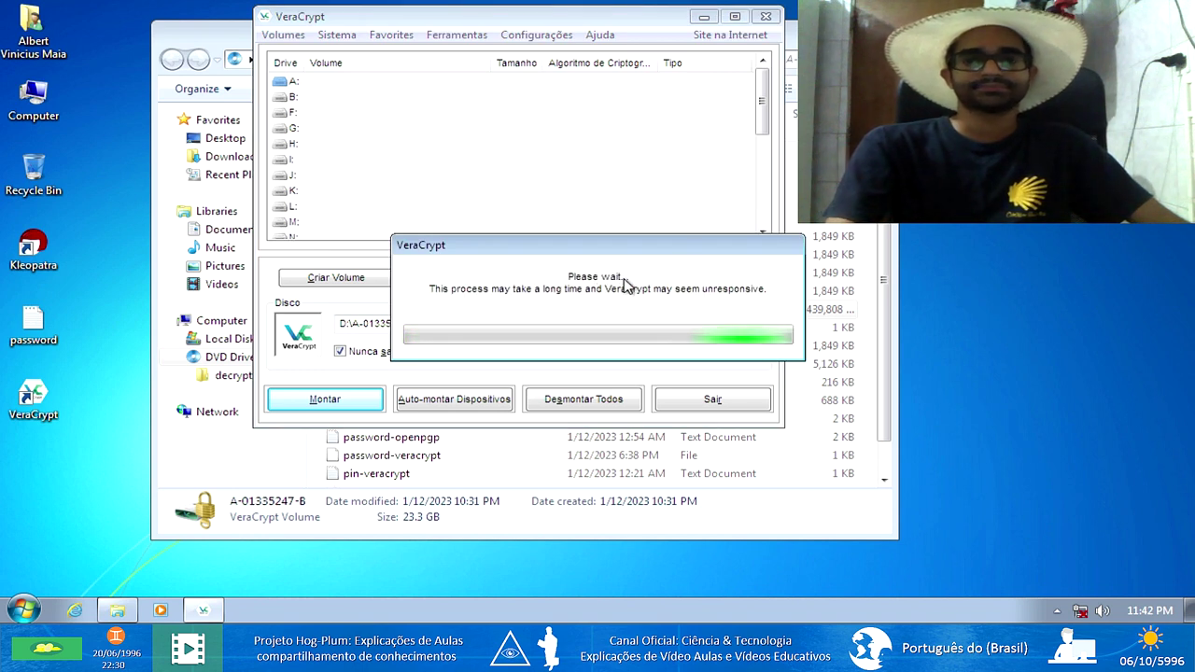
pyautogui.moveTo(607, 253); pyautogui.dragTo(590, 228)
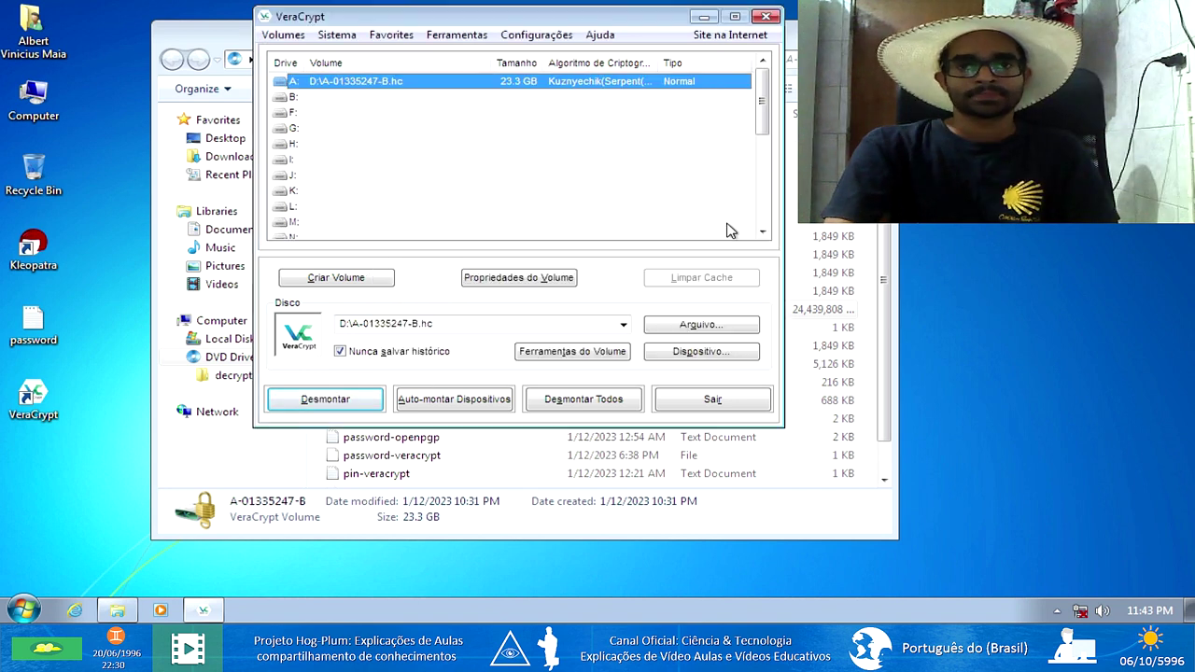
# Mount the wou_w7-x86 ISO from Local Disk (A:) as E: and run WSUS Offline Update as administrator.
pyautogui.click(765, 16)
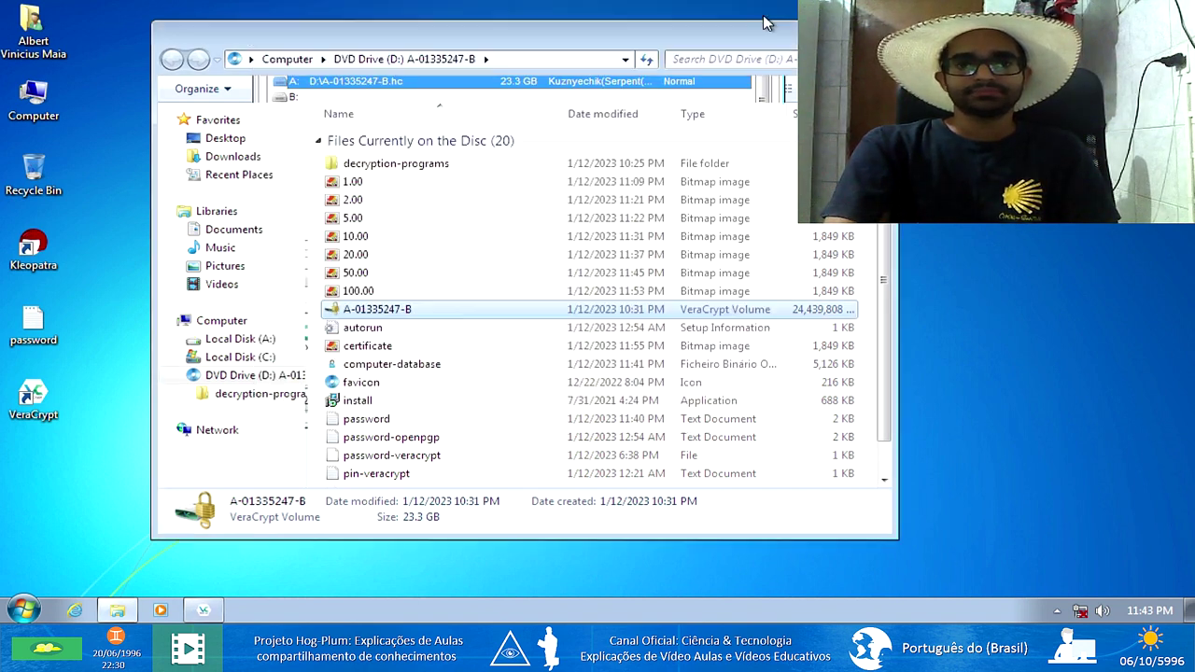
pyautogui.click(245, 340)
pyautogui.rightClick(382, 176)
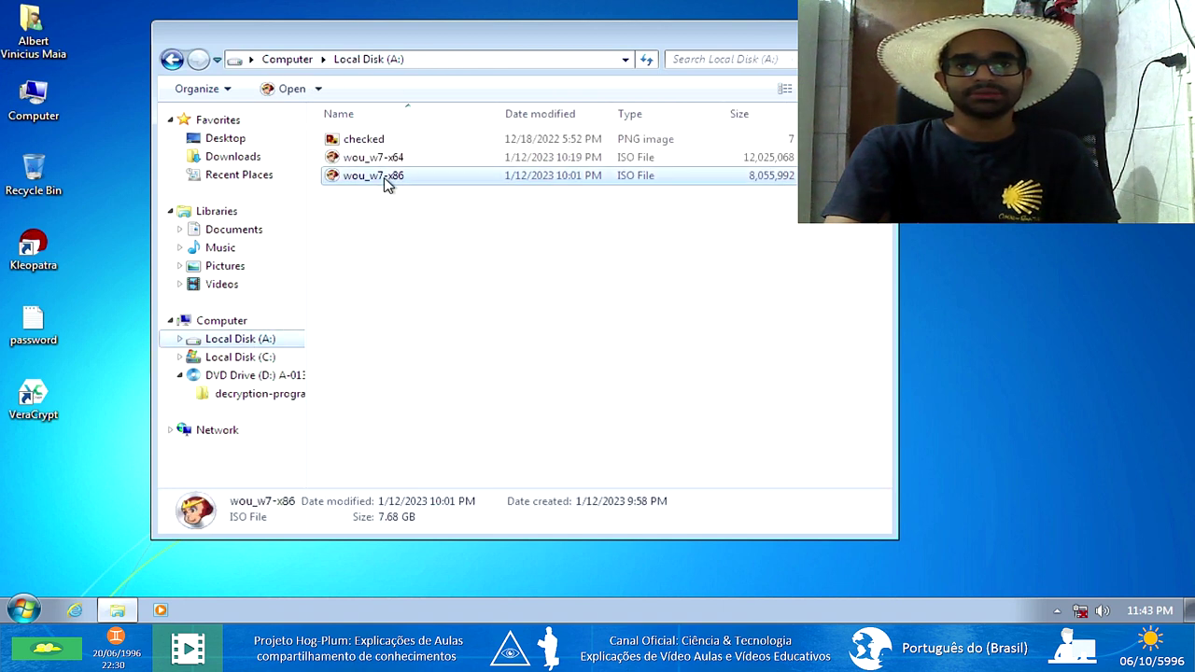
pyautogui.click(429, 240)
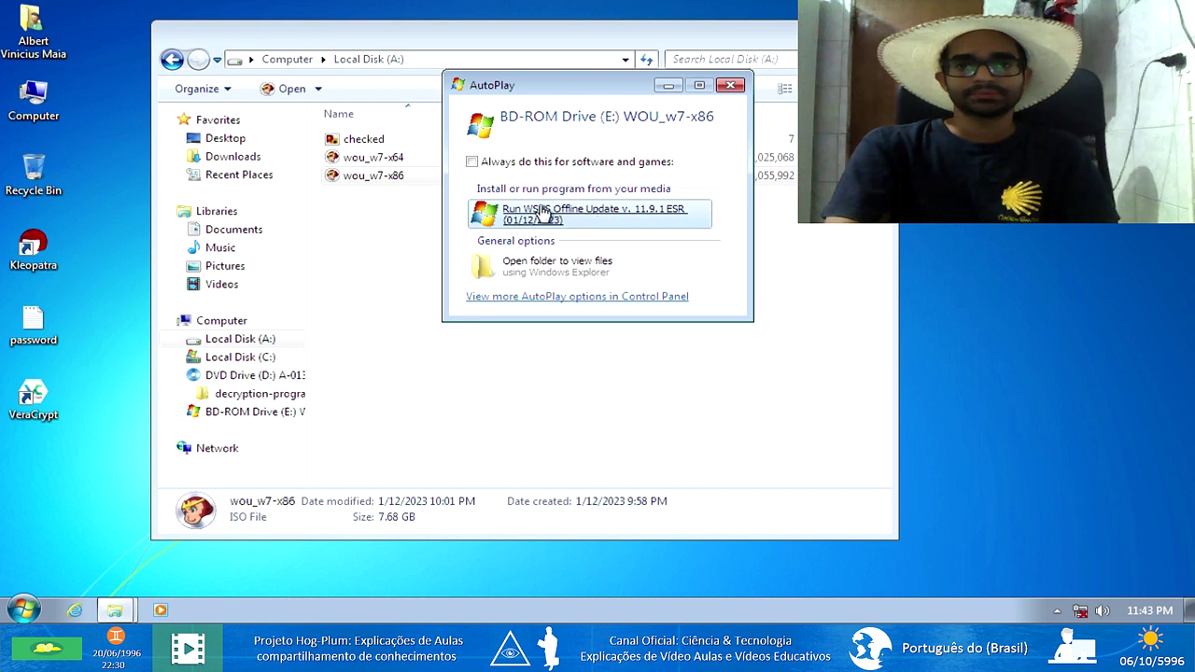
pyautogui.click(544, 214)
pyautogui.click(669, 226)
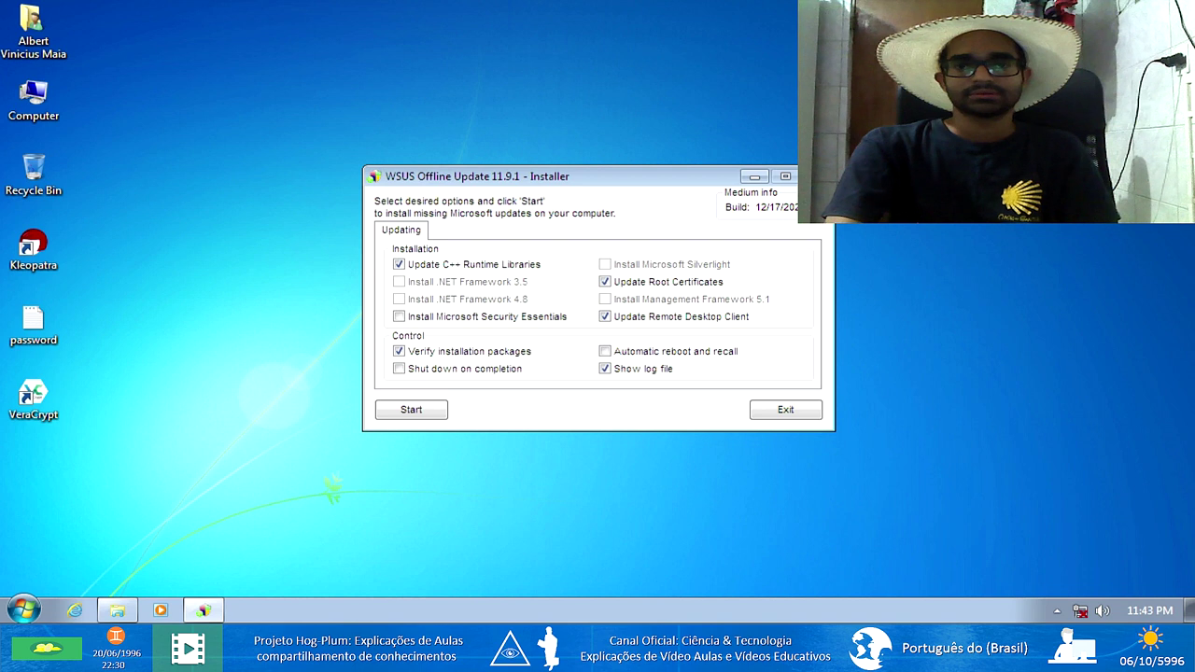
pyautogui.moveTo(627, 188); pyautogui.dragTo(524, 103)
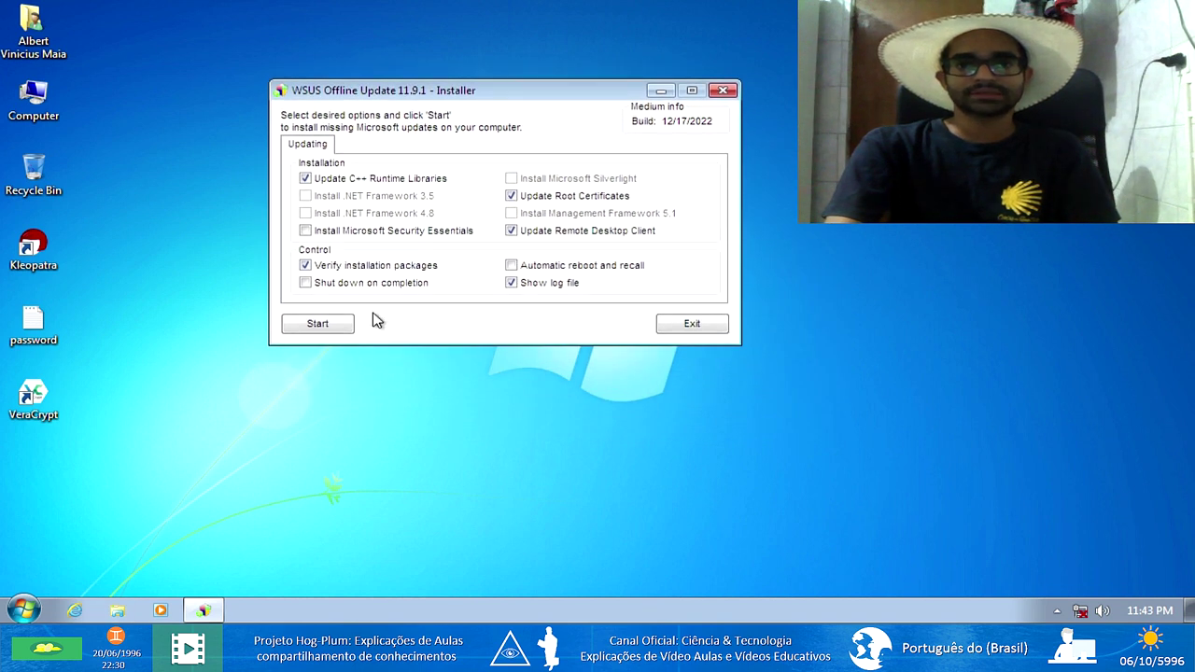
# Start the WSUS Offline Update installation and let the console install the four missing updates.
pyautogui.click(323, 322)
pyautogui.moveTo(263, 42); pyautogui.dragTo(378, 59)
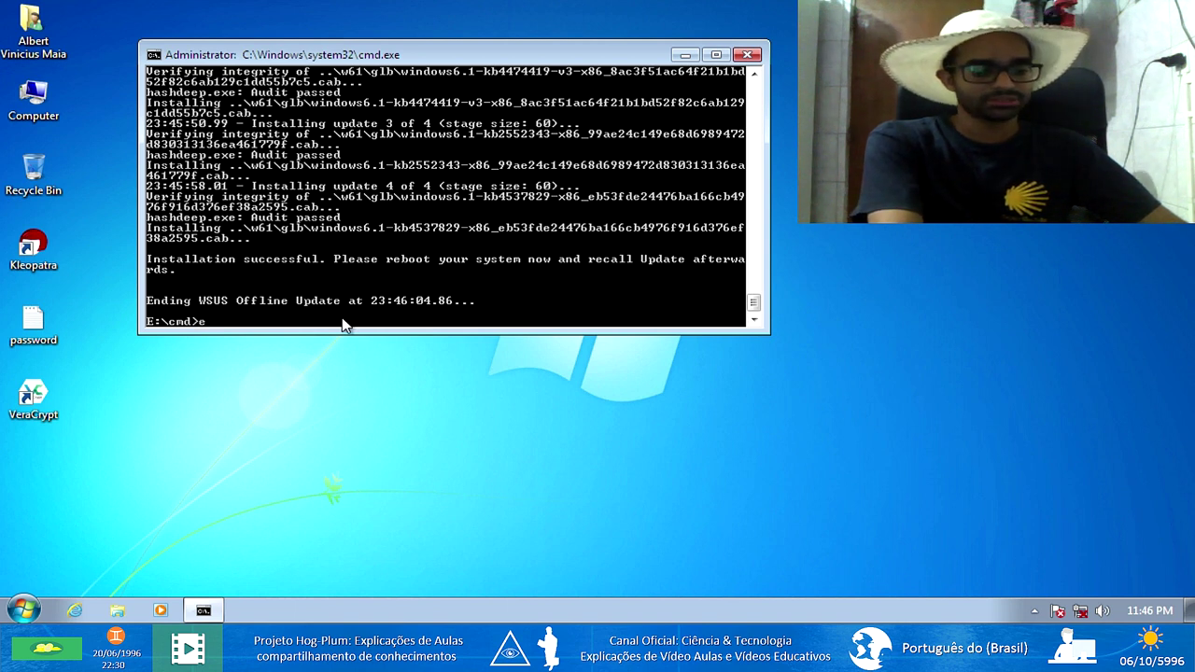
# Close the update console with exit and restart Windows 7 to apply the four updates.
pyautogui.write('exit')
pyautogui.press('Return')
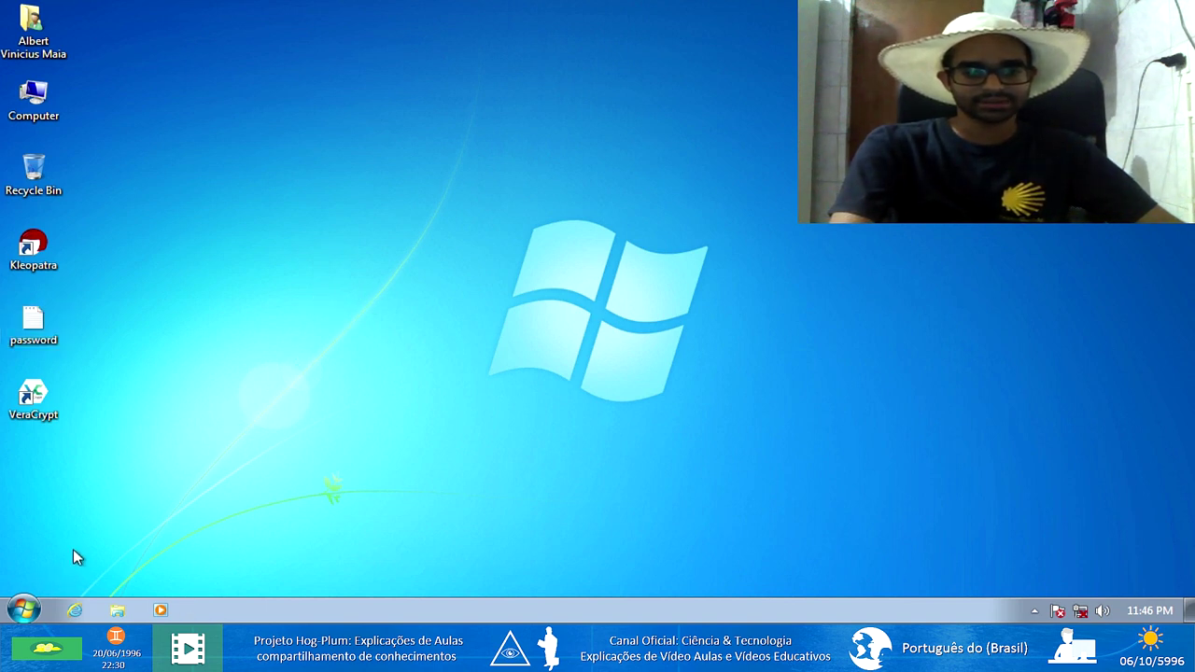
pyautogui.click(24, 609)
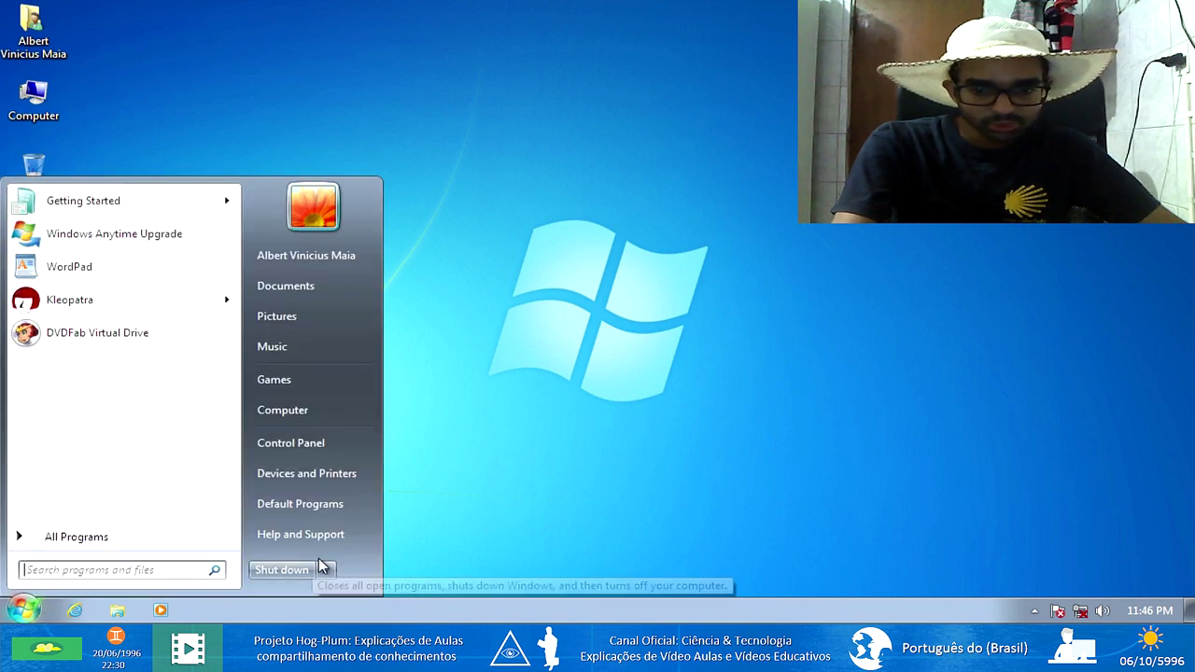
pyautogui.moveTo(324, 569)
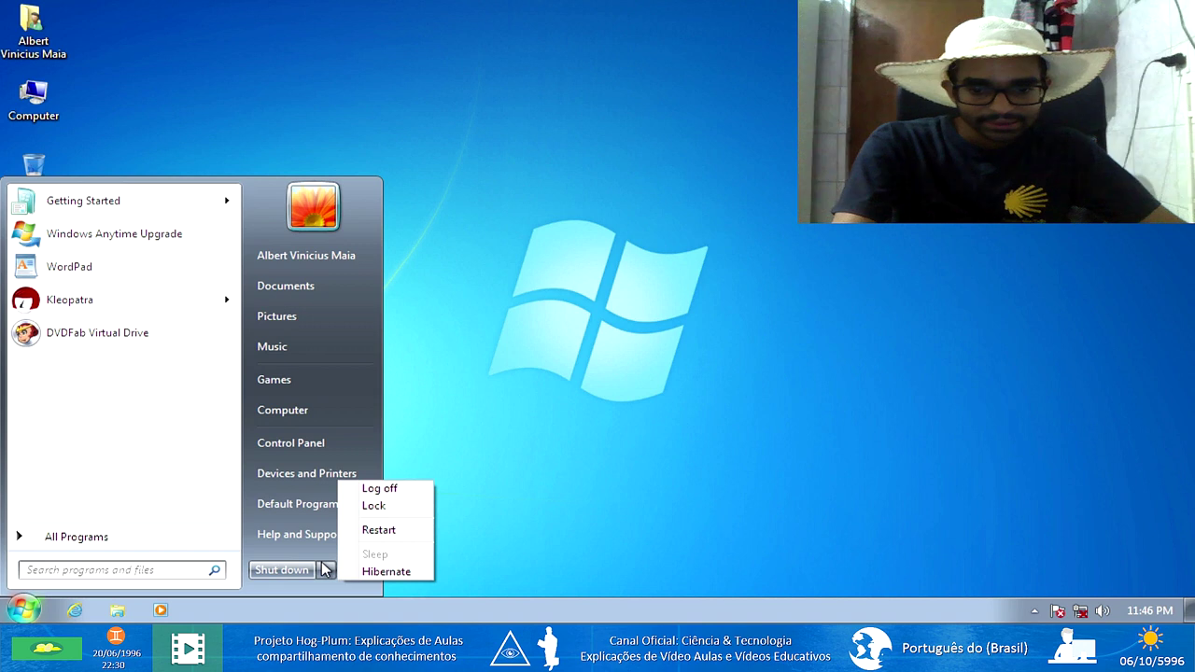
pyautogui.click(378, 532)
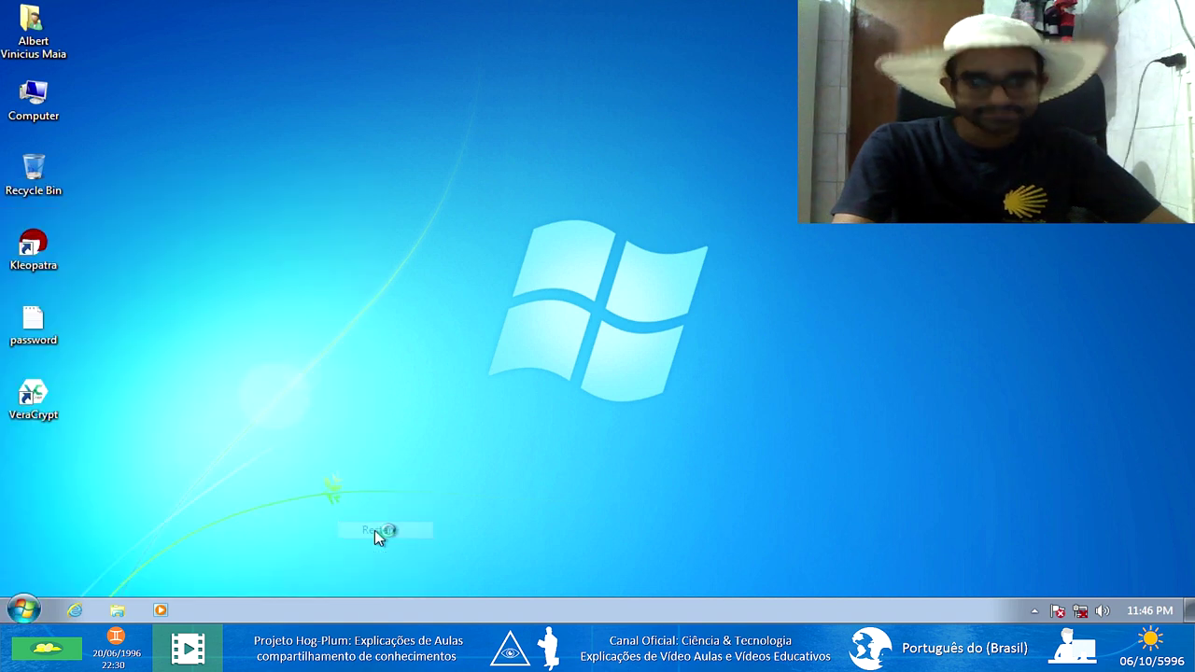
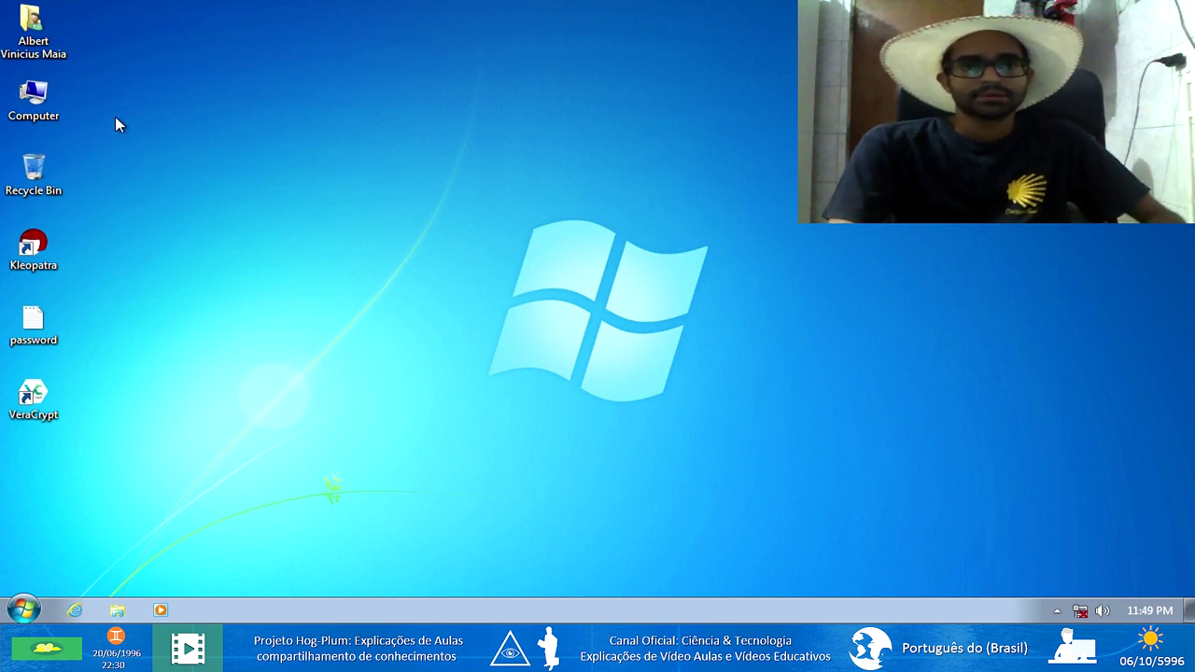
# Open DVD Drive (D:) in a new window and load A-01335247-B.hc into VeraCrypt.
pyautogui.doubleClick(56, 101)
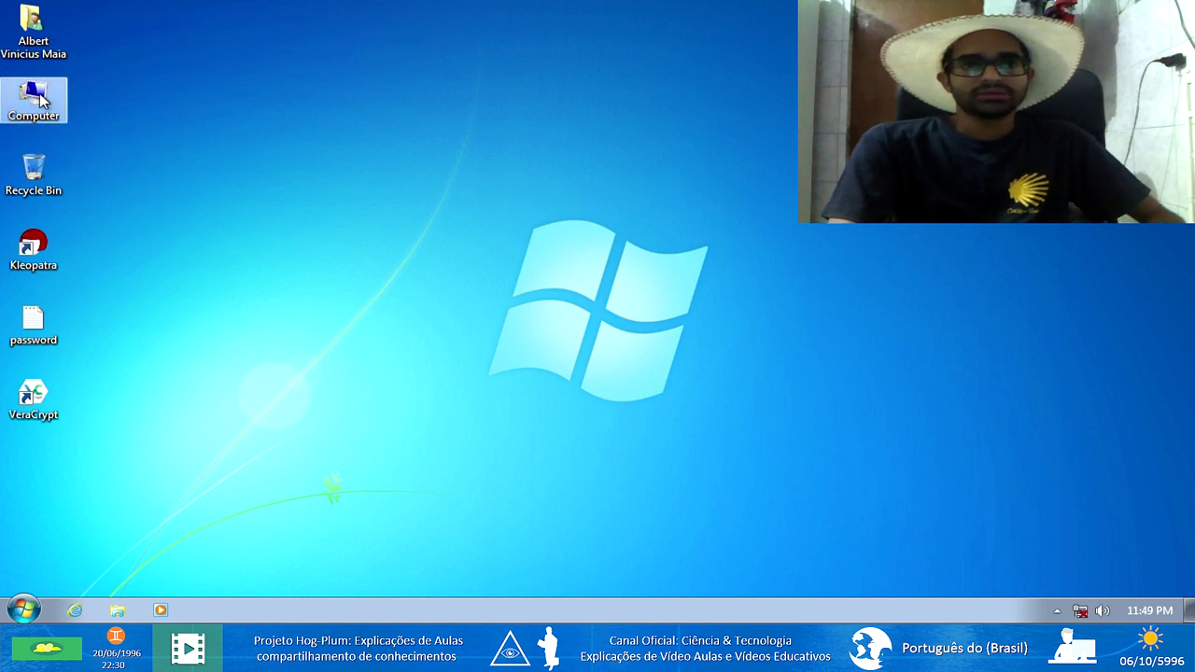
pyautogui.rightClick(405, 212)
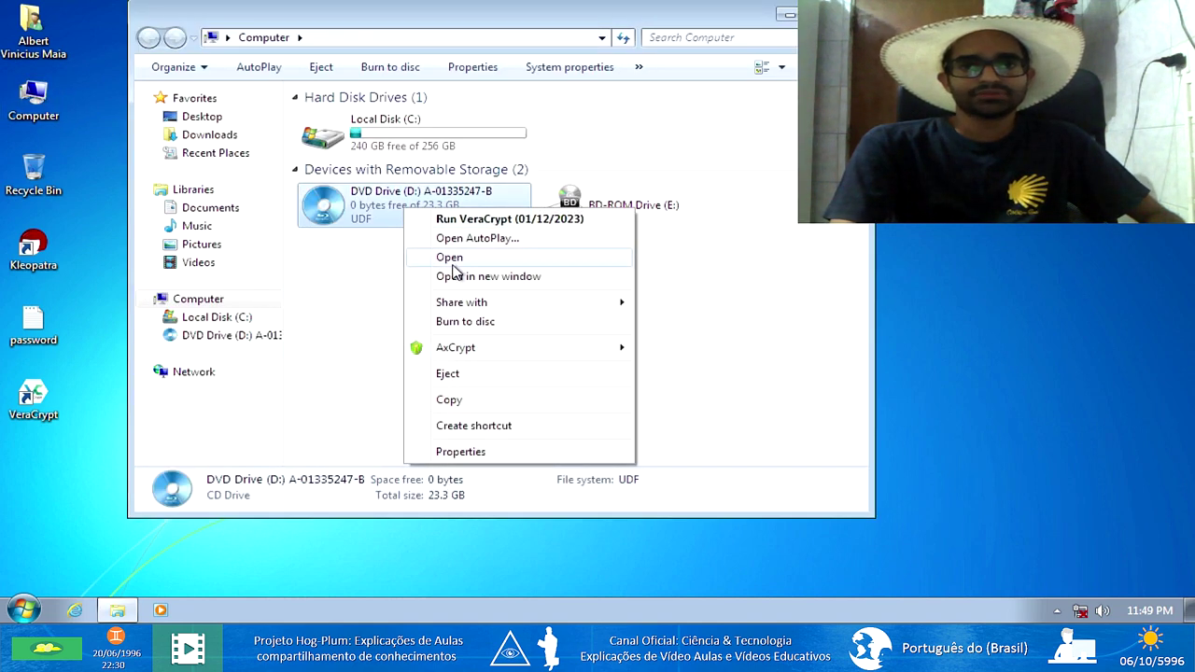
pyautogui.click(460, 276)
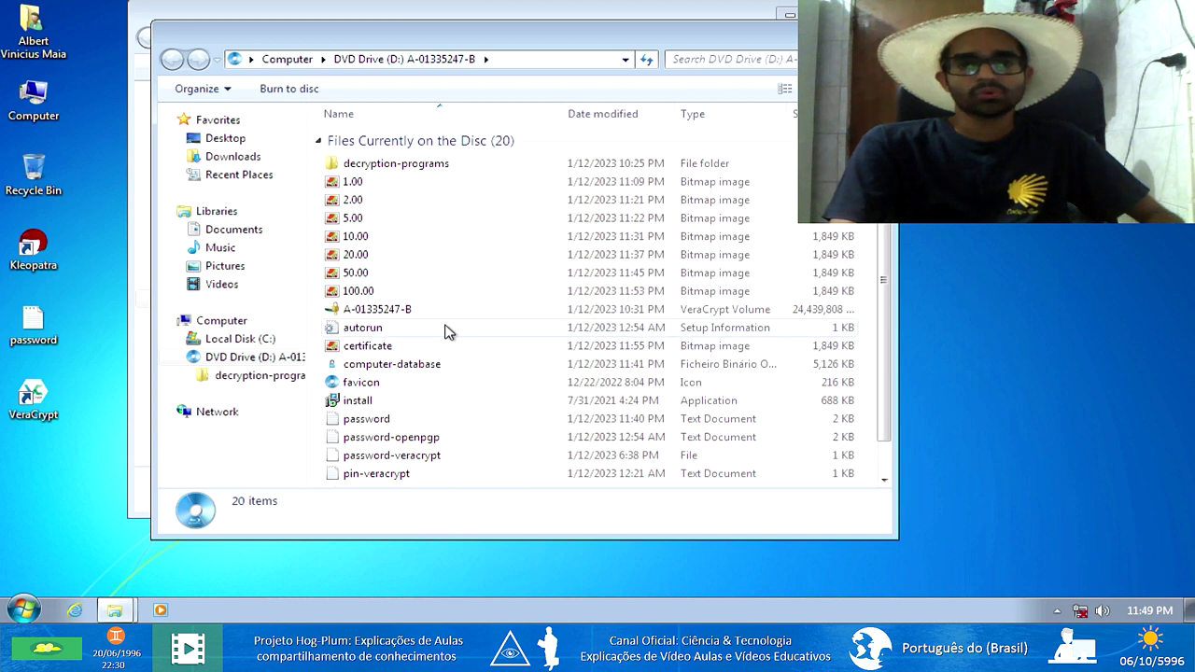
pyautogui.doubleClick(417, 315)
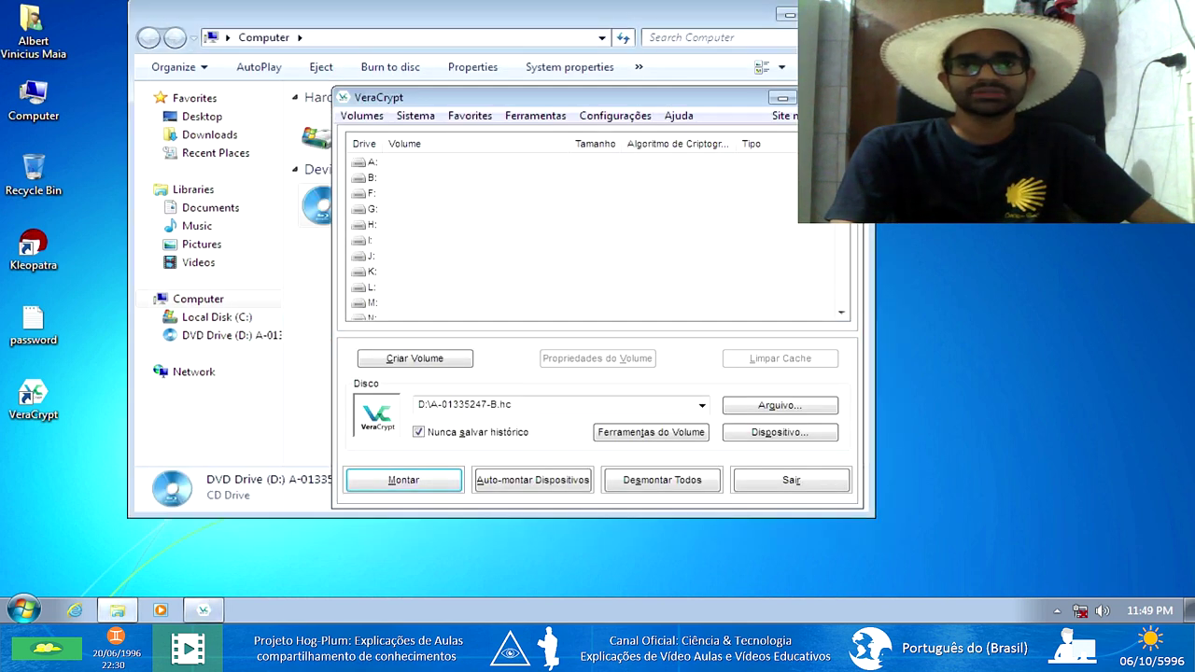
# Select drive letter A: in VeraCrypt and start mounting the volume.
pyautogui.click(859, 13)
pyautogui.moveTo(588, 91); pyautogui.dragTo(502, 67)
pyautogui.click(285, 140)
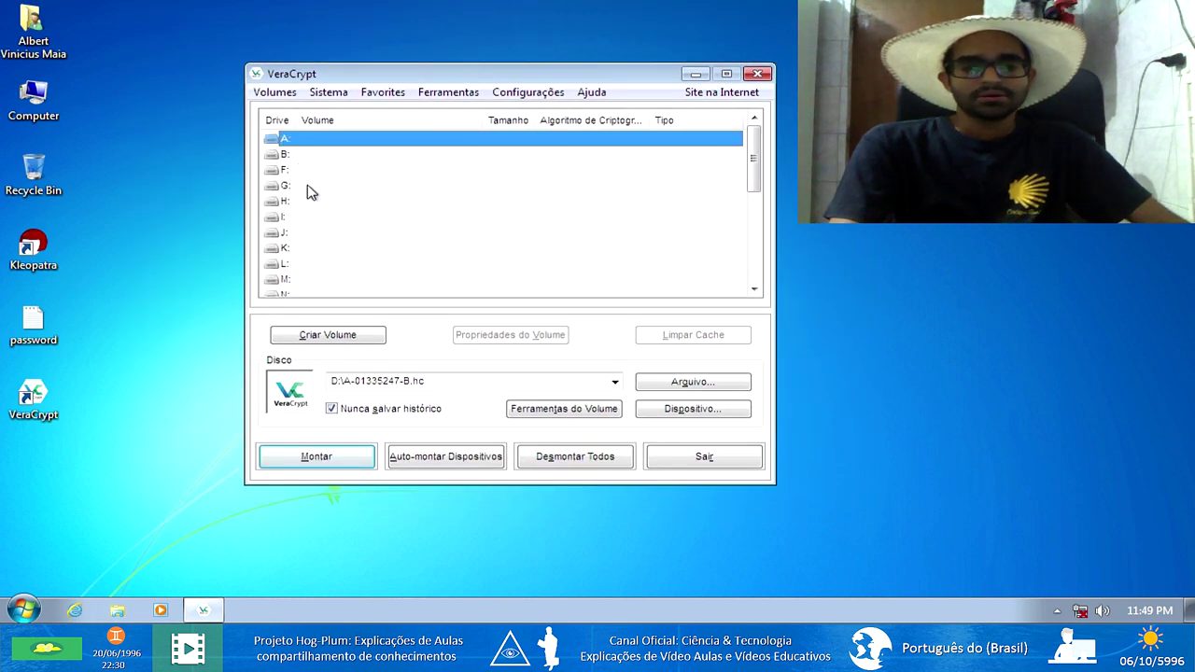
pyautogui.click(347, 465)
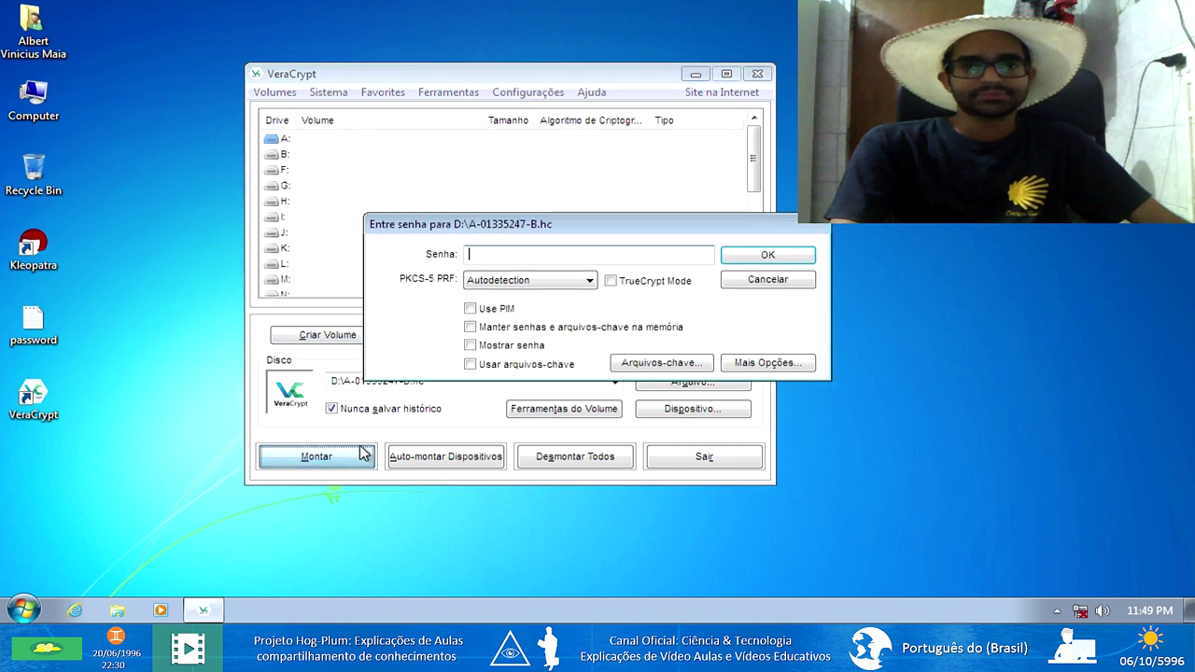
# Enable PIM, enter the volume's PIM, and paste the password copied from the text file.
pyautogui.moveTo(546, 232); pyautogui.dragTo(376, 77)
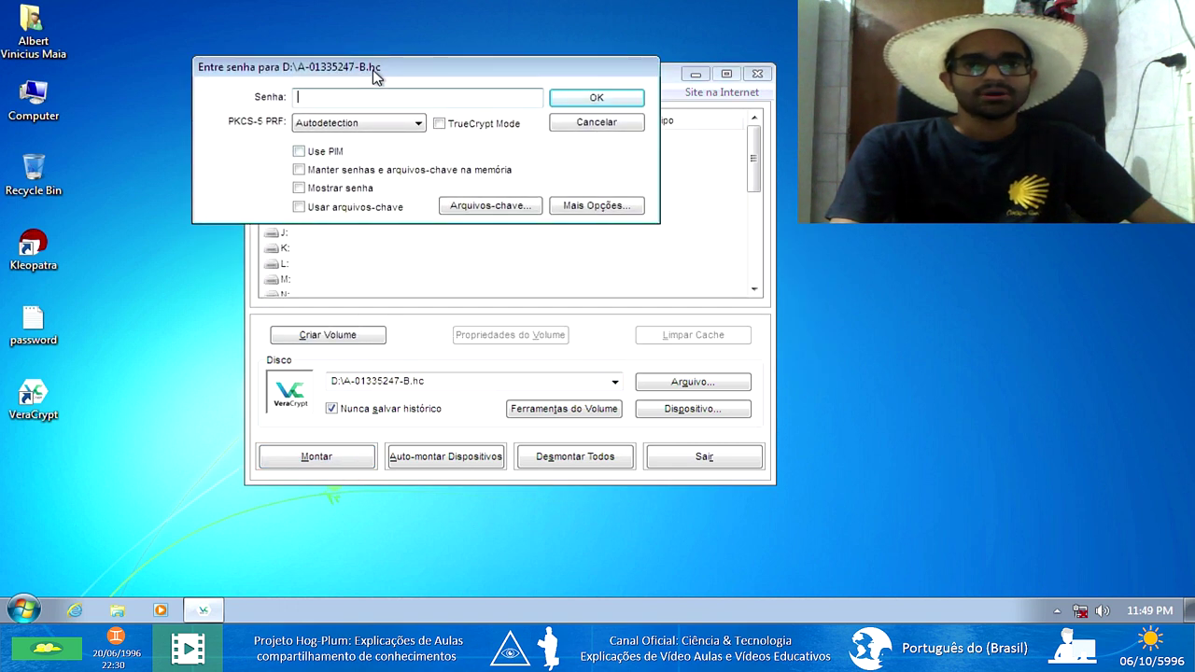
pyautogui.click(316, 154)
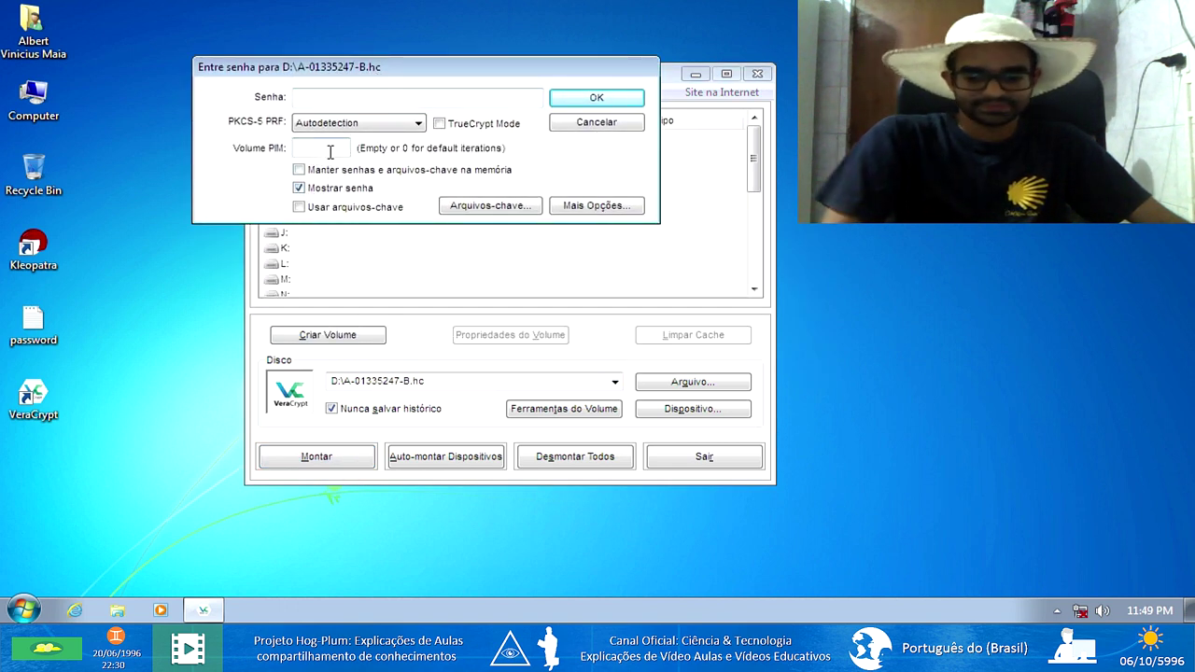
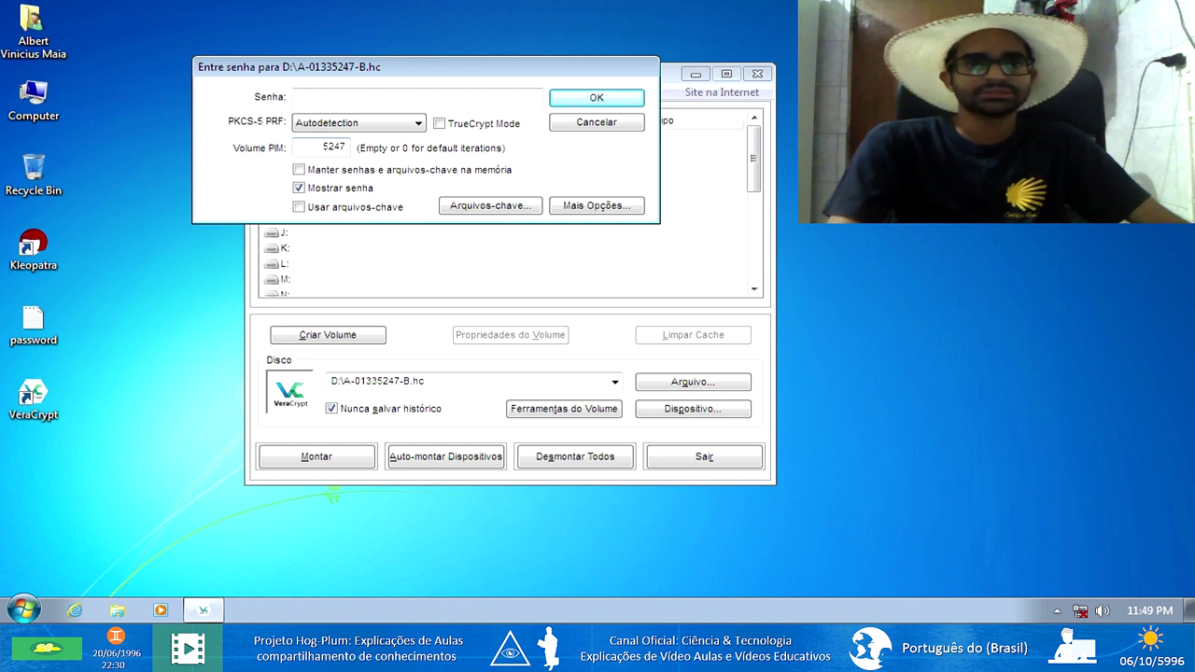
pyautogui.doubleClick(32, 322)
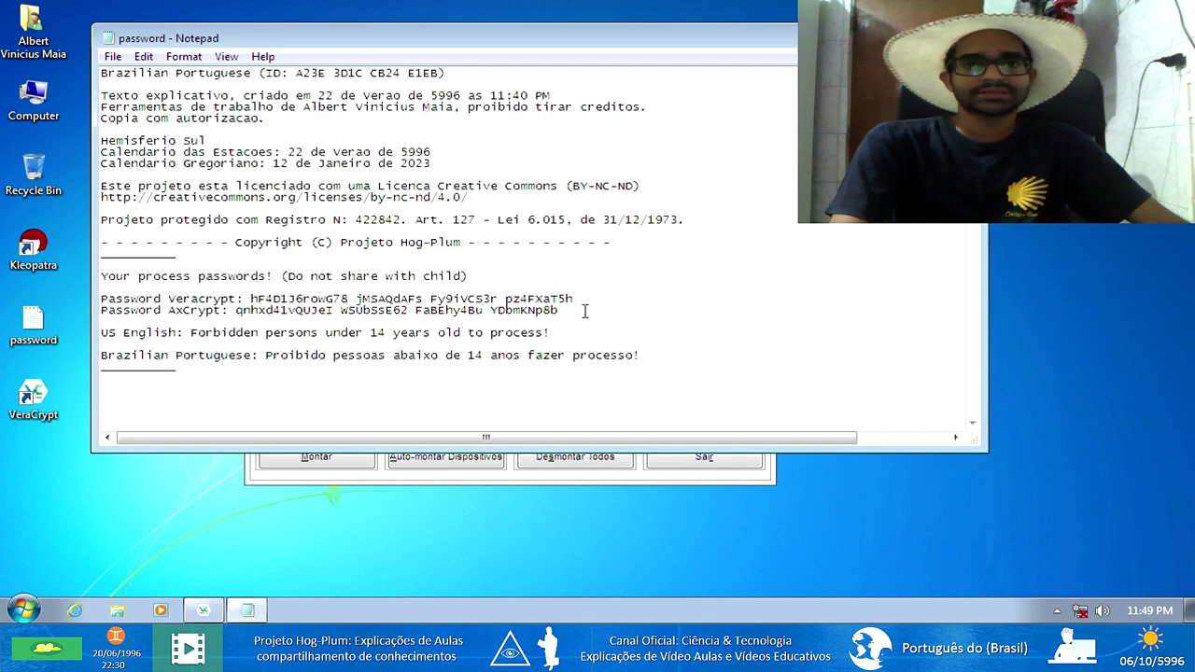
pyautogui.moveTo(541, 298); pyautogui.dragTo(252, 298)
pyautogui.rightClick(252, 299)
pyautogui.click(297, 355)
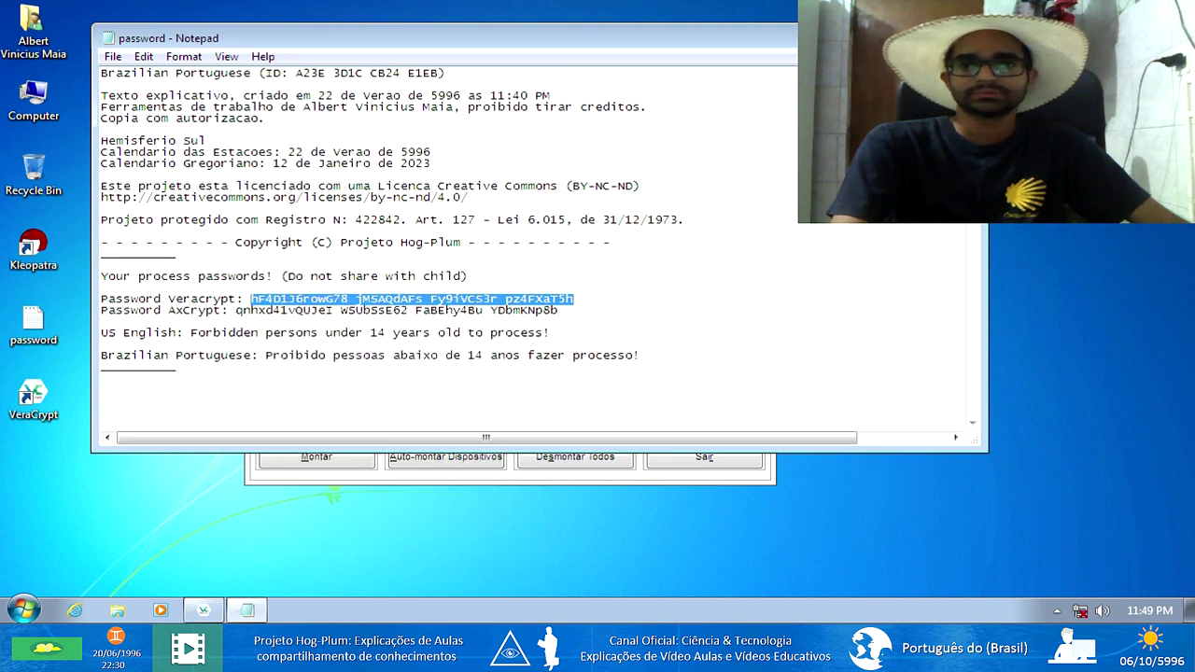
pyautogui.hotkey('alt', 'F4')
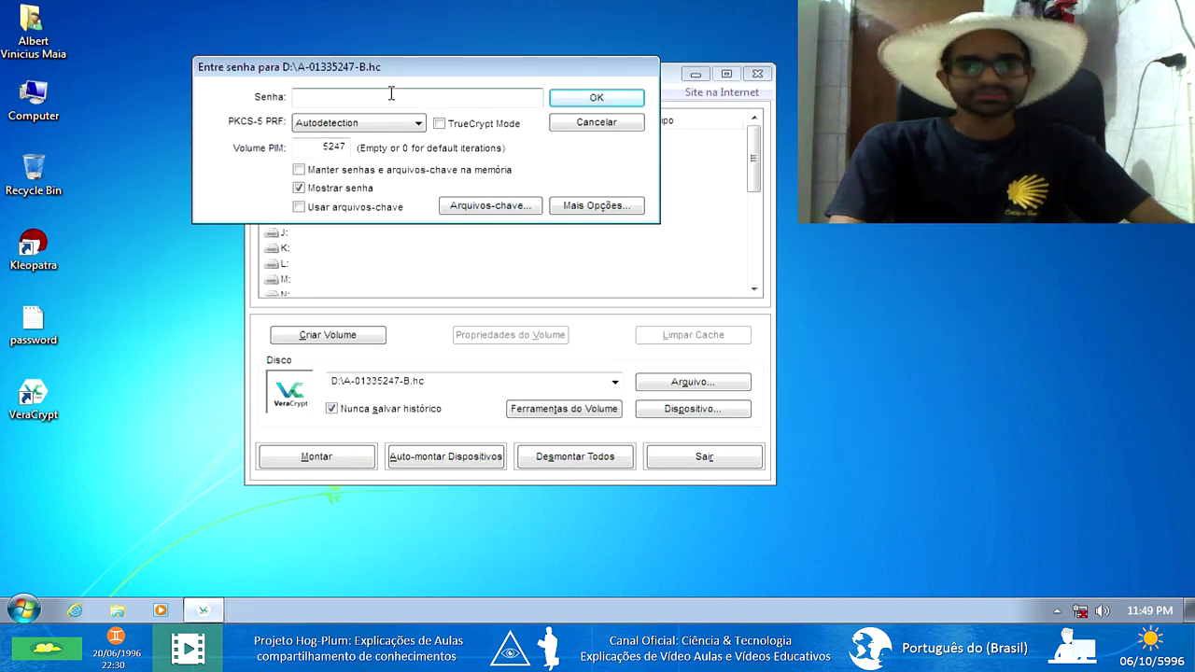
pyautogui.hotkey('ctrl', 'v')
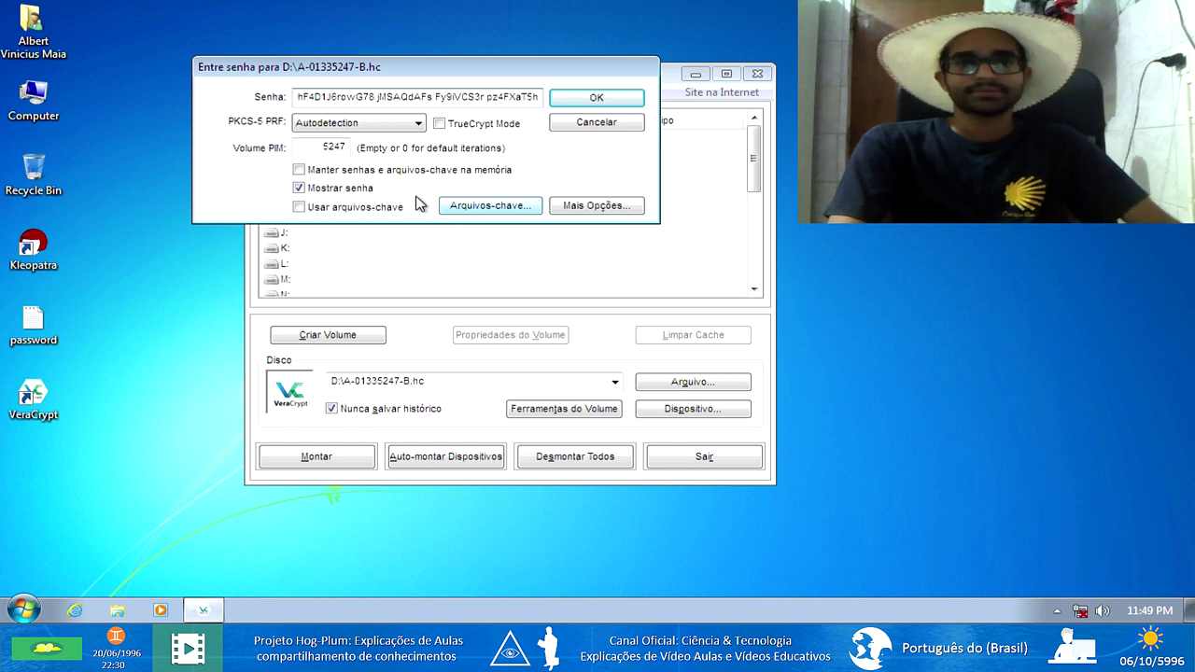
# Turn on Usar arquivos-chave and bring up the keyfiles list.
pyautogui.click(318, 209)
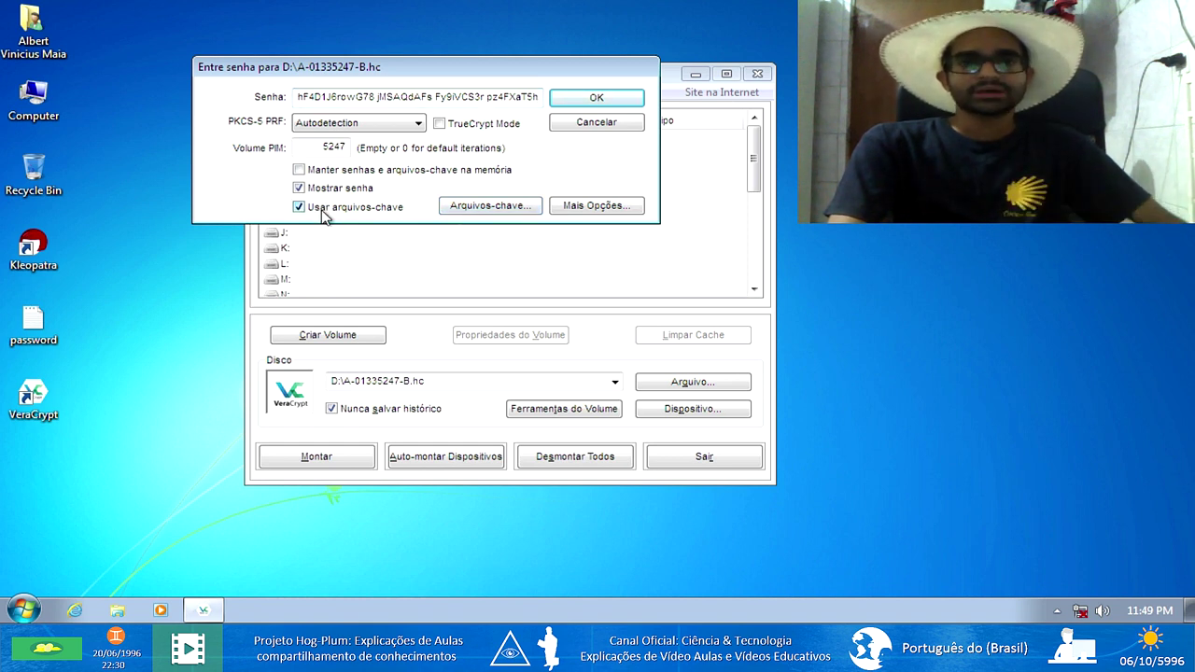
pyautogui.click(487, 213)
pyautogui.moveTo(486, 130); pyautogui.dragTo(372, 56)
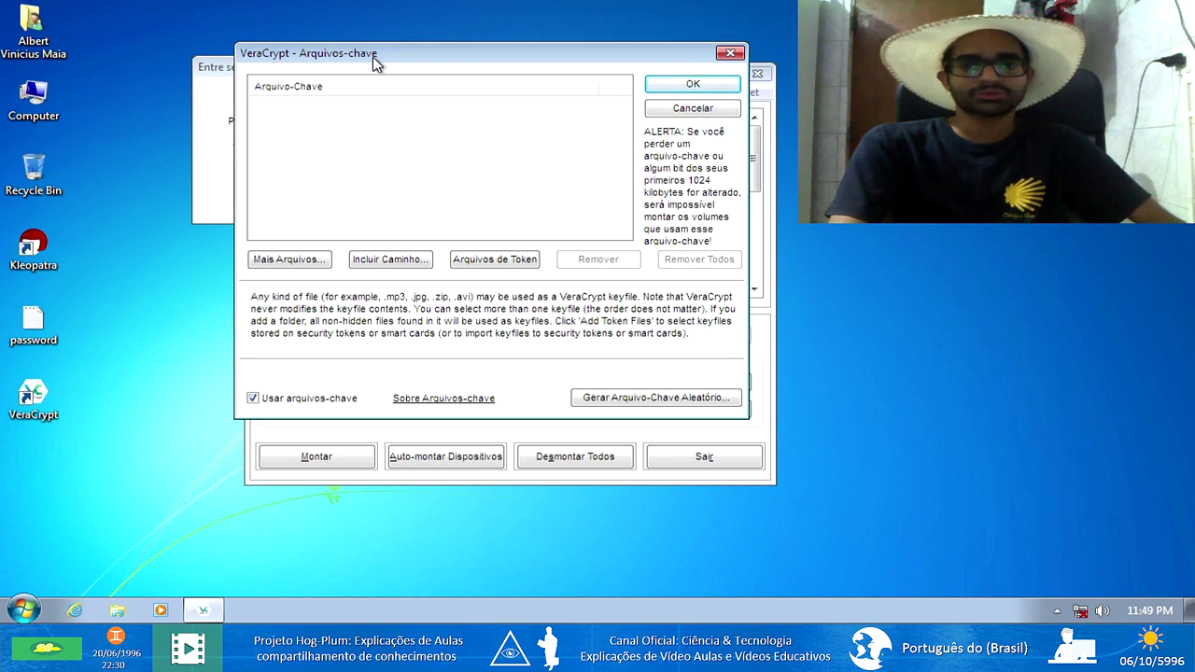
# Browse to the DVD drive D: in the keyfile file picker.
pyautogui.click(314, 258)
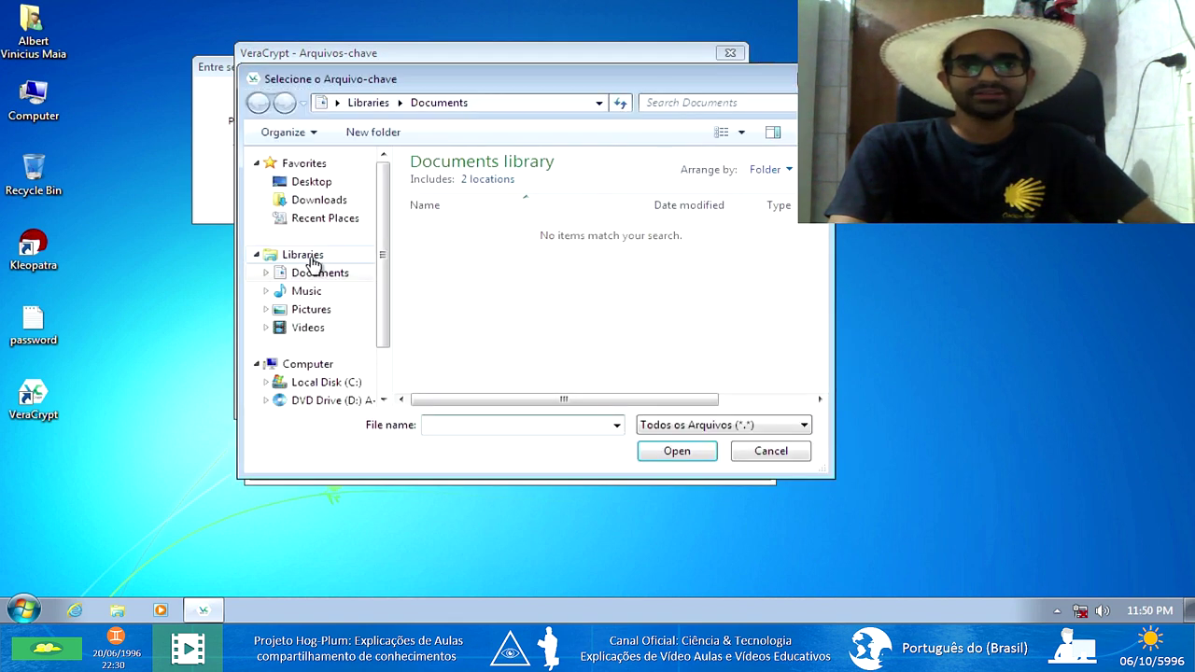
pyautogui.moveTo(427, 82); pyautogui.dragTo(376, 43)
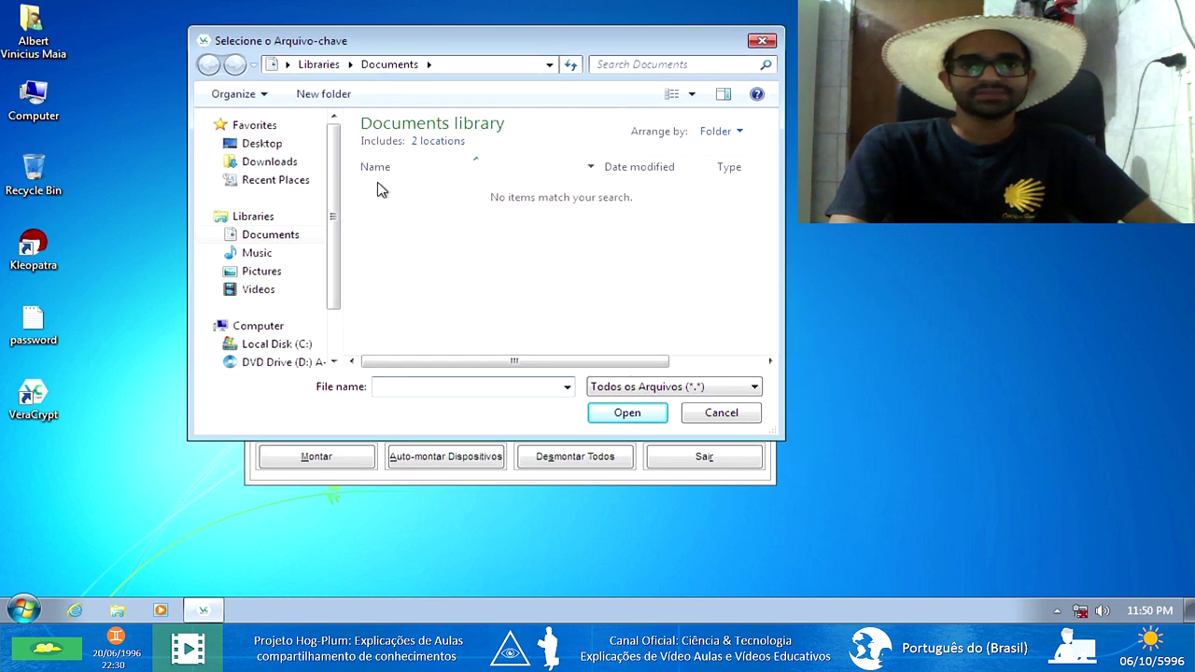
pyautogui.moveTo(337, 215); pyautogui.dragTo(353, 293)
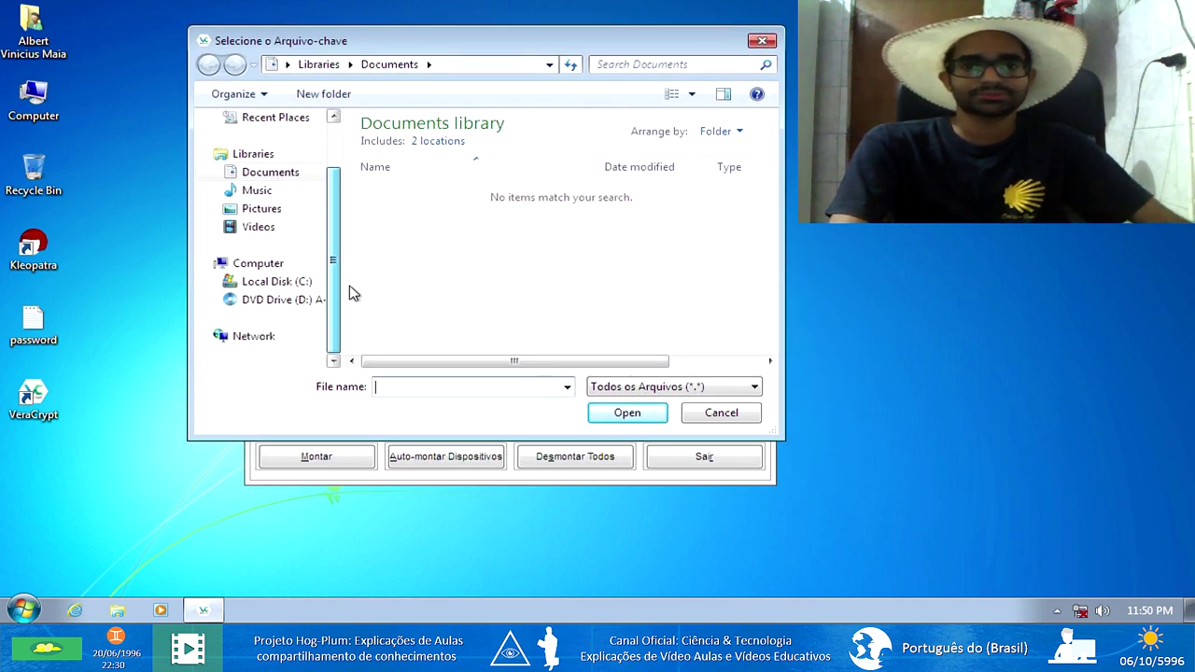
pyautogui.click(308, 306)
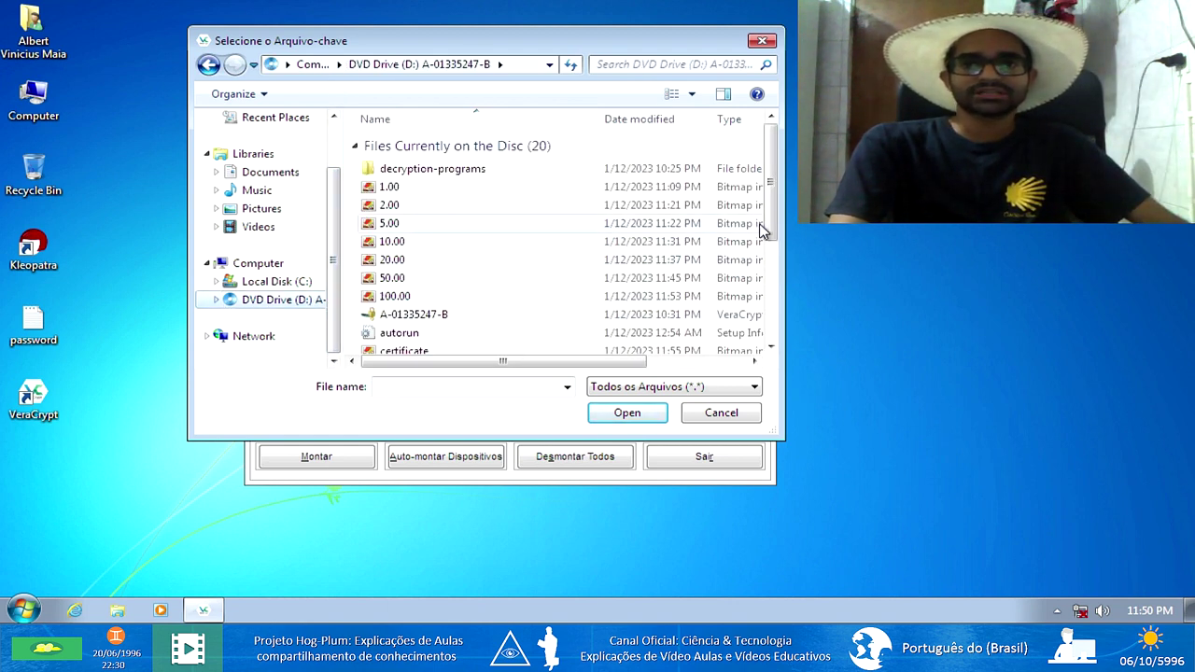
pyautogui.scroll(-1, 773, 254)
pyautogui.moveTo(773, 254); pyautogui.dragTo(765, 326)
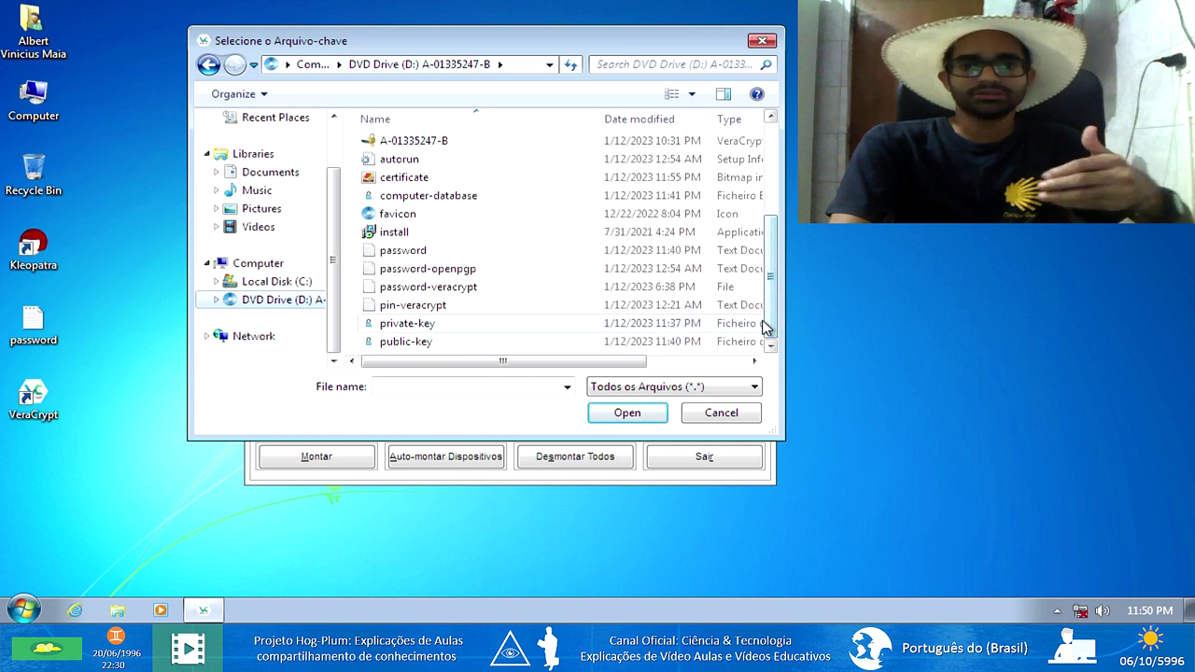
# Pick key files from the disc, ending with computer-database and certificate.
pyautogui.click(432, 344)
pyautogui.keyDown('ctrl'); pyautogui.click(439, 323); pyautogui.keyUp('ctrl')
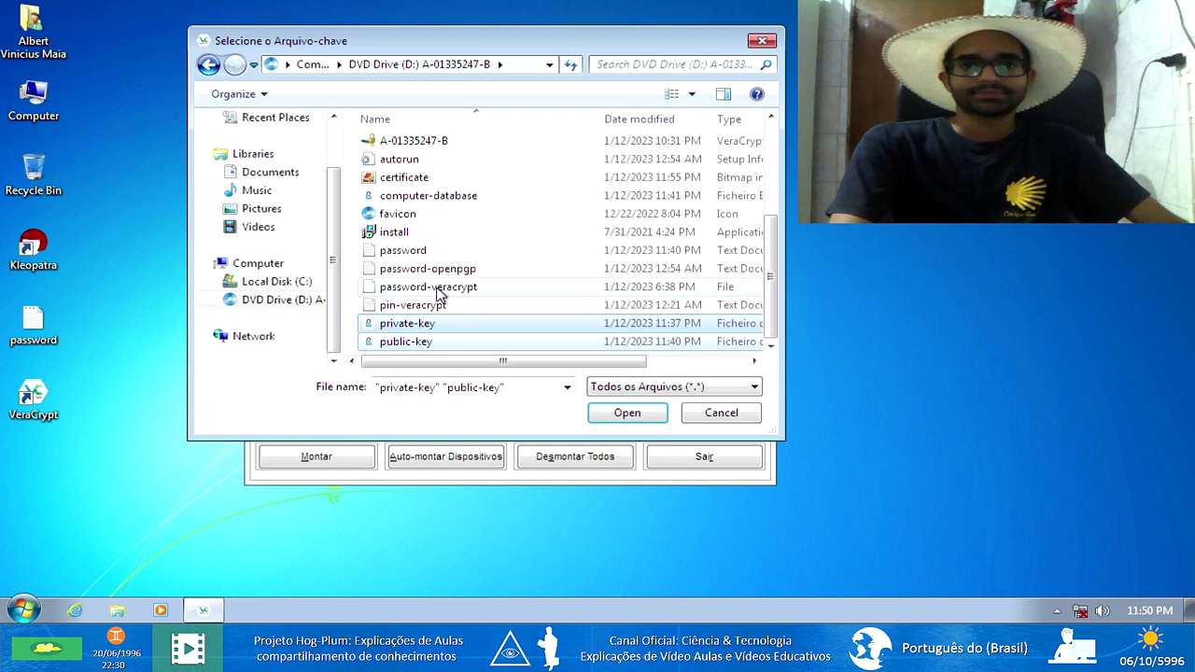
pyautogui.keyDown('ctrl'); pyautogui.click(434, 290); pyautogui.keyUp('ctrl')
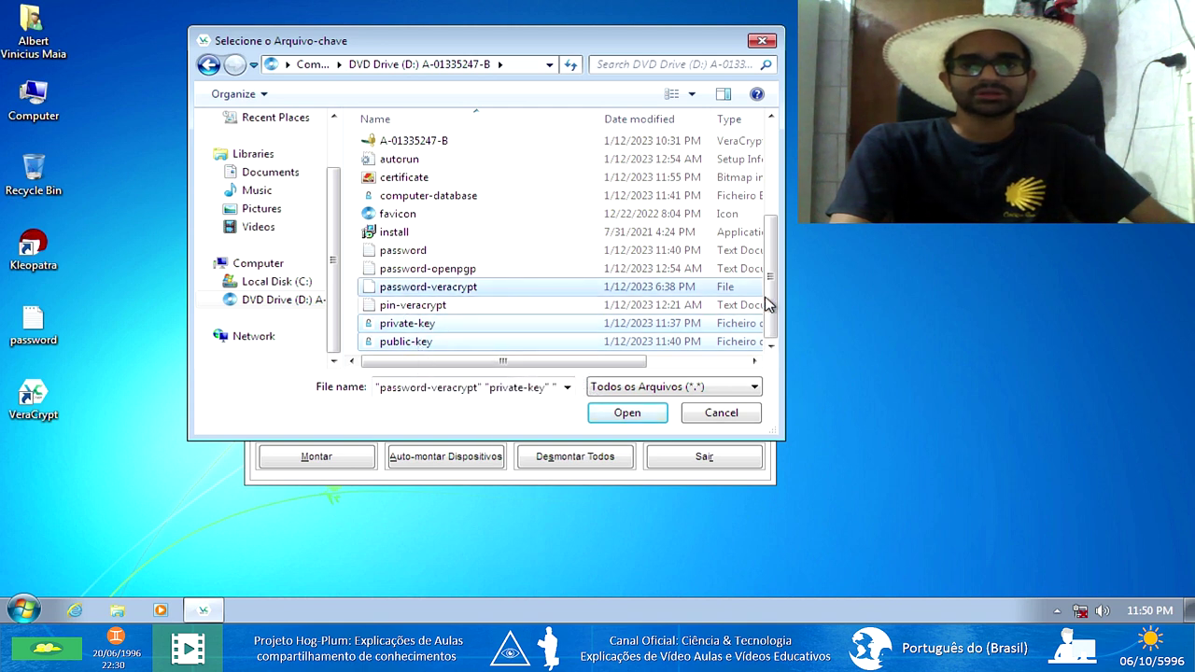
pyautogui.scroll(2, 773, 297)
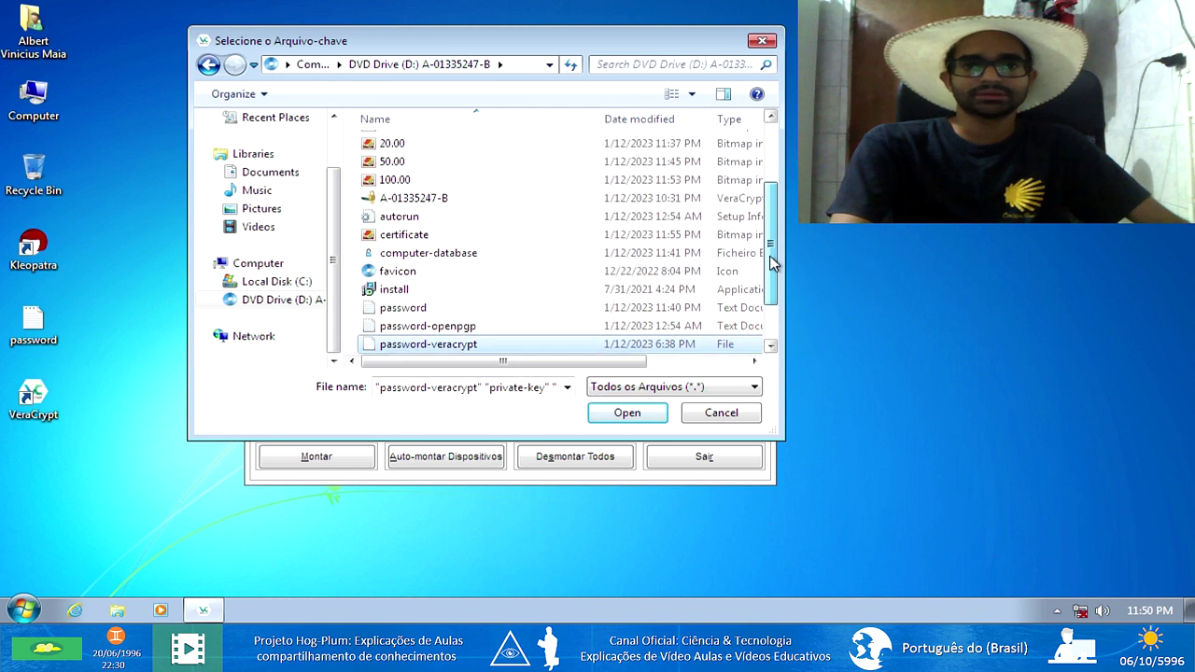
pyautogui.keyDown('ctrl'); pyautogui.click(431, 270); pyautogui.keyUp('ctrl')
pyautogui.keyDown('ctrl'); pyautogui.click(411, 254); pyautogui.keyUp('ctrl')
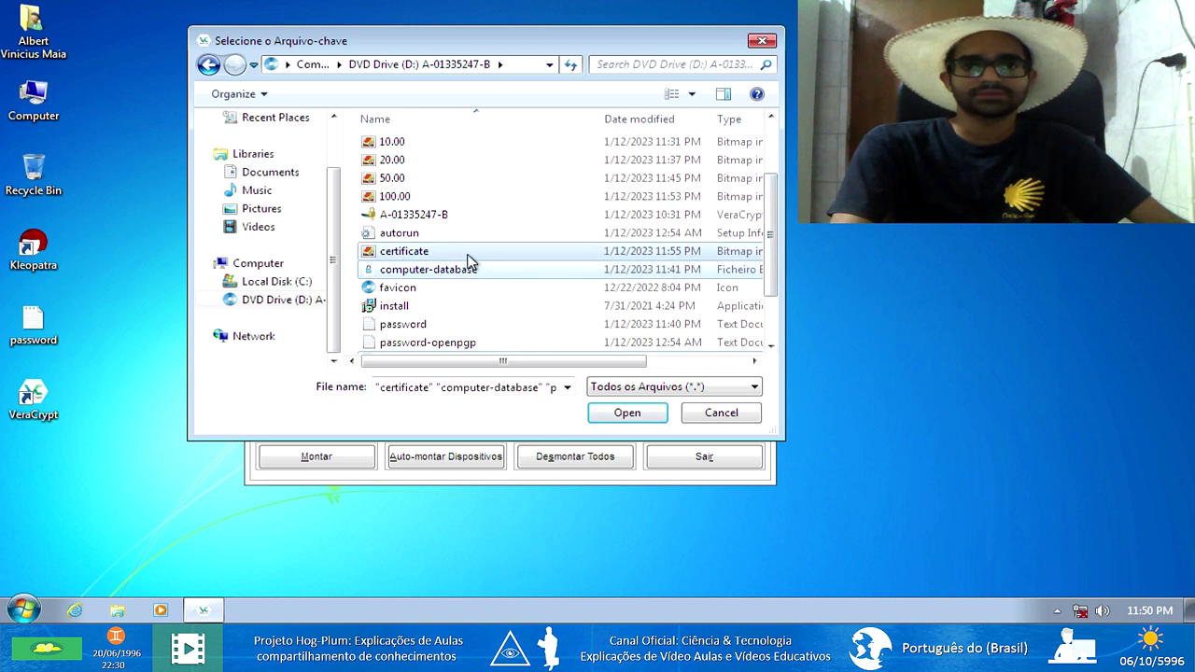
pyautogui.scroll(2, 775, 238)
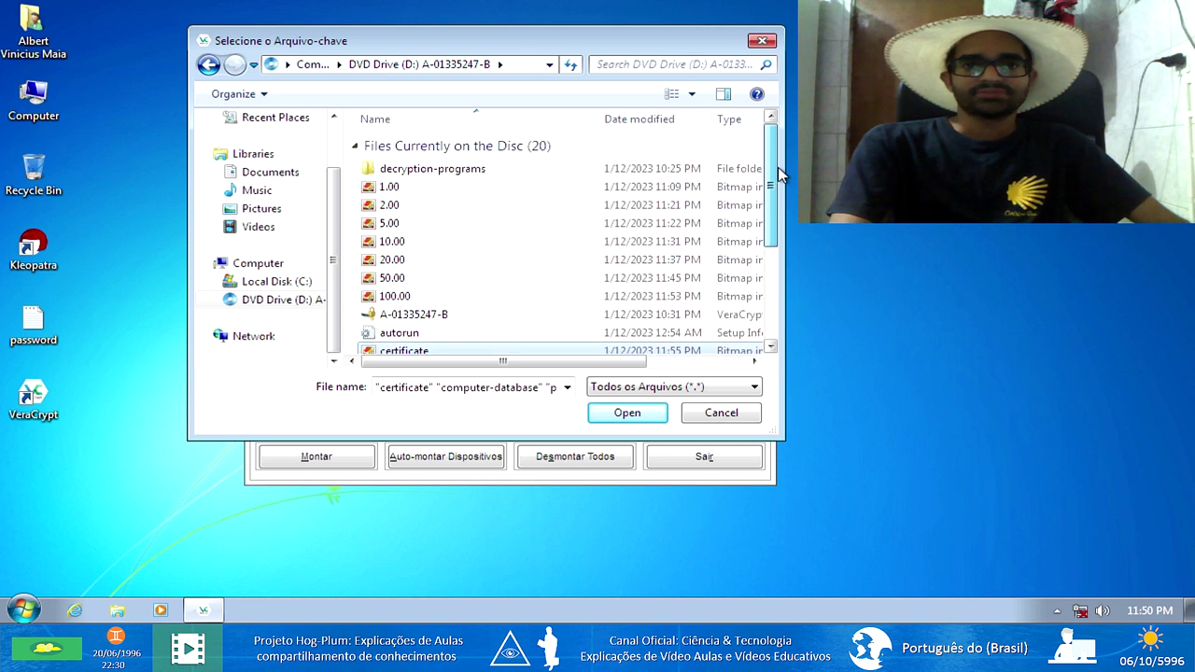
# Add the 100.00, 50.00, 20.00, 10.00, 5.00, 2.00 and 1.00 bitmaps as keyfiles.
pyautogui.keyDown('ctrl'); pyautogui.click(443, 296); pyautogui.keyUp('ctrl')
pyautogui.keyDown('ctrl'); pyautogui.click(401, 277); pyautogui.keyUp('ctrl')
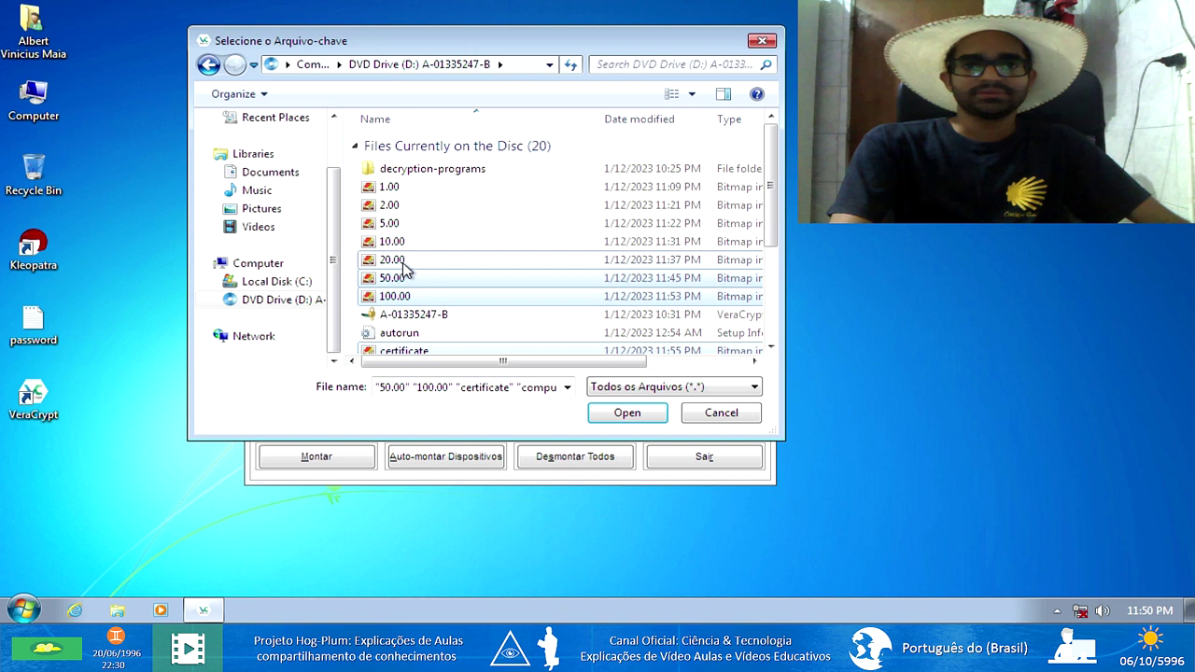
pyautogui.keyDown('ctrl'); pyautogui.click(405, 259); pyautogui.keyUp('ctrl')
pyautogui.keyDown('ctrl'); pyautogui.click(396, 243); pyautogui.keyUp('ctrl')
pyautogui.keyDown('ctrl'); pyautogui.click(392, 224); pyautogui.keyUp('ctrl')
pyautogui.keyDown('ctrl'); pyautogui.click(392, 205); pyautogui.keyUp('ctrl')
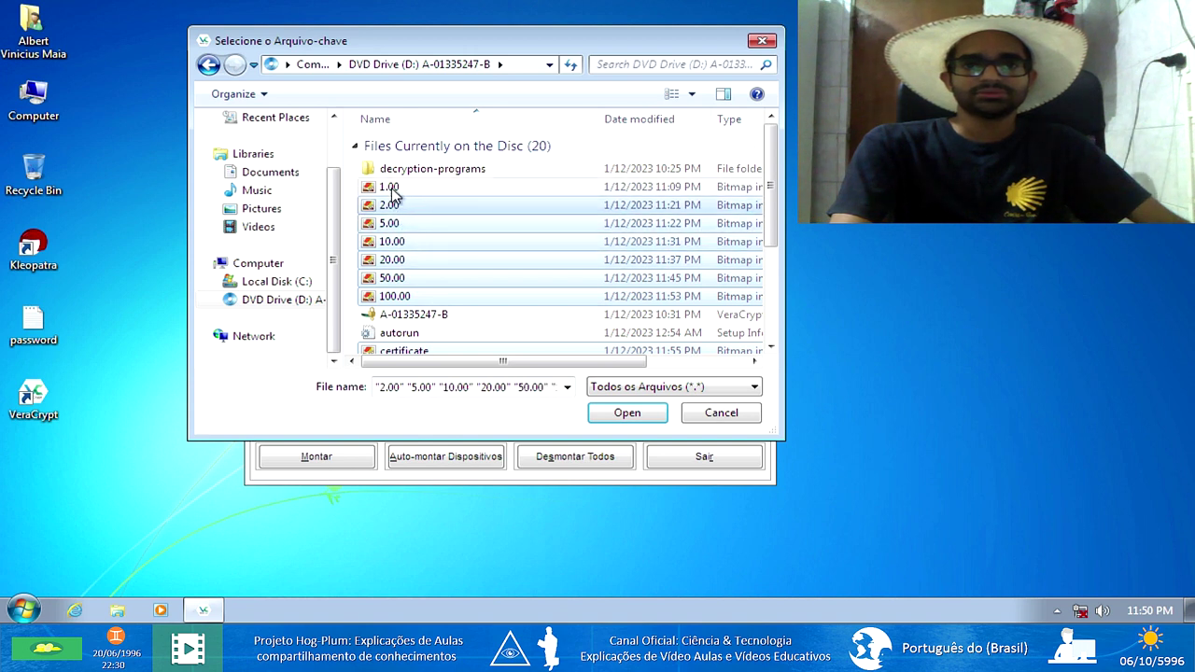
pyautogui.keyDown('ctrl'); pyautogui.click(392, 187); pyautogui.keyUp('ctrl')
pyautogui.moveTo(775, 201); pyautogui.dragTo(773, 318)
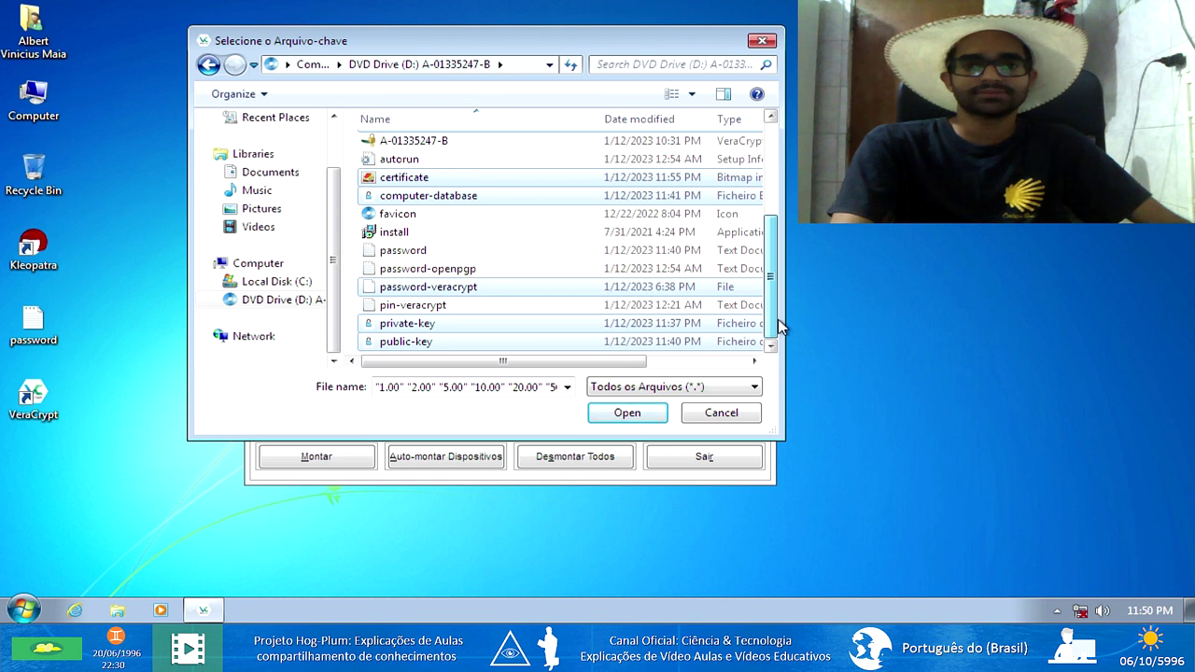
pyautogui.moveTo(780, 317); pyautogui.dragTo(782, 218)
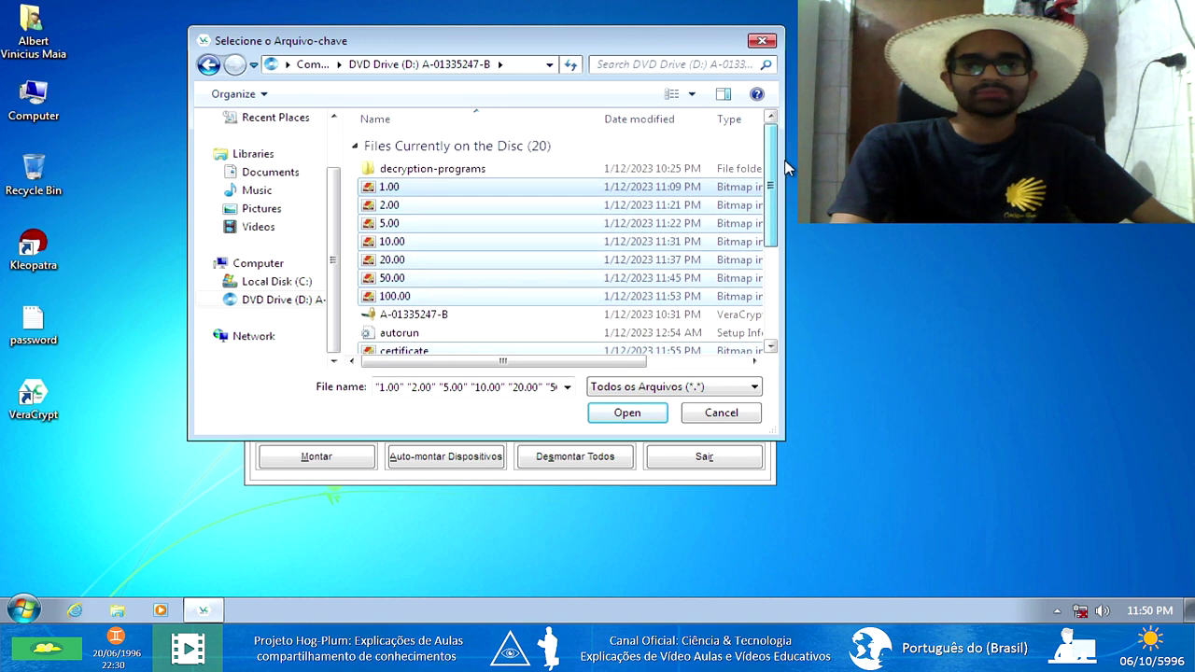
pyautogui.click(625, 413)
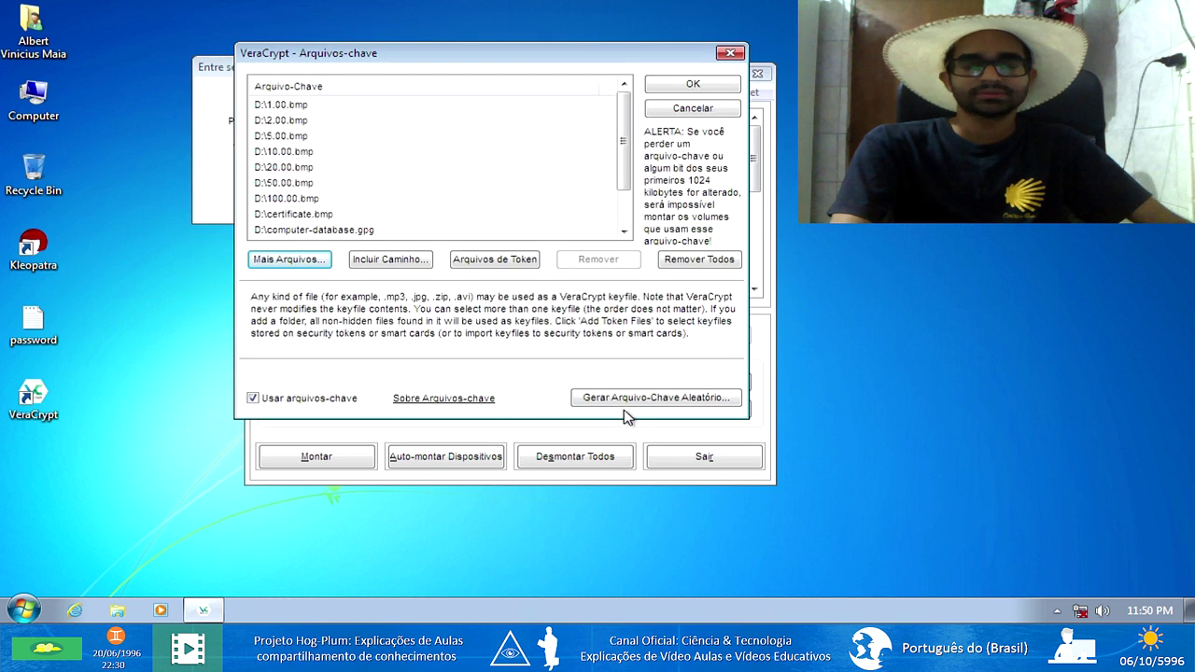
# Confirm the keyfiles, hide the password, and mount the volume as drive A:.
pyautogui.click(690, 85)
pyautogui.moveTo(397, 63); pyautogui.dragTo(460, 115)
pyautogui.click(401, 238)
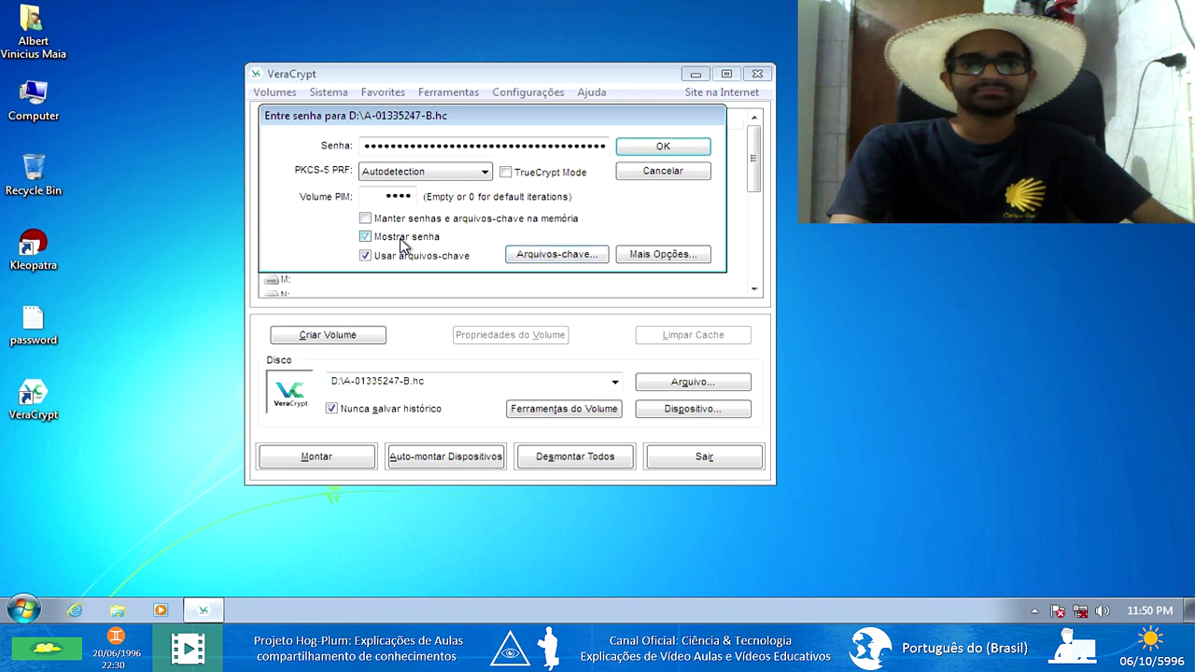
pyautogui.click(660, 149)
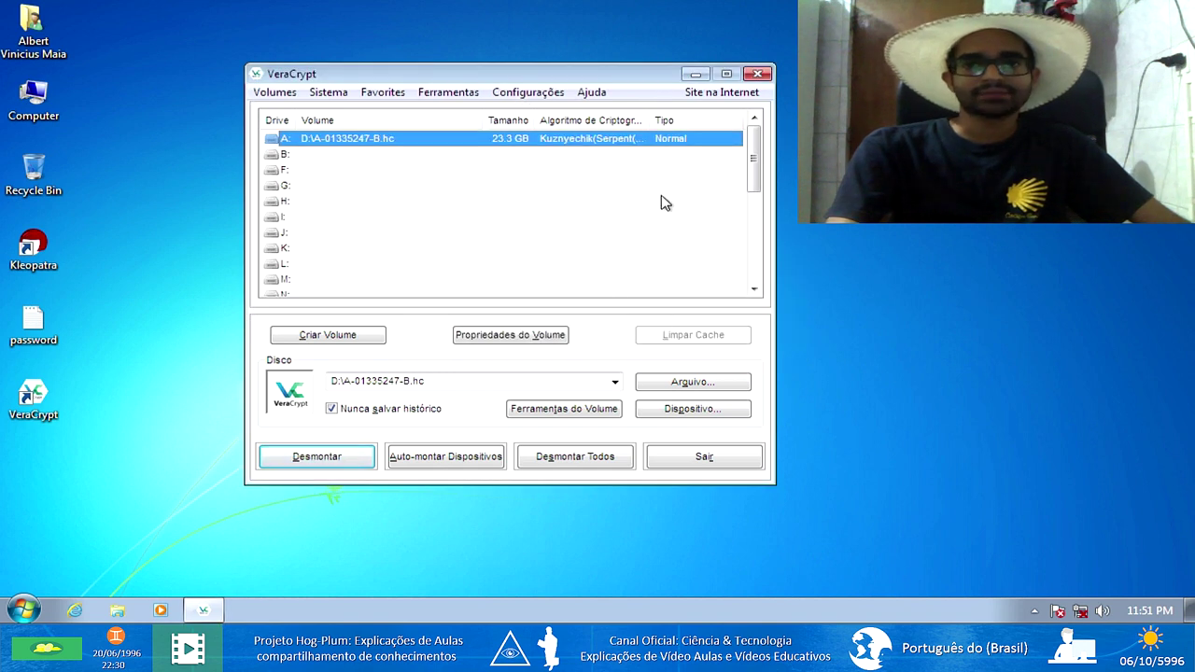
# Open Local Disk (A:) in Explorer to see checked, wou_w7-x64 and wou_w7-x86.
pyautogui.click(695, 73)
pyautogui.doubleClick(44, 108)
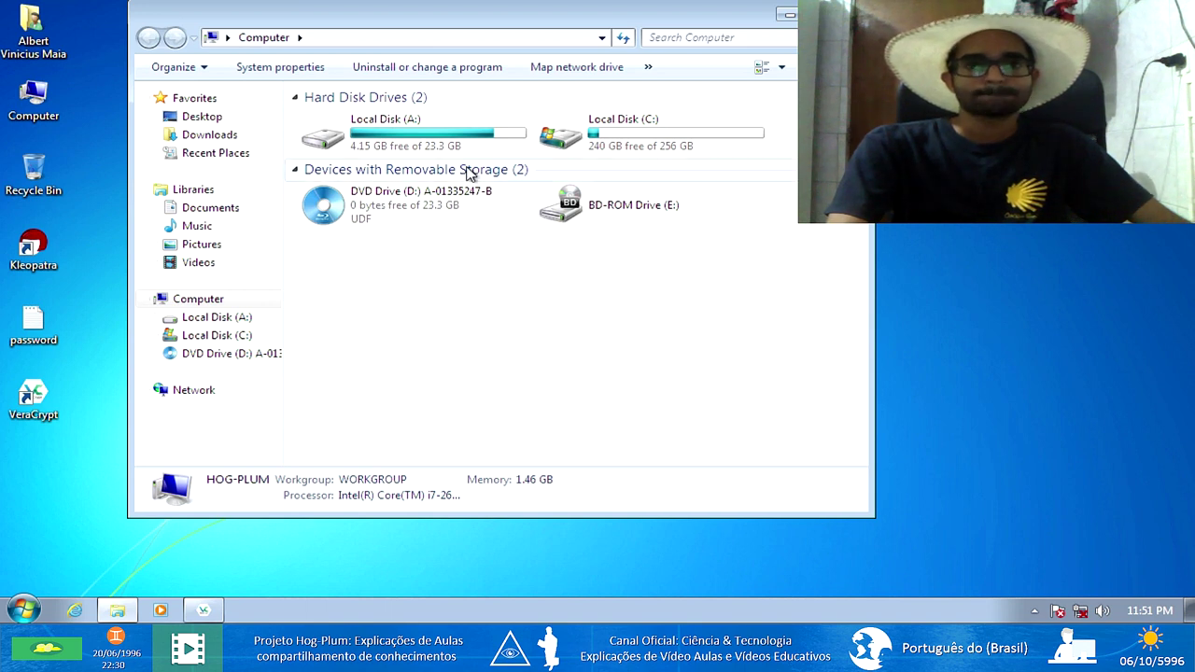
pyautogui.doubleClick(396, 145)
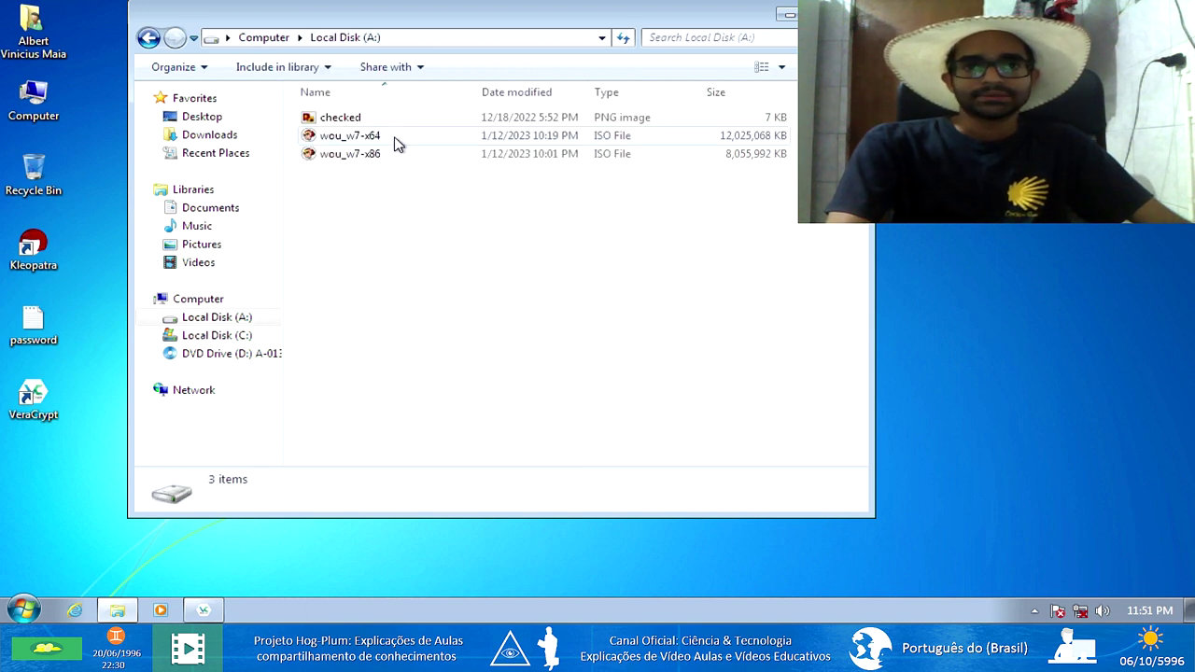
# Mount the wou_w7-x86 image as drive E: and launch WSUS Offline Update as administrator.
pyautogui.click(334, 156)
pyautogui.rightClick(333, 156)
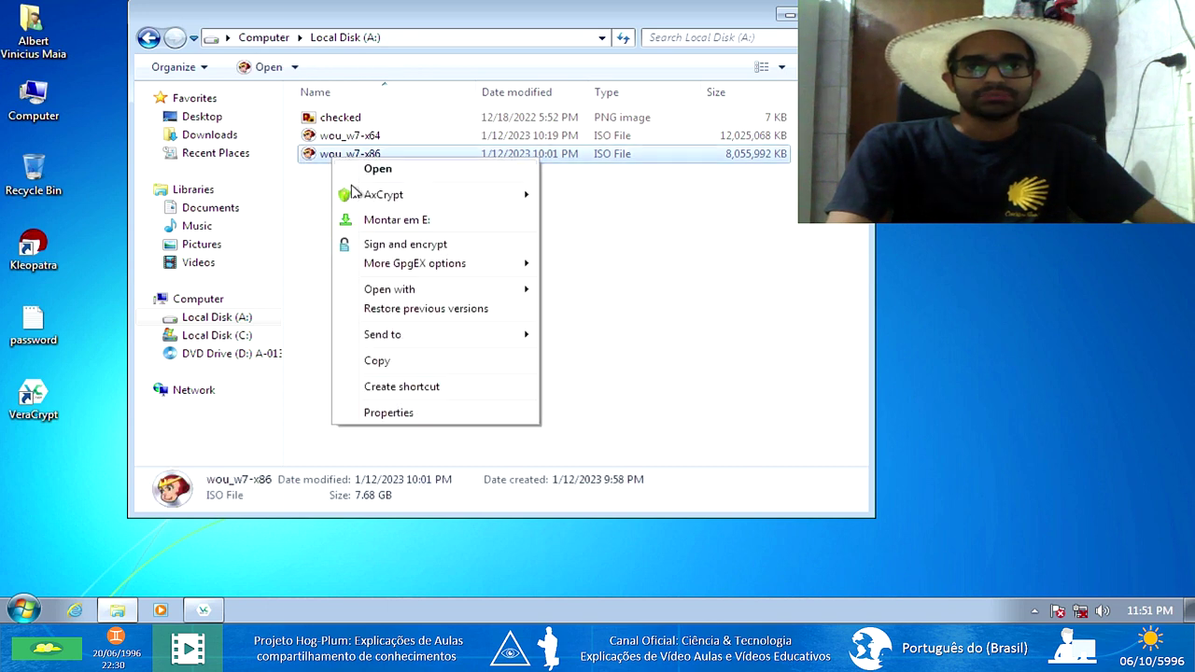
pyautogui.click(388, 228)
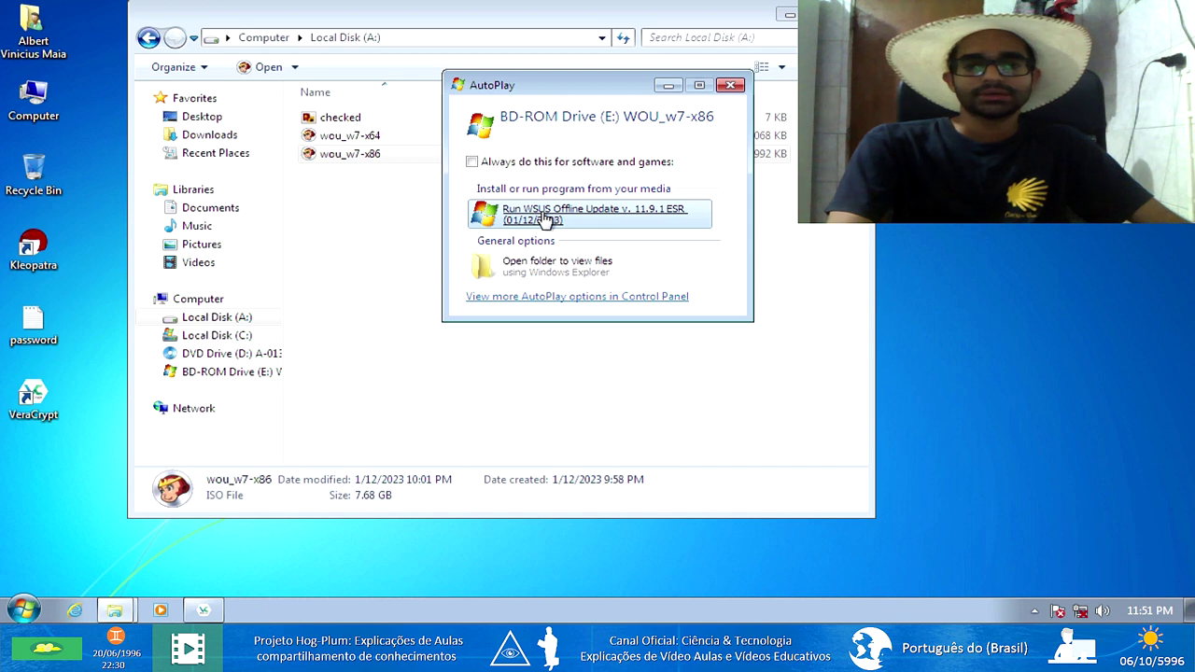
pyautogui.click(546, 216)
pyautogui.click(663, 224)
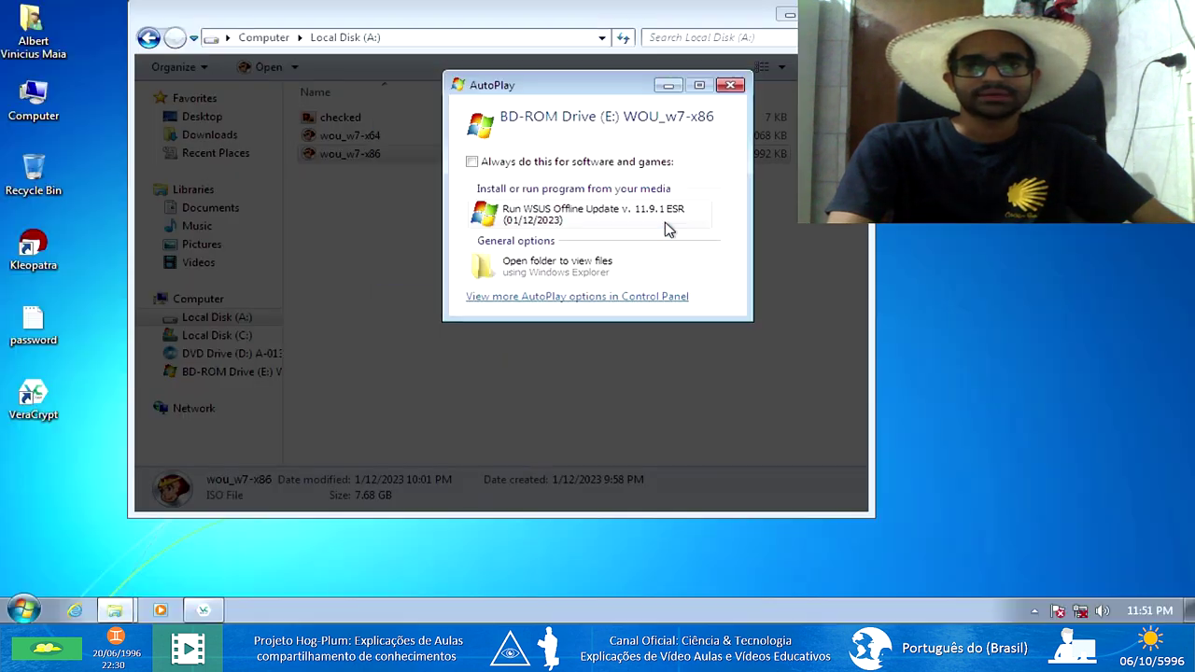
pyautogui.moveTo(576, 180); pyautogui.dragTo(506, 89)
# Start installing missing updates and let the DoUpdate console run.
pyautogui.click(348, 319)
pyautogui.moveTo(311, 35); pyautogui.dragTo(377, 28)
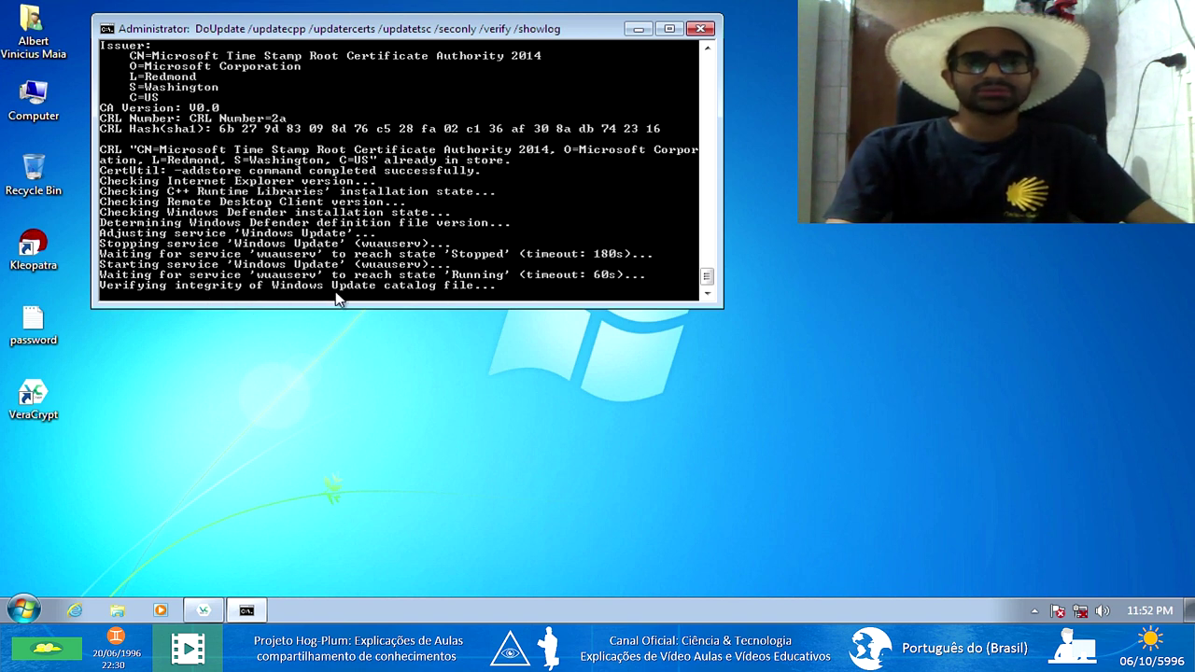
# After the updates finish installing, close the console with the exit command.
pyautogui.moveTo(332, 30); pyautogui.dragTo(343, 38)
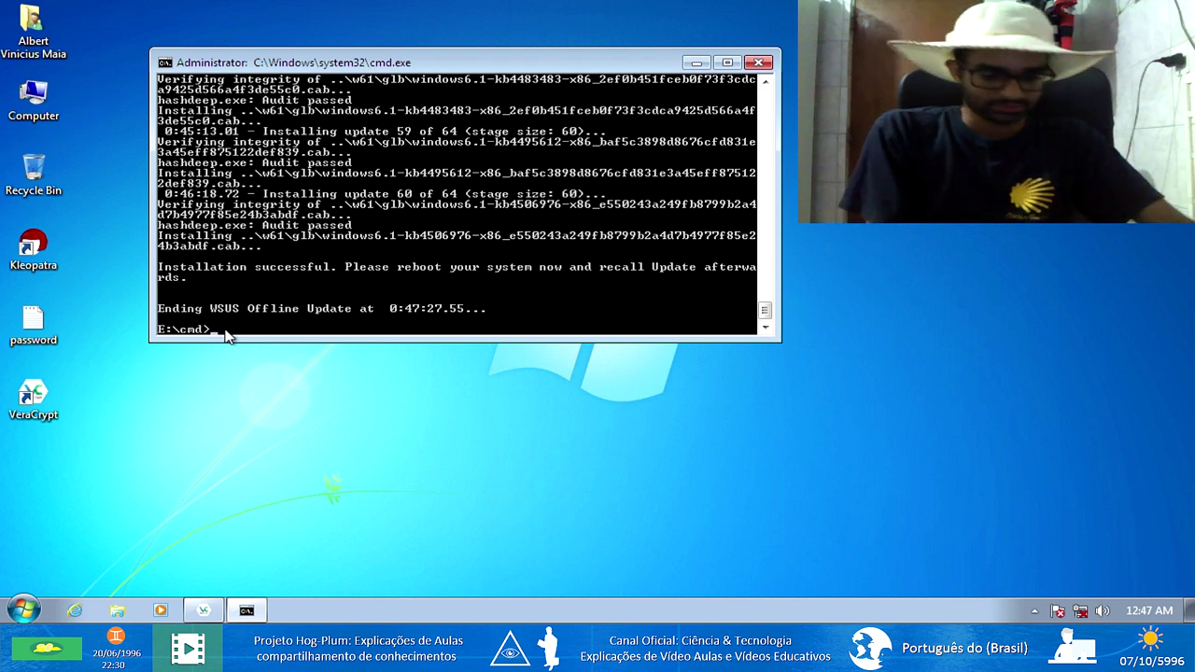
pyautogui.write('e')
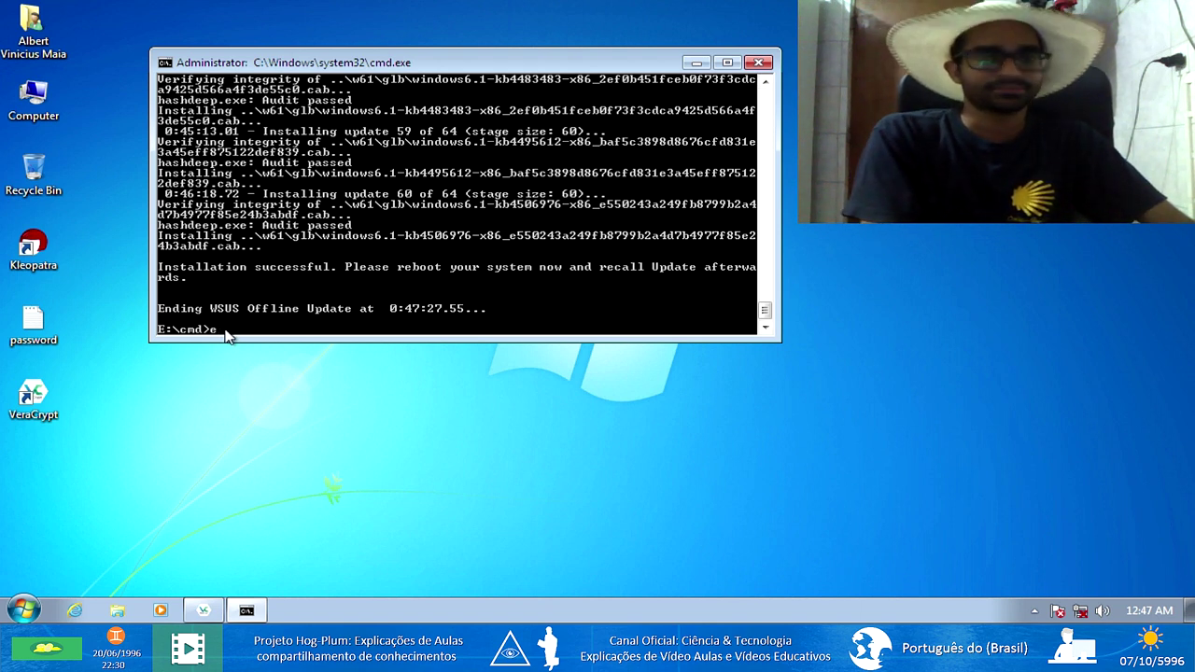
pyautogui.write('xit')
pyautogui.press('Return')
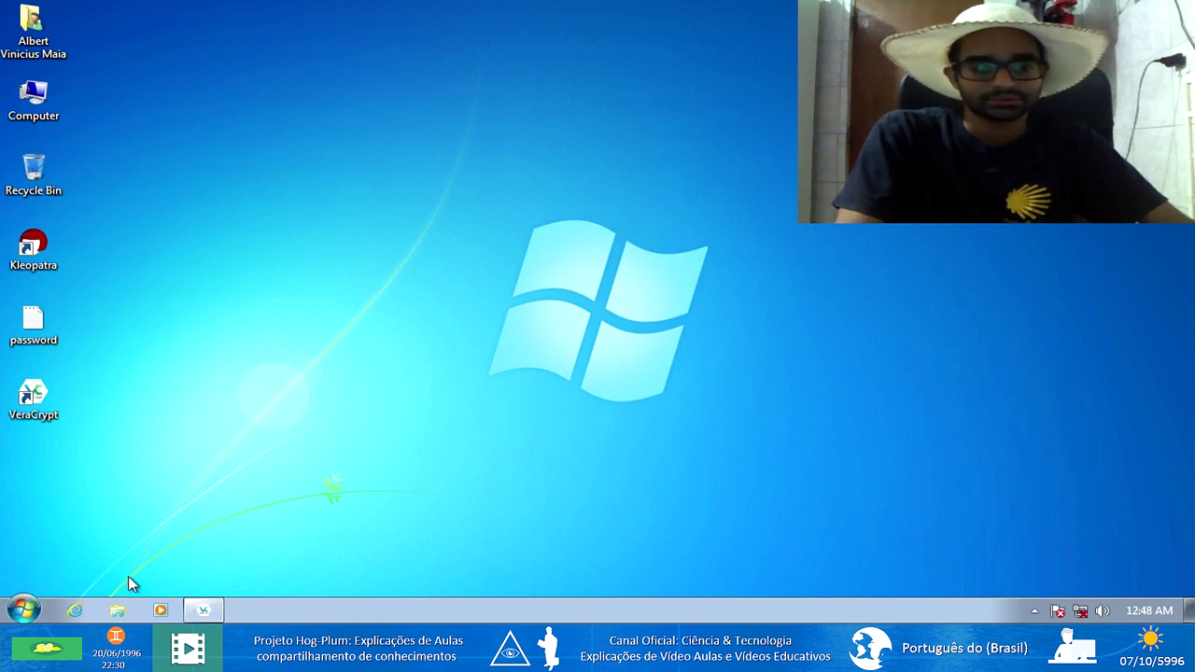
# Restart Windows from the Start menu's shutdown options.
pyautogui.click(23, 609)
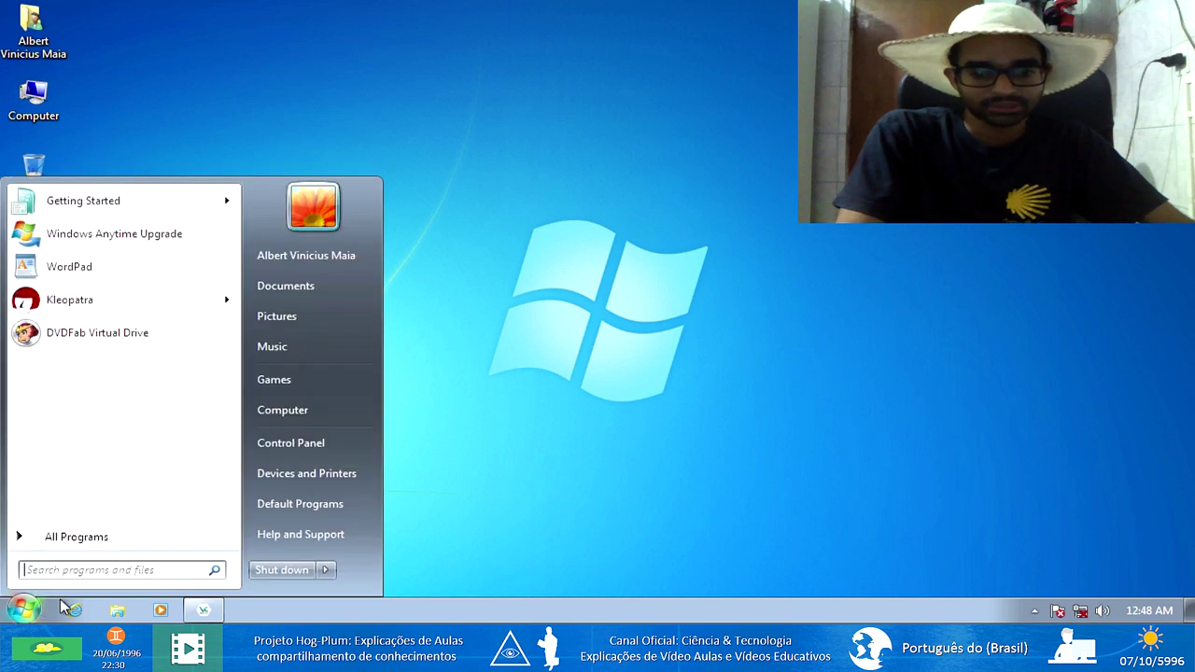
pyautogui.click(326, 571)
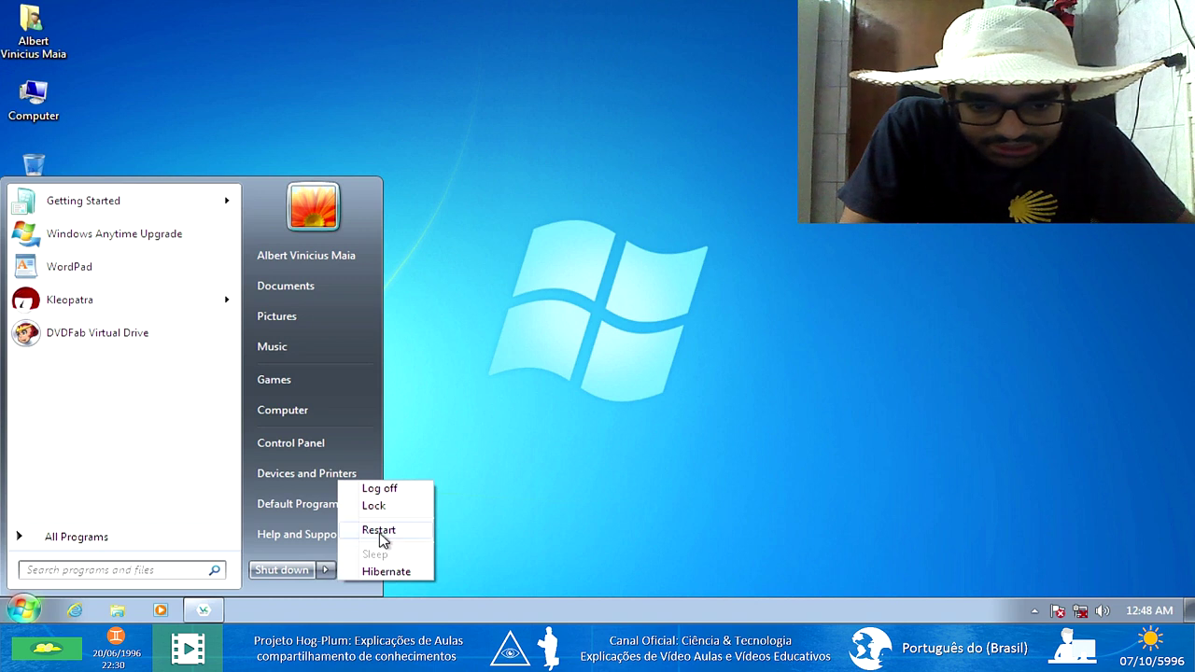
pyautogui.click(378, 530)
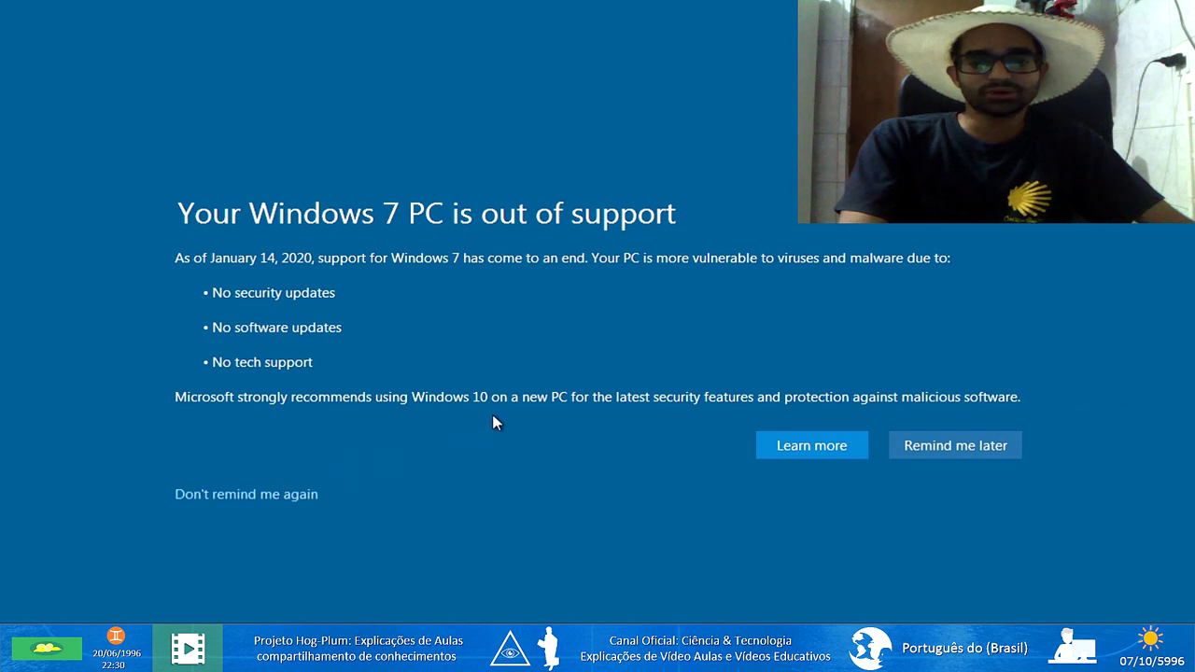
# Choose Remind me later on the support notice, then shut down the computer.
pyautogui.click(947, 446)
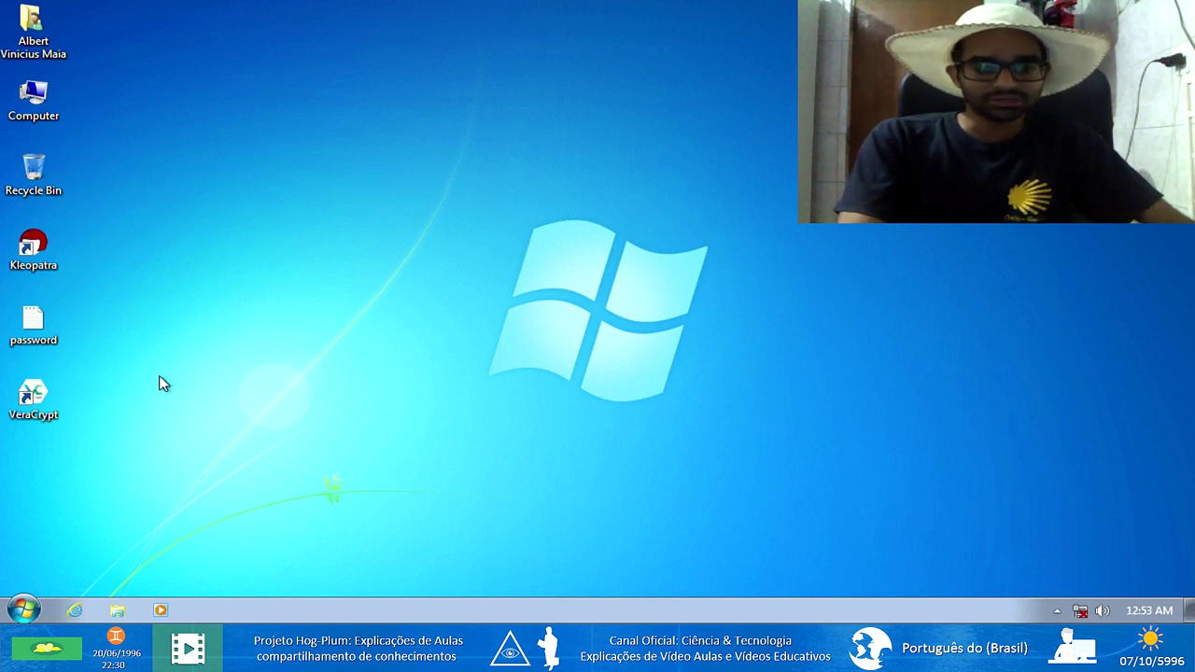
pyautogui.click(24, 610)
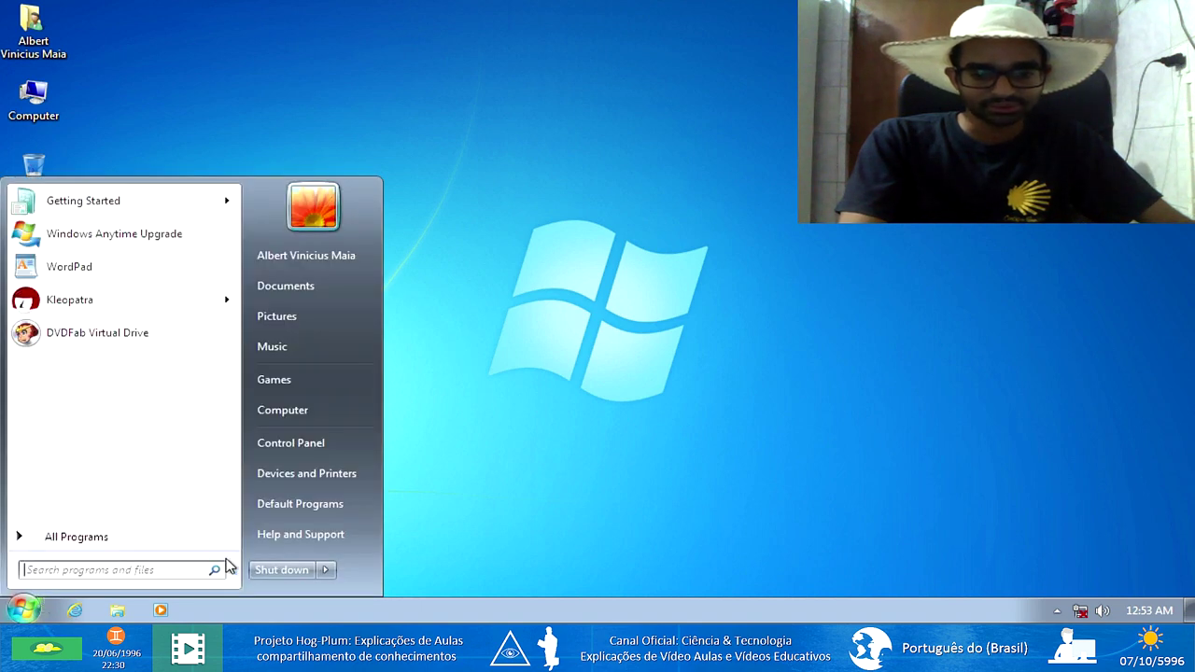
pyautogui.click(285, 572)
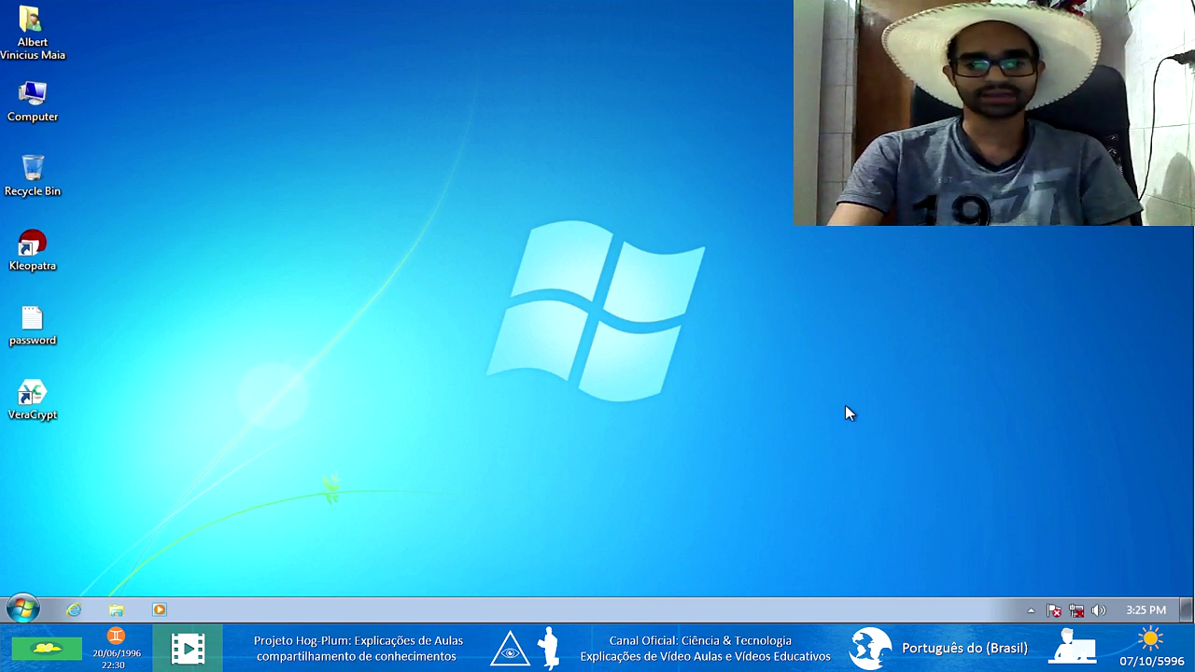
# Open DVD Drive (D:) in a separate window and load A-01335247-B into VeraCrypt.
pyautogui.doubleClick(41, 110)
pyautogui.moveTo(341, 26); pyautogui.dragTo(399, 83)
pyautogui.click(435, 266)
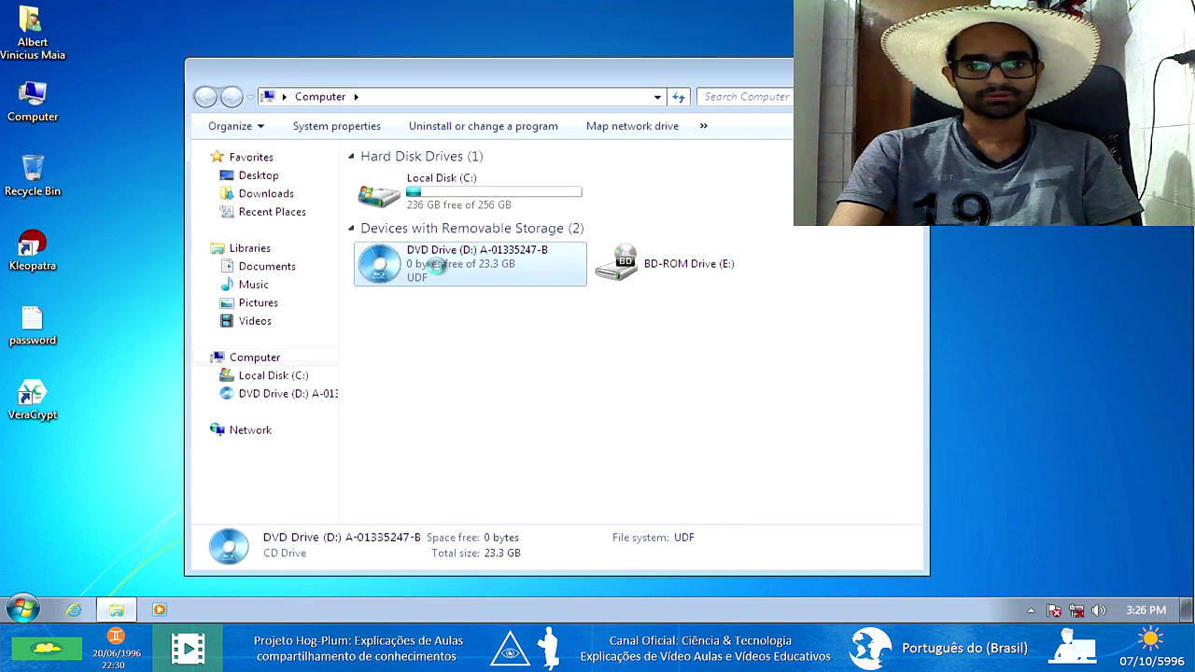
pyautogui.rightClick(437, 267)
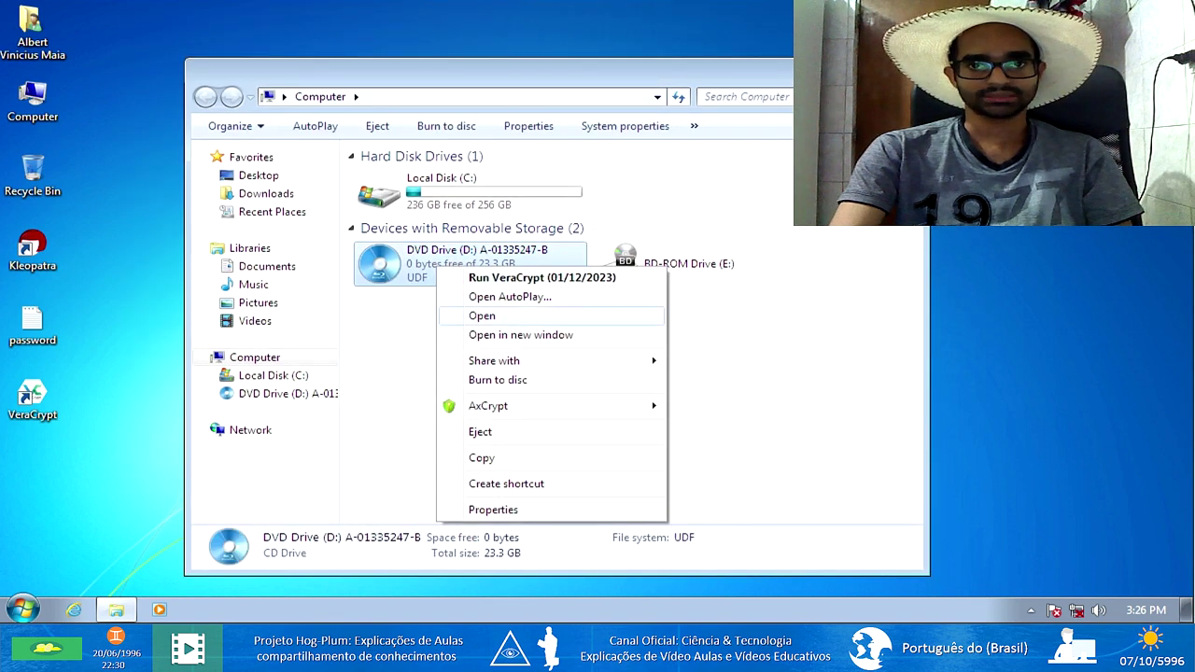
pyautogui.click(528, 336)
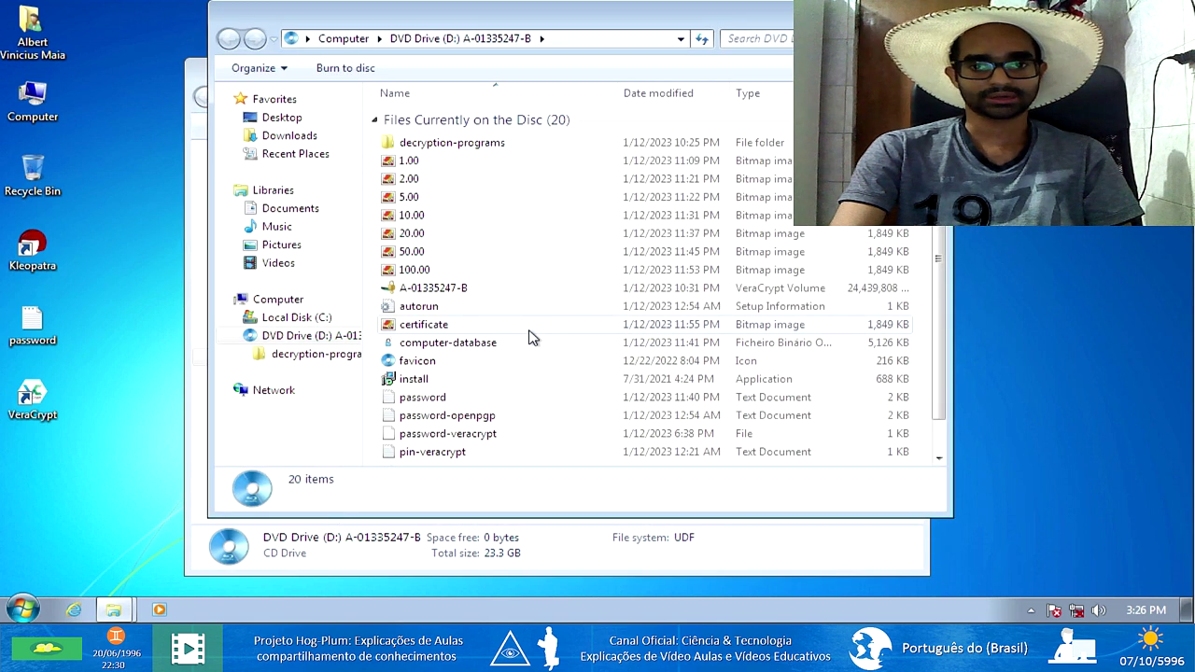
pyautogui.doubleClick(452, 295)
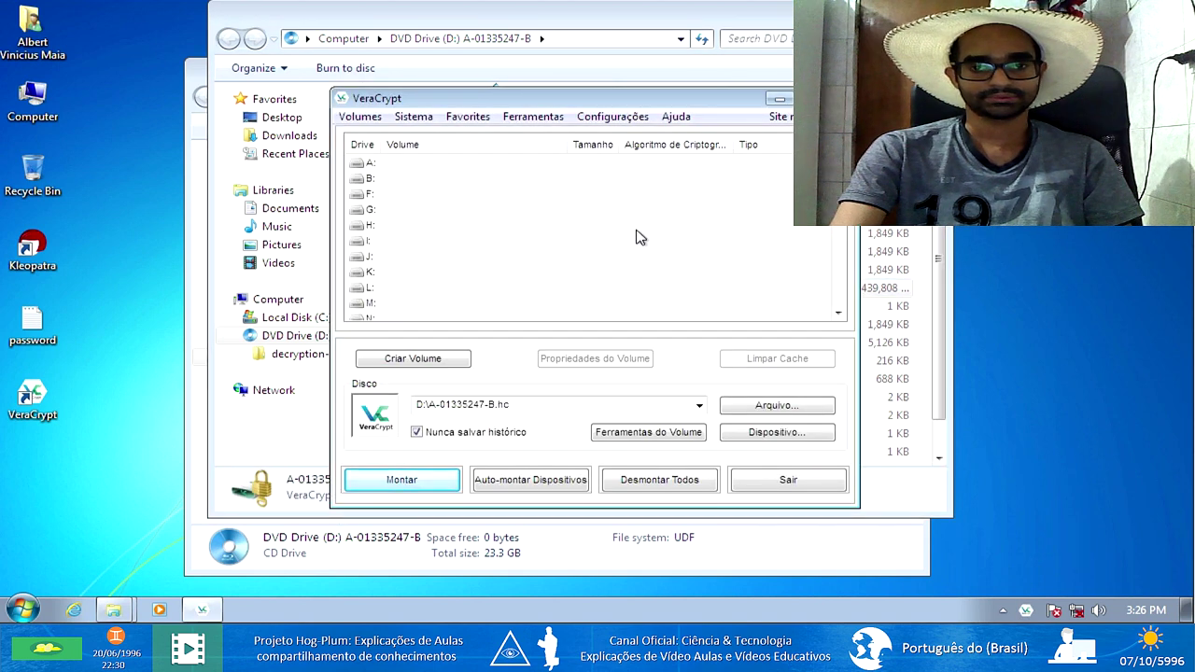
pyautogui.click(373, 166)
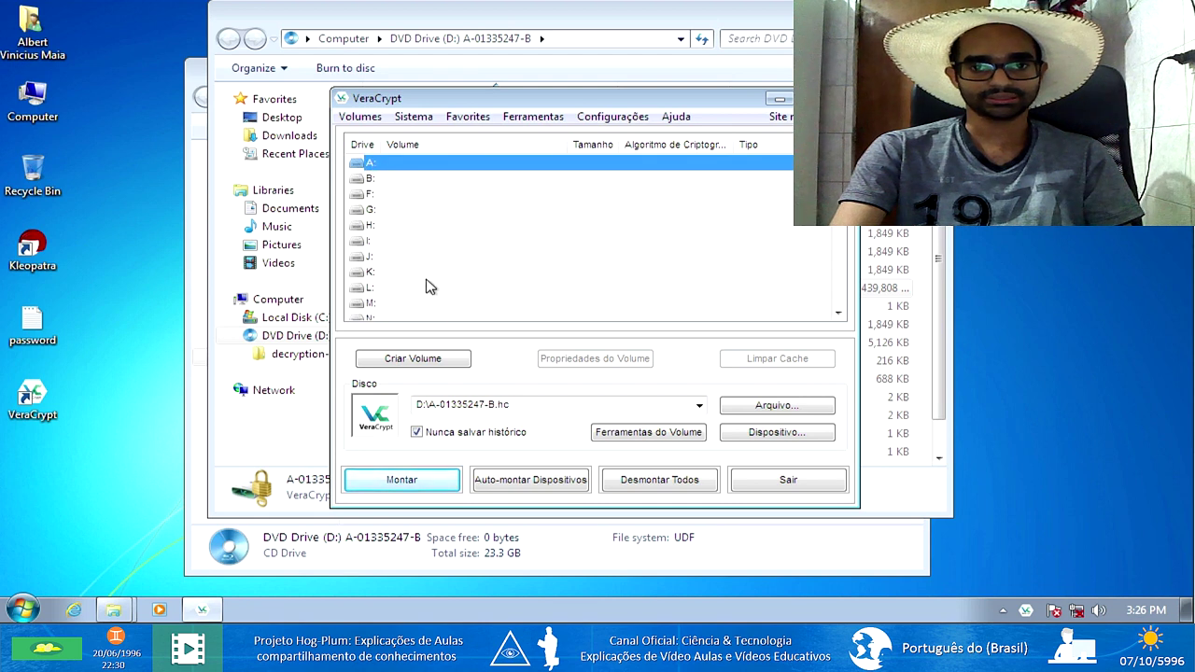
pyautogui.click(416, 480)
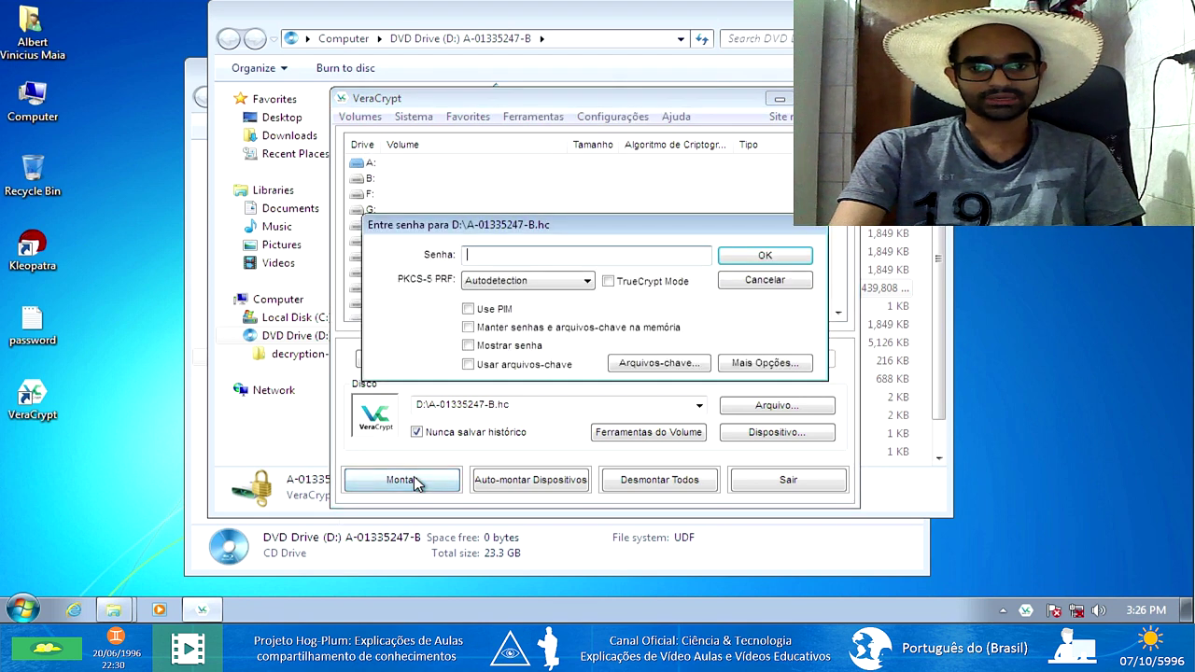
pyautogui.click(495, 309)
pyautogui.moveTo(493, 231); pyautogui.dragTo(421, 130)
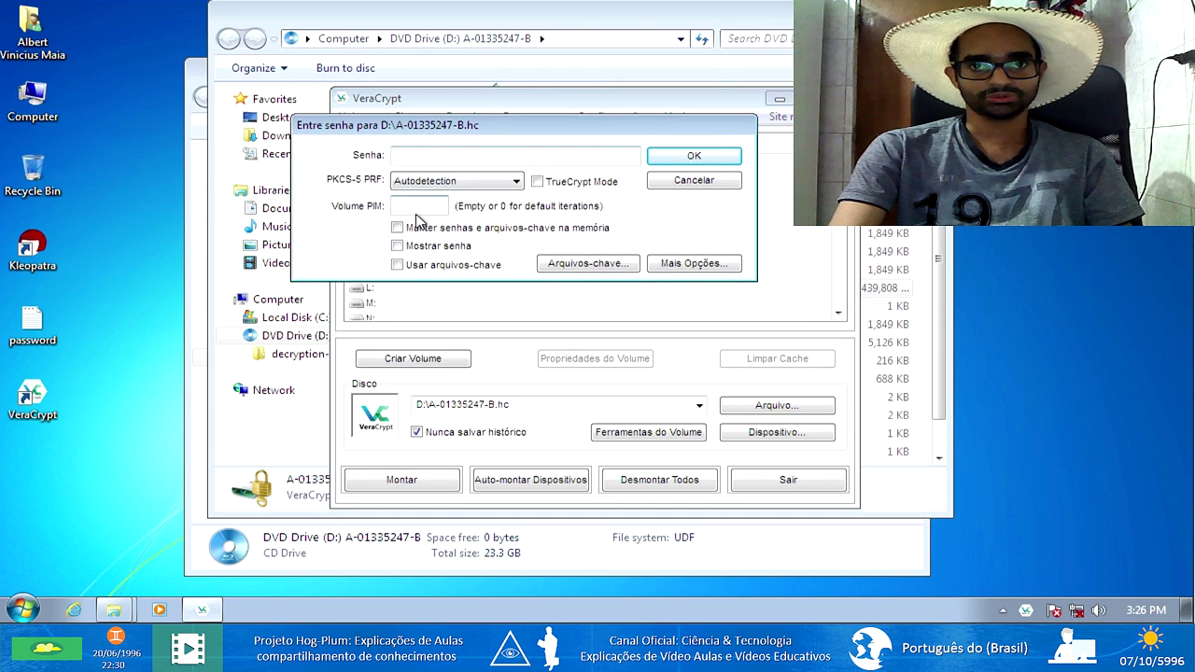
pyautogui.click(405, 248)
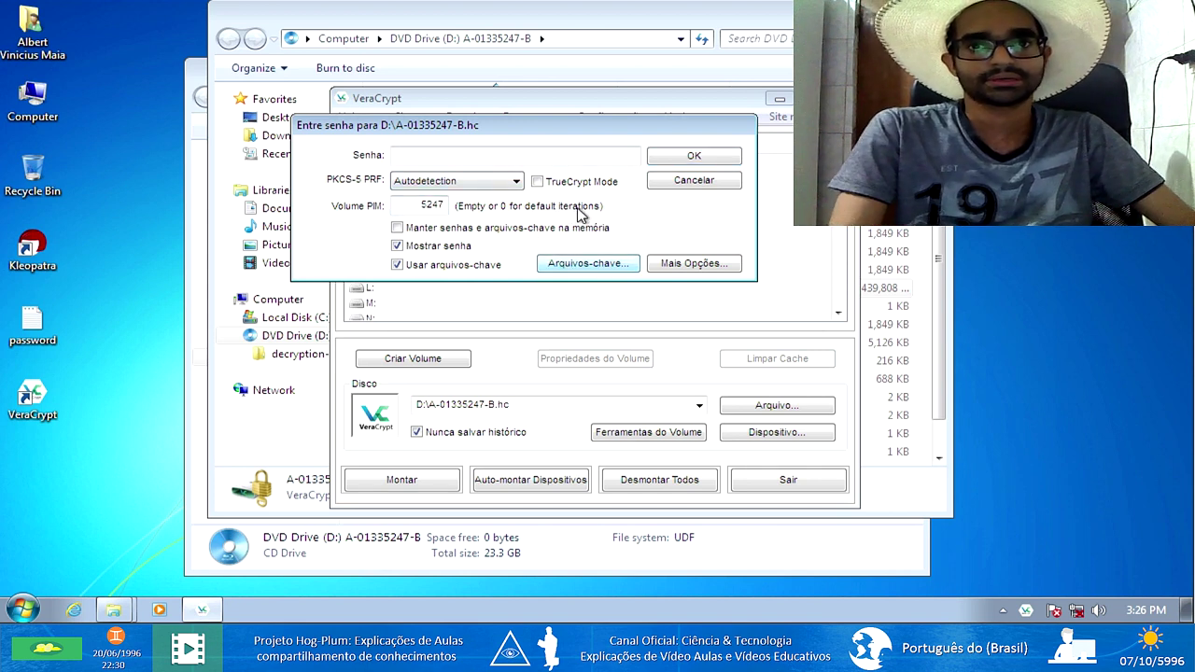
pyautogui.click(595, 265)
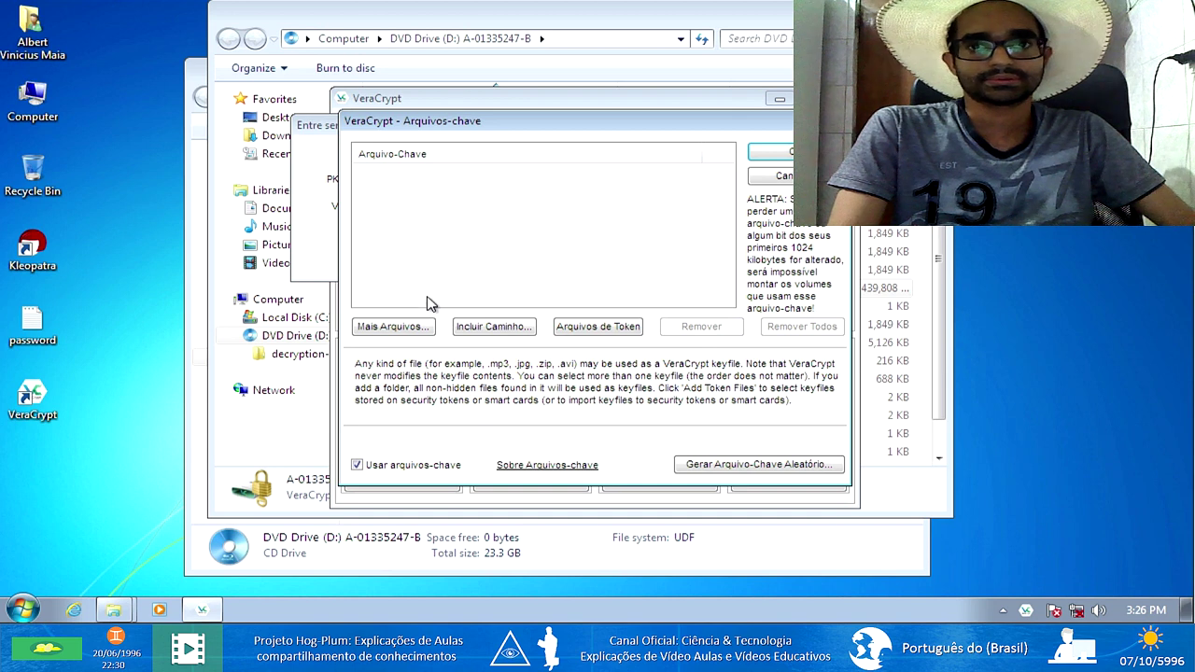
# Select public-key, private-key, password-veracrypt, computer-database and certificate as keyfiles.
pyautogui.click(399, 326)
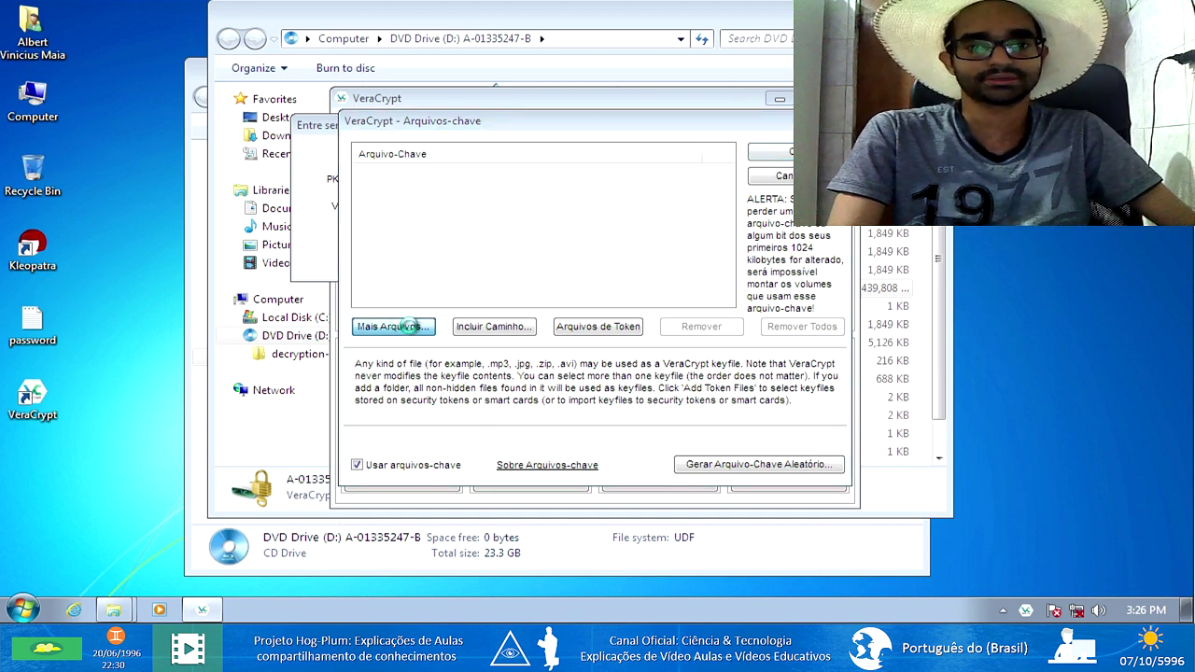
pyautogui.scroll(-5, 920, 446)
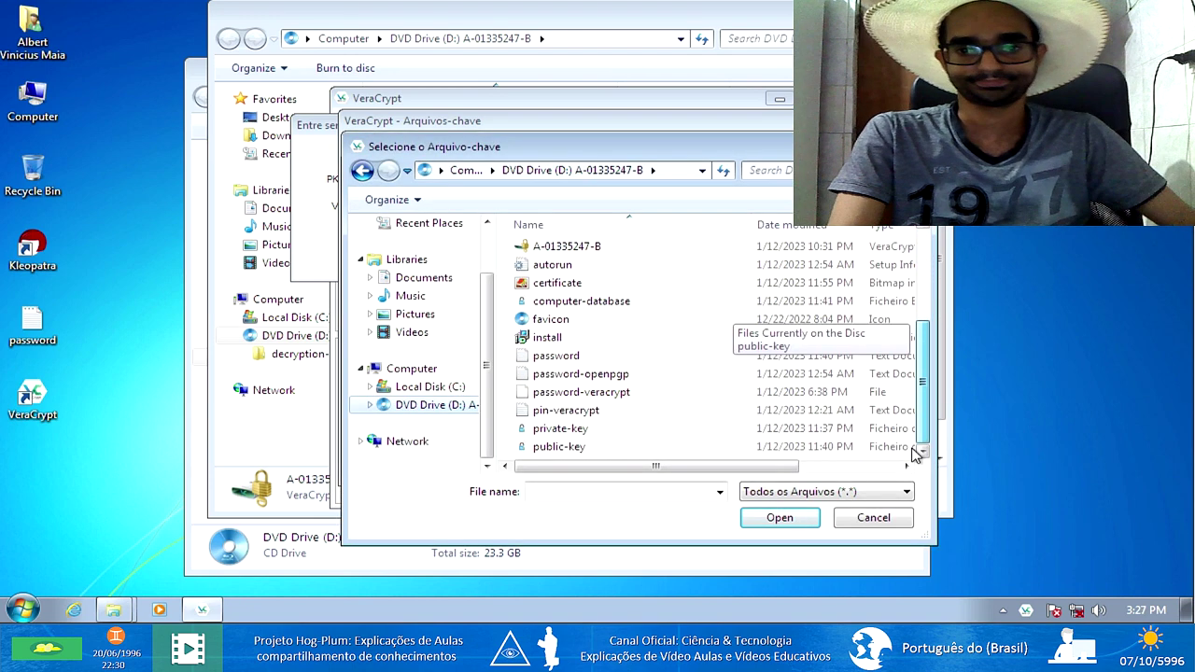
pyautogui.click(601, 447)
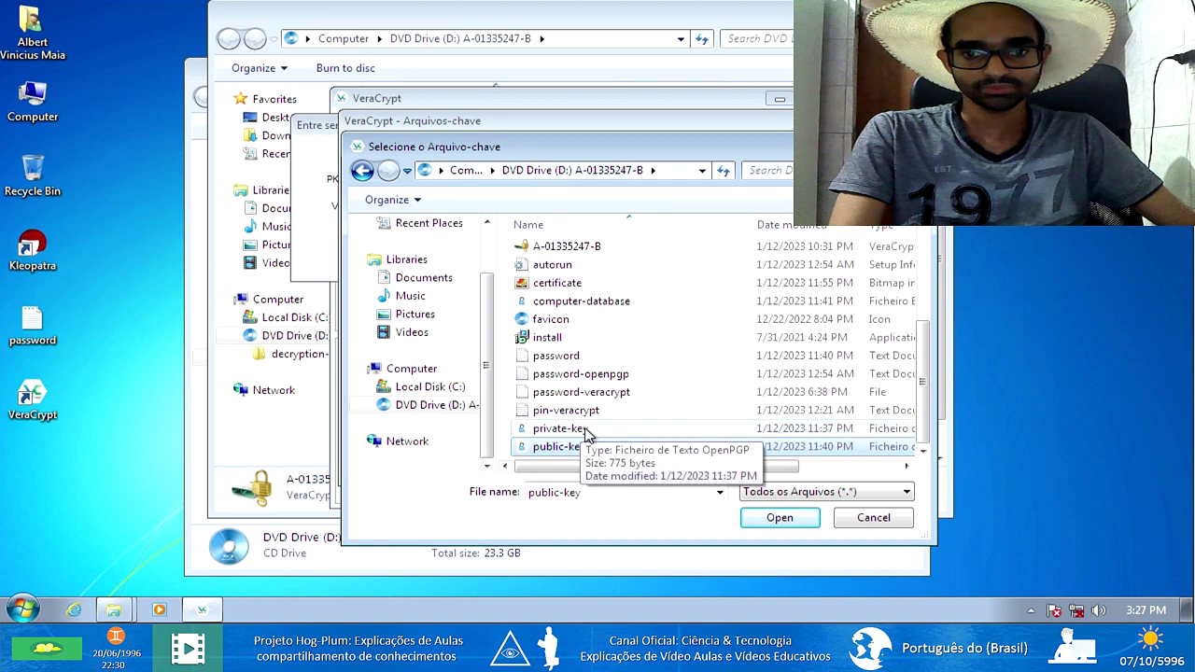
pyautogui.keyDown('ctrl'); pyautogui.click(586, 432); pyautogui.keyUp('ctrl')
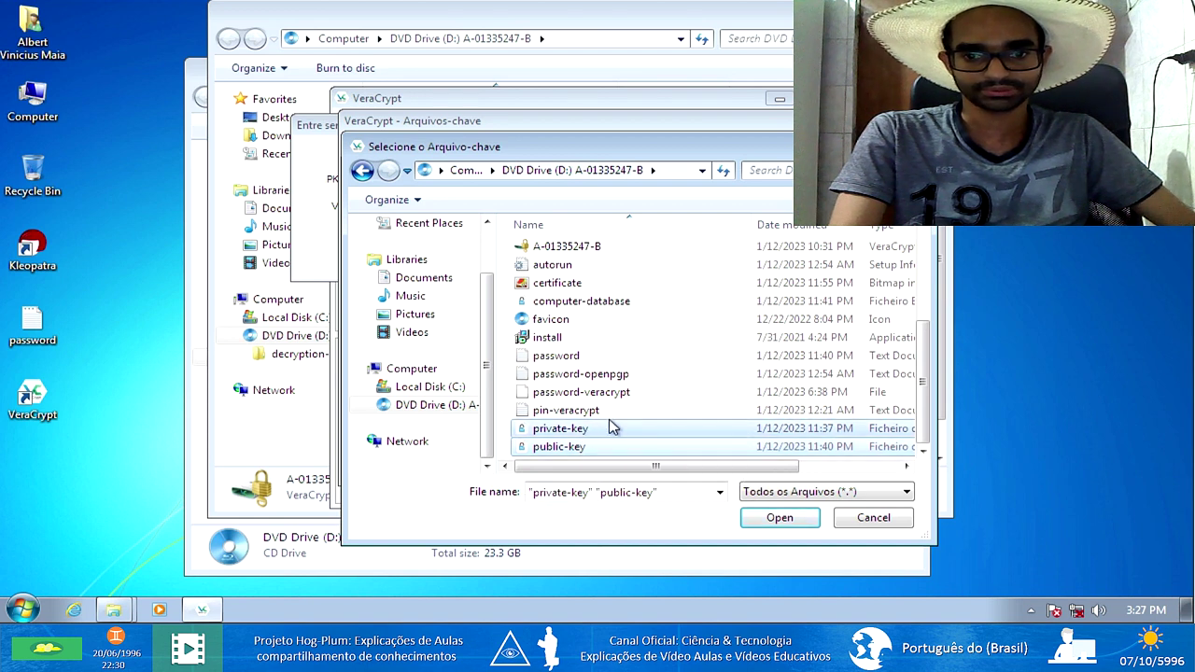
pyautogui.keyDown('ctrl'); pyautogui.click(608, 394); pyautogui.keyUp('ctrl')
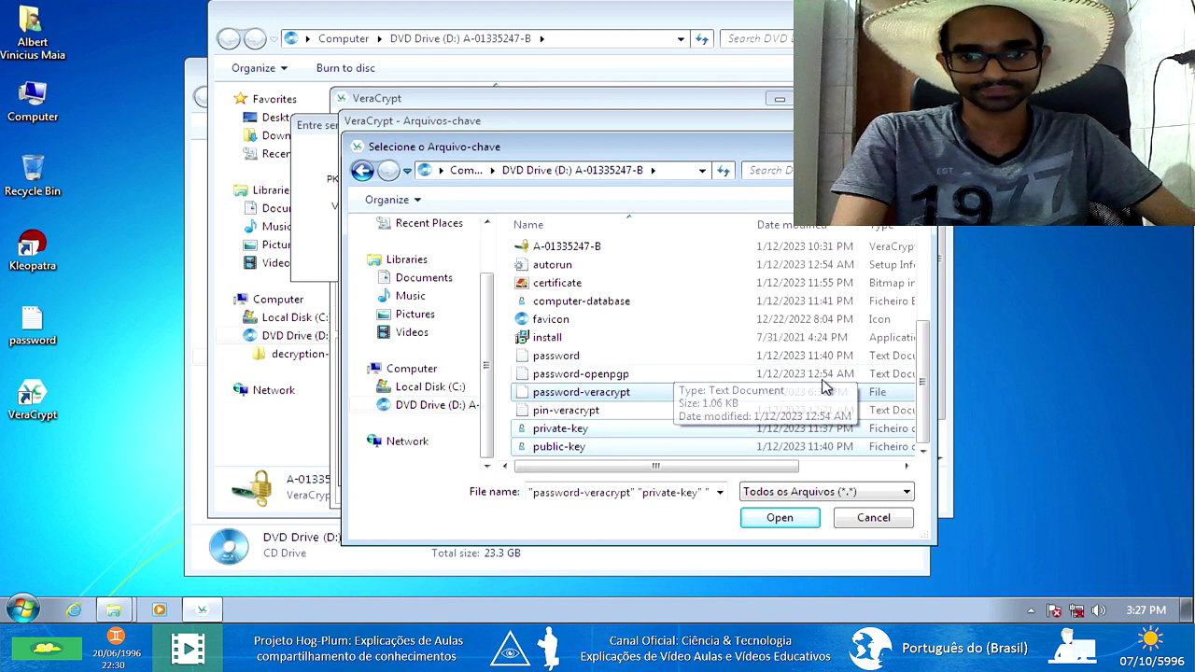
pyautogui.moveTo(925, 414); pyautogui.dragTo(927, 381)
pyautogui.keyDown('ctrl'); pyautogui.click(597, 349); pyautogui.keyUp('ctrl')
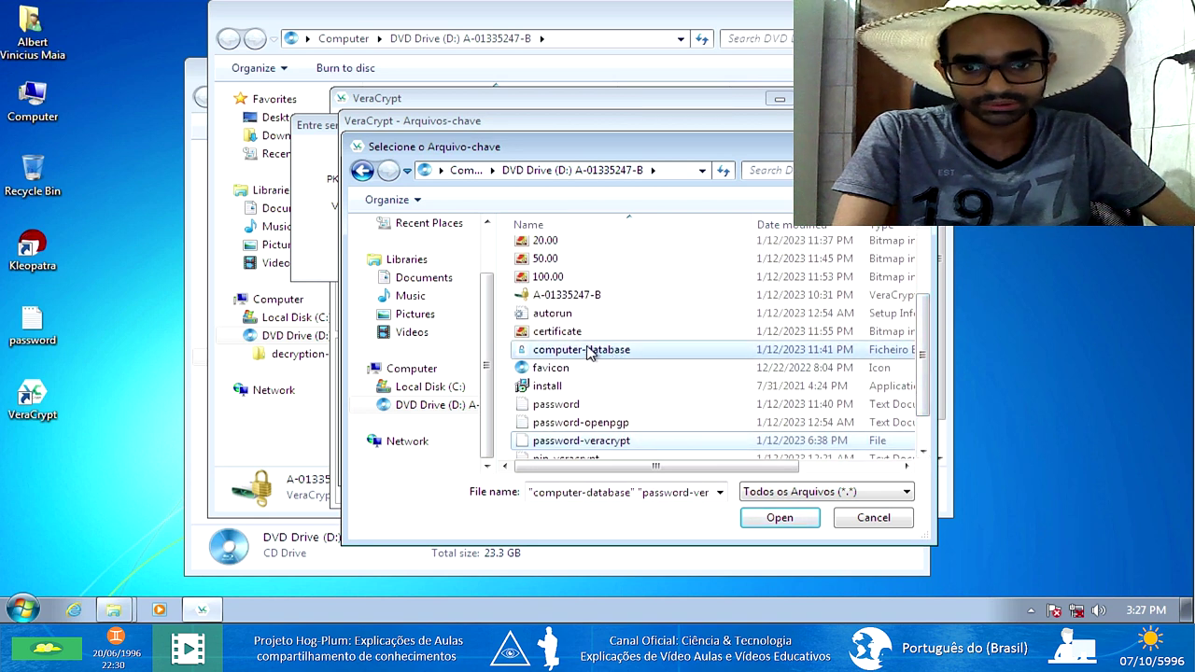
pyautogui.keyDown('ctrl'); pyautogui.click(560, 332); pyautogui.keyUp('ctrl')
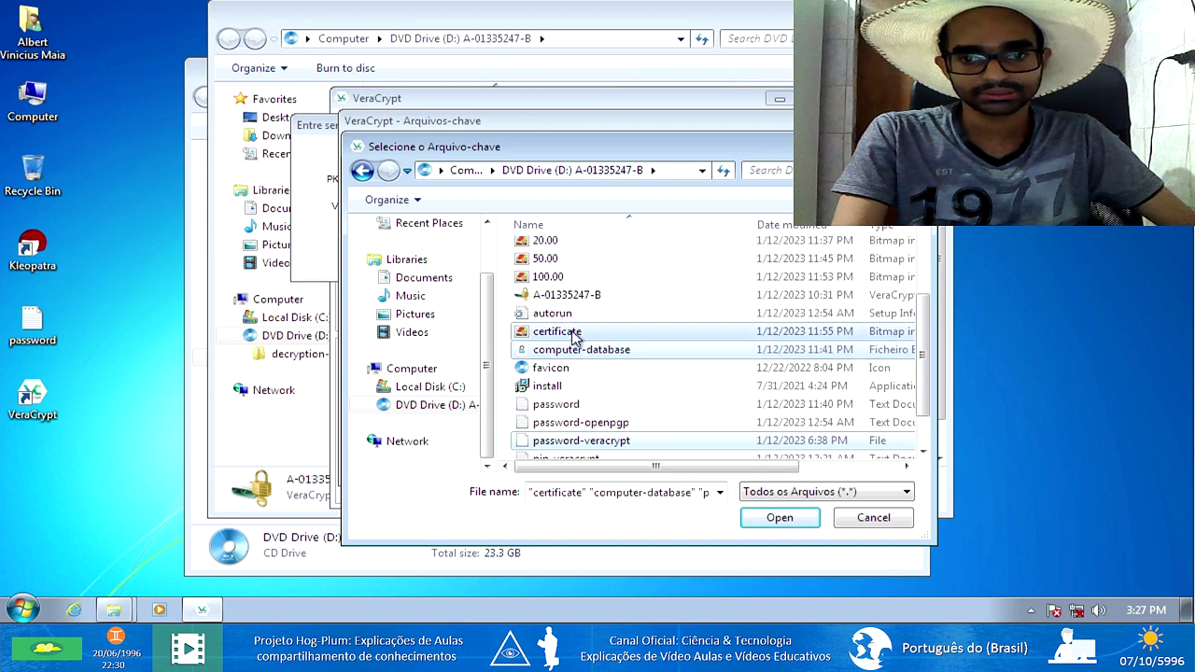
# Add the bitmaps 100.00 down to 1.00, confirm the files, and accept the keyfile list.
pyautogui.moveTo(924, 366); pyautogui.dragTo(923, 302)
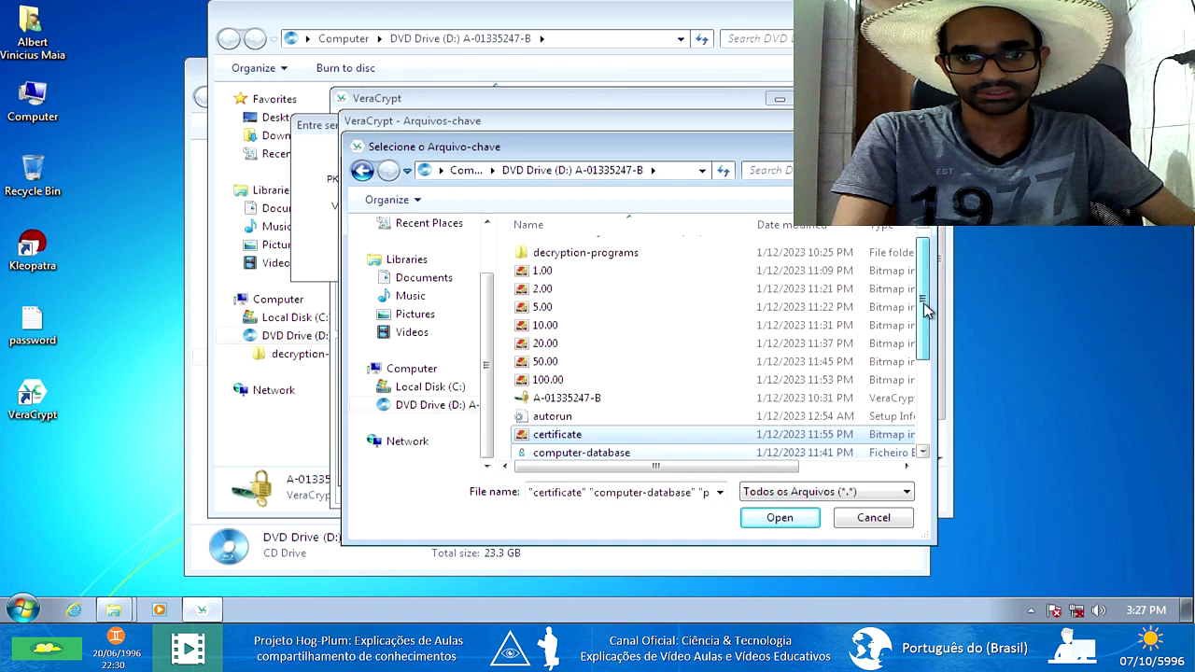
pyautogui.keyDown('ctrl'); pyautogui.click(558, 377); pyautogui.keyUp('ctrl')
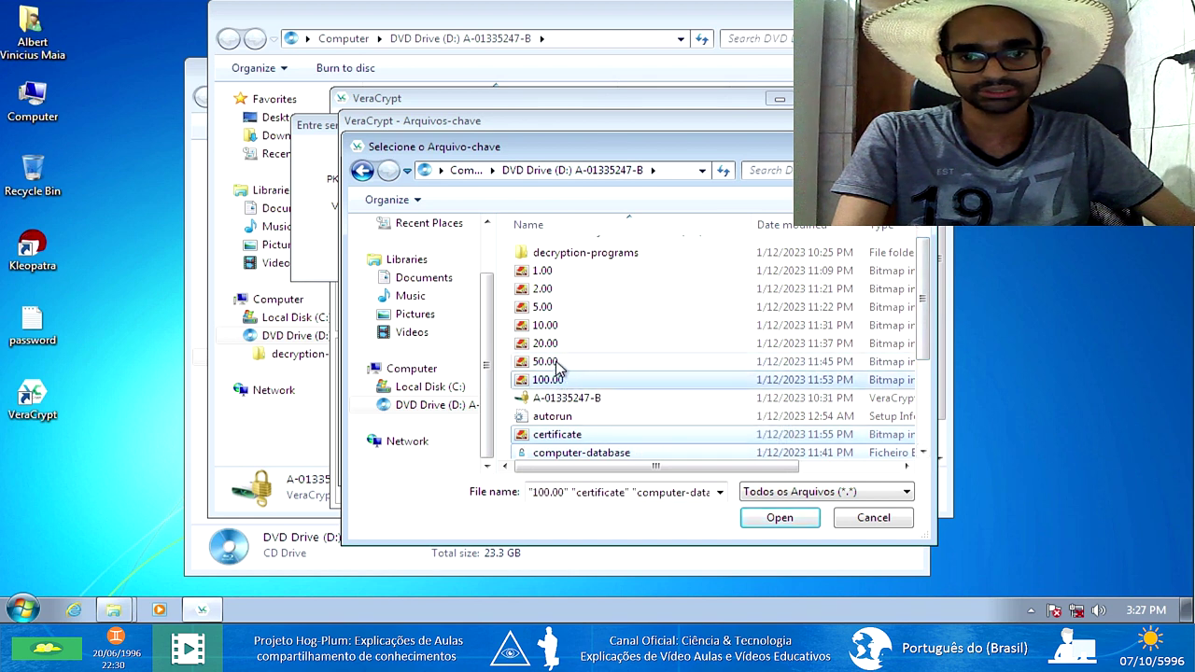
pyautogui.keyDown('ctrl'); pyautogui.click(558, 362); pyautogui.keyUp('ctrl')
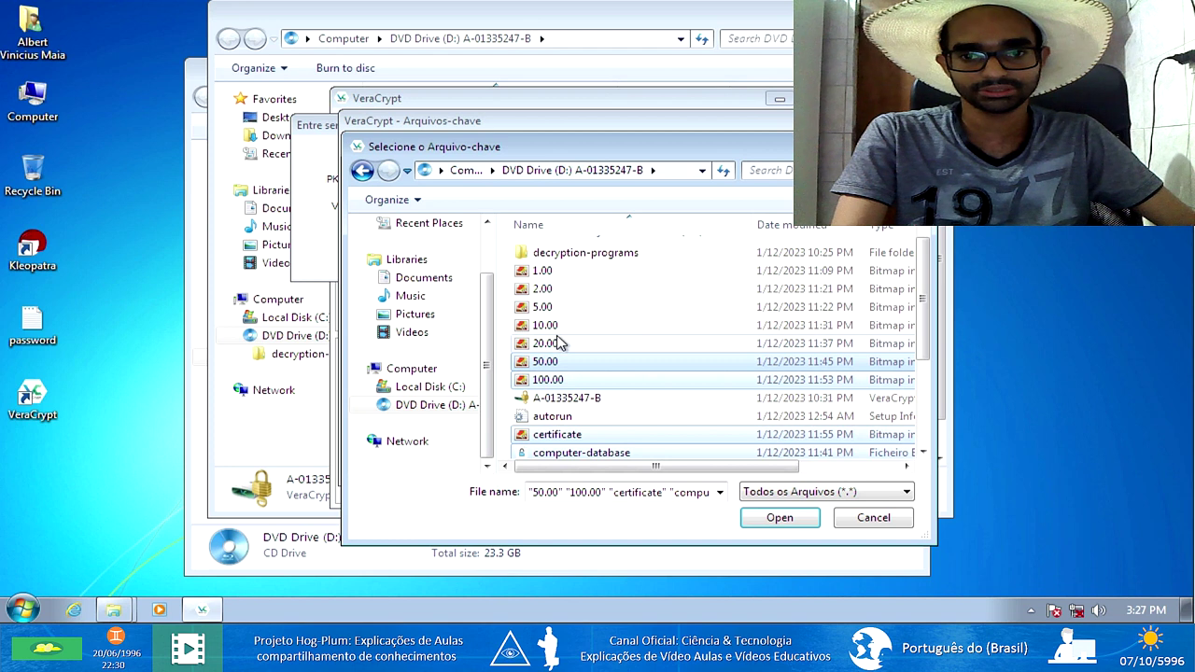
pyautogui.keyDown('ctrl'); pyautogui.keyDown('shift'); pyautogui.click(558, 306); pyautogui.keyUp('shift'); pyautogui.keyUp('ctrl')
pyautogui.keyDown('ctrl'); pyautogui.click(551, 289); pyautogui.keyUp('ctrl')
pyautogui.keyDown('ctrl'); pyautogui.click(546, 270); pyautogui.keyUp('ctrl')
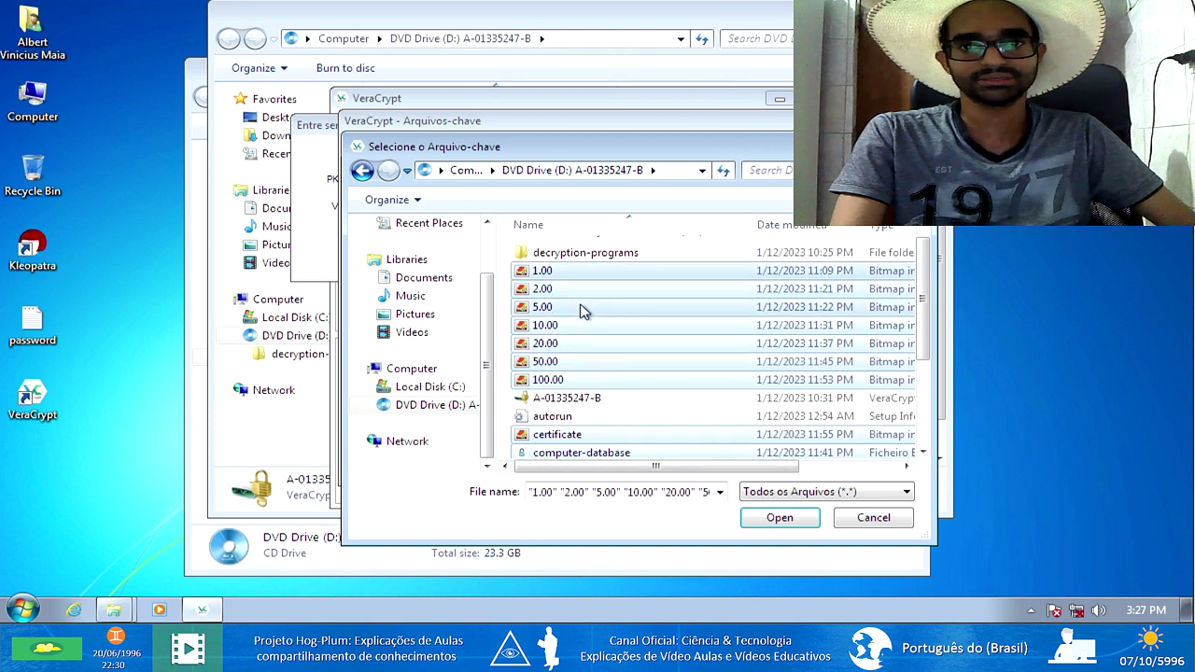
pyautogui.click(788, 517)
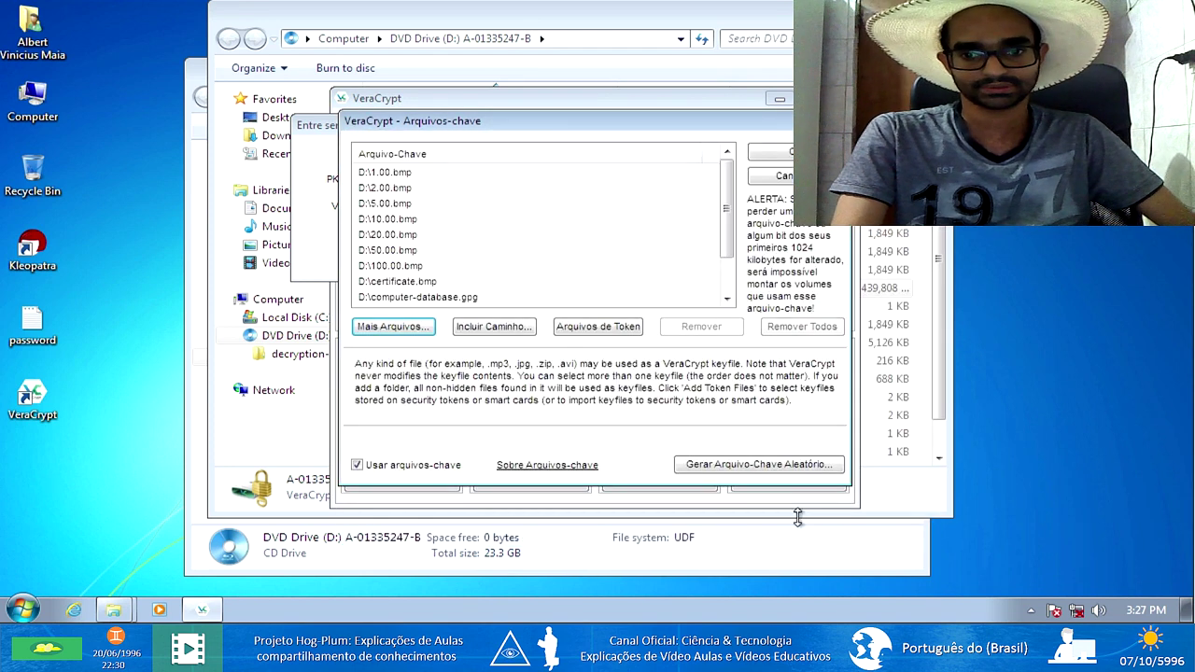
pyautogui.click(772, 157)
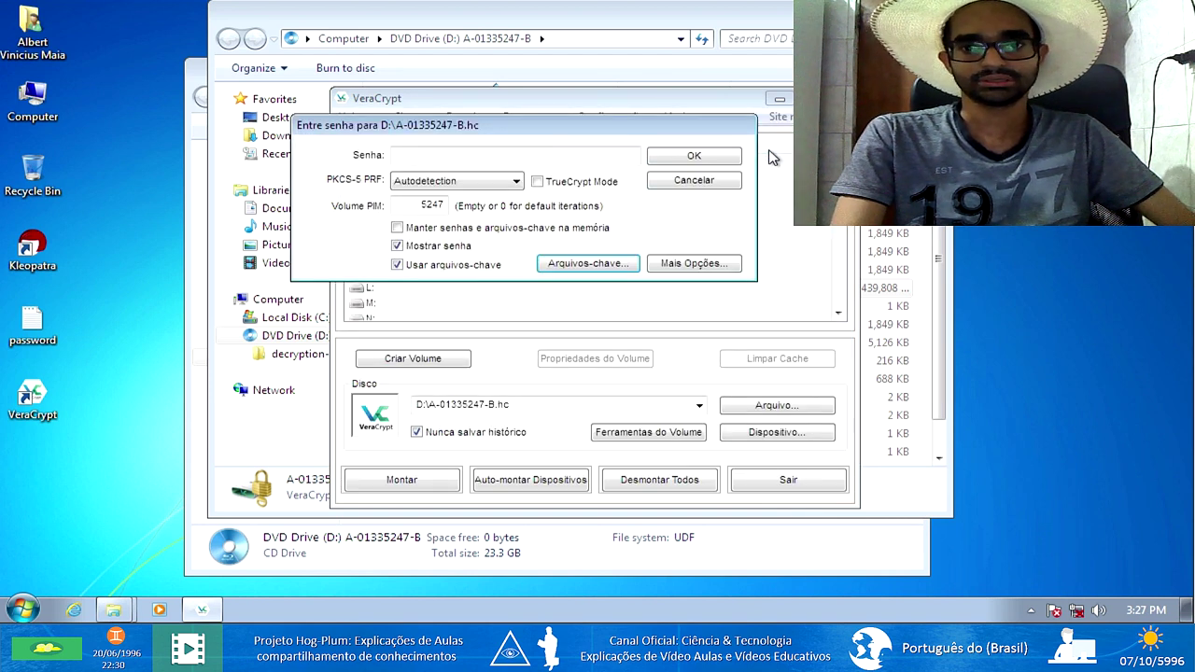
# Copy the VeraCrypt password line from the desktop password file, then close Notepad.
pyautogui.doubleClick(20, 343)
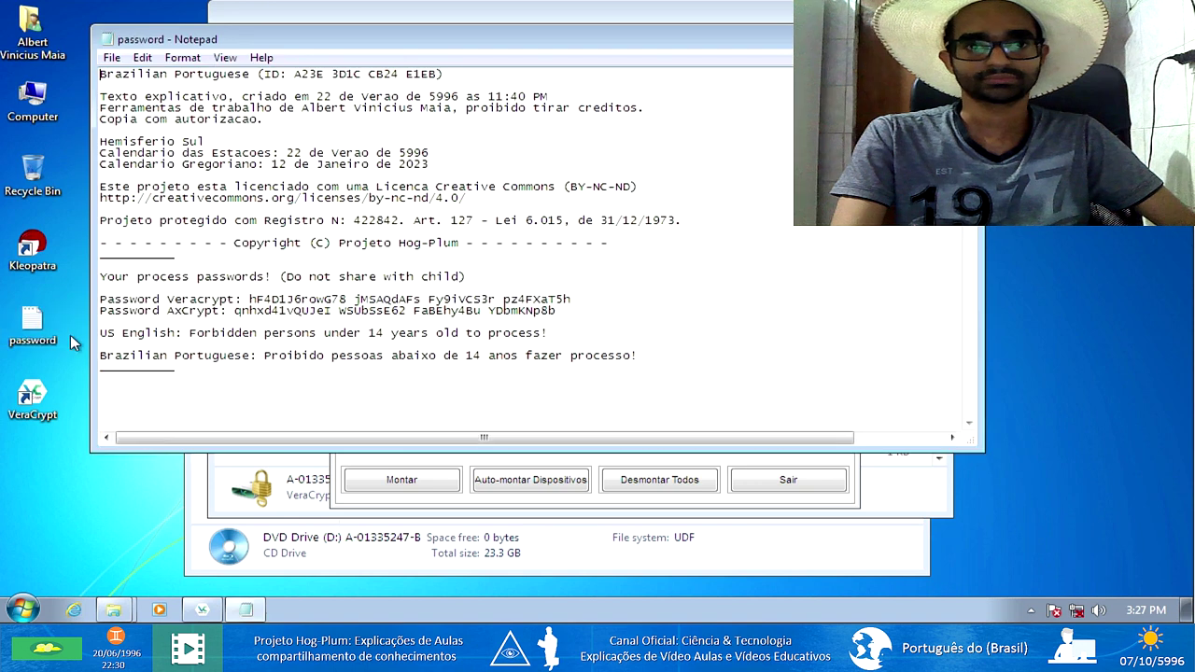
pyautogui.moveTo(578, 299); pyautogui.dragTo(251, 305)
pyautogui.rightClick(253, 304)
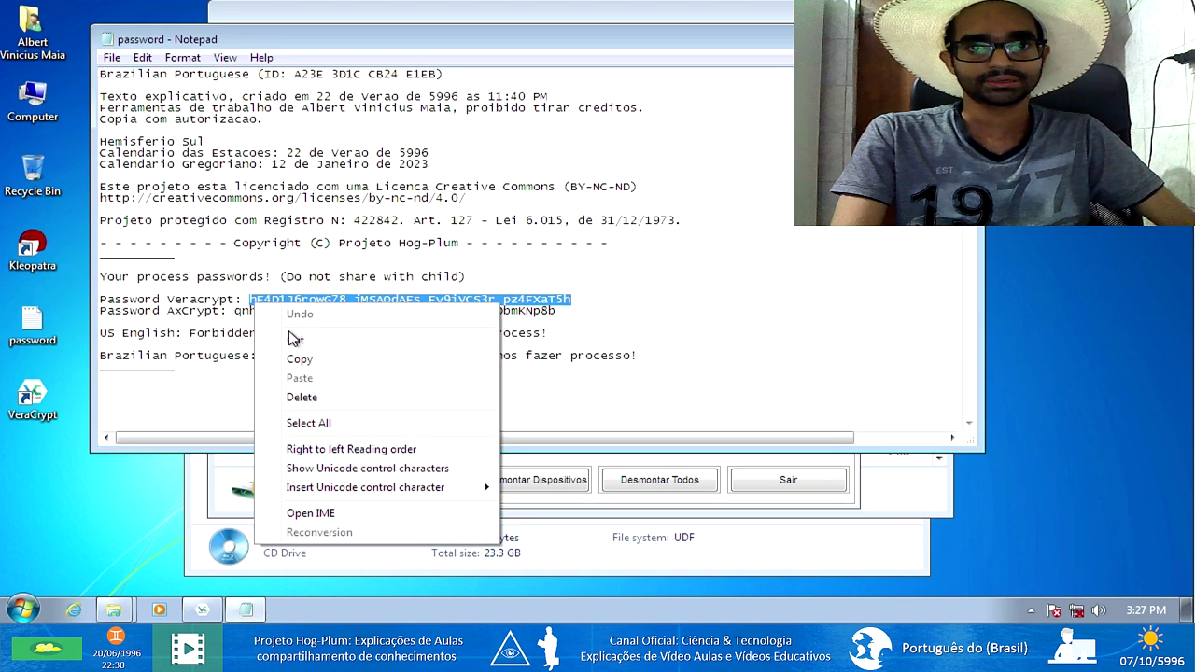
pyautogui.click(305, 360)
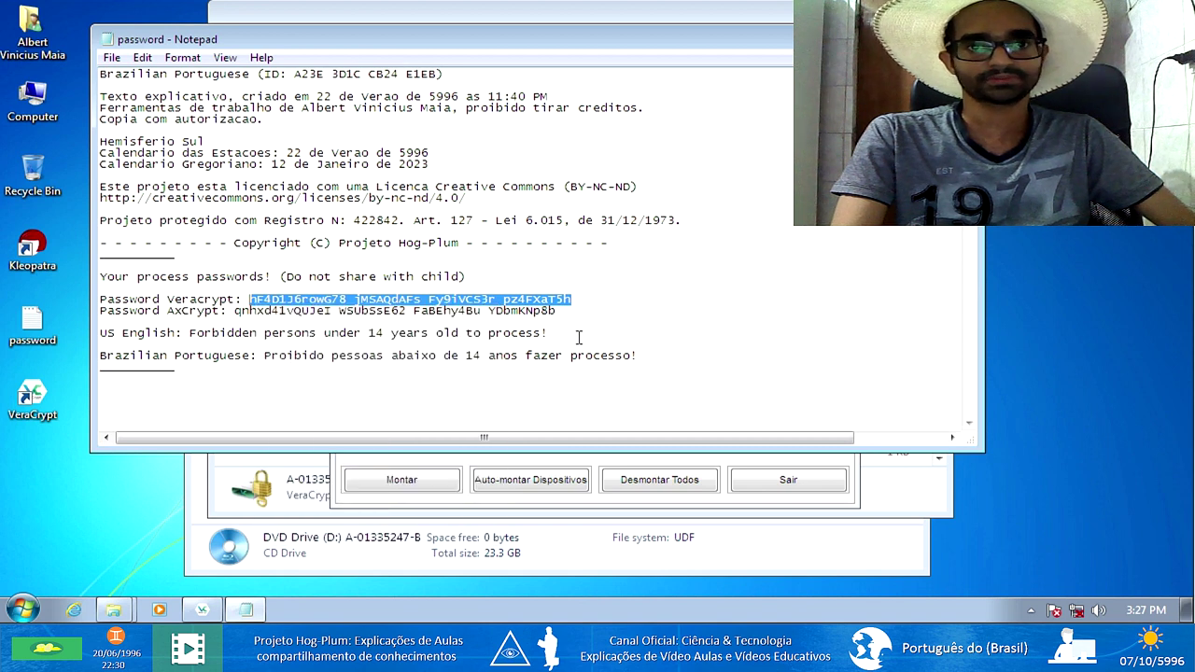
pyautogui.click(968, 39)
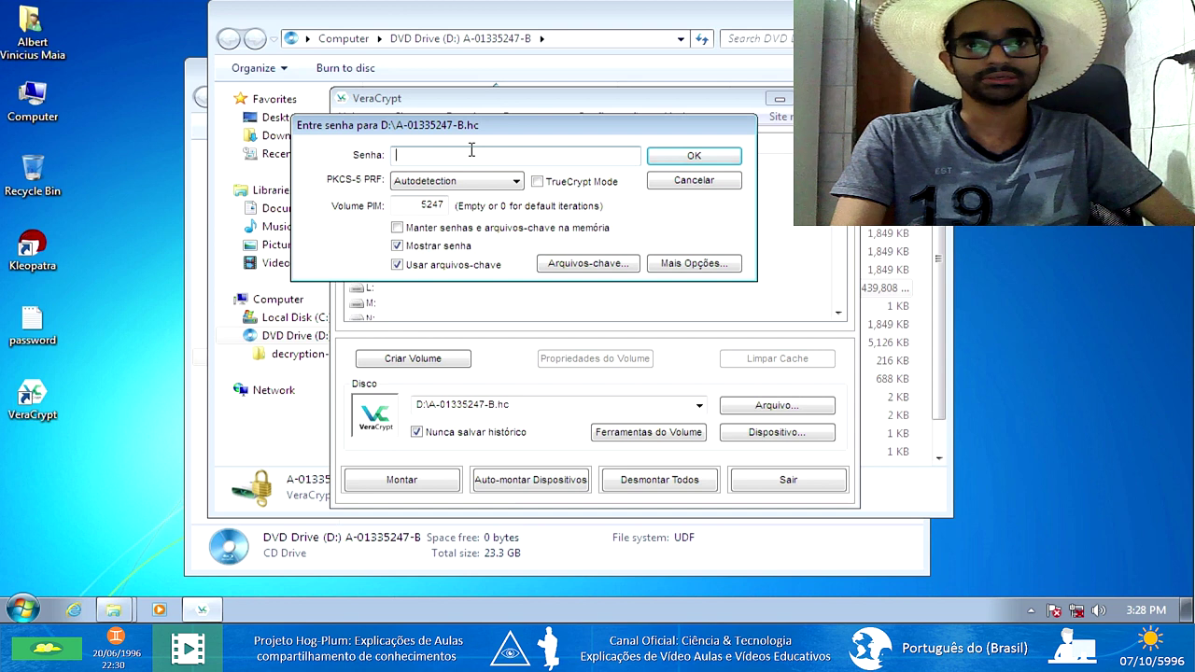
# Paste the password, hide its characters, and mount A-01335247-B.hc as 23.3 GB drive A:.
pyautogui.hotkey('ctrl', 'v')
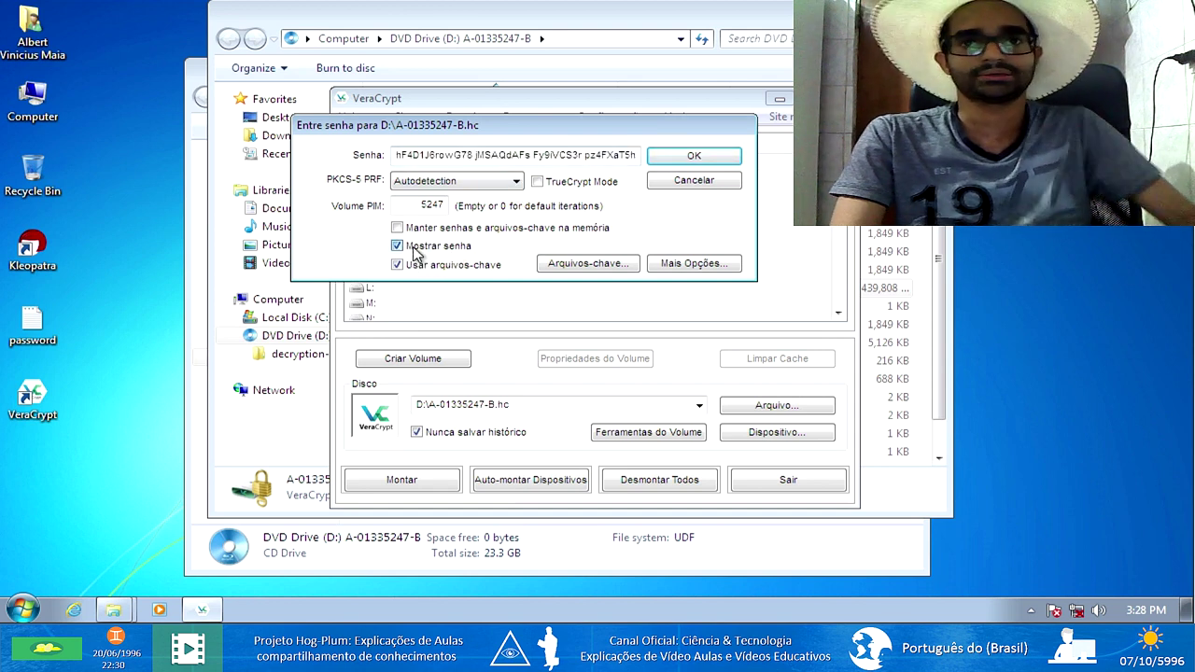
pyautogui.click(413, 250)
pyautogui.click(694, 155)
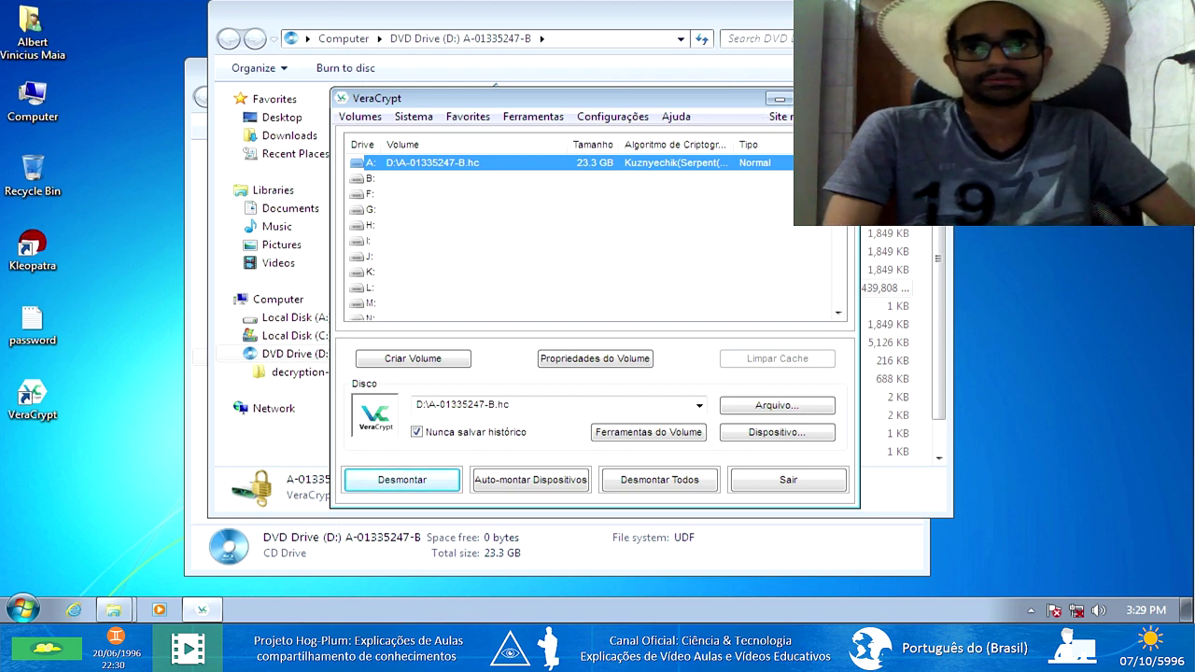
# Close VeraCrypt and mount the wou_w7-x86 ISO from Local Disk (A:) as drive E:.
pyautogui.click(845, 98)
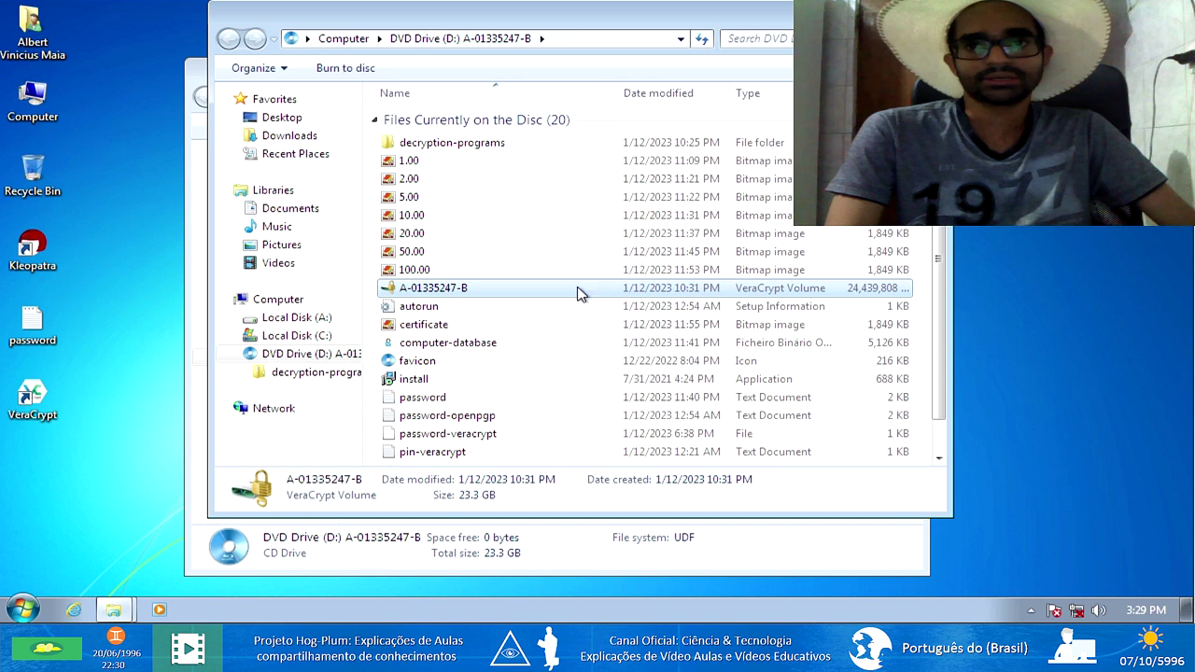
pyautogui.click(292, 319)
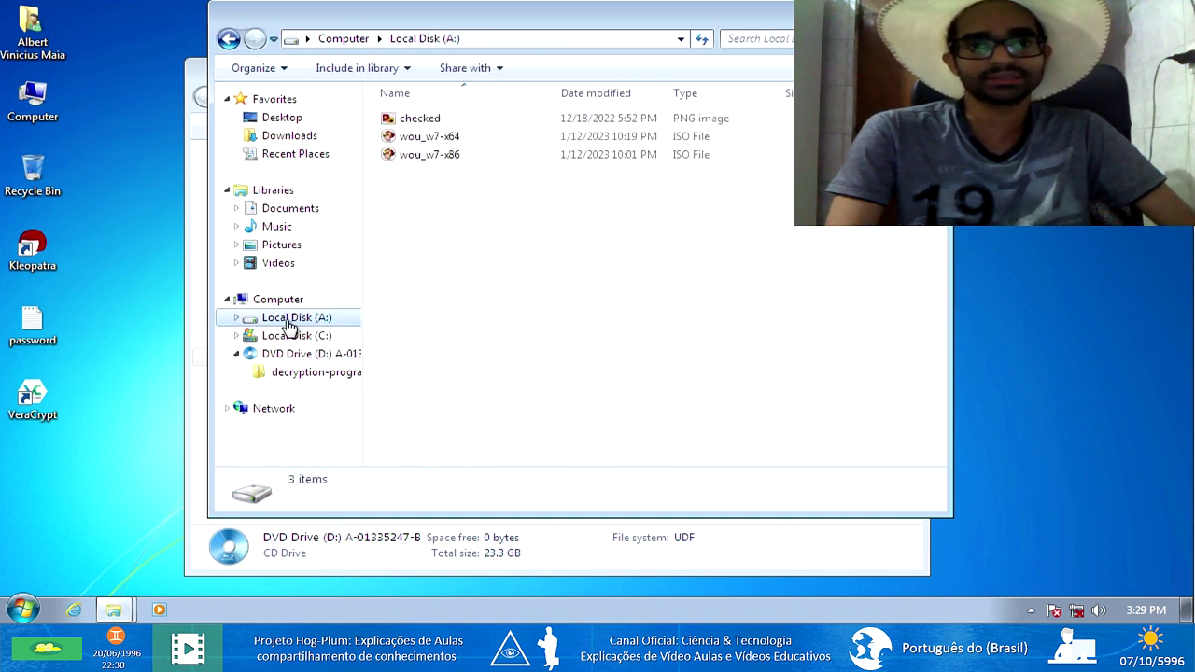
pyautogui.rightClick(421, 156)
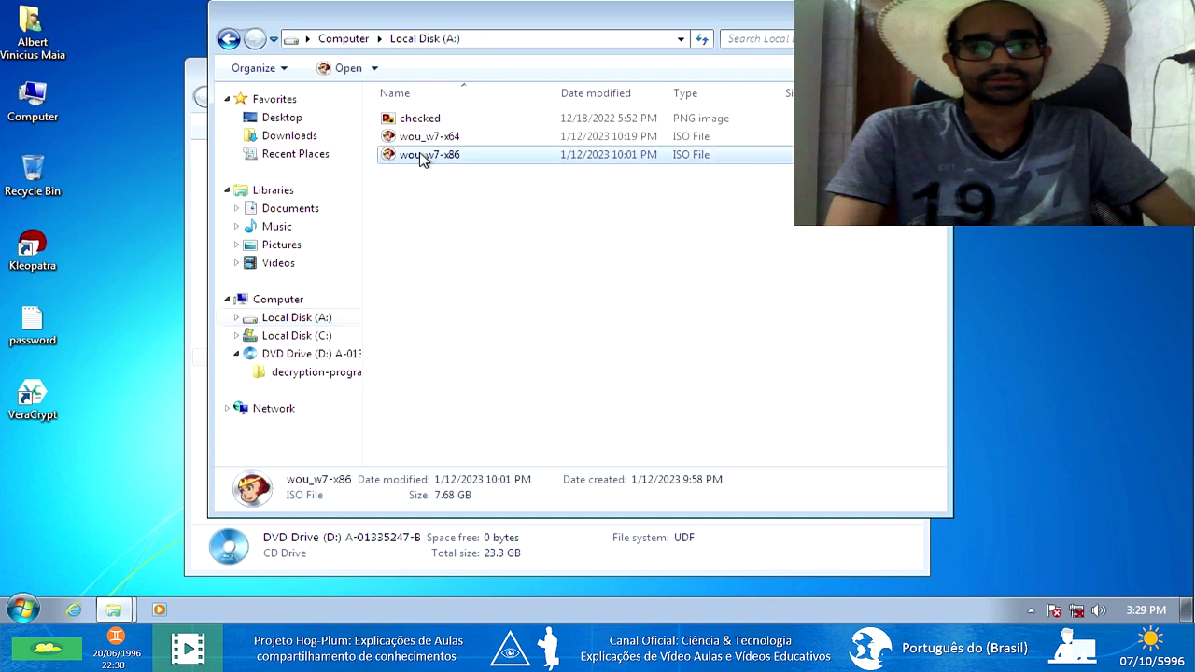
pyautogui.click(474, 216)
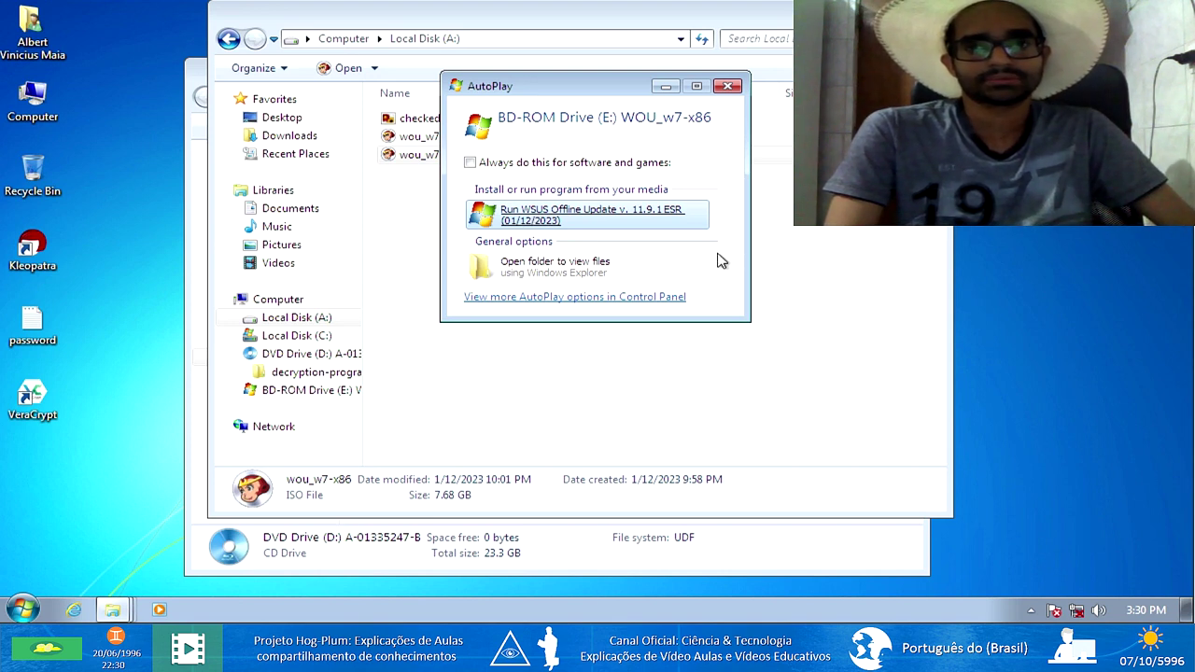
# Run WSUS Offline Update from AutoPlay as administrator and start updating with default options.
pyautogui.click(646, 215)
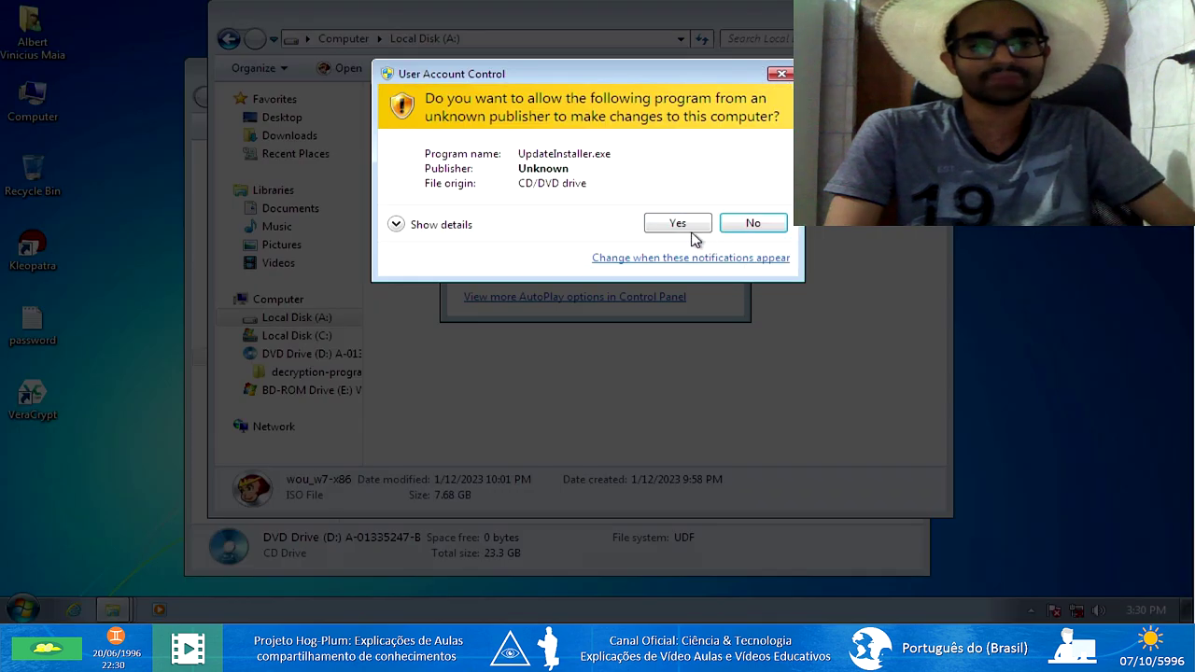
pyautogui.click(688, 225)
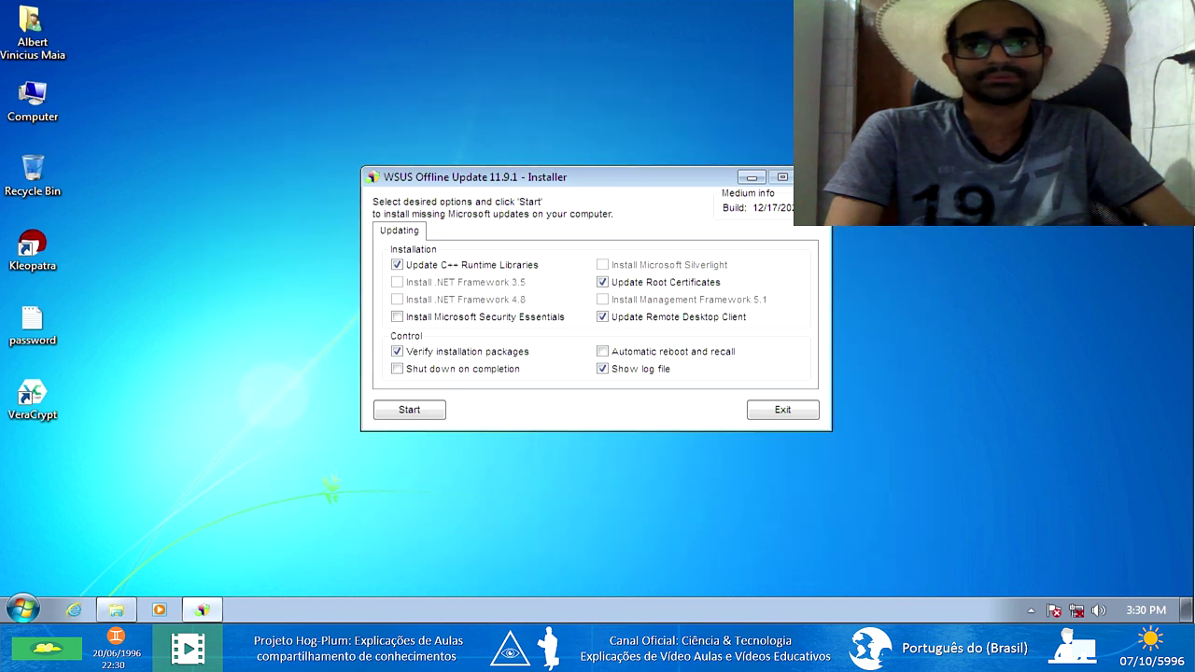
pyautogui.moveTo(562, 182); pyautogui.dragTo(474, 112)
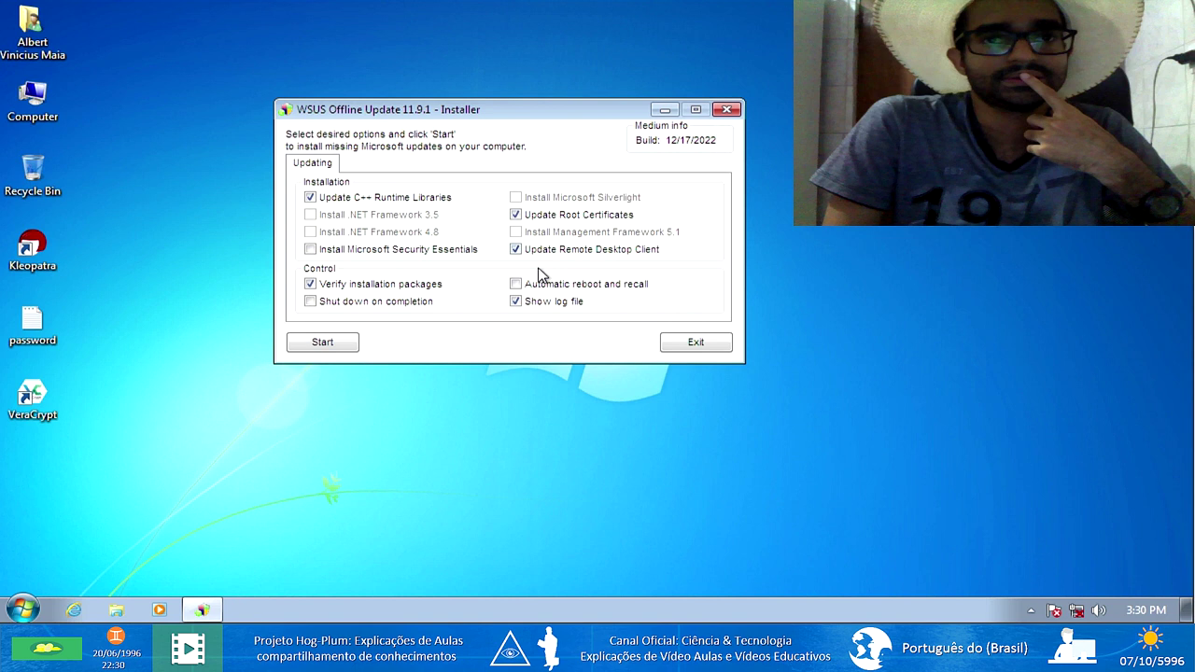
pyautogui.click(328, 345)
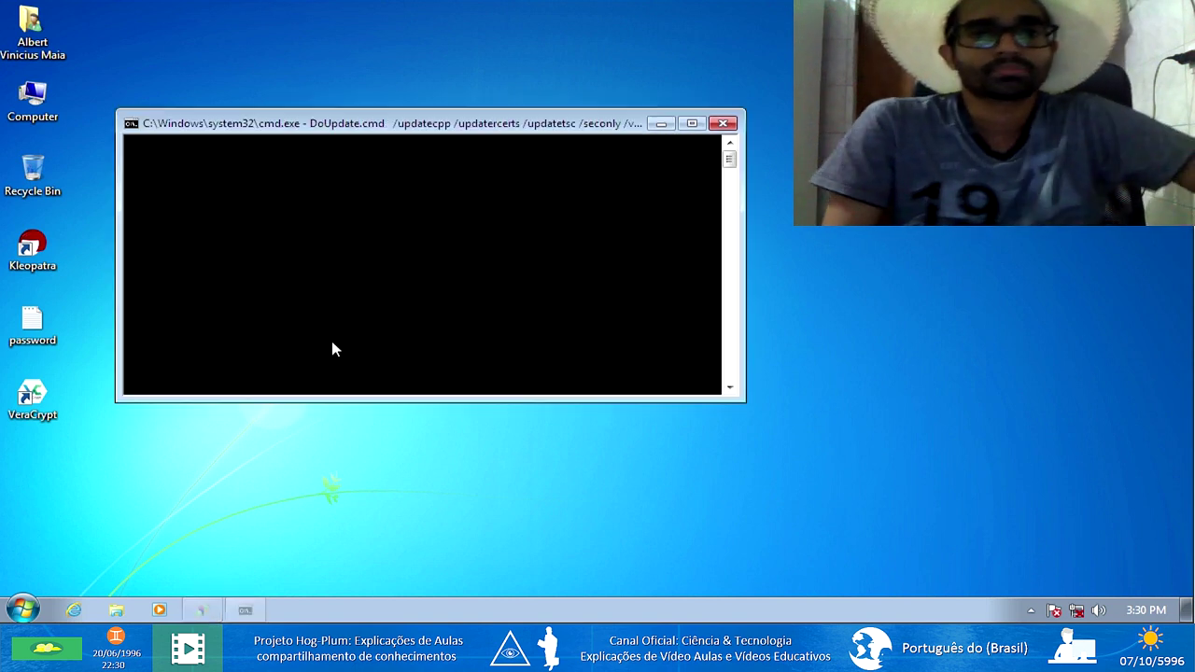
# After the run reports success, close the update log and exit the DoUpdate console.
pyautogui.moveTo(356, 125); pyautogui.dragTo(361, 45)
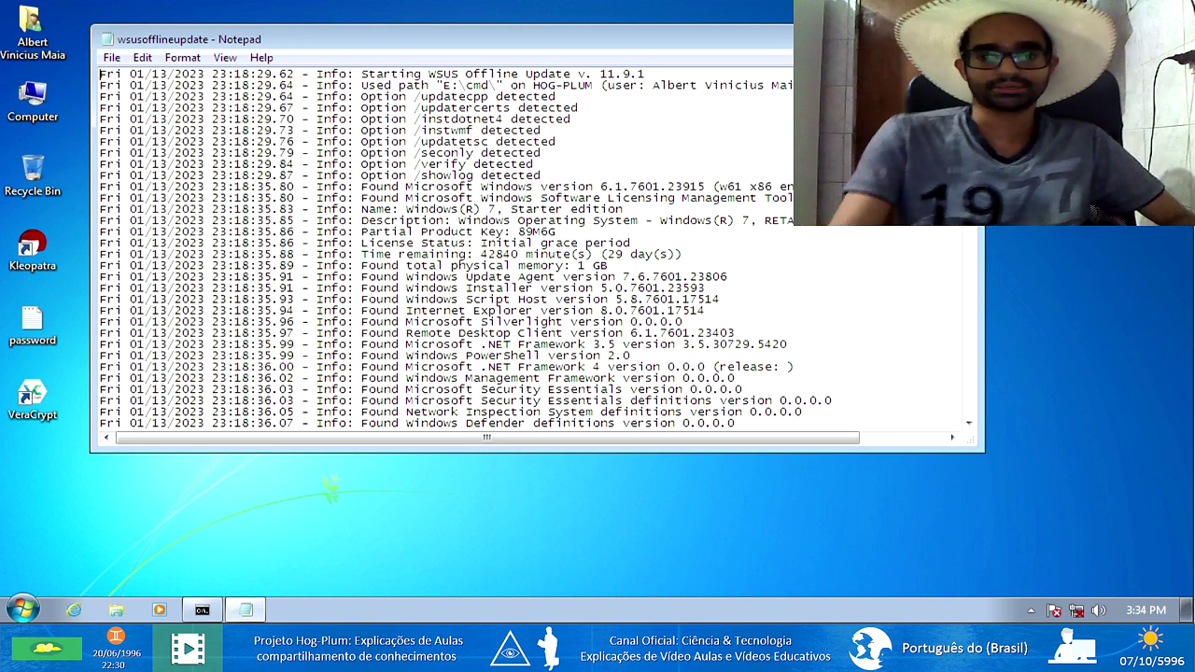
pyautogui.hotkey('alt', 'F4')
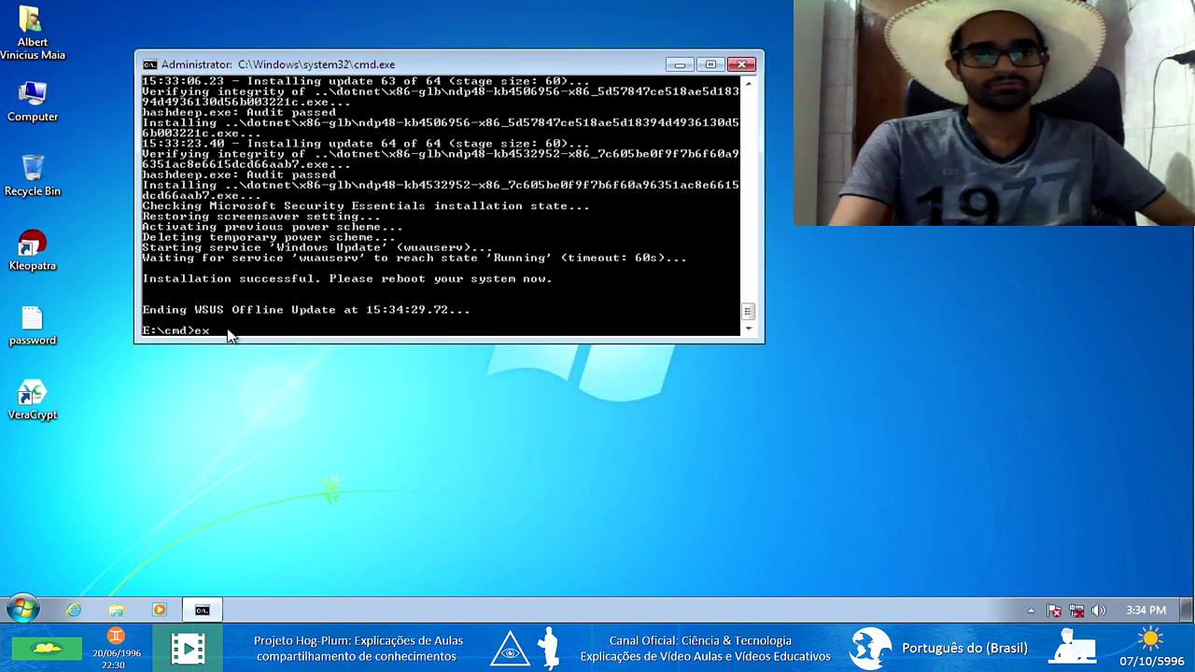
pyautogui.write('exit')
pyautogui.press('Return')
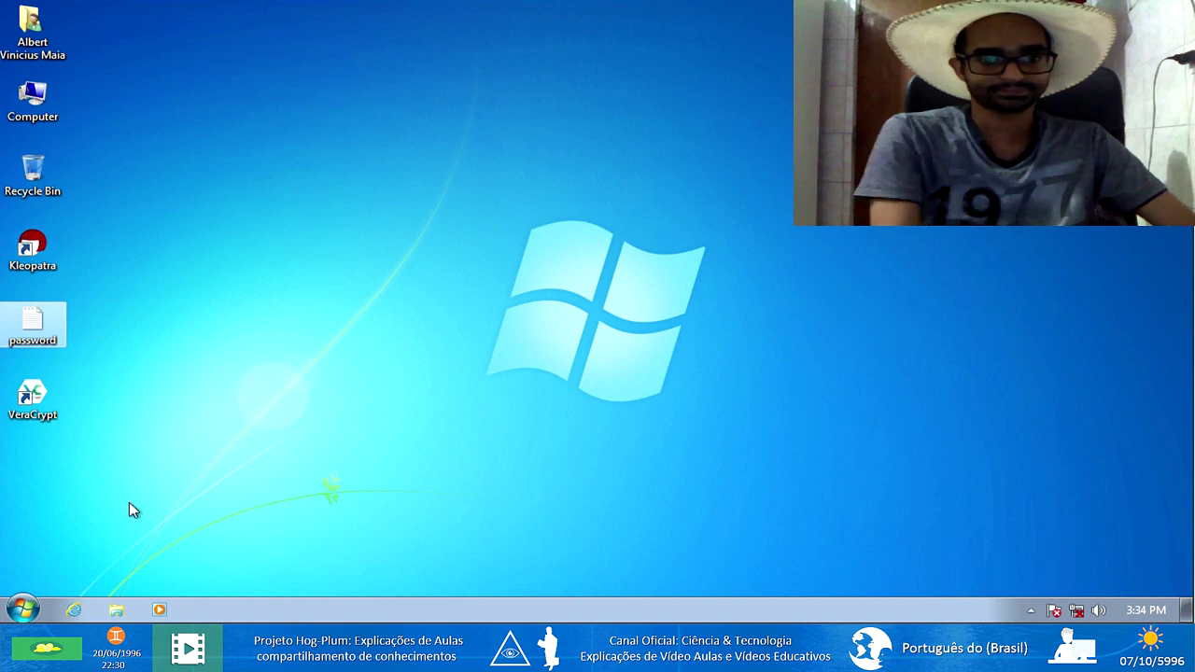
# Restart Windows using the Shut down options in the Start menu.
pyautogui.click(22, 609)
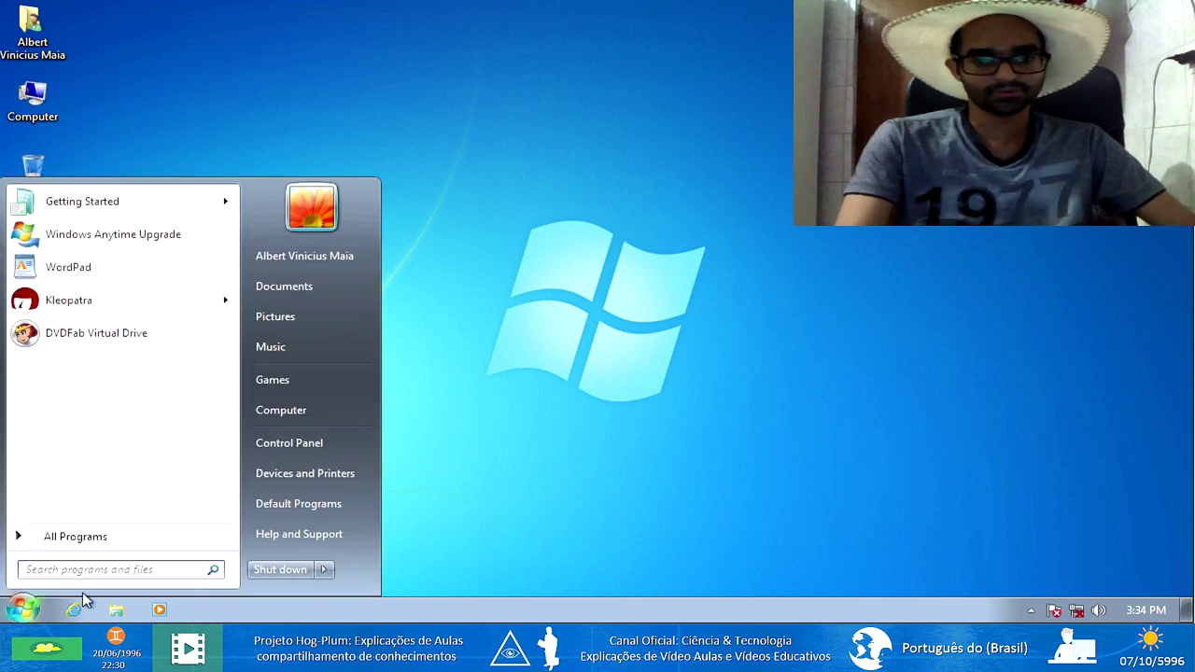
pyautogui.moveTo(323, 570)
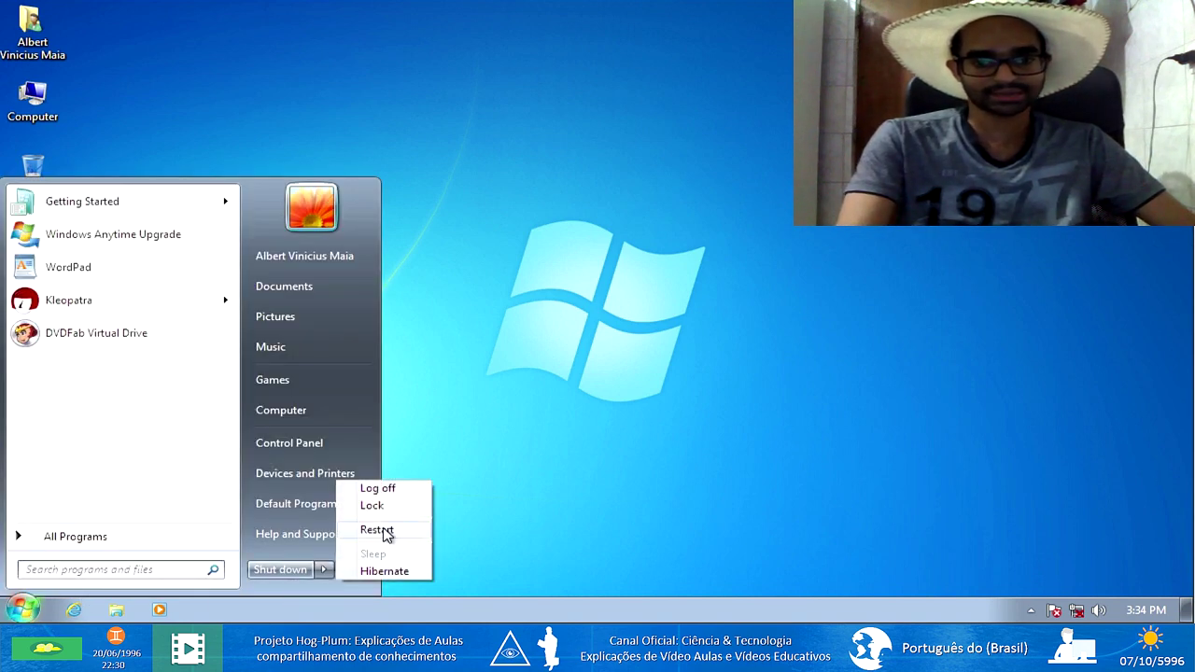
pyautogui.click(381, 530)
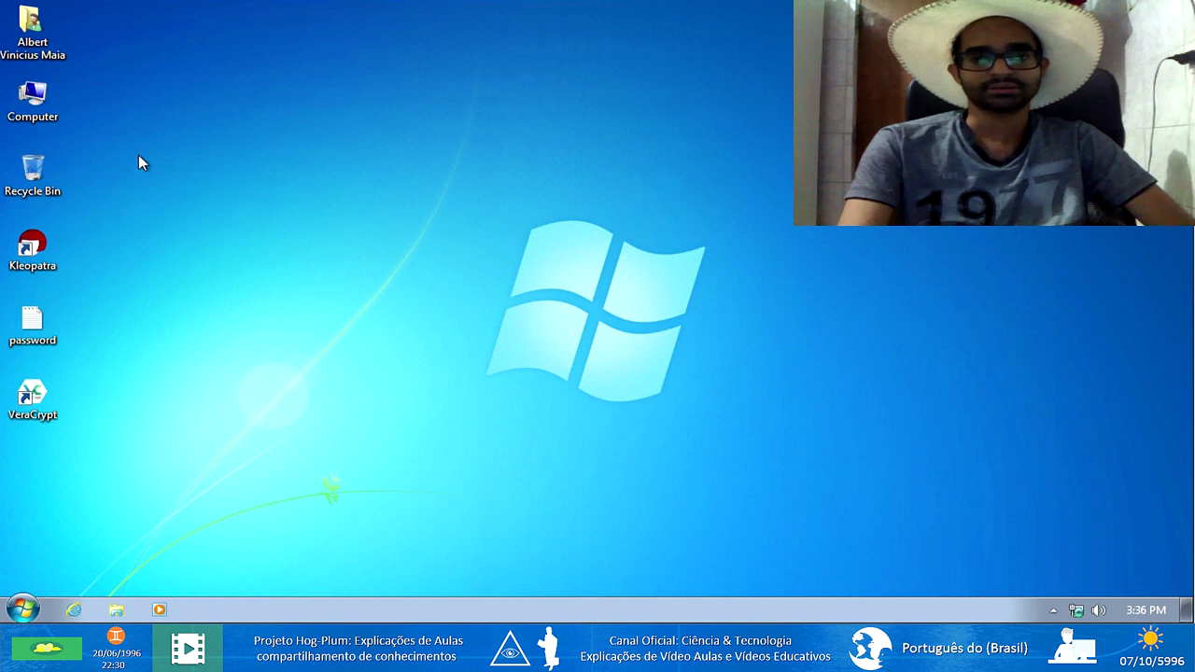
# Open DVD Drive (D:) in a new window and select the A-01335247-B volume file.
pyautogui.doubleClick(33, 95)
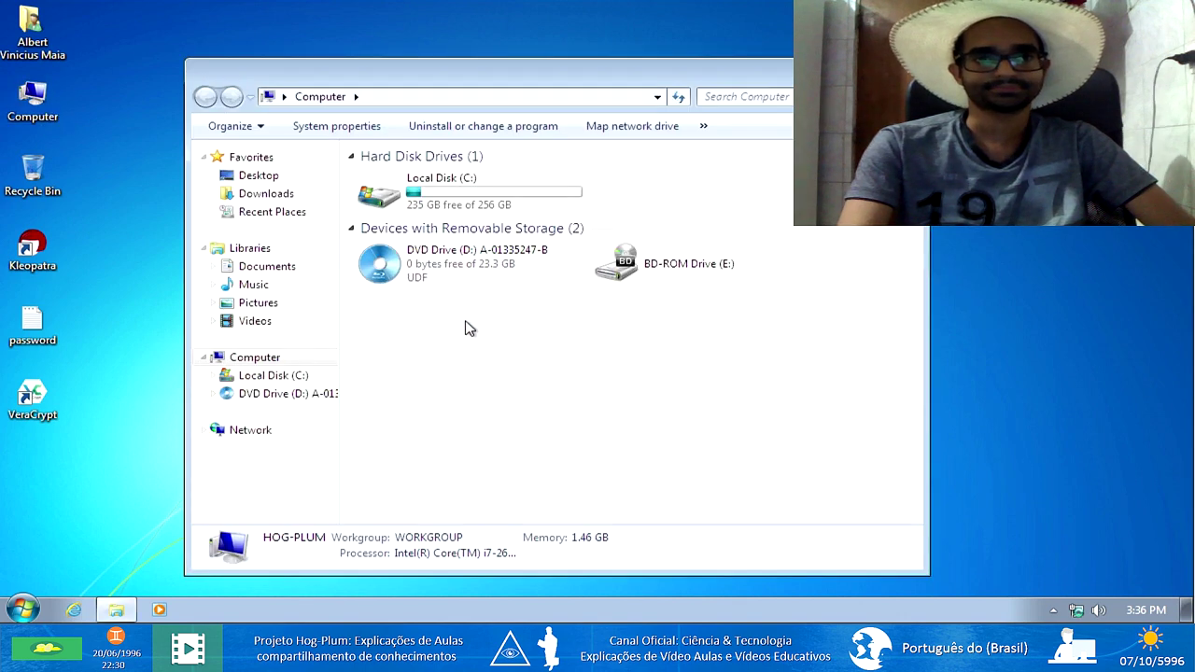
pyautogui.rightClick(420, 268)
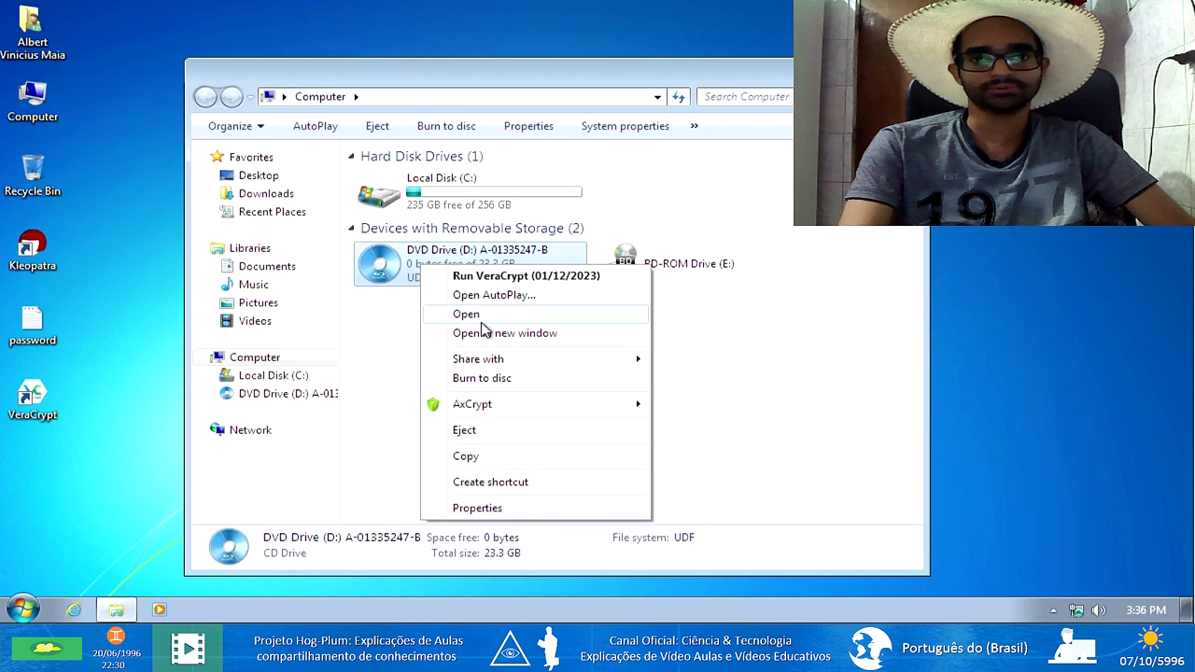
pyautogui.click(487, 333)
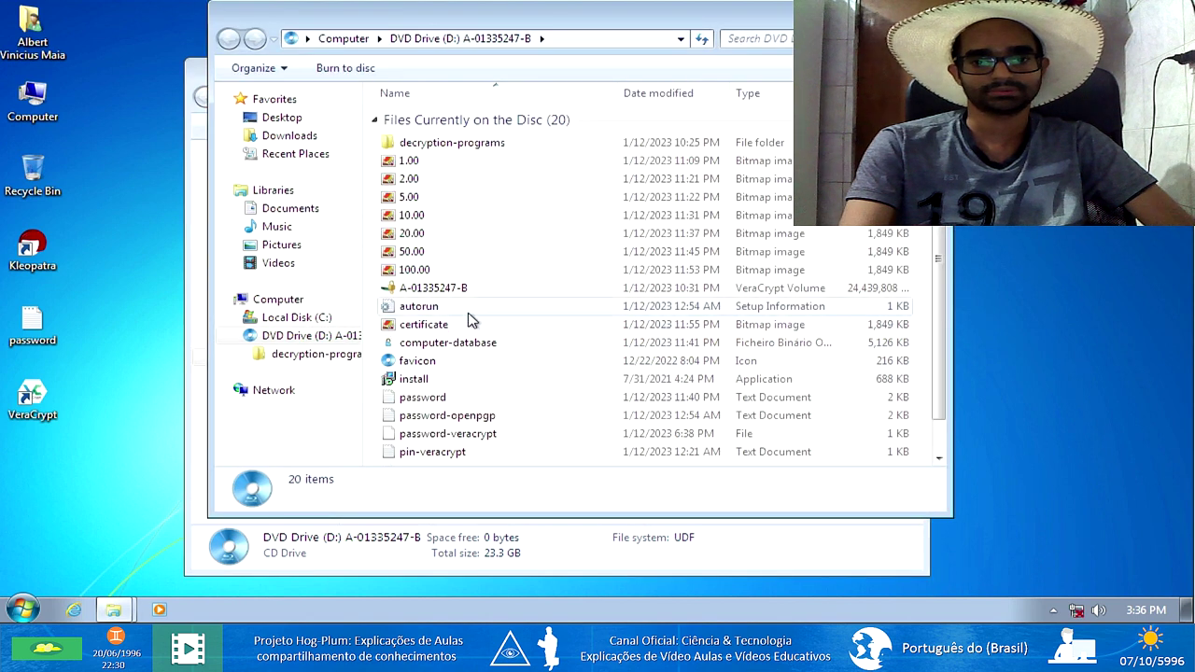
pyautogui.click(446, 291)
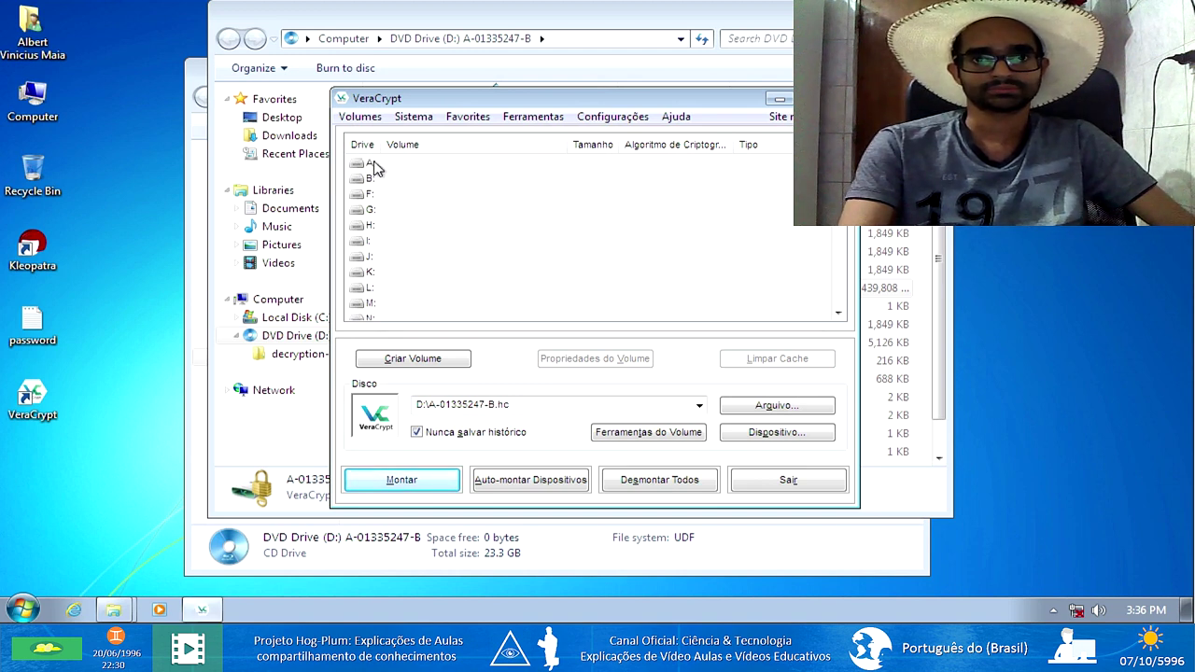
# In VeraCrypt, pick drive A:, bring up the password prompt and enable PIM entry.
pyautogui.click(381, 166)
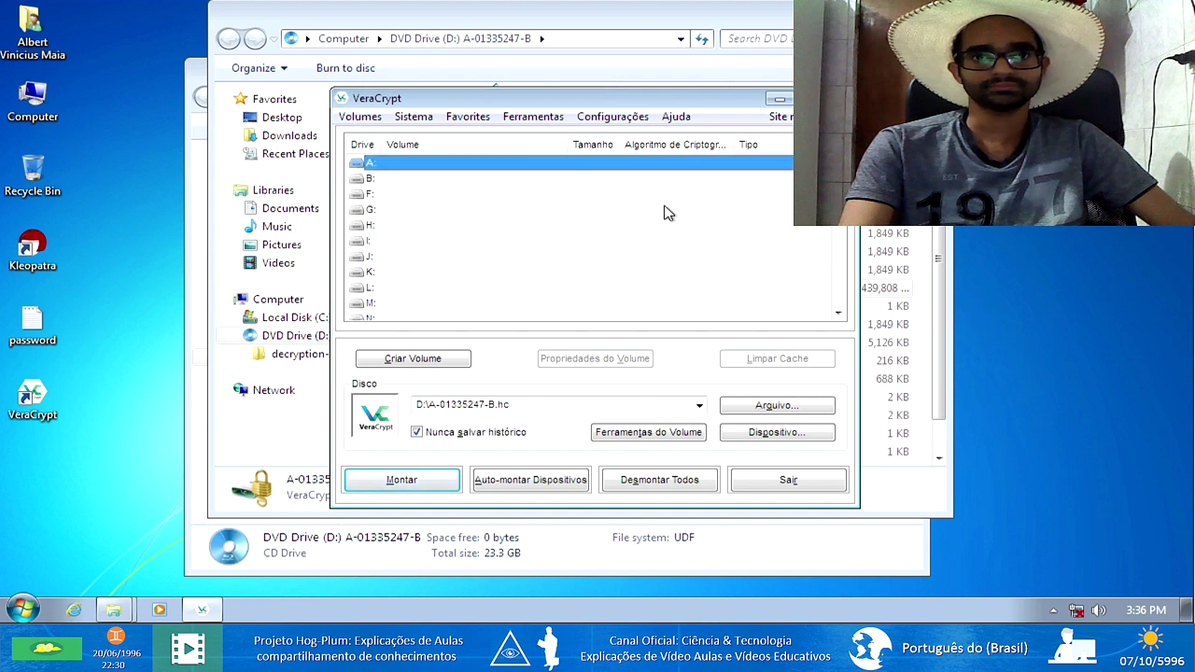
pyautogui.click(427, 484)
pyautogui.click(478, 309)
pyautogui.moveTo(474, 227); pyautogui.dragTo(353, 136)
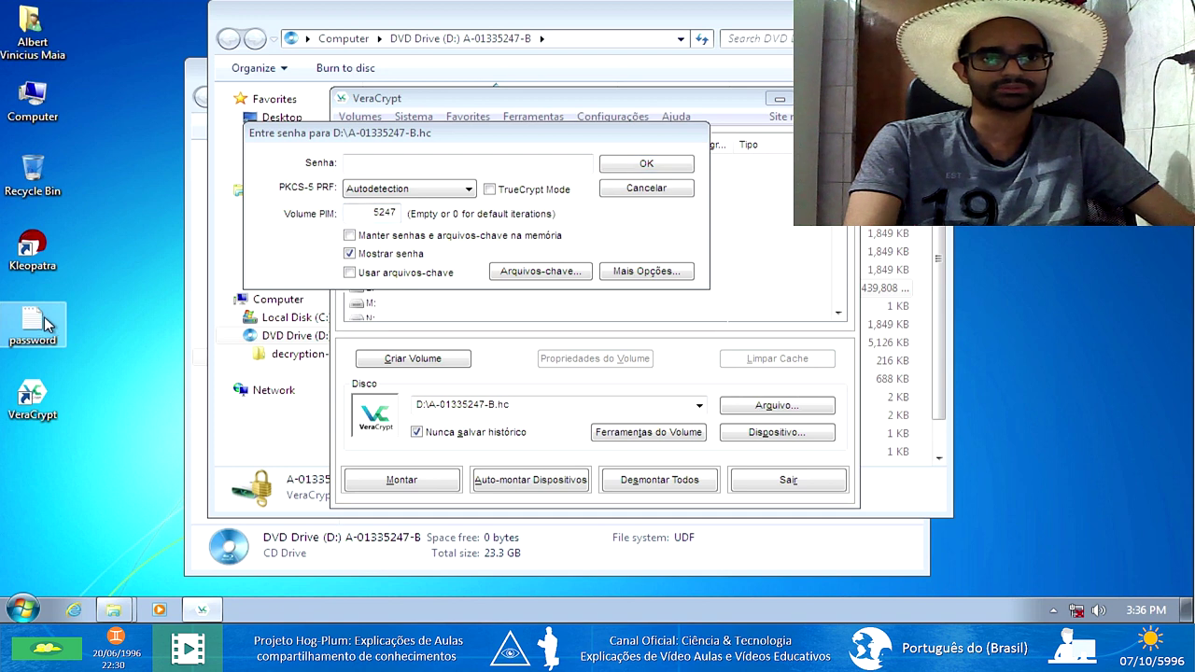
# Copy the VeraCrypt password from the password file and paste it into the password field.
pyautogui.press('Return')
pyautogui.moveTo(248, 298); pyautogui.dragTo(554, 300)
pyautogui.rightClick(557, 300)
pyautogui.click(599, 354)
pyautogui.hotkey('alt', 'F4')
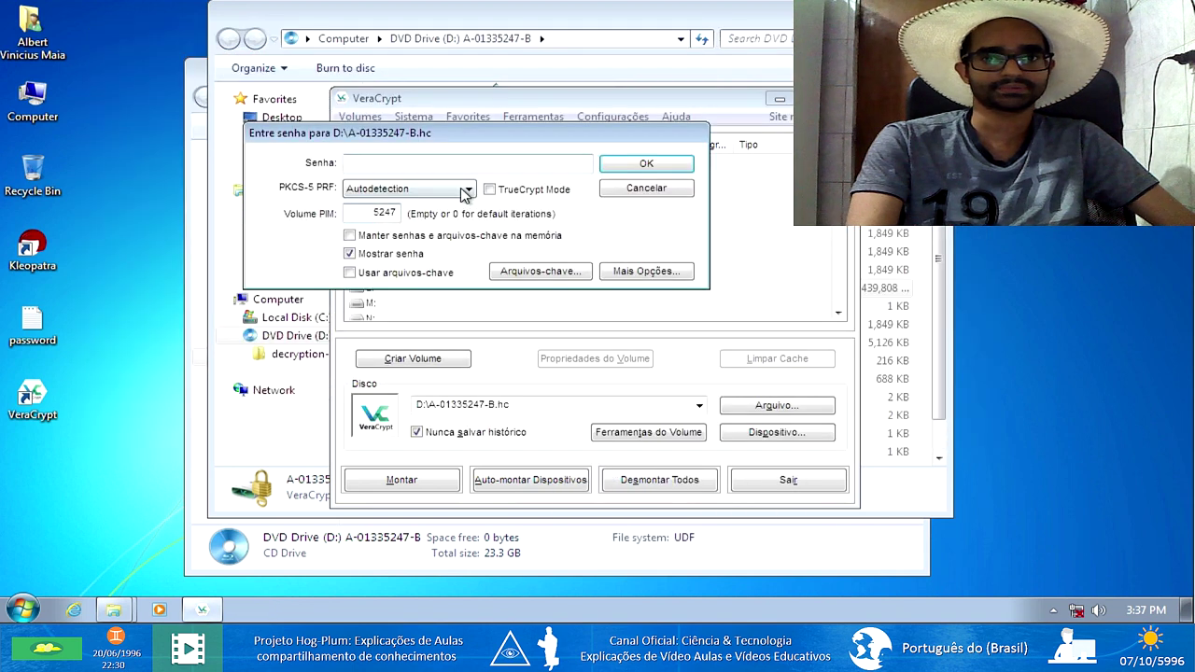
pyautogui.hotkey('ctrl', 'v')
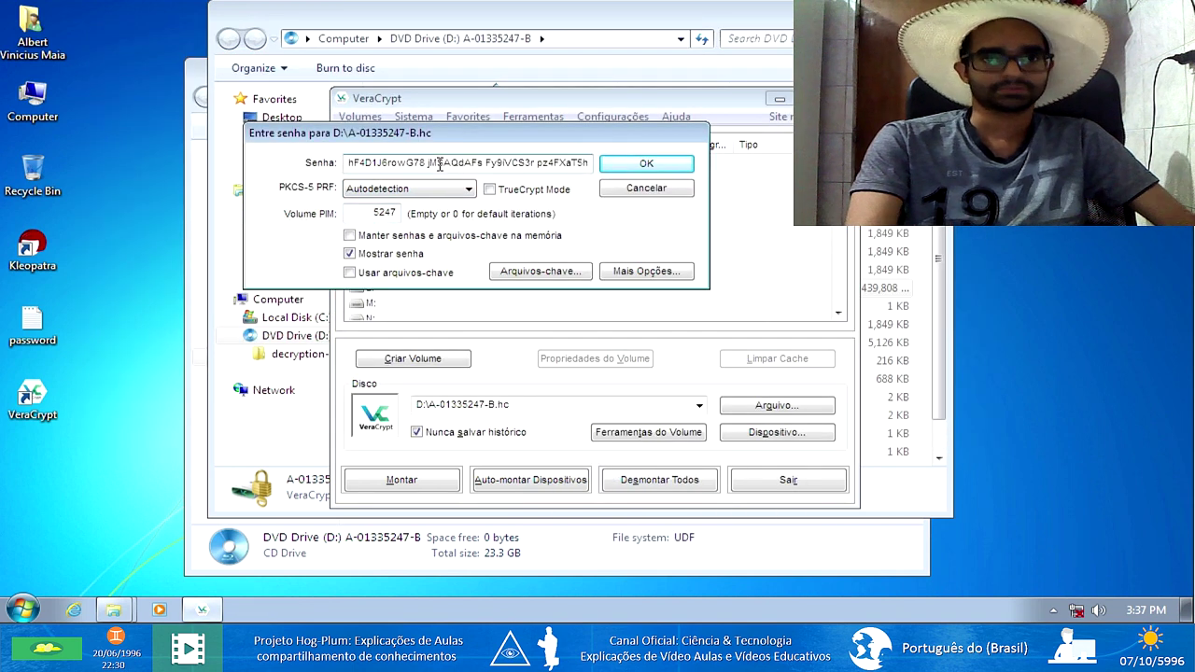
# Enable keyfiles and add public-key, private-key, password-veracrypt and computer-database from drive D:.
pyautogui.click(415, 274)
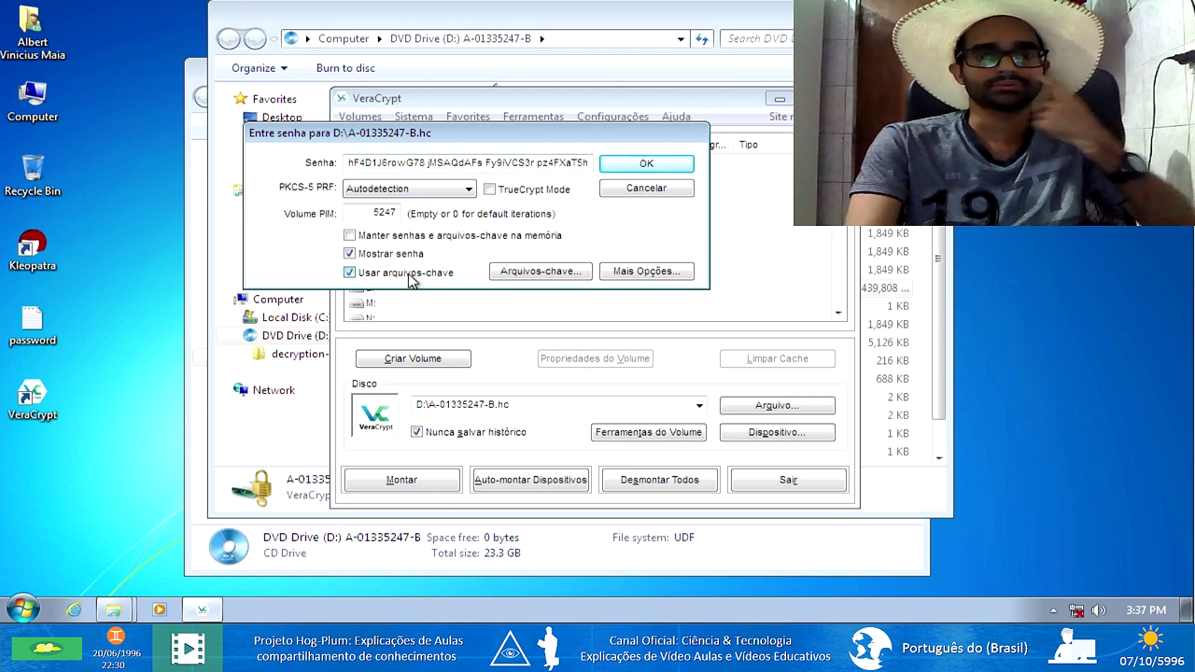
pyautogui.click(529, 270)
pyautogui.click(401, 325)
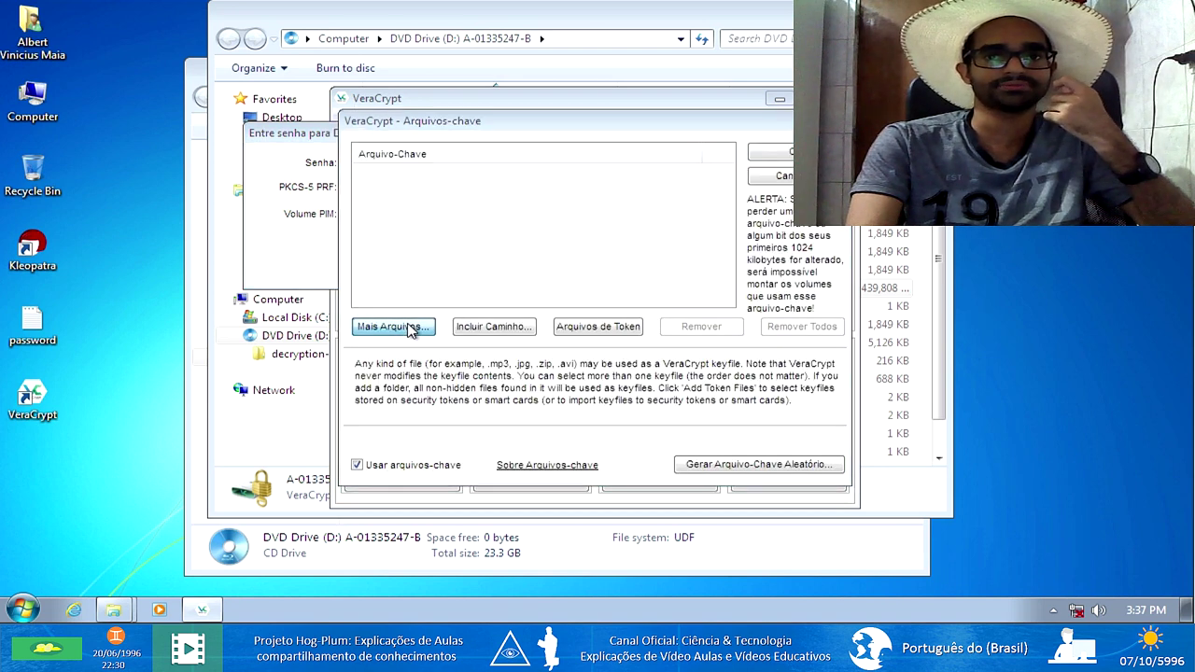
pyautogui.moveTo(486, 322); pyautogui.dragTo(486, 366)
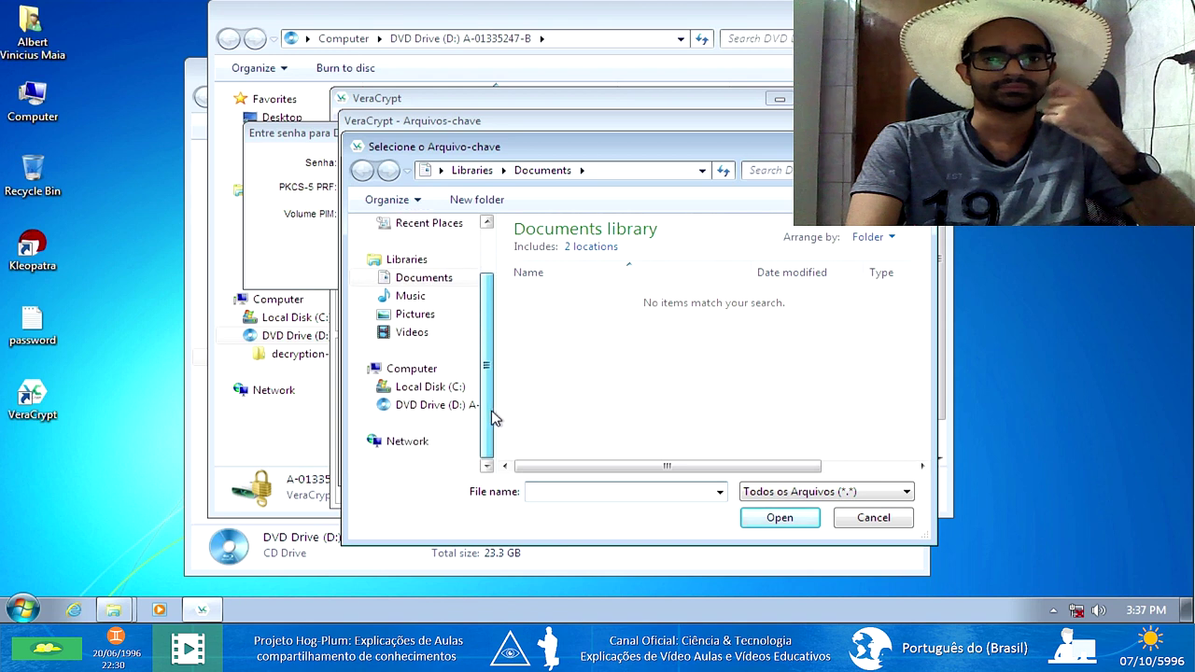
pyautogui.click(466, 404)
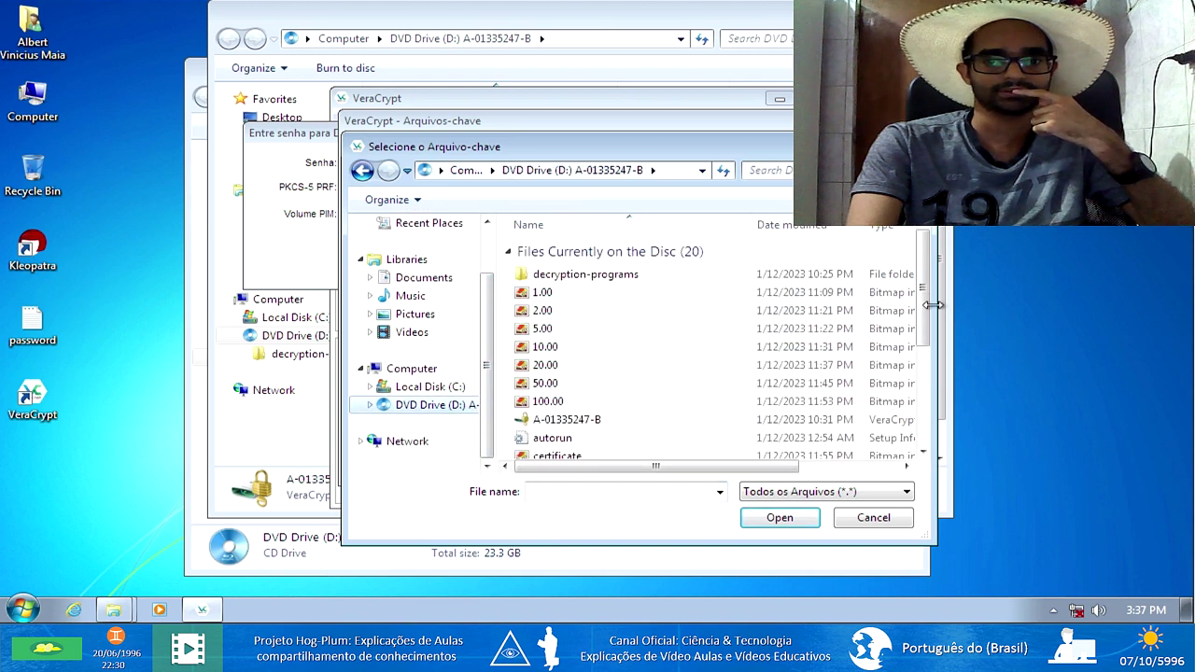
pyautogui.scroll(-3, 919, 317)
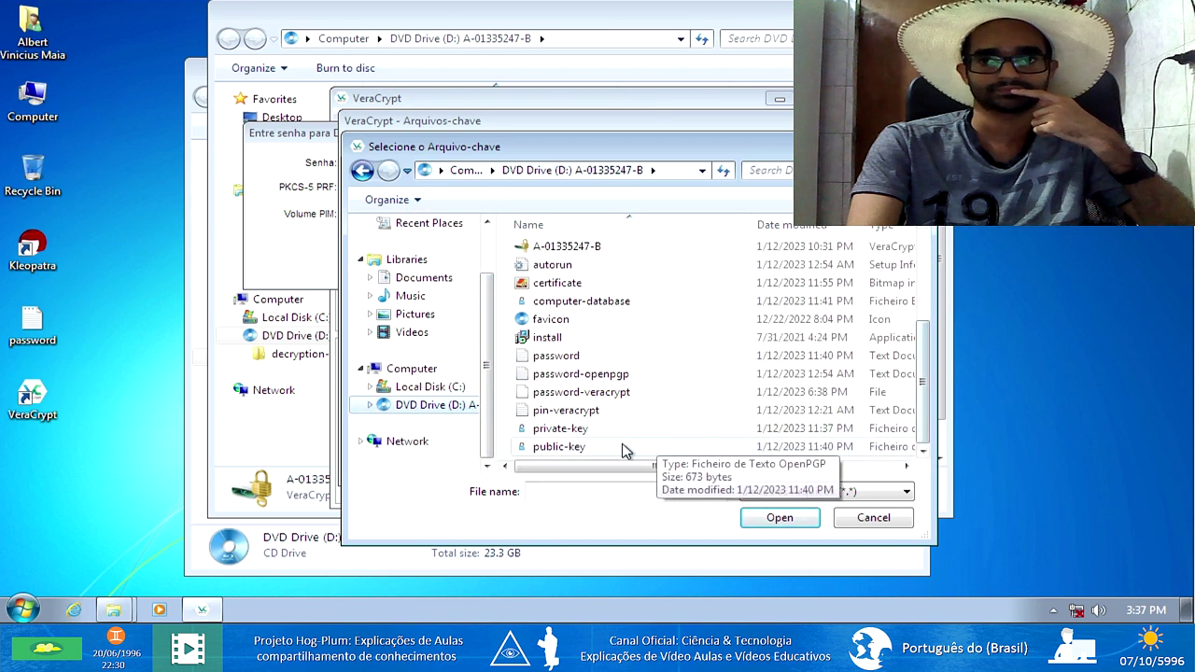
pyautogui.click(588, 448)
pyautogui.keyDown('ctrl'); pyautogui.click(579, 430); pyautogui.keyUp('ctrl')
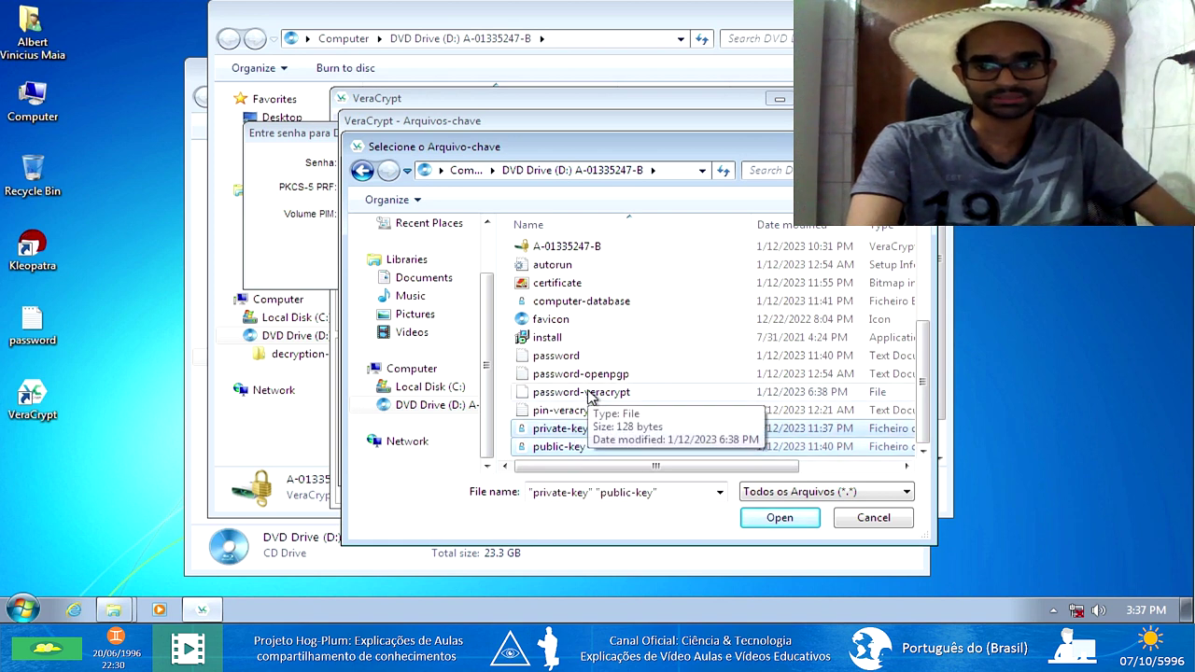
pyautogui.keyDown('ctrl'); pyautogui.click(590, 397); pyautogui.keyUp('ctrl')
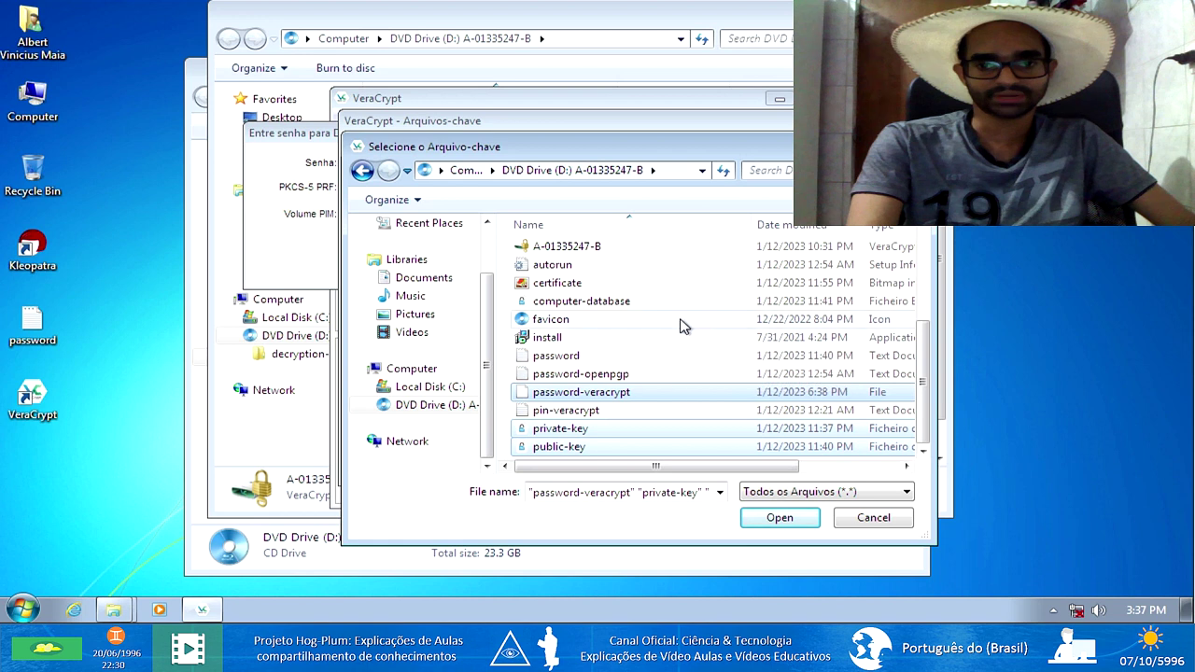
pyautogui.keyDown('ctrl'); pyautogui.click(588, 301); pyautogui.keyUp('ctrl')
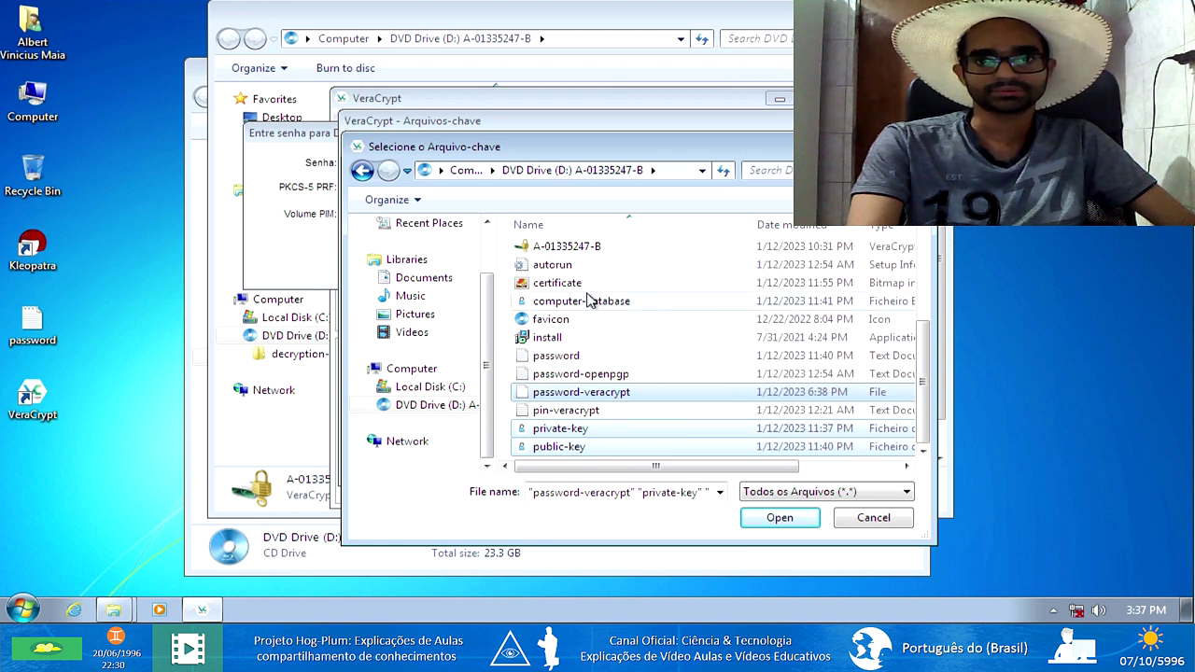
pyautogui.press('Return')
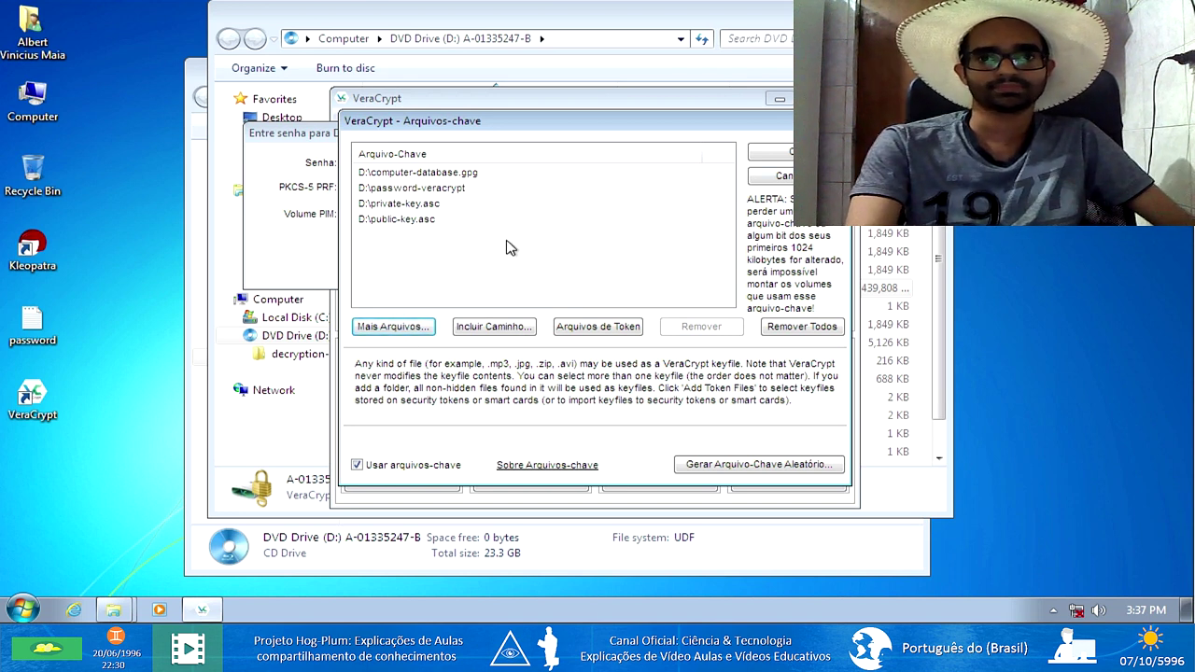
# Clear the keyfile list and reselect public-key, private-key, password-veracrypt, computer-database and certificate.
pyautogui.click(799, 335)
pyautogui.click(369, 328)
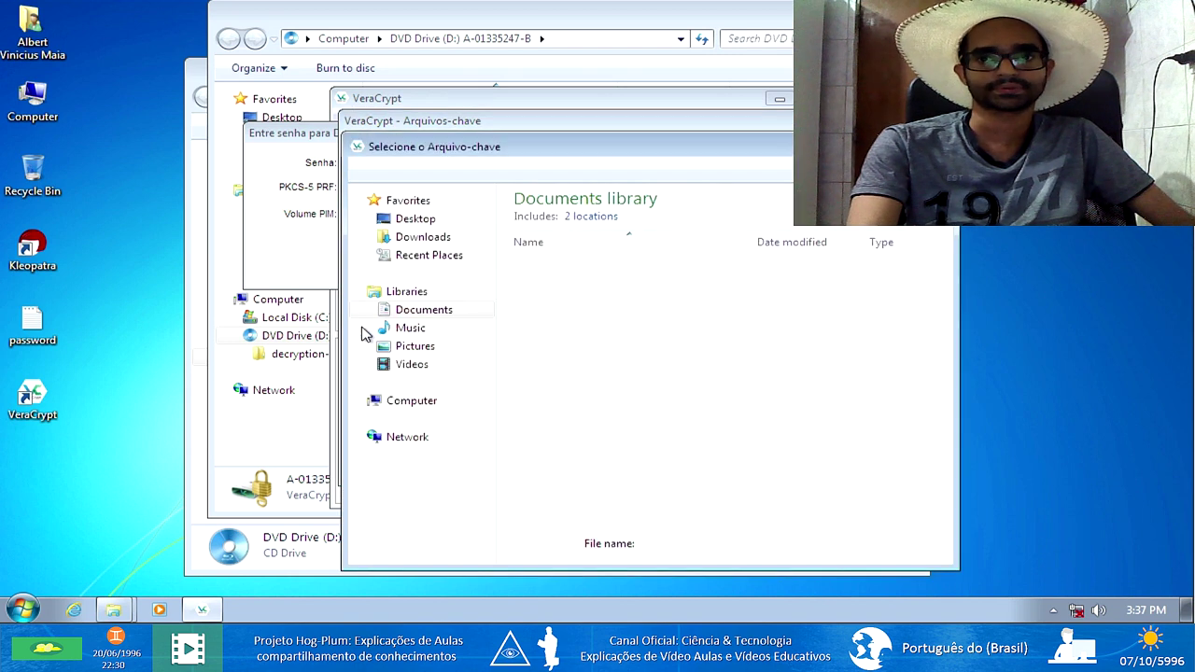
pyautogui.moveTo(483, 308); pyautogui.dragTo(485, 368)
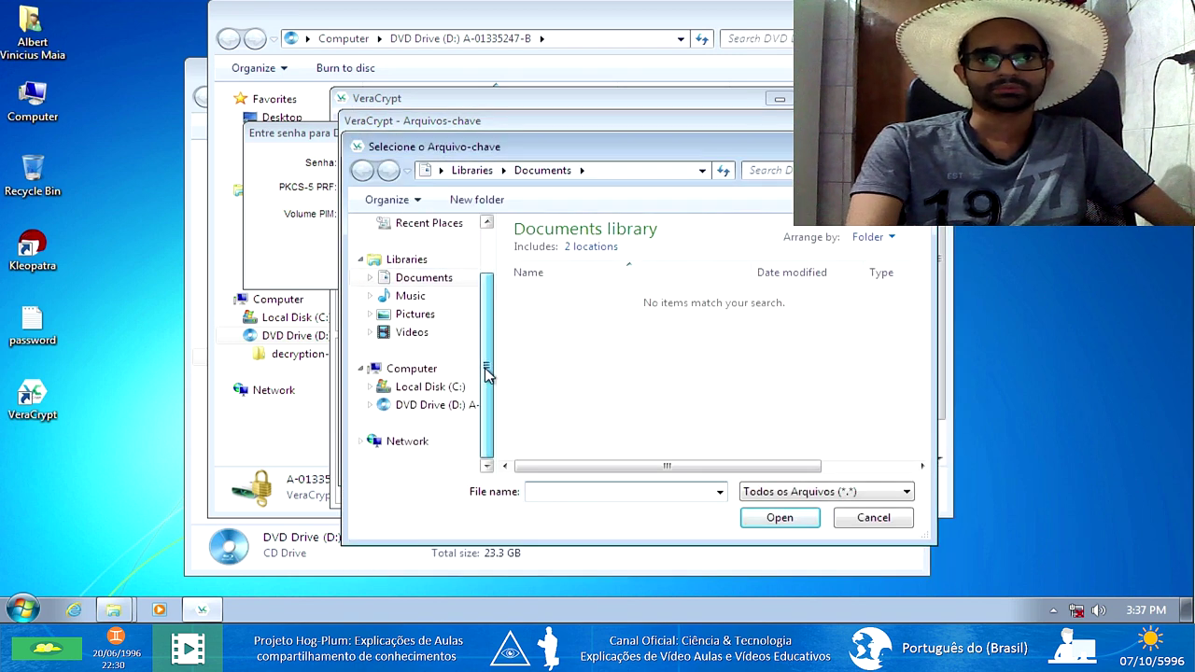
pyautogui.click(448, 411)
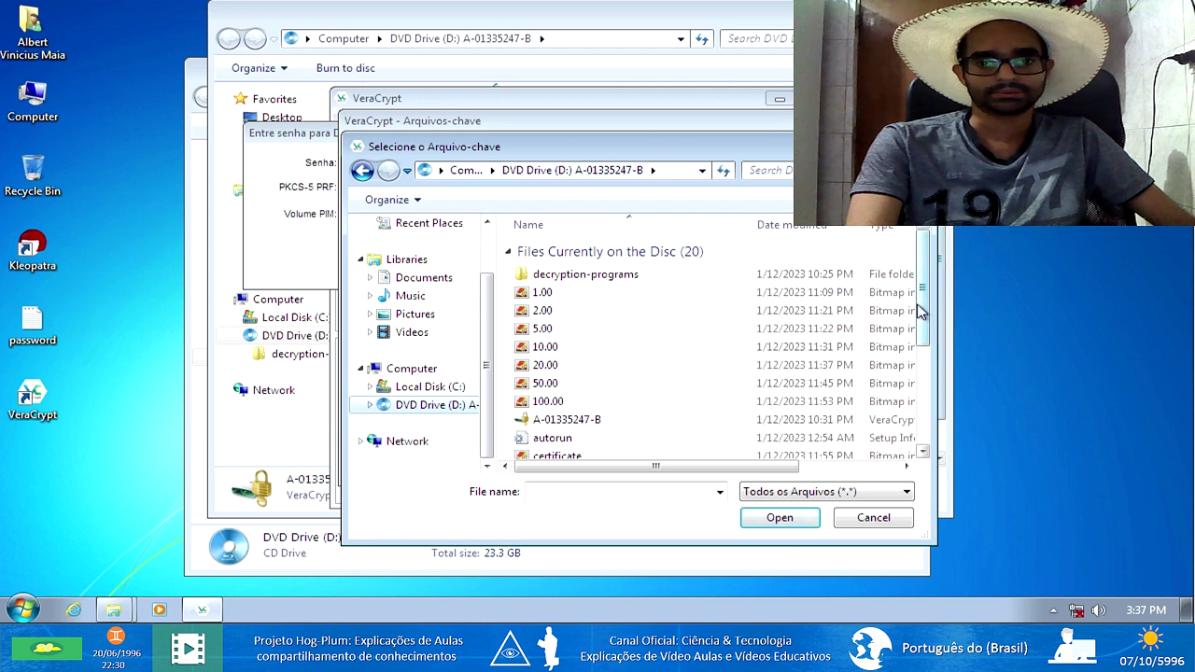
pyautogui.scroll(-1, 916, 364)
pyautogui.moveTo(916, 364); pyautogui.dragTo(913, 411)
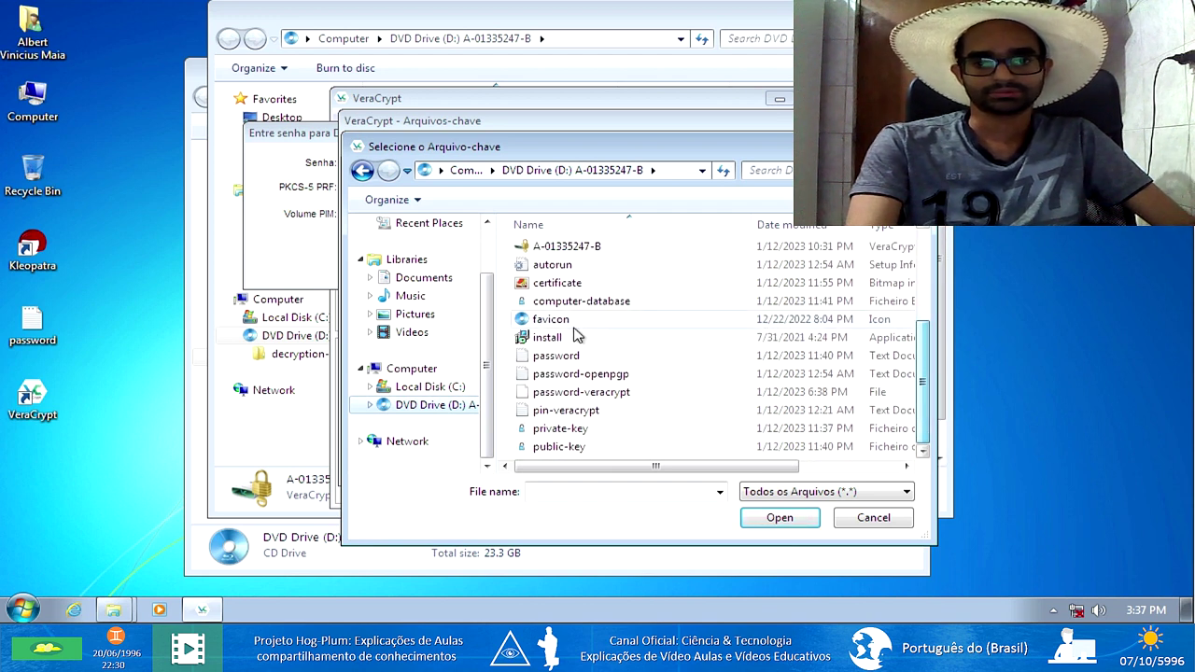
pyautogui.click(571, 449)
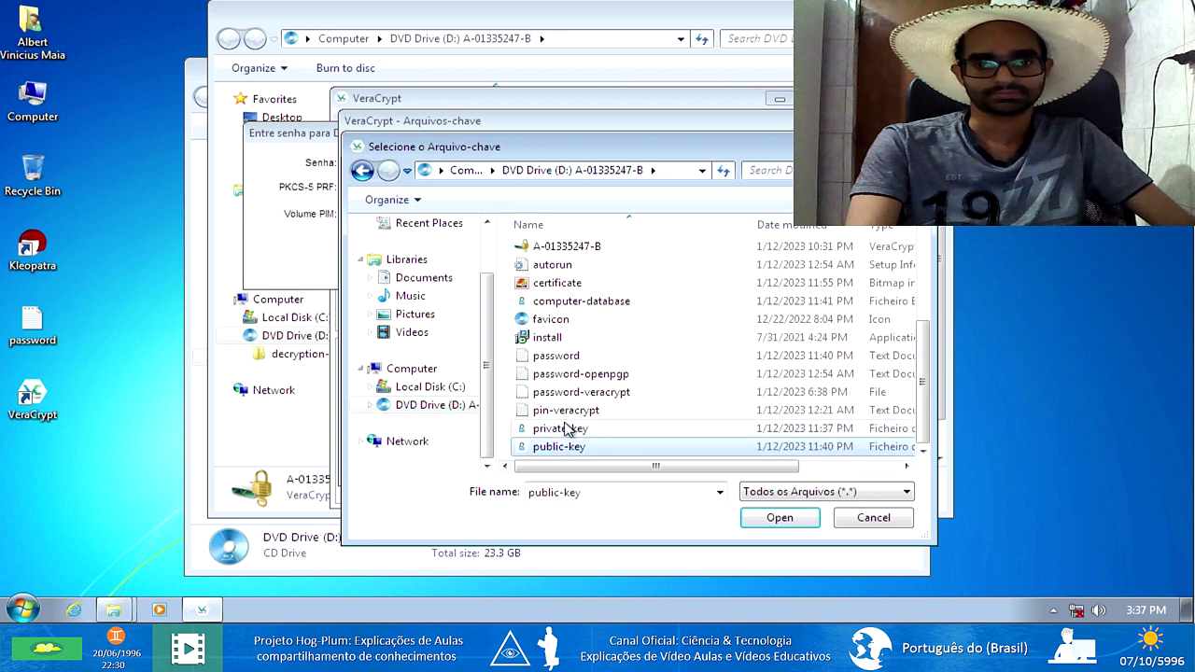
pyautogui.keyDown('ctrl'); pyautogui.click(570, 428); pyautogui.keyUp('ctrl')
pyautogui.keyDown('ctrl'); pyautogui.click(597, 392); pyautogui.keyUp('ctrl')
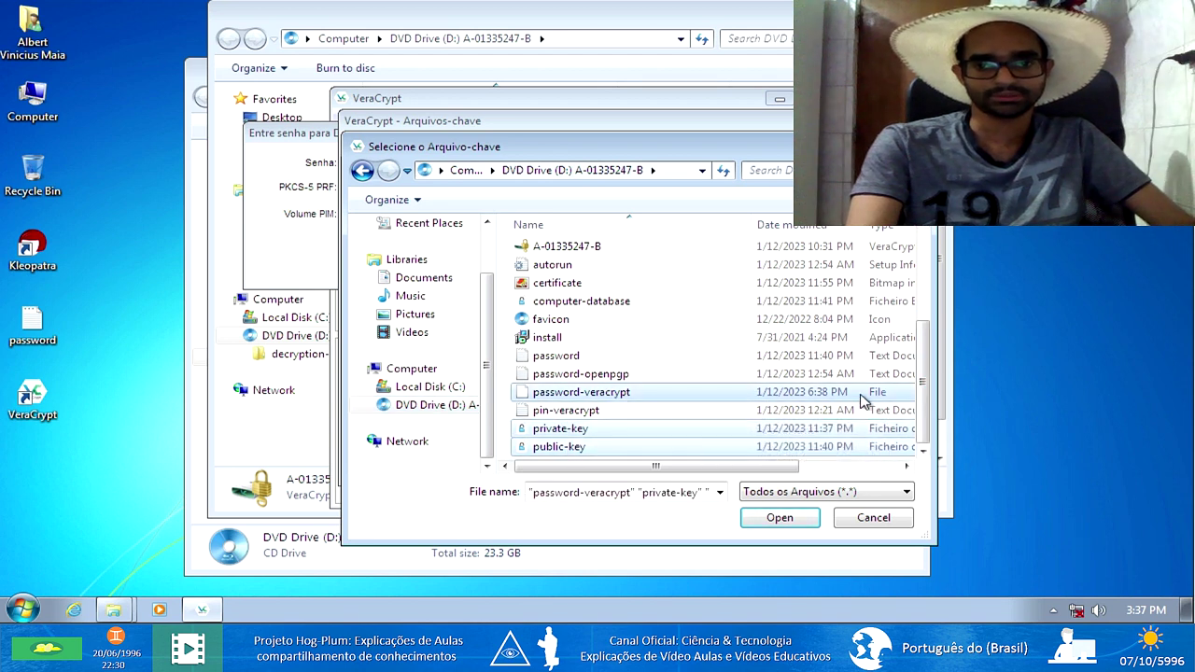
pyautogui.moveTo(922, 411); pyautogui.dragTo(821, 374)
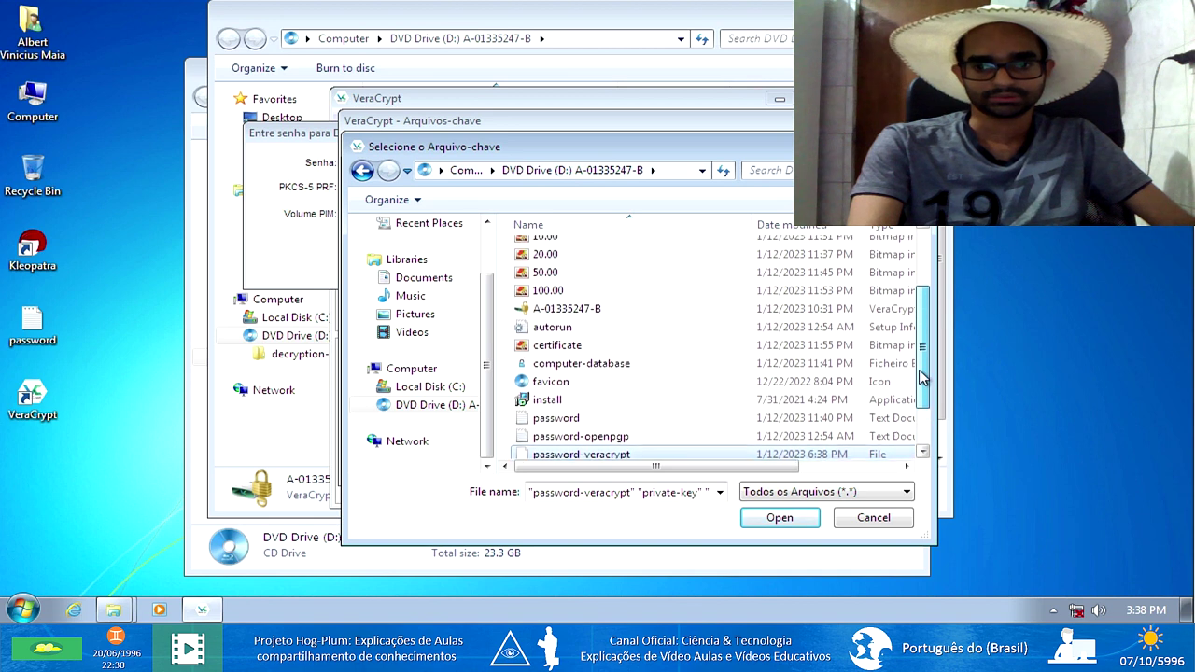
pyautogui.keyDown('ctrl'); pyautogui.click(597, 370); pyautogui.keyUp('ctrl')
pyautogui.keyDown('ctrl'); pyautogui.click(573, 351); pyautogui.keyUp('ctrl')
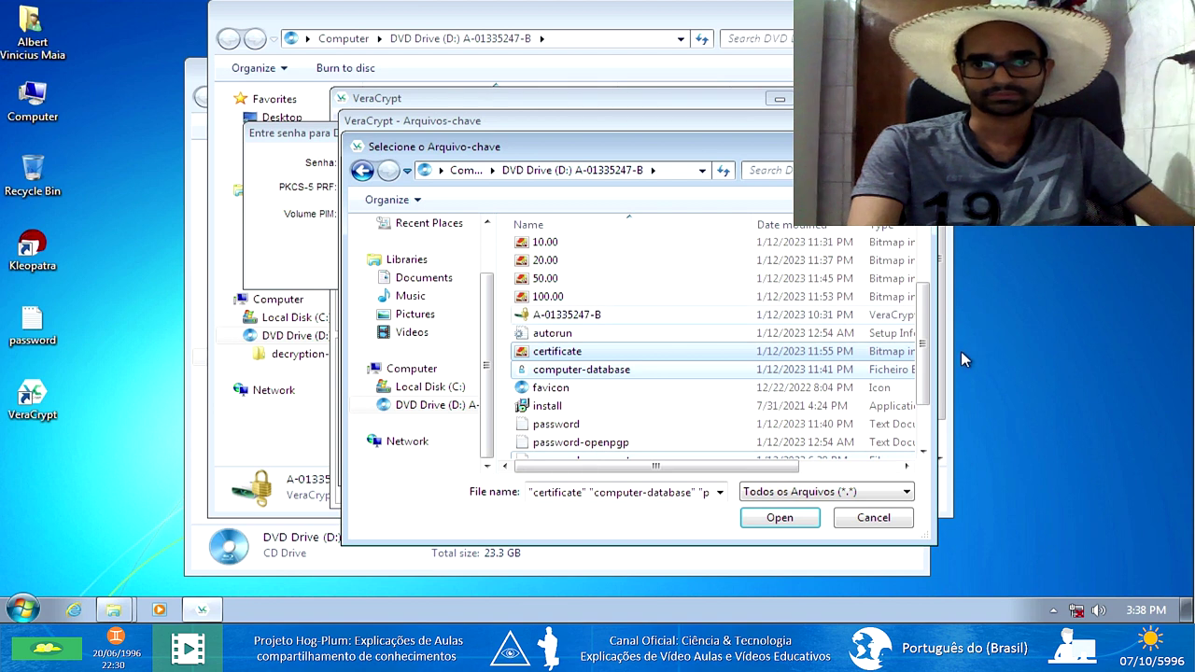
# Add bitmaps 100.00, 50.00, 20.00, 10.00, 5.00, 2.00 and 1.00, and load them as keyfiles.
pyautogui.moveTo(921, 352); pyautogui.dragTo(933, 314)
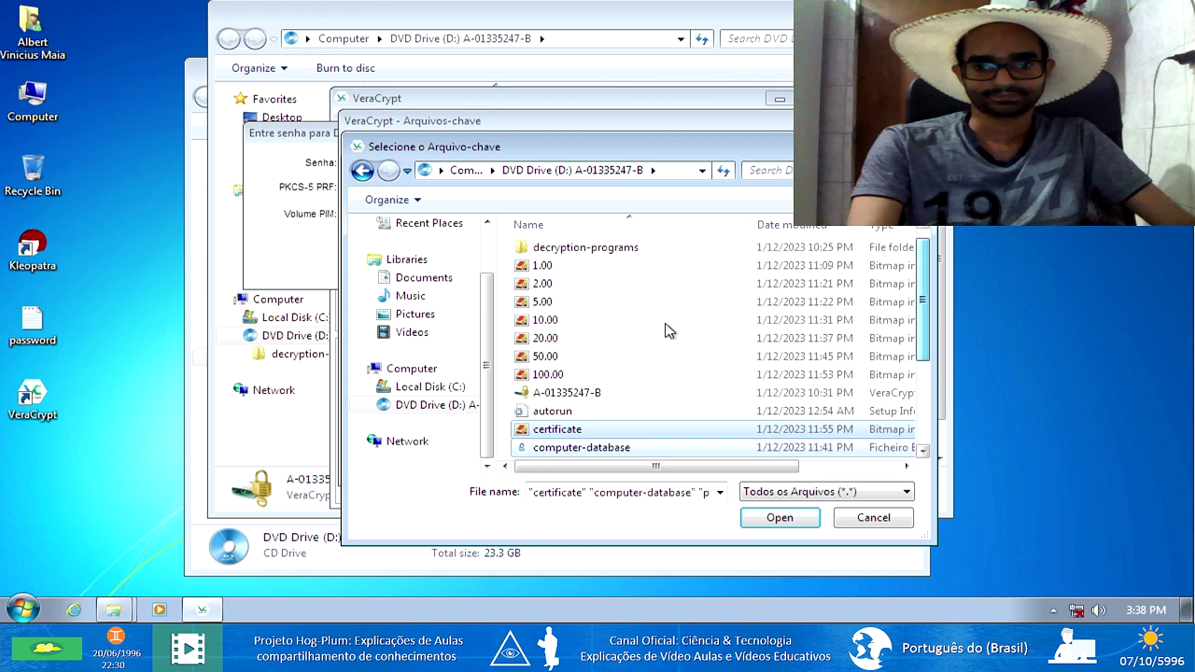
pyautogui.keyDown('ctrl'); pyautogui.click(552, 378); pyautogui.keyUp('ctrl')
pyautogui.keyDown('ctrl'); pyautogui.click(550, 360); pyautogui.keyUp('ctrl')
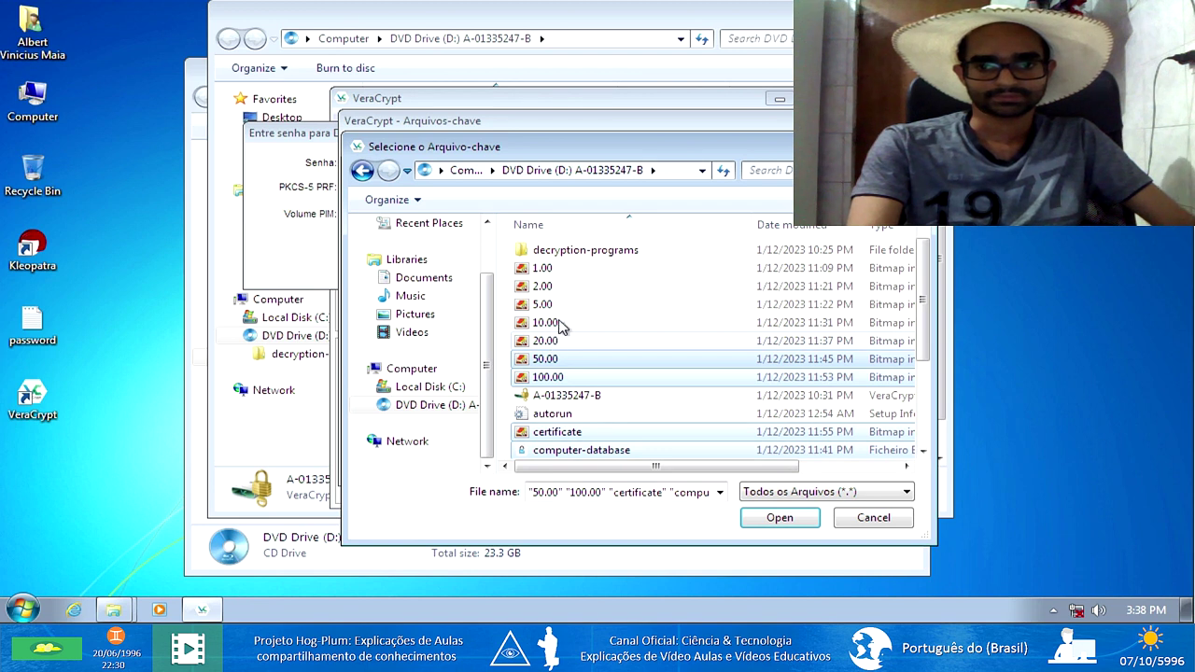
pyautogui.keyDown('ctrl'); pyautogui.click(551, 341); pyautogui.keyUp('ctrl')
pyautogui.keyDown('ctrl'); pyautogui.click(556, 323); pyautogui.keyUp('ctrl')
pyautogui.keyDown('ctrl'); pyautogui.click(546, 308); pyautogui.keyUp('ctrl')
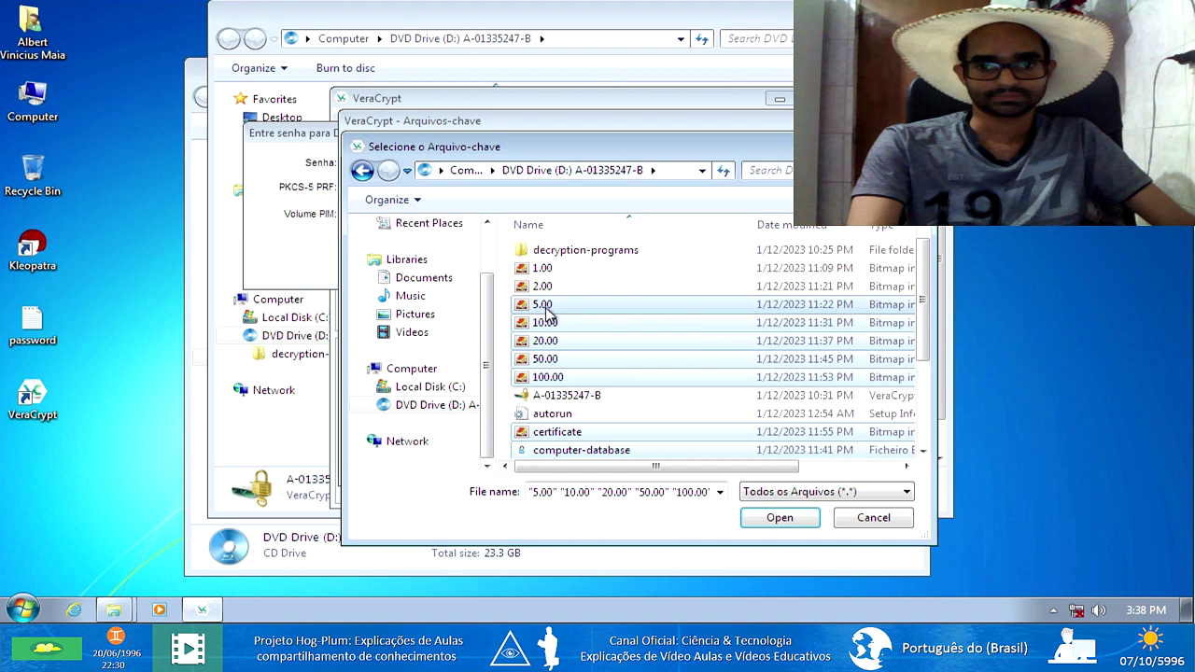
pyautogui.keyDown('ctrl'); pyautogui.click(546, 288); pyautogui.keyUp('ctrl')
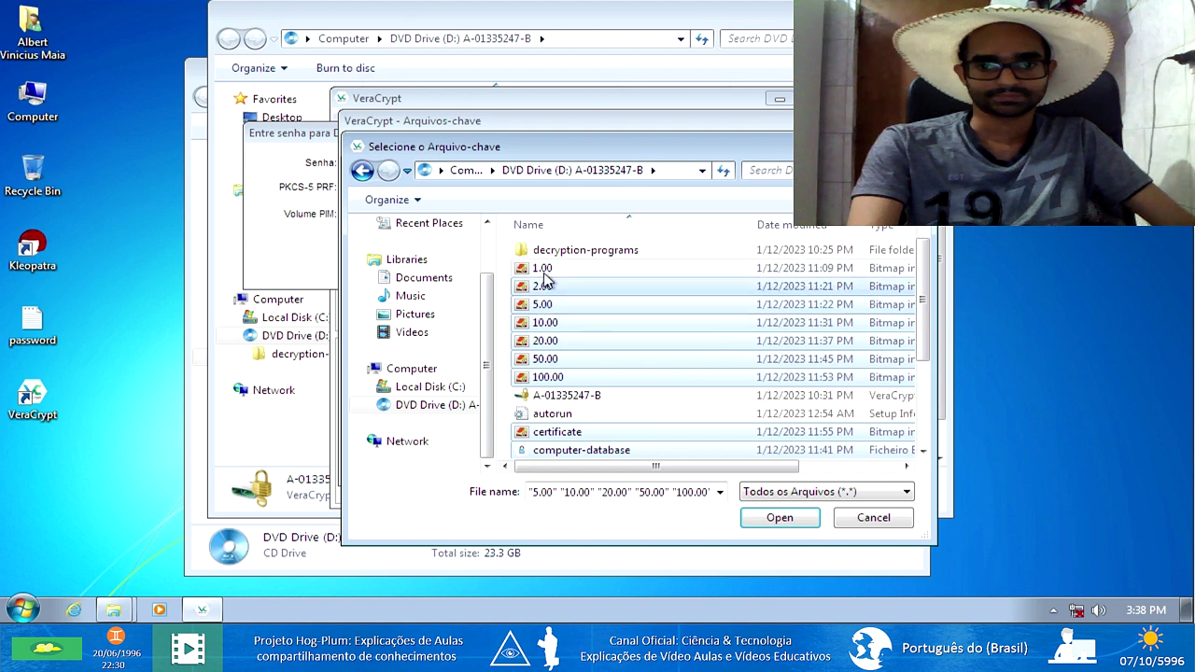
pyautogui.keyDown('ctrl'); pyautogui.click(543, 269); pyautogui.keyUp('ctrl')
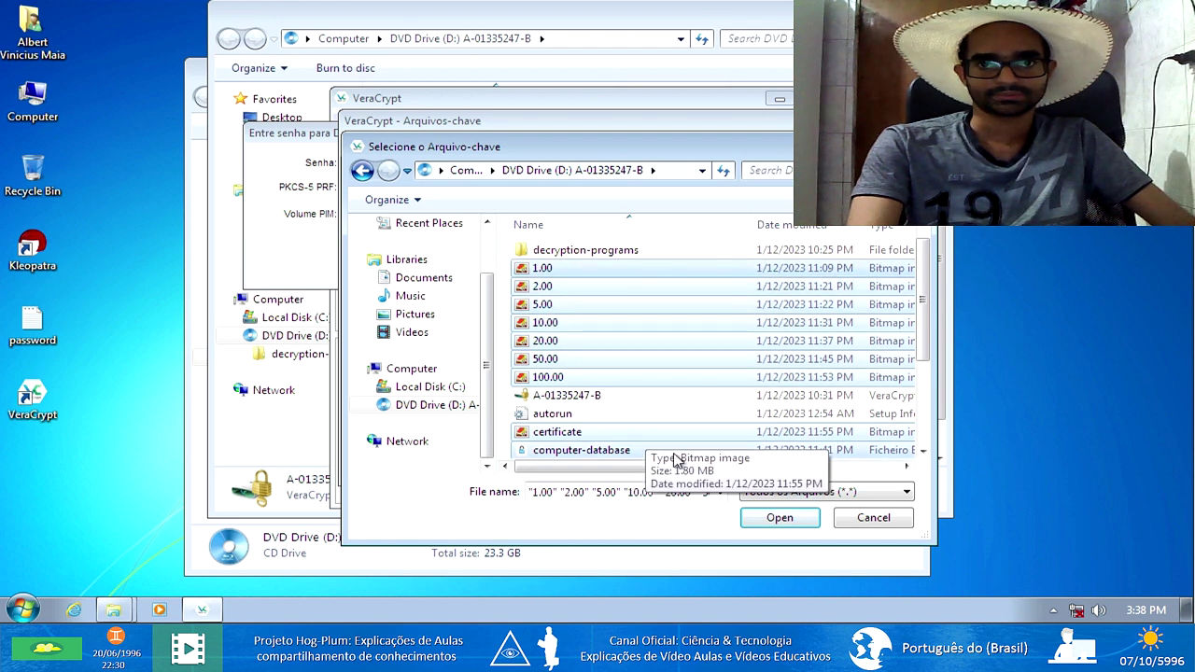
pyautogui.click(779, 517)
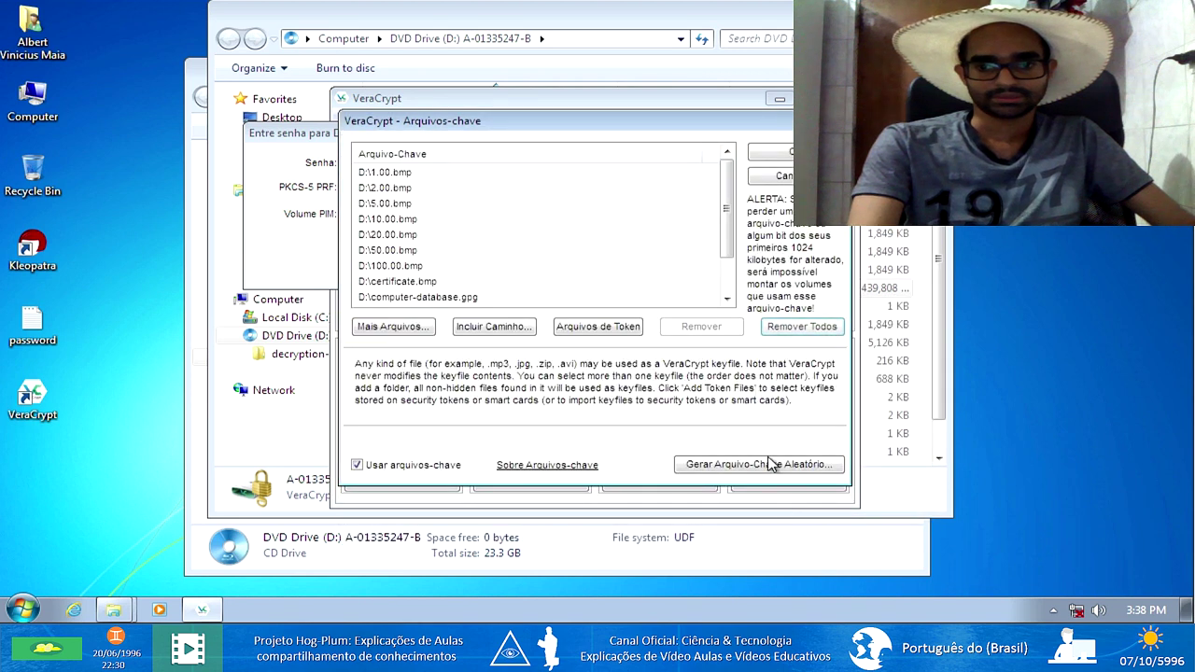
# Accept the keyfiles, hide the password, mount A-01335247-B as drive A:, and close VeraCrypt.
pyautogui.moveTo(725, 235); pyautogui.dragTo(728, 198)
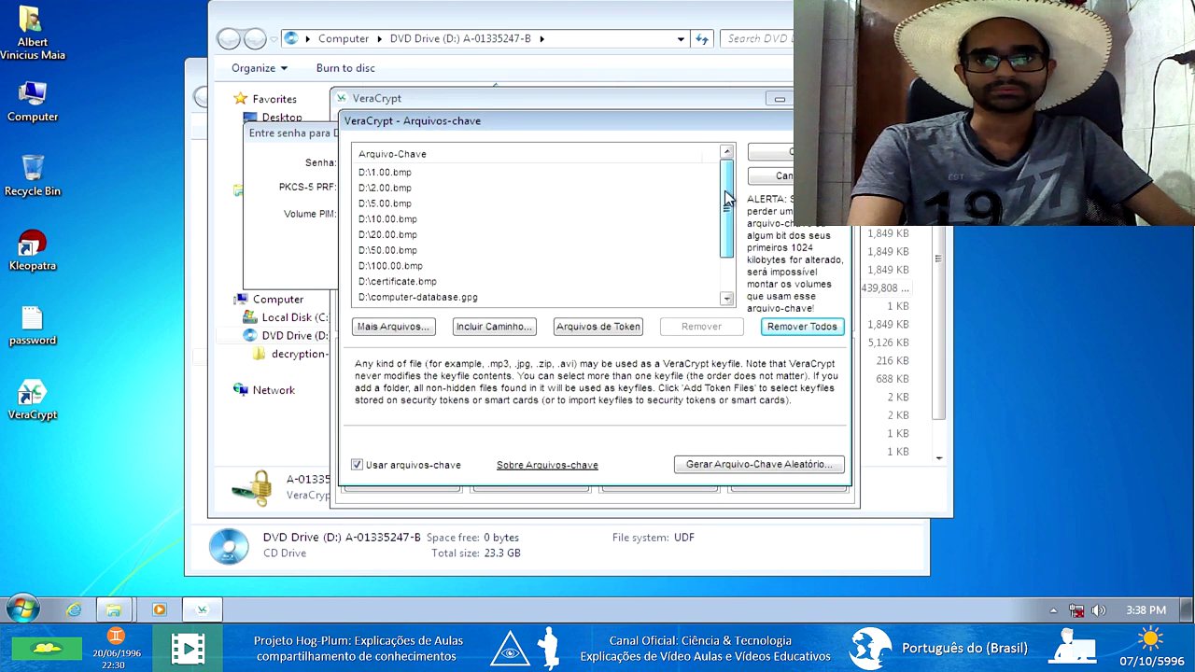
pyautogui.click(782, 152)
pyautogui.click(373, 254)
pyautogui.click(649, 165)
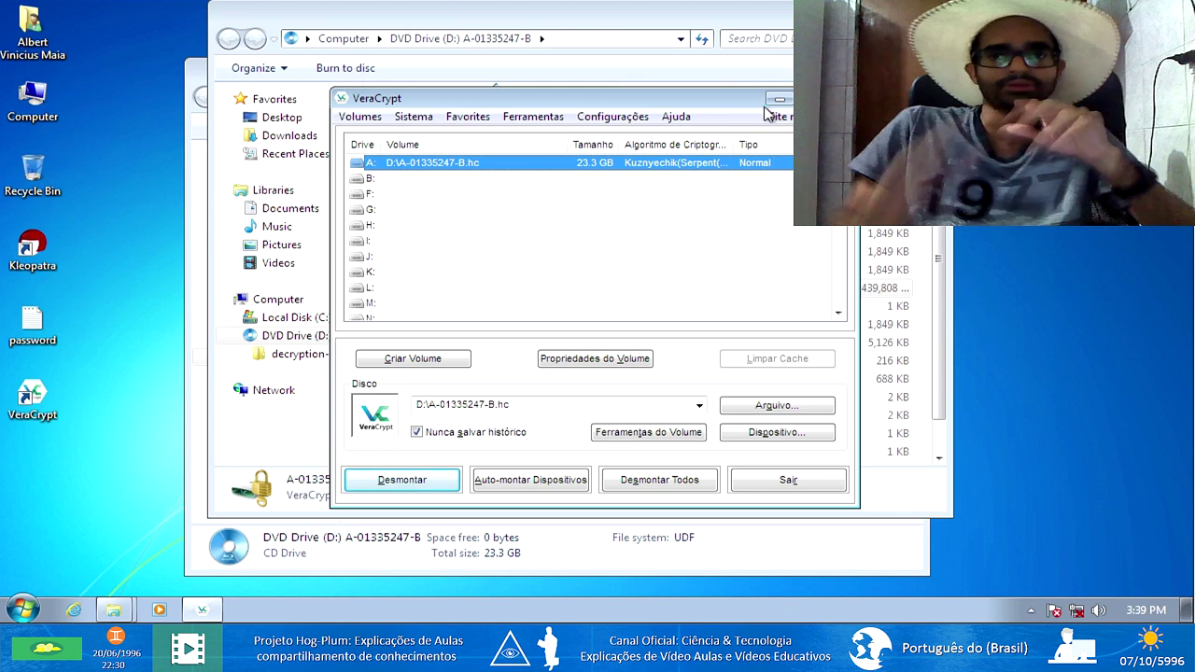
pyautogui.hotkey('alt', 'F4')
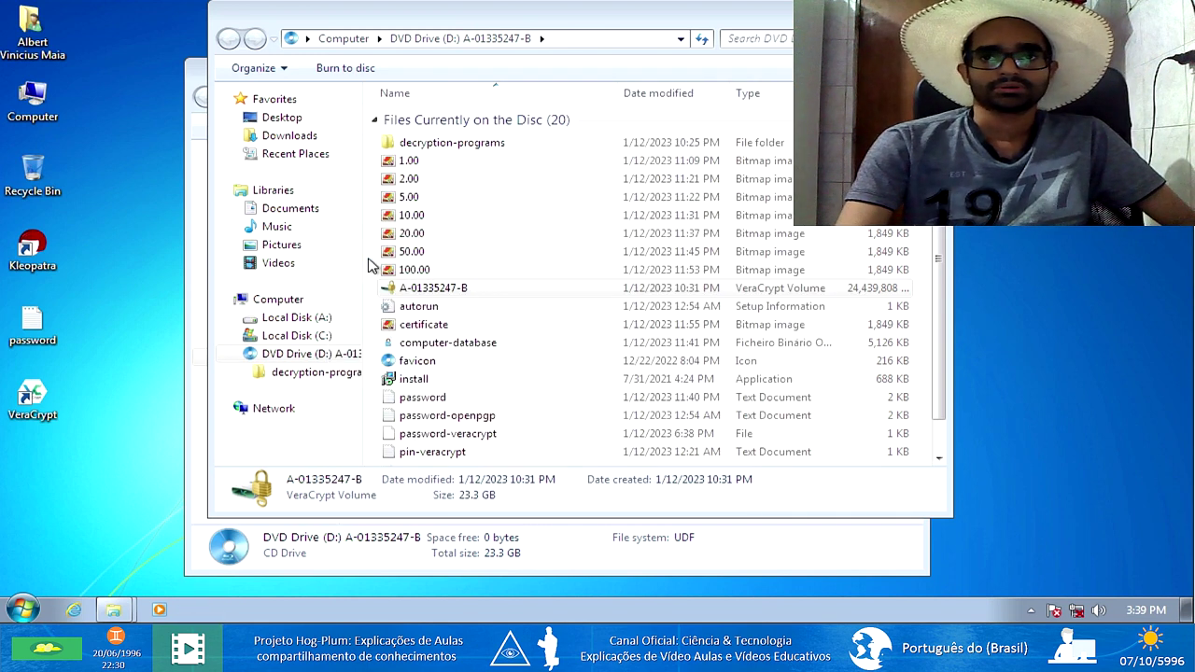
# Mount the wou_w7-x86 image from drive A: as E: and launch WSUS Offline Update, approving UAC.
pyautogui.click(291, 317)
pyautogui.rightClick(445, 156)
pyautogui.click(497, 220)
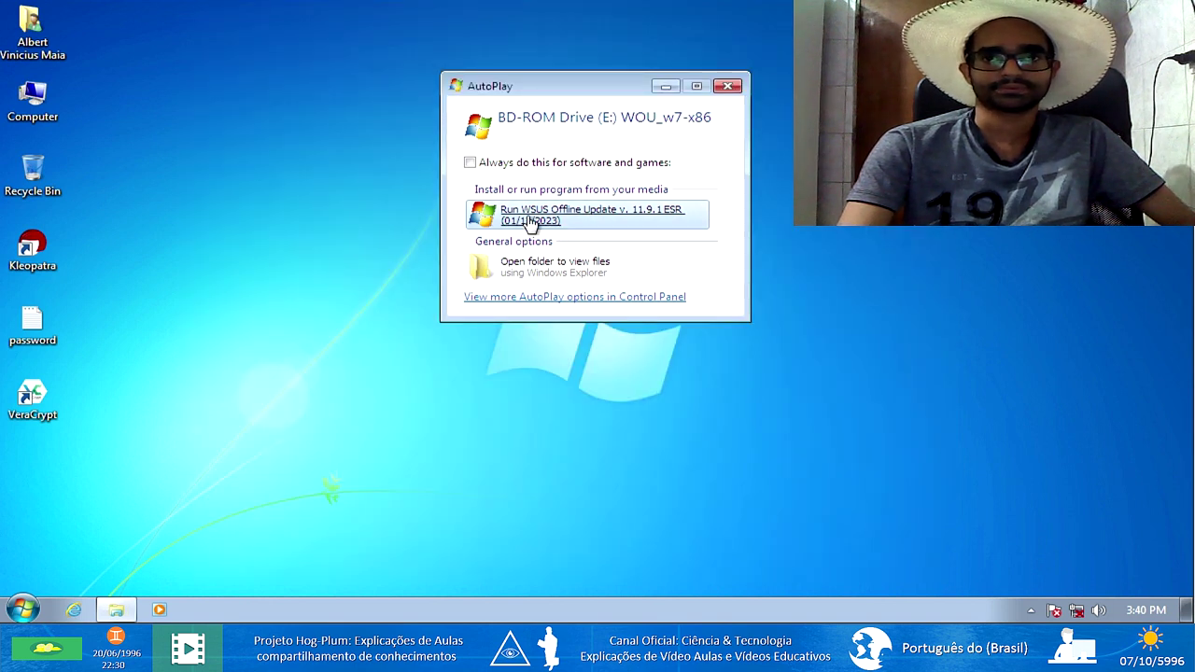
pyautogui.click(529, 224)
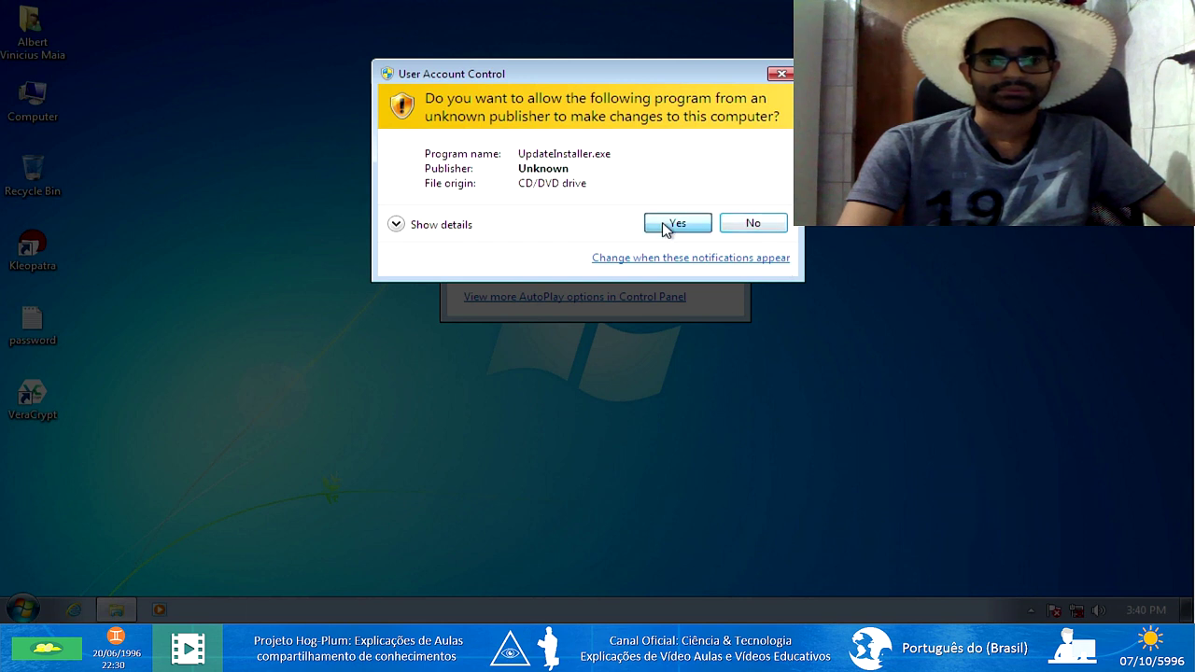
pyautogui.click(675, 224)
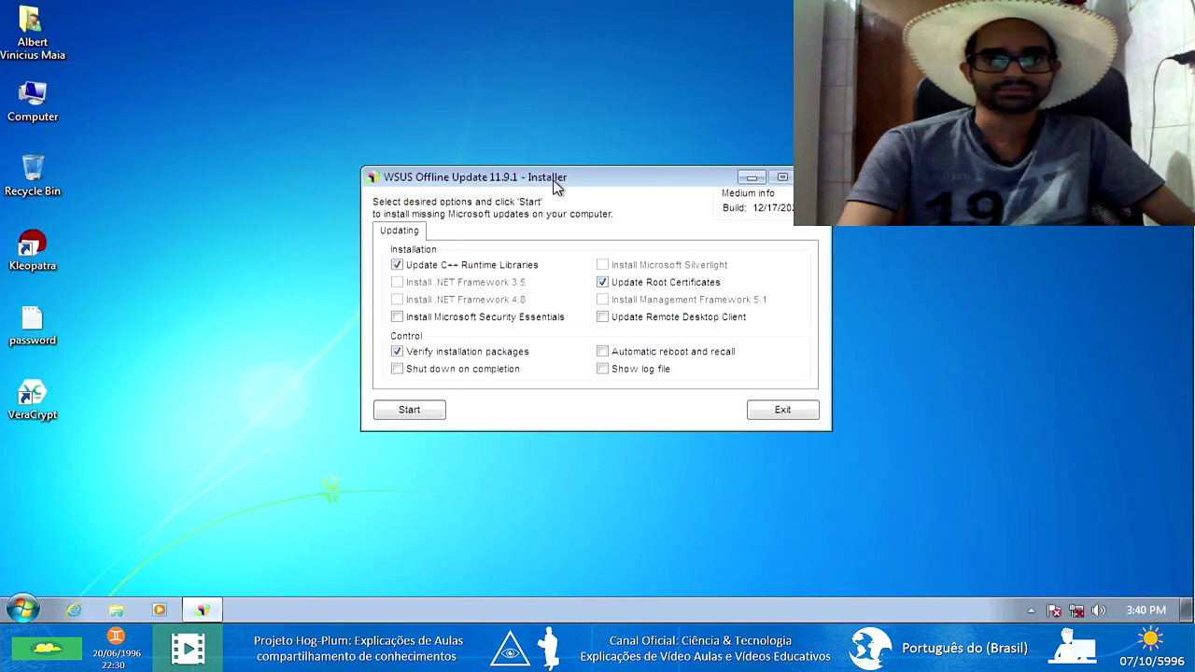
pyautogui.moveTo(557, 186); pyautogui.dragTo(419, 106)
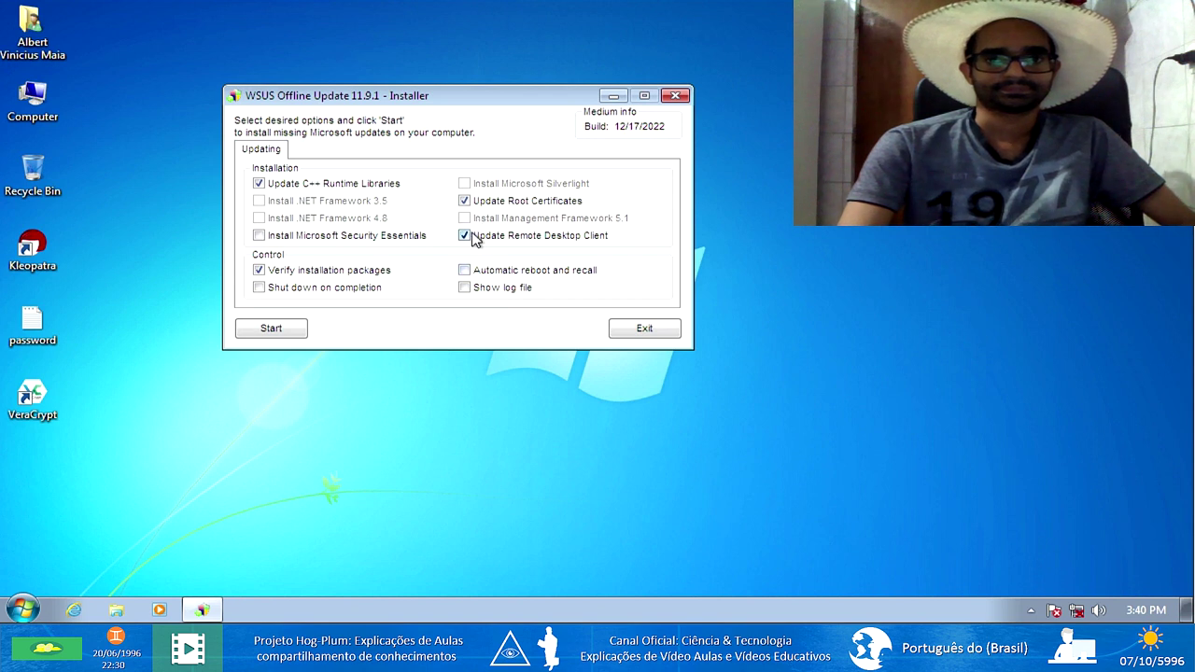
# Start the WSUS Offline Update run and let it finish until the log opens in Notepad.
pyautogui.click(289, 330)
pyautogui.moveTo(309, 41); pyautogui.dragTo(418, 38)
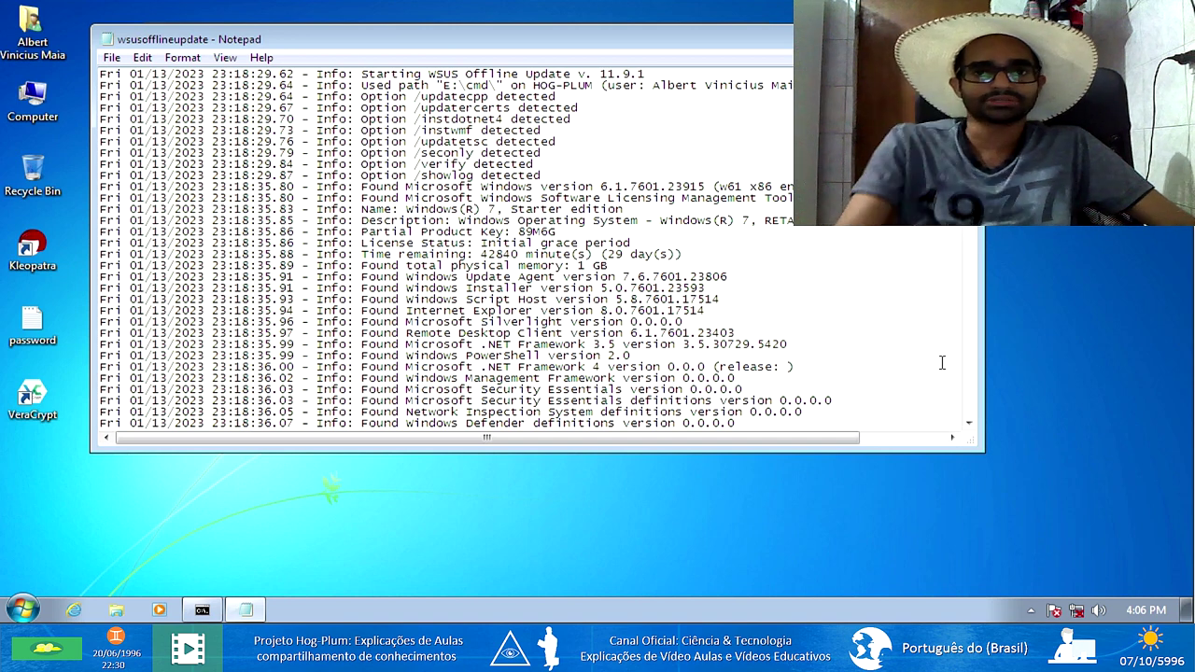
# Close the update log and the finished console, then restart Windows from the Start menu.
pyautogui.hotkey('alt', 'F4')
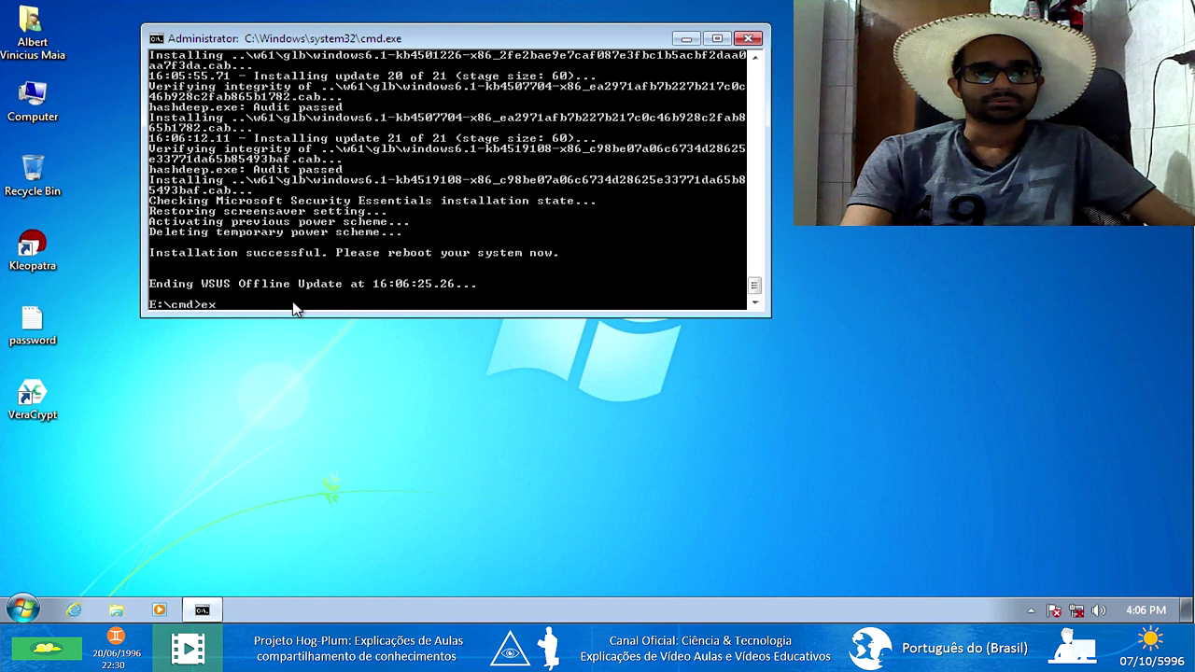
pyautogui.press('Return')
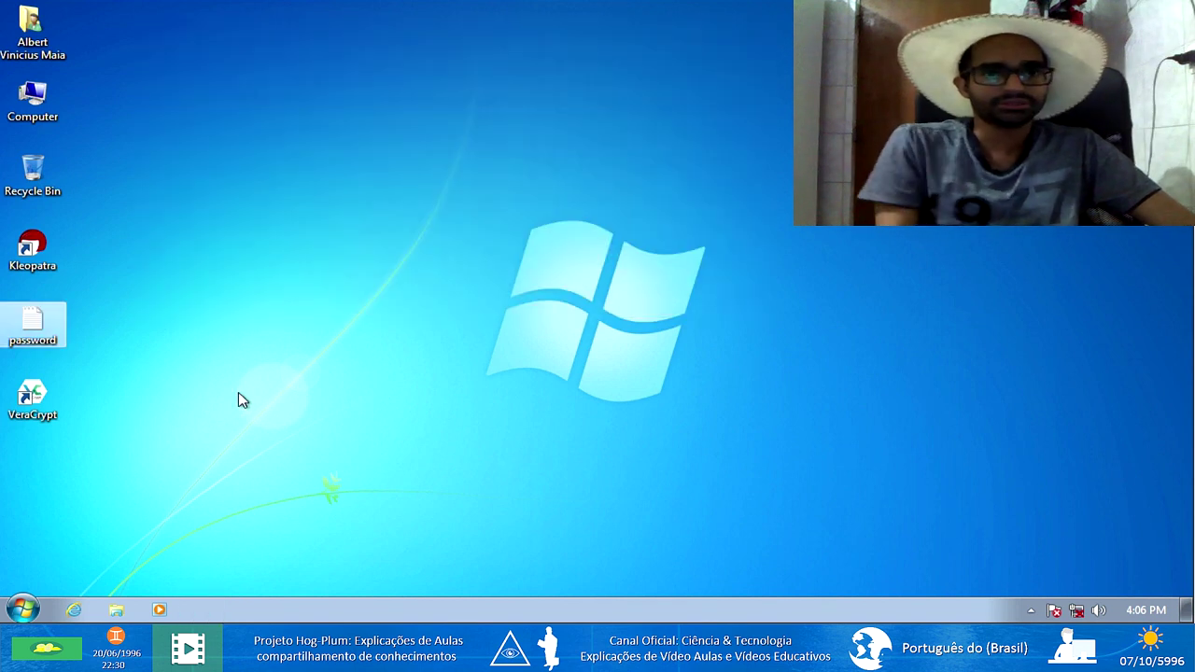
pyautogui.click(28, 608)
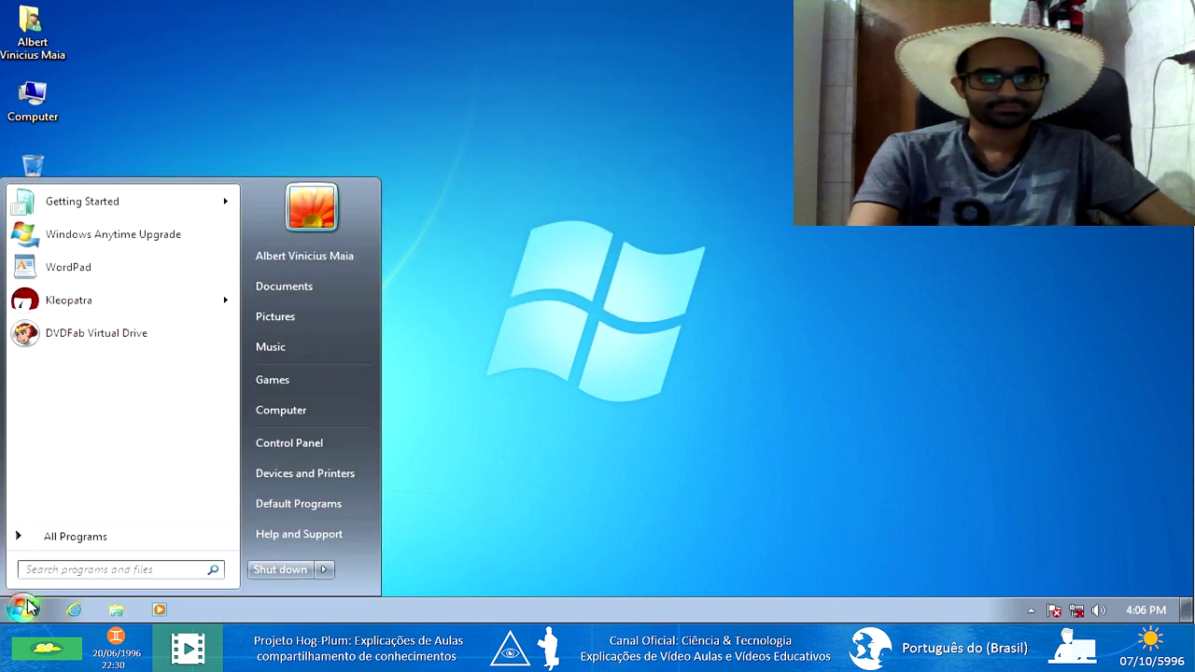
pyautogui.click(325, 571)
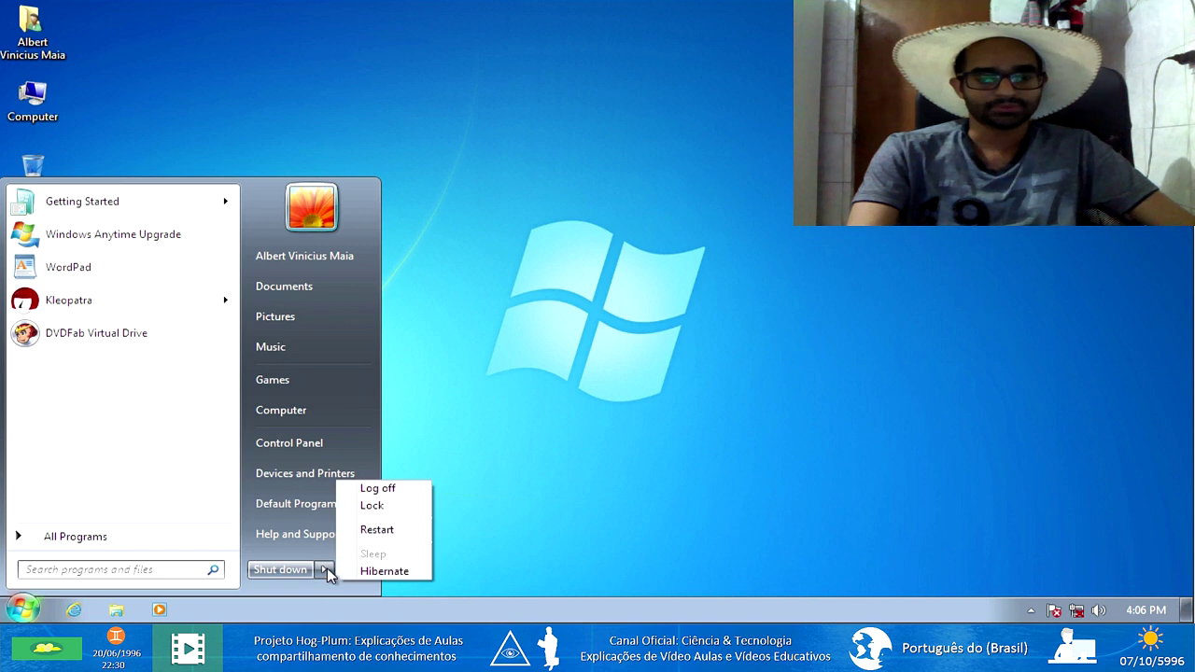
pyautogui.click(391, 533)
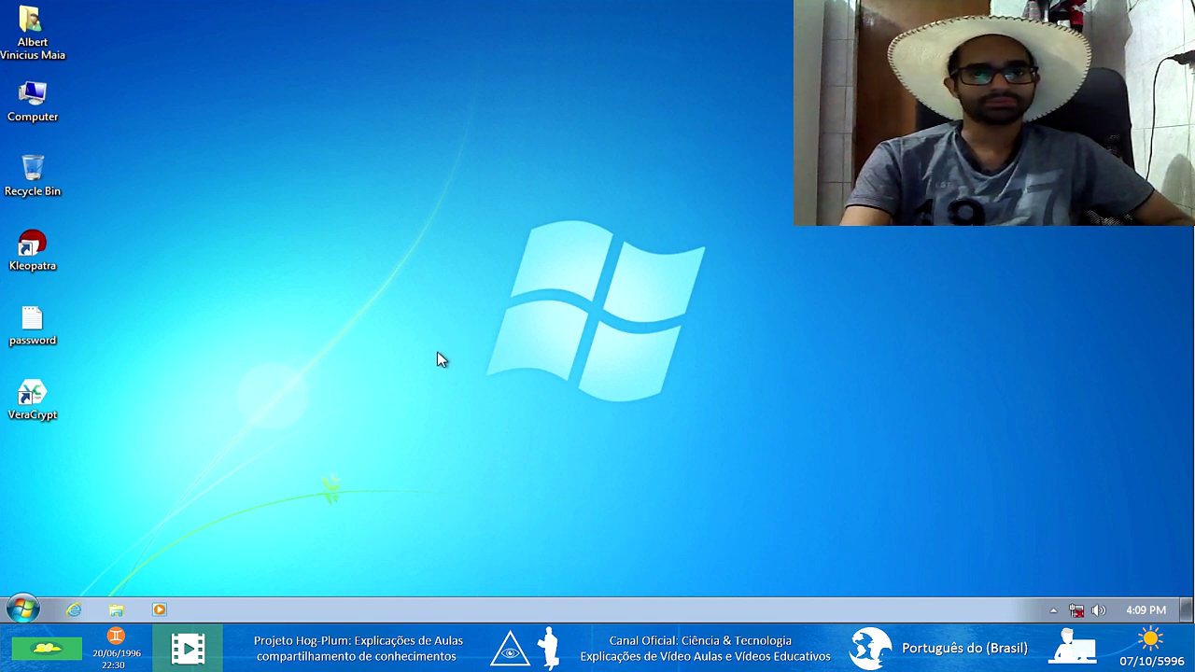
# Open DVD Drive (D:) from Computer in a new window.
pyautogui.doubleClick(34, 101)
pyautogui.click(423, 266)
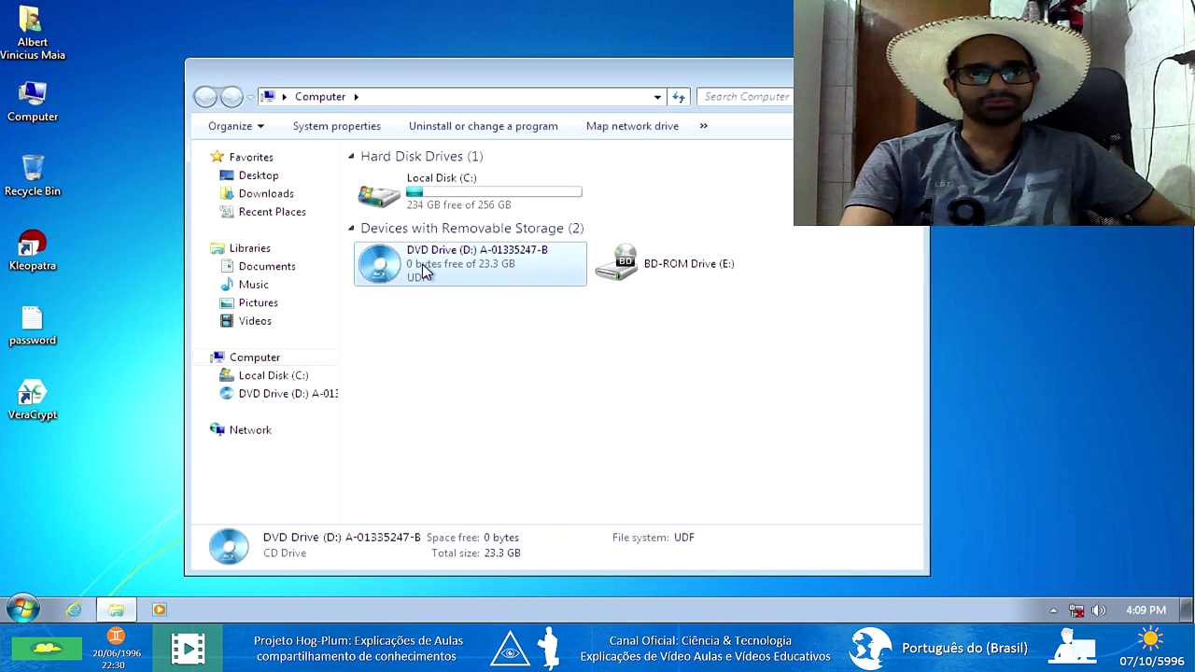
pyautogui.rightClick(423, 266)
pyautogui.click(471, 333)
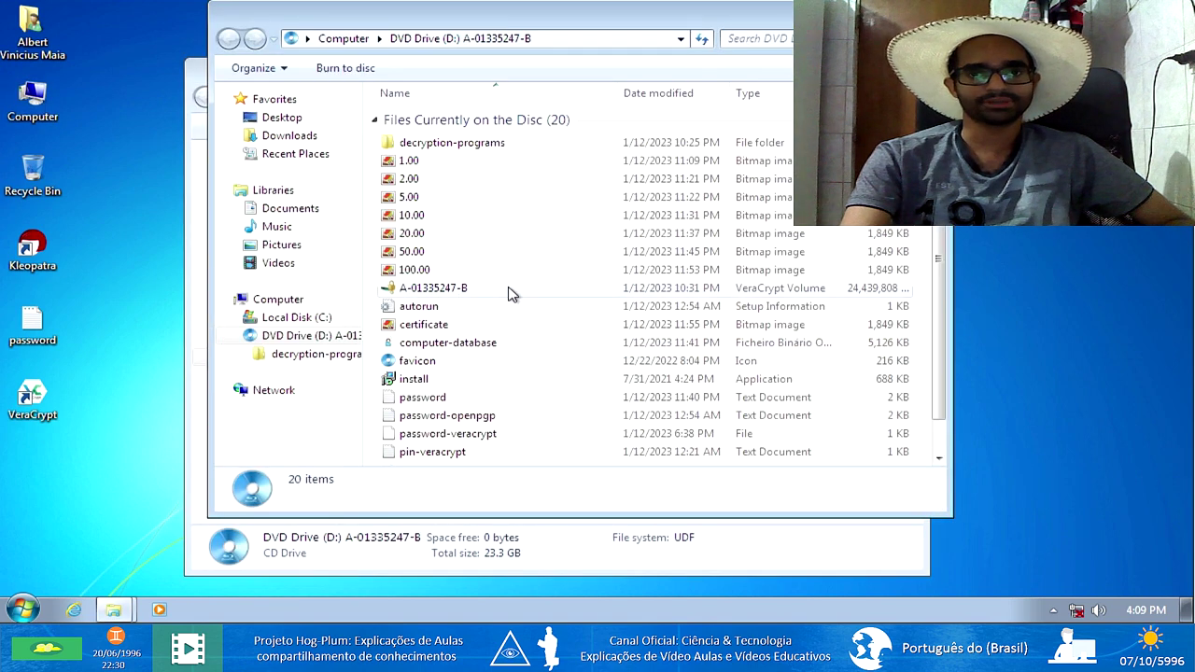
pyautogui.moveTo(715, 21); pyautogui.dragTo(647, 49)
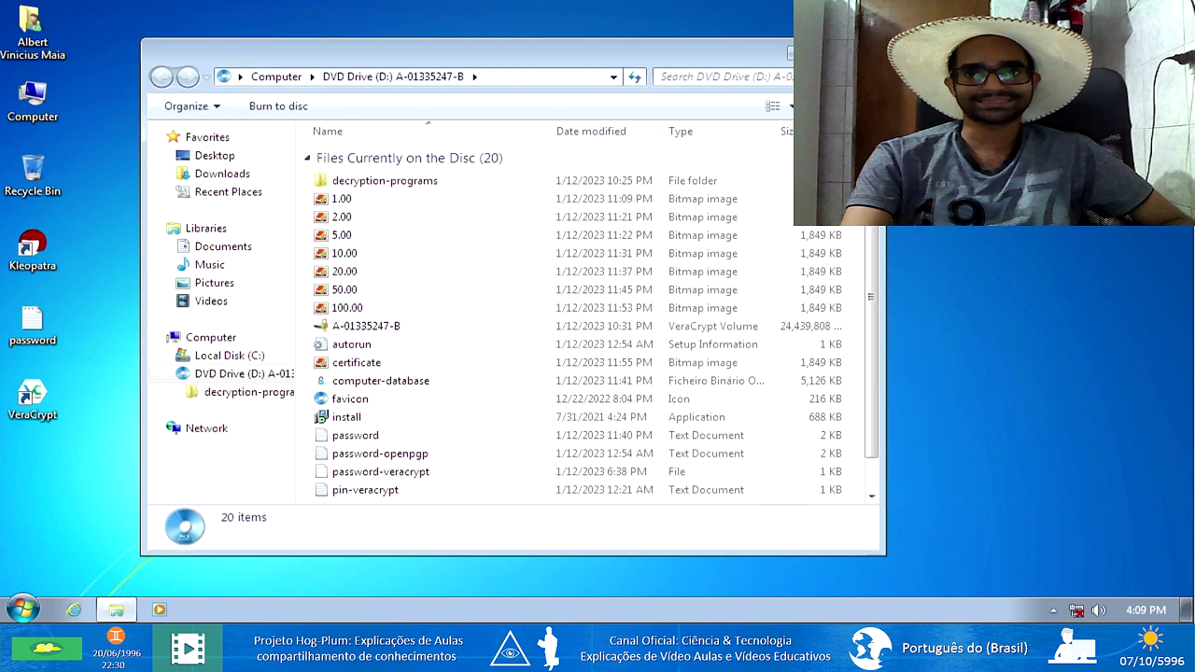
pyautogui.moveTo(706, 64); pyautogui.dragTo(758, 48)
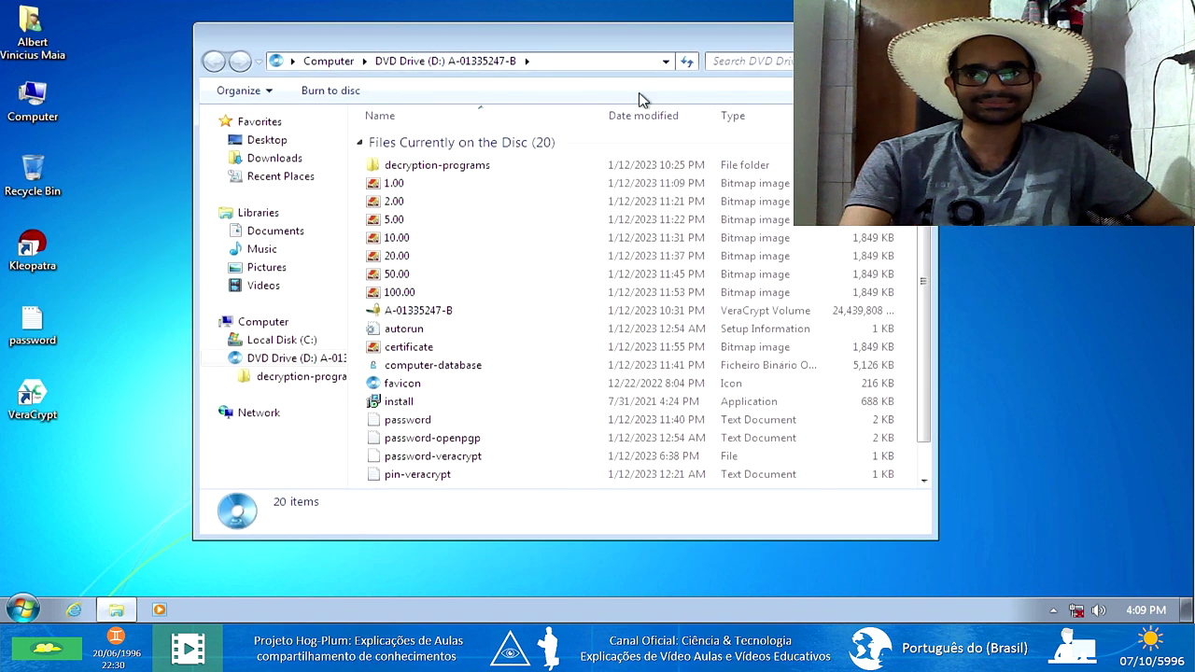
# Open A-01335247-B.hc in VeraCrypt with drive letter A: selected and request the mount.
pyautogui.click(417, 315)
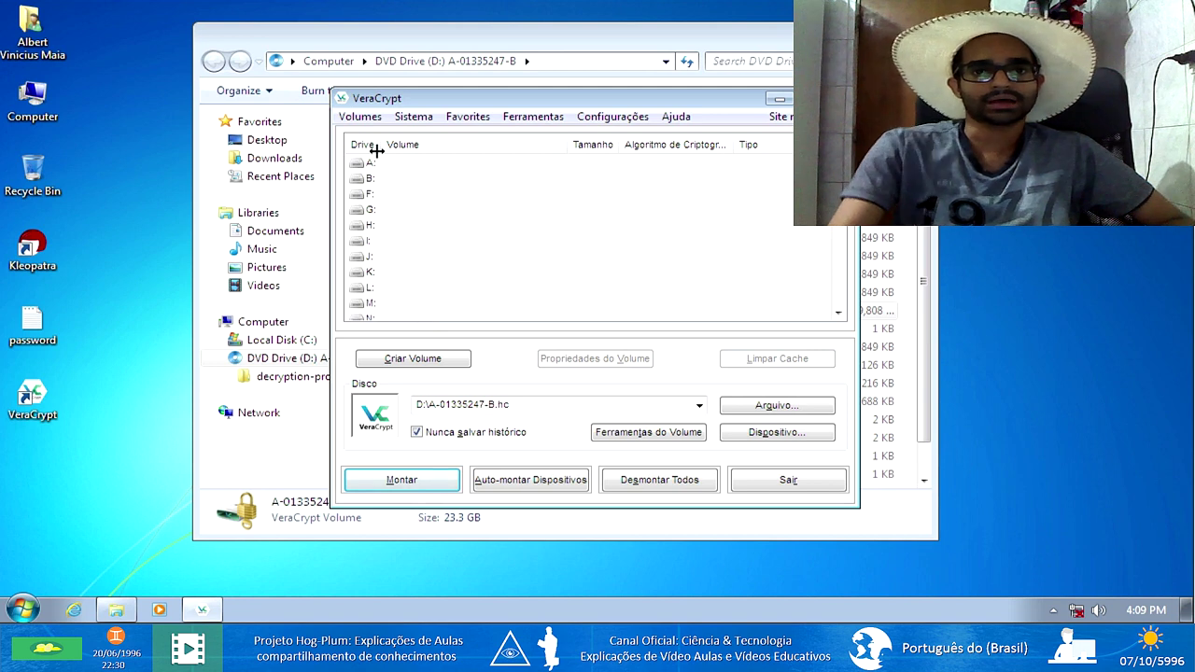
pyautogui.click(365, 167)
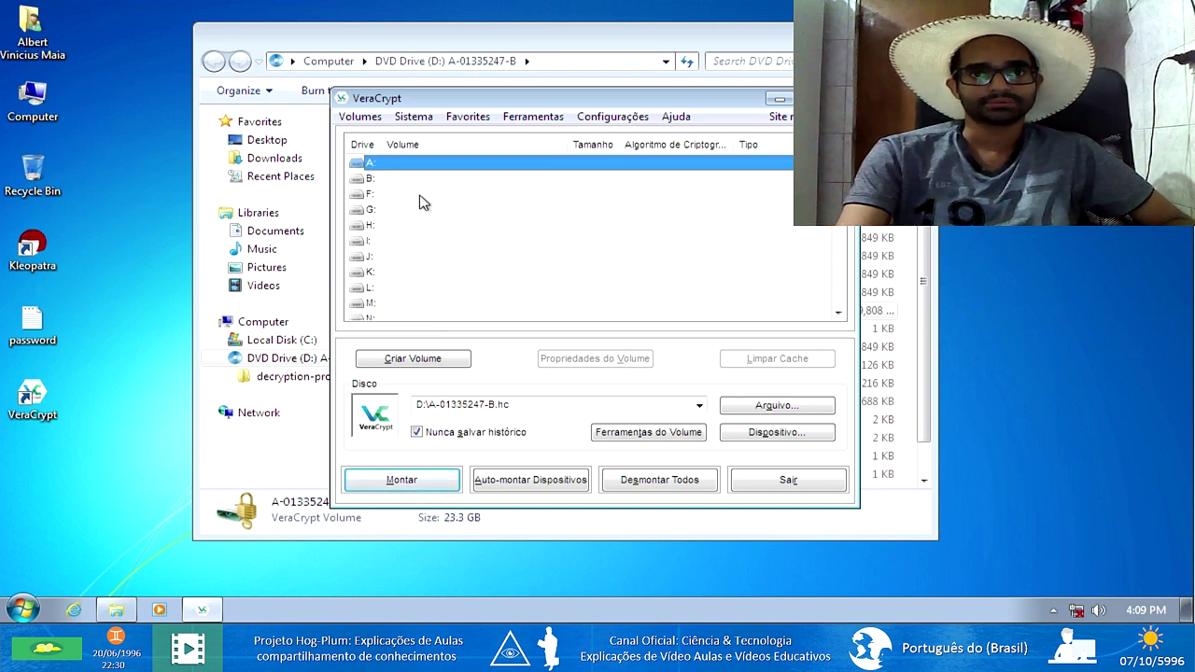
pyautogui.click(418, 483)
pyautogui.click(419, 483)
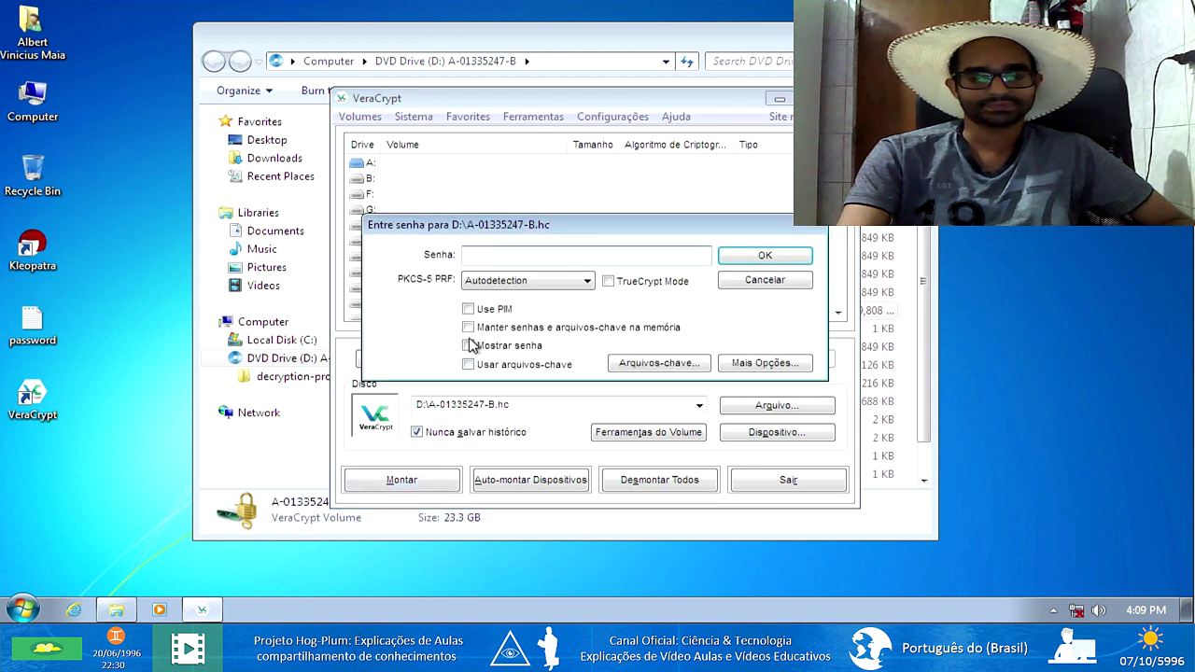
pyautogui.click(467, 309)
pyautogui.moveTo(472, 229); pyautogui.dragTo(359, 108)
pyautogui.click(358, 225)
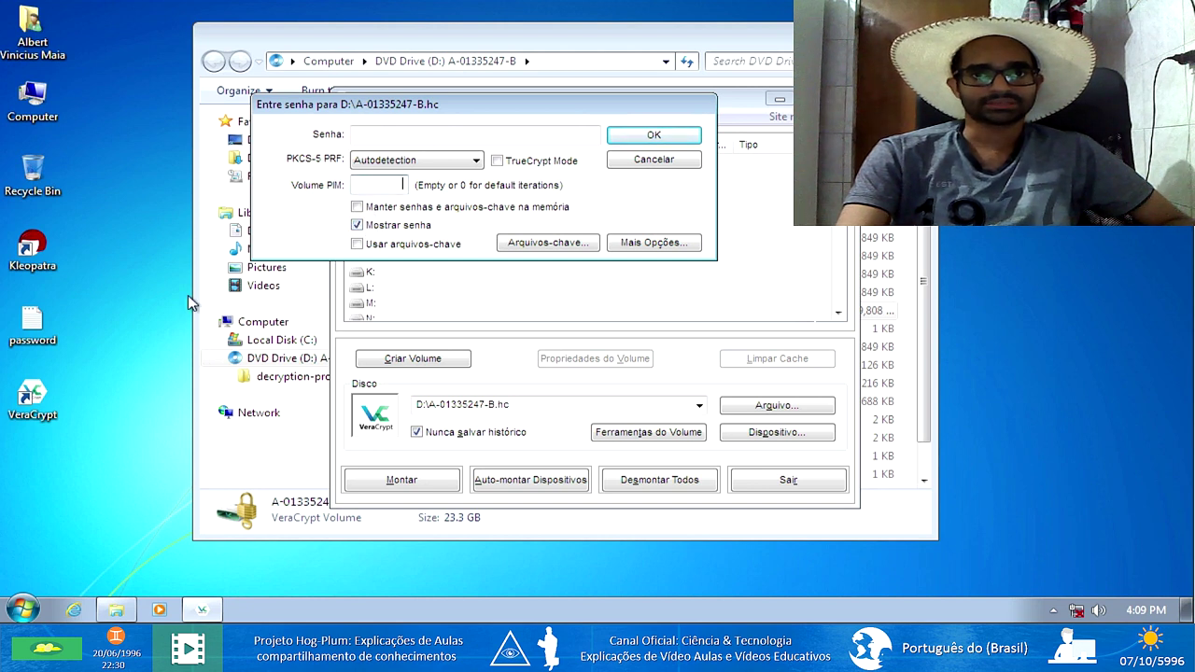
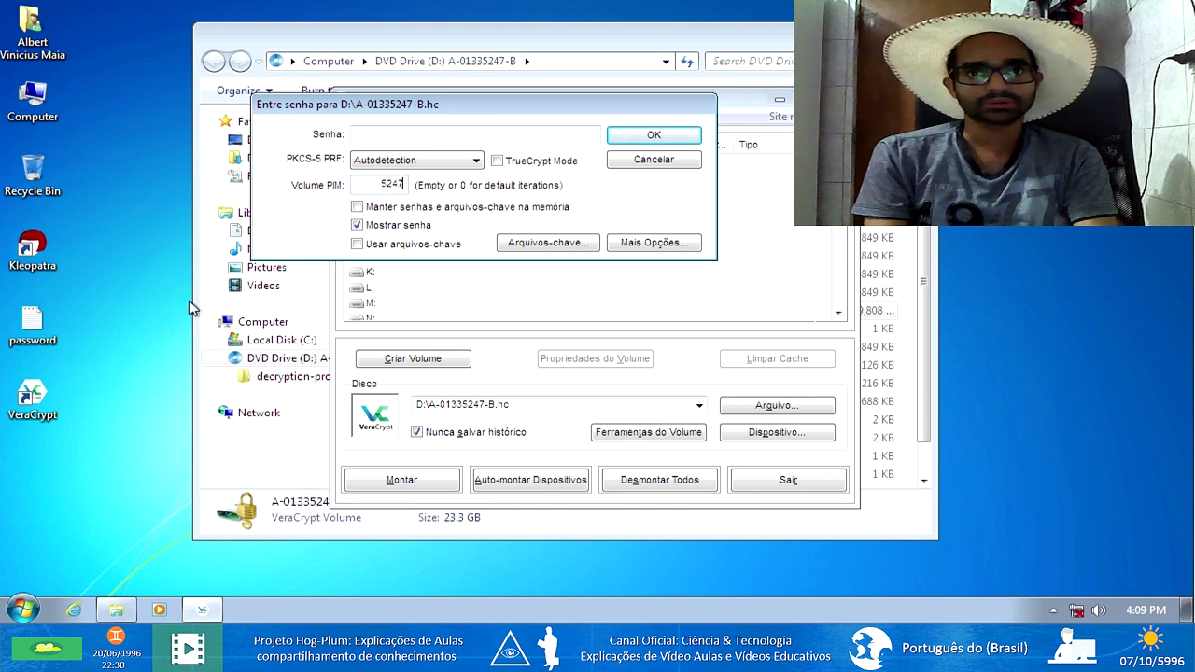
# Enable keyfiles and browse the keyfile file picker to the DVD drive D:.
pyautogui.click(359, 245)
pyautogui.click(566, 245)
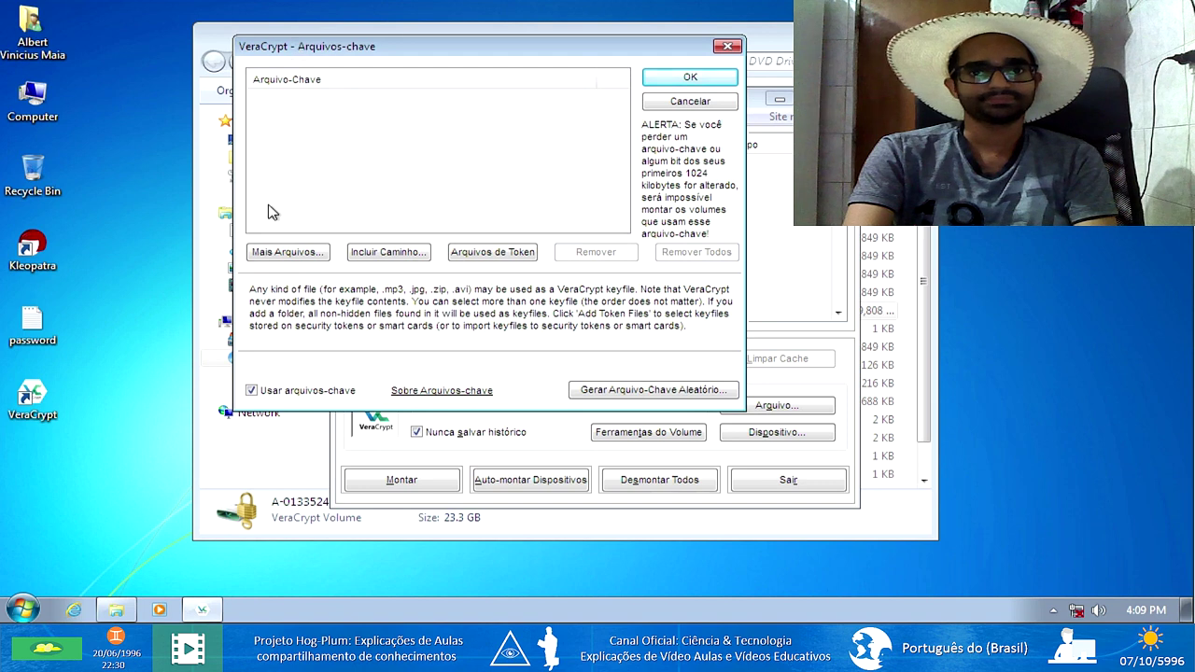
pyautogui.click(288, 252)
pyautogui.moveTo(369, 79); pyautogui.dragTo(279, 31)
pyautogui.scroll(-2, 243, 205)
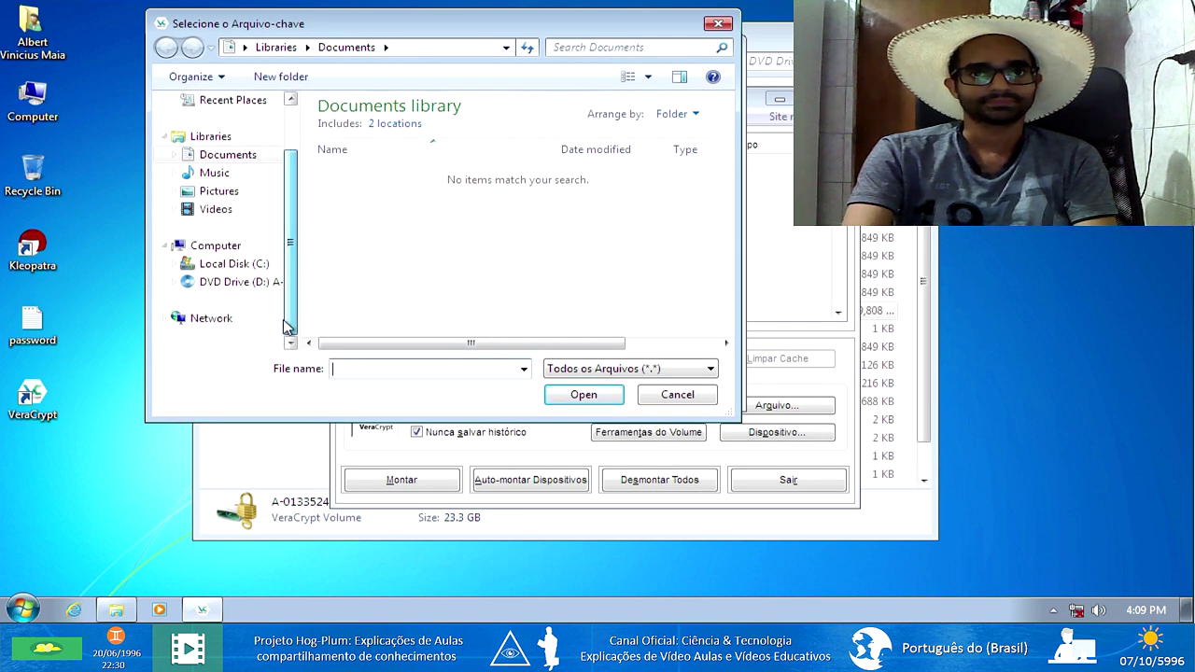
pyautogui.click(235, 282)
pyautogui.moveTo(725, 208); pyautogui.dragTo(729, 323)
# Select public-key, private-key, password-veracrypt, computer-database and certificate as keyfiles.
pyautogui.click(363, 323)
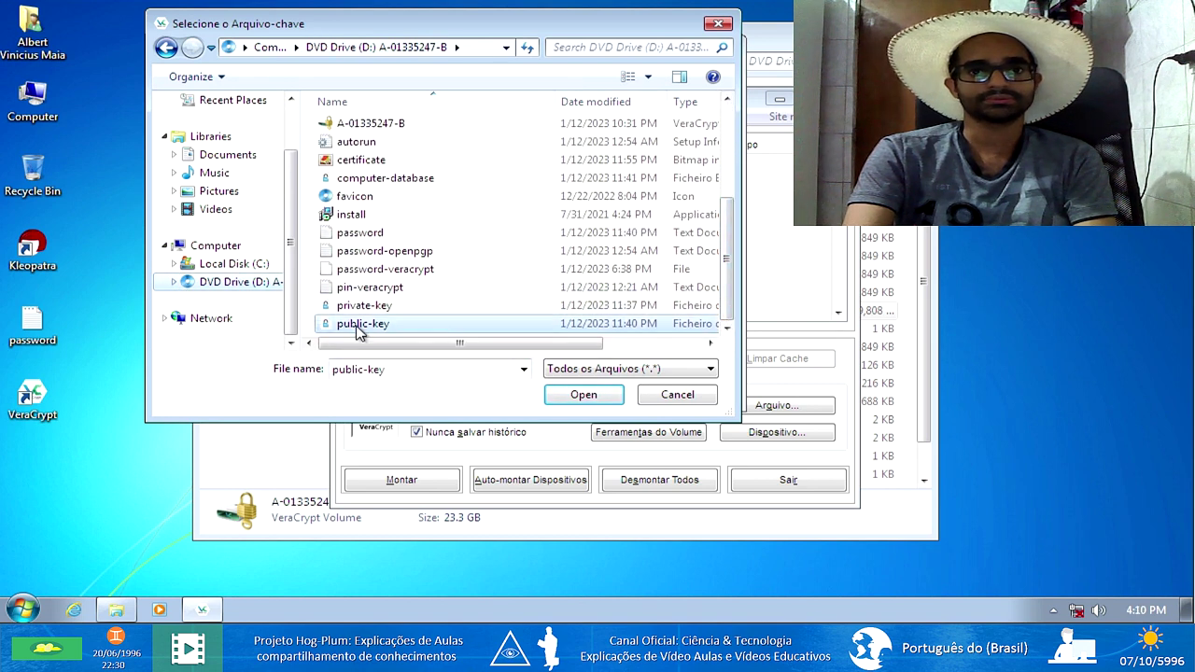
pyautogui.keyDown('ctrl'); pyautogui.click(366, 306); pyautogui.keyUp('ctrl')
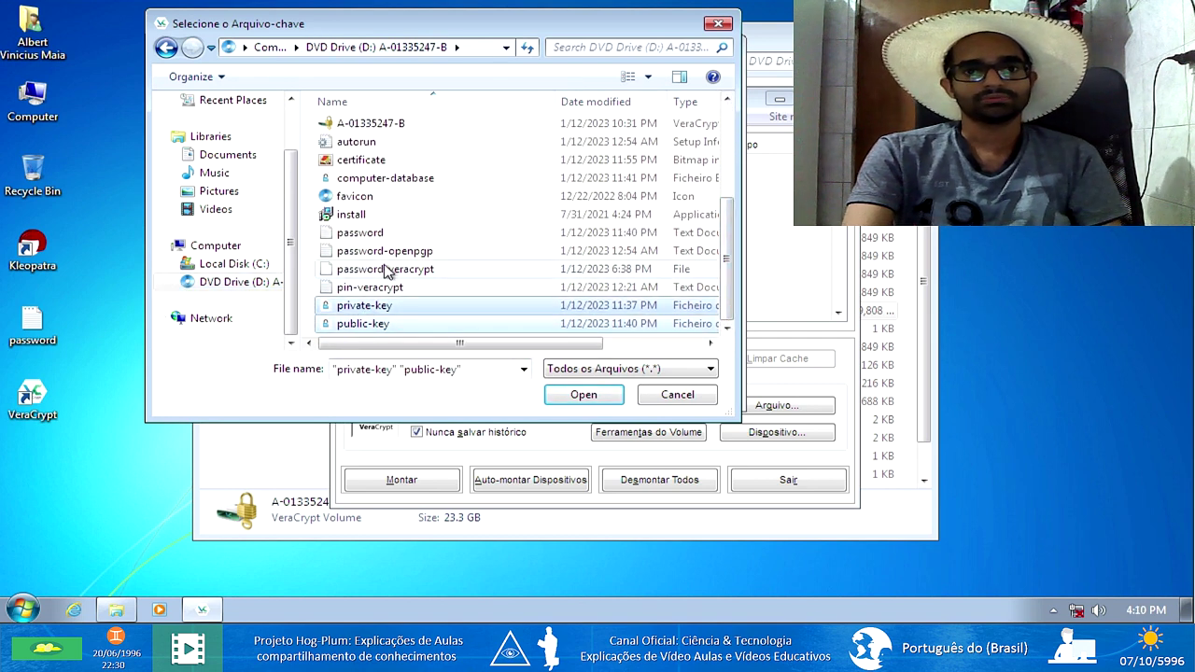
pyautogui.keyDown('ctrl'); pyautogui.click(362, 271); pyautogui.keyUp('ctrl')
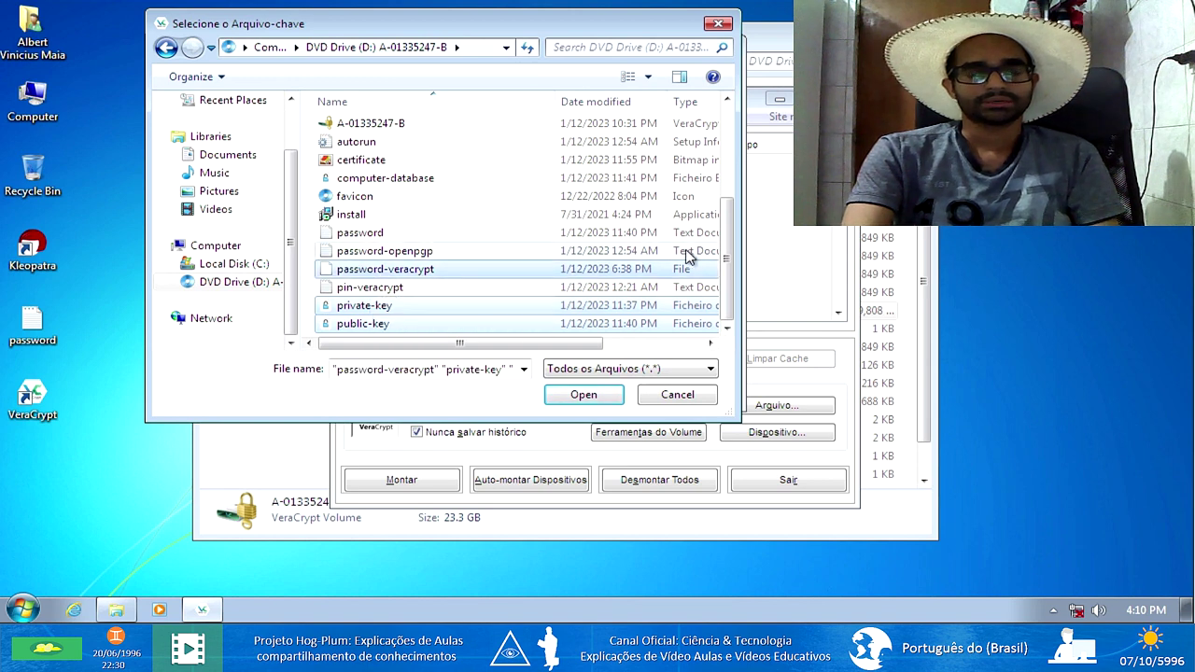
pyautogui.moveTo(726, 261); pyautogui.dragTo(727, 216)
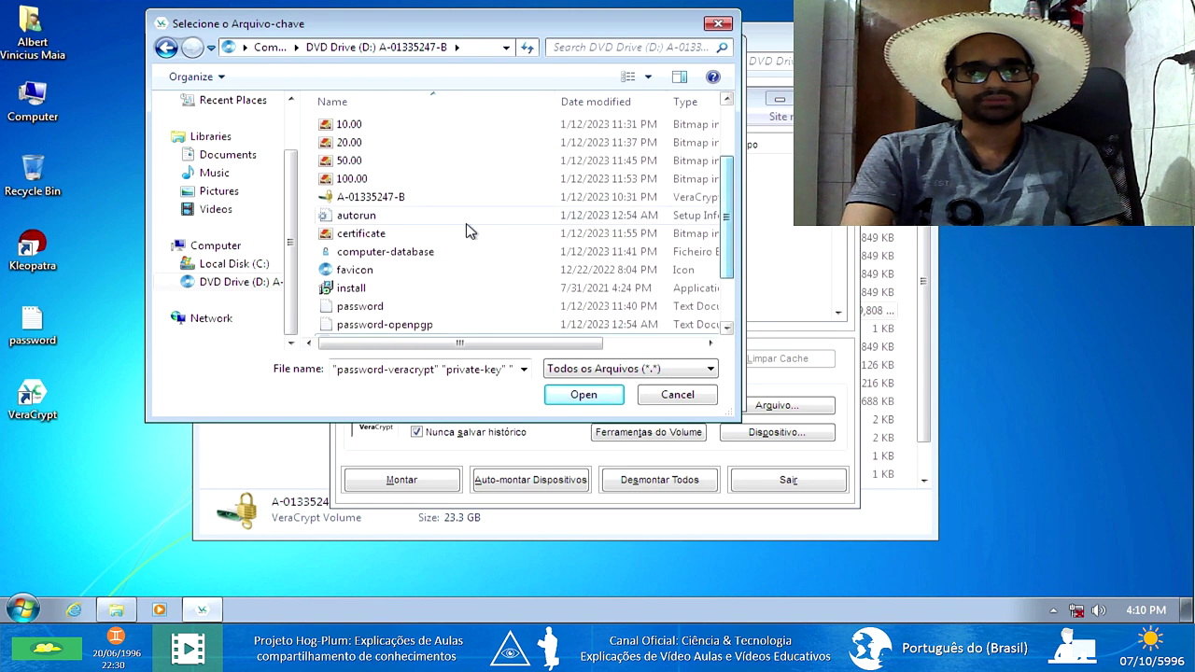
pyautogui.keyDown('ctrl'); pyautogui.click(366, 258); pyautogui.keyUp('ctrl')
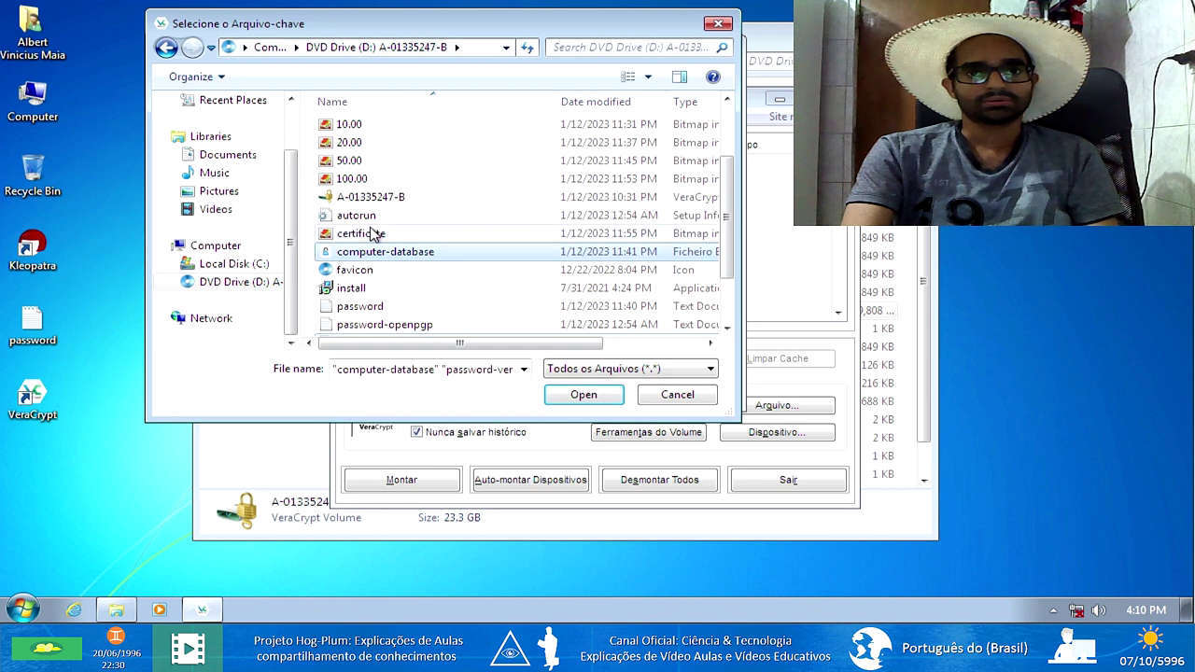
pyautogui.keyDown('ctrl'); pyautogui.click(373, 233); pyautogui.keyUp('ctrl')
pyautogui.moveTo(737, 216); pyautogui.dragTo(735, 166)
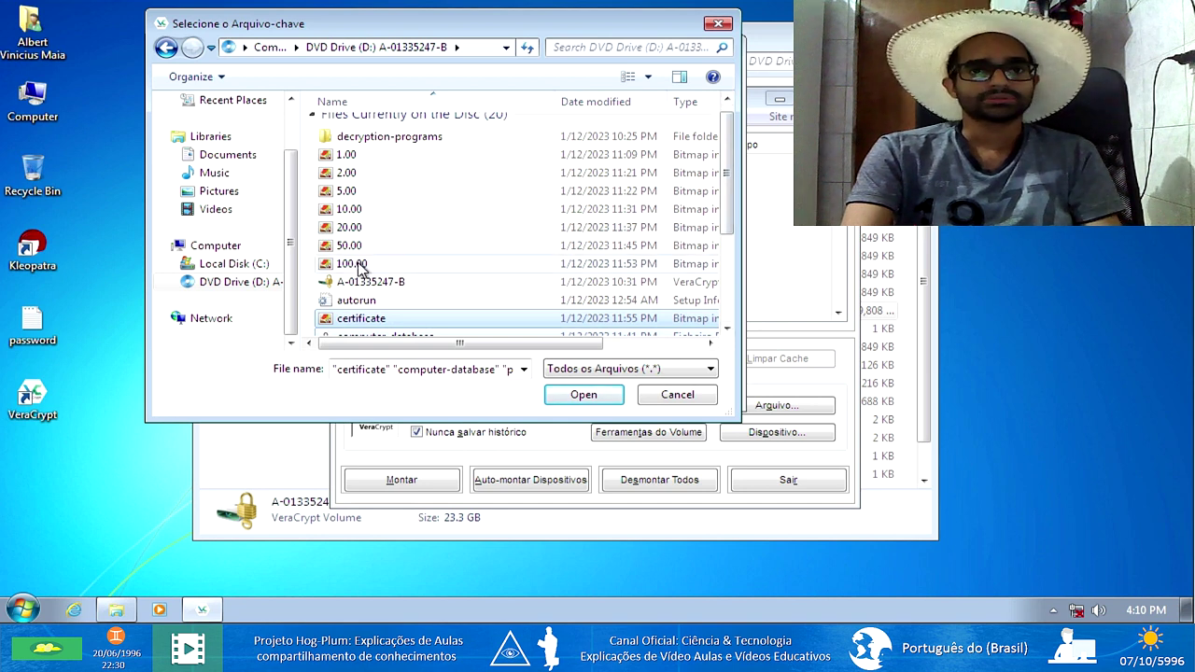
# Add the 100.00, 50.00, 20.00, 10.00, 5.00, 2.00 and 1.00 images, confirm keyfiles, open the password file.
pyautogui.keyDown('ctrl'); pyautogui.click(359, 264); pyautogui.keyUp('ctrl')
pyautogui.keyDown('ctrl'); pyautogui.click(355, 245); pyautogui.keyUp('ctrl')
pyautogui.keyDown('ctrl'); pyautogui.click(354, 229); pyautogui.keyUp('ctrl')
pyautogui.keyDown('ctrl'); pyautogui.click(353, 210); pyautogui.keyUp('ctrl')
pyautogui.keyDown('ctrl'); pyautogui.click(350, 192); pyautogui.keyUp('ctrl')
pyautogui.keyDown('ctrl'); pyautogui.click(348, 173); pyautogui.keyUp('ctrl')
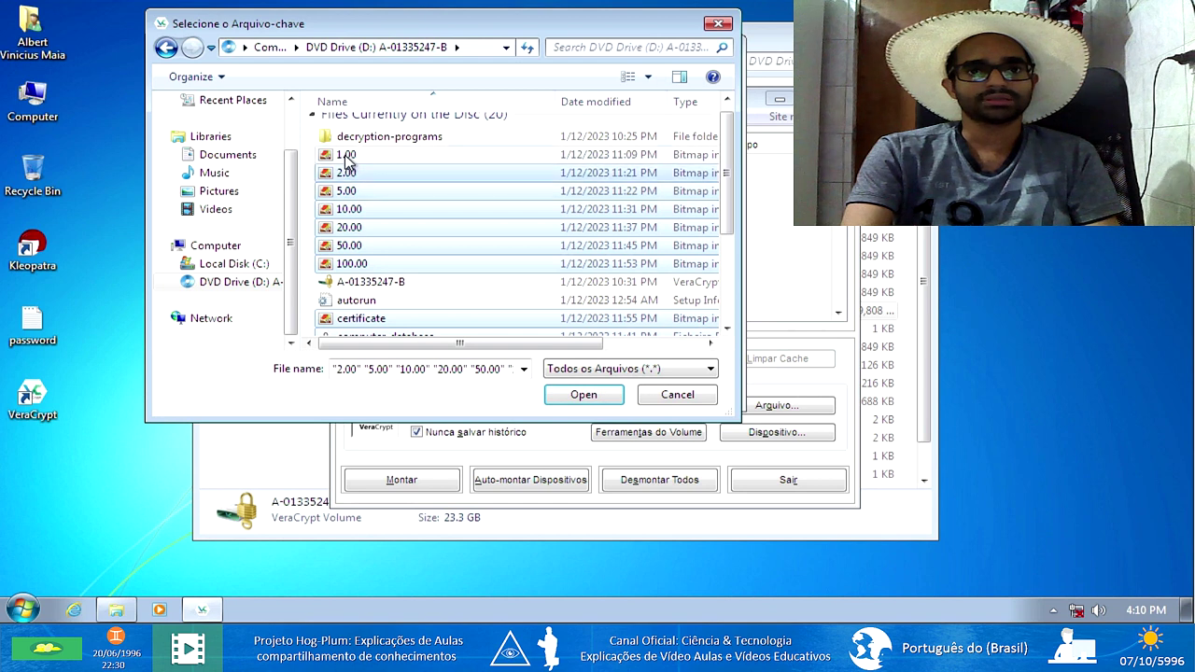
pyautogui.keyDown('ctrl'); pyautogui.click(346, 157); pyautogui.keyUp('ctrl')
pyautogui.click(580, 395)
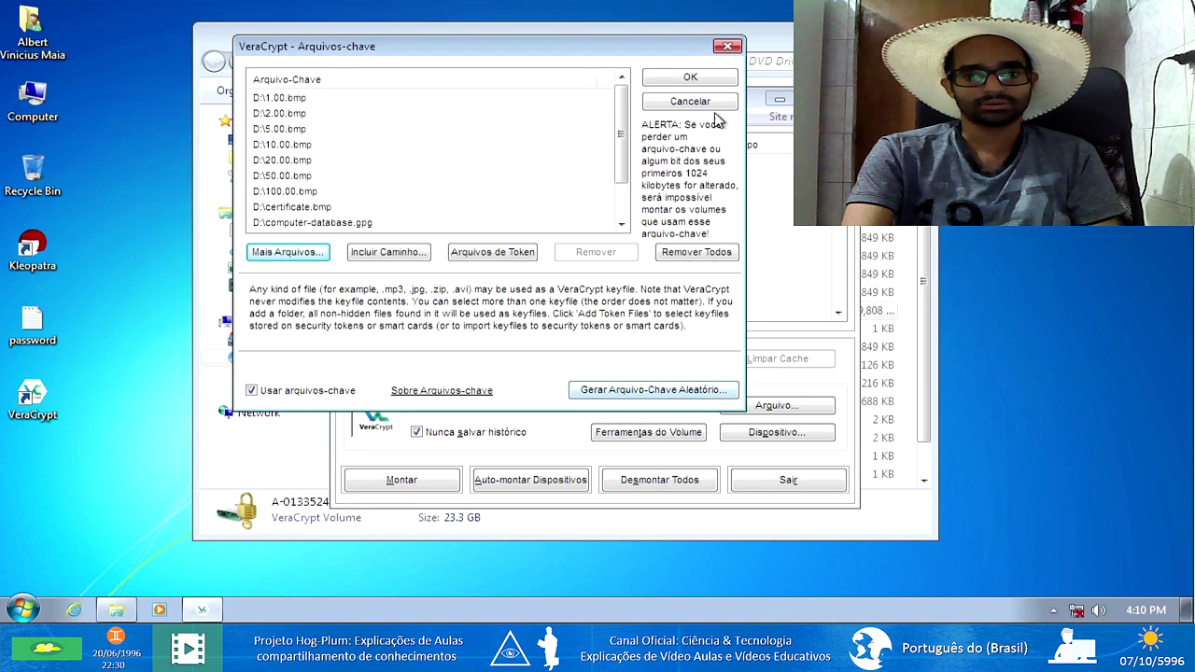
pyautogui.click(668, 78)
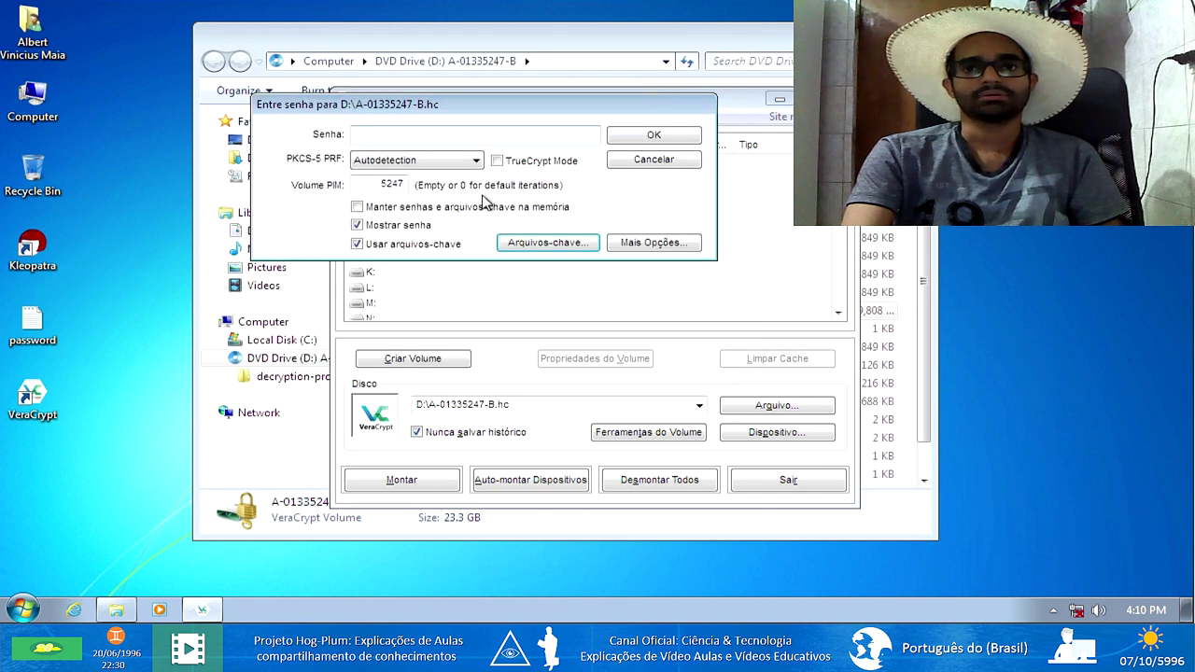
pyautogui.doubleClick(33, 322)
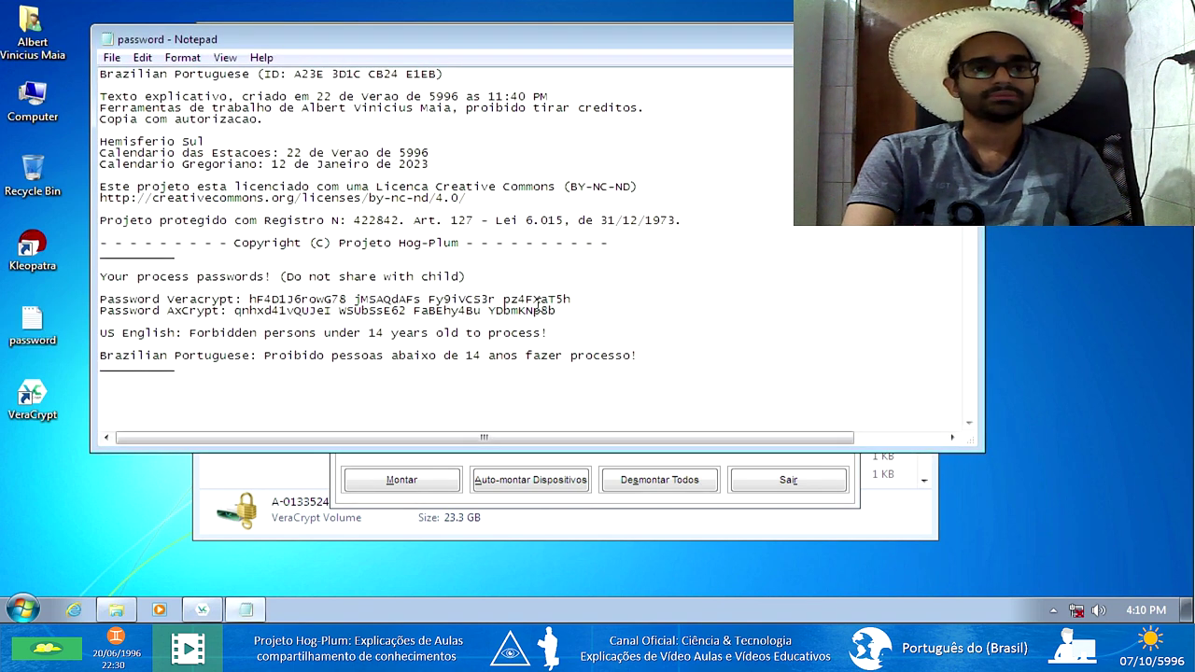
# Copy the VeraCrypt password from Notepad and paste it into the Senha field.
pyautogui.moveTo(561, 297); pyautogui.dragTo(250, 297)
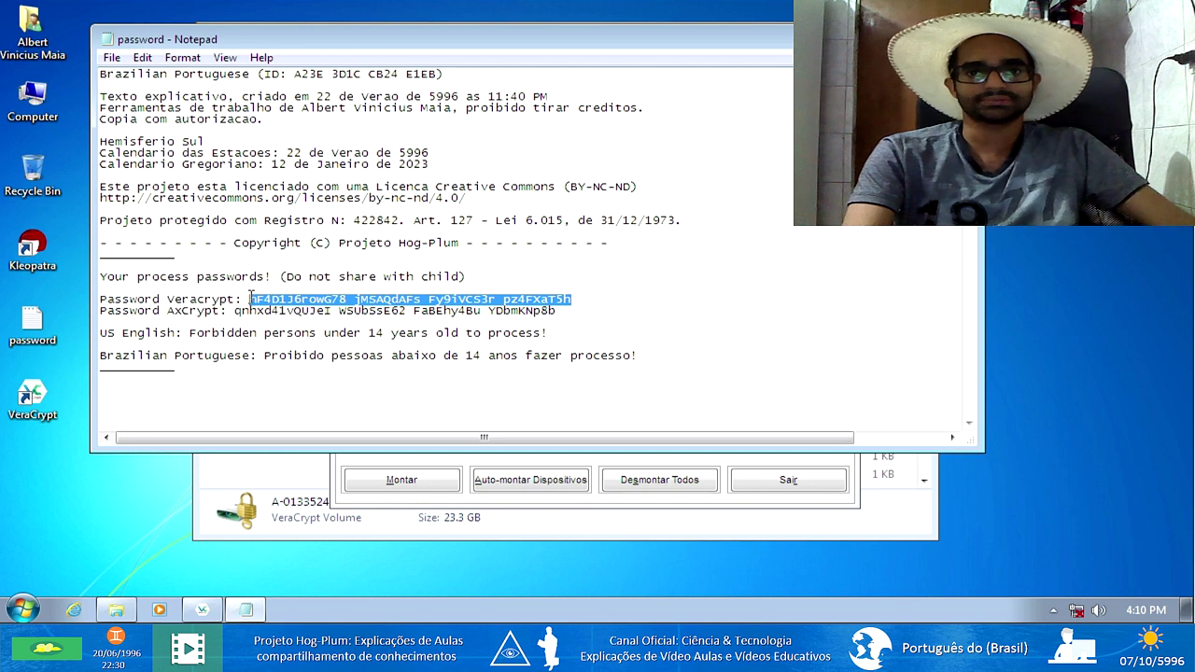
pyautogui.rightClick(266, 297)
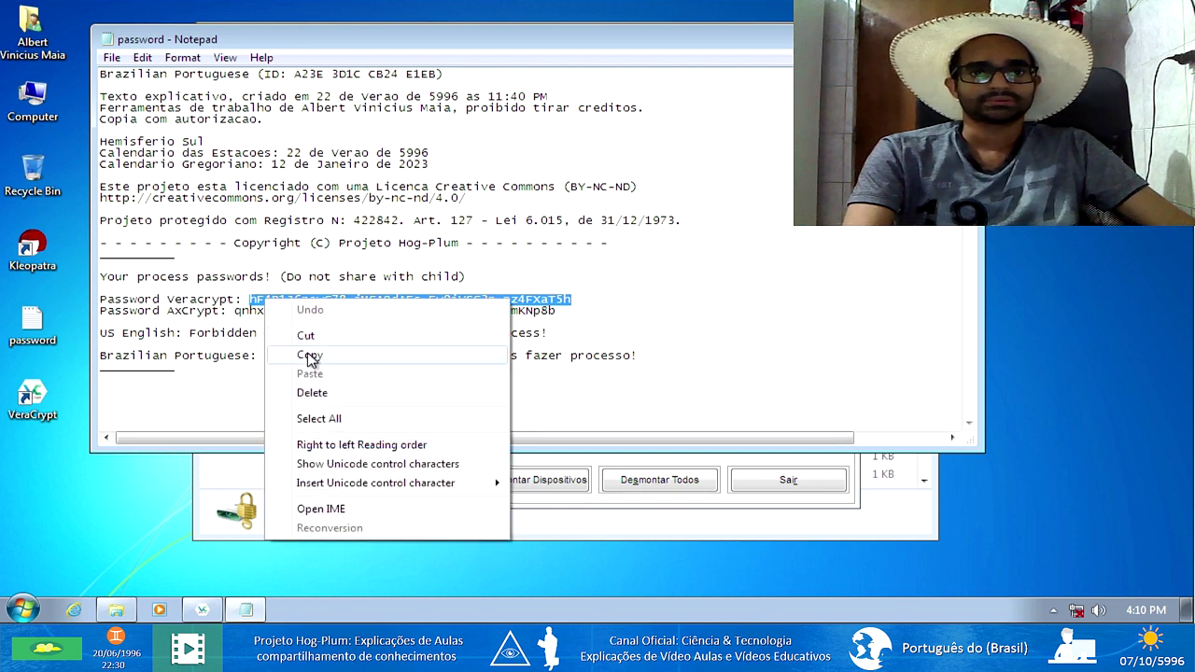
pyautogui.click(310, 356)
pyautogui.hotkey('alt', 'F4')
pyautogui.click(434, 133)
pyautogui.hotkey('ctrl', 'v')
# Hide the password, mount the volume as drive A:, and close VeraCrypt.
pyautogui.click(356, 225)
pyautogui.click(654, 135)
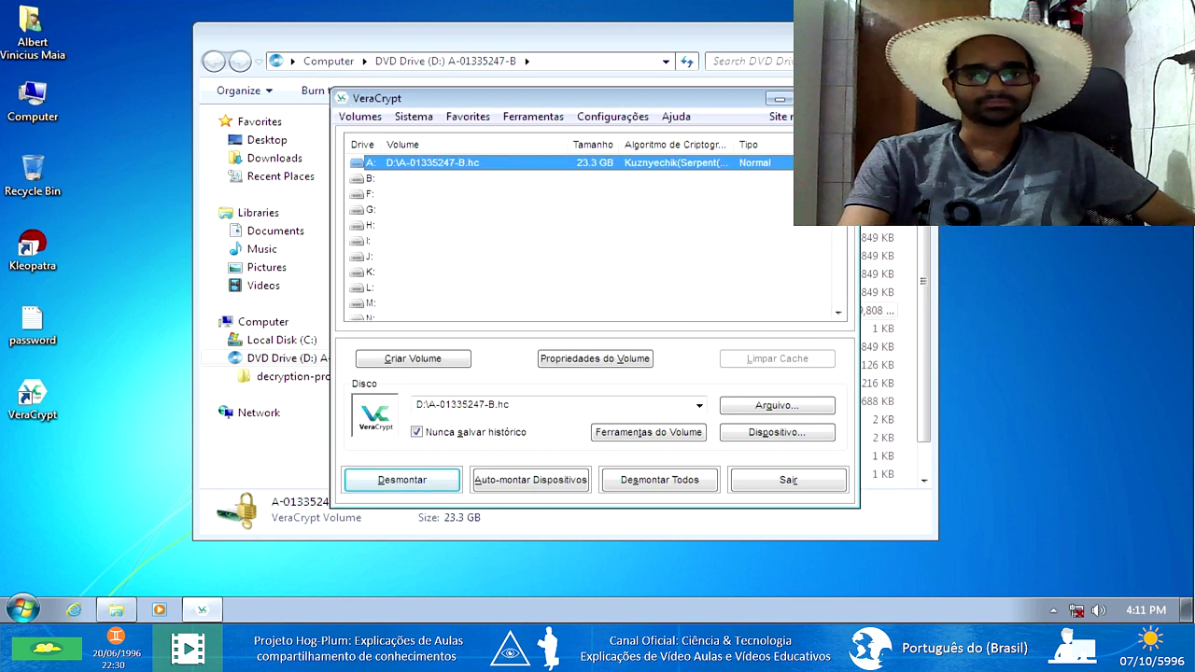
pyautogui.hotkey('alt', 'F4')
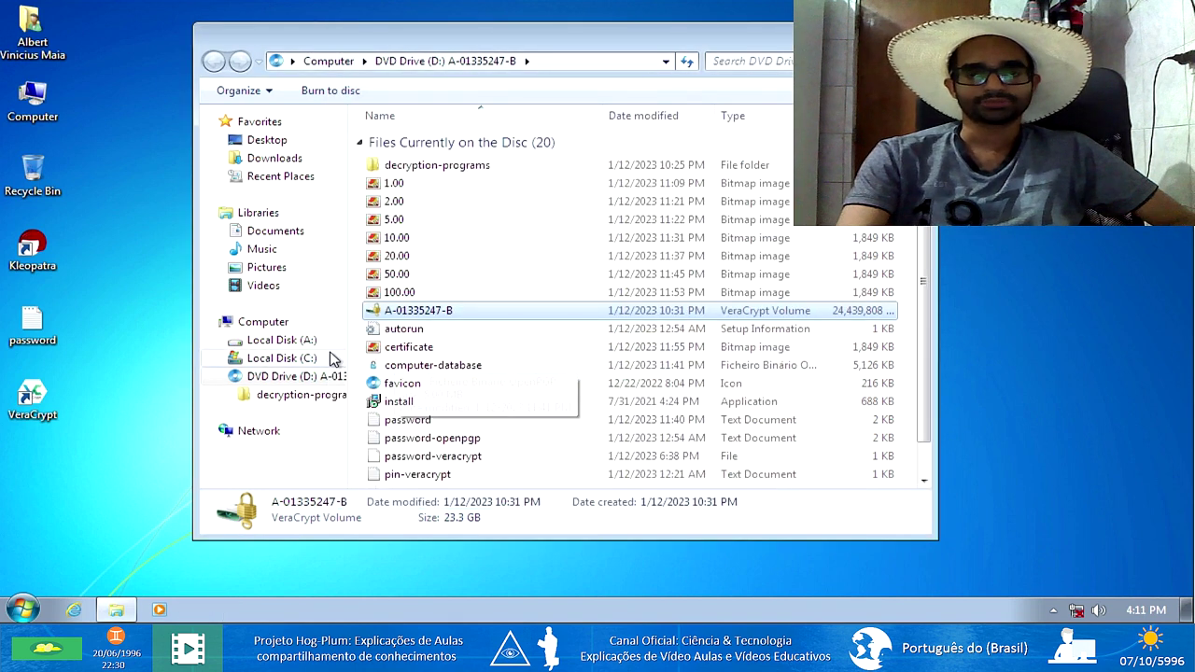
# Mount wou_w7-x86 from Local Disk (A:) as E: and launch WSUS Offline Update, approving UAC.
pyautogui.click(280, 341)
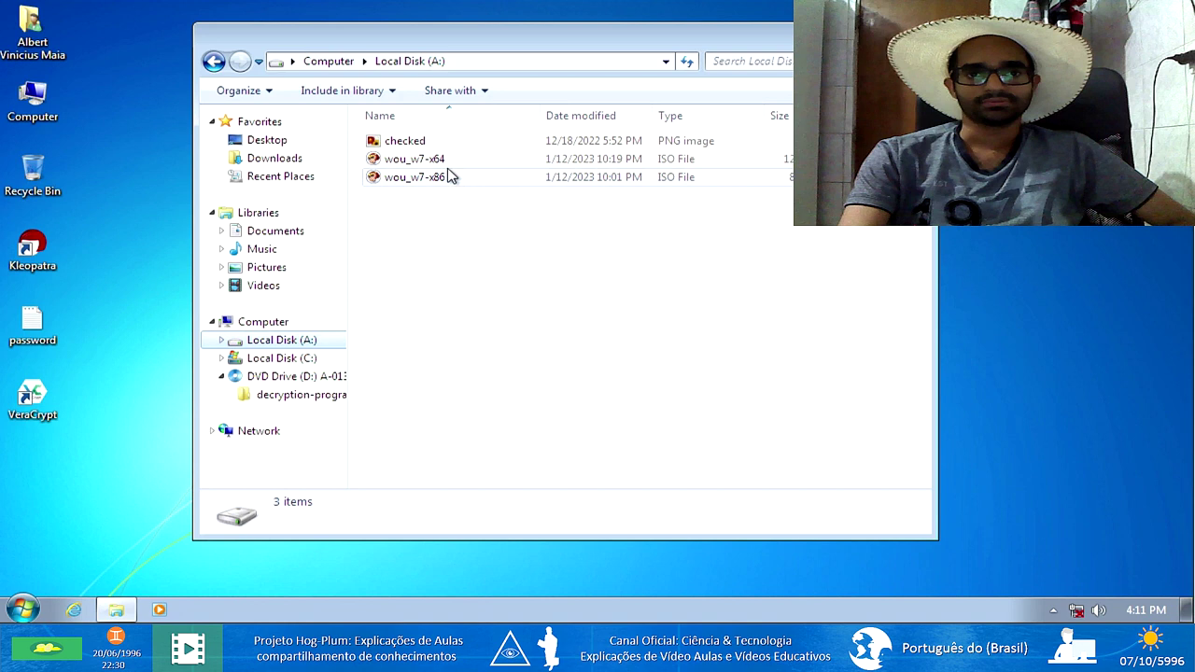
pyautogui.click(407, 176)
pyautogui.rightClick(407, 177)
pyautogui.click(455, 232)
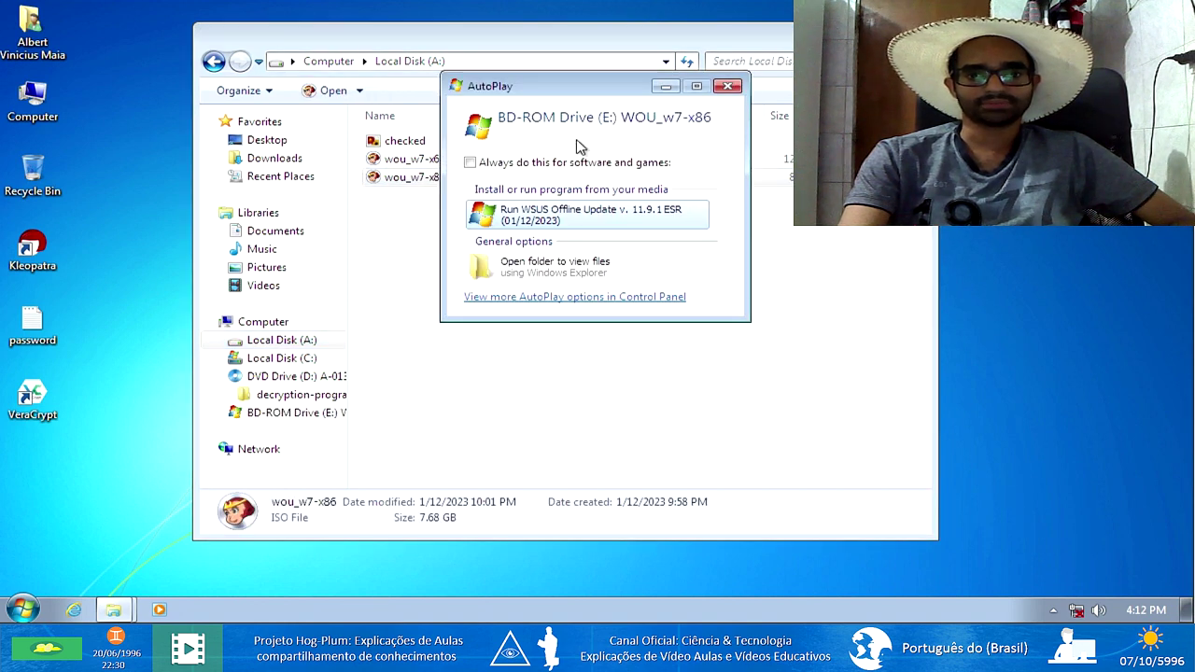
pyautogui.click(558, 216)
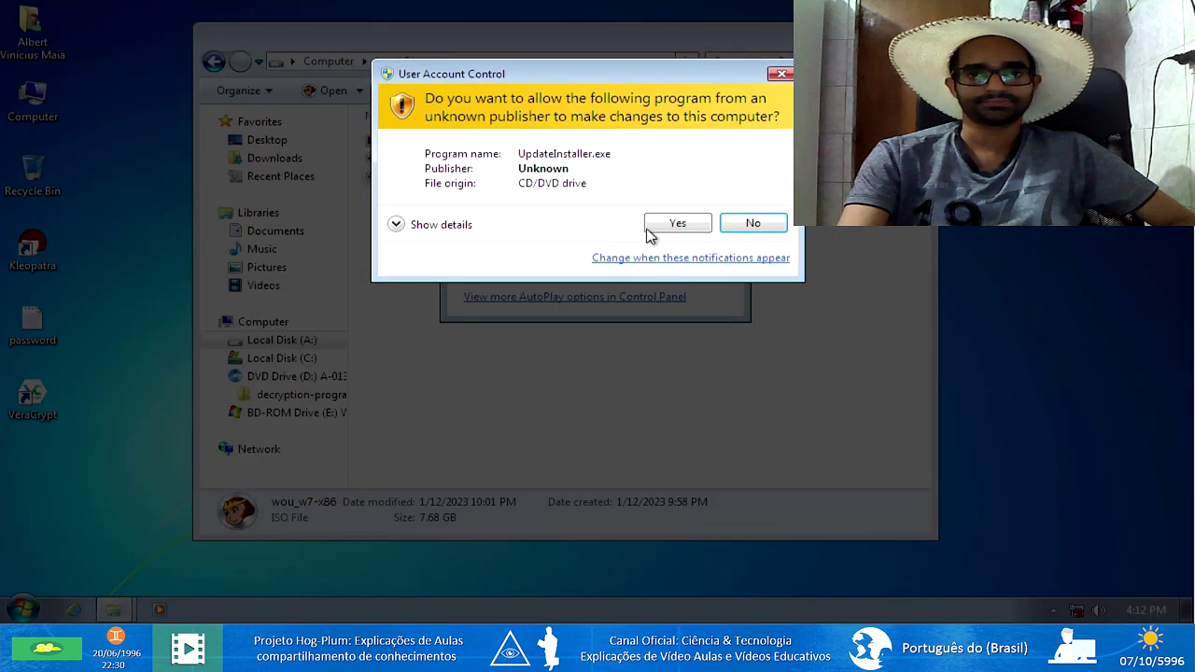
pyautogui.click(678, 227)
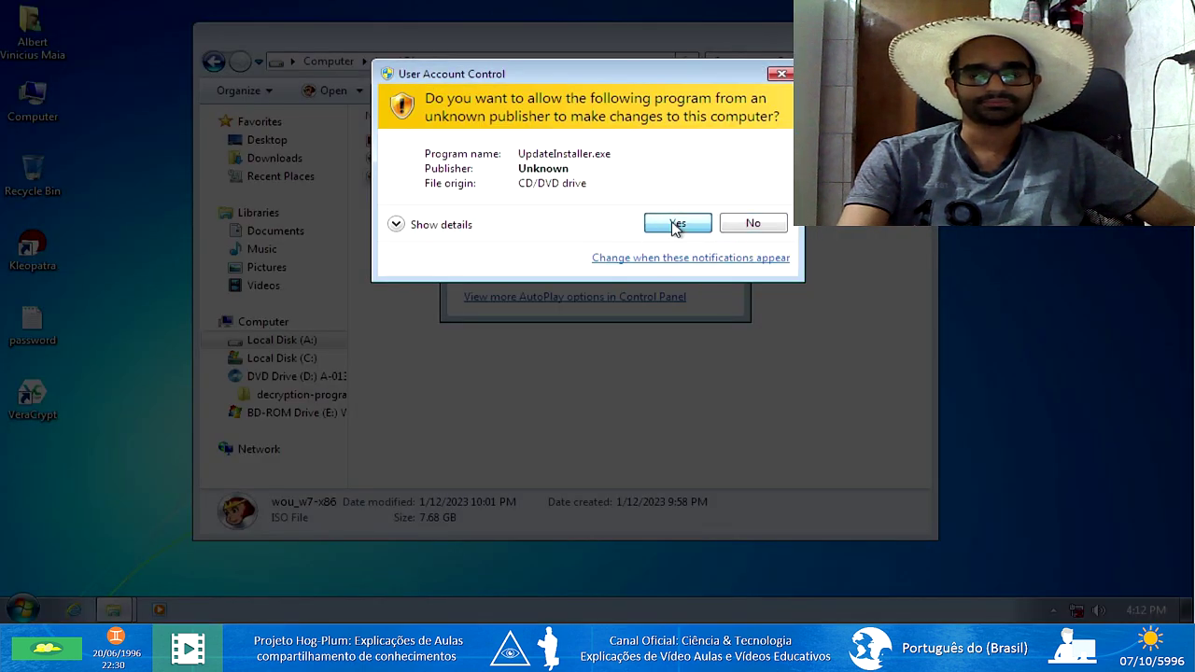
pyautogui.click(922, 31)
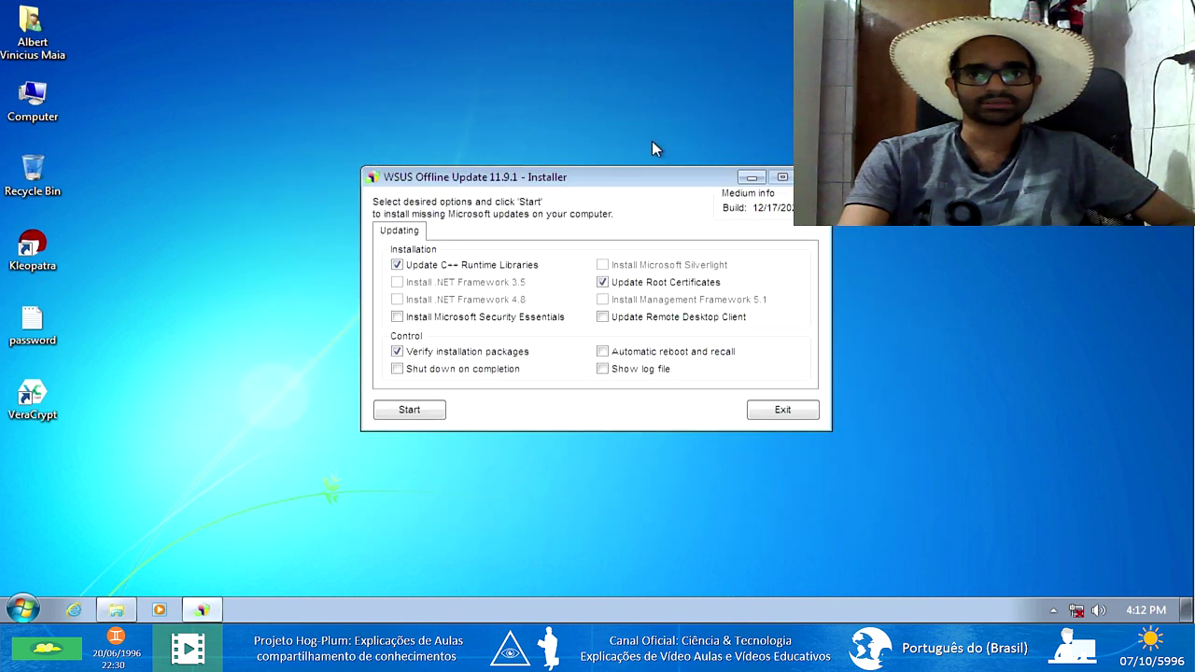
# Tick Update Remote Desktop Client and Show log file, then start the update run.
pyautogui.moveTo(592, 181); pyautogui.dragTo(464, 98)
pyautogui.click(496, 225)
pyautogui.click(510, 282)
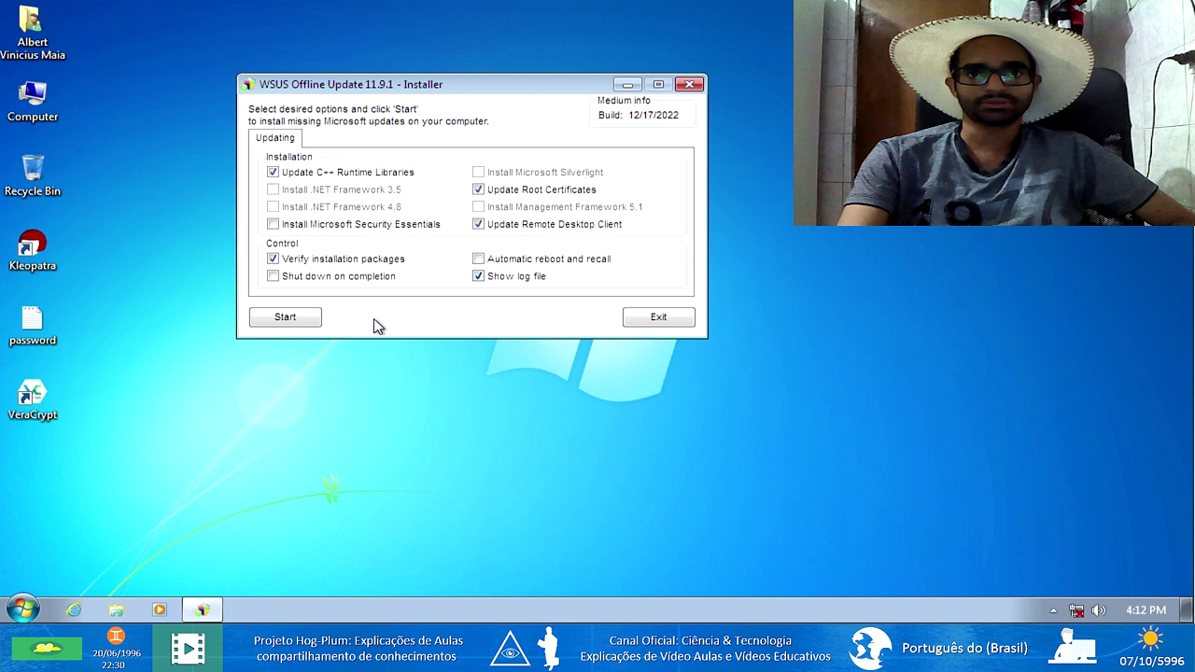
pyautogui.click(286, 317)
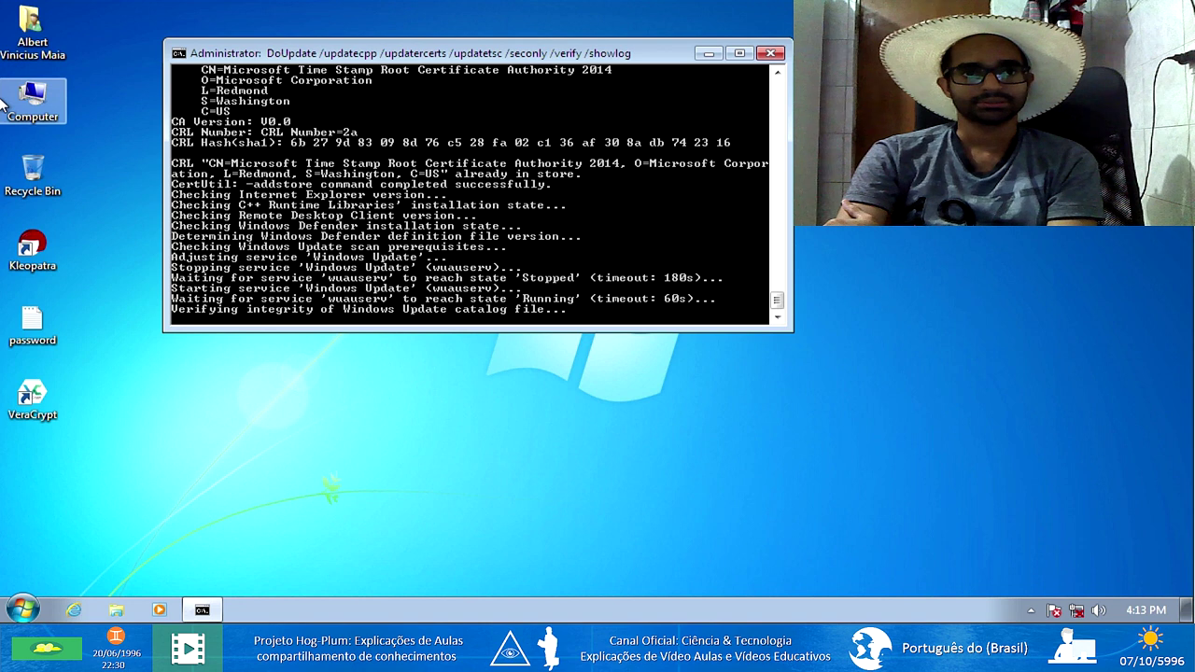
# Open Computer Properties and go to Advanced system settings.
pyautogui.click(51, 101)
pyautogui.rightClick(52, 101)
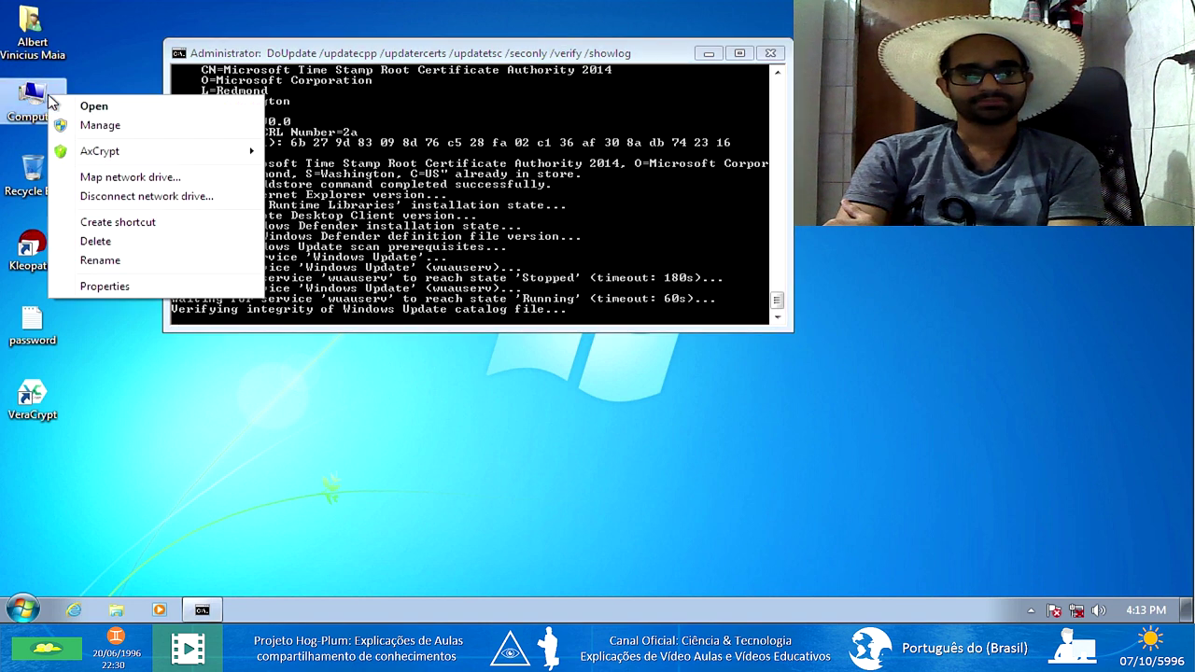
pyautogui.click(113, 285)
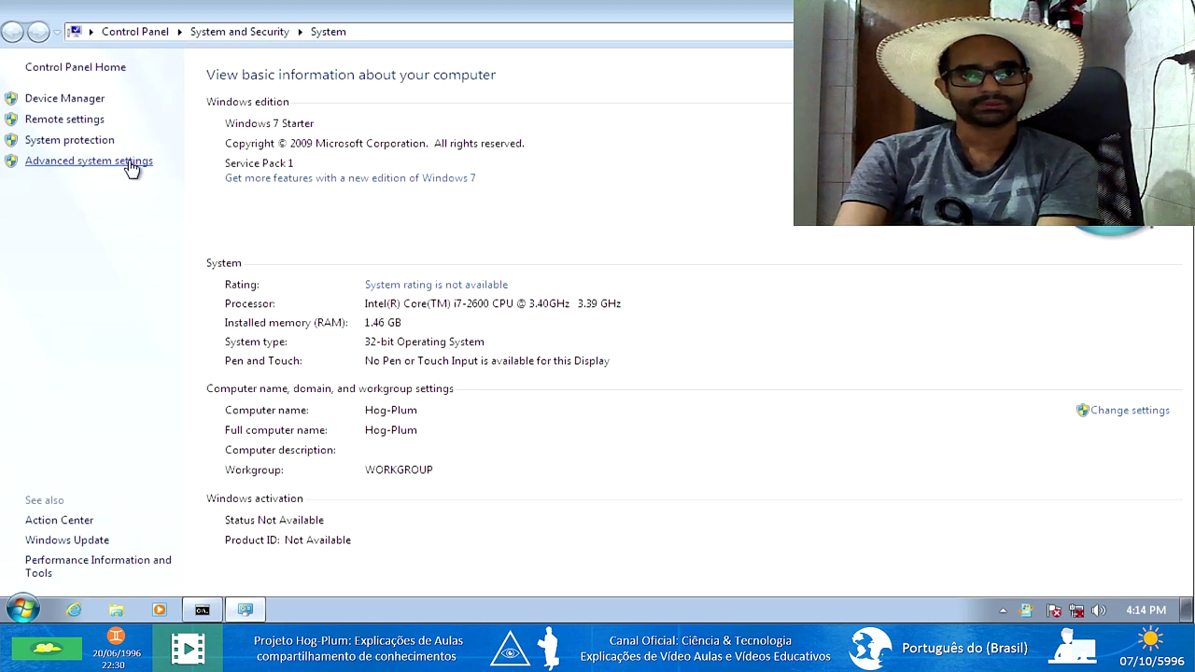
pyautogui.click(132, 162)
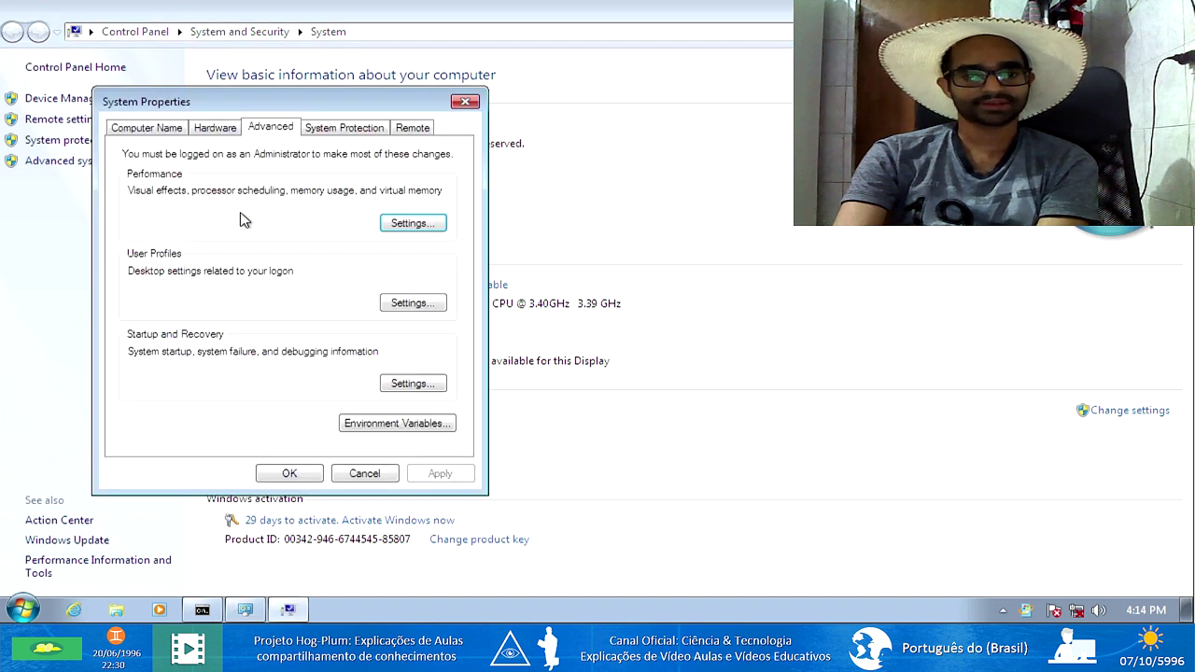
# Set Performance visual effects to Adjust for best performance, apply, and close the System window.
pyautogui.click(387, 226)
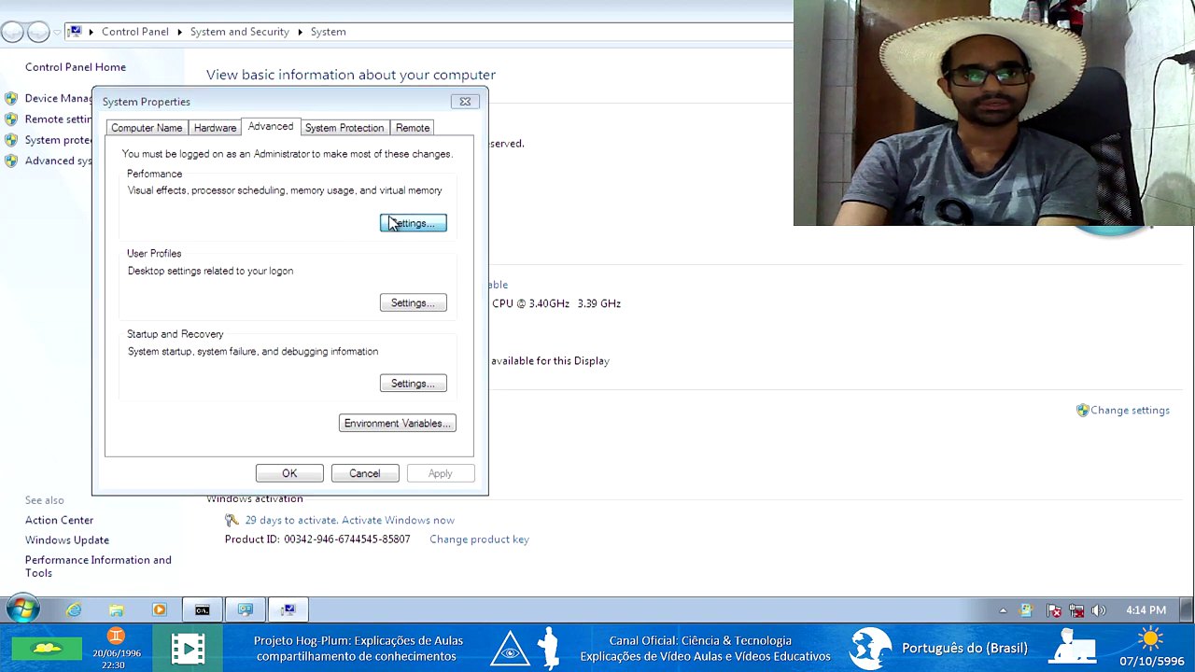
pyautogui.click(229, 260)
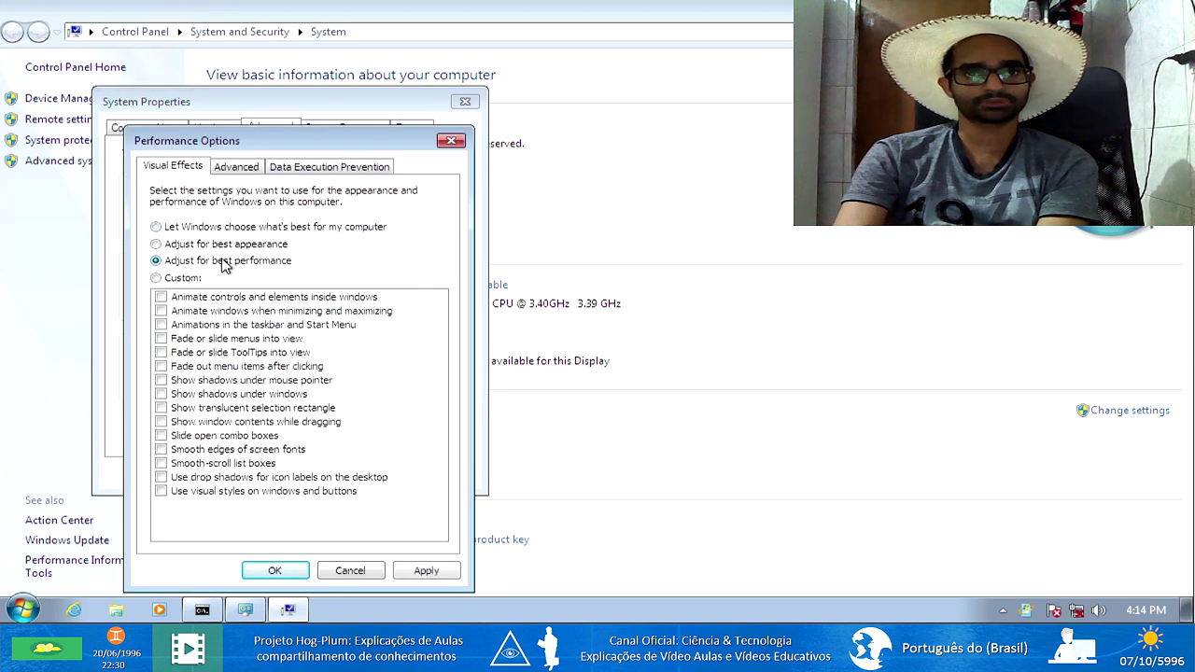
pyautogui.click(439, 571)
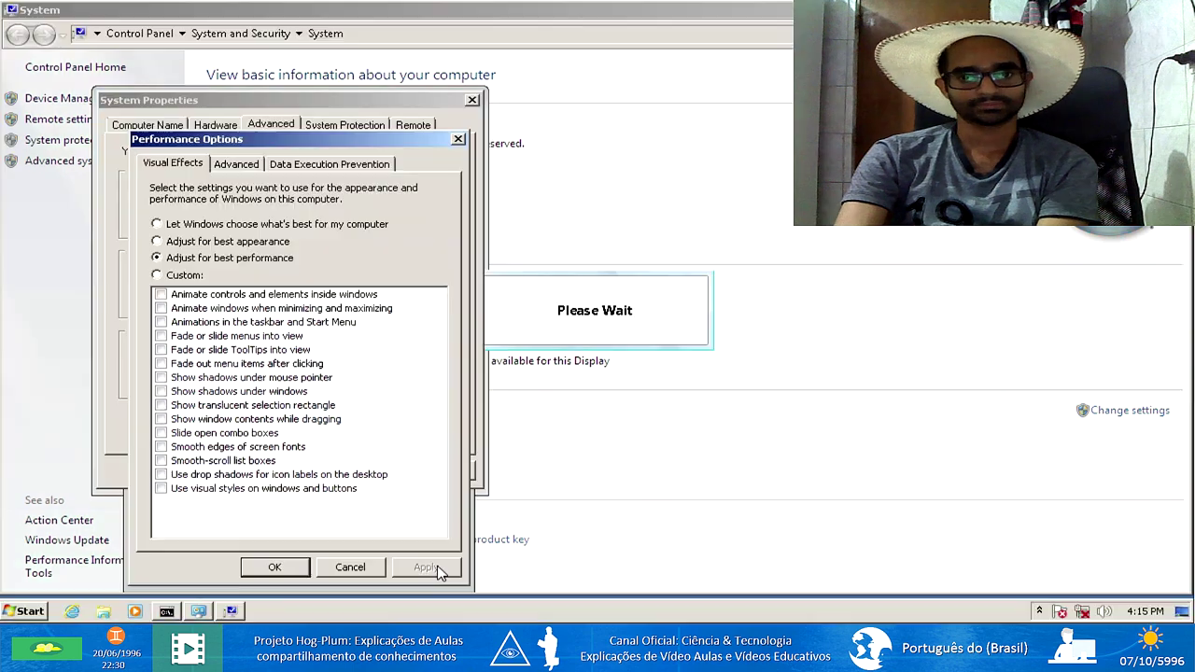
pyautogui.click(275, 567)
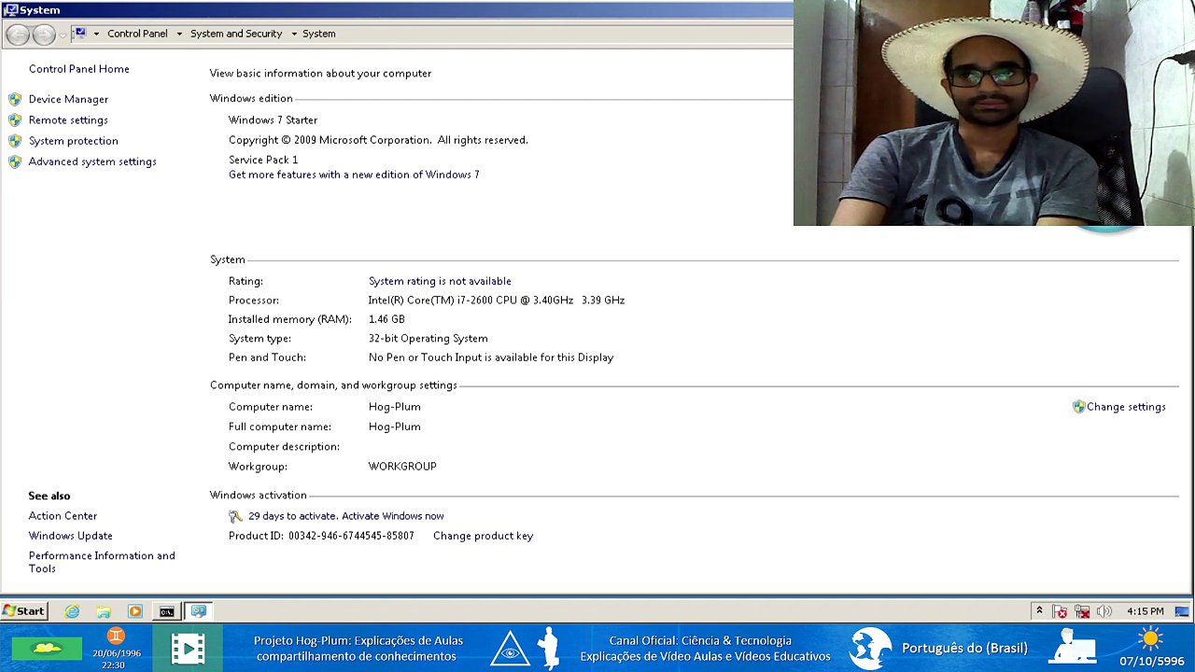
pyautogui.hotkey('alt', 'F4')
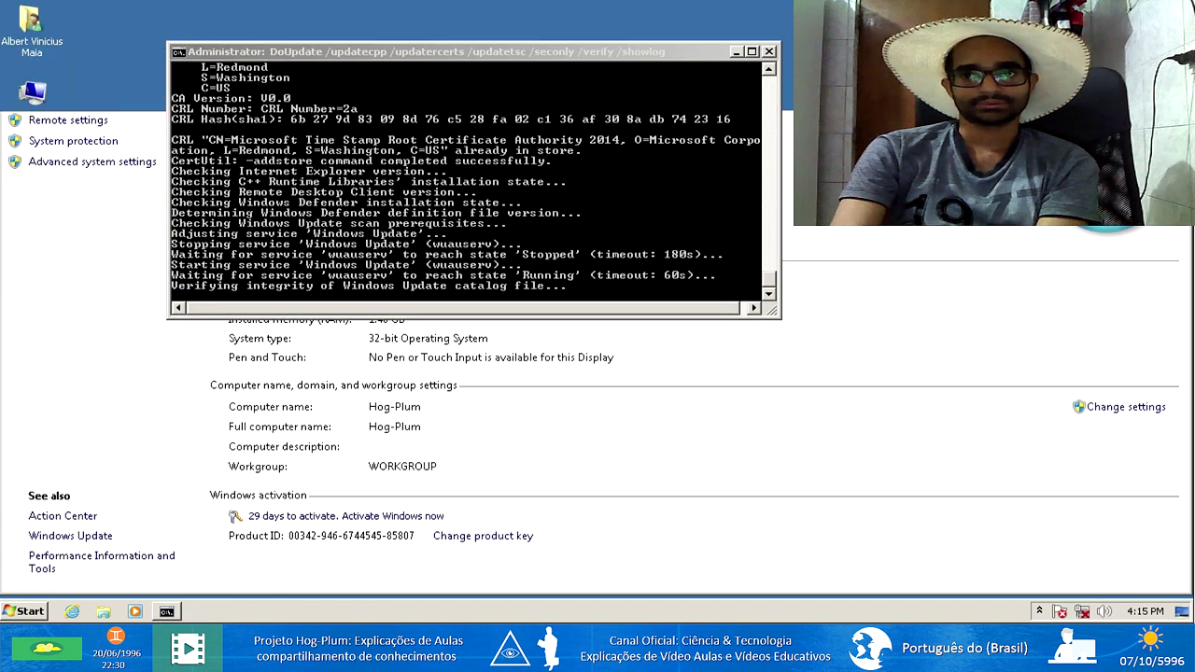
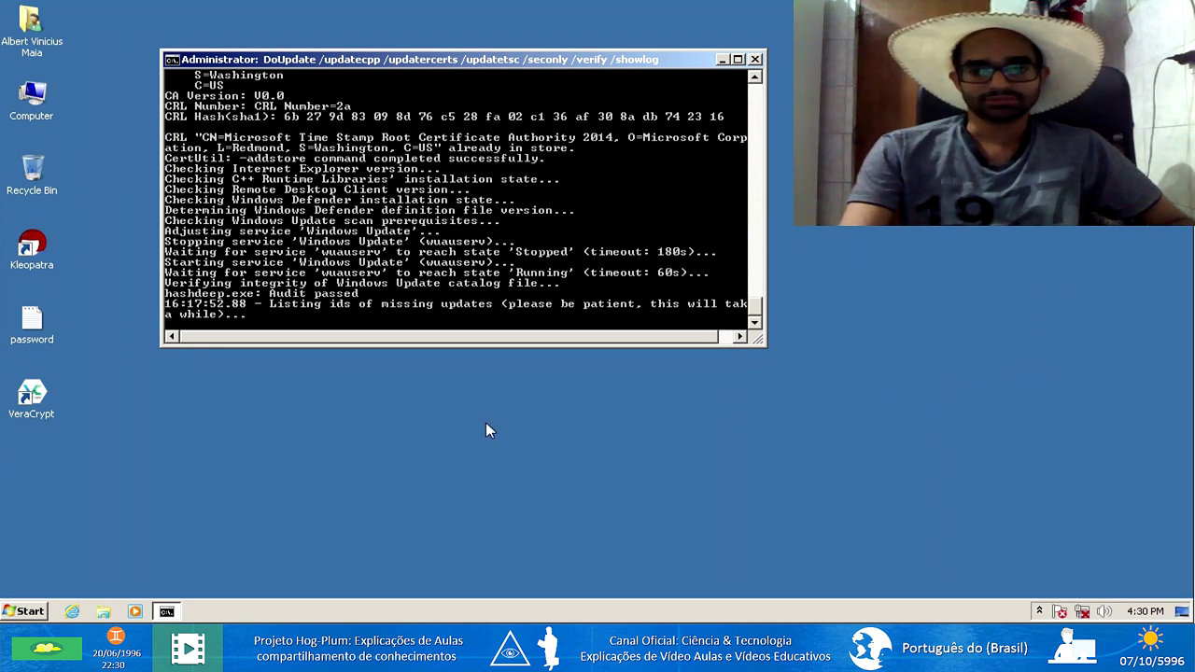
# Hibernate the Windows 7 virtual machine using the Start menu's Shut down options.
pyautogui.click(14, 611)
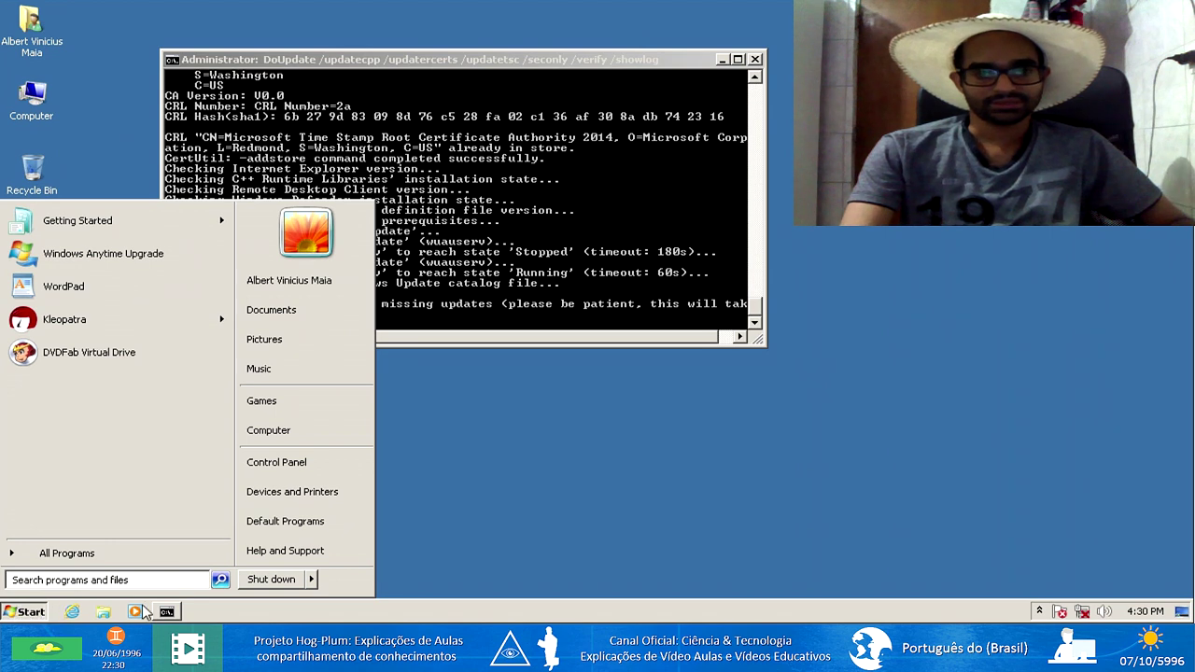
pyautogui.click(312, 580)
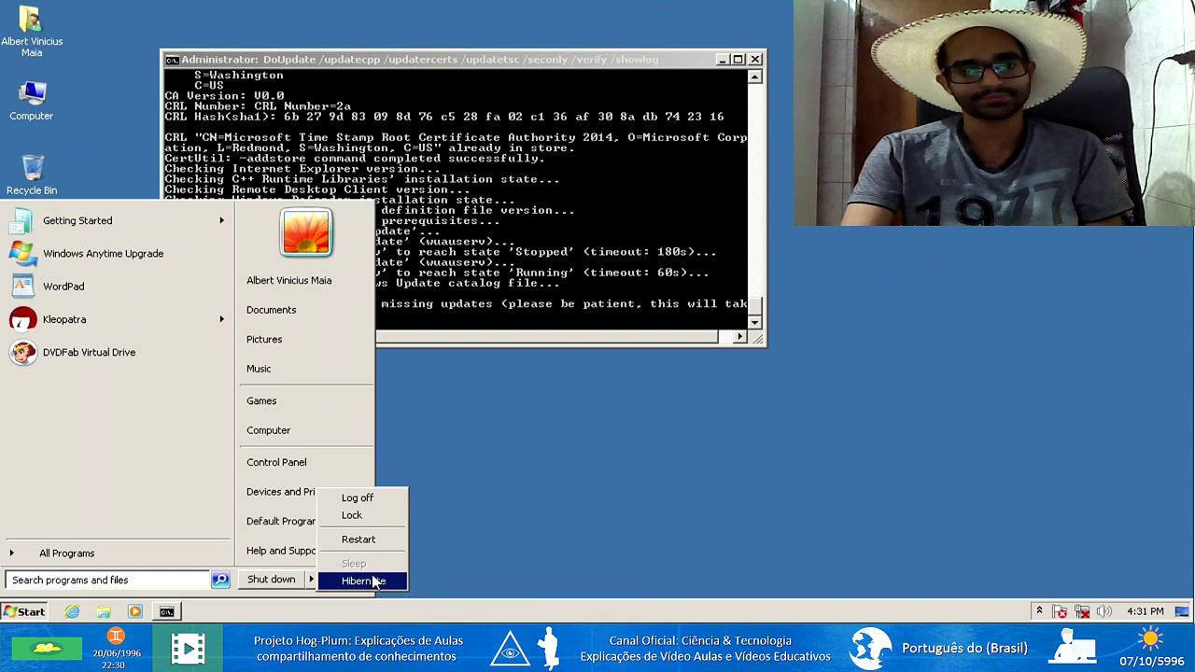
pyautogui.click(537, 588)
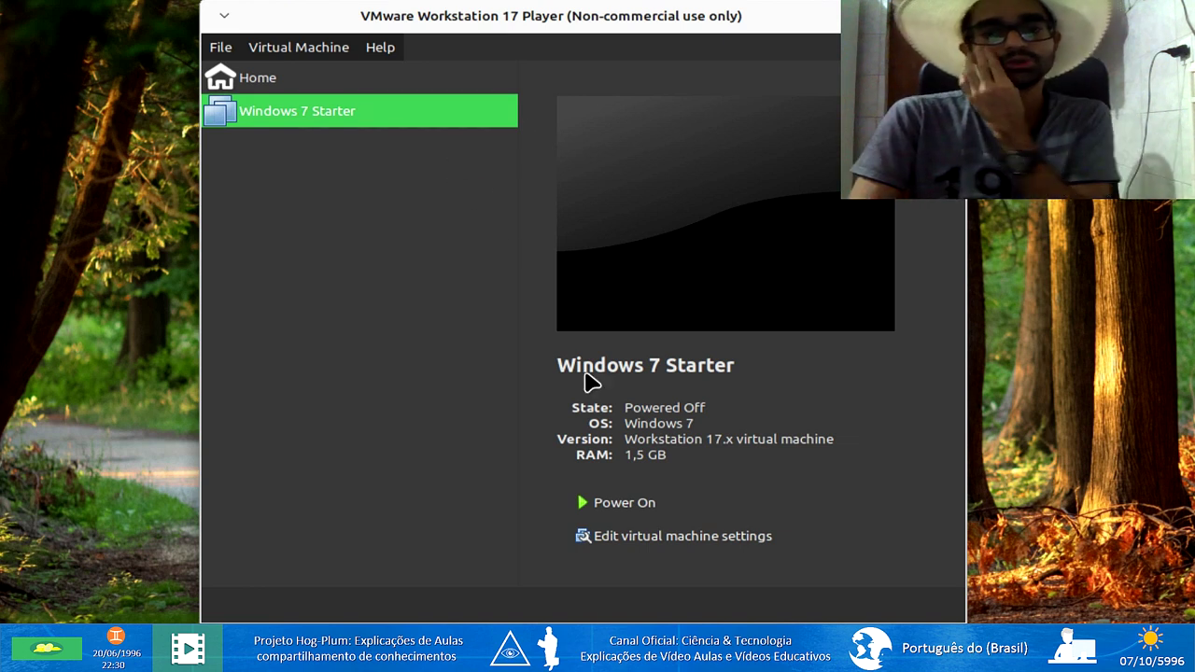
# Power on the Windows 7 Starter VM in VMware Player to resume it from hibernation.
pyautogui.click(629, 512)
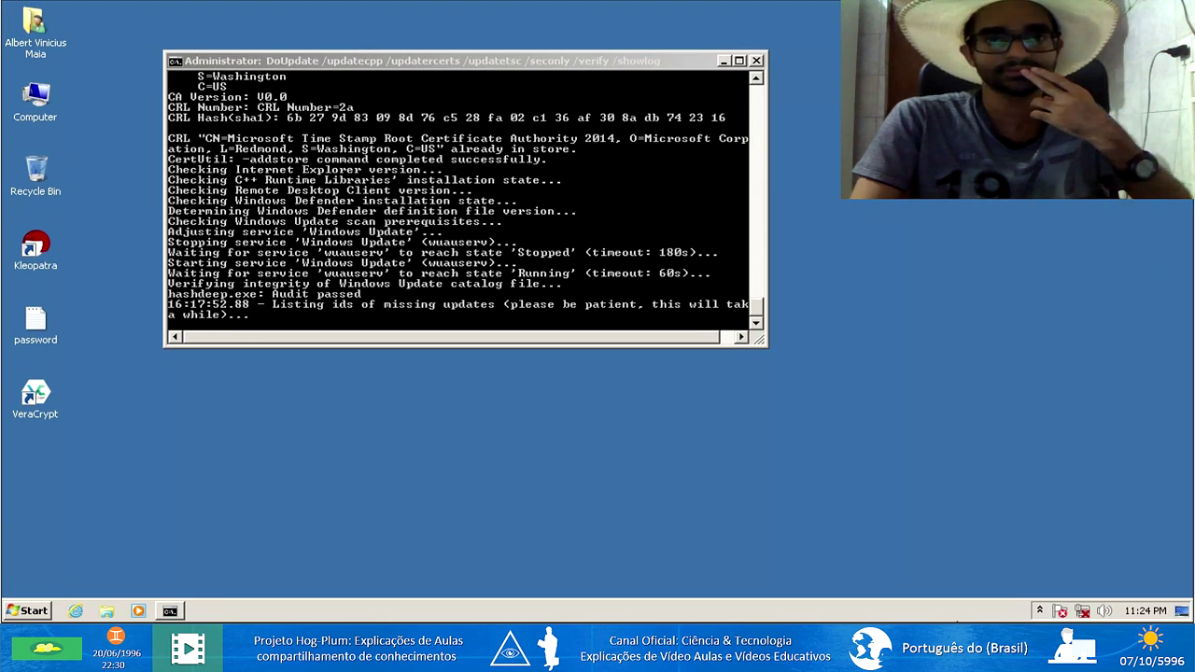
# Bring the update console forward, then open the Computer window with Win+E and close it.
pyautogui.click(362, 62)
pyautogui.moveTo(363, 62)
pyautogui.mouseDown()
pyautogui.moveTo(340, 56)
pyautogui.moveTo(358, 68)
pyautogui.mouseUp()
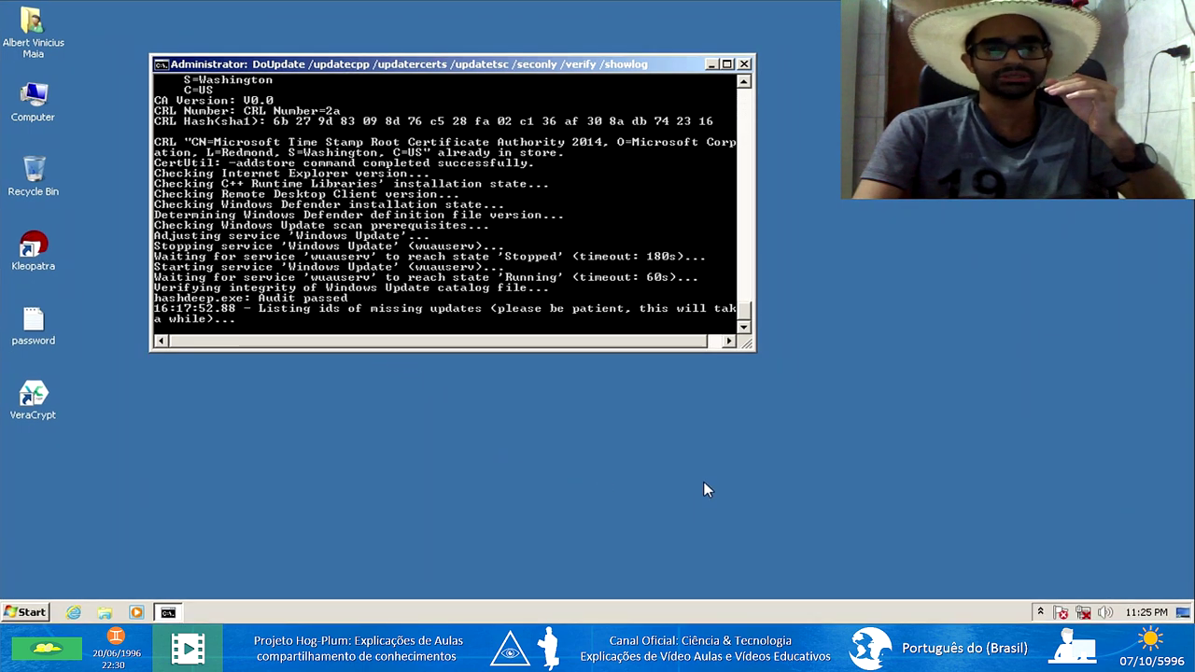
pyautogui.press('super+e')
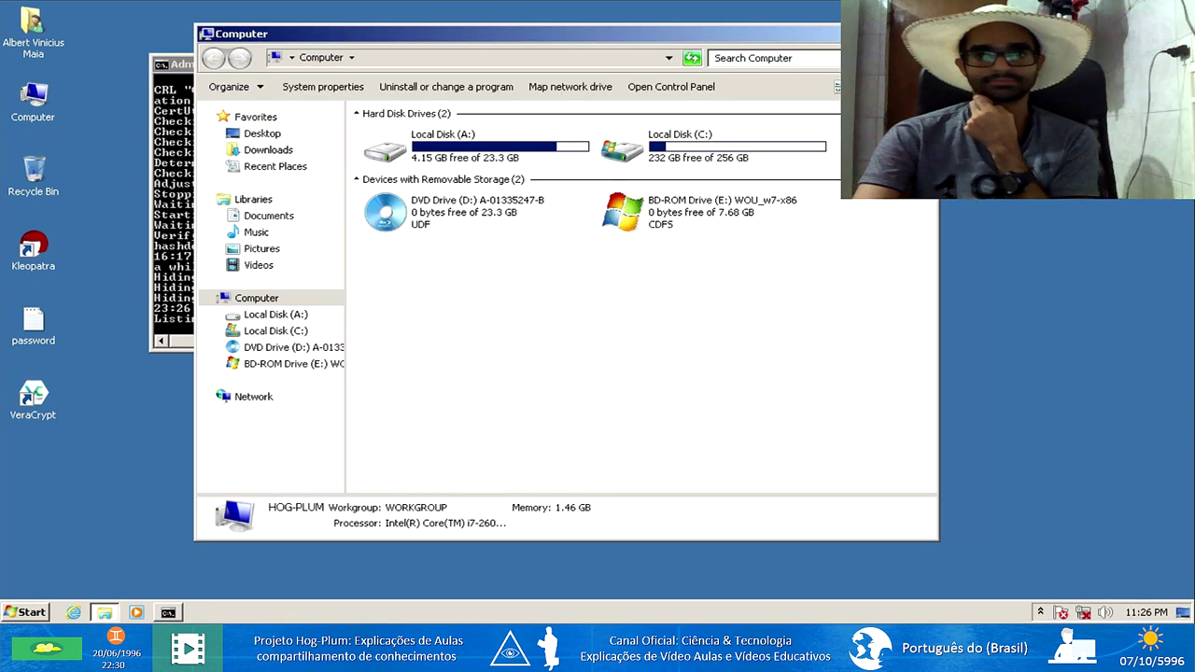
pyautogui.hotkey('alt', 'F4')
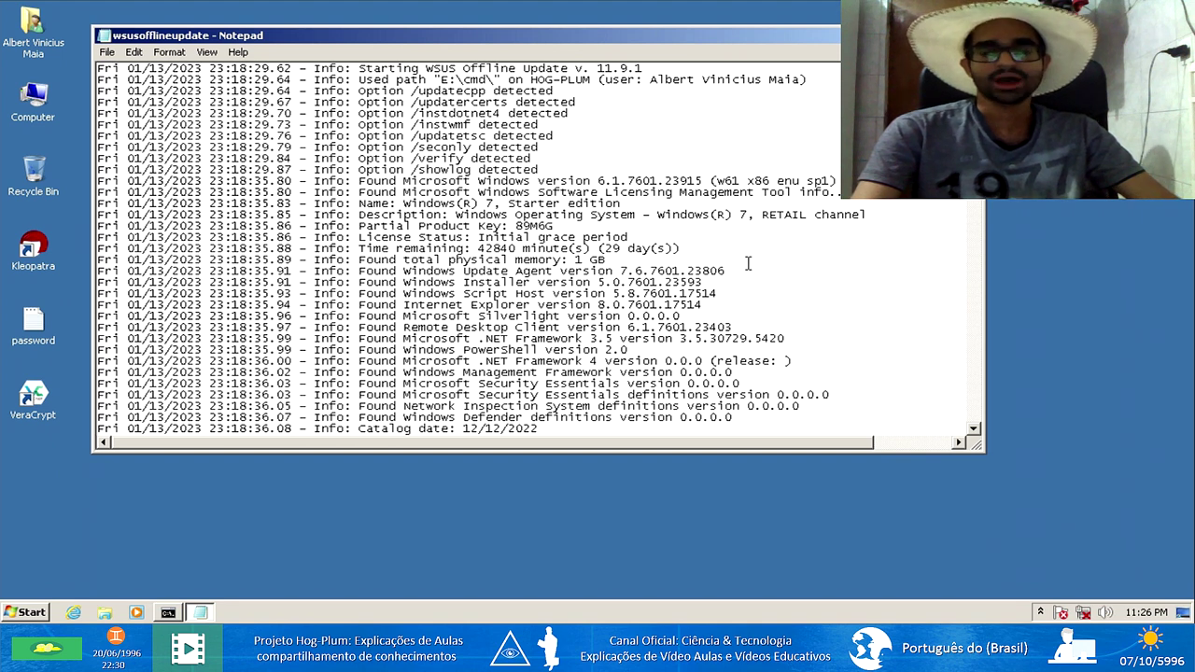
# Move the WSUS Offline Update log aside and close Notepad.
pyautogui.moveTo(583, 36); pyautogui.dragTo(622, 76)
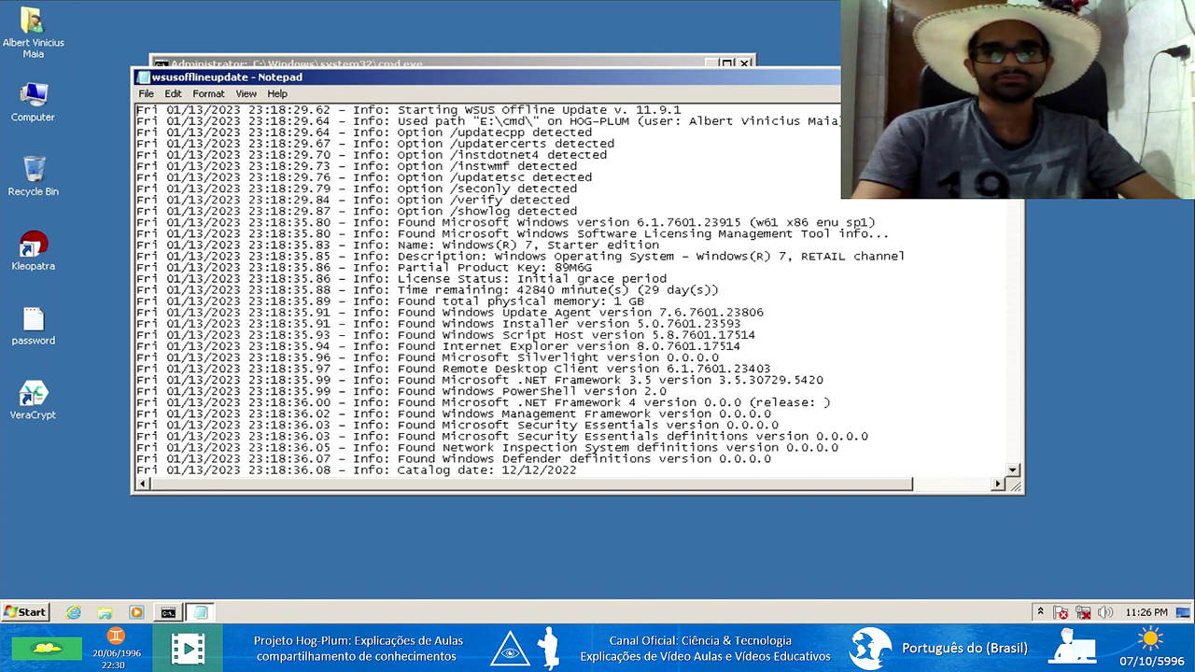
pyautogui.hotkey('alt', 'F4')
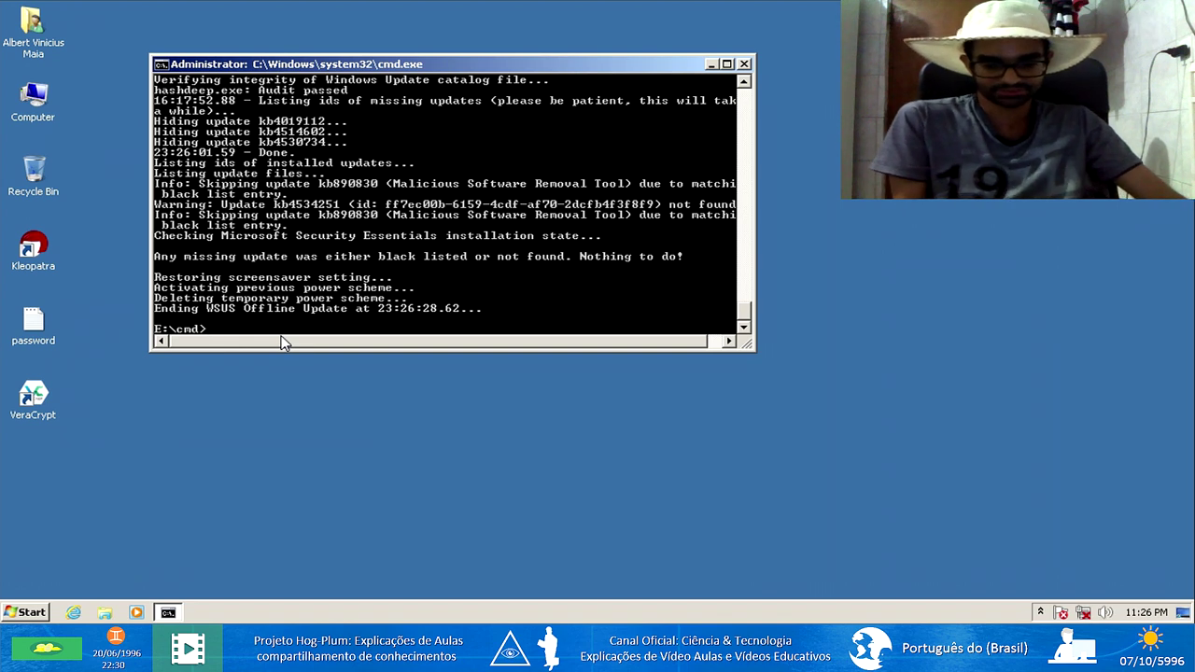
# Close the update console with the exit command.
pyautogui.write('ex')
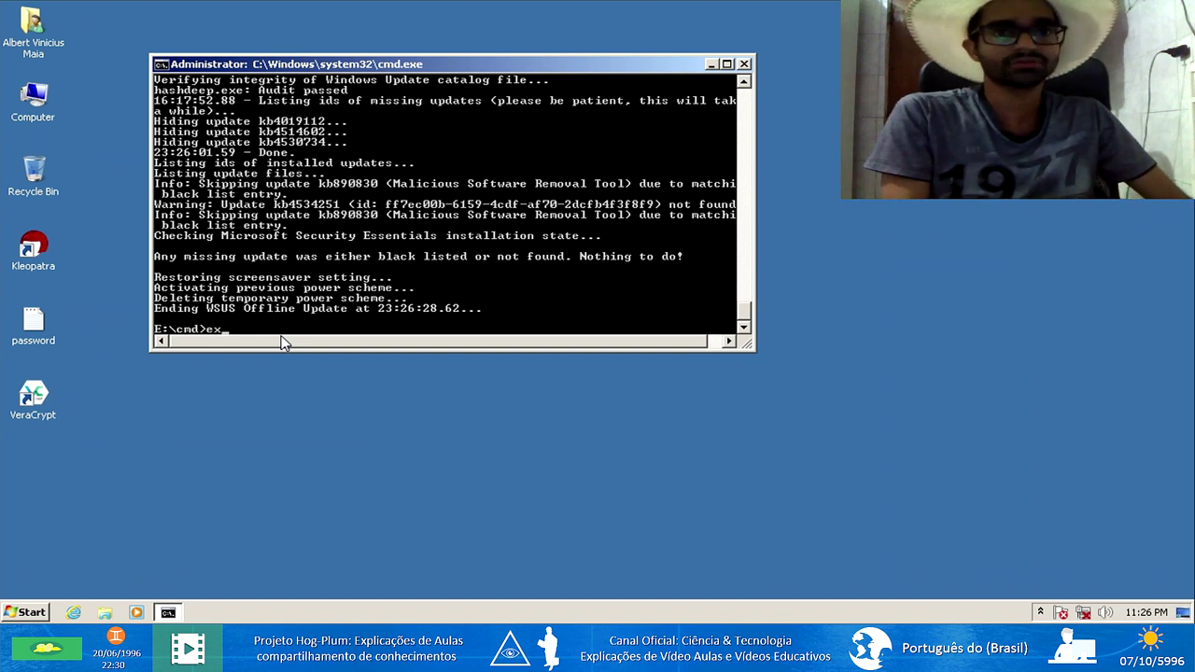
pyautogui.write('it')
pyautogui.press('Return')
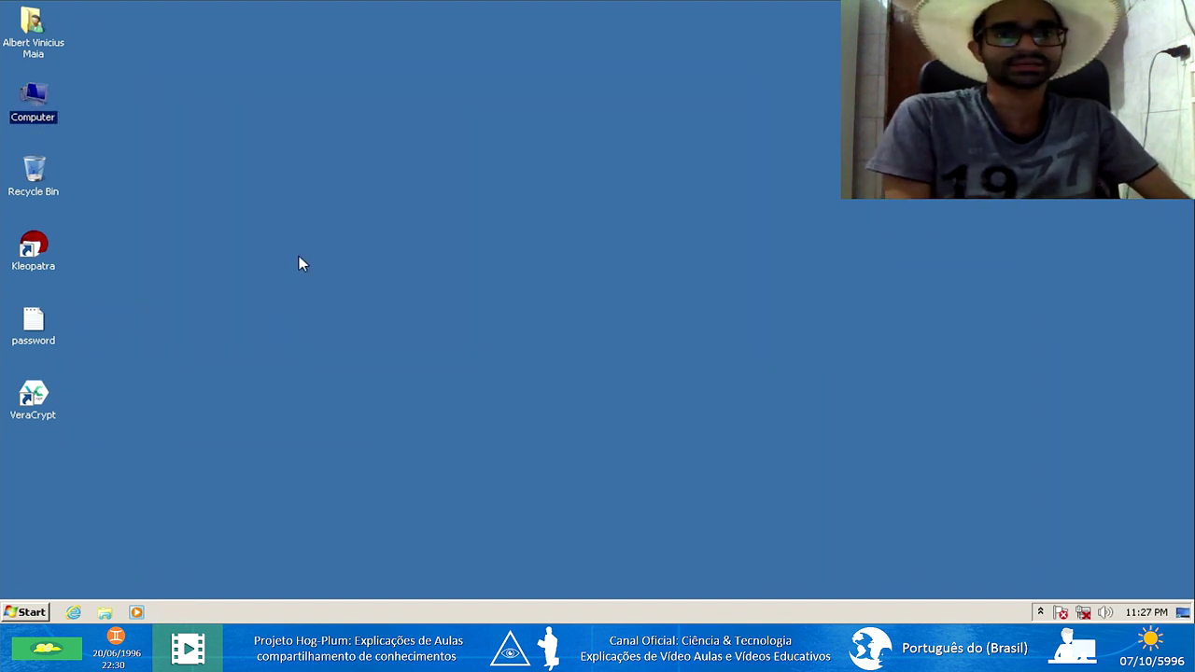
pyautogui.click(196, 110)
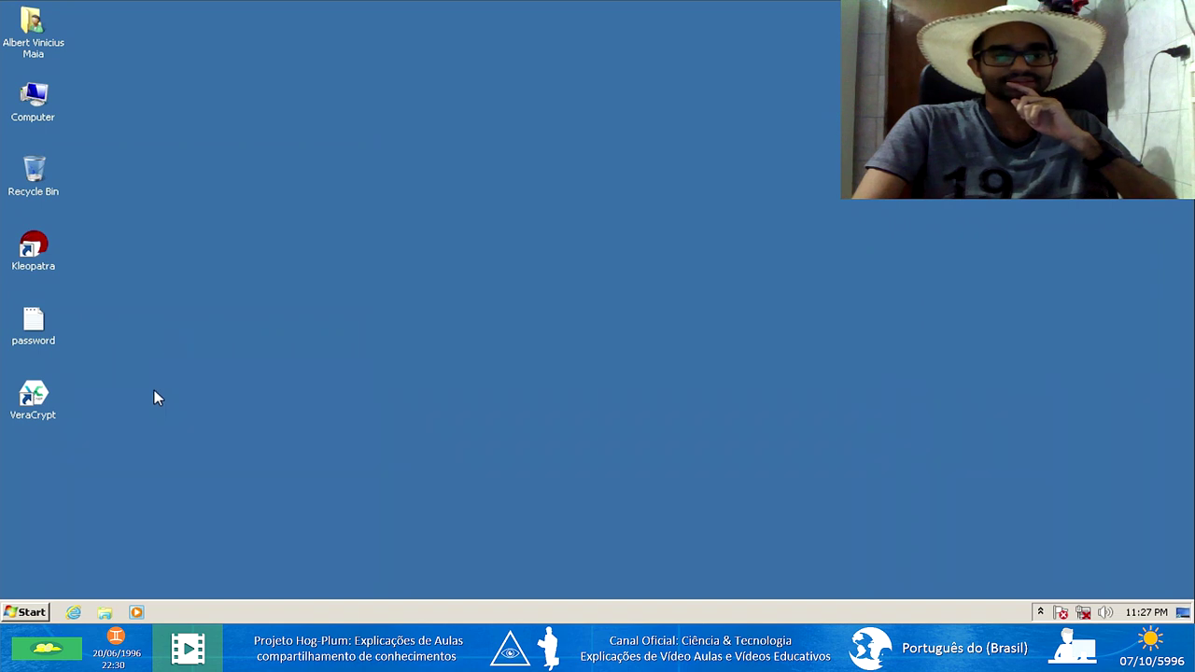
# Restart Windows from the Start menu's Shut down options.
pyautogui.click(30, 613)
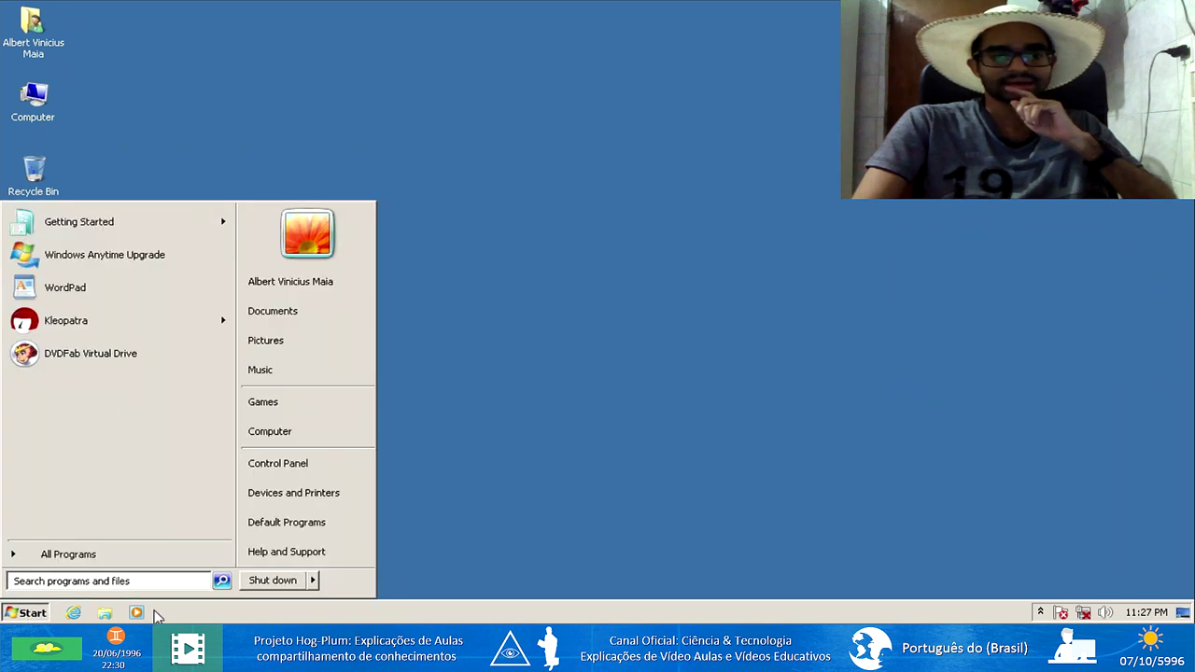
pyautogui.click(313, 581)
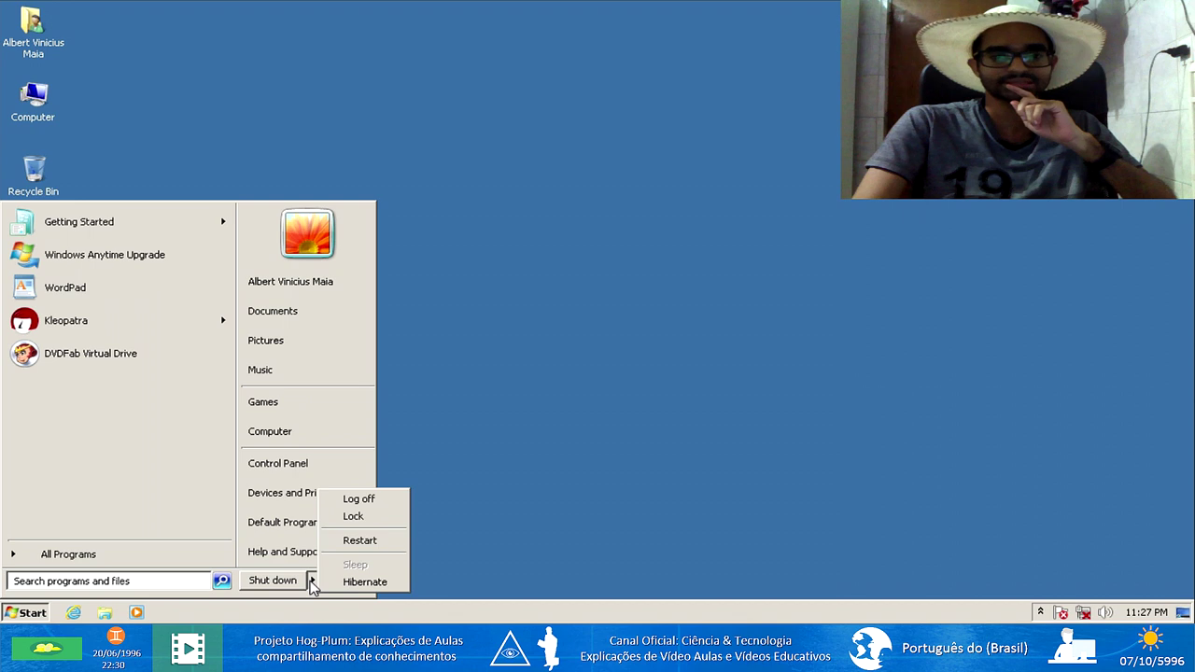
pyautogui.click(372, 547)
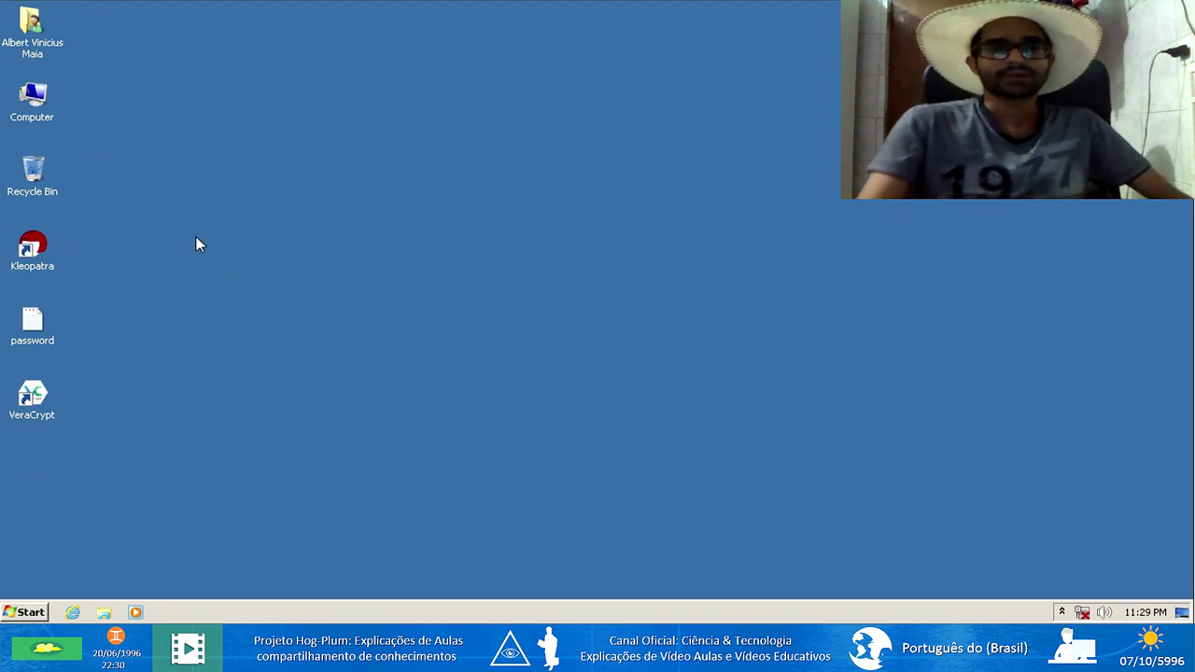
# Open DVD Drive (D:) from Computer in a new window.
pyautogui.doubleClick(39, 105)
pyautogui.moveTo(589, 336); pyautogui.dragTo(512, 283)
pyautogui.click(512, 282)
pyautogui.rightClick(422, 213)
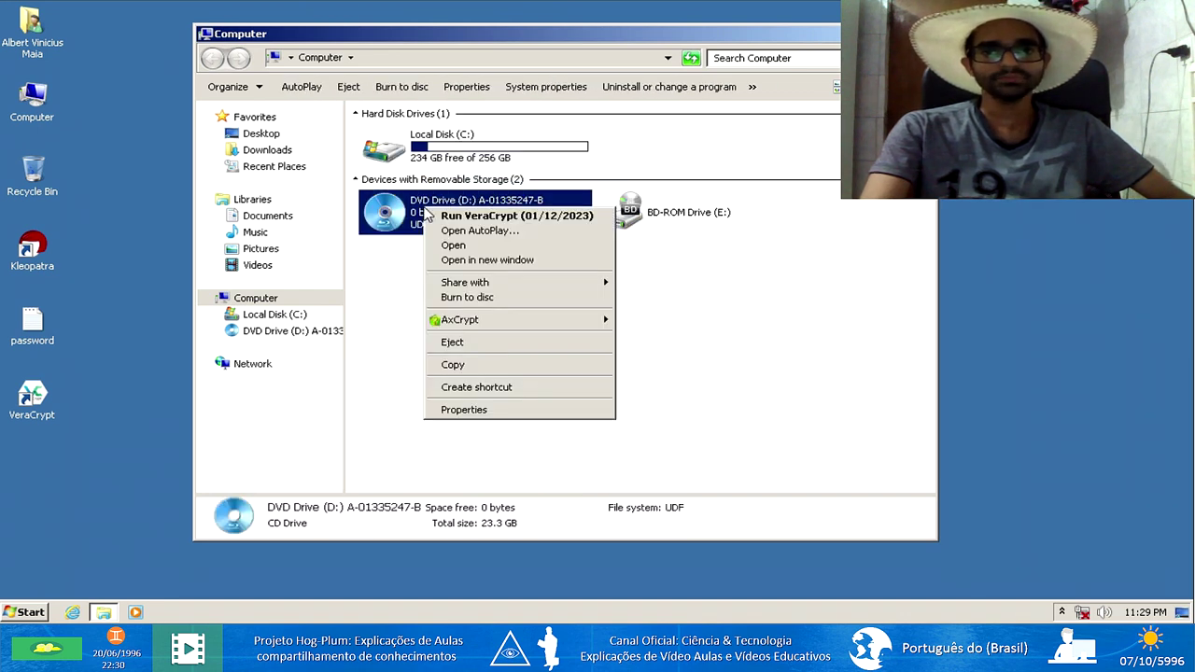
pyautogui.click(483, 258)
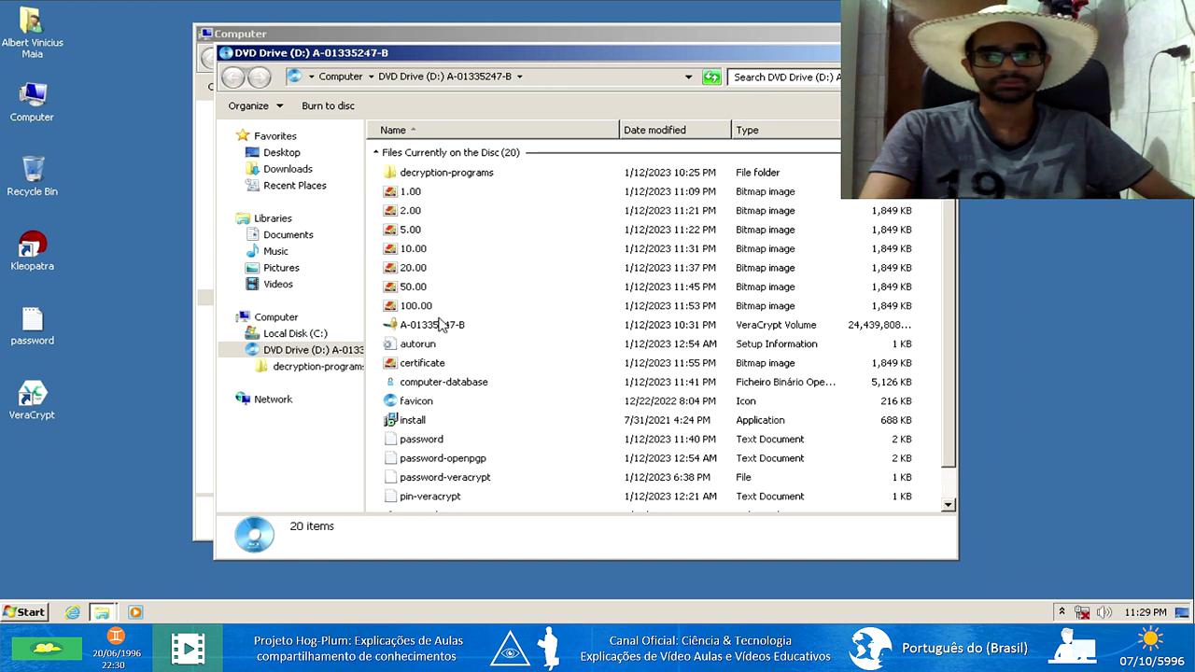
# Select volume A-01335247-B.hc, pick drive letter A: in VeraCrypt and start mounting.
pyautogui.click(439, 325)
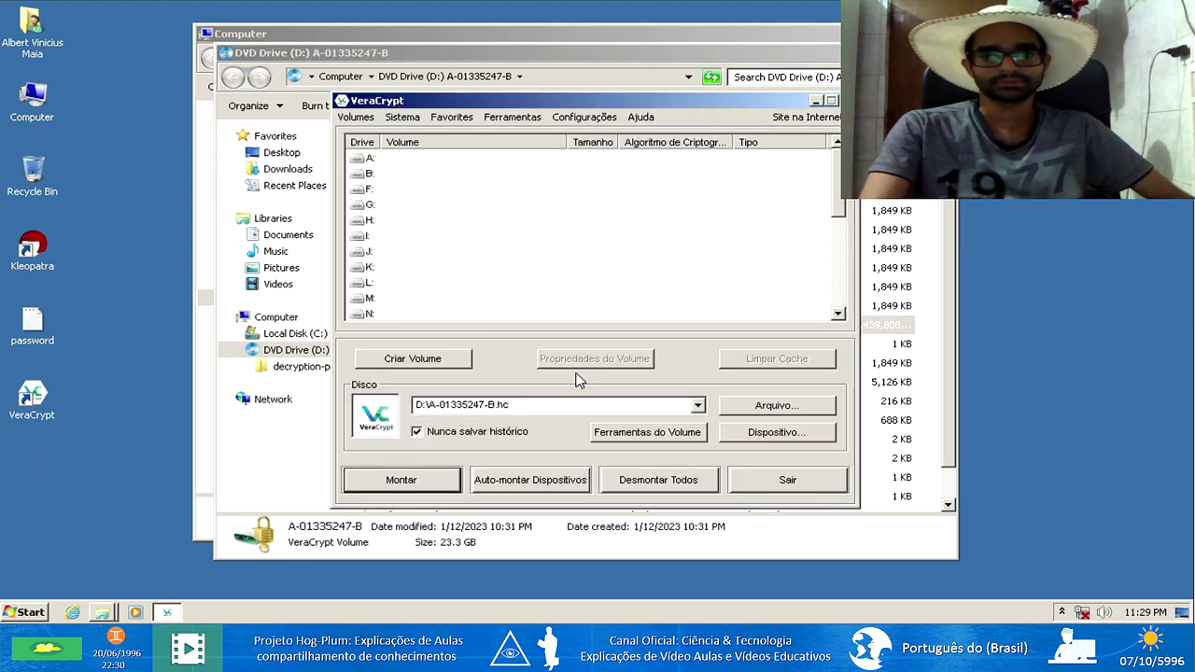
pyautogui.click(374, 159)
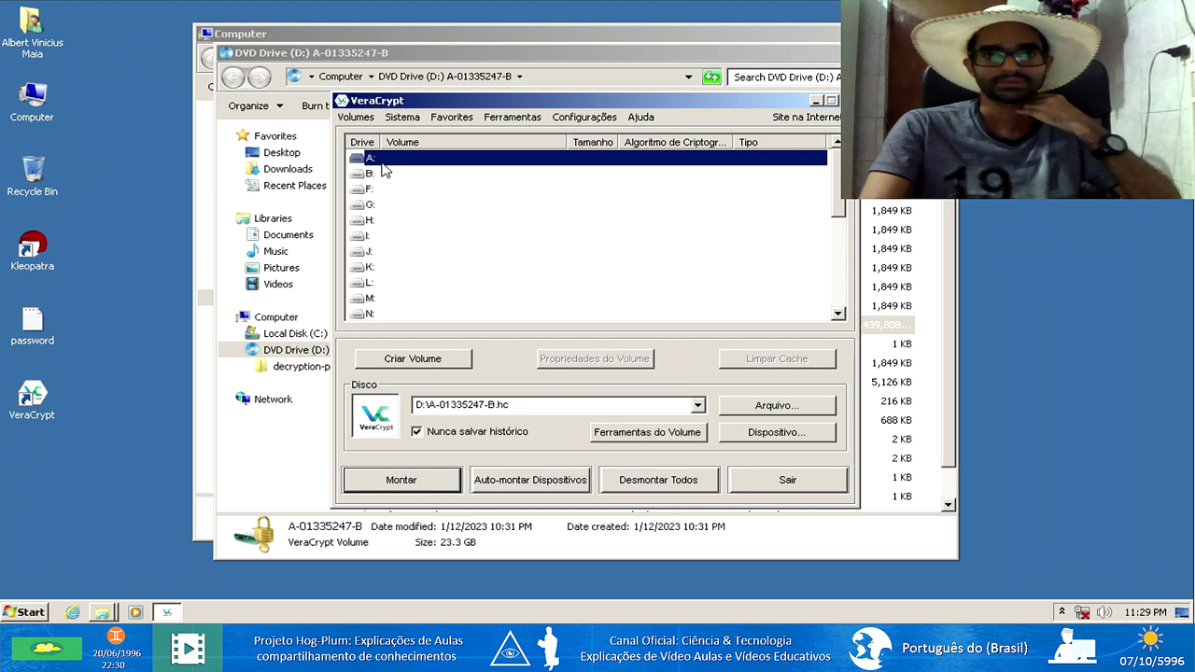
pyautogui.click(415, 484)
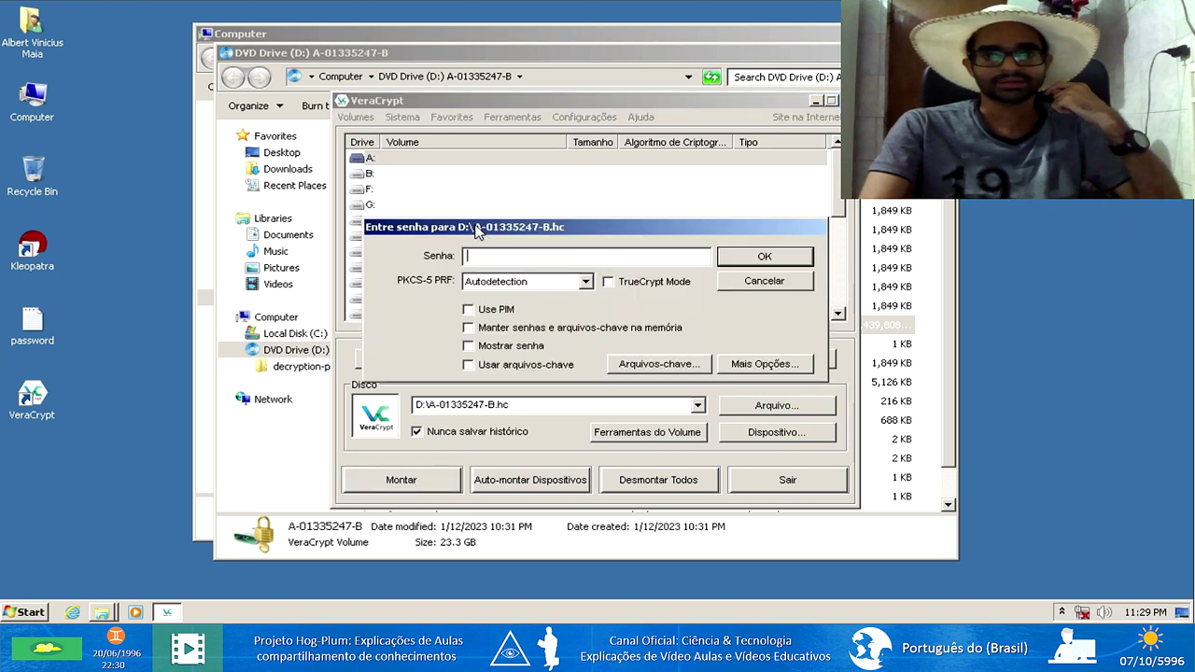
# Enable Use PIM, Mostrar senha and Usar arquivos-chave, enter the volume PIM, and open Arquivos-chave.
pyautogui.moveTo(476, 232); pyautogui.dragTo(447, 128)
pyautogui.click(453, 206)
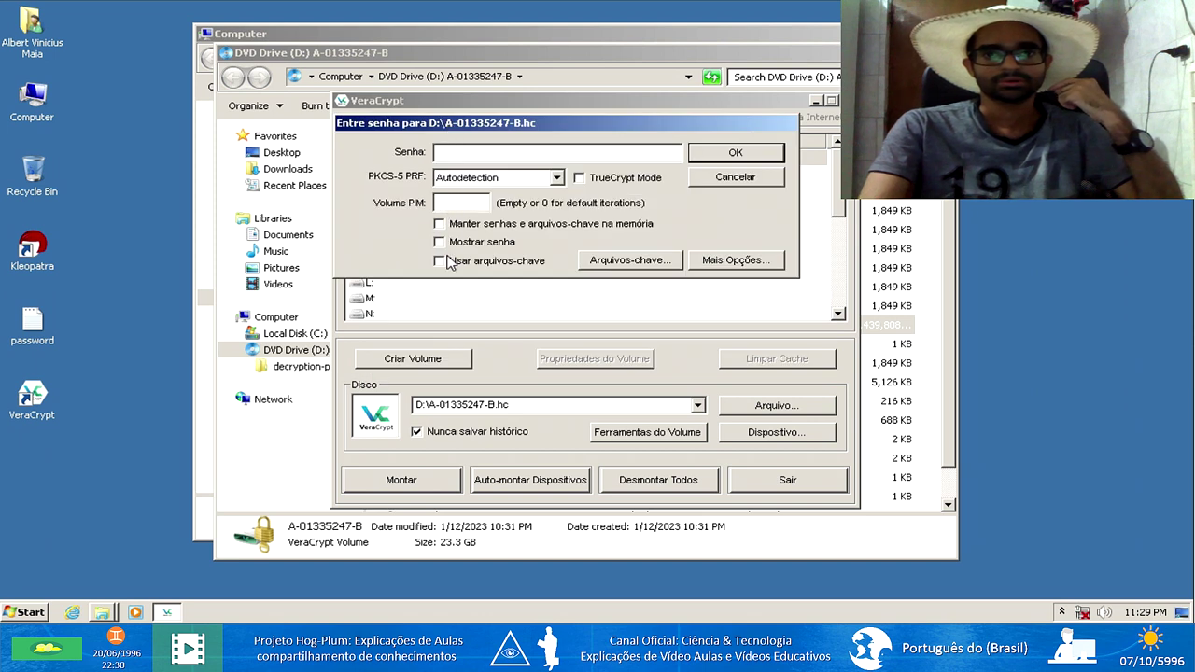
pyautogui.click(438, 241)
pyautogui.click(440, 261)
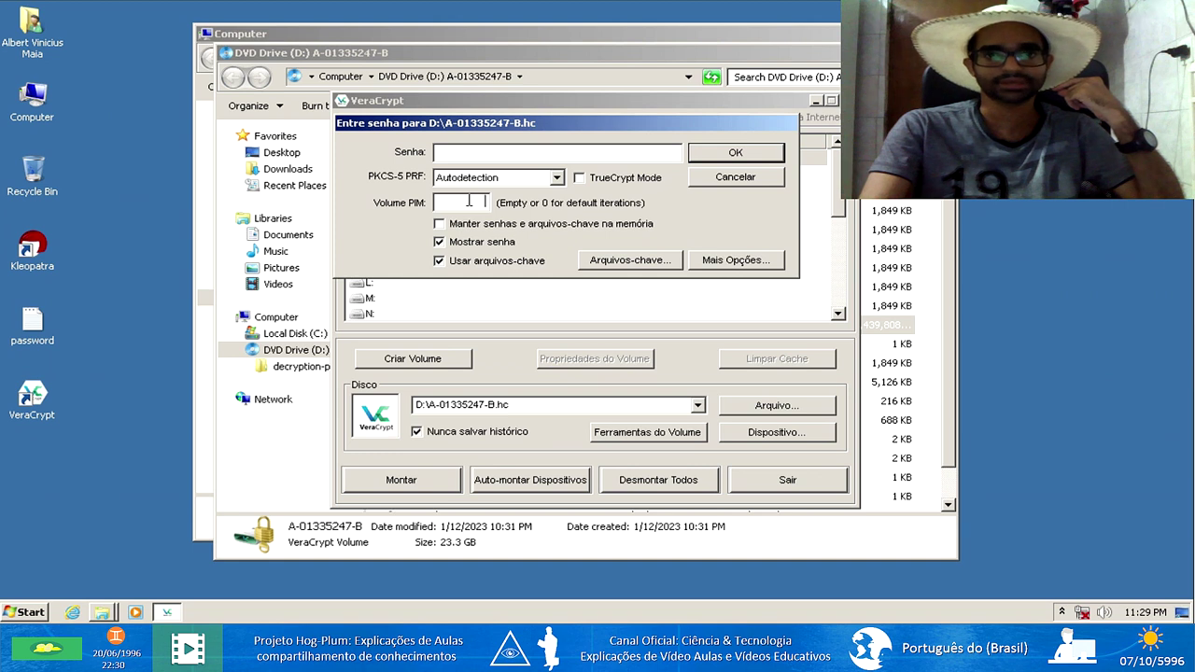
pyautogui.click(468, 200)
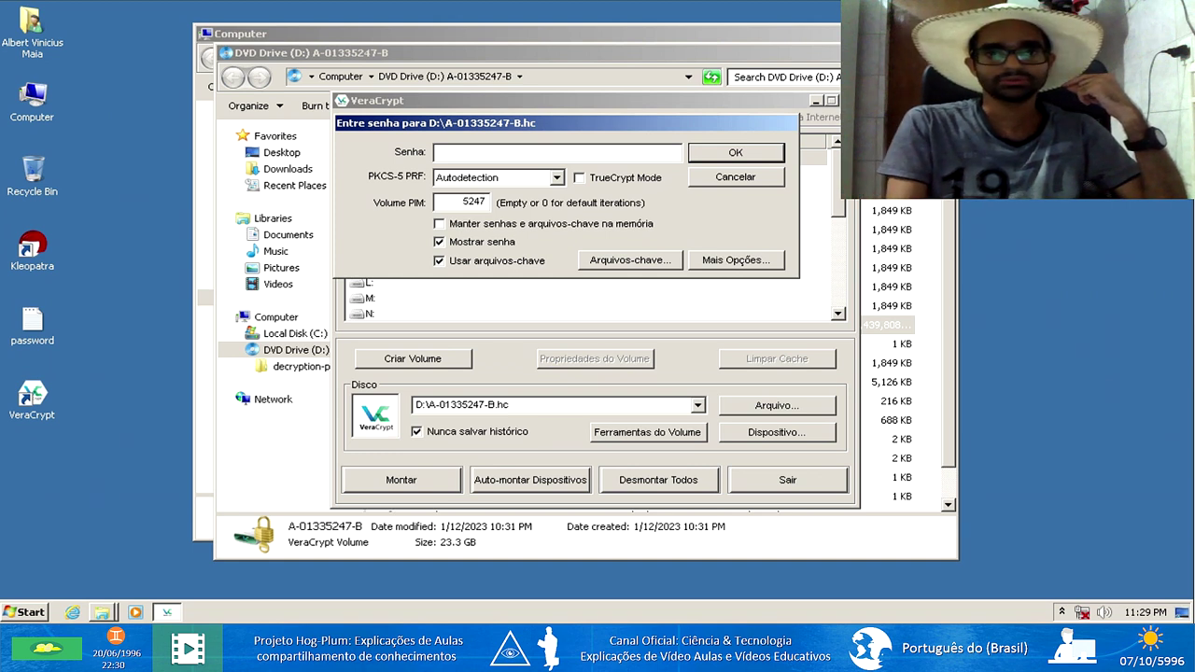
pyautogui.click(628, 261)
pyautogui.moveTo(598, 121); pyautogui.dragTo(558, 37)
# Select public-key, private-key, password-veracrypt, computer-database and certificate on drive D as keyfiles.
pyautogui.click(362, 247)
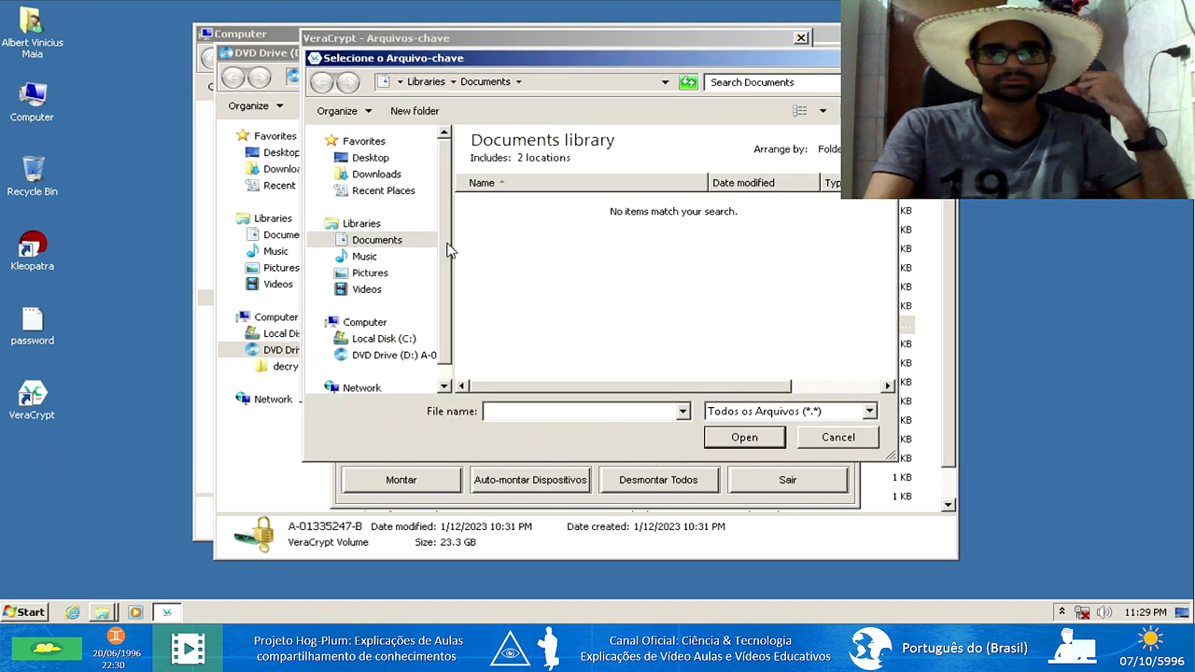
pyautogui.scroll(-1, 448, 245)
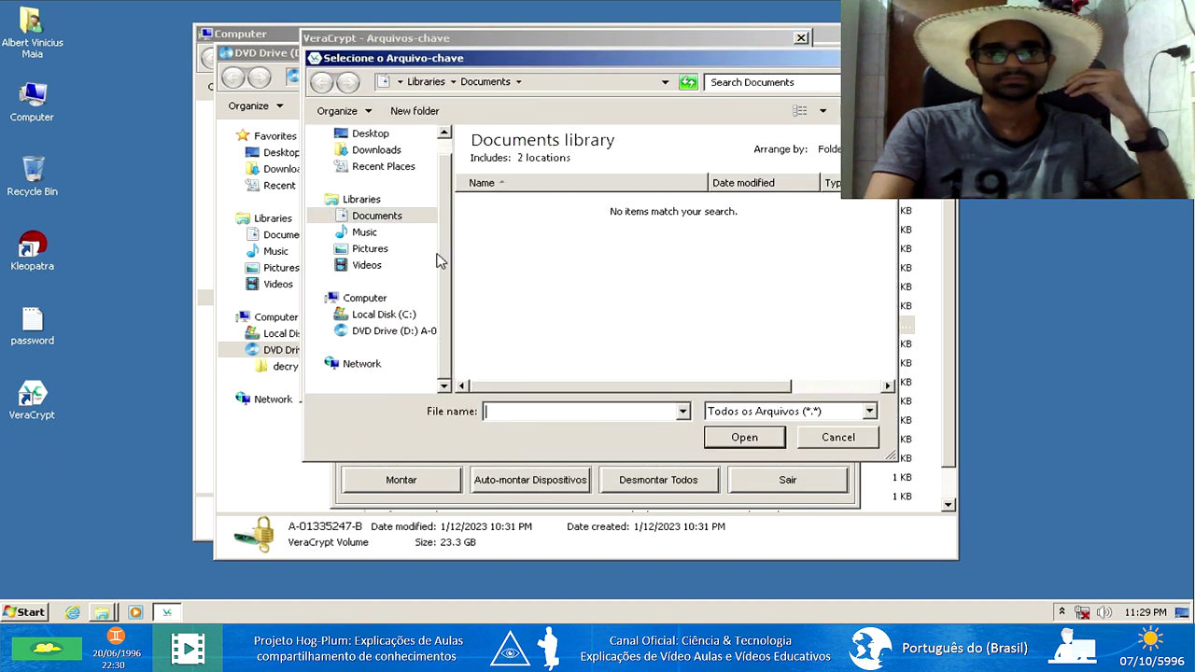
pyautogui.click(407, 332)
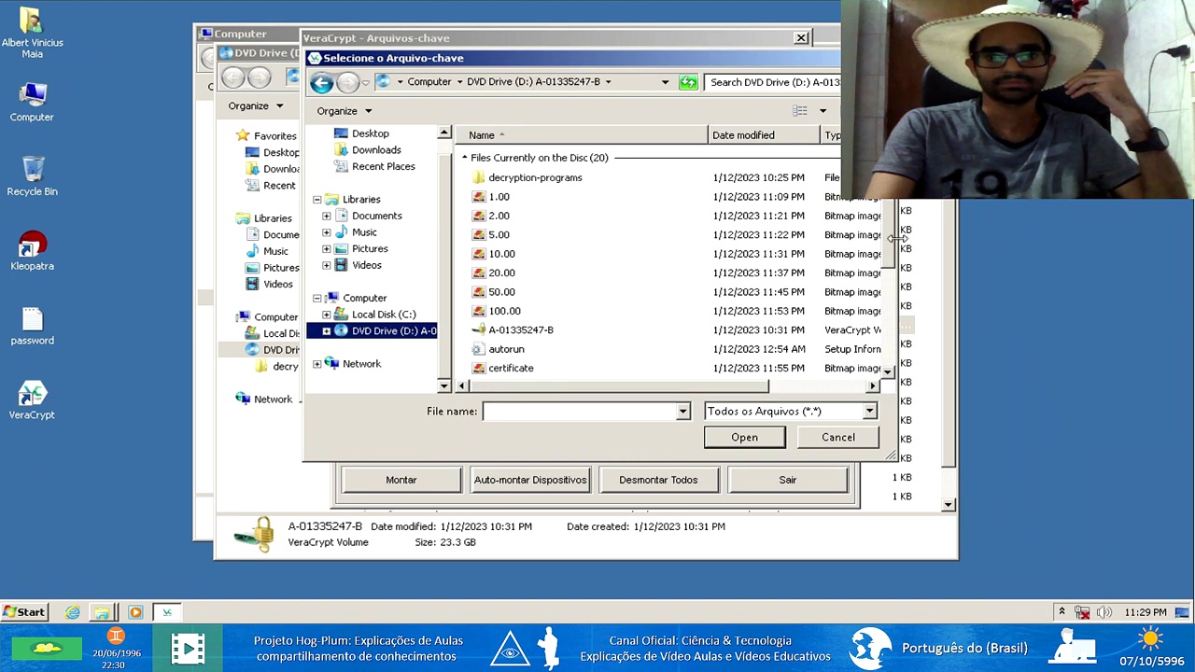
pyautogui.moveTo(885, 252); pyautogui.dragTo(878, 373)
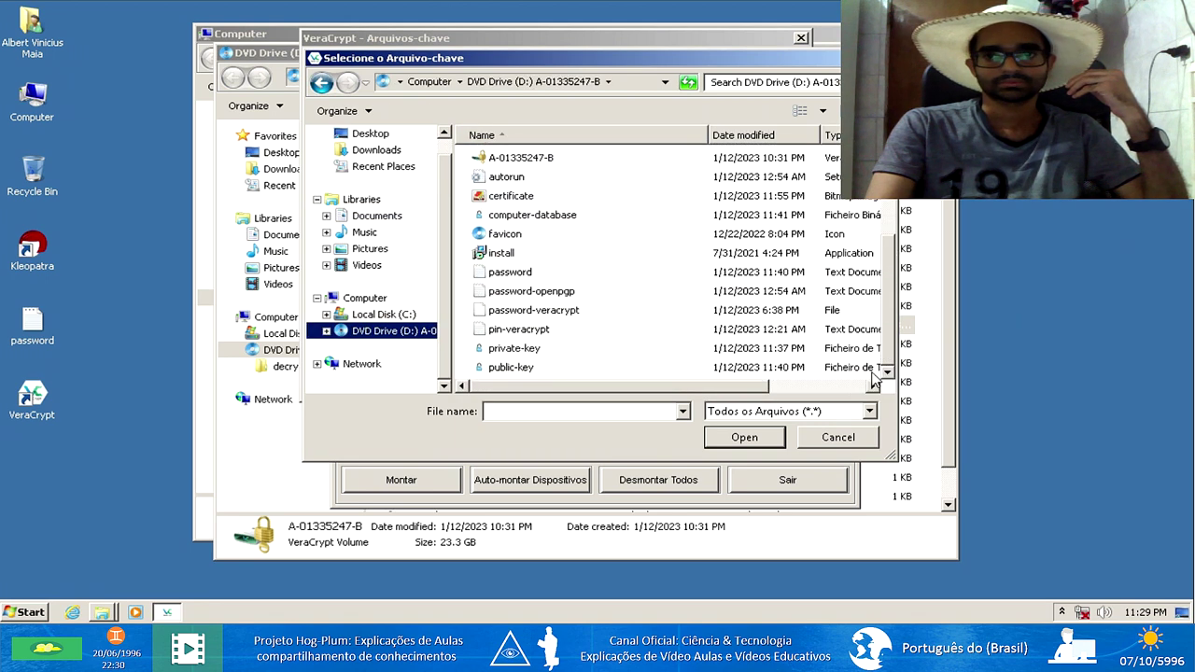
pyautogui.click(519, 367)
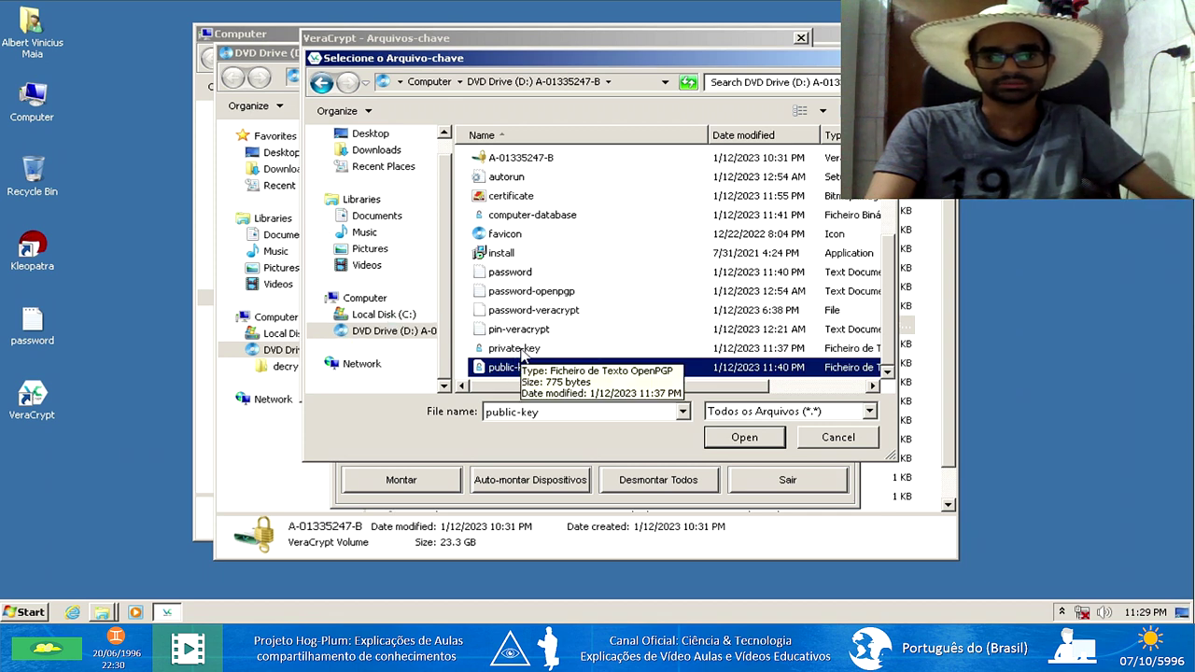
pyautogui.keyDown('ctrl'); pyautogui.click(519, 349); pyautogui.keyUp('ctrl')
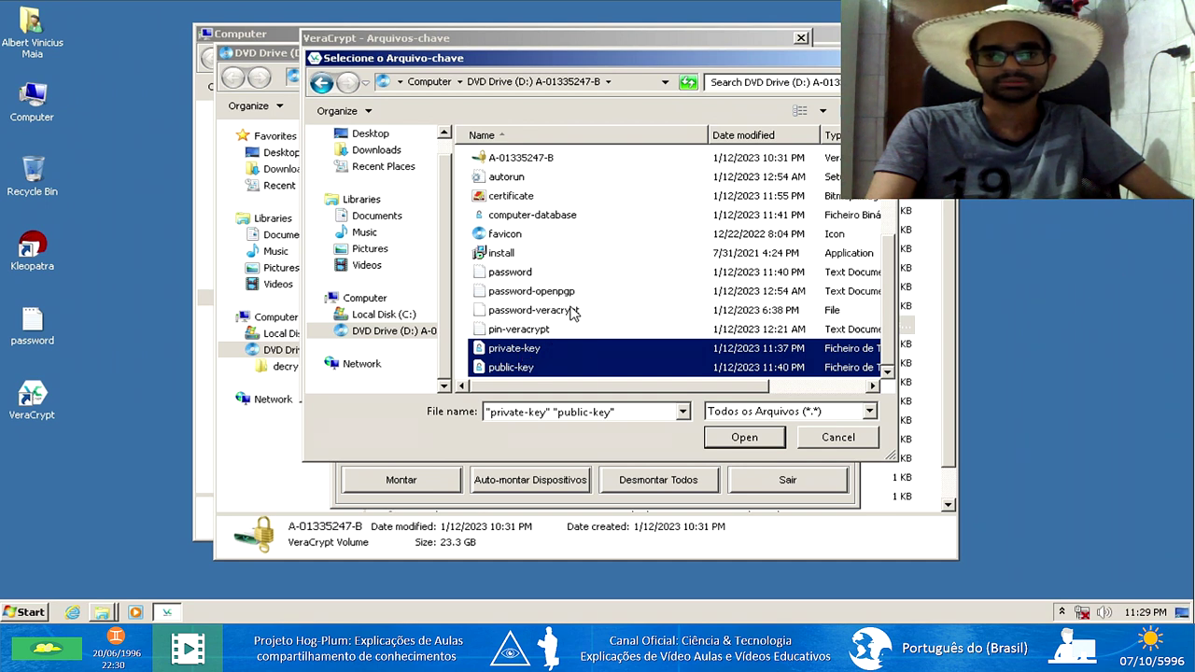
pyautogui.keyDown('ctrl'); pyautogui.click(533, 312); pyautogui.keyUp('ctrl')
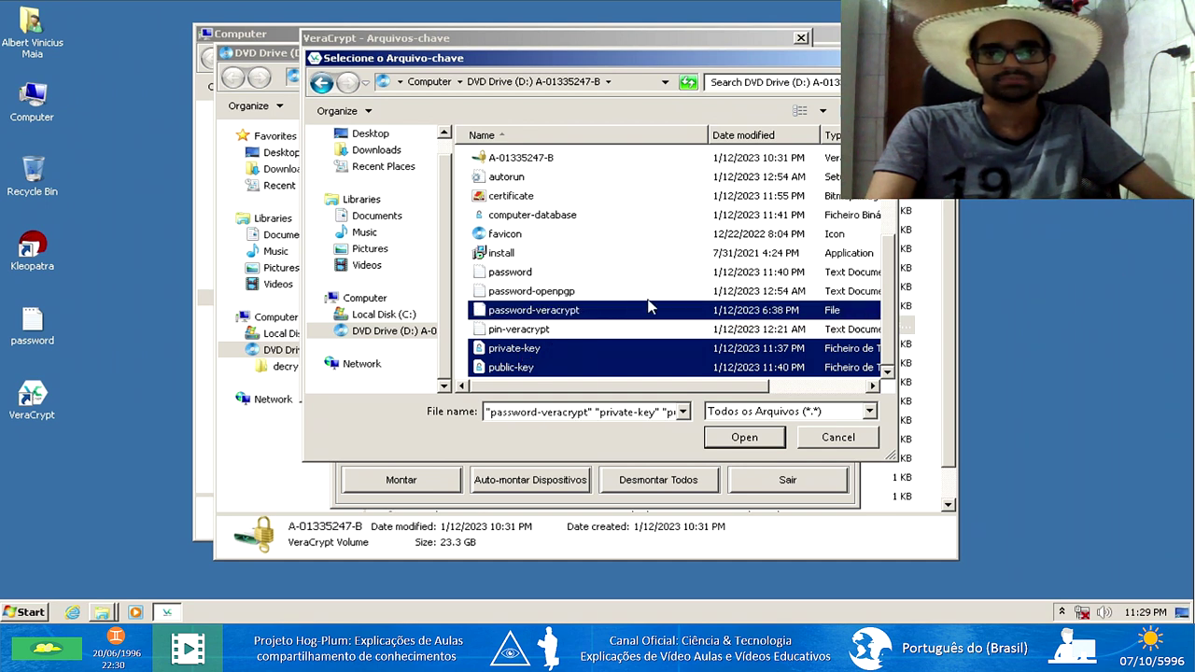
pyautogui.scroll(1, 891, 287)
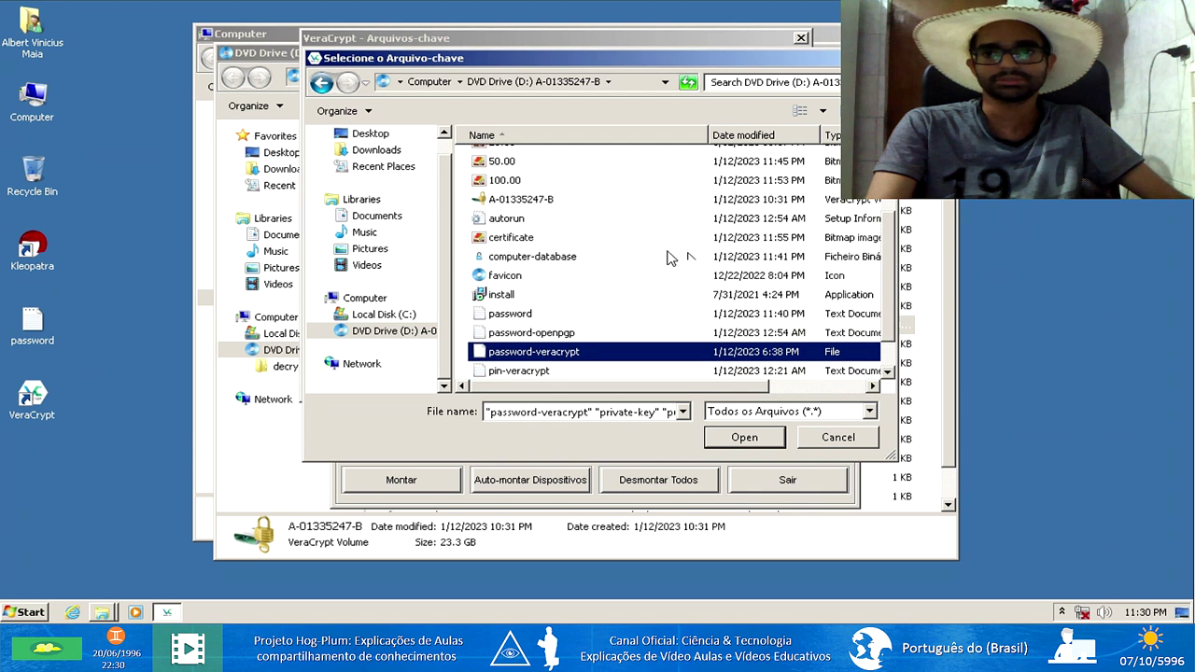
pyautogui.keyDown('ctrl'); pyautogui.click(519, 259); pyautogui.keyUp('ctrl')
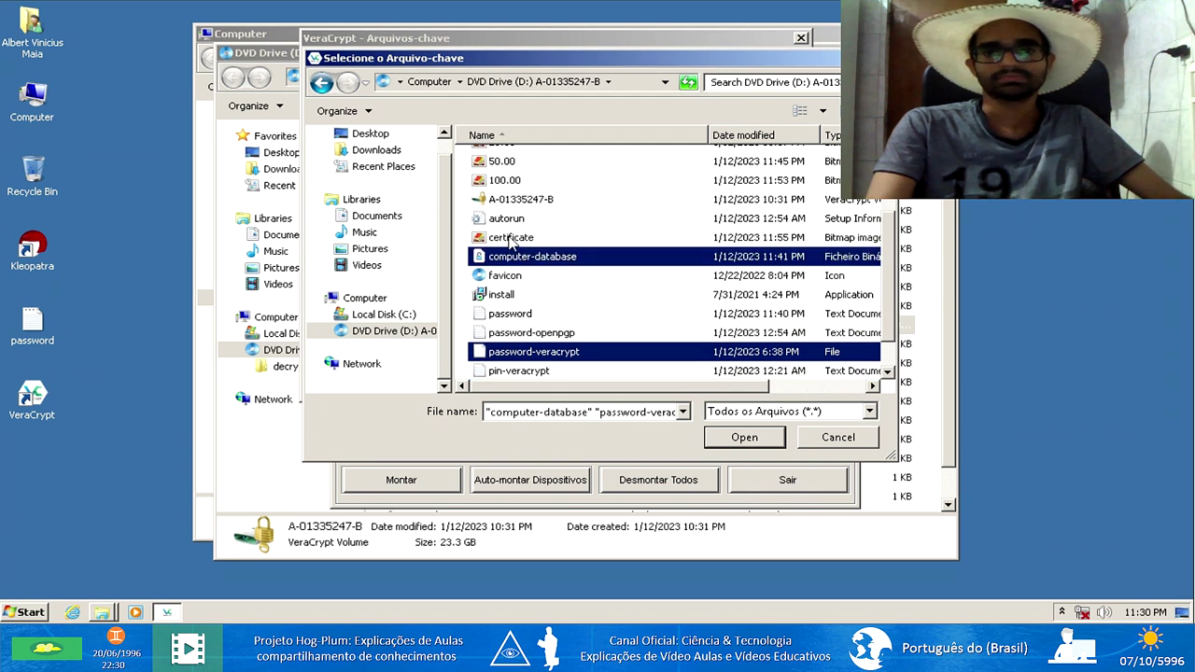
pyautogui.keyDown('ctrl'); pyautogui.click(511, 239); pyautogui.keyUp('ctrl')
# Add bitmaps 100.00, 50.00, 20.00, 10.00, 5.00, 2.00 and 1.00, then confirm the keyfile list.
pyautogui.scroll(2, 508, 280)
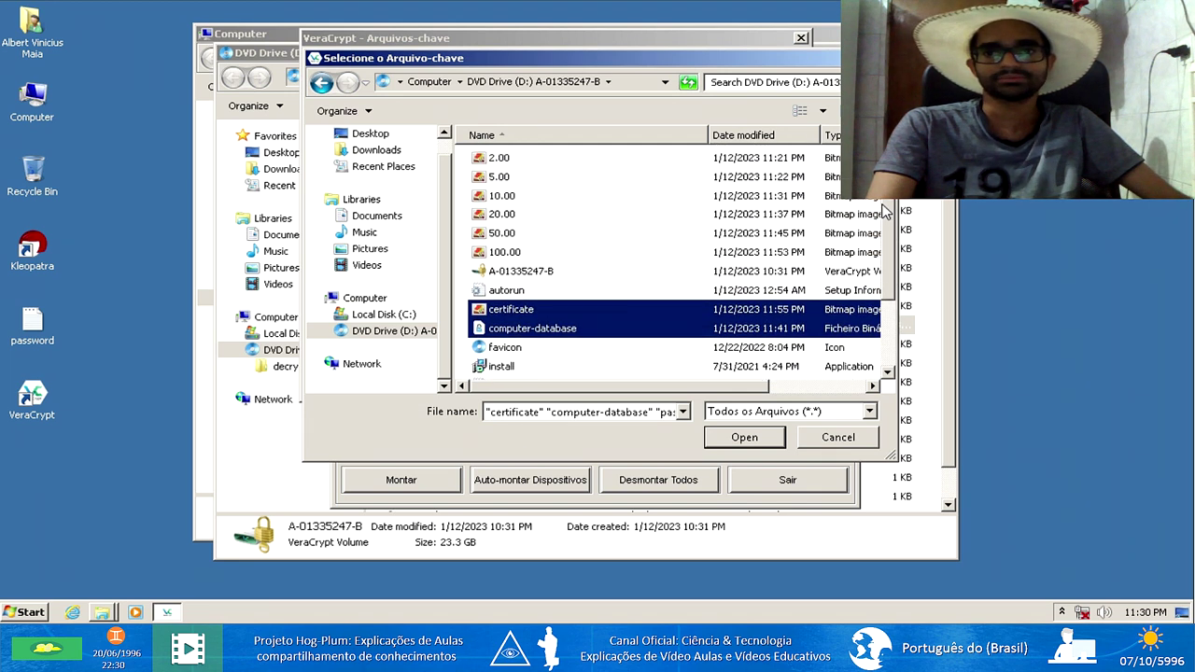
pyautogui.keyDown('ctrl'); pyautogui.click(505, 276); pyautogui.keyUp('ctrl')
pyautogui.keyDown('ctrl'); pyautogui.click(505, 258); pyautogui.keyUp('ctrl')
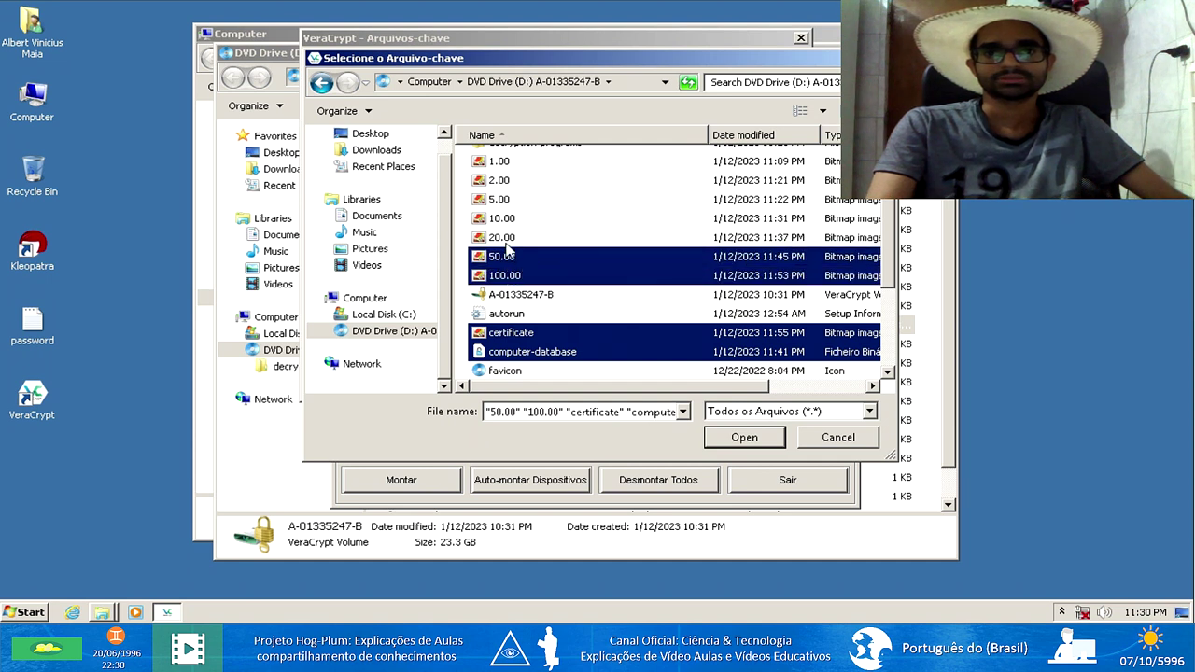
pyautogui.keyDown('ctrl'); pyautogui.click(505, 240); pyautogui.keyUp('ctrl')
pyautogui.keyDown('ctrl'); pyautogui.click(504, 219); pyautogui.keyUp('ctrl')
pyautogui.keyDown('ctrl'); pyautogui.click(502, 200); pyautogui.keyUp('ctrl')
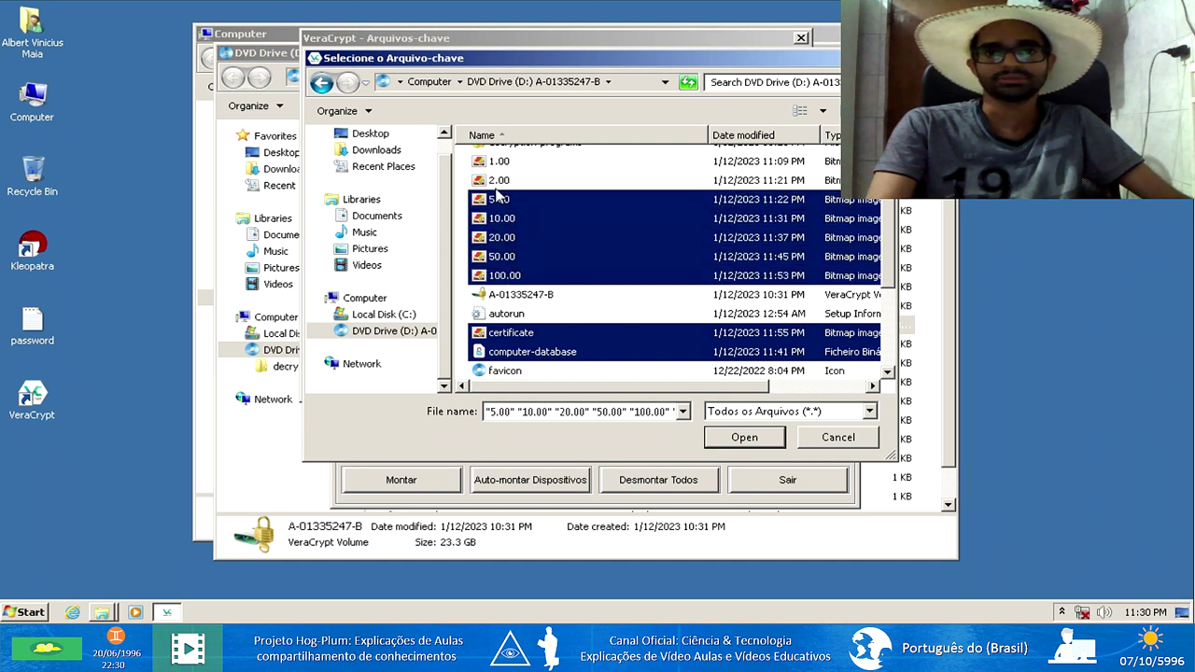
pyautogui.keyDown('ctrl'); pyautogui.click(502, 181); pyautogui.keyUp('ctrl')
pyautogui.keyDown('ctrl'); pyautogui.click(502, 162); pyautogui.keyUp('ctrl')
pyautogui.moveTo(890, 234); pyautogui.dragTo(887, 208)
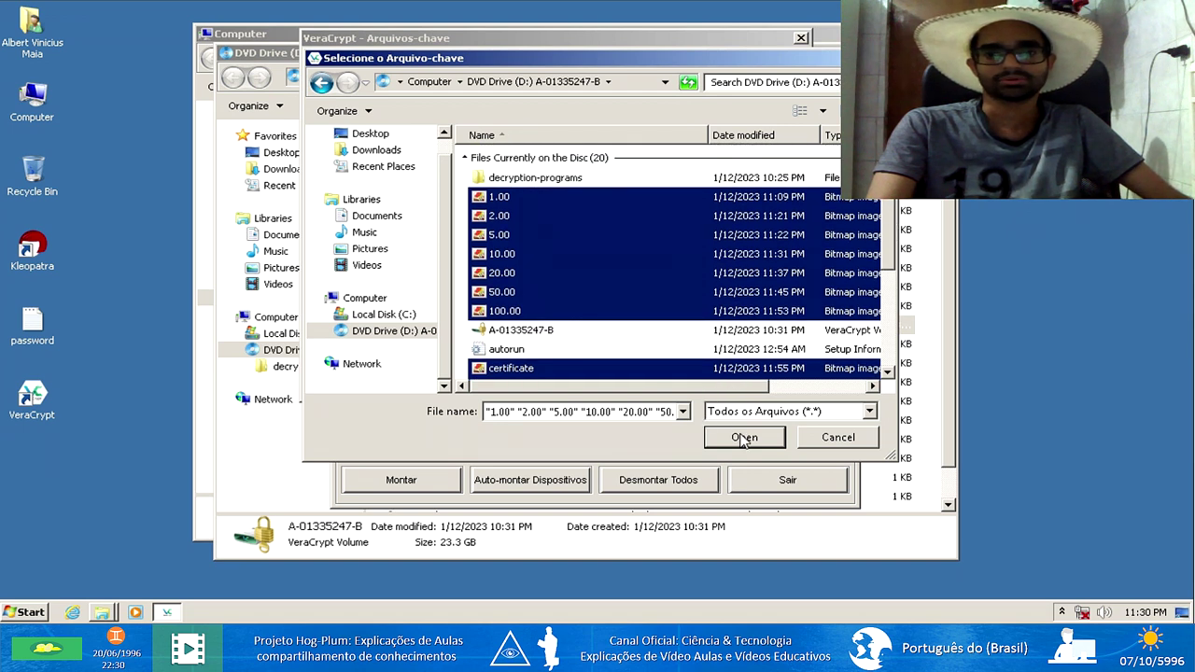
pyautogui.click(738, 437)
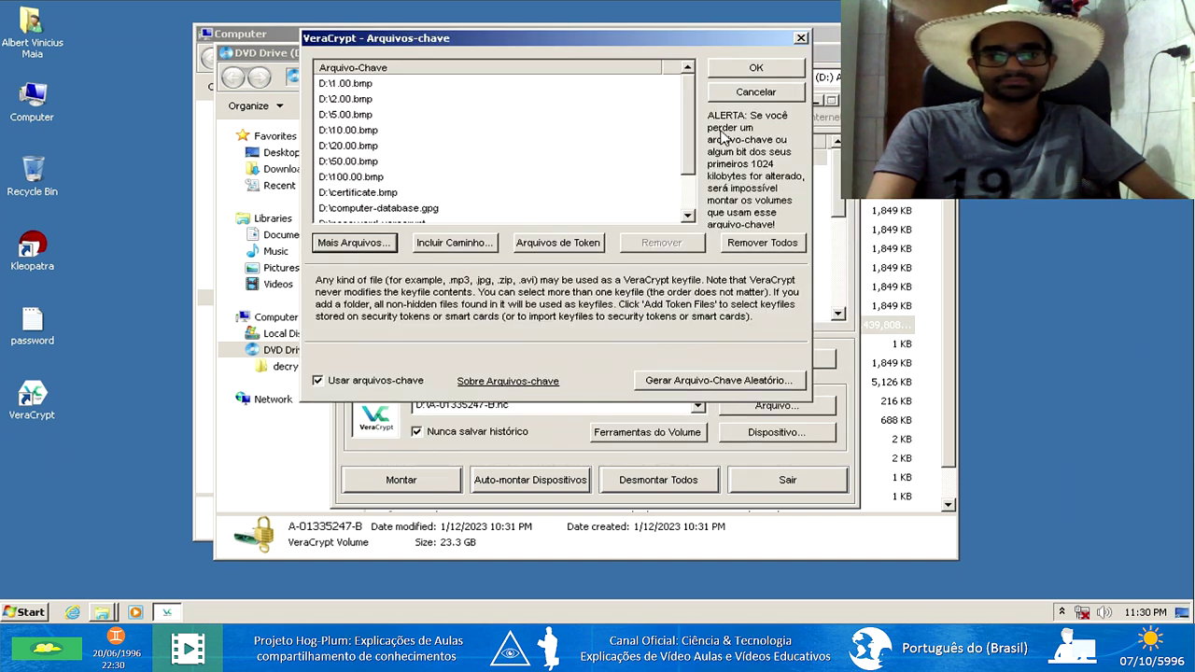
pyautogui.click(750, 70)
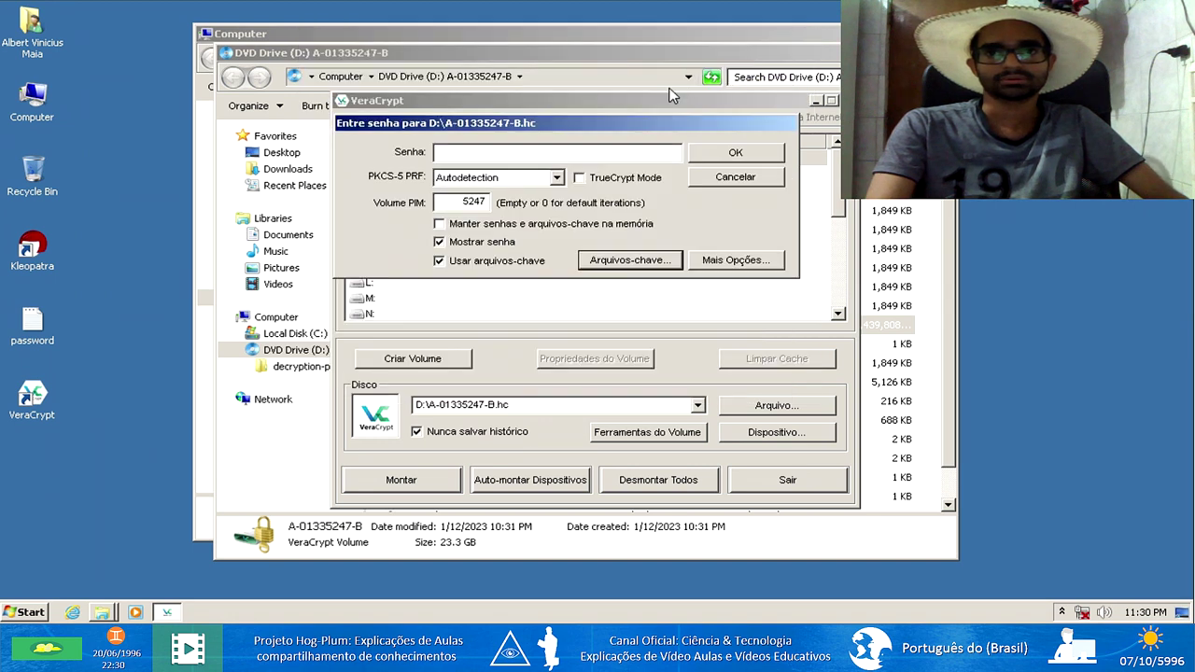
# Copy the VeraCrypt password from the desktop notes file, then close the notes.
pyautogui.doubleClick(41, 318)
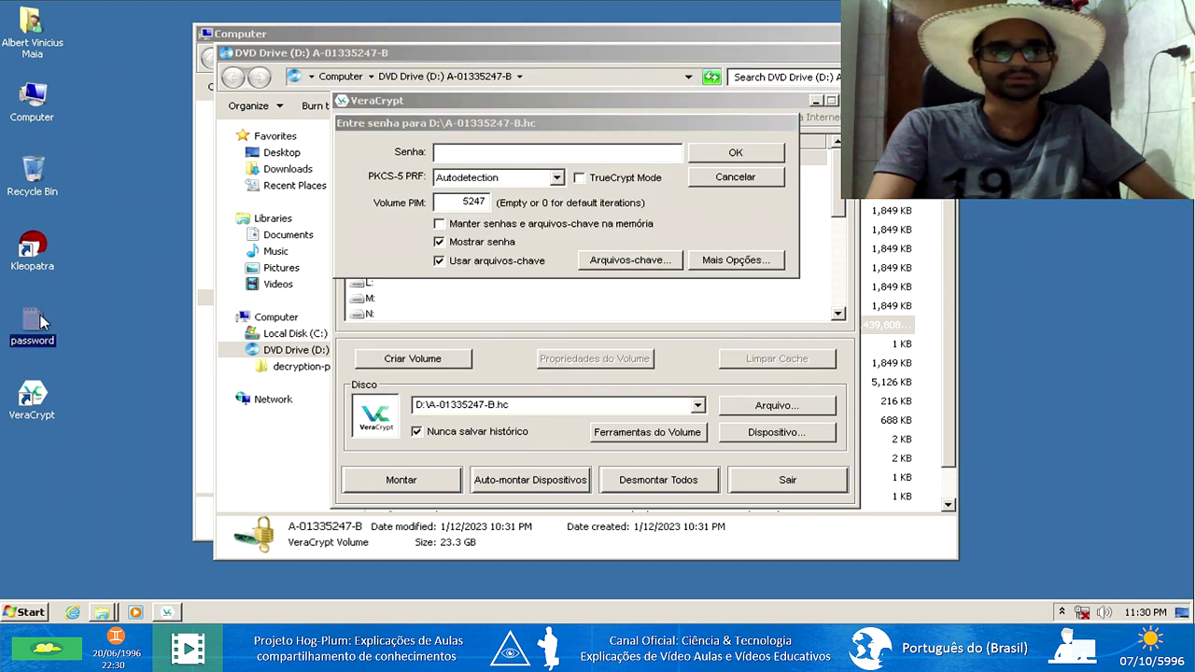
pyautogui.moveTo(432, 78); pyautogui.dragTo(417, 18)
pyautogui.moveTo(595, 275); pyautogui.dragTo(270, 276)
pyautogui.rightClick(273, 276)
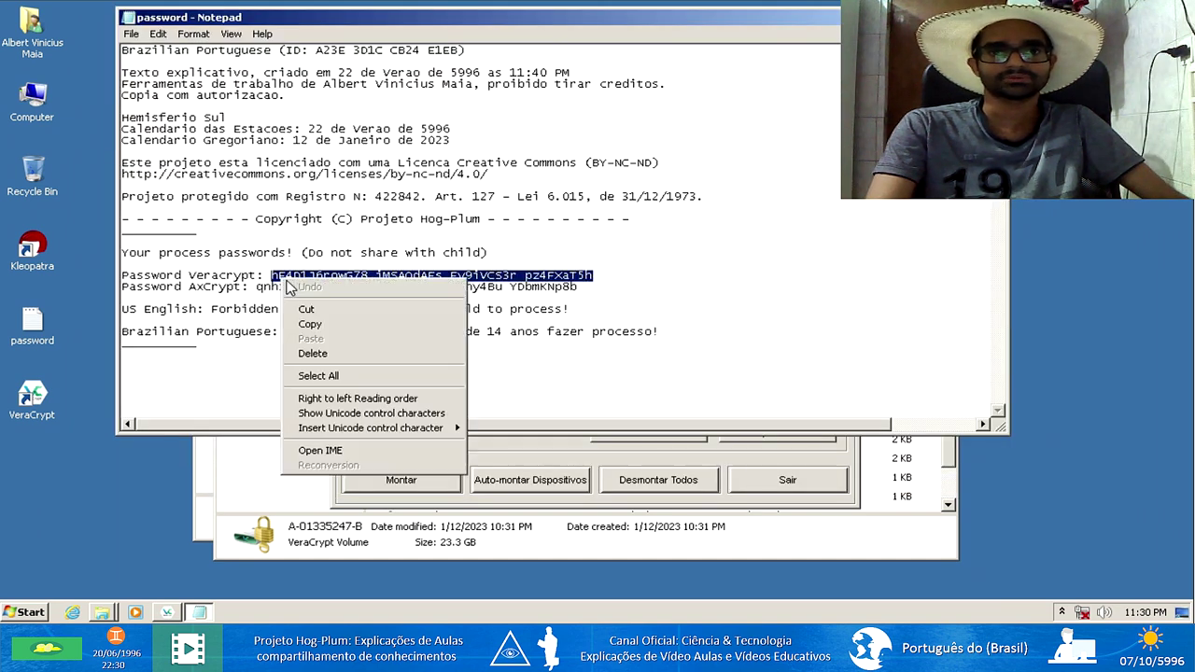
pyautogui.click(316, 321)
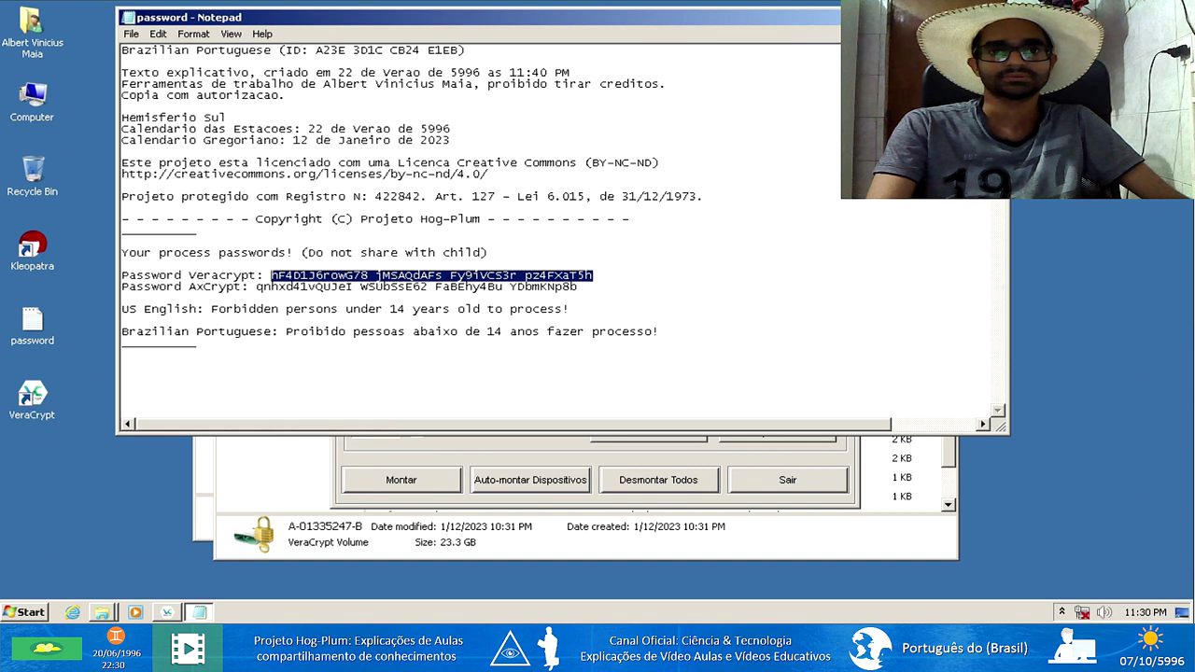
pyautogui.click(997, 17)
# Paste the password into Senha, turn off Mostrar senha, and mount the volume.
pyautogui.rightClick(549, 152)
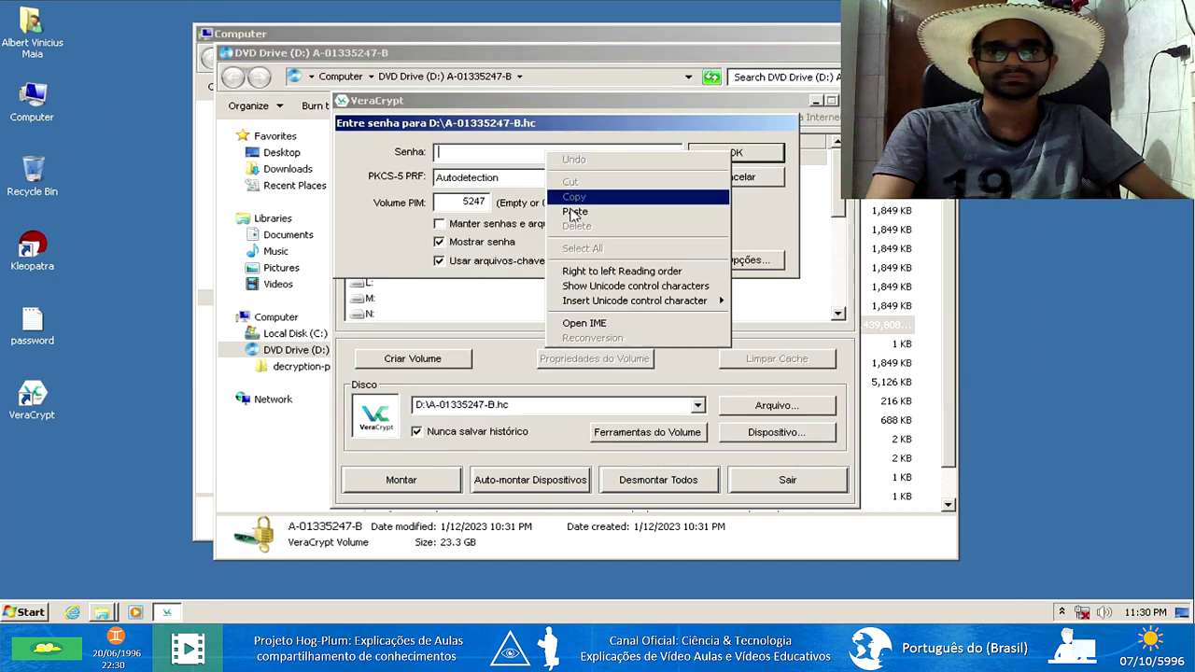
pyautogui.click(584, 213)
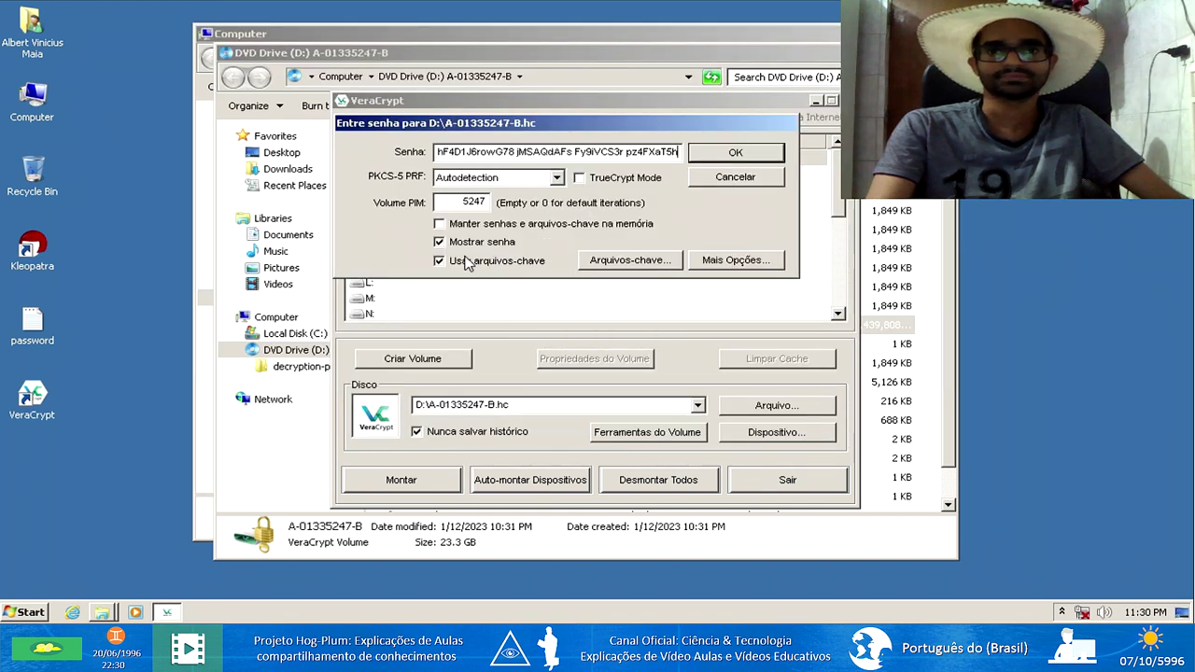
pyautogui.click(438, 242)
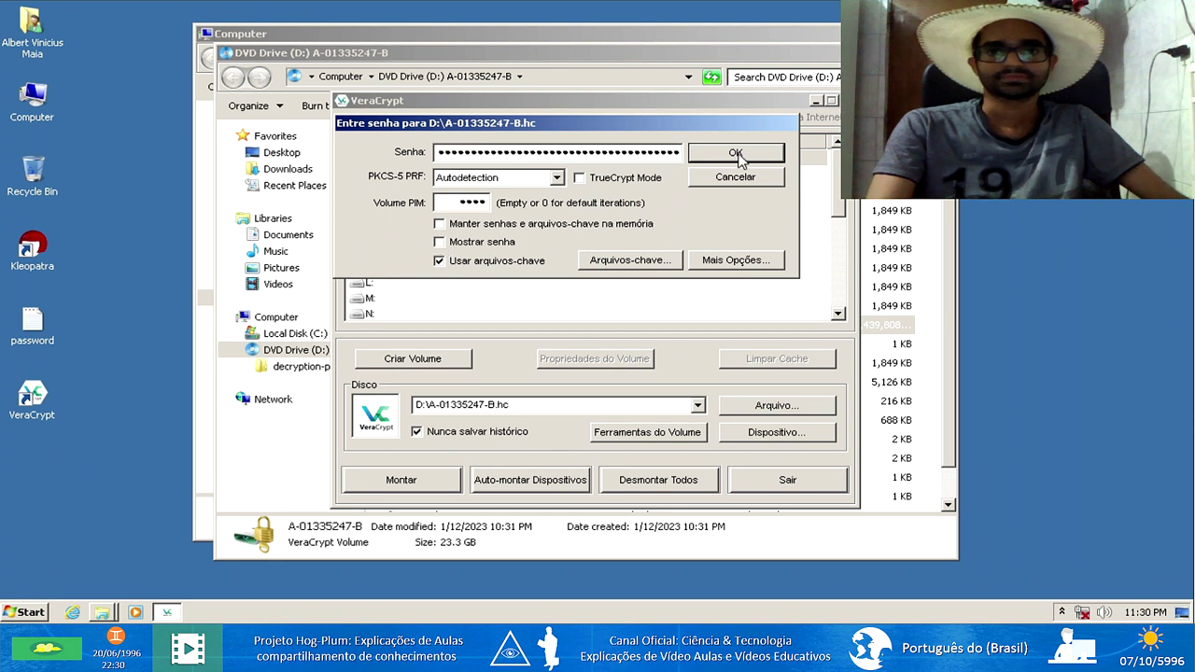
pyautogui.click(737, 155)
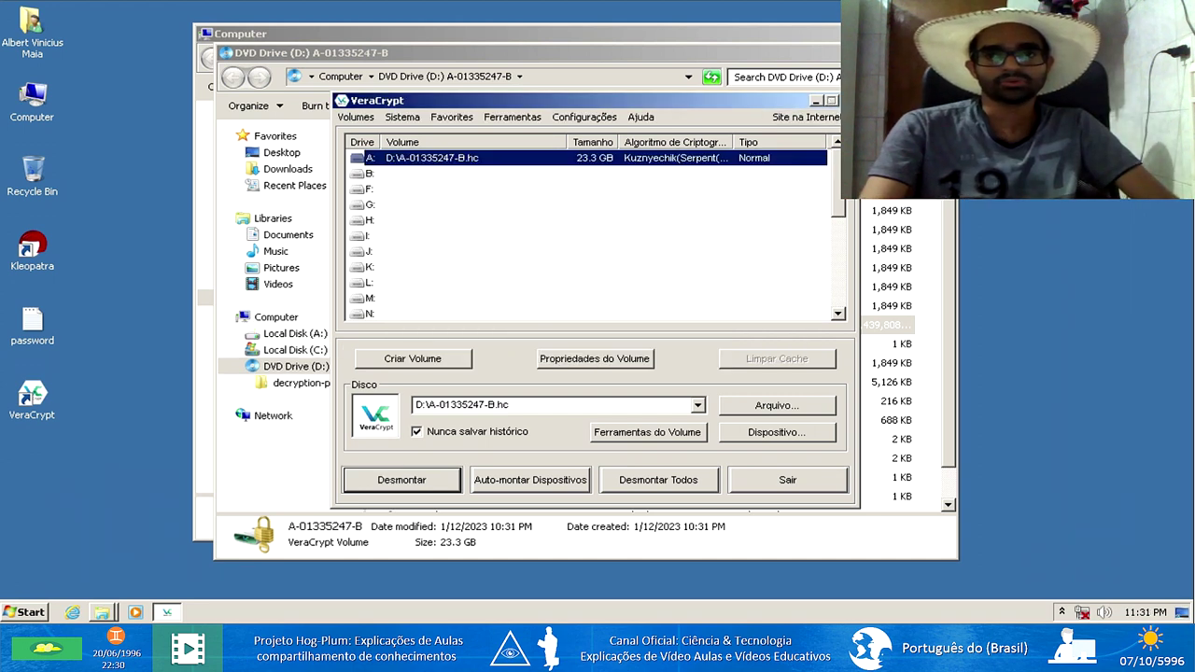
# Close VeraCrypt, open Local Disk (A:), and mount the wou_w7-x86 image as drive E:.
pyautogui.hotkey('alt', 'F4')
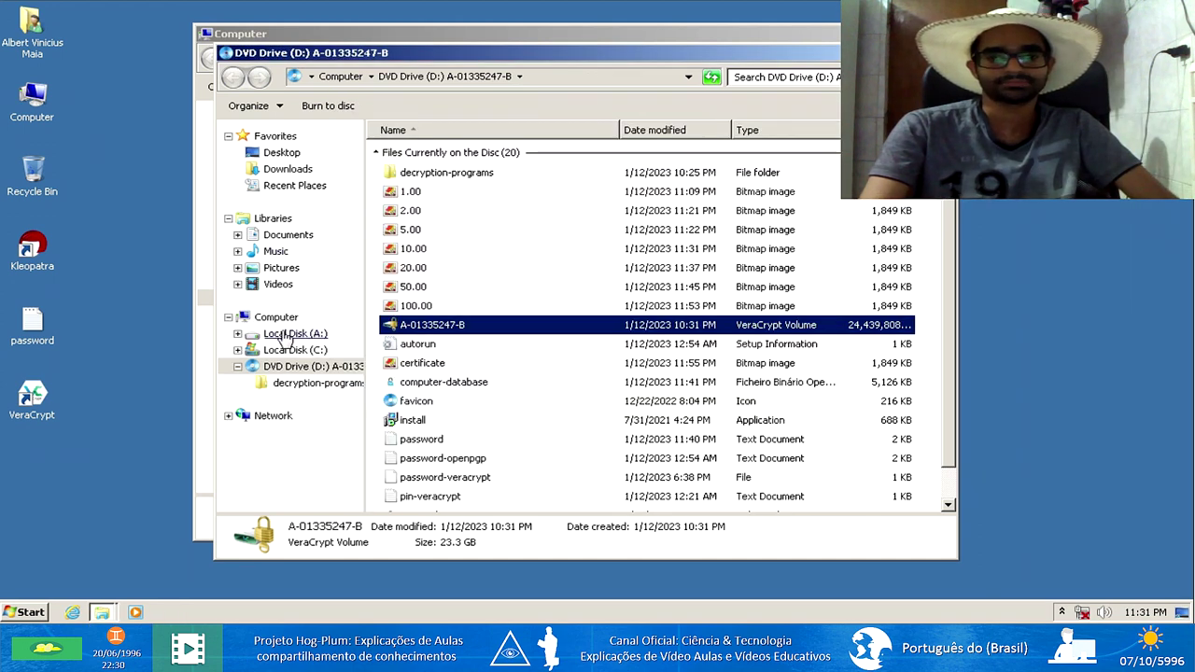
pyautogui.click(295, 334)
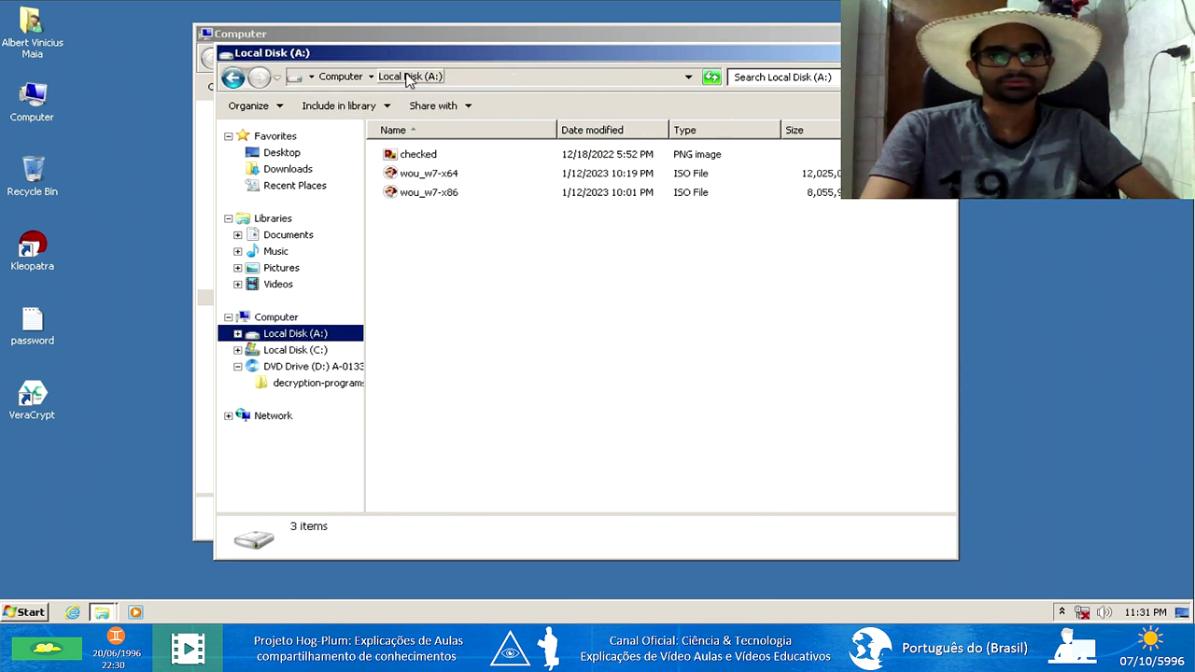
pyautogui.rightClick(446, 200)
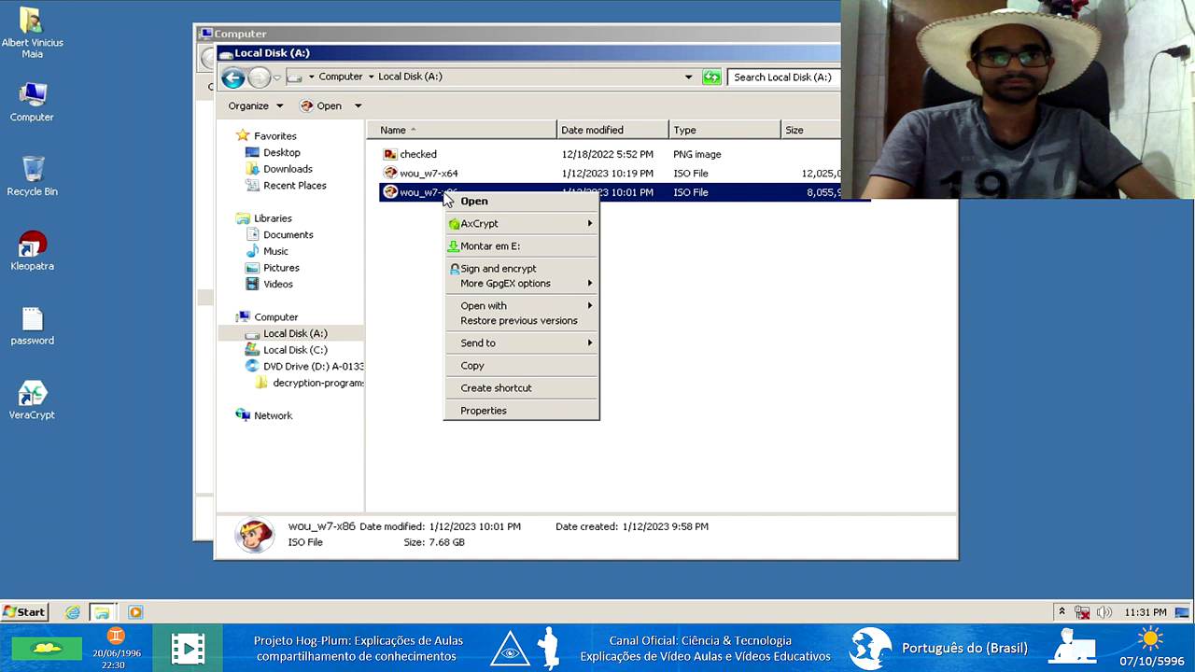
pyautogui.click(477, 248)
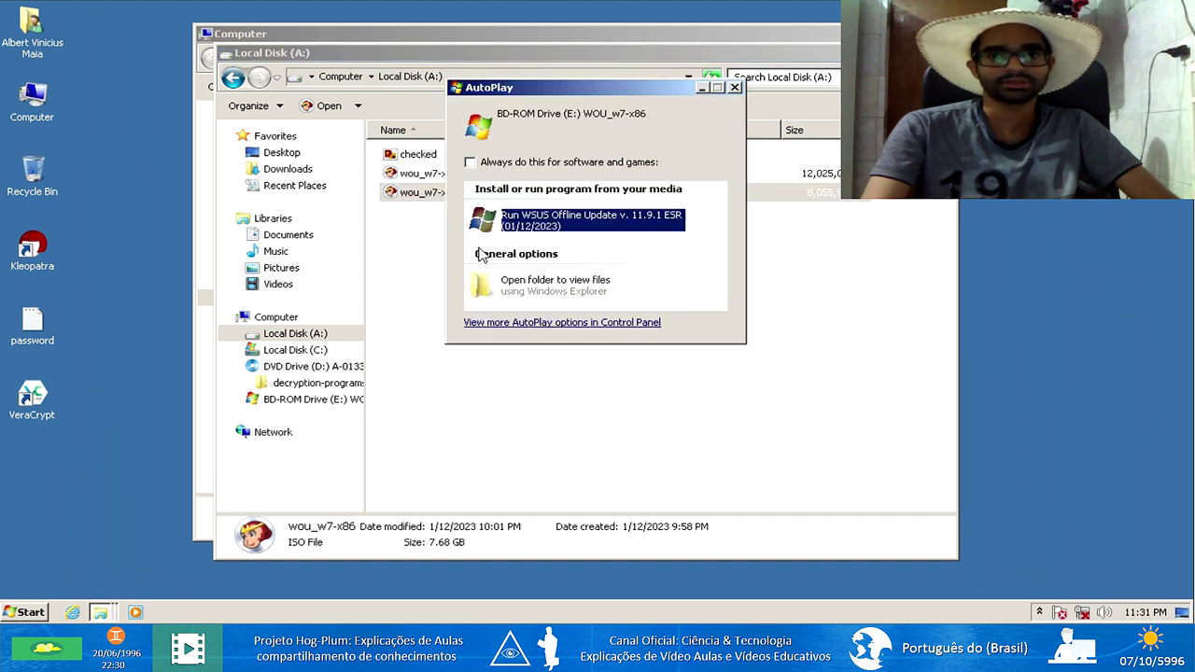
# Close the Local Disk (A:) and Computer windows and browse the files on E:.
pyautogui.click(944, 52)
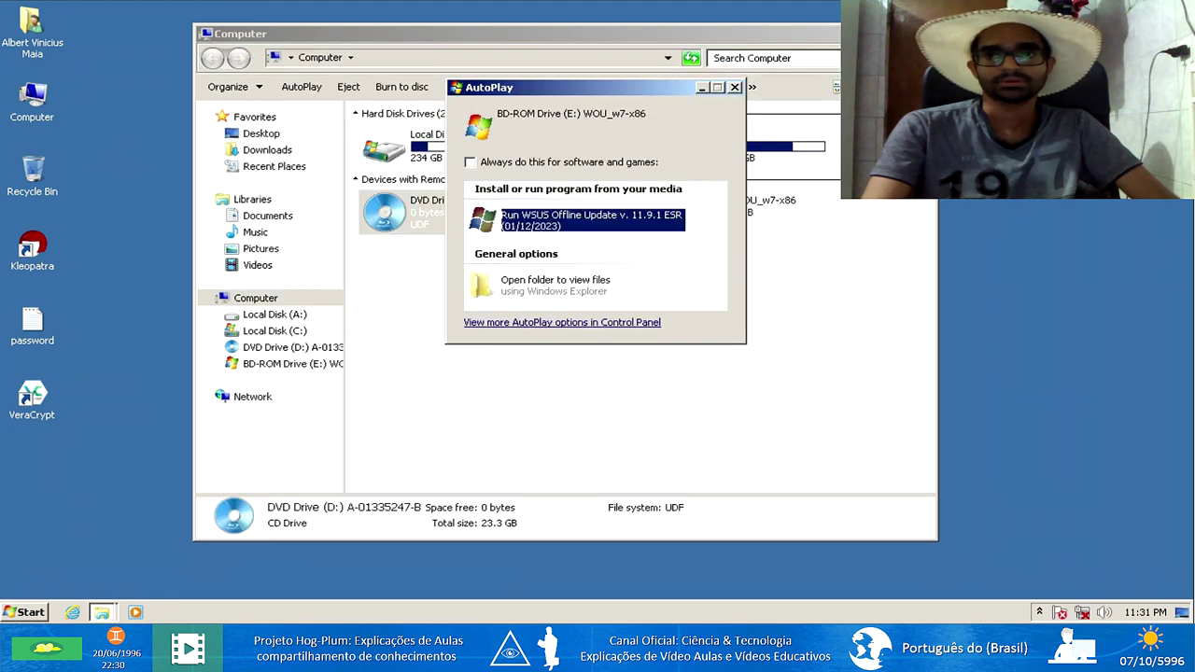
pyautogui.click(926, 34)
pyautogui.click(557, 290)
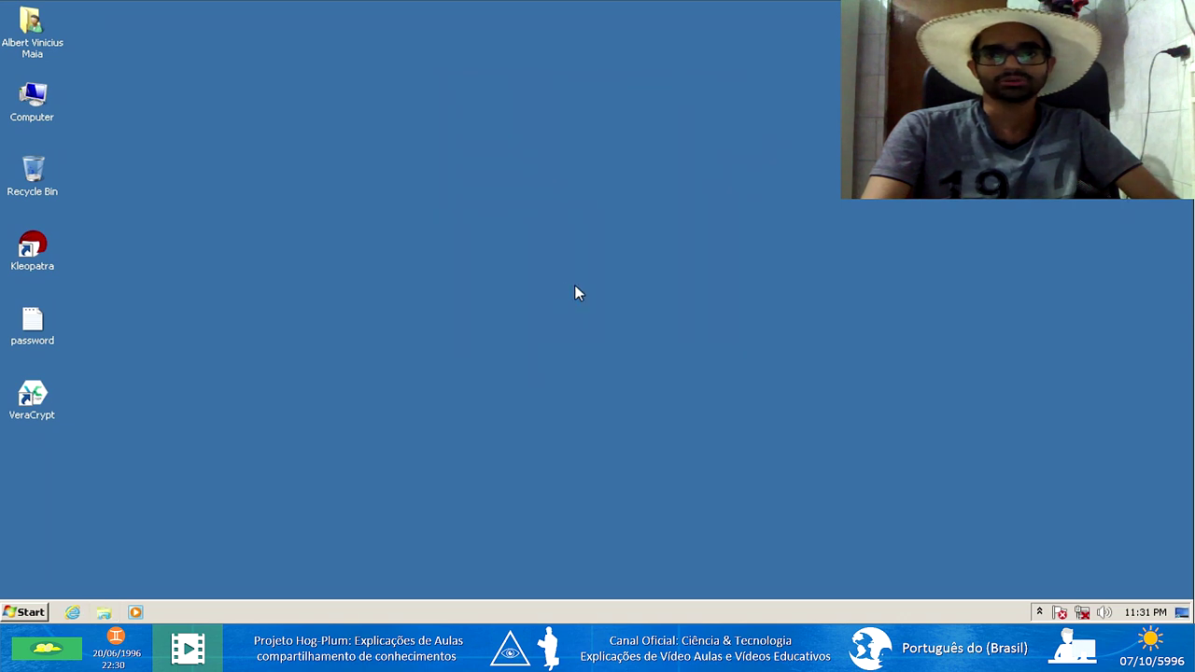
# Run the BRAZIL-INSTRUCTION script from drive E: and read its instructions.
pyautogui.scroll(-6, 497, 262)
pyautogui.scroll(5, 497, 261)
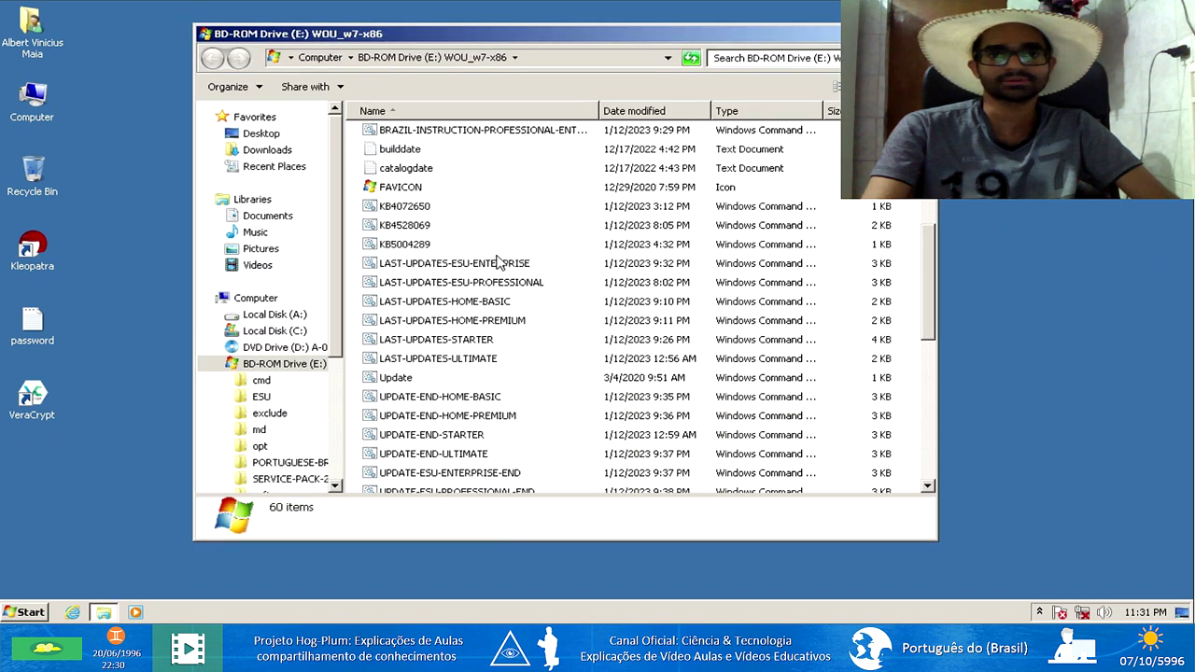
pyautogui.click(457, 288)
pyautogui.doubleClick(458, 289)
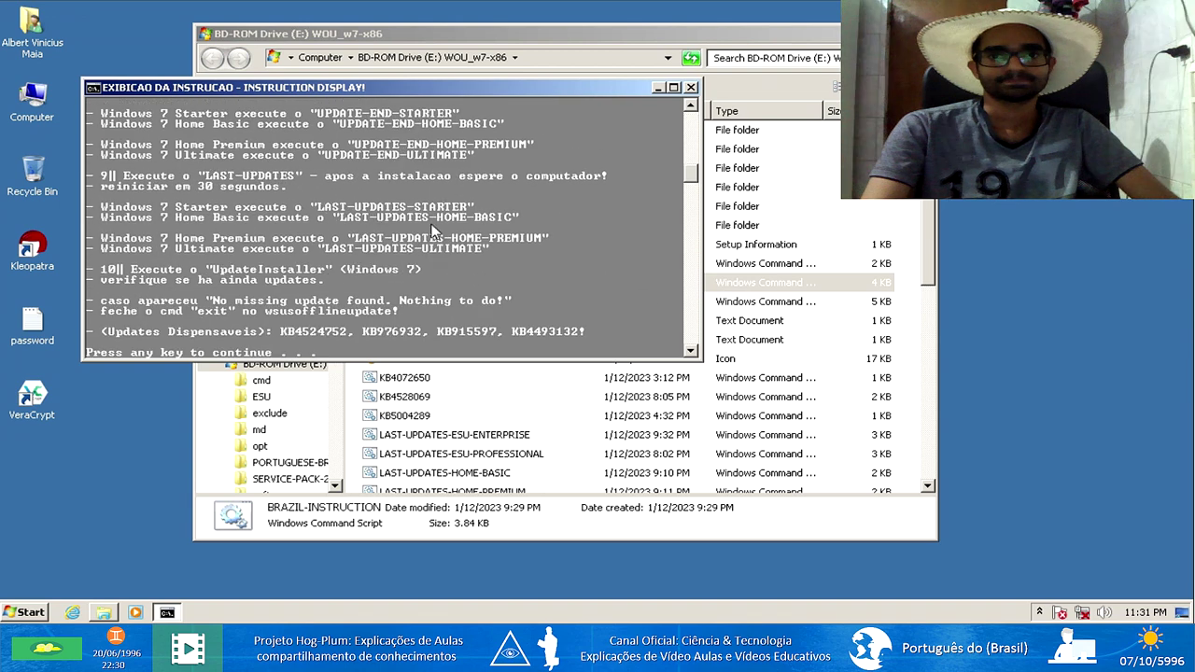
pyautogui.scroll(-3, 417, 200)
pyautogui.scroll(8, 417, 201)
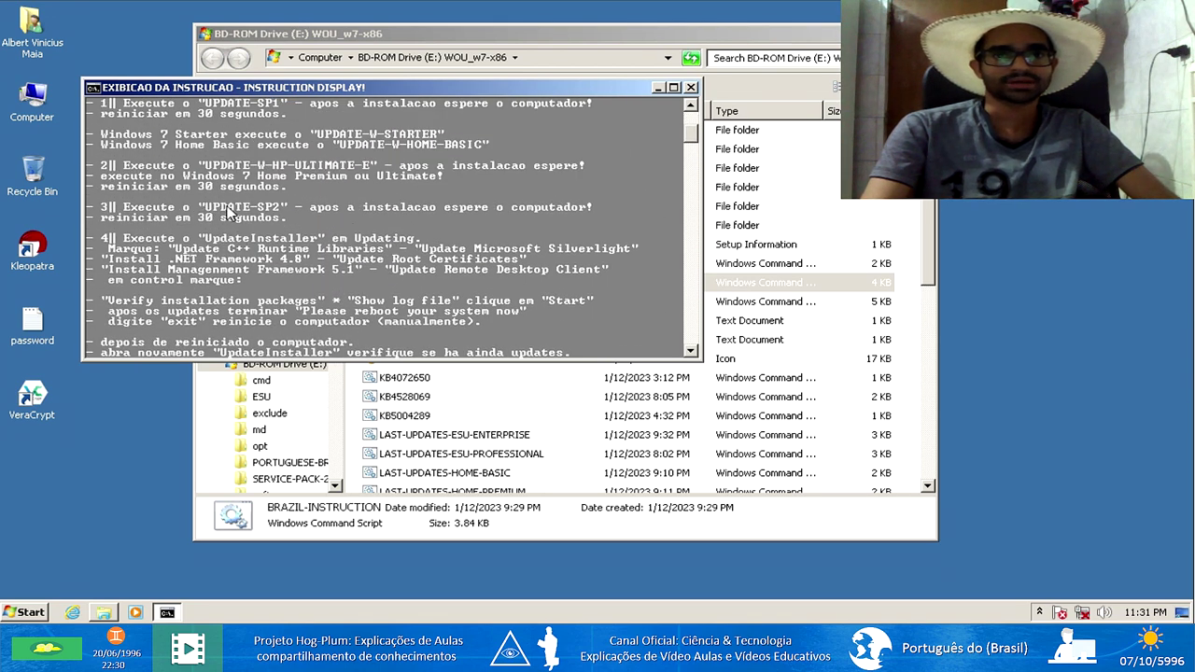
pyautogui.scroll(-2, 262, 263)
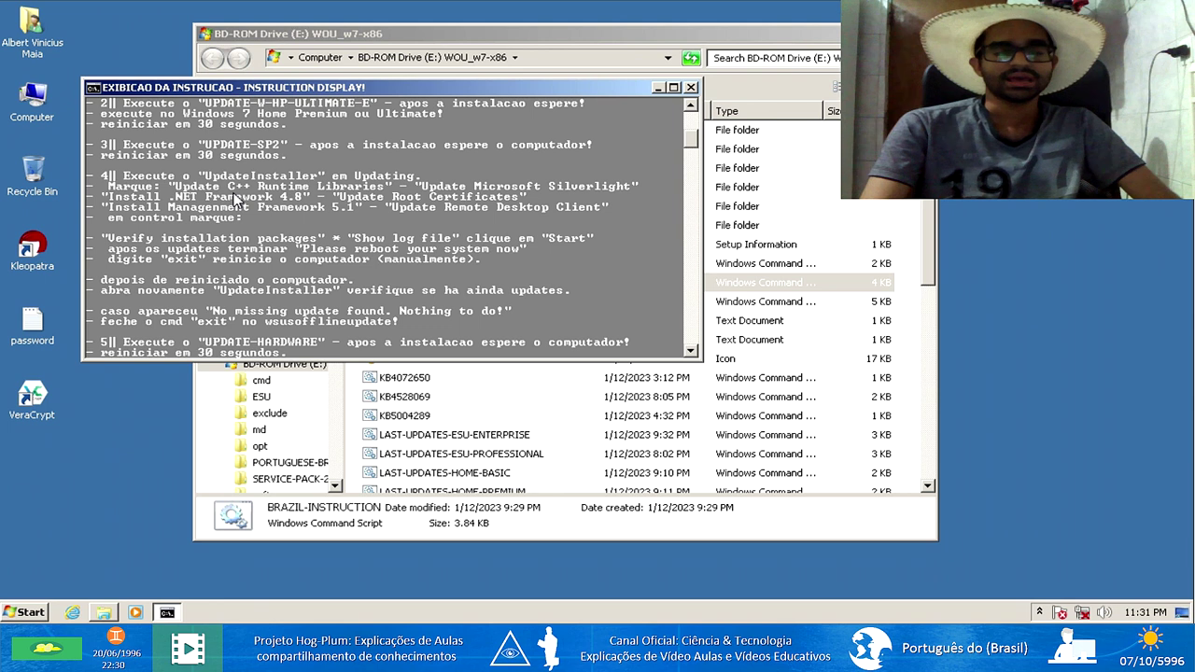
pyautogui.scroll(-1, 276, 188)
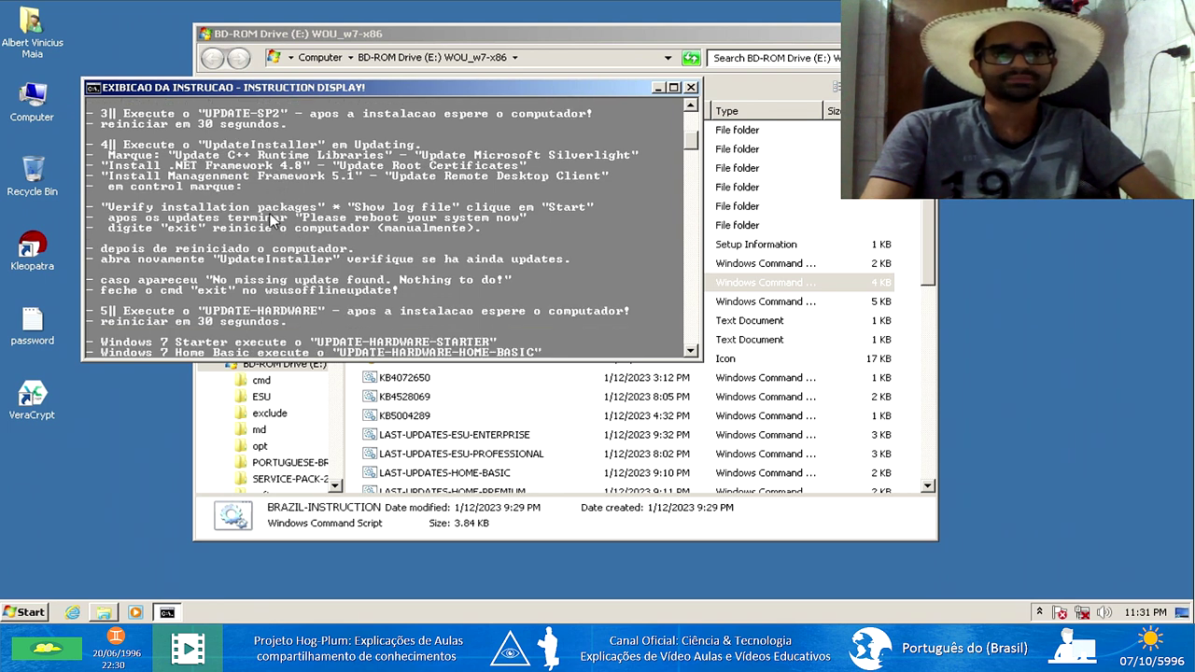
pyautogui.scroll(-1, 185, 262)
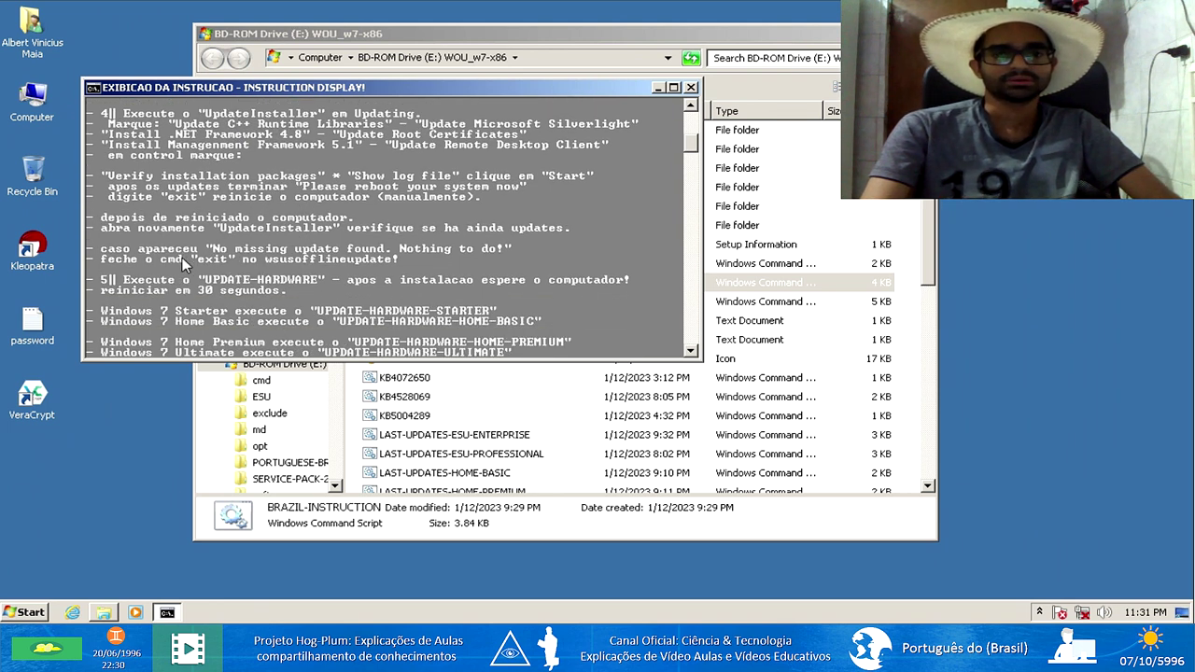
pyautogui.scroll(-2, 198, 255)
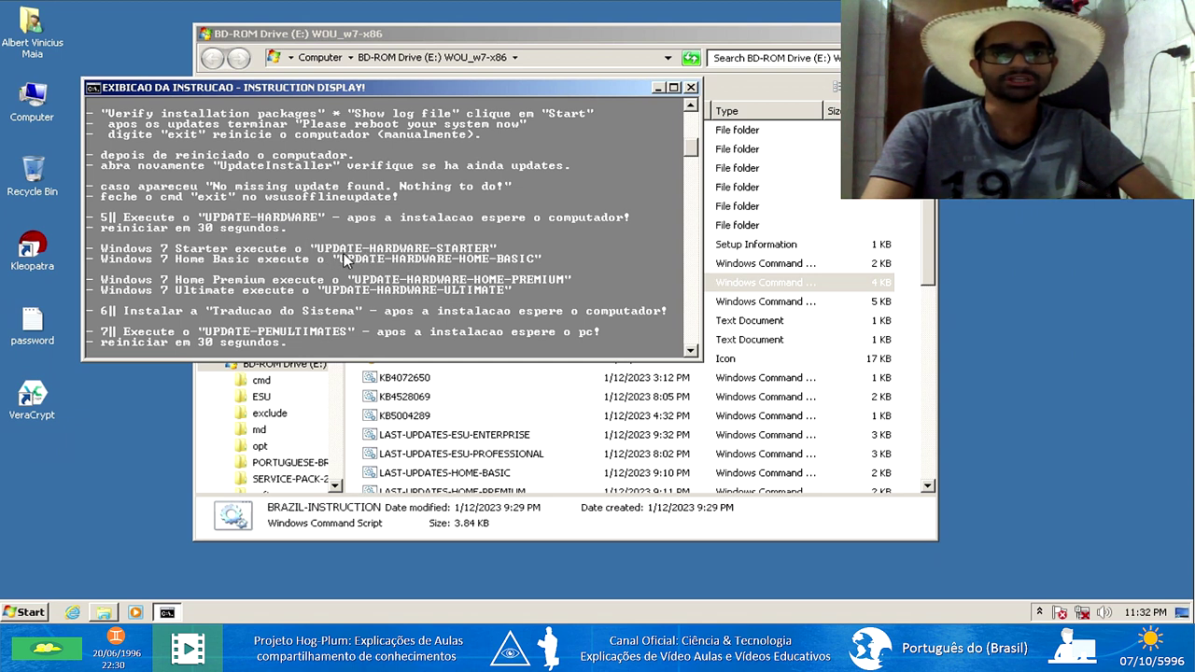
# Close the instruction display and select UPDATE-HARDWARE-STARTER in the file list.
pyautogui.click(691, 86)
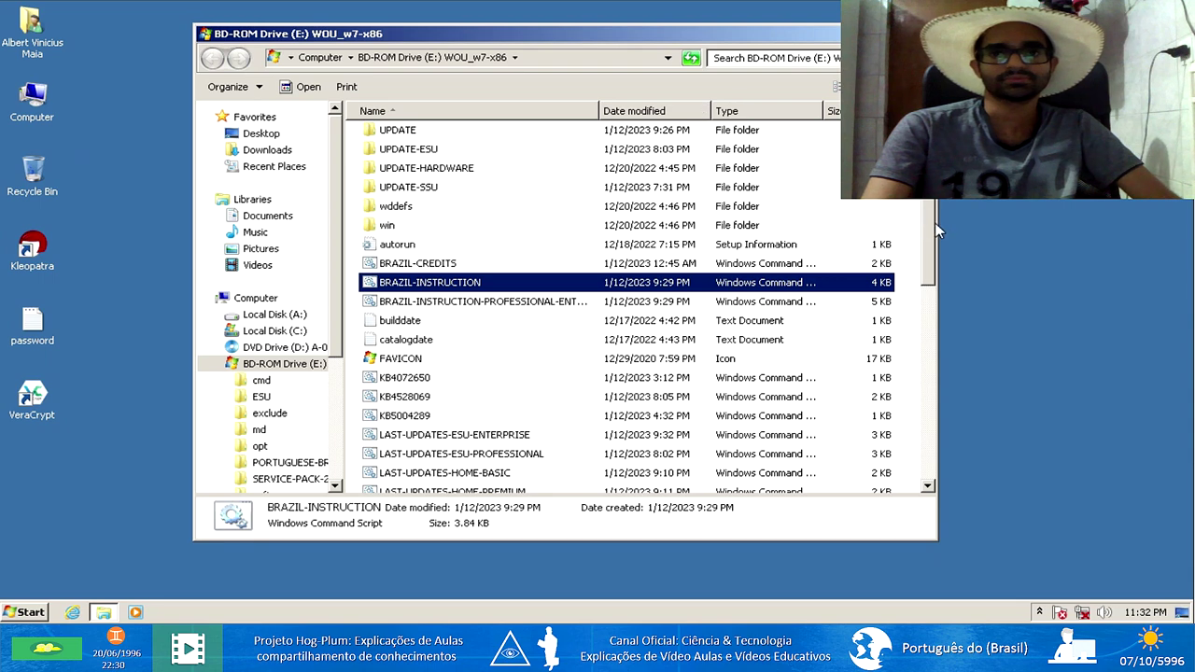
pyautogui.scroll(-5, 935, 222)
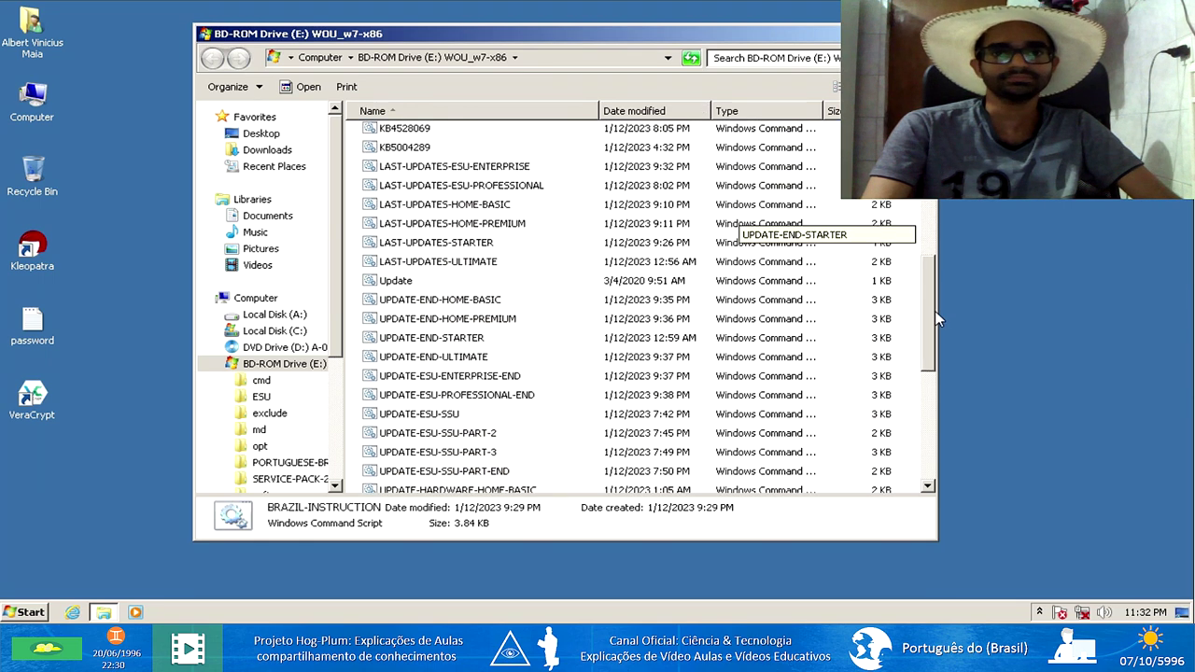
pyautogui.scroll(-5, 936, 319)
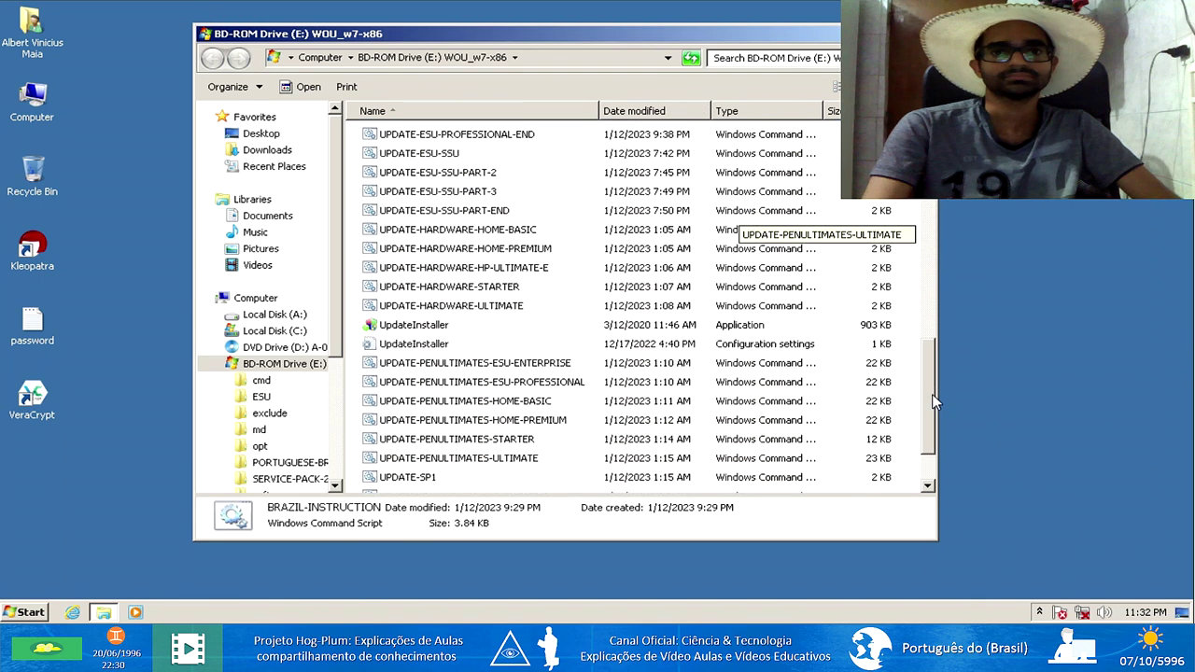
pyautogui.click(407, 291)
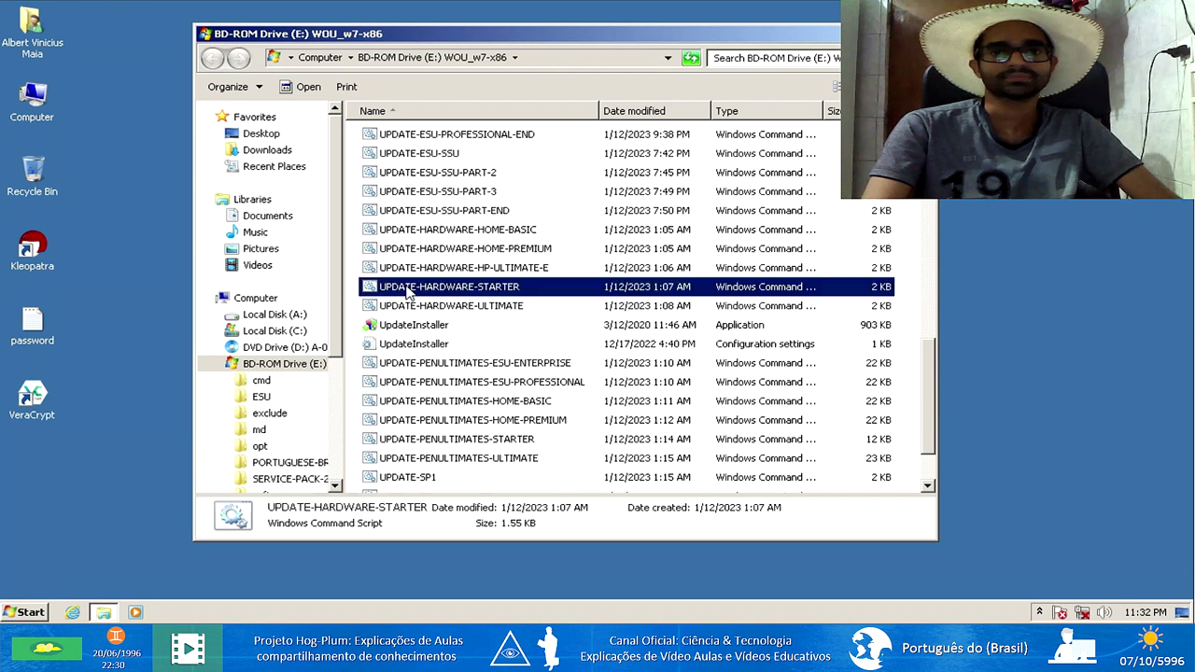
# Run UPDATE-HARDWARE-STARTER, approve the installer and dismiss both Installation complete notices without restarting.
pyautogui.doubleClick(491, 293)
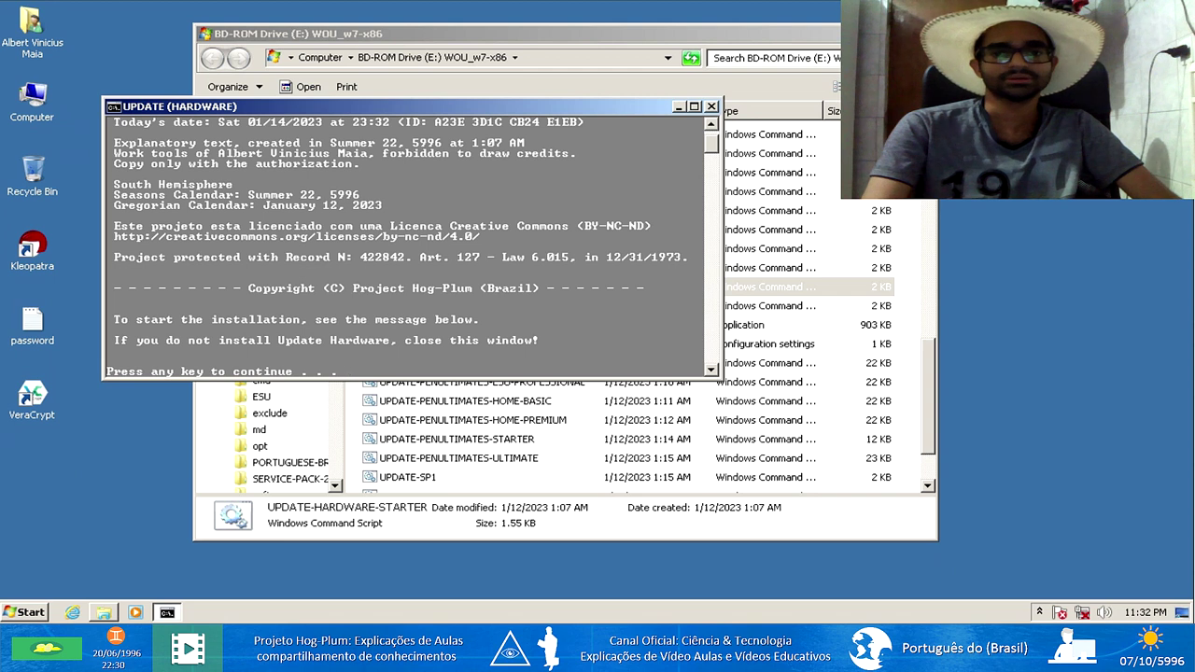
pyautogui.moveTo(450, 110); pyautogui.dragTo(524, 66)
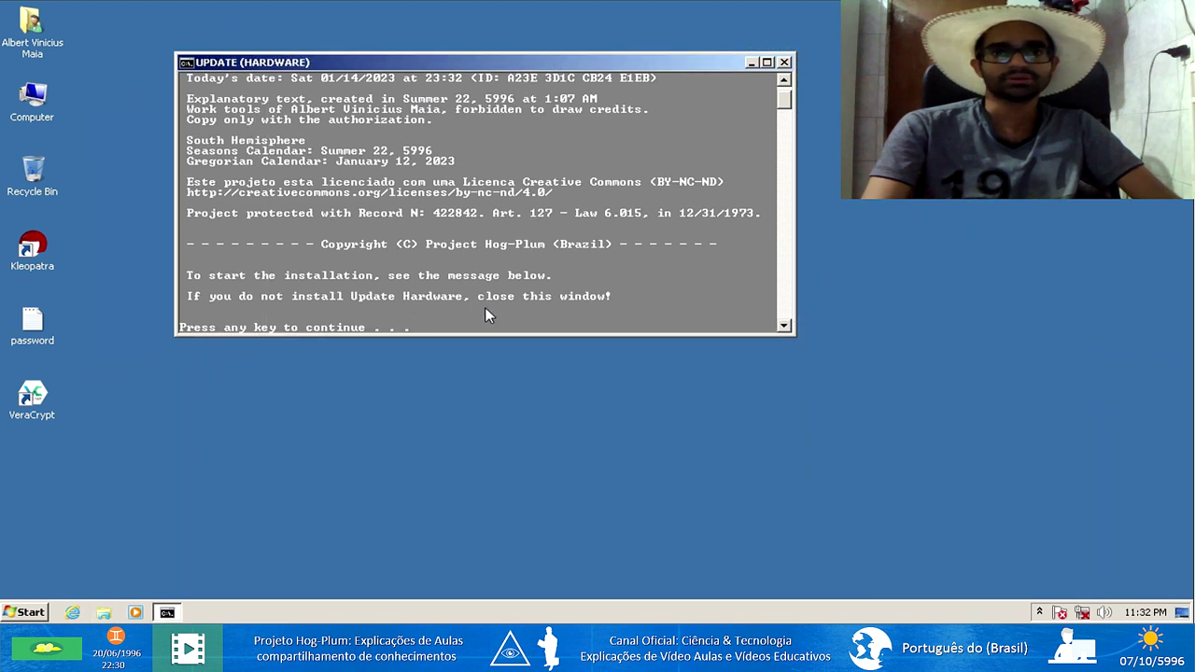
pyautogui.press('Return')
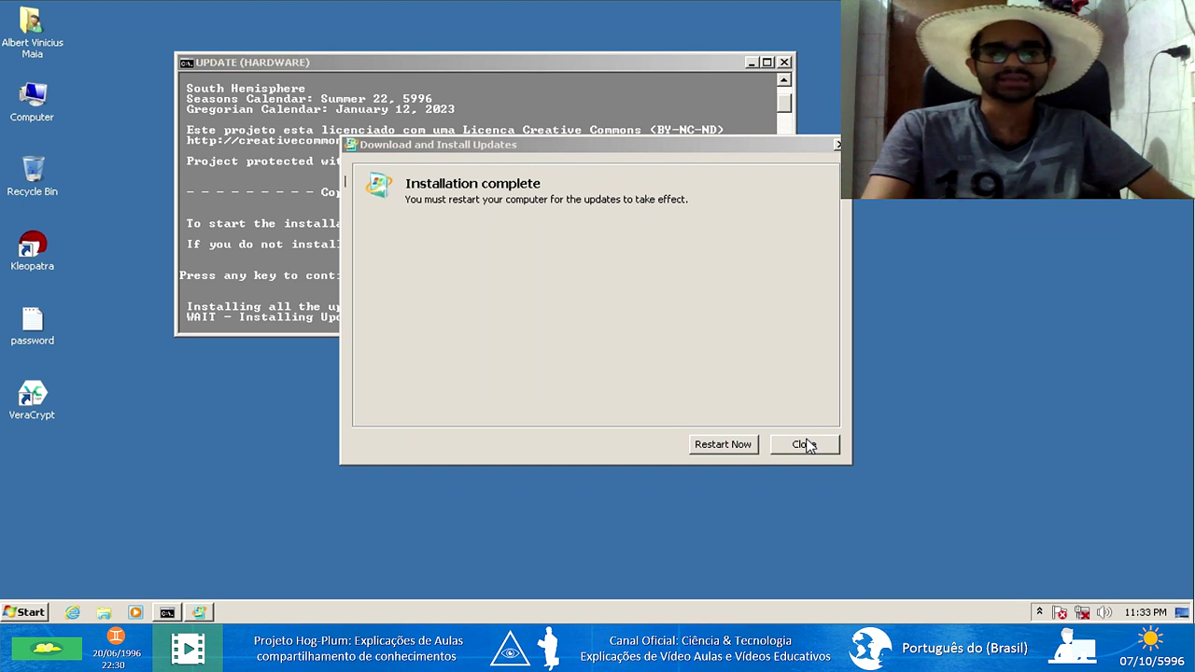
pyautogui.click(806, 445)
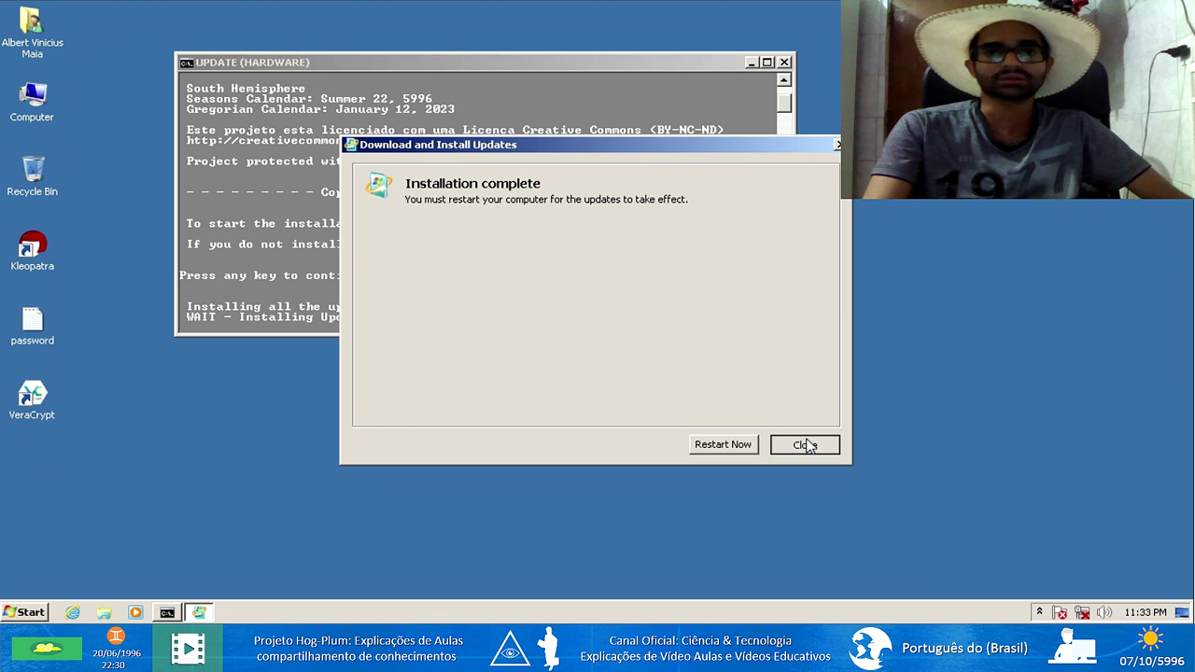
pyautogui.click(807, 445)
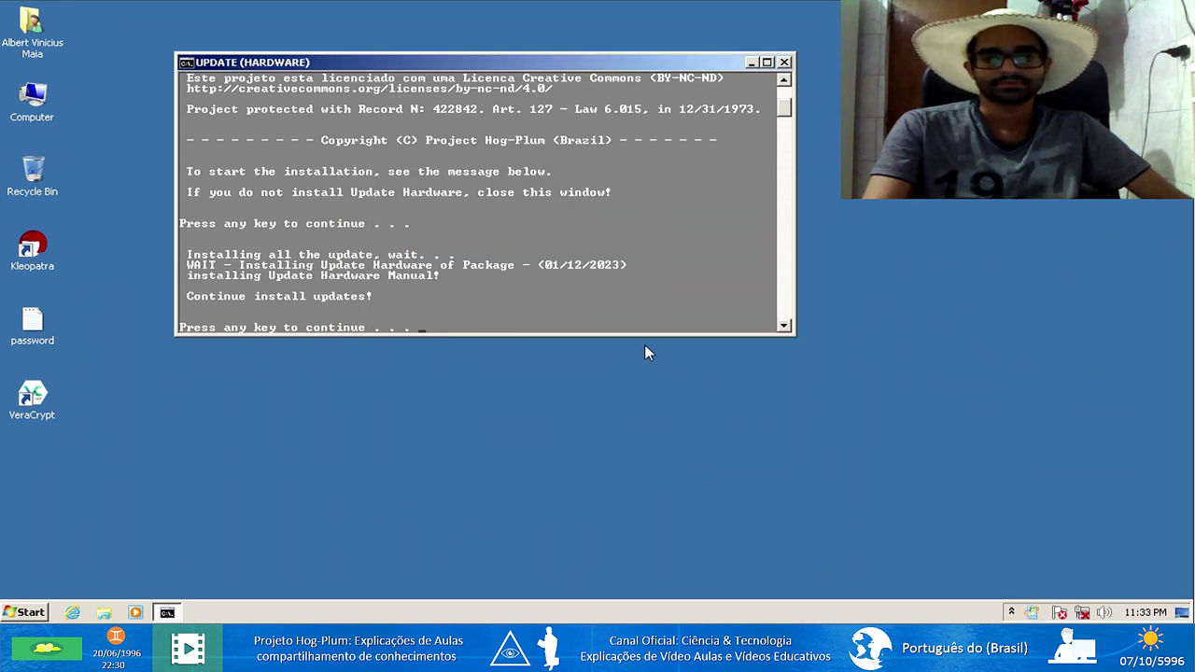
pyautogui.press('Return')
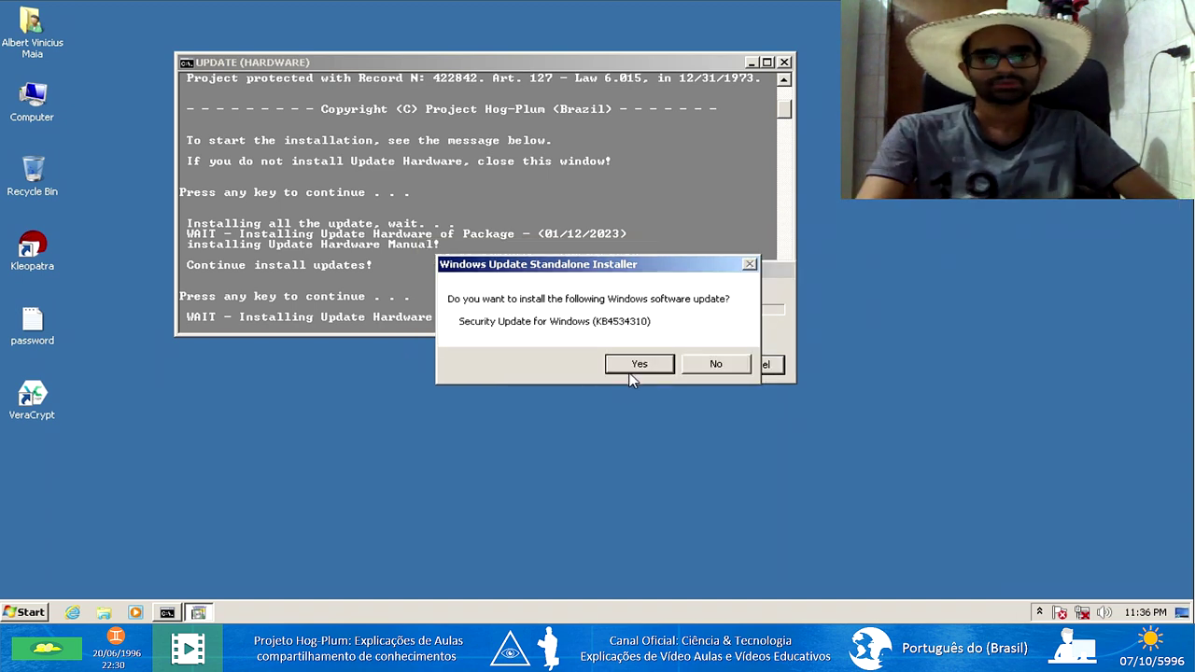
pyautogui.click(637, 376)
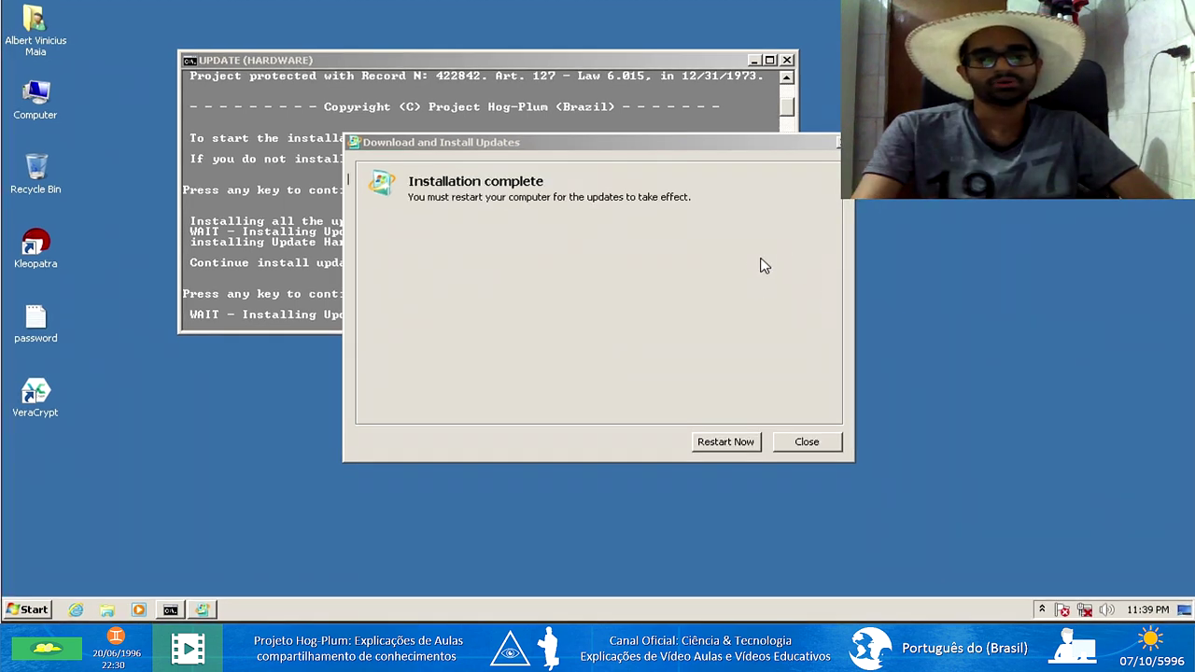
pyautogui.click(808, 442)
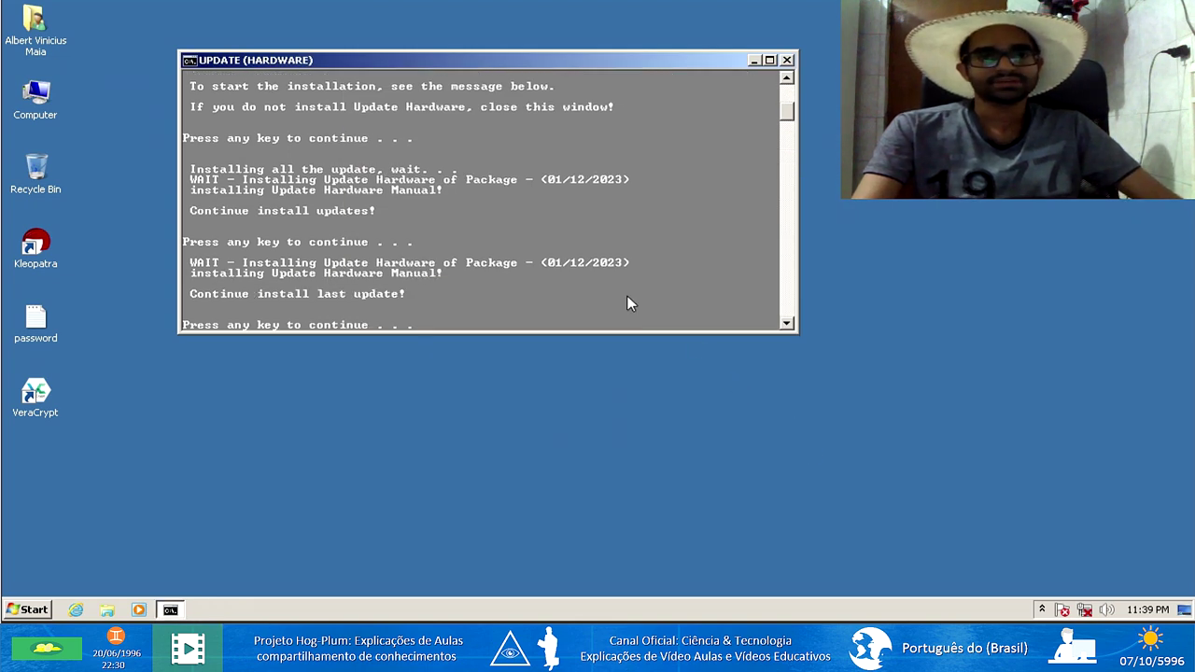
# Let the UPDATE (HARDWARE) script finish so Windows restarts automatically.
pyautogui.press('Return')
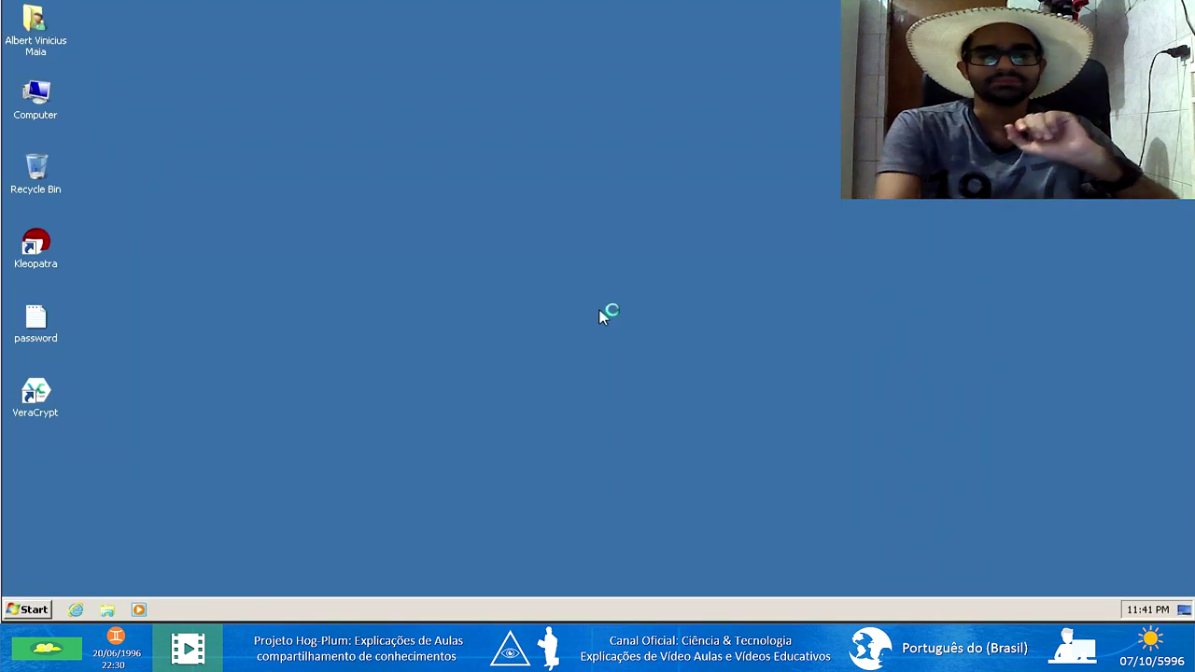
# Browse from Computer to DVD Drive D: and open A-01335247-B in VeraCrypt.
pyautogui.click(38, 97)
pyautogui.doubleClick(37, 97)
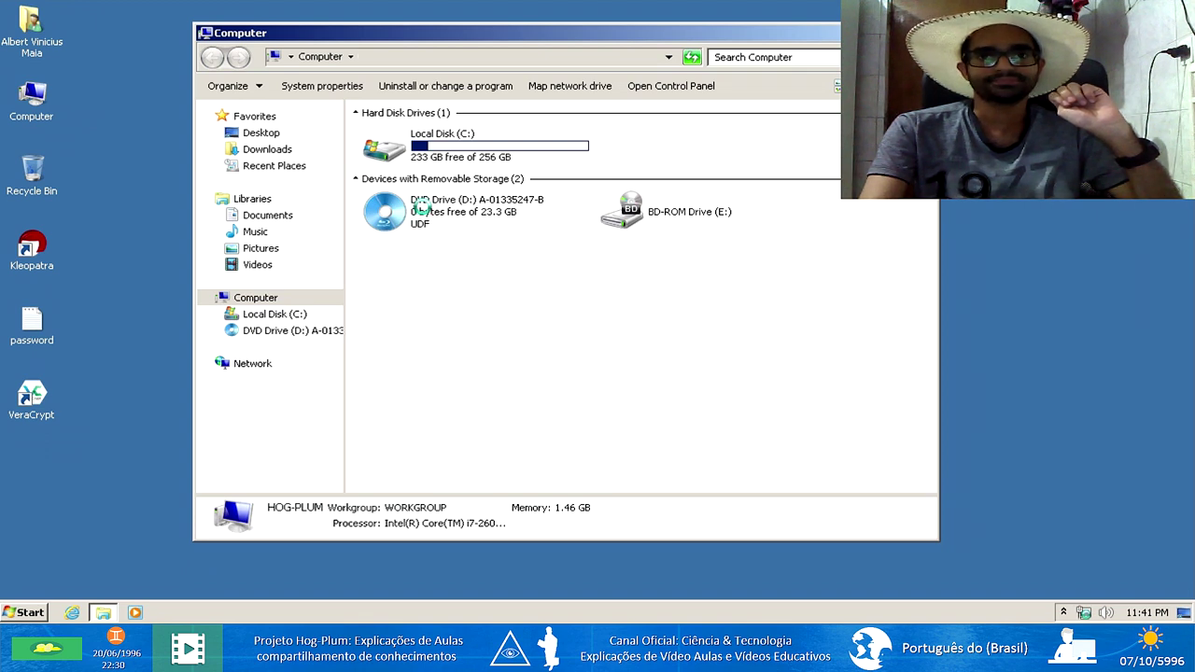
pyautogui.moveTo(859, 57); pyautogui.dragTo(809, 67)
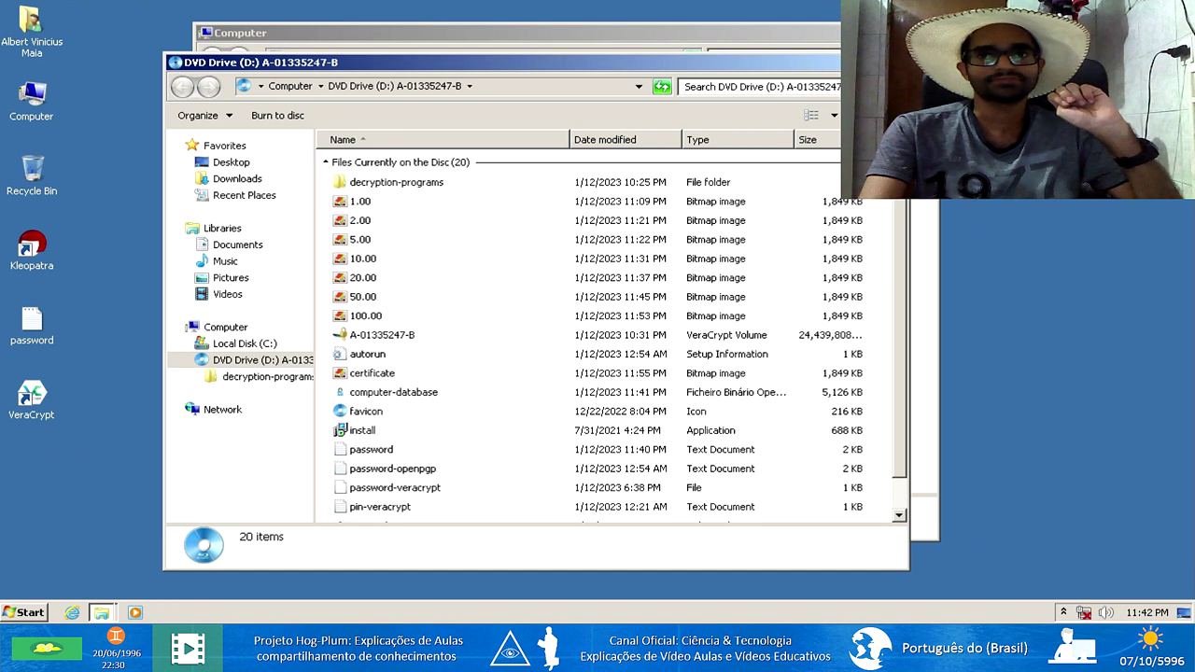
pyautogui.moveTo(711, 72); pyautogui.dragTo(707, 46)
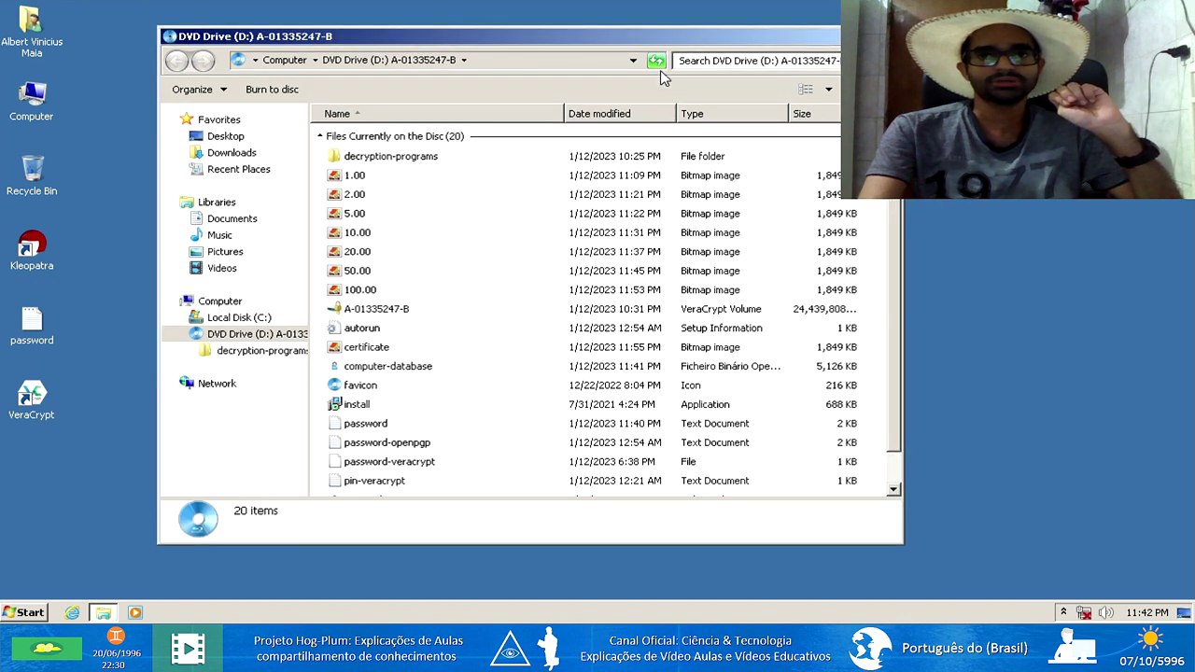
pyautogui.click(392, 315)
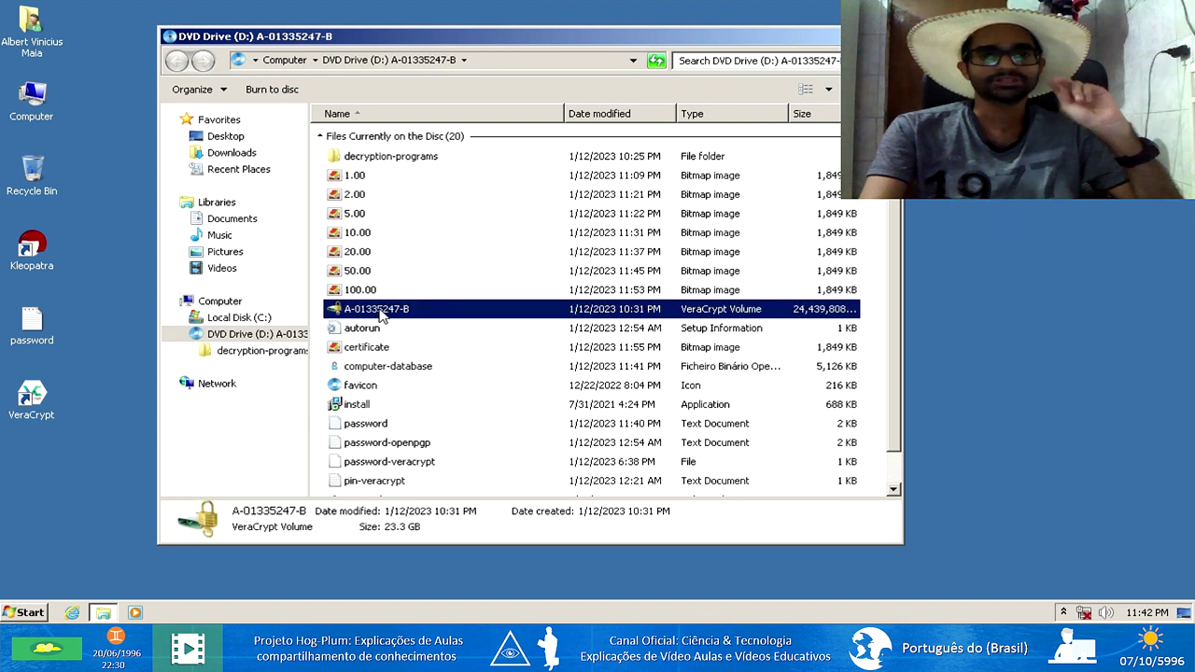
pyautogui.rightClick(371, 314)
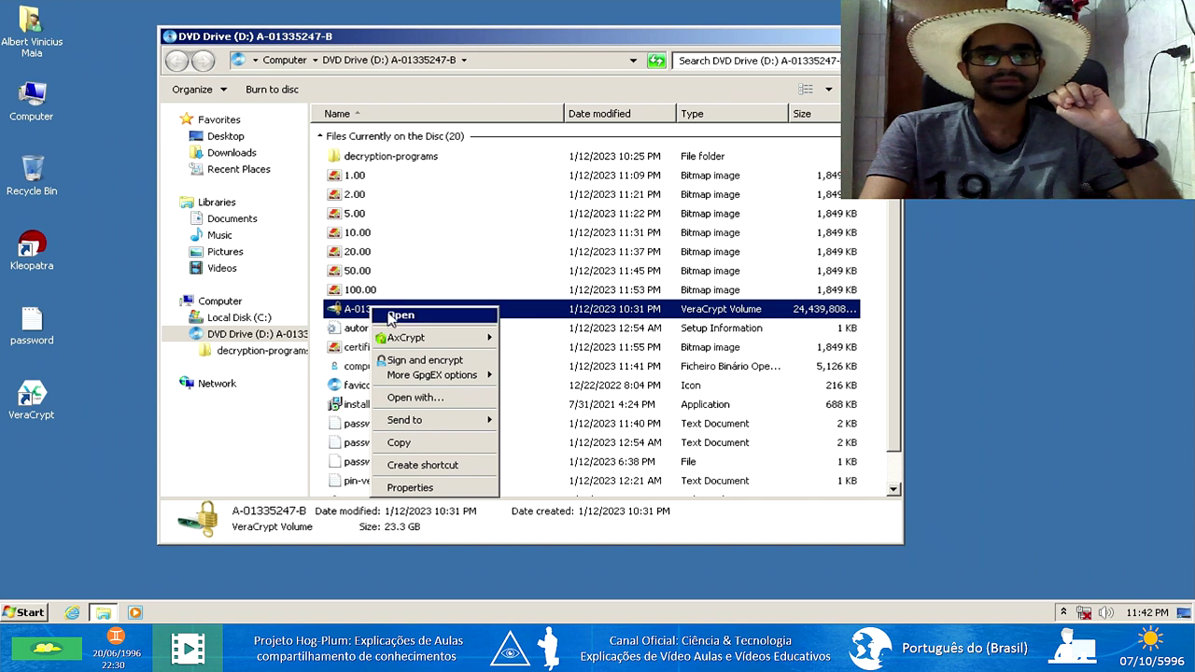
pyautogui.click(393, 315)
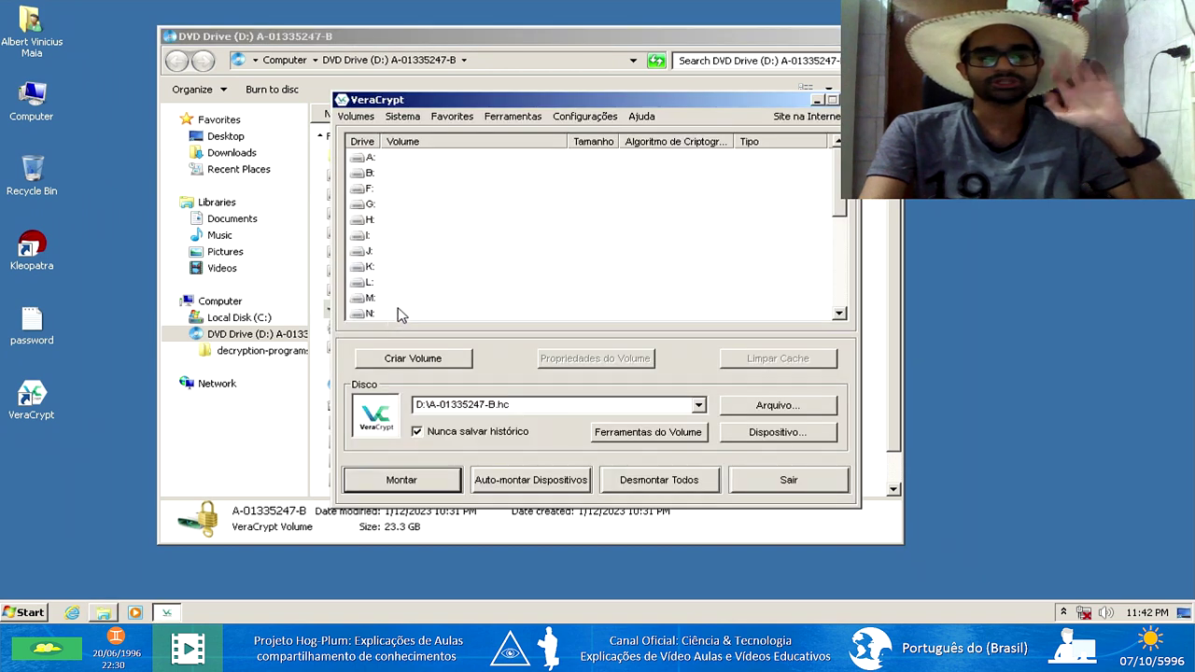
pyautogui.moveTo(839, 202)
pyautogui.mouseDown()
pyautogui.moveTo(840, 213)
pyautogui.moveTo(845, 198)
pyautogui.mouseUp()
# Choose drive letter A: for the volume, start mounting, and enable the PIM option.
pyautogui.click(370, 159)
pyautogui.moveTo(402, 101); pyautogui.dragTo(298, 19)
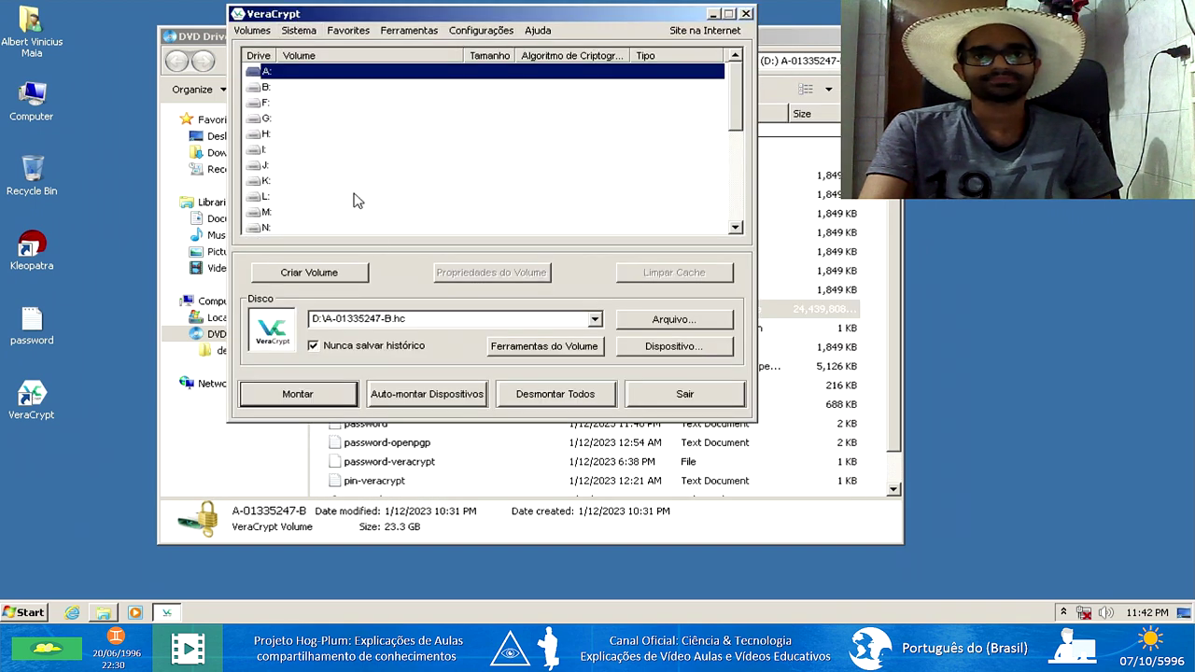
pyautogui.click(313, 403)
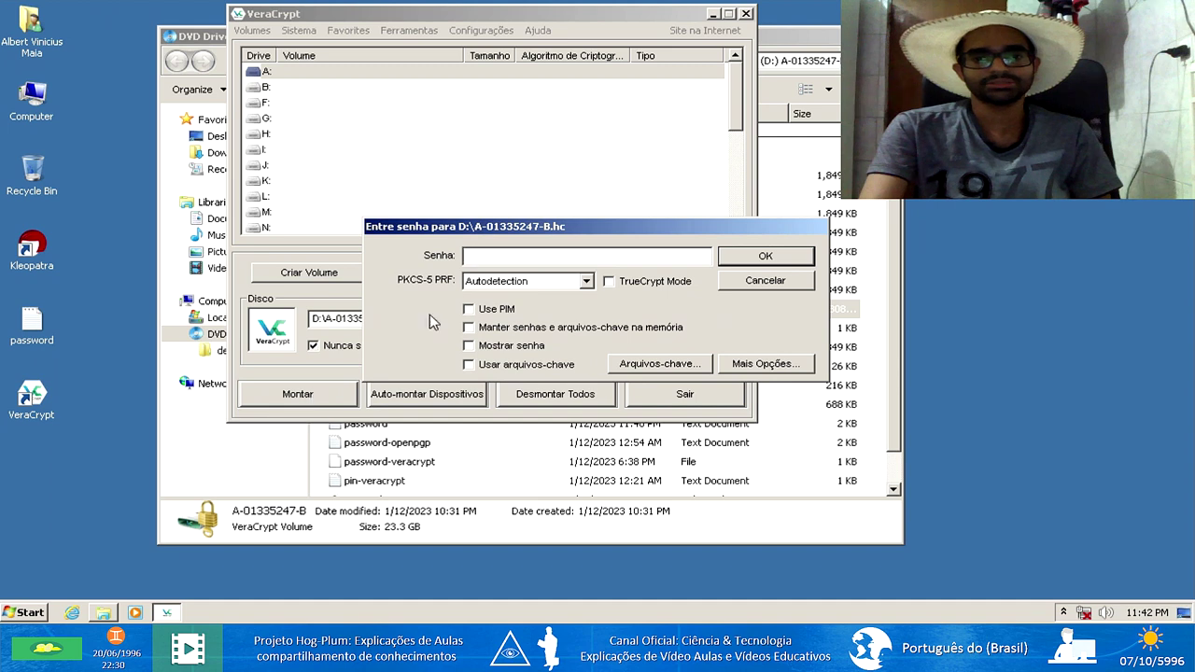
pyautogui.moveTo(500, 229); pyautogui.dragTo(438, 103)
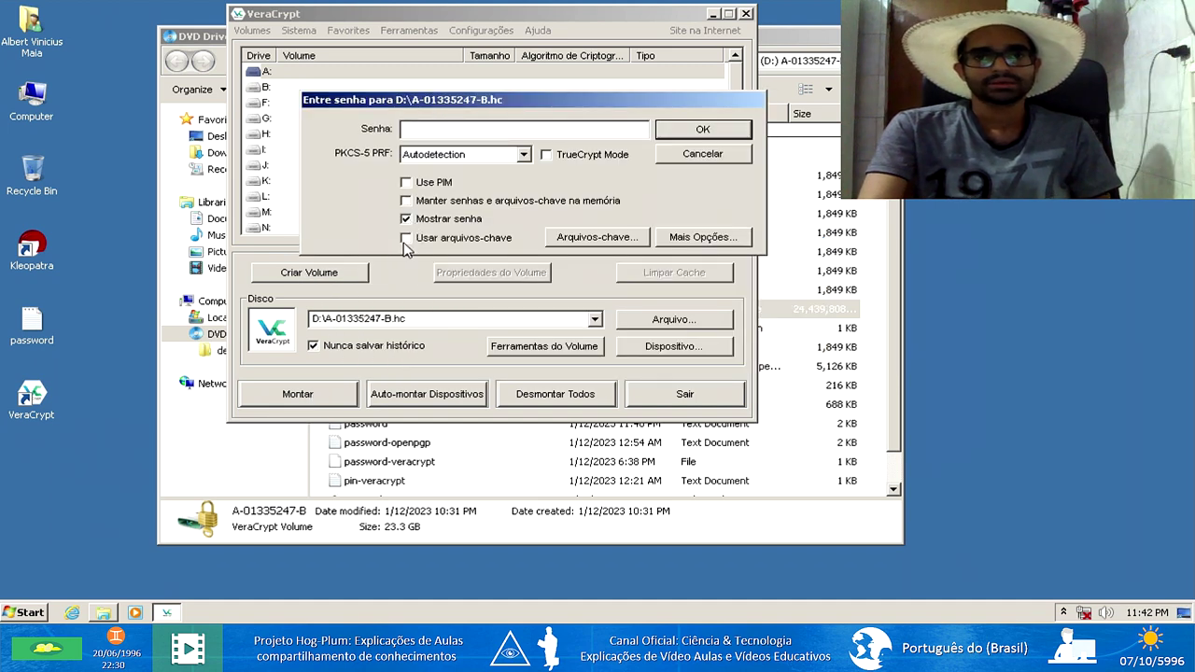
pyautogui.click(406, 183)
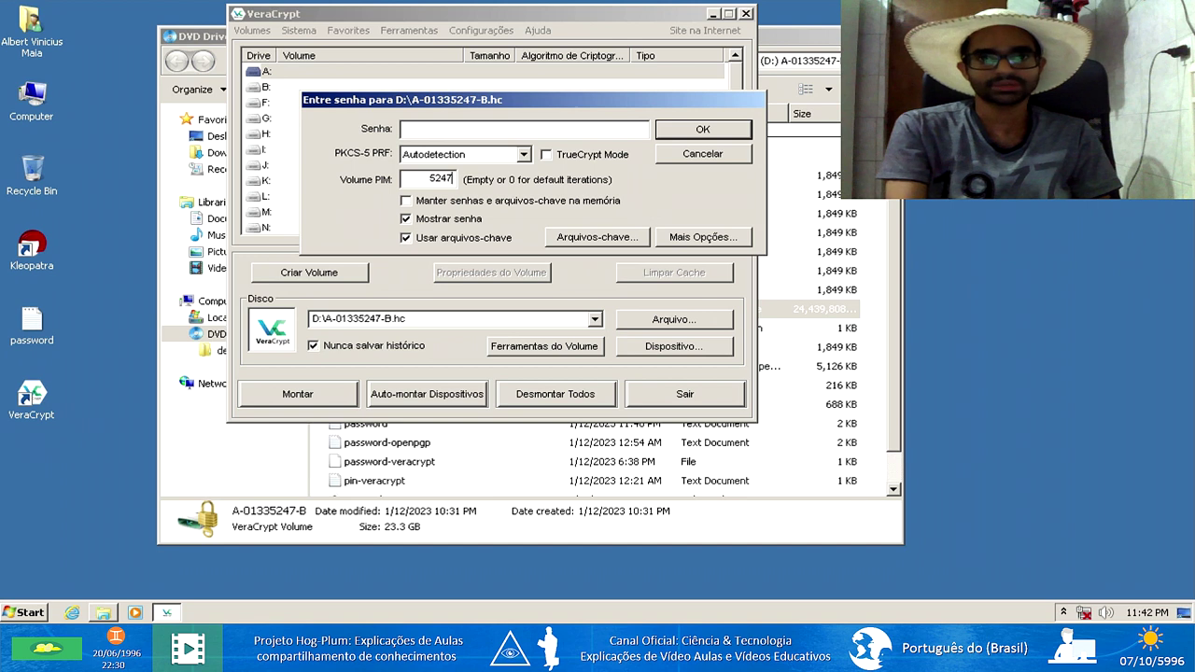
# Add keyfiles from DVD D:, selecting public-key, private-key, password-veracrypt, computer-database and certificate.
pyautogui.click(595, 237)
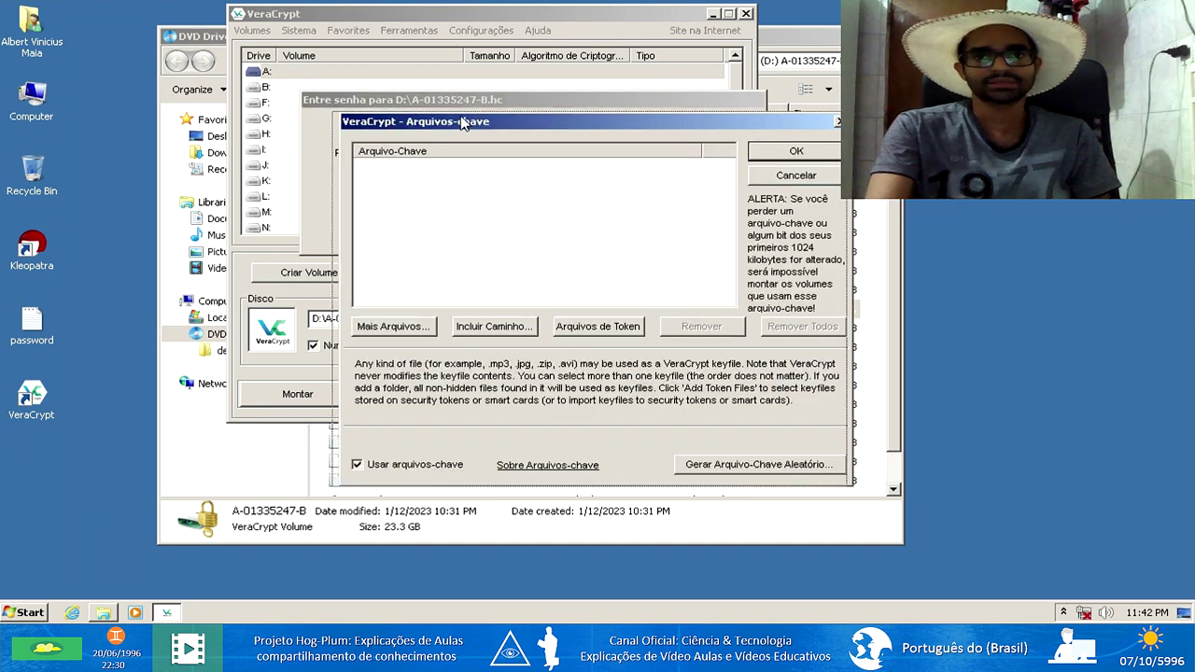
pyautogui.moveTo(464, 123); pyautogui.dragTo(377, 39)
pyautogui.click(318, 249)
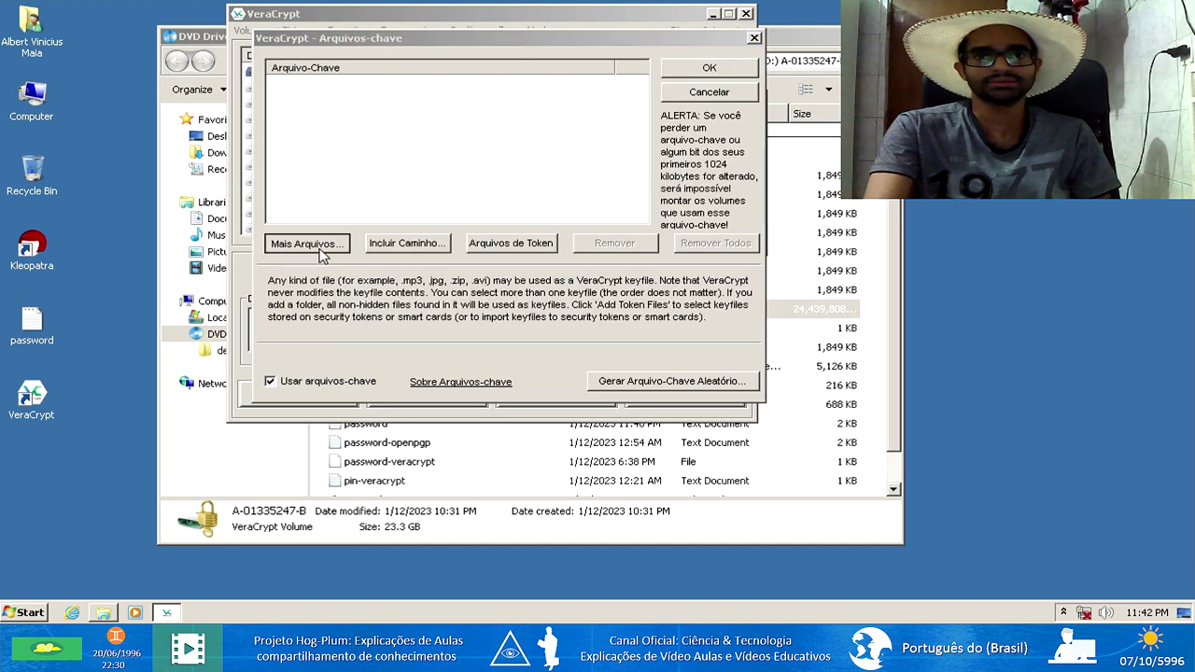
pyautogui.scroll(-1, 336, 266)
pyautogui.click(358, 334)
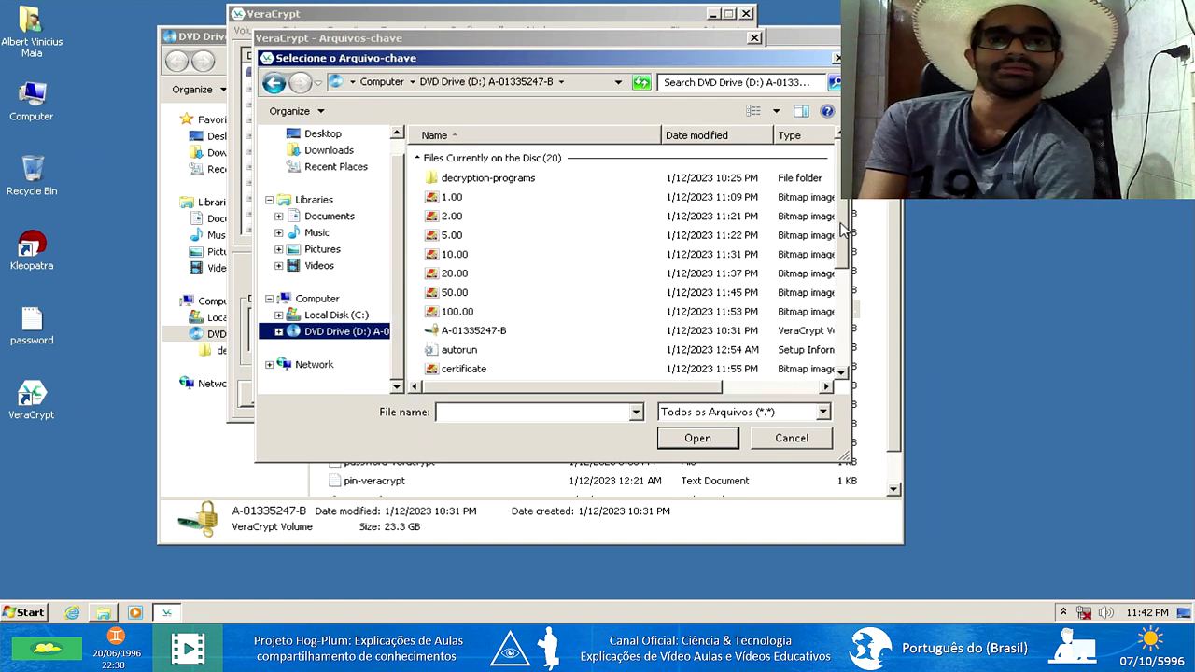
pyautogui.moveTo(849, 229); pyautogui.dragTo(844, 344)
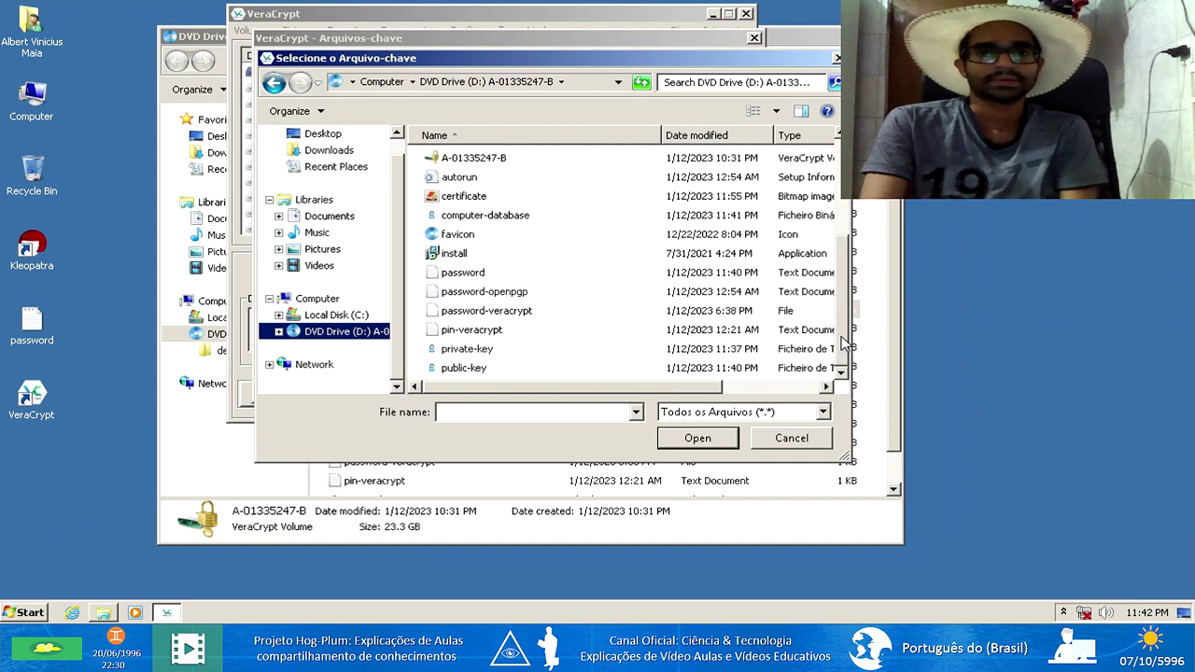
pyautogui.click(476, 367)
pyautogui.keyDown('ctrl'); pyautogui.click(466, 349); pyautogui.keyUp('ctrl')
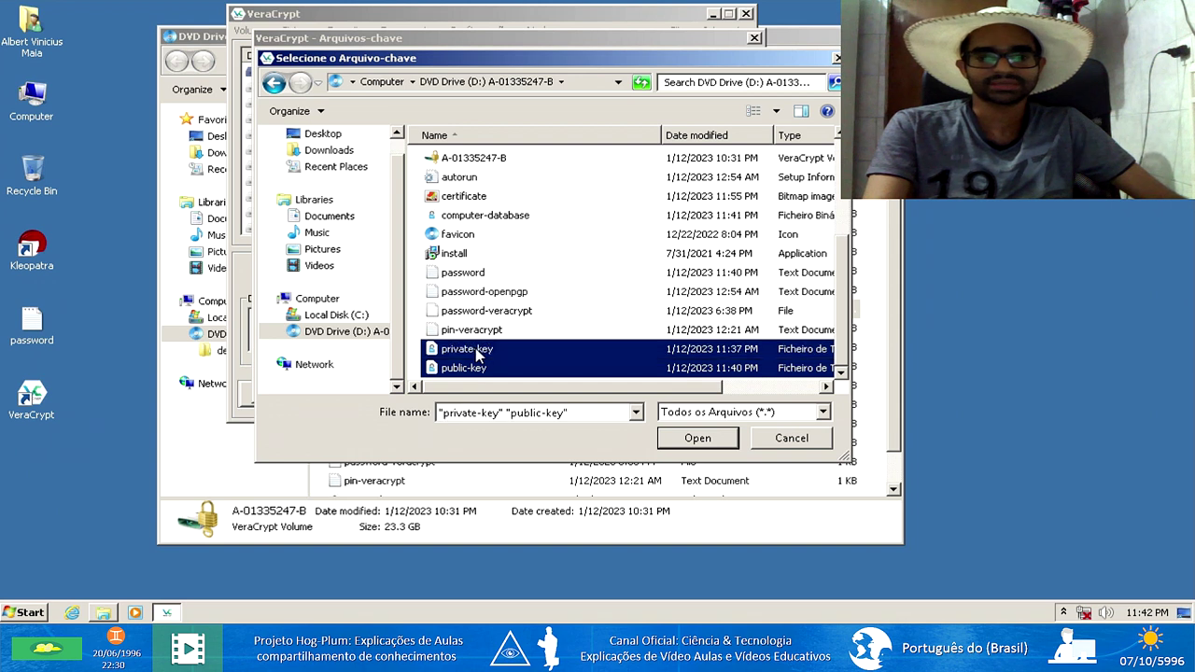
pyautogui.keyDown('ctrl'); pyautogui.click(541, 314); pyautogui.keyUp('ctrl')
pyautogui.scroll(2, 812, 270)
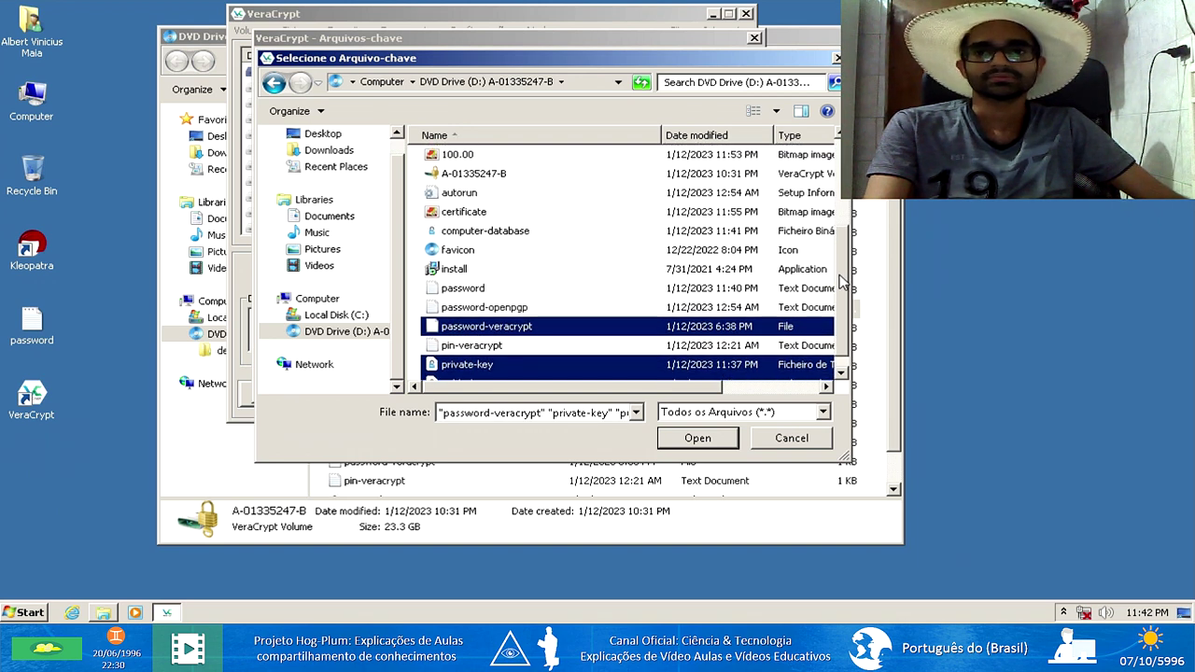
pyautogui.keyDown('ctrl'); pyautogui.click(467, 258); pyautogui.keyUp('ctrl')
pyautogui.keyDown('ctrl'); pyautogui.click(472, 239); pyautogui.keyUp('ctrl')
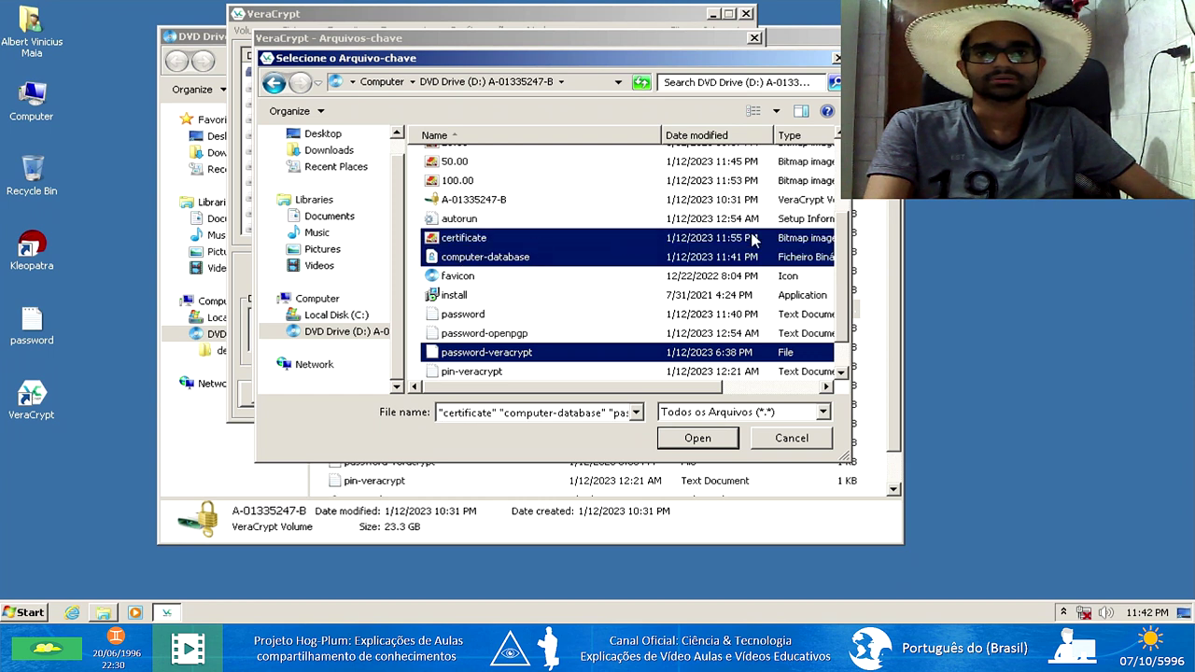
pyautogui.moveTo(844, 245); pyautogui.dragTo(843, 193)
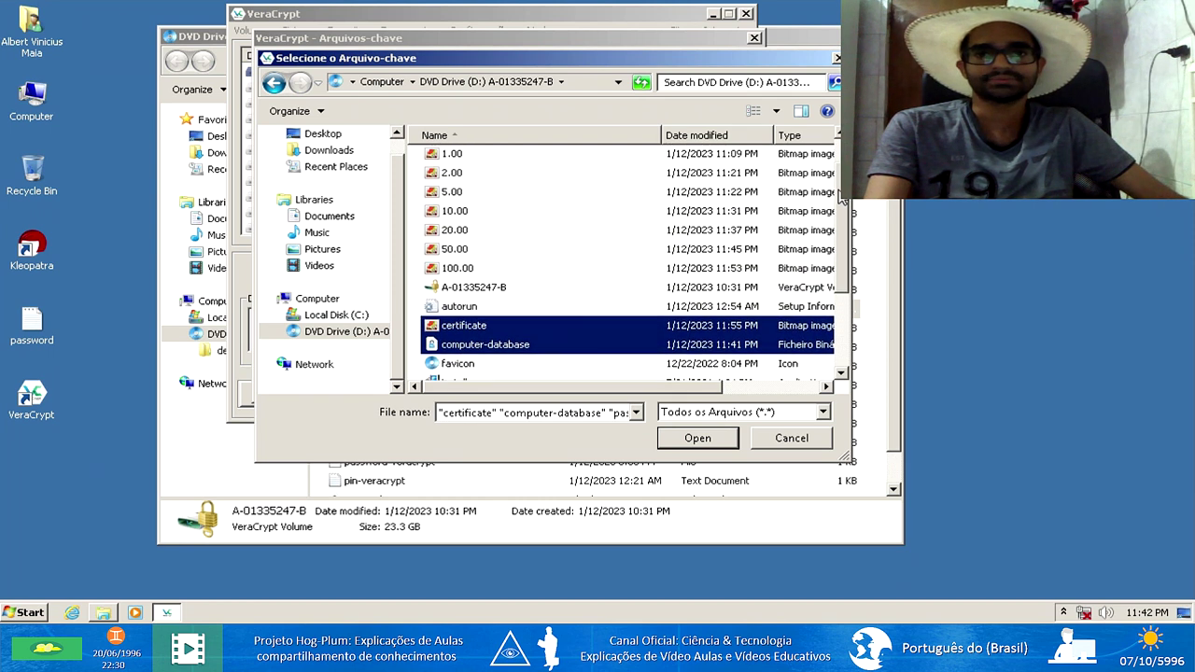
# Also select the 100.00, 50.00, 20.00, 10.00, 5.00, 2.00 and 1.00 images and confirm the keyfile list.
pyautogui.keyDown('ctrl'); pyautogui.click(466, 269); pyautogui.keyUp('ctrl')
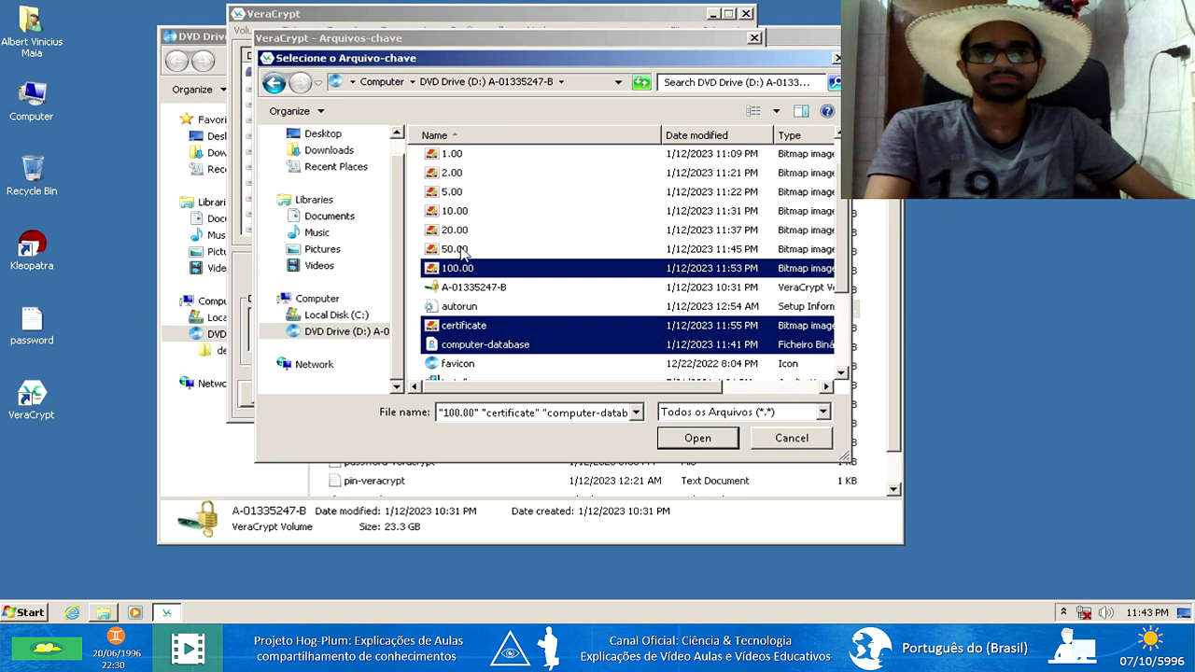
pyautogui.moveTo(845, 266); pyautogui.dragTo(842, 224)
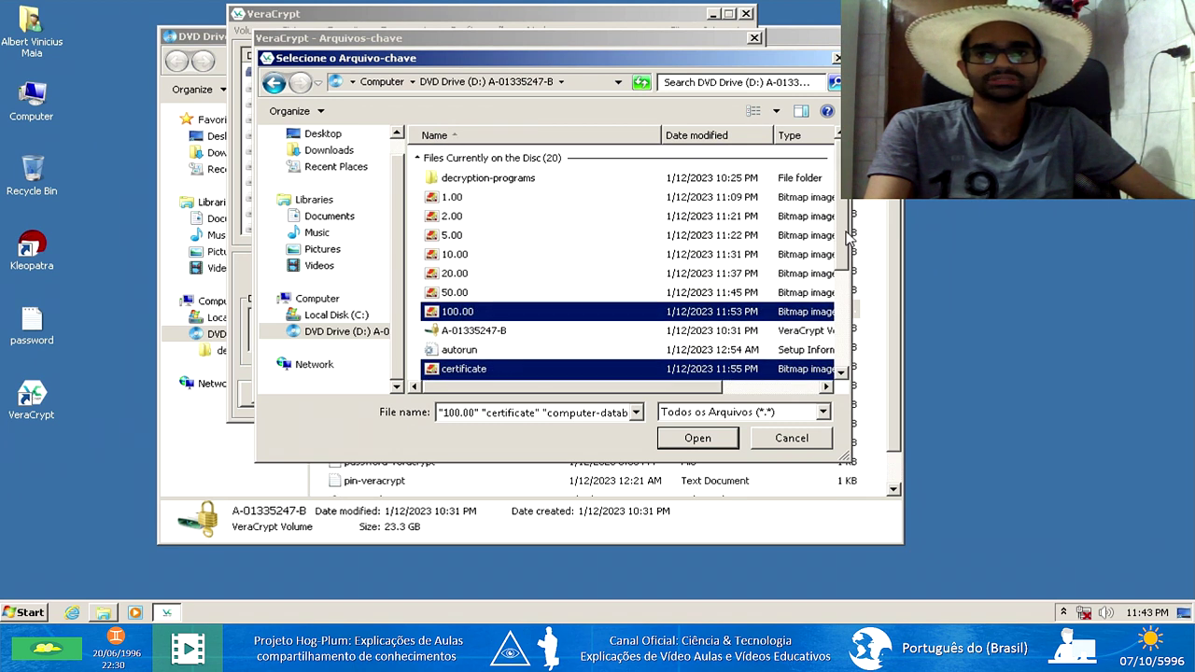
pyautogui.keyDown('ctrl'); pyautogui.click(457, 292); pyautogui.keyUp('ctrl')
pyautogui.keyDown('ctrl'); pyautogui.click(455, 273); pyautogui.keyUp('ctrl')
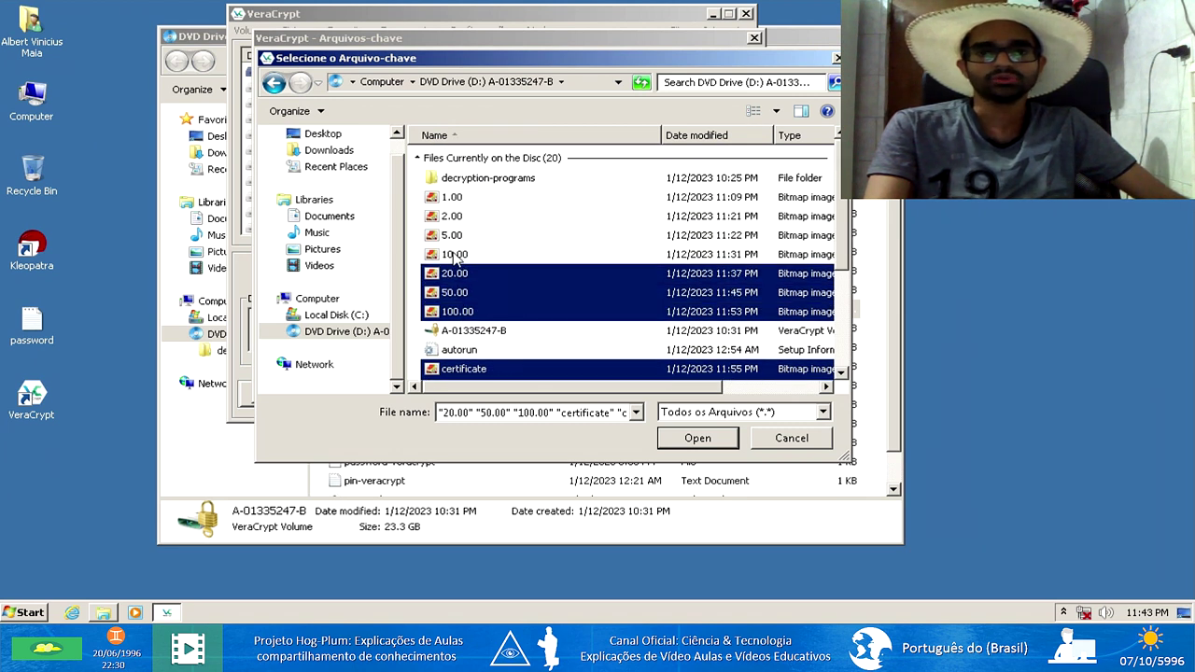
pyautogui.keyDown('ctrl'); pyautogui.click(455, 254); pyautogui.keyUp('ctrl')
pyautogui.keyDown('ctrl'); pyautogui.click(452, 235); pyautogui.keyUp('ctrl')
pyautogui.keyDown('ctrl'); pyautogui.click(453, 217); pyautogui.keyUp('ctrl')
pyautogui.keyDown('ctrl'); pyautogui.click(453, 198); pyautogui.keyUp('ctrl')
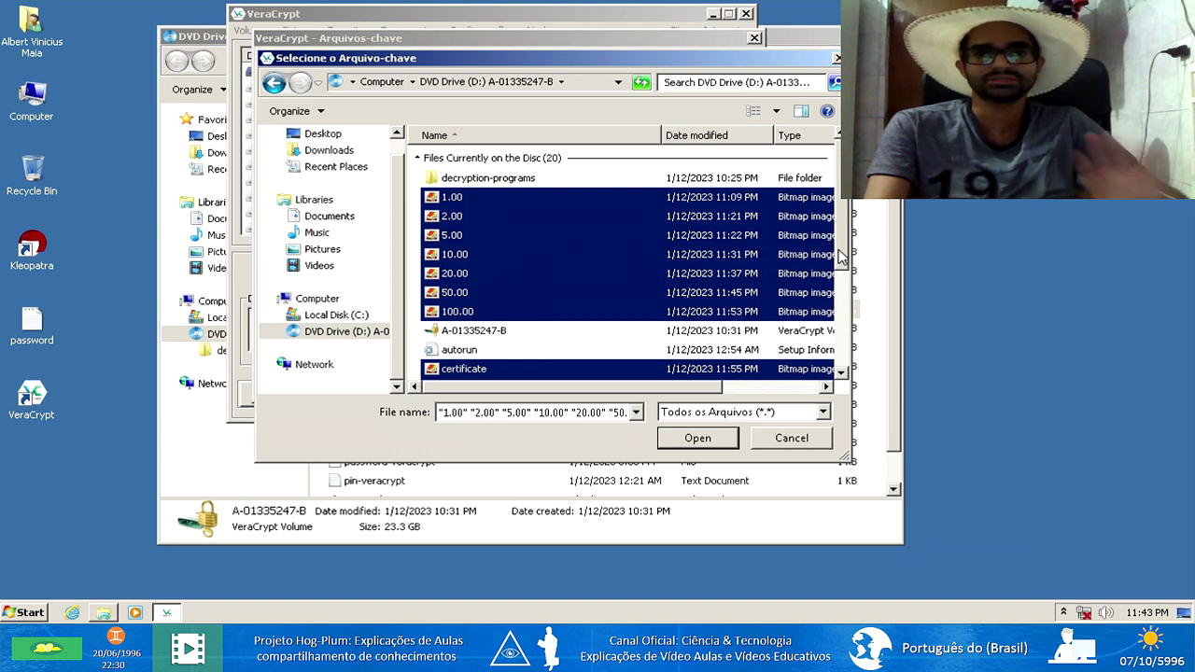
pyautogui.scroll(-1, 840, 279)
pyautogui.moveTo(840, 278); pyautogui.dragTo(838, 353)
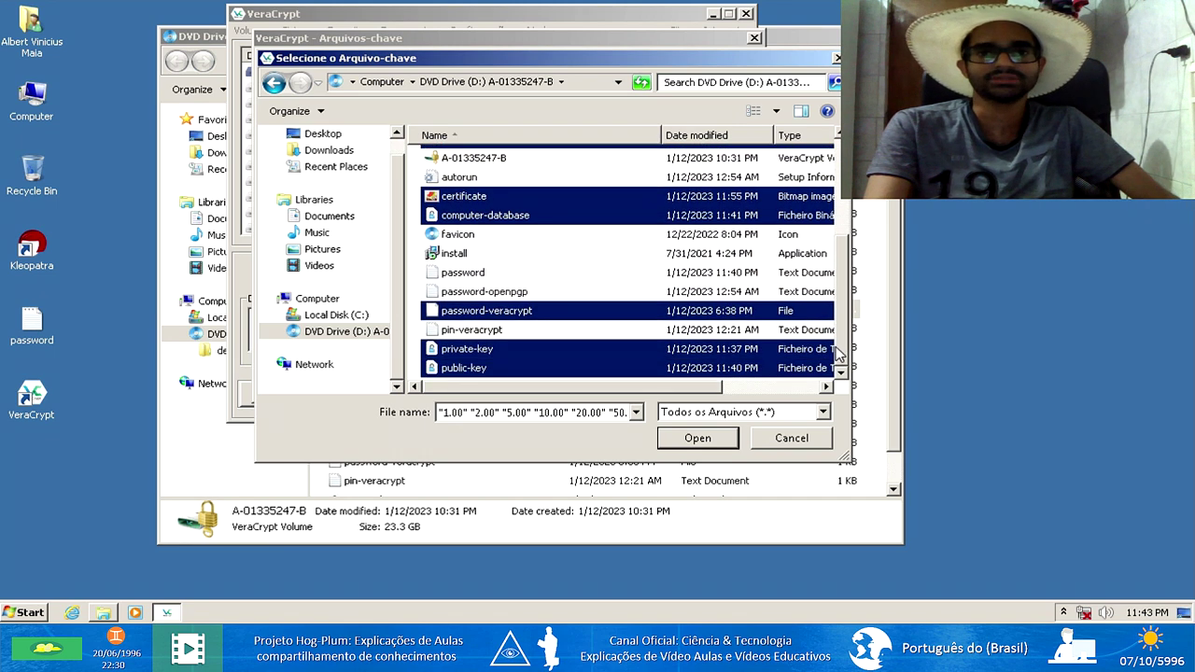
pyautogui.click(692, 439)
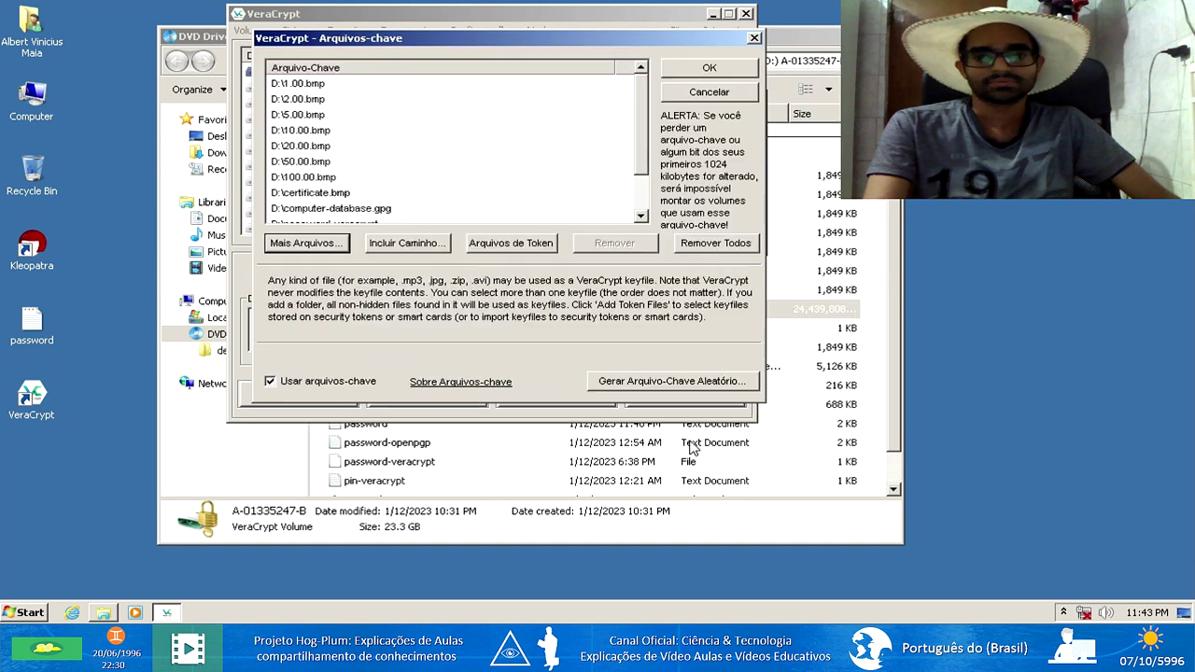
pyautogui.moveTo(642, 129)
pyautogui.mouseDown()
pyautogui.moveTo(649, 168)
pyautogui.moveTo(653, 135)
pyautogui.mouseUp()
pyautogui.click(733, 67)
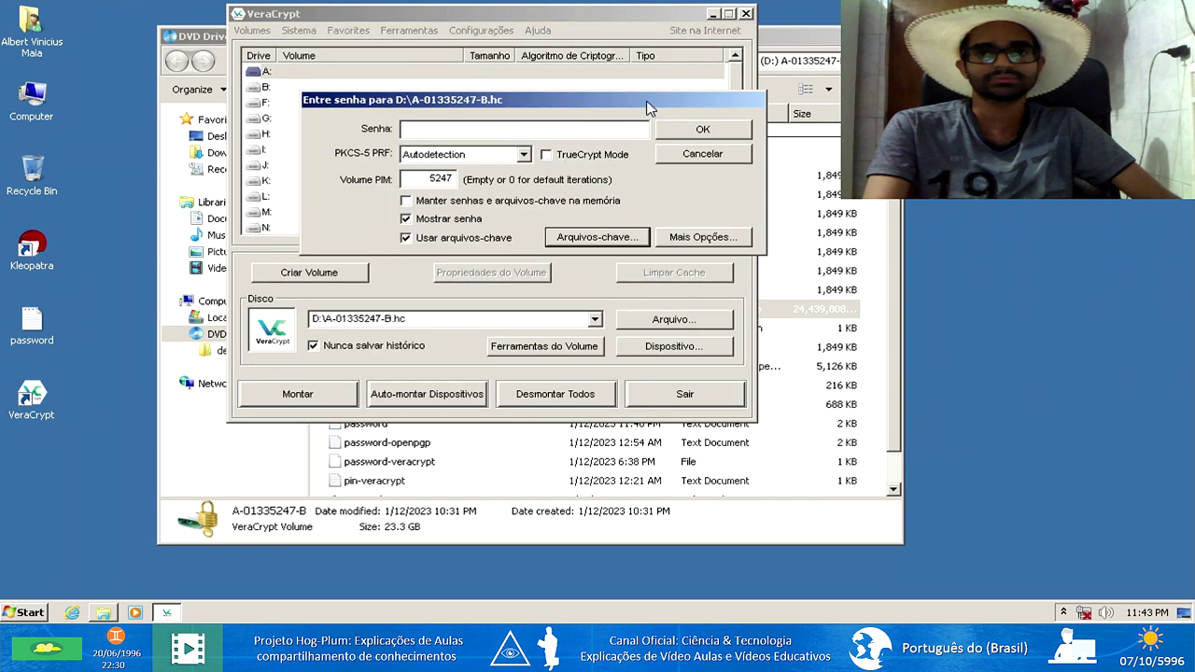
# Copy the VeraCrypt password from the password text file, then close it.
pyautogui.doubleClick(39, 321)
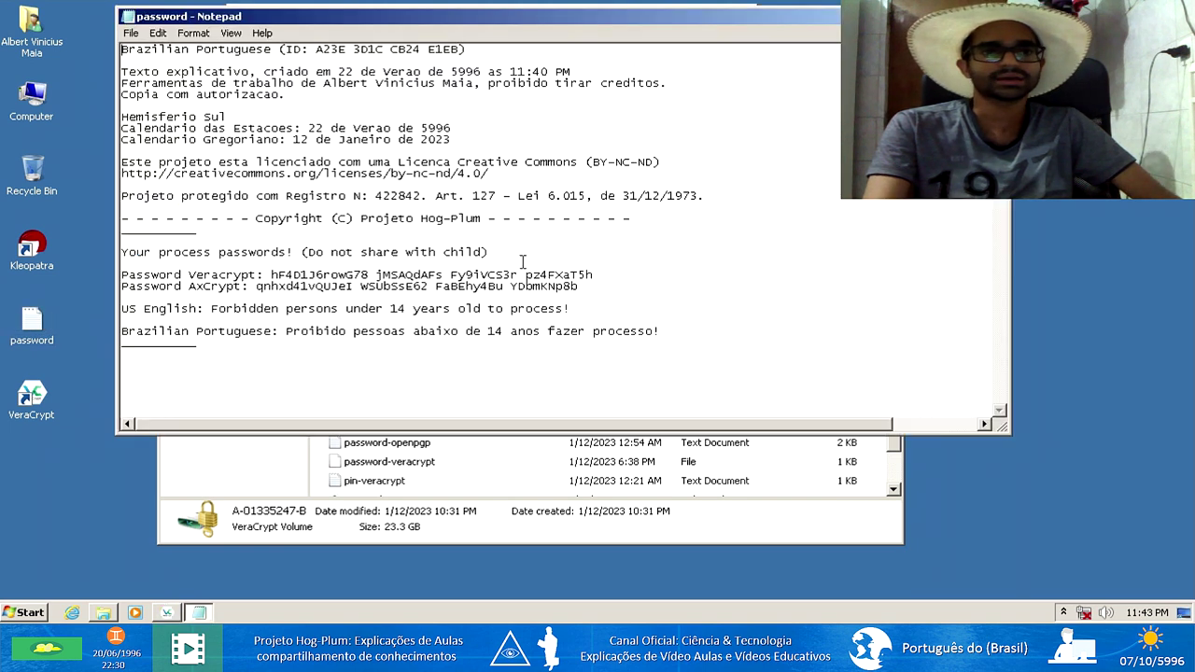
pyautogui.moveTo(592, 274); pyautogui.dragTo(280, 274)
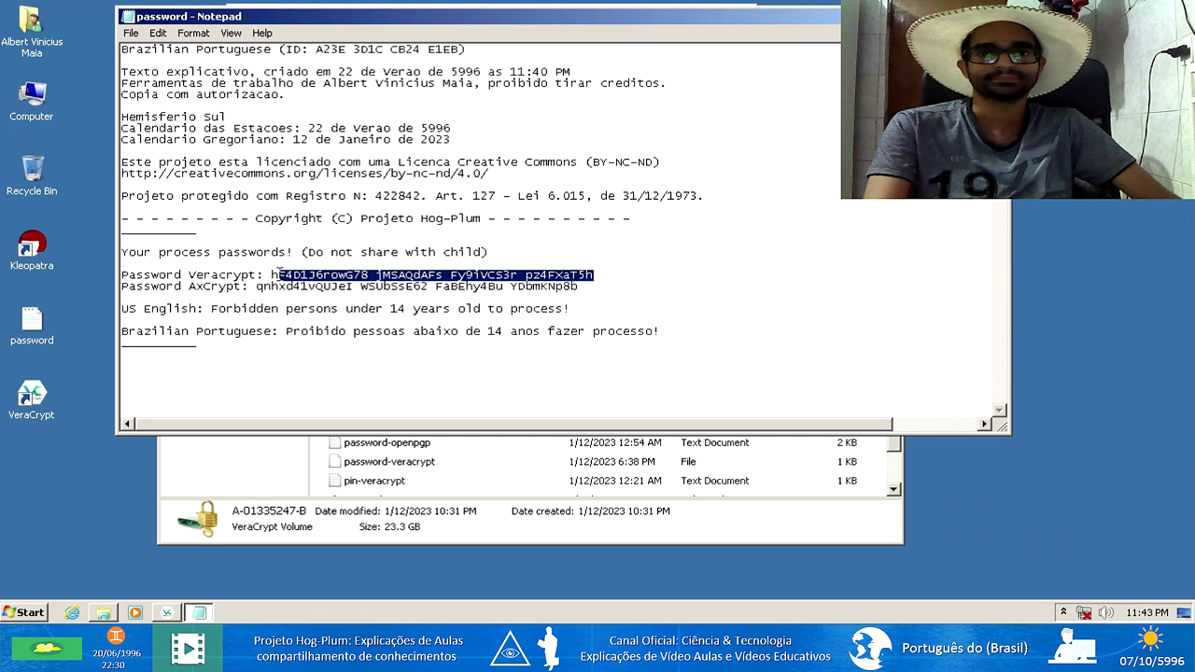
pyautogui.rightClick(271, 276)
pyautogui.click(309, 321)
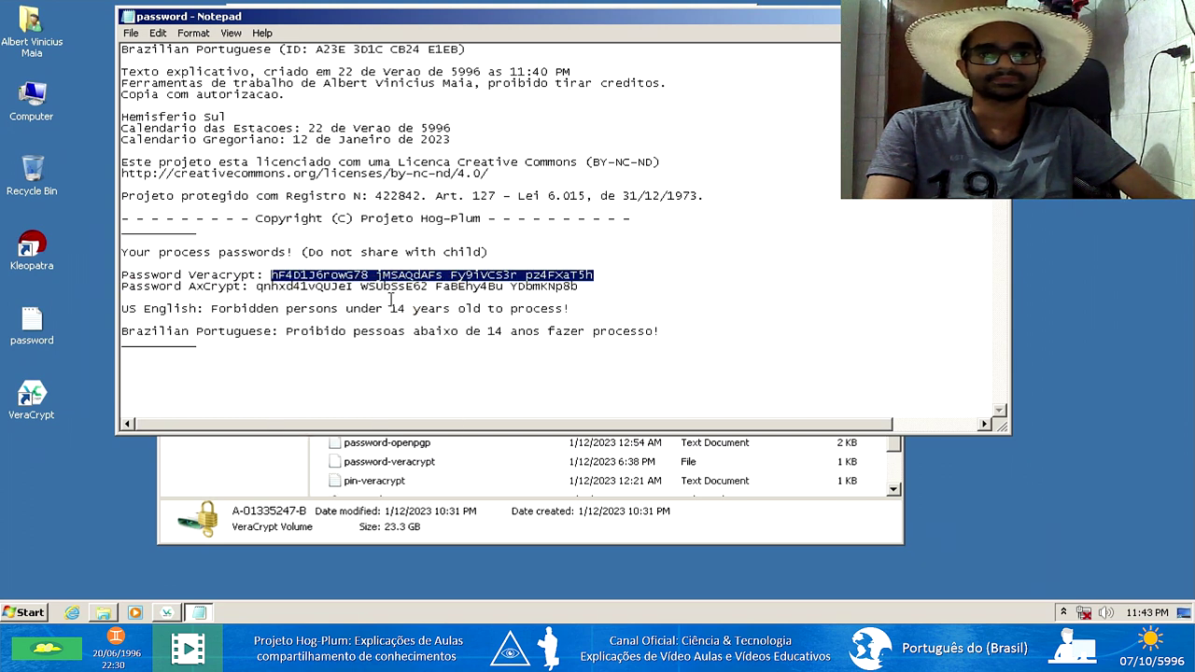
pyautogui.hotkey('alt', 'F4')
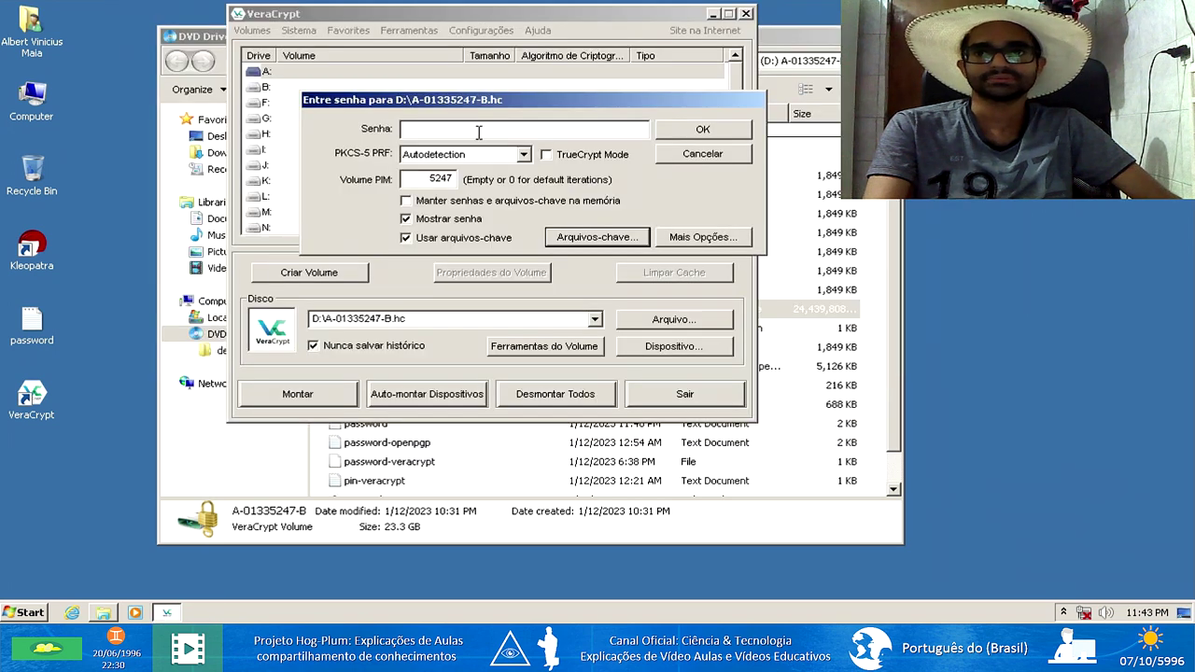
# Paste the password with characters hidden, mount the volume as drive A:, and close VeraCrypt.
pyautogui.hotkey('ctrl', 'v')
pyautogui.click(406, 219)
pyautogui.click(702, 130)
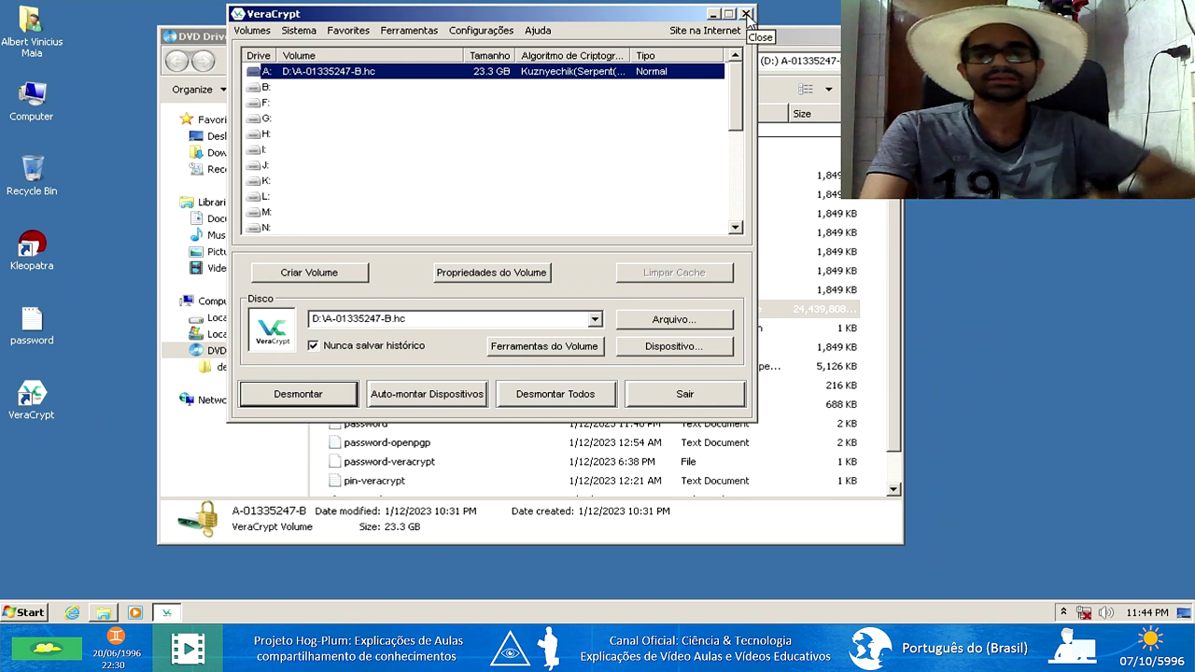
pyautogui.click(746, 14)
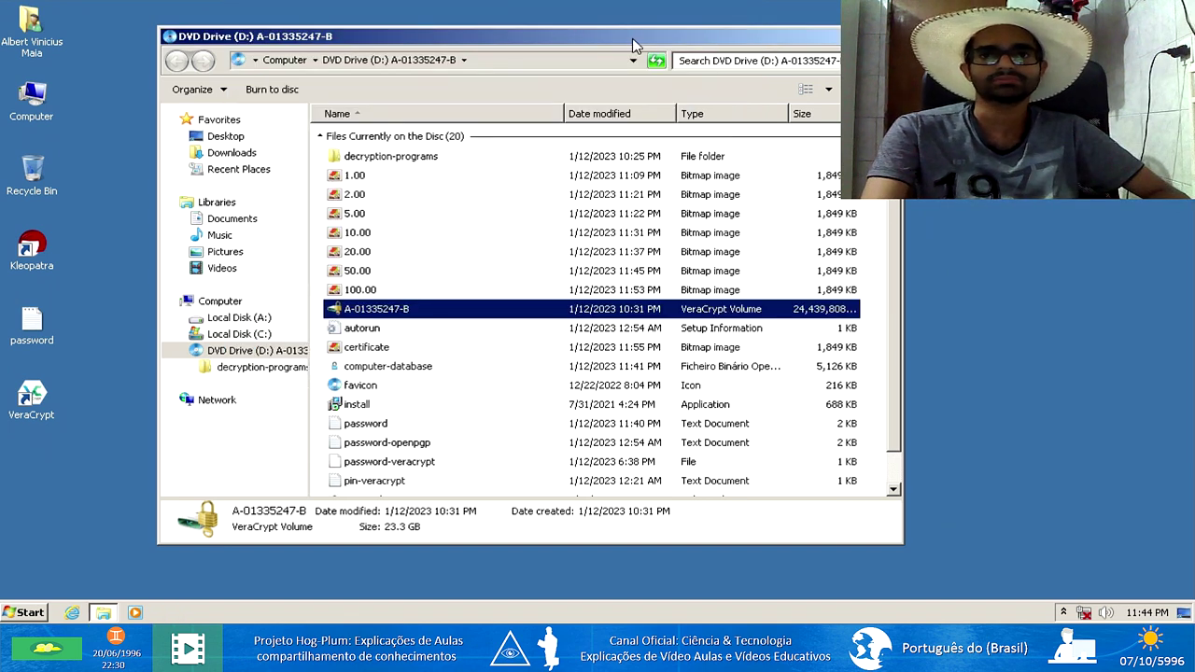
# On Local Disk (A:), mount the wou_w7-x86 image as drive E:.
pyautogui.moveTo(639, 28); pyautogui.dragTo(616, 16)
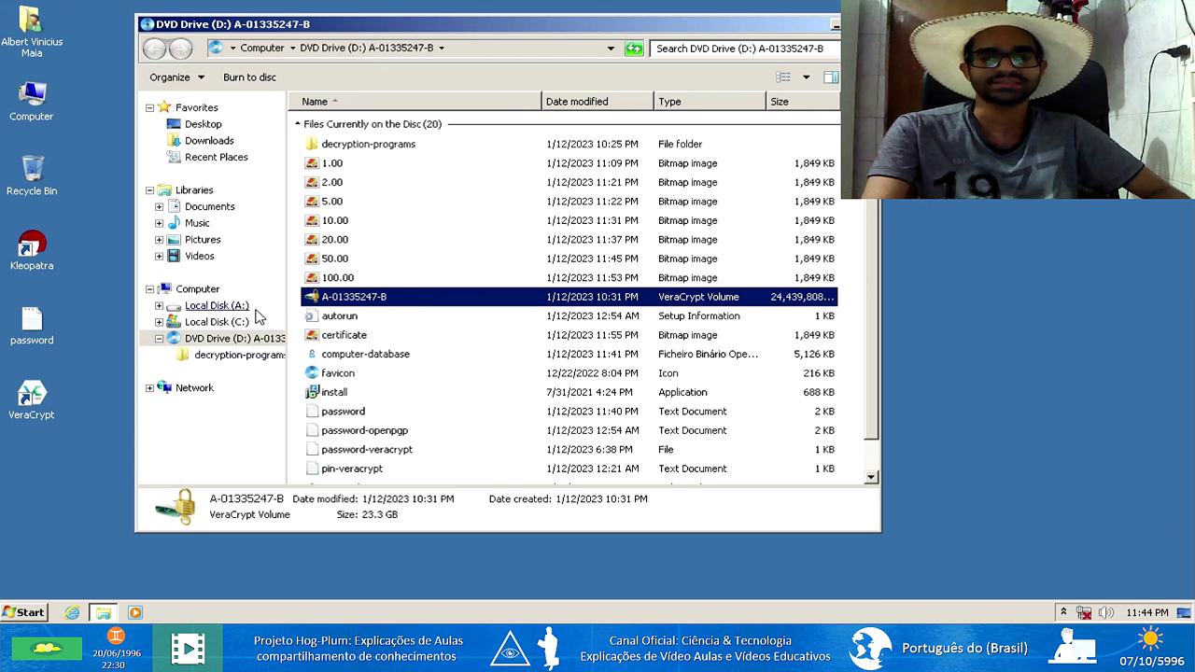
pyautogui.click(217, 306)
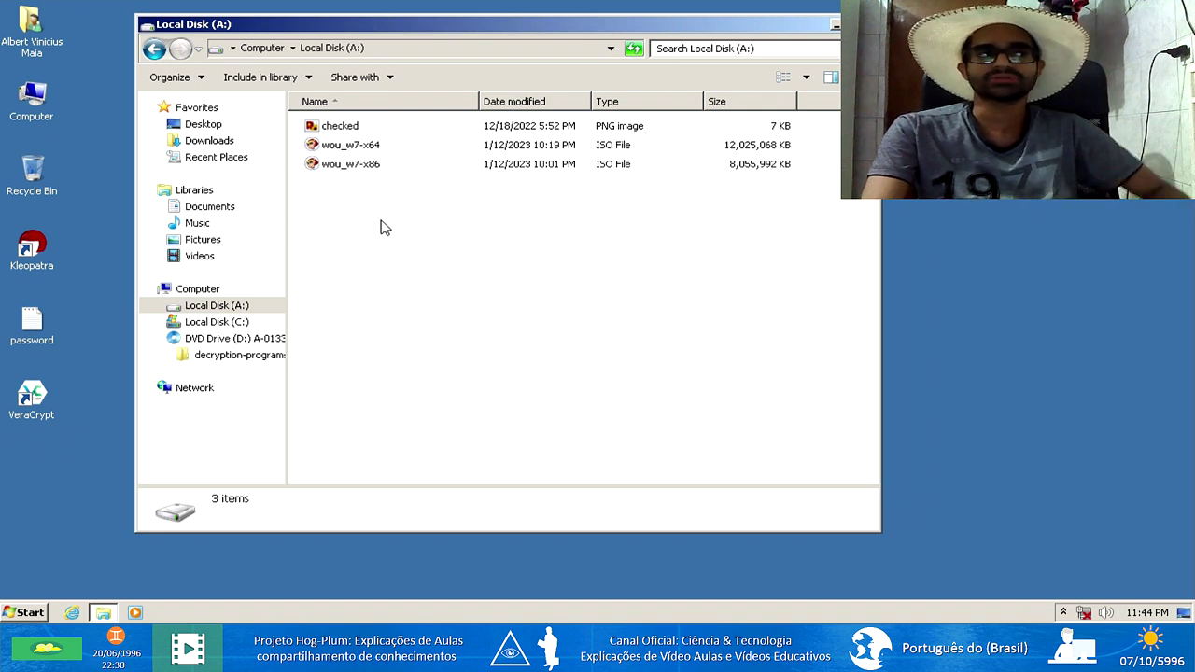
pyautogui.rightClick(362, 164)
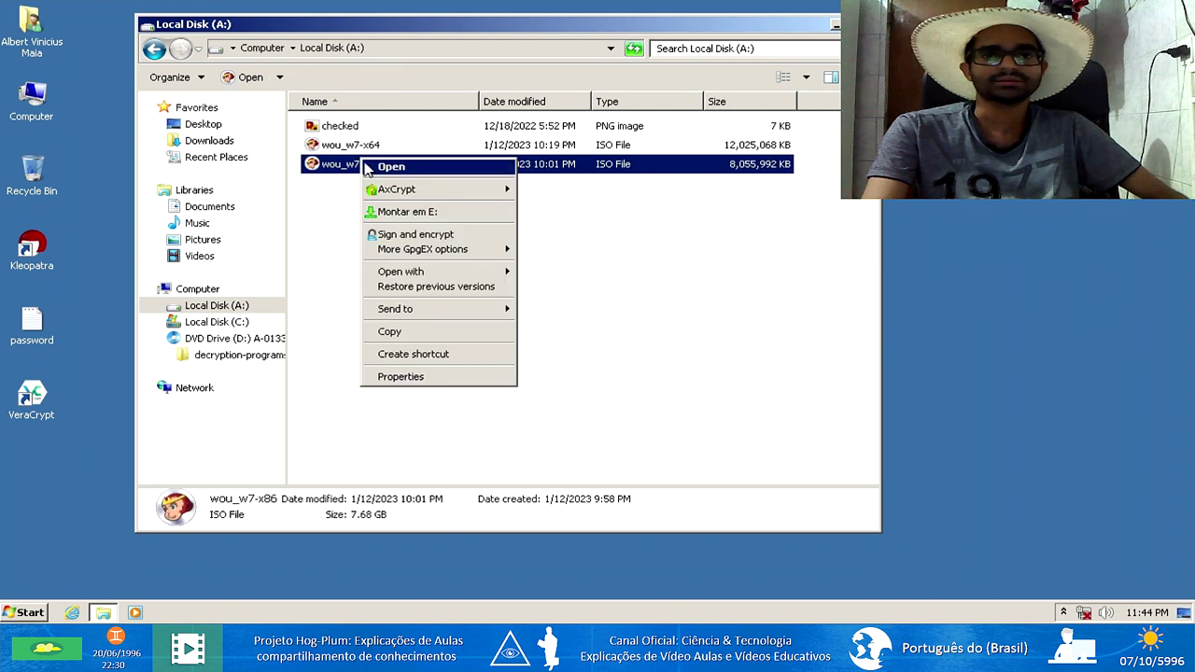
pyautogui.click(405, 213)
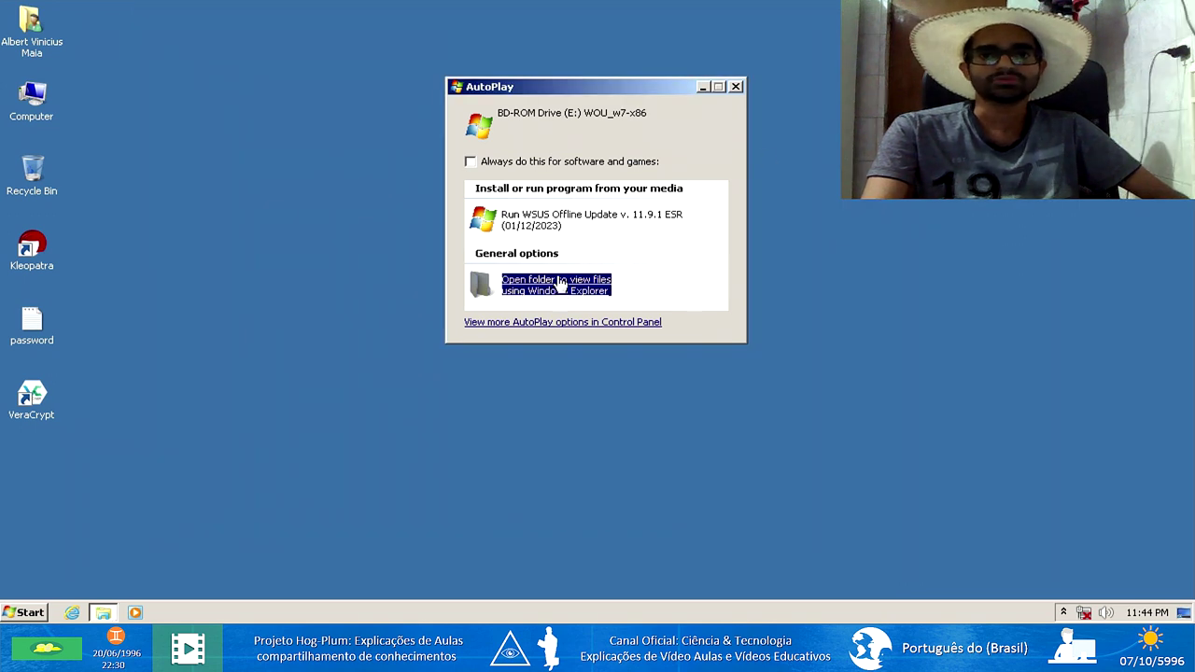
# View the drive E: files, run BRAZIL-INSTRUCTION, read it, and minimize its console.
pyautogui.click(560, 284)
pyautogui.scroll(-4, 386, 229)
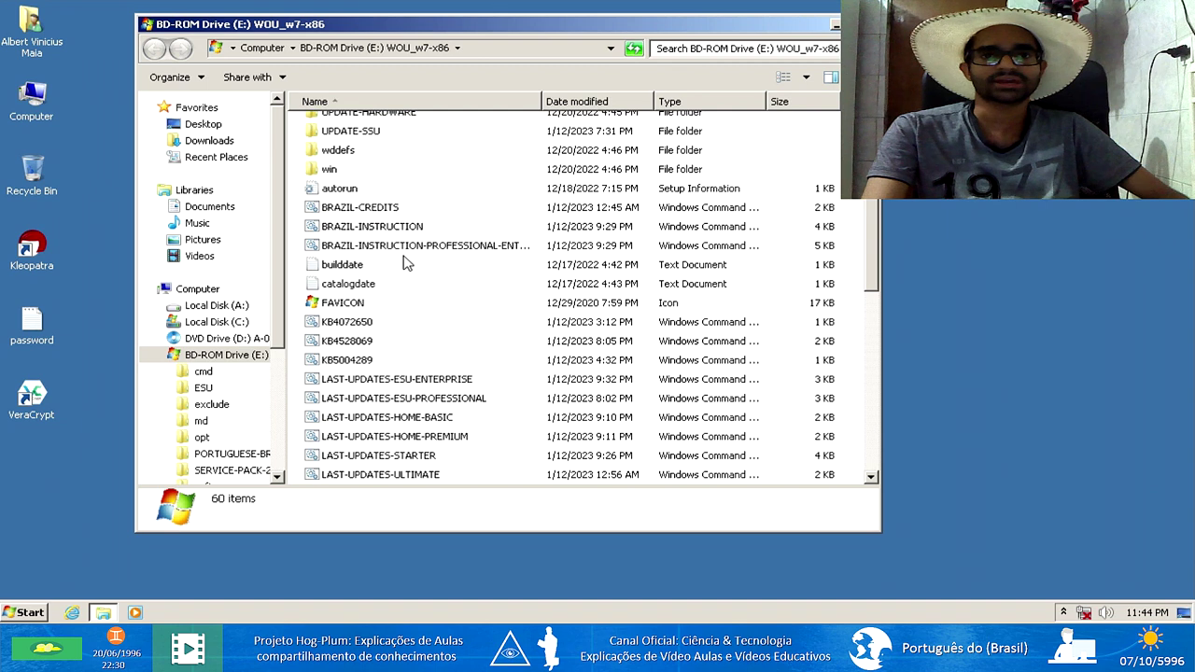
pyautogui.doubleClick(390, 228)
pyautogui.scroll(8, 333, 271)
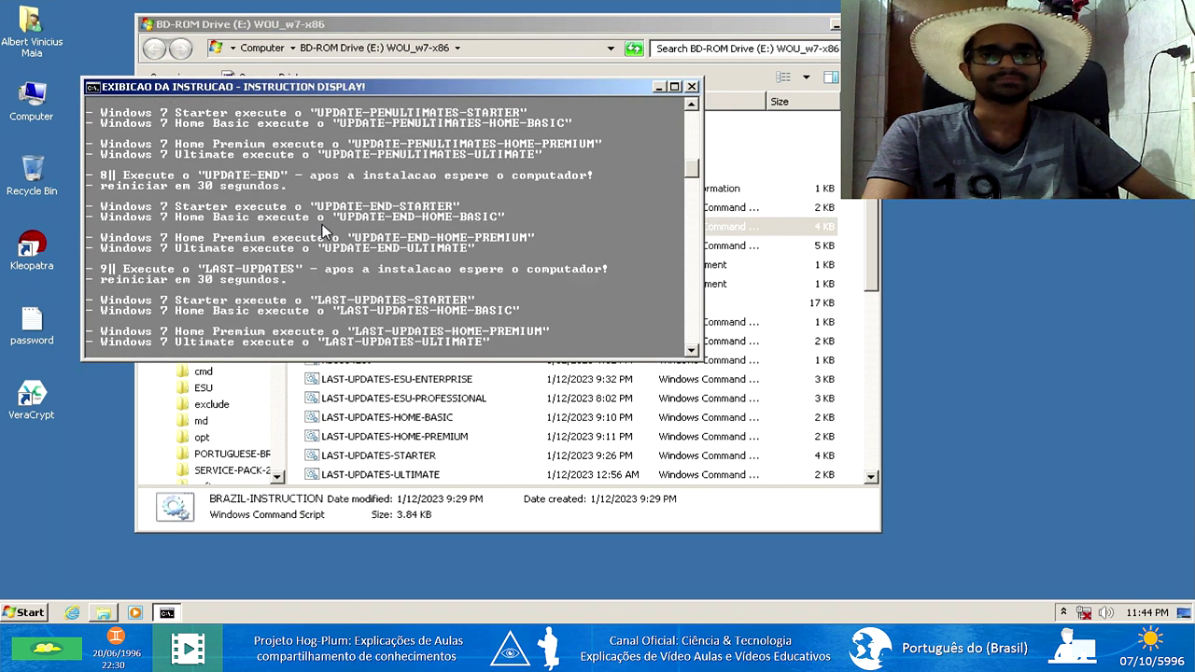
pyautogui.scroll(2, 334, 271)
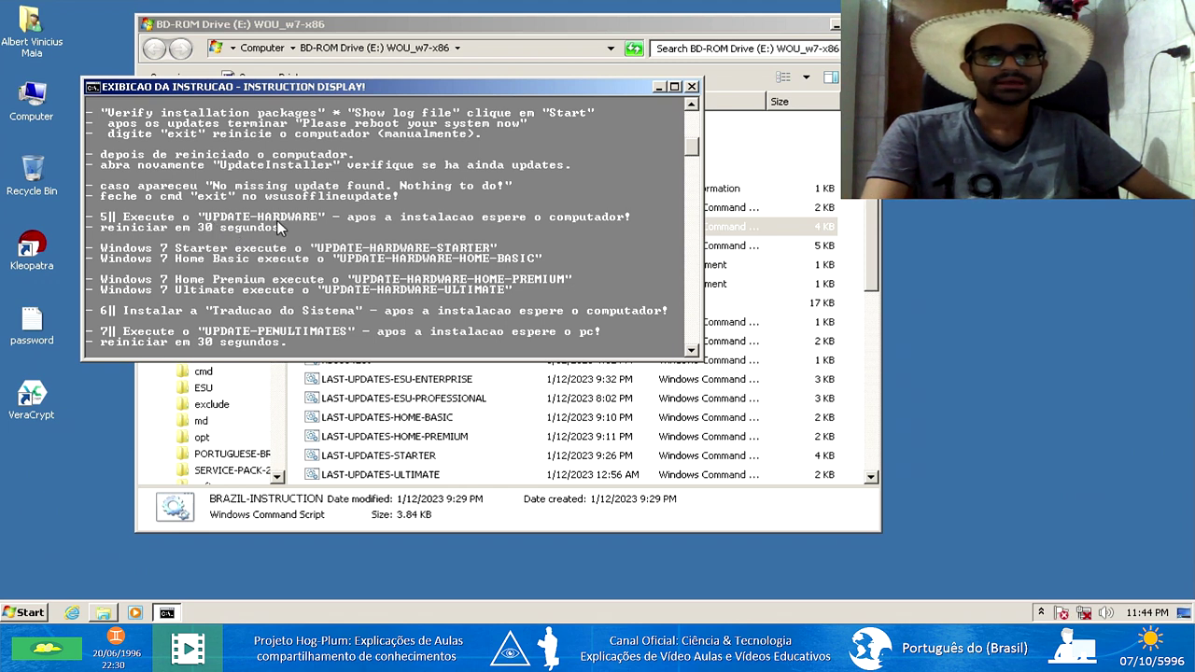
pyautogui.scroll(-3, 303, 223)
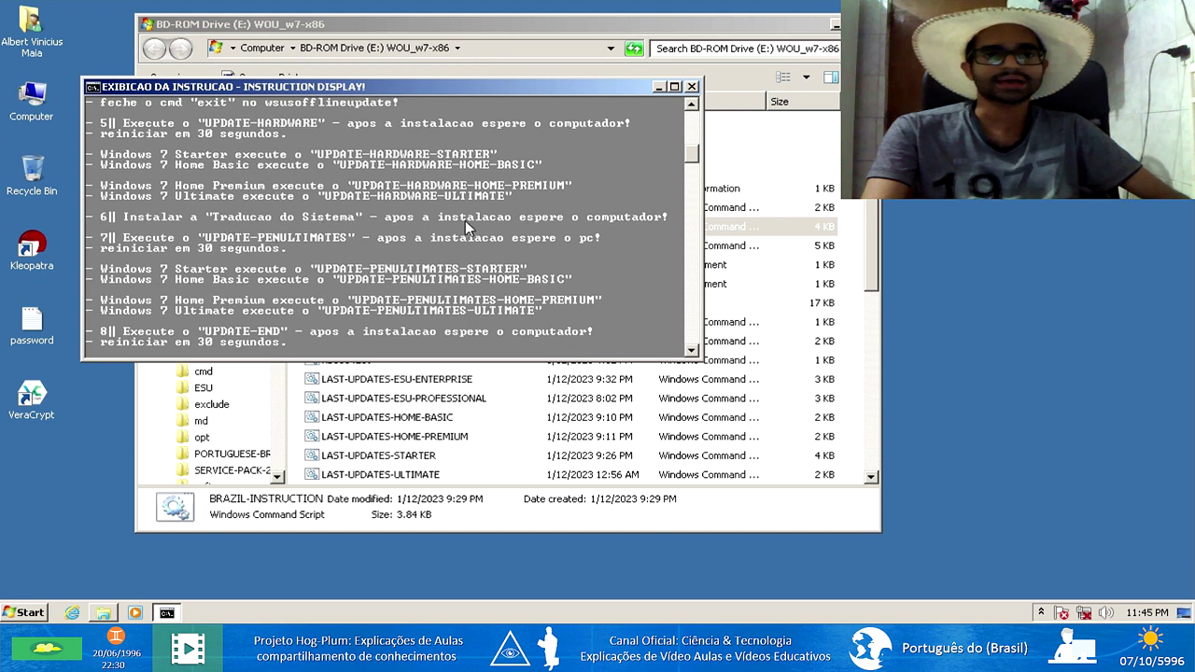
pyautogui.click(659, 90)
pyautogui.scroll(3, 429, 275)
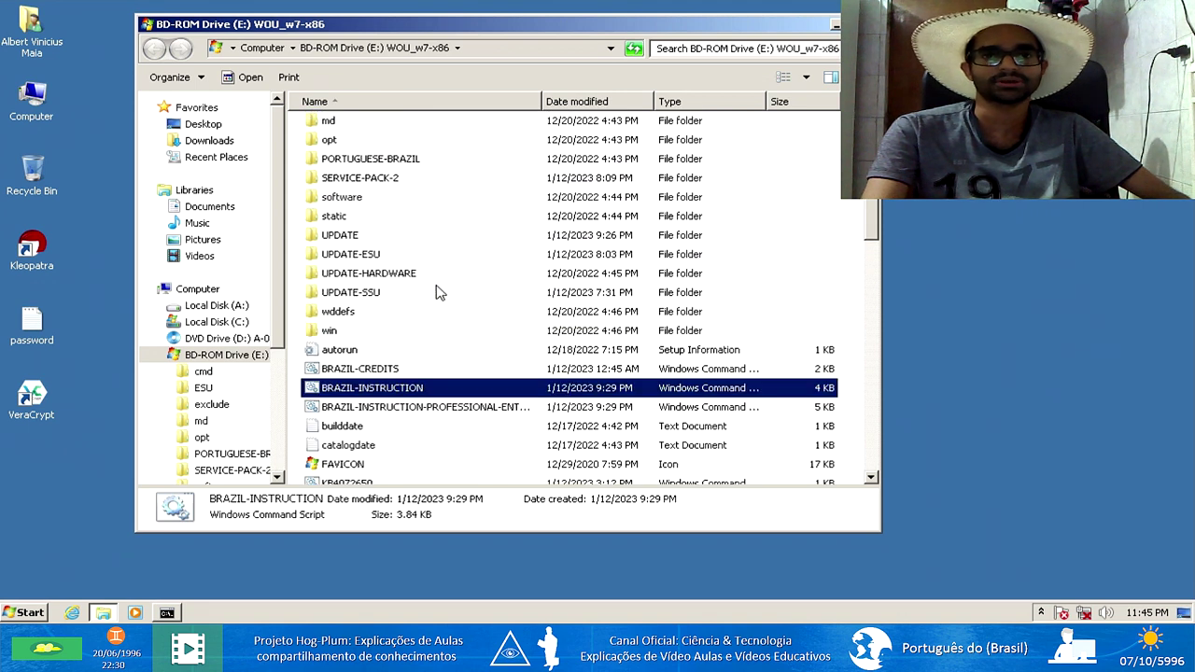
pyautogui.scroll(1, 437, 293)
# Copy idioma and leia from PORTUGUESE-BRAZIL to Local Disk (C:), granting administrator permission, then refresh.
pyautogui.doubleClick(371, 224)
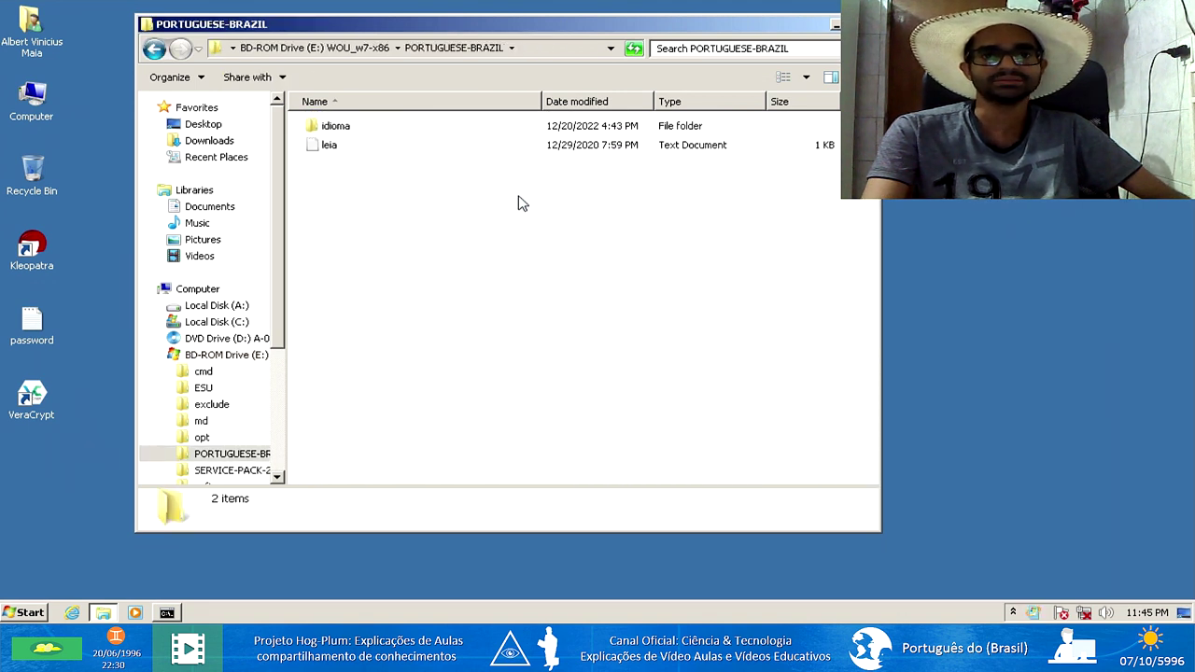
pyautogui.moveTo(427, 226); pyautogui.dragTo(327, 127)
pyautogui.rightClick(335, 132)
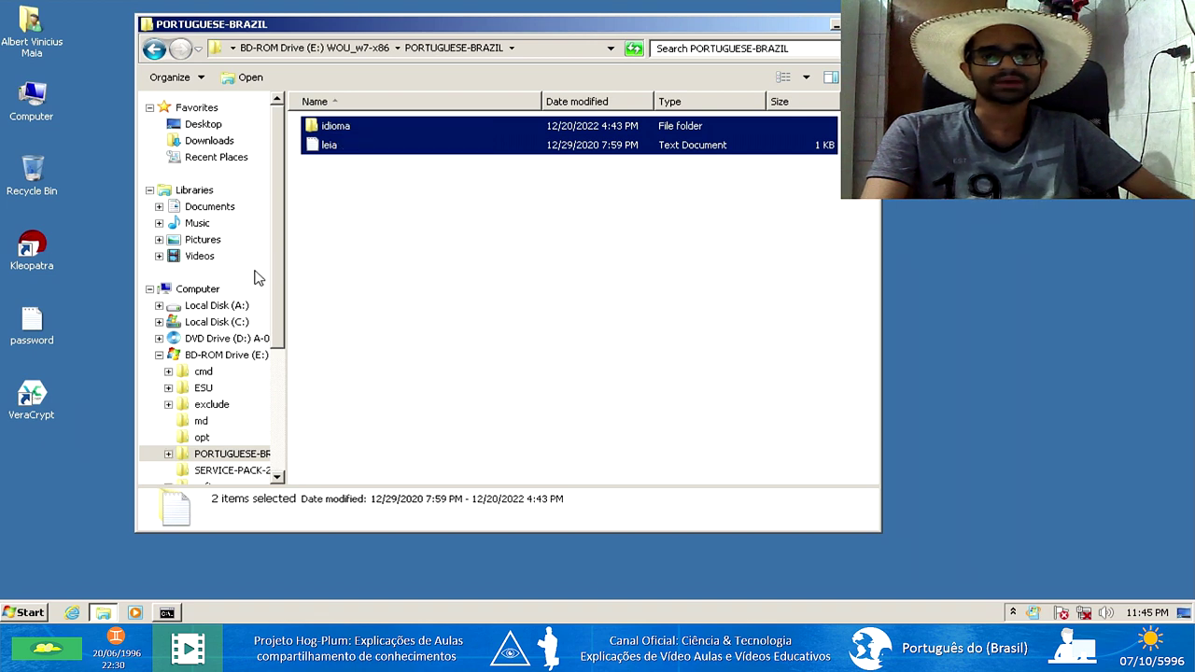
pyautogui.click(217, 323)
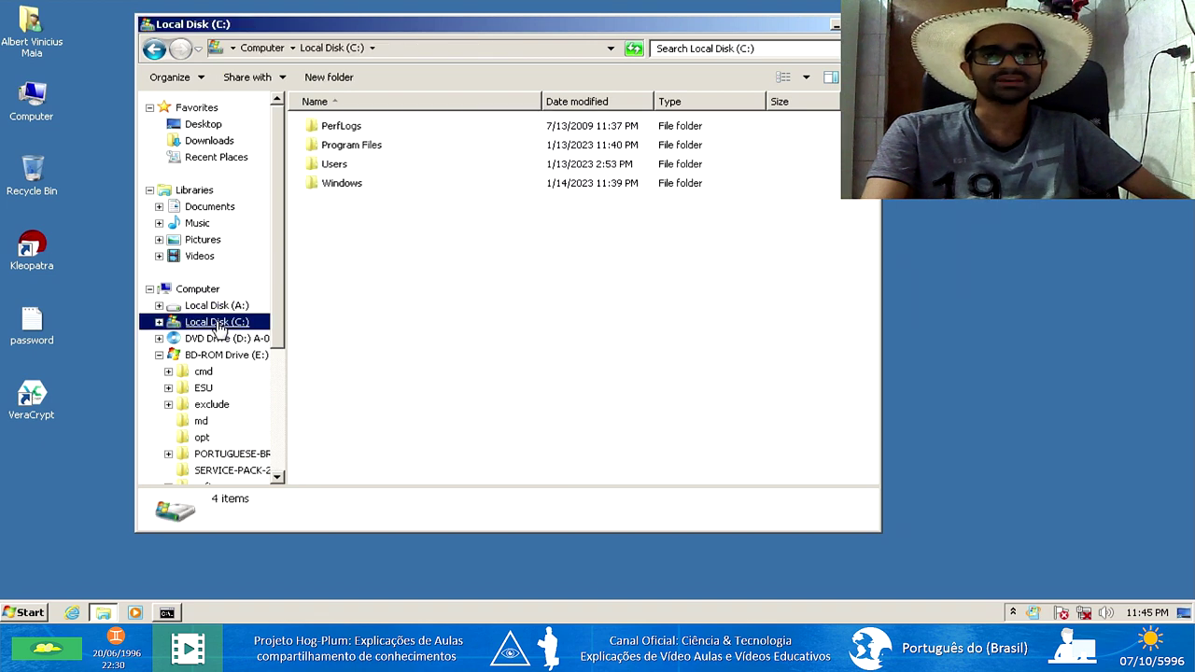
pyautogui.rightClick(346, 224)
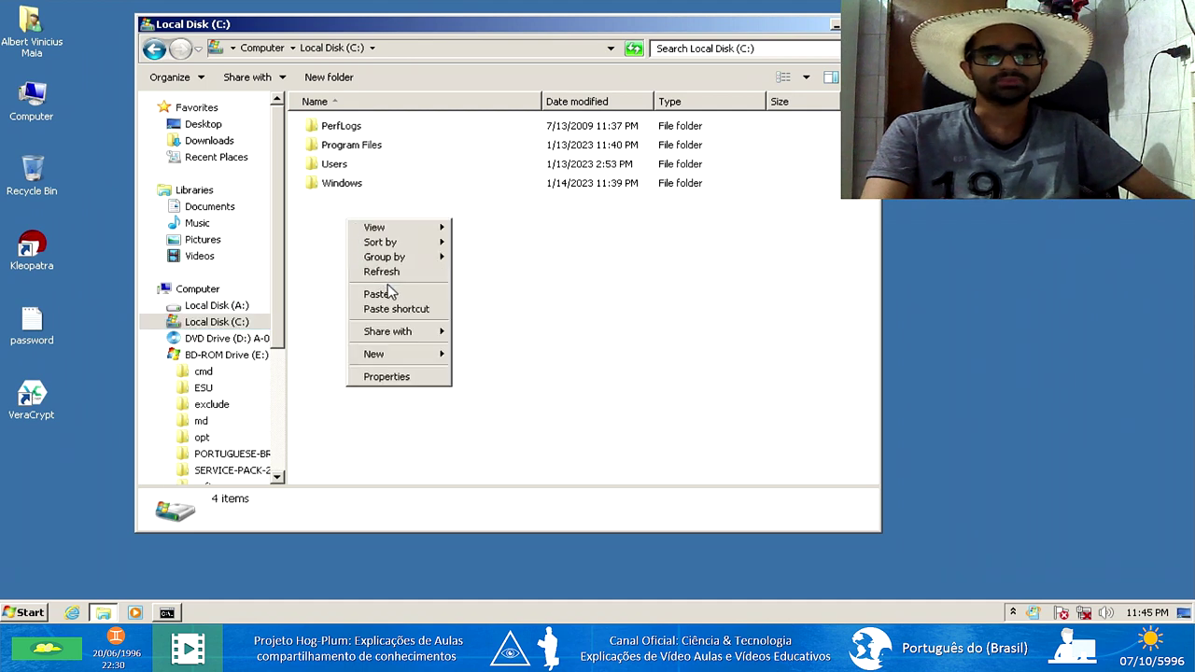
pyautogui.click(384, 294)
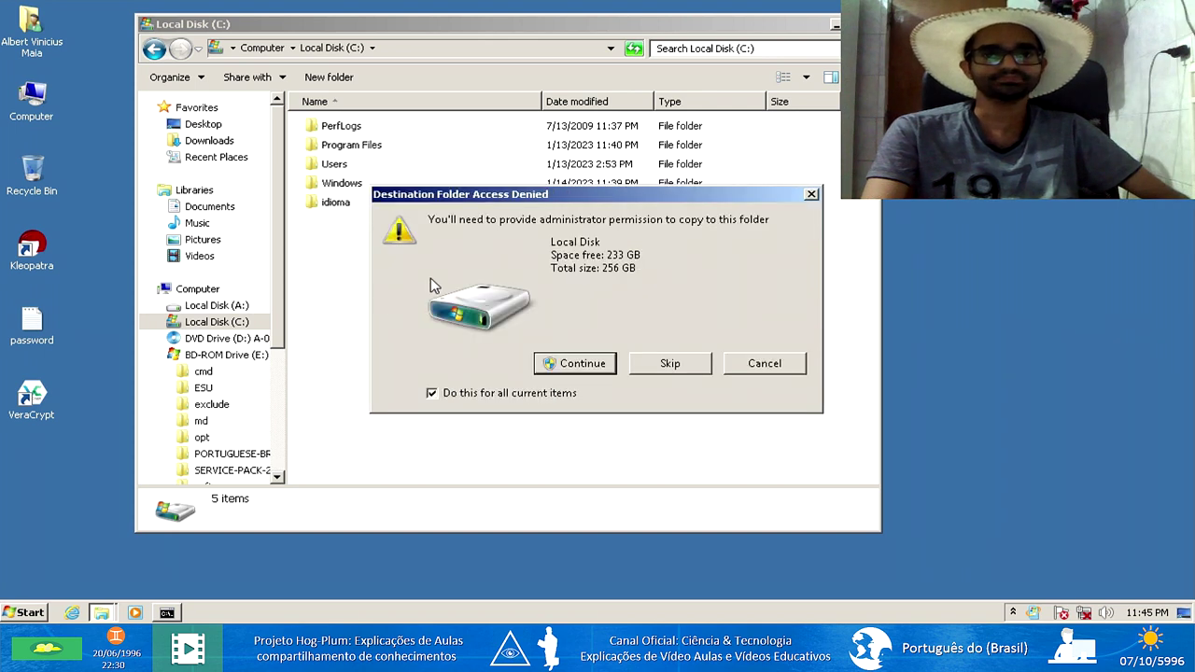
pyautogui.moveTo(485, 198); pyautogui.dragTo(403, 67)
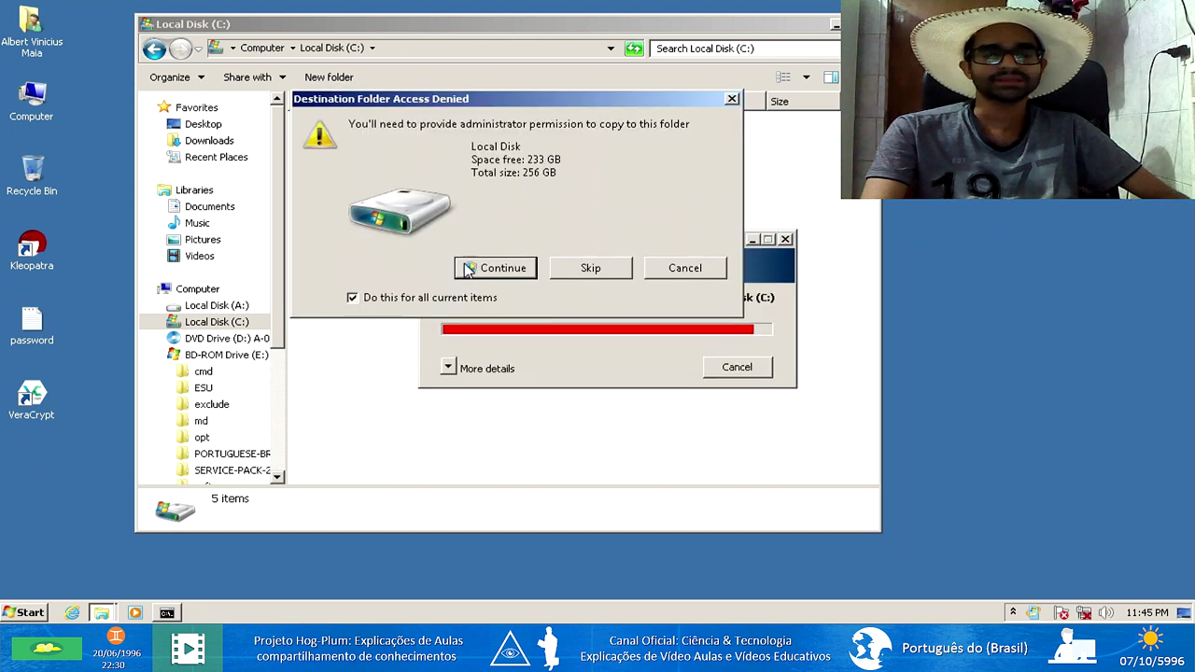
pyautogui.click(505, 275)
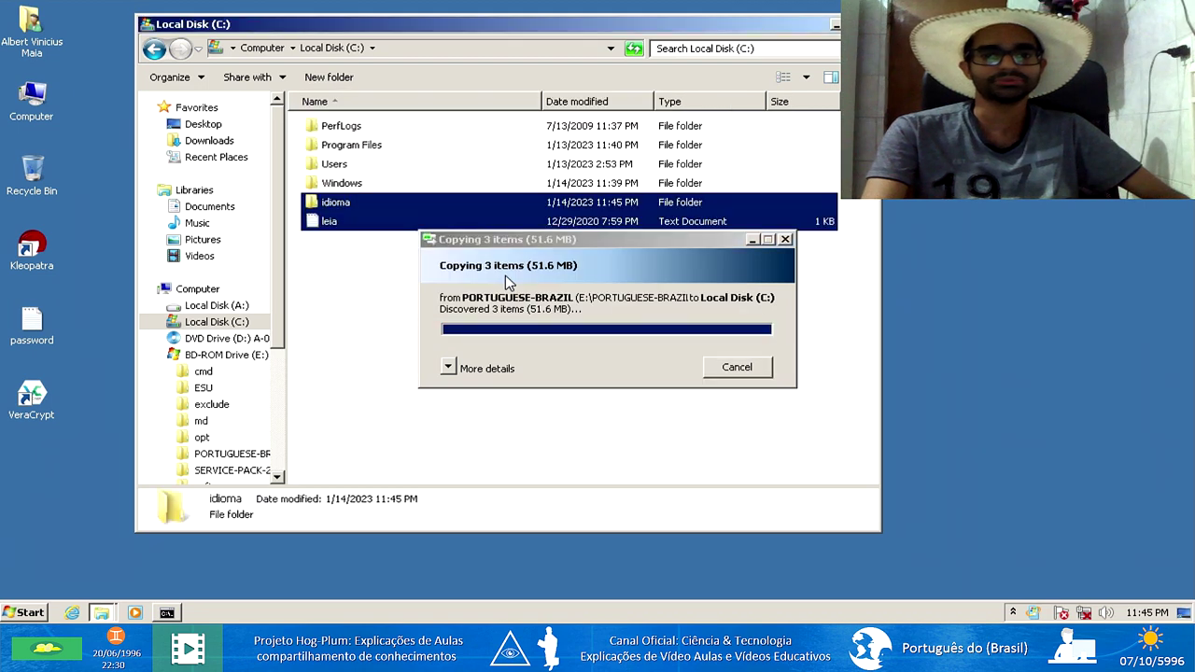
pyautogui.click(370, 294)
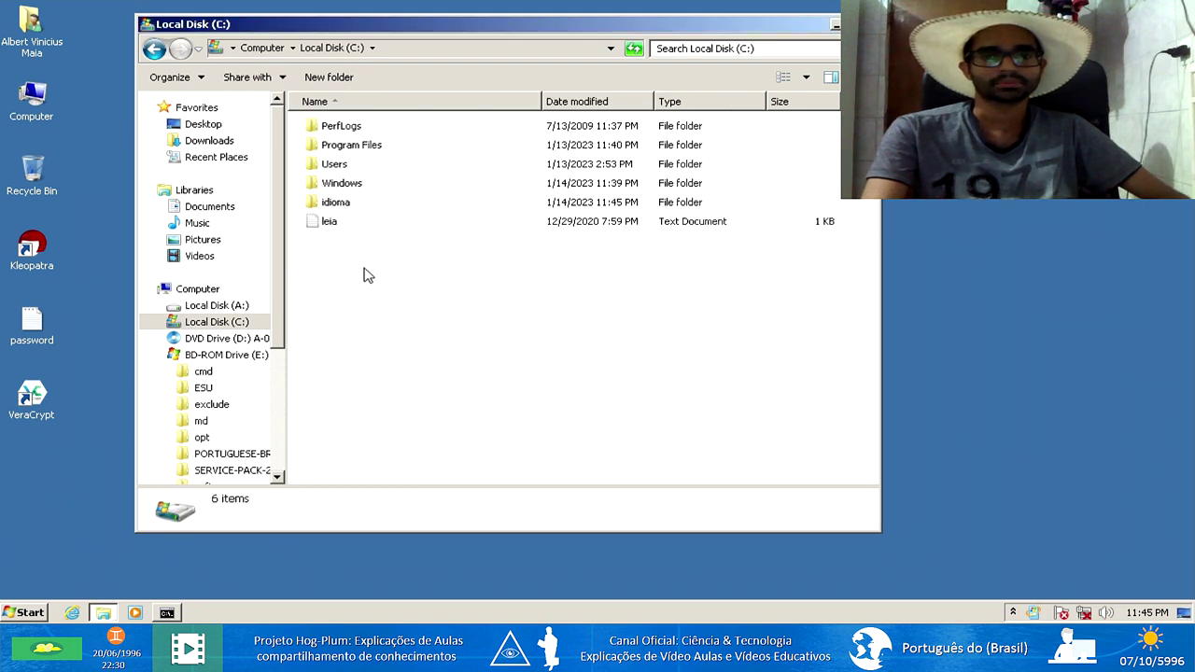
pyautogui.rightClick(364, 269)
pyautogui.click(399, 327)
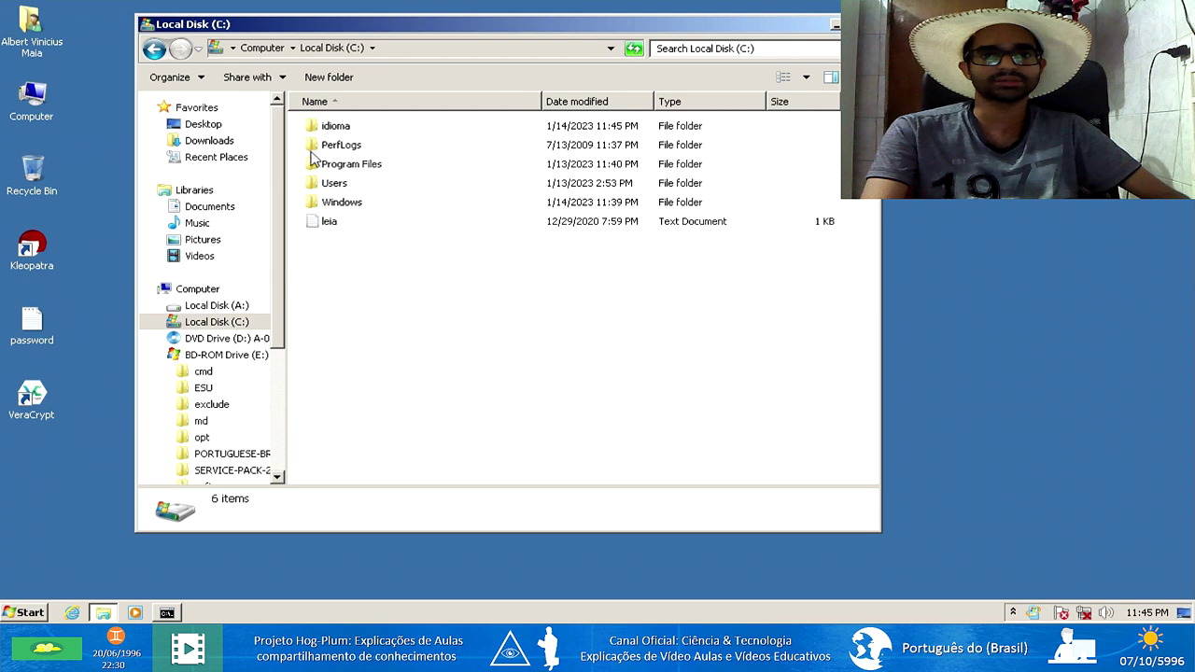
# Open the leia instructions in Notepad and close the Local Disk (C:) window.
pyautogui.doubleClick(329, 224)
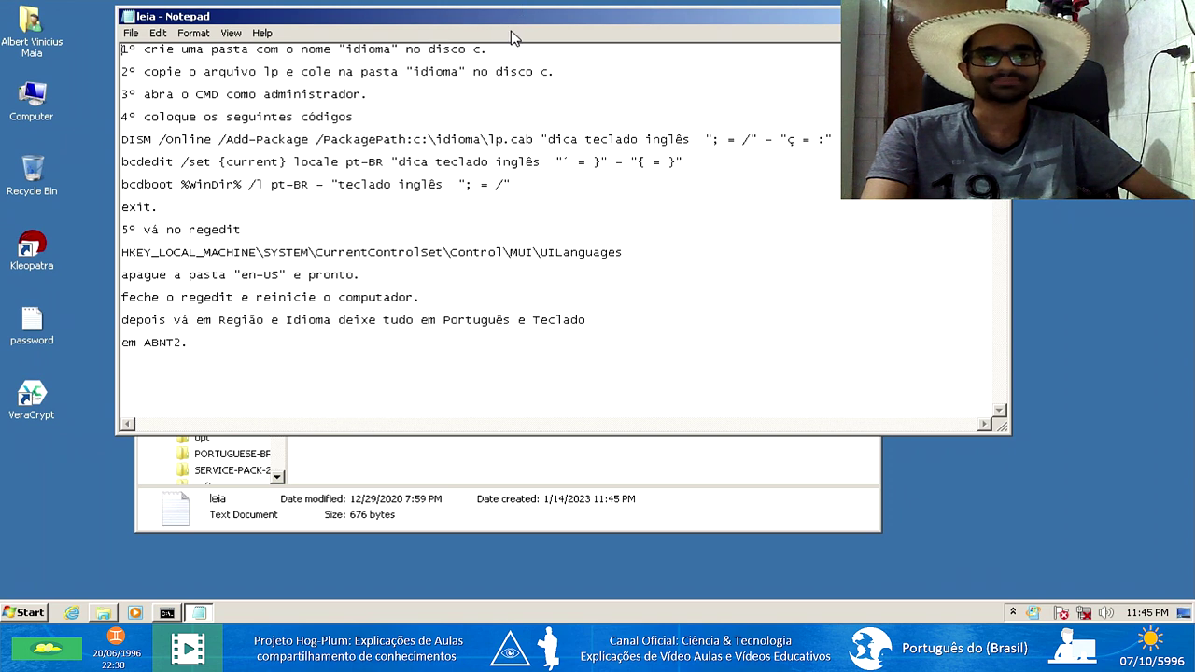
pyautogui.moveTo(517, 11); pyautogui.dragTo(527, 124)
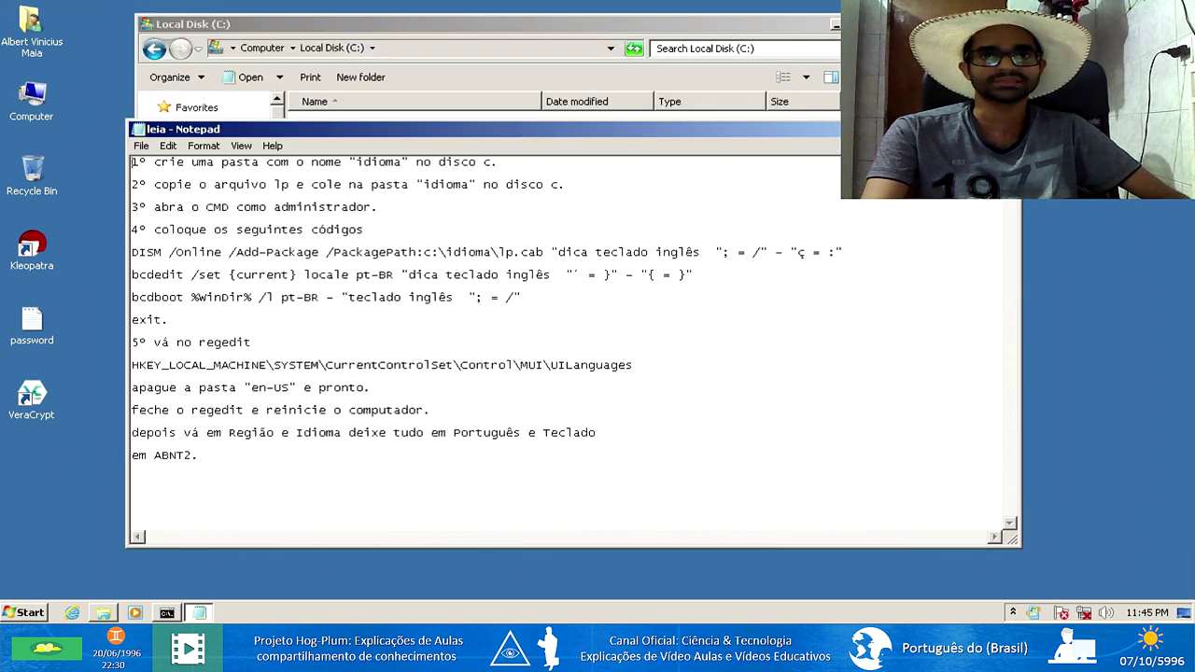
pyautogui.click(834, 24)
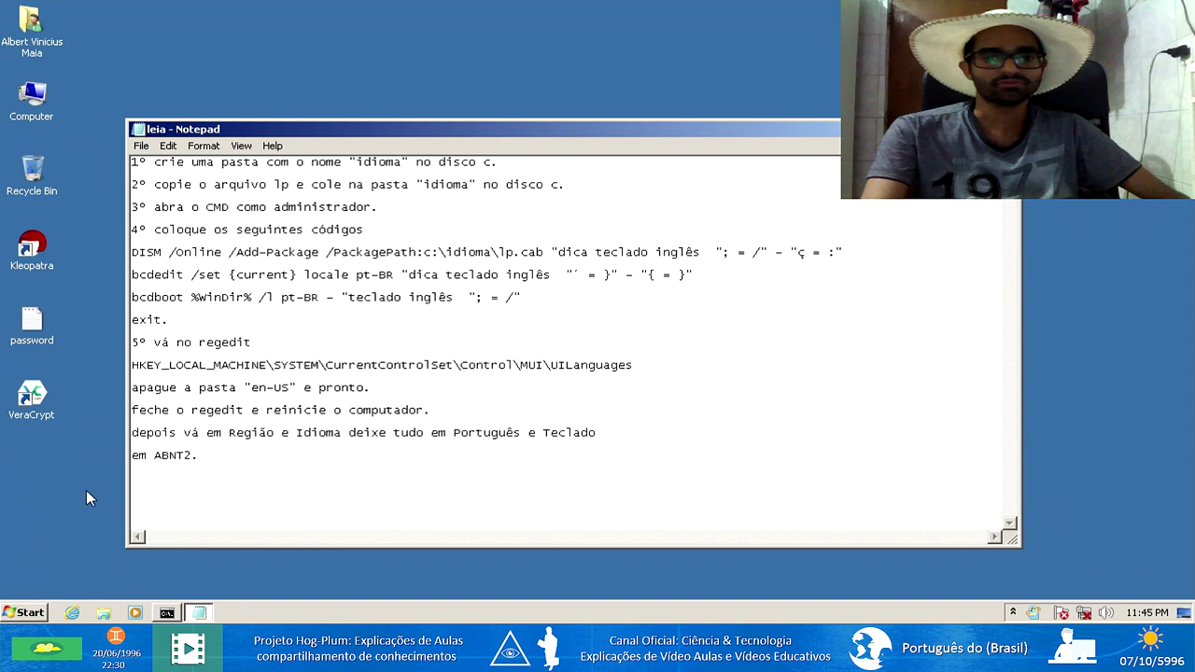
# Launch cmd as administrator from the Start search, approving the UAC prompt.
pyautogui.click(34, 612)
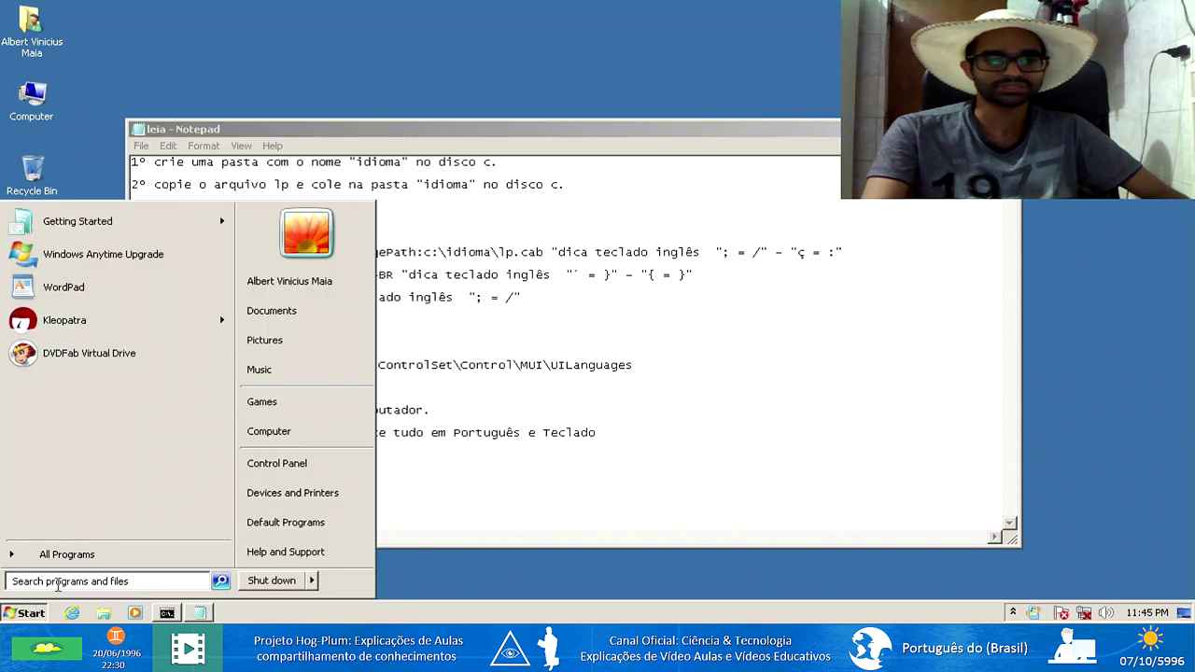
pyautogui.click(58, 580)
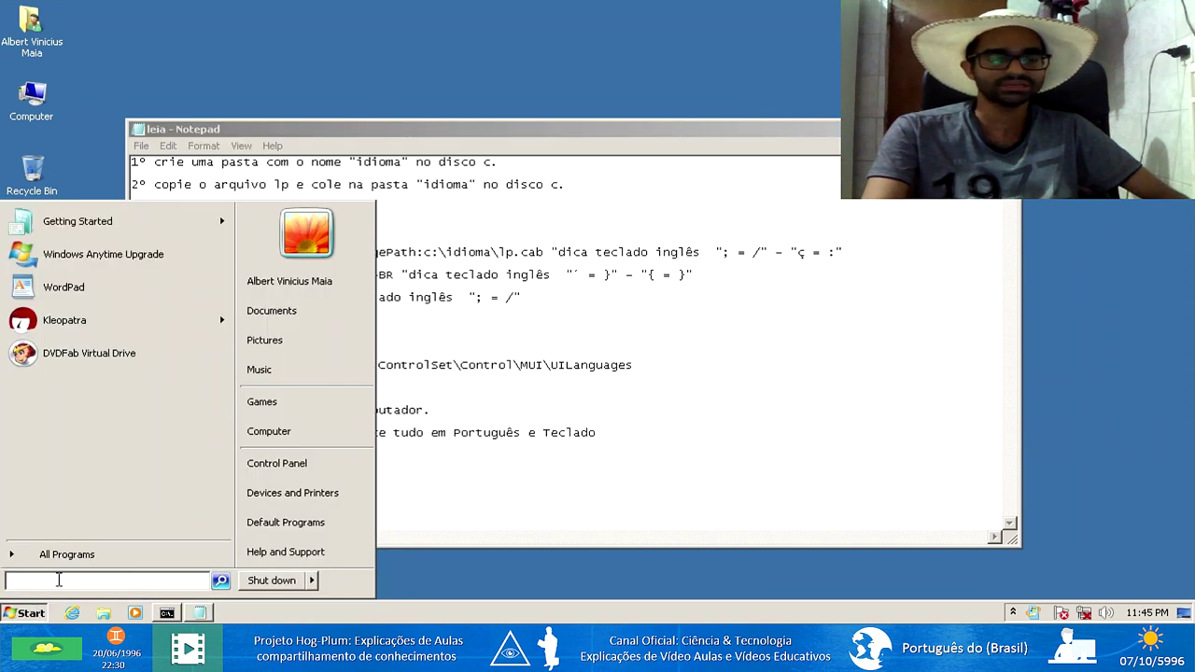
pyautogui.write('cm')
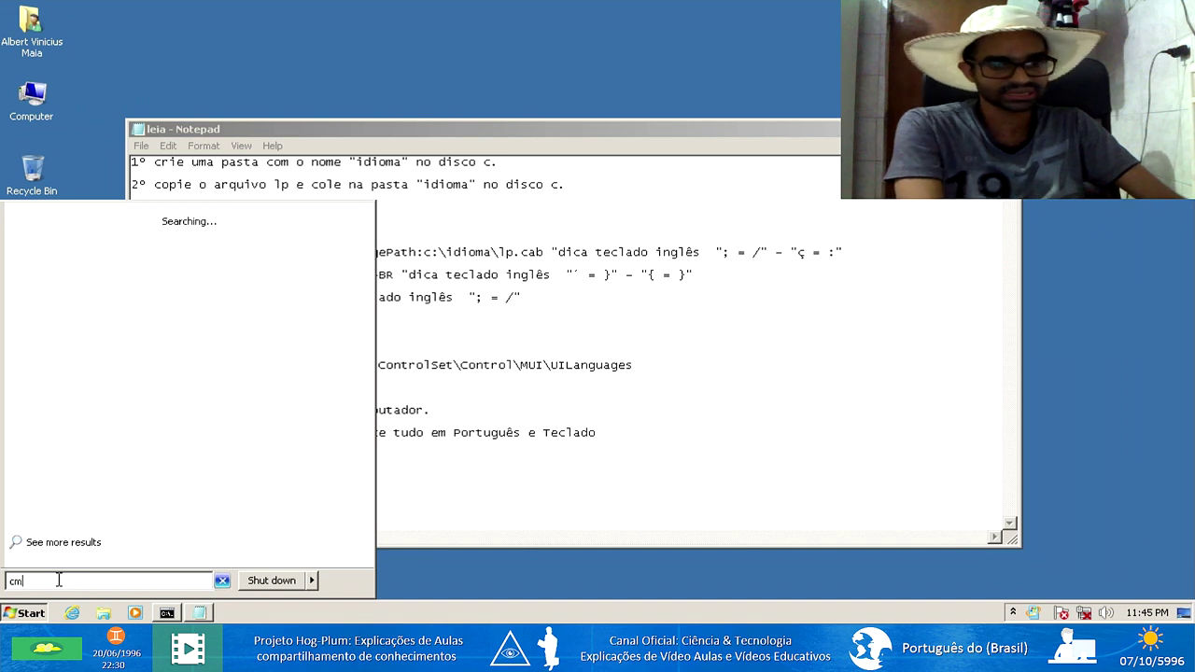
pyautogui.write('d')
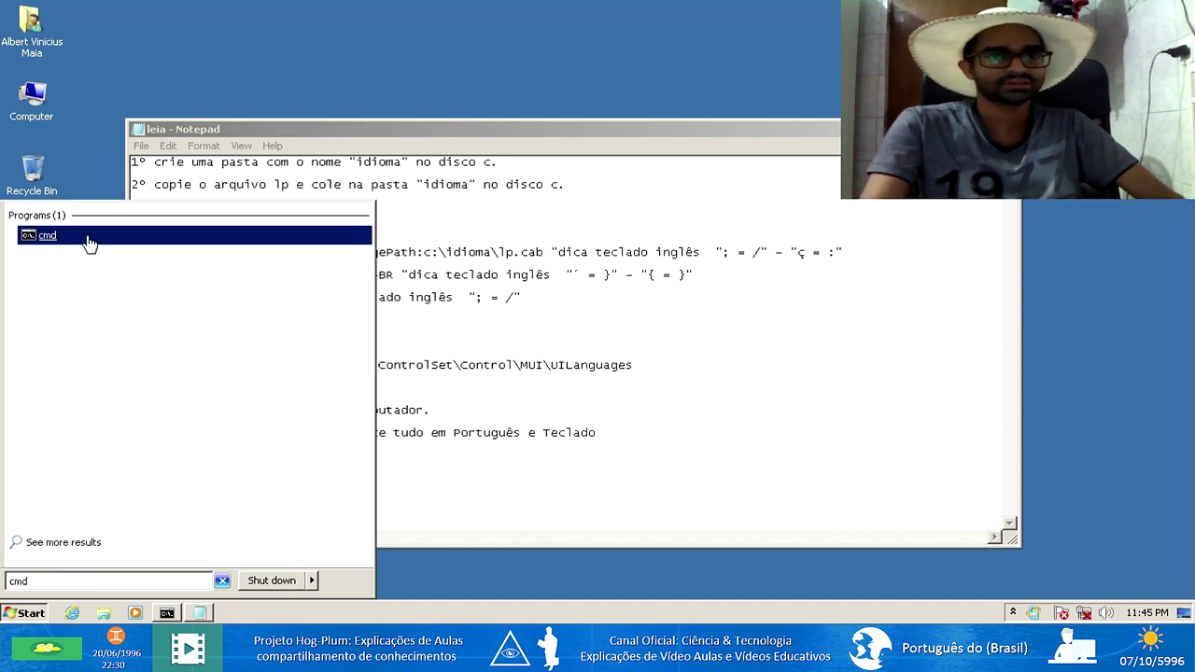
pyautogui.rightClick(53, 241)
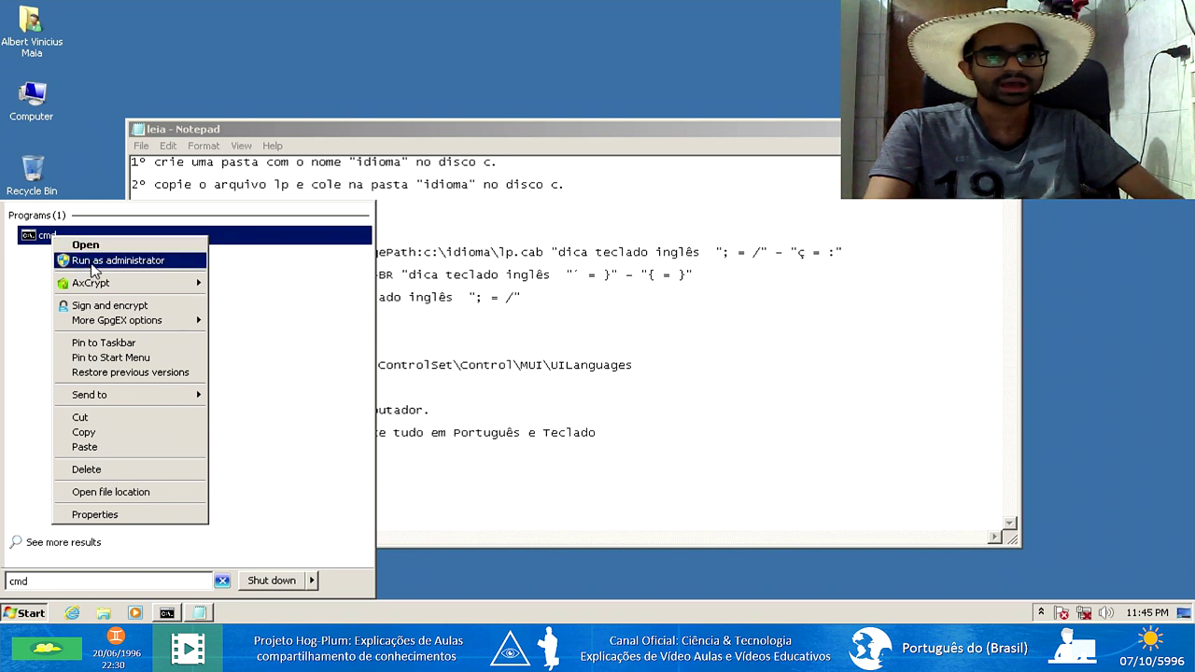
pyautogui.click(90, 263)
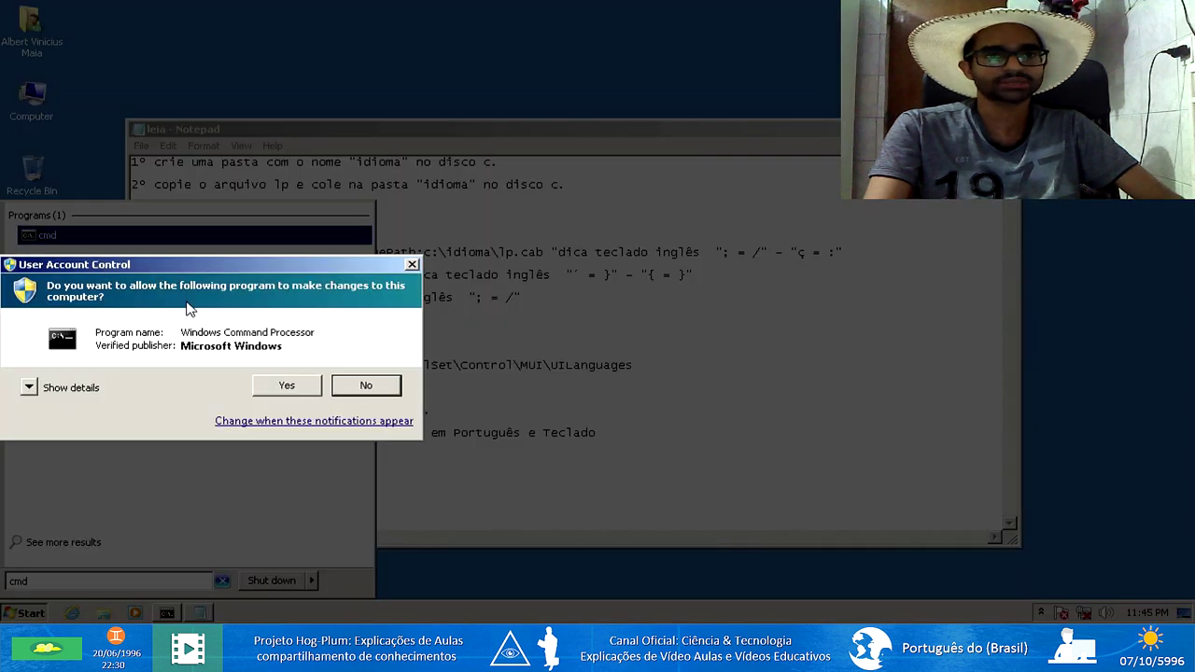
pyautogui.click(287, 385)
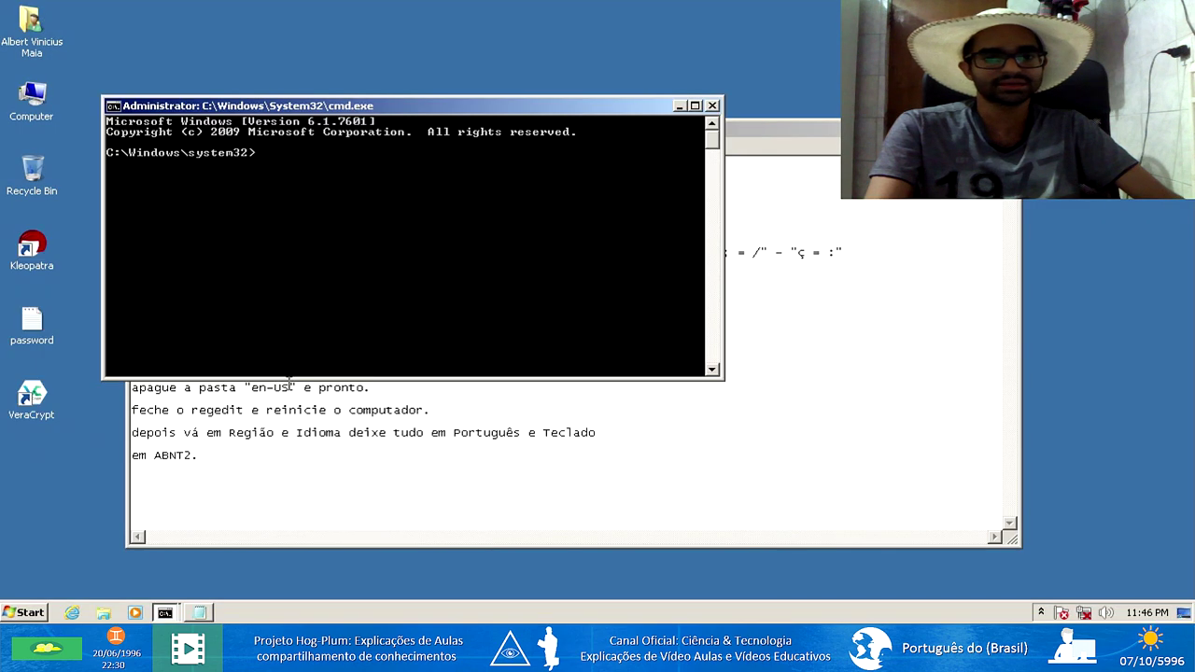
pyautogui.moveTo(313, 107); pyautogui.dragTo(344, 35)
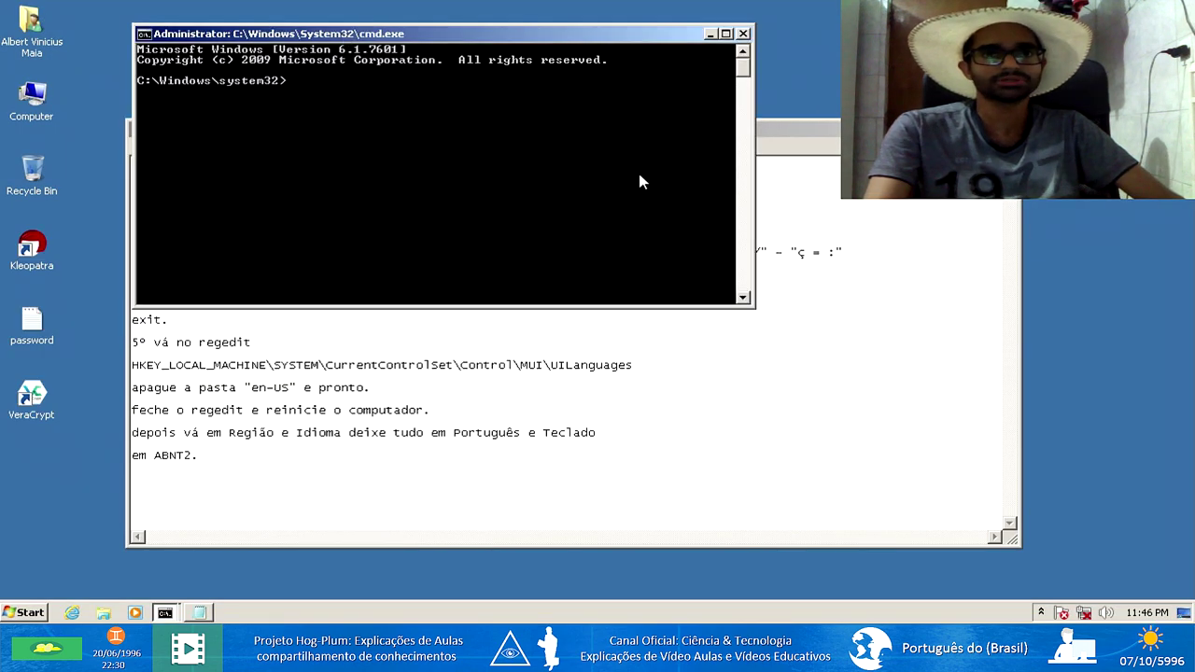
# Copy the DISM command line from leia, ready to paste into the command prompt.
pyautogui.click(791, 131)
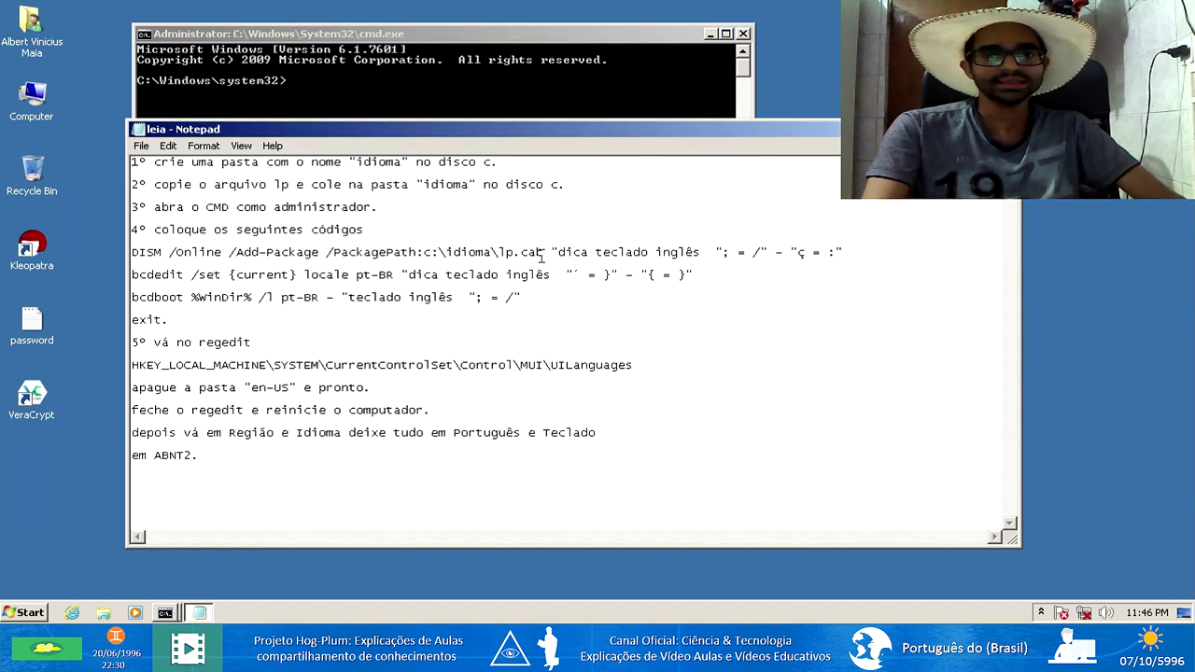
pyautogui.moveTo(544, 253); pyautogui.dragTo(131, 253)
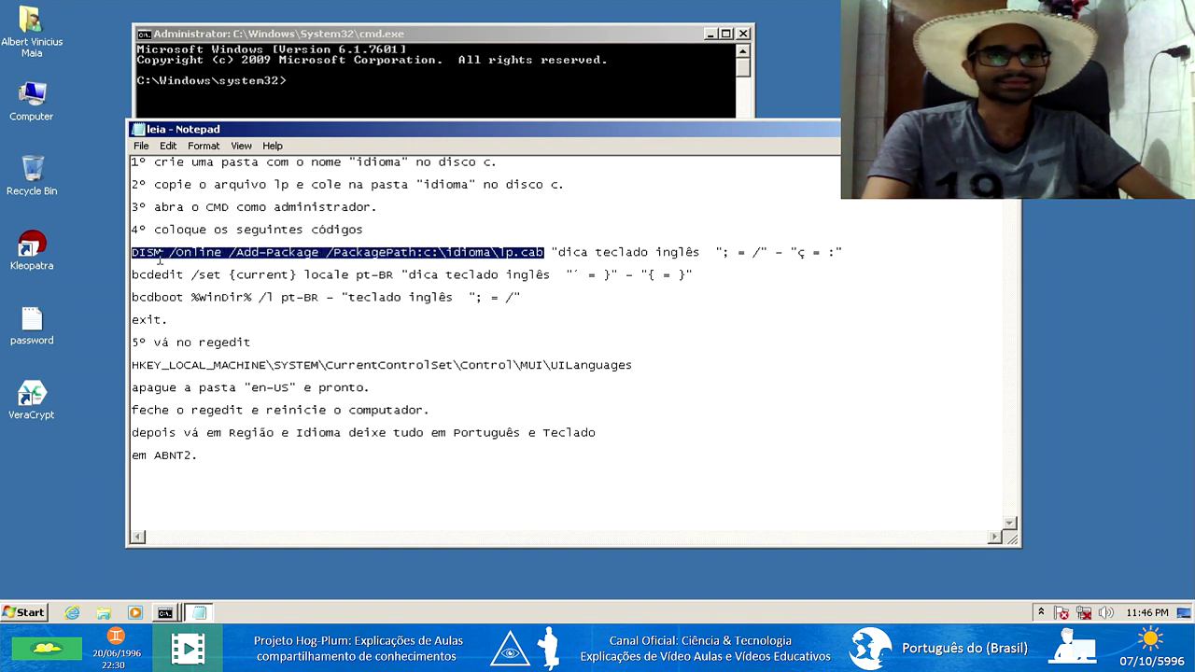
pyautogui.rightClick(155, 252)
pyautogui.click(187, 300)
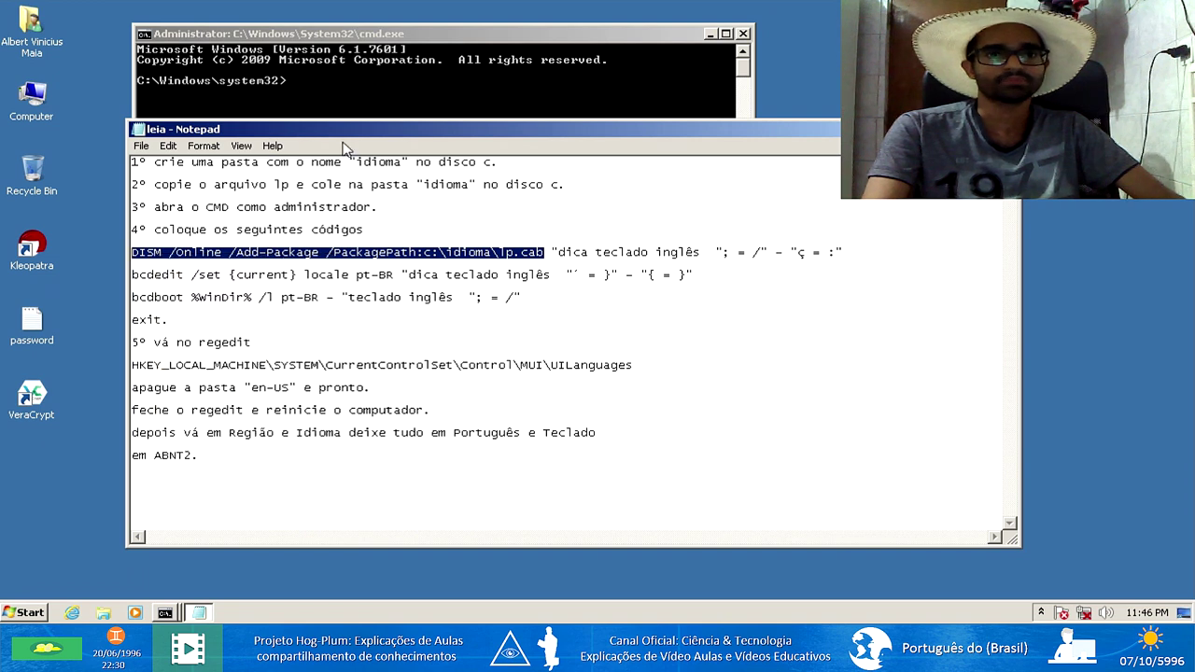
pyautogui.click(298, 102)
pyautogui.rightClick(305, 80)
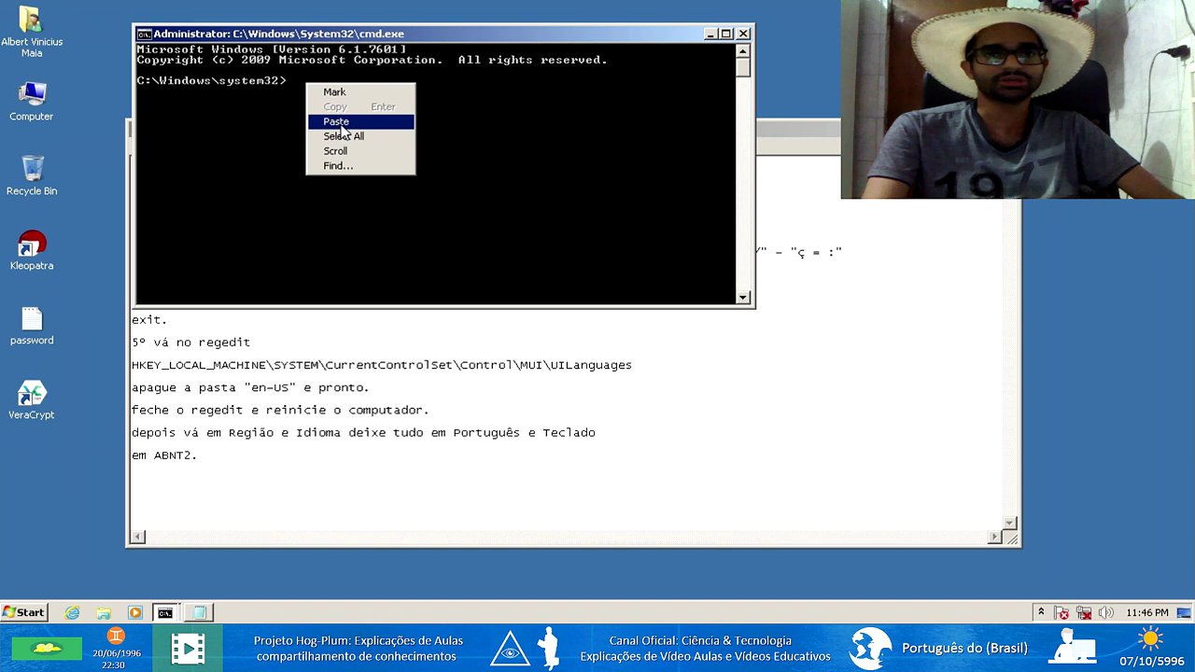
# Paste and run the DISM command adding c:\idioma\lp.cab, moving Notepad aside to watch progress.
pyautogui.click(338, 122)
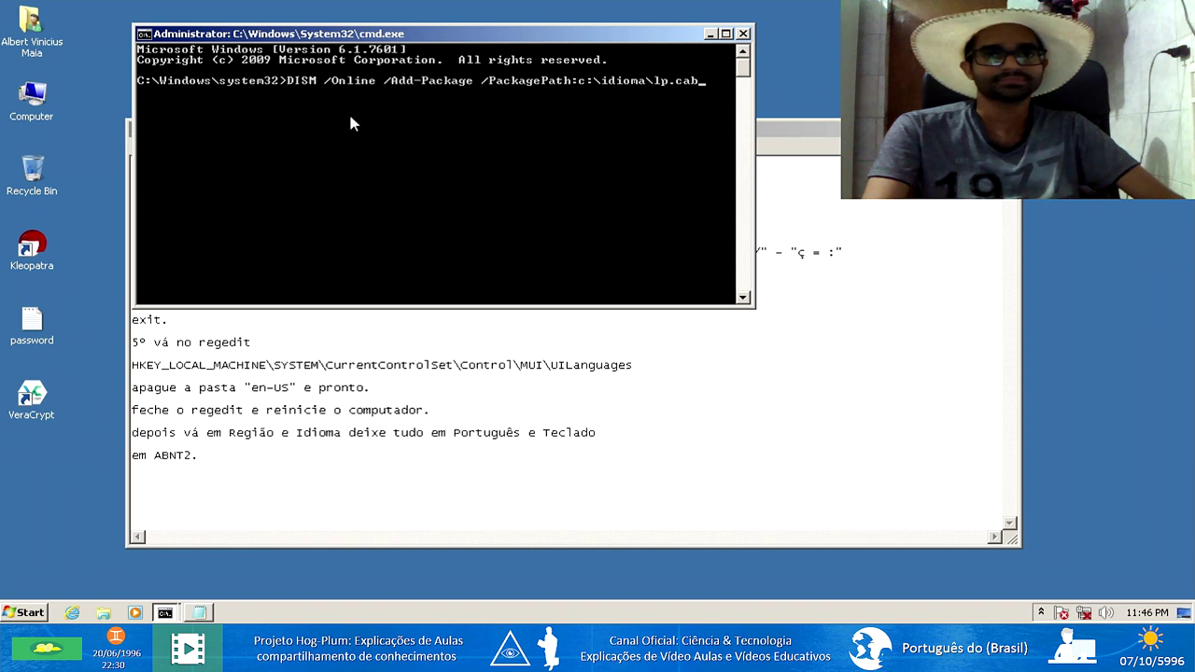
pyautogui.press('Return')
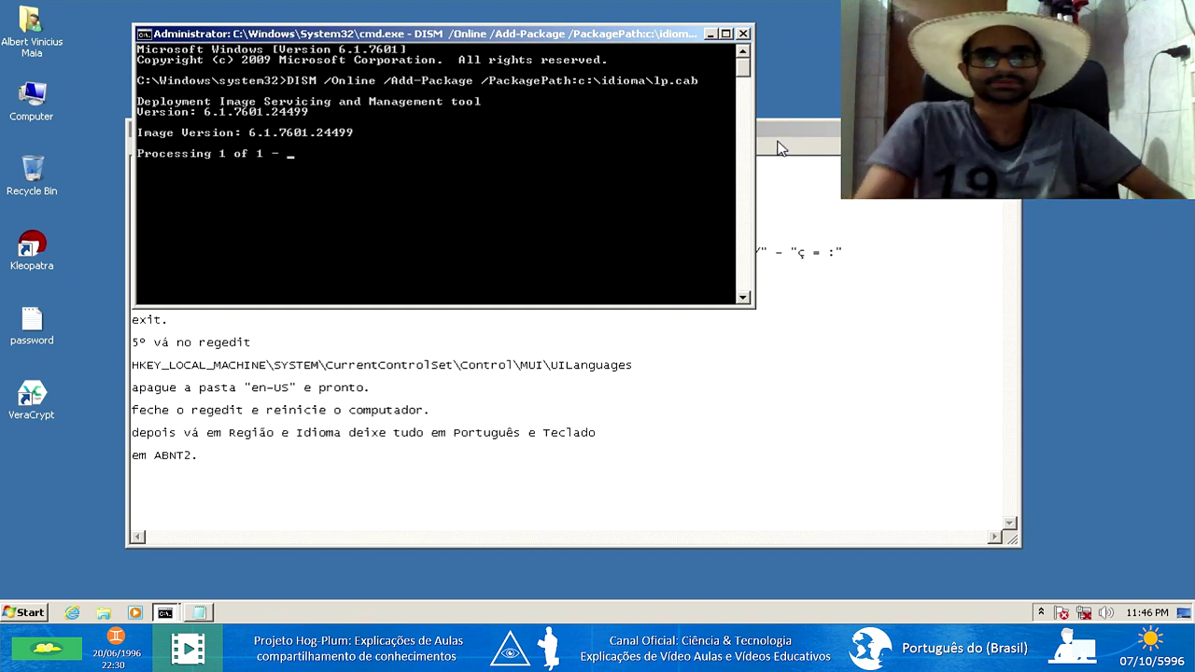
pyautogui.moveTo(774, 129); pyautogui.dragTo(883, 77)
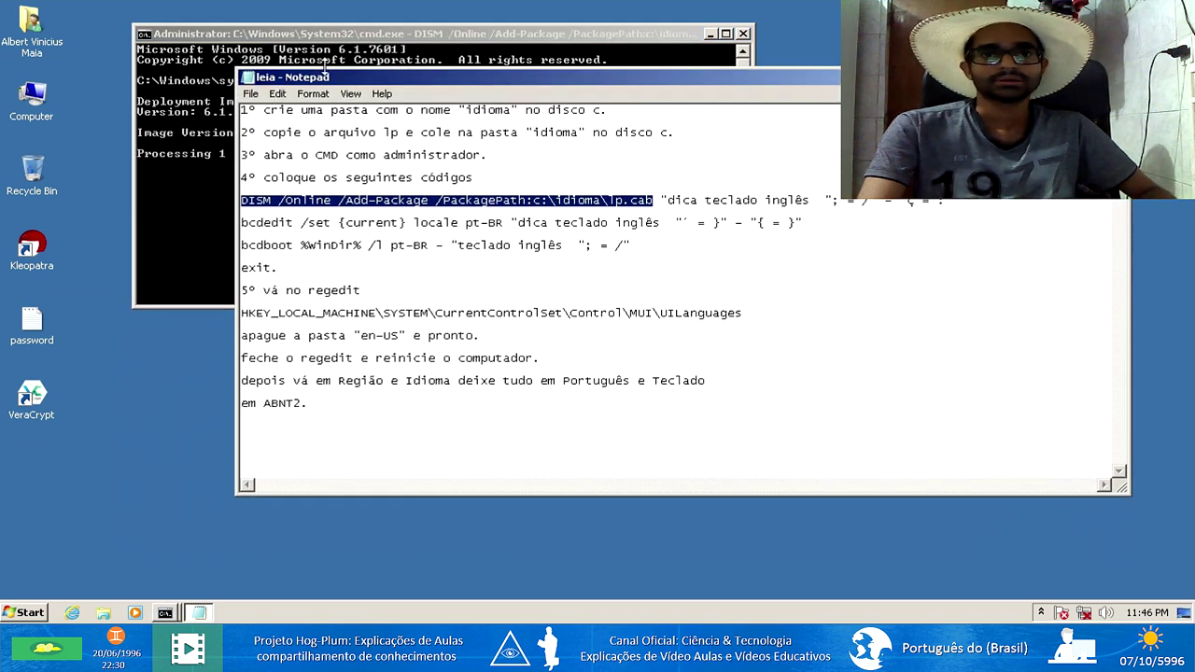
pyautogui.moveTo(334, 82); pyautogui.dragTo(586, 22)
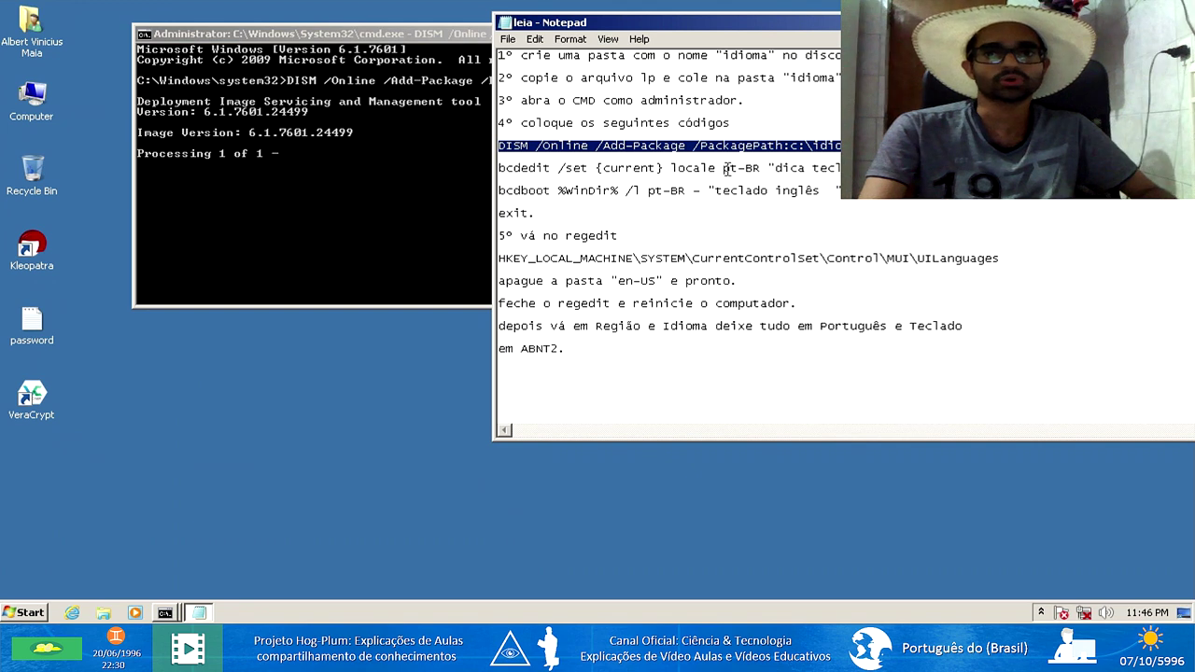
pyautogui.click(309, 37)
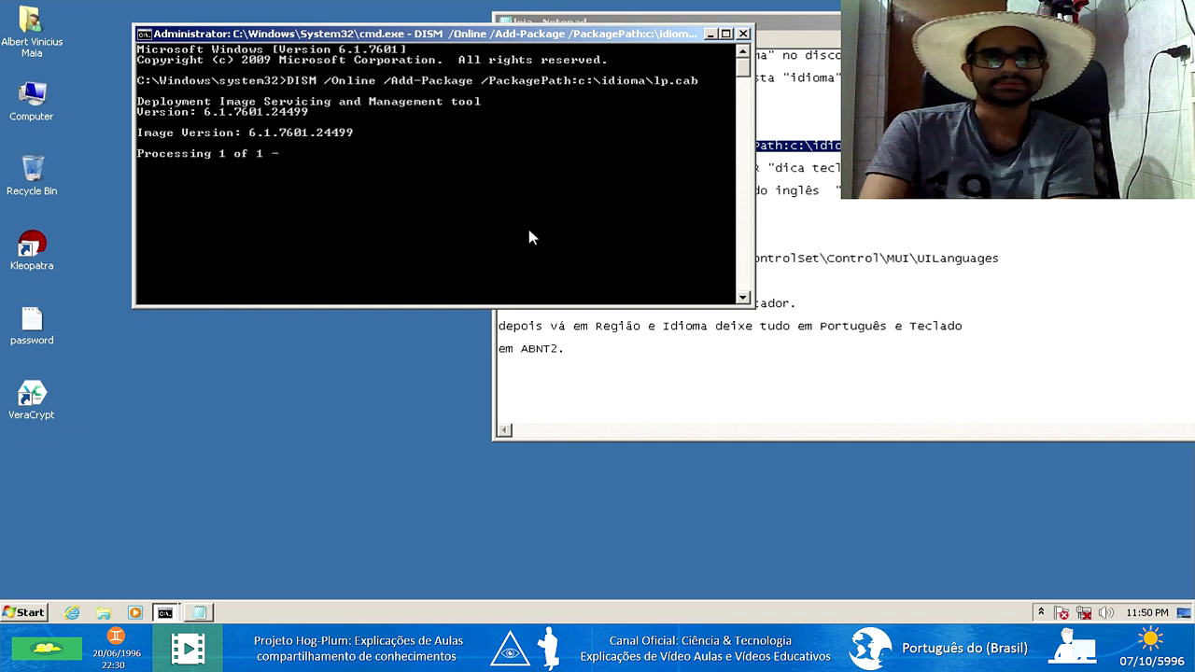
# Nudge the console window aside while DISM installs the pt-BR language pack.
pyautogui.moveTo(451, 35); pyautogui.dragTo(431, 40)
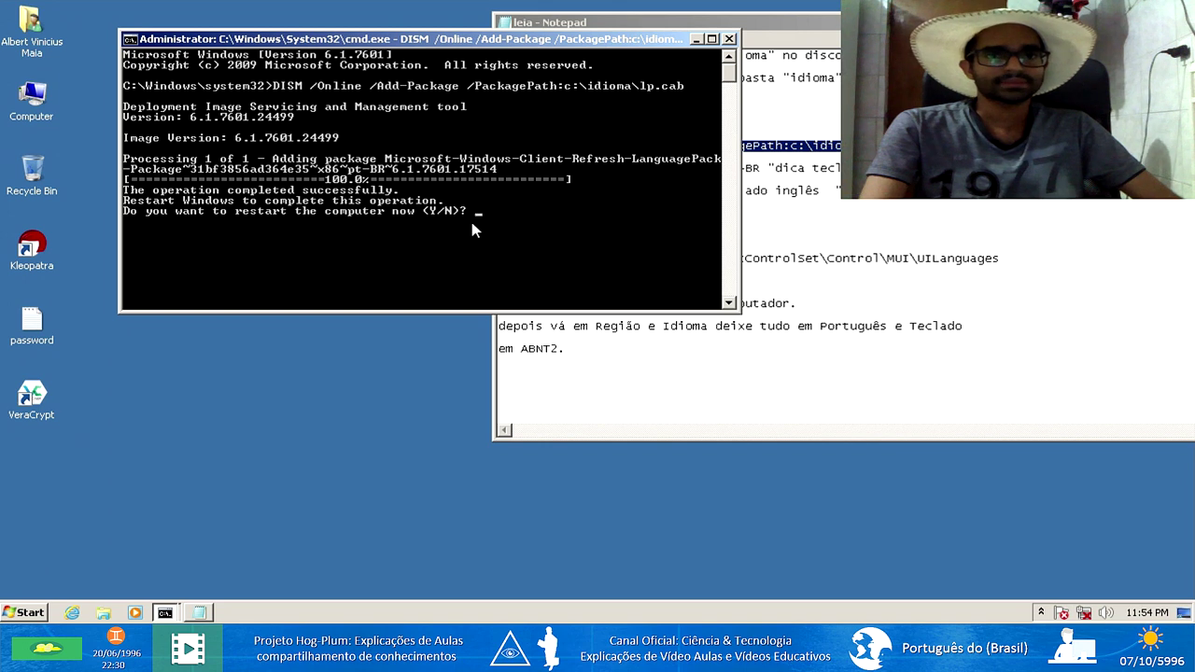
# Decline the restart with n, then run 'bcdedit /set {current} locale pt-BR' copied from Notepad.
pyautogui.write('n')
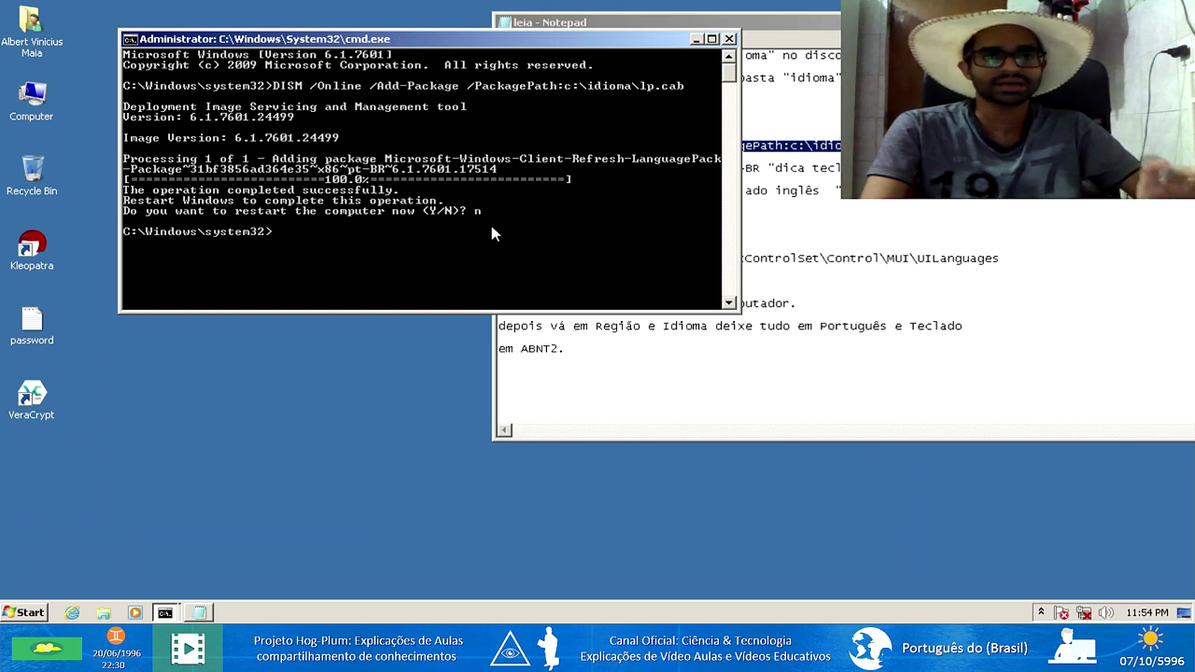
pyautogui.click(763, 24)
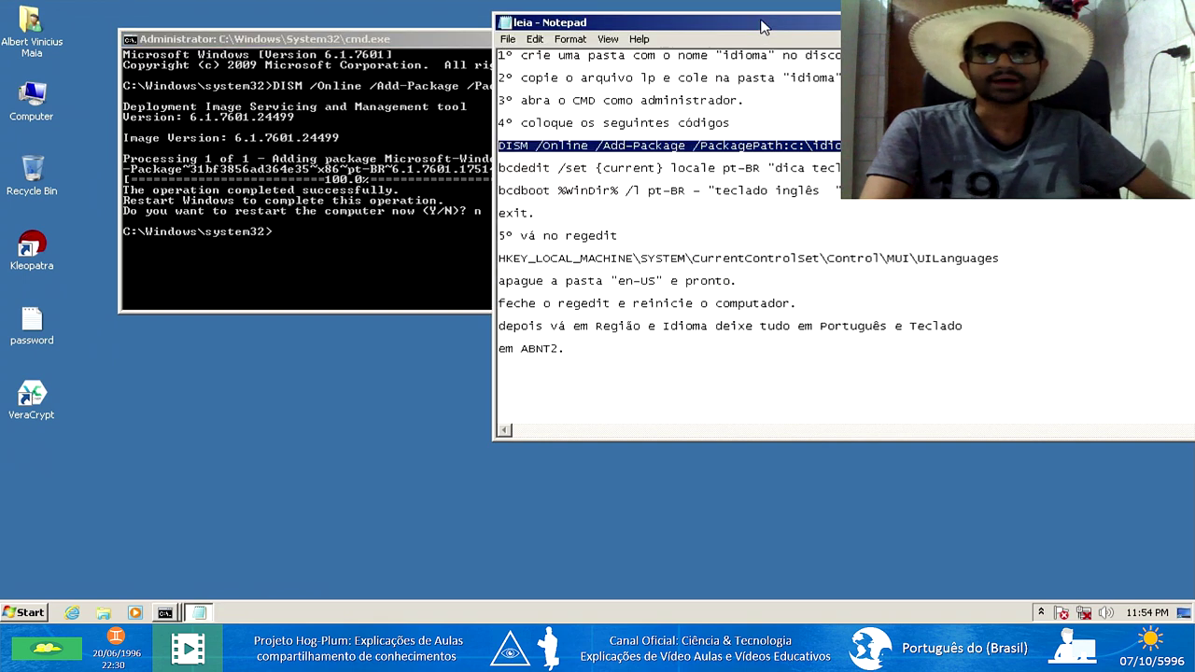
pyautogui.moveTo(761, 168); pyautogui.dragTo(501, 165)
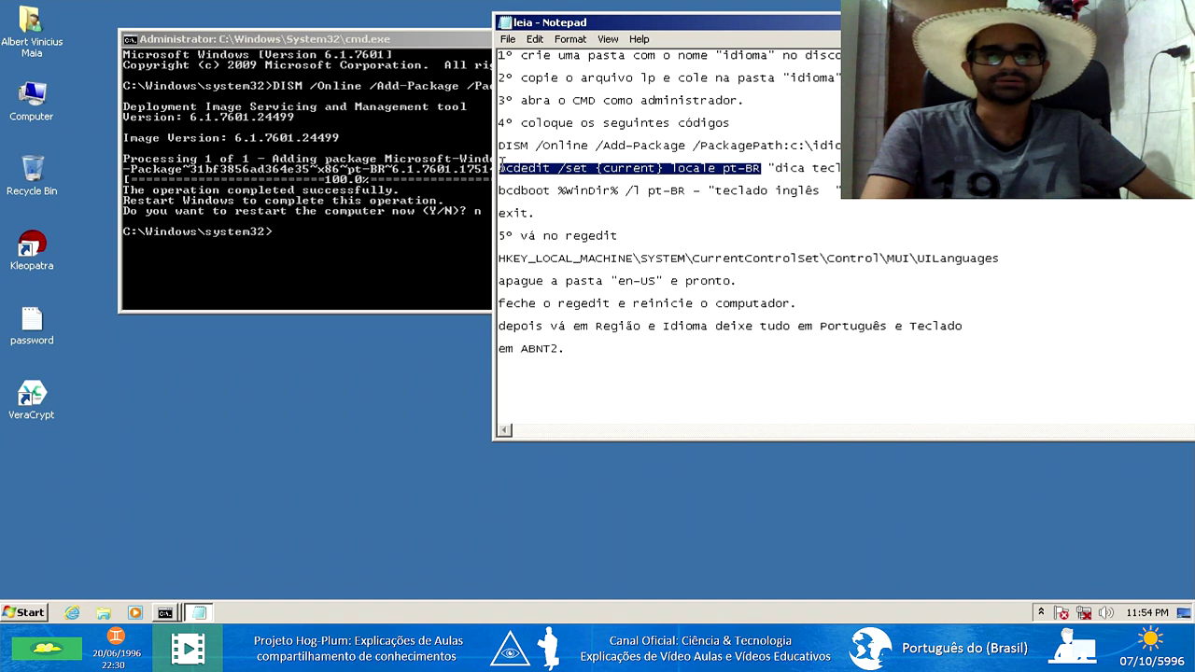
pyautogui.rightClick(505, 167)
pyautogui.click(542, 213)
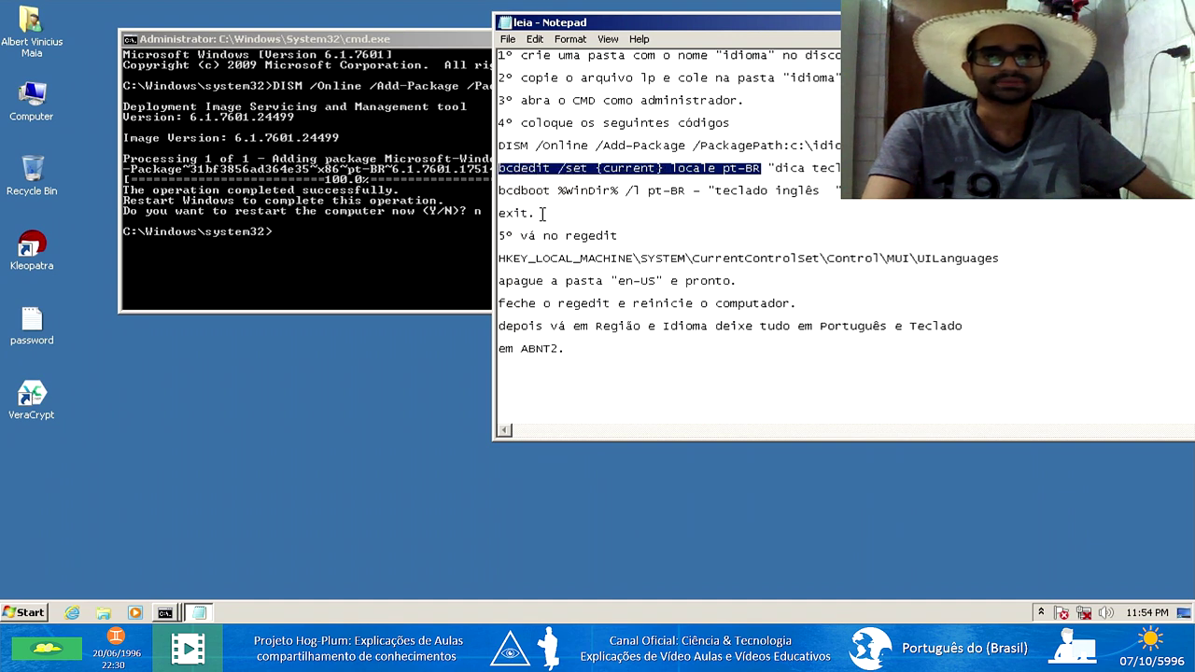
pyautogui.click(325, 246)
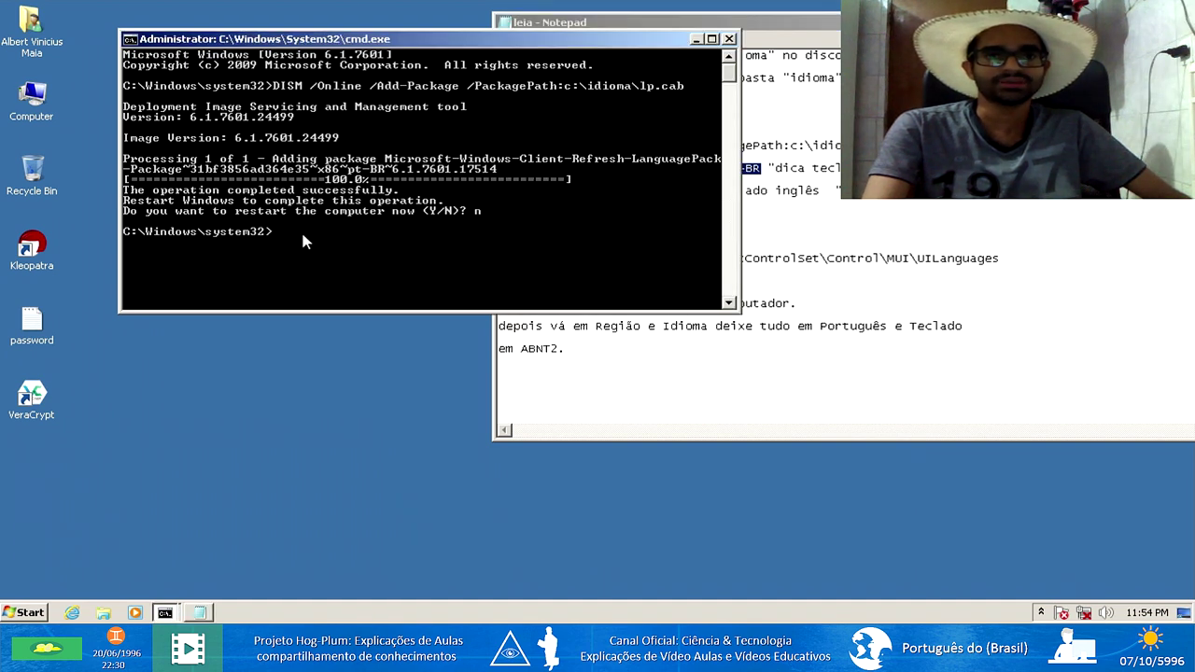
pyautogui.rightClick(303, 235)
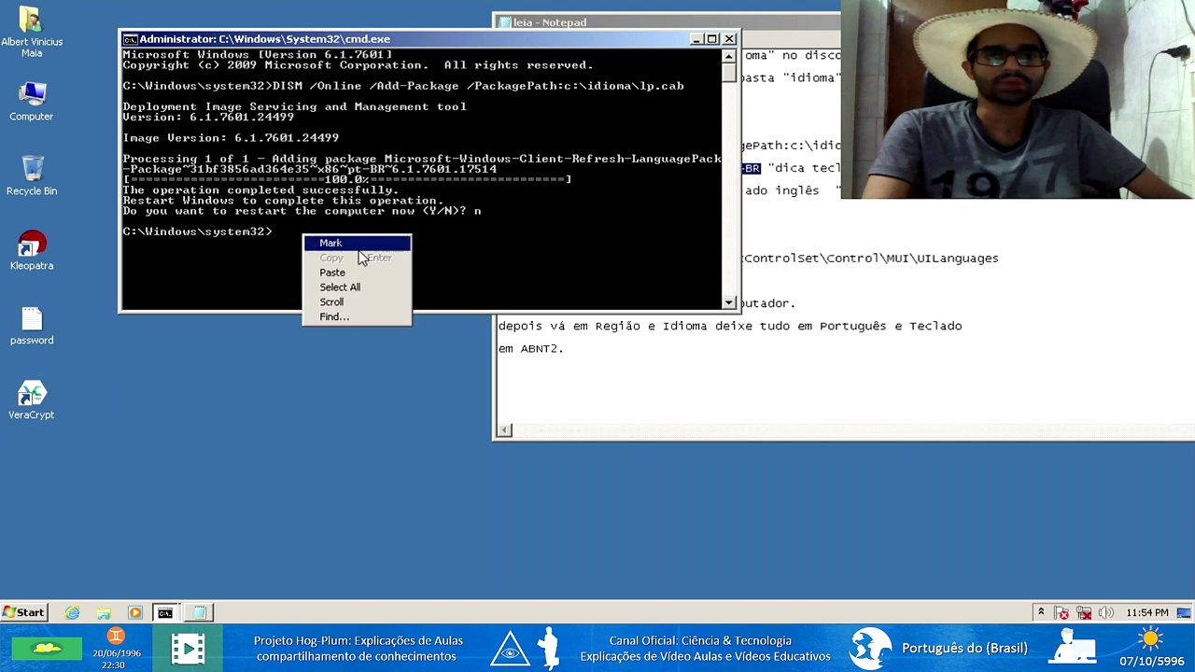
pyautogui.click(333, 272)
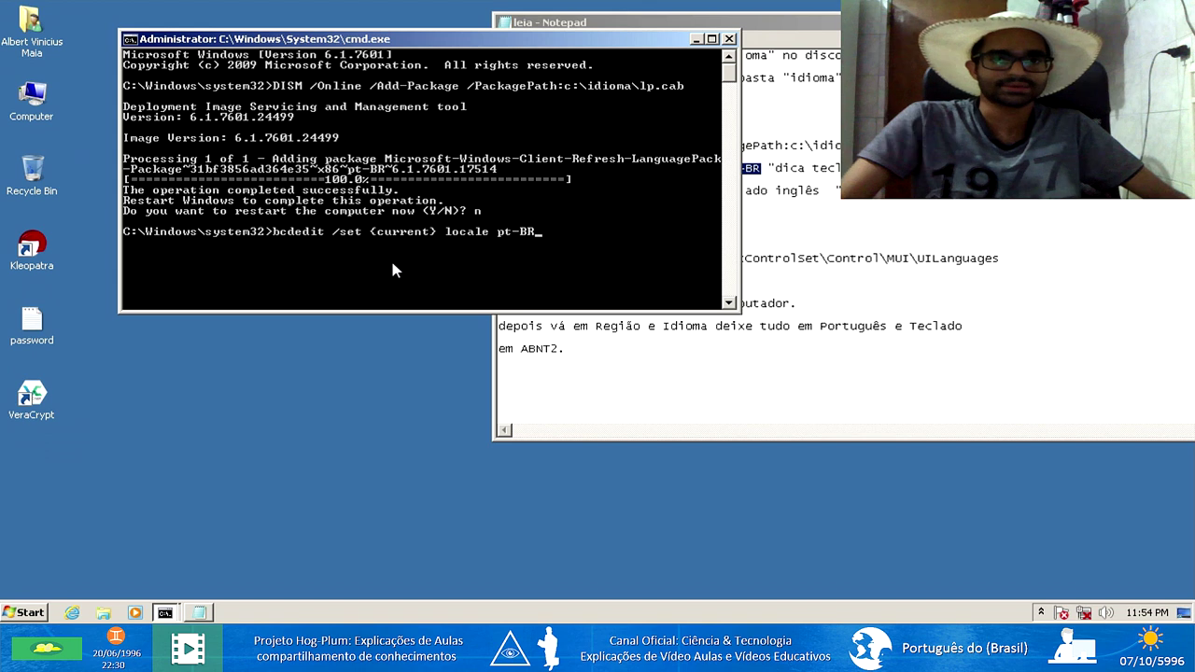
pyautogui.press('Return')
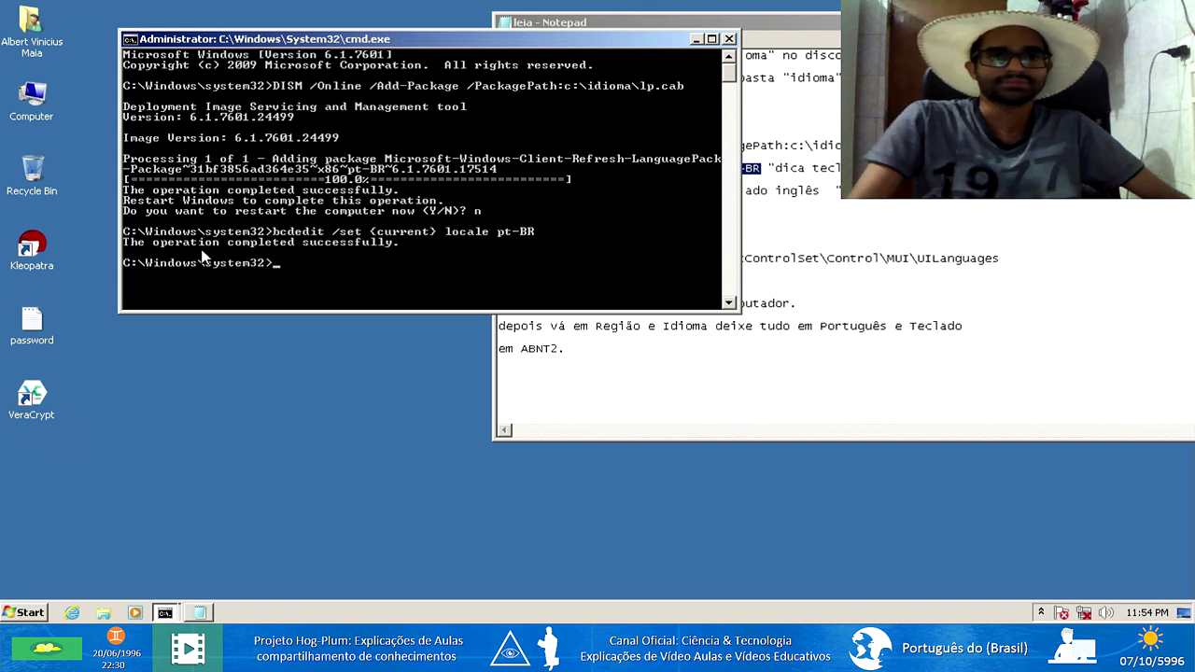
pyautogui.click(804, 63)
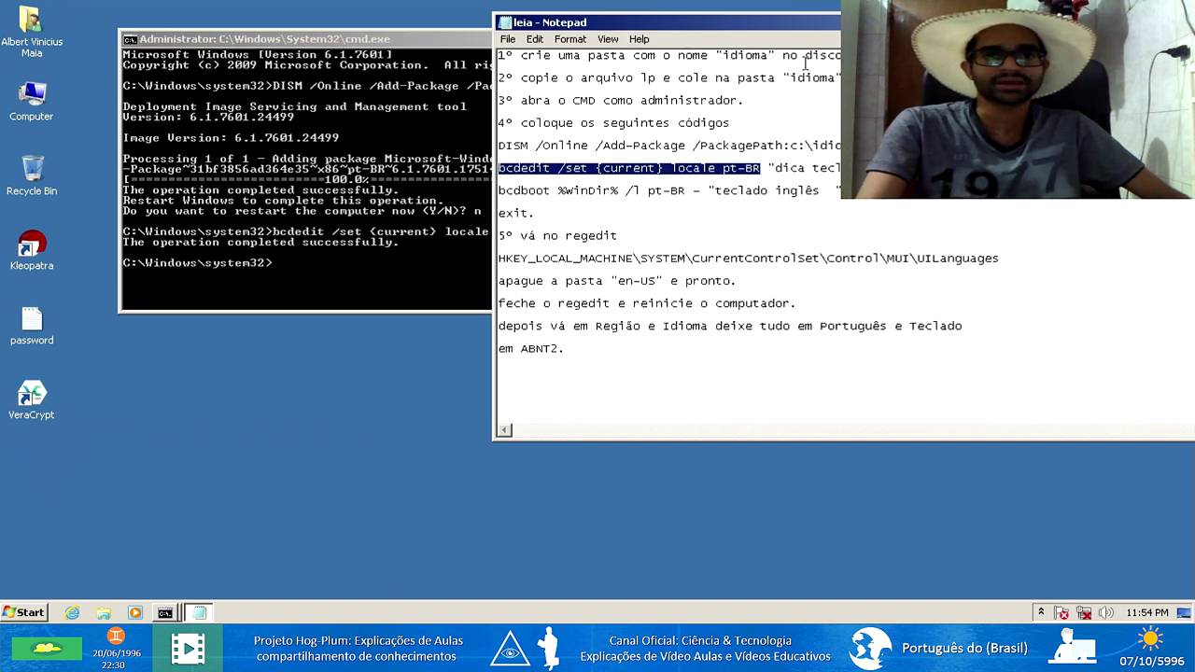
# Run 'bcdboot %WinDir% /l pt-BR', copied from the Notepad notes, in the Command Prompt.
pyautogui.moveTo(691, 191); pyautogui.dragTo(491, 190)
pyautogui.rightClick(512, 194)
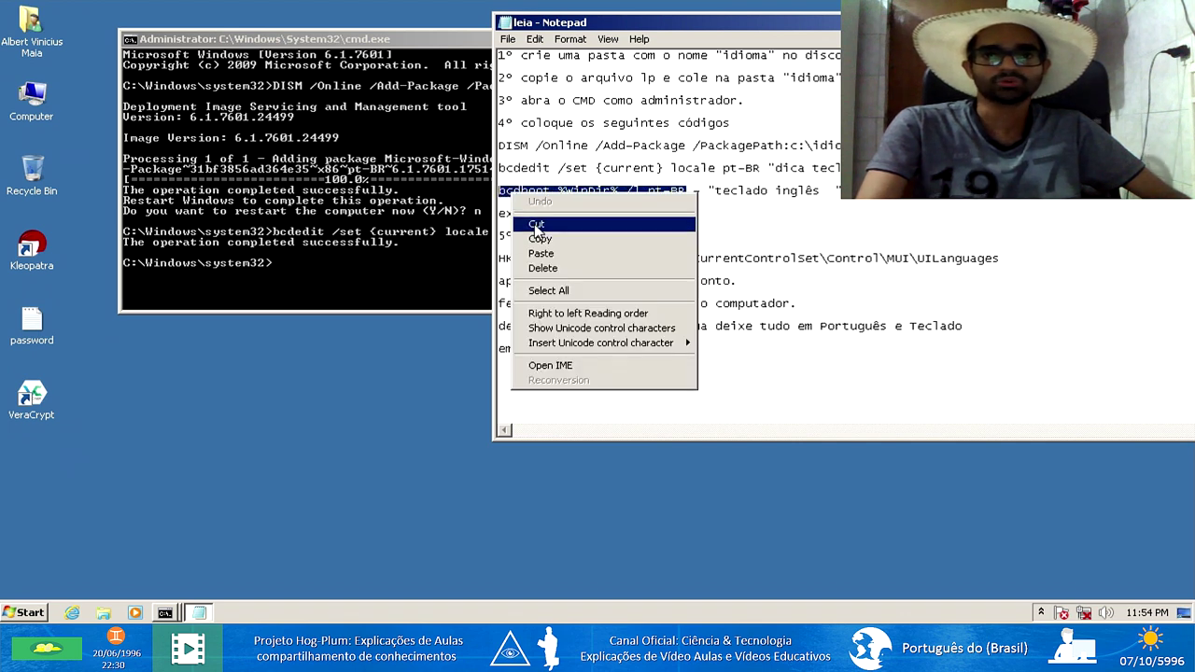
pyautogui.click(551, 240)
pyautogui.click(305, 269)
pyautogui.rightClick(304, 265)
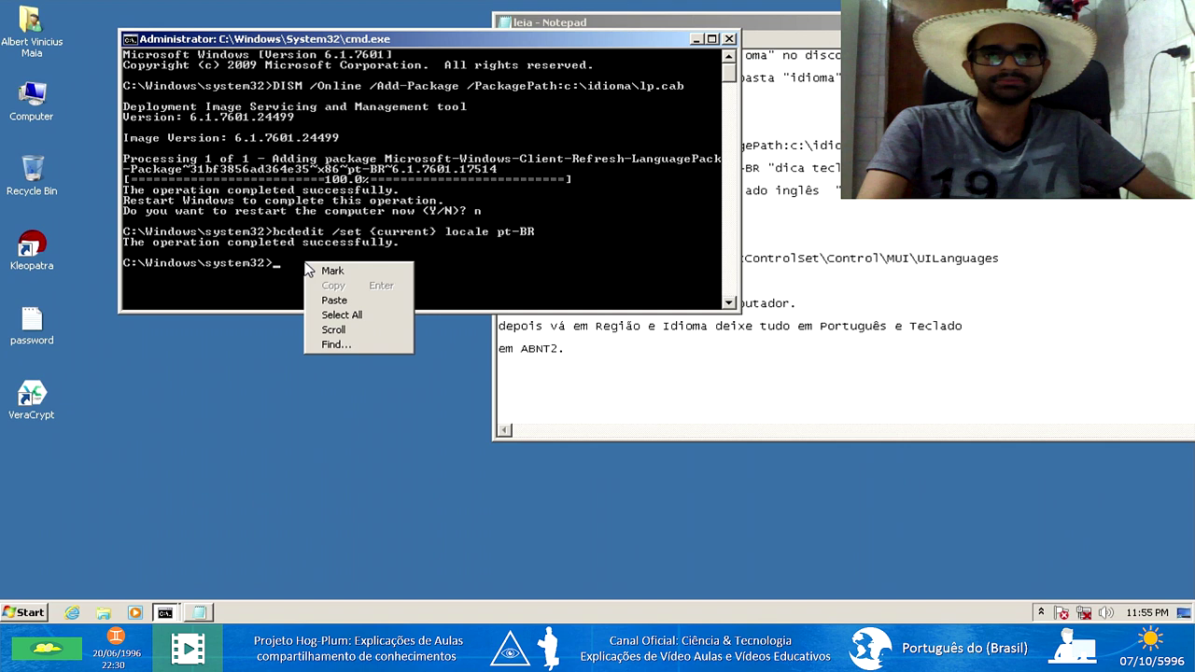
pyautogui.click(343, 300)
pyautogui.press('Return')
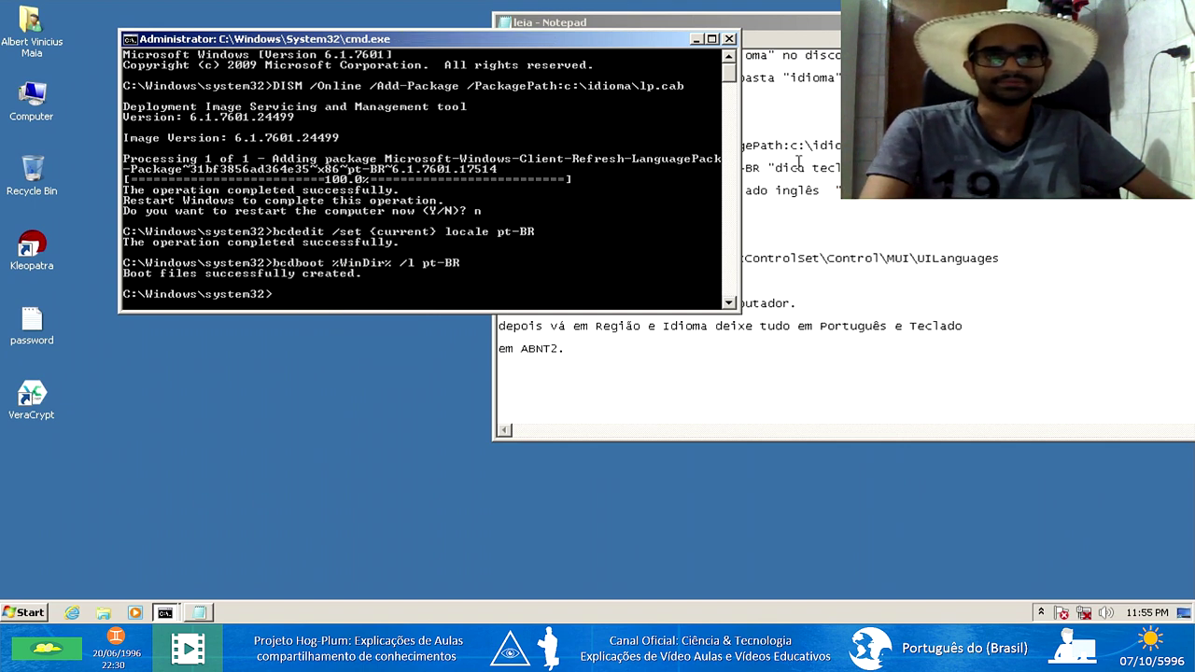
# Close the Command Prompt with exit and shift the Notepad instructions window left.
pyautogui.click(807, 28)
pyautogui.click(338, 279)
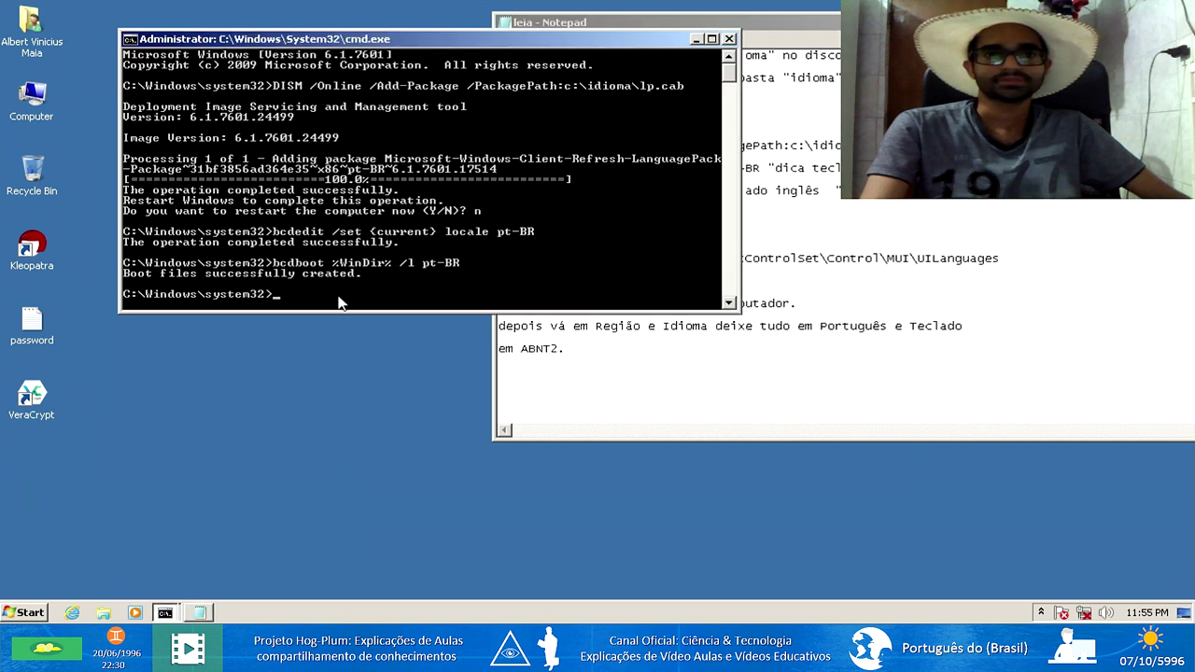
pyautogui.write('exit')
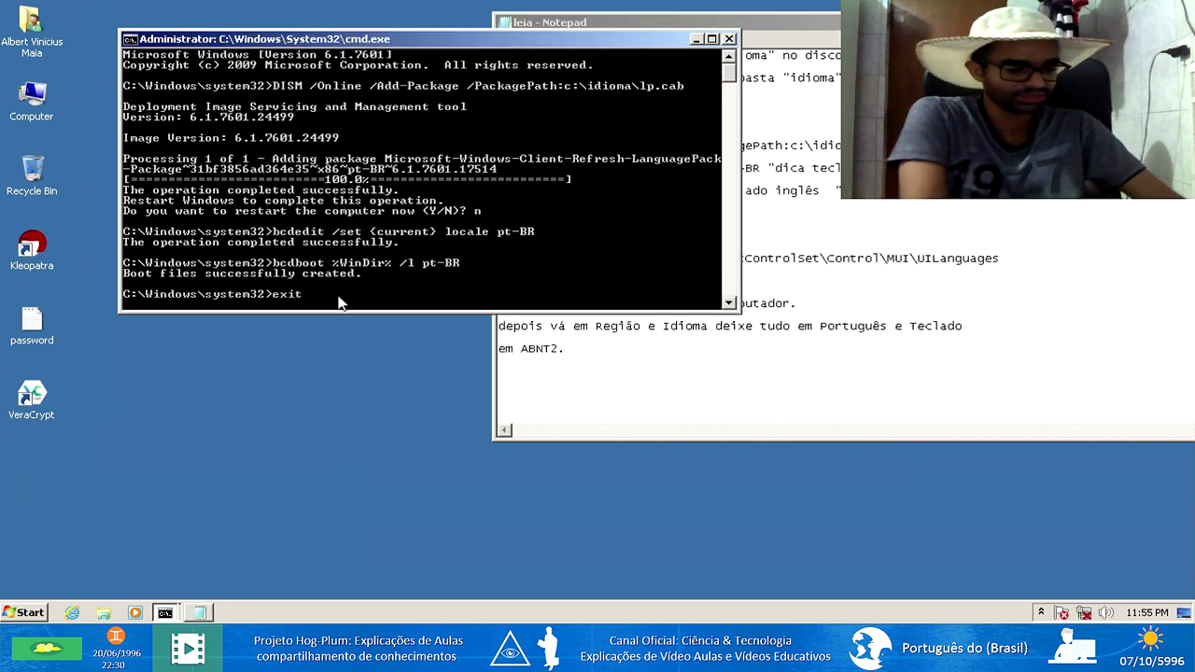
pyautogui.press('Return')
pyautogui.moveTo(565, 31); pyautogui.dragTo(425, 24)
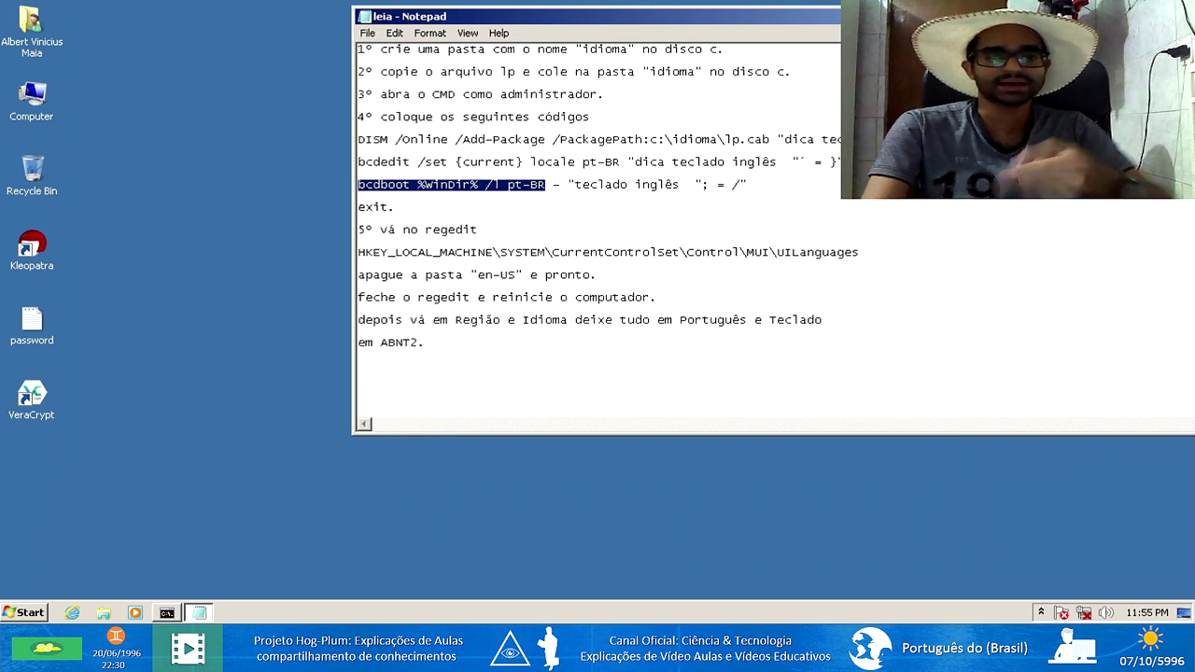
pyautogui.moveTo(818, 12); pyautogui.dragTo(548, 35)
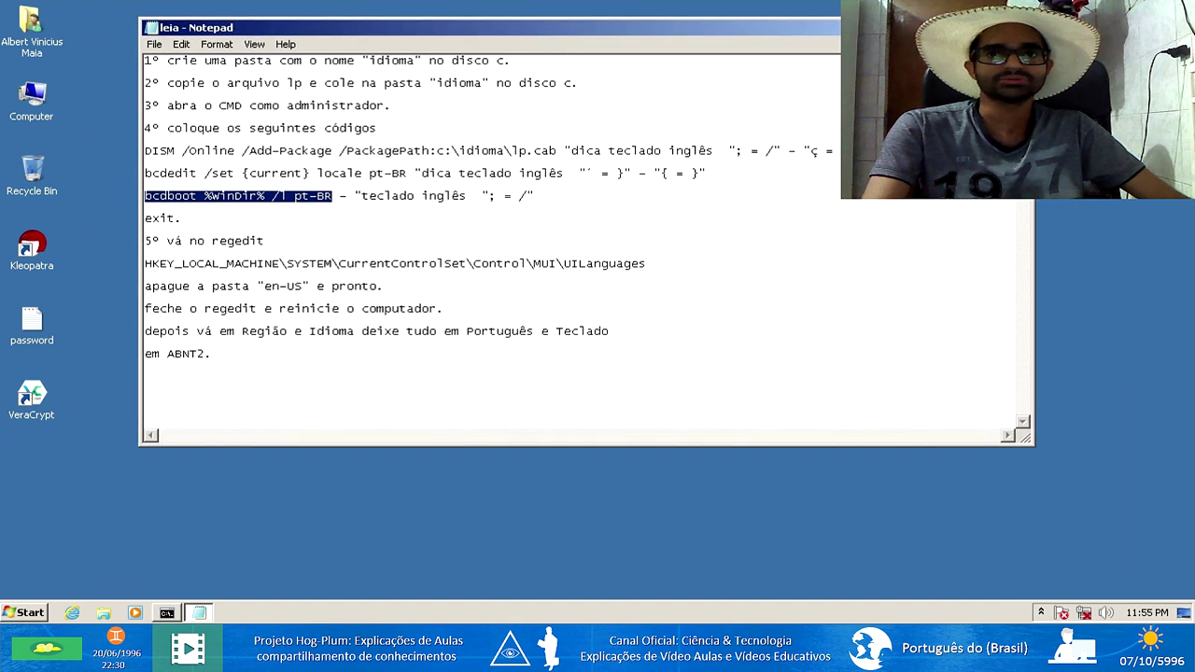
# Minimize Notepad and open Region and Language from the Start menu's Control Panel.
pyautogui.click(976, 27)
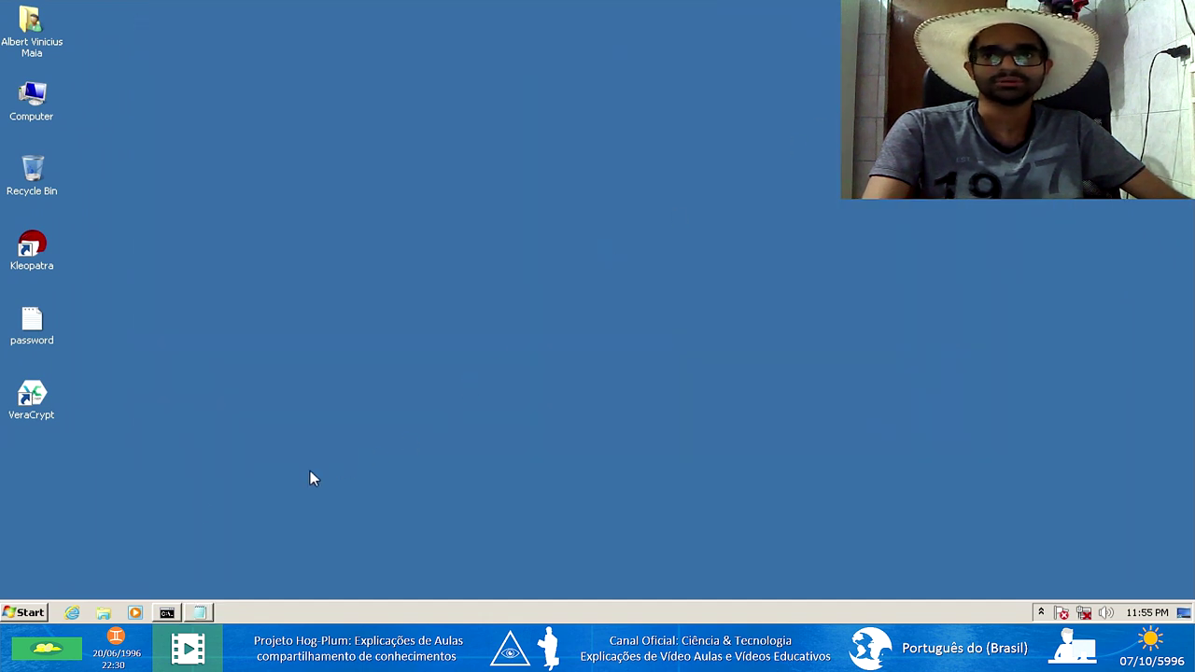
pyautogui.click(28, 613)
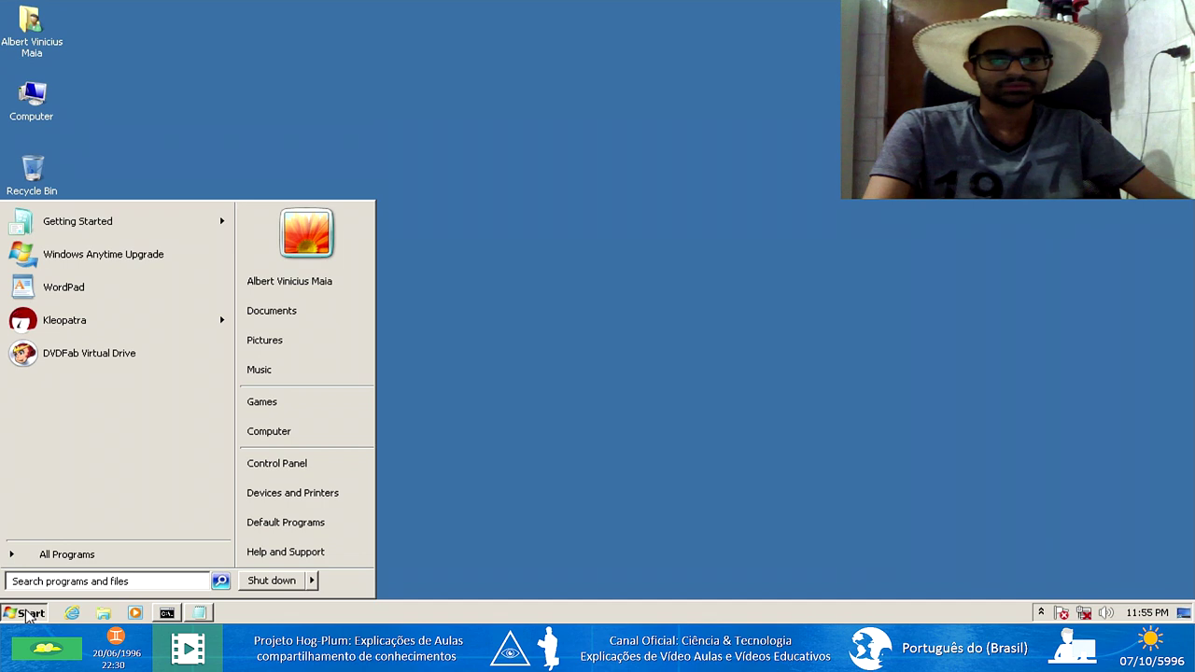
pyautogui.click(325, 464)
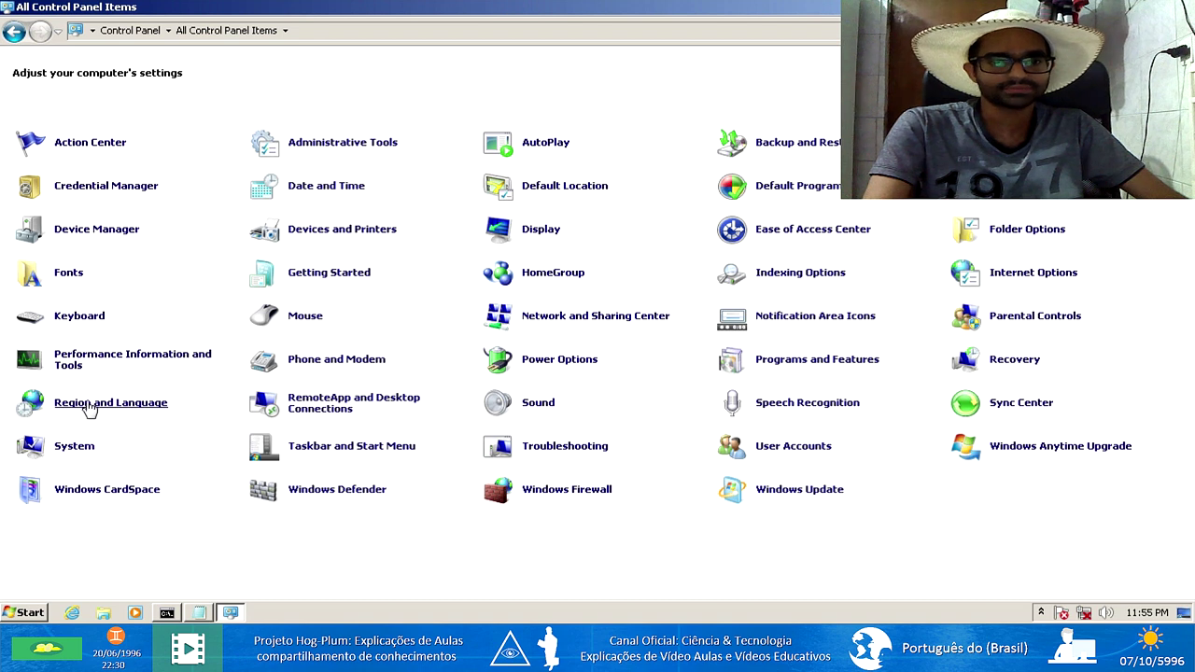
pyautogui.click(89, 409)
pyautogui.moveTo(224, 131); pyautogui.dragTo(308, 35)
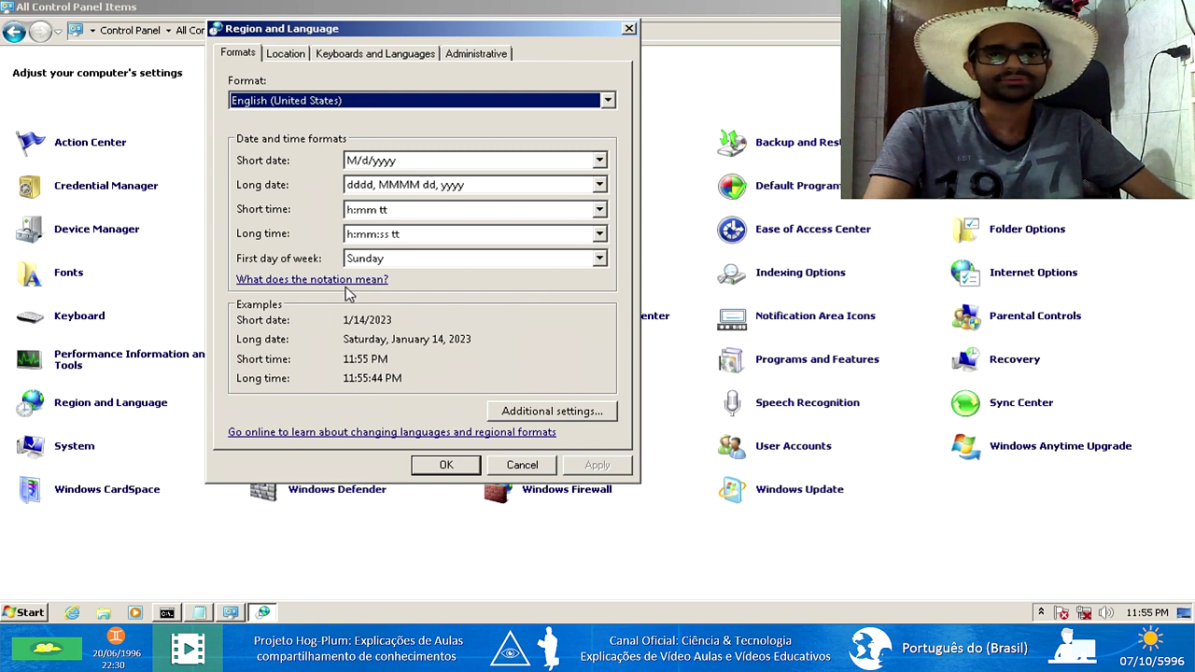
# Set Current location to Brazil on the Location tab and show Keyboards and Languages.
pyautogui.click(285, 56)
pyautogui.click(291, 156)
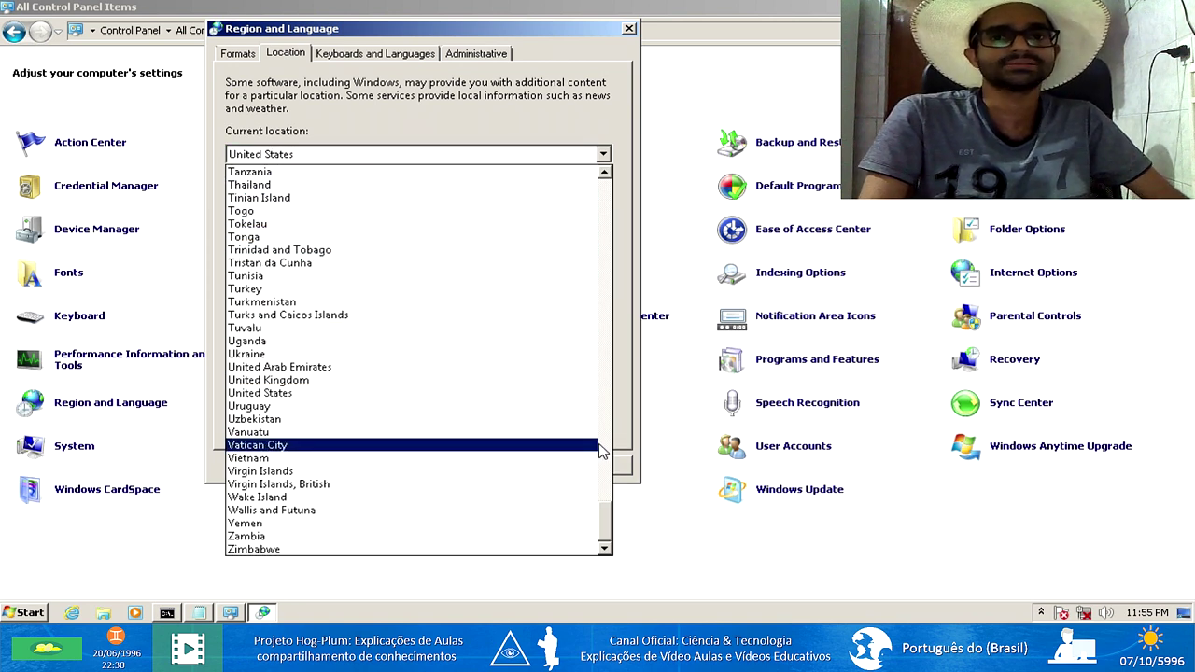
pyautogui.moveTo(601, 532); pyautogui.dragTo(610, 249)
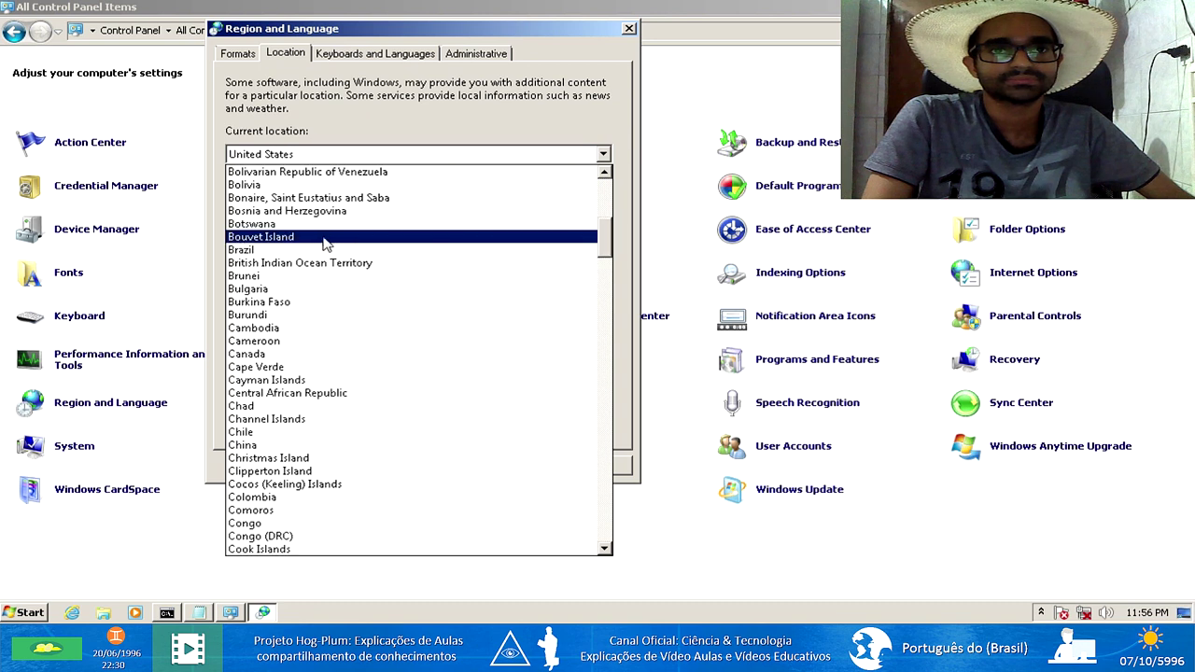
pyautogui.click(278, 252)
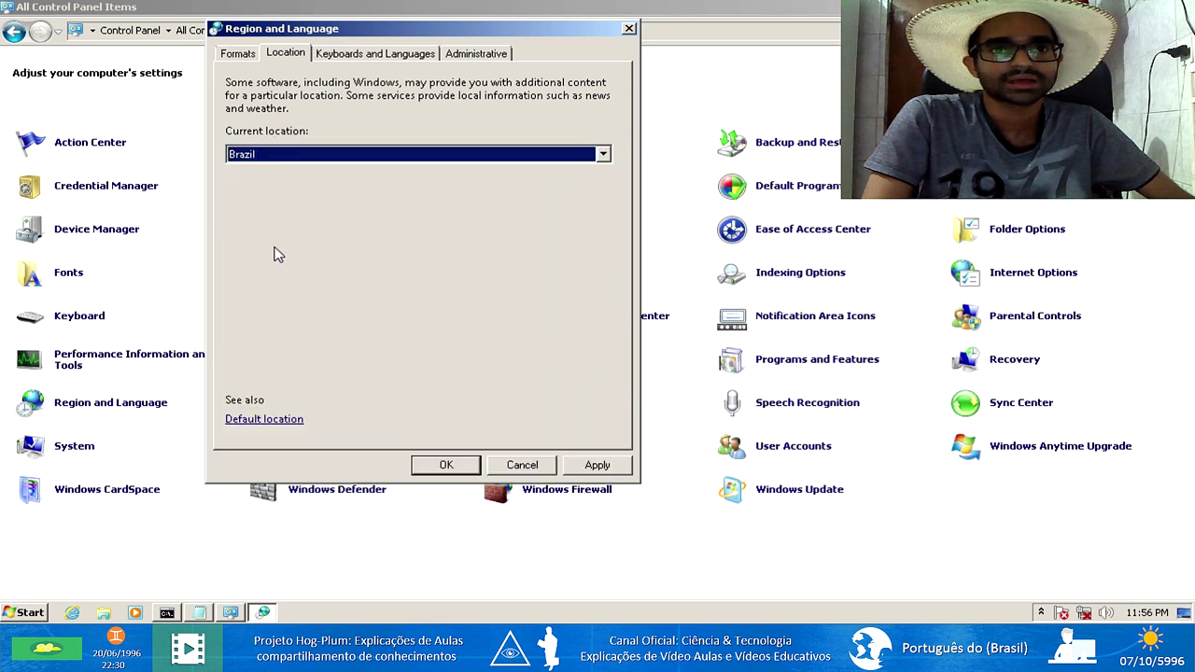
pyautogui.click(347, 54)
# Add the Portuguese (Brazilian ABNT2) keyboard under Portuguese (Brazil) as an input language.
pyautogui.click(513, 125)
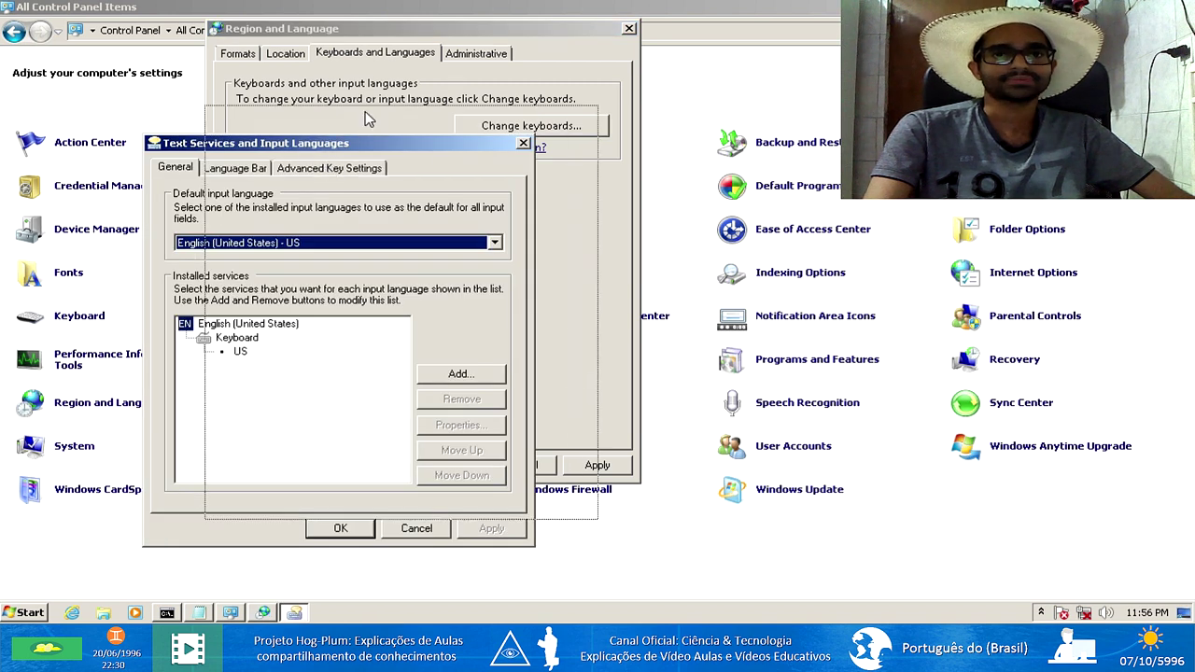
pyautogui.moveTo(313, 148); pyautogui.dragTo(358, 53)
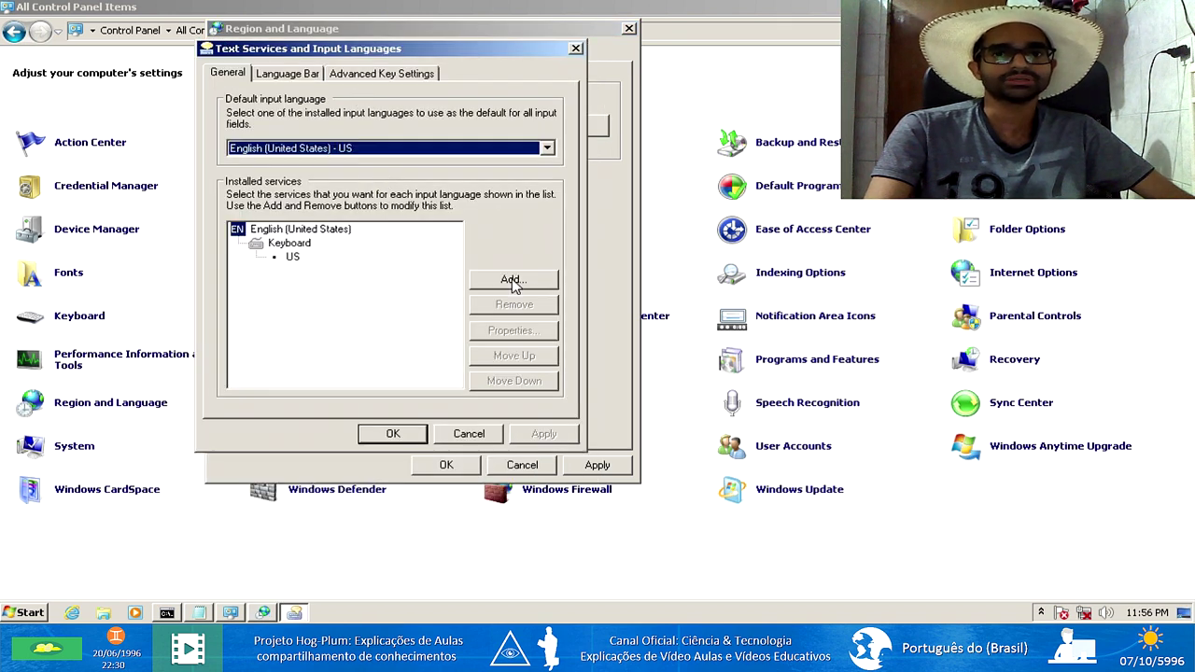
pyautogui.click(512, 279)
pyautogui.moveTo(373, 73); pyautogui.dragTo(337, 33)
pyautogui.moveTo(439, 90); pyautogui.dragTo(446, 229)
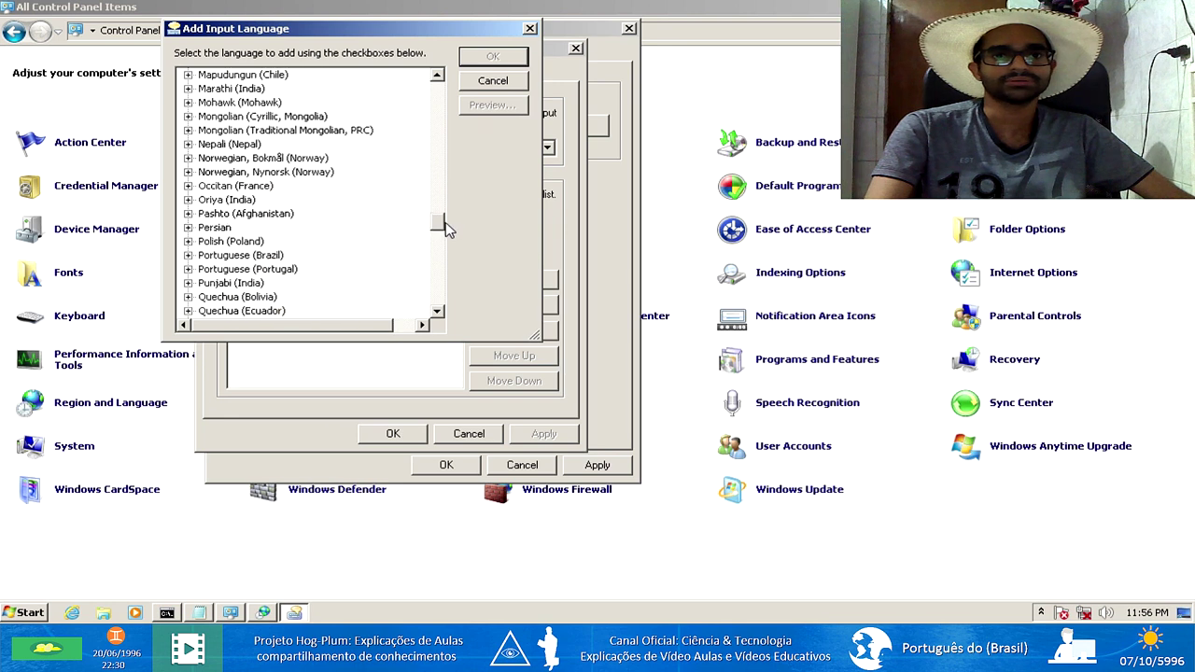
pyautogui.click(276, 257)
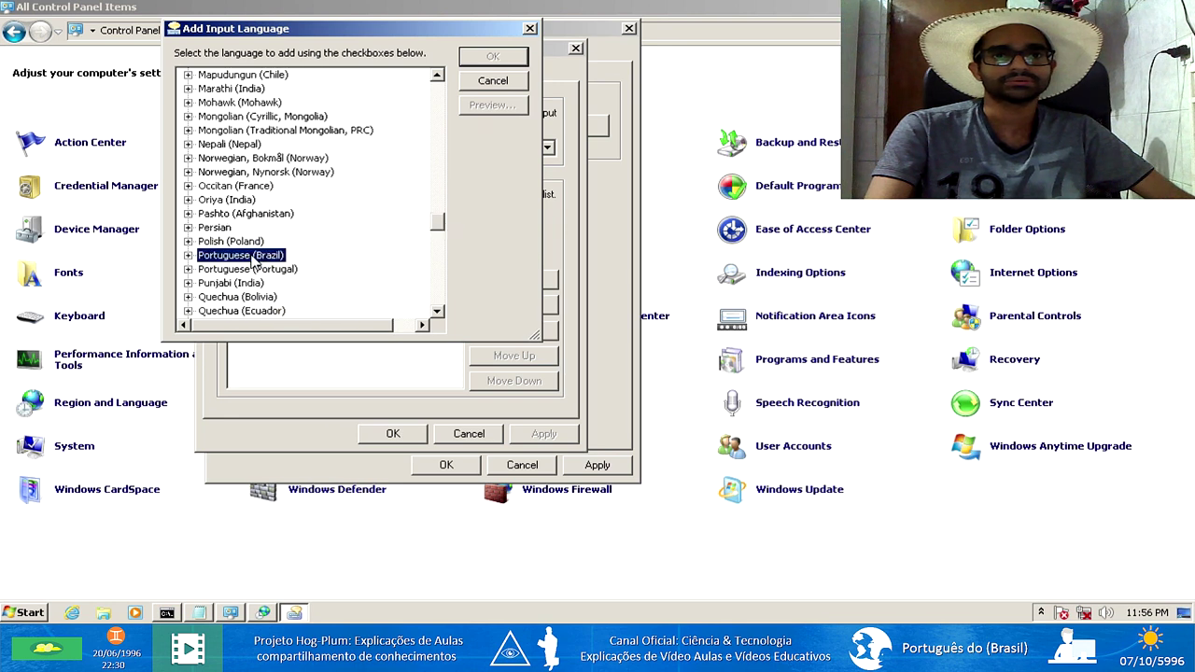
pyautogui.click(188, 254)
pyautogui.click(206, 271)
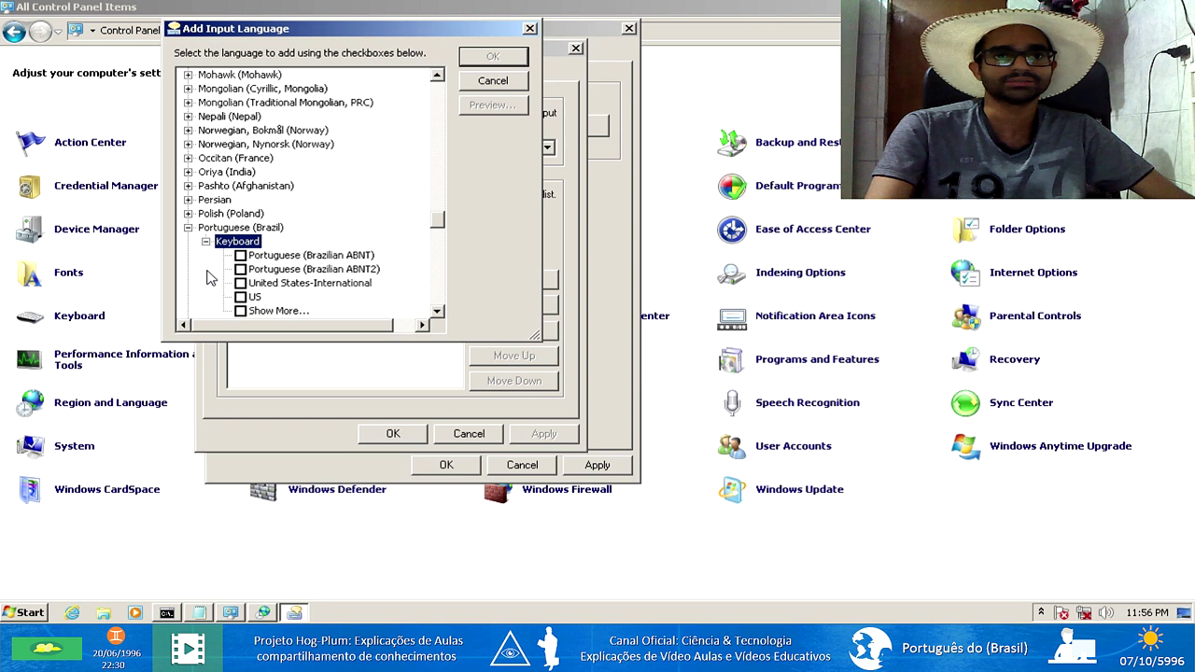
pyautogui.click(241, 269)
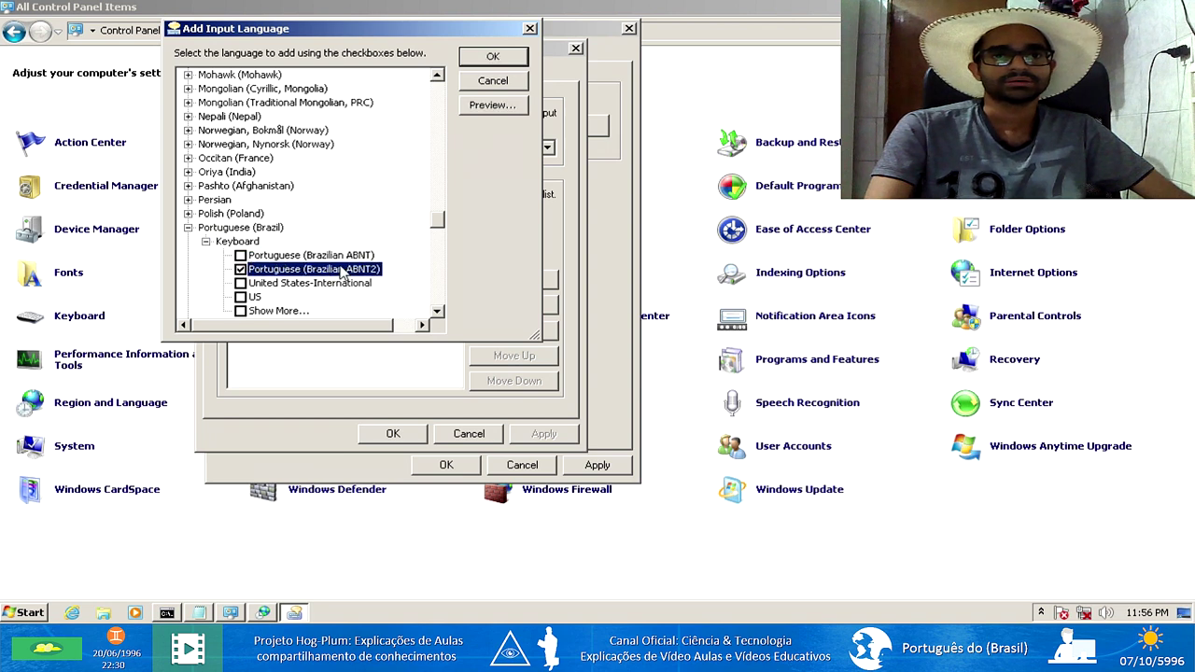
pyautogui.click(490, 58)
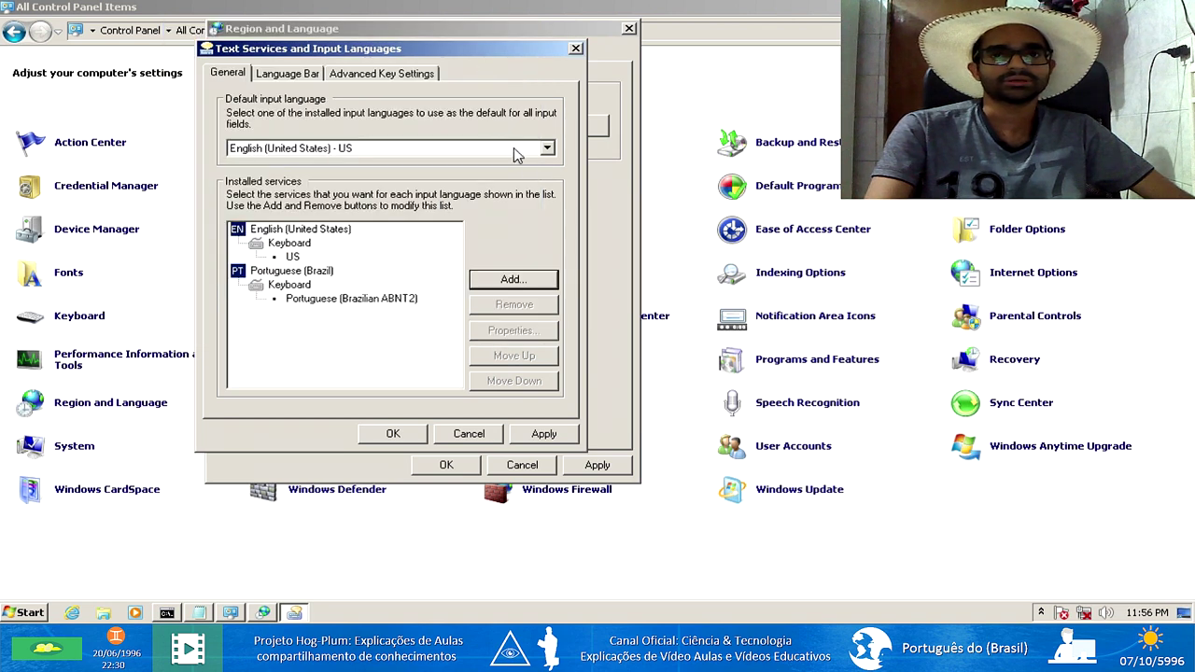
# Make Portuguese (Brazil) ABNT2 the default input language and apply the changes.
pyautogui.click(549, 149)
pyautogui.click(446, 176)
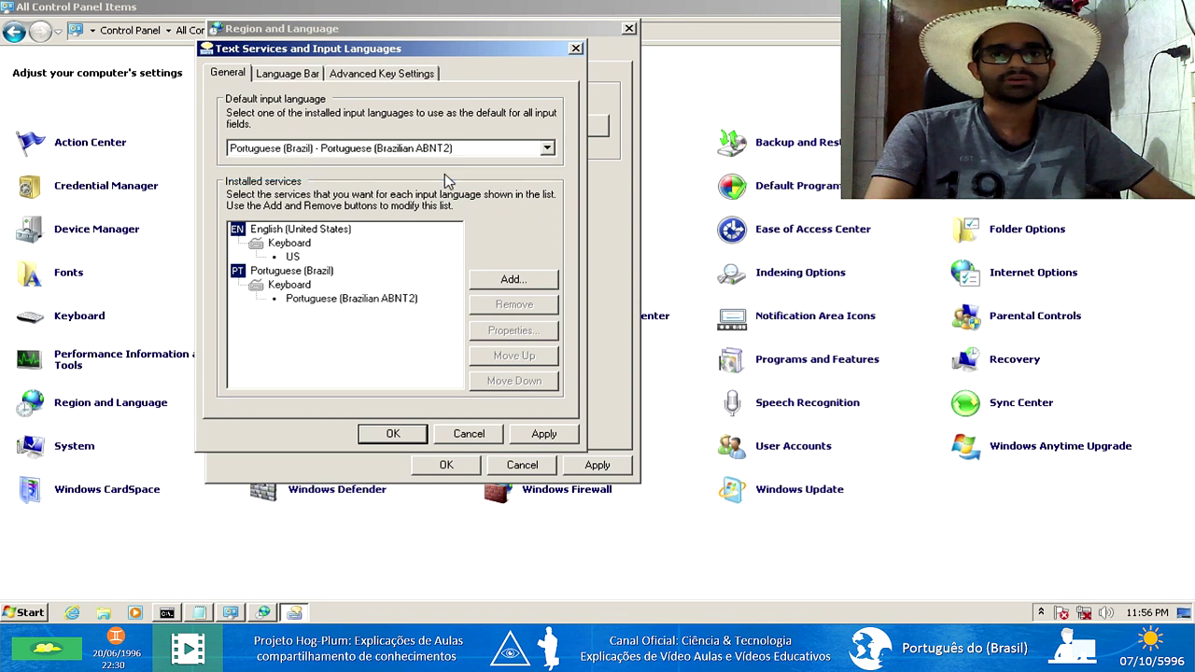
pyautogui.click(544, 435)
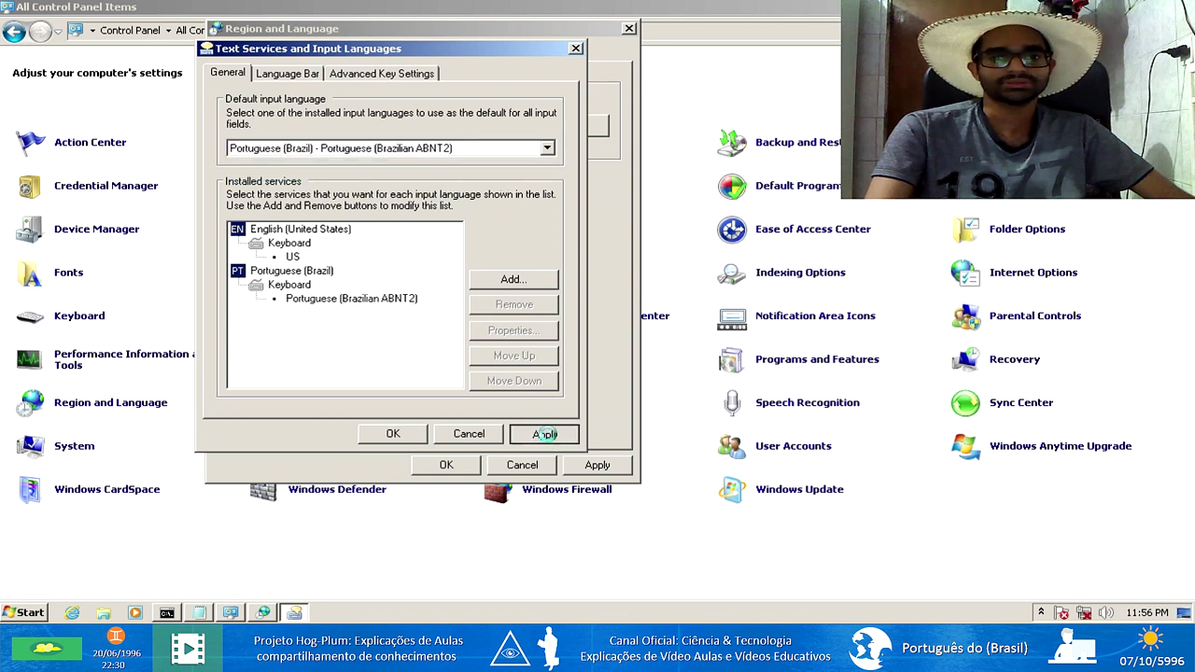
pyautogui.click(373, 434)
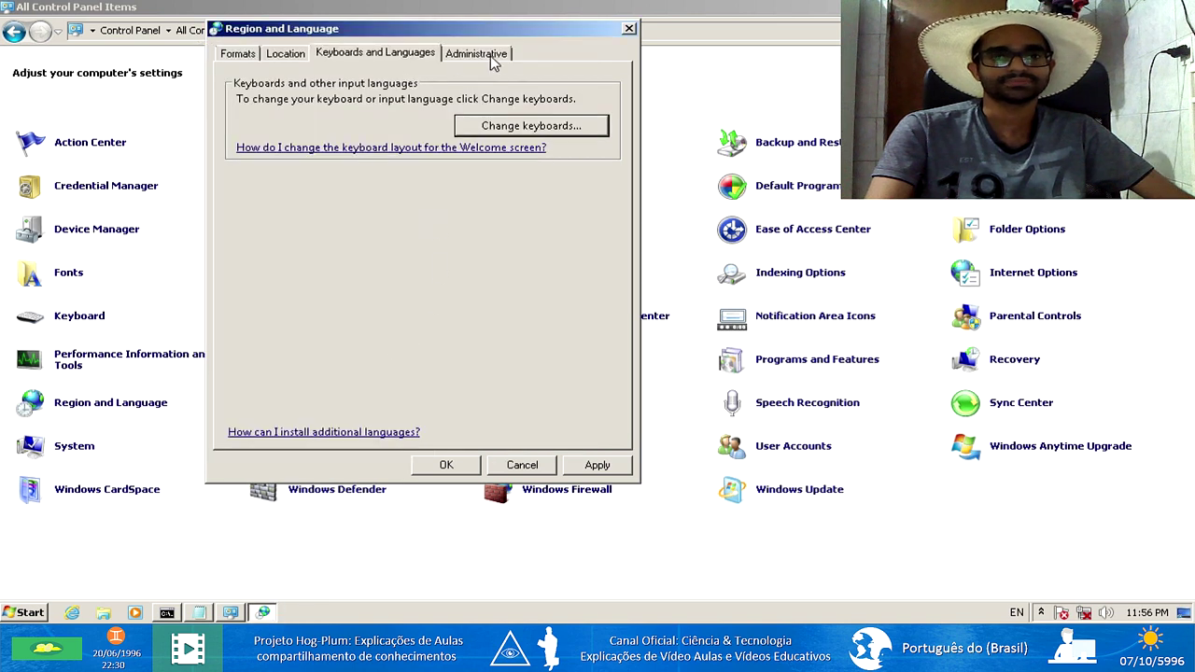
# Change the system locale to Portuguese (Brazil) on the Administrative tab and restart now.
pyautogui.click(471, 56)
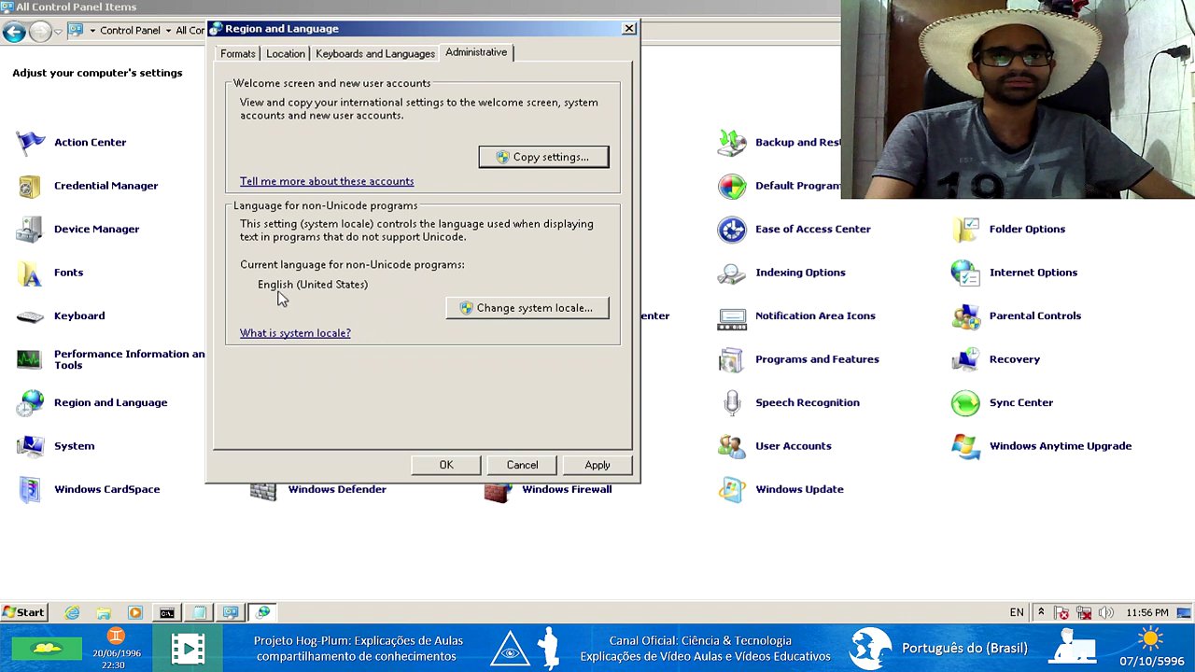
pyautogui.click(507, 308)
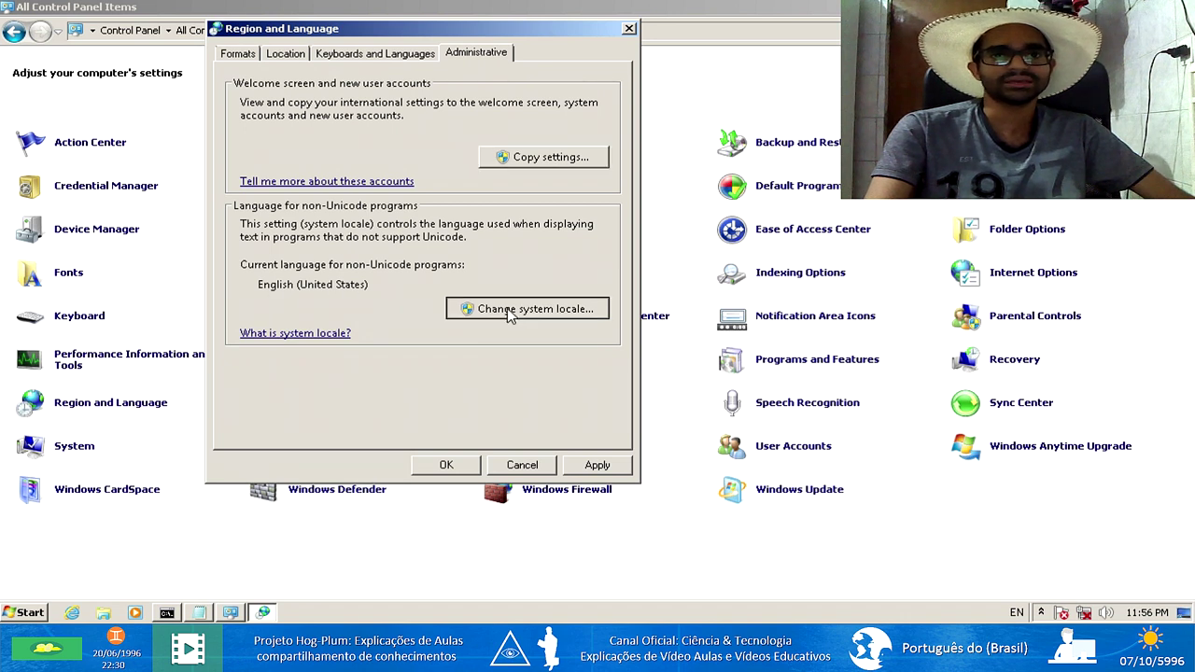
pyautogui.click(653, 326)
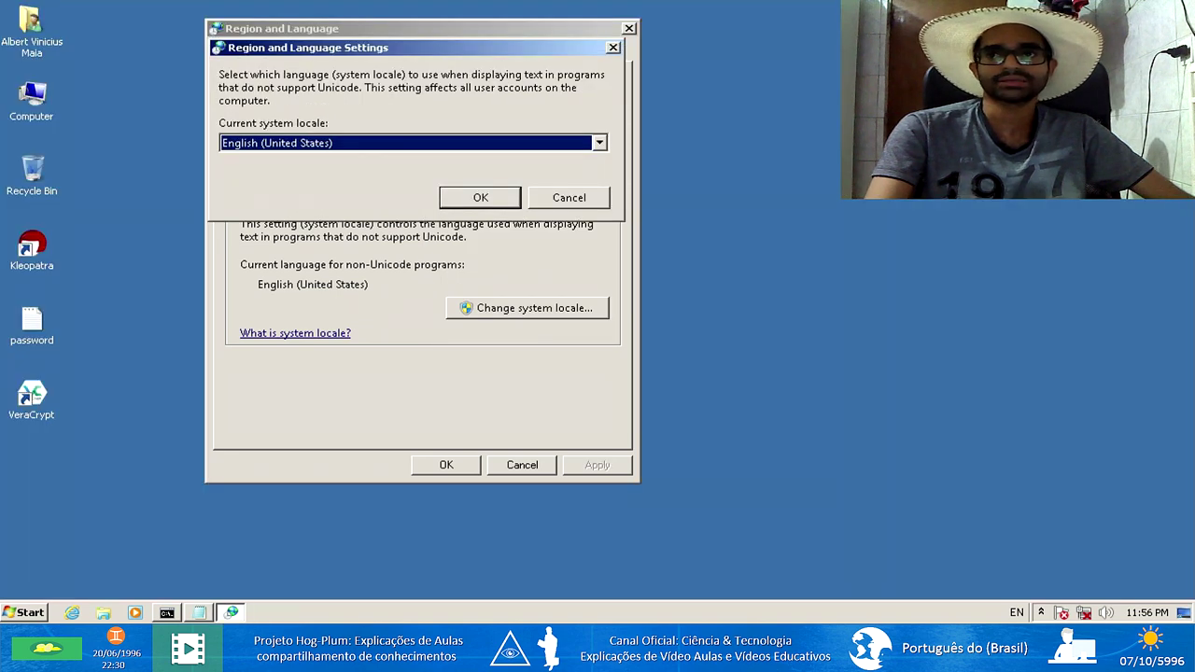
pyautogui.click(519, 145)
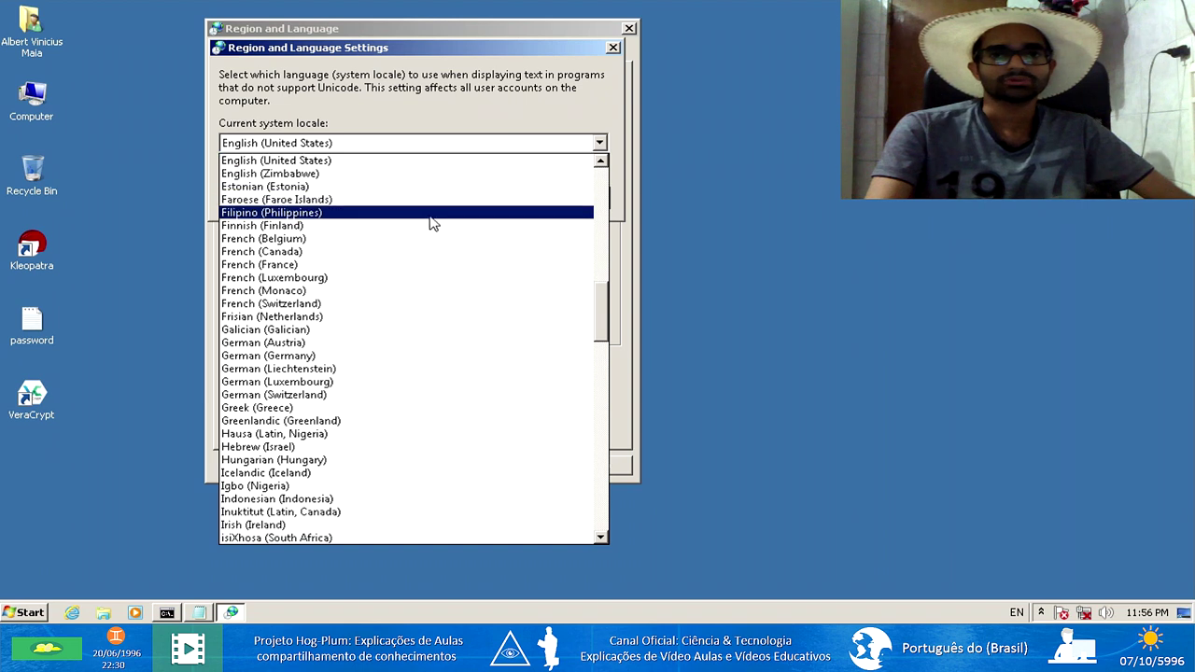
pyautogui.scroll(-3, 373, 288)
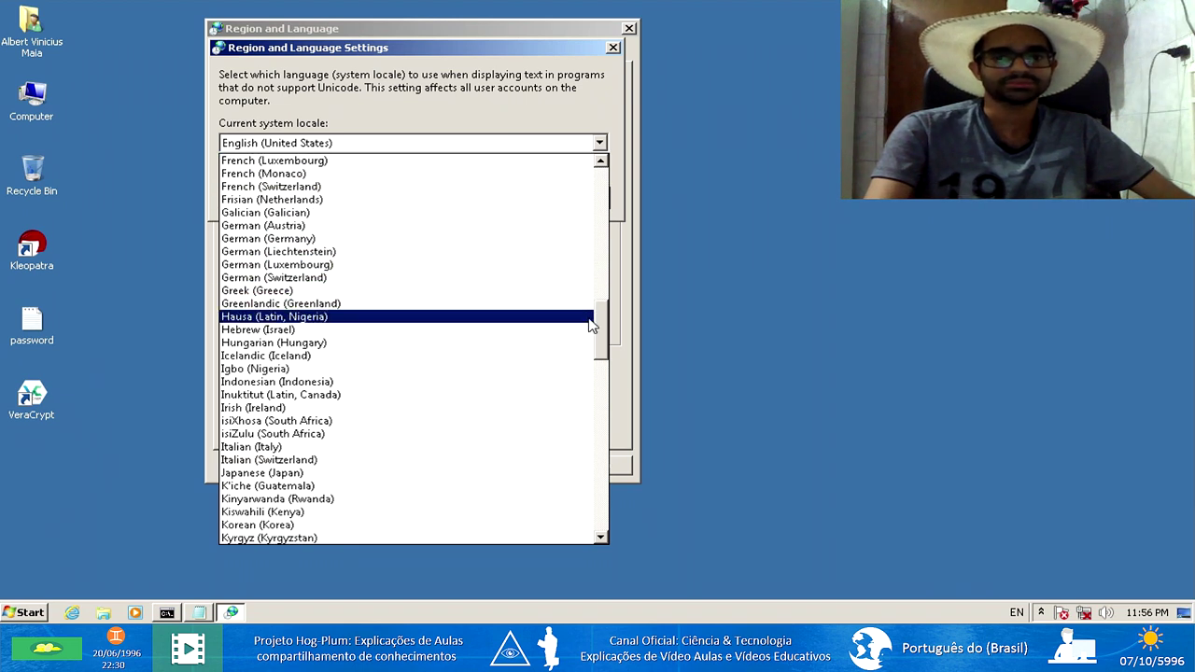
pyautogui.scroll(-6, 300, 239)
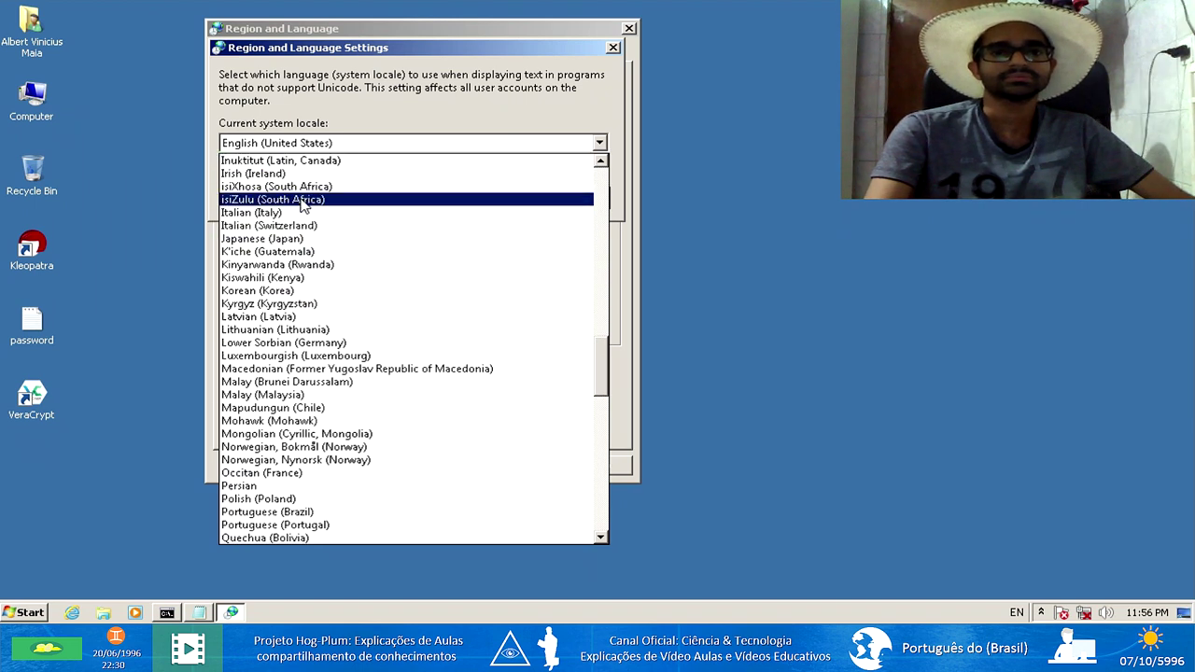
pyautogui.scroll(-3, 301, 239)
pyautogui.scroll(-2, 303, 224)
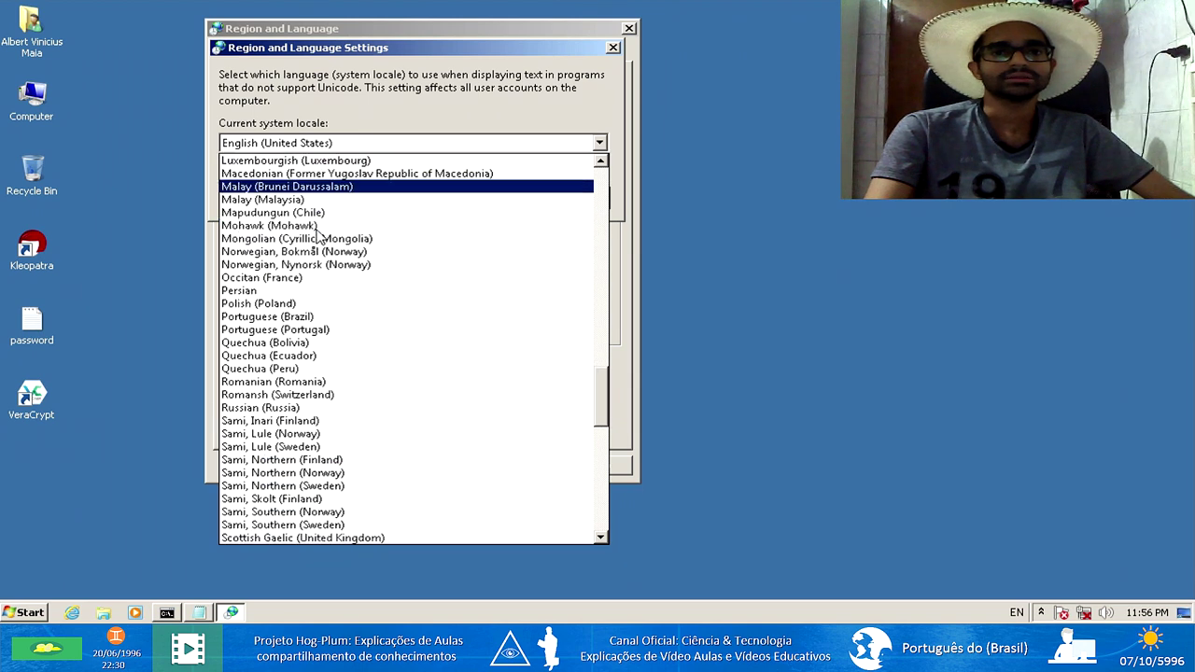
pyautogui.click(289, 319)
pyautogui.click(475, 201)
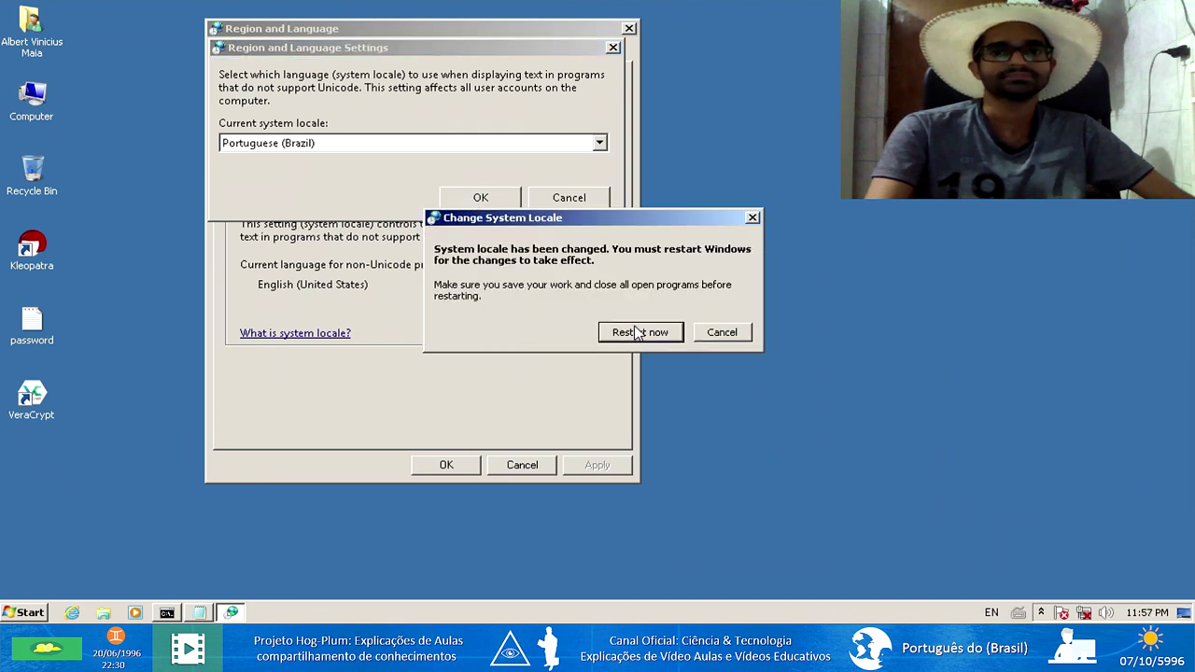
pyautogui.click(651, 334)
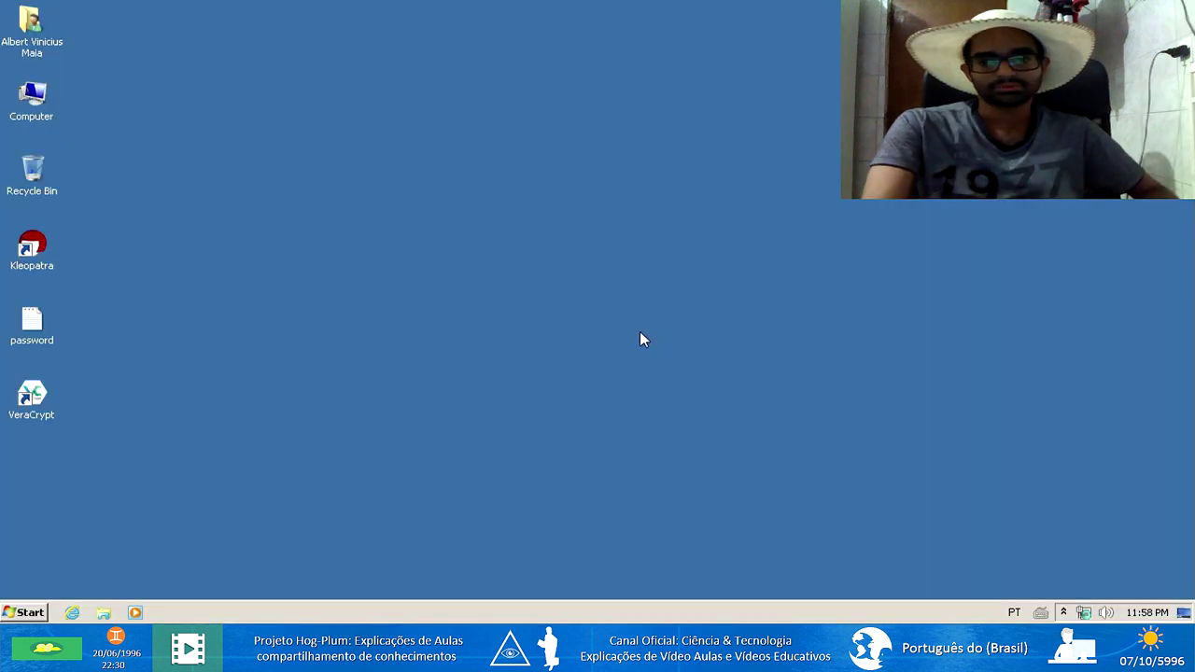
# Close the PT Language bar, ticking Do not show me this message again.
pyautogui.rightClick(1028, 616)
pyautogui.click(1034, 605)
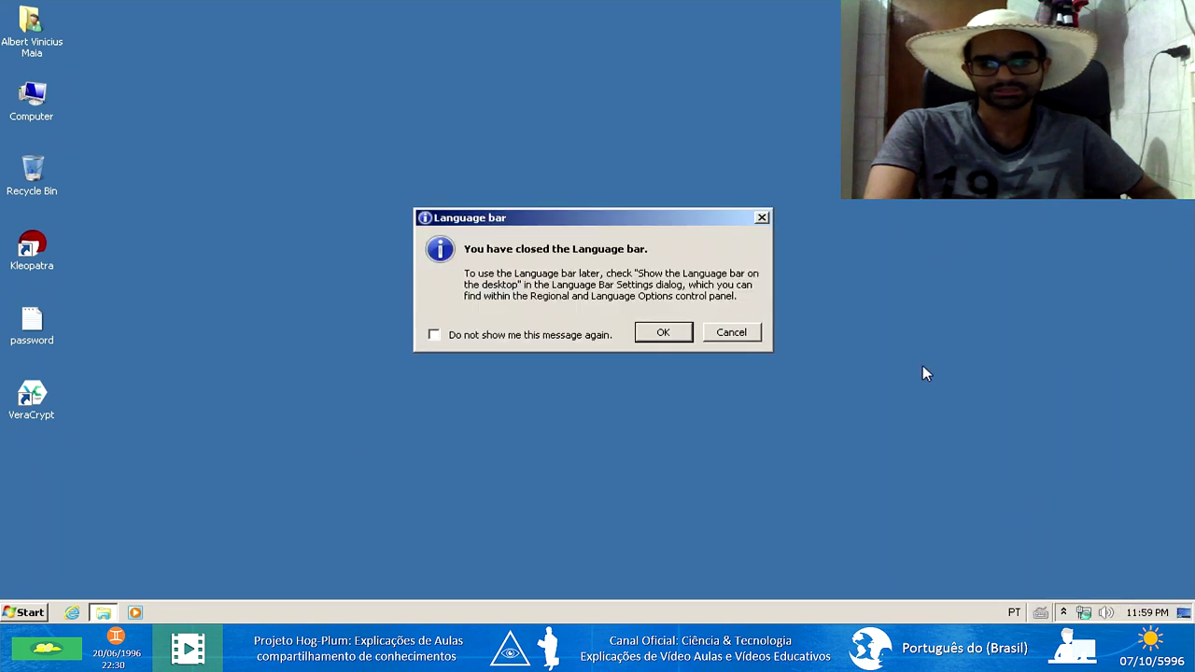
pyautogui.moveTo(585, 222); pyautogui.dragTo(444, 156)
pyautogui.click(355, 273)
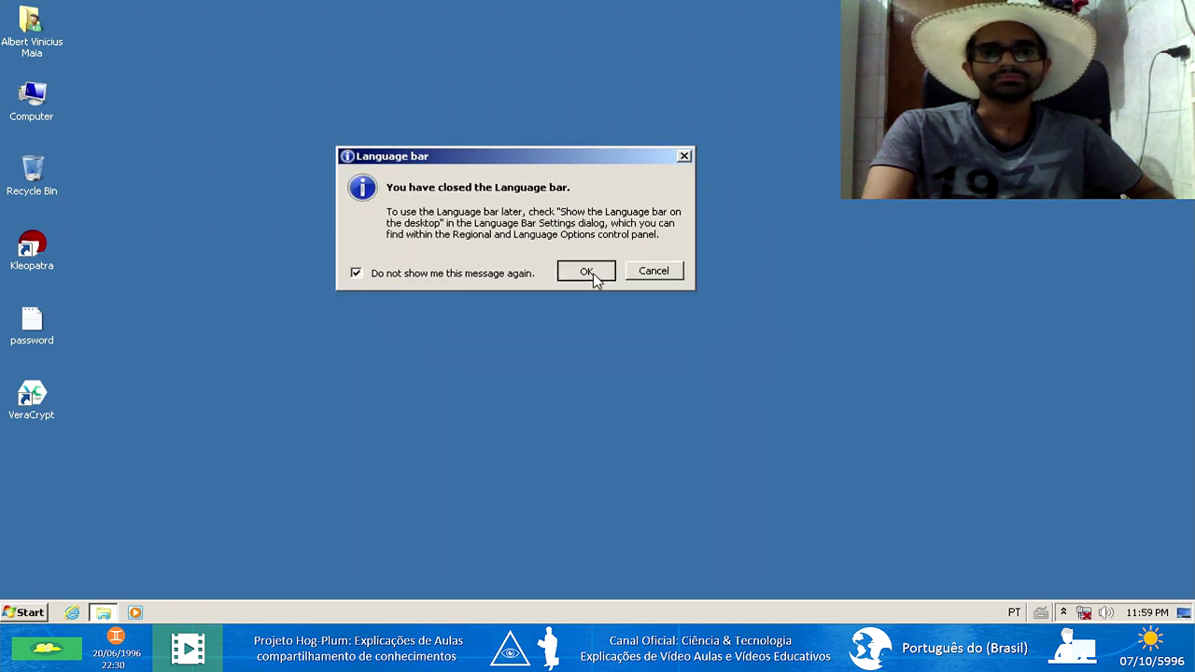
pyautogui.click(592, 273)
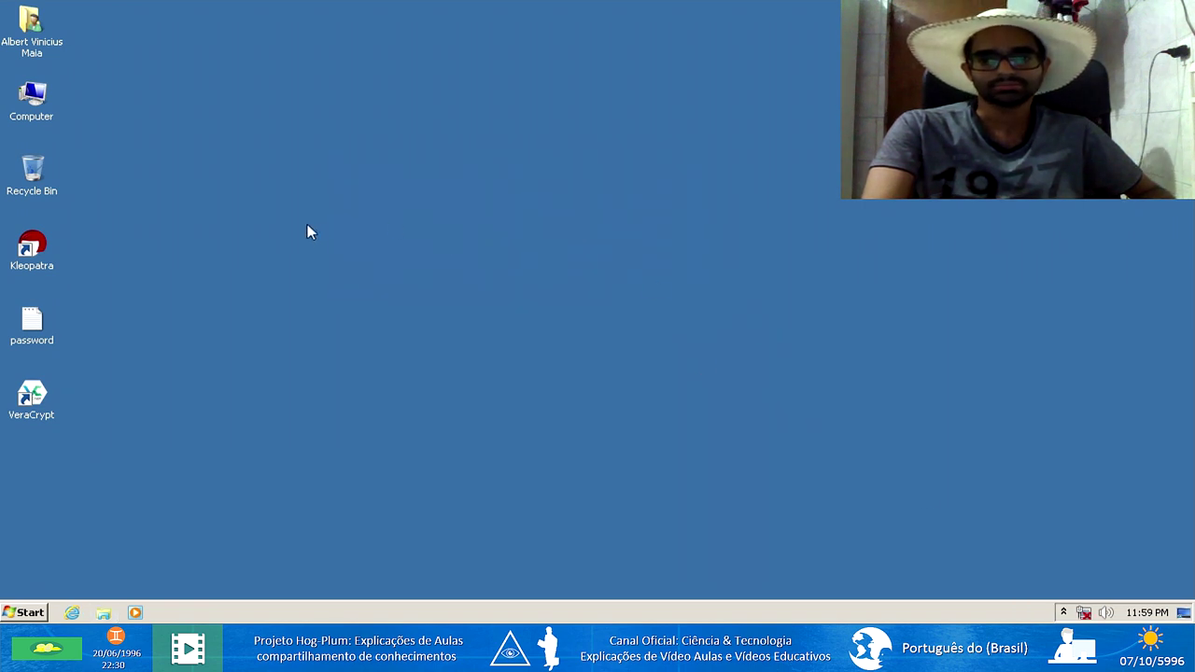
# Open the leia instructions file from Local Disk (C:) via Computer.
pyautogui.doubleClick(41, 103)
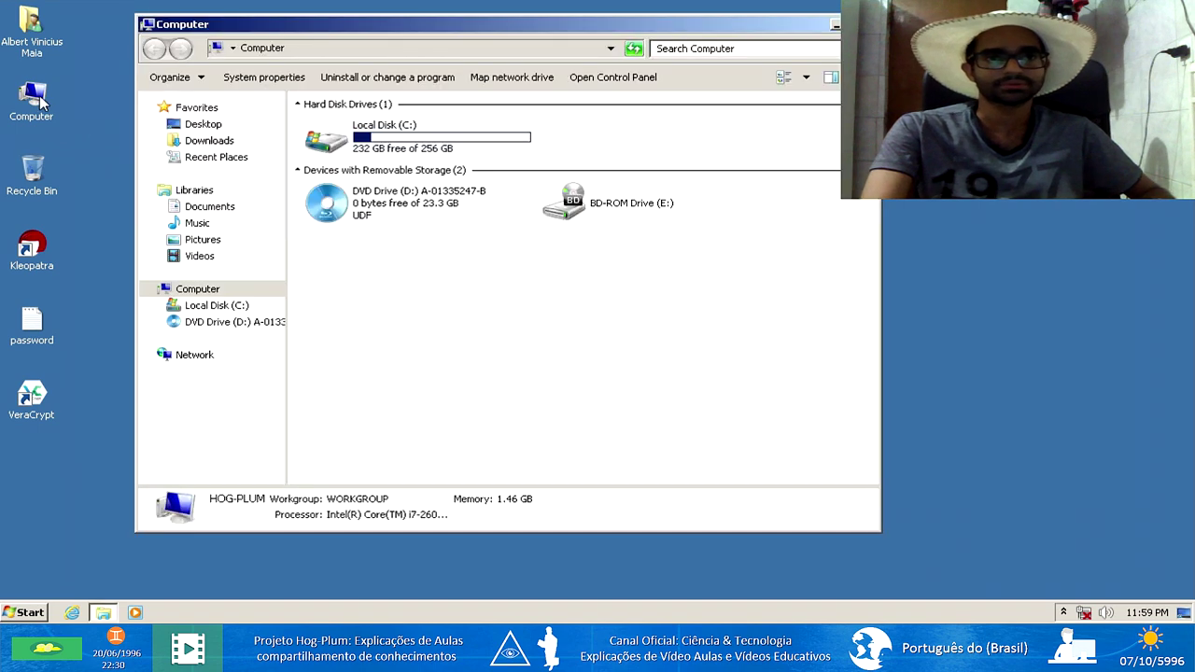
pyautogui.click(369, 144)
pyautogui.doubleClick(369, 145)
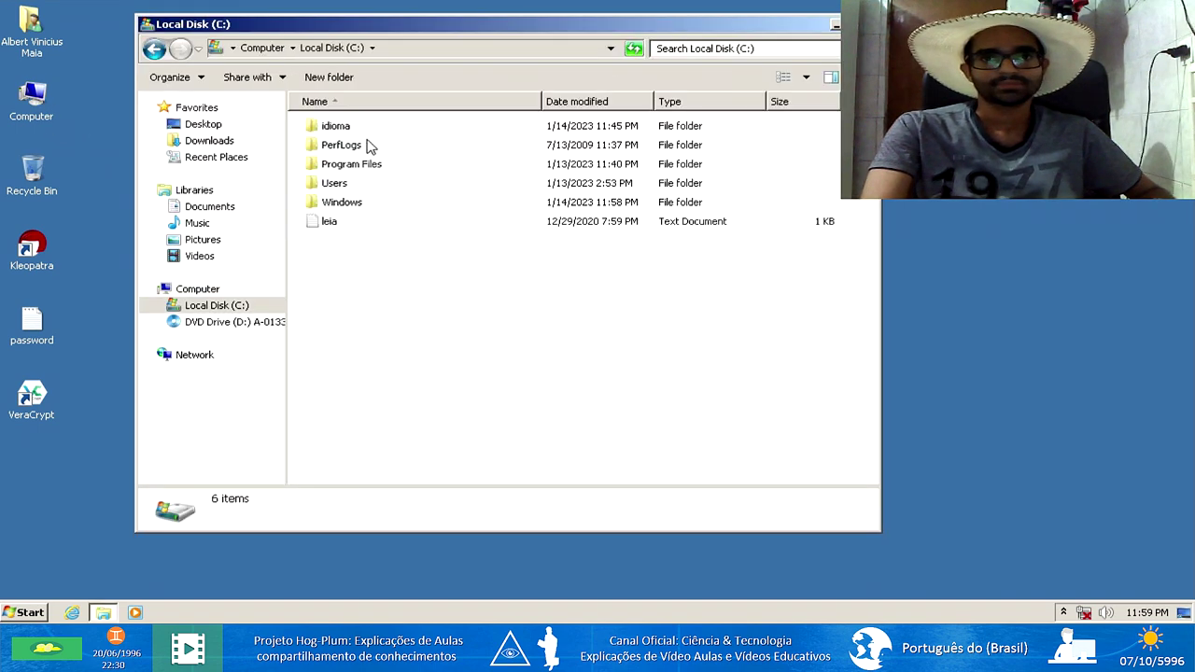
pyautogui.doubleClick(333, 222)
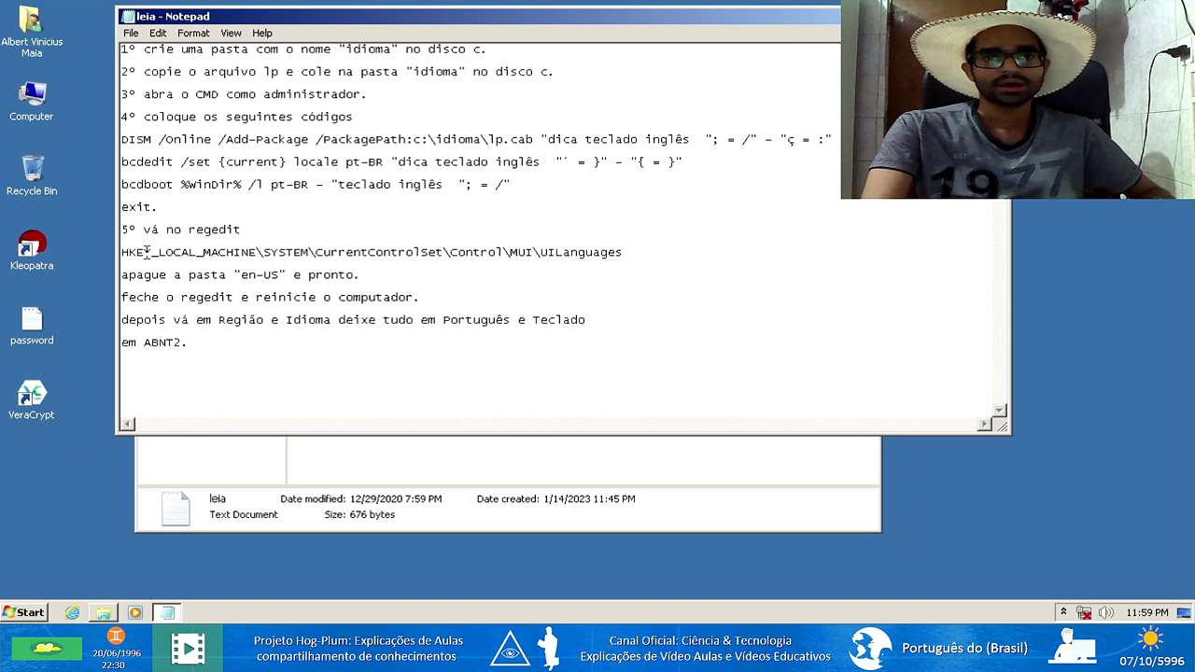
# Launch regedit from the Start search as administrator and accept the UAC prompt.
pyautogui.click(21, 614)
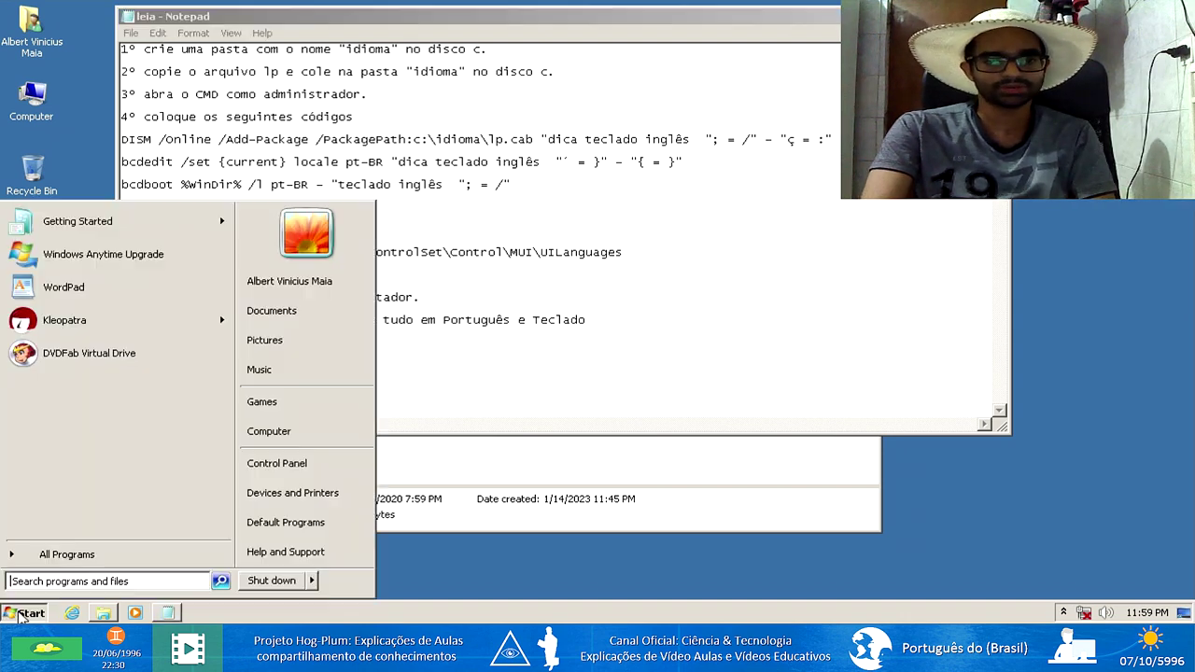
pyautogui.write('rege')
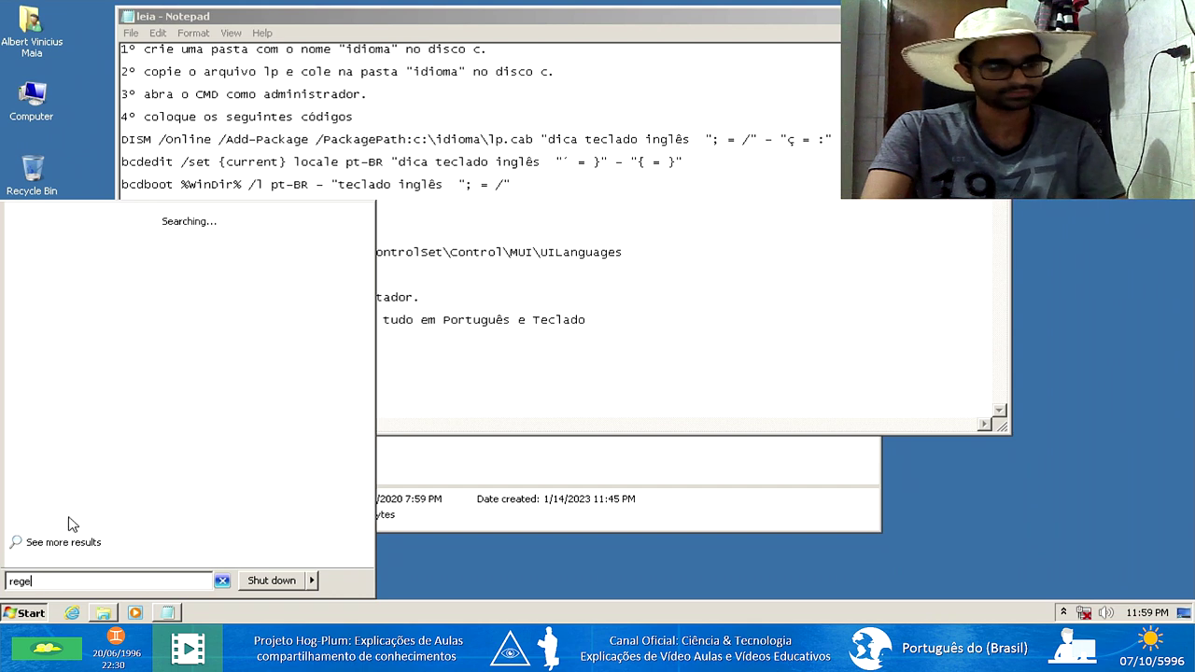
pyautogui.press('BackSpace')
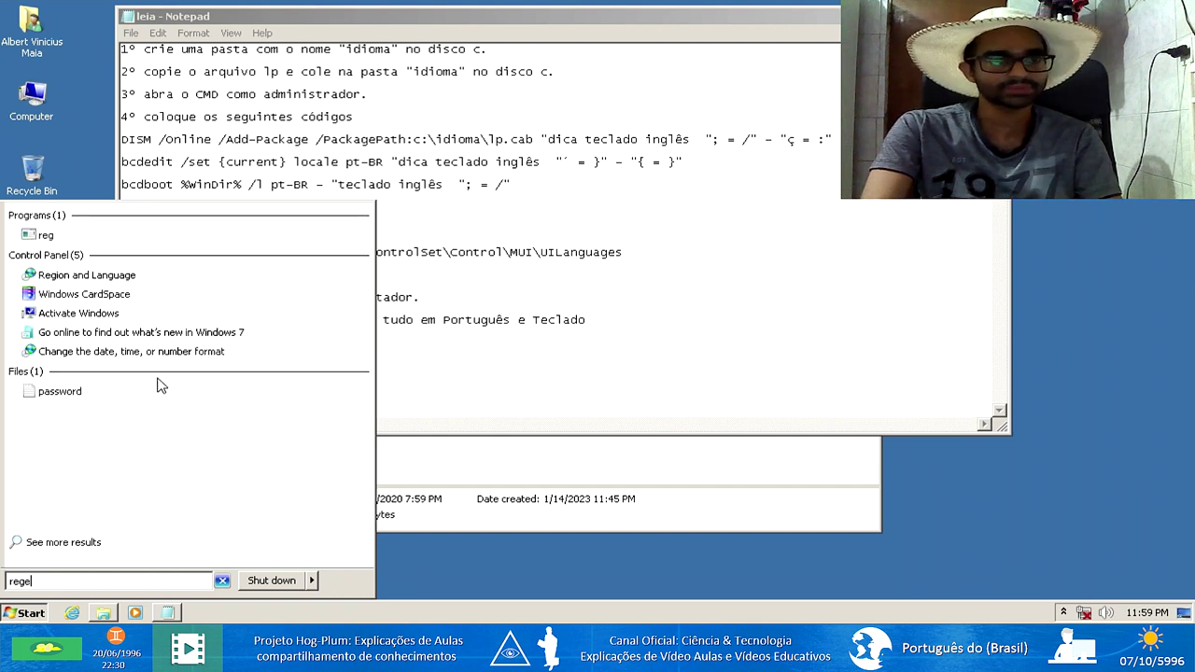
pyautogui.write('dit')
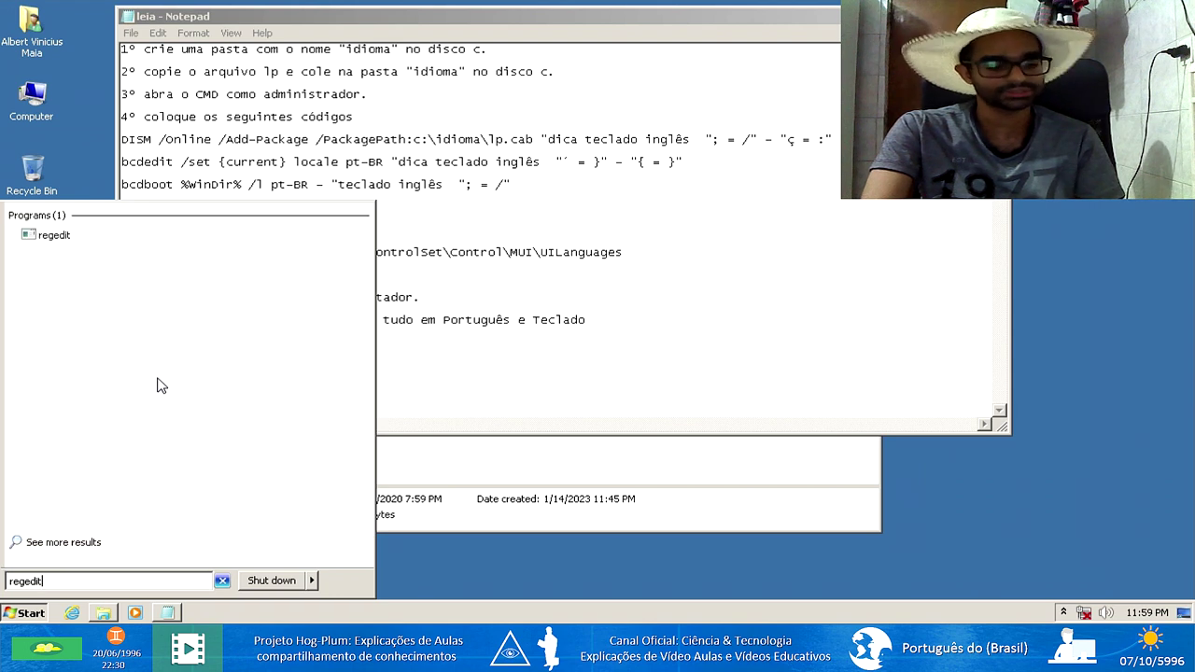
pyautogui.rightClick(59, 234)
pyautogui.click(91, 262)
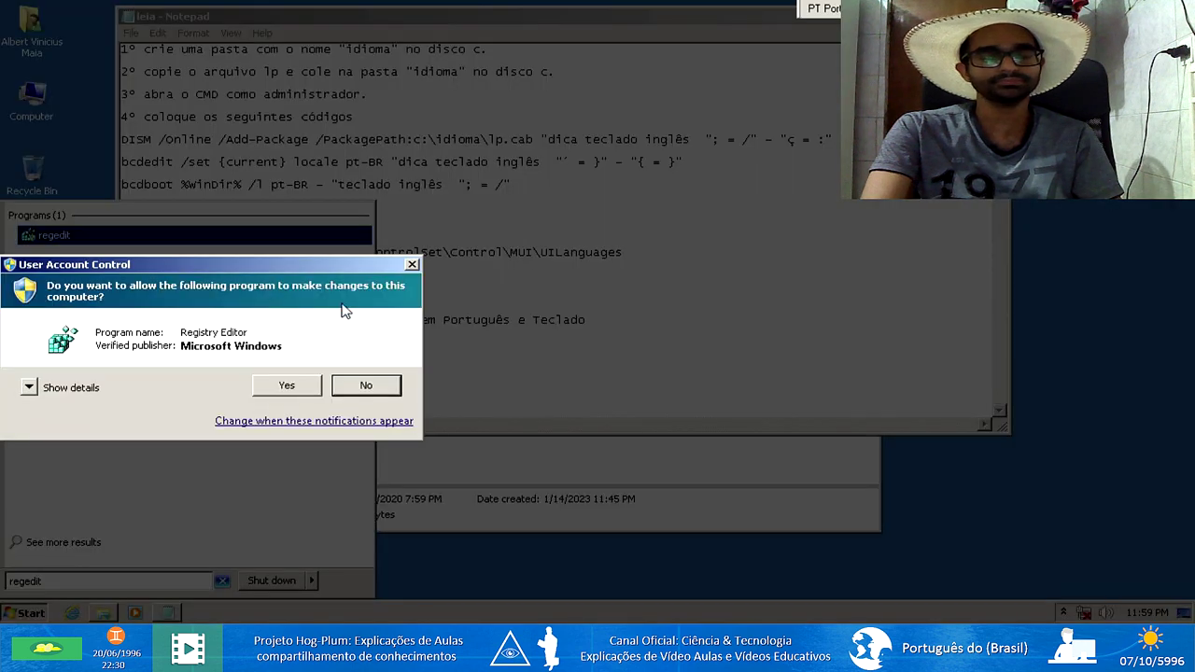
pyautogui.click(274, 390)
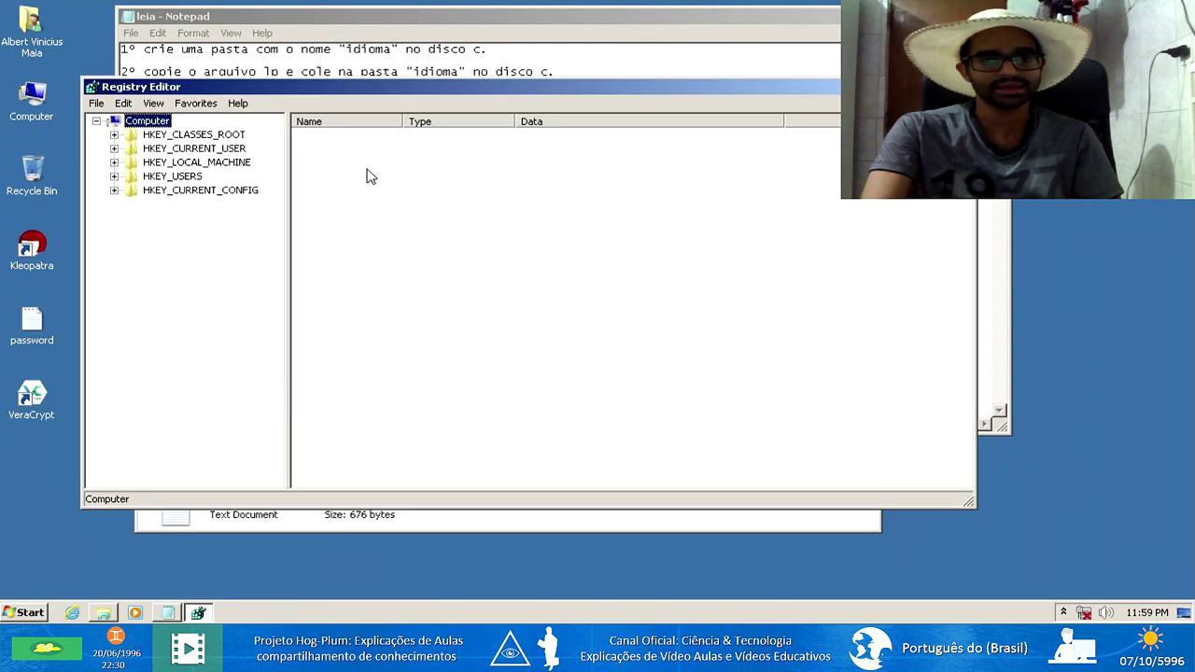
# Expand HKEY_LOCAL_MACHINE > SYSTEM > CurrentControlSet > Control in Registry Editor.
pyautogui.moveTo(254, 90); pyautogui.dragTo(728, 19)
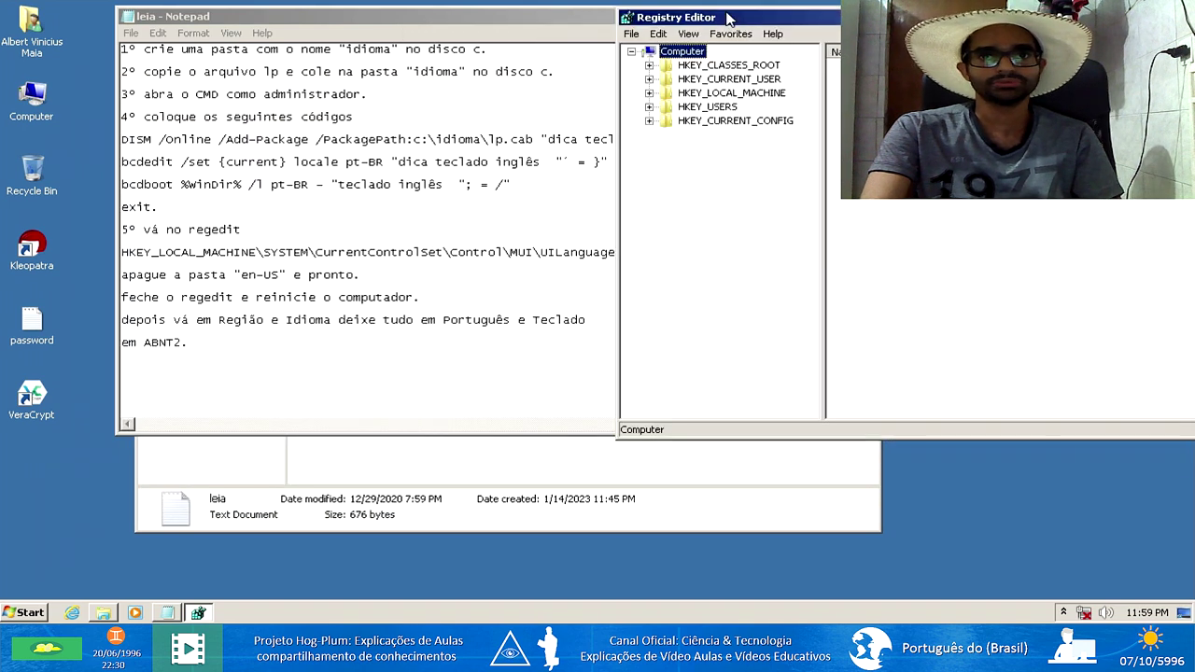
pyautogui.click(703, 96)
pyautogui.click(649, 93)
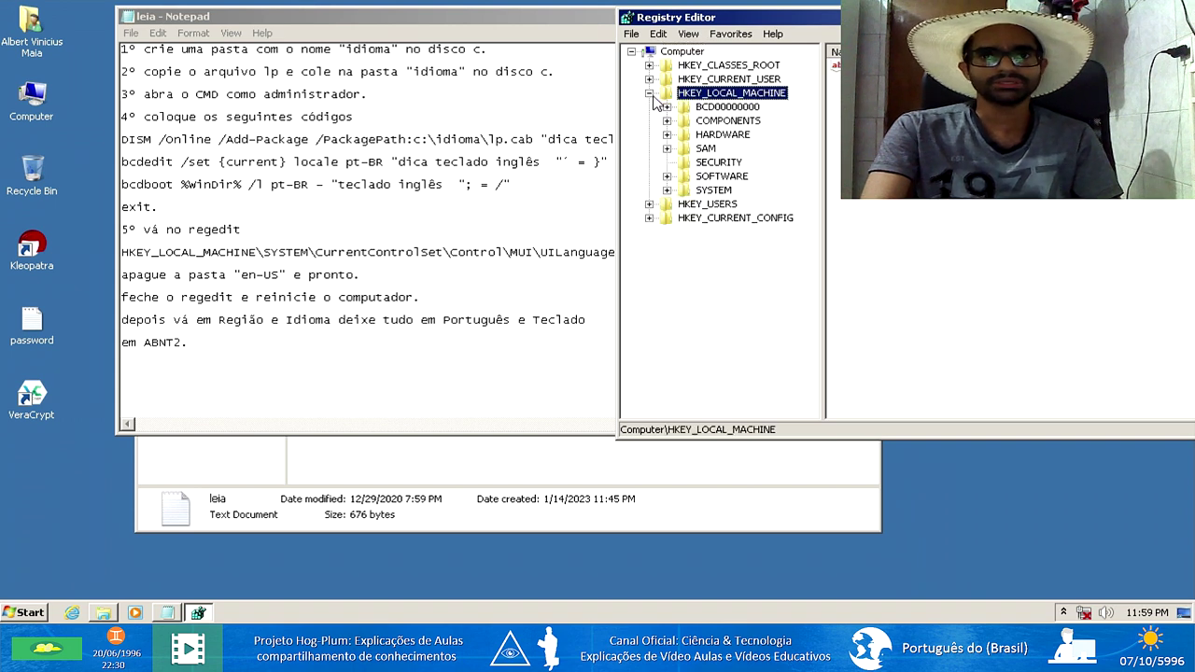
pyautogui.click(711, 190)
pyautogui.click(667, 191)
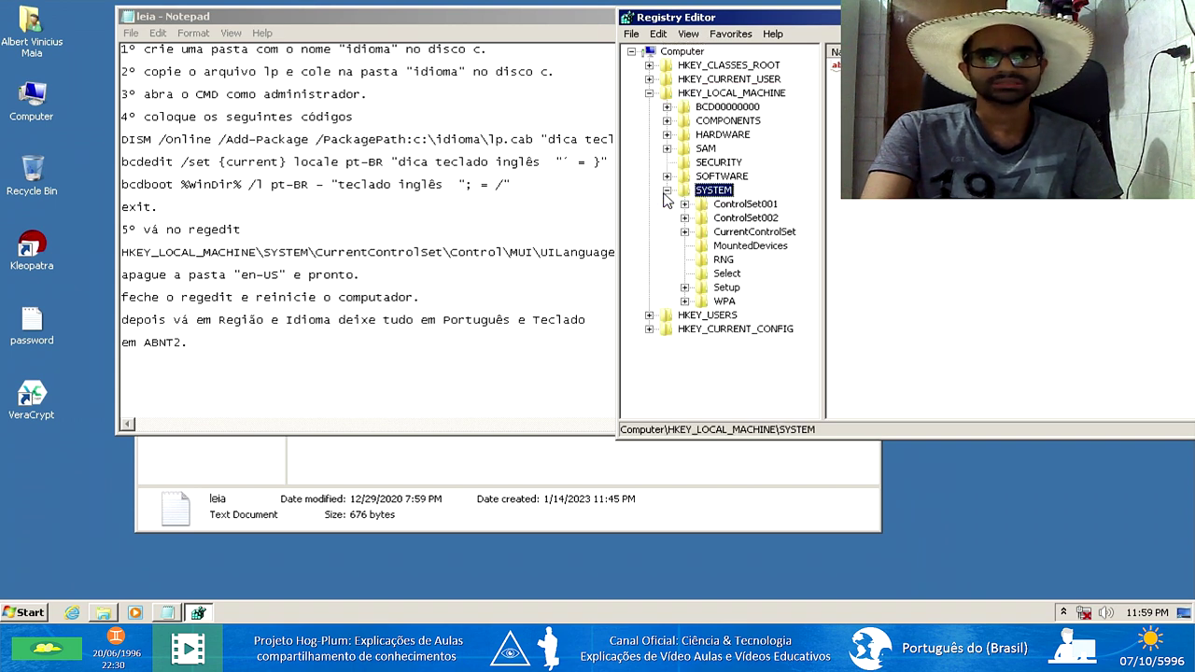
pyautogui.moveTo(708, 22)
pyautogui.mouseDown()
pyautogui.moveTo(758, 25)
pyautogui.moveTo(722, 23)
pyautogui.mouseUp()
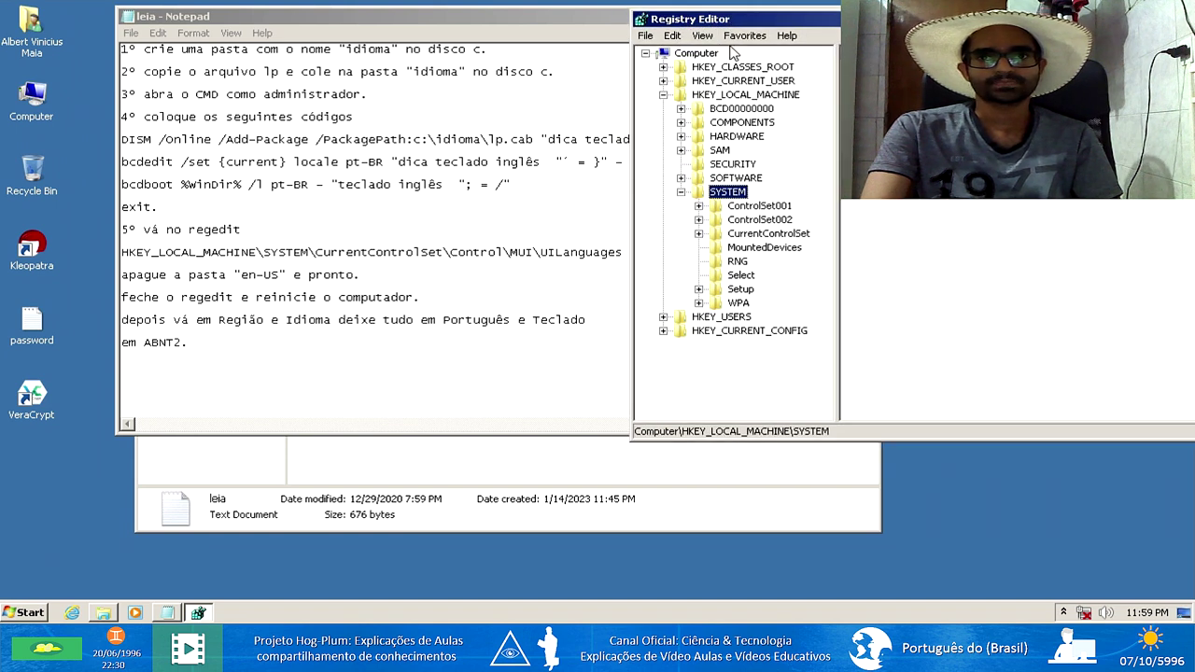
pyautogui.click(768, 234)
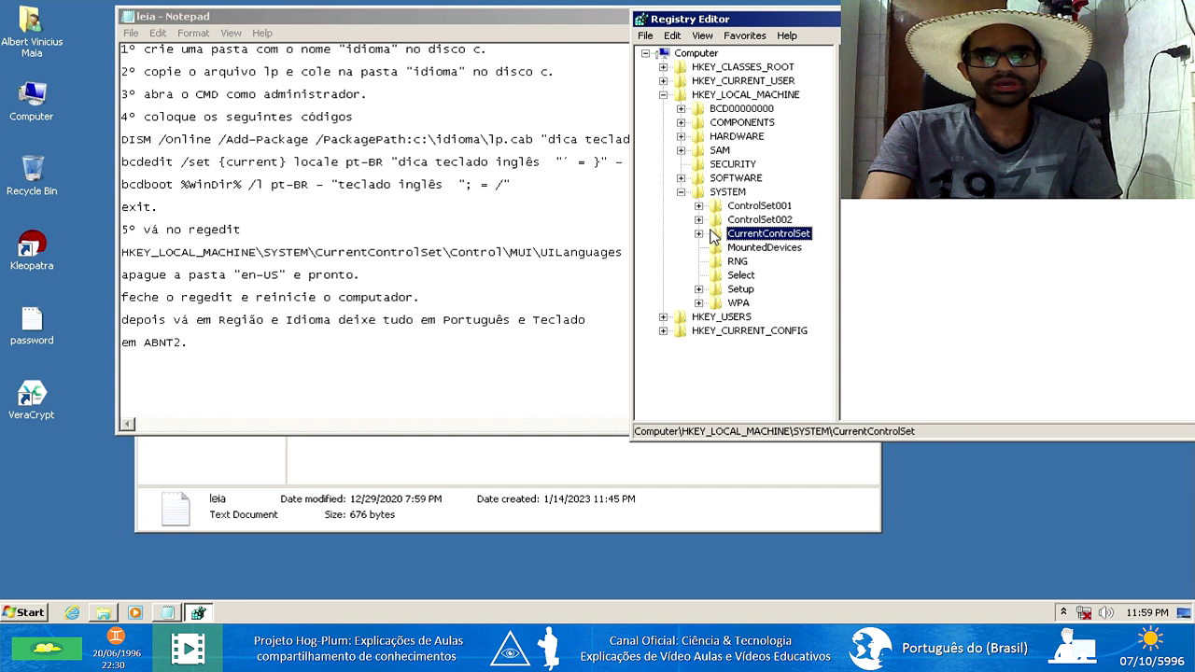
pyautogui.click(699, 234)
pyautogui.click(761, 249)
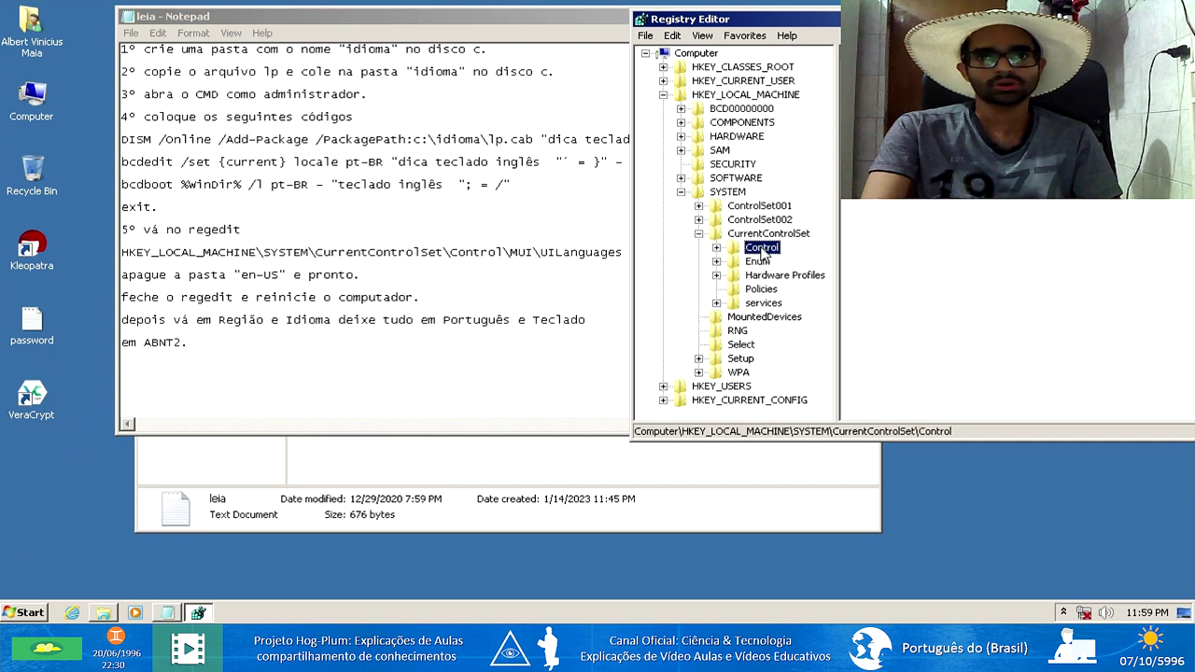
pyautogui.click(716, 248)
# Expand MUI > UILanguages and inspect the en-US and pt-BR keys.
pyautogui.moveTo(827, 136); pyautogui.dragTo(825, 201)
pyautogui.click(773, 261)
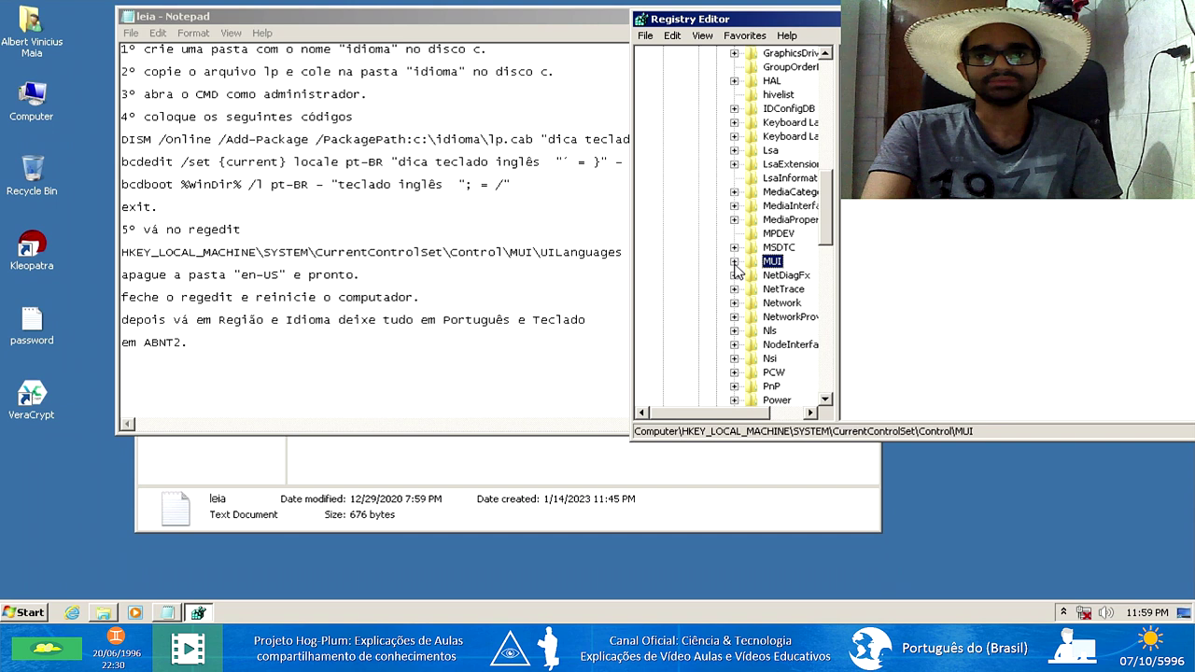
pyautogui.click(735, 264)
pyautogui.moveTo(763, 20); pyautogui.dragTo(570, 20)
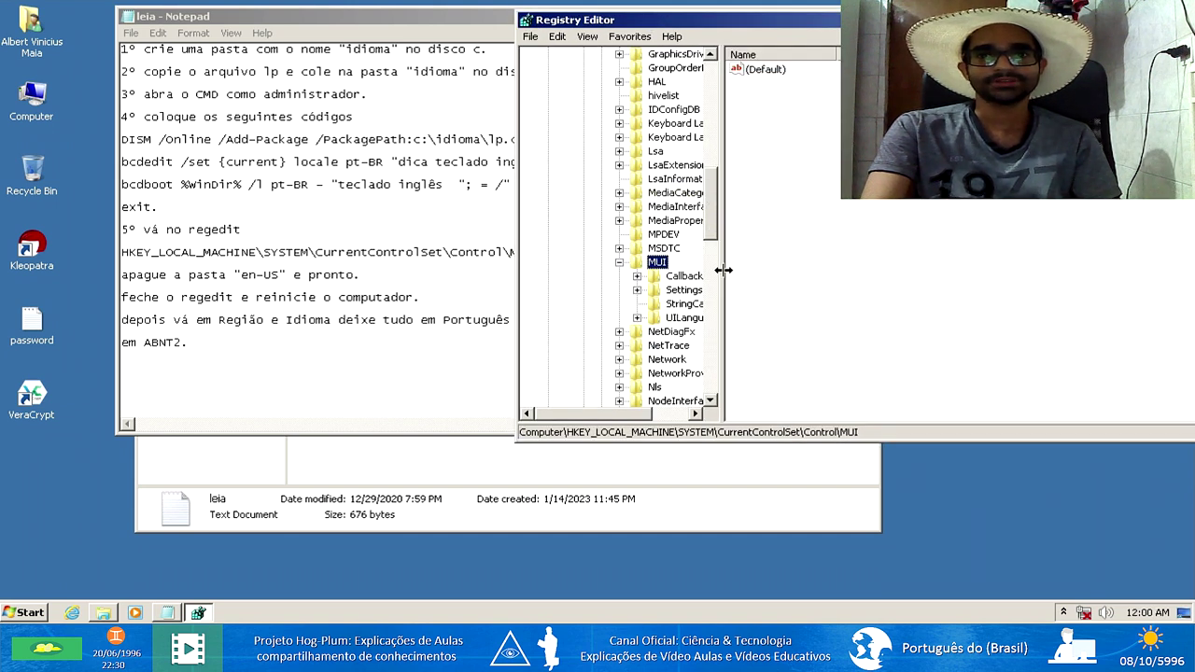
pyautogui.moveTo(727, 262); pyautogui.dragTo(756, 261)
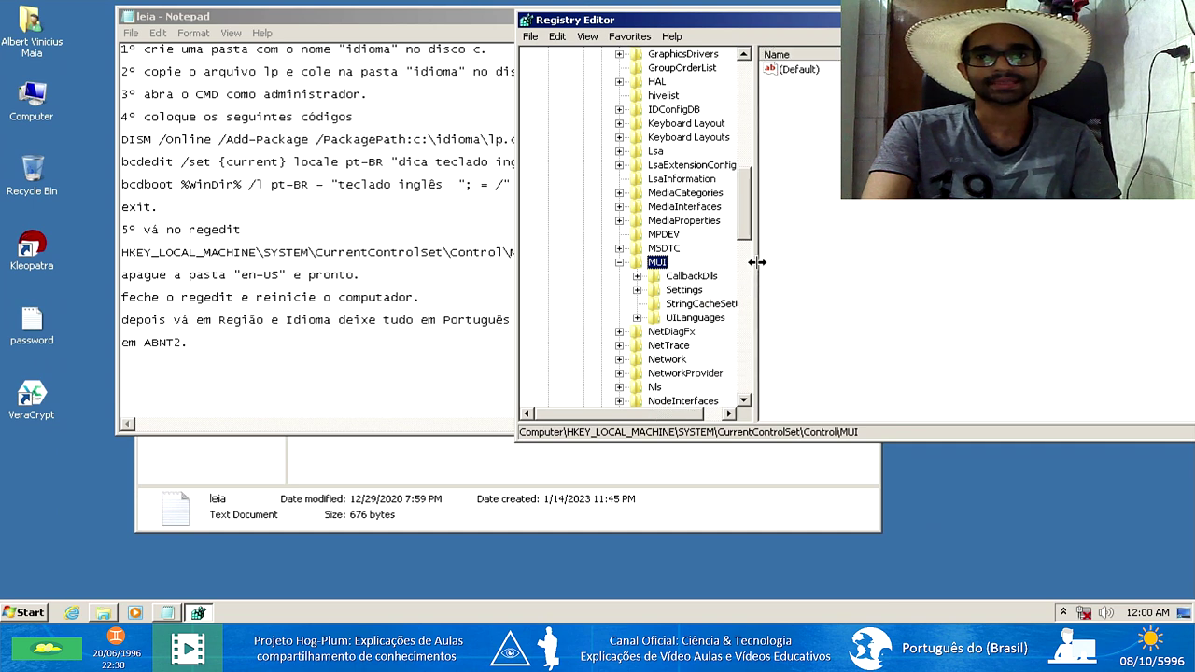
pyautogui.click(687, 318)
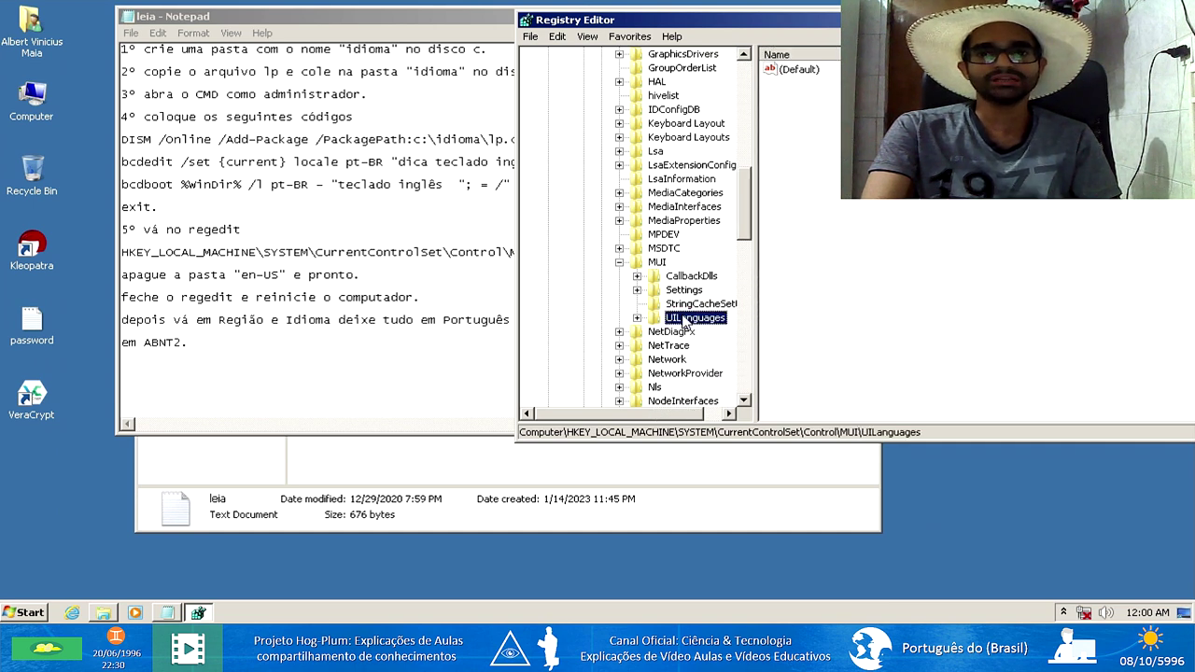
pyautogui.click(636, 318)
pyautogui.moveTo(752, 207); pyautogui.dragTo(742, 233)
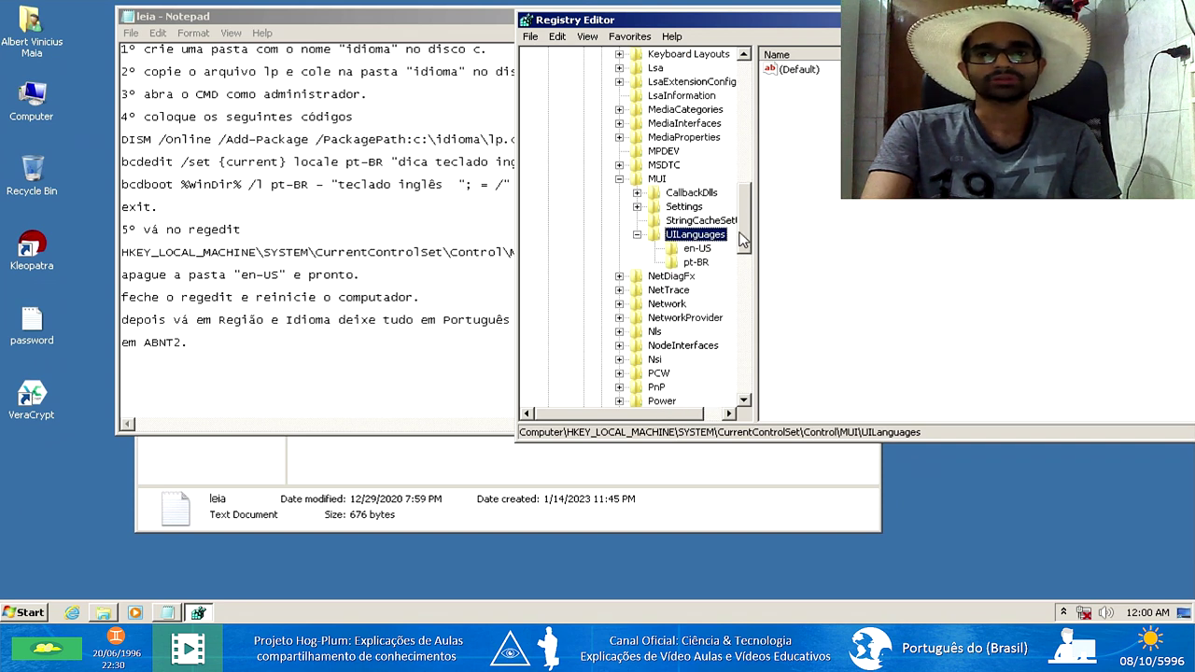
pyautogui.click(695, 249)
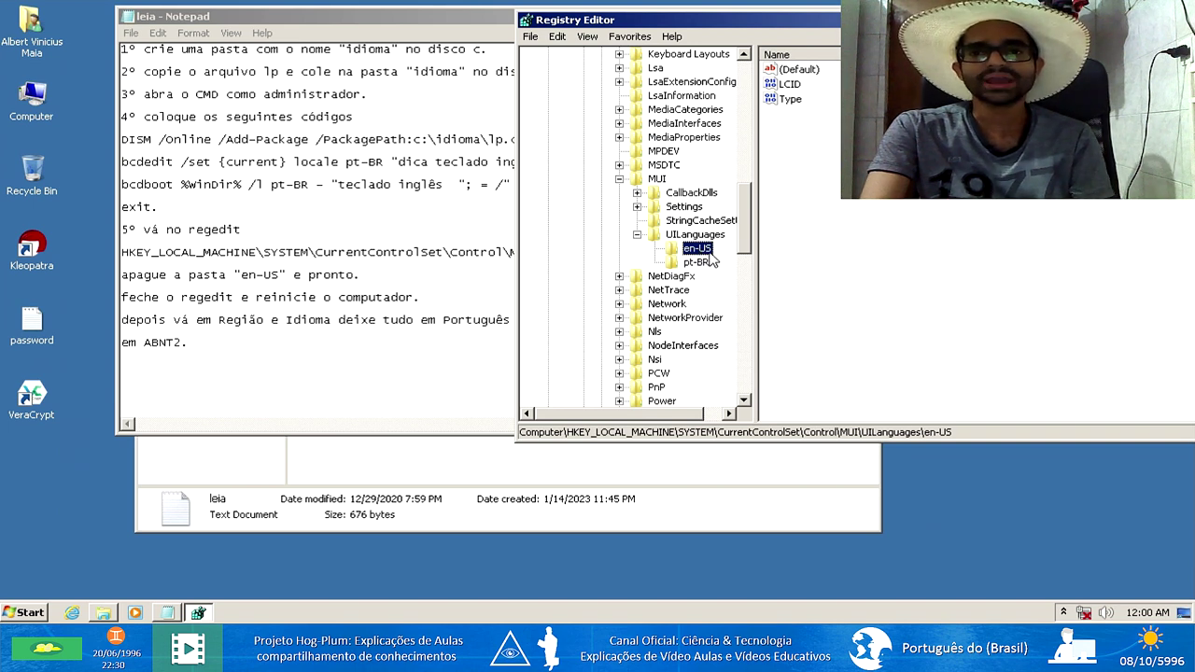
pyautogui.click(705, 266)
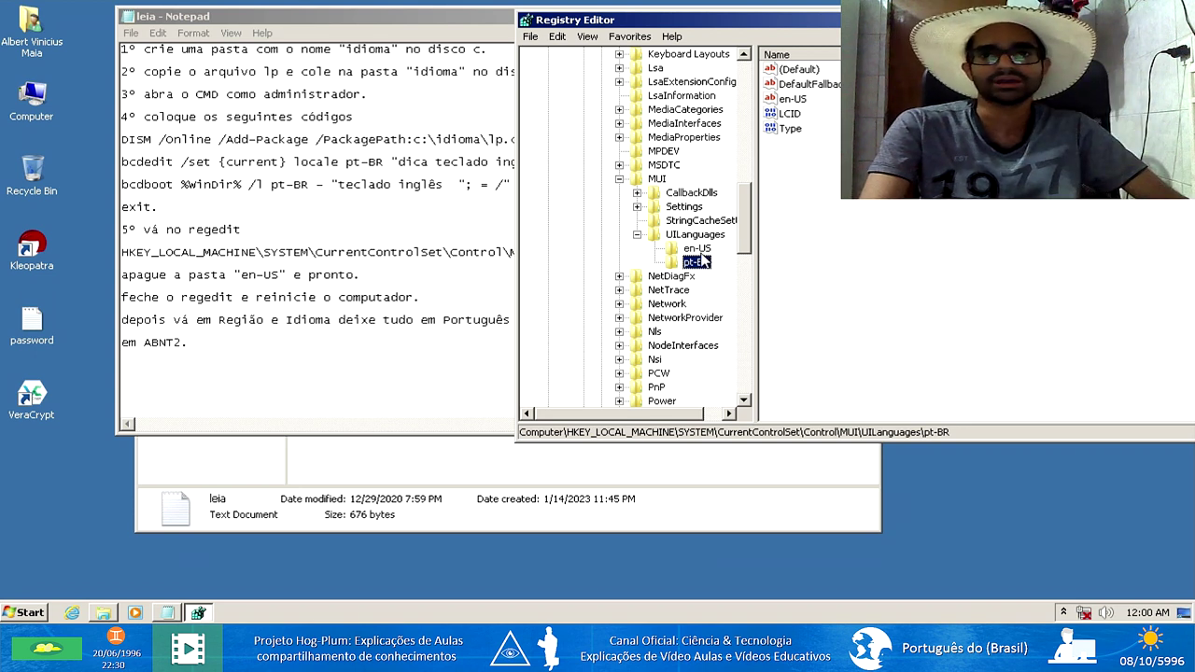
# Delete the en-US key under UILanguages and confirm the deletion.
pyautogui.click(697, 249)
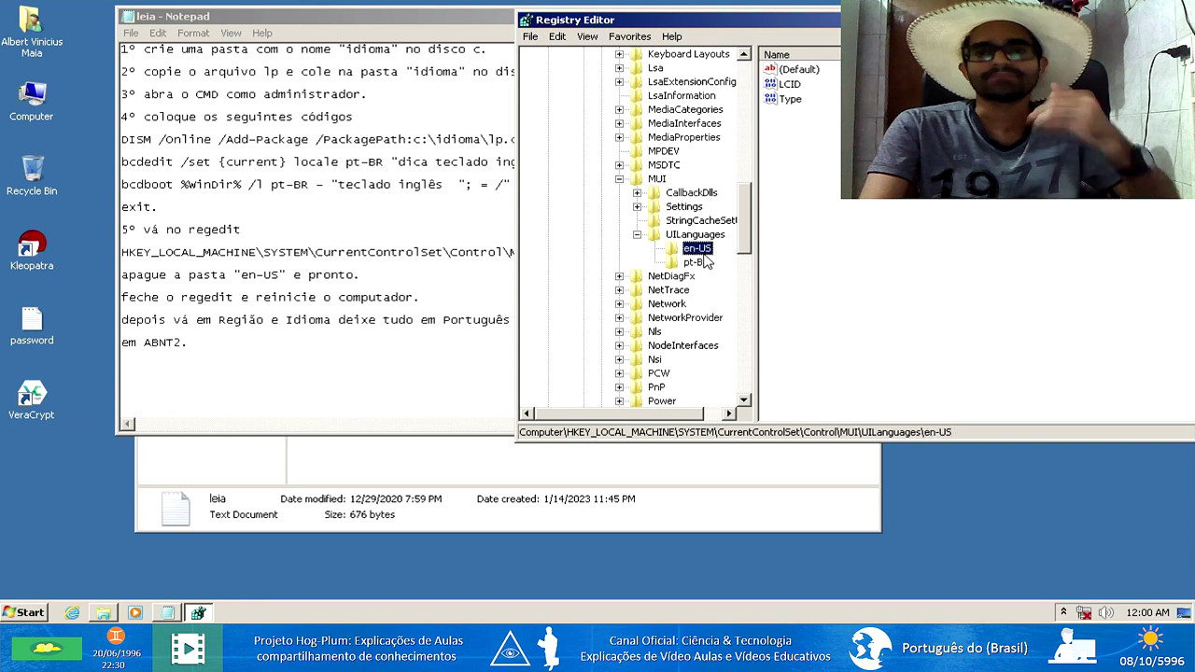
pyautogui.rightClick(696, 252)
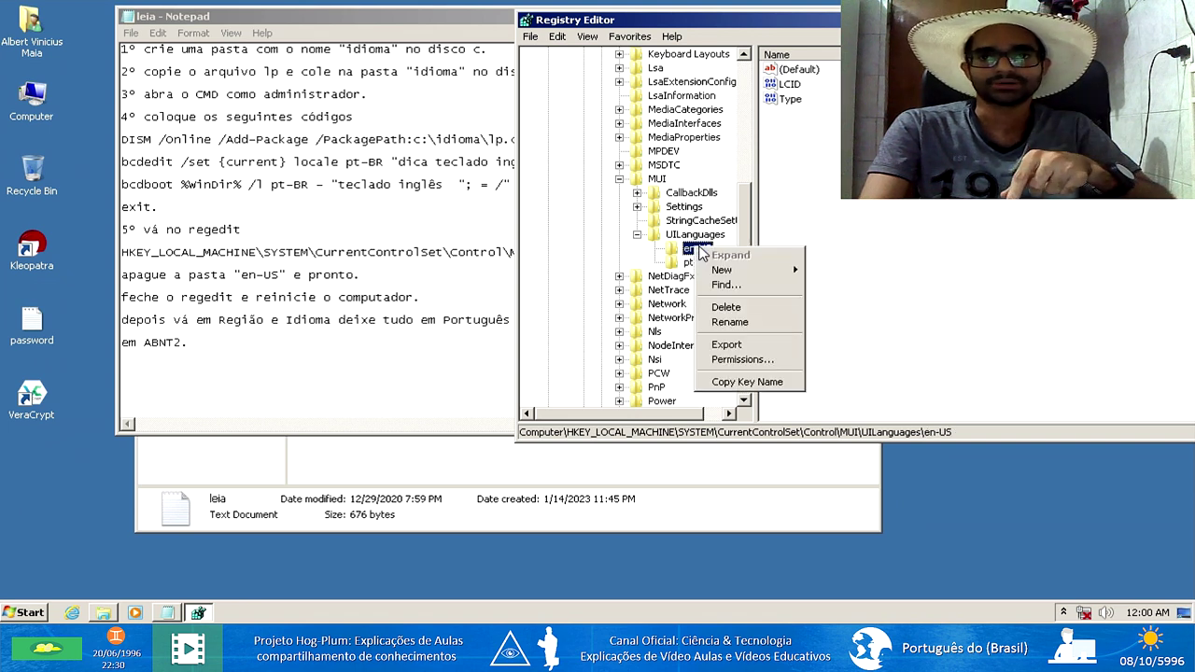
pyautogui.click(733, 308)
pyautogui.click(687, 310)
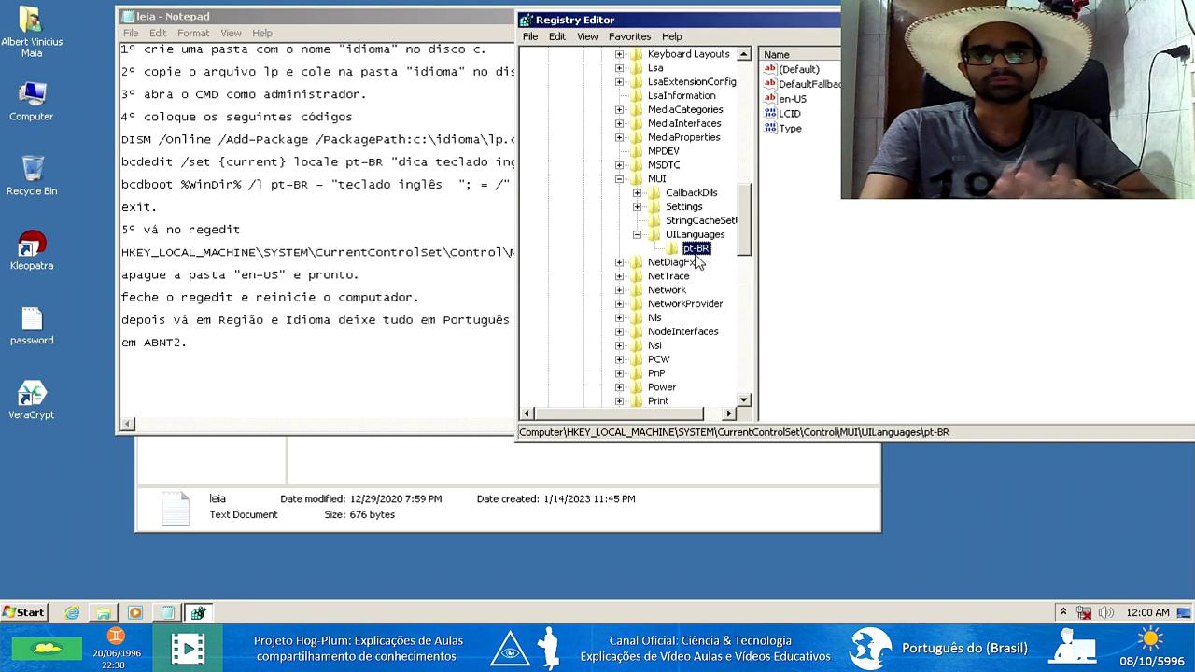
# Collapse the registry tree, then close Registry Editor, Notepad and the Local Disk (C:) window.
pyautogui.click(636, 234)
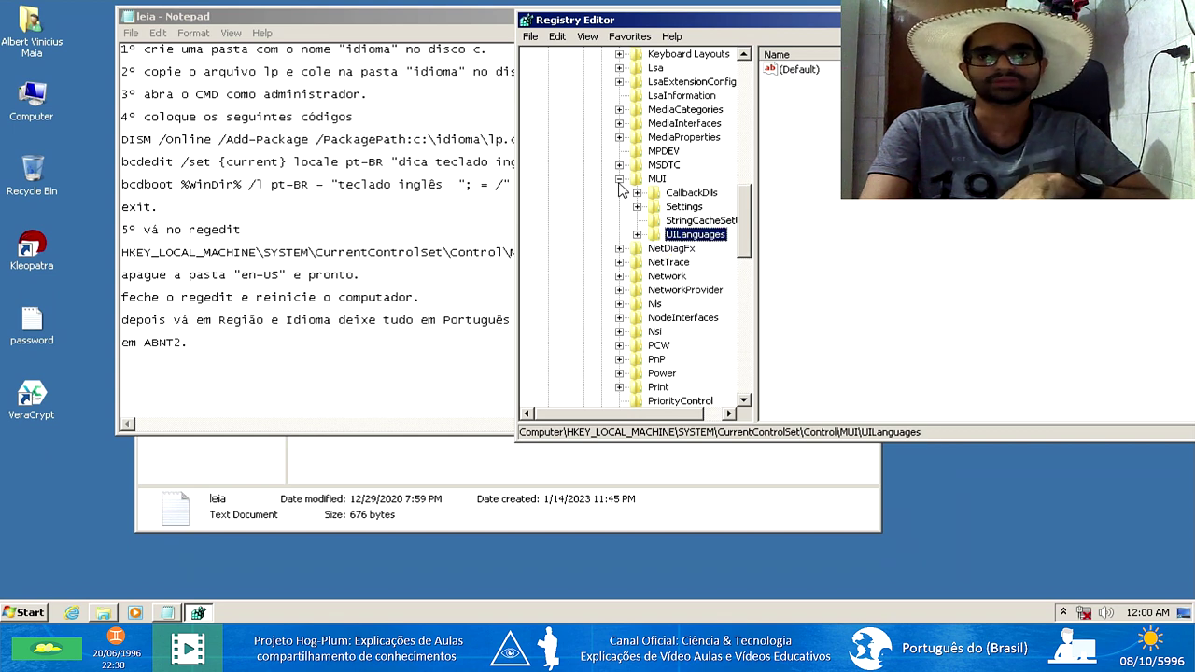
pyautogui.click(619, 179)
pyautogui.moveTo(747, 235); pyautogui.dragTo(750, 110)
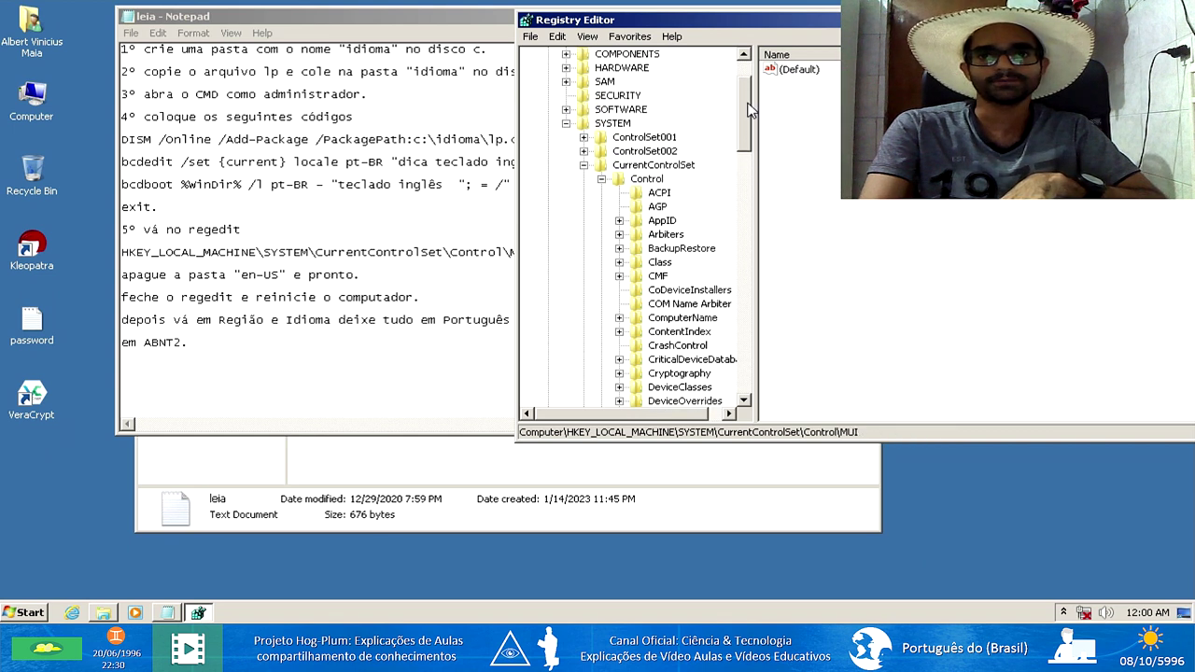
pyautogui.click(601, 179)
pyautogui.click(583, 235)
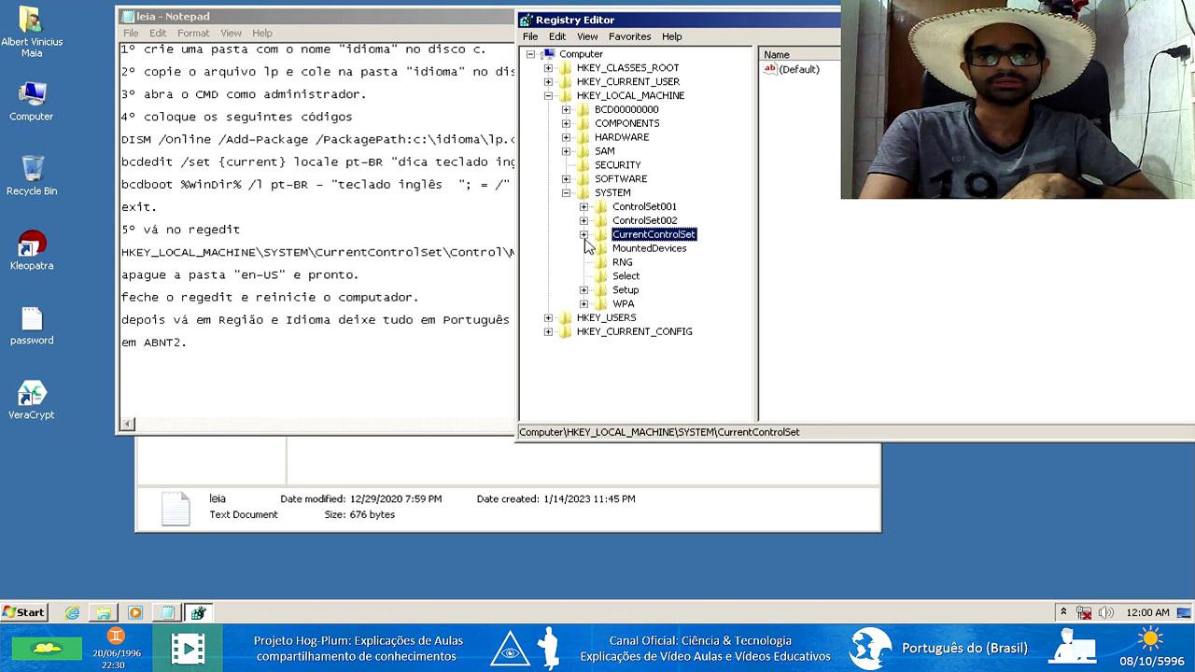
pyautogui.click(566, 192)
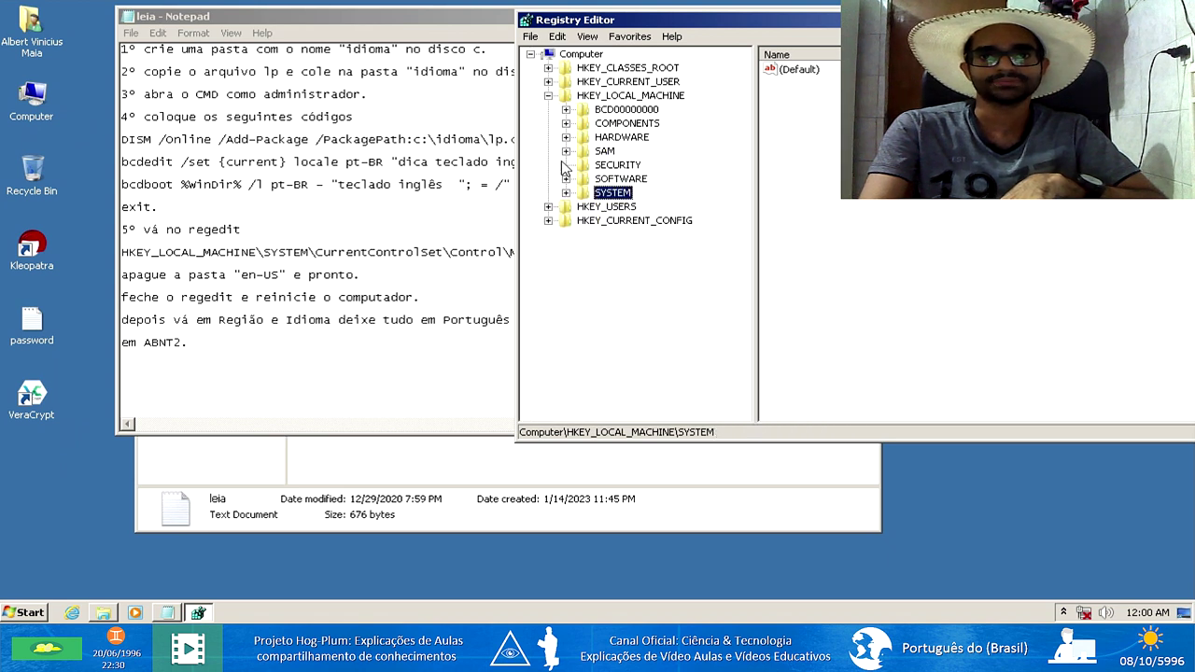
pyautogui.click(548, 96)
pyautogui.moveTo(581, 21); pyautogui.dragTo(25, 70)
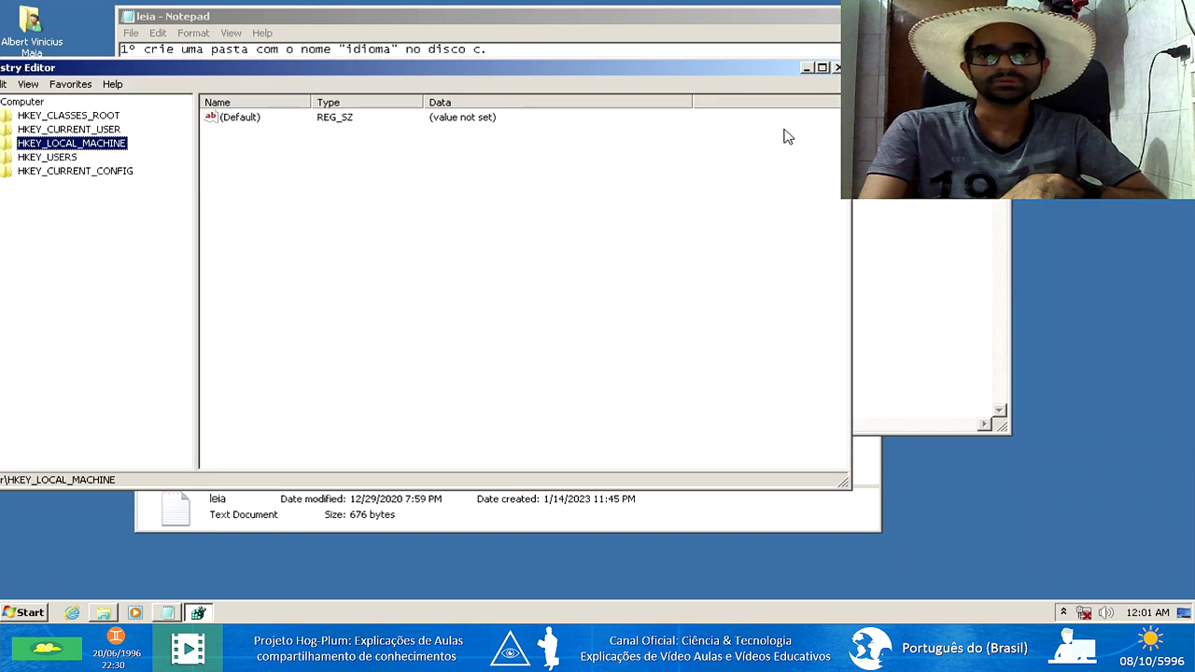
pyautogui.click(837, 68)
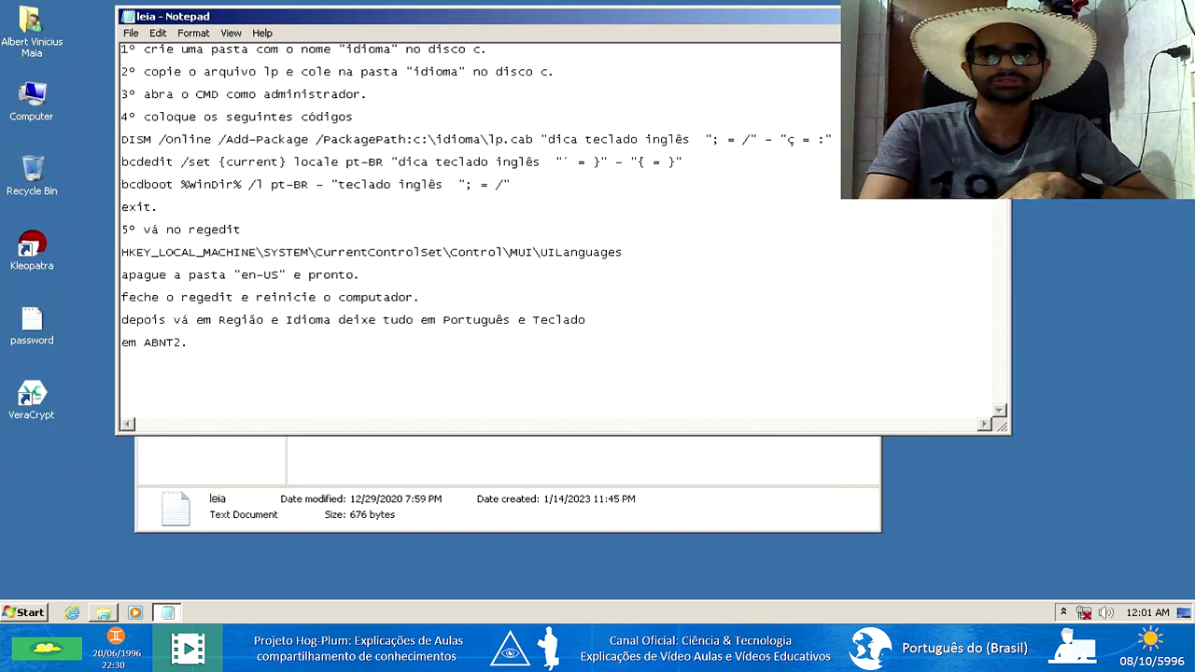
pyautogui.hotkey('alt', 'F4')
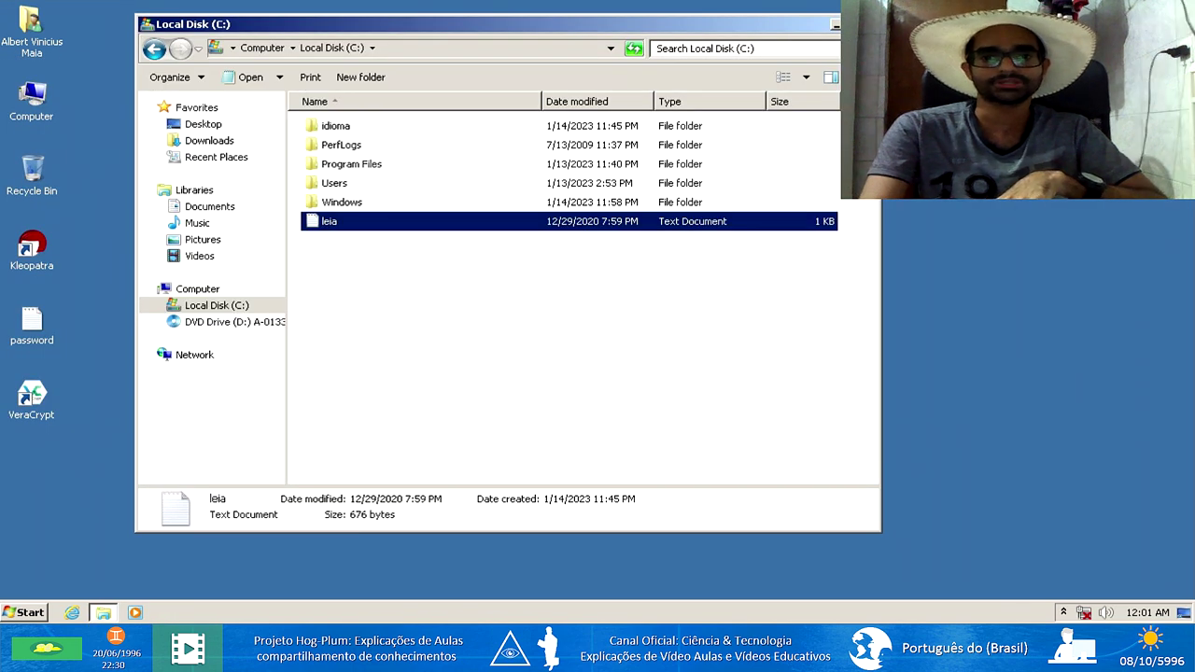
pyautogui.hotkey('alt', 'F4')
# Restart Windows from the Start menu's shut-down options.
pyautogui.click(26, 613)
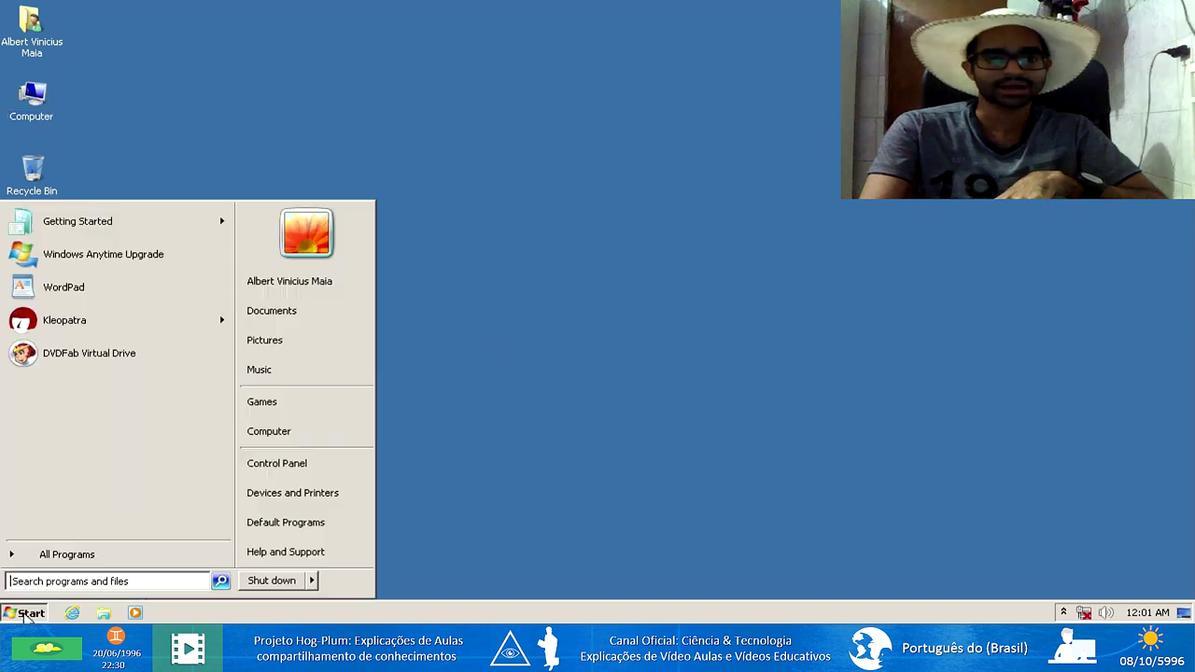
pyautogui.moveTo(312, 581)
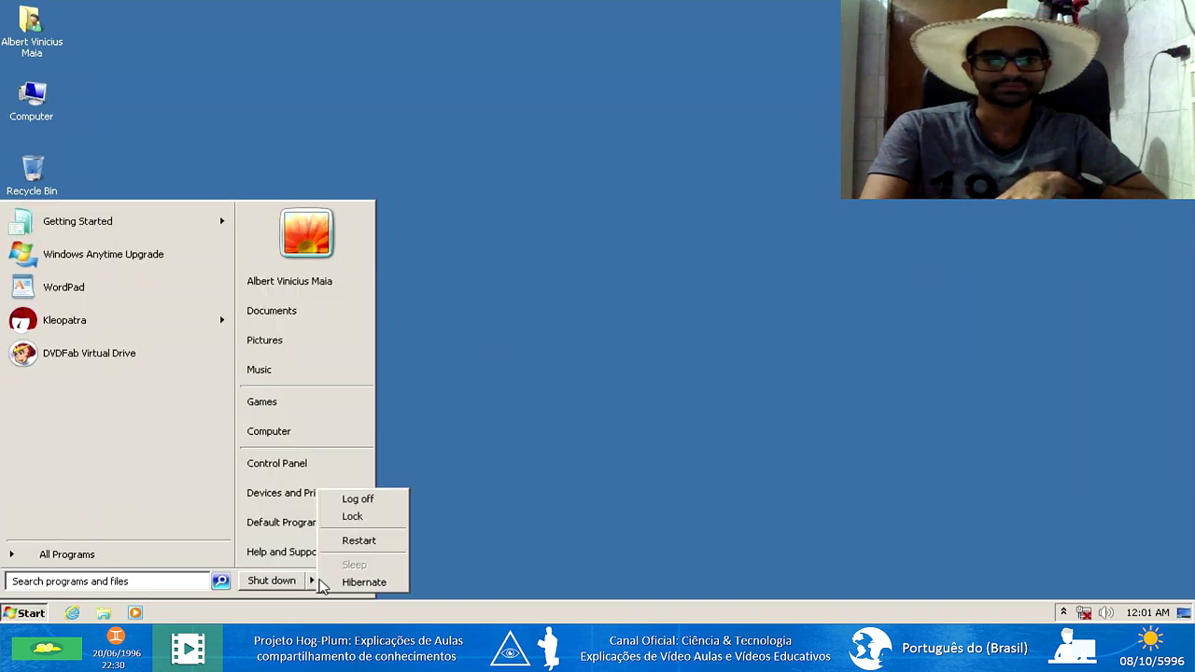
pyautogui.click(359, 540)
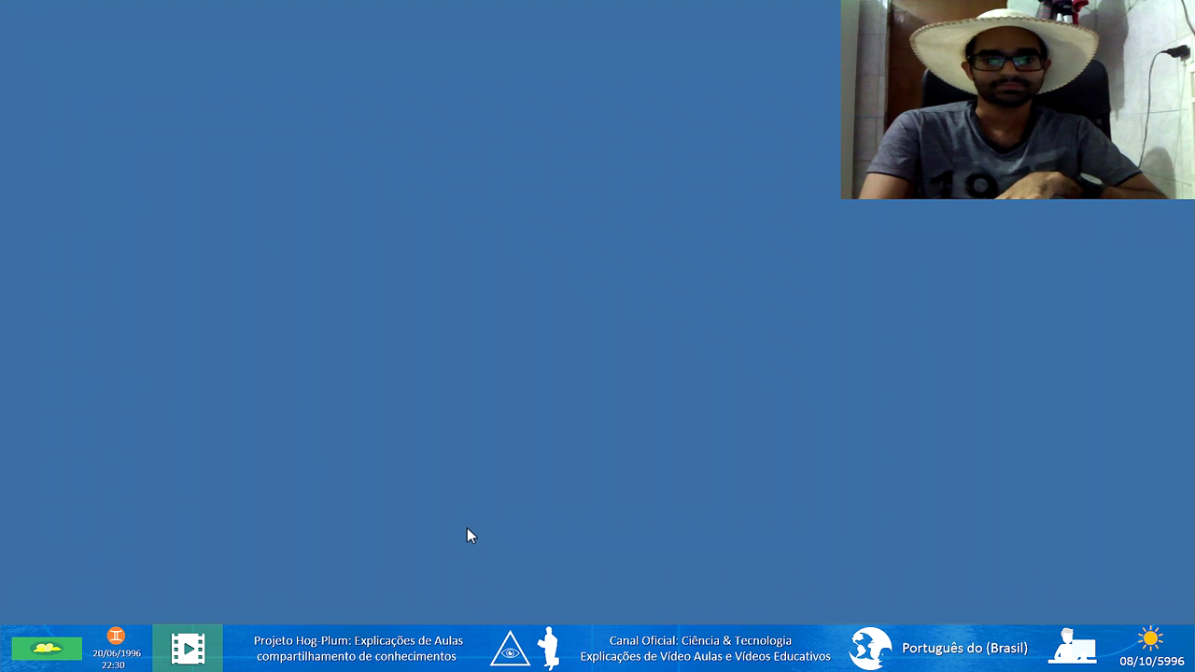
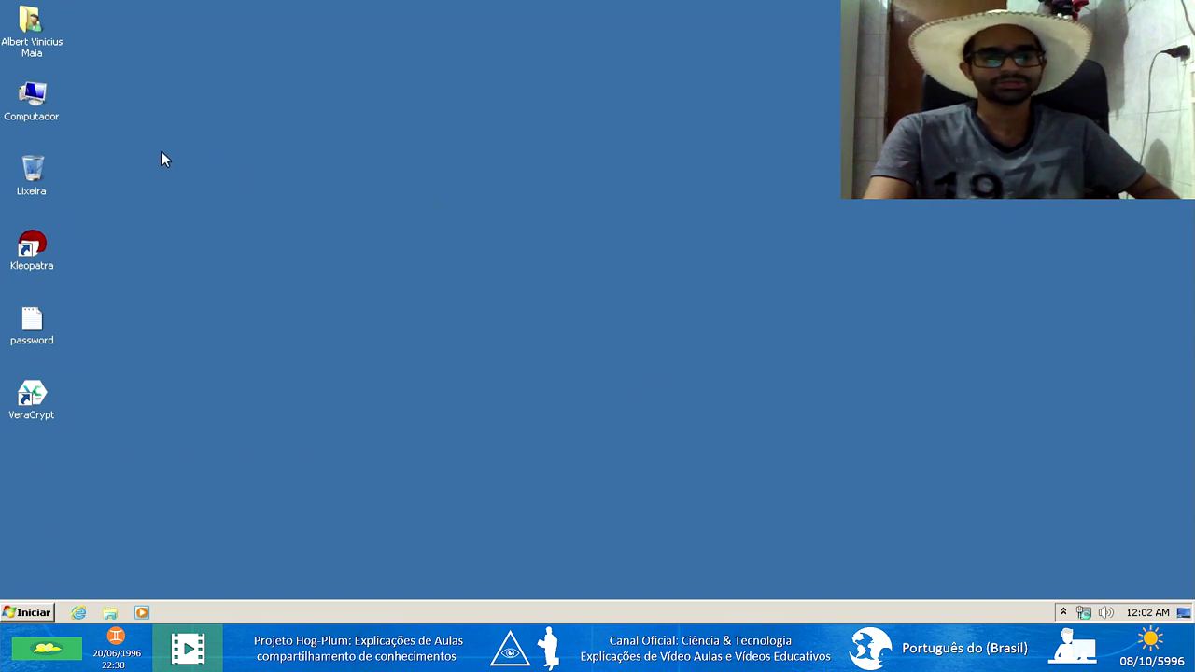
# Open DVD drive D: in a new window from Computer and select the A-01335247-B volume file.
pyautogui.click(38, 104)
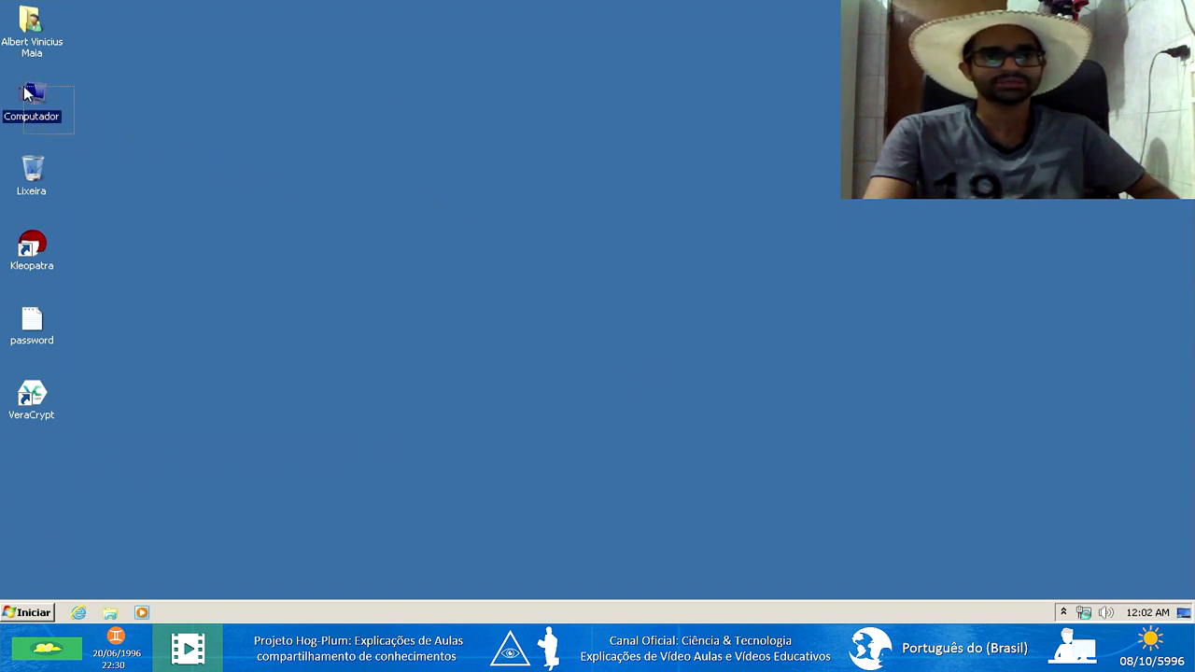
pyautogui.click(37, 182)
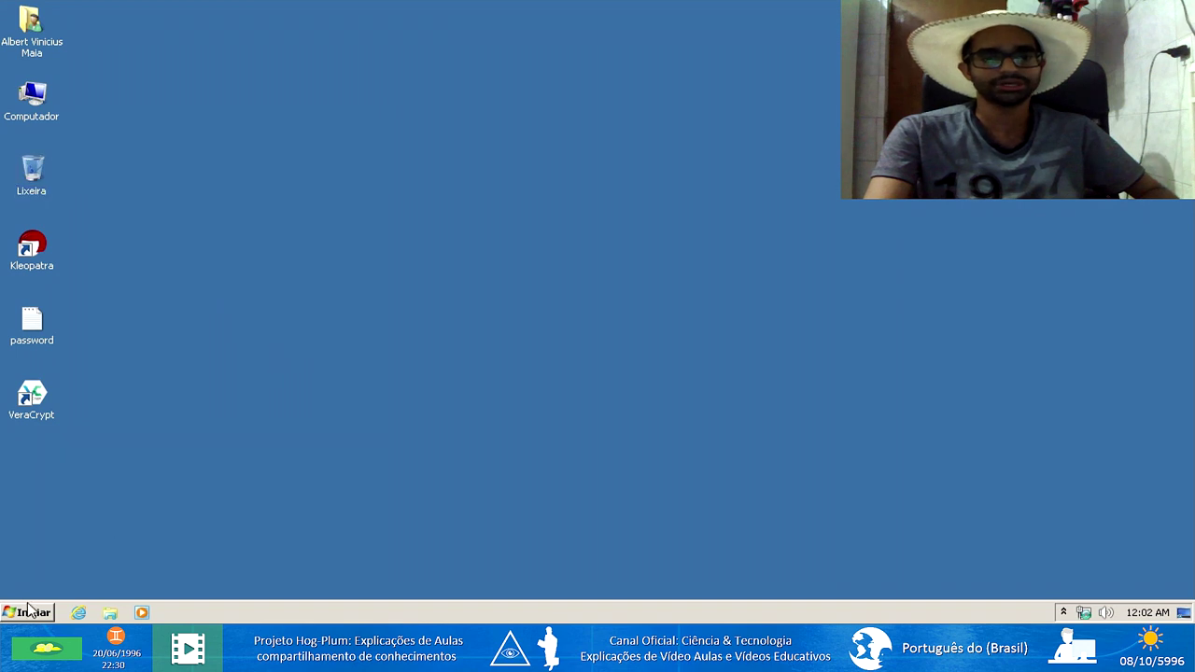
pyautogui.click(31, 613)
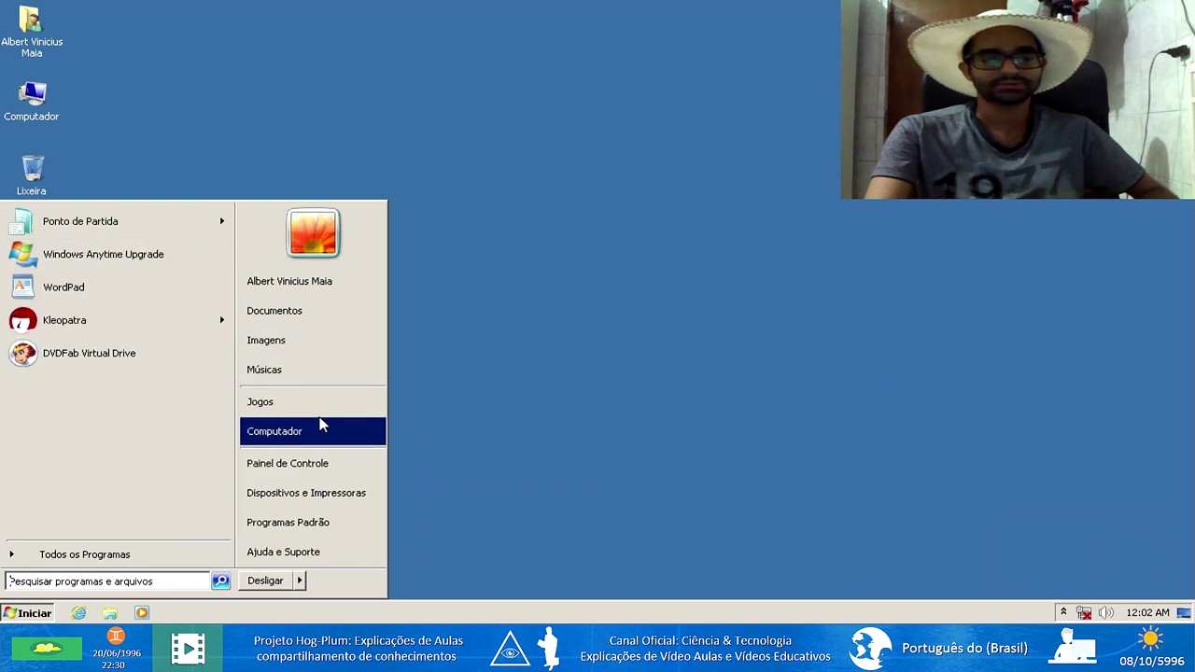
pyautogui.click(545, 416)
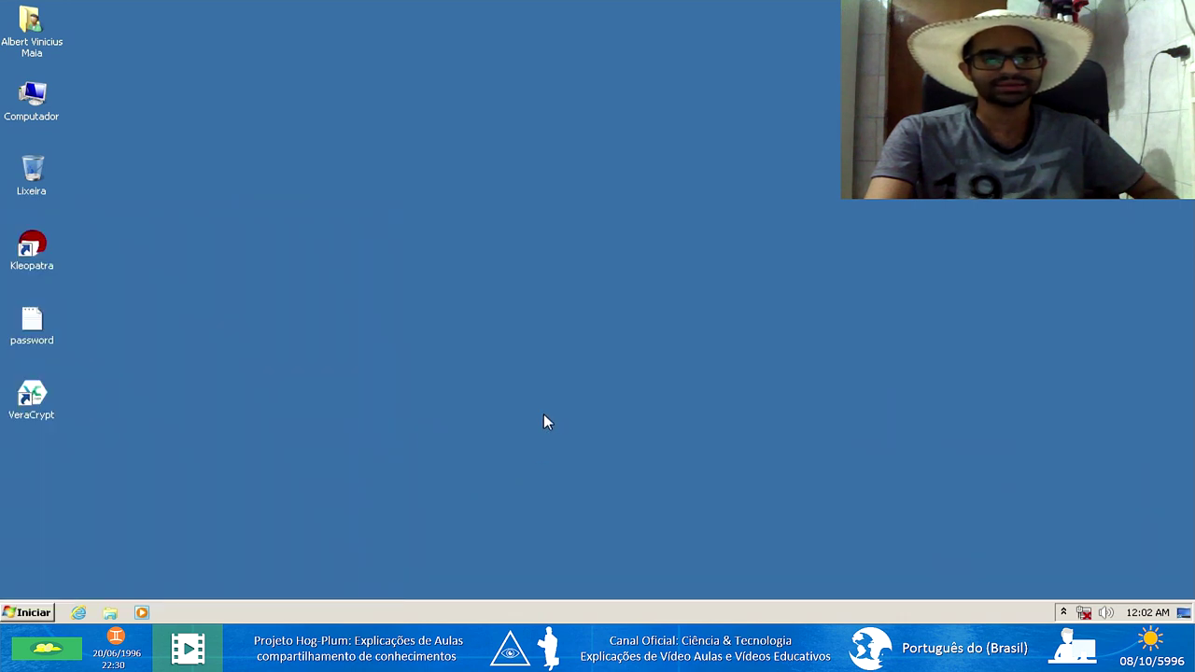
pyautogui.doubleClick(31, 95)
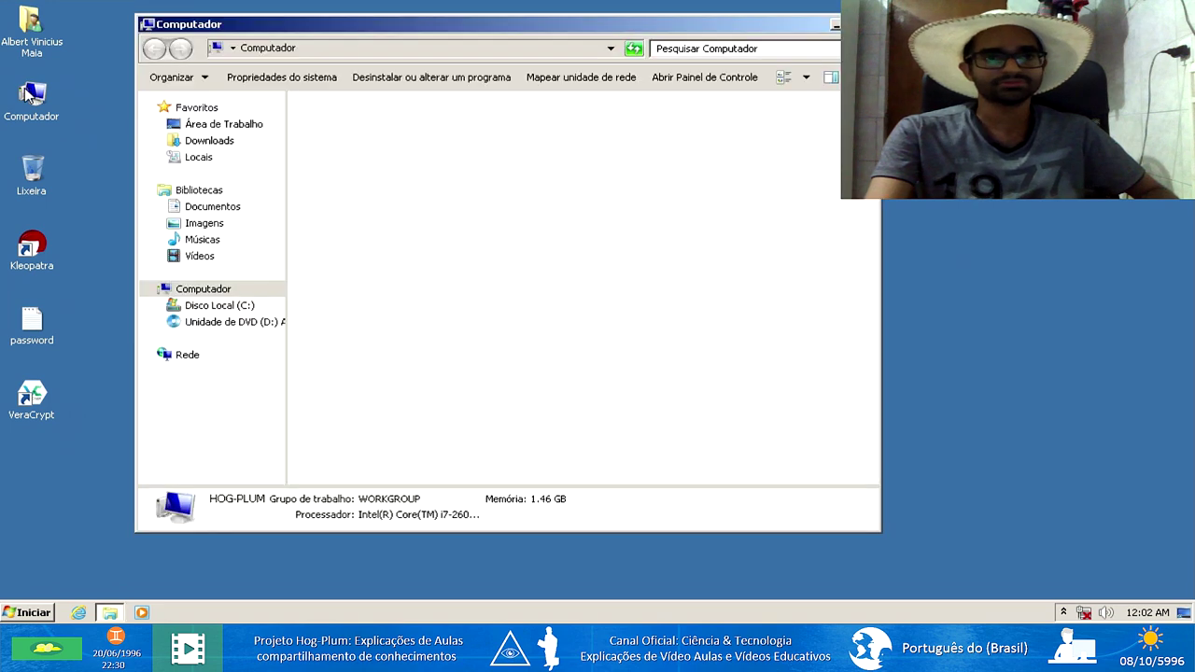
pyautogui.rightClick(364, 199)
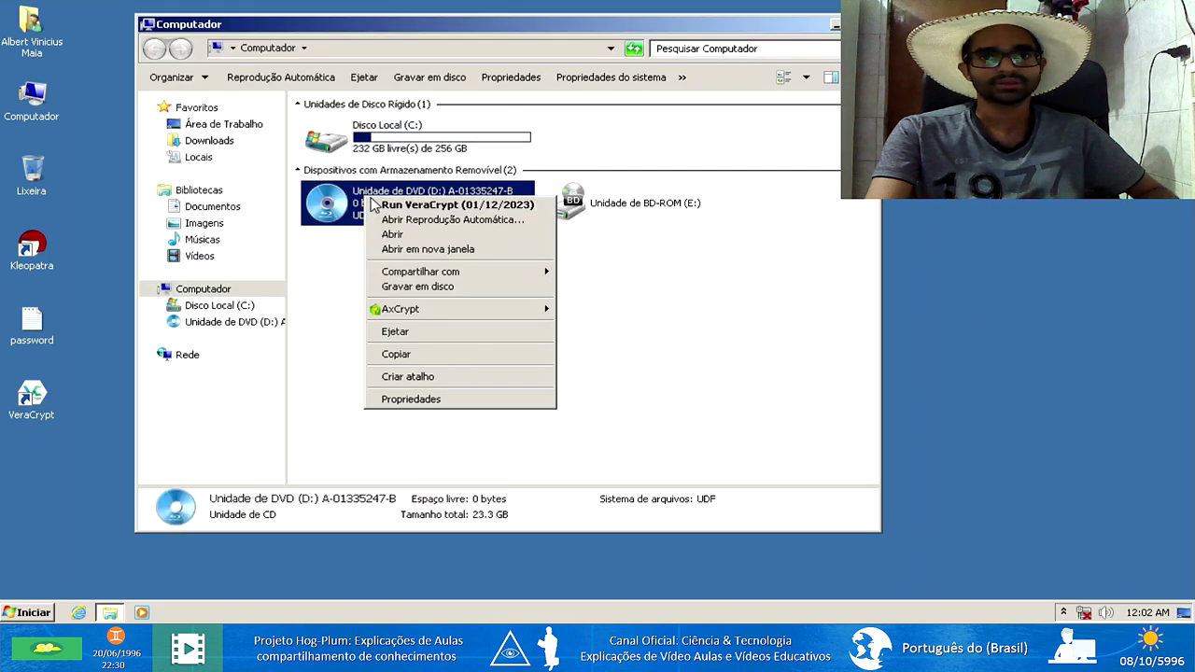
pyautogui.click(451, 252)
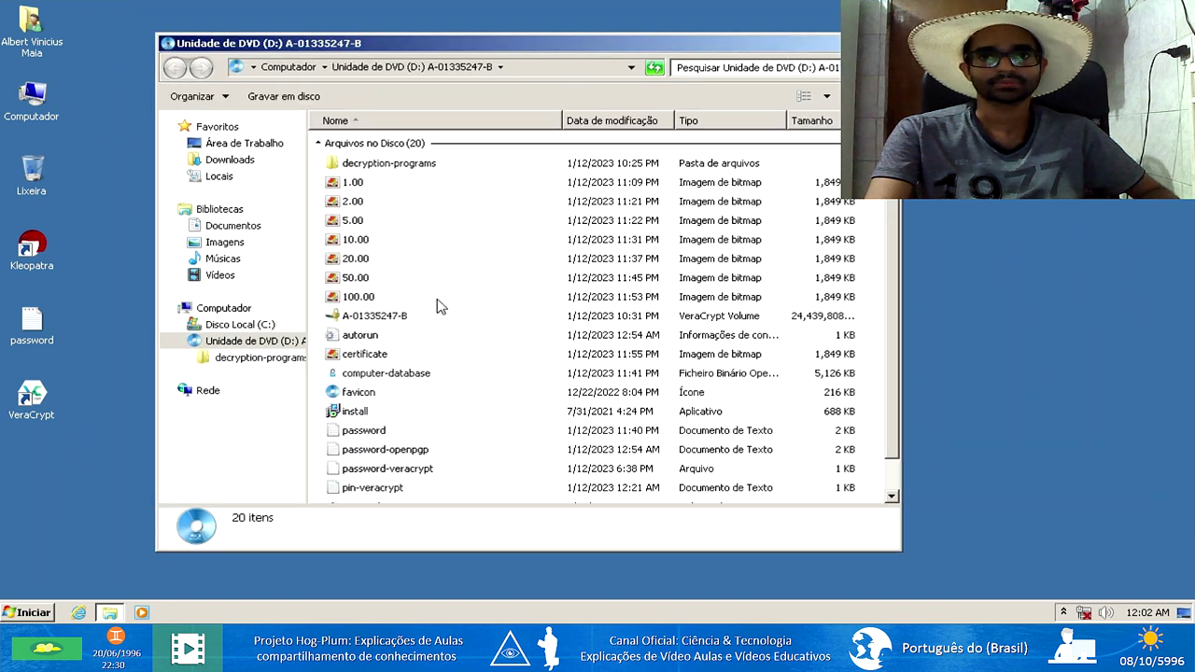
pyautogui.click(373, 317)
# Load the A-01335247-B volume in VeraCrypt, choose drive letter A:, and start mounting.
pyautogui.doubleClick(373, 317)
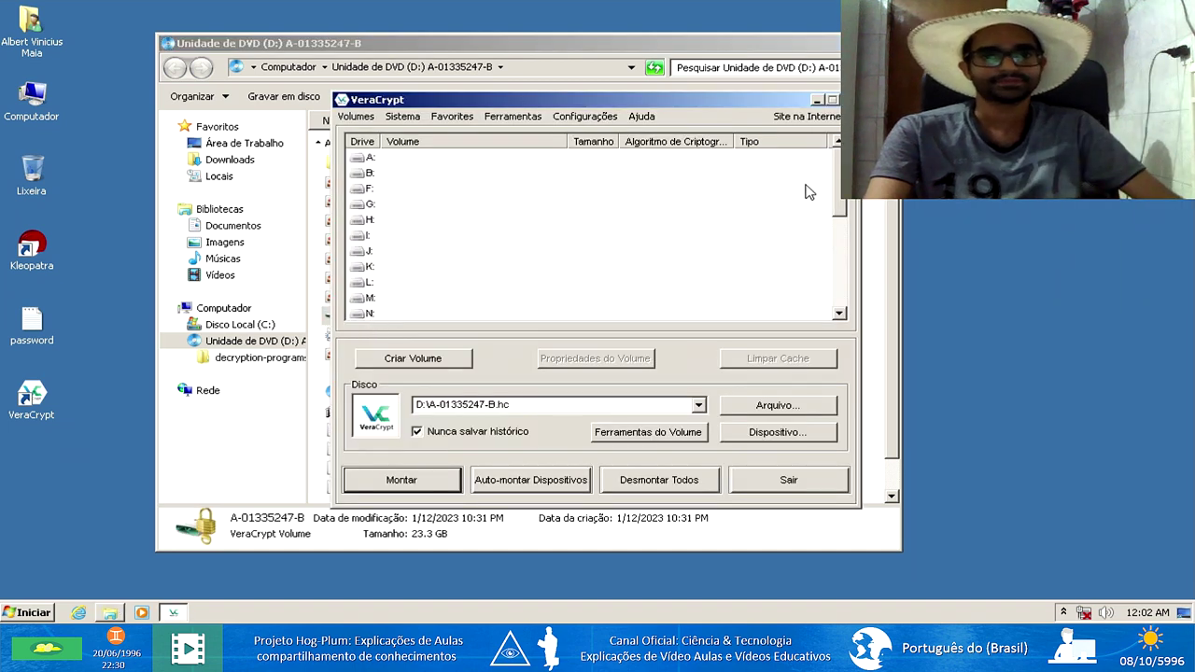
pyautogui.click(369, 159)
pyautogui.moveTo(414, 100); pyautogui.dragTo(370, 49)
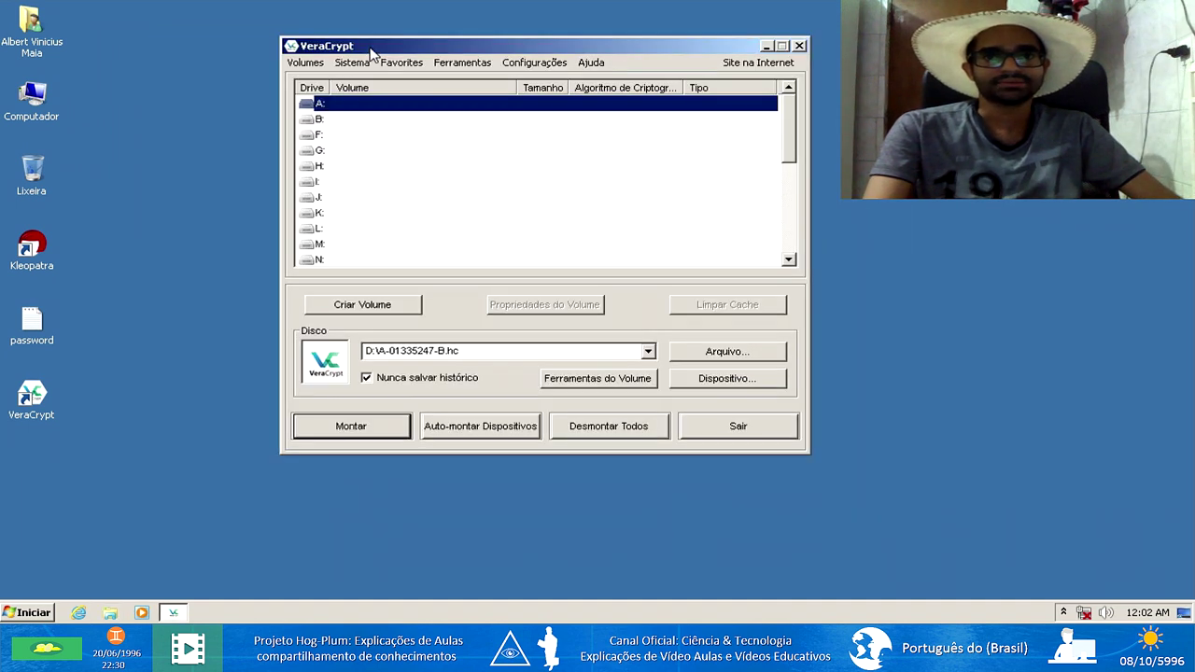
pyautogui.click(351, 428)
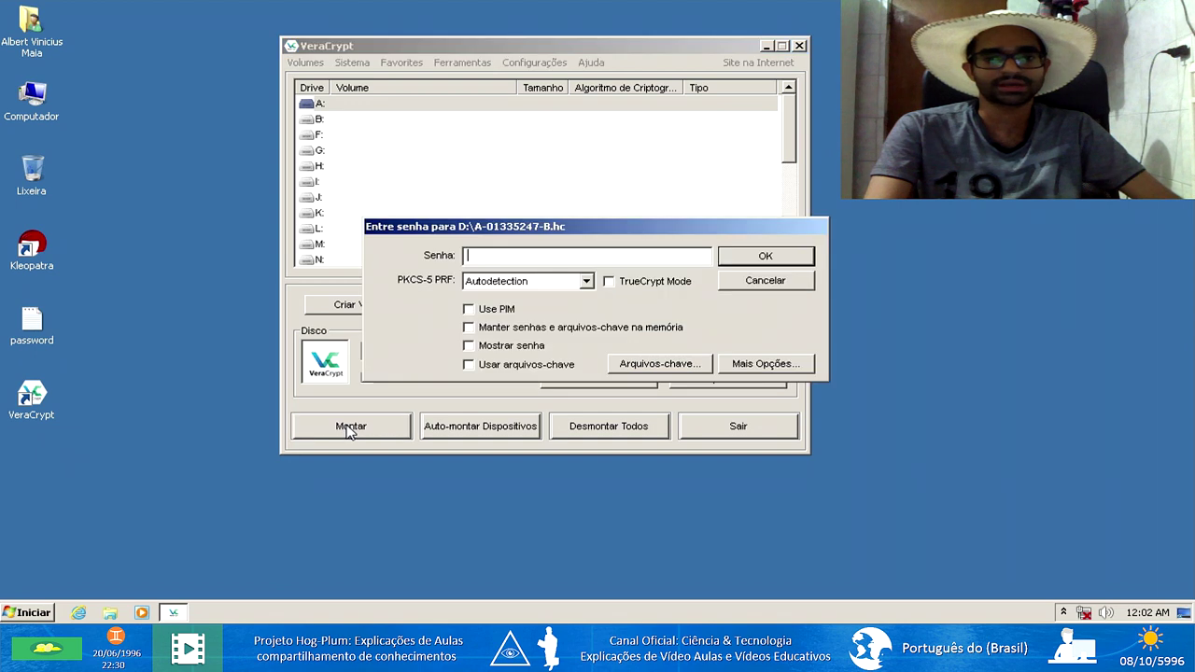
# Enable Use PIM, Mostrar senha and Usar arquivos-chave, enter the volume PIM, and open Arquivos-chave.
pyautogui.moveTo(528, 233); pyautogui.dragTo(454, 121)
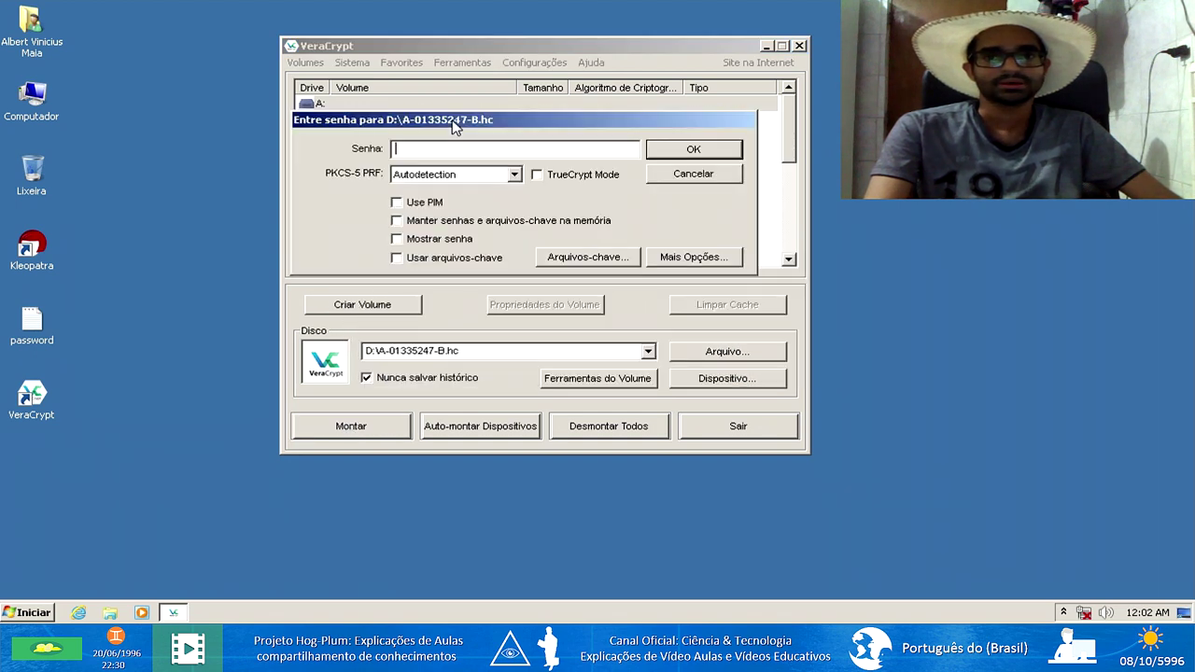
pyautogui.click(397, 202)
pyautogui.click(396, 240)
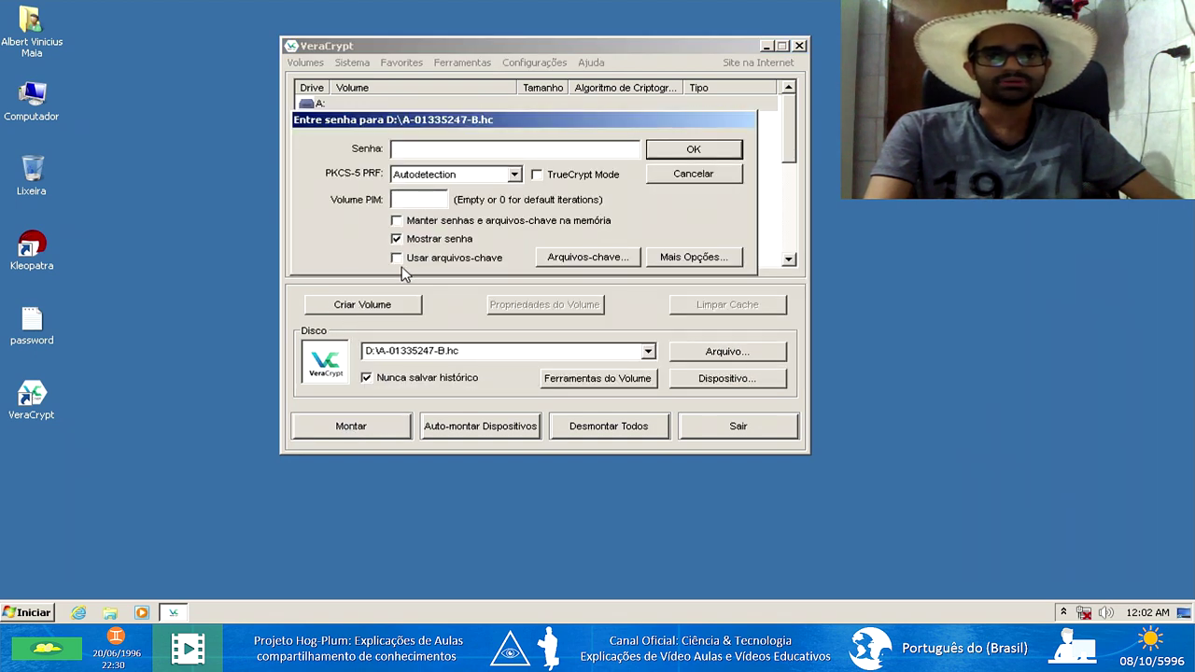
pyautogui.click(396, 259)
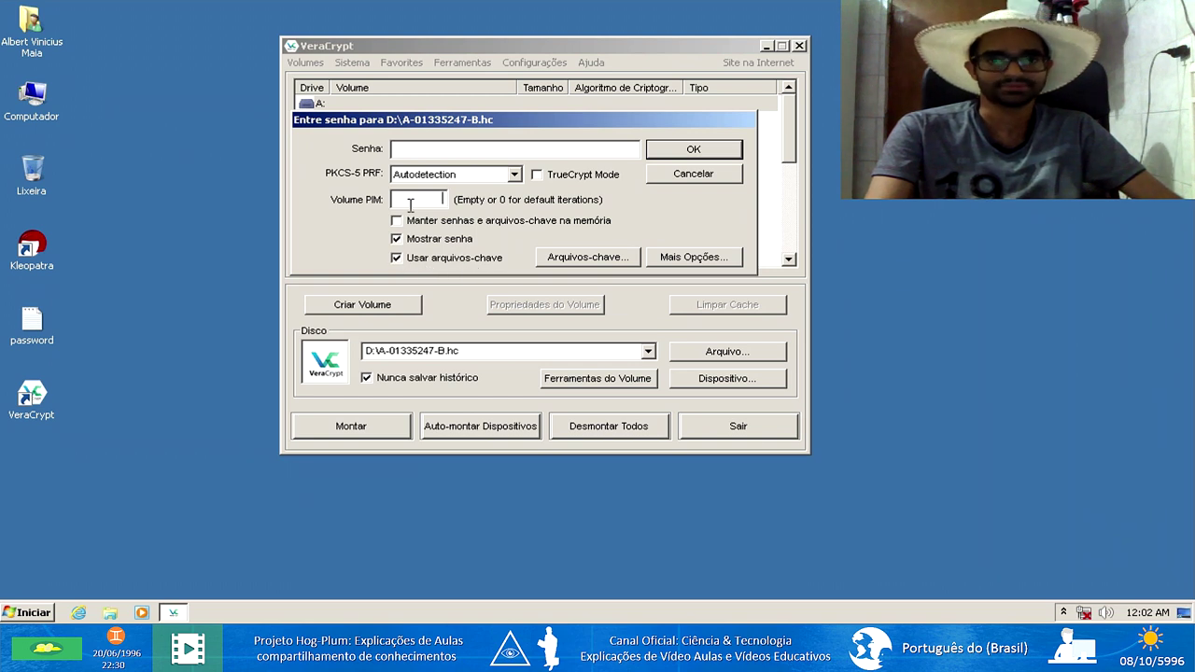
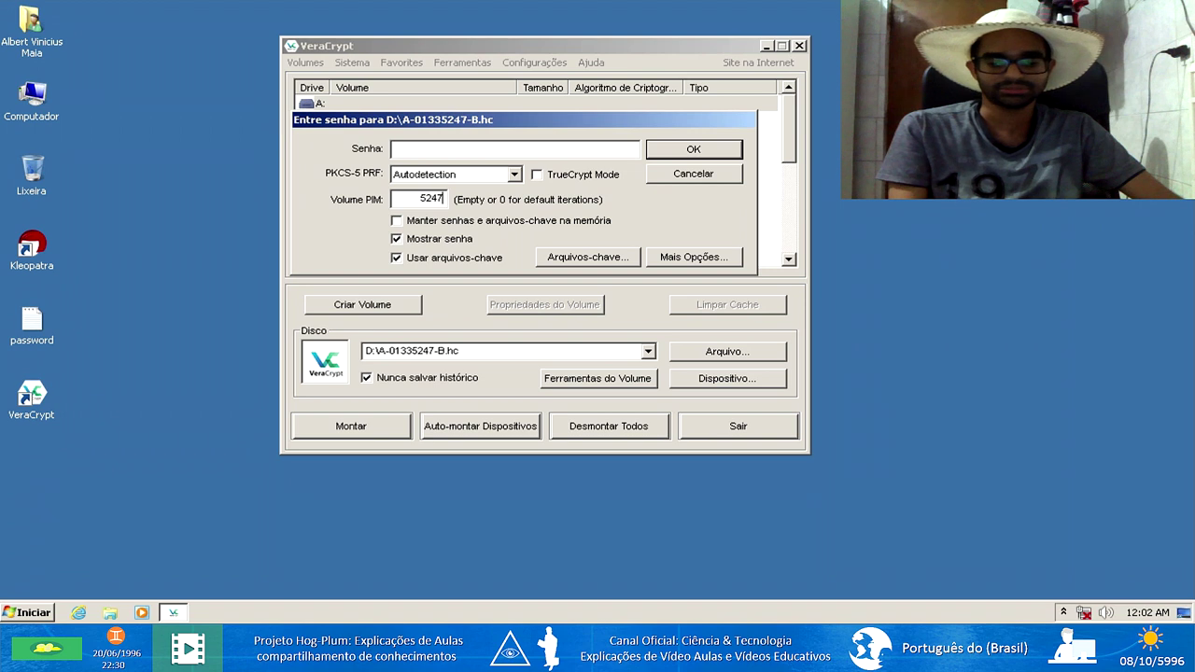
pyautogui.click(586, 258)
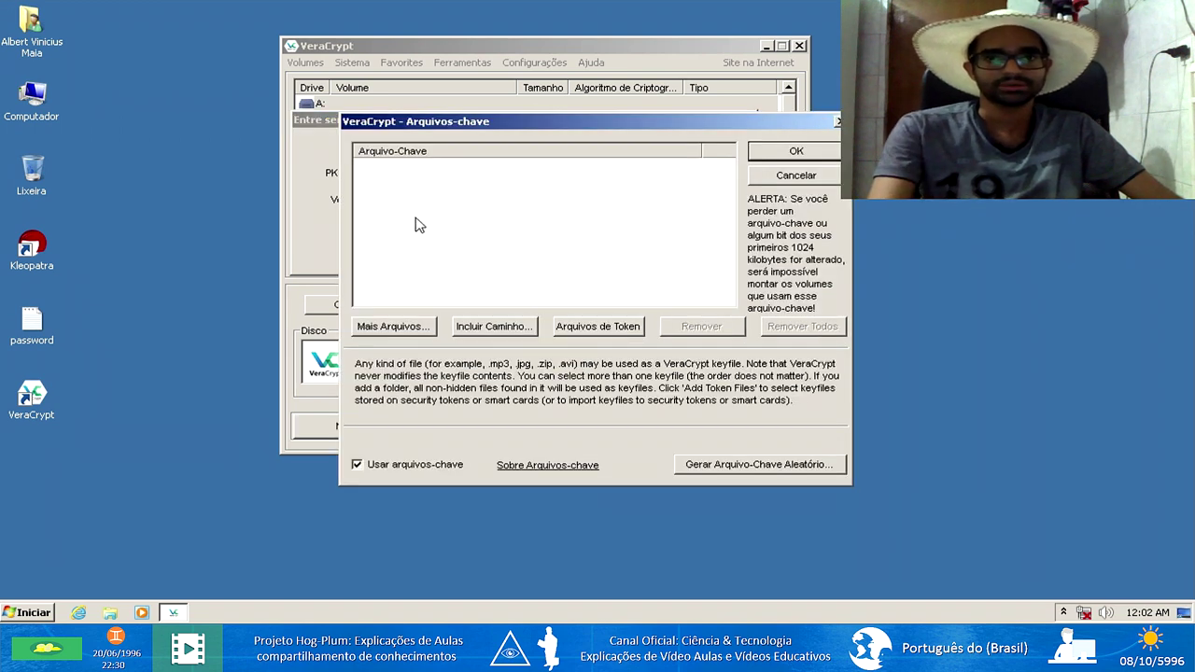
# Browse drive D: for keyfiles and select public-key, private-key, password-veracrypt, computer-database and certificate.
pyautogui.moveTo(437, 124); pyautogui.dragTo(385, 32)
pyautogui.click(364, 264)
pyautogui.click(380, 322)
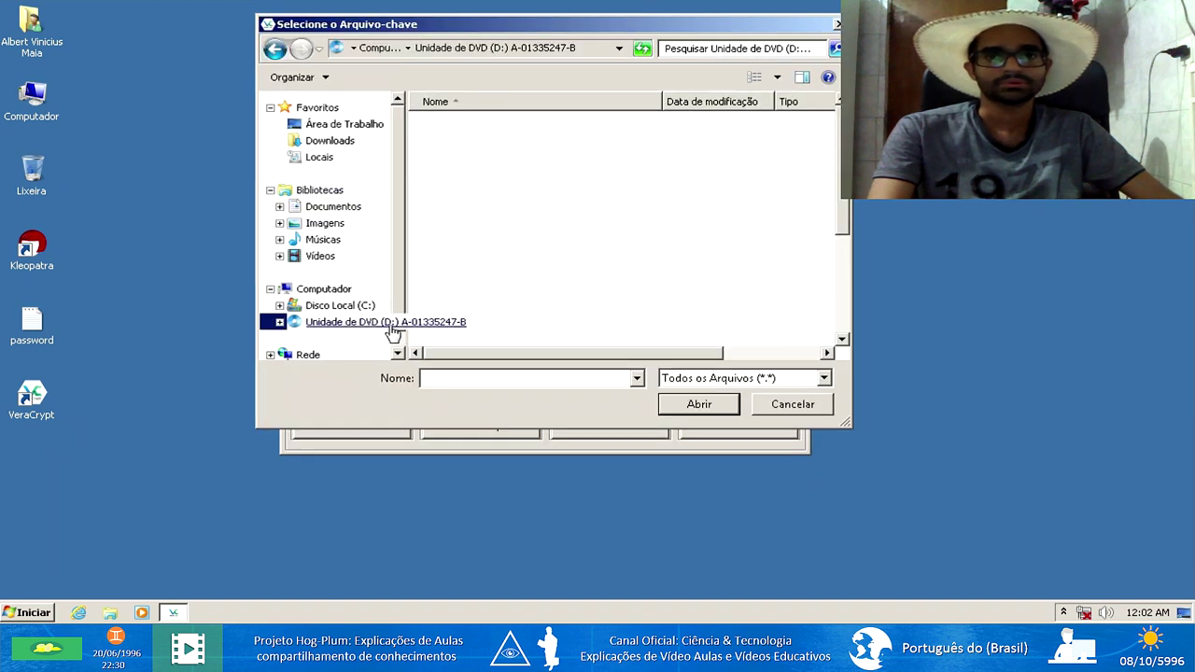
pyautogui.scroll(-3, 486, 336)
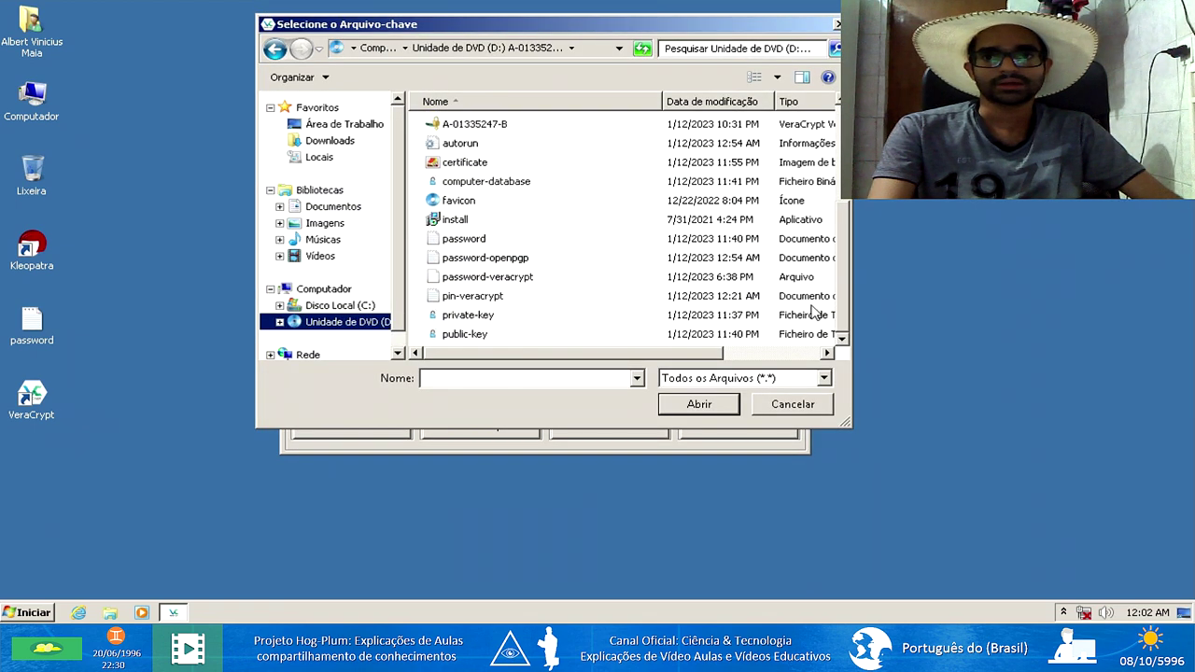
pyautogui.click(476, 336)
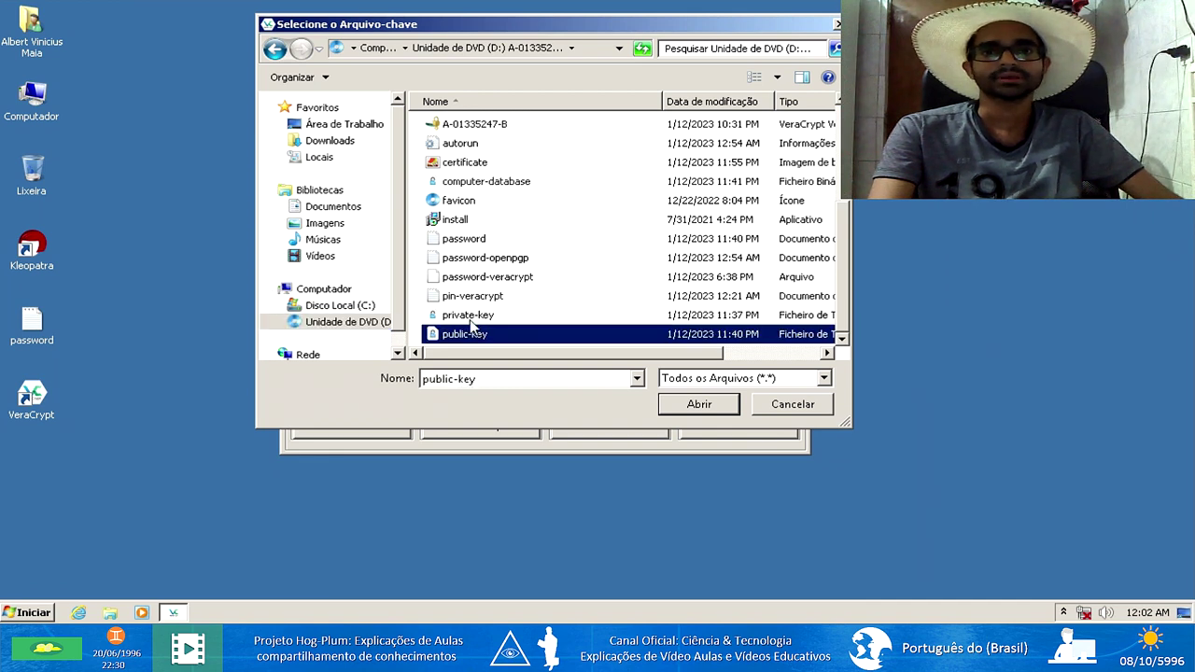
pyautogui.keyDown('ctrl'); pyautogui.click(471, 318); pyautogui.keyUp('ctrl')
pyautogui.keyDown('ctrl'); pyautogui.click(472, 278); pyautogui.keyUp('ctrl')
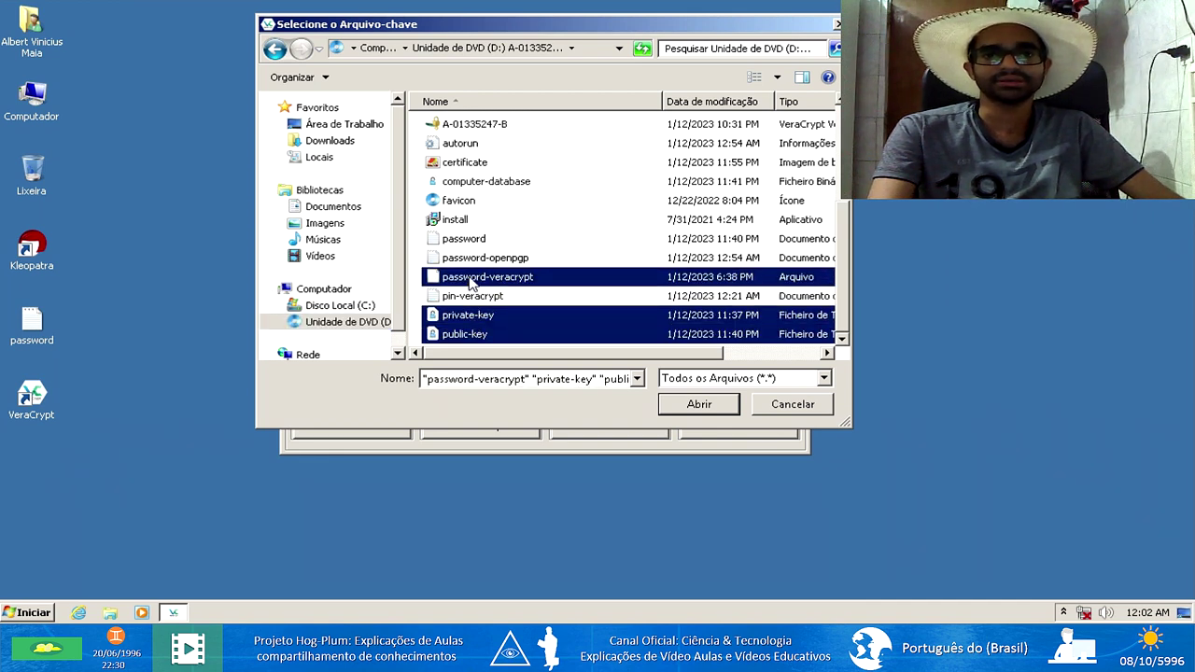
pyautogui.scroll(1, 612, 258)
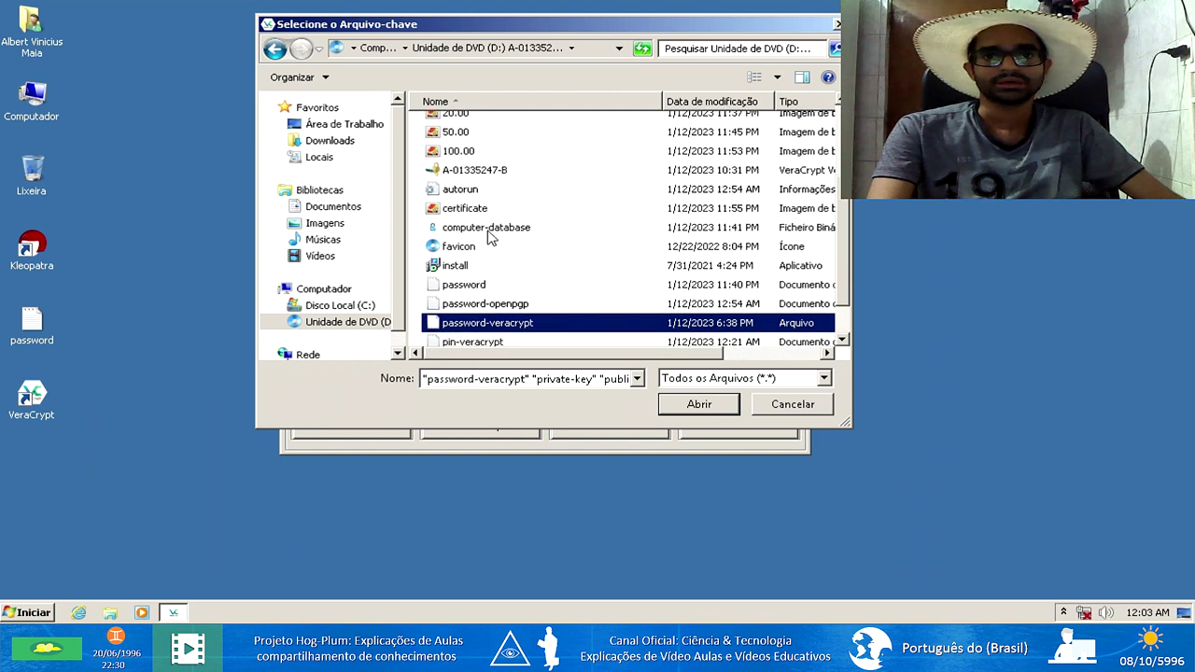
pyautogui.keyDown('ctrl'); pyautogui.click(490, 231); pyautogui.keyUp('ctrl')
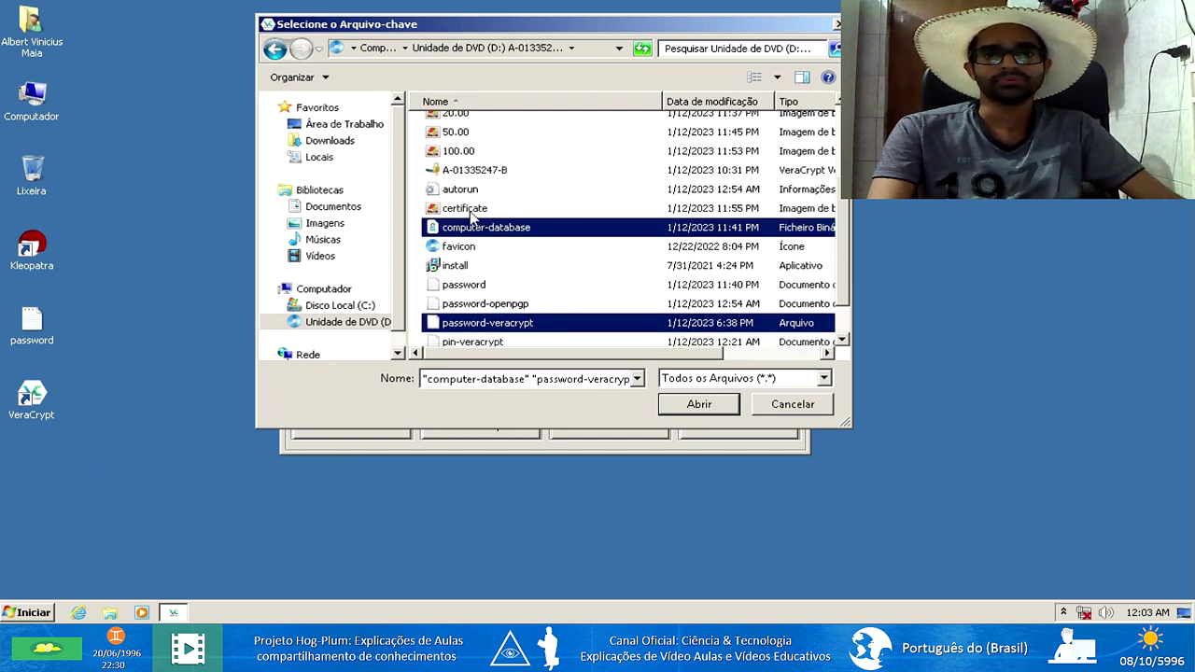
pyautogui.keyDown('ctrl'); pyautogui.click(467, 209); pyautogui.keyUp('ctrl')
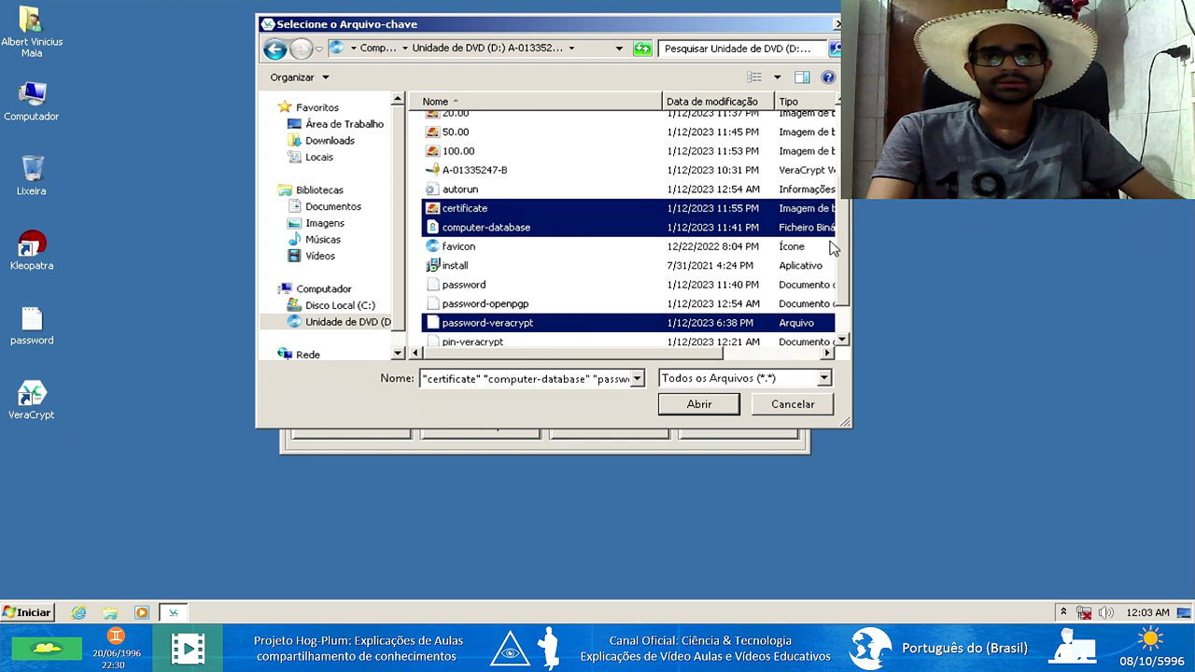
# Add the 100.00, 50.00, 20.00, 10.00, 5.00, 2.00 and 1.00 images and confirm the selection.
pyautogui.scroll(2, 472, 216)
pyautogui.keyDown('ctrl'); pyautogui.click(467, 278); pyautogui.keyUp('ctrl')
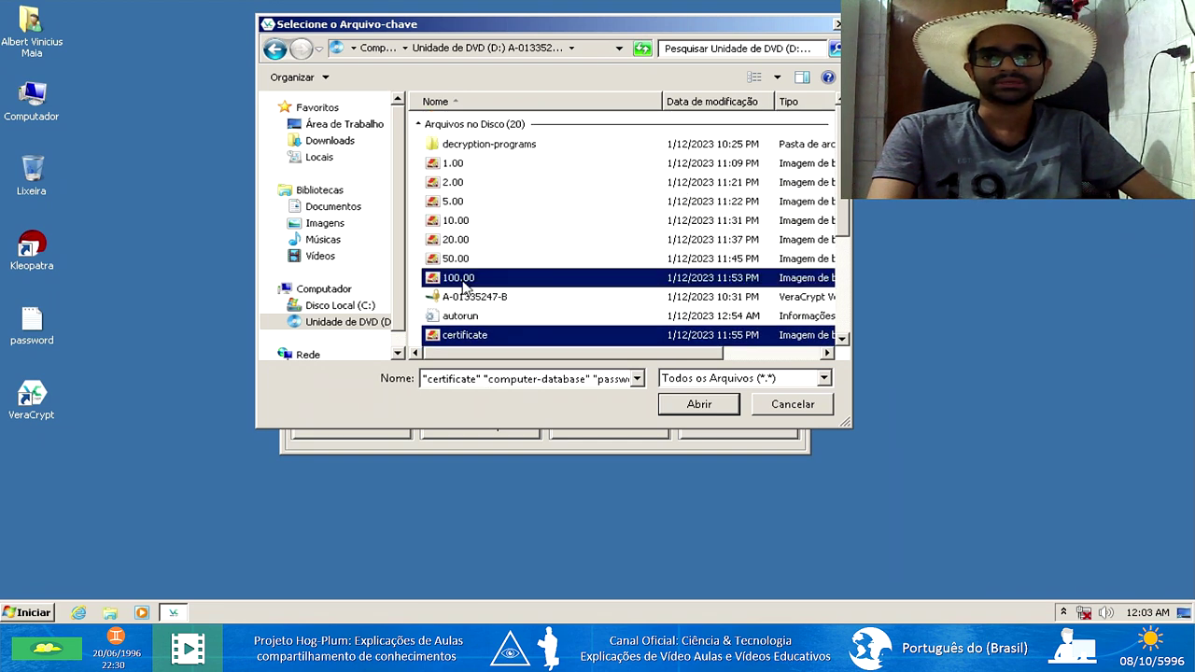
pyautogui.keyDown('ctrl'); pyautogui.click(456, 264); pyautogui.keyUp('ctrl')
pyautogui.keyDown('ctrl'); pyautogui.click(469, 244); pyautogui.keyUp('ctrl')
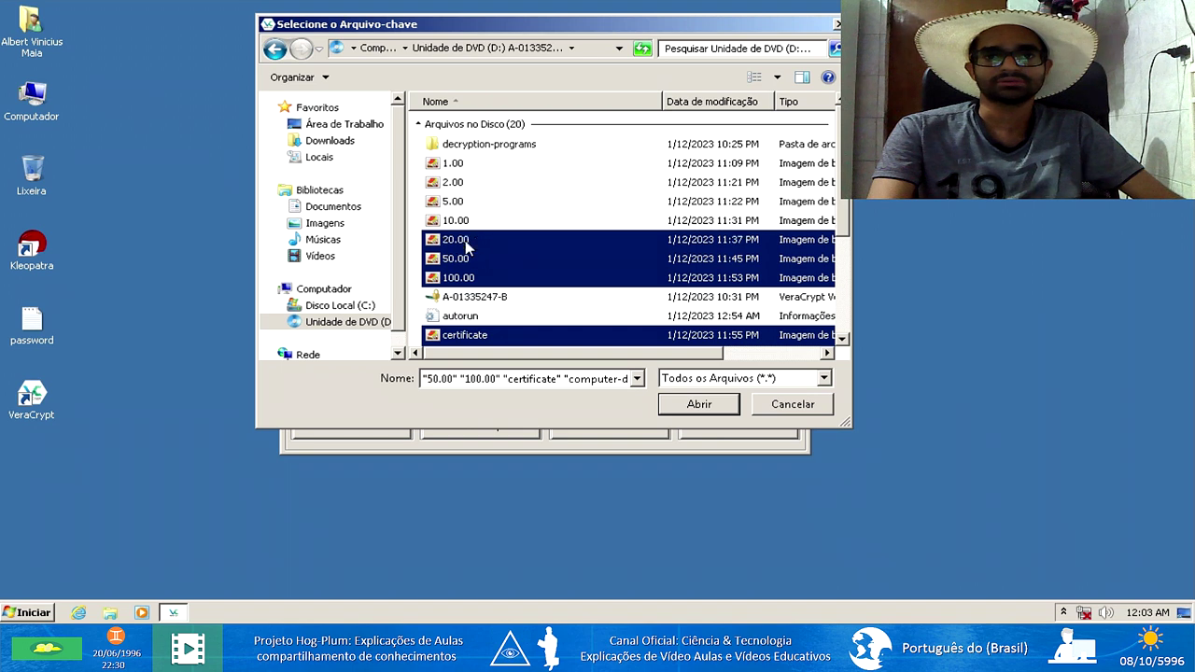
pyautogui.keyDown('ctrl'); pyautogui.click(463, 222); pyautogui.keyUp('ctrl')
pyautogui.keyDown('ctrl'); pyautogui.click(457, 203); pyautogui.keyUp('ctrl')
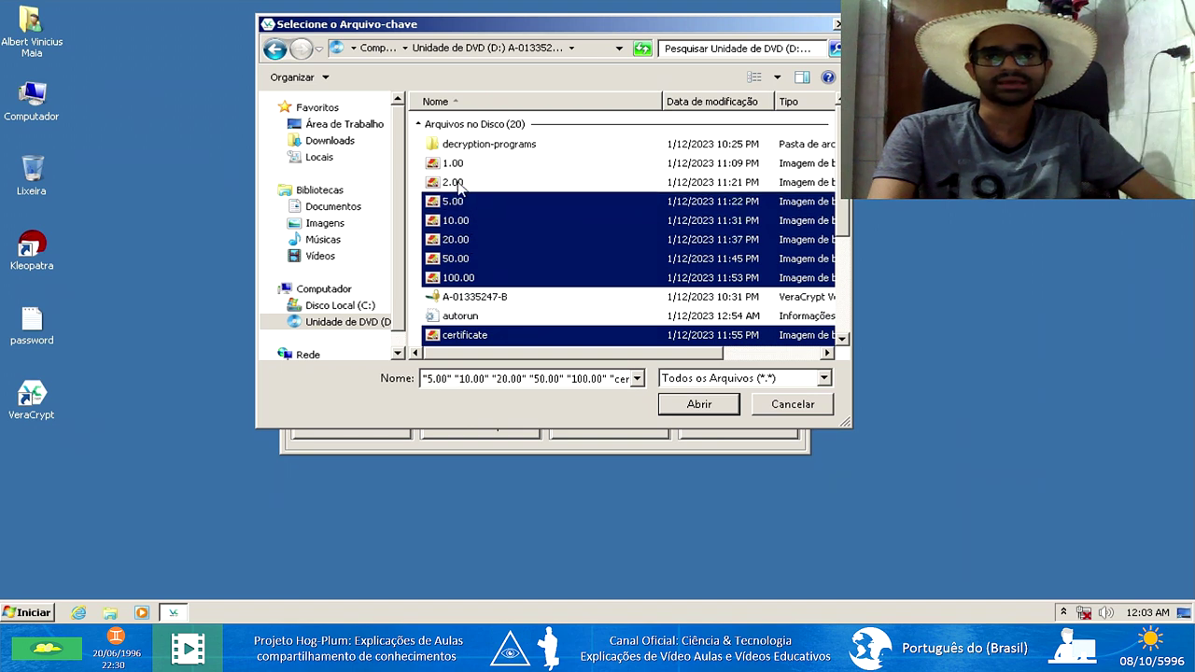
pyautogui.keyDown('ctrl'); pyautogui.click(461, 185); pyautogui.keyUp('ctrl')
pyautogui.keyDown('ctrl'); pyautogui.click(450, 165); pyautogui.keyUp('ctrl')
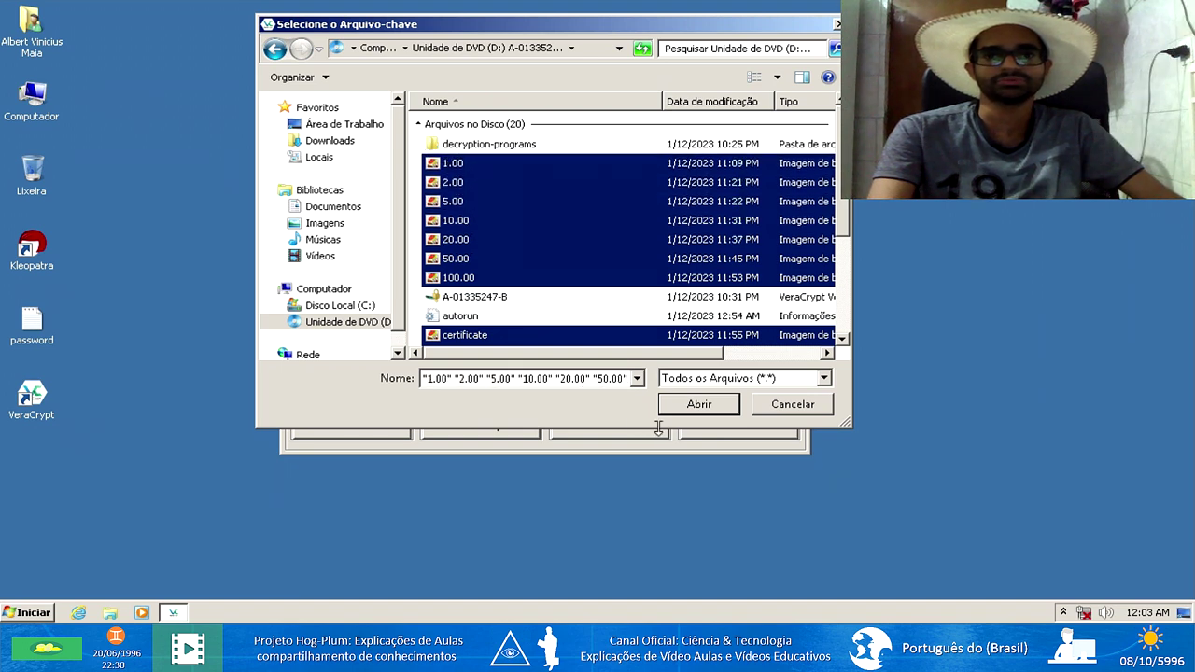
pyautogui.click(699, 404)
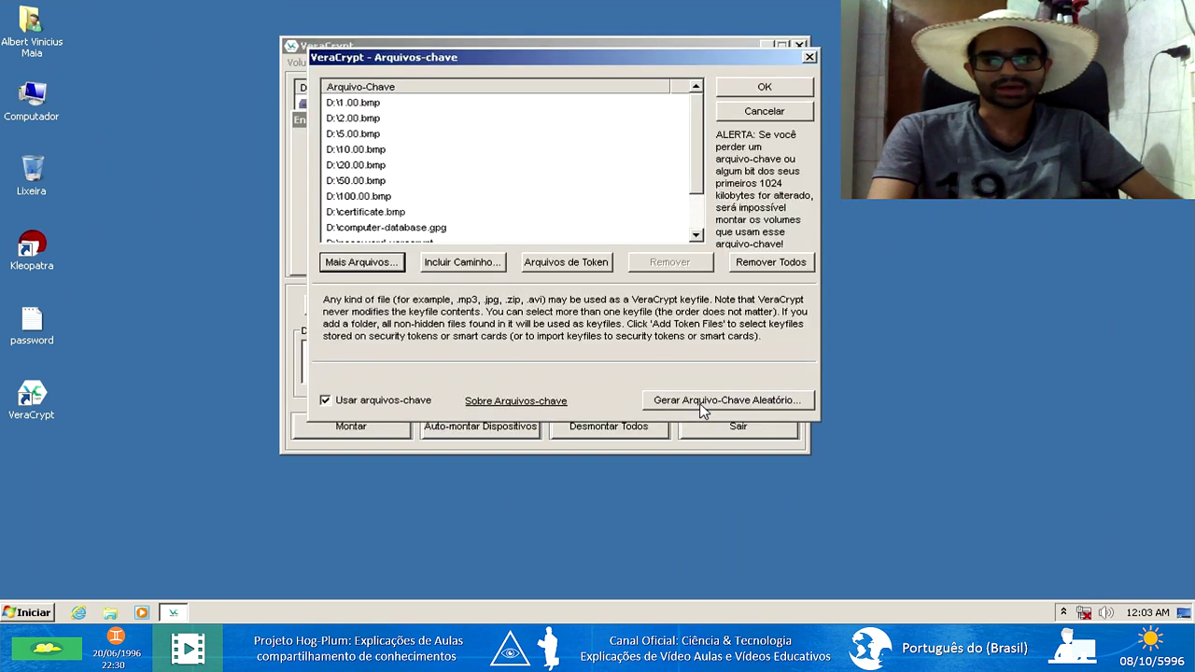
# Accept the keyfile list and copy the VeraCrypt password from the password text file.
pyautogui.click(758, 90)
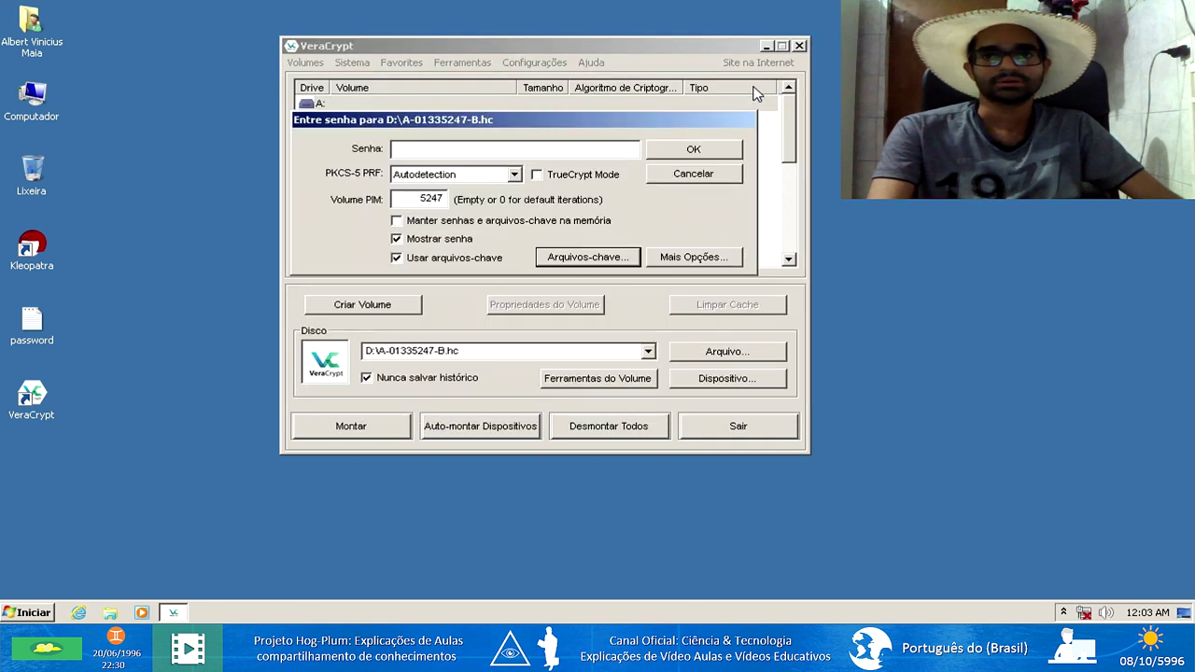
pyautogui.doubleClick(34, 322)
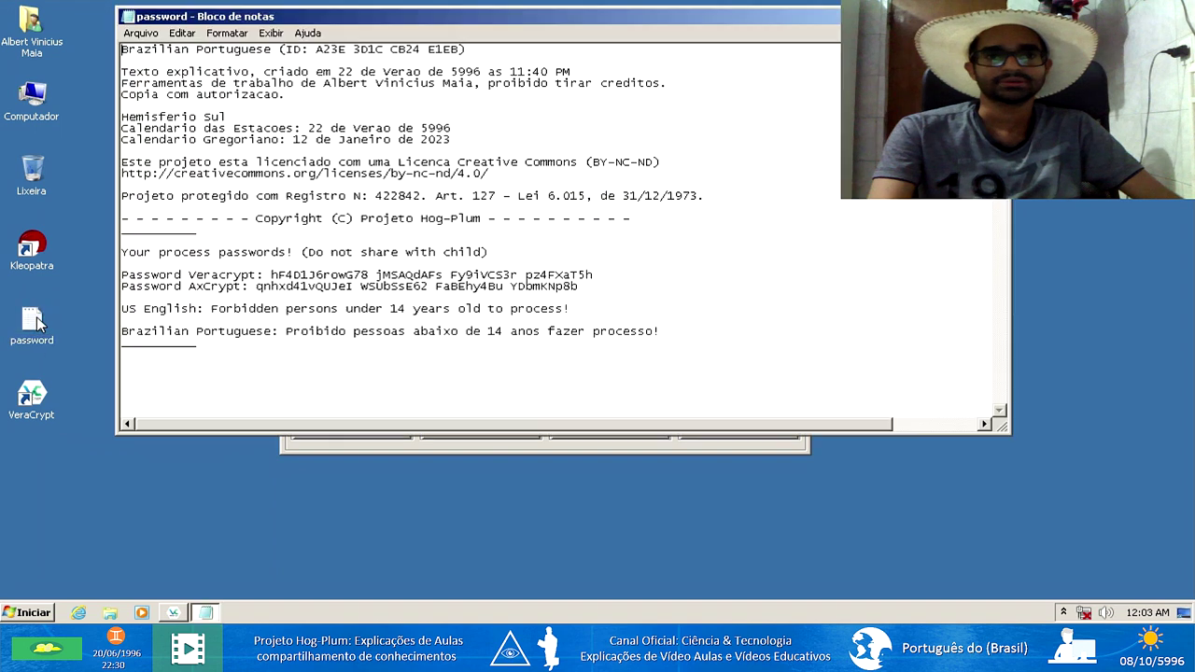
pyautogui.doubleClick(589, 275)
pyautogui.moveTo(607, 271); pyautogui.dragTo(274, 271)
pyautogui.rightClick(273, 271)
pyautogui.click(393, 307)
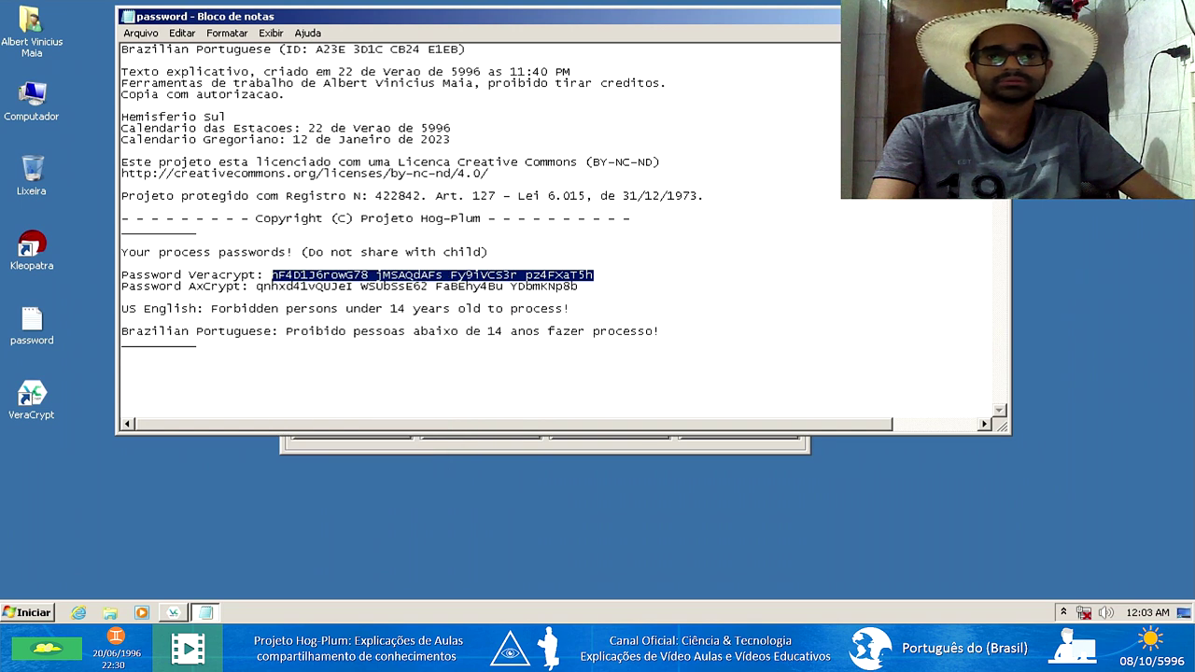
pyautogui.hotkey('alt', 'F4')
# Paste the password into Senha, hide its characters, and mount the volume.
pyautogui.click(461, 150)
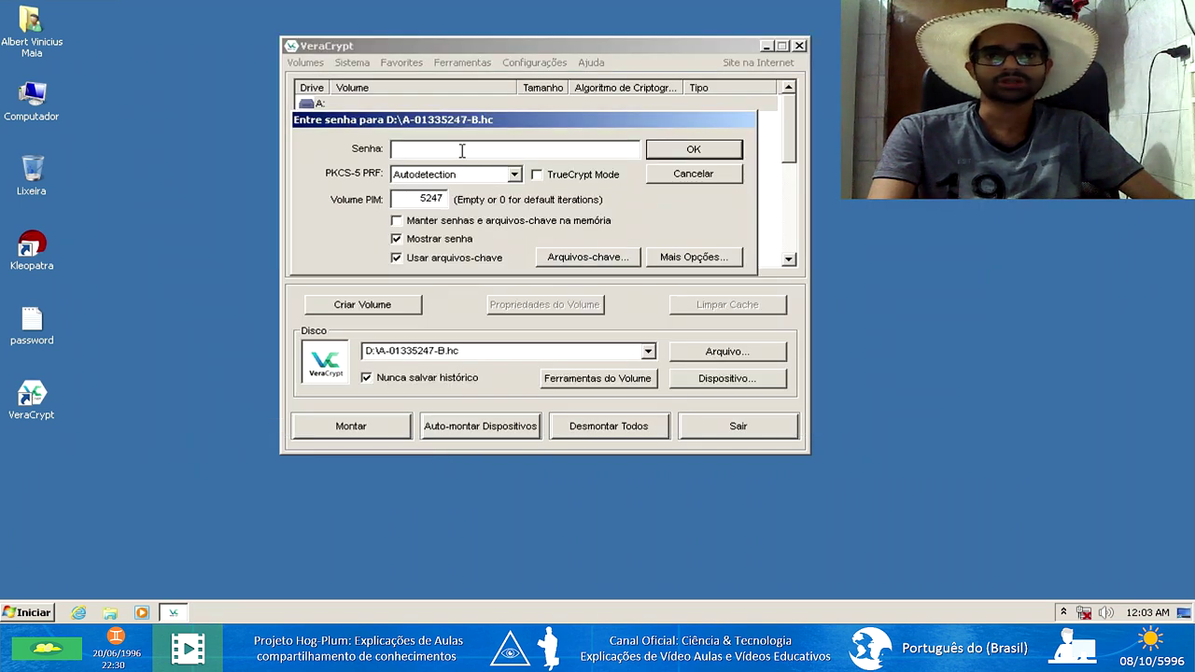
pyautogui.hotkey('ctrl', 'v')
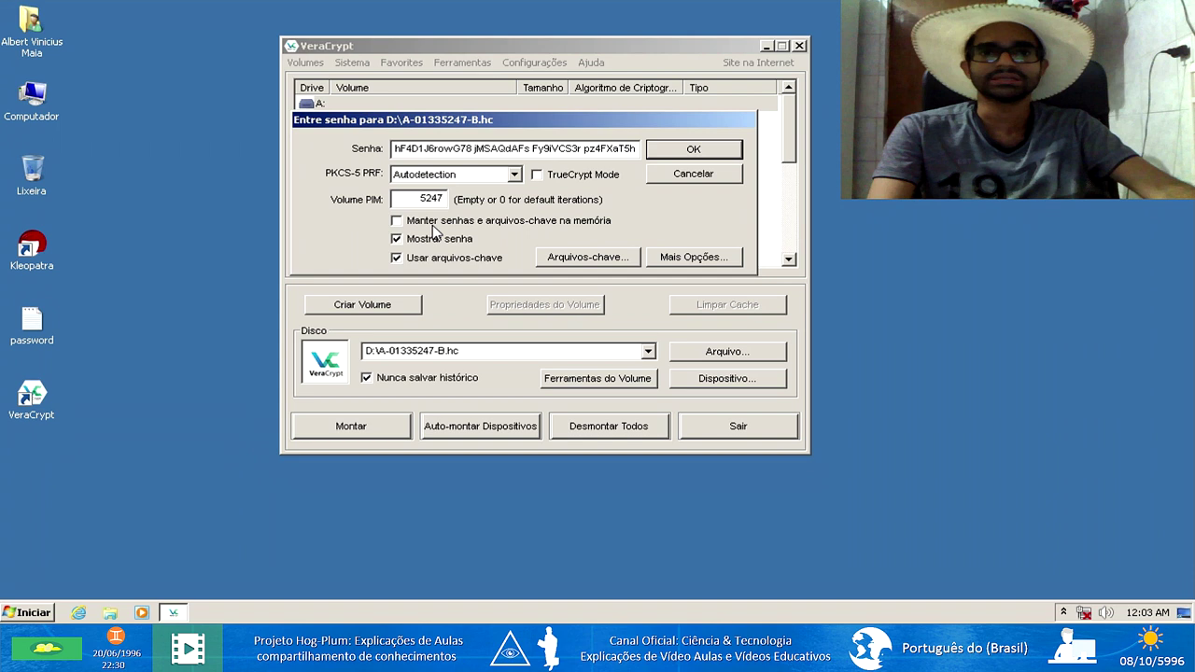
pyautogui.click(396, 239)
pyautogui.click(707, 150)
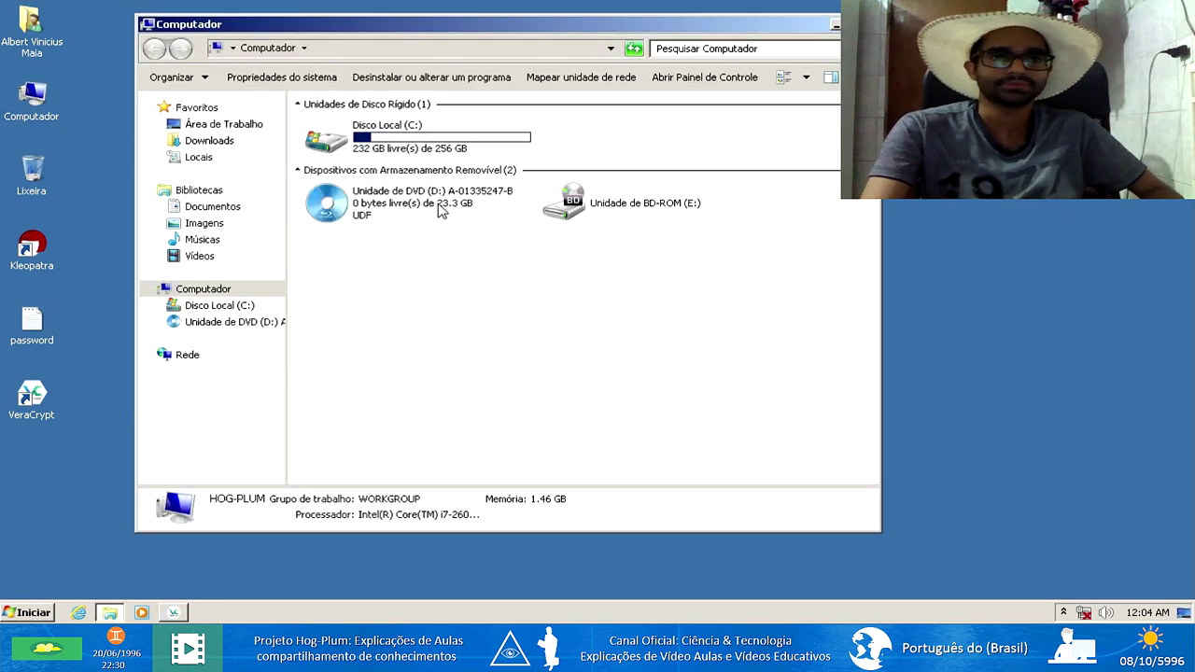
pyautogui.rightClick(415, 195)
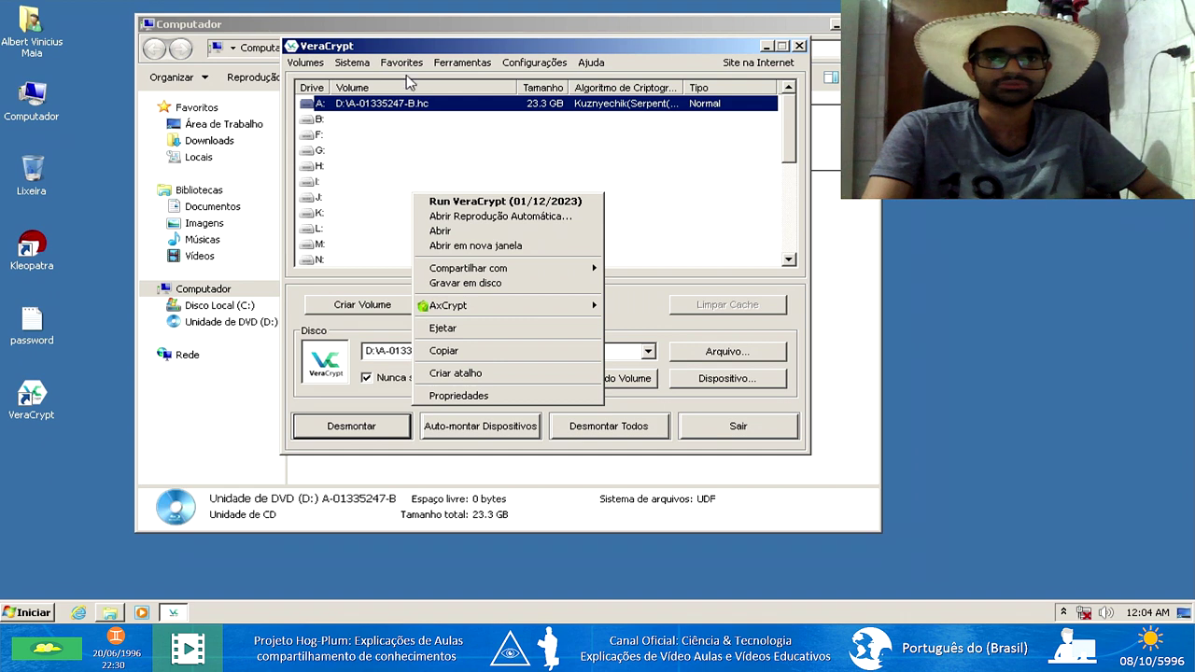
# Minimize VeraCrypt, reopen DVD drive D: from Computer, and place its window at the top-left.
pyautogui.click(766, 49)
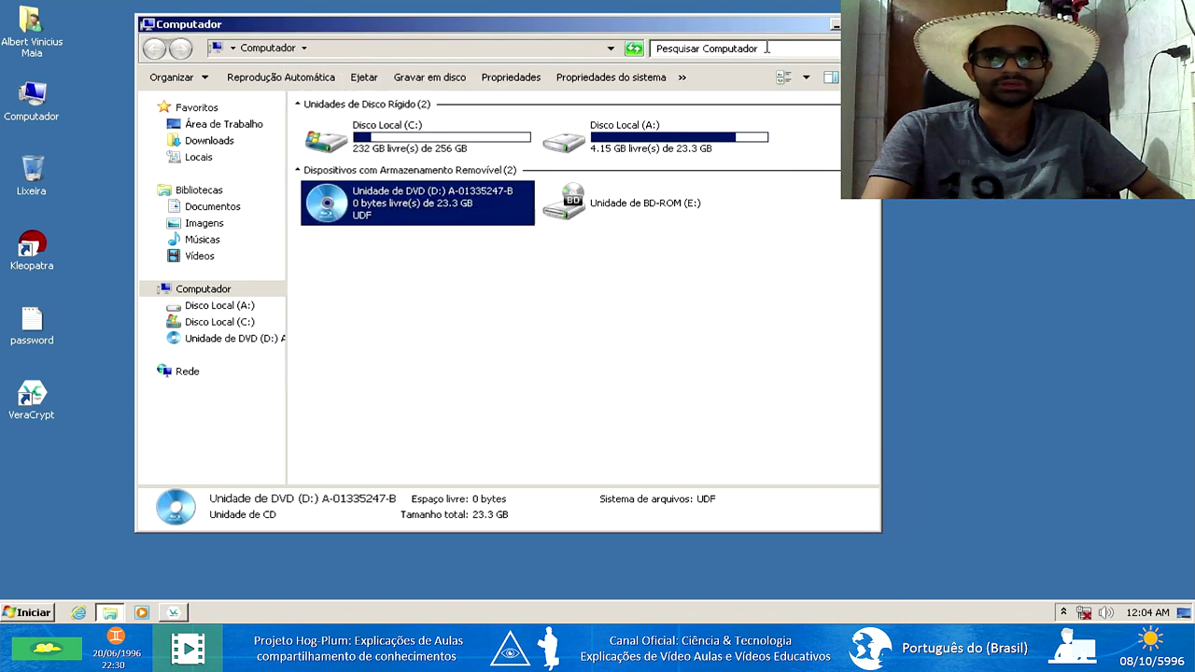
pyautogui.click(563, 298)
pyautogui.click(374, 200)
pyautogui.rightClick(373, 201)
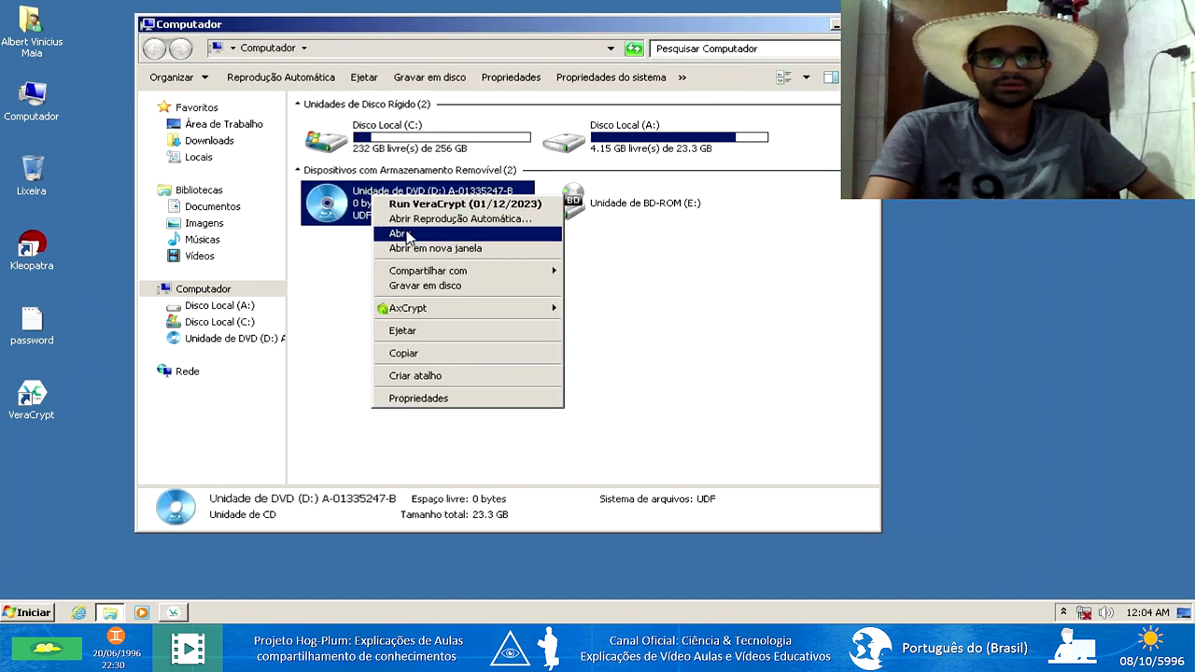
pyautogui.click(392, 245)
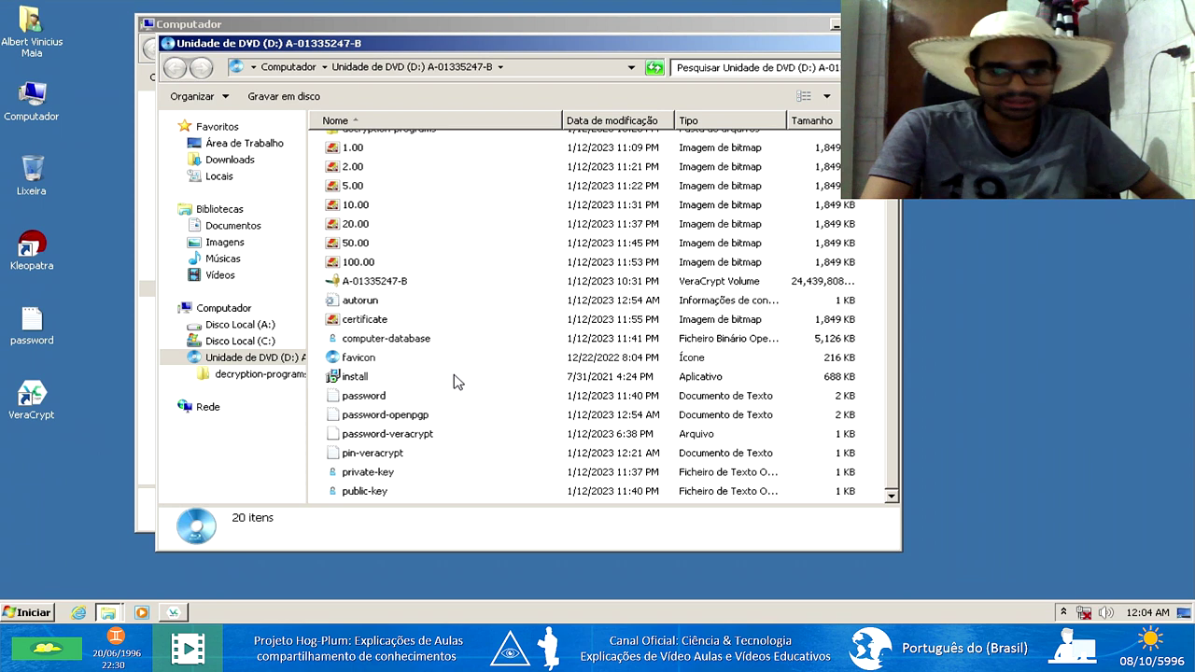
pyautogui.moveTo(347, 43); pyautogui.dragTo(271, 5)
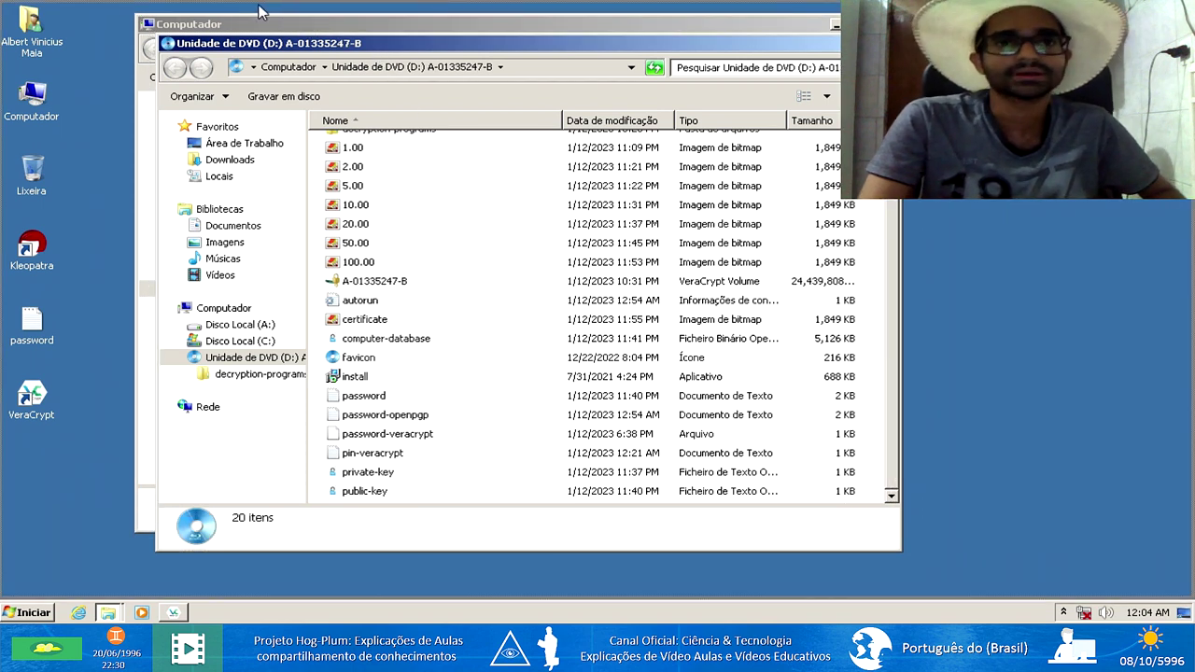
pyautogui.doubleClick(270, 5)
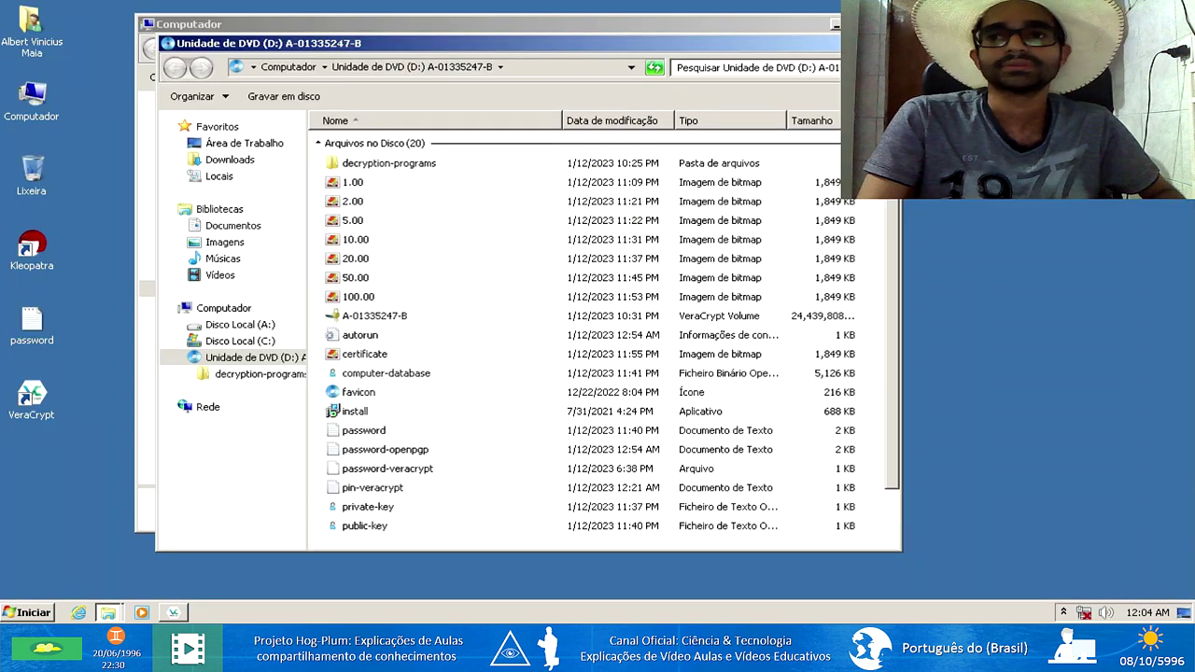
pyautogui.moveTo(612, 45); pyautogui.dragTo(549, 11)
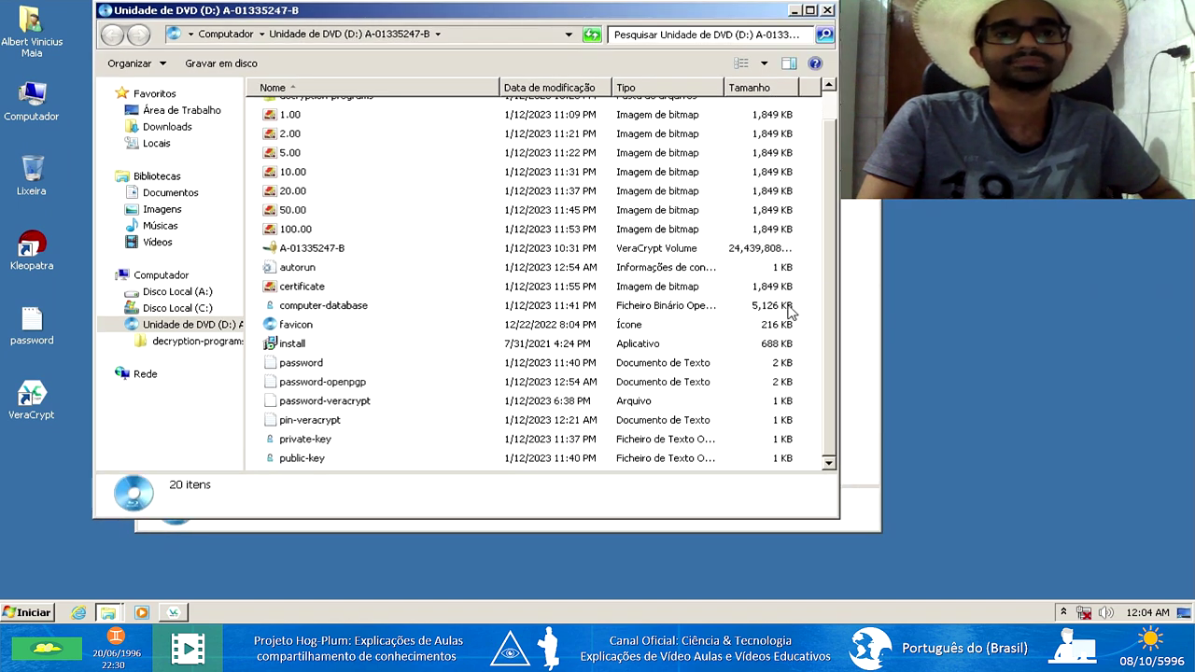
pyautogui.doubleClick(319, 383)
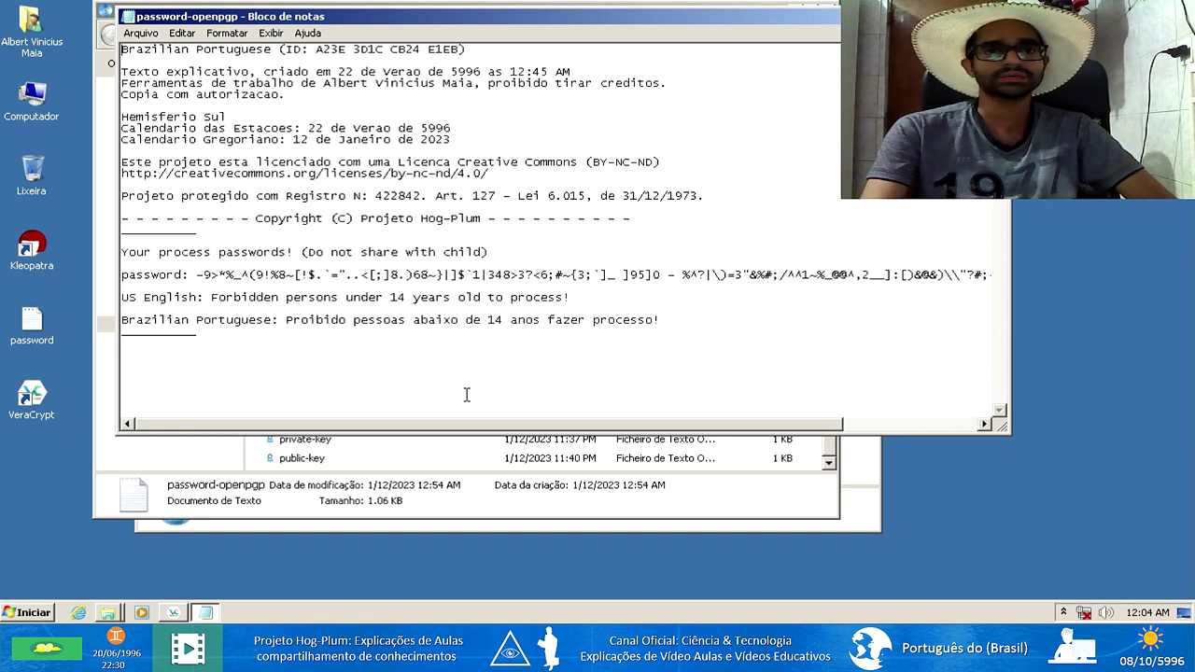
pyautogui.moveTo(466, 425); pyautogui.dragTo(396, 435)
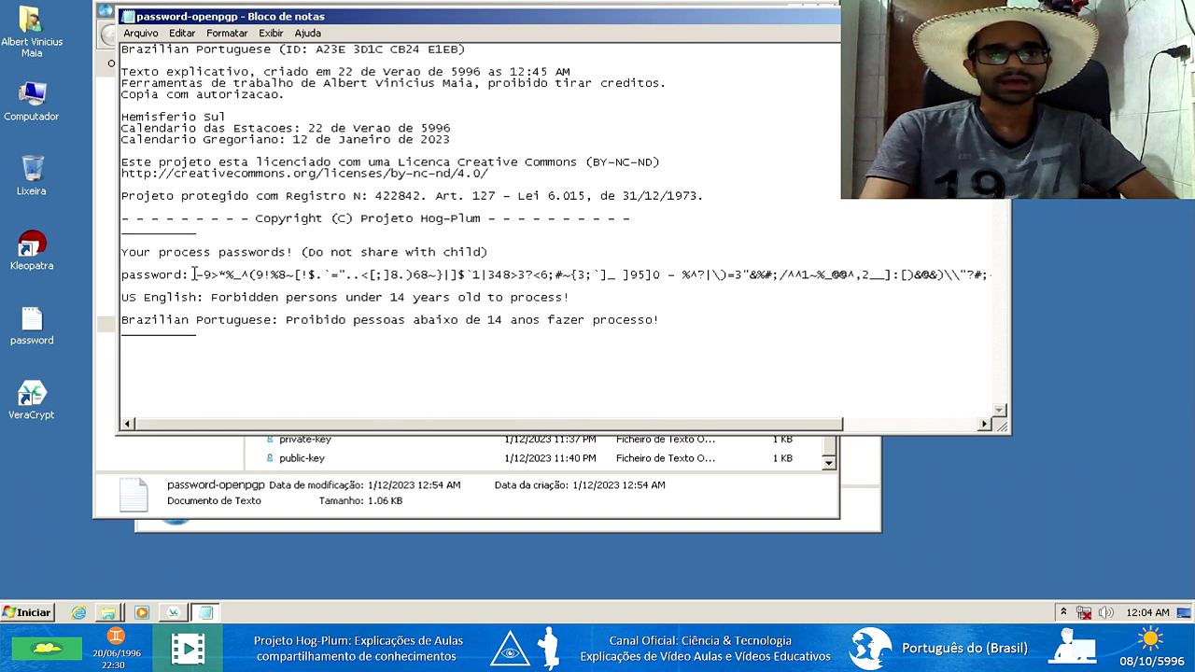
pyautogui.moveTo(198, 276); pyautogui.dragTo(662, 275)
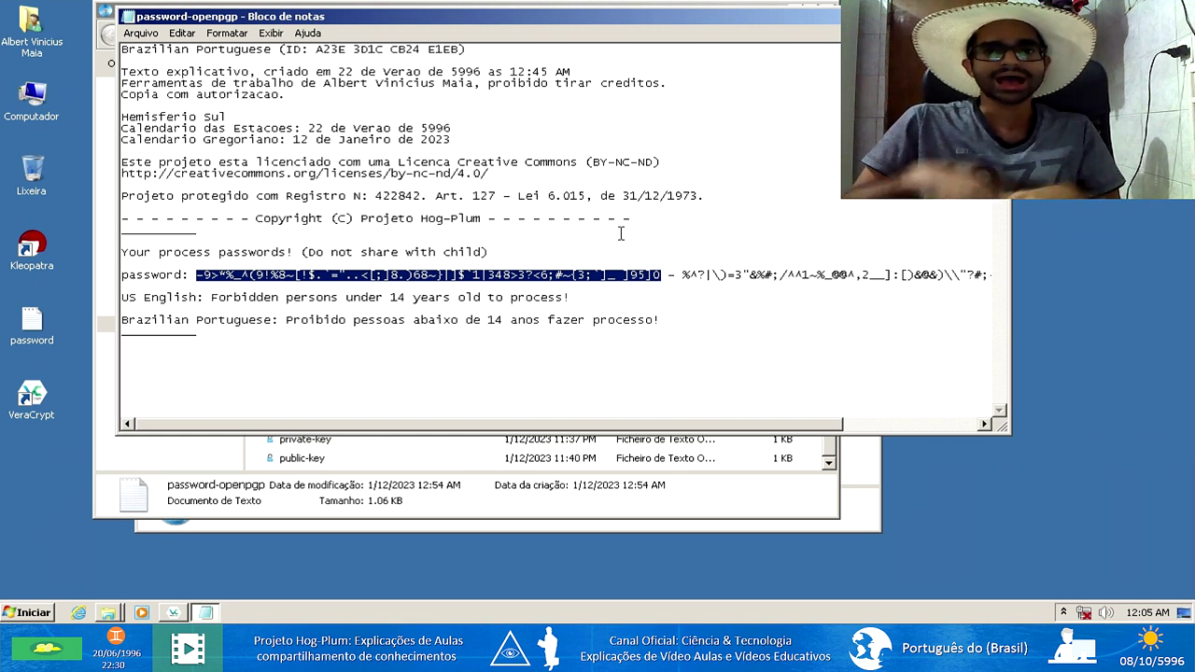
pyautogui.click(196, 272)
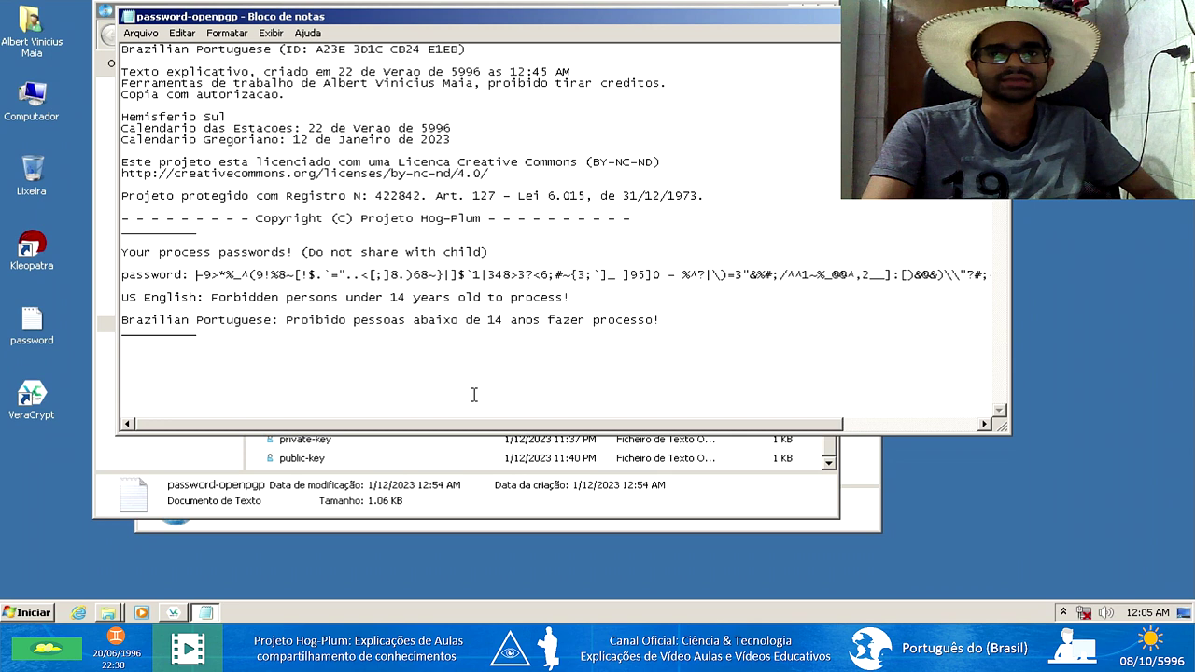
pyautogui.moveTo(459, 429); pyautogui.dragTo(394, 418)
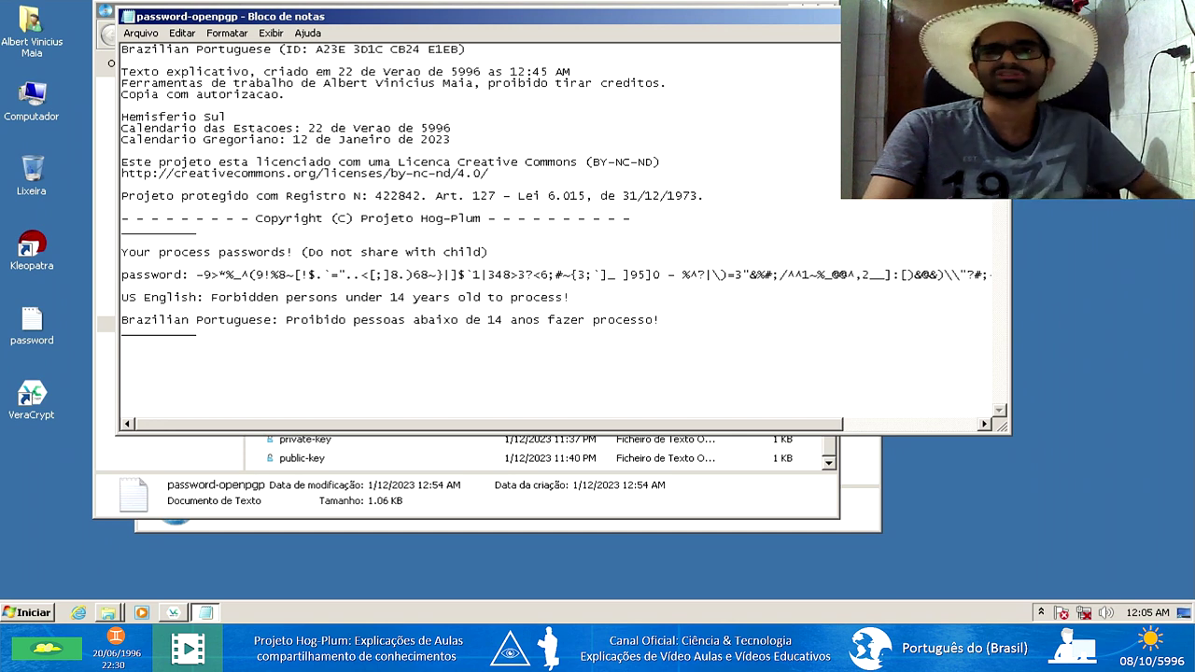
pyautogui.hotkey('alt', 'F4')
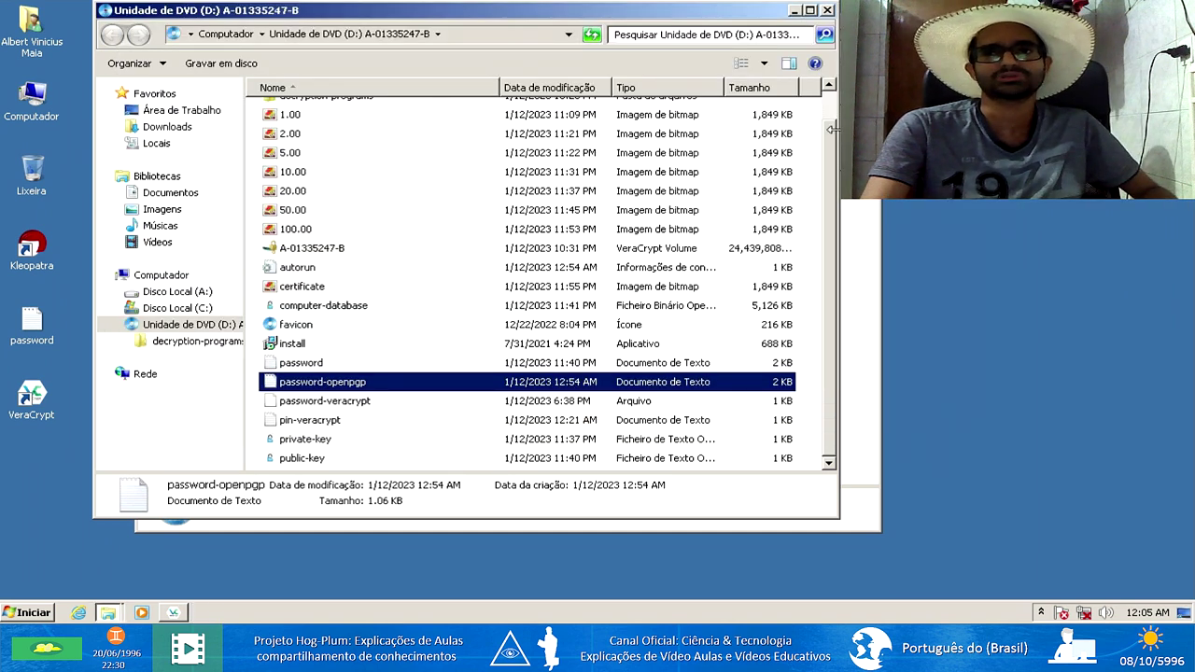
# Open local disk A: and mount the wou_w7-x86 ISO as drive E:.
pyautogui.click(183, 295)
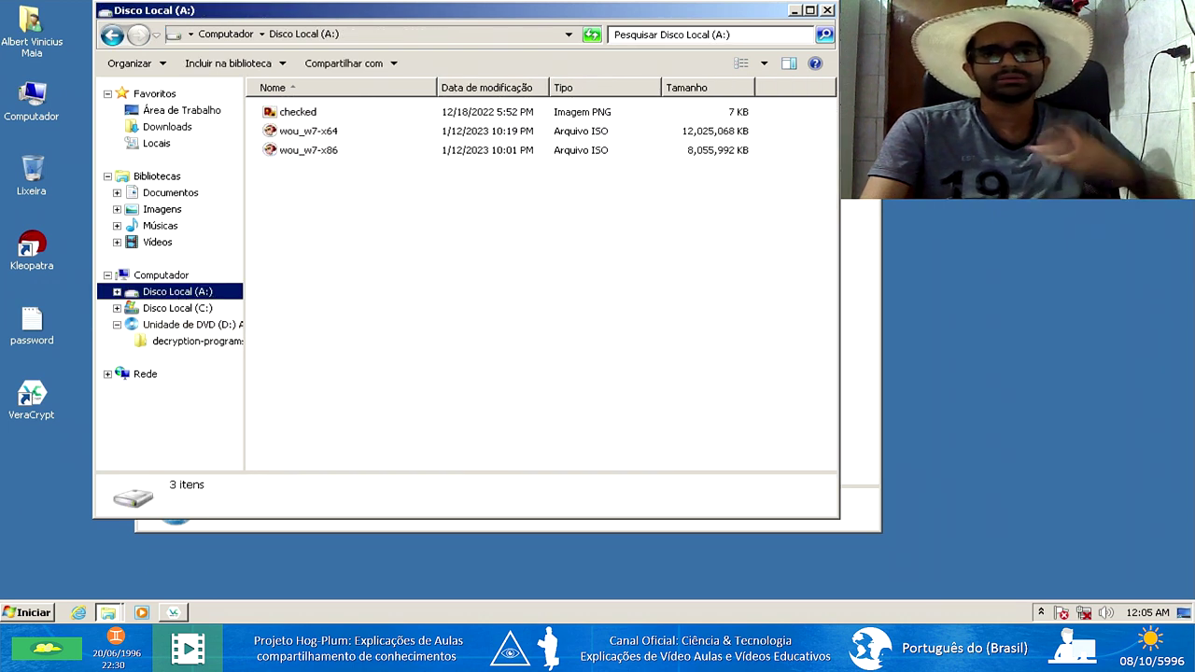
pyautogui.moveTo(672, 15); pyautogui.dragTo(768, 21)
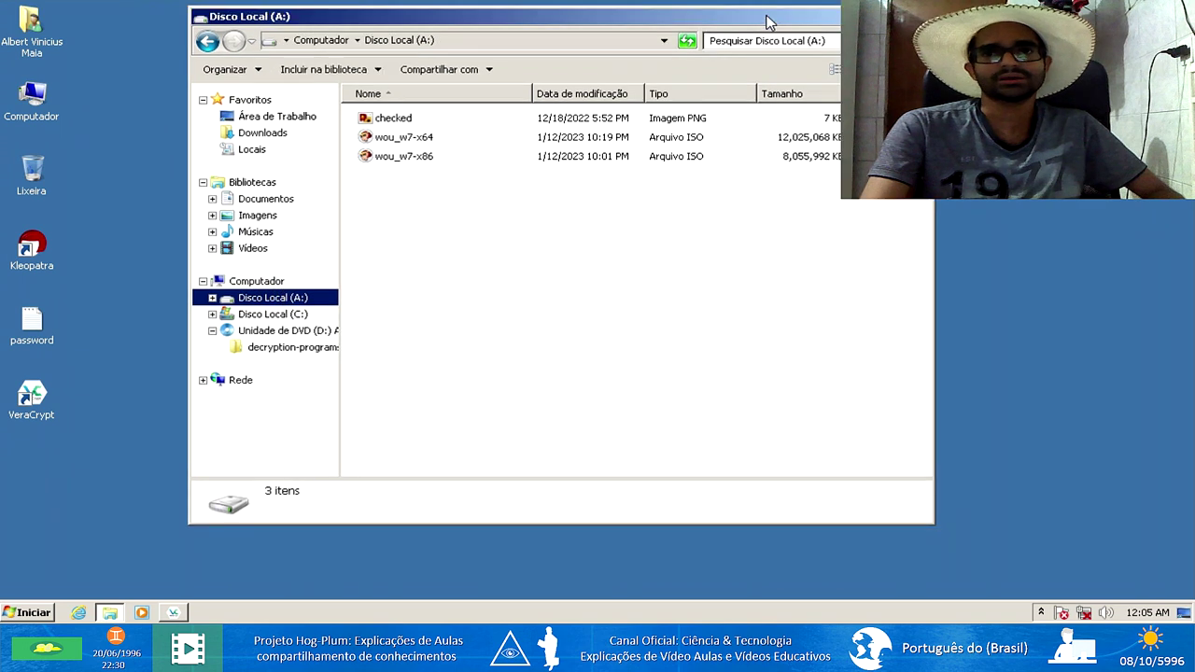
pyautogui.click(418, 160)
pyautogui.rightClick(418, 157)
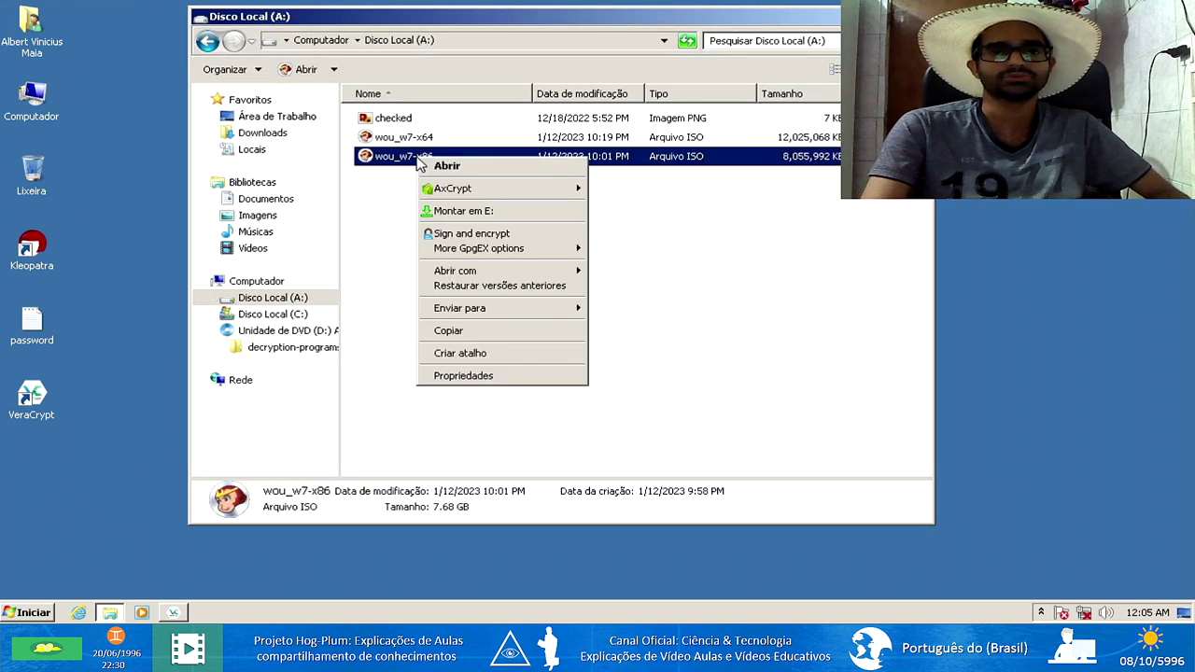
pyautogui.click(466, 211)
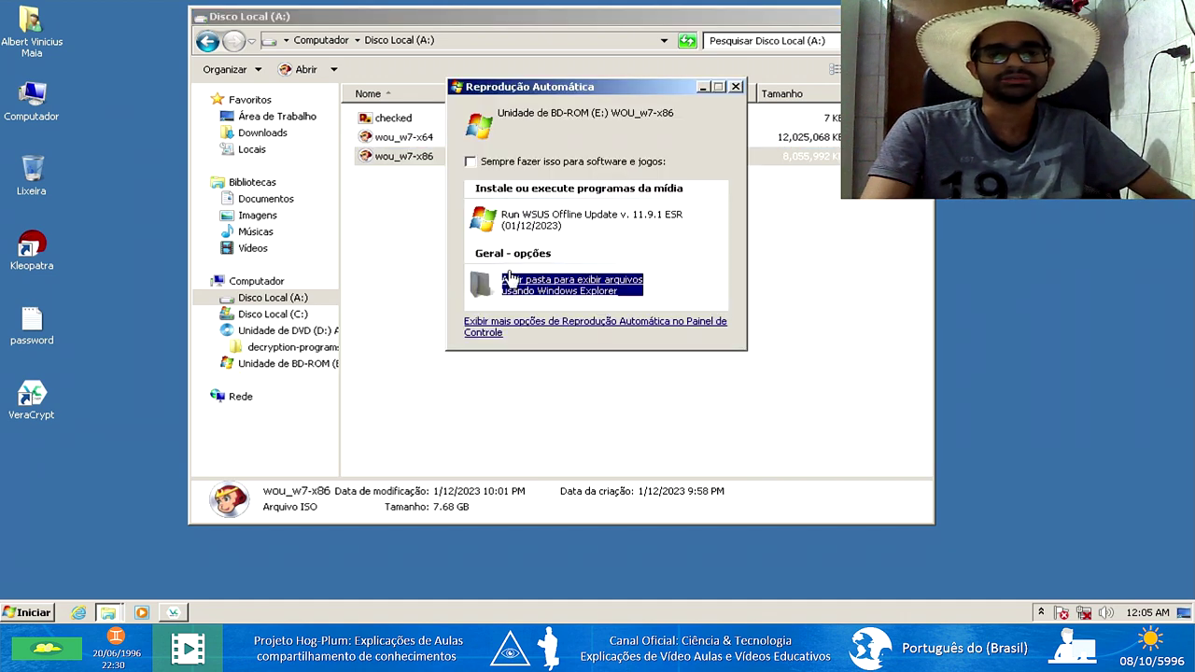
# Close the disk A: window and open the update disc's folder from AutoPlay.
pyautogui.click(920, 15)
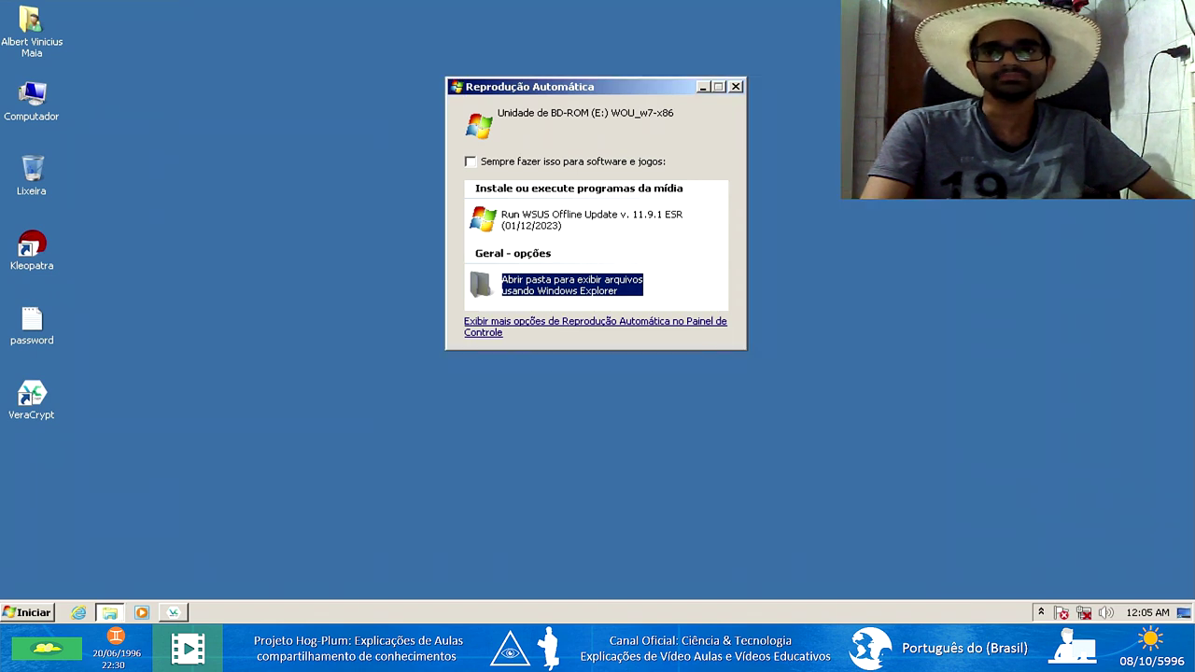
pyautogui.moveTo(616, 85); pyautogui.dragTo(506, 68)
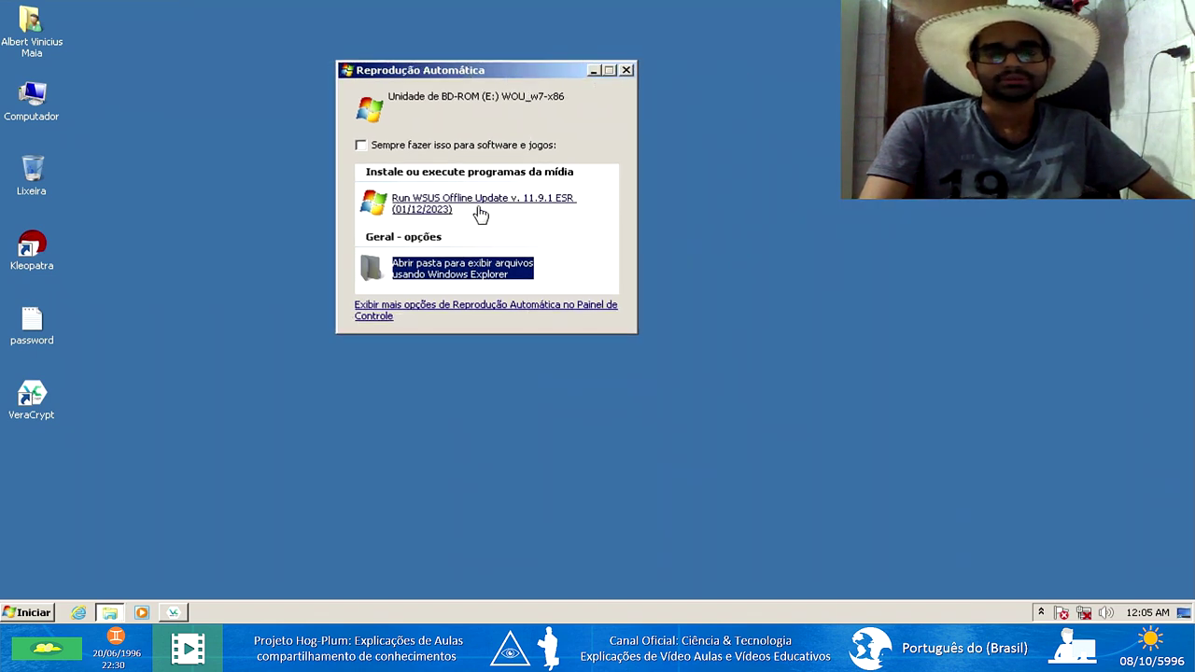
pyautogui.click(478, 269)
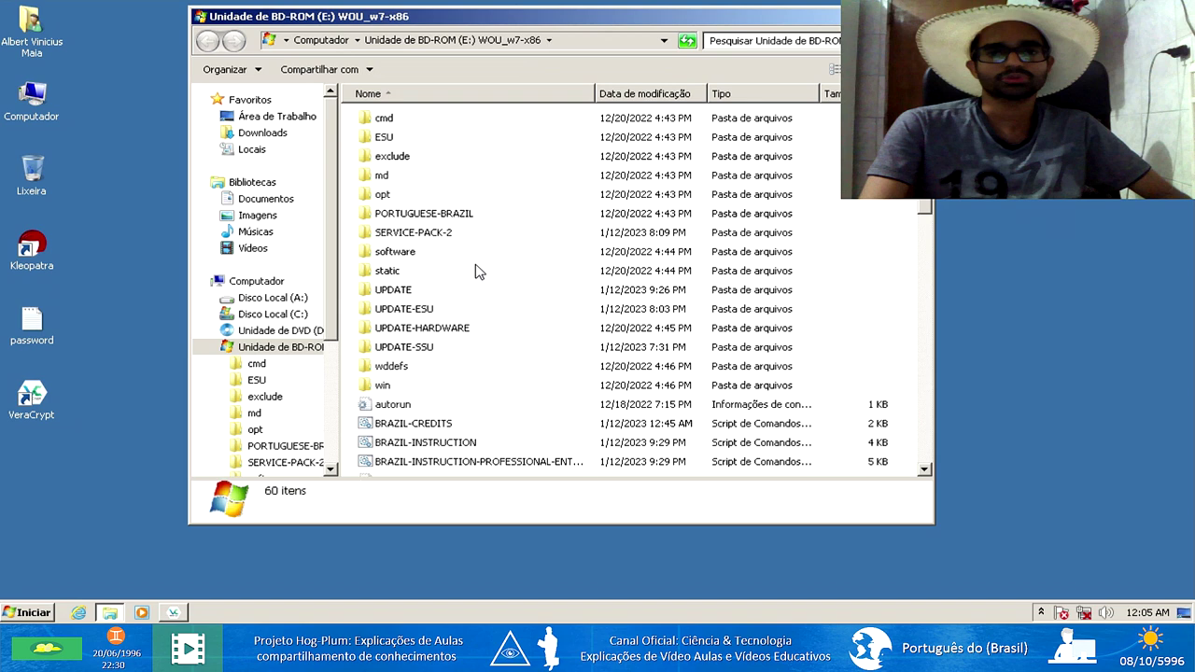
pyautogui.scroll(-3, 504, 243)
pyautogui.scroll(-1, 504, 240)
pyautogui.doubleClick(432, 219)
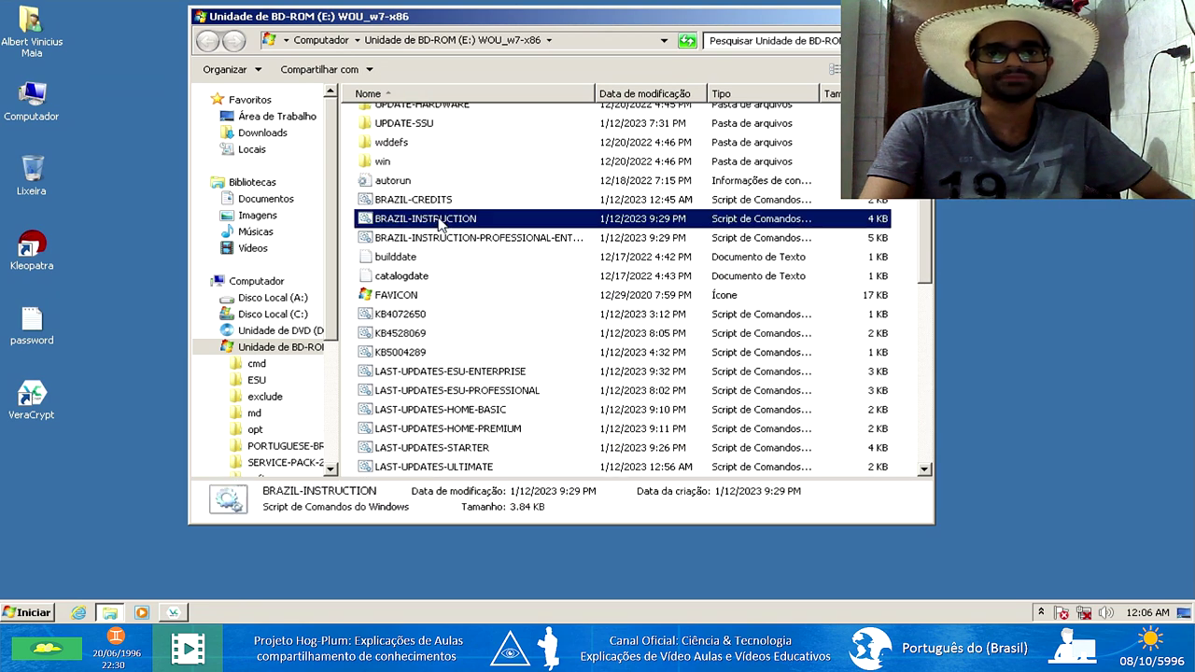
pyautogui.scroll(7, 432, 252)
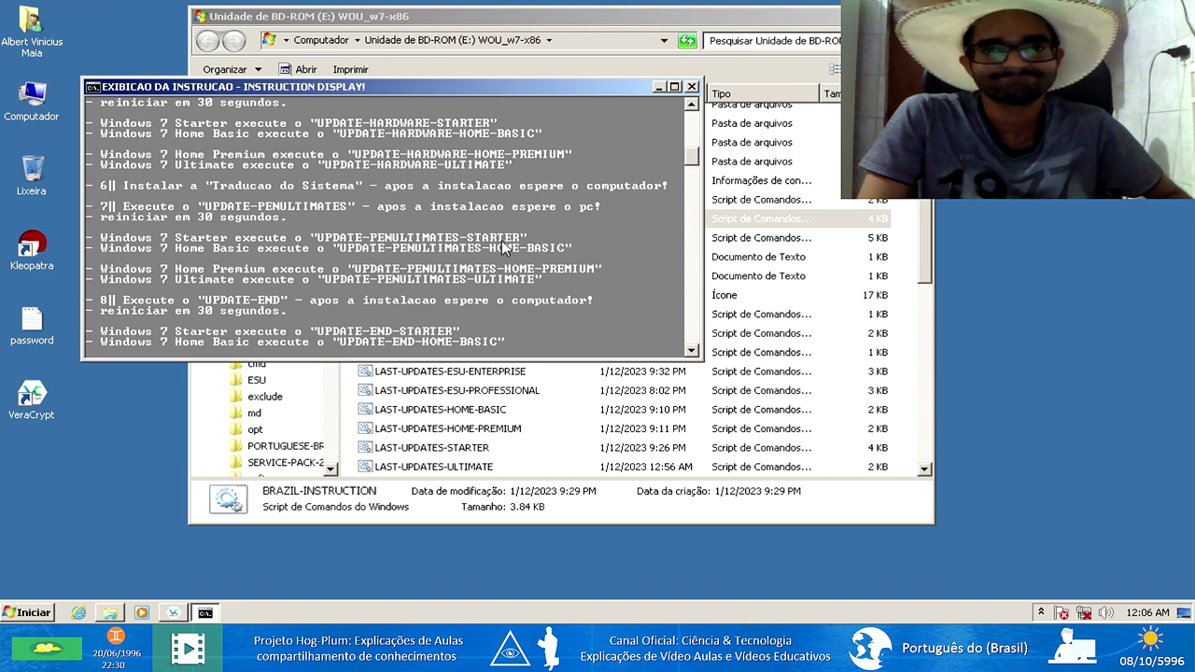
pyautogui.click(691, 87)
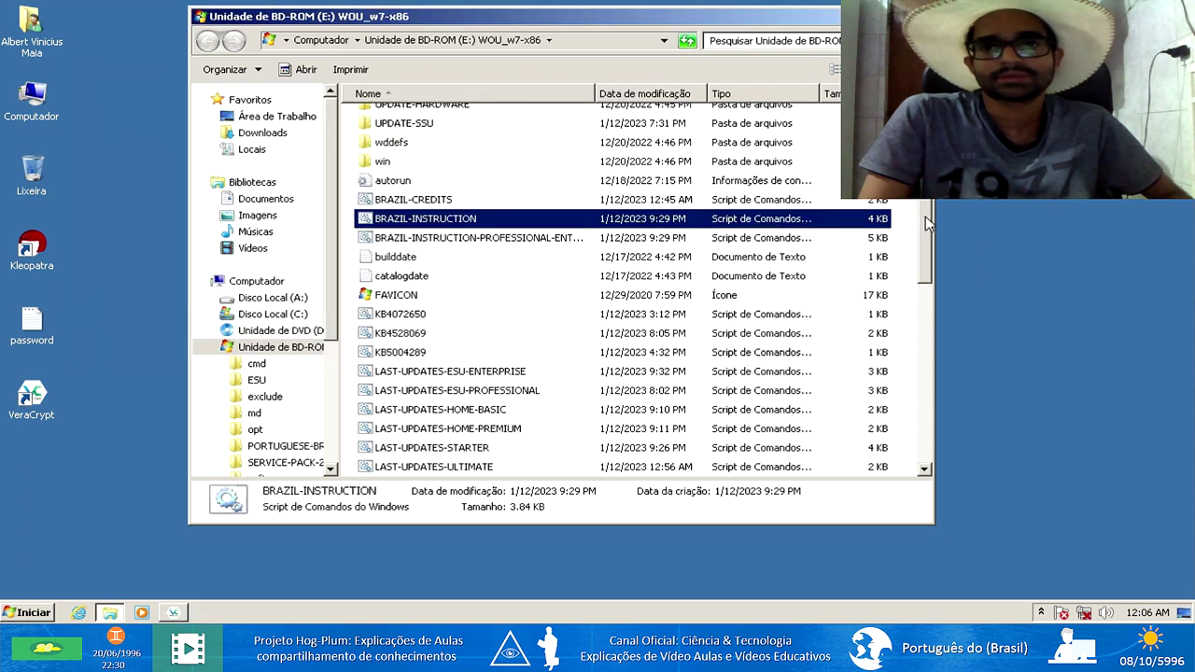
pyautogui.scroll(-5, 913, 243)
pyautogui.scroll(-5, 919, 316)
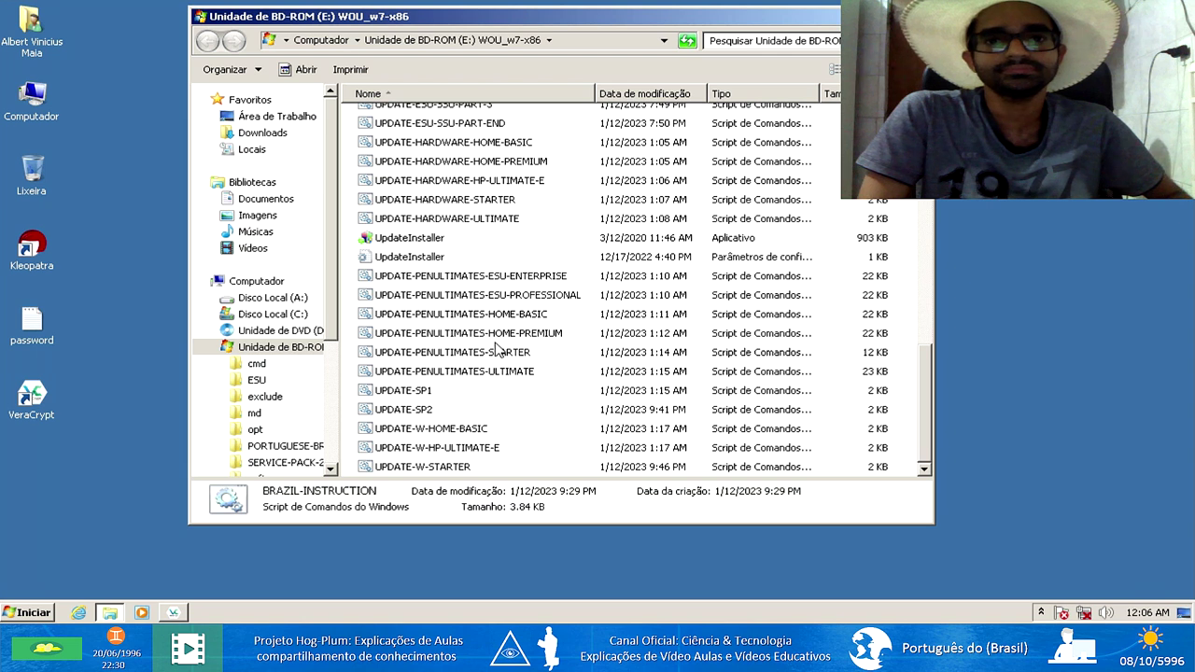
pyautogui.moveTo(387, 26); pyautogui.dragTo(366, 20)
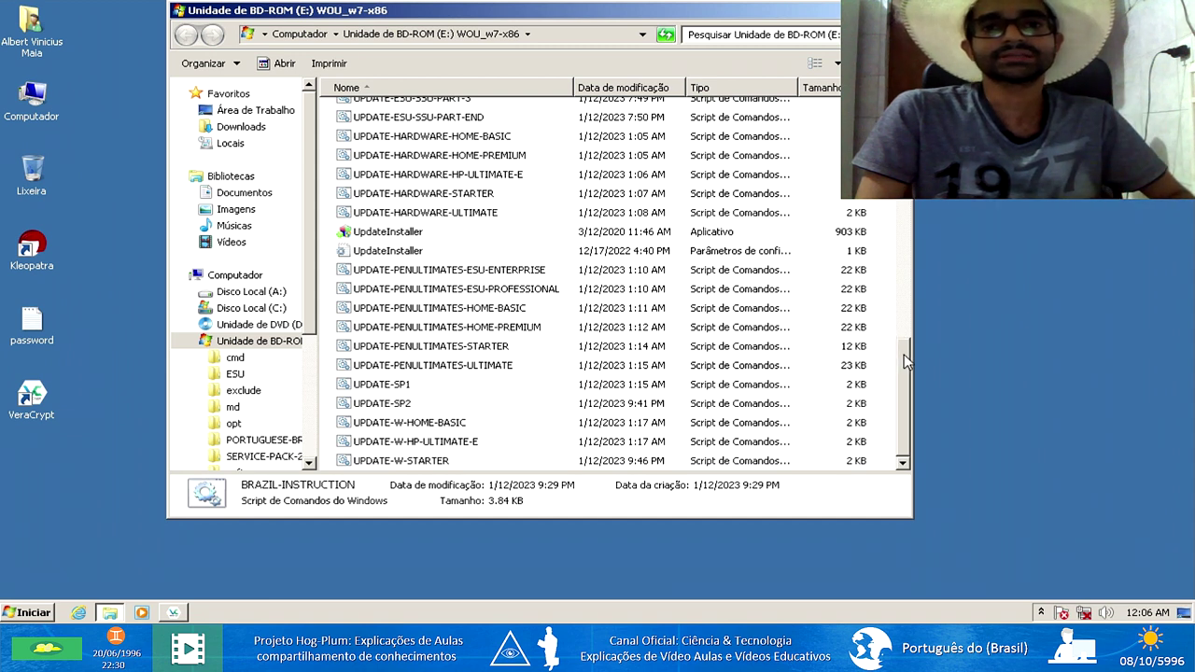
pyautogui.scroll(1, 904, 364)
pyautogui.scroll(-1, 887, 373)
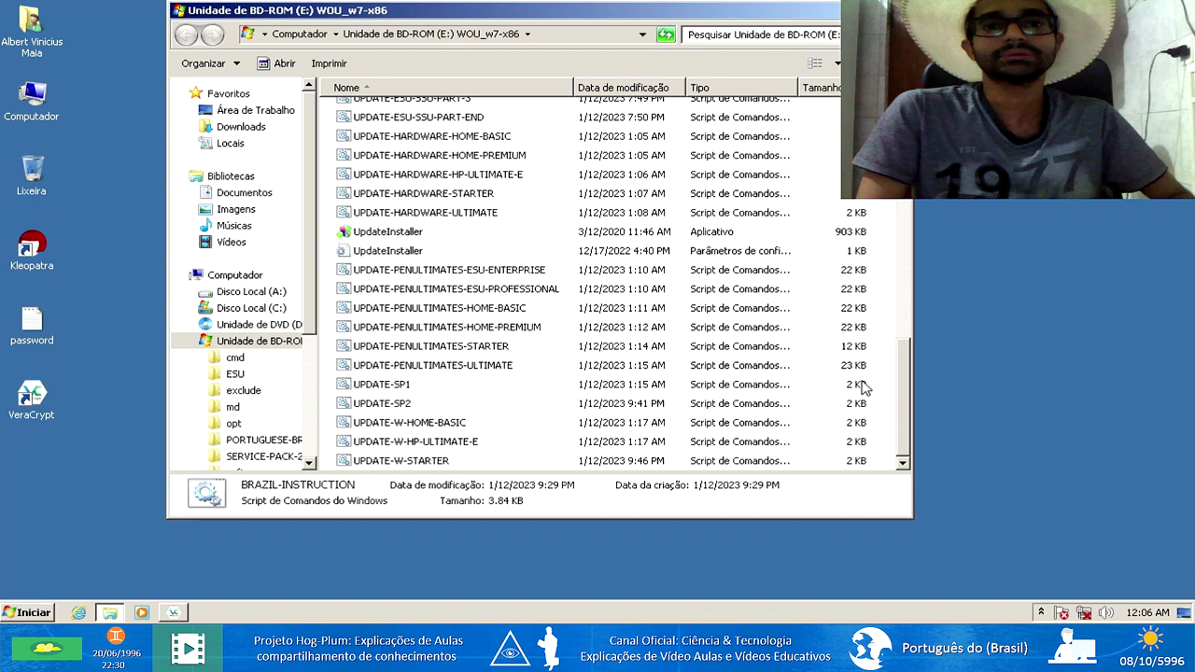
pyautogui.moveTo(903, 355)
pyautogui.mouseDown()
pyautogui.moveTo(904, 314)
pyautogui.moveTo(905, 353)
pyautogui.mouseUp()
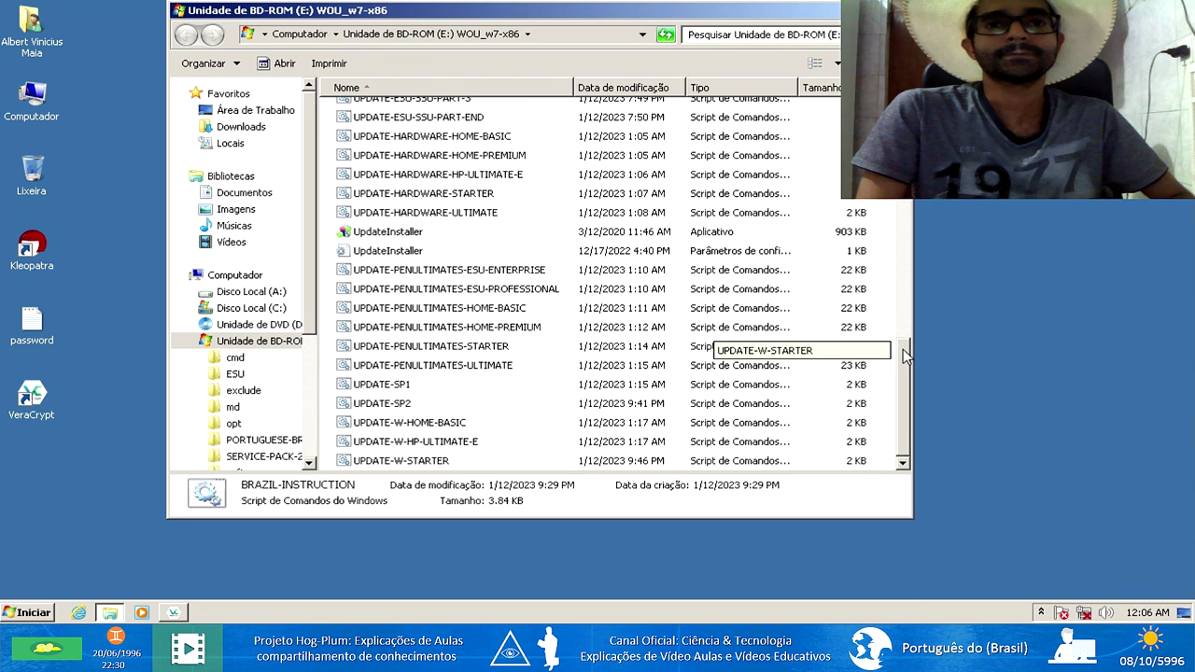
# Run the UPDATE-PENULTIMATES-STARTER script and let it begin installing updates.
pyautogui.doubleClick(492, 350)
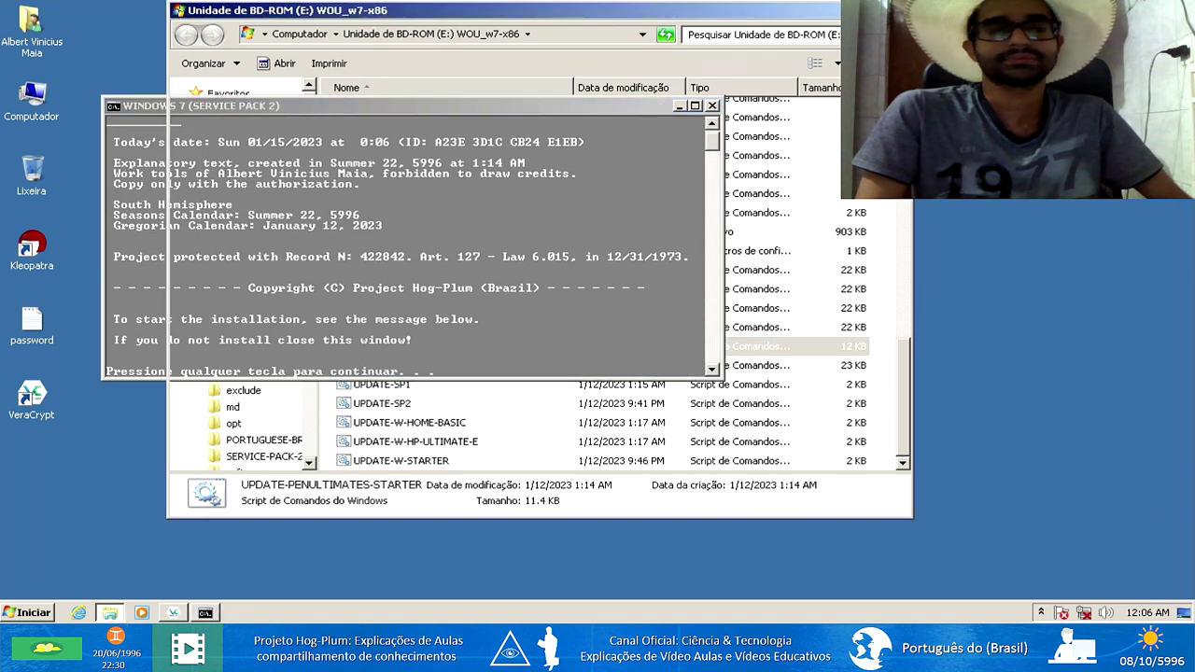
pyautogui.click(868, 10)
pyautogui.moveTo(281, 109); pyautogui.dragTo(323, 52)
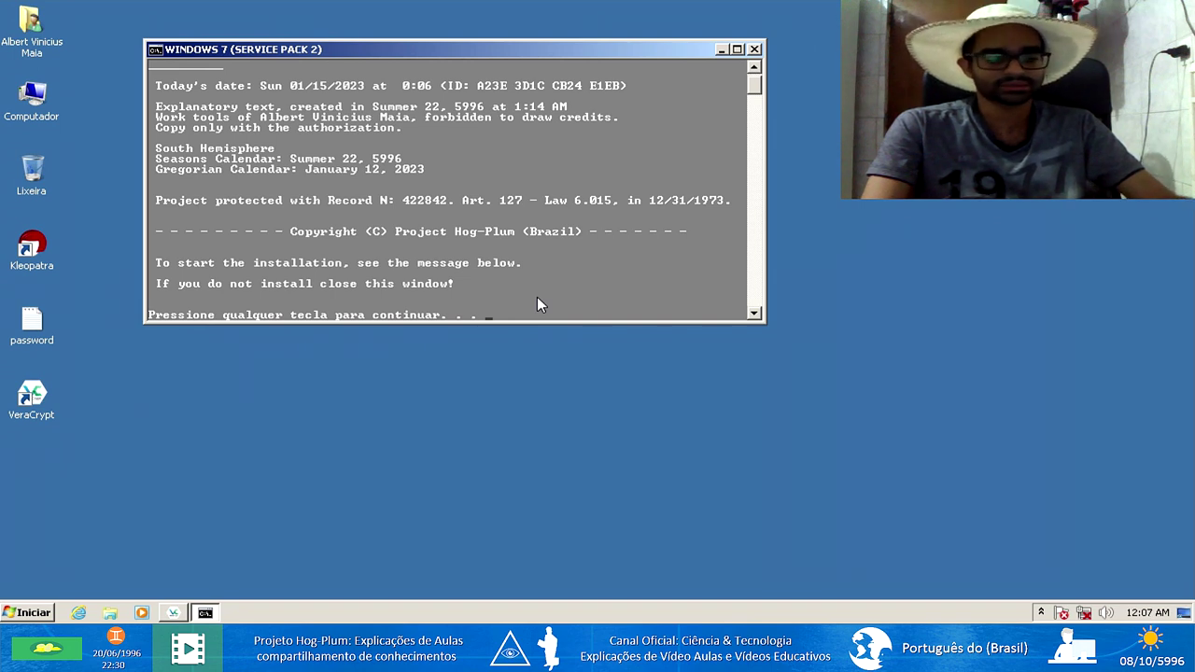
pyautogui.press('Return')
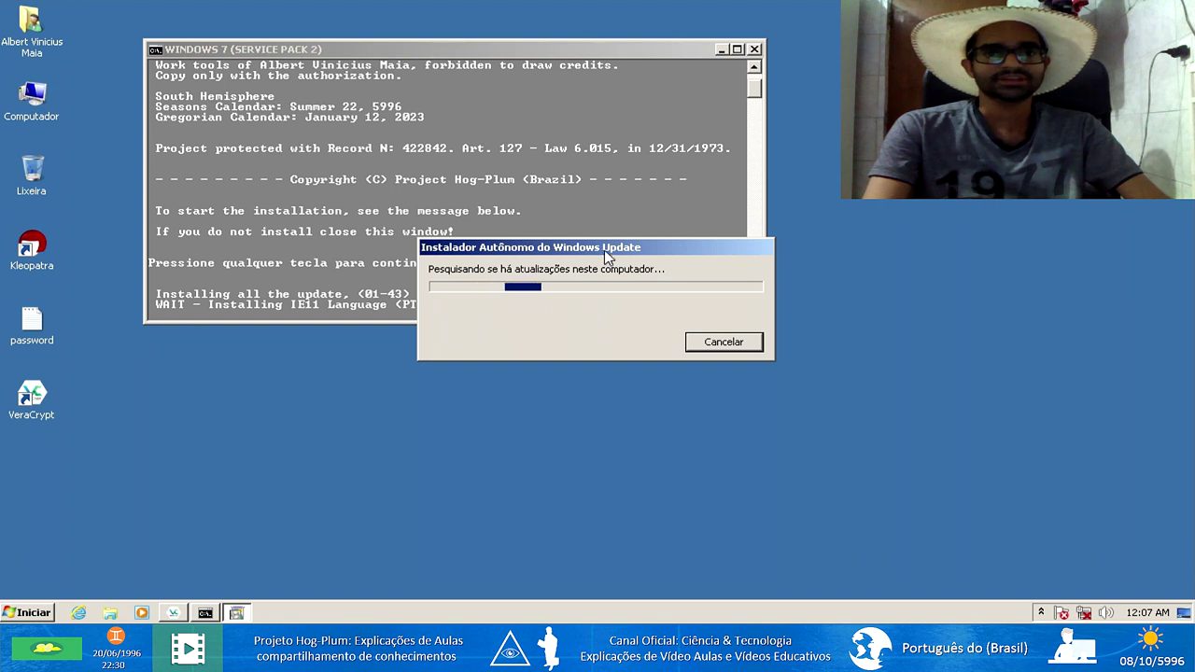
# Approve update KB2841134 and dismiss the installation complete notice.
pyautogui.moveTo(605, 254); pyautogui.dragTo(630, 167)
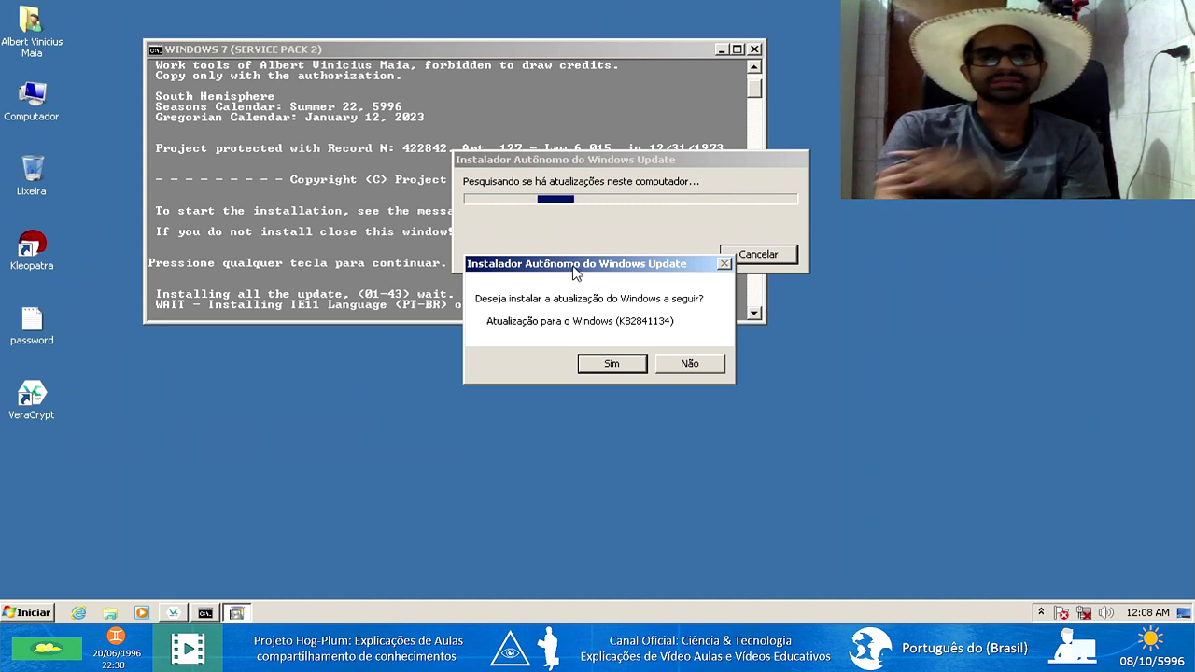
pyautogui.moveTo(576, 271); pyautogui.dragTo(573, 232)
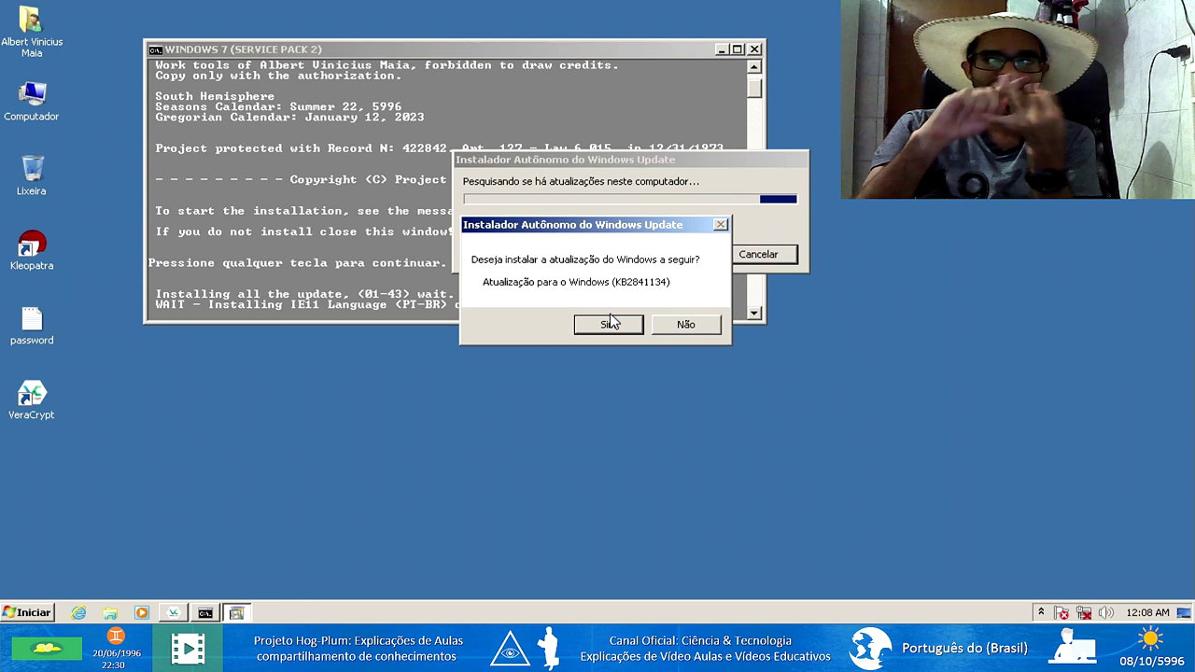
pyautogui.click(609, 322)
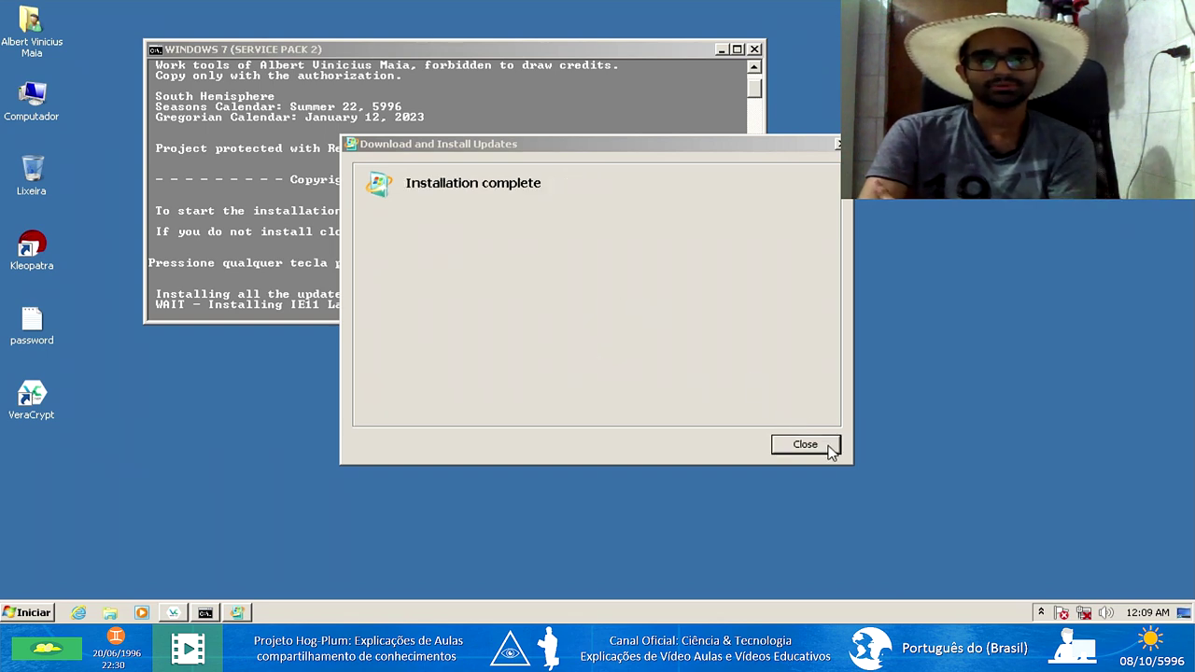
pyautogui.click(827, 447)
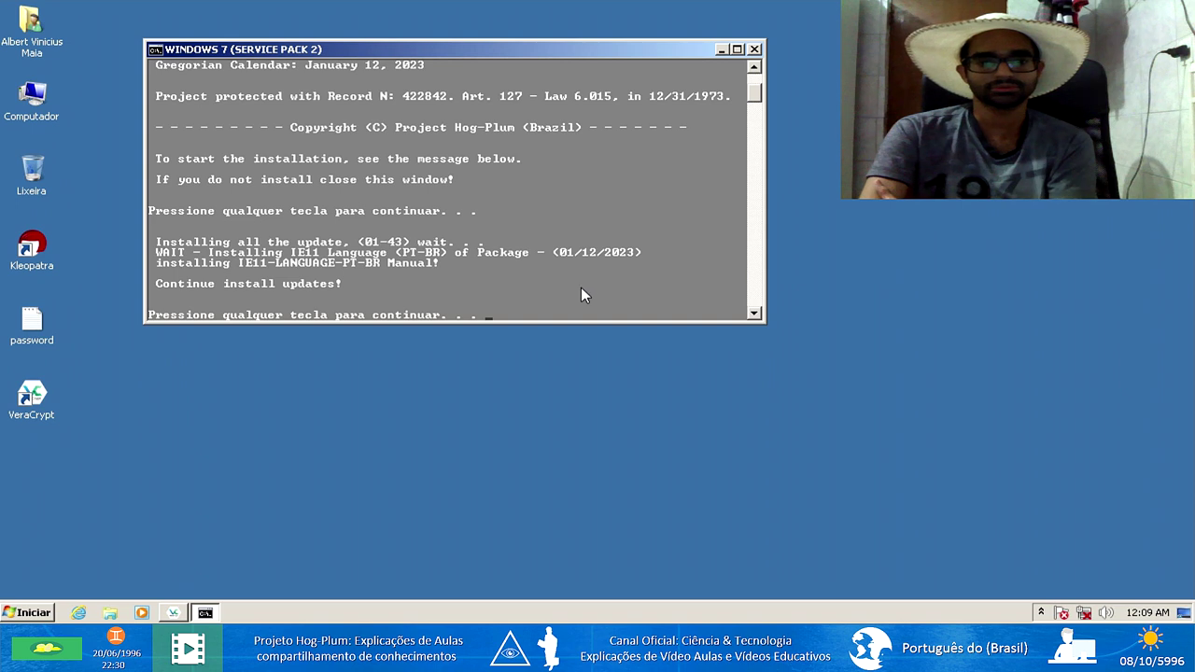
# Install the .NET Framework 4.8 Português do Brasil pack, accepting its license, then click Concluir.
pyautogui.press('Return')
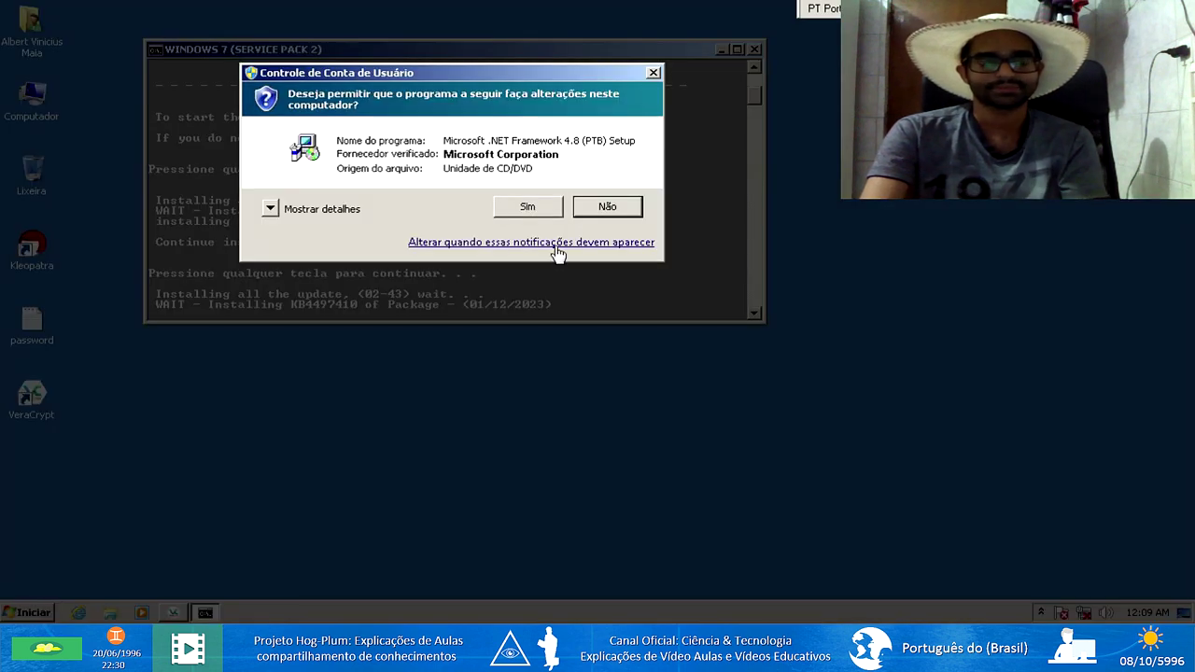
pyautogui.click(519, 212)
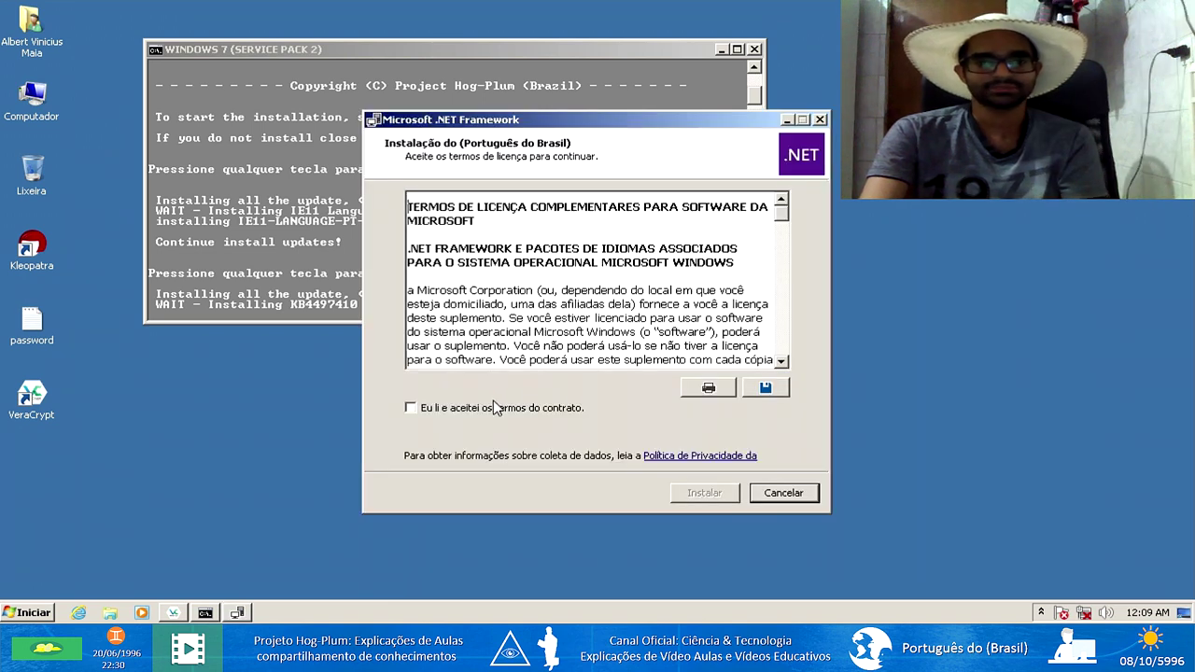
pyautogui.click(409, 408)
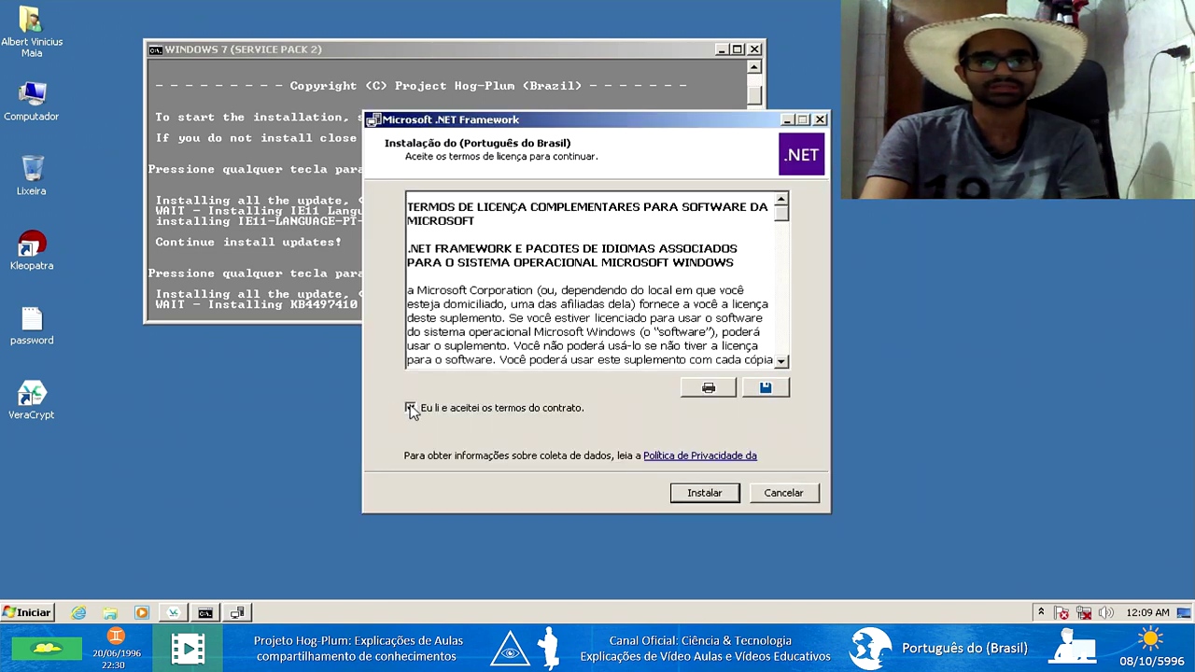
pyautogui.click(703, 494)
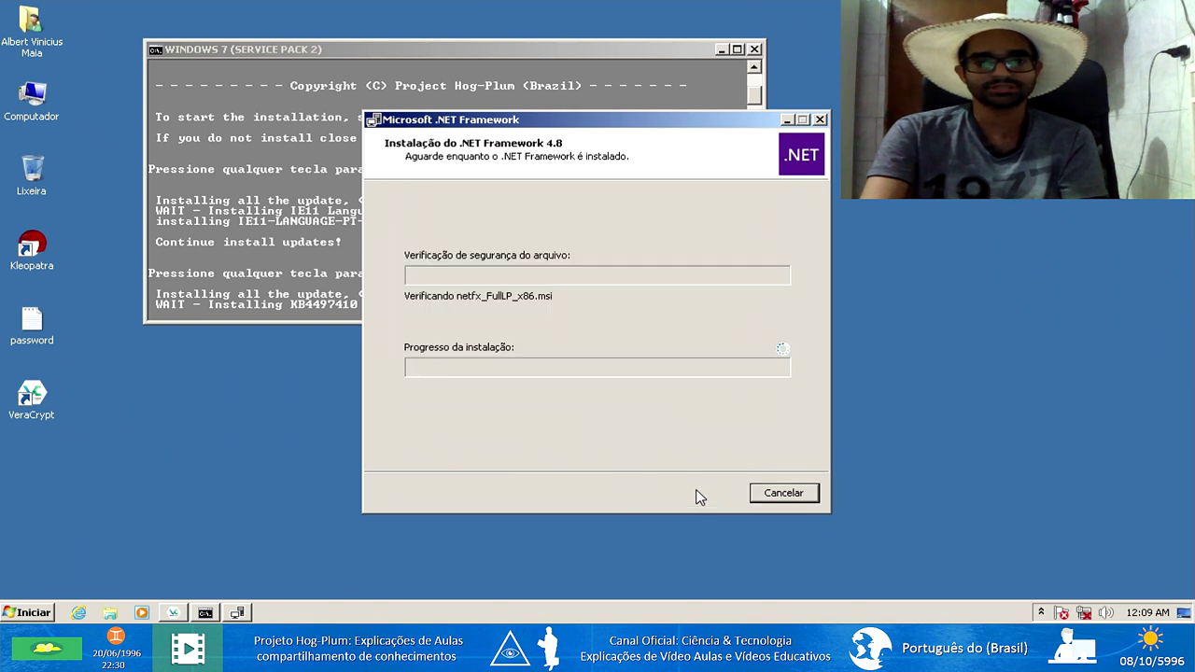
pyautogui.moveTo(489, 120); pyautogui.dragTo(479, 42)
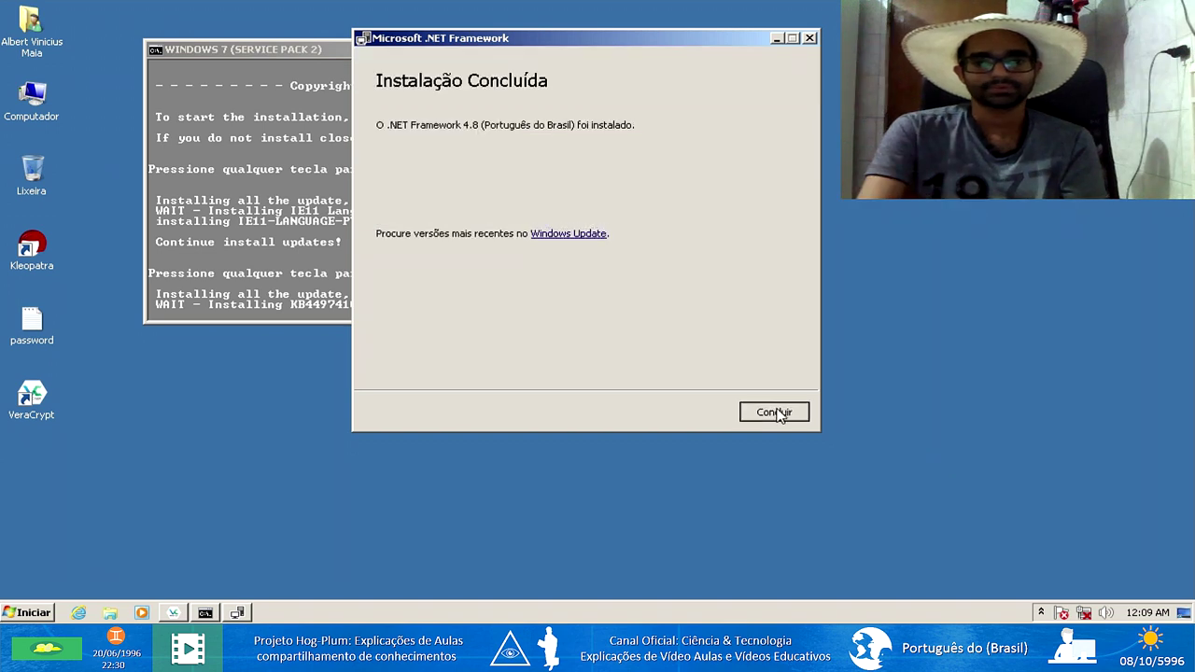
pyautogui.click(777, 415)
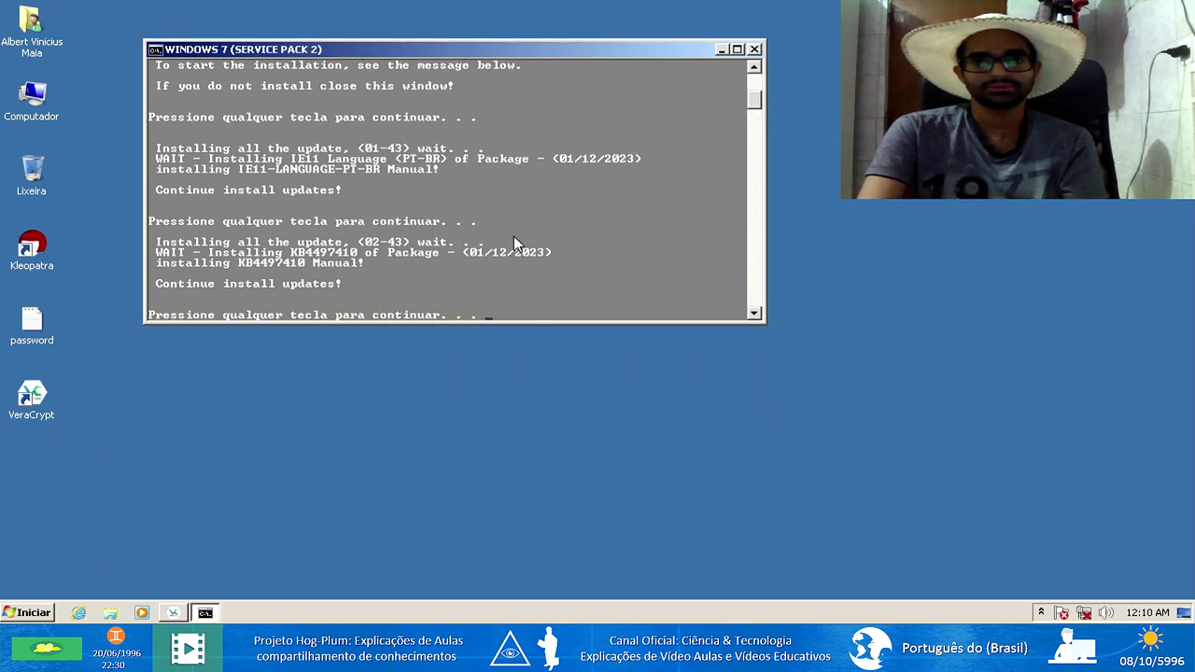
# Continue the script to KB4532941, allow it, accept its license terms, and start installing.
pyautogui.press('Return')
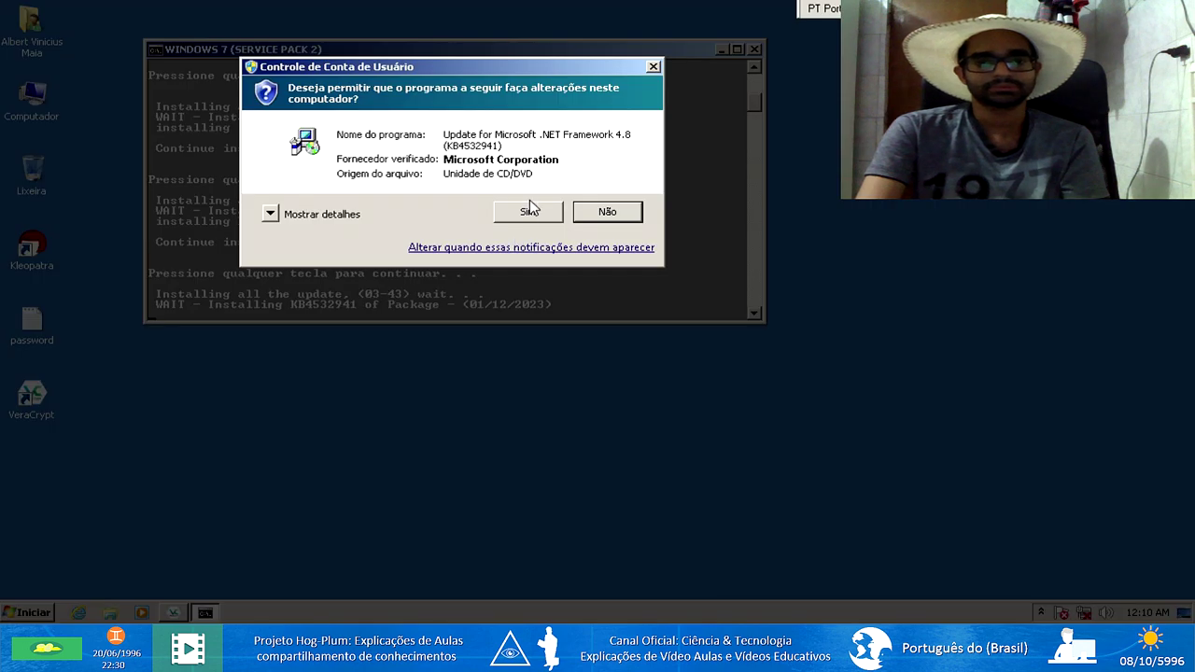
pyautogui.click(528, 210)
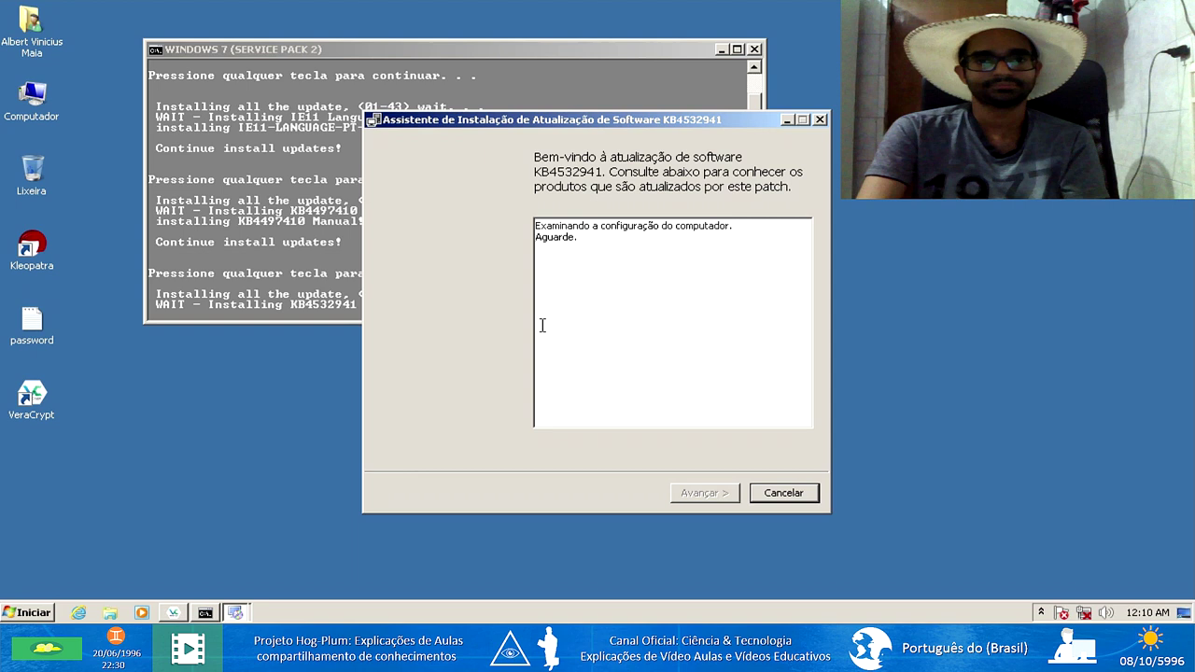
pyautogui.moveTo(565, 124); pyautogui.dragTo(532, 33)
pyautogui.click(680, 409)
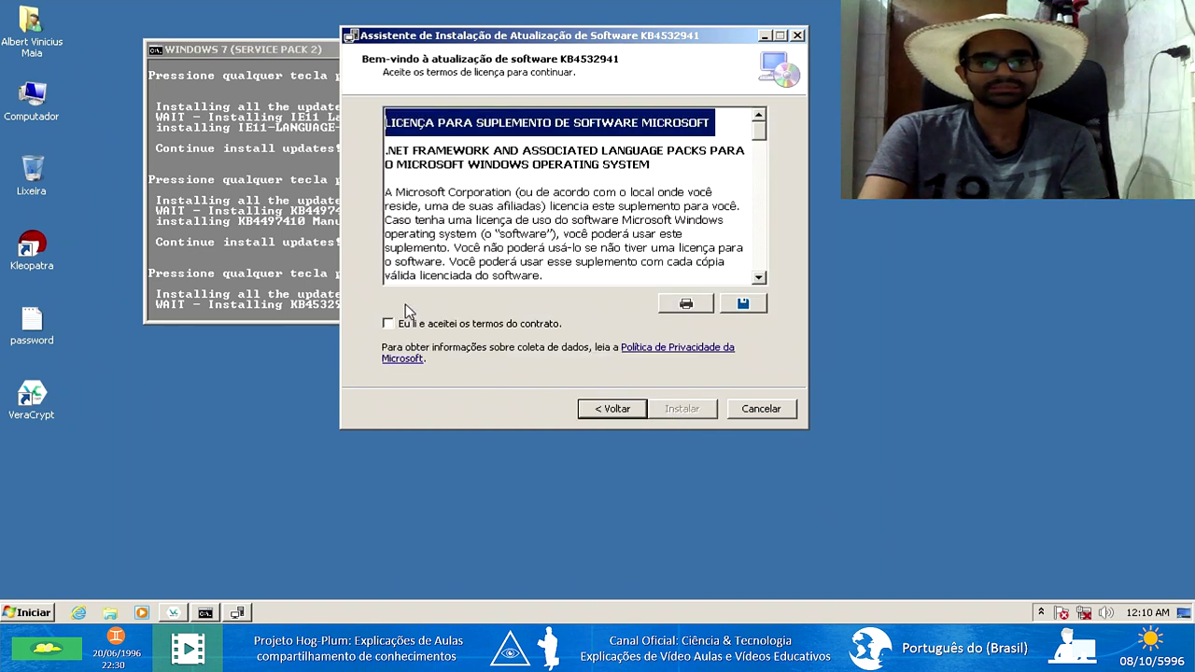
pyautogui.click(388, 324)
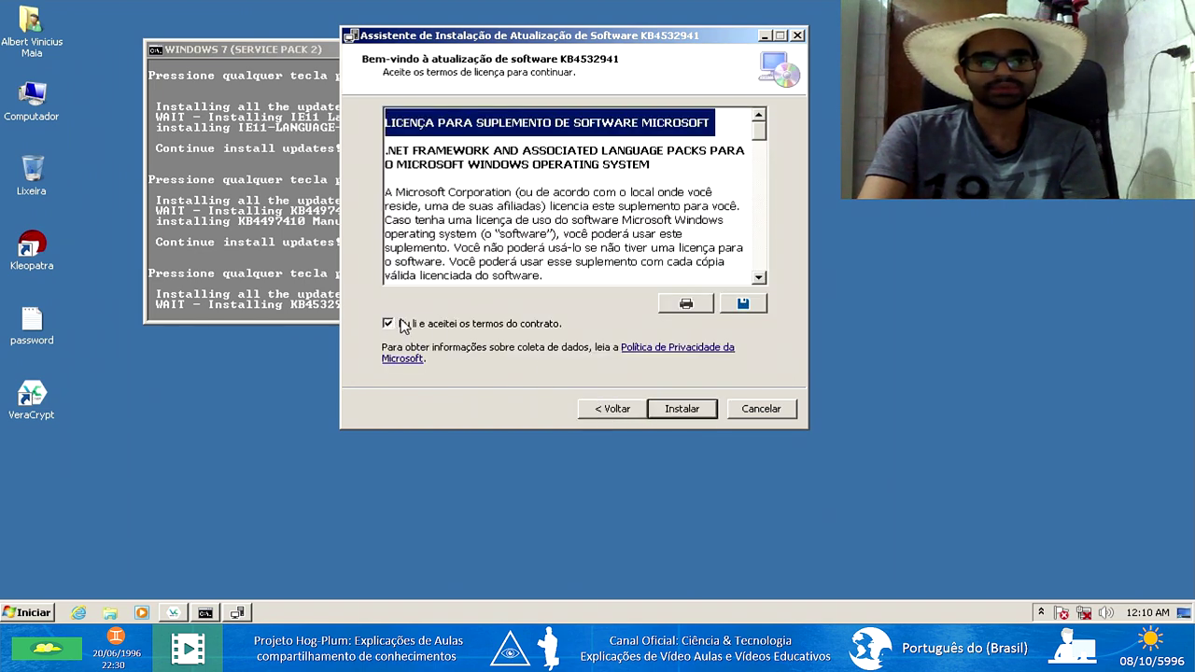
pyautogui.click(680, 409)
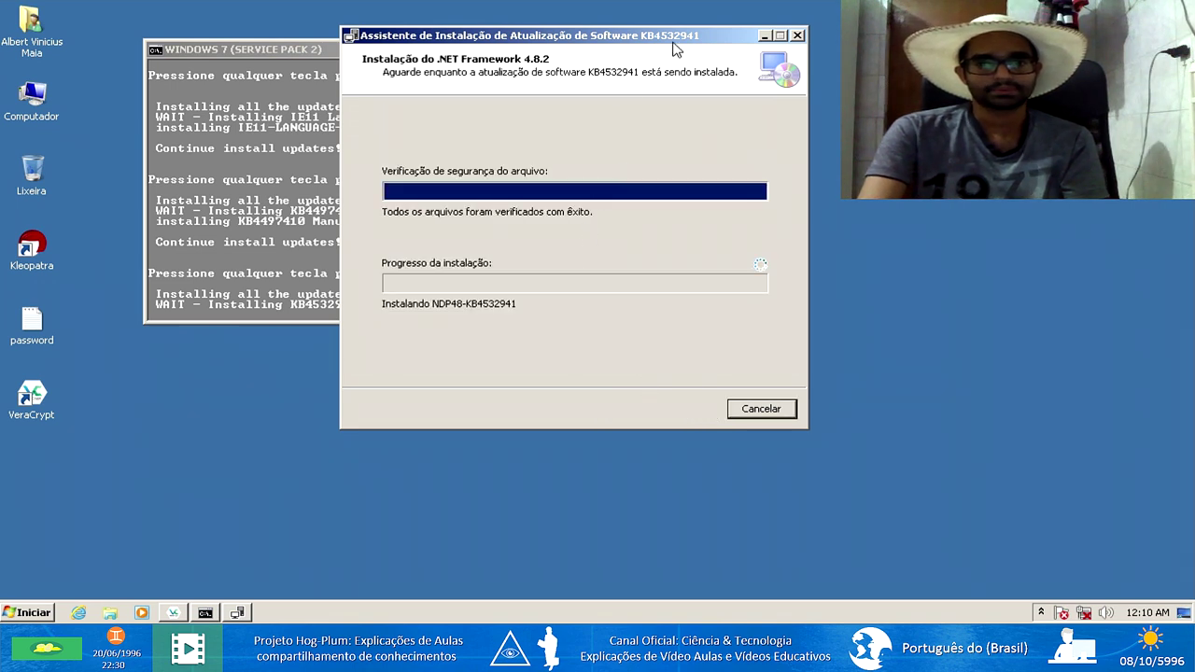
# Wait for the KB4532941 installation to complete, then close the wizard with Concluir.
pyautogui.moveTo(700, 42); pyautogui.dragTo(729, 52)
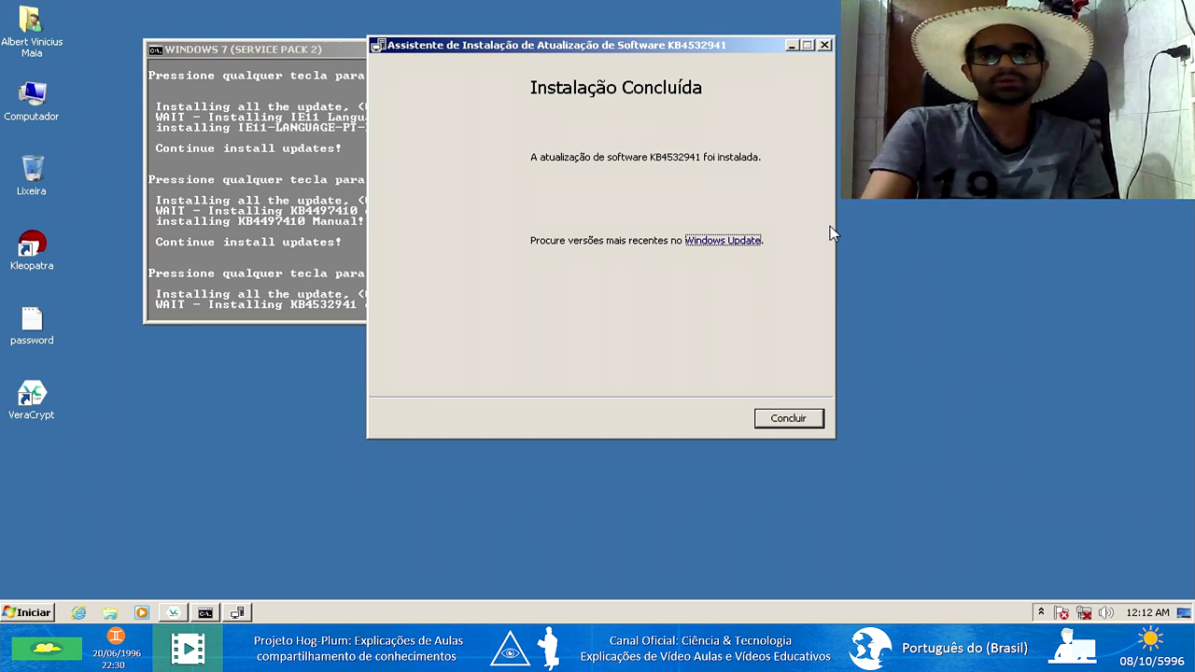
pyautogui.click(788, 426)
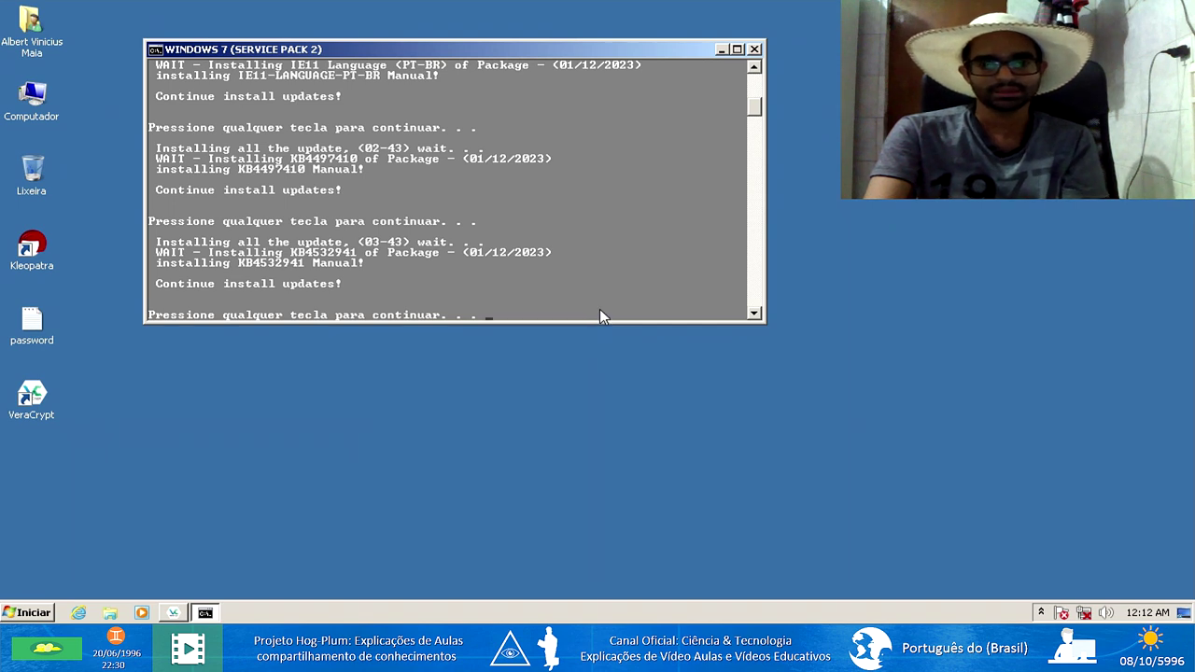
# Resume the script, install update KB982018, and close its completion notice without restarting.
pyautogui.press('Return')
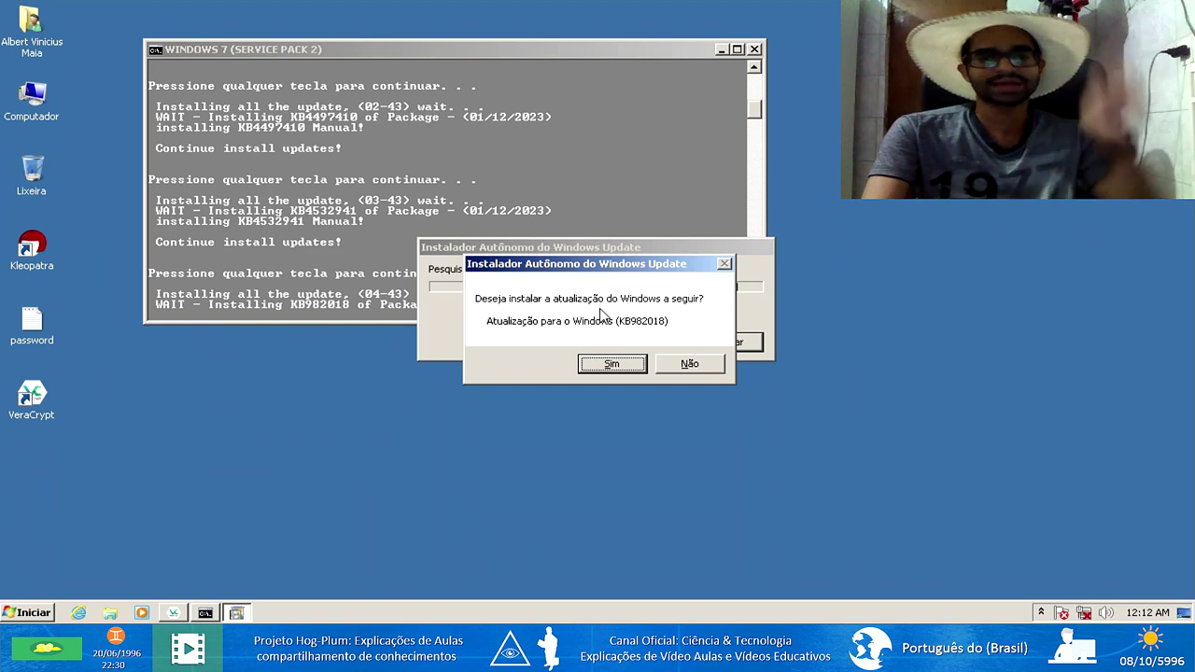
pyautogui.click(612, 364)
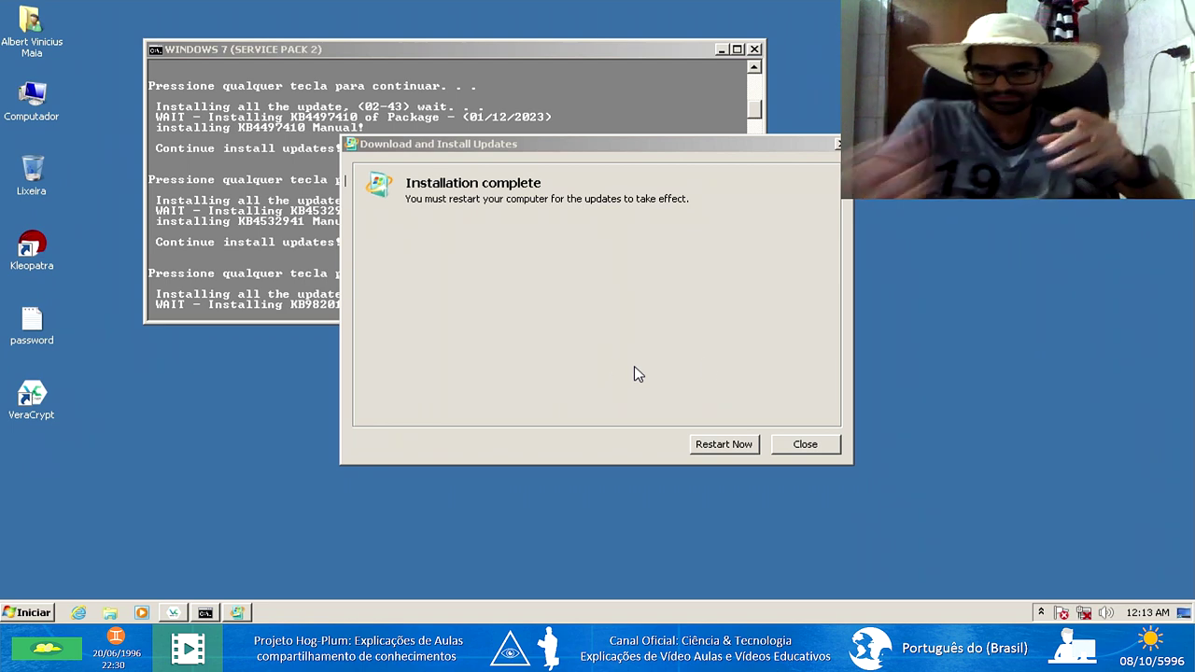
pyautogui.click(804, 444)
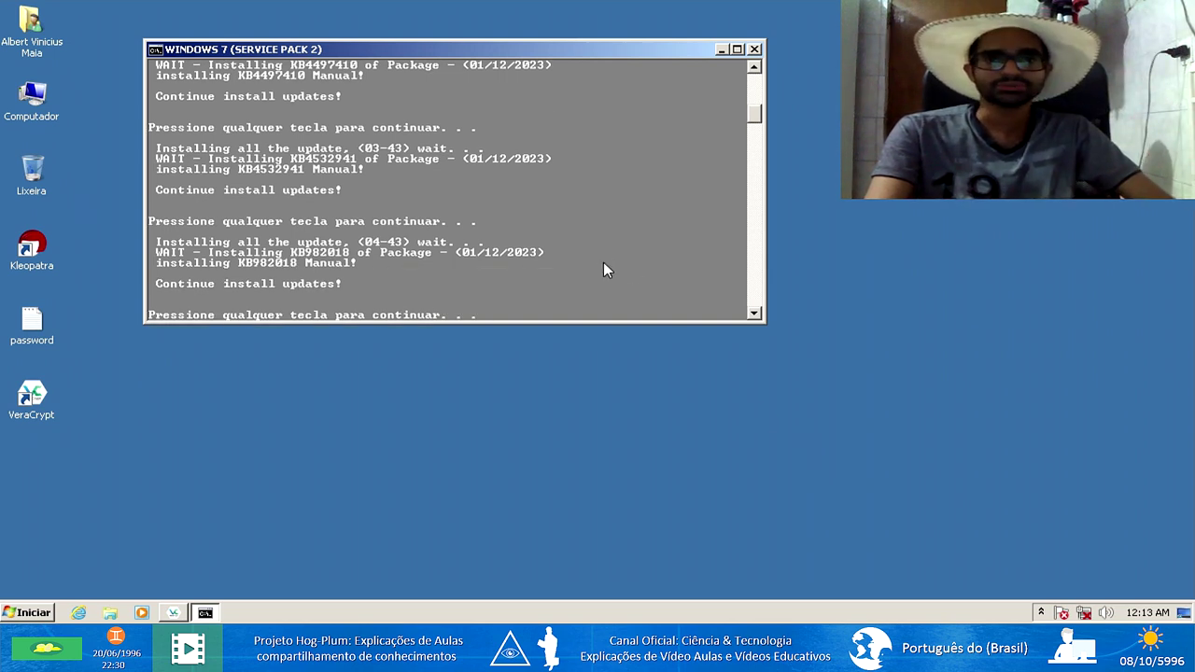
# Resume the script to update 05-43 and move the installer's search window aside.
pyautogui.press('Return')
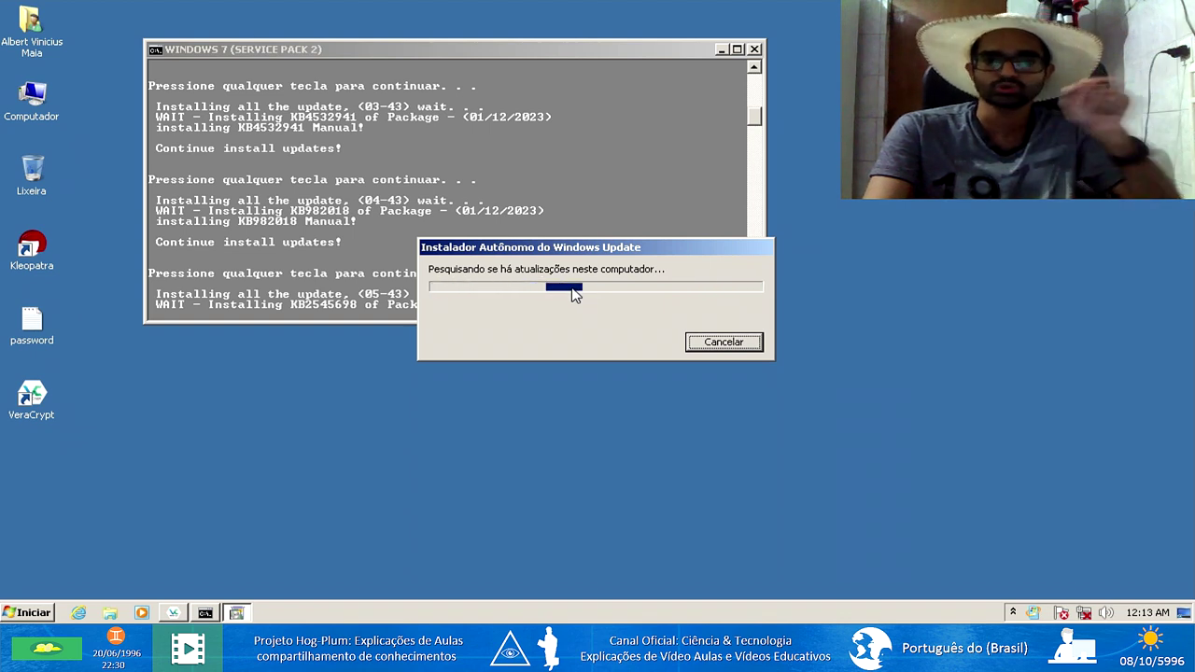
pyautogui.moveTo(641, 251); pyautogui.dragTo(549, 243)
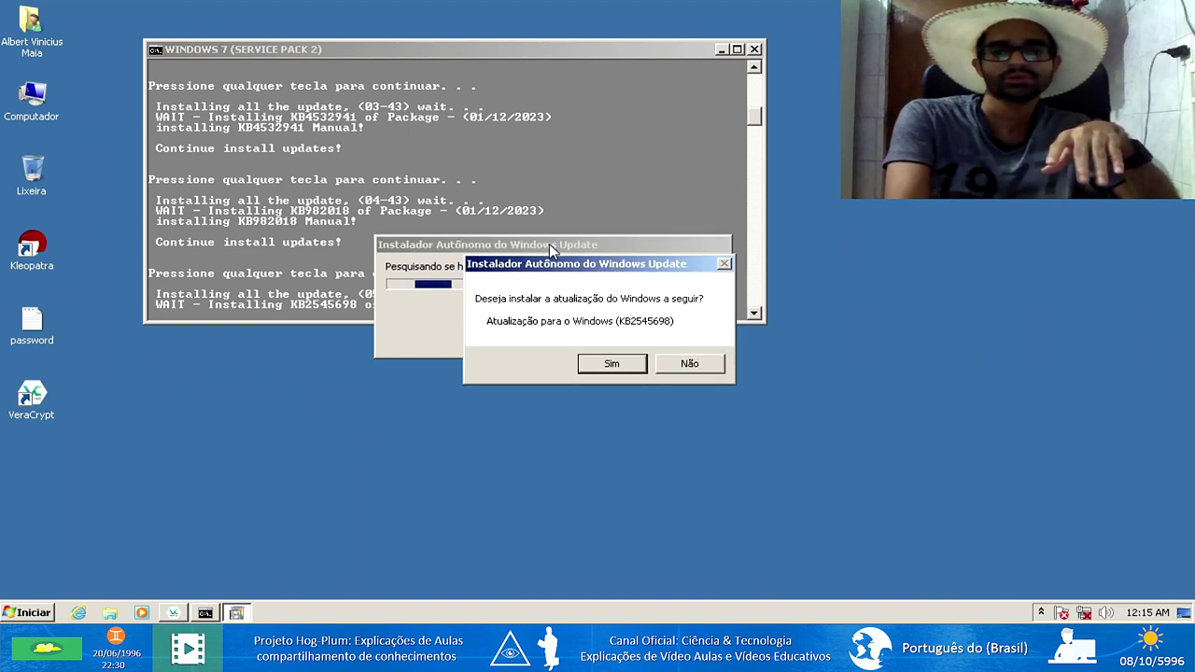
# Install KB2545698, close its completion notice, and let the script continue to KB2547666.
pyautogui.click(613, 365)
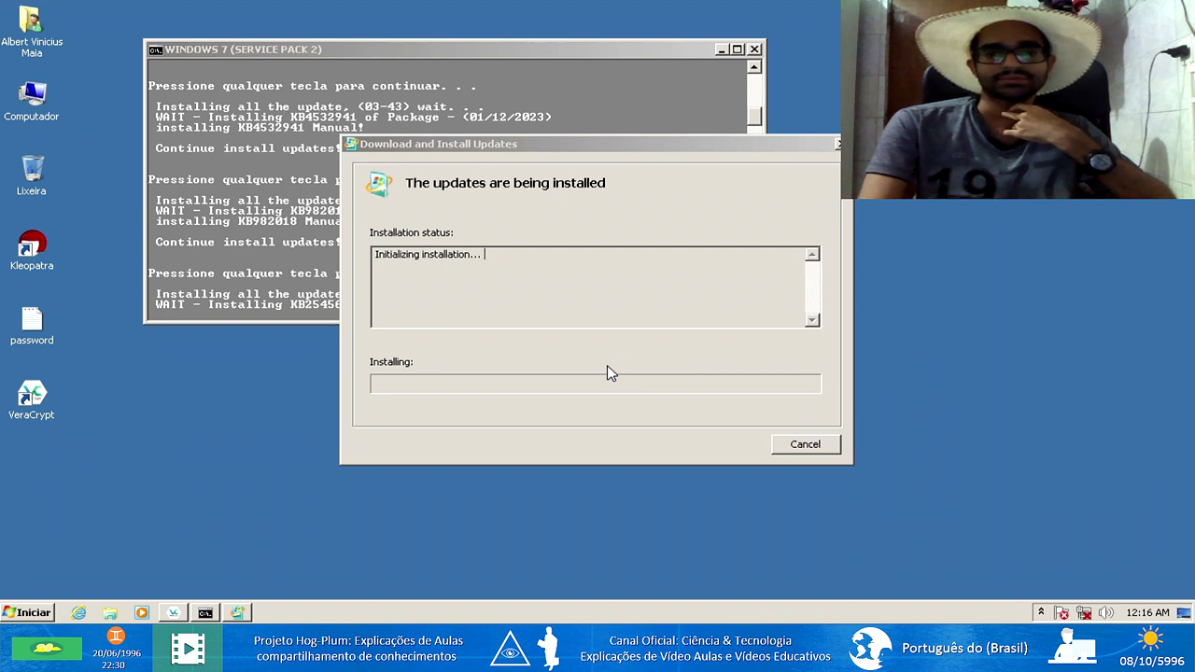
pyautogui.click(805, 444)
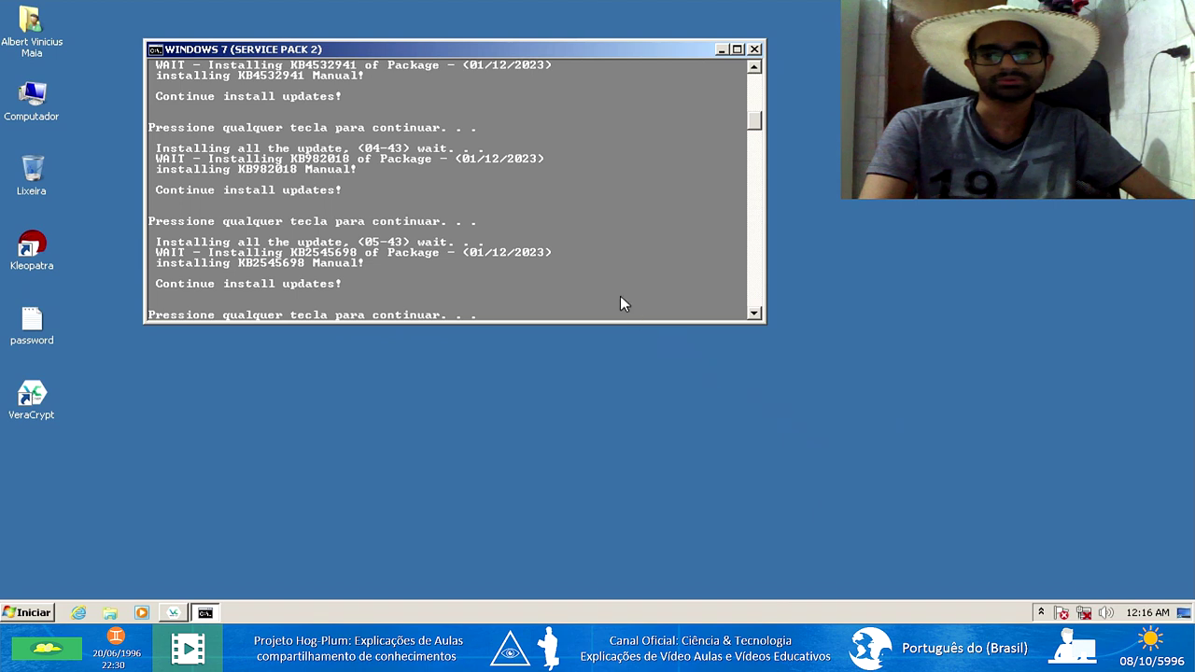
pyautogui.press('Return')
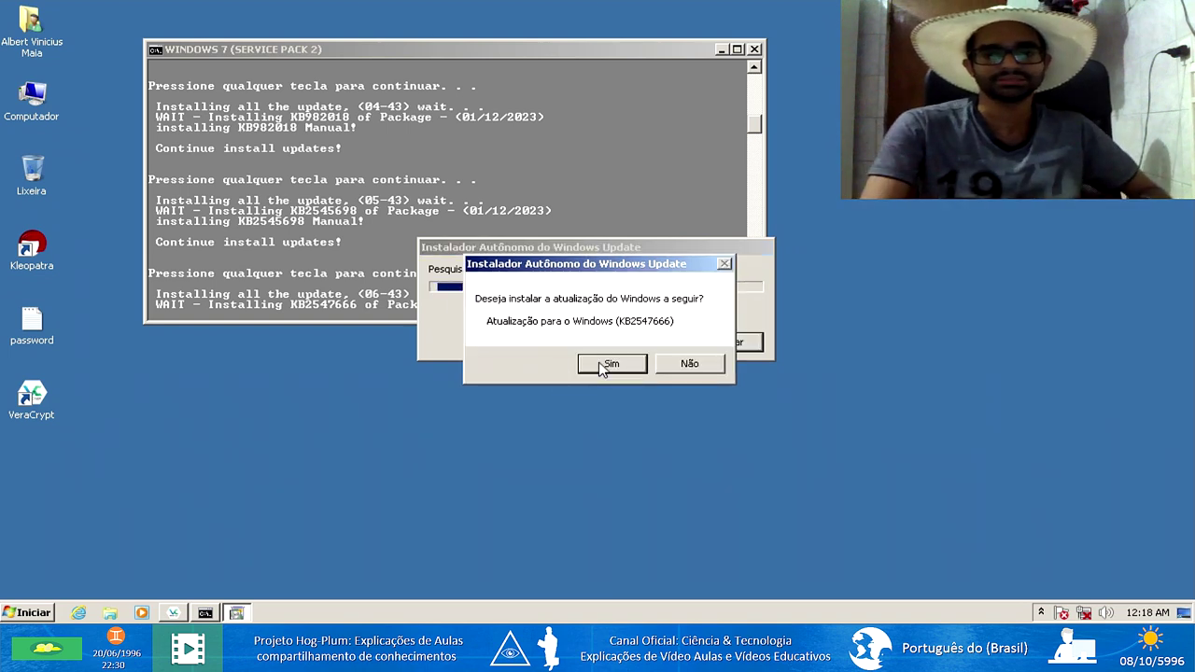
# Install KB2547666 (update 06-43) and close its Installation complete notice.
pyautogui.click(607, 364)
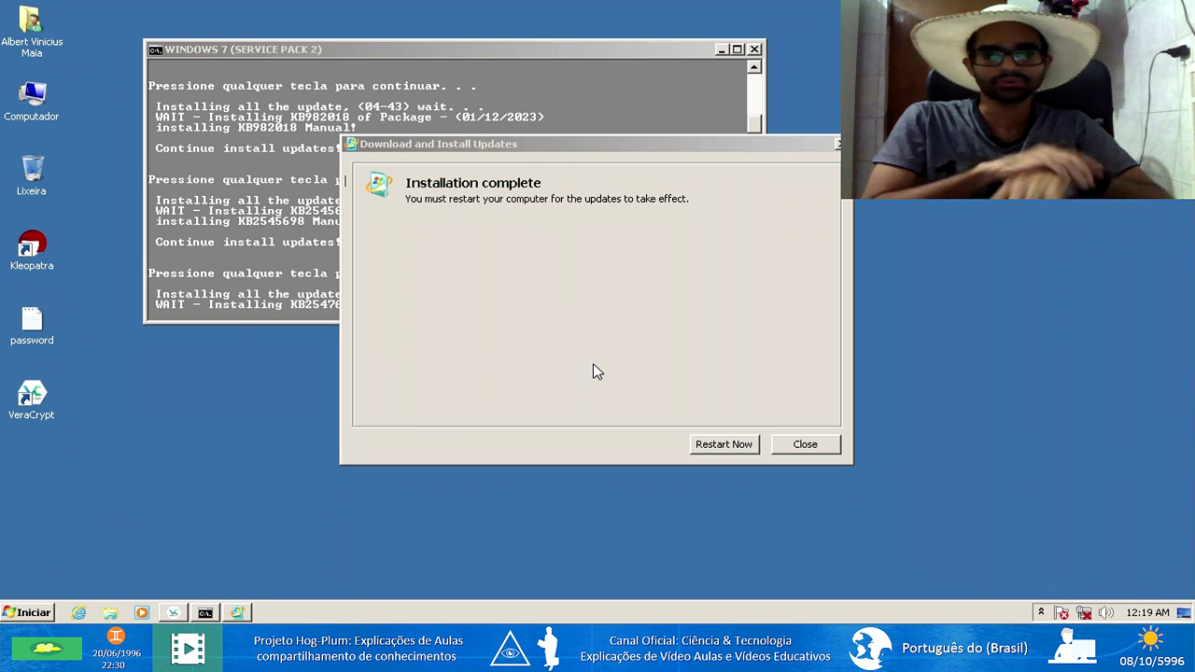
pyautogui.click(808, 446)
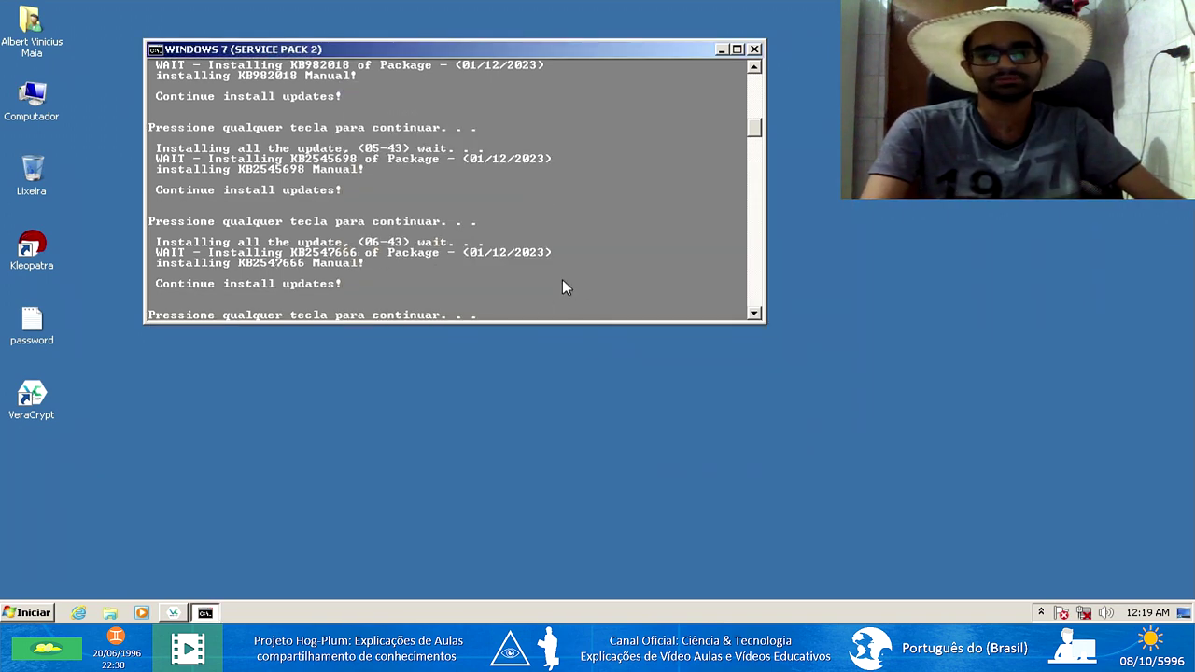
# Continue the script to update 07-43, KB2592687, so the installer starts searching.
pyautogui.press('Return')
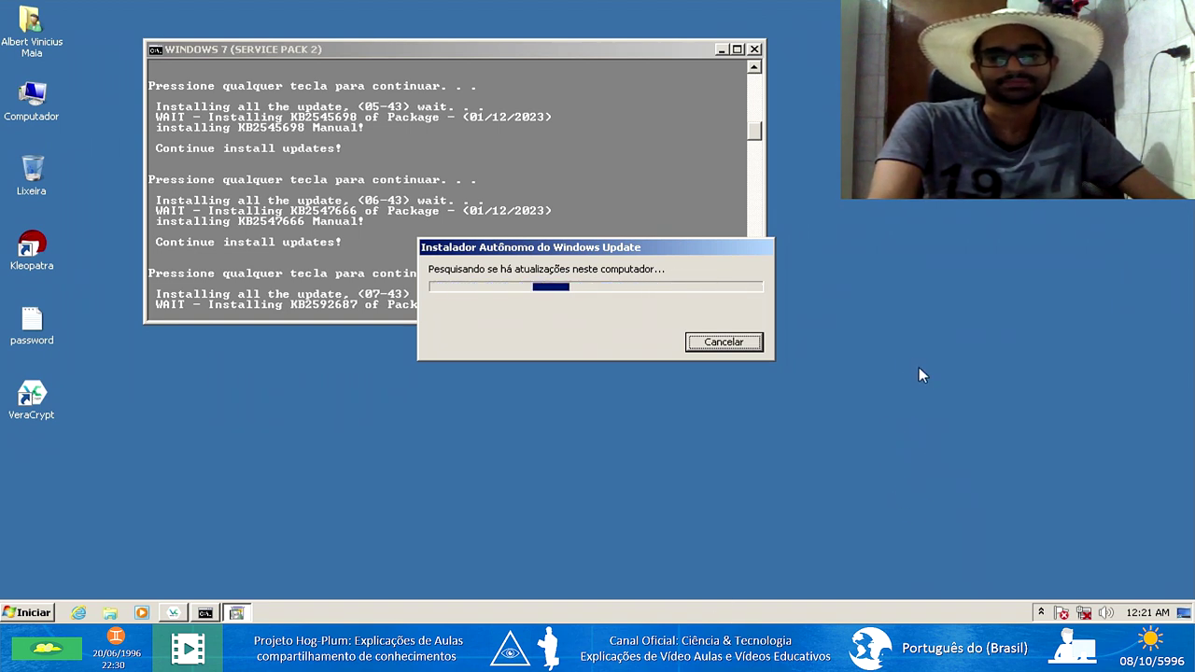
# Install KB2592687 (update 07-43) and close its Installation complete notice.
pyautogui.moveTo(665, 242); pyautogui.dragTo(675, 339)
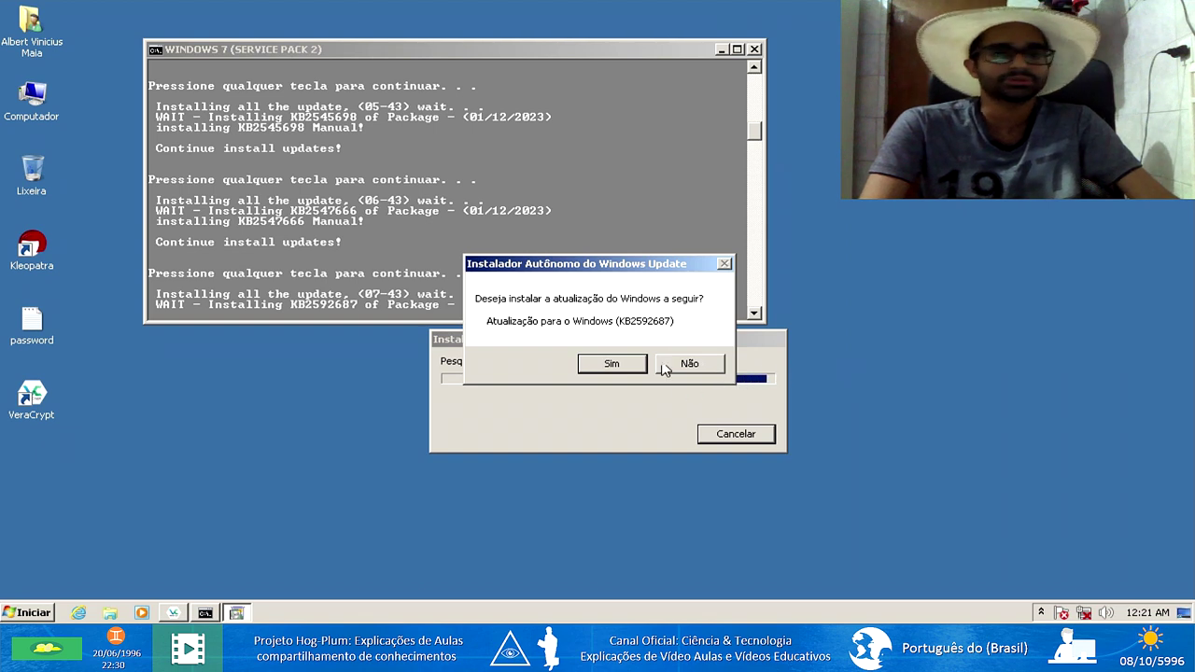
pyautogui.click(602, 368)
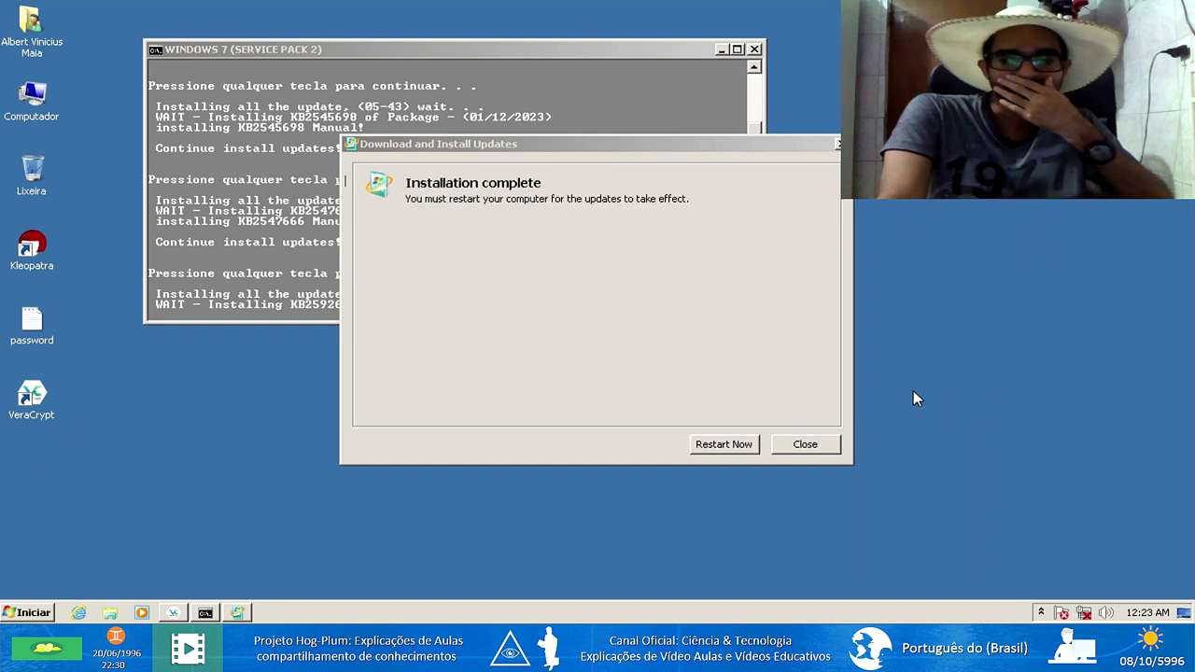
pyautogui.click(806, 446)
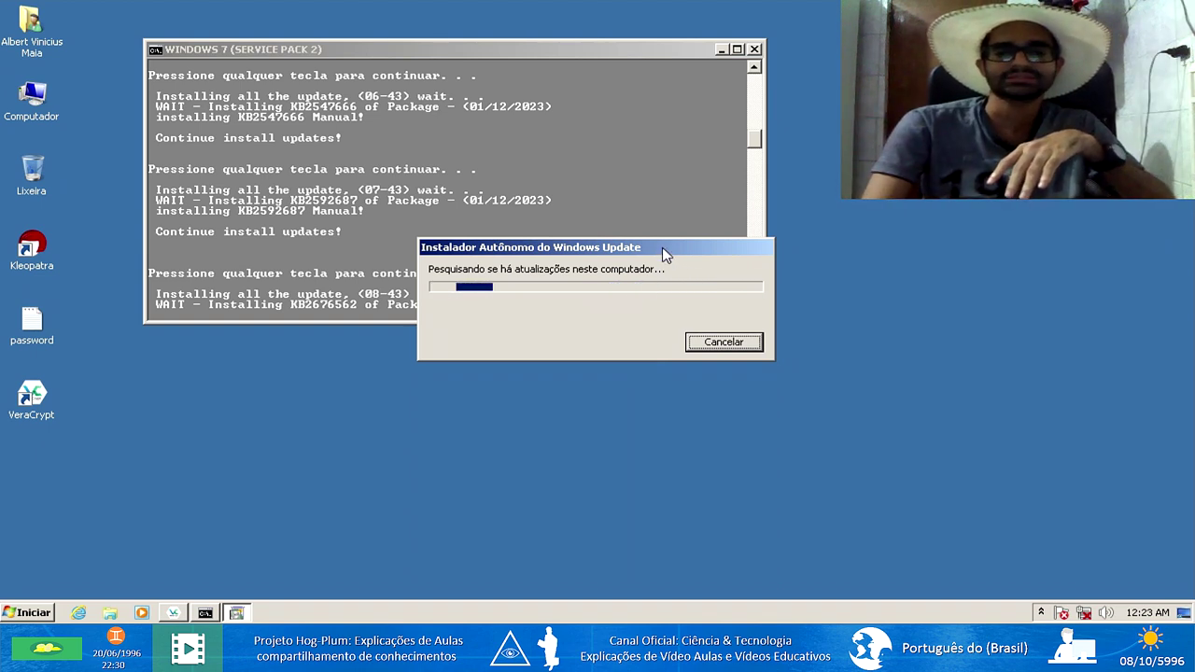
# Set the restart prompt's reminder interval to 4 hours and move the prompt up-left.
pyautogui.moveTo(666, 253); pyautogui.dragTo(691, 321)
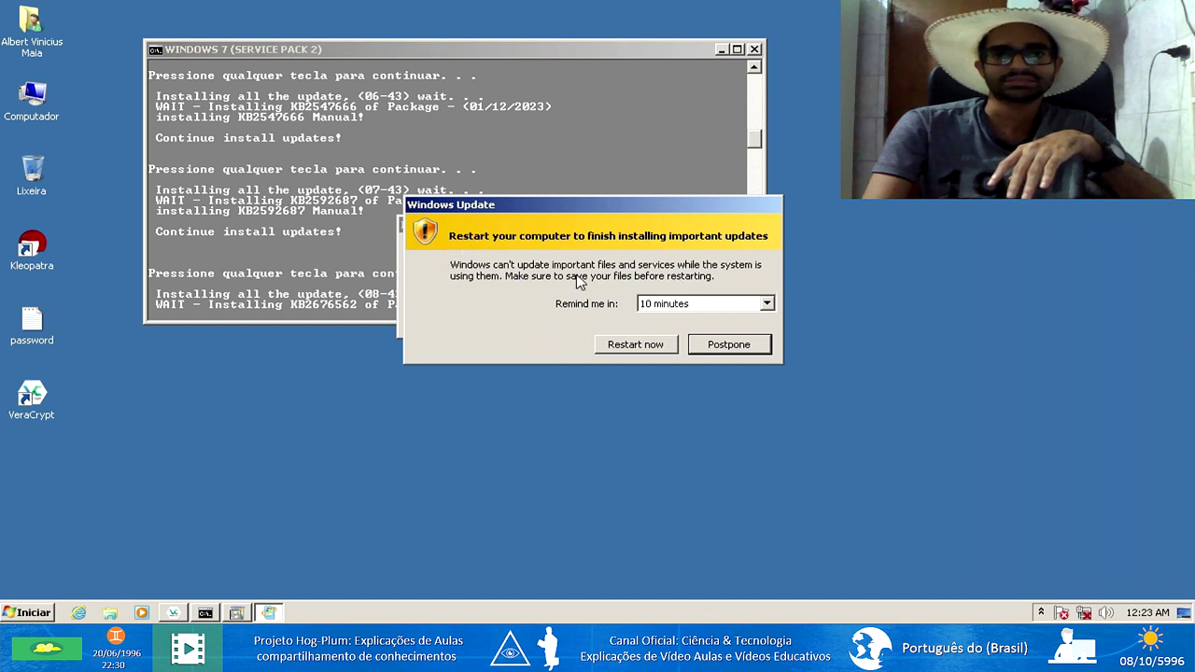
pyautogui.click(766, 305)
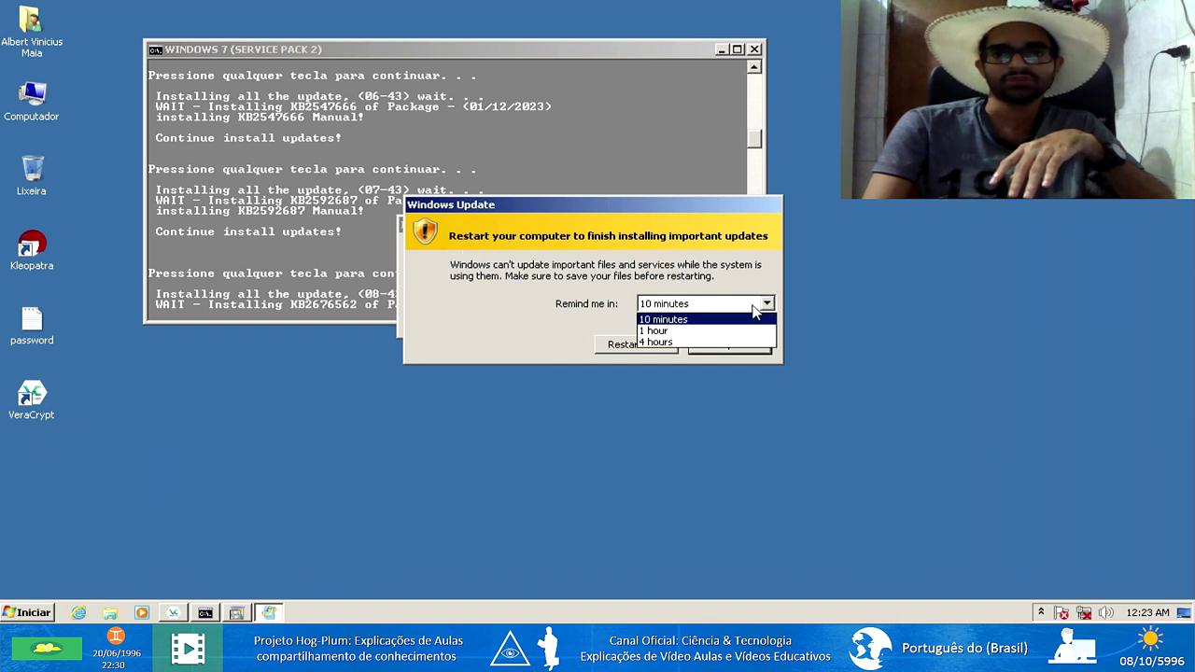
pyautogui.click(684, 342)
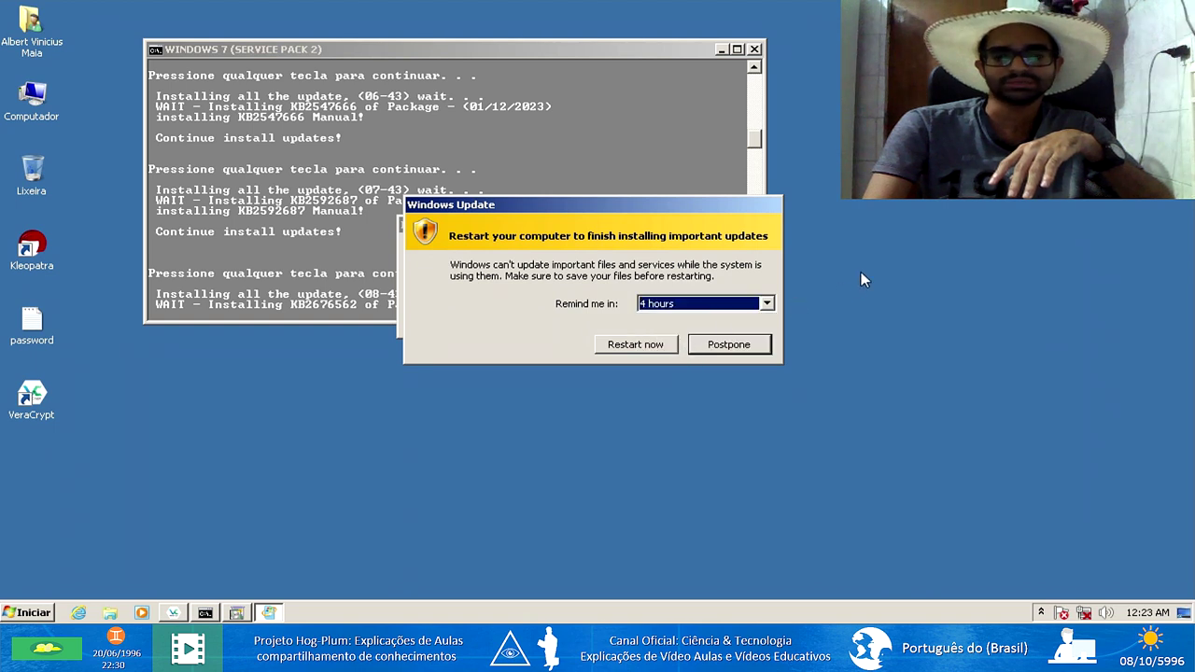
pyautogui.moveTo(666, 206); pyautogui.dragTo(623, 141)
# Postpone the restart, then install security update KB2676562 and close its completion notice.
pyautogui.click(689, 282)
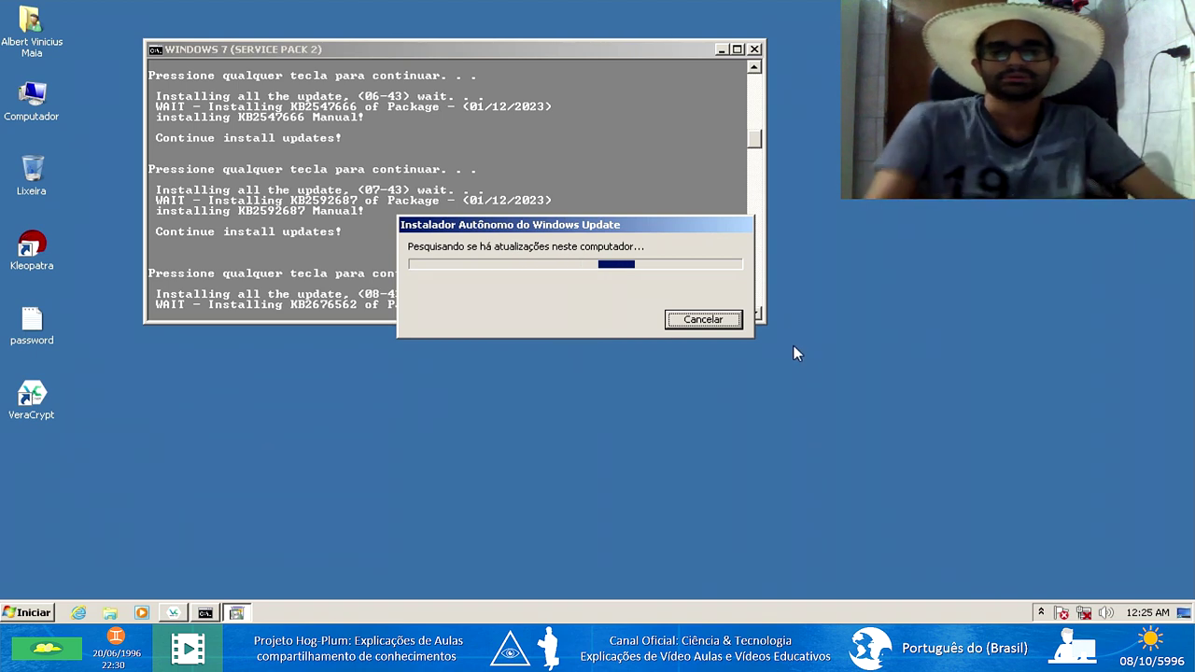
pyautogui.moveTo(672, 228); pyautogui.dragTo(677, 230)
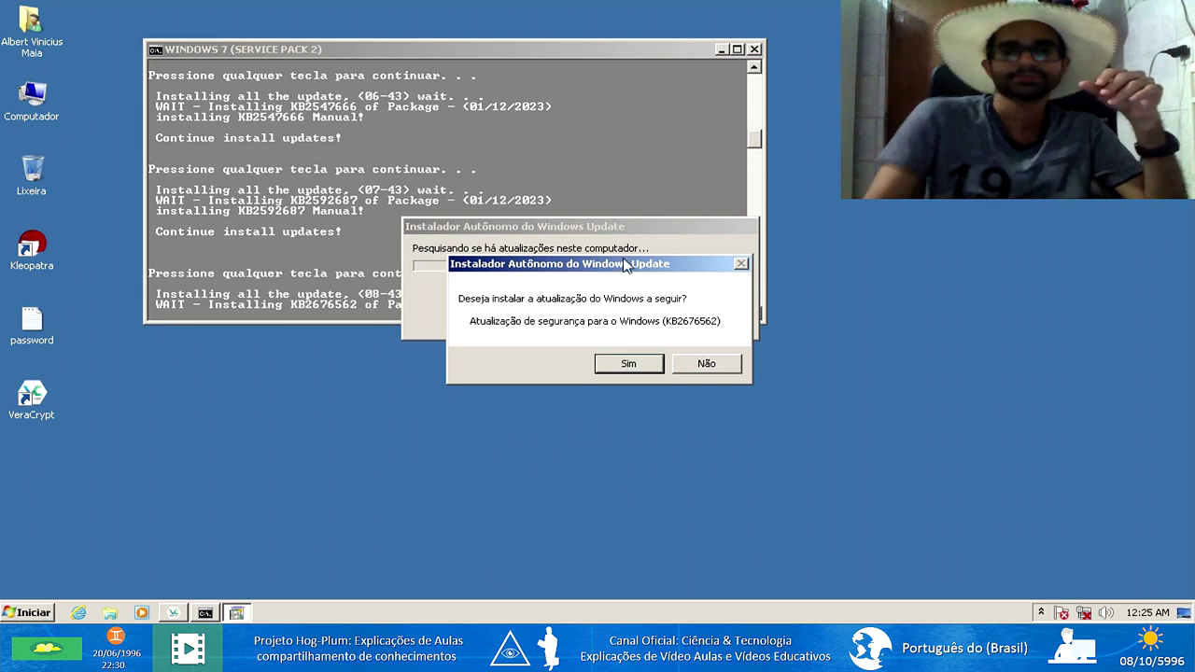
pyautogui.moveTo(611, 268); pyautogui.dragTo(602, 241)
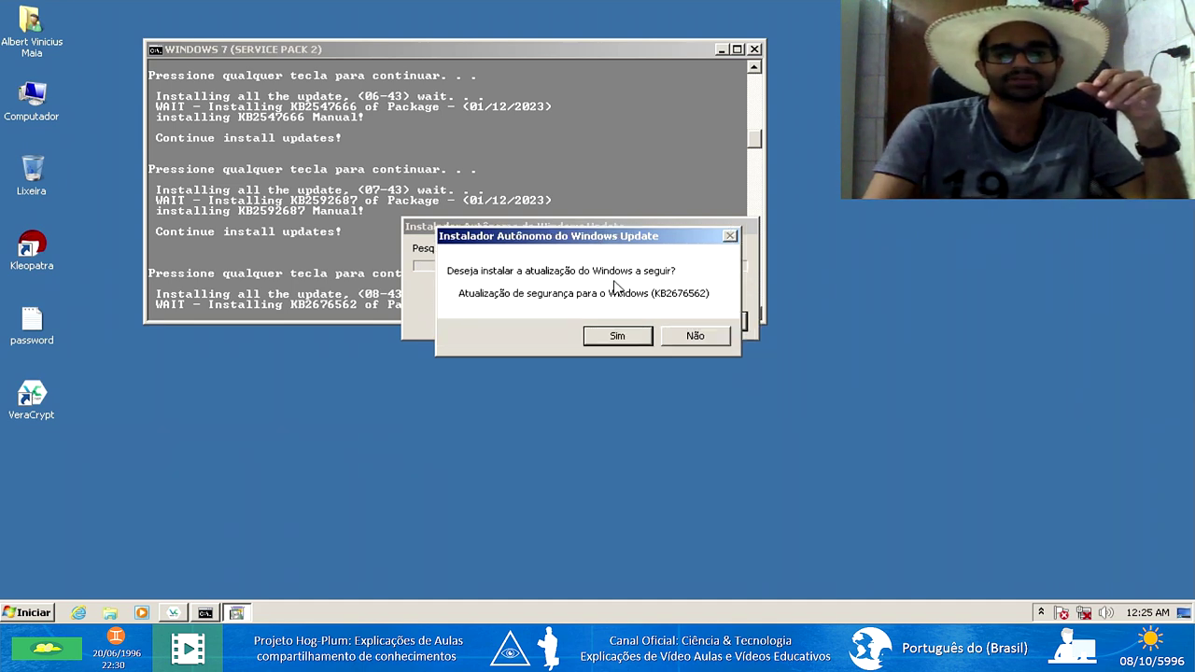
pyautogui.click(616, 337)
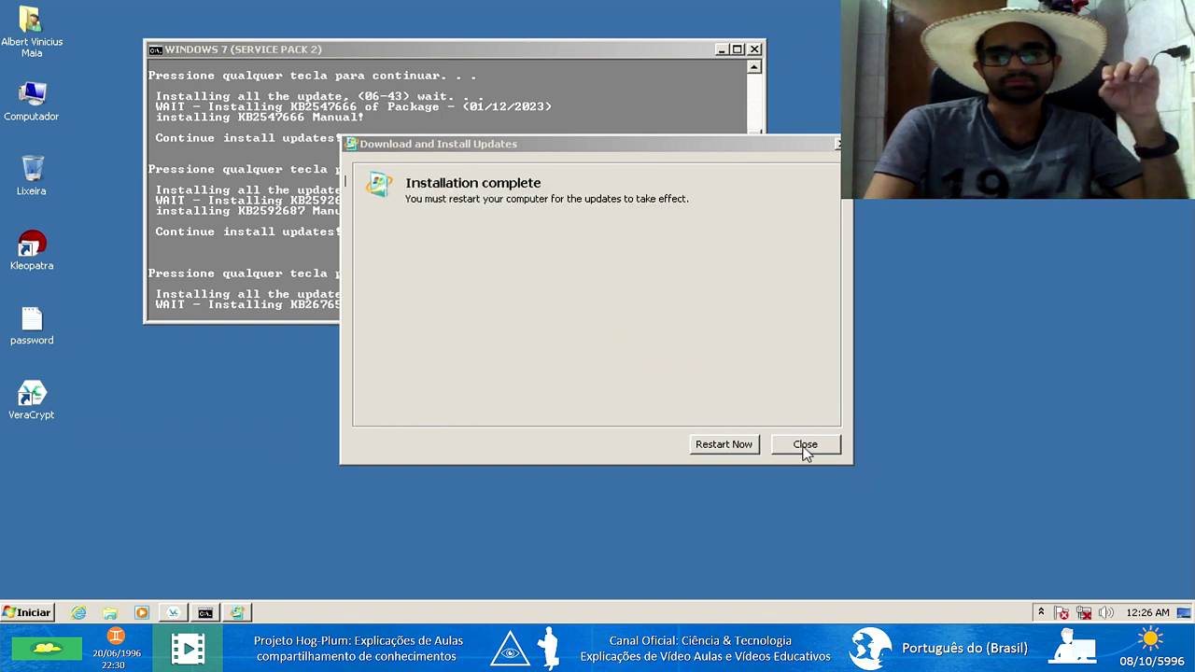
pyautogui.click(805, 446)
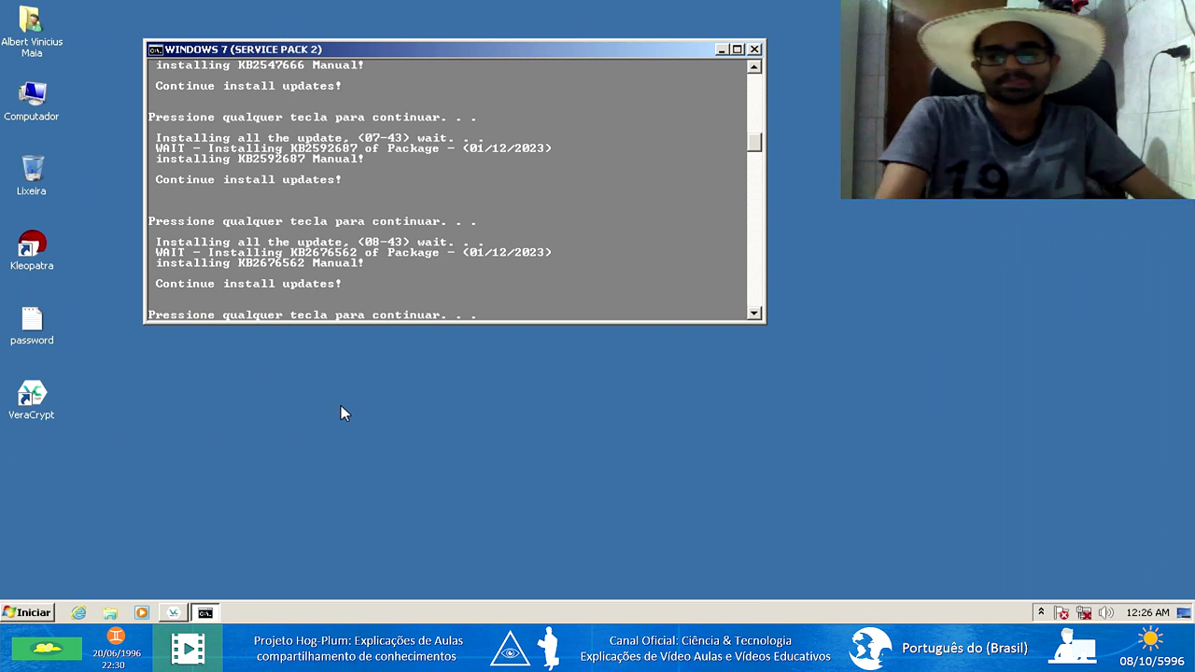
# Open the Start menu's shutdown options and dismiss them without hibernating.
pyautogui.click(32, 612)
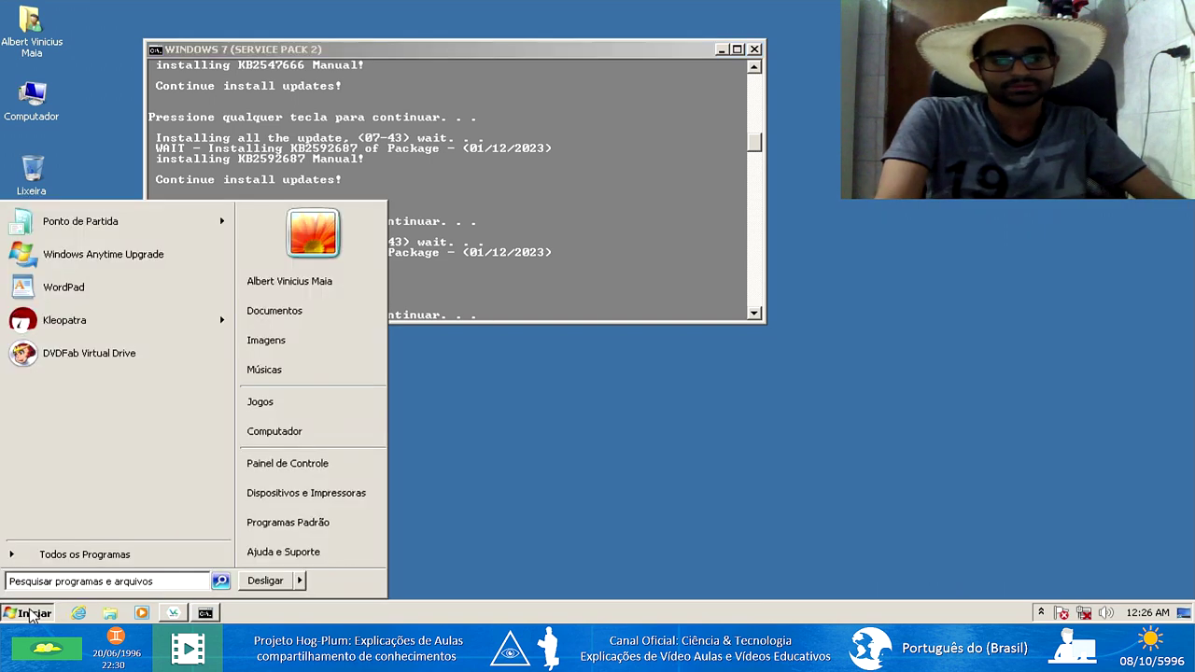
pyautogui.click(301, 581)
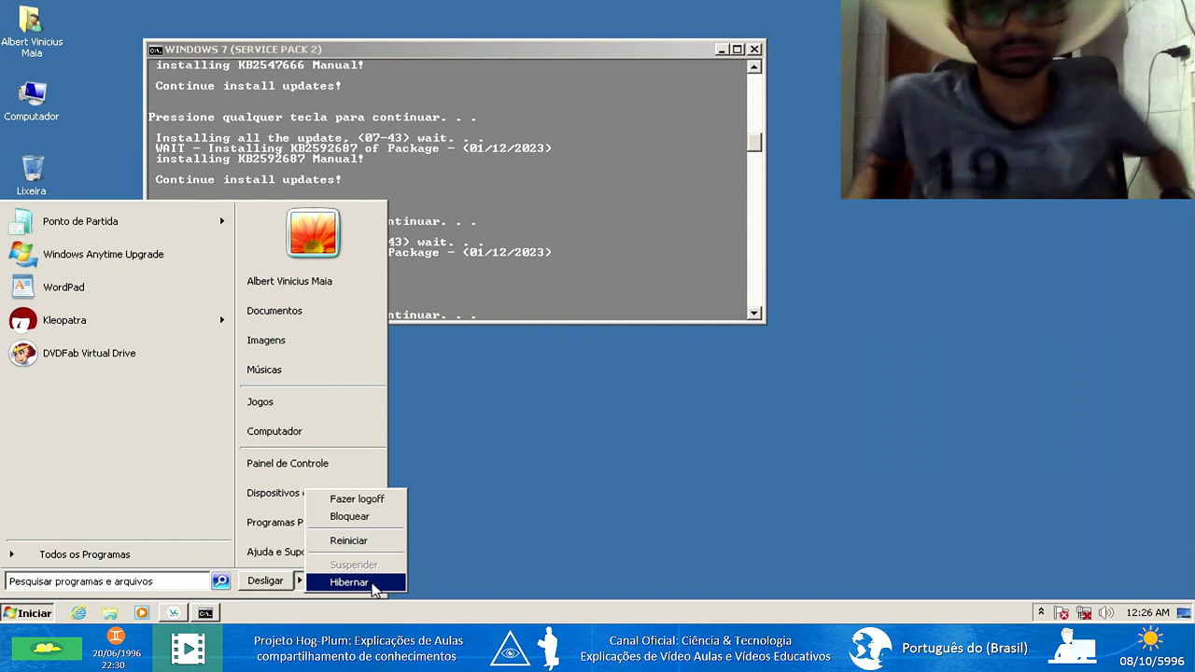
pyautogui.click(372, 586)
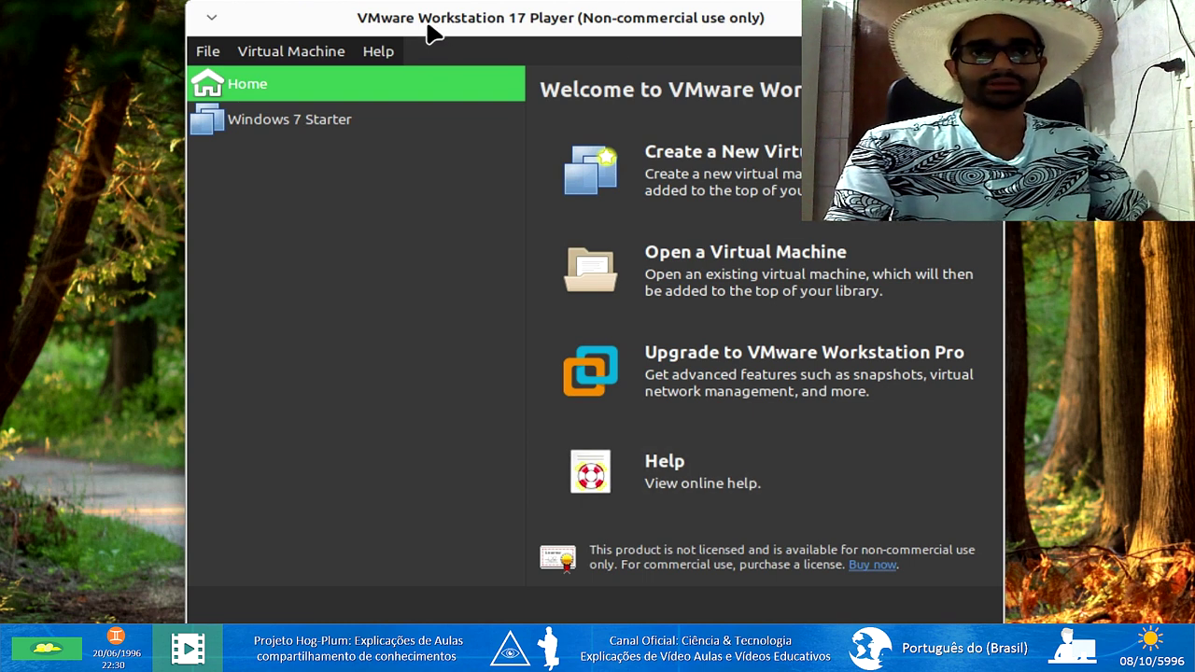
# Select the Windows 7 Starter machine in the library and power it on.
pyautogui.moveTo(427, 22); pyautogui.dragTo(392, 41)
pyautogui.click(291, 147)
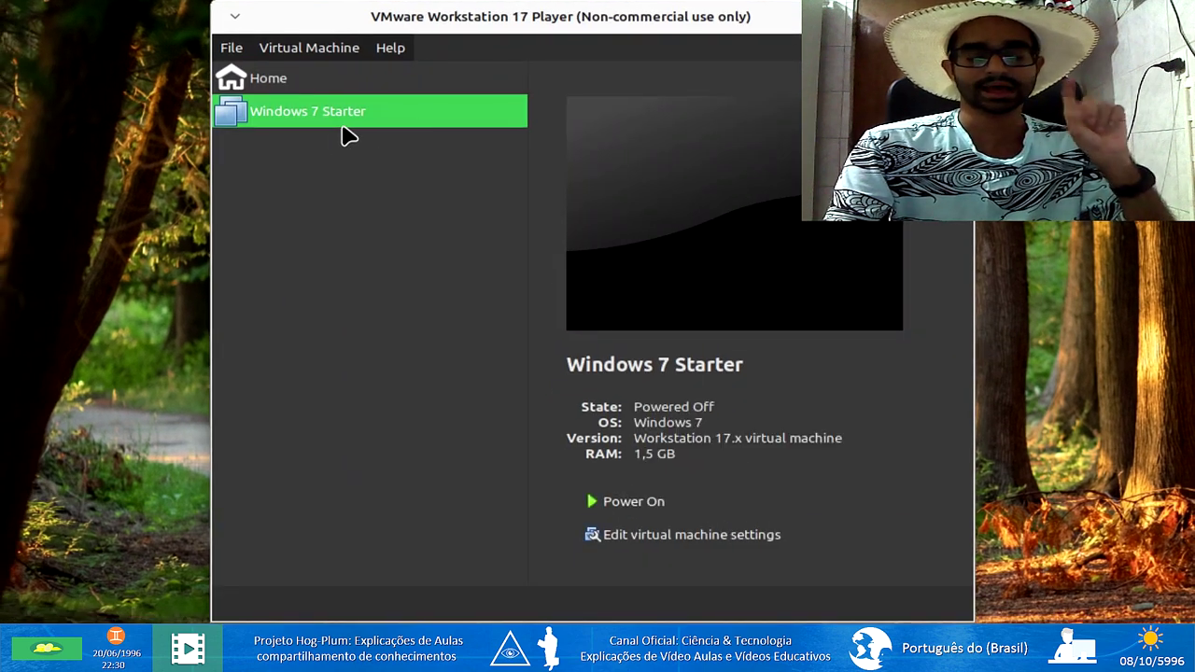
pyautogui.click(632, 504)
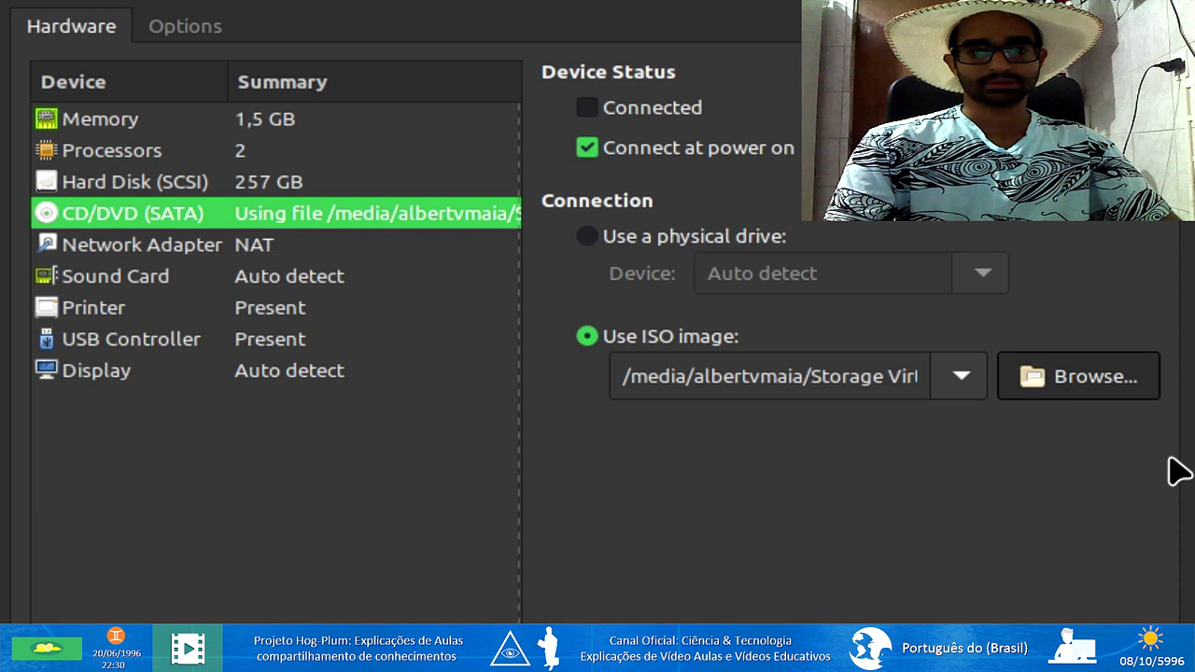
# Load wsusoffline-w7-x64-x86-encrypted.iso from the Blu-Ray folder and mark the CD/DVD drive Connected.
pyautogui.press('Return')
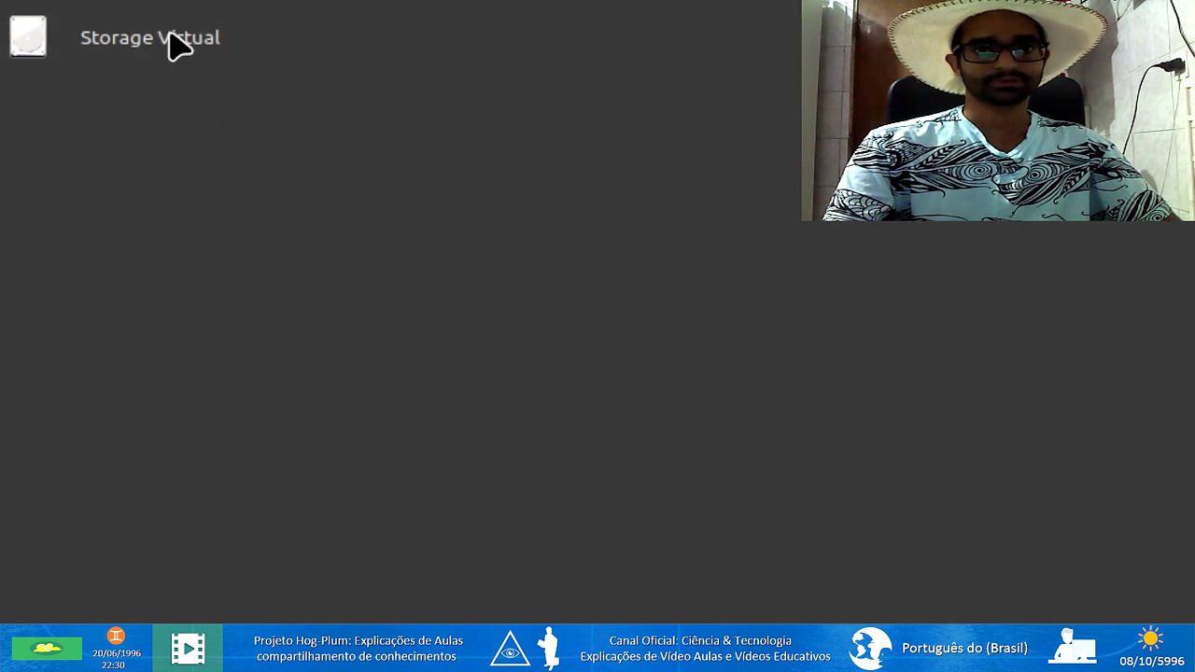
pyautogui.scroll(3, 93, 53)
pyautogui.doubleClick(69, 99)
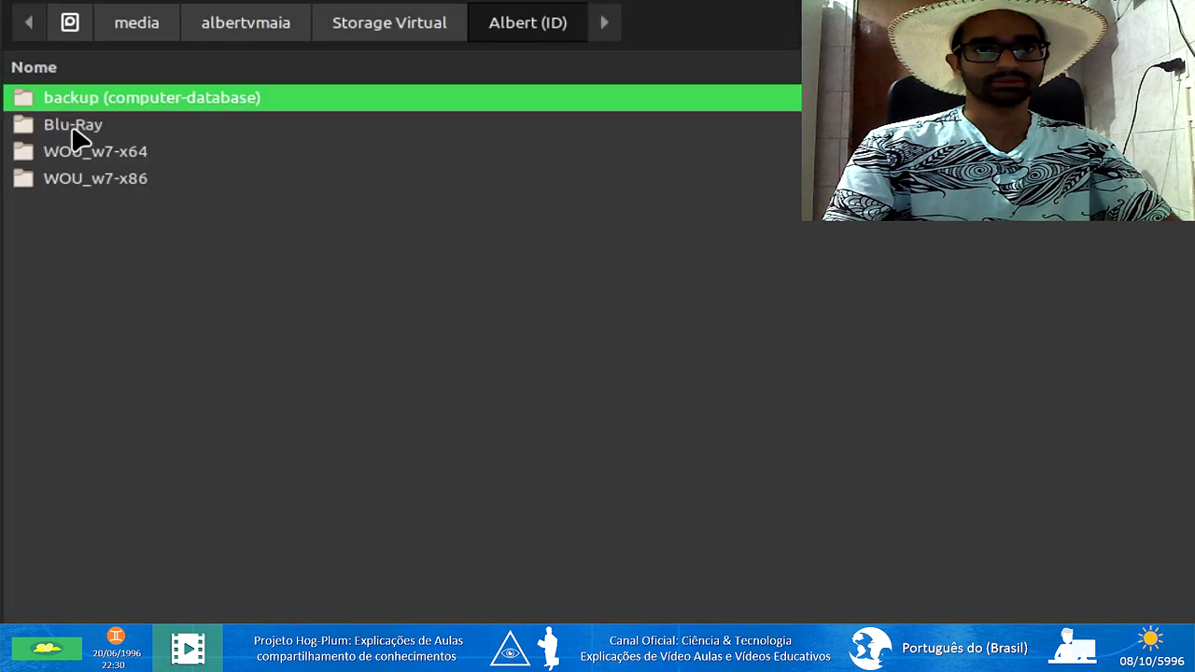
pyautogui.doubleClick(79, 131)
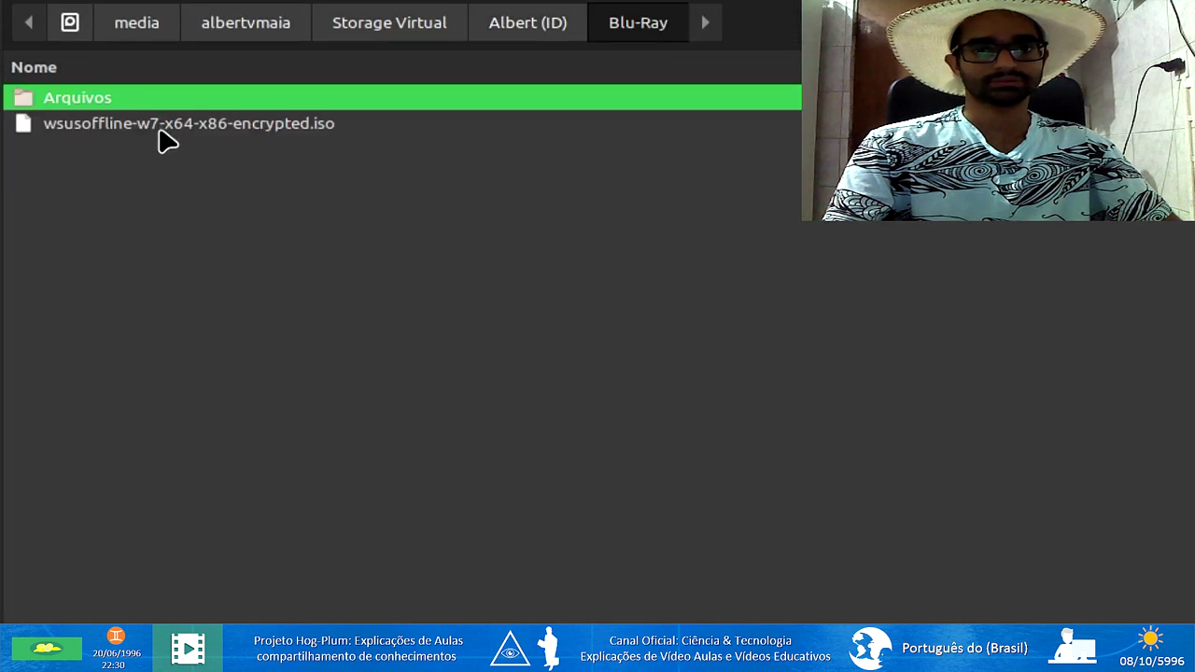
pyautogui.click(159, 139)
pyautogui.press('Return')
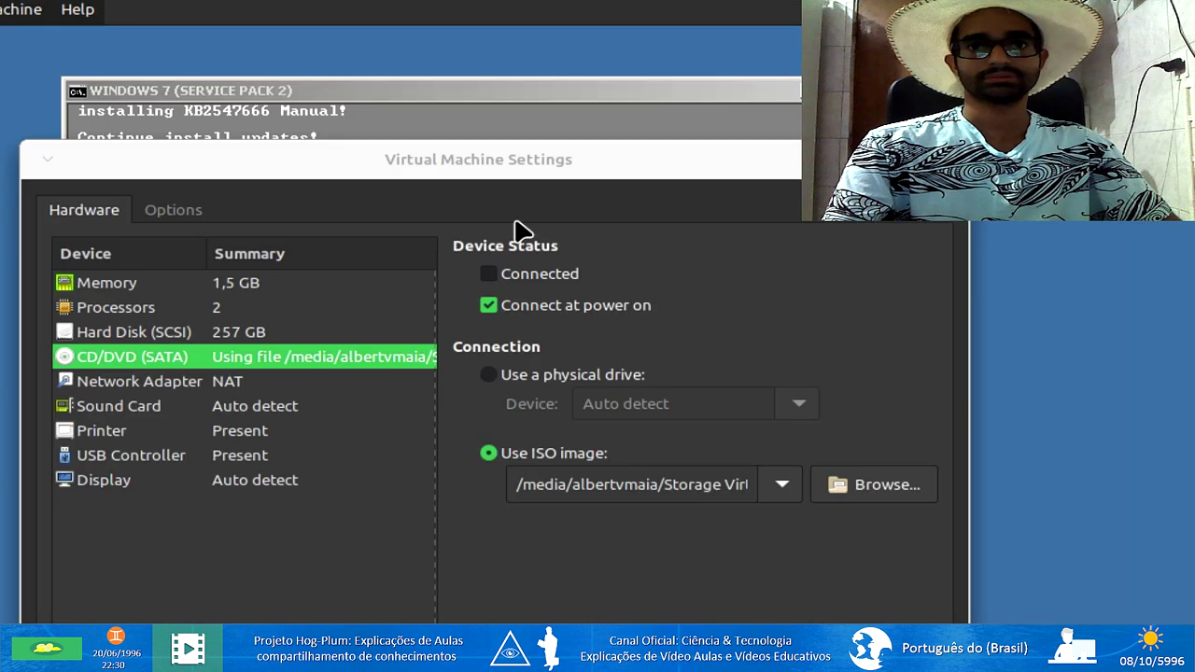
pyautogui.click(490, 273)
# Postpone the Windows restart reminder by 4 hours and save the CD/DVD settings.
pyautogui.moveTo(465, 160); pyautogui.dragTo(95, 2)
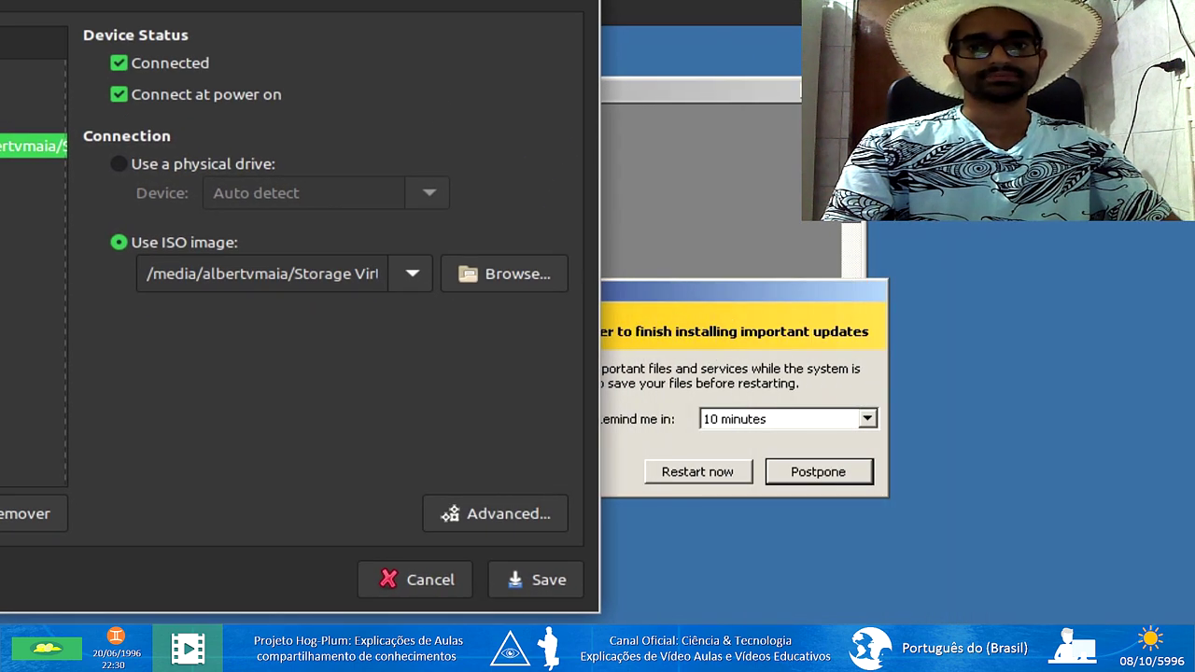
pyautogui.click(867, 419)
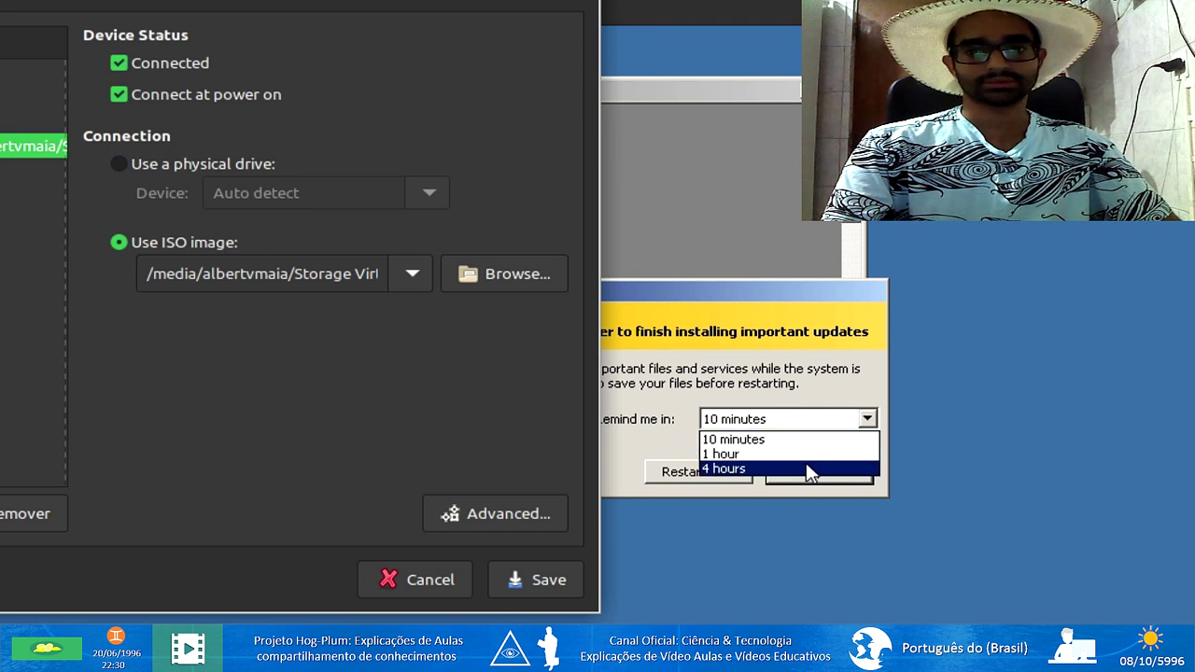
pyautogui.click(808, 470)
pyautogui.click(818, 473)
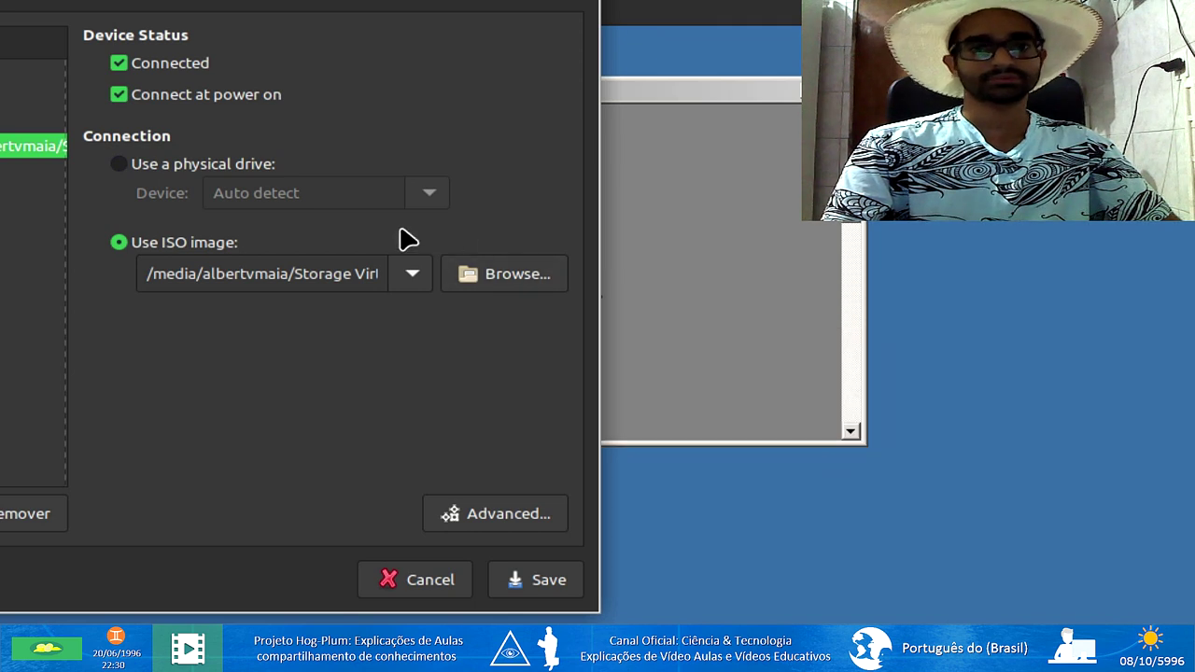
pyautogui.moveTo(120, 29); pyautogui.dragTo(78, 25)
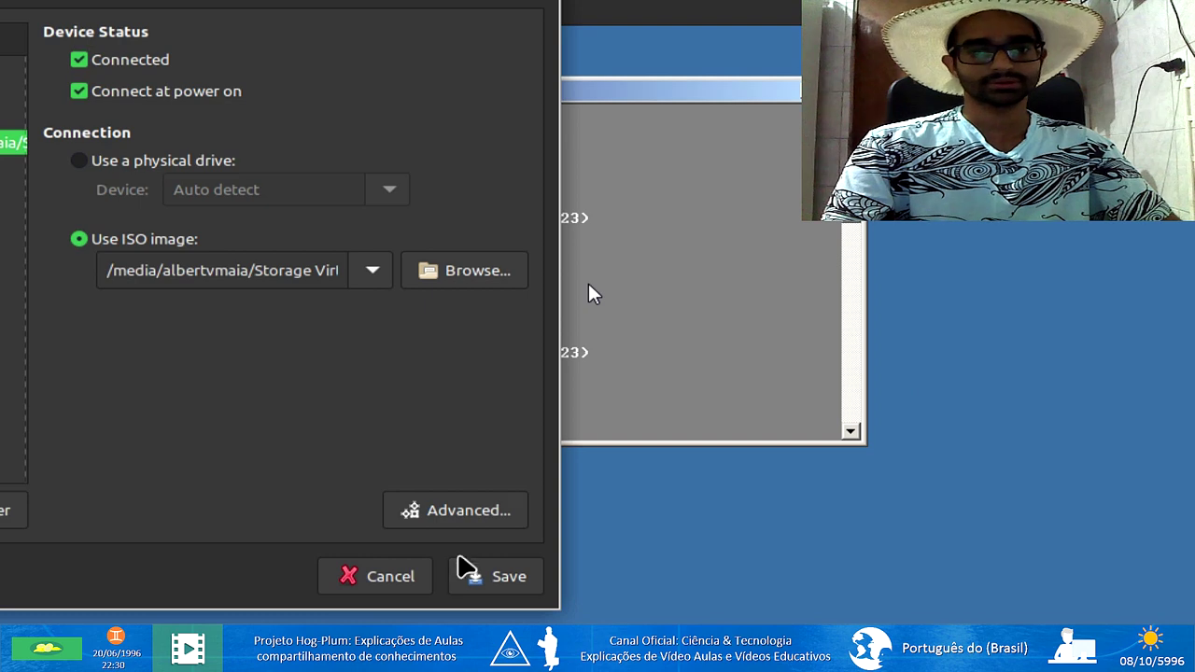
pyautogui.click(495, 577)
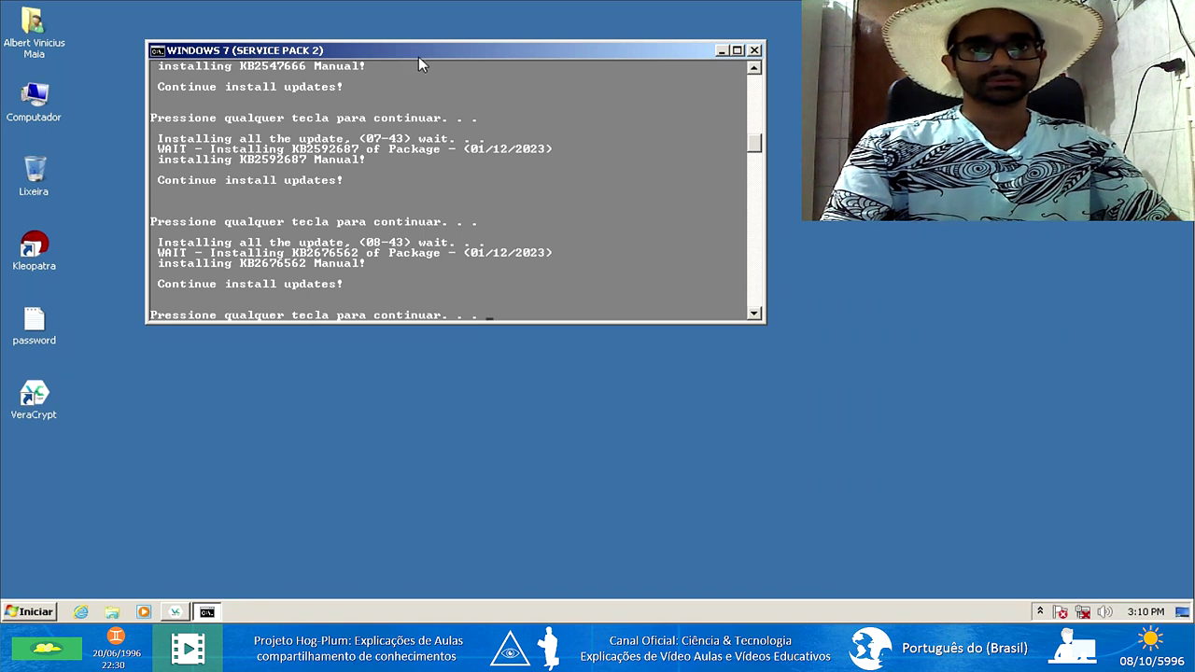
# Shift the update console aside and open the Computer window from the desktop.
pyautogui.moveTo(422, 47); pyautogui.dragTo(432, 52)
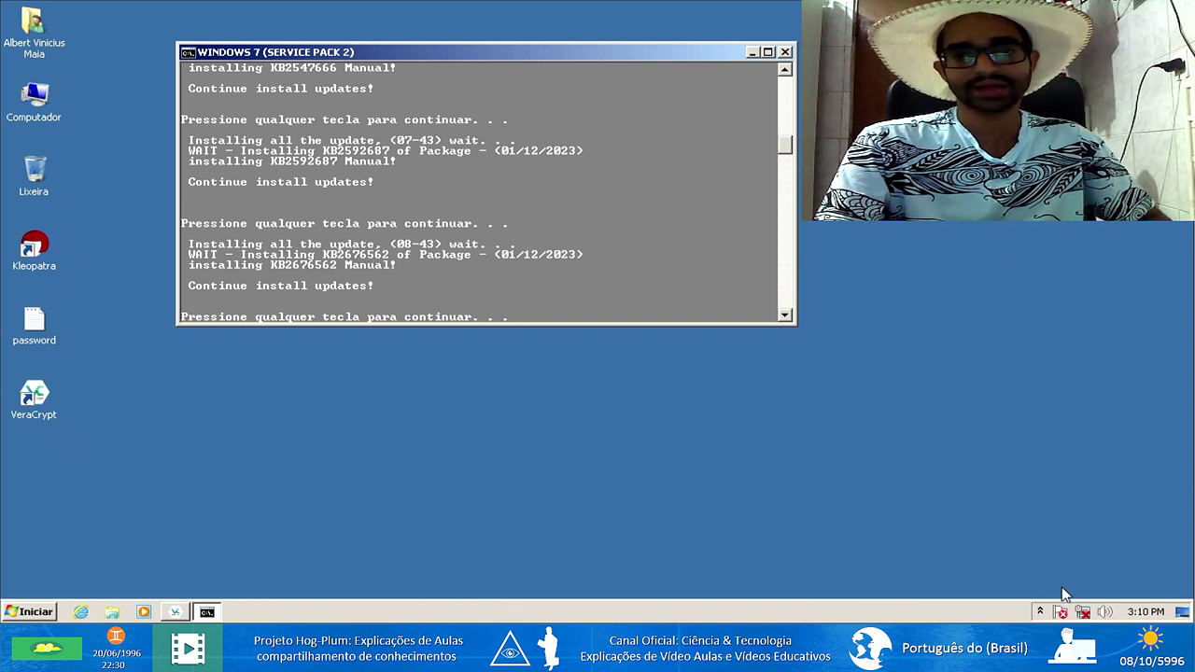
pyautogui.doubleClick(40, 103)
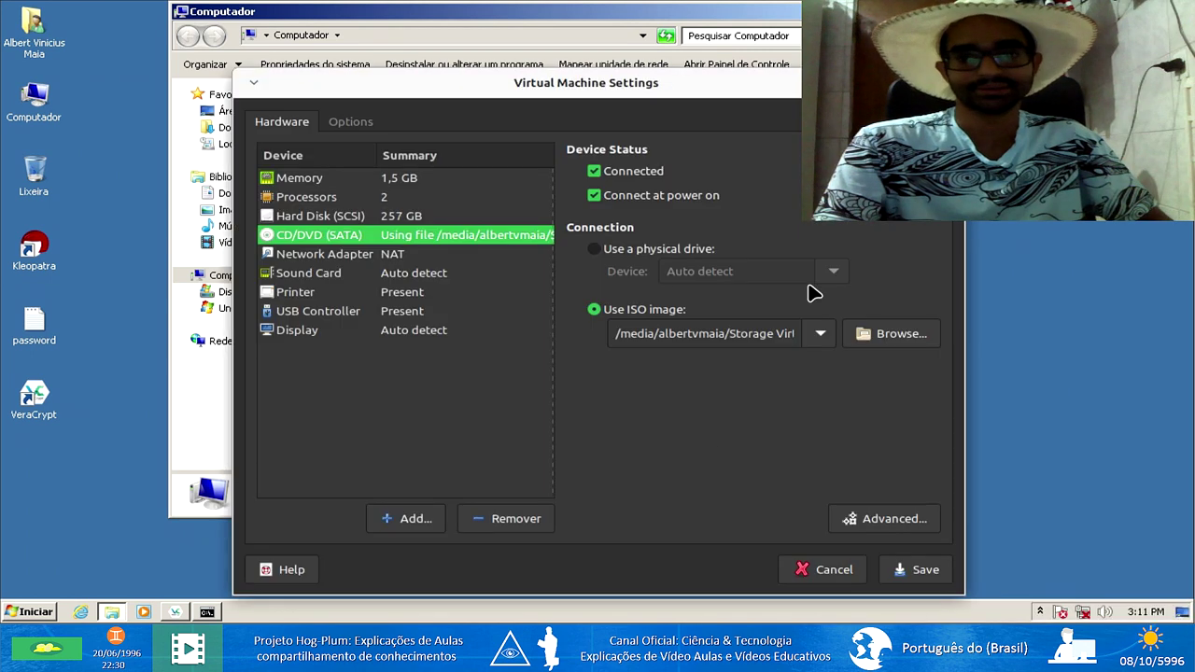
# Re-select the wsusoffline ISO, save the drive settings, and refresh the Computer window.
pyautogui.click(896, 334)
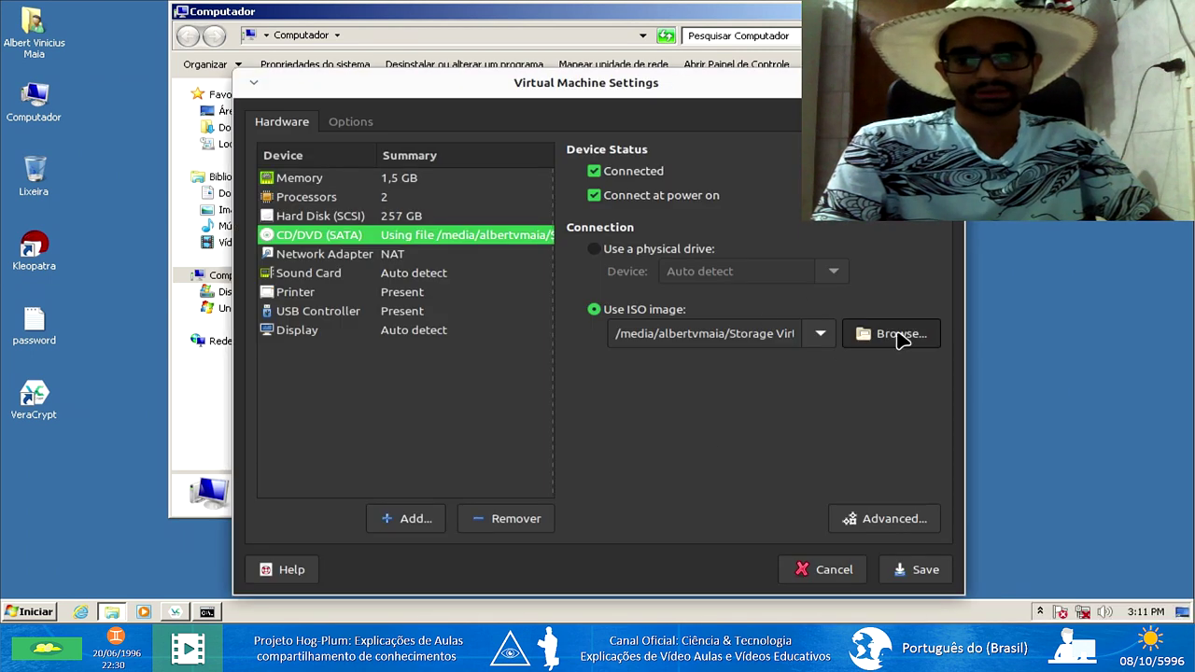
pyautogui.click(436, 96)
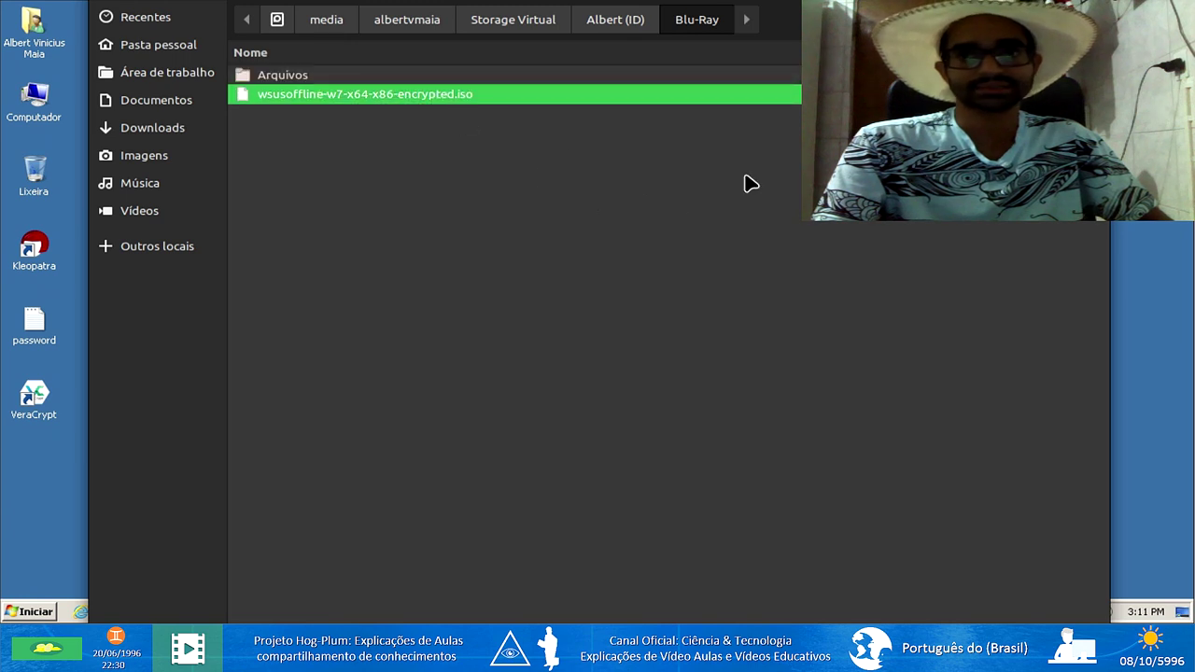
pyautogui.press('Return')
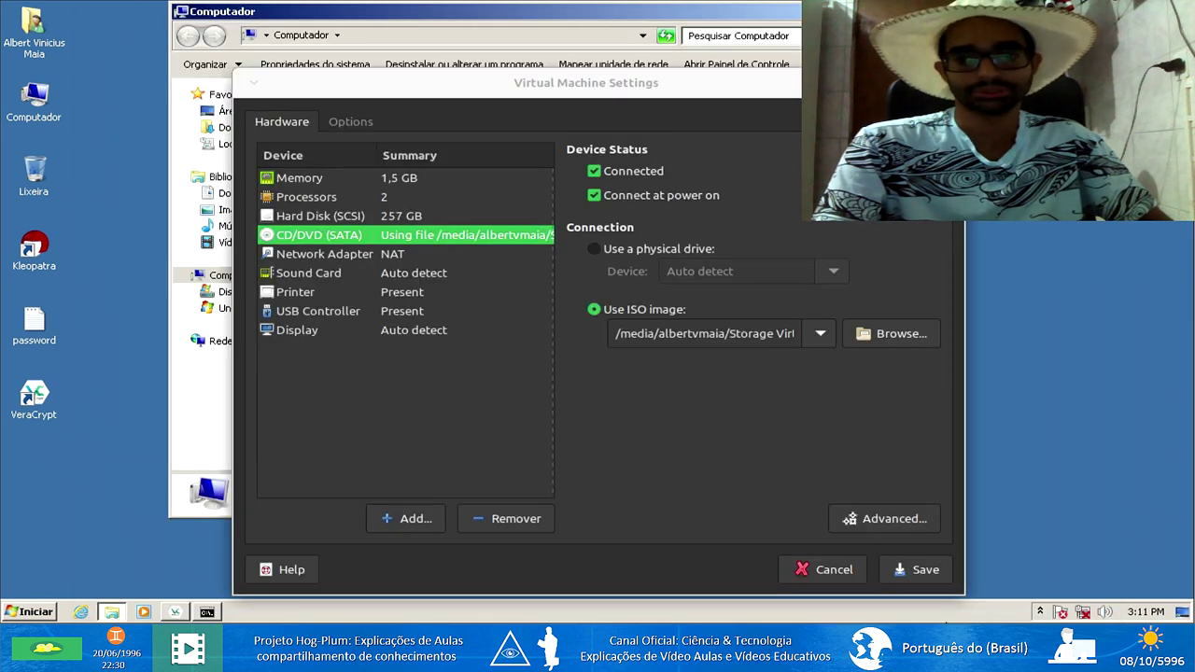
pyautogui.click(938, 576)
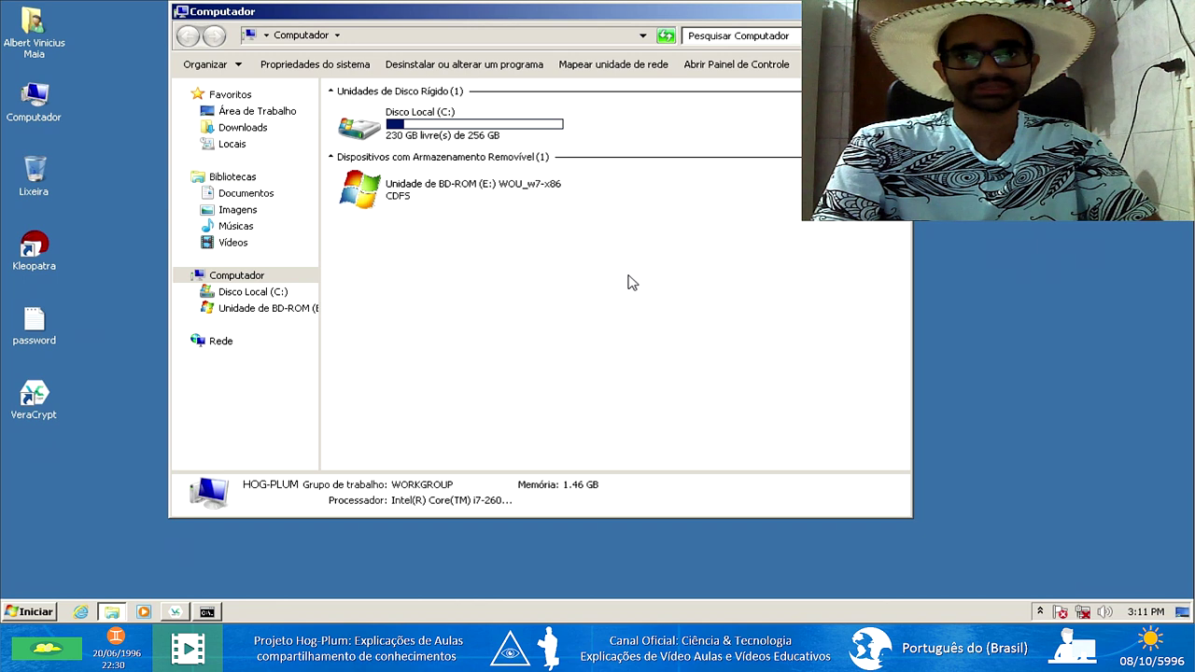
pyautogui.rightClick(600, 252)
pyautogui.click(644, 308)
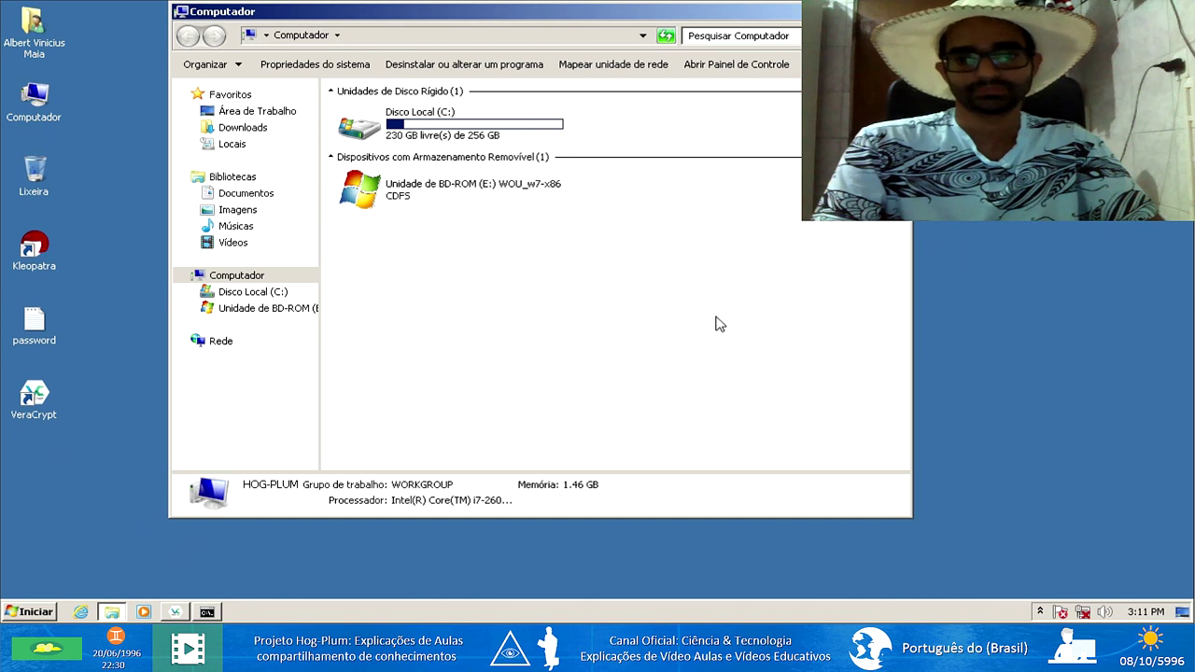
# Clear Connected and Connect at power on for the CD/DVD drive and save.
pyautogui.click(978, 620)
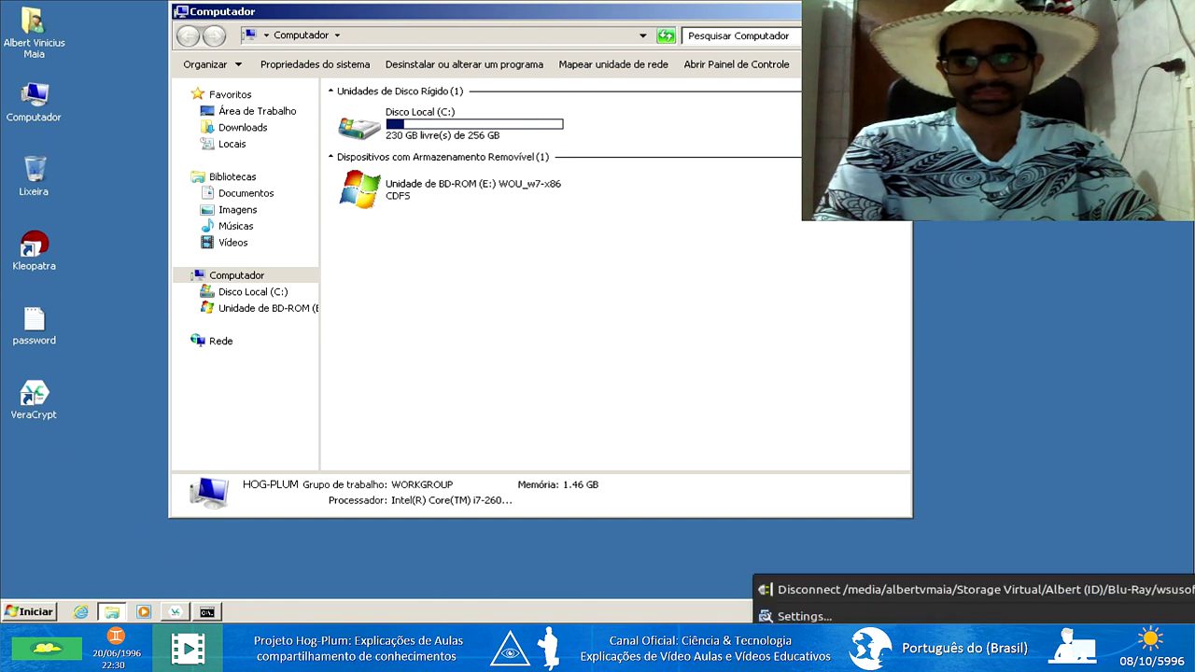
pyautogui.click(943, 602)
pyautogui.moveTo(688, 338); pyautogui.dragTo(757, 331)
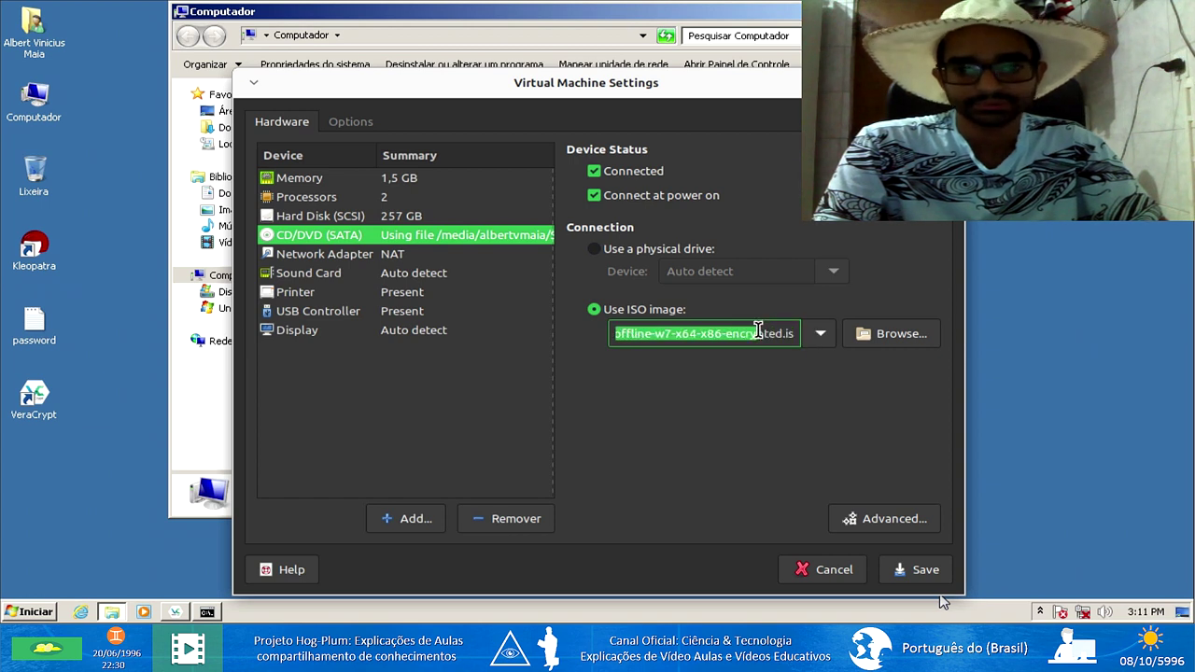
pyautogui.click(734, 336)
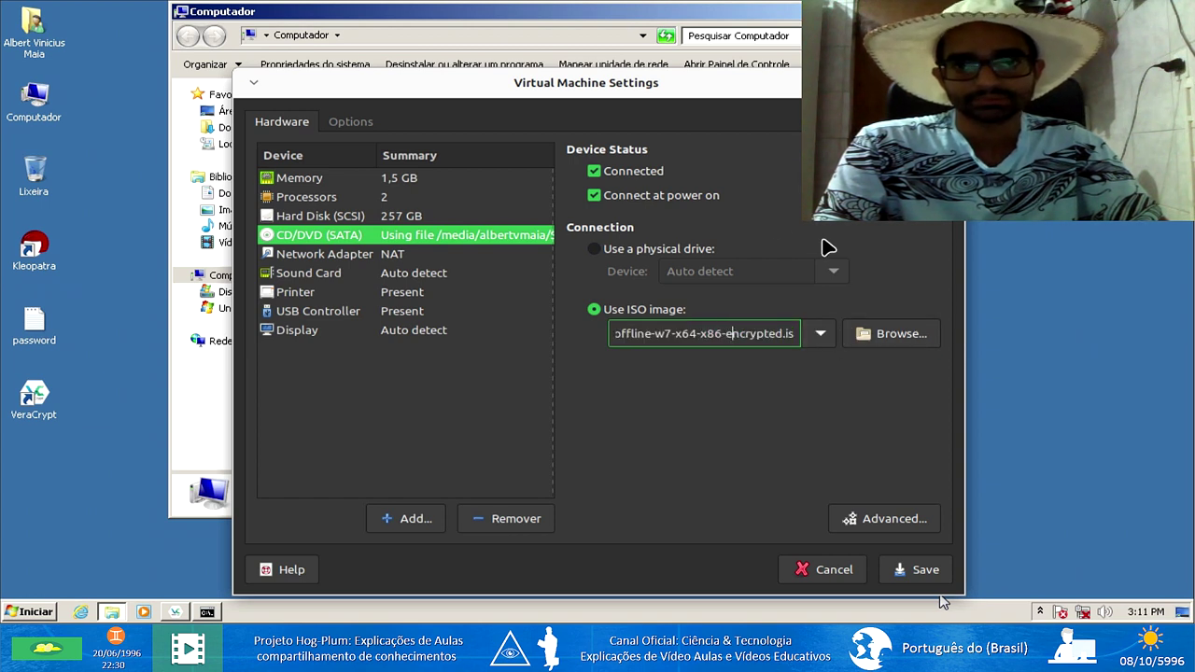
pyautogui.click(596, 196)
pyautogui.click(593, 171)
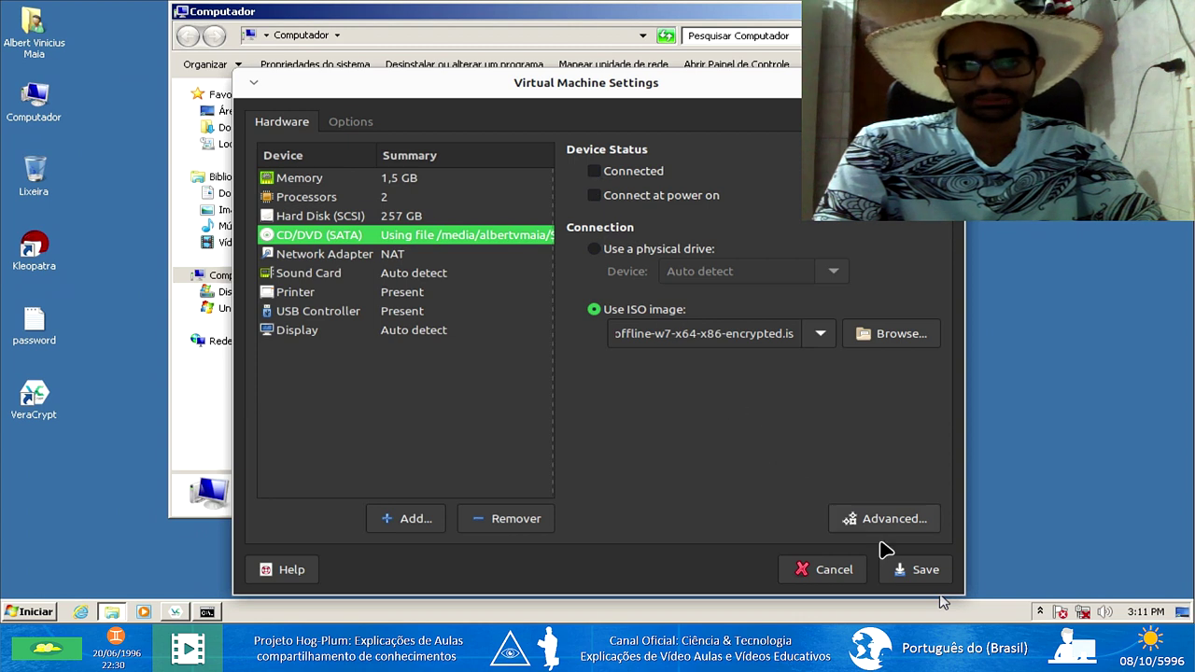
pyautogui.click(902, 569)
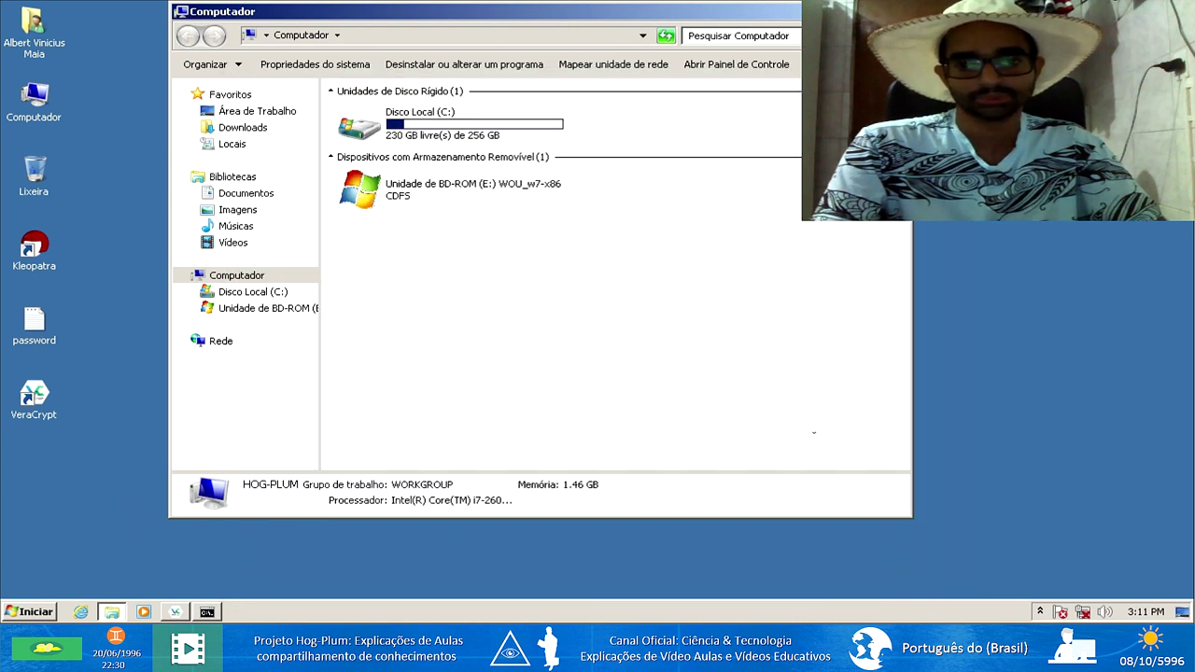
# Try opening the BD-ROM drive, dismiss the access error, and return to the Computador drive list.
pyautogui.click(289, 308)
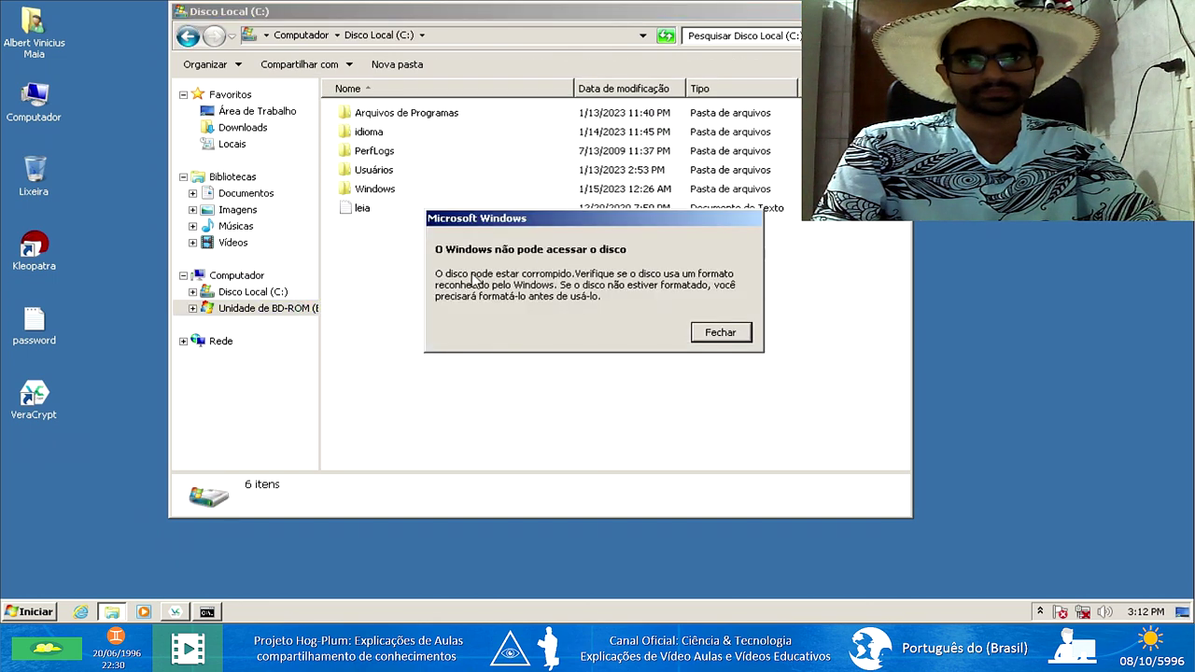
pyautogui.click(721, 333)
pyautogui.click(238, 276)
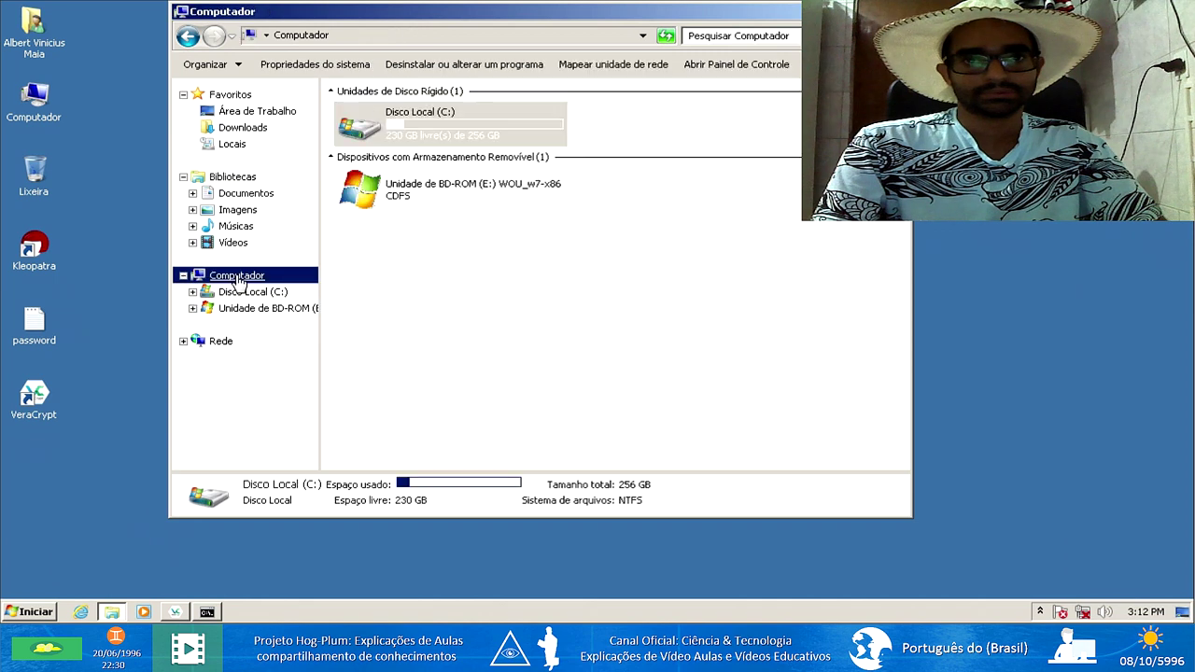
pyautogui.moveTo(613, 308); pyautogui.dragTo(332, 105)
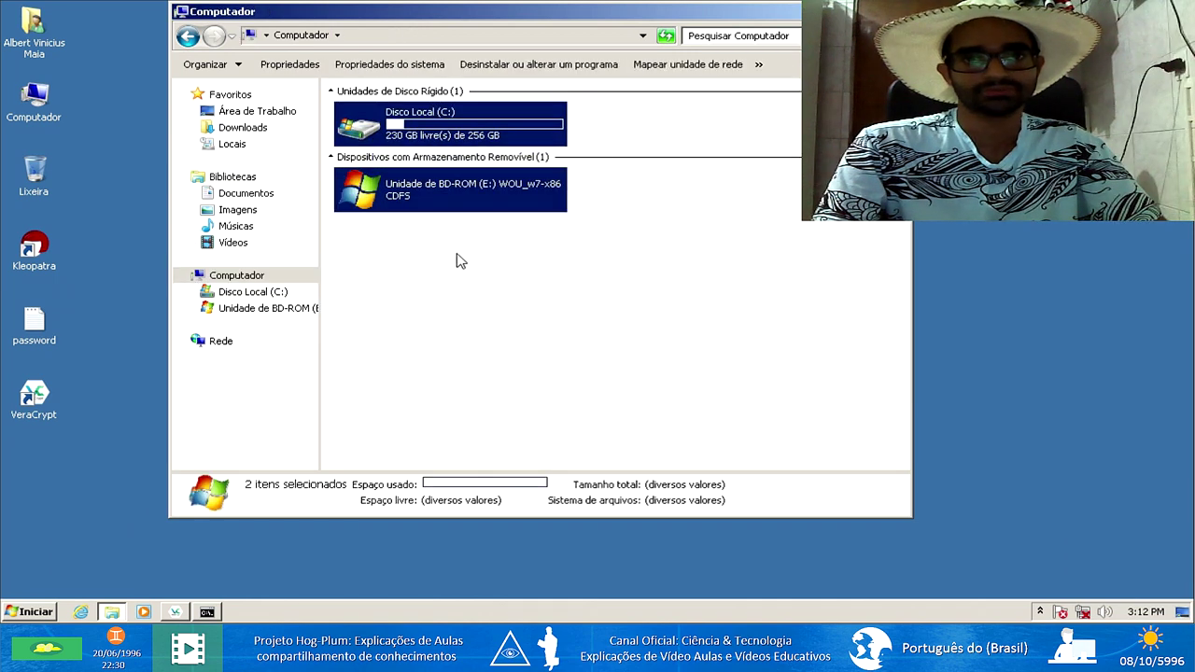
pyautogui.click(458, 258)
# Unmount the WOU_w7-x86 disc from drive E: via Desmontar and refresh with Atualizar.
pyautogui.click(385, 196)
pyautogui.rightClick(386, 200)
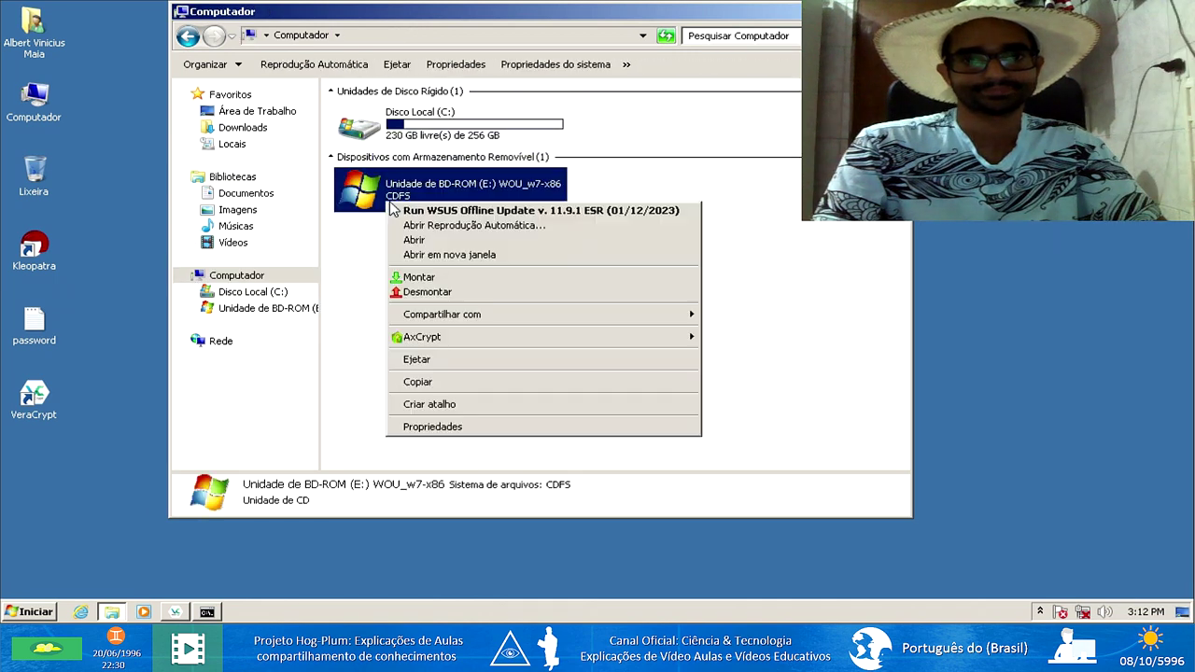
pyautogui.click(432, 287)
pyautogui.rightClick(432, 255)
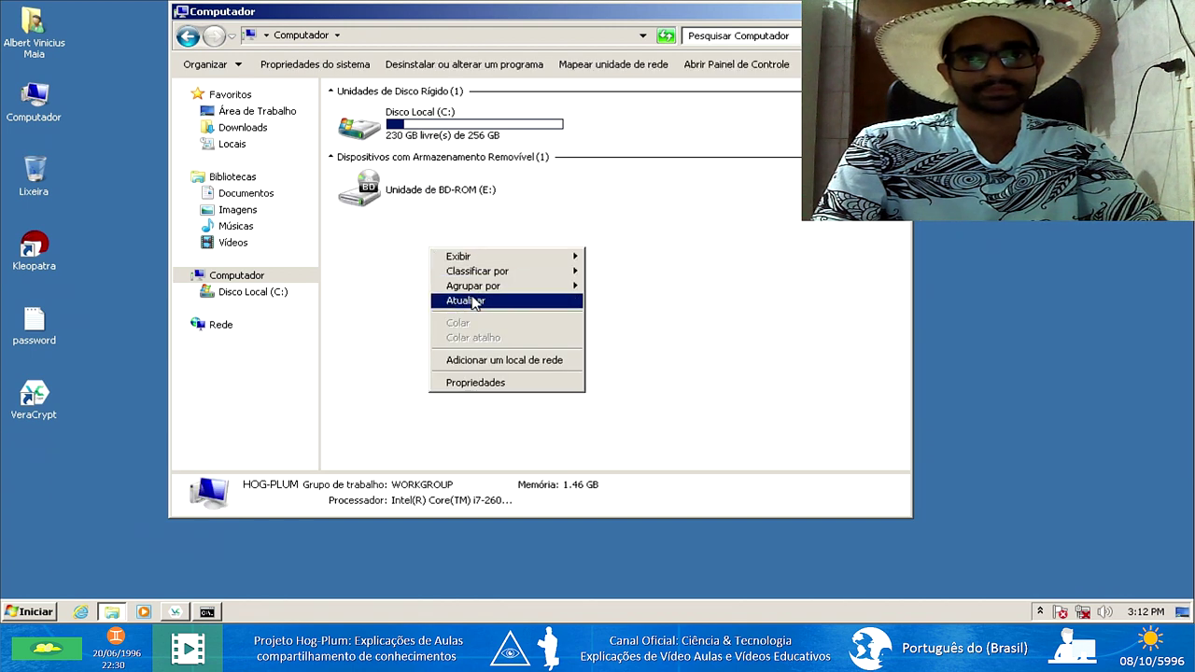
pyautogui.click(474, 300)
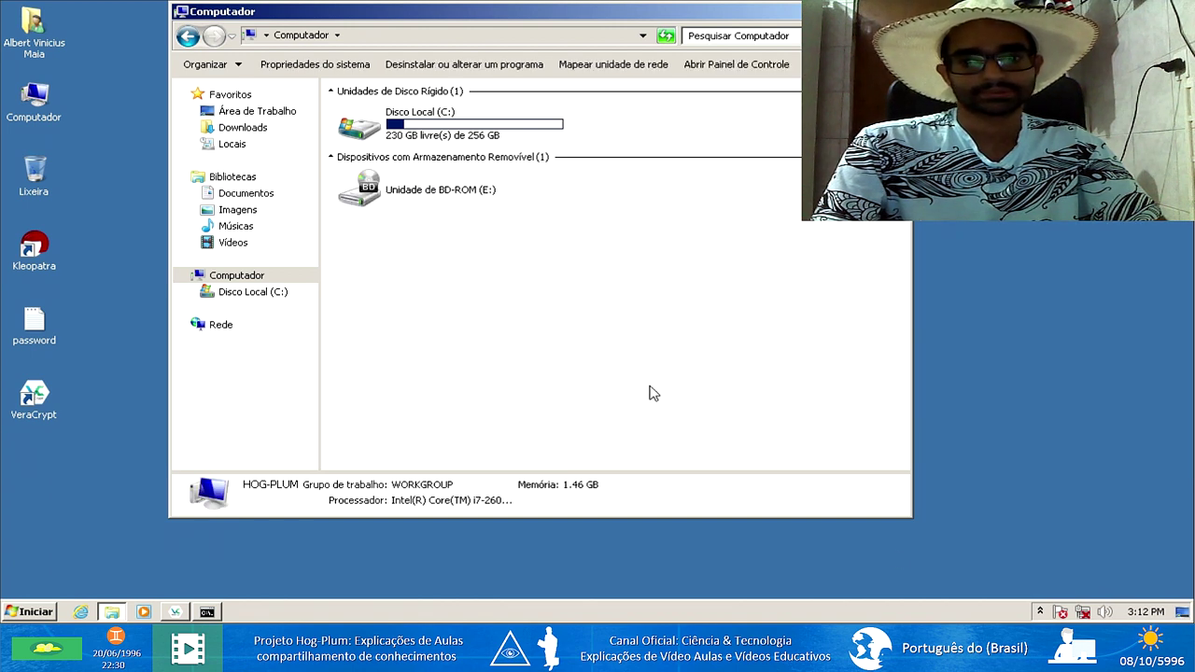
# Dismiss the host's disc-disconnect popup.
pyautogui.click(755, 396)
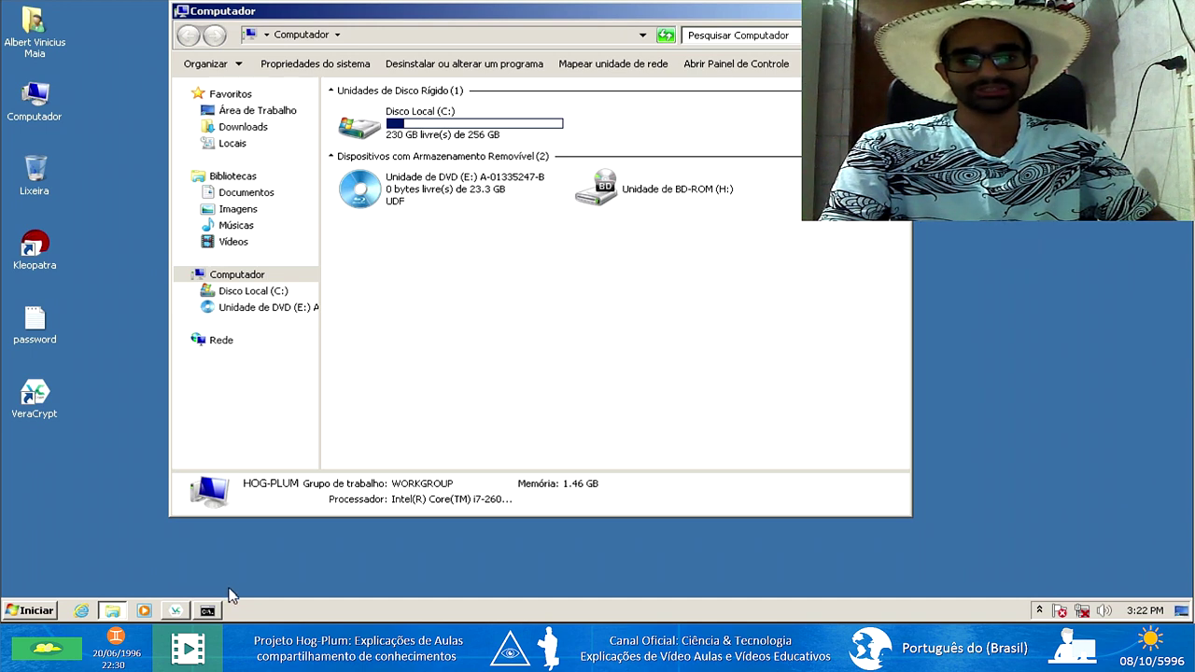
# Bring the update console forward, let the paused script continue, and reopen Computador.
pyautogui.click(207, 611)
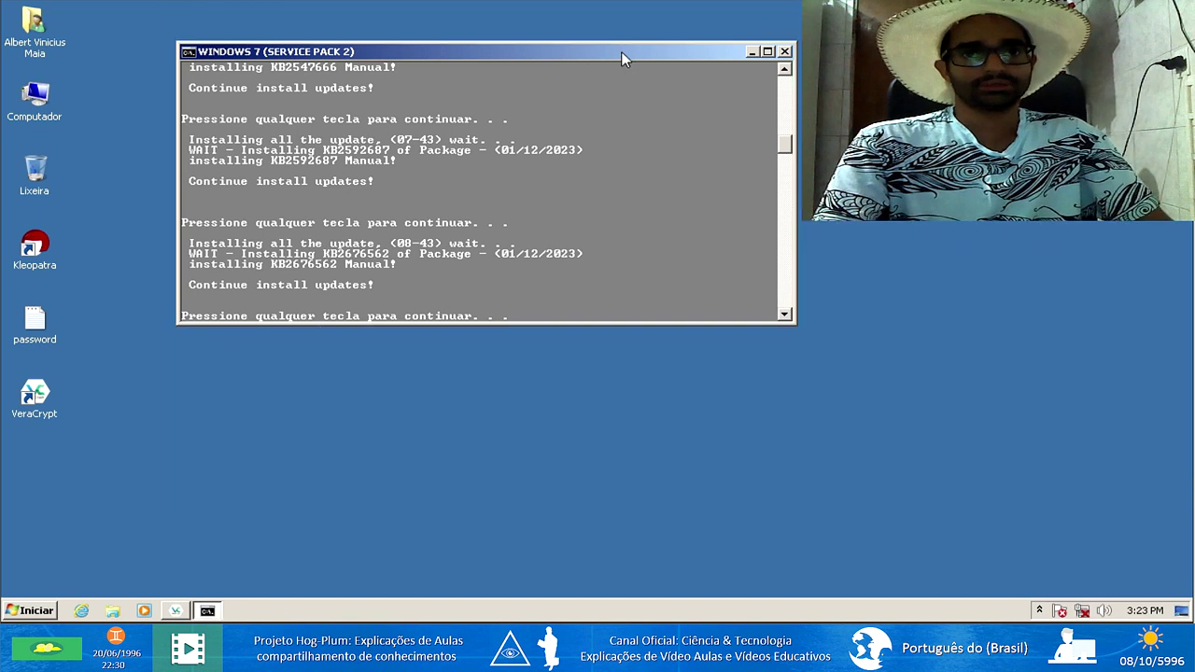
pyautogui.moveTo(586, 51); pyautogui.dragTo(600, 54)
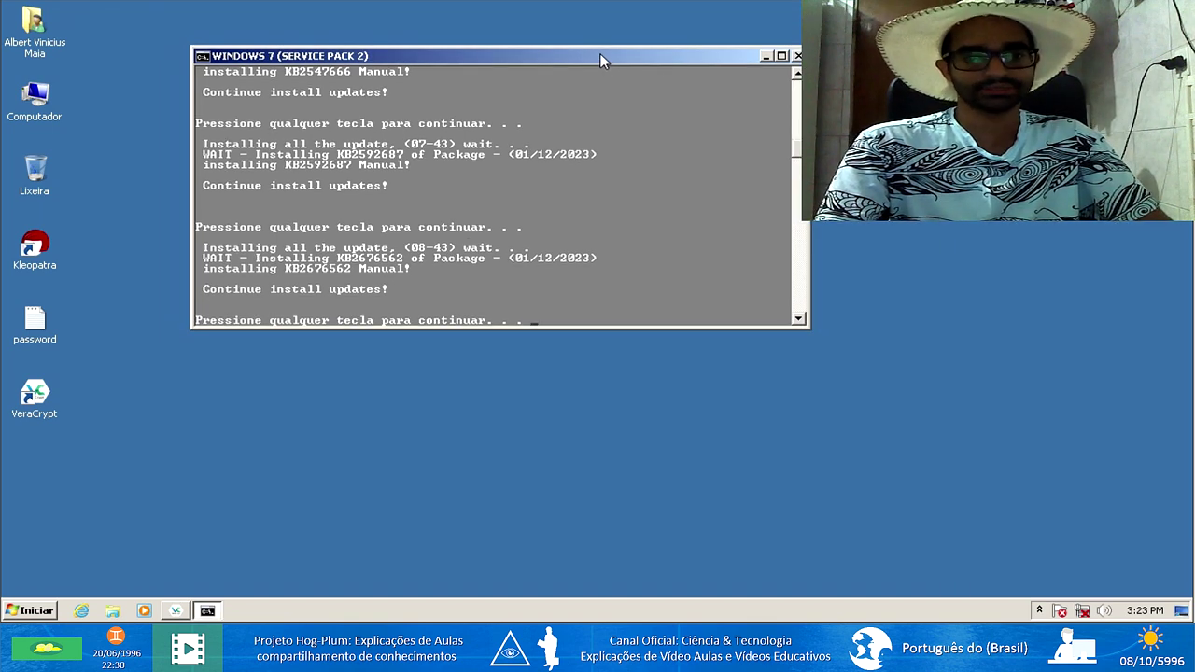
pyautogui.moveTo(596, 54); pyautogui.dragTo(571, 59)
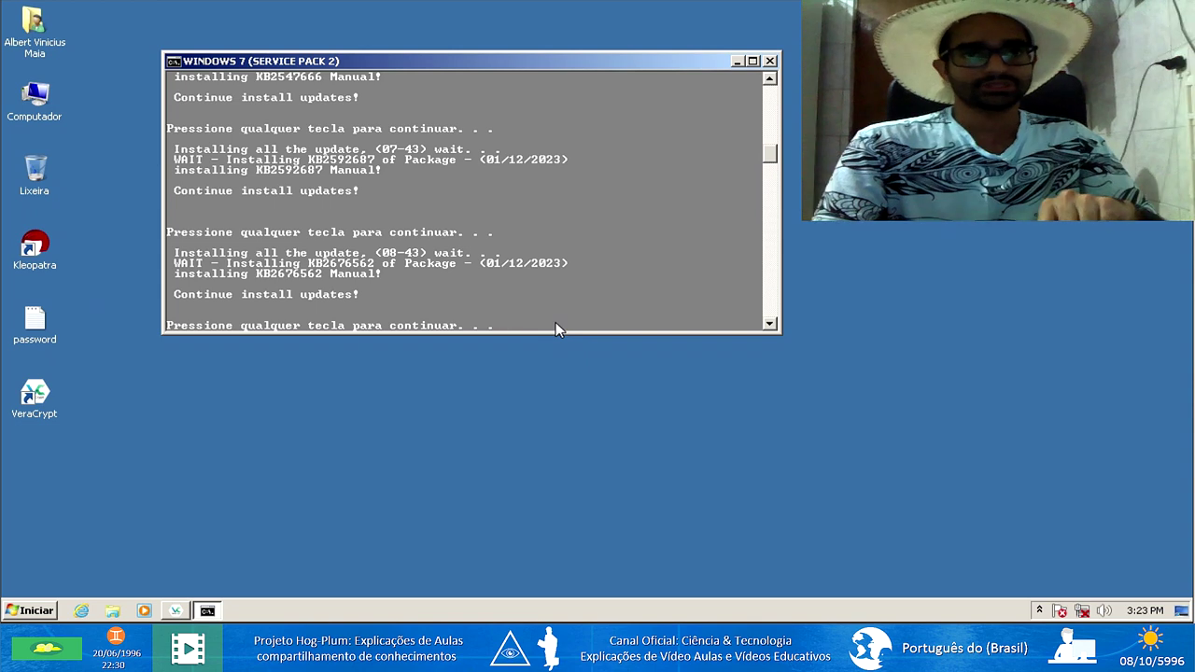
pyautogui.press('Return')
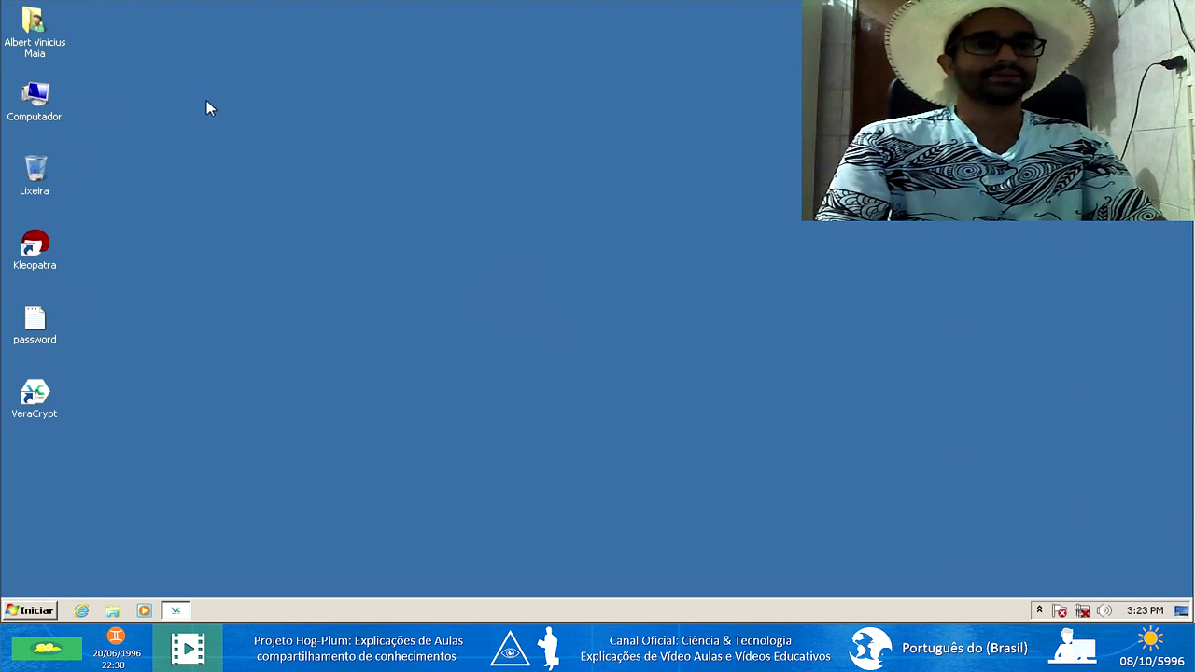
pyautogui.doubleClick(37, 103)
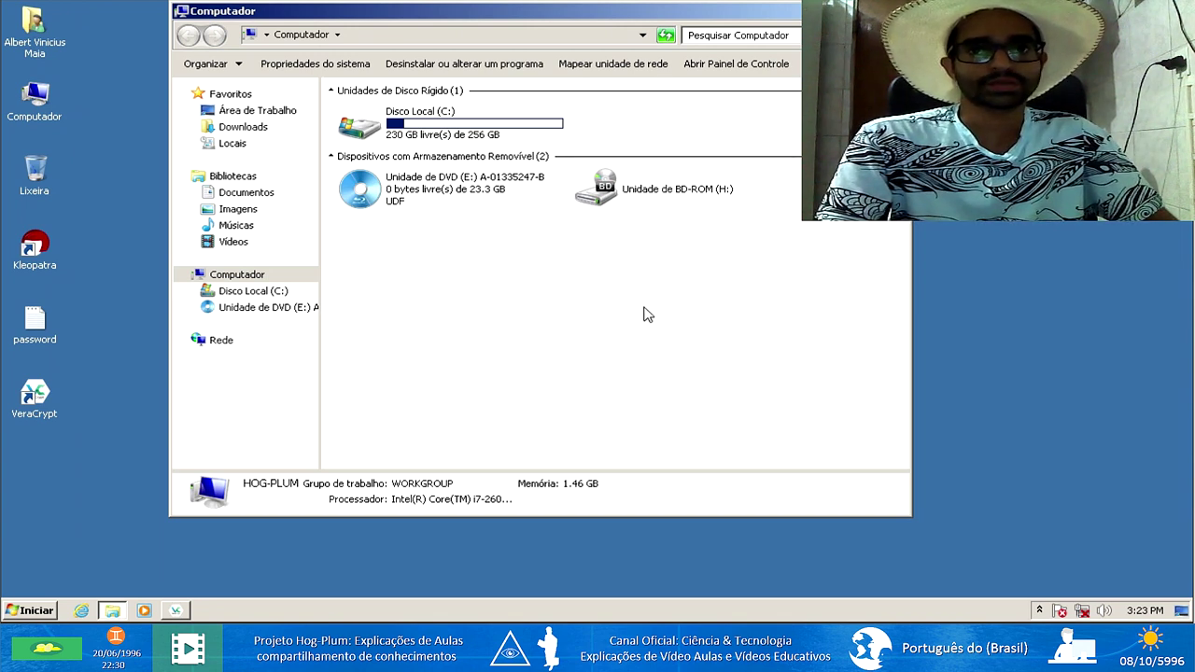
# Open DVD drive E: A-01335247-B in a new window and select its VeraCrypt volume file.
pyautogui.doubleClick(439, 177)
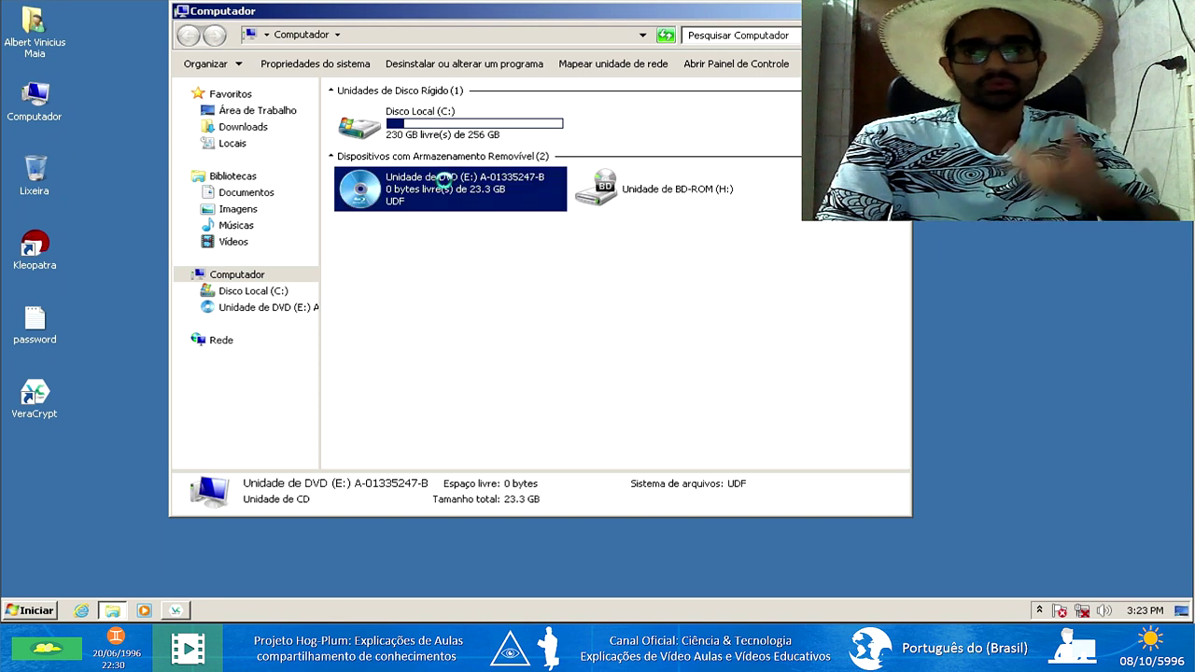
pyautogui.rightClick(443, 182)
pyautogui.click(509, 238)
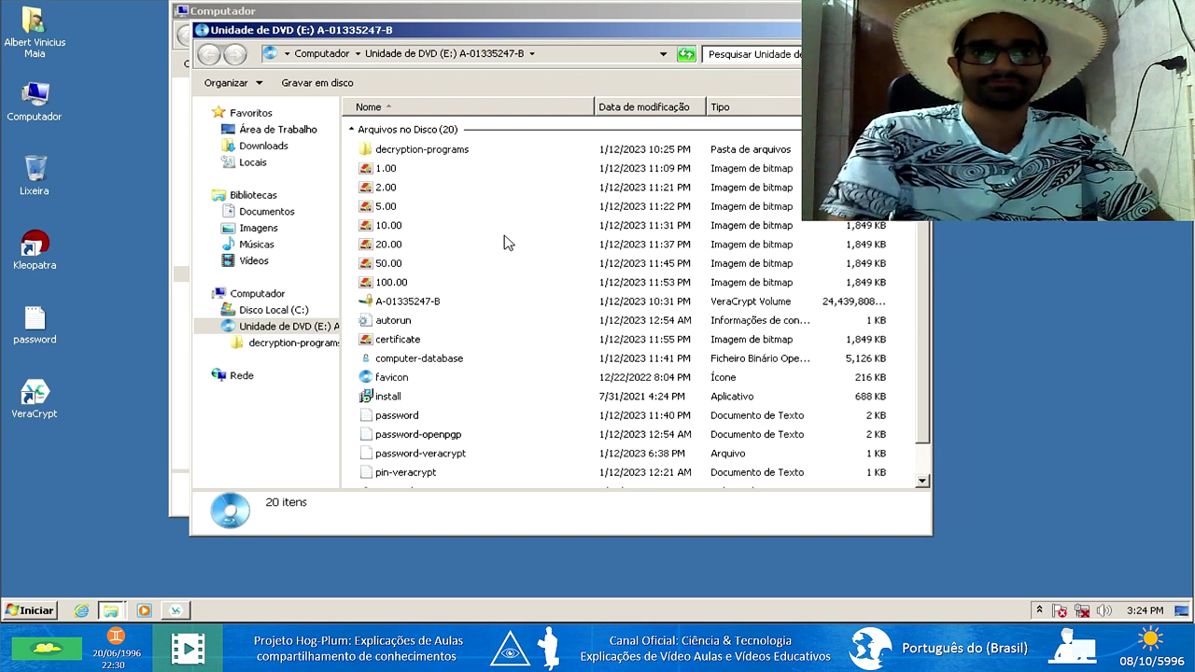
pyautogui.click(428, 303)
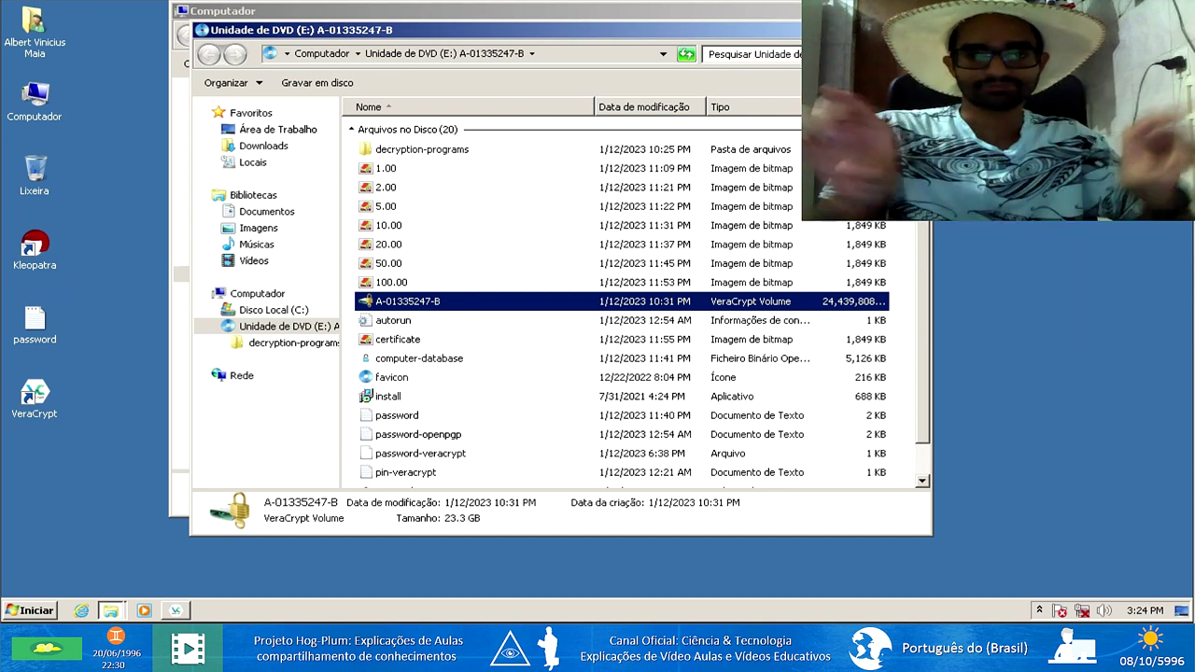
# Open E:\A-01335247-B.hc in VeraCrypt and close the DVD contents window.
pyautogui.press('Return')
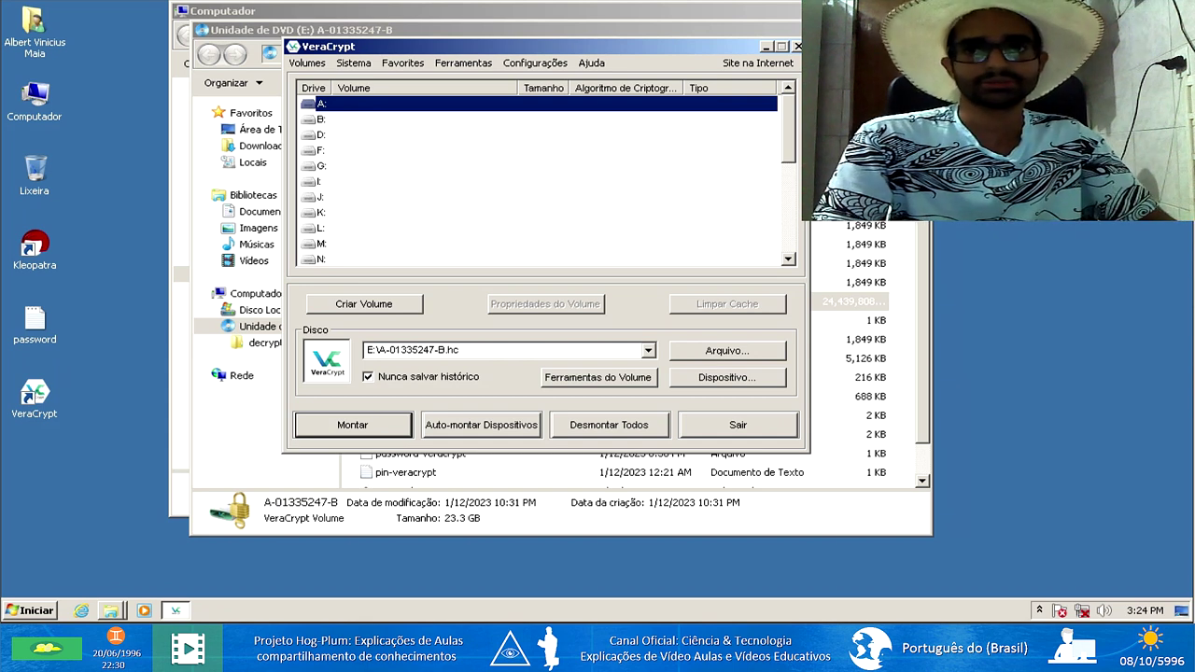
pyautogui.press('Return')
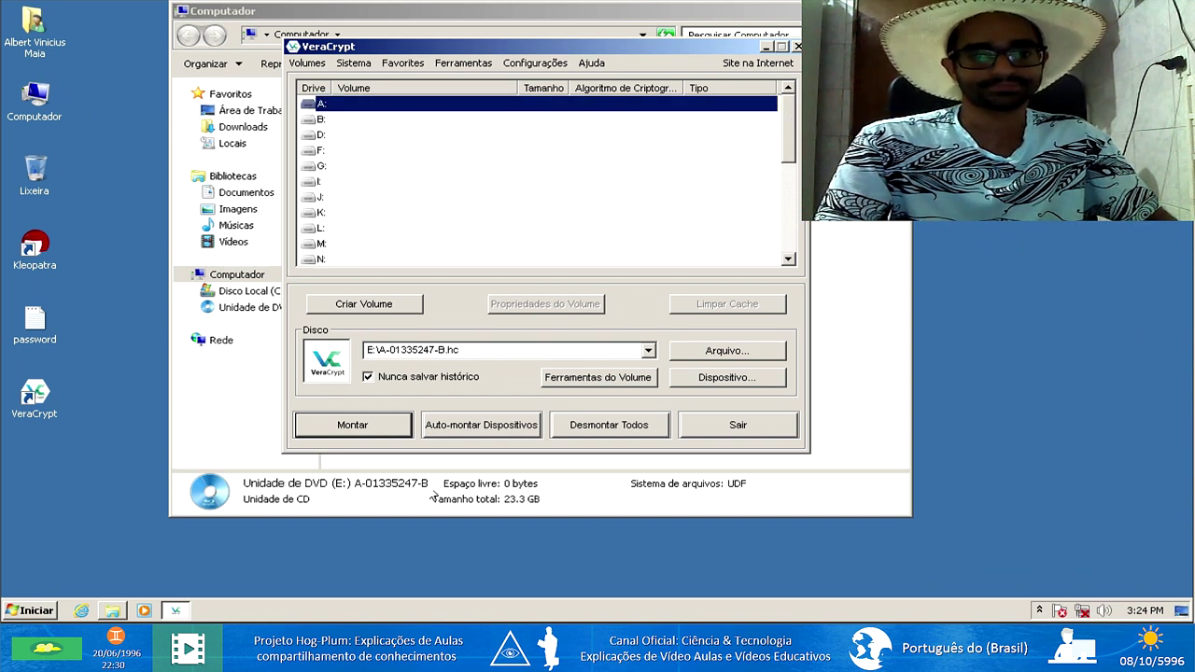
# Start mounting, enable PIM and Mostrar senha, enter the volume's PIM, and open the keyfiles list.
pyautogui.click(383, 425)
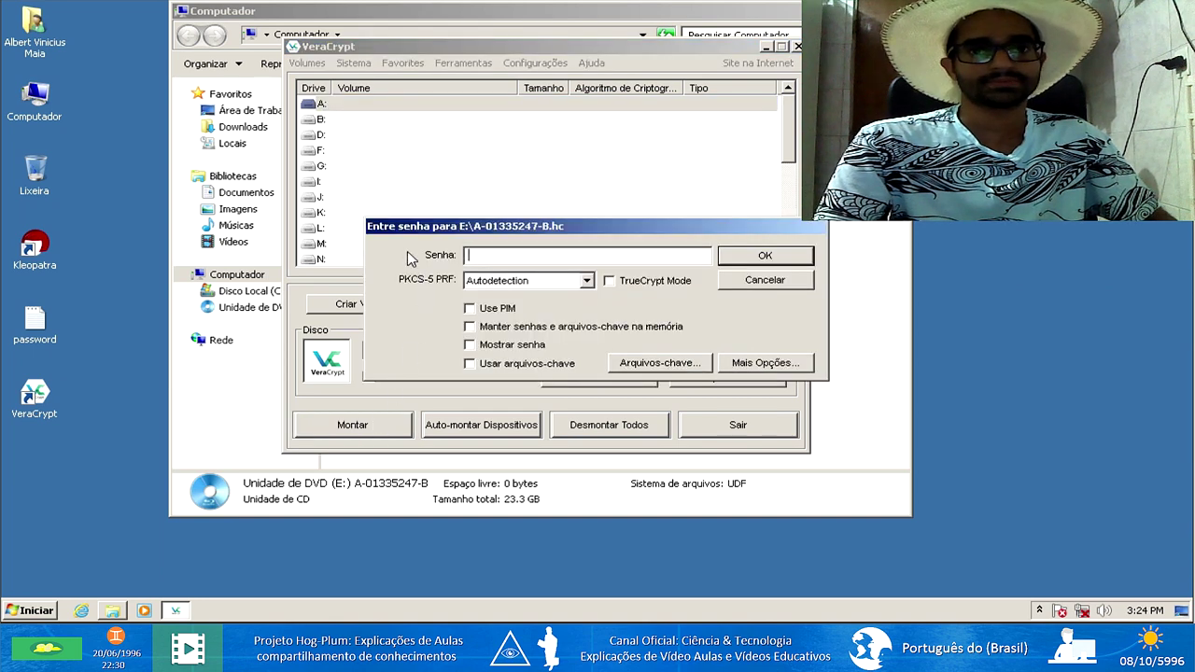
pyautogui.moveTo(434, 227); pyautogui.dragTo(379, 110)
pyautogui.click(416, 188)
pyautogui.click(416, 224)
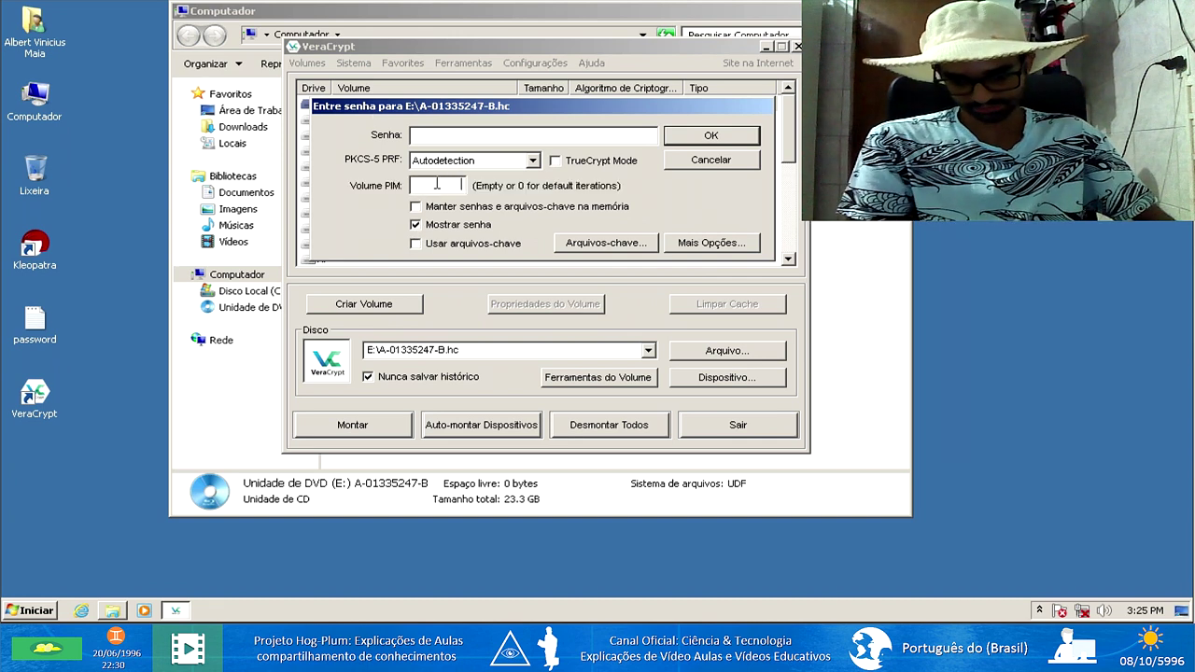
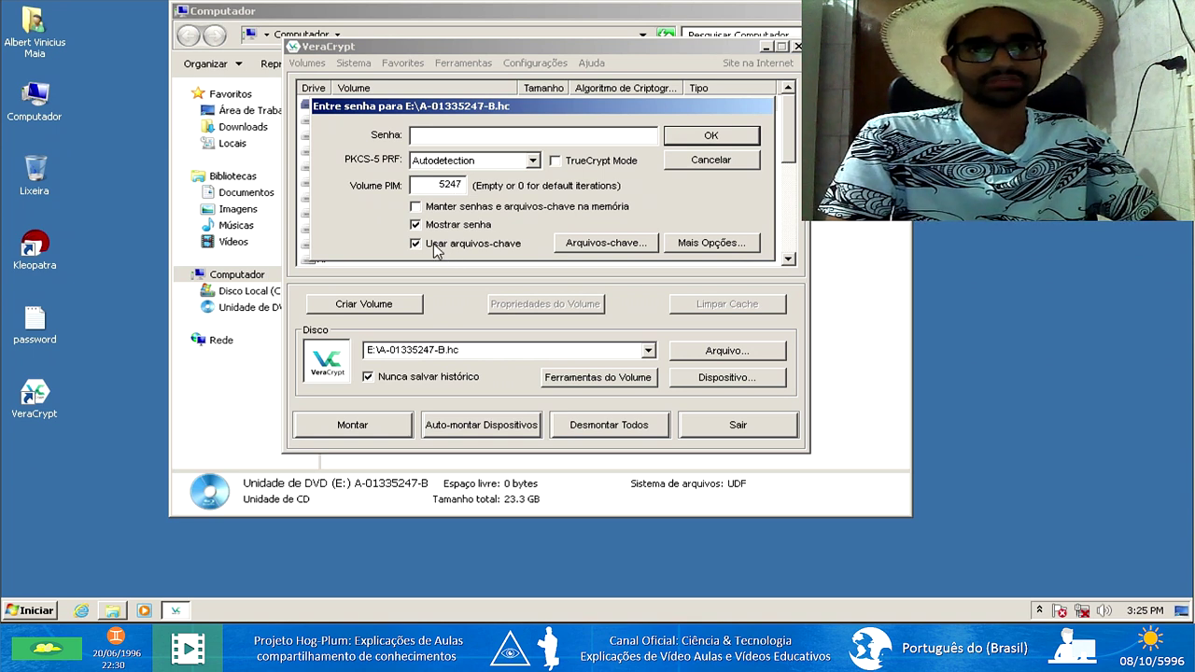
pyautogui.click(571, 244)
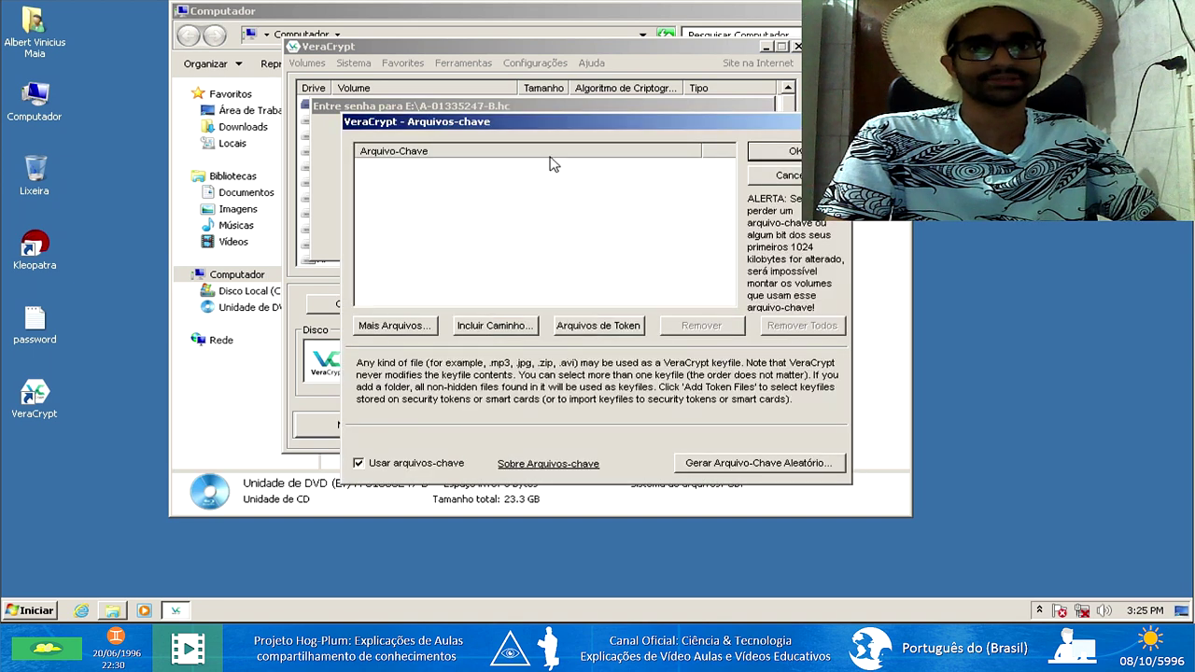
# Reposition the Keyfiles dialog and browse to the A-01335247-B drive E: to add files.
pyautogui.moveTo(572, 126); pyautogui.dragTo(513, 31)
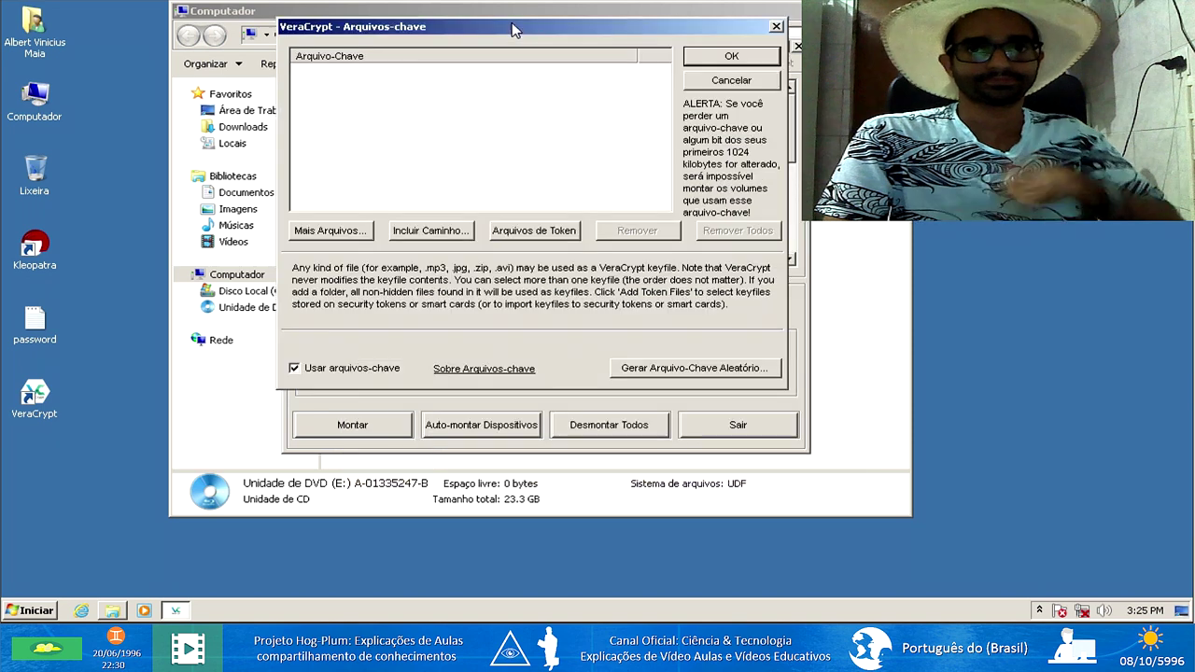
pyautogui.click(355, 241)
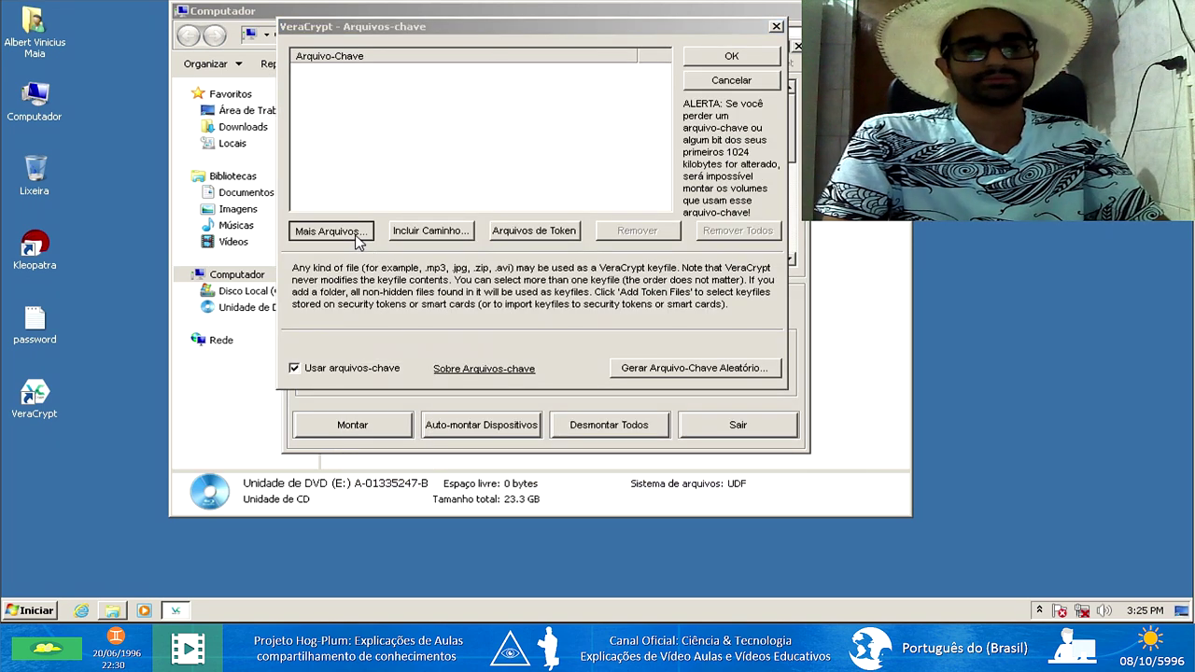
pyautogui.click(355, 235)
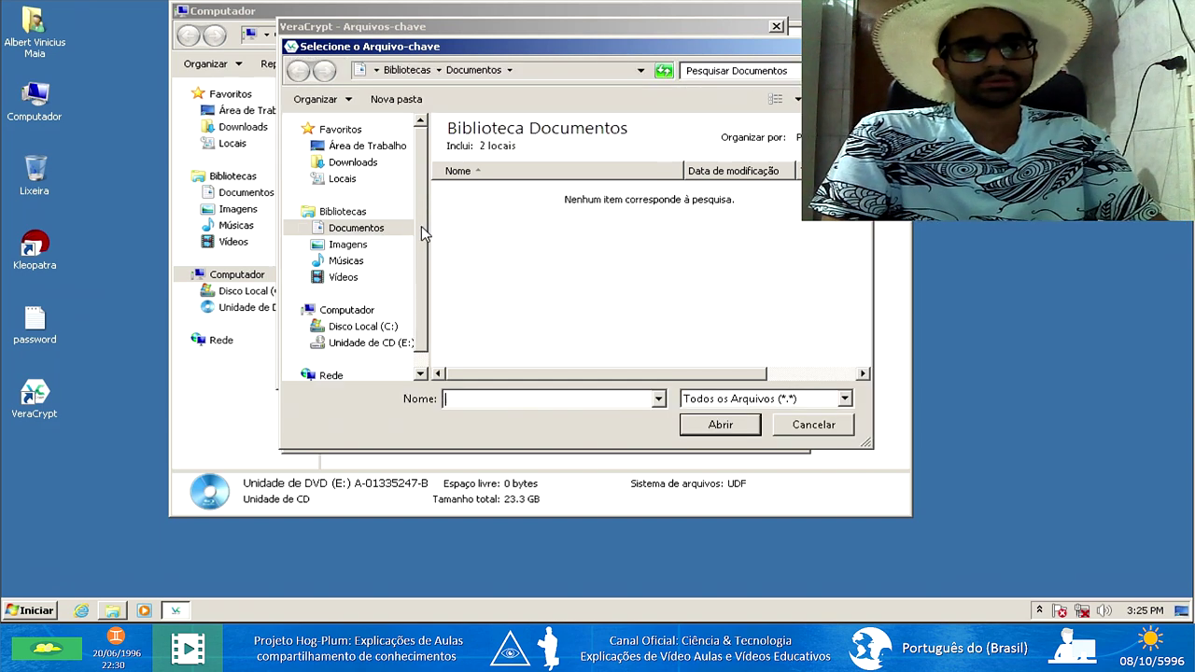
pyautogui.scroll(-1, 421, 226)
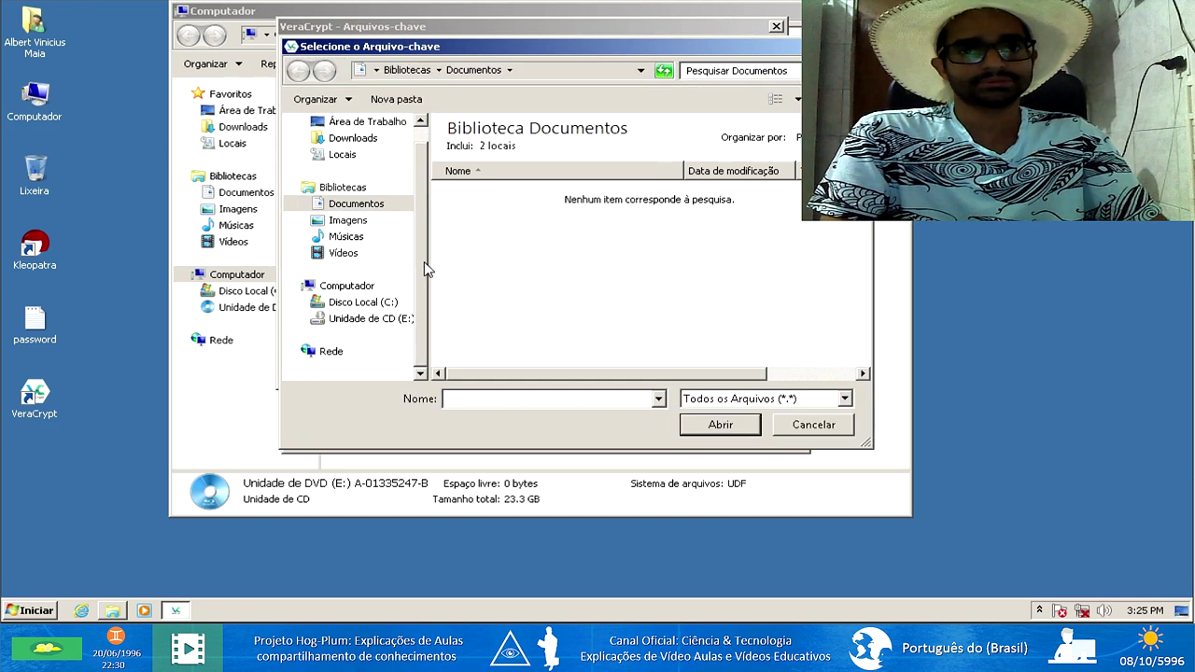
pyautogui.click(381, 322)
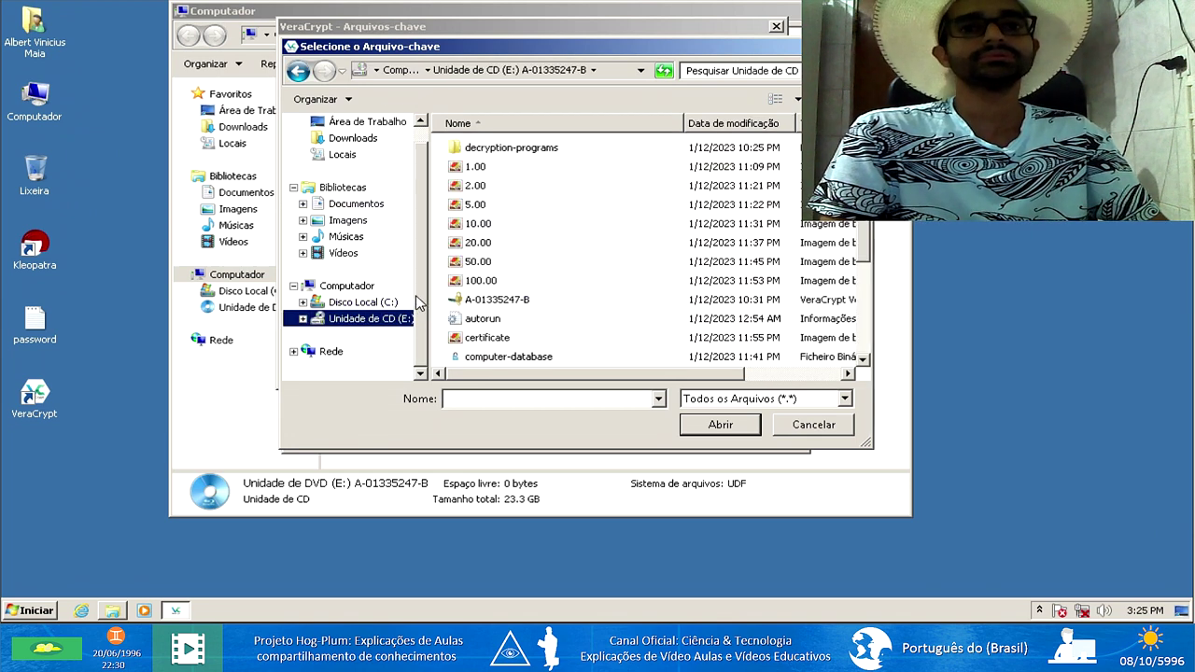
pyautogui.moveTo(868, 244); pyautogui.dragTo(873, 371)
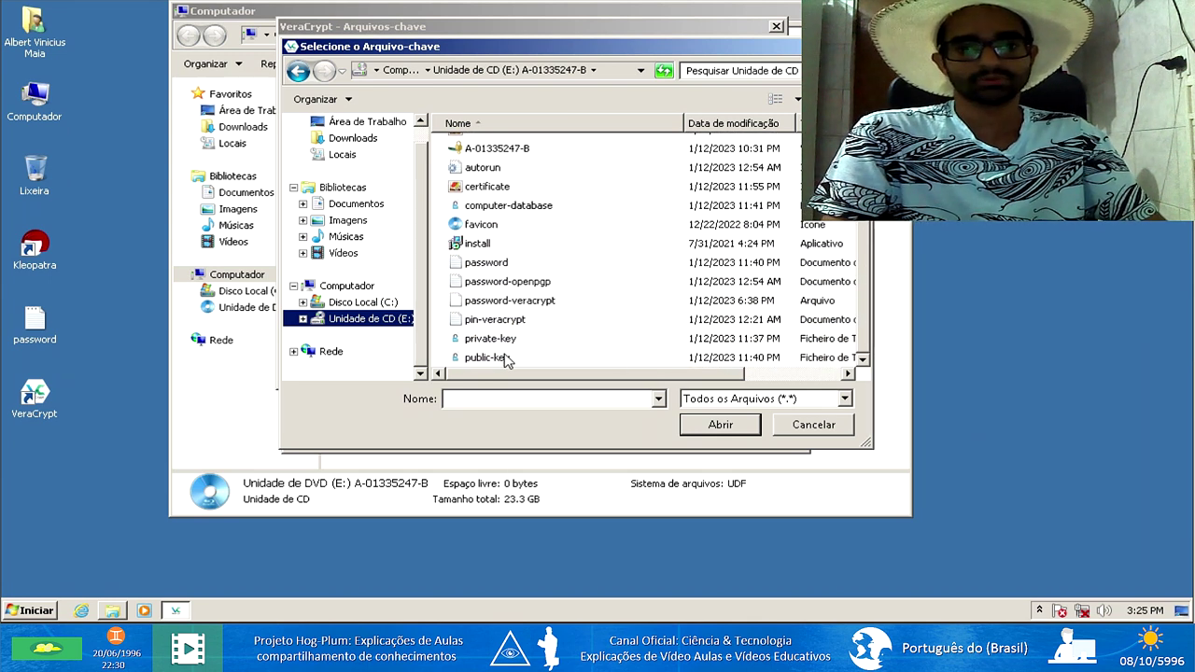
# Select the public-key, private-key, password-veracrypt, computer-database and certificate files.
pyautogui.click(506, 359)
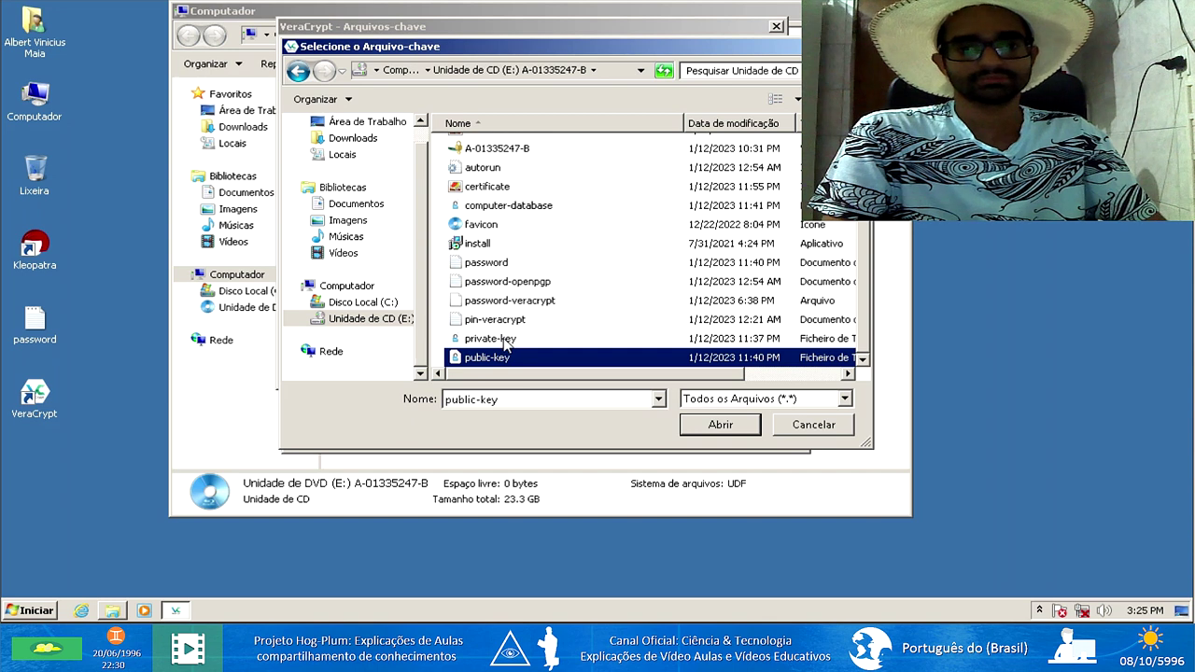
pyautogui.keyDown('ctrl'); pyautogui.click(503, 340); pyautogui.keyUp('ctrl')
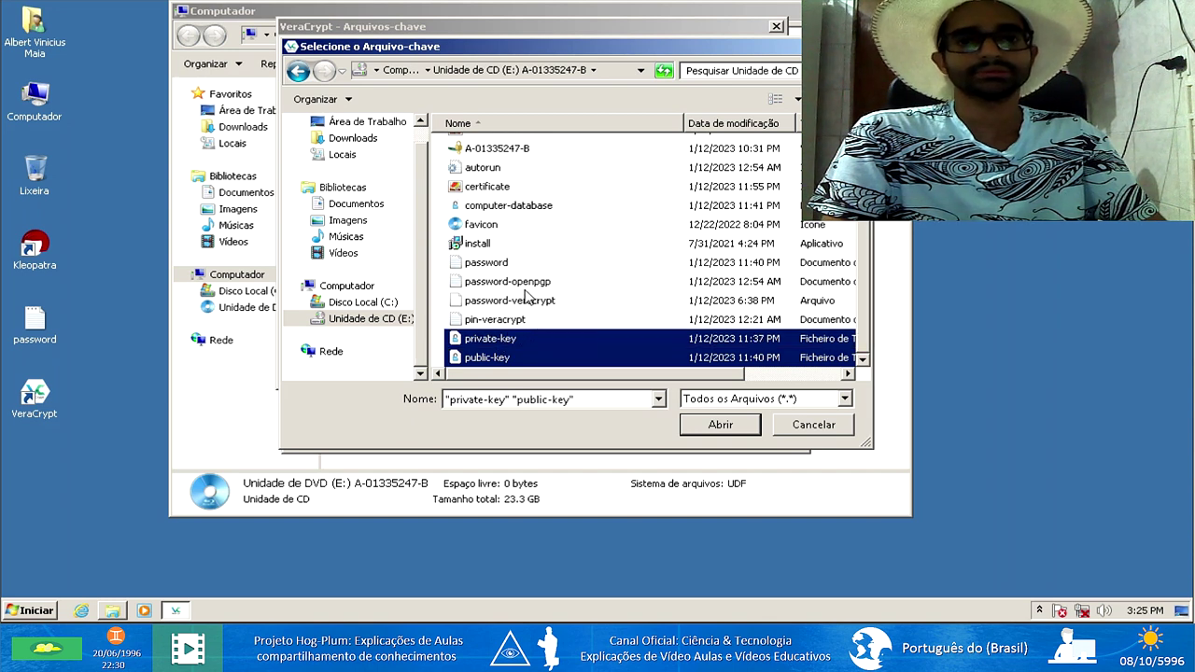
pyautogui.keyDown('ctrl'); pyautogui.click(527, 301); pyautogui.keyUp('ctrl')
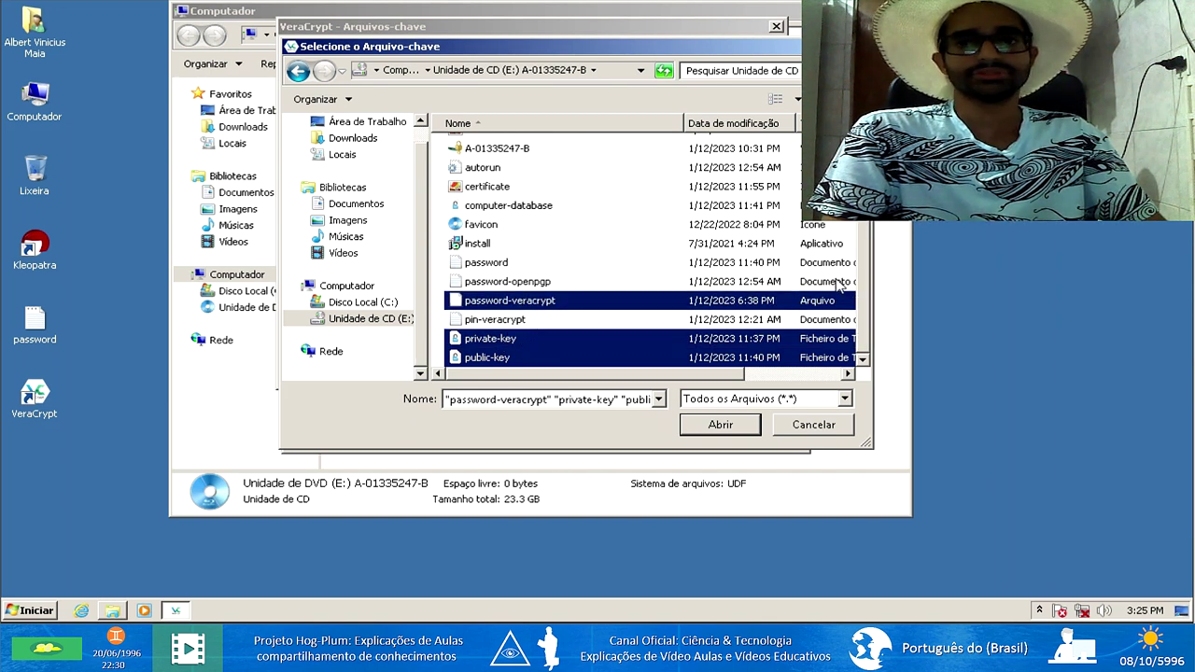
pyautogui.scroll(1, 864, 298)
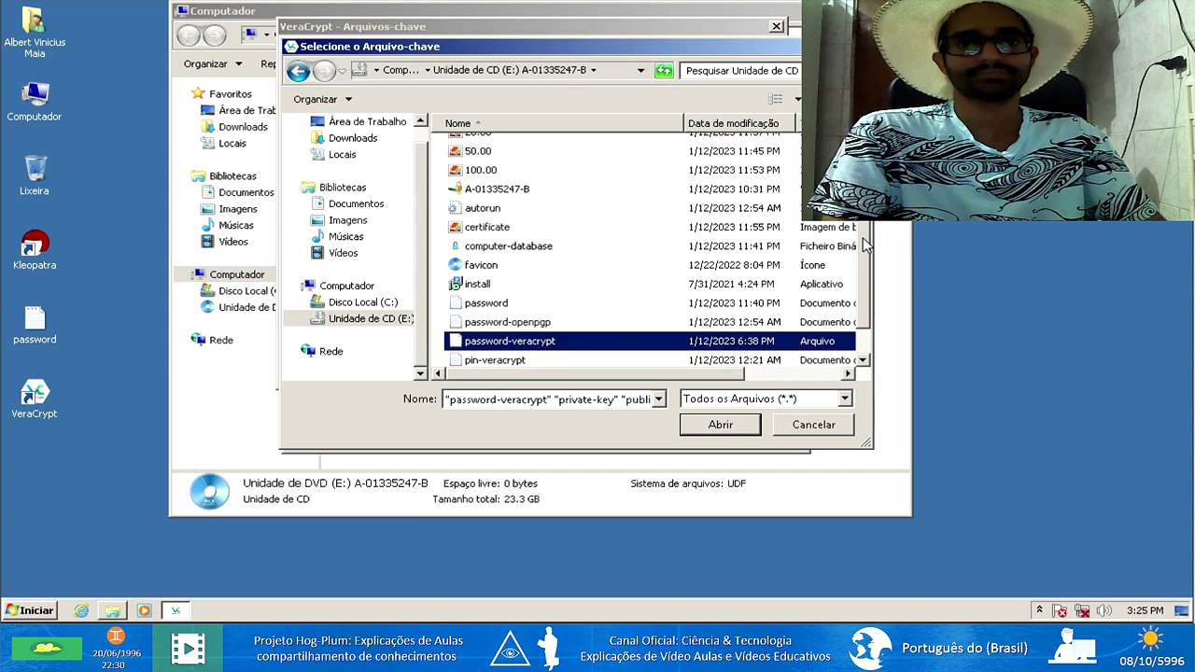
pyautogui.keyDown('ctrl'); pyautogui.click(519, 248); pyautogui.keyUp('ctrl')
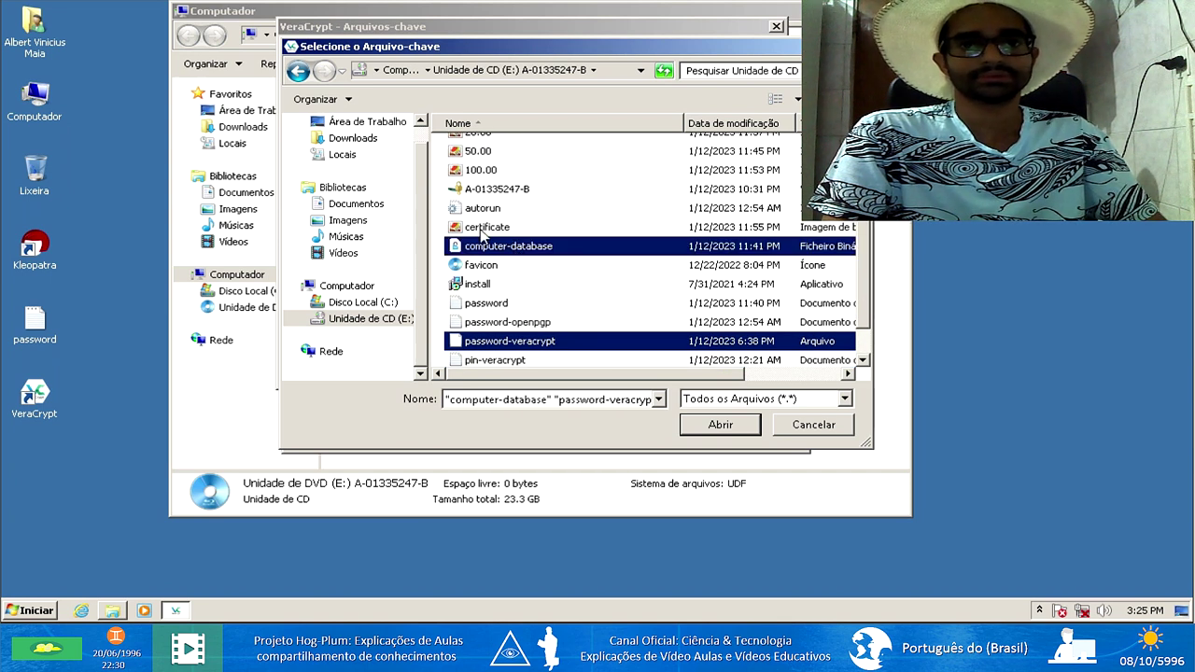
pyautogui.keyDown('ctrl'); pyautogui.click(487, 233); pyautogui.keyUp('ctrl')
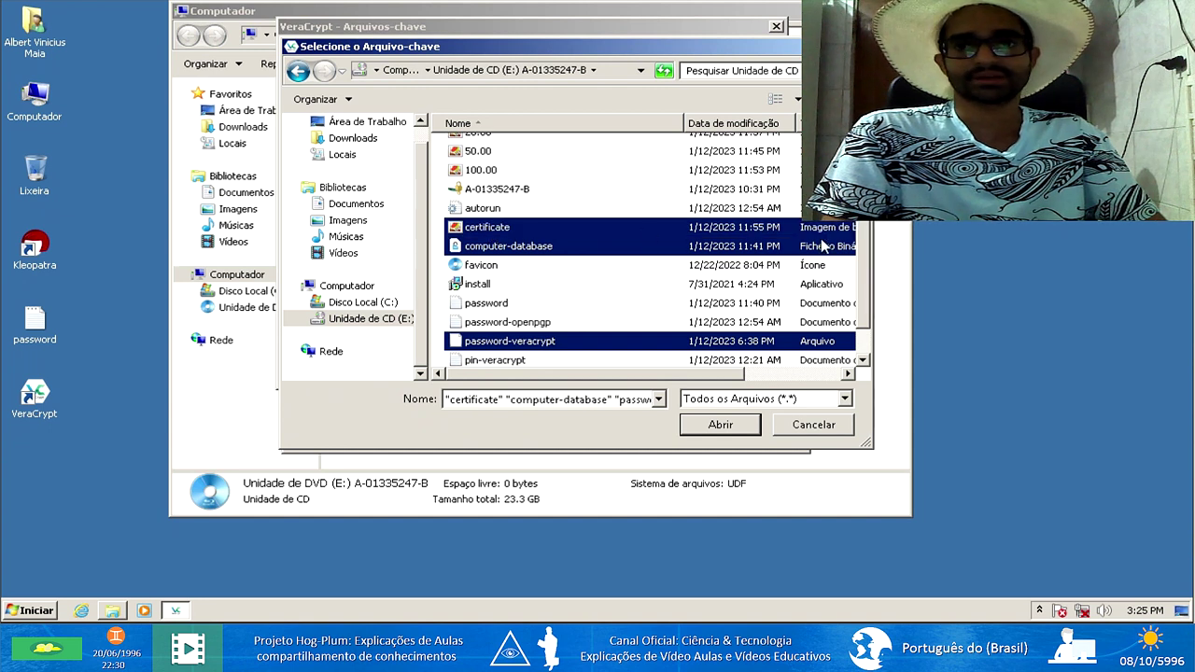
# Add the 1.00 through 100.00 images, load the selection, and confirm the keyfile list.
pyautogui.scroll(2, 862, 235)
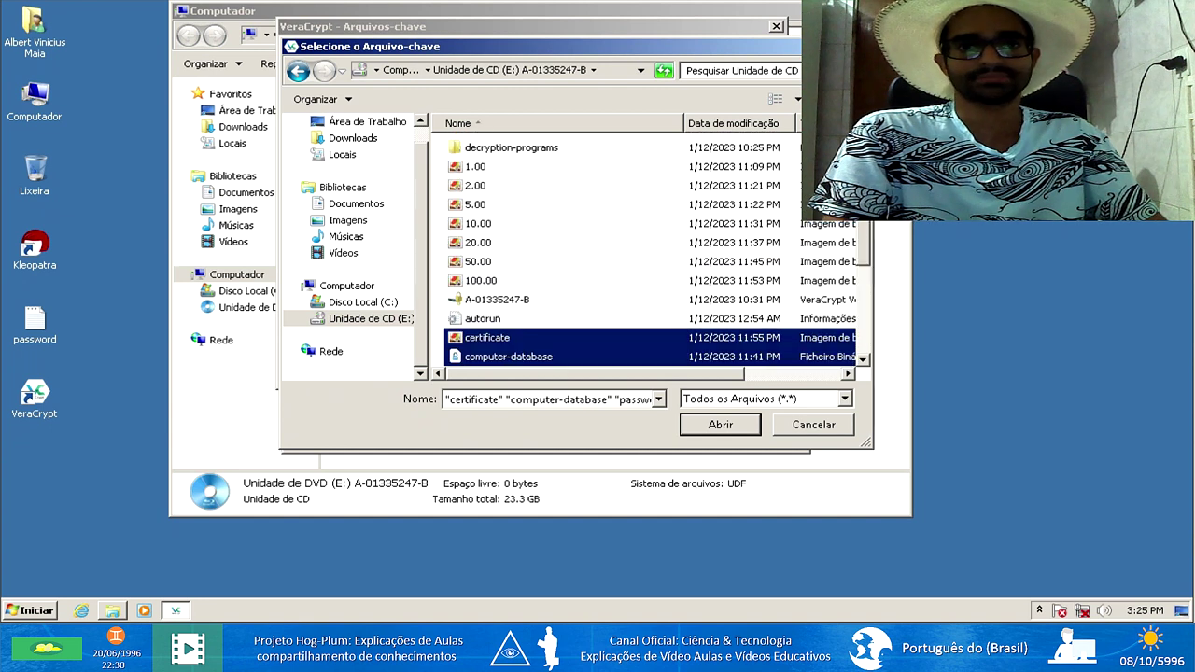
pyautogui.keyDown('ctrl'); pyautogui.click(489, 282); pyautogui.keyUp('ctrl')
pyautogui.keyDown('ctrl'); pyautogui.click(489, 264); pyautogui.keyUp('ctrl')
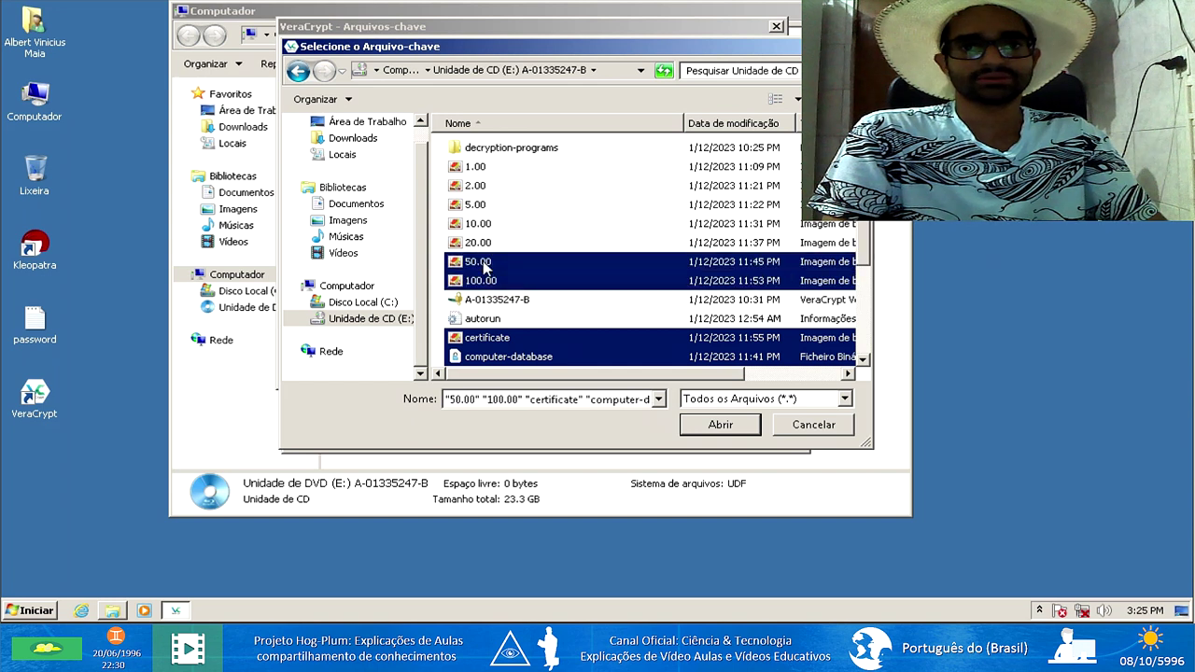
pyautogui.keyDown('ctrl'); pyautogui.click(489, 243); pyautogui.keyUp('ctrl')
pyautogui.keyDown('ctrl'); pyautogui.click(486, 224); pyautogui.keyUp('ctrl')
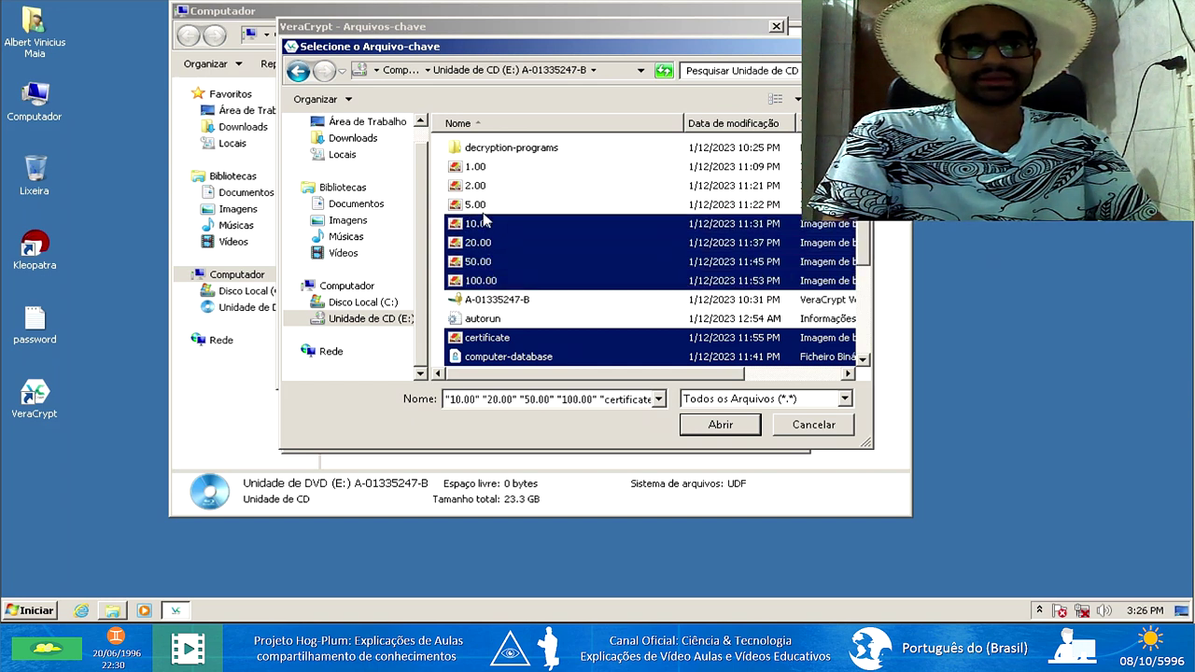
pyautogui.keyDown('ctrl'); pyautogui.click(480, 205); pyautogui.keyUp('ctrl')
pyautogui.keyDown('ctrl'); pyautogui.click(477, 186); pyautogui.keyUp('ctrl')
pyautogui.keyDown('ctrl'); pyautogui.click(477, 167); pyautogui.keyUp('ctrl')
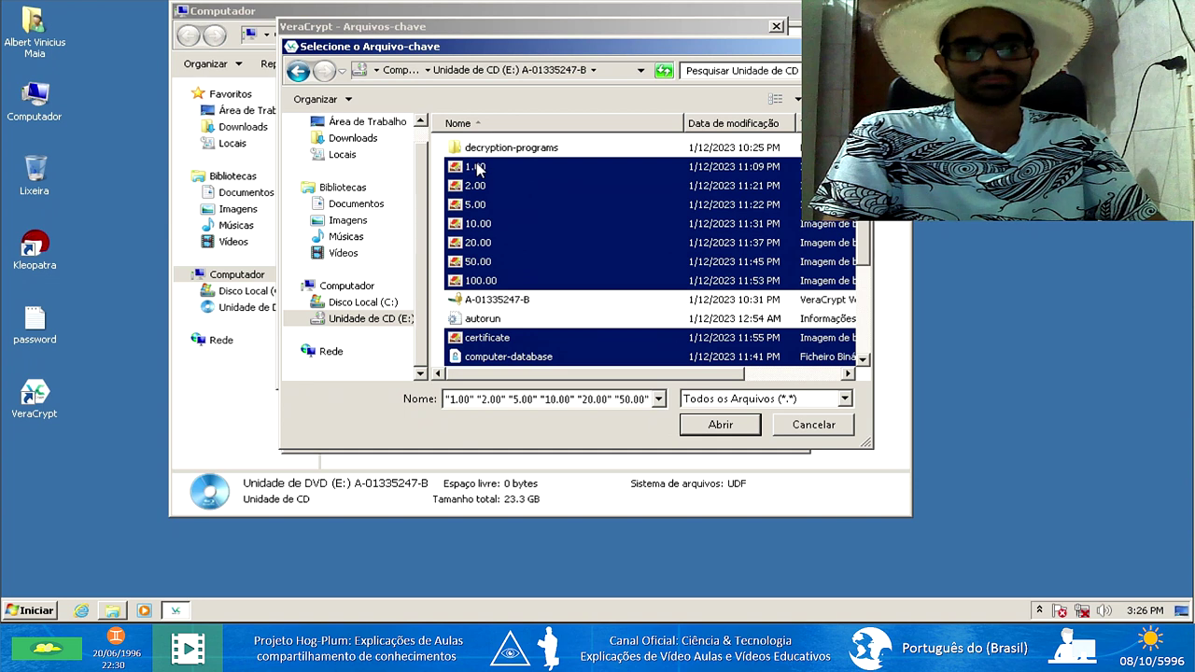
pyautogui.click(720, 425)
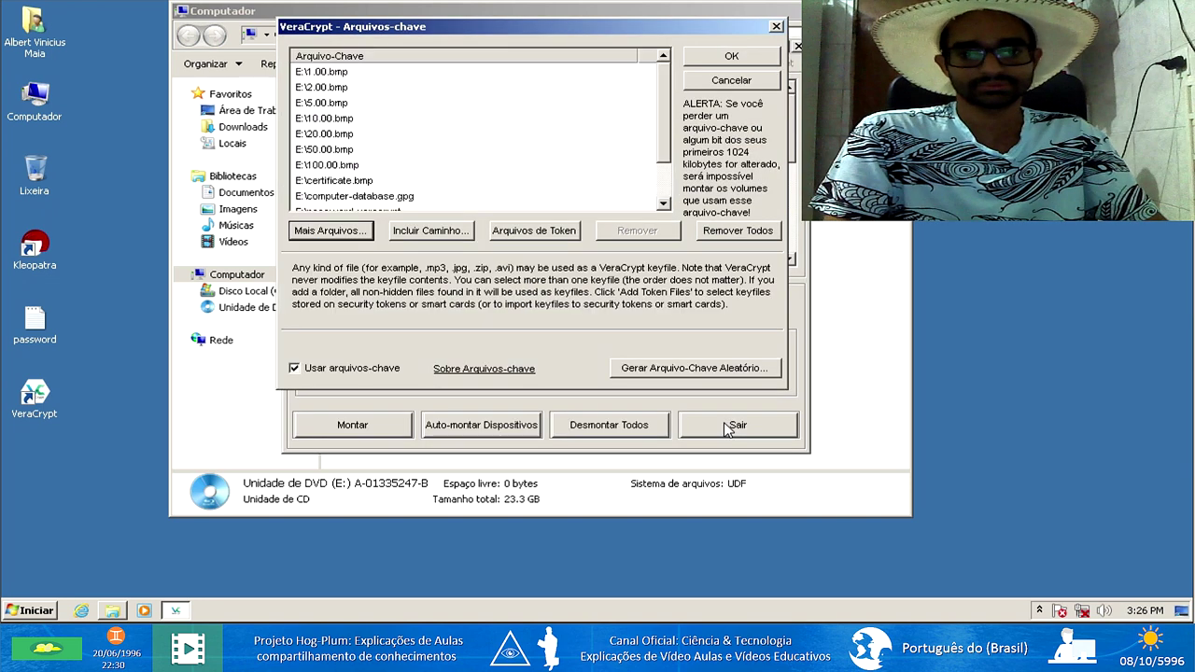
pyautogui.click(734, 58)
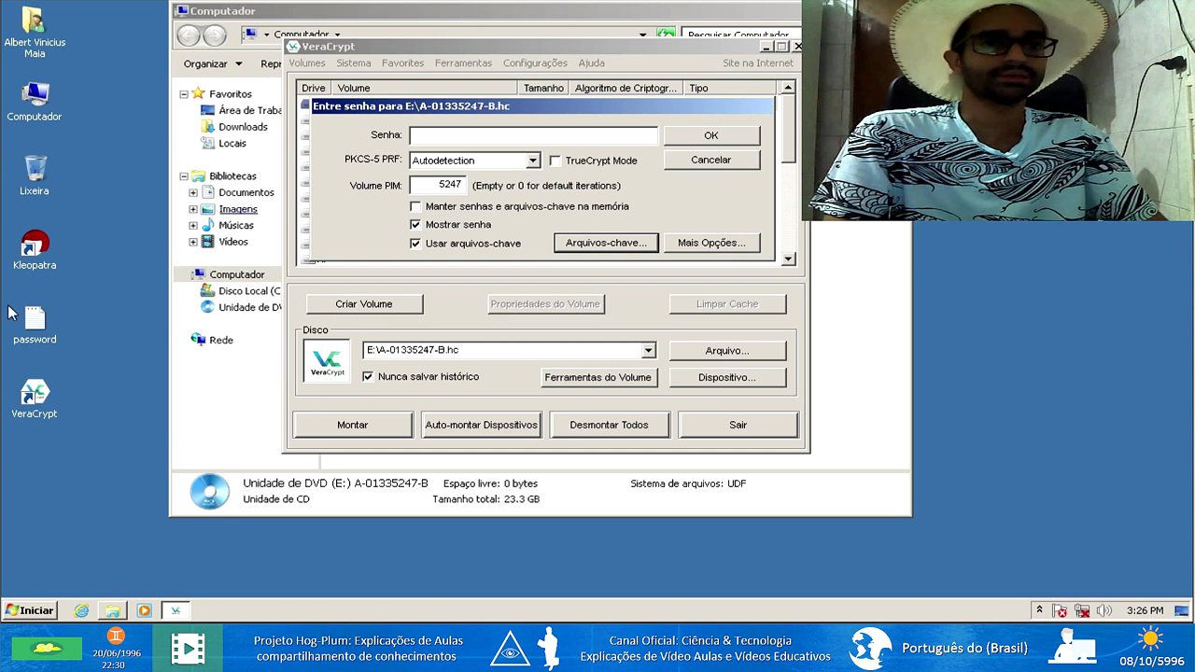
# Open the desktop password note in Notepad and copy the VeraCrypt password value.
pyautogui.click(35, 319)
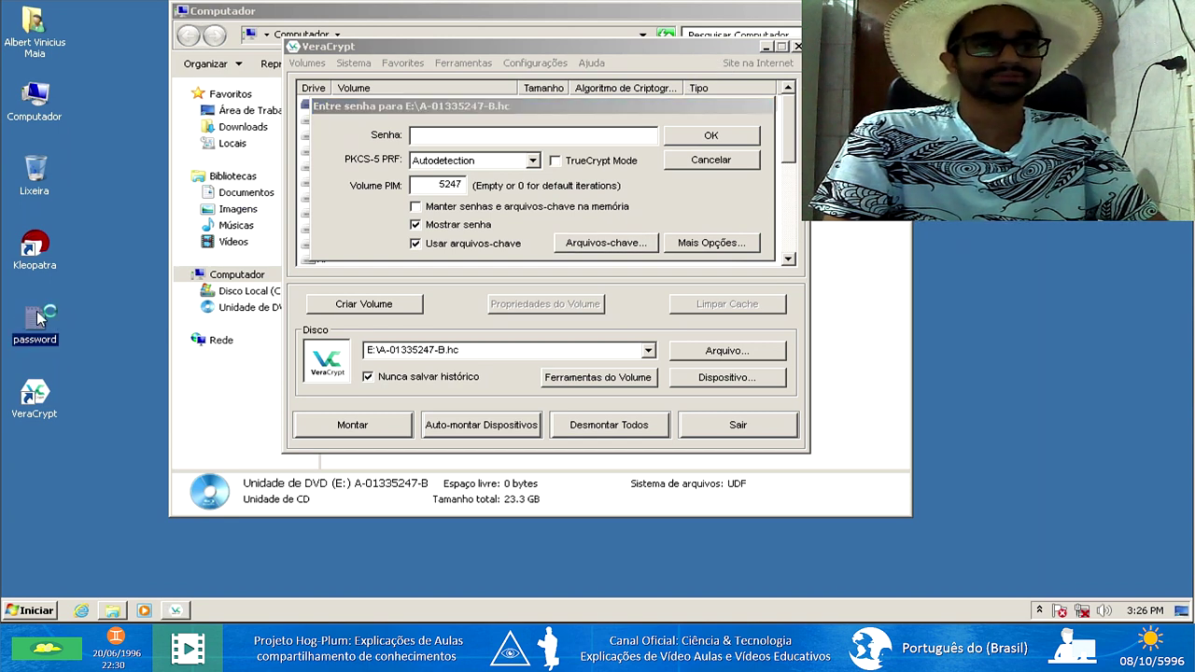
pyautogui.doubleClick(37, 319)
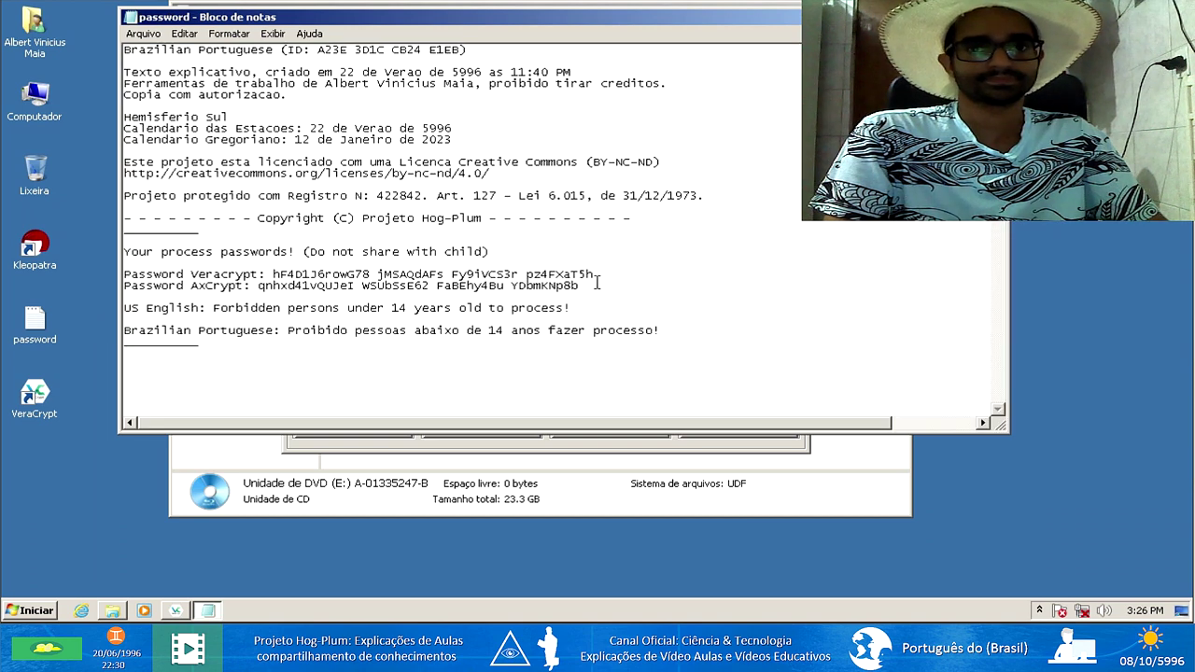
pyautogui.moveTo(602, 272); pyautogui.dragTo(277, 275)
pyautogui.rightClick(273, 274)
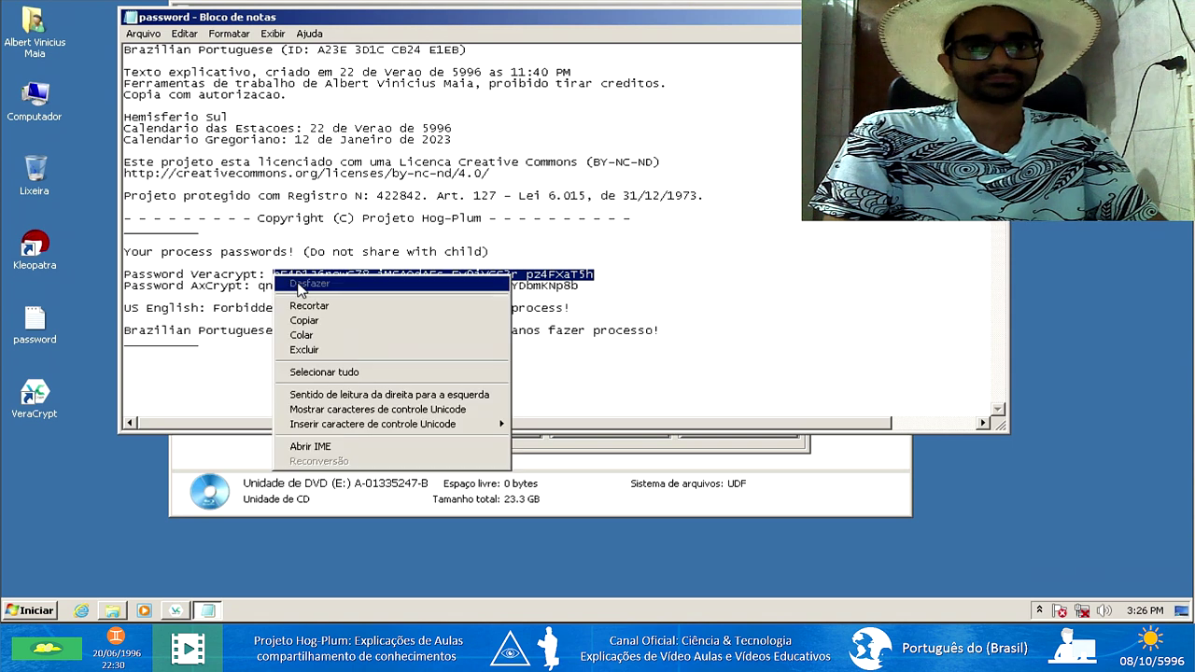
pyautogui.click(305, 321)
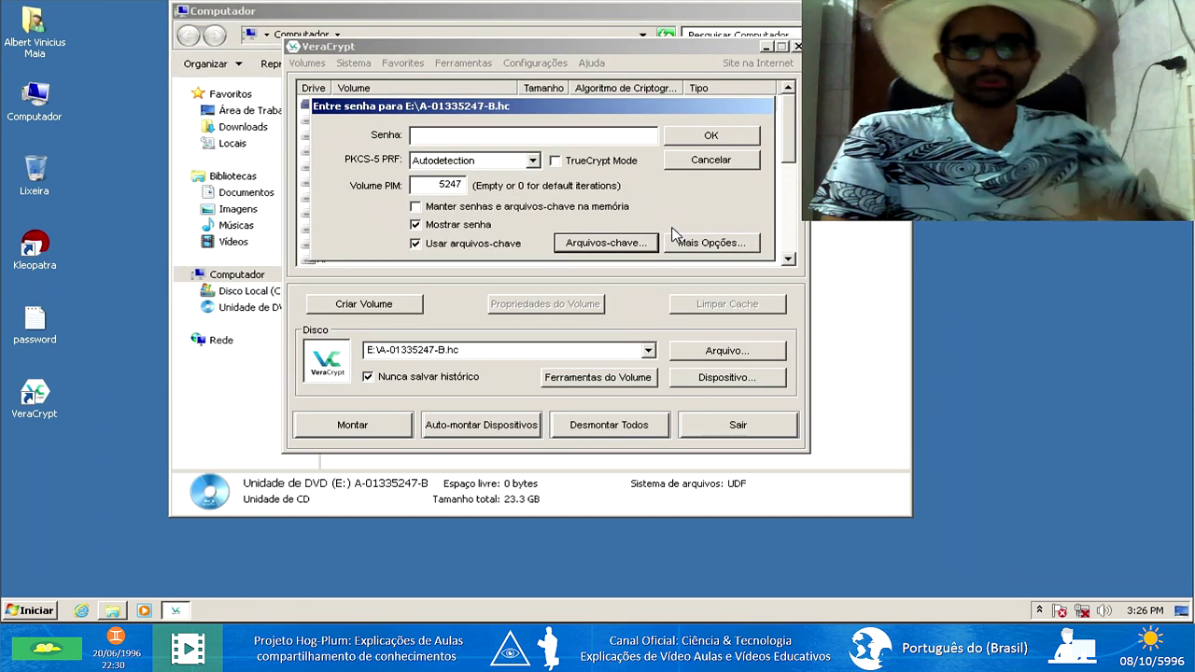
# Paste the password with characters hidden, mount A-01335247-B.hc as drive A:, and close VeraCrypt.
pyautogui.click(519, 137)
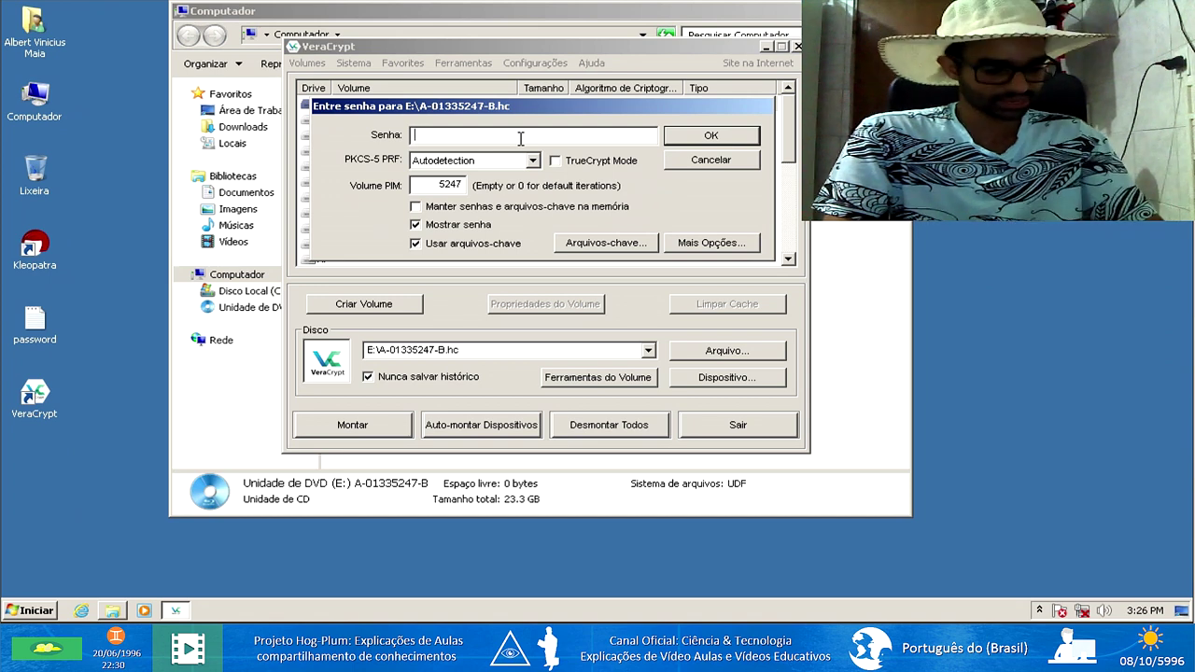
pyautogui.hotkey('ctrl', 'v')
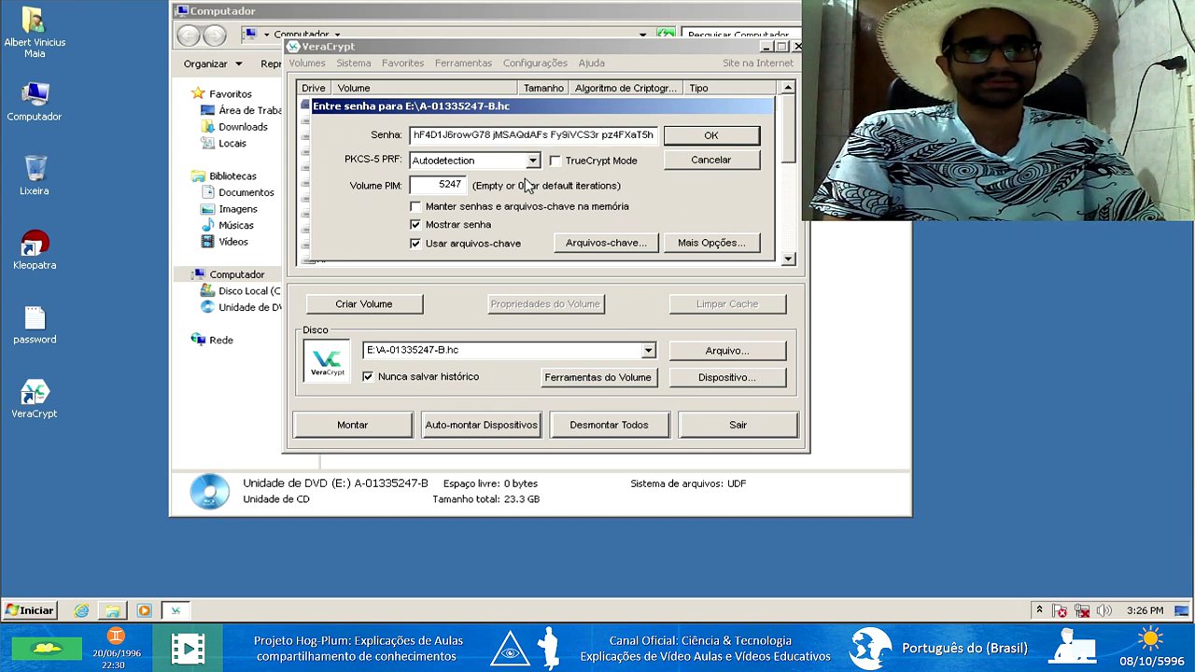
pyautogui.click(470, 223)
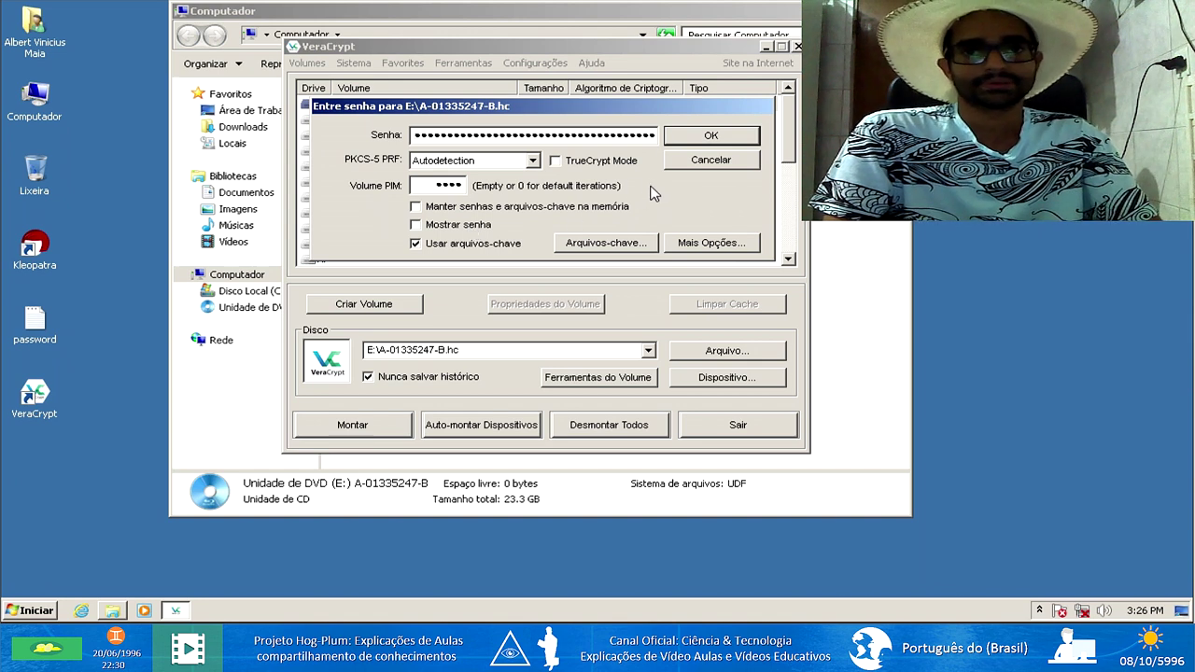
pyautogui.click(711, 138)
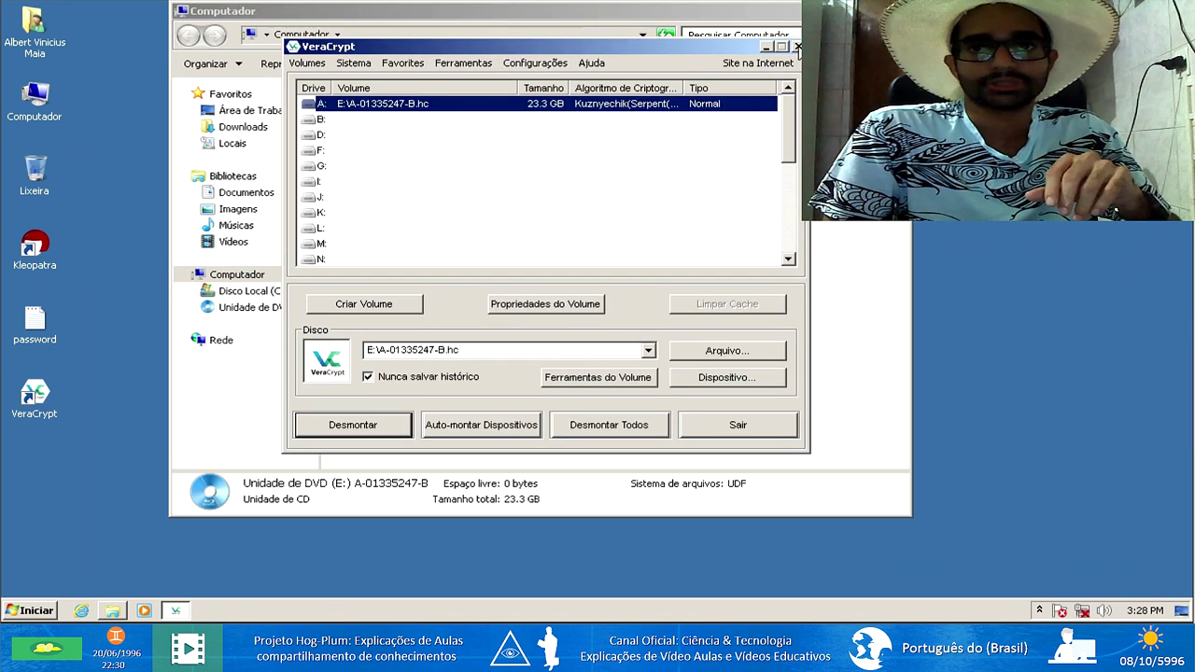
pyautogui.click(797, 47)
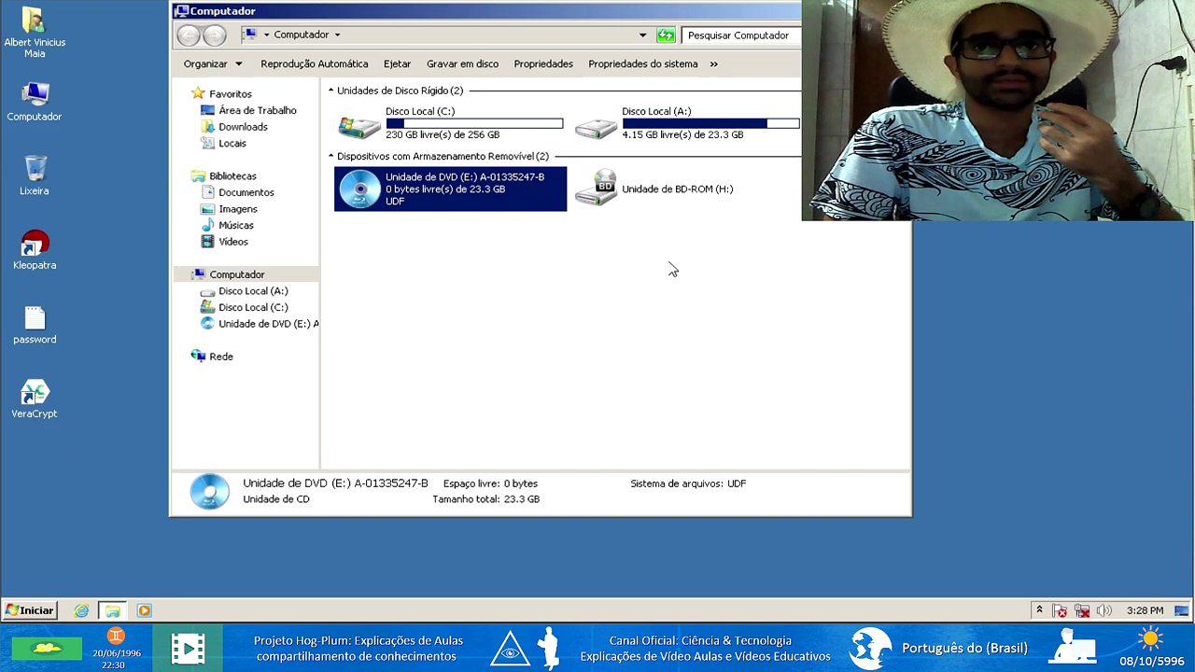
# Open Disco Local (A:) and mount the wou_w7-x86 ISO as drive H:.
pyautogui.click(672, 270)
pyautogui.doubleClick(668, 131)
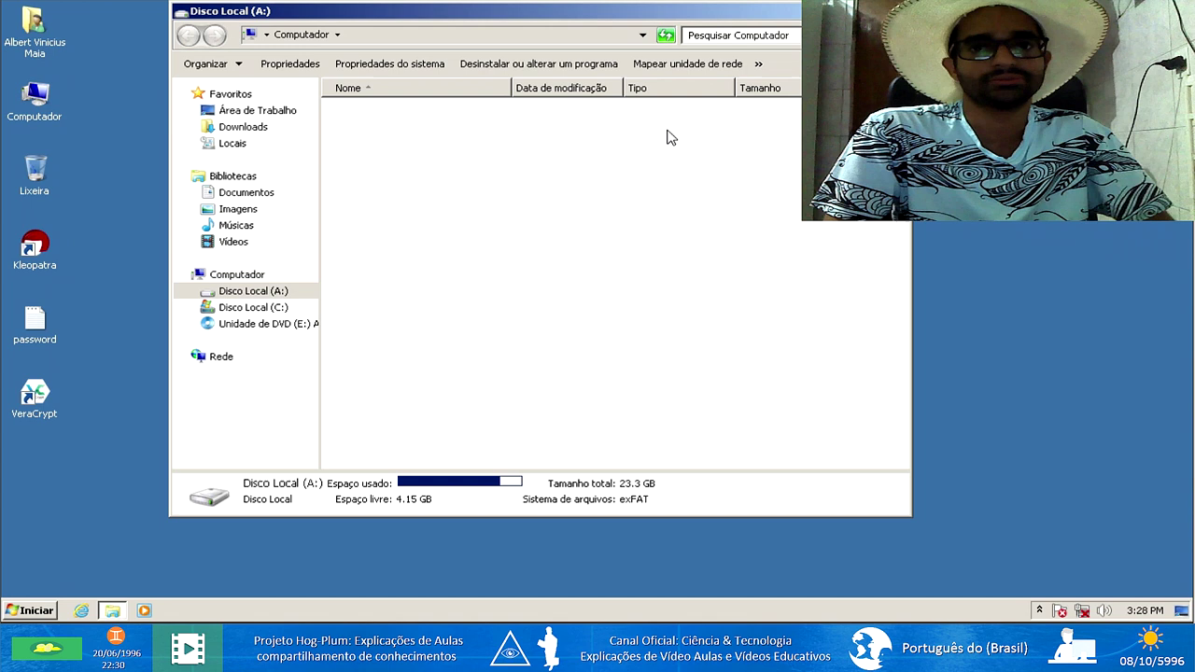
pyautogui.rightClick(386, 150)
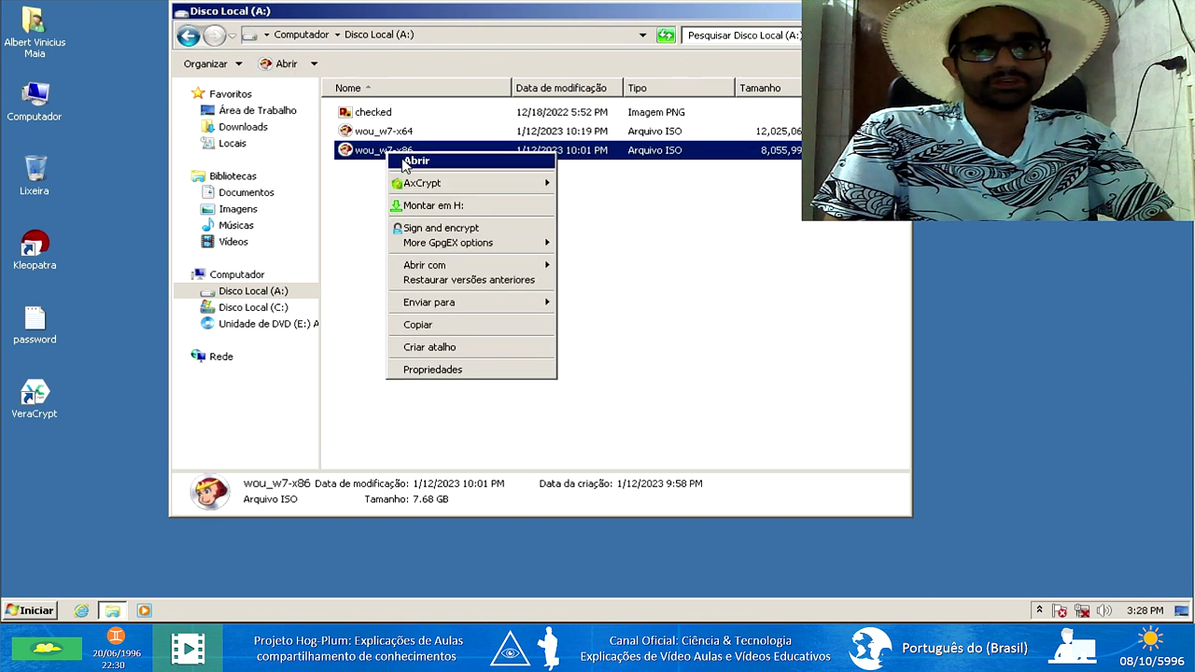
pyautogui.click(444, 207)
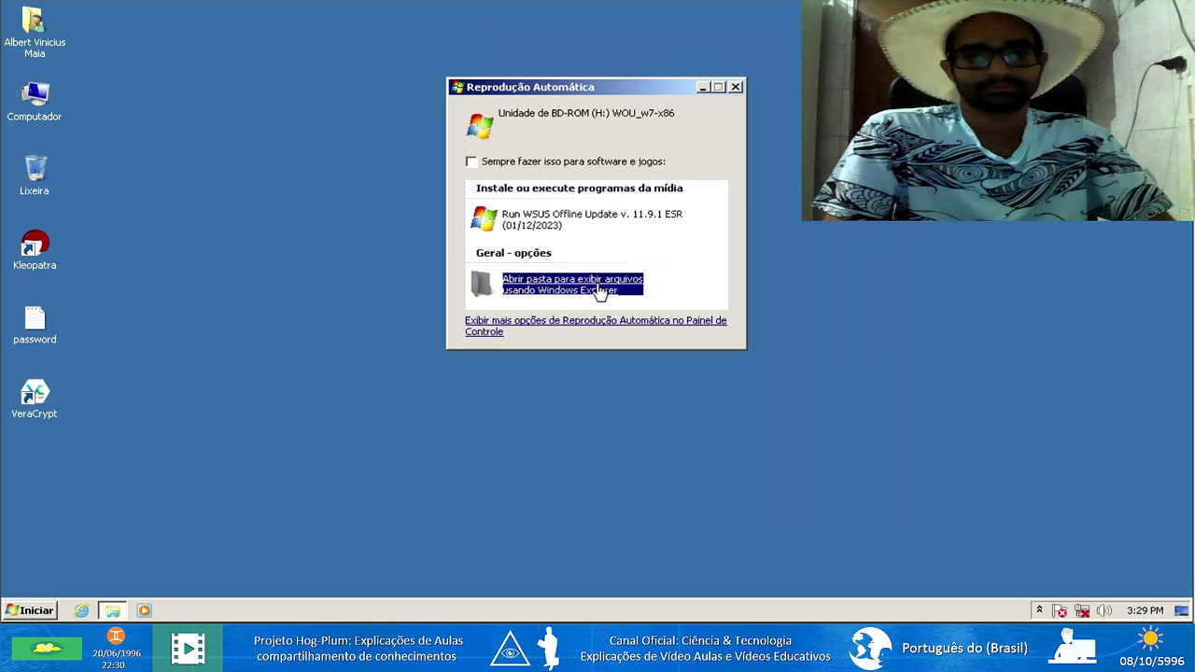
# Browse the mounted update disc and select the UPDATE-PENULTIMATES-STARTER script.
pyautogui.click(599, 291)
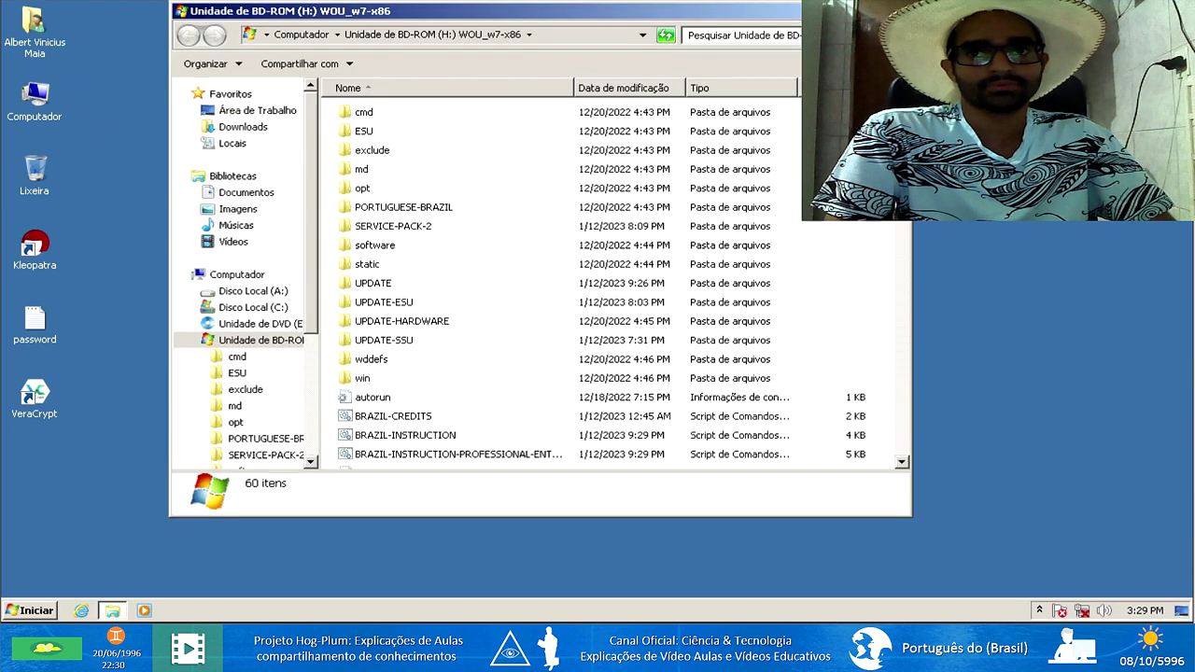
pyautogui.scroll(-6, 890, 269)
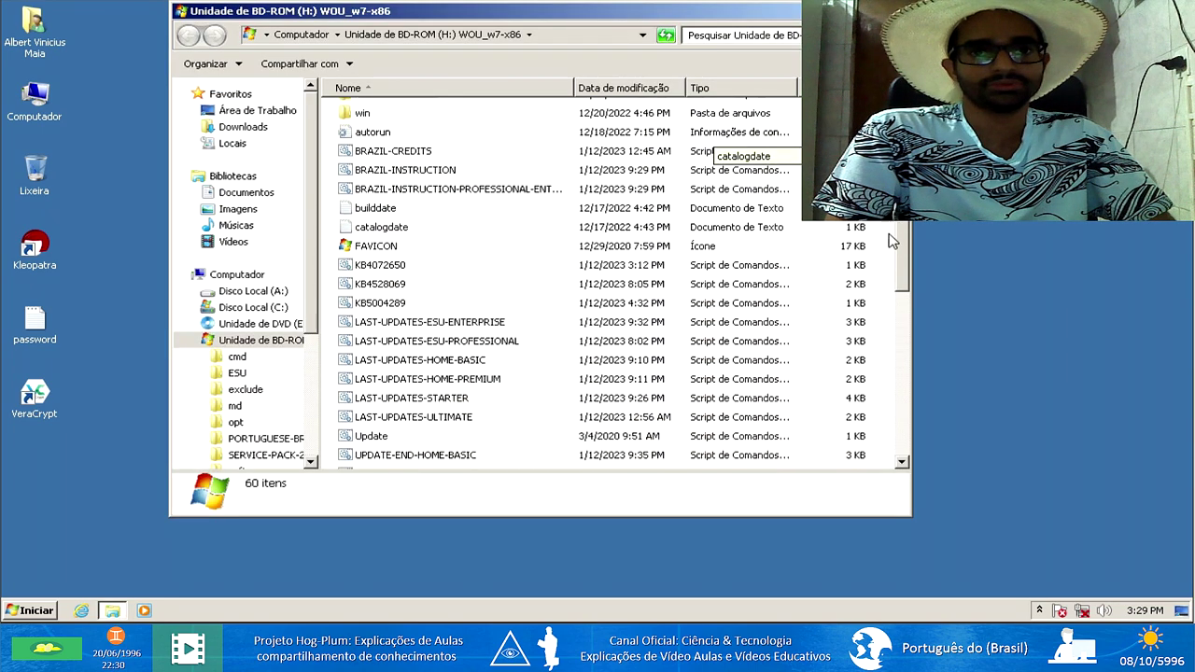
pyautogui.scroll(-7, 889, 269)
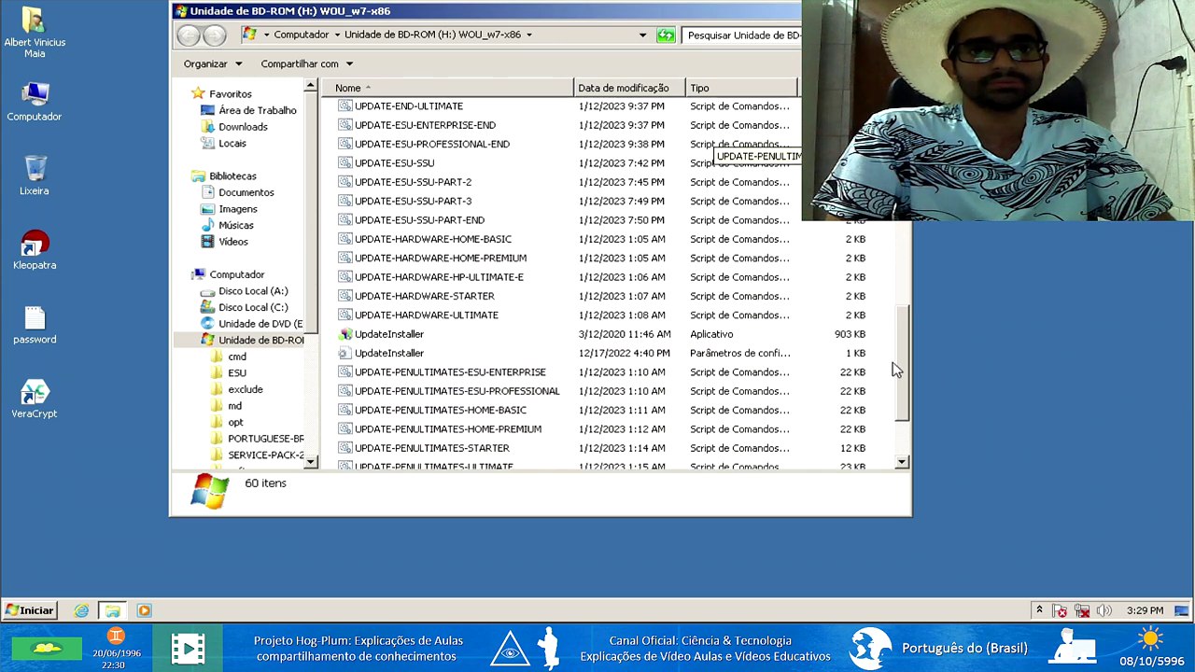
pyautogui.scroll(-1, 894, 392)
pyautogui.click(495, 346)
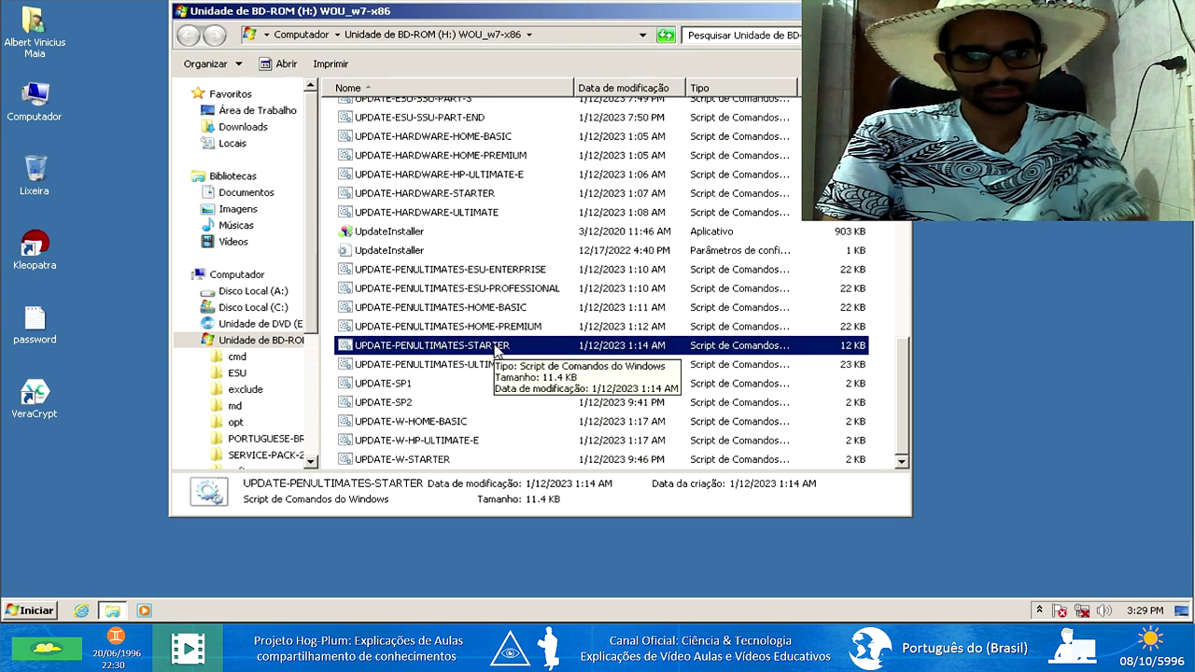
# Launch UPDATE-PENULTIMATES-STARTER and skip the already-installed KB2841134 update.
pyautogui.doubleClick(495, 347)
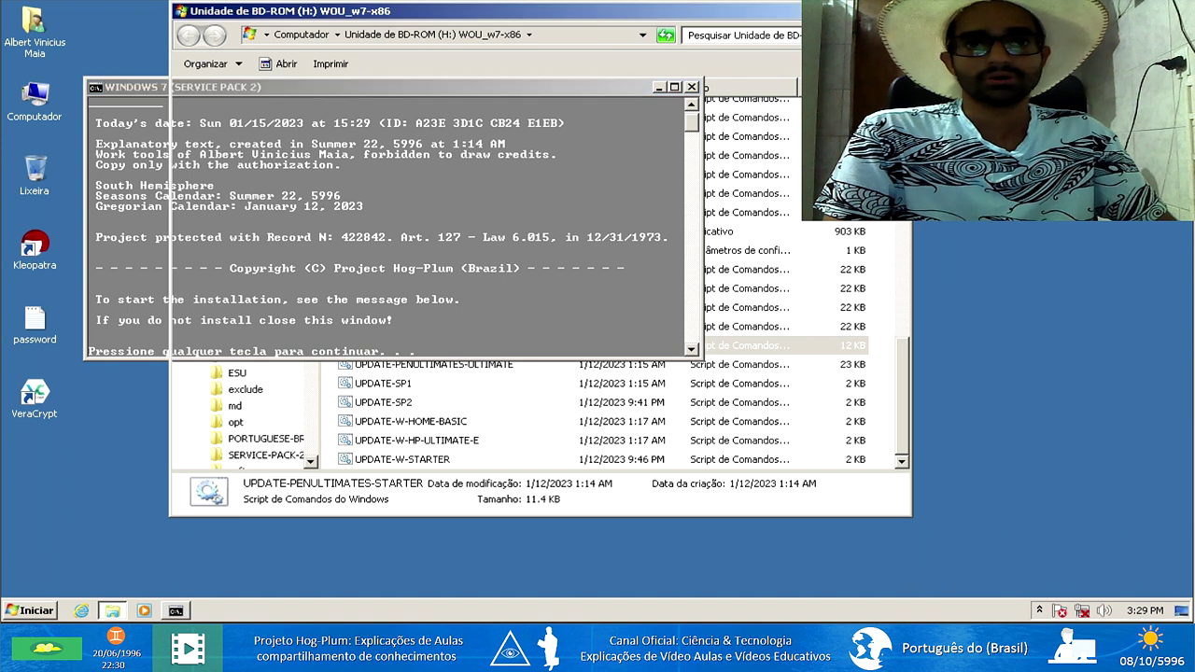
pyautogui.moveTo(442, 84); pyautogui.dragTo(495, 45)
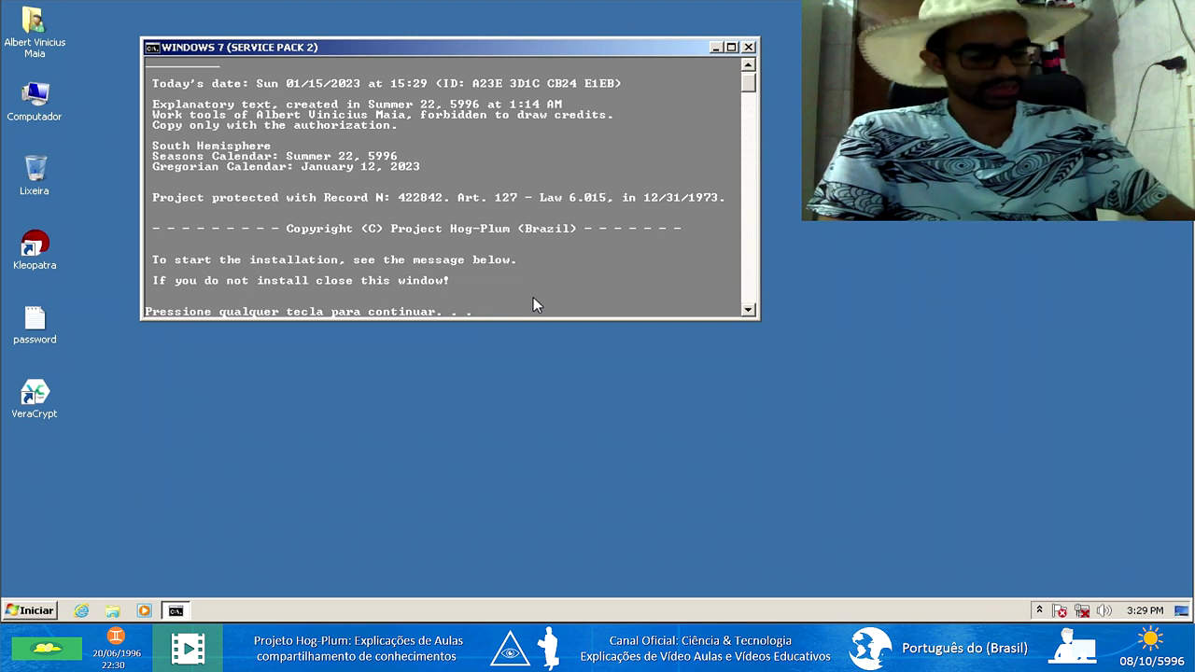
pyautogui.press('Return')
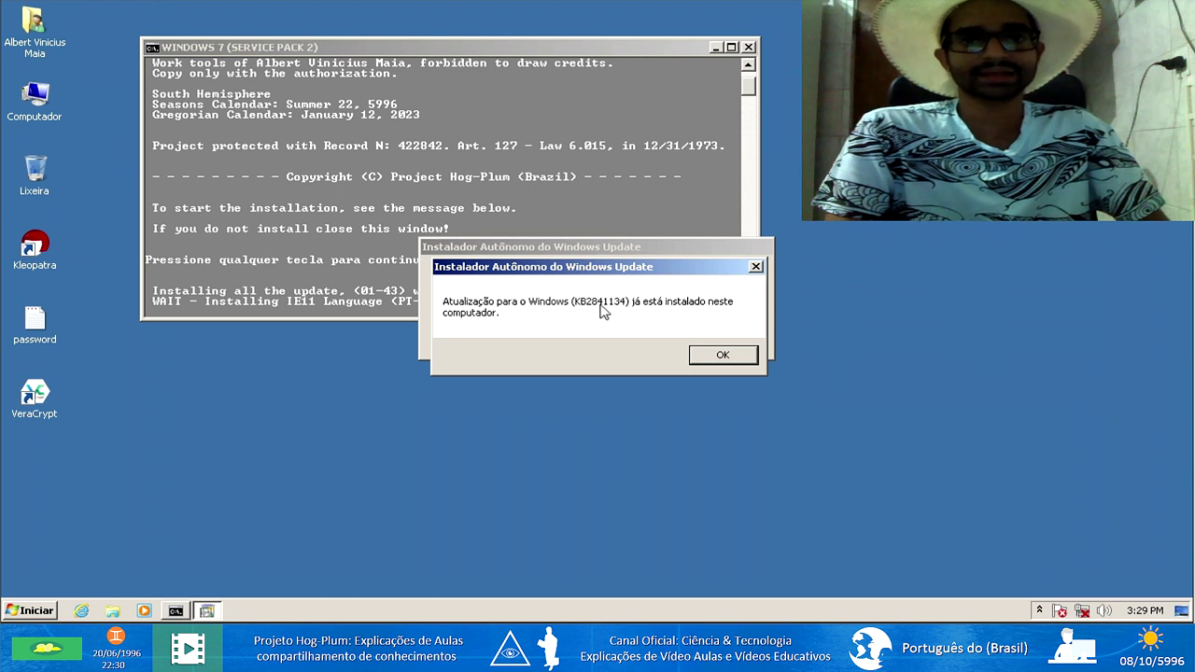
pyautogui.click(722, 356)
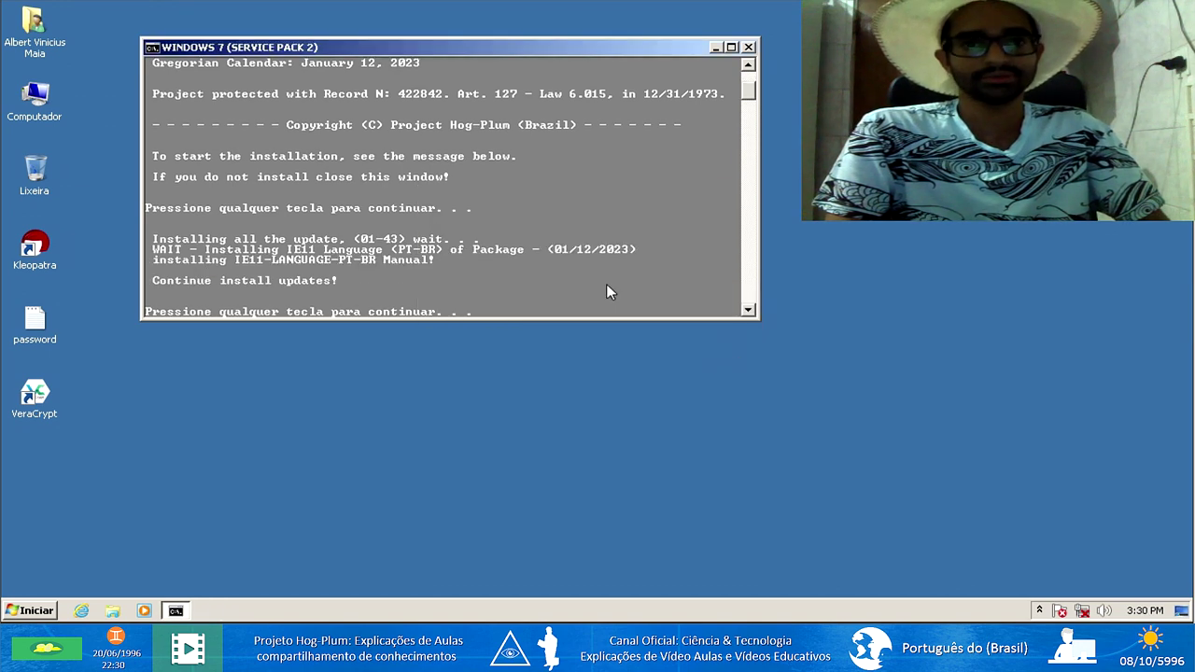
pyautogui.press('Return')
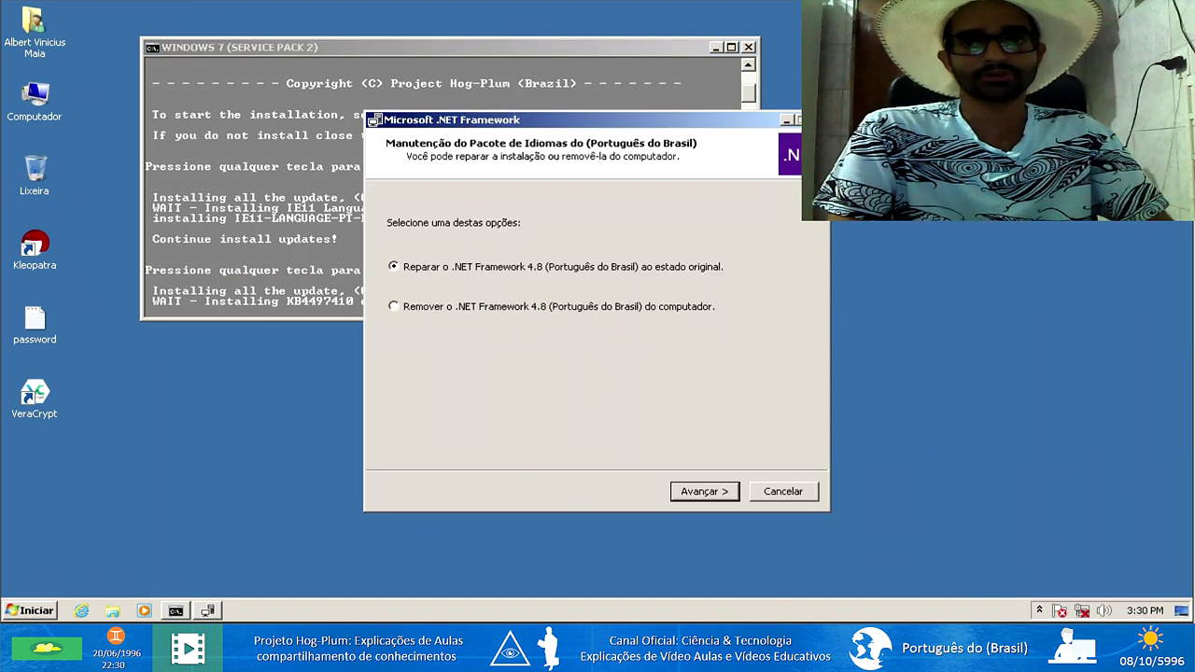
# Cancel the .NET language pack maintenance and the KB4532941 setup wizard, continuing to update 04.
pyautogui.click(820, 120)
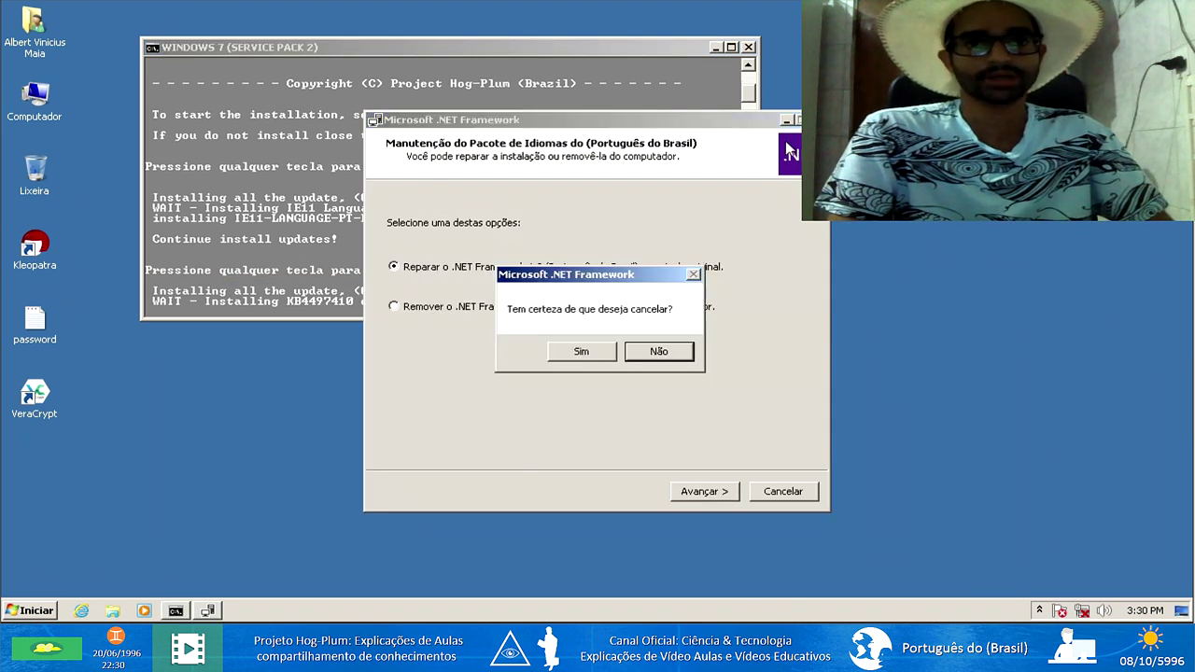
pyautogui.click(566, 360)
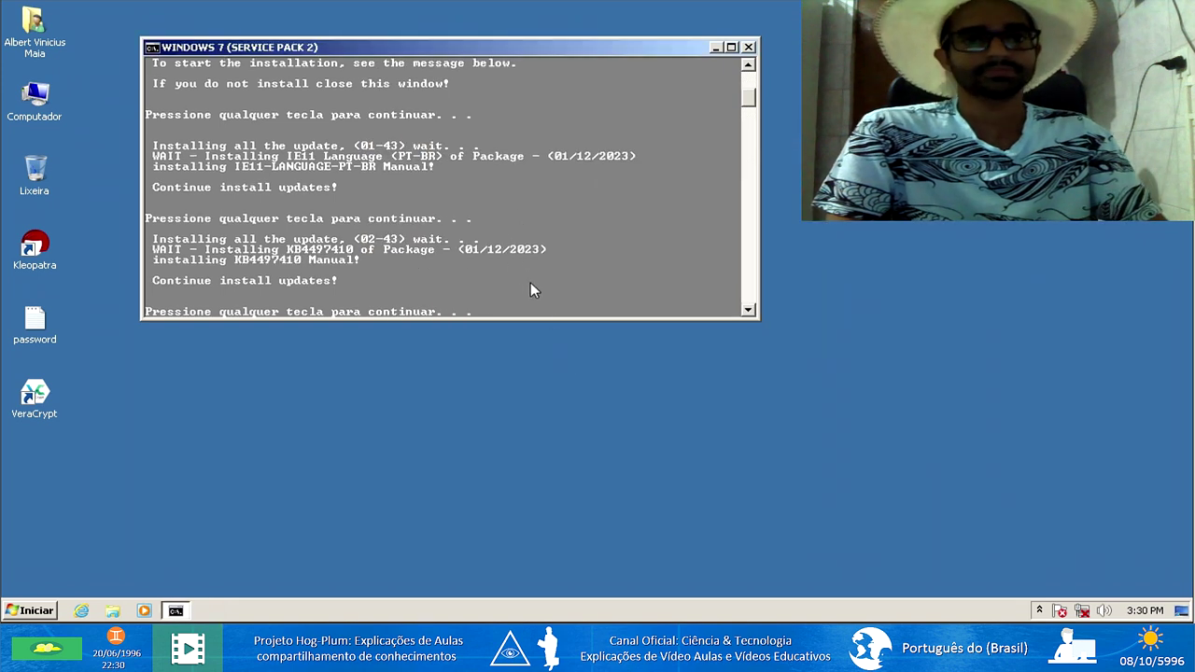
pyautogui.press('Return')
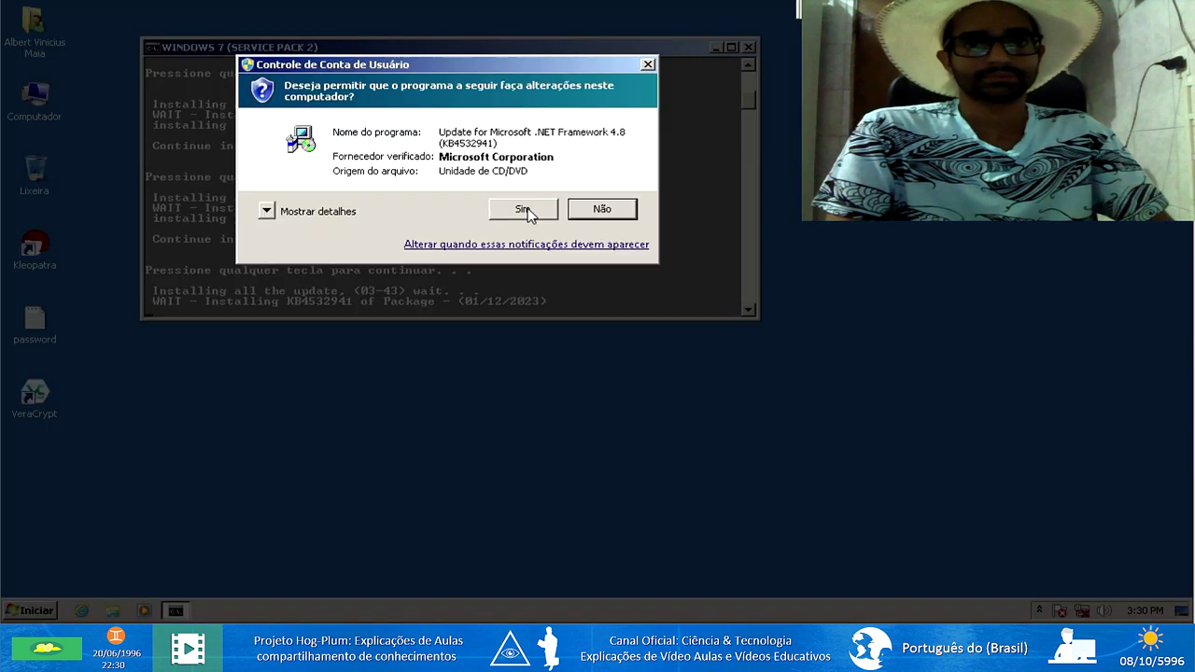
pyautogui.click(527, 208)
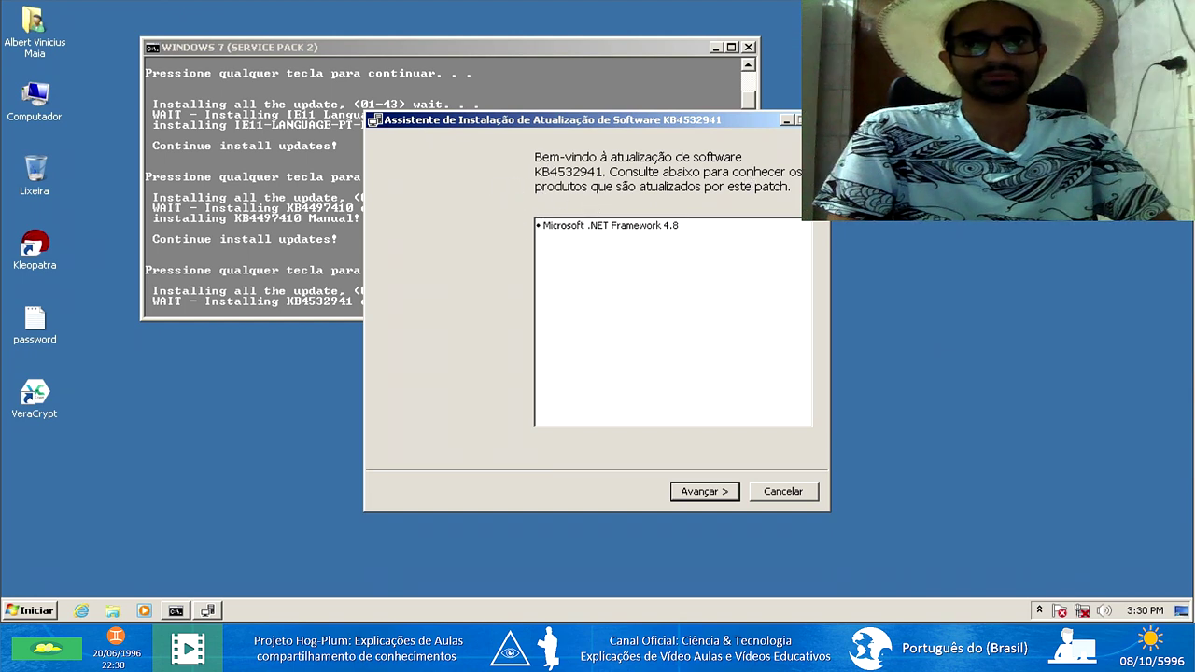
pyautogui.press('Escape')
pyautogui.click(662, 353)
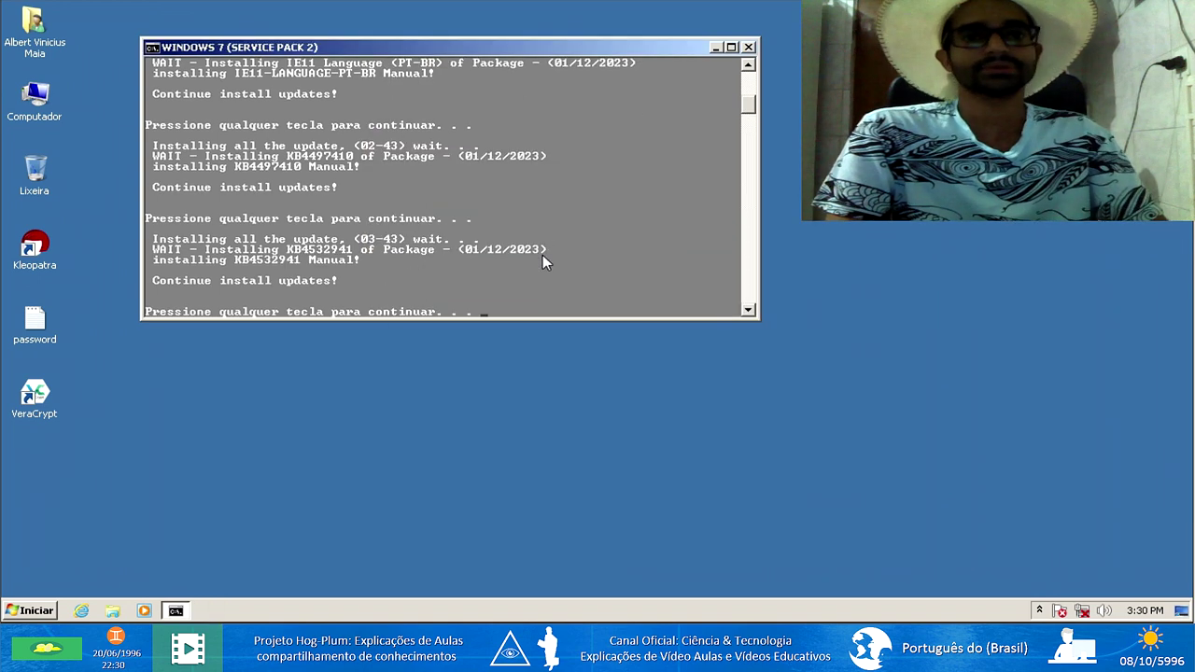
pyautogui.press('Return')
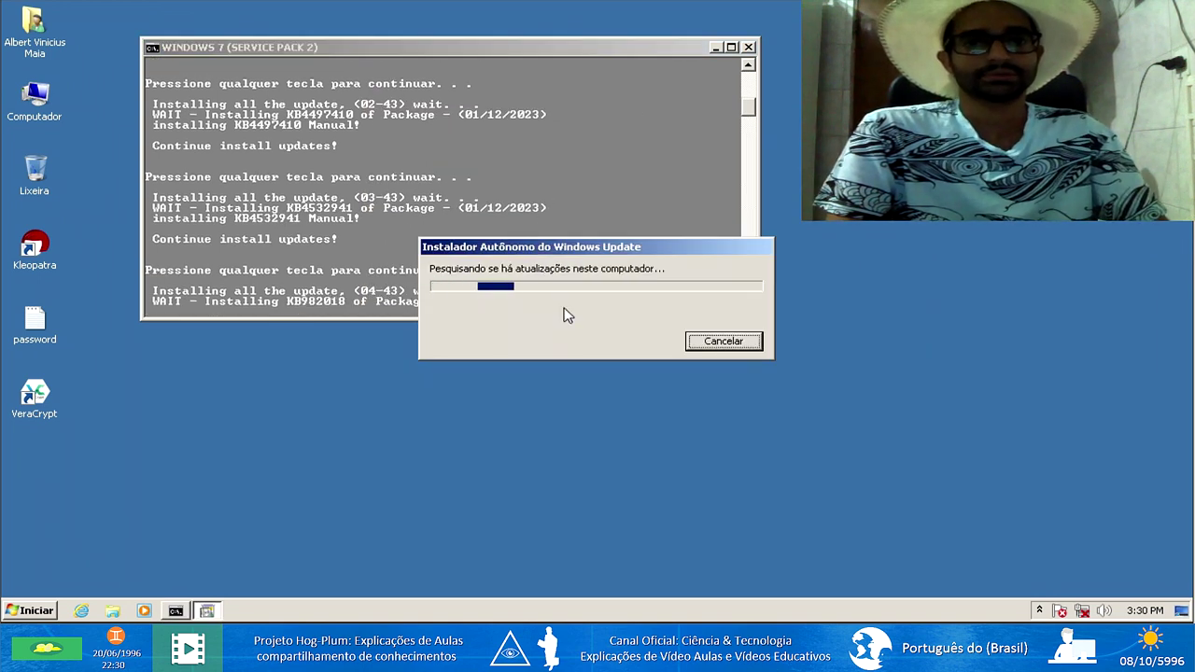
# Skip already-installed updates 04–07, including KB2545698, KB2547666 and KB2592687, continuing to update 08.
pyautogui.click(723, 356)
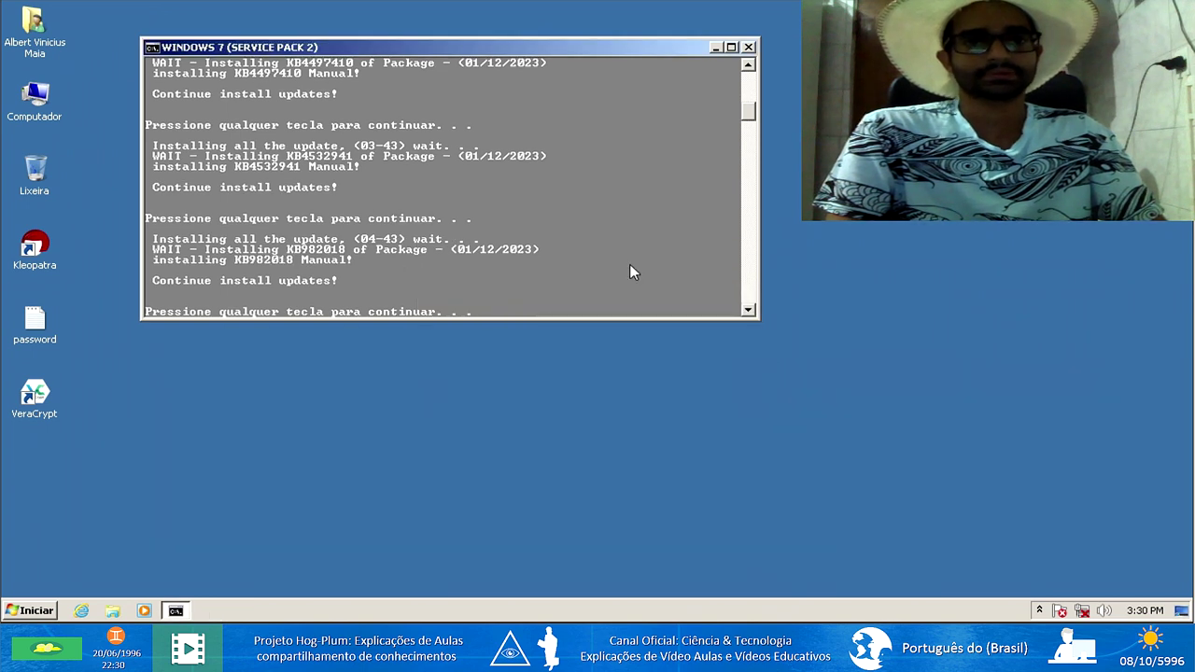
pyautogui.press('Return')
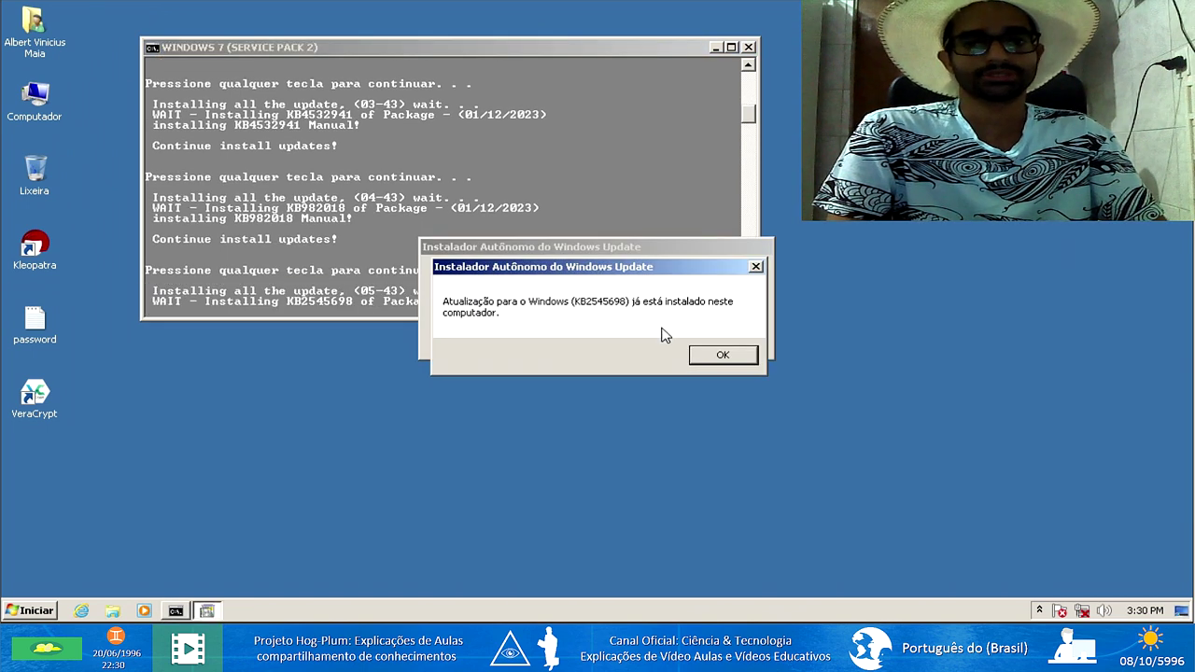
pyautogui.click(702, 357)
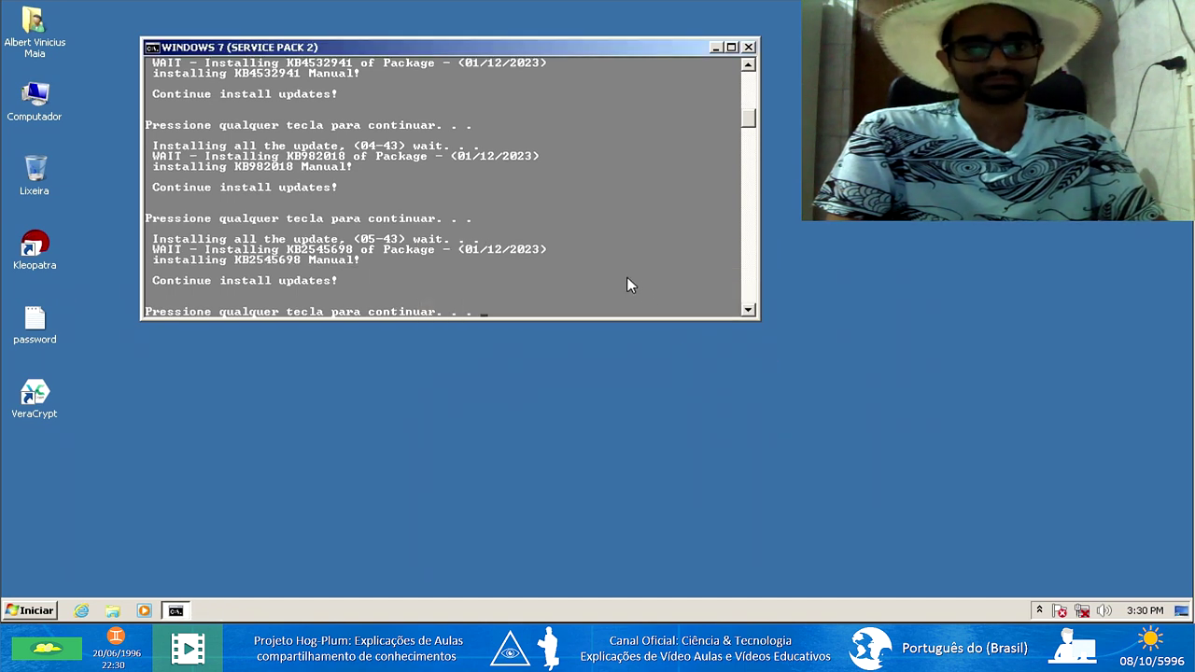
pyautogui.press('Return')
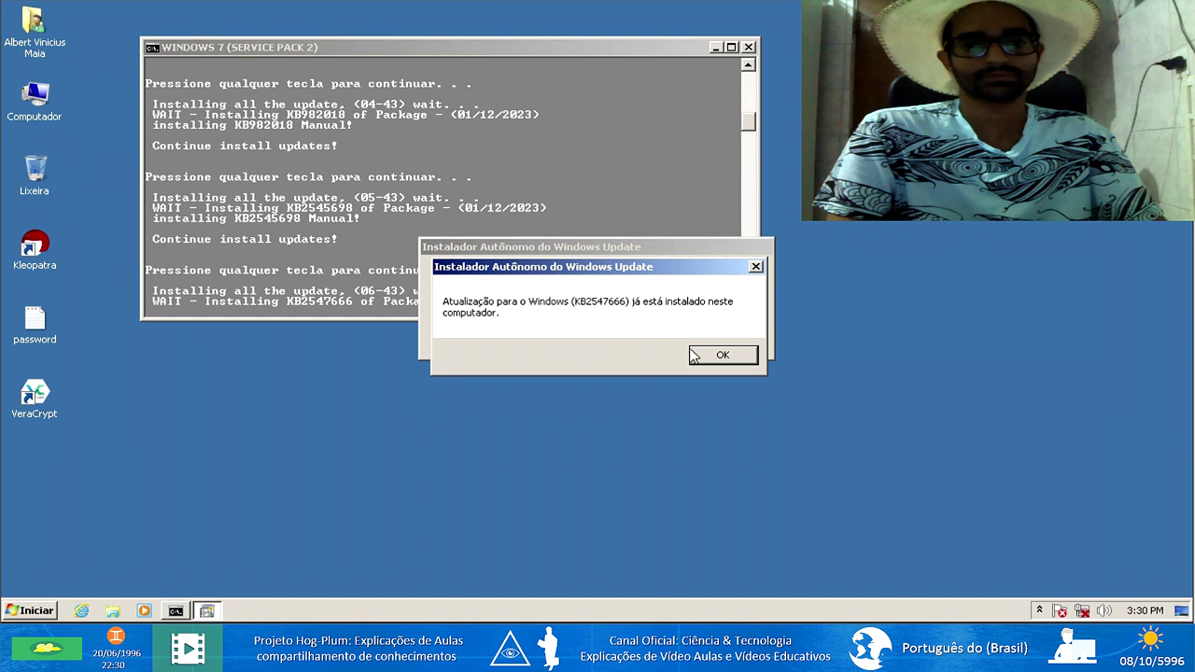
pyautogui.click(693, 356)
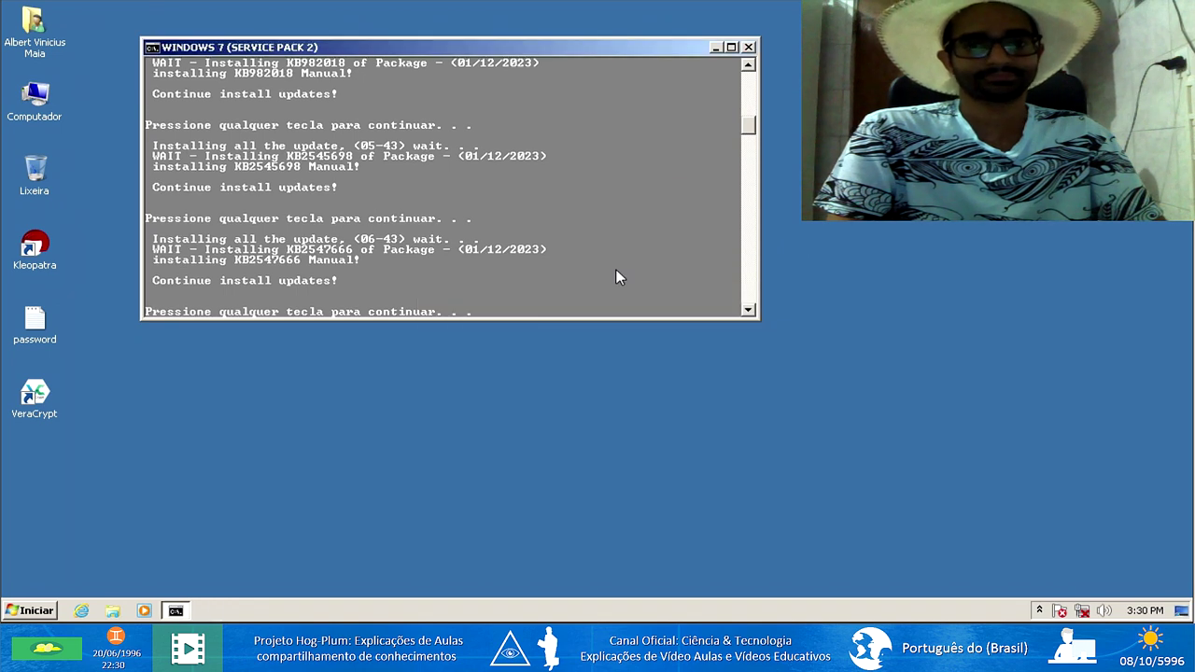
pyautogui.press('Return')
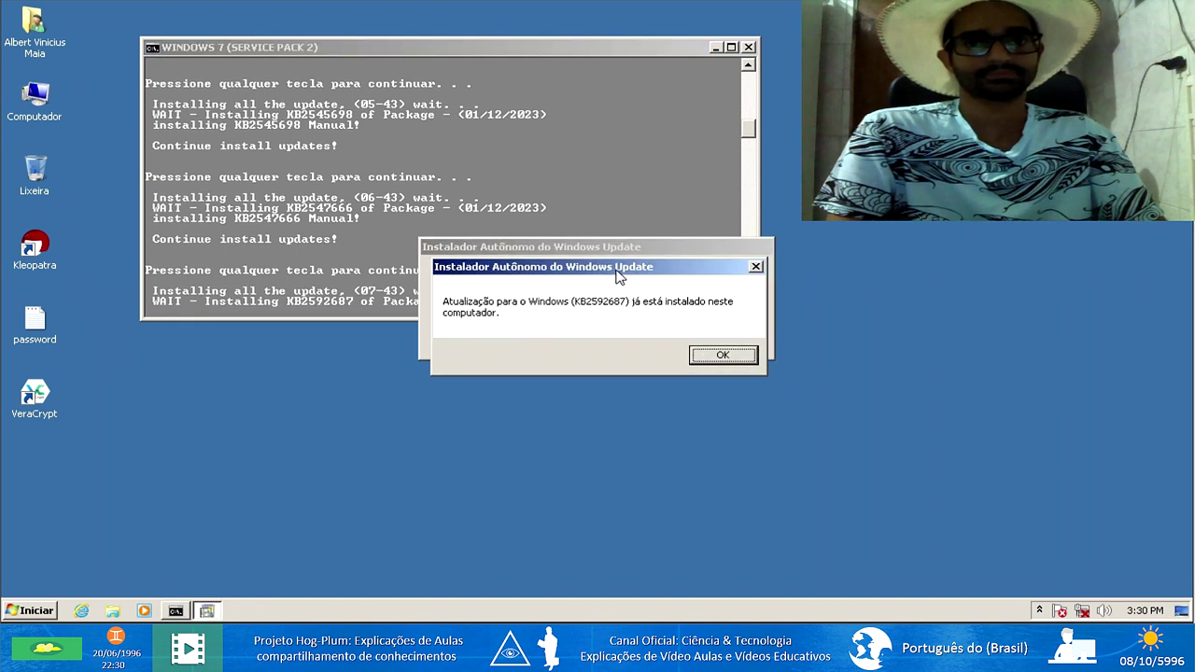
pyautogui.click(709, 356)
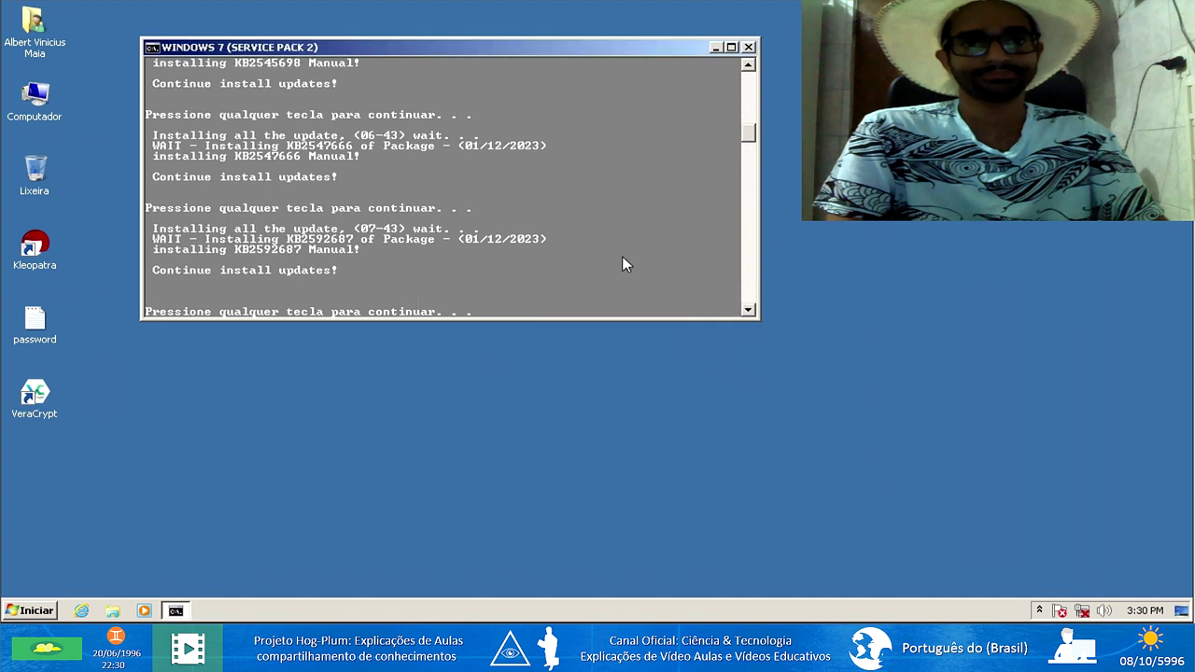
pyautogui.press('Return')
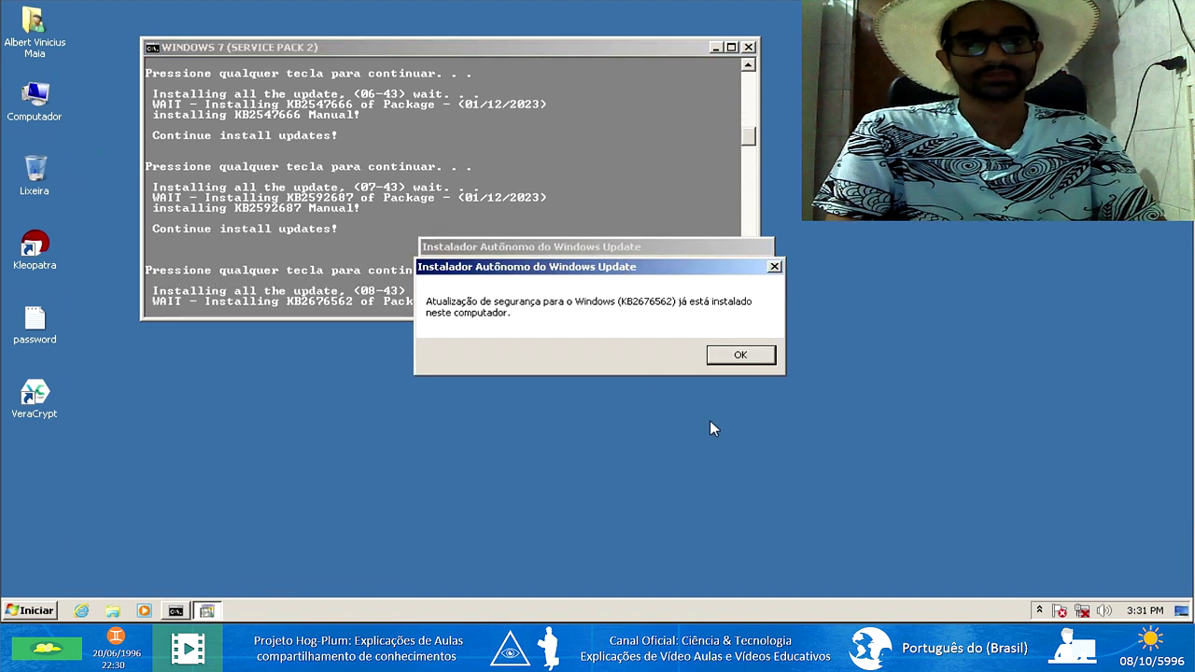
# Skip KB2676562, install KB2685811, and continue the script to update 10 of 43.
pyautogui.click(726, 362)
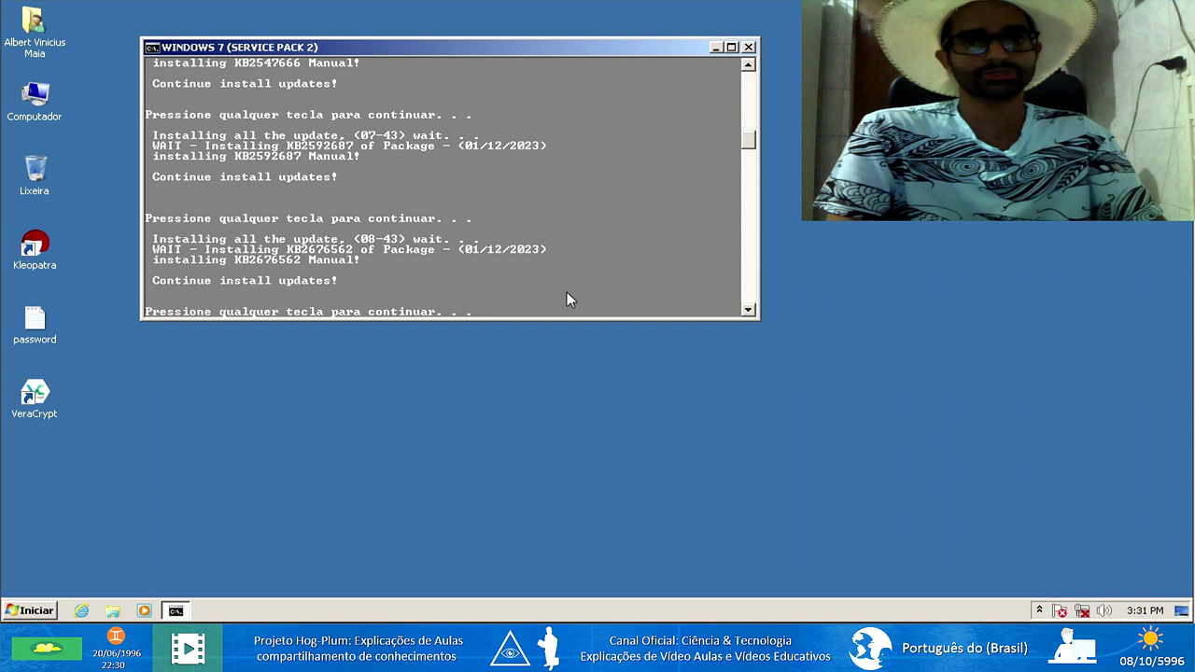
pyautogui.press('Return')
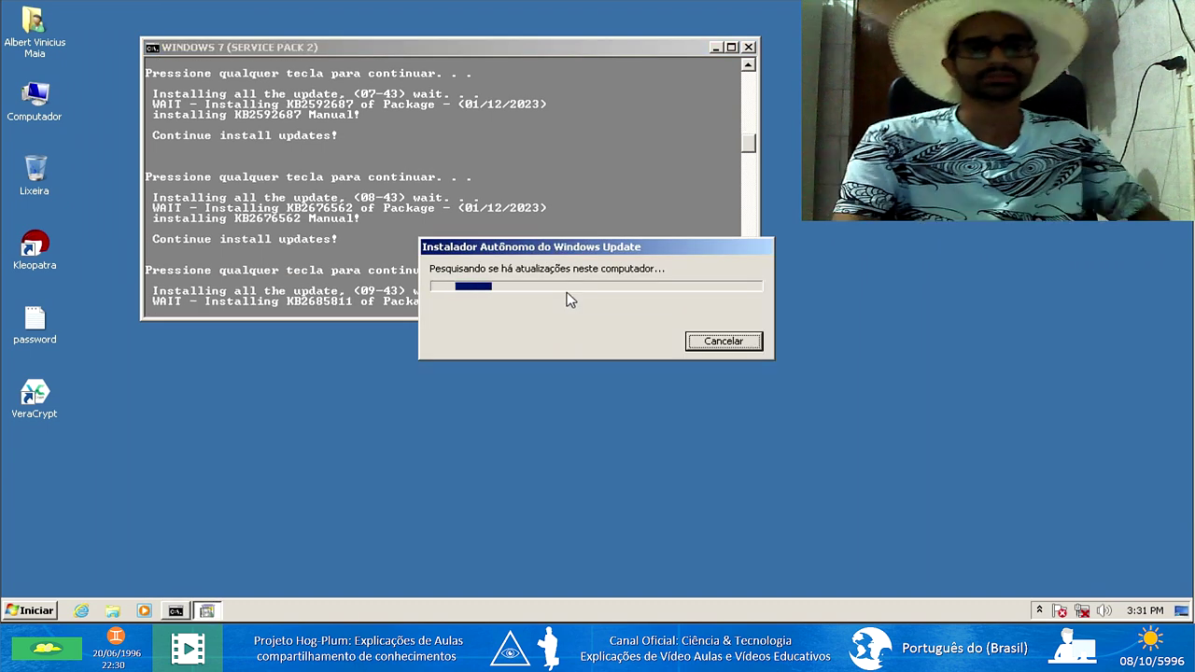
pyautogui.click(612, 363)
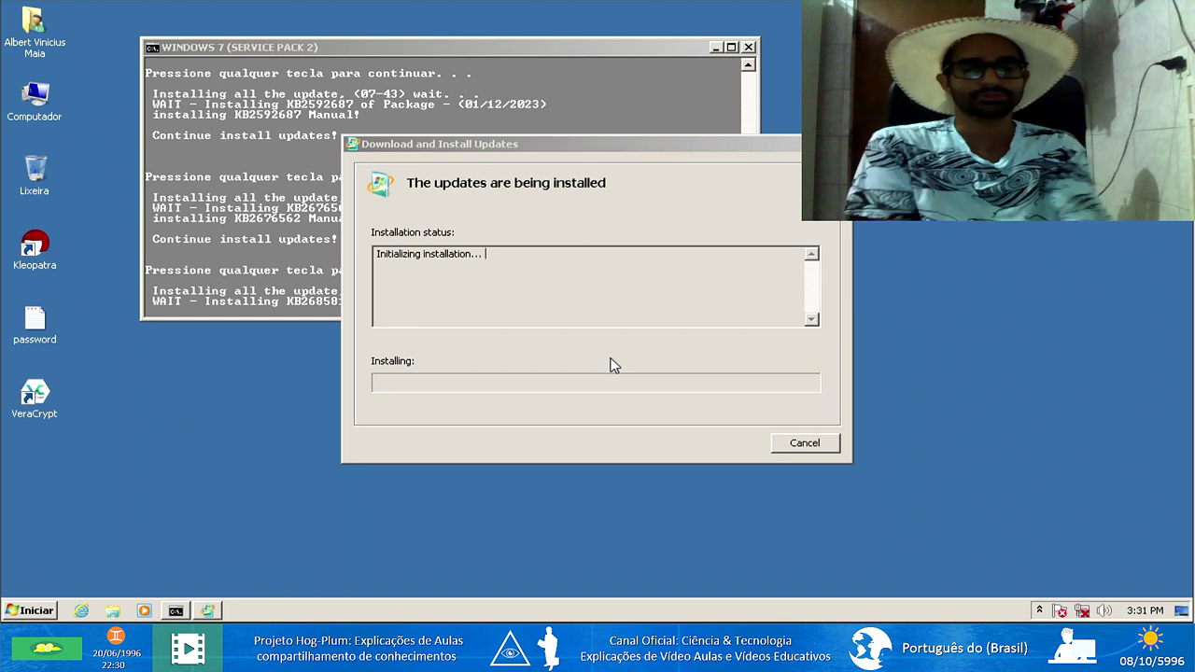
pyautogui.click(803, 443)
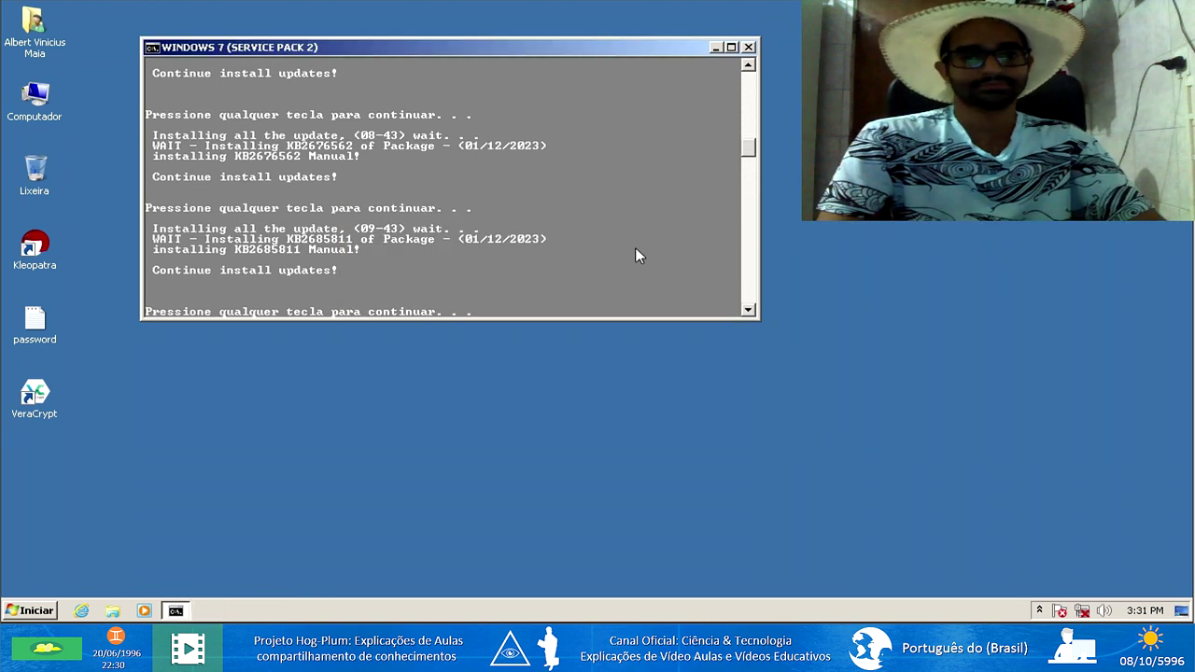
pyautogui.press('Return')
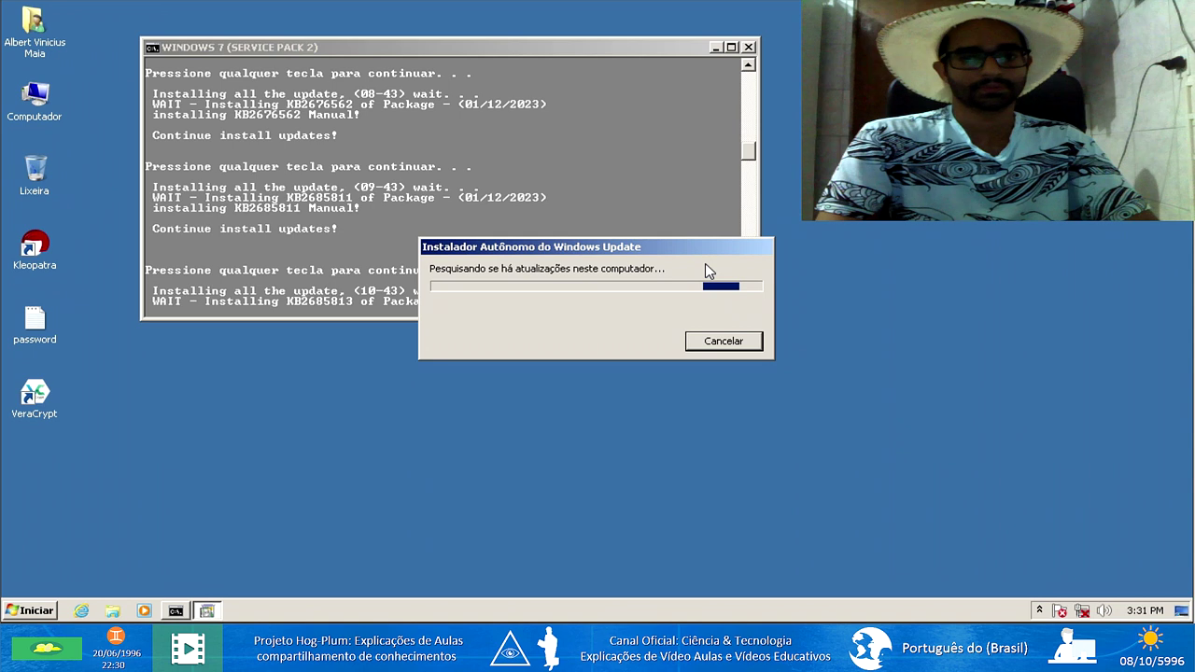
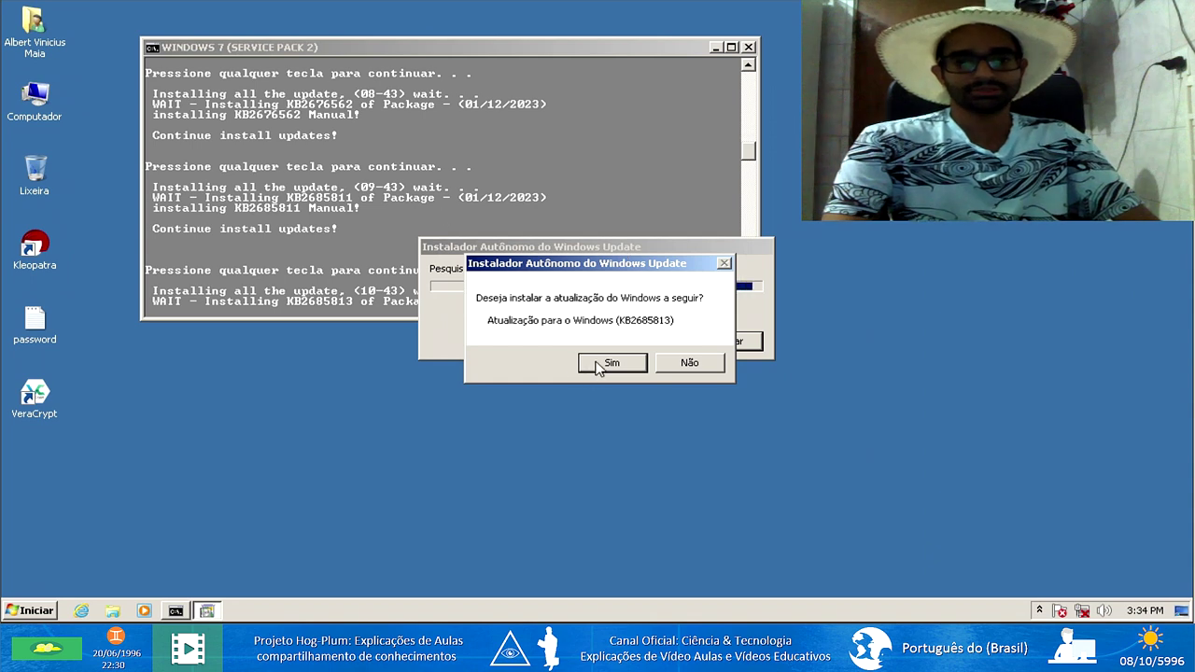
# Install KB2685813 (update 10 of 43) and close its installation complete notice.
pyautogui.click(598, 368)
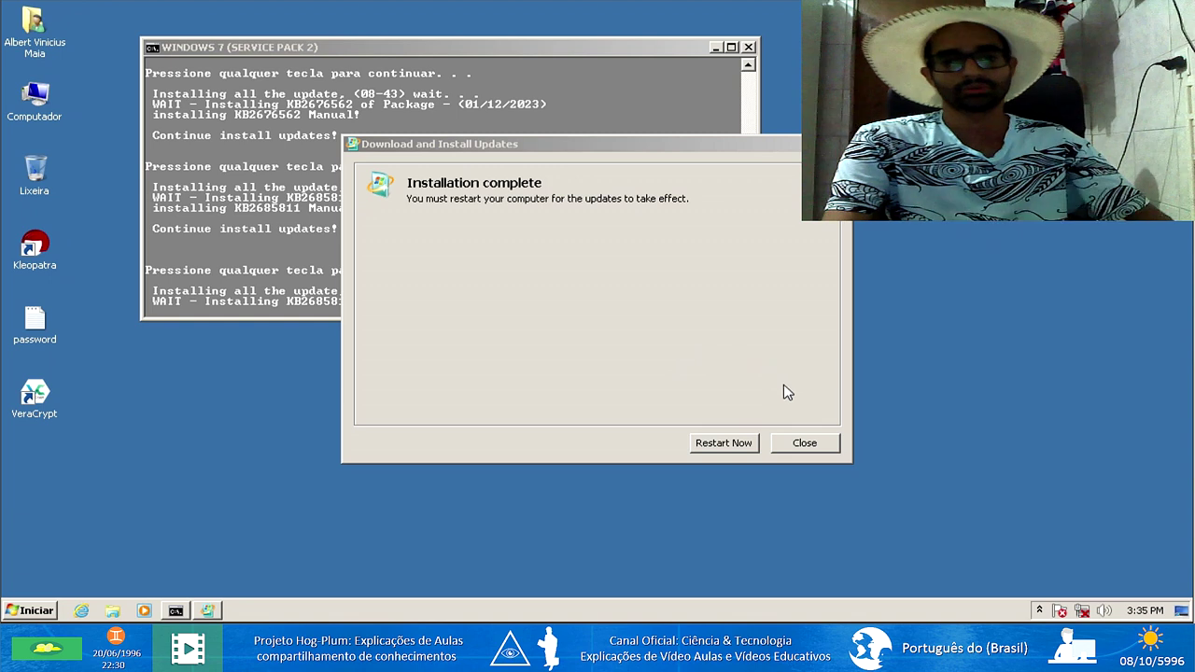
pyautogui.click(808, 442)
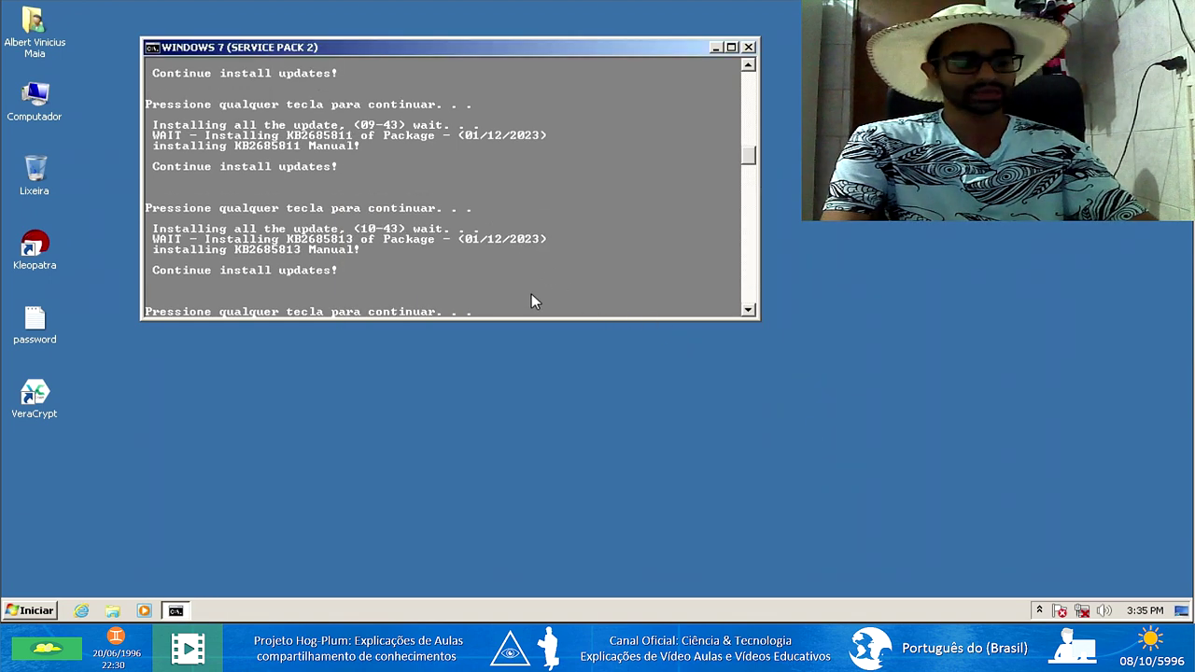
# Continue the script and install KB2732059 (11 of 43), closing its completion notice.
pyautogui.press('Return')
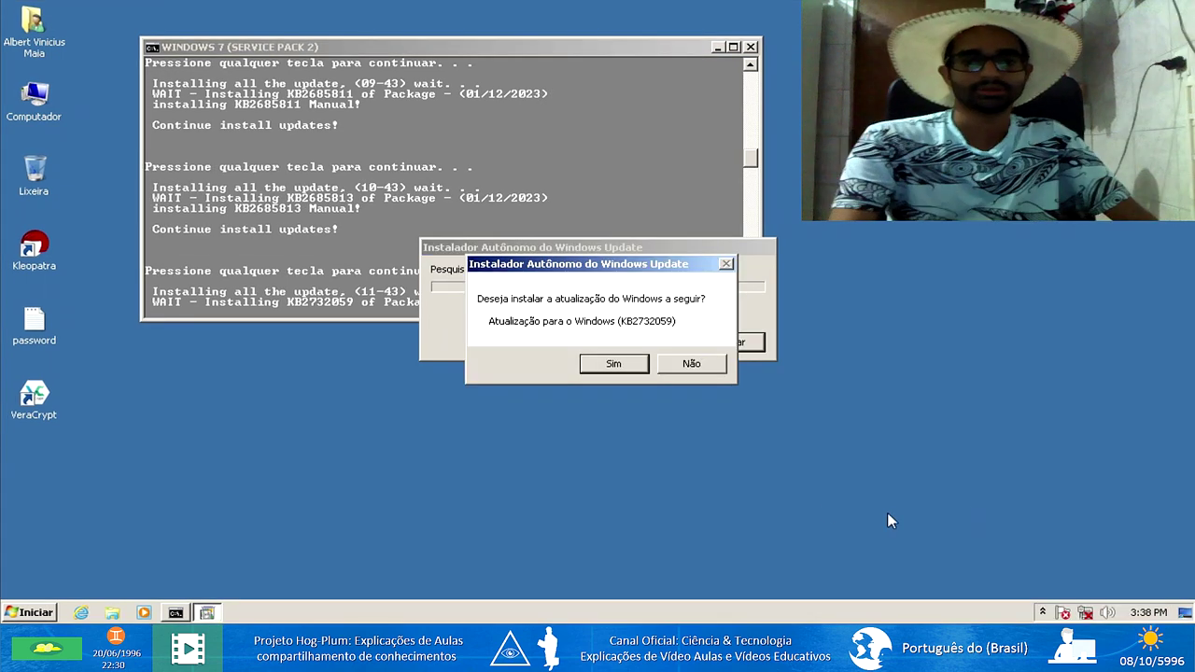
pyautogui.click(616, 364)
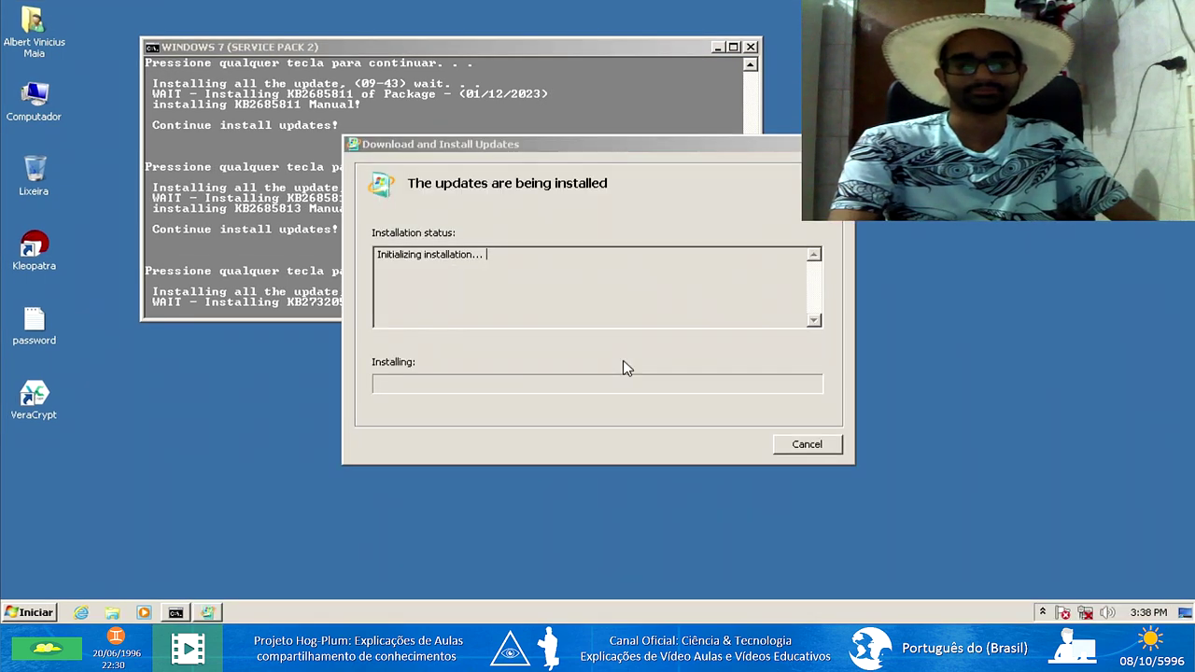
pyautogui.click(503, 290)
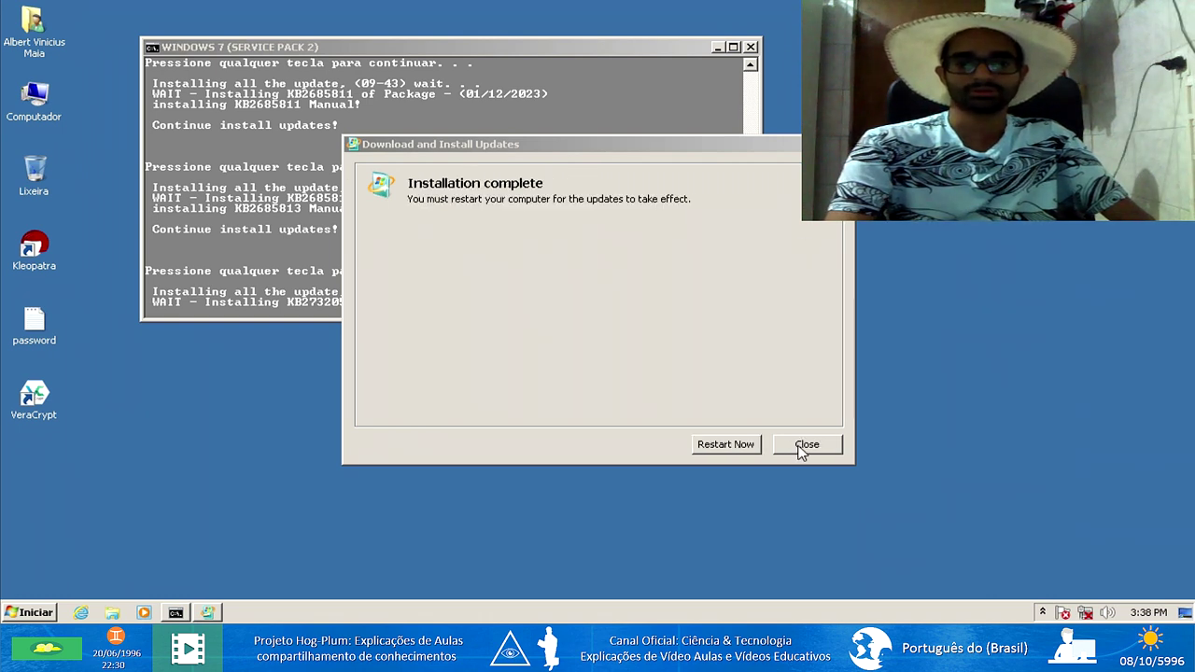
pyautogui.click(801, 446)
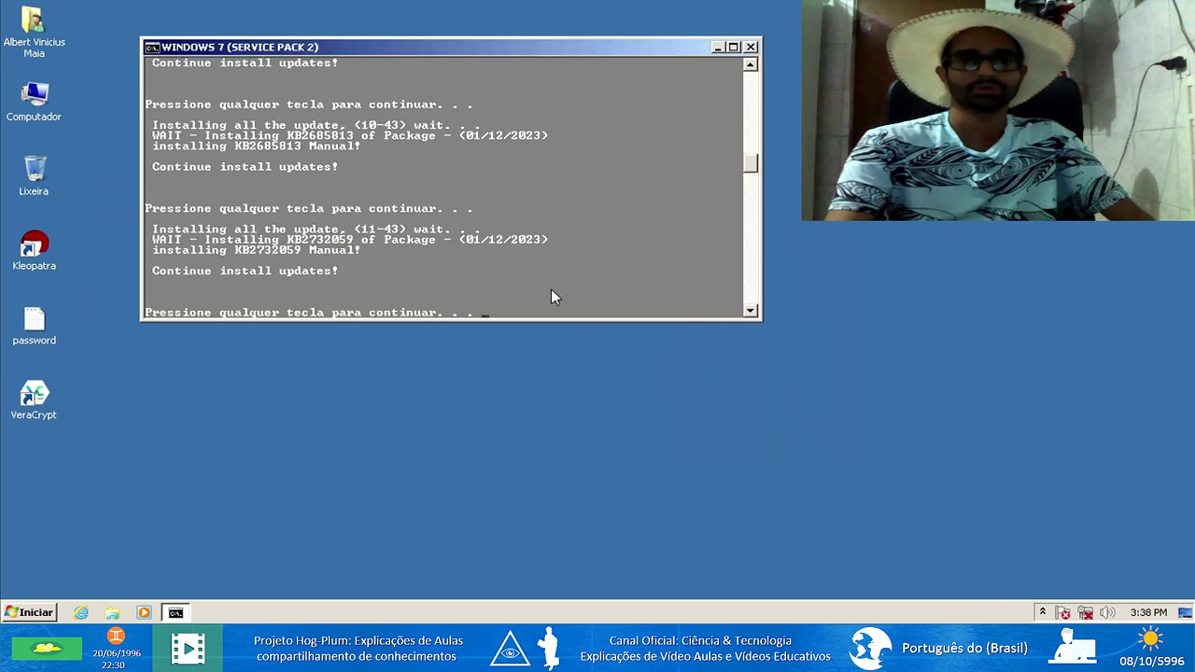
# Continue the script and install KB2750841 (12 of 43), closing its completion notice.
pyautogui.press('Return')
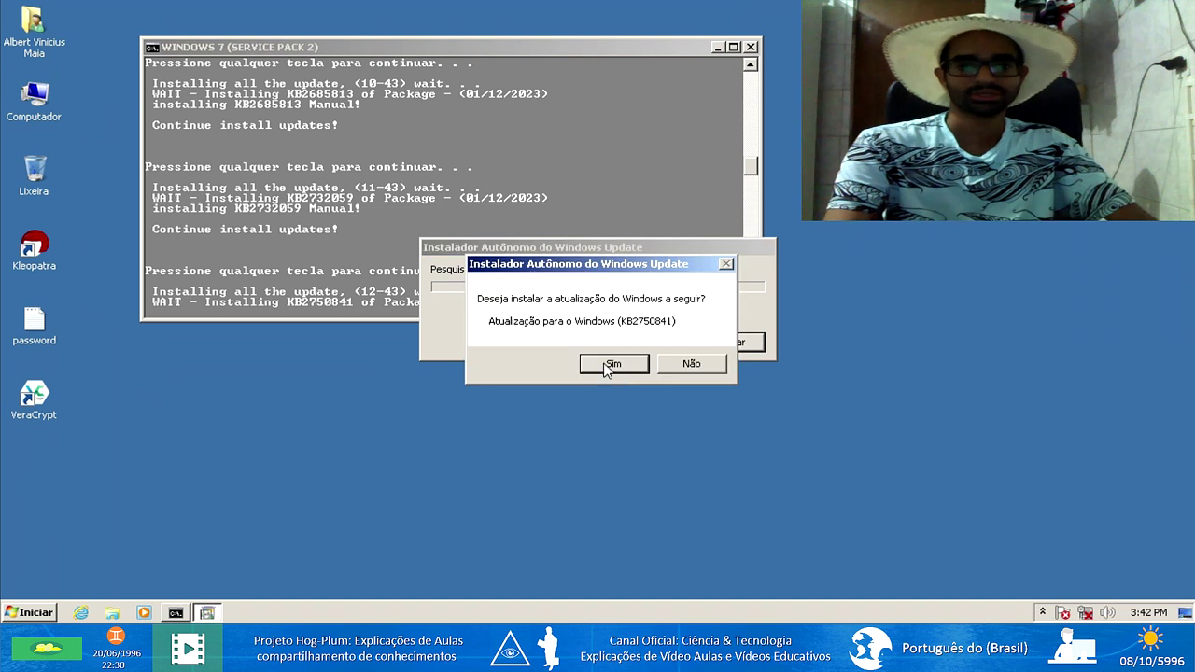
pyautogui.click(611, 365)
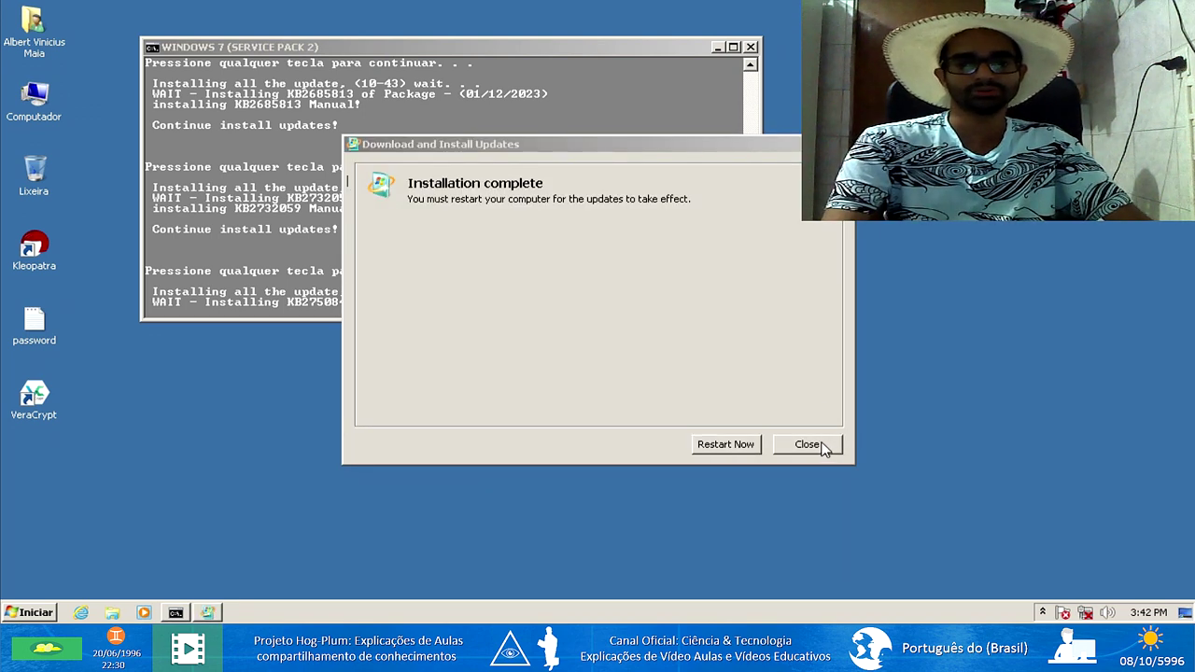
pyautogui.click(807, 444)
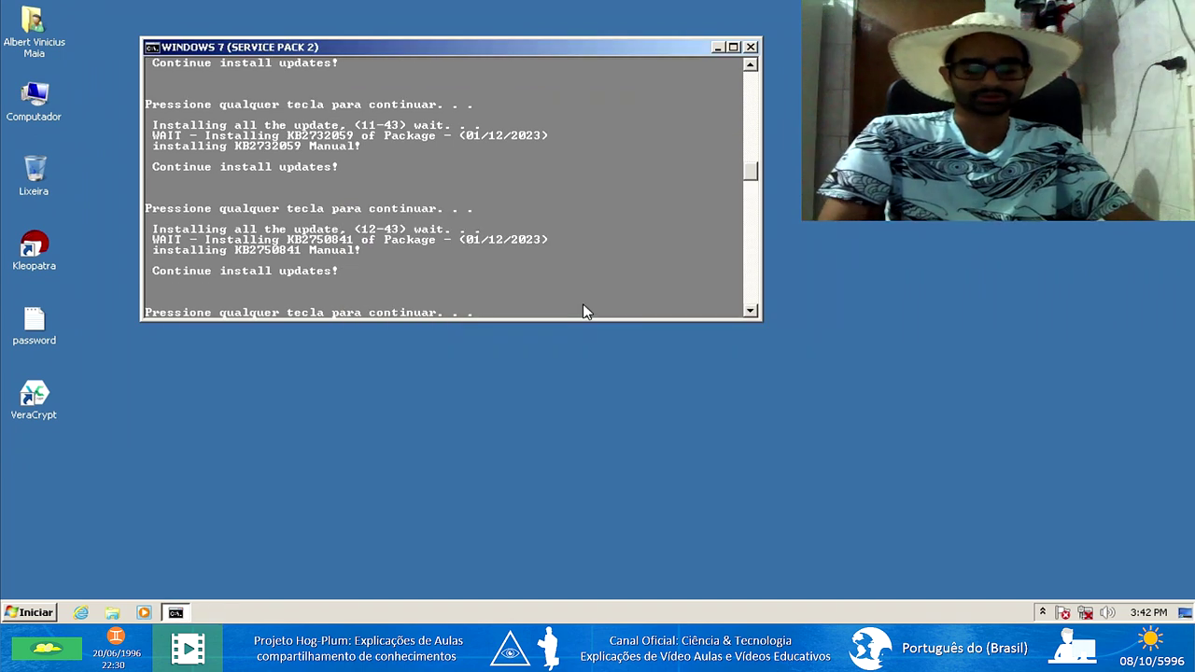
# Continue the script and install KB2761217 (13 of 43), closing its completion notice.
pyautogui.press('Return')
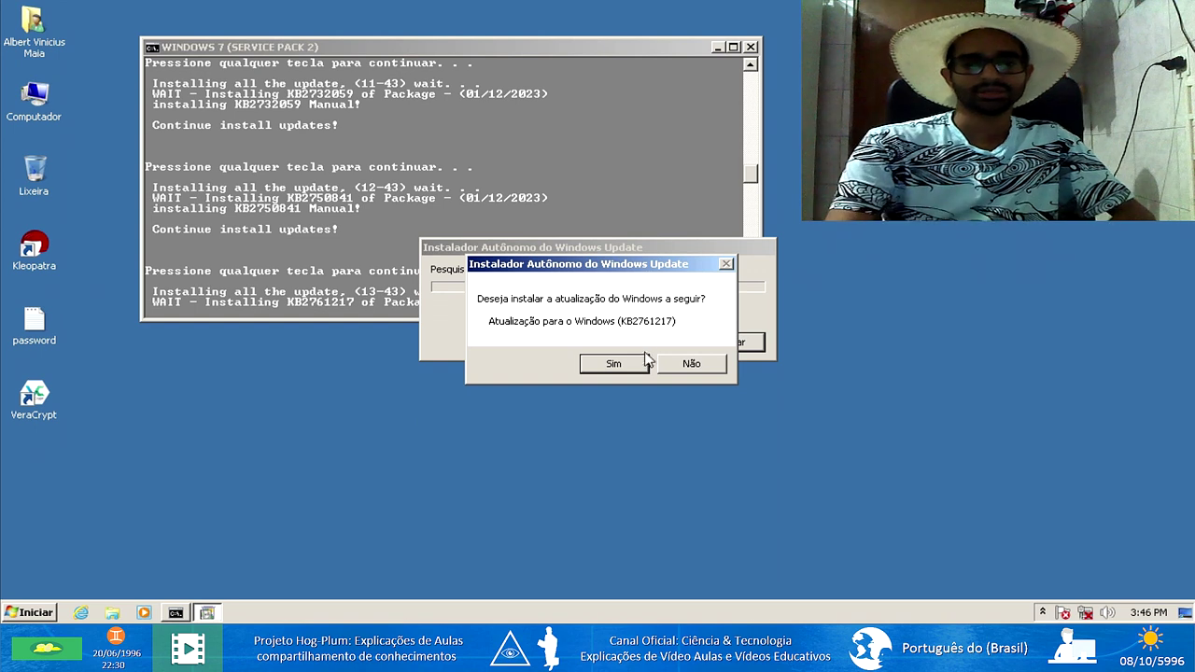
pyautogui.click(613, 365)
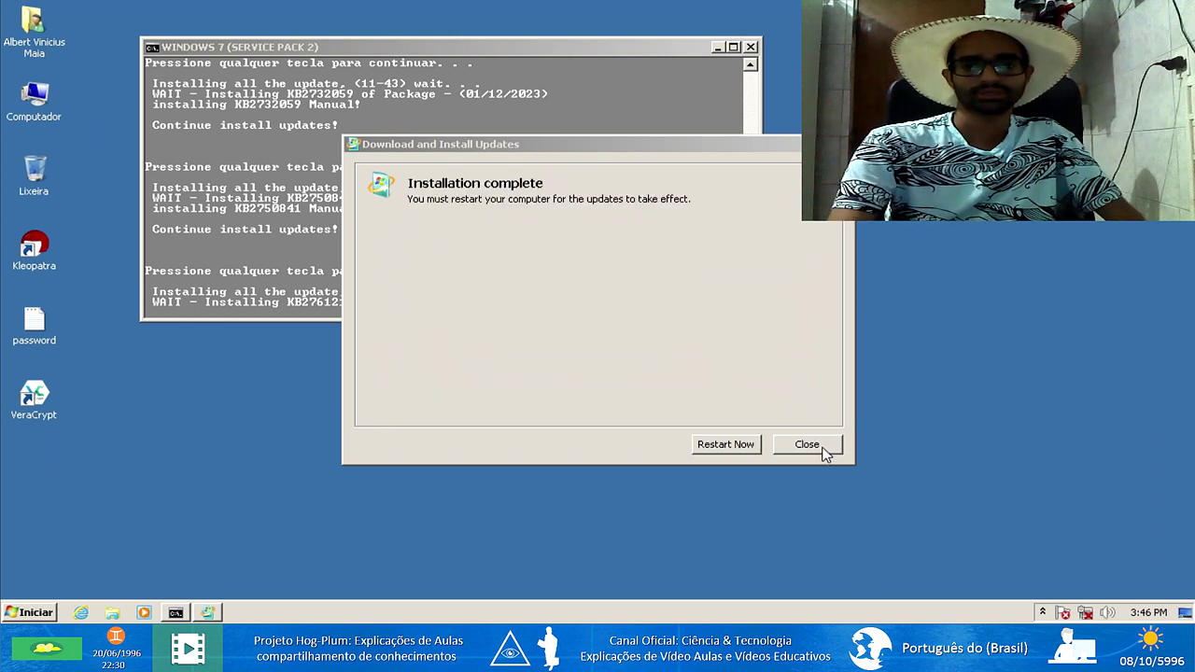
pyautogui.click(822, 452)
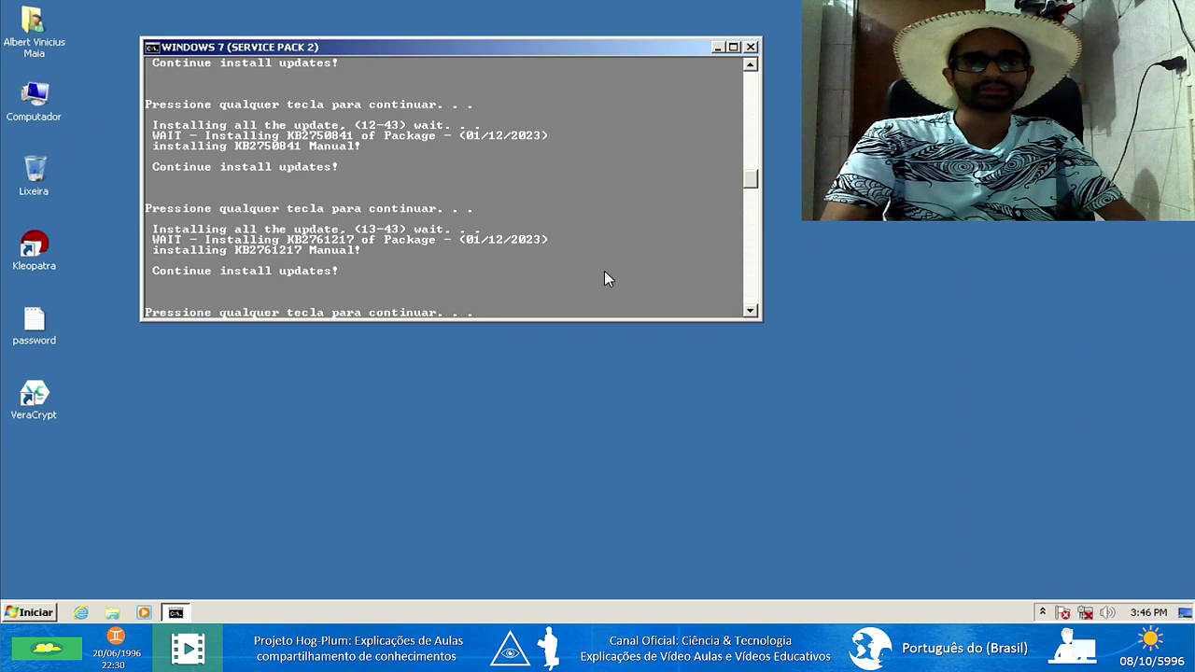
# Continue the script and install KB2773072 (14 of 43), closing its completion notice.
pyautogui.press('Return')
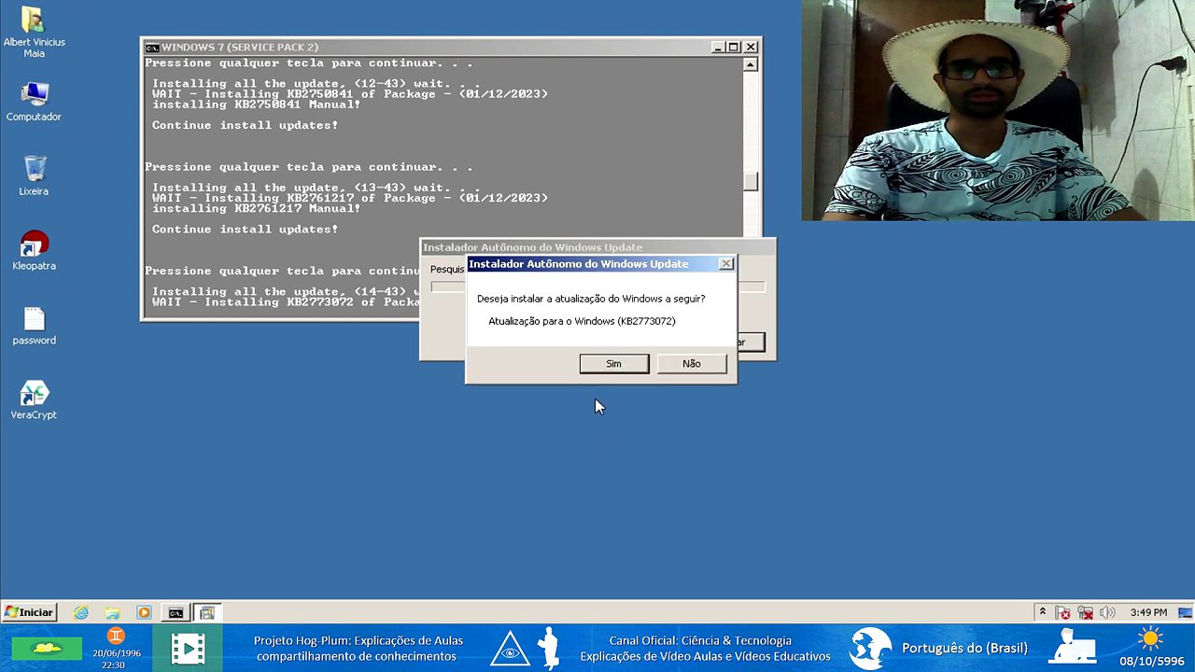
pyautogui.click(604, 367)
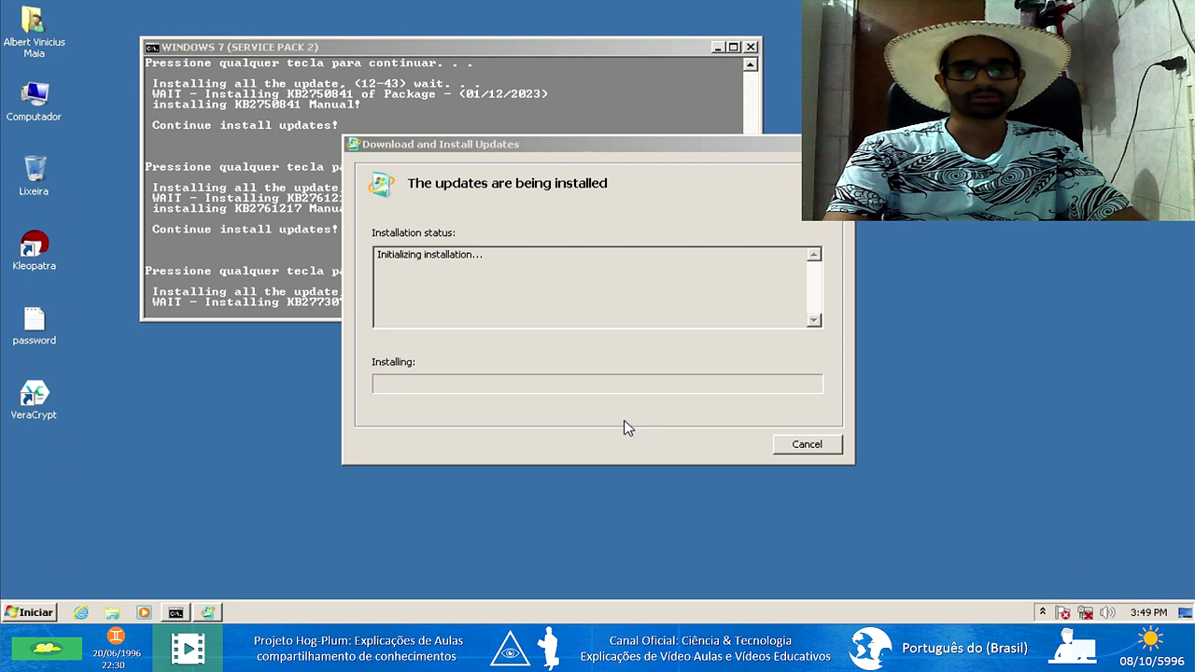
pyautogui.click(836, 448)
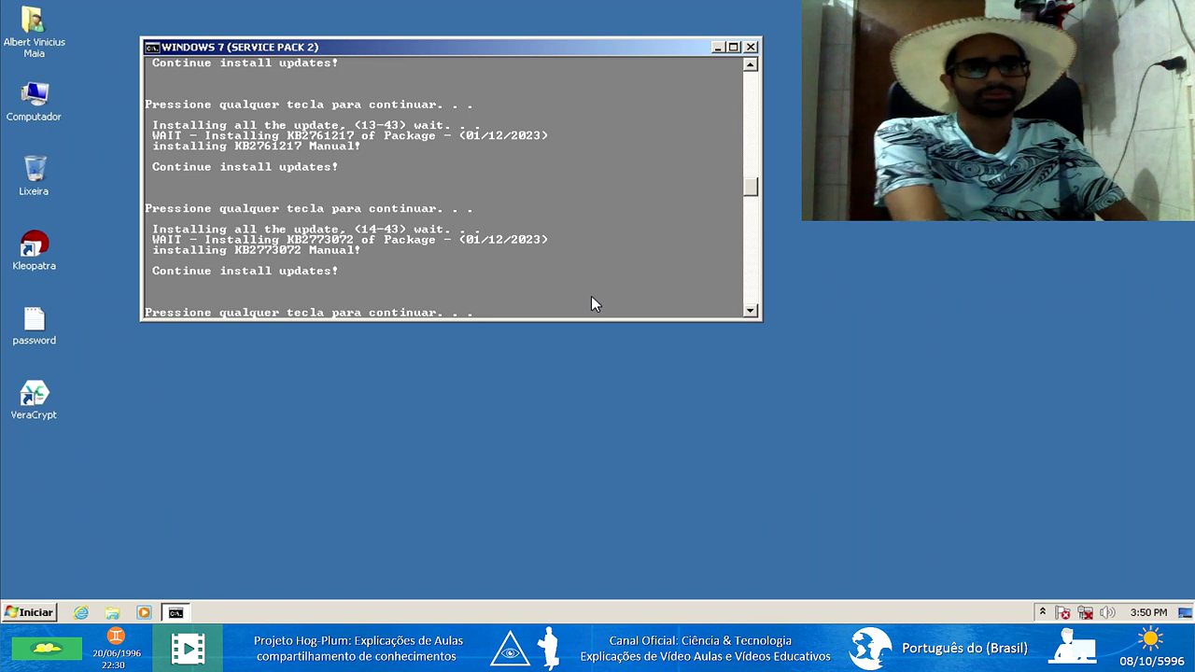
# Continue the script, install security update KB2813347 (15 of 43) and close the restart notice.
pyautogui.press('Return')
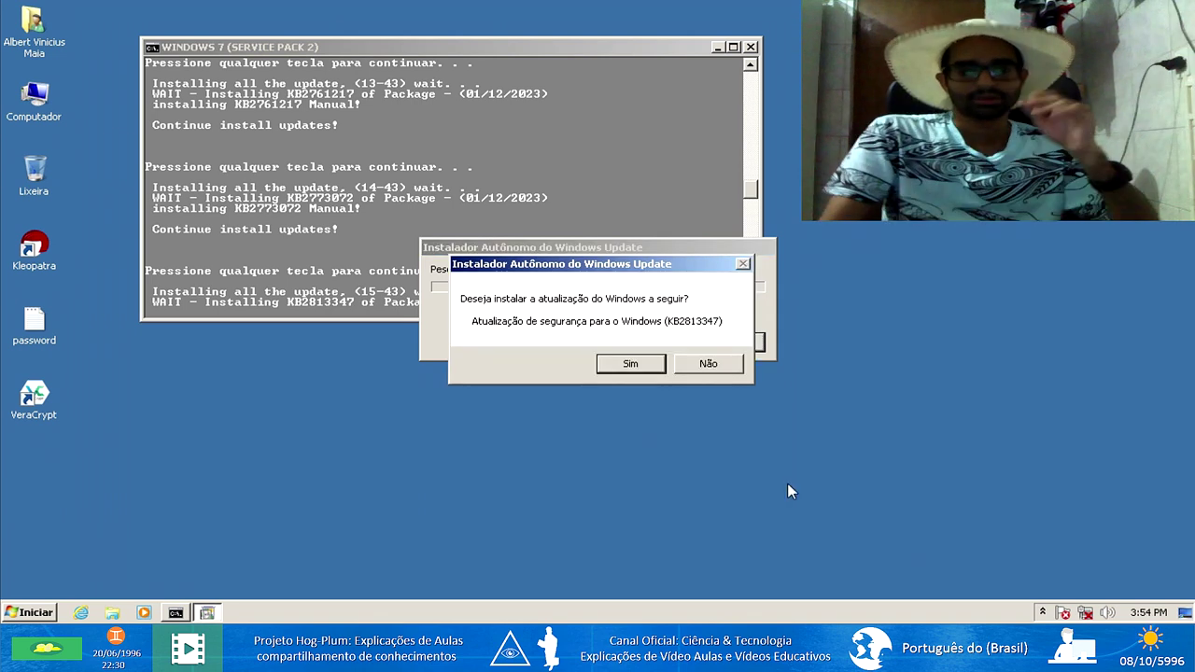
pyautogui.click(632, 363)
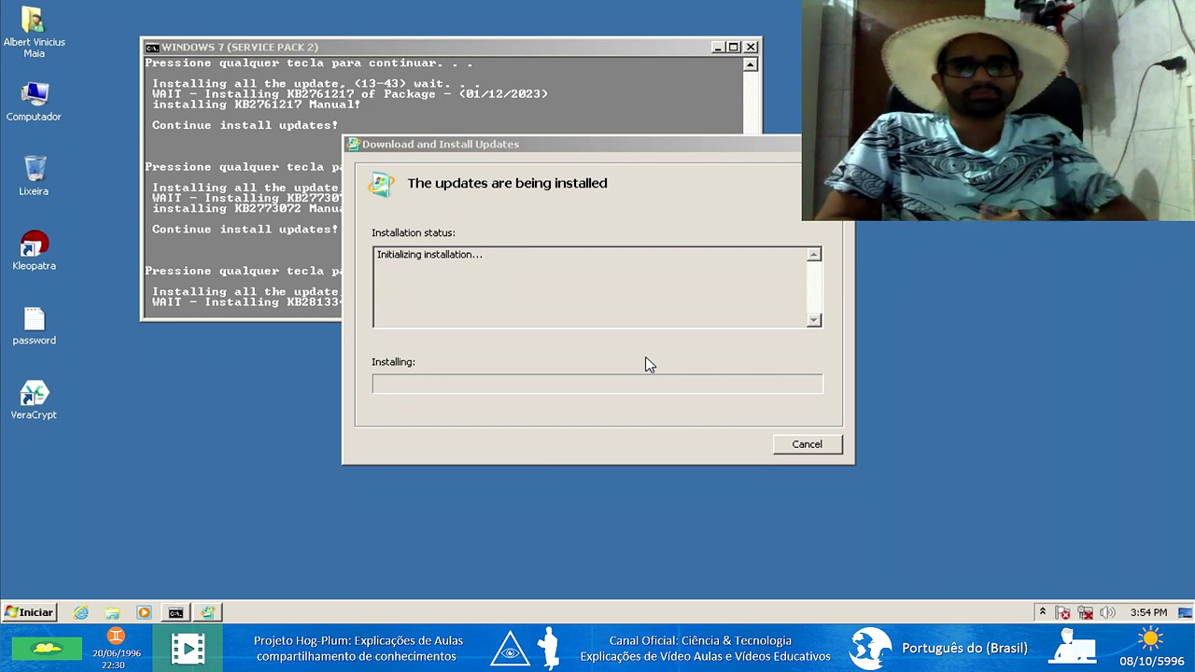
pyautogui.click(807, 445)
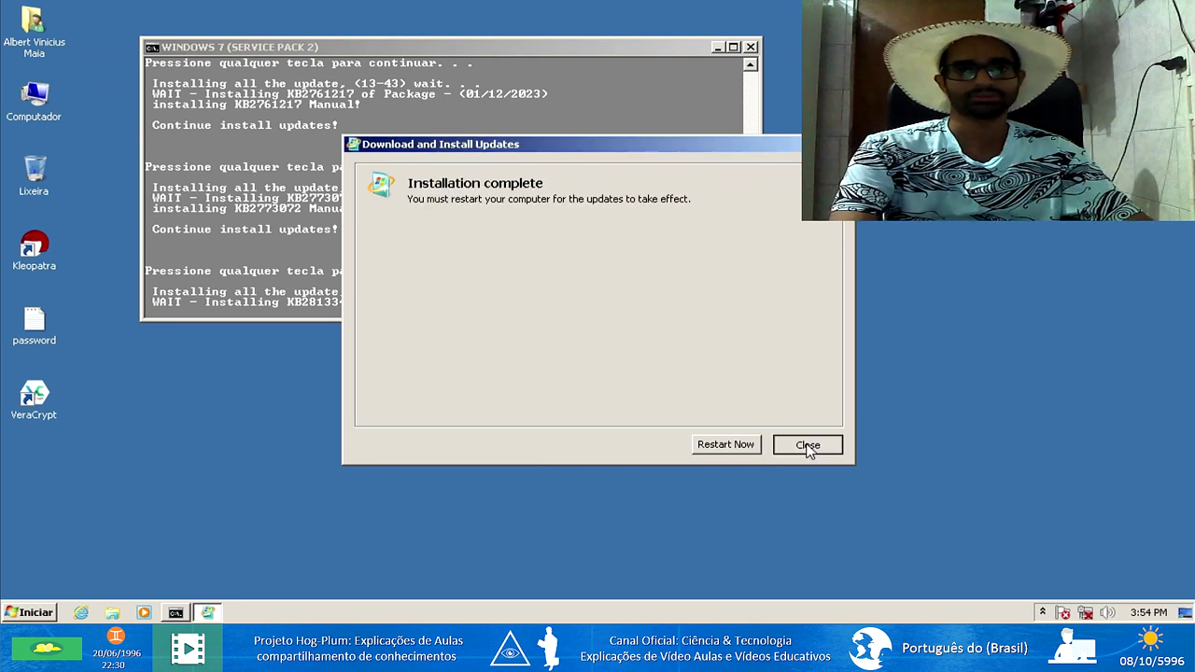
pyautogui.click(807, 445)
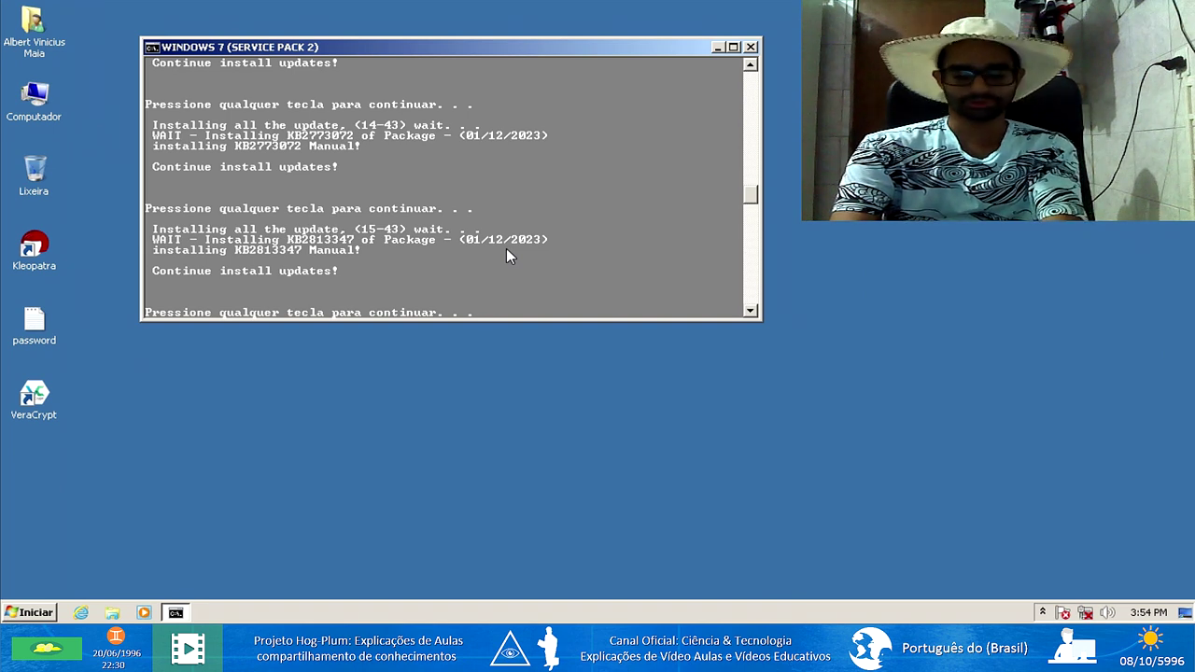
# Let the batch script launch the installer for KB2919469, update 16 of 43.
pyautogui.press('Return')
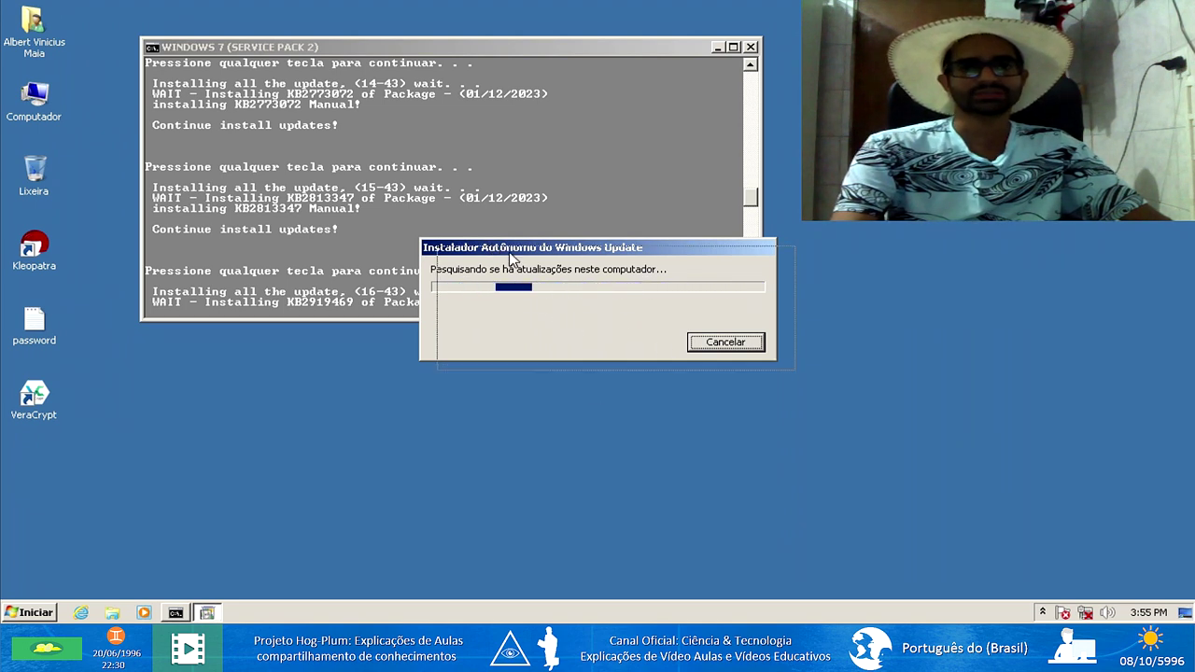
# Reposition the installer window while it searches, until the KB2919469 install prompt appears.
pyautogui.moveTo(482, 234); pyautogui.dragTo(458, 234)
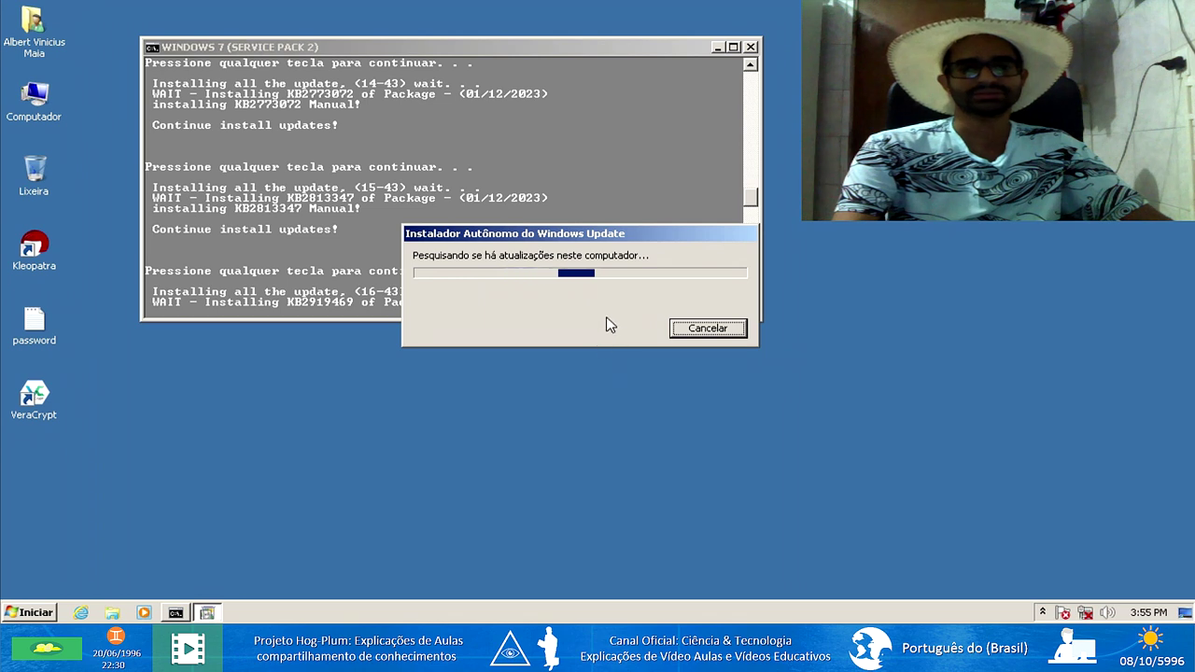
pyautogui.moveTo(608, 239); pyautogui.dragTo(624, 243)
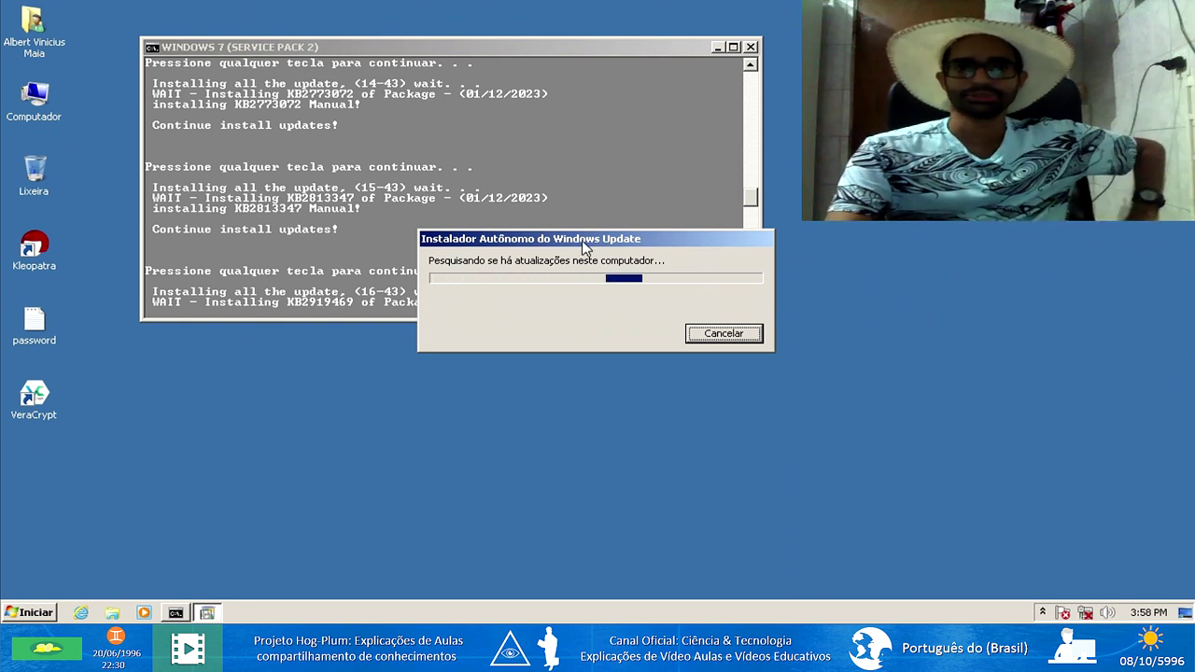
pyautogui.moveTo(583, 245); pyautogui.dragTo(589, 247)
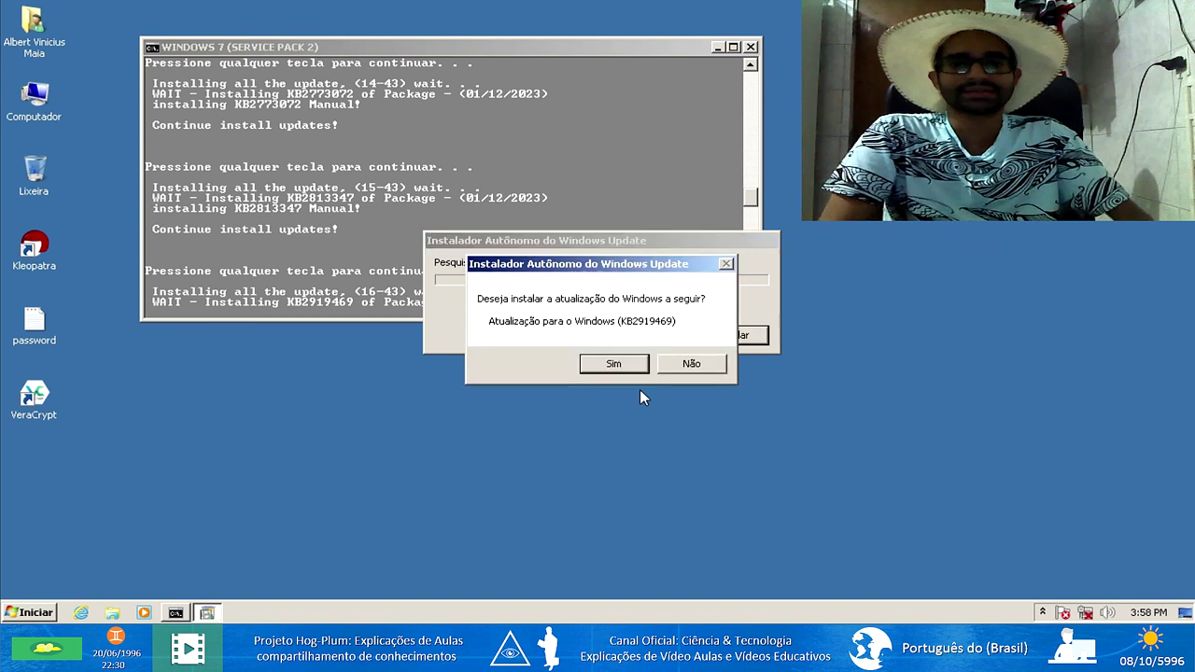
# Install KB2919469 (16 of 43) and KB2952664 (17 of 43), closing each completion notice.
pyautogui.click(614, 364)
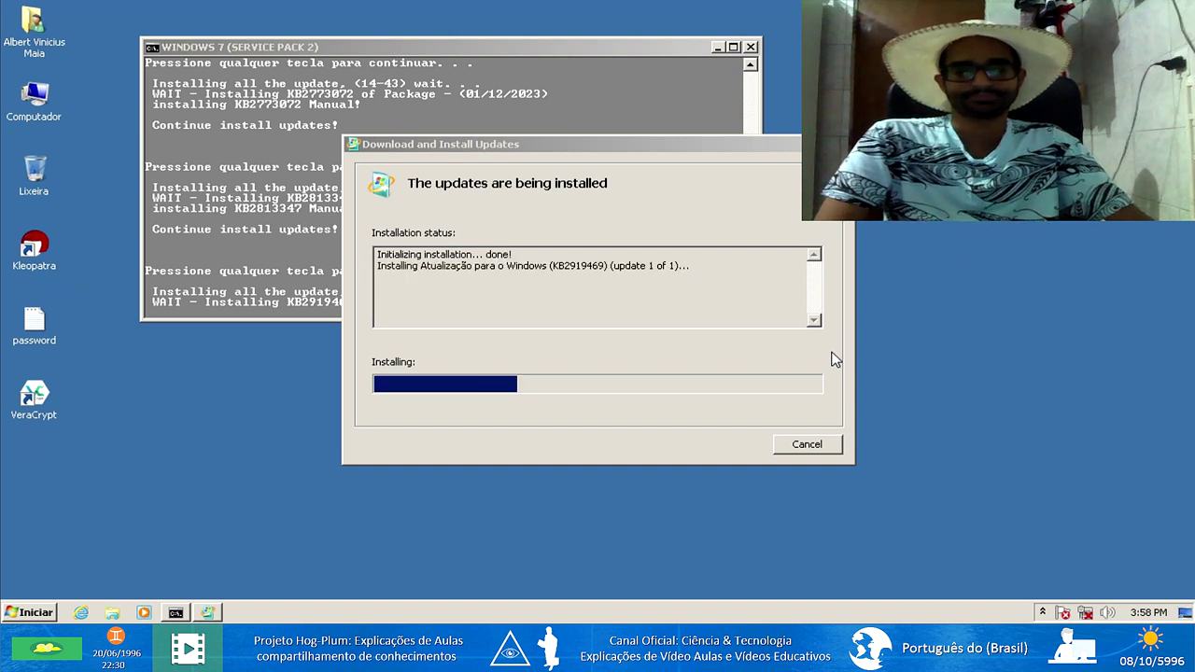
pyautogui.click(808, 445)
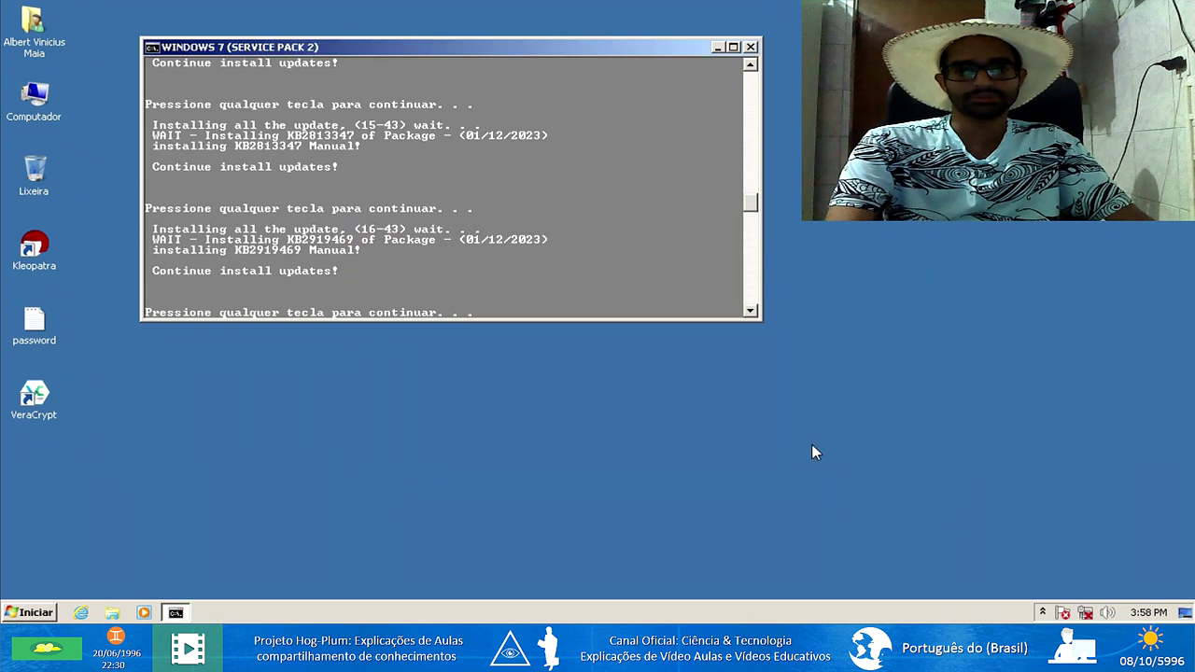
pyautogui.press('Return')
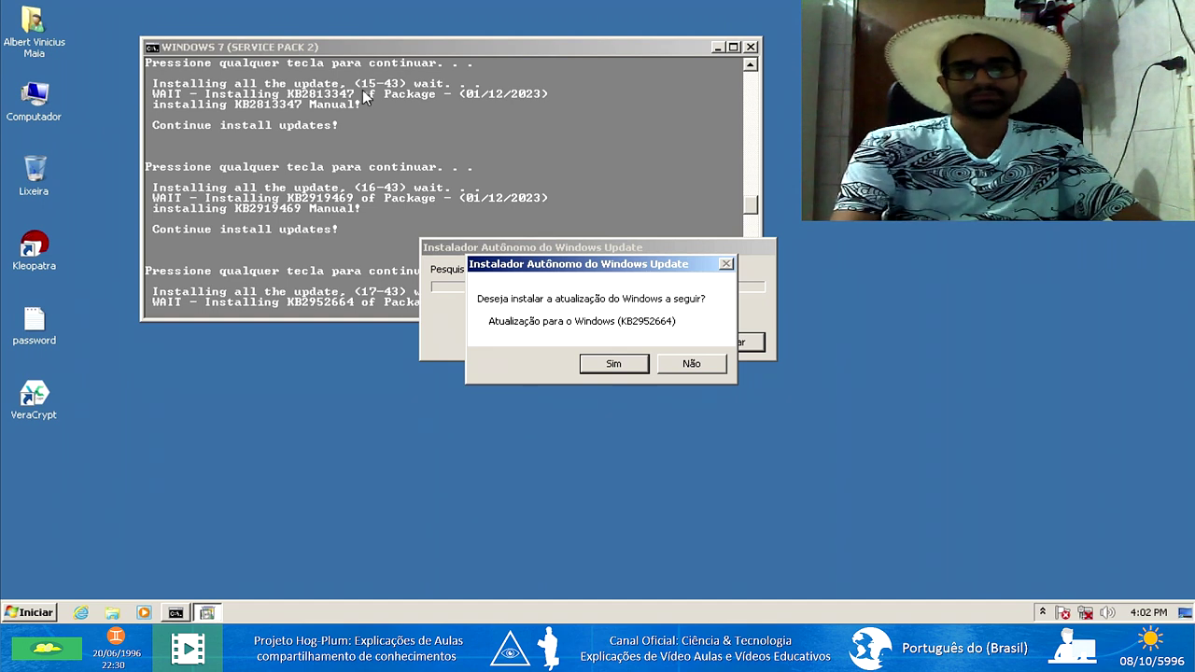
pyautogui.click(614, 365)
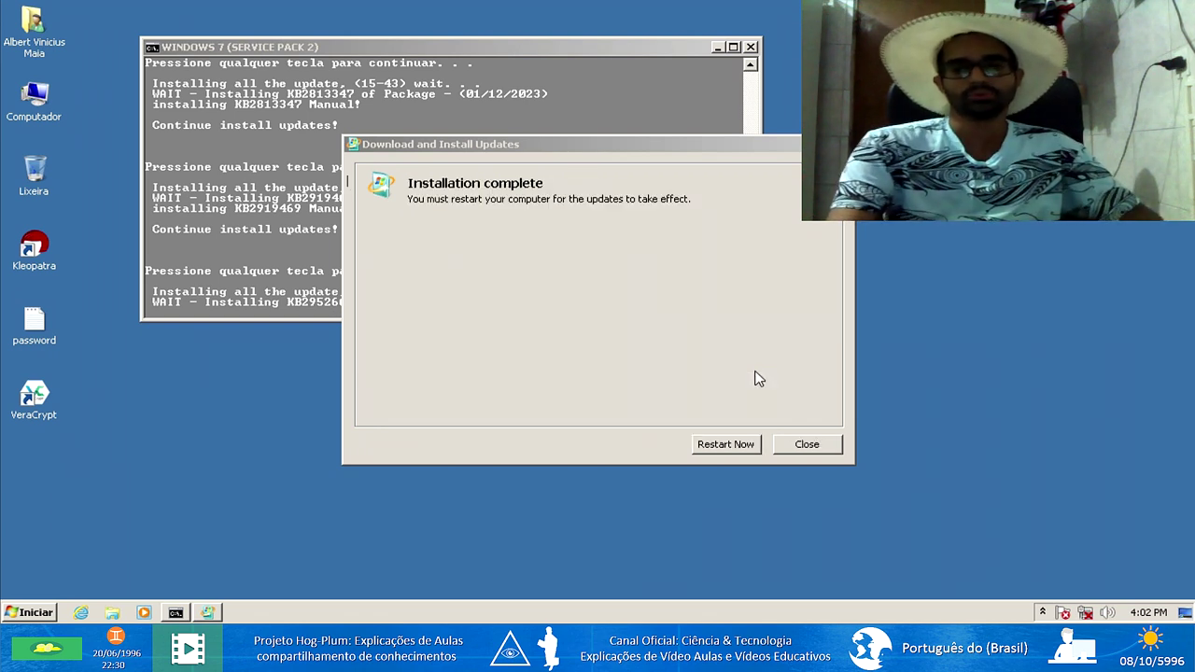
pyautogui.click(806, 447)
pyautogui.click(805, 446)
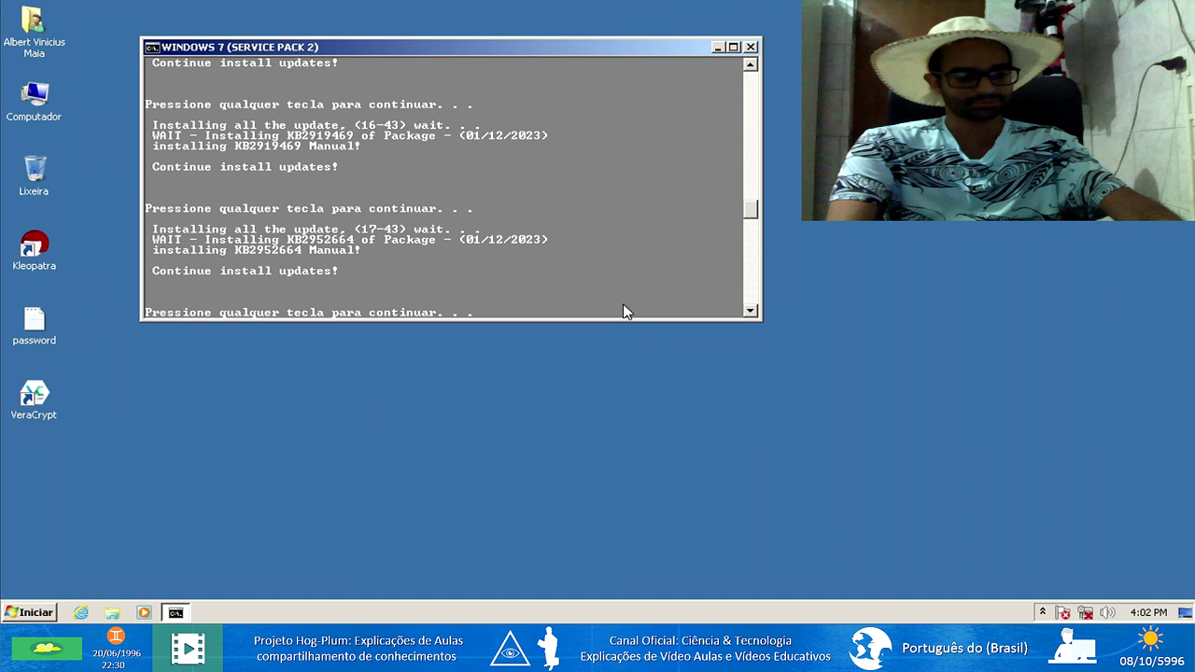
# Continue the script and install KB2965788 (18 of 43), closing its completion notice.
pyautogui.press('Return')
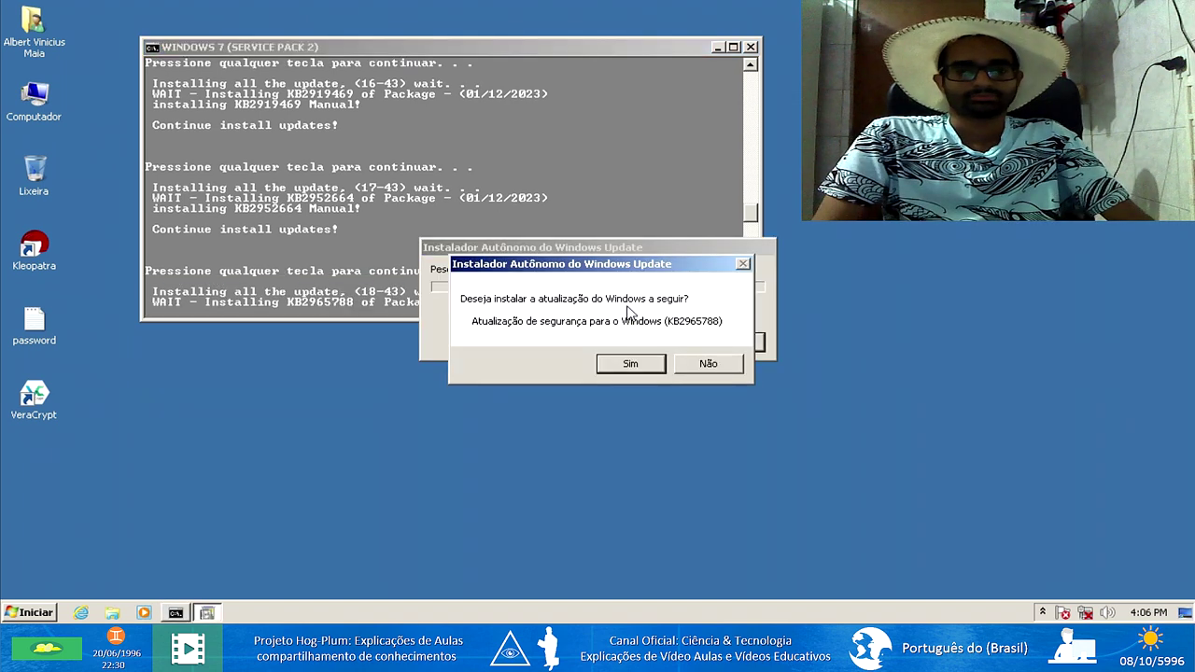
pyautogui.click(631, 364)
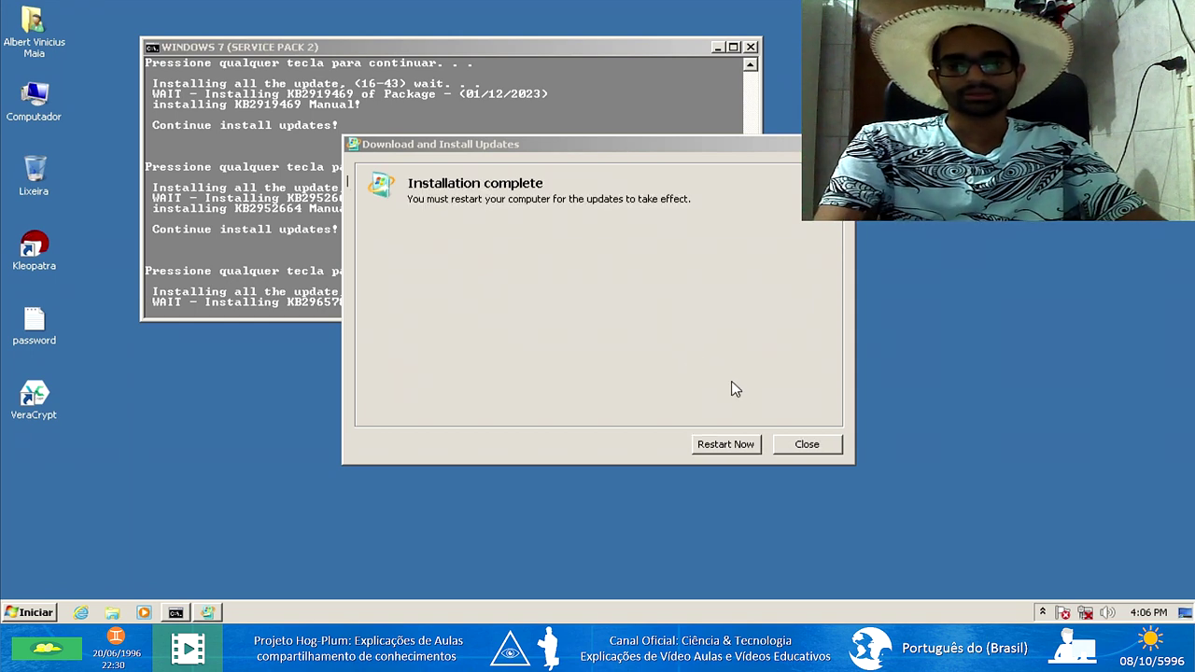
pyautogui.click(826, 446)
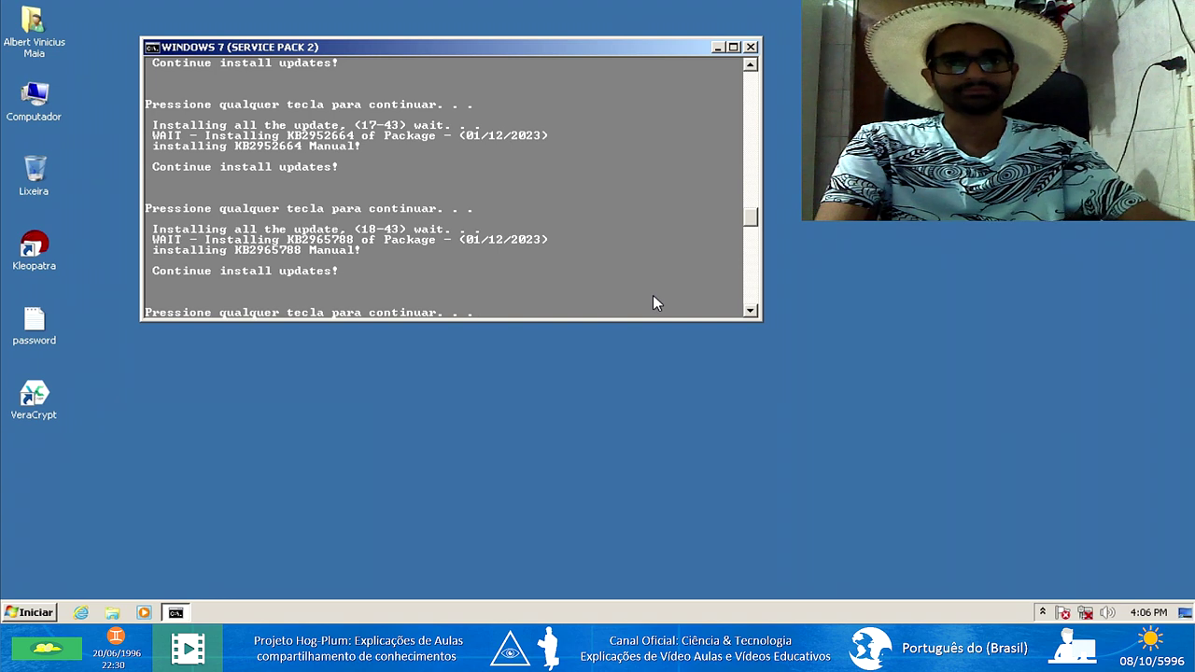
# Continue the script and install KB2970228 (19 of 43), closing its completion notice.
pyautogui.press('Return')
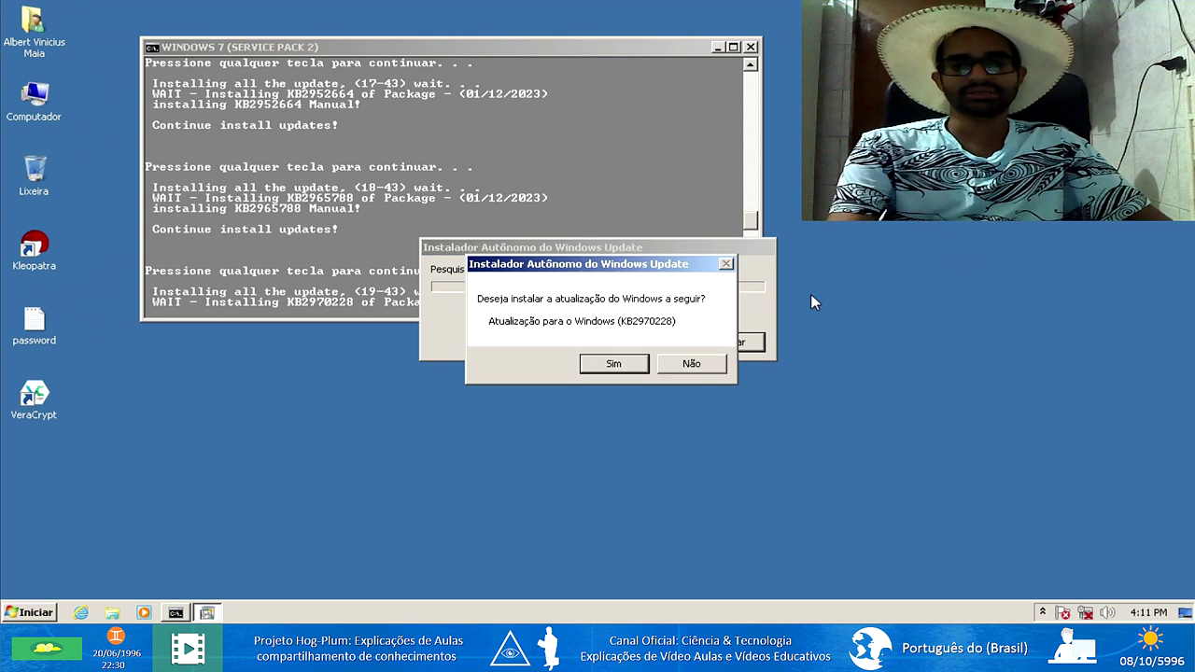
pyautogui.click(614, 364)
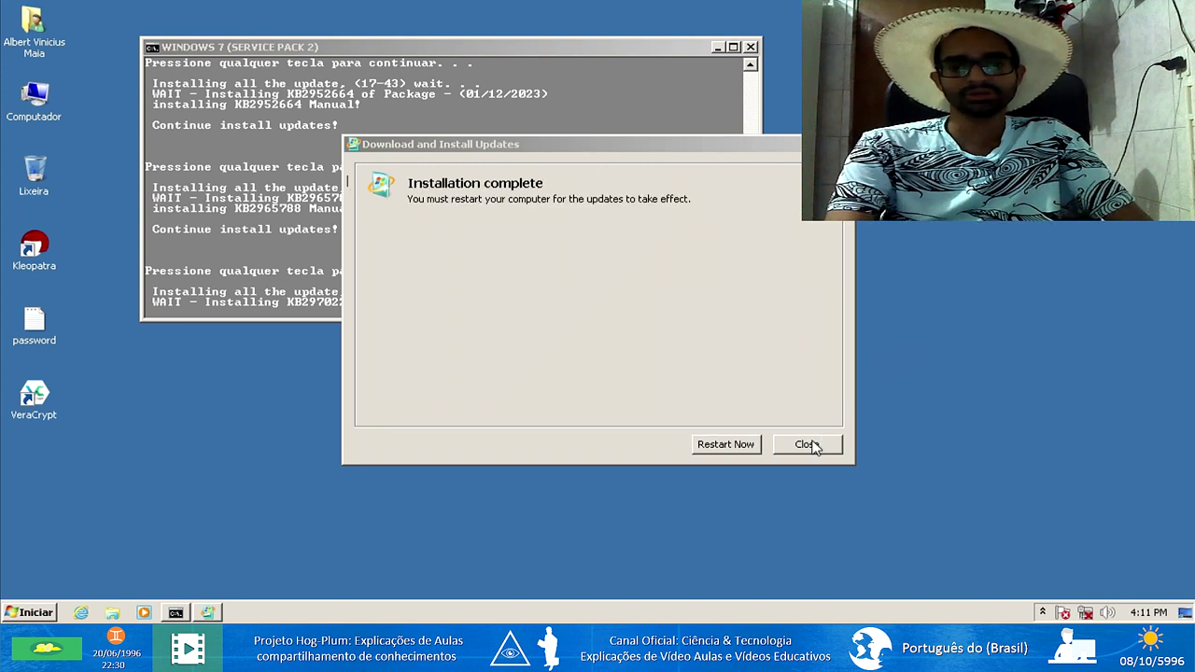
pyautogui.click(809, 445)
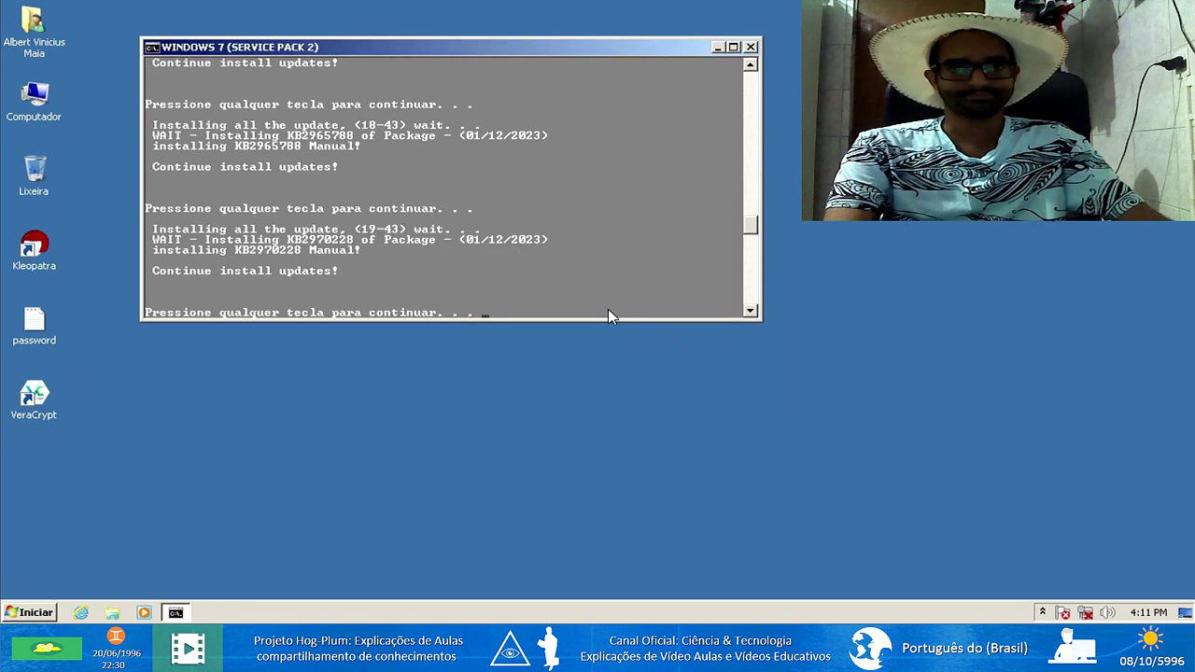
# Continue the script and install KB2984976 (20 of 43), closing its completion notice.
pyautogui.press('Return')
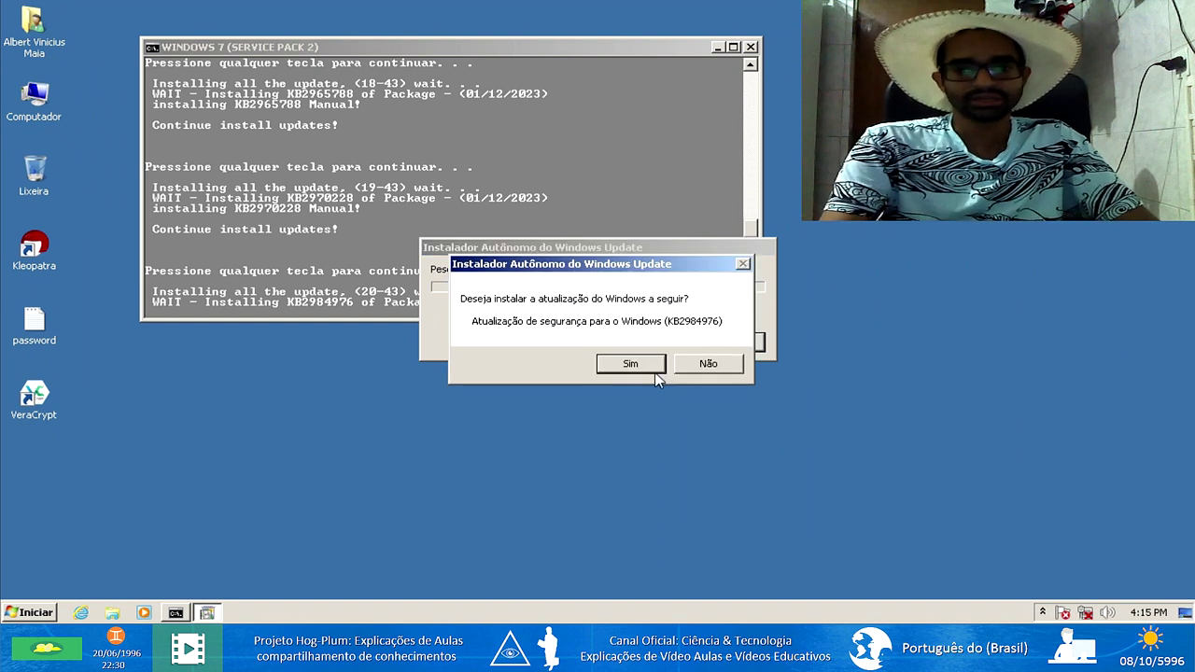
pyautogui.click(630, 362)
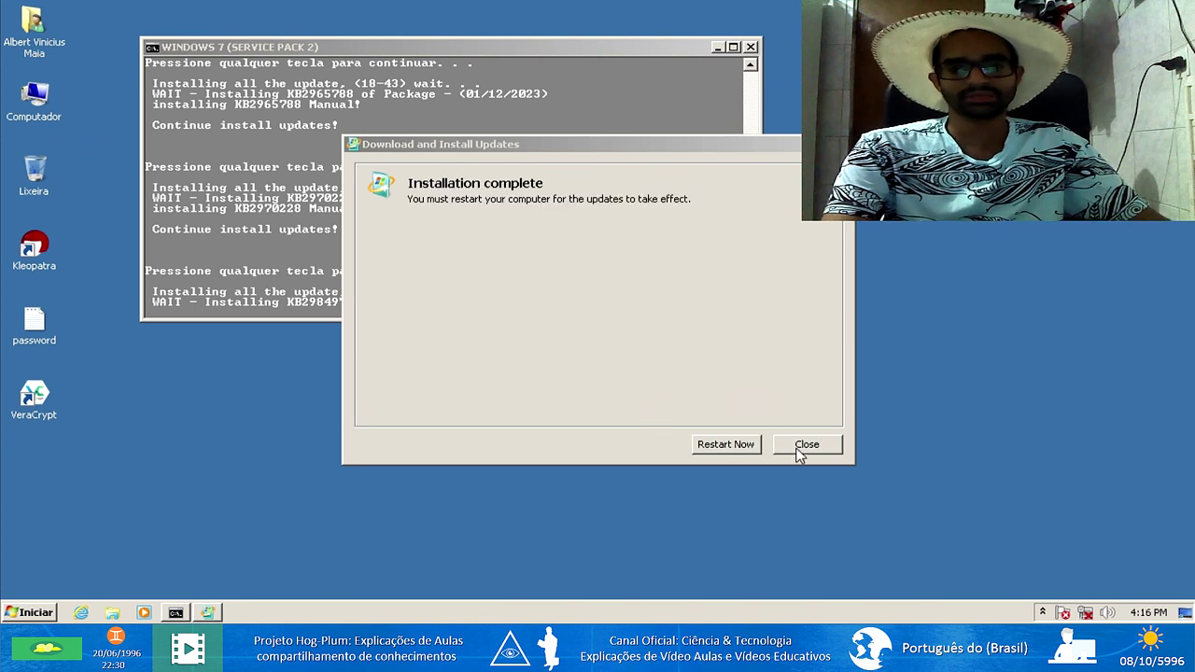
pyautogui.click(806, 444)
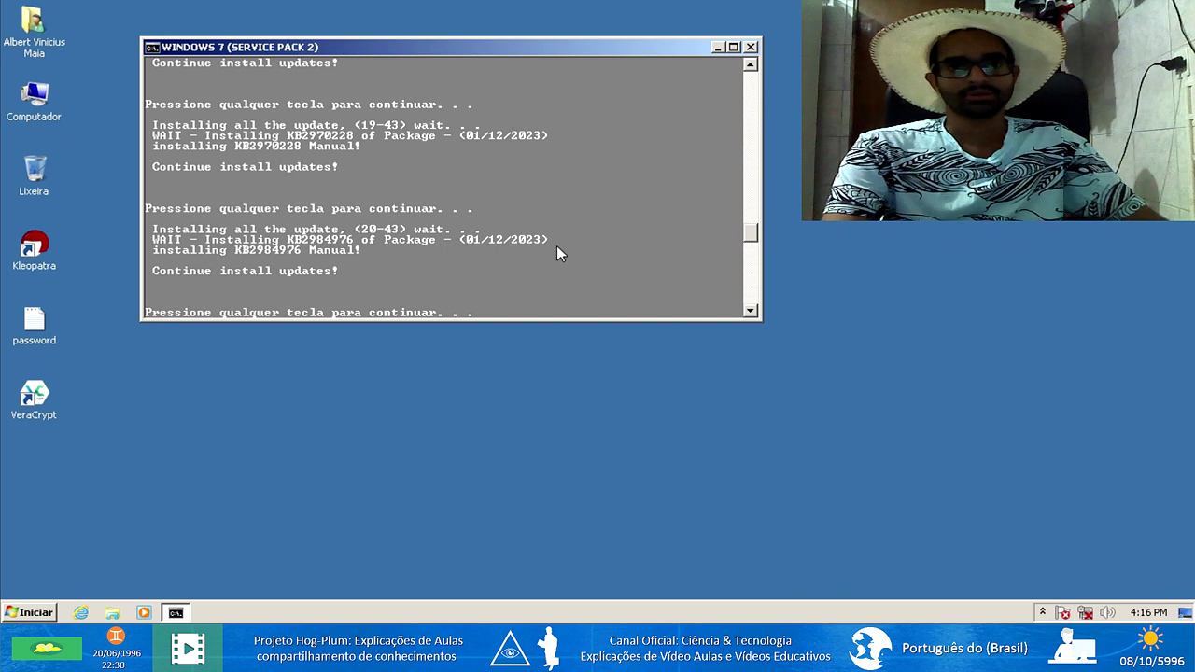
# Continue the script and install KB3006137 (21 of 43), closing its completion notice.
pyautogui.press('Return')
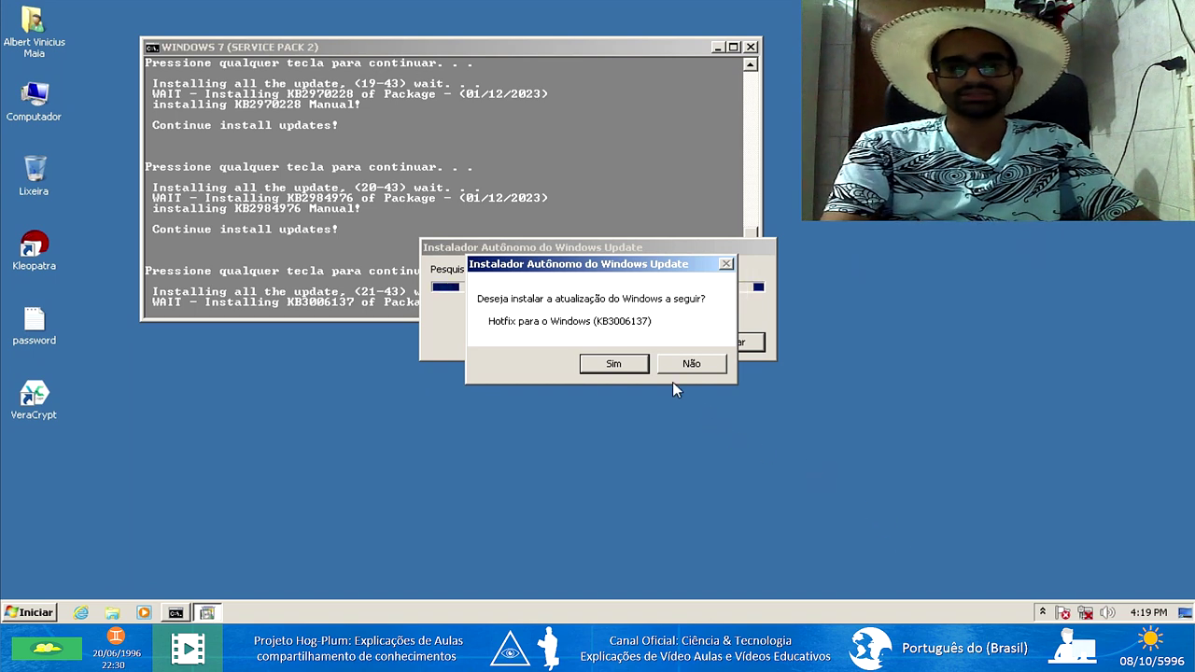
pyautogui.click(632, 366)
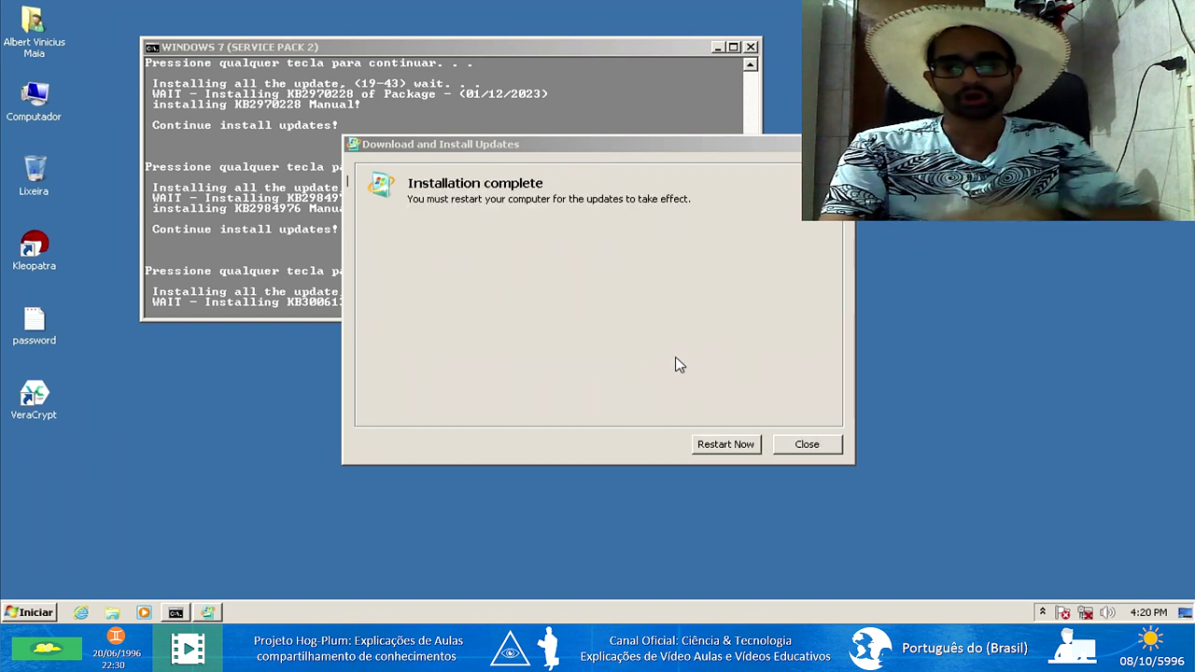
pyautogui.click(806, 445)
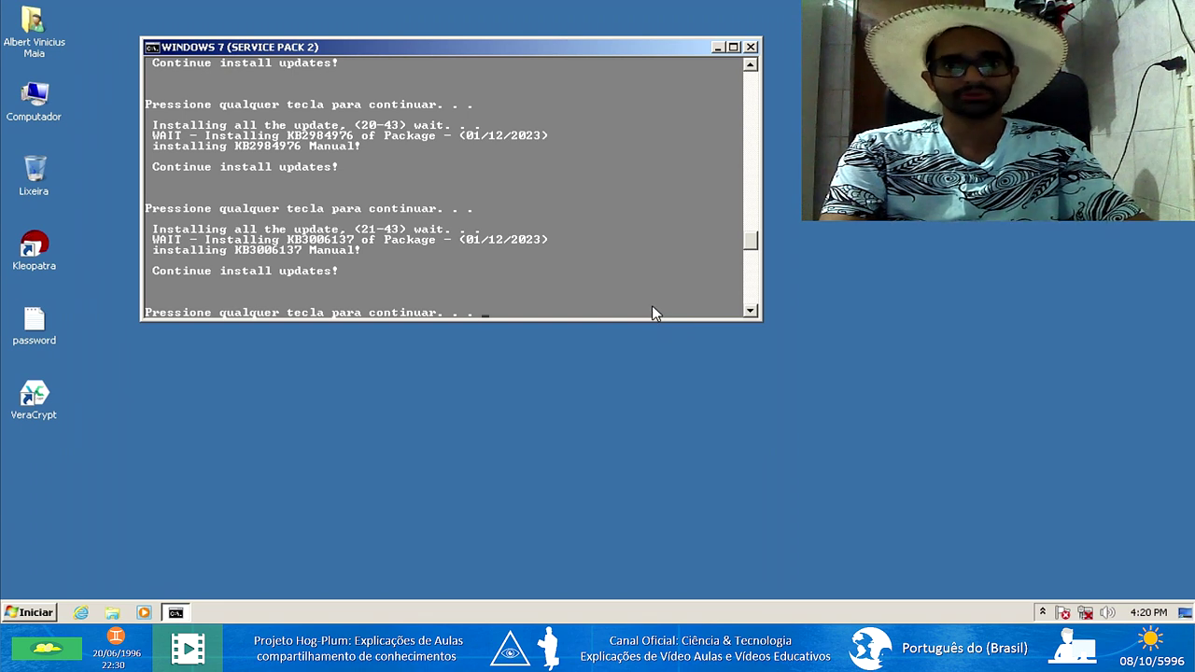
# Continue the script, accept KB3021917 (22 of 43) and close its completion notice.
pyautogui.press('Return')
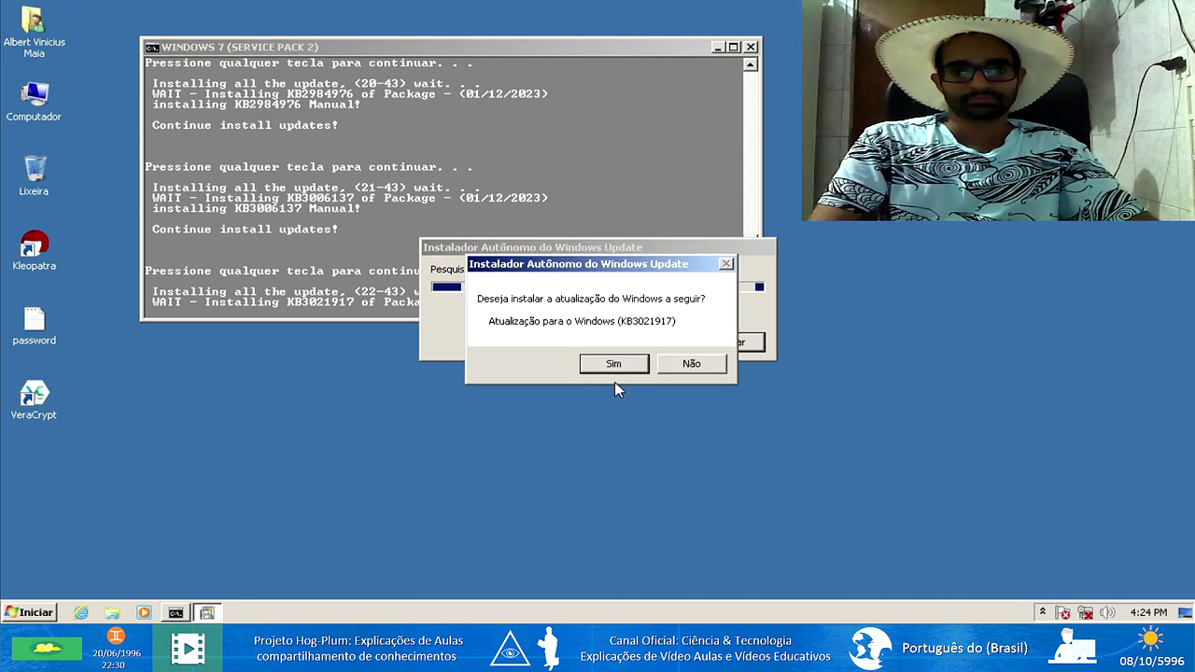
pyautogui.click(608, 364)
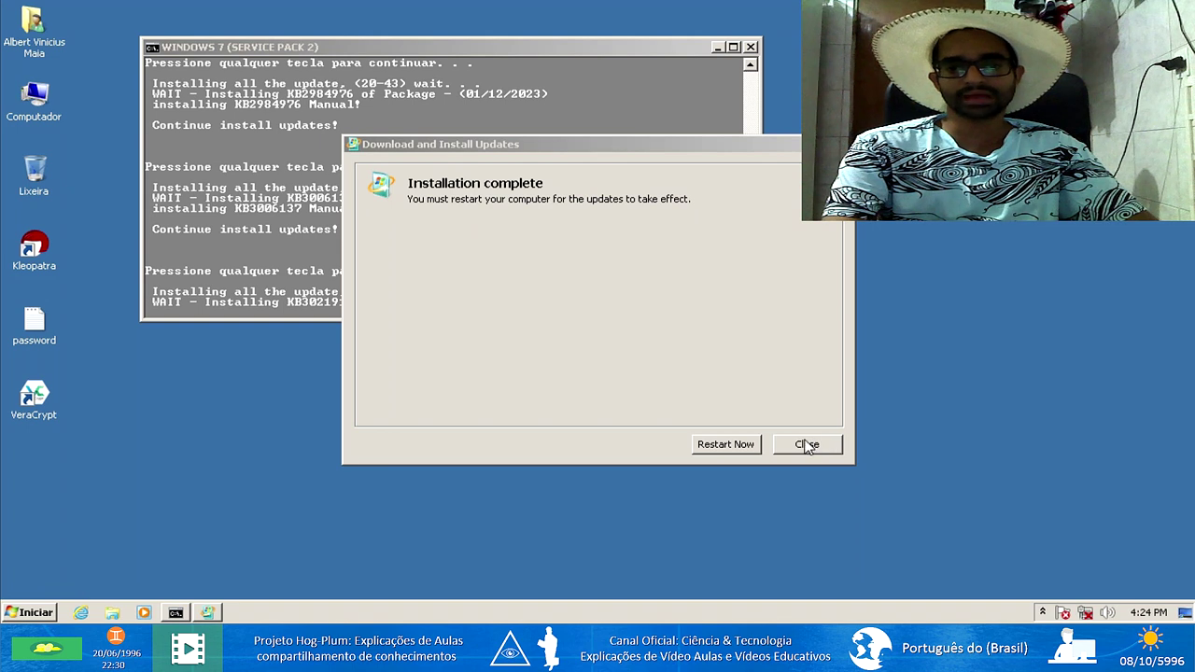
pyautogui.click(806, 445)
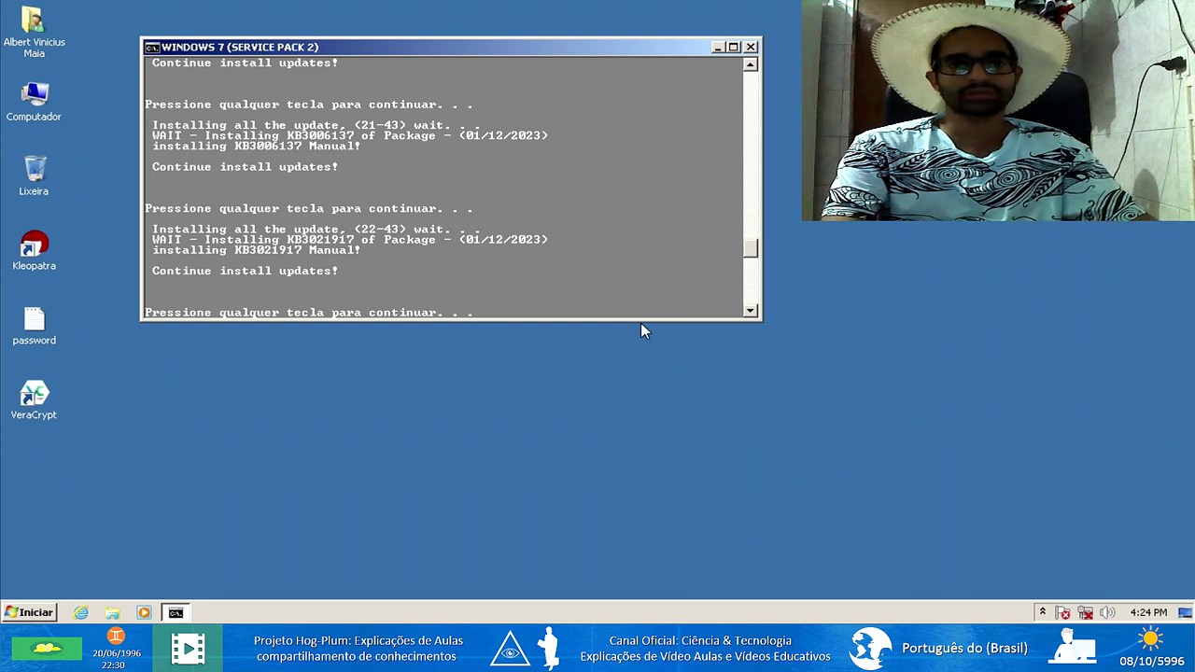
# Continue the script and install update KB3068708 (23 of 43), closing the completion notice.
pyautogui.press('Return')
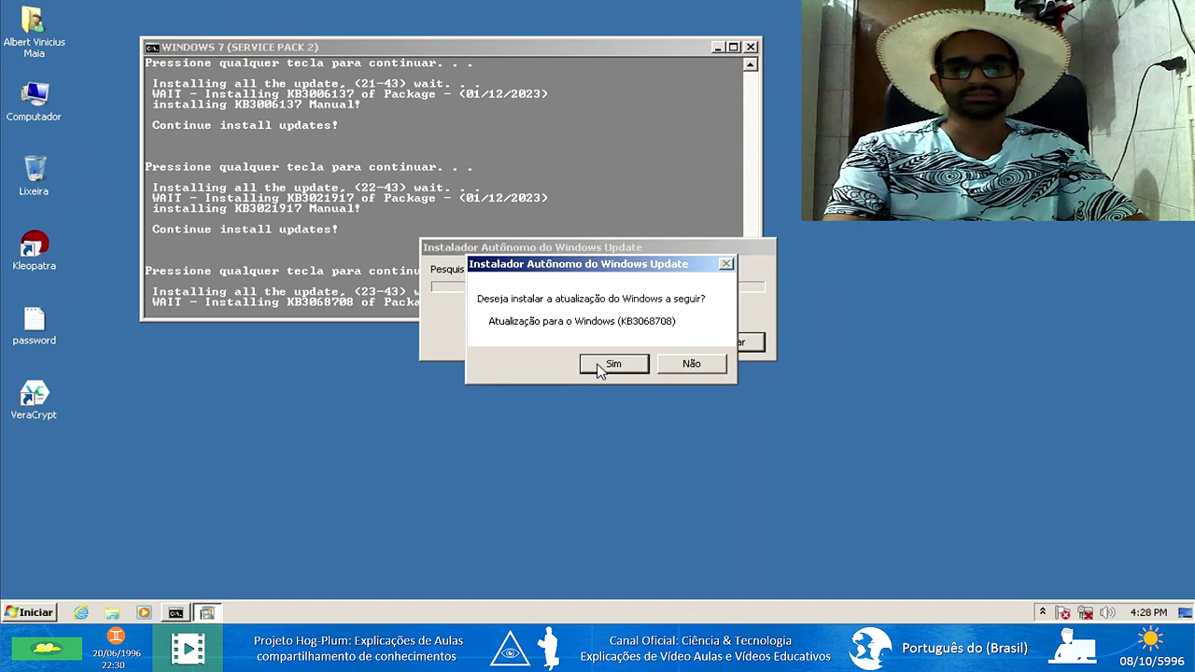
pyautogui.click(613, 362)
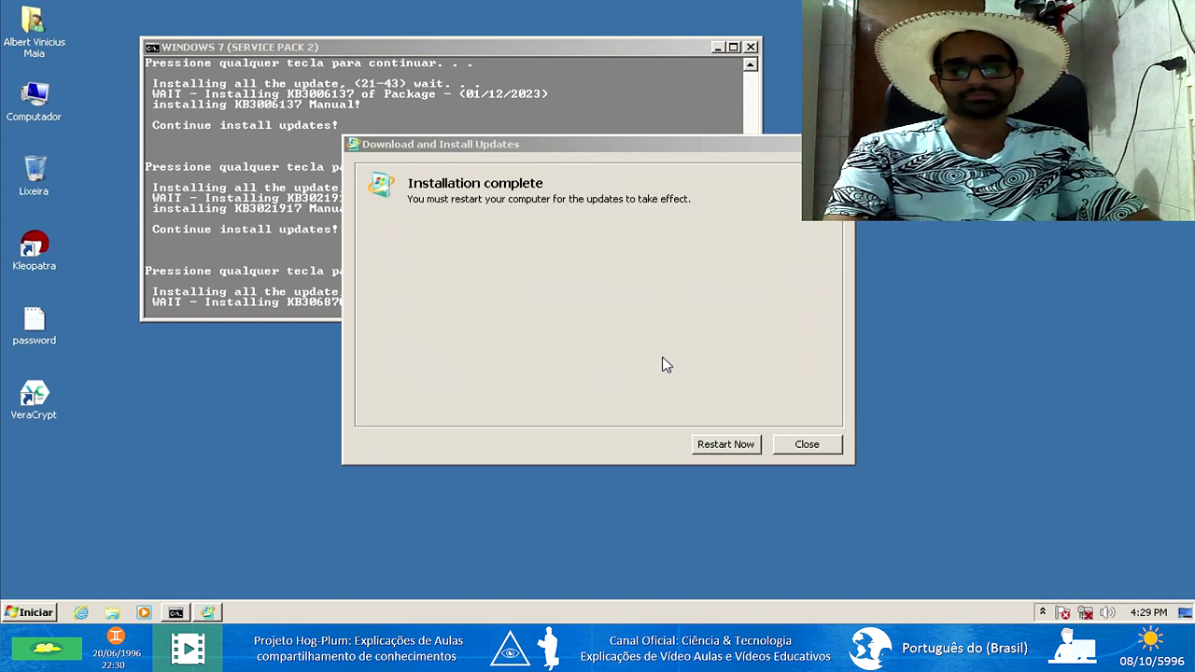
pyautogui.click(812, 452)
pyautogui.click(806, 446)
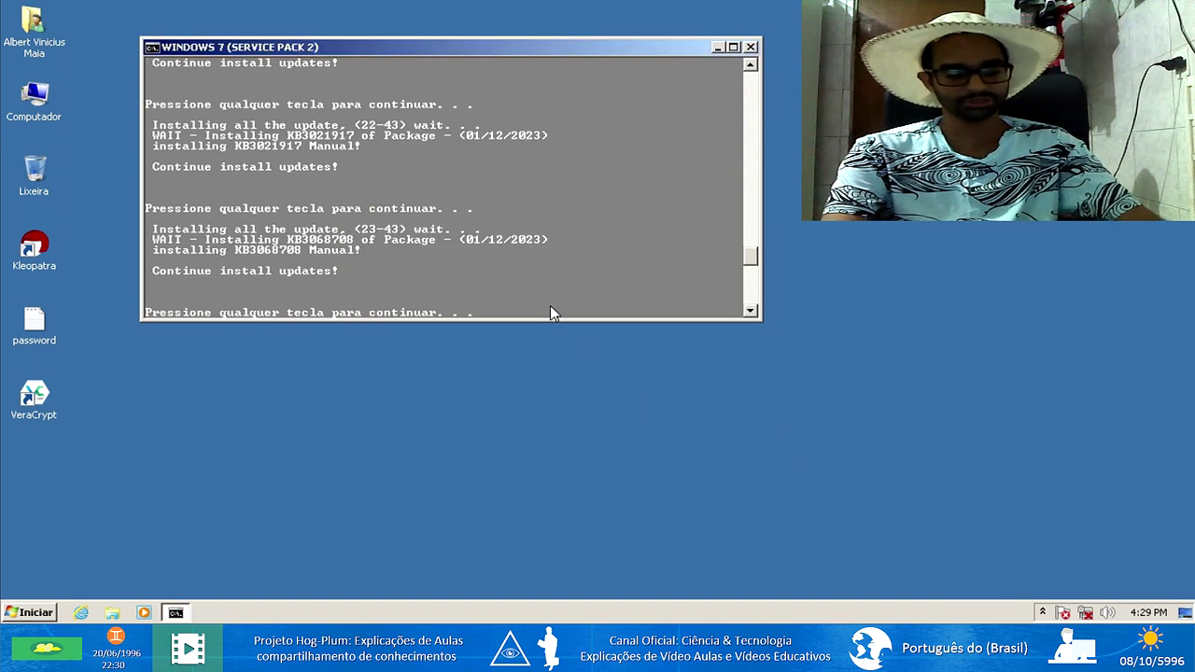
# Continue to update 24 of 43 and install KB3080149, closing the completion notice.
pyautogui.press('Return')
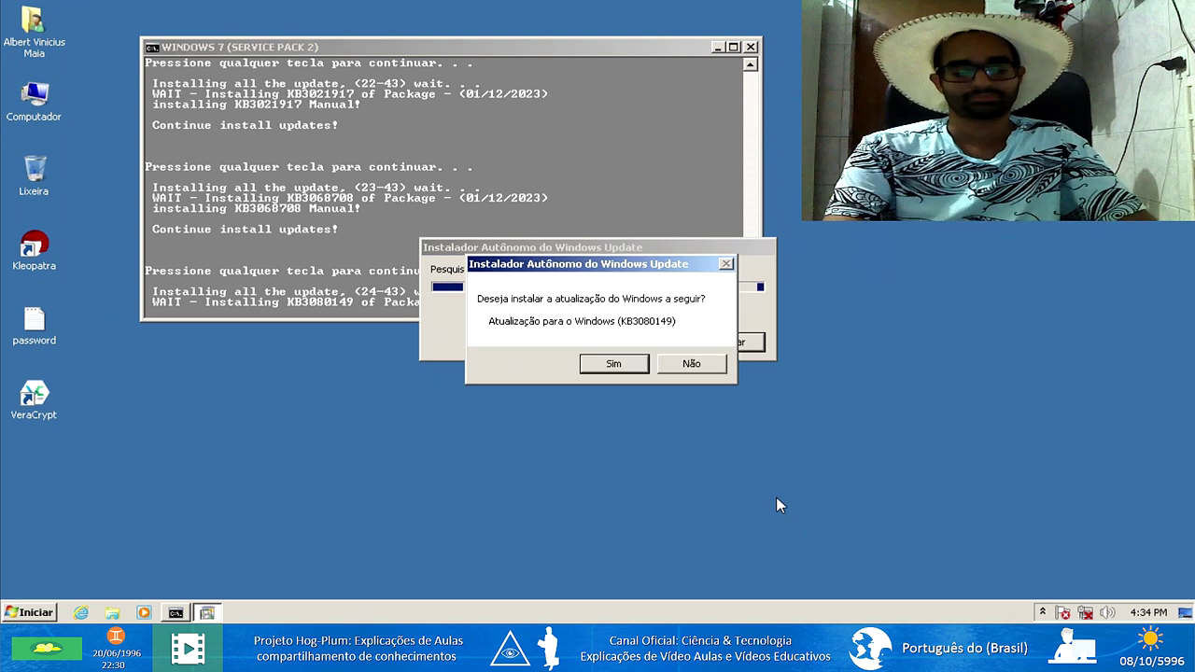
pyautogui.click(615, 365)
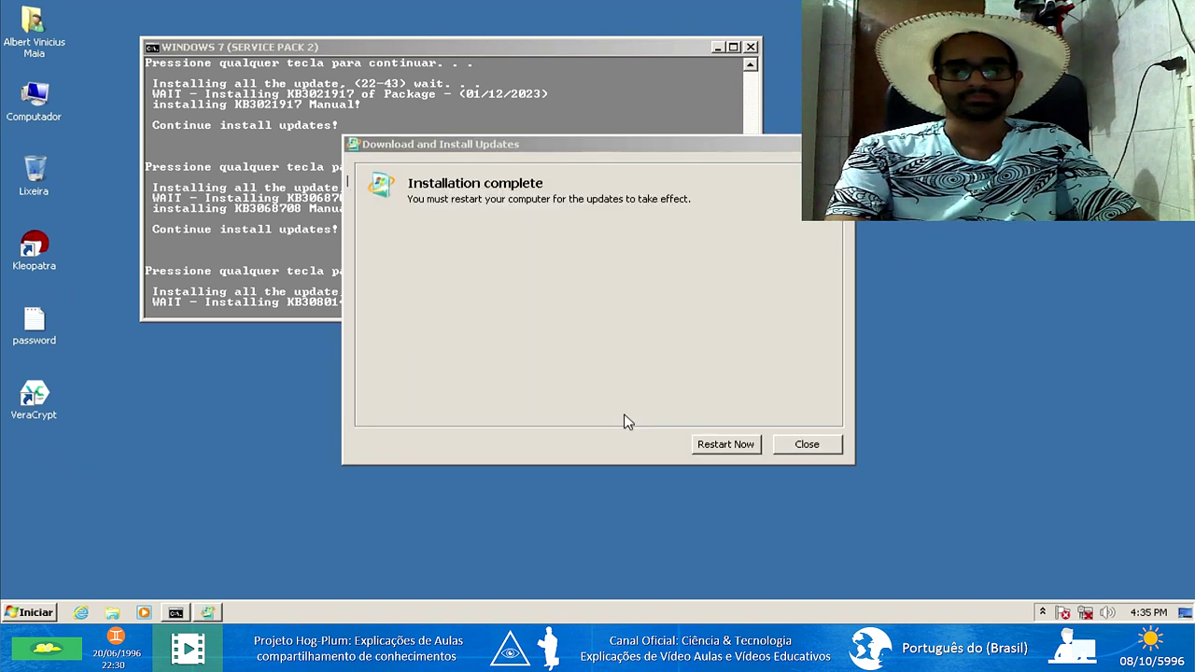
pyautogui.click(805, 446)
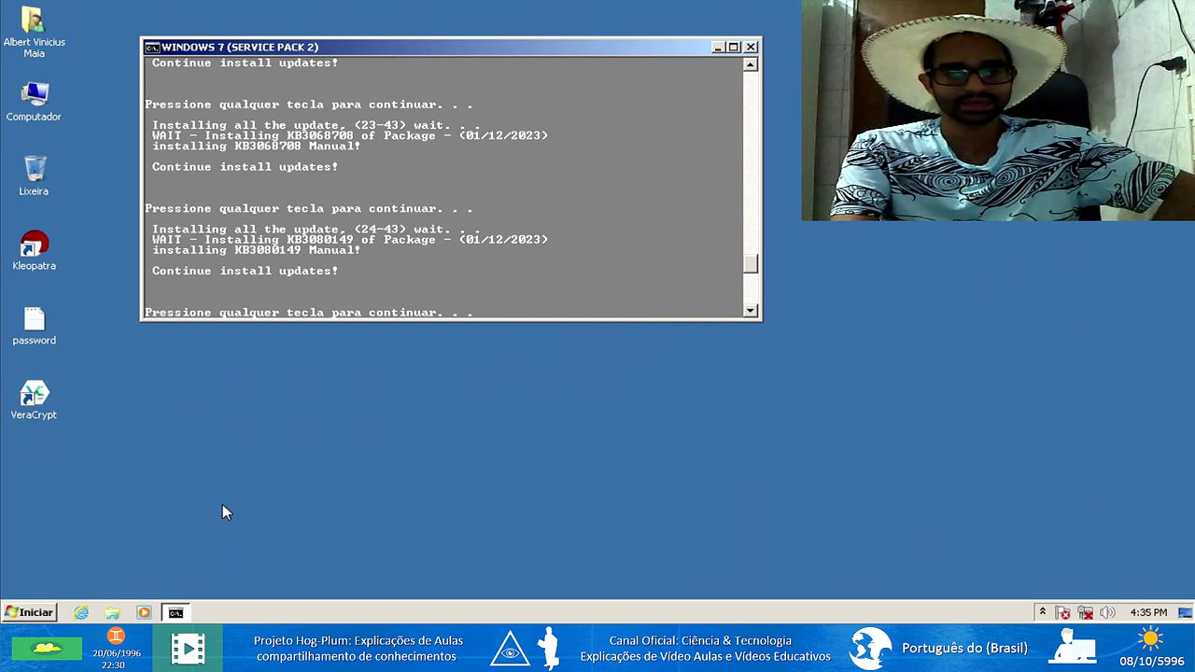
# Hibernate the Windows 7 guest using Hibernar from the Start menu's Desligar options.
pyautogui.click(30, 612)
pyautogui.moveTo(300, 581)
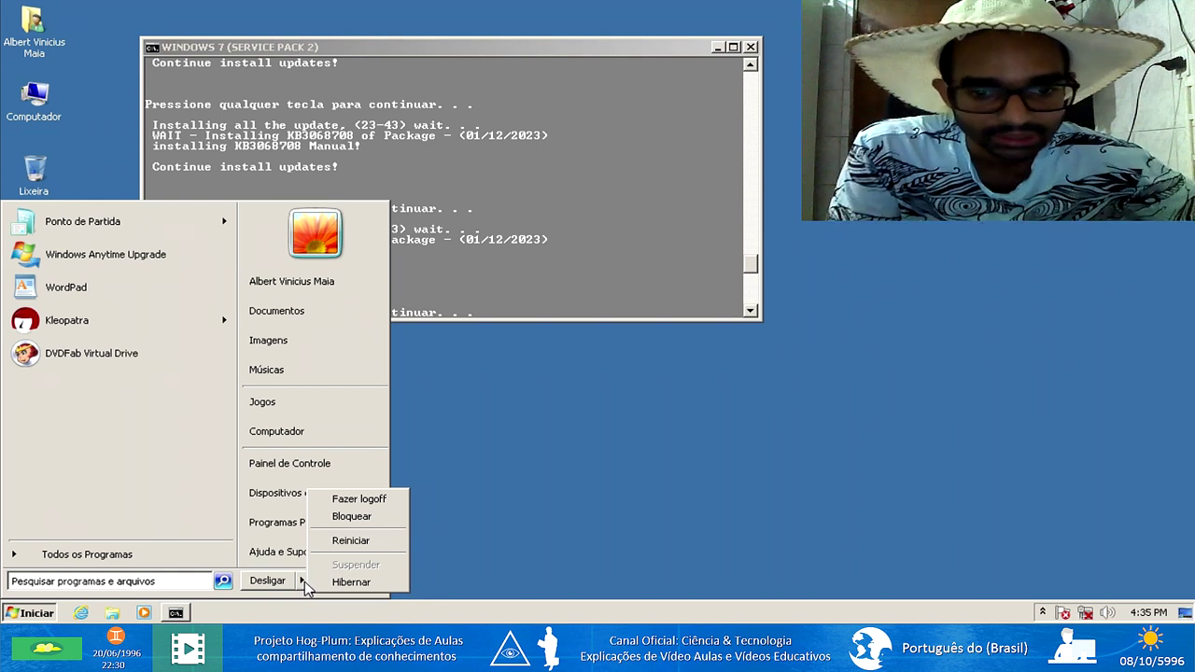
pyautogui.click(353, 583)
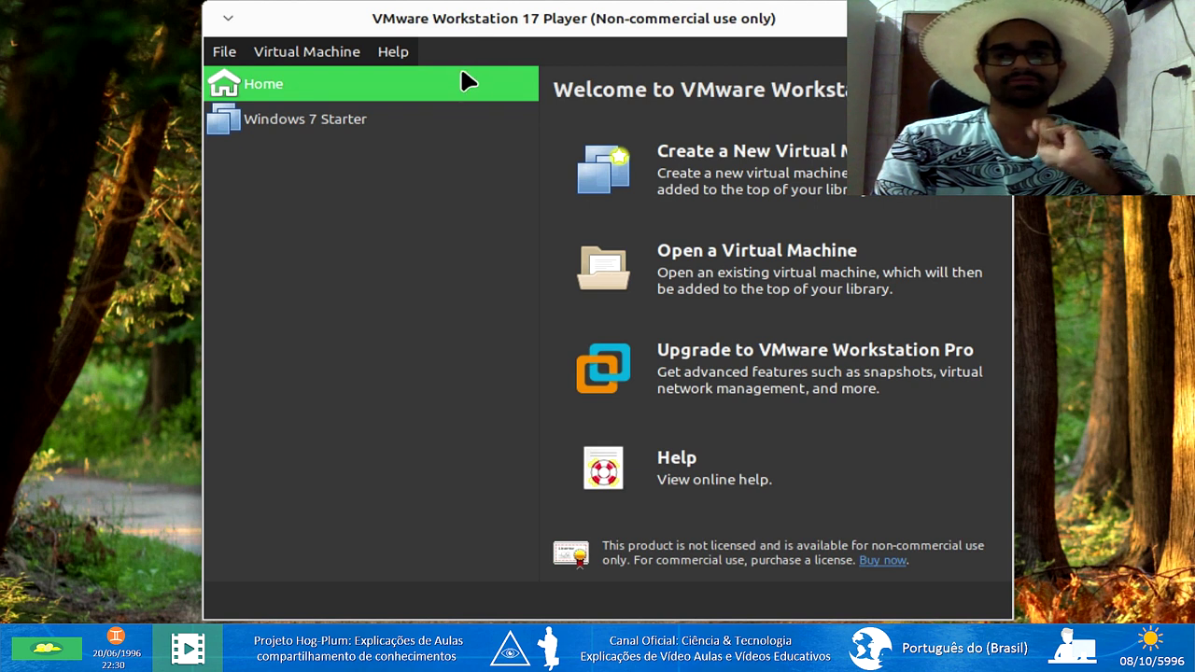
# Set the Windows 7 Starter VM's CD/DVD to Blu-Ray/wsusoffline-w7-x64-x86-encrypted.iso.
pyautogui.click(341, 129)
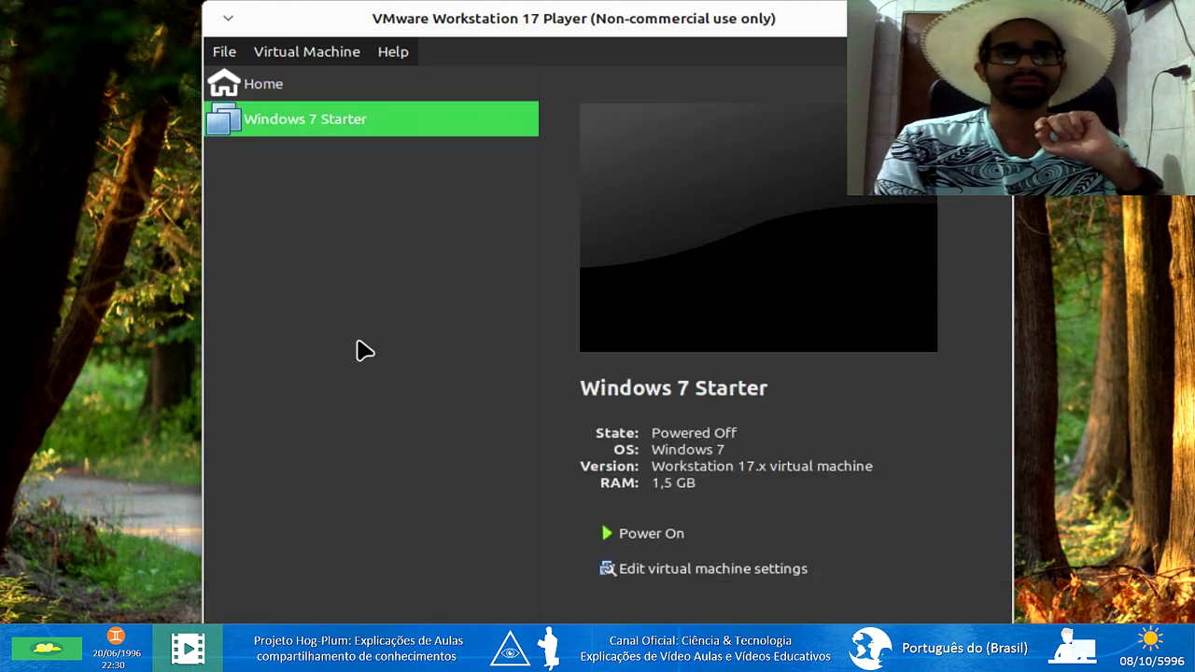
pyautogui.click(664, 572)
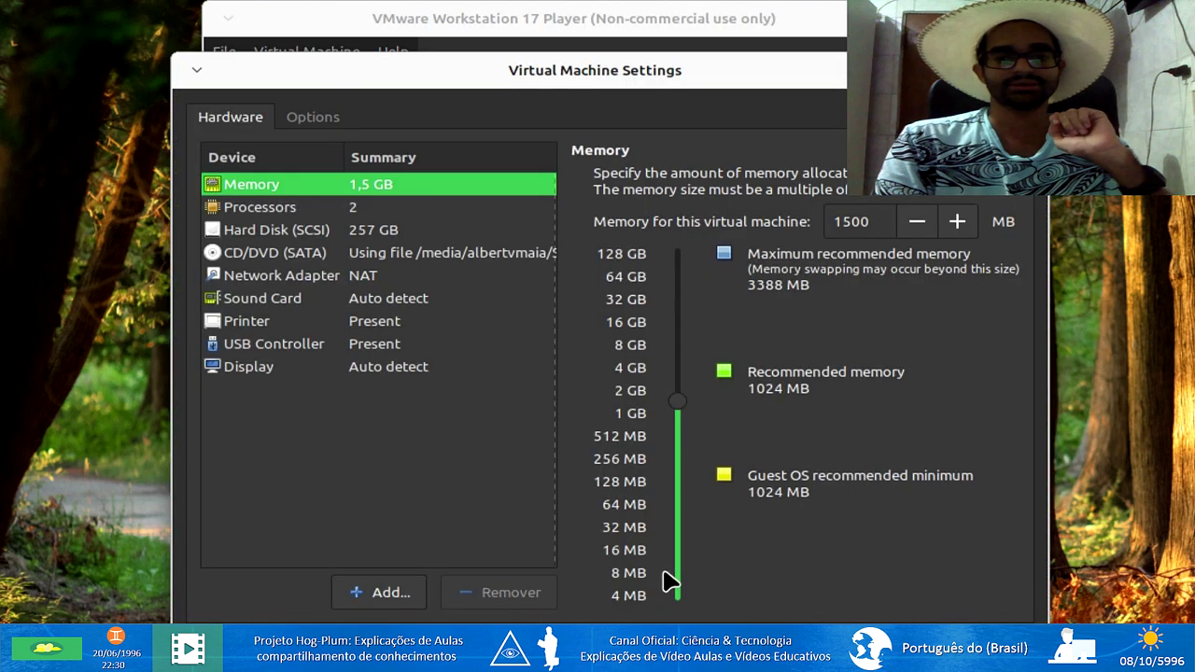
pyautogui.click(368, 261)
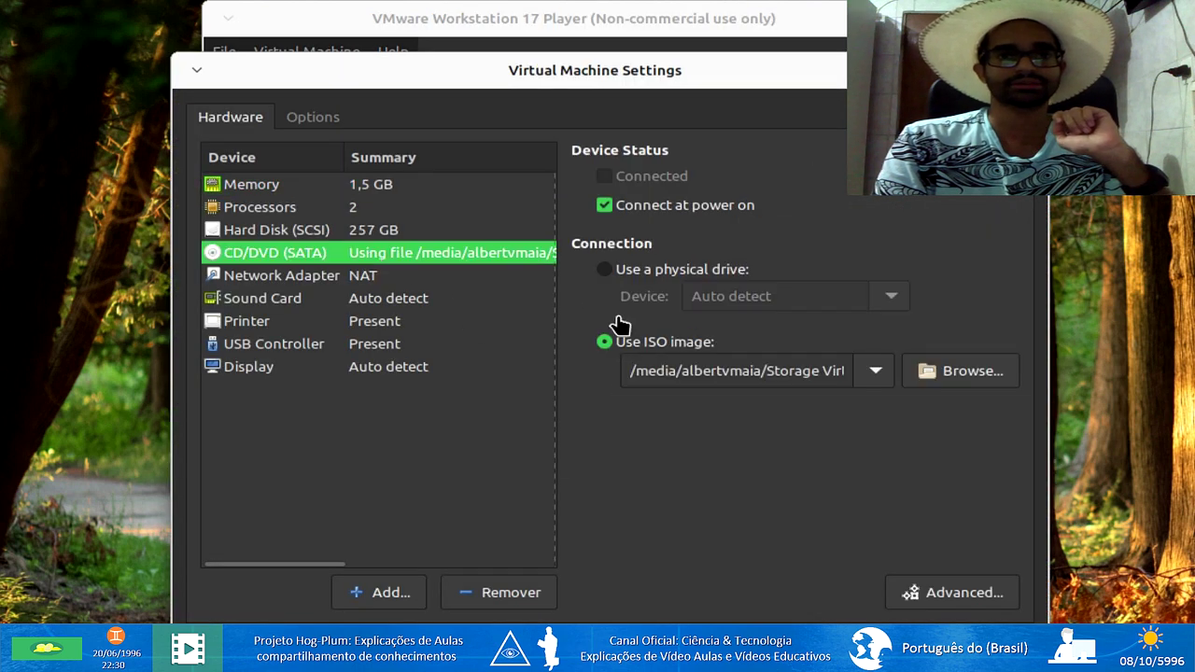
pyautogui.click(971, 378)
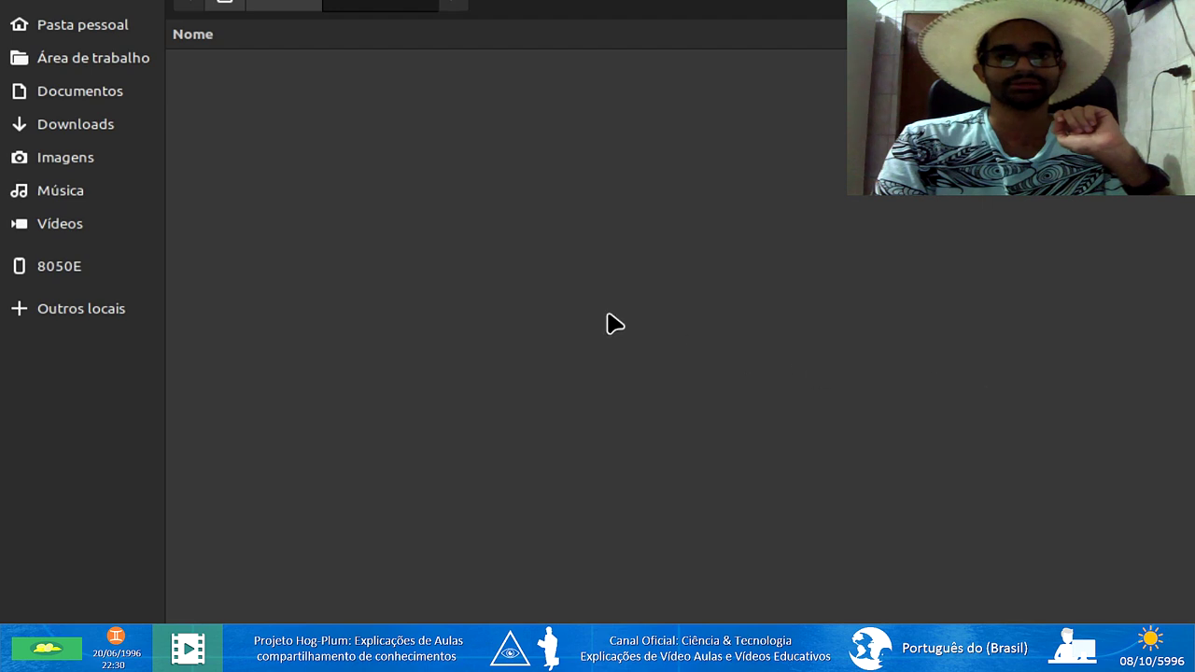
pyautogui.click(97, 316)
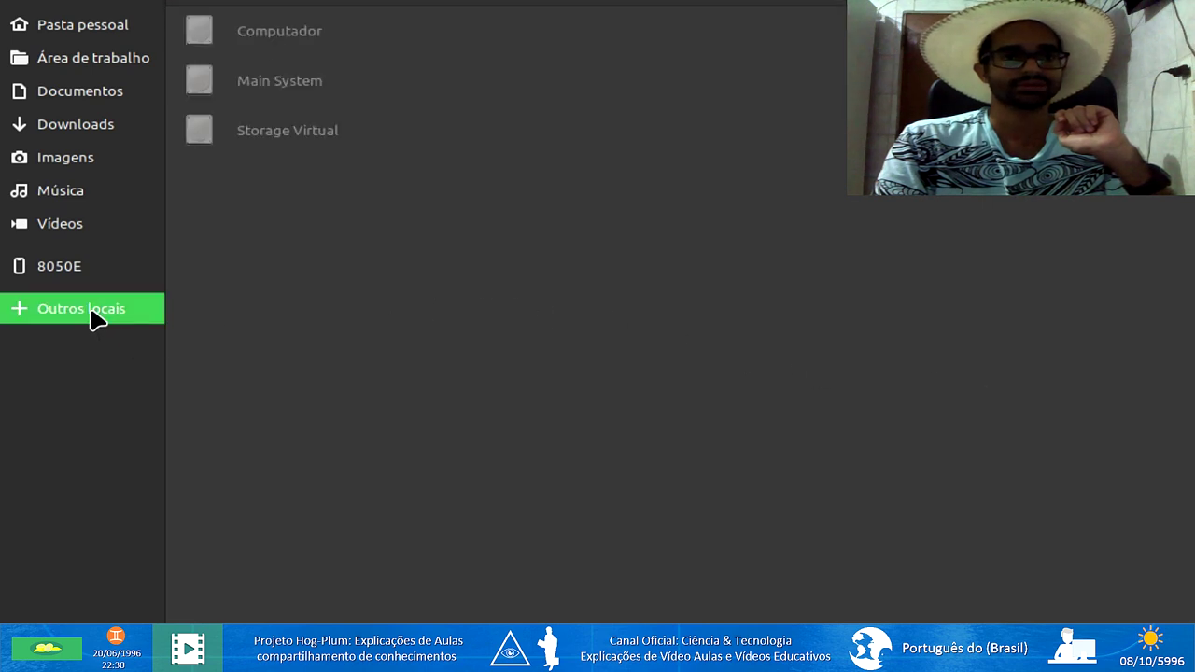
pyautogui.click(283, 127)
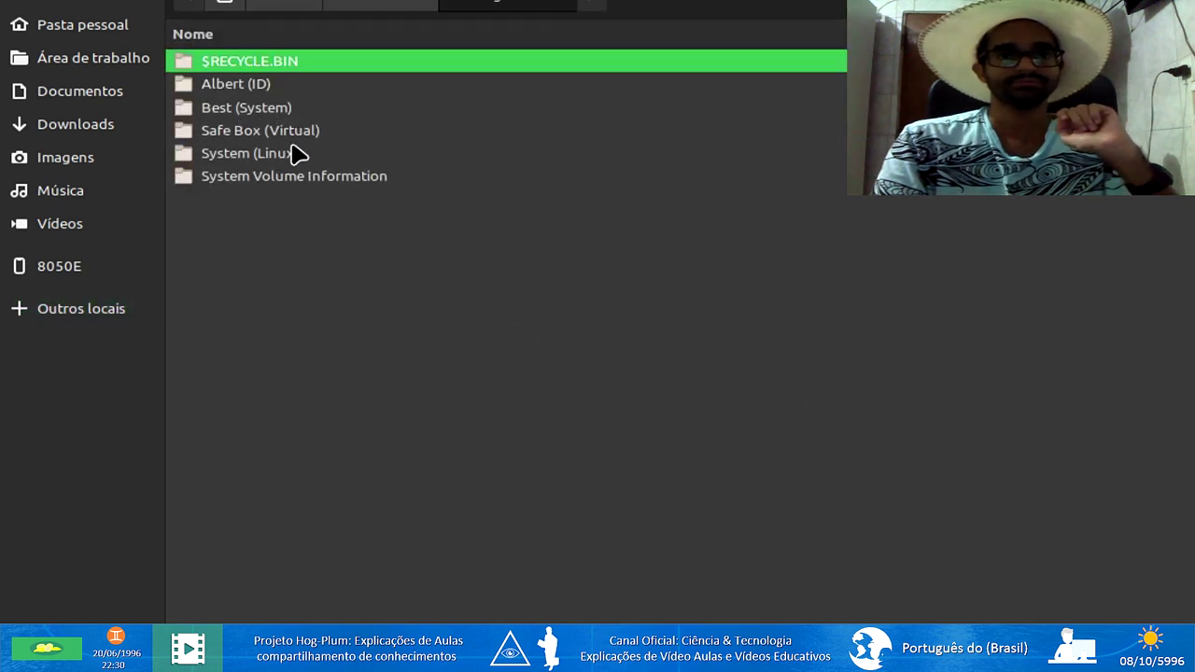
pyautogui.doubleClick(250, 84)
pyautogui.doubleClick(247, 87)
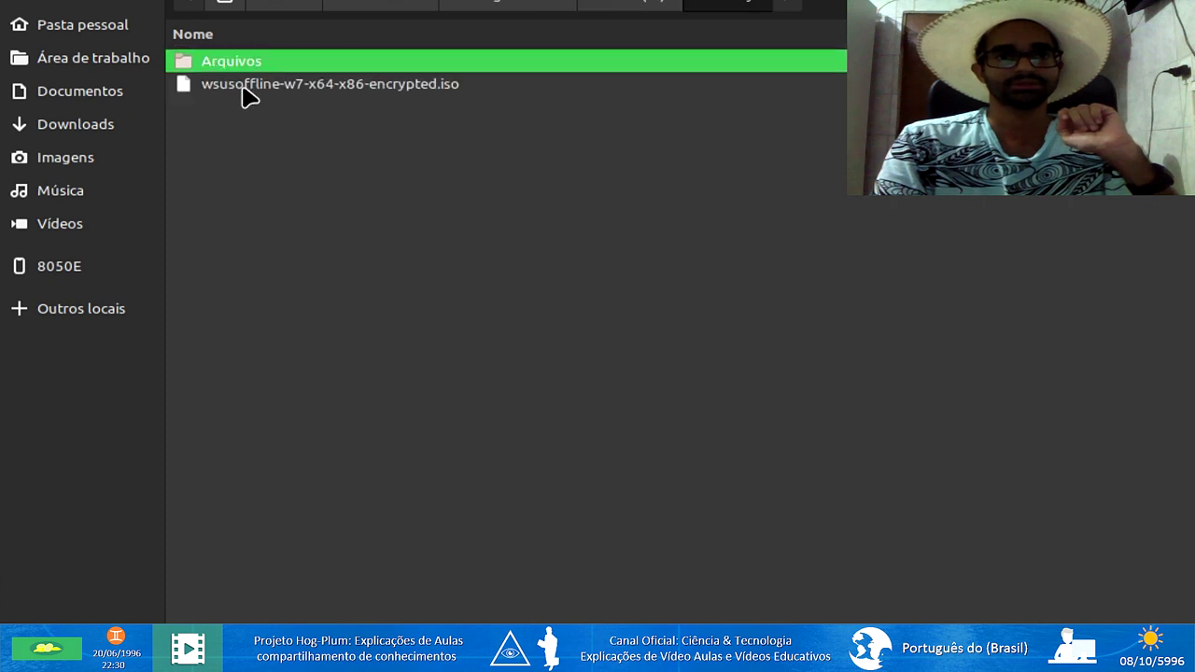
pyautogui.click(320, 86)
pyautogui.doubleClick(320, 86)
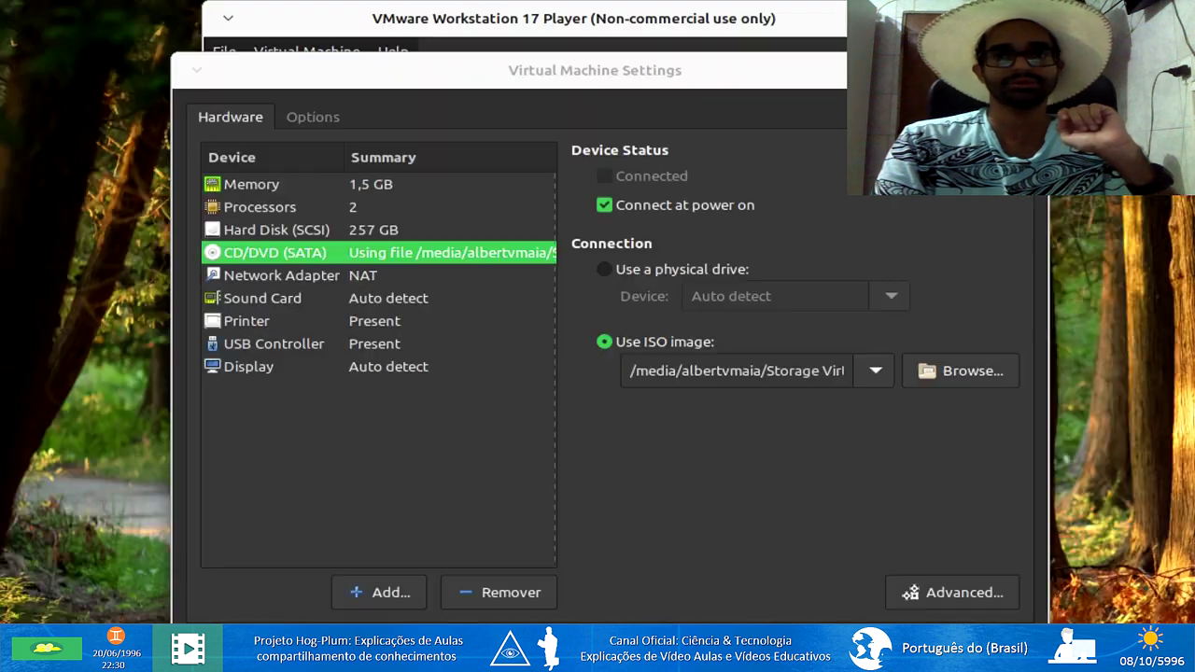
# Review the processor and memory settings, save them, and power on the VM.
pyautogui.moveTo(659, 84); pyautogui.dragTo(517, 8)
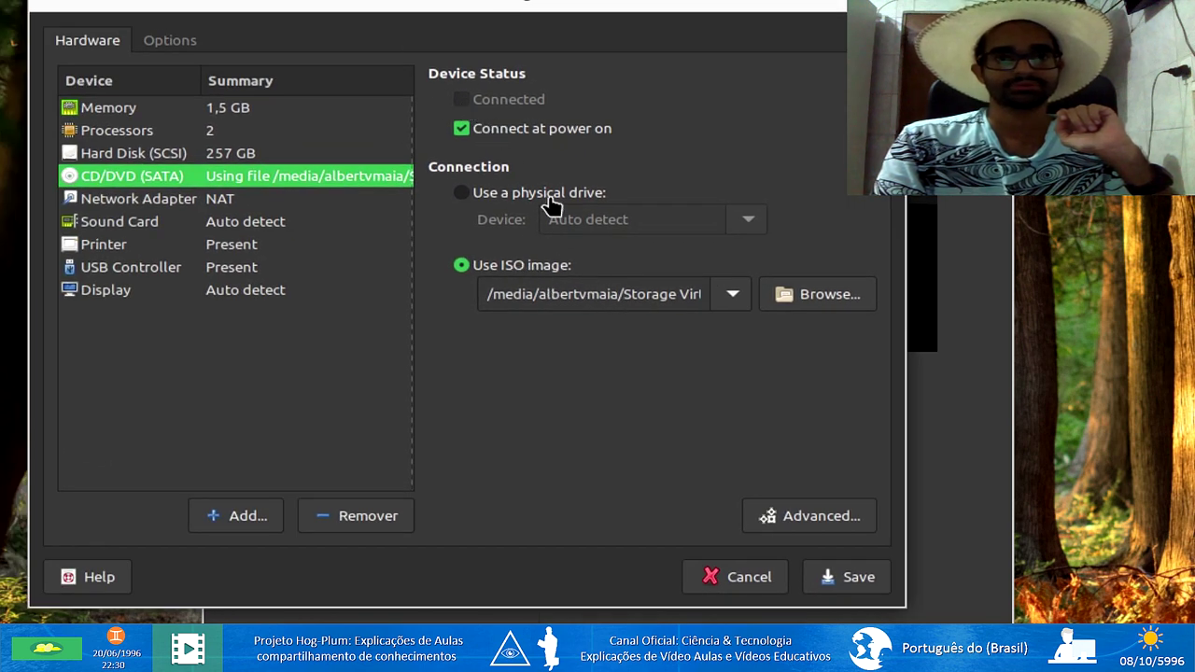
pyautogui.click(846, 581)
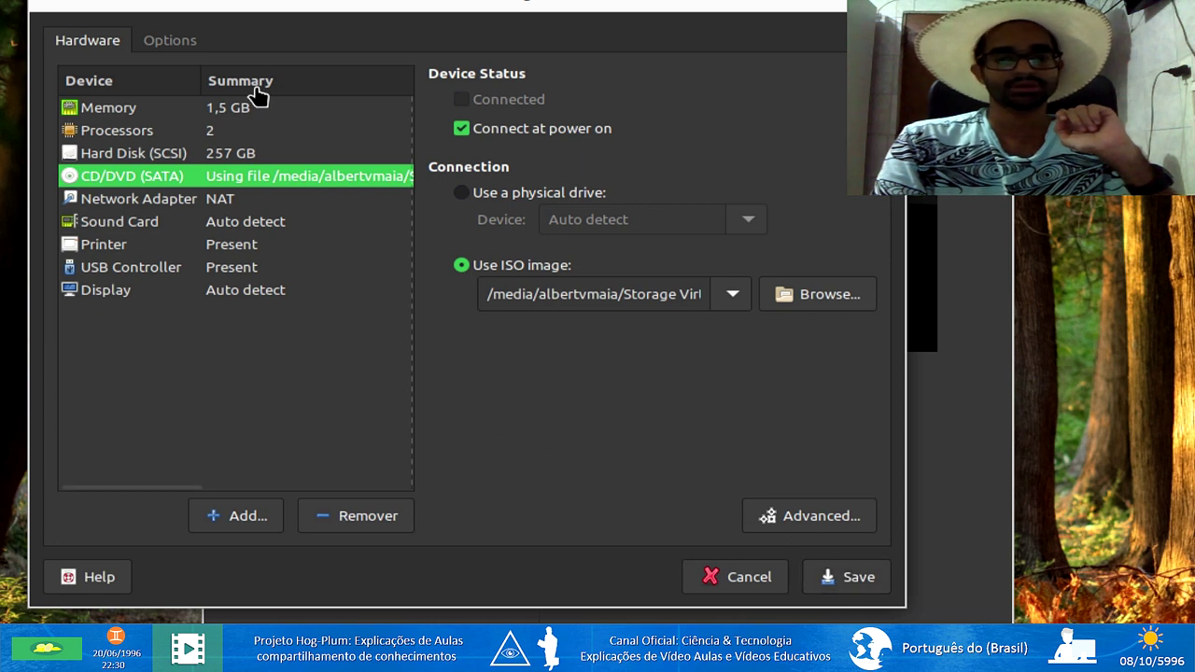
pyautogui.click(211, 138)
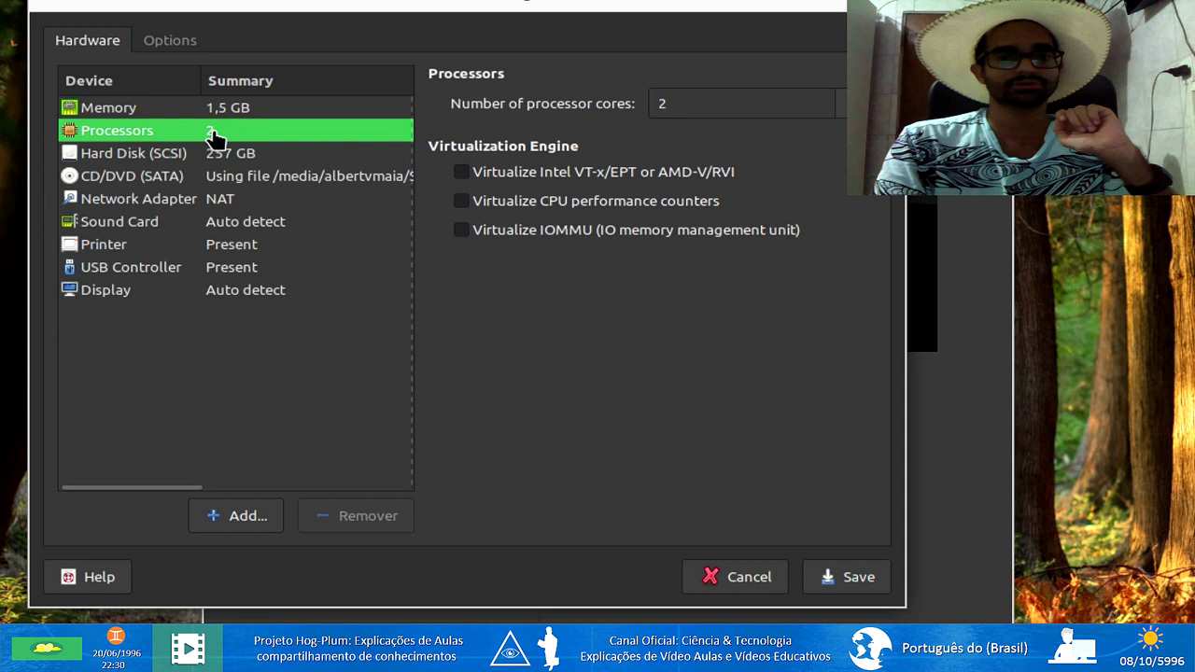
pyautogui.click(252, 110)
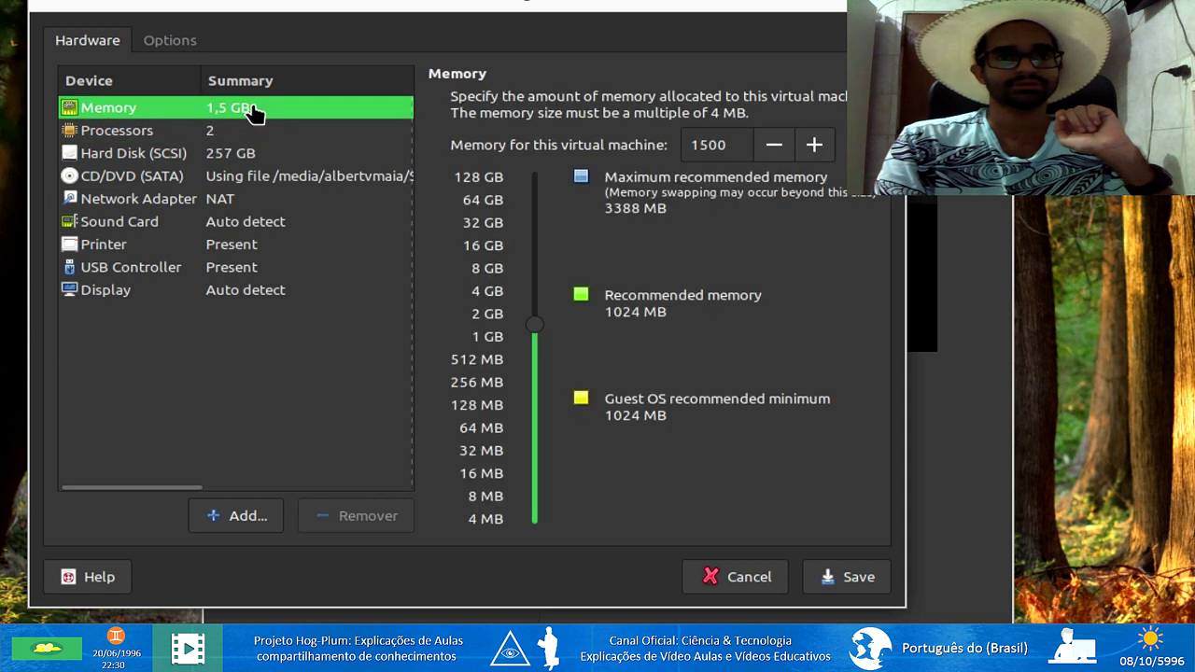
pyautogui.click(865, 579)
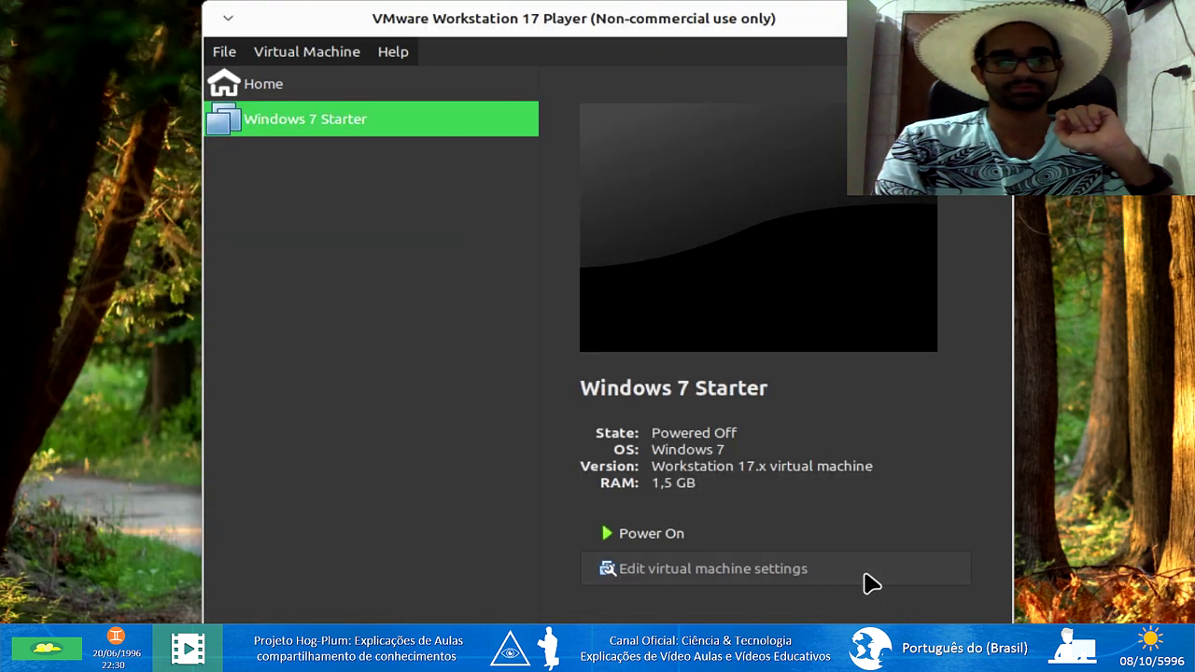
pyautogui.click(681, 534)
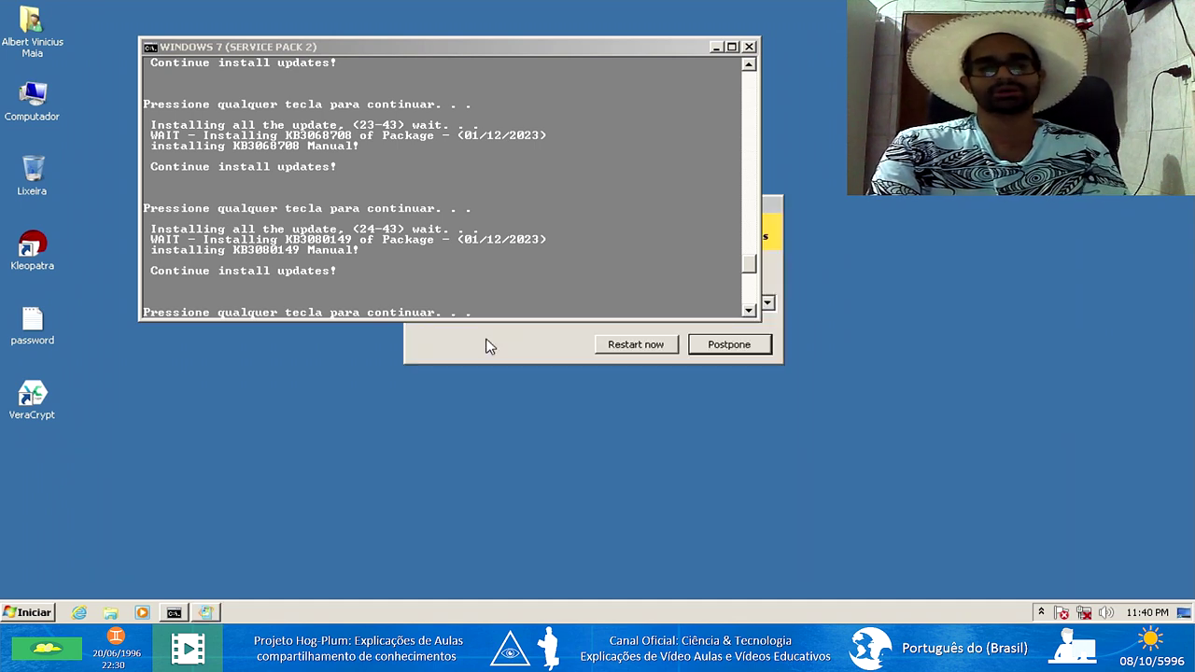
# Postpone the Windows Update restart reminder by 4 hours.
pyautogui.click(505, 347)
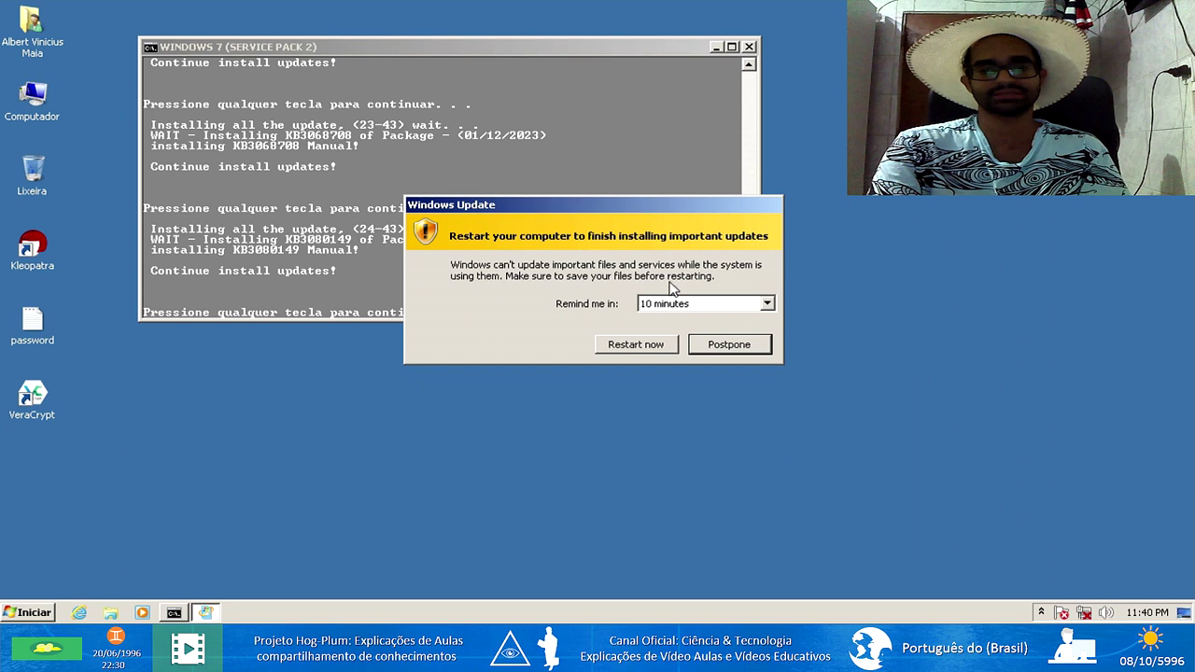
pyautogui.click(766, 305)
pyautogui.click(709, 341)
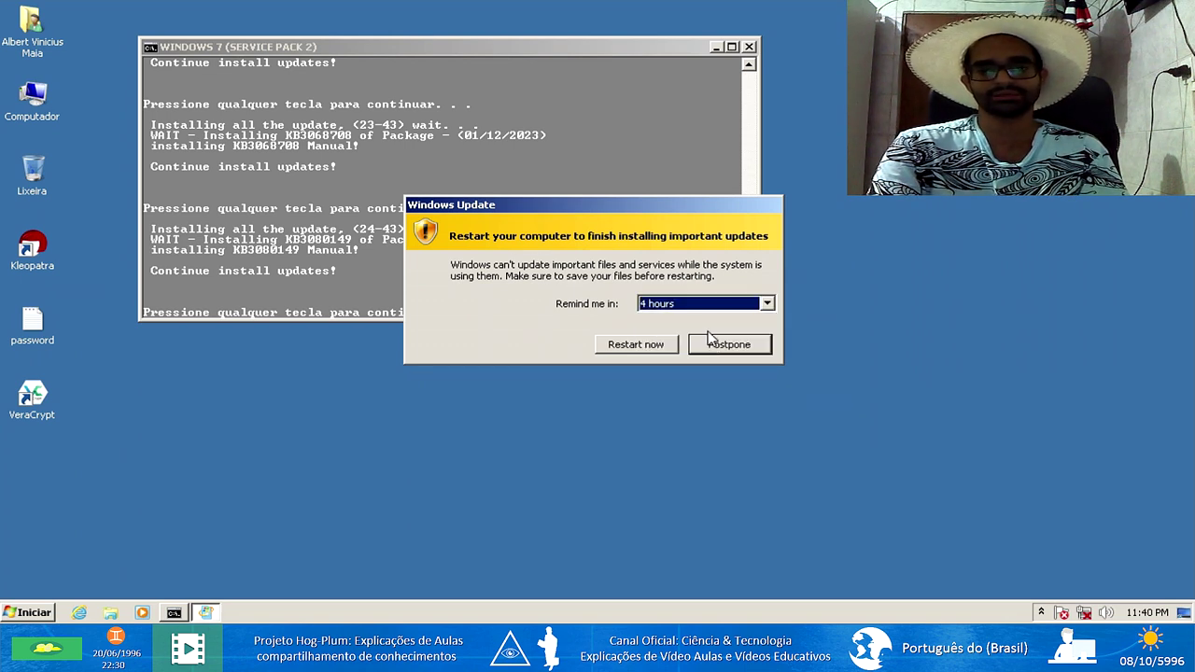
pyautogui.click(720, 341)
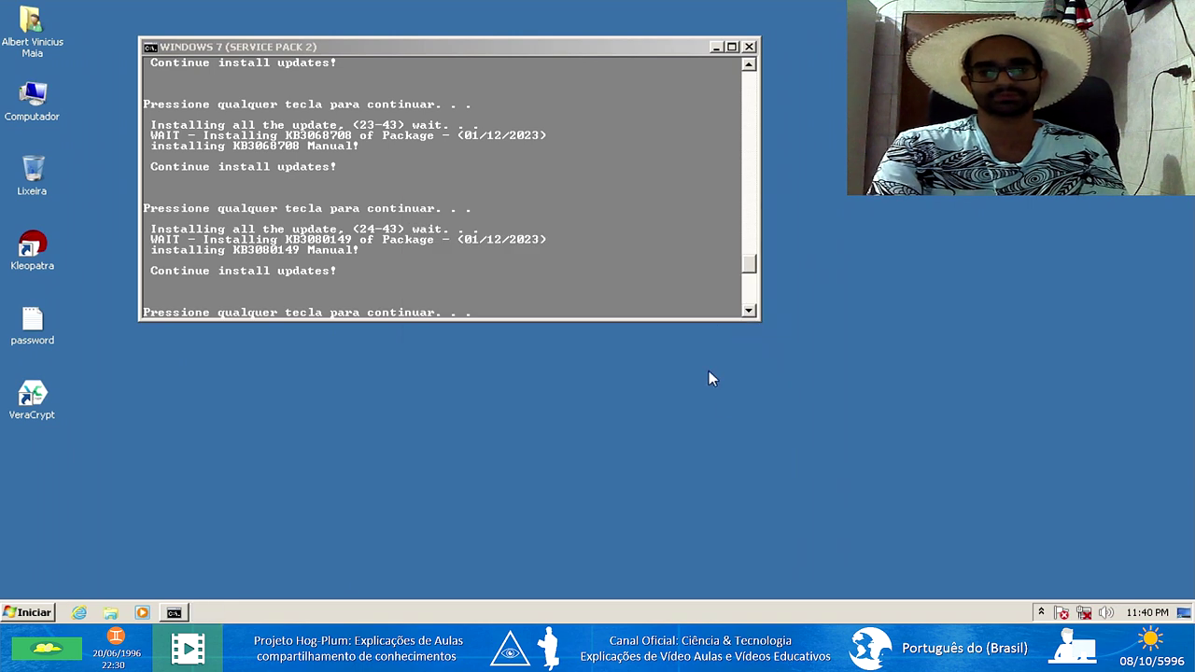
# Continue the script and install update KB3102429 (25 of 43), closing the completion notice.
pyautogui.click(386, 48)
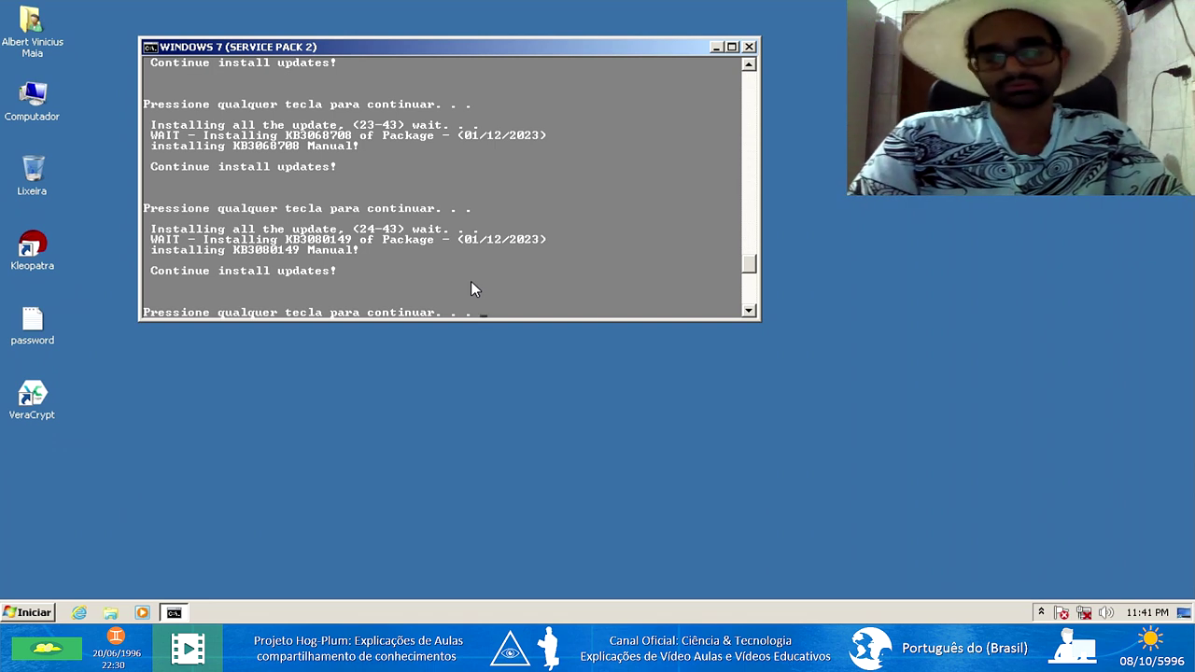
pyautogui.press('Return')
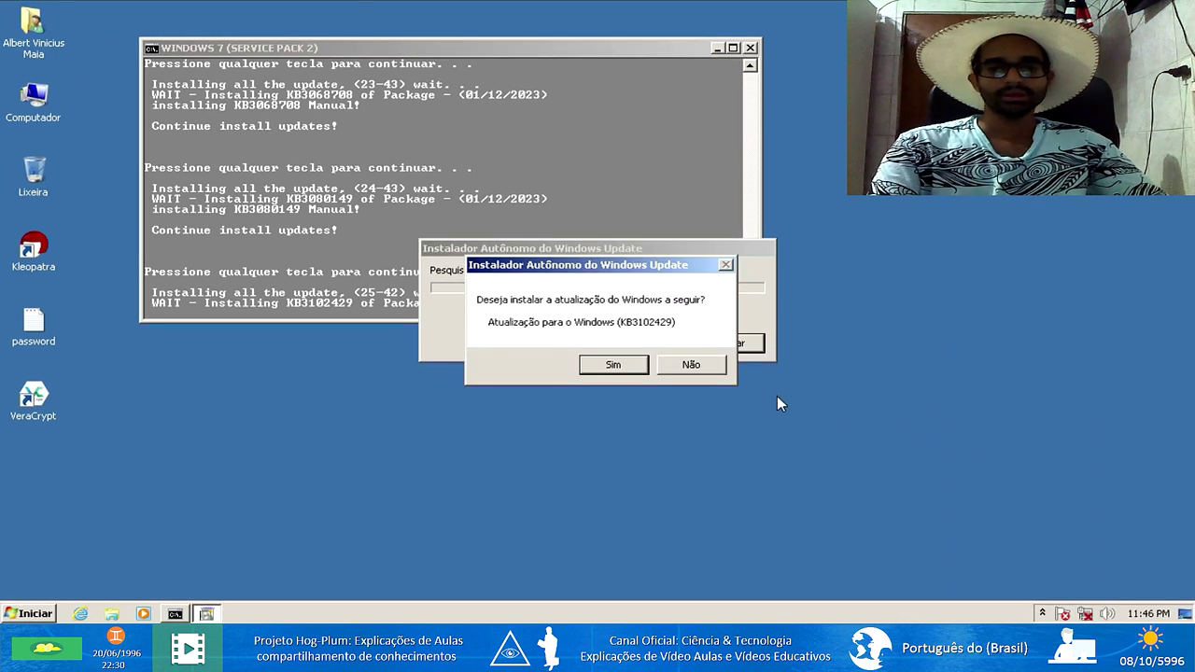
pyautogui.click(631, 364)
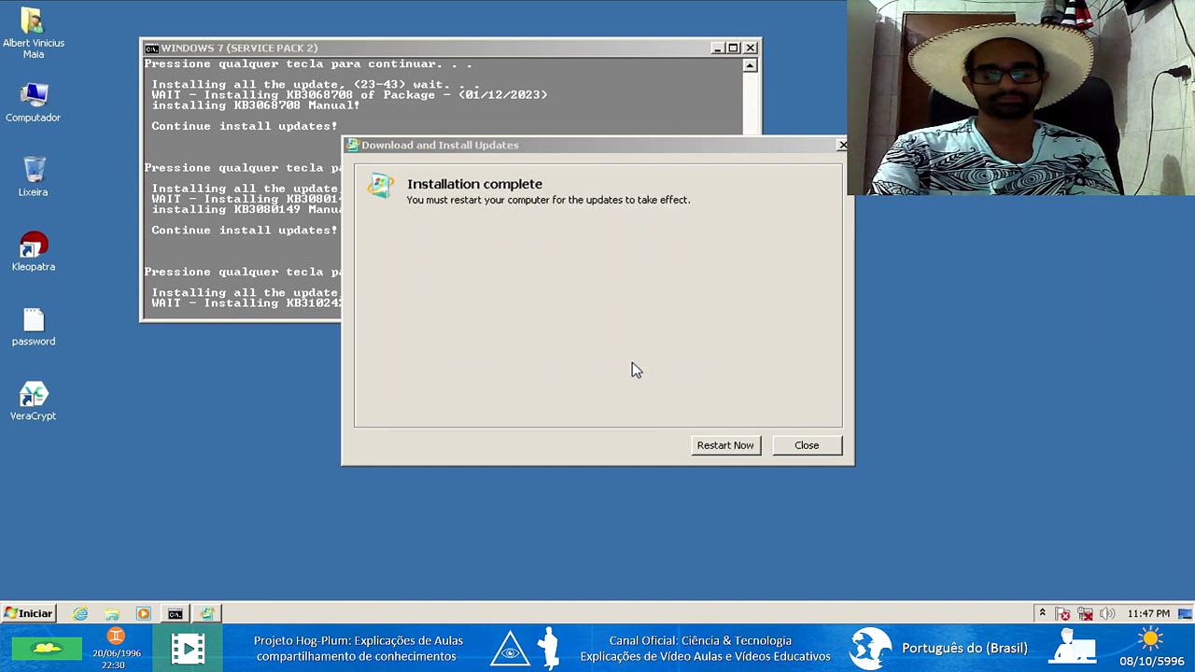
pyautogui.click(824, 447)
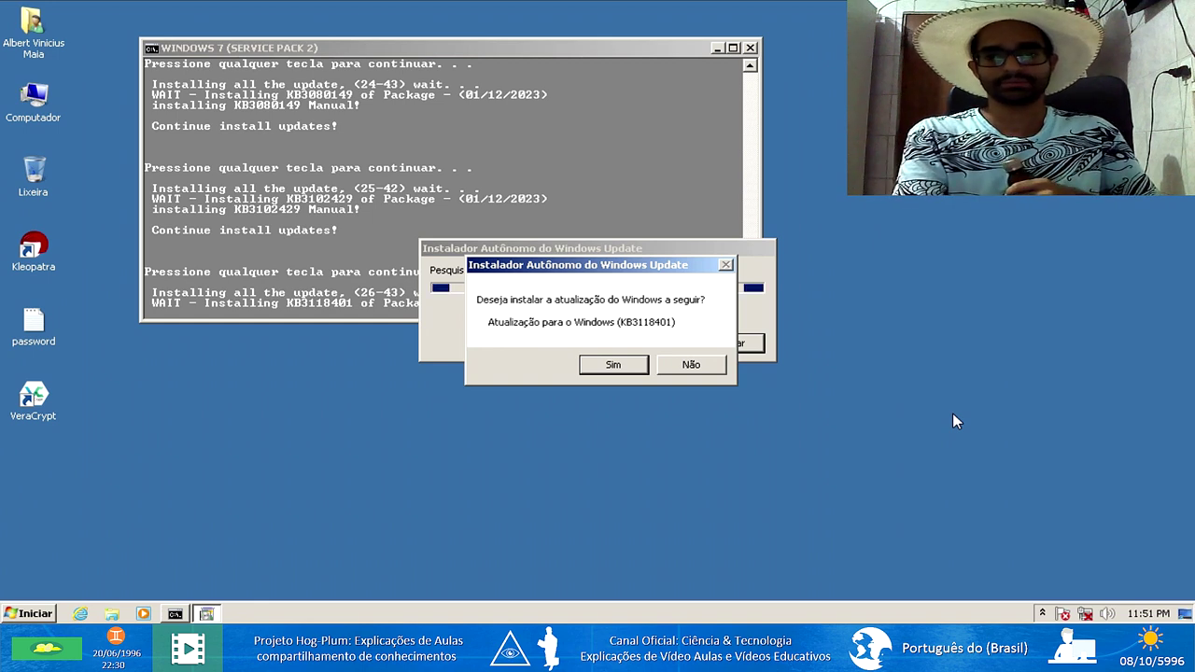
# Install KB3118401 (26 of 43), close the completion notice, and let the script continue.
pyautogui.click(611, 364)
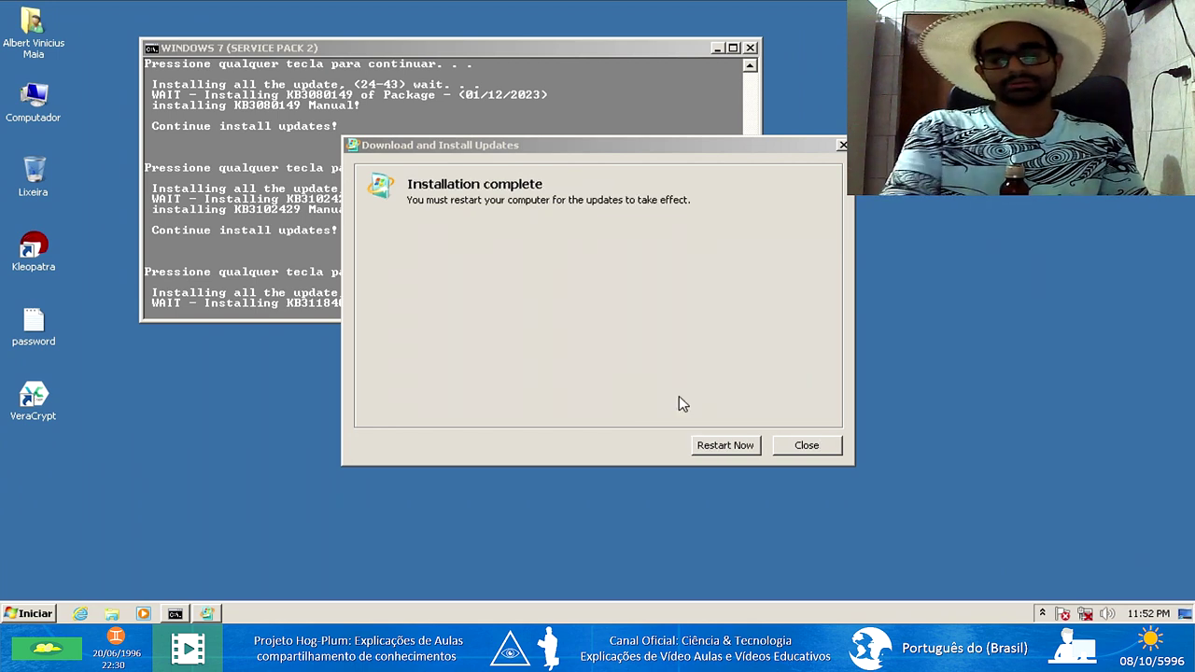
pyautogui.click(804, 446)
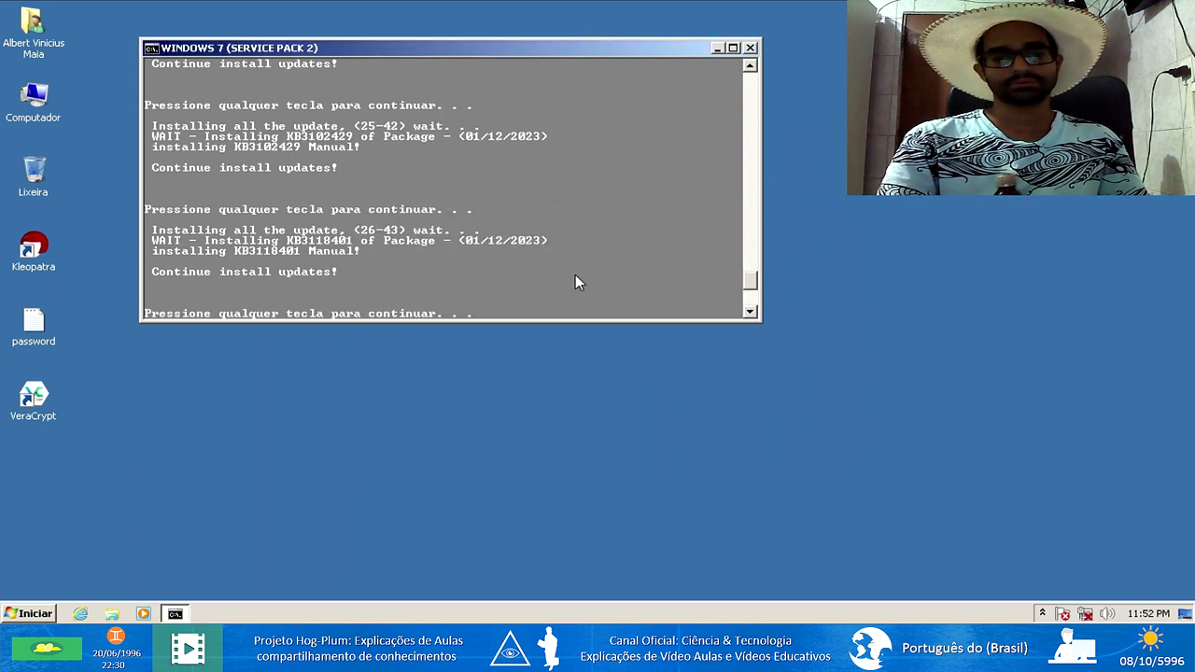
pyautogui.press('Return')
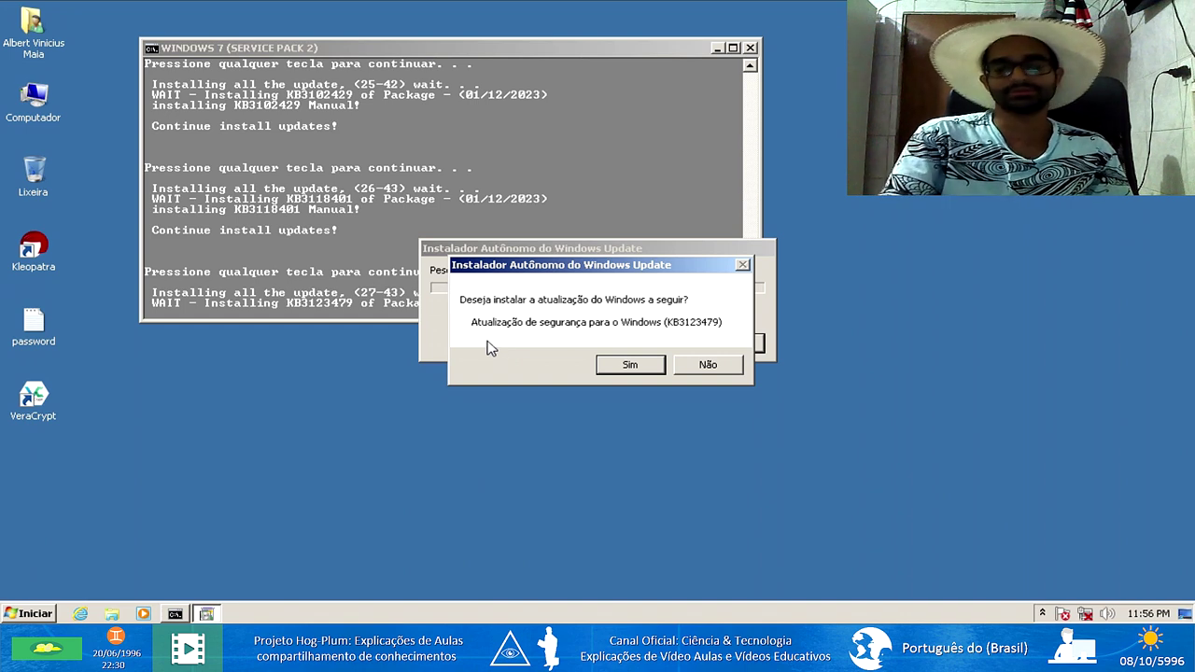
# Install security update KB3123479 (27 of 43), close the notice, and continue to update 28.
pyautogui.click(630, 365)
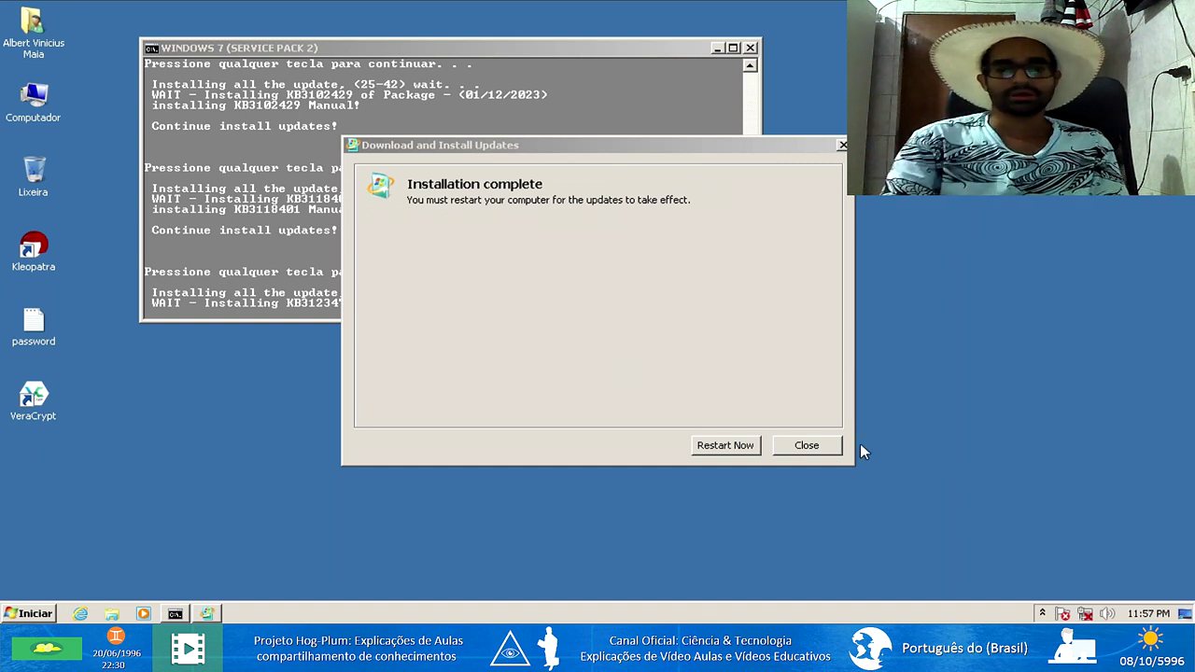
pyautogui.click(824, 450)
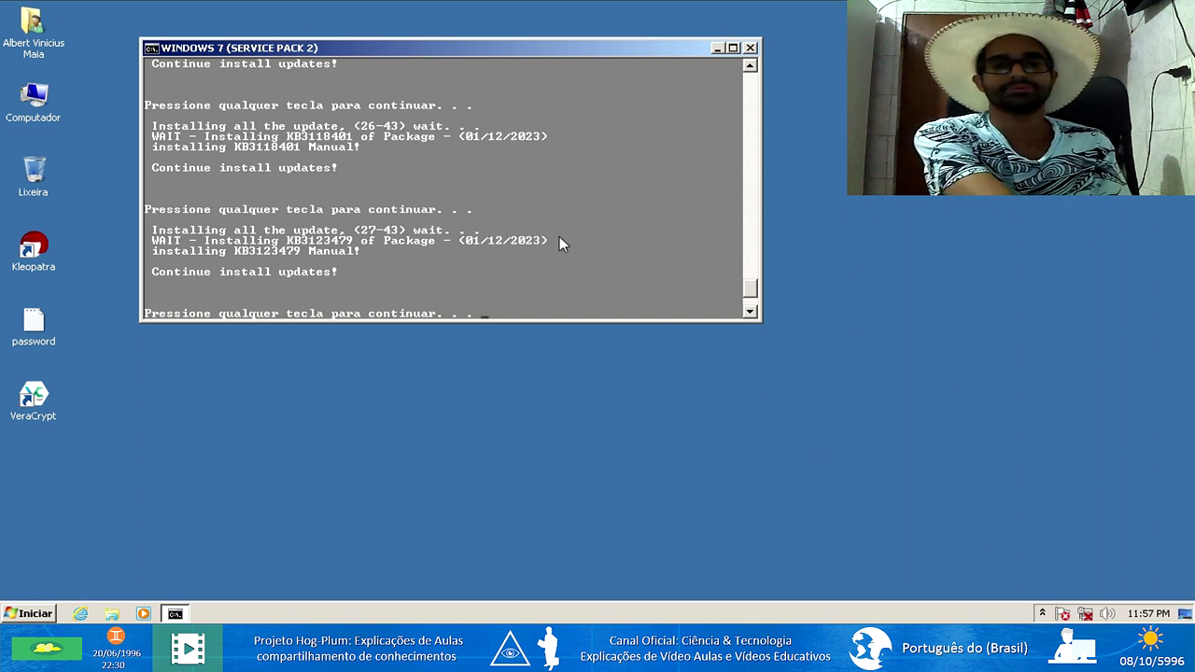
pyautogui.press('Return')
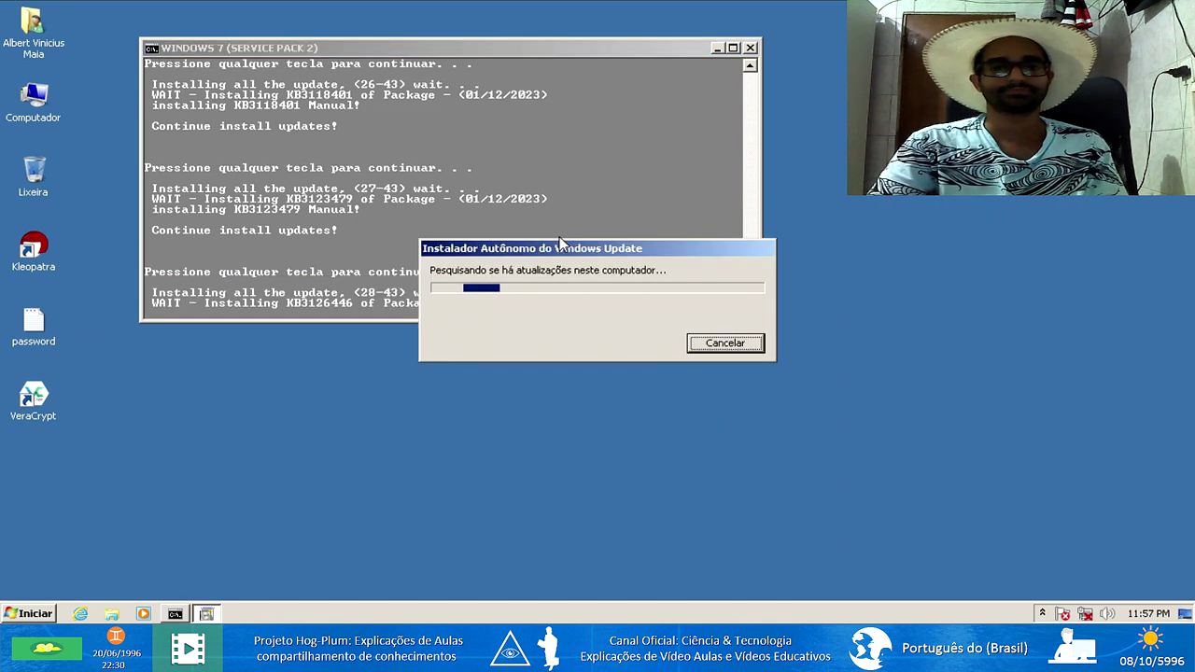
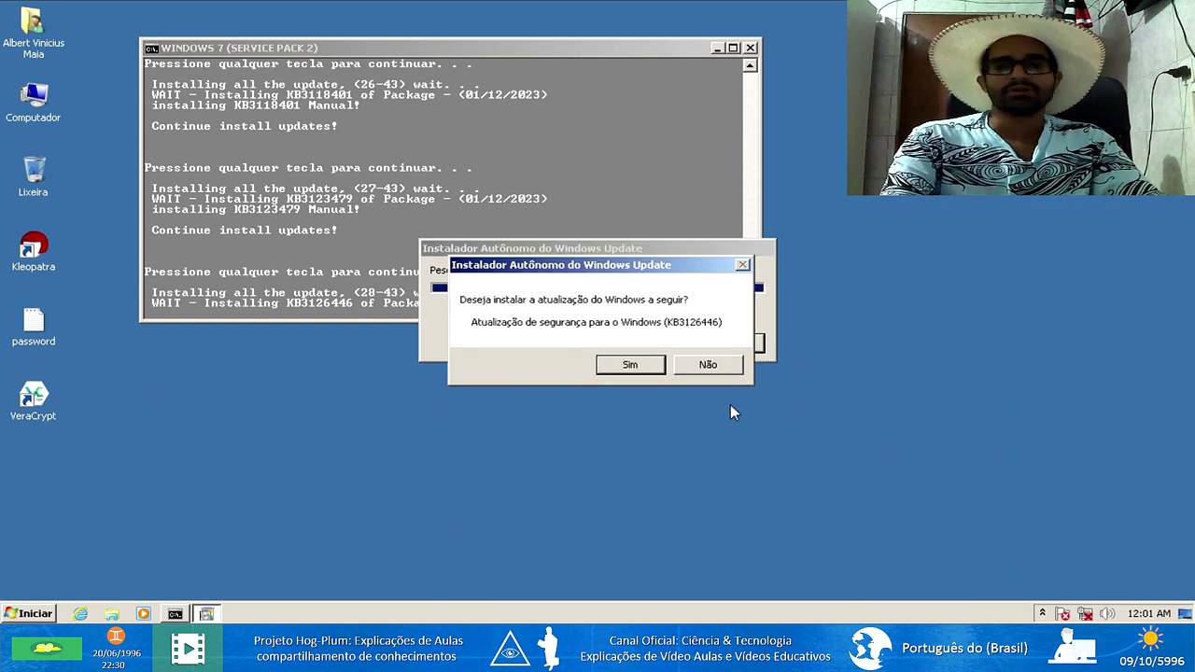
# Install update KB3126446 and close the completion window without restarting.
pyautogui.click(648, 371)
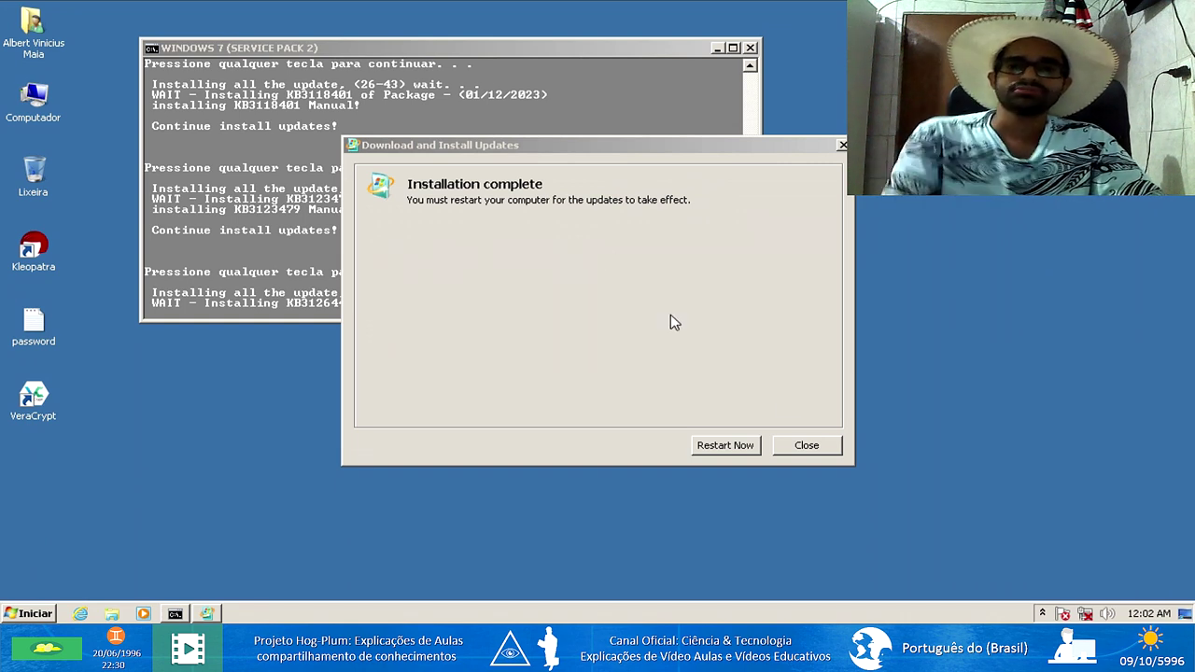
pyautogui.click(806, 446)
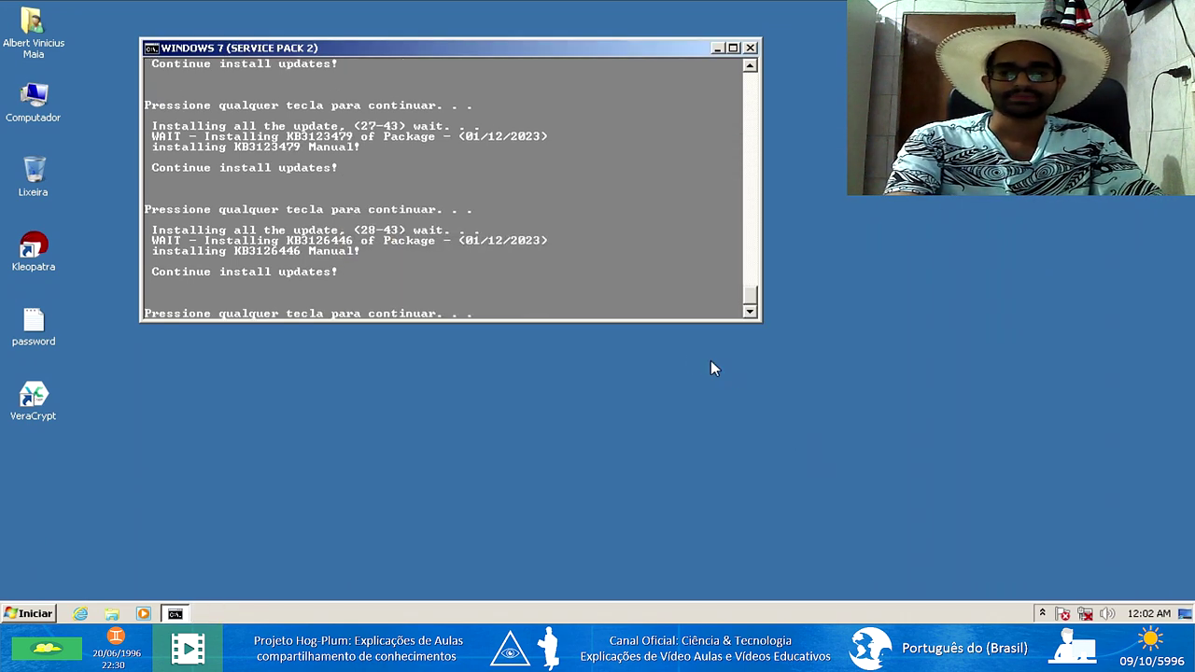
# Continue the batch script from the console on to update 29 of 43.
pyautogui.press('Return')
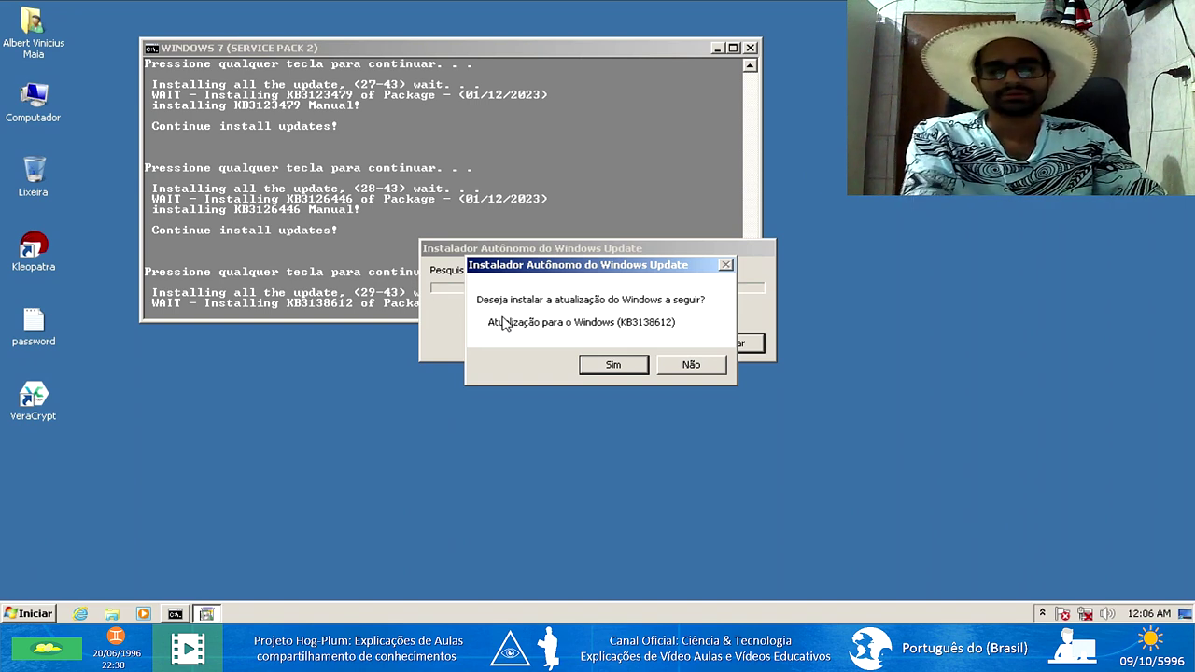
# Install update KB3138612 and dismiss the completion notice without restarting.
pyautogui.click(612, 365)
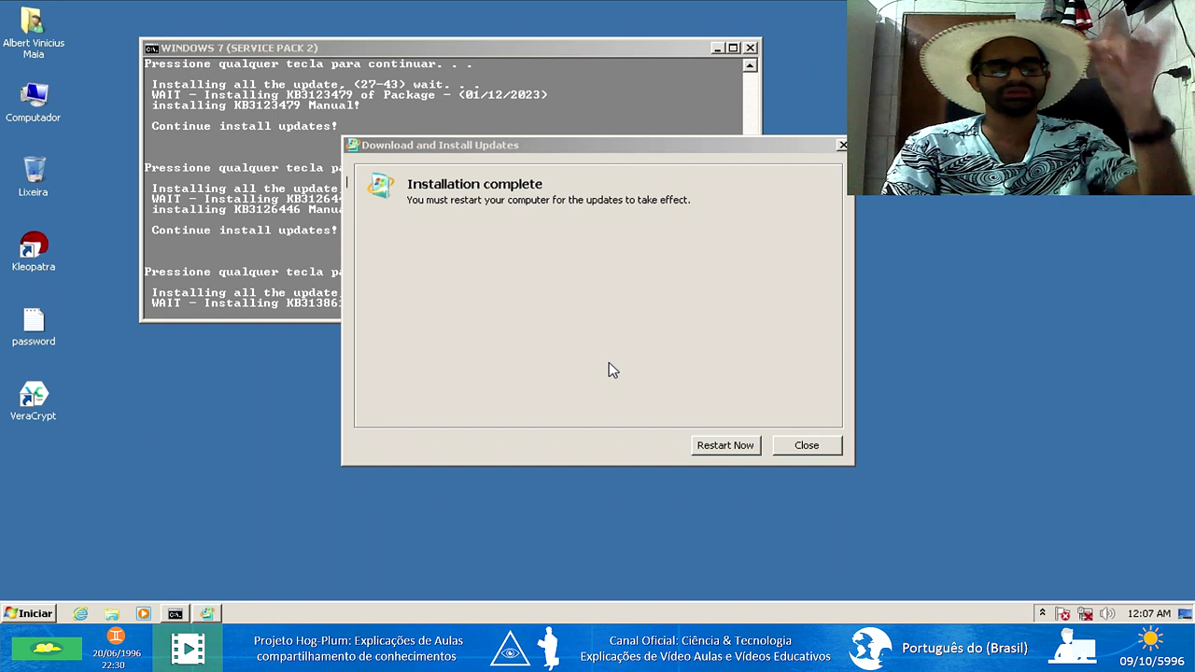
pyautogui.click(807, 446)
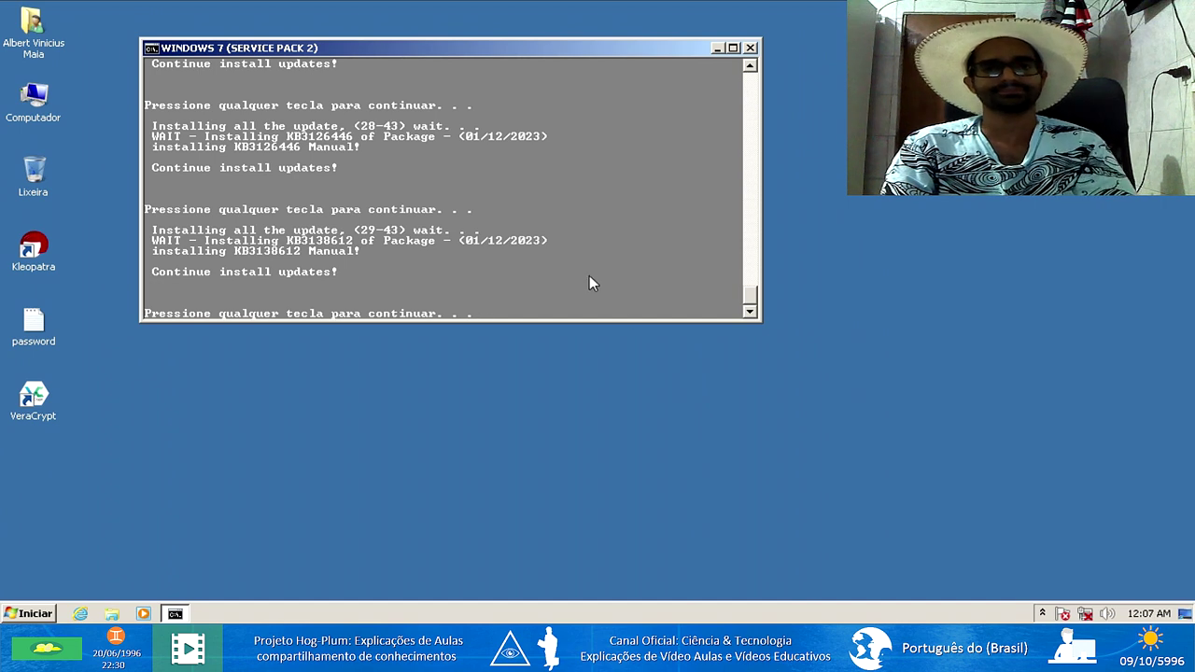
# Continue the script so it launches update 30 of 43, KB3150513.
pyautogui.press('Return')
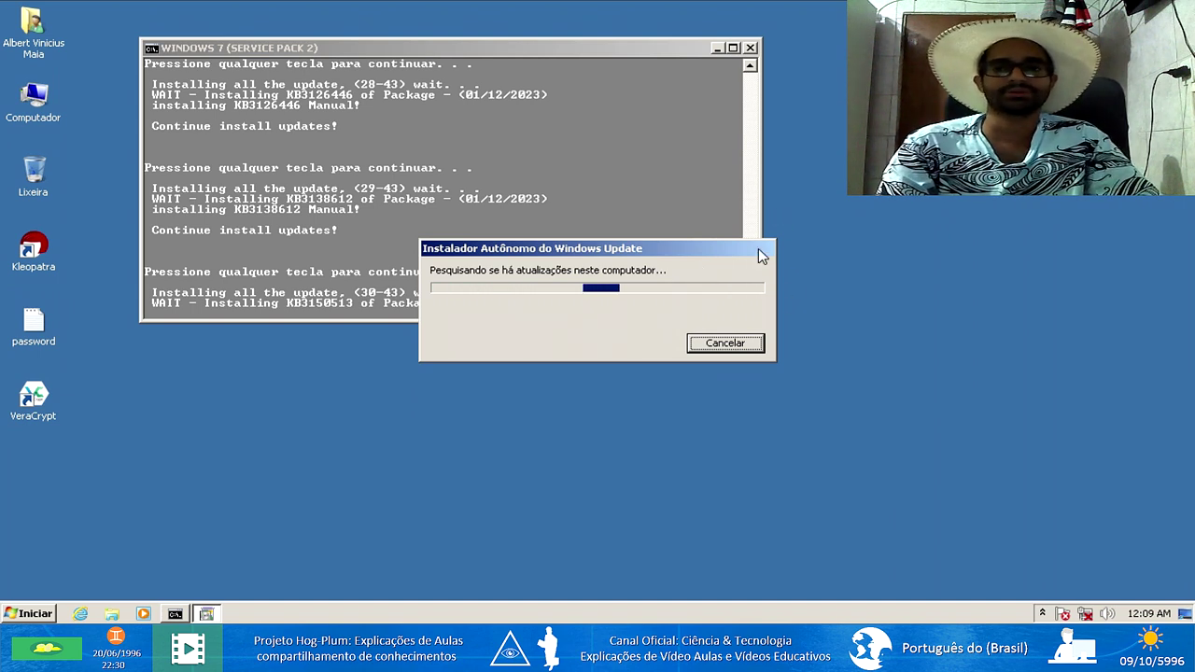
# Move the installer's search window slightly left while it searches for KB3150513.
pyautogui.moveTo(751, 244); pyautogui.dragTo(662, 239)
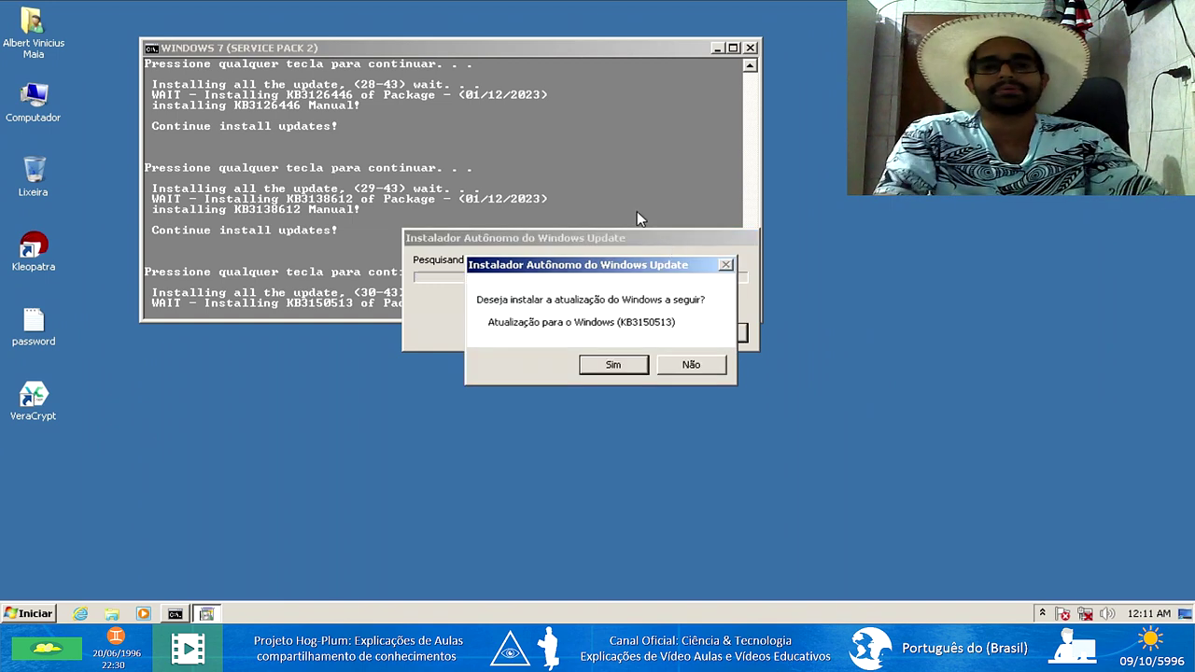
# Confirm installing update KB3150513 in the standalone installer.
pyautogui.click(602, 367)
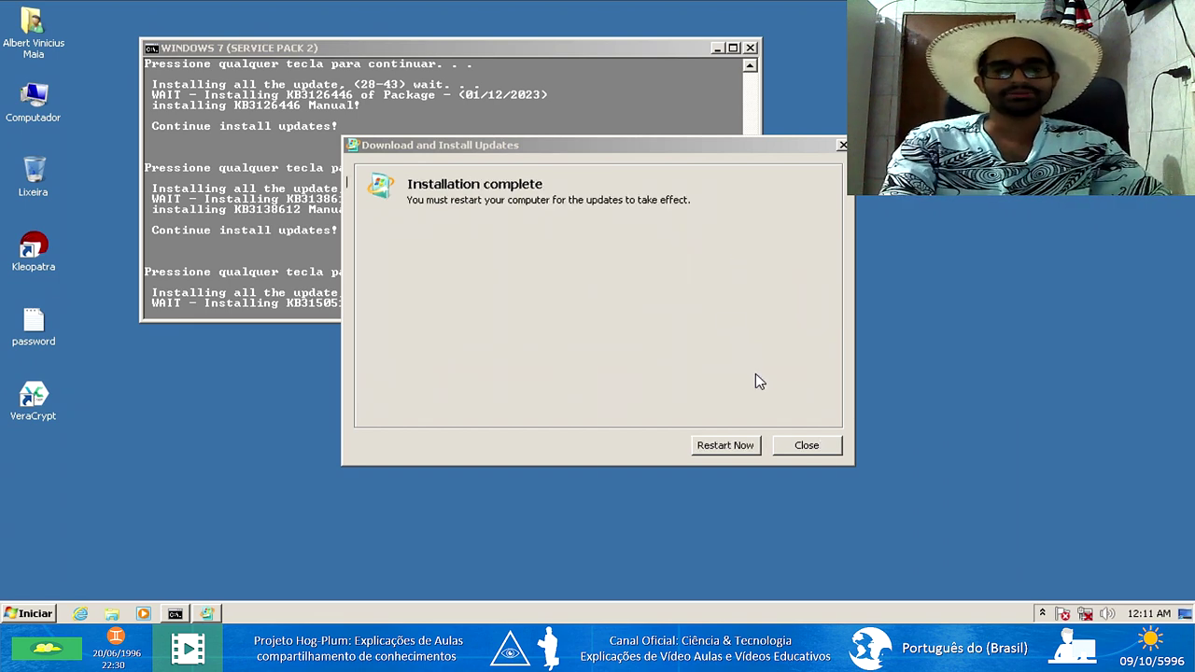
# Close the KB3150513 Installation complete window without restarting.
pyautogui.click(816, 453)
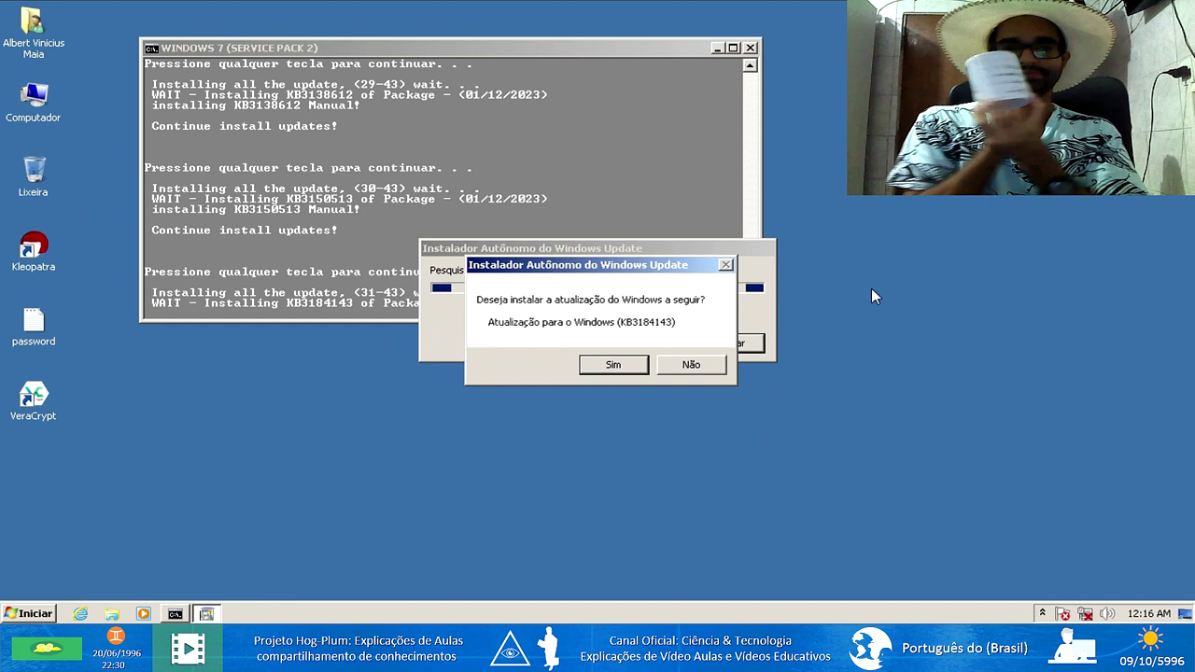
# Confirm installing update KB3184143 in the standalone installer.
pyautogui.click(614, 365)
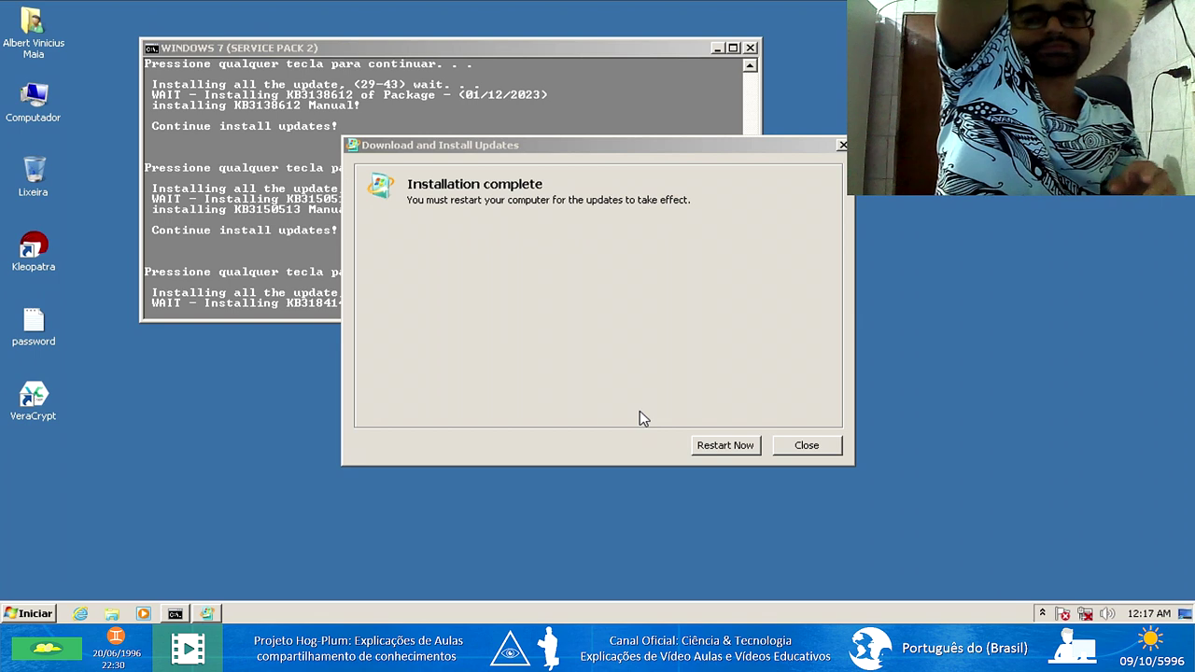
# Close the KB3184143 completion notice without restarting and continue the script.
pyautogui.click(806, 445)
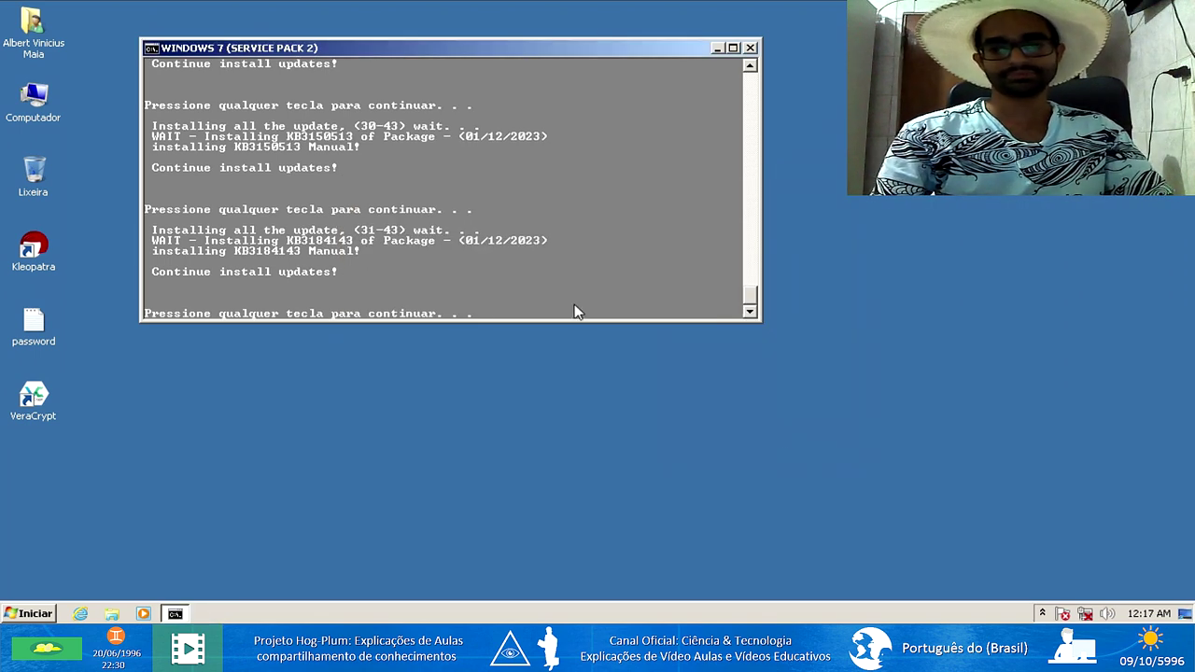
pyautogui.press('Return')
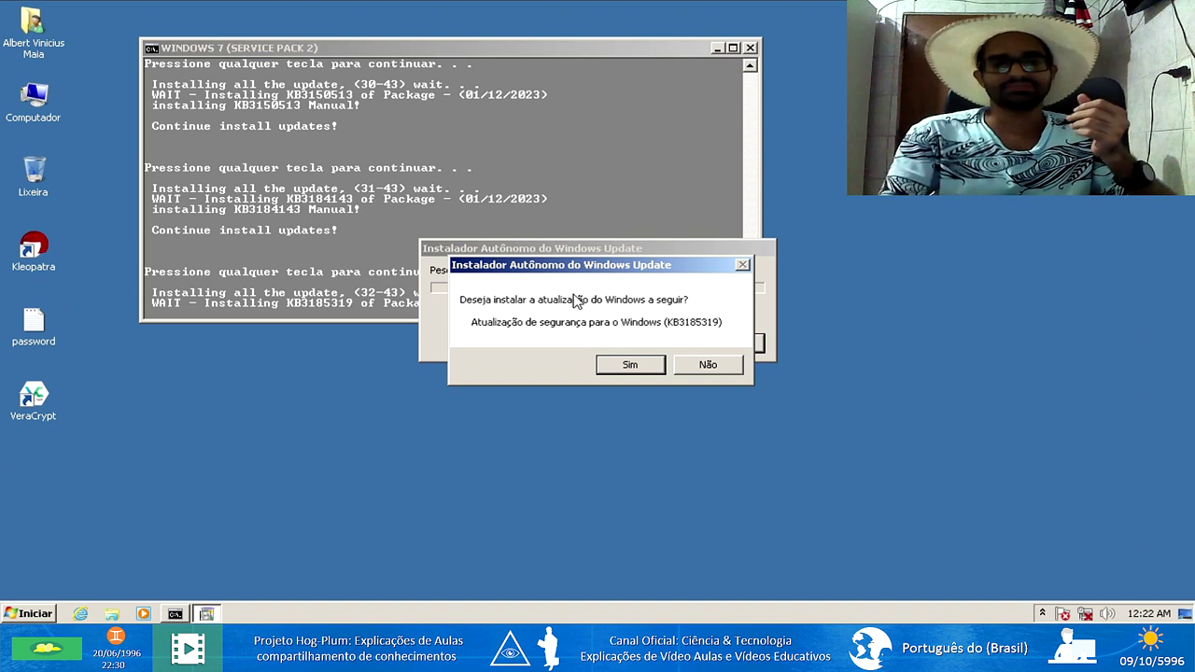
# Install KB3185319 without restarting, then continue the script to update KB890830.
pyautogui.click(638, 365)
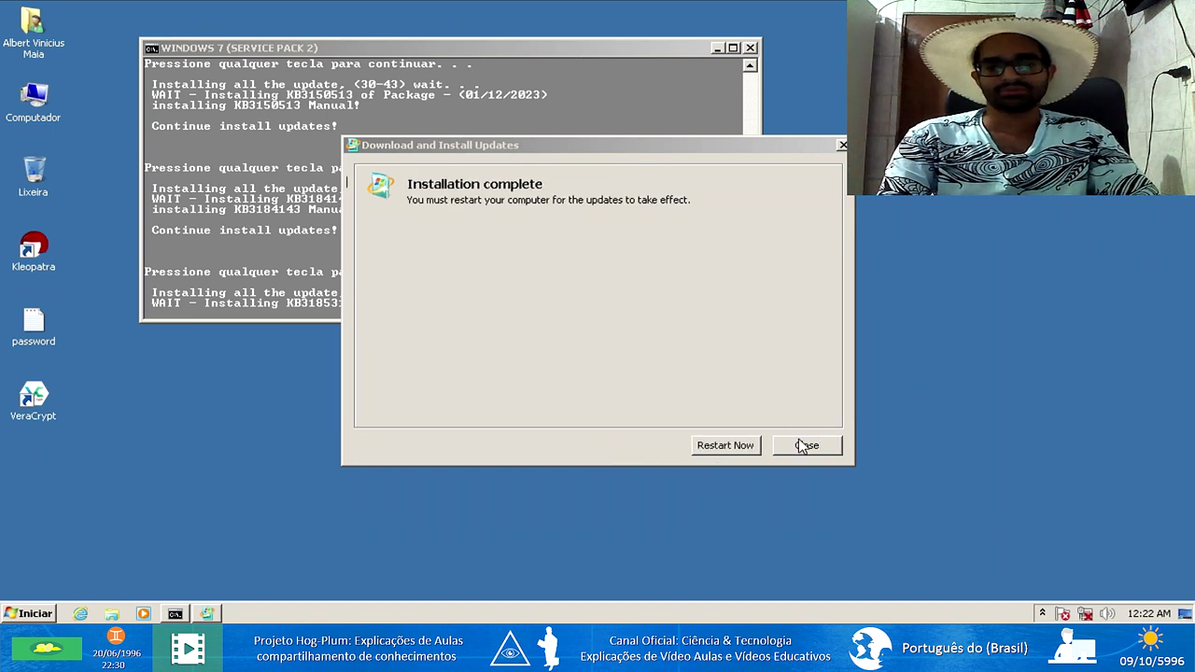
pyautogui.click(804, 445)
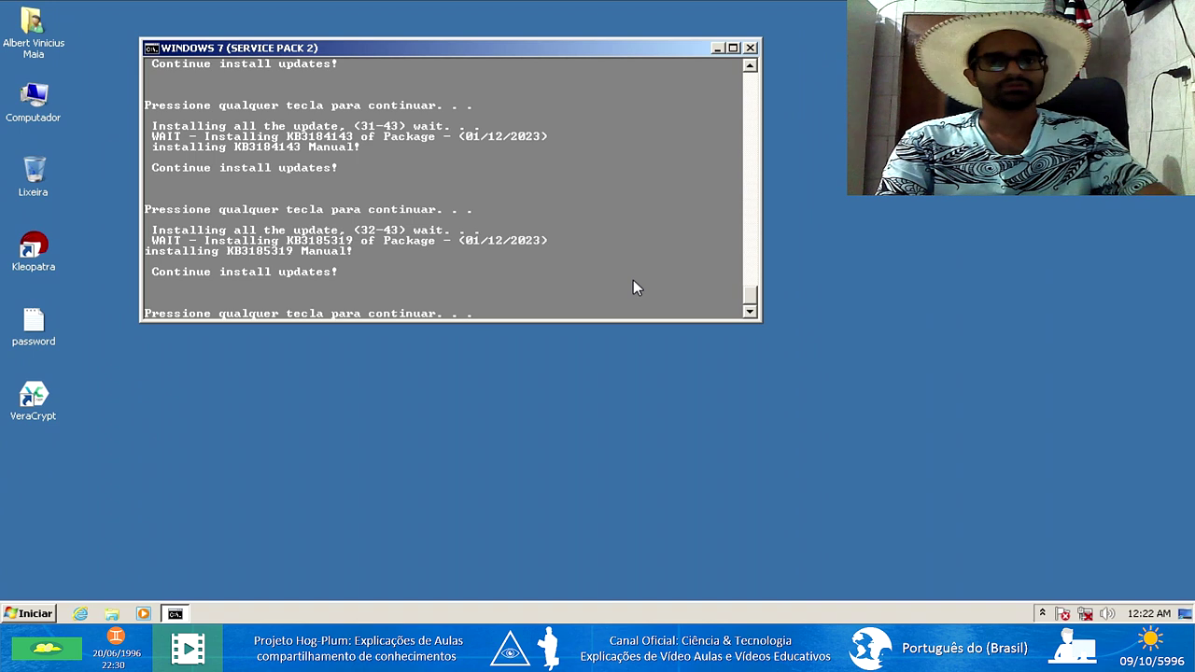
pyautogui.press('Return')
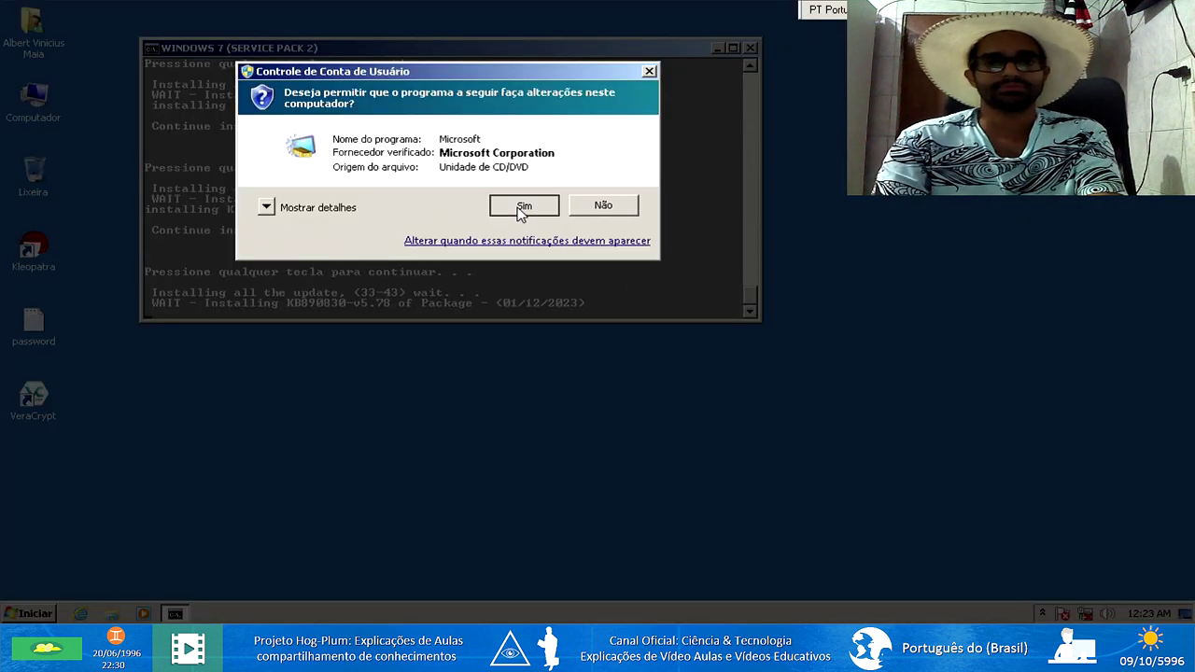
# Allow KB890830-v5.78 to run, accept its licence, run a quick scan and close the clean results.
pyautogui.click(519, 206)
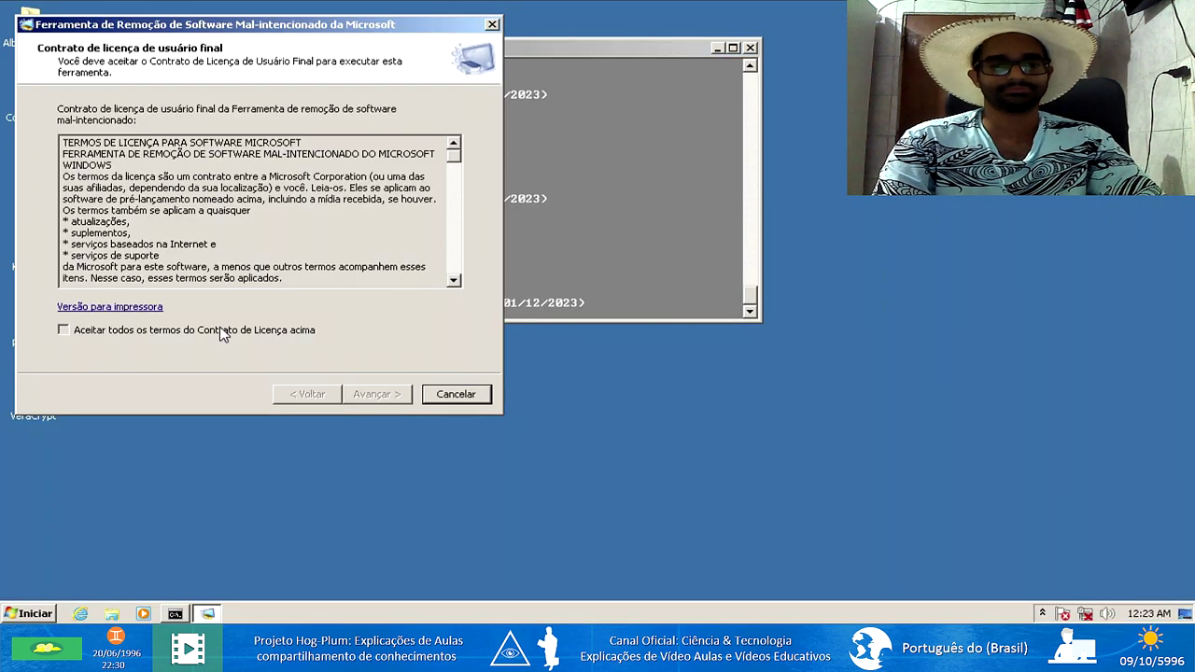
pyautogui.click(223, 331)
pyautogui.click(377, 402)
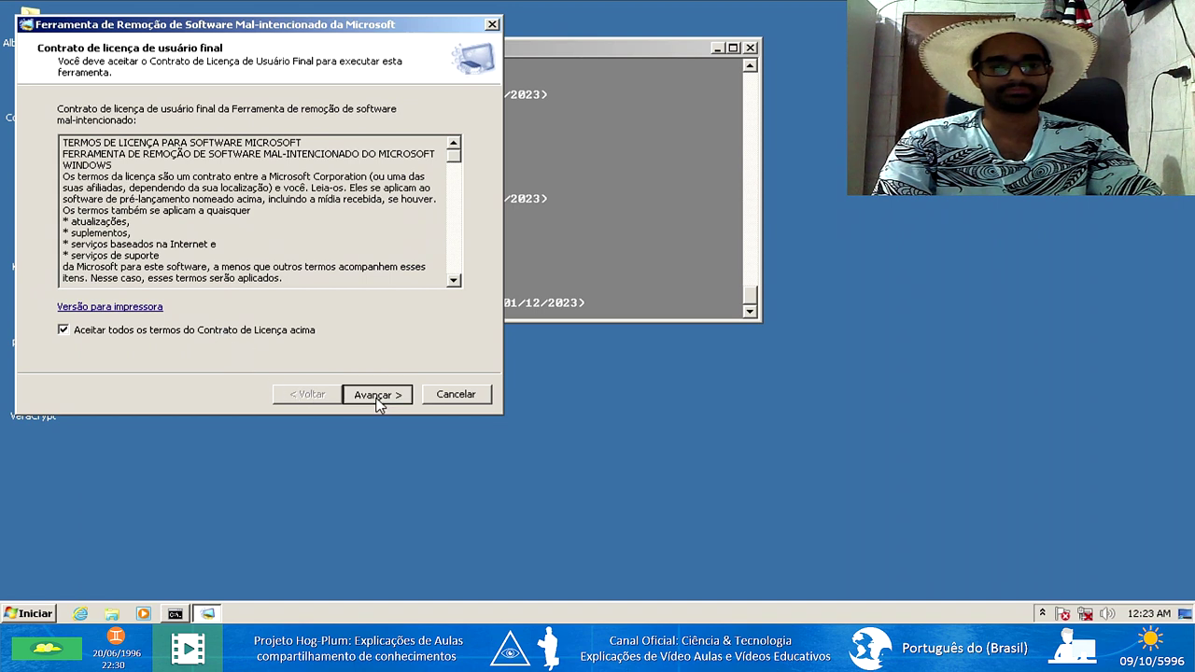
pyautogui.click(377, 402)
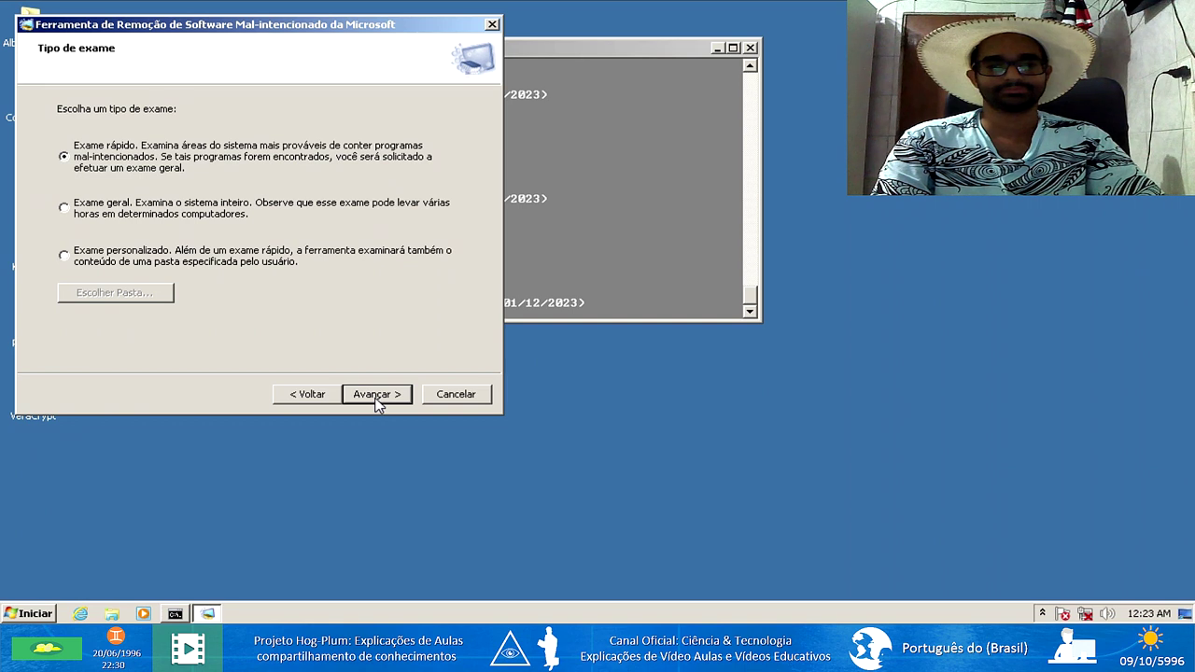
pyautogui.click(376, 394)
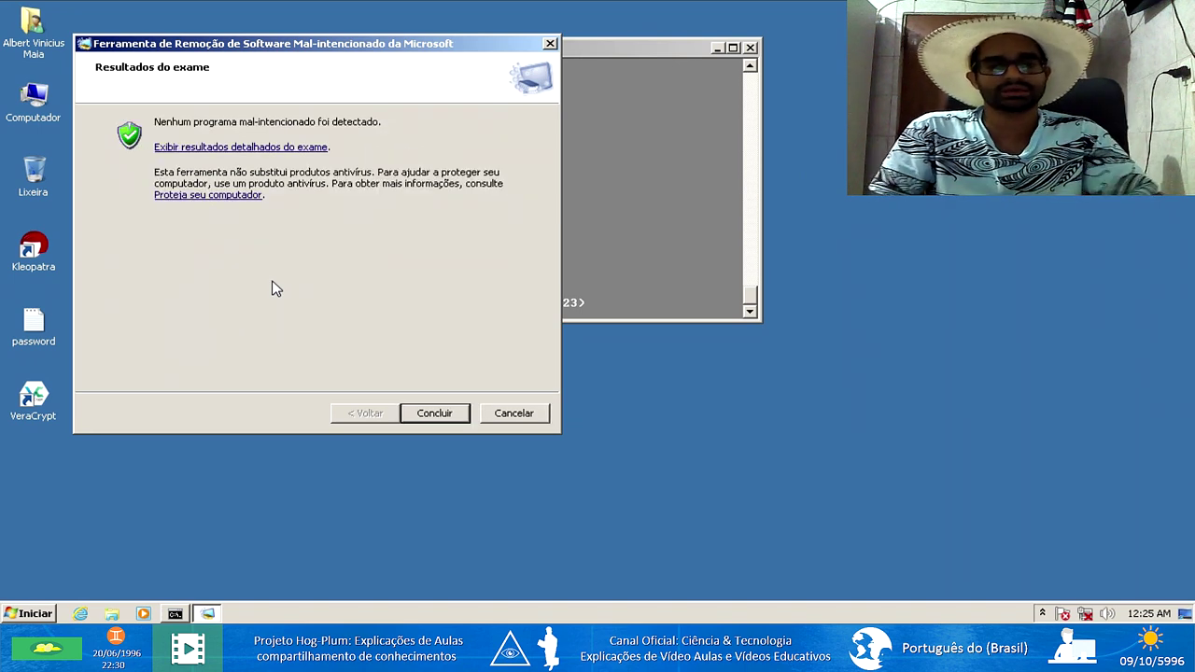
pyautogui.click(447, 421)
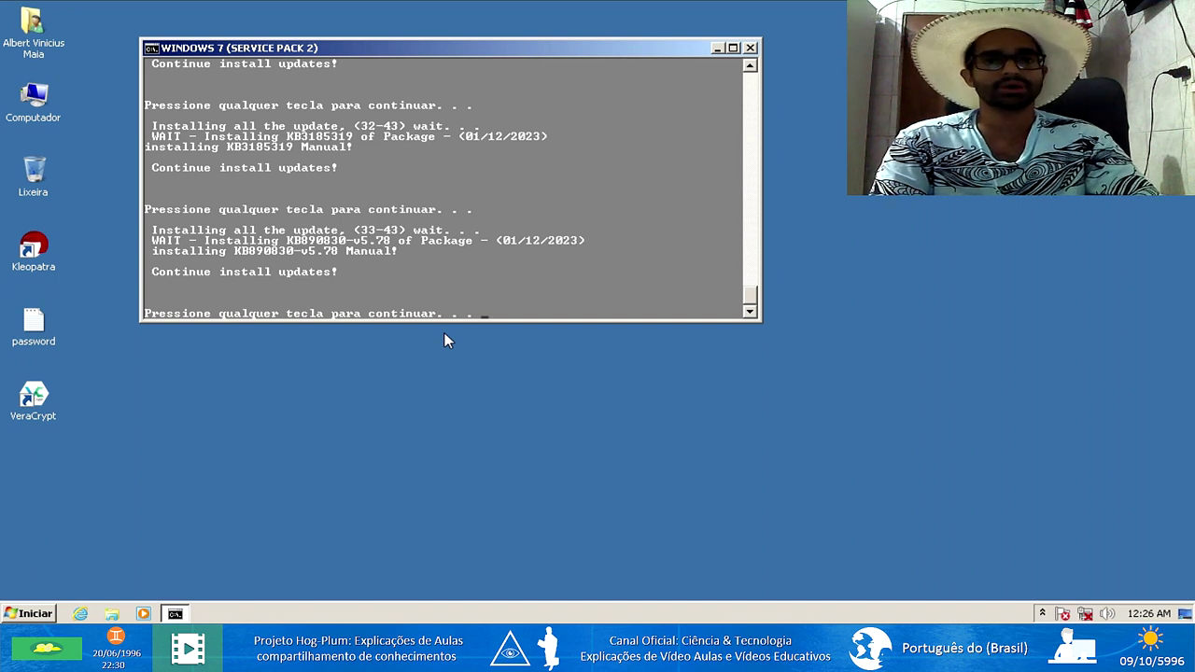
# Resume the batch script so update 34 of 43, KB890830-v5.79, starts.
pyautogui.press('Return')
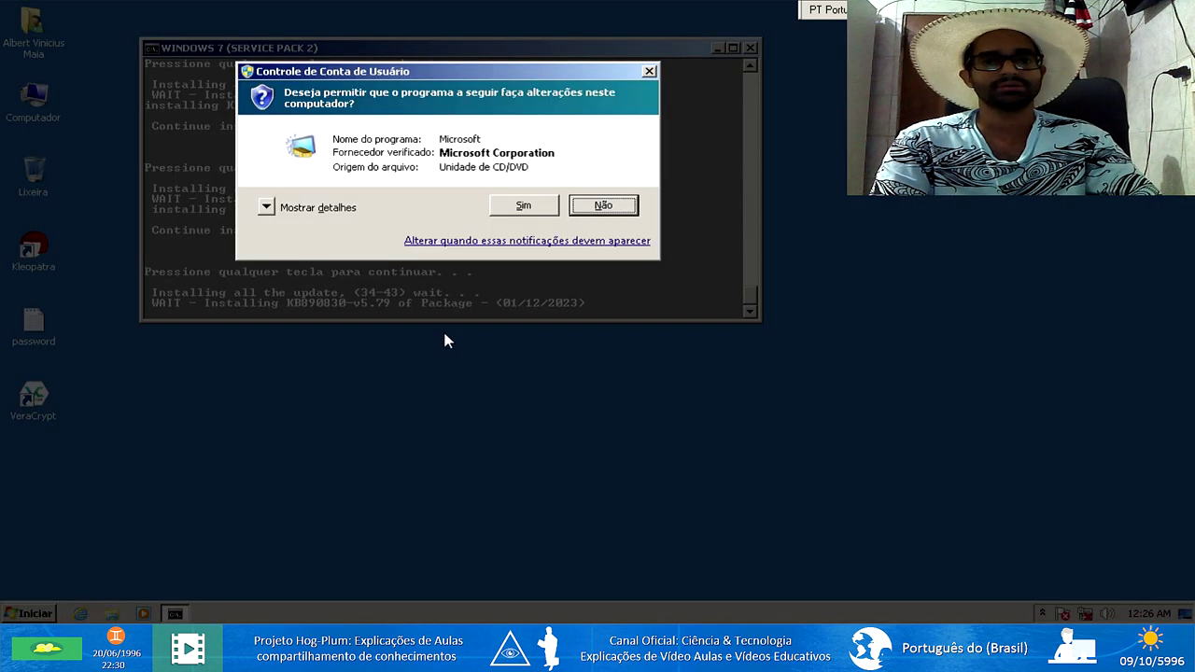
# Approve KB890830-v5.79, run its quick scan and close the no-malware results.
pyautogui.click(533, 205)
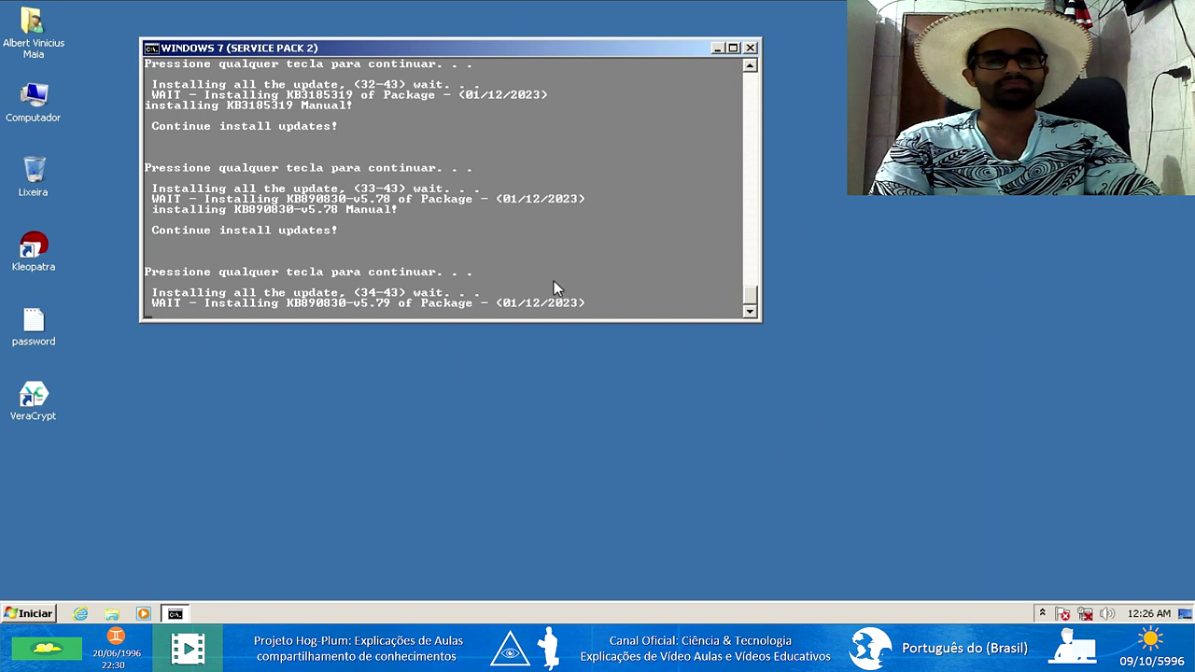
pyautogui.click(397, 394)
pyautogui.click(401, 396)
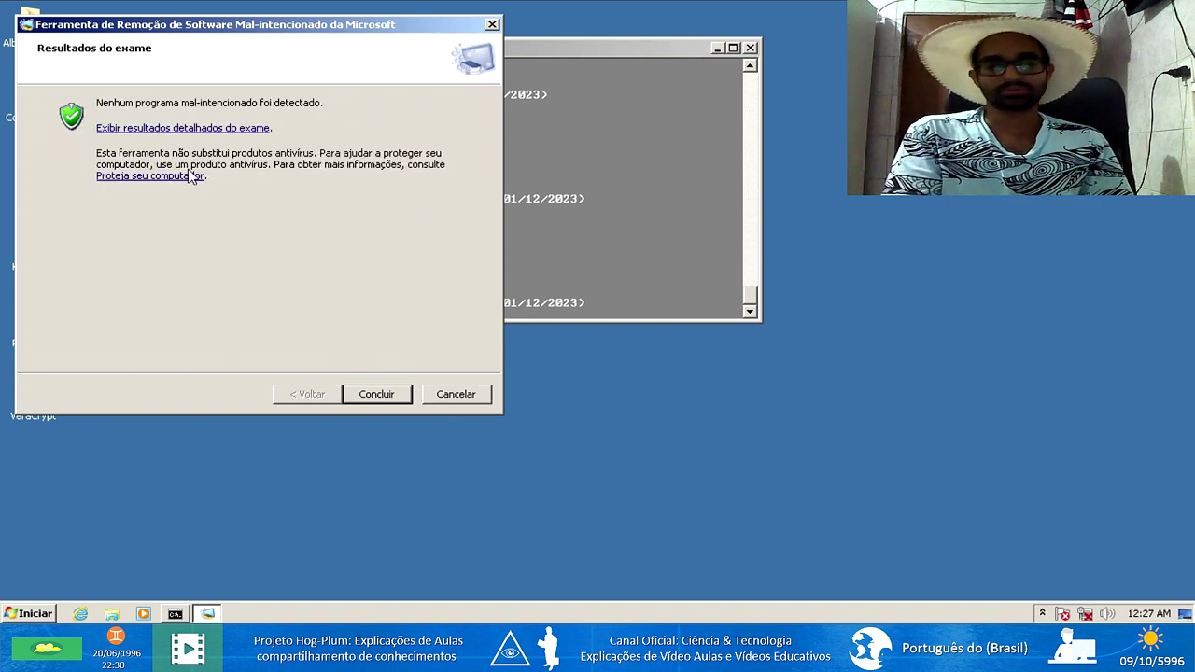
pyautogui.click(378, 394)
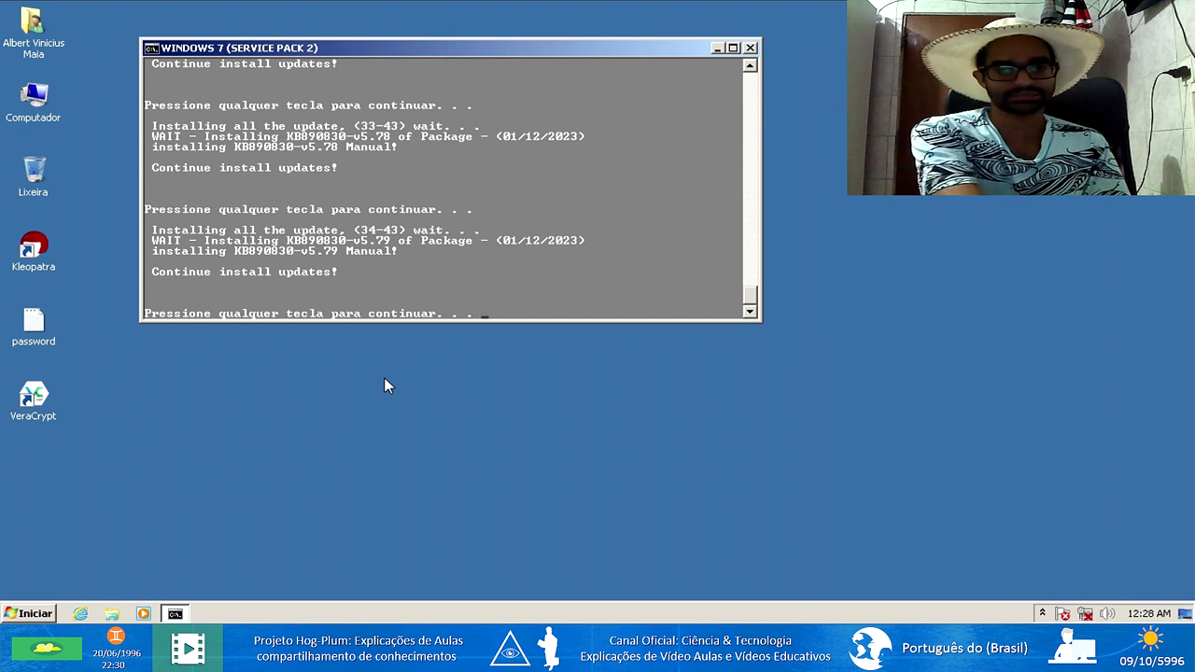
# Continue the script to update 35, KB890830-v5.81, and approve its permission prompt.
pyautogui.press('Return')
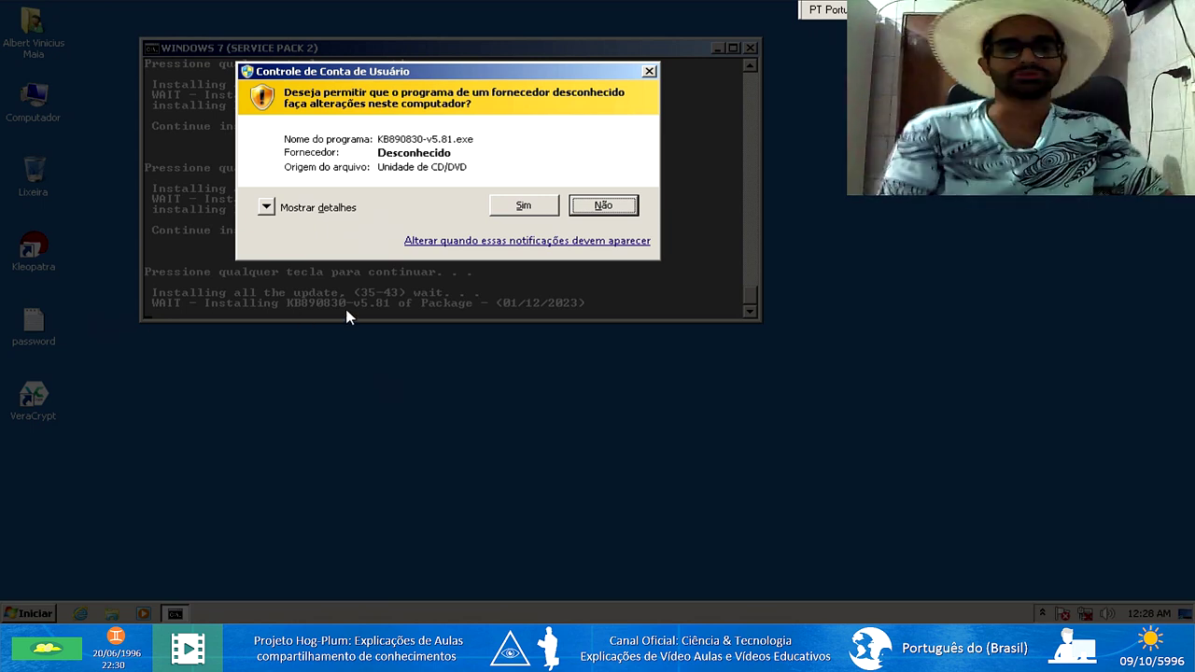
pyautogui.click(532, 205)
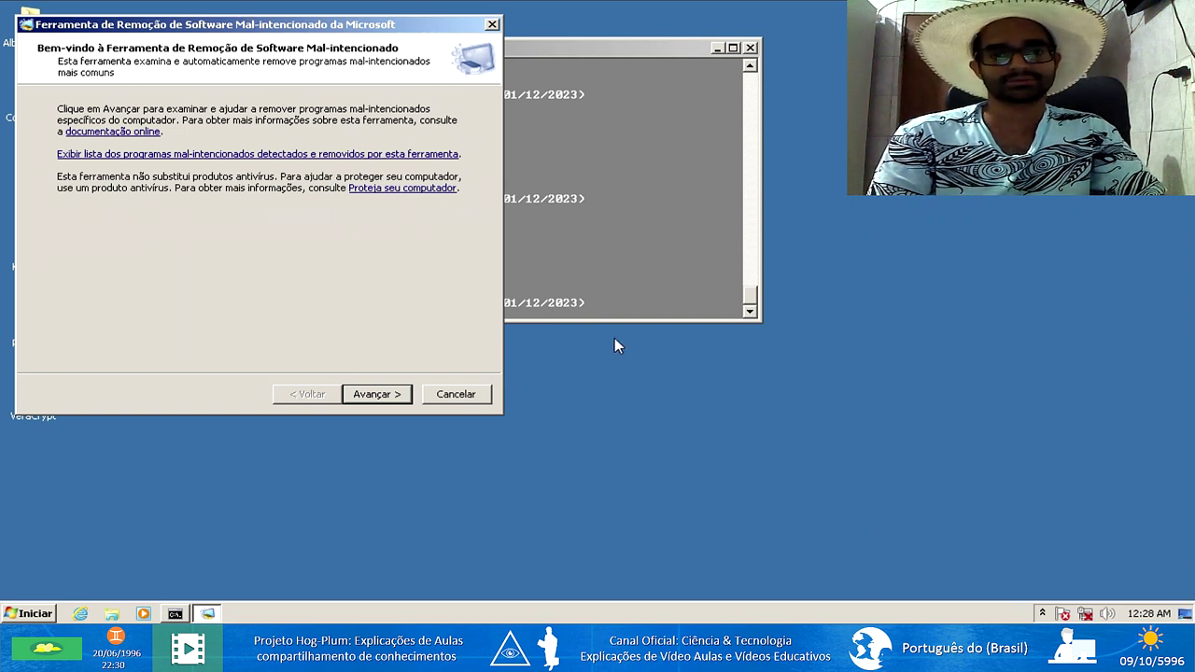
# Run a quick scan with the v5.81 removal tool and close the clean results.
pyautogui.click(401, 396)
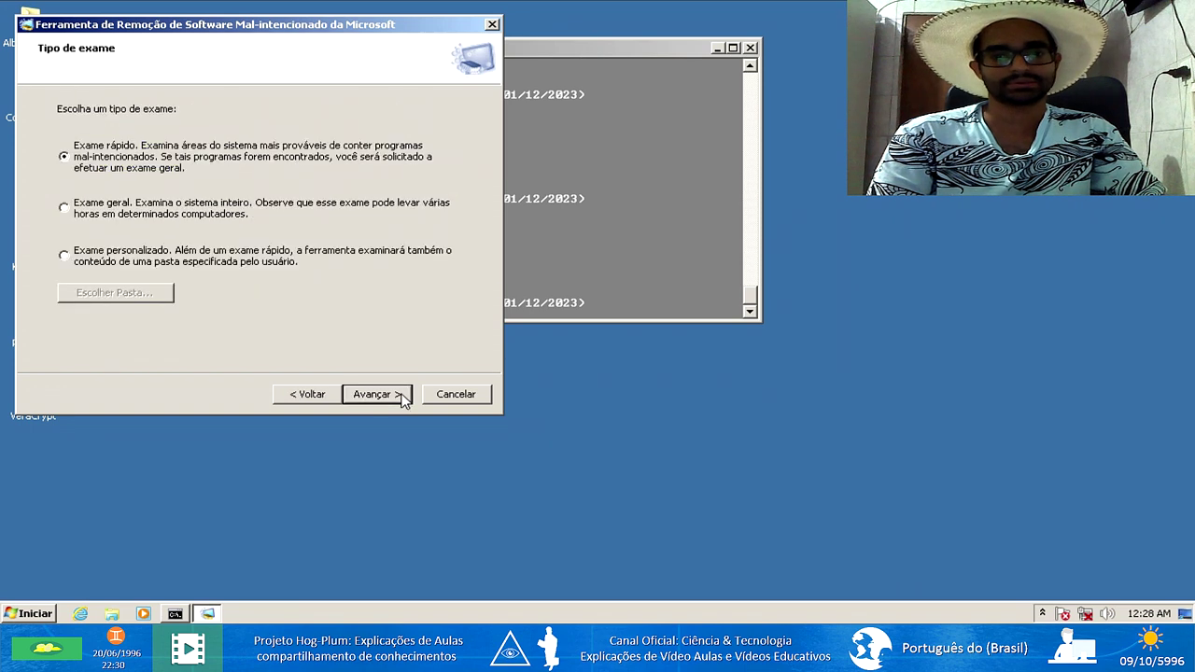
pyautogui.click(401, 393)
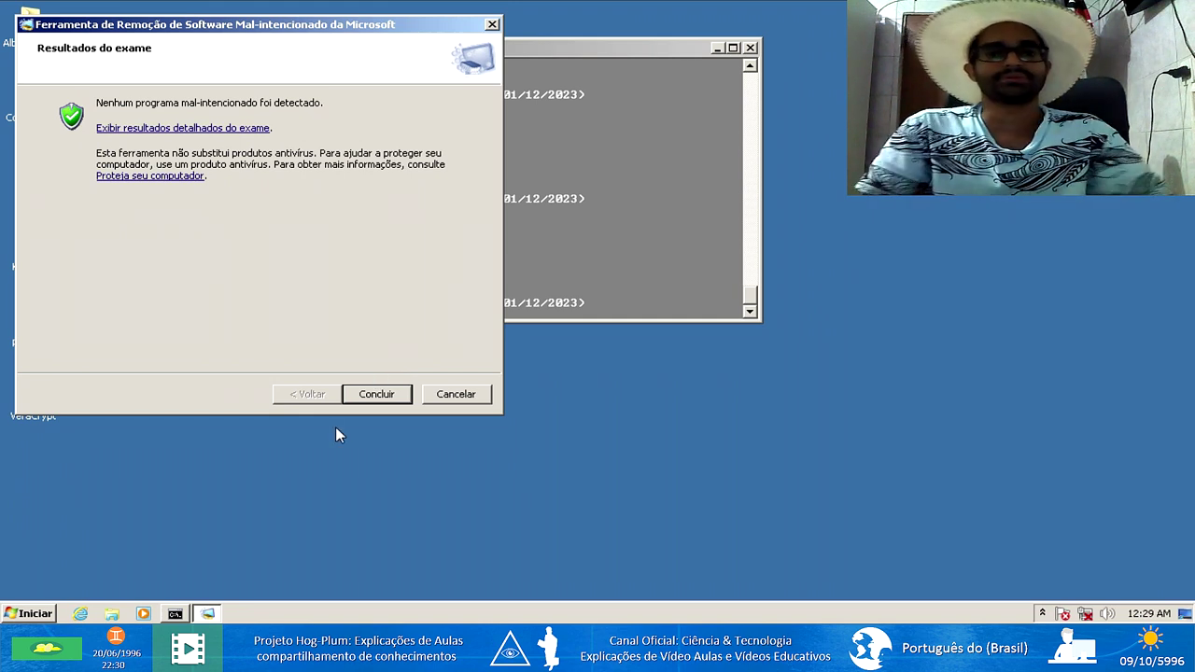
pyautogui.click(384, 393)
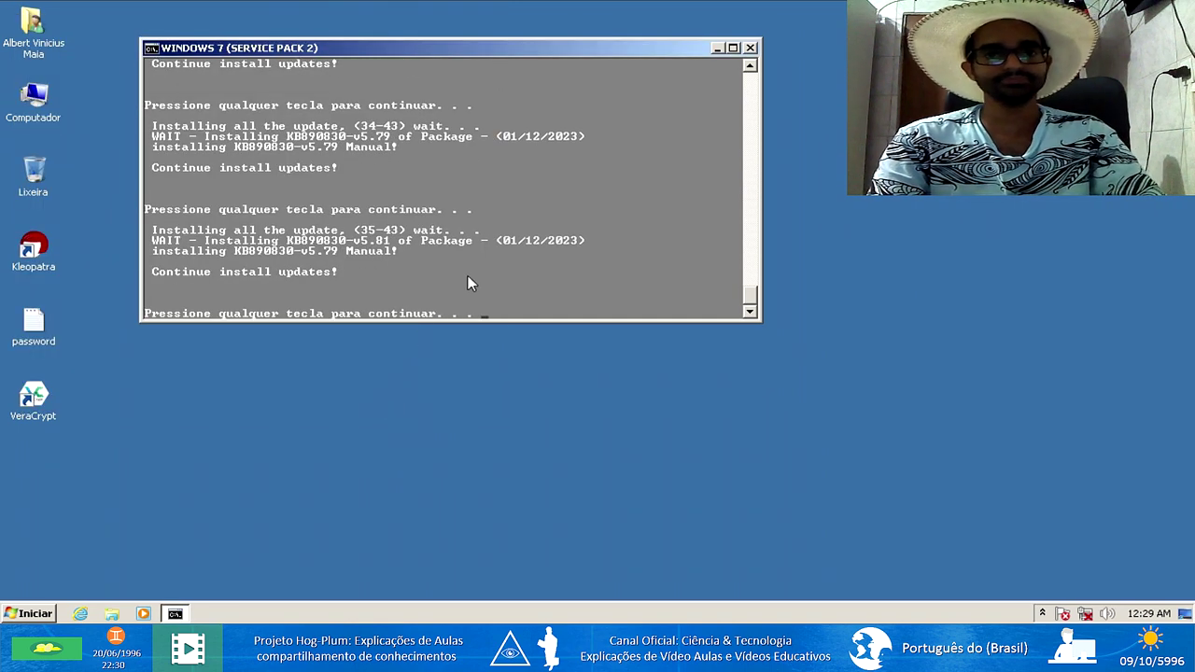
# Continue the script to update 36, KB890830-v5.82, and grant it permission to run.
pyautogui.press('Return')
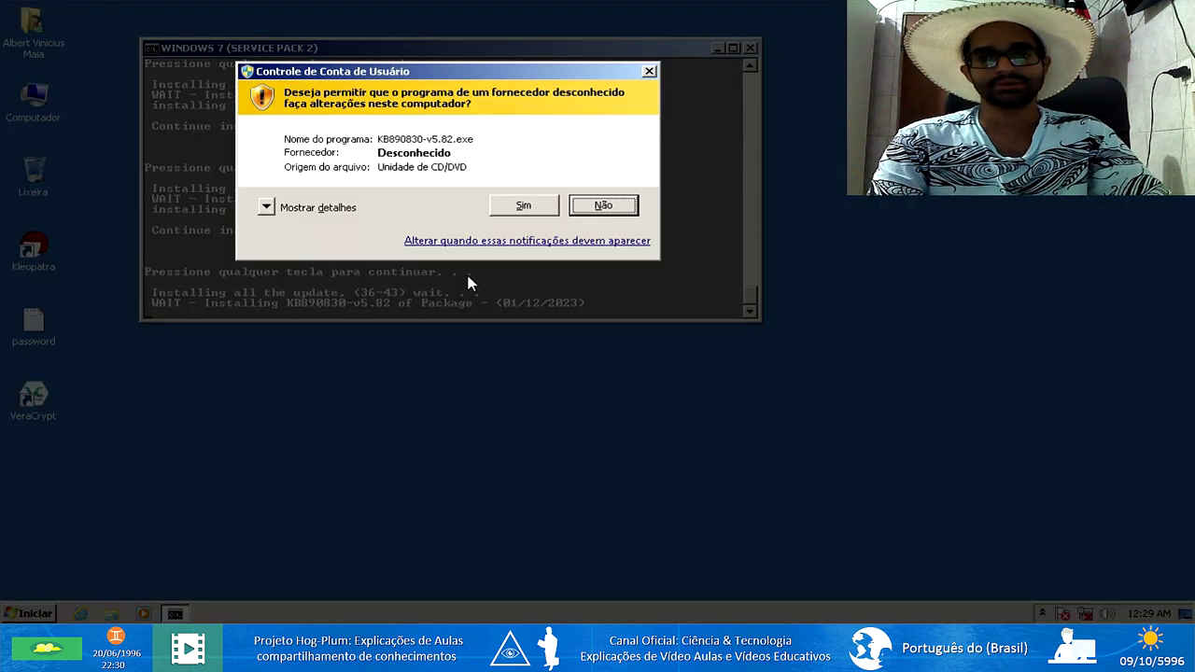
pyautogui.click(524, 206)
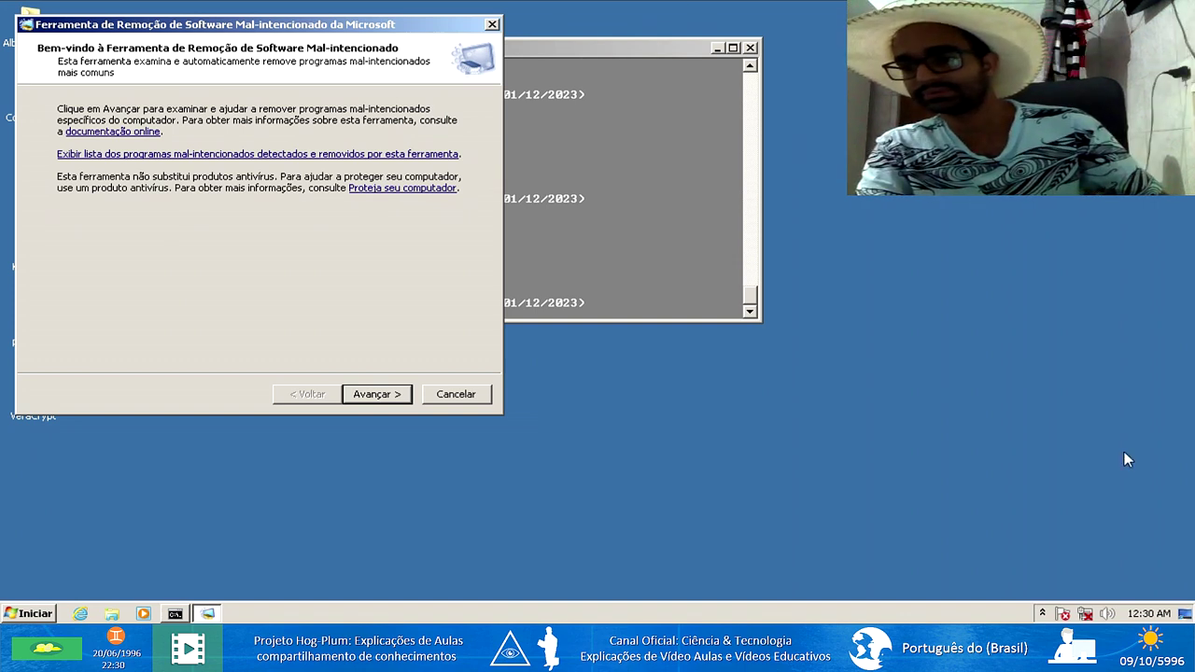
# Scan the system with the v5.82 removal tool and close it once no malware is found.
pyautogui.click(377, 394)
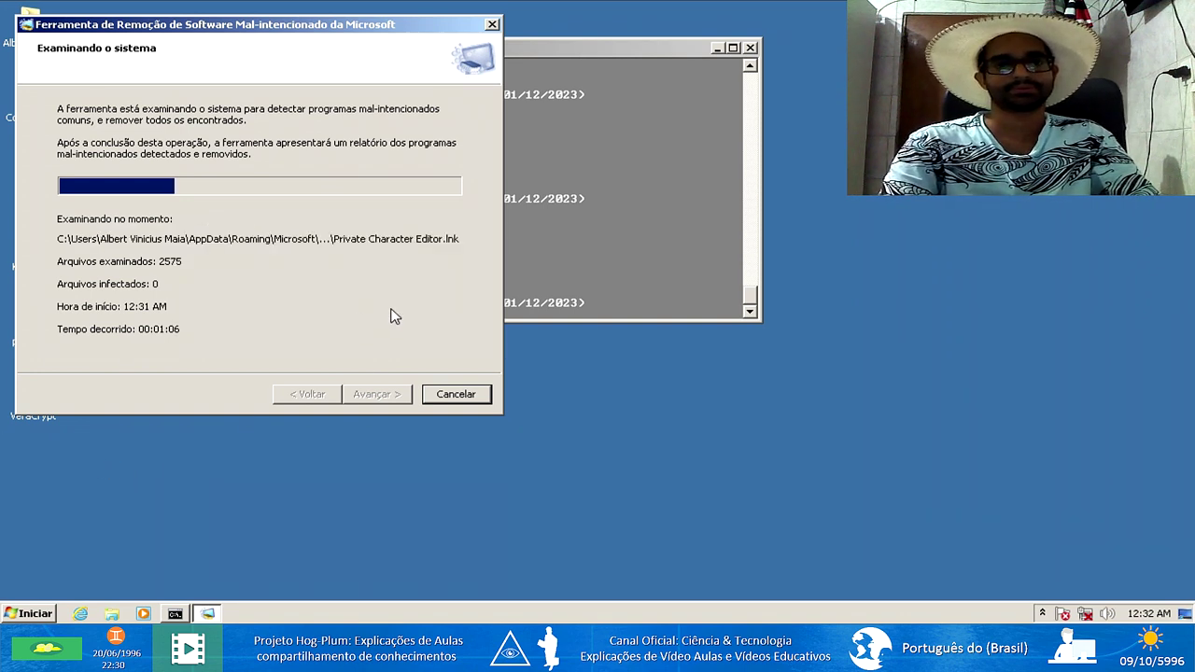
pyautogui.click(376, 393)
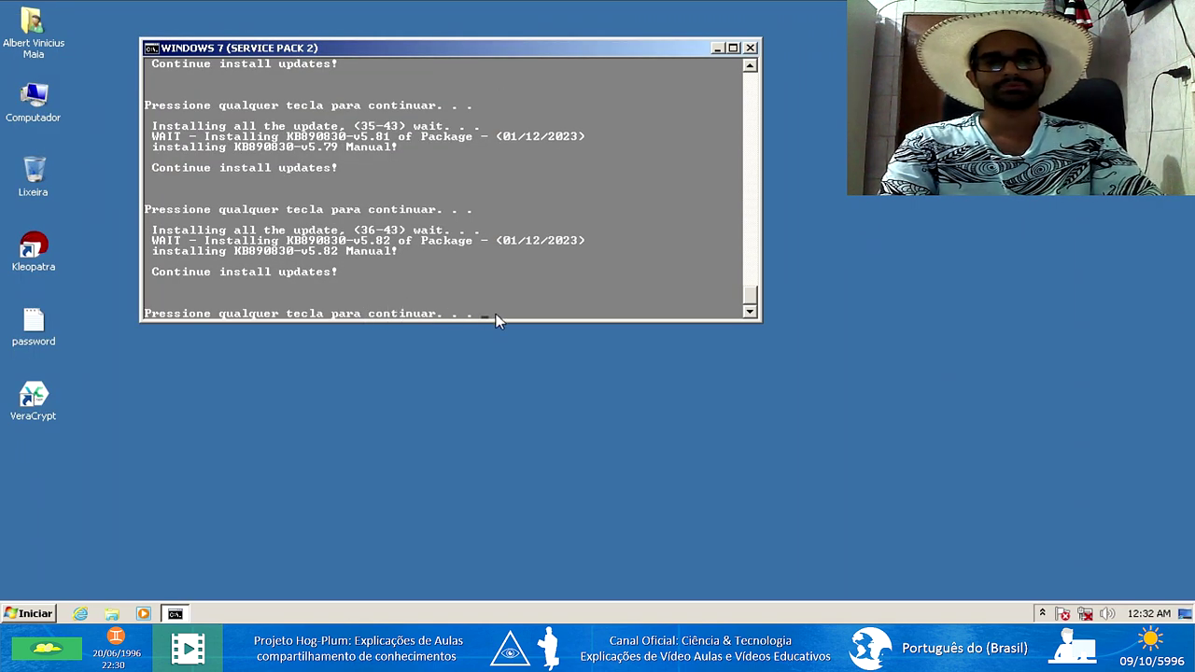
# Continue the script to update 37 and allow KB890830-v5.90.exe to run.
pyautogui.press('Return')
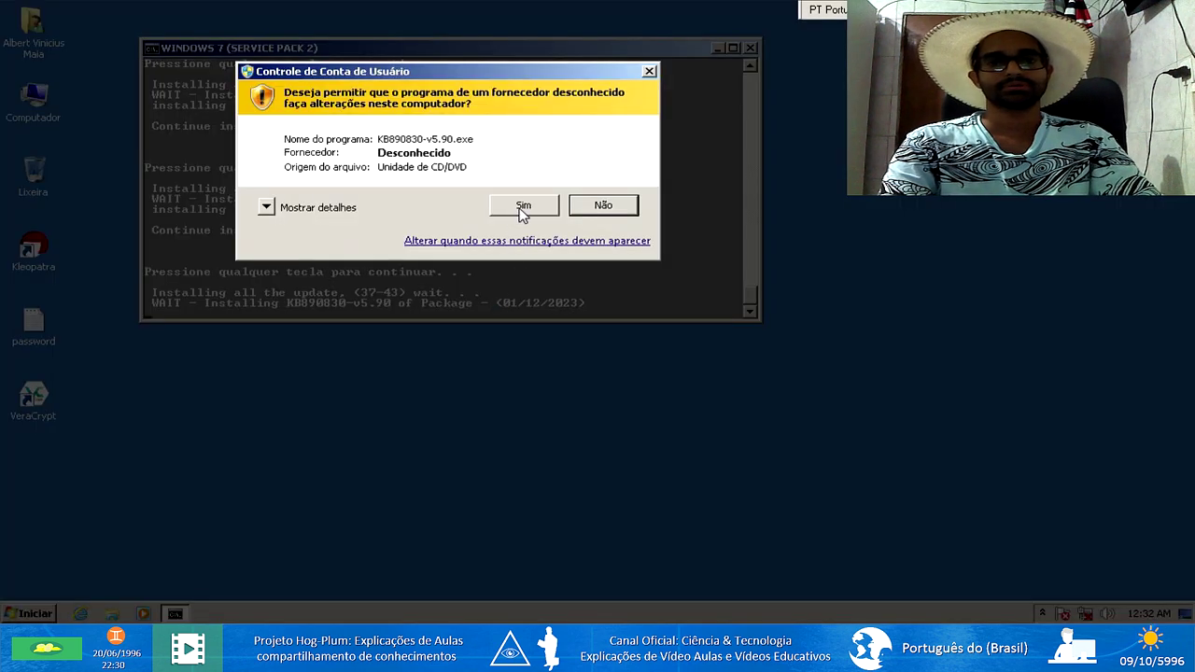
pyautogui.click(523, 213)
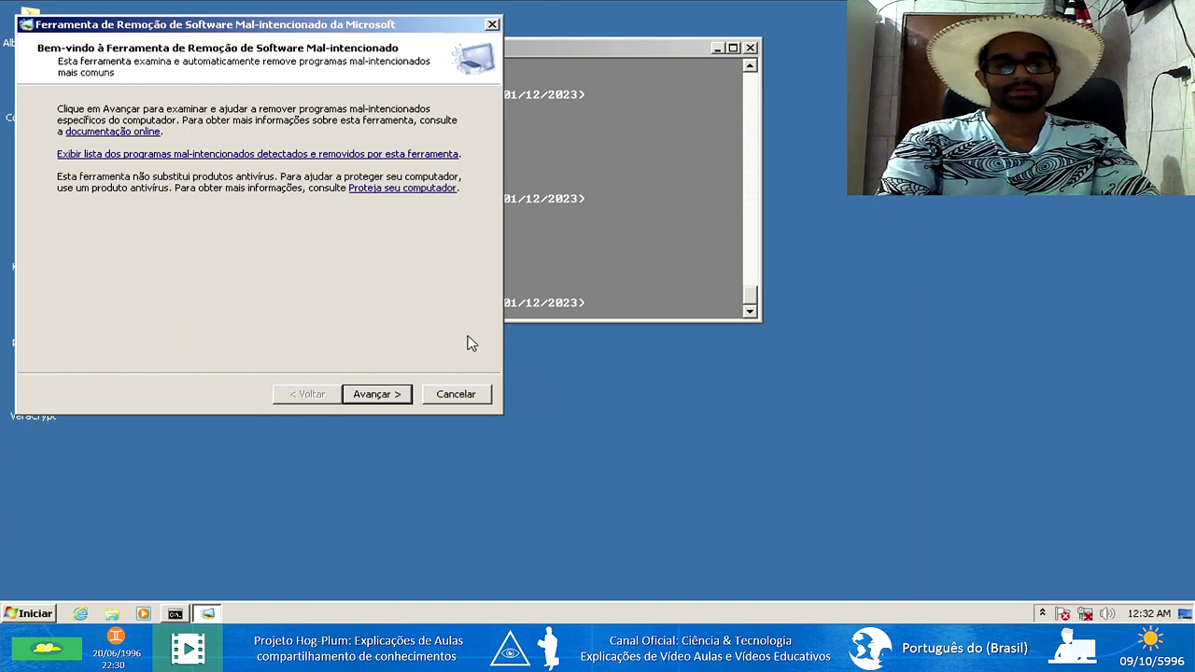
# Run a quick scan with the v5.90 removal tool and close the clean results.
pyautogui.click(388, 396)
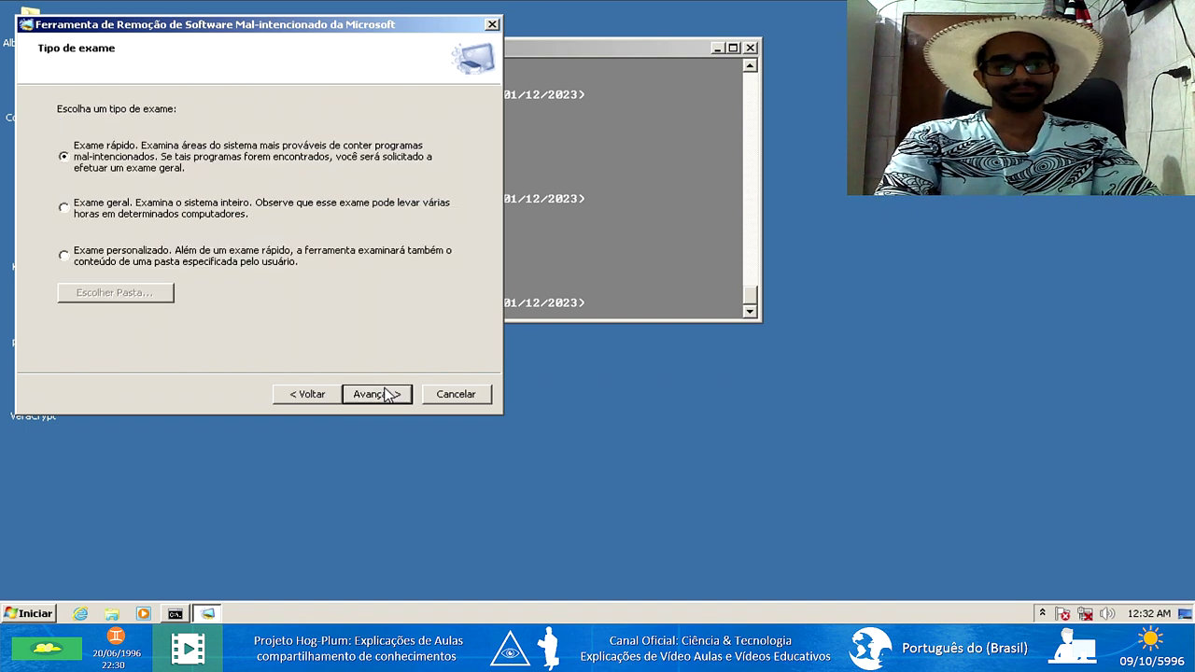
pyautogui.click(386, 395)
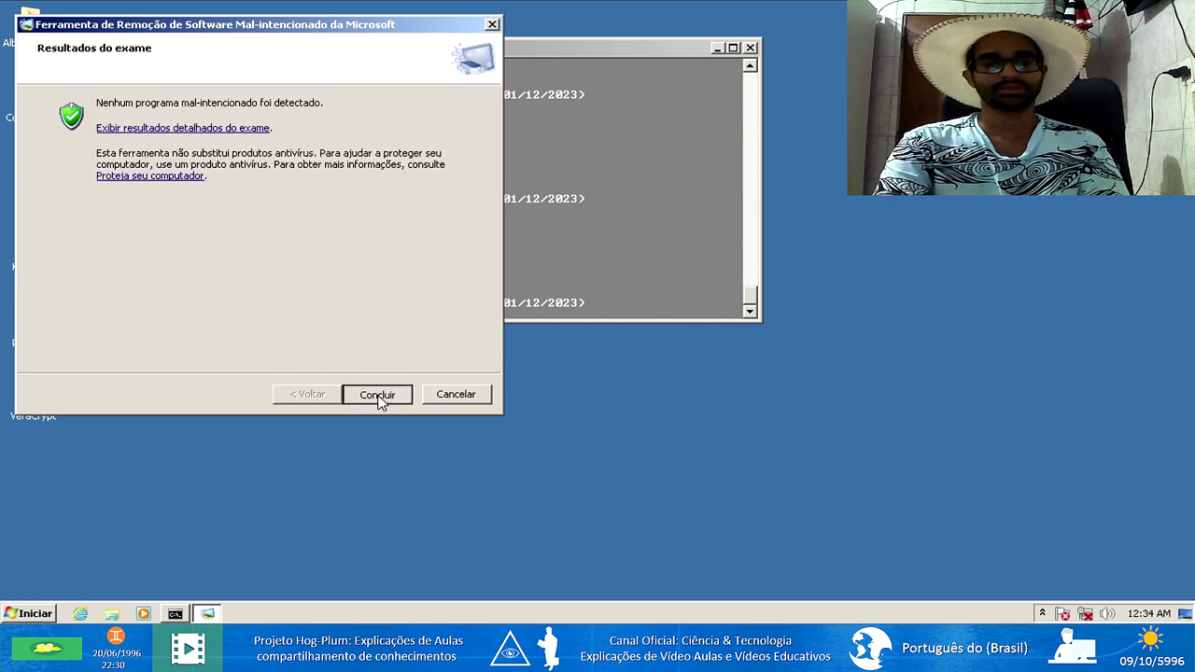
pyautogui.click(377, 395)
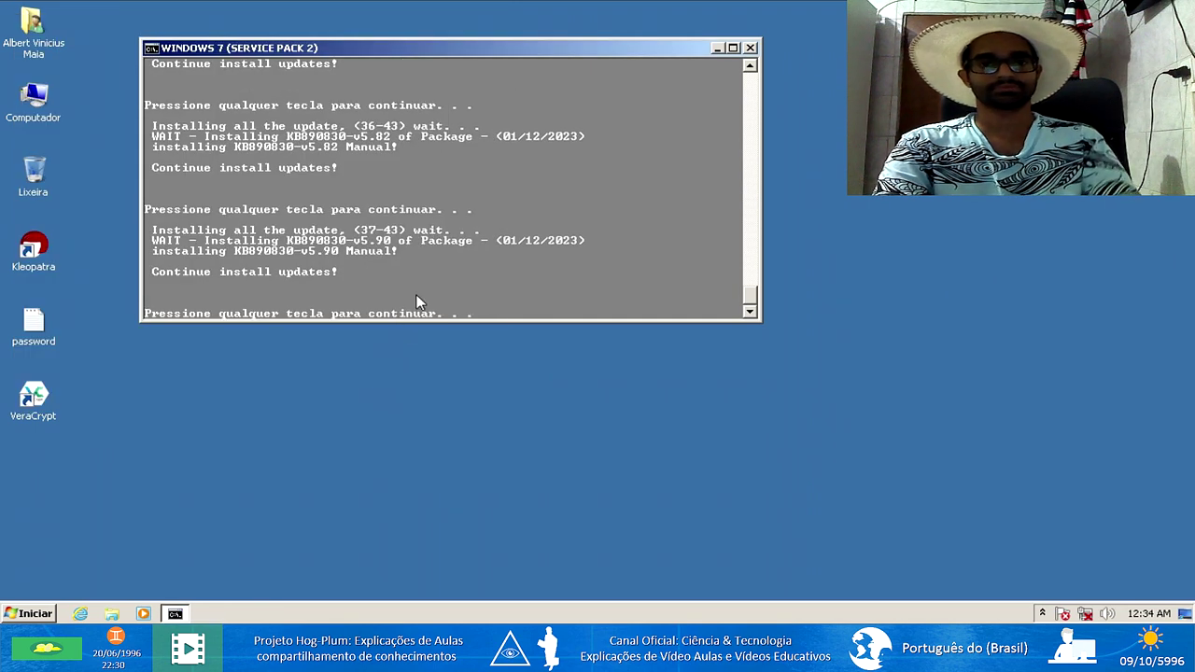
# Continue to update 38 and install KB3179573, closing the installer when finished.
pyautogui.press('Return')
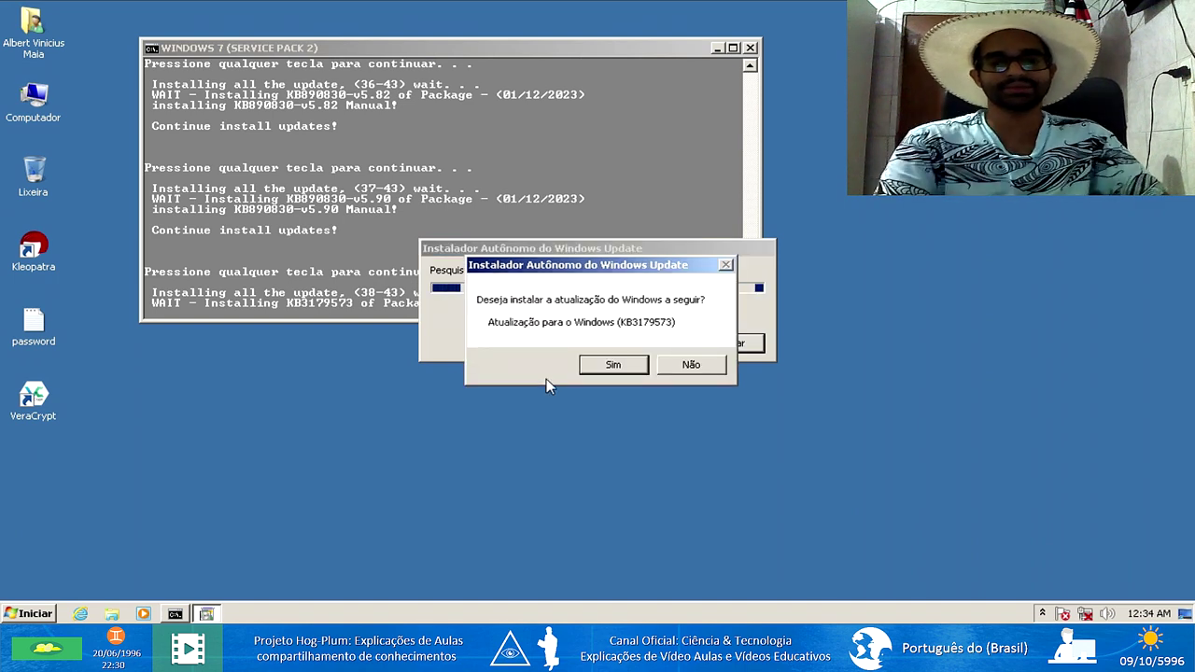
pyautogui.click(613, 365)
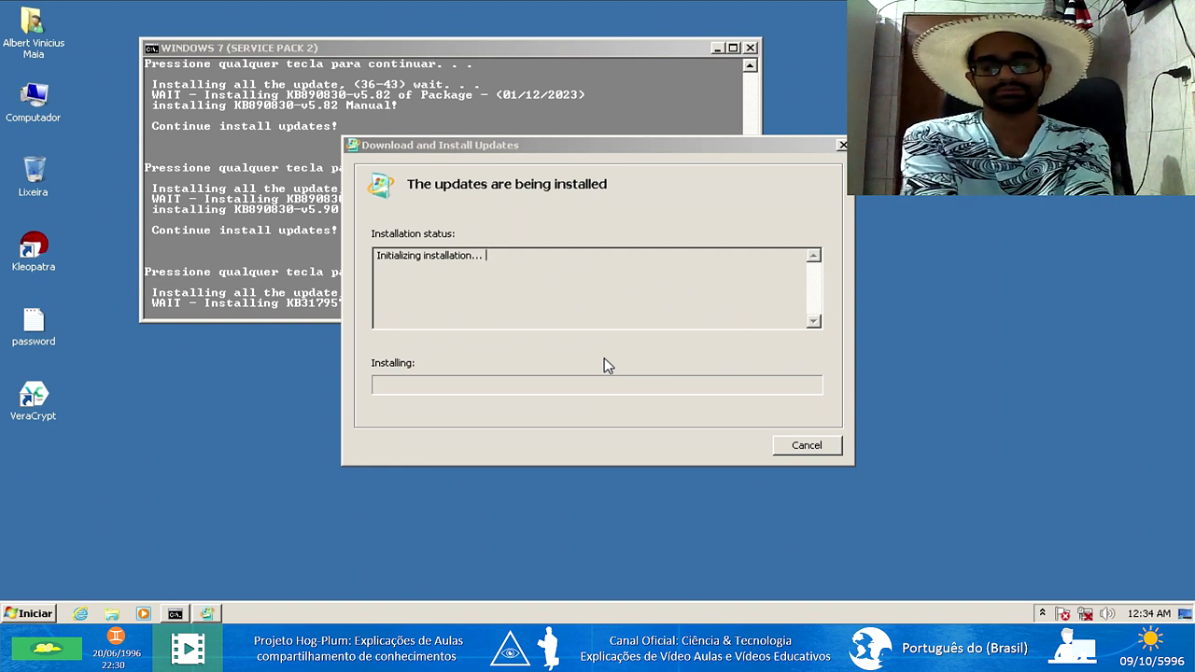
pyautogui.click(807, 446)
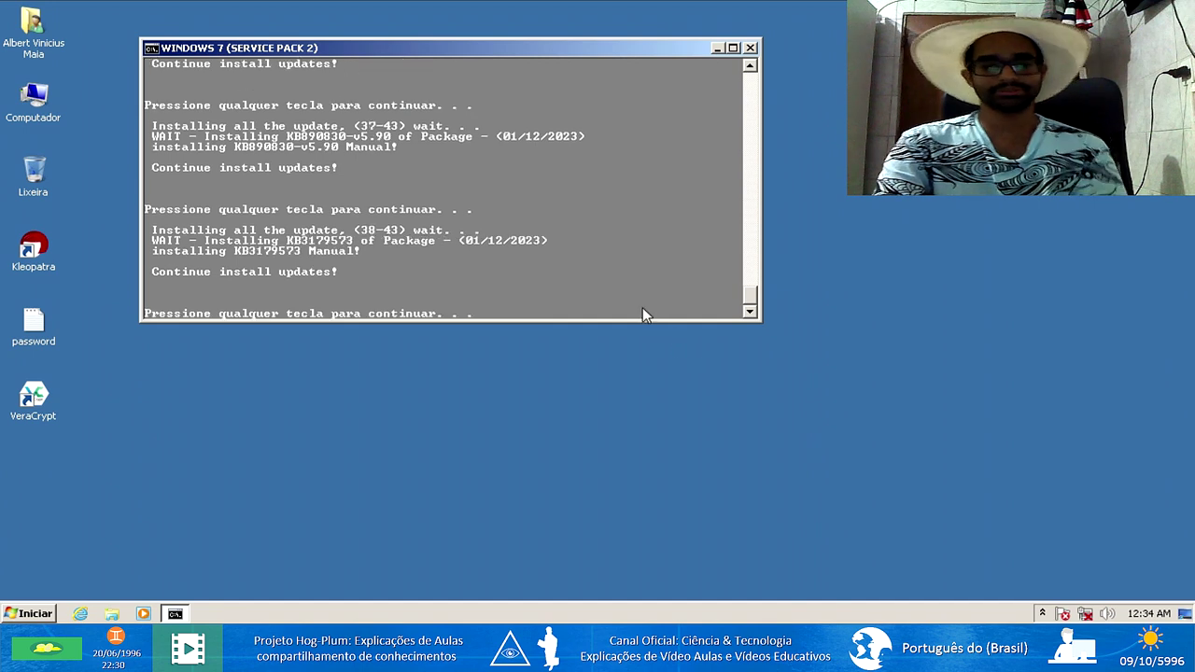
pyautogui.press('Return')
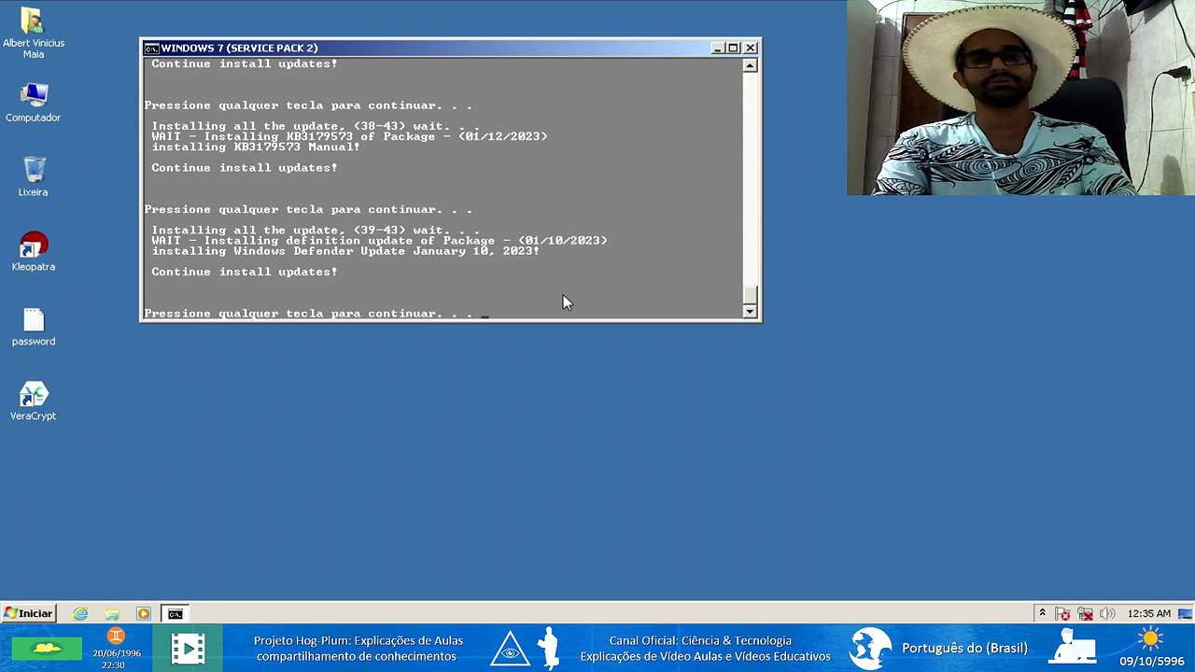
pyautogui.press('Return')
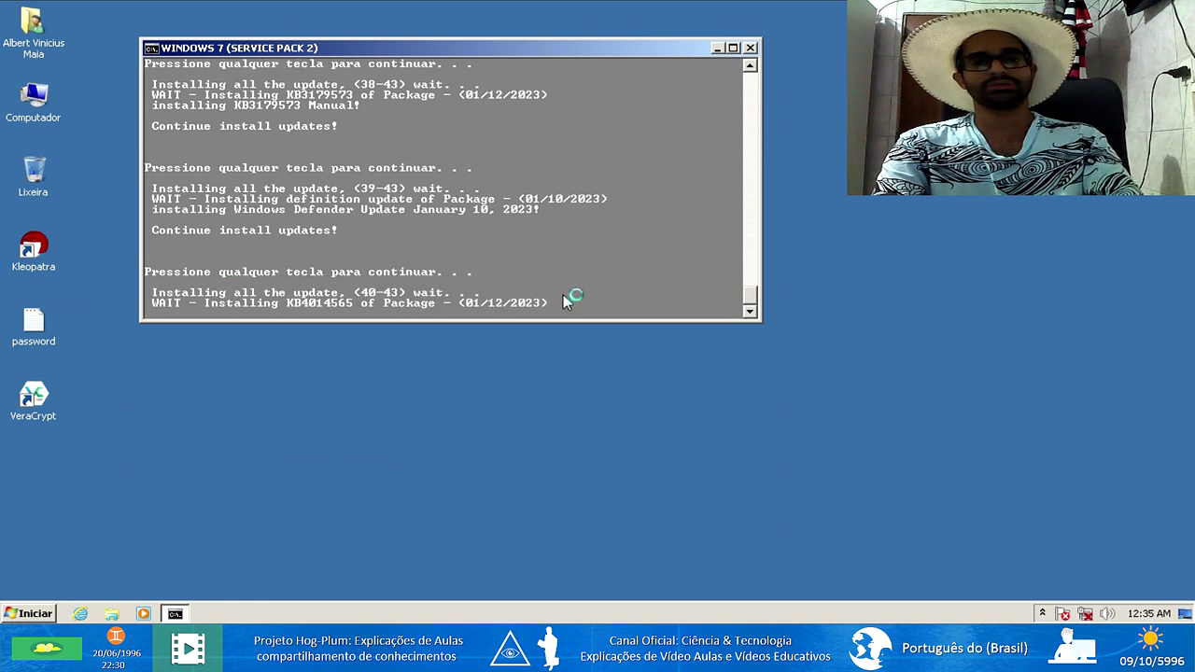
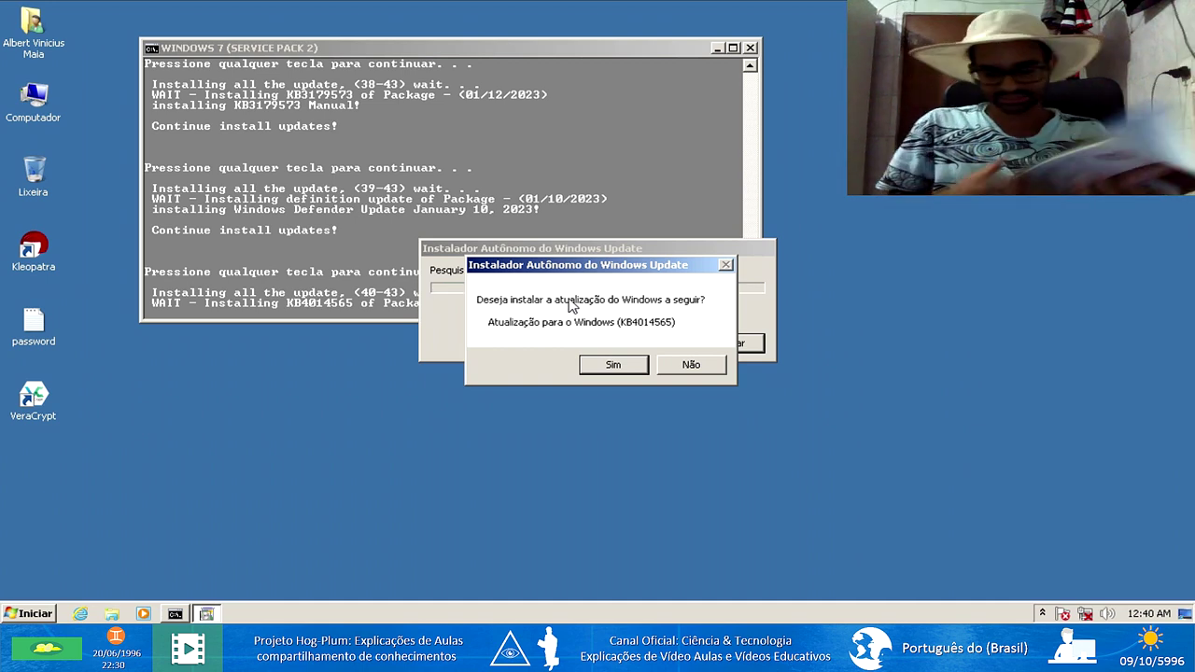
# Install update KB4014565 and close the completion notice without restarting Windows.
pyautogui.click(614, 365)
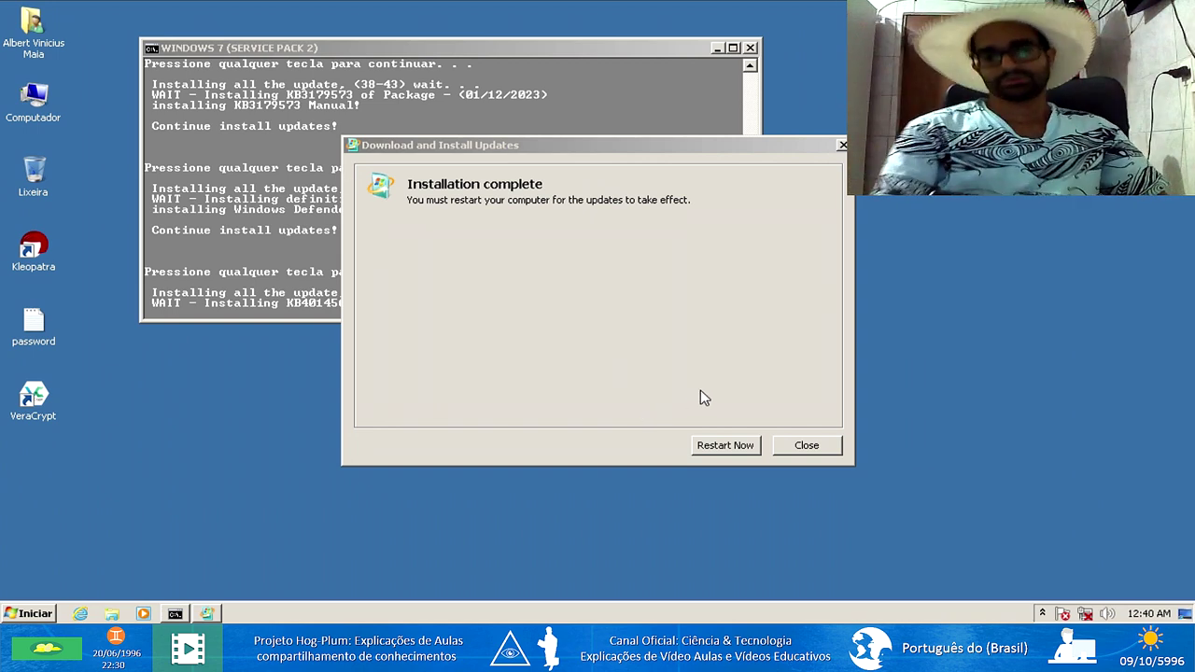
pyautogui.click(805, 446)
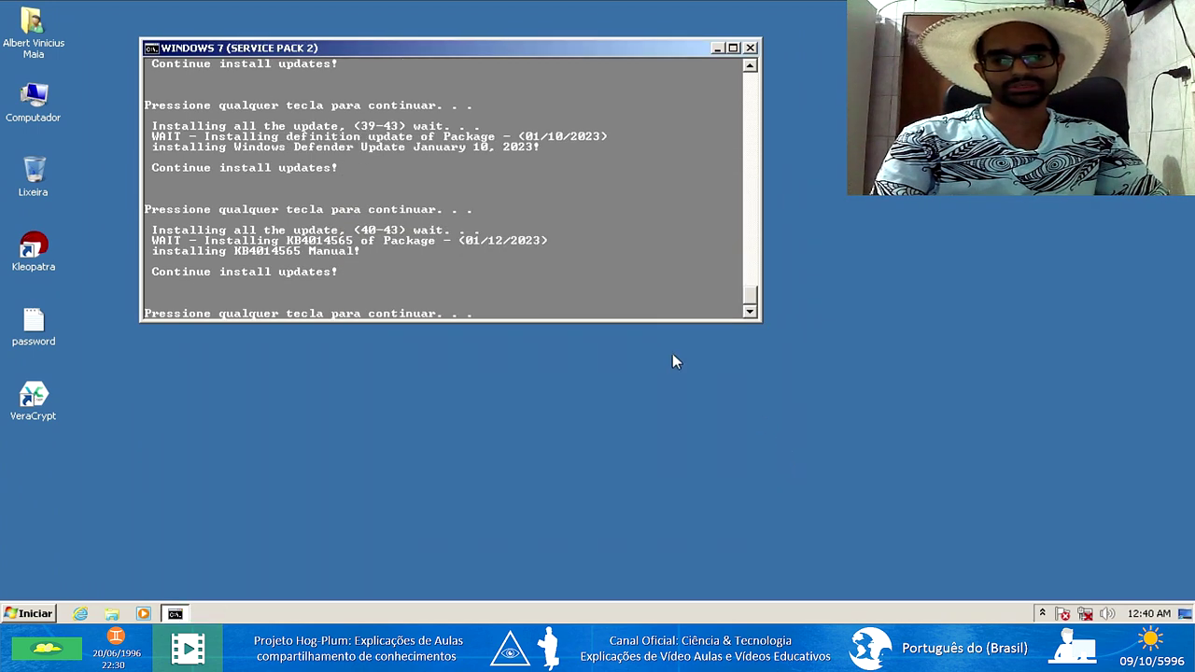
# Resume the script so it proceeds to KB4019990, package 41 of 43.
pyautogui.press('Return')
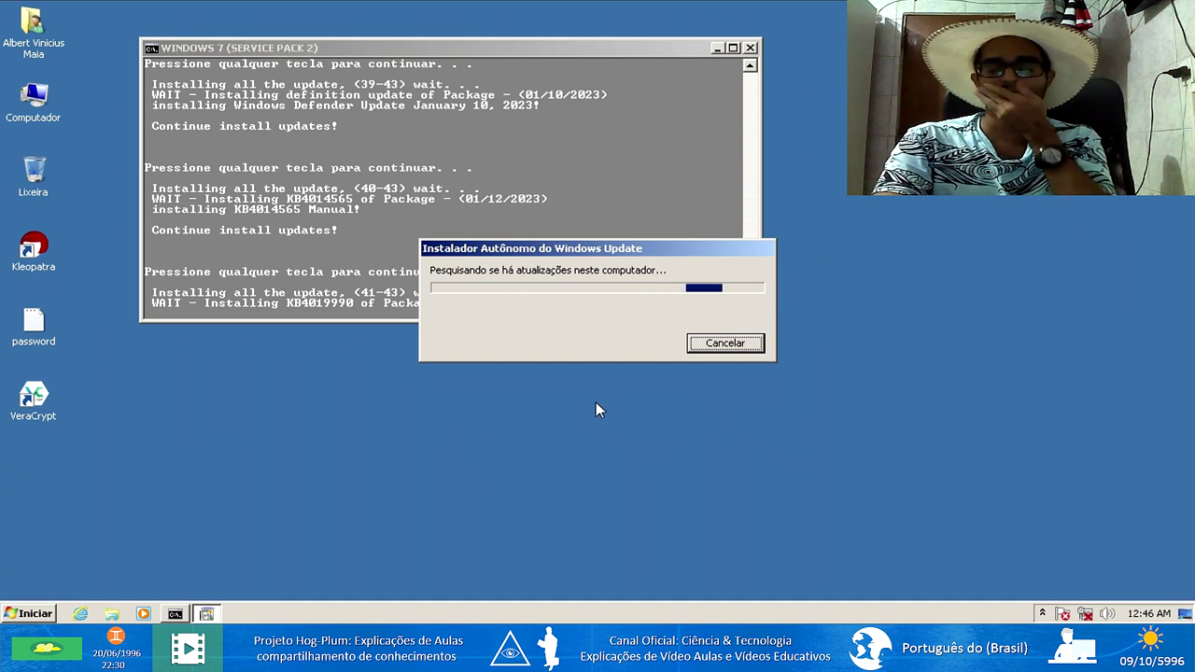
# Install KB4019990 without restarting and let the script continue to package 42.
pyautogui.click(601, 372)
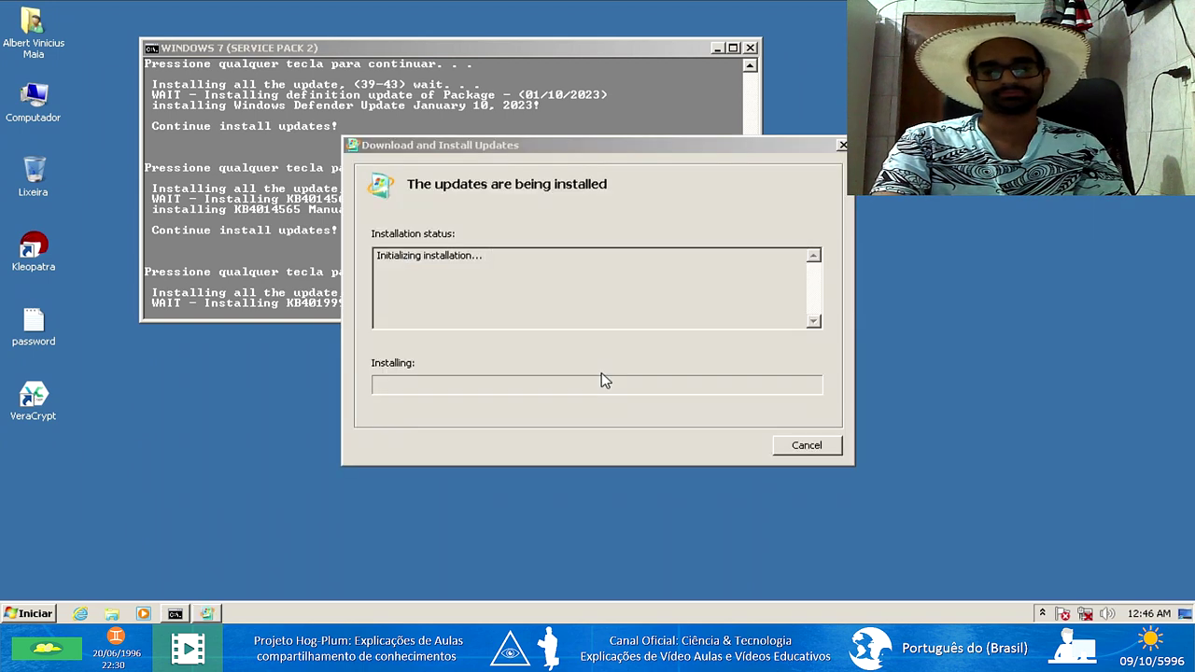
pyautogui.click(811, 451)
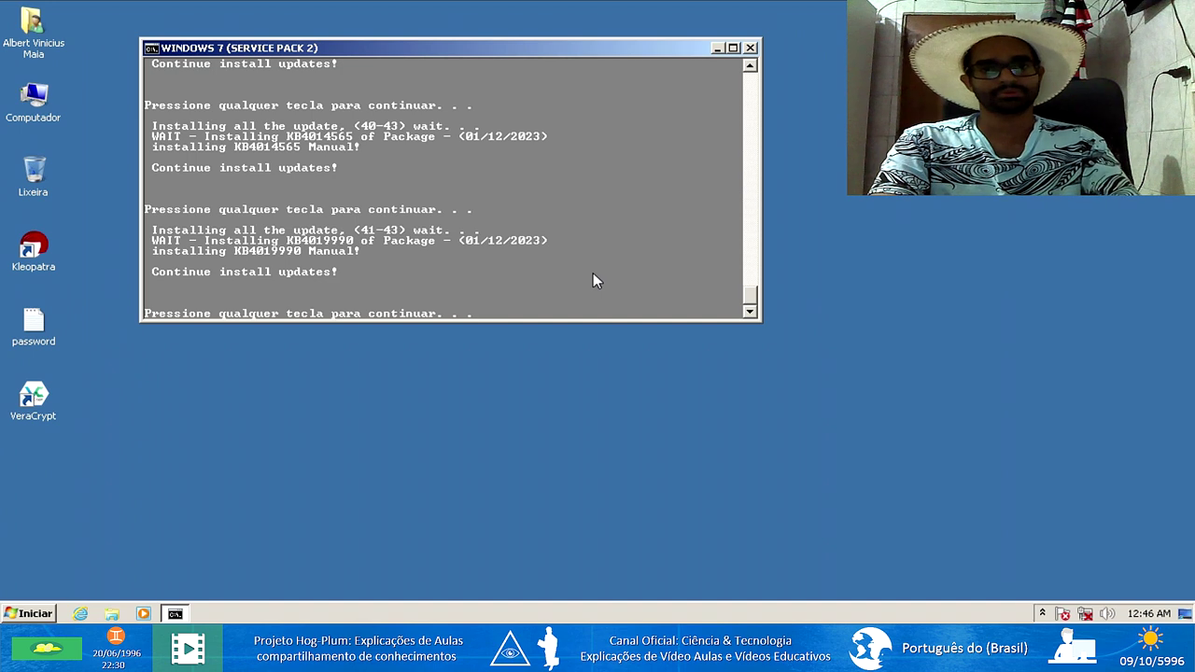
pyautogui.press('Return')
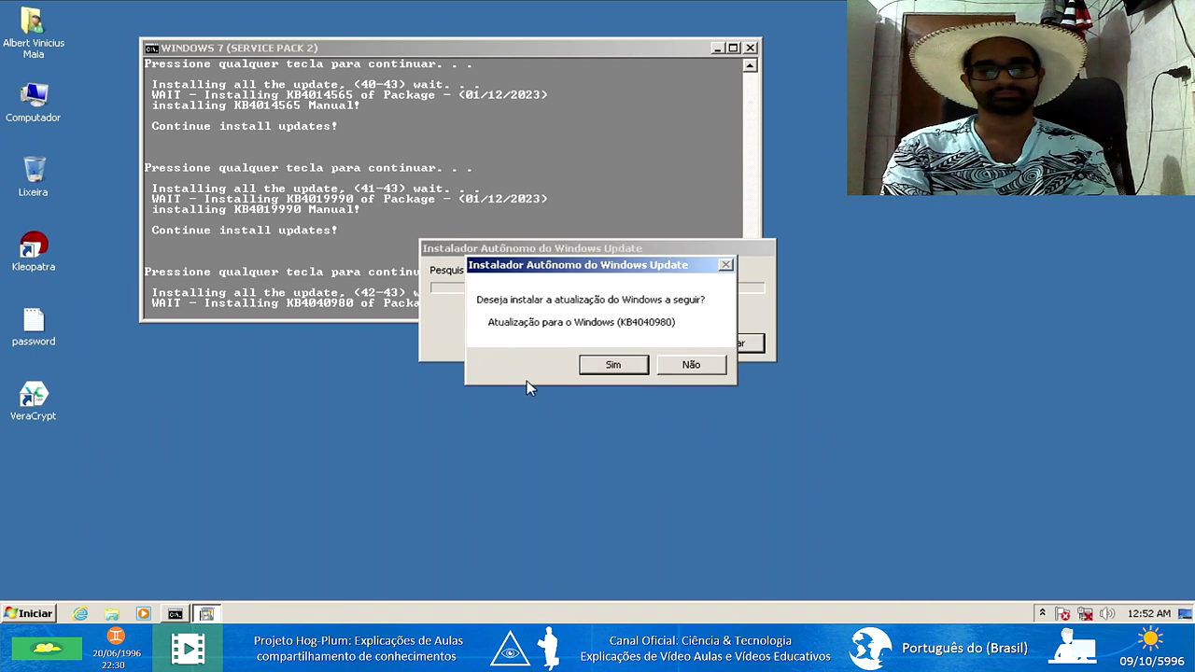
# Install KB4040980 and dismiss the completion notice without restarting.
pyautogui.click(613, 366)
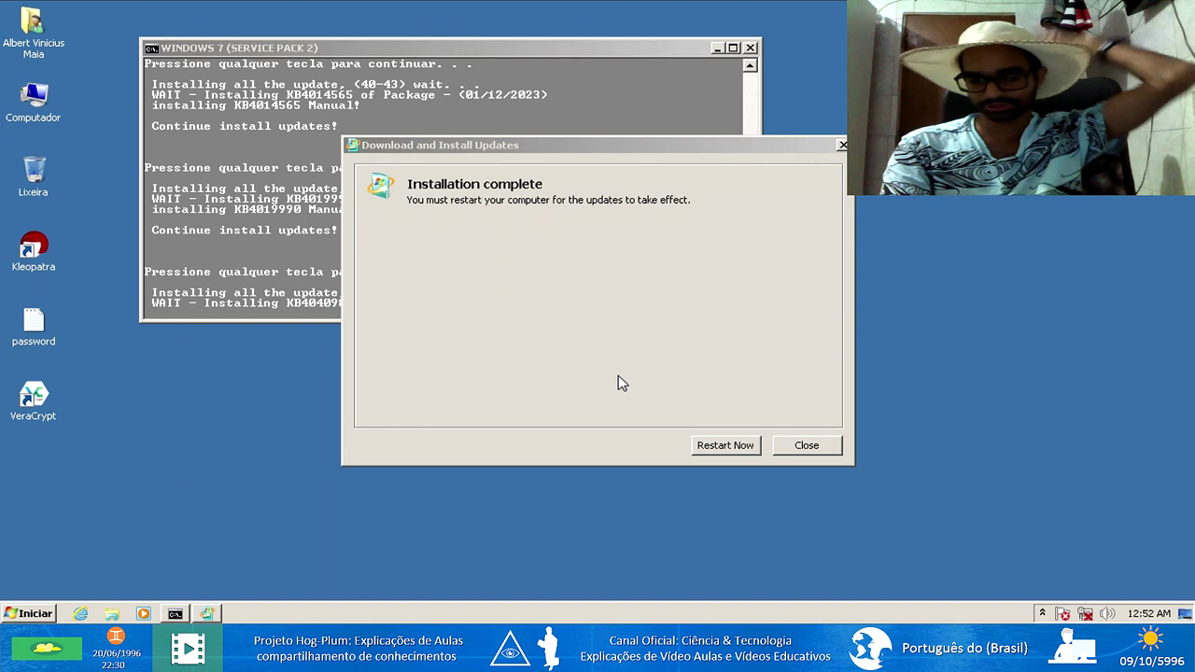
pyautogui.click(809, 447)
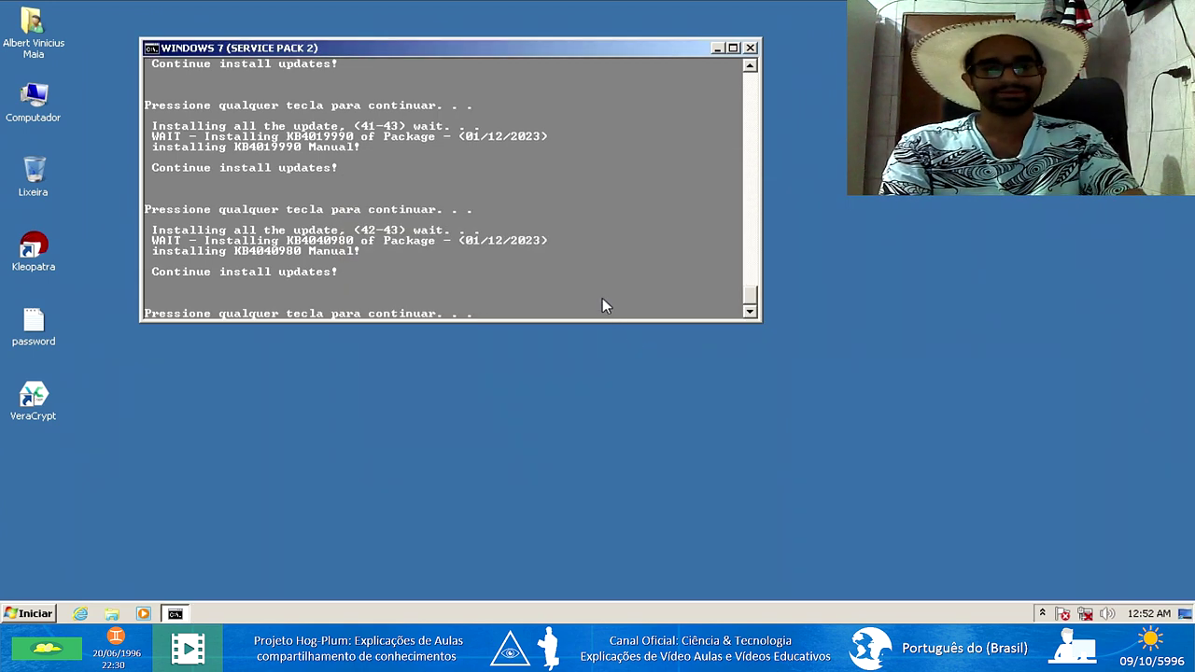
# Continue the script to the final package 43 of 43, KB4532945.
pyautogui.press('Return')
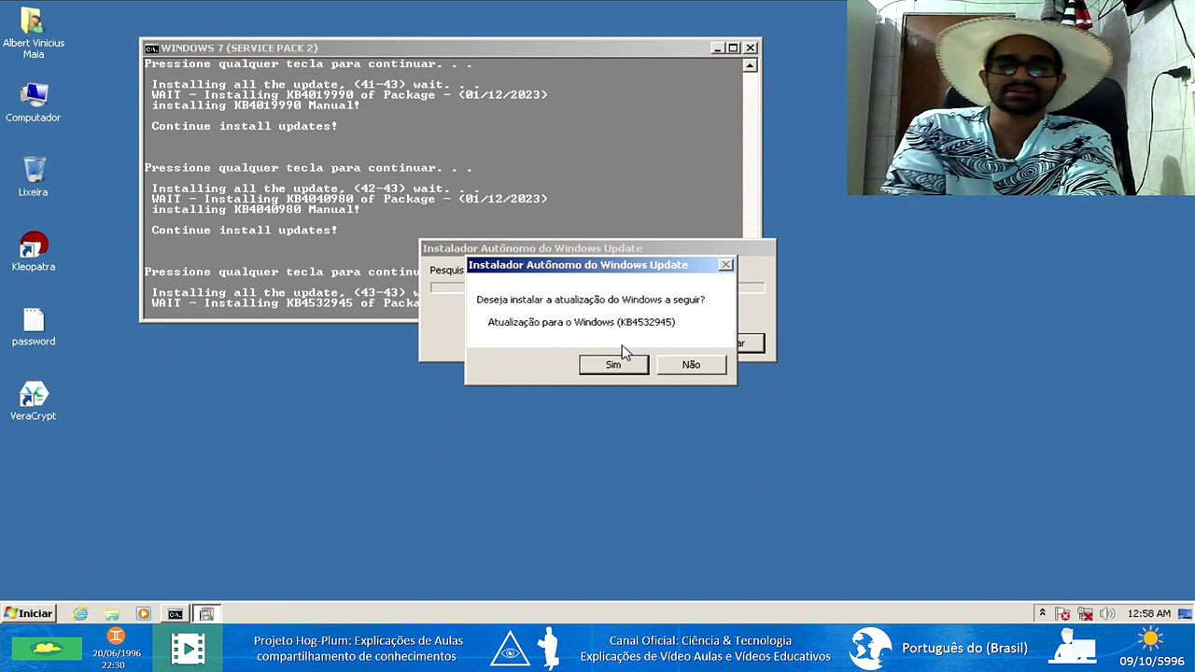
# Install KB4532945 without restarting, then let the script finish and schedule the restart.
pyautogui.click(607, 369)
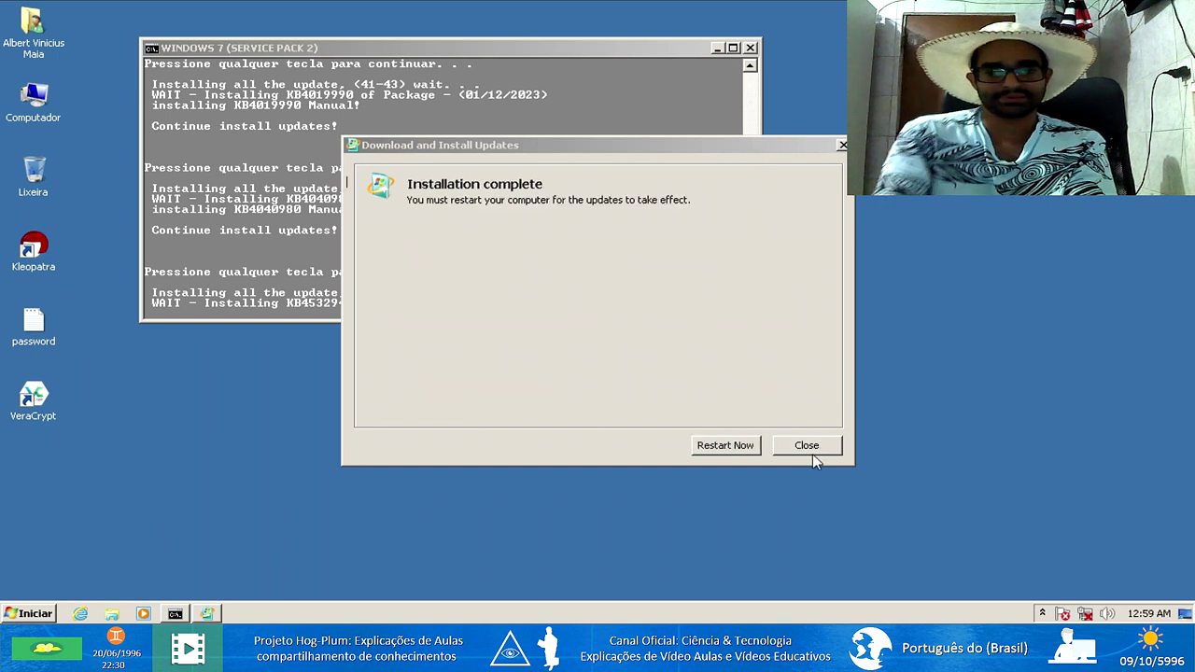
pyautogui.click(808, 448)
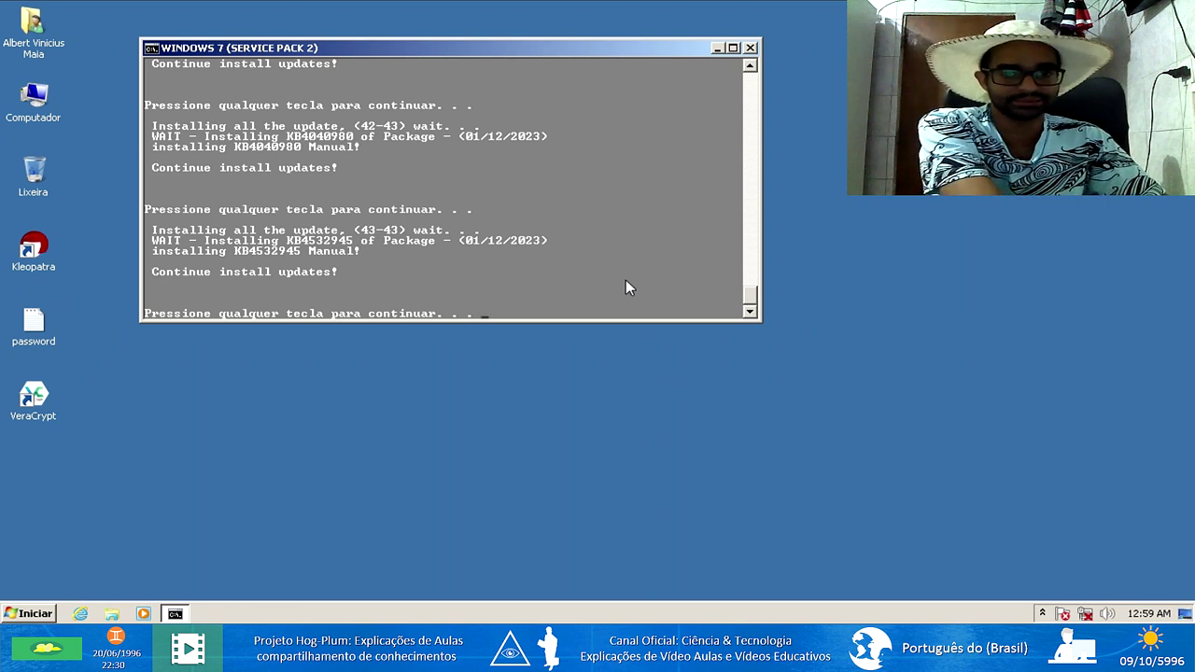
pyautogui.press('Return')
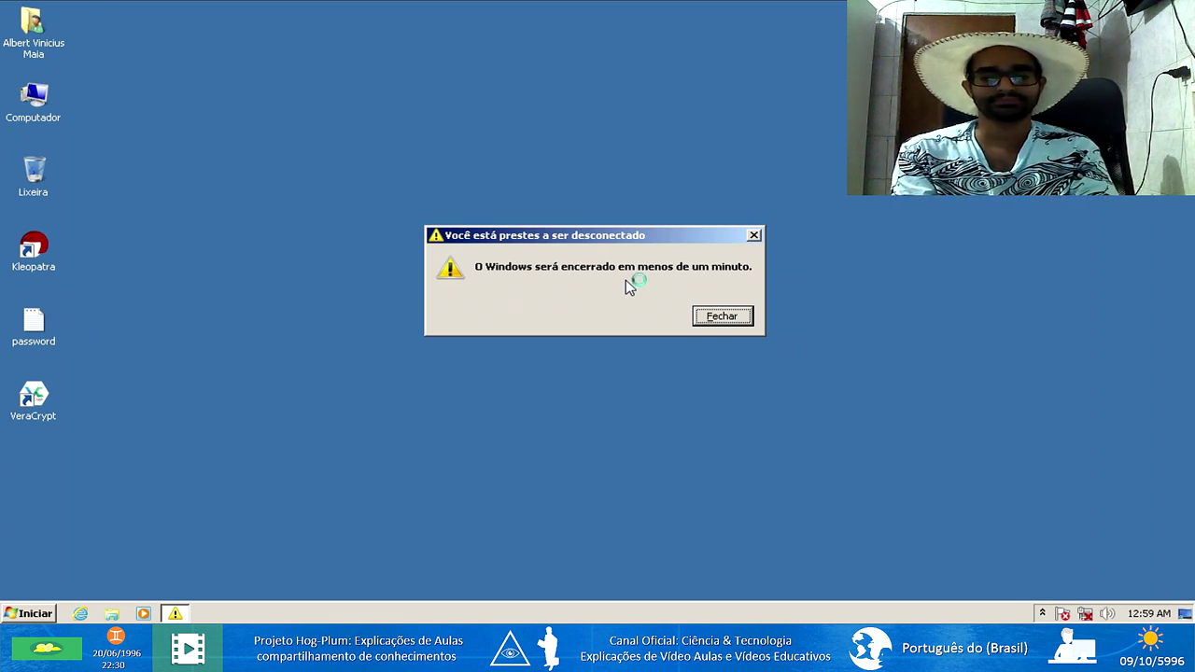
# Let Windows shut down and restart, applying all 43 updates up to the desktop.
pyautogui.click(625, 280)
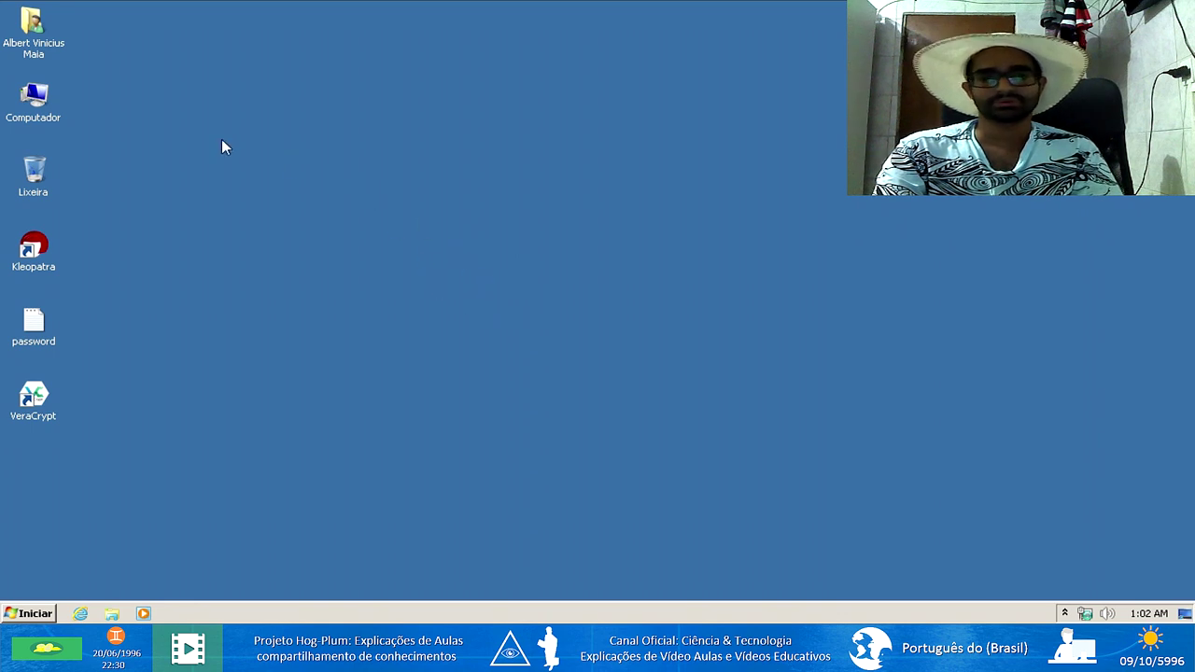
# Open DVD drive E: (A-01335247-B) in a new window to list its 20 files.
pyautogui.doubleClick(38, 98)
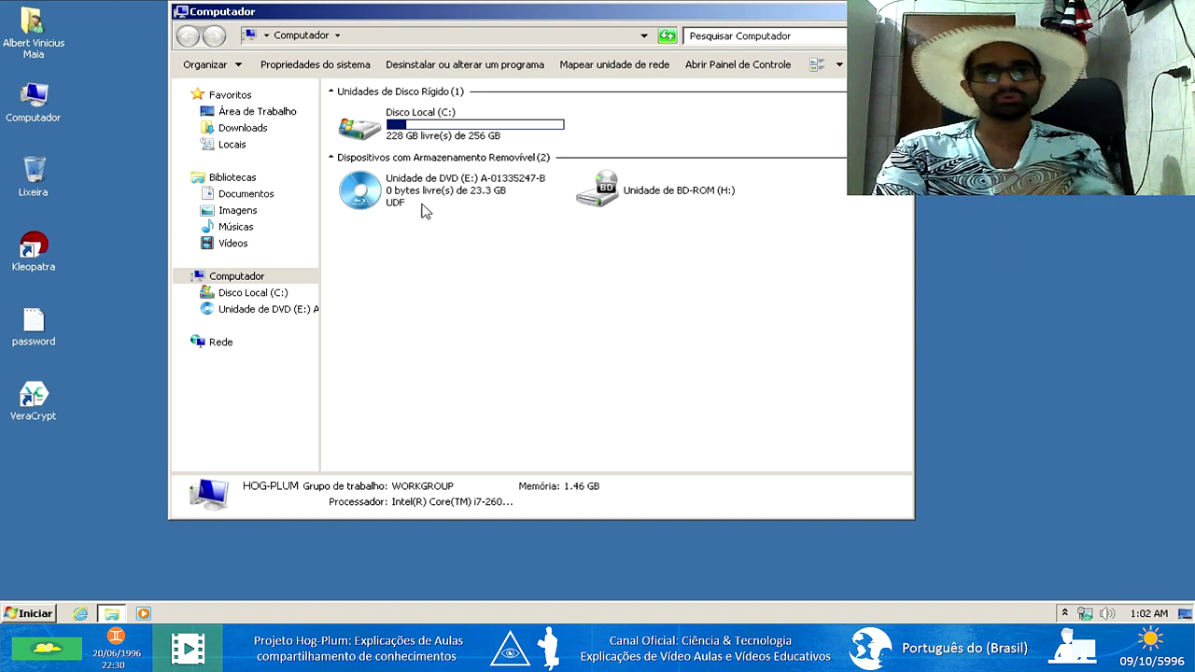
pyautogui.click(395, 191)
pyautogui.rightClick(394, 186)
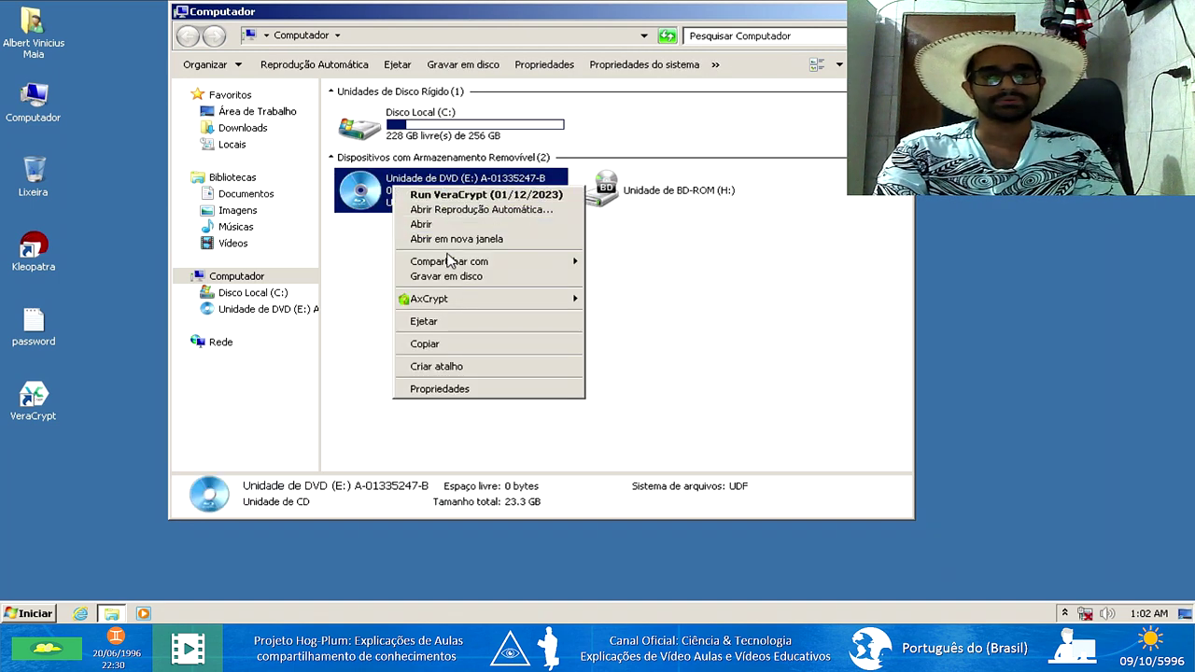
pyautogui.click(444, 240)
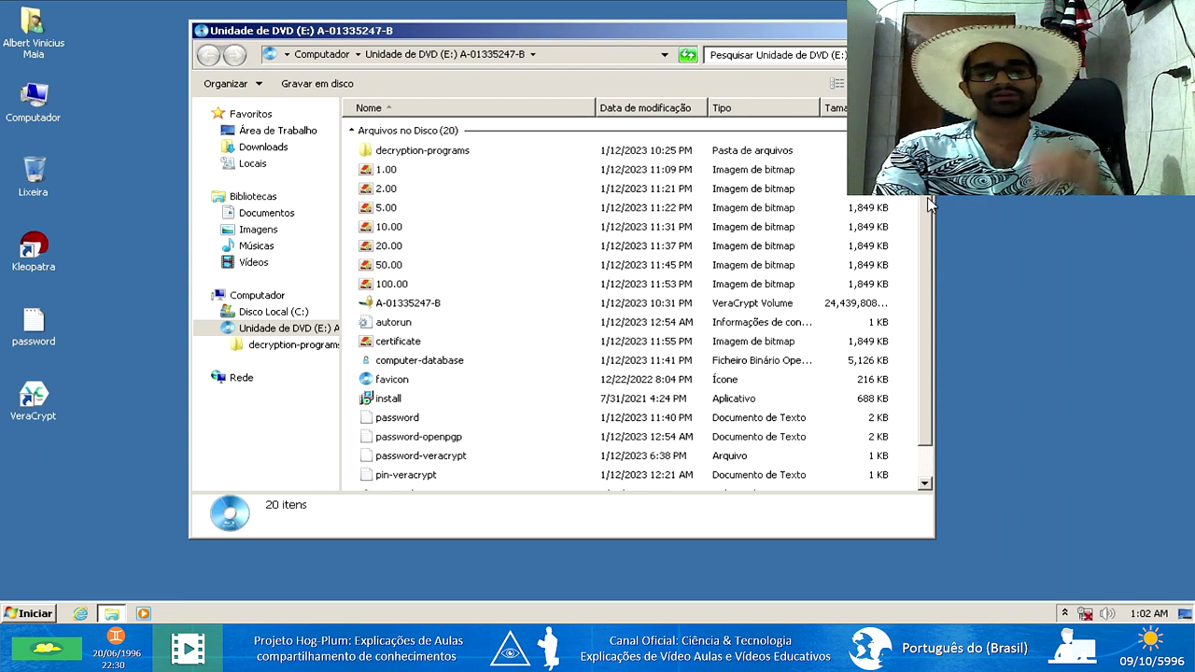
pyautogui.scroll(-1, 922, 217)
pyautogui.scroll(1, 929, 211)
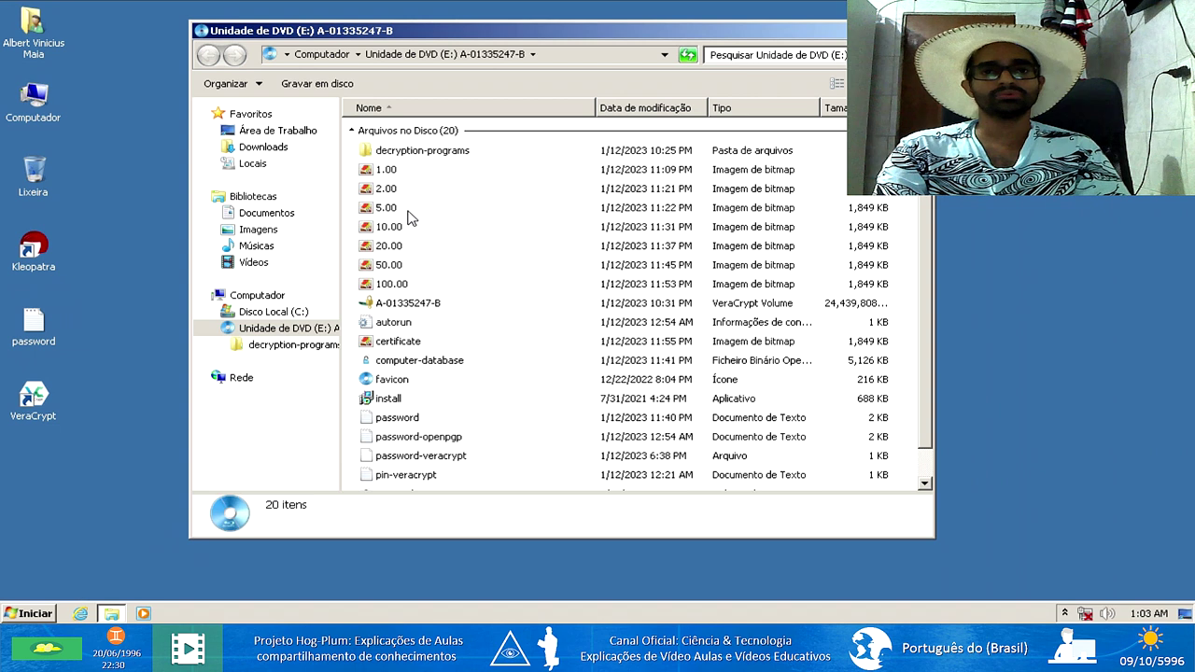
# View the 1.00 Red-Blueberry authorization card image, then close Photo Viewer.
pyautogui.doubleClick(388, 171)
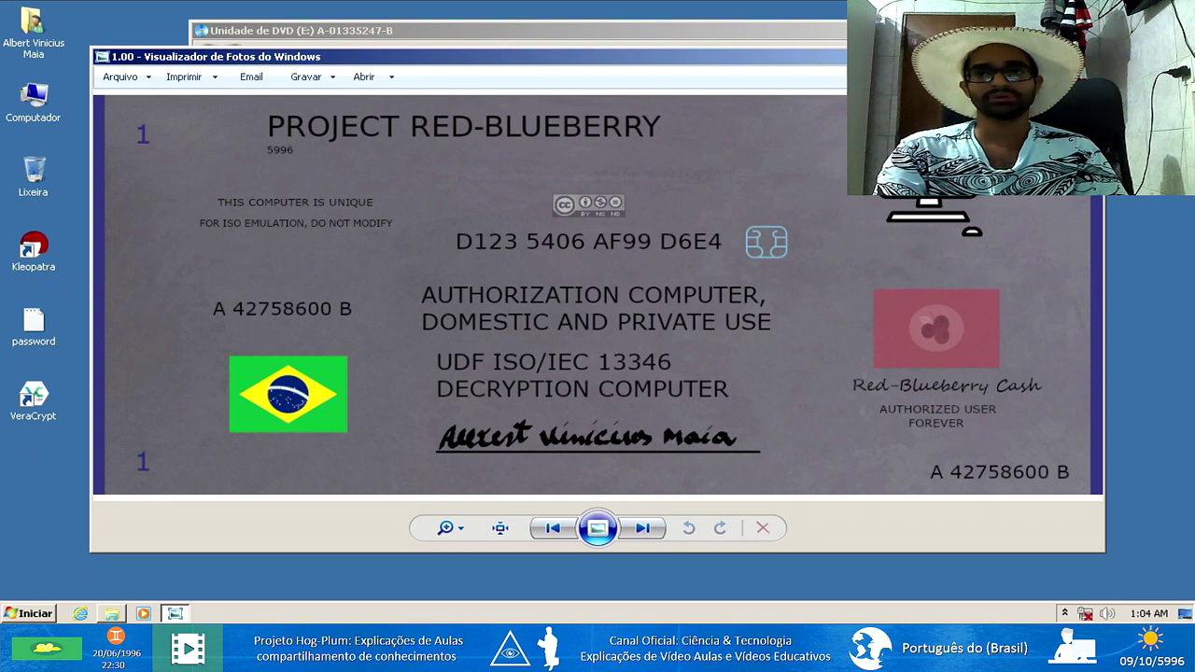
pyautogui.click(1087, 56)
# View the 2.00, 5.00 and 10.00 images one by one, closing each.
pyautogui.doubleClick(394, 189)
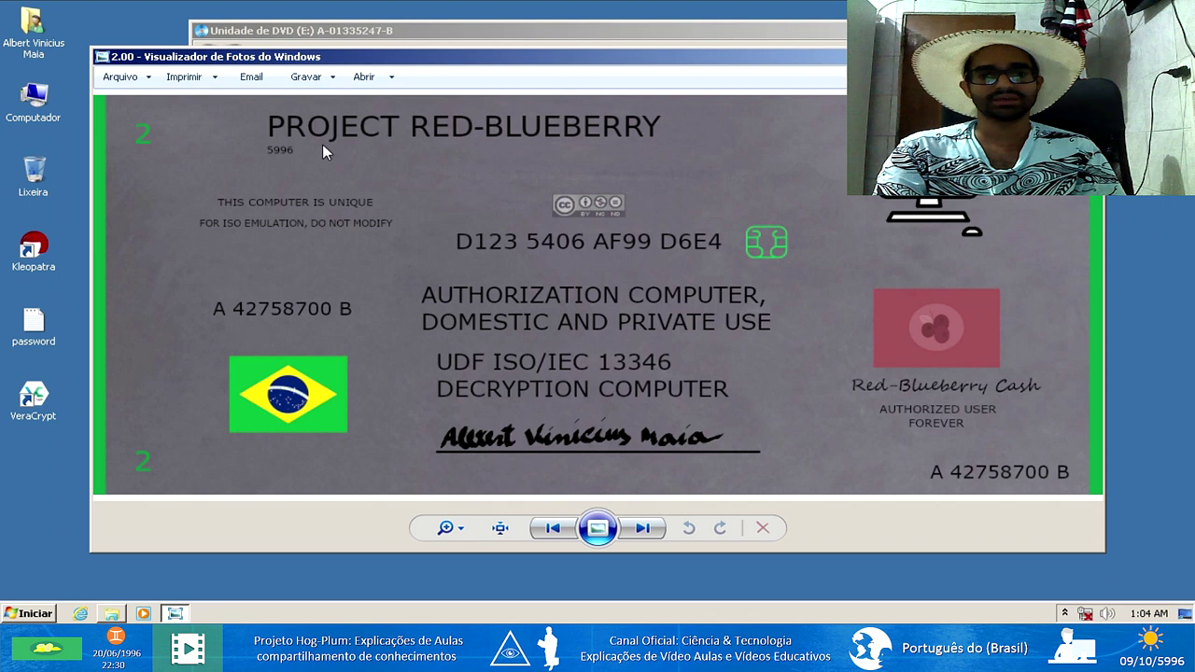
pyautogui.moveTo(532, 58); pyautogui.dragTo(490, 73)
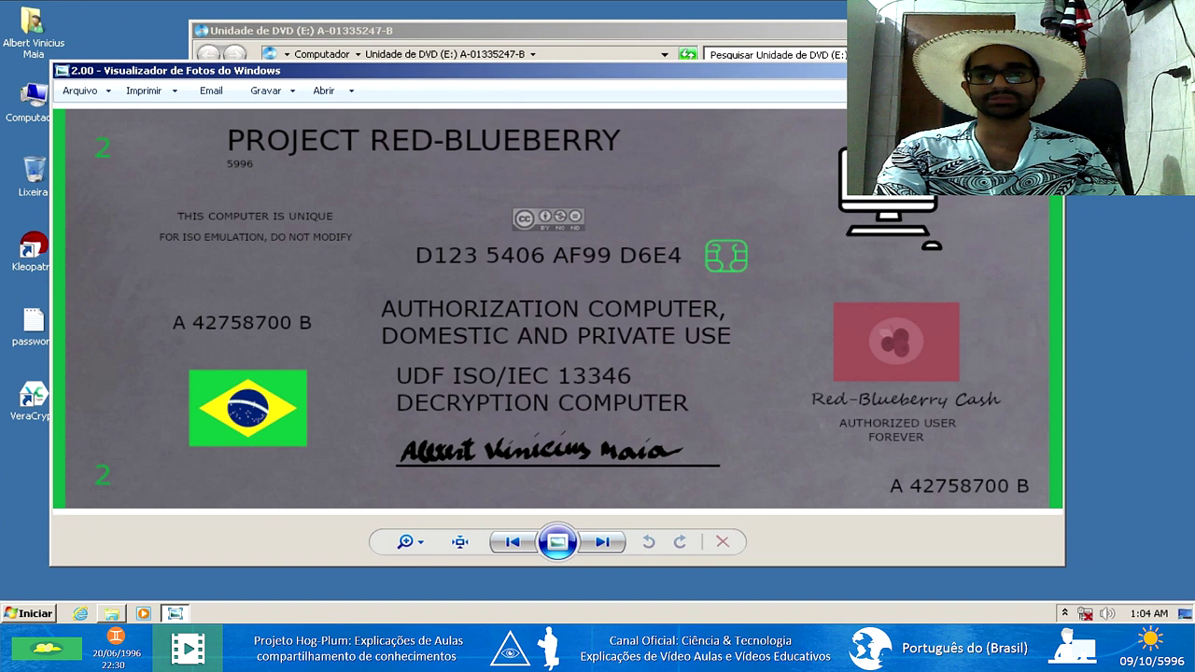
pyautogui.click(1049, 70)
pyautogui.doubleClick(383, 211)
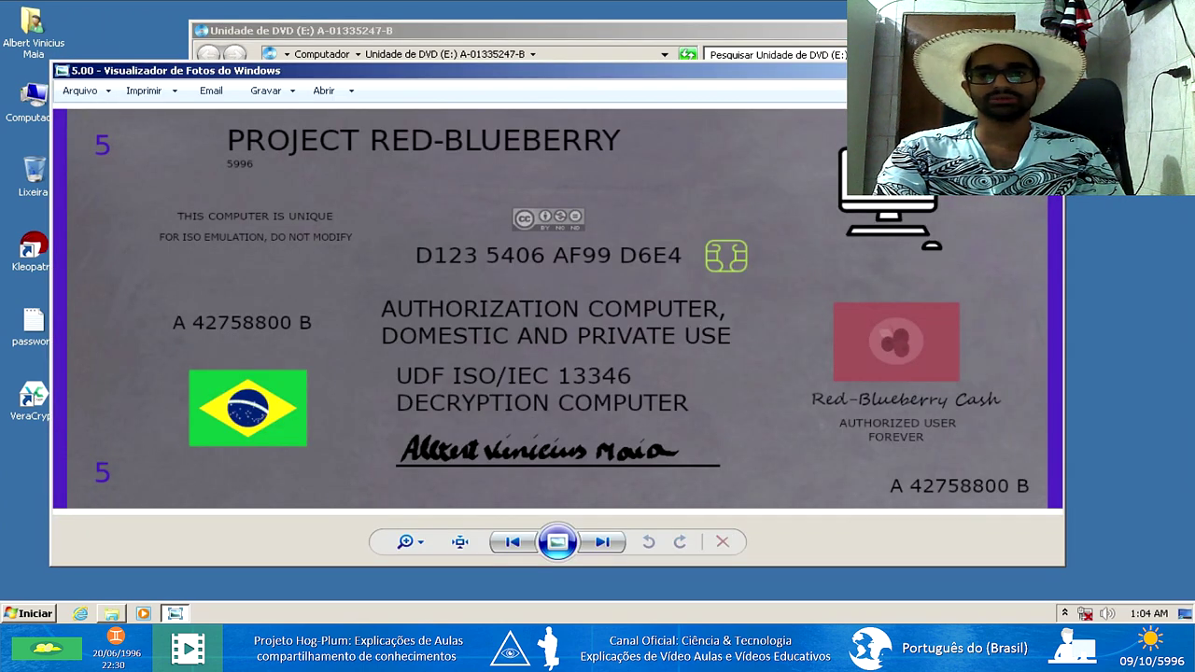
pyautogui.click(1049, 70)
pyautogui.doubleClick(385, 232)
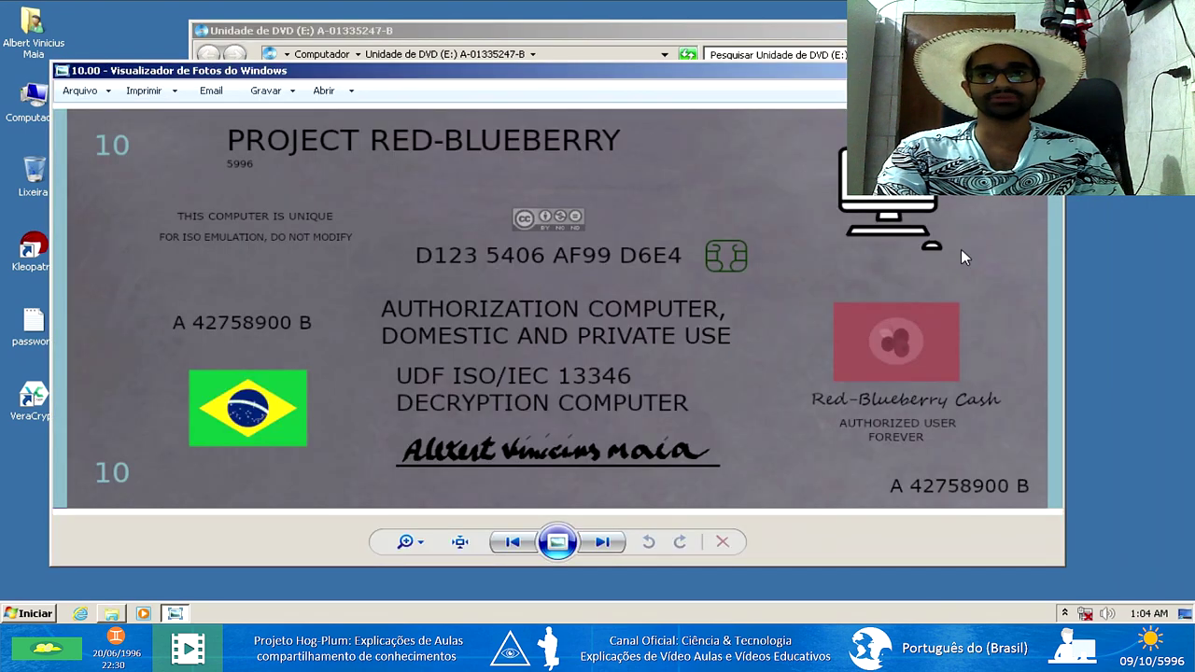
pyautogui.click(1049, 70)
# View the 20.00, 50.00 and 100.00 images one by one, closing each.
pyautogui.click(394, 250)
pyautogui.doubleClick(394, 247)
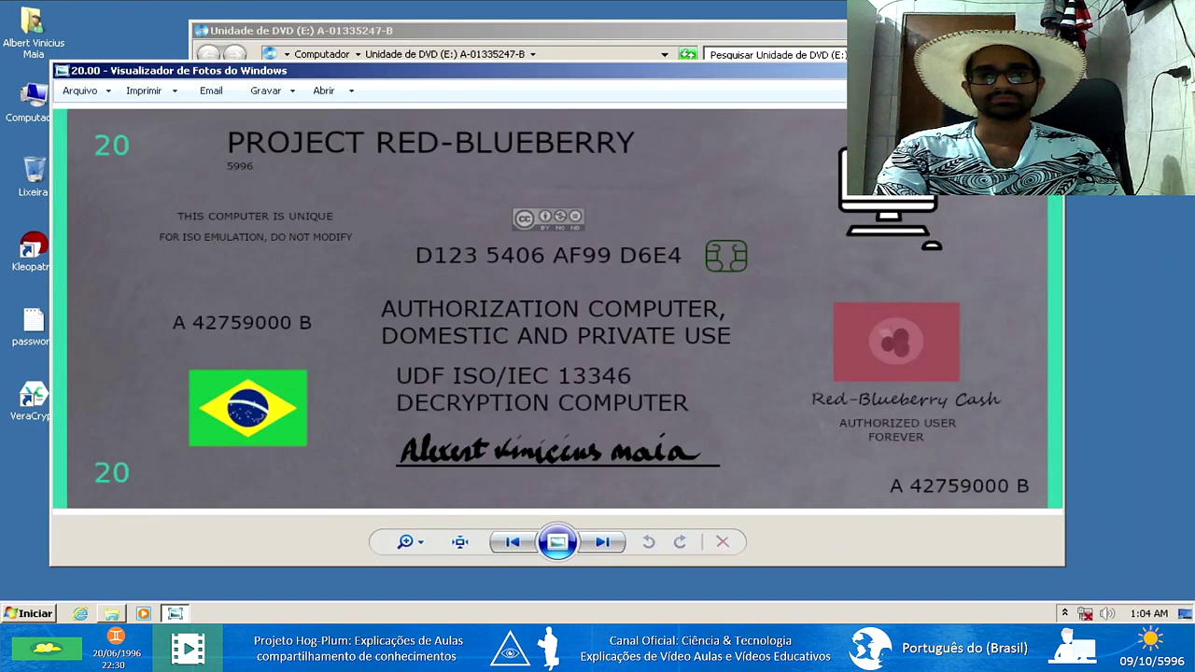
pyautogui.click(1049, 70)
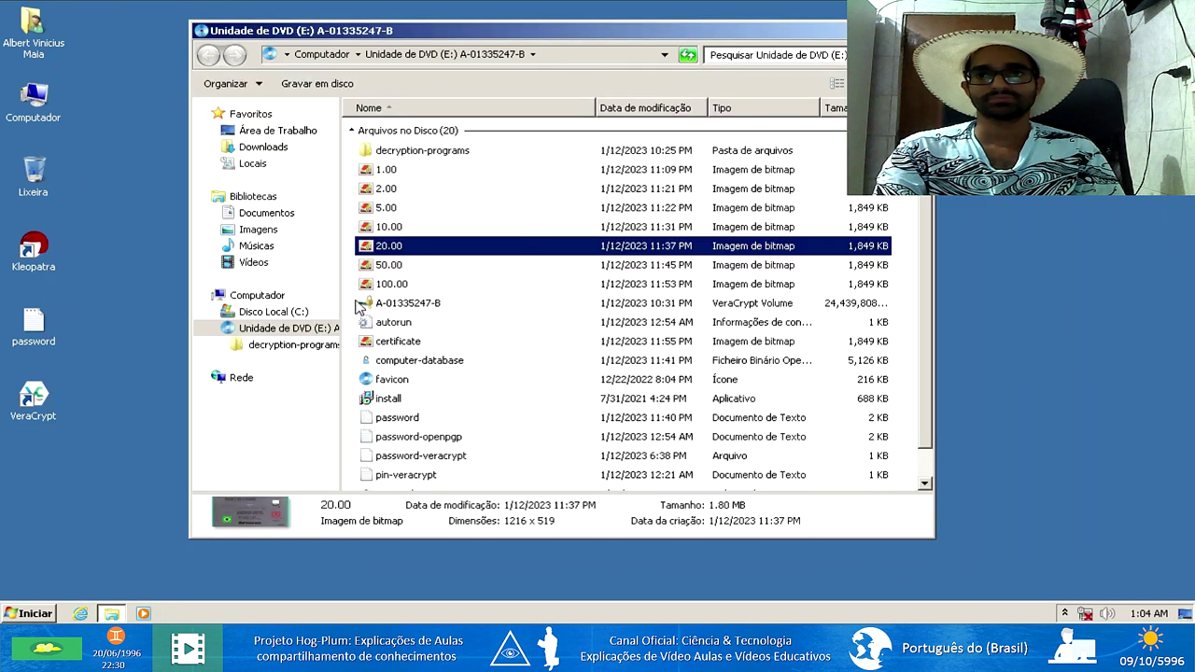
pyautogui.doubleClick(382, 266)
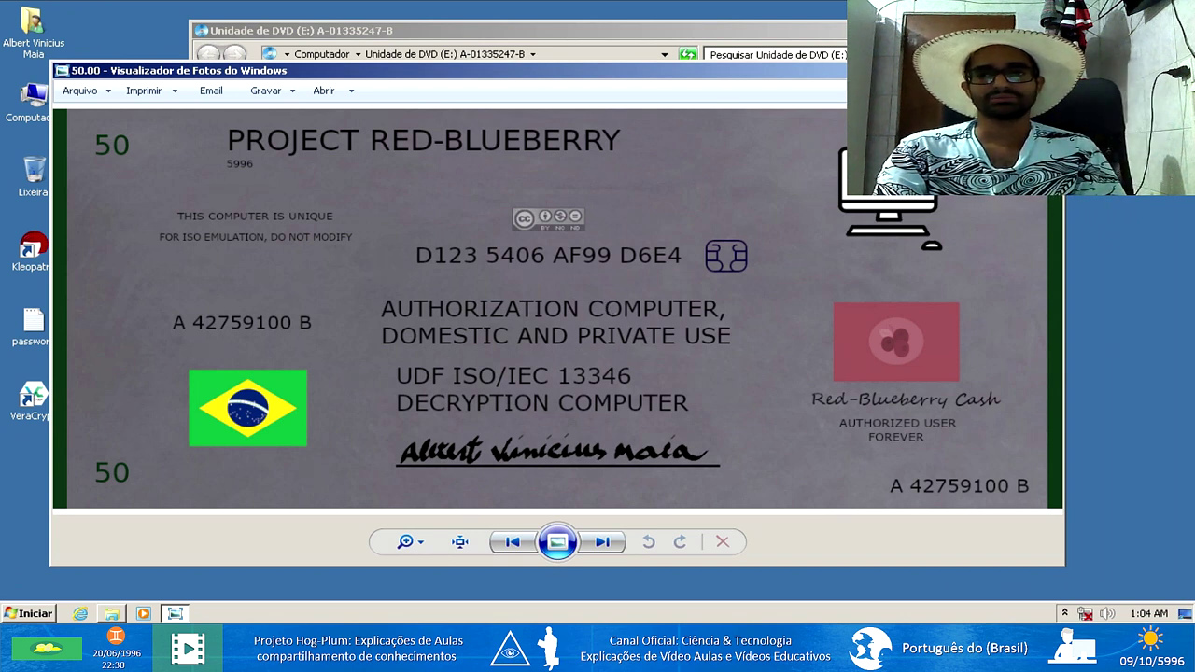
pyautogui.press('Escape')
pyautogui.doubleClick(389, 283)
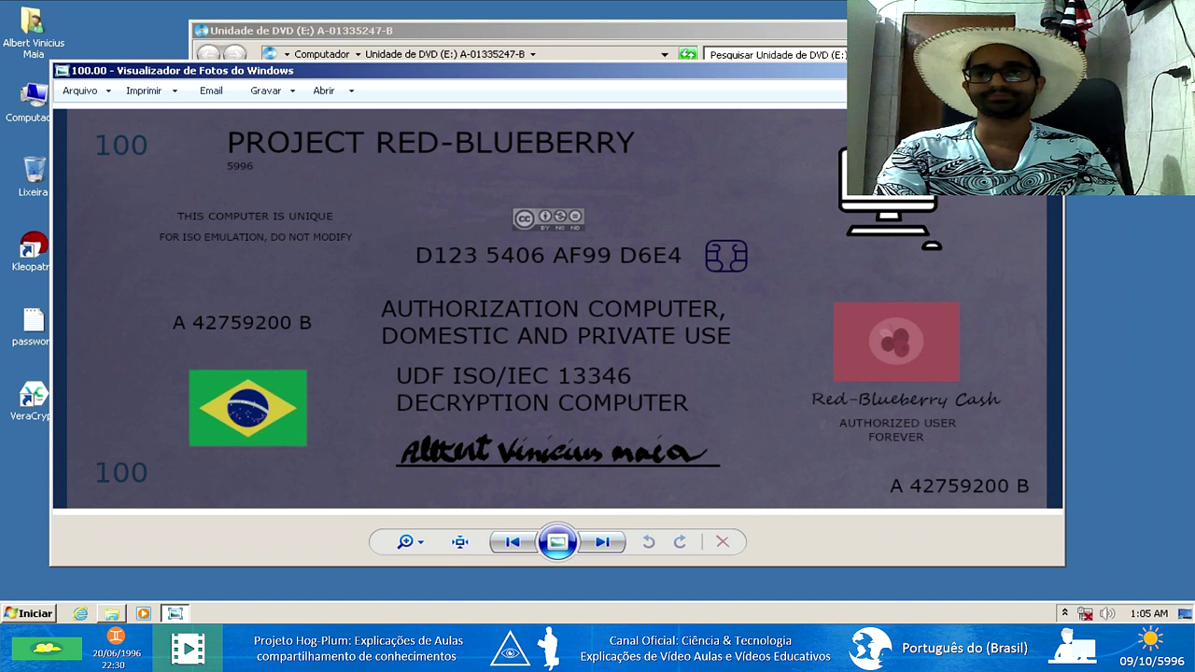
pyautogui.press('Escape')
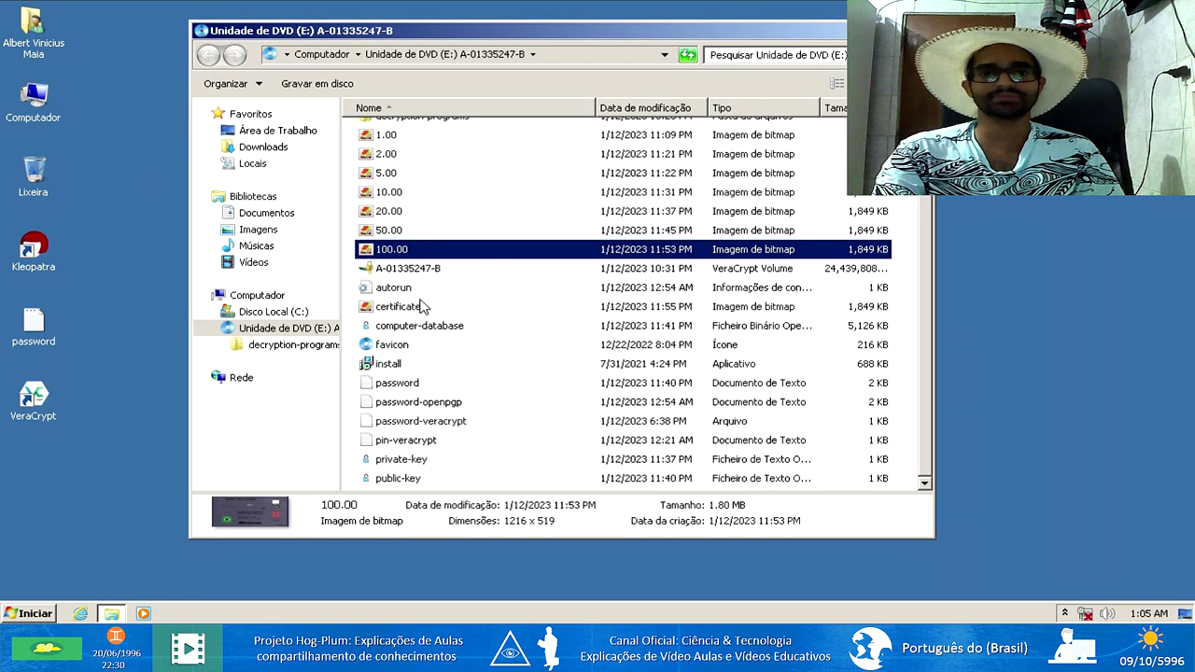
# View the Project Hog-Plum certificate bitmap in Photo Viewer, then close the viewer.
pyautogui.doubleClick(409, 308)
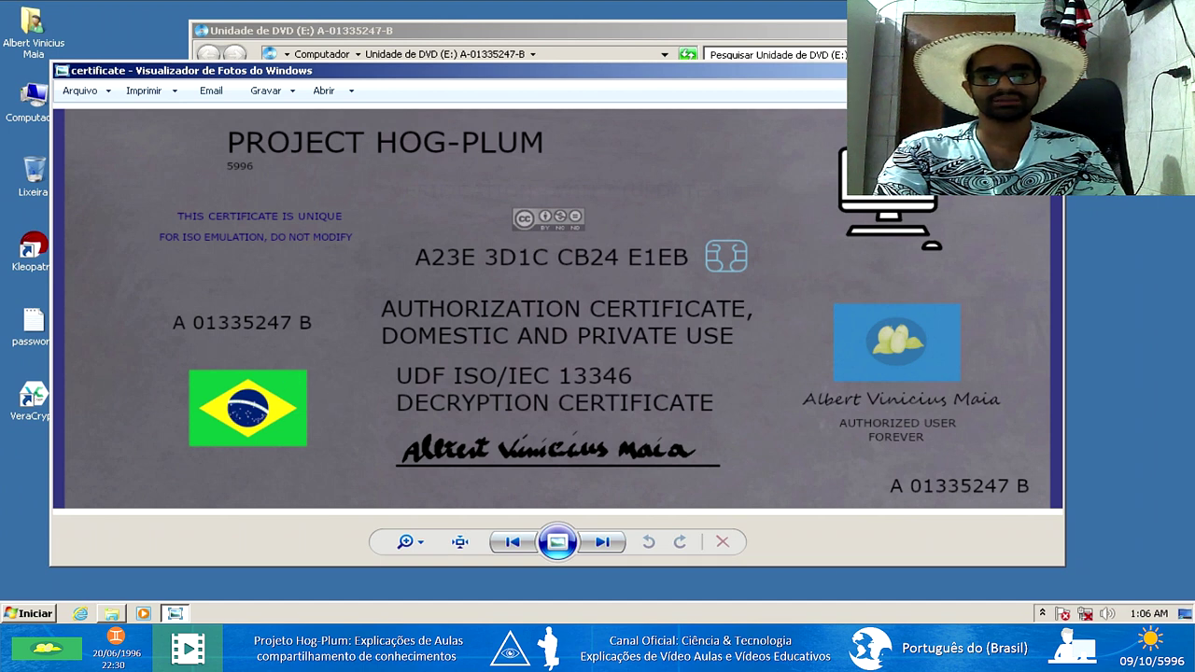
pyautogui.press('Escape')
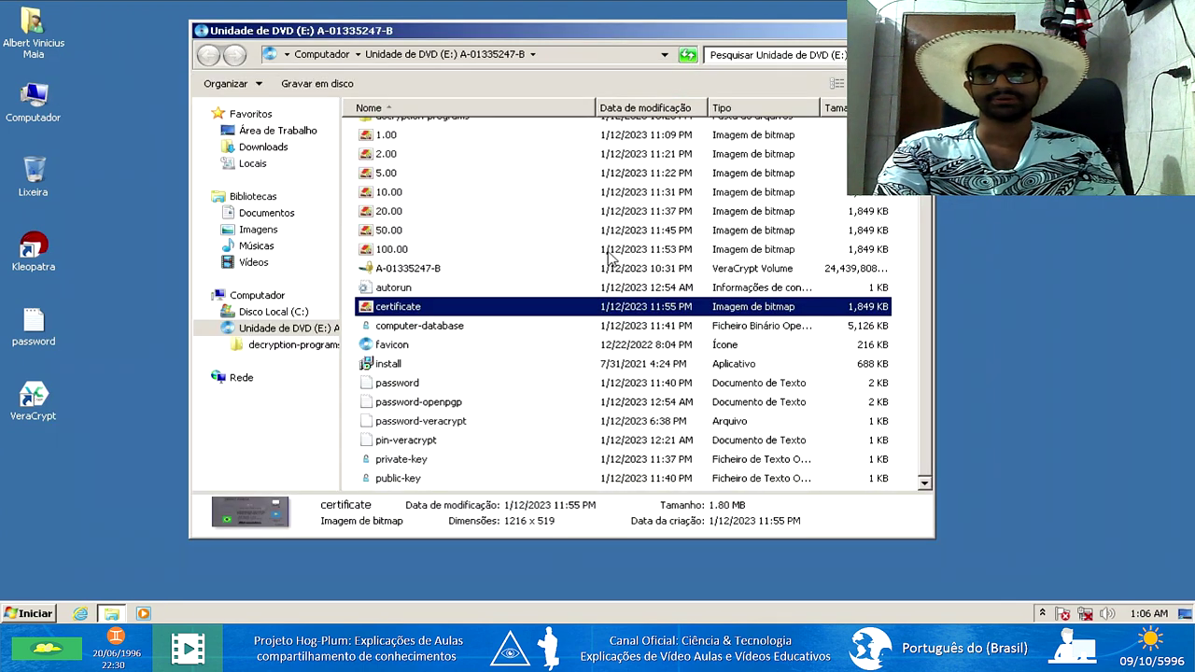
pyautogui.click(416, 271)
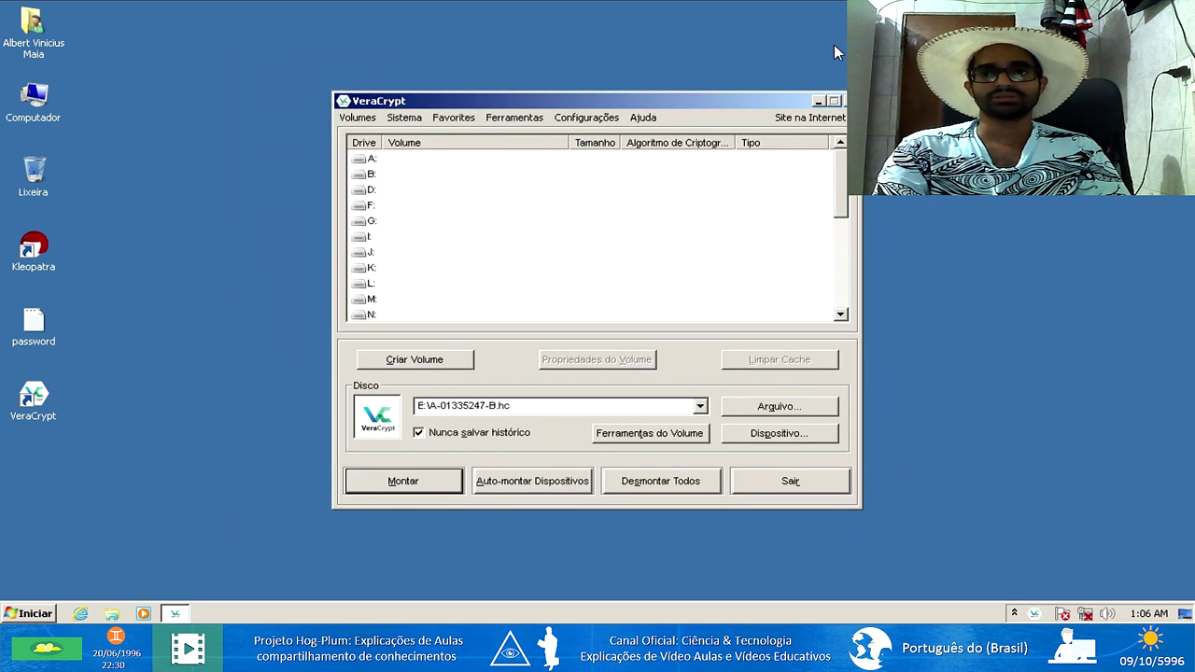
pyautogui.click(373, 159)
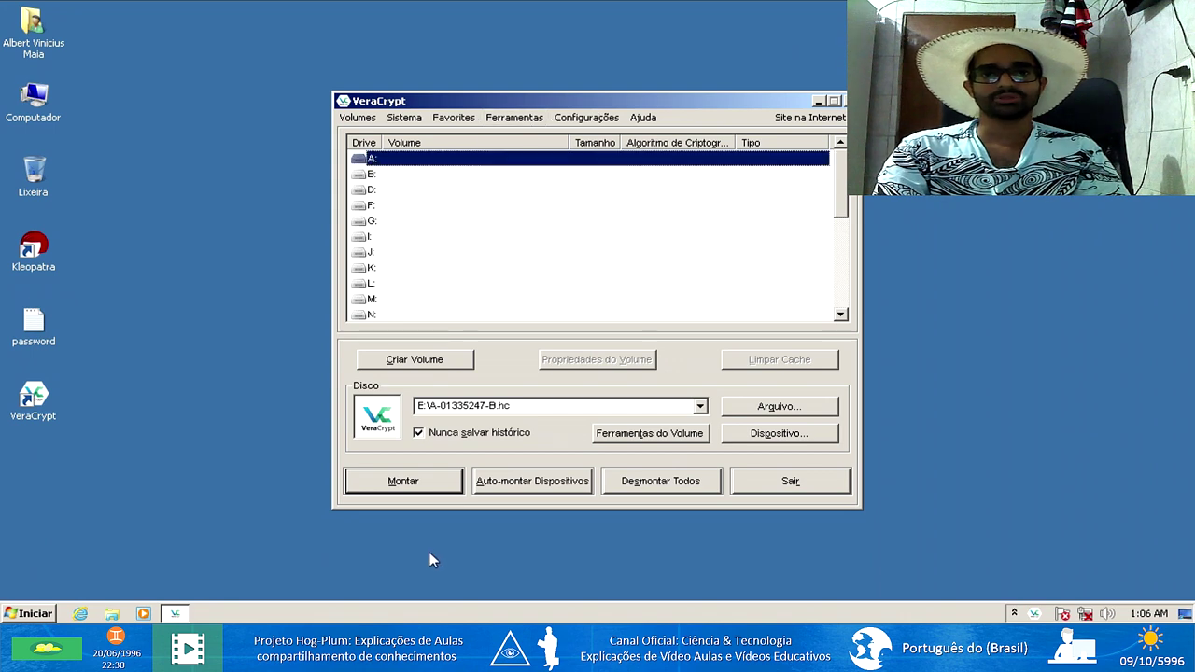
pyautogui.click(409, 487)
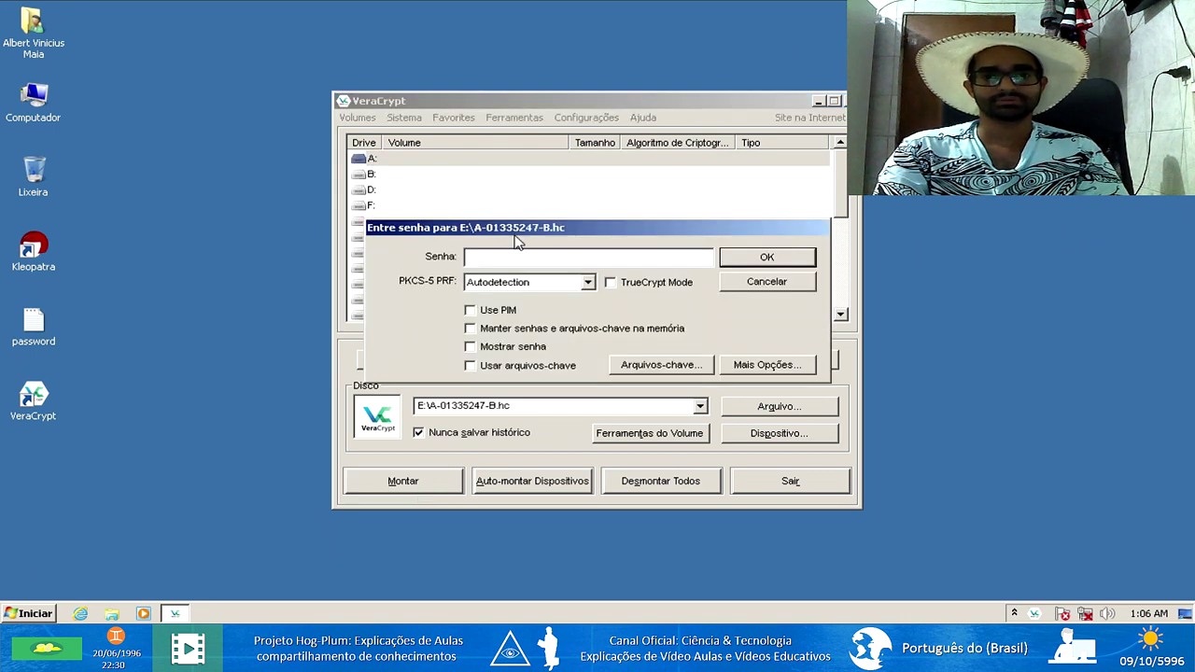
pyautogui.moveTo(509, 232); pyautogui.dragTo(473, 113)
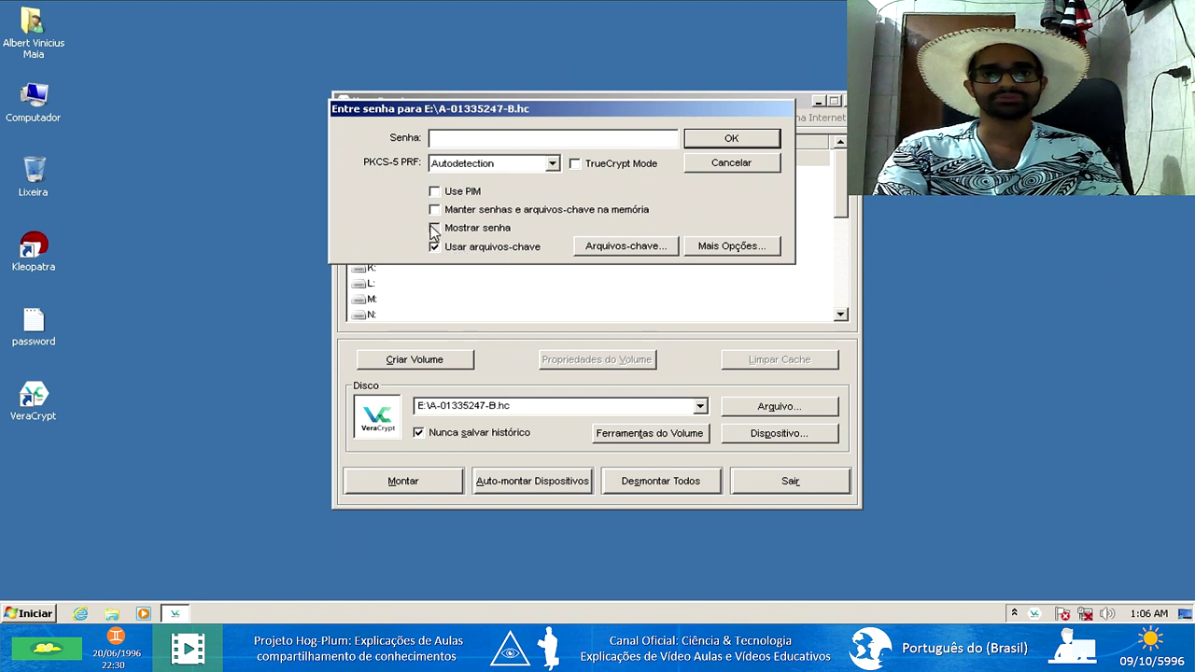
pyautogui.click(434, 192)
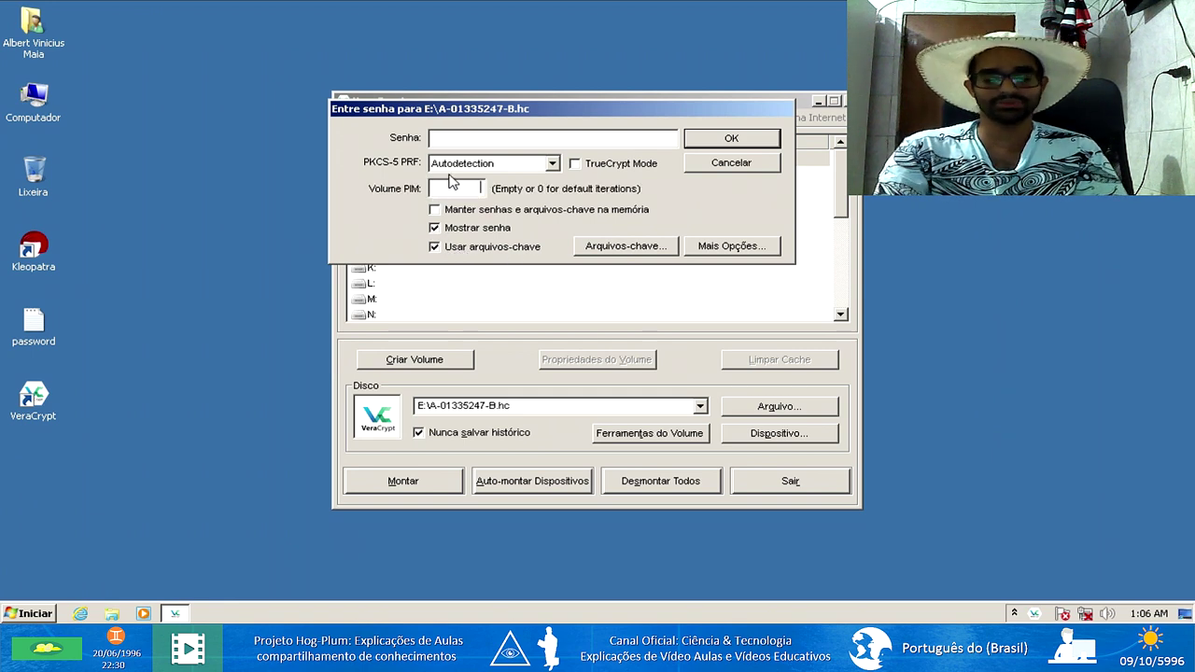
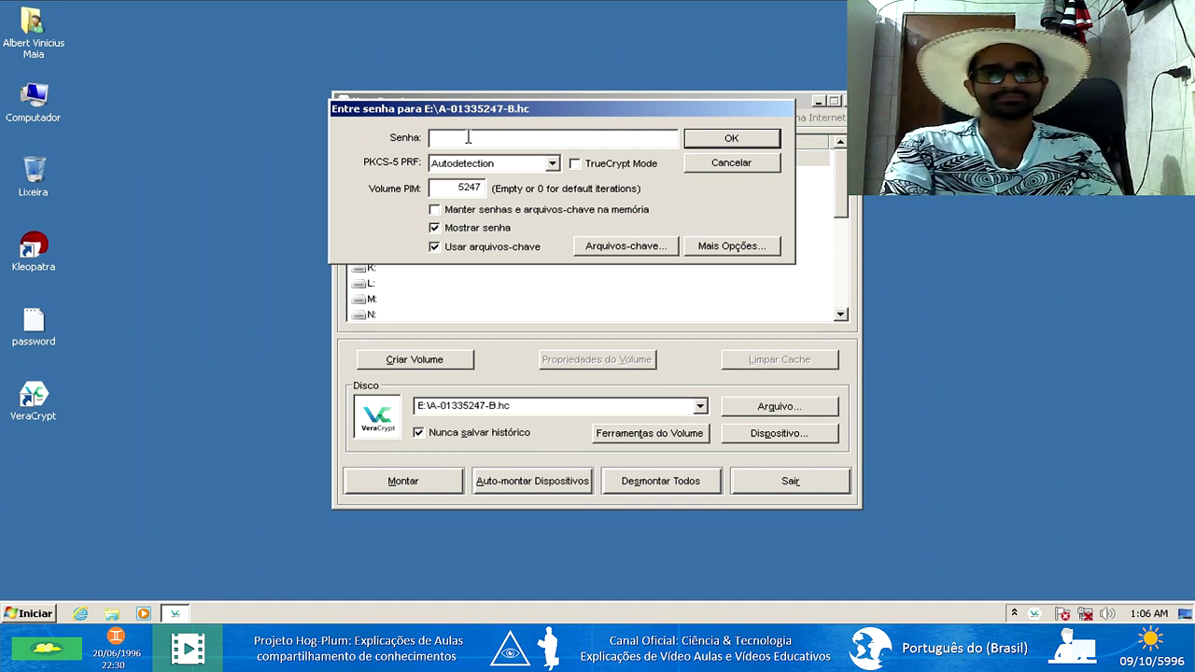
pyautogui.click(619, 250)
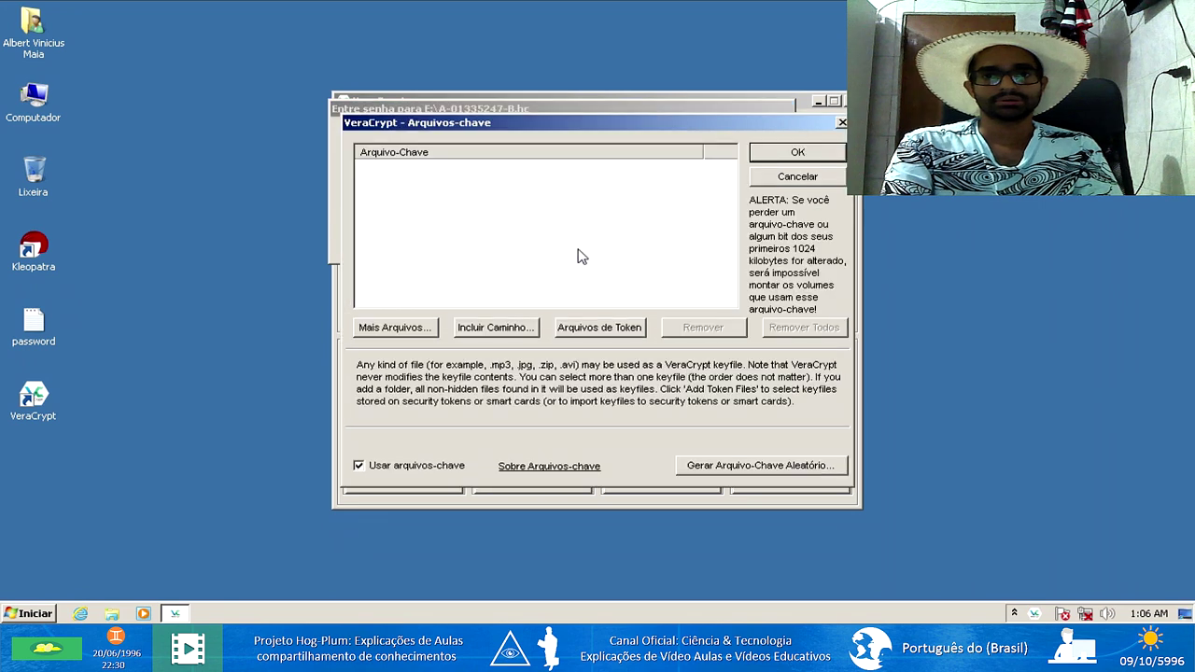
# Select the DVD's public-key, private-key, password-veracrypt, computer-database and certificate files as keyfiles.
pyautogui.moveTo(537, 122); pyautogui.dragTo(475, 51)
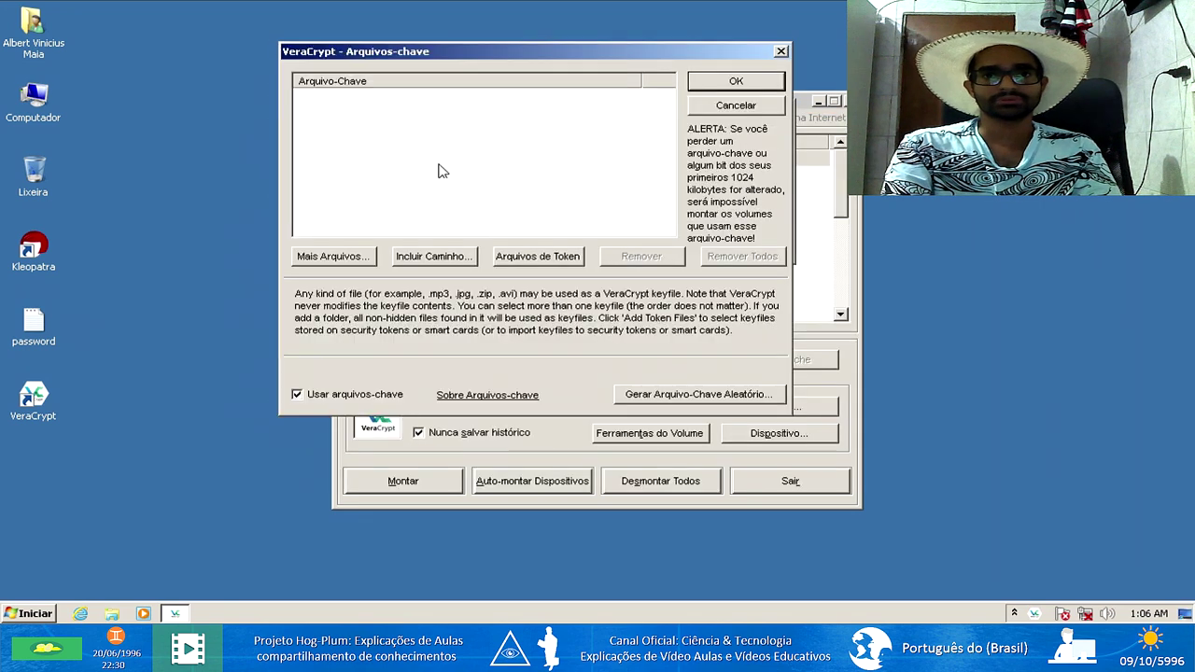
pyautogui.click(355, 261)
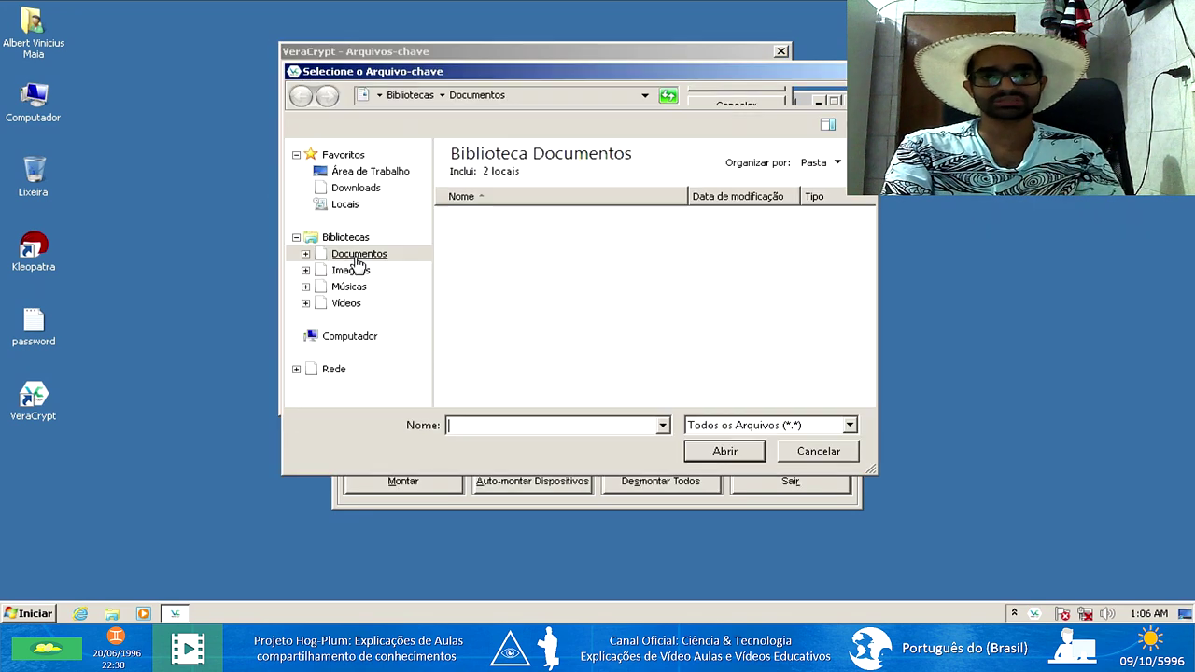
pyautogui.scroll(-1, 423, 293)
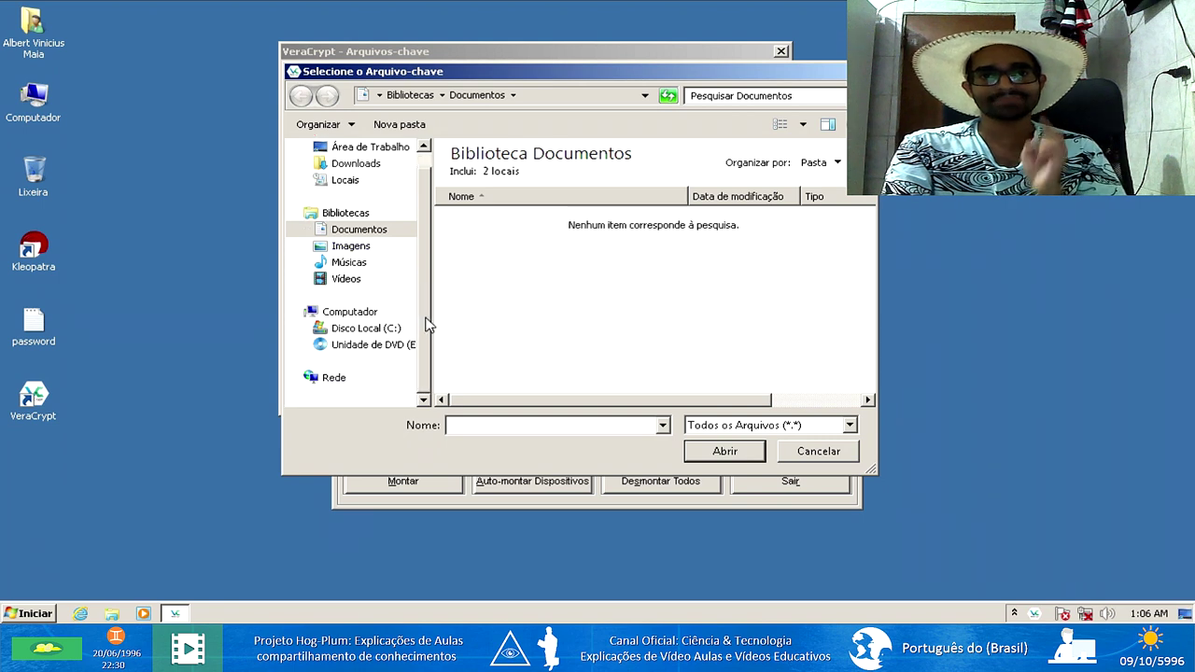
pyautogui.click(384, 347)
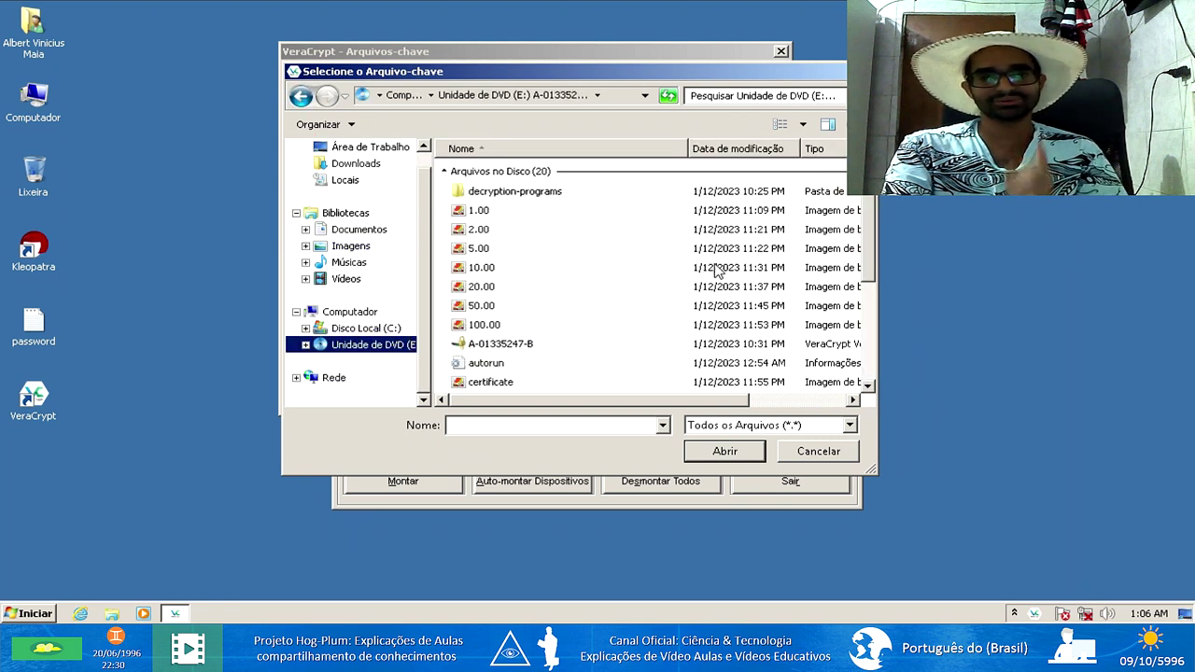
pyautogui.moveTo(873, 241); pyautogui.dragTo(865, 355)
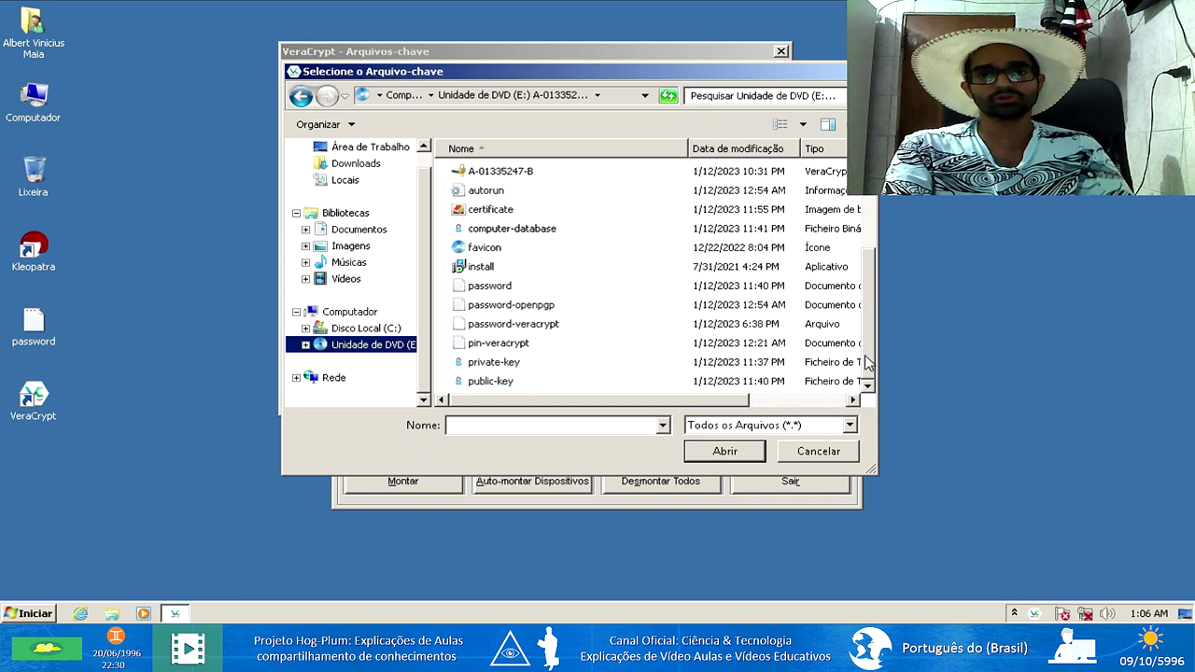
pyautogui.click(505, 384)
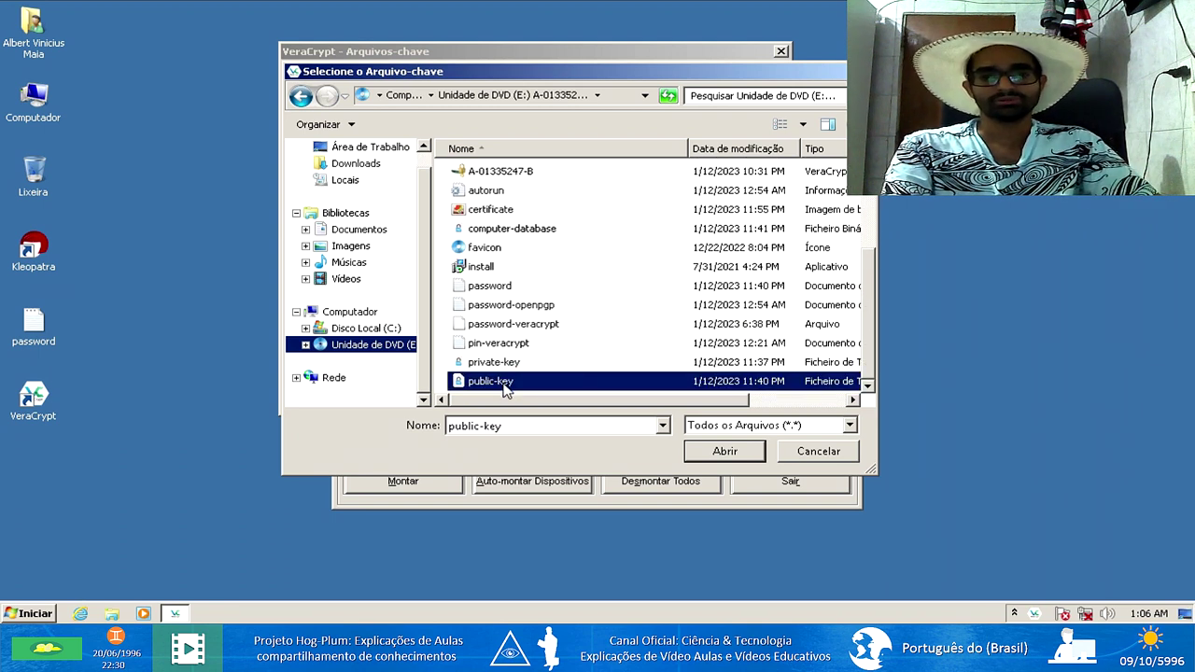
pyautogui.keyDown('ctrl'); pyautogui.click(500, 363); pyautogui.keyUp('ctrl')
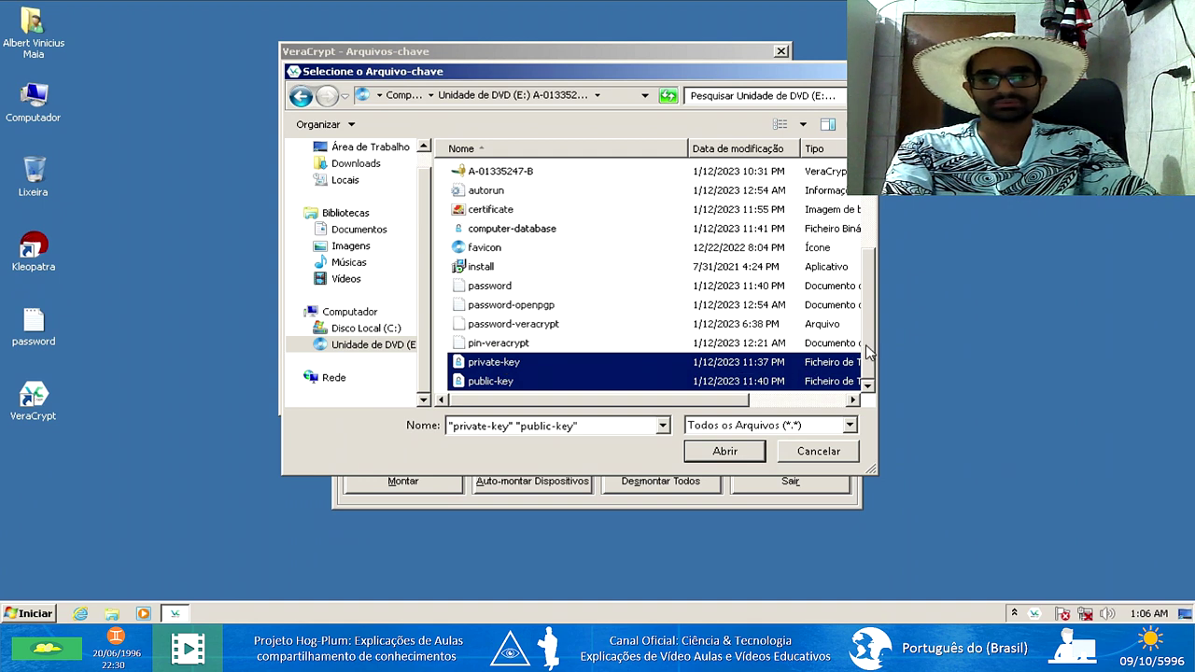
pyautogui.moveTo(866, 349); pyautogui.dragTo(869, 373)
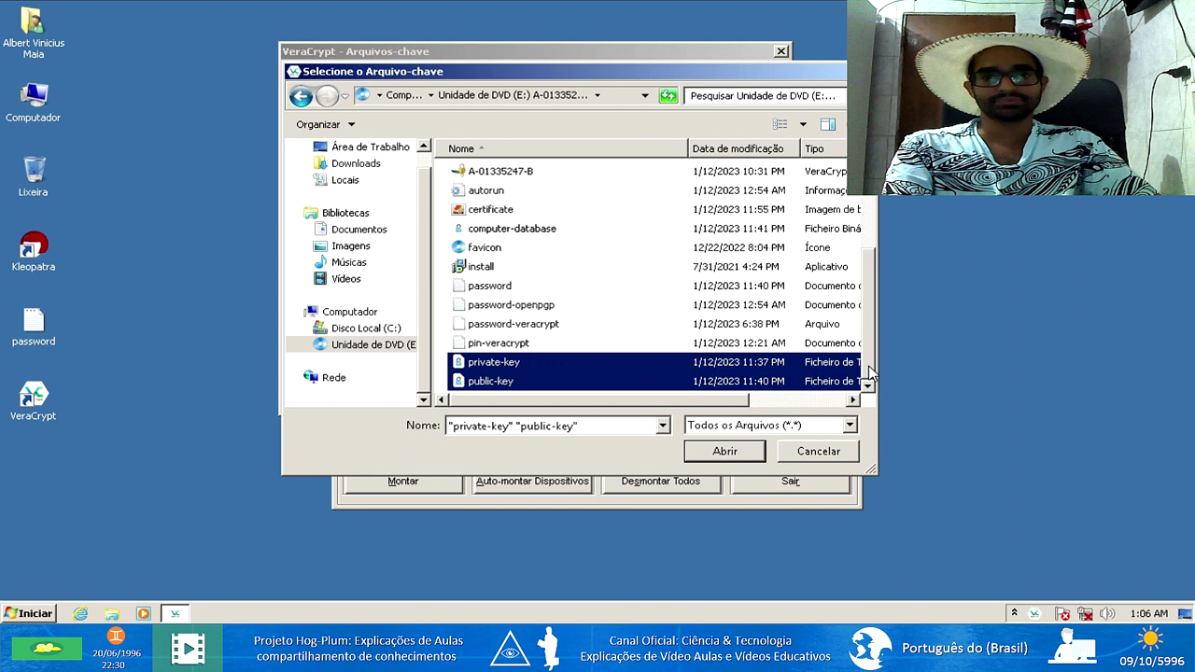
pyautogui.keyDown('ctrl'); pyautogui.click(546, 326); pyautogui.keyUp('ctrl')
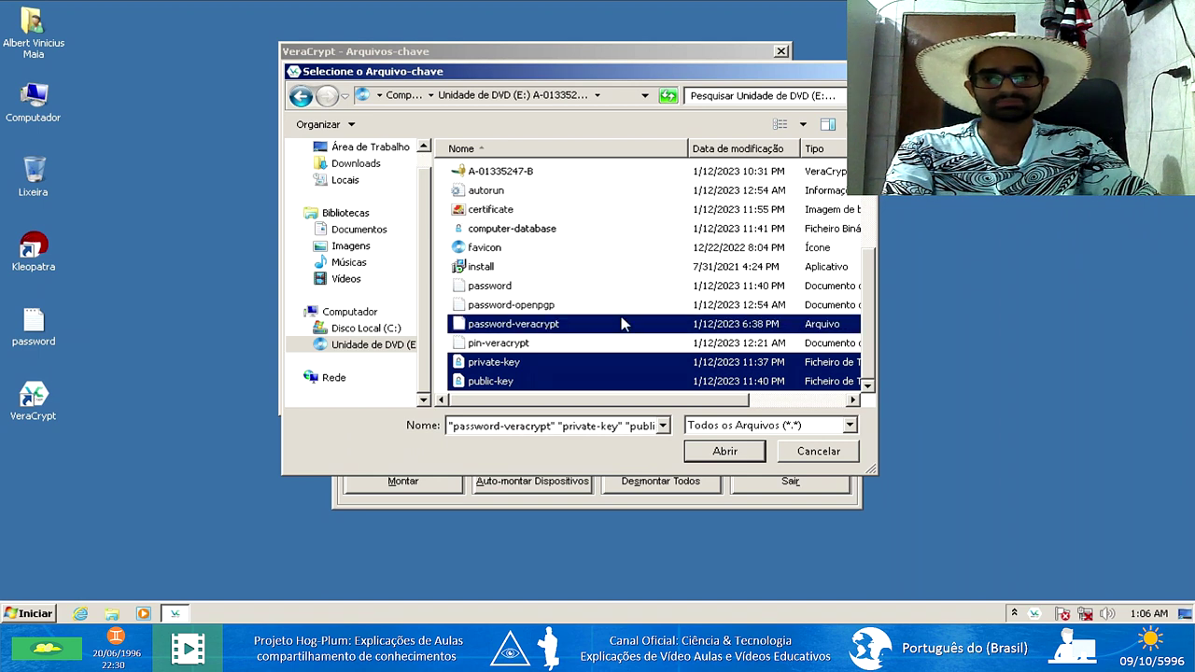
pyautogui.moveTo(873, 297); pyautogui.dragTo(869, 271)
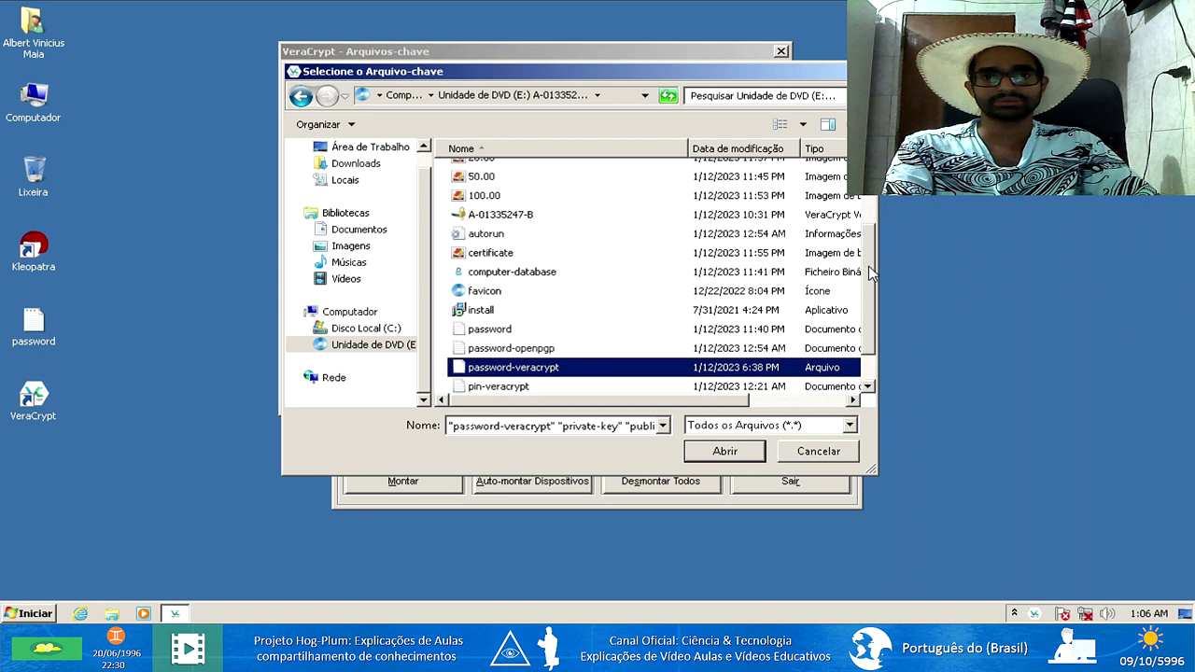
pyautogui.keyDown('ctrl'); pyautogui.click(492, 272); pyautogui.keyUp('ctrl')
pyautogui.keyDown('ctrl'); pyautogui.click(491, 253); pyautogui.keyUp('ctrl')
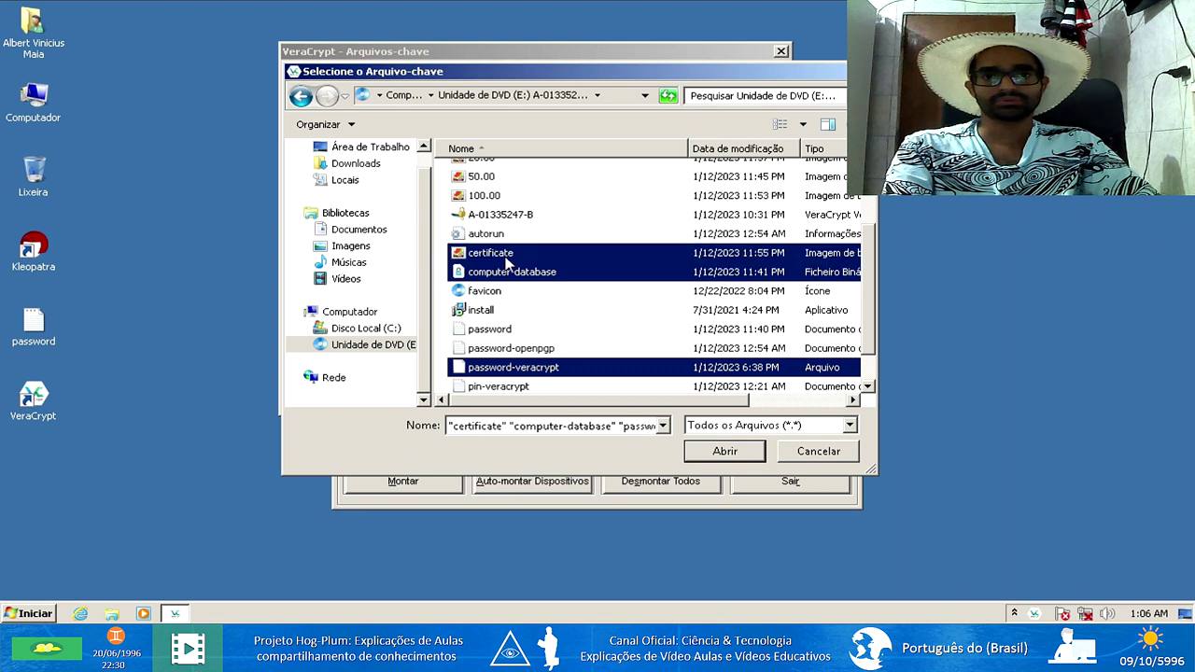
# Add the 100.00, 50.00, 20.00, 10.00, 5.00, 2.00 and 1.00 images and confirm the keyfiles.
pyautogui.moveTo(866, 270); pyautogui.dragTo(866, 240)
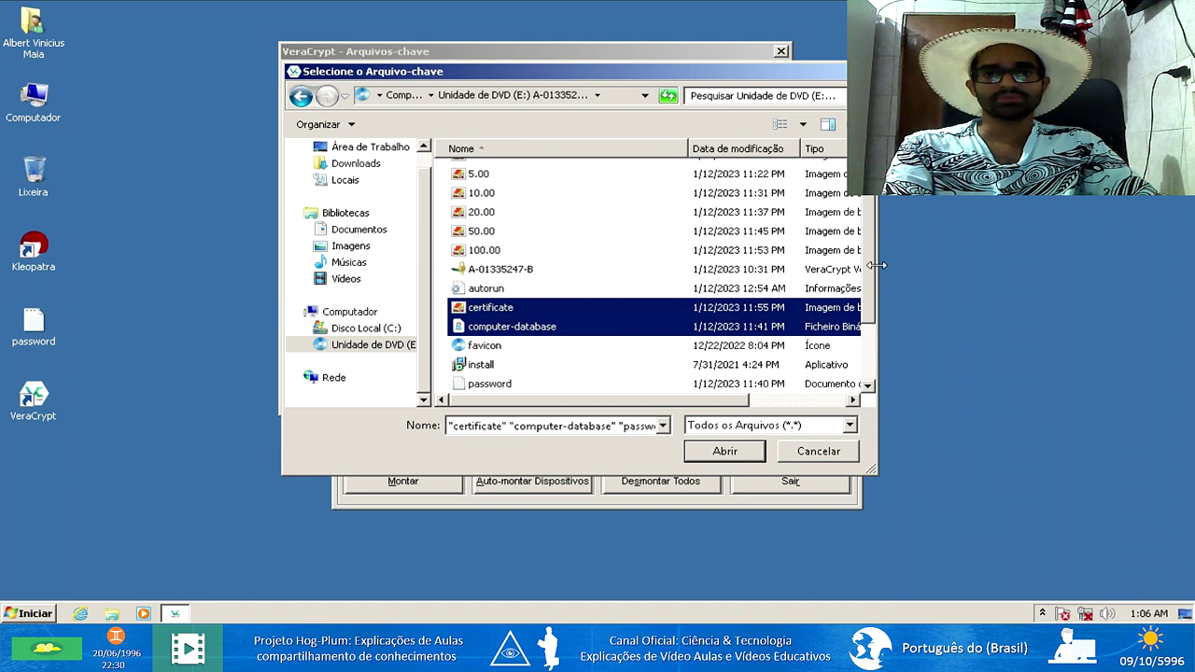
pyautogui.moveTo(868, 273); pyautogui.dragTo(869, 296)
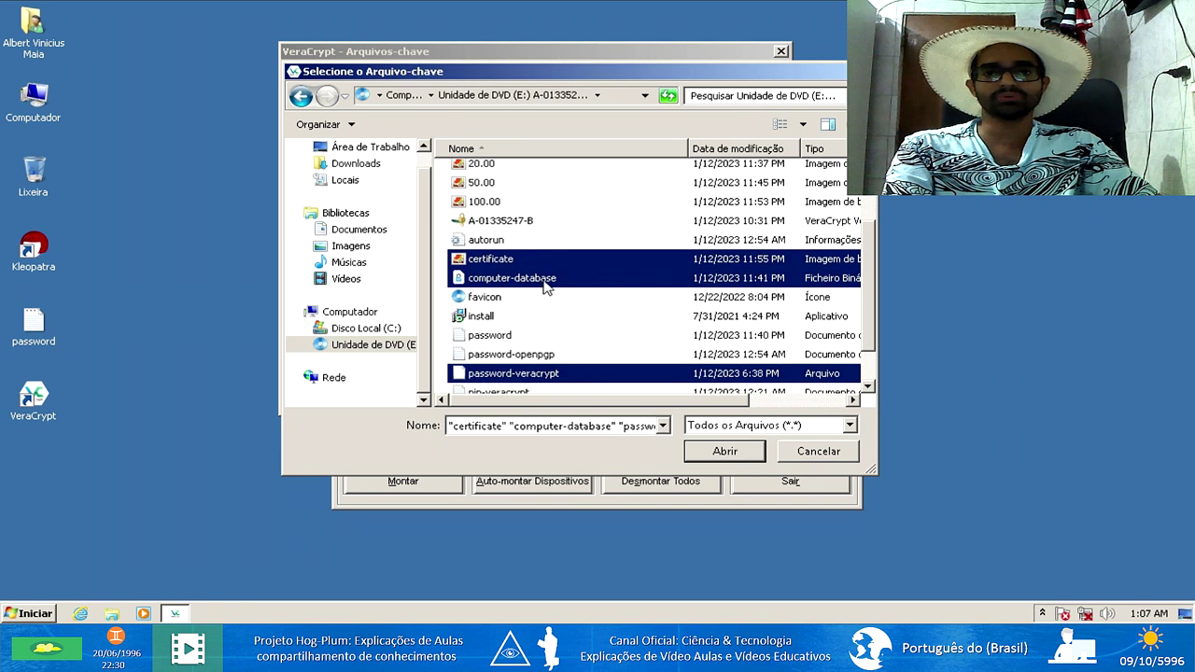
pyautogui.moveTo(869, 282); pyautogui.dragTo(867, 210)
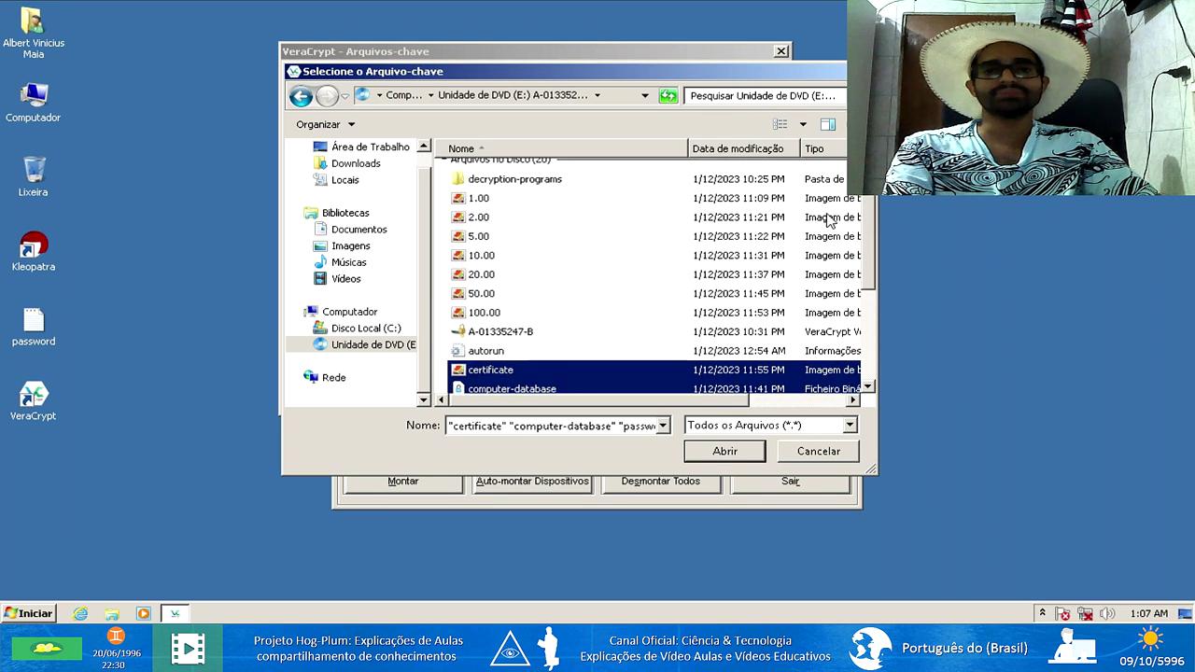
pyautogui.keyDown('ctrl'); pyautogui.click(495, 314); pyautogui.keyUp('ctrl')
pyautogui.keyDown('ctrl'); pyautogui.click(480, 293); pyautogui.keyUp('ctrl')
pyautogui.keyDown('ctrl'); pyautogui.click(481, 274); pyautogui.keyUp('ctrl')
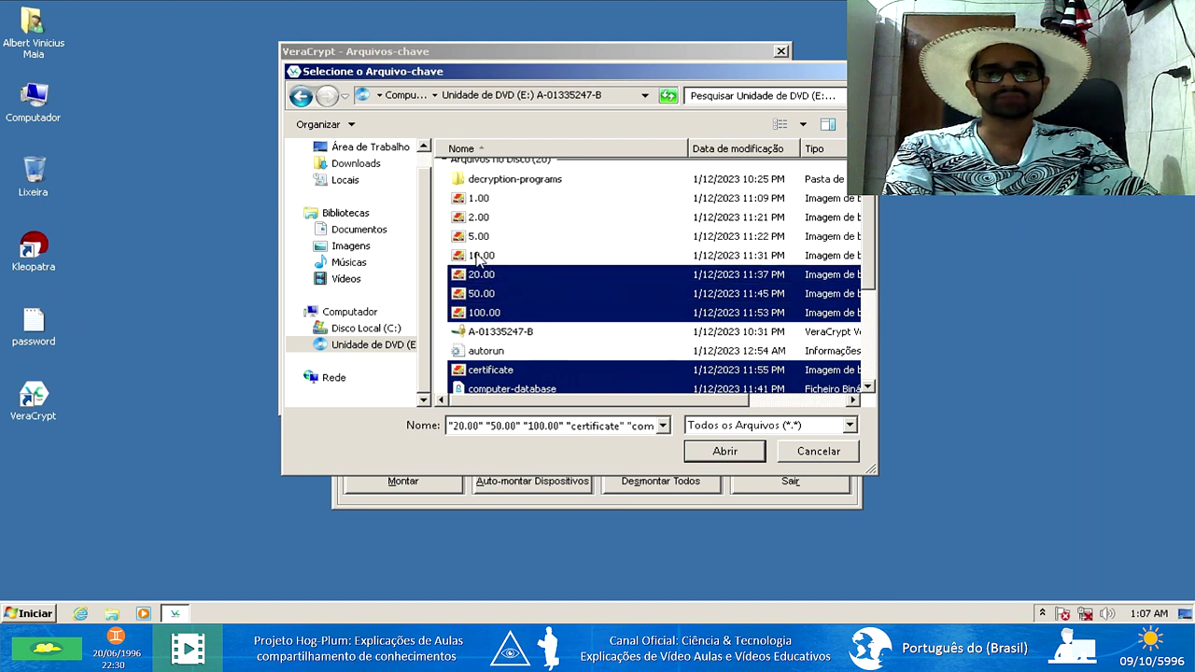
pyautogui.keyDown('ctrl'); pyautogui.click(480, 255); pyautogui.keyUp('ctrl')
pyautogui.keyDown('ctrl'); pyautogui.click(478, 237); pyautogui.keyUp('ctrl')
pyautogui.keyDown('ctrl'); pyautogui.click(479, 218); pyautogui.keyUp('ctrl')
pyautogui.keyDown('ctrl'); pyautogui.click(480, 197); pyautogui.keyUp('ctrl')
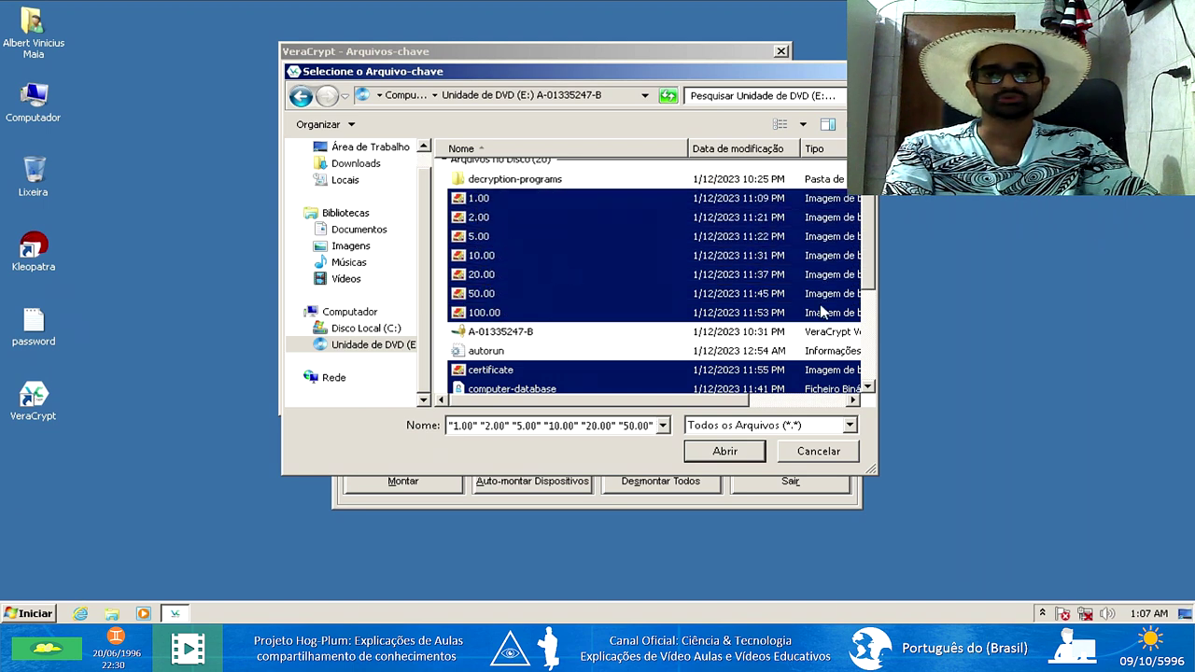
pyautogui.moveTo(868, 250); pyautogui.dragTo(868, 298)
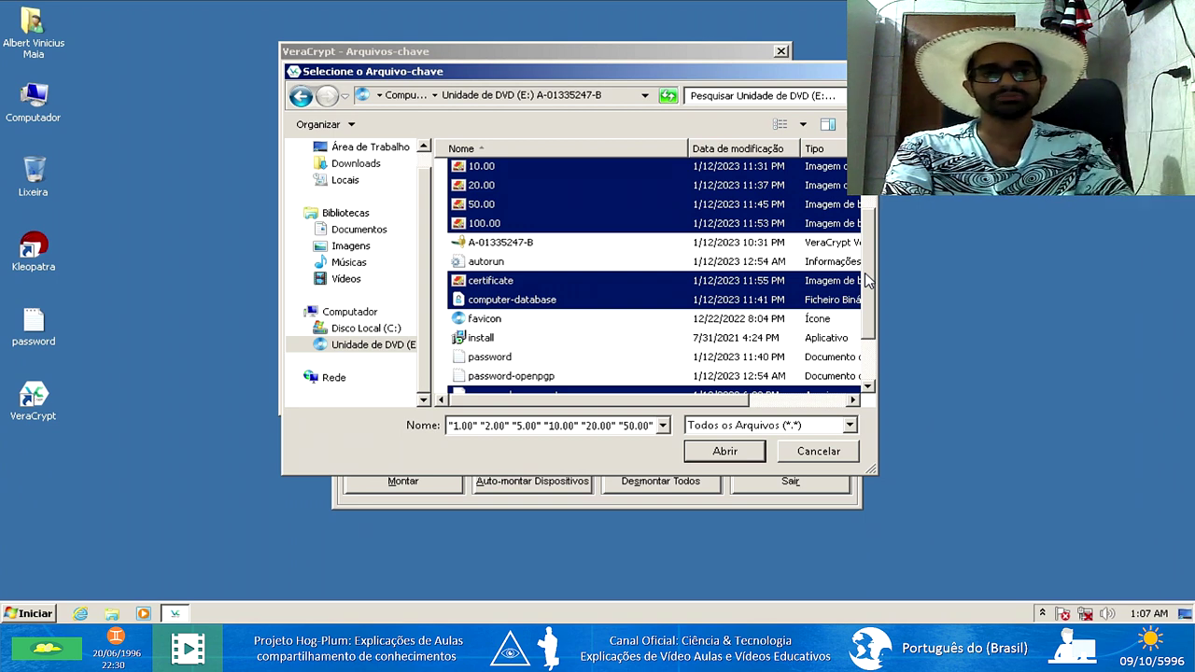
pyautogui.moveTo(866, 280); pyautogui.dragTo(874, 329)
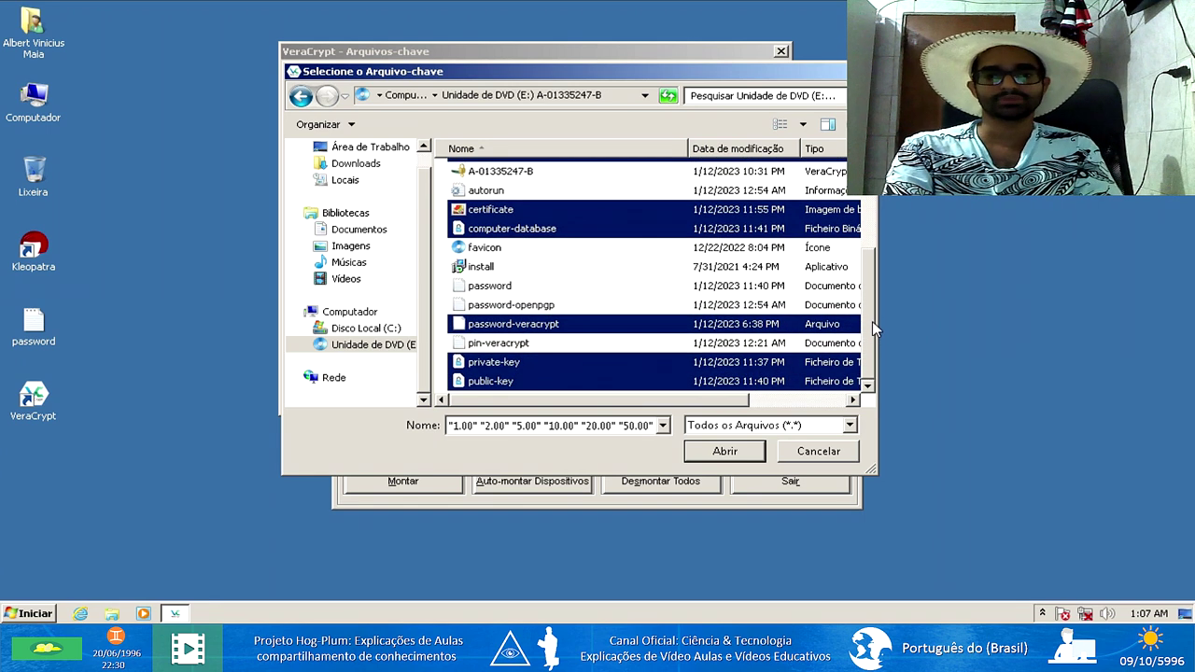
pyautogui.click(725, 451)
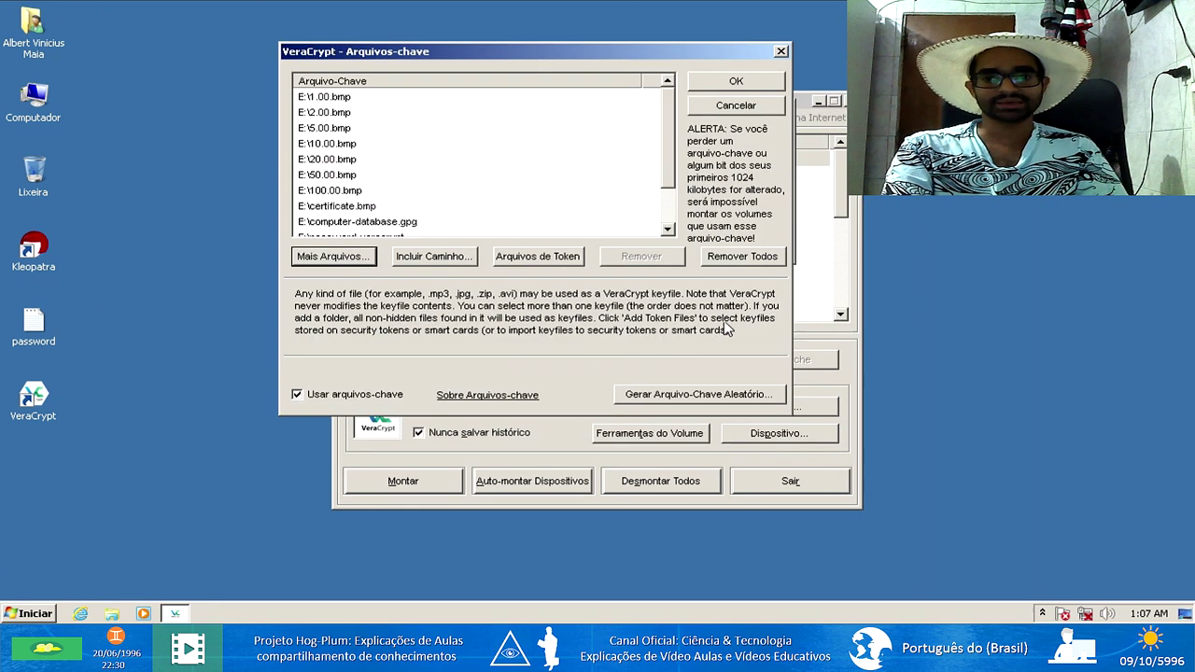
# Accept the keyfile list and copy the VeraCrypt password from the desktop text file.
pyautogui.click(720, 84)
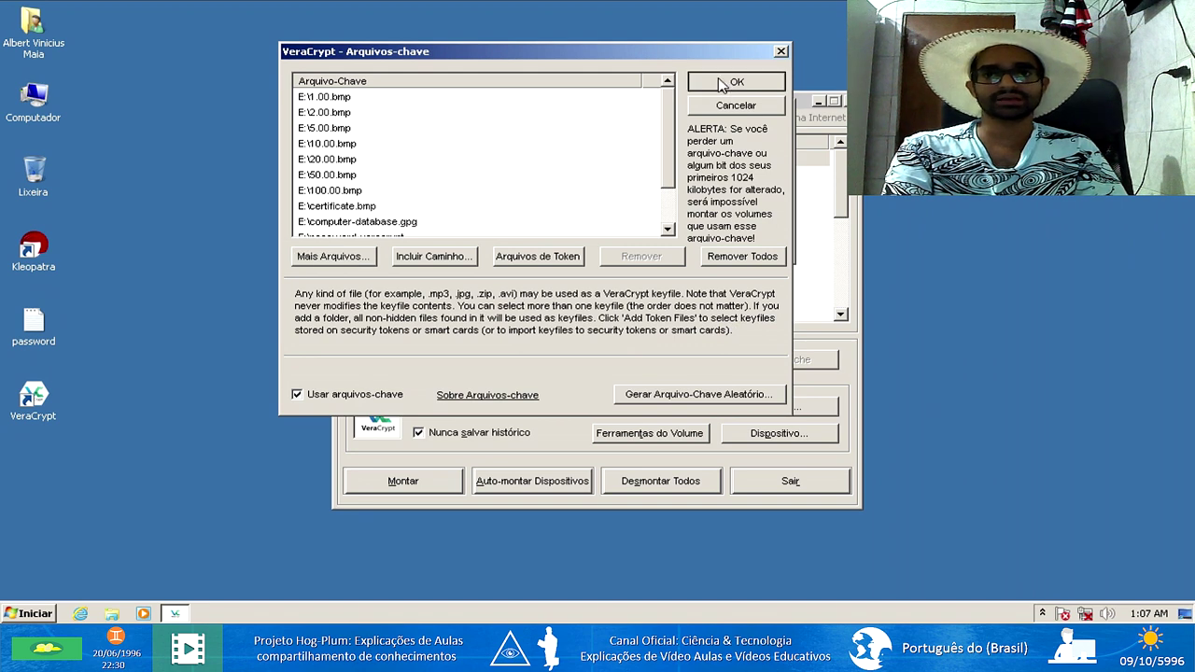
pyautogui.doubleClick(34, 320)
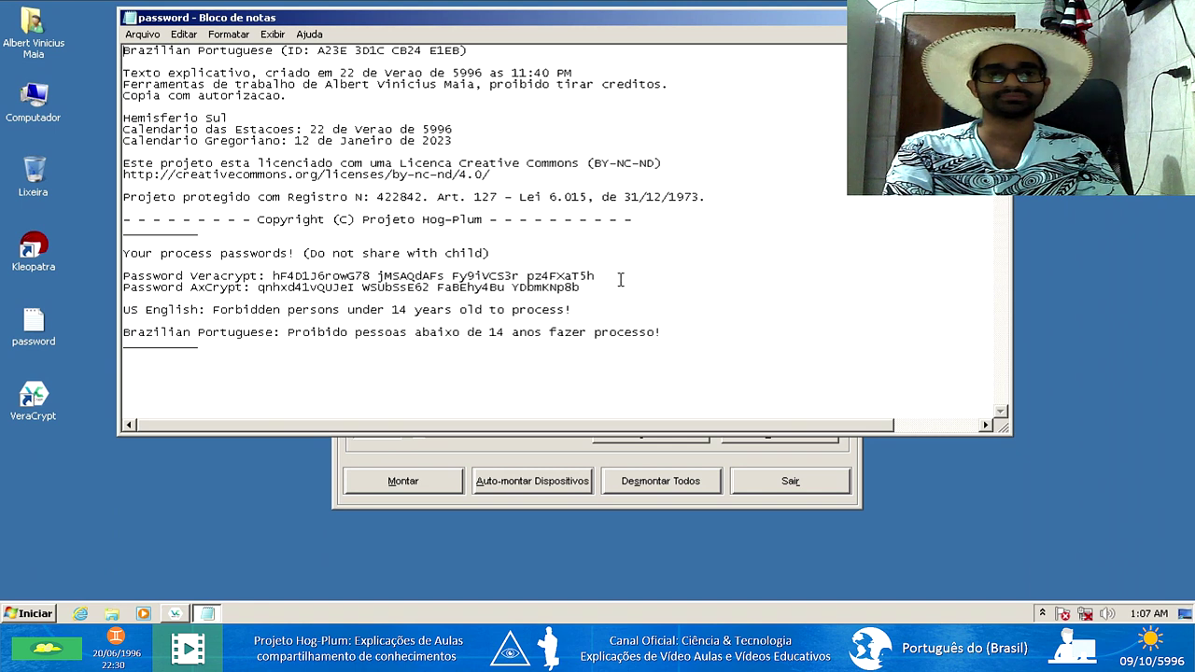
pyautogui.moveTo(598, 276); pyautogui.dragTo(271, 276)
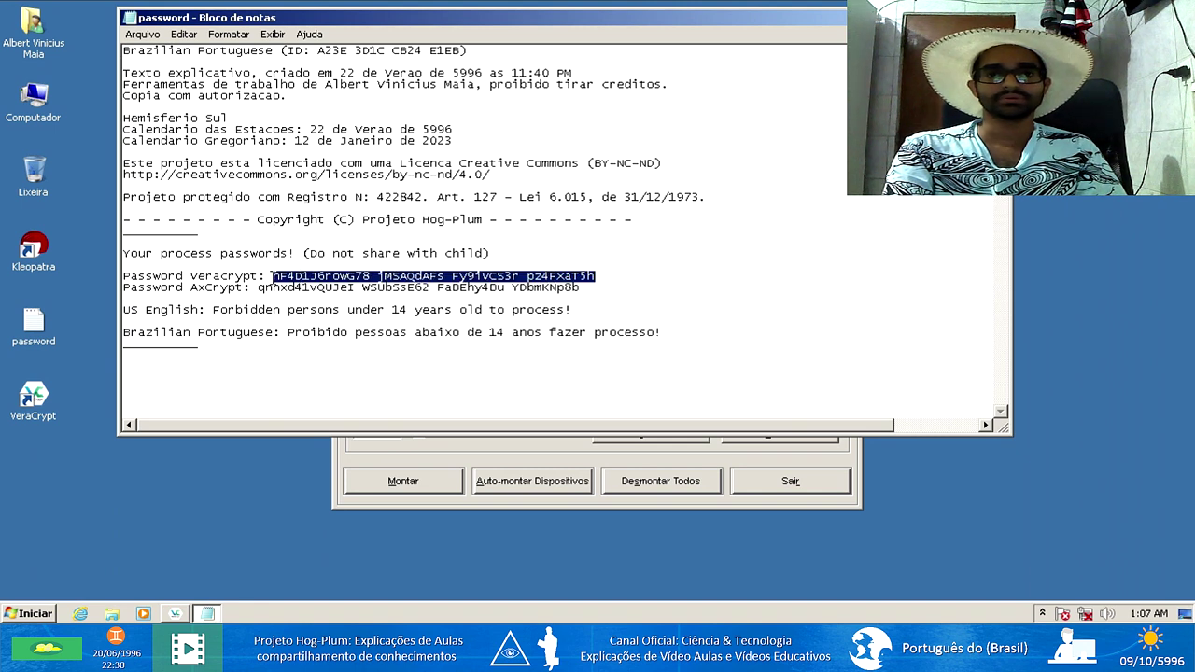
pyautogui.rightClick(290, 273)
pyautogui.click(319, 316)
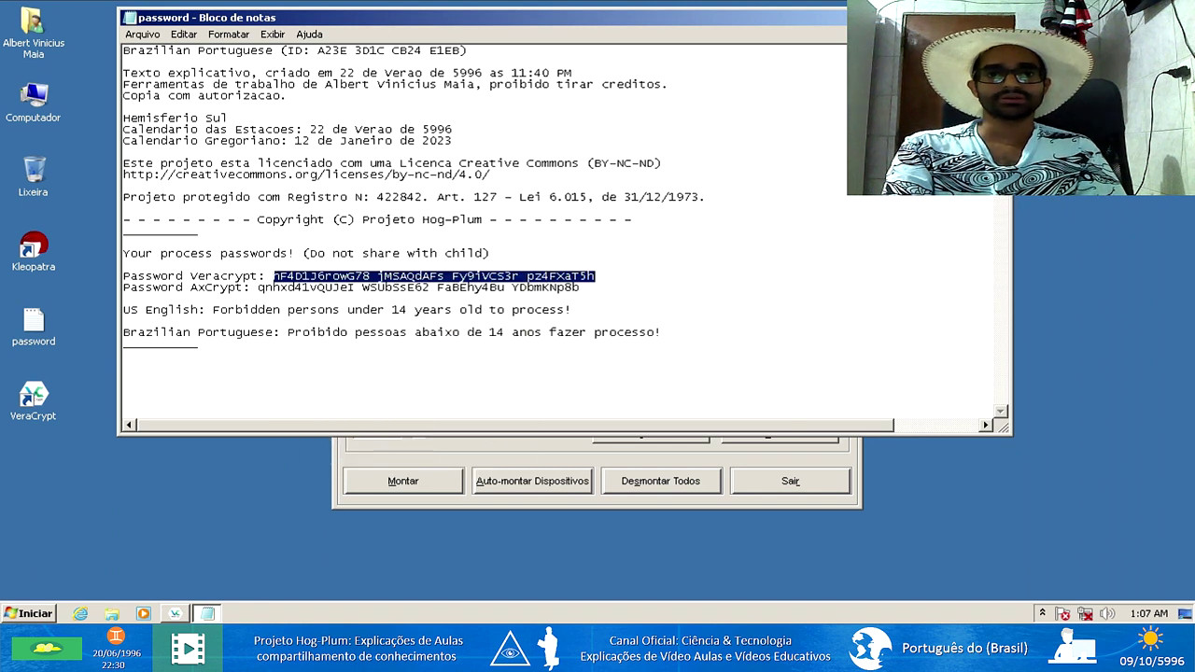
pyautogui.hotkey('alt', 'F4')
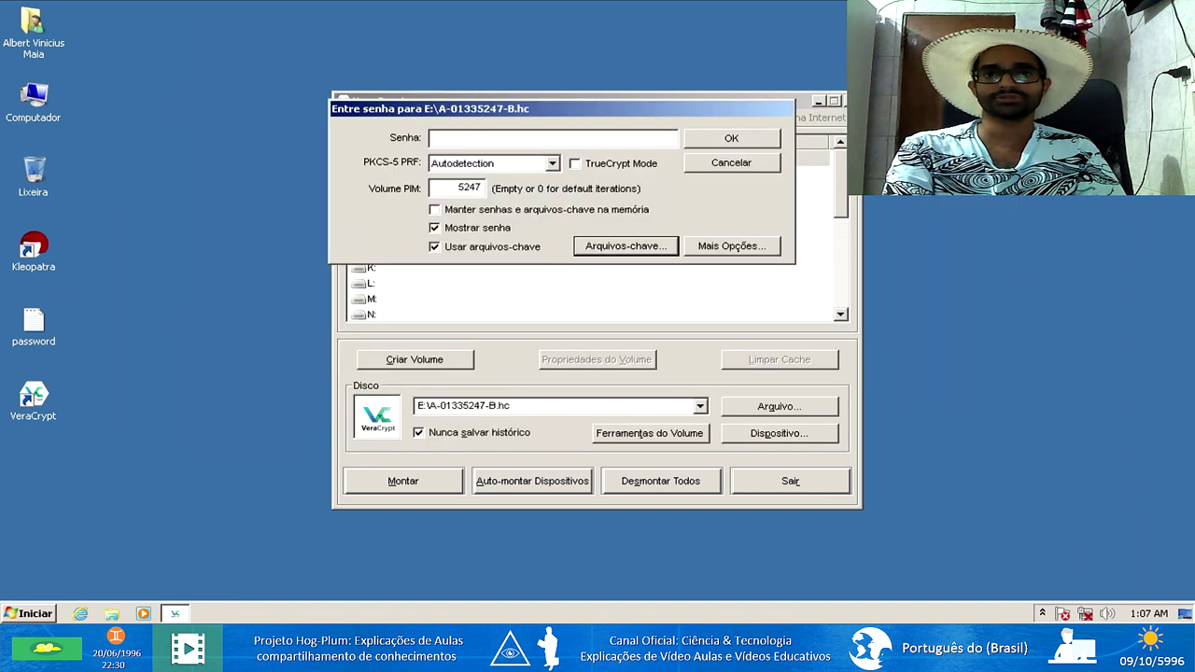
# Paste the password into Senha, mask it, and mount the volume to drive A:.
pyautogui.click(476, 137)
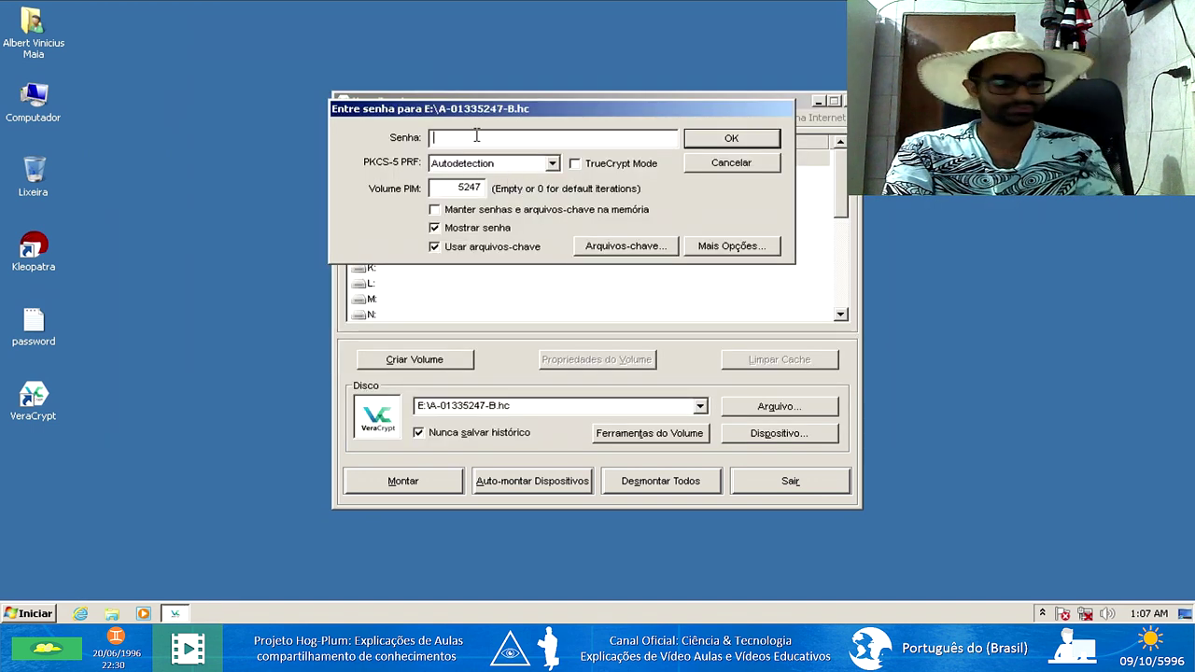
pyautogui.hotkey('ctrl', 'v')
pyautogui.click(435, 227)
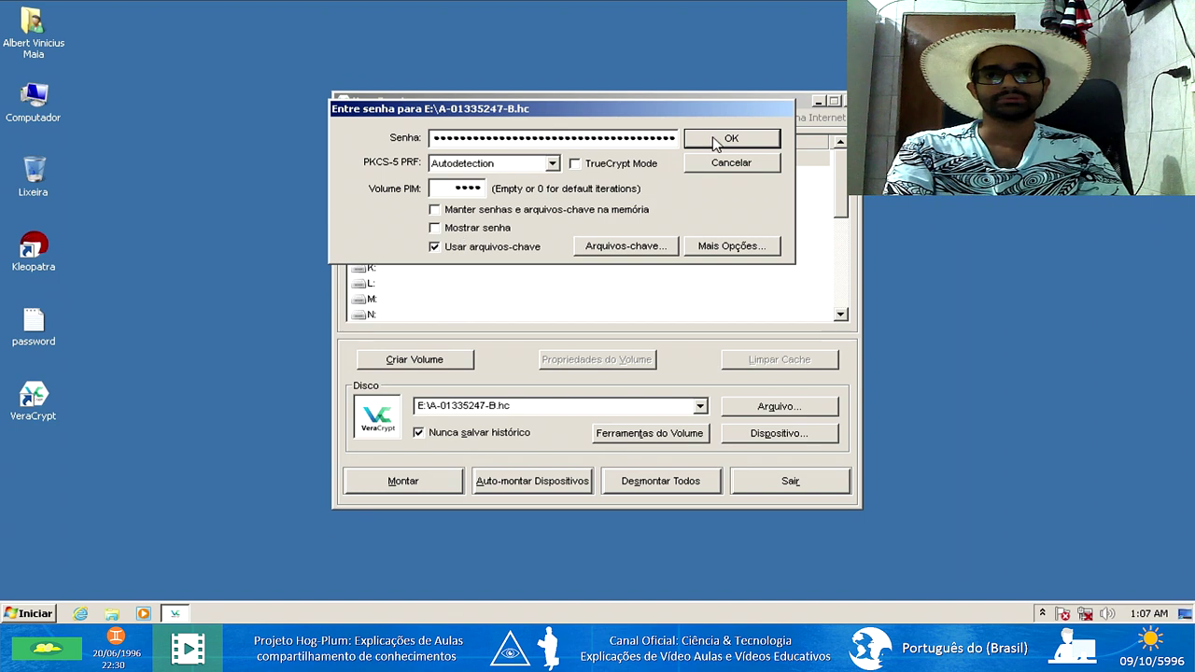
pyautogui.click(716, 140)
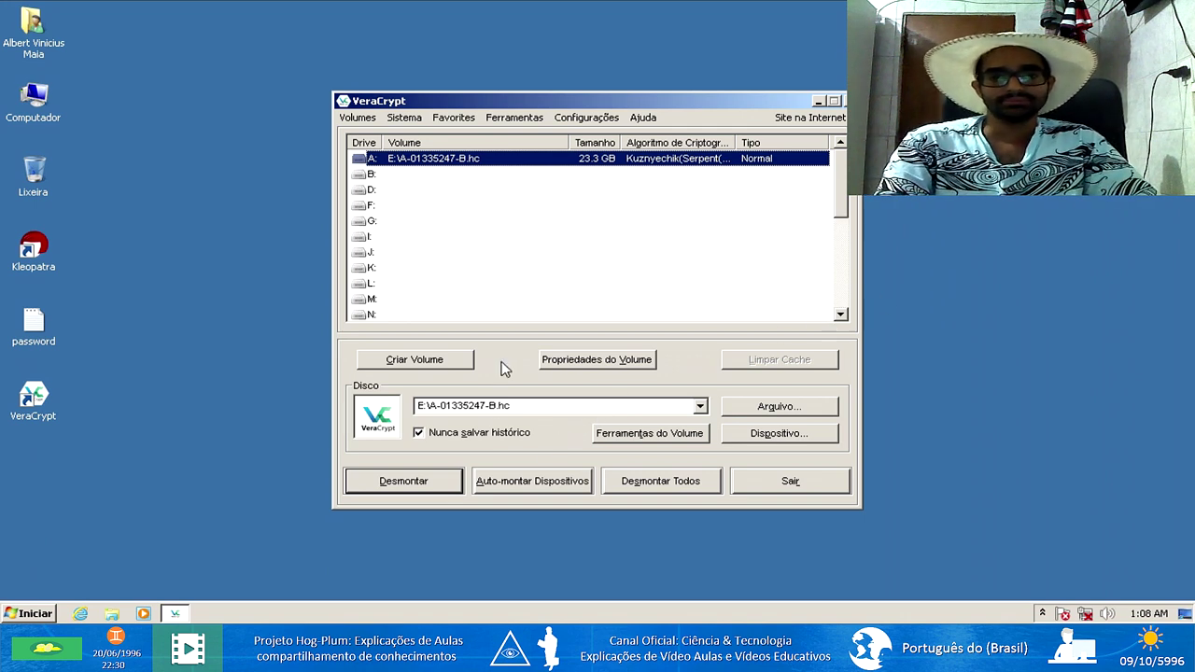
# Minimize VeraCrypt and mount the wou_w7-x86 ISO from Disco Local (A:).
pyautogui.moveTo(448, 101); pyautogui.dragTo(429, 98)
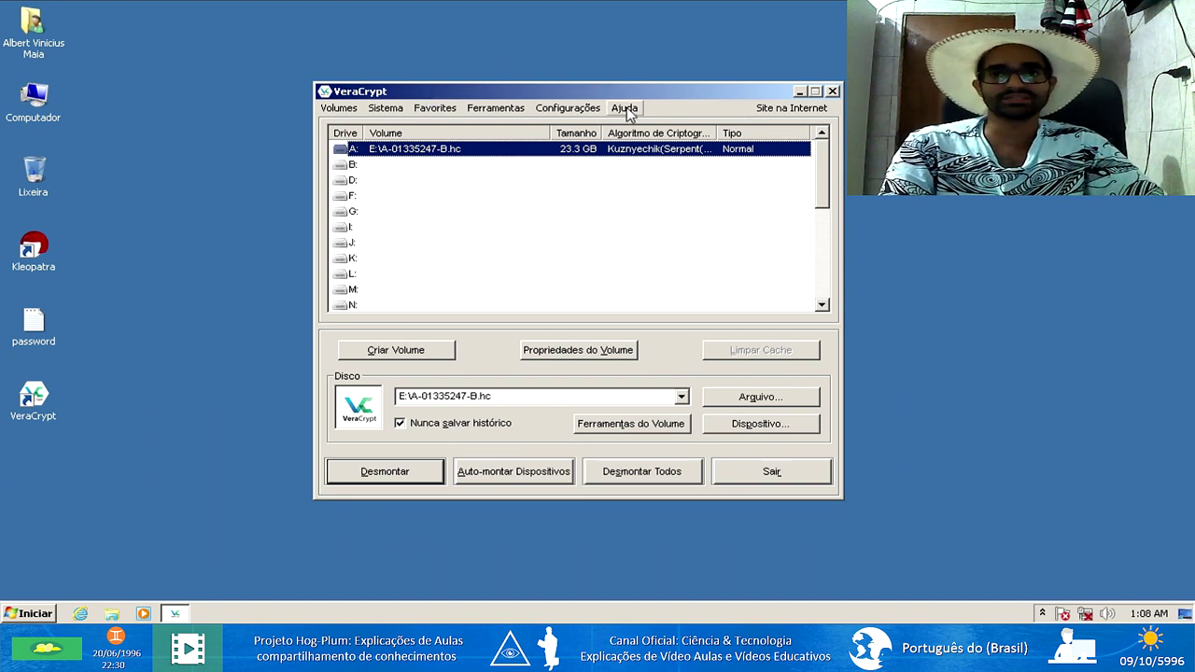
pyautogui.click(799, 91)
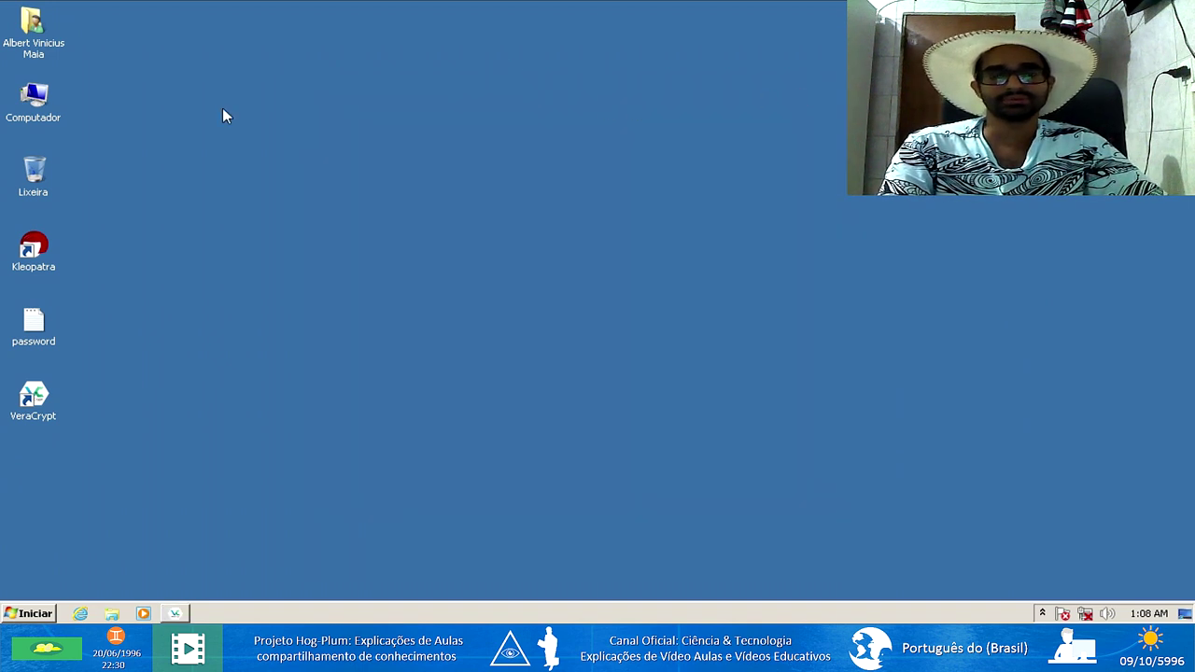
pyautogui.doubleClick(34, 97)
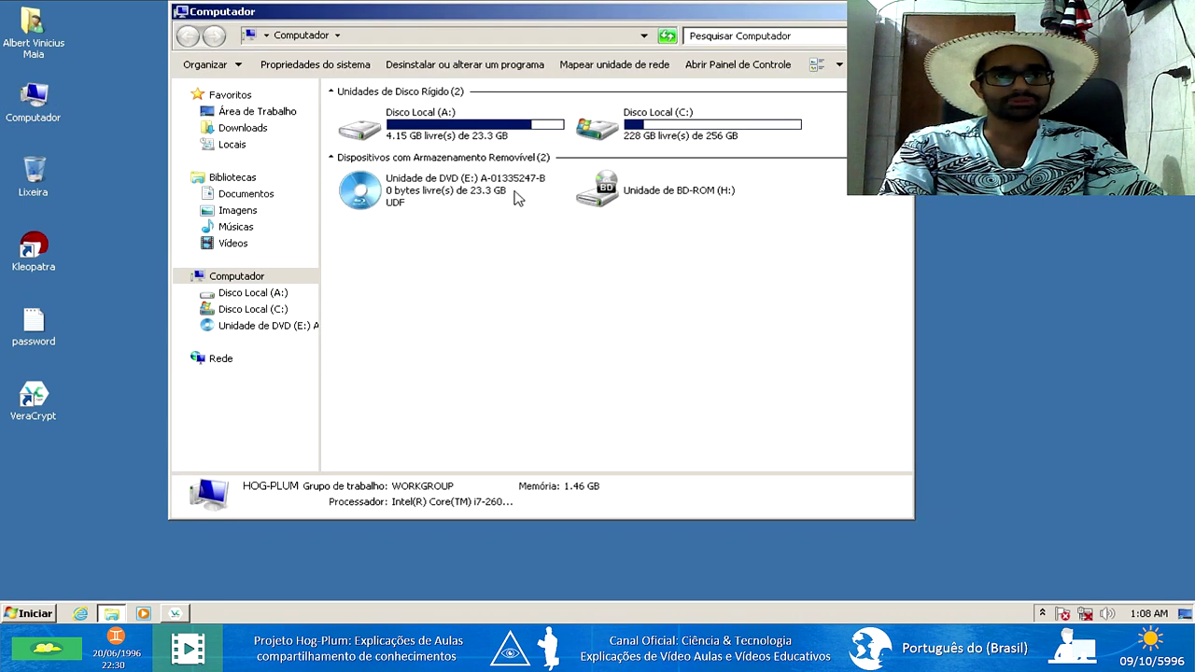
pyautogui.doubleClick(377, 133)
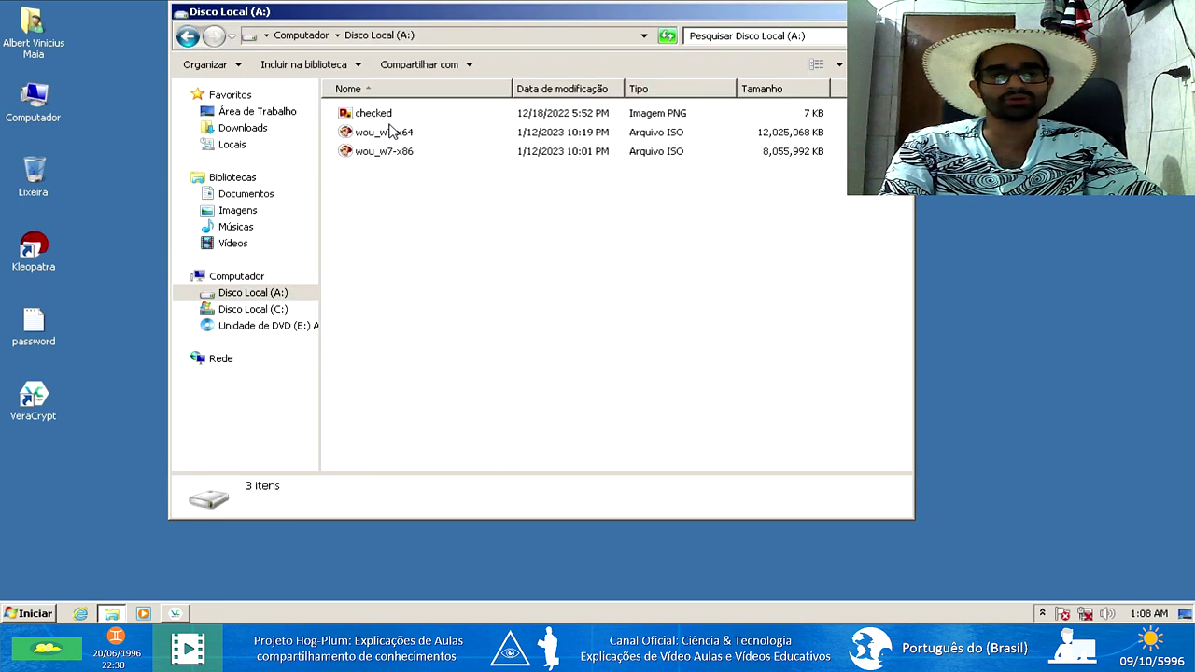
pyautogui.rightClick(388, 158)
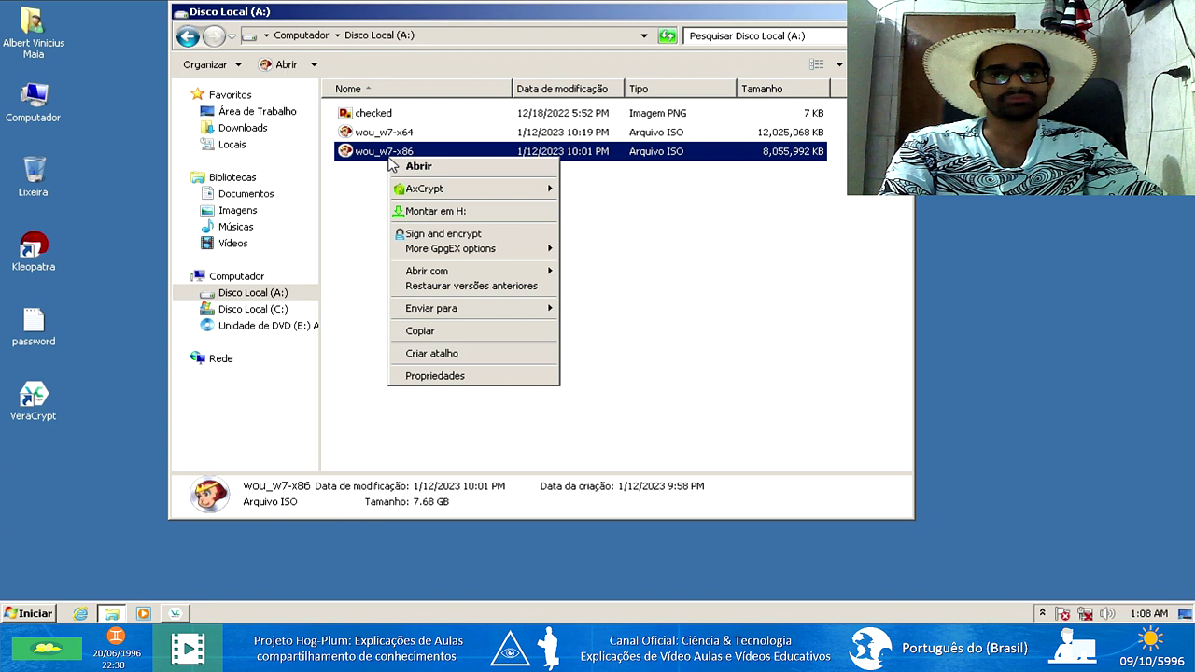
pyautogui.click(437, 209)
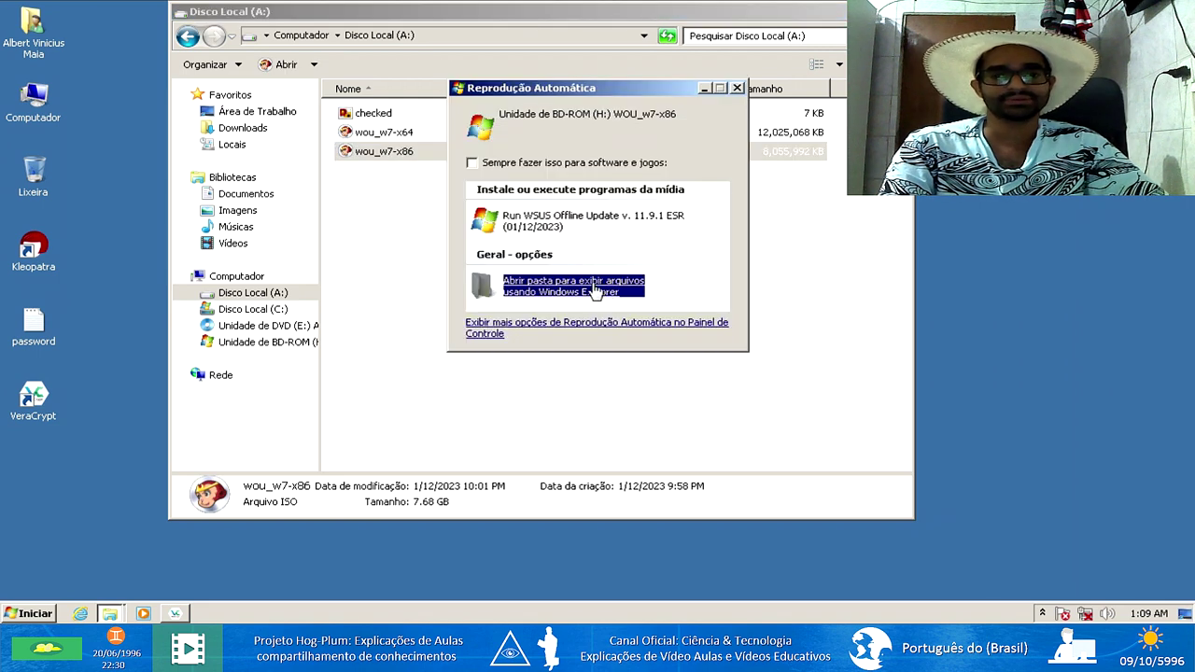
# Open the mounted H: disc's folder and run the BRAZIL-INSTRUCTION script.
pyautogui.click(595, 292)
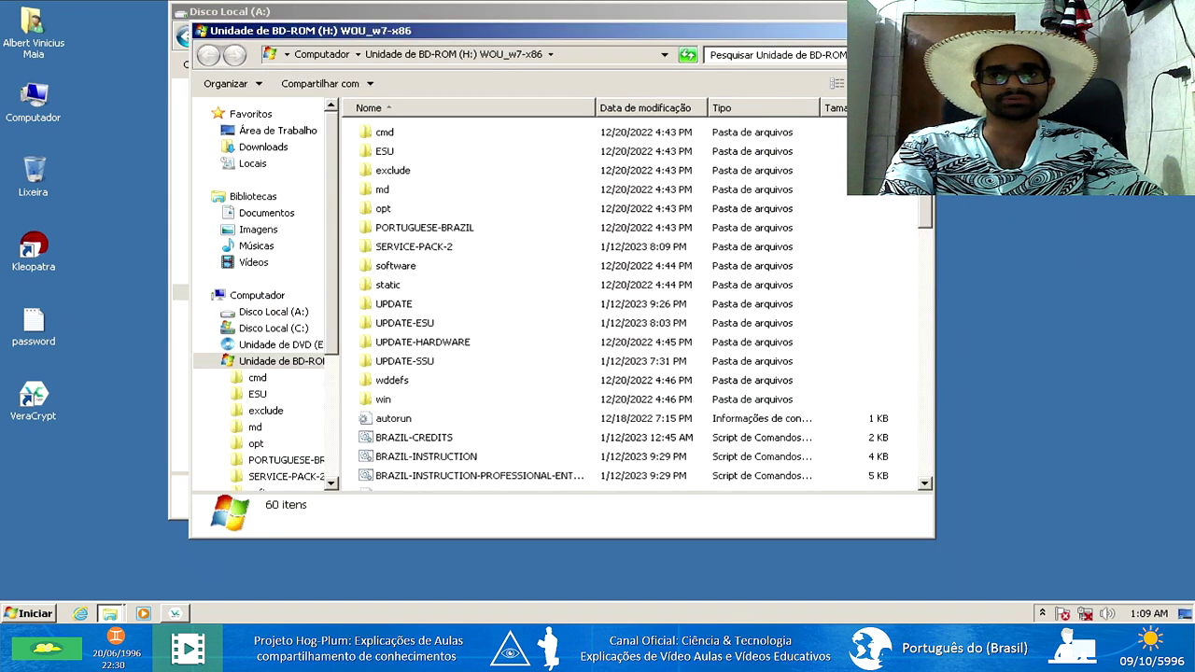
pyautogui.scroll(-8, 460, 282)
pyautogui.scroll(2, 454, 282)
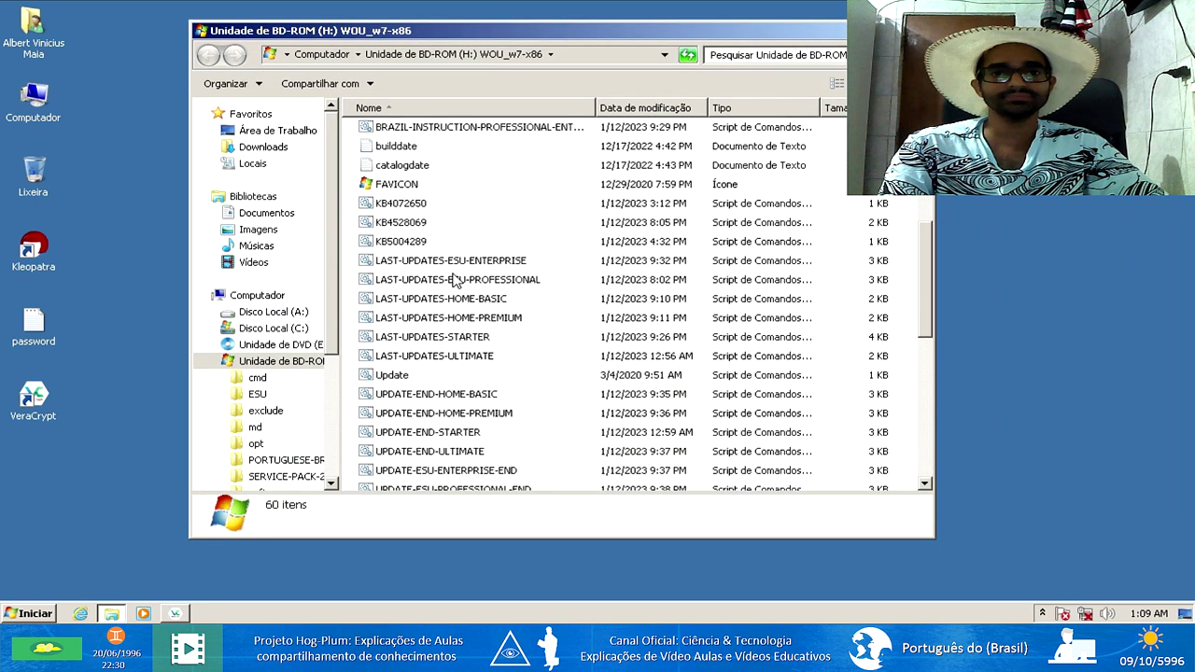
pyautogui.scroll(3, 454, 281)
pyautogui.doubleClick(452, 281)
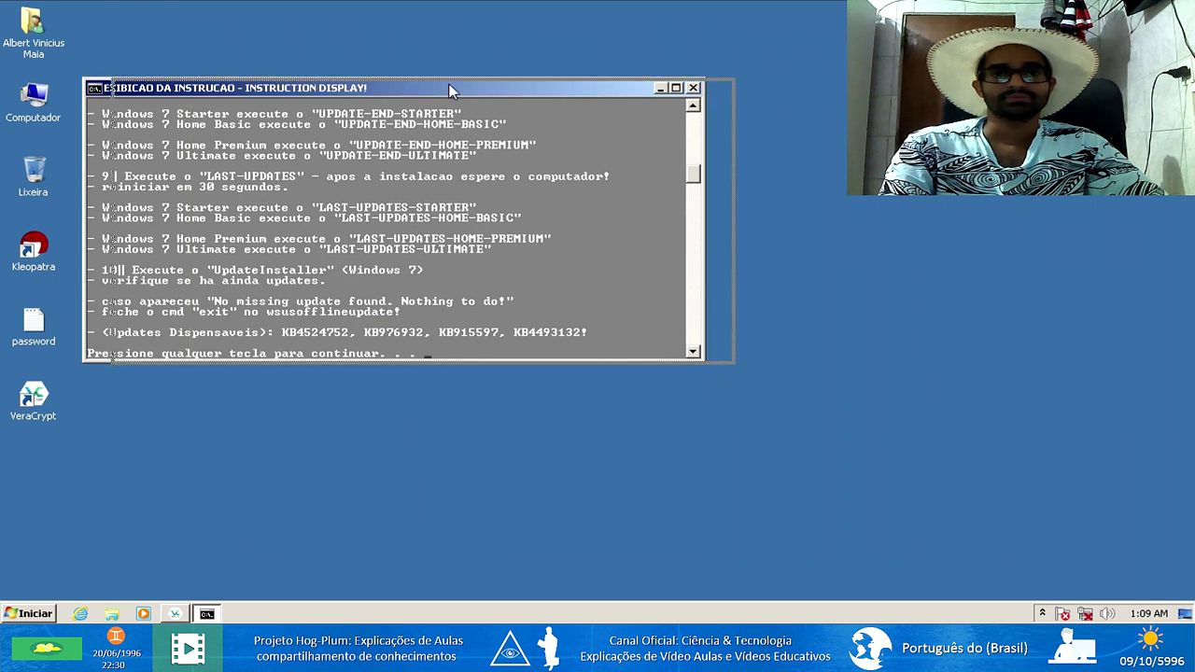
# Scroll through the update instruction steps in the INSTRUCTION DISPLAY console.
pyautogui.moveTo(422, 88); pyautogui.dragTo(488, 82)
pyautogui.scroll(6, 460, 194)
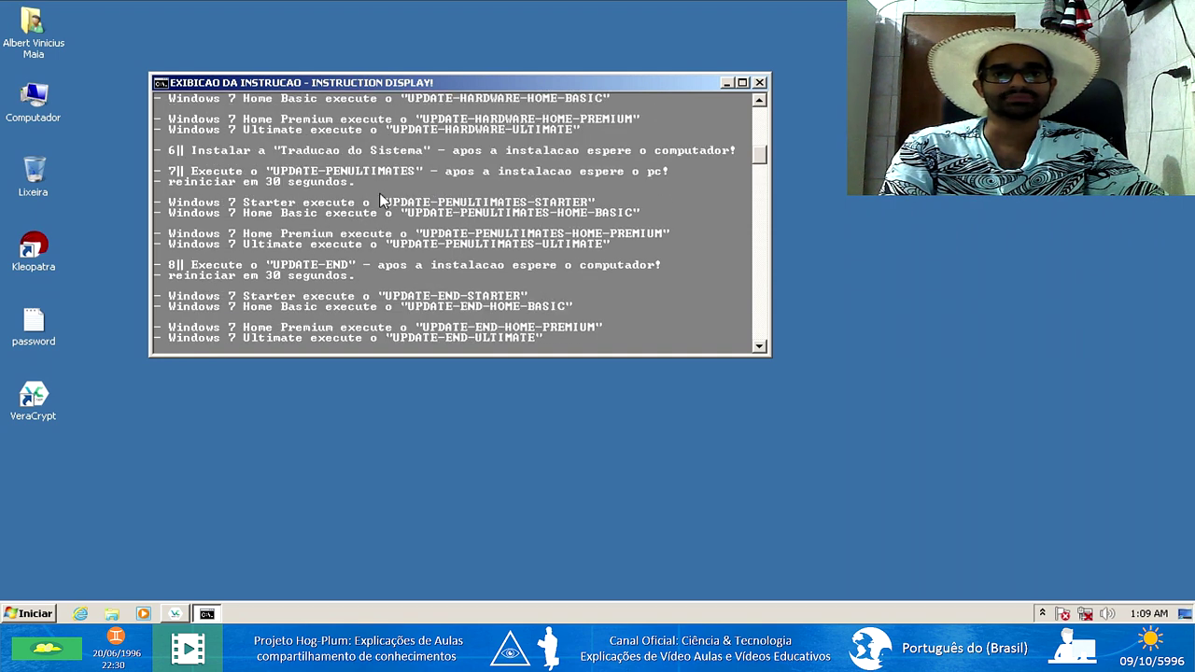
pyautogui.scroll(-2, 373, 210)
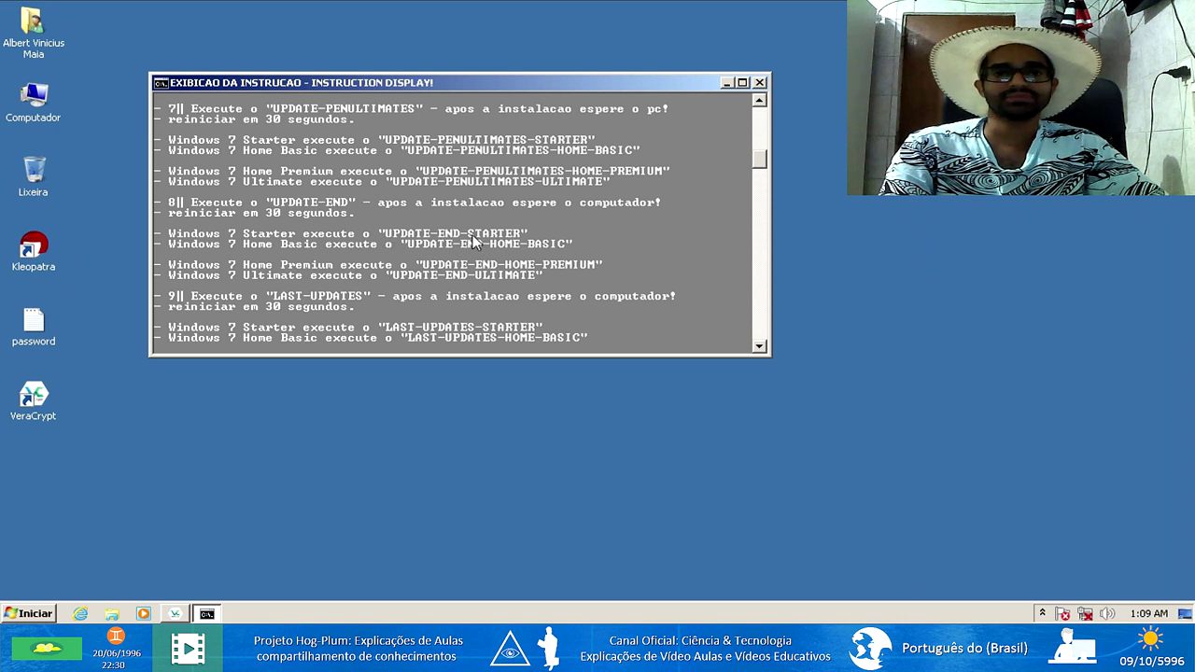
# Close the instructions and open BD-ROM H: WOU_w7-x86 in a new window, showing its UPDATE scripts.
pyautogui.click(759, 82)
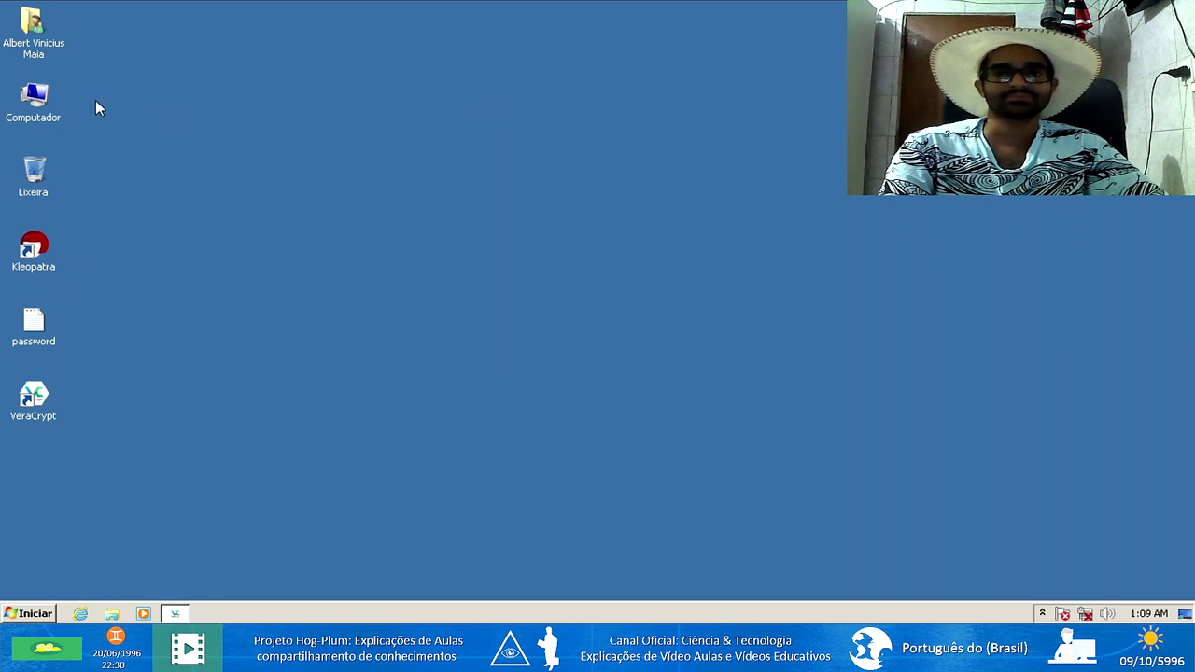
pyautogui.click(111, 613)
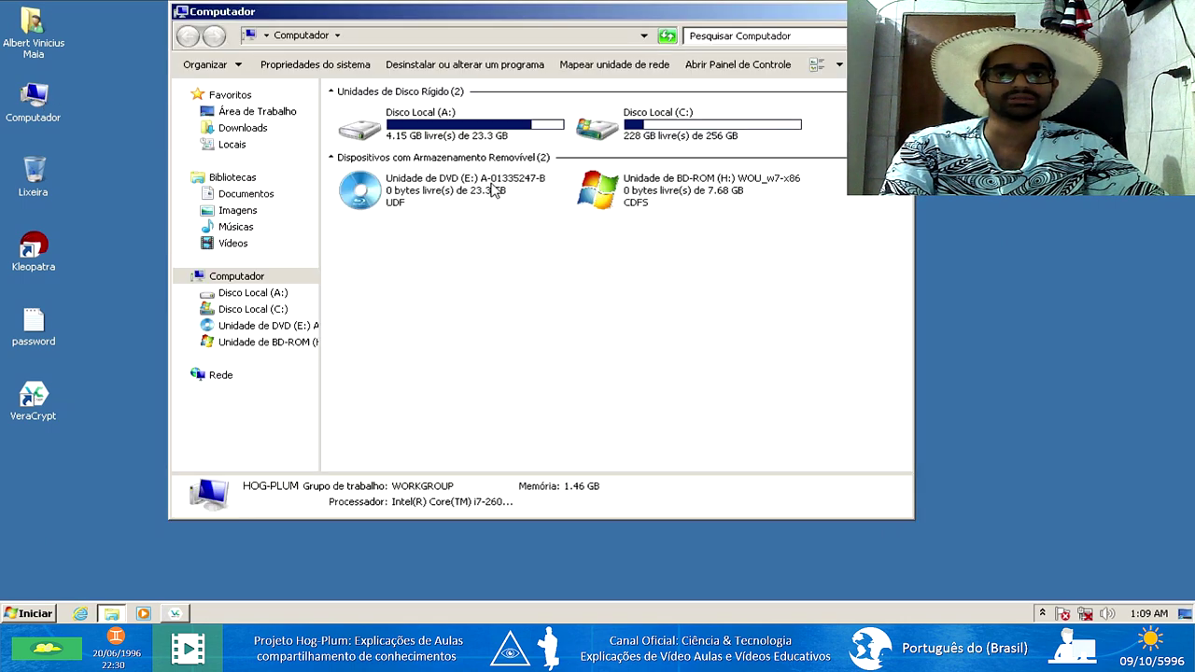
pyautogui.rightClick(648, 185)
pyautogui.click(702, 238)
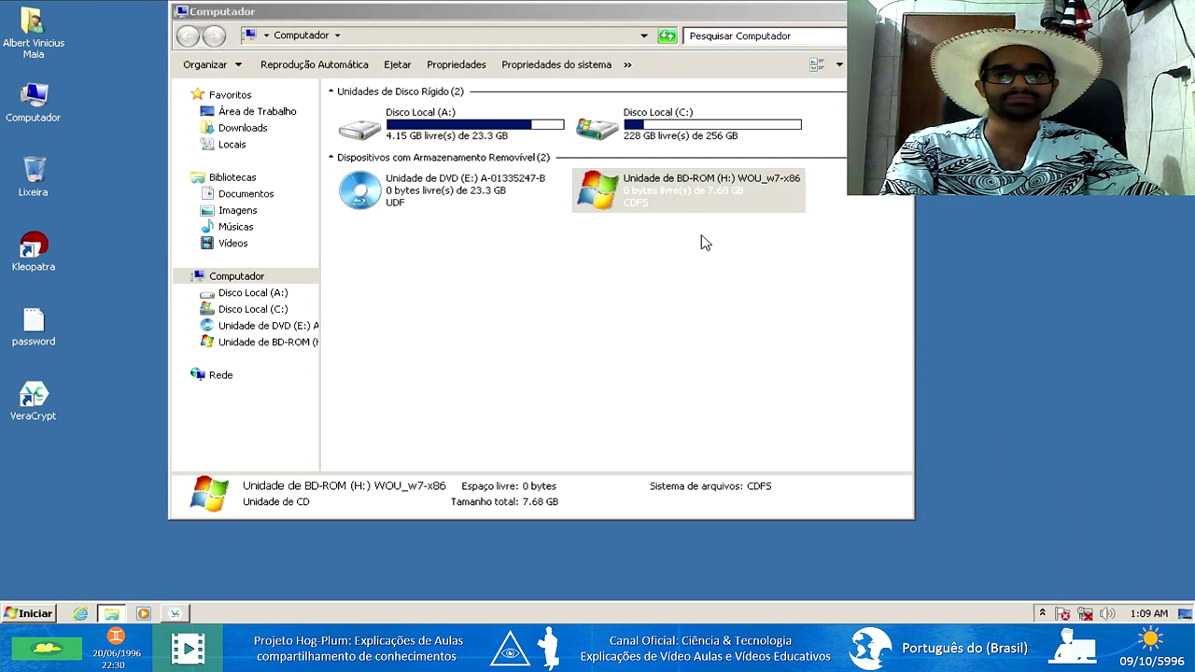
pyautogui.scroll(-12, 560, 254)
pyautogui.scroll(5, 560, 253)
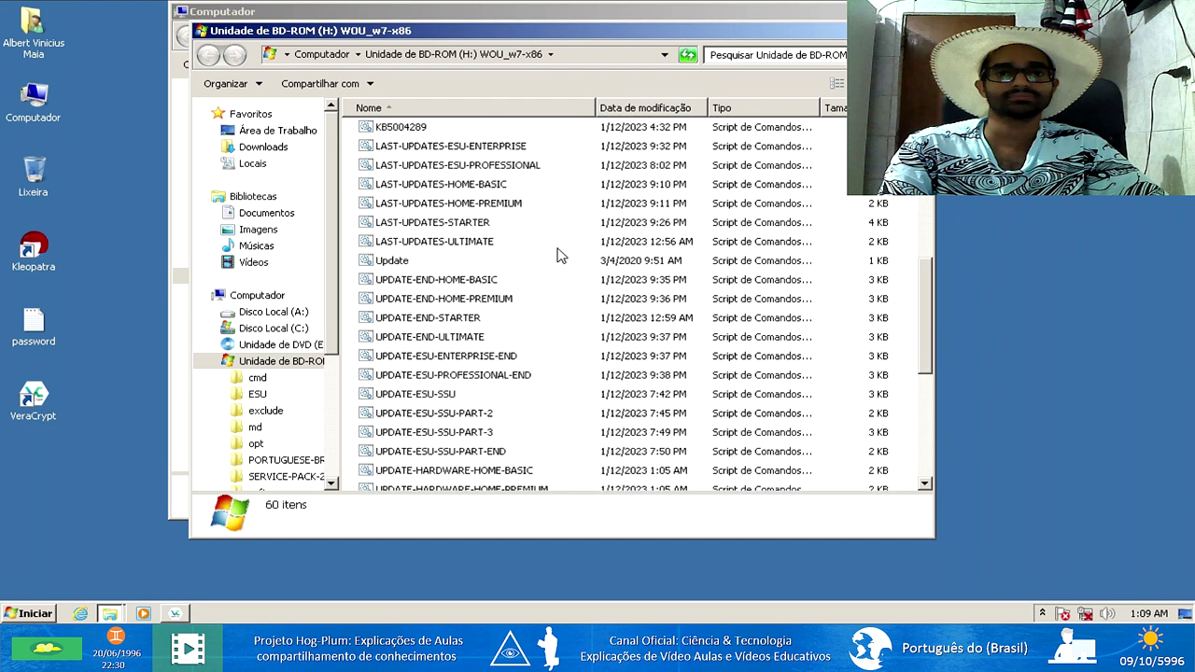
pyautogui.scroll(-3, 489, 234)
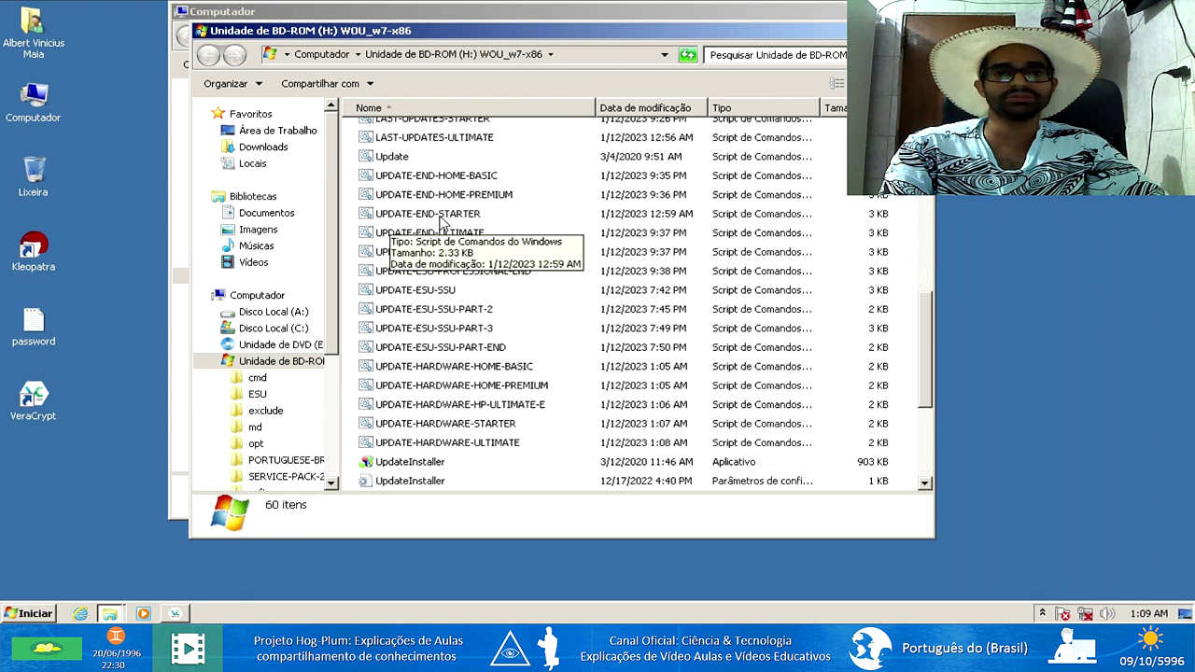
# Run UPDATE-END-STARTER from the disc and continue past its start prompt.
pyautogui.doubleClick(455, 217)
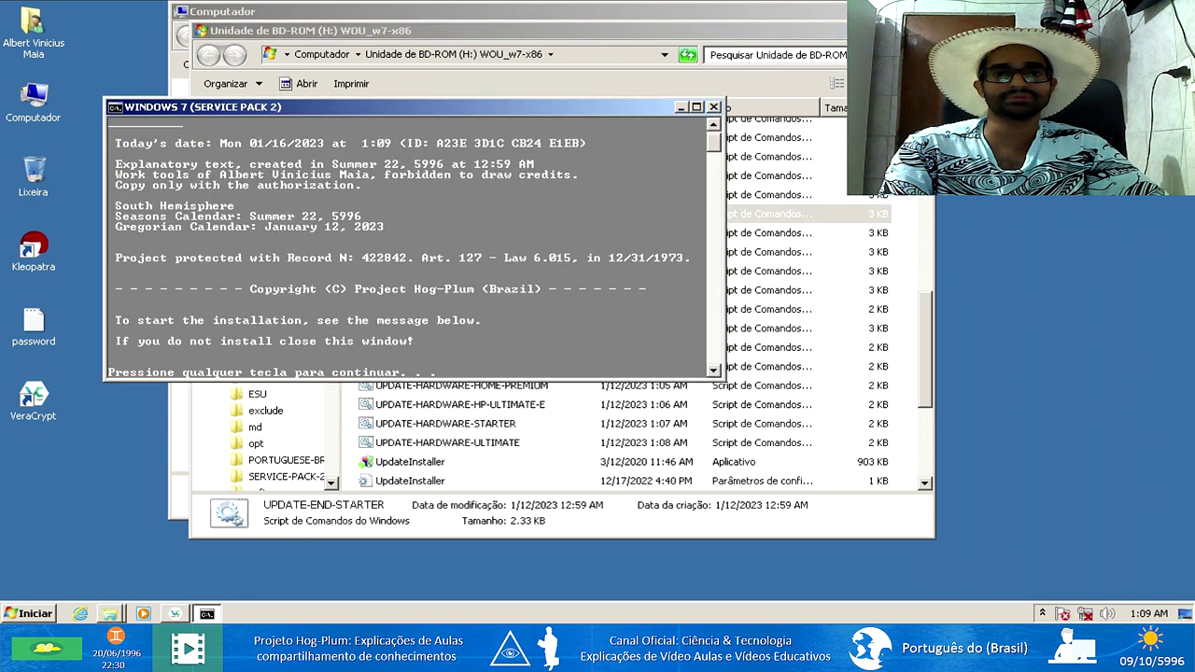
pyautogui.moveTo(391, 110); pyautogui.dragTo(420, 70)
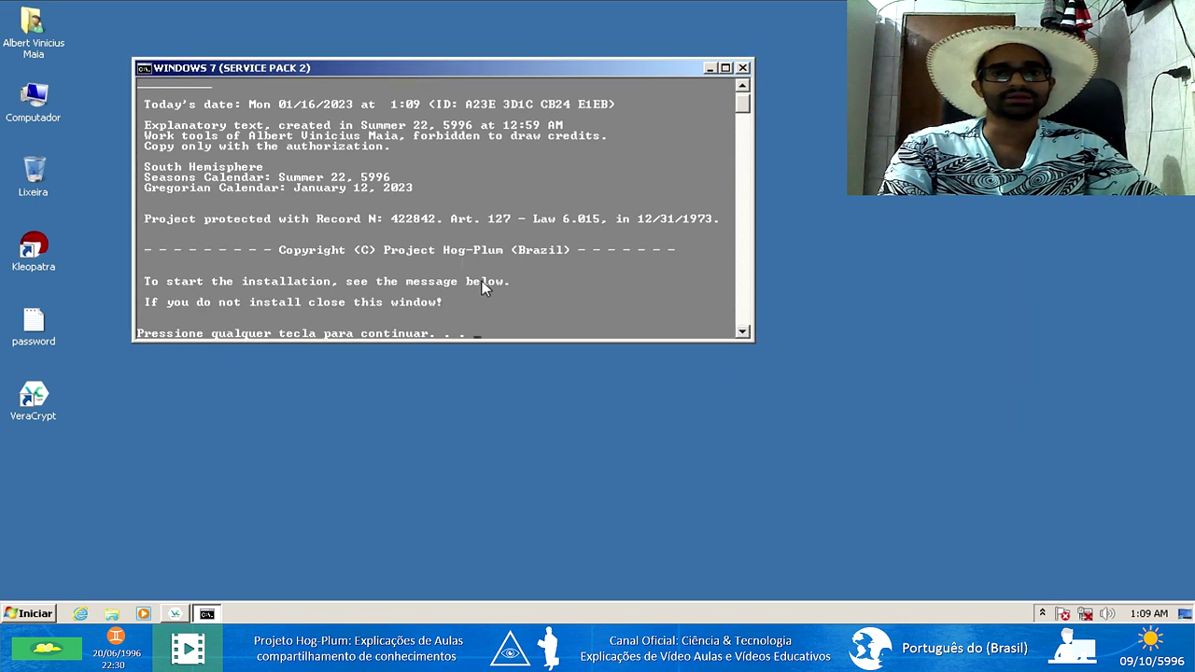
pyautogui.press('Return')
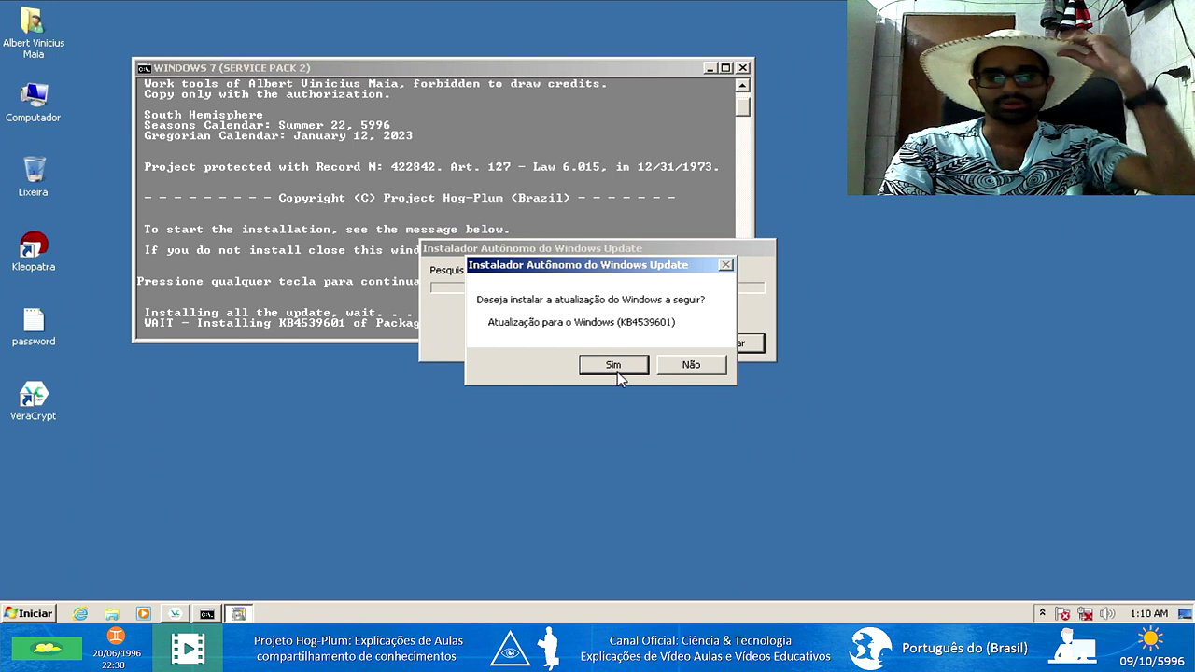
# Confirm installing KB4539601 and keep the USB device attached to the host.
pyautogui.click(614, 369)
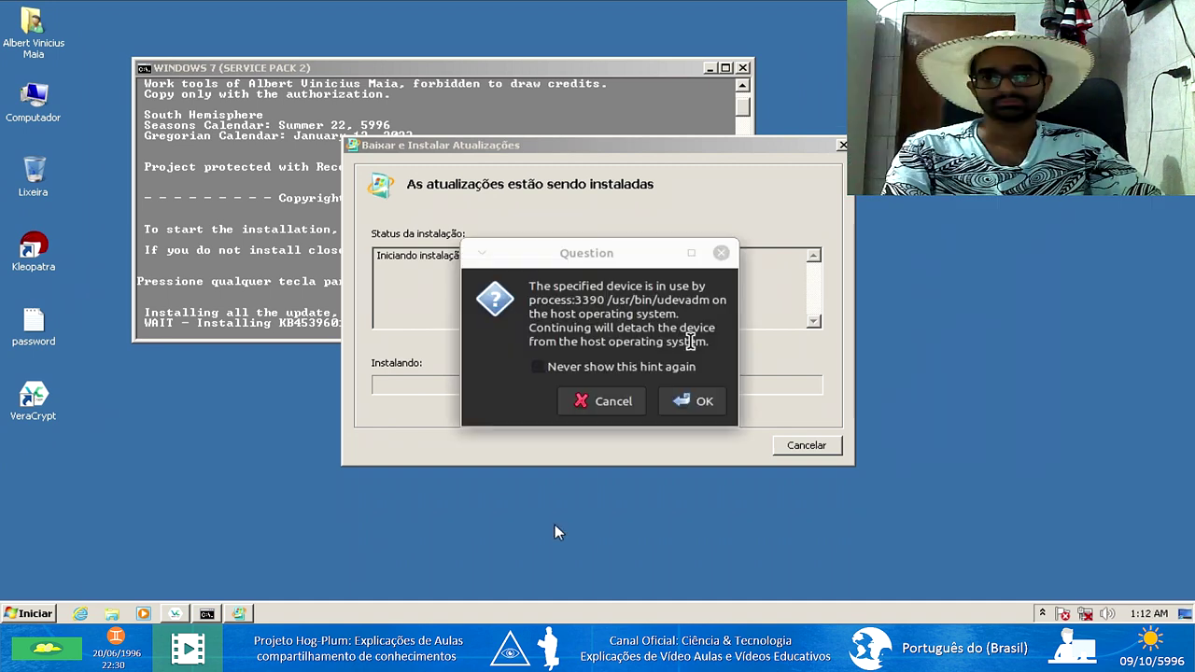
pyautogui.click(624, 403)
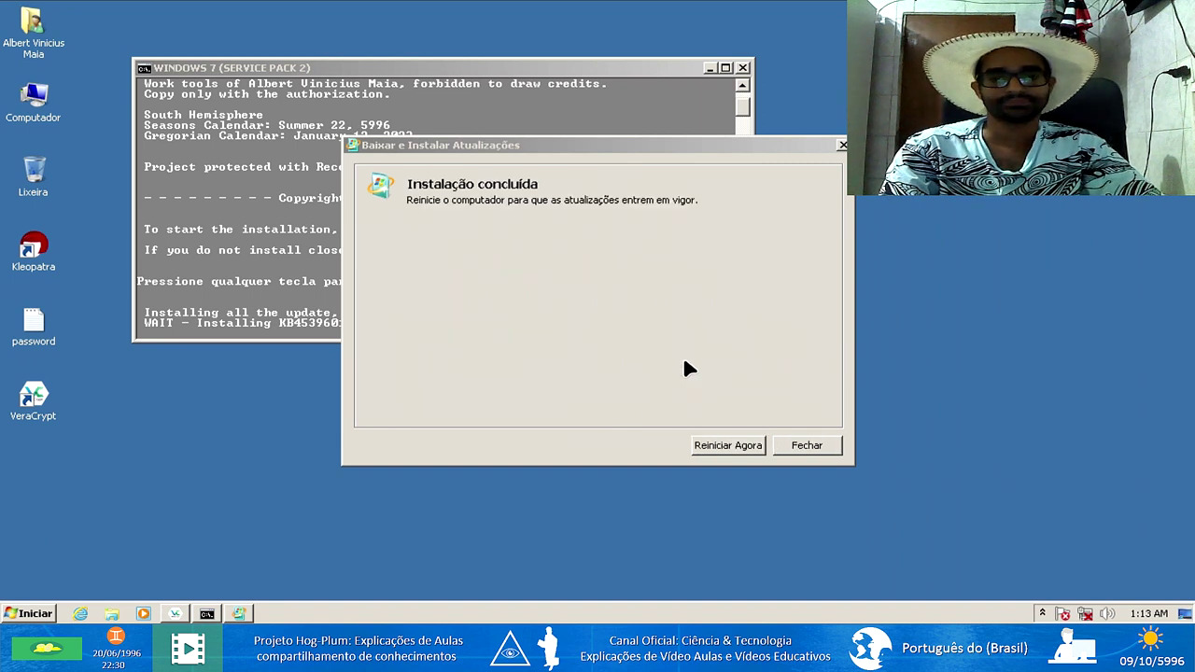
# Close the KB4539601 completion notice and continue the script to the KB971033 anti-piracy prompt.
pyautogui.click(808, 446)
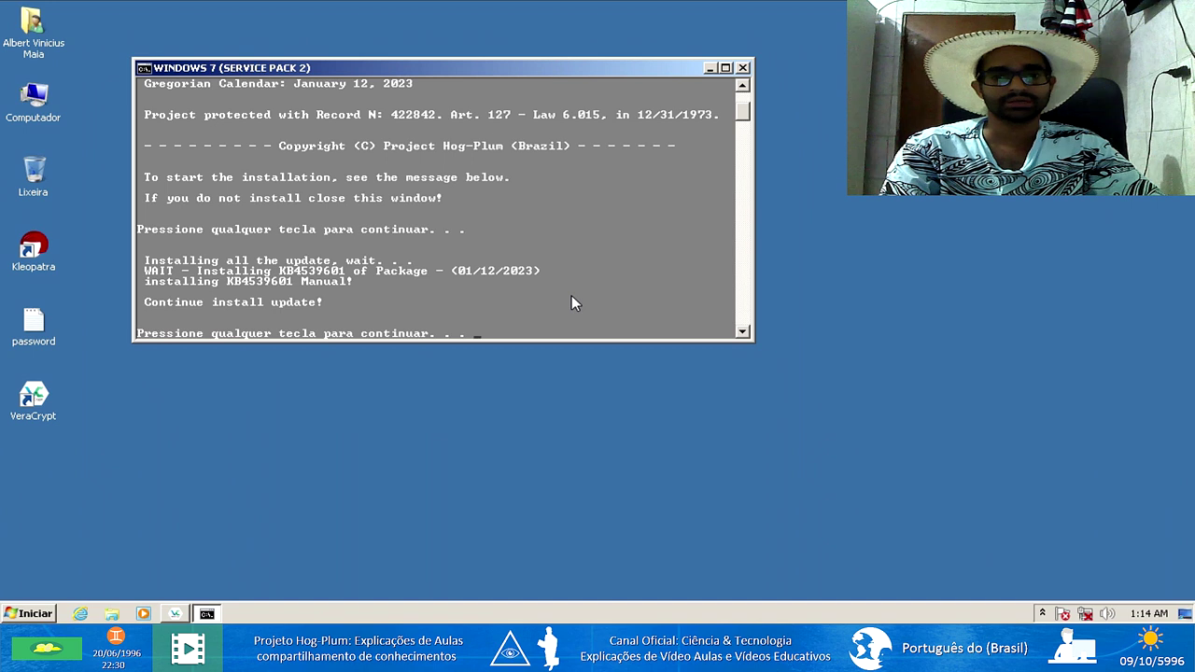
pyautogui.press('Return')
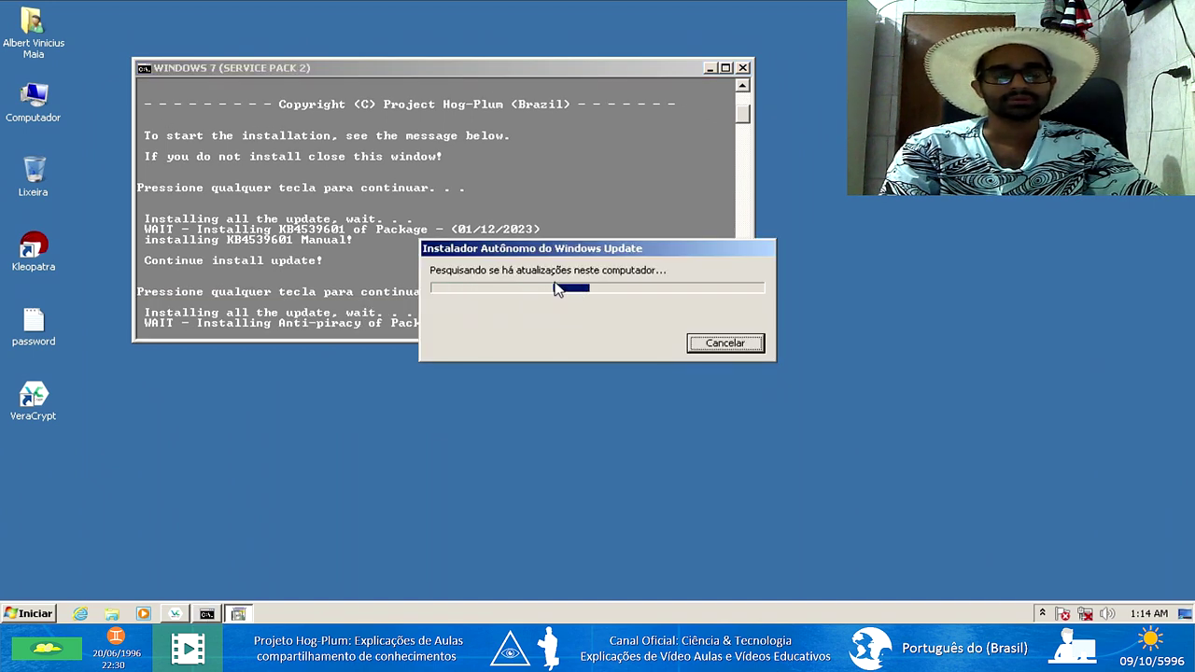
pyautogui.moveTo(533, 254); pyautogui.dragTo(528, 203)
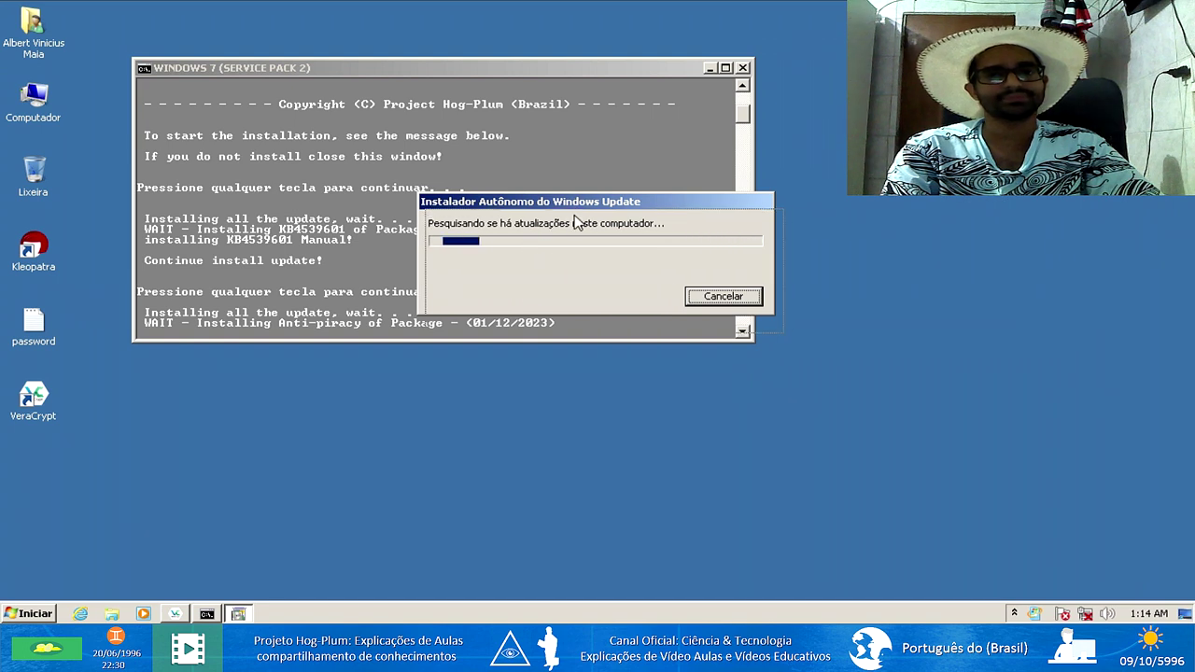
pyautogui.moveTo(561, 220); pyautogui.dragTo(560, 220)
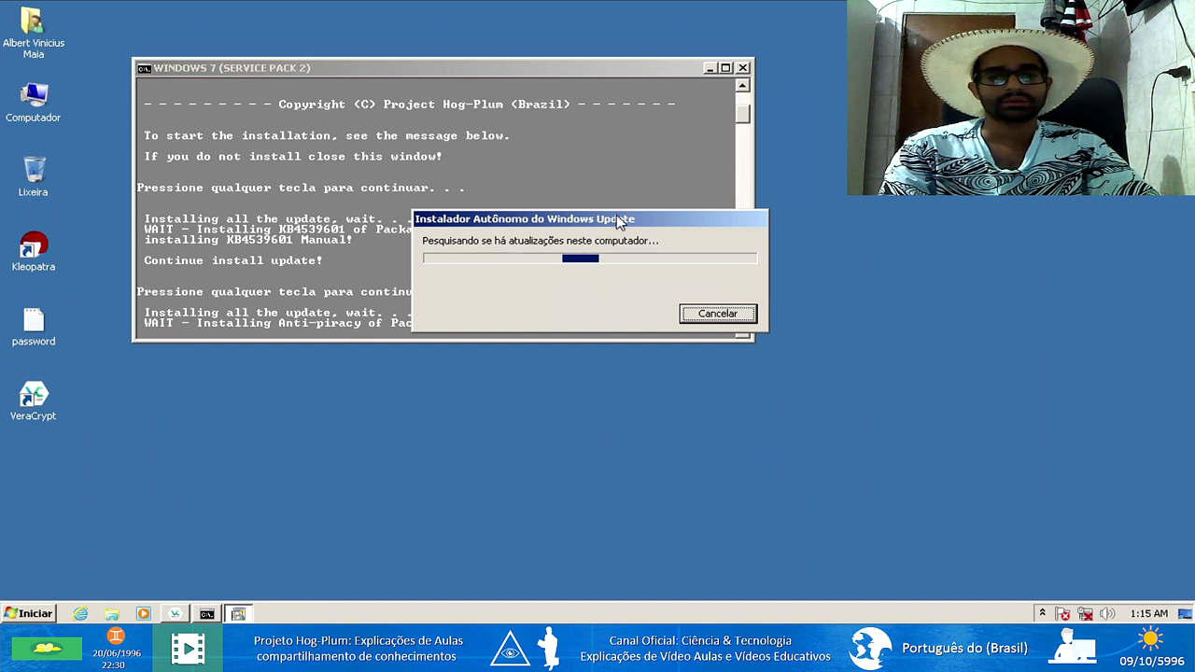
pyautogui.moveTo(623, 221); pyautogui.dragTo(591, 227)
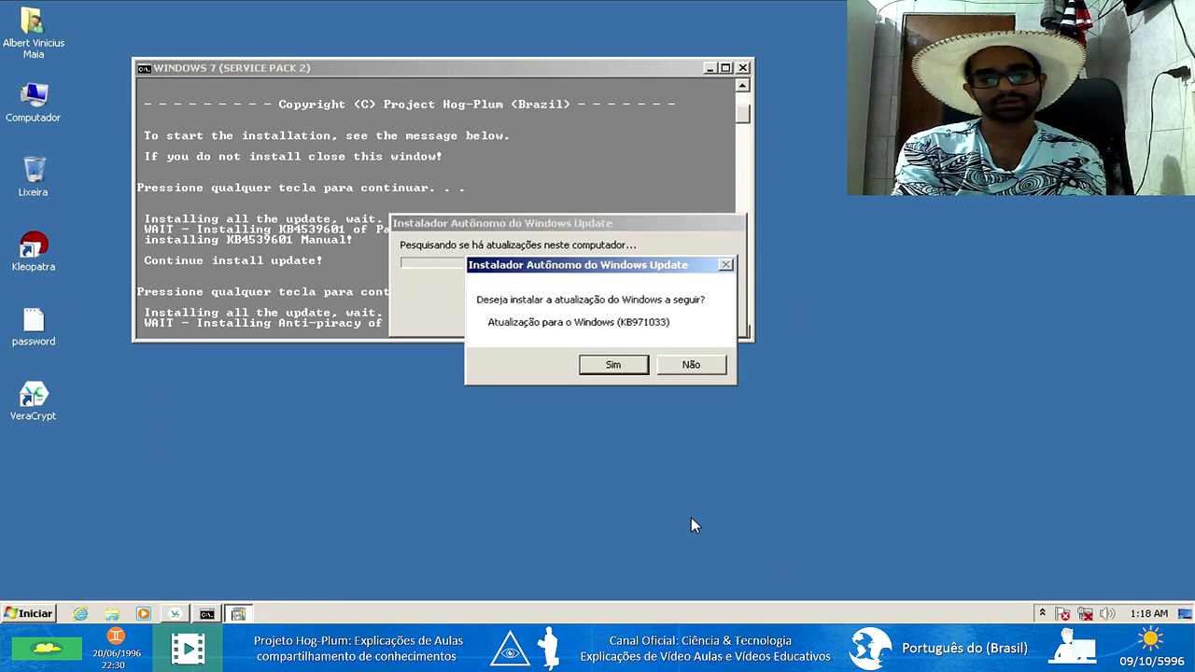
# Confirm installing KB971033 with Sim and close the 'Instalação concluída' notice.
pyautogui.click(613, 365)
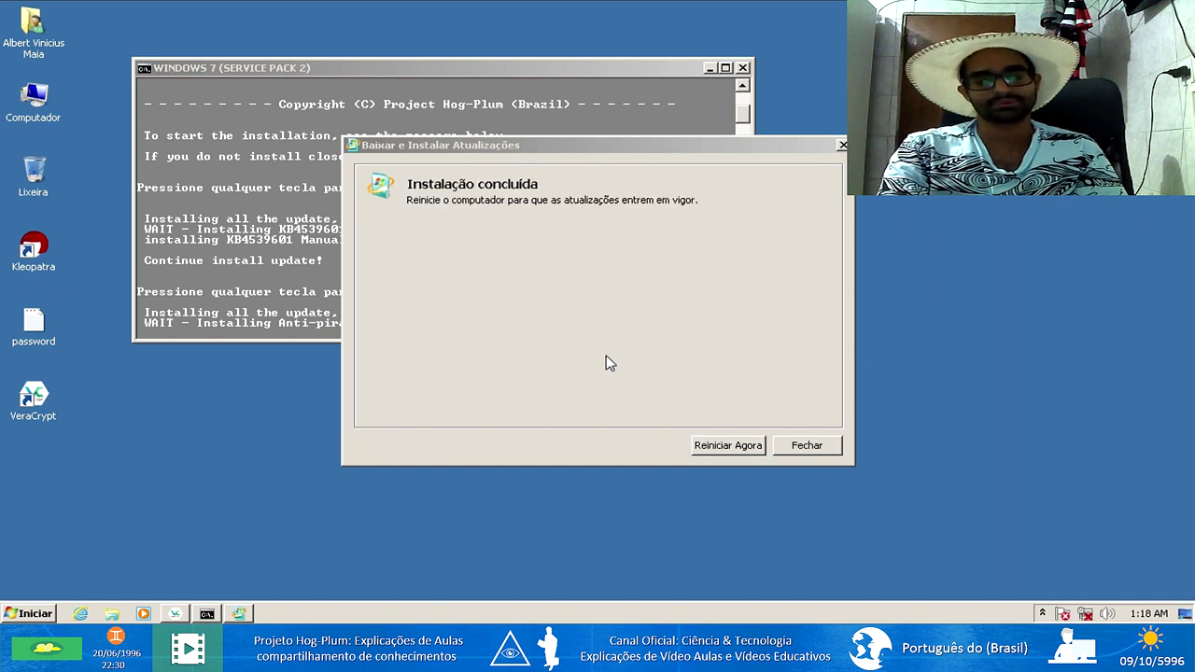
pyautogui.click(786, 447)
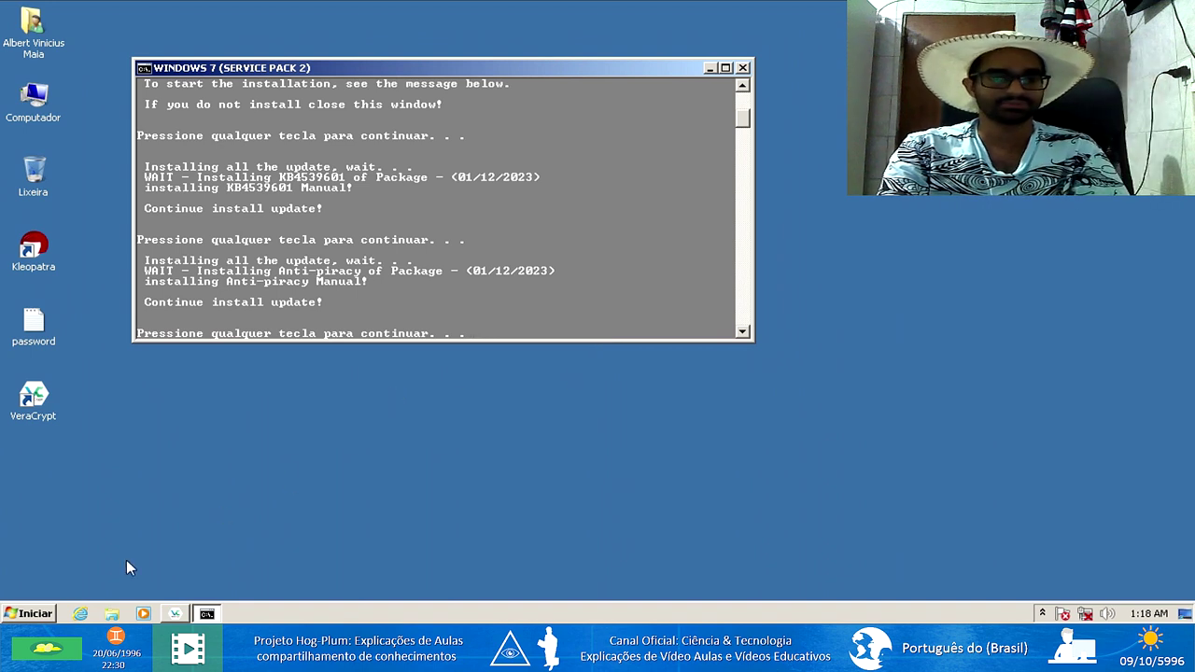
# Hibernate Windows 7 from the Start menu's Desligar options and reposition the Player window.
pyautogui.click(32, 614)
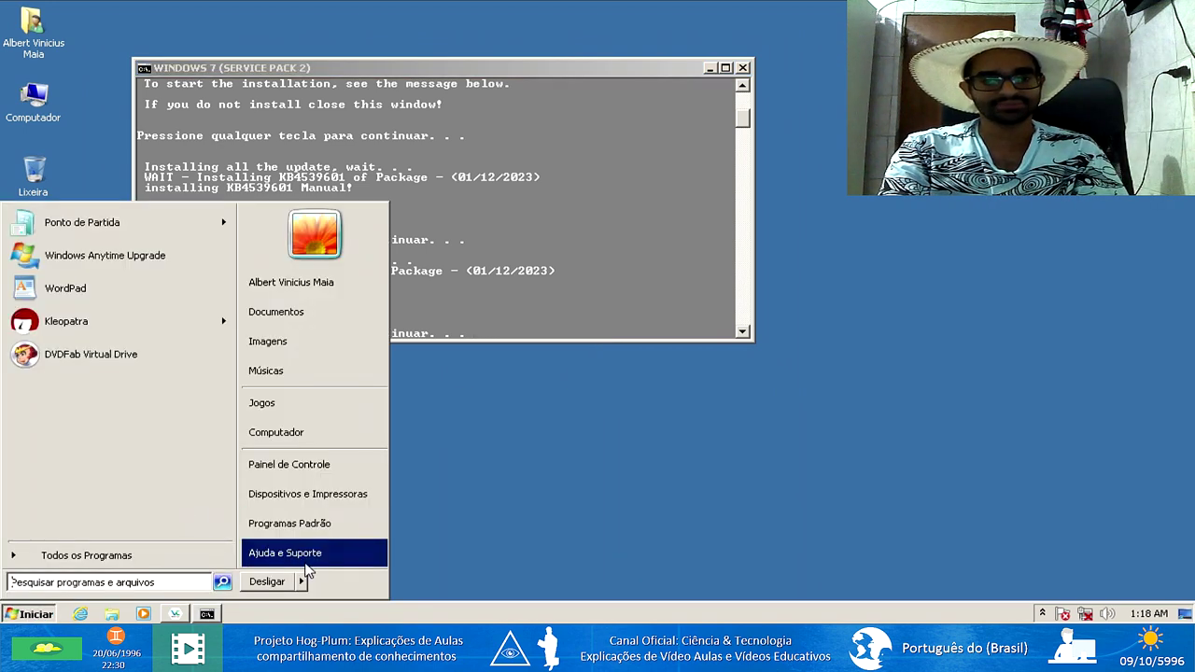
pyautogui.moveTo(304, 583)
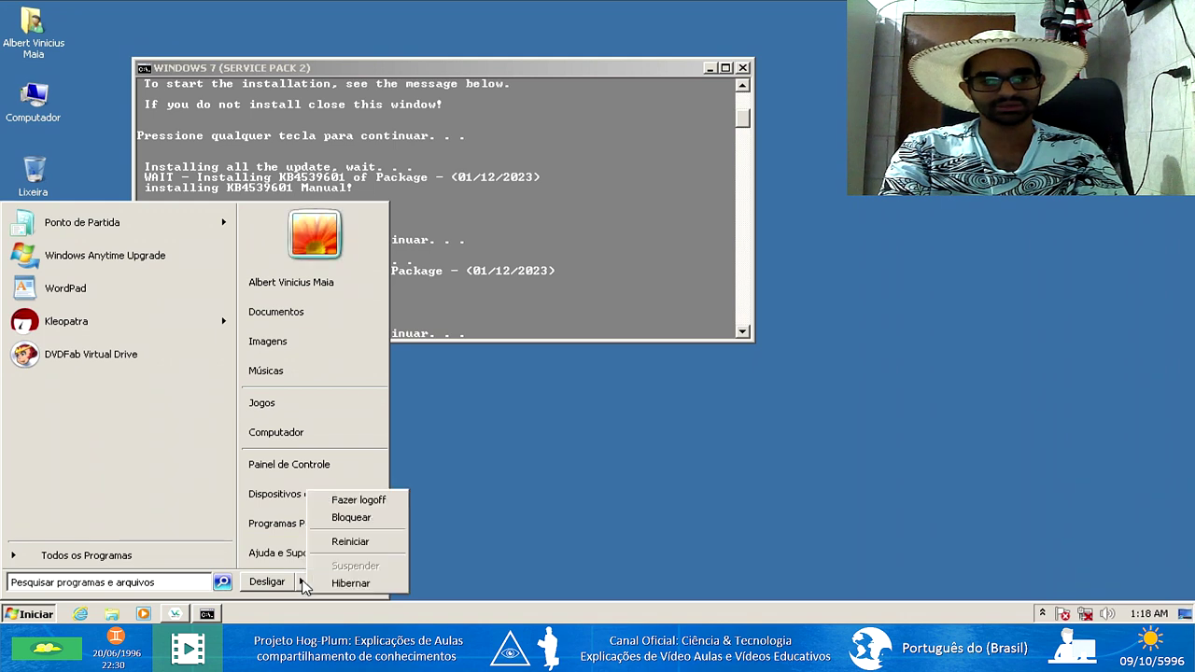
pyautogui.click(364, 585)
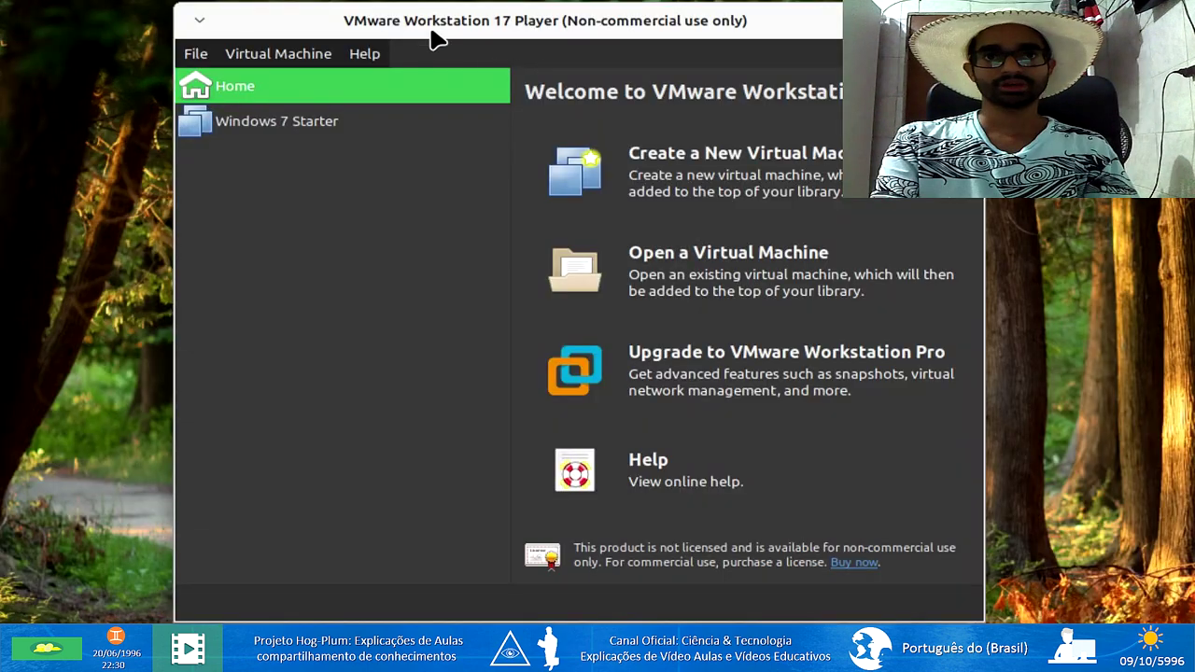
pyautogui.moveTo(432, 35); pyautogui.dragTo(465, 23)
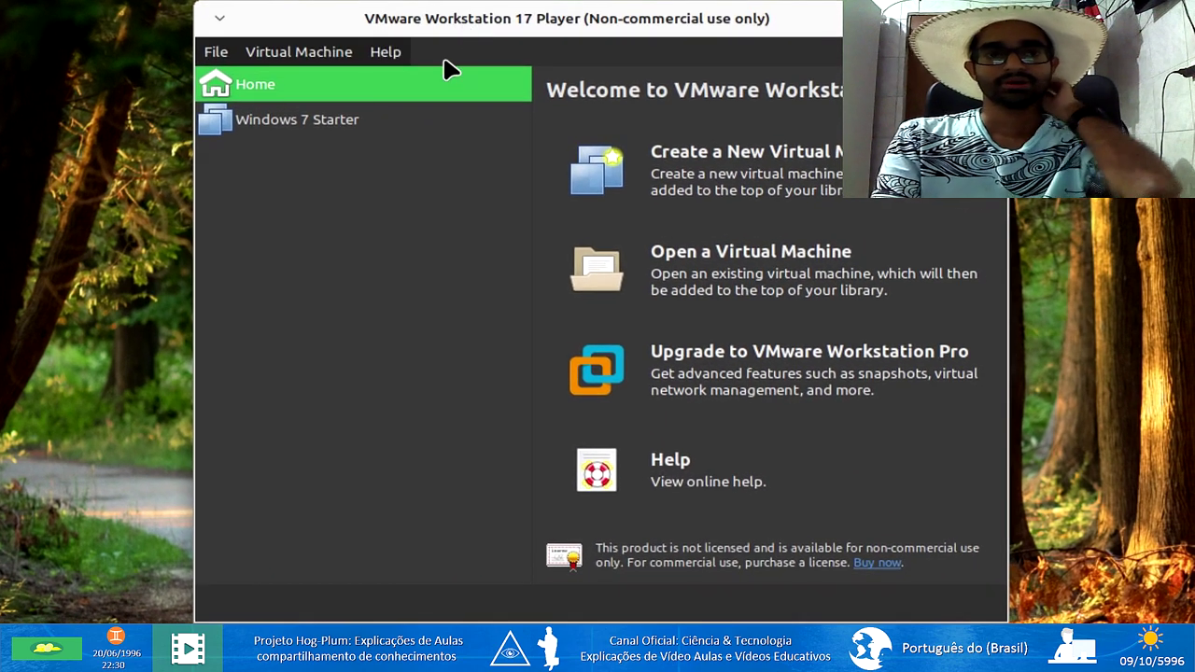
# Open the Windows 7 Starter VM's CD/DVD settings and browse for a different ISO image.
pyautogui.click(336, 132)
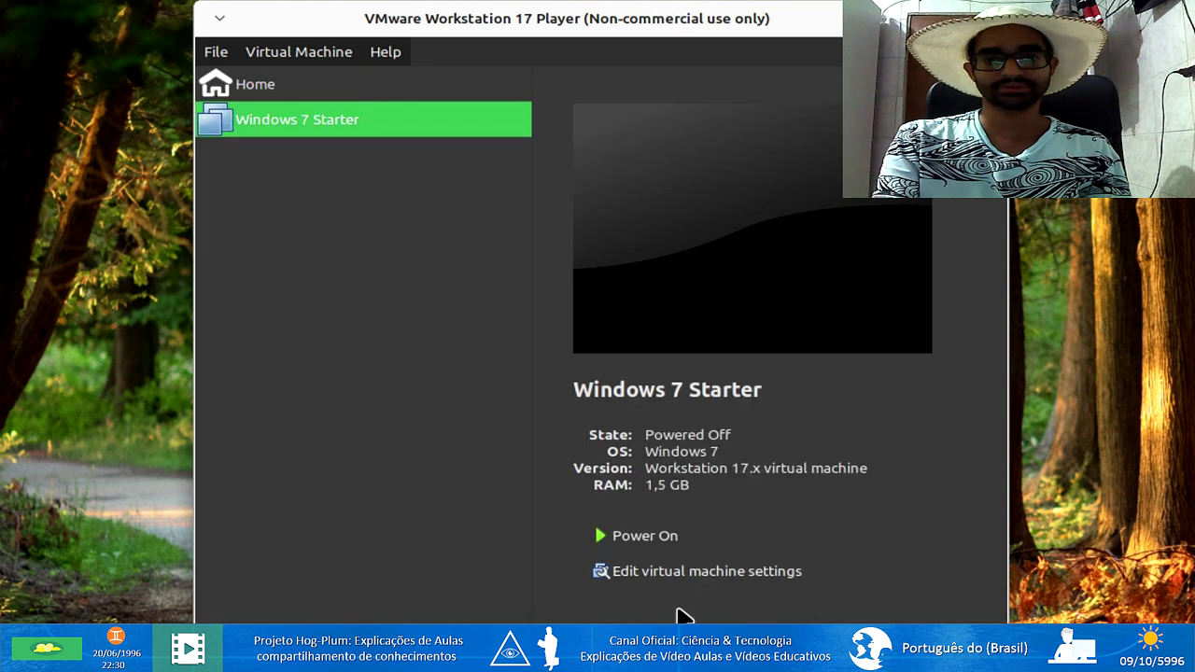
pyautogui.click(642, 572)
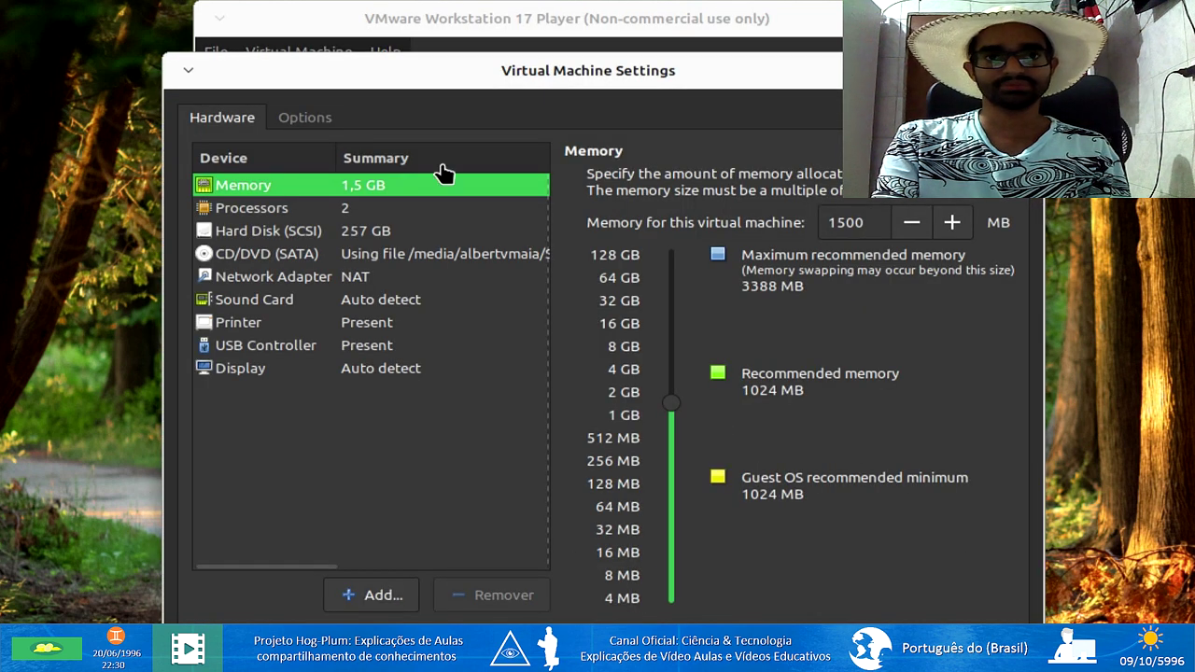
pyautogui.click(371, 263)
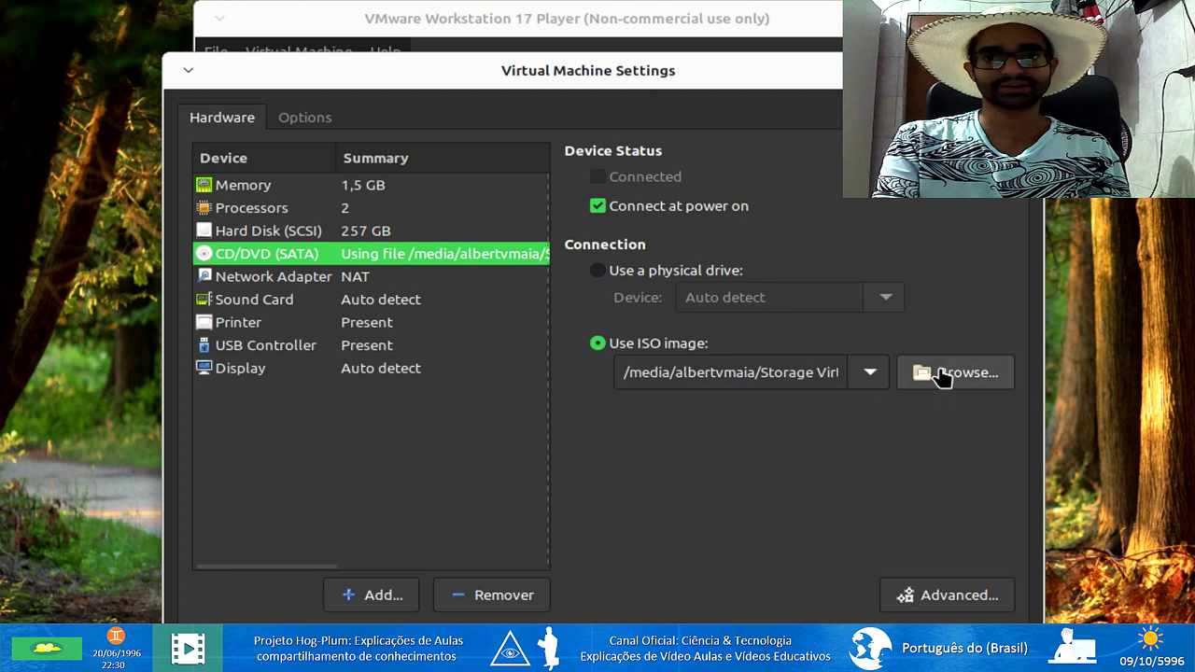
pyautogui.click(940, 372)
# Pick wsusoffline-w7-x64-x86-encrypted.iso from the Storage Virtual drive and save the VM settings.
pyautogui.click(37, 272)
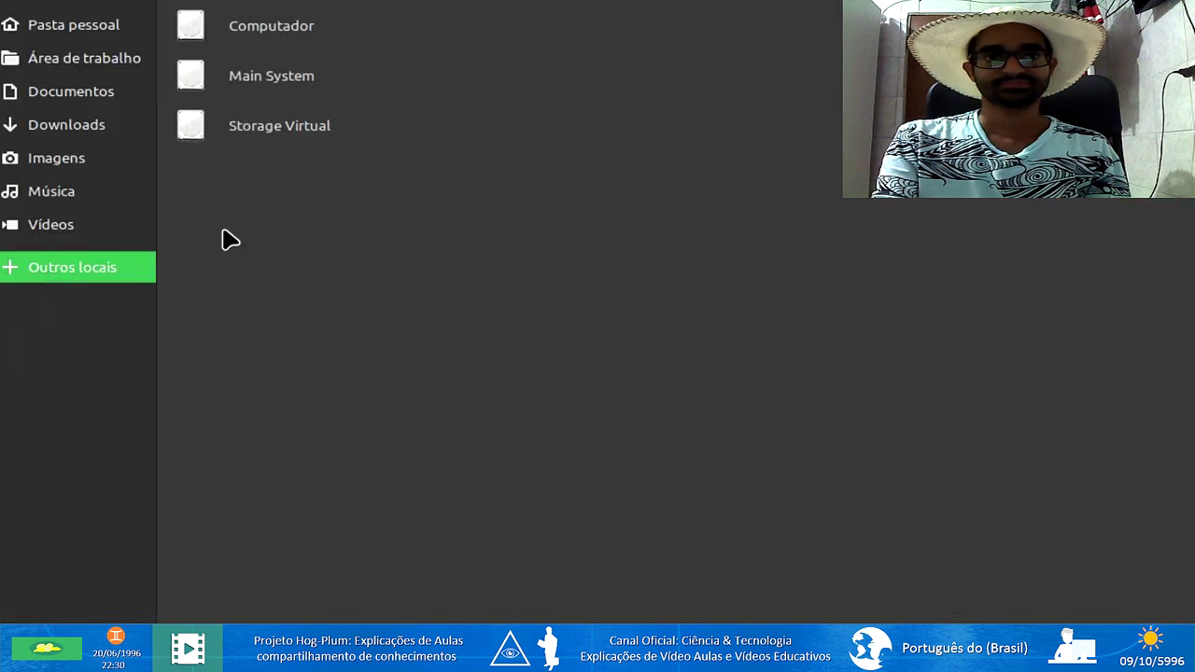
pyautogui.click(308, 140)
pyautogui.click(219, 87)
pyautogui.doubleClick(218, 87)
pyautogui.doubleClick(226, 85)
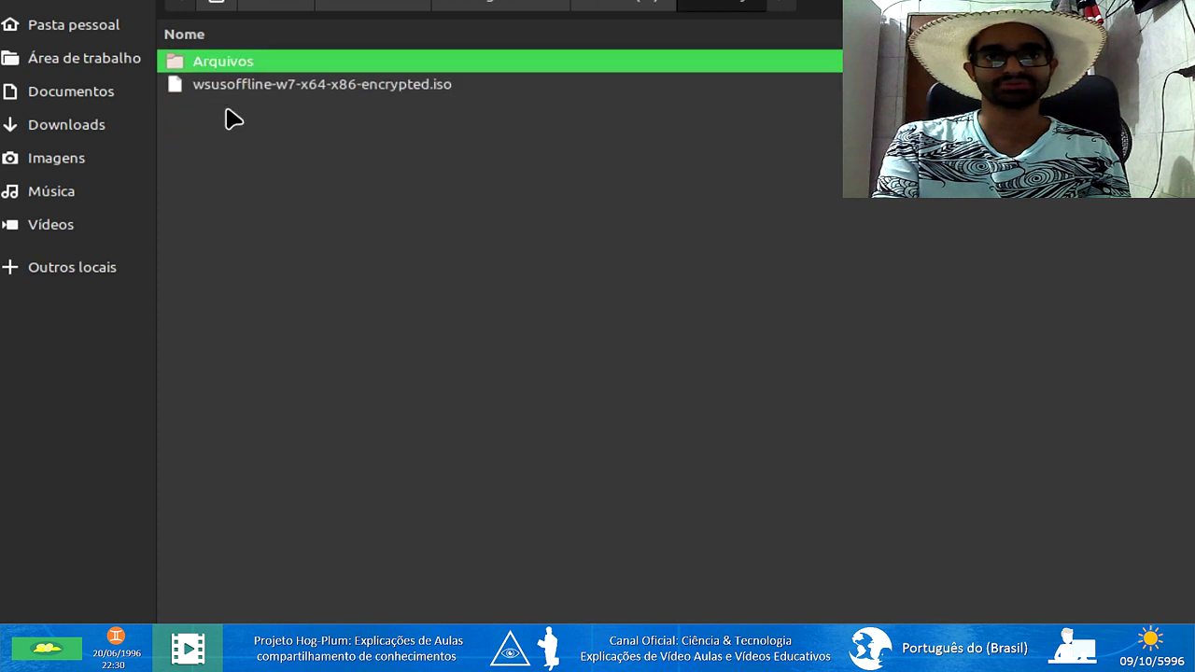
pyautogui.click(366, 86)
pyautogui.press('Return')
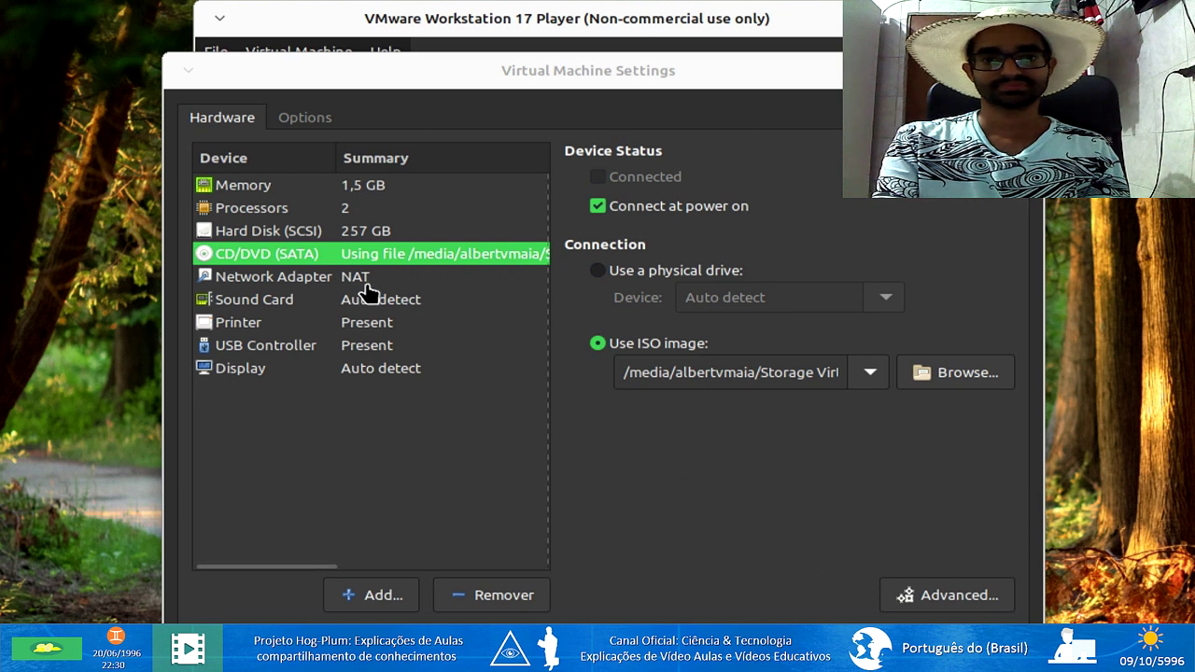
pyautogui.press('Return')
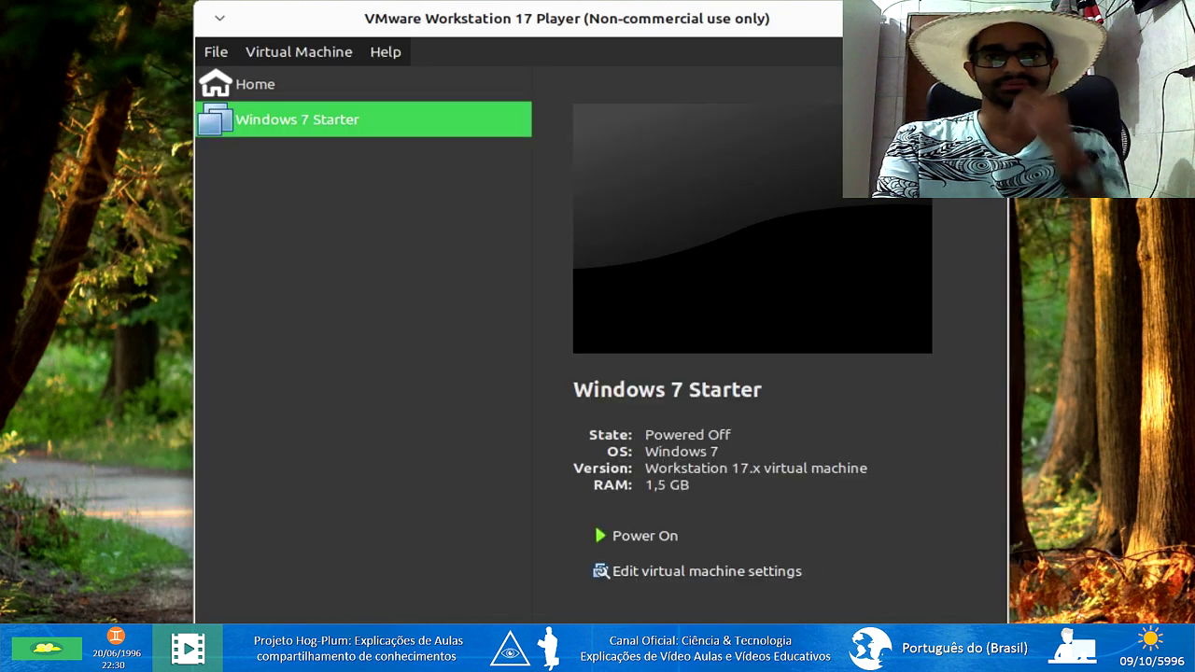
# Power on Windows 7 Starter so it resumes from hibernation into the update script.
pyautogui.click(641, 544)
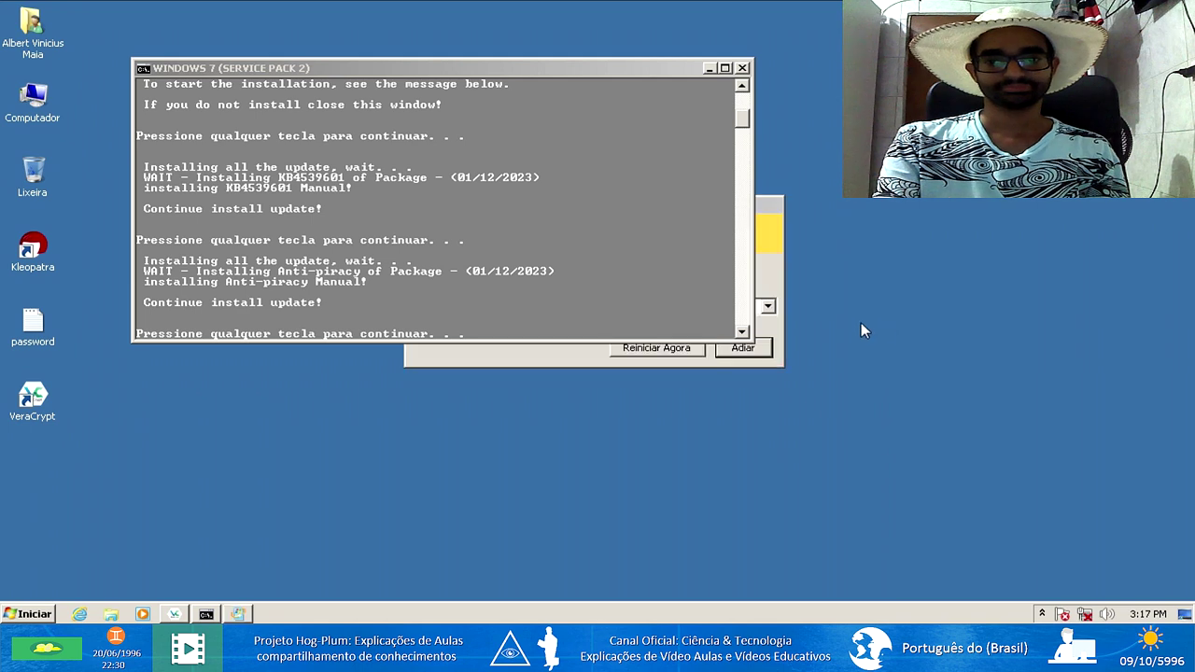
# Postpone the Windows Update restart reminder by 4 horas and return to the update console.
pyautogui.click(523, 357)
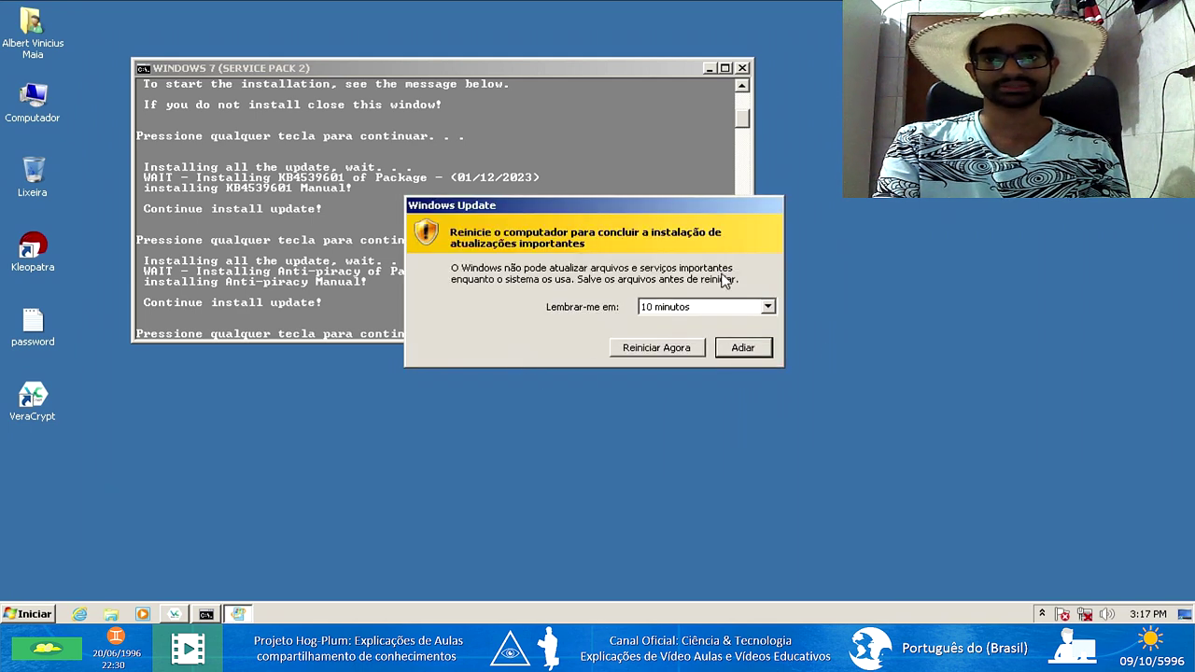
pyautogui.click(768, 306)
pyautogui.click(710, 350)
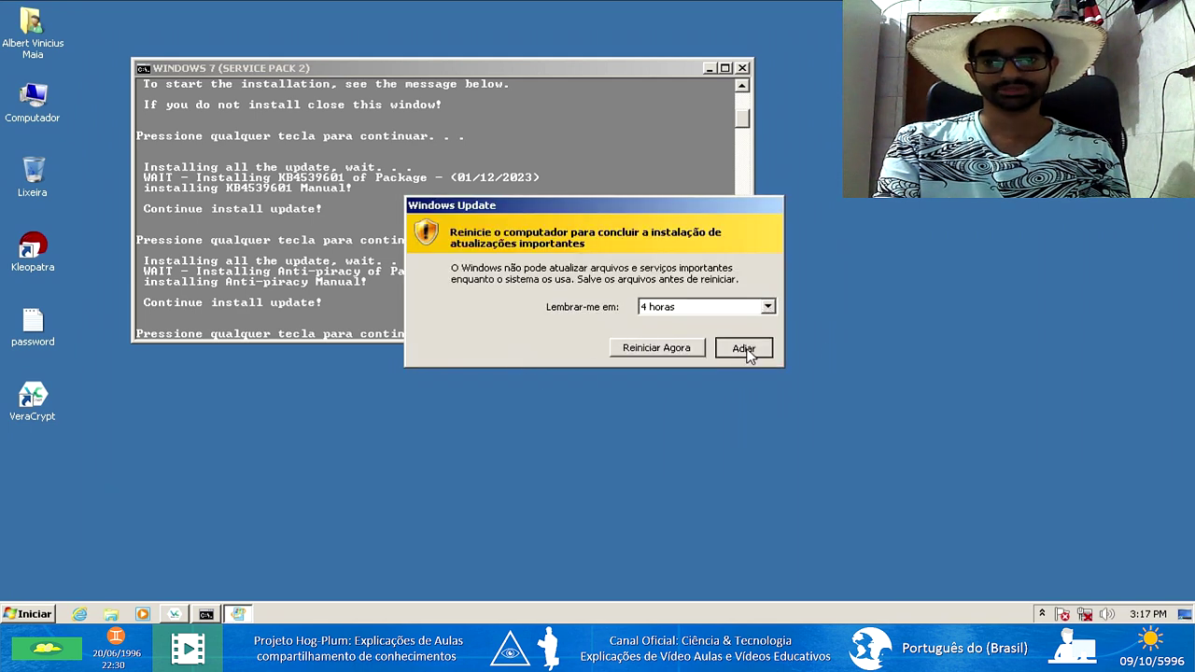
pyautogui.click(744, 348)
pyautogui.moveTo(406, 69)
pyautogui.mouseDown()
pyautogui.moveTo(429, 70)
pyautogui.moveTo(420, 73)
pyautogui.mouseUp()
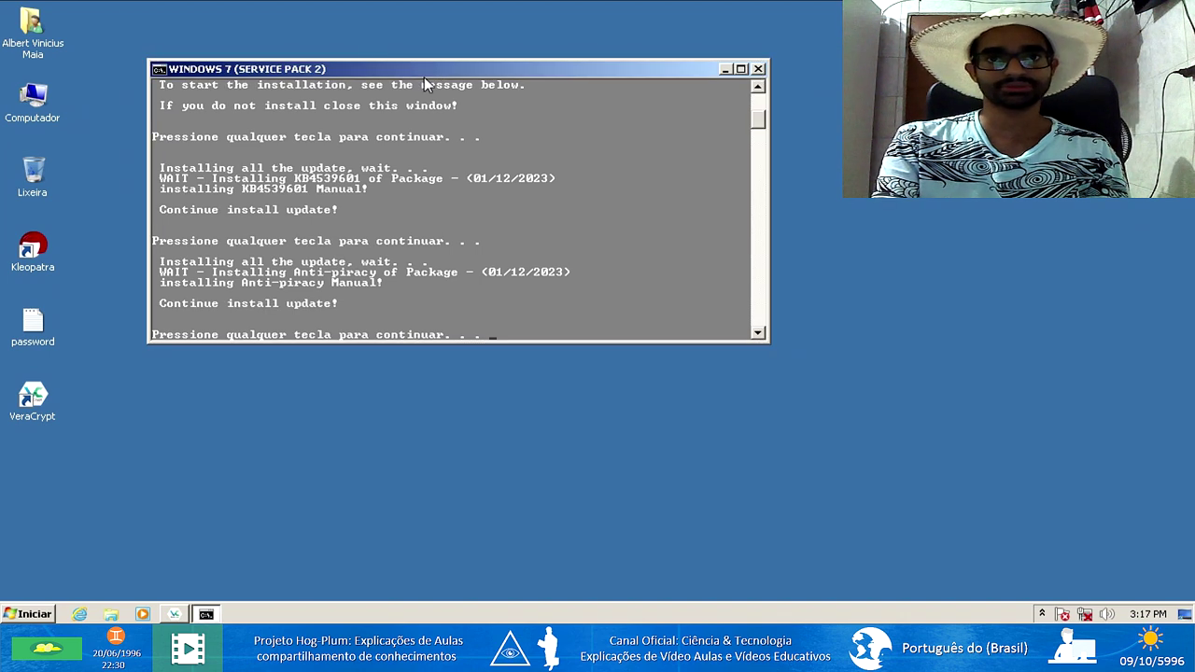
pyautogui.click(41, 108)
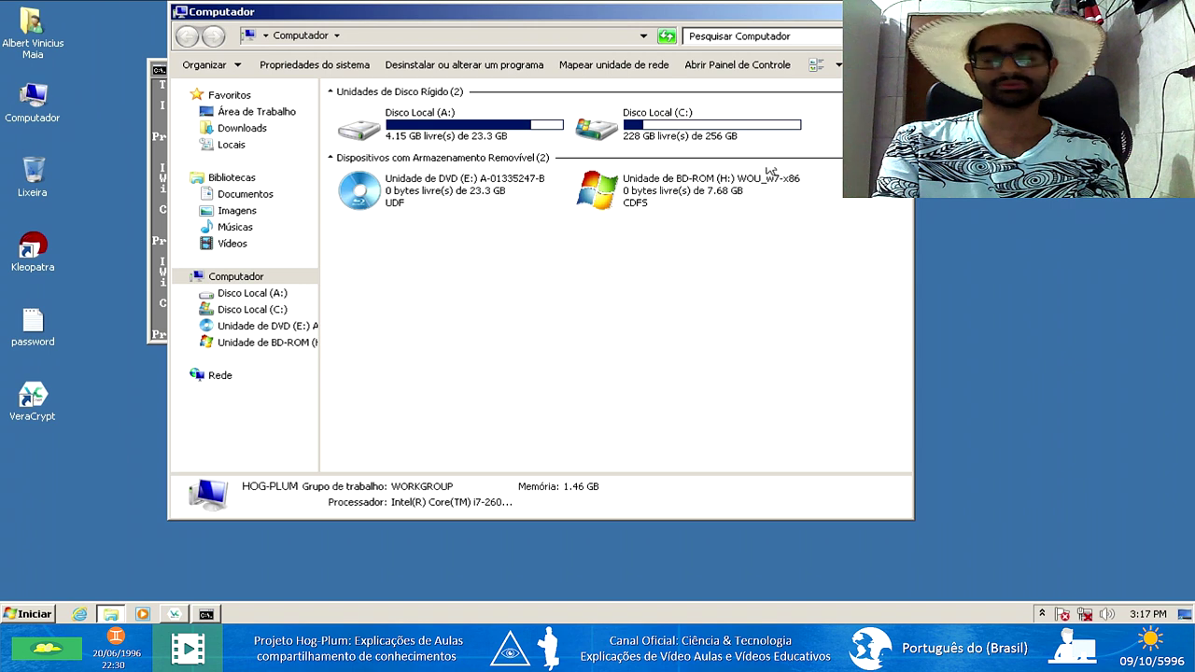
pyautogui.hotkey('alt', 'Tab')
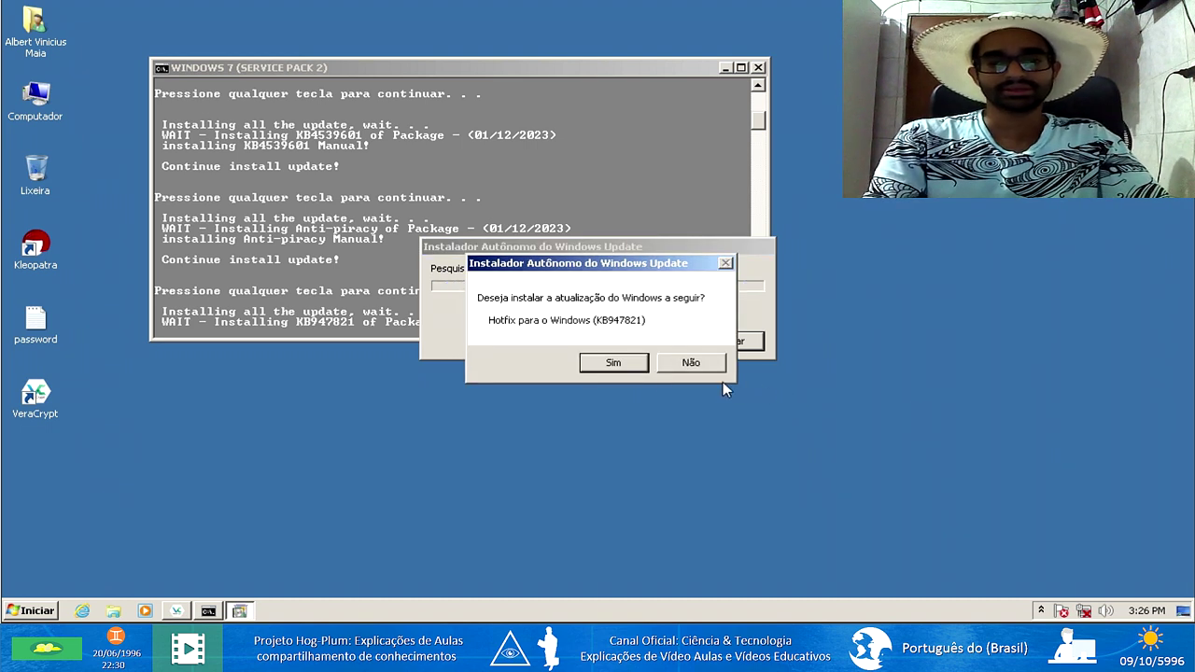
# Install the KB947821 hotfix, close its completion notice, and continue the script.
pyautogui.click(589, 364)
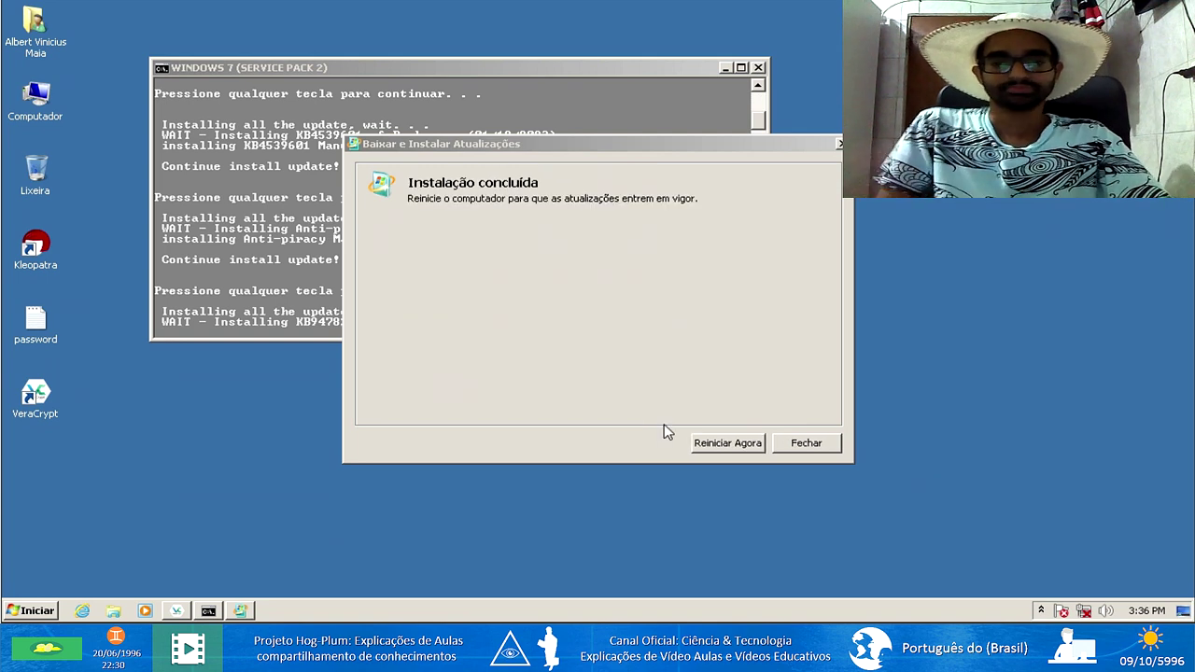
pyautogui.click(803, 447)
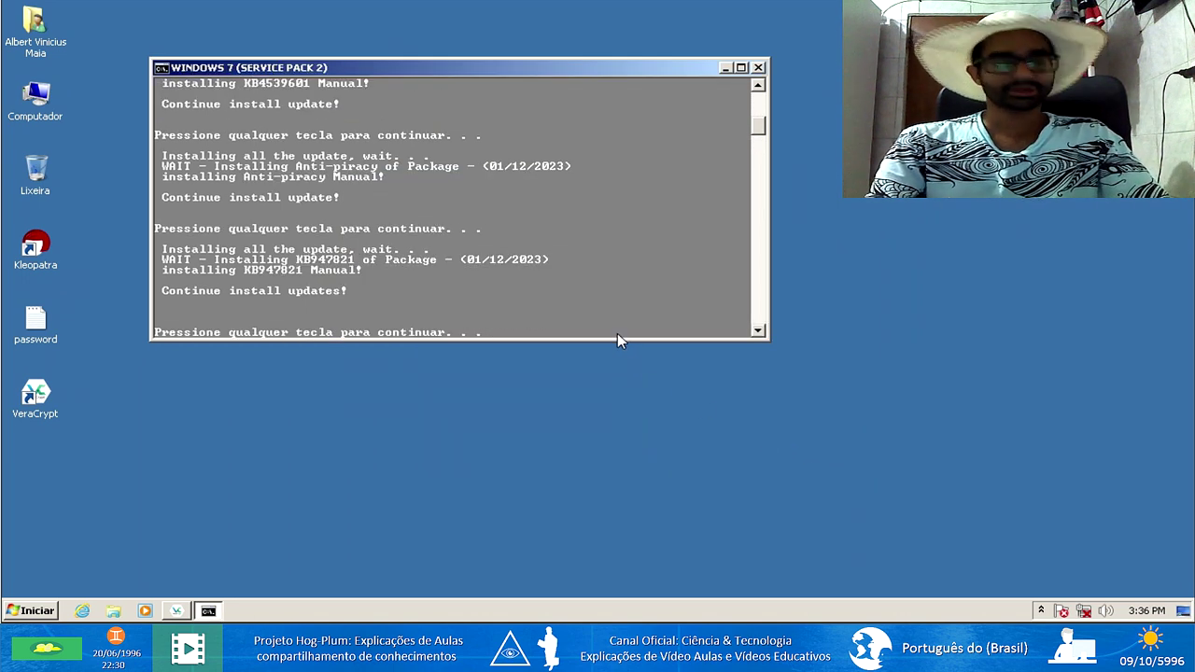
pyautogui.press('Return')
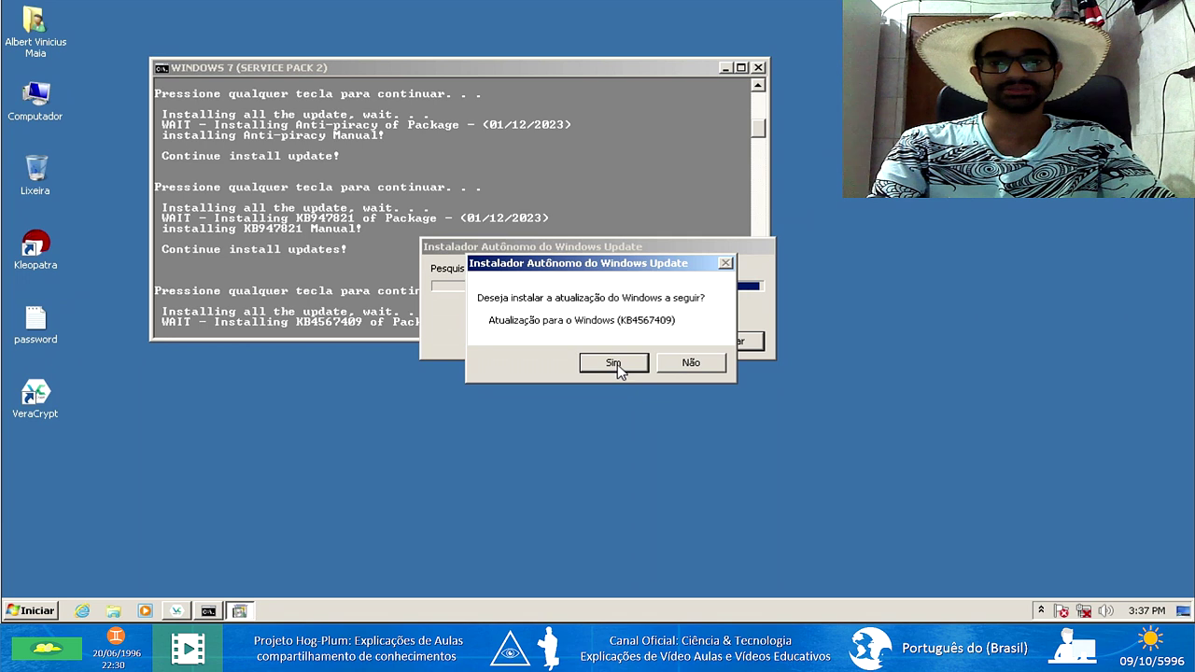
# Install KB4567409, close its completion notice, and continue to the AS_Delta package.
pyautogui.click(615, 363)
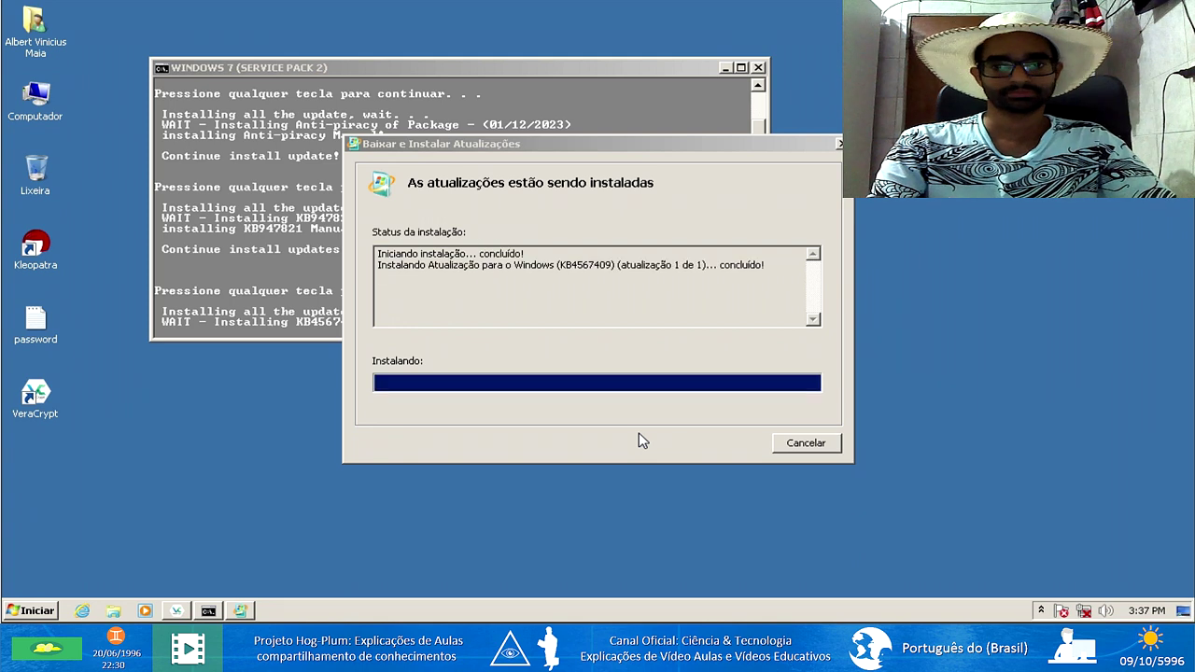
pyautogui.click(806, 442)
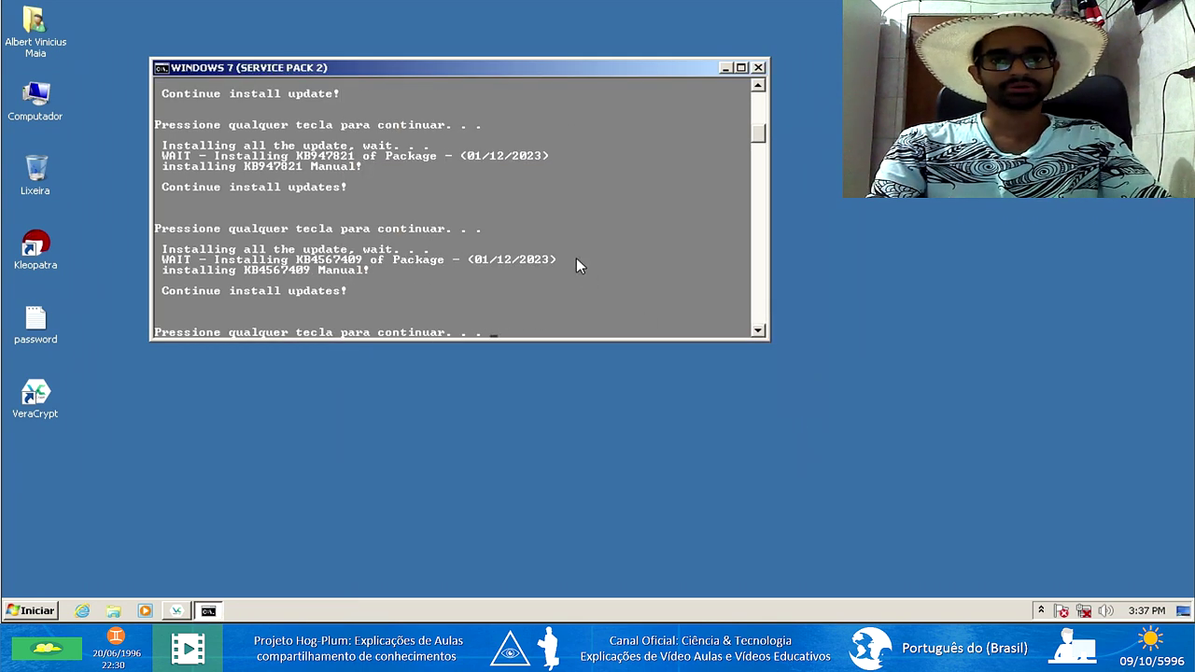
pyautogui.press('Return')
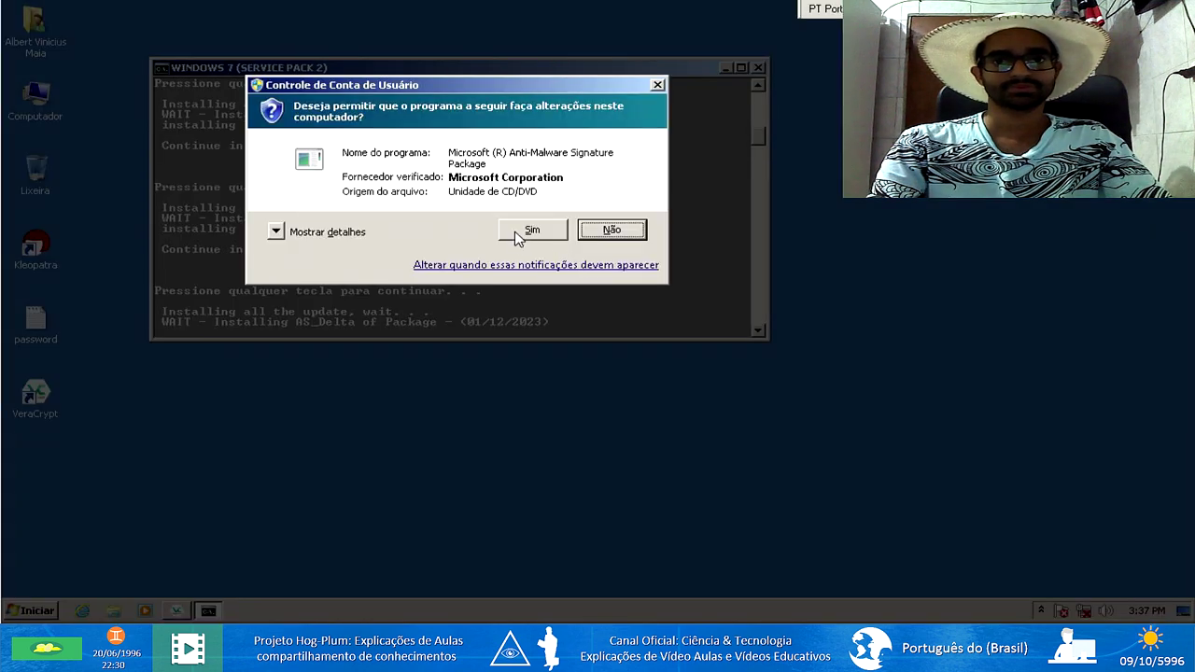
# Allow the AS_Delta signature package, then continue through MpSigStub until Windows shuts down.
pyautogui.click(516, 231)
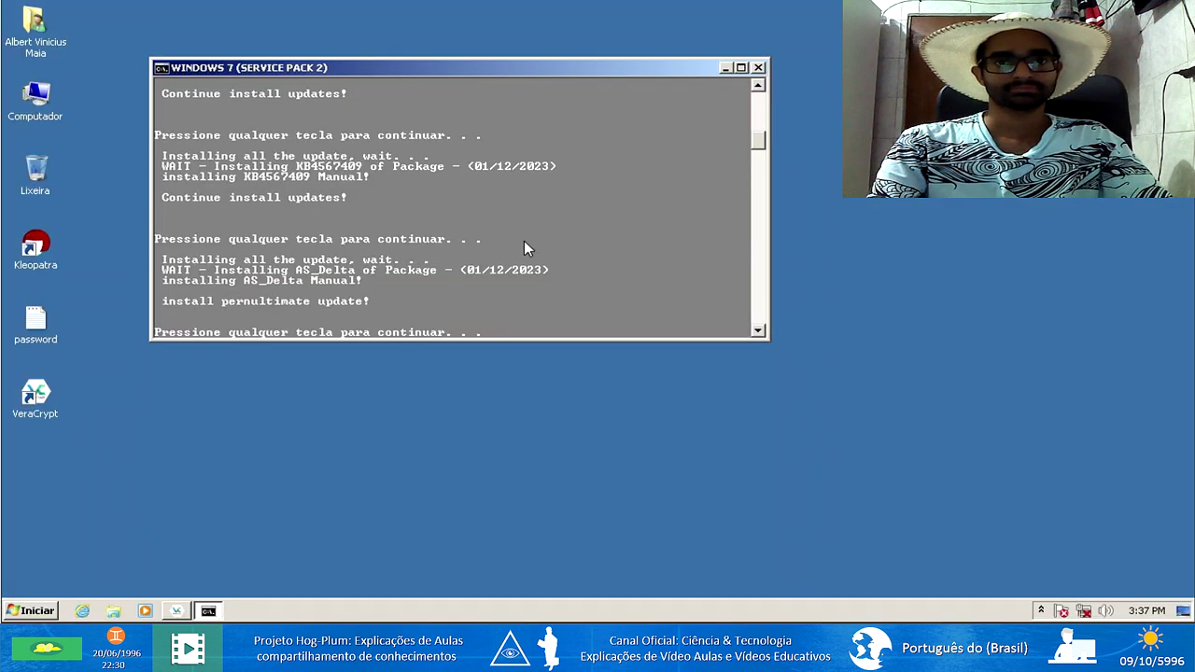
pyautogui.press('Return')
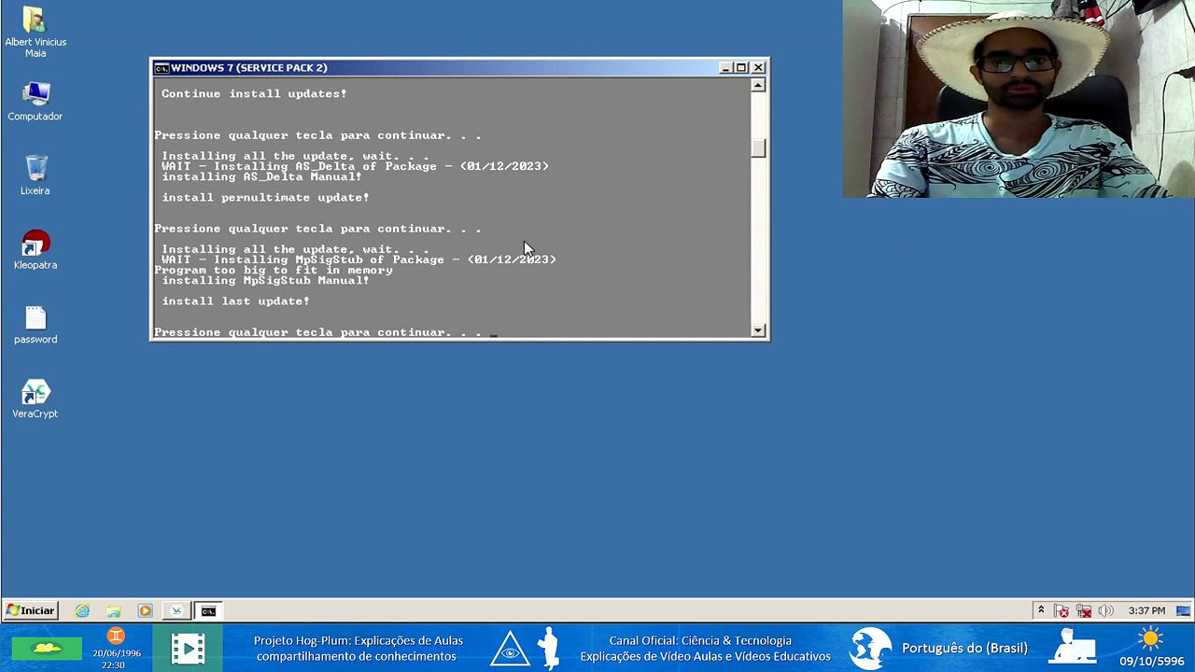
pyautogui.press('Return')
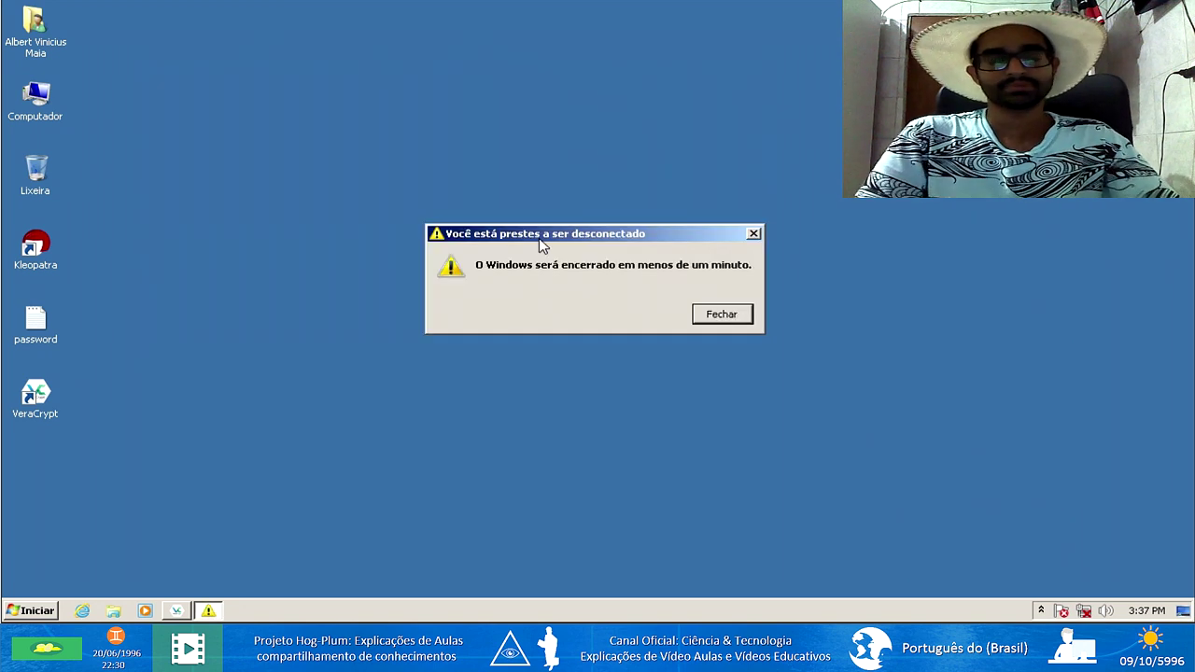
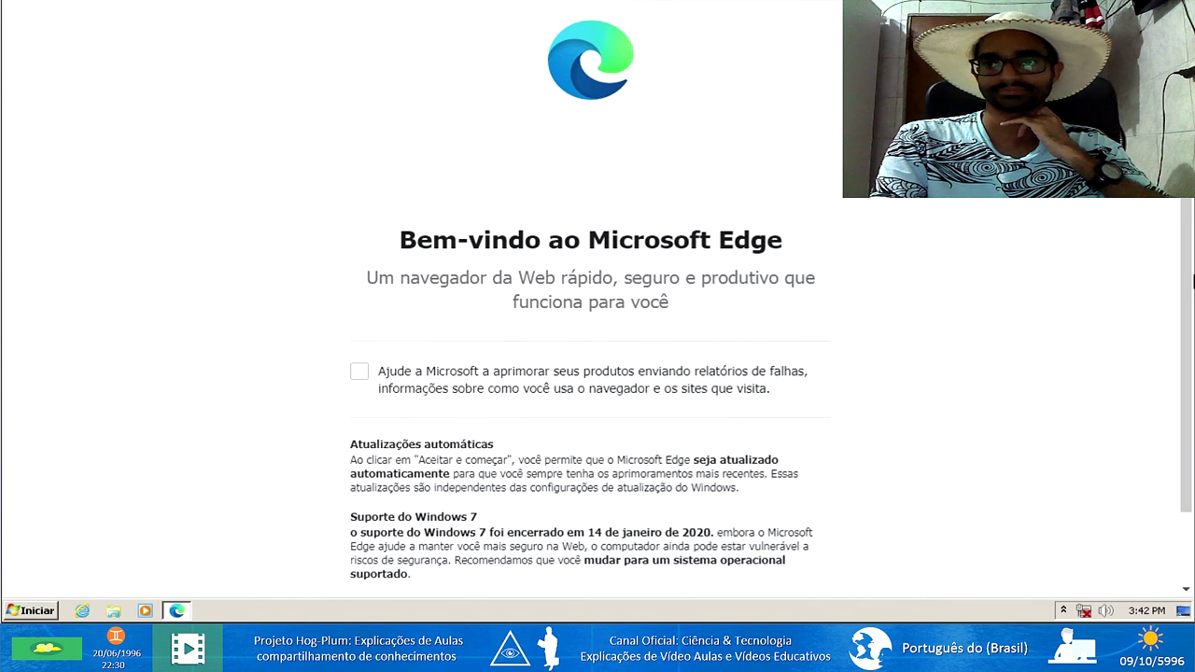
# Accept Edge's terms, allow the UAC prompt, and confirm the browser data import step.
pyautogui.moveTo(1186, 334); pyautogui.dragTo(1185, 450)
pyautogui.click(758, 561)
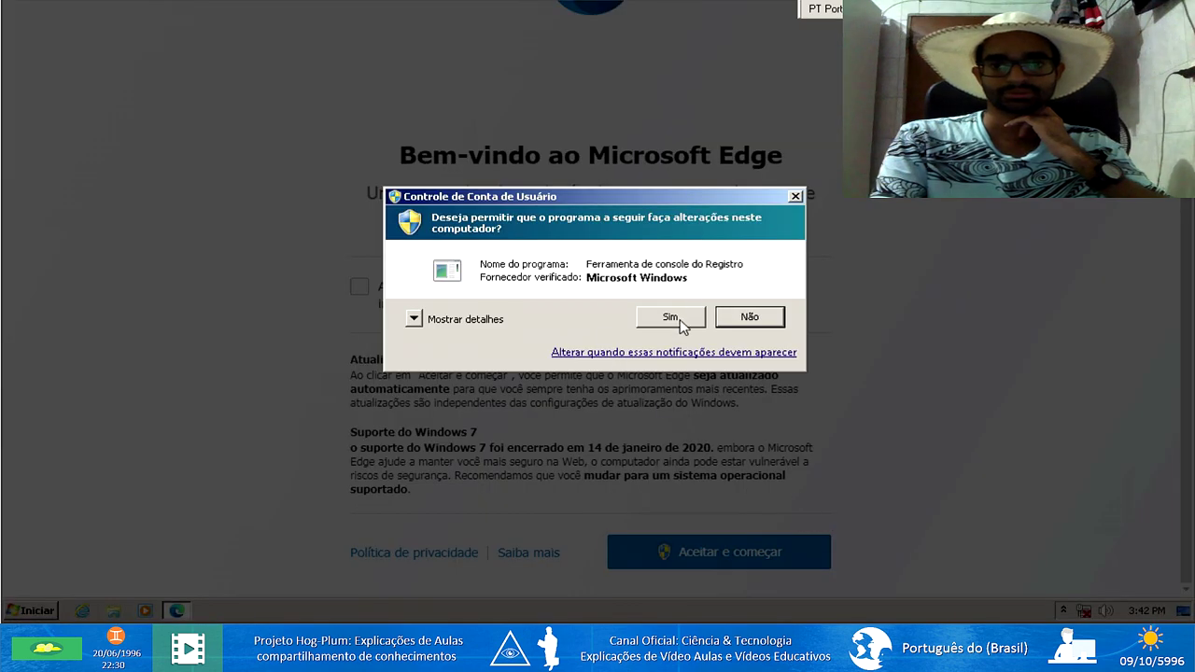
pyautogui.click(670, 317)
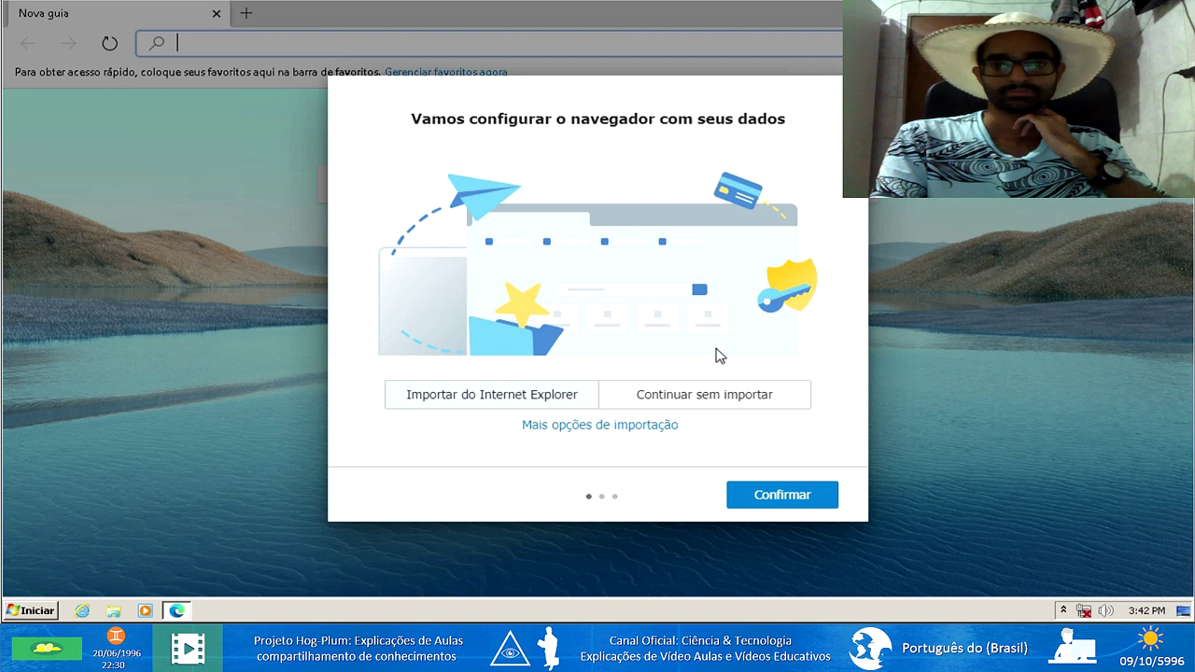
pyautogui.click(780, 502)
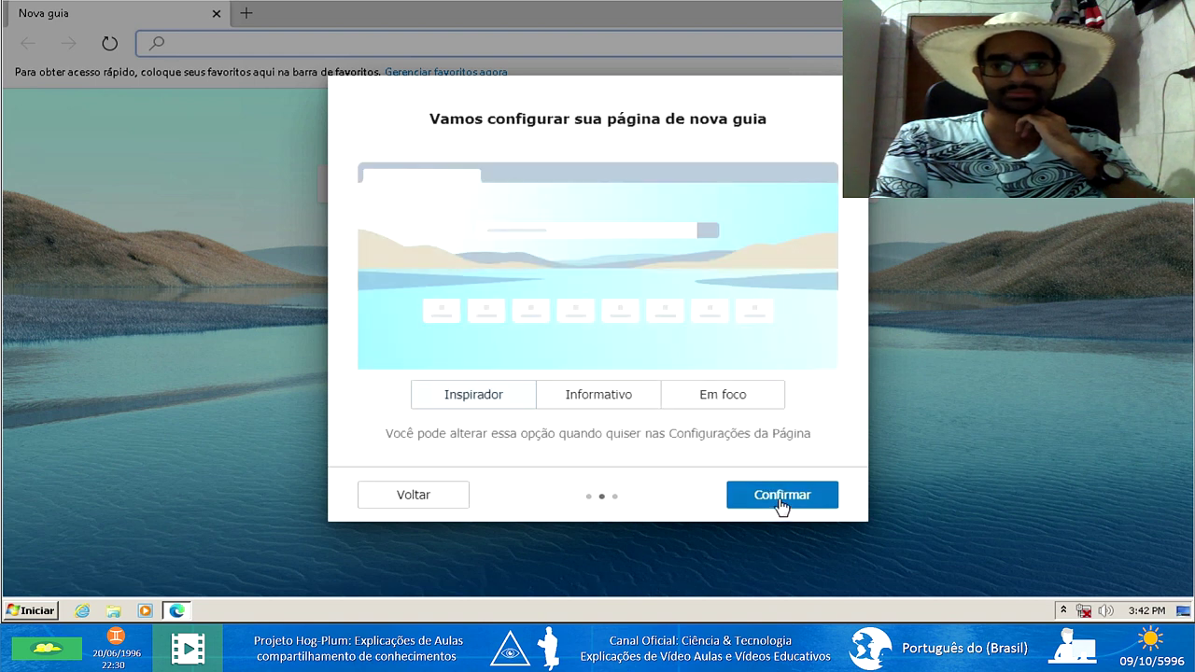
# Choose the Informativo new-tab layout, continue without signing in, and close Edge.
pyautogui.click(623, 399)
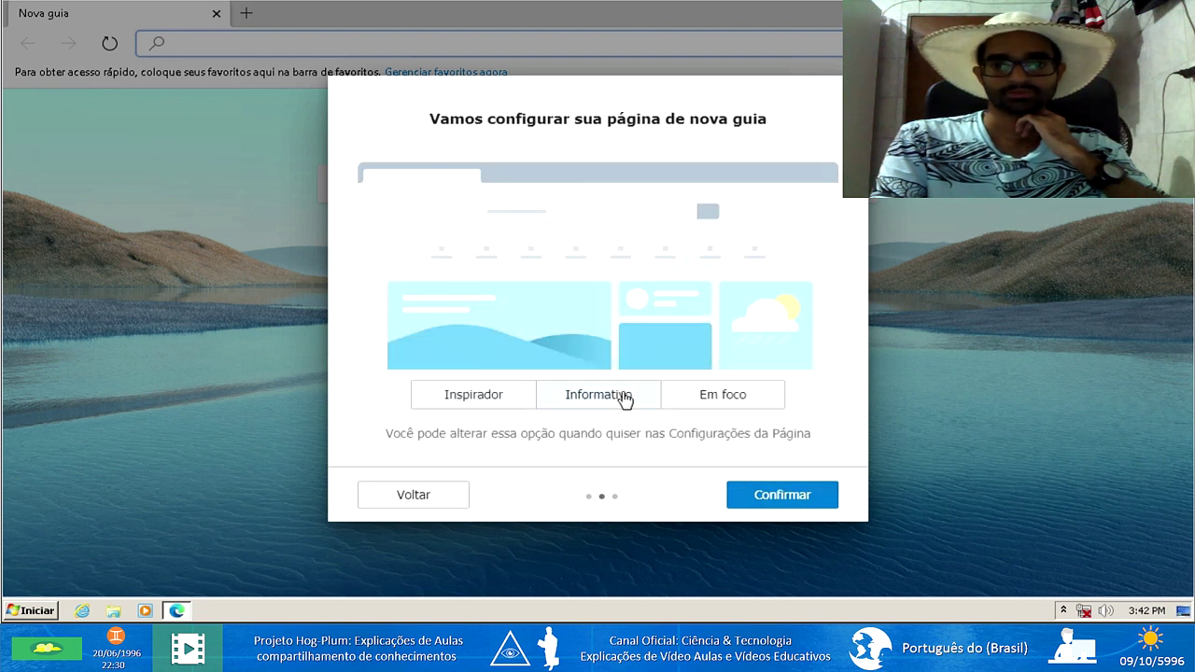
pyautogui.click(754, 501)
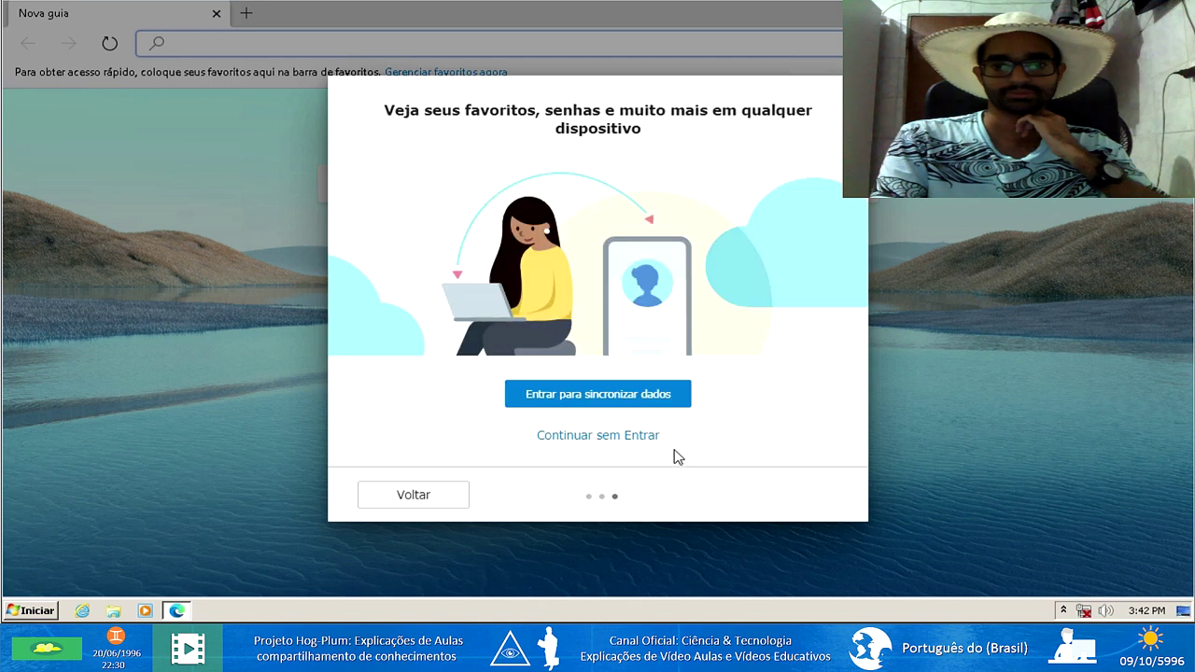
pyautogui.click(642, 437)
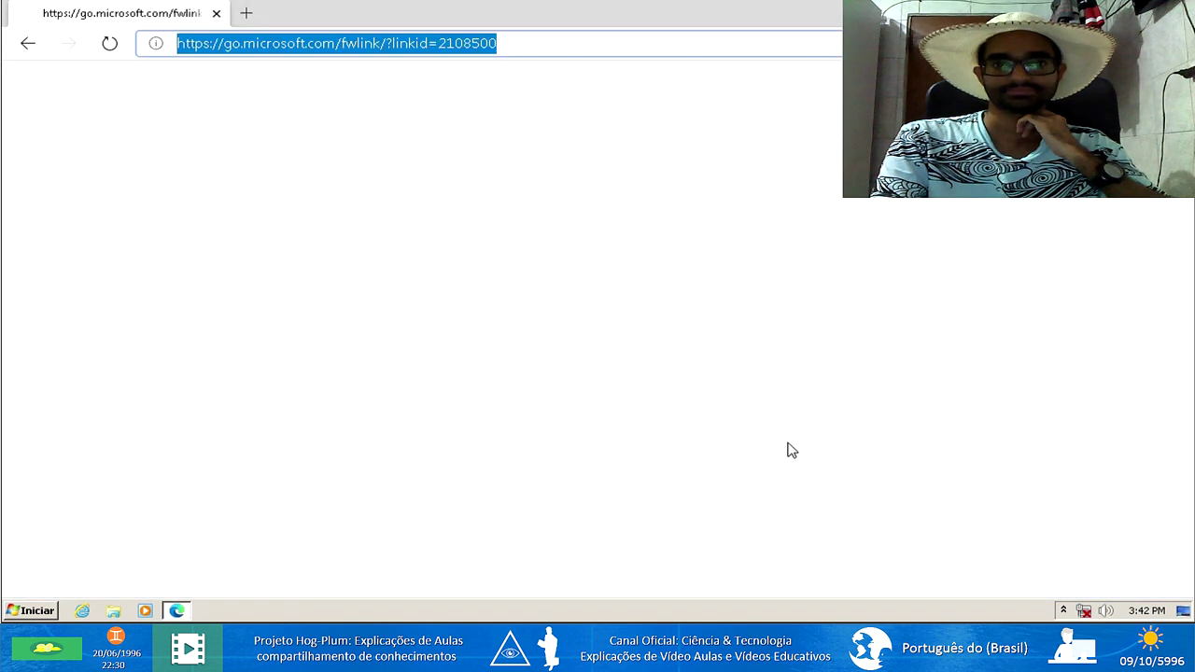
pyautogui.click(485, 137)
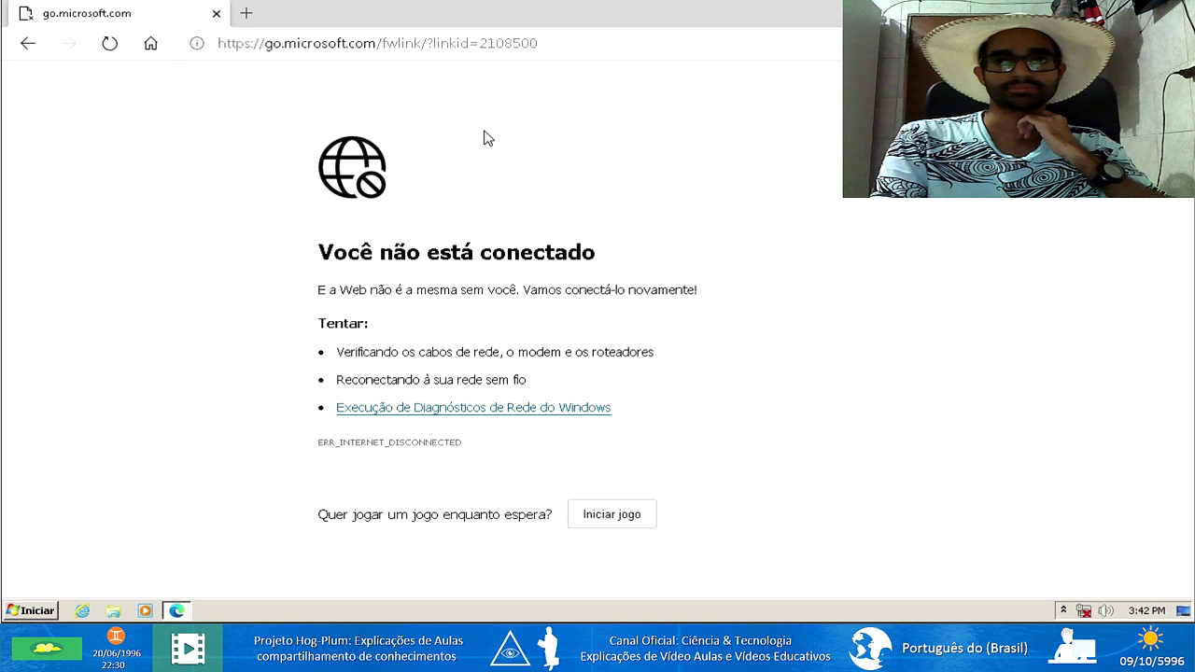
pyautogui.hotkey('alt', 'F4')
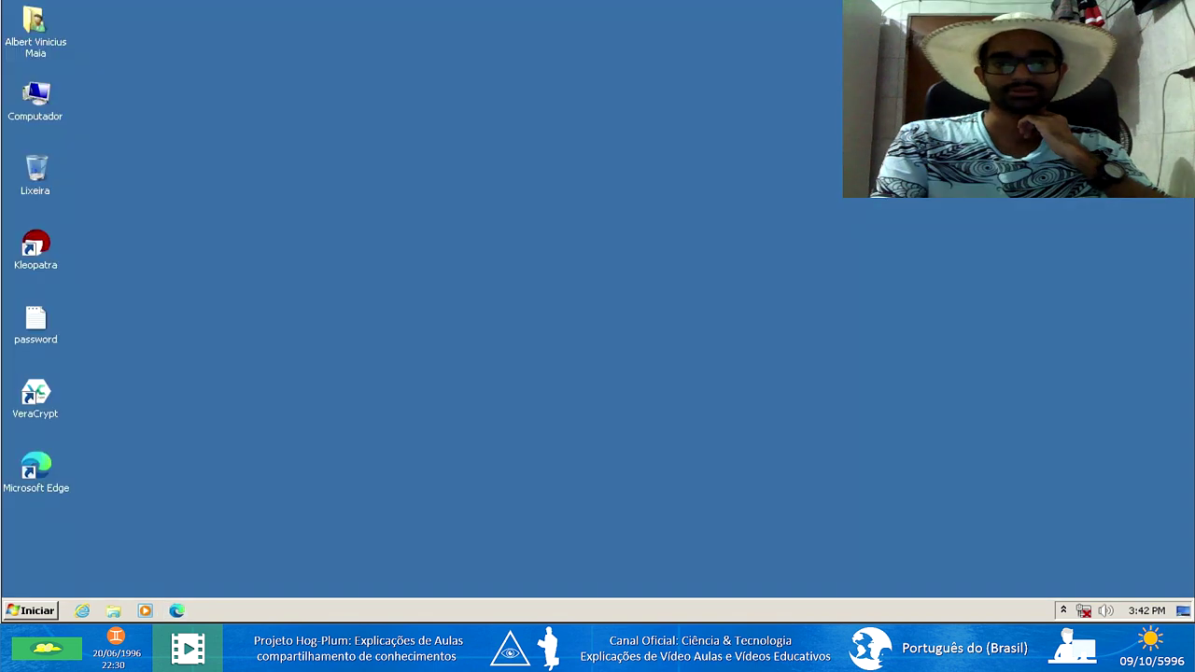
# Place the Edge shortcut between Lixeira and Kleopatra, pin Edge first, and unpin Internet Explorer.
pyautogui.click(42, 469)
pyautogui.moveTo(38, 233); pyautogui.dragTo(47, 207)
pyautogui.moveTo(177, 610); pyautogui.dragTo(79, 608)
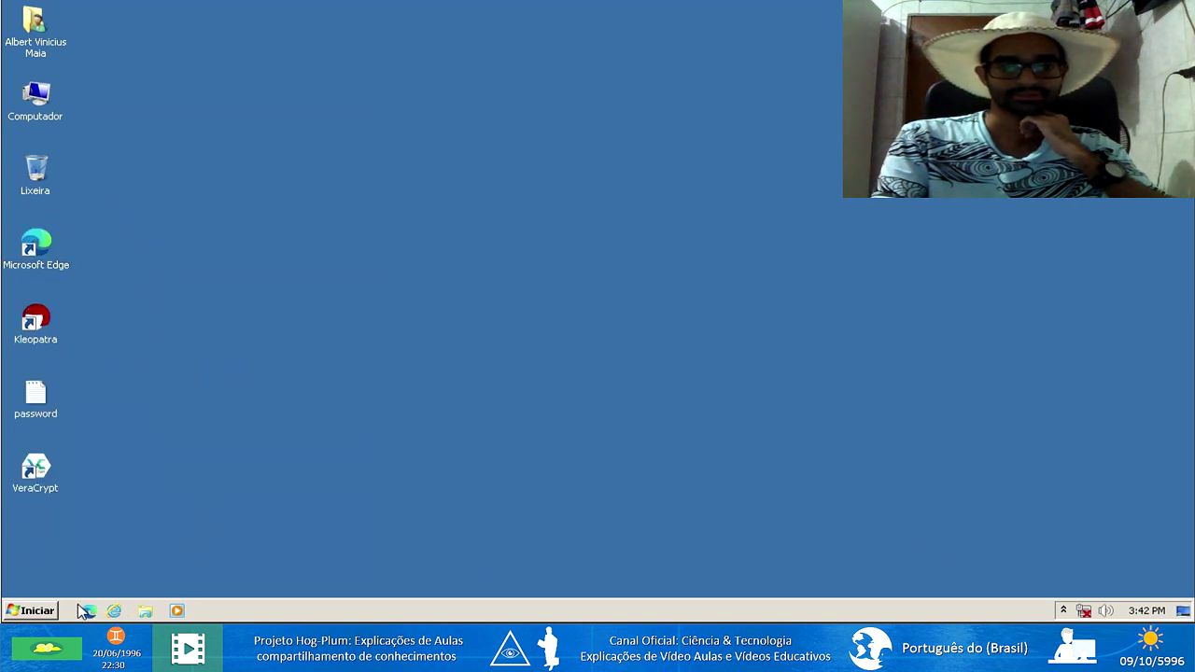
pyautogui.rightClick(111, 611)
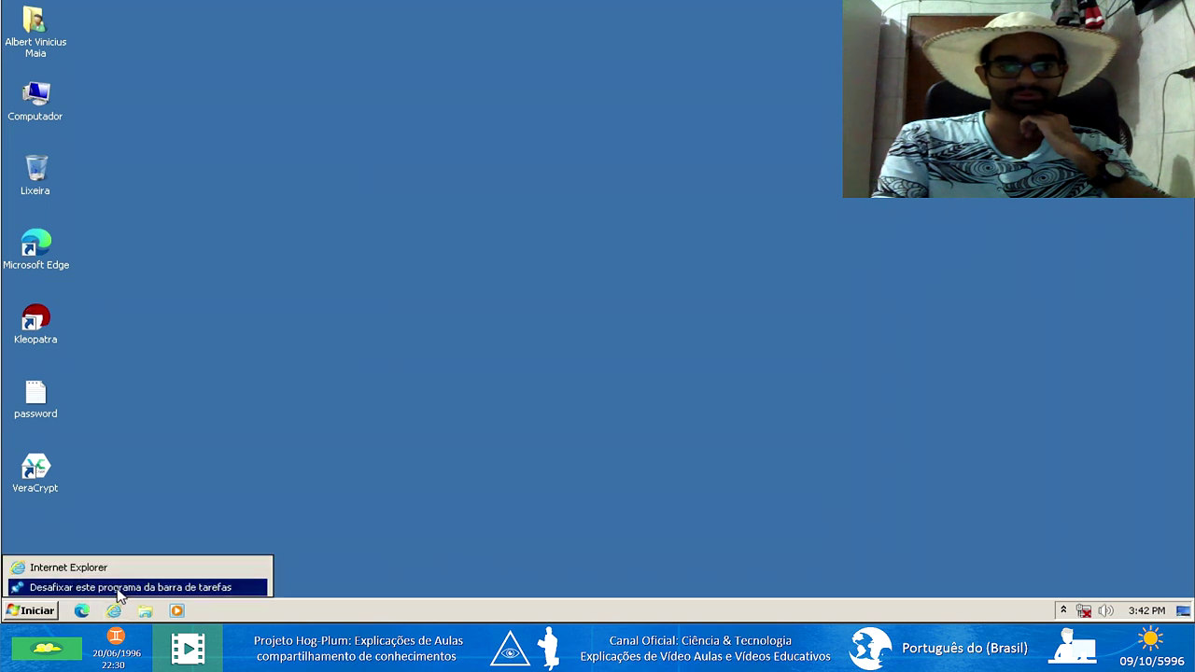
pyautogui.click(119, 590)
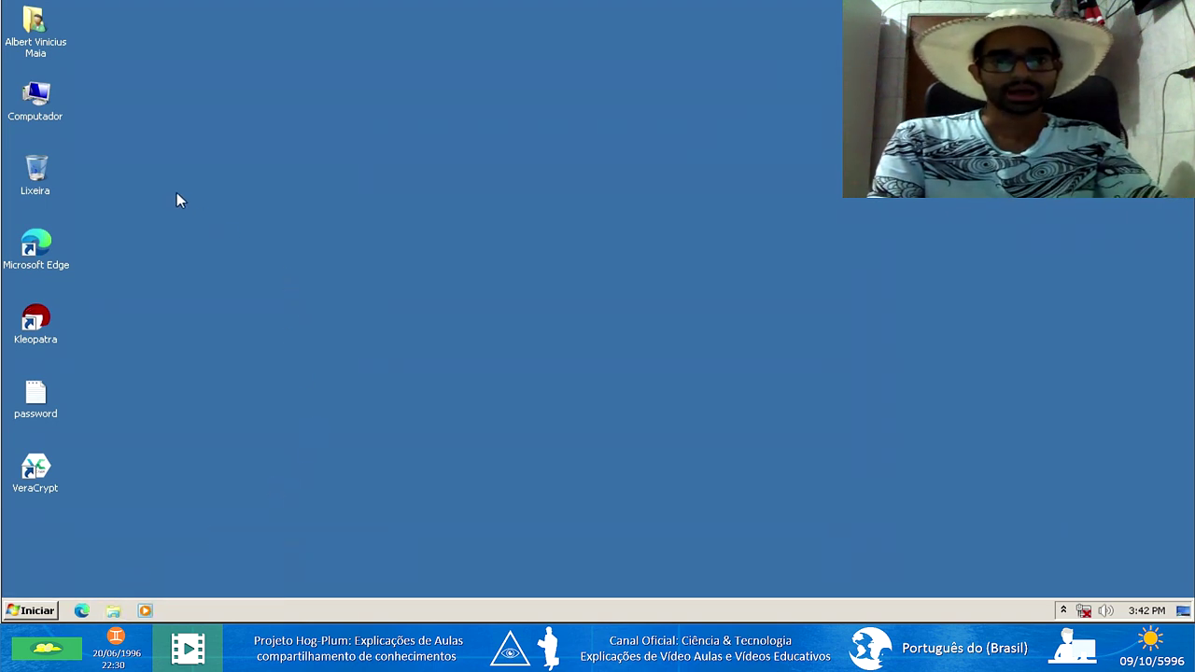
# Open the DVD drive in a new window and load volume file A-01335247-B into VeraCrypt.
pyautogui.doubleClick(41, 97)
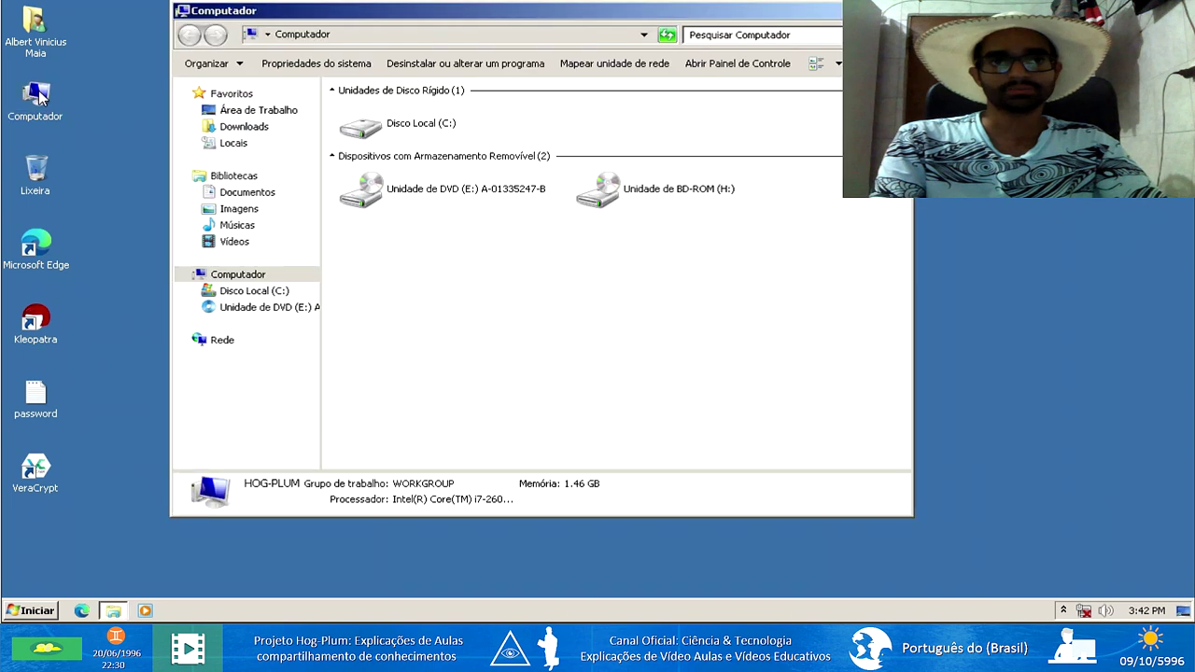
pyautogui.rightClick(418, 185)
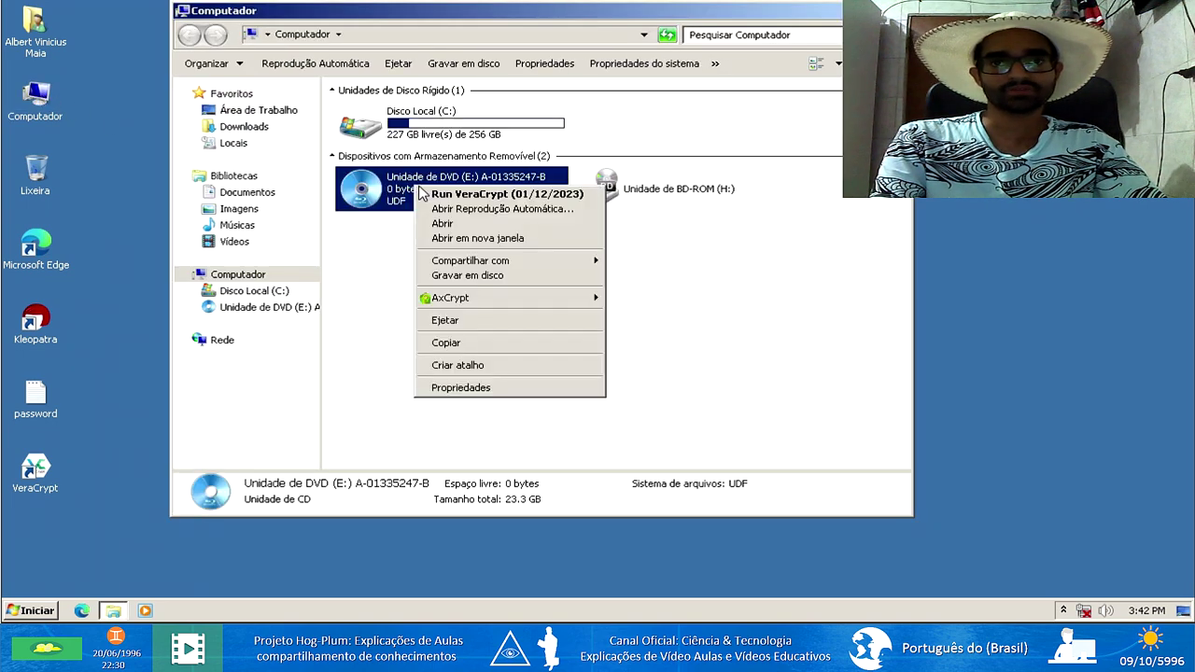
pyautogui.click(490, 245)
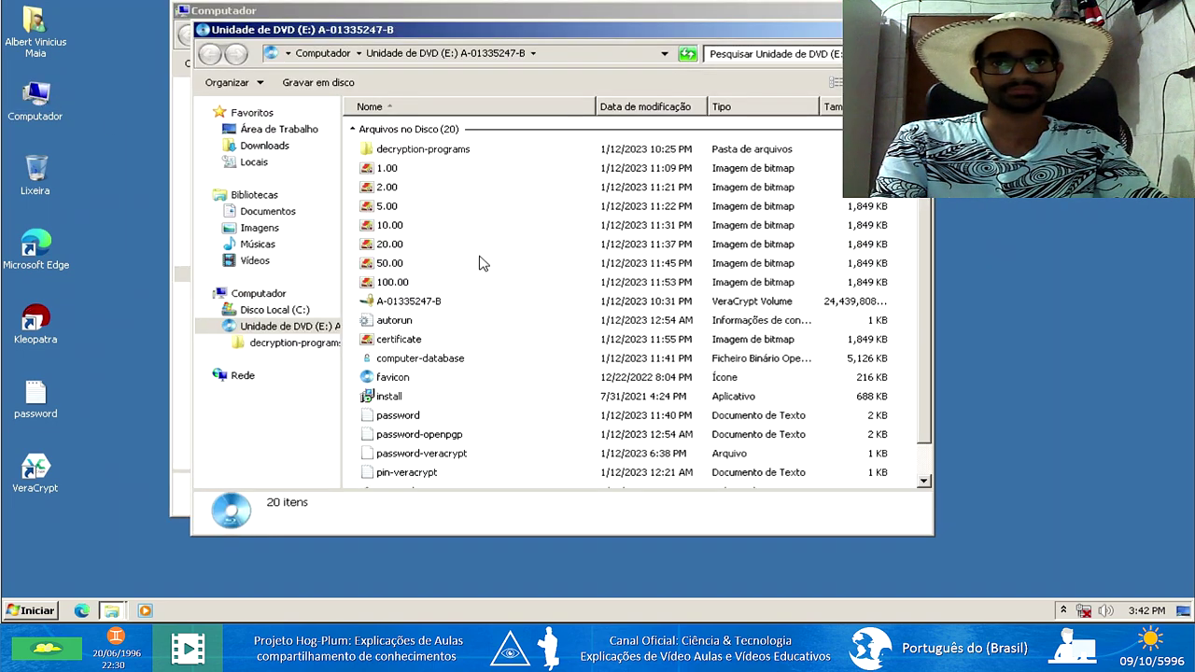
pyautogui.click(426, 301)
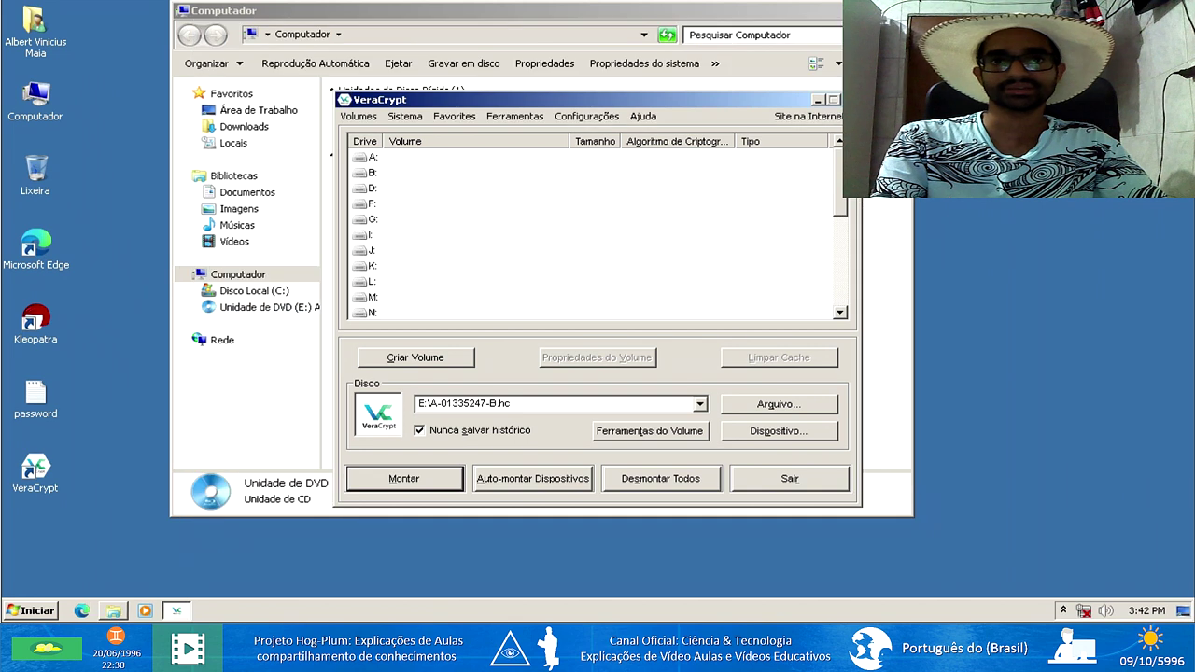
# Select drive letter A: in VeraCrypt and start mounting the DVD volume.
pyautogui.moveTo(631, 99); pyautogui.dragTo(524, 73)
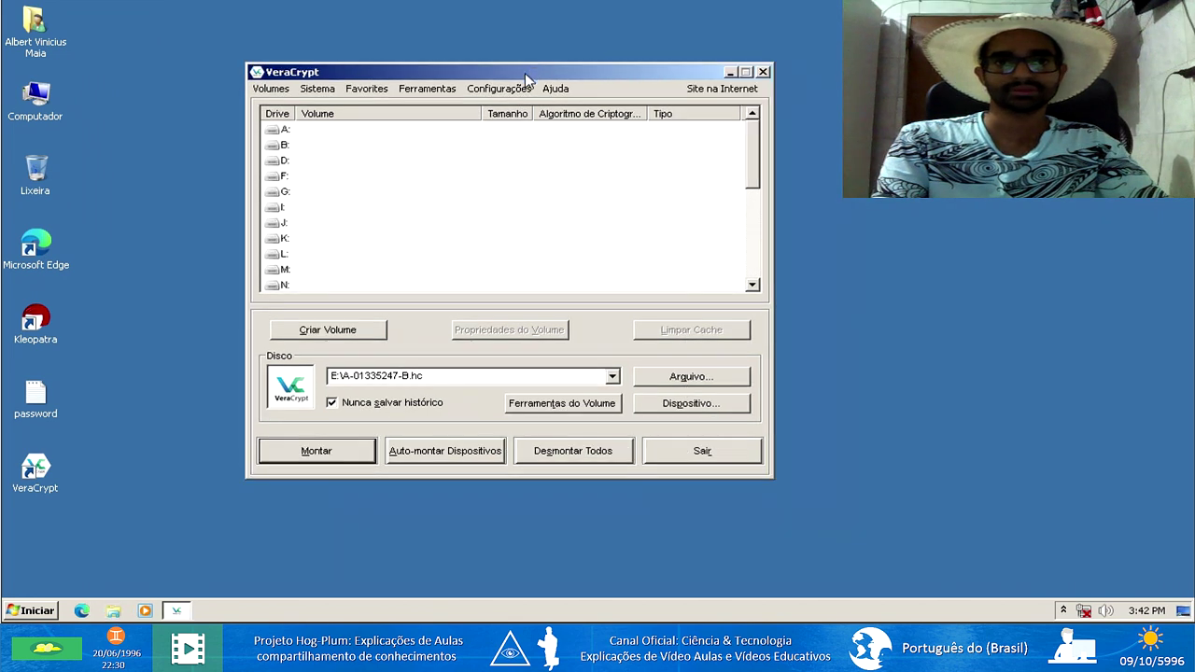
pyautogui.click(286, 131)
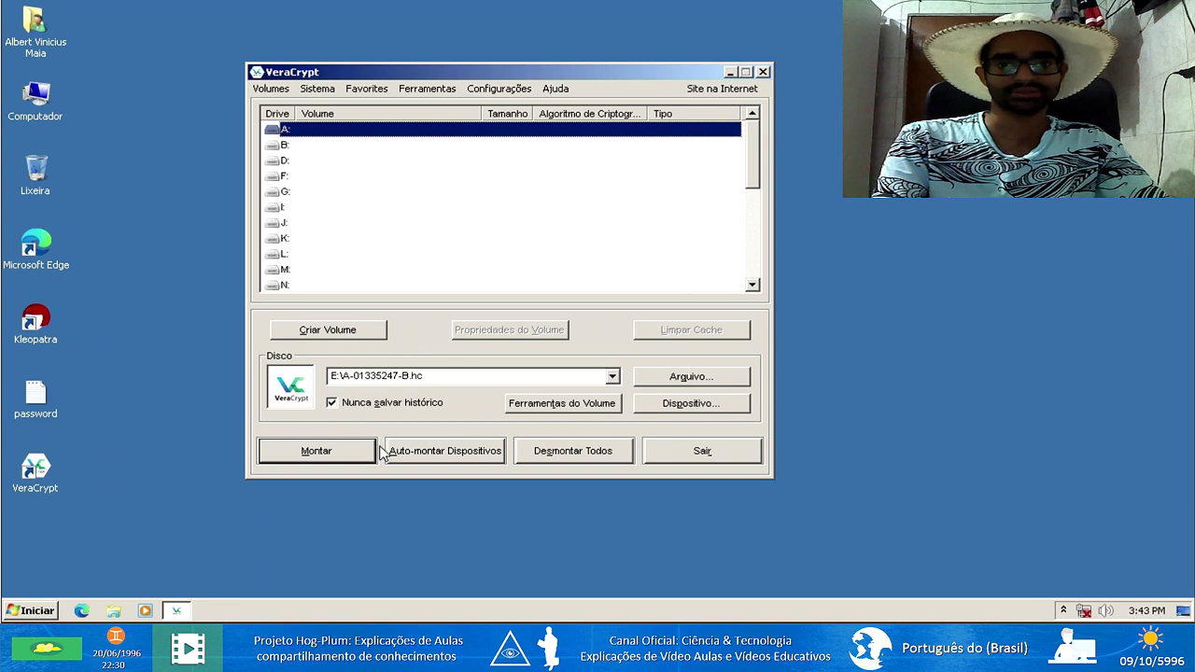
pyautogui.click(327, 455)
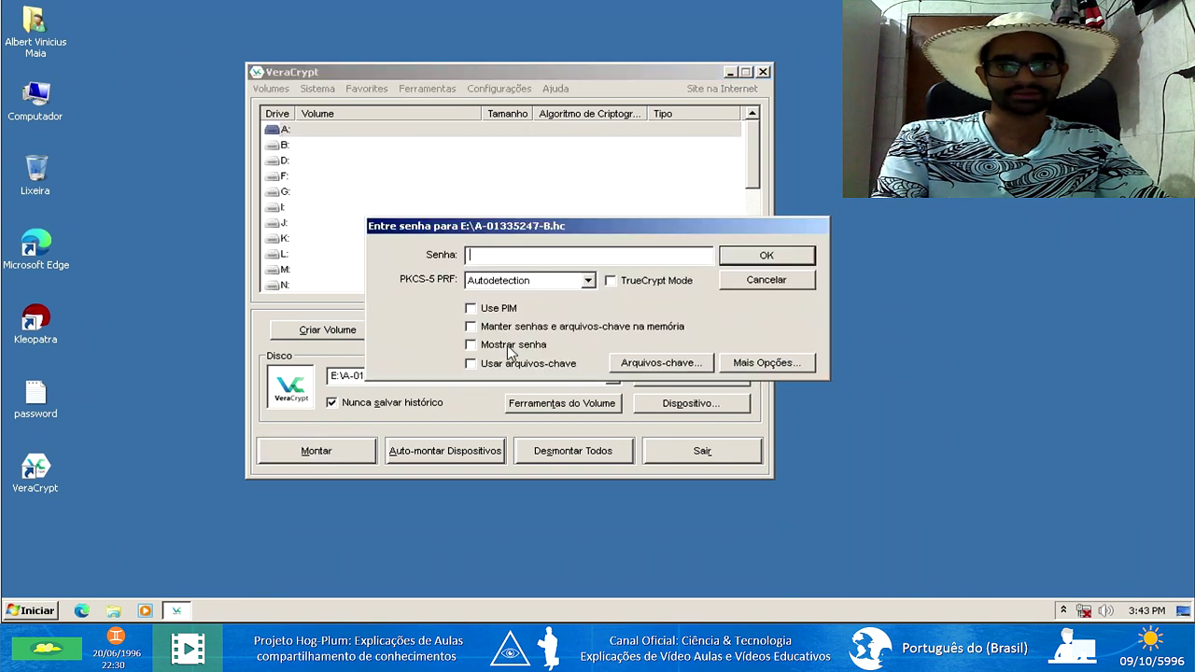
# Enable Usar PIM, Mostrar senha and Usar arquivos-chave, then start adding keyfiles via Mais Arquivos.
pyautogui.click(491, 309)
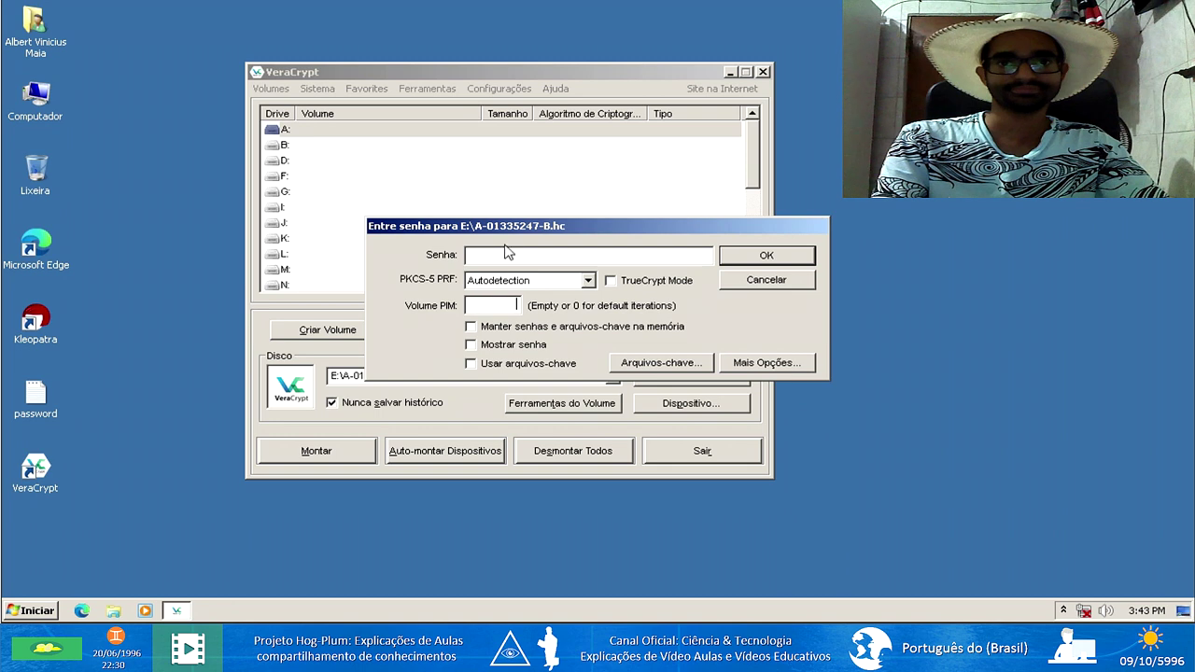
pyautogui.moveTo(495, 228); pyautogui.dragTo(386, 112)
pyautogui.click(383, 229)
pyautogui.click(370, 248)
pyautogui.click(560, 246)
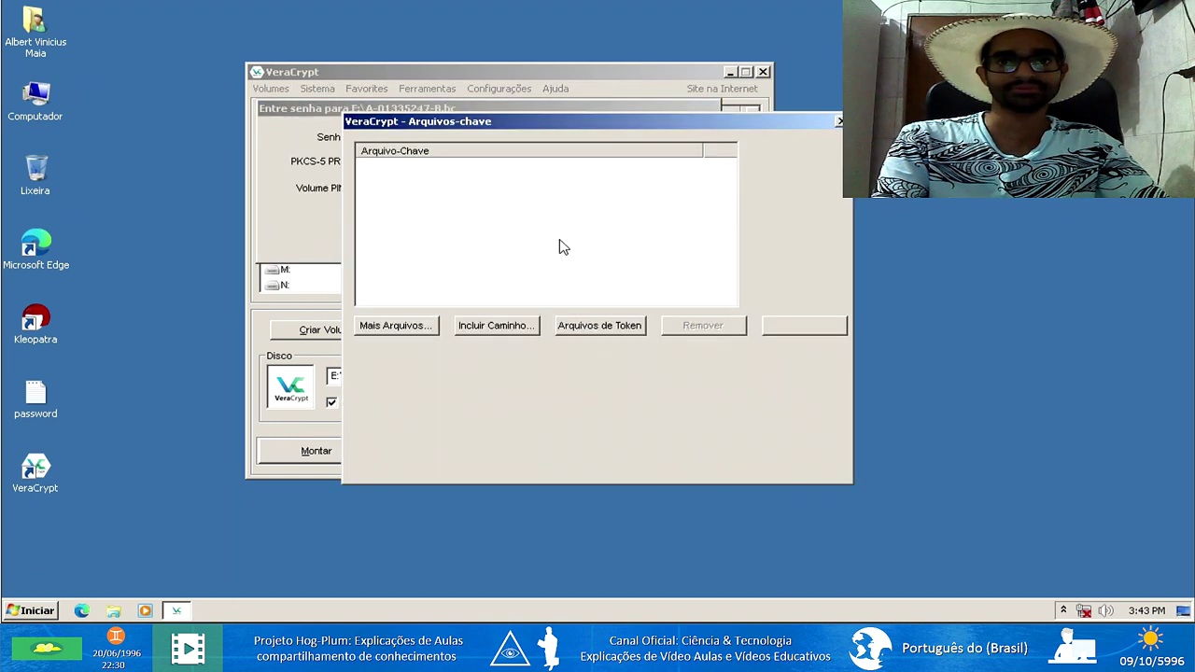
pyautogui.moveTo(459, 126); pyautogui.dragTo(391, 54)
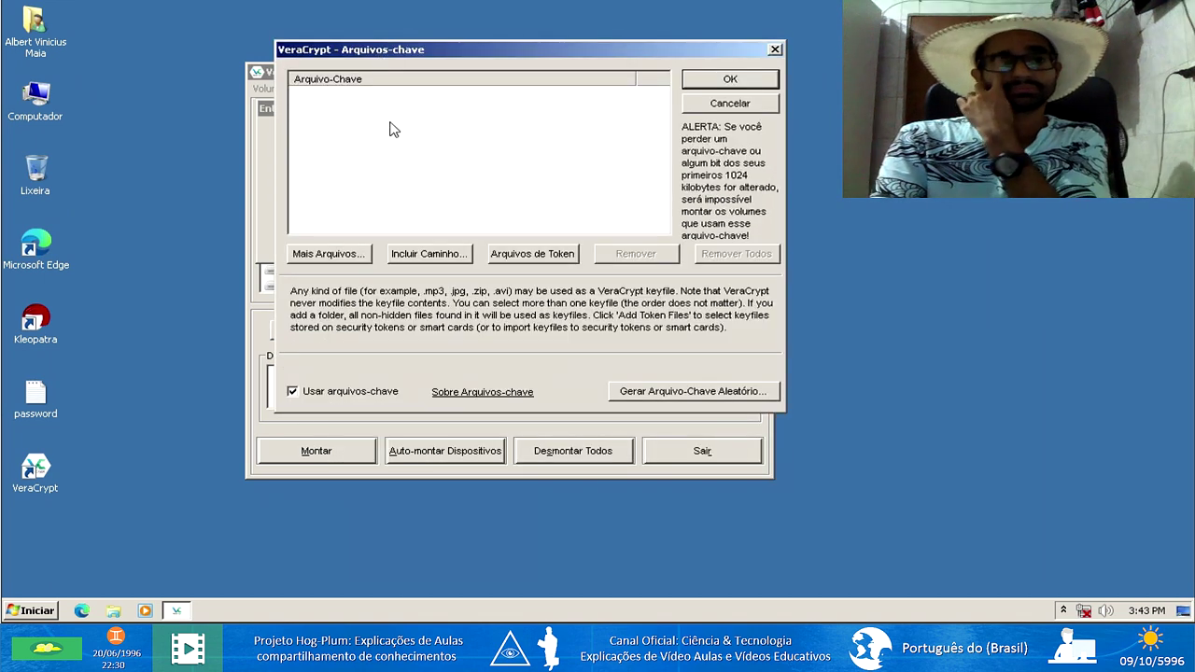
pyautogui.click(347, 258)
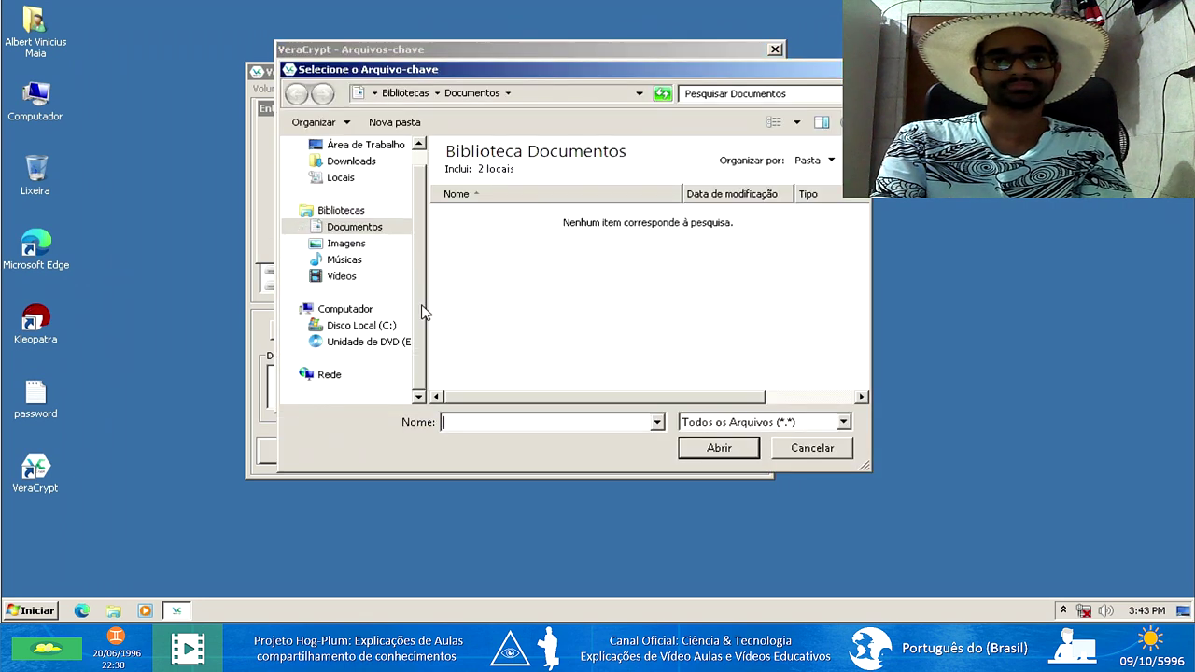
# Select public-key, private-key, password-veracrypt, computer-database and certificate on the DVD as keyfiles.
pyautogui.click(385, 344)
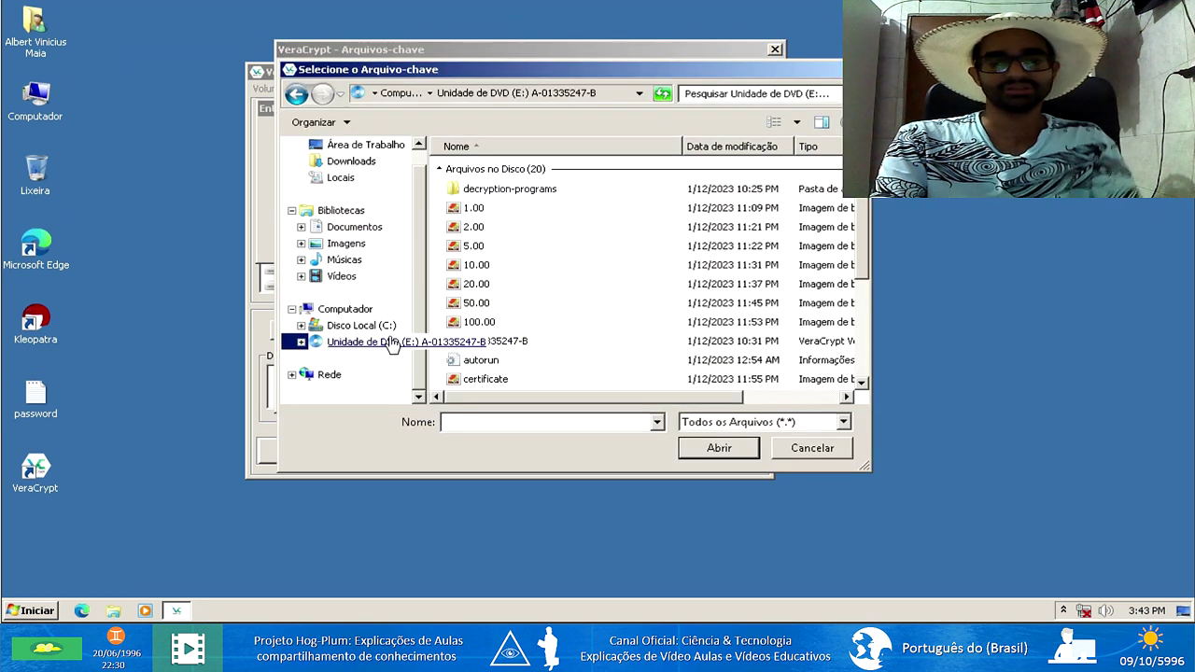
pyautogui.moveTo(863, 245); pyautogui.dragTo(869, 399)
pyautogui.click(490, 380)
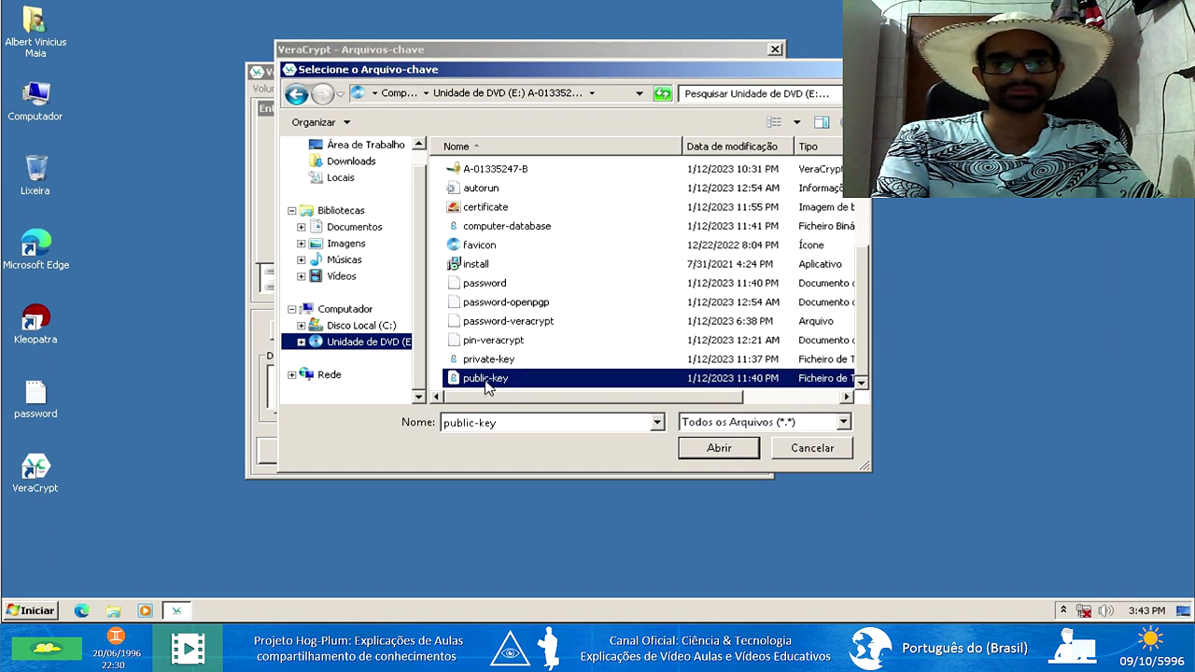
pyautogui.keyDown('ctrl'); pyautogui.click(502, 366); pyautogui.keyUp('ctrl')
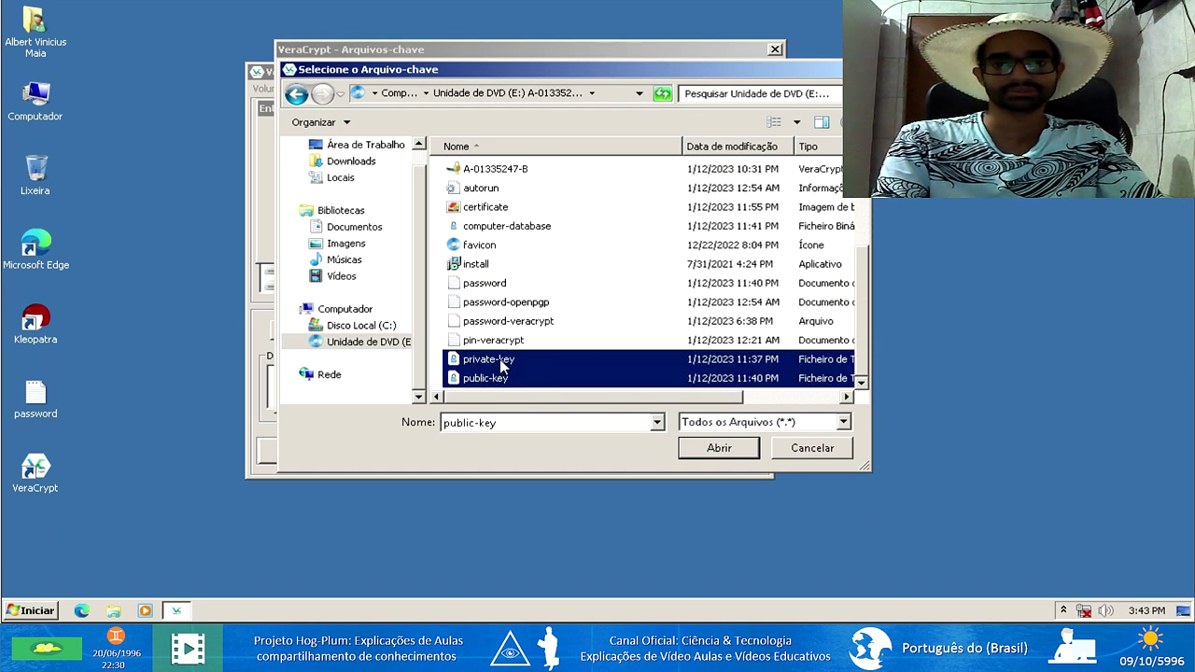
pyautogui.keyDown('ctrl'); pyautogui.click(539, 320); pyautogui.keyUp('ctrl')
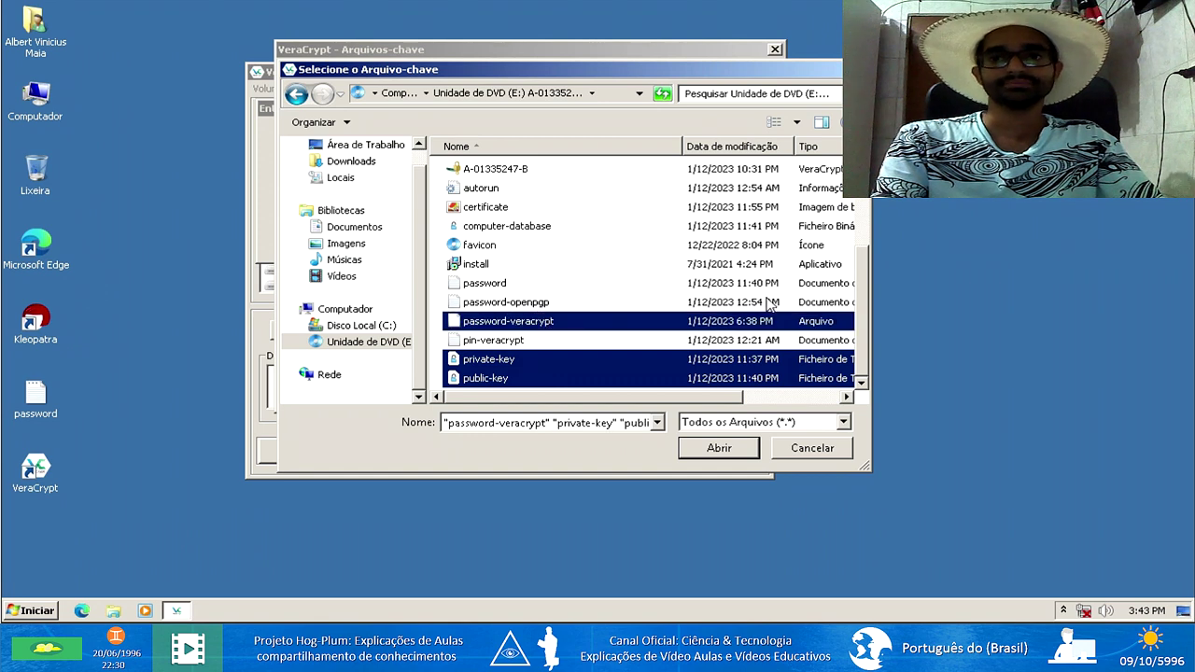
pyautogui.scroll(2, 862, 288)
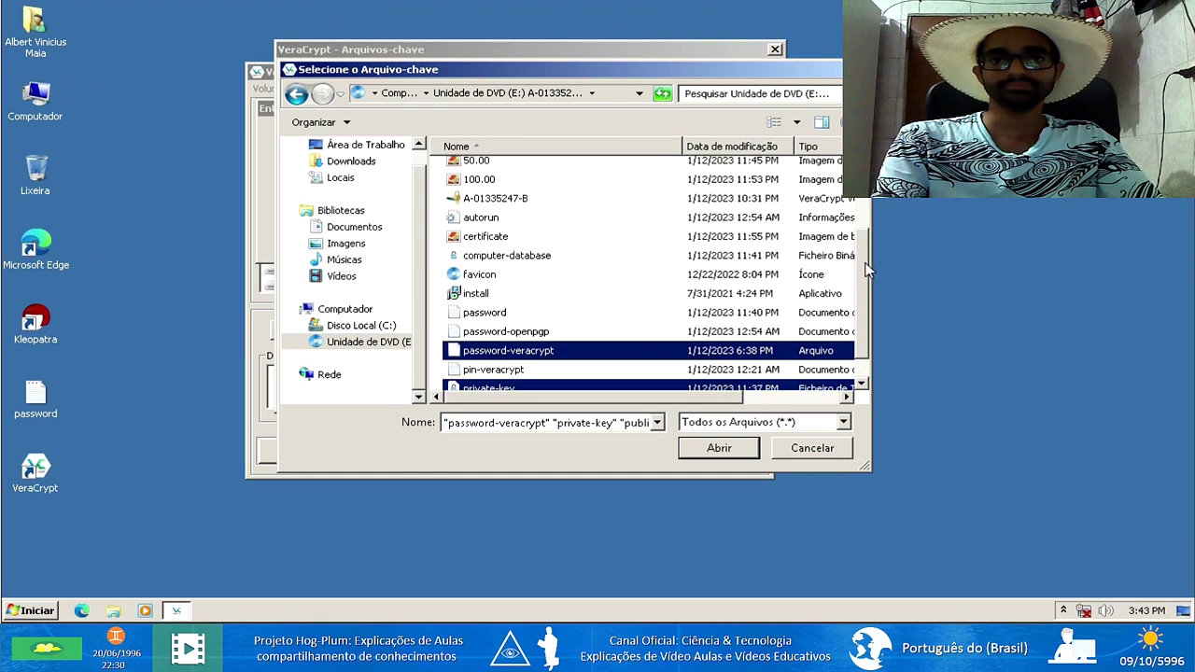
pyautogui.keyDown('ctrl'); pyautogui.click(505, 268); pyautogui.keyUp('ctrl')
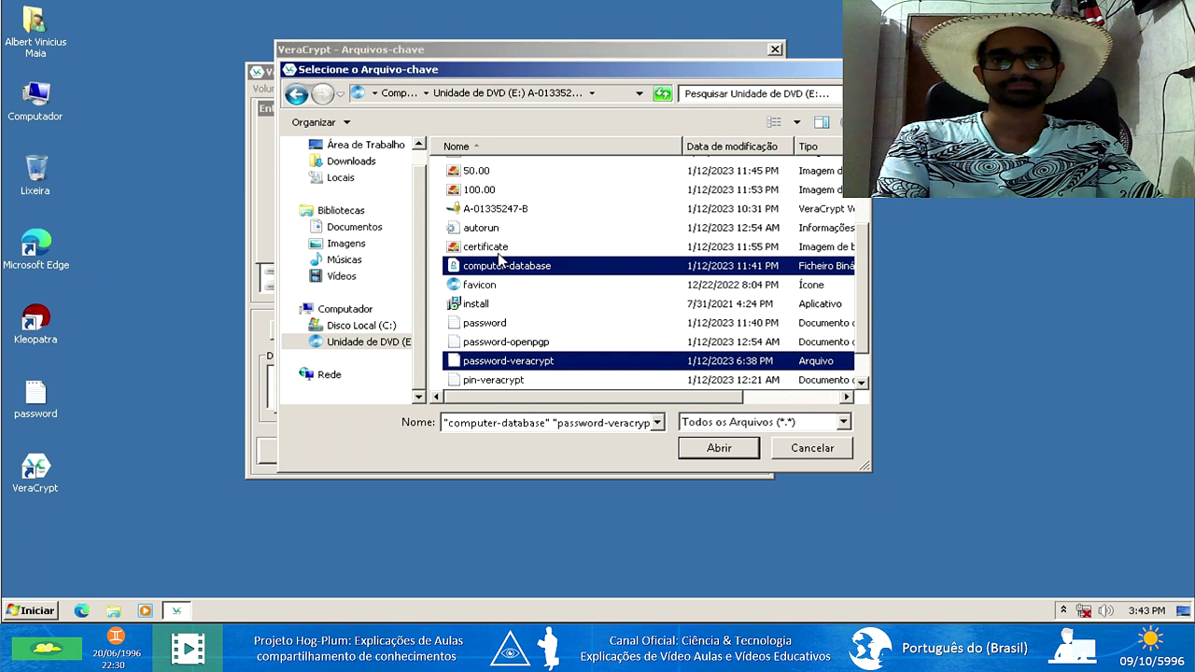
pyautogui.keyDown('ctrl'); pyautogui.click(499, 248); pyautogui.keyUp('ctrl')
pyautogui.scroll(3, 862, 241)
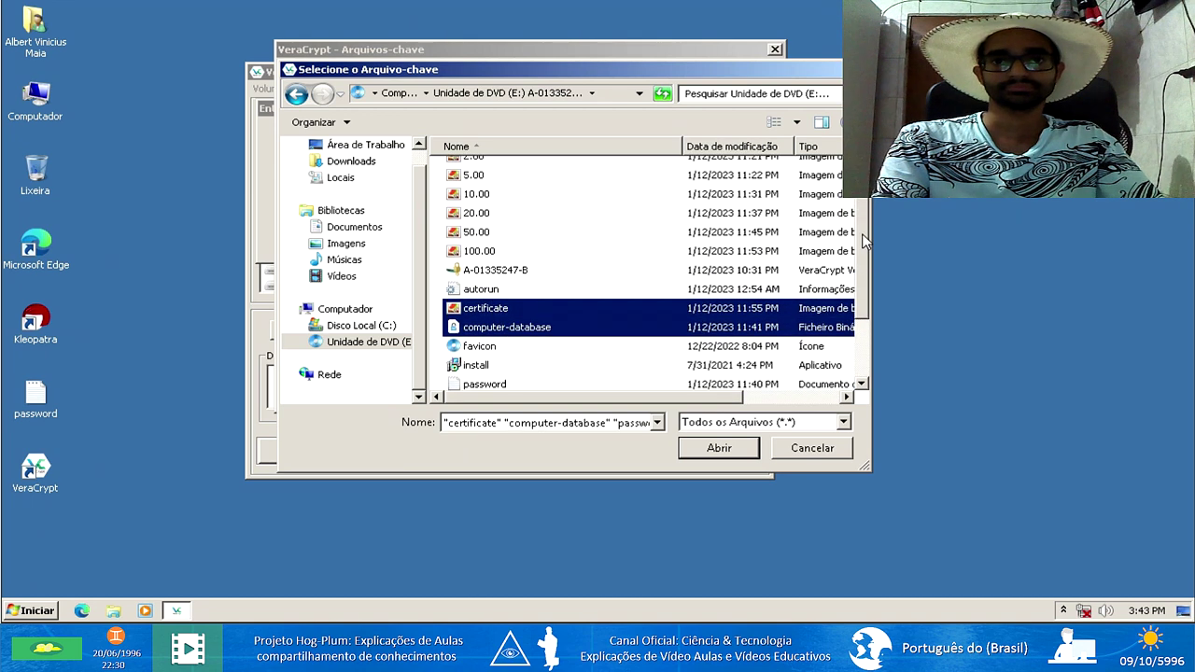
pyautogui.scroll(3, 862, 240)
# Add the 100.00, 50.00, 20.00, 10.00, 5.00, 2.00 and 1.00 images and accept the keyfile list.
pyautogui.keyDown('ctrl'); pyautogui.click(480, 310); pyautogui.keyUp('ctrl')
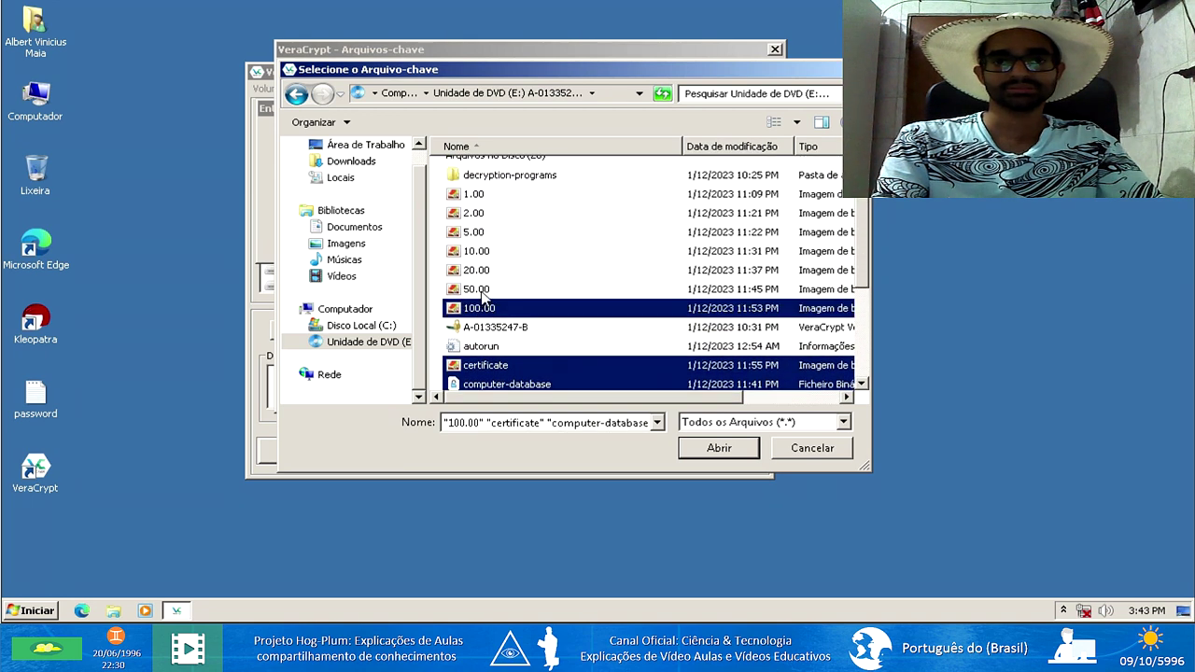
pyautogui.keyDown('ctrl'); pyautogui.click(483, 291); pyautogui.keyUp('ctrl')
pyautogui.keyDown('ctrl'); pyautogui.click(486, 272); pyautogui.keyUp('ctrl')
pyautogui.keyDown('ctrl'); pyautogui.click(484, 252); pyautogui.keyUp('ctrl')
pyautogui.keyDown('ctrl'); pyautogui.click(479, 233); pyautogui.keyUp('ctrl')
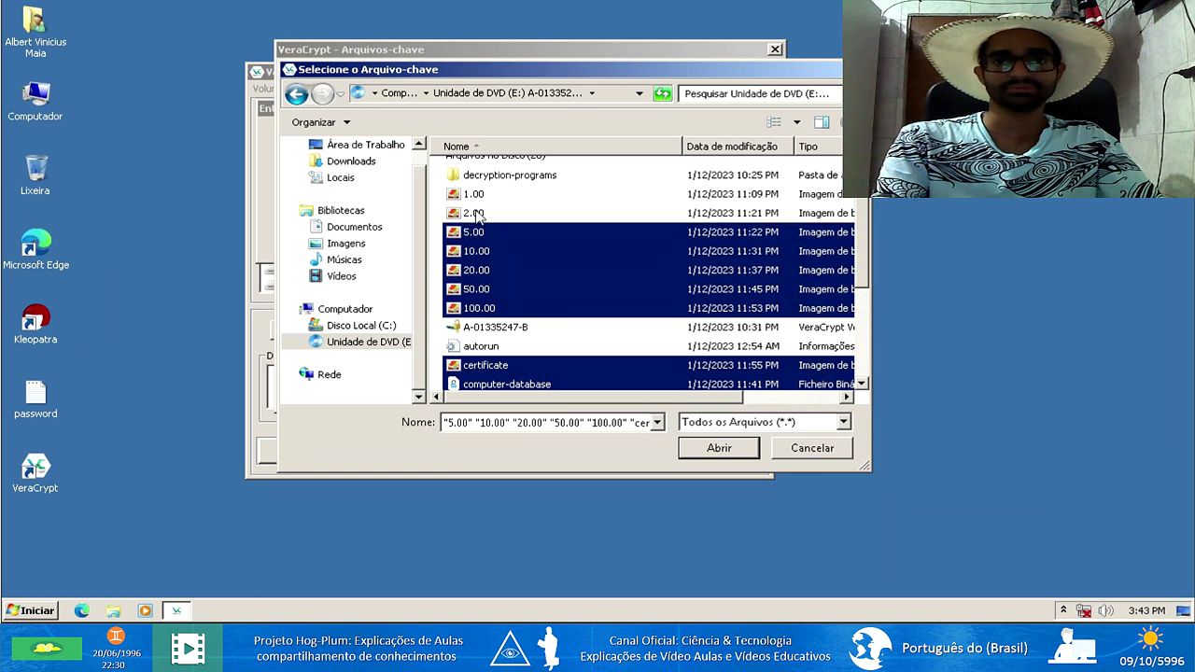
pyautogui.keyDown('ctrl'); pyautogui.click(474, 213); pyautogui.keyUp('ctrl')
pyautogui.keyDown('ctrl'); pyautogui.click(474, 194); pyautogui.keyUp('ctrl')
pyautogui.scroll(-1, 866, 252)
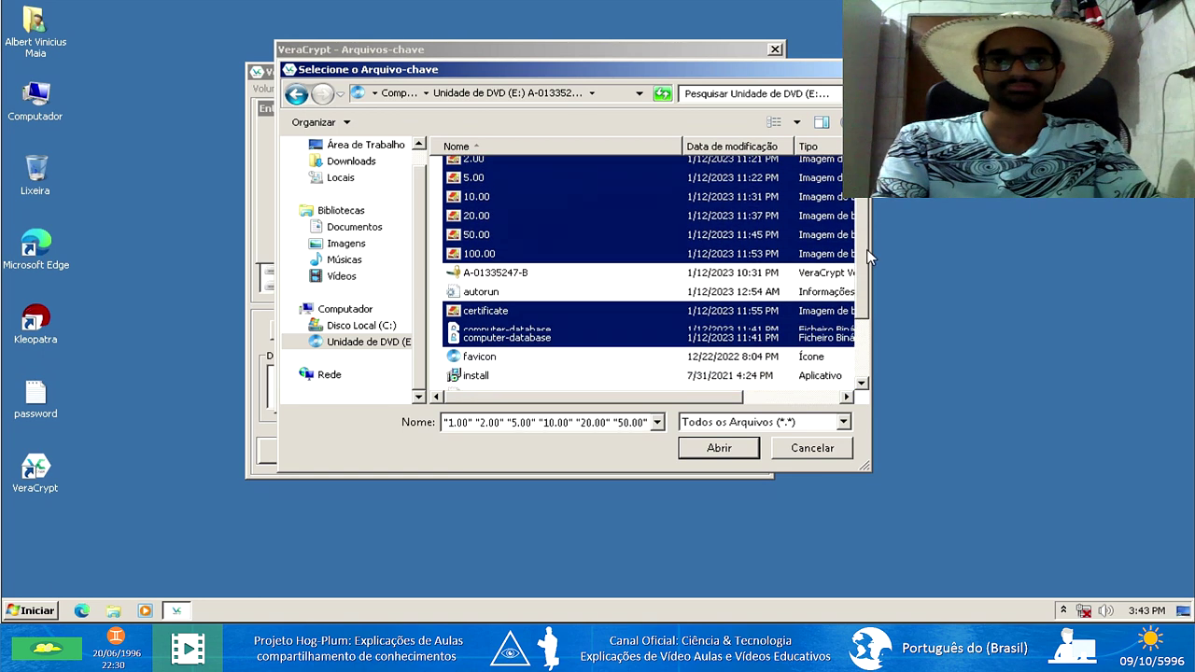
pyautogui.scroll(-2, 875, 337)
pyautogui.scroll(3, 883, 231)
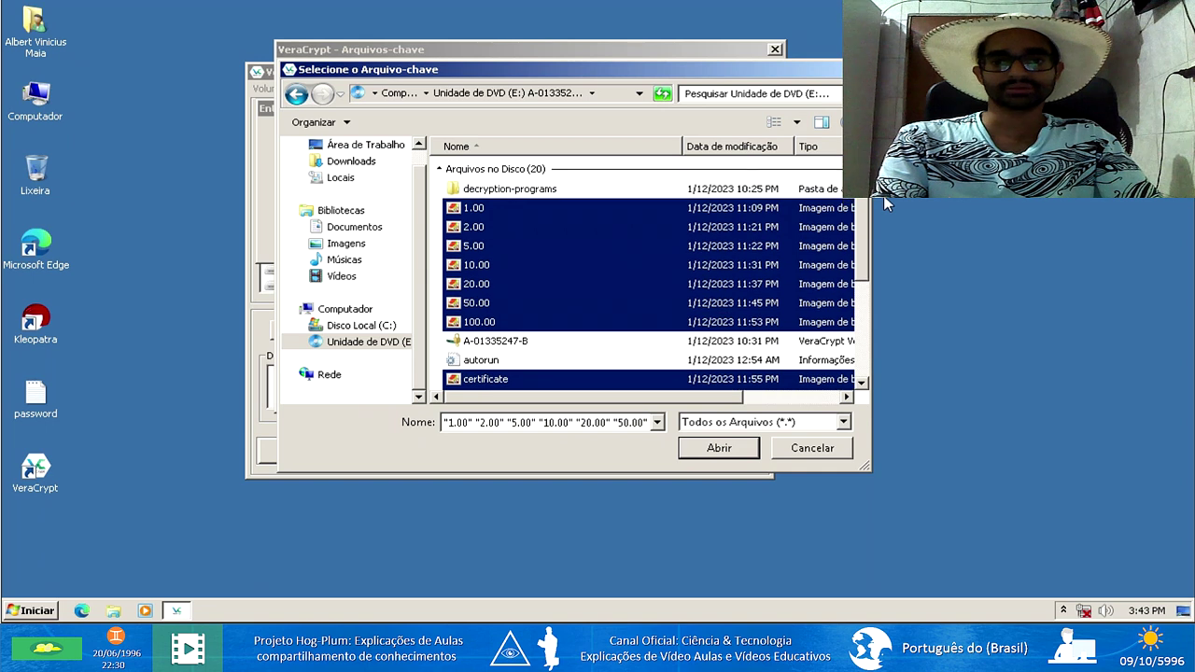
pyautogui.click(719, 445)
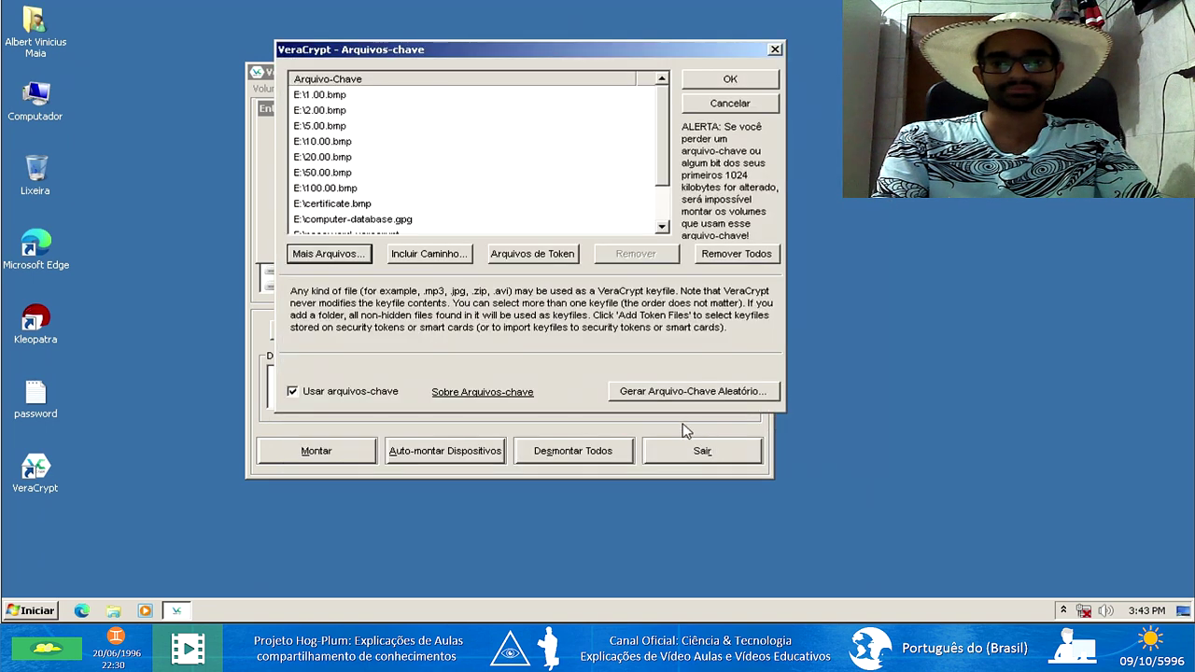
pyautogui.click(725, 81)
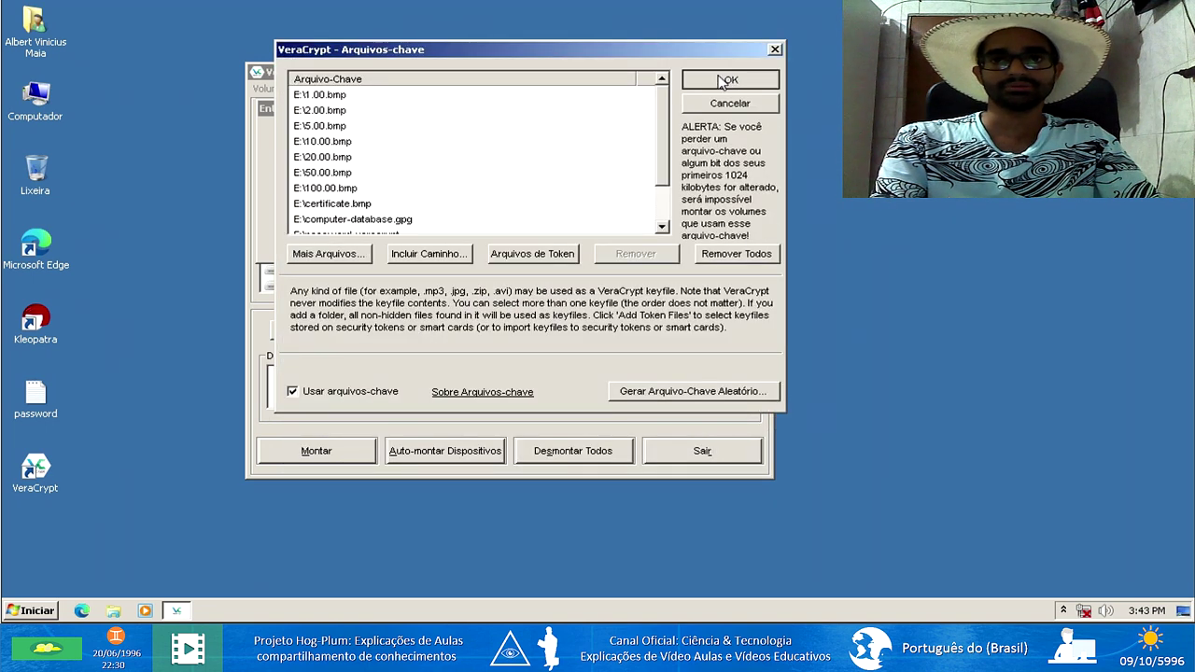
# Enter the volume PIM and copy the VeraCrypt password from the desktop password note.
pyautogui.click(397, 185)
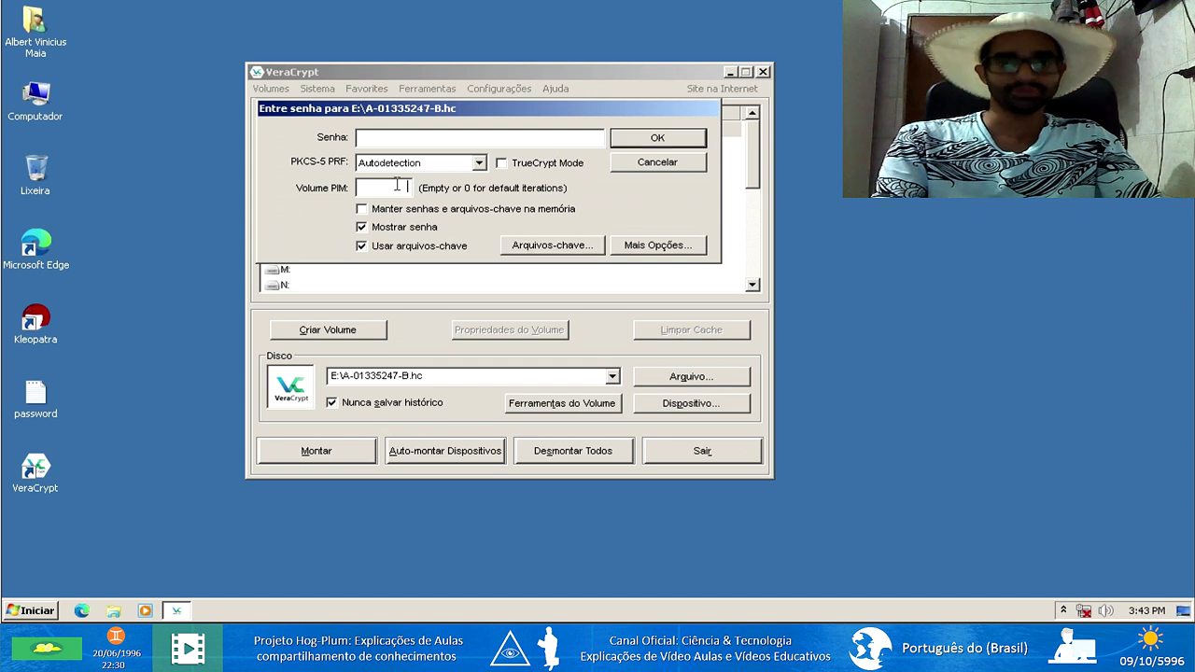
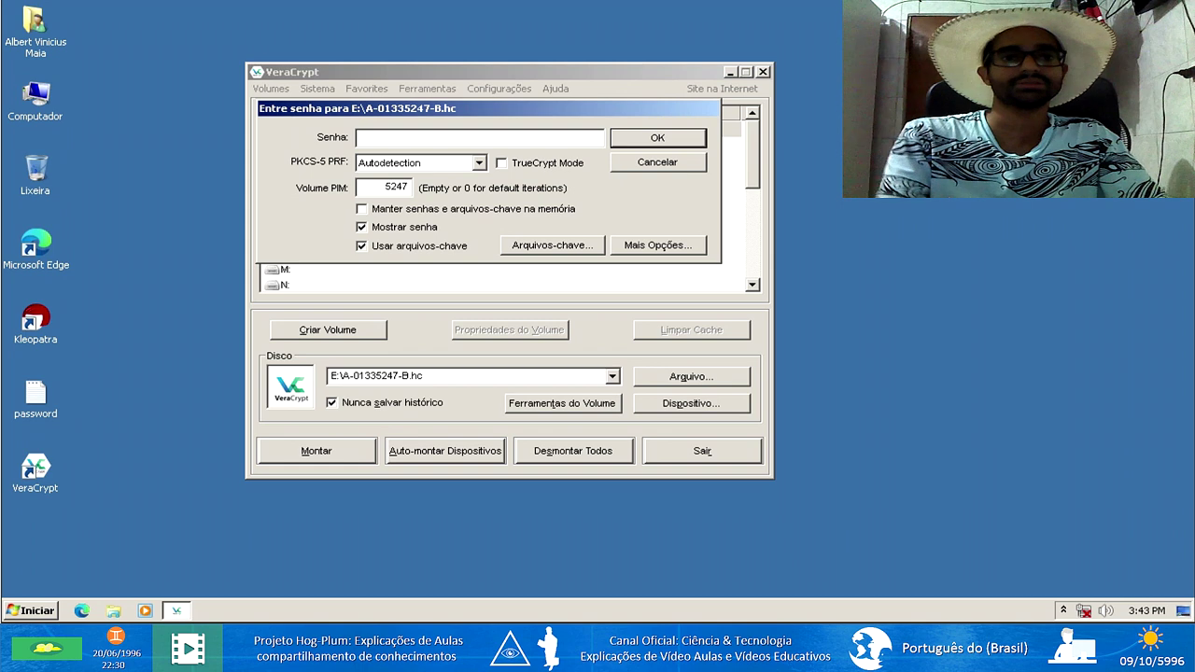
pyautogui.doubleClick(39, 403)
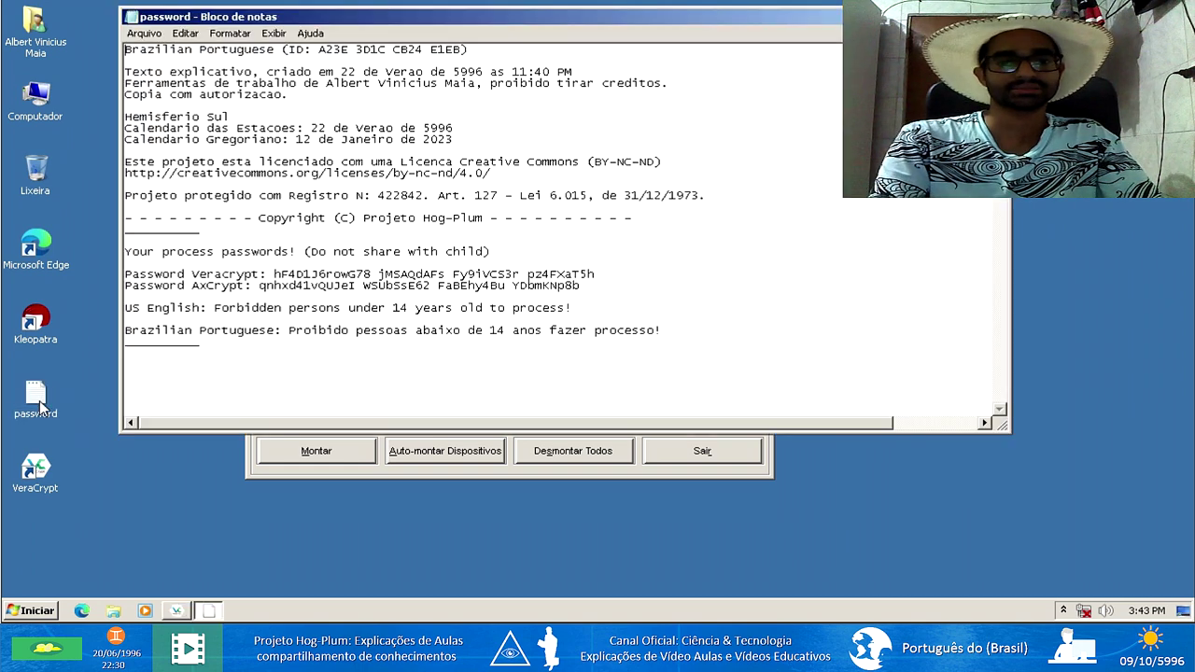
pyautogui.moveTo(595, 274); pyautogui.dragTo(275, 274)
pyautogui.rightClick(277, 274)
pyautogui.click(322, 320)
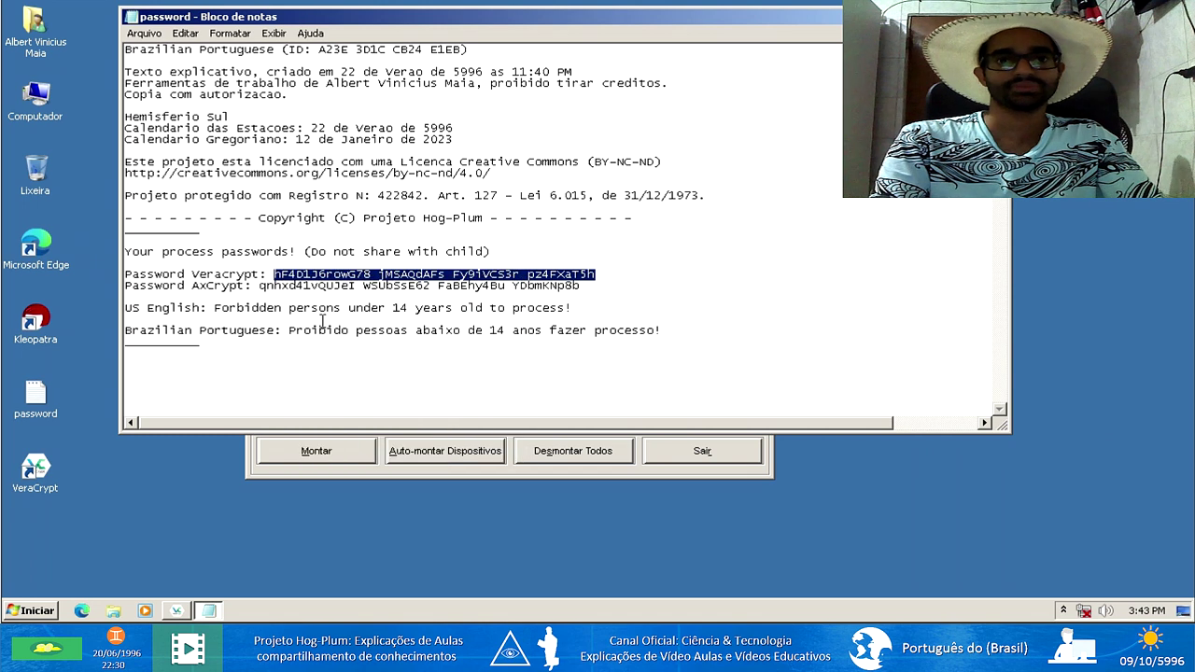
pyautogui.hotkey('alt', 'F4')
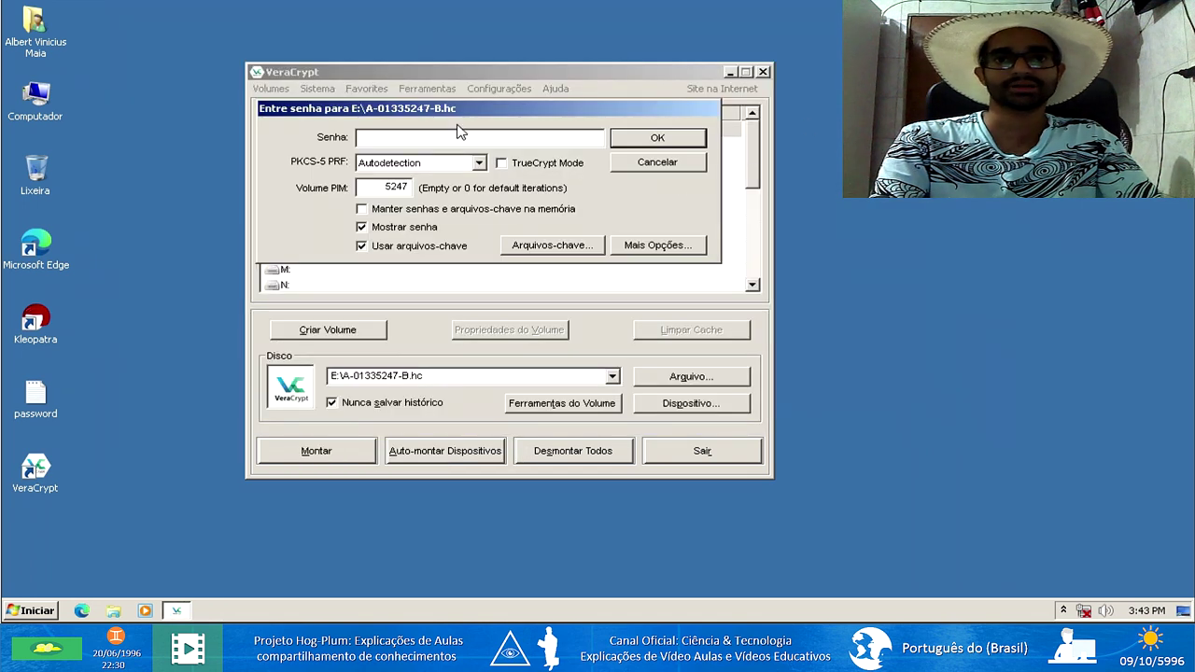
# Paste the password, hide the characters, and mount the volume as drive A:.
pyautogui.hotkey('ctrl', 'v')
pyautogui.click(384, 230)
pyautogui.click(658, 139)
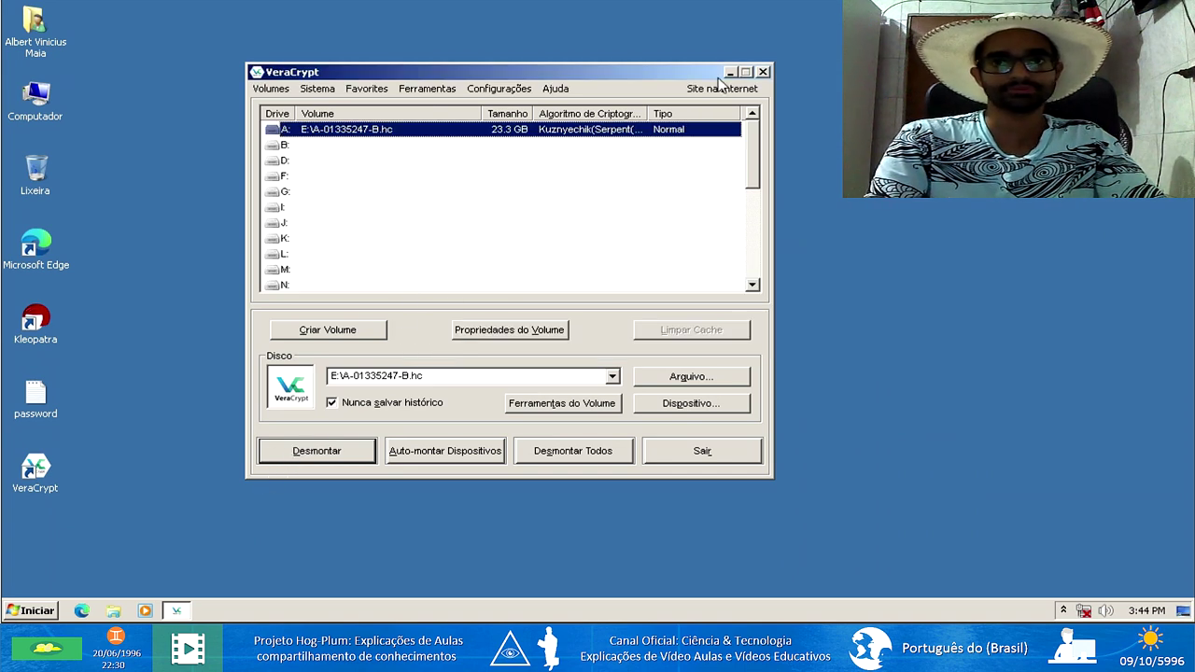
# Close VeraCrypt, open drive A:, and mount the wou_w7-x86 ISO as drive H:.
pyautogui.click(762, 71)
pyautogui.doubleClick(51, 118)
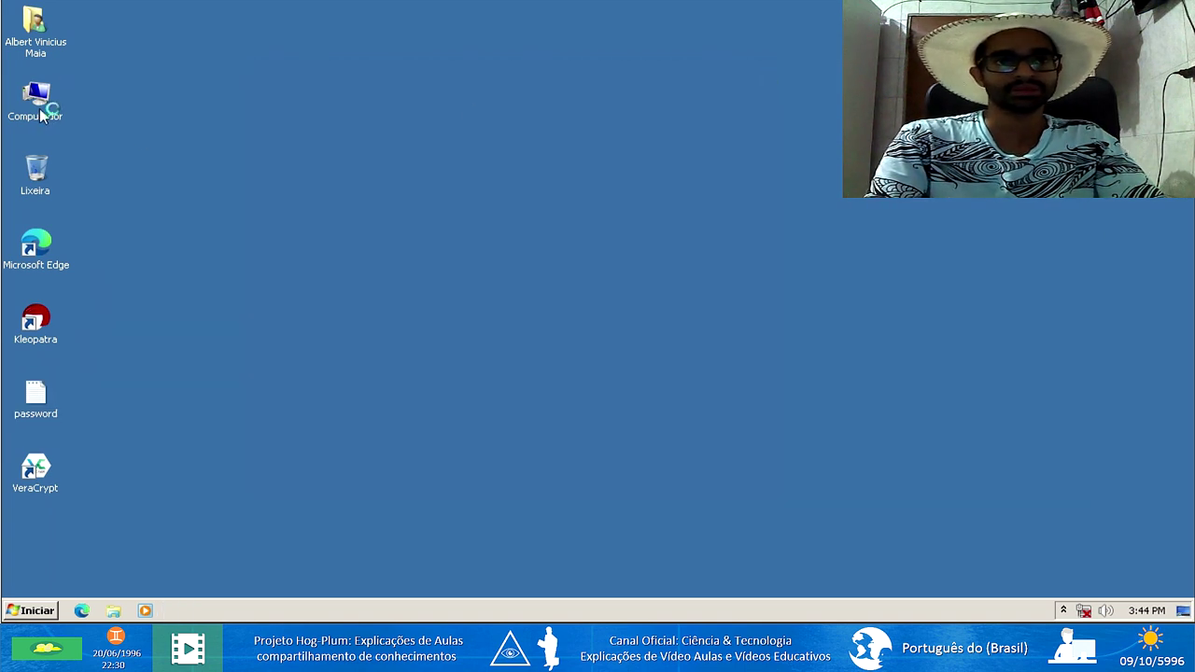
pyautogui.doubleClick(408, 133)
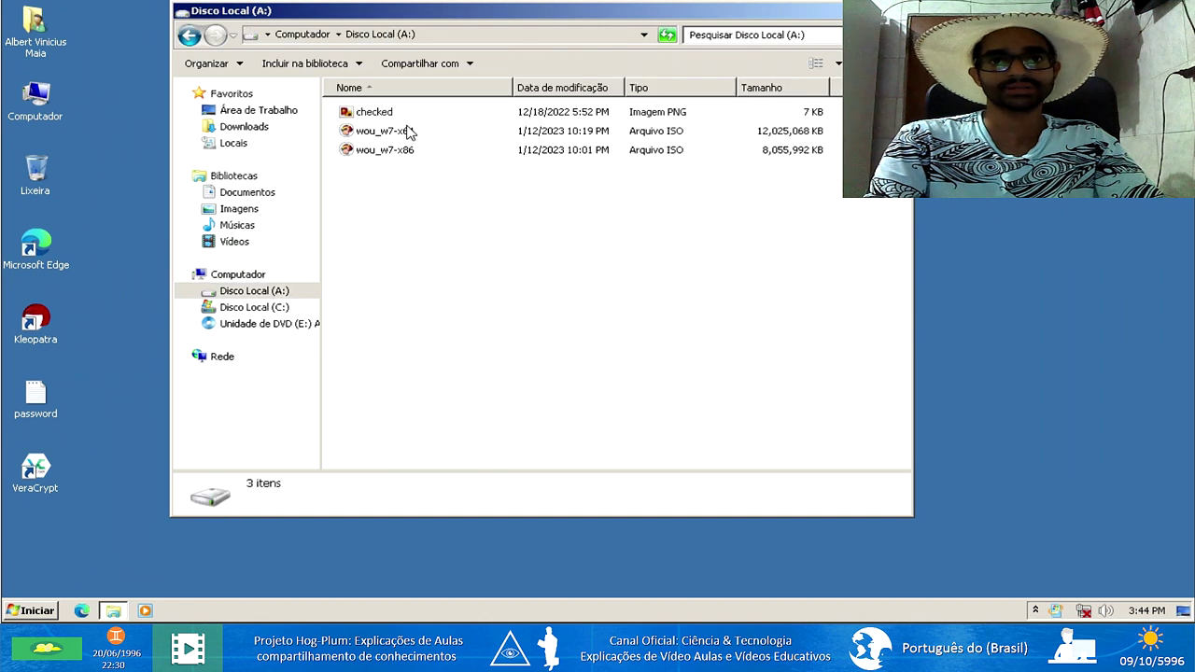
pyautogui.rightClick(374, 156)
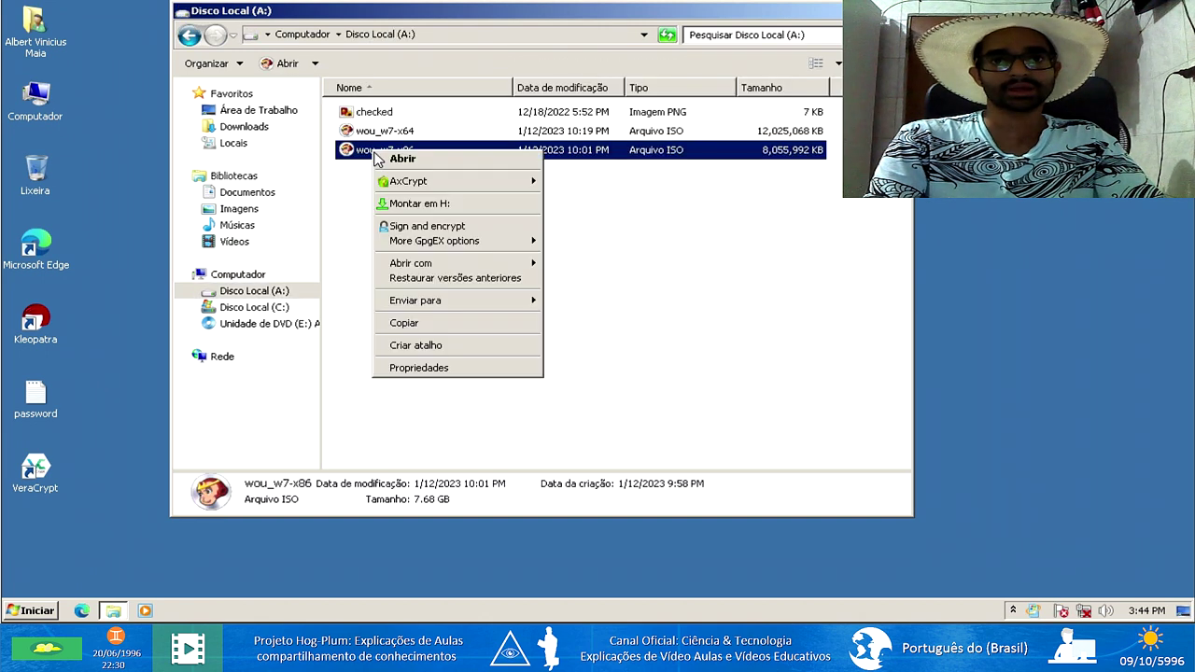
pyautogui.click(416, 205)
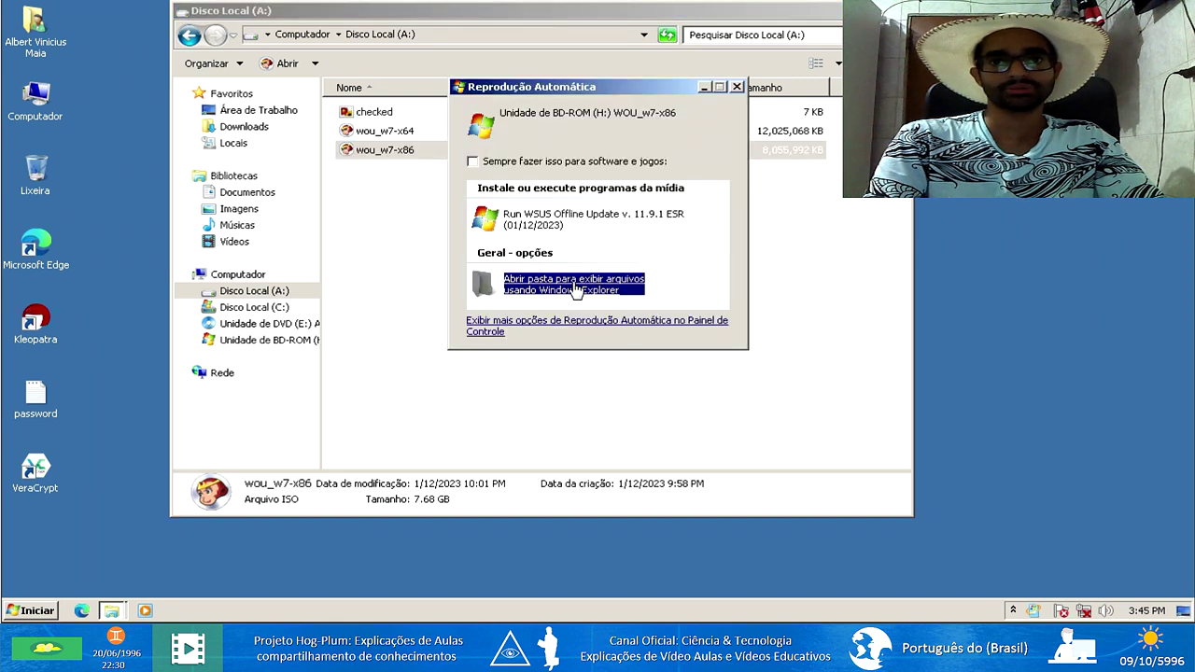
# Open the mounted disc's folder and run the BRAZIL-INSTRUCTION script.
pyautogui.click(574, 284)
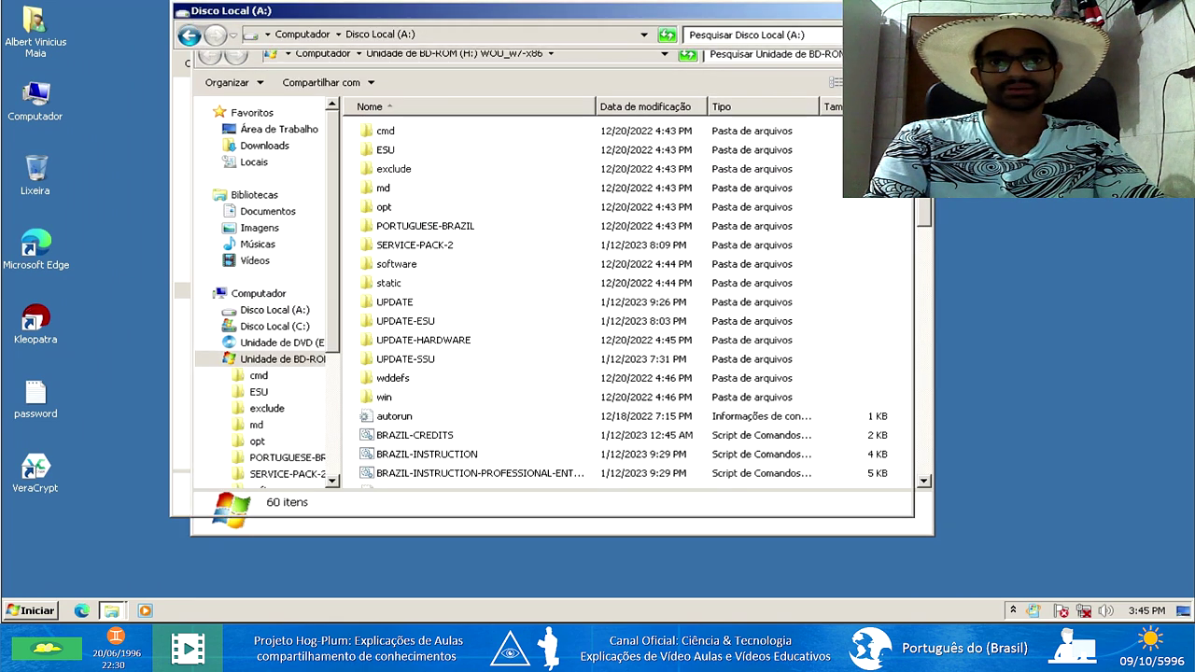
pyautogui.scroll(-5, 602, 261)
pyautogui.scroll(1, 571, 266)
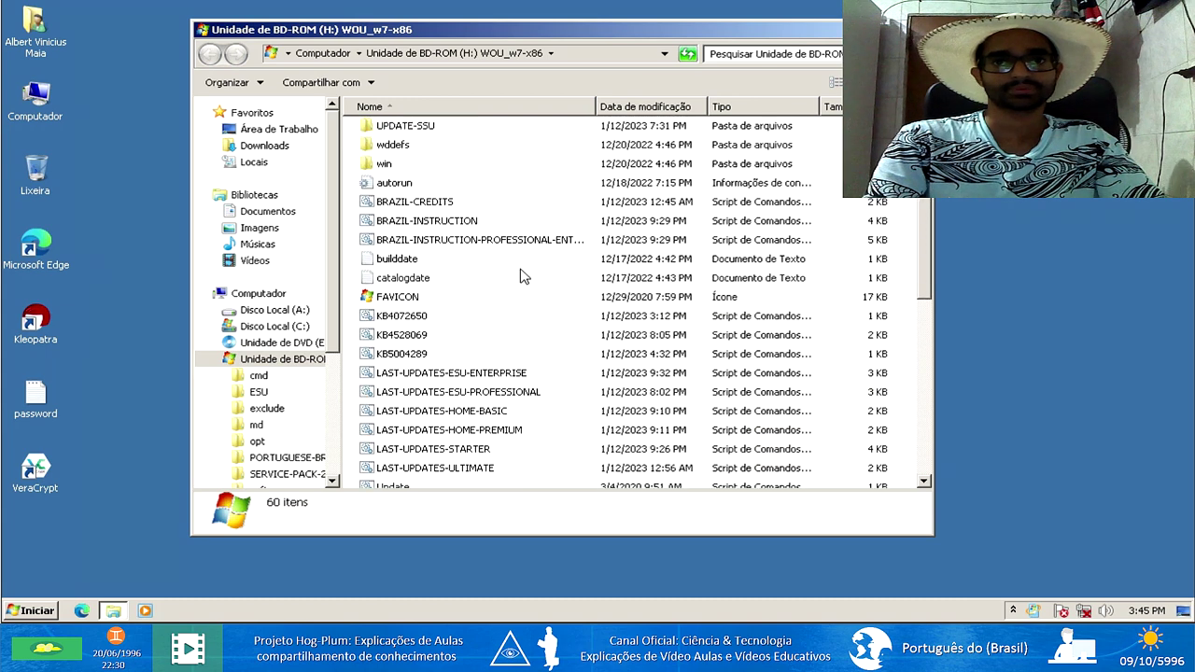
pyautogui.doubleClick(438, 220)
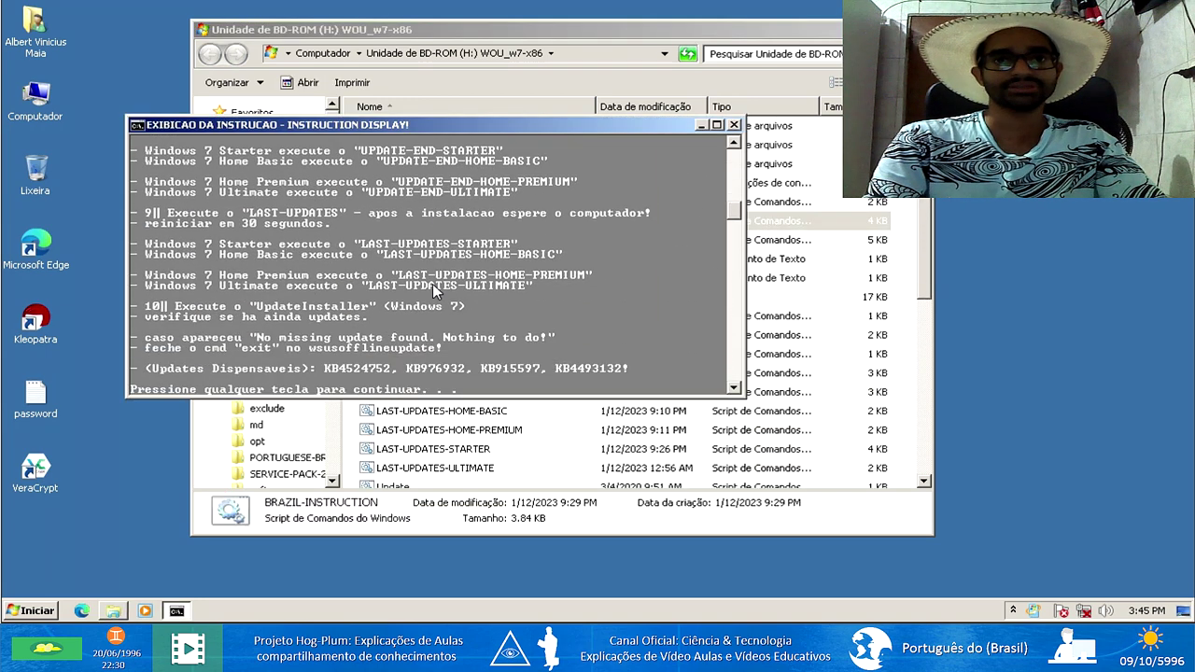
# Scroll through the EXIBICAO DA INSTRUCAO console text, then close the console window.
pyautogui.scroll(3, 432, 290)
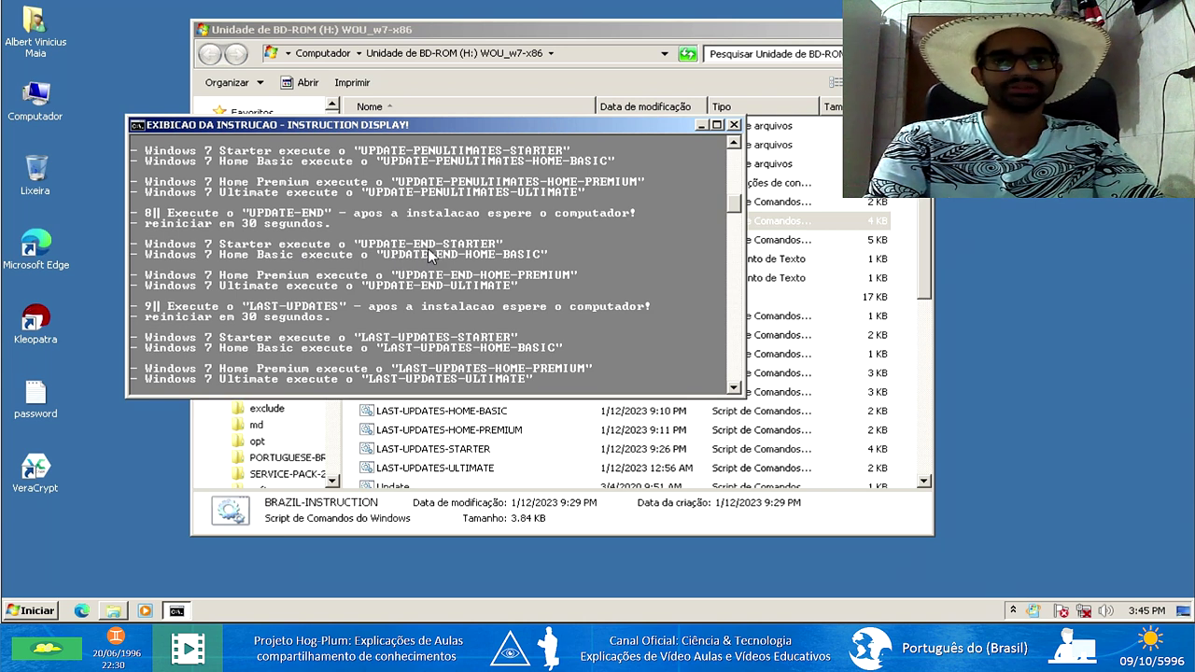
pyautogui.scroll(-2, 251, 270)
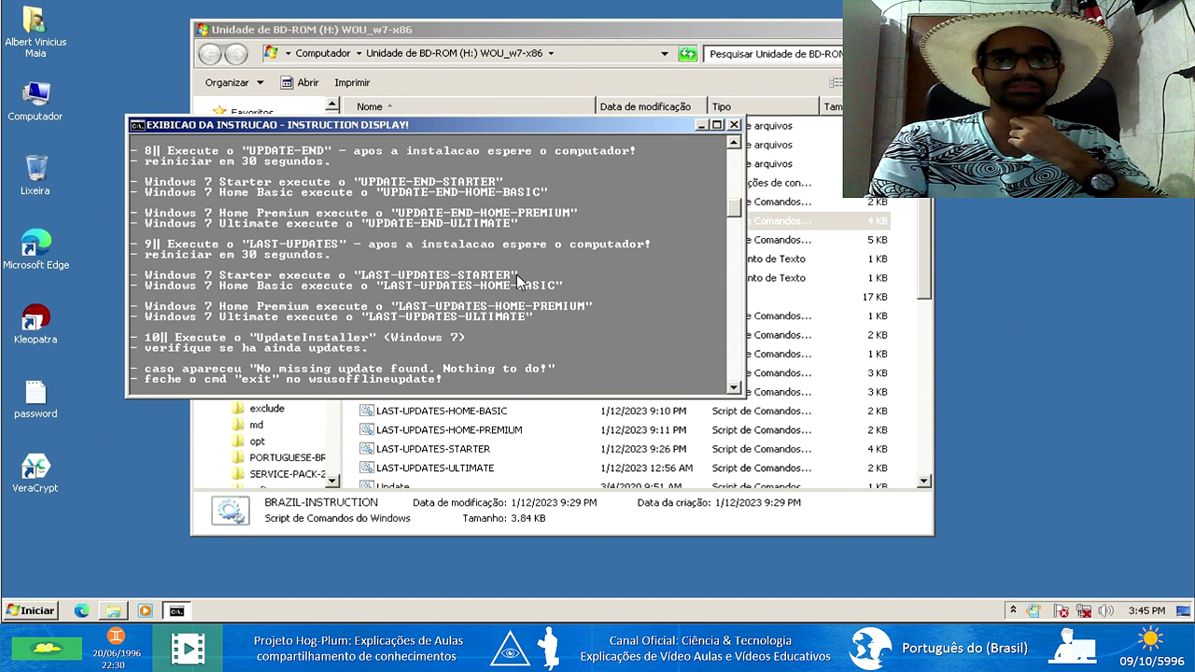
pyautogui.scroll(-2, 523, 291)
pyautogui.scroll(-1, 524, 291)
pyautogui.scroll(1, 524, 290)
pyautogui.click(734, 125)
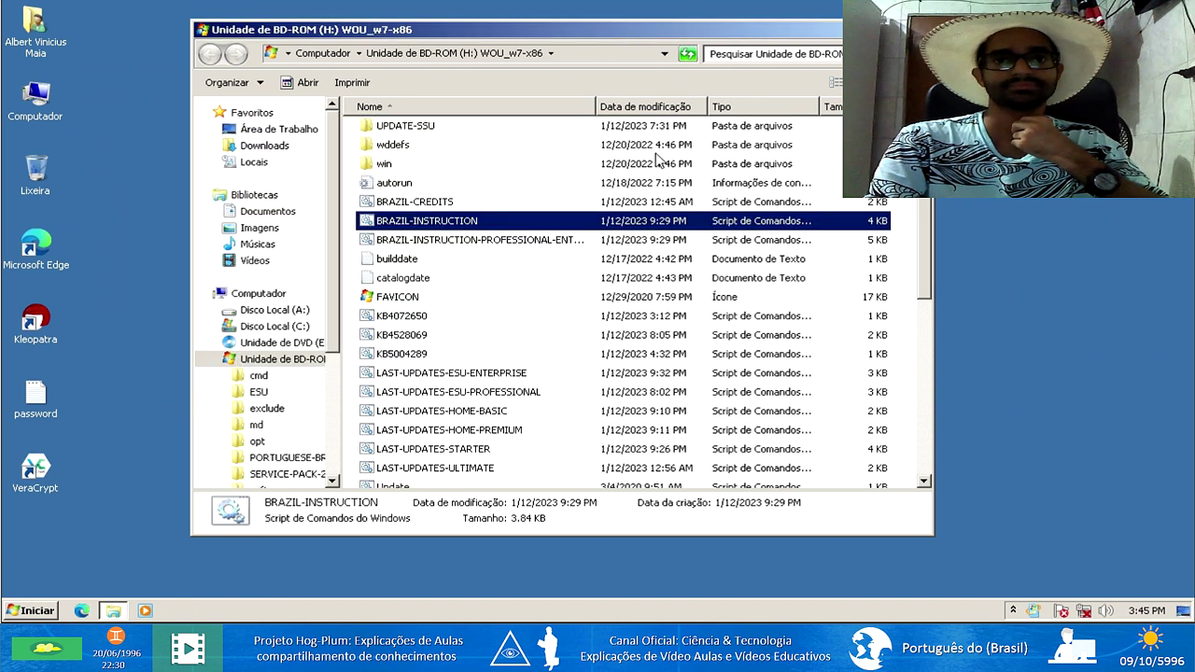
pyautogui.scroll(-3, 522, 229)
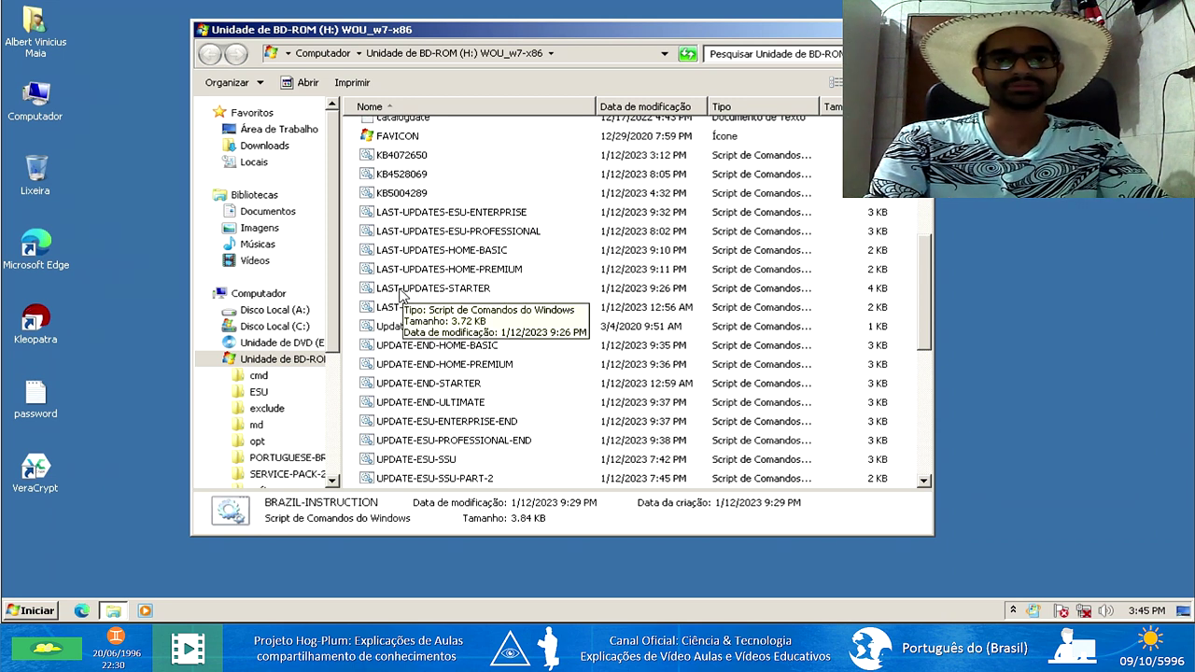
# Run the LAST-UPDATES-STARTER script and continue past its pause to start installing updates.
pyautogui.doubleClick(401, 291)
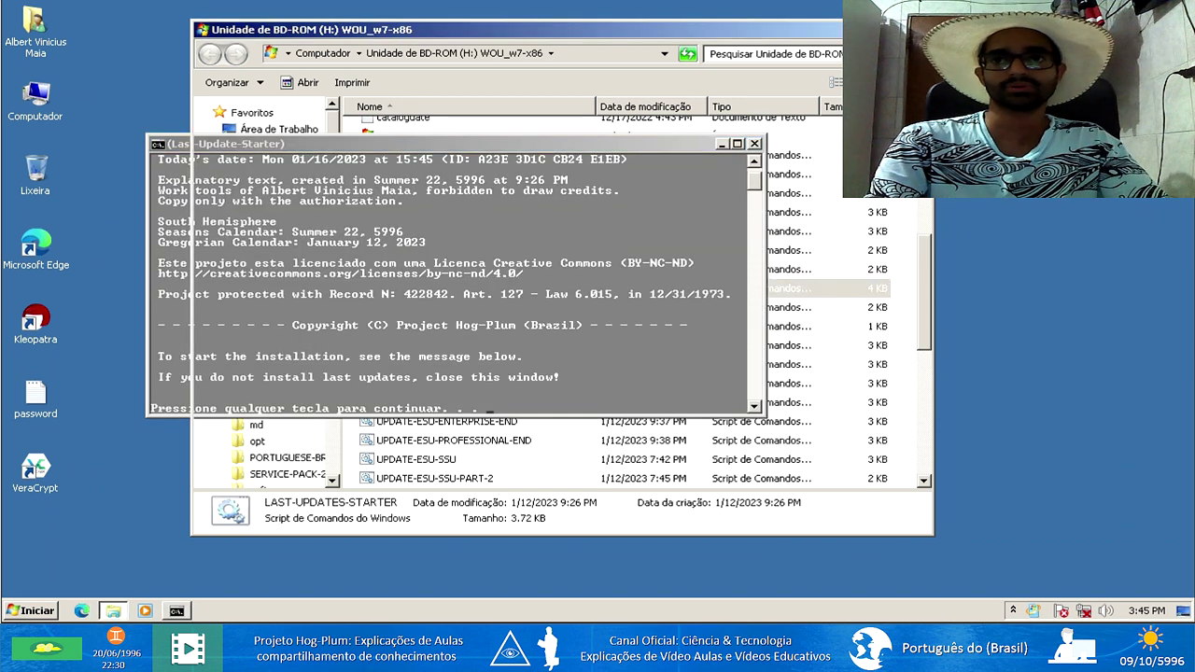
pyautogui.moveTo(500, 140); pyautogui.dragTo(492, 67)
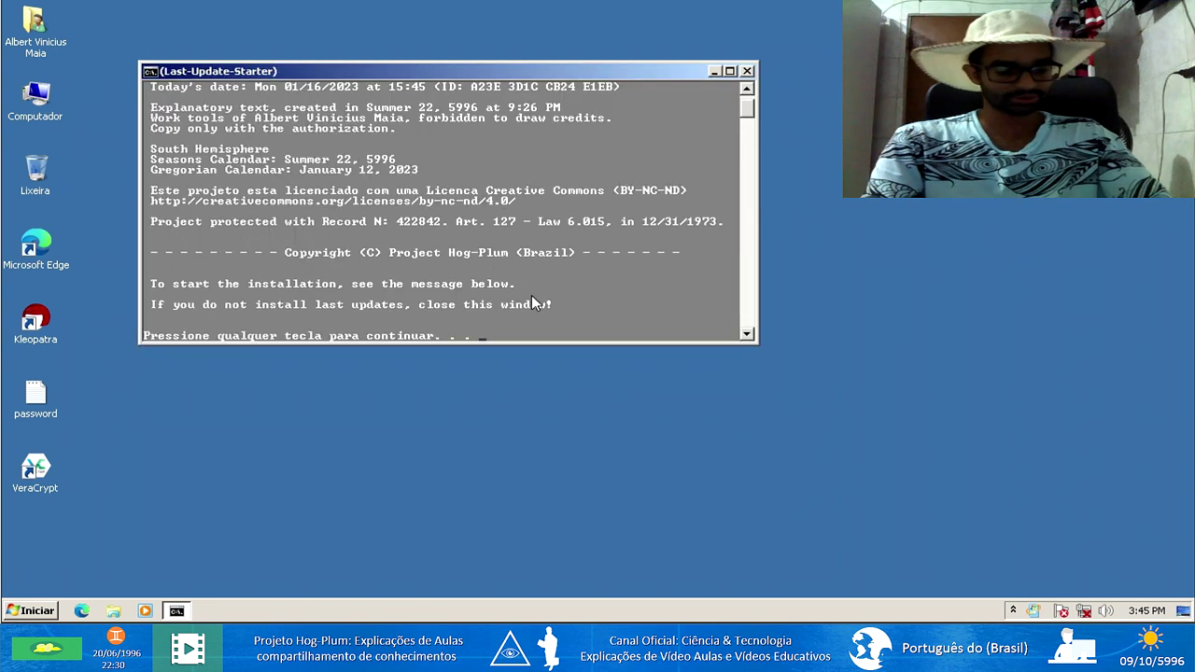
pyautogui.press('Return')
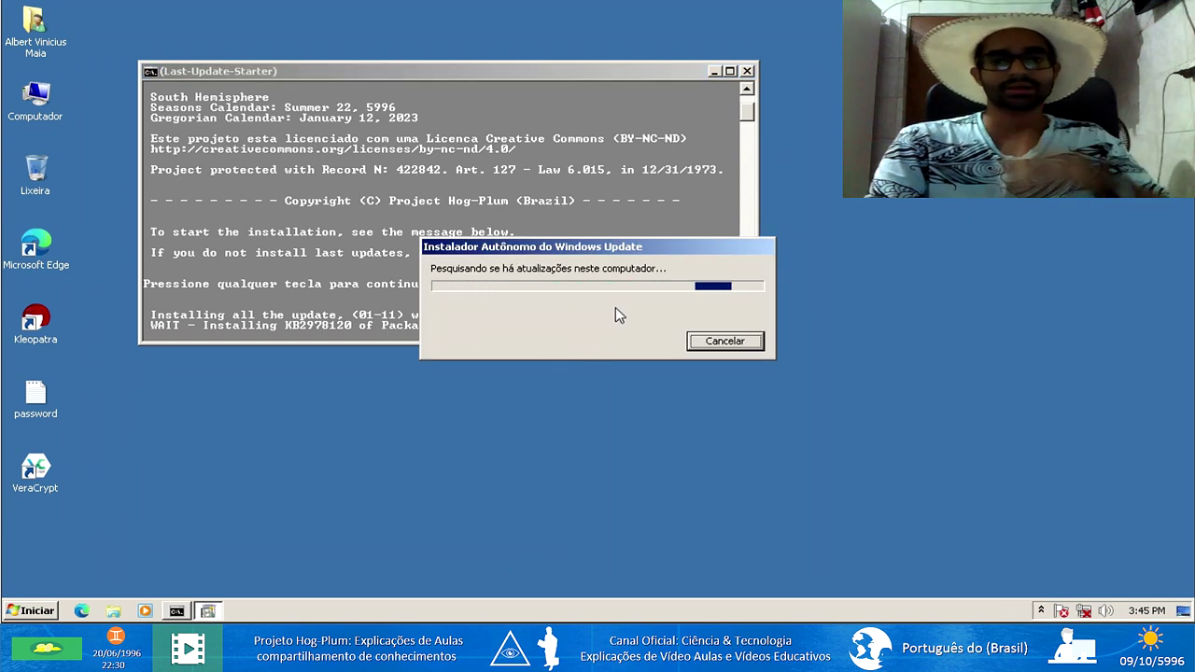
# Approve installing security update KB2978120 and close its Instalação concluída notice.
pyautogui.moveTo(625, 246); pyautogui.dragTo(594, 234)
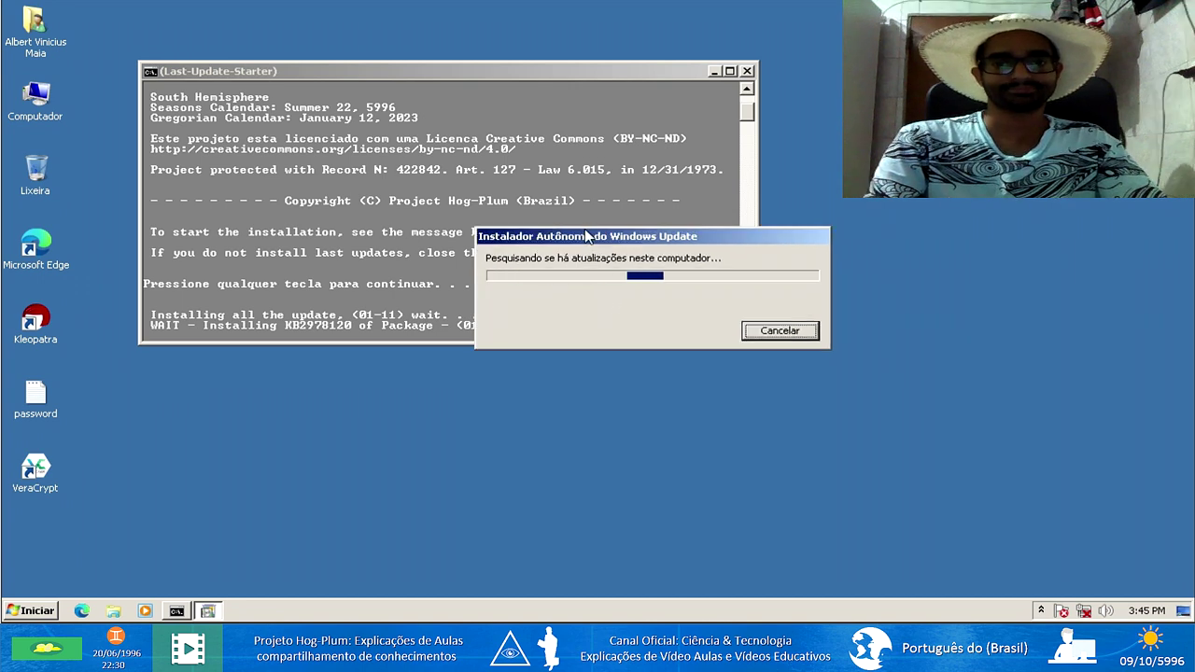
pyautogui.moveTo(591, 239); pyautogui.dragTo(564, 265)
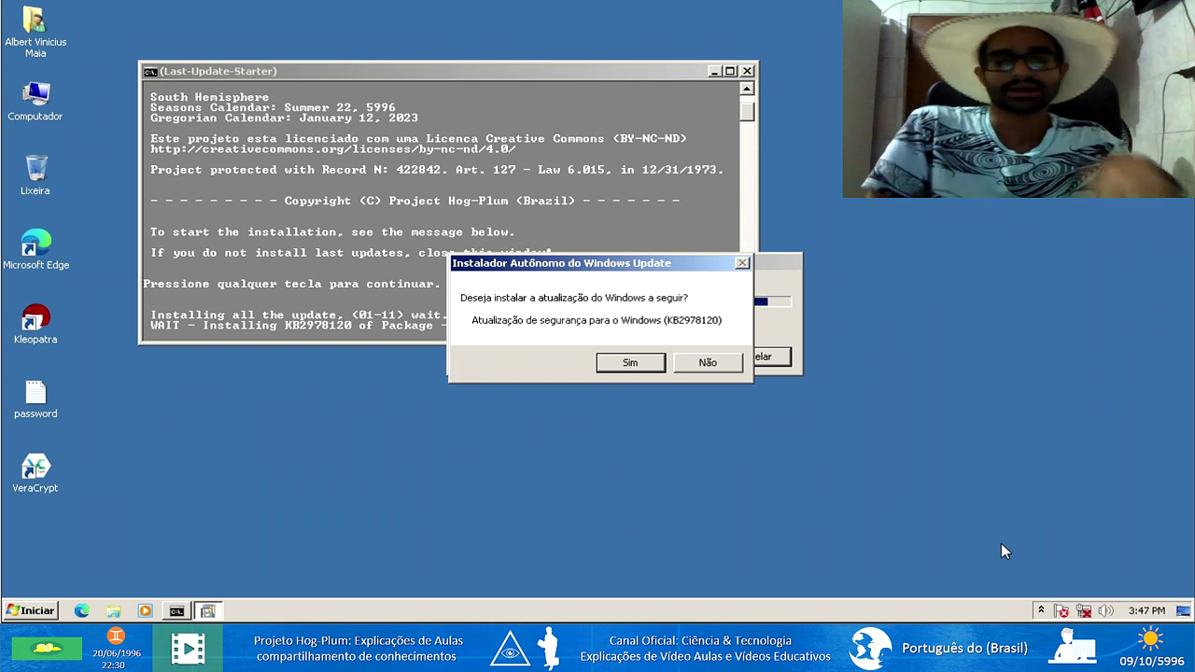
pyautogui.click(631, 366)
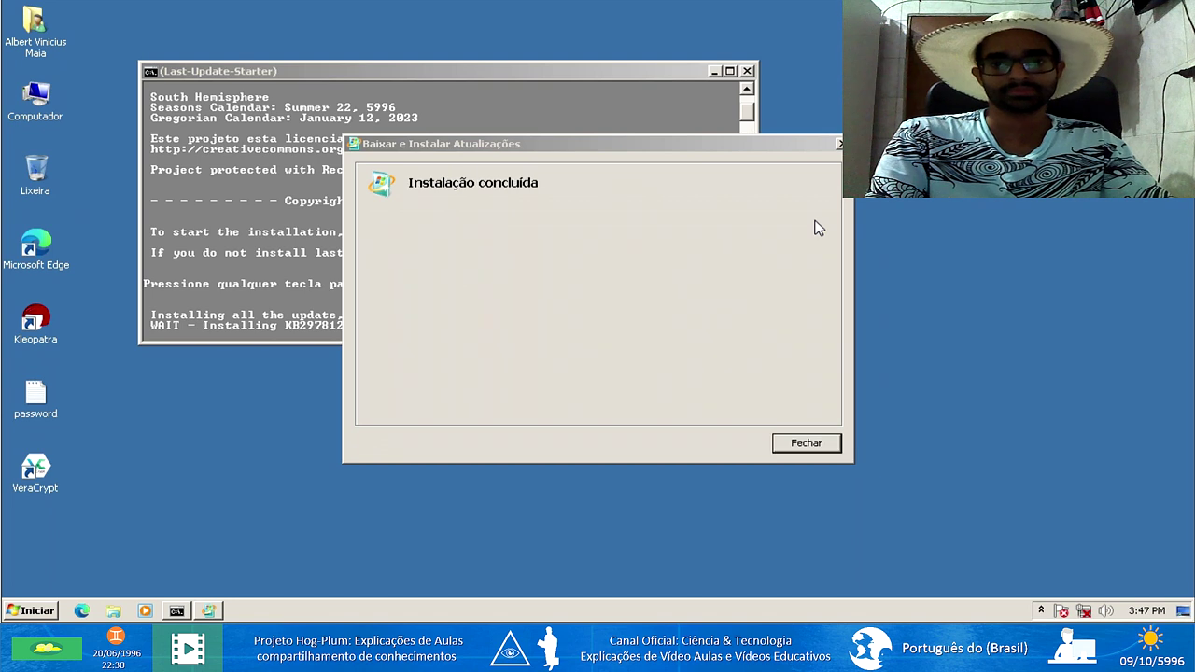
pyautogui.click(808, 442)
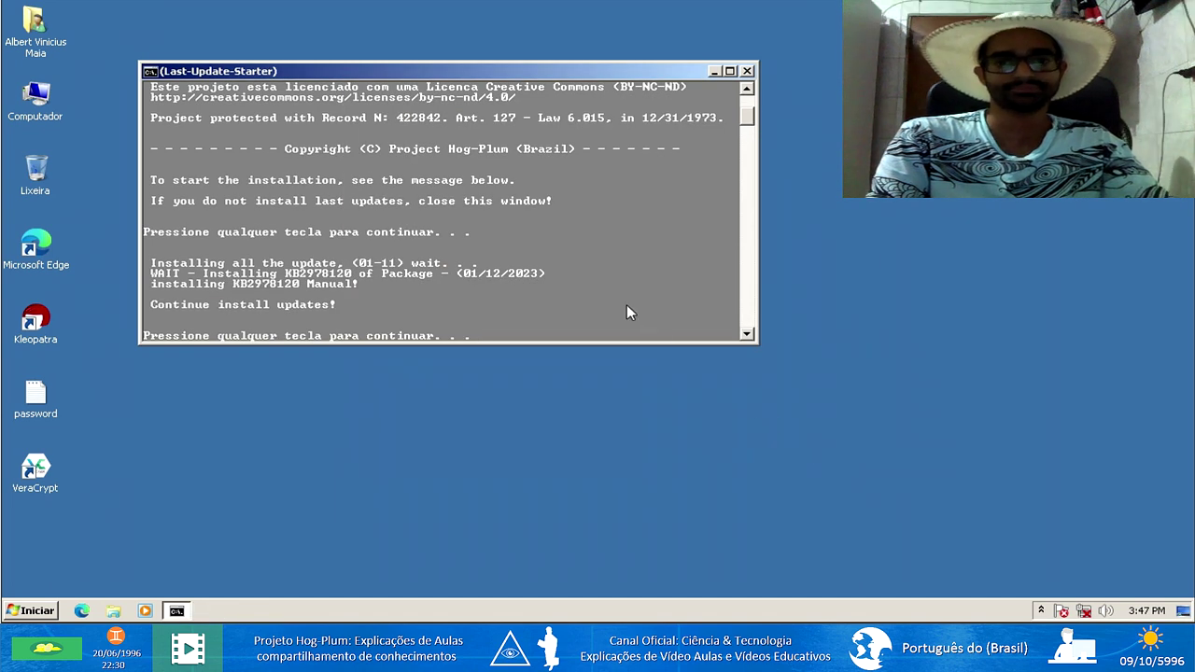
# Install update KB2726535, close its completion notice, and let the script continue to update 03-11.
pyautogui.press('Return')
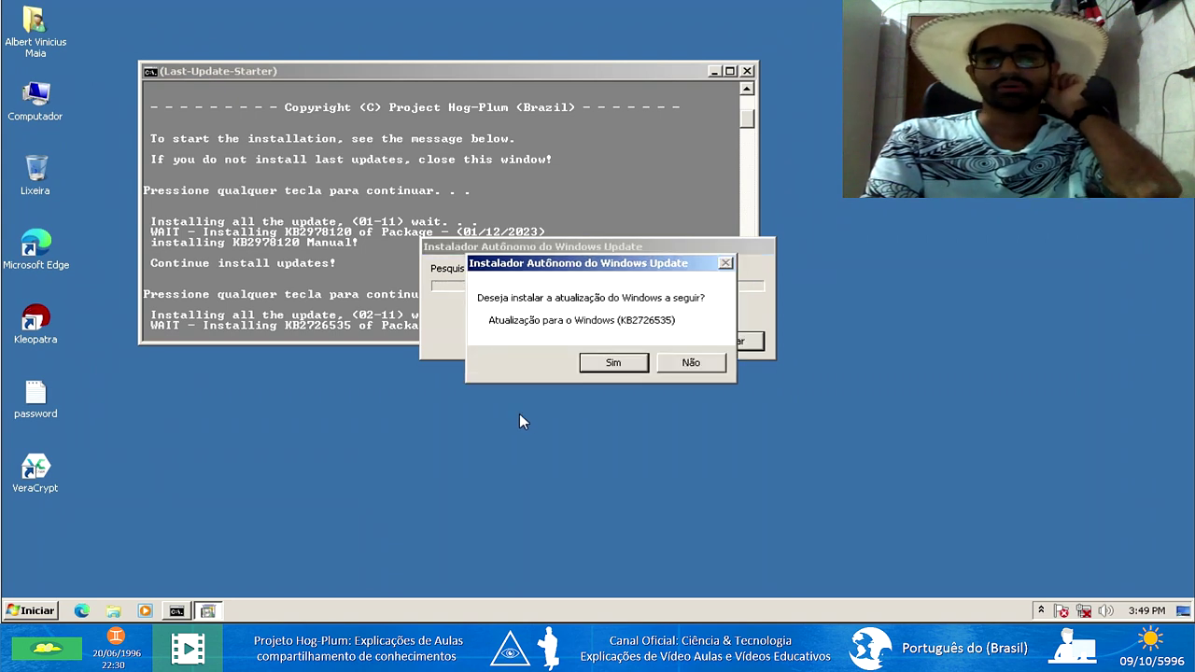
pyautogui.click(607, 363)
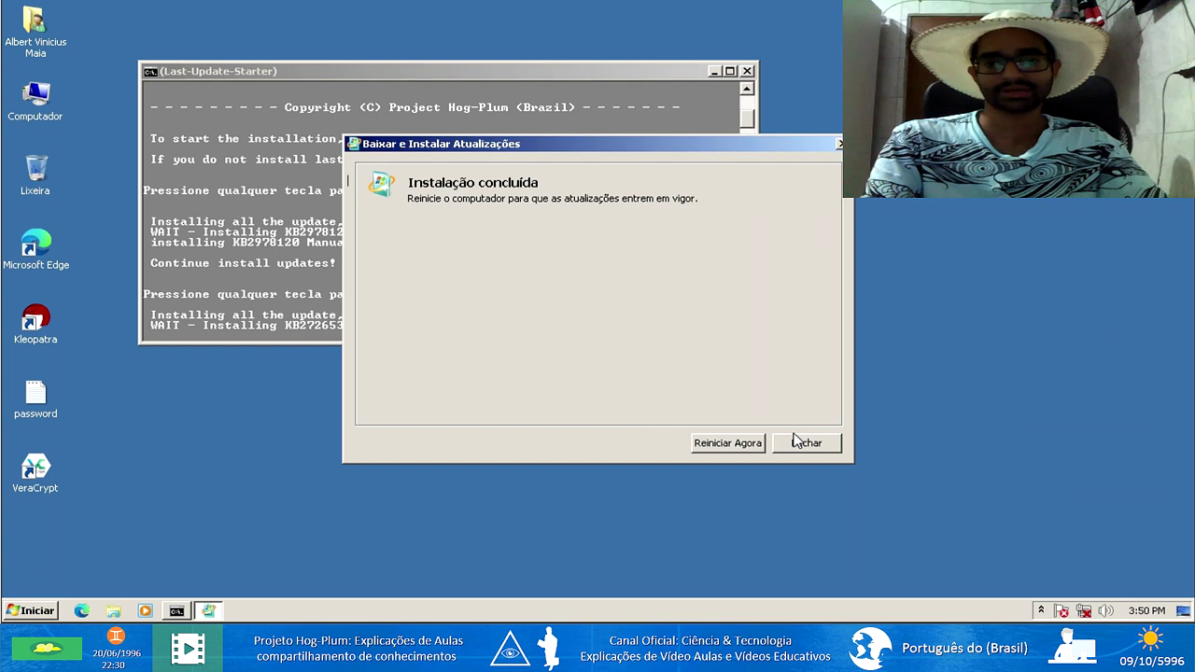
pyautogui.click(798, 442)
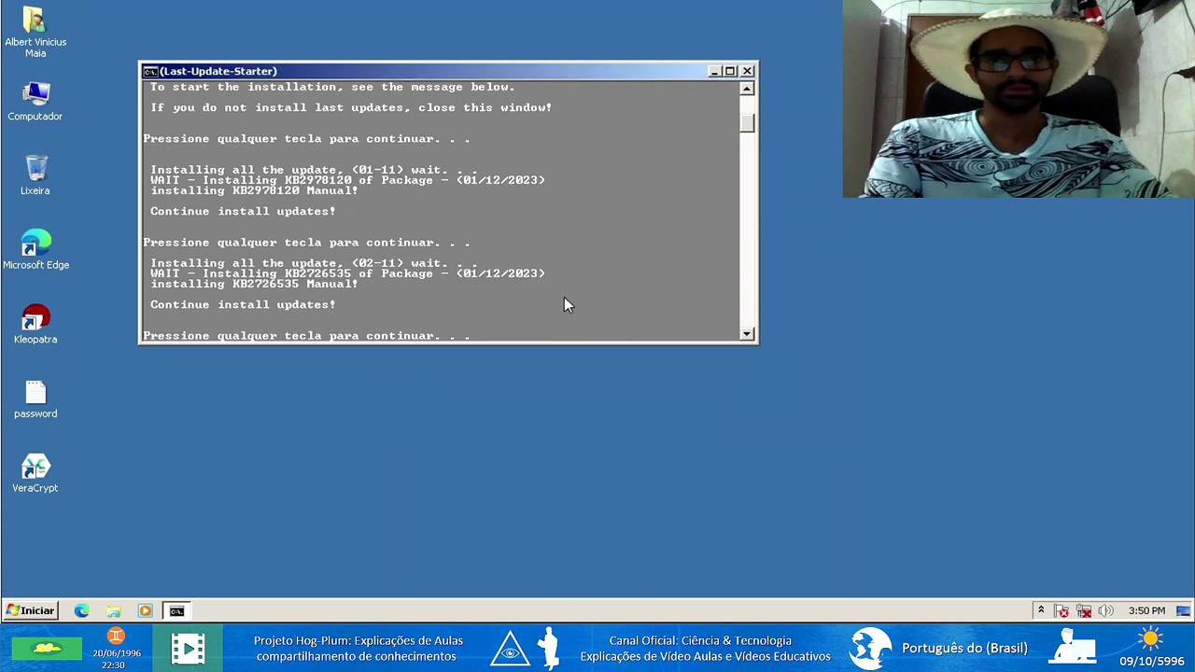
pyautogui.press('Return')
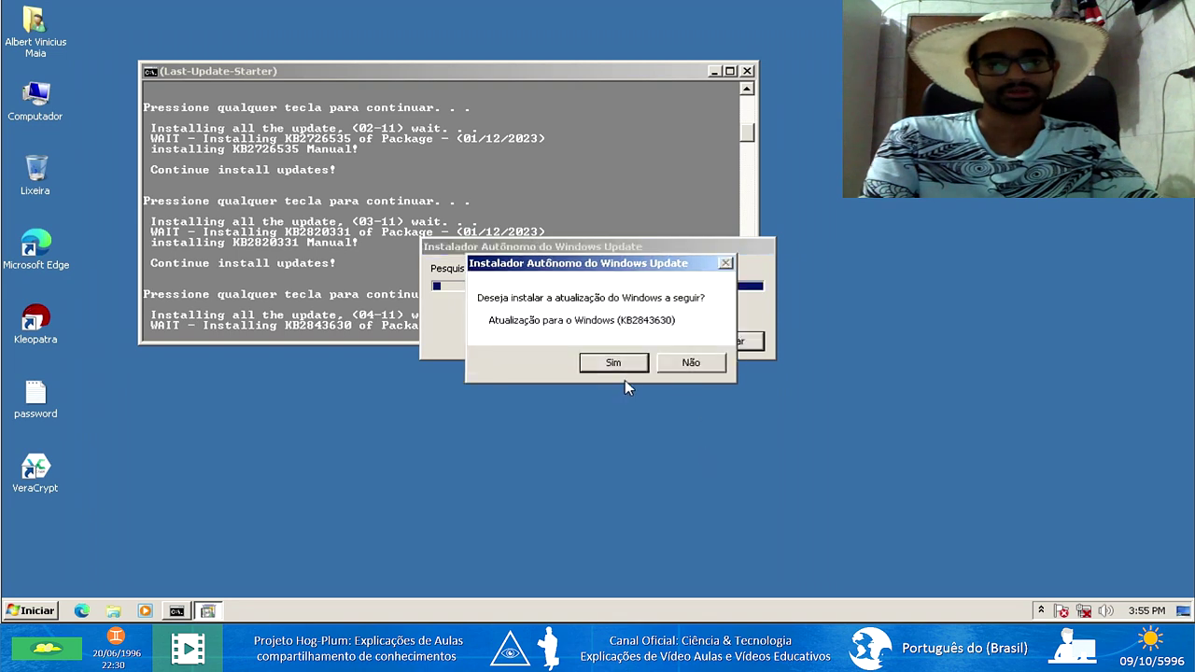
# Approve installing KB2843630 and close its Instalação concluída notice.
pyautogui.click(619, 364)
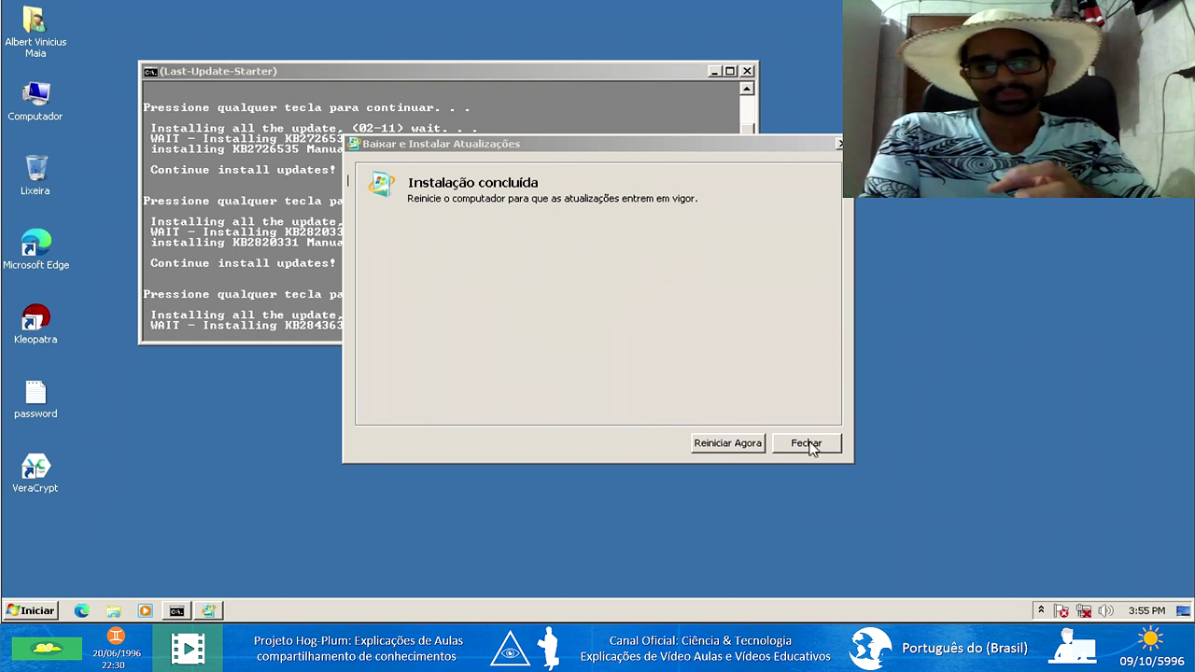
pyautogui.click(808, 446)
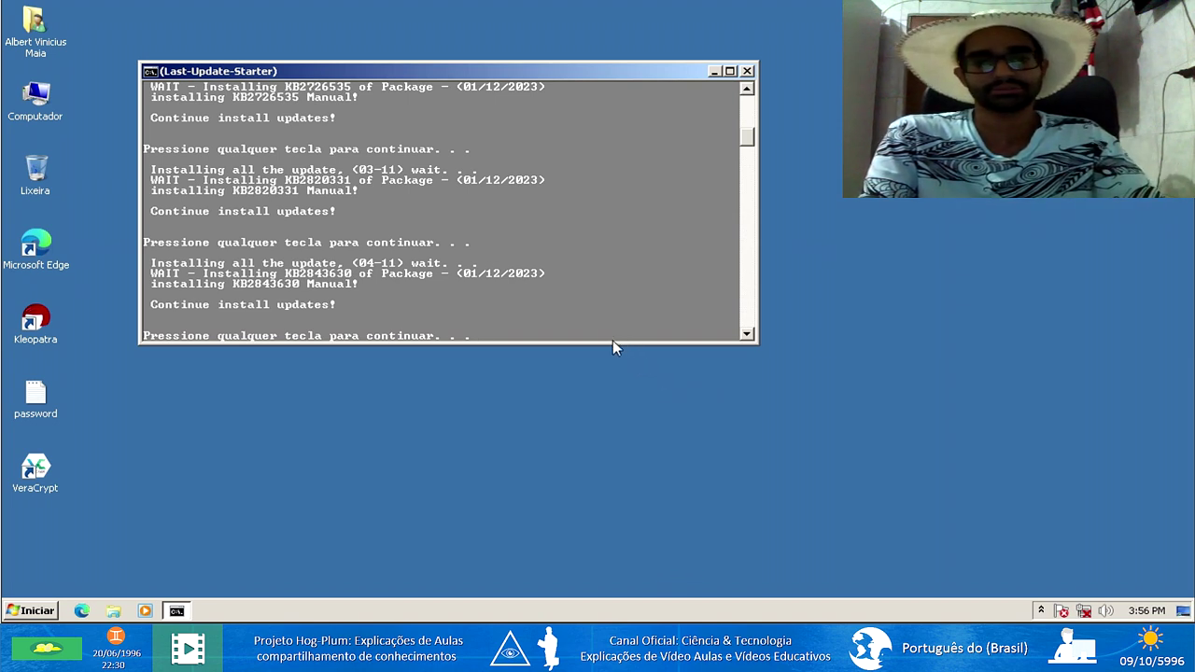
pyautogui.press('Return')
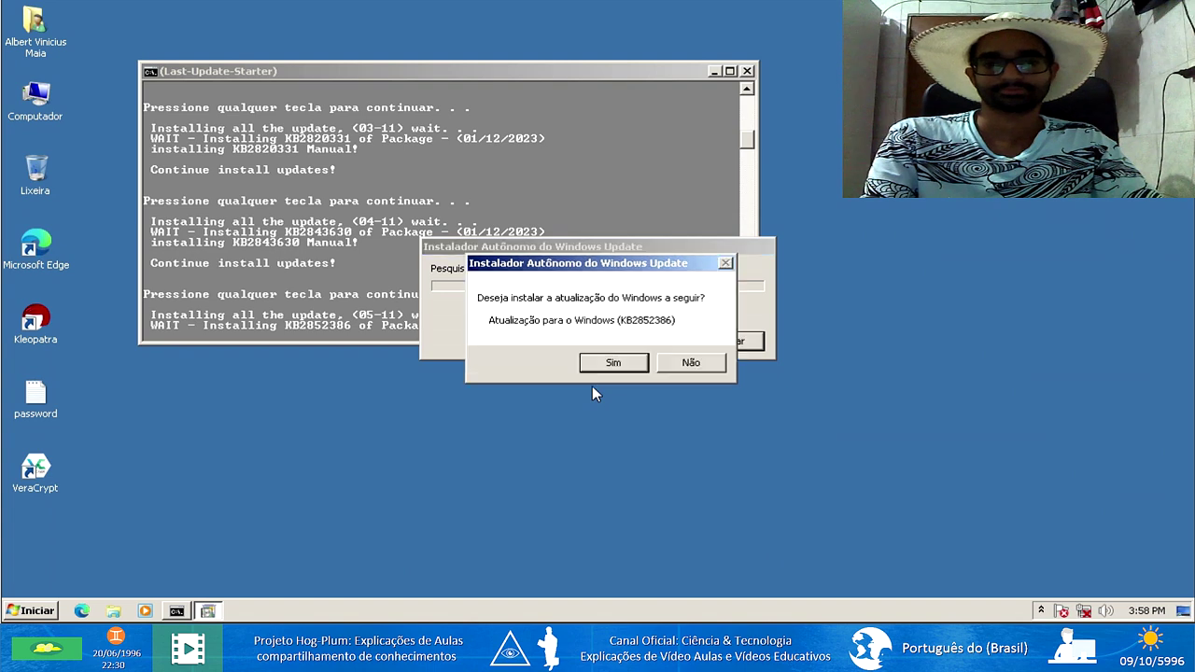
pyautogui.click(613, 364)
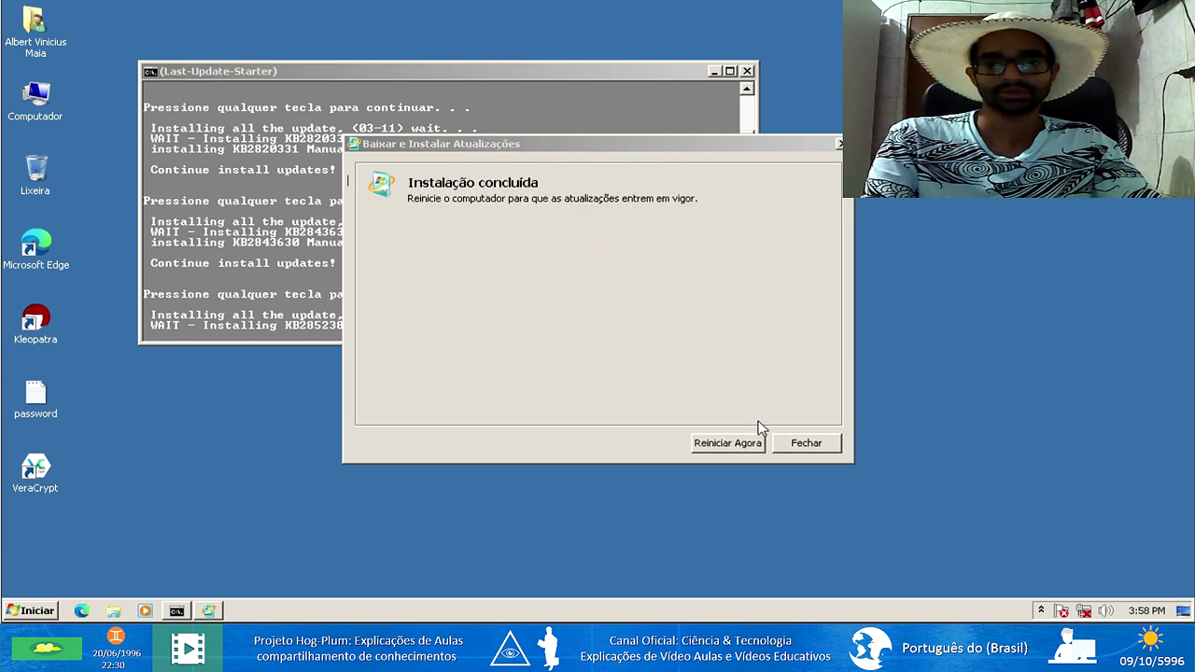
pyautogui.click(805, 444)
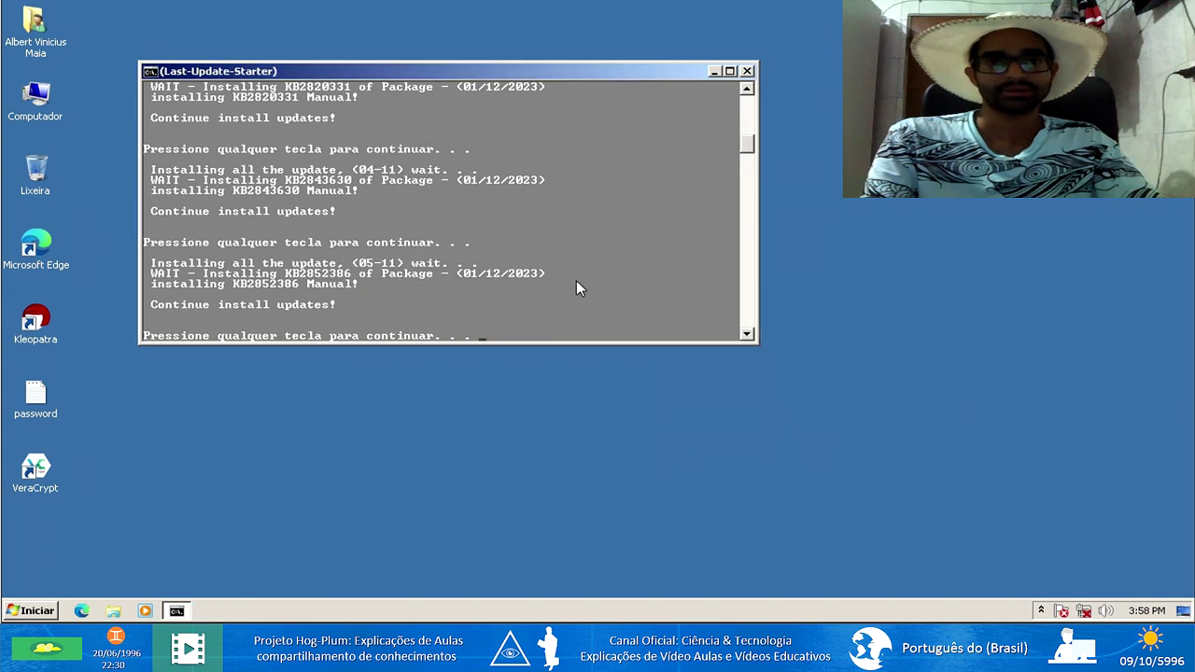
pyautogui.press('Return')
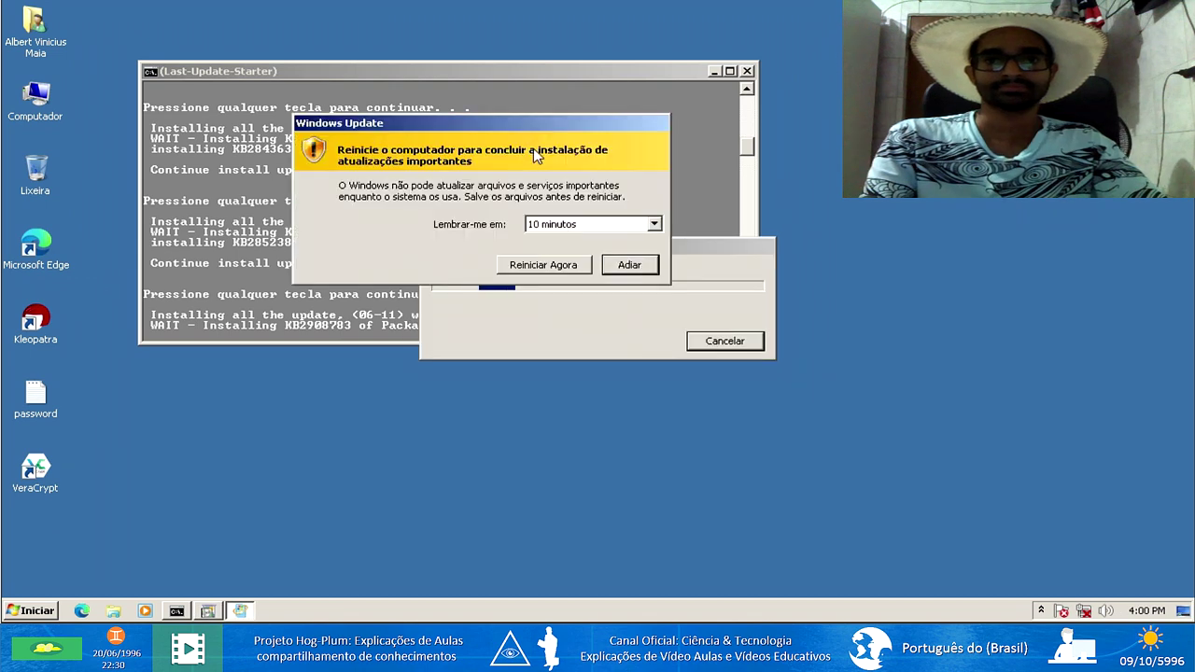
pyautogui.click(652, 231)
pyautogui.click(558, 262)
pyautogui.click(631, 266)
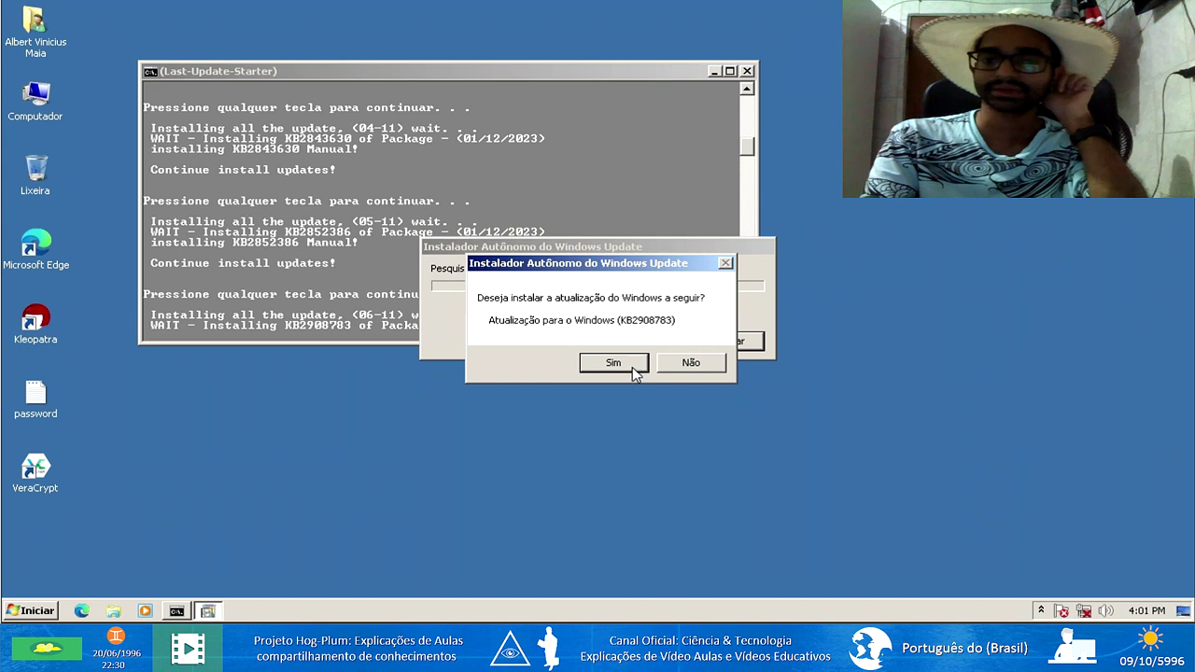
pyautogui.click(613, 363)
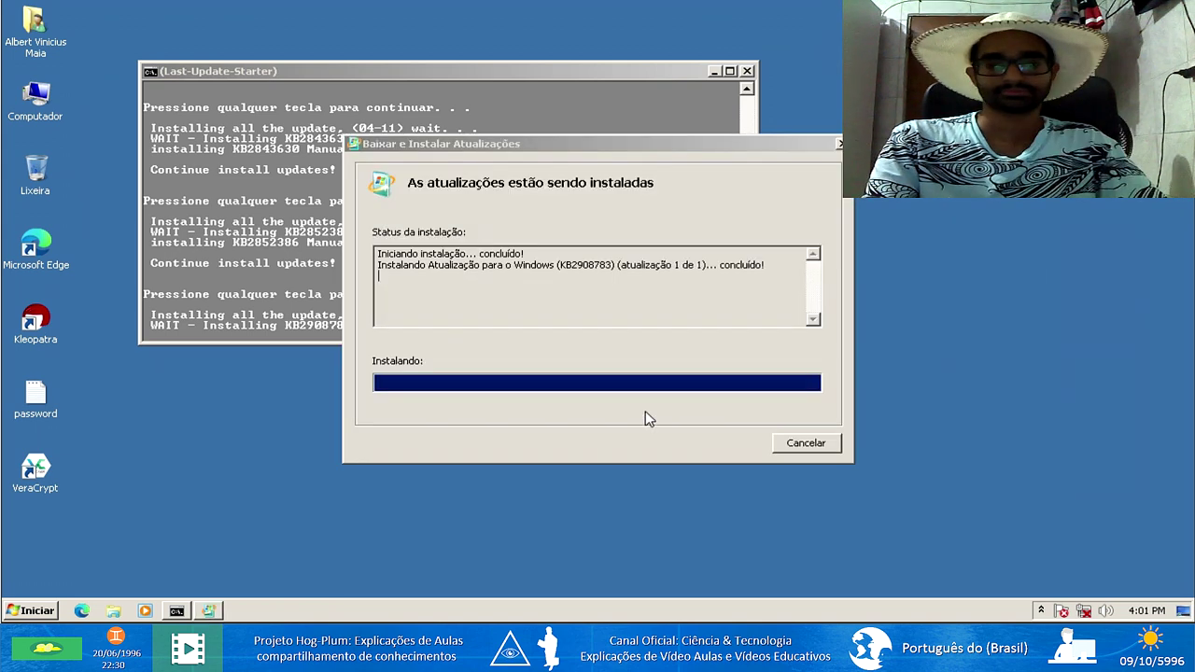
pyautogui.click(807, 446)
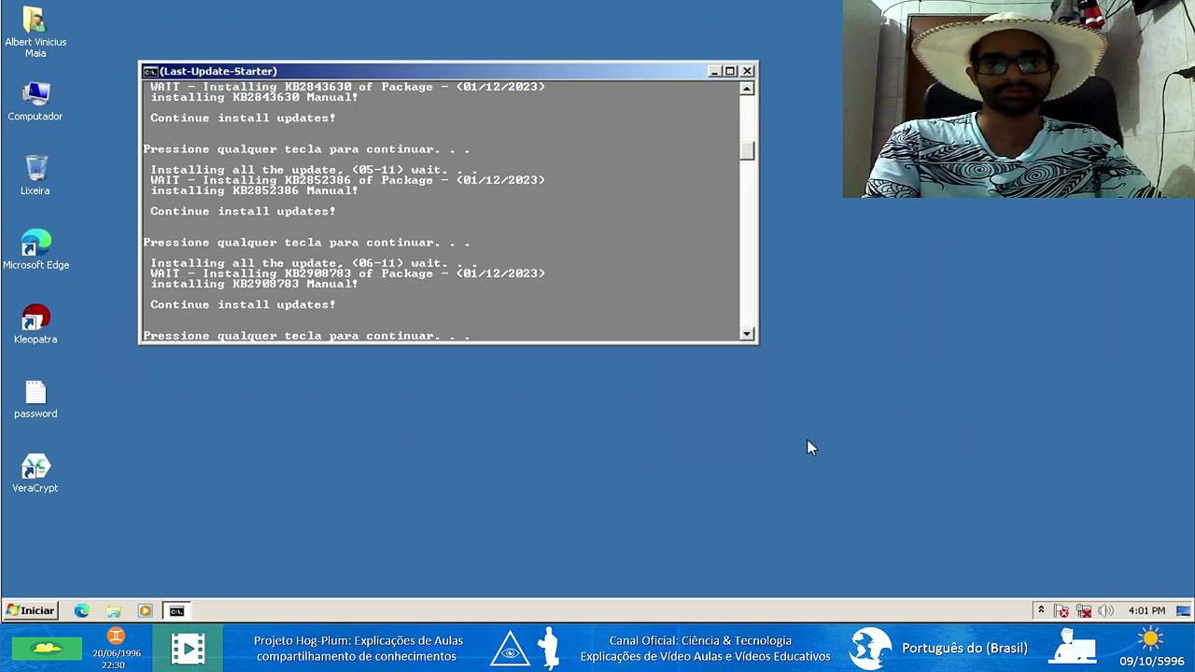
pyautogui.press('Return')
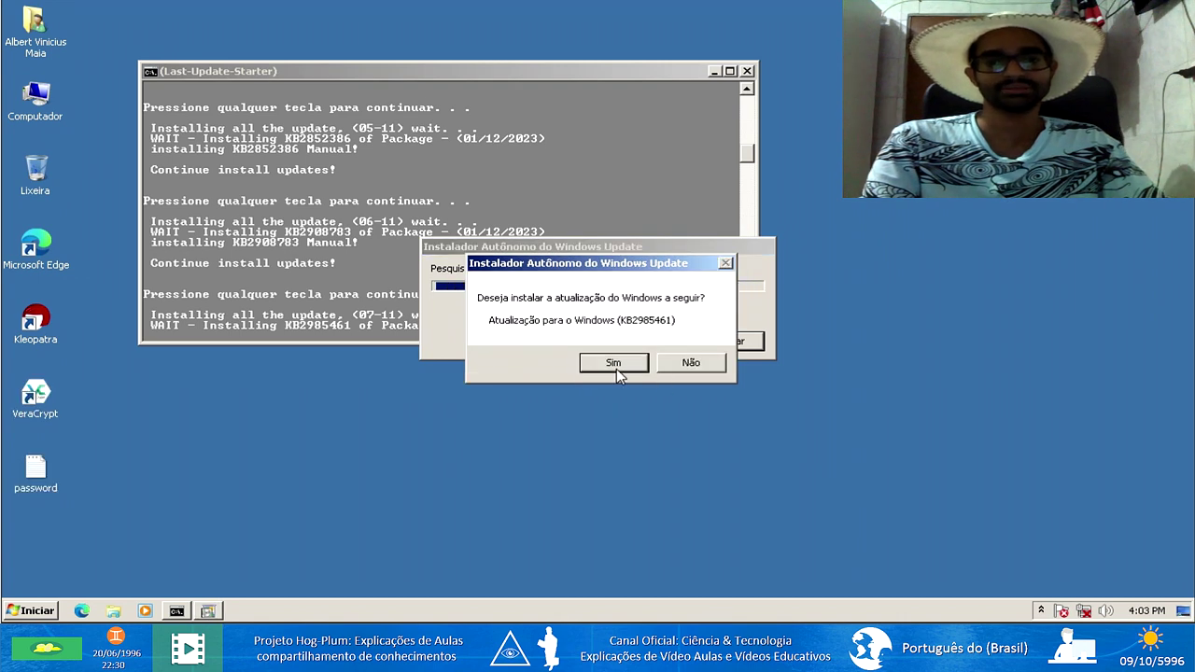
pyautogui.click(615, 368)
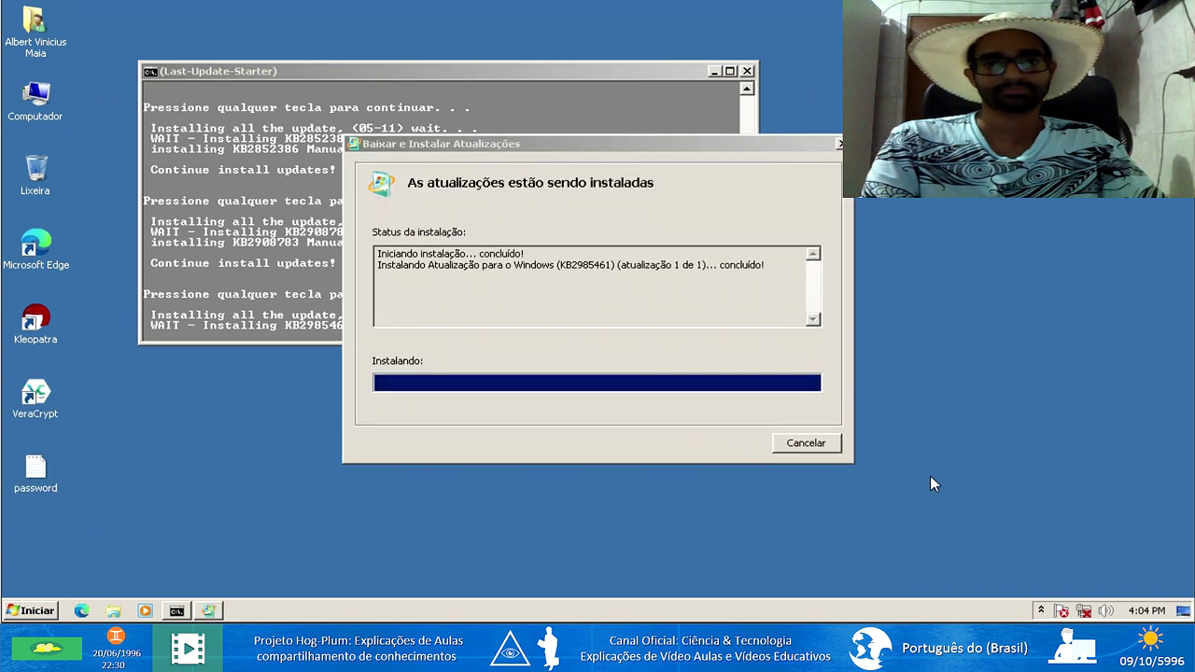
pyautogui.click(808, 445)
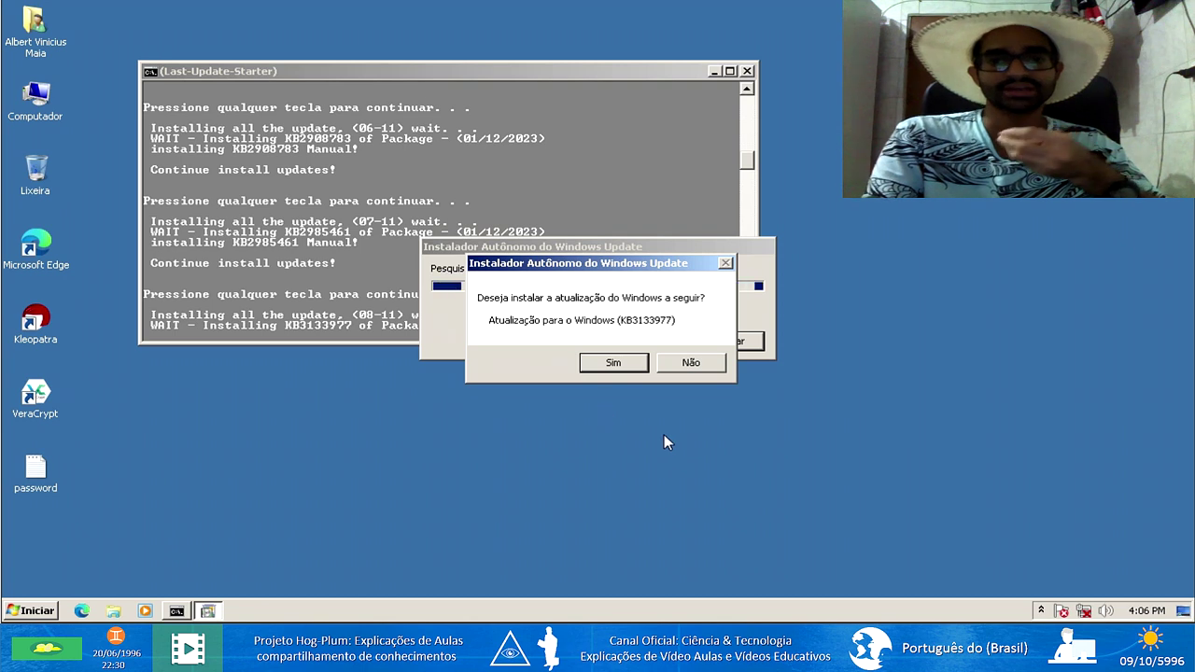
pyautogui.click(617, 365)
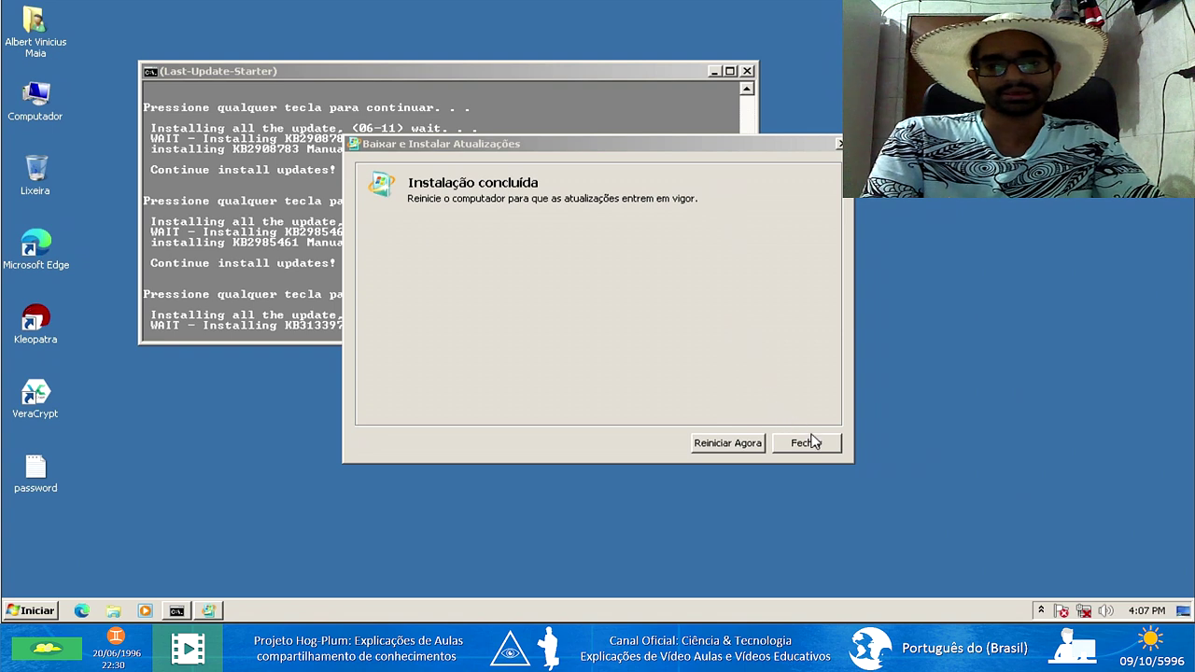
pyautogui.click(807, 444)
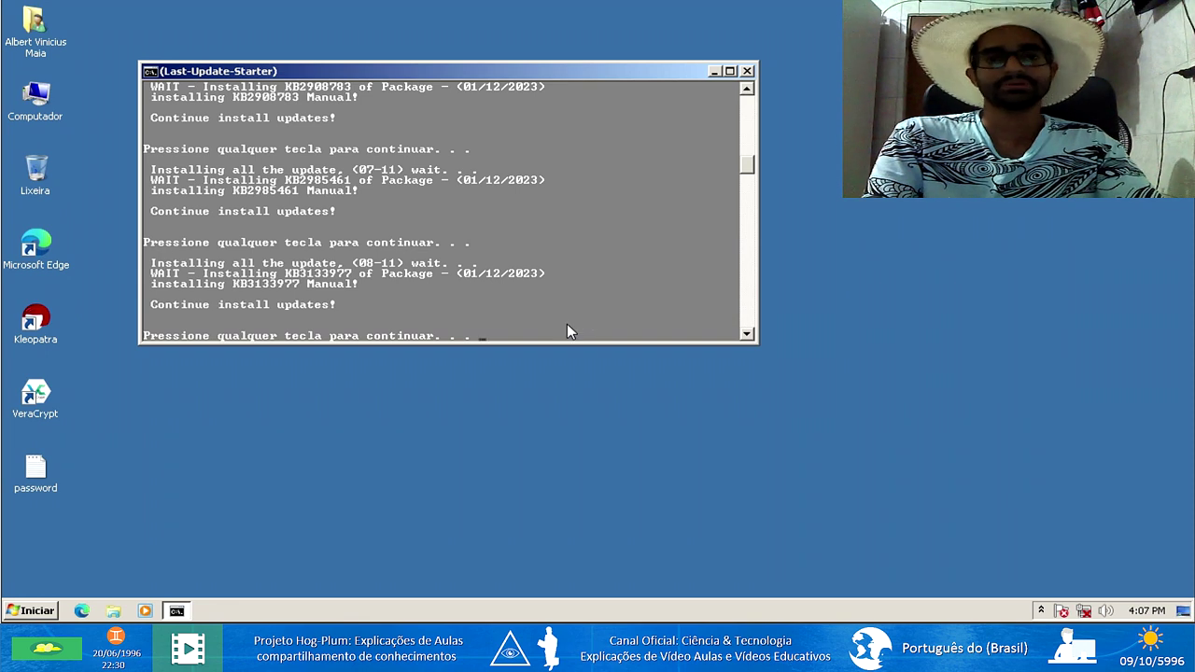
# Continue the console, dismiss the Service Pack 2 message, and open the password text file.
pyautogui.press('Return')
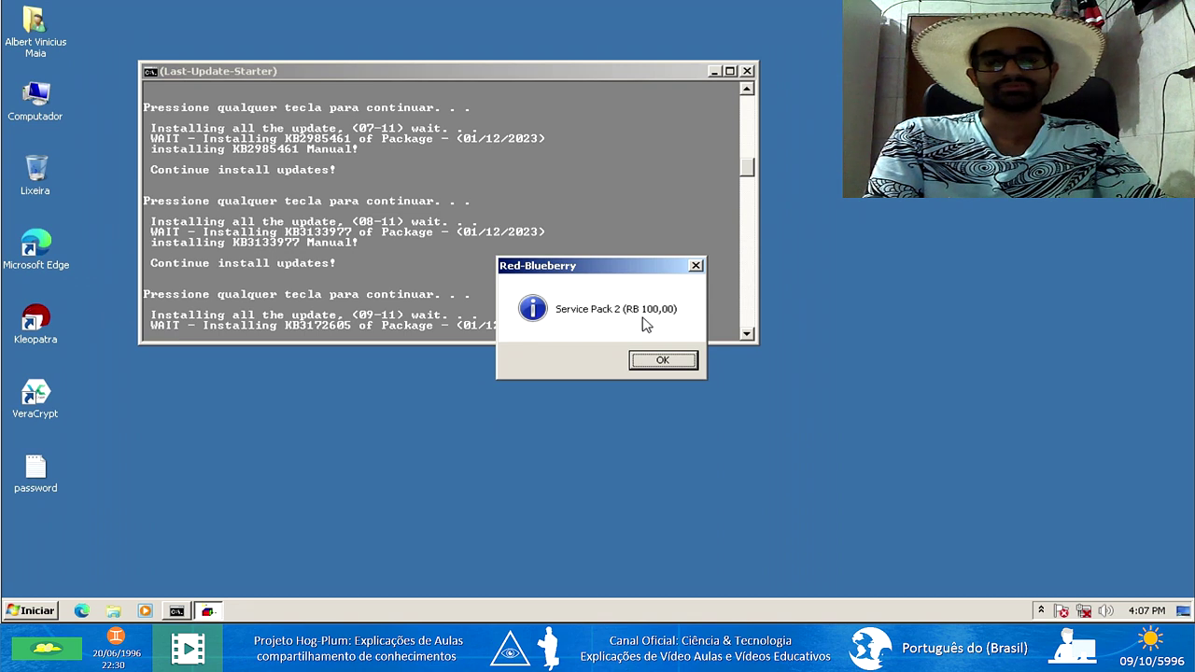
pyautogui.click(663, 363)
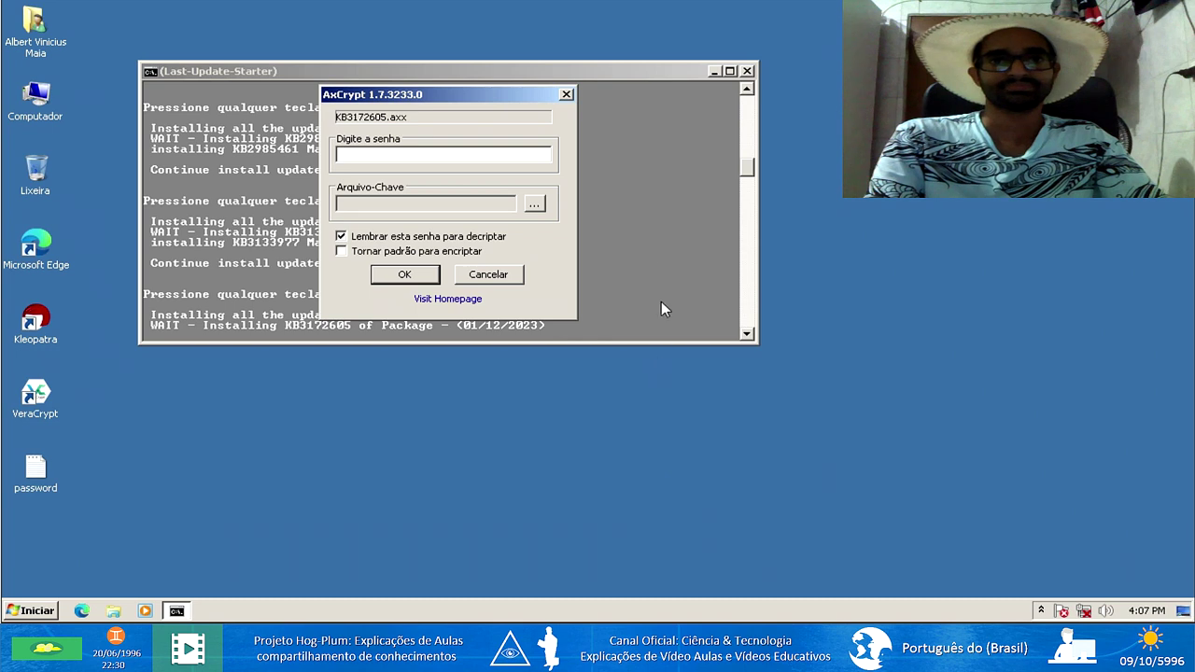
pyautogui.doubleClick(39, 470)
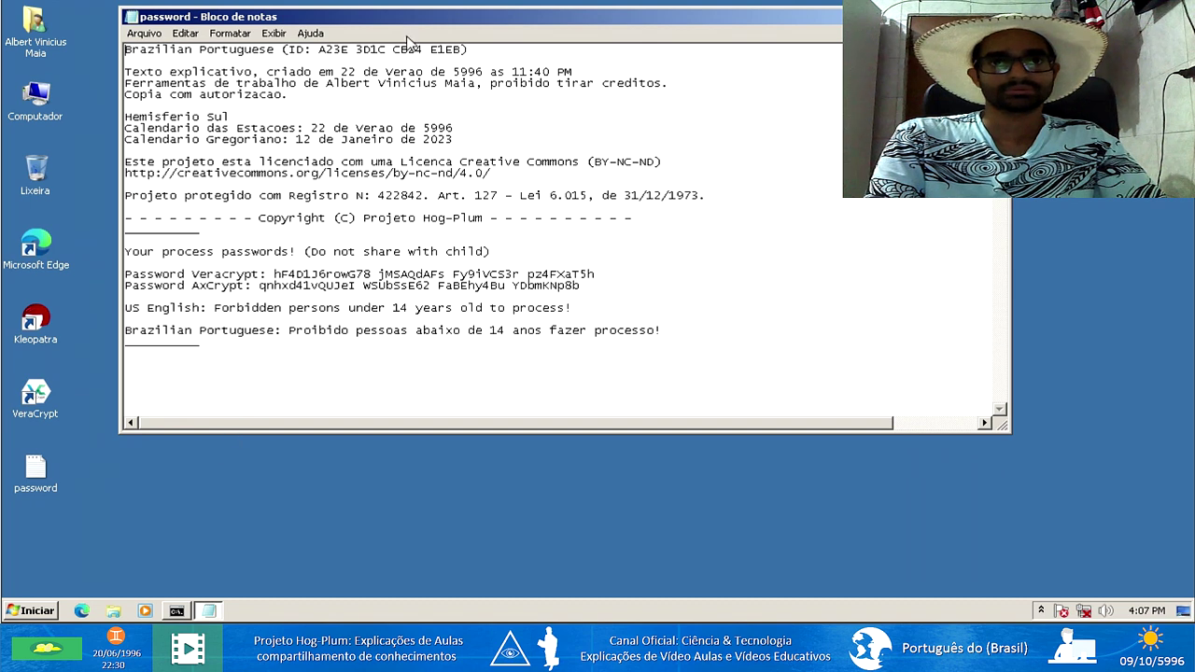
# Copy the AxCrypt password from the note and close Notepad.
pyautogui.moveTo(572, 285); pyautogui.dragTo(259, 285)
pyautogui.rightClick(266, 285)
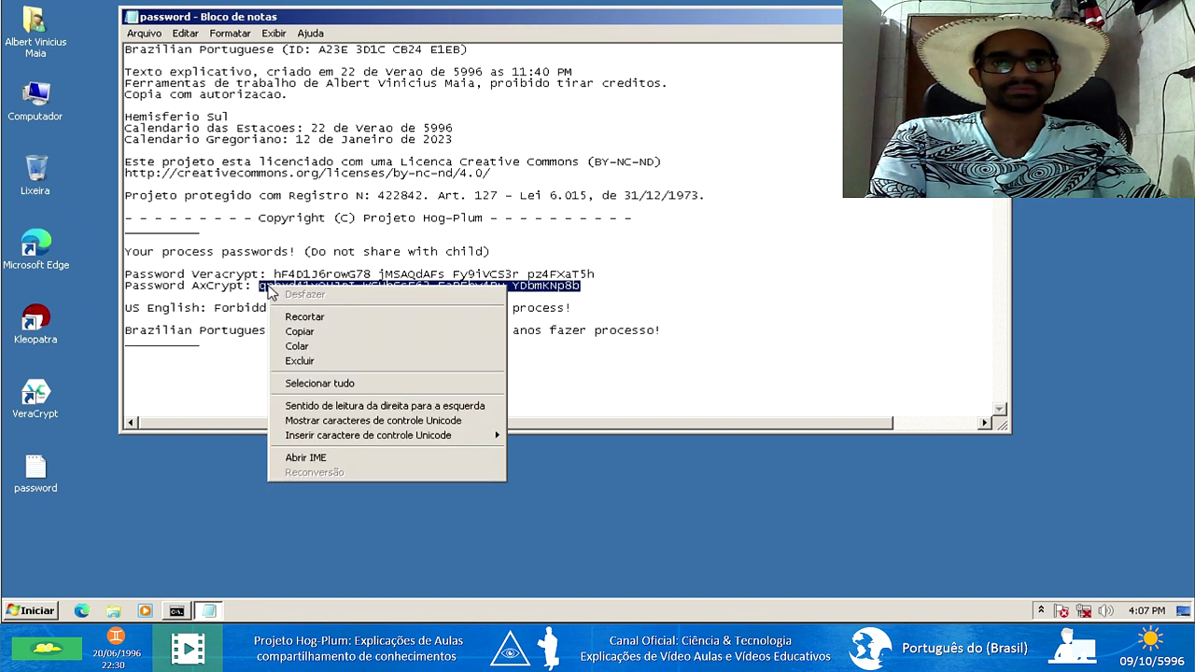
pyautogui.click(298, 332)
pyautogui.hotkey('alt', 'F4')
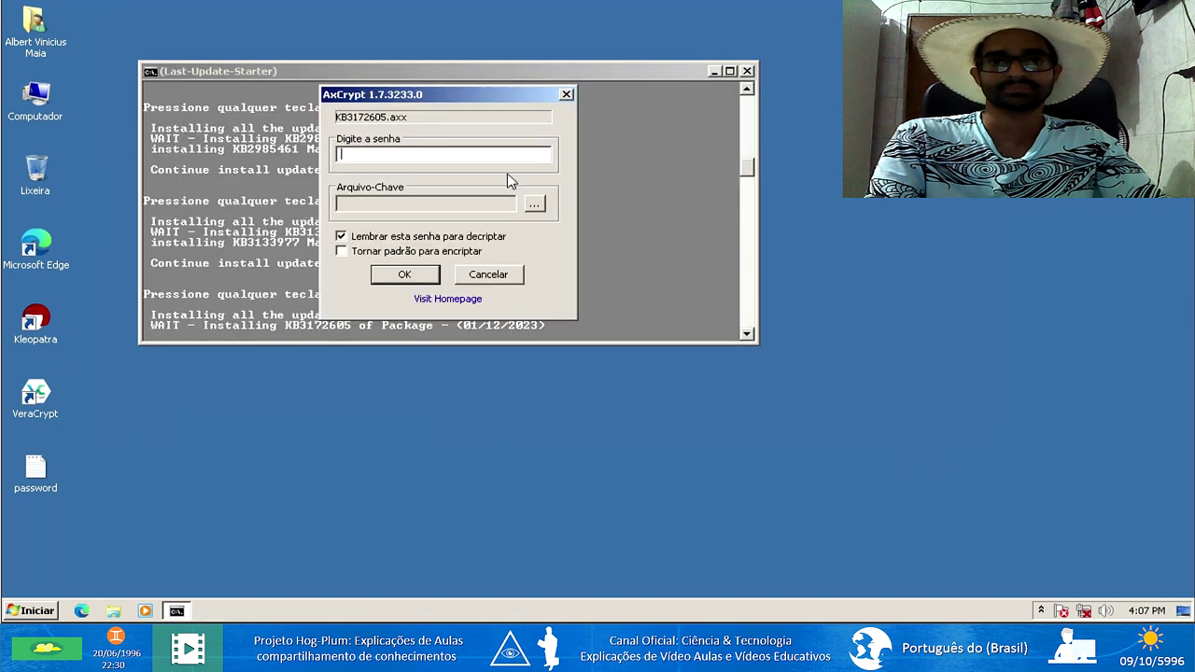
# Paste the password, choose E:\100.00.bmp as key file, and submit to decrypt KB3172605.axx.
pyautogui.hotkey('ctrl', 'v')
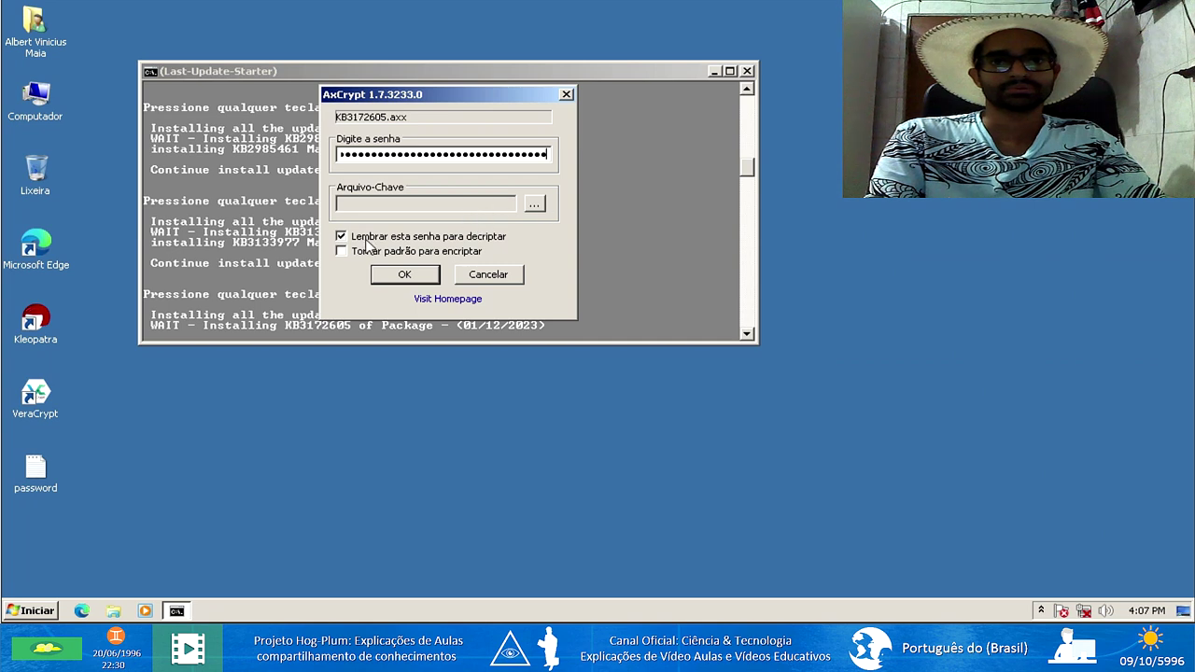
pyautogui.click(533, 203)
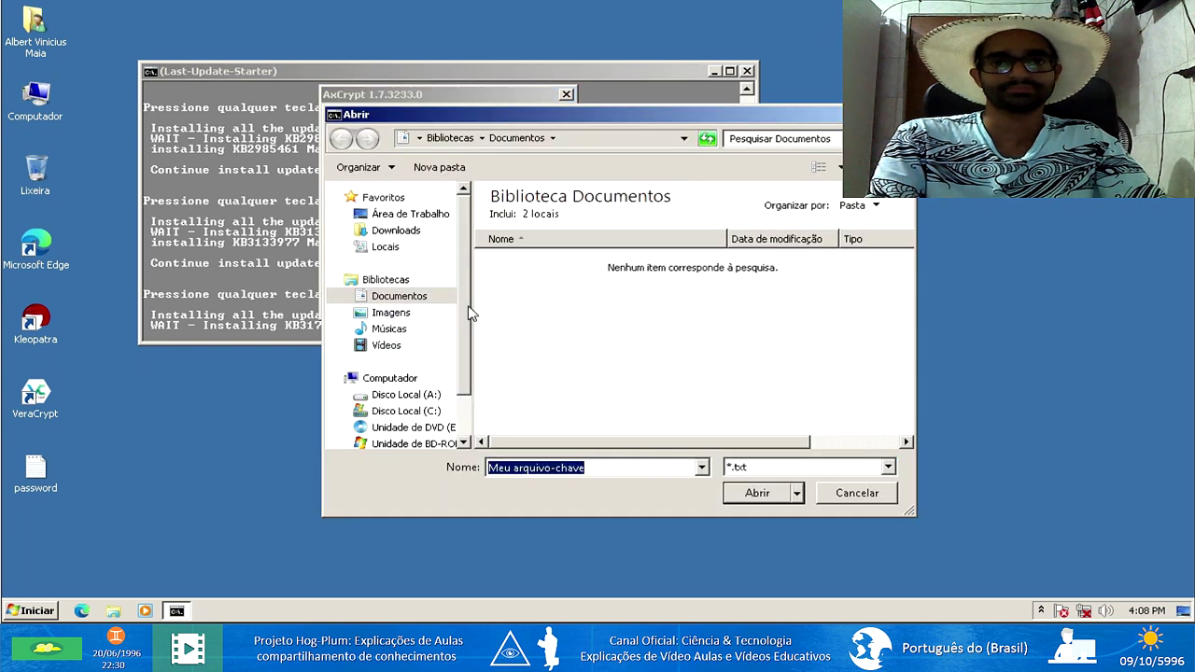
pyautogui.scroll(-2, 467, 314)
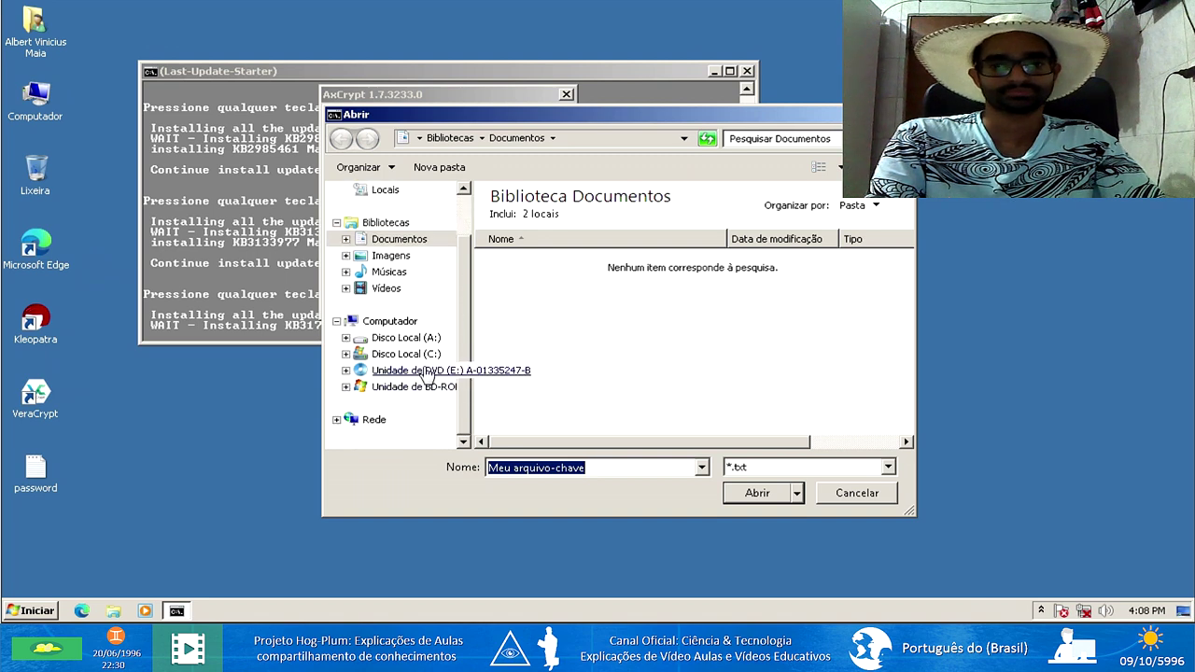
pyautogui.click(425, 372)
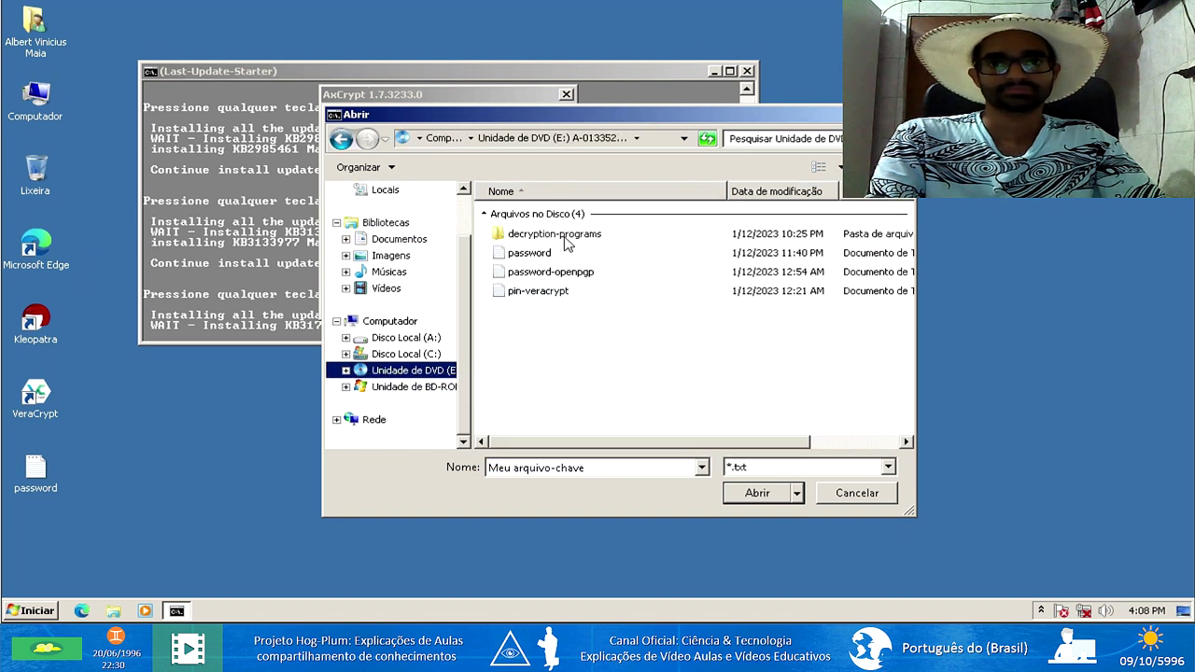
pyautogui.click(889, 467)
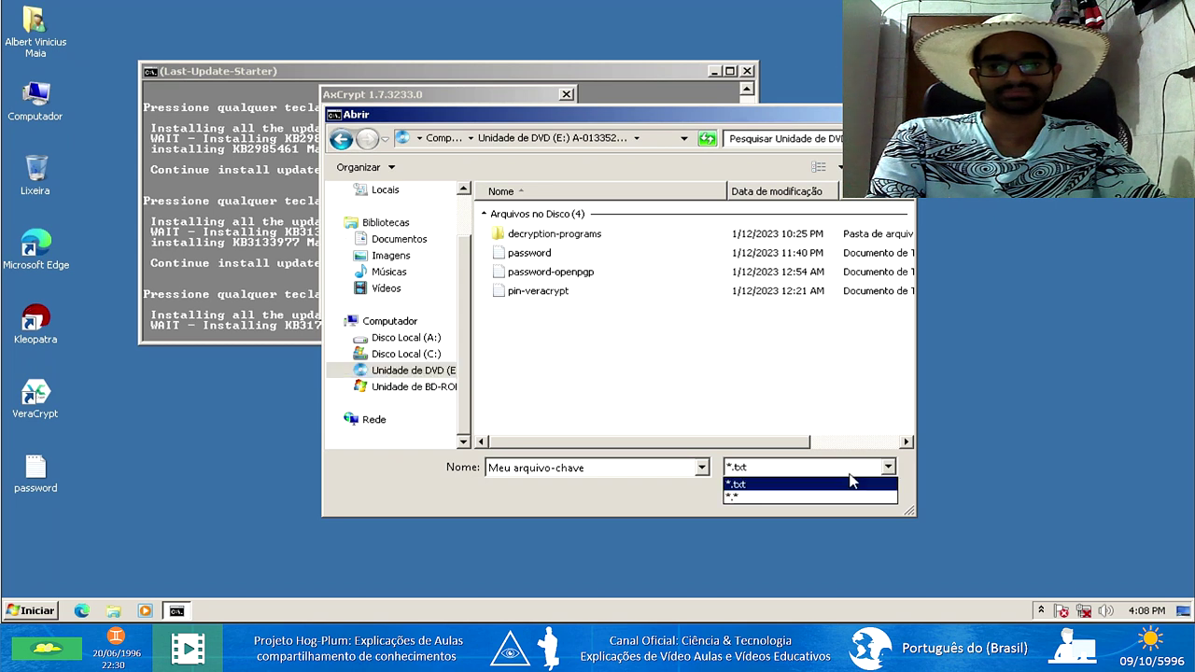
pyautogui.click(809, 496)
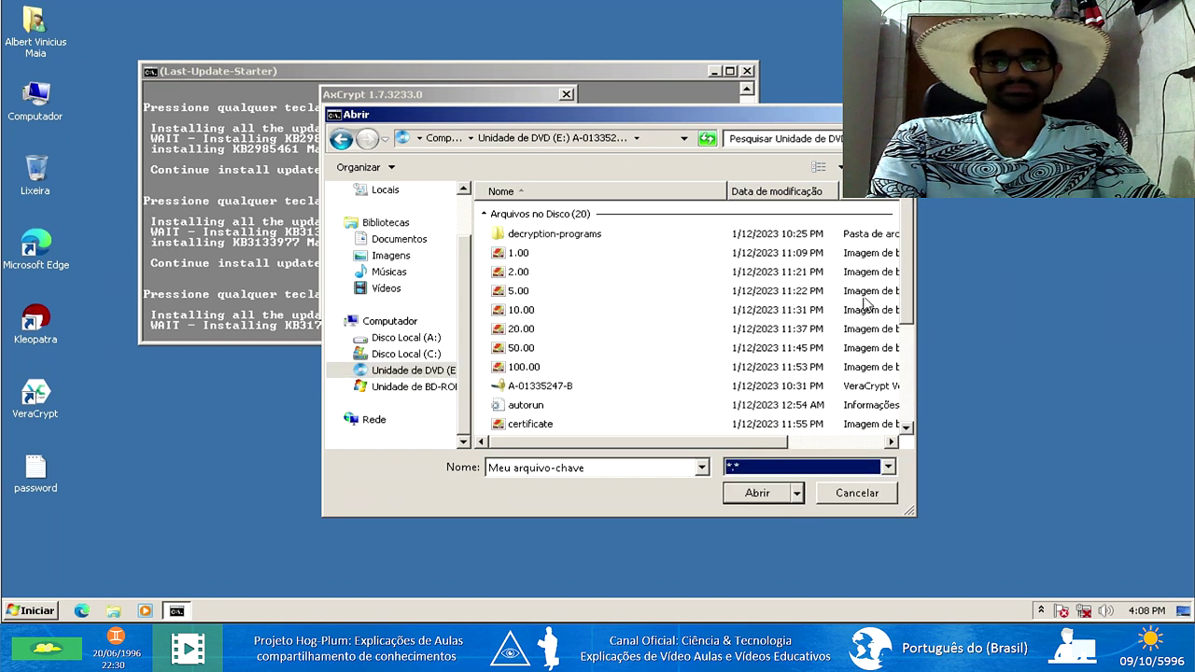
pyautogui.moveTo(904, 273); pyautogui.dragTo(910, 328)
pyautogui.click(528, 279)
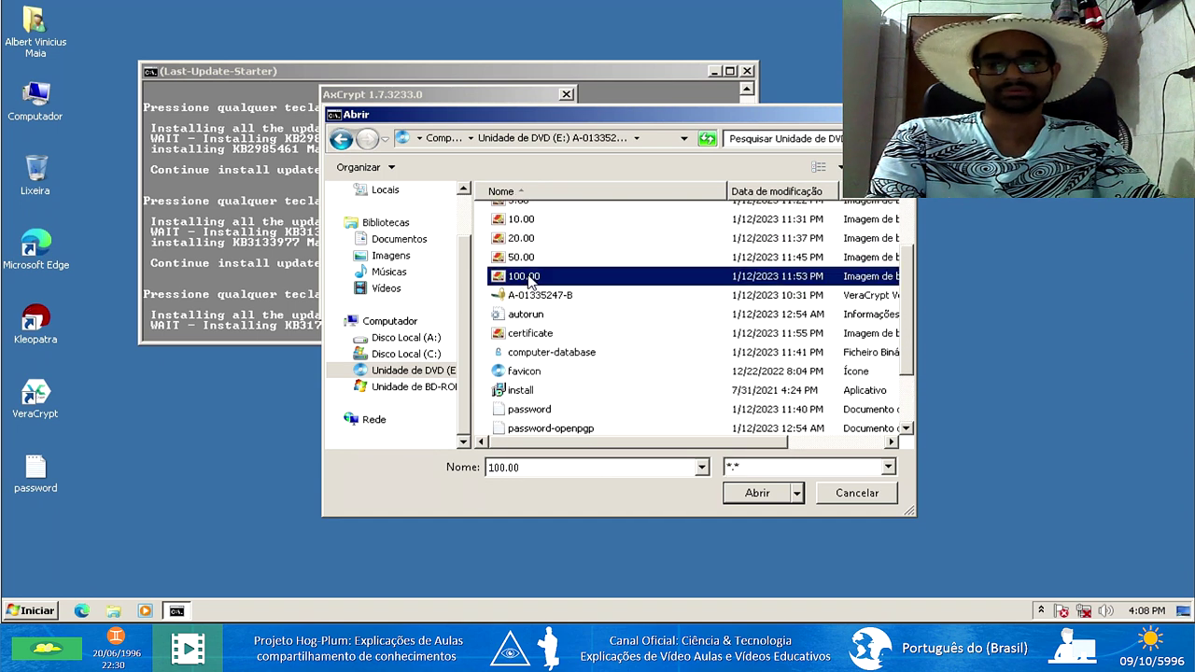
pyautogui.click(756, 493)
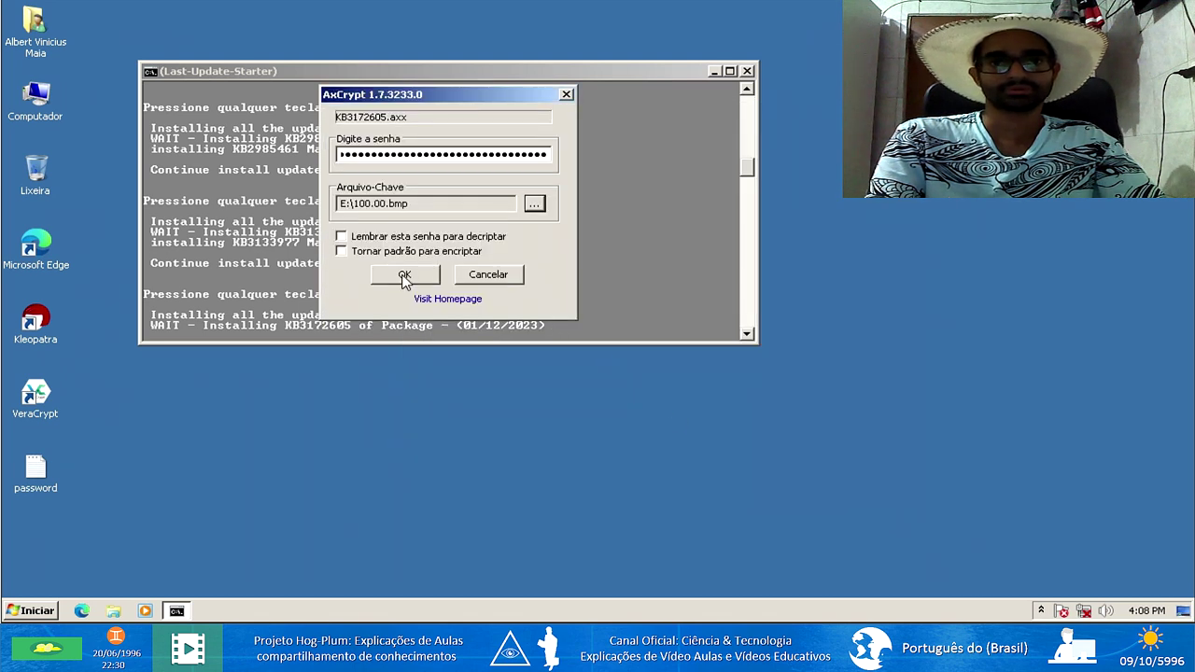
pyautogui.click(403, 276)
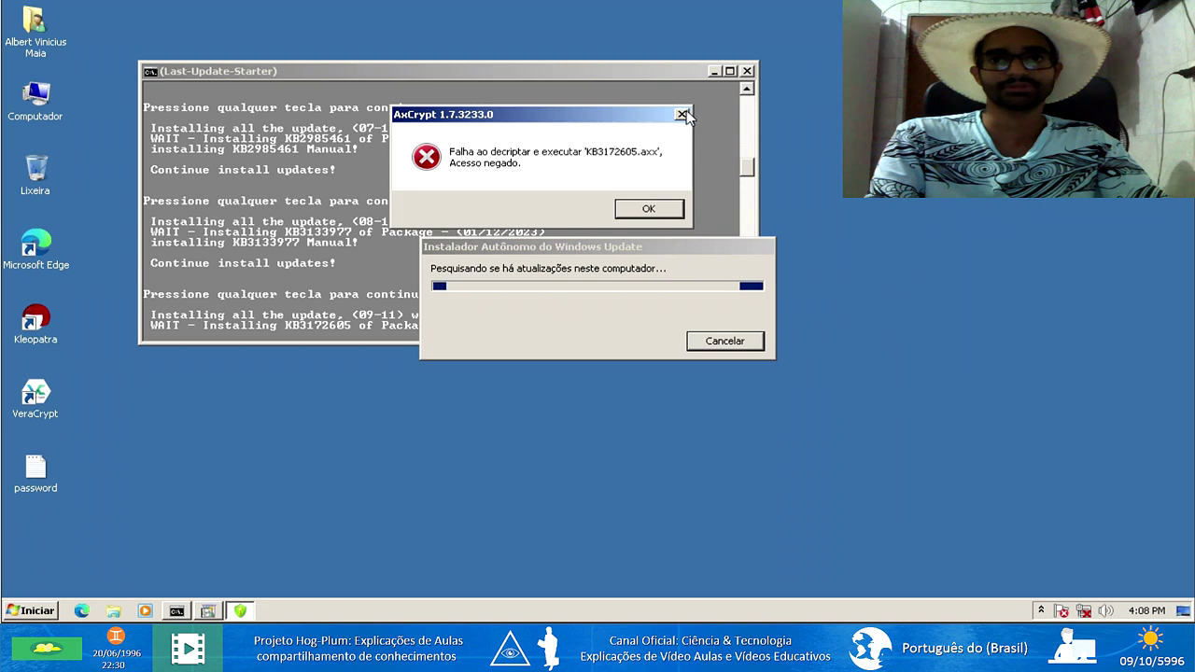
pyautogui.click(683, 115)
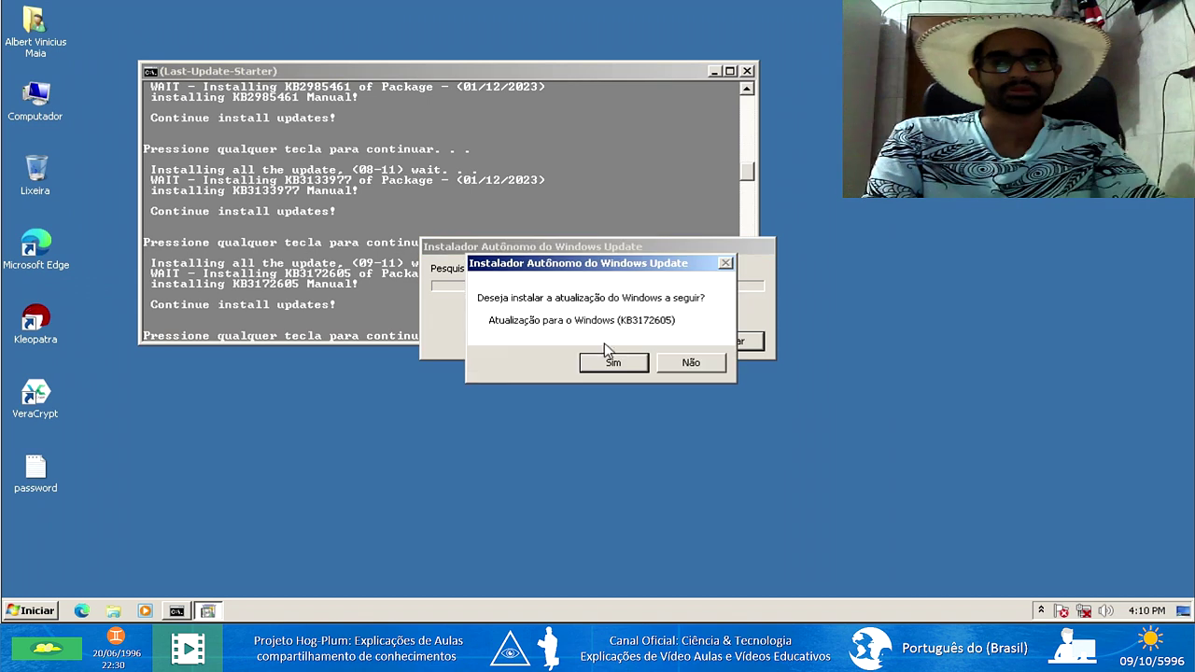
pyautogui.click(600, 363)
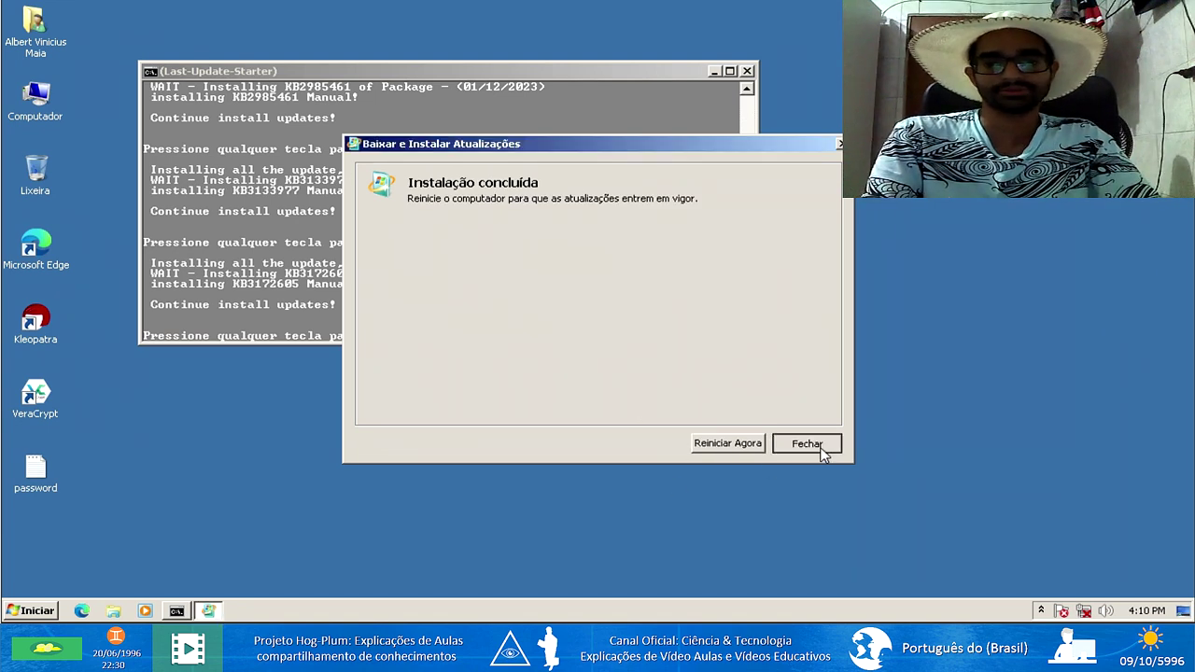
pyautogui.click(825, 447)
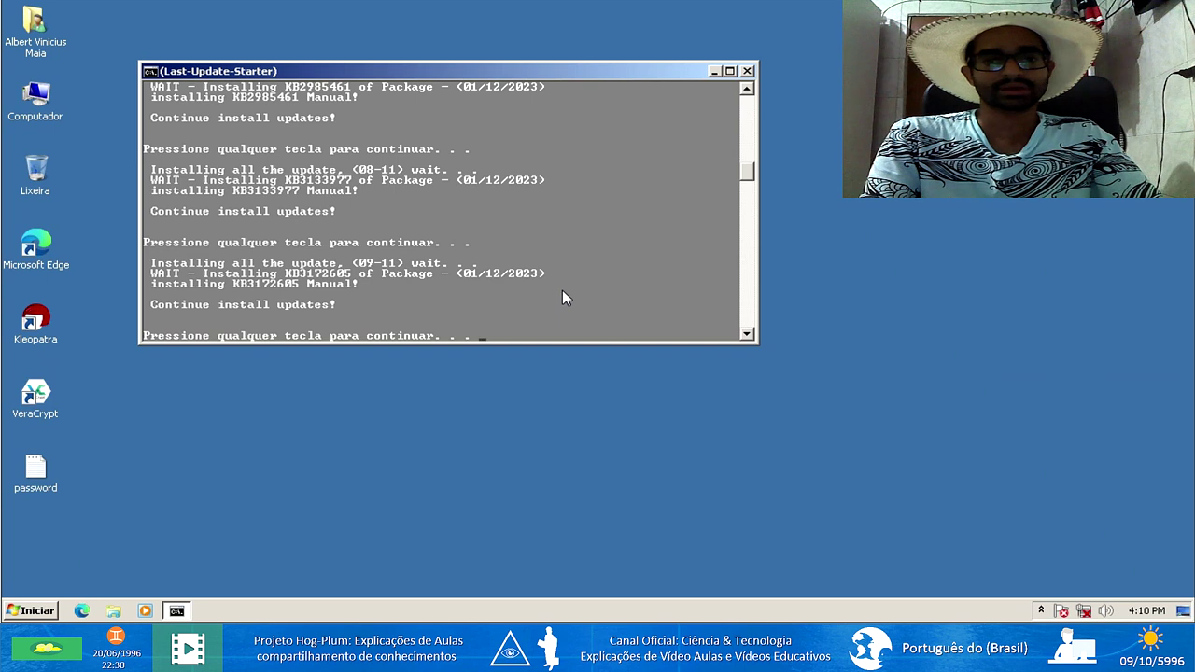
pyautogui.press('Return')
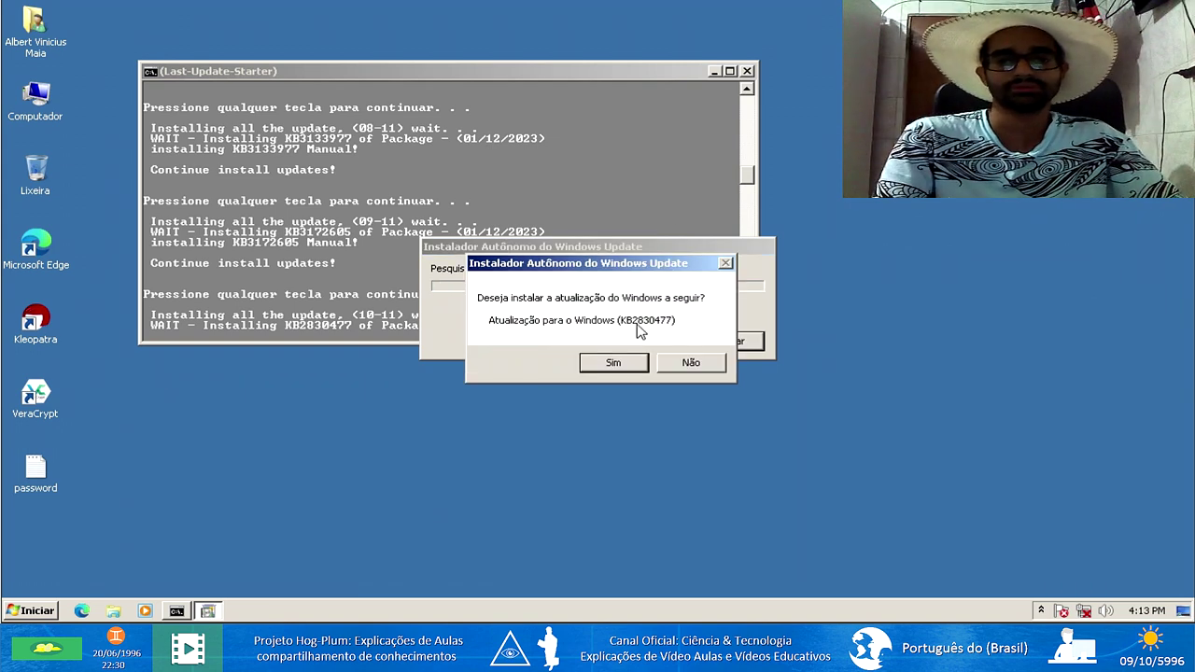
pyautogui.click(612, 368)
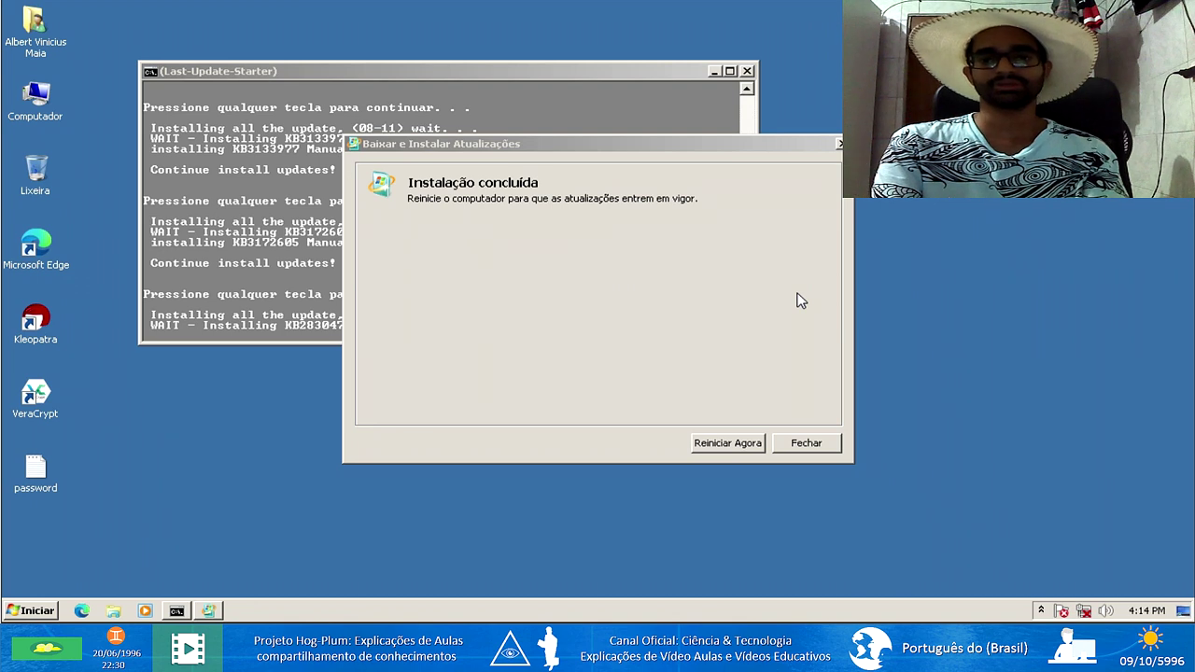
pyautogui.click(803, 444)
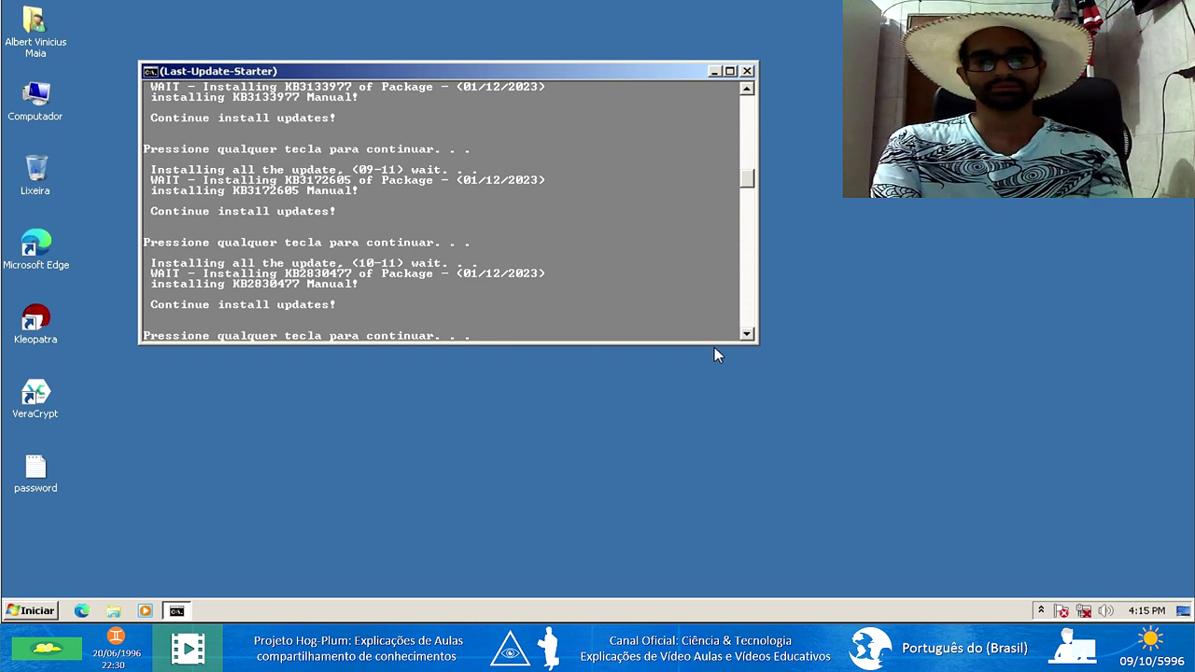
pyautogui.press('Return')
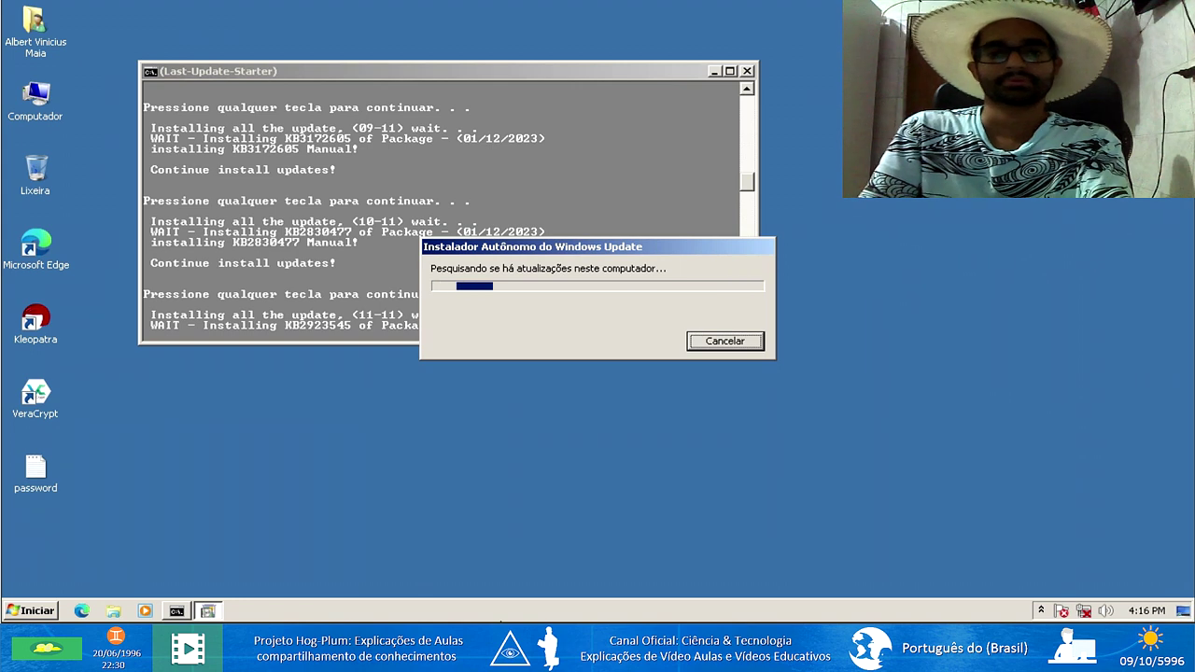
pyautogui.click(600, 362)
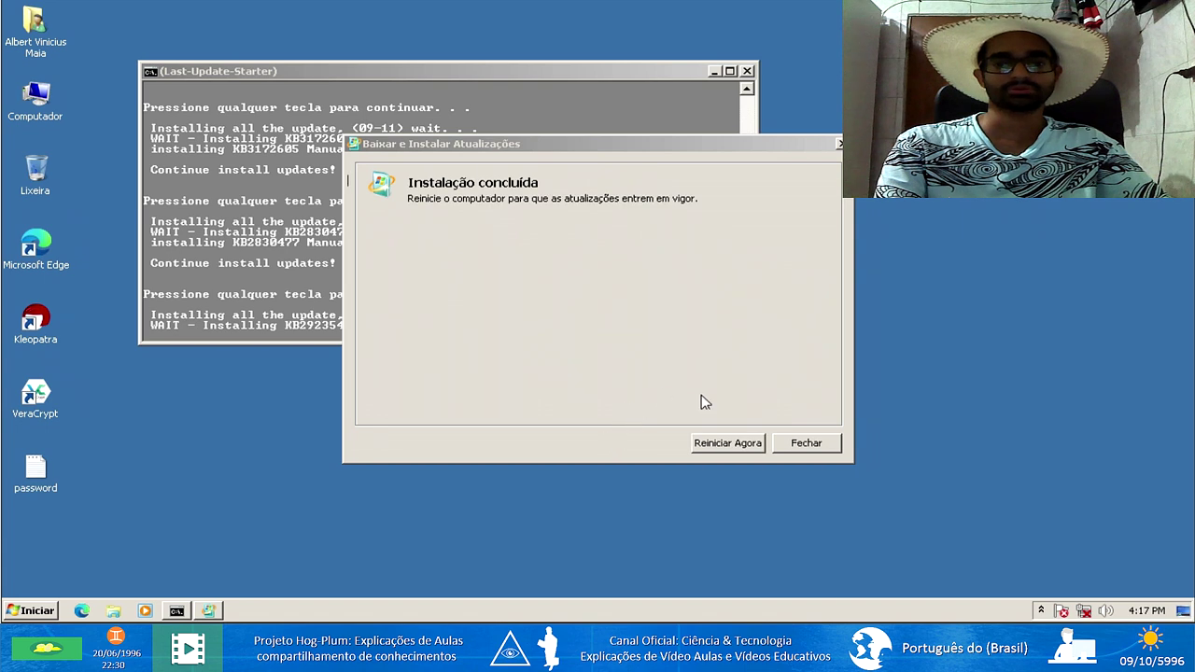
pyautogui.click(807, 444)
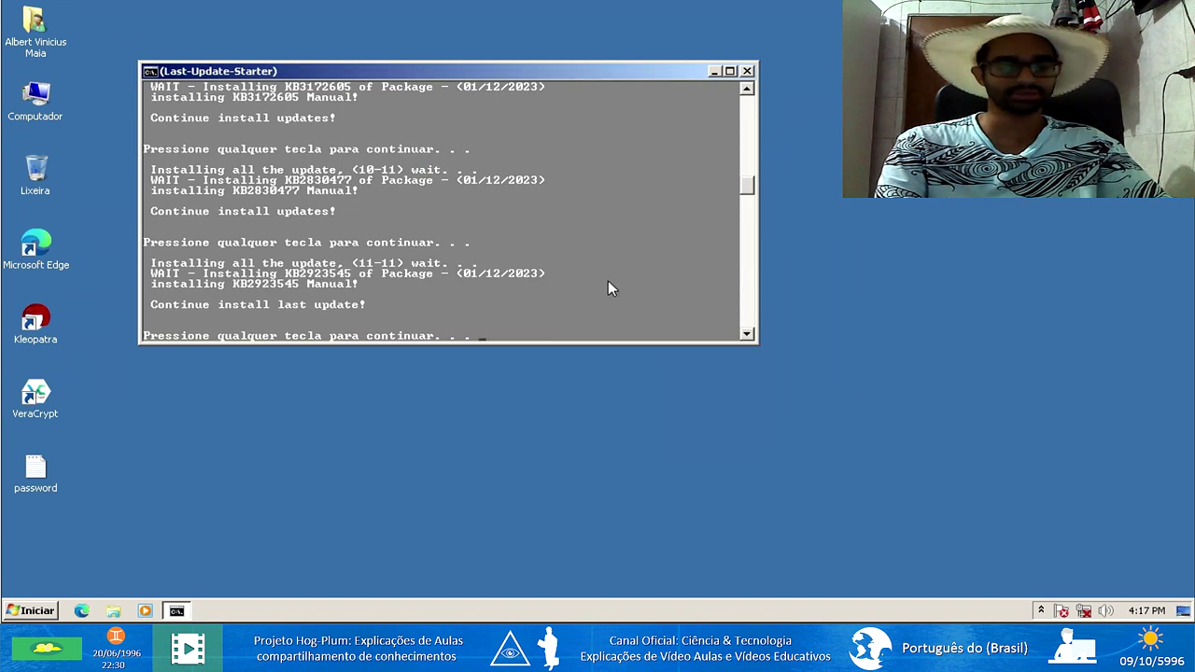
# Answer the final 'Pressione qualquer tecla' prompt so the script ends and Windows restarts.
pyautogui.press('Return')
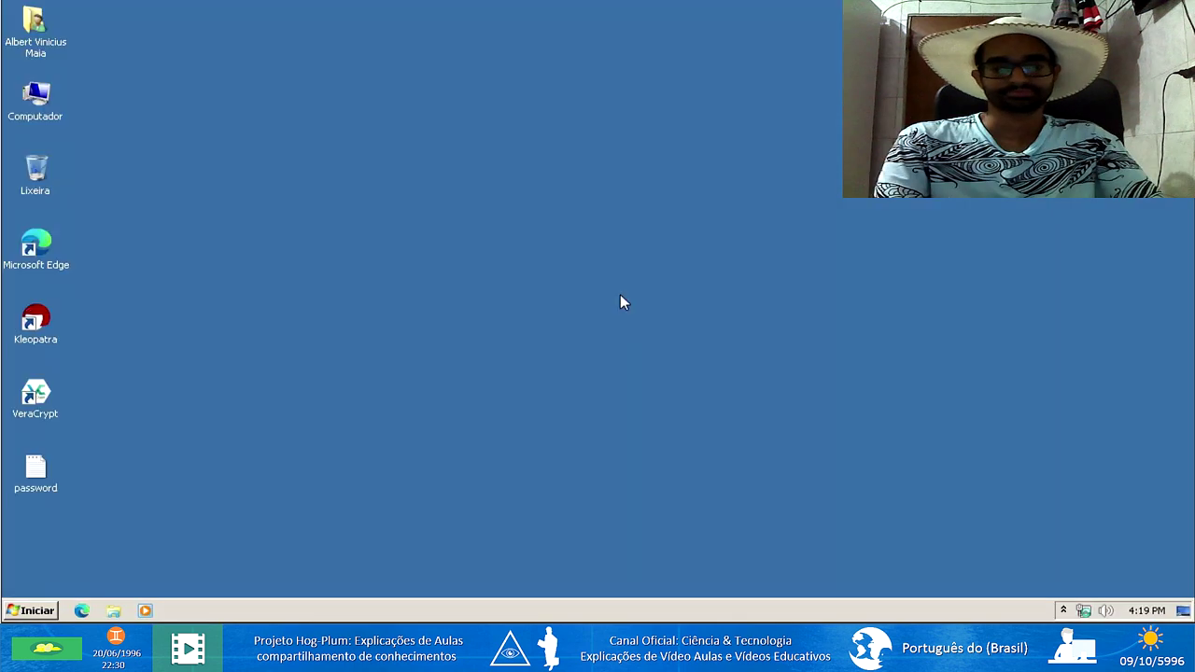
# Open the Computador window to see drives C:, E: and H:.
pyautogui.doubleClick(39, 93)
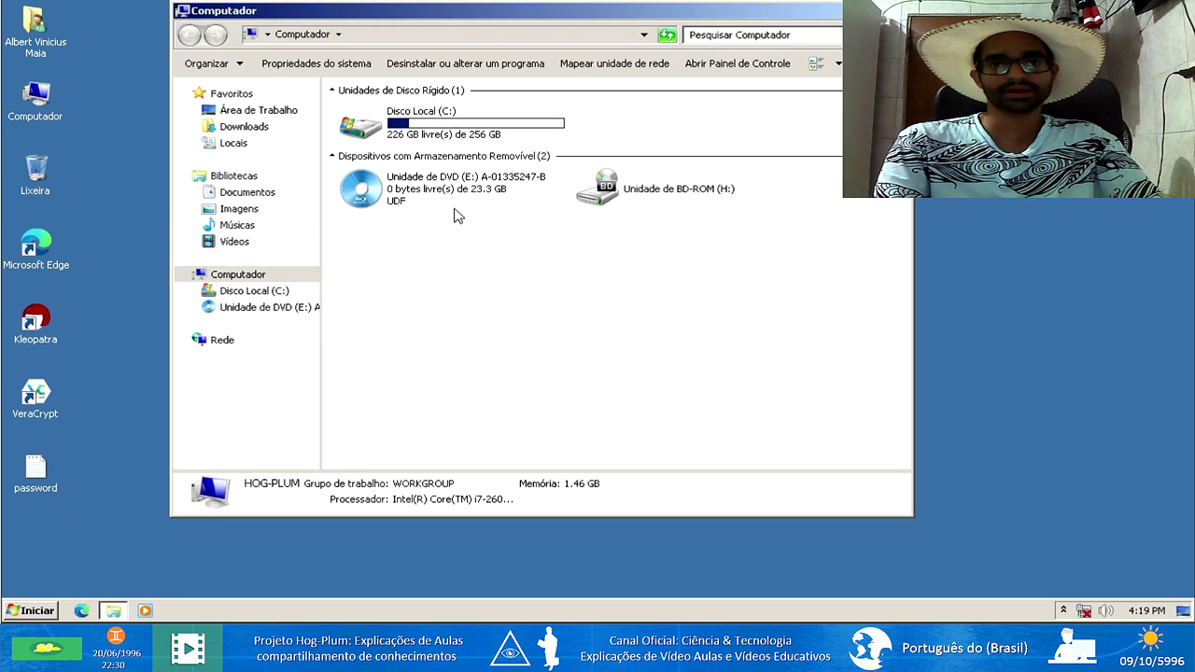
# Open DVD drive E: in a new window and load A-01335247-B into VeraCrypt on drive A:.
pyautogui.click(425, 193)
pyautogui.rightClick(418, 189)
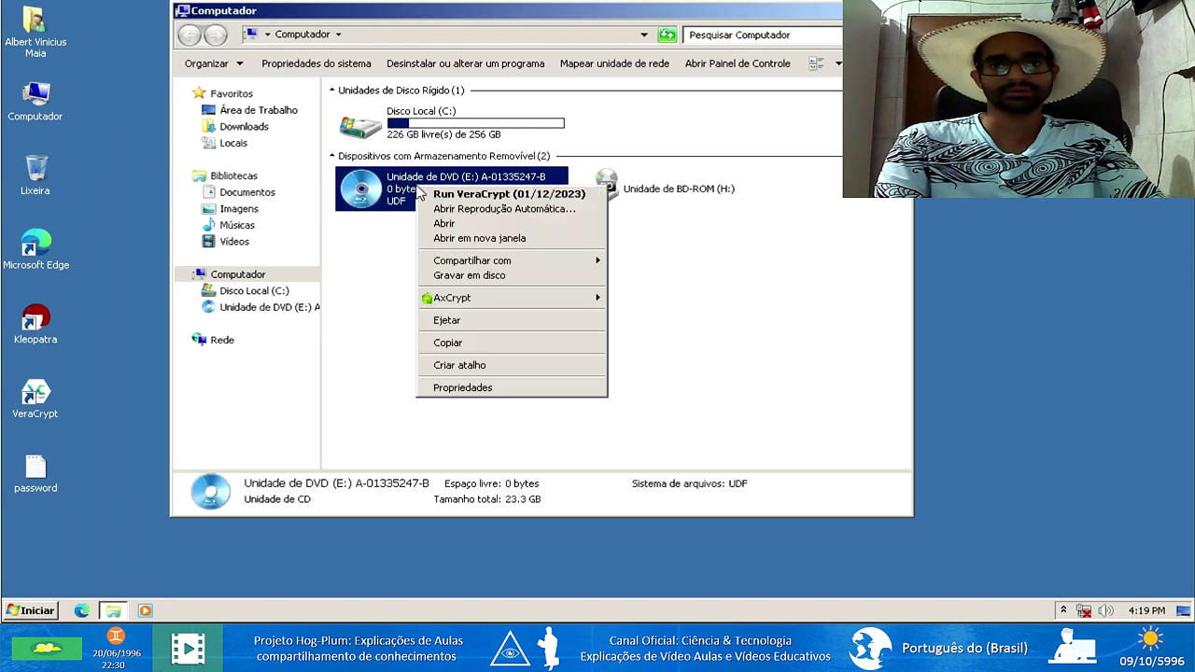
pyautogui.click(476, 237)
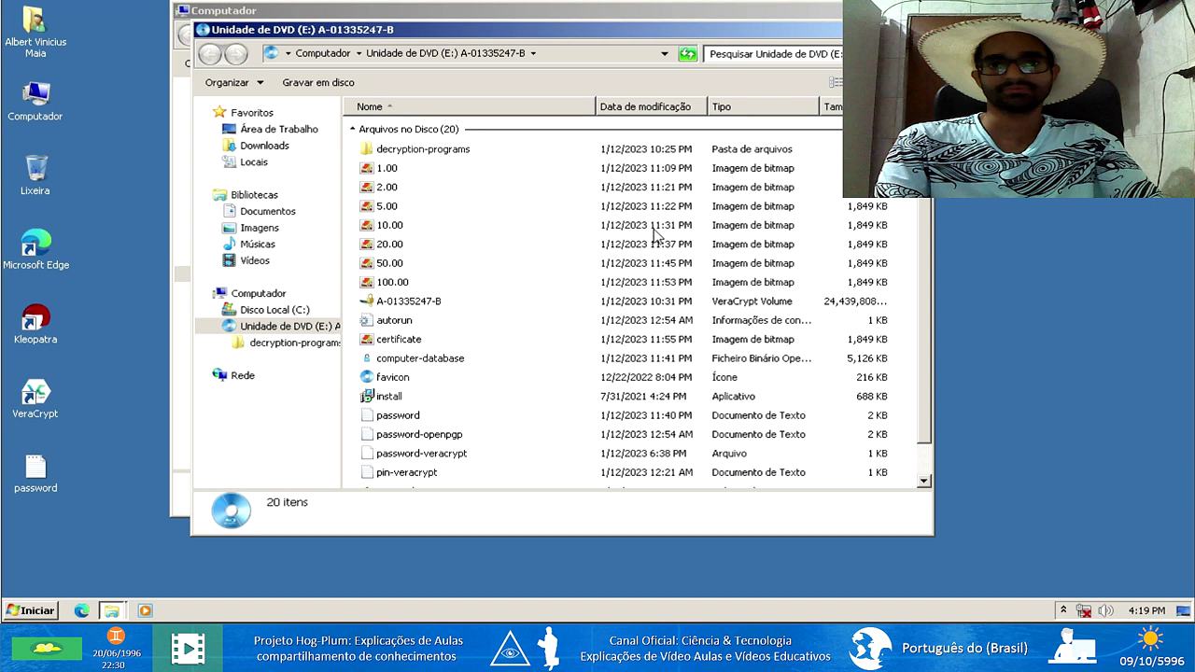
pyautogui.click(425, 302)
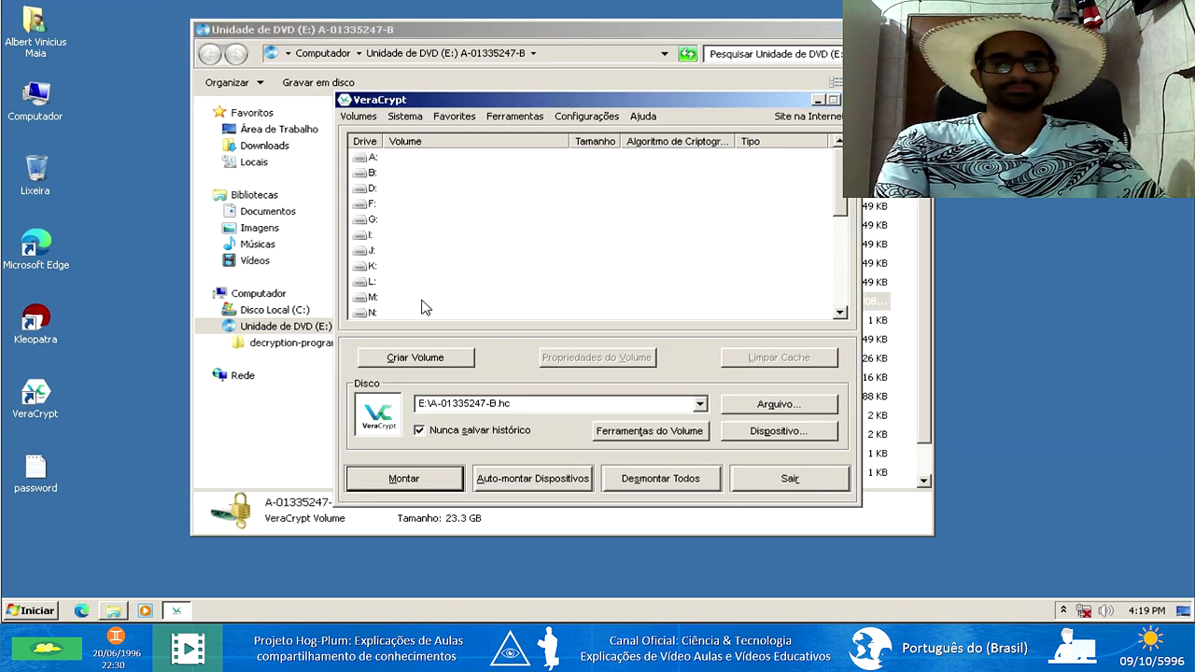
pyautogui.click(371, 159)
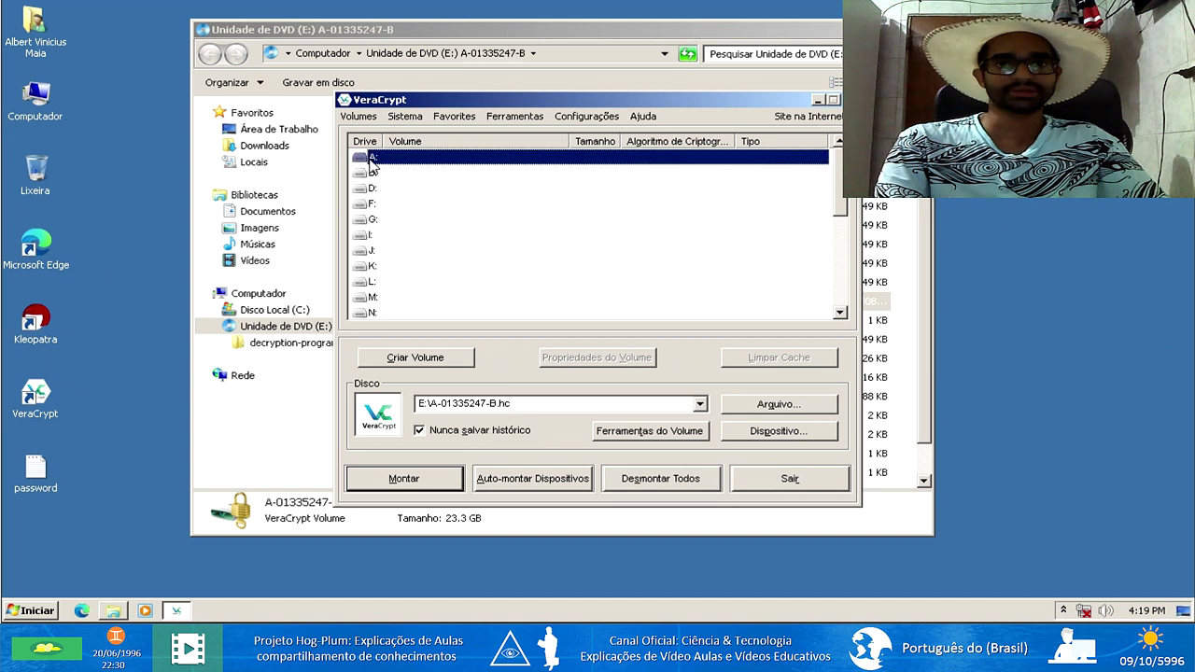
# Start mounting on drive A:, enabling the PIM option and showing the password as plain text.
pyautogui.click(403, 482)
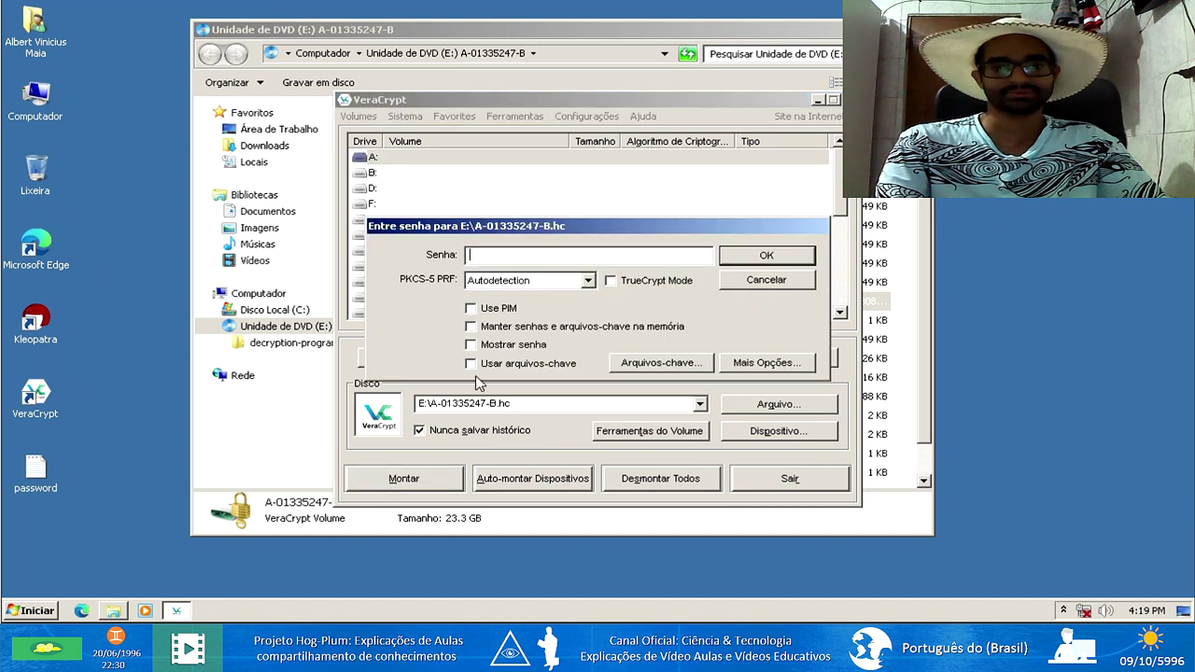
pyautogui.click(482, 310)
pyautogui.moveTo(490, 230); pyautogui.dragTo(383, 97)
pyautogui.click(366, 212)
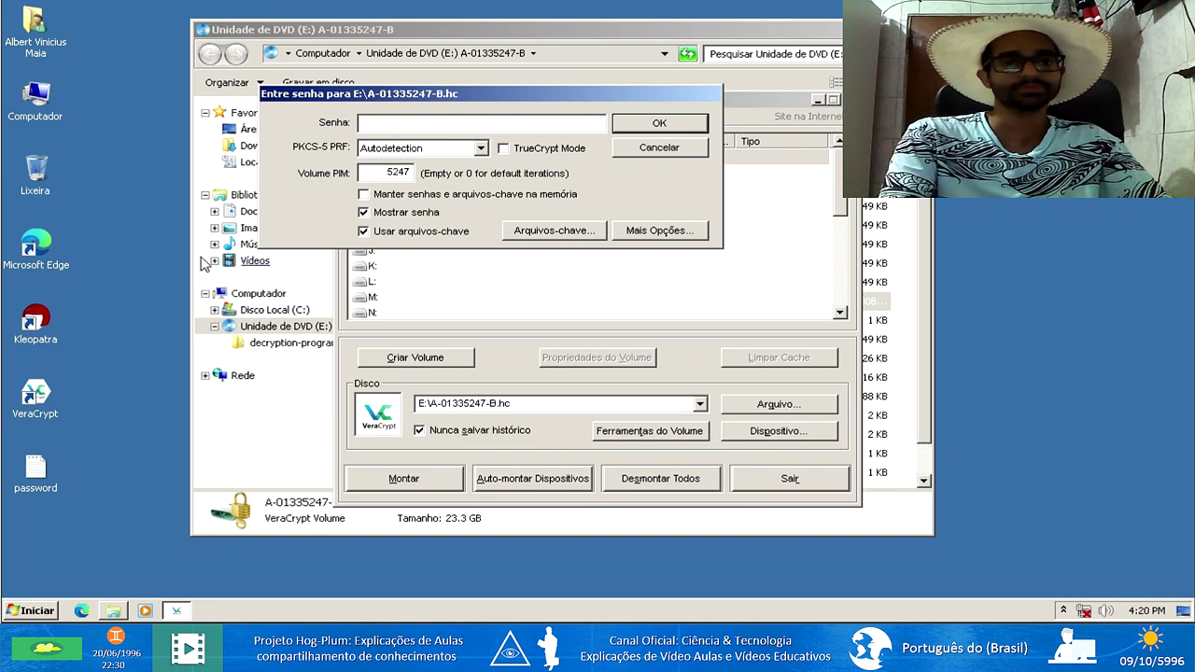
# Copy the VeraCrypt password from the notes file into the password field, then open the keyfile list.
pyautogui.doubleClick(50, 472)
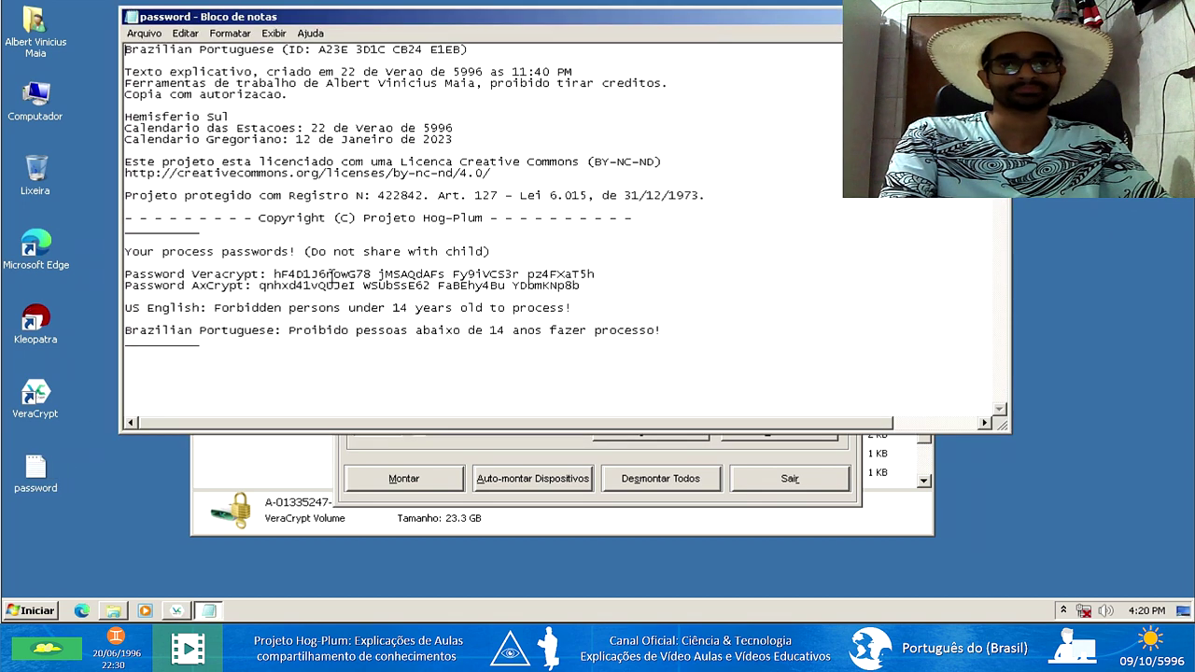
pyautogui.moveTo(593, 274); pyautogui.dragTo(273, 269)
pyautogui.rightClick(273, 269)
pyautogui.click(320, 320)
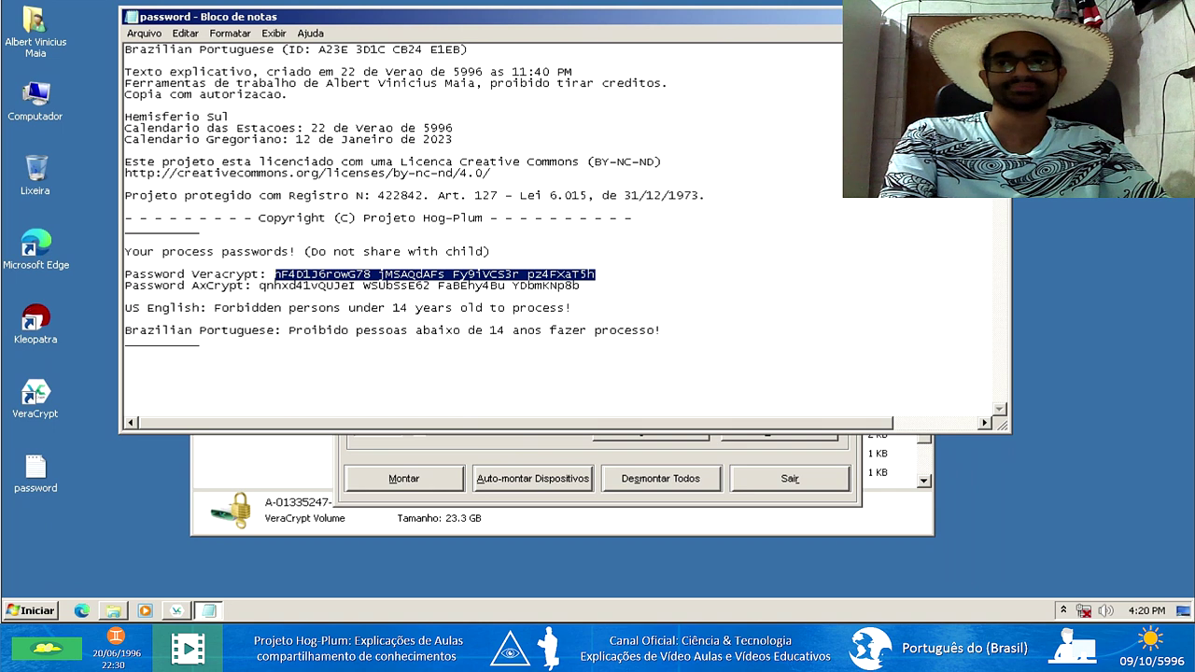
pyautogui.click(999, 16)
pyautogui.hotkey('ctrl', 'v')
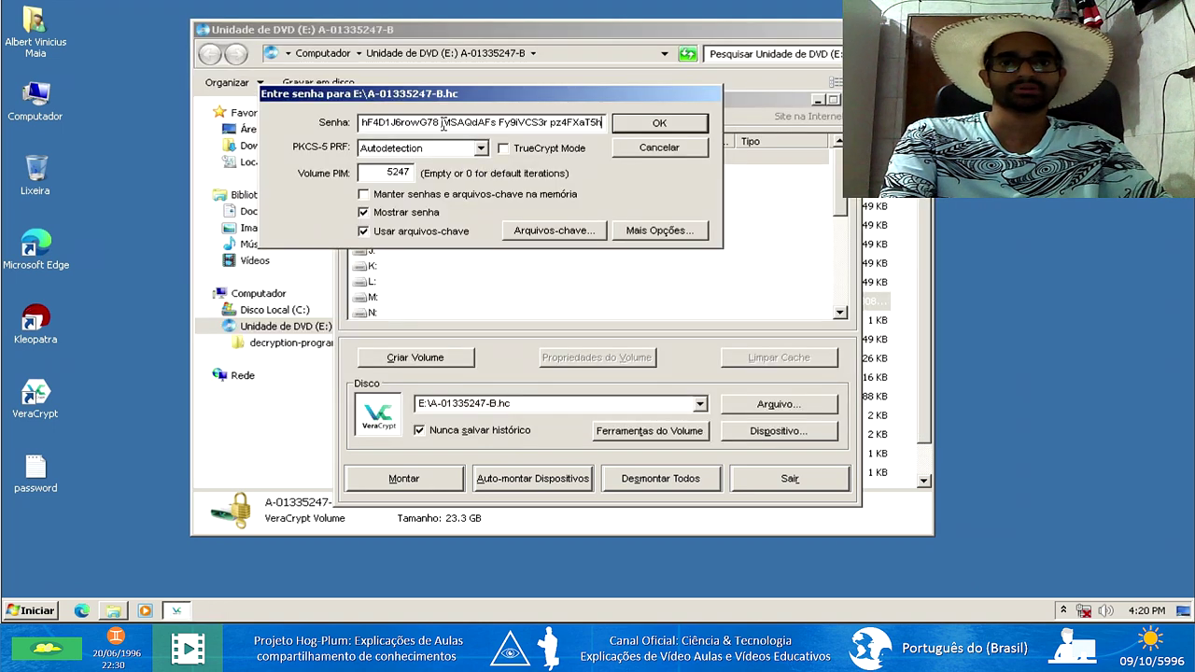
pyautogui.click(551, 233)
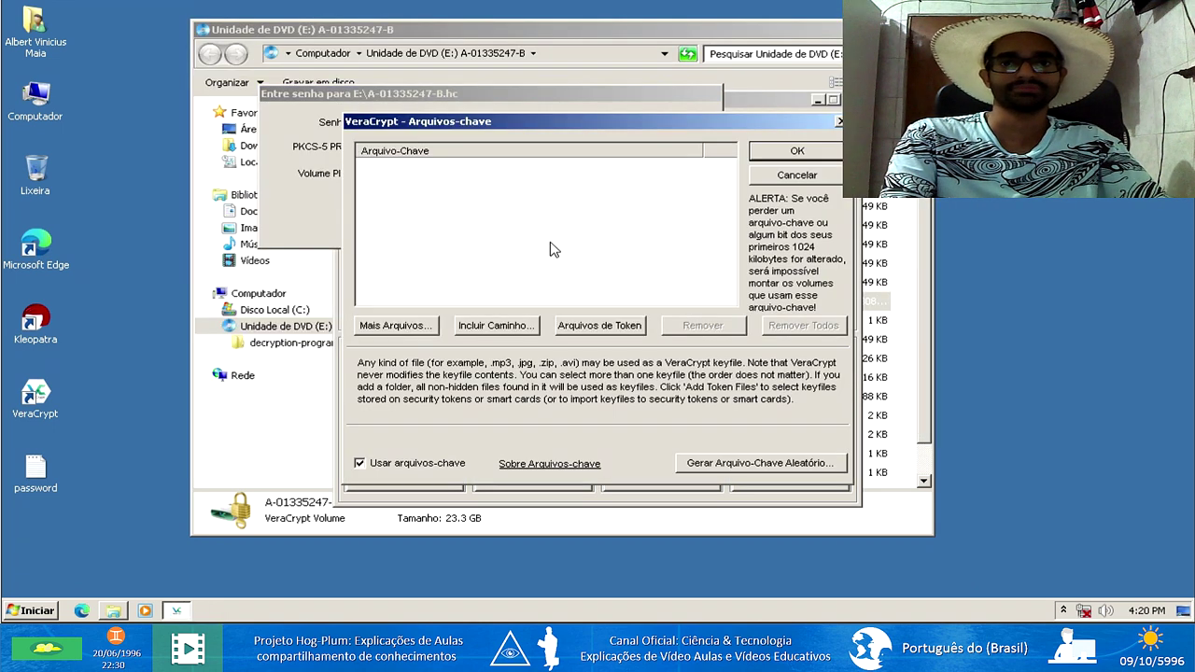
# Browse to drive E: and select public-key, private-key, password-veracrypt, computer-database and certificate as keyfiles.
pyautogui.click(396, 327)
pyautogui.moveTo(490, 141); pyautogui.dragTo(360, 51)
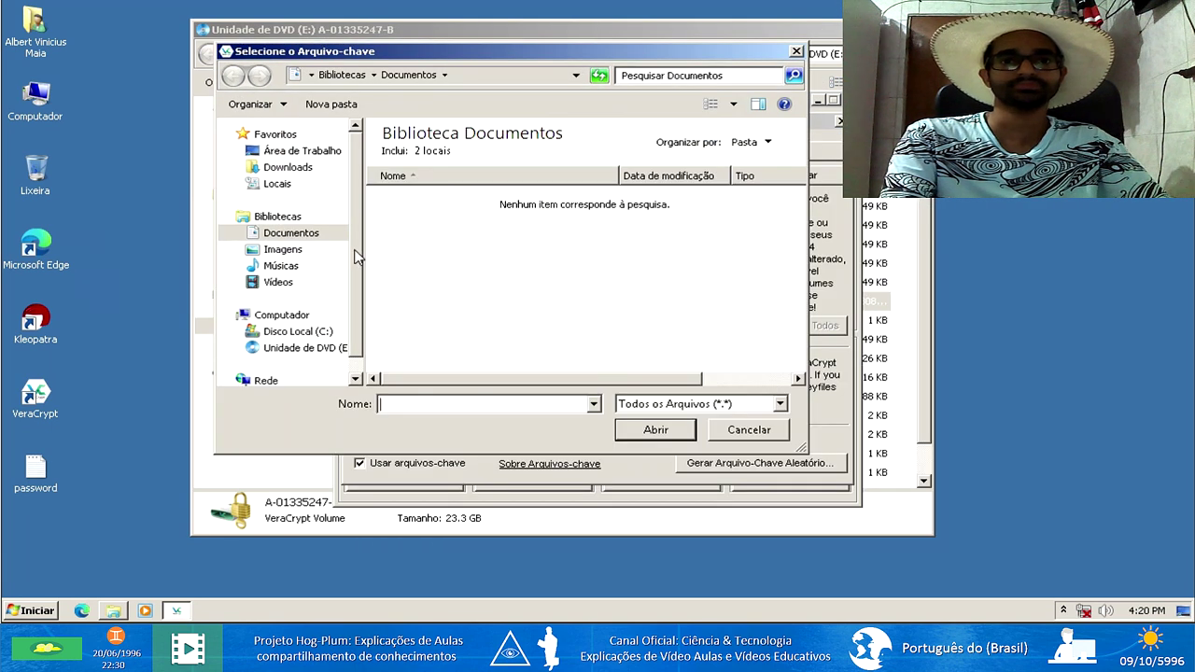
pyautogui.scroll(-1, 357, 257)
pyautogui.click(313, 324)
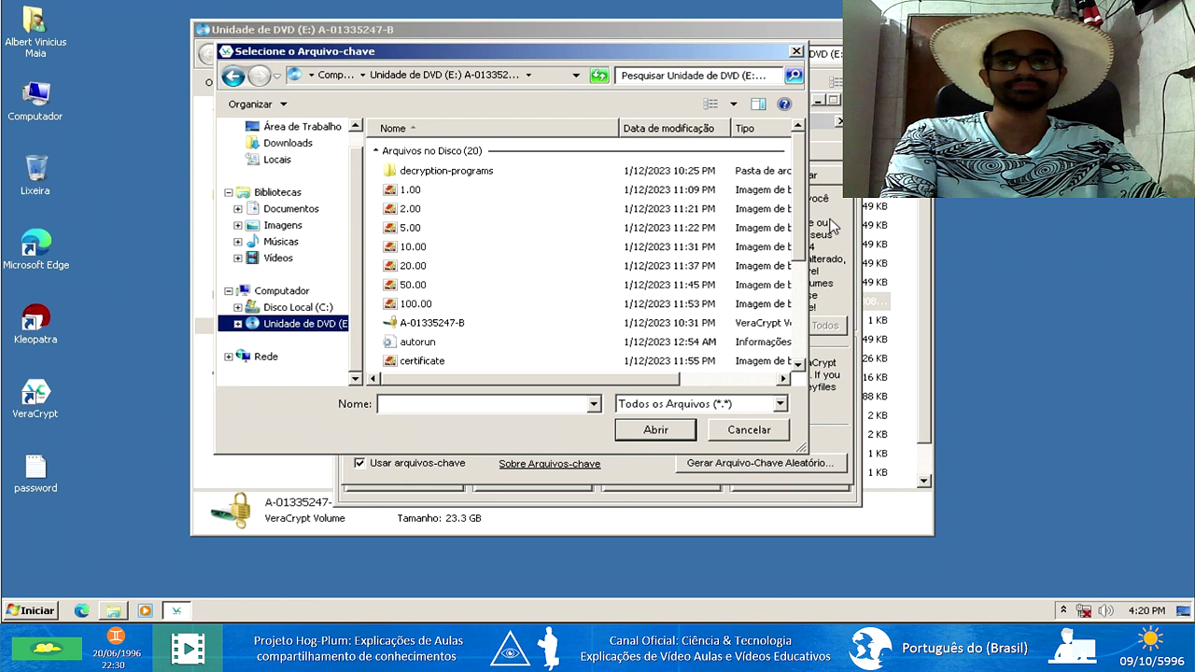
pyautogui.moveTo(796, 228); pyautogui.dragTo(800, 350)
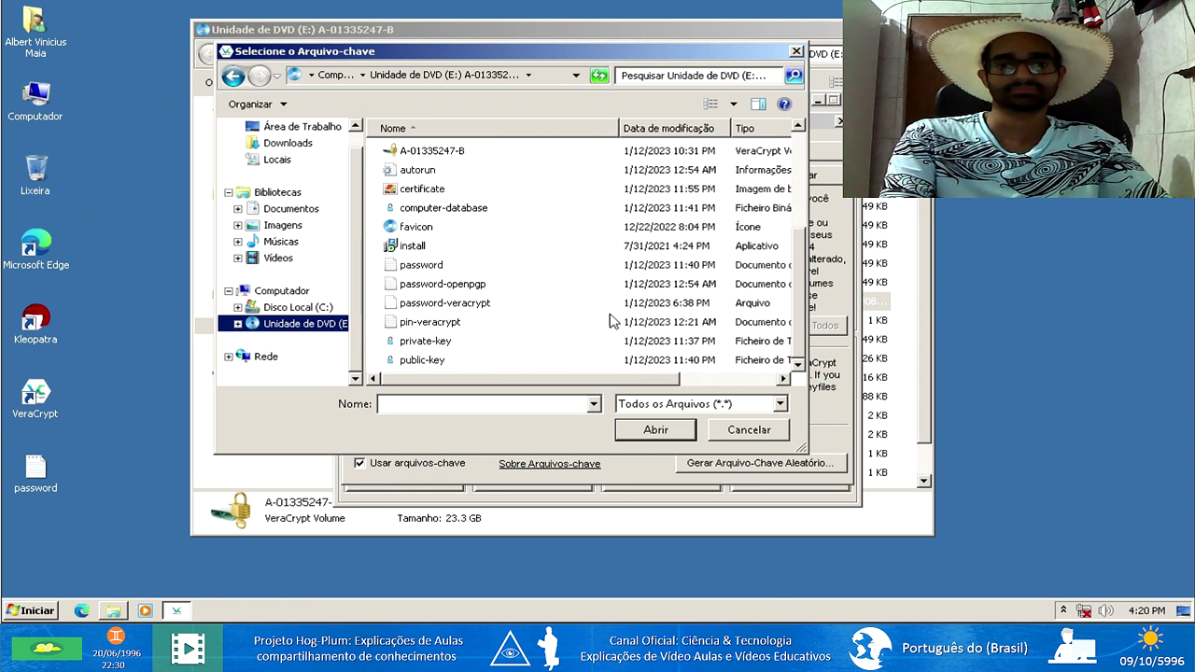
pyautogui.click(452, 364)
pyautogui.keyDown('ctrl'); pyautogui.click(439, 343); pyautogui.keyUp('ctrl')
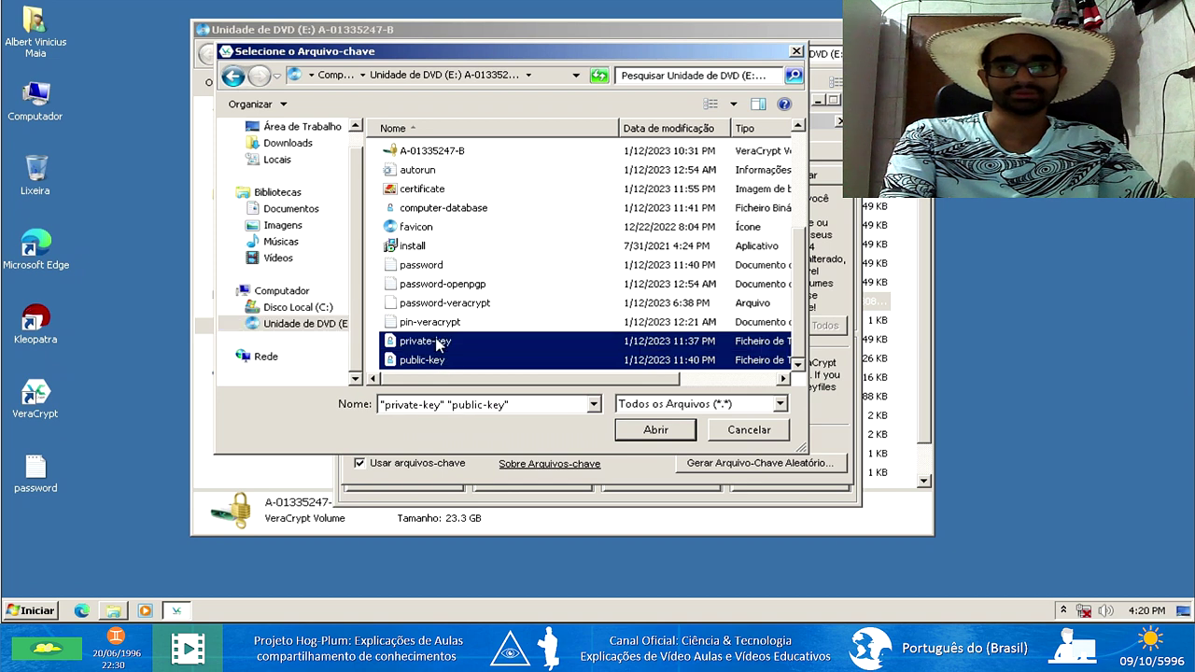
pyautogui.keyDown('ctrl'); pyautogui.click(457, 304); pyautogui.keyUp('ctrl')
pyautogui.moveTo(801, 285); pyautogui.dragTo(800, 182)
pyautogui.keyDown('ctrl'); pyautogui.click(463, 255); pyautogui.keyUp('ctrl')
pyautogui.keyDown('ctrl'); pyautogui.click(430, 239); pyautogui.keyUp('ctrl')
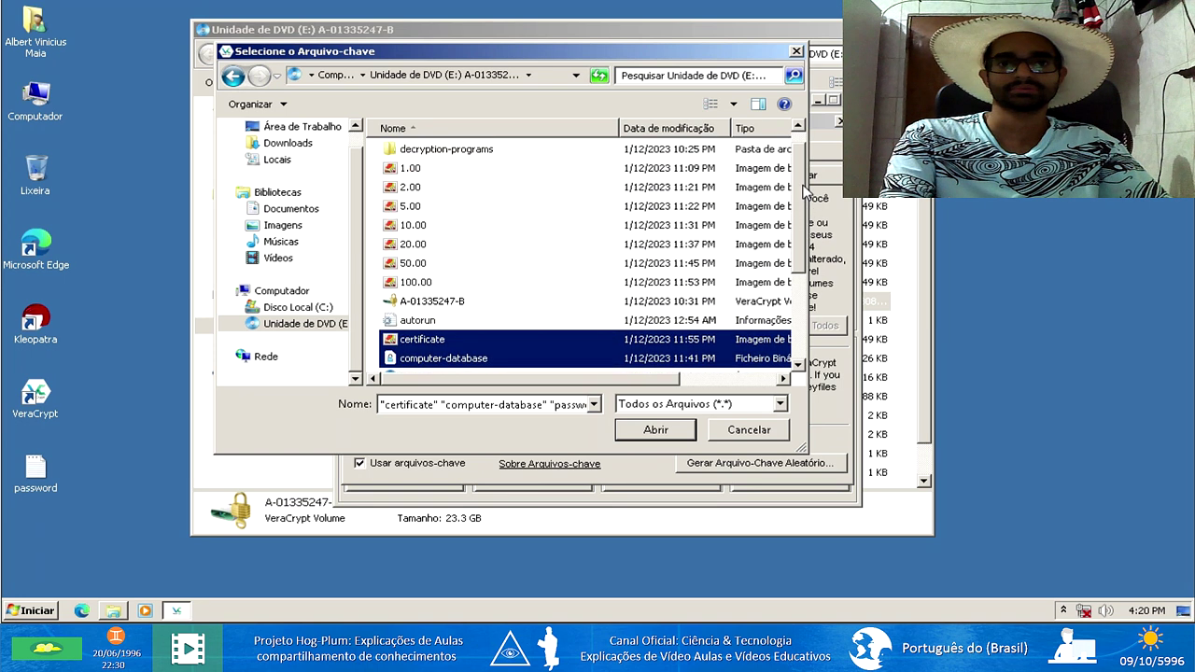
# Add bitmaps 100.00, 50.00, 20.00, 10.00, 5.00, 2.00 and 1.00, then accept the keyfile list.
pyautogui.keyDown('ctrl'); pyautogui.click(418, 288); pyautogui.keyUp('ctrl')
pyautogui.keyDown('ctrl'); pyautogui.click(415, 267); pyautogui.keyUp('ctrl')
pyautogui.keyDown('ctrl'); pyautogui.click(414, 247); pyautogui.keyUp('ctrl')
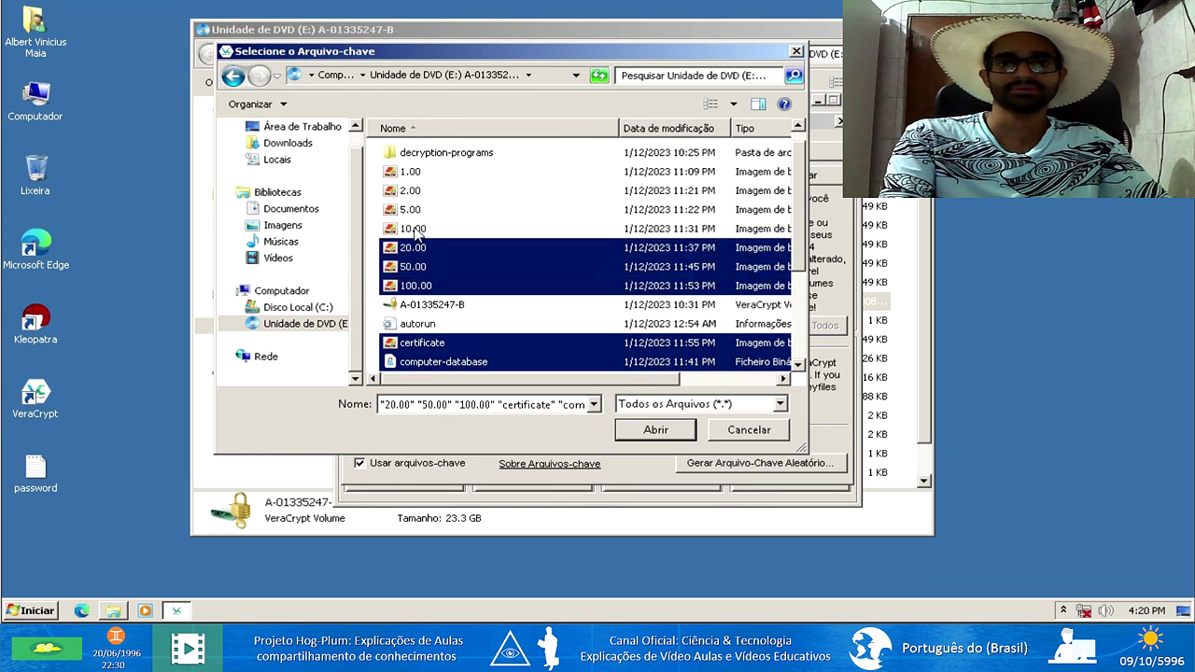
pyautogui.keyDown('ctrl'); pyautogui.click(413, 229); pyautogui.keyUp('ctrl')
pyautogui.keyDown('ctrl'); pyautogui.click(413, 209); pyautogui.keyUp('ctrl')
pyautogui.keyDown('ctrl'); pyautogui.click(410, 193); pyautogui.keyUp('ctrl')
pyautogui.keyDown('ctrl'); pyautogui.click(412, 175); pyautogui.keyUp('ctrl')
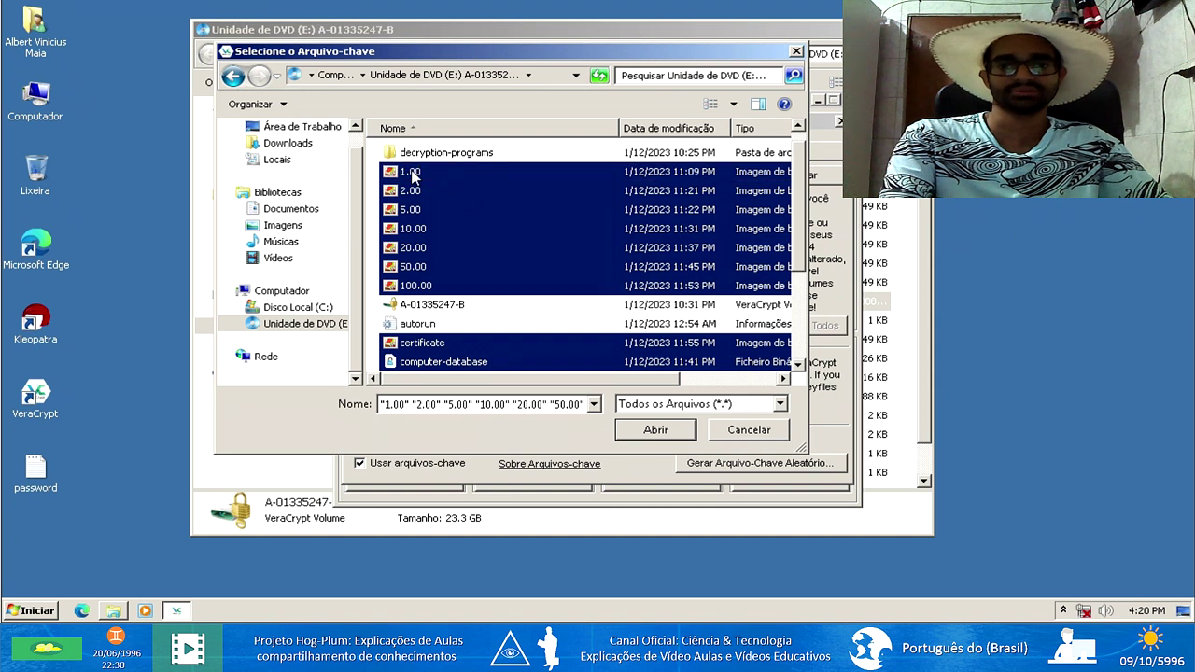
pyautogui.click(659, 434)
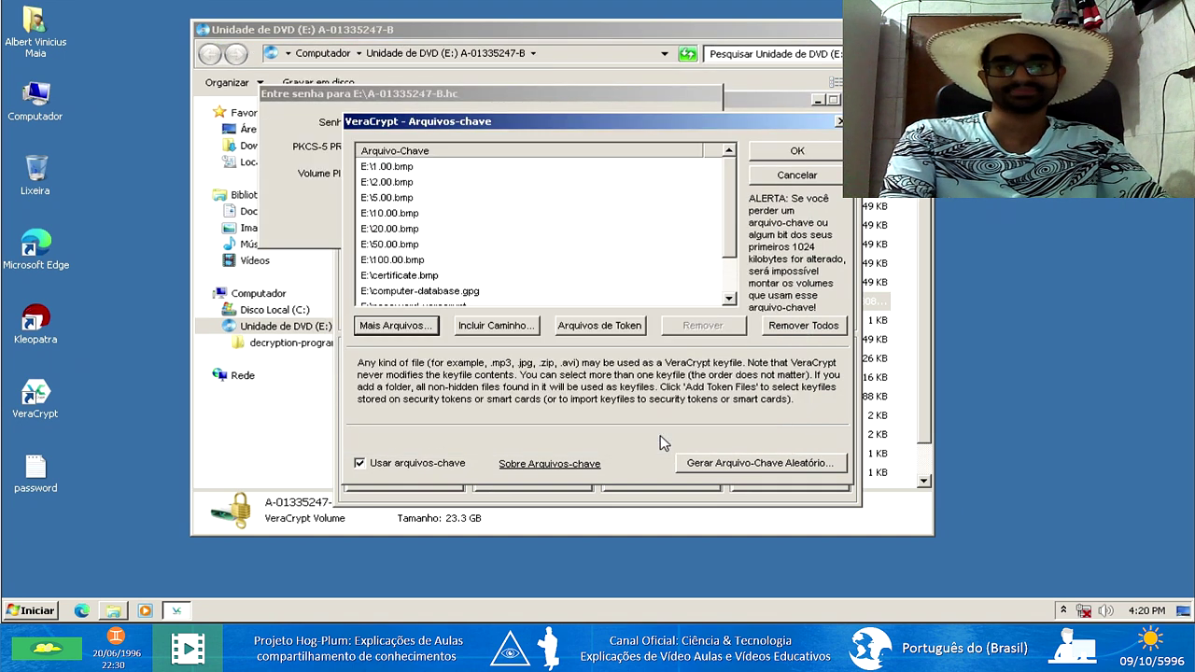
pyautogui.click(794, 153)
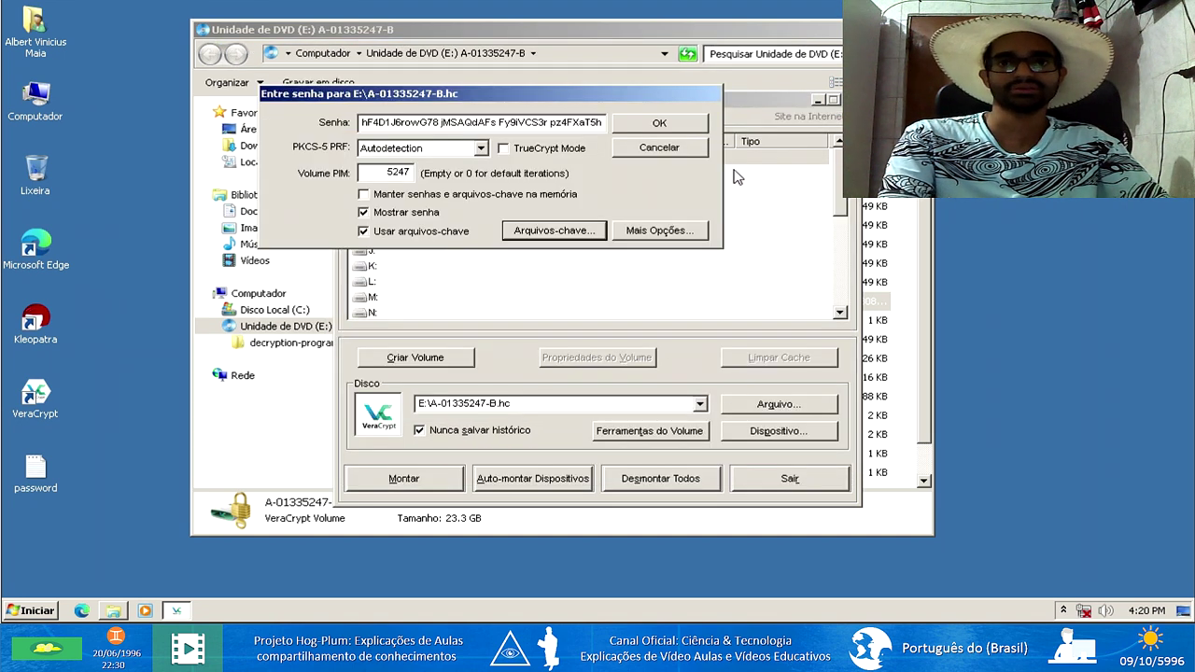
# Hide the password, mount A-01335247-B.hc as drive A:, and open the Computador window.
pyautogui.click(363, 213)
pyautogui.click(659, 123)
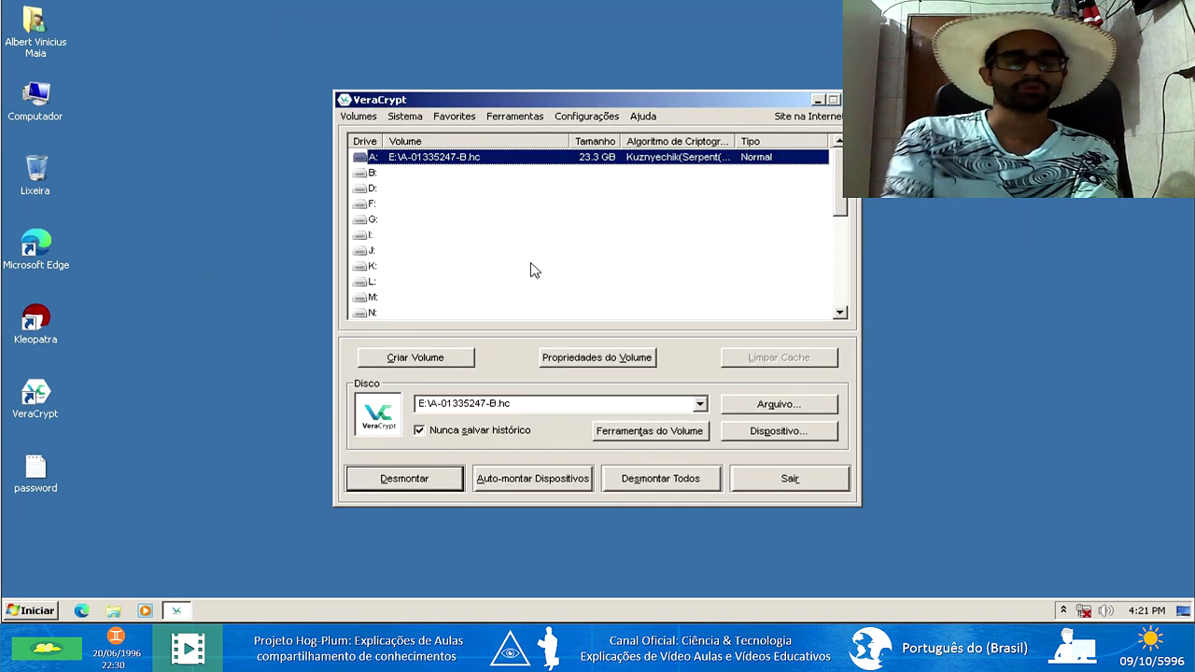
pyautogui.doubleClick(28, 105)
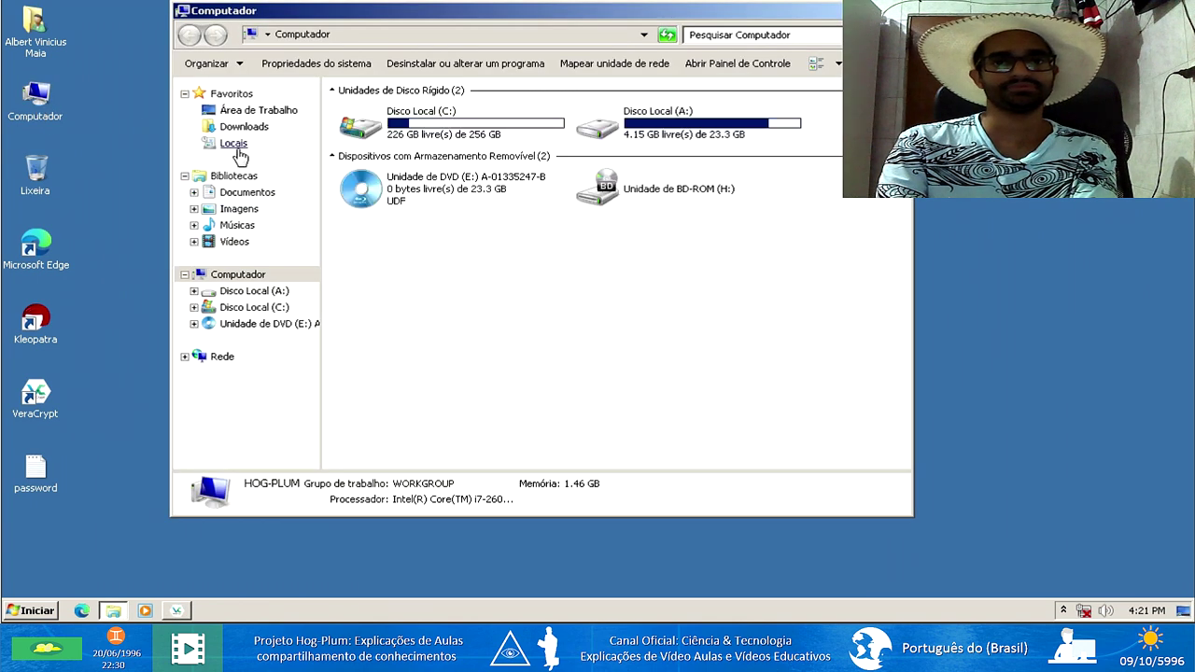
# Mount the wou_w7-x86 ISO from Disco Local (A:) as drive H: and browse its files.
pyautogui.doubleClick(628, 123)
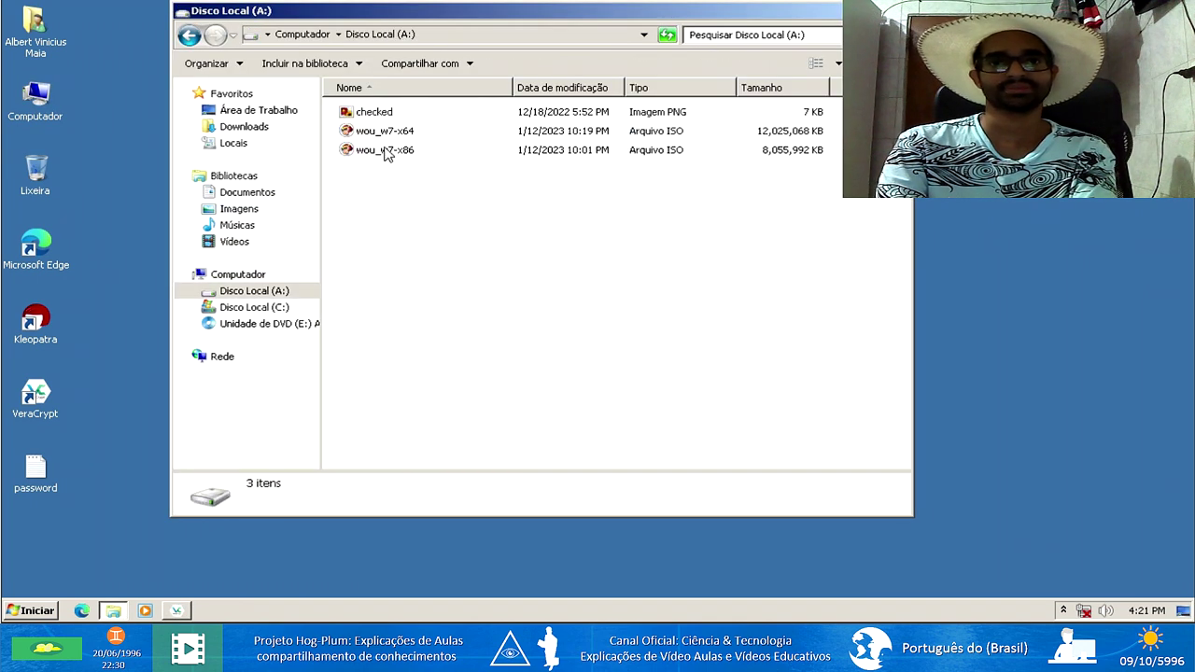
pyautogui.rightClick(385, 148)
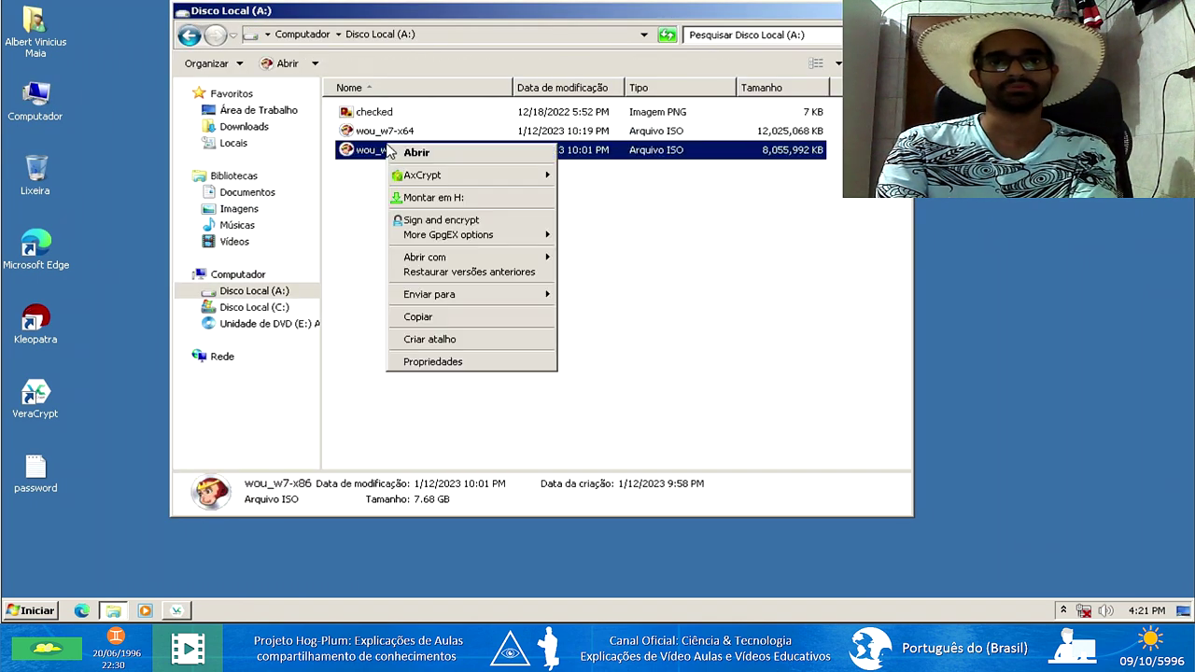
pyautogui.click(457, 198)
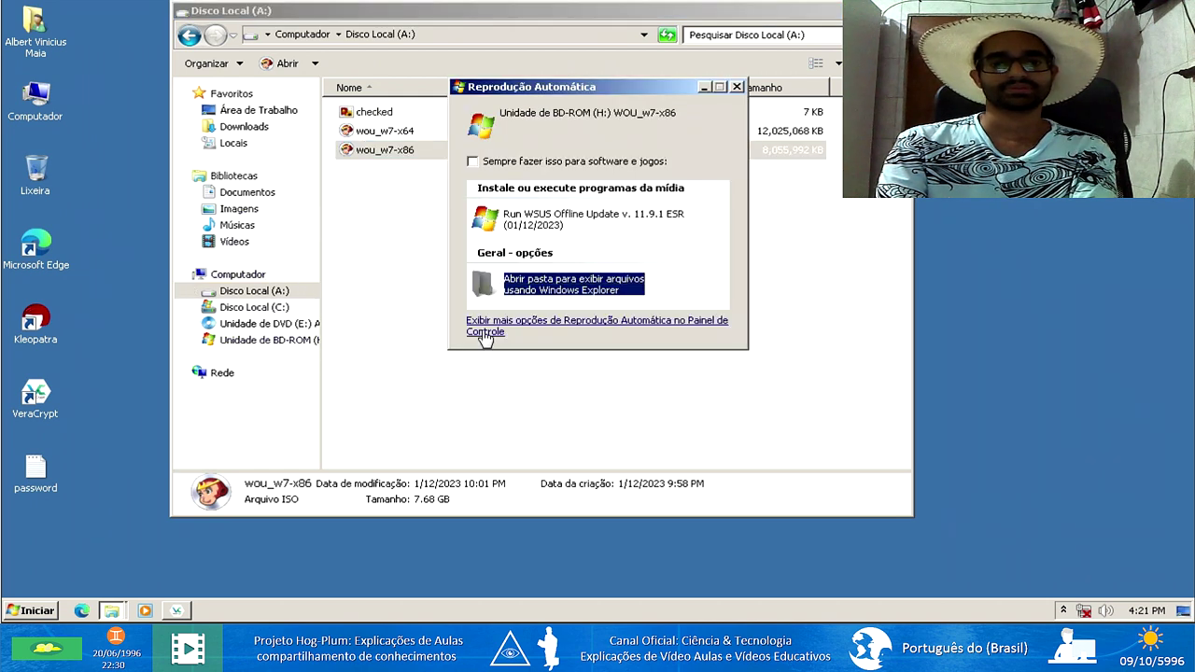
pyautogui.click(560, 287)
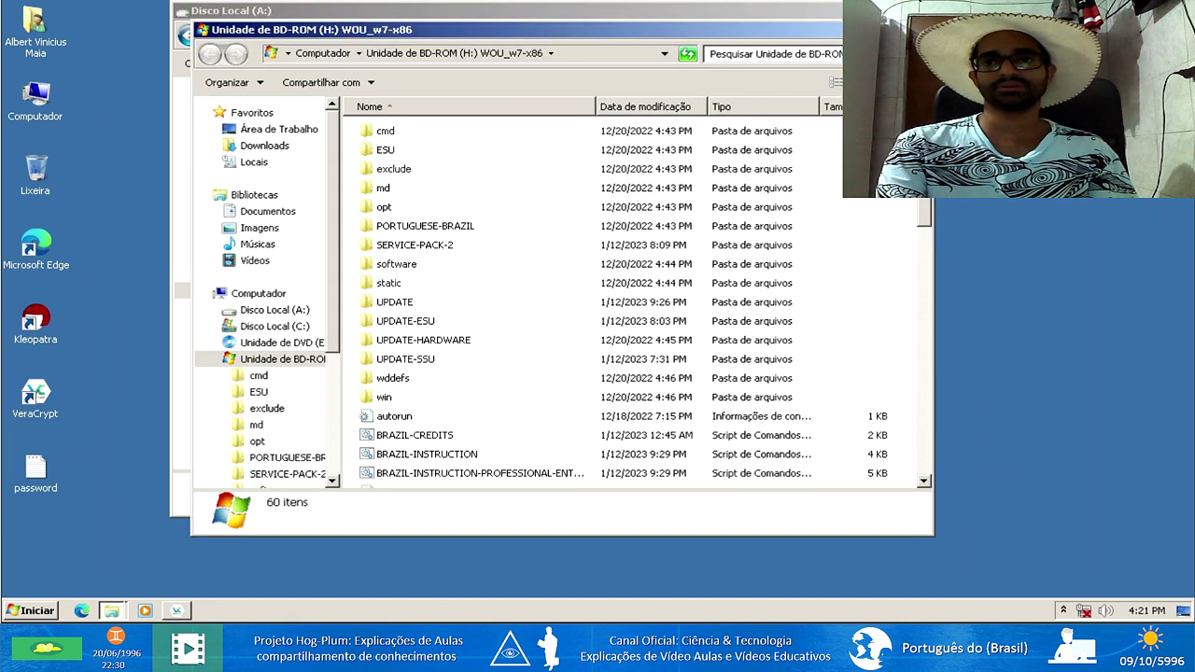
pyautogui.scroll(-4, 426, 267)
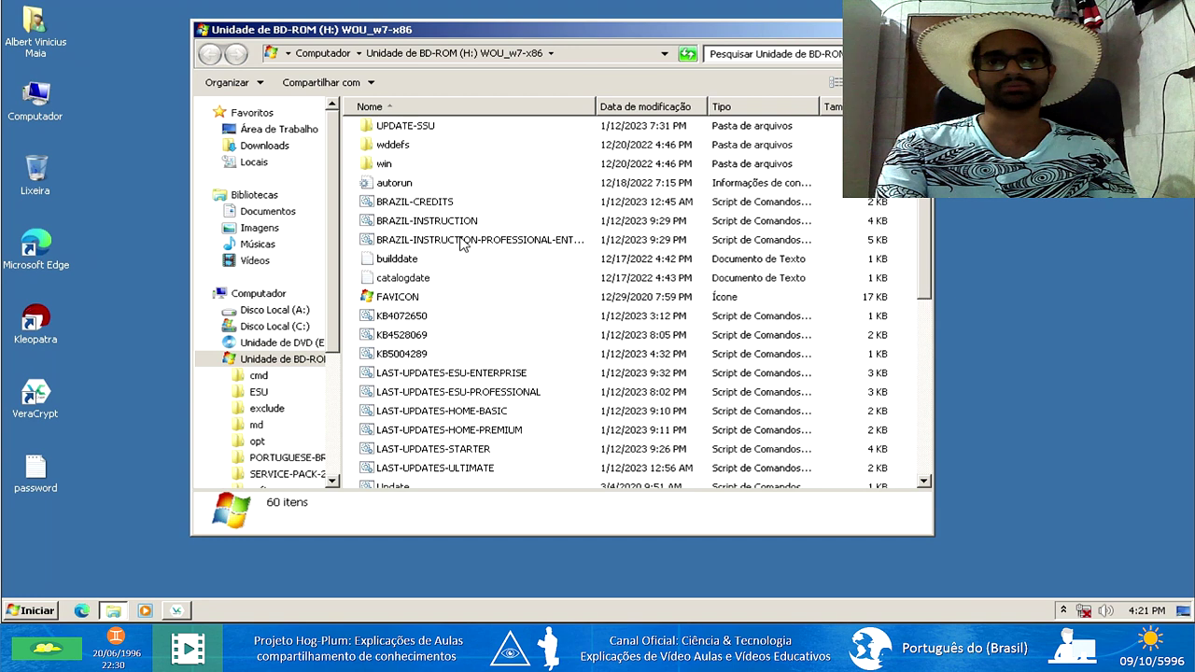
pyautogui.doubleClick(455, 224)
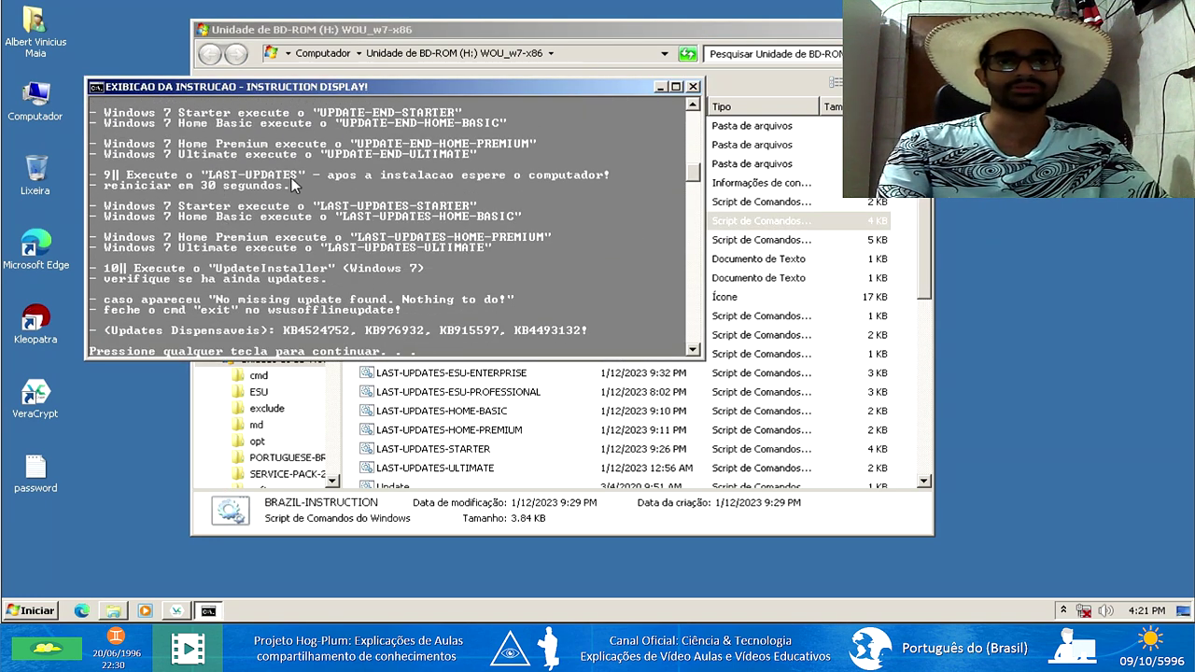
pyautogui.scroll(-2, 199, 268)
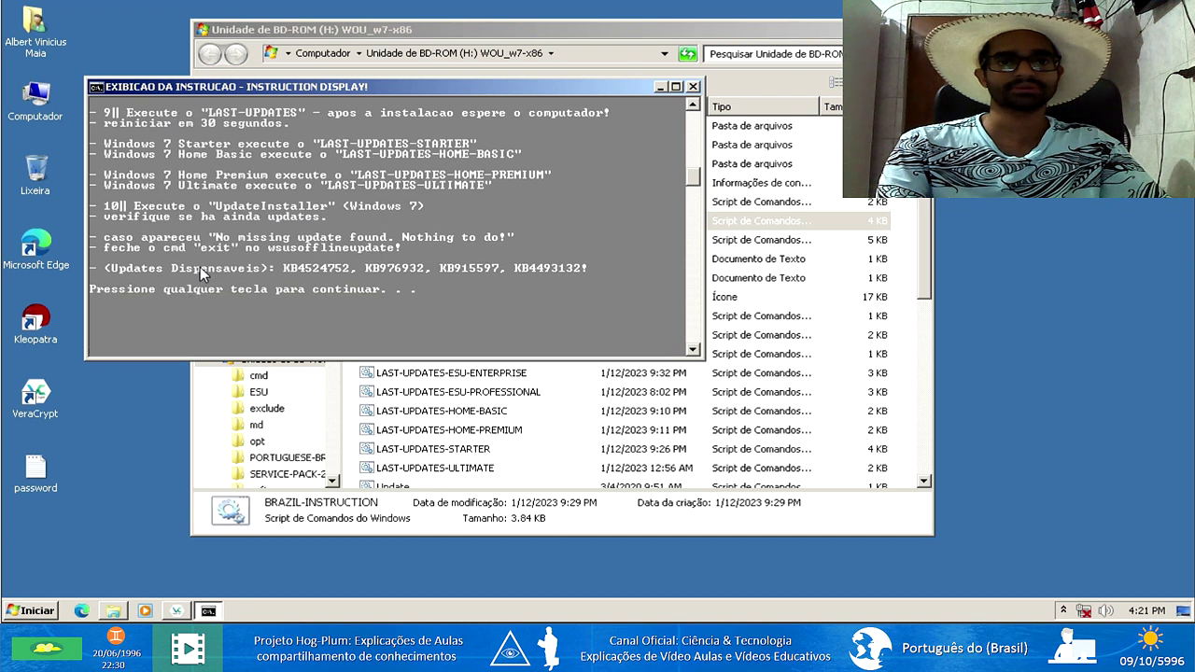
pyautogui.scroll(1, 200, 267)
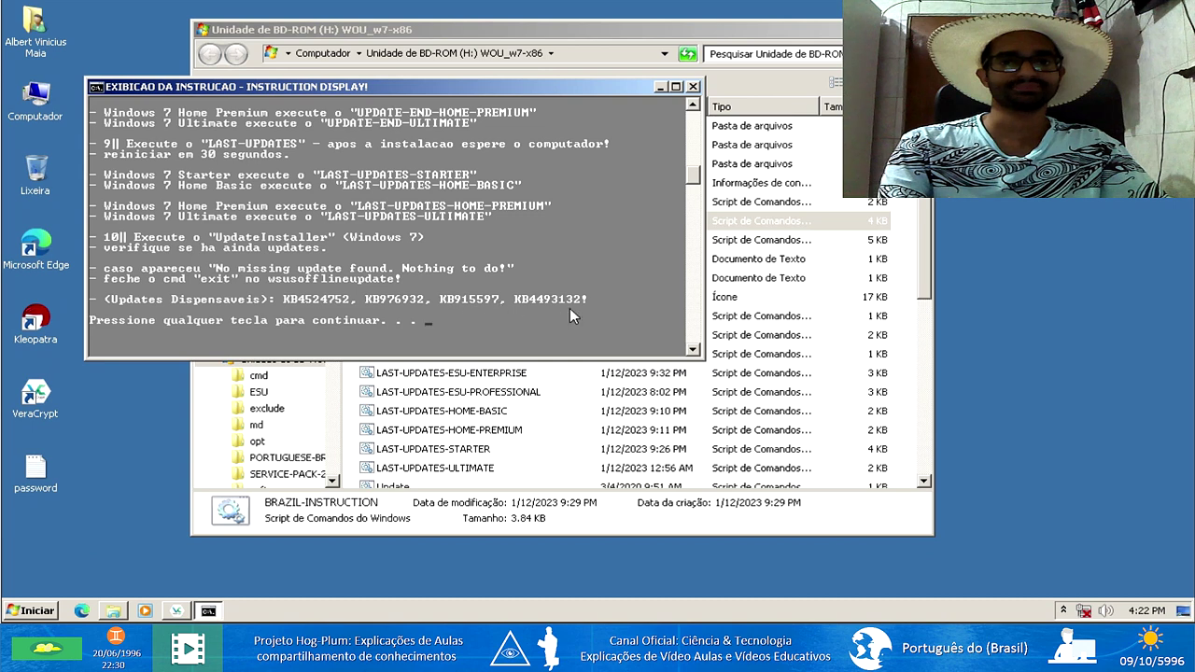
pyautogui.click(692, 86)
pyautogui.moveTo(922, 259); pyautogui.dragTo(919, 474)
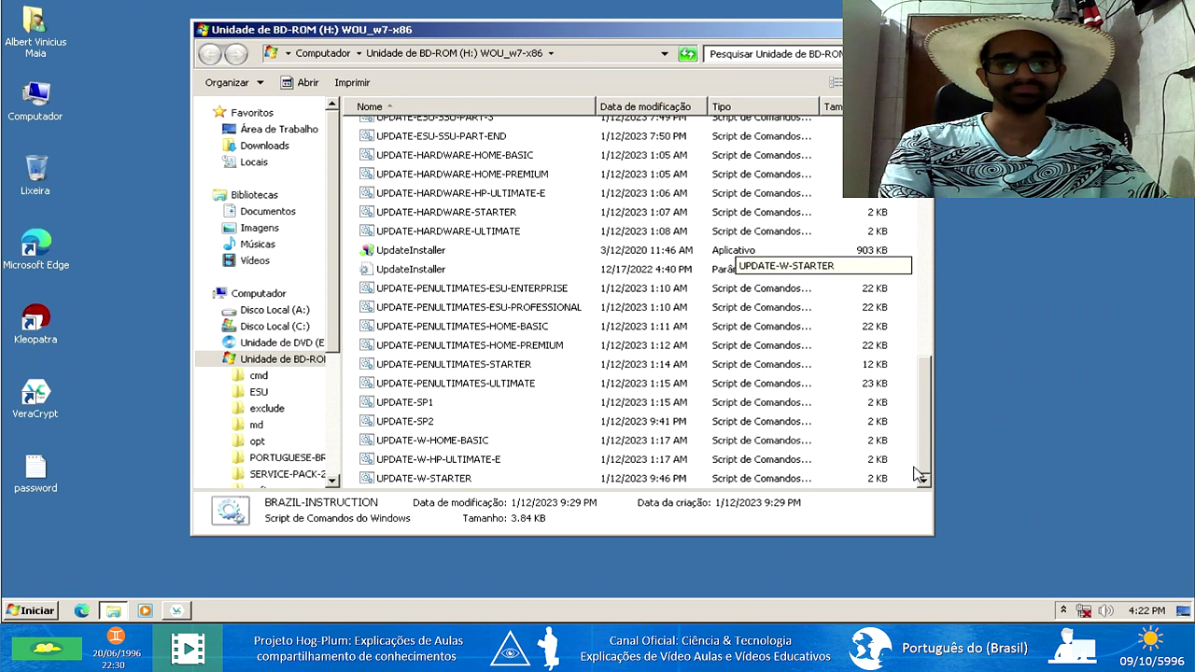
# Run UpdateInstaller as administrator and allow it to make changes.
pyautogui.click(392, 252)
pyautogui.rightClick(394, 257)
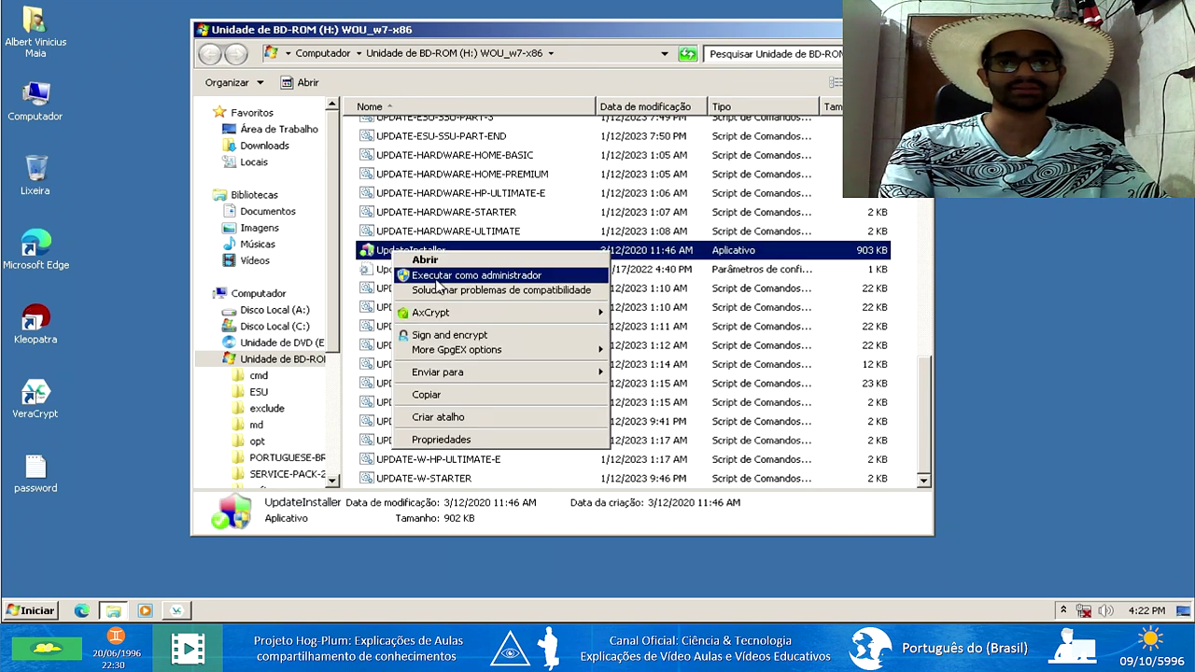
pyautogui.click(431, 275)
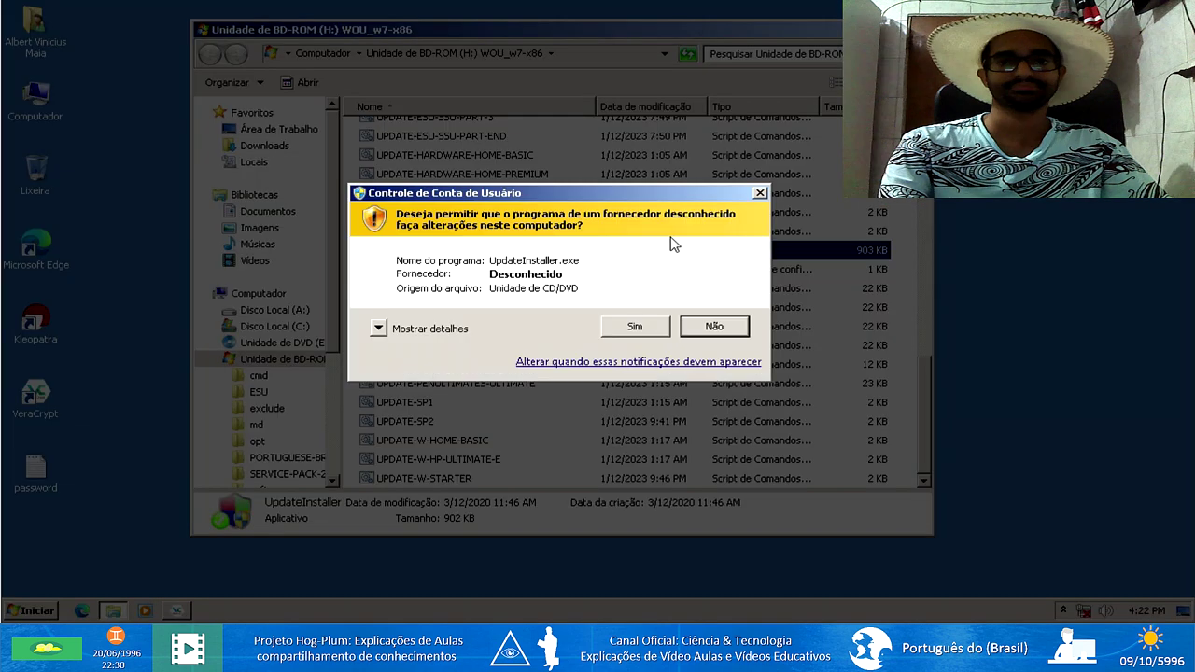
pyautogui.click(636, 331)
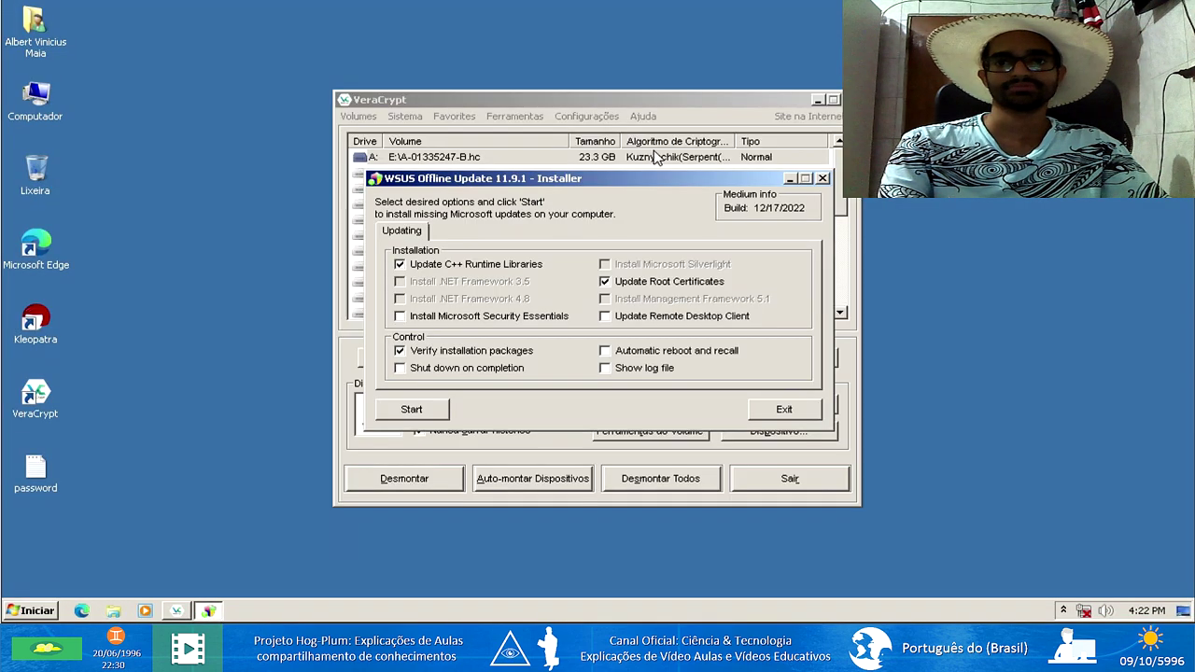
# Enable Update Remote Desktop Client and Show log file, then start the update run.
pyautogui.click(656, 157)
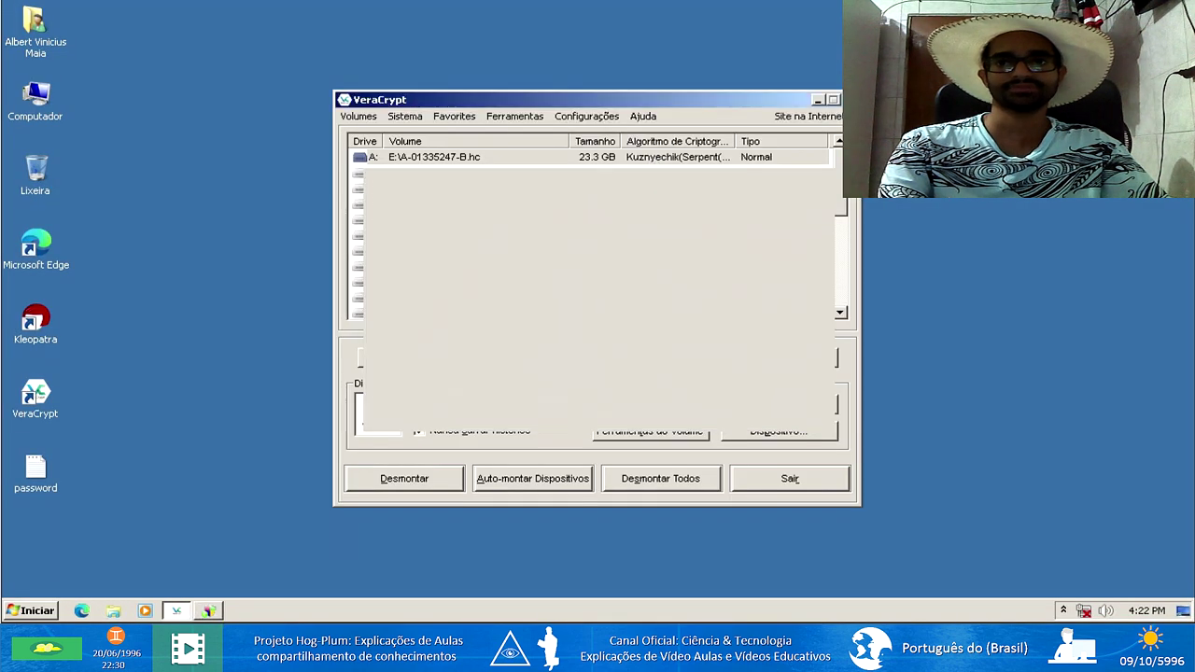
pyautogui.moveTo(656, 179); pyautogui.dragTo(495, 51)
pyautogui.click(443, 189)
pyautogui.click(445, 244)
pyautogui.click(259, 284)
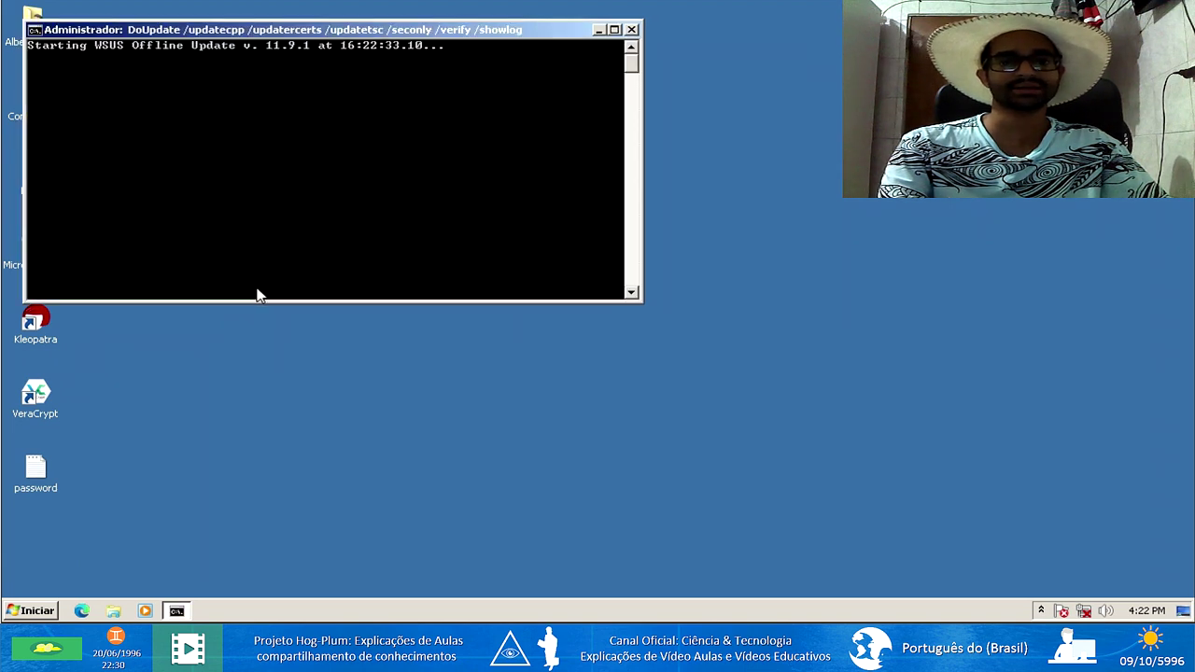
# Move the DoUpdate console right while it checks components and lists missing updates.
pyautogui.moveTo(217, 34); pyautogui.dragTo(328, 37)
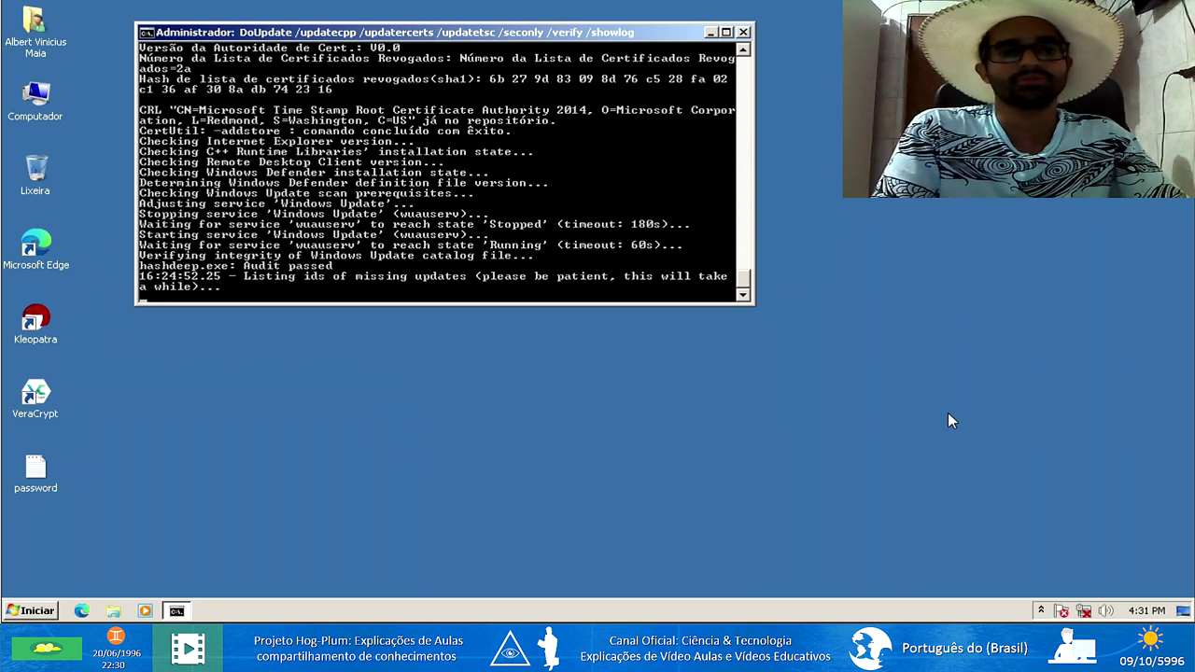
# Hibernate Windows 7 using the Hibernar option next to Desligar in the Start menu.
pyautogui.click(39, 612)
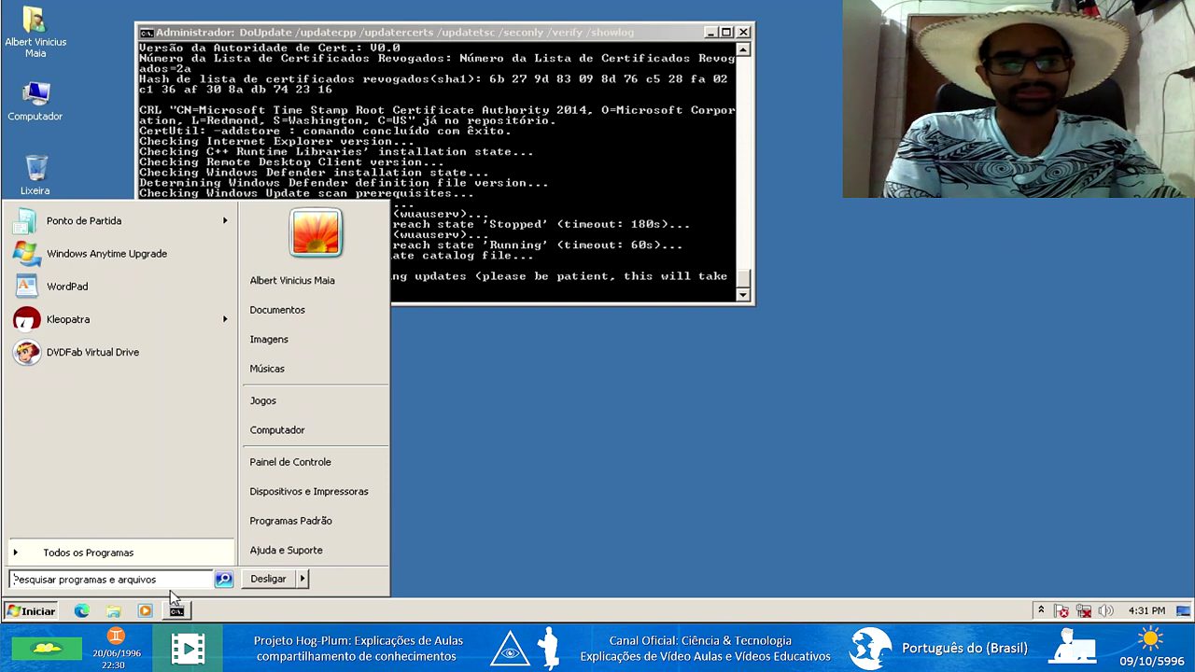
pyautogui.click(302, 581)
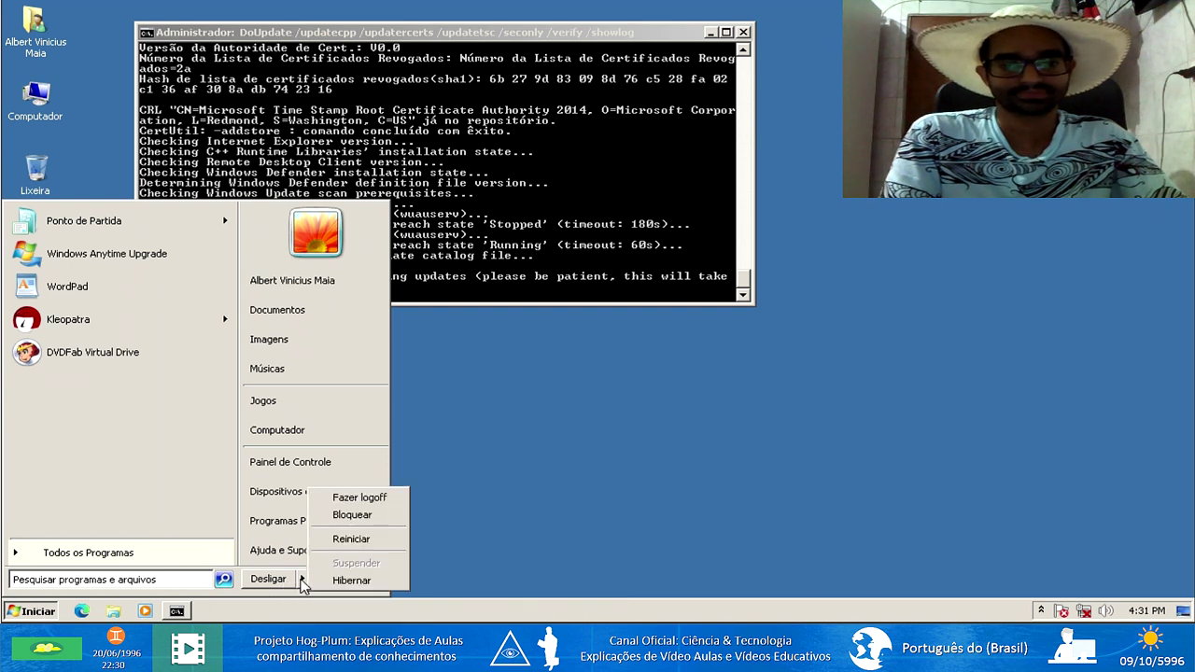
pyautogui.click(364, 584)
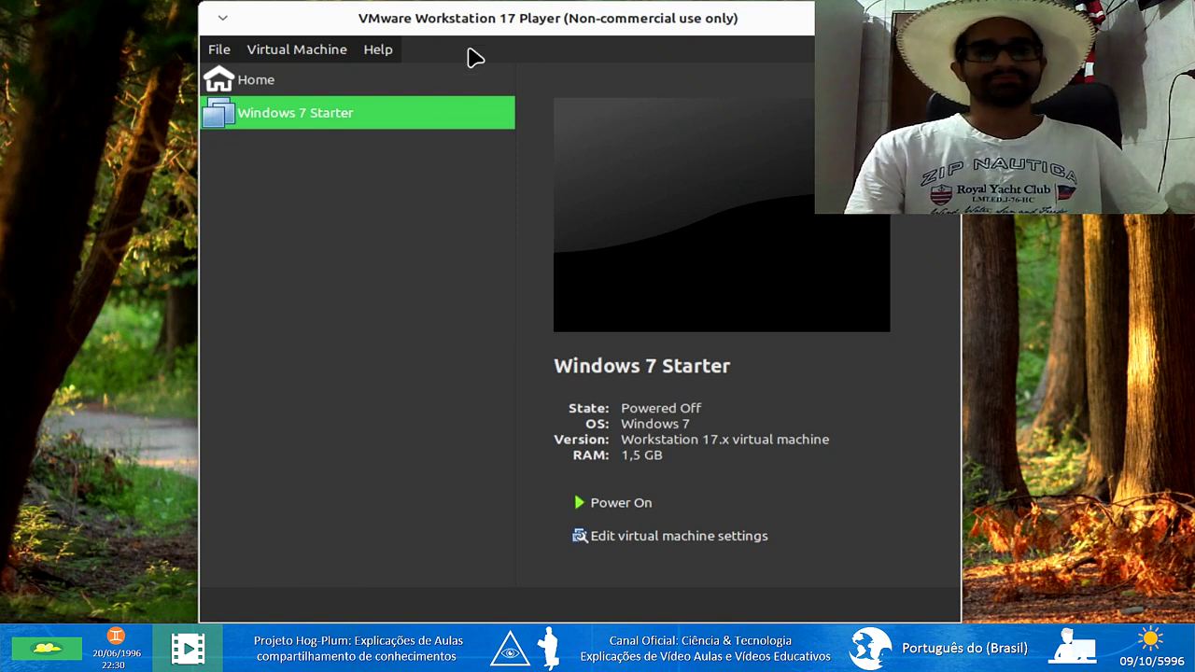
# In the VM's CD/DVD settings, browse to Storage Virtual > D > Blu-Ray for a new disc image.
pyautogui.moveTo(458, 30); pyautogui.dragTo(422, 29)
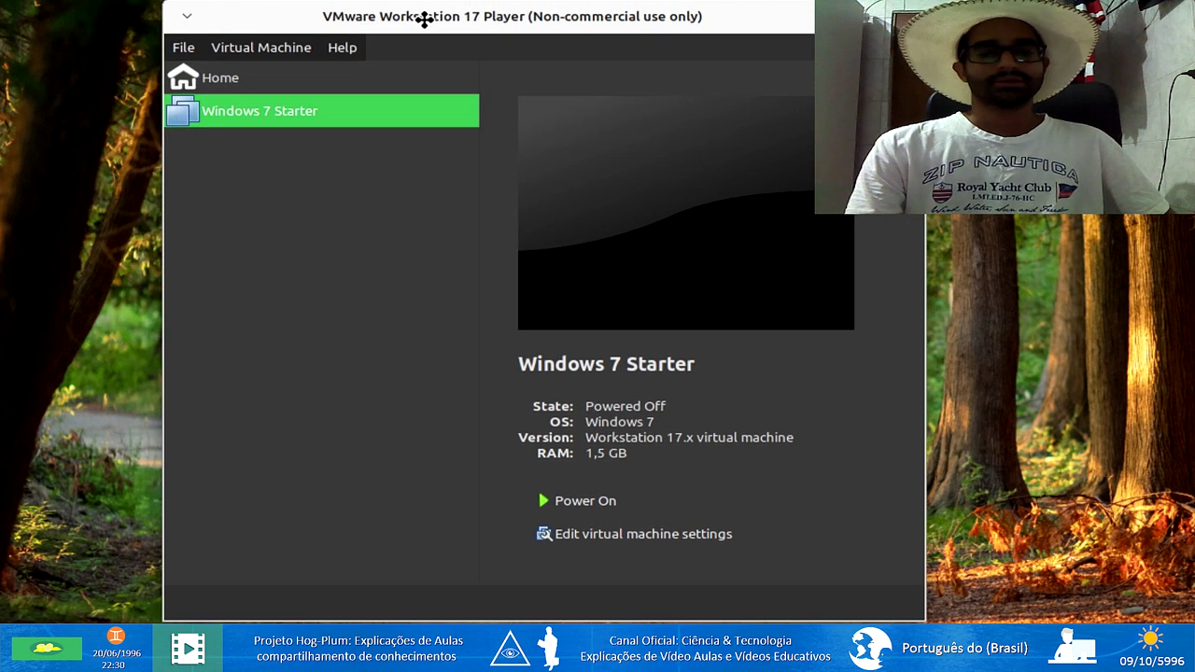
pyautogui.click(596, 546)
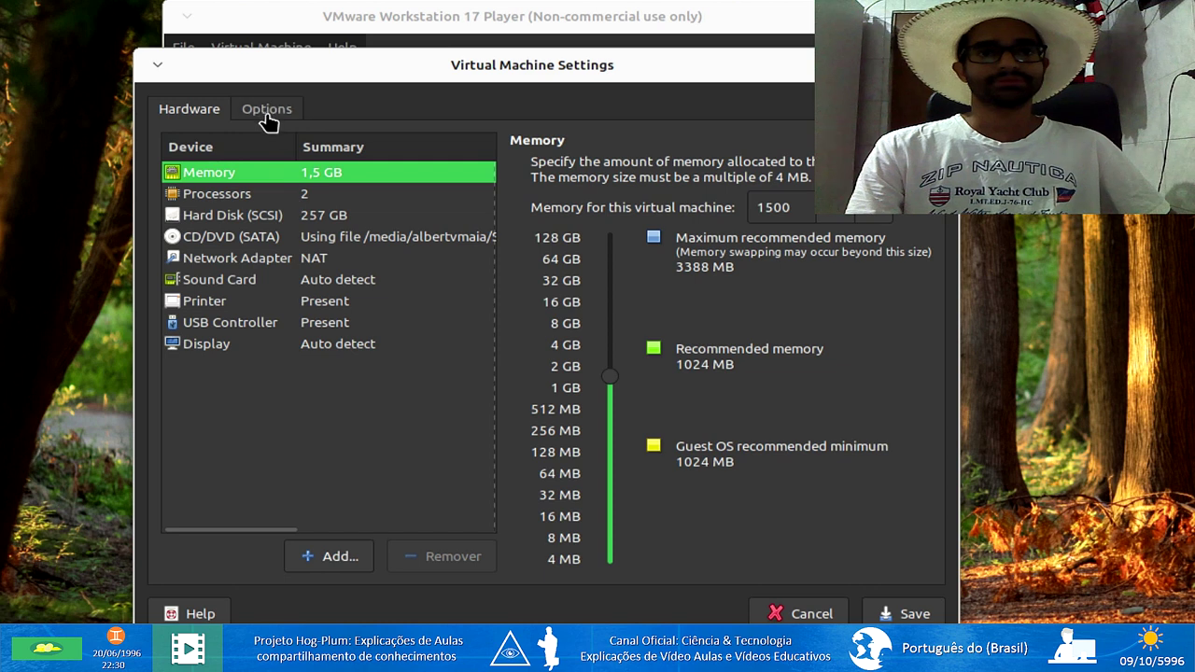
pyautogui.click(368, 240)
pyautogui.click(875, 354)
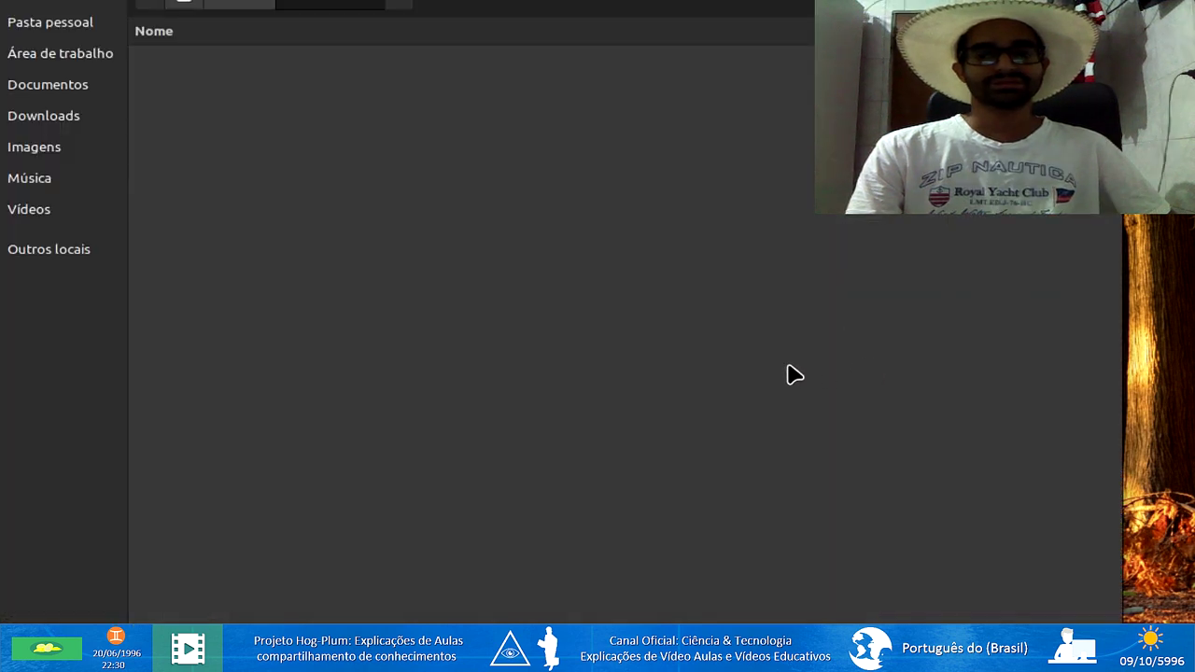
pyautogui.click(86, 250)
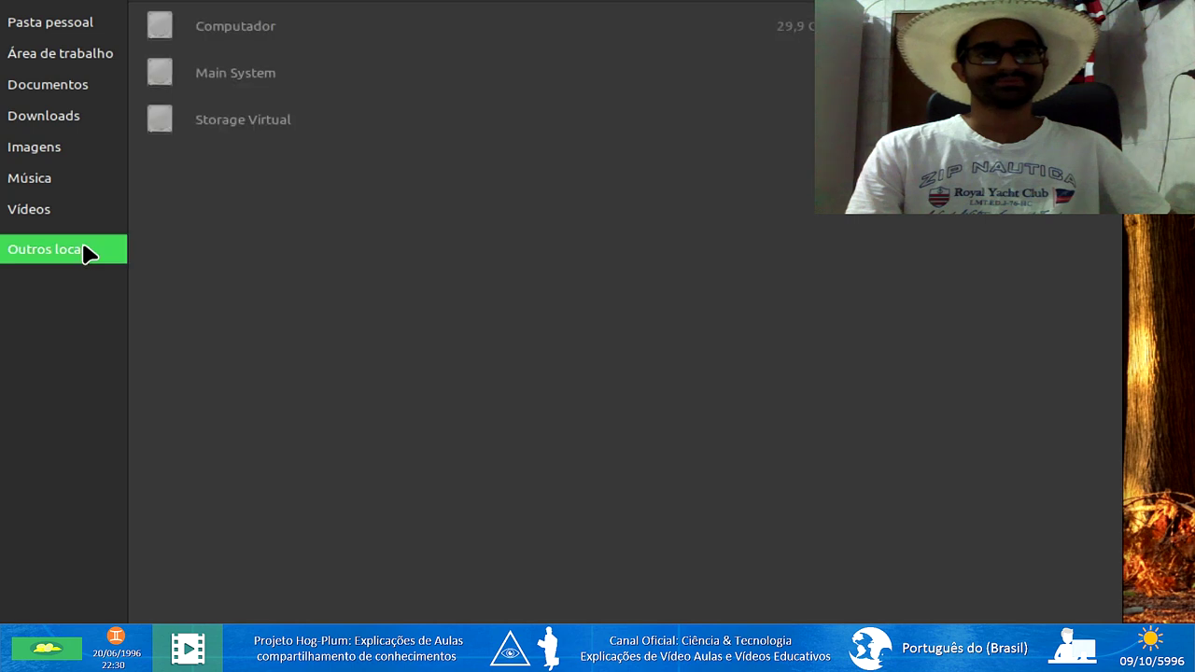
pyautogui.click(273, 125)
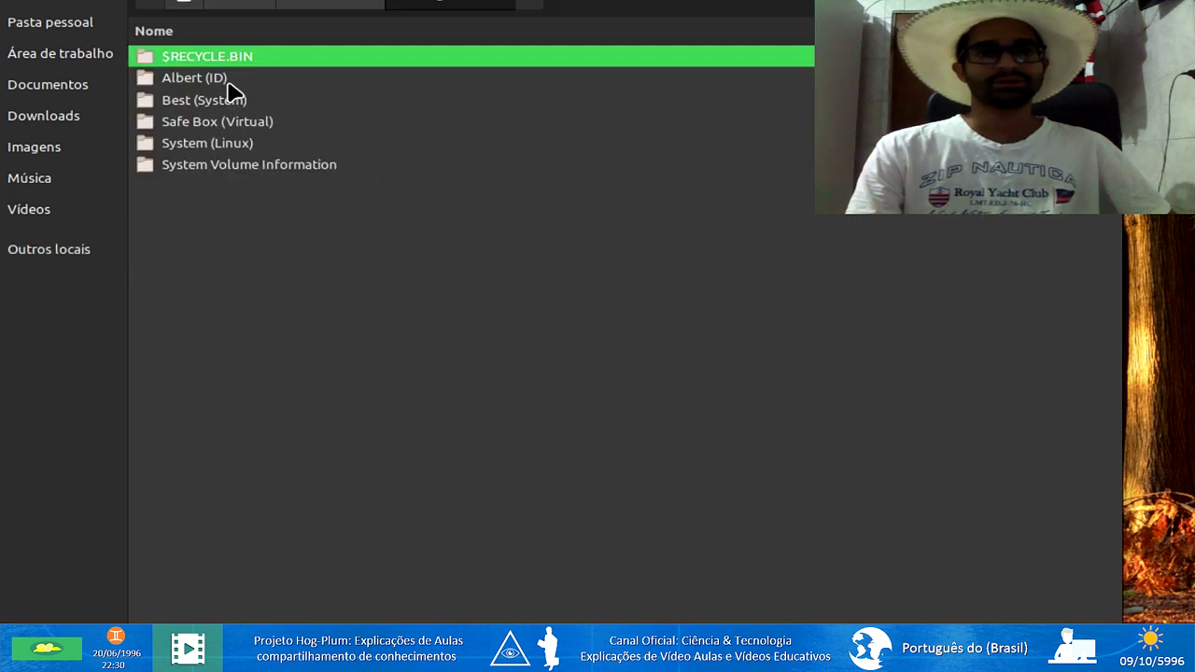
pyautogui.click(219, 81)
pyautogui.doubleClick(219, 82)
pyautogui.doubleClick(204, 82)
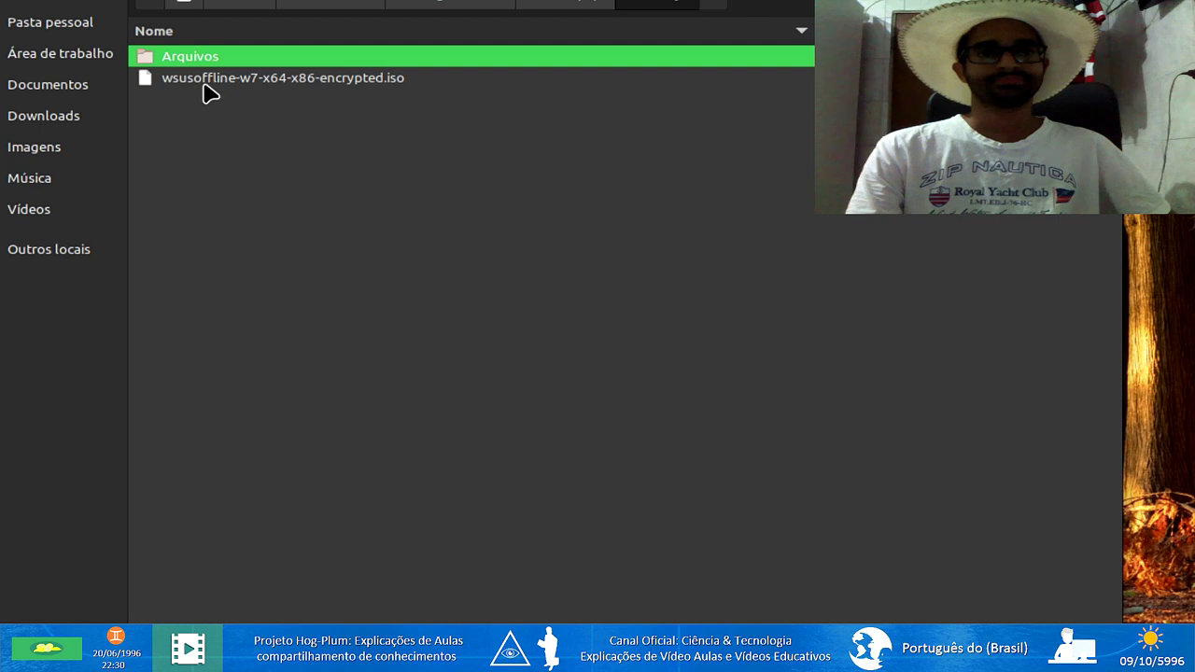
# Load wsusoffline-w7-x64-x86-encrypted.iso as the virtual DVD, save the settings, and power on the machine.
pyautogui.click(304, 82)
pyautogui.press('Return')
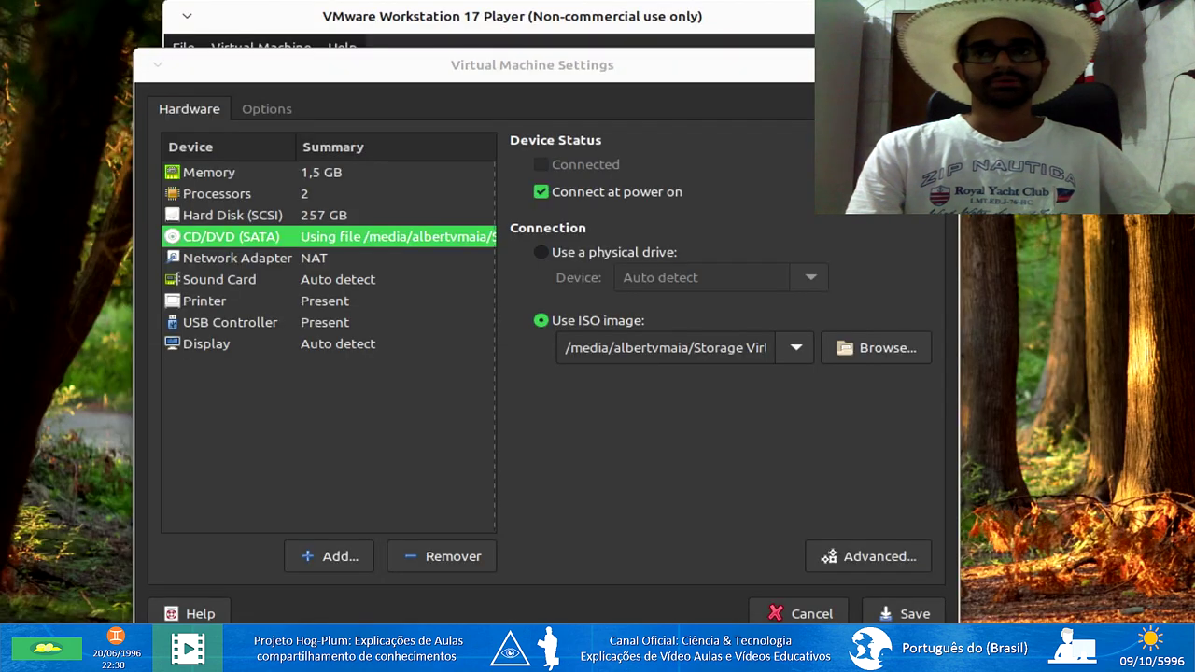
pyautogui.click(906, 615)
pyautogui.click(594, 501)
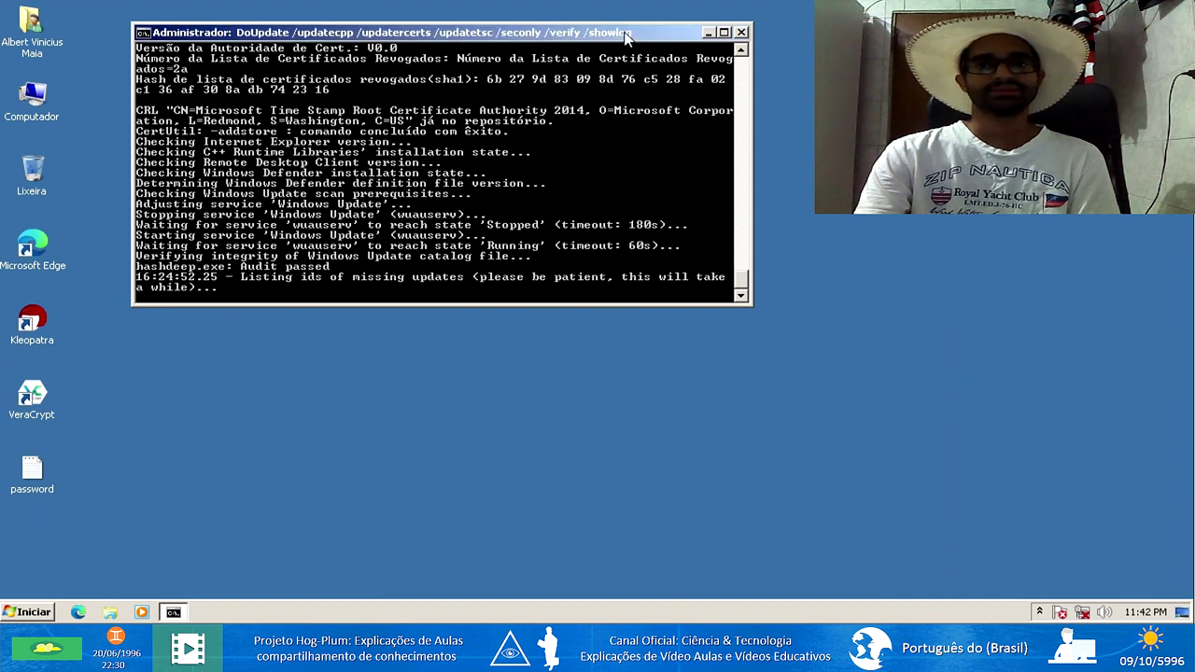
pyautogui.doubleClick(47, 99)
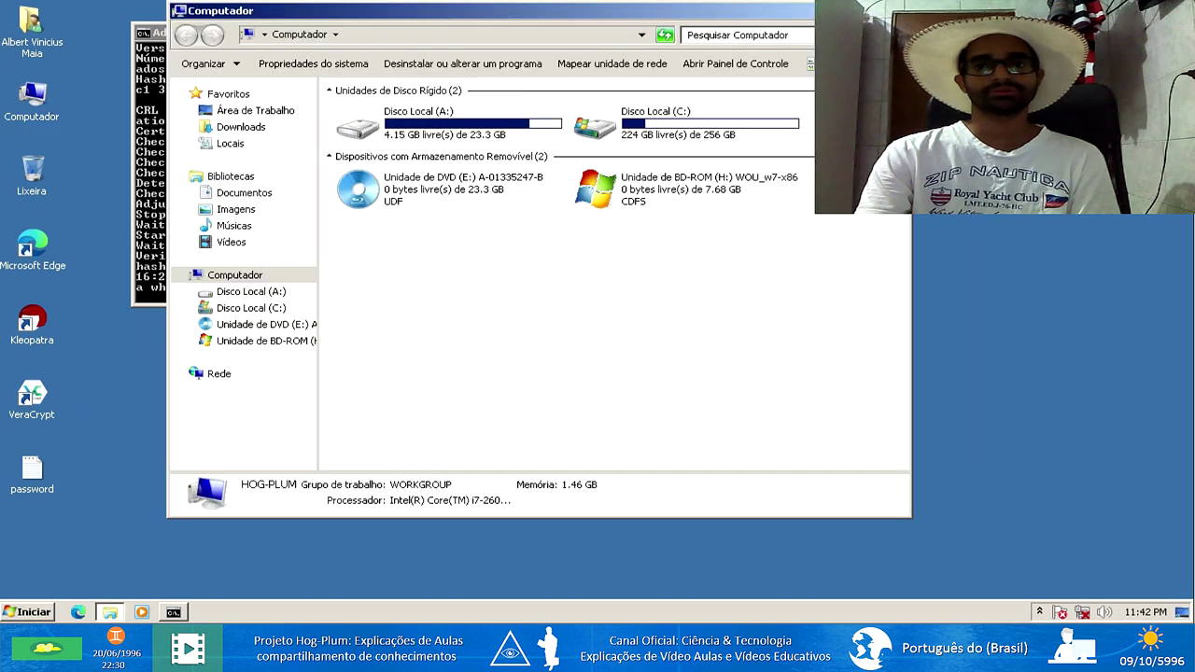
pyautogui.click(898, 11)
pyautogui.moveTo(318, 34); pyautogui.dragTo(287, 33)
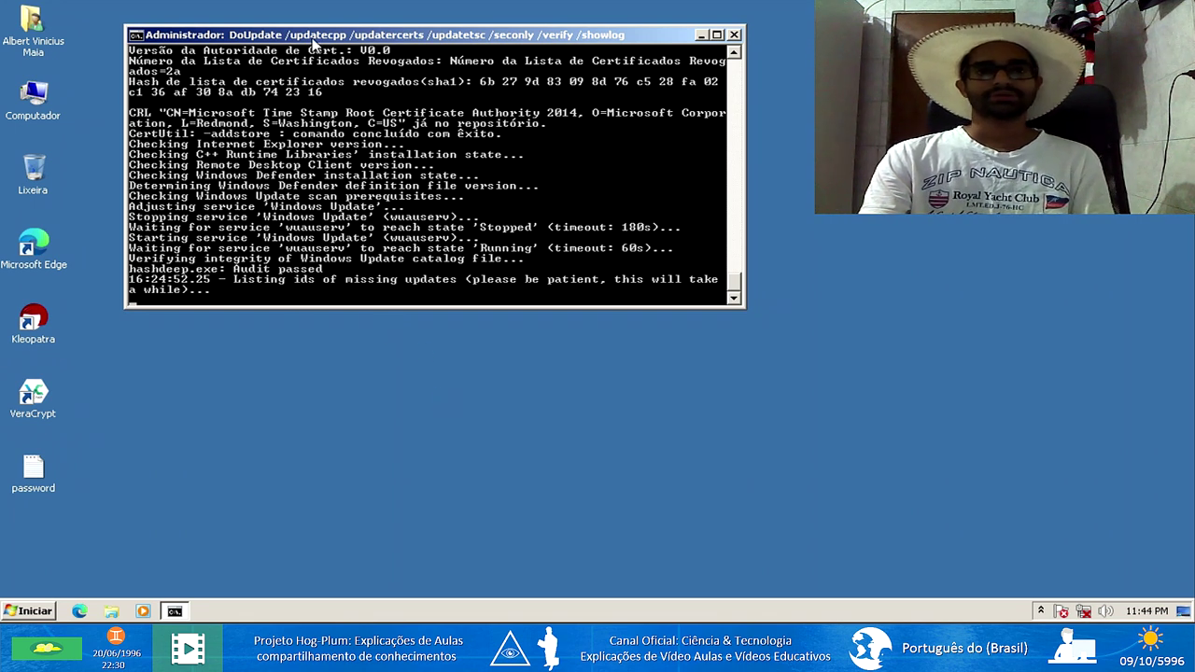
# Wait for all 24 Windows 7 updates to finish installing, then close the Notepad update log.
pyautogui.moveTo(323, 39); pyautogui.dragTo(326, 42)
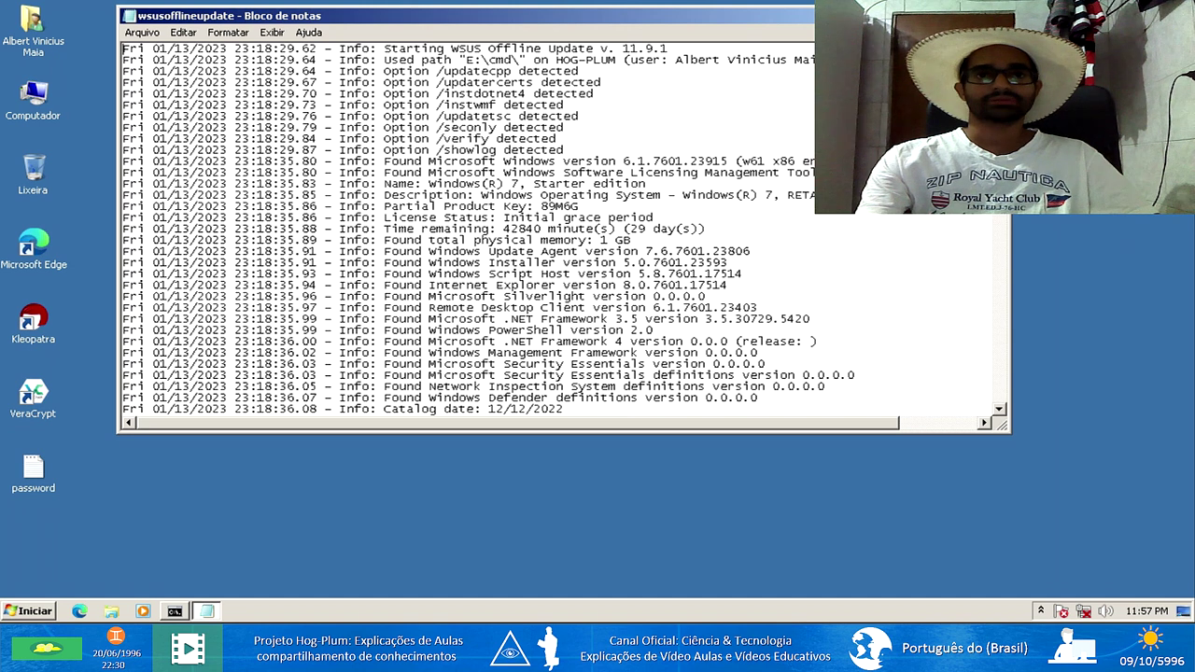
pyautogui.hotkey('alt', 'F4')
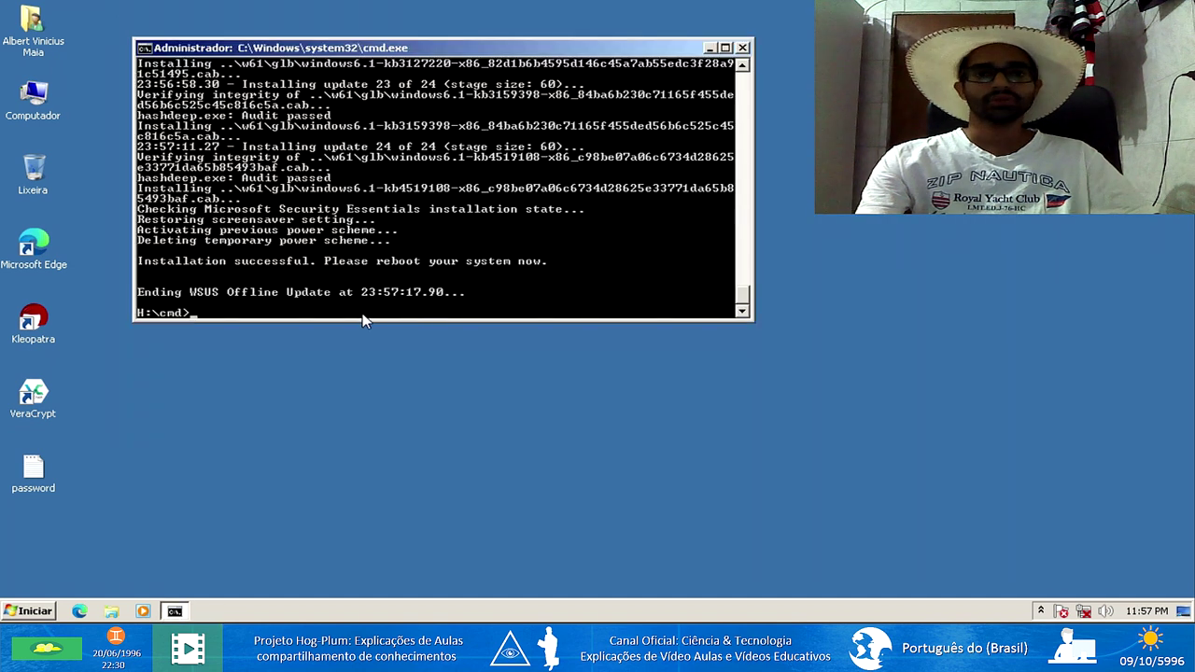
# Close the H:\cmd> console with exit and restart Windows 7 through Reiniciar in the Start menu.
pyautogui.write('exit')
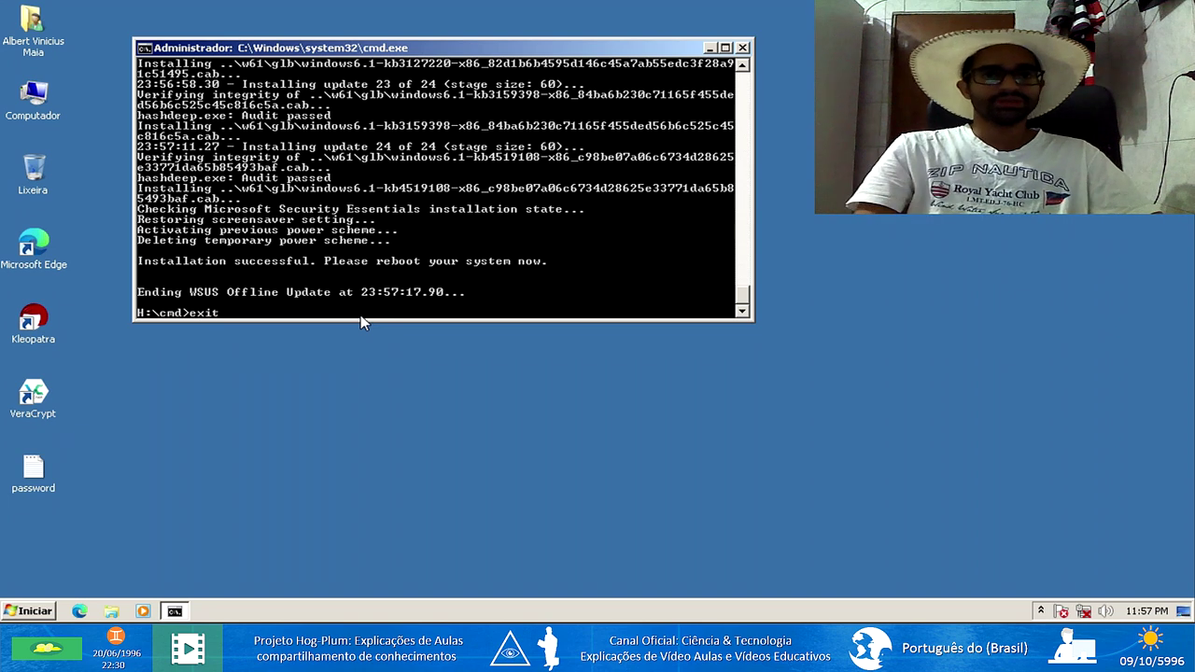
pyautogui.press('Return')
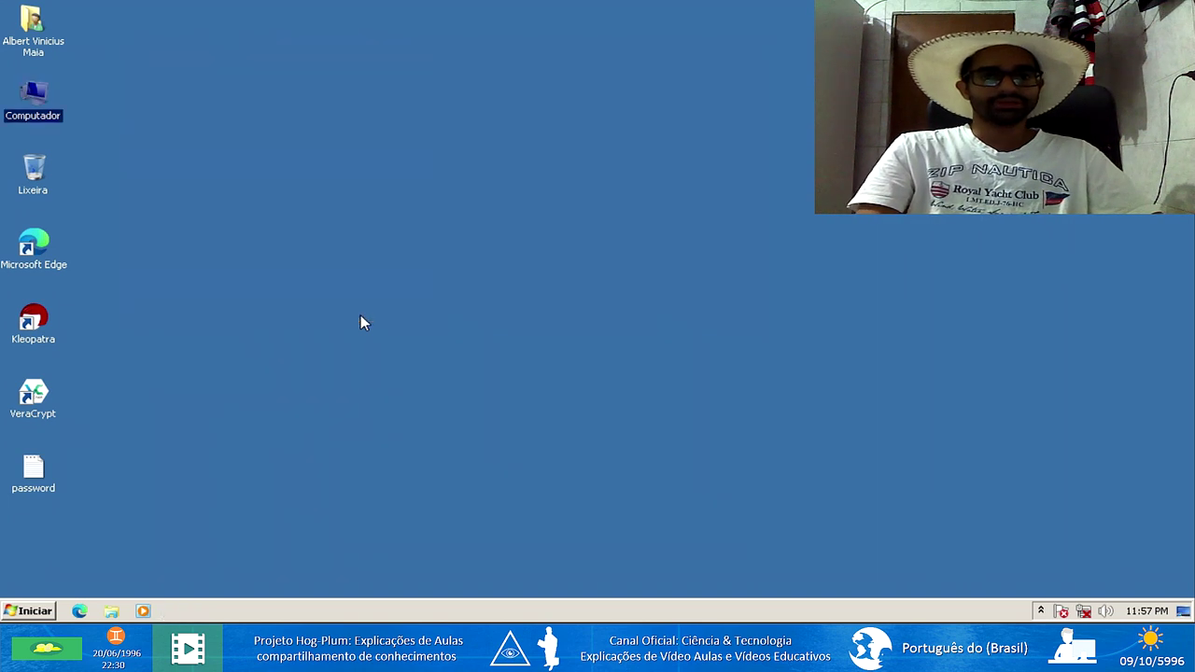
pyautogui.click(36, 612)
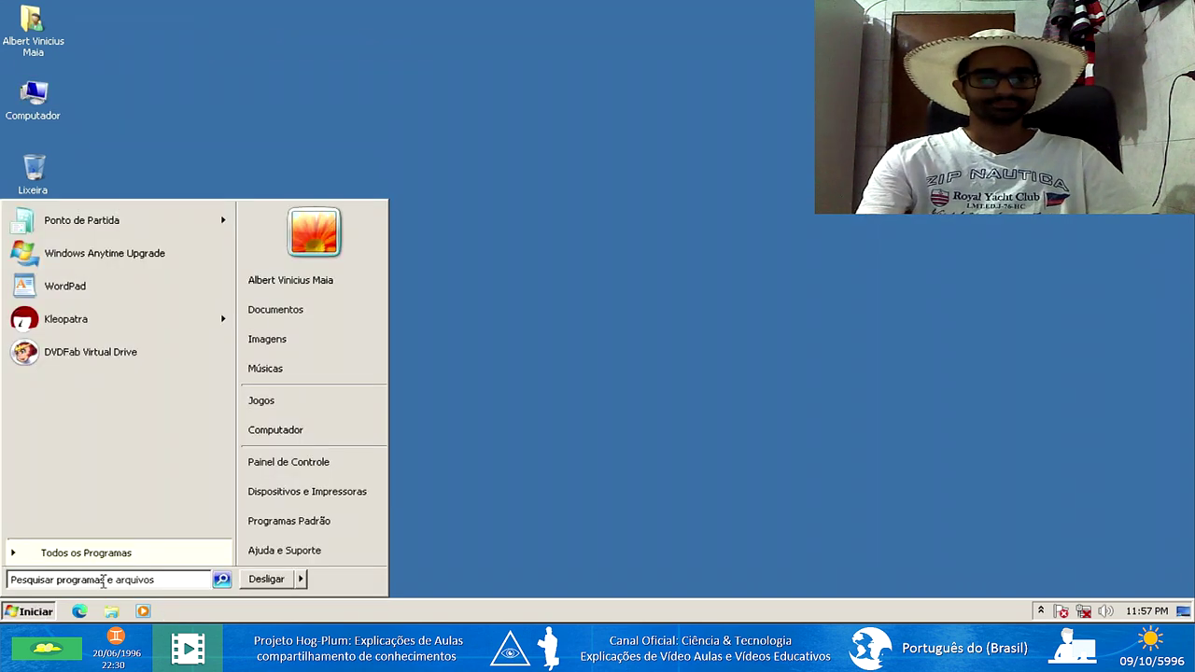
pyautogui.moveTo(301, 579)
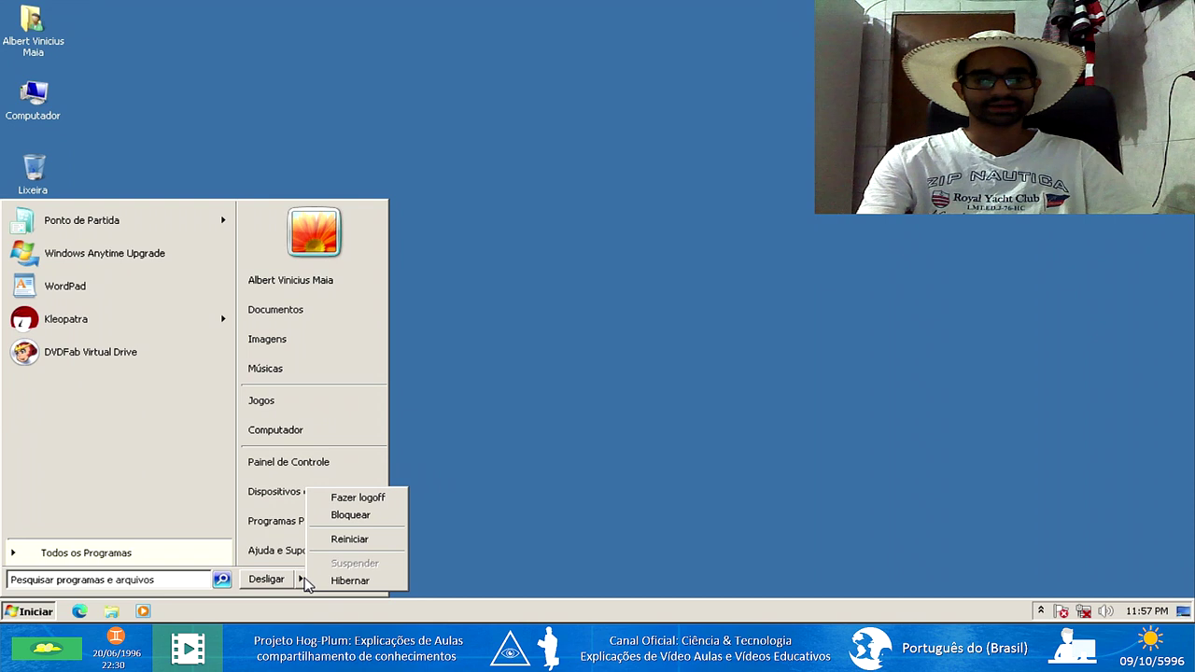
pyautogui.click(353, 539)
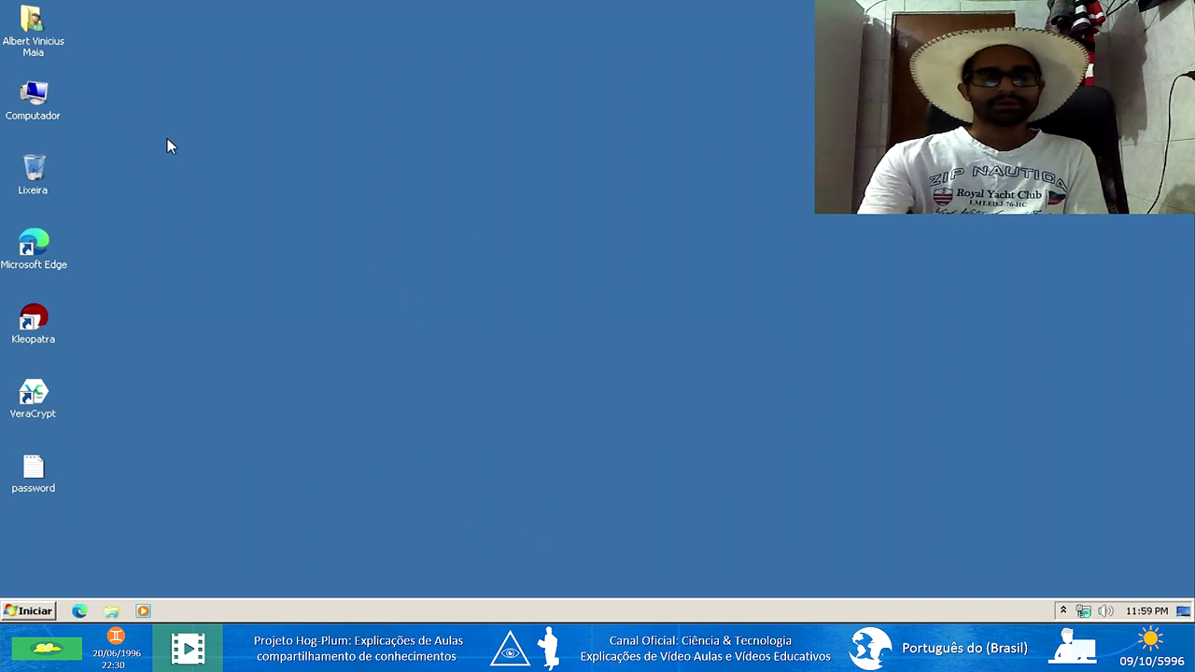
# Open the DVD drive in a new Explorer window and load A-01335247-B into VeraCrypt on drive A:.
pyautogui.doubleClick(38, 93)
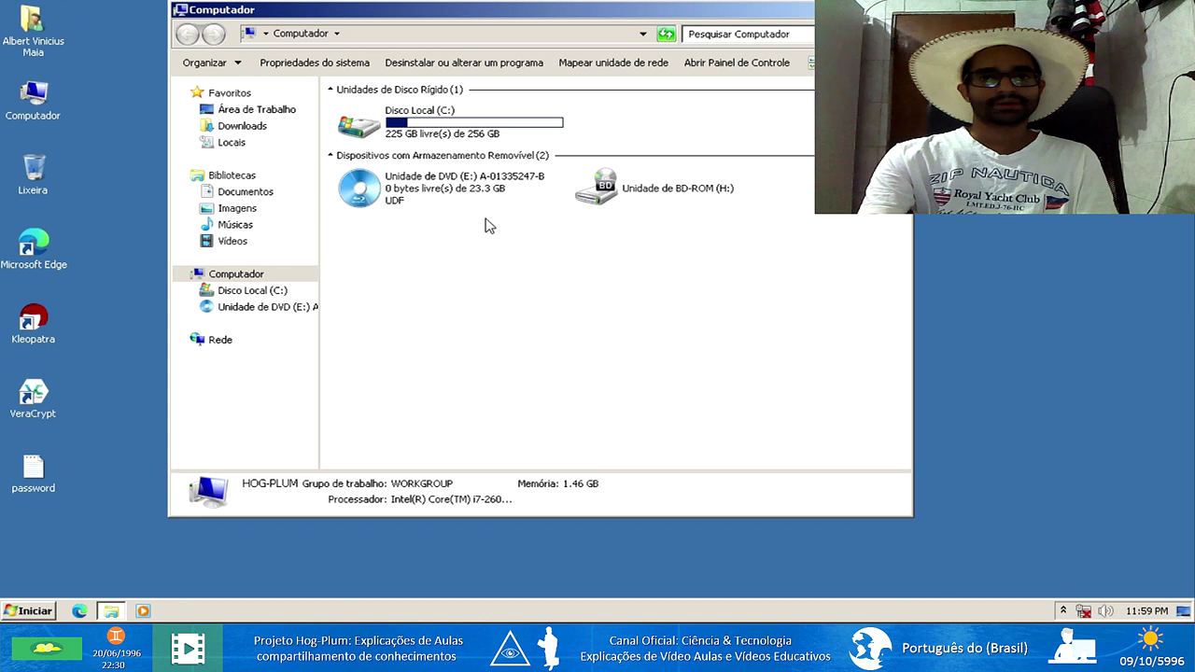
pyautogui.rightClick(428, 189)
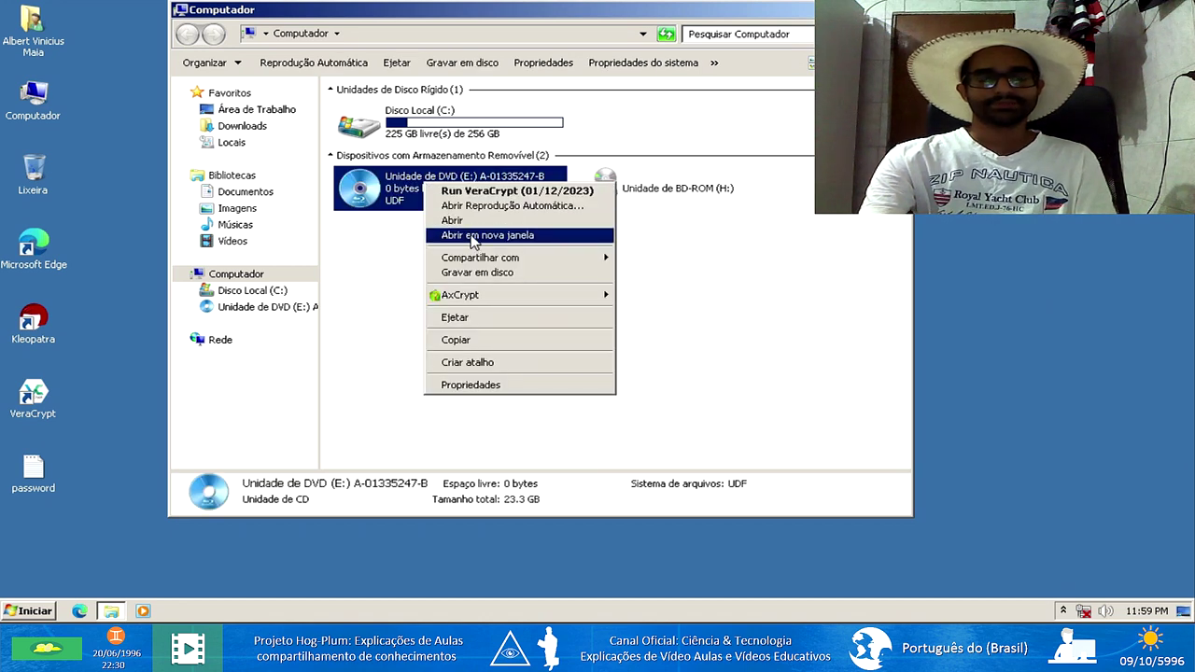
pyautogui.click(473, 239)
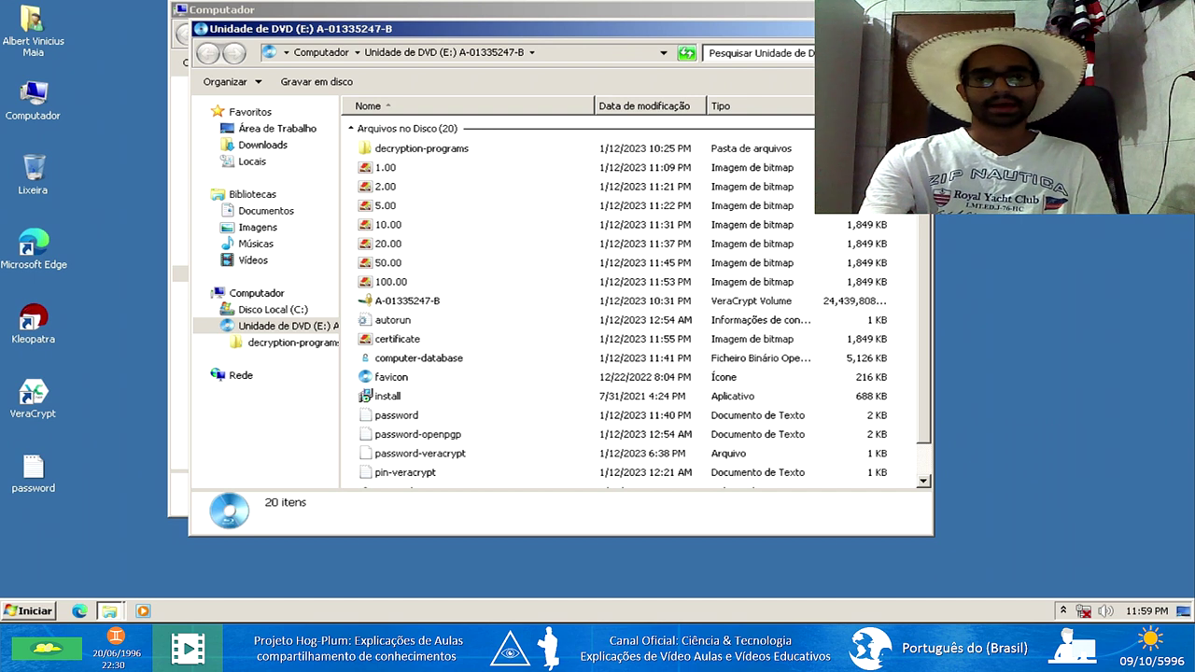
pyautogui.click(422, 304)
pyautogui.doubleClick(423, 304)
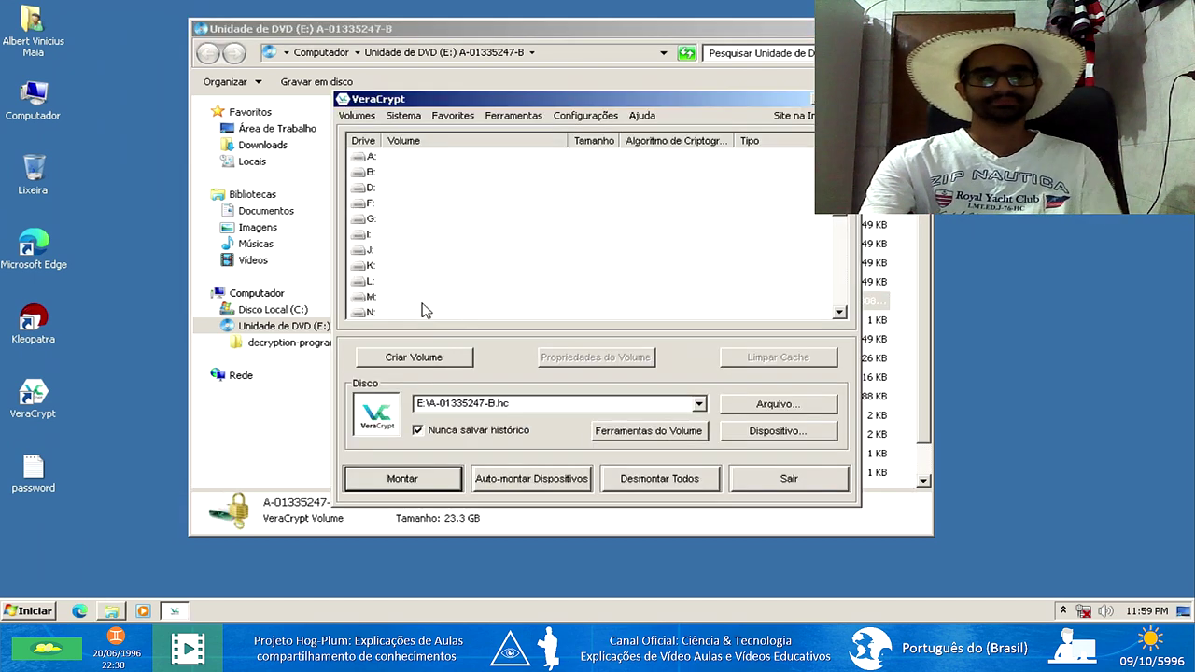
pyautogui.click(374, 158)
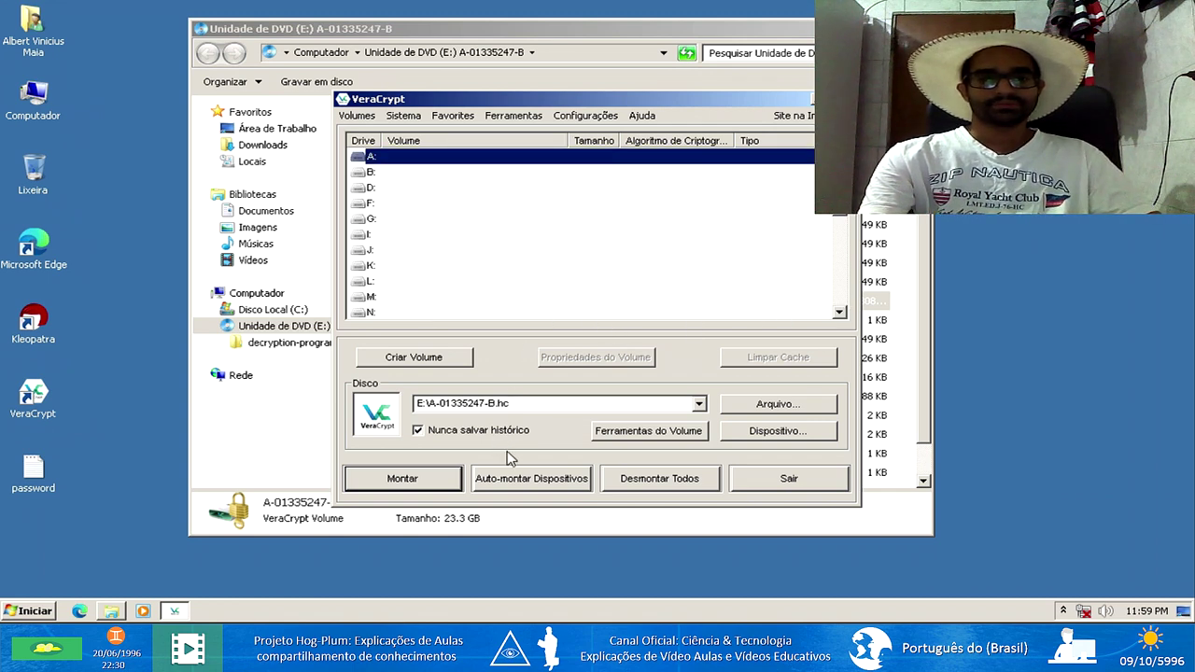
# Start mounting the volume and enable Use PIM and Mostrar senha in the password prompt.
pyautogui.click(451, 479)
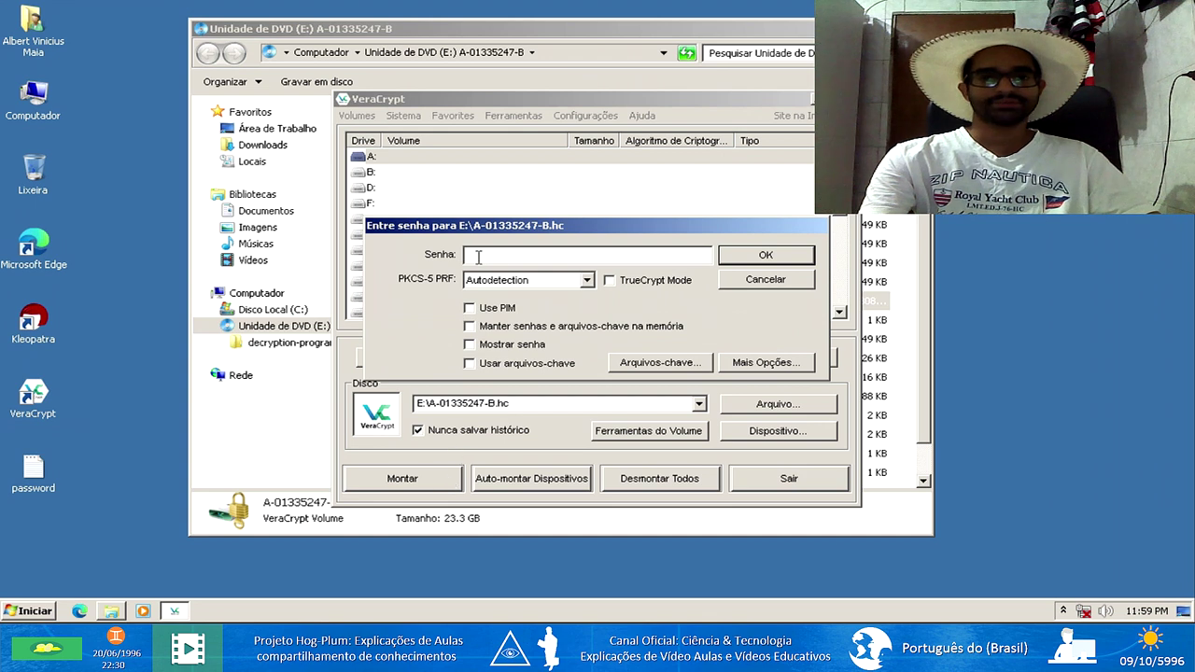
pyautogui.moveTo(494, 241); pyautogui.dragTo(383, 108)
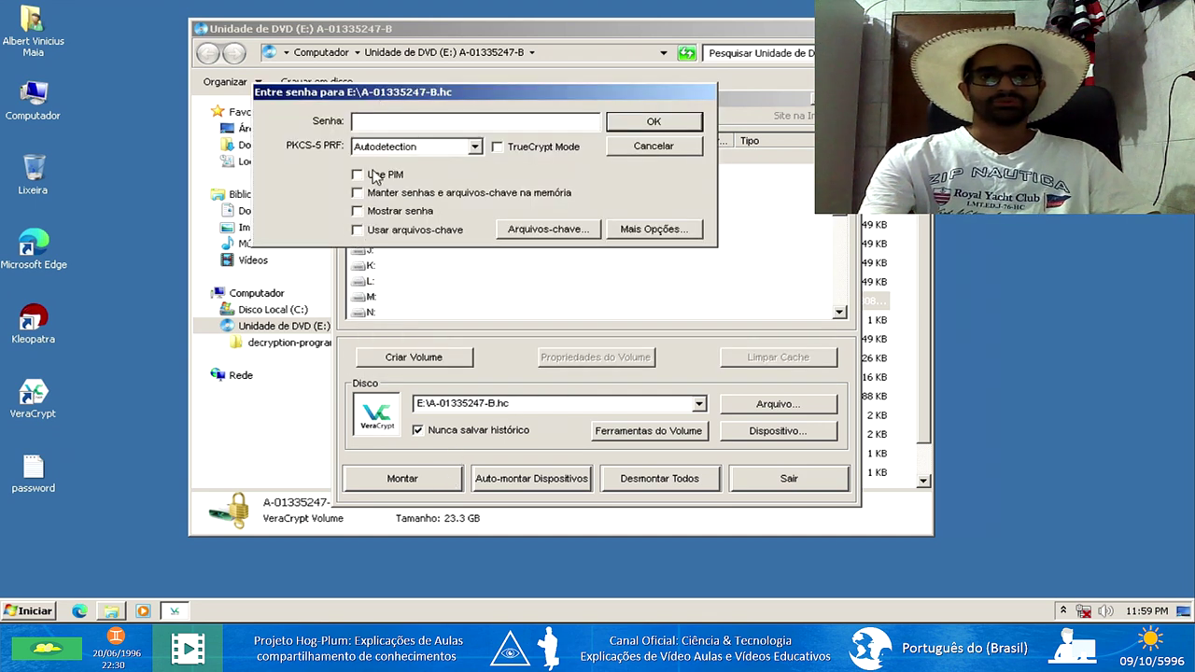
pyautogui.click(369, 174)
pyautogui.click(358, 211)
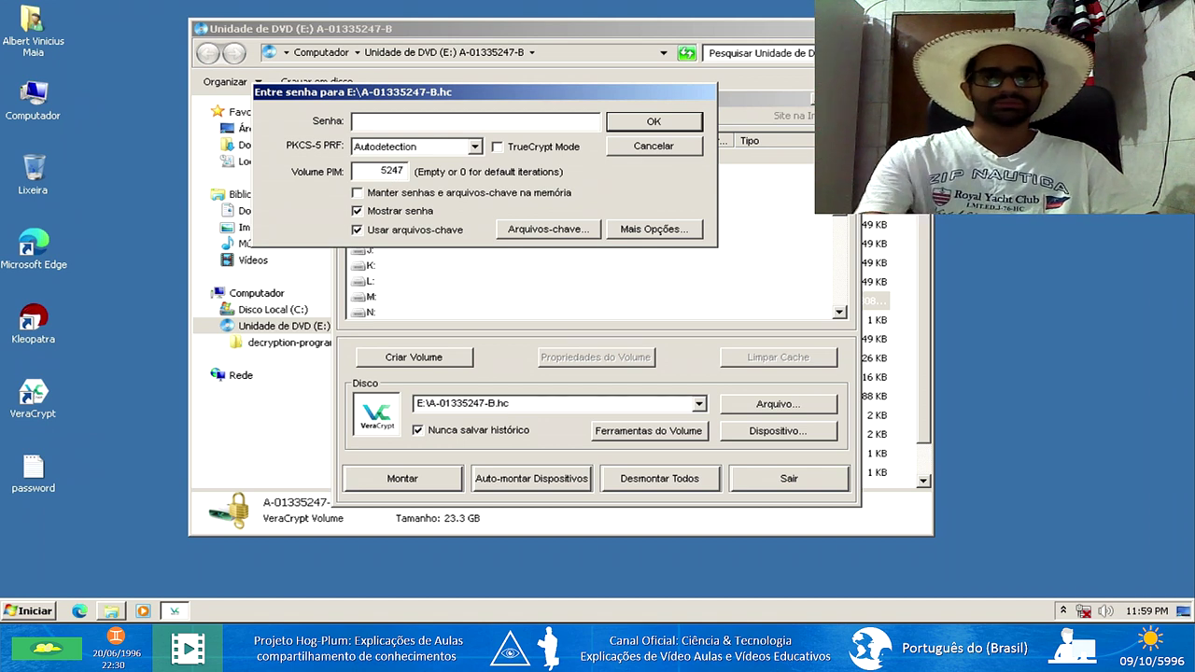
# Open the volume's keyfile list, choose to add files, and browse to the DVD drive E:.
pyautogui.click(548, 228)
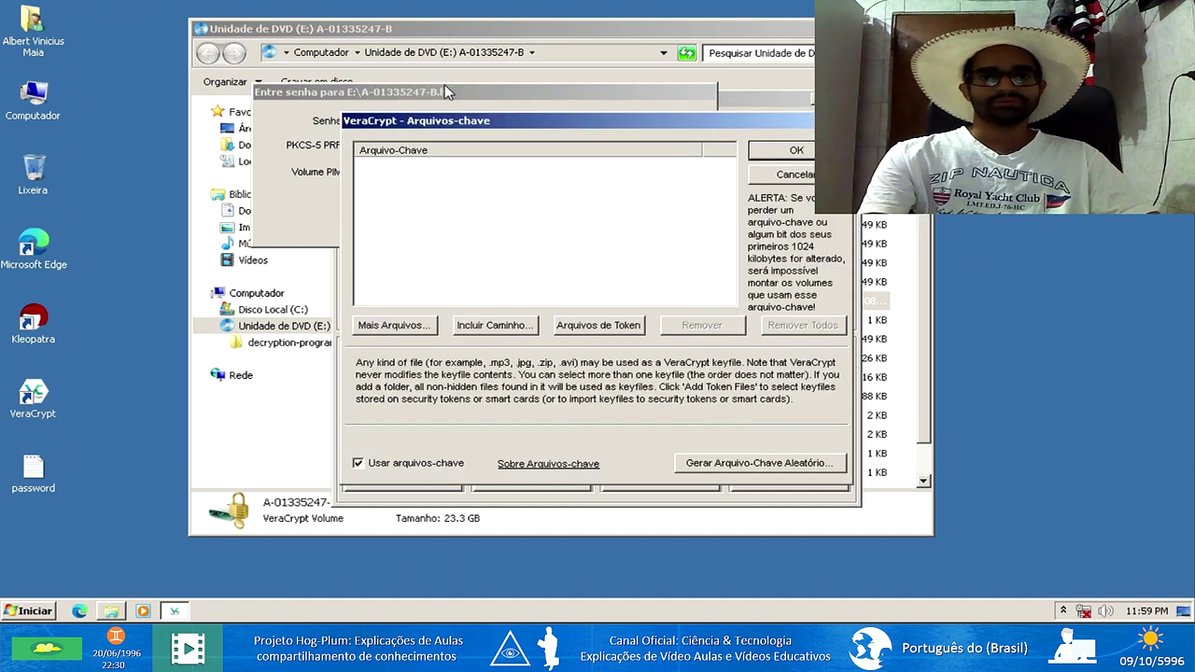
pyautogui.moveTo(451, 124); pyautogui.dragTo(412, 100)
pyautogui.click(364, 301)
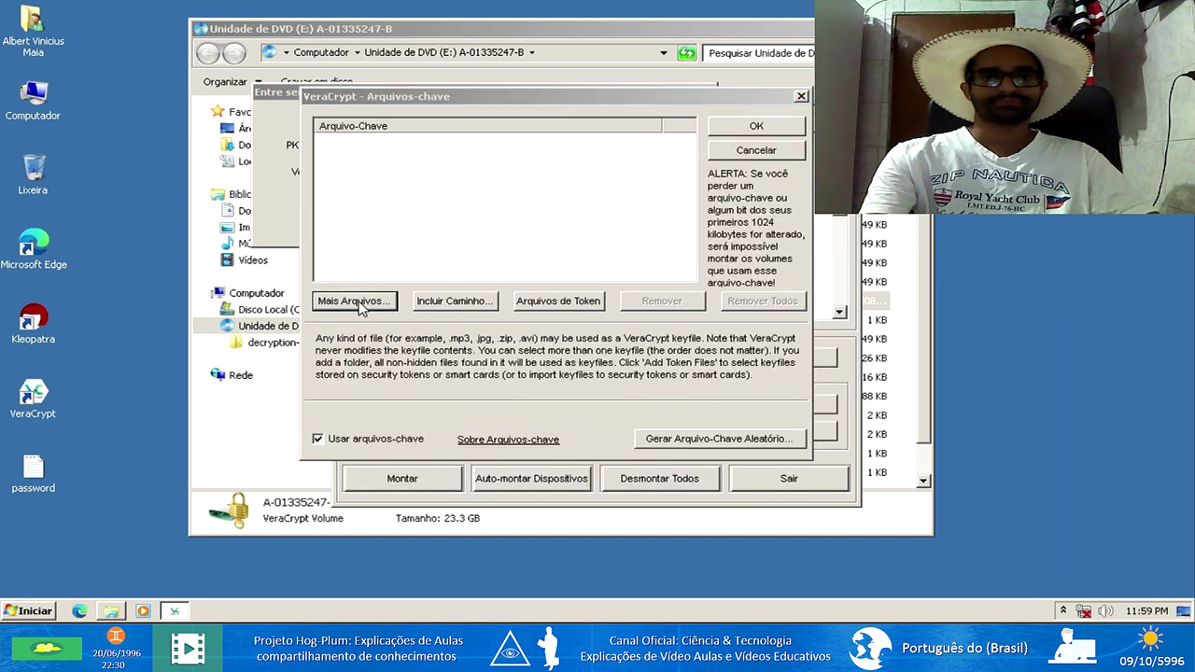
pyautogui.scroll(-1, 454, 270)
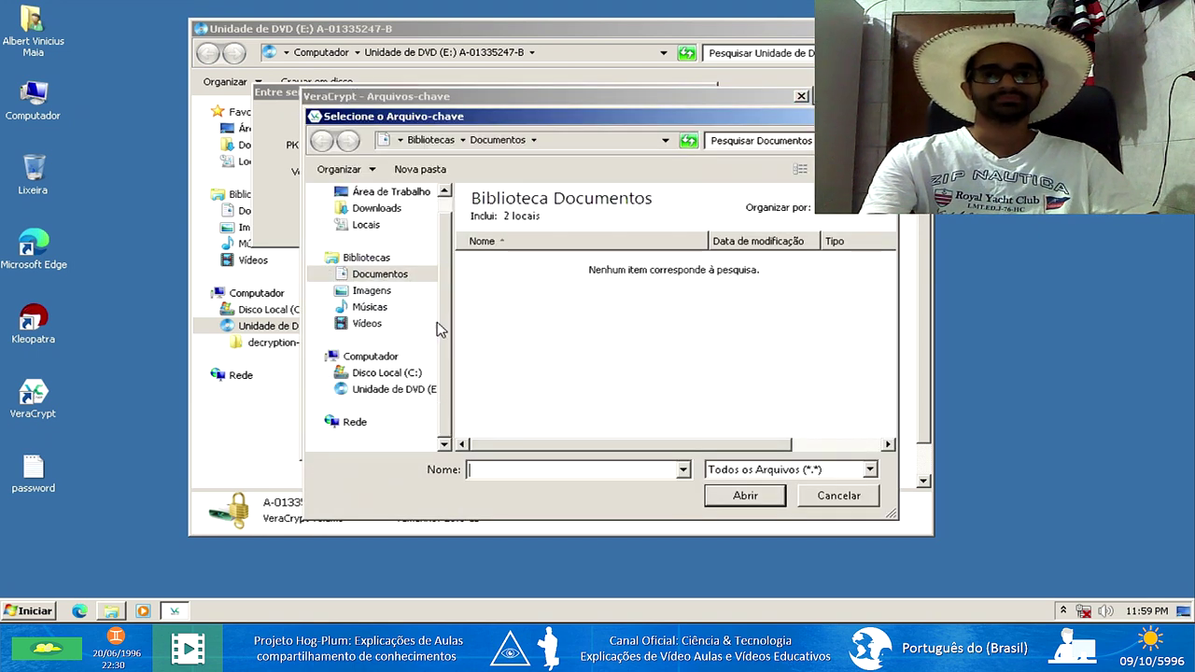
pyautogui.click(420, 390)
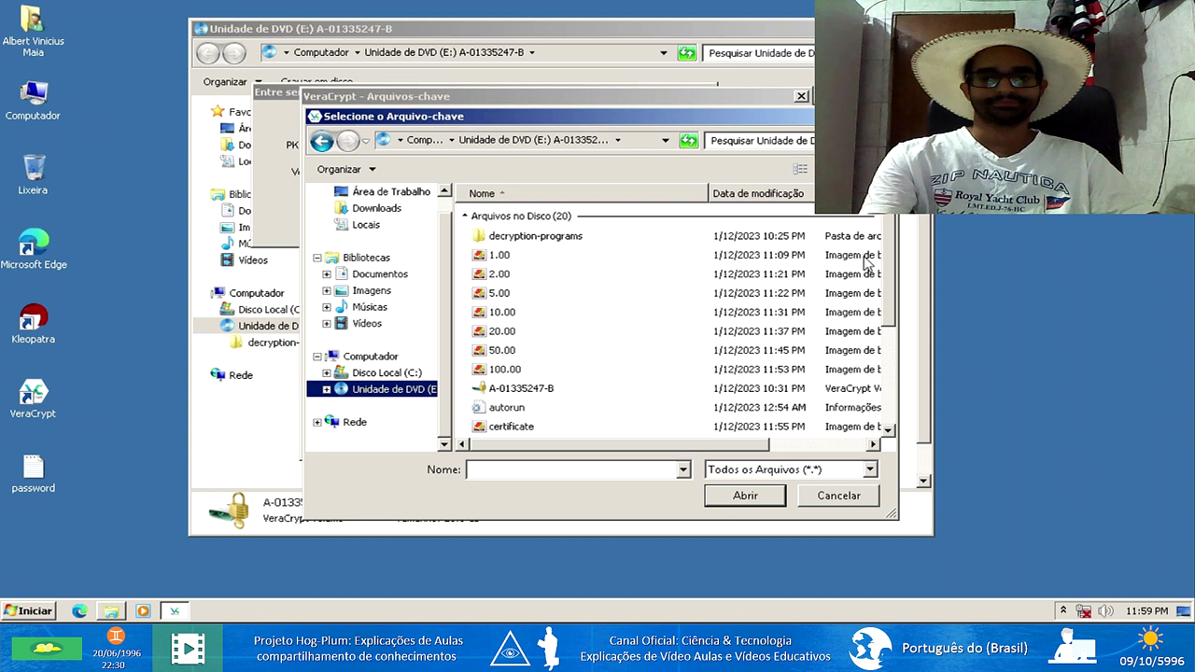
pyautogui.moveTo(887, 271); pyautogui.dragTo(895, 429)
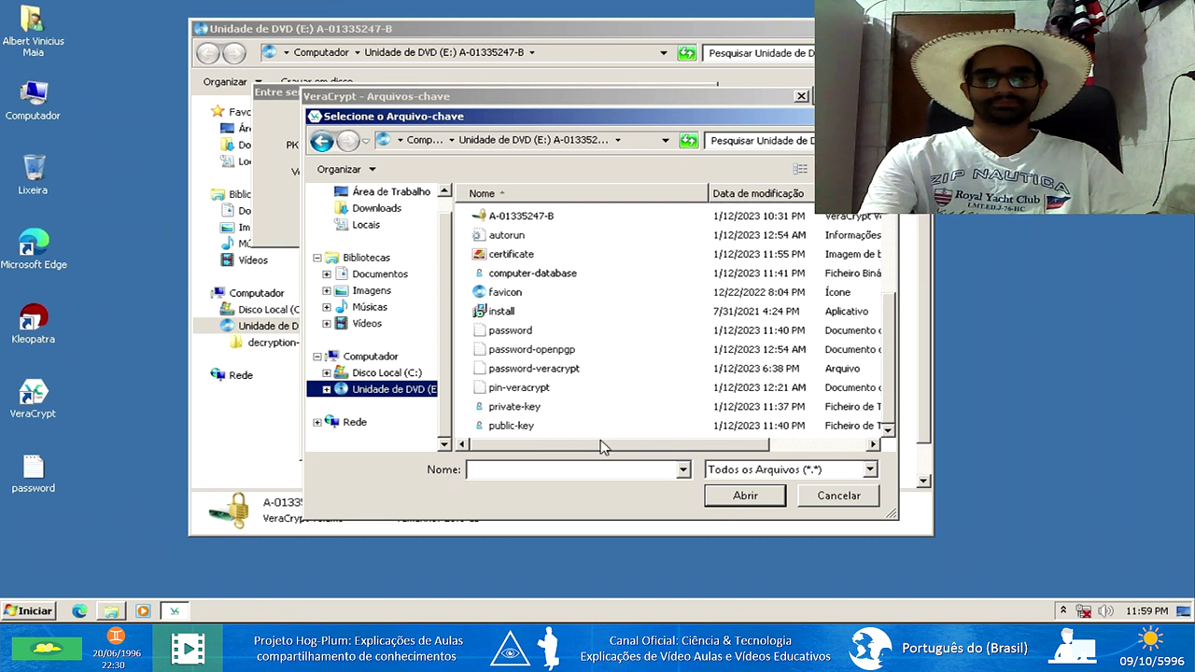
# Select public-key, private-key, password-veracrypt, computer-database and certificate as keyfiles.
pyautogui.click(523, 428)
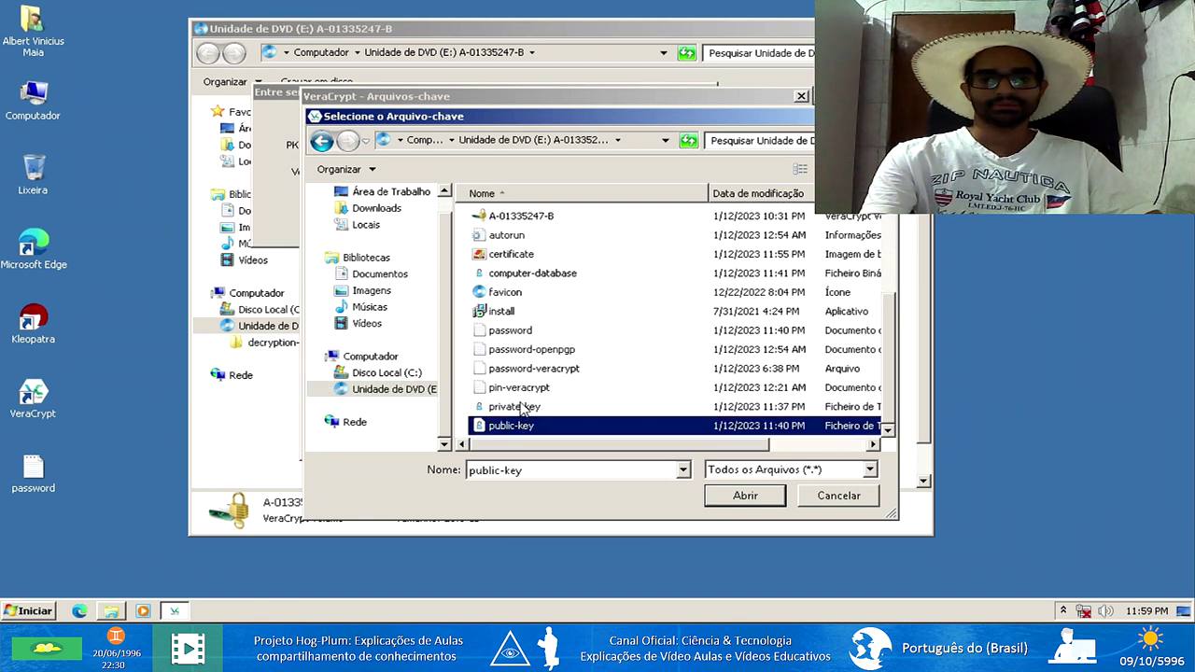
pyautogui.keyDown('ctrl'); pyautogui.click(523, 409); pyautogui.keyUp('ctrl')
pyautogui.keyDown('ctrl'); pyautogui.click(563, 371); pyautogui.keyUp('ctrl')
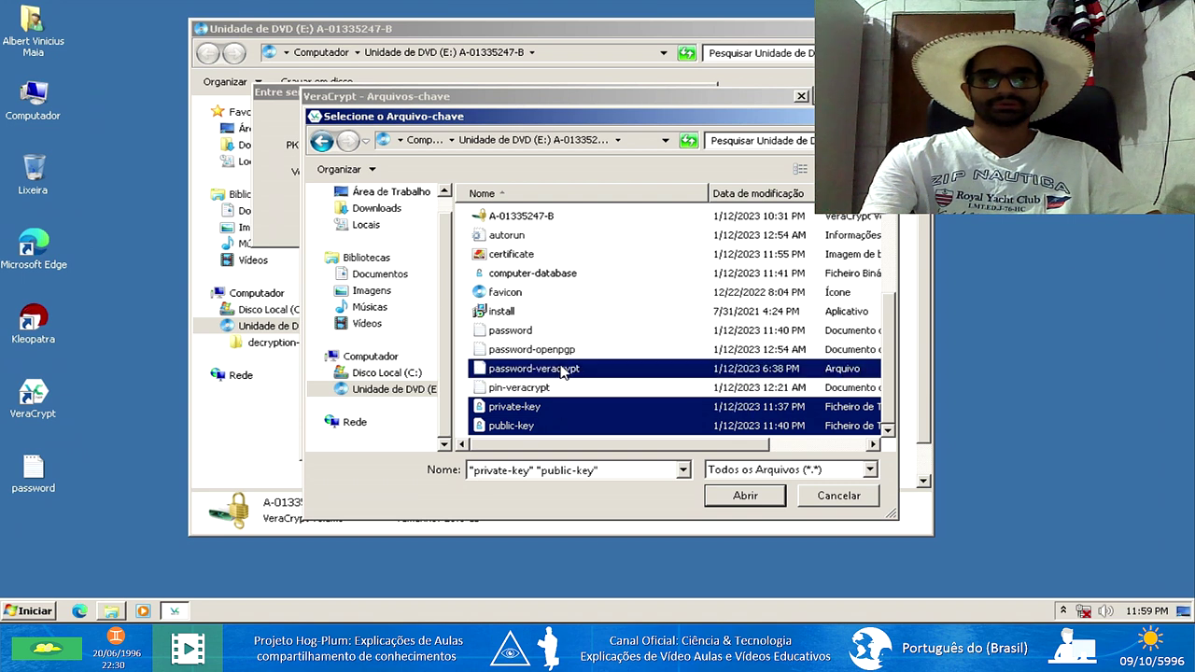
pyautogui.moveTo(888, 322)
pyautogui.mouseDown()
pyautogui.moveTo(888, 297)
pyautogui.moveTo(886, 316)
pyautogui.mouseUp()
pyautogui.moveTo(555, 122); pyautogui.dragTo(492, 44)
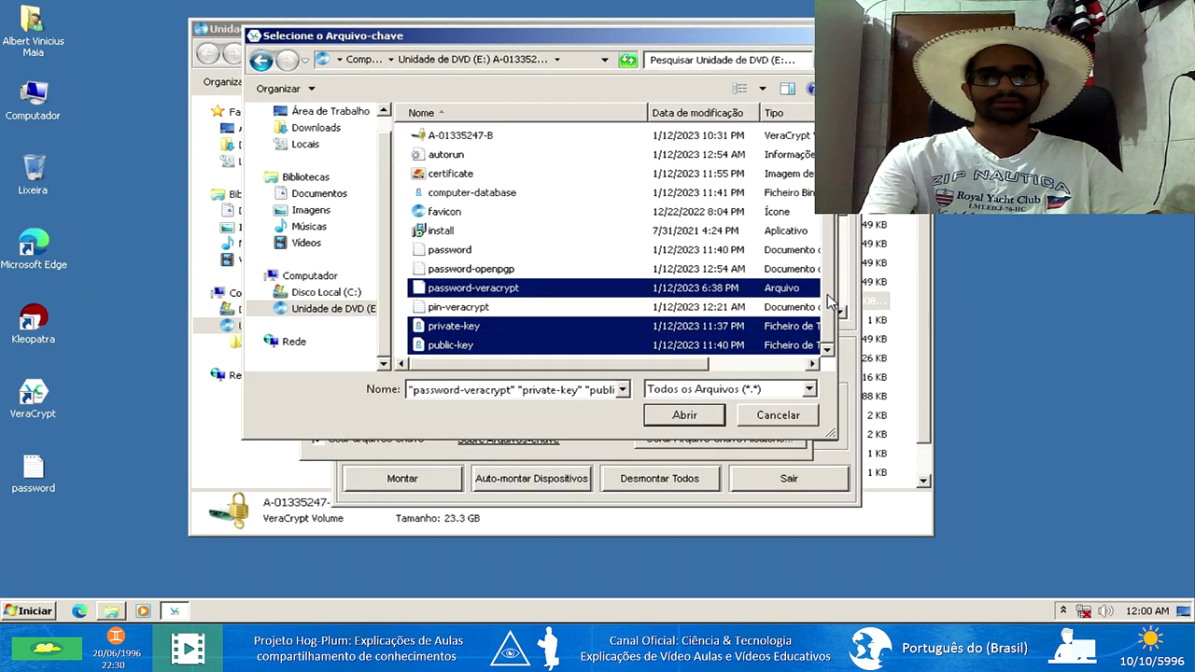
pyautogui.moveTo(830, 303); pyautogui.dragTo(829, 284)
pyautogui.keyDown('ctrl'); pyautogui.click(470, 228); pyautogui.keyUp('ctrl')
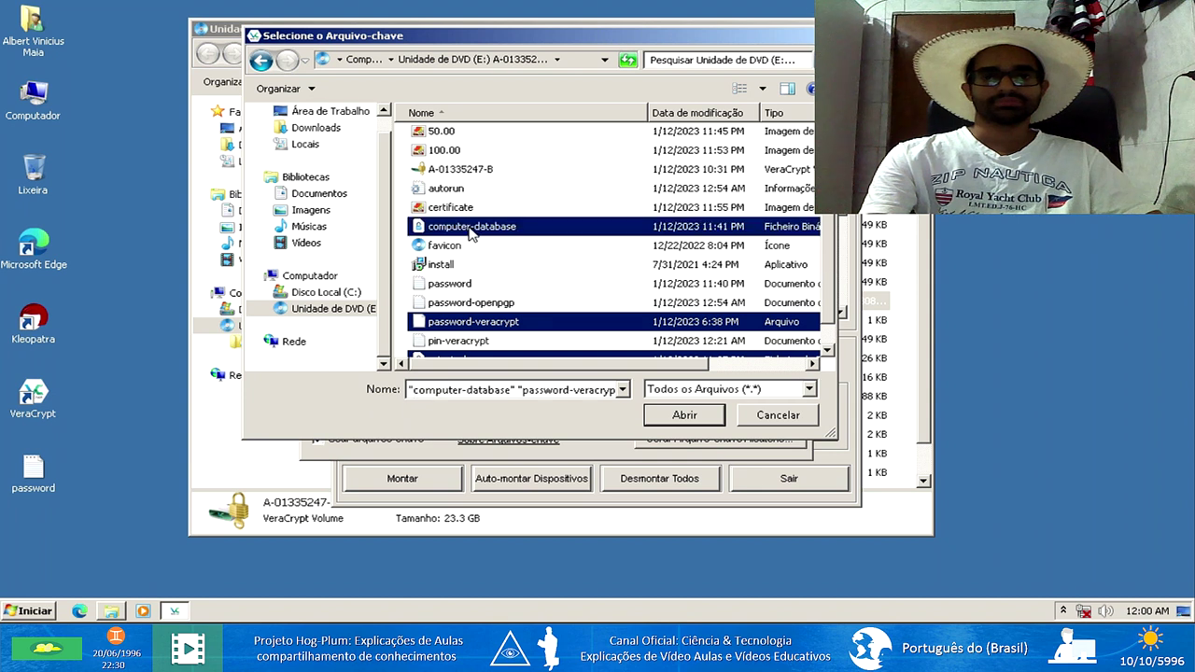
pyautogui.keyDown('ctrl'); pyautogui.click(454, 209); pyautogui.keyUp('ctrl')
# Add the 100.00, 50.00, 20.00, 10.00, 5.00, 2.00 and 1.00 images and confirm the keyfile selection.
pyautogui.moveTo(830, 266); pyautogui.dragTo(829, 205)
pyautogui.keyDown('ctrl'); pyautogui.click(454, 265); pyautogui.keyUp('ctrl')
pyautogui.keyDown('ctrl'); pyautogui.click(447, 246); pyautogui.keyUp('ctrl')
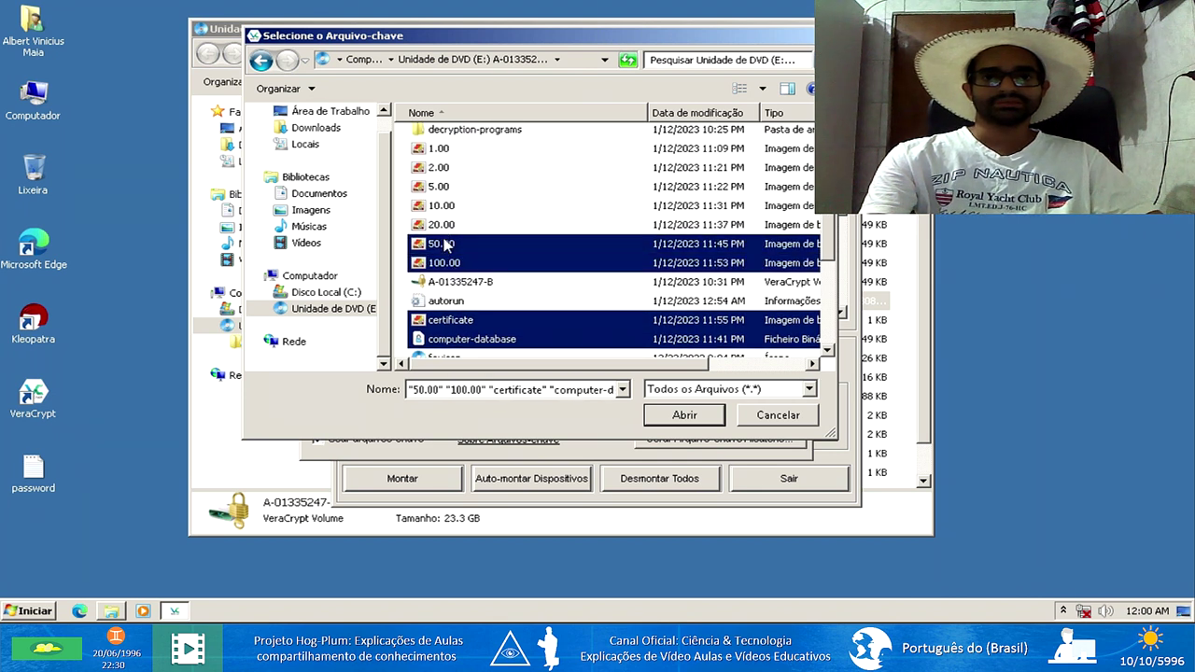
pyautogui.keyDown('ctrl'); pyautogui.click(444, 227); pyautogui.keyUp('ctrl')
pyautogui.keyDown('ctrl'); pyautogui.click(438, 207); pyautogui.keyUp('ctrl')
pyautogui.keyDown('ctrl'); pyautogui.click(436, 189); pyautogui.keyUp('ctrl')
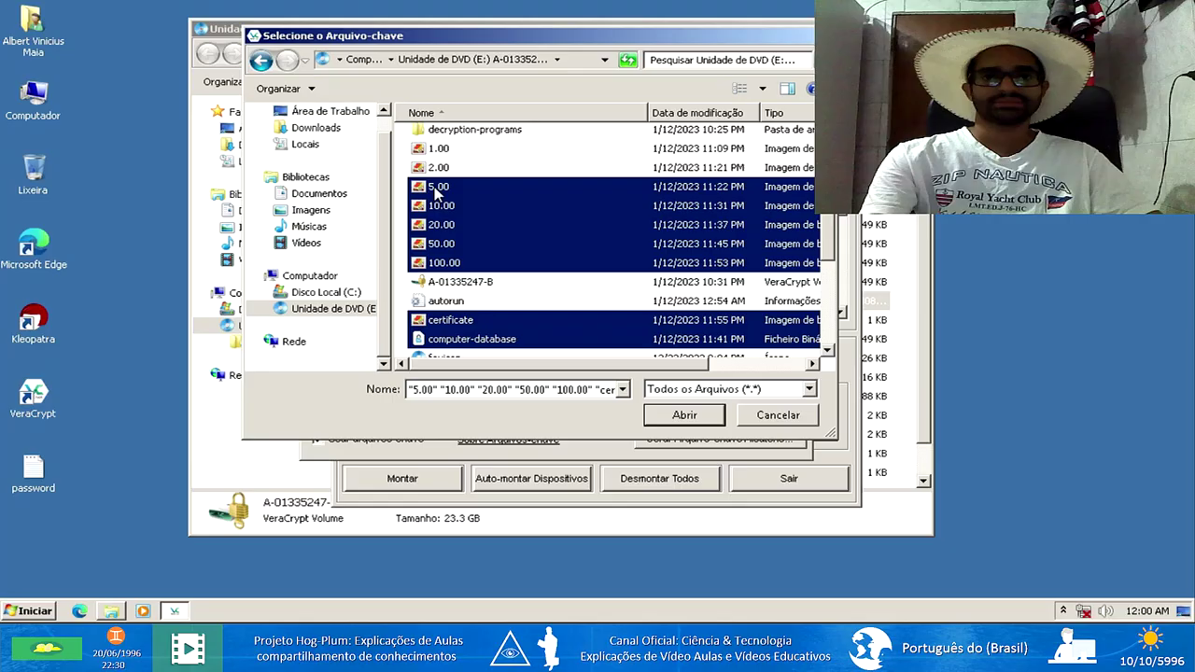
pyautogui.keyDown('ctrl'); pyautogui.click(438, 168); pyautogui.keyUp('ctrl')
pyautogui.keyDown('ctrl'); pyautogui.click(437, 150); pyautogui.keyUp('ctrl')
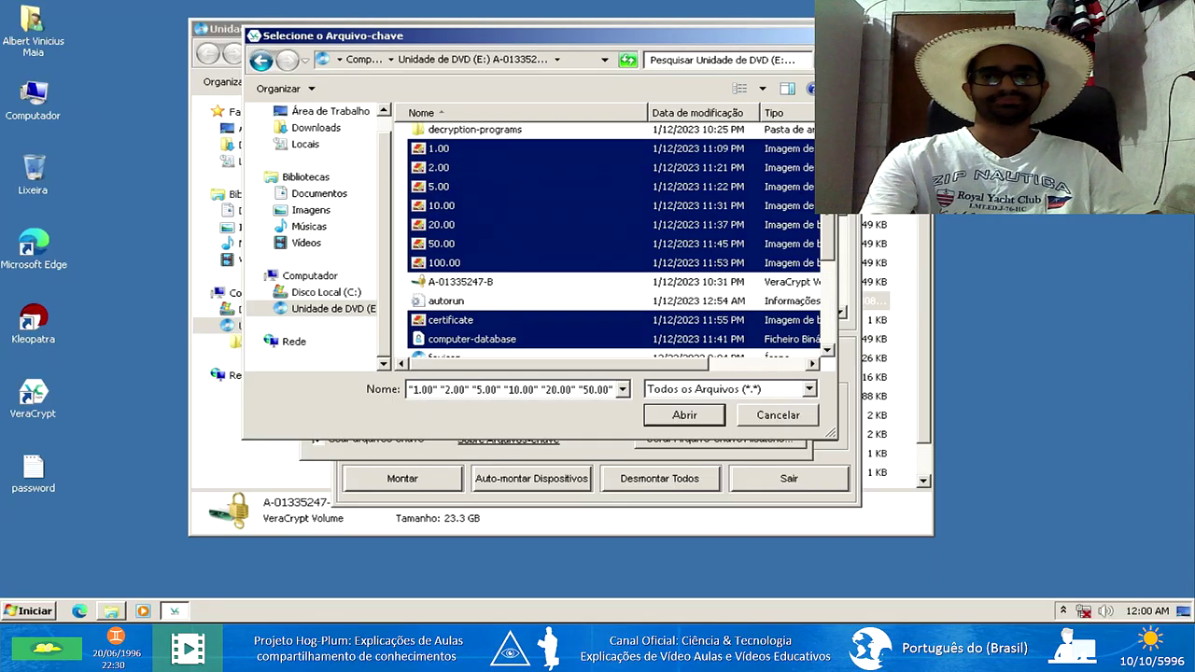
pyautogui.scroll(-3, 831, 317)
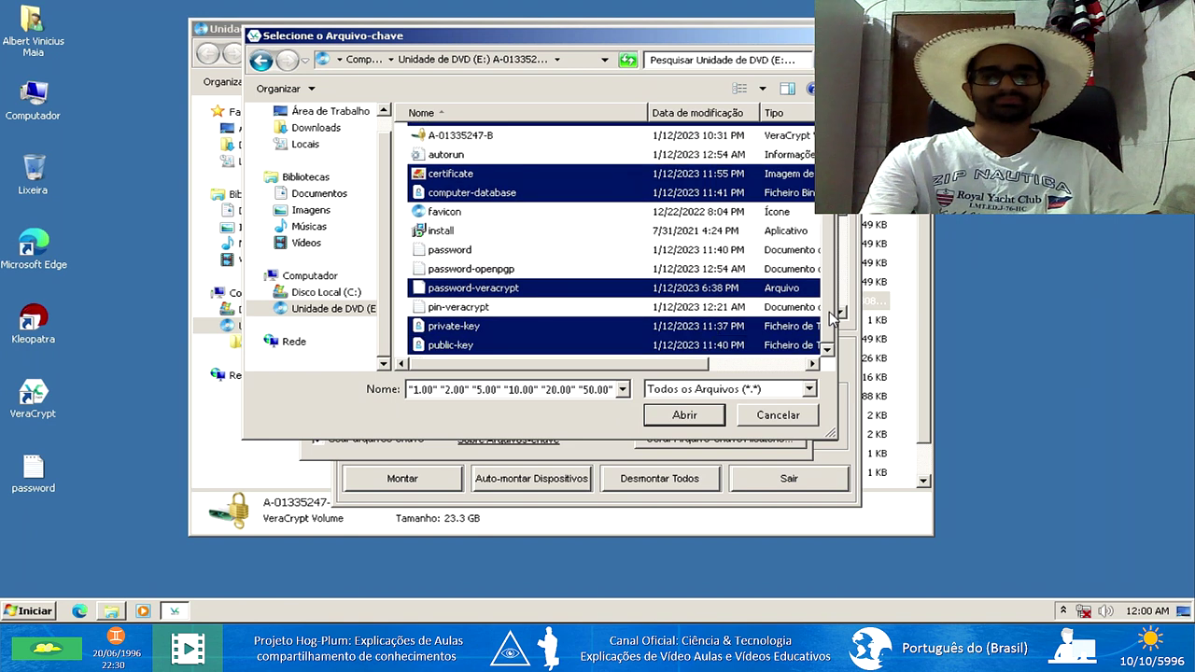
pyautogui.click(698, 414)
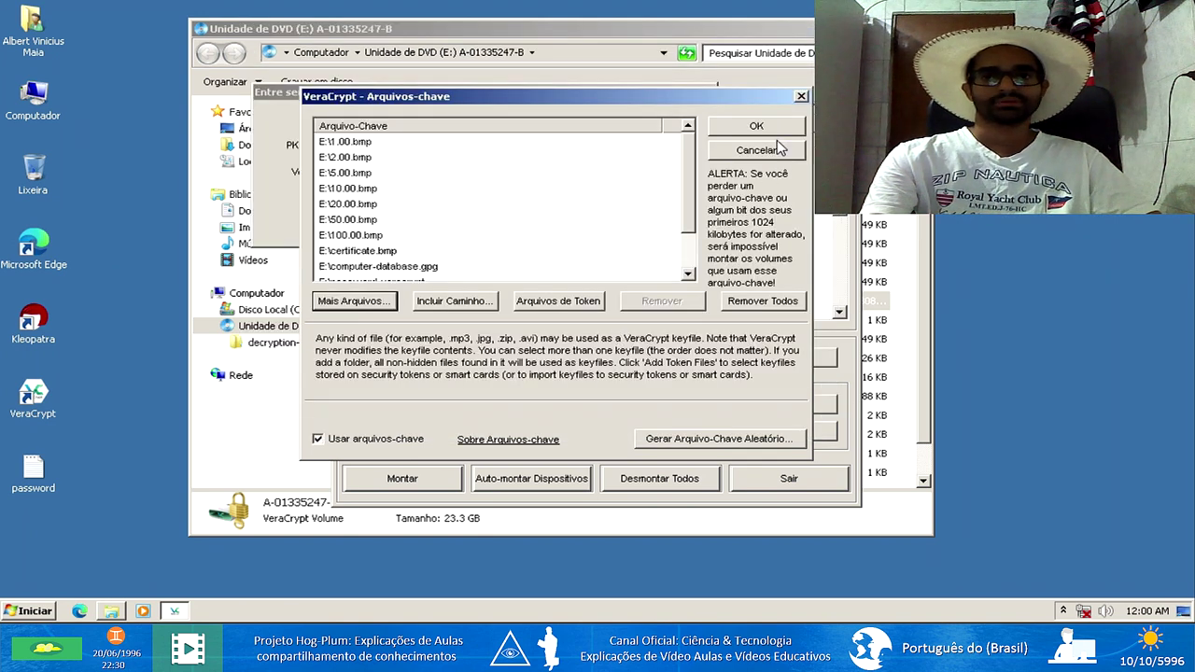
# Accept the keyfile list and return to the password prompt.
pyautogui.click(755, 131)
pyautogui.scroll(-1, 691, 161)
pyautogui.scroll(1, 698, 221)
pyautogui.click(733, 131)
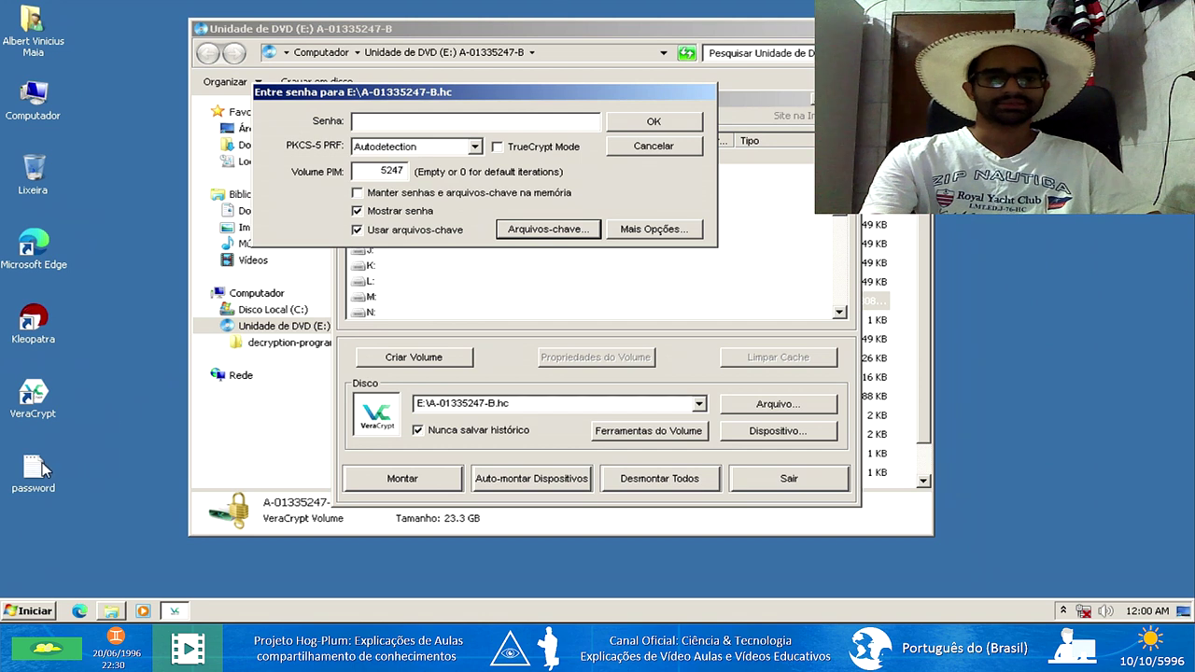
# Copy the VeraCrypt password from the saved passwords text file, then close it.
pyautogui.doubleClick(42, 466)
pyautogui.moveTo(595, 273); pyautogui.dragTo(280, 273)
pyautogui.rightClick(273, 274)
pyautogui.click(312, 322)
pyautogui.click(997, 15)
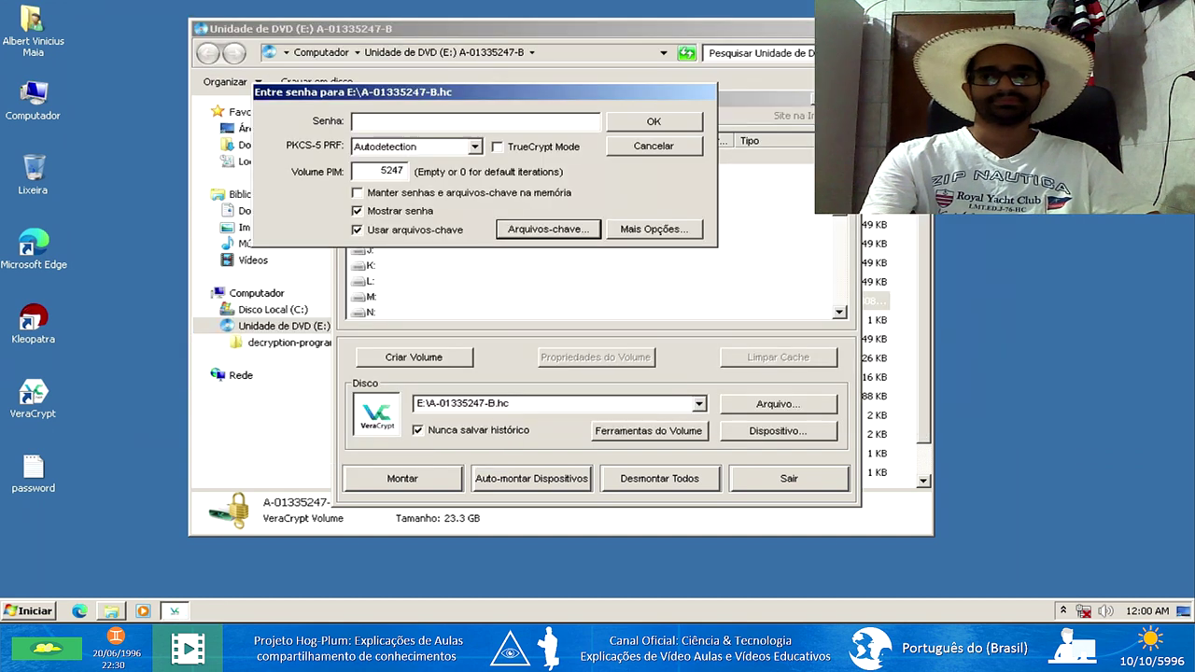
# Paste the password into Senha, hide it, and mount the volume as drive A:.
pyautogui.click(437, 122)
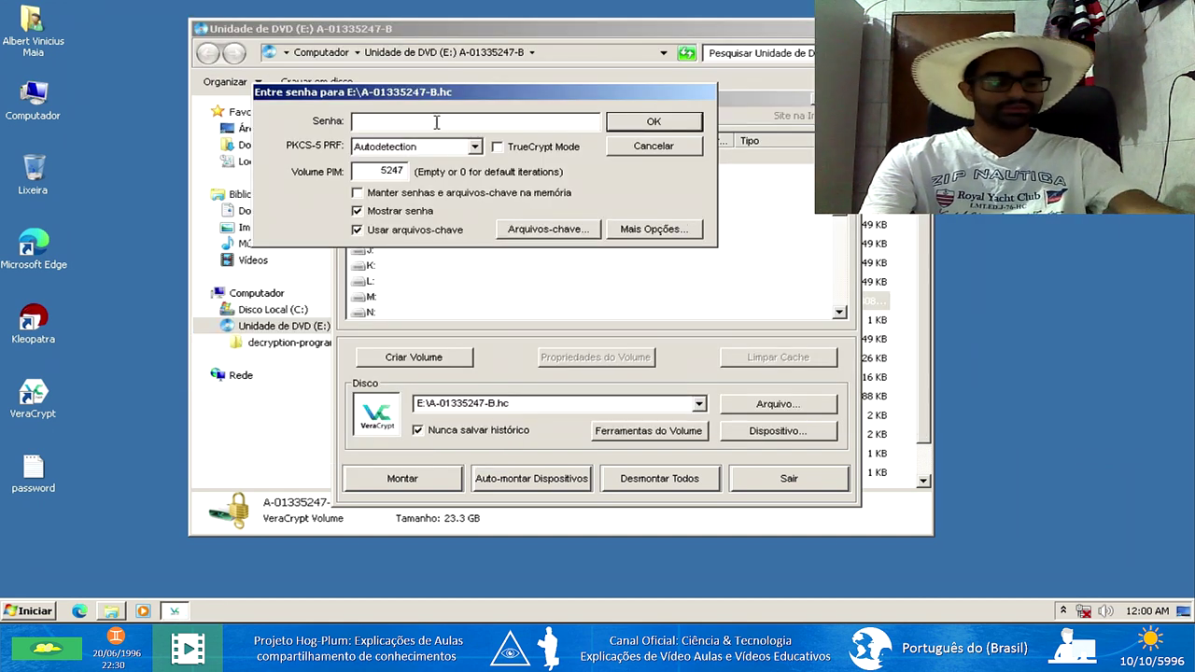
pyautogui.hotkey('ctrl', 'v')
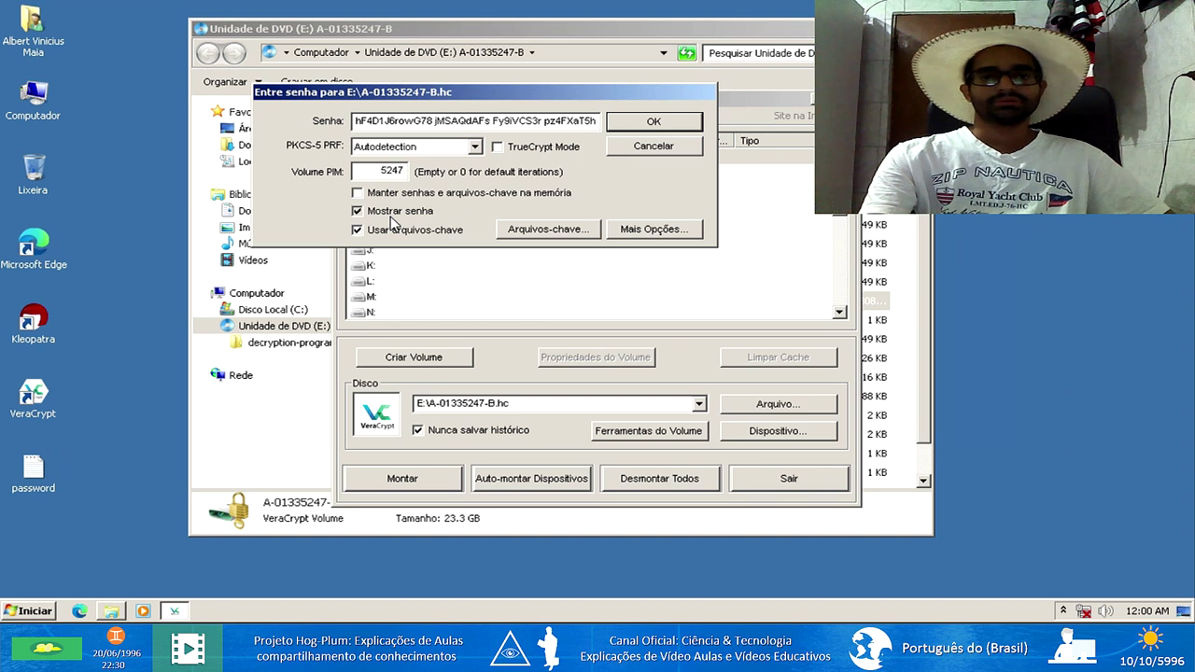
pyautogui.click(392, 217)
pyautogui.click(653, 122)
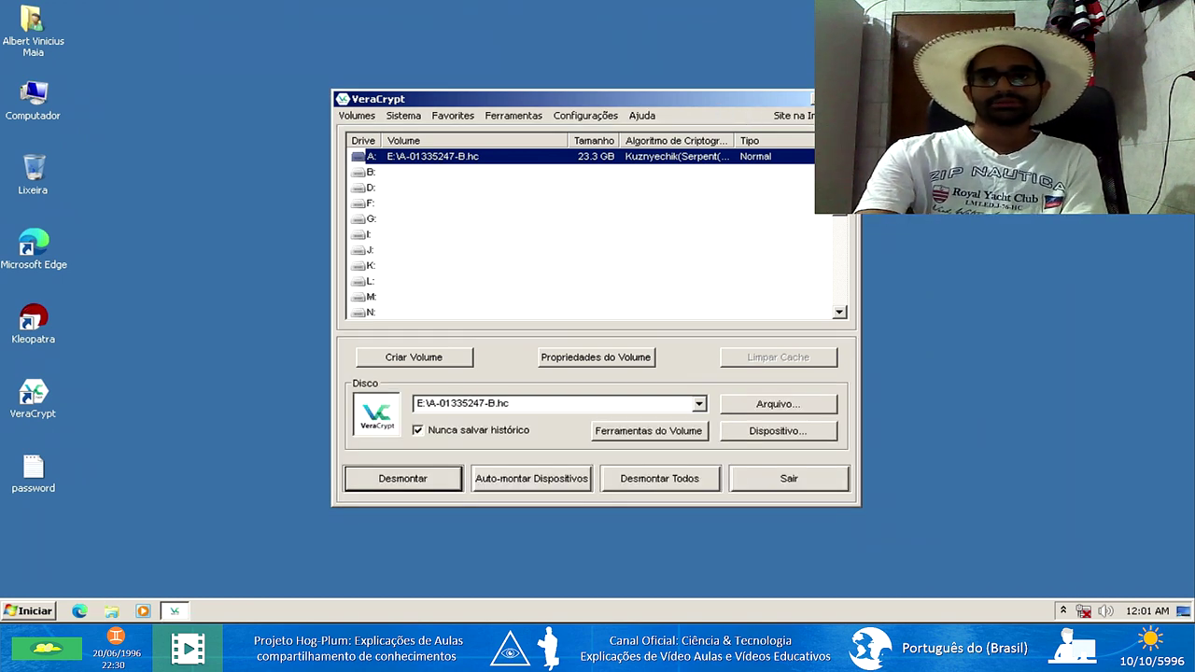
# Close VeraCrypt, open drive A:, and mount the wou_w7-x86 ISO as drive H:.
pyautogui.click(849, 98)
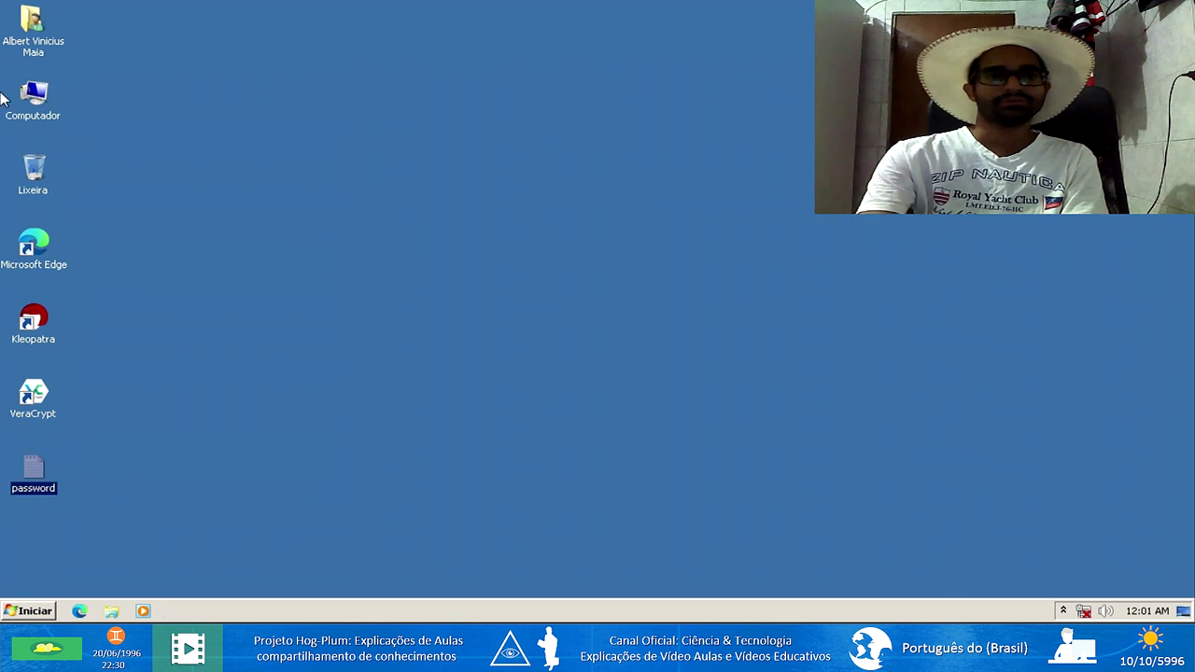
pyautogui.doubleClick(51, 99)
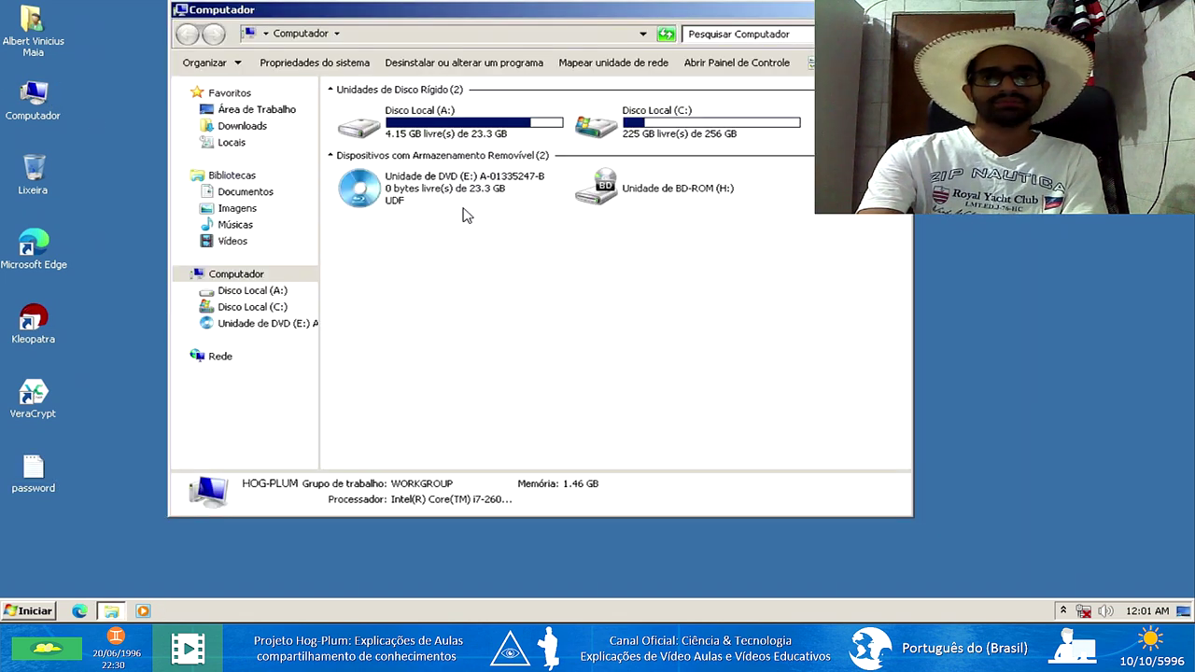
pyautogui.doubleClick(418, 138)
pyautogui.rightClick(387, 152)
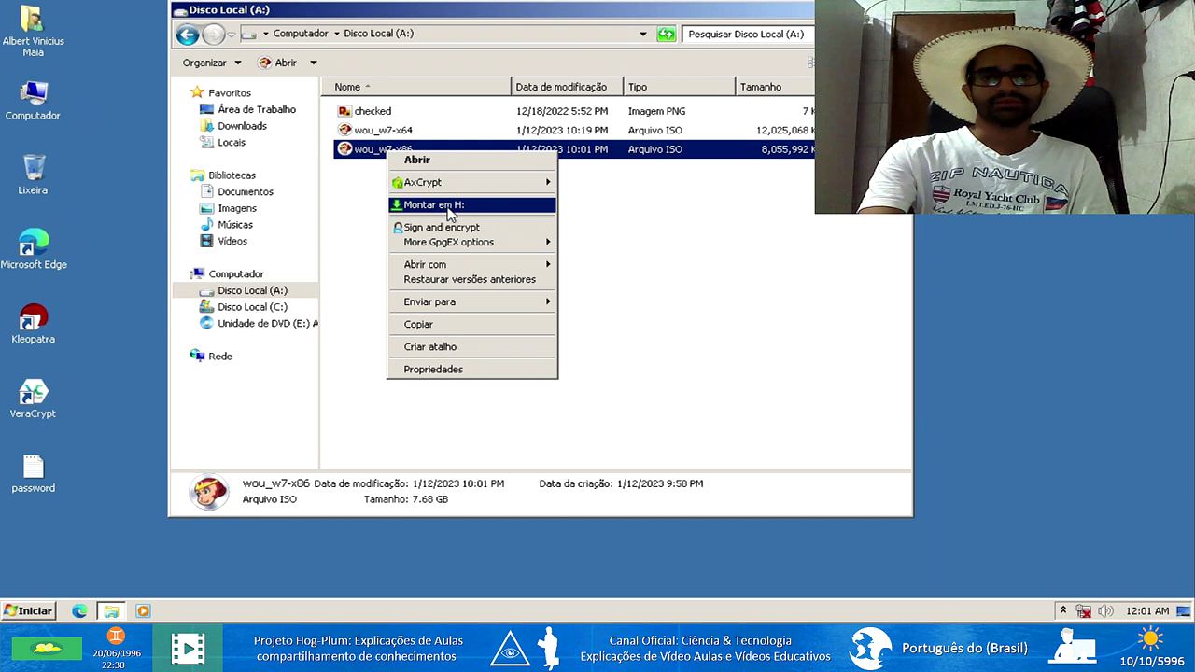
pyautogui.click(447, 209)
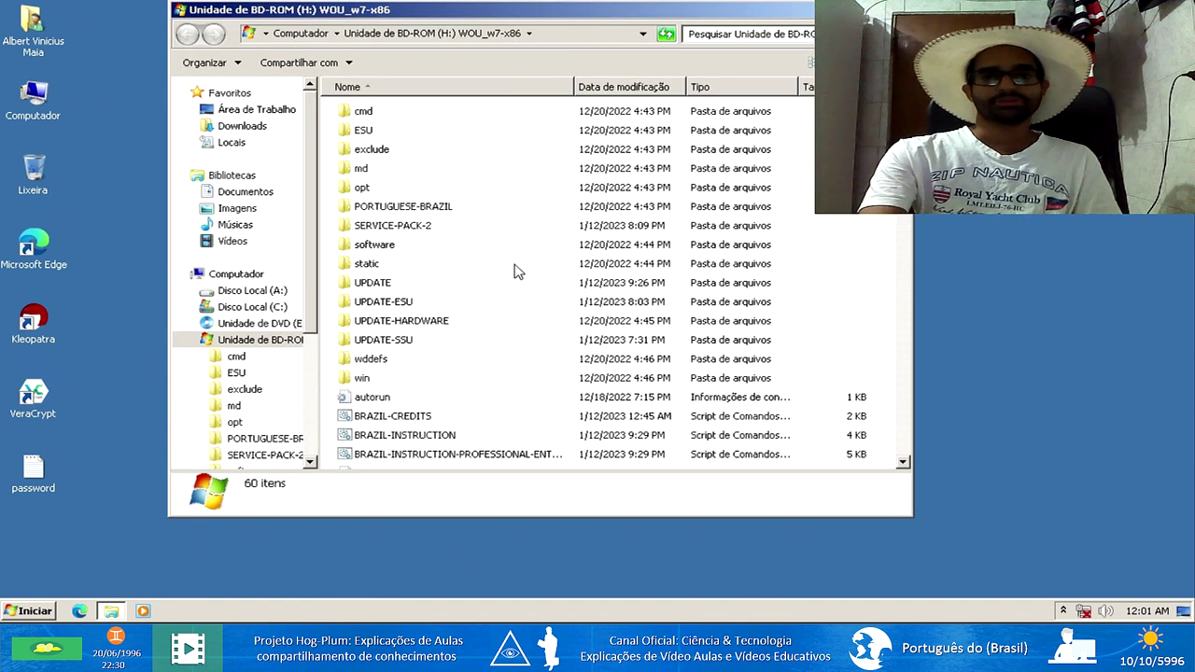
# Run the BRAZIL-INSTRUCTION script on H: to read the update steps, then close it.
pyautogui.scroll(-3, 519, 262)
pyautogui.click(429, 269)
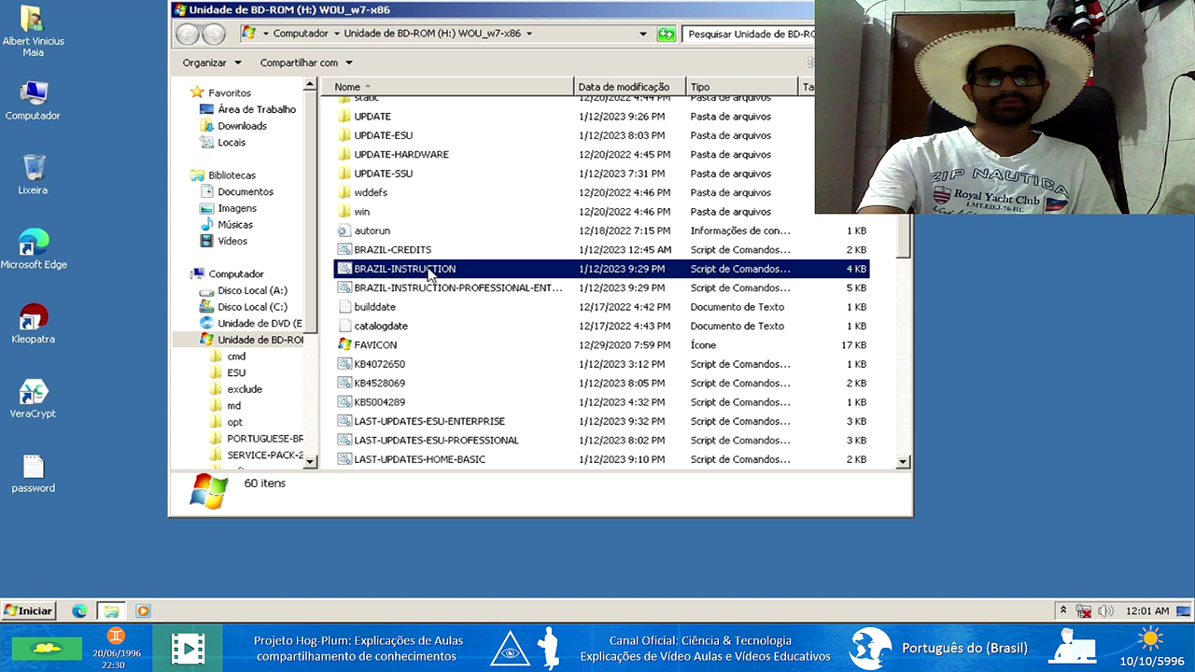
pyautogui.doubleClick(429, 270)
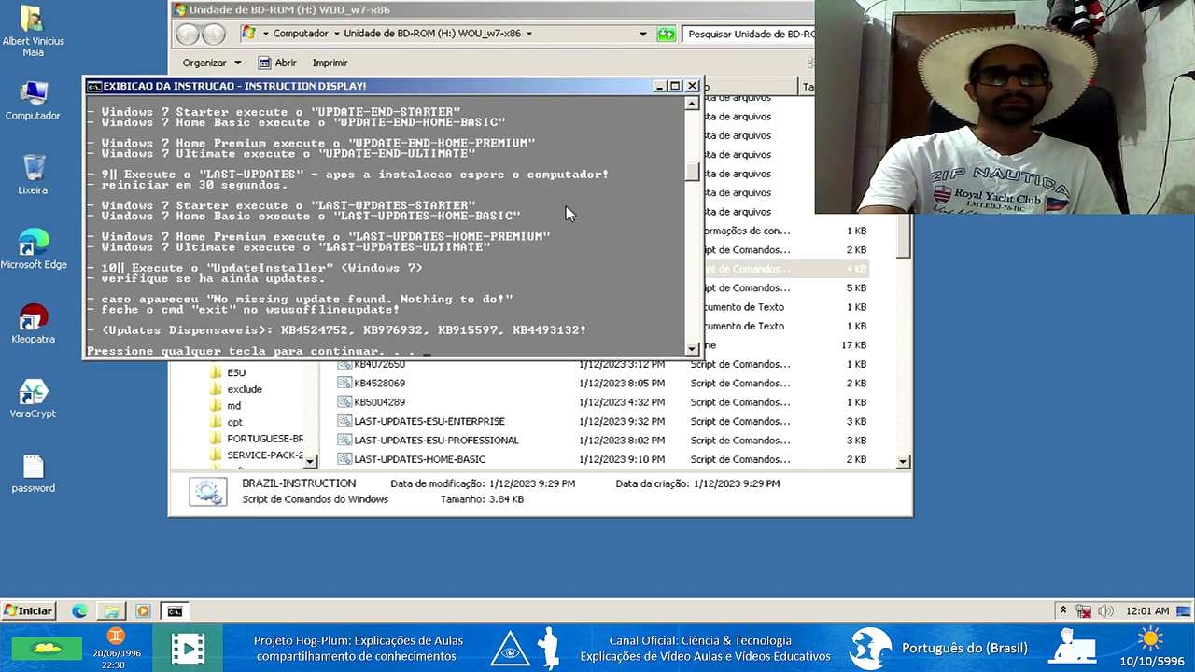
pyautogui.click(692, 86)
pyautogui.moveTo(905, 220); pyautogui.dragTo(913, 417)
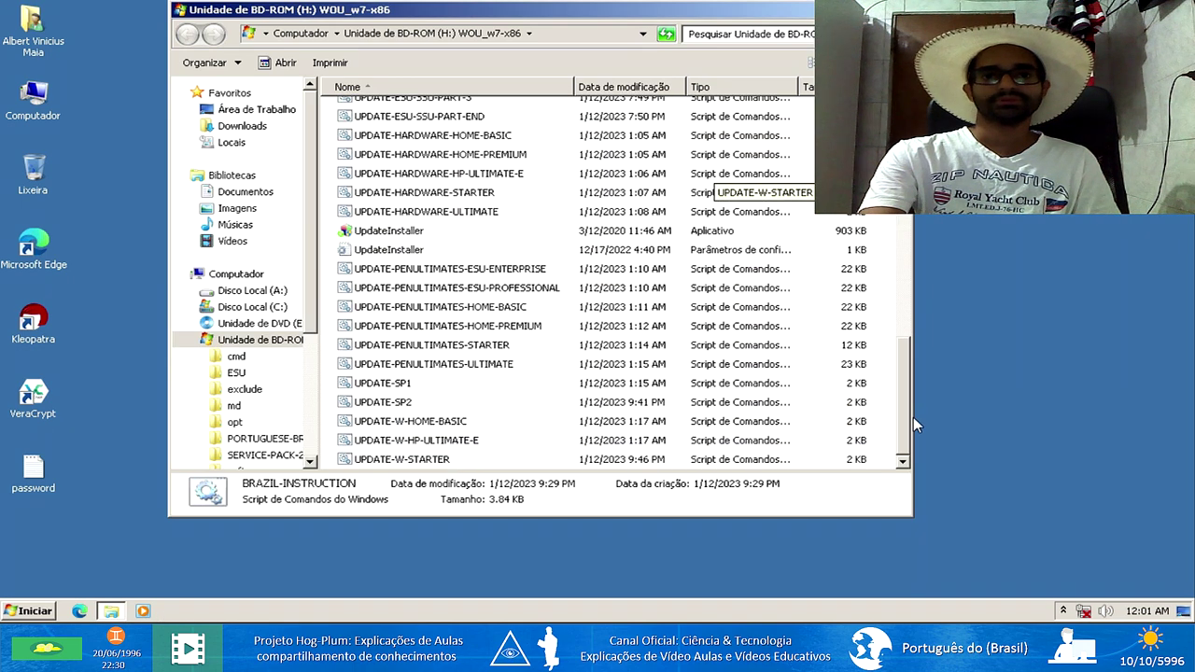
# Run UpdateInstaller as administrator, approving the UAC prompt.
pyautogui.rightClick(392, 238)
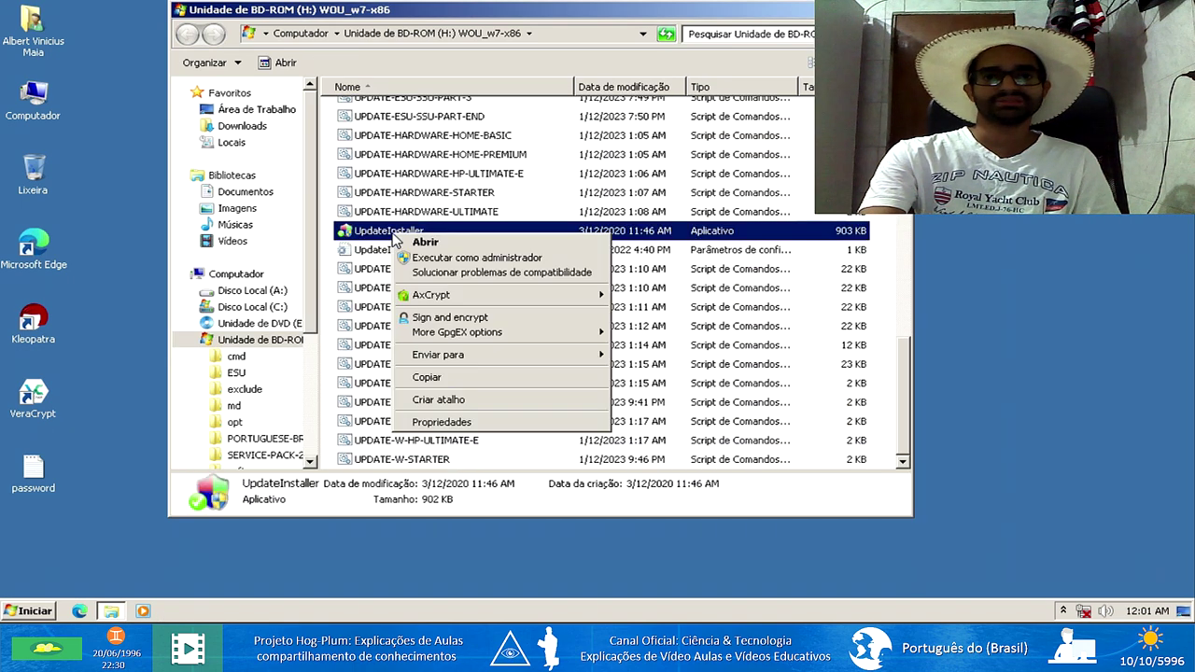
pyautogui.click(431, 257)
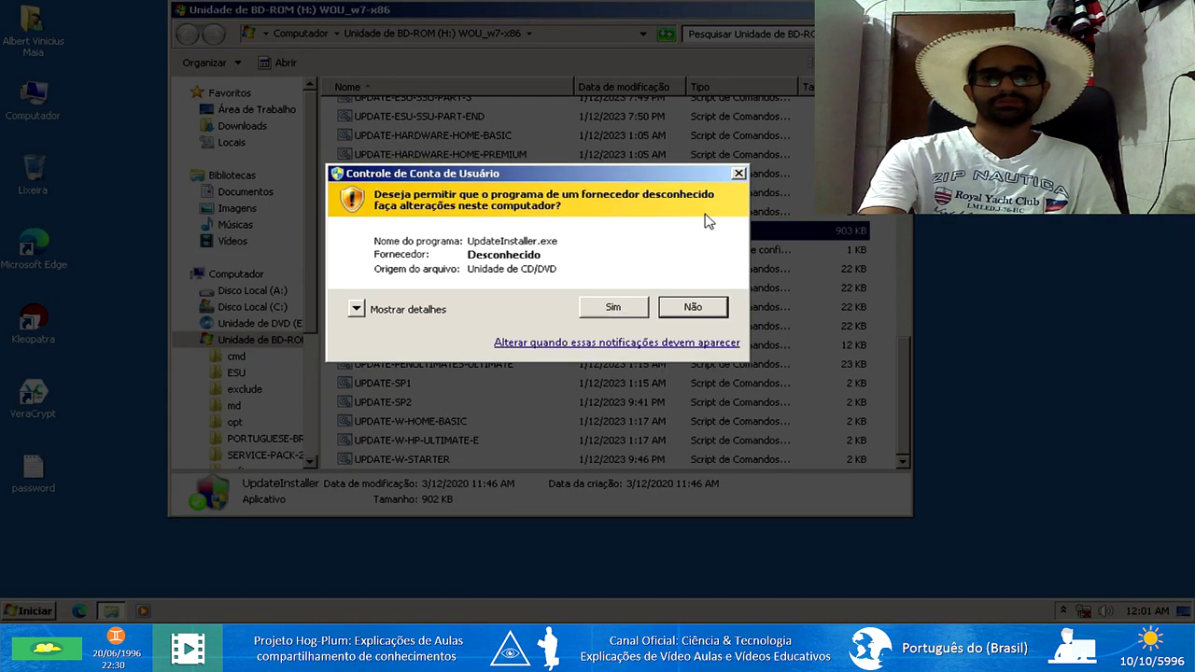
pyautogui.click(624, 311)
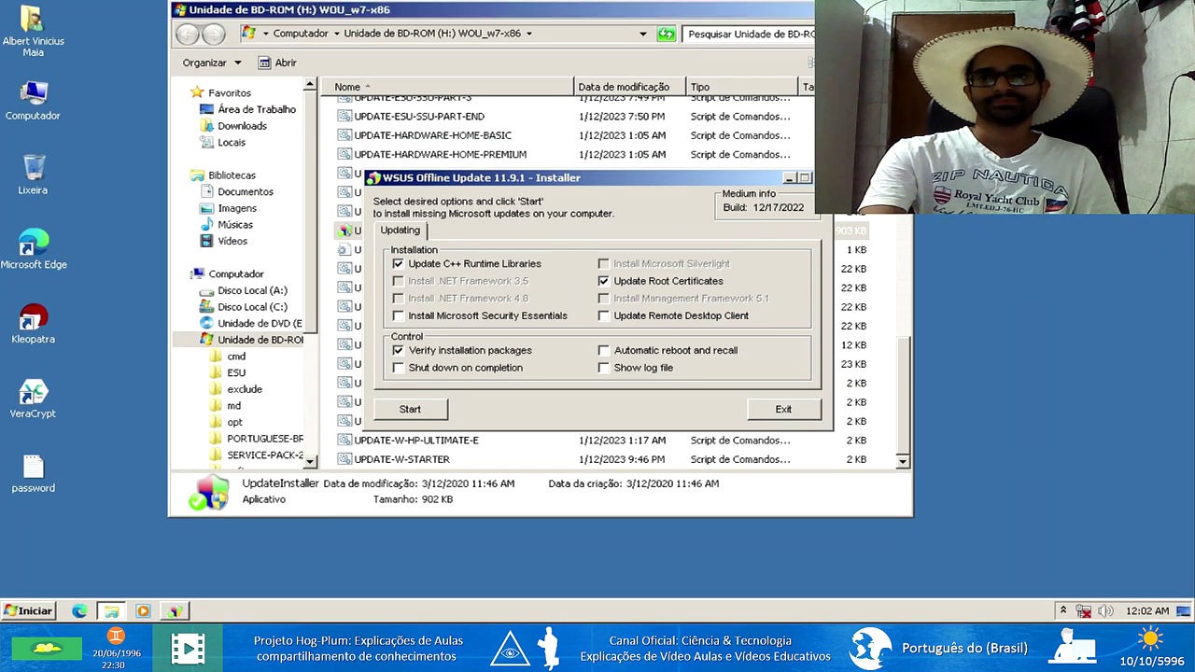
pyautogui.click(898, 9)
pyautogui.moveTo(713, 304); pyautogui.dragTo(396, 60)
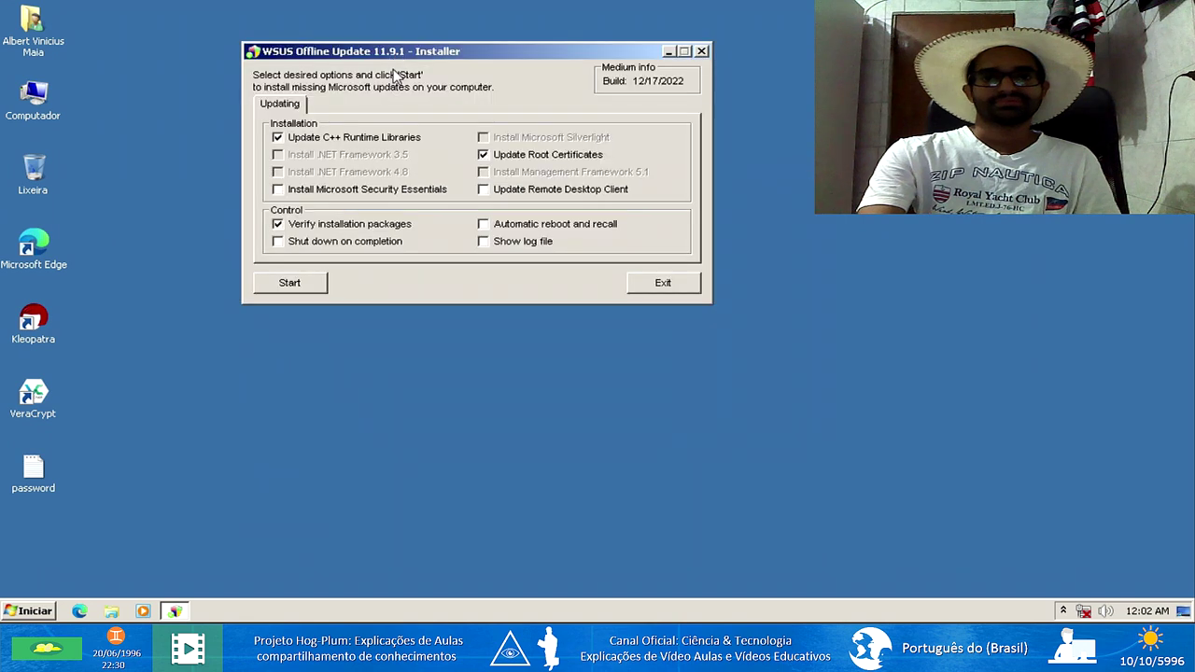
# Turn on Show log file and start installing the selected updates.
pyautogui.click(505, 244)
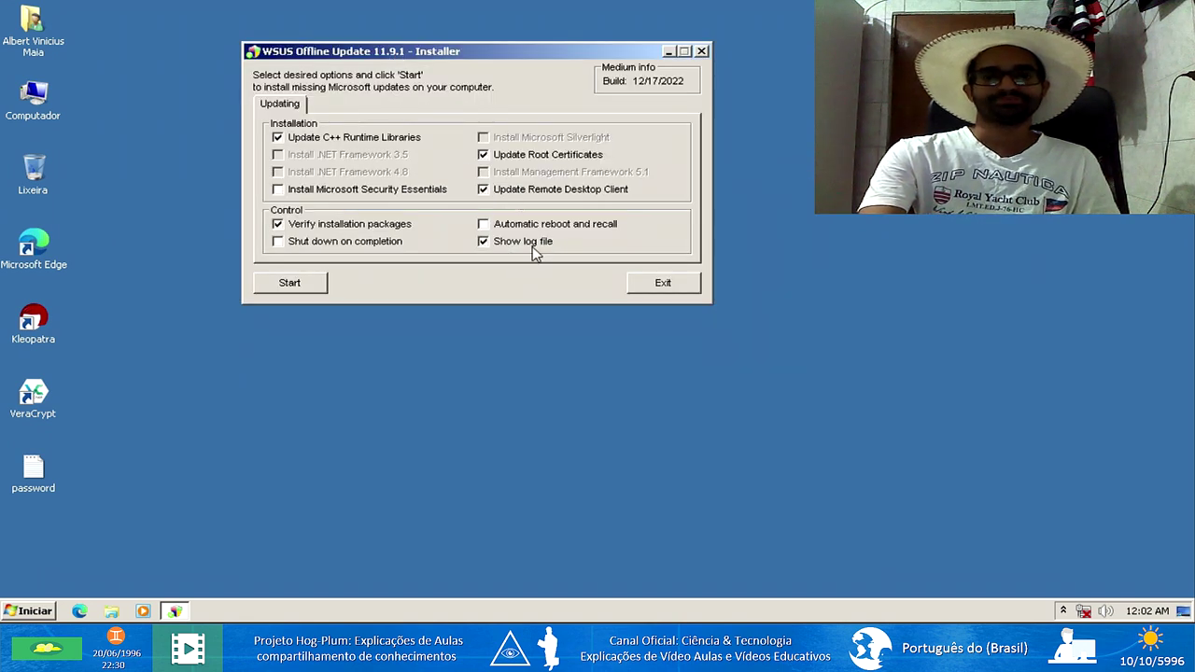
pyautogui.click(281, 285)
pyautogui.moveTo(317, 34); pyautogui.dragTo(410, 28)
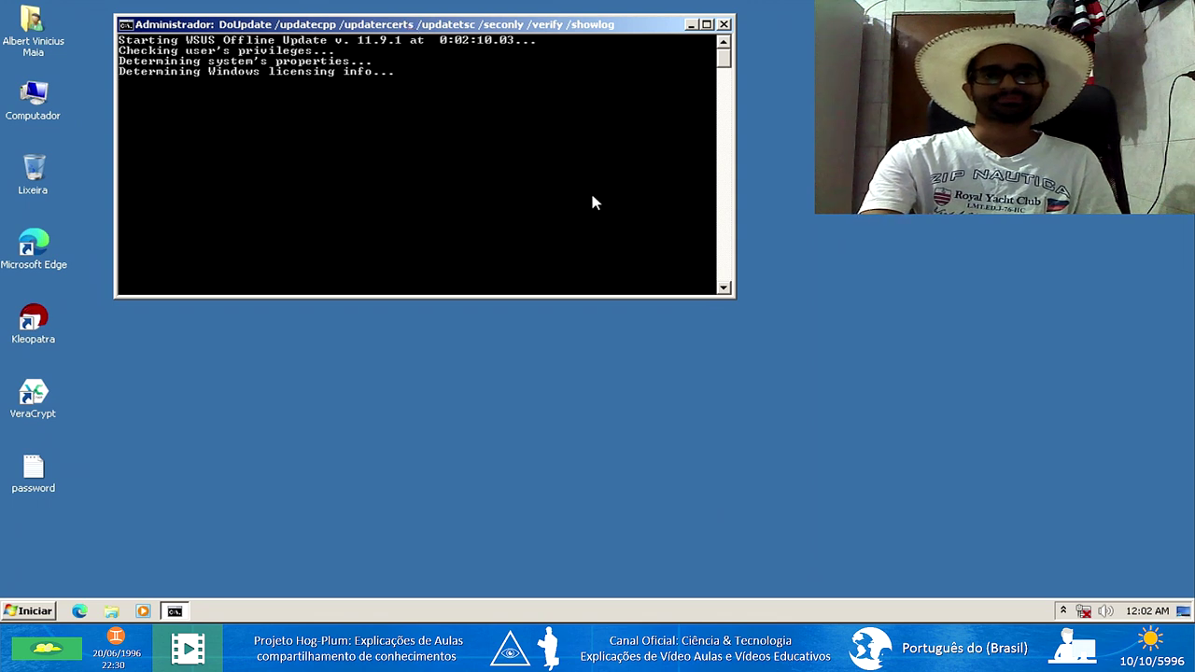
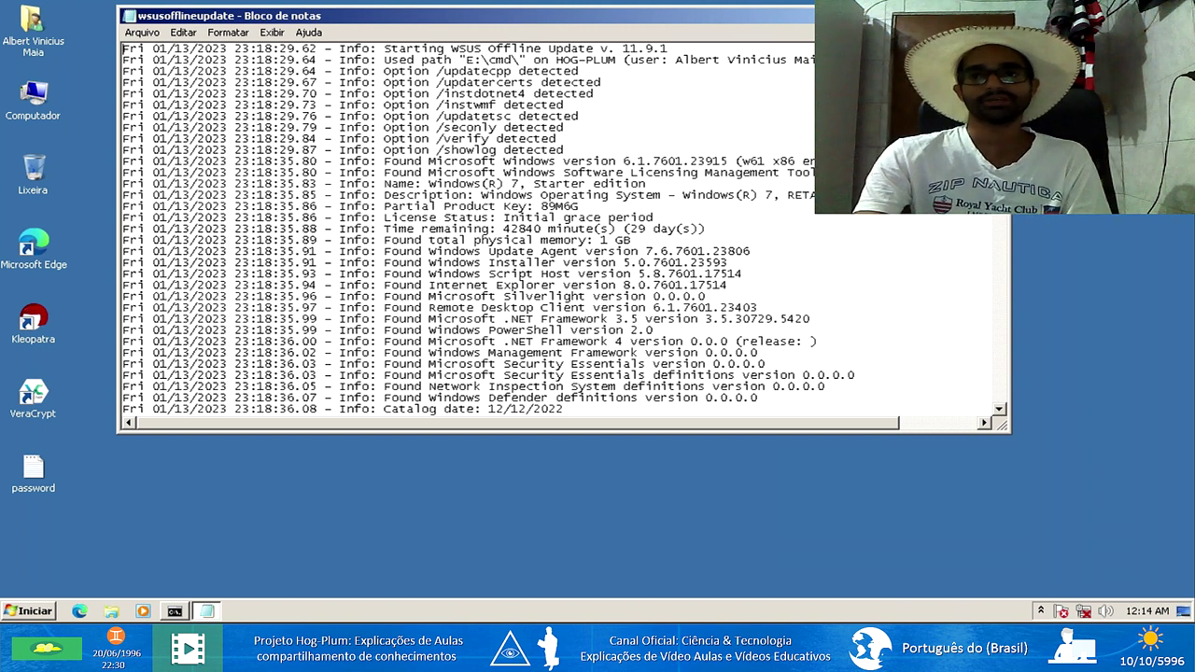
# Close the Notepad update log, then close the finished console with the exit command.
pyautogui.hotkey('alt', 'F4')
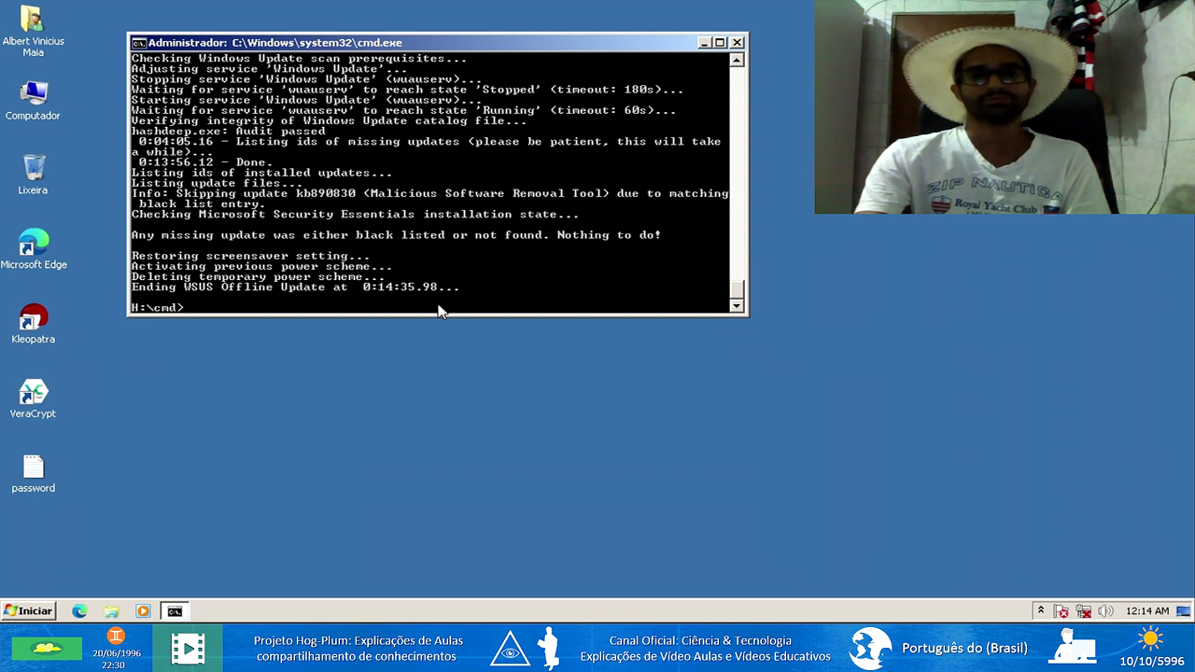
pyautogui.write('exit')
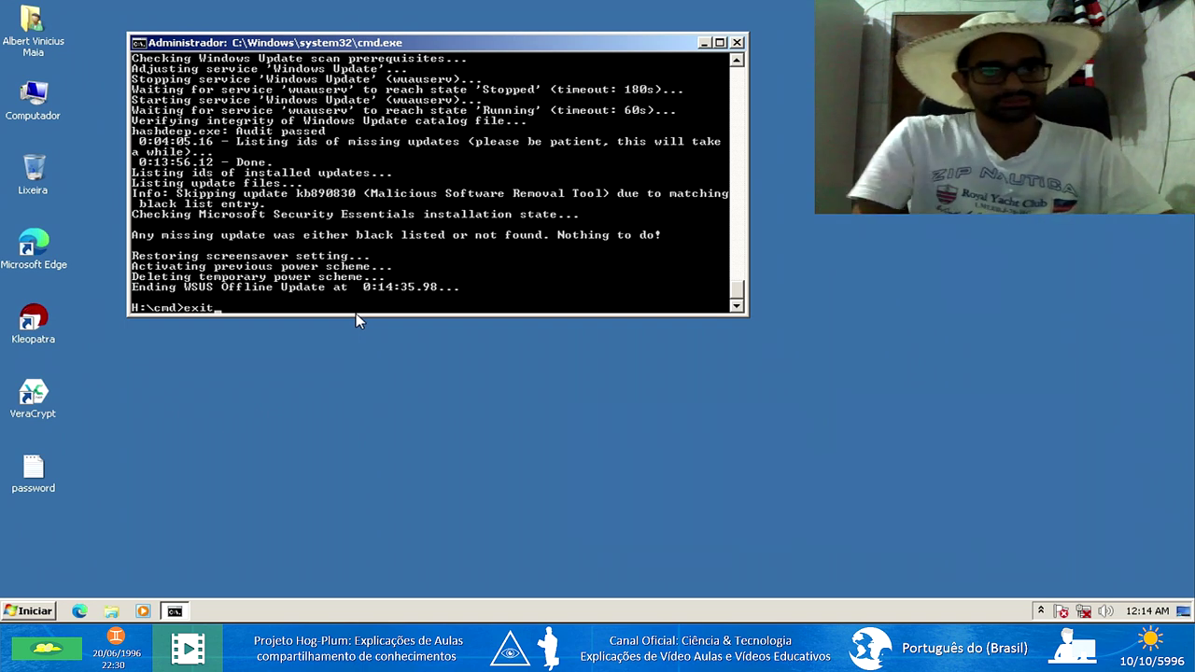
pyautogui.press('Return')
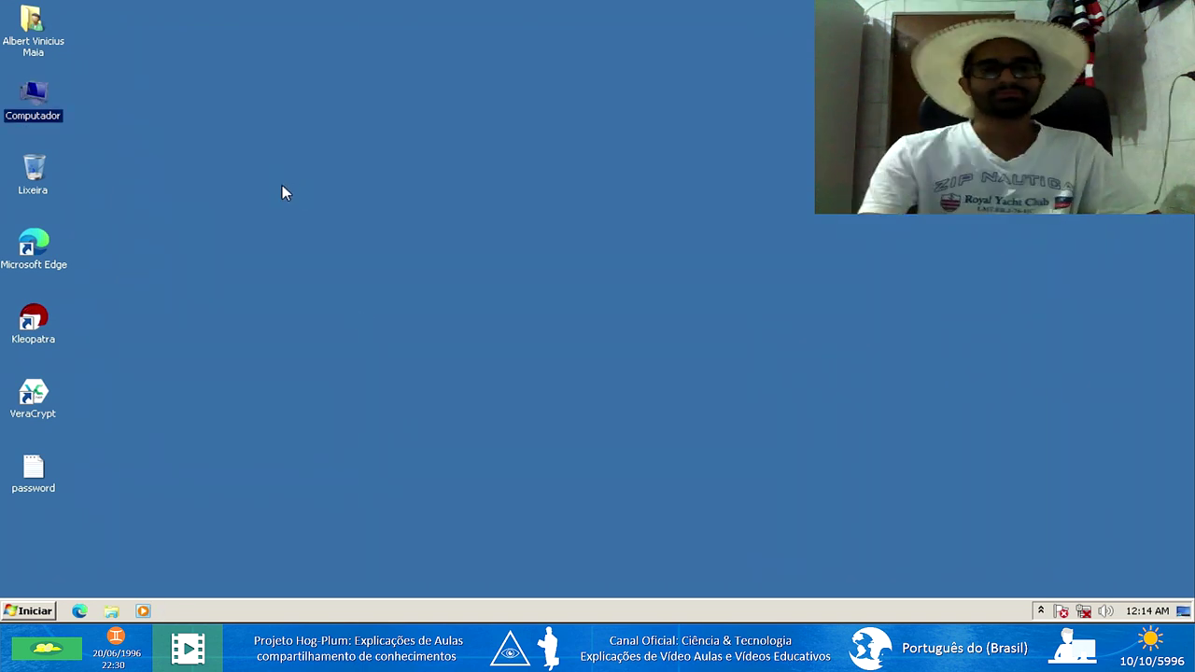
# Restart Windows 7 via Reiniciar in the Start menu's shutdown options.
pyautogui.click(265, 206)
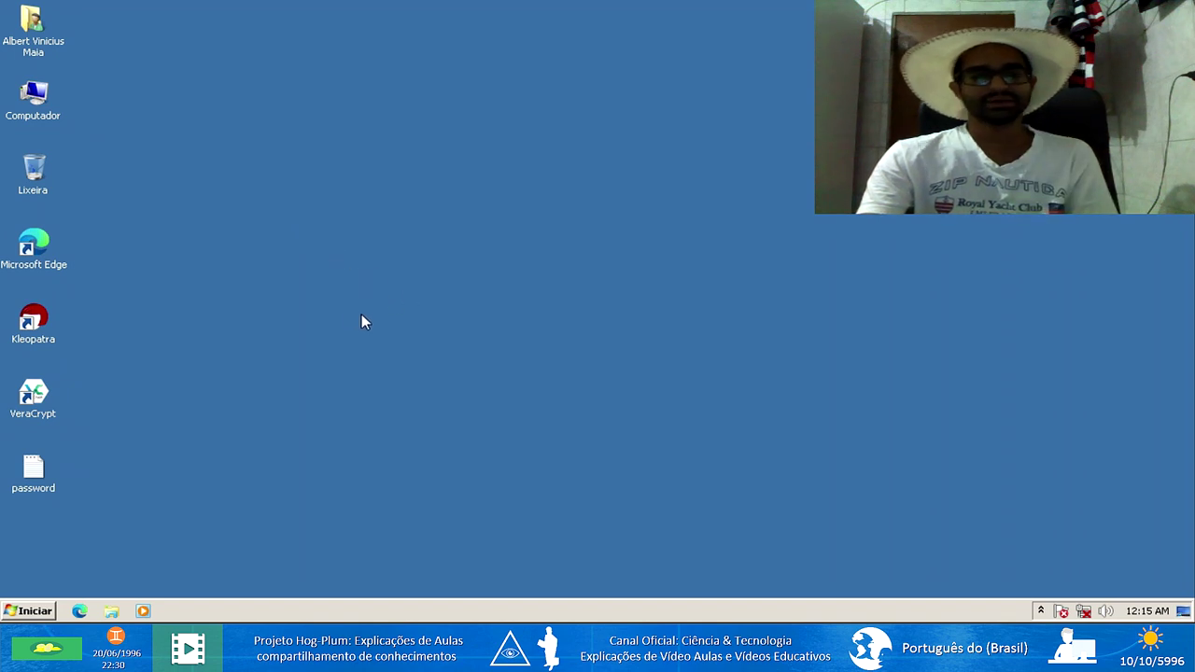
pyautogui.click(32, 612)
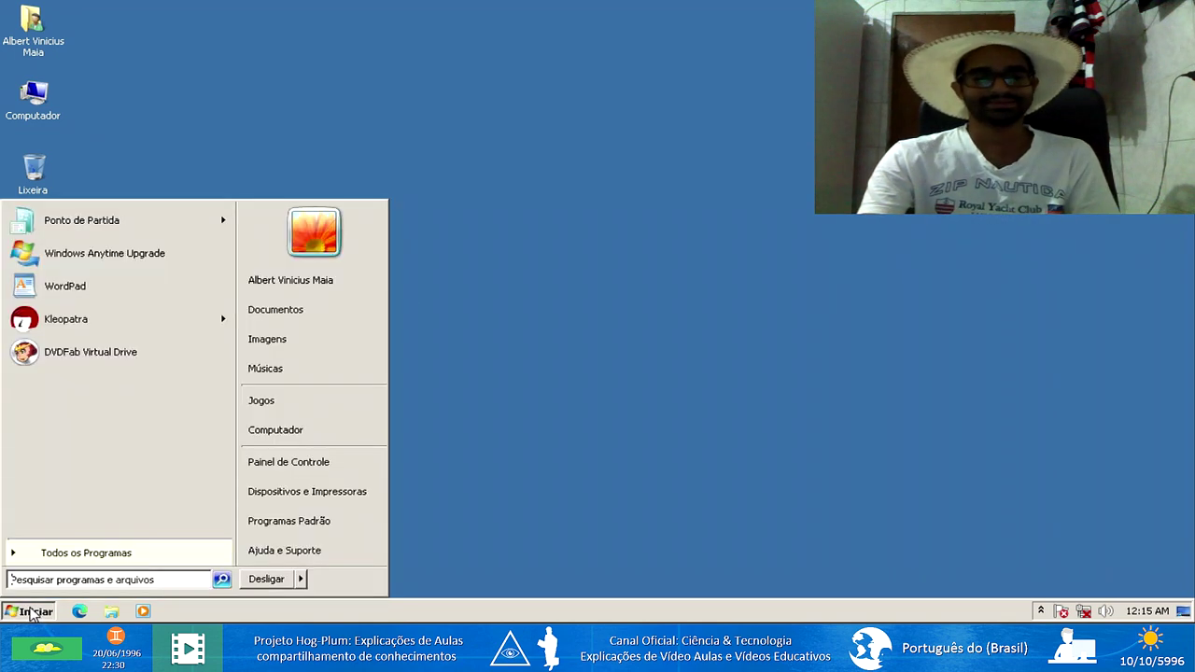
pyautogui.click(302, 579)
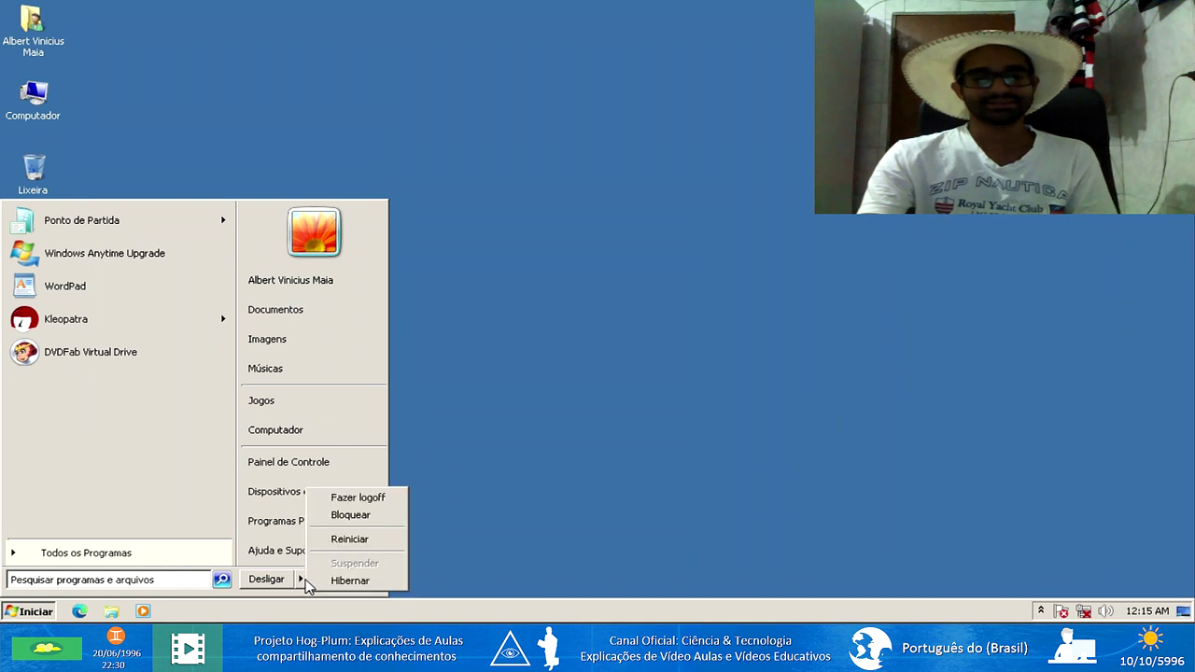
pyautogui.click(384, 543)
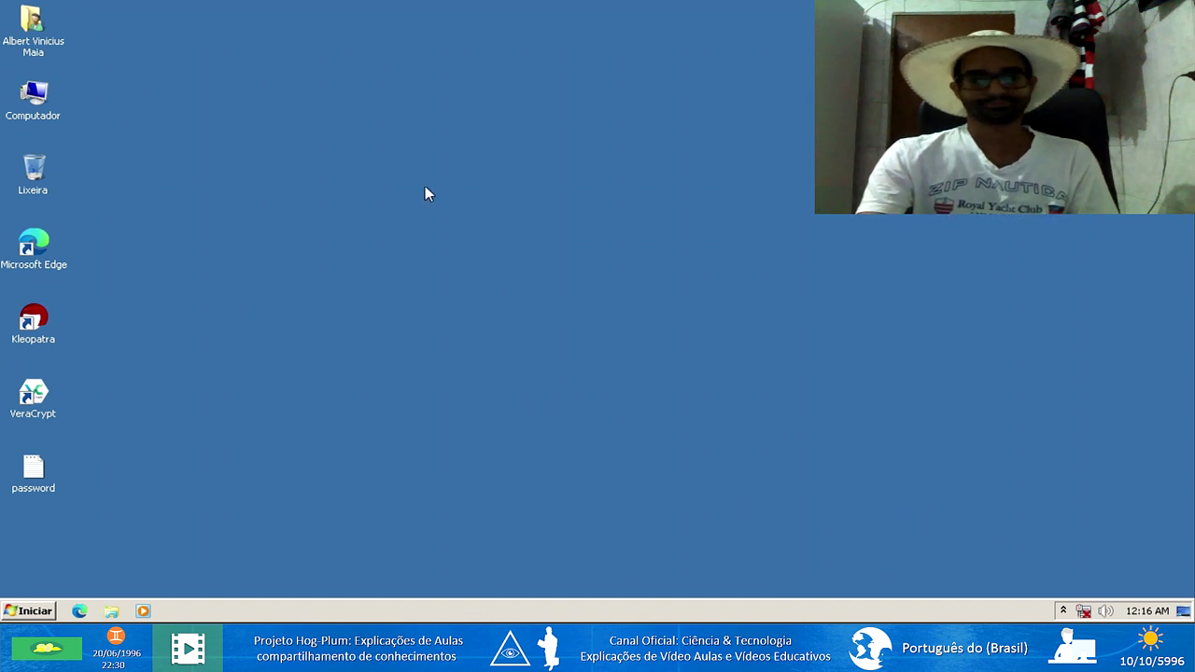
# Open the DVD drive E: and load the A-01335247-B volume into VeraCrypt.
pyautogui.doubleClick(42, 105)
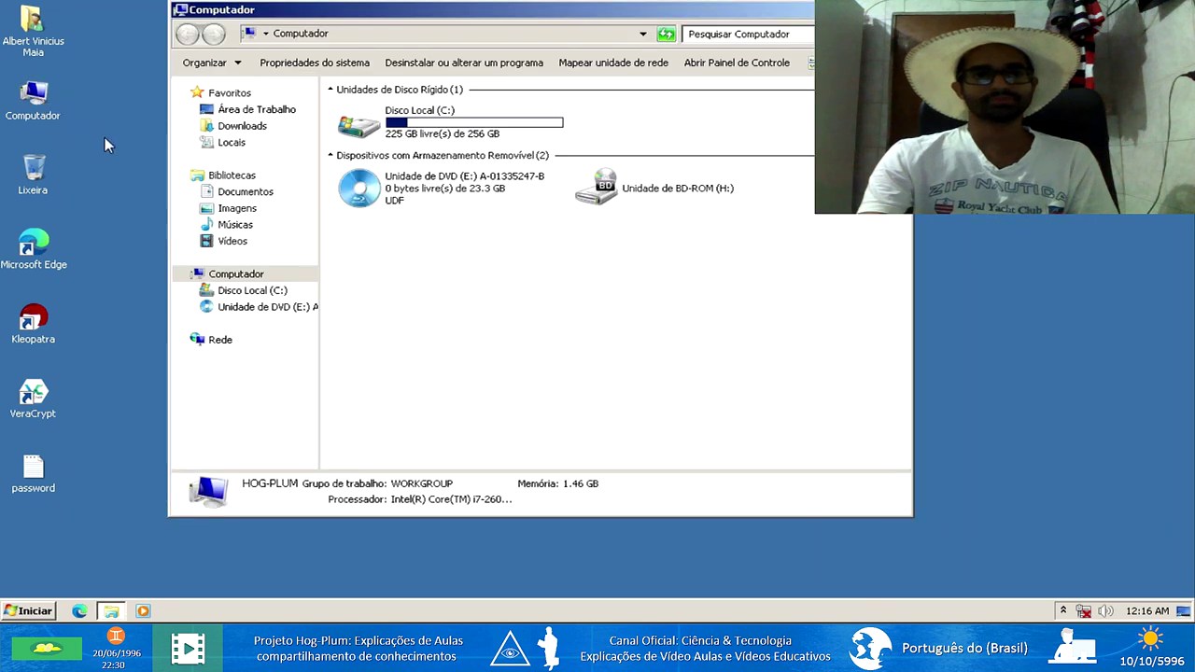
pyautogui.click(402, 194)
pyautogui.rightClick(416, 207)
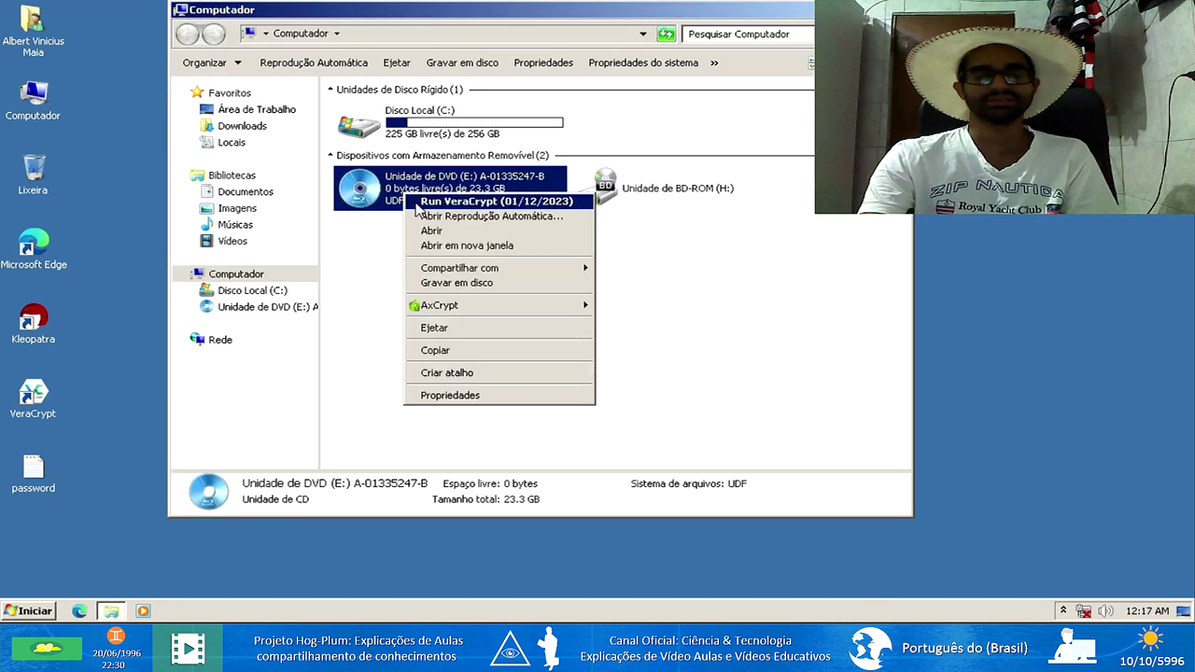
pyautogui.click(481, 245)
pyautogui.scroll(-1, 419, 280)
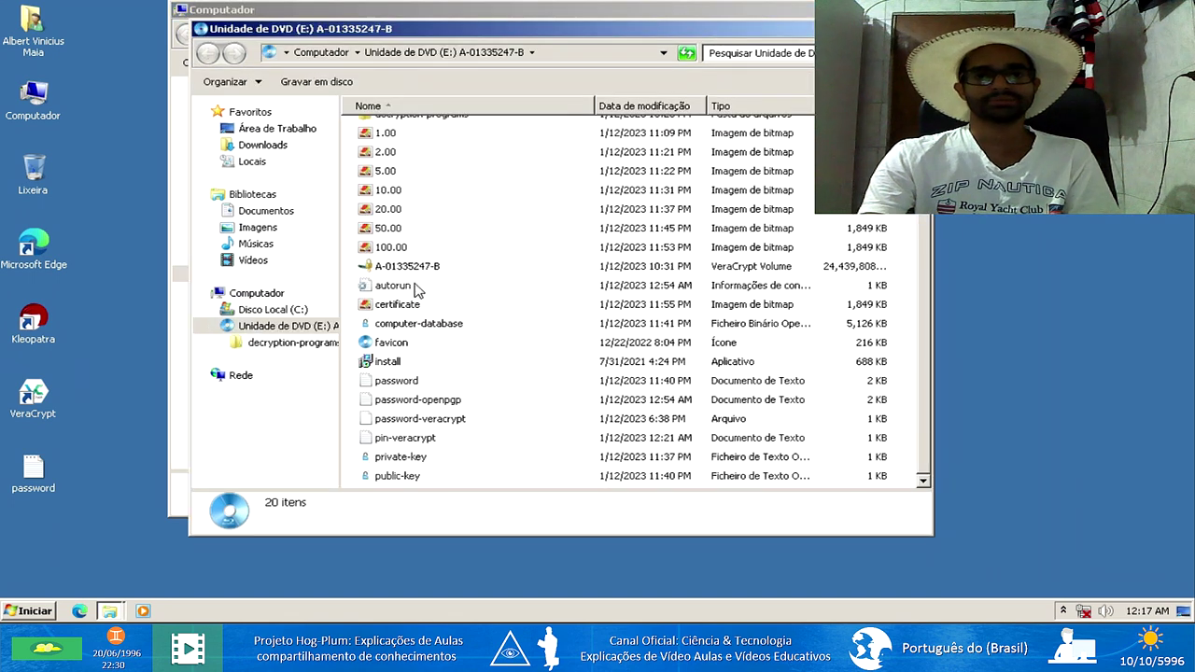
pyautogui.doubleClick(416, 267)
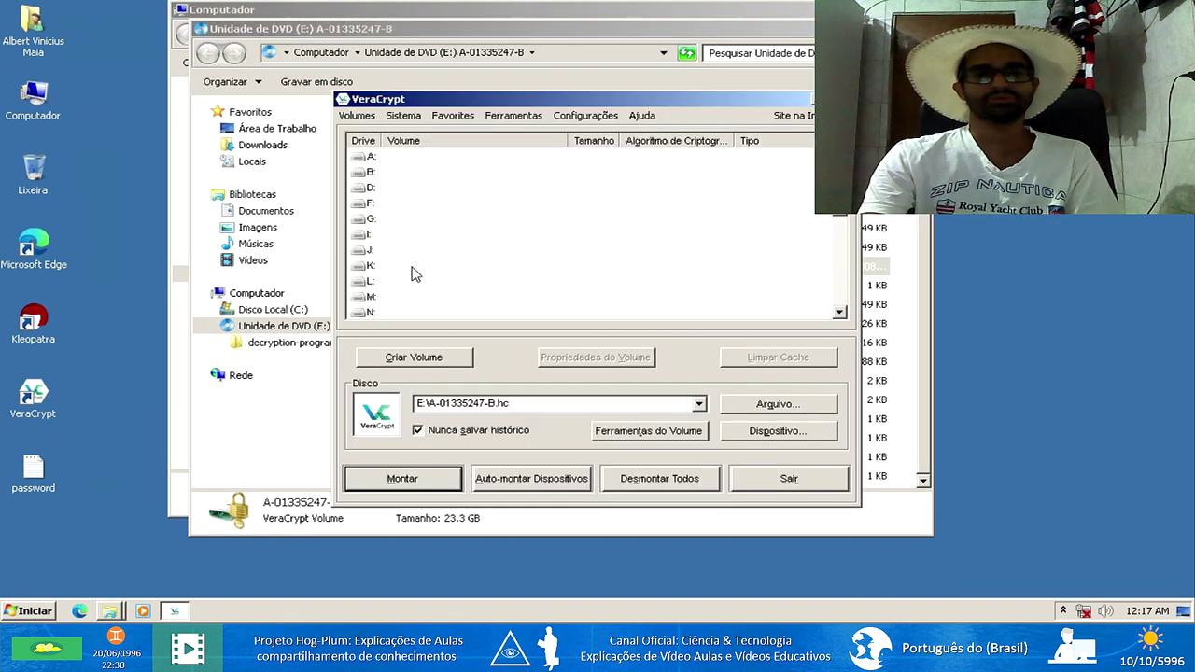
# Mount it on drive A:, enabling Volume PIM and entering the PIM value.
pyautogui.click(370, 157)
pyautogui.click(413, 486)
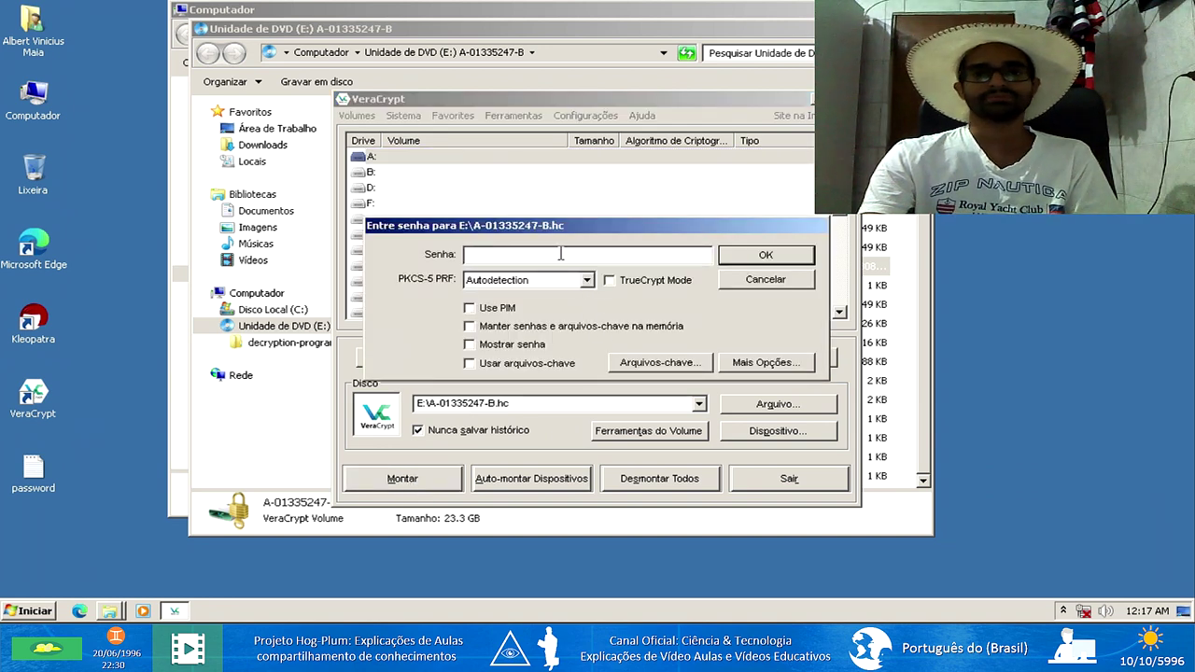
pyautogui.moveTo(547, 226); pyautogui.dragTo(473, 122)
pyautogui.click(418, 203)
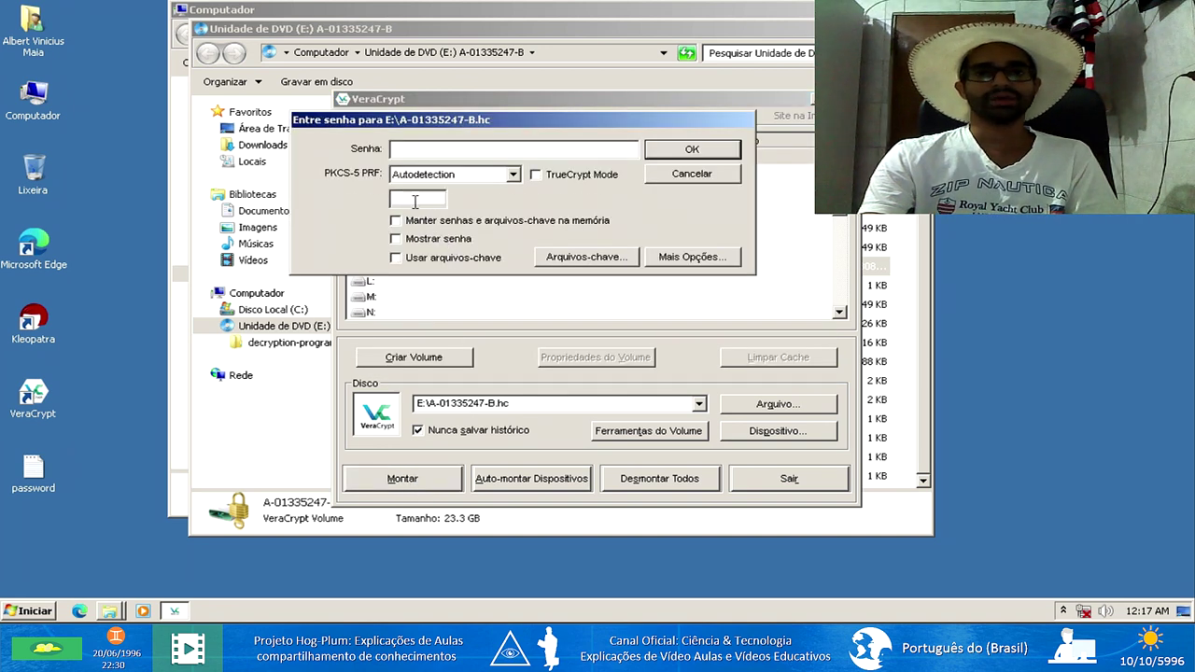
pyautogui.click(431, 240)
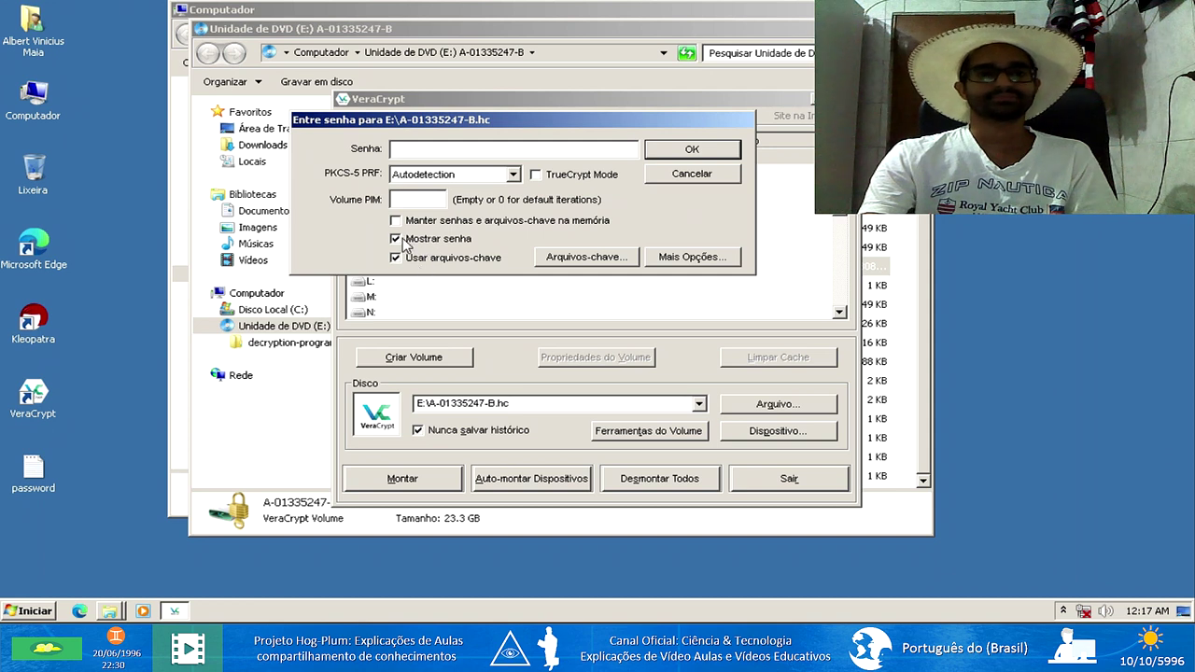
pyautogui.click(408, 205)
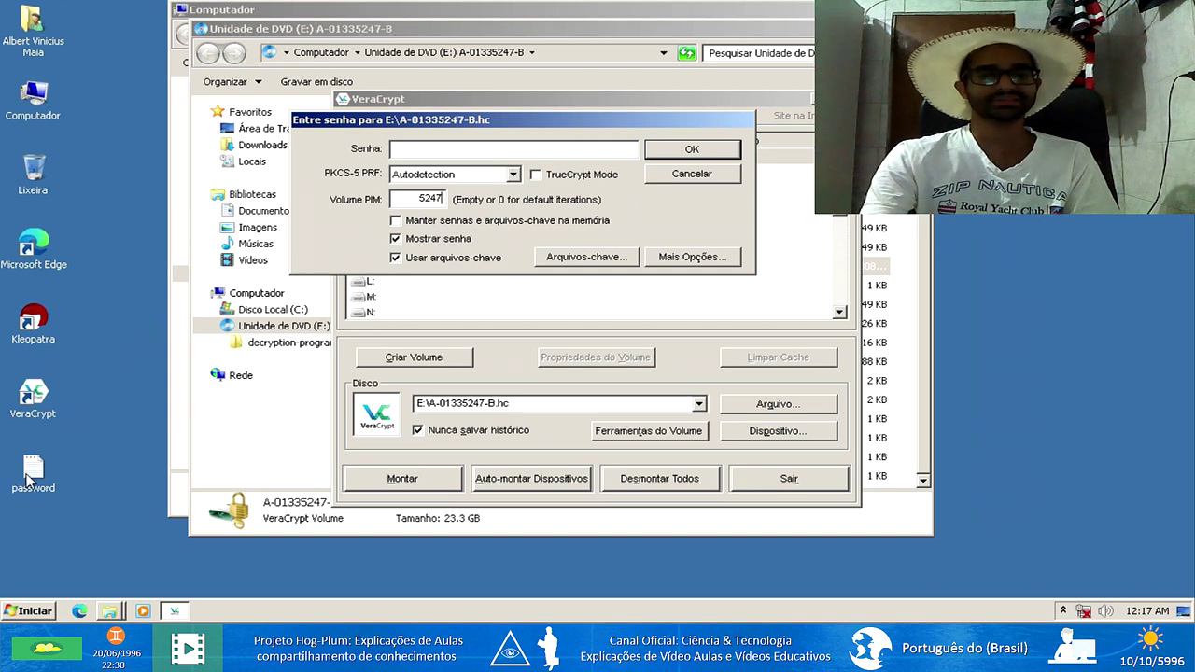
# Copy the volume password from its text file and paste it into the password field.
pyautogui.doubleClick(28, 479)
pyautogui.moveTo(596, 274); pyautogui.dragTo(281, 274)
pyautogui.rightClick(275, 272)
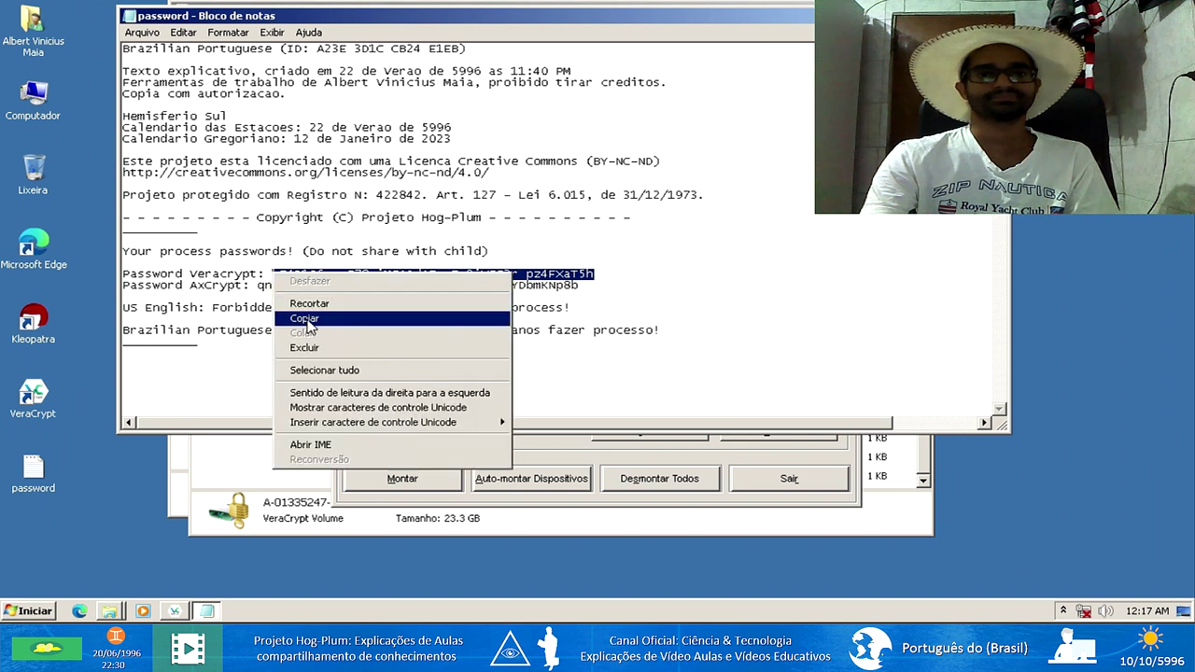
pyautogui.click(306, 313)
pyautogui.click(998, 14)
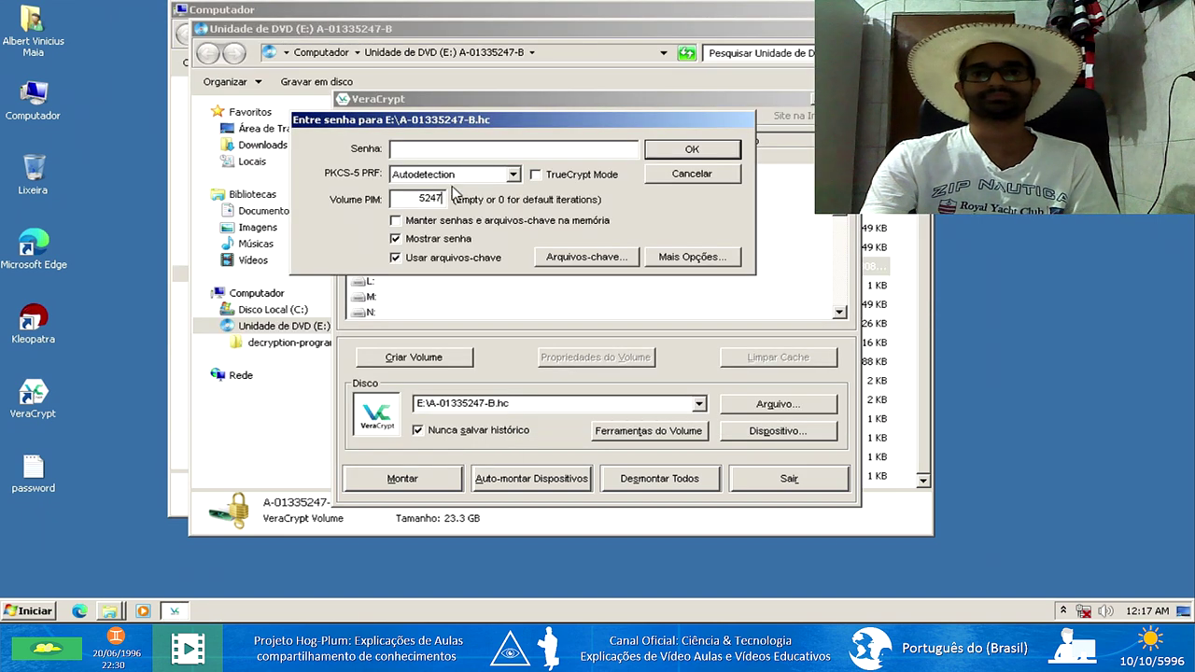
pyautogui.hotkey('ctrl', 'v')
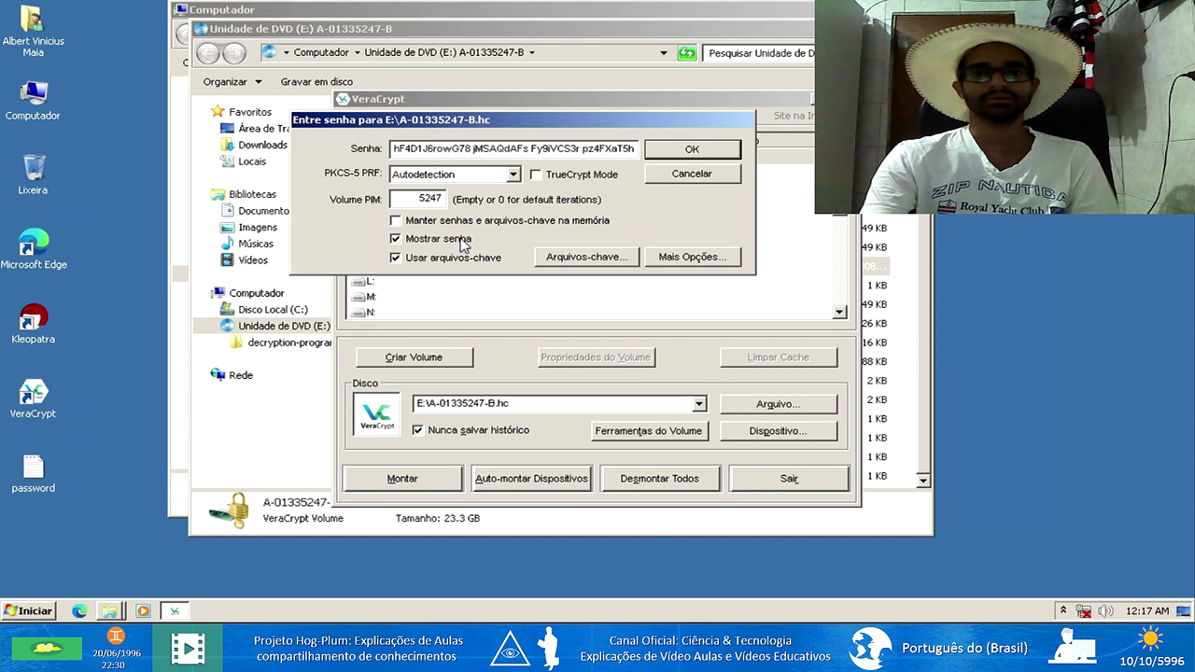
# Add public-key, private-key, password-veracrypt, computer-database and certificate from the DVD as keyfiles.
pyautogui.click(599, 260)
pyautogui.click(396, 325)
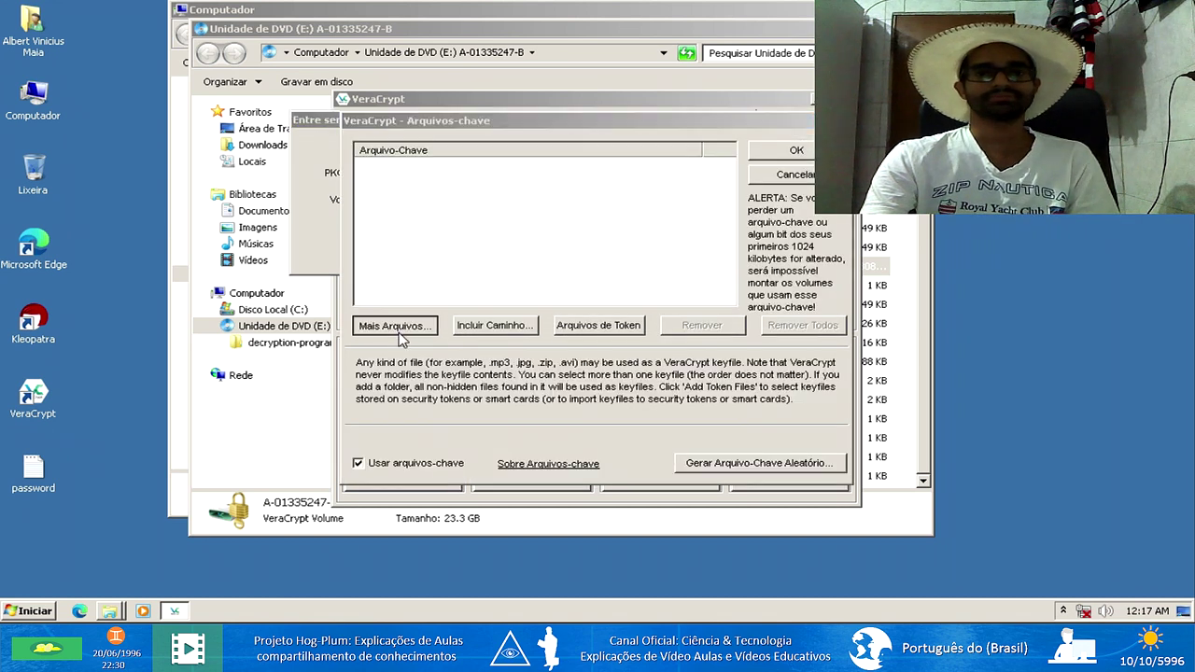
pyautogui.moveTo(485, 142); pyautogui.dragTo(340, 11)
pyautogui.click(280, 306)
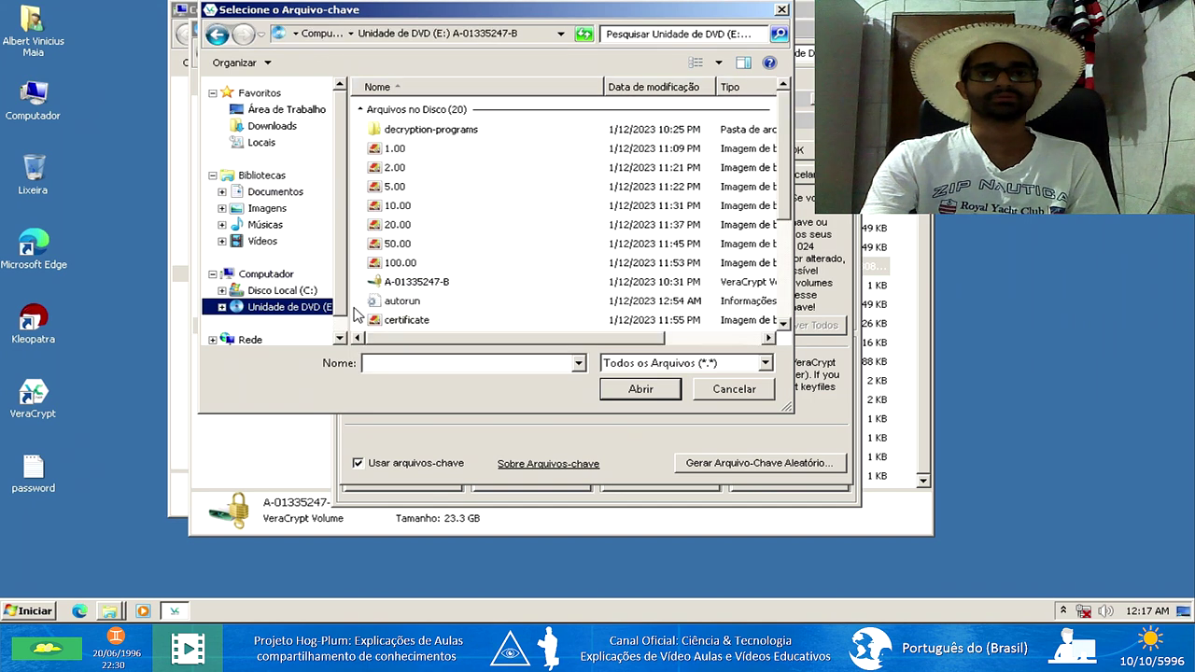
pyautogui.moveTo(784, 204); pyautogui.dragTo(796, 338)
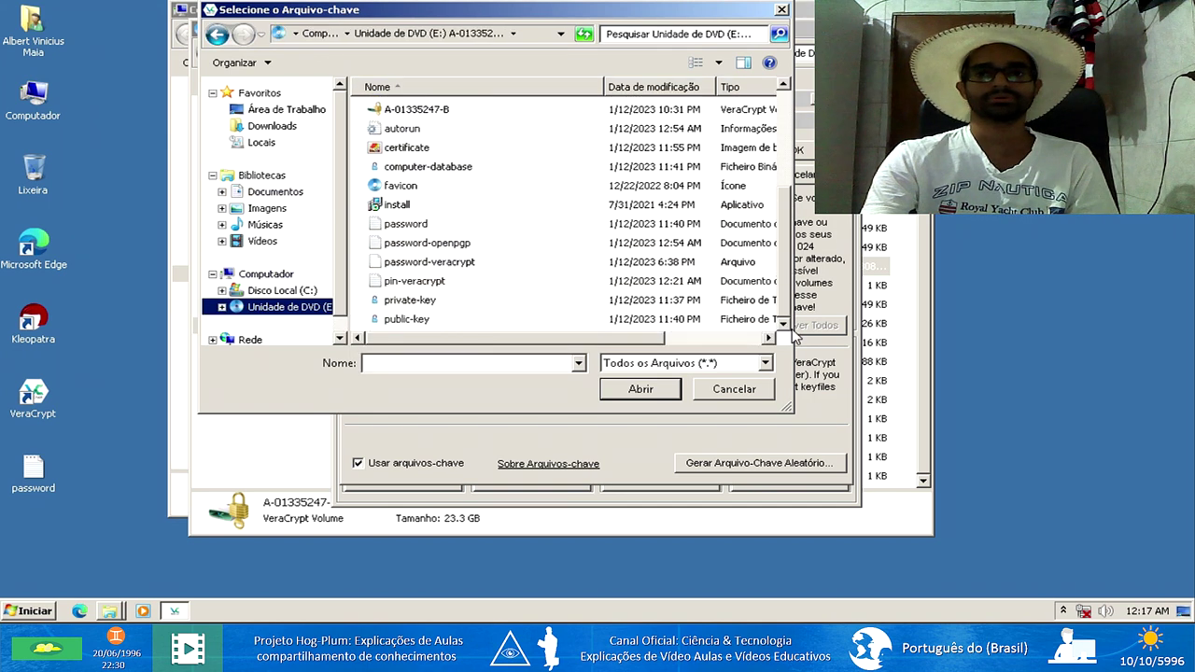
pyautogui.click(416, 319)
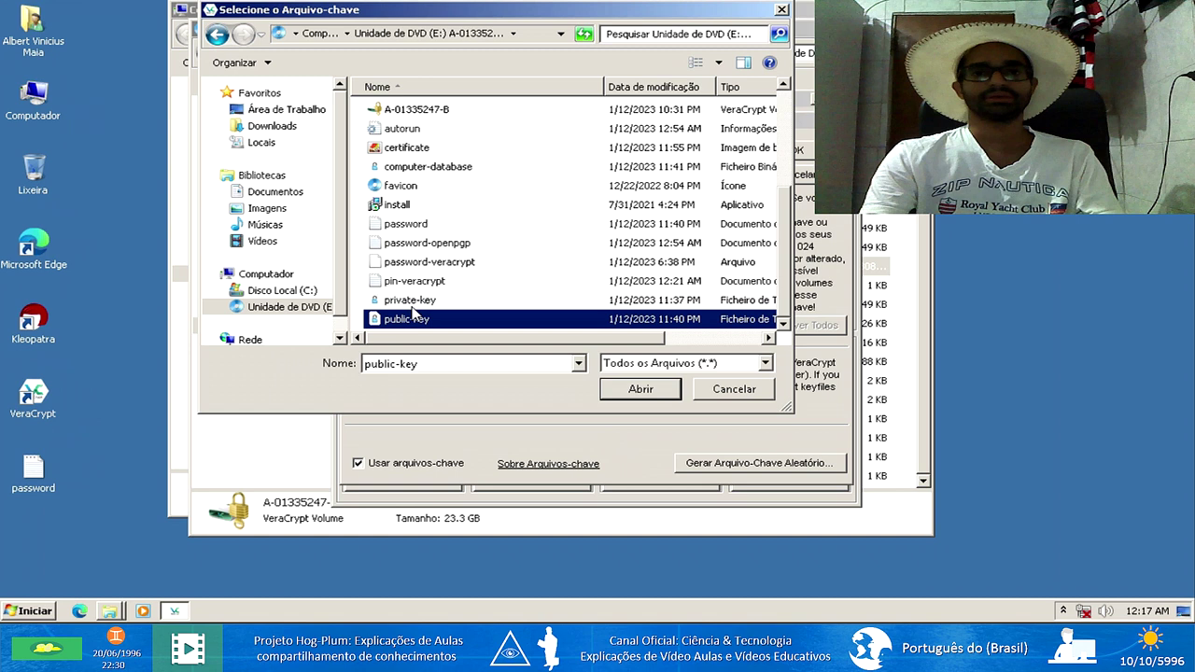
pyautogui.keyDown('ctrl'); pyautogui.click(425, 302); pyautogui.keyUp('ctrl')
pyautogui.keyDown('ctrl'); pyautogui.click(434, 263); pyautogui.keyUp('ctrl')
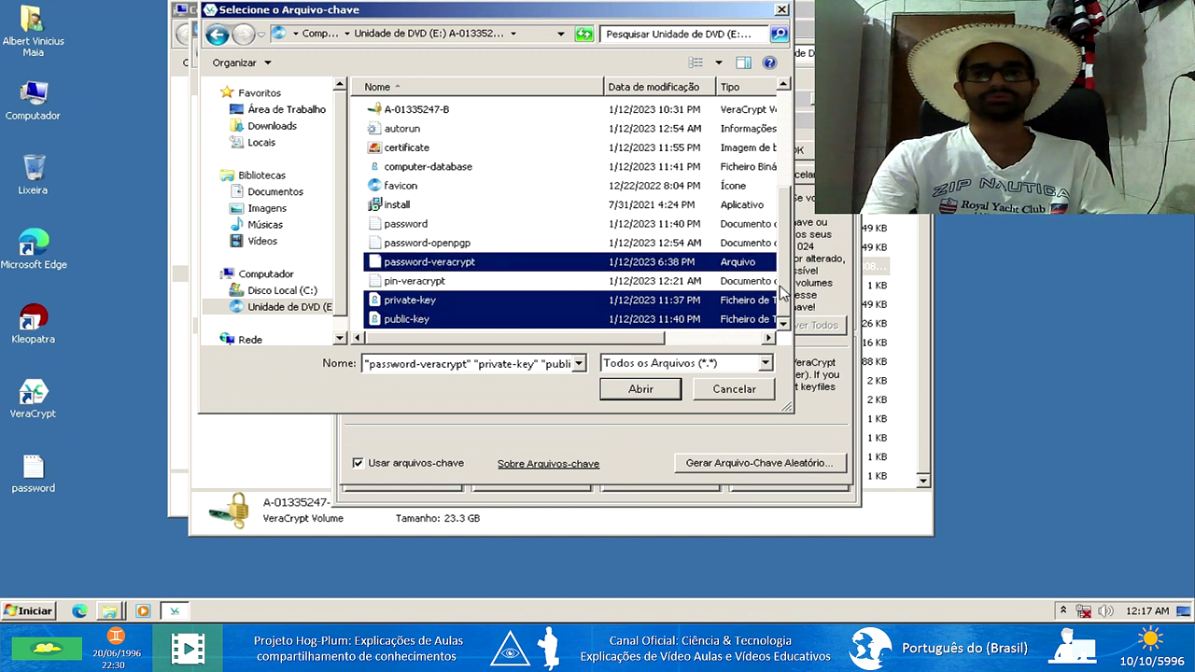
pyautogui.moveTo(787, 289); pyautogui.dragTo(789, 272)
pyautogui.keyDown('ctrl'); pyautogui.click(457, 202); pyautogui.keyUp('ctrl')
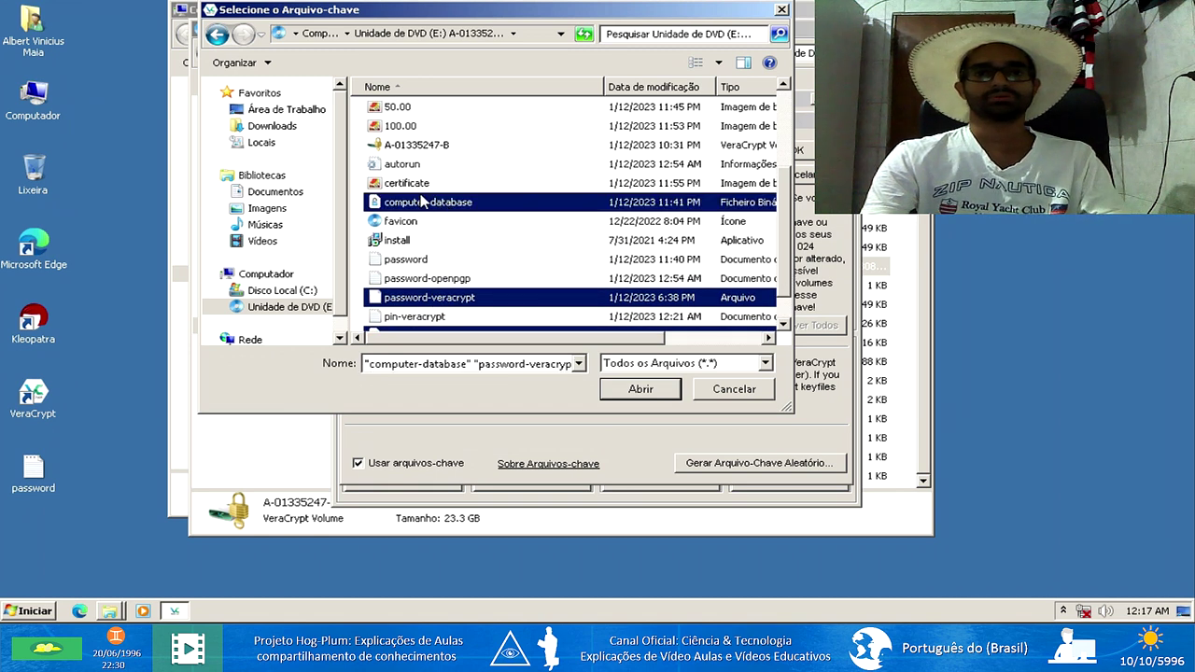
pyautogui.keyDown('ctrl'); pyautogui.click(418, 184); pyautogui.keyUp('ctrl')
pyautogui.scroll(2, 598, 224)
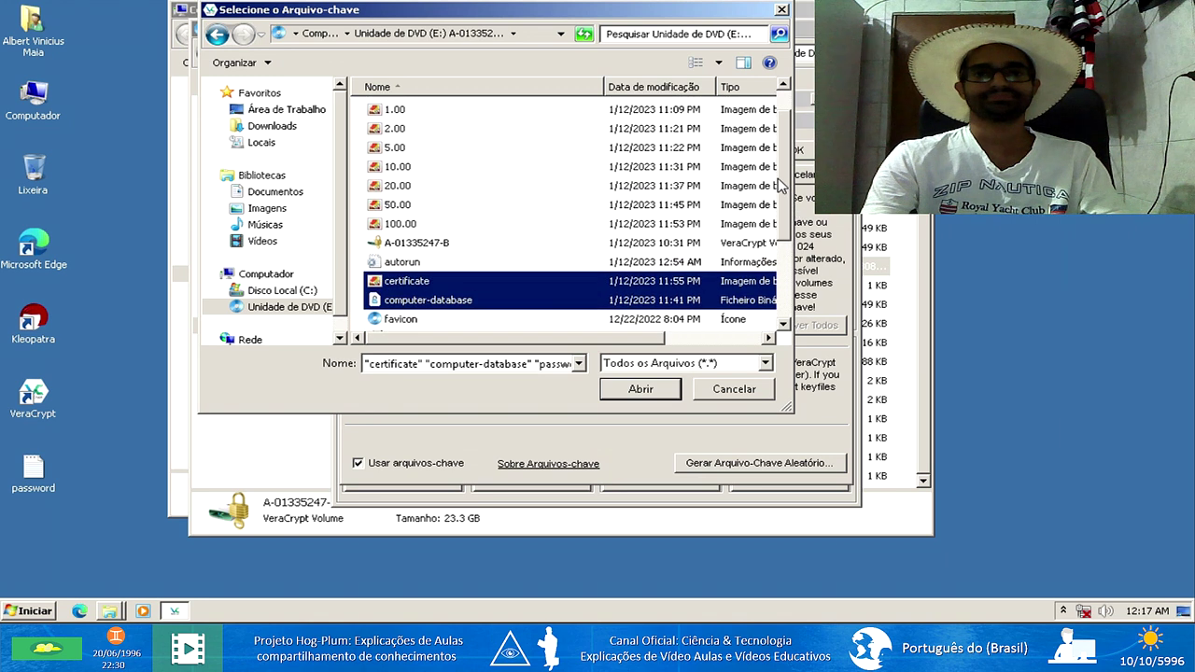
# Also add the 100.00, 50.00, 20.00, 10.00, 5.00, 2.00 and 1.00 bitmaps as keyfiles.
pyautogui.keyDown('ctrl'); pyautogui.click(399, 226); pyautogui.keyUp('ctrl')
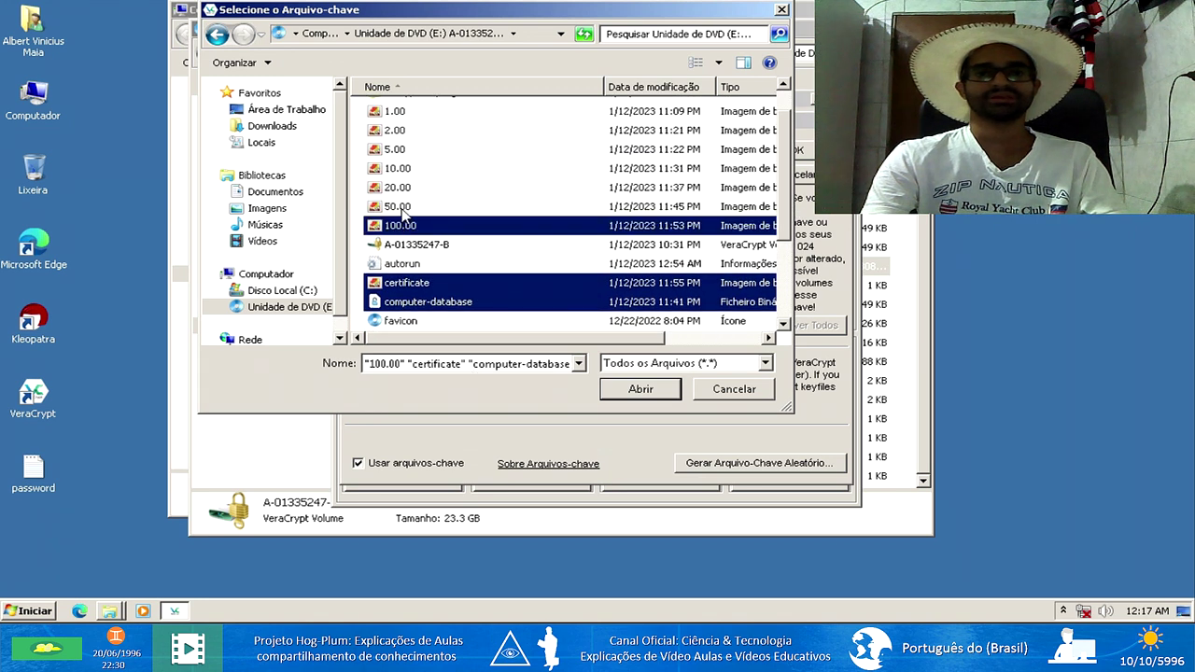
pyautogui.keyDown('ctrl'); pyautogui.click(402, 208); pyautogui.keyUp('ctrl')
pyautogui.keyDown('ctrl'); pyautogui.click(409, 188); pyautogui.keyUp('ctrl')
pyautogui.keyDown('ctrl'); pyautogui.click(401, 170); pyautogui.keyUp('ctrl')
pyautogui.keyDown('ctrl'); pyautogui.click(396, 151); pyautogui.keyUp('ctrl')
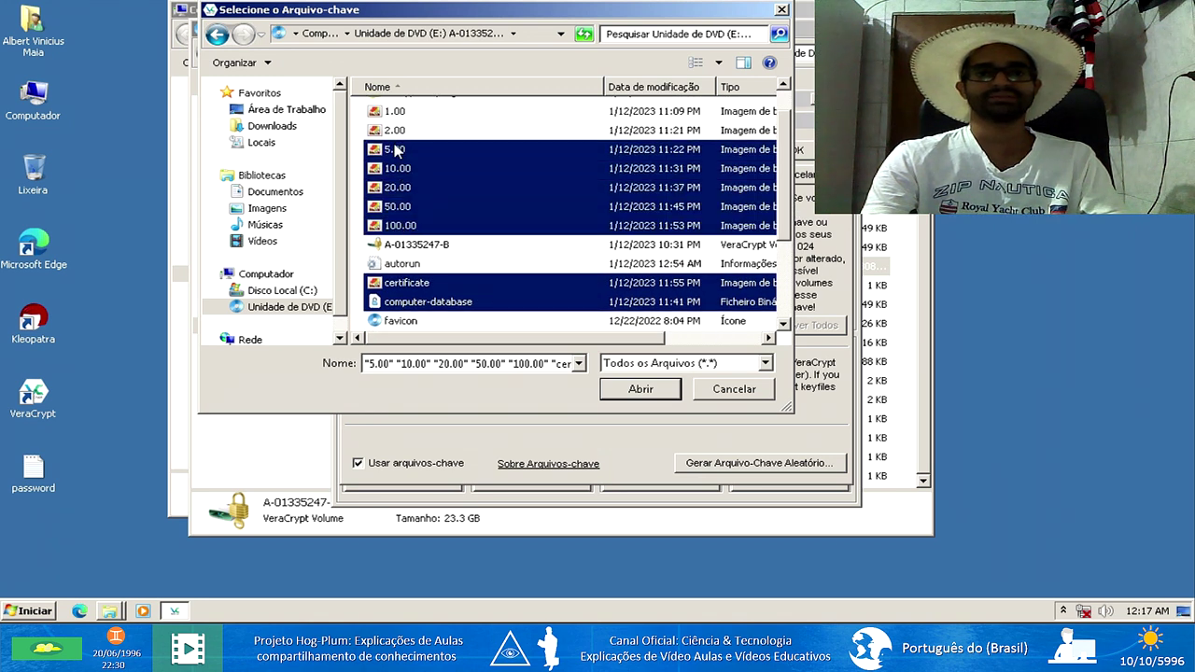
pyautogui.keyDown('ctrl'); pyautogui.click(396, 131); pyautogui.keyUp('ctrl')
pyautogui.keyDown('ctrl'); pyautogui.click(396, 113); pyautogui.keyUp('ctrl')
pyautogui.moveTo(783, 211); pyautogui.dragTo(787, 187)
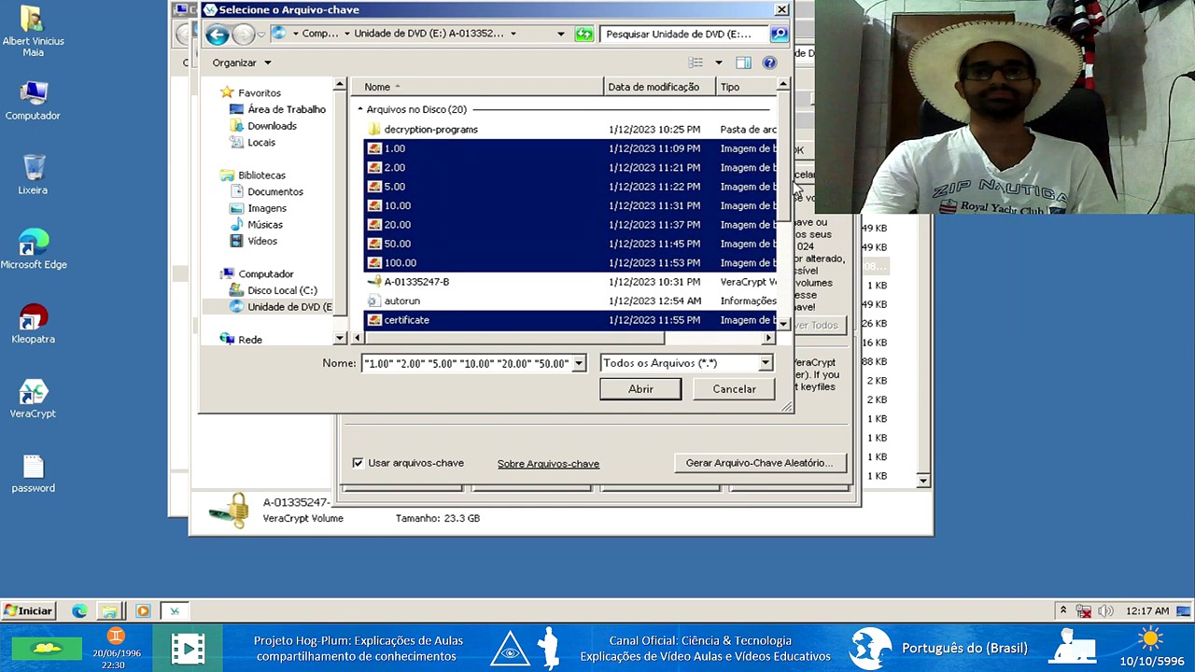
pyautogui.click(649, 392)
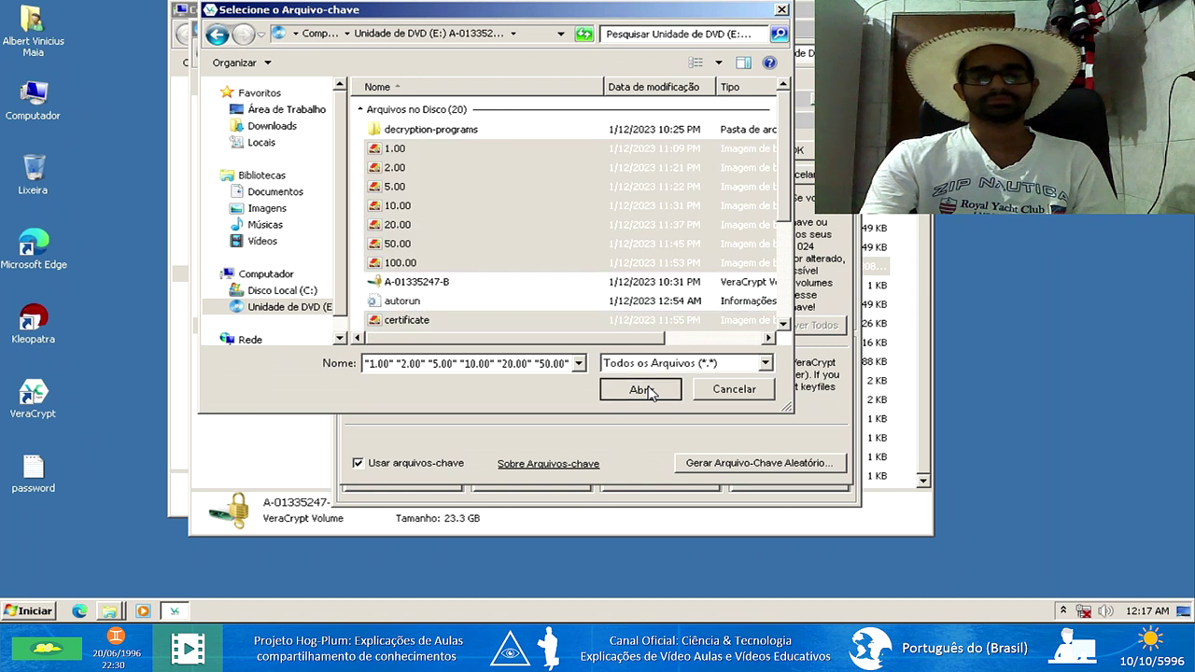
# Accept the keyfile list, hide the password and PIM, and mount the volume.
pyautogui.click(795, 151)
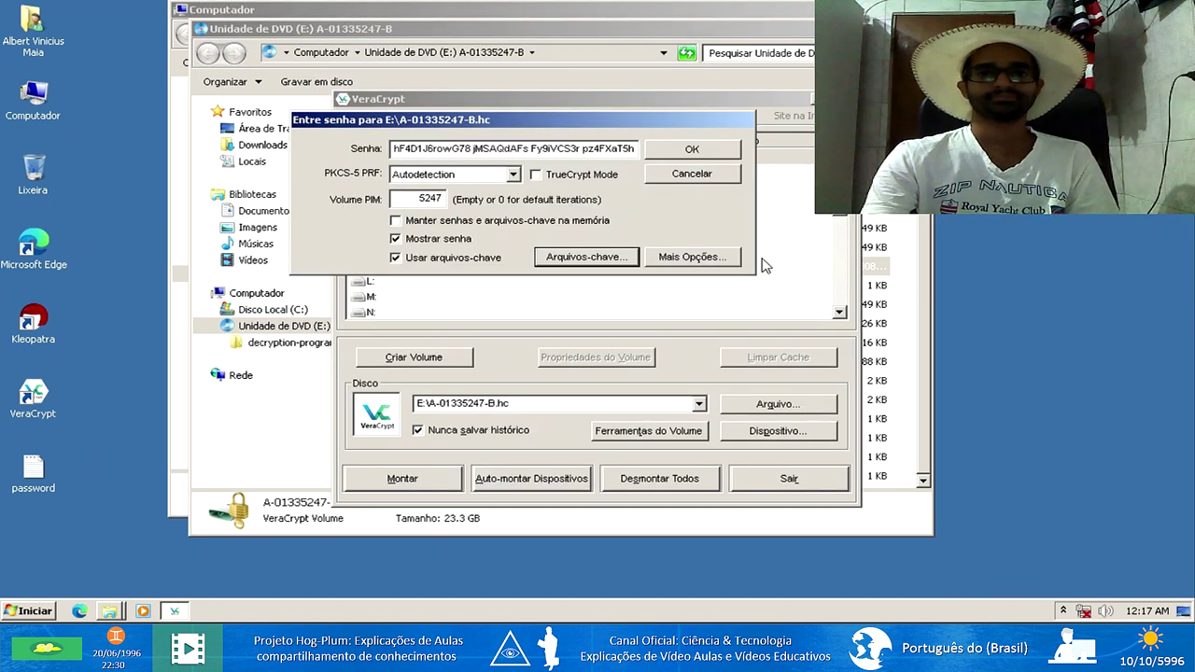
pyautogui.click(445, 239)
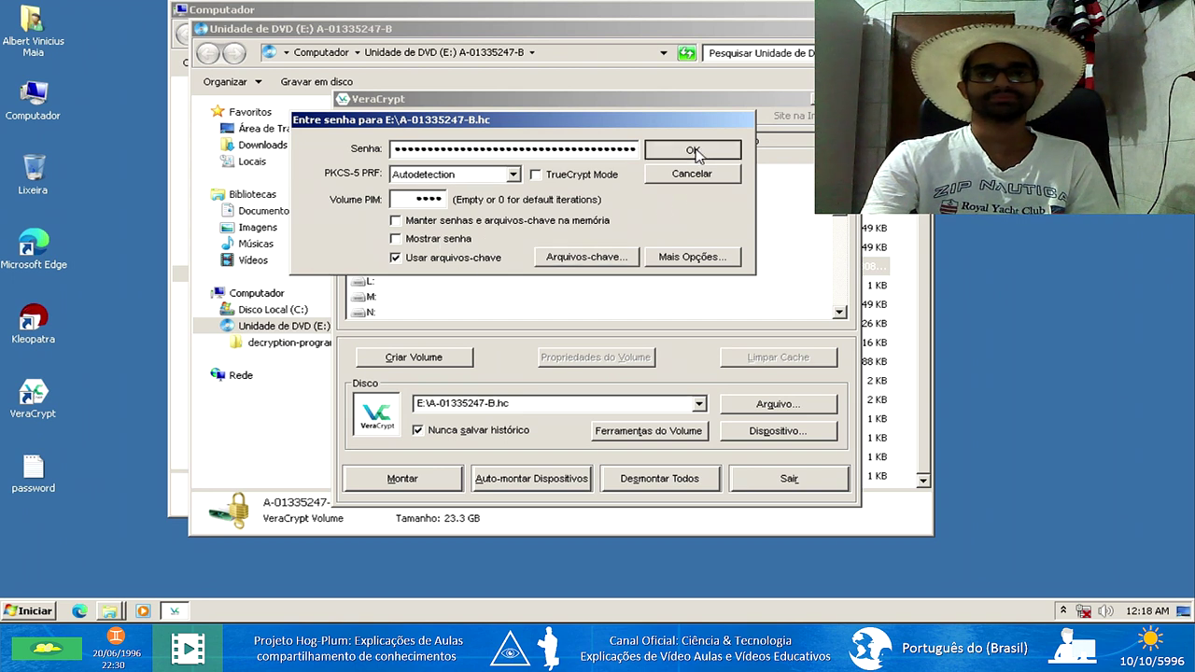
pyautogui.click(693, 151)
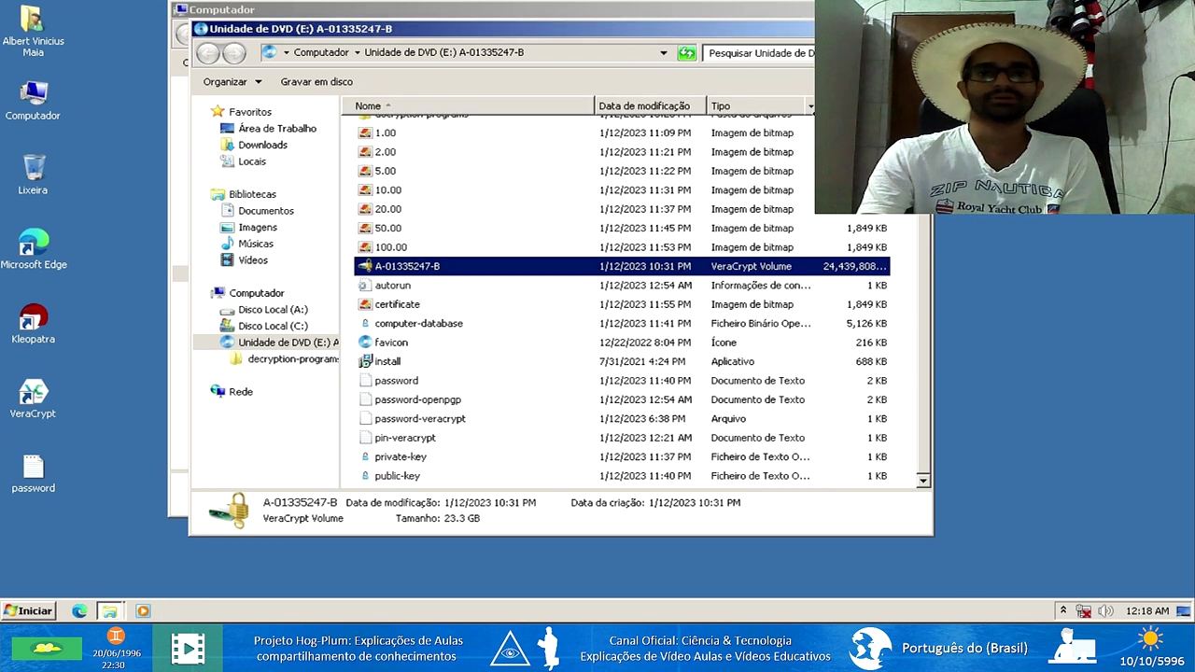
# Mount wou_w7-x86 from drive A: as H: and open its folder of 60 items.
pyautogui.click(266, 309)
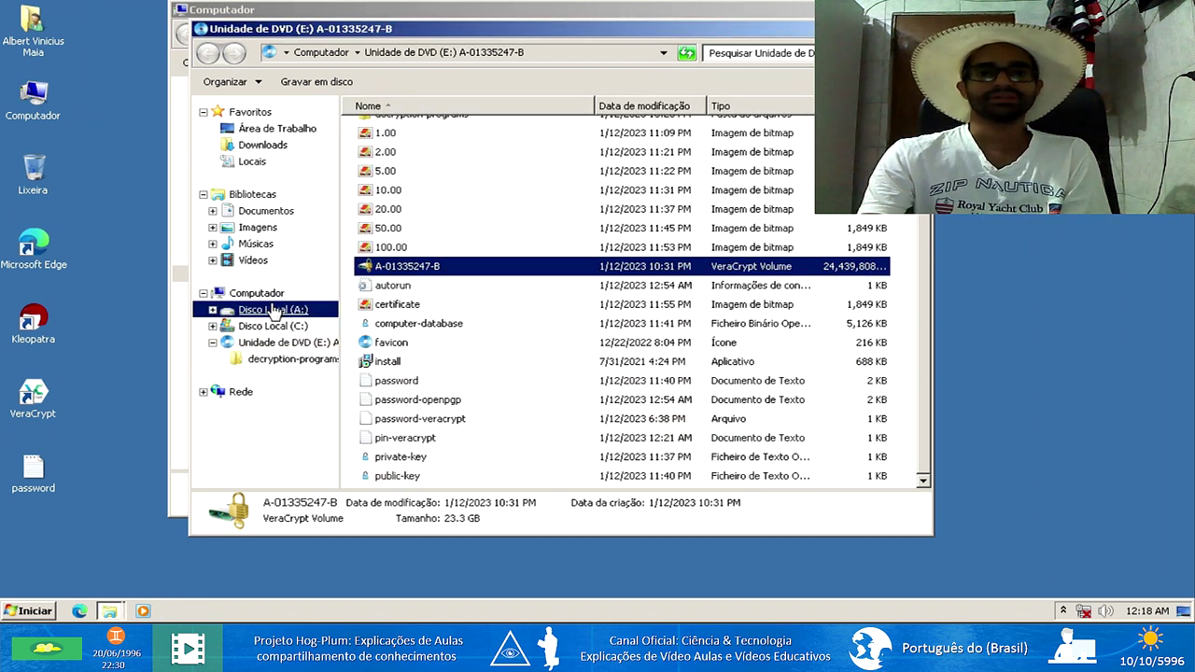
pyautogui.click(404, 169)
pyautogui.rightClick(403, 169)
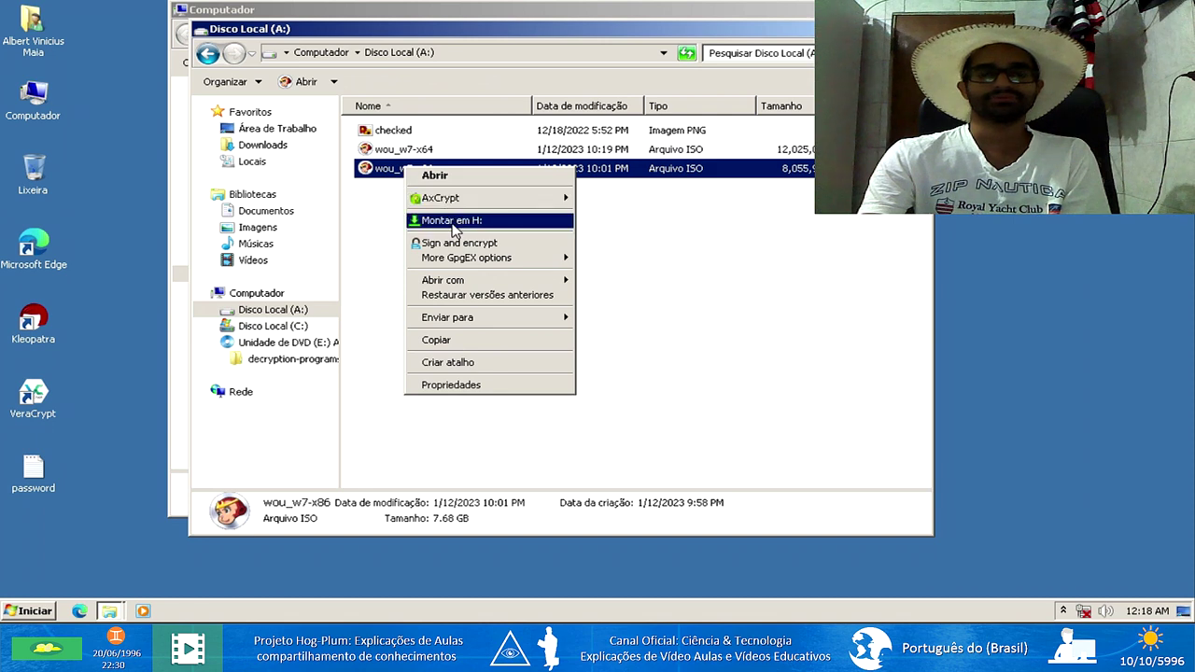
pyautogui.click(426, 219)
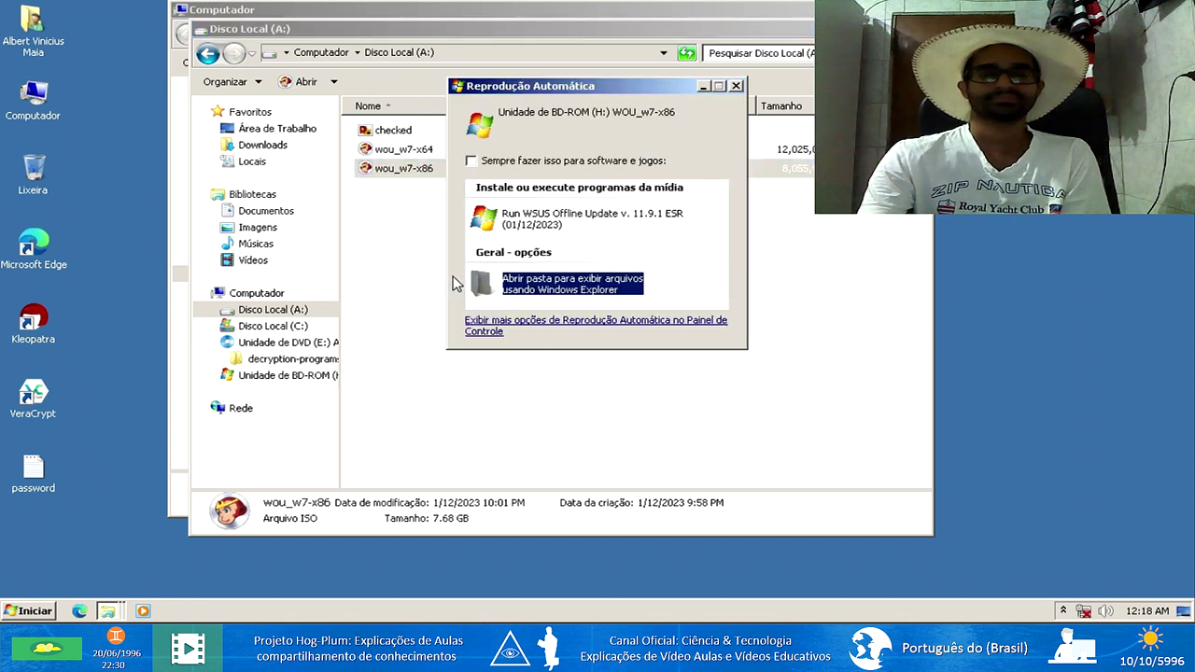
pyautogui.click(548, 291)
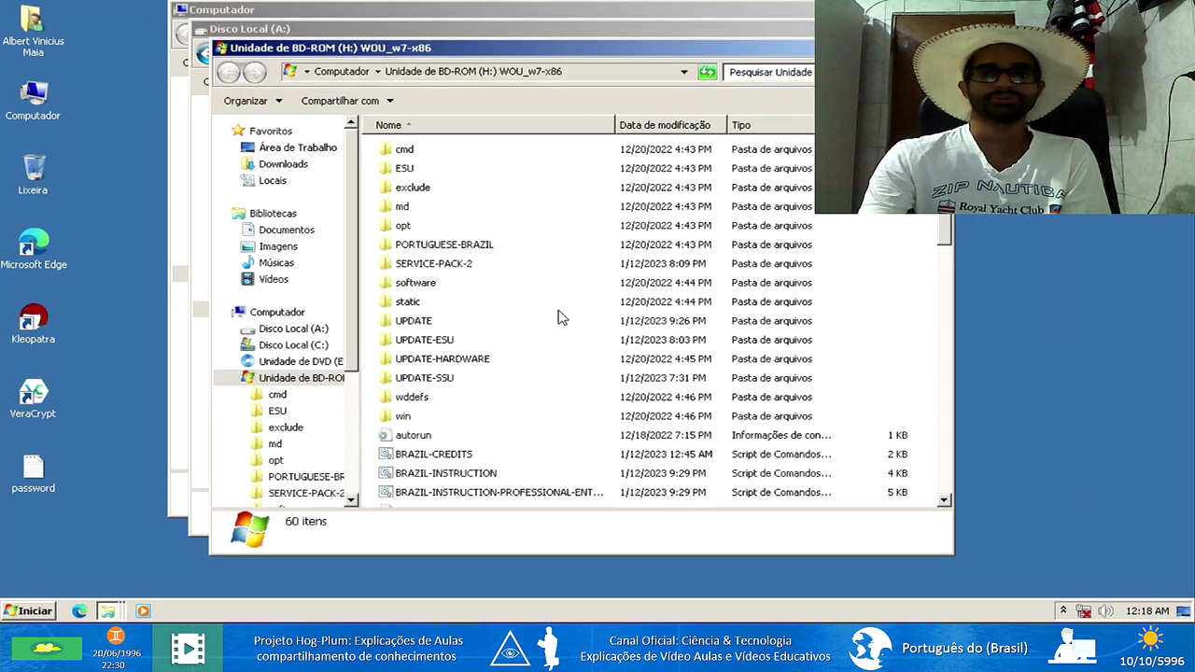
pyautogui.scroll(-4, 560, 315)
# Run BRAZIL-INSTRUCTION to display the update steps, then minimize its console.
pyautogui.doubleClick(486, 241)
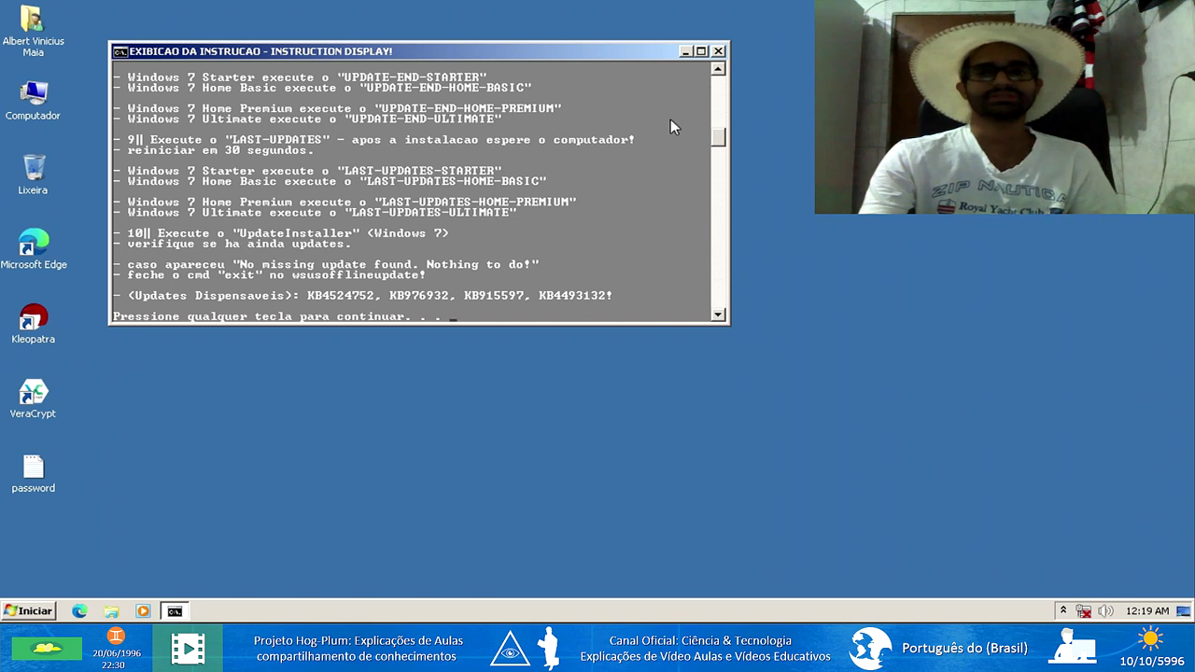
pyautogui.click(685, 52)
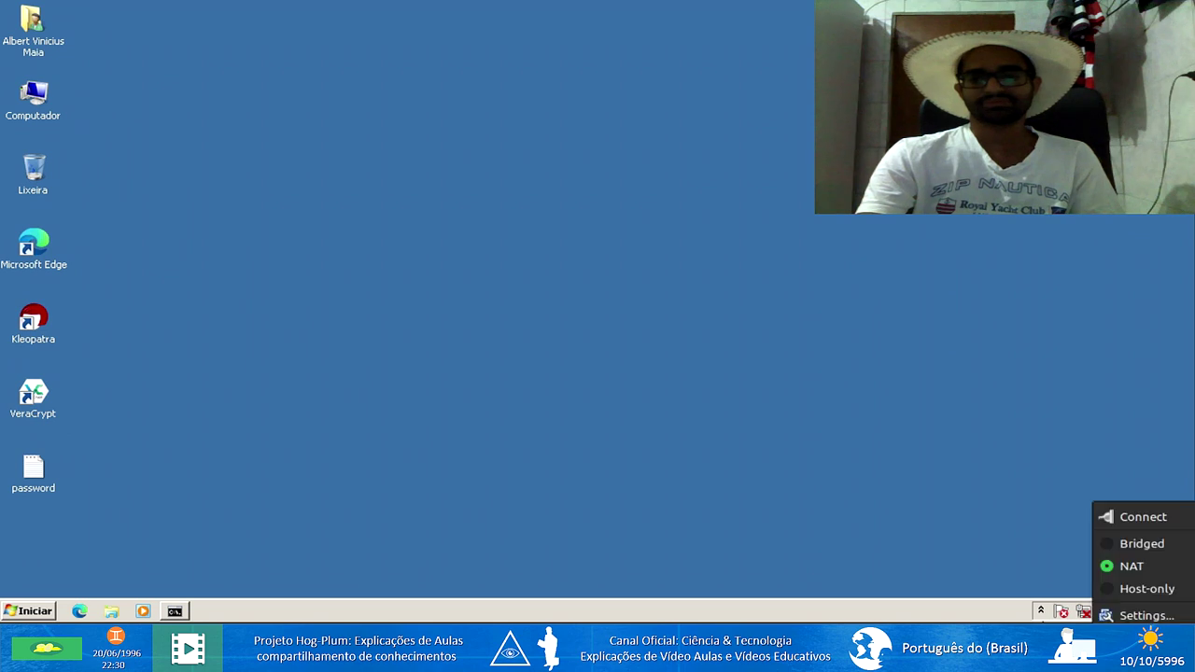
# Dismiss the network menu and check the taskbar calendar showing January 17, 2023.
pyautogui.click(1151, 517)
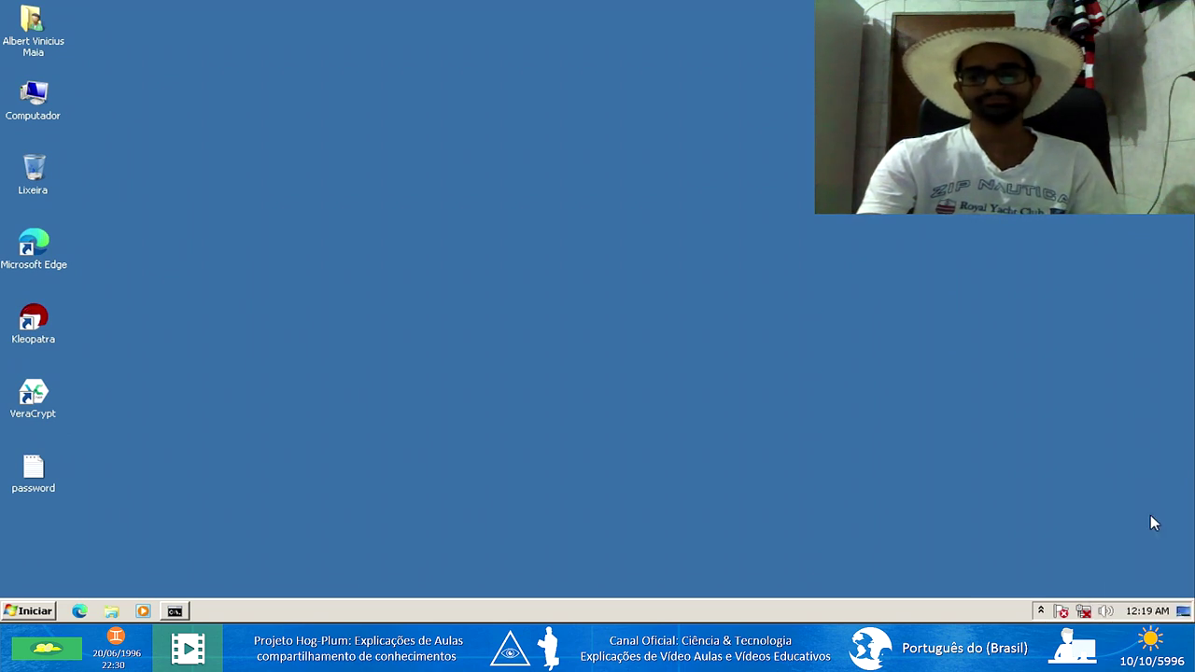
pyautogui.click(1153, 613)
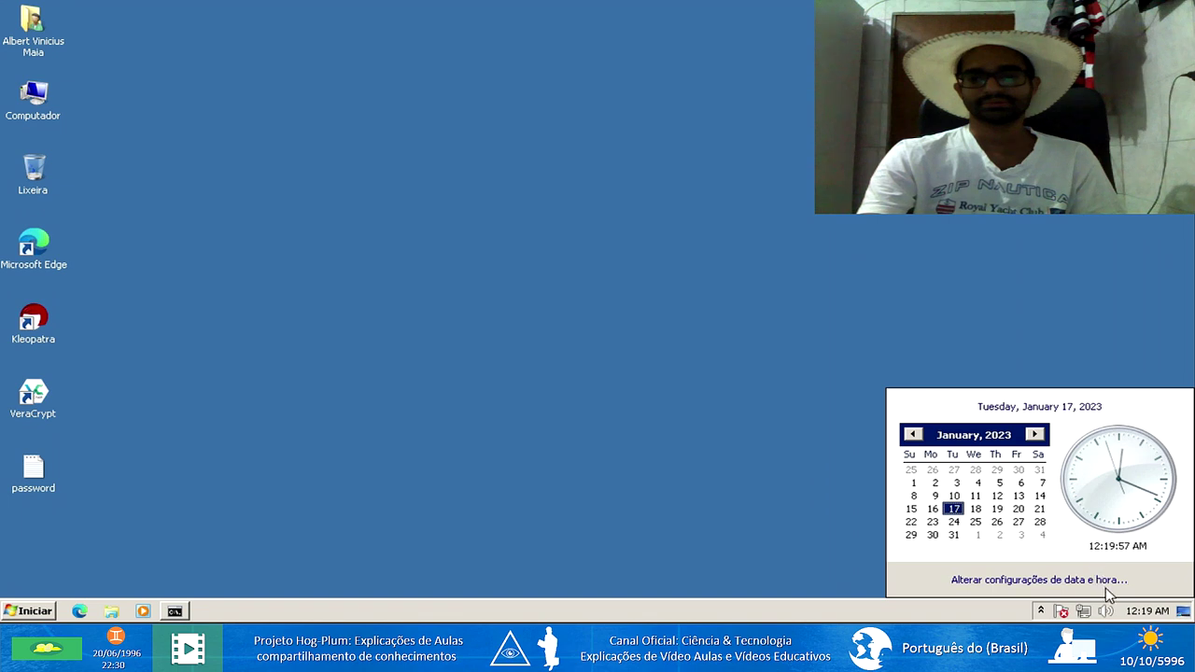
pyautogui.click(1152, 610)
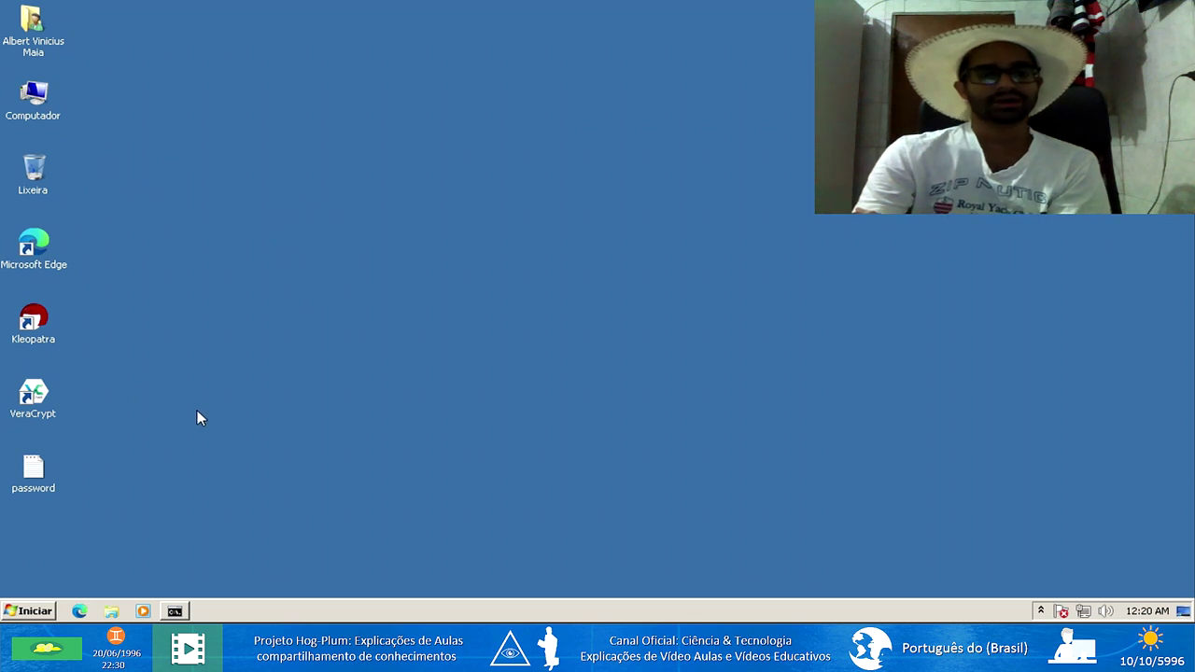
# Search the Start menu for 'Windows Update' and open it.
pyautogui.click(39, 613)
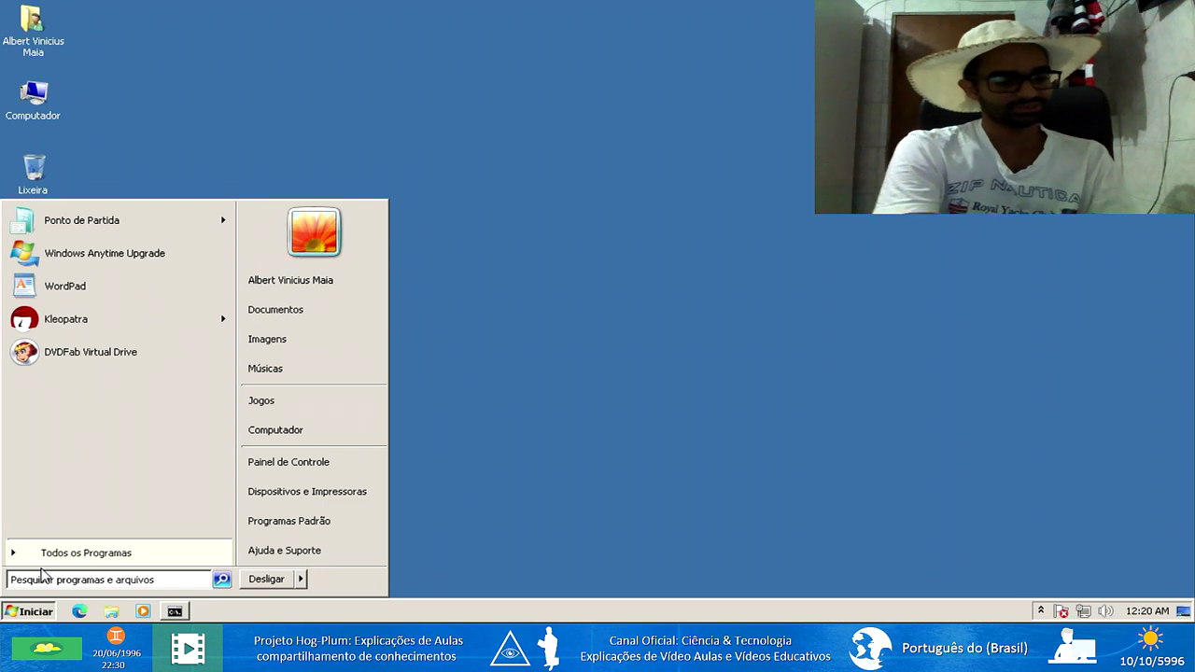
pyautogui.write('Win')
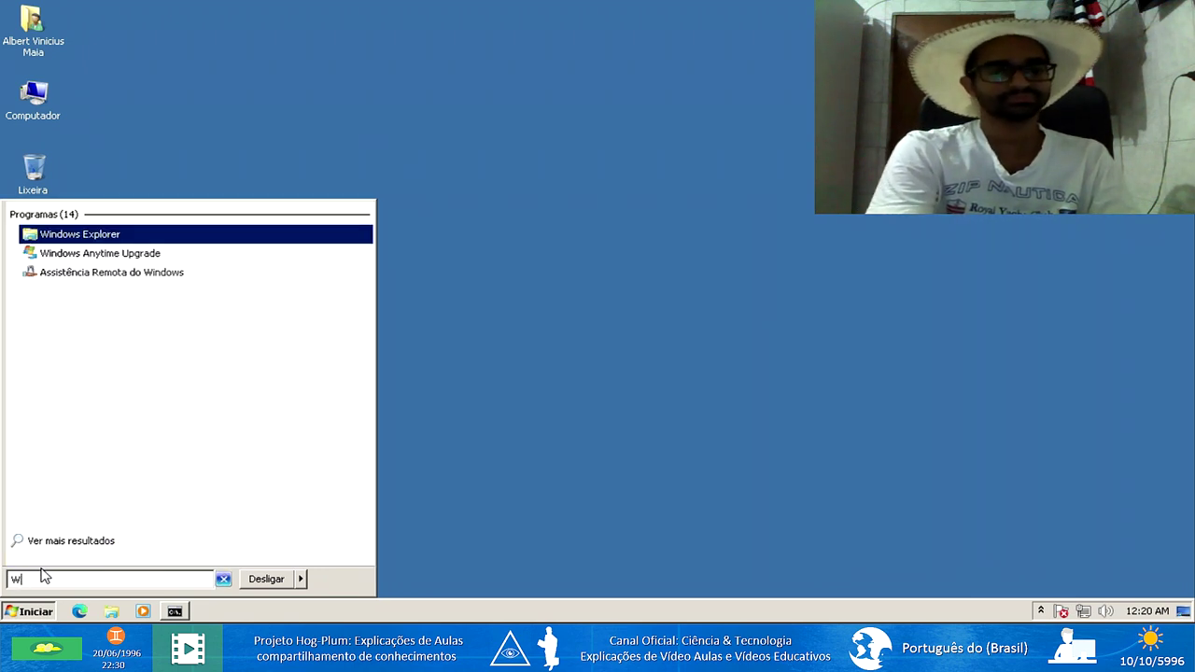
pyautogui.press('BackSpace')
pyautogui.write('Windows Update')
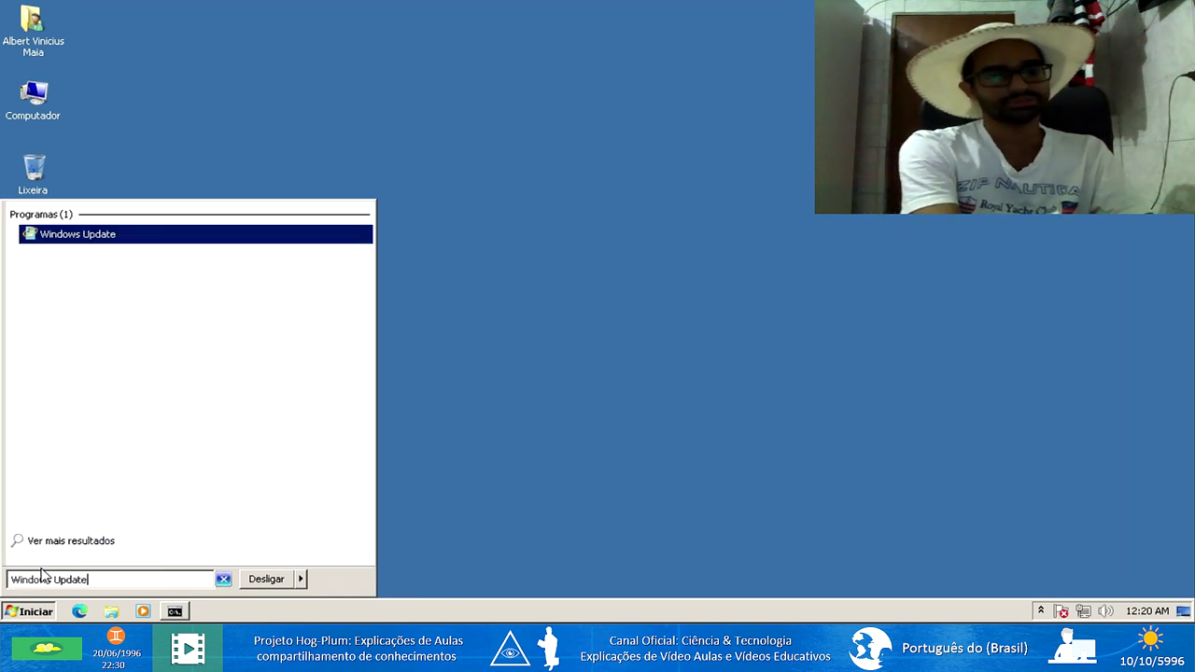
pyautogui.click(117, 233)
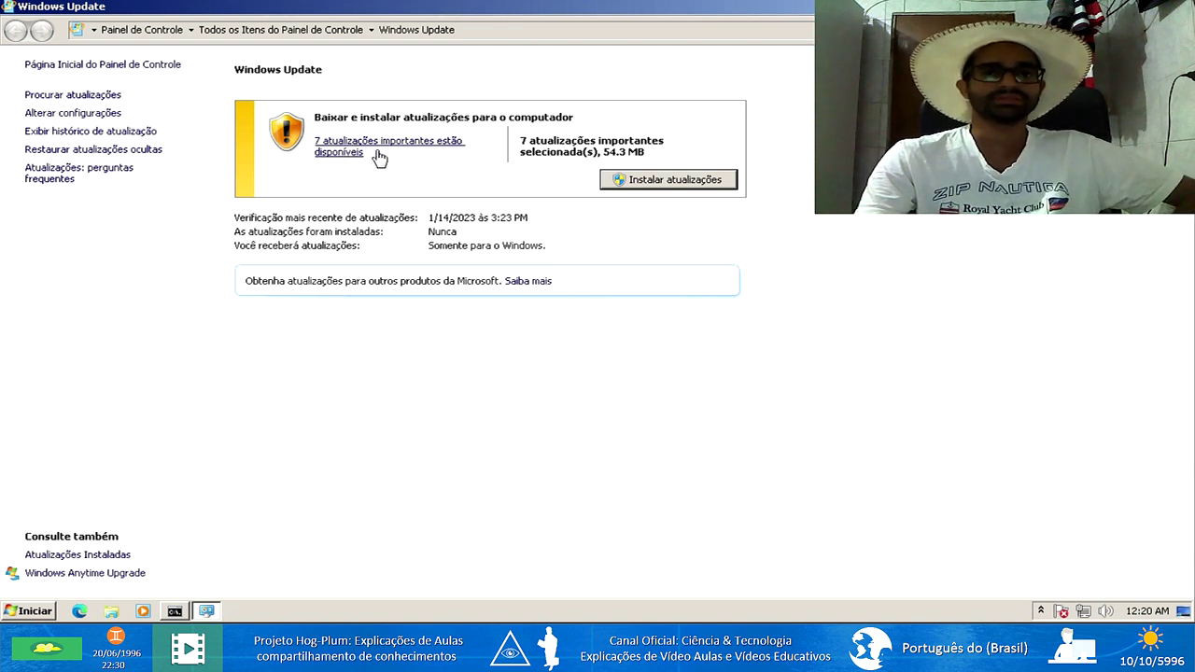
# Set important updates to 'Baixar atualizações, mas permitir que eu escolha quando instalá-las' and save.
pyautogui.click(58, 113)
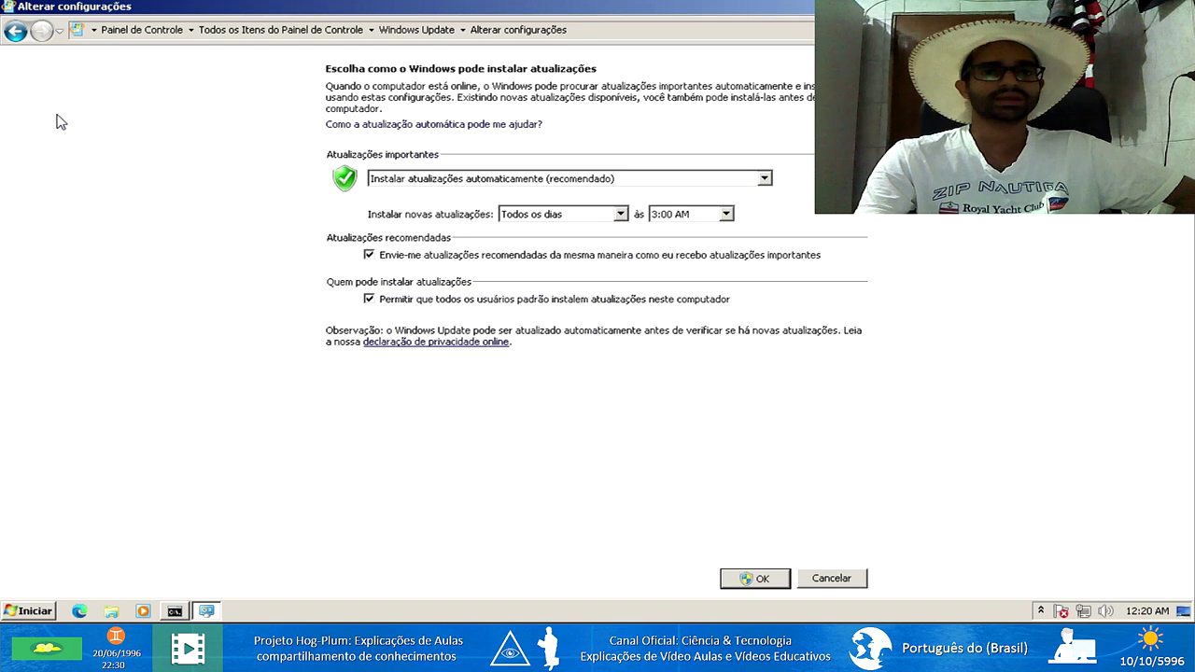
pyautogui.click(399, 181)
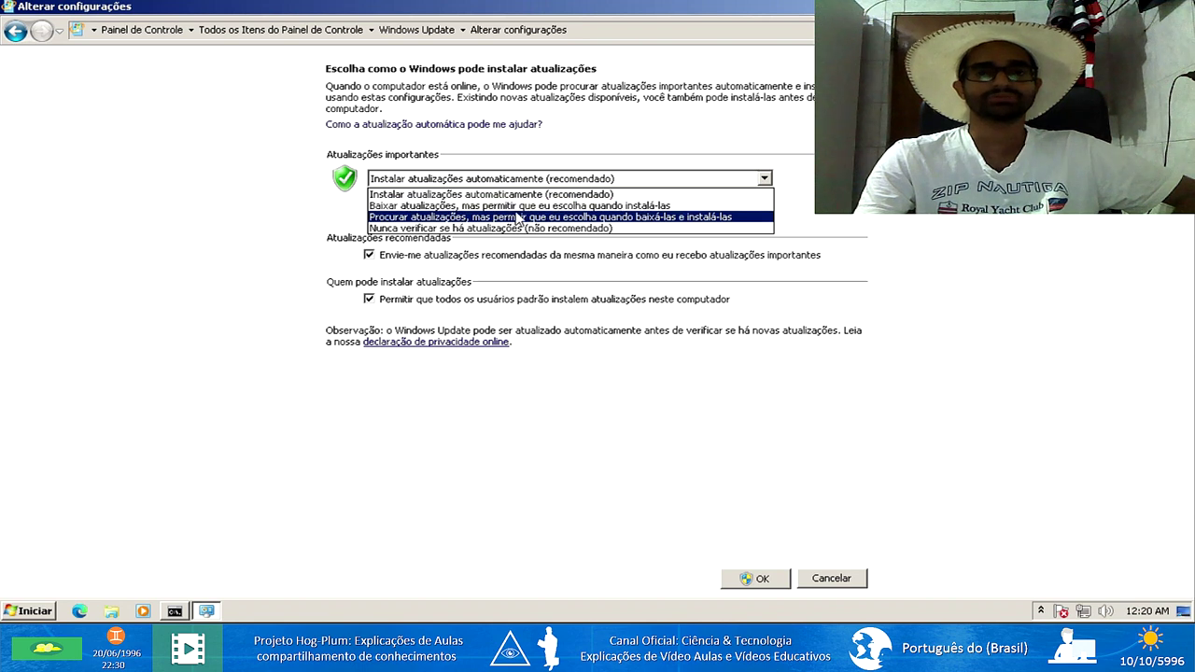
pyautogui.click(646, 206)
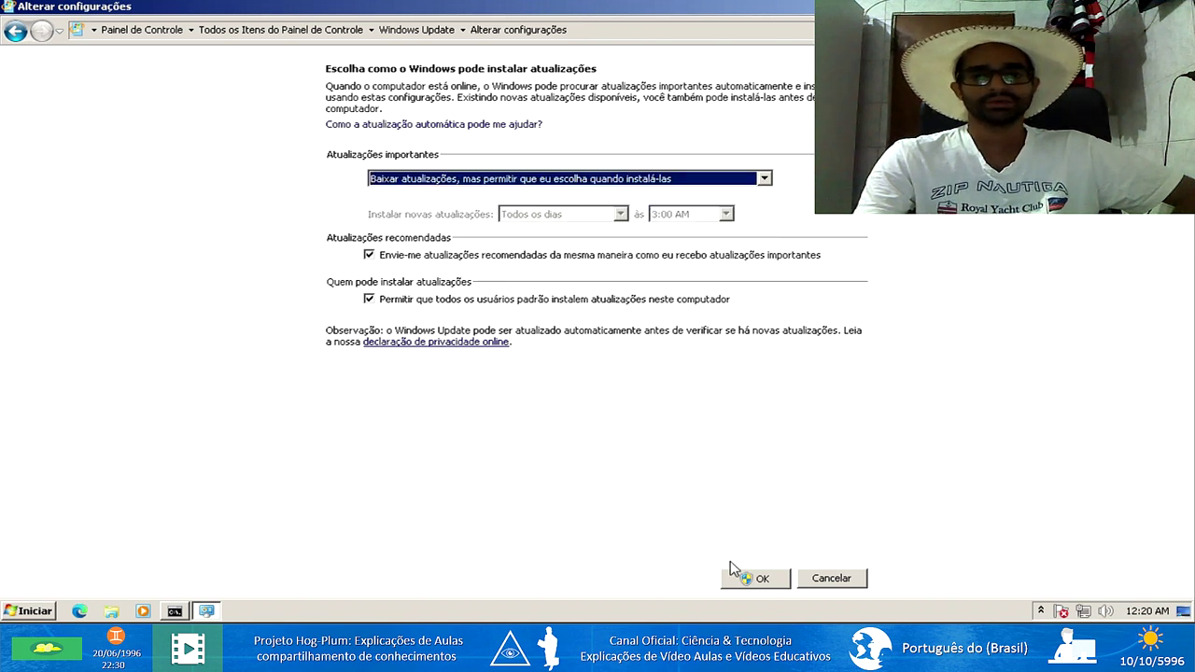
pyautogui.click(761, 579)
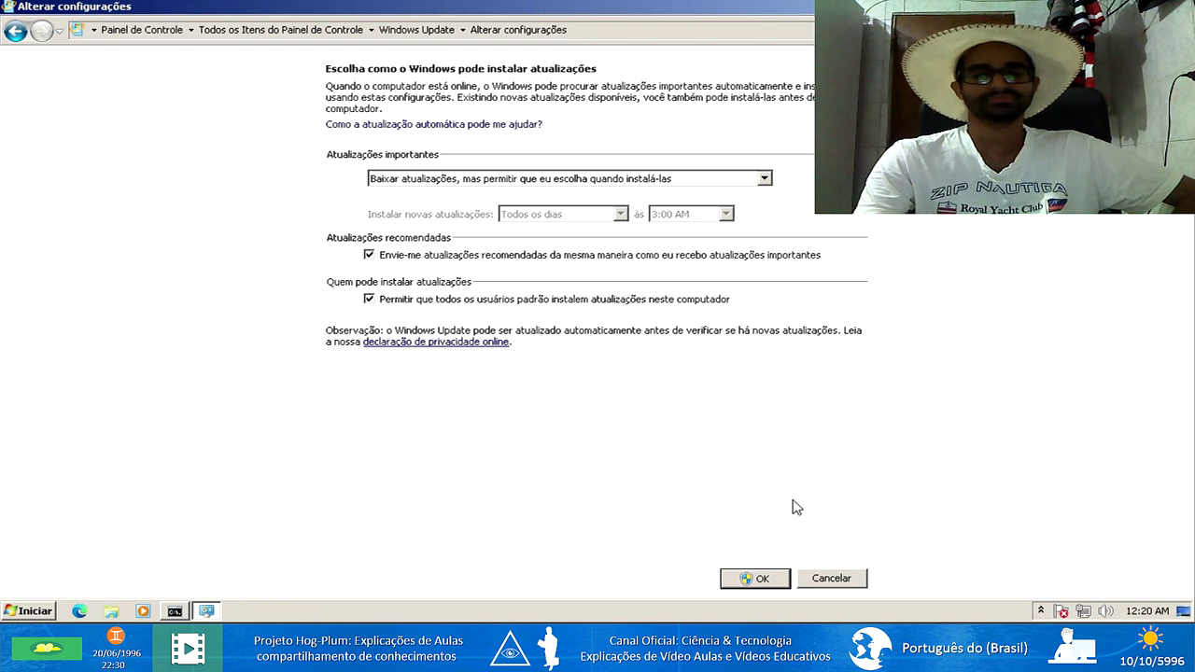
pyautogui.click(759, 579)
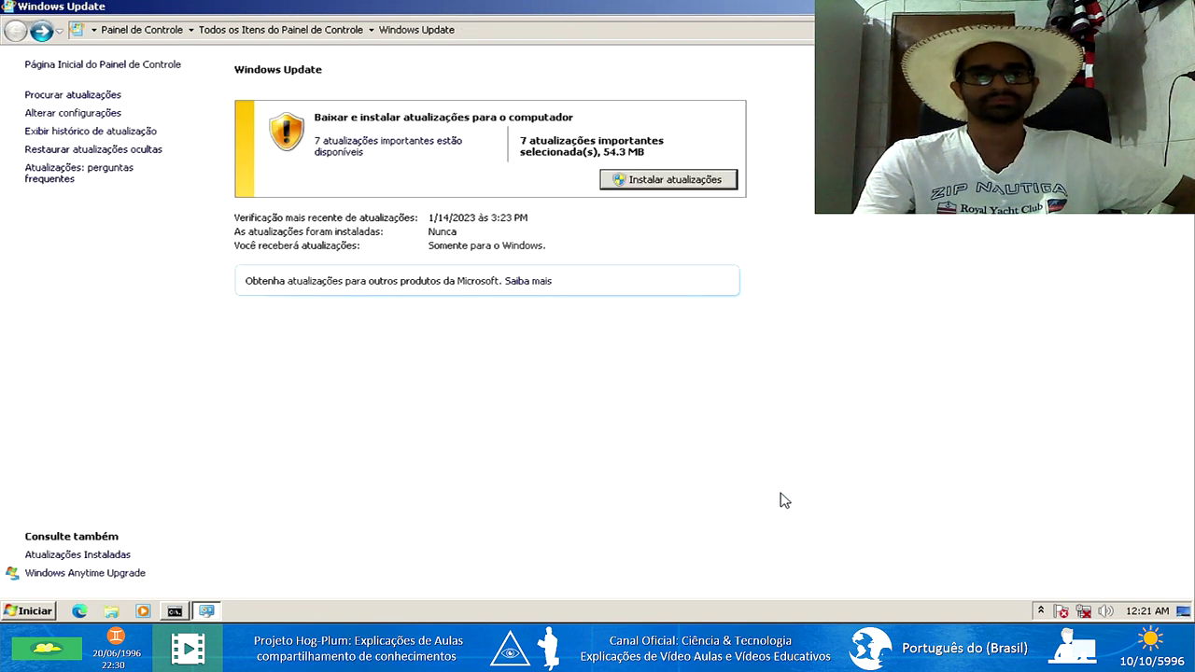
pyautogui.click(342, 145)
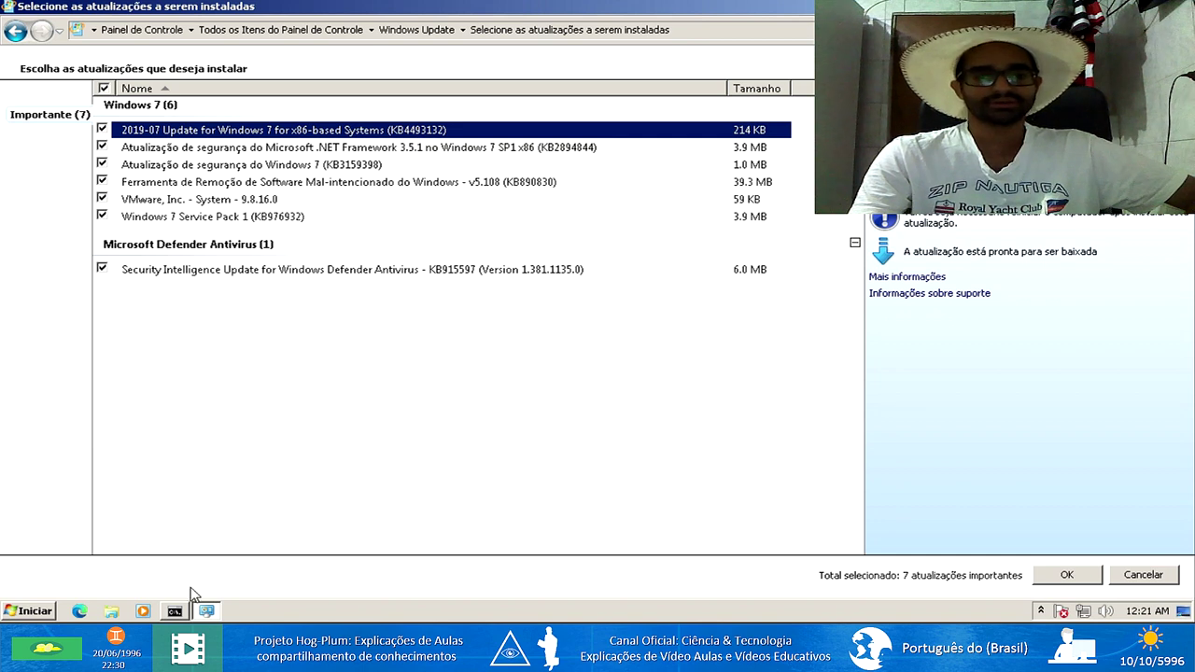
pyautogui.click(173, 612)
pyautogui.moveTo(386, 52); pyautogui.dragTo(351, 150)
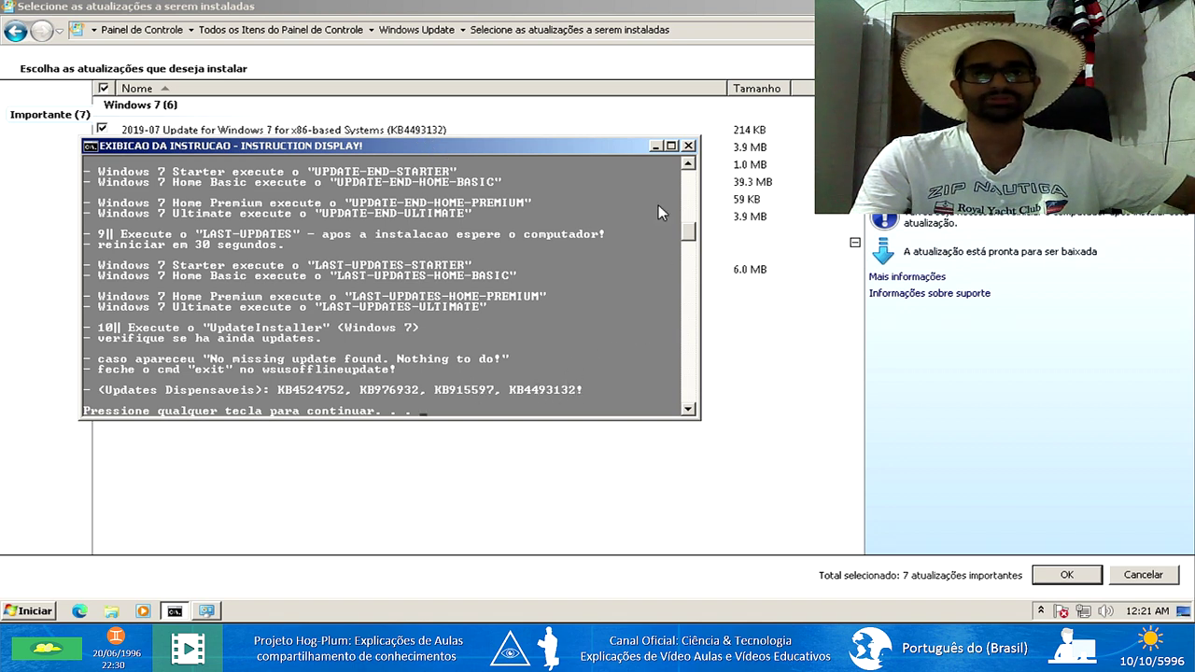
pyautogui.click(656, 146)
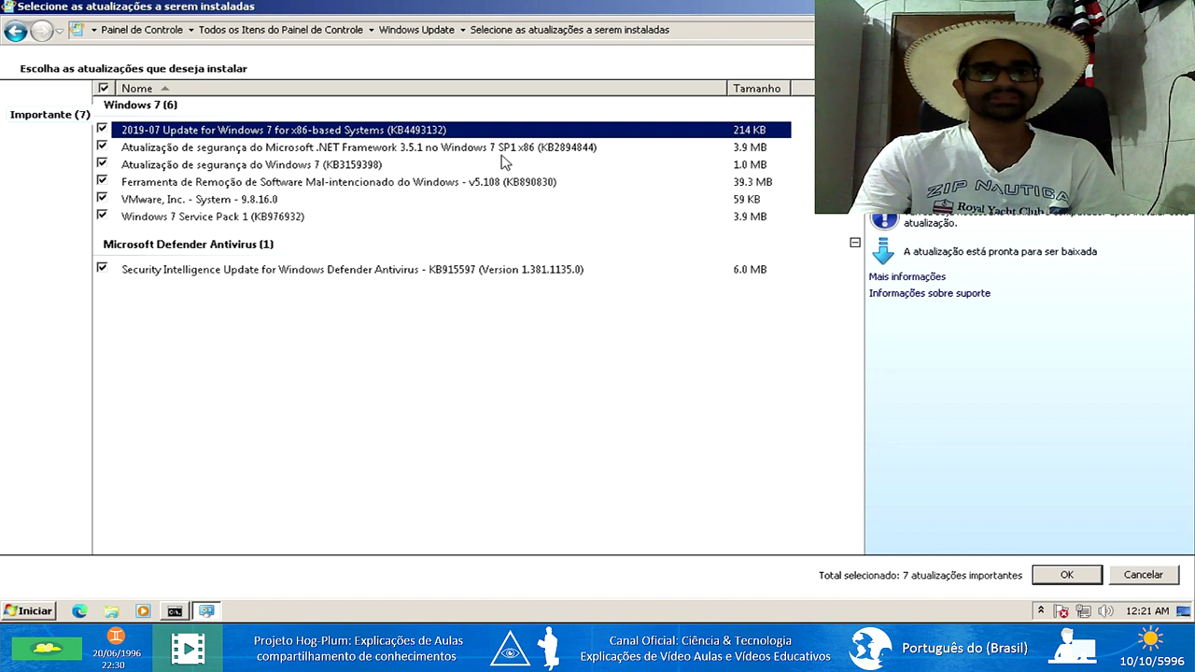
pyautogui.click(569, 152)
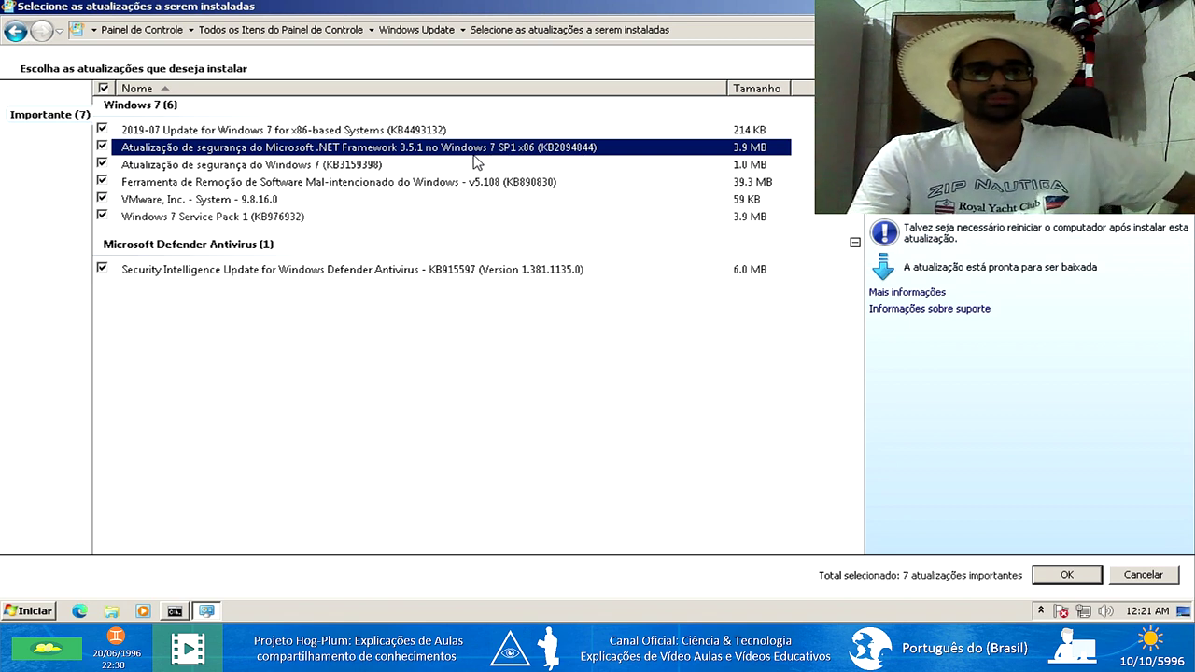
pyautogui.click(374, 168)
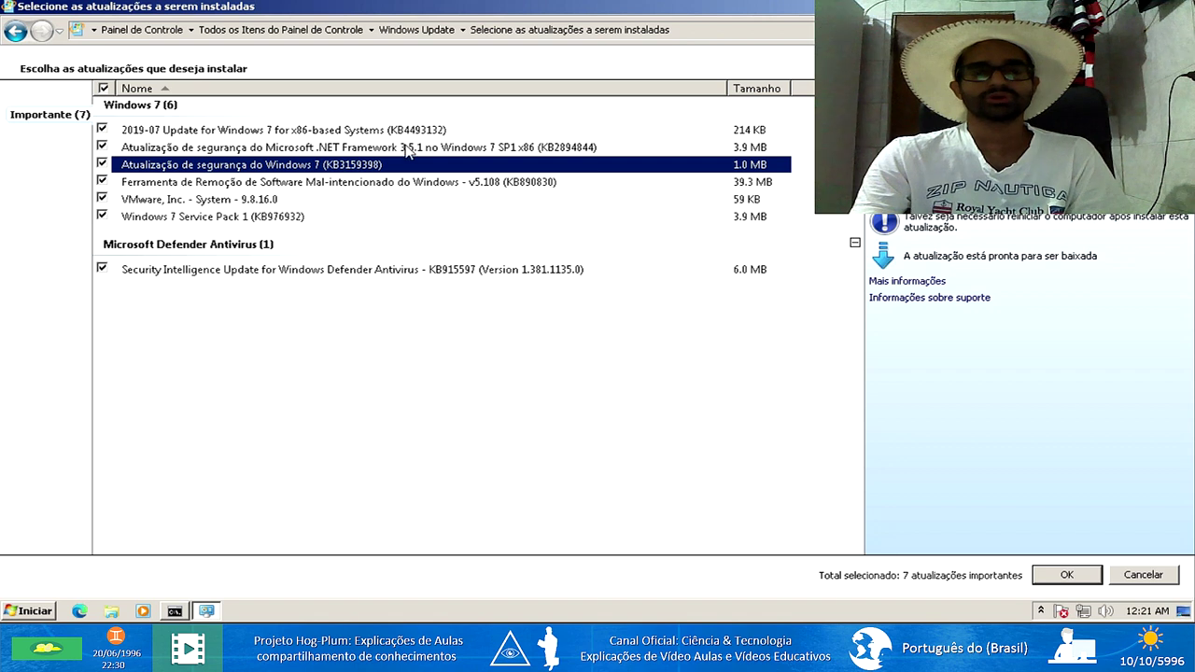
pyautogui.click(511, 182)
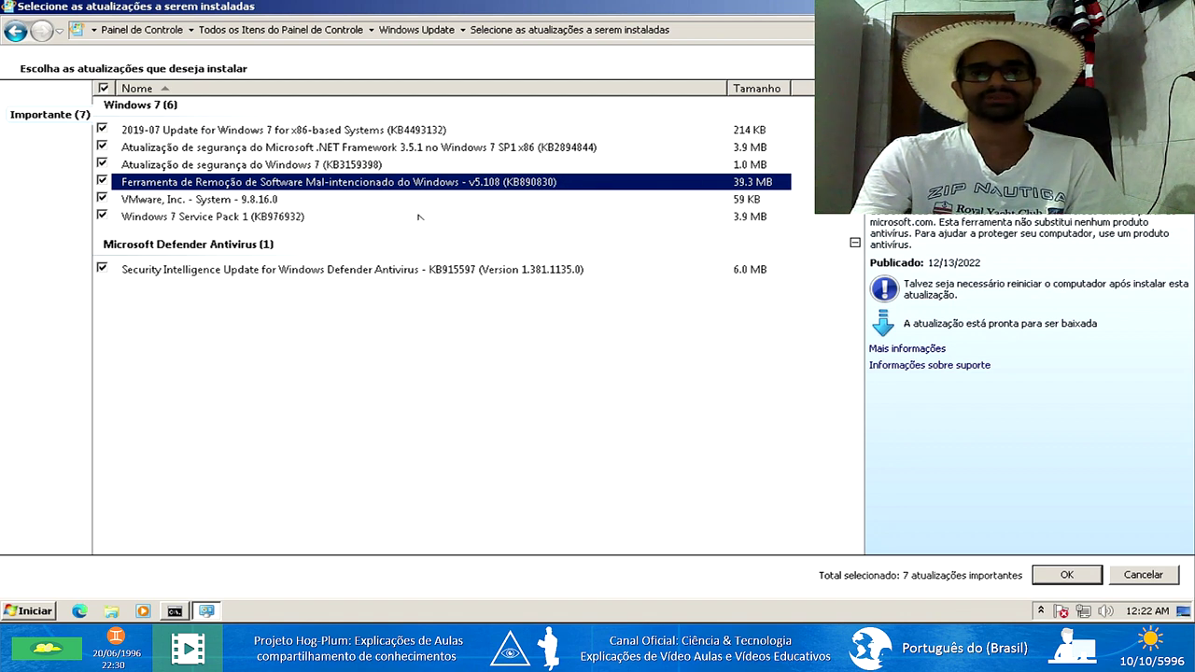
pyautogui.click(227, 200)
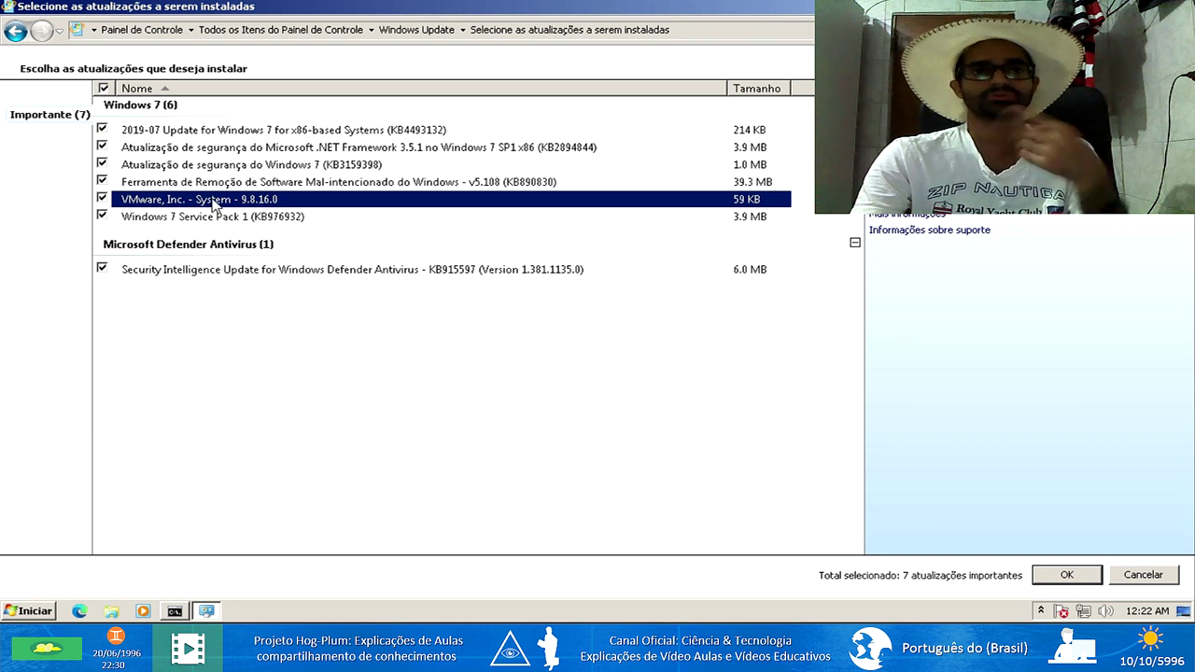
pyautogui.click(277, 218)
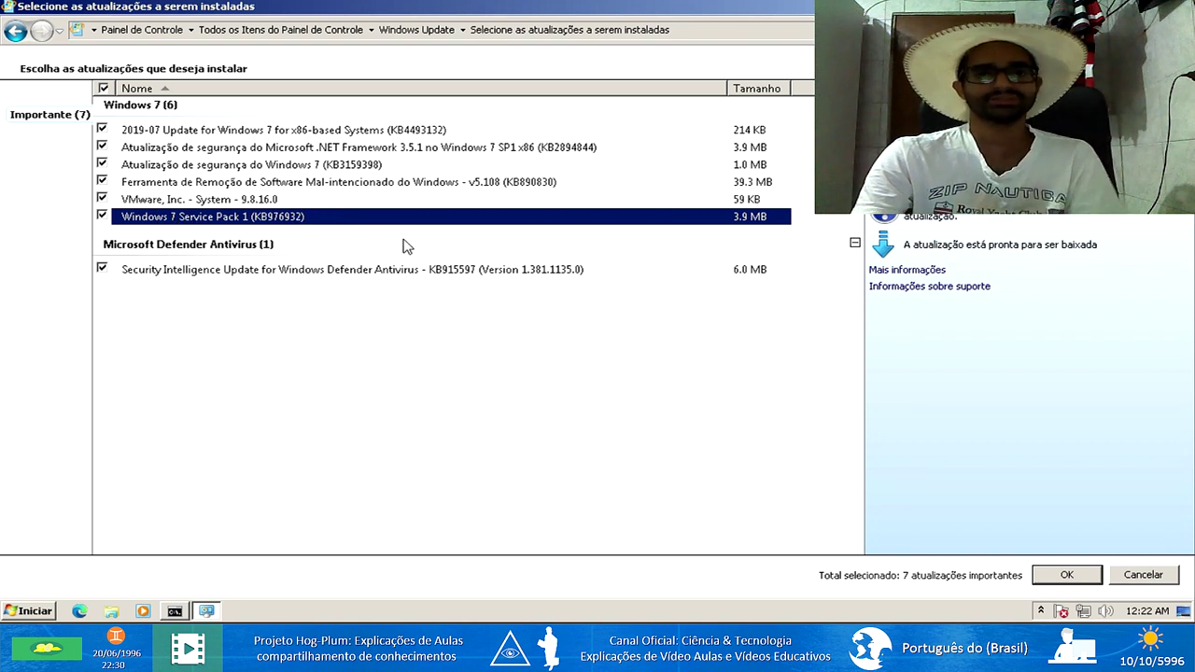
pyautogui.click(181, 272)
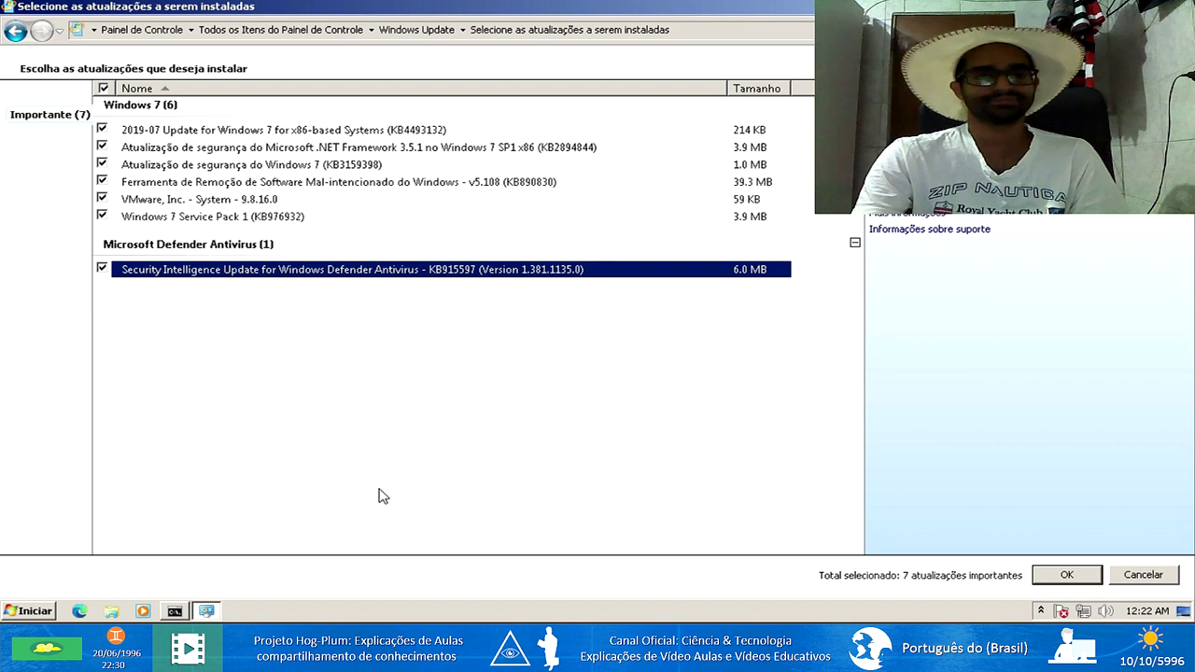
# Restore and dismiss the instruction console, then confirm the 4 selected updates (43.4 MB).
pyautogui.click(173, 611)
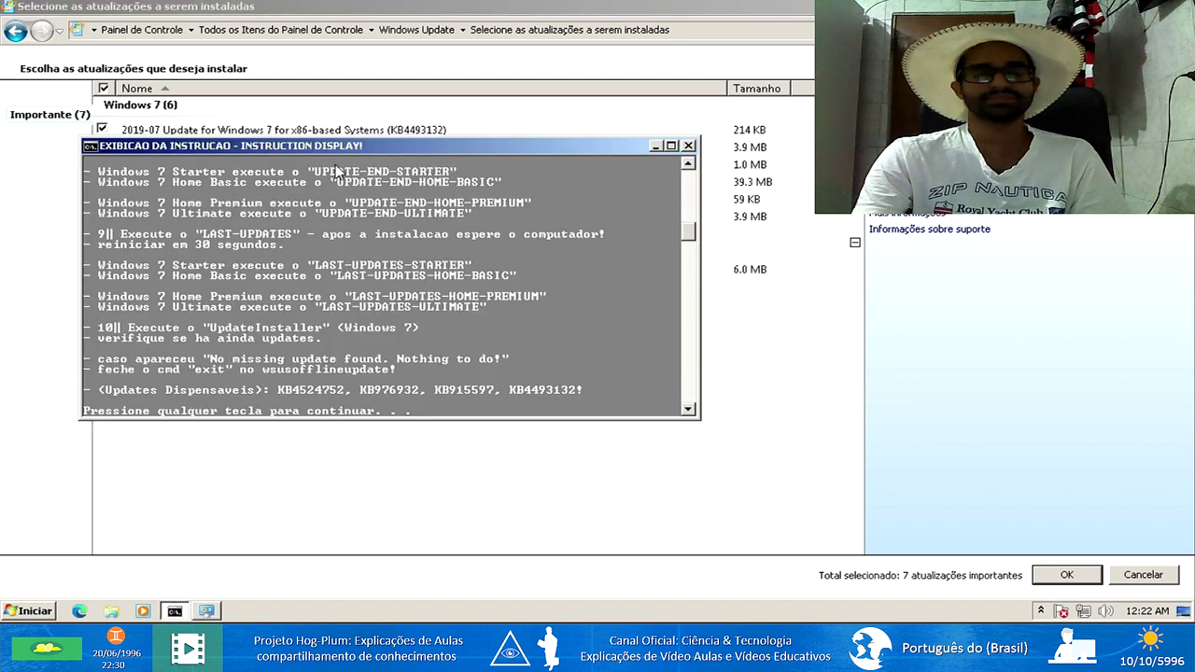
pyautogui.moveTo(334, 149); pyautogui.dragTo(689, 97)
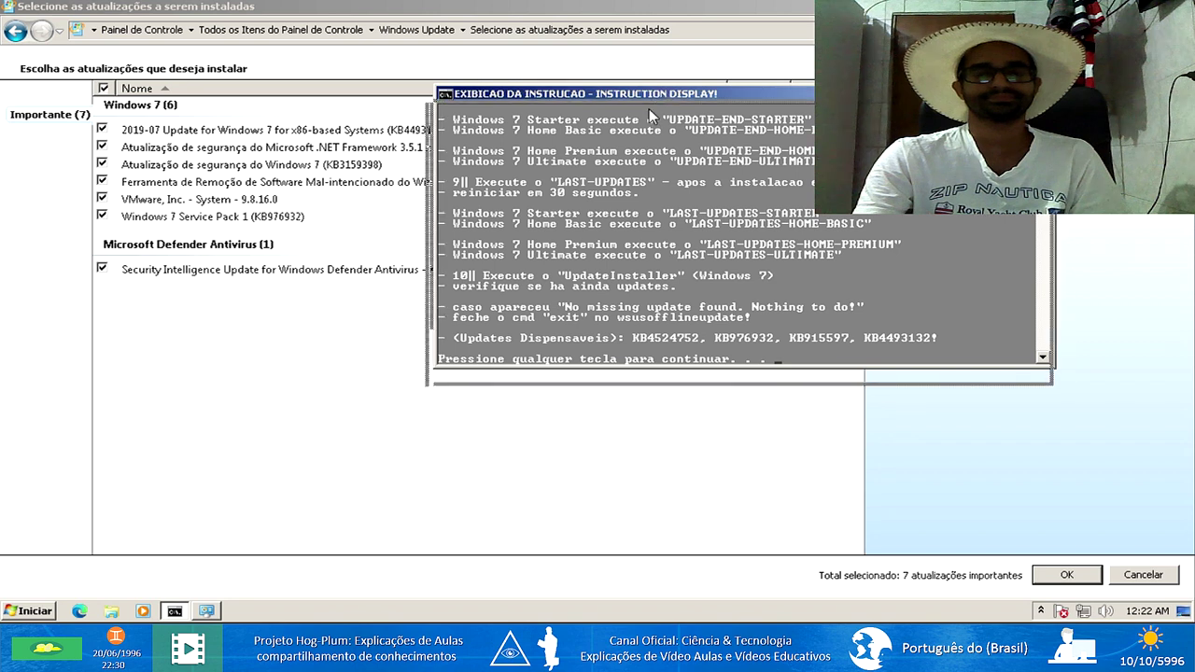
pyautogui.moveTo(657, 92); pyautogui.dragTo(530, 196)
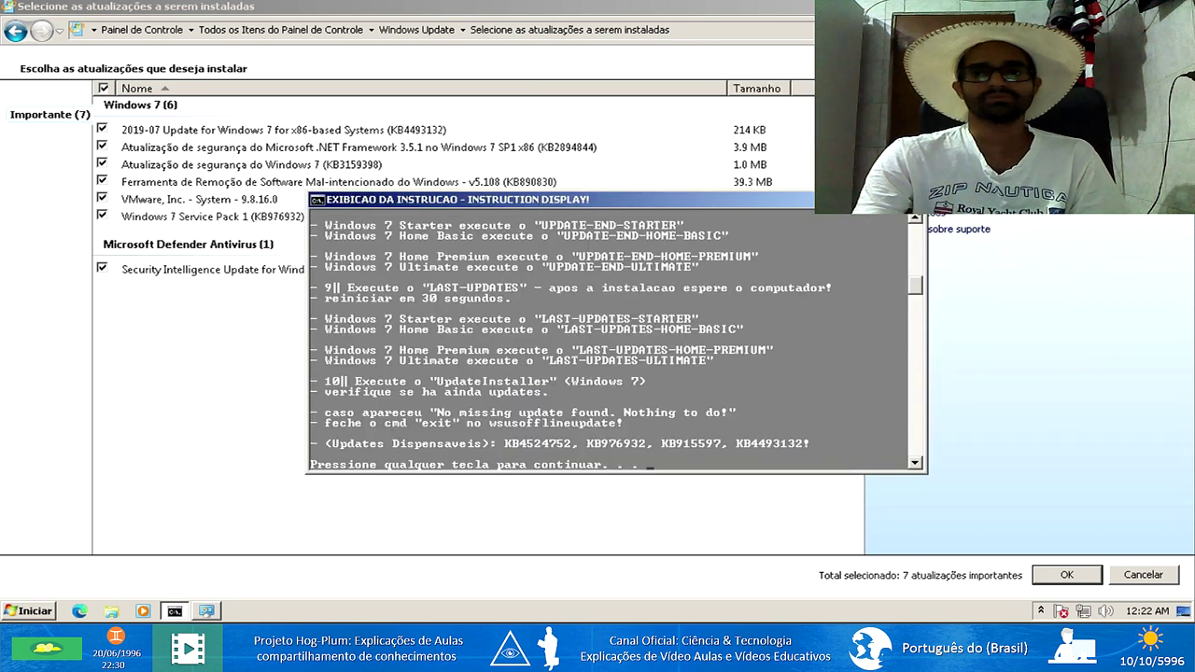
pyautogui.press('Return')
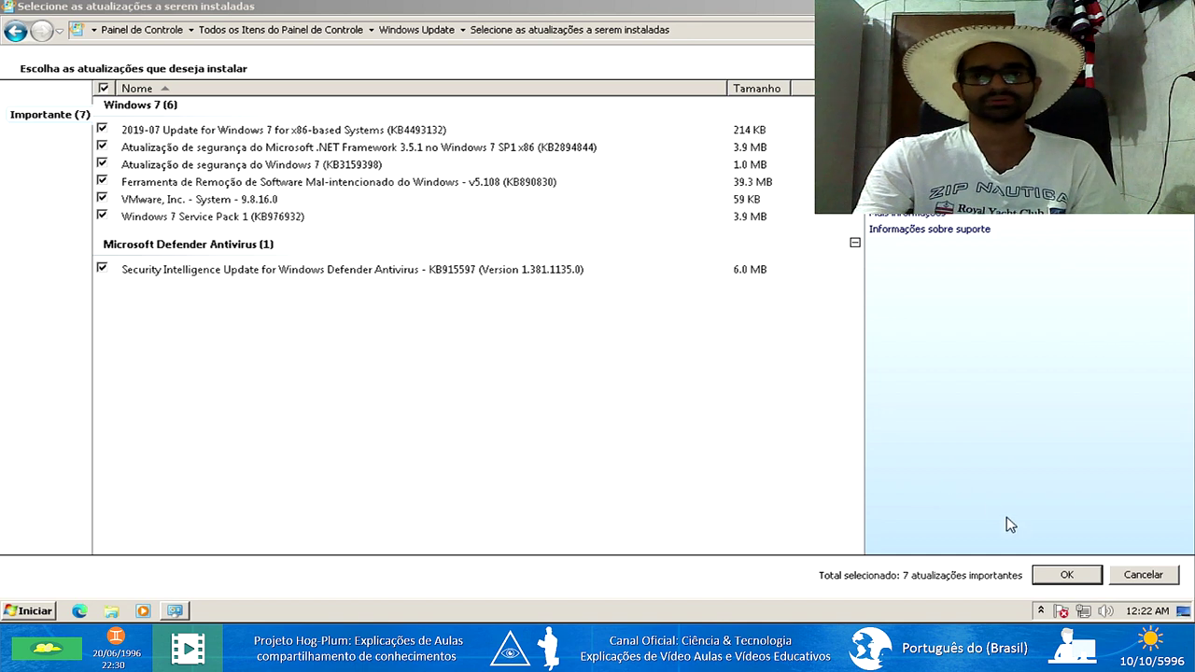
pyautogui.click(1064, 574)
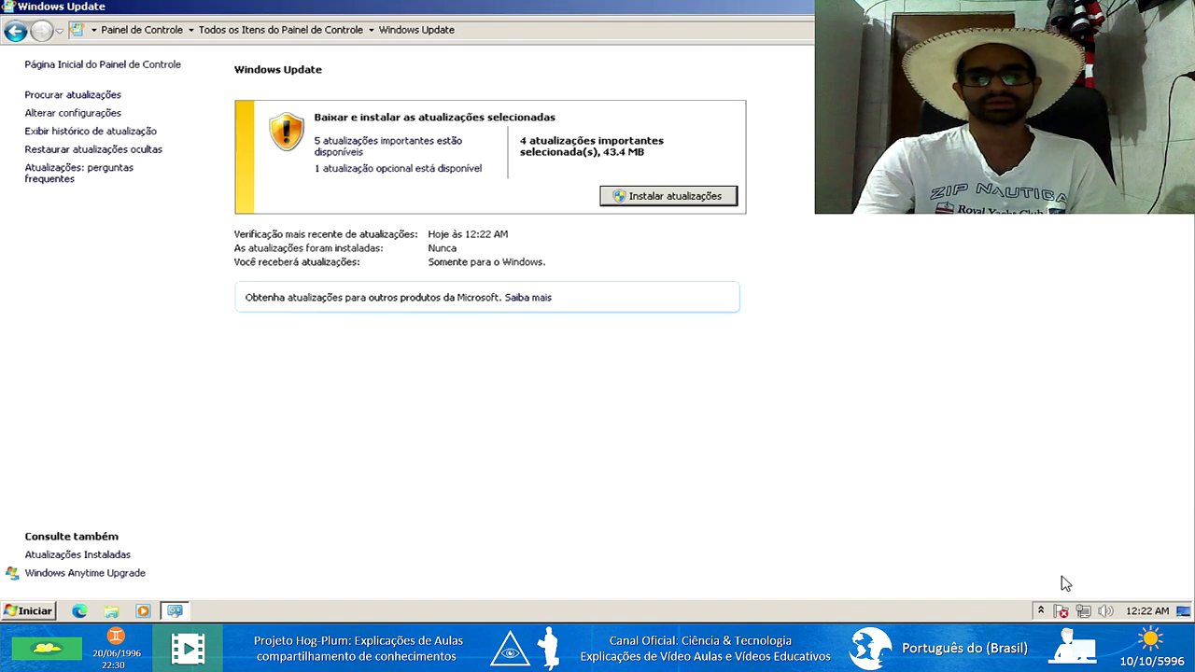
# Install the selected updates, accepting the removal tool licence terms to begin.
pyautogui.click(653, 193)
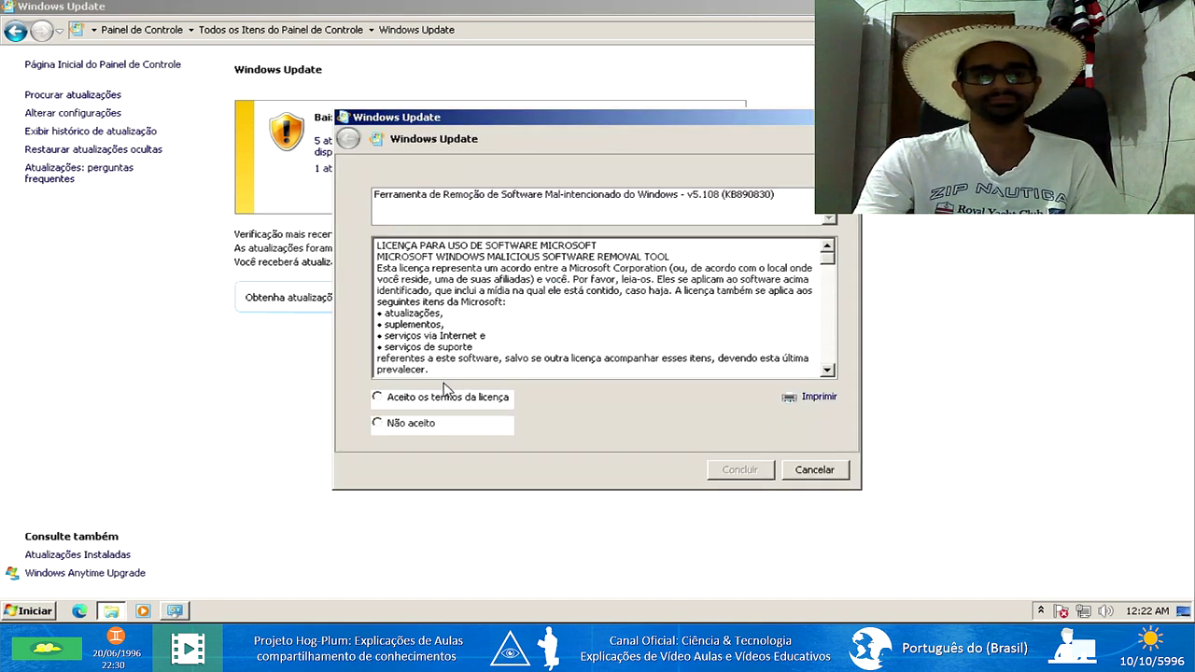
pyautogui.click(434, 393)
pyautogui.click(737, 470)
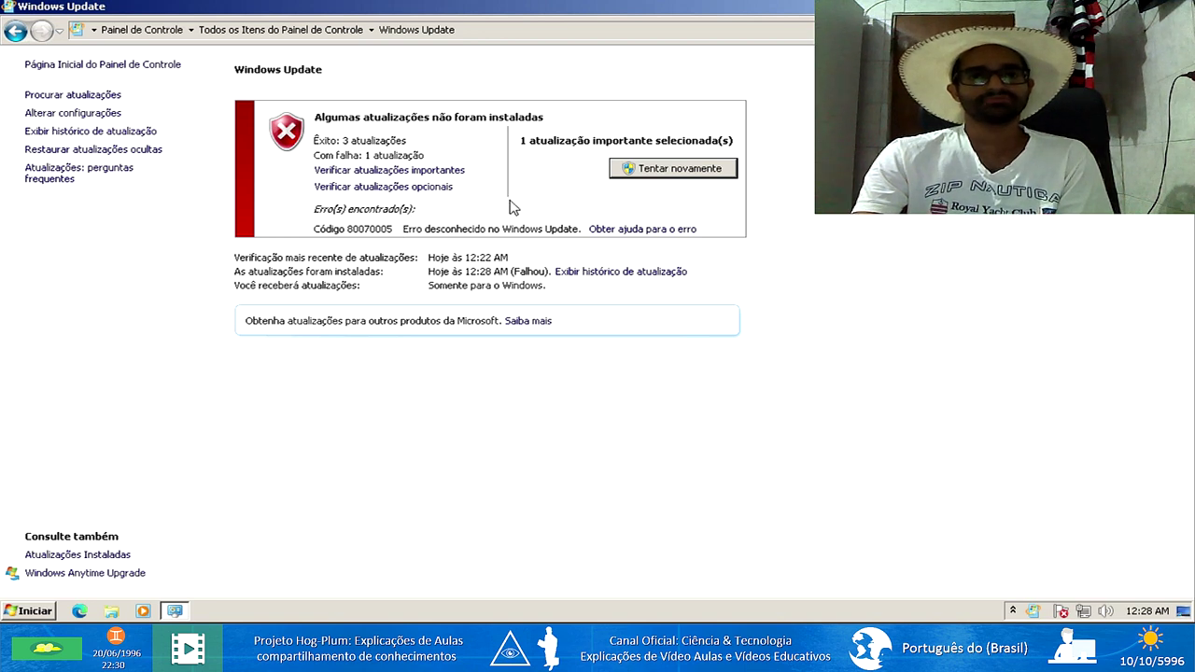
pyautogui.hotkey('alt', 'F4')
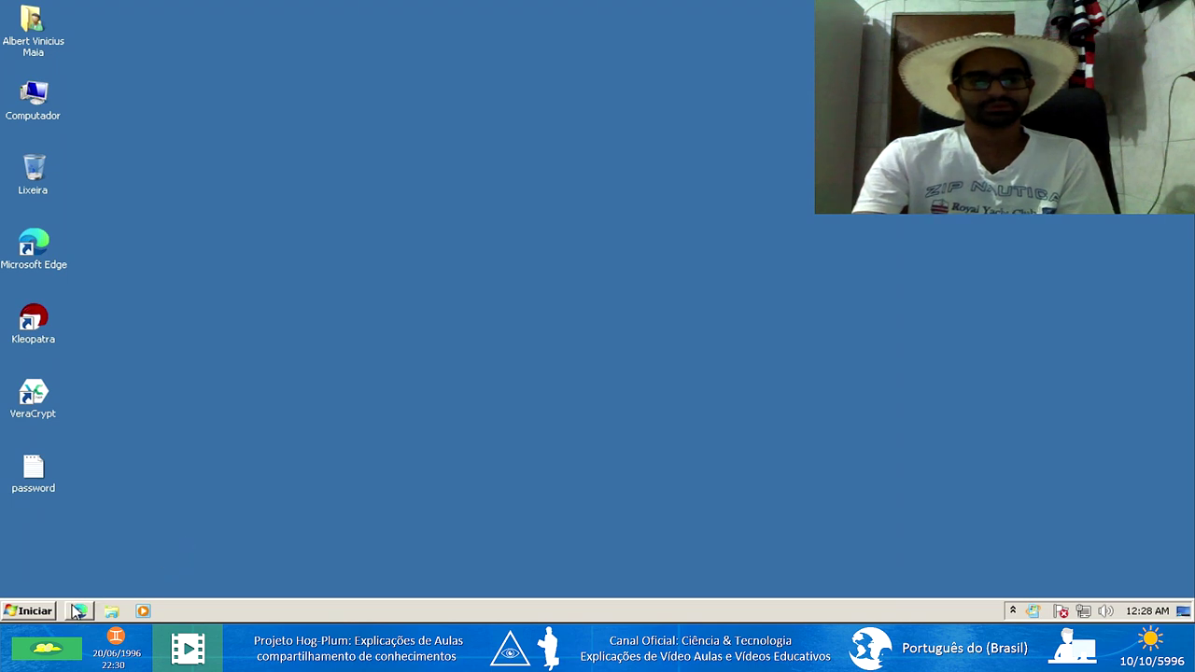
pyautogui.click(36, 610)
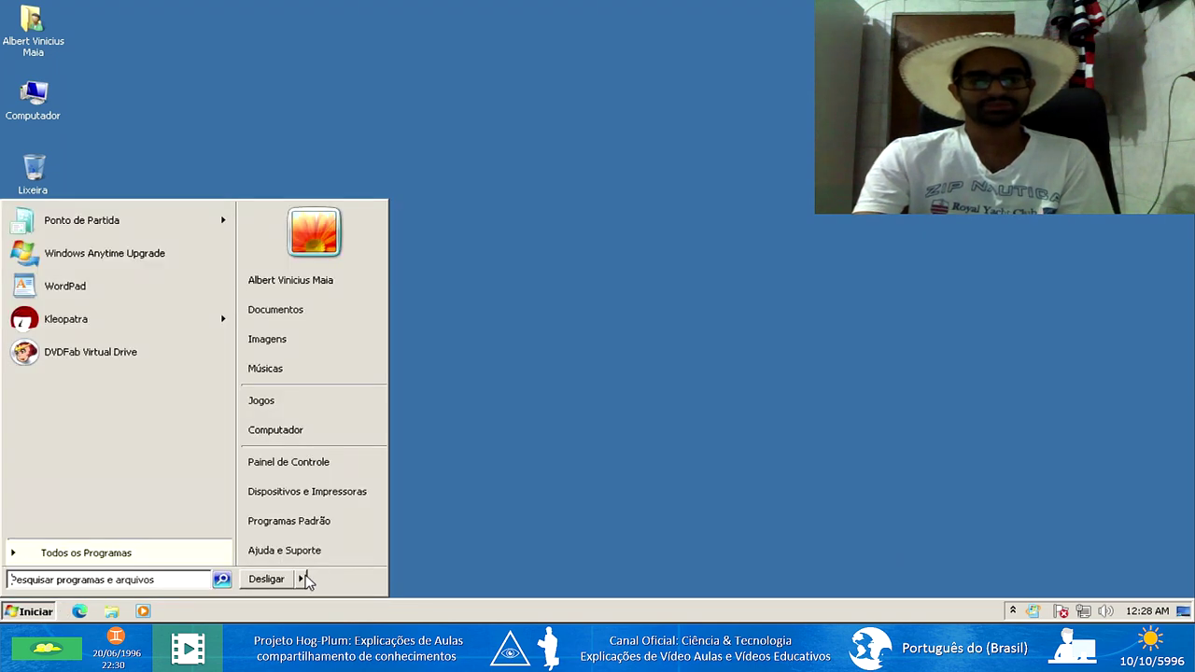
pyautogui.moveTo(301, 579)
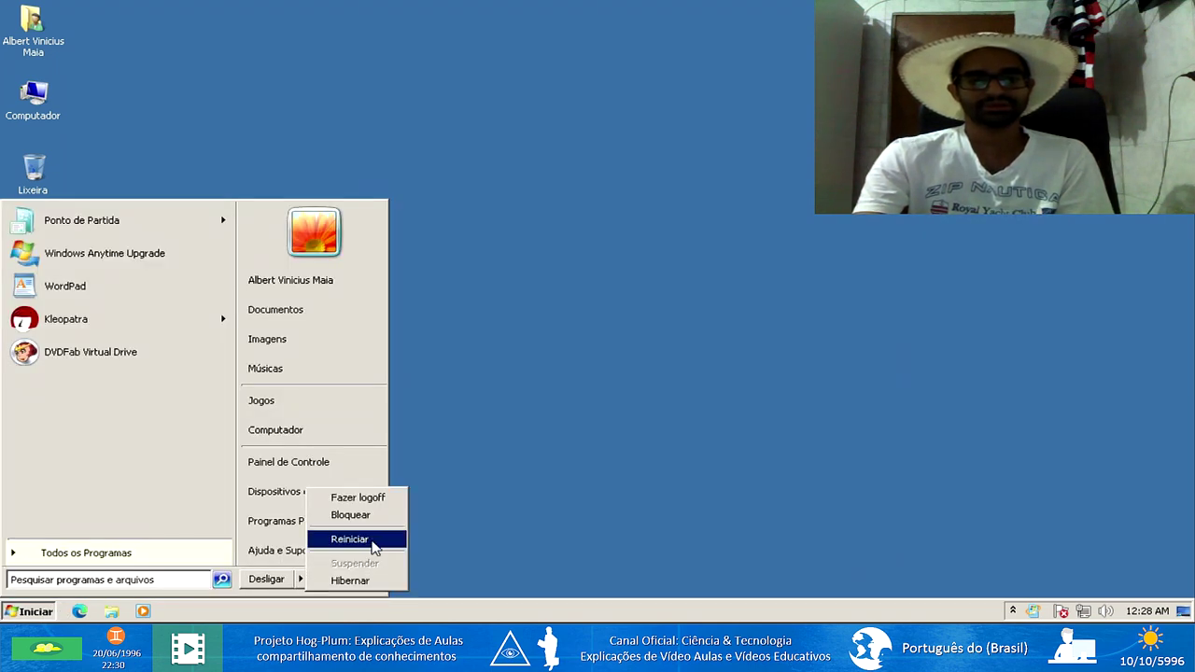
pyautogui.click(452, 509)
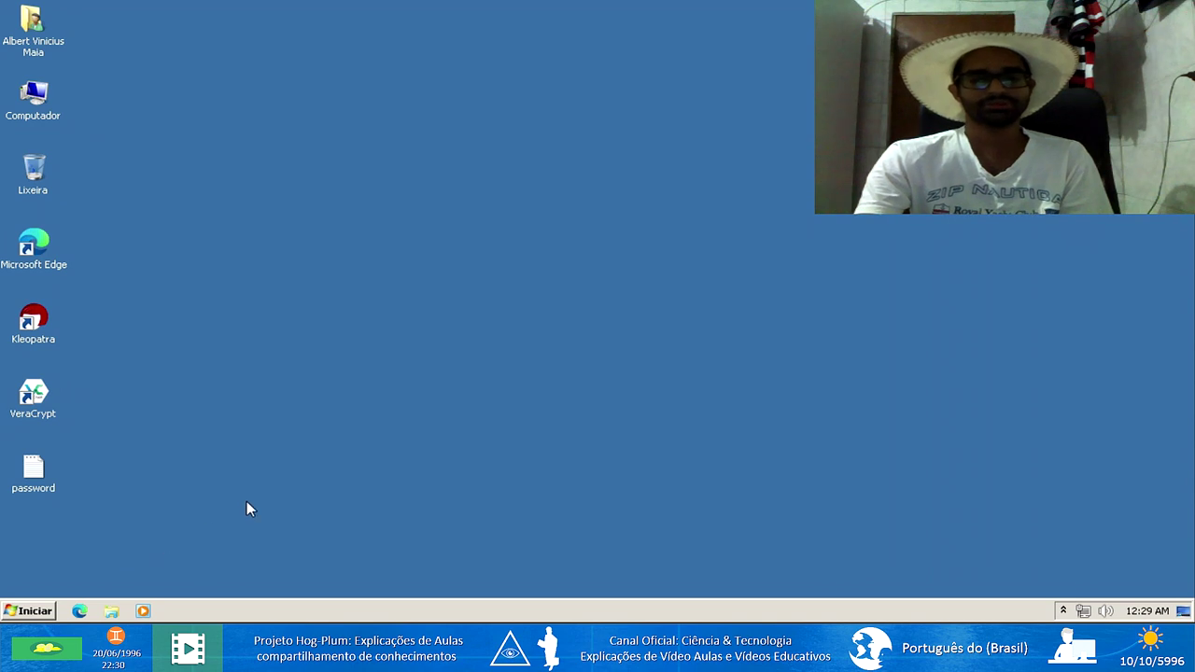
# Search 'servi' from the Start menu and launch the Serviços console.
pyautogui.click(35, 612)
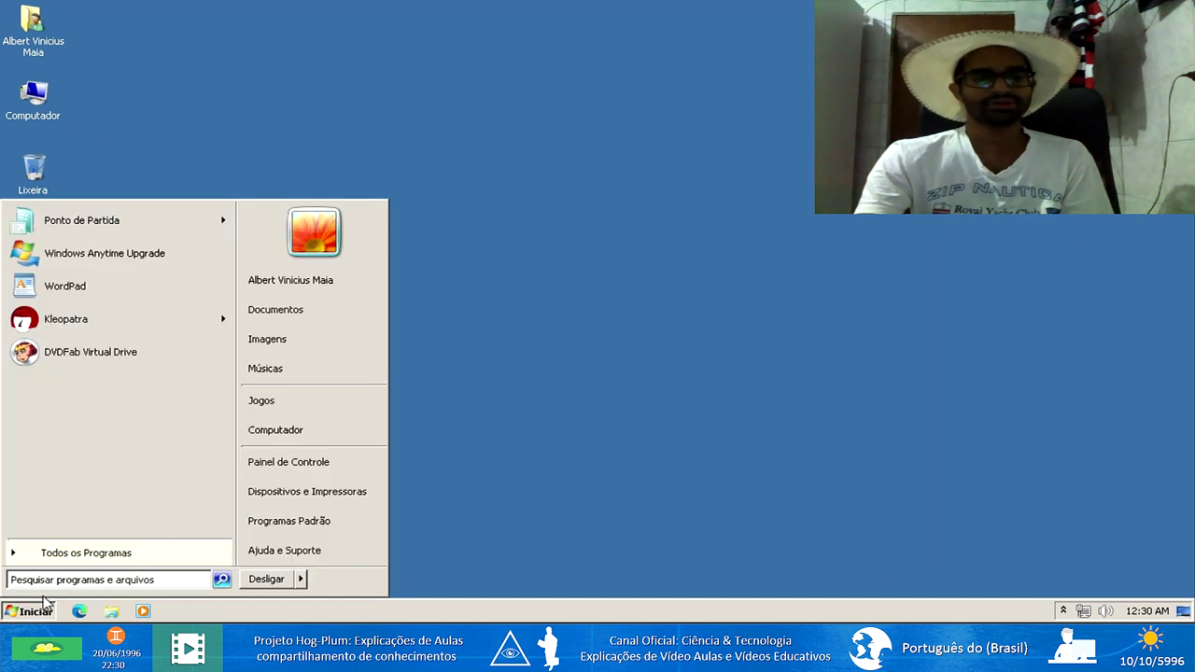
pyautogui.write('serviços')
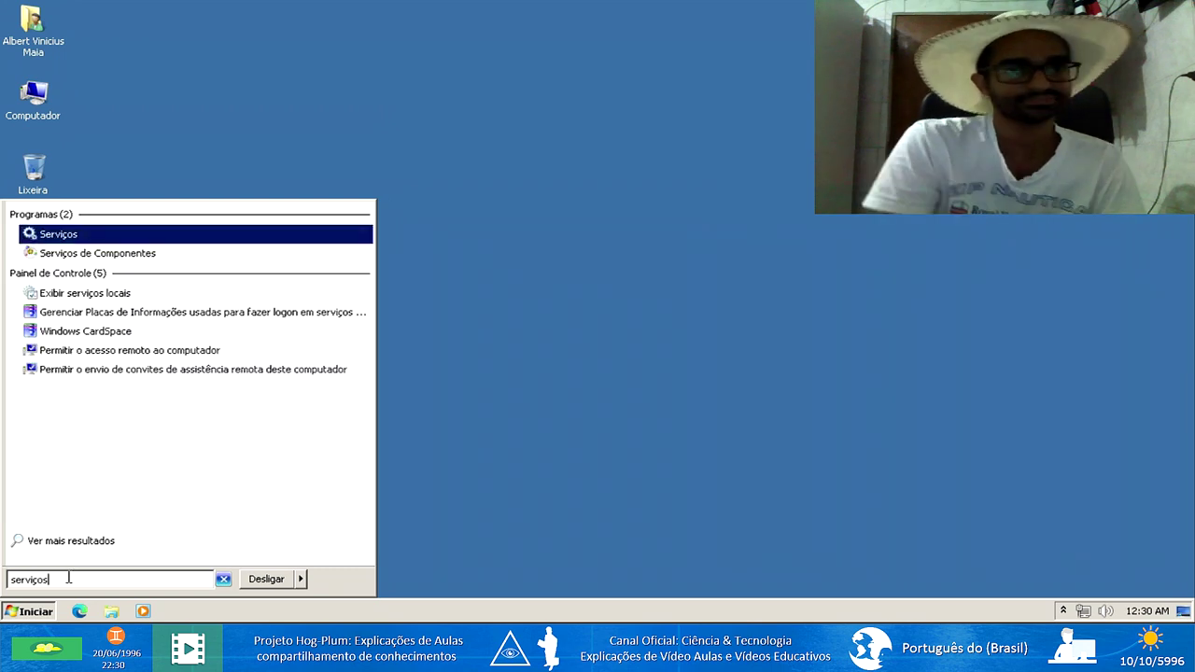
pyautogui.click(68, 236)
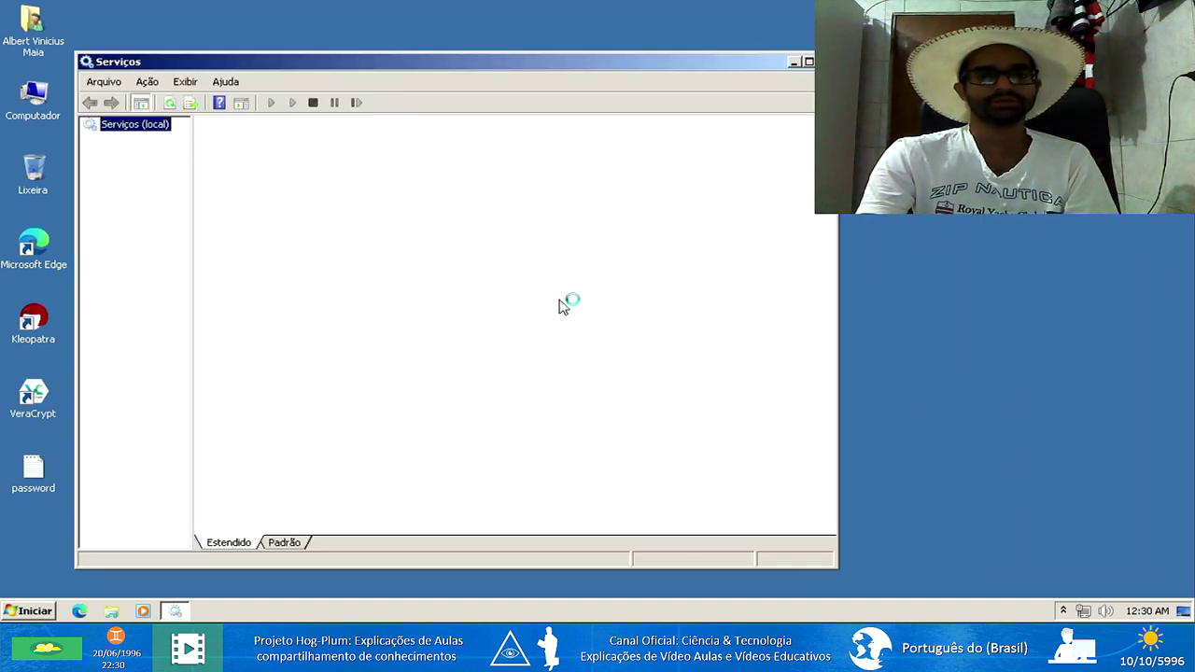
# Widen the Nome column, scroll down the list, and select the Windows Update service.
pyautogui.moveTo(510, 145); pyautogui.dragTo(675, 145)
pyautogui.scroll(-2, 607, 336)
pyautogui.moveTo(826, 173); pyautogui.dragTo(809, 351)
pyautogui.moveTo(584, 61); pyautogui.dragTo(627, 17)
pyautogui.moveTo(875, 322); pyautogui.dragTo(870, 455)
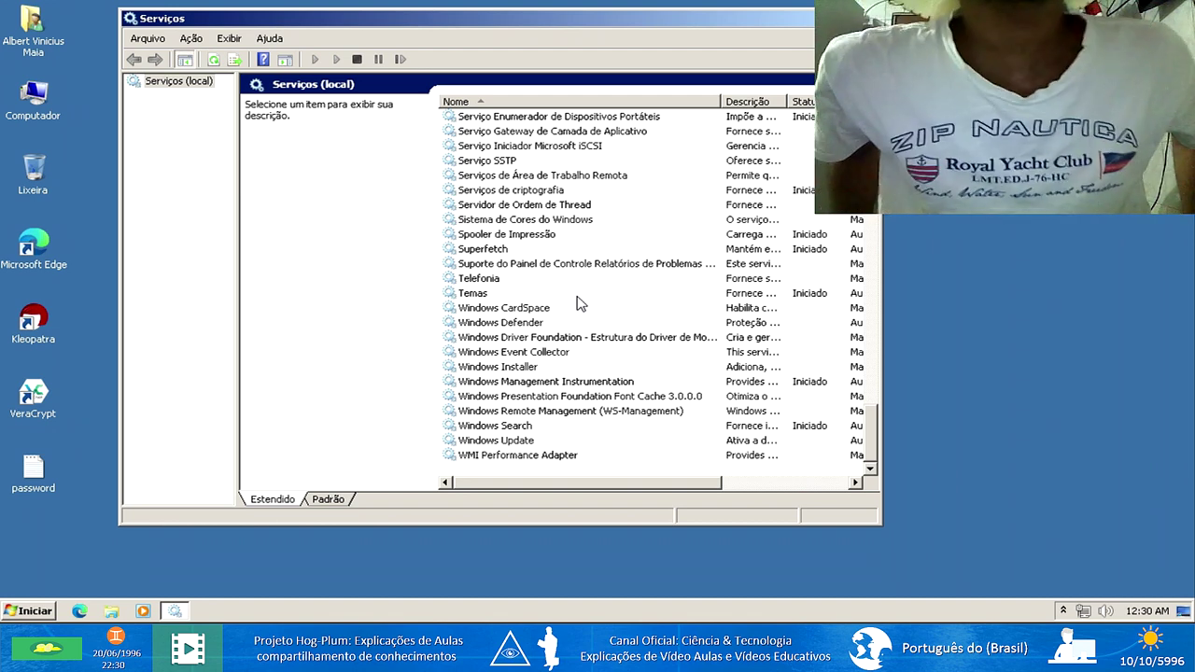
pyautogui.click(492, 442)
# Set the Windows Update service's startup type to Desativado and apply it.
pyautogui.rightClick(492, 443)
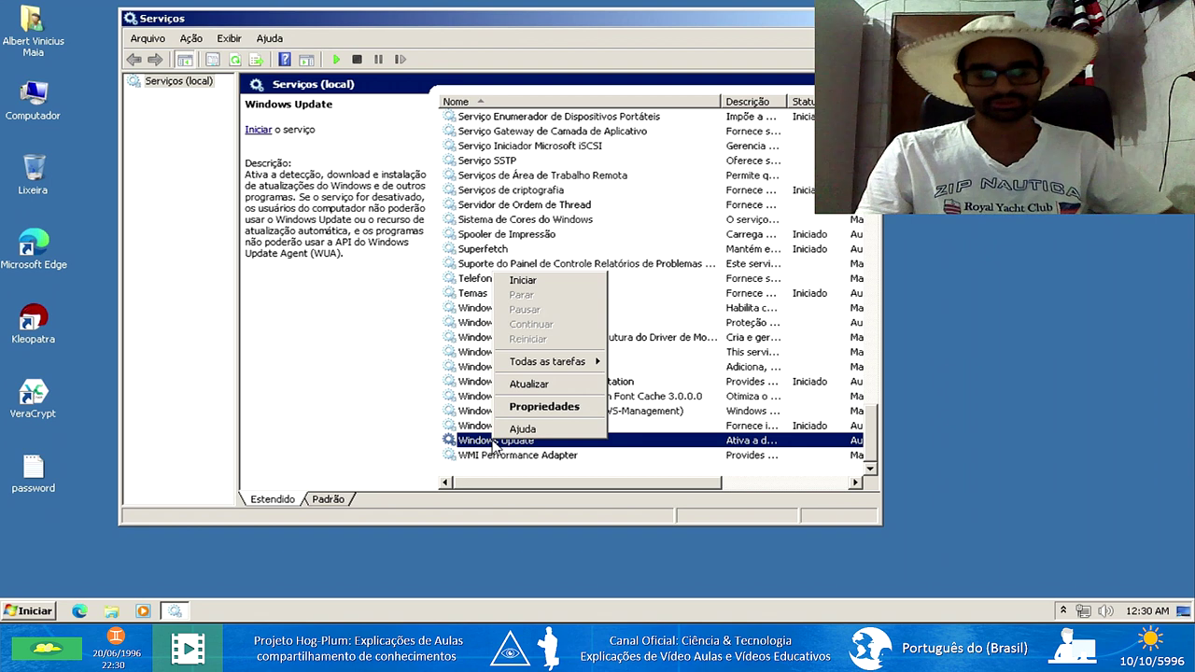
pyautogui.click(545, 407)
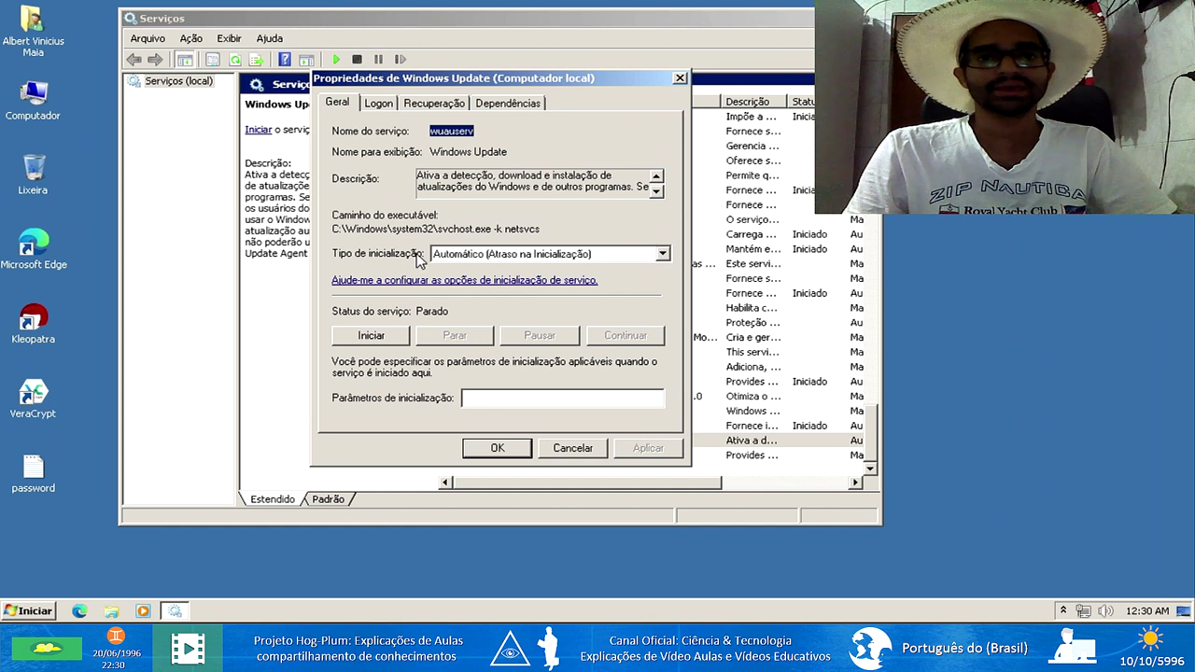
pyautogui.click(469, 257)
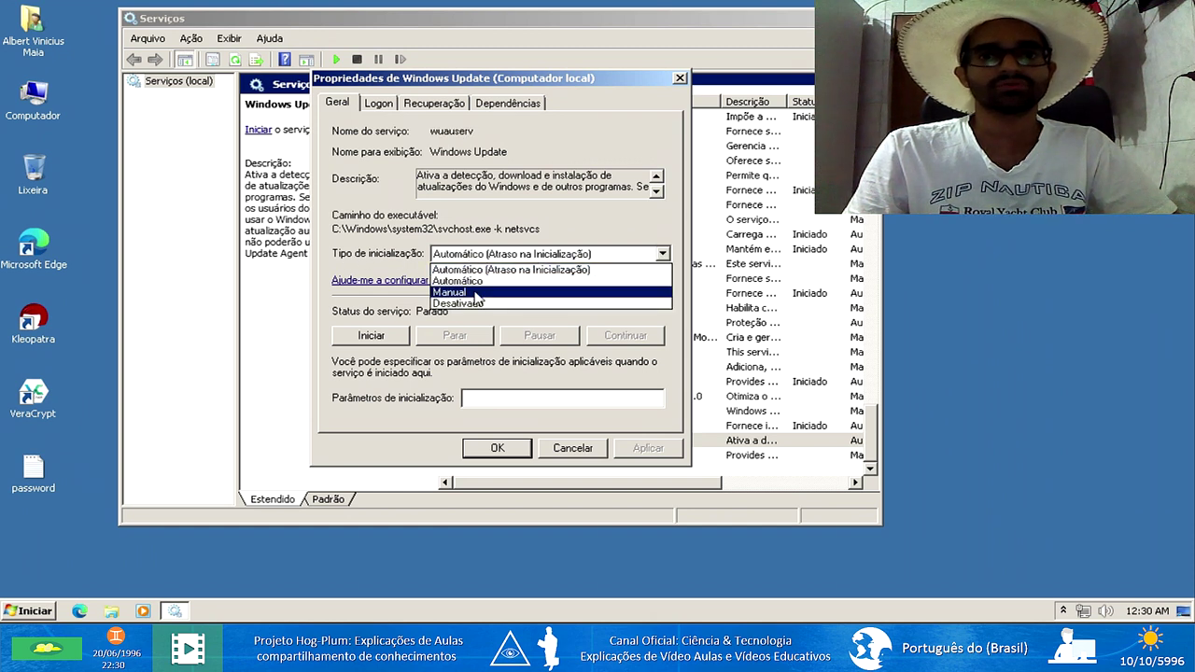
pyautogui.click(472, 300)
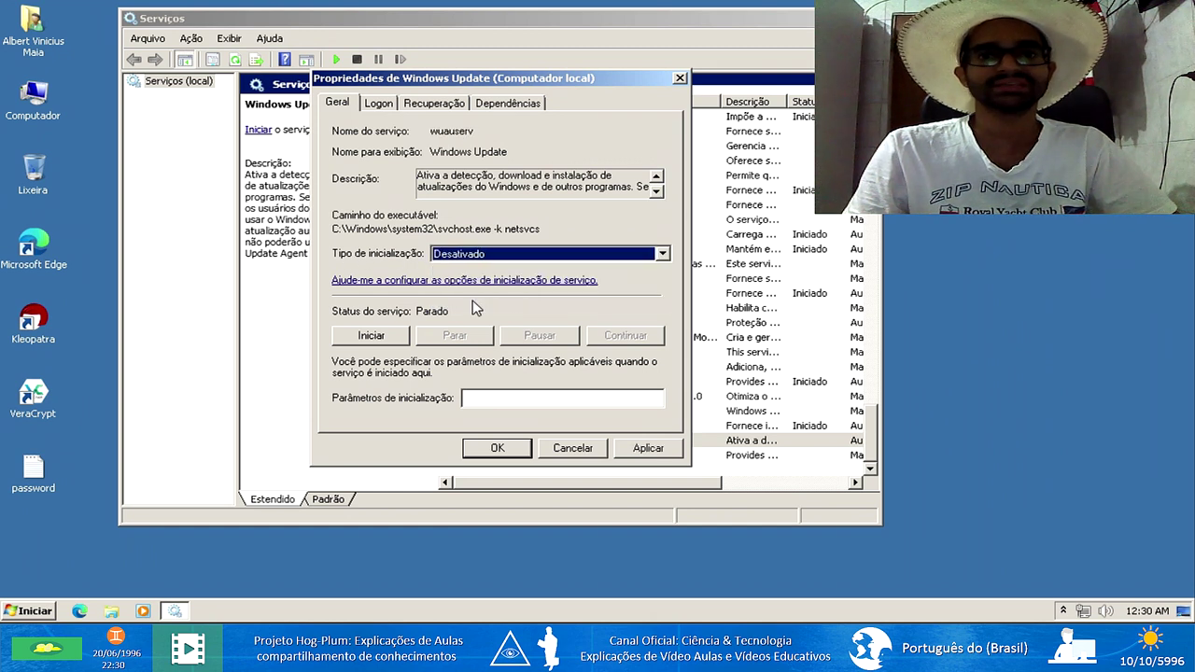
pyautogui.click(648, 449)
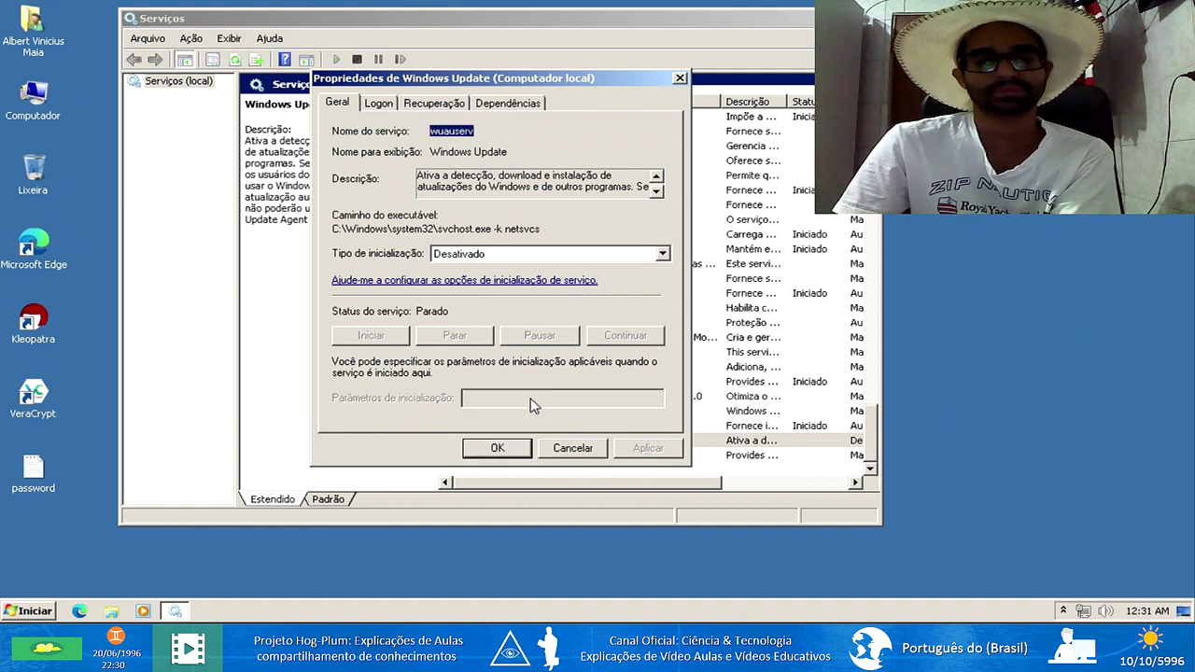
pyautogui.click(498, 448)
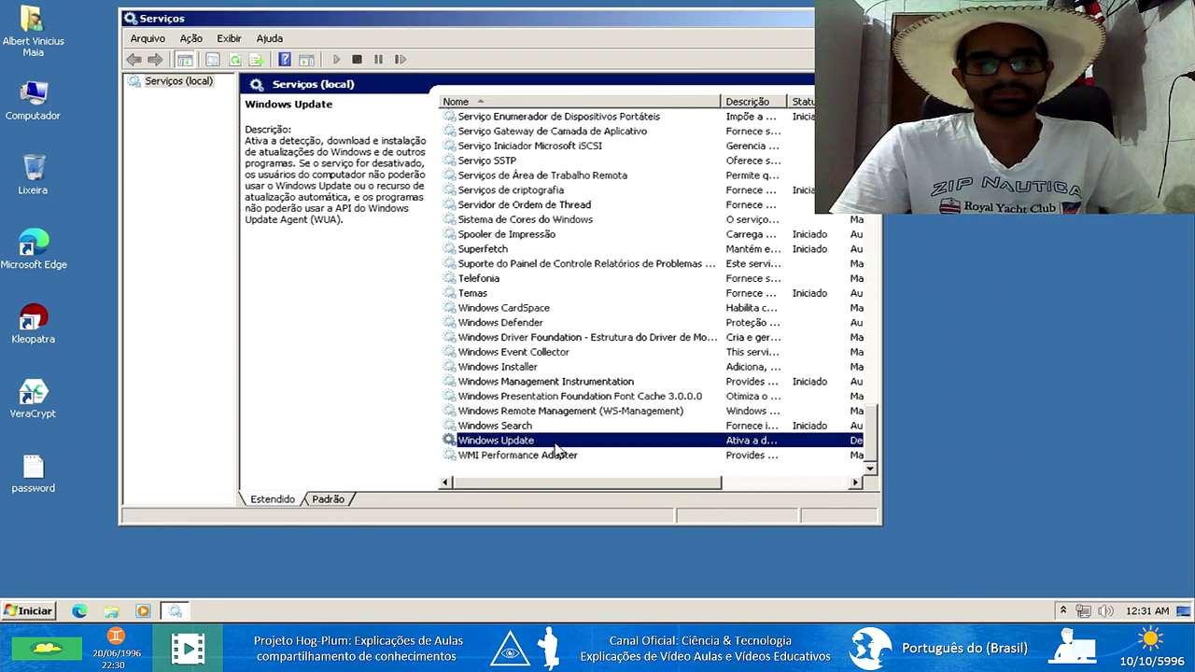
# Show the desktop, open Computador, and open Disco Local (C:).
pyautogui.press('super+d')
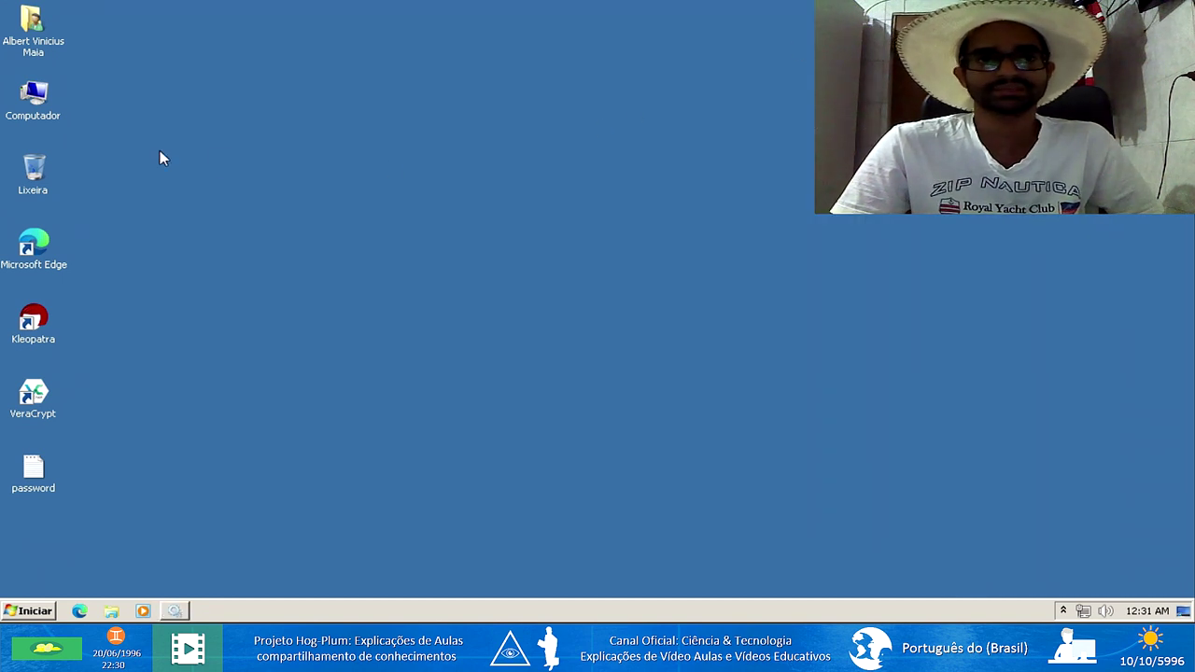
pyautogui.doubleClick(34, 98)
pyautogui.doubleClick(395, 126)
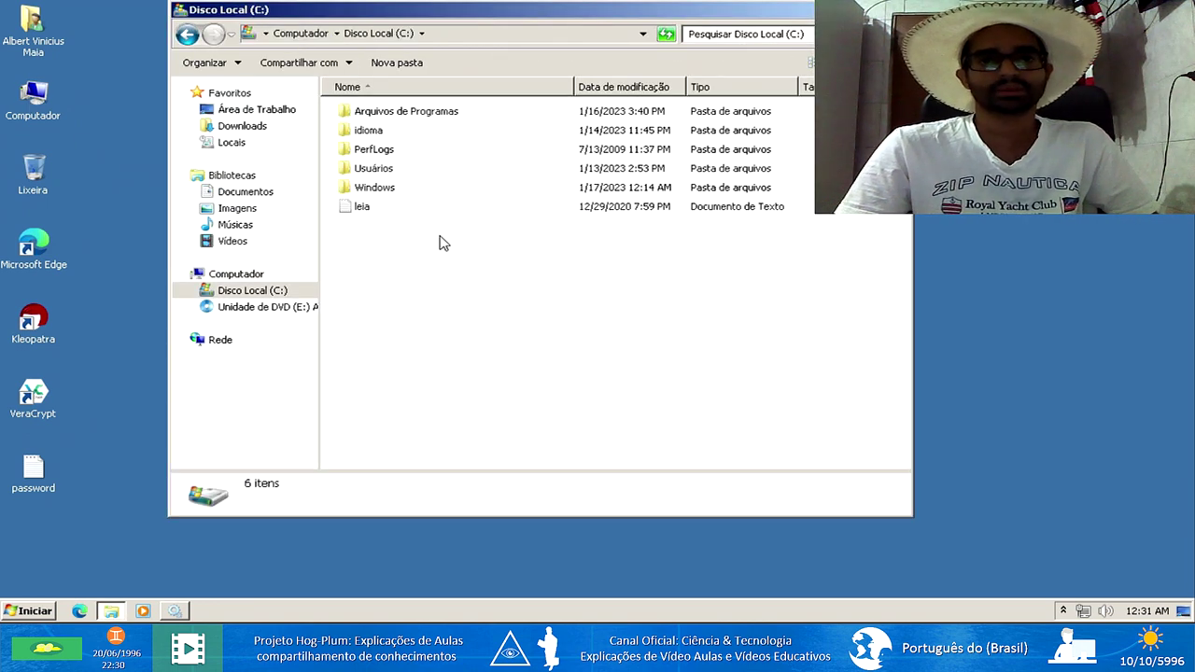
# In C:\Windows, locate and select the SoftwareDistribution folder.
pyautogui.doubleClick(378, 189)
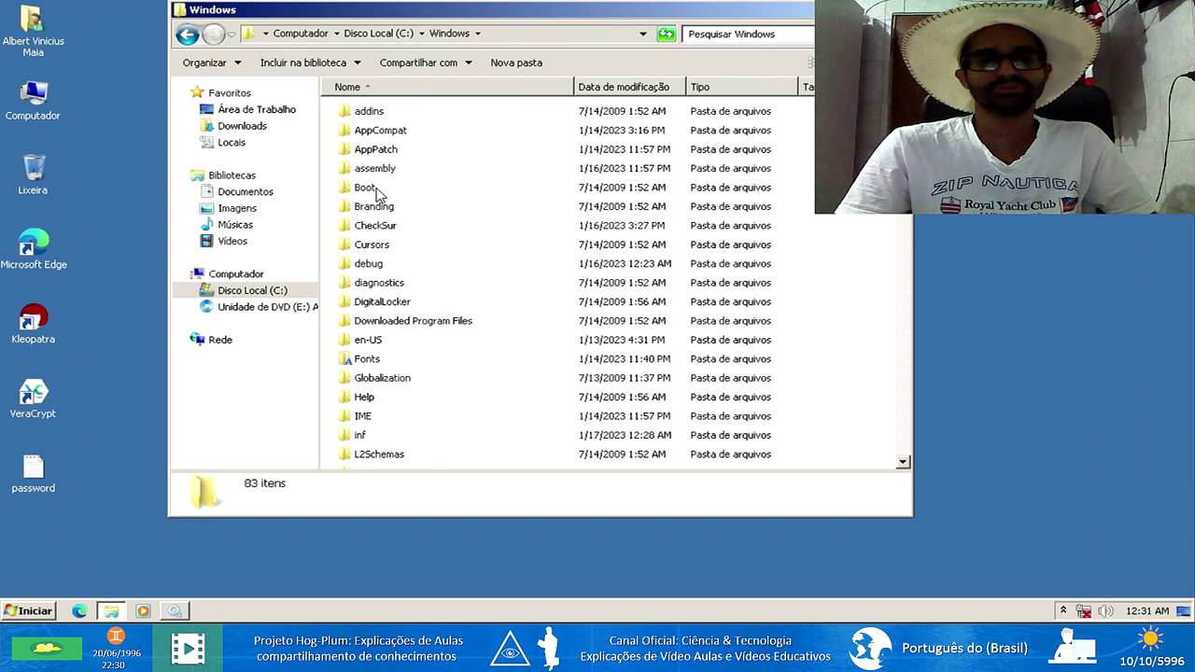
pyautogui.moveTo(898, 151); pyautogui.dragTo(892, 297)
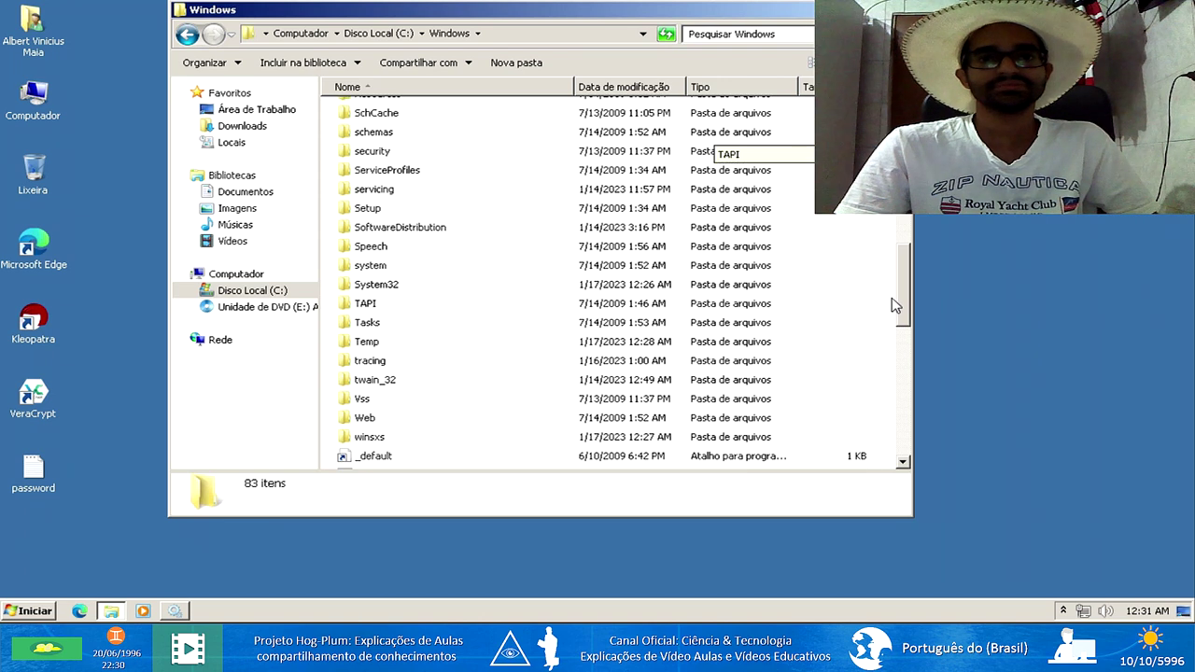
pyautogui.doubleClick(386, 235)
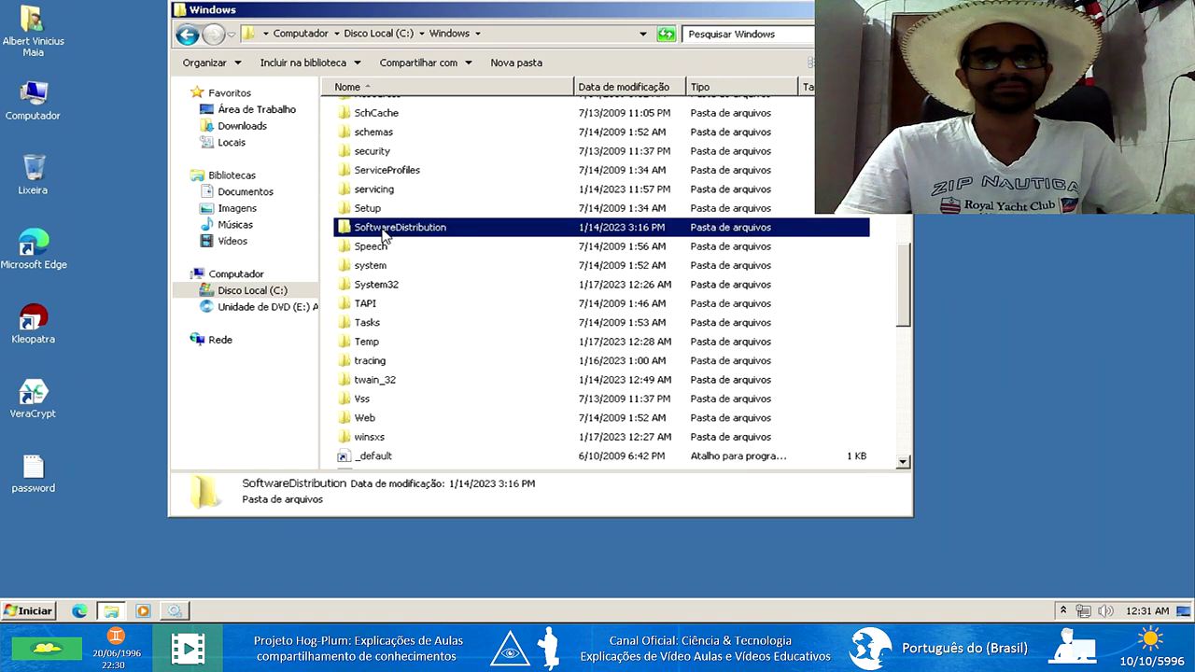
pyautogui.click(187, 35)
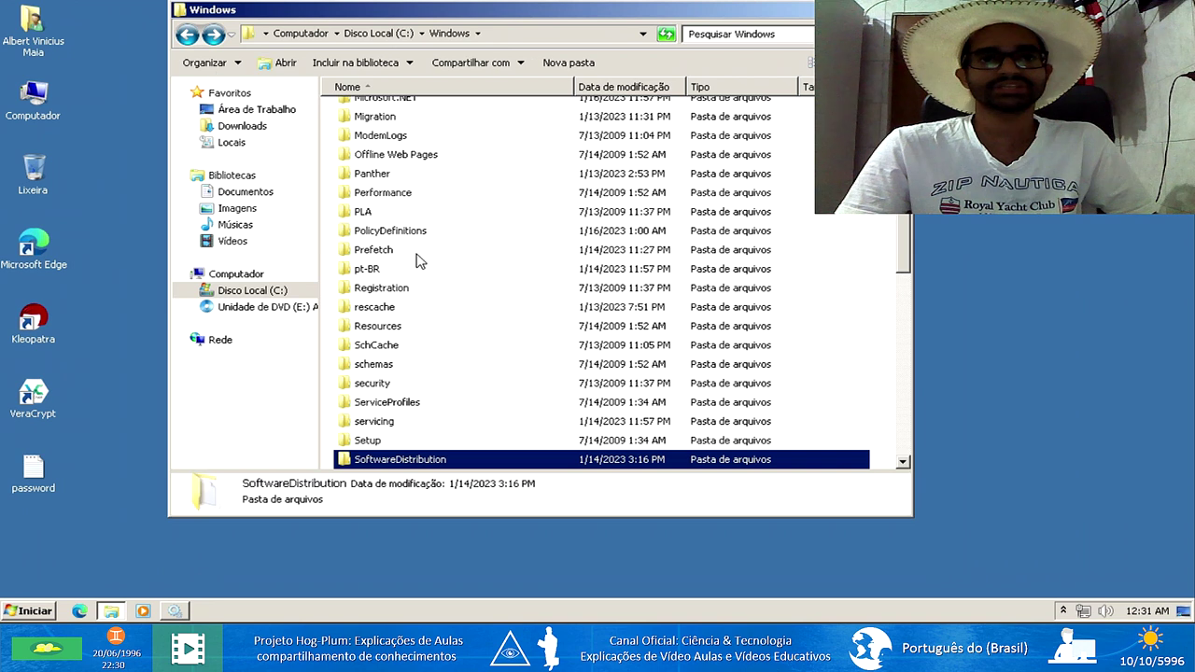
pyautogui.moveTo(899, 234); pyautogui.dragTo(392, 251)
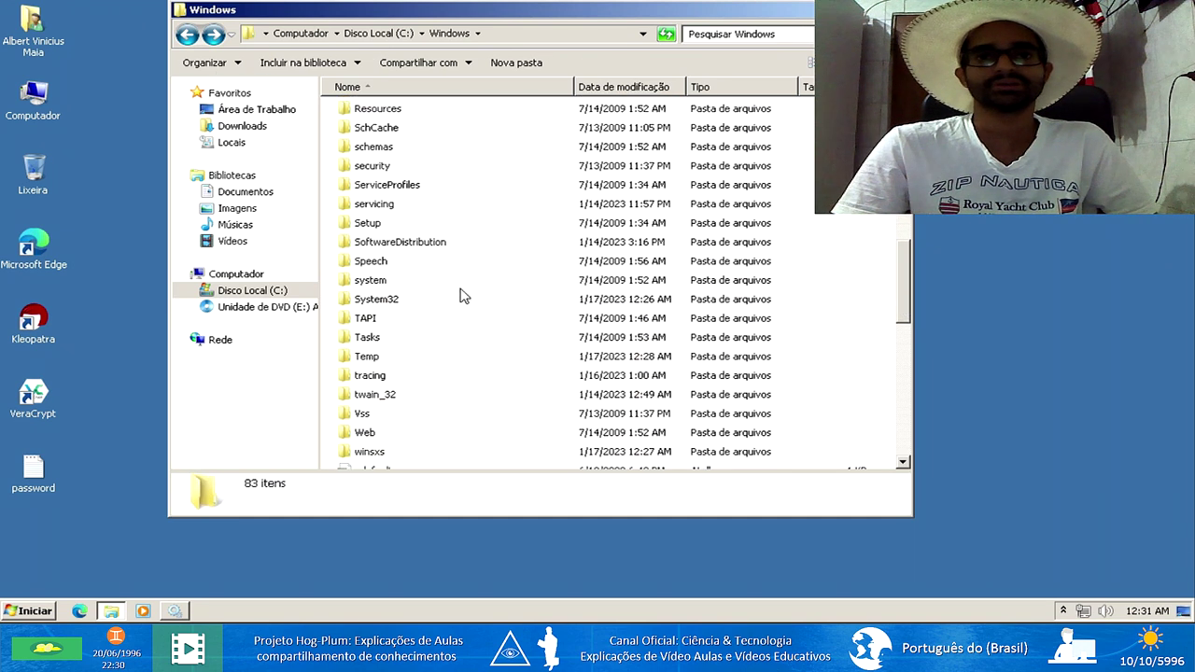
pyautogui.click(390, 247)
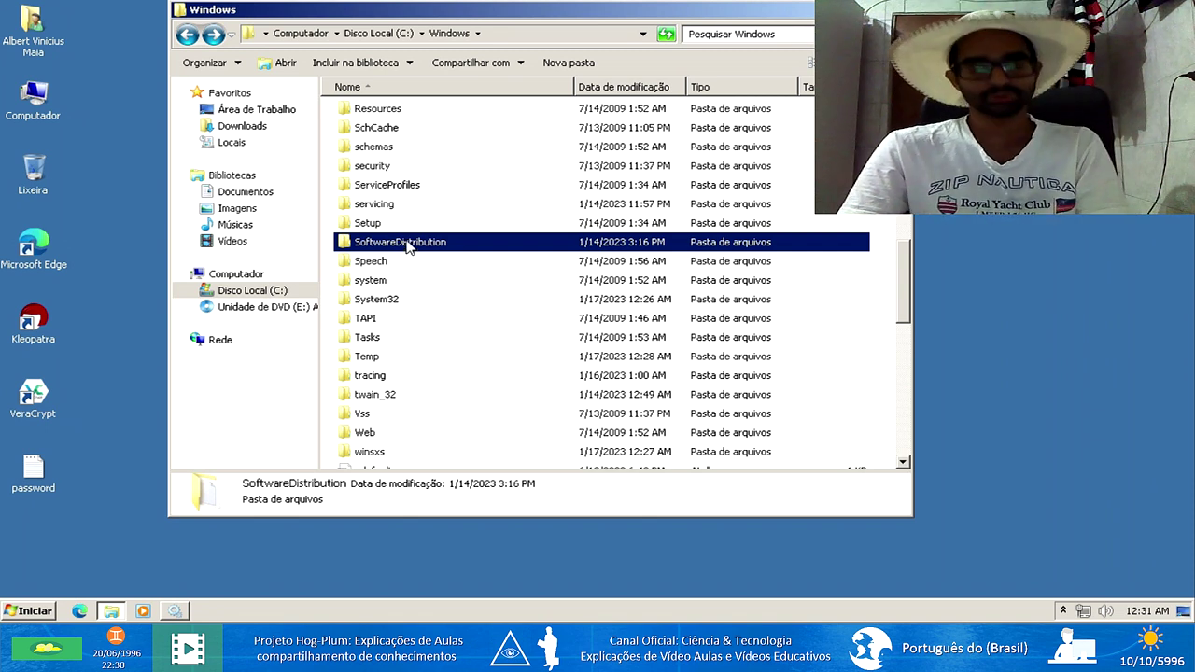
# Permanently delete SoftwareDistribution, confirming the warnings, then close Explorer.
pyautogui.hotkey('shift', 'Delete')
pyautogui.click(670, 374)
pyautogui.click(590, 383)
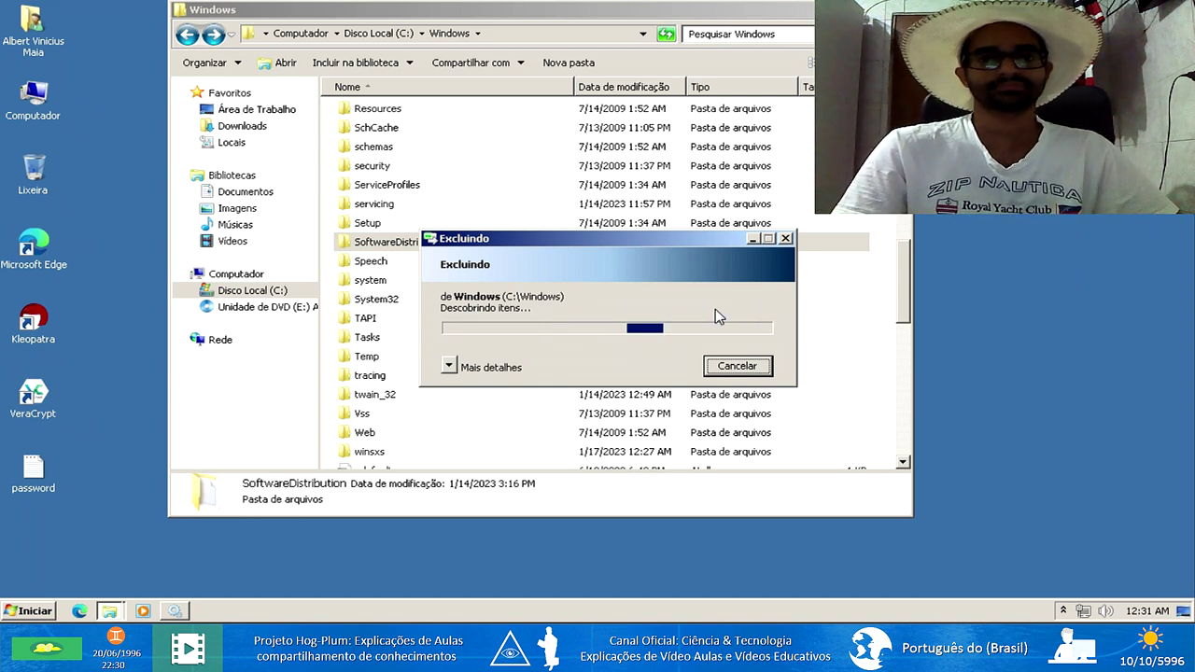
pyautogui.click(380, 248)
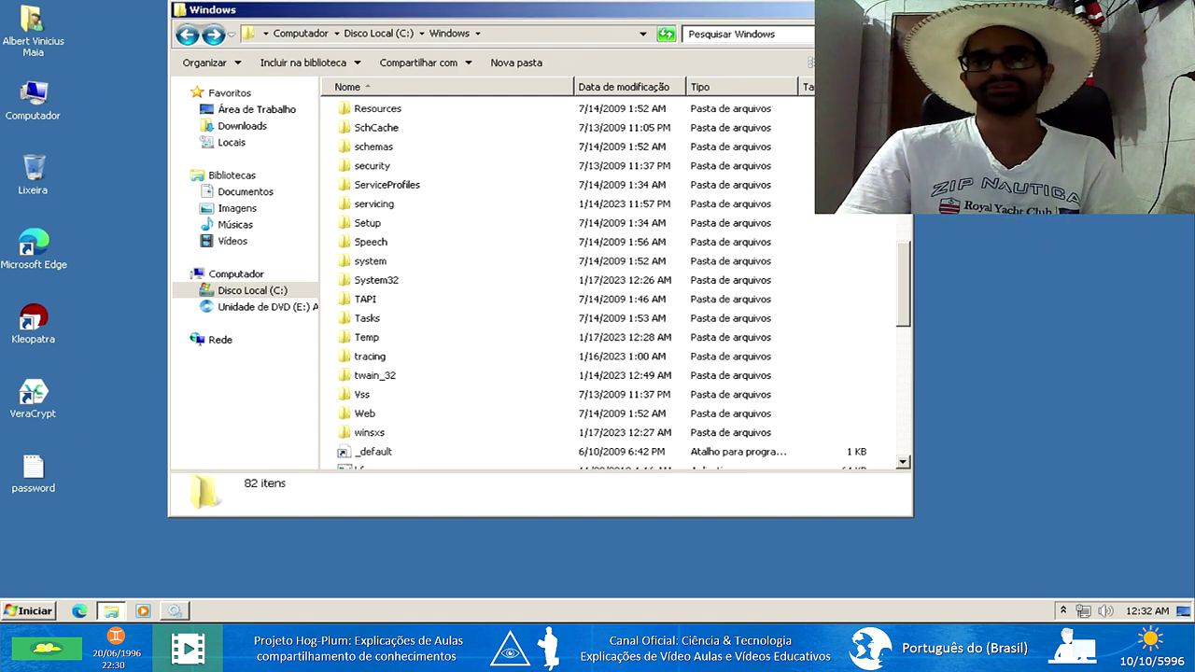
pyautogui.click(898, 9)
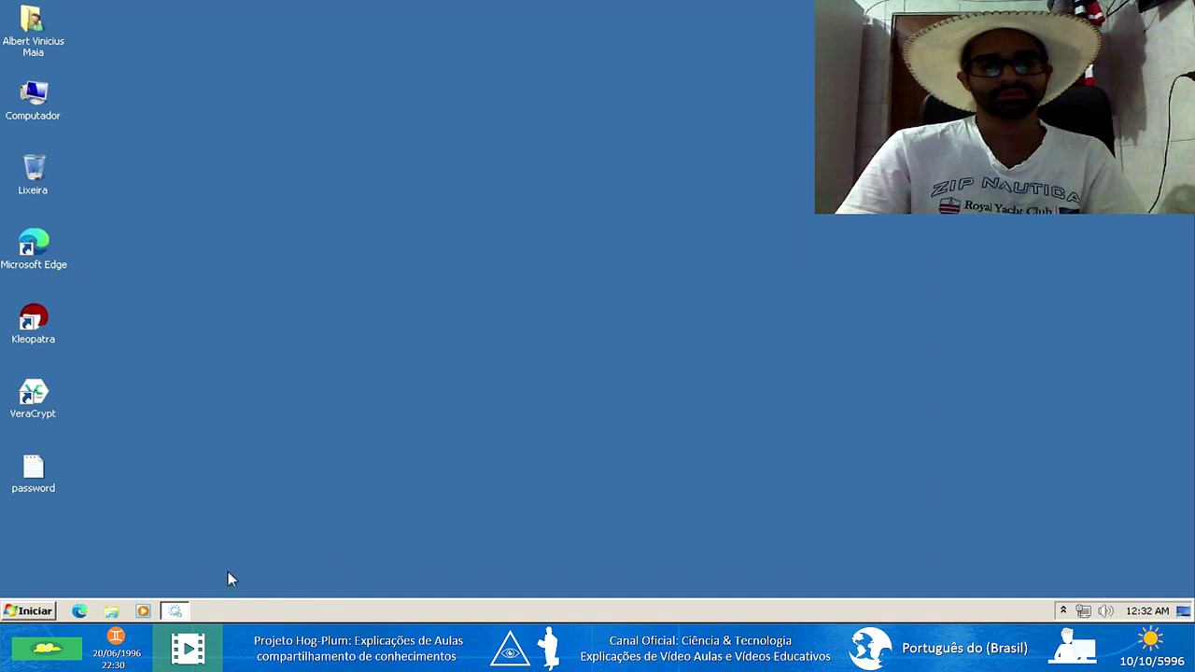
# Close the Serviços window and restart the computer from the Start menu.
pyautogui.click(174, 612)
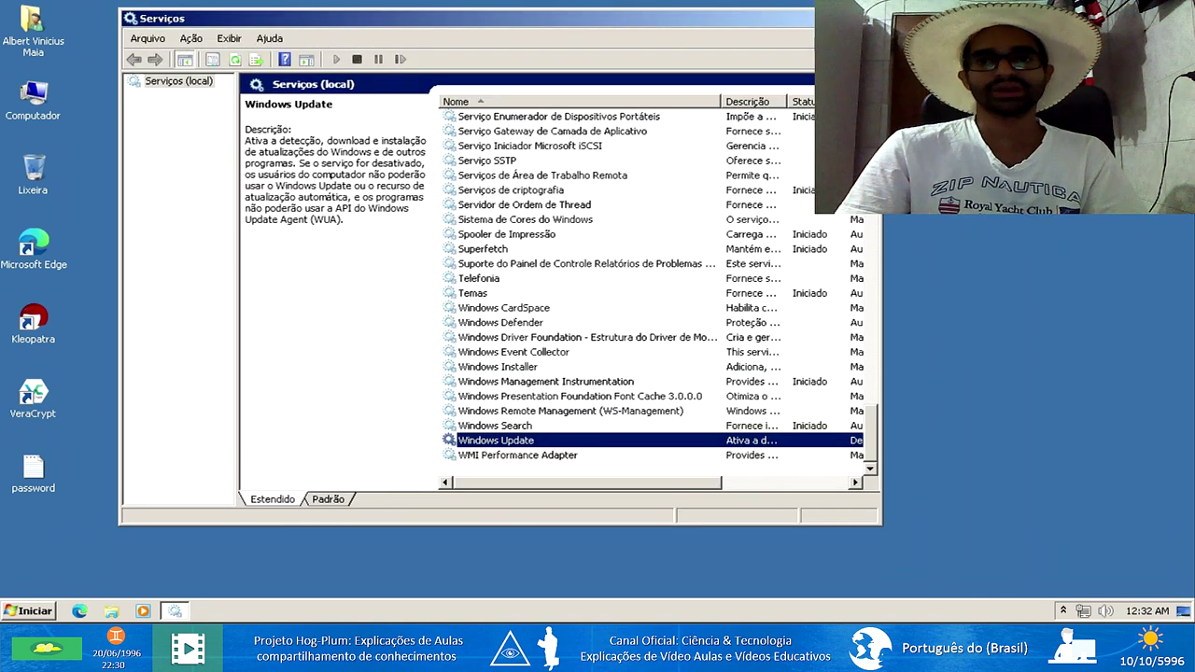
pyautogui.click(868, 17)
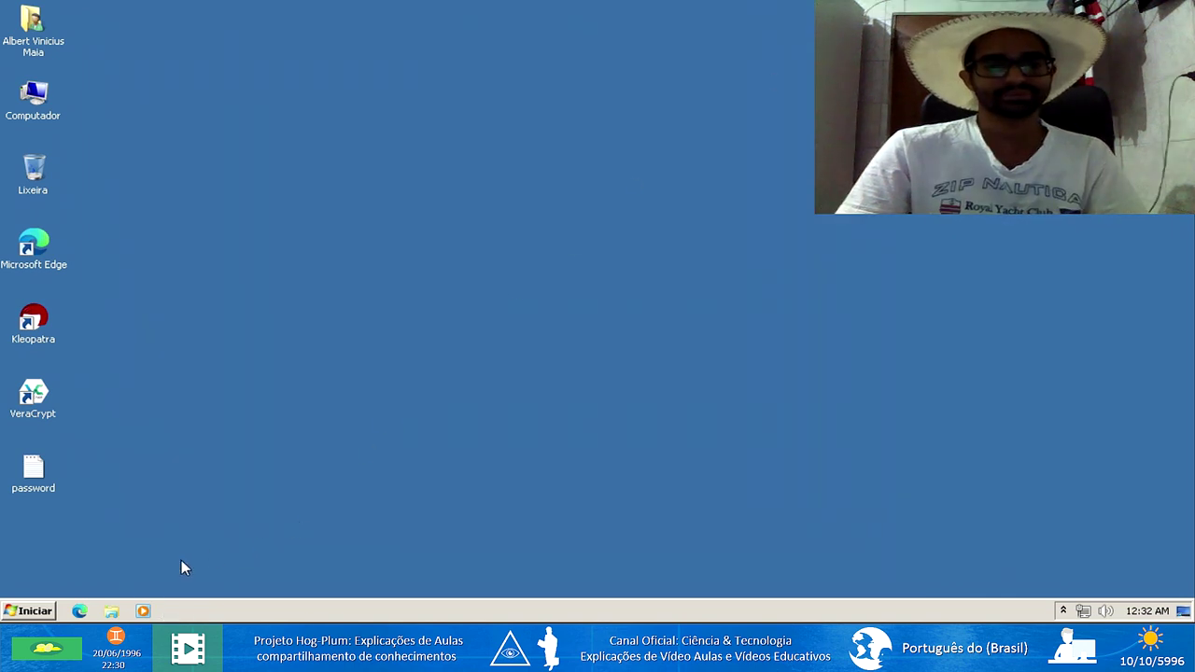
pyautogui.click(37, 613)
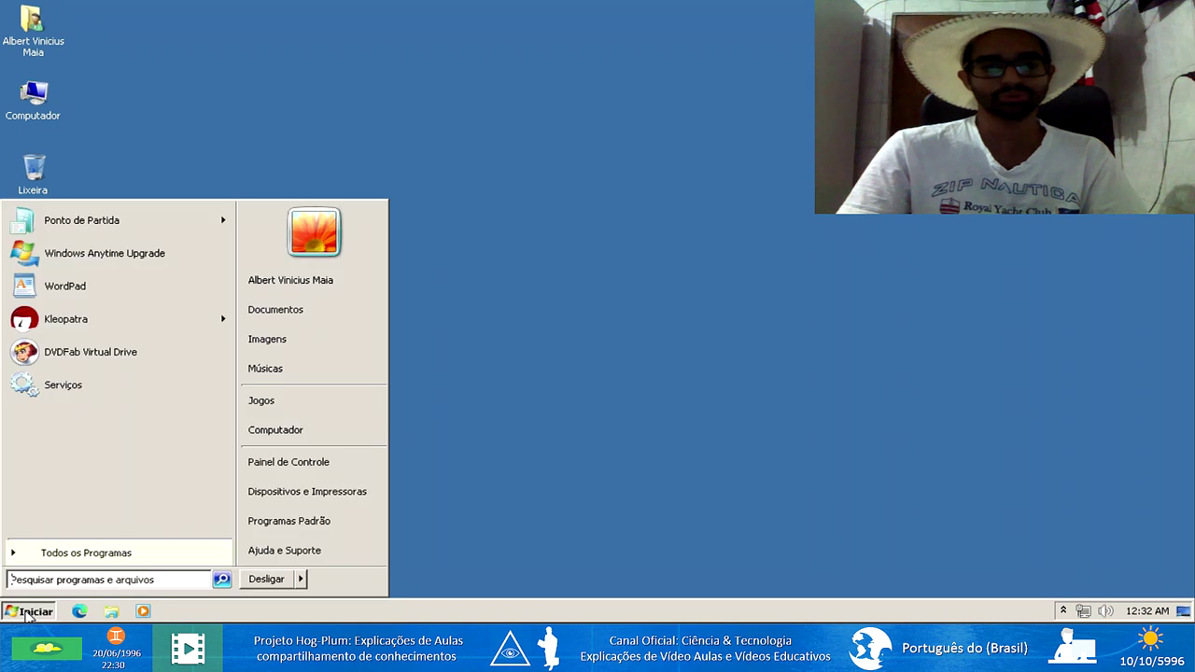
pyautogui.click(302, 580)
pyautogui.click(369, 545)
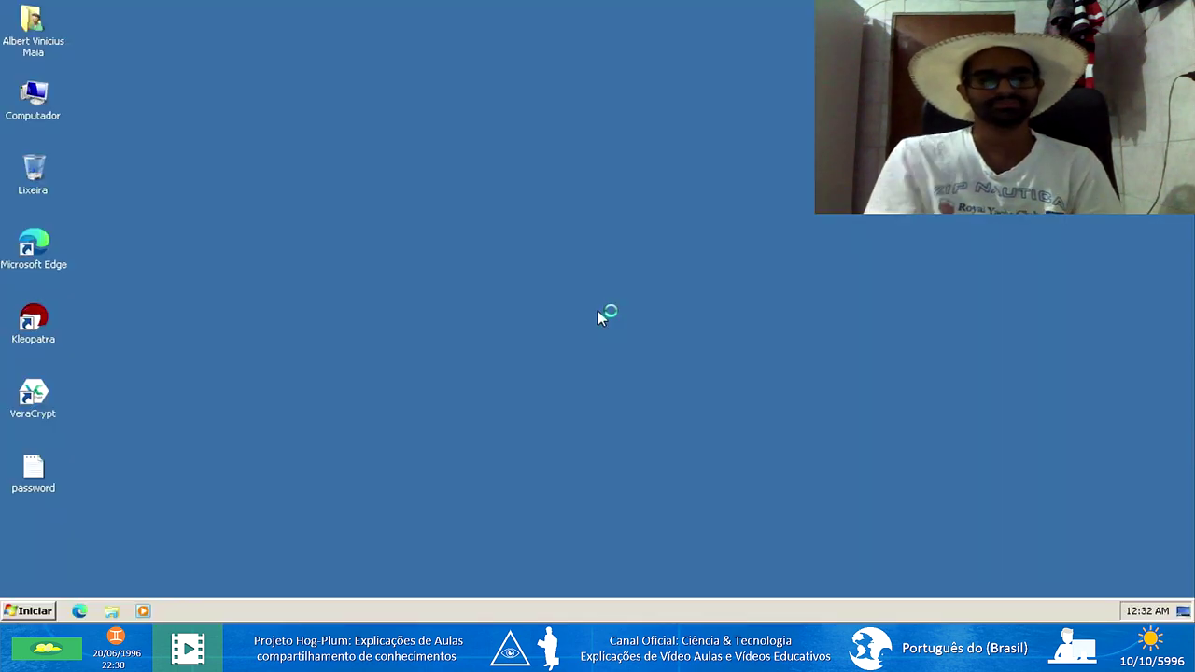
# After the reboot, search 'serviços' and launch the Services console.
pyautogui.click(45, 610)
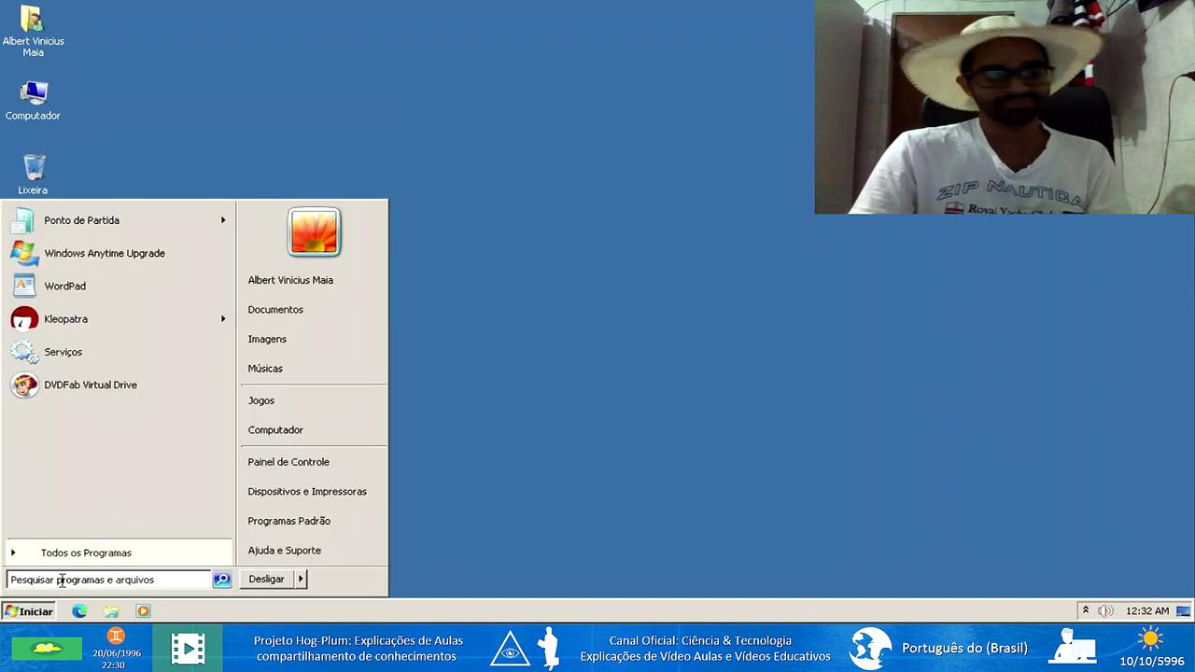
pyautogui.write('serviços')
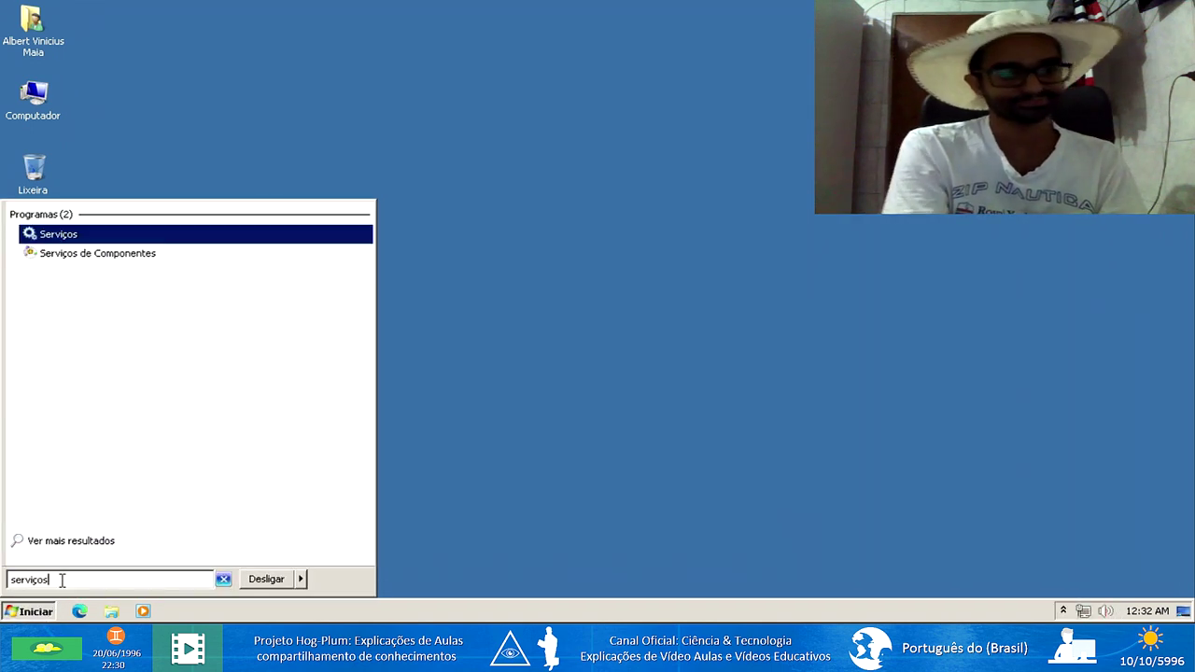
pyautogui.click(58, 235)
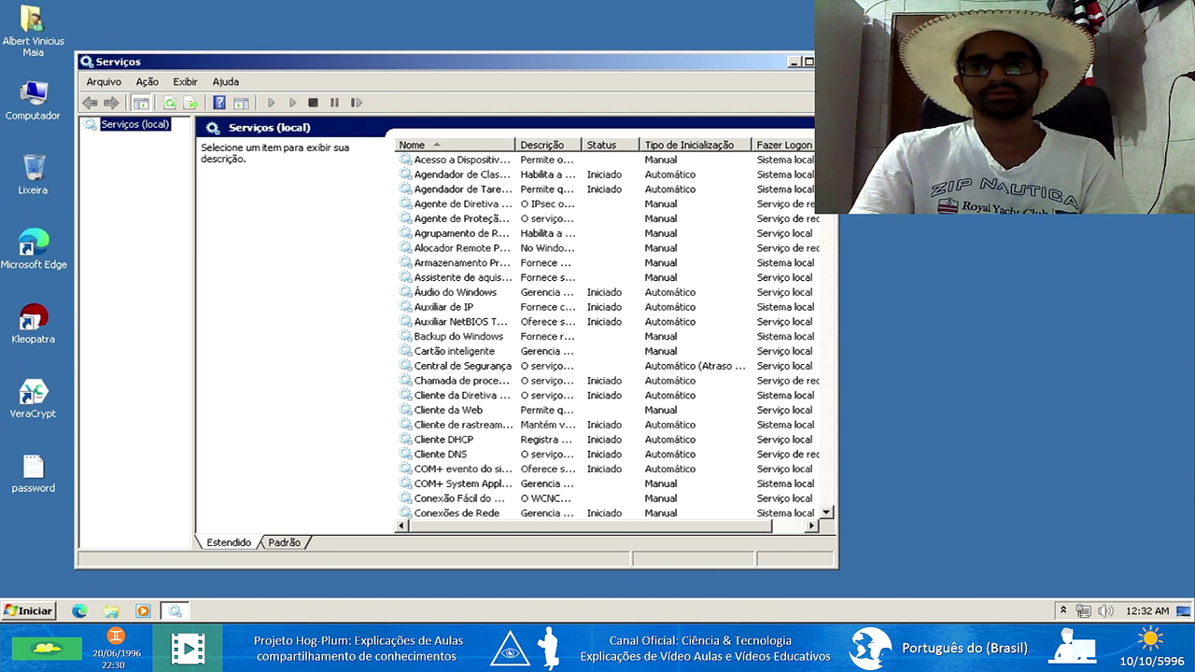
# Set Windows Update's startup type to Automático (Atraso) and apply it.
pyautogui.moveTo(808, 187); pyautogui.dragTo(805, 475)
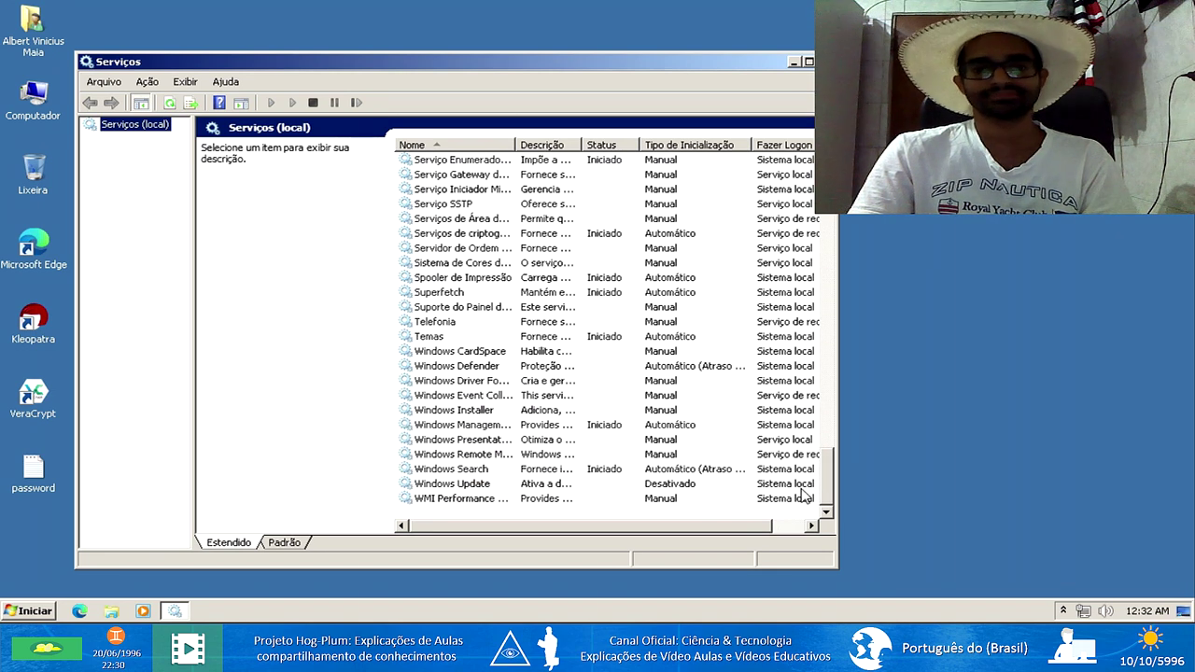
pyautogui.click(457, 486)
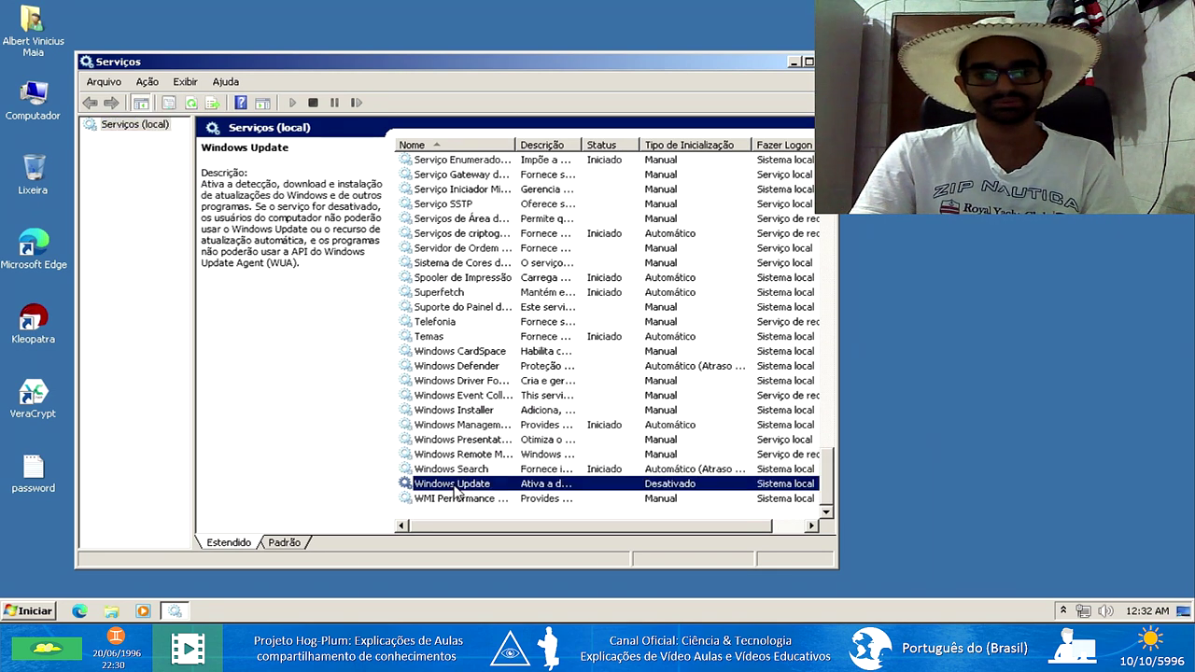
pyautogui.rightClick(456, 487)
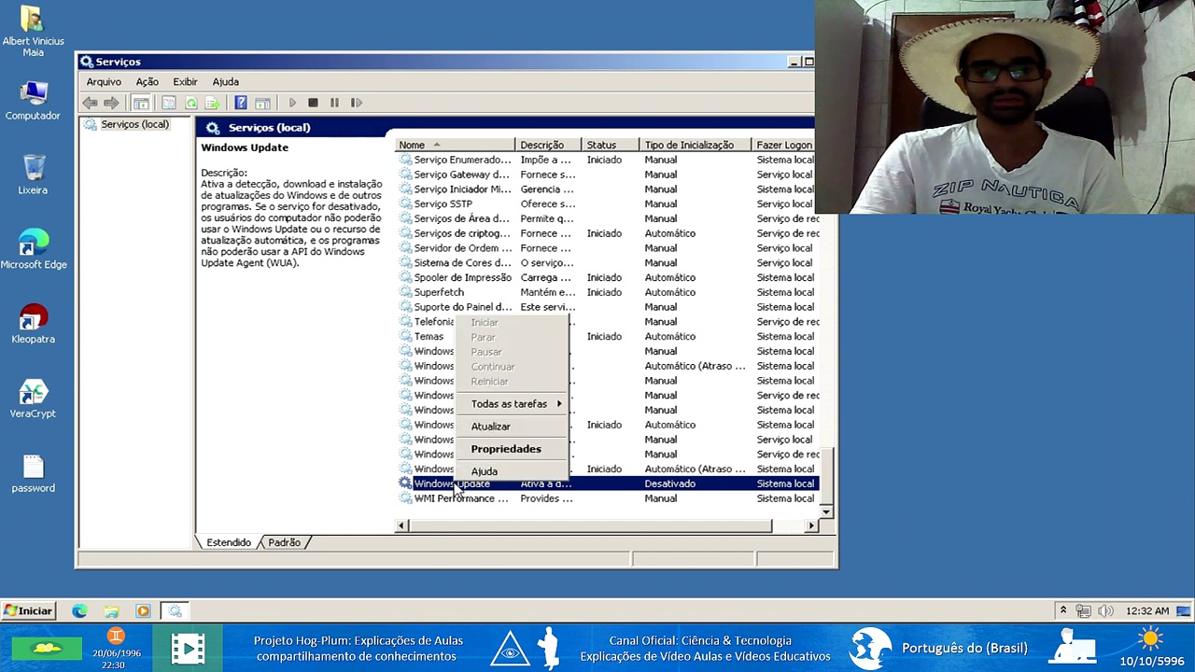
pyautogui.click(503, 450)
pyautogui.moveTo(408, 126); pyautogui.dragTo(374, 48)
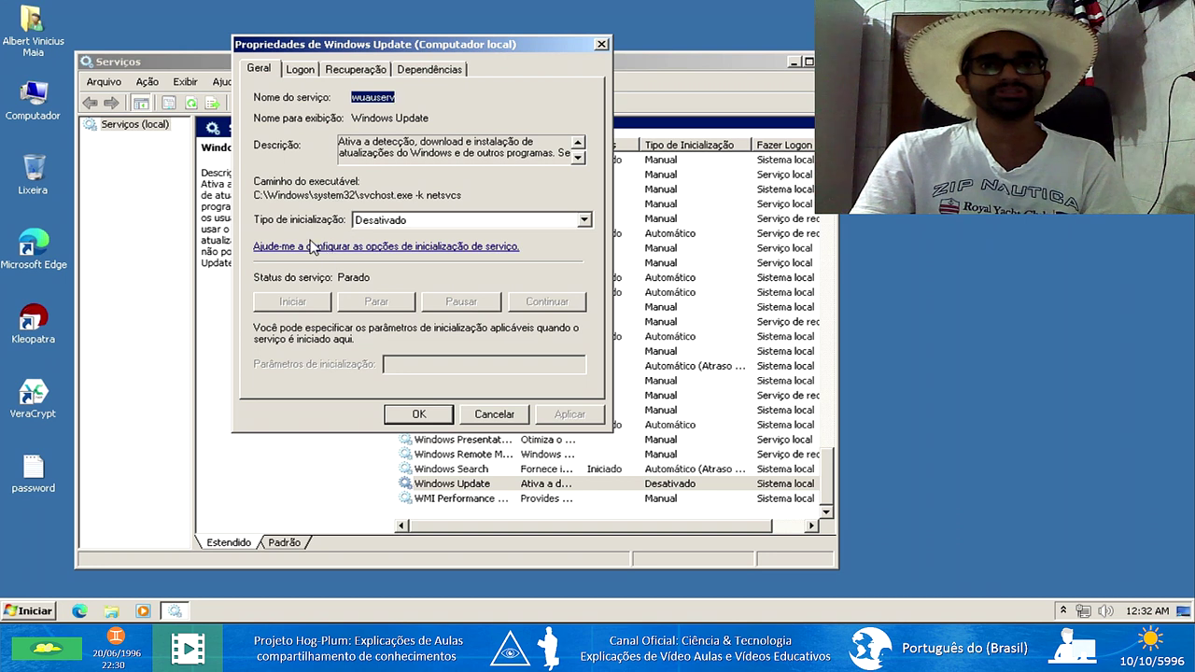
pyautogui.click(432, 224)
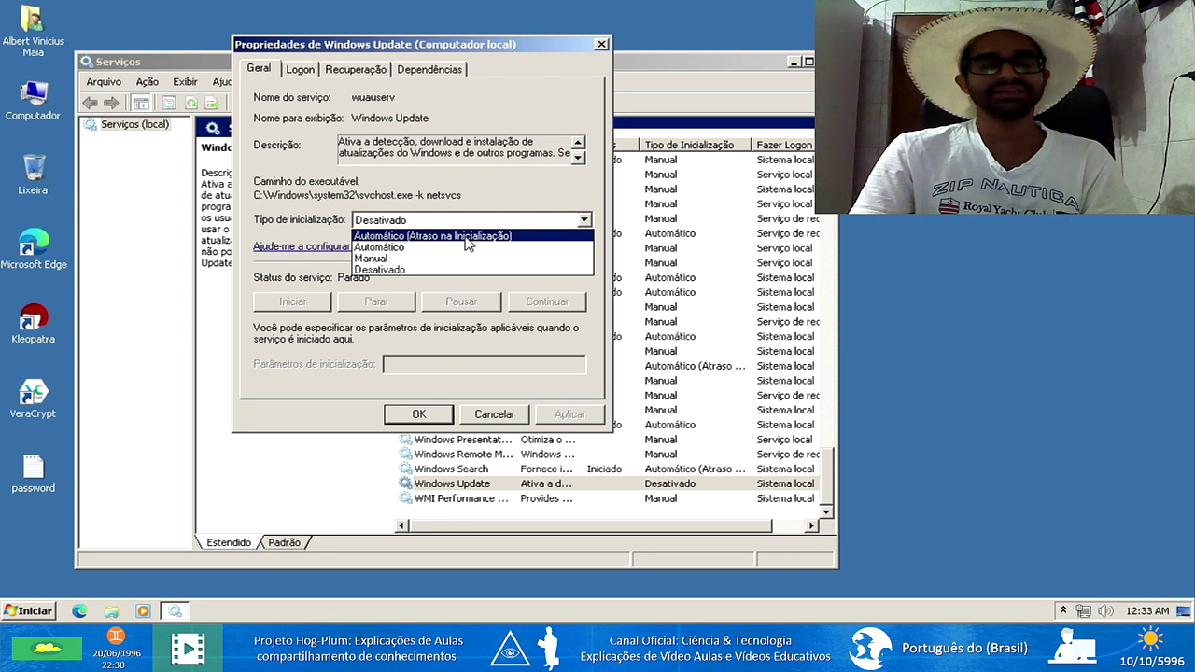
pyautogui.click(467, 237)
pyautogui.click(565, 412)
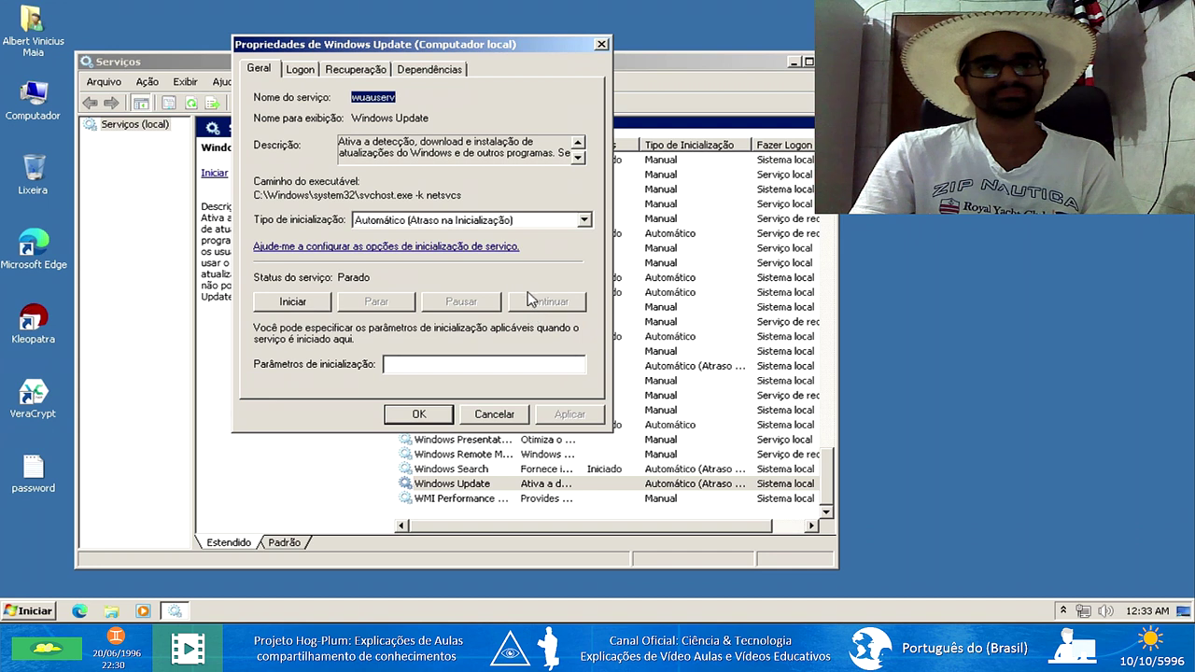
# Start the Windows Update service, confirm with OK, and close Serviços.
pyautogui.click(289, 303)
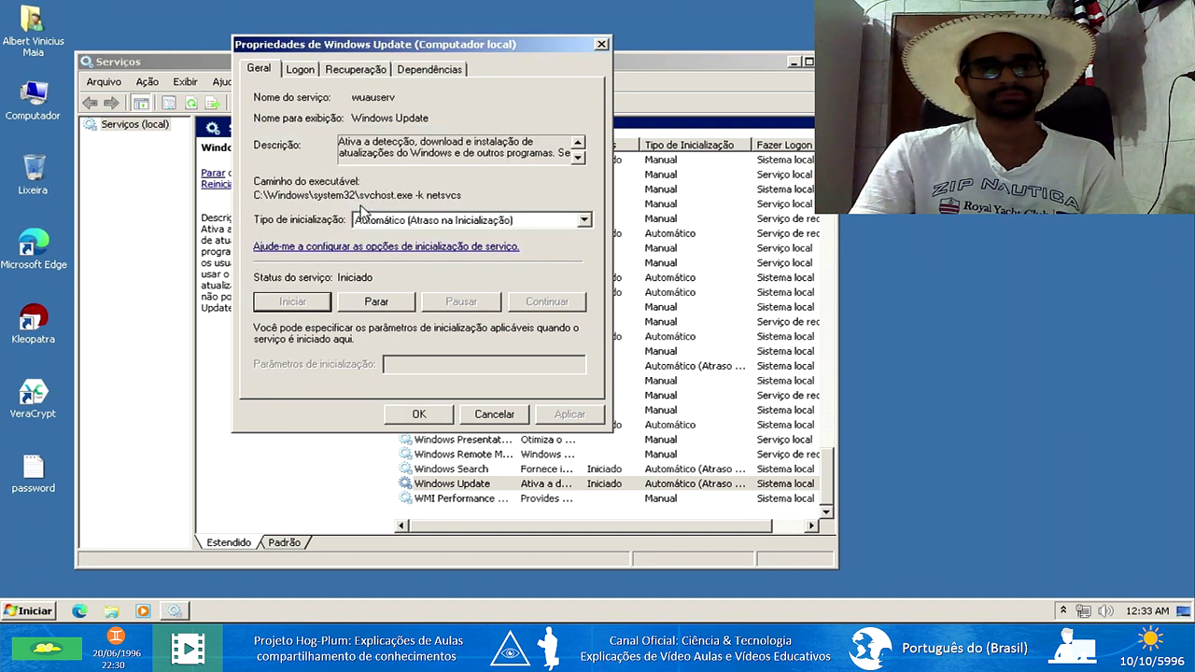
pyautogui.click(419, 414)
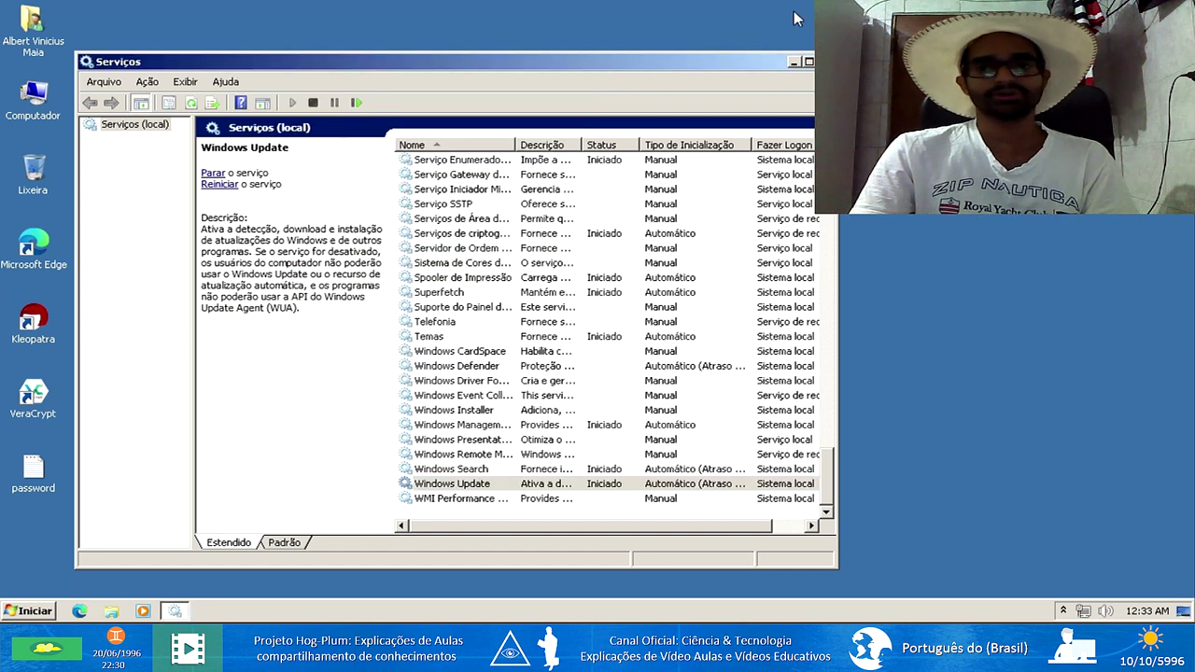
pyautogui.click(808, 61)
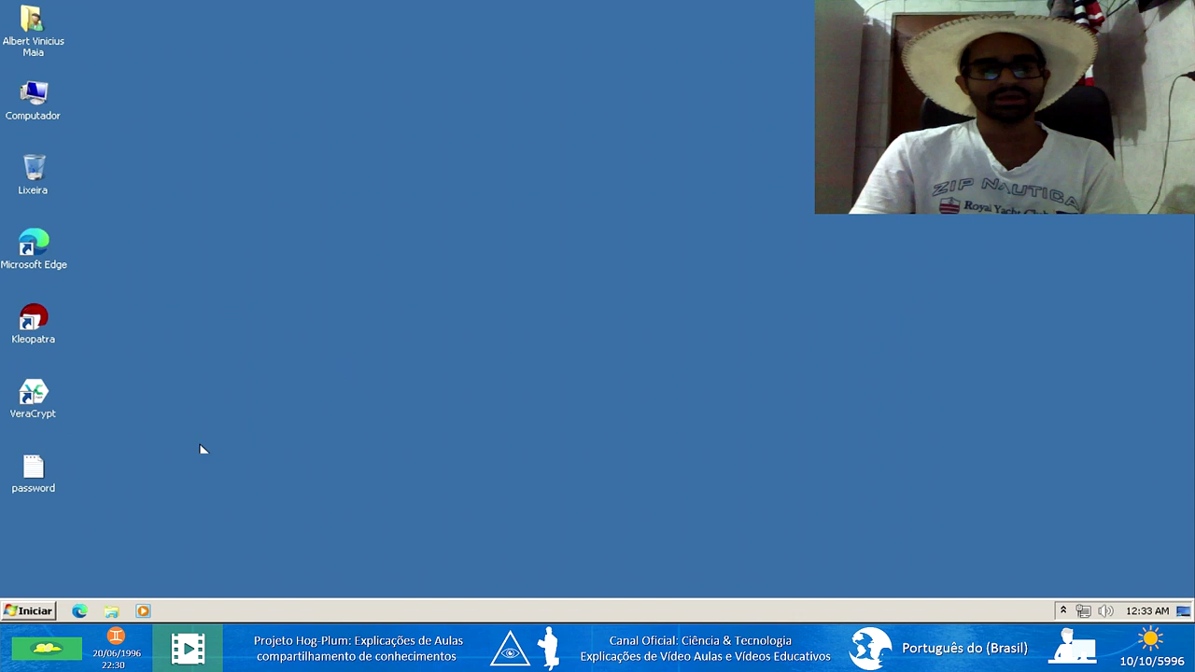
# Open Windows Update and keep 'download updates but let me choose to install' in its settings.
pyautogui.click(35, 616)
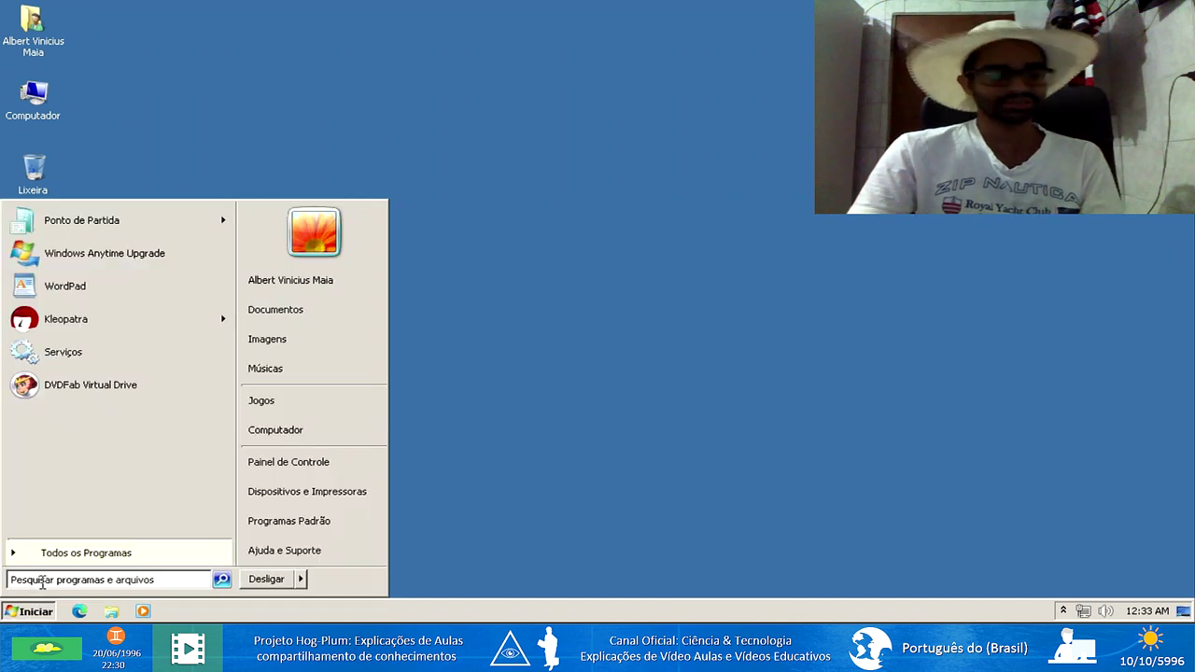
pyautogui.write('Windows Update')
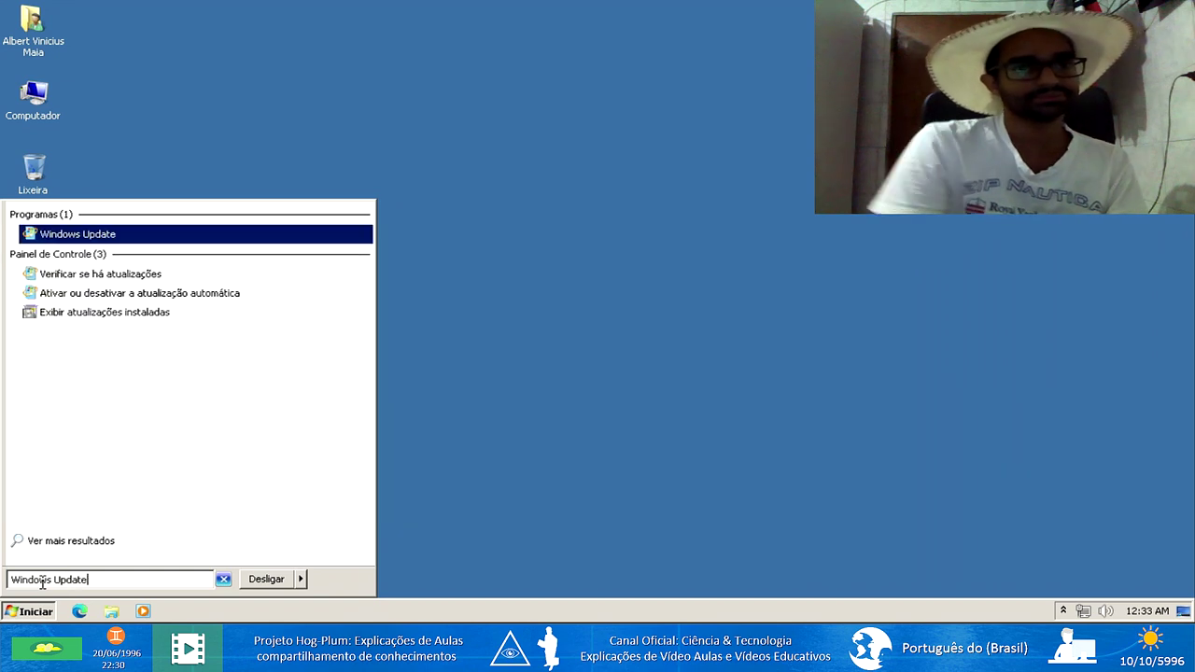
pyautogui.click(99, 235)
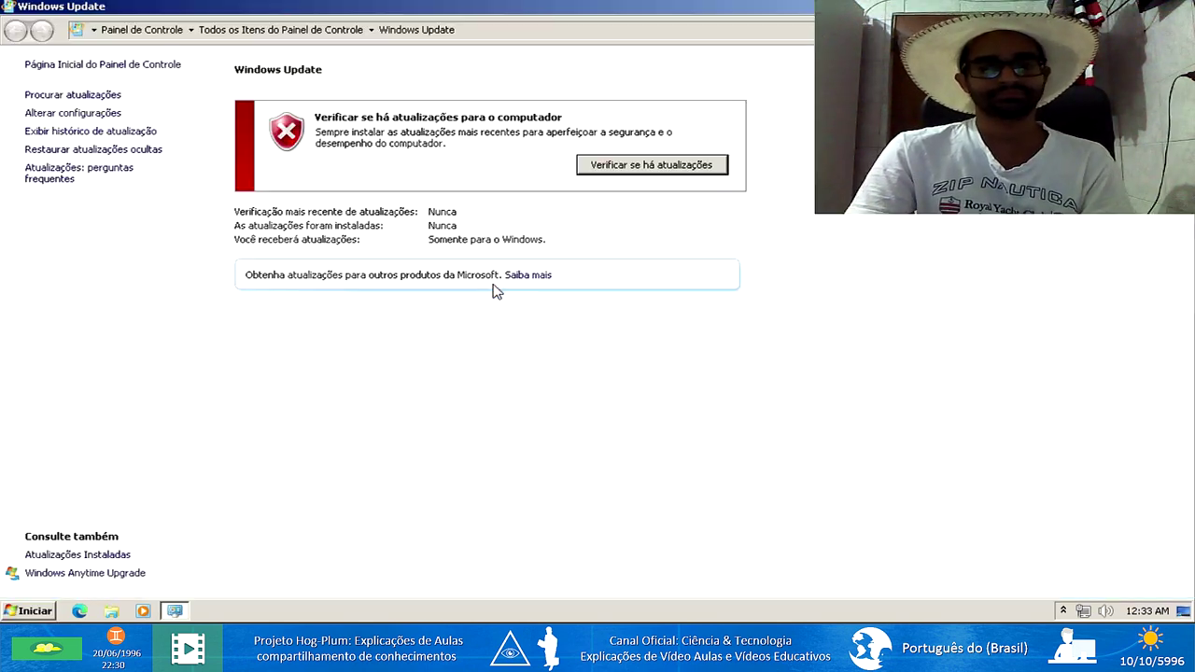
pyautogui.click(54, 113)
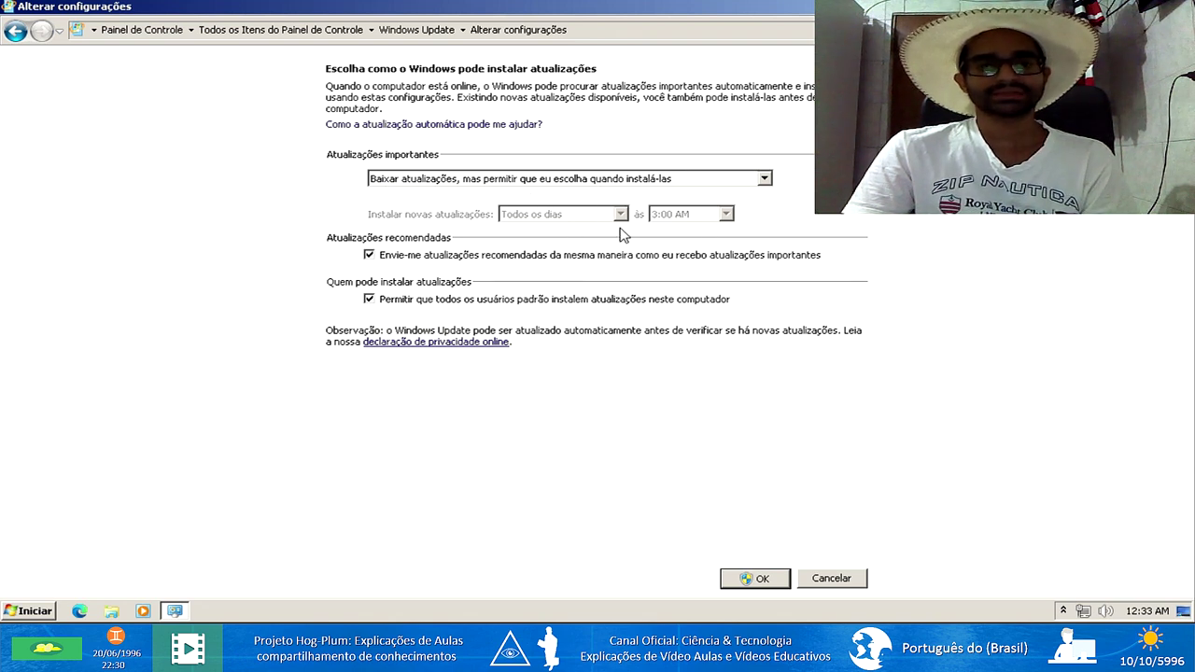
pyautogui.click(764, 580)
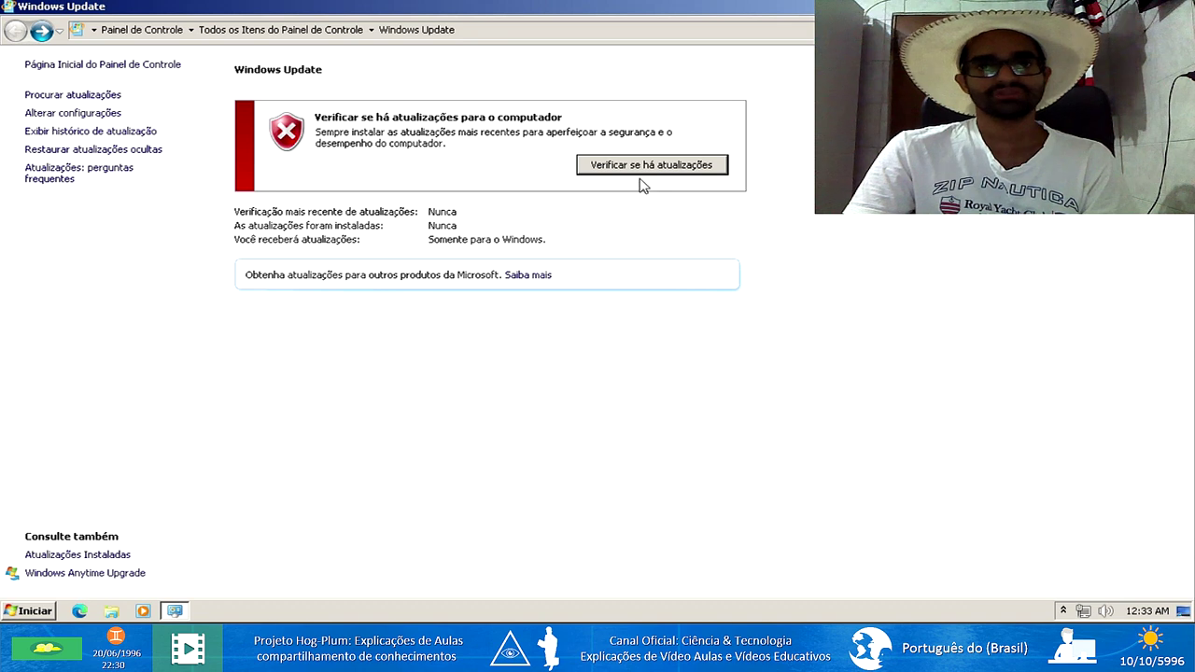
# Check for updates, finding 2 important updates (45.7 MB) and 1 optional update.
pyautogui.click(633, 165)
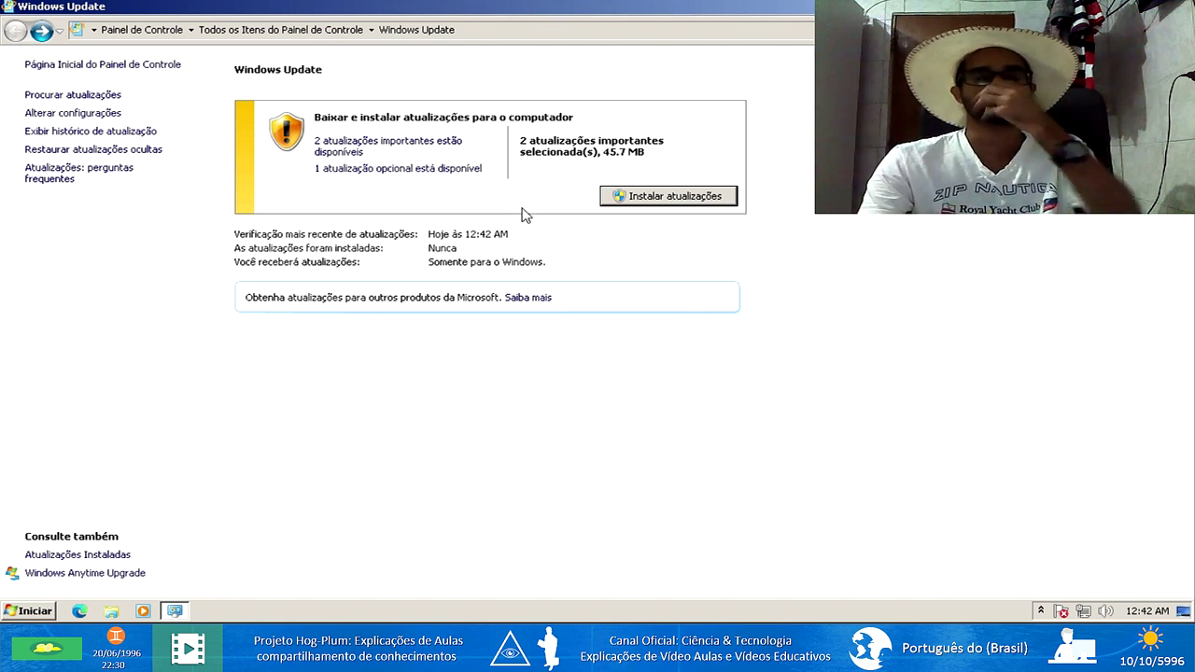
# Review the Defender and malicious-software-removal updates, tick optional KB2830477, and confirm.
pyautogui.click(373, 144)
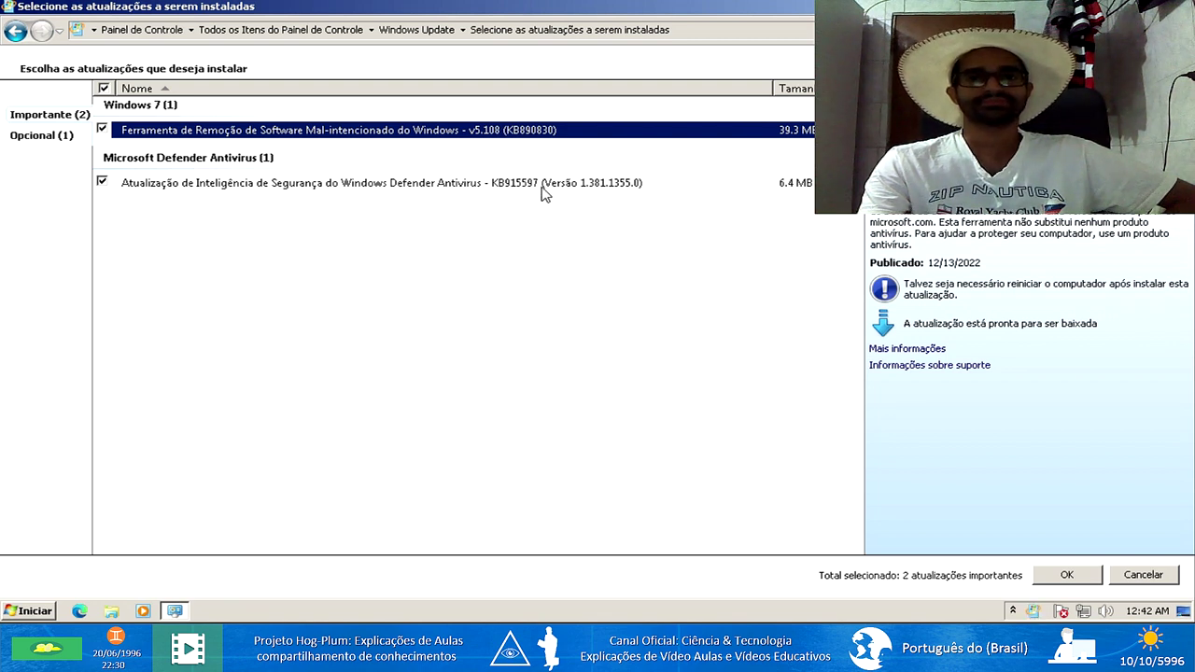
pyautogui.click(373, 187)
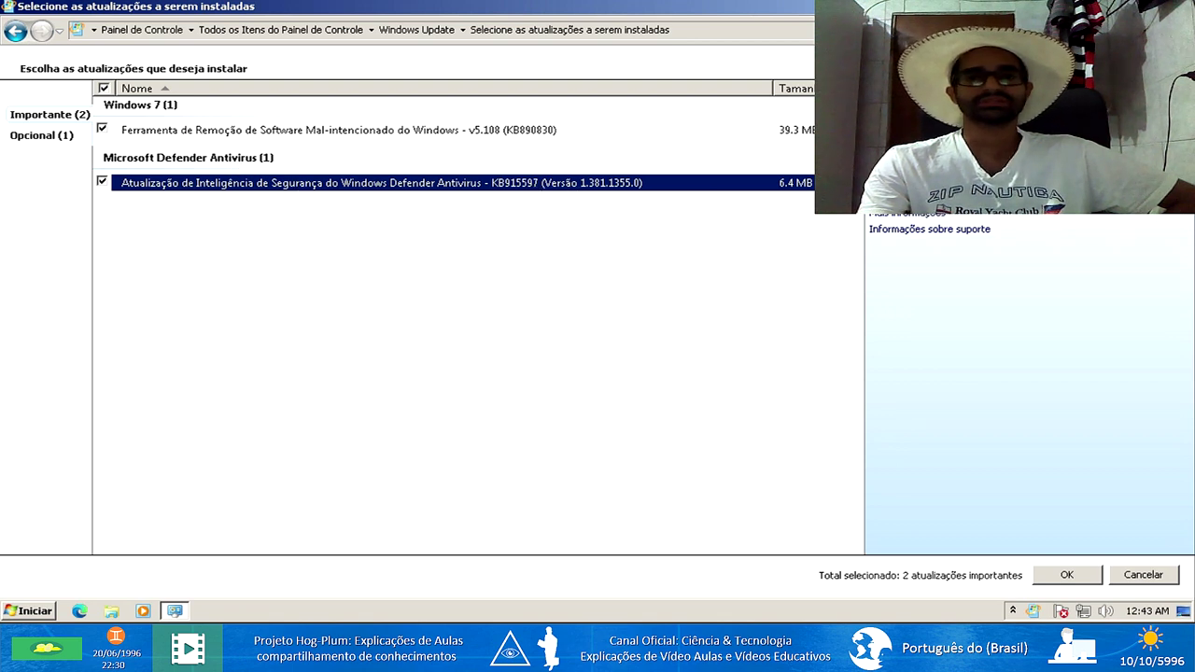
pyautogui.click(365, 132)
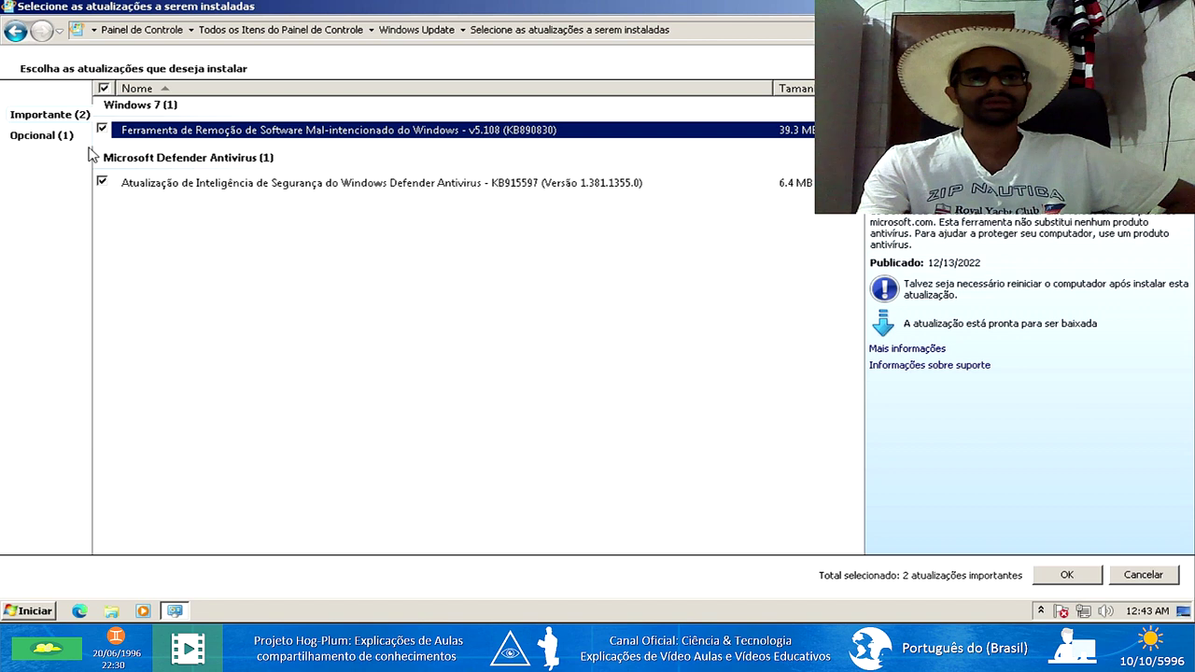
pyautogui.click(51, 137)
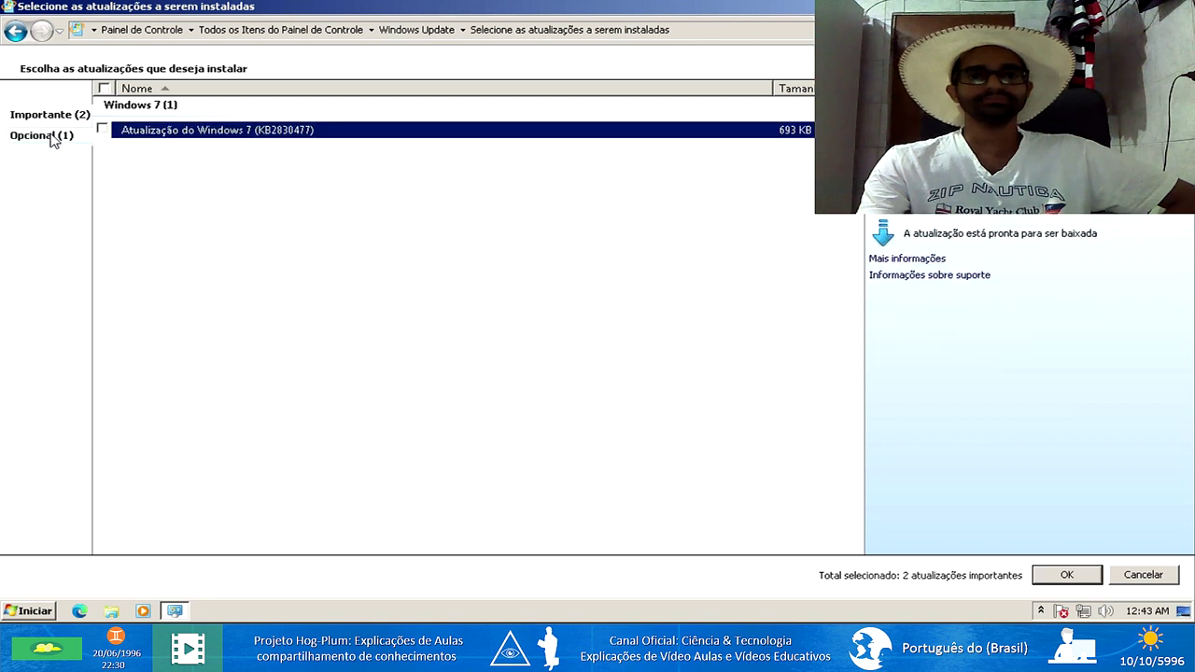
pyautogui.click(103, 130)
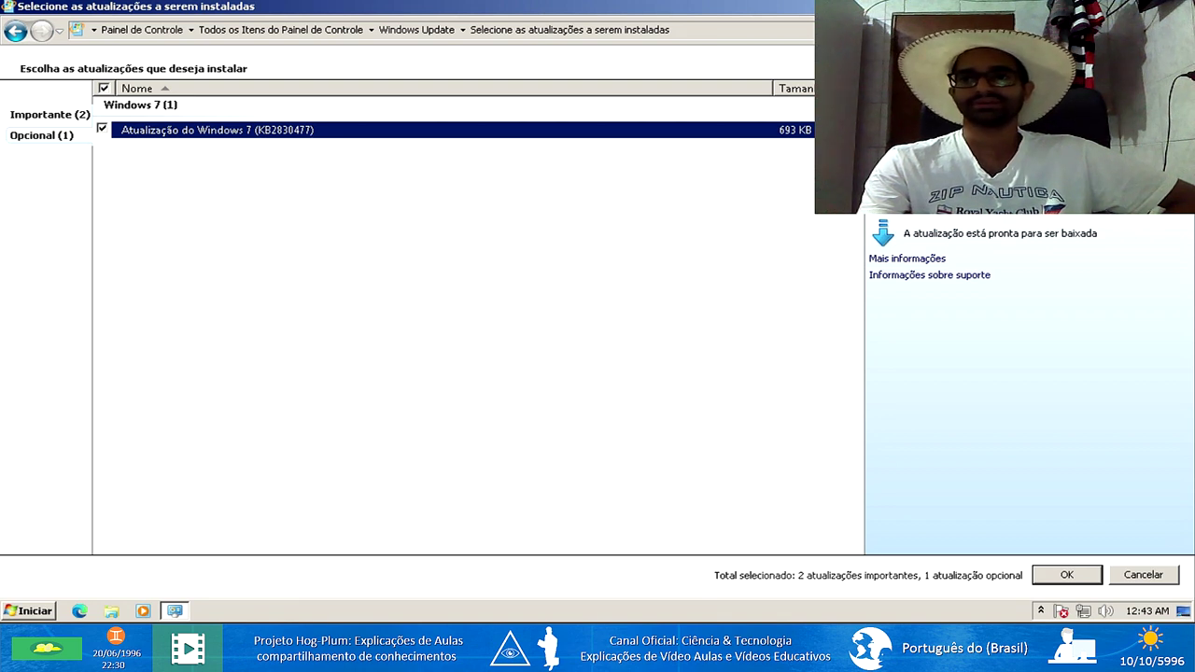
pyautogui.click(175, 610)
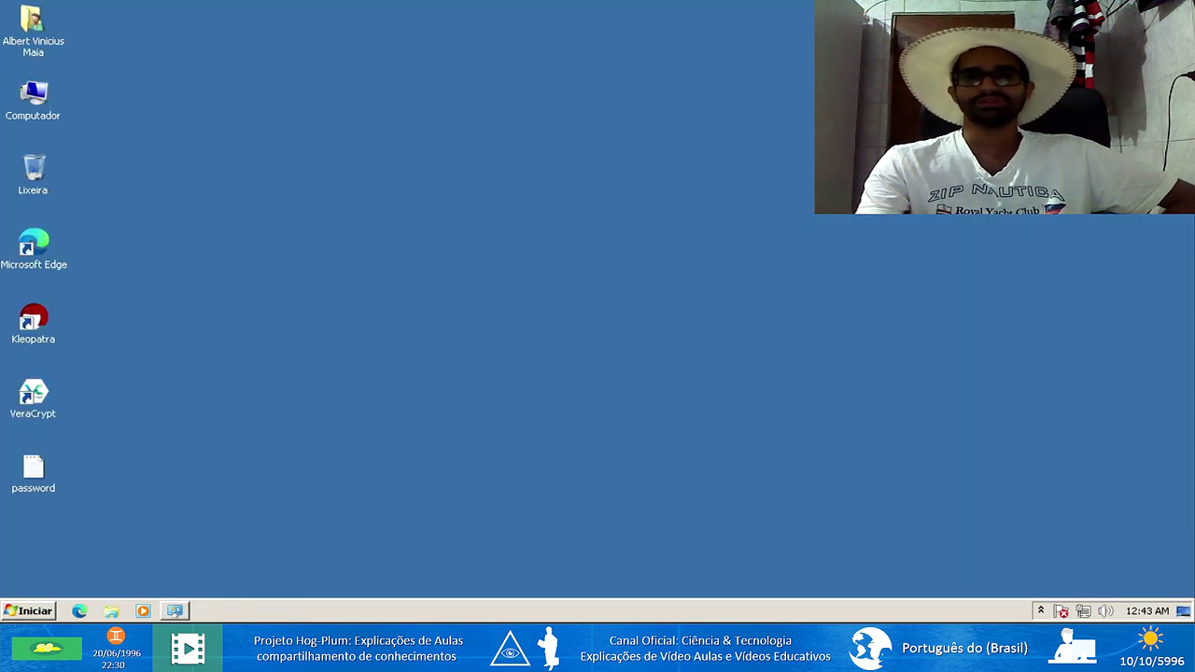
# Open DVD drive E: in a new window and start mounting its VeraCrypt volume.
pyautogui.doubleClick(39, 116)
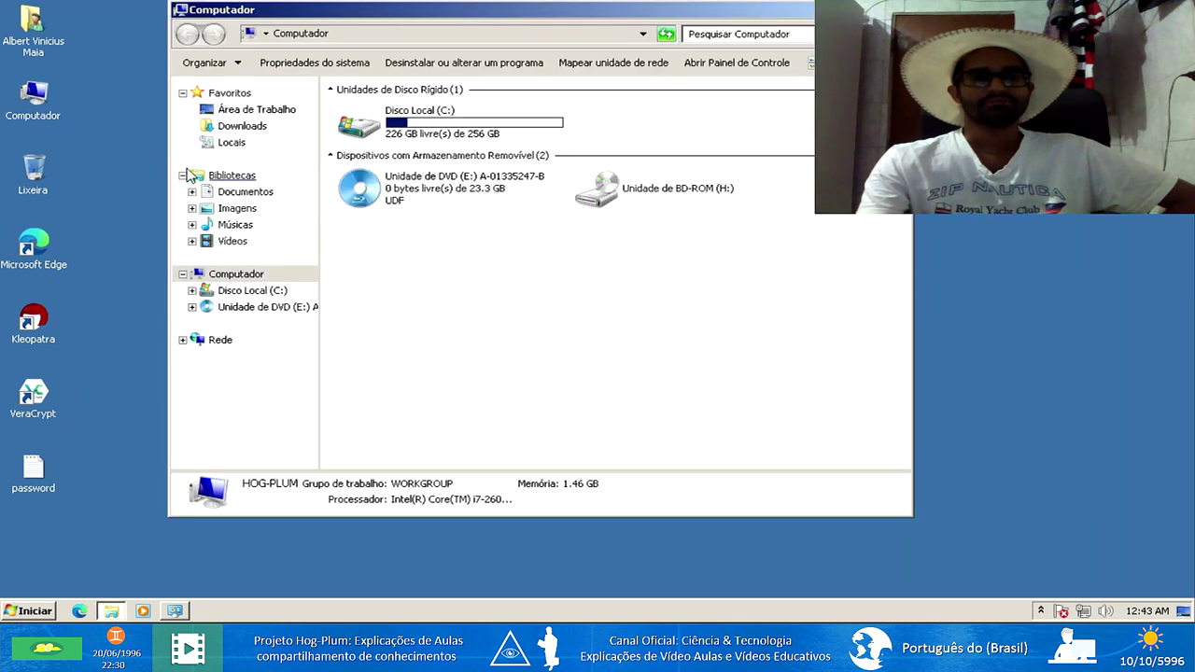
pyautogui.click(394, 186)
pyautogui.rightClick(394, 186)
pyautogui.click(440, 235)
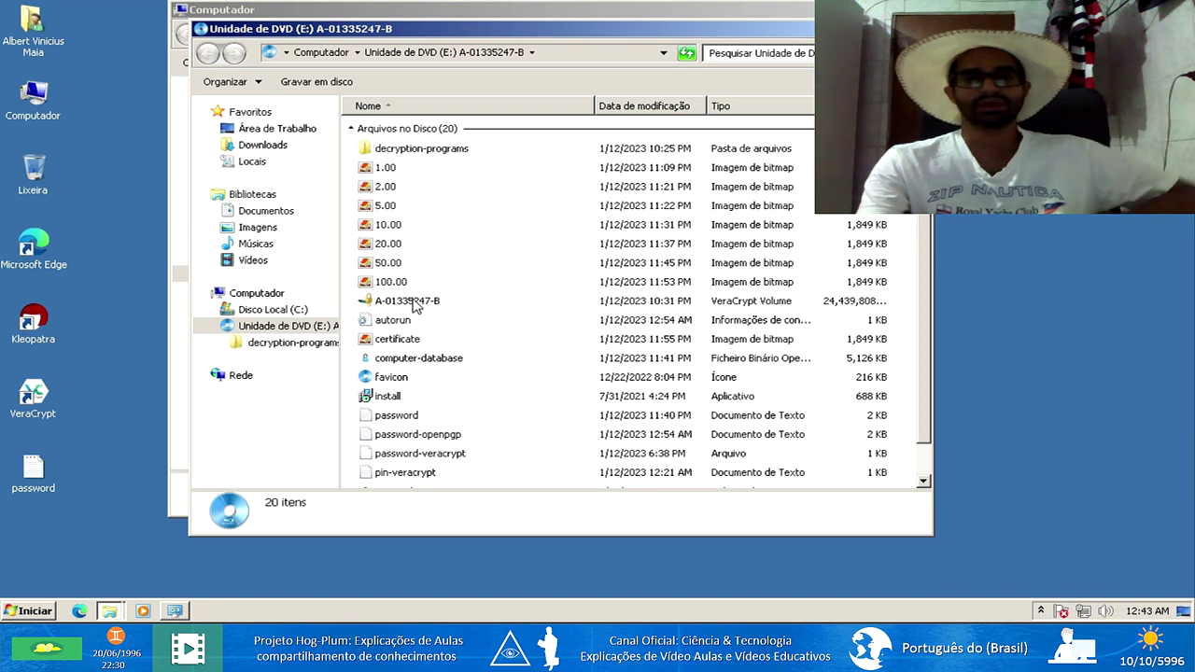
pyautogui.click(413, 301)
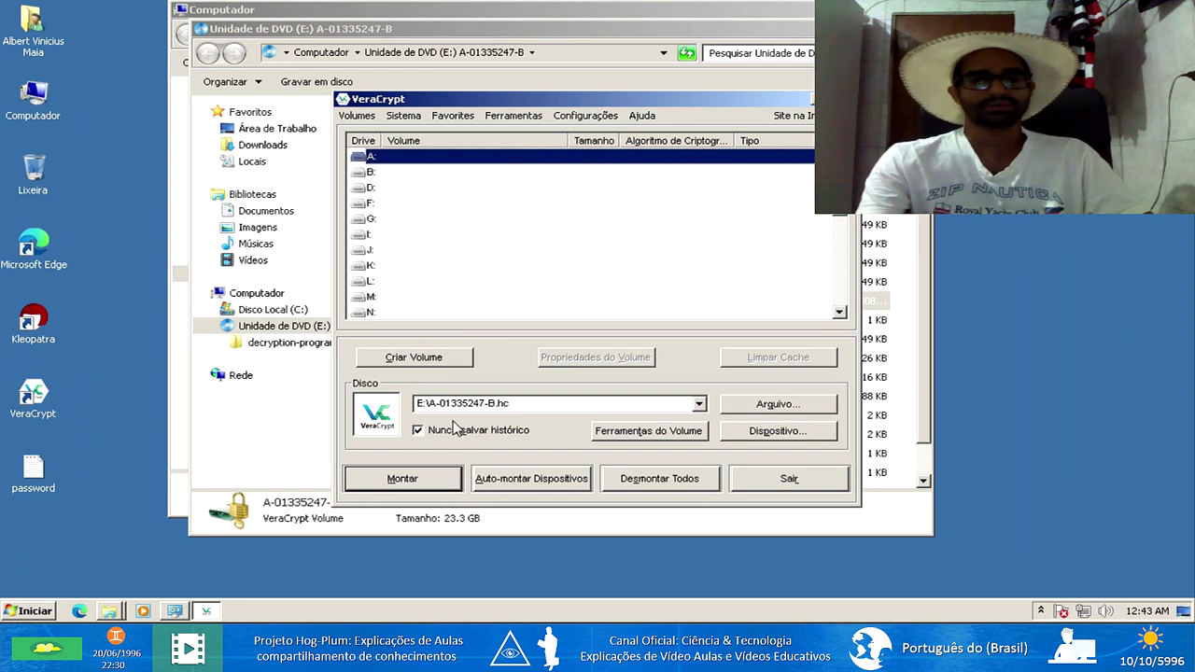
pyautogui.click(434, 479)
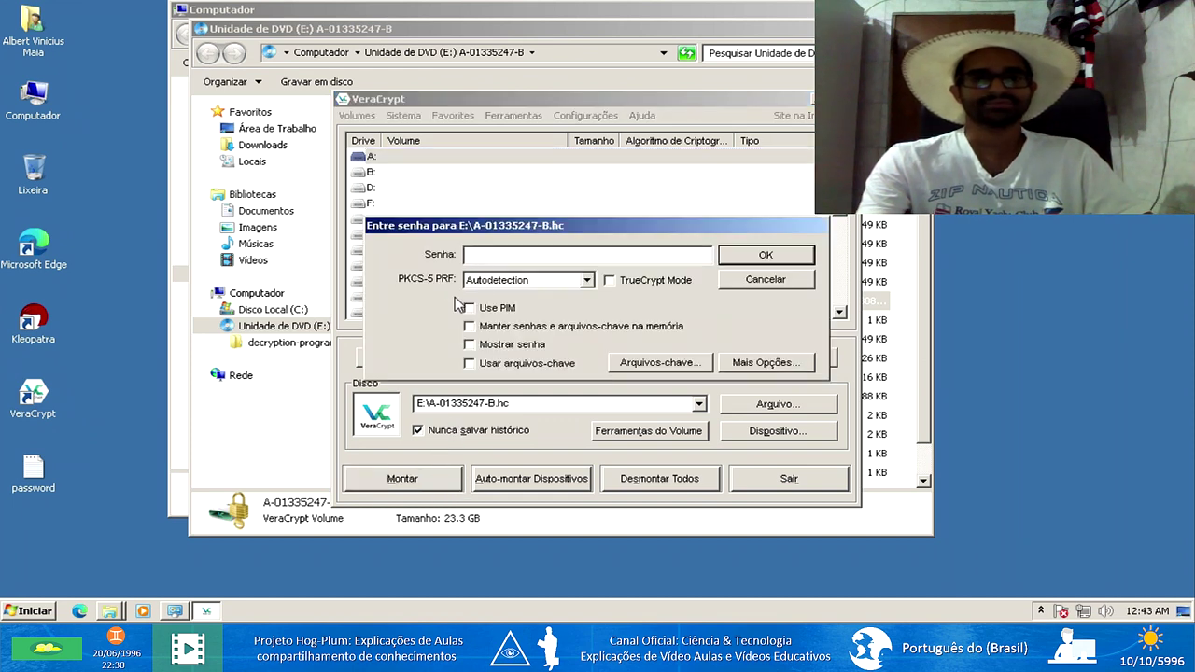
# Enable Use PIM and paste the volume password copied from the desktop text file.
pyautogui.moveTo(460, 229); pyautogui.dragTo(370, 159)
pyautogui.click(385, 242)
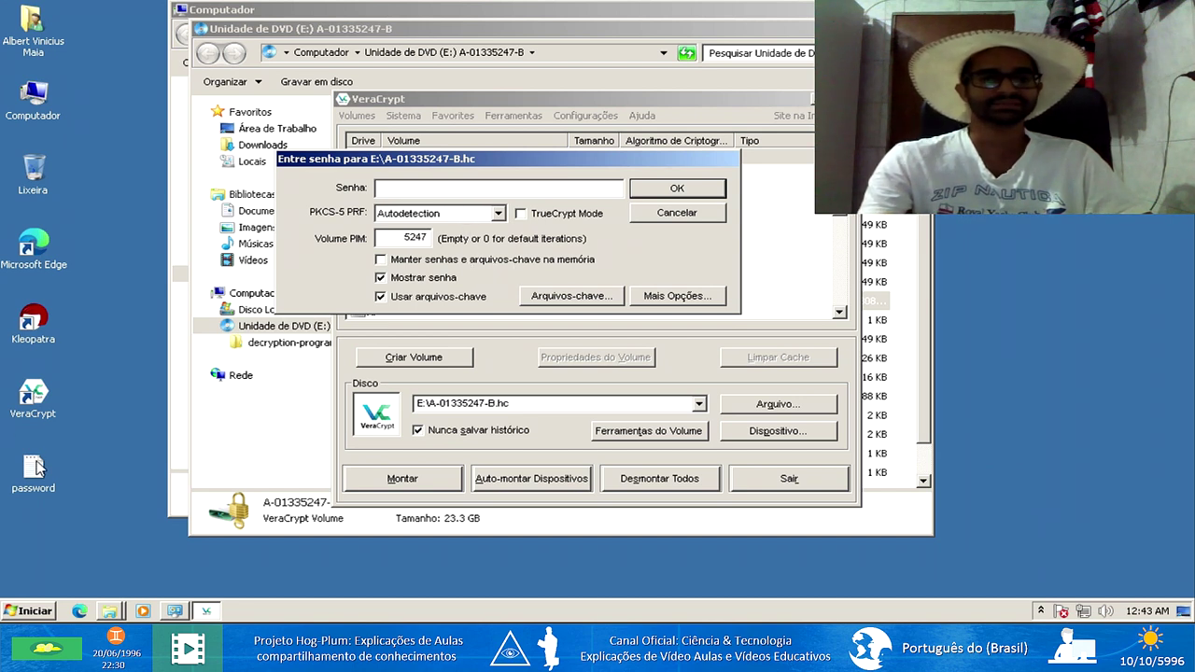
pyautogui.doubleClick(36, 466)
pyautogui.moveTo(594, 273)
pyautogui.mouseDown()
pyautogui.moveTo(357, 285)
pyautogui.moveTo(279, 273)
pyautogui.moveTo(614, 274)
pyautogui.mouseUp()
pyautogui.click(276, 274)
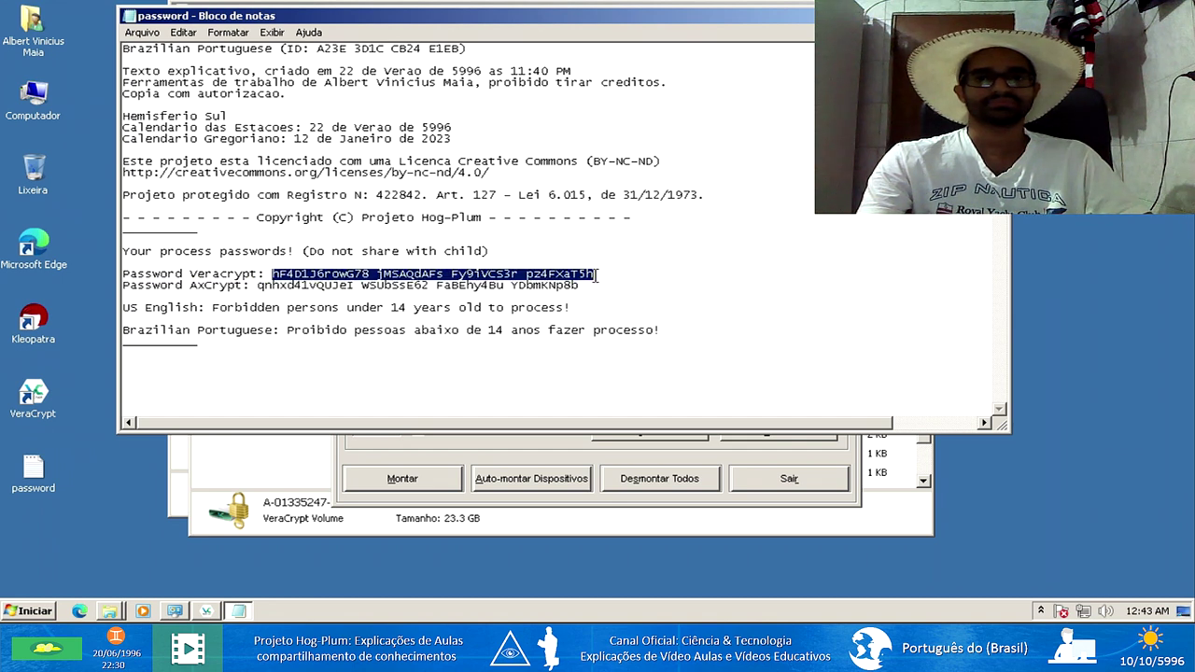
pyautogui.rightClick(572, 273)
pyautogui.click(607, 325)
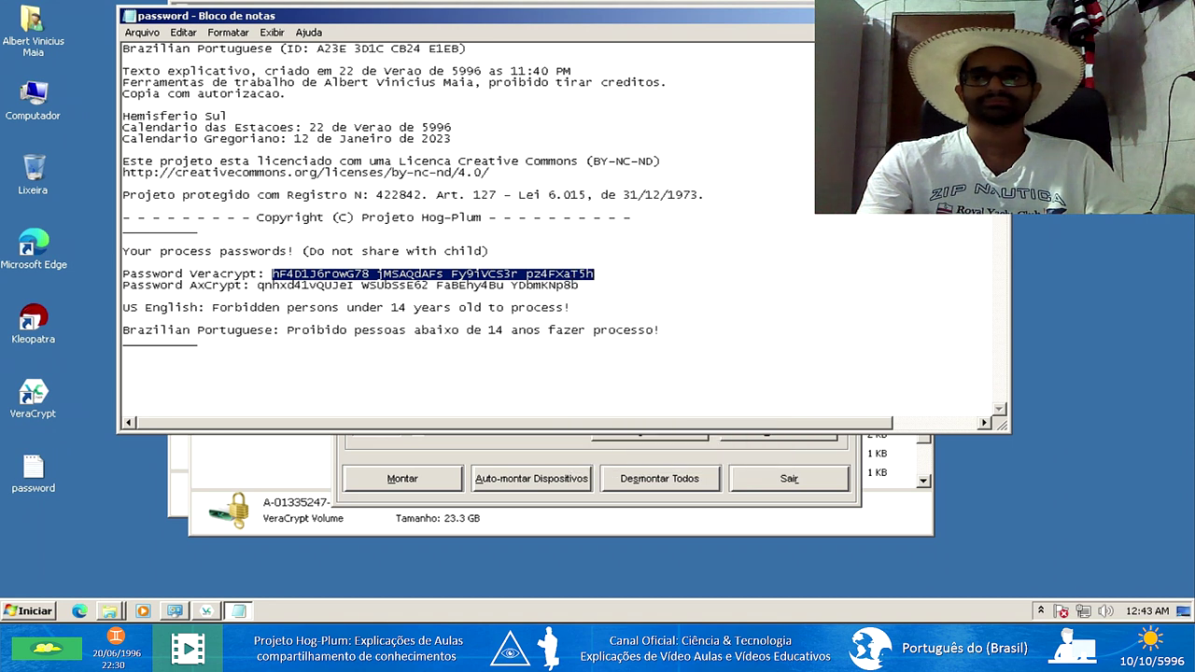
pyautogui.click(997, 15)
pyautogui.hotkey('ctrl', 'v')
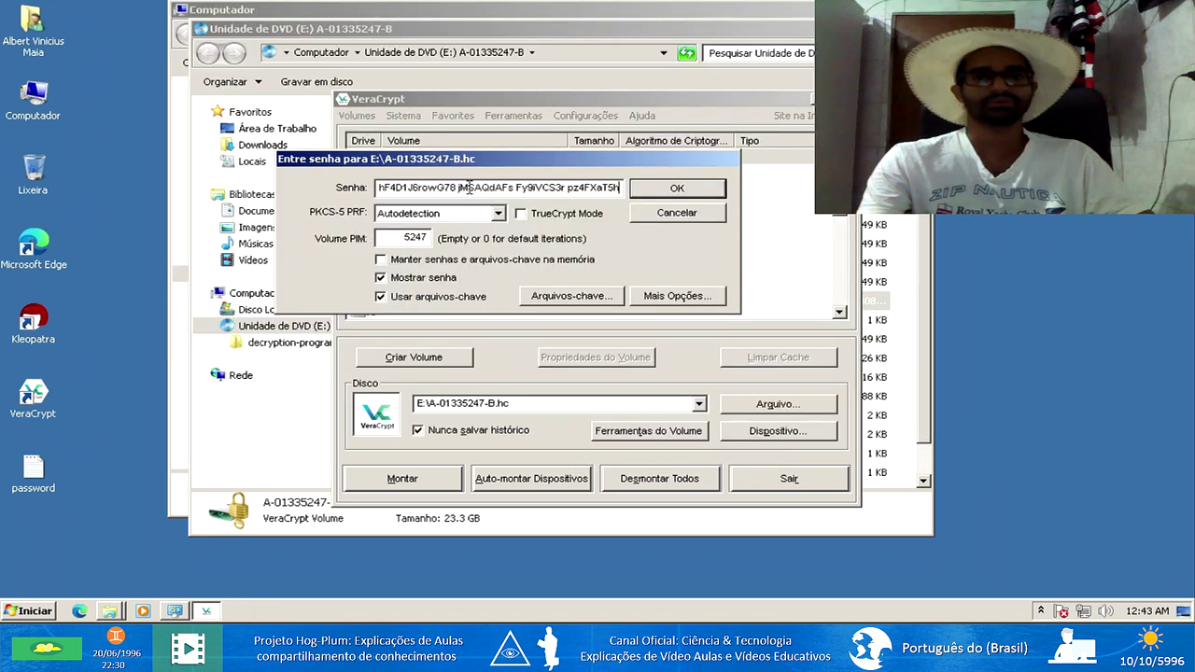
# Add public-key, private-key, password-veracrypt, computer-database and certificate from the DVD as keyfiles.
pyautogui.click(544, 299)
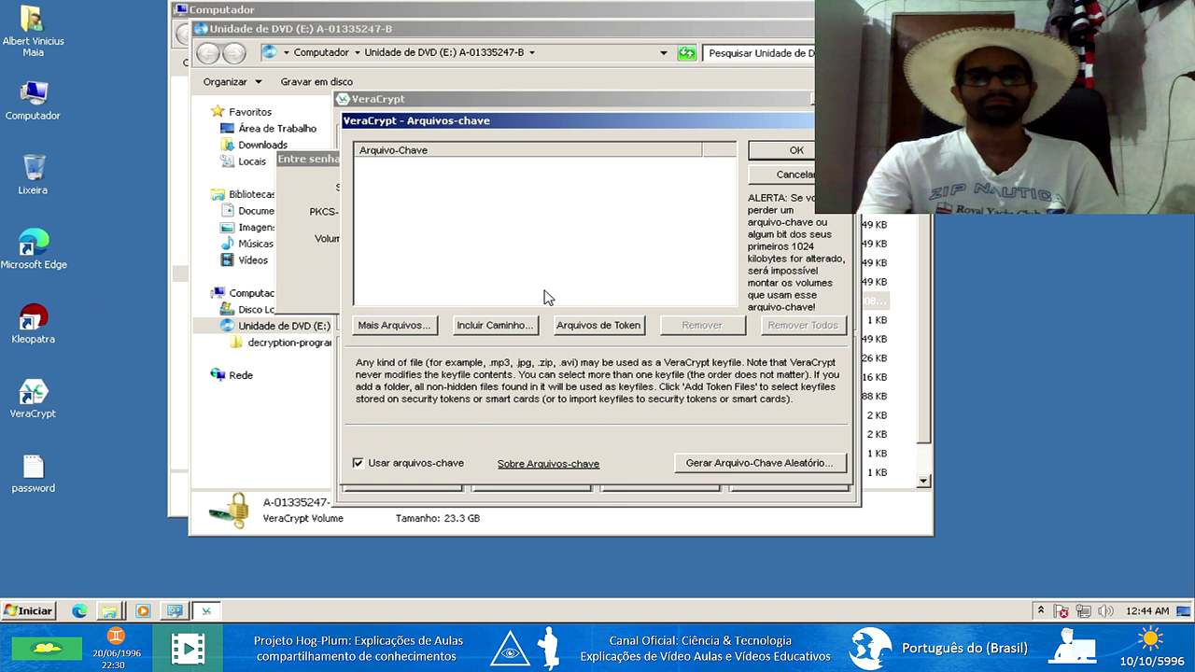
pyautogui.click(414, 326)
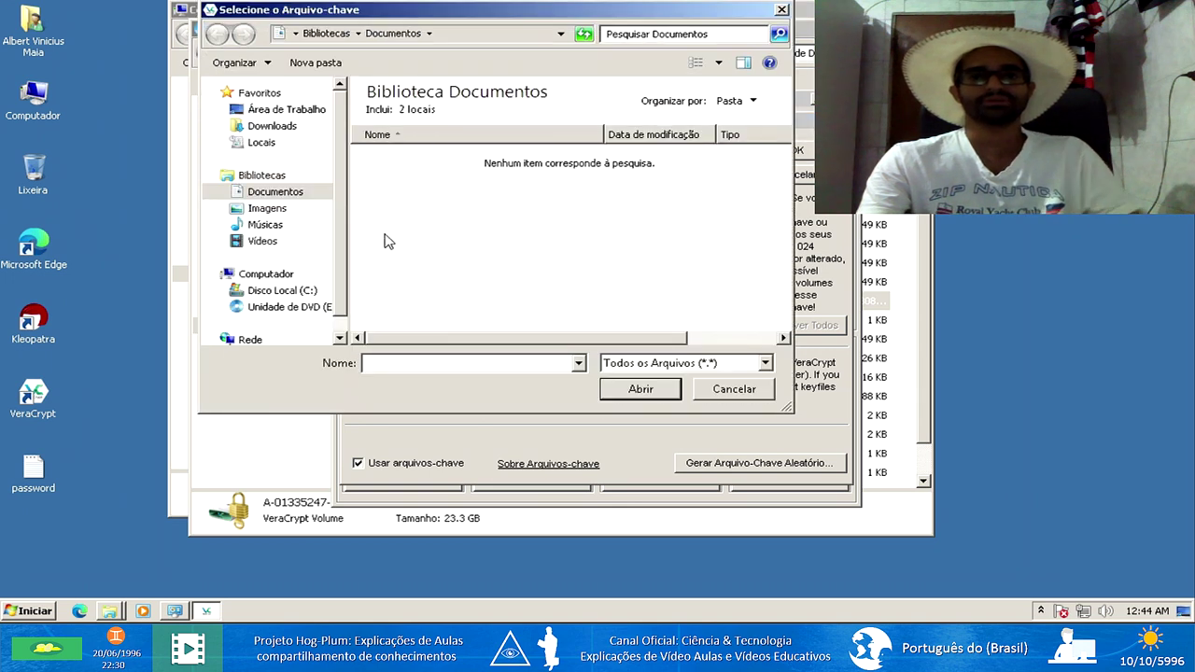
pyautogui.click(280, 306)
pyautogui.moveTo(786, 198); pyautogui.dragTo(644, 308)
pyautogui.click(412, 321)
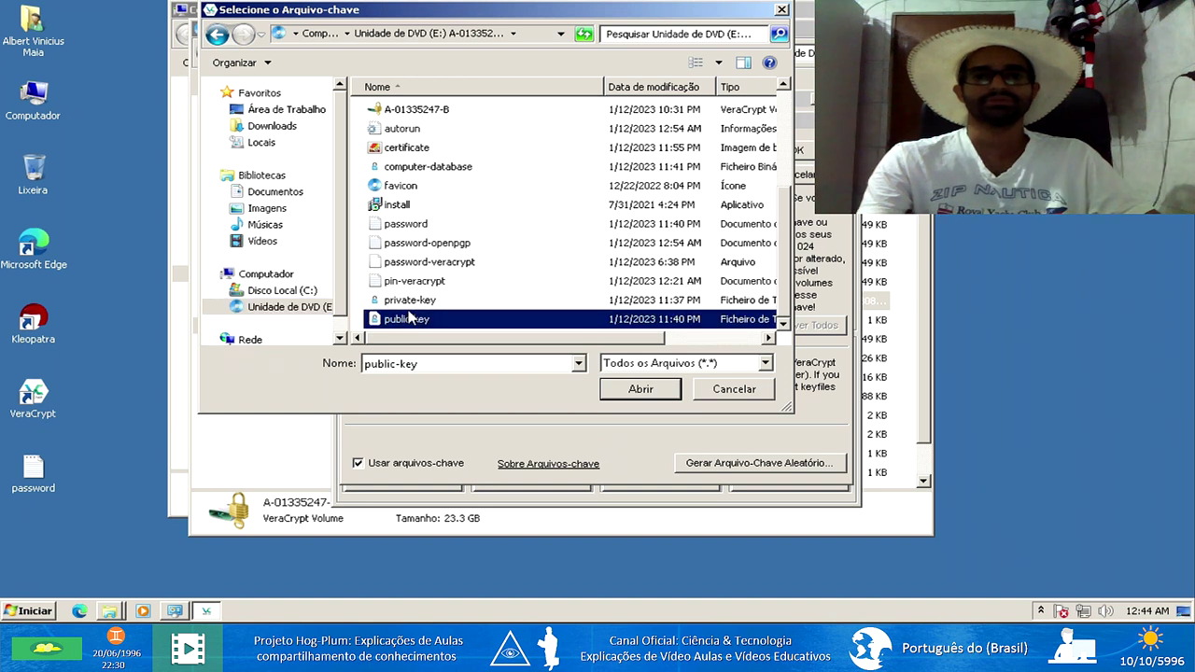
pyautogui.keyDown('ctrl'); pyautogui.click(412, 302); pyautogui.keyUp('ctrl')
pyautogui.keyDown('ctrl'); pyautogui.click(428, 267); pyautogui.keyUp('ctrl')
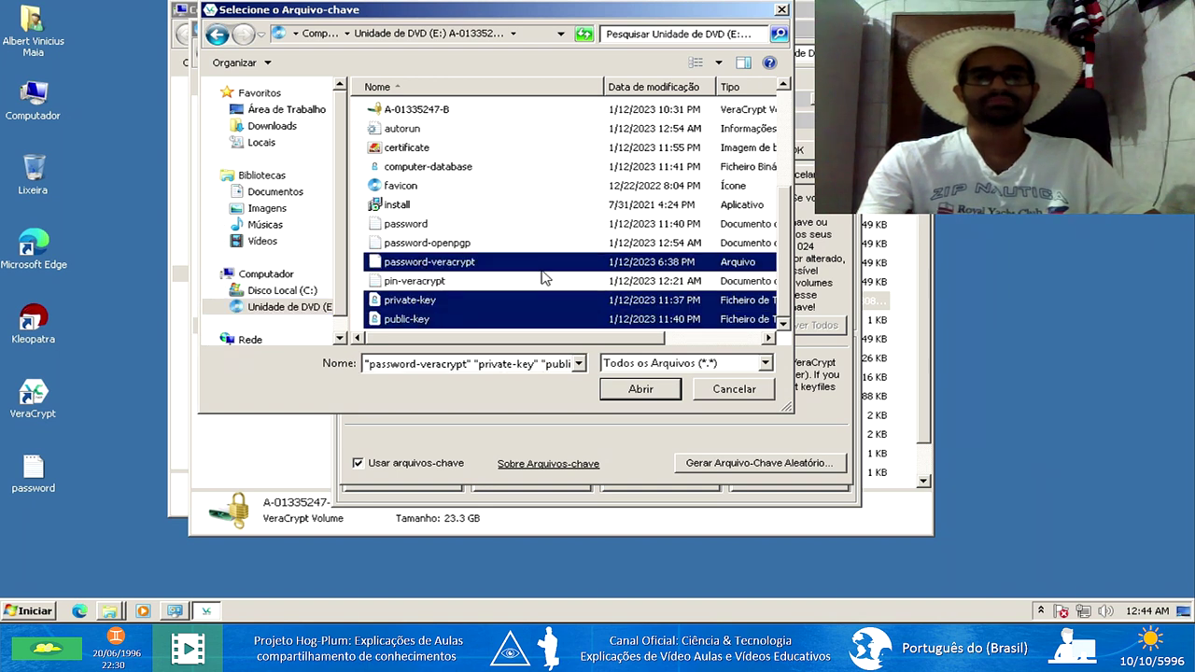
pyautogui.moveTo(784, 271); pyautogui.dragTo(777, 212)
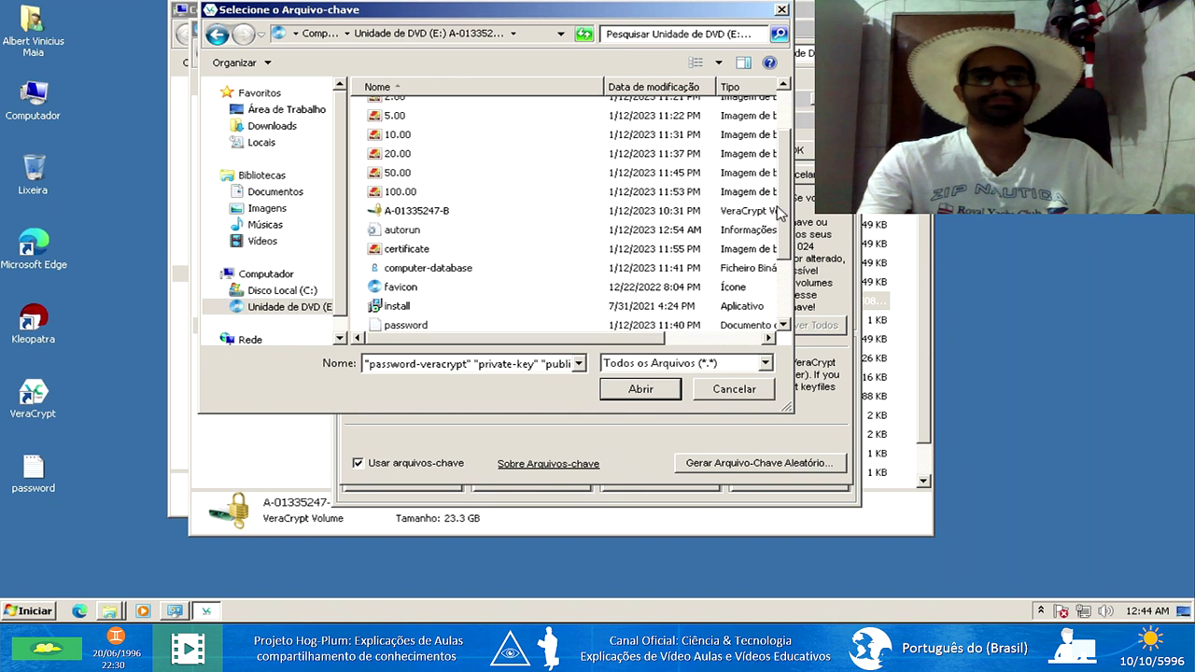
pyautogui.keyDown('ctrl'); pyautogui.click(425, 271); pyautogui.keyUp('ctrl')
pyautogui.keyDown('ctrl'); pyautogui.click(418, 252); pyautogui.keyUp('ctrl')
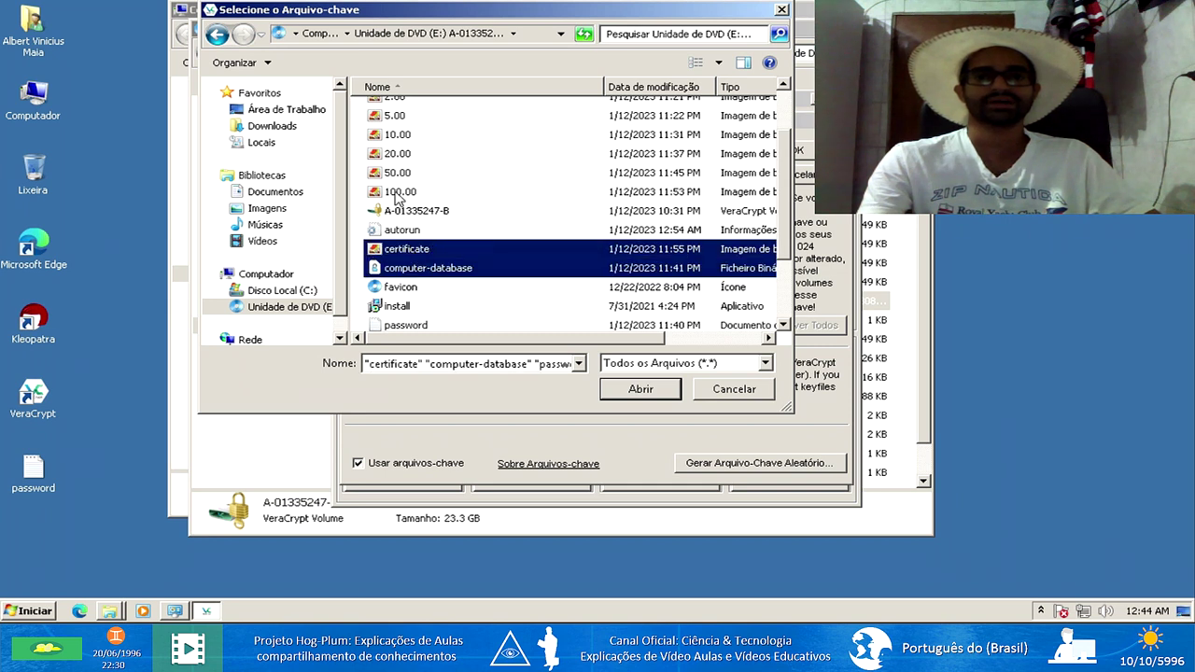
# Also add images 100.00, 50.00, 20.00, 10.00, 5.00, 2.00 and 1.00 as keyfiles.
pyautogui.keyDown('ctrl'); pyautogui.click(399, 192); pyautogui.keyUp('ctrl')
pyautogui.keyDown('ctrl'); pyautogui.click(400, 172); pyautogui.keyUp('ctrl')
pyautogui.keyDown('ctrl'); pyautogui.click(399, 154); pyautogui.keyUp('ctrl')
pyautogui.keyDown('ctrl'); pyautogui.click(401, 134); pyautogui.keyUp('ctrl')
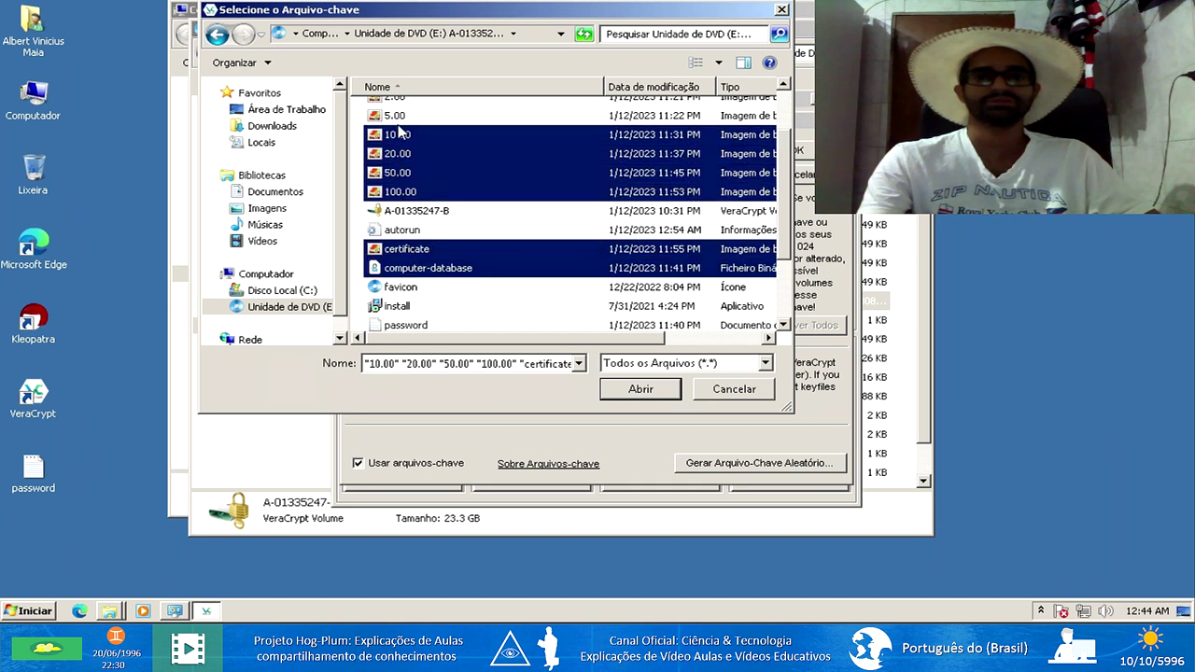
pyautogui.keyDown('ctrl'); pyautogui.click(395, 115); pyautogui.keyUp('ctrl')
pyautogui.moveTo(788, 176); pyautogui.dragTo(707, 119)
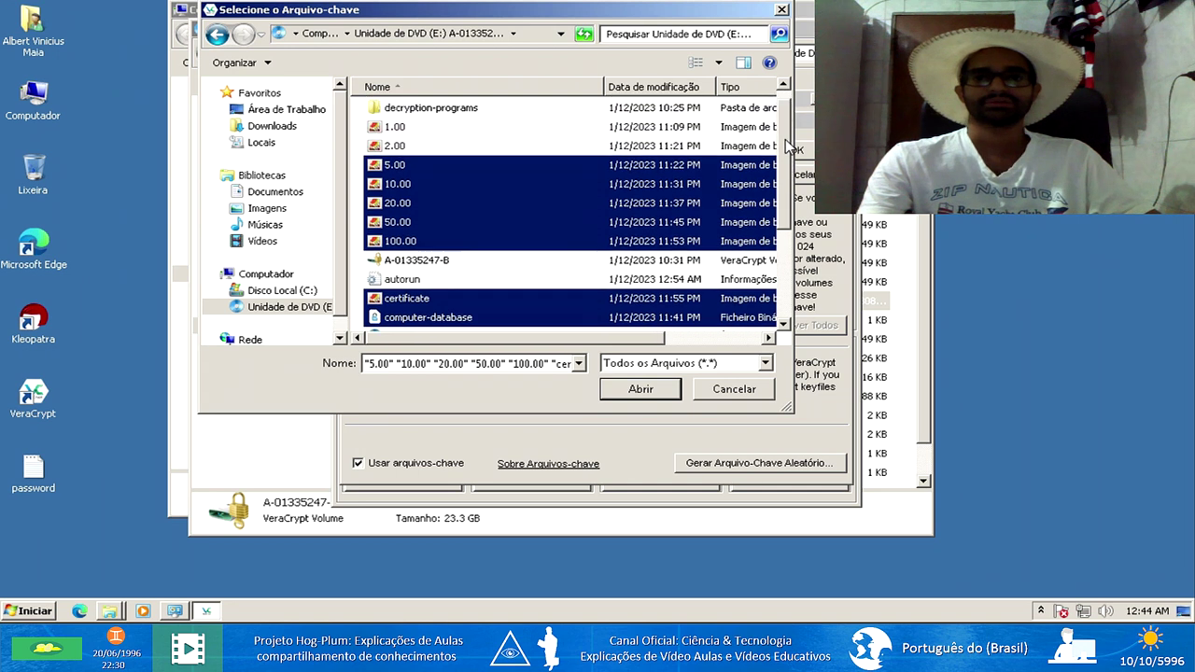
pyautogui.keyDown('ctrl'); pyautogui.click(389, 171); pyautogui.keyUp('ctrl')
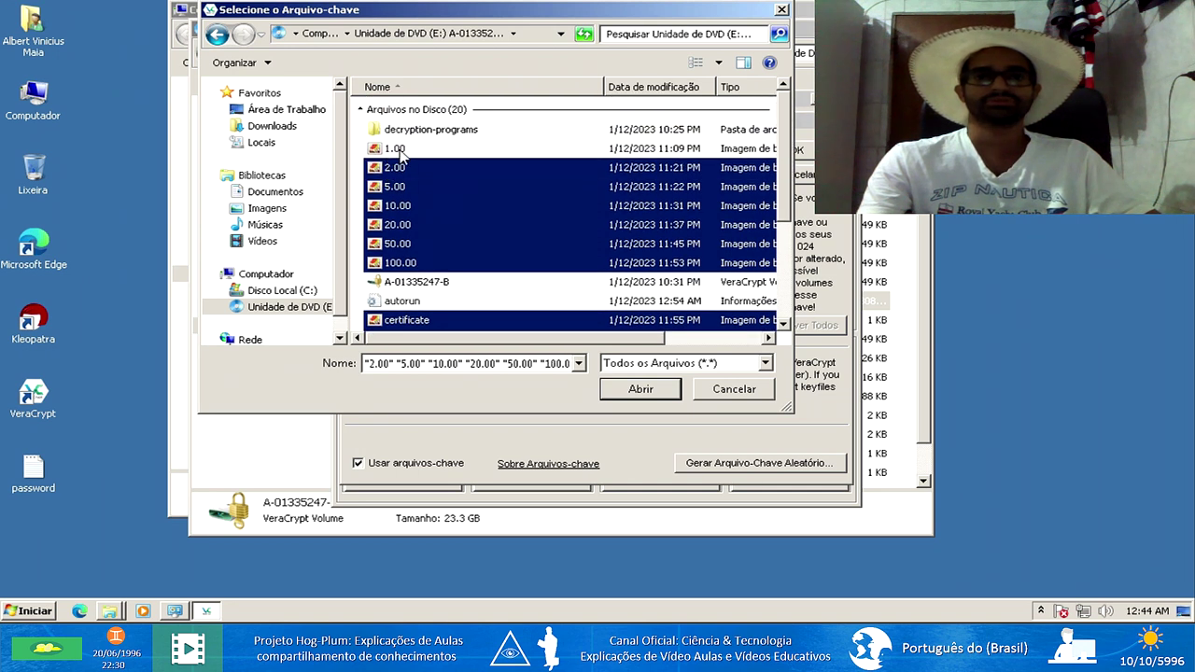
pyautogui.keyDown('ctrl'); pyautogui.click(396, 149); pyautogui.keyUp('ctrl')
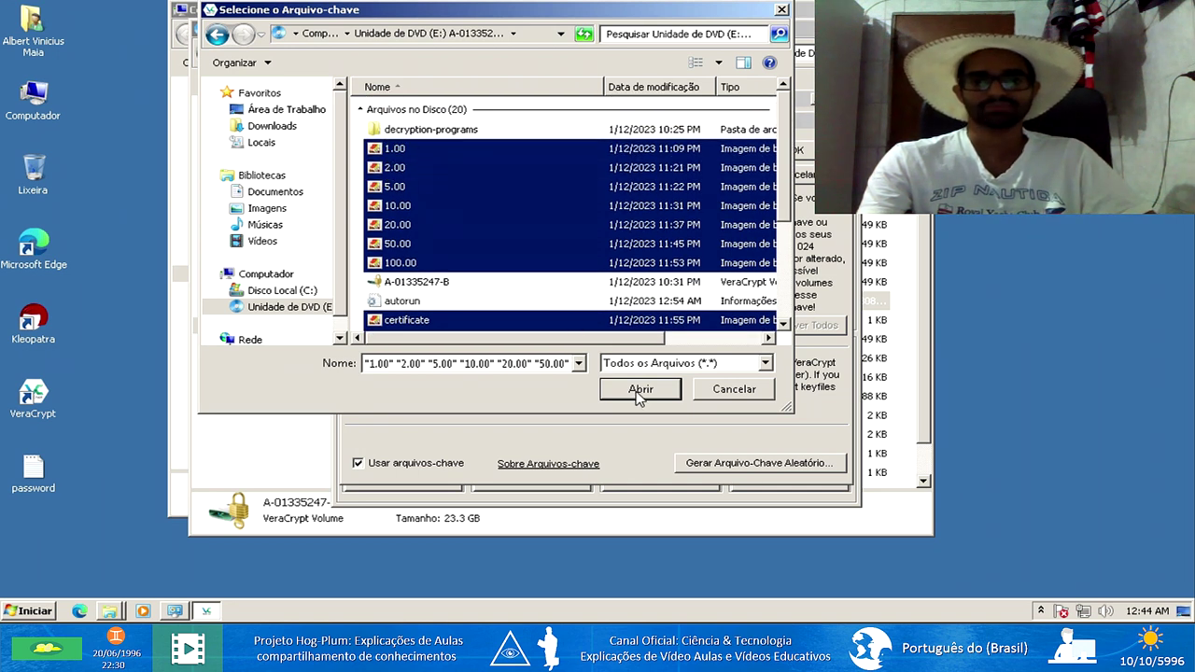
pyautogui.click(640, 390)
# Accept the keyfile list, hide the password, and mount the volume.
pyautogui.click(794, 154)
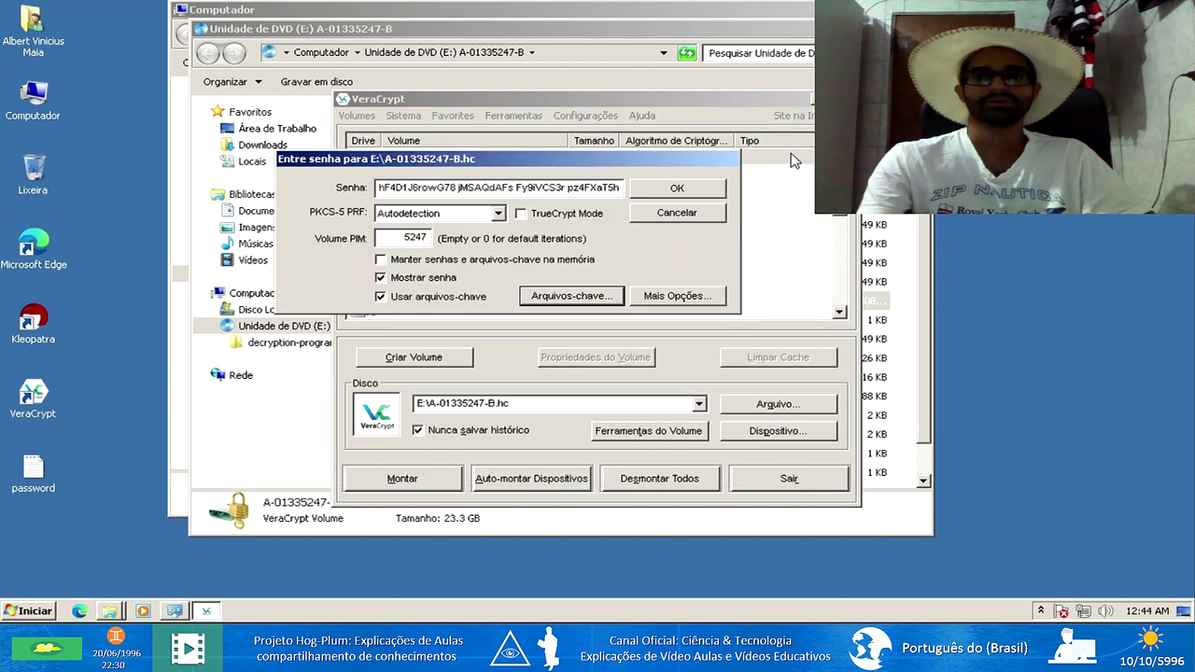
pyautogui.click(417, 279)
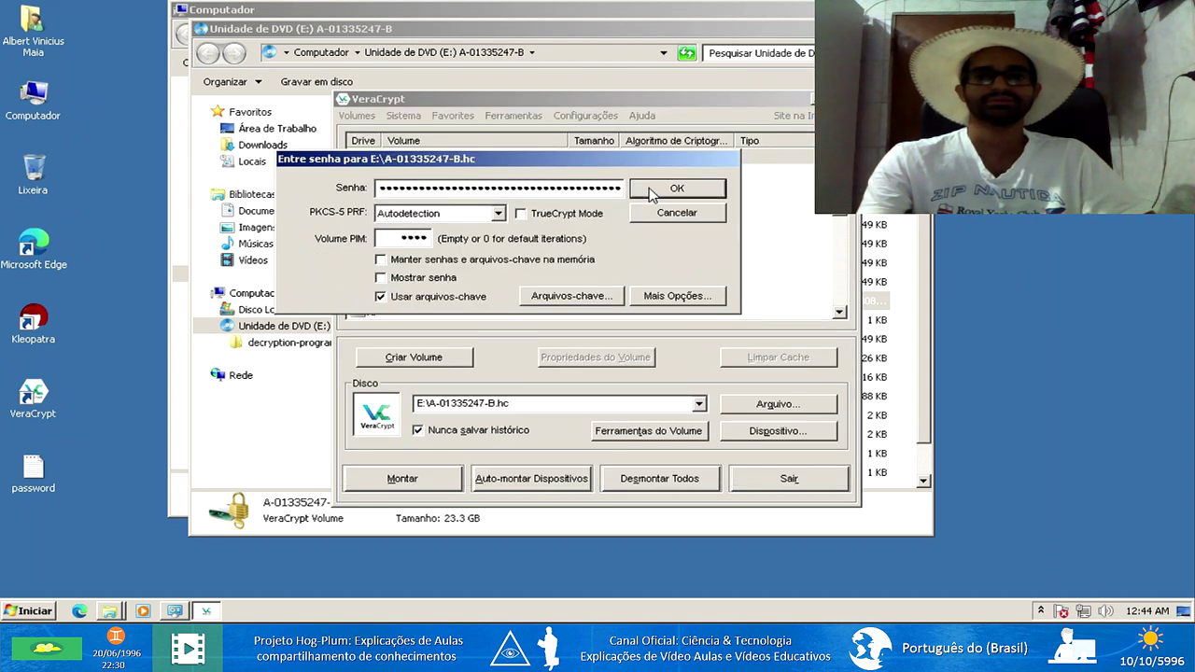
pyautogui.click(672, 189)
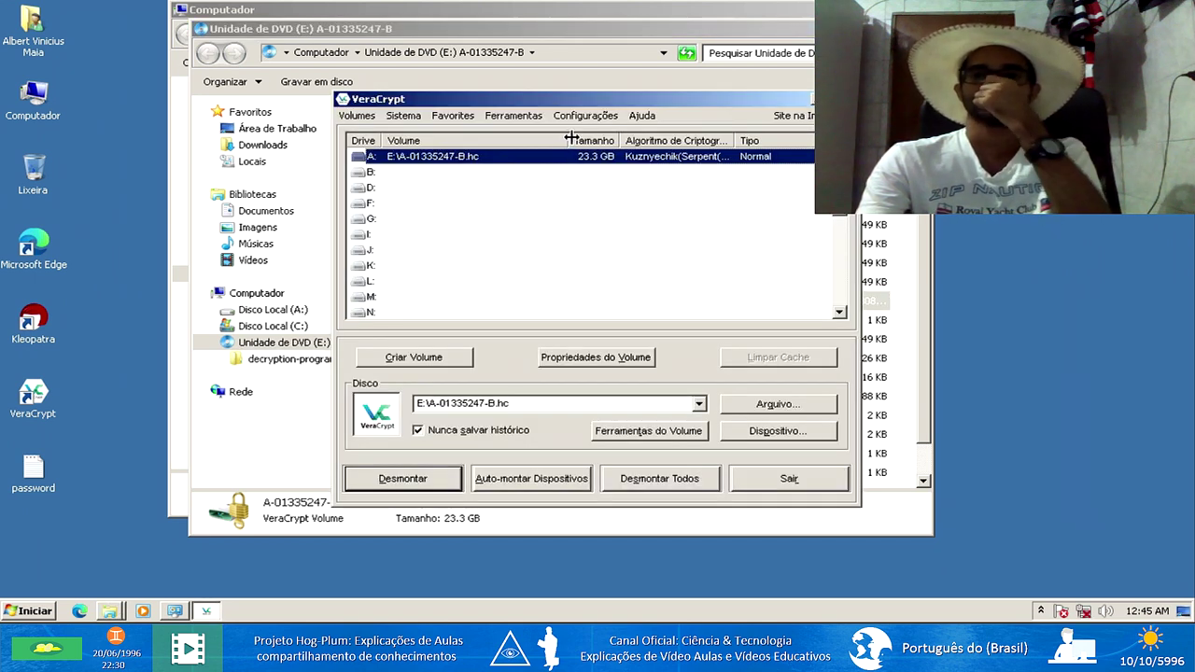
# Mount the wou_w7-x86 ISO from drive A: as drive H:, browse its 60 files, then return to Windows Update.
pyautogui.click(818, 99)
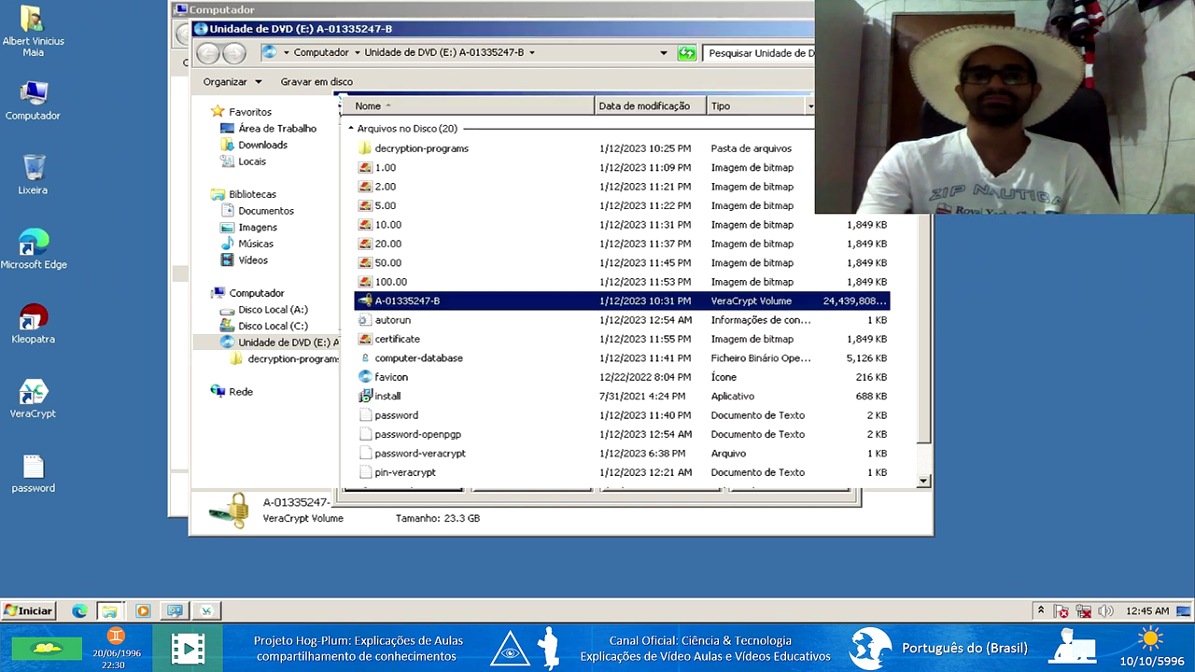
pyautogui.click(281, 312)
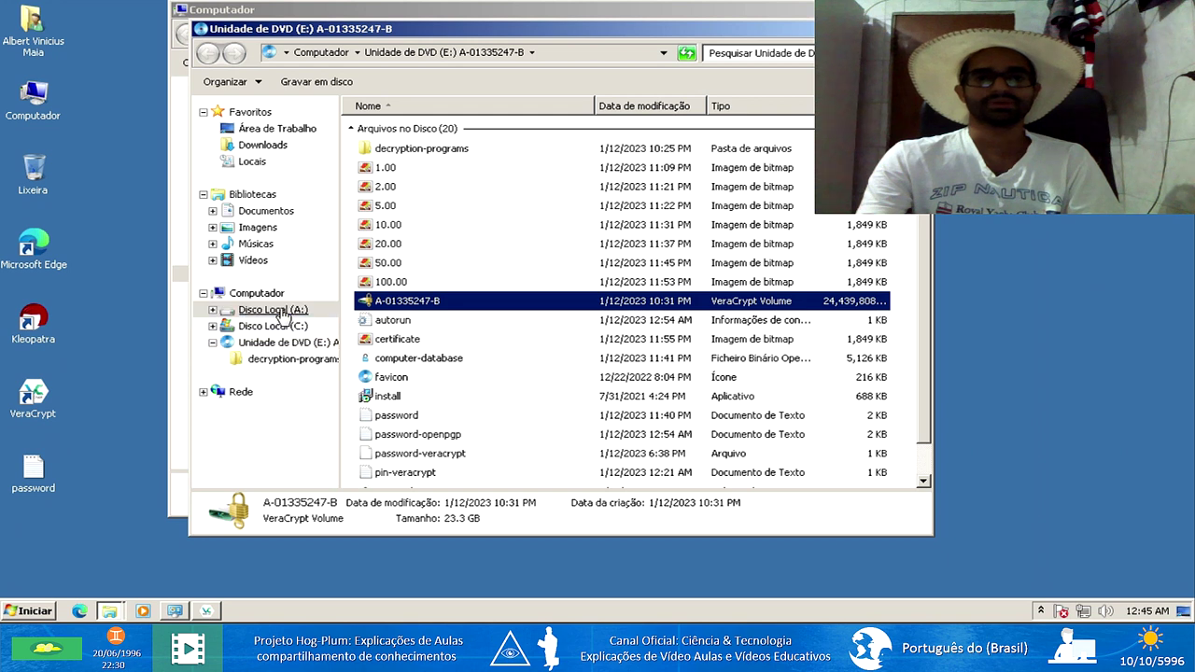
pyautogui.click(405, 171)
pyautogui.rightClick(404, 170)
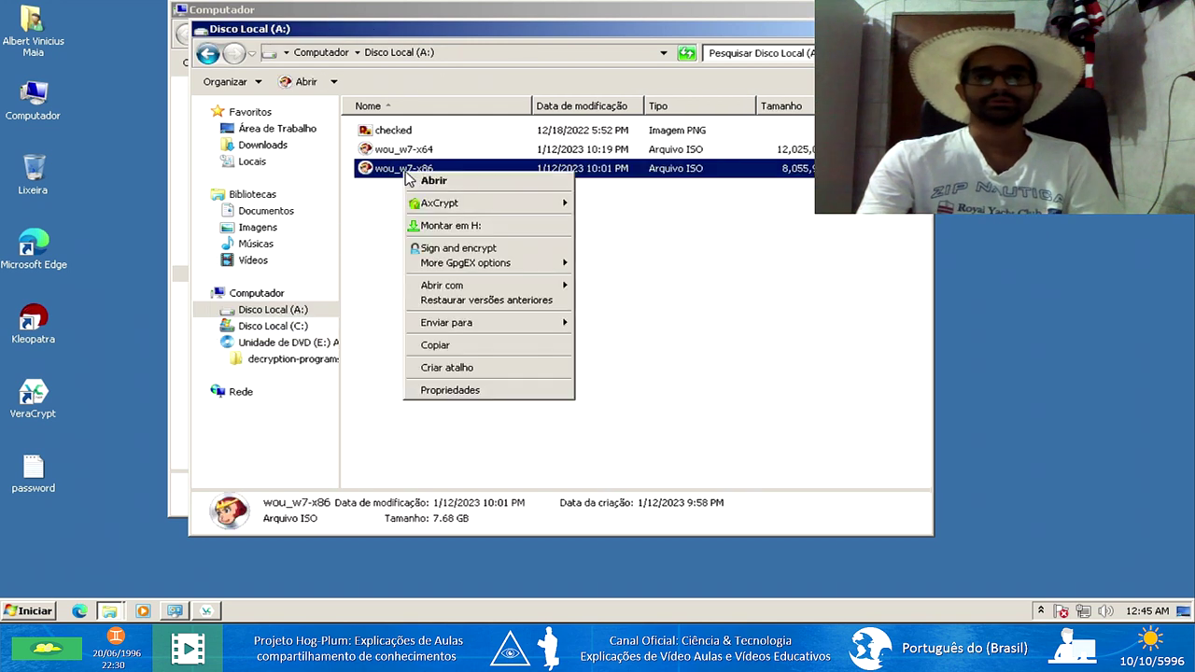
pyautogui.click(453, 227)
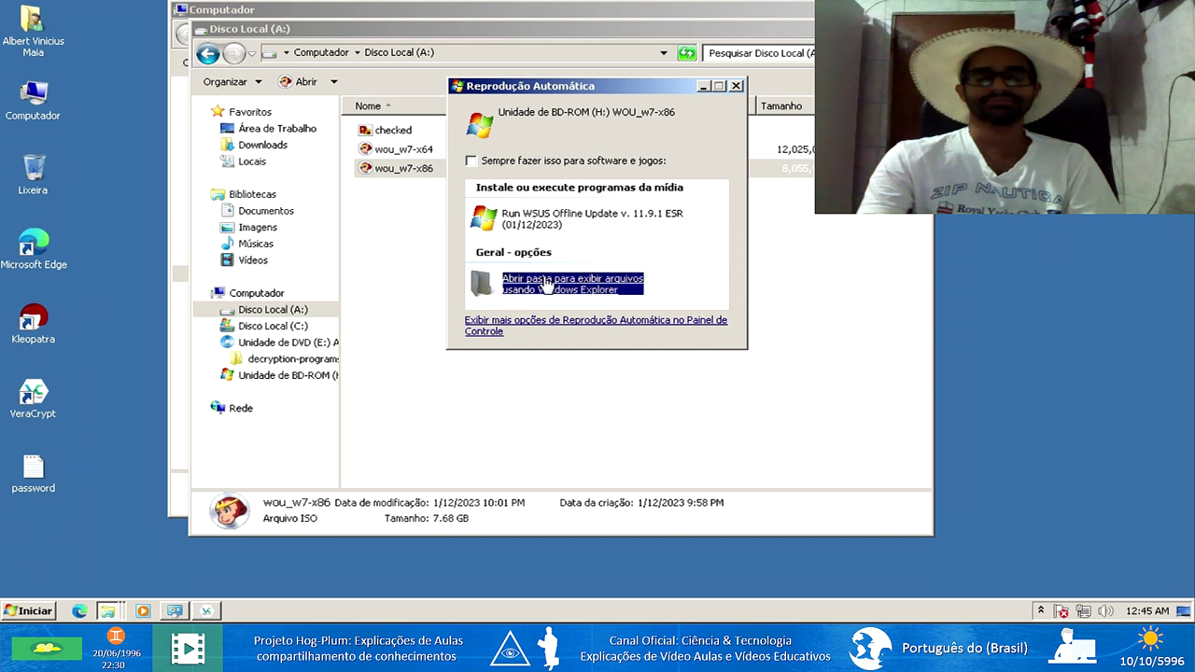
pyautogui.click(546, 285)
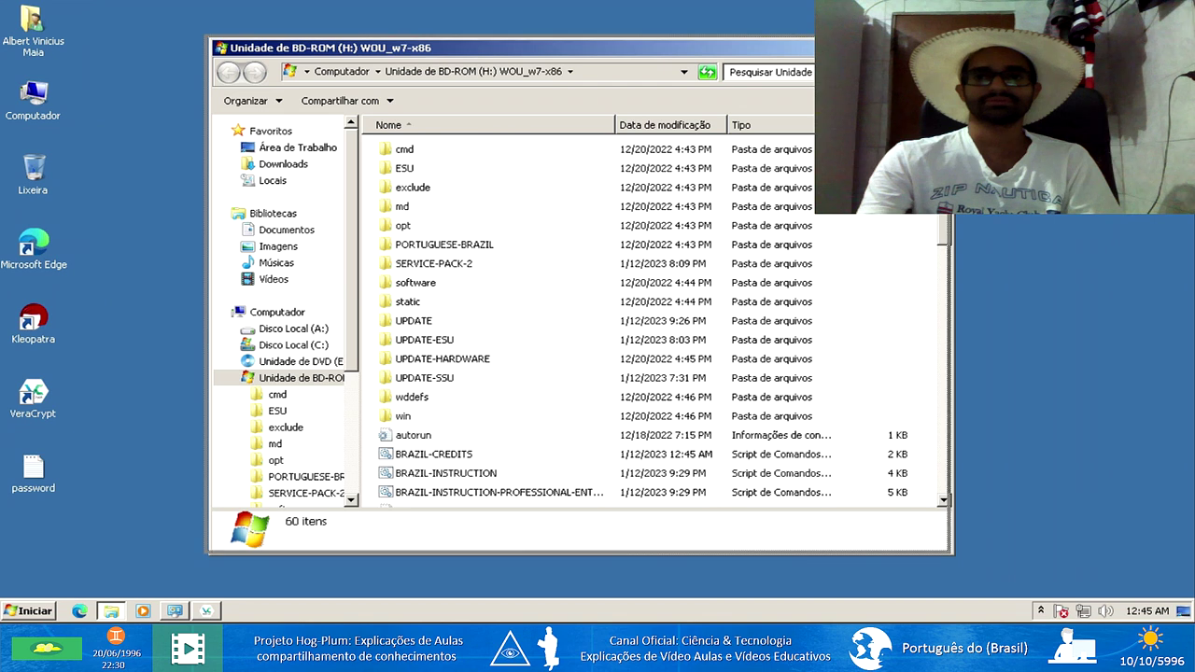
pyautogui.click(182, 610)
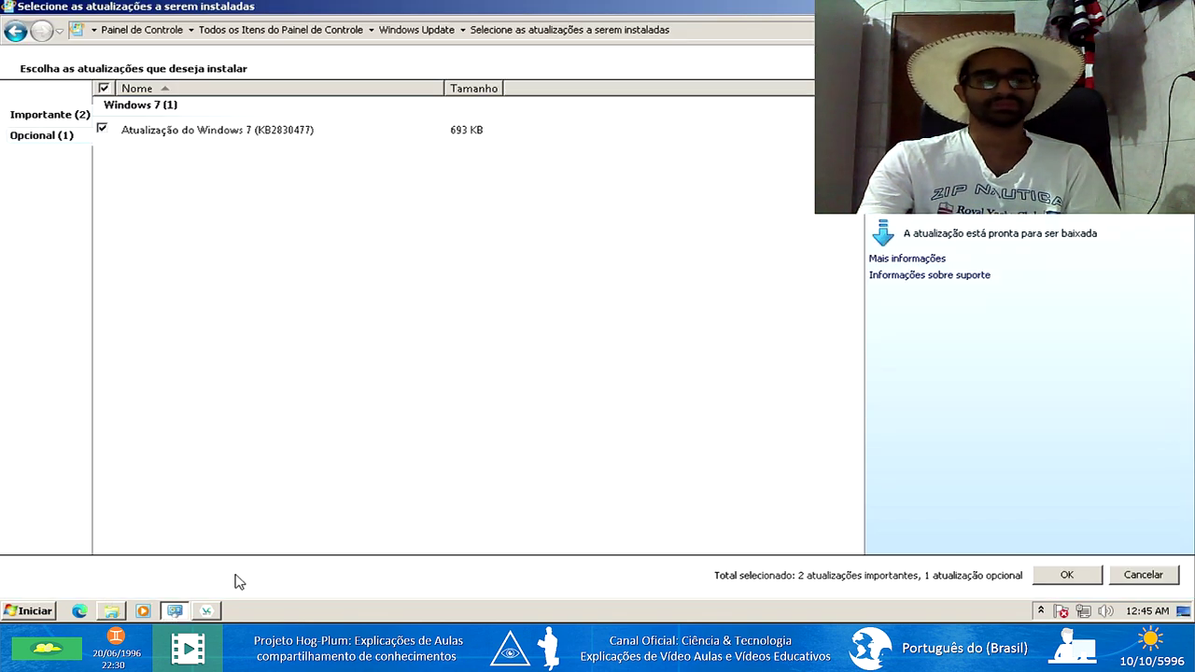
# Search the mounted H: drive for 'KB28304'.
pyautogui.click(112, 612)
pyautogui.moveTo(536, 45); pyautogui.dragTo(471, 175)
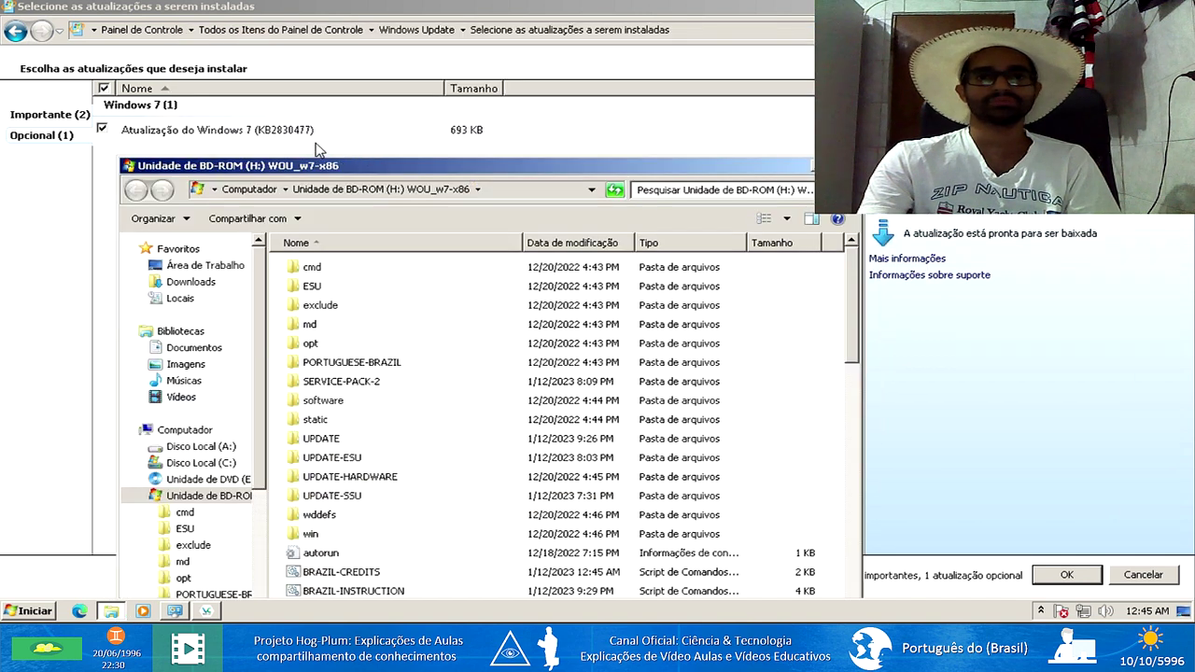
pyautogui.click(684, 192)
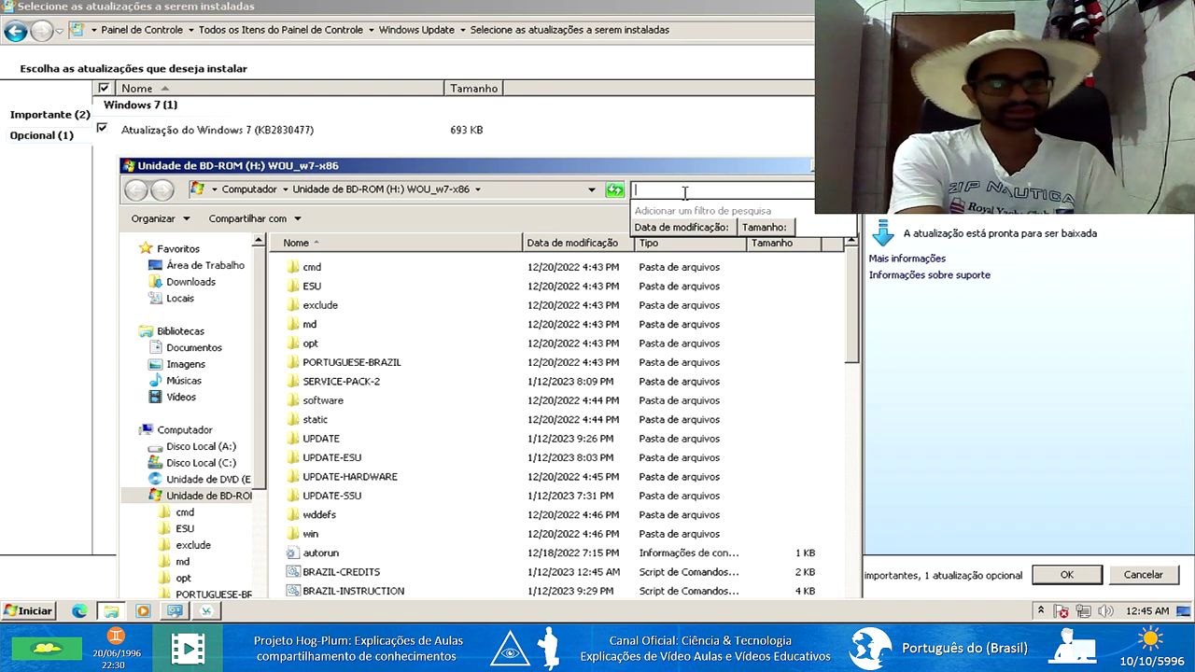
pyautogui.write('KB')
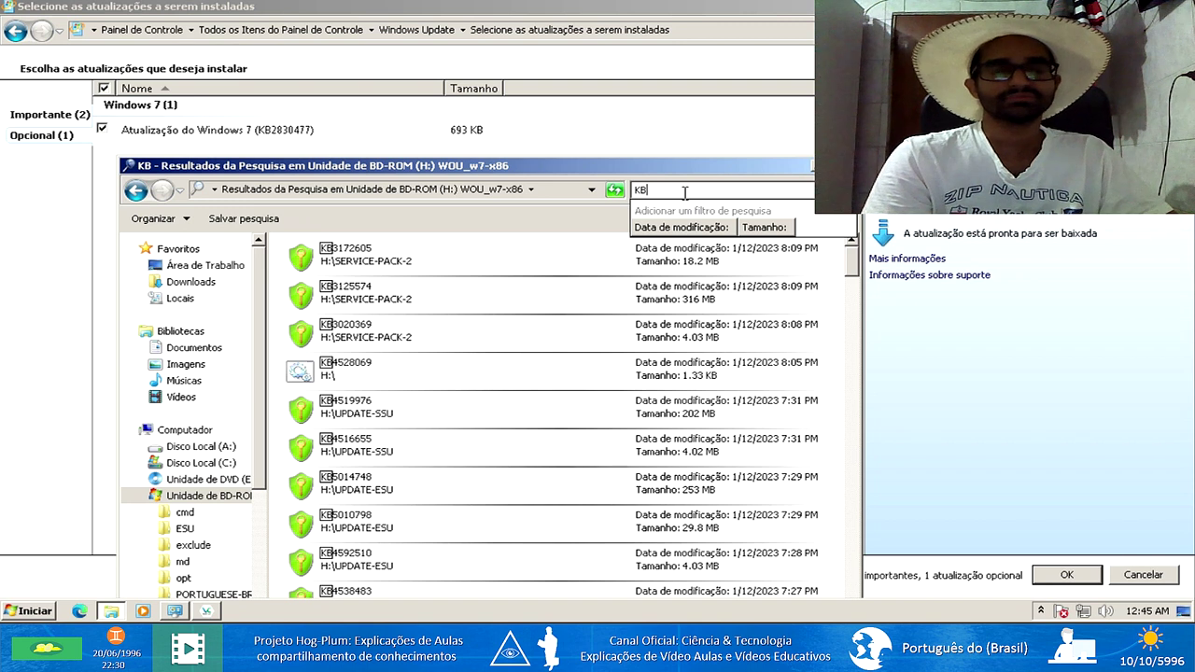
pyautogui.write('28')
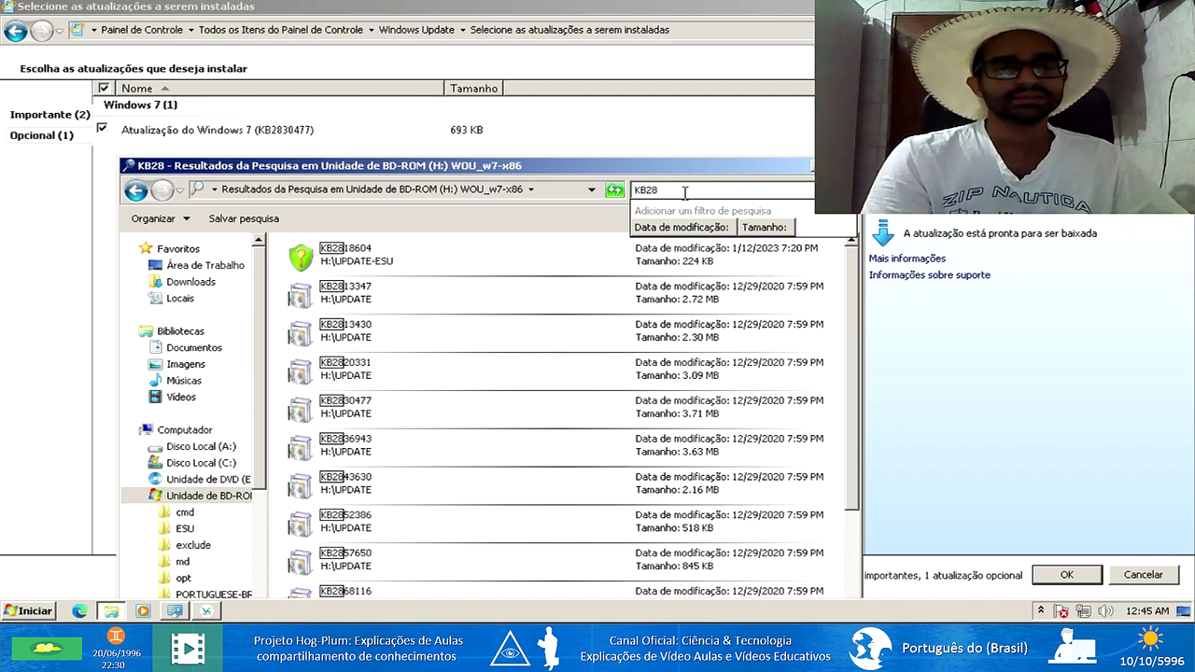
pyautogui.write('304')
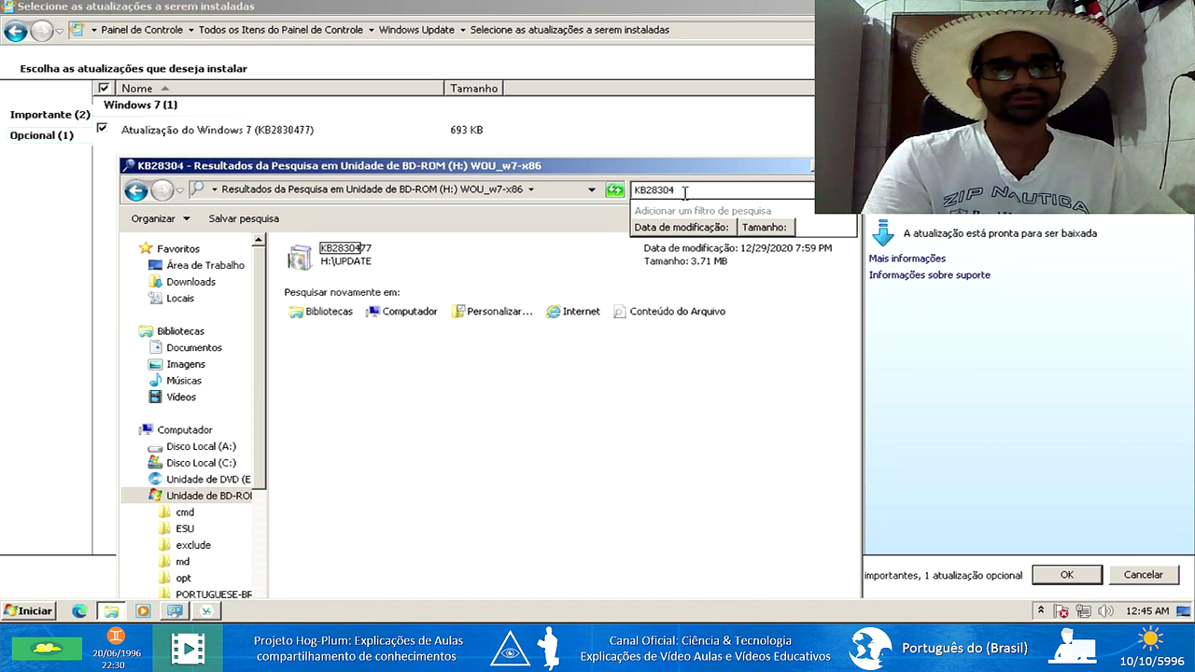
# Run the KB2830477 installer, dismiss its already-installed message, and close the search window.
pyautogui.click(378, 263)
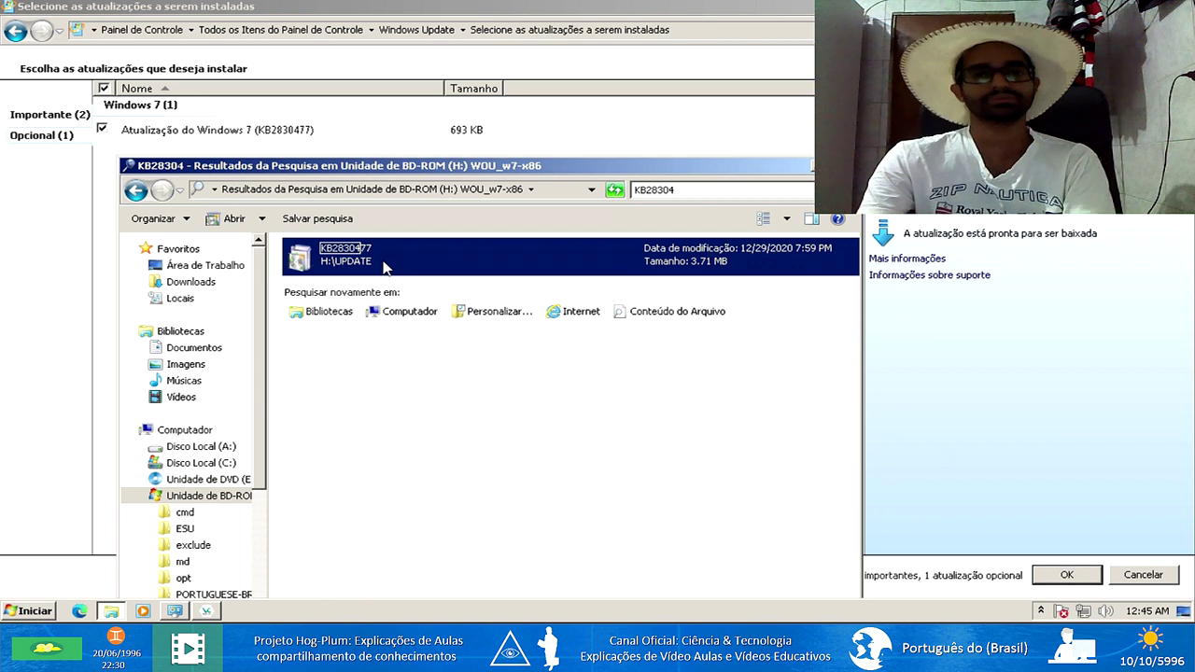
pyautogui.doubleClick(385, 267)
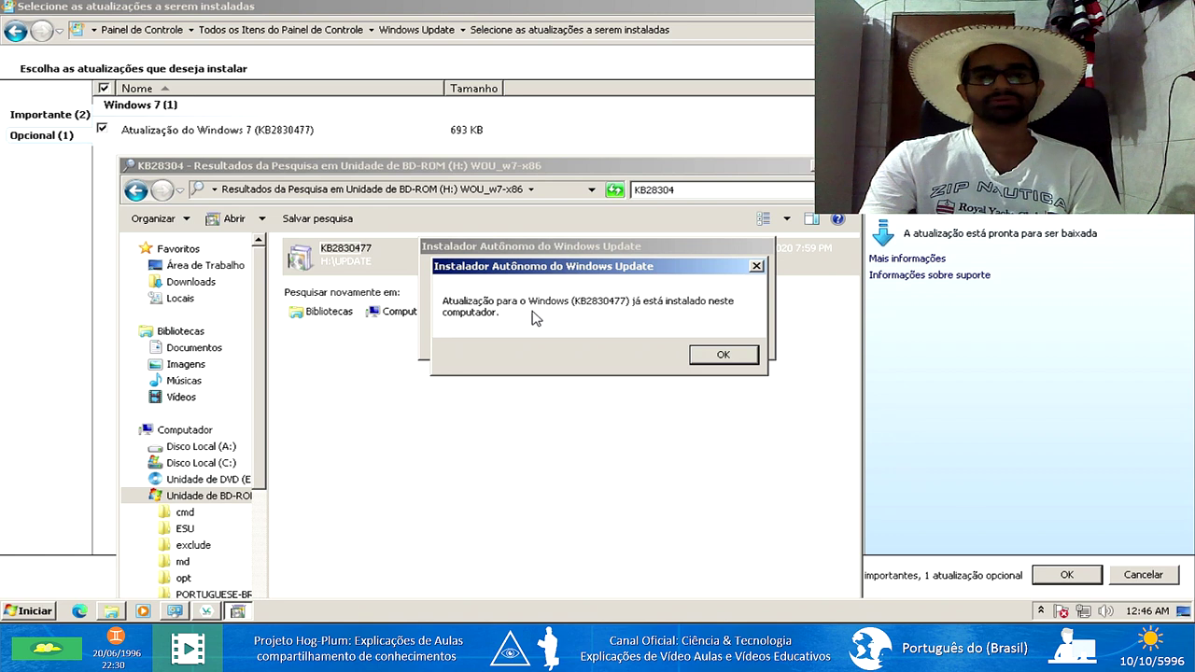
pyautogui.click(725, 356)
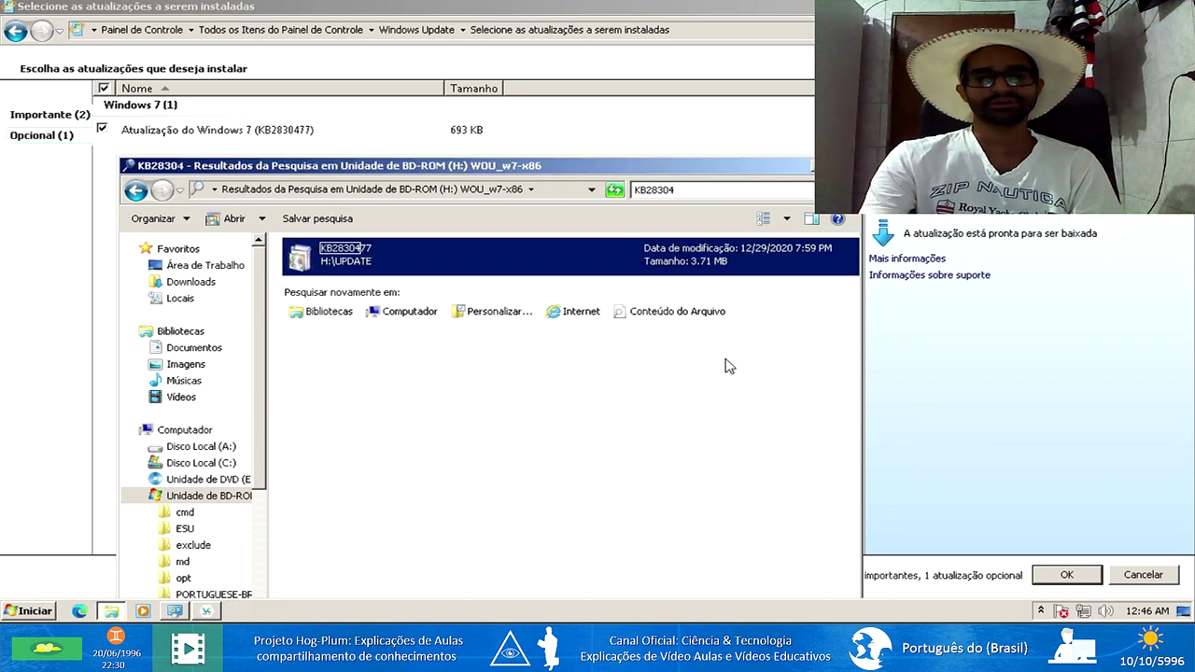
pyautogui.hotkey('alt', 'F4')
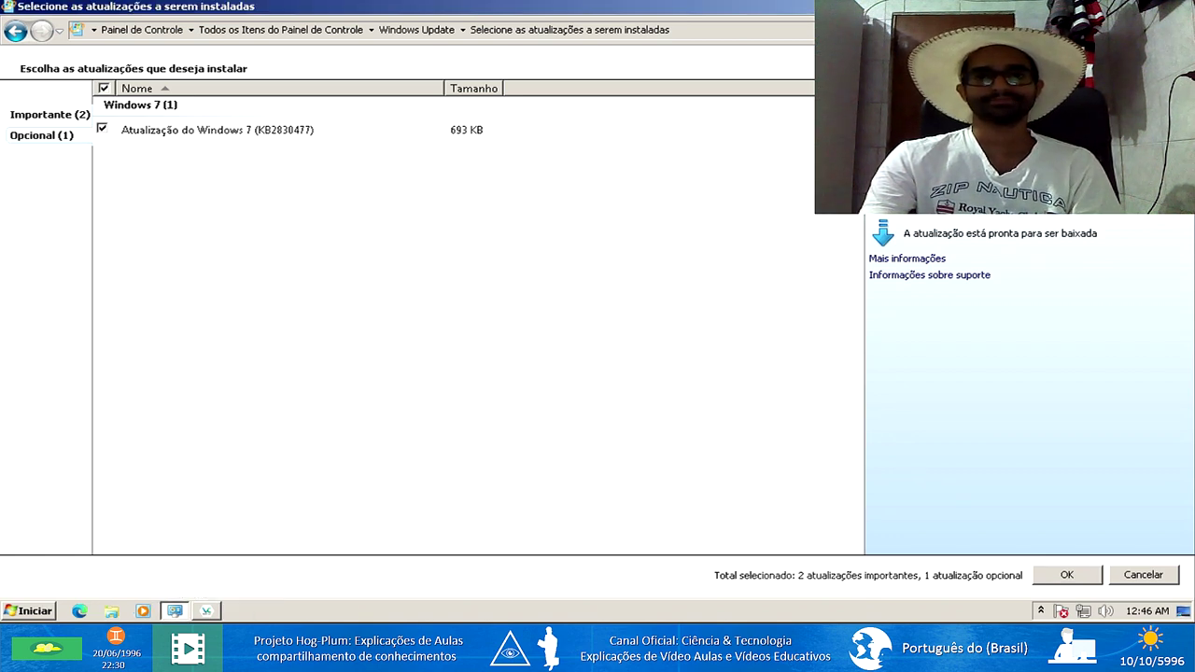
# Confirm the Importante (2) updates, accept the removal tool licence, and start downloading the 3 updates (46.4 MB).
pyautogui.click(56, 117)
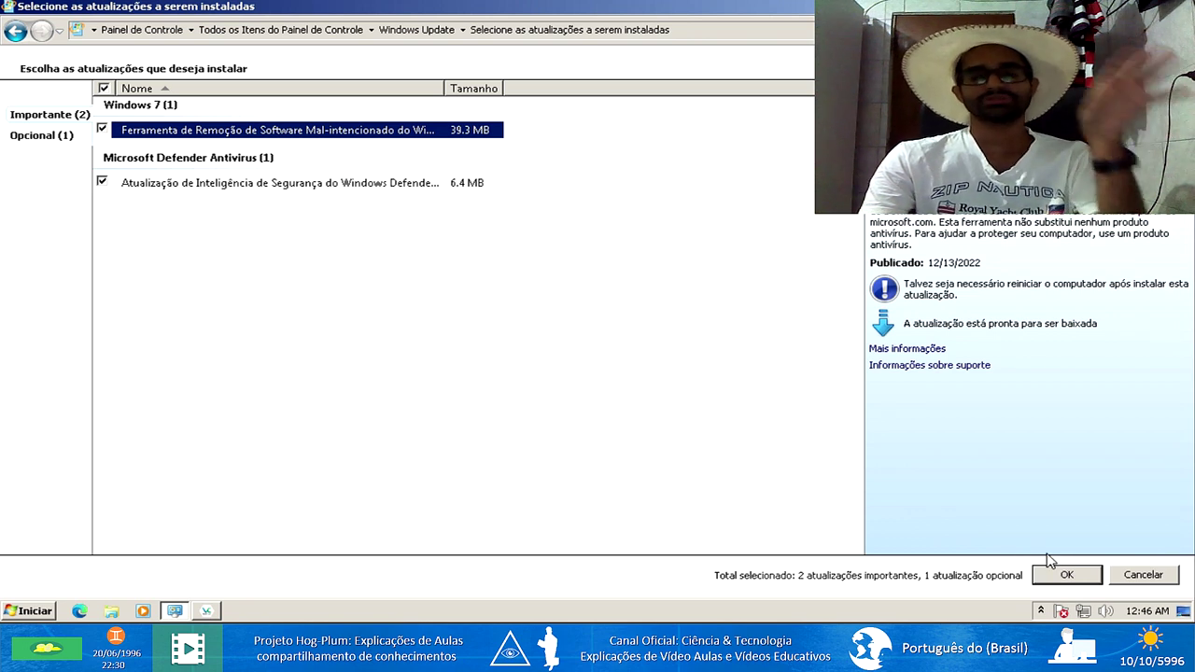
pyautogui.click(1064, 579)
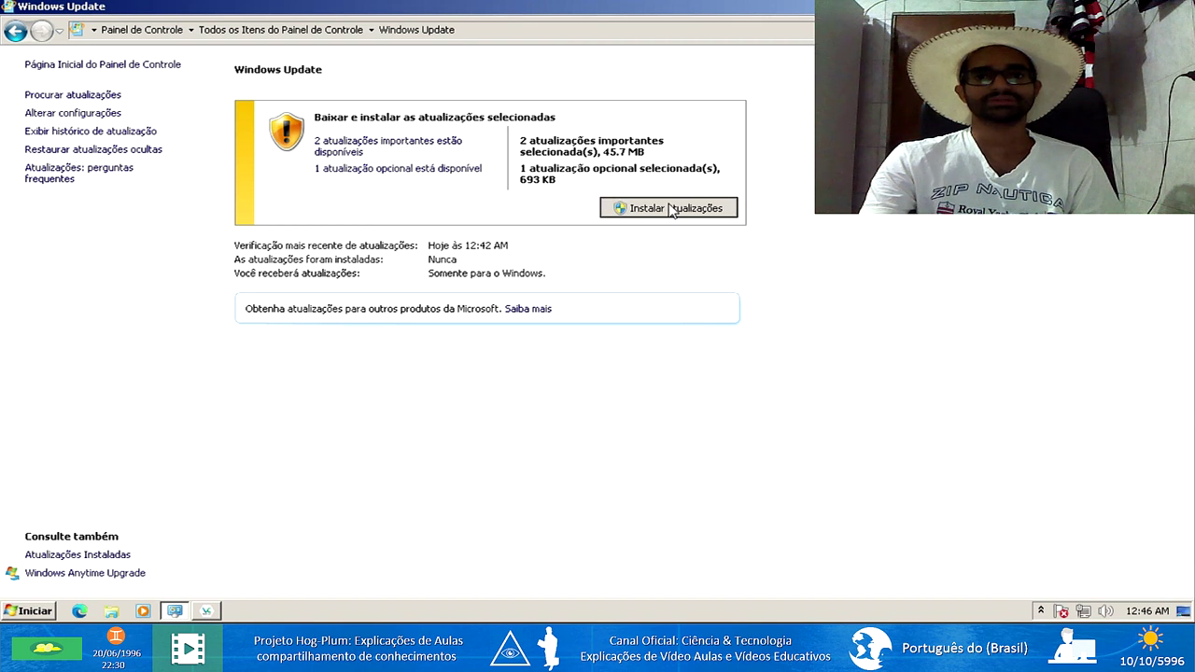
pyautogui.click(670, 208)
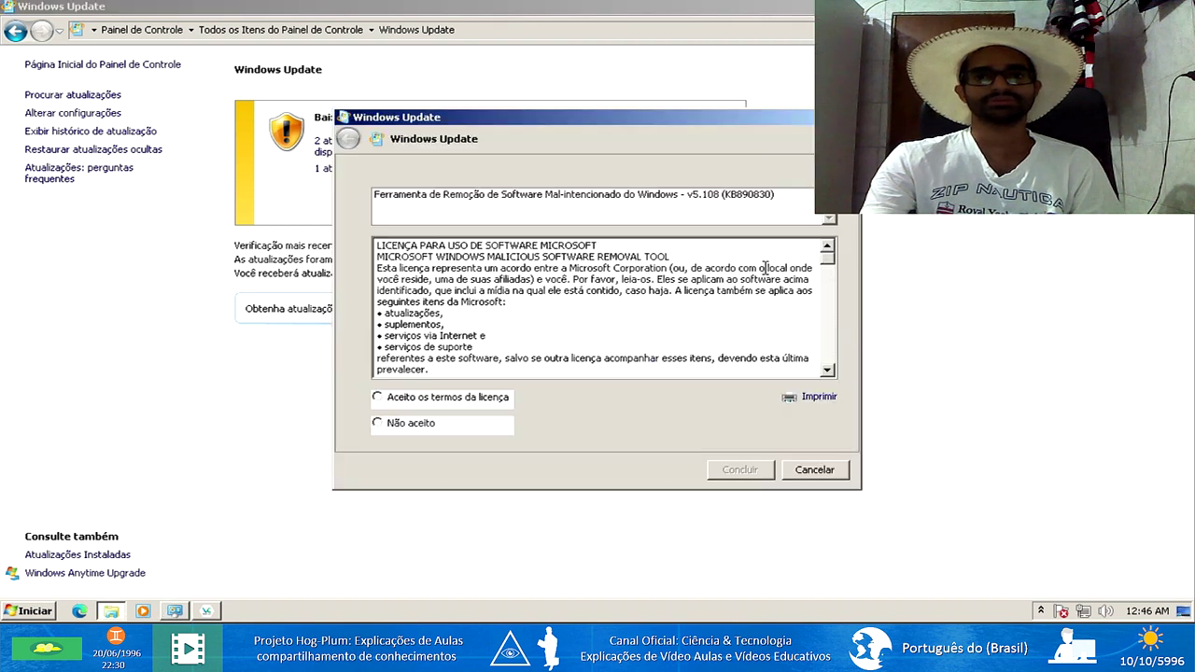
pyautogui.click(430, 398)
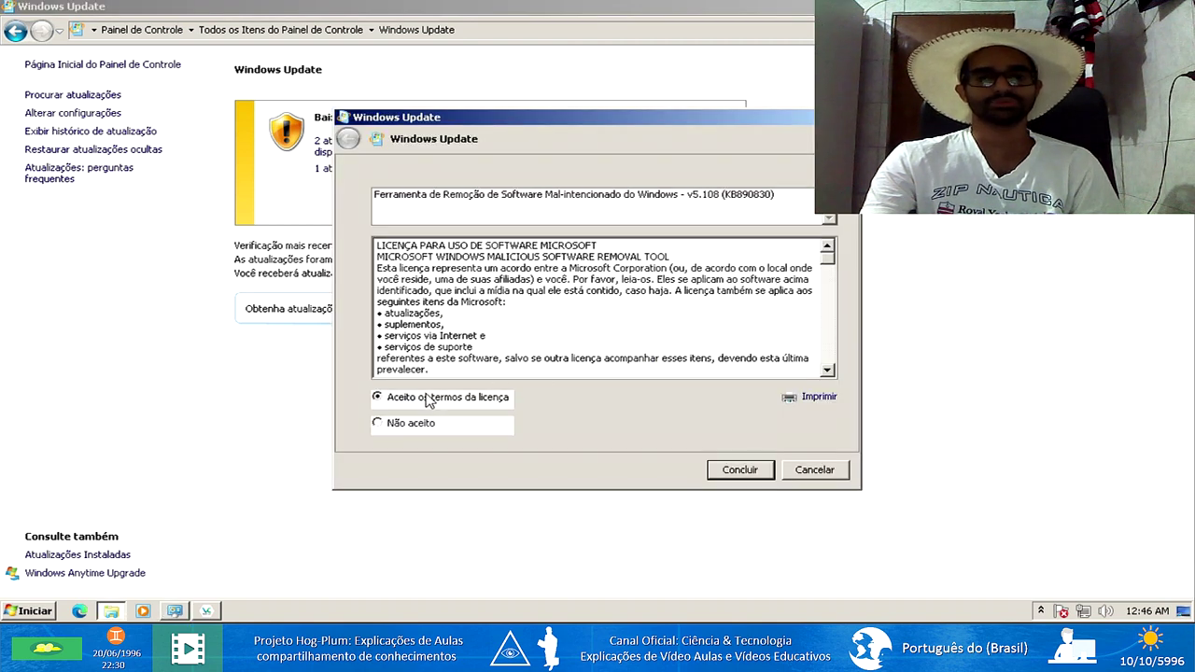
pyautogui.click(740, 470)
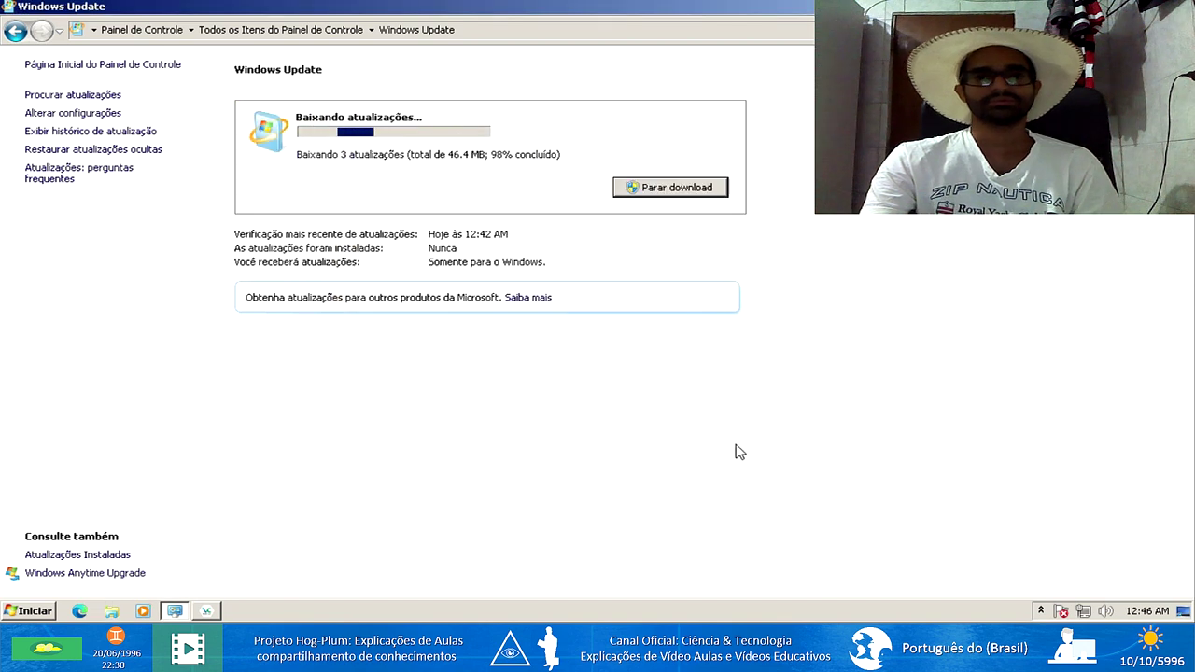
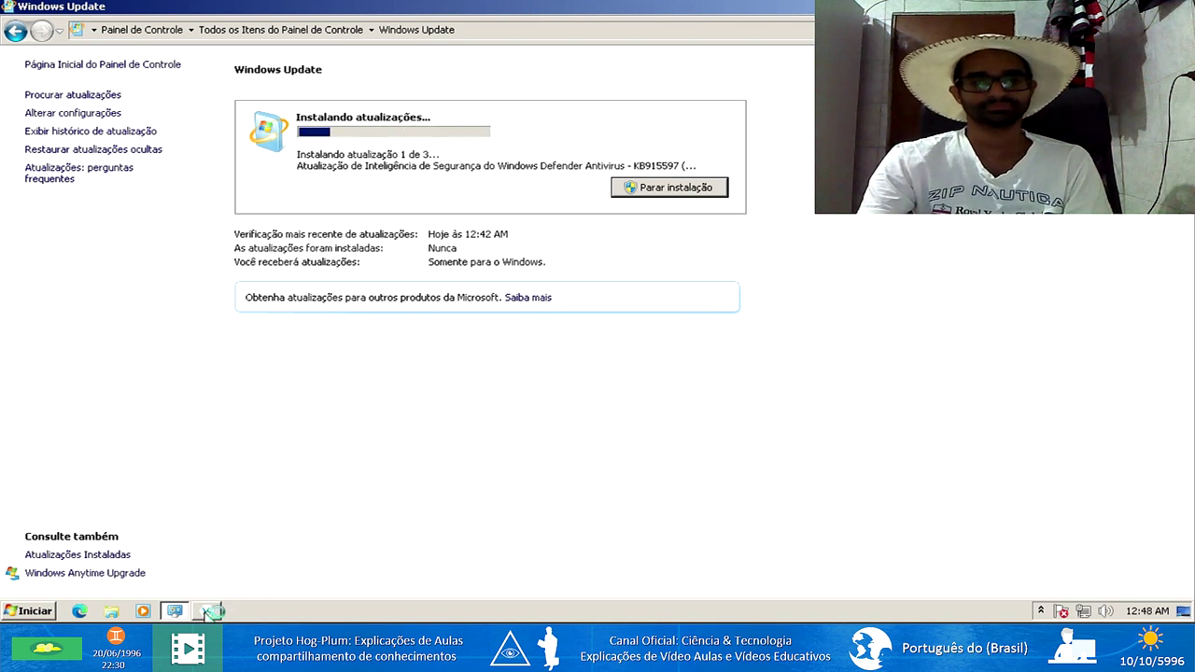
# Close the VeraCrypt window and let Windows Update finish installing the 3 updates.
pyautogui.moveTo(205, 613)
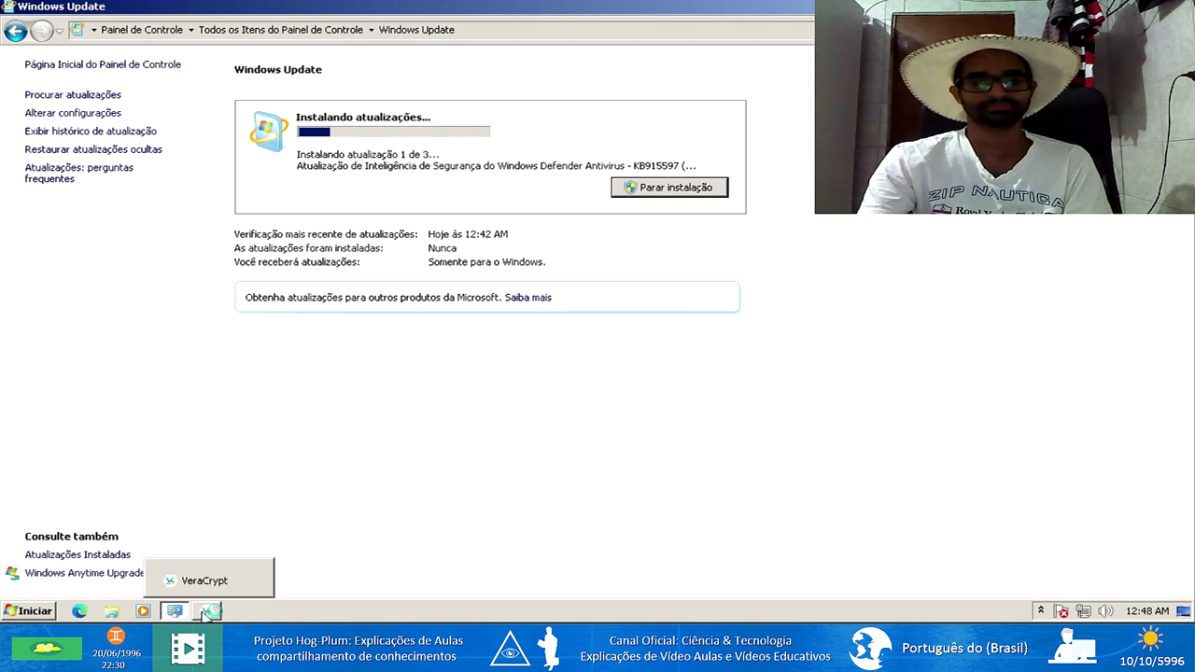
pyautogui.click(259, 585)
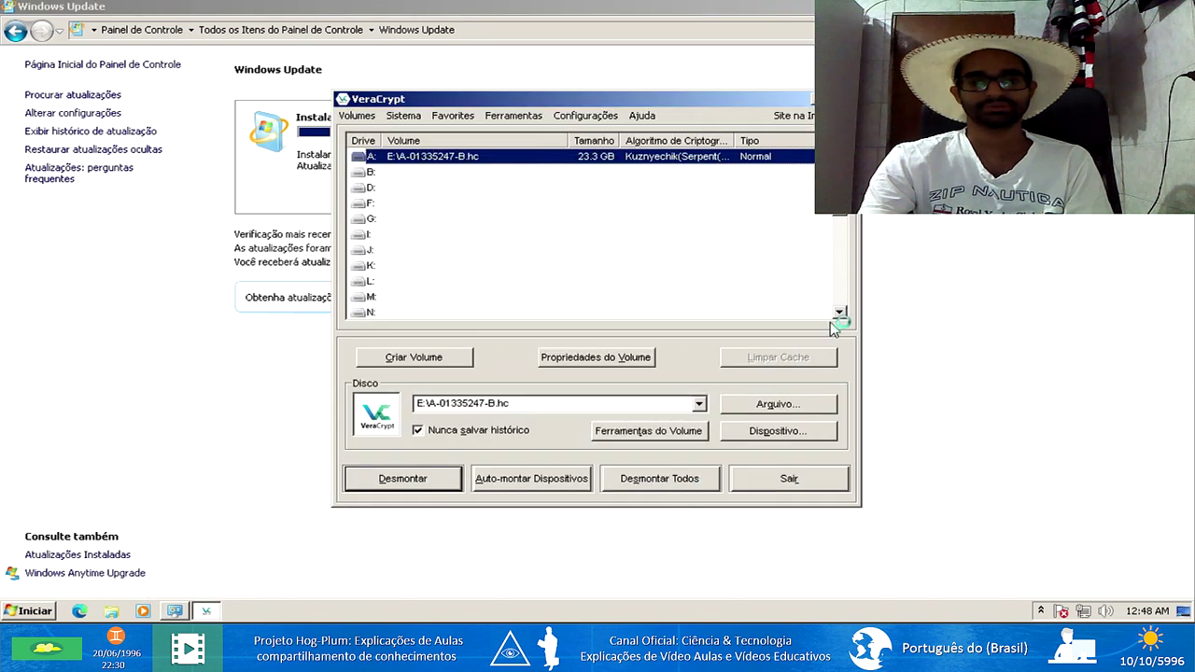
pyautogui.click(848, 99)
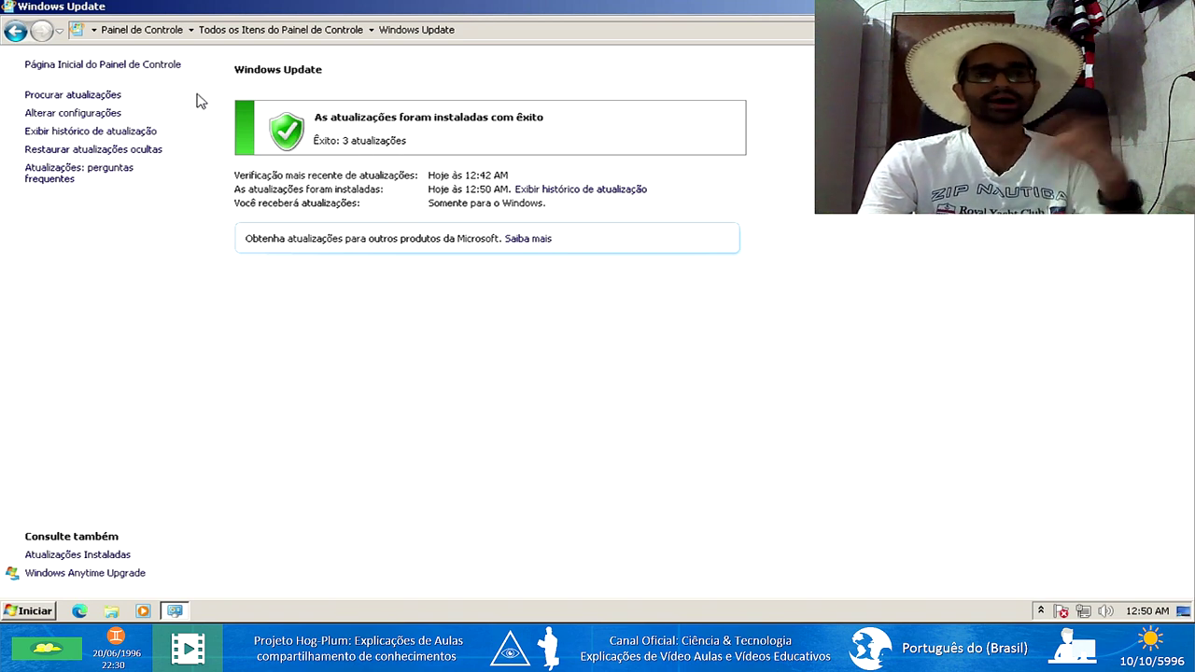
# Re-check for updates until Windows reports it is up to date, then close Windows Update.
pyautogui.click(107, 97)
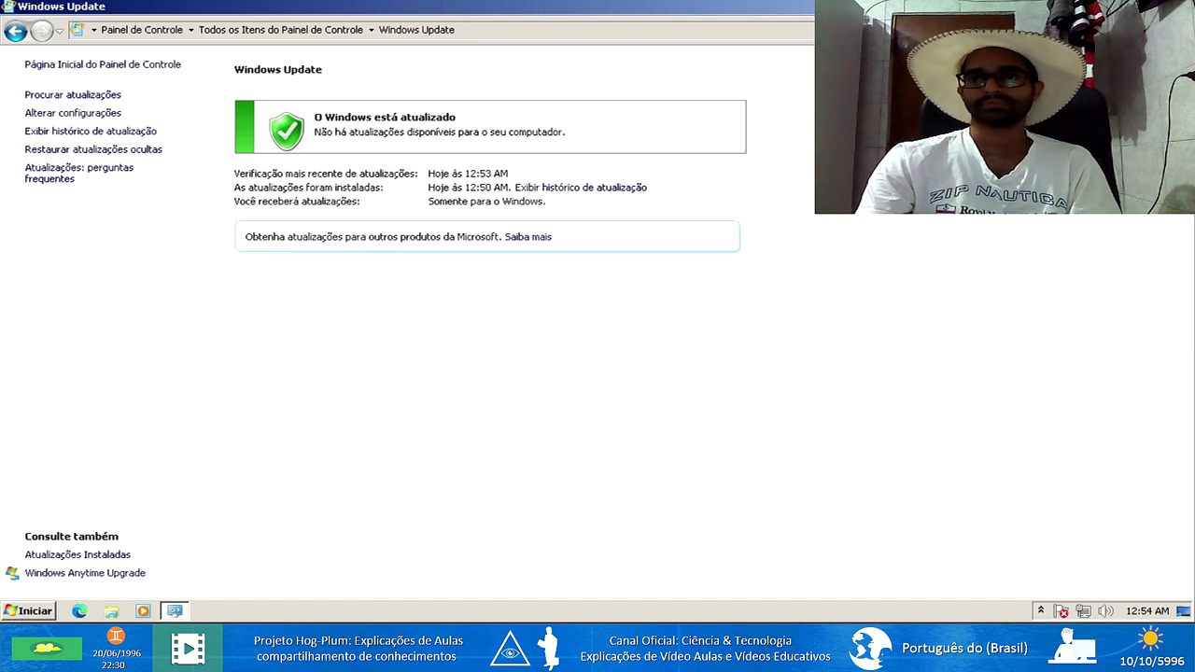
pyautogui.hotkey('alt', 'F4')
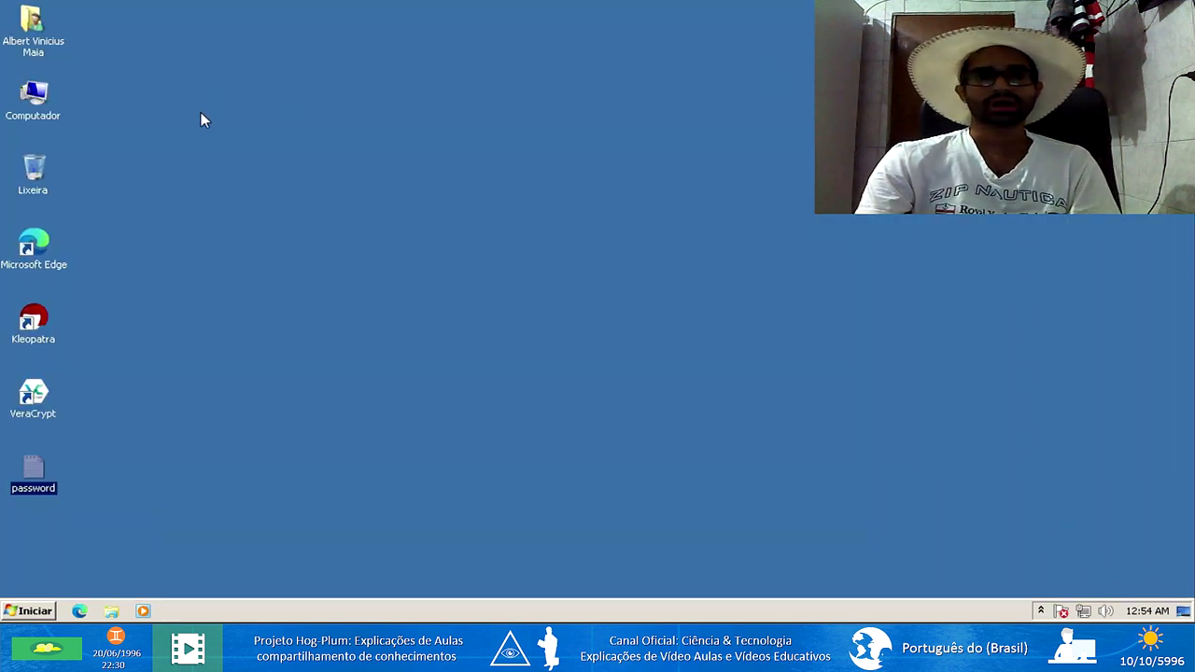
# Set Performance Options visual effects to 'Deixar o Windows escolher', apply, and close the System windows.
pyautogui.rightClick(27, 107)
pyautogui.click(124, 270)
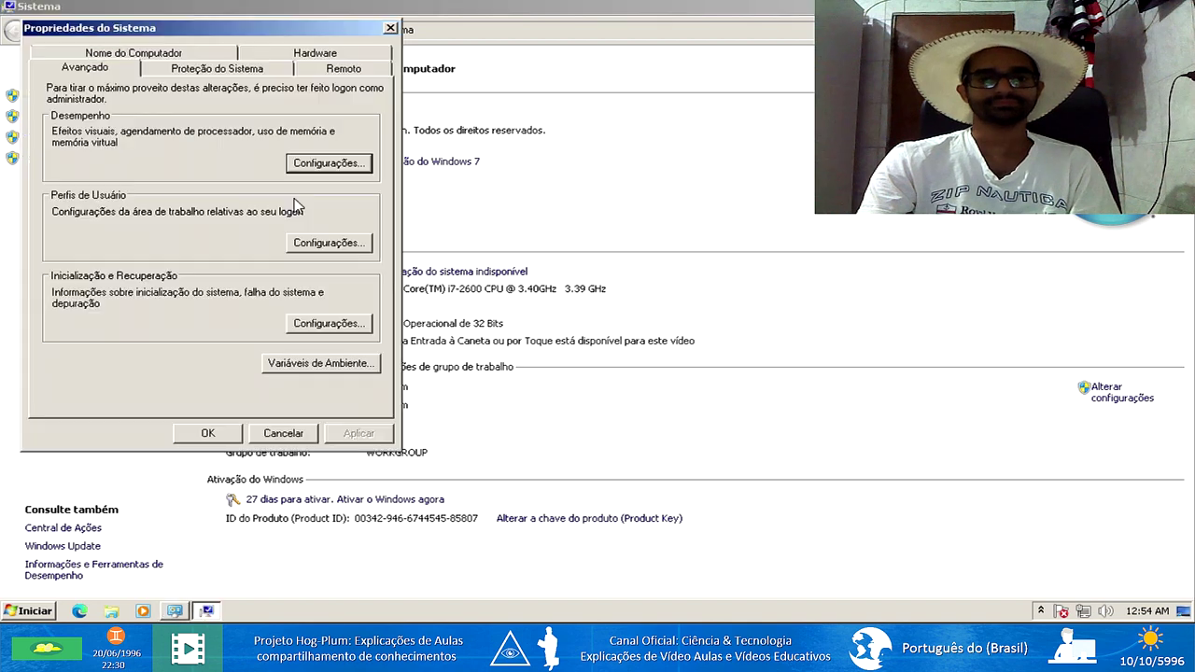
pyautogui.click(317, 164)
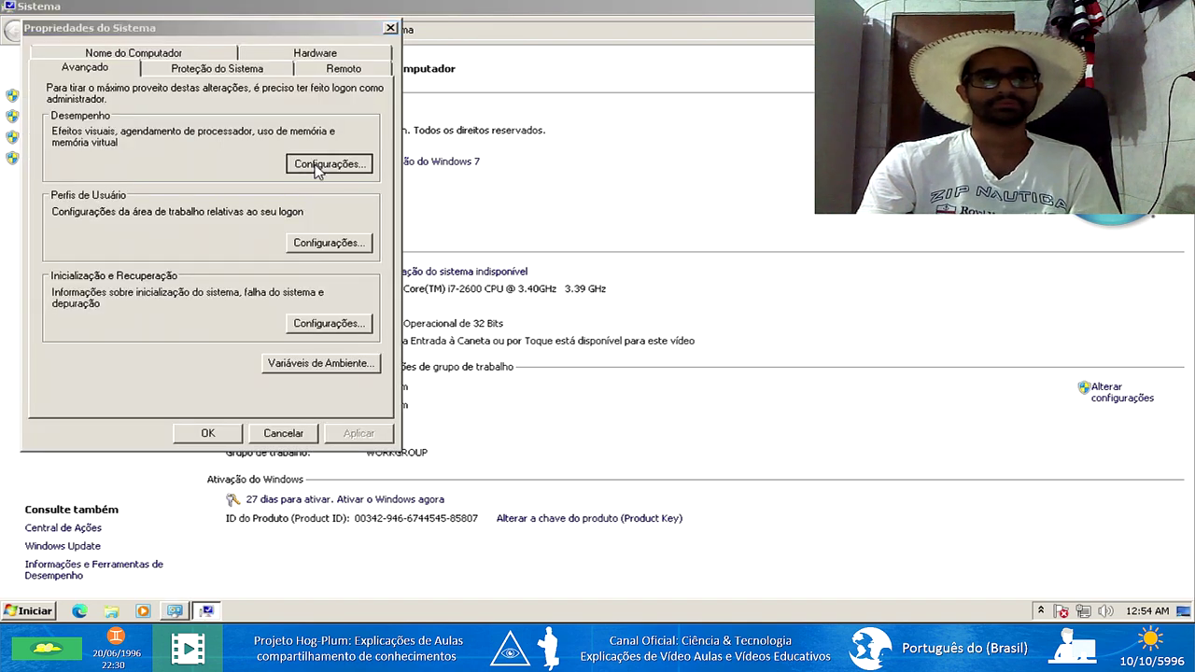
pyautogui.click(243, 188)
pyautogui.click(357, 526)
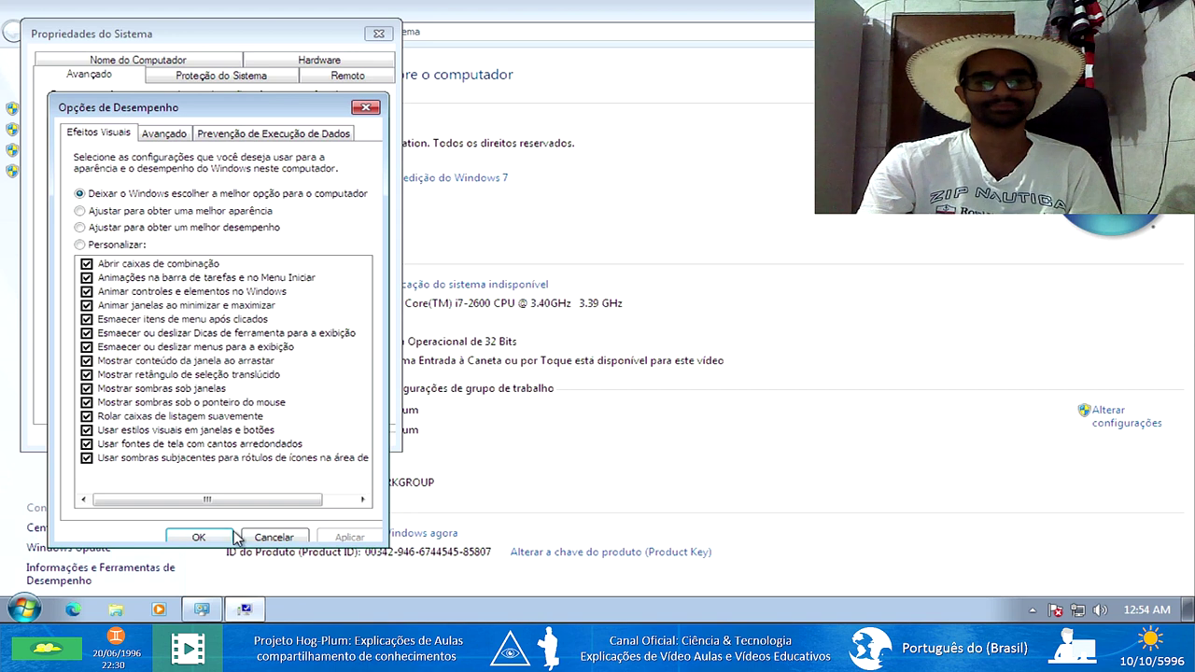
pyautogui.click(198, 536)
pyautogui.click(217, 437)
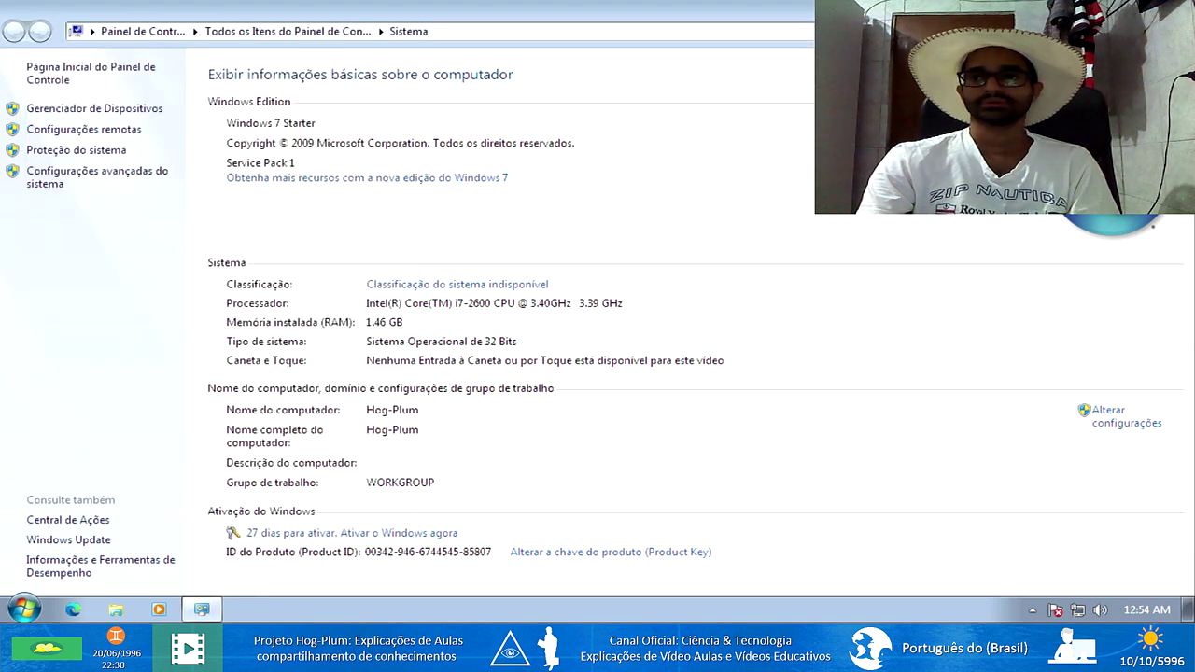
pyautogui.hotkey('alt', 'F4')
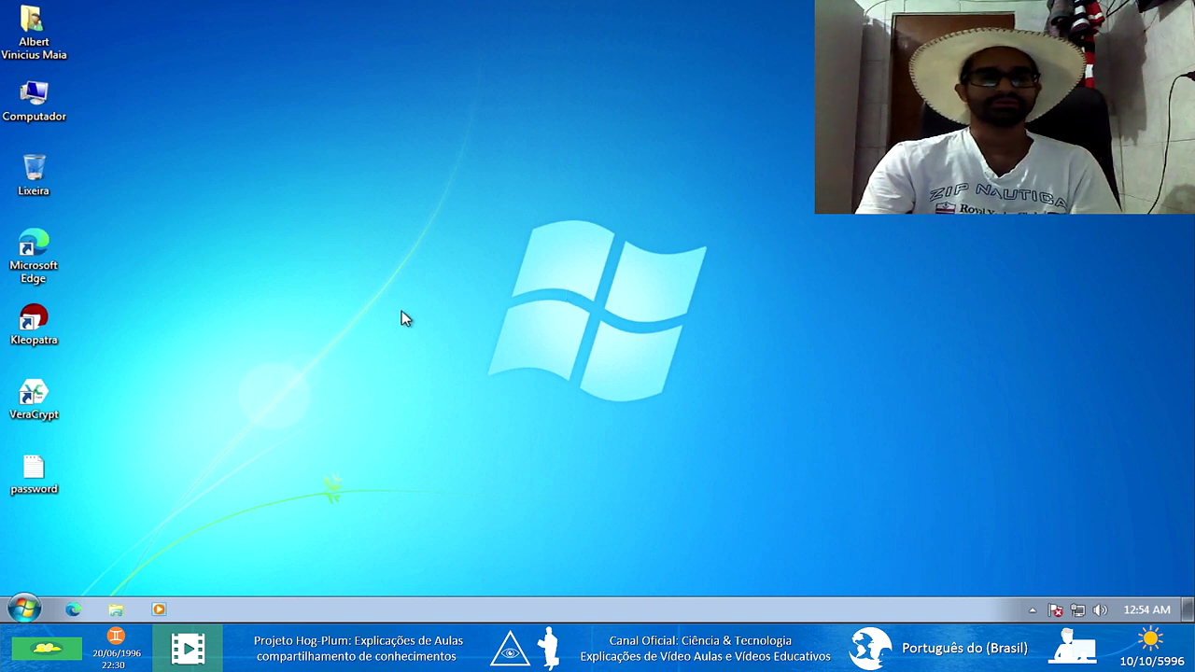
# Make Edge the default browser, let it download its update from 'Sobre o Microsoft Edge', then close it.
pyautogui.doubleClick(30, 266)
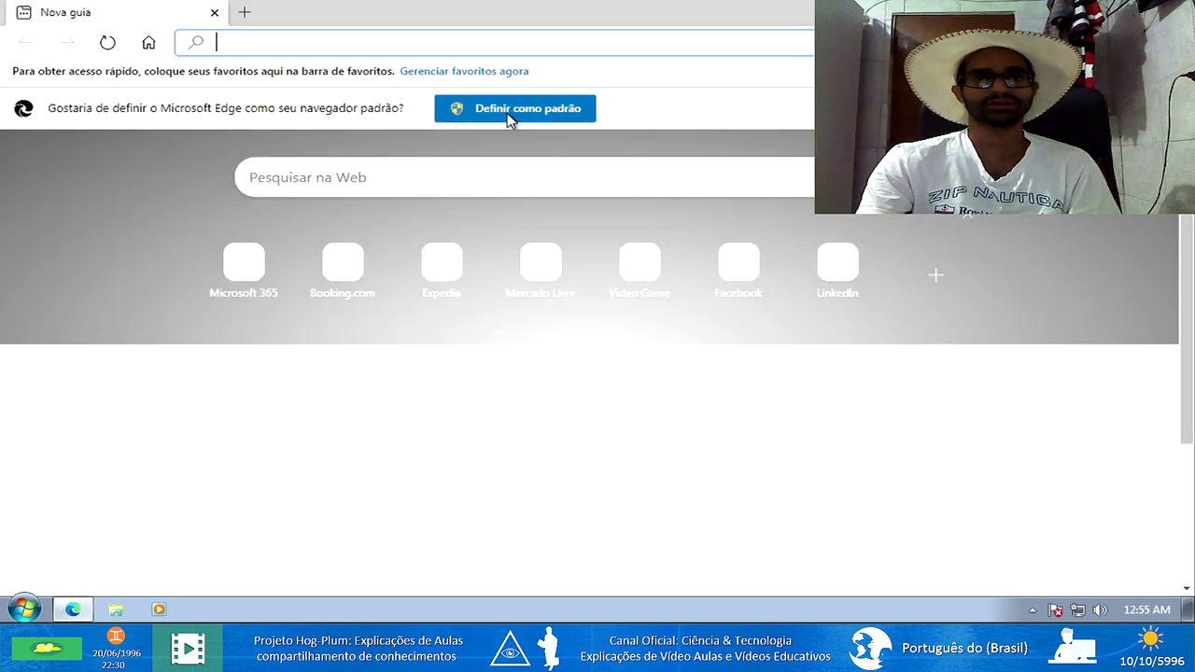
pyautogui.click(510, 112)
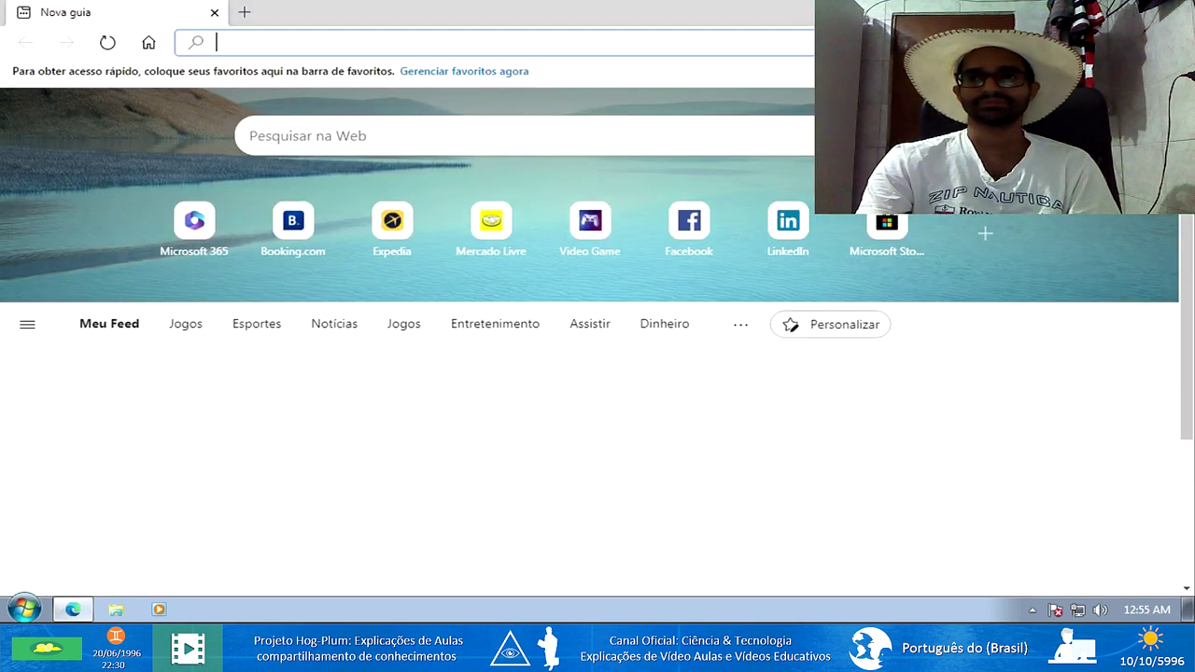
pyautogui.click(1161, 42)
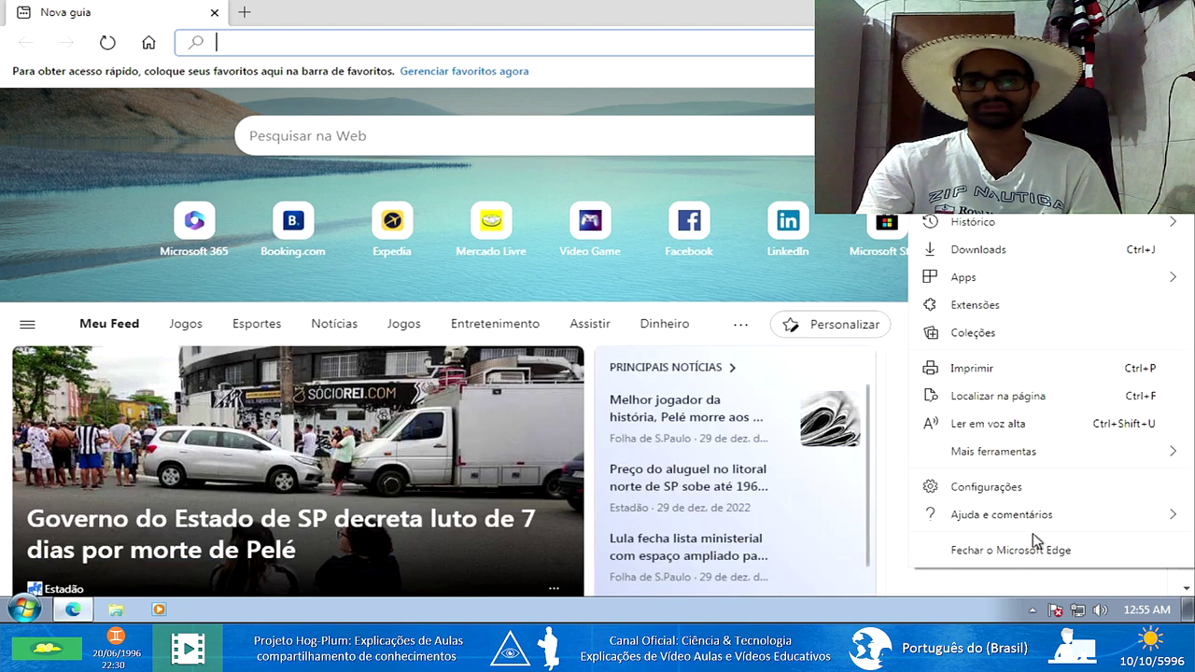
pyautogui.moveTo(1038, 522)
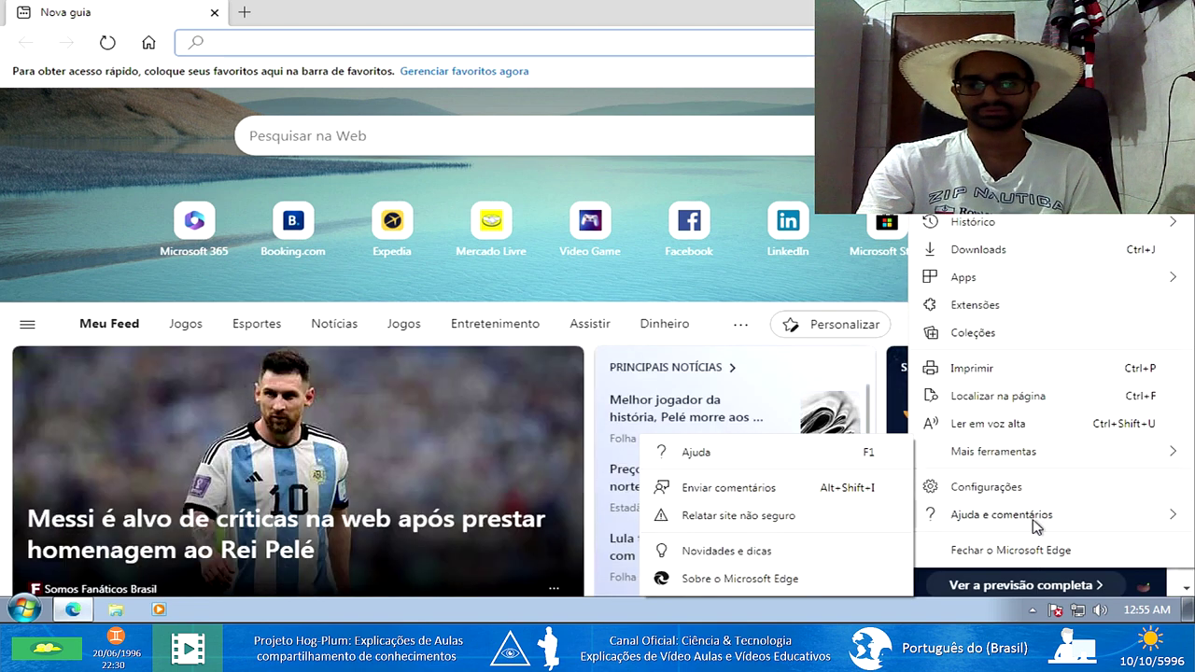
pyautogui.click(808, 578)
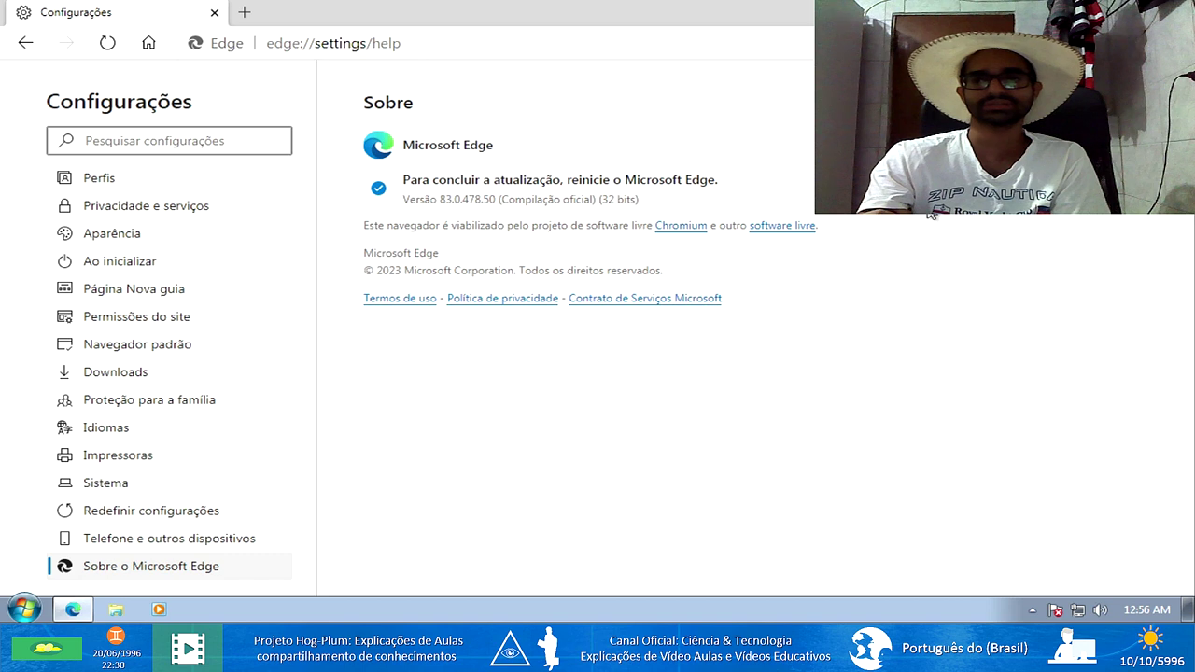
pyautogui.hotkey('alt', 'F4')
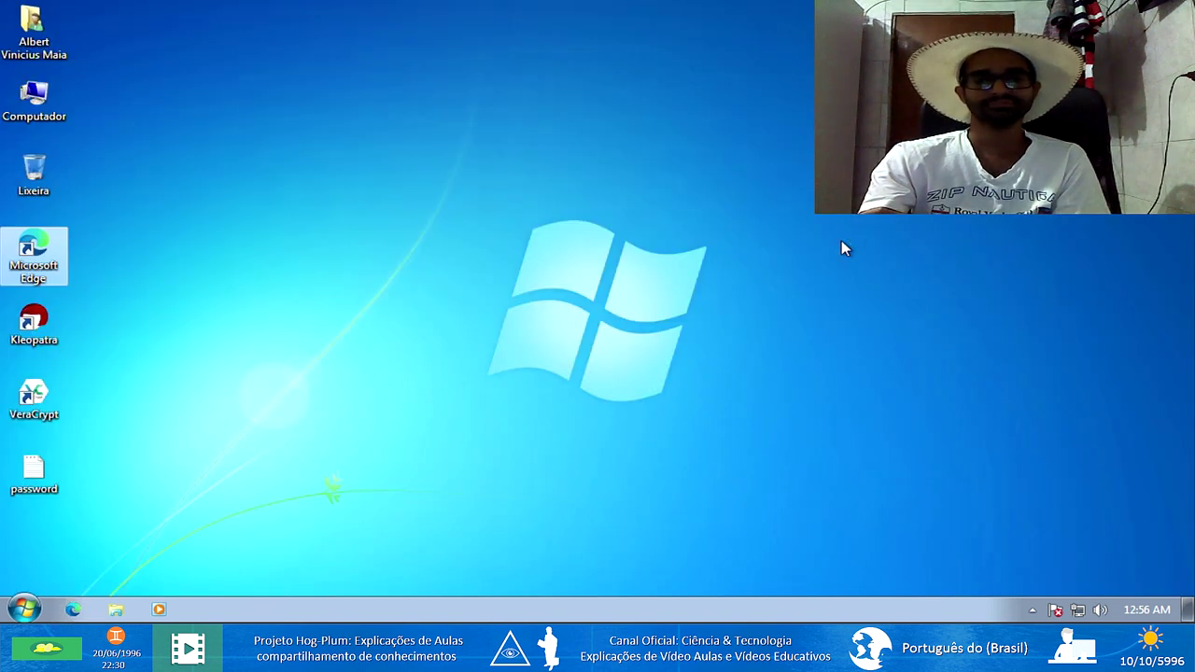
# Relaunch Edge, set its Aparência to Escuro (dark), and close the browser.
pyautogui.press('Return')
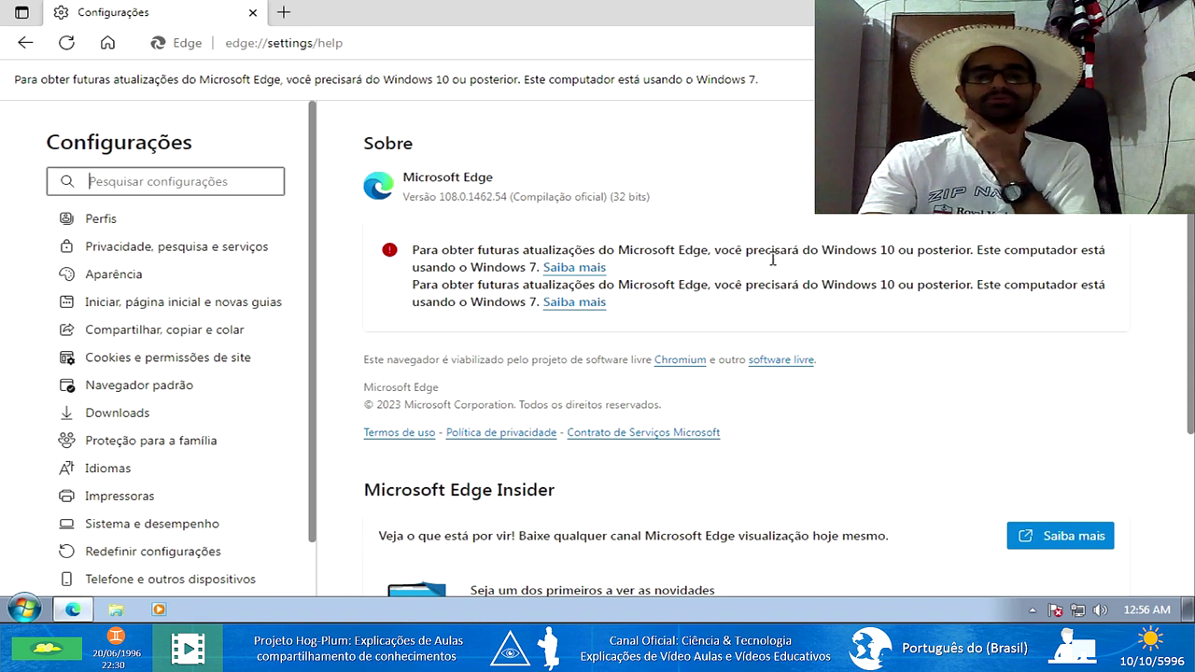
pyautogui.click(113, 274)
pyautogui.click(569, 278)
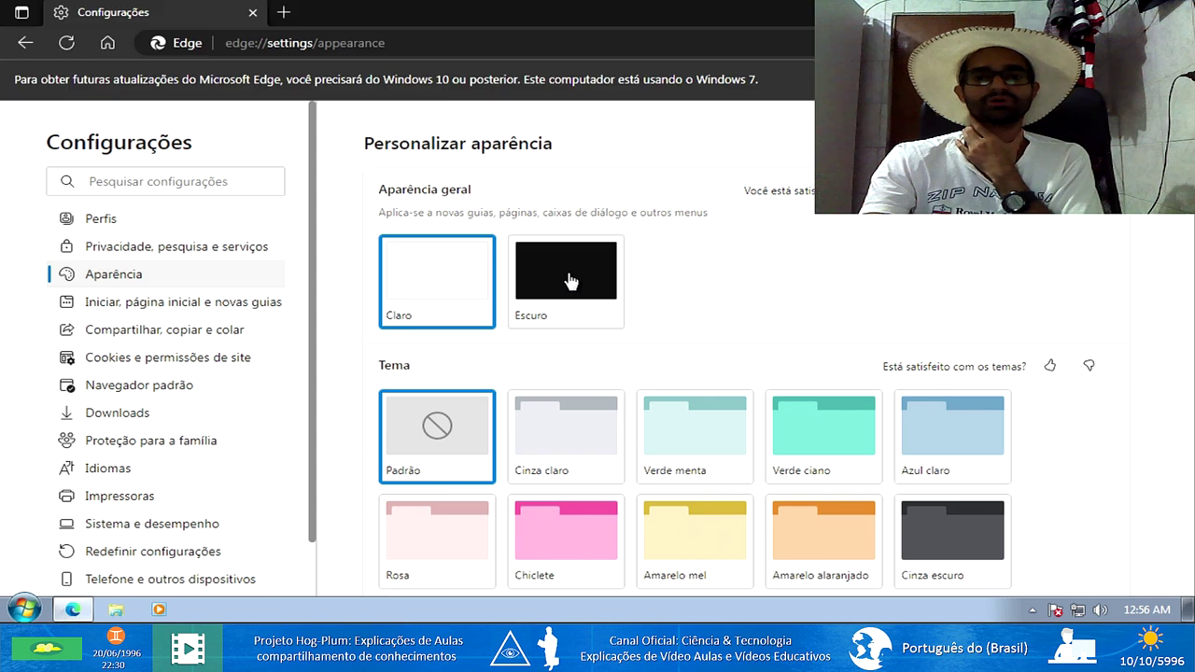
pyautogui.click(121, 220)
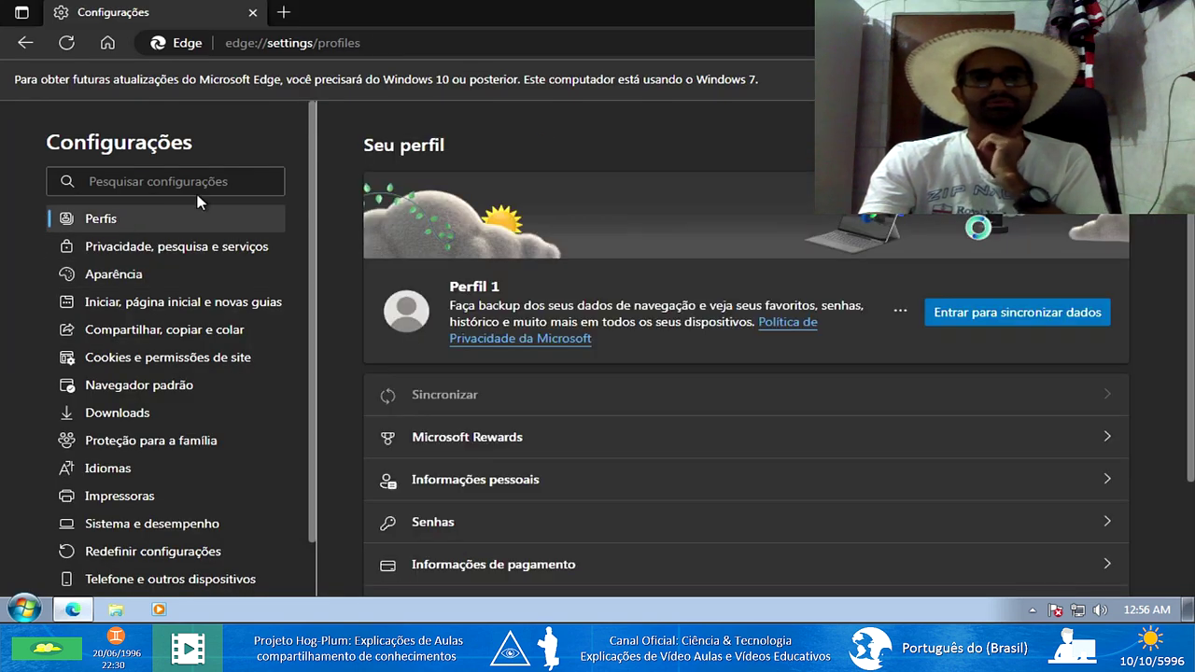
pyautogui.hotkey('alt', 'F4')
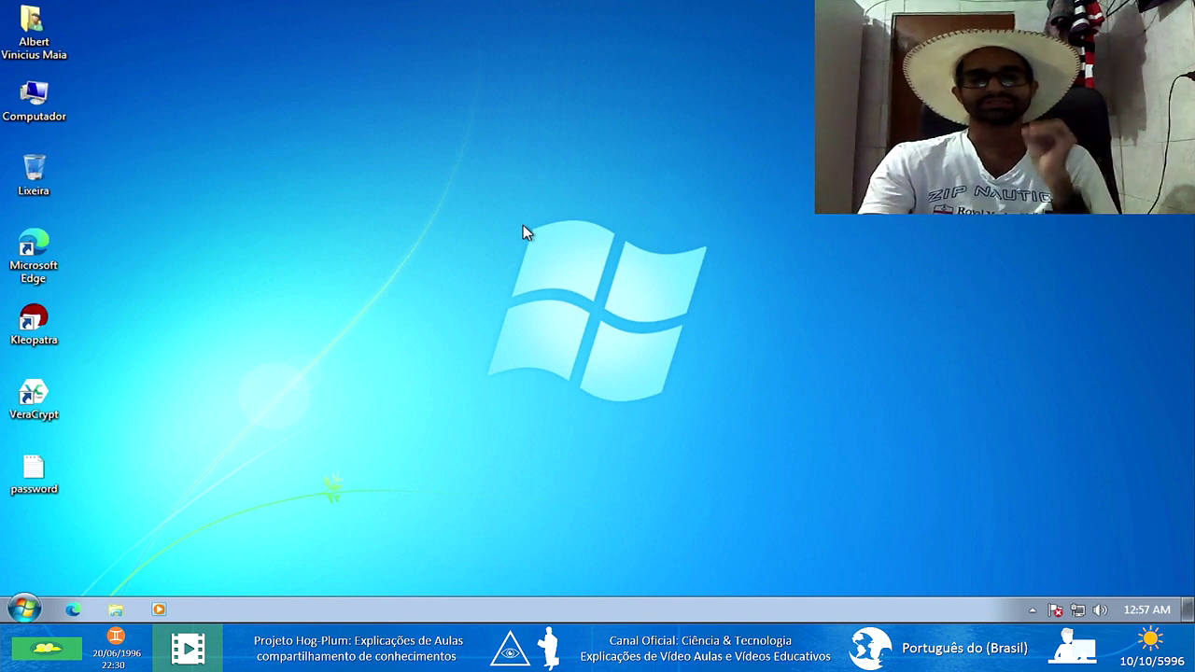
# Open the Network and Sharing Center from the tray and show the adapter list.
pyautogui.rightClick(1080, 611)
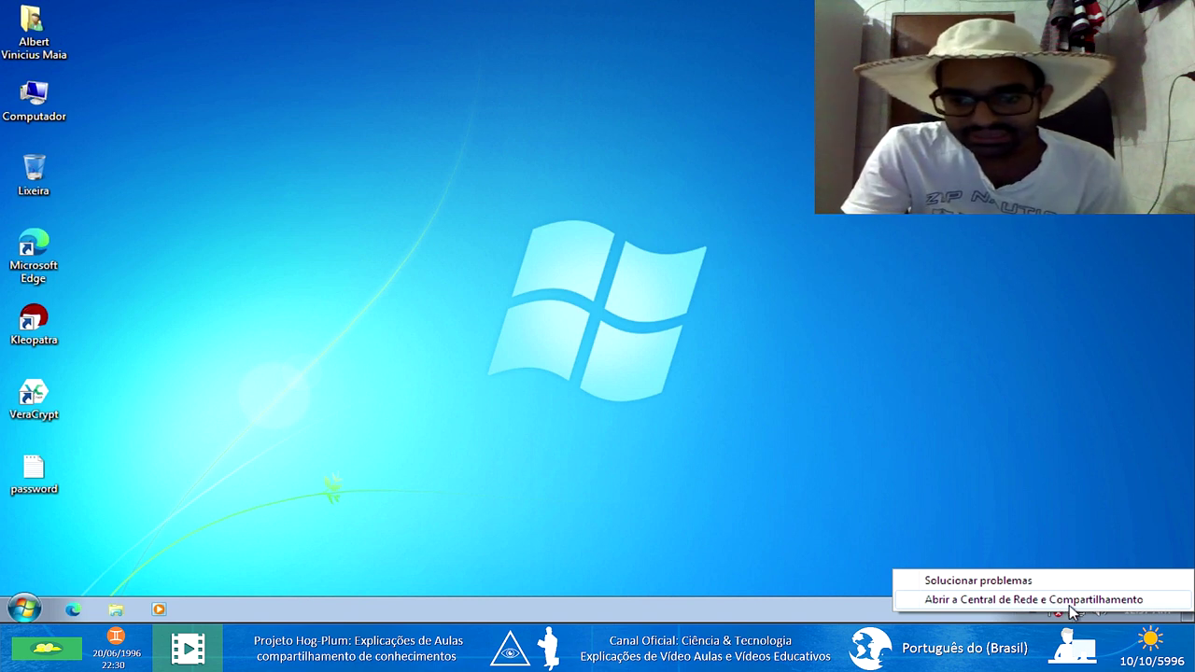
pyautogui.click(1026, 599)
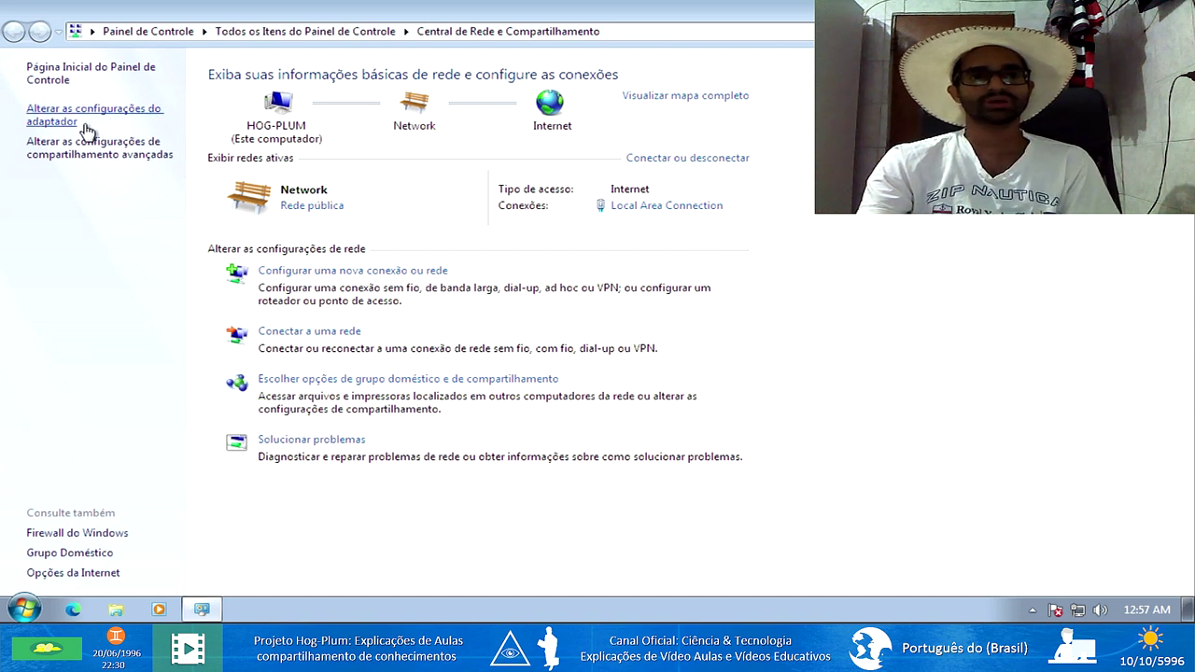
pyautogui.click(70, 120)
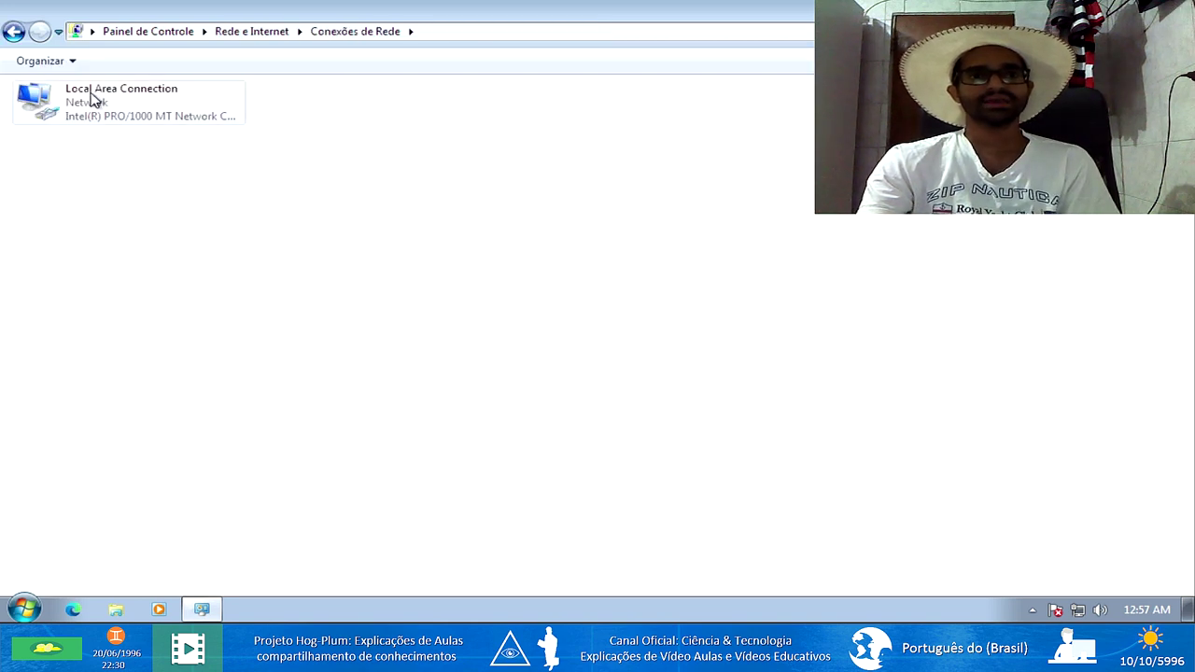
# Disable the Local Area Connection adapter and close the Network Connections window.
pyautogui.rightClick(82, 104)
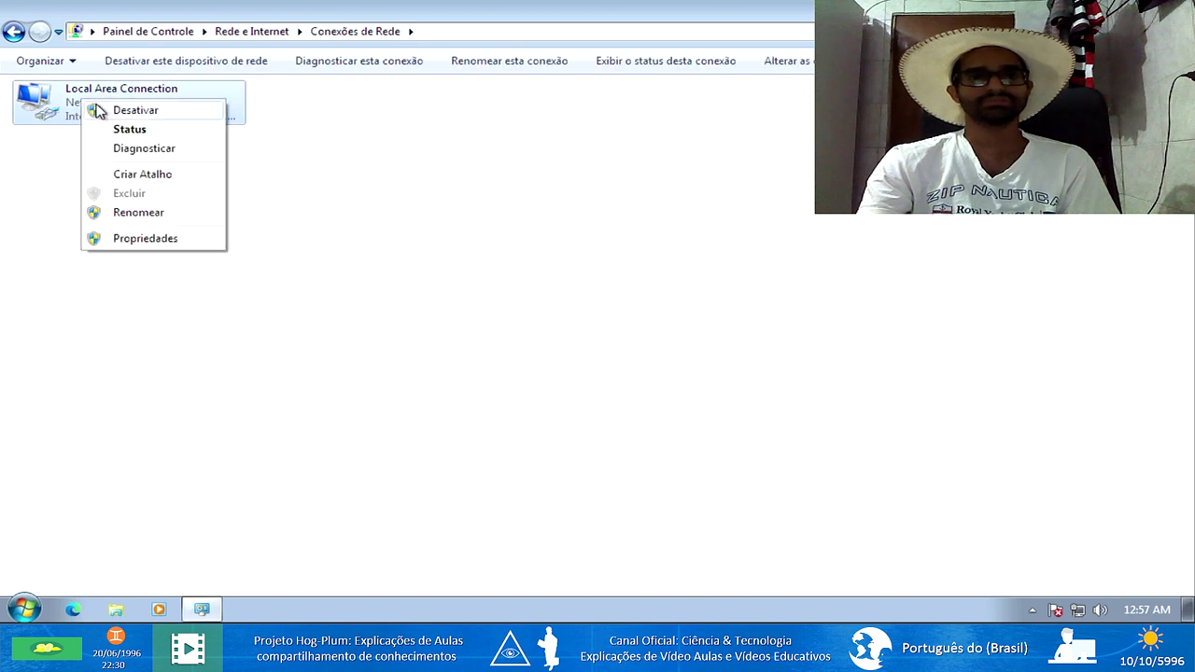
pyautogui.click(131, 114)
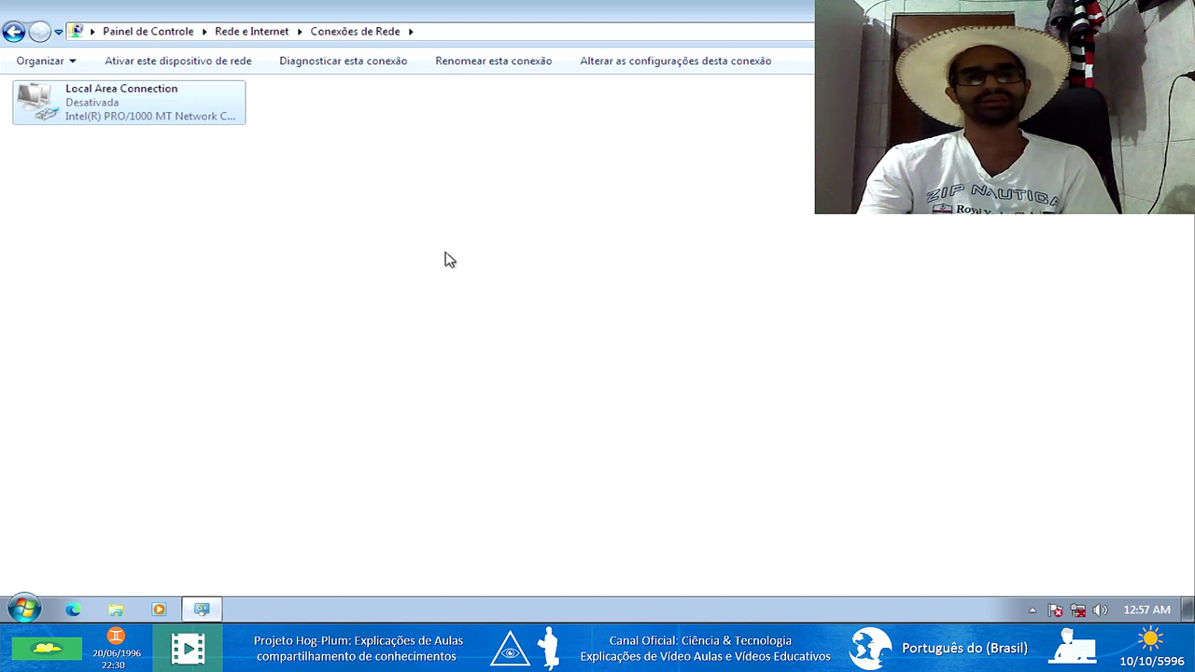
pyautogui.click(88, 143)
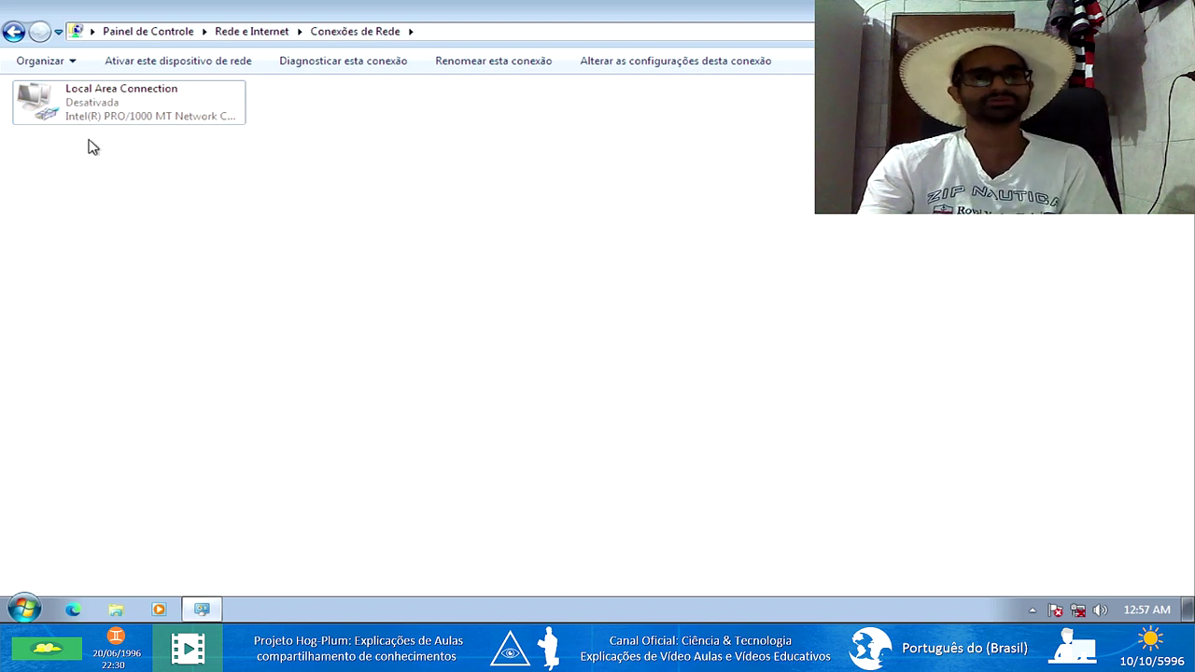
pyautogui.rightClick(113, 100)
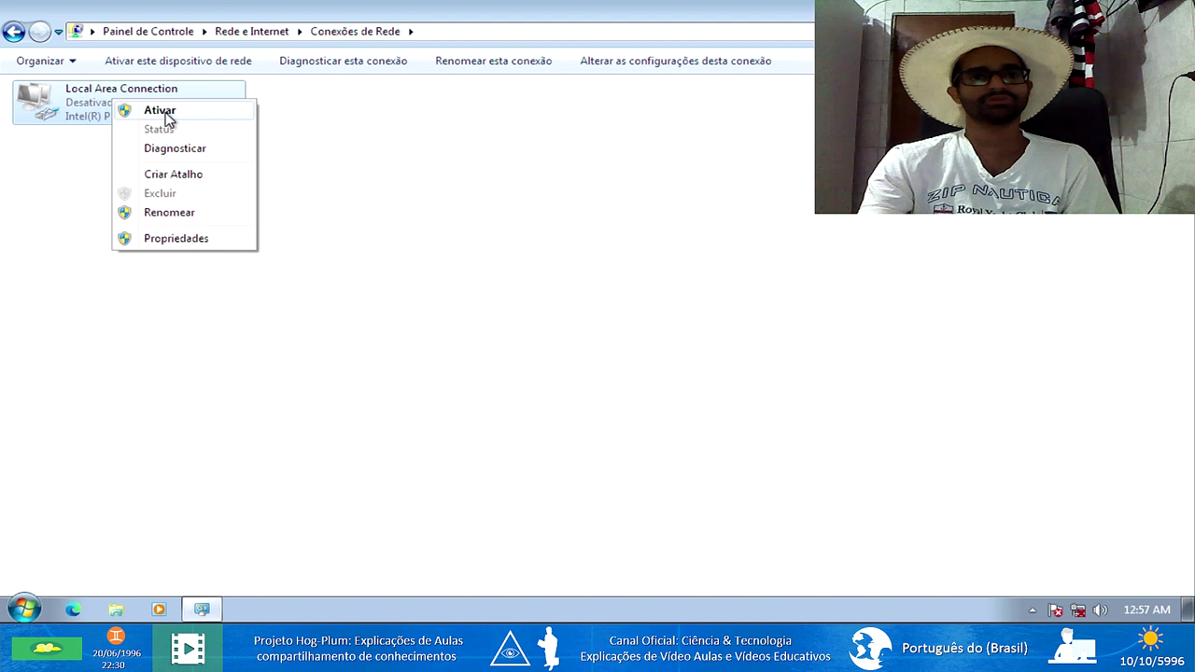
pyautogui.click(365, 230)
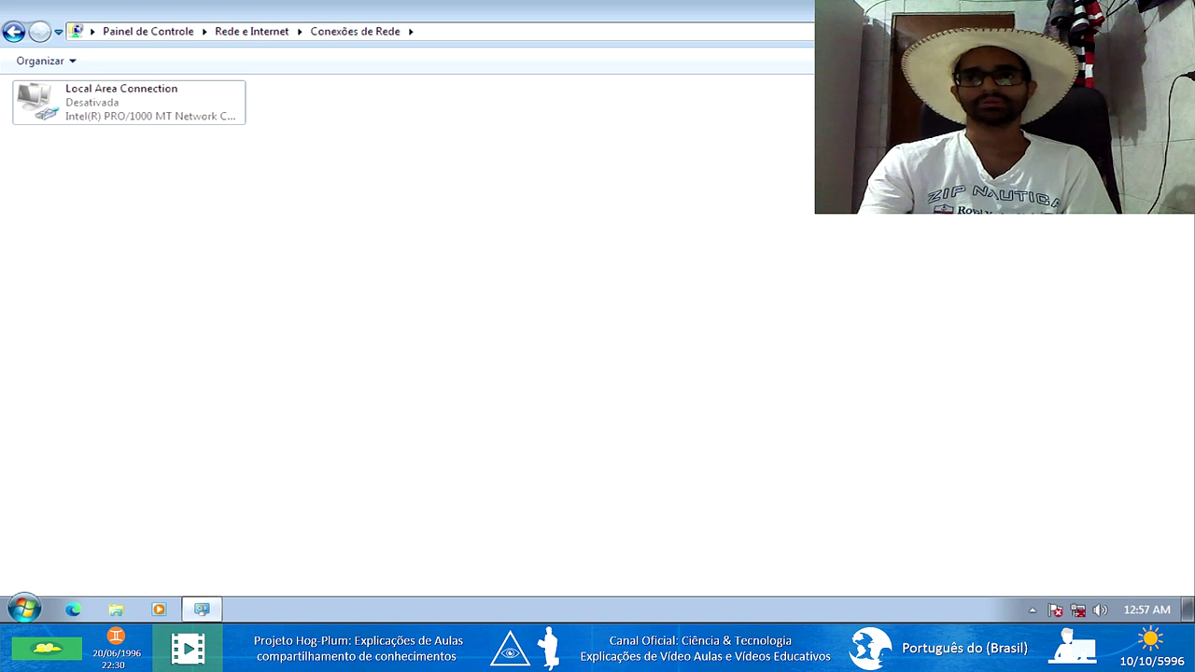
pyautogui.hotkey('alt', 'F4')
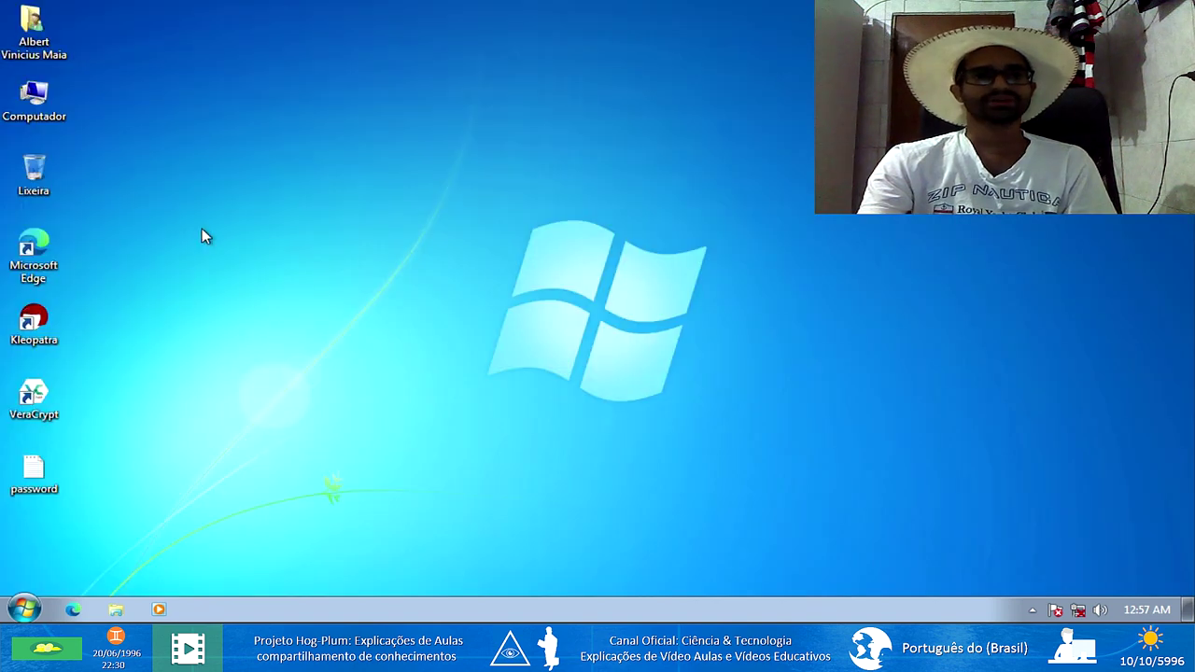
# Open Computer and force-dismount the VeraCrypt volume on drive A:, then close VeraCrypt.
pyautogui.doubleClick(37, 101)
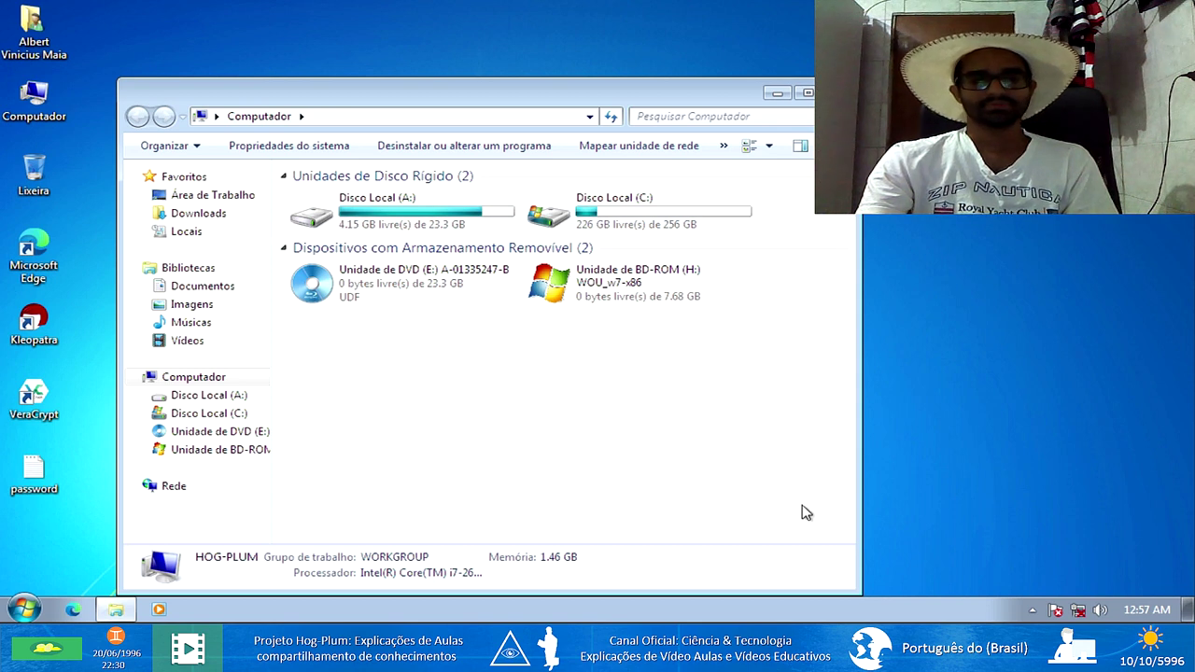
pyautogui.click(1034, 611)
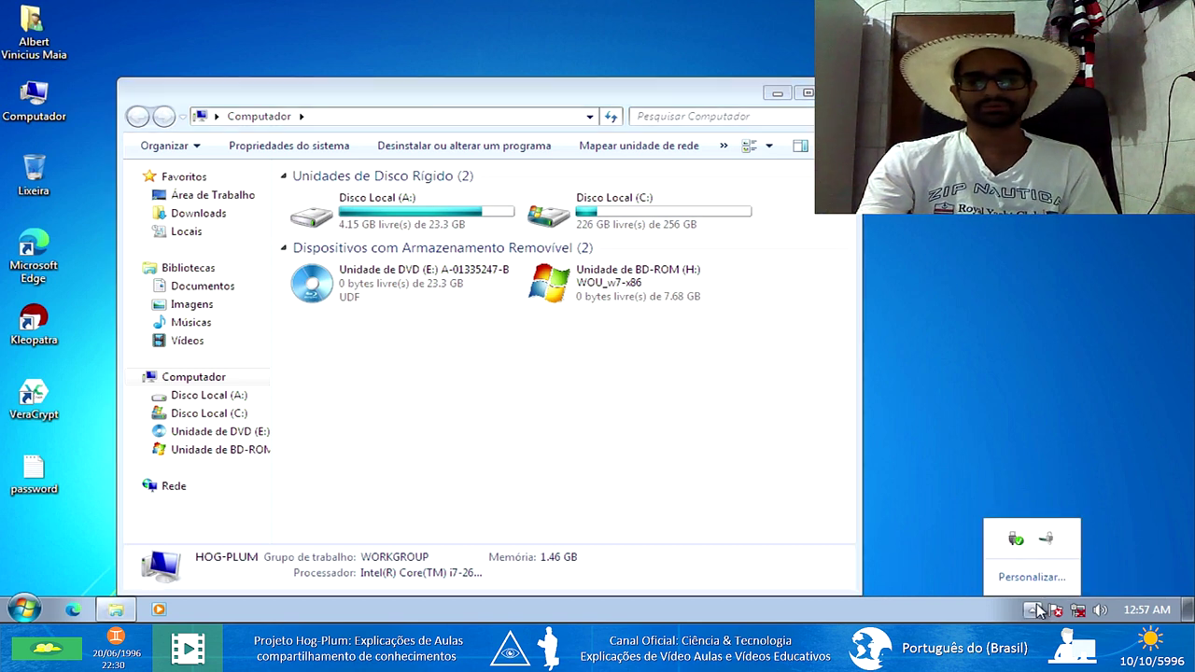
pyautogui.doubleClick(1045, 540)
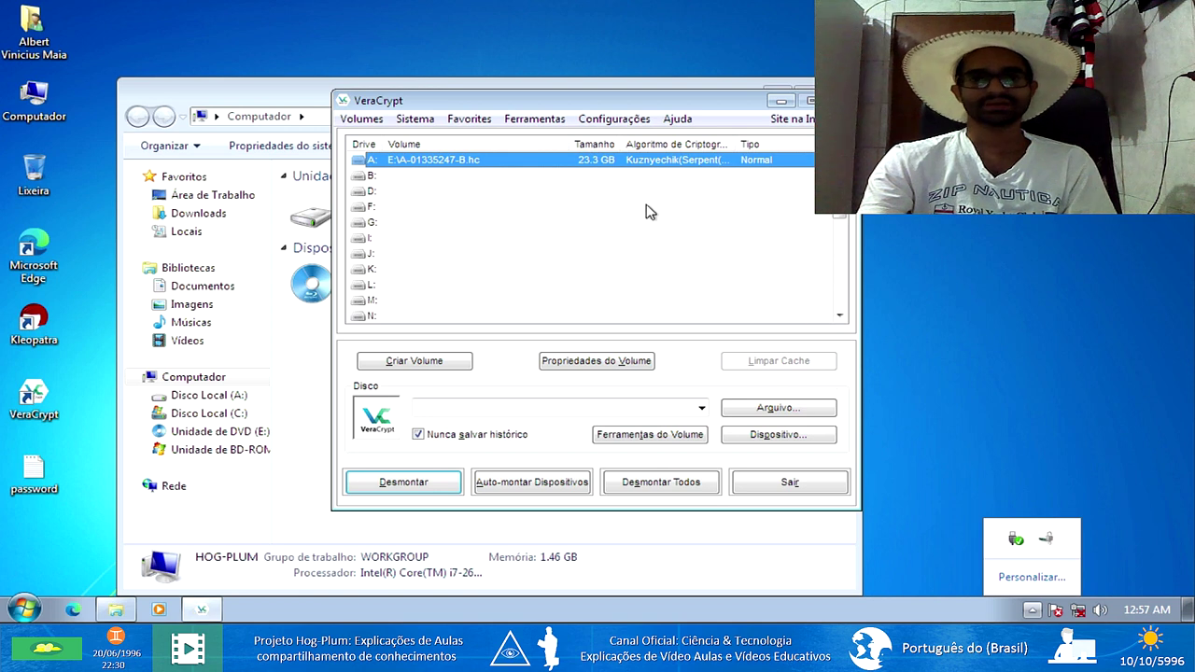
pyautogui.click(420, 482)
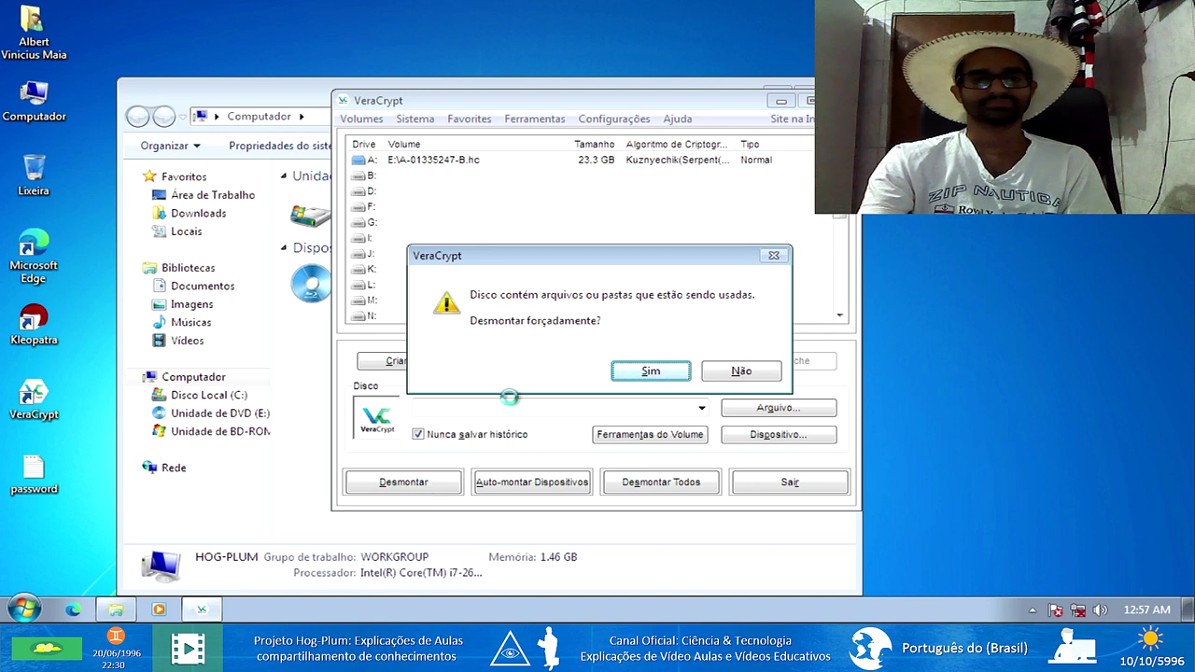
pyautogui.click(634, 374)
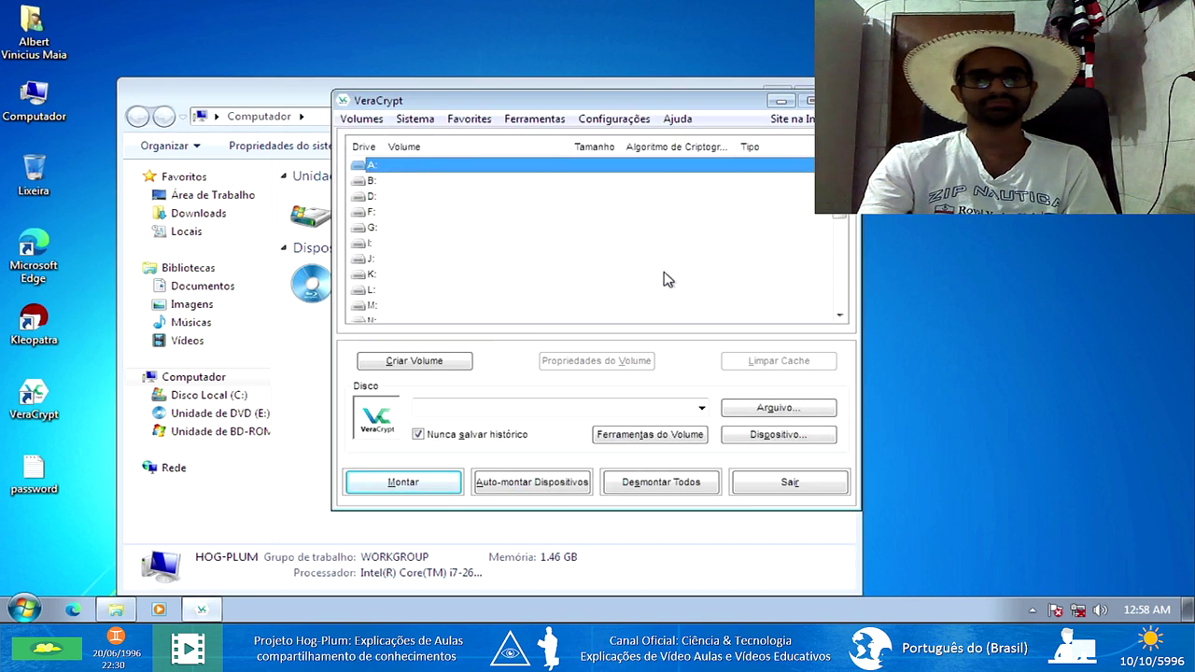
pyautogui.hotkey('alt', 'F4')
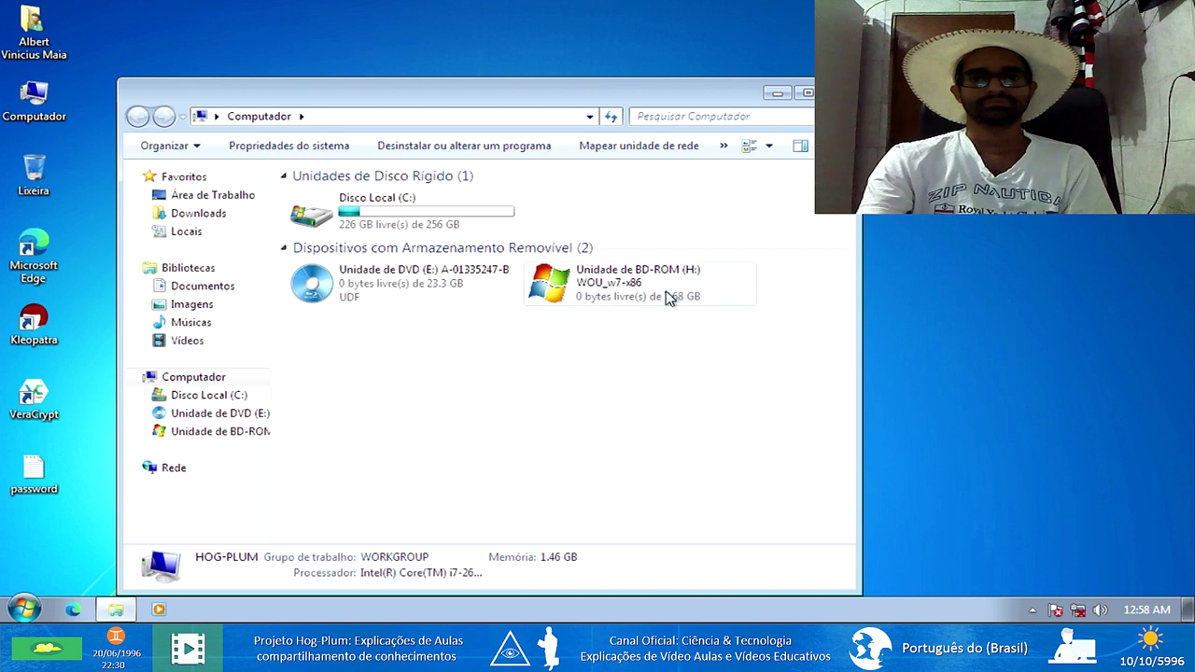
# Unmount the disc image from BD-ROM (H:) and refresh the drive list.
pyautogui.rightClick(640, 286)
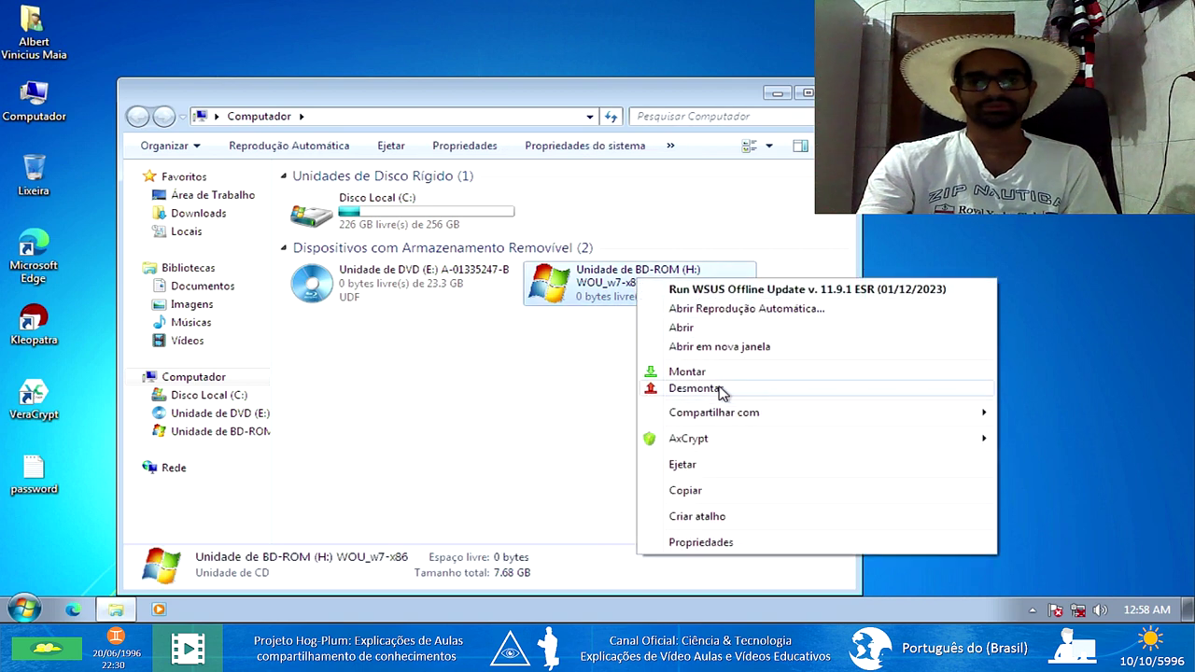
pyautogui.click(719, 390)
pyautogui.click(608, 320)
pyautogui.rightClick(596, 338)
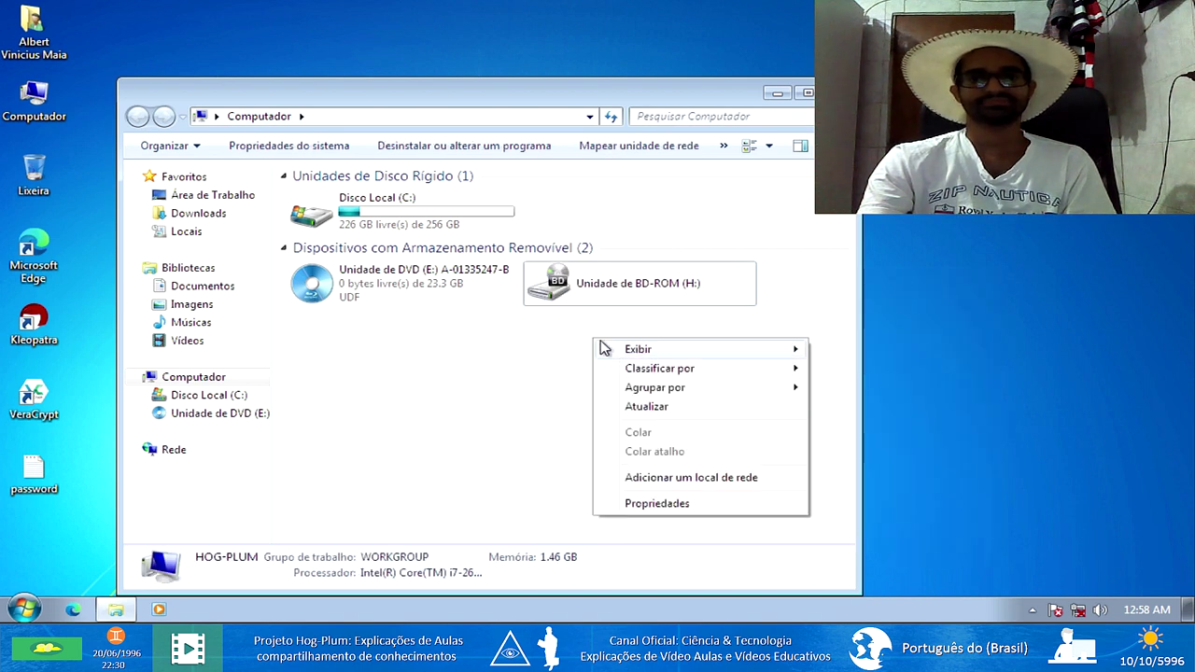
pyautogui.click(664, 410)
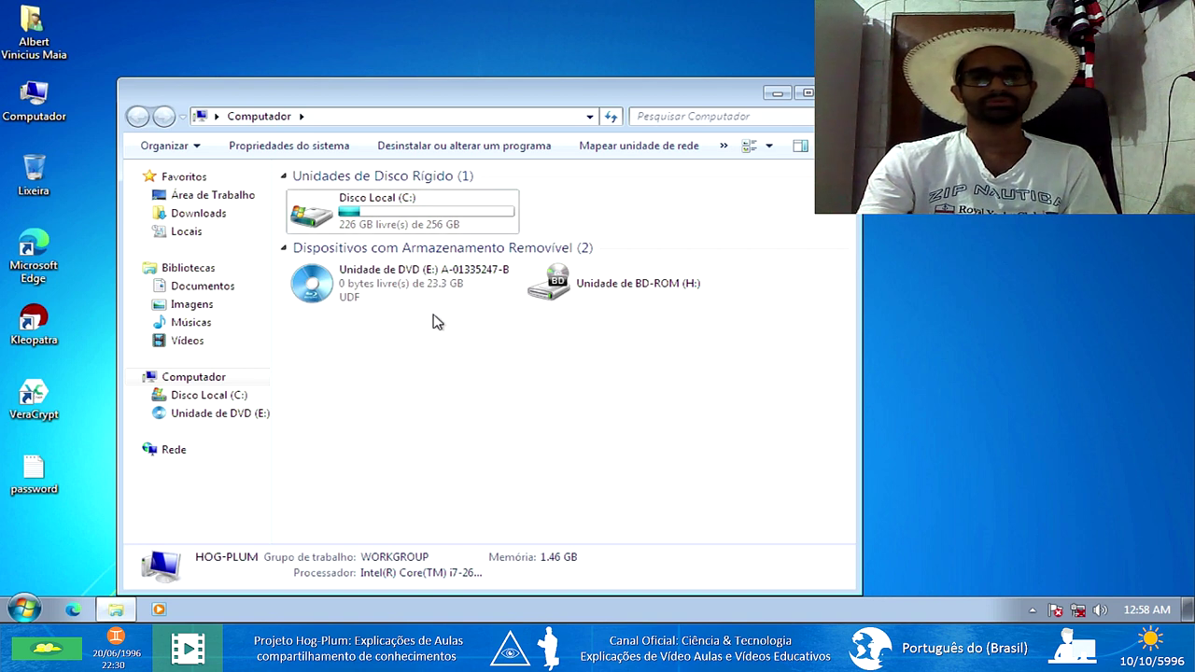
# Rename Disco Local (C:) to 'Windows 7', granting administrator permission.
pyautogui.click(363, 213)
pyautogui.press('F2')
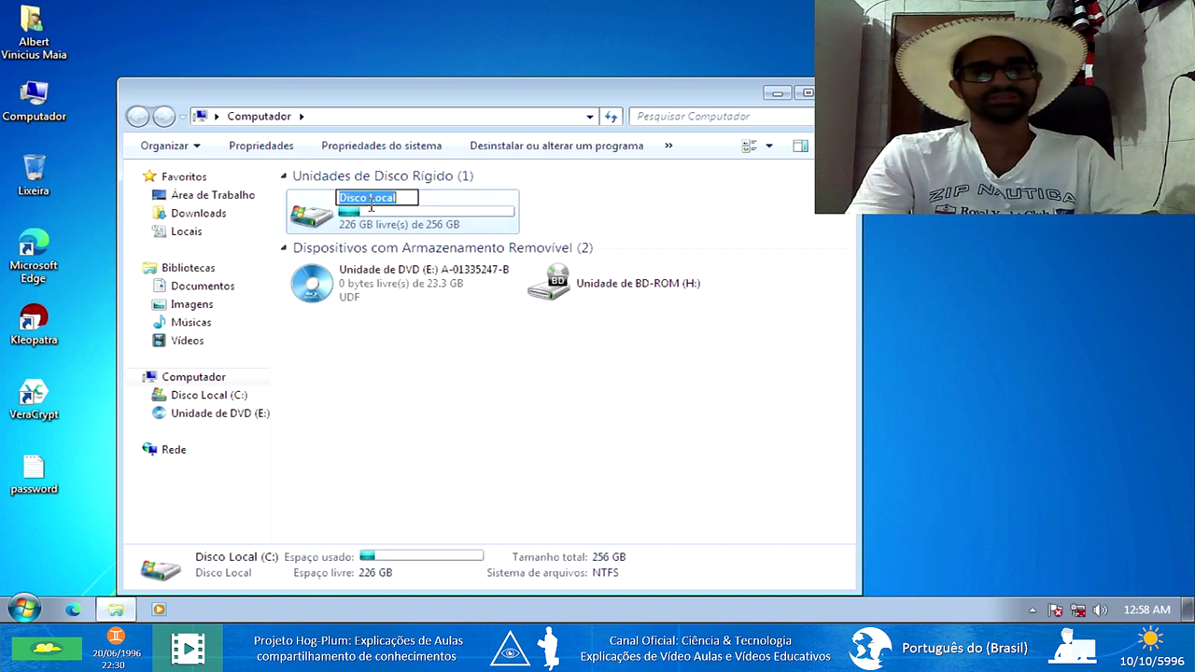
pyautogui.write('Windows 7')
pyautogui.press('Return')
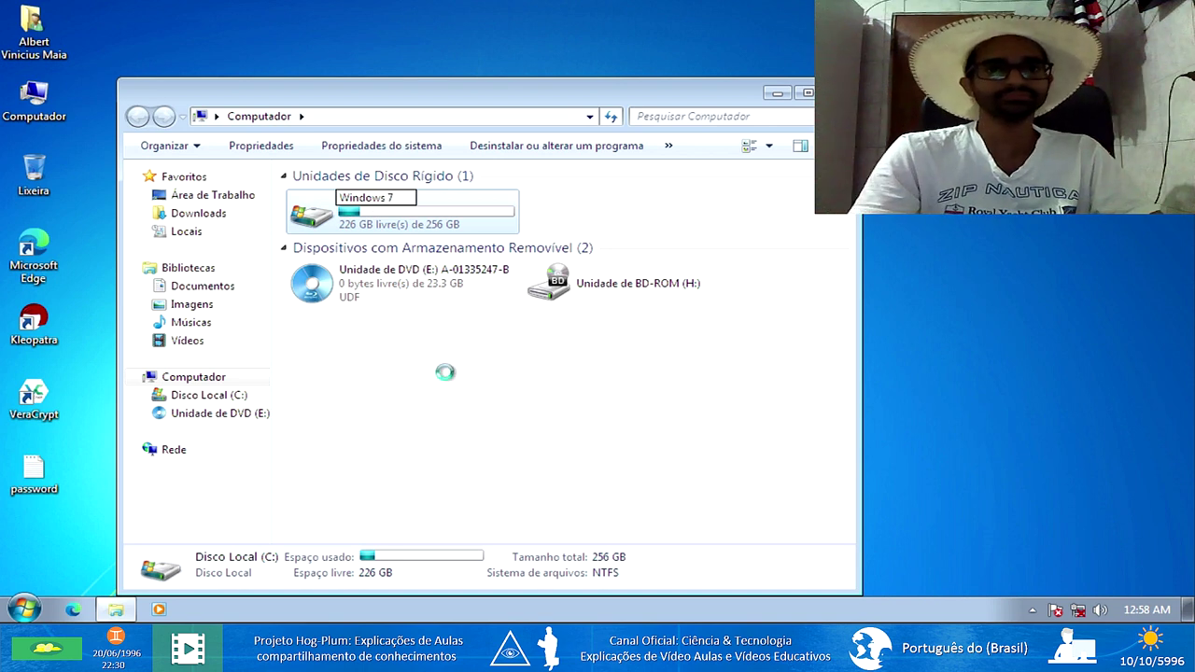
pyautogui.click(614, 332)
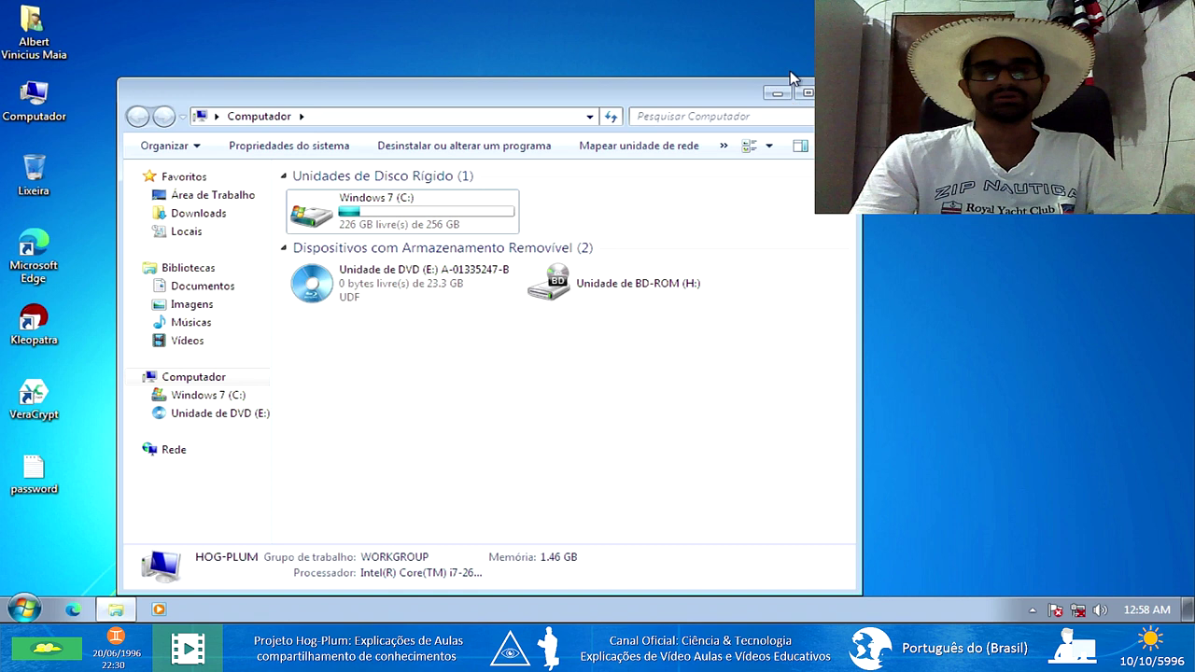
# Close the Computador window and launch Gerenciar from the Computador desktop icon.
pyautogui.click(840, 90)
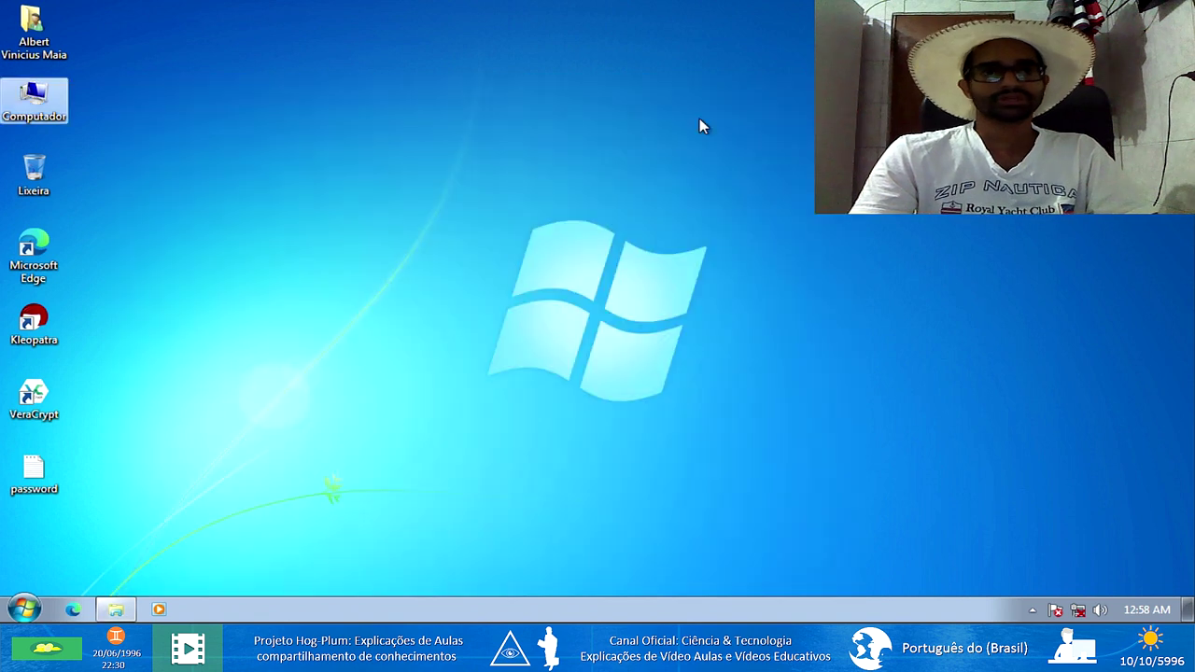
pyautogui.rightClick(36, 98)
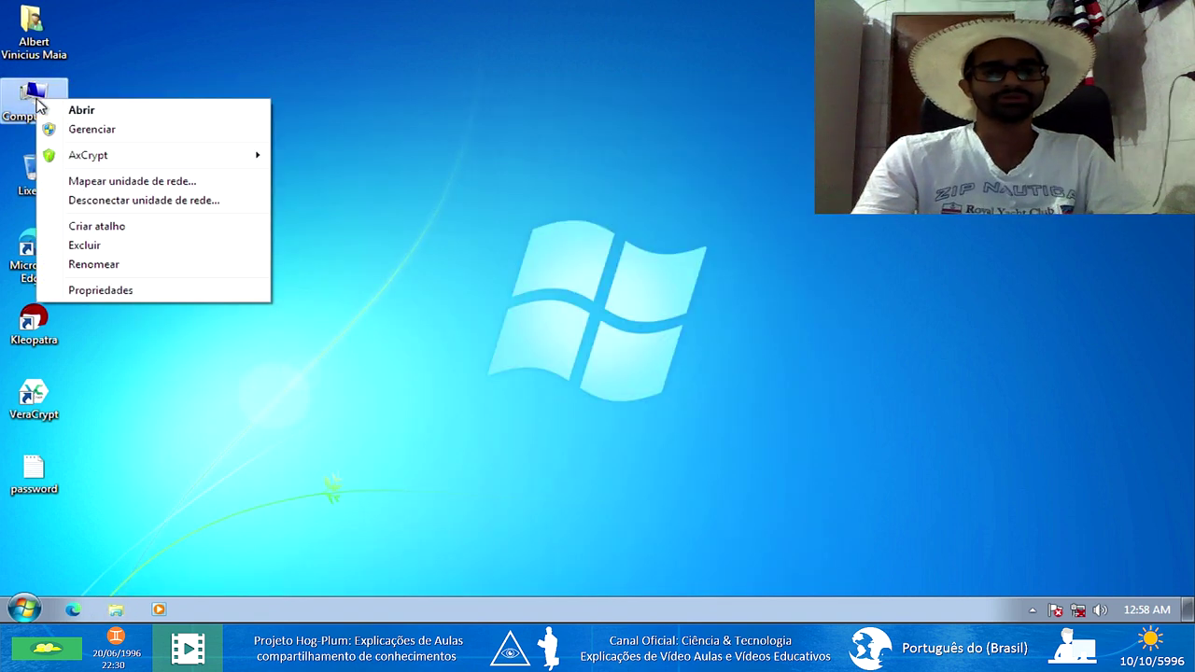
pyautogui.click(110, 135)
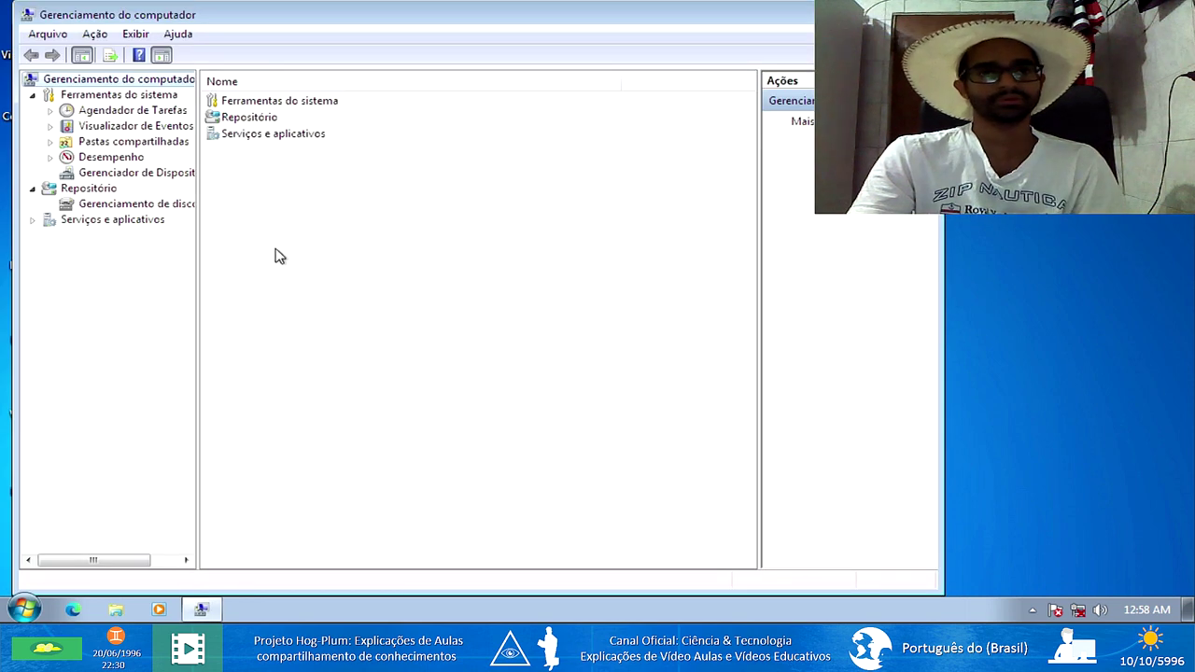
# In Gerenciamento de disco, use Diminuir Volume on Windows 7 (C:) with 4097 MB.
pyautogui.click(117, 208)
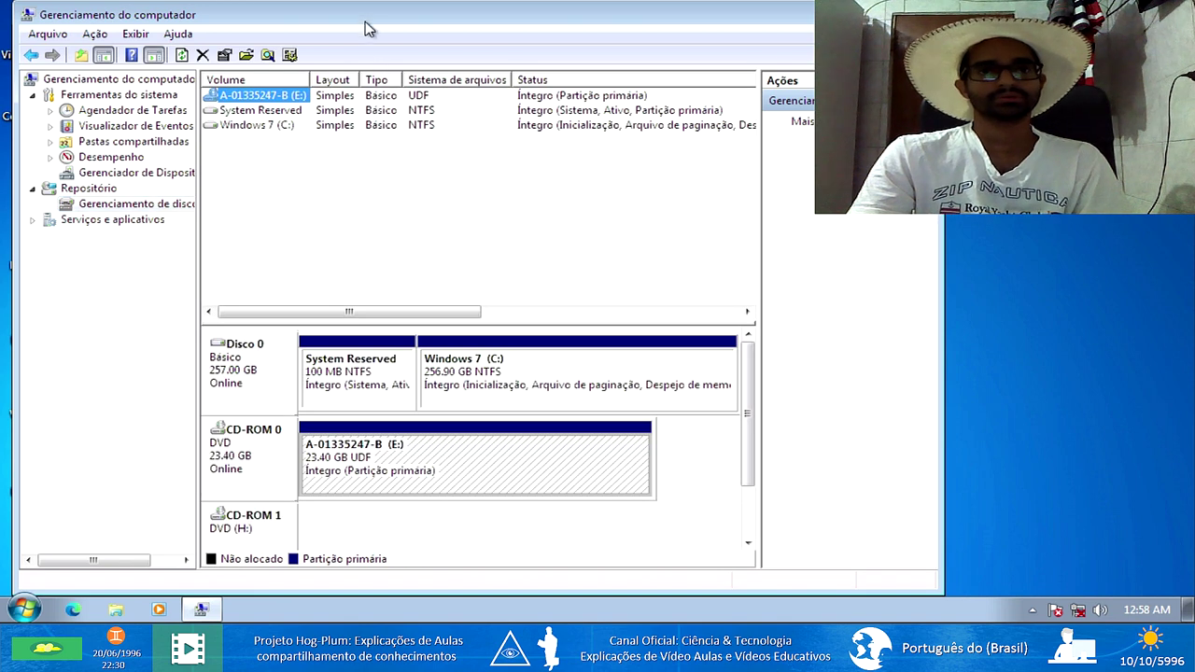
pyautogui.moveTo(365, 21); pyautogui.dragTo(392, 7)
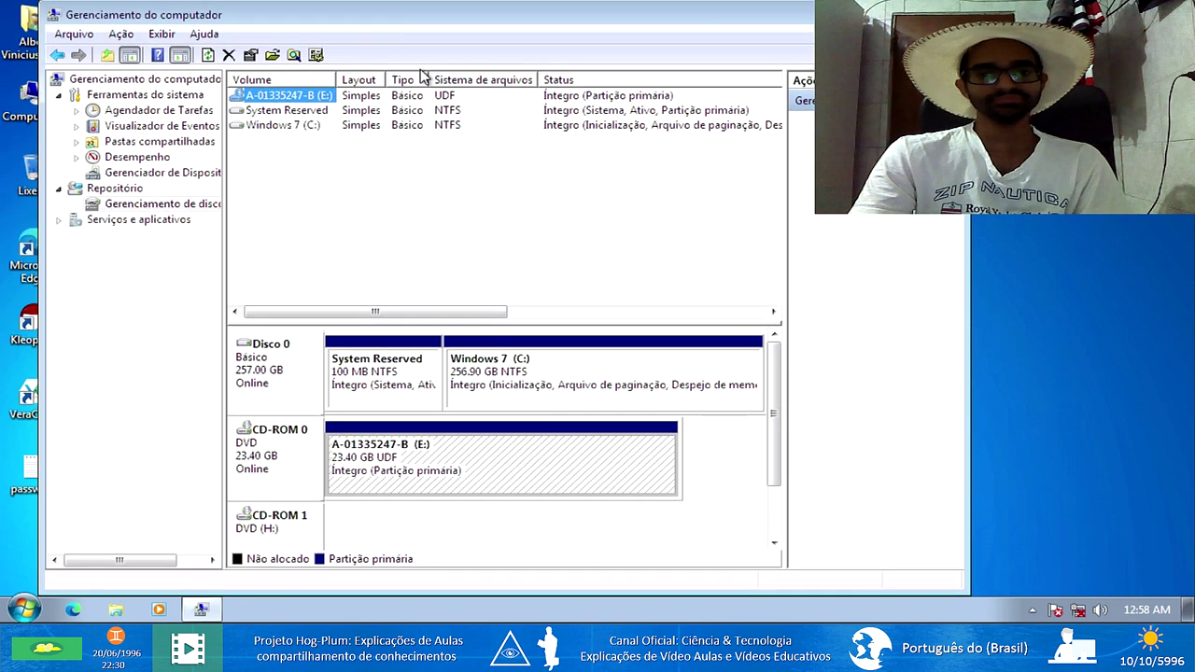
pyautogui.click(556, 368)
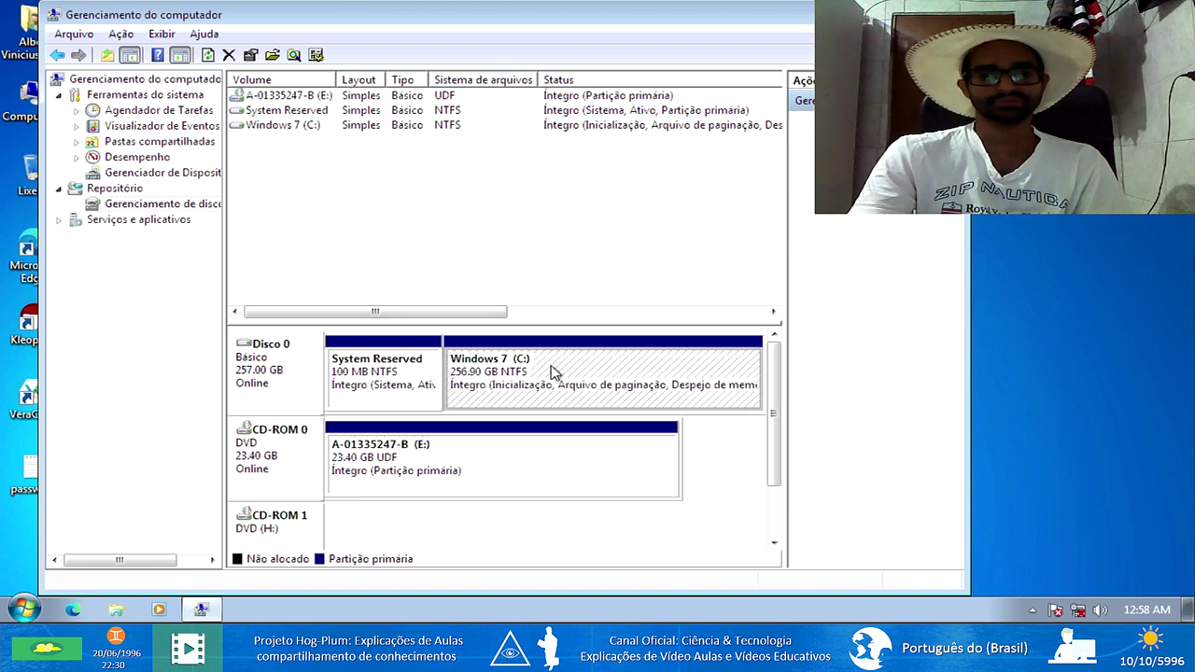
pyautogui.rightClick(552, 369)
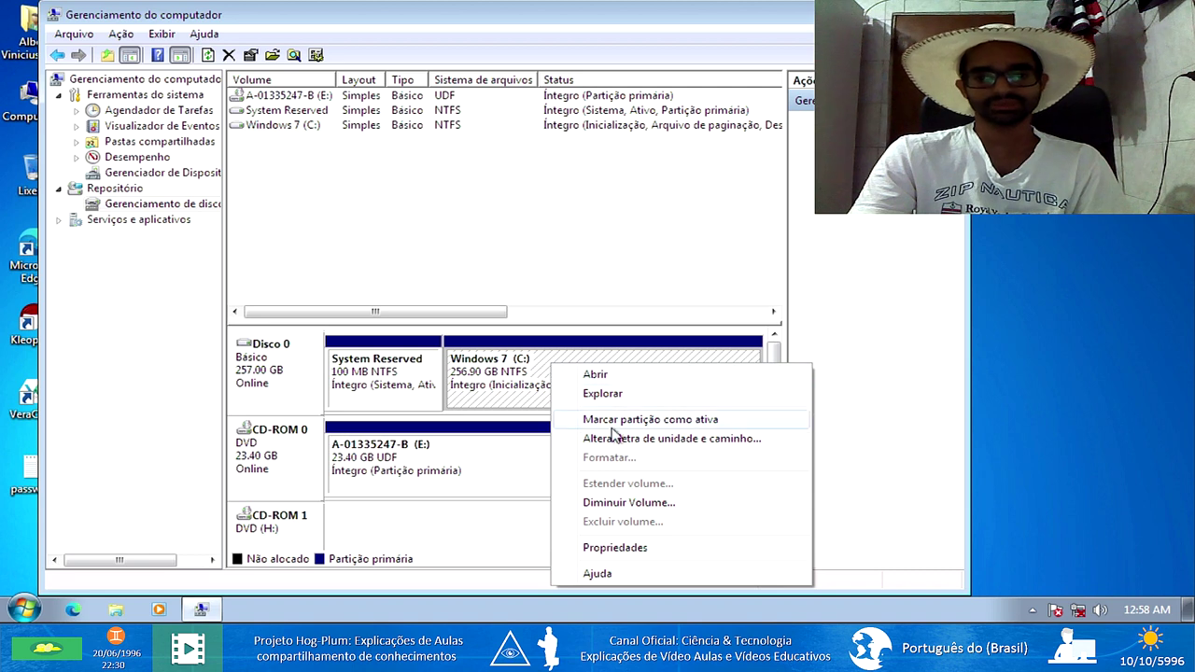
pyautogui.click(671, 506)
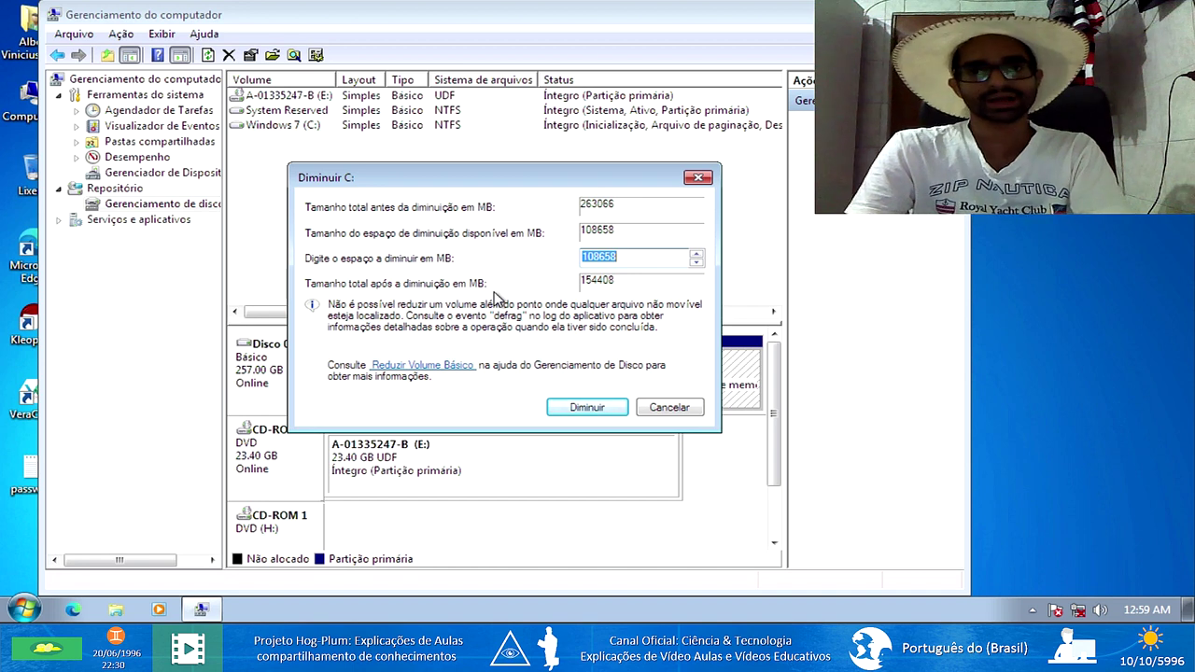
pyautogui.press('BackSpace')
pyautogui.write('40')
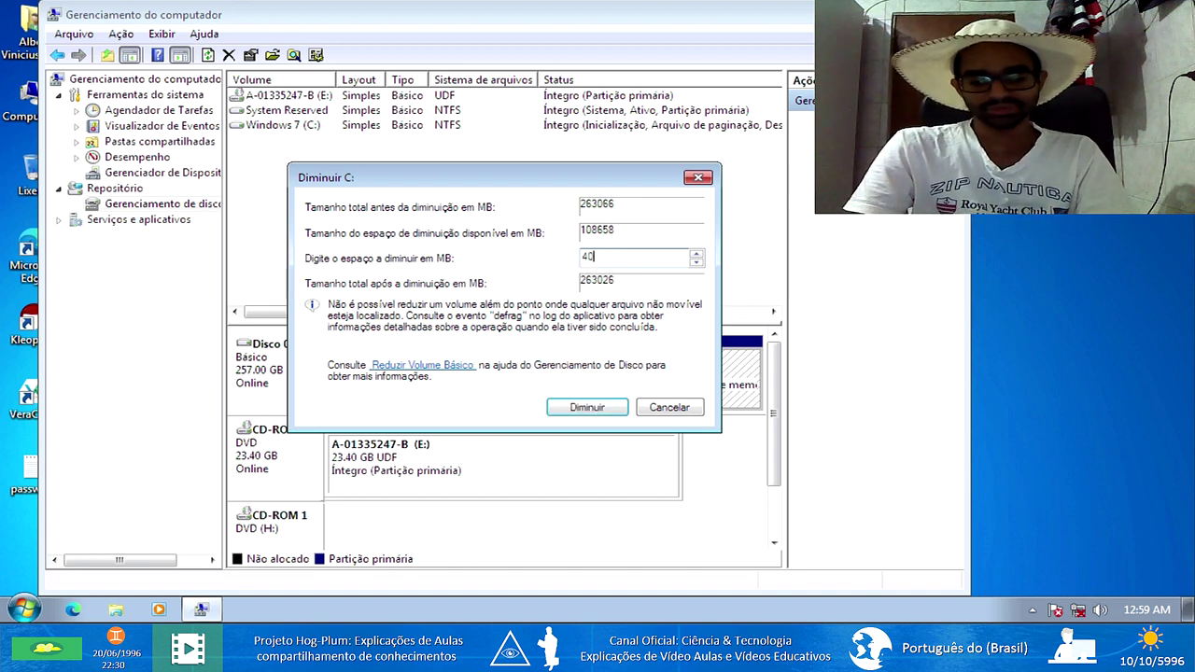
pyautogui.write('97')
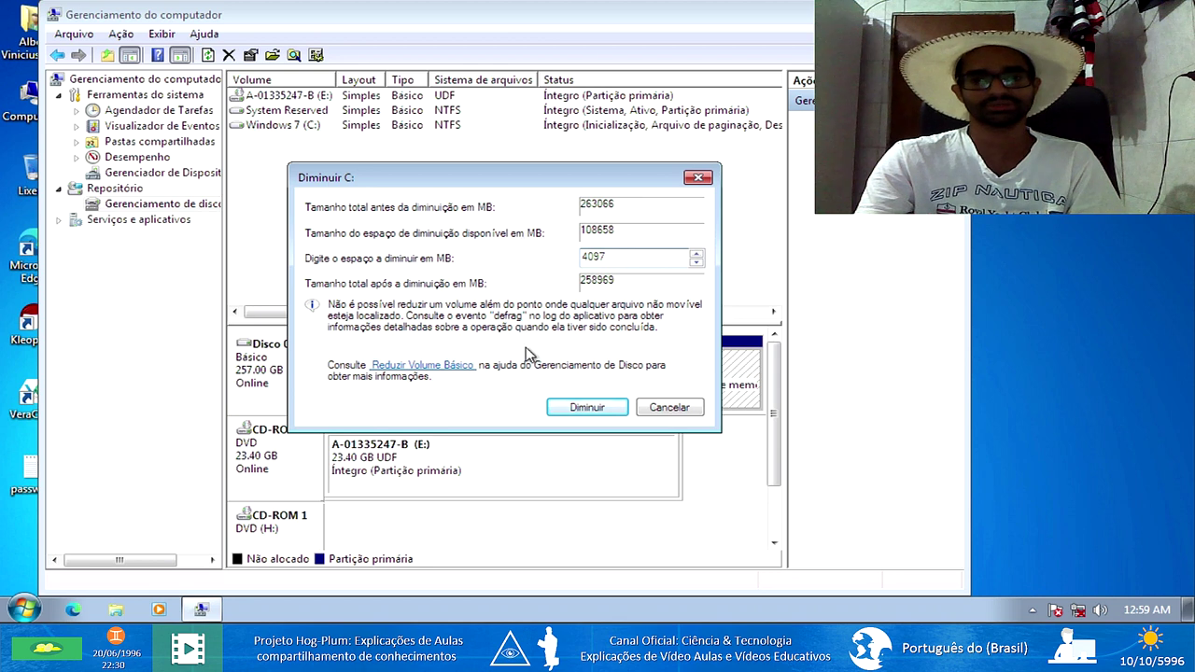
pyautogui.click(586, 409)
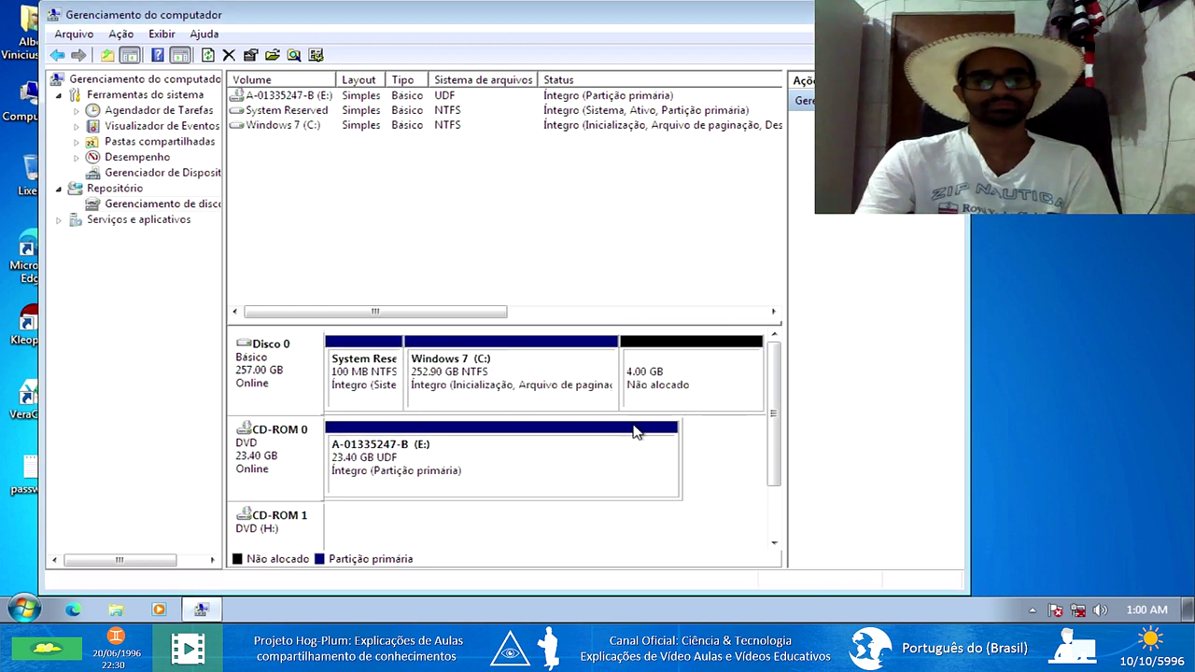
# Start a new simple volume in the 4.00 GB unallocated space at 4096 MB with drive letter D.
pyautogui.rightClick(676, 366)
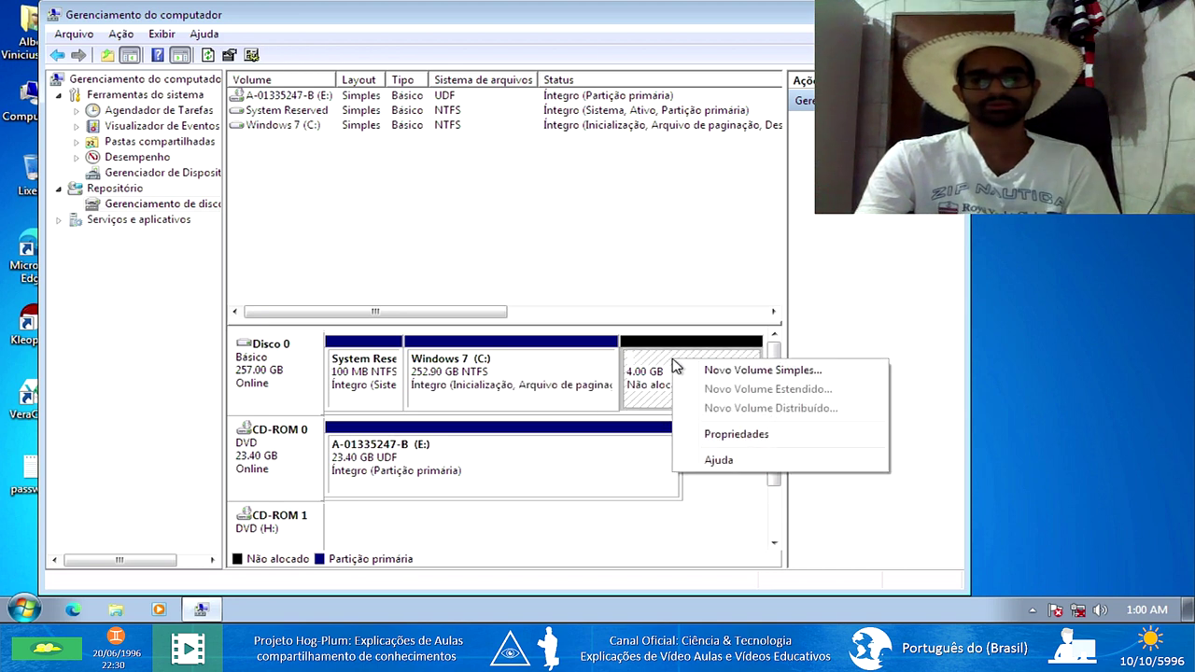
pyautogui.click(733, 372)
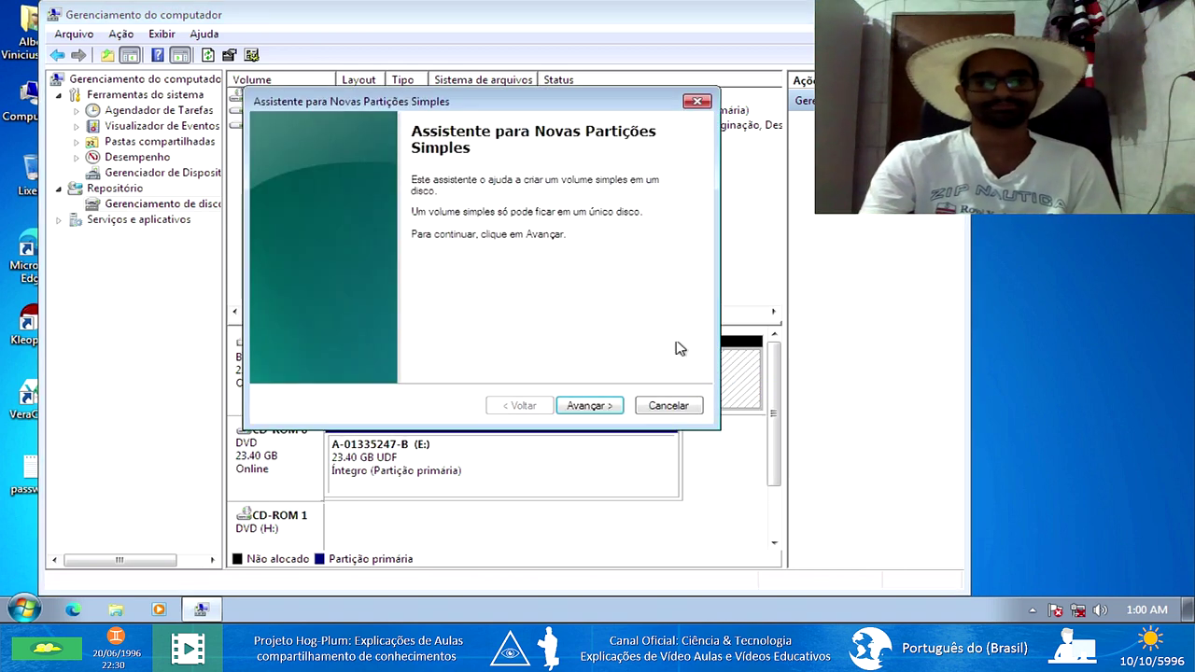
pyautogui.moveTo(484, 110); pyautogui.dragTo(492, 68)
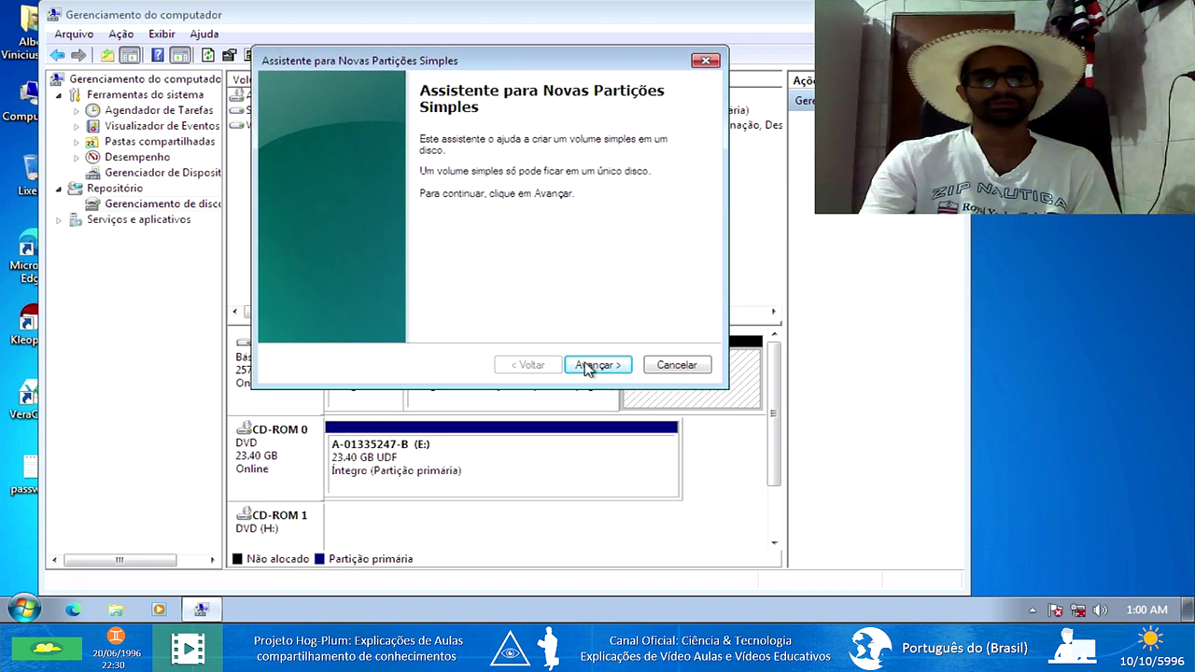
pyautogui.click(603, 372)
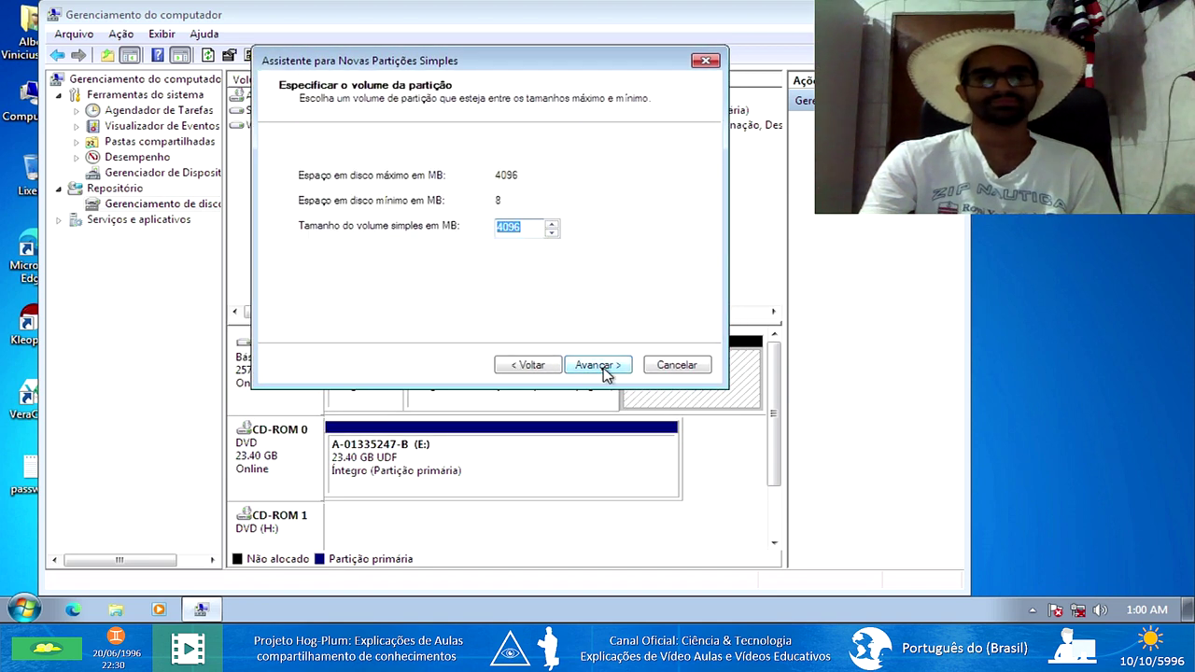
pyautogui.click(529, 229)
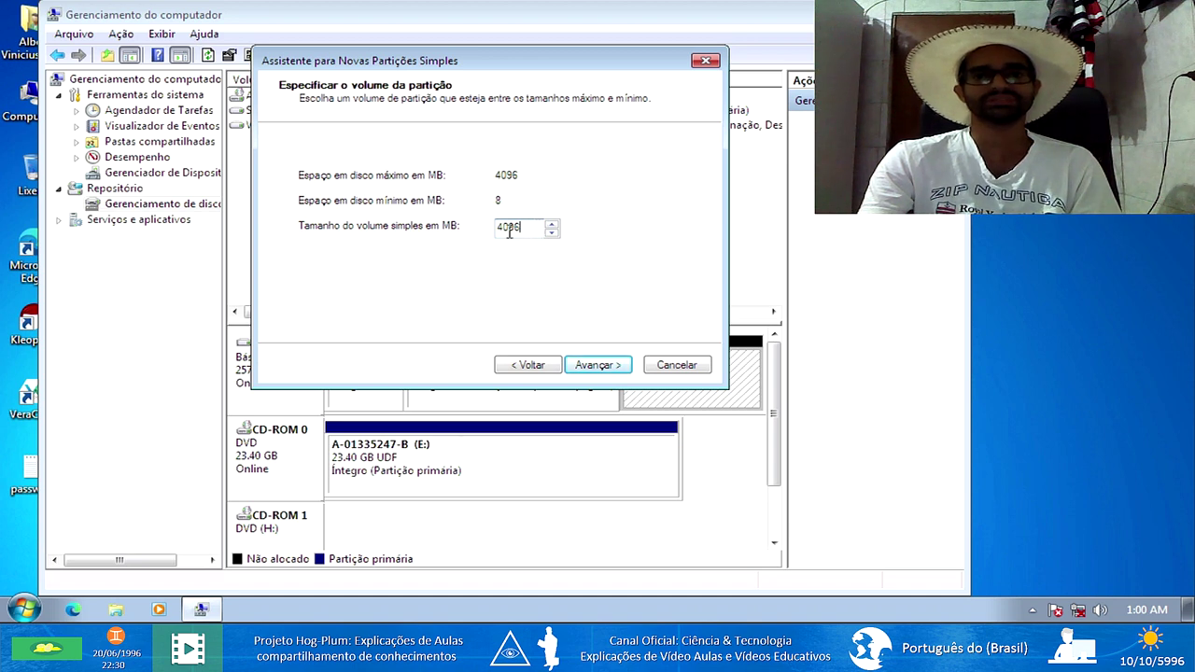
pyautogui.click(611, 369)
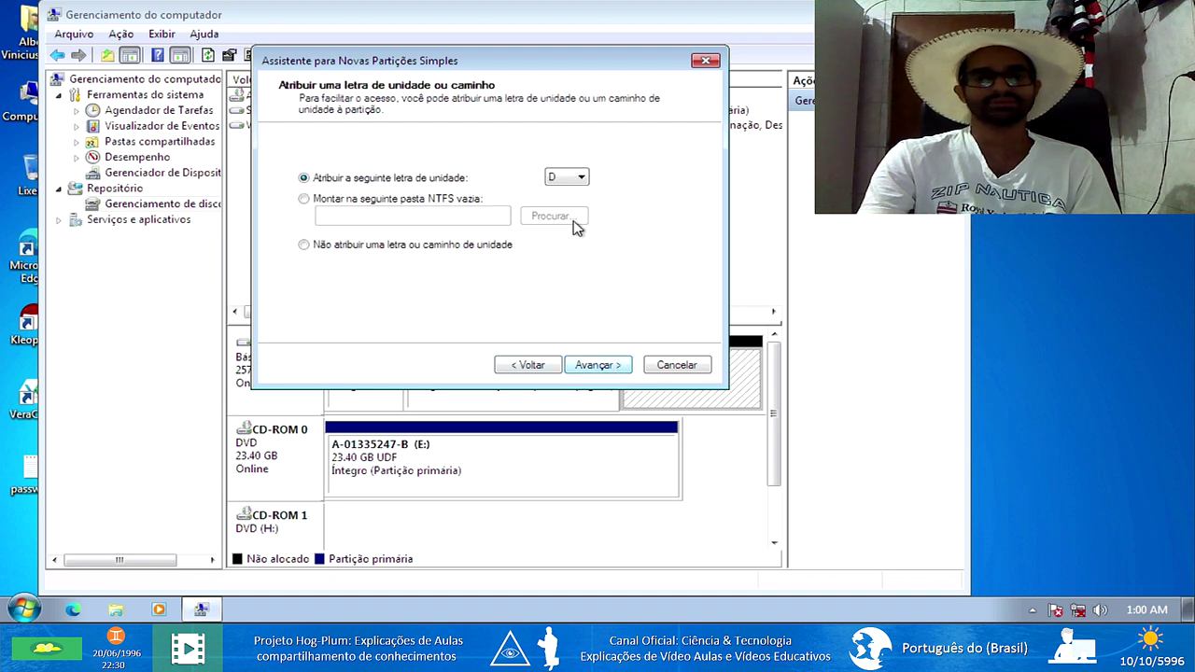
pyautogui.click(601, 367)
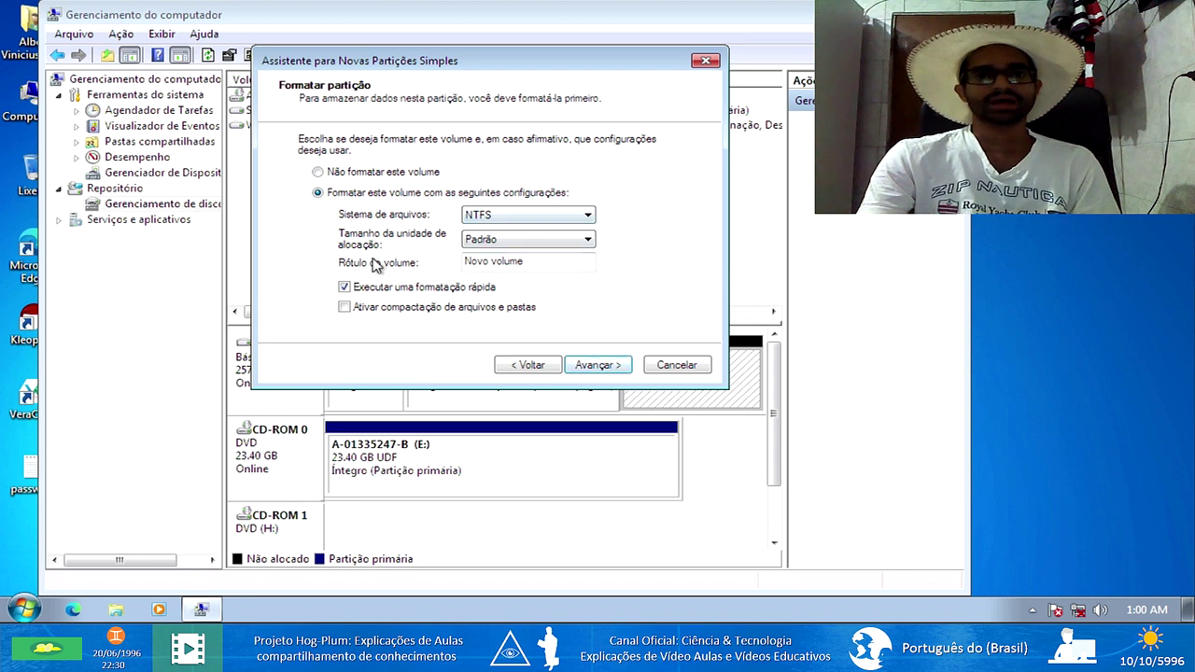
# Label the volume Swap, finish the wizard, and dismiss the AutoPlay prompt.
pyautogui.moveTo(541, 264); pyautogui.dragTo(420, 265)
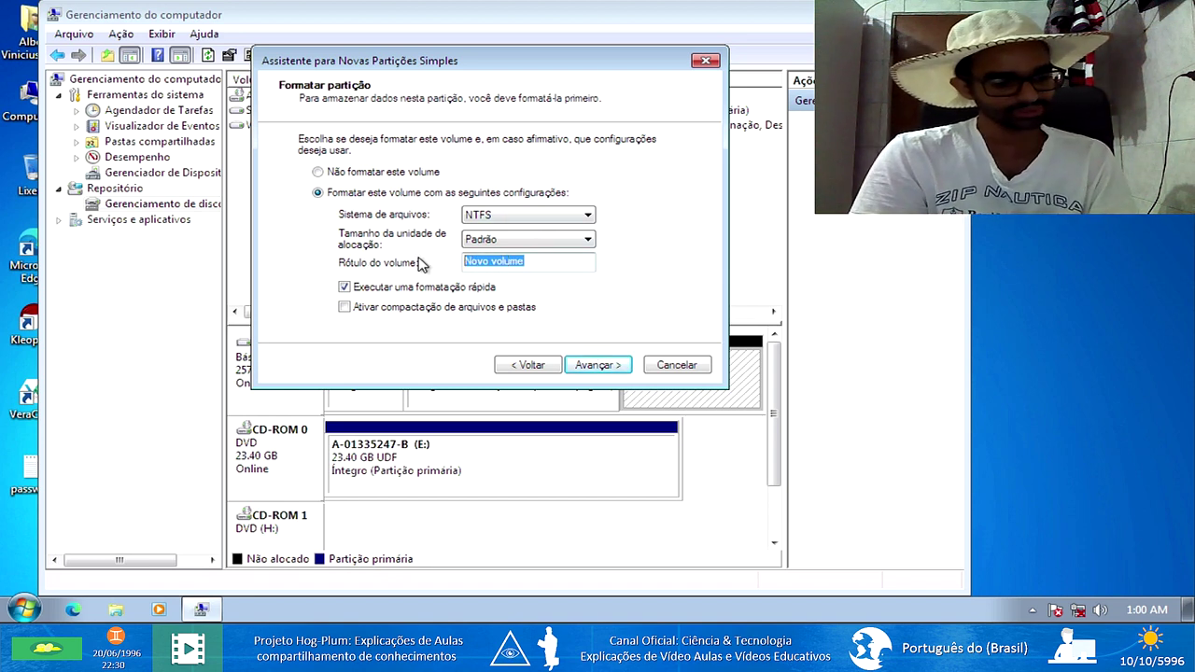
pyautogui.write('Swap')
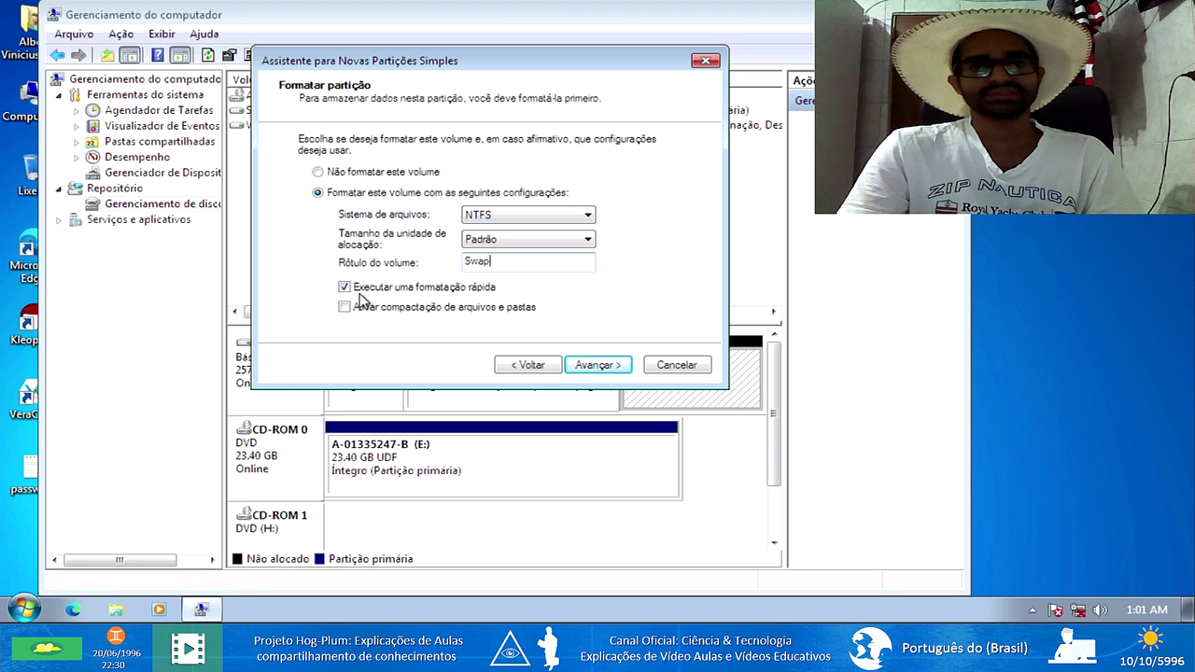
pyautogui.click(615, 371)
pyautogui.click(597, 365)
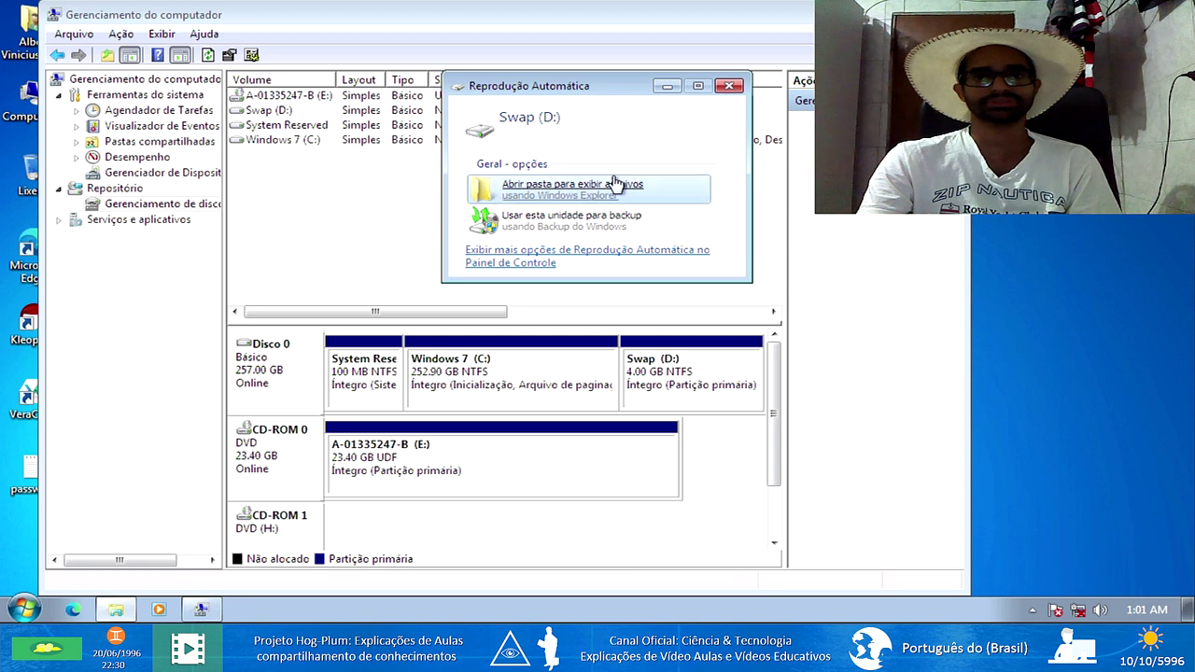
pyautogui.click(728, 87)
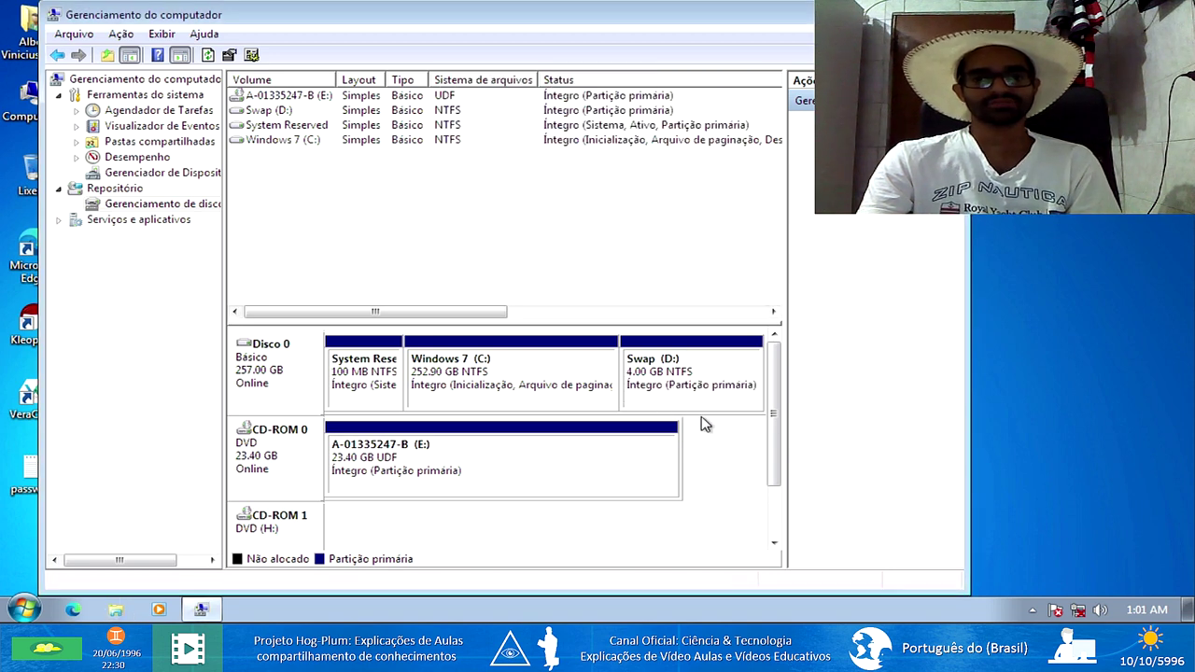
# Shrink Windows 7 (C:) by 104561 MB, leaving 102.11 GB unallocated.
pyautogui.rightClick(526, 364)
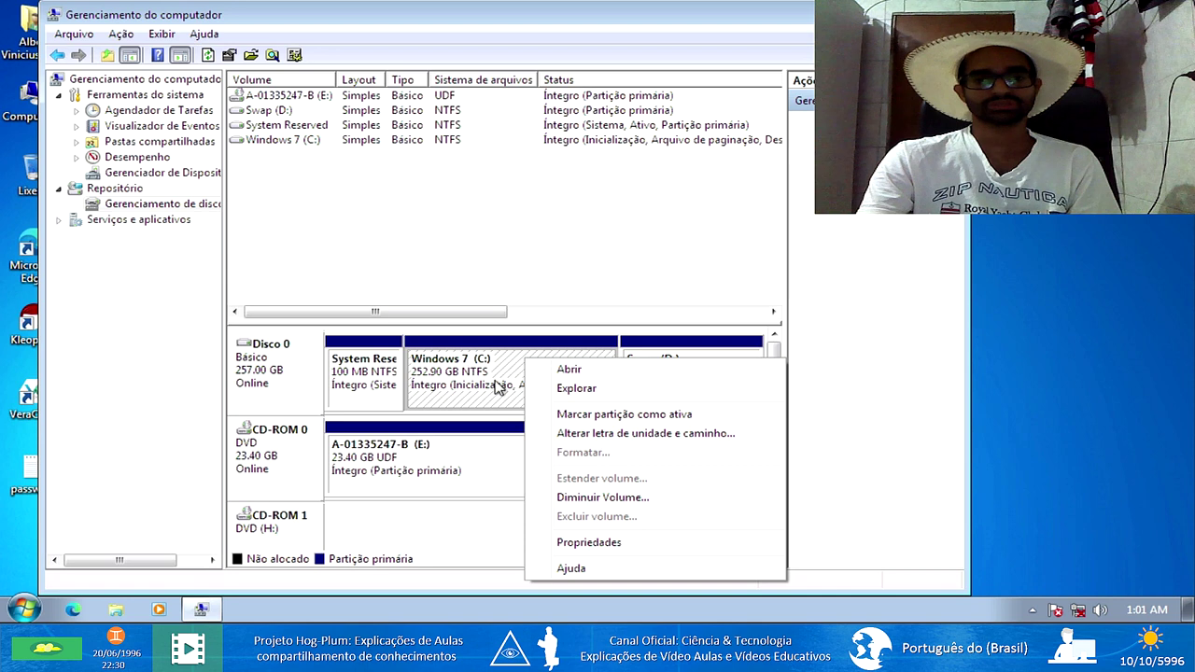
pyautogui.click(633, 498)
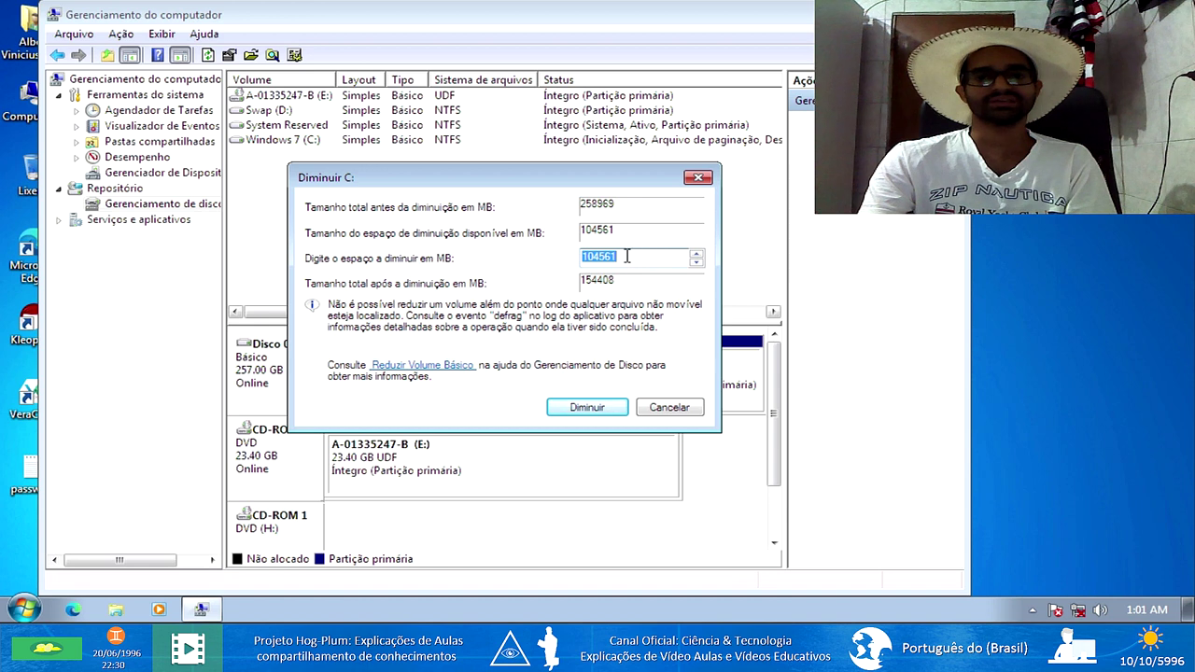
pyautogui.click(588, 408)
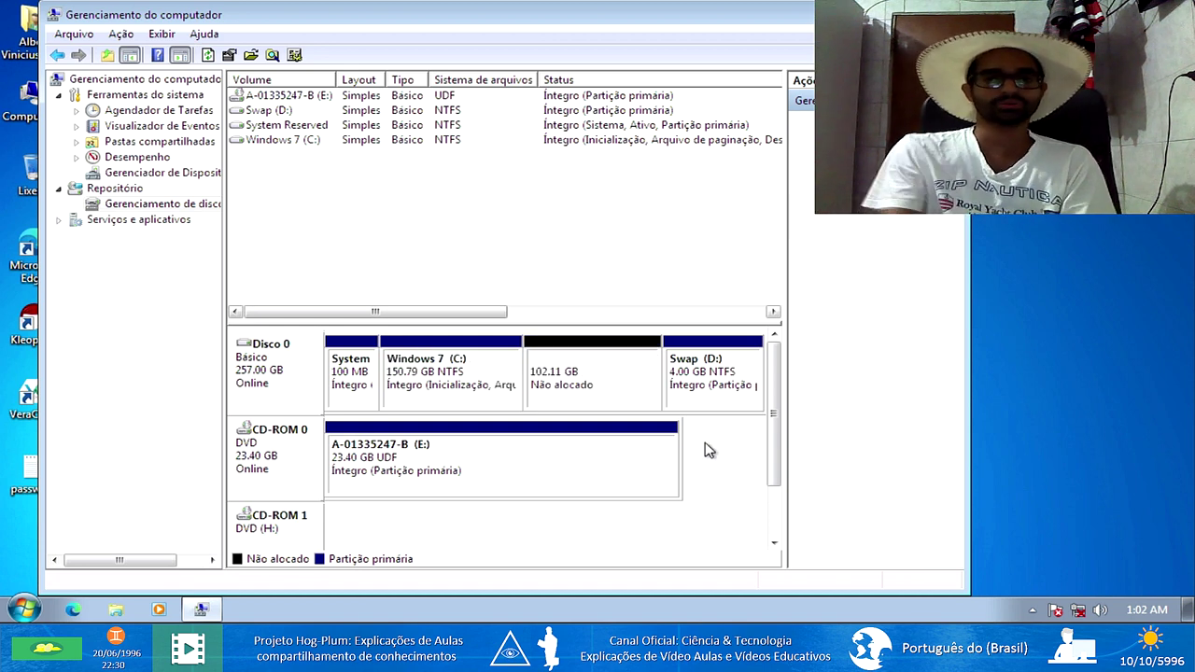
# Start a new simple volume on the unallocated space at maximum size with drive letter F.
pyautogui.rightClick(597, 369)
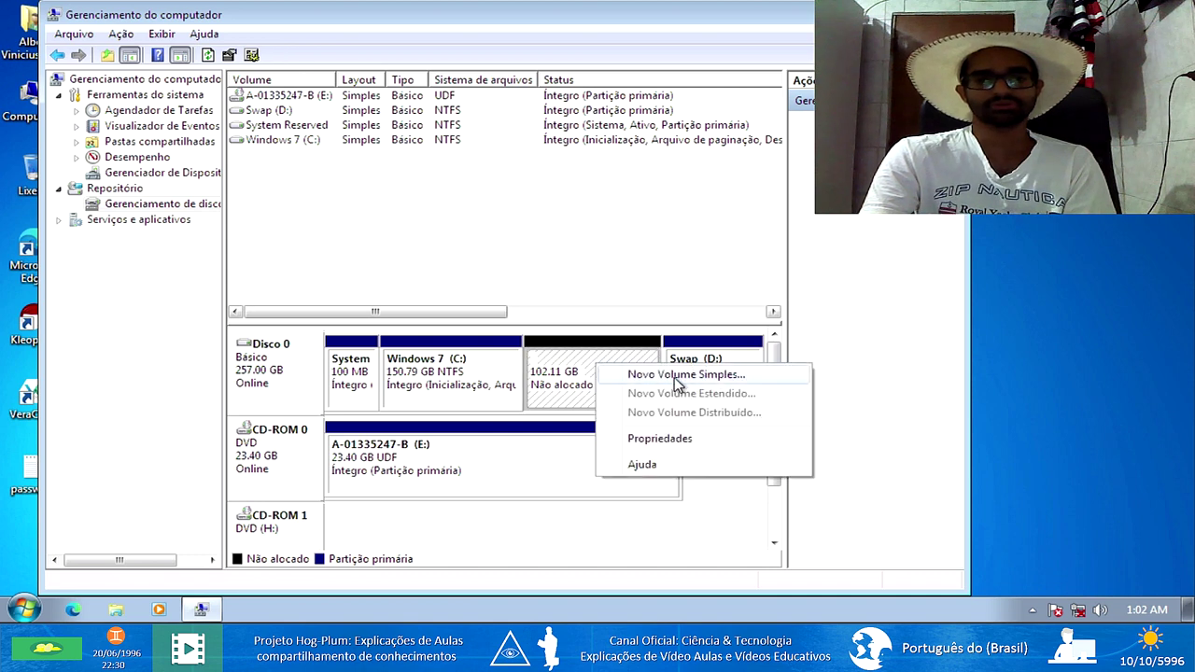
pyautogui.click(674, 375)
pyautogui.click(583, 407)
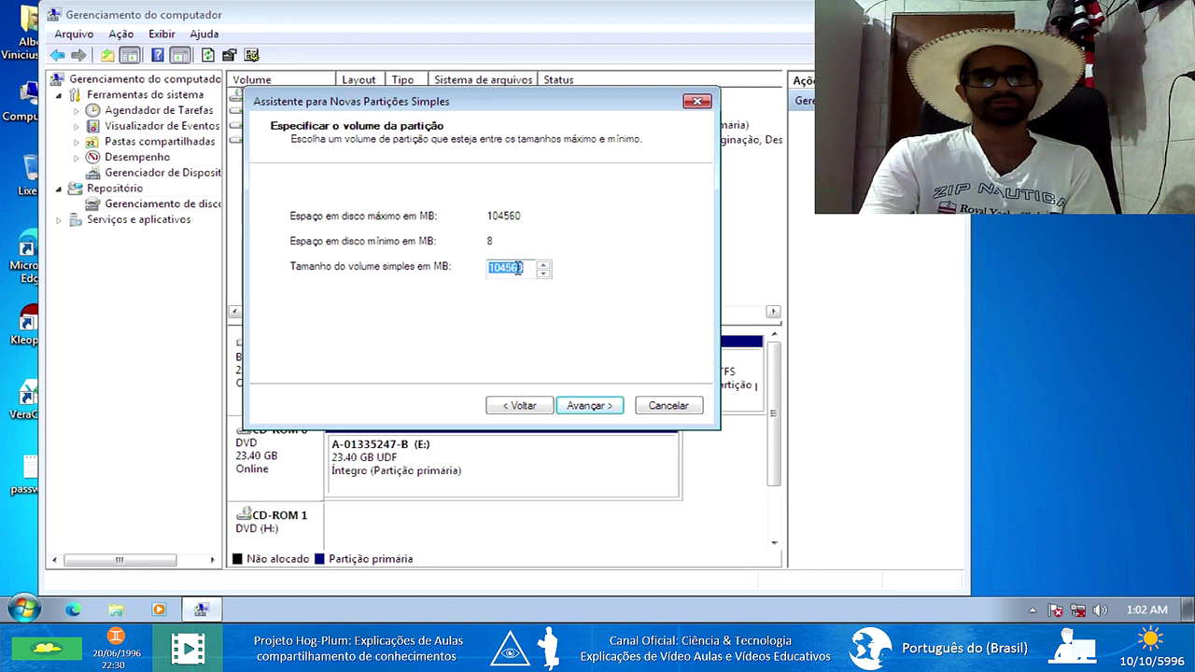
pyautogui.click(607, 407)
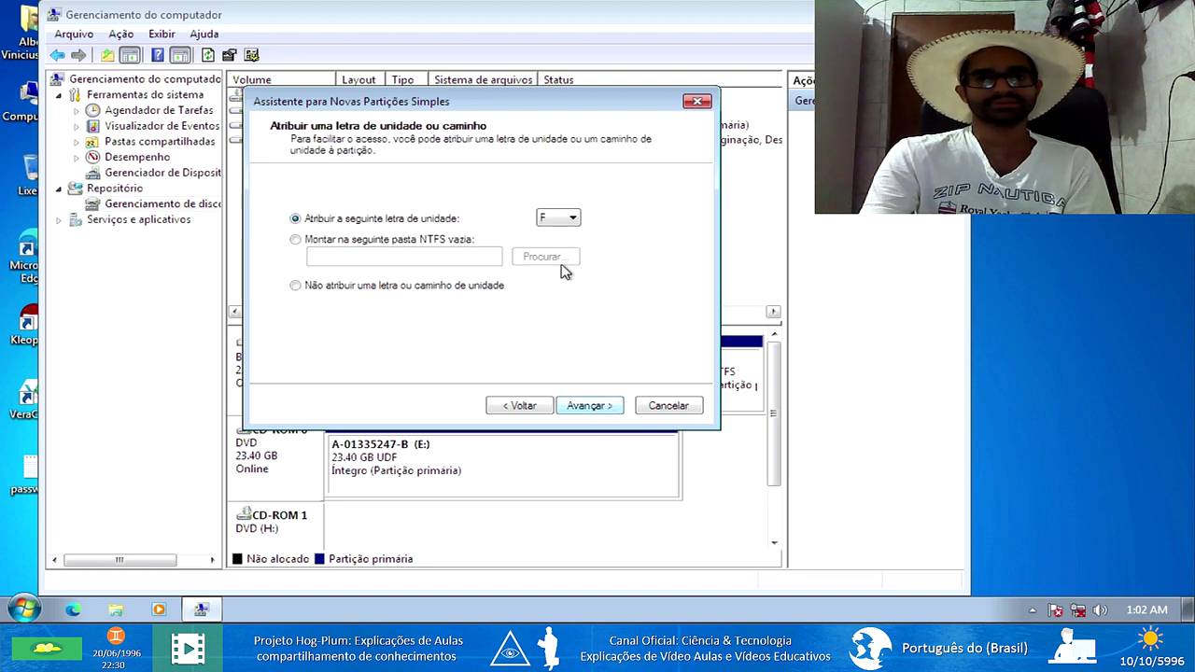
pyautogui.click(594, 409)
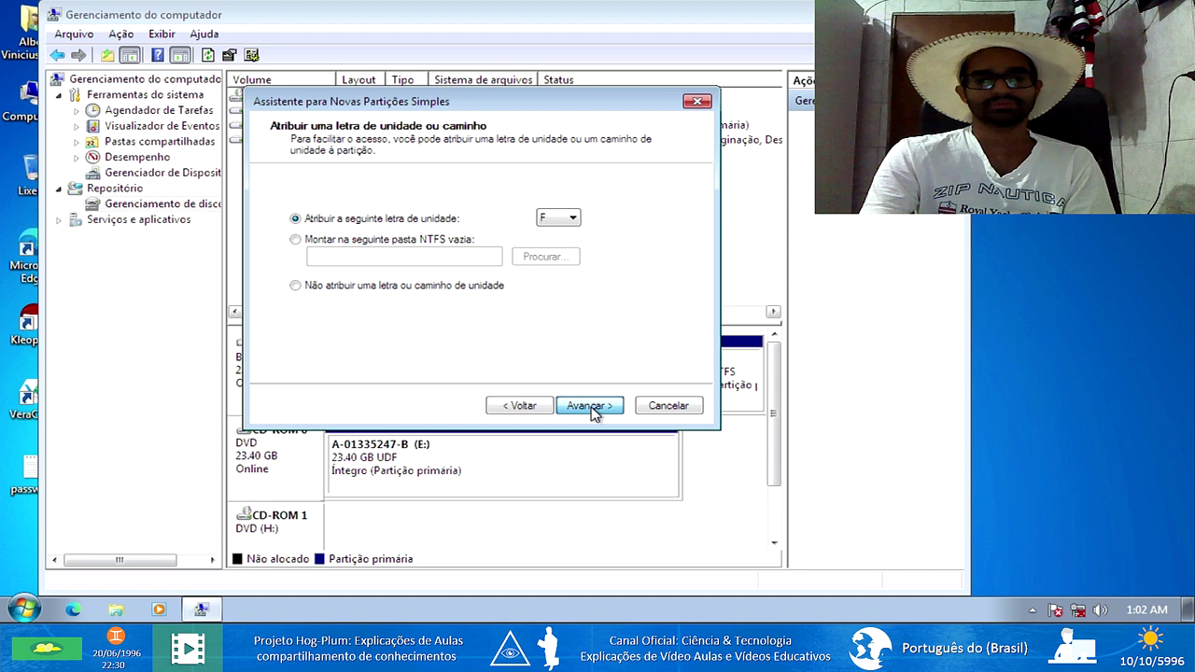
# Label the volume Lubuntu 18.04, finish the wizard, and close Computer Management.
pyautogui.moveTo(531, 302); pyautogui.dragTo(360, 291)
pyautogui.write('Lubuntu 18.04')
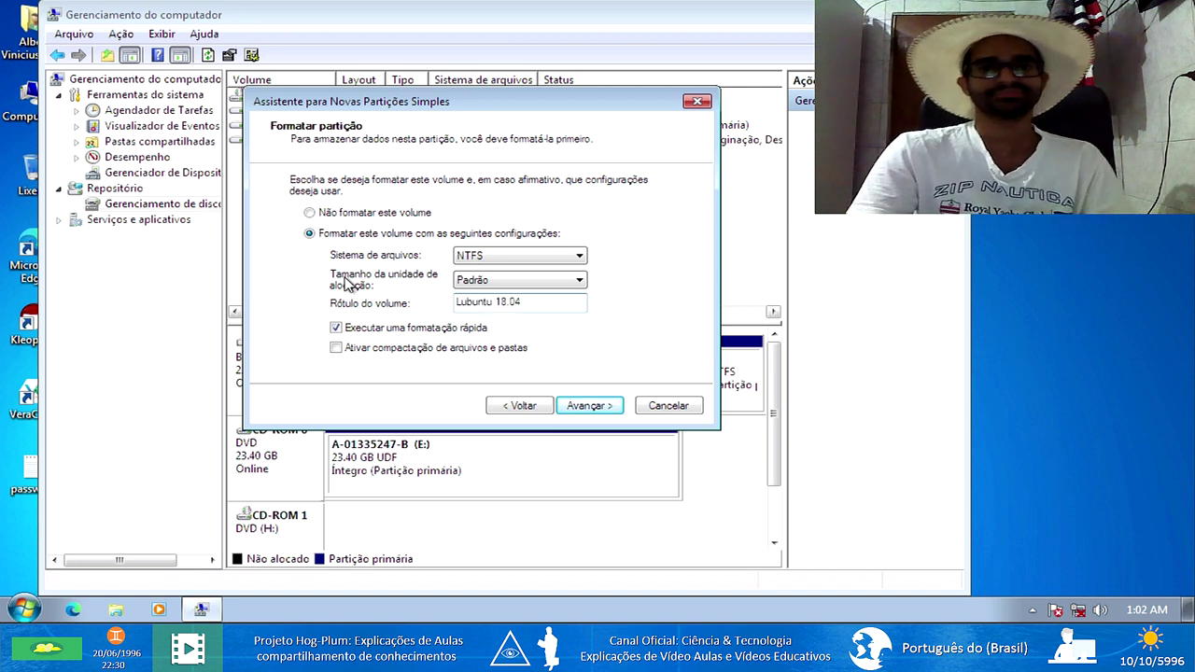
pyautogui.click(590, 407)
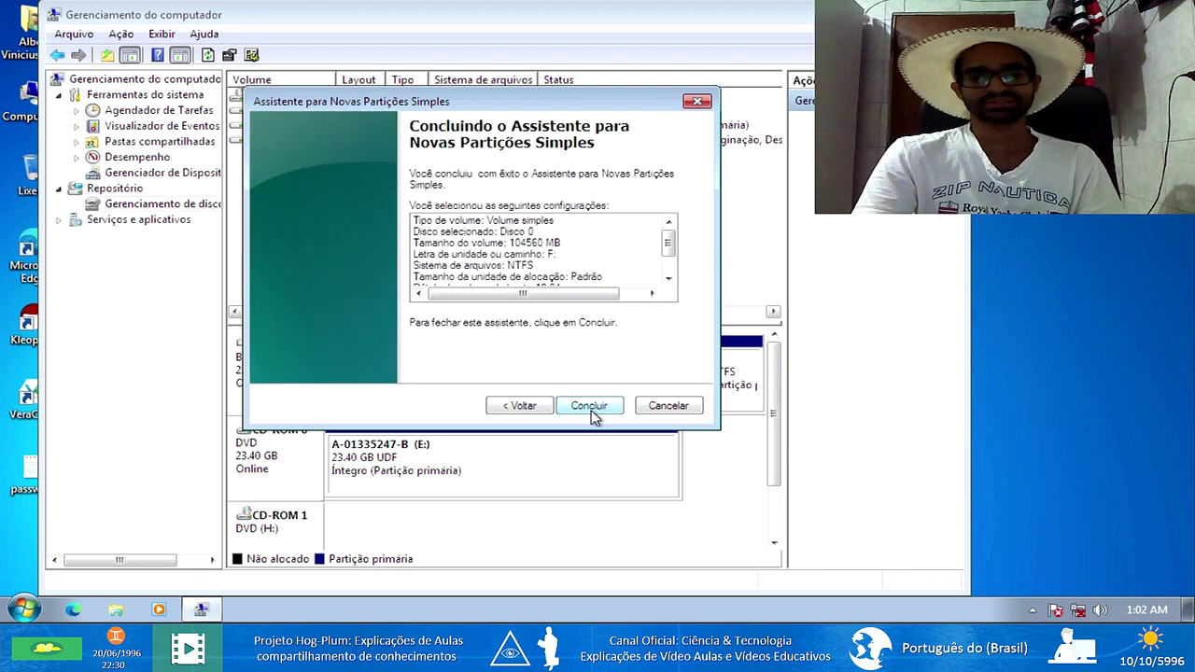
pyautogui.click(588, 406)
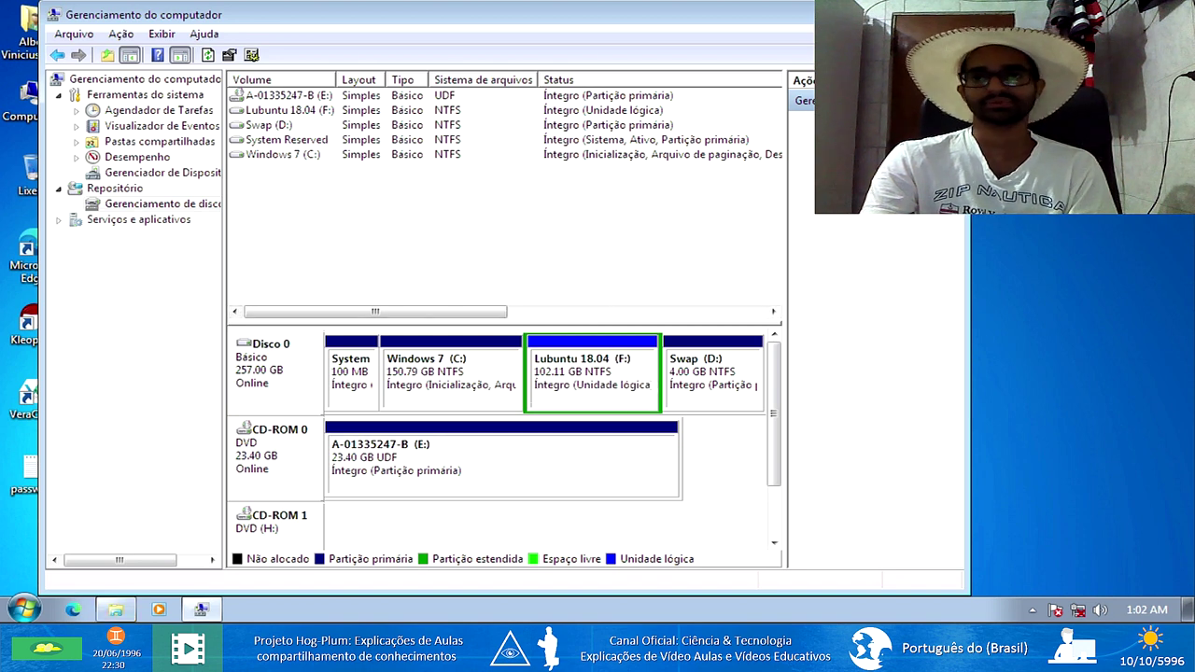
pyautogui.hotkey('alt', 'F4')
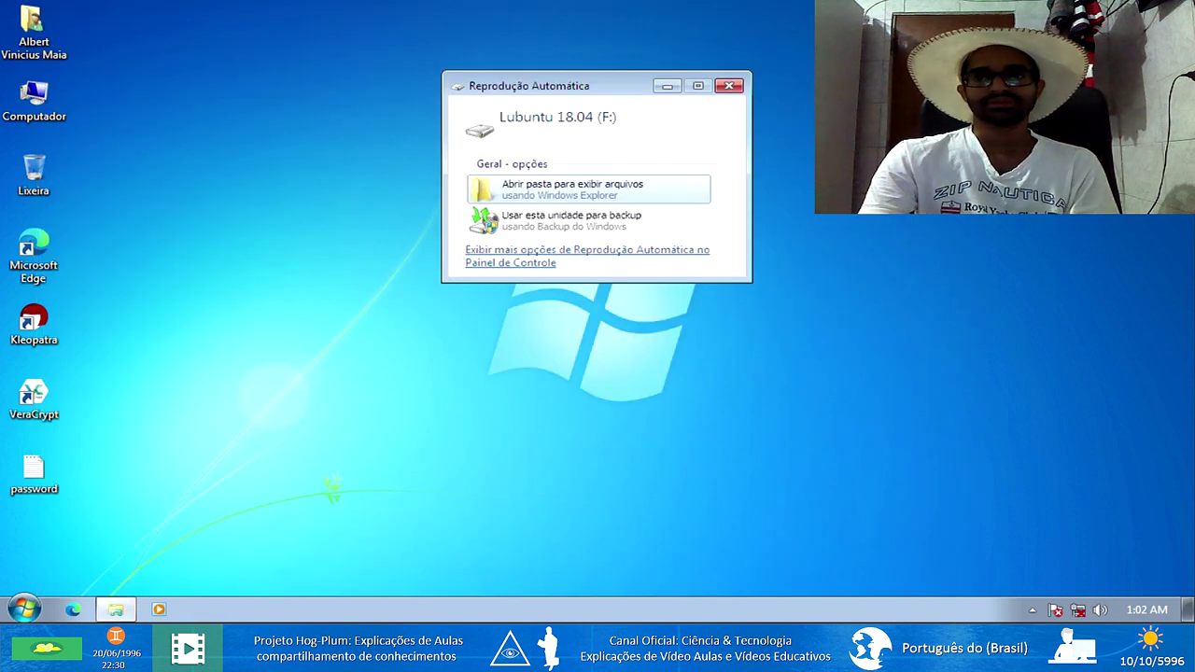
# Dismiss AutoPlay, open Computador, and view the Swap (D:) and Lubuntu 18.04 (F:) drive details.
pyautogui.click(729, 86)
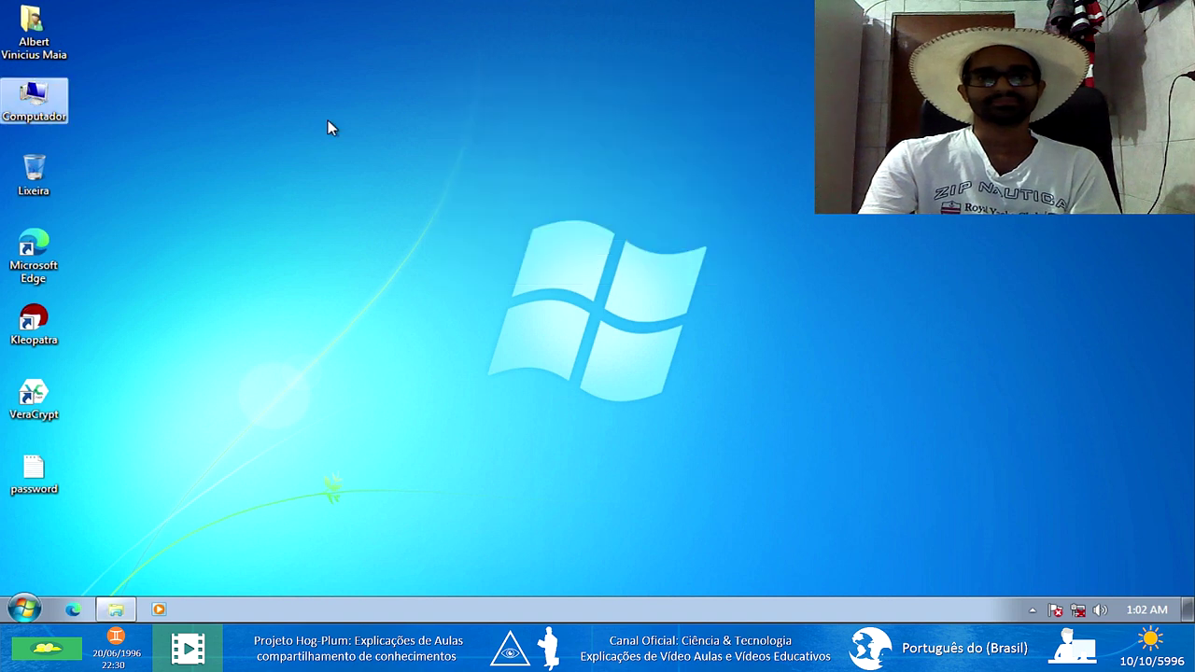
pyautogui.doubleClick(54, 107)
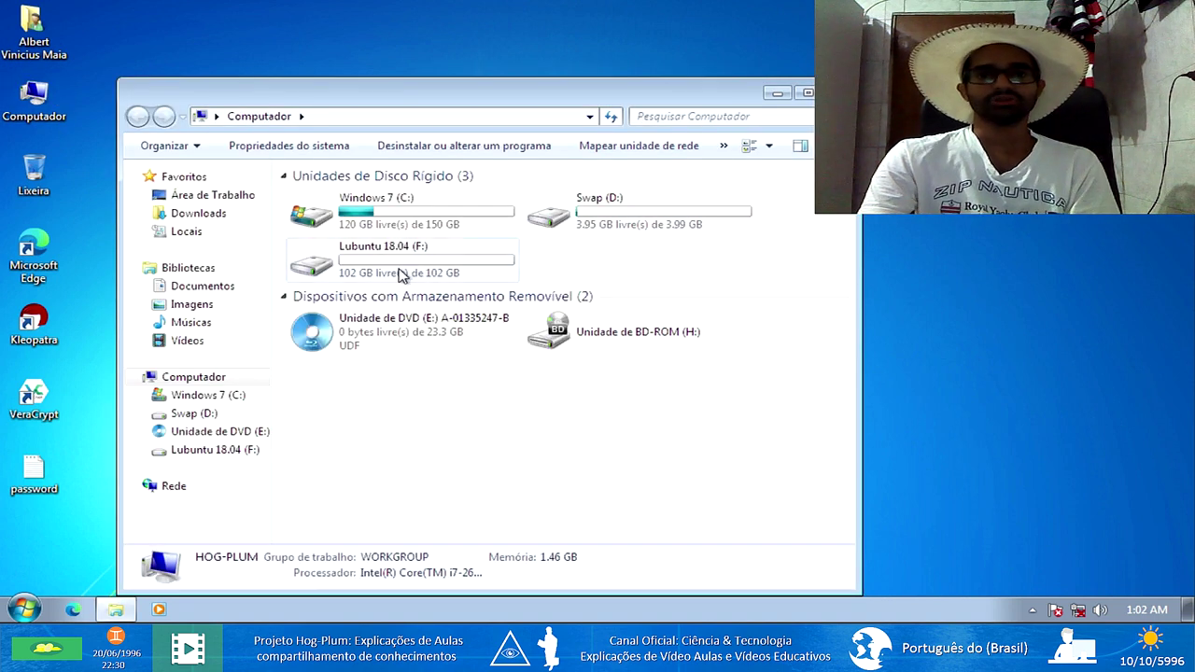
pyautogui.click(642, 212)
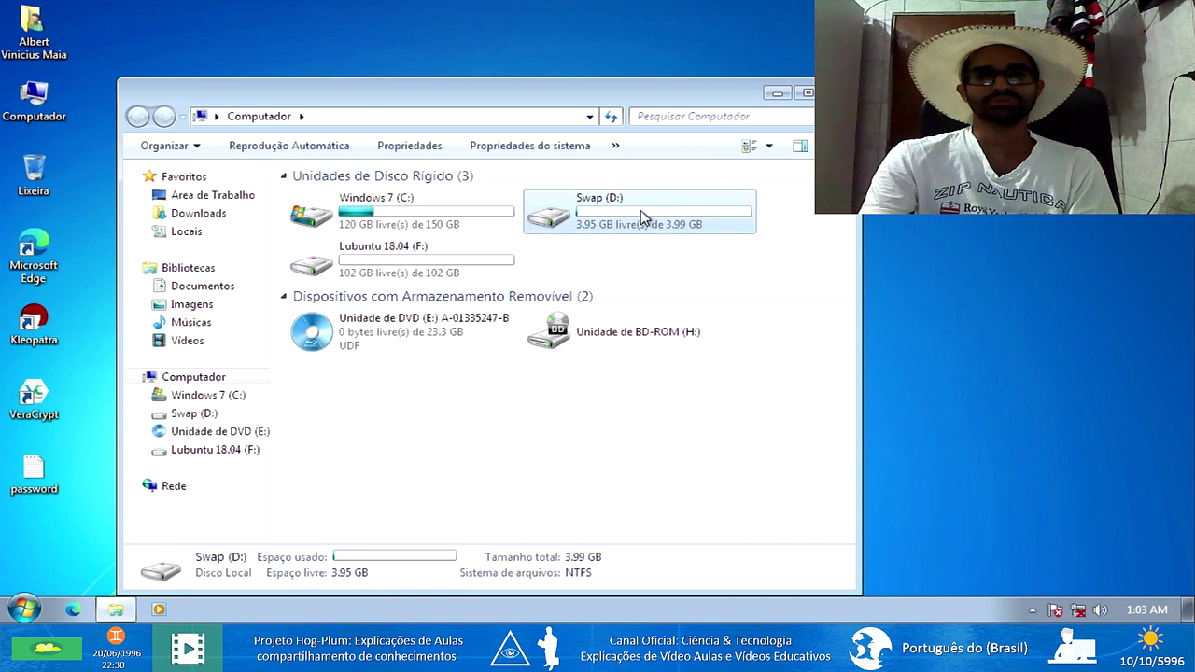
pyautogui.click(427, 271)
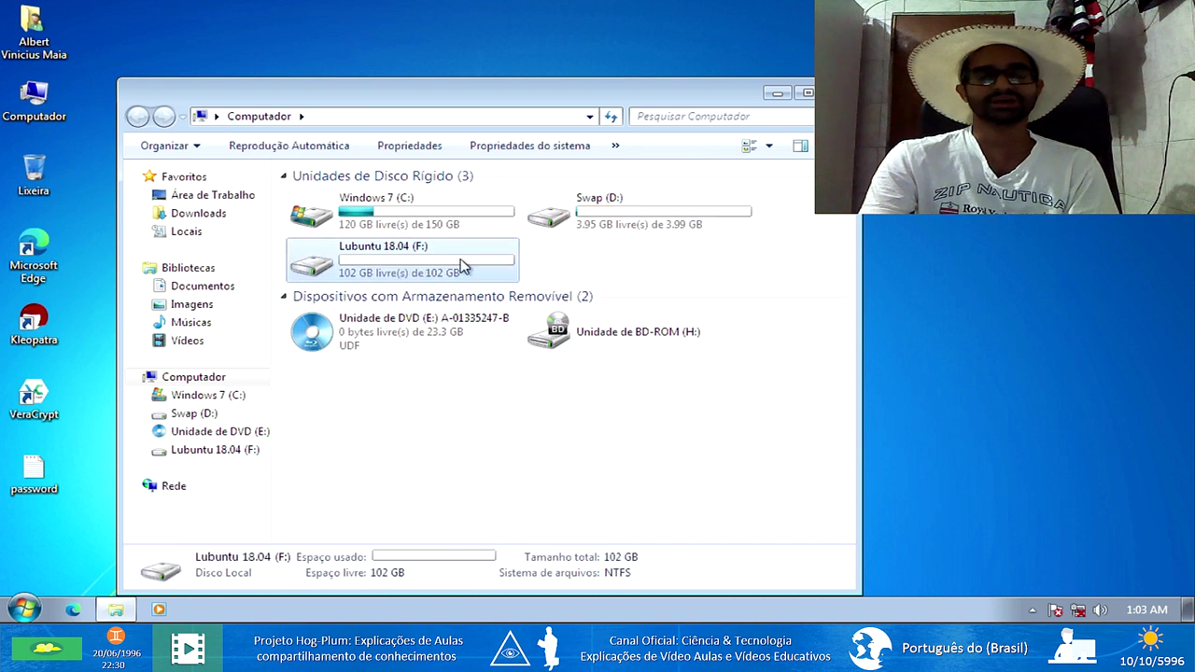
pyautogui.click(722, 271)
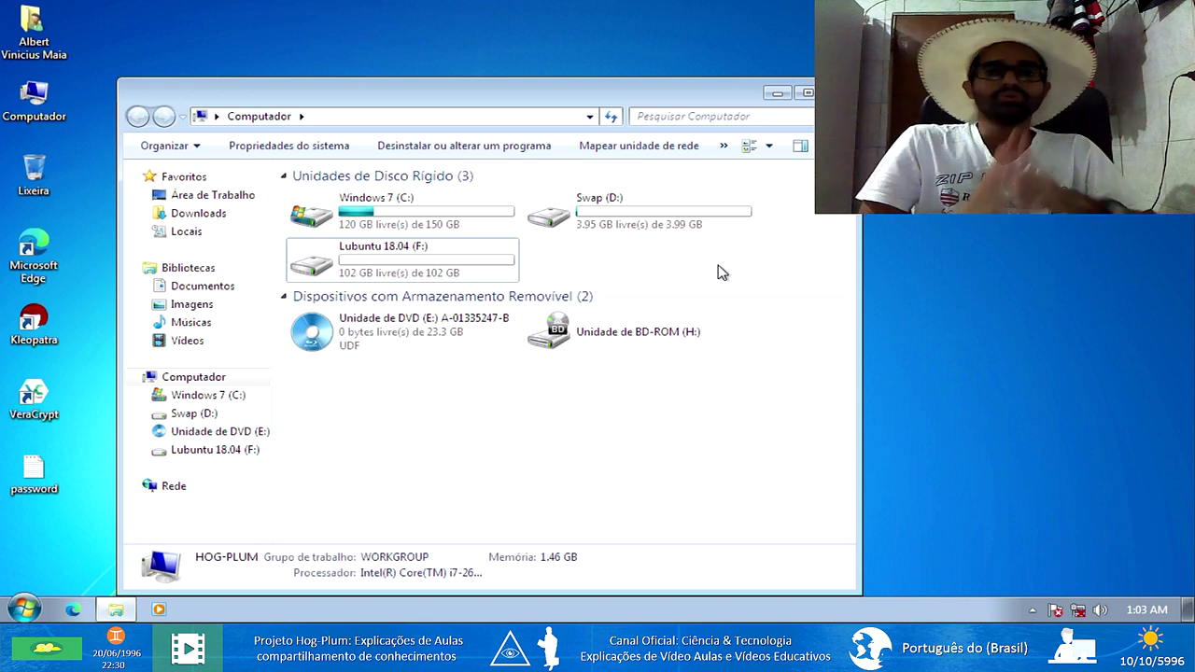
pyautogui.click(612, 215)
pyautogui.click(454, 271)
pyautogui.click(642, 213)
pyautogui.click(473, 260)
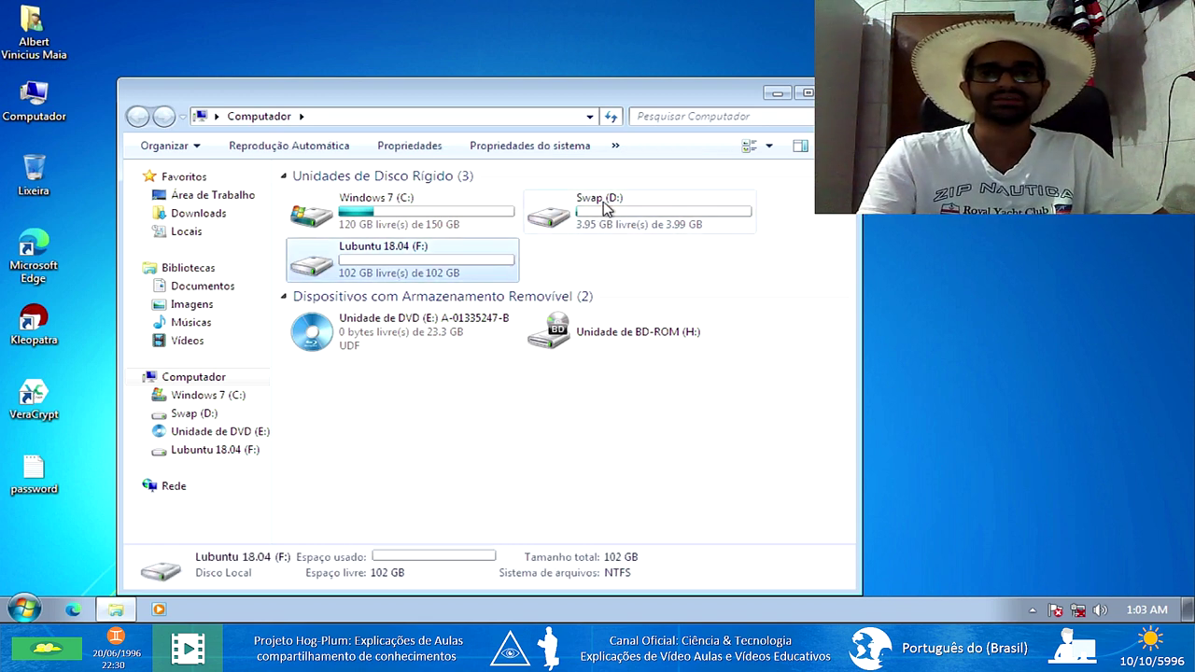
pyautogui.click(788, 252)
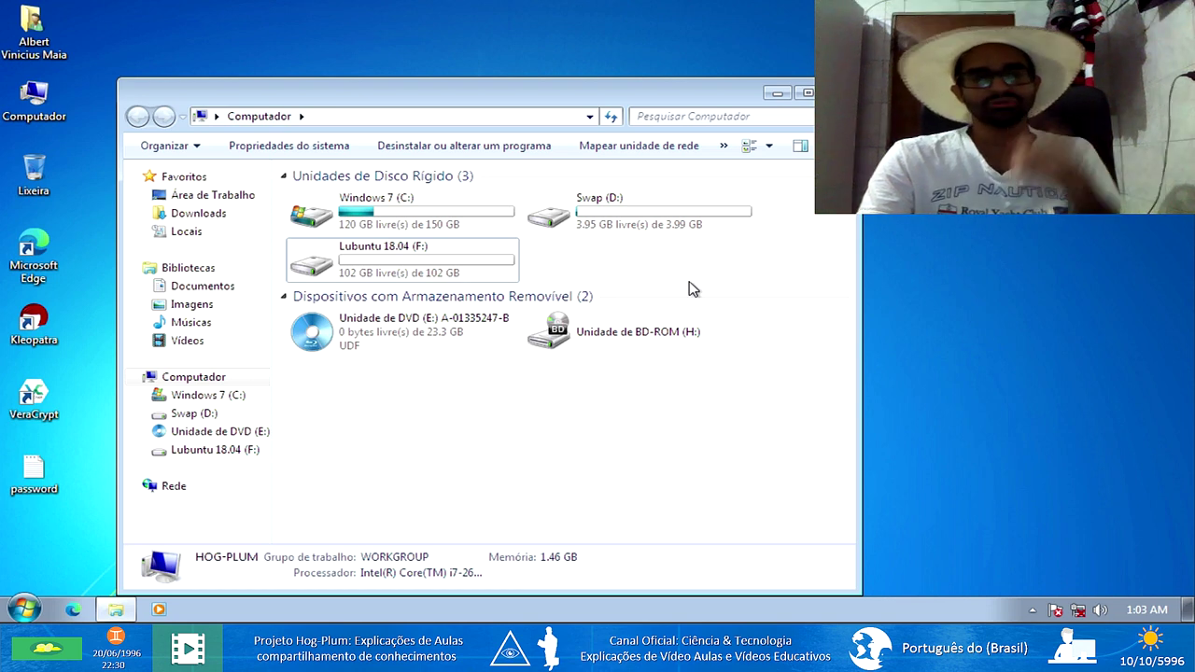
# Turn on the menu bar via Organizar > Layout > Barra de menus.
pyautogui.click(165, 145)
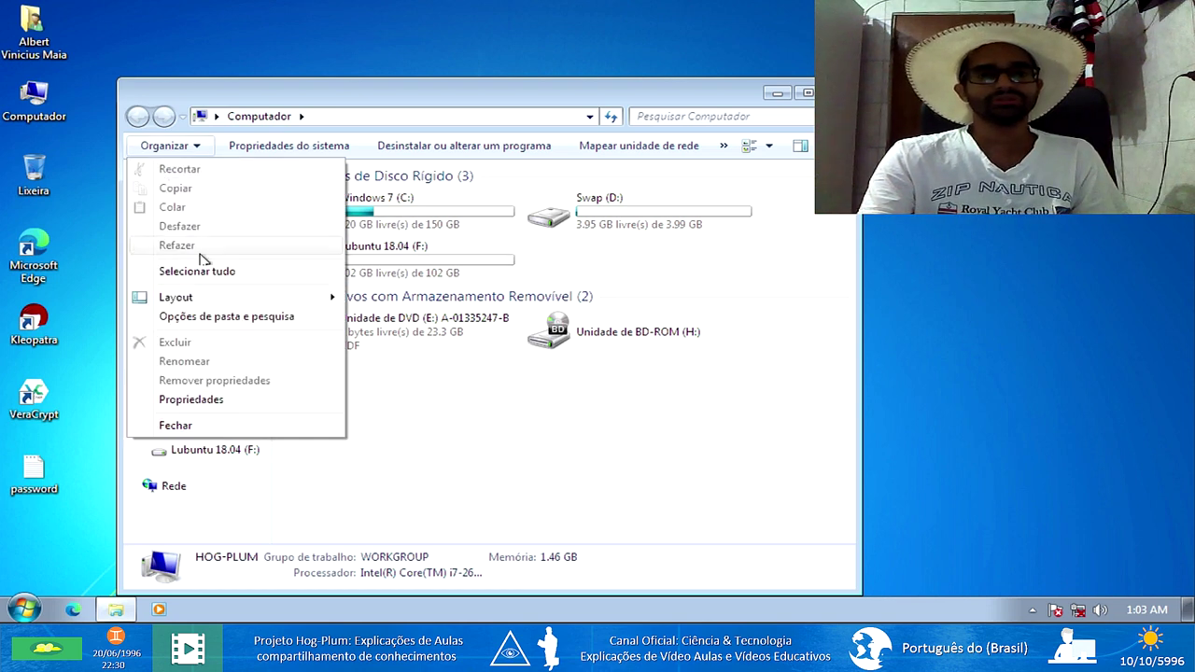
pyautogui.moveTo(244, 298)
pyautogui.click(373, 301)
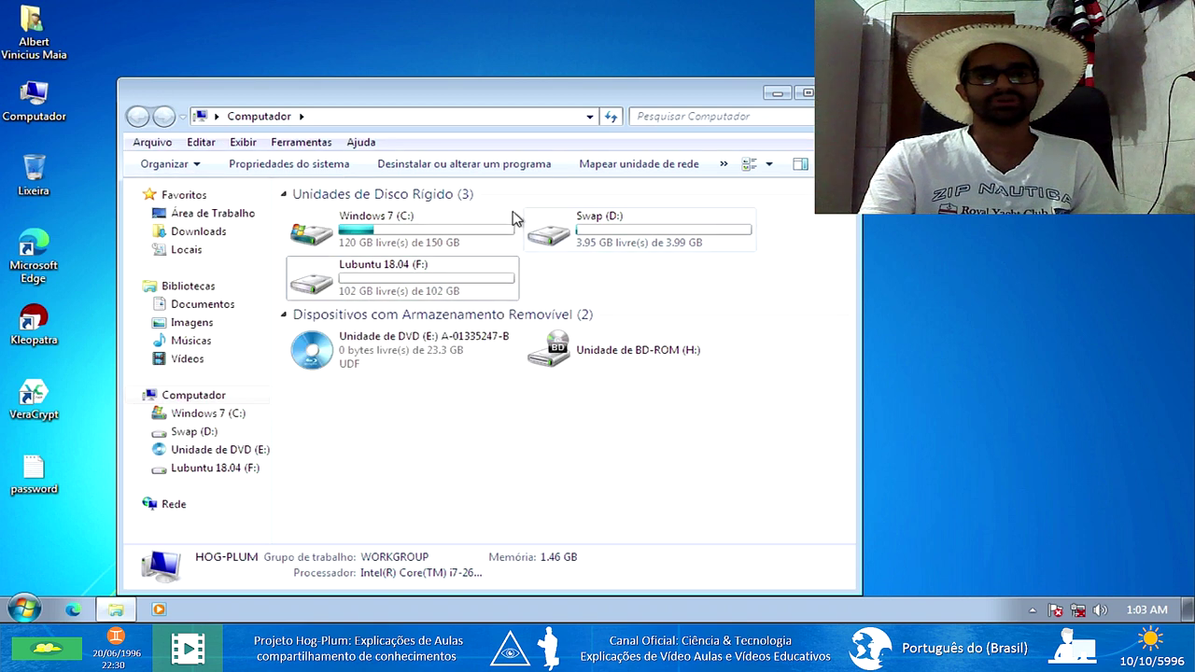
# List the 177 installed updates, widen the Nome column, scroll through them, and close the window.
pyautogui.click(417, 164)
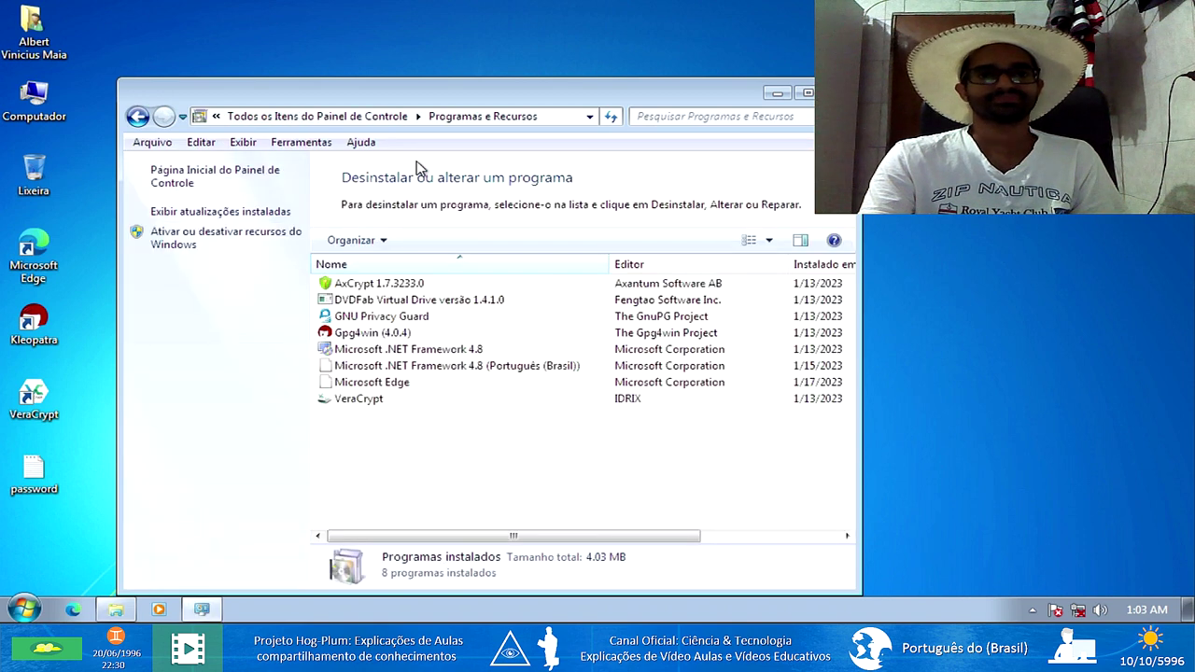
pyautogui.click(228, 213)
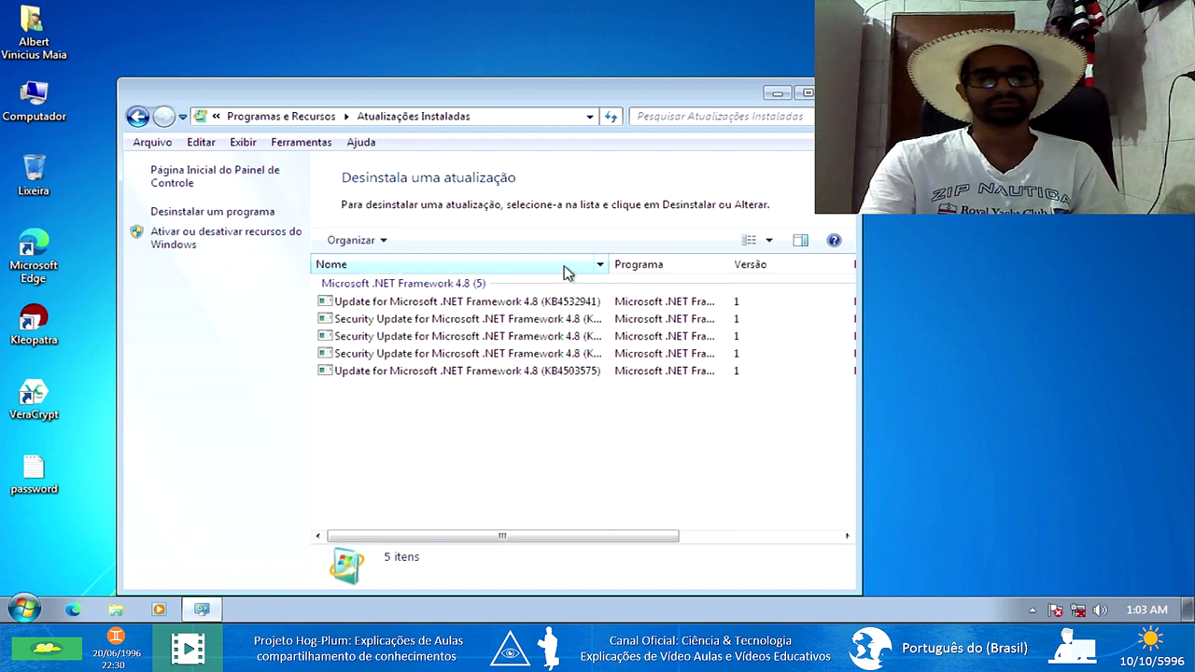
pyautogui.moveTo(526, 94); pyautogui.dragTo(563, 20)
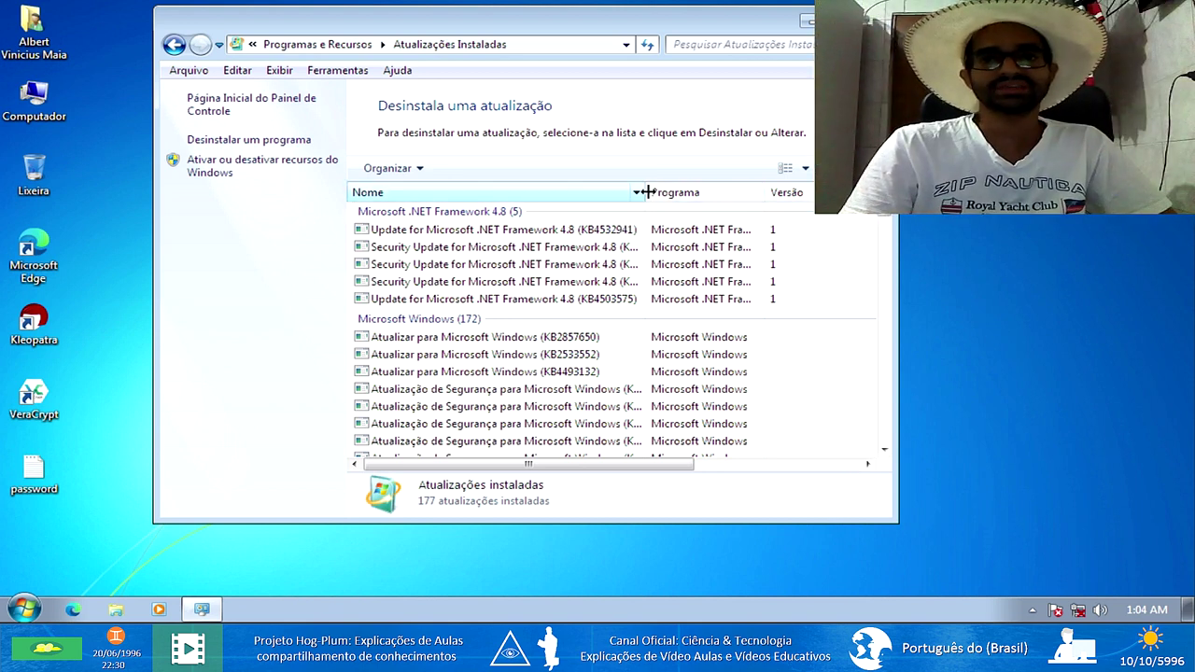
pyautogui.moveTo(647, 192); pyautogui.dragTo(702, 193)
pyautogui.scroll(-20, 868, 341)
pyautogui.scroll(-5, 868, 340)
pyautogui.moveTo(883, 362); pyautogui.dragTo(885, 203)
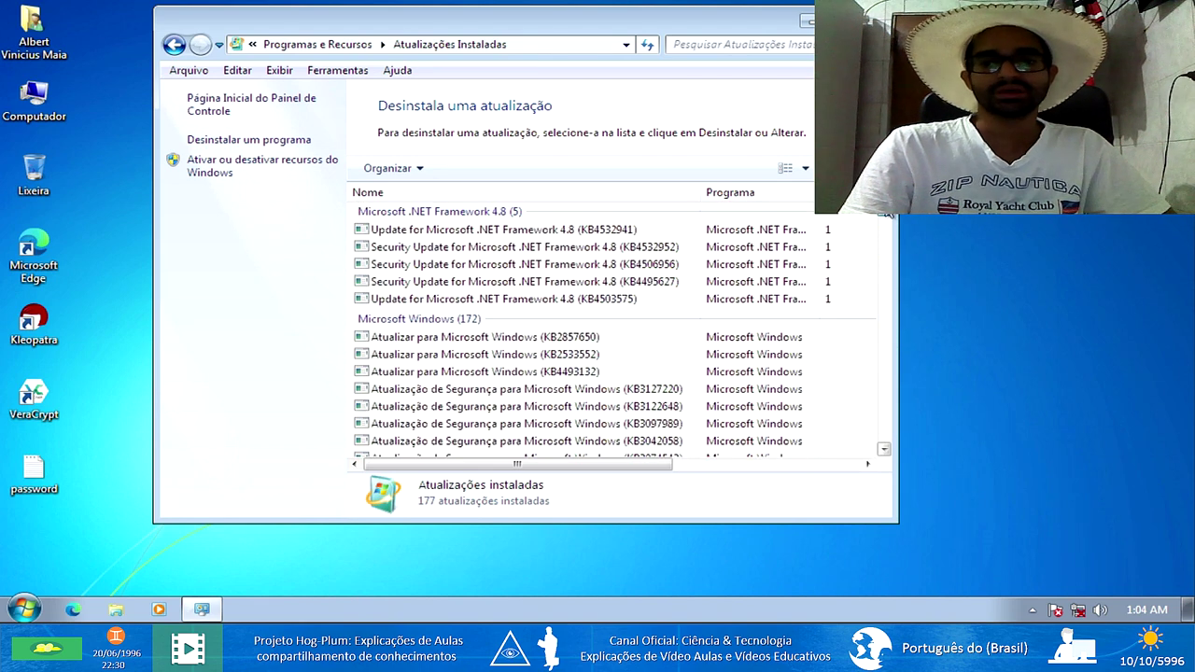
pyautogui.click(880, 16)
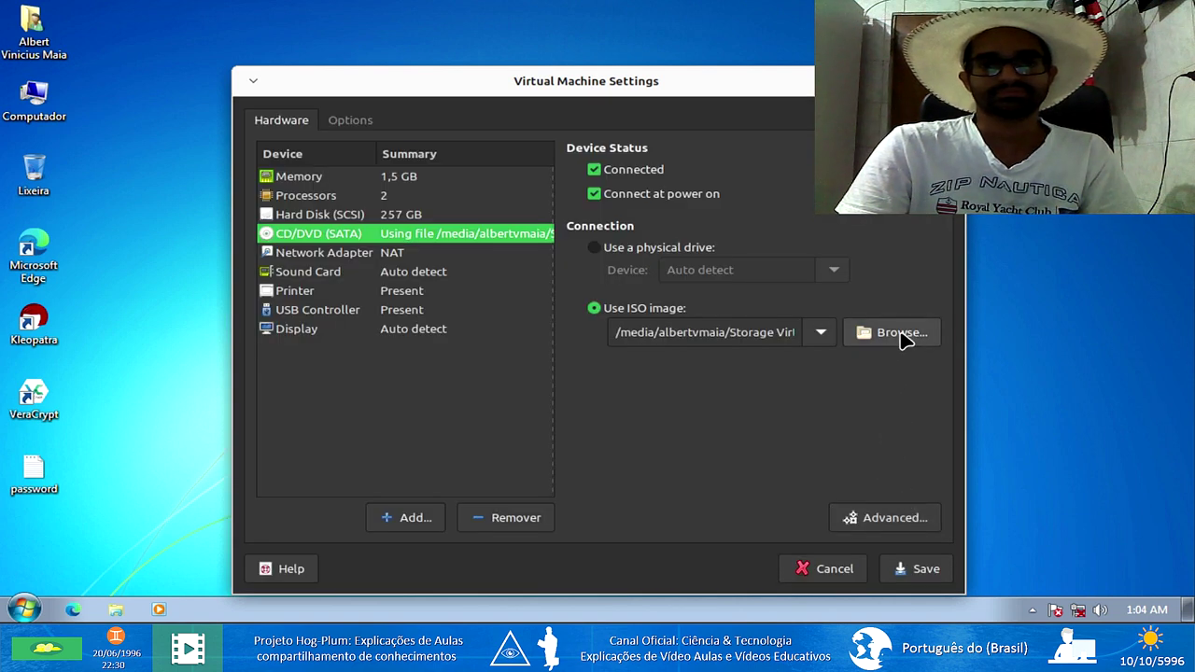
# Choose lubuntu-18.04.5-desktop-i386.iso from Downloads as the CD/DVD ISO image.
pyautogui.click(905, 340)
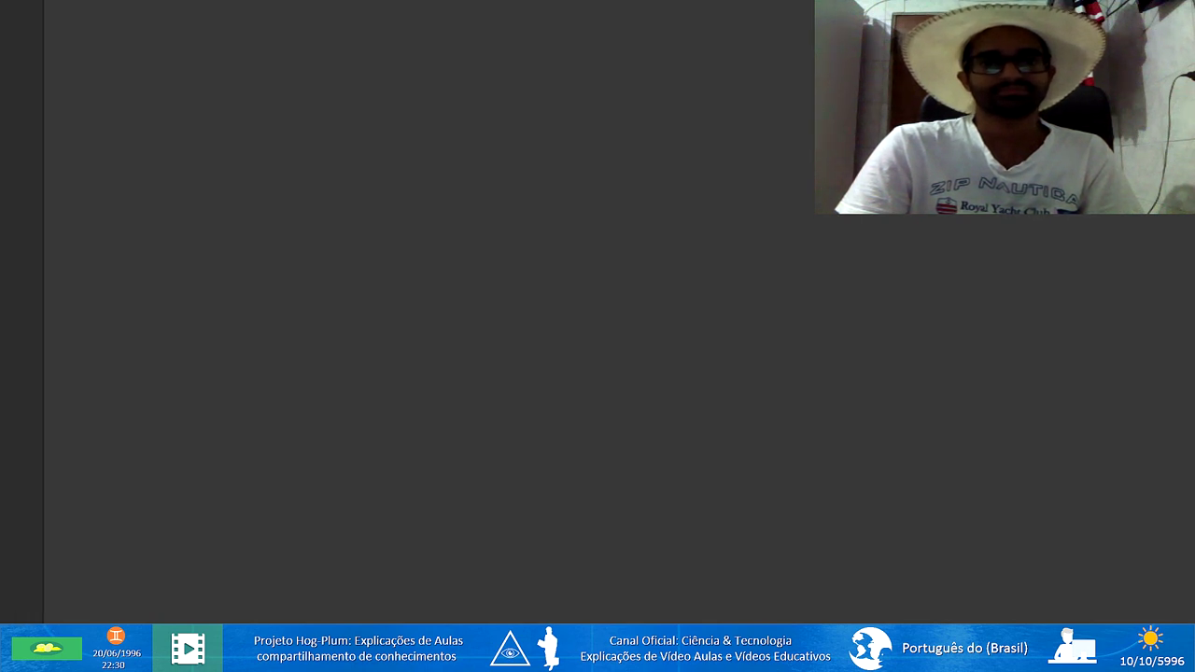
pyautogui.hotkey('shift', 'F10')
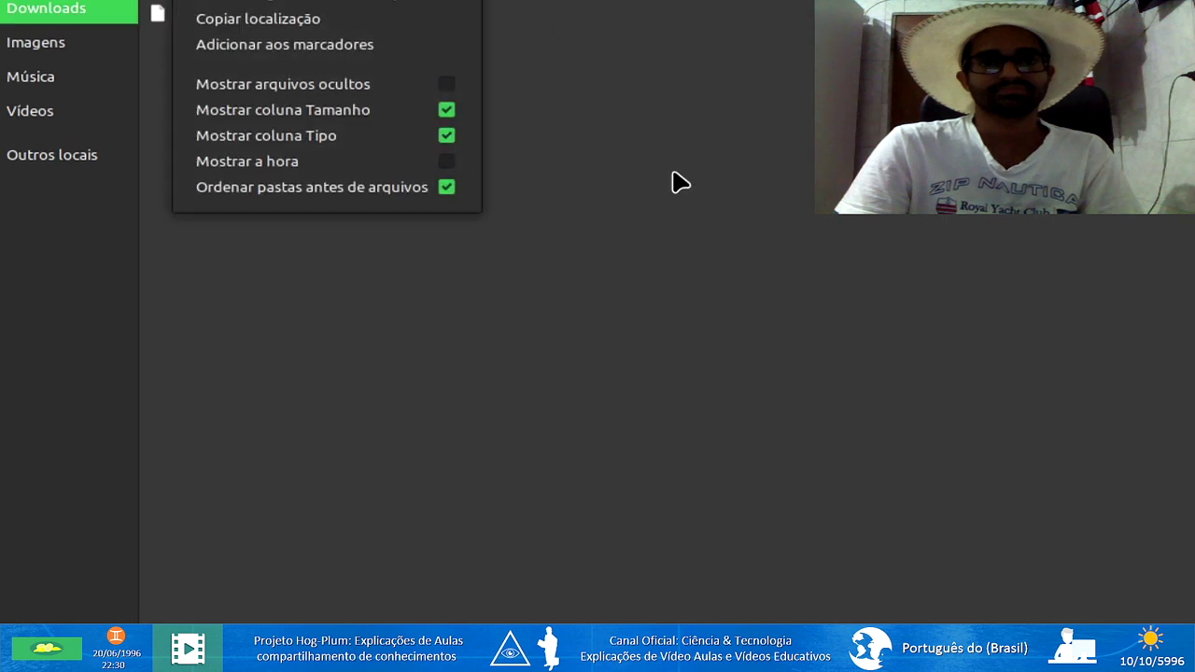
pyautogui.click(653, 178)
pyautogui.click(313, 16)
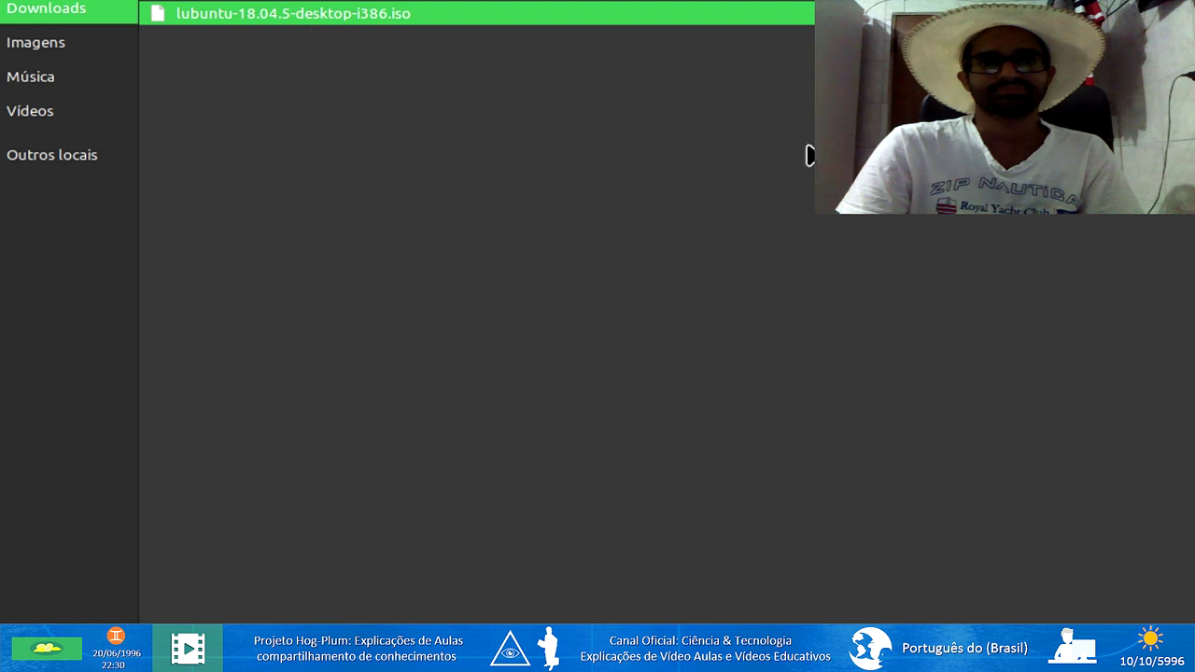
pyautogui.press('Return')
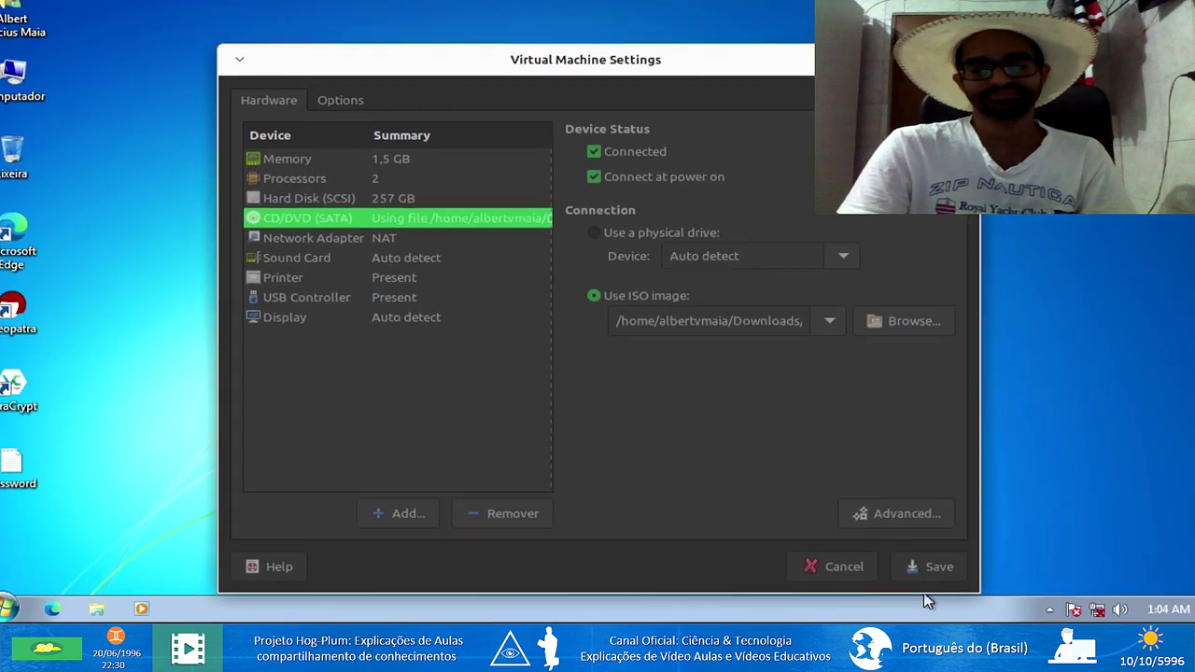
# Save the VM settings, dismiss the DVD AutoPlay, and restart Windows 7 via Reiniciar.
pyautogui.click(995, 557)
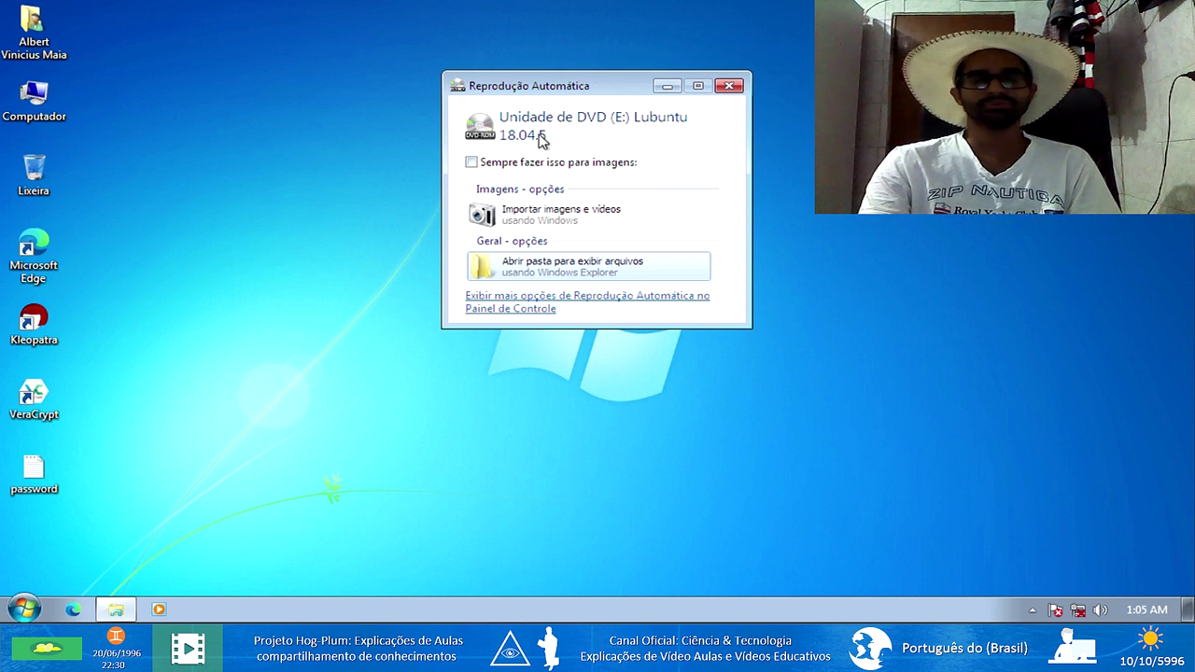
pyautogui.click(729, 85)
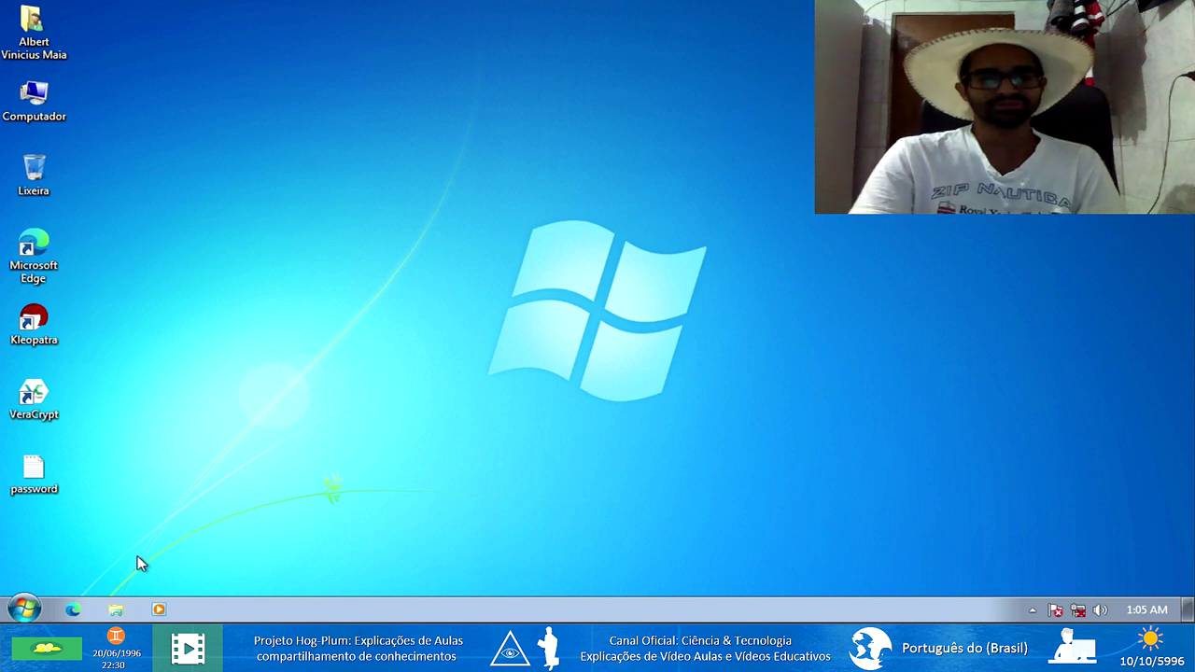
pyautogui.click(24, 609)
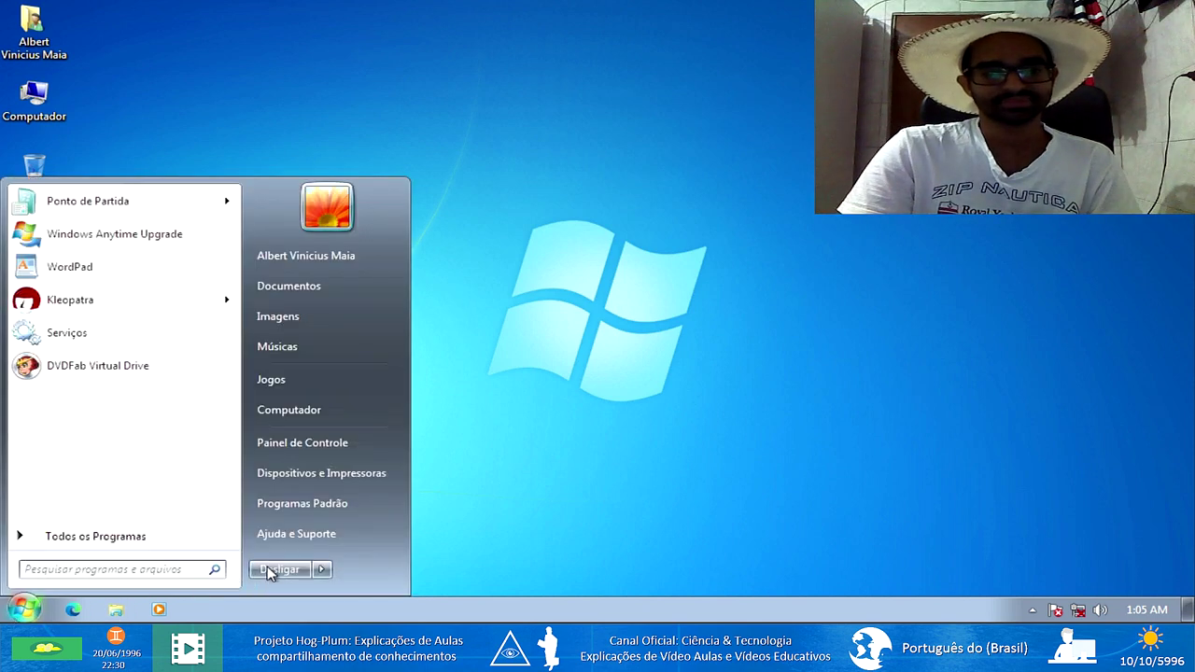
pyautogui.moveTo(322, 571)
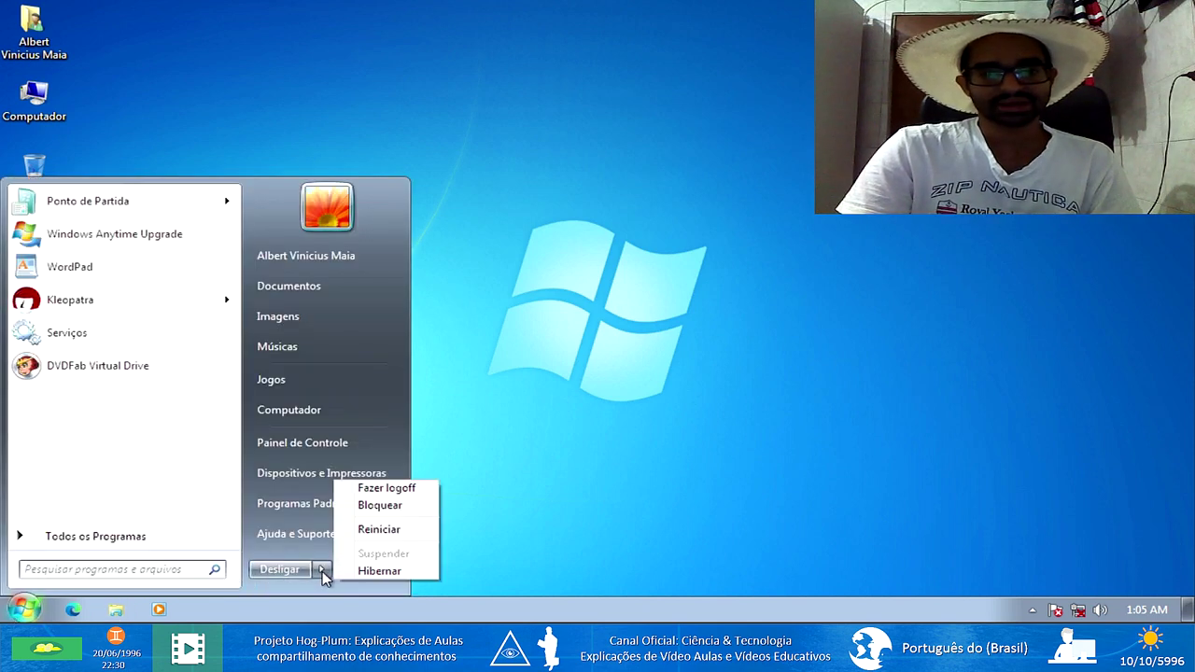
pyautogui.click(378, 529)
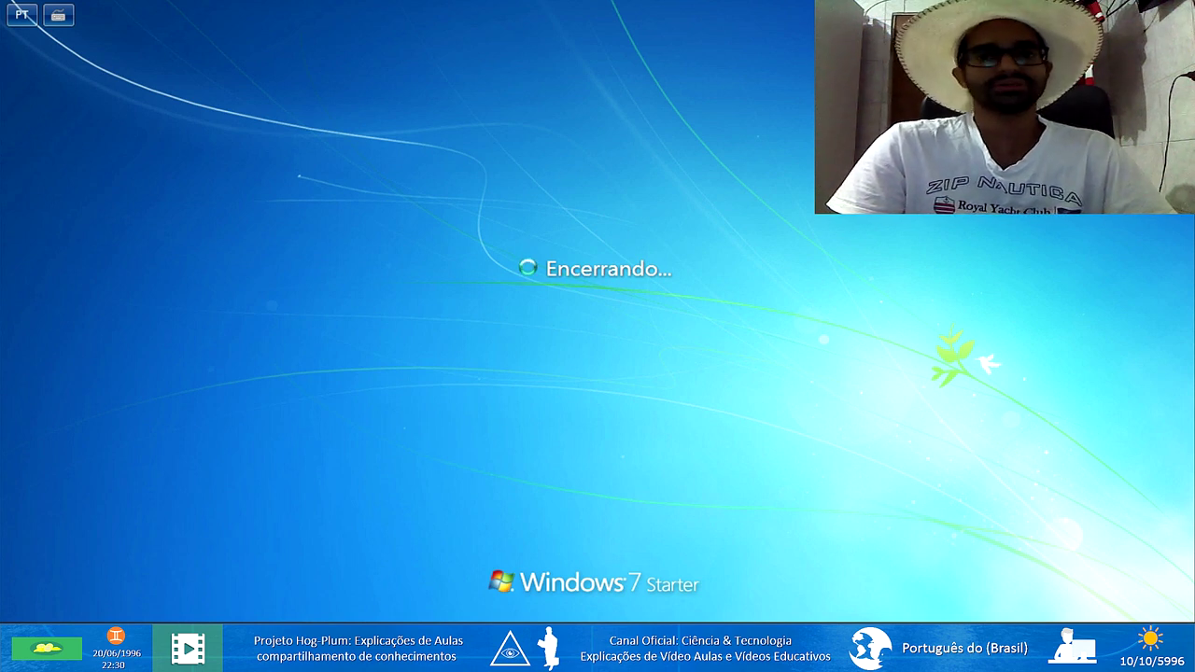
# In PhoenixBIOS, order CD-ROM Drive first and Hard Drive second, then save and exit.
pyautogui.press('F2')
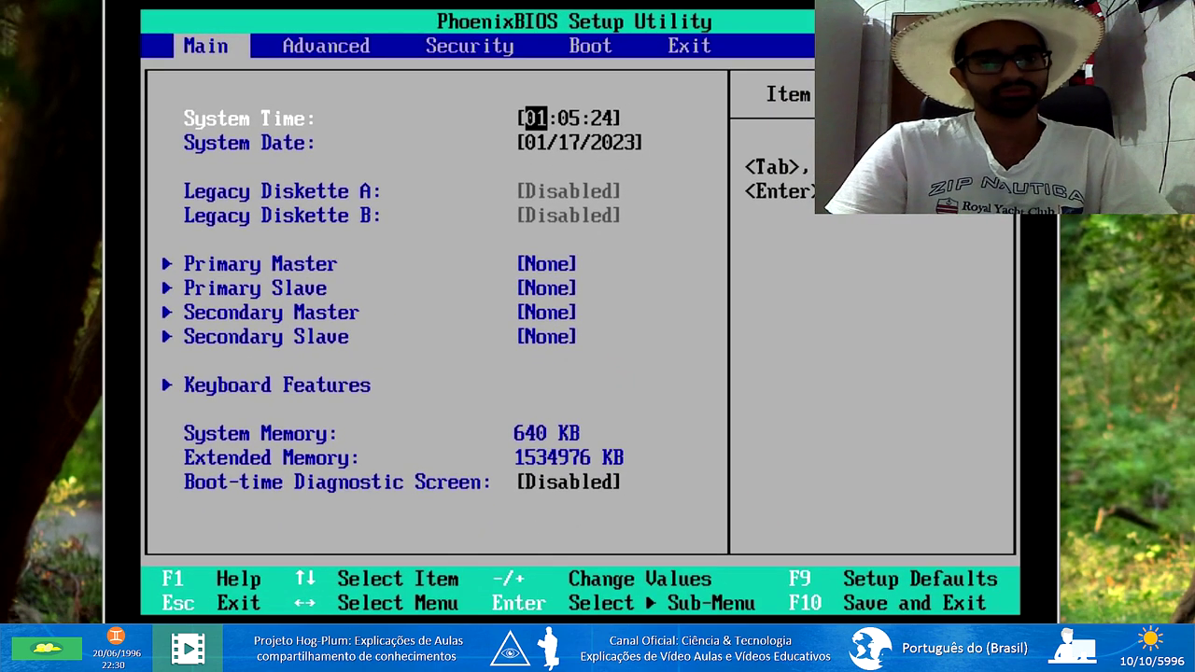
pyautogui.press('Right')
pyautogui.press('Right')
pyautogui.press('Right')
pyautogui.press('Down')
pyautogui.press('Down')
pyautogui.press('+')
pyautogui.press('+')
pyautogui.press('Down')
pyautogui.press('Down')
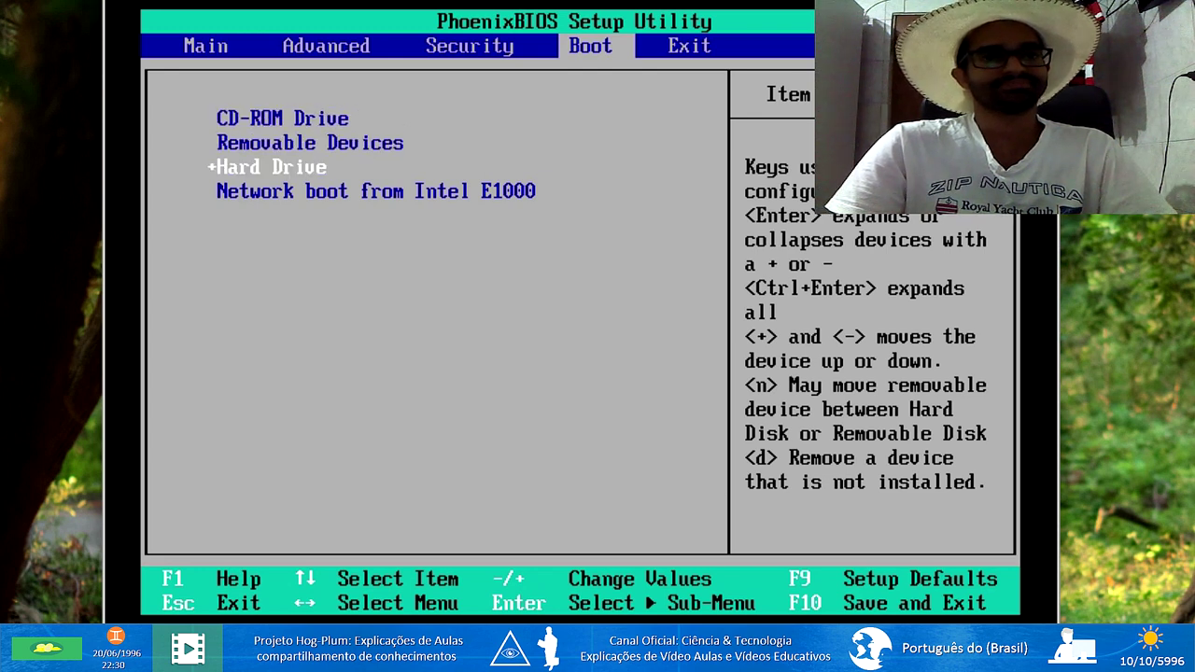
pyautogui.press('+')
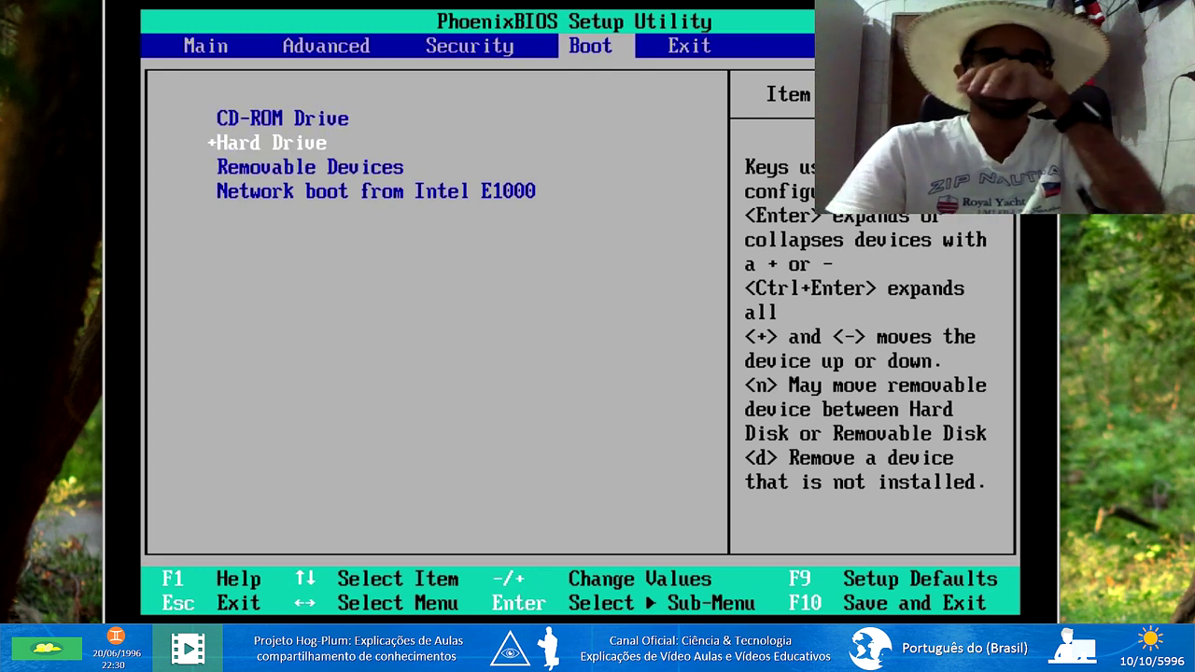
pyautogui.press('Up')
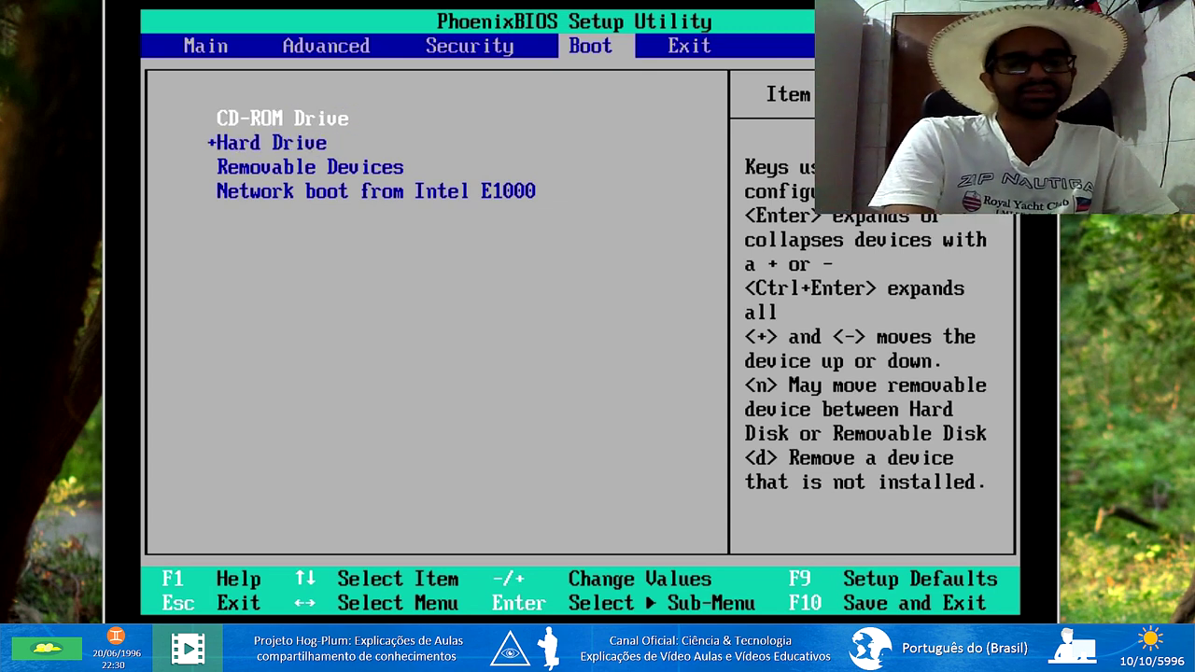
pyautogui.press('F10')
pyautogui.press('Return')
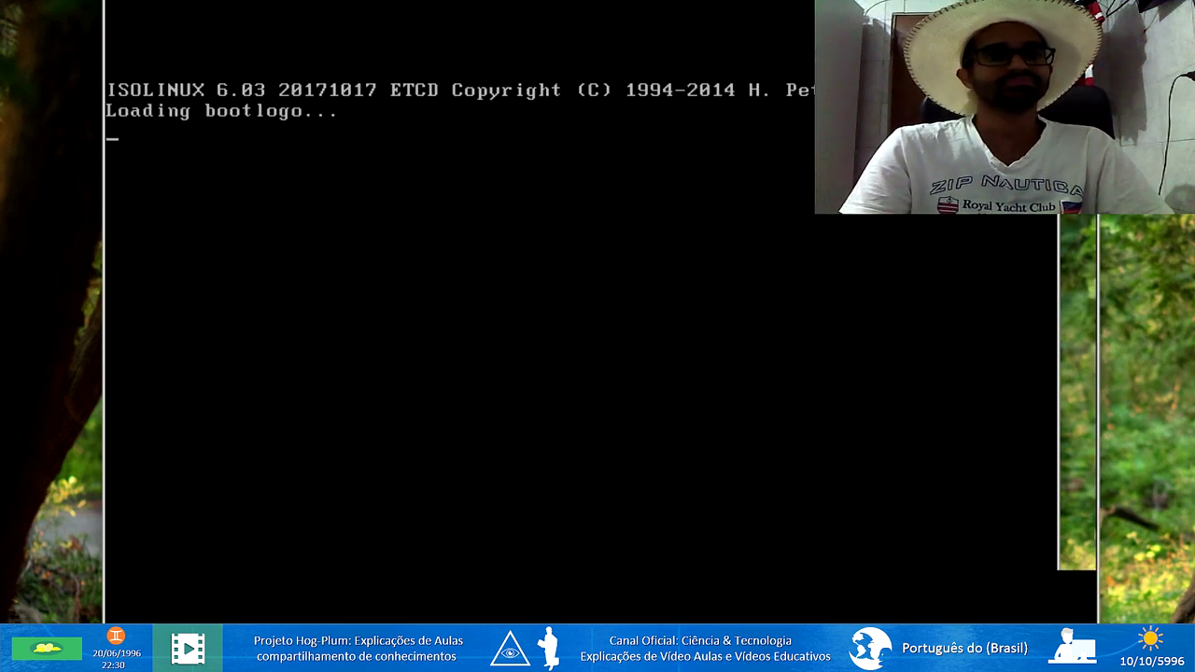
# Select Português do Brasil as the boot menu language.
pyautogui.press('Right')
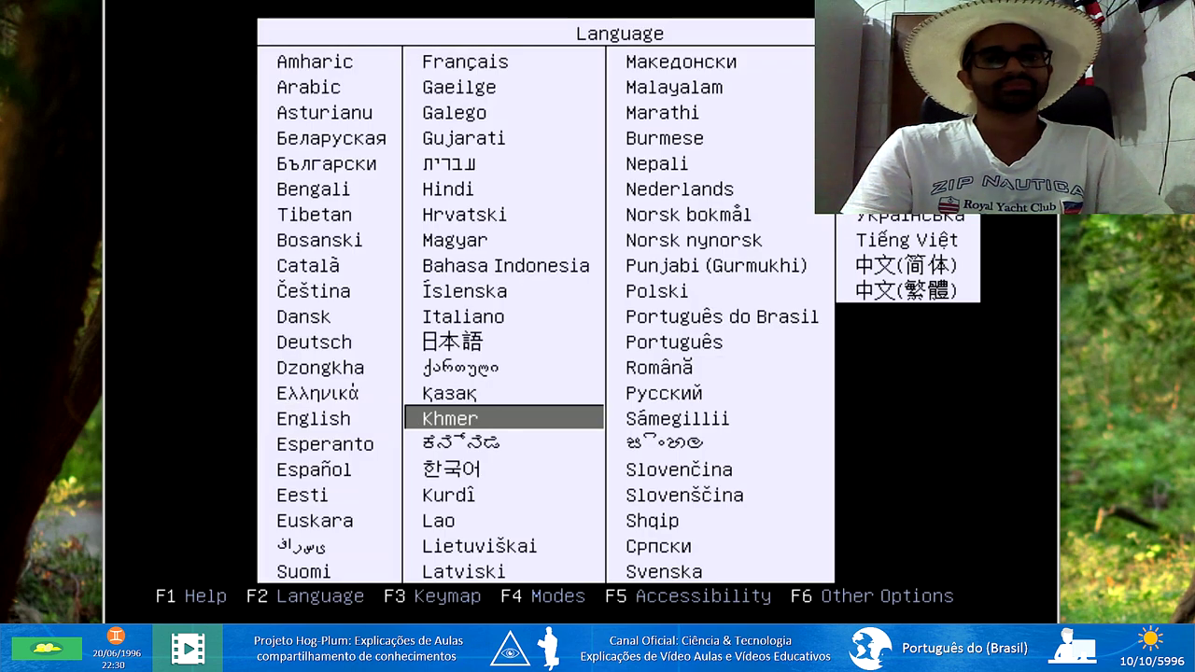
pyautogui.press('Right')
pyautogui.press('Left')
pyautogui.press('Up')
pyautogui.press('Right')
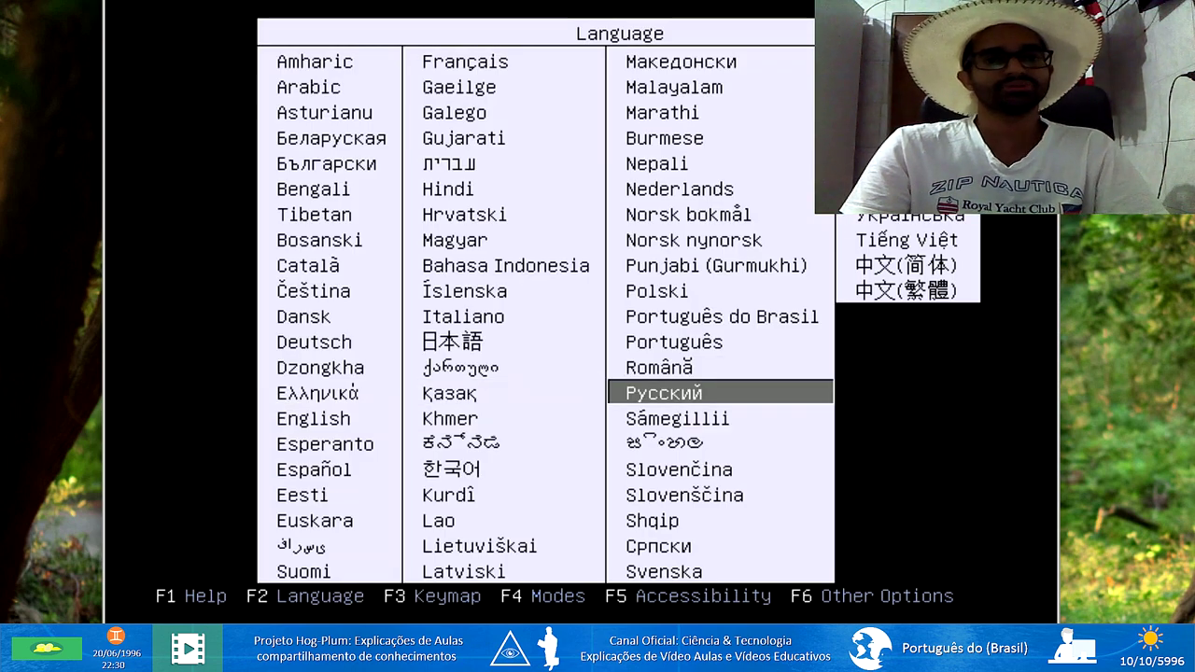
pyautogui.press('Up')
pyautogui.press('Up')
pyautogui.press('Up')
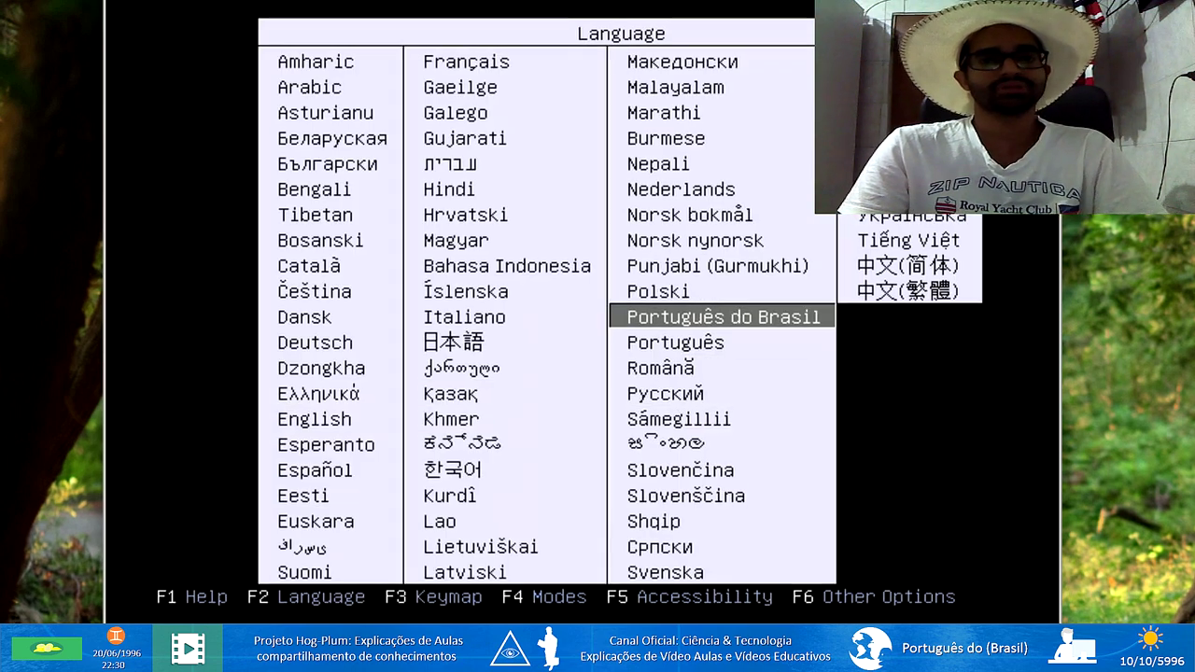
pyautogui.press('Return')
# Launch the Instalar o Lubuntu entry from the boot menu.
pyautogui.press('Down')
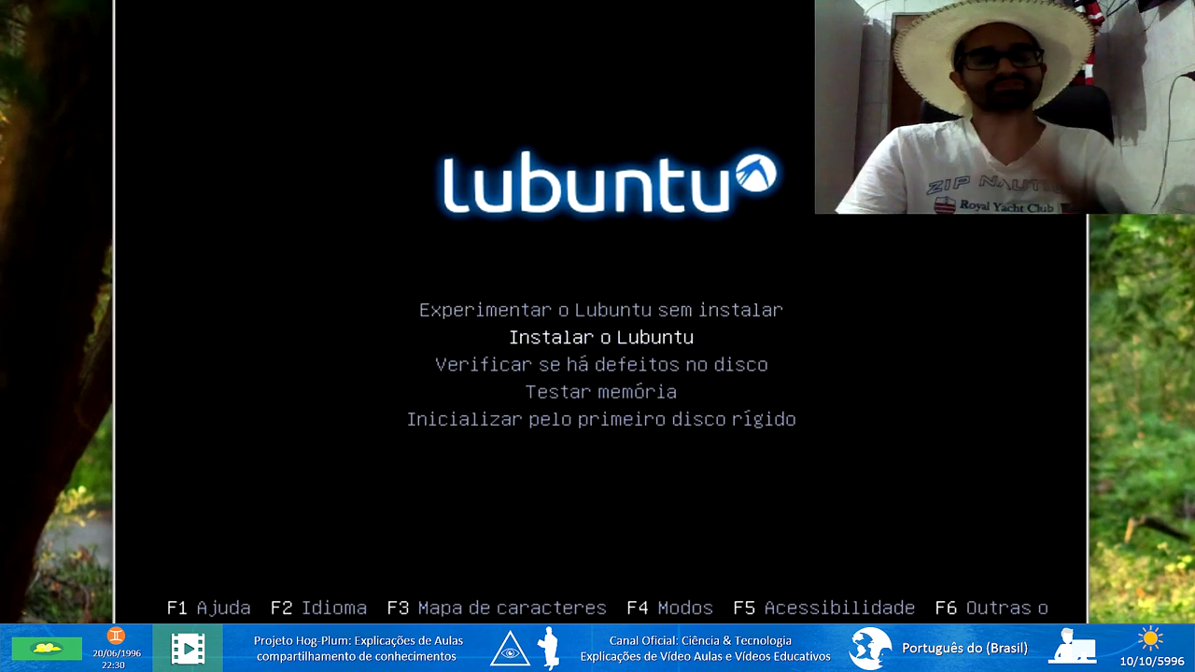
pyautogui.press('Up')
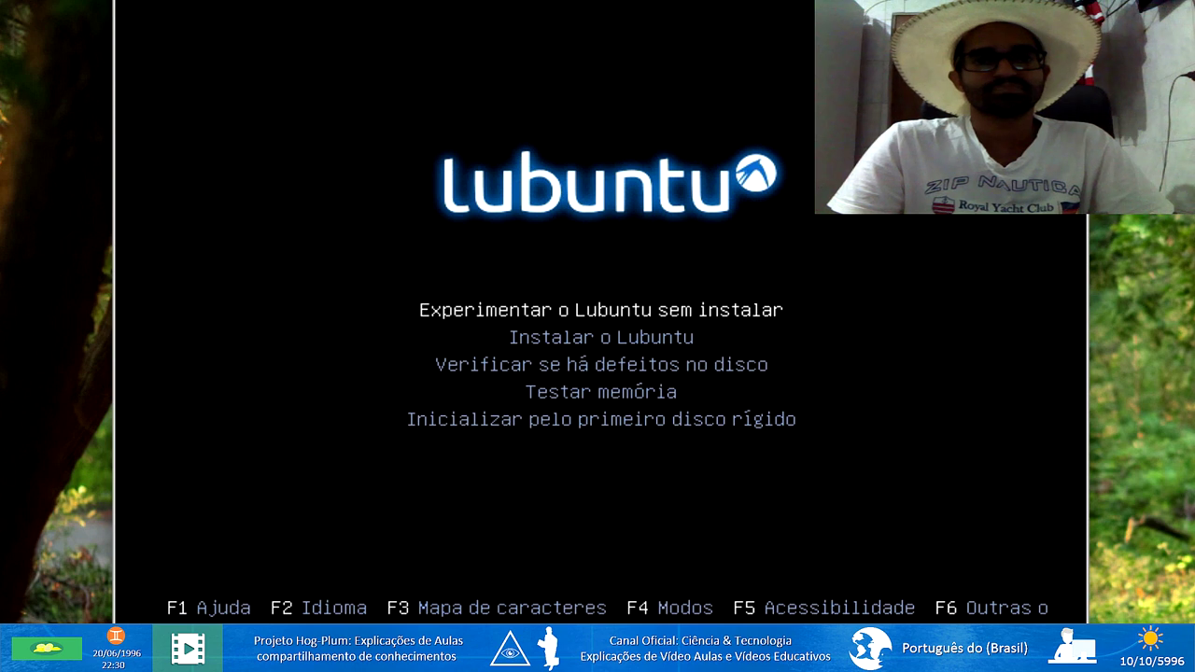
pyautogui.press('Down')
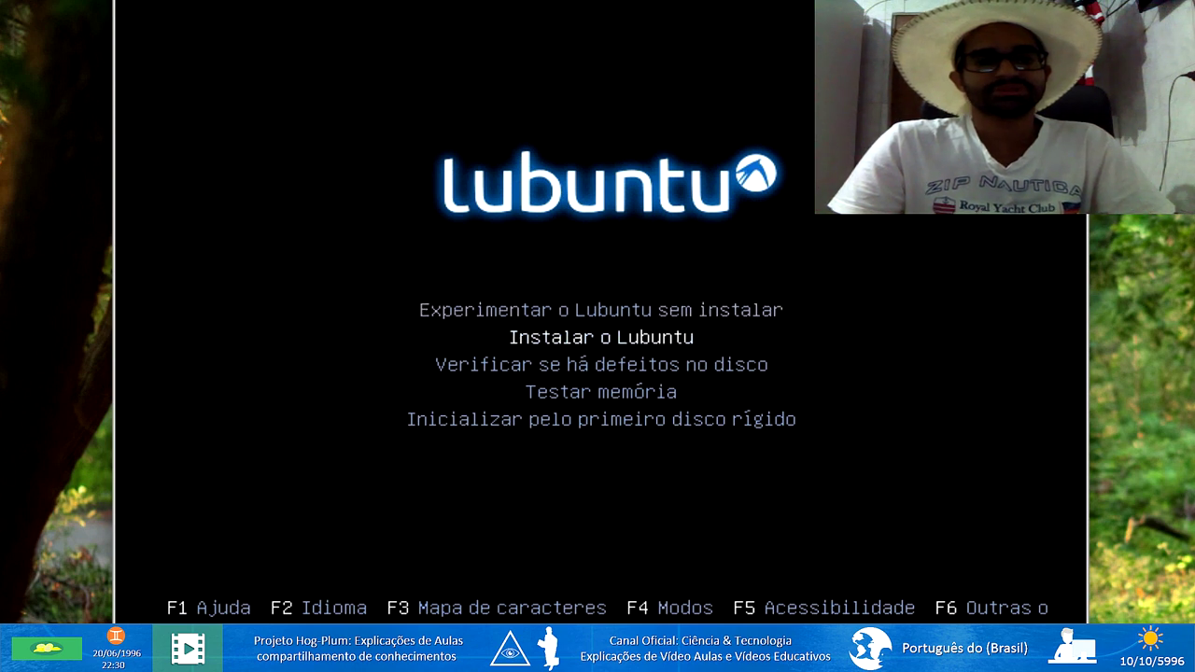
pyautogui.press('Up')
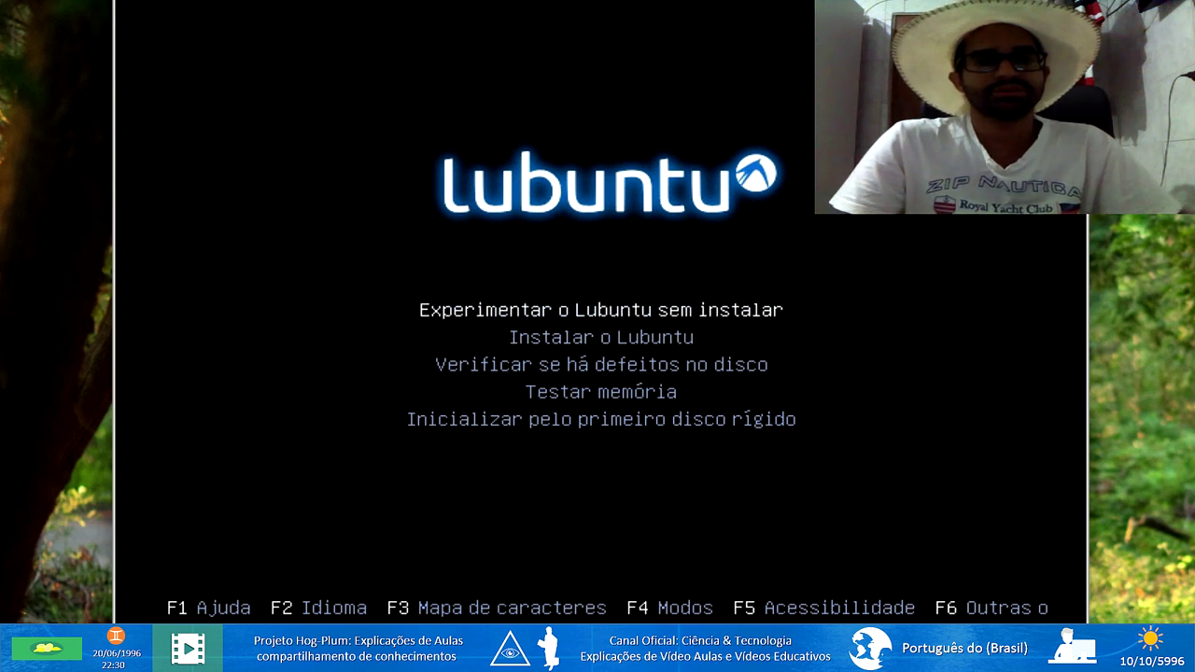
pyautogui.press('Down')
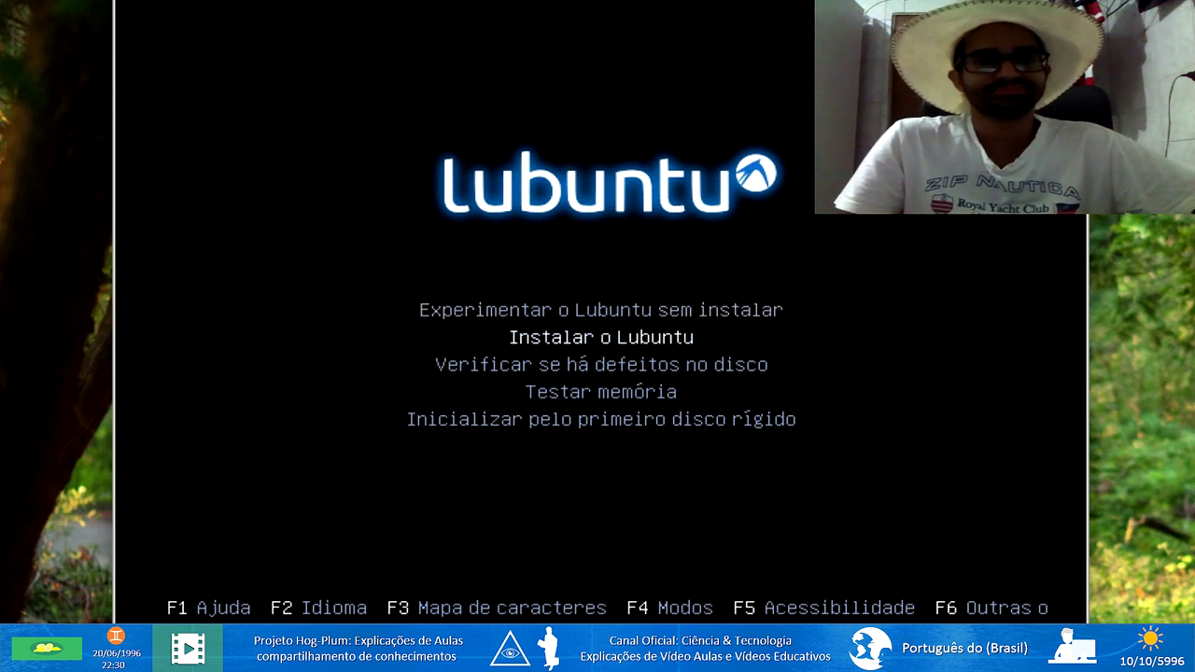
pyautogui.press('Return')
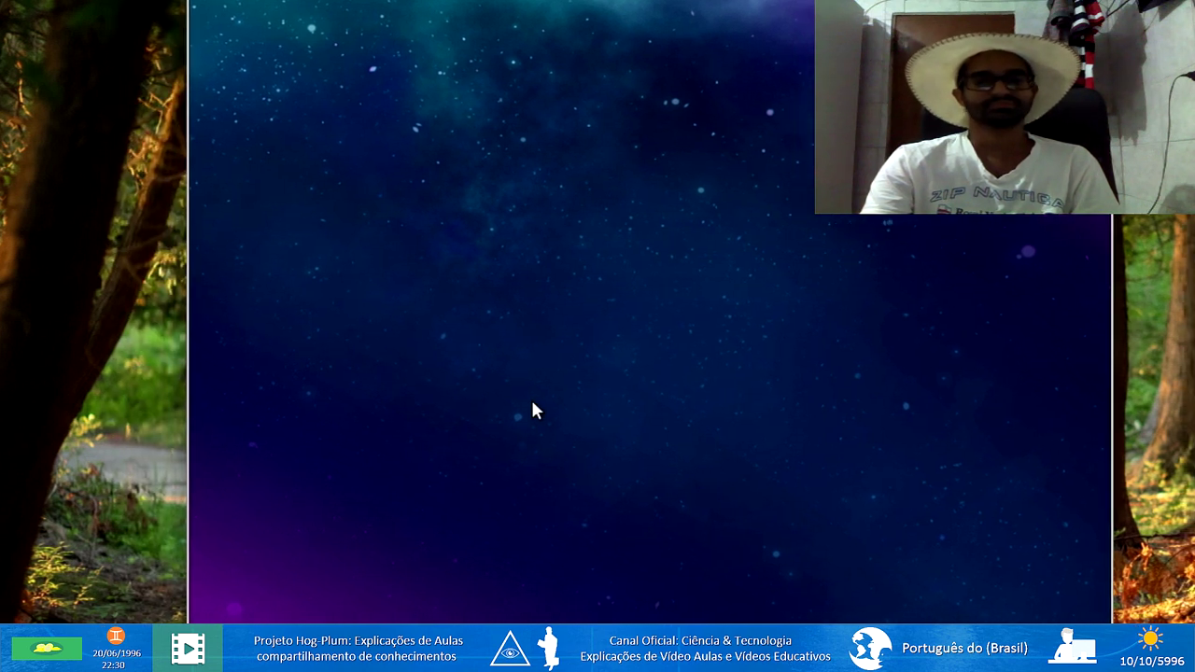
# Reset the virtual machine through Player > Power > Reset Guest and confirm.
pyautogui.scroll(-1, 480, 445)
pyautogui.scroll(-5, 460, 450)
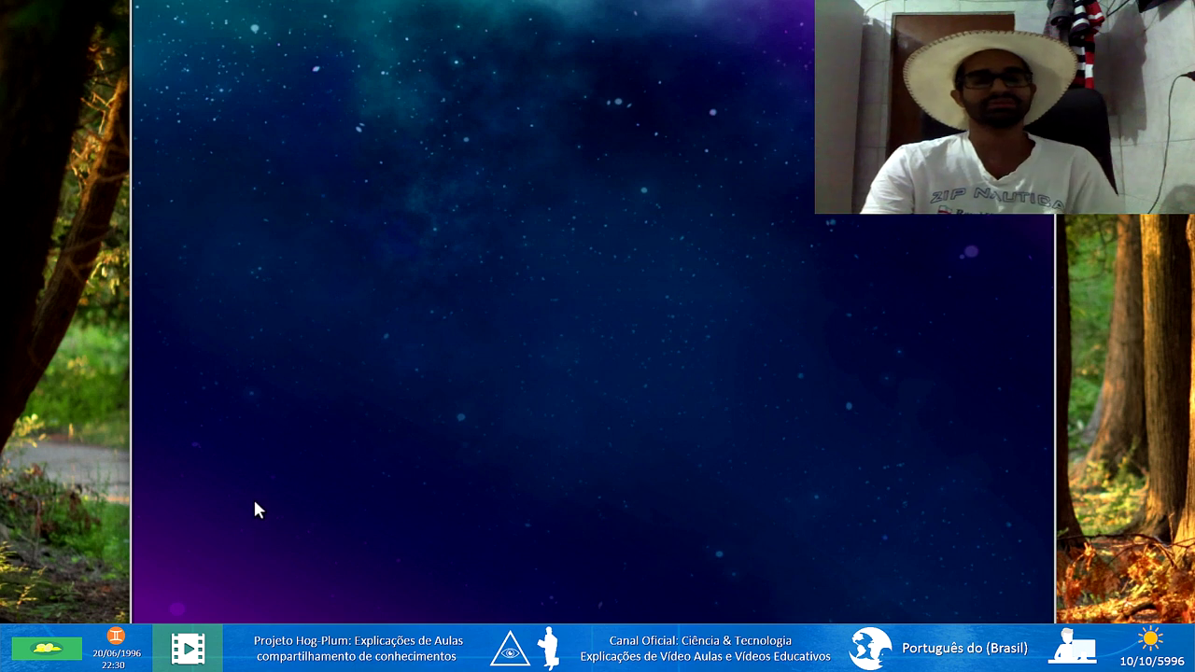
pyautogui.rightClick(373, 402)
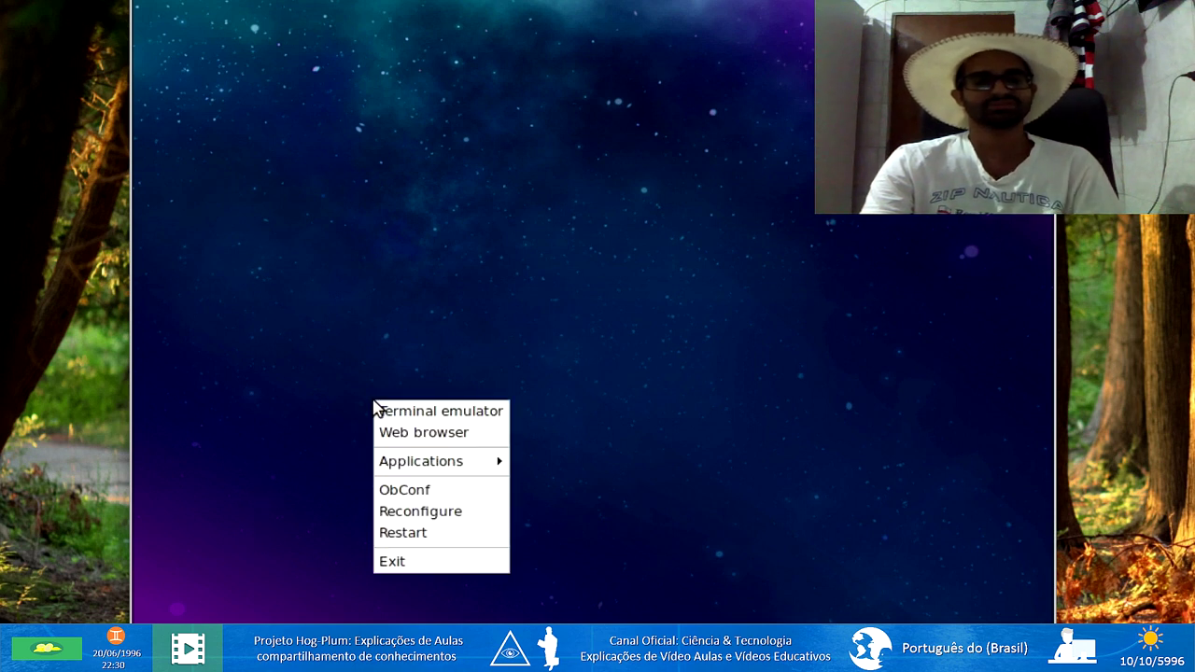
pyautogui.click(318, 368)
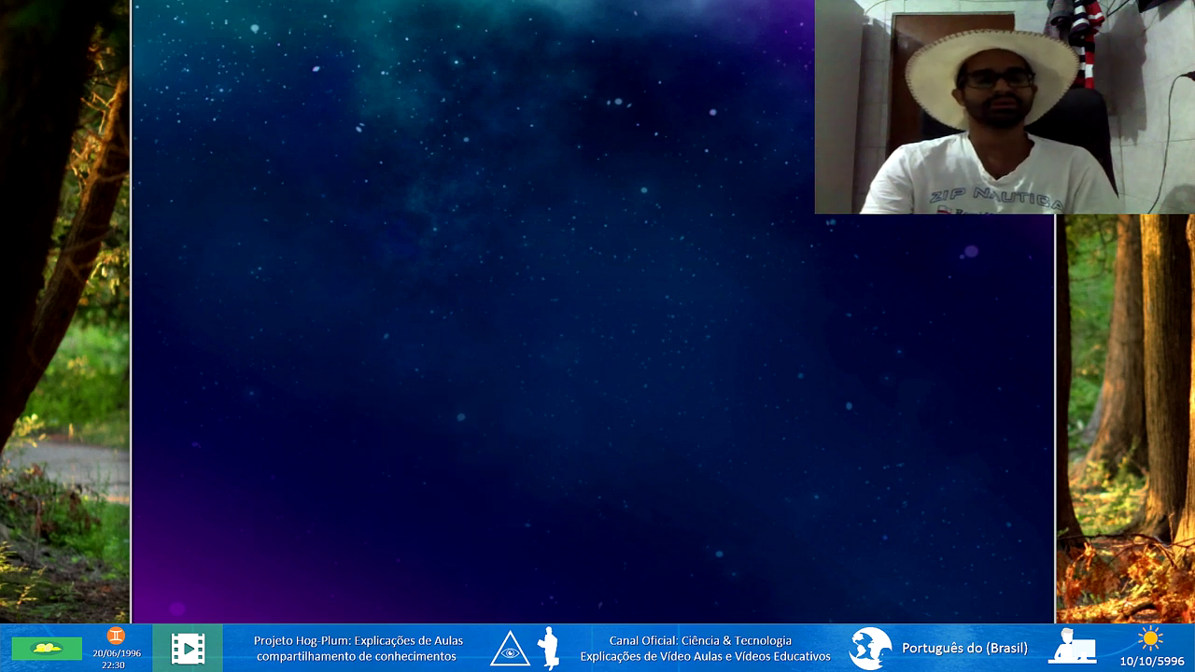
pyautogui.click(140, 2)
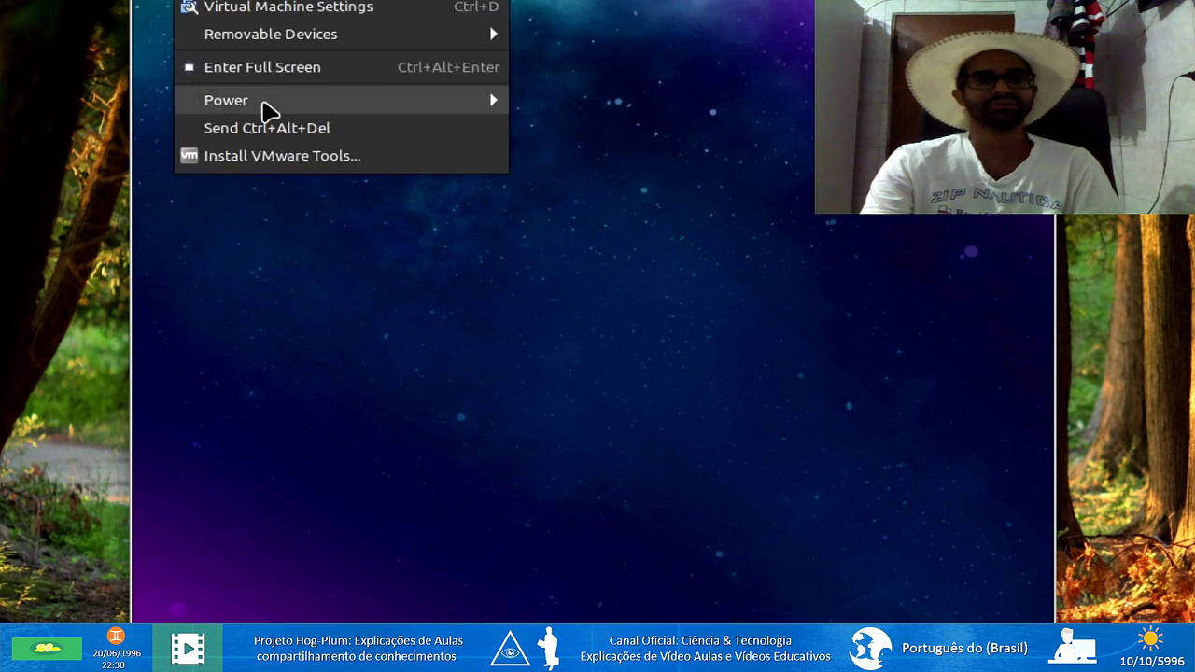
pyautogui.moveTo(264, 104)
pyautogui.click(549, 131)
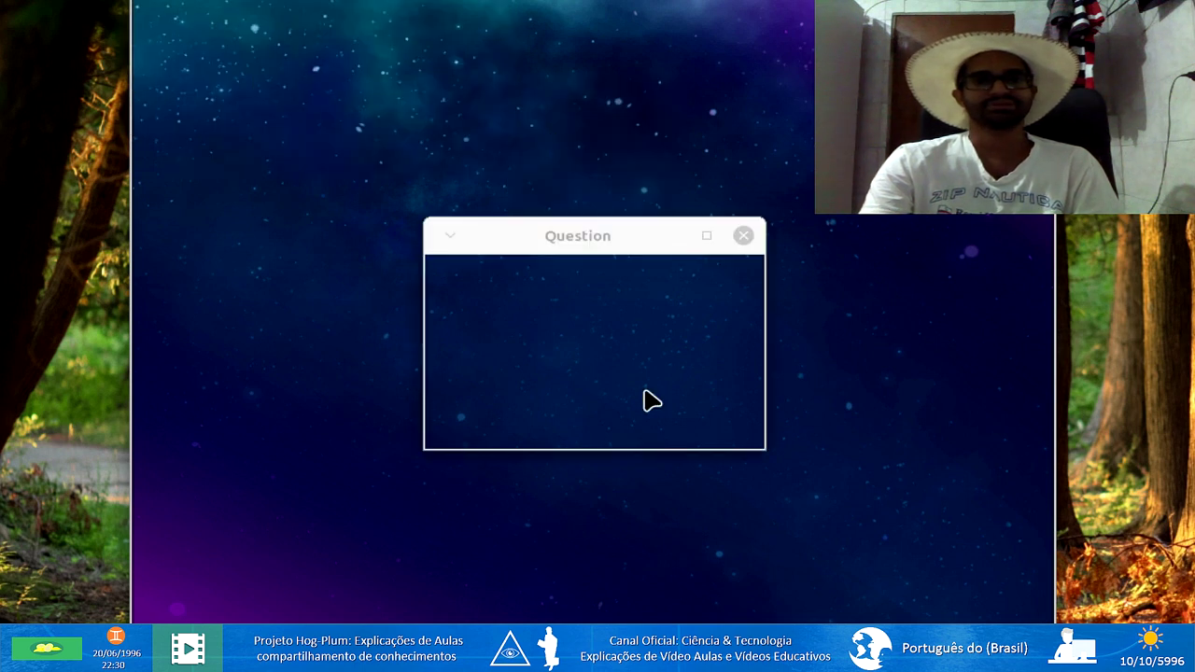
pyautogui.click(717, 420)
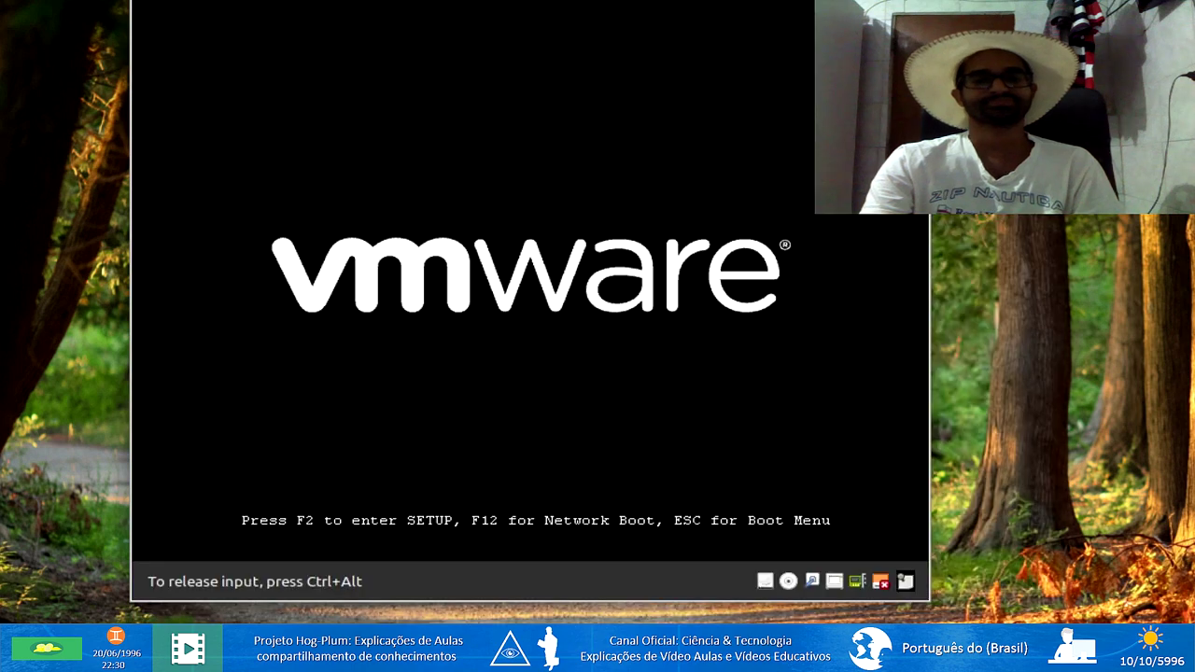
# Pick Português do Brasil and boot Experimentar o Lubuntu sem instalar.
pyautogui.press('Right')
pyautogui.press('Up')
pyautogui.press('Up')
pyautogui.press('Up')
pyautogui.press('Up')
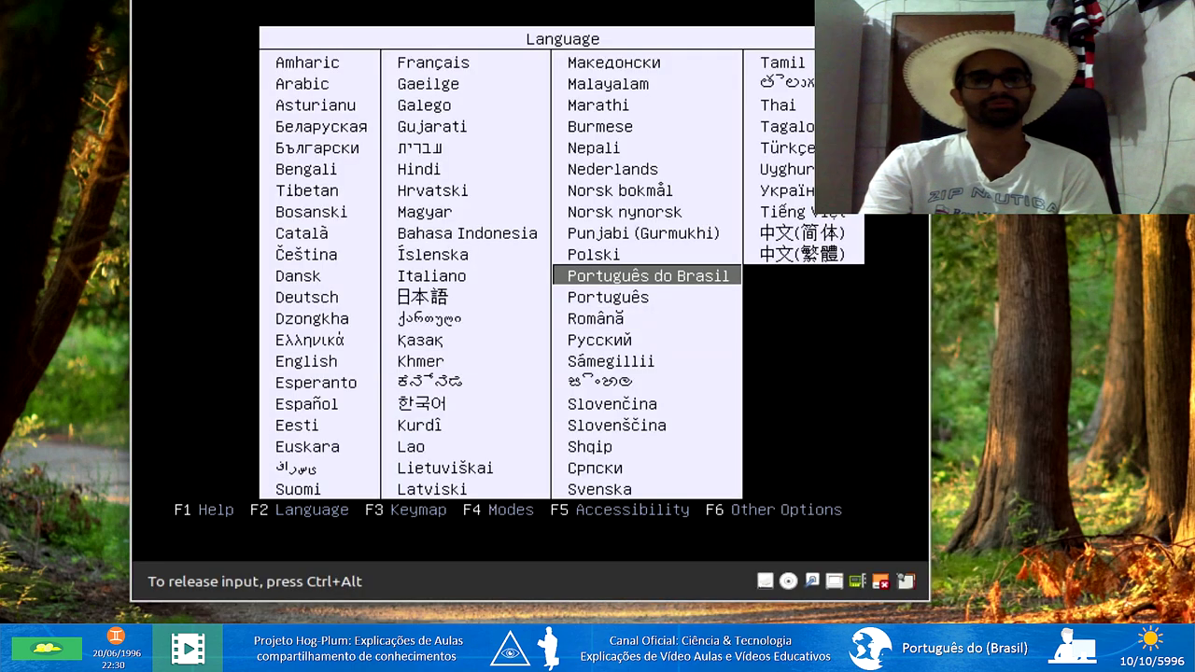
pyautogui.press('Return')
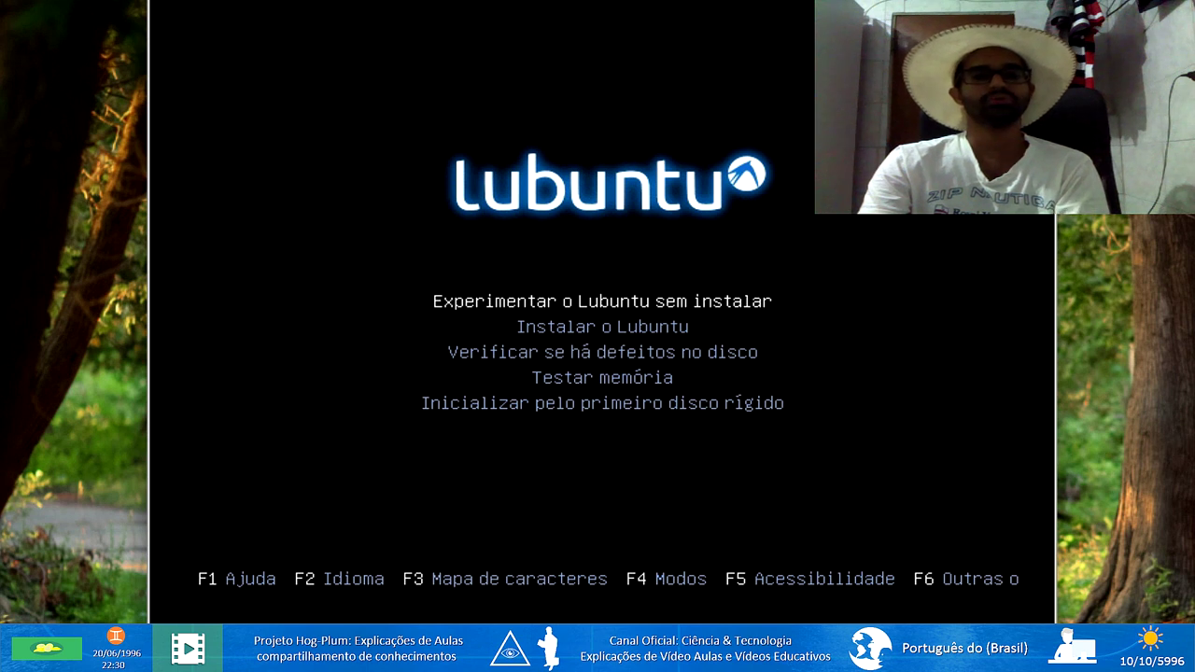
pyautogui.press('Return')
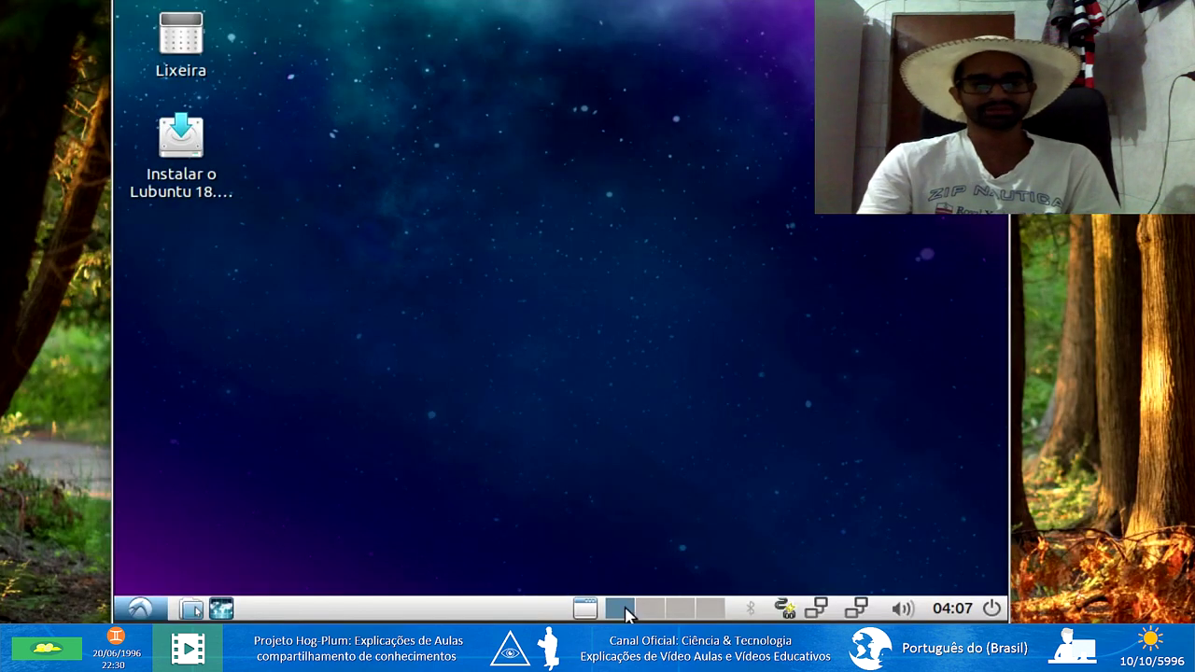
# Remove the workspace pager and the Minimize all windows button from the Lubuntu panel.
pyautogui.rightClick(624, 609)
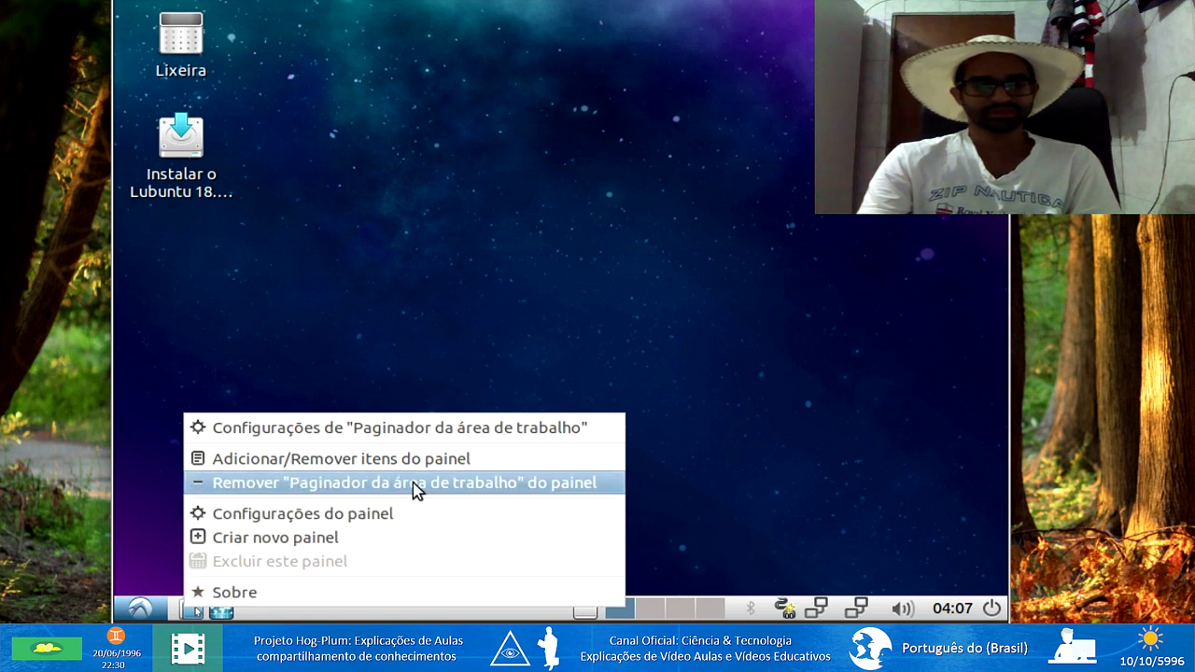
pyautogui.click(413, 482)
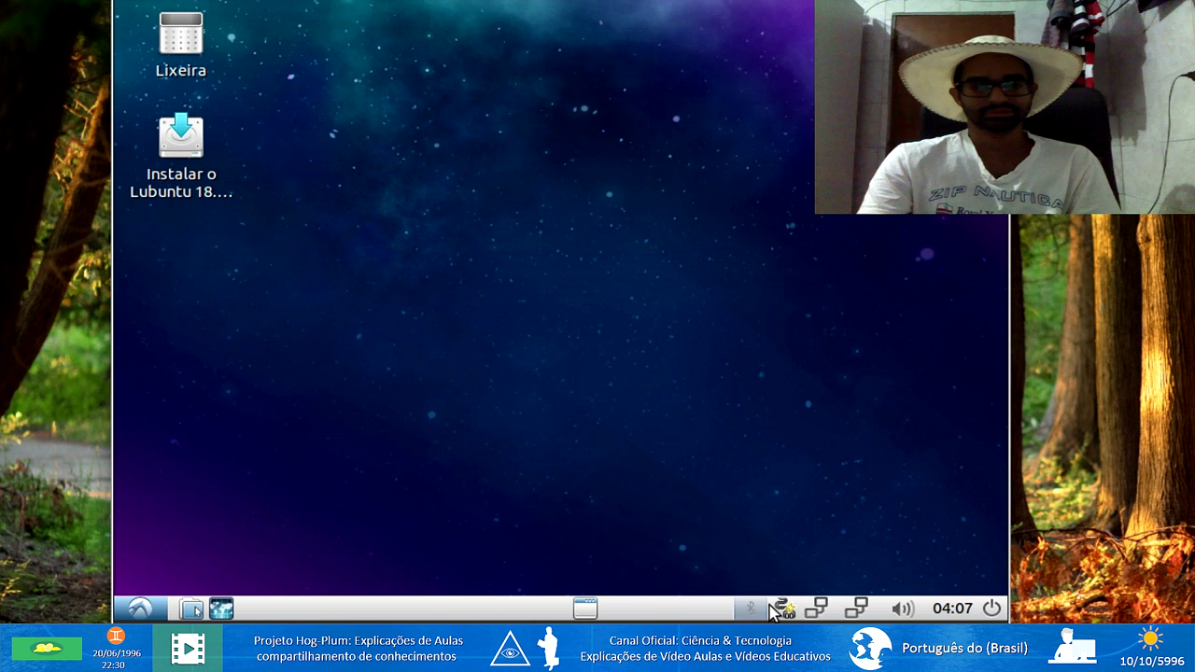
pyautogui.rightClick(588, 607)
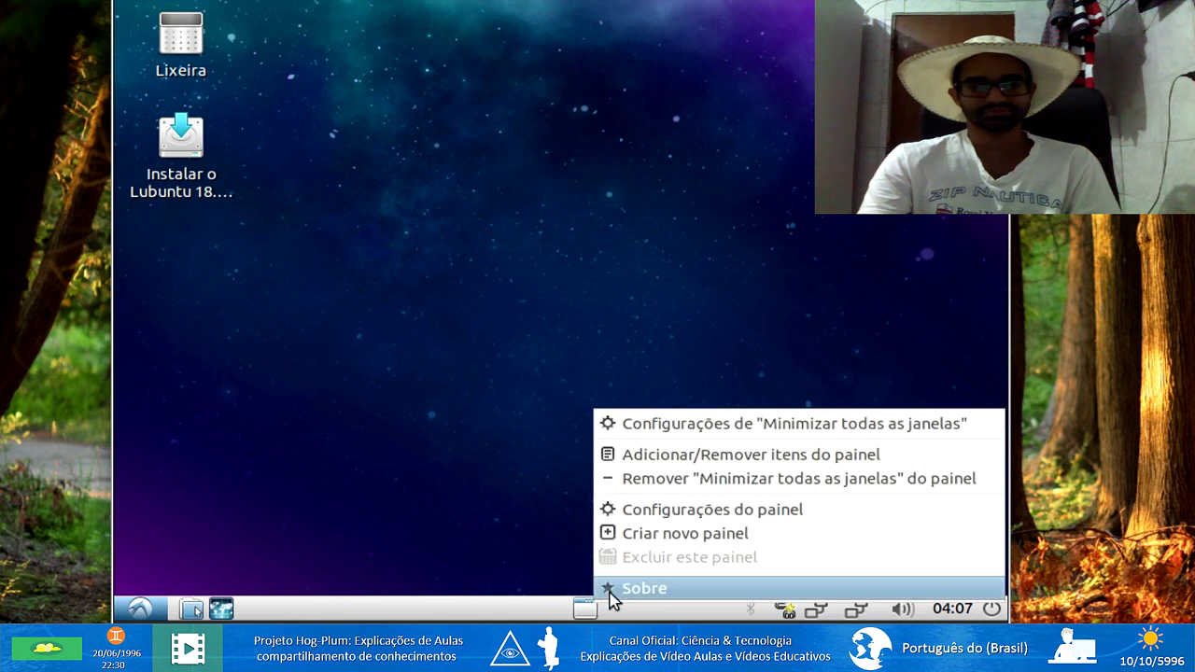
pyautogui.click(673, 482)
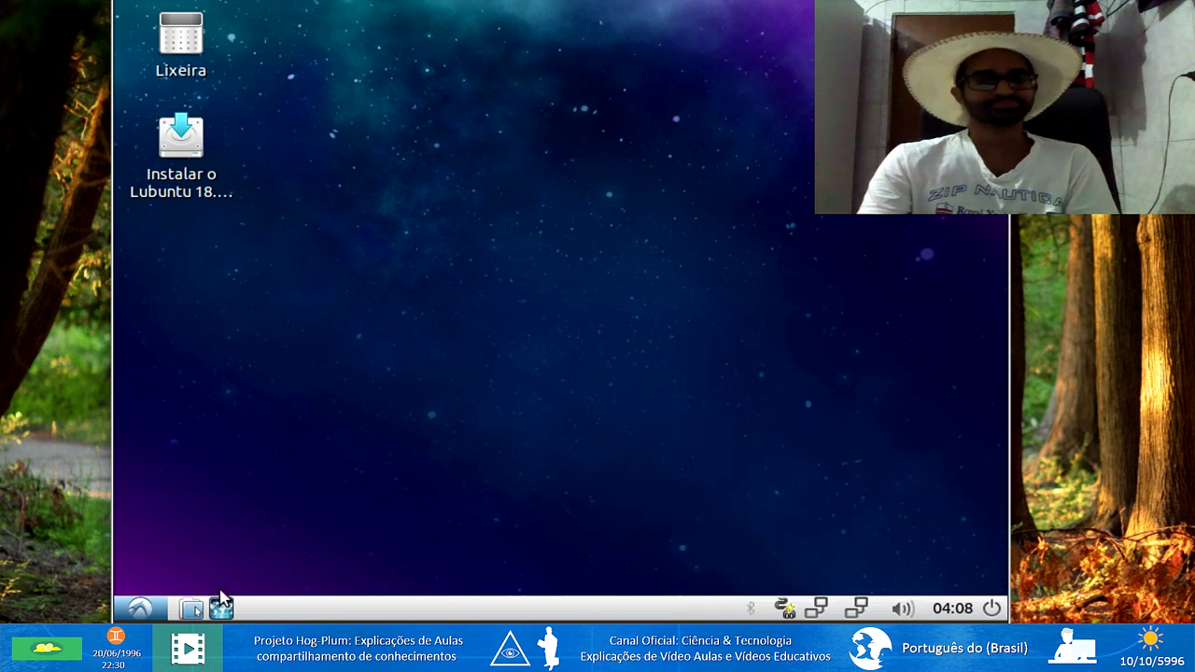
# Open Configurações do monitor from Menu > Preferências.
pyautogui.click(140, 608)
pyautogui.moveTo(224, 523)
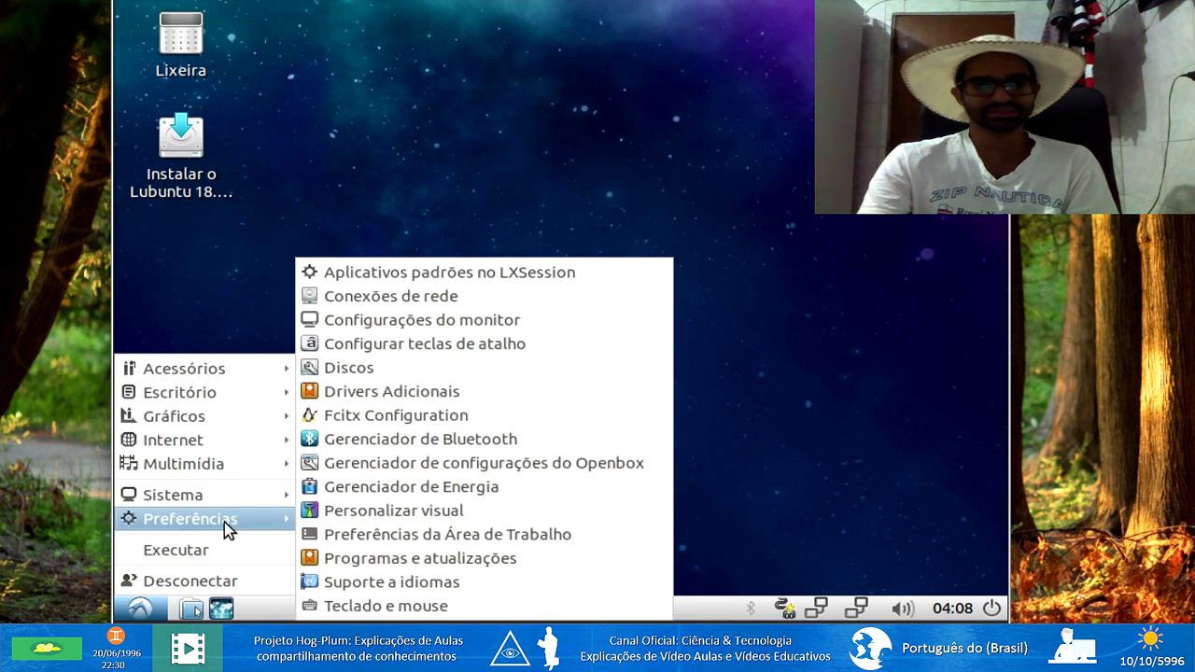
pyautogui.click(468, 322)
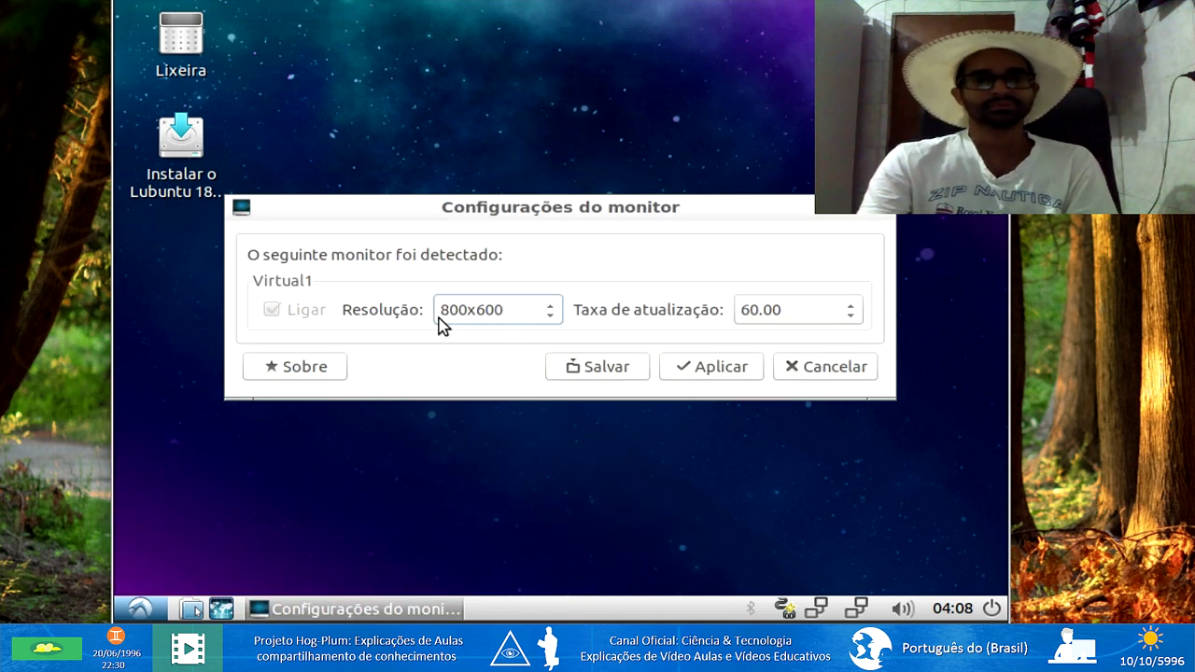
# Choose 1280x768 in Resolução, apply and keep it, then close the monitor settings window.
pyautogui.click(474, 316)
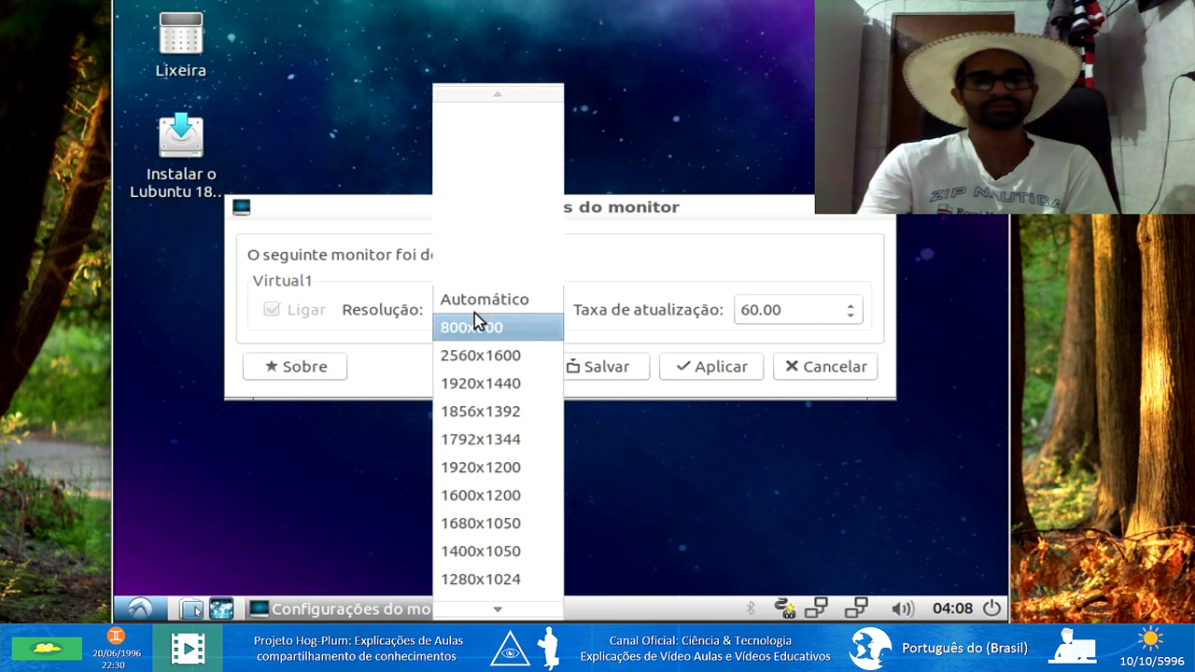
pyautogui.scroll(-2, 537, 496)
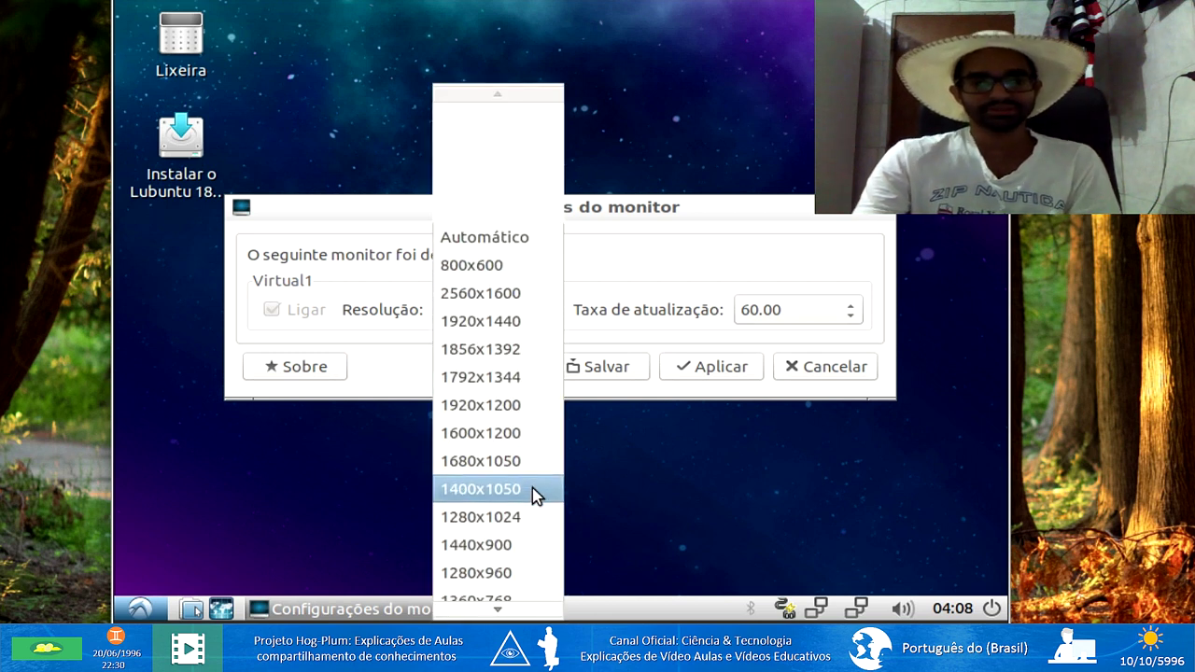
pyautogui.scroll(-5, 537, 496)
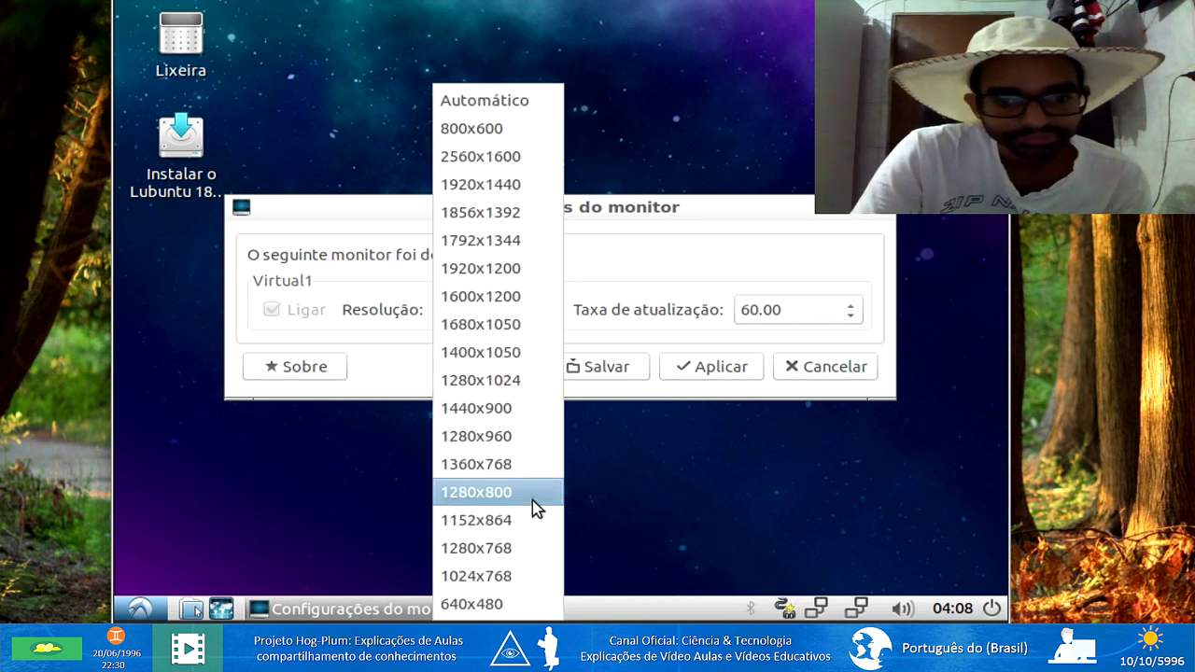
pyautogui.click(523, 553)
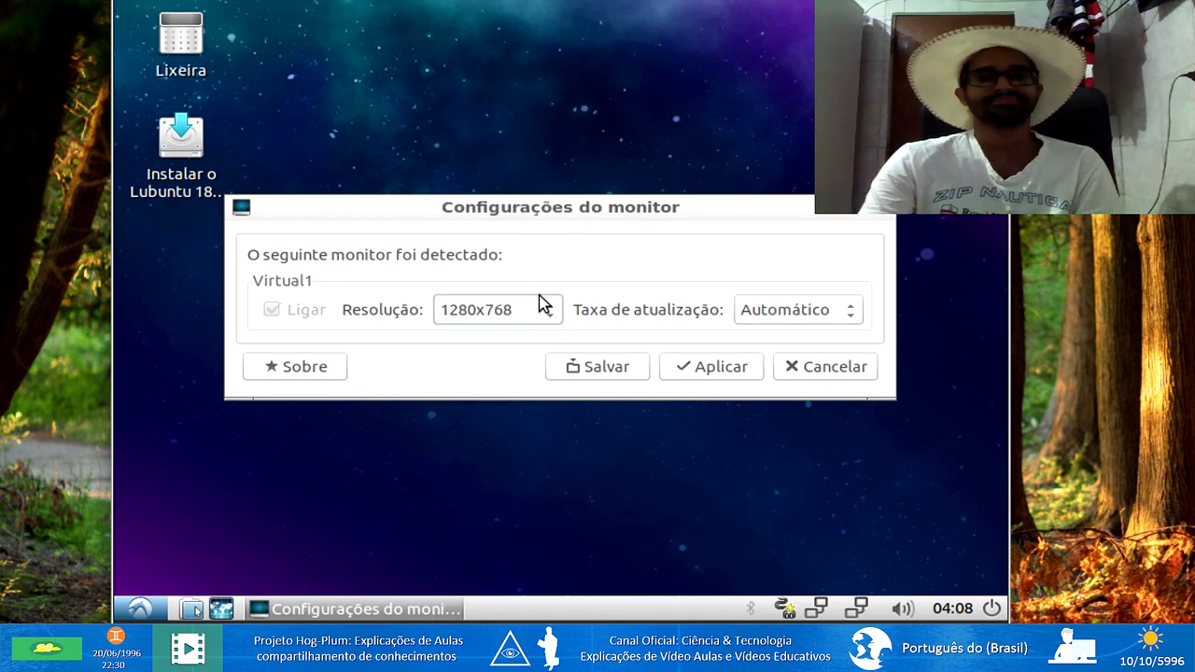
pyautogui.click(726, 371)
pyautogui.click(619, 371)
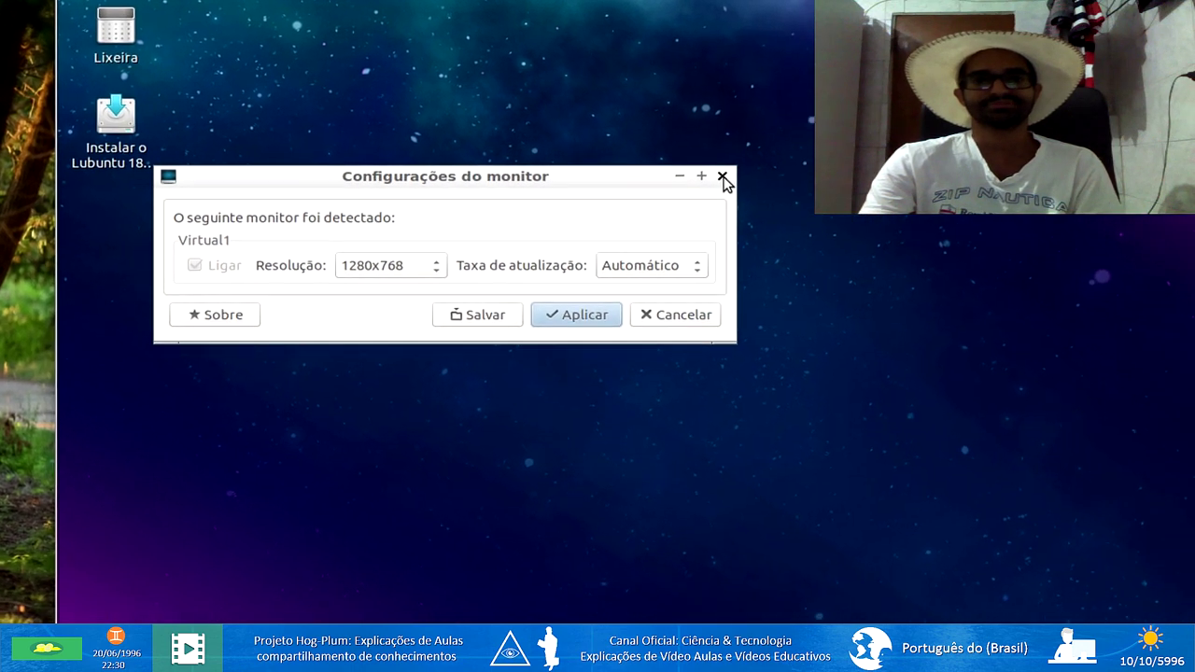
pyautogui.click(877, 206)
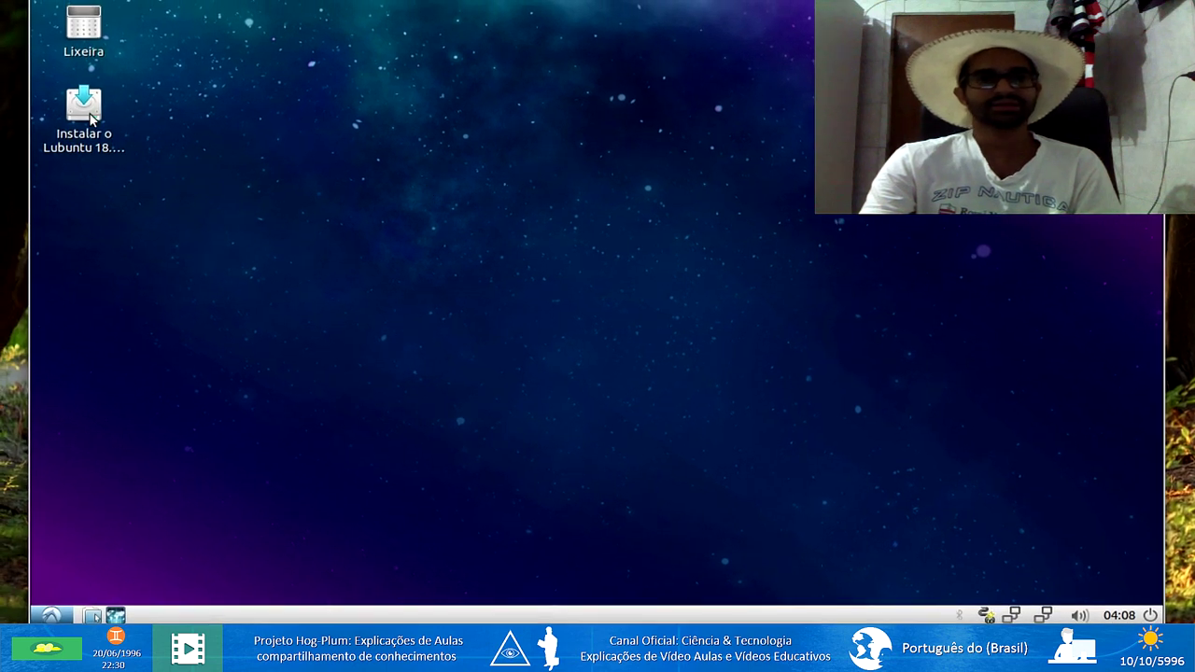
# Launch the Lubuntu 18.04.5 LTS installer and accept Português (Brasil) language and keyboard layout.
pyautogui.click(91, 116)
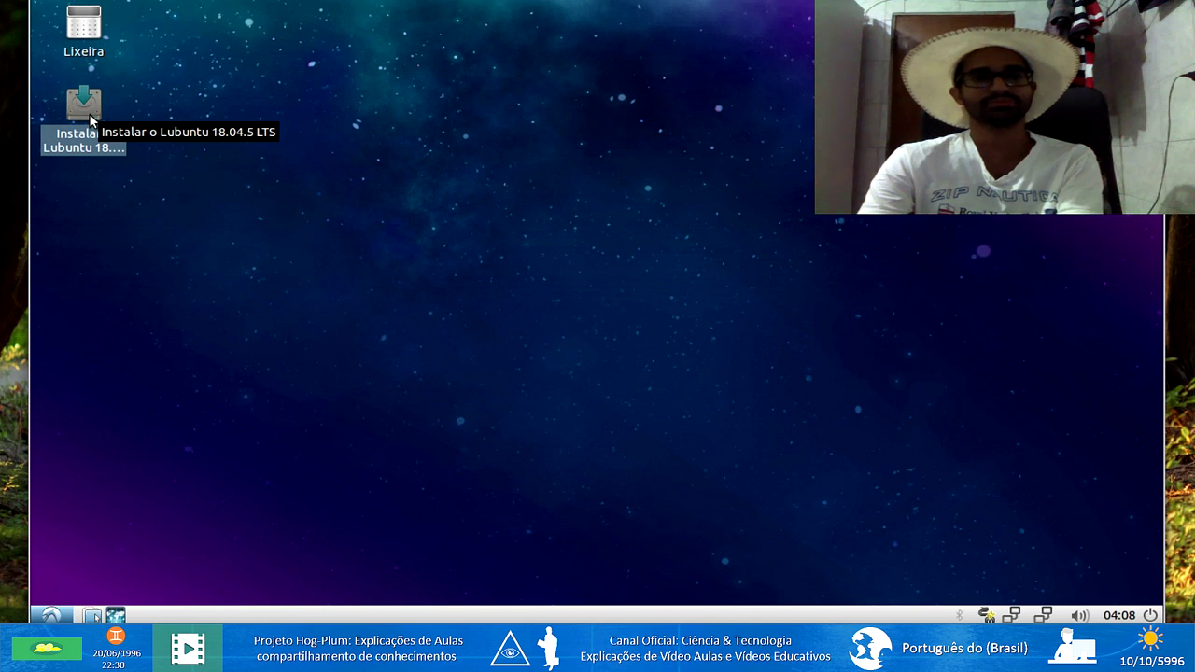
pyautogui.doubleClick(90, 116)
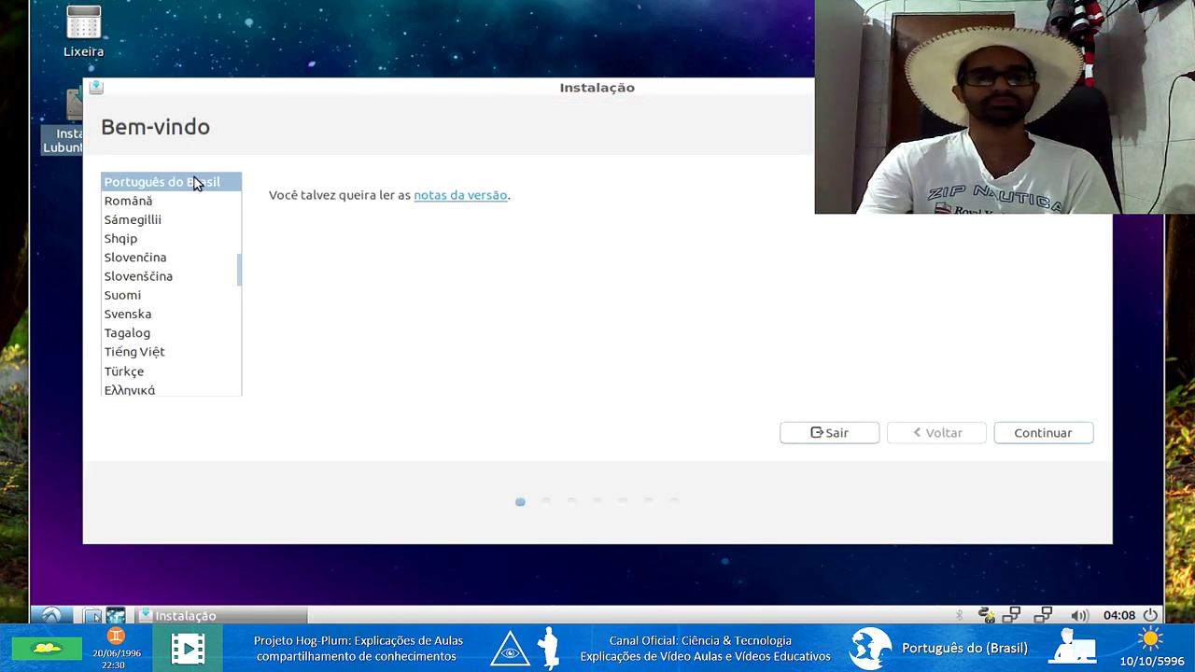
pyautogui.click(1044, 435)
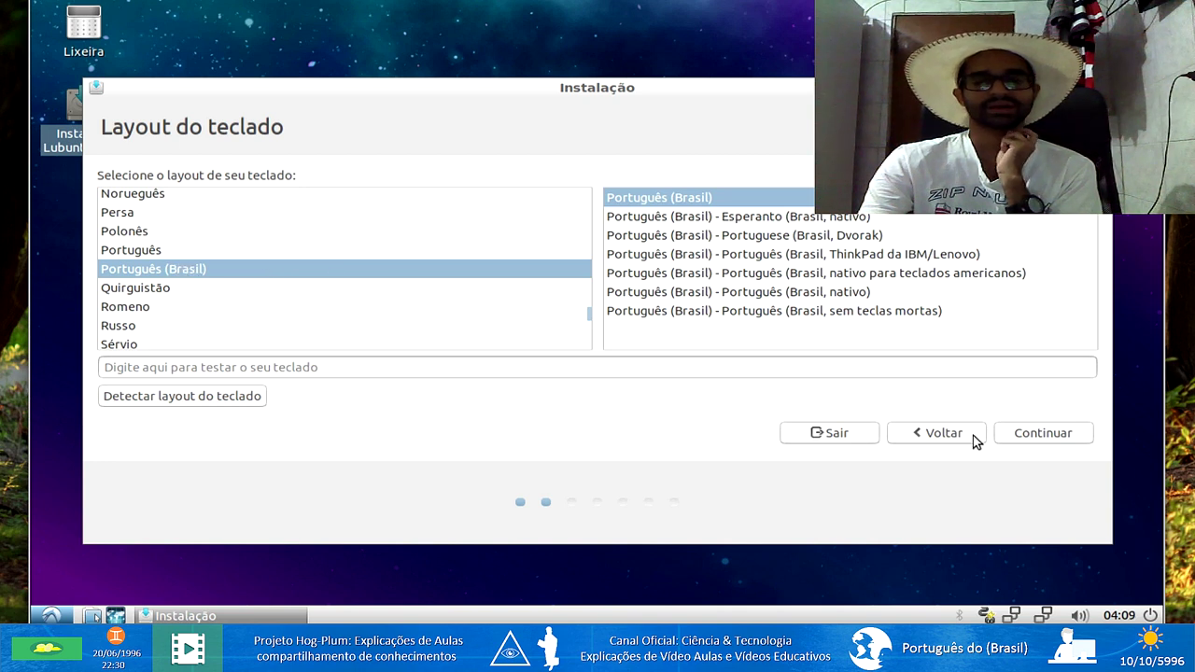
pyautogui.click(1039, 435)
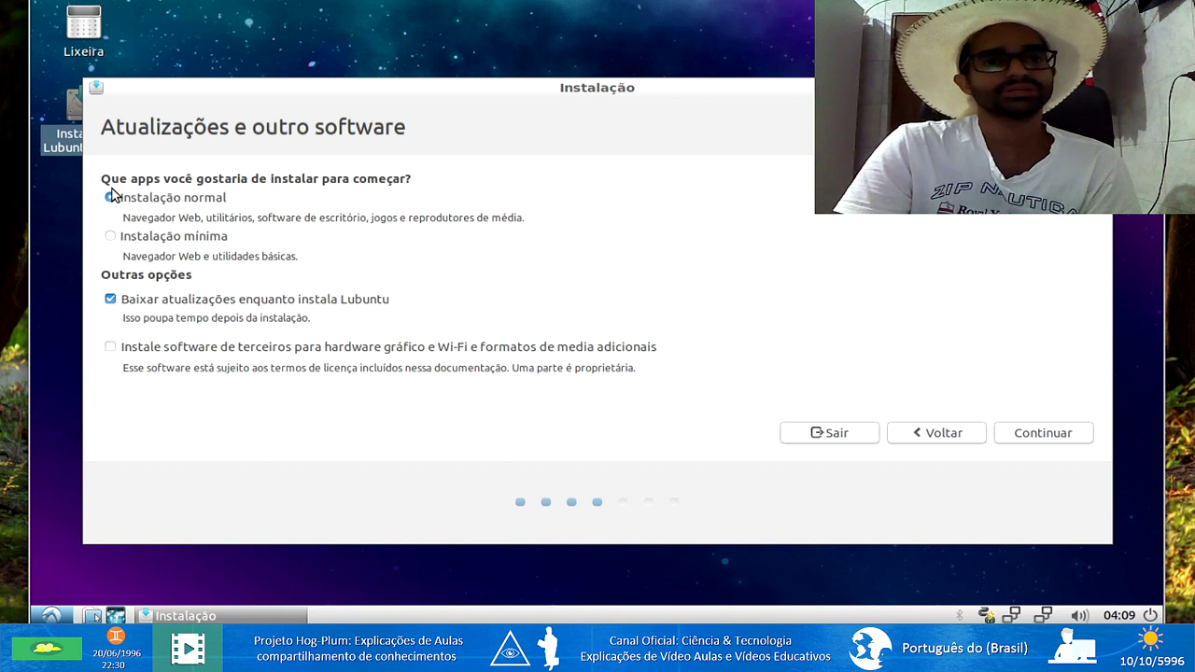
# Select Instalação mínima with third-party software enabled and continue to Tipo de instalação.
pyautogui.click(110, 239)
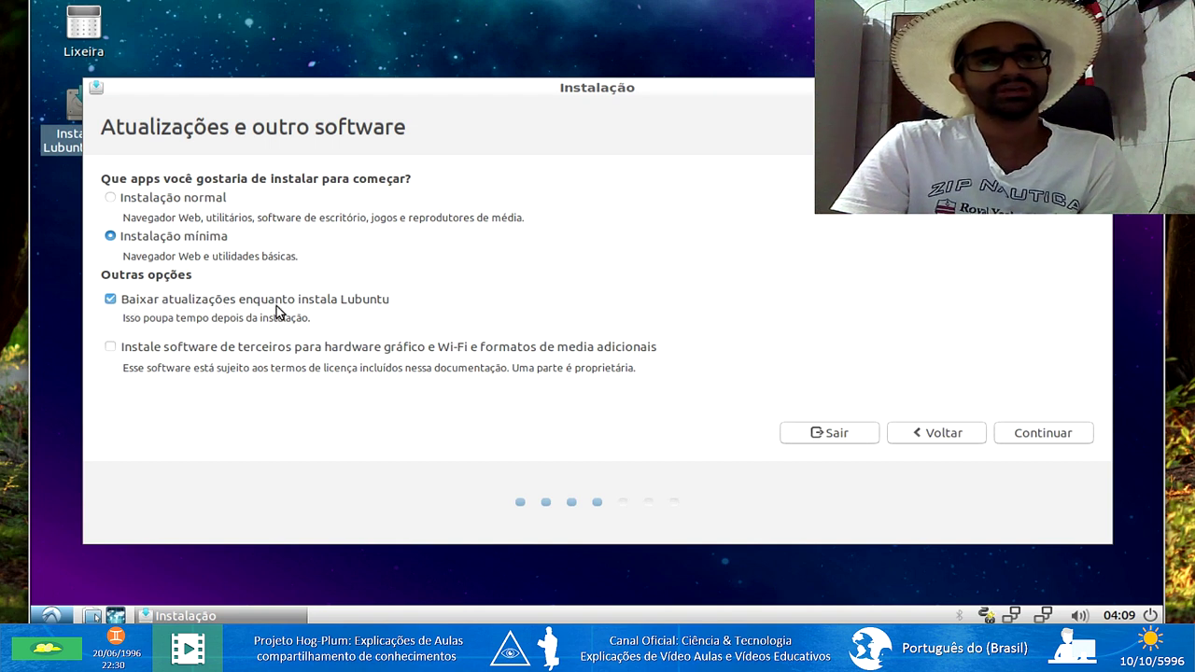
pyautogui.click(111, 346)
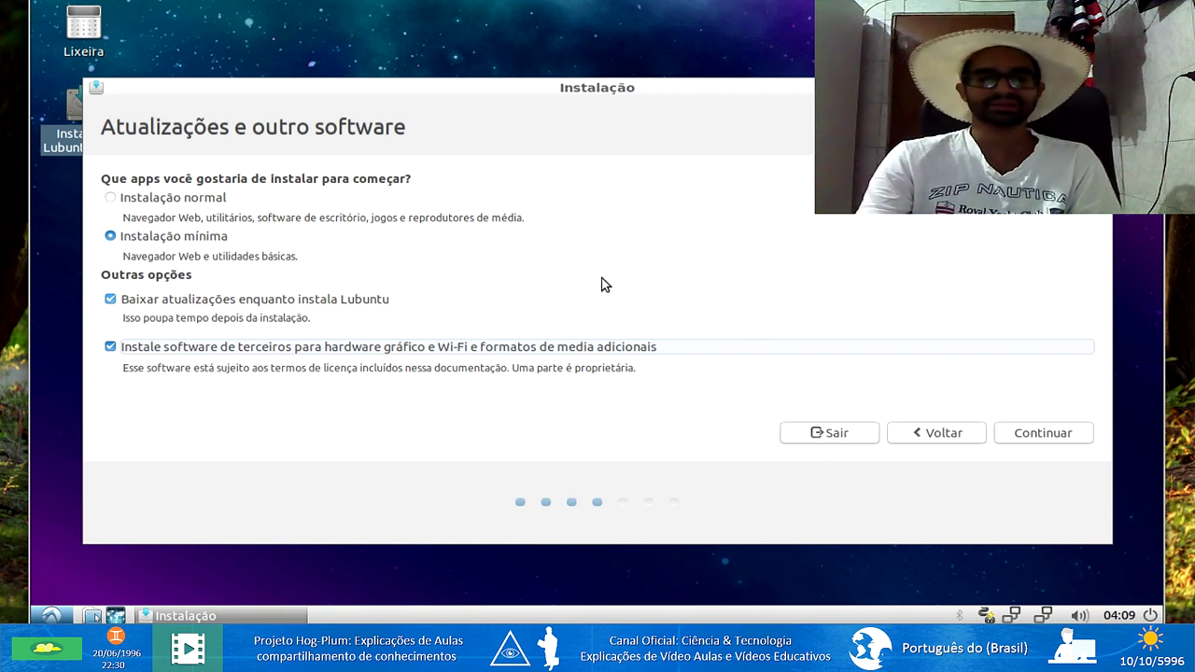
pyautogui.moveTo(451, 91); pyautogui.dragTo(420, 83)
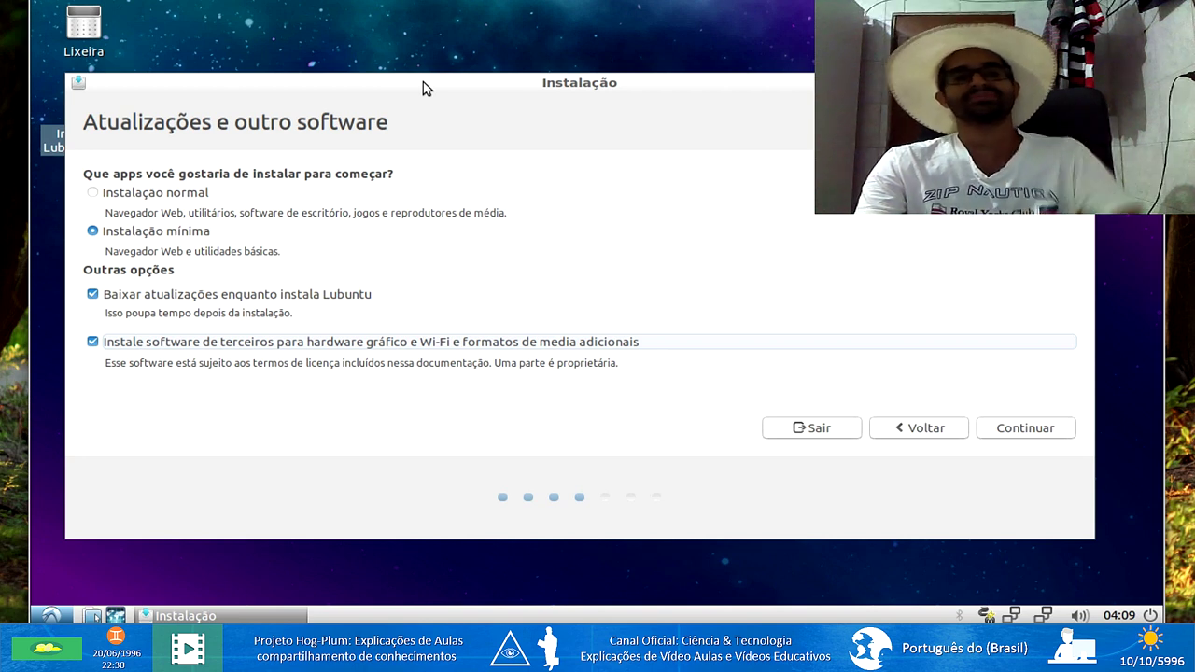
pyautogui.moveTo(422, 81); pyautogui.dragTo(474, 27)
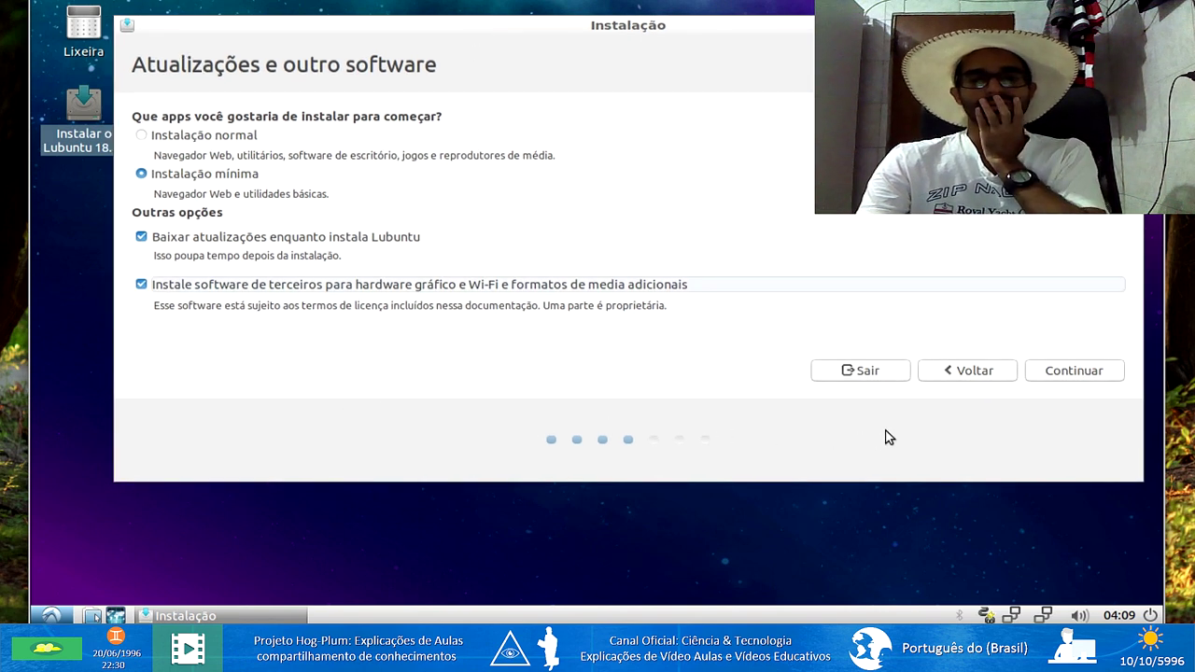
pyautogui.click(1062, 369)
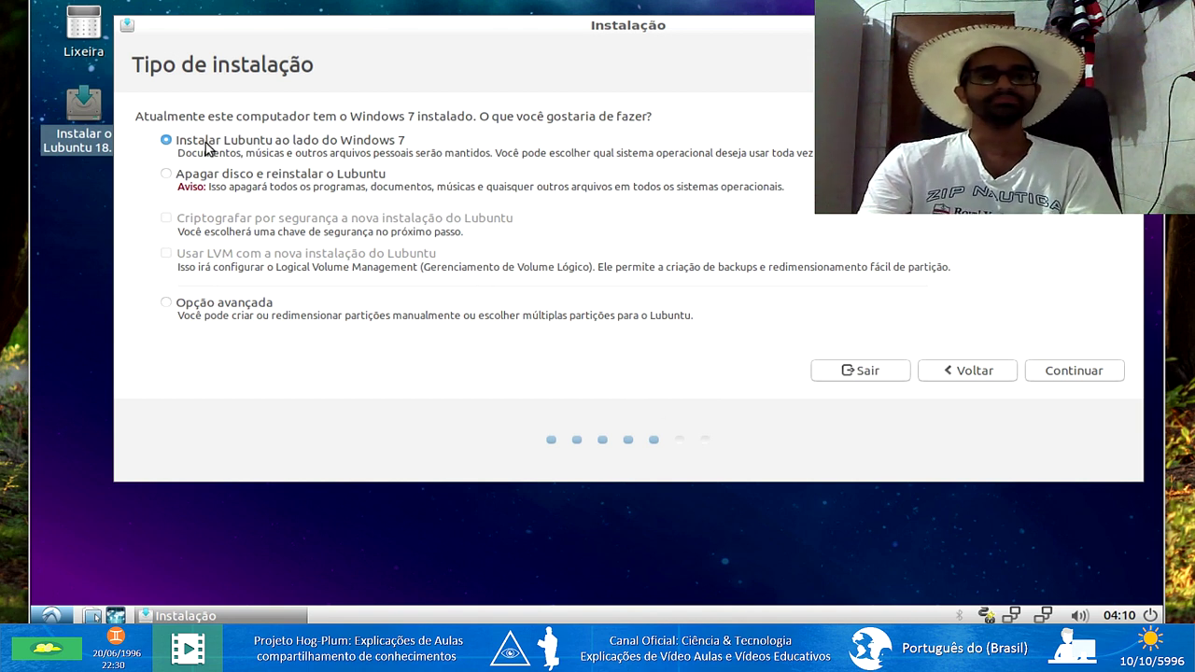
# Choose Opção avançada, review partitions sda1, sda2 and sda5, then select the 4294 MB /dev/sda4.
pyautogui.click(167, 304)
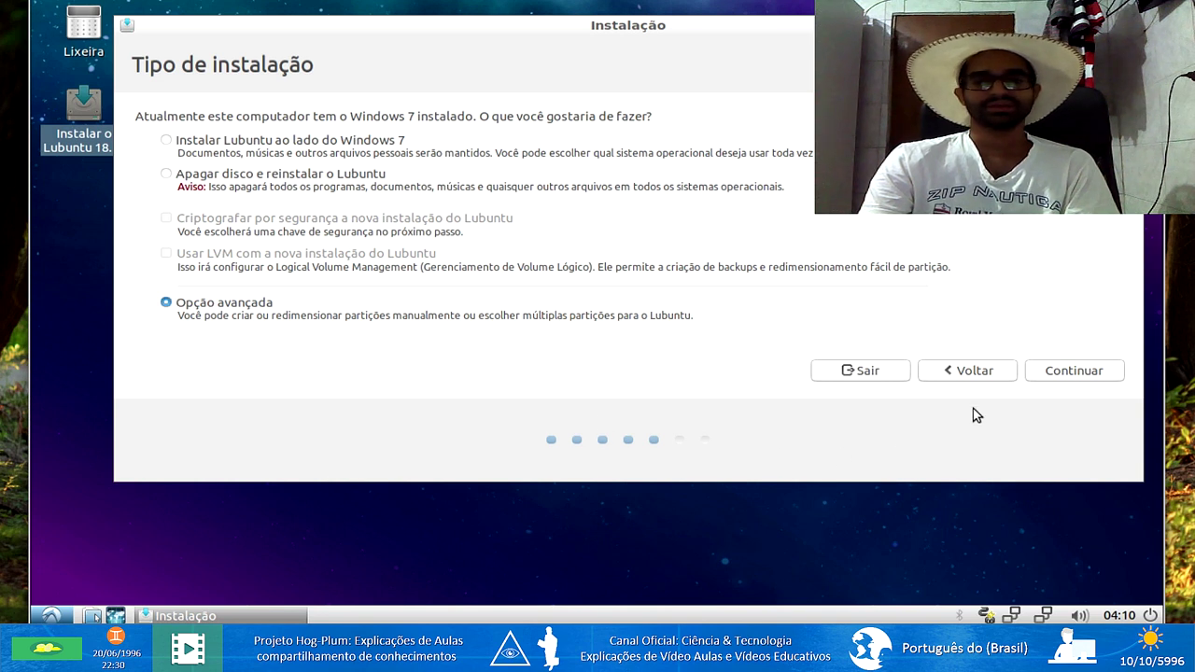
pyautogui.click(1073, 372)
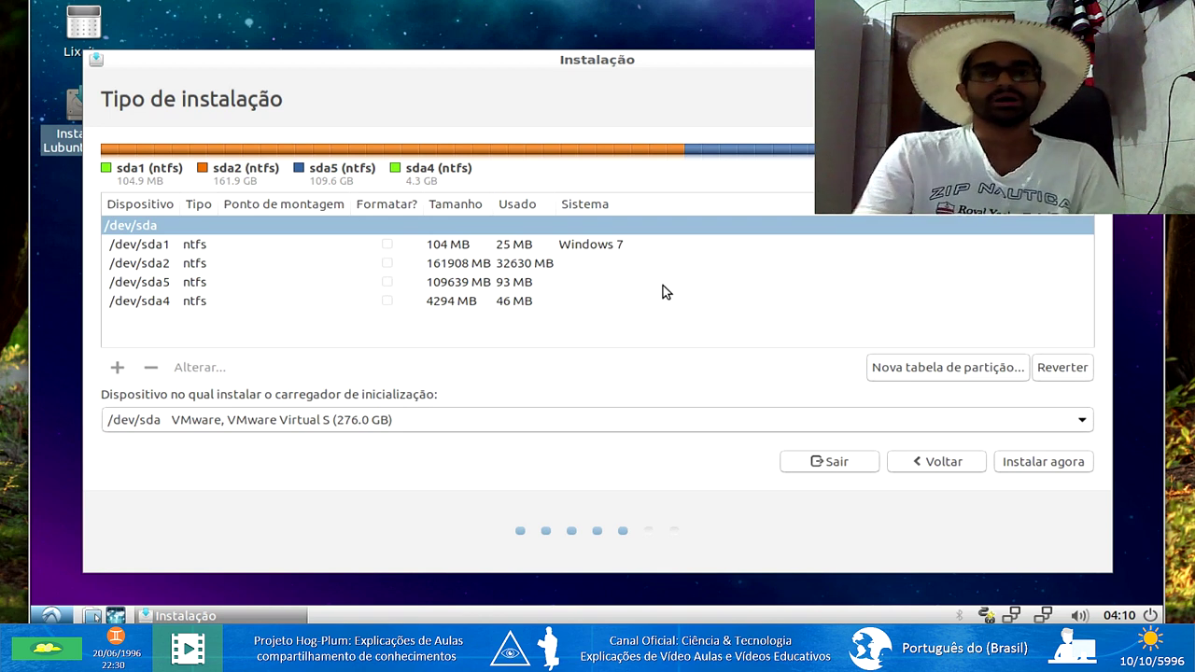
pyautogui.click(555, 241)
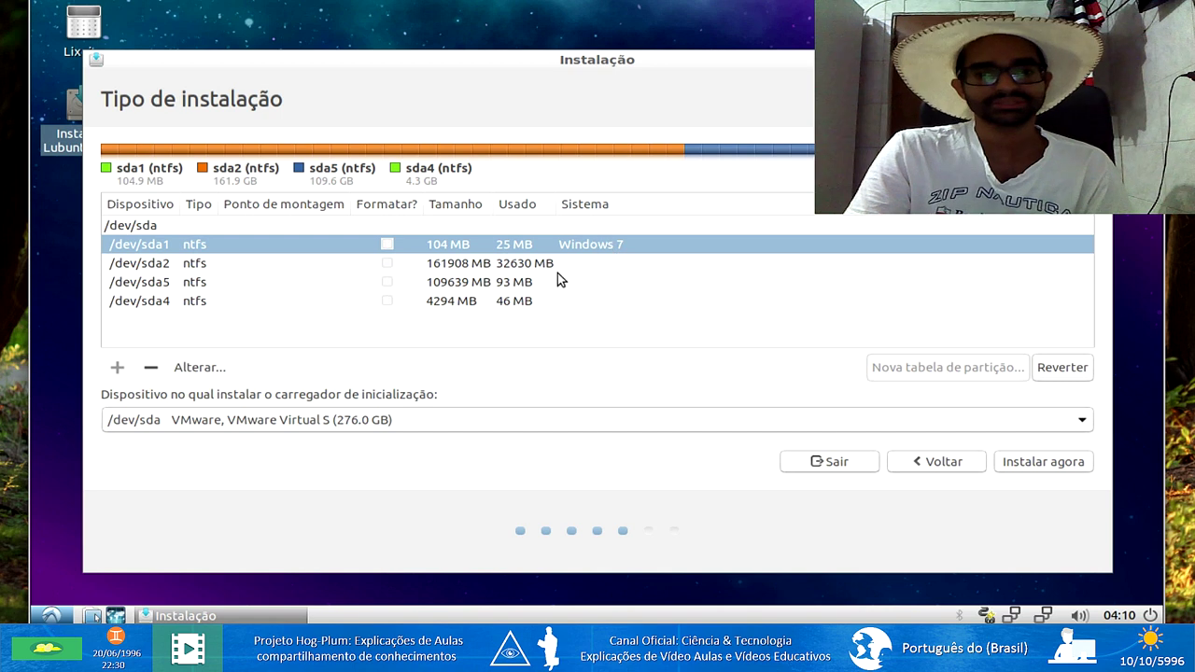
pyautogui.click(544, 267)
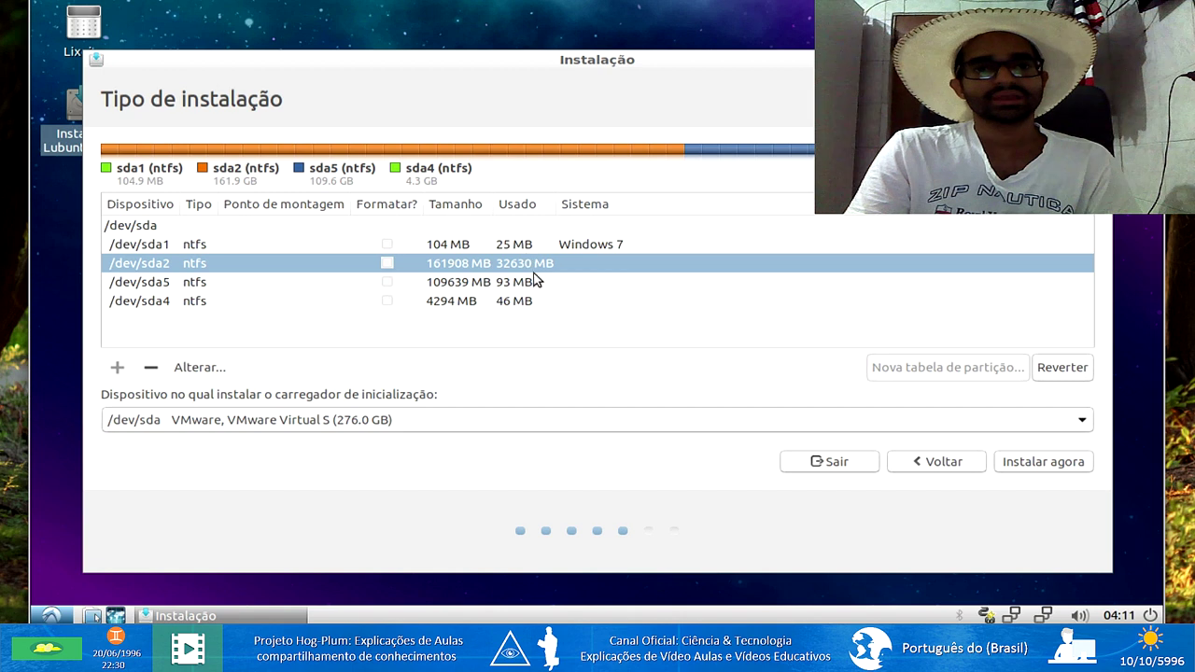
pyautogui.click(519, 286)
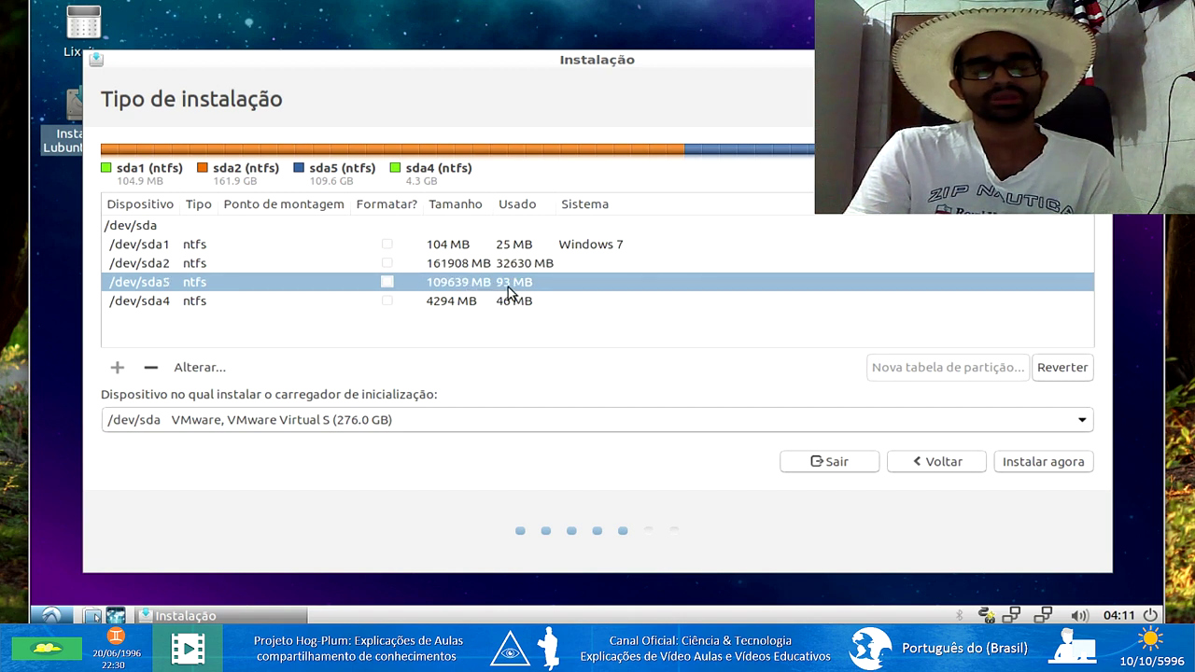
pyautogui.click(223, 302)
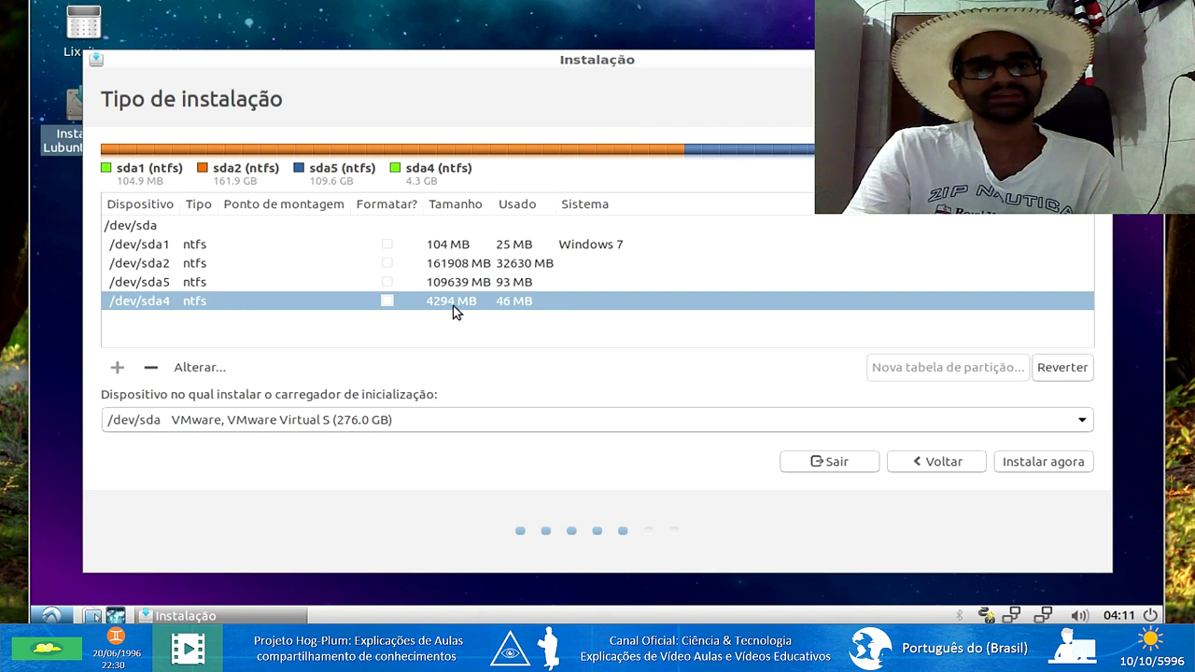
# Set the 4294 MB /dev/sda4 partition to Área de troca (swap) and write the change.
pyautogui.click(200, 372)
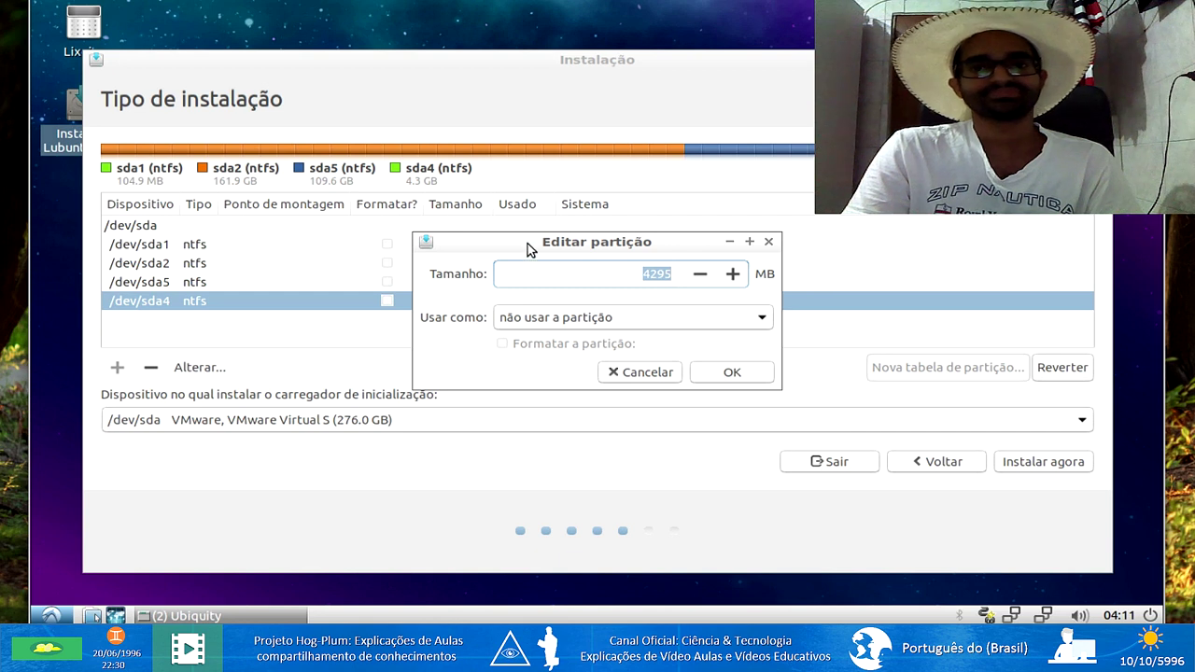
pyautogui.moveTo(528, 243); pyautogui.dragTo(442, 129)
pyautogui.click(547, 211)
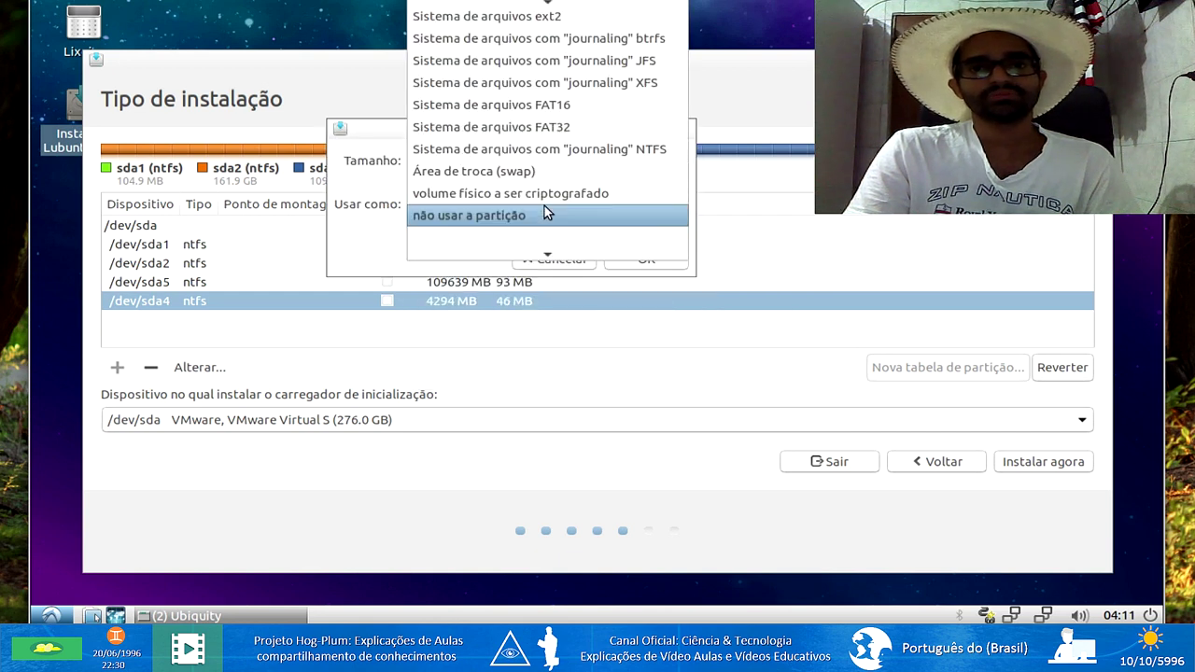
pyautogui.click(505, 176)
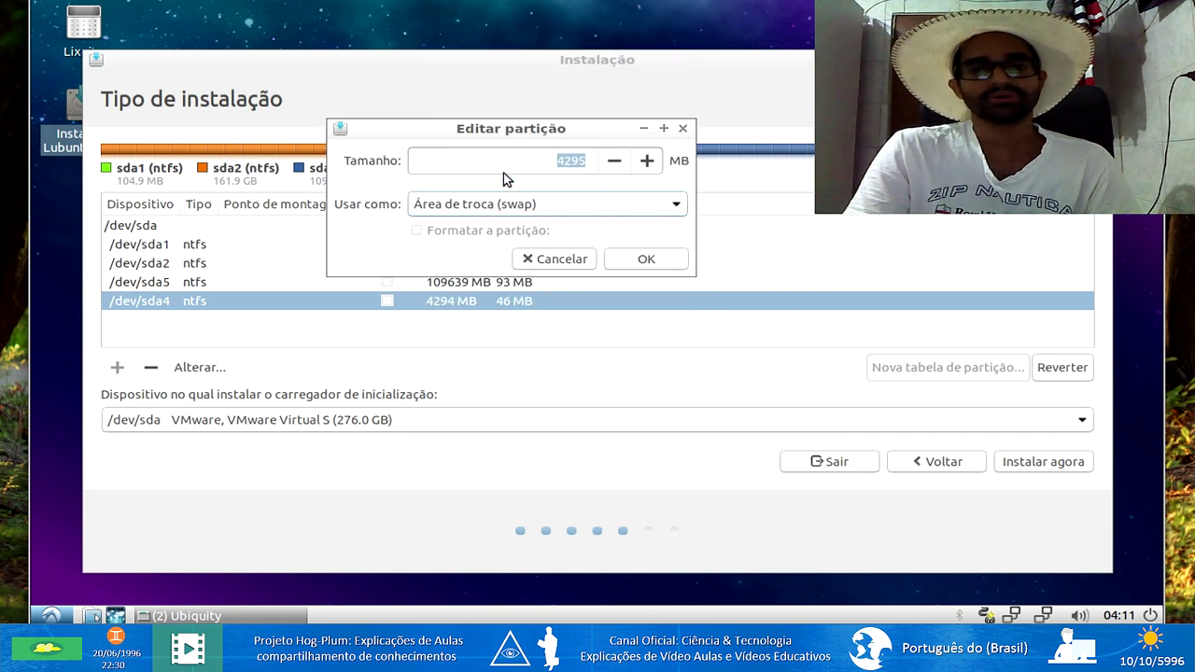
pyautogui.click(647, 260)
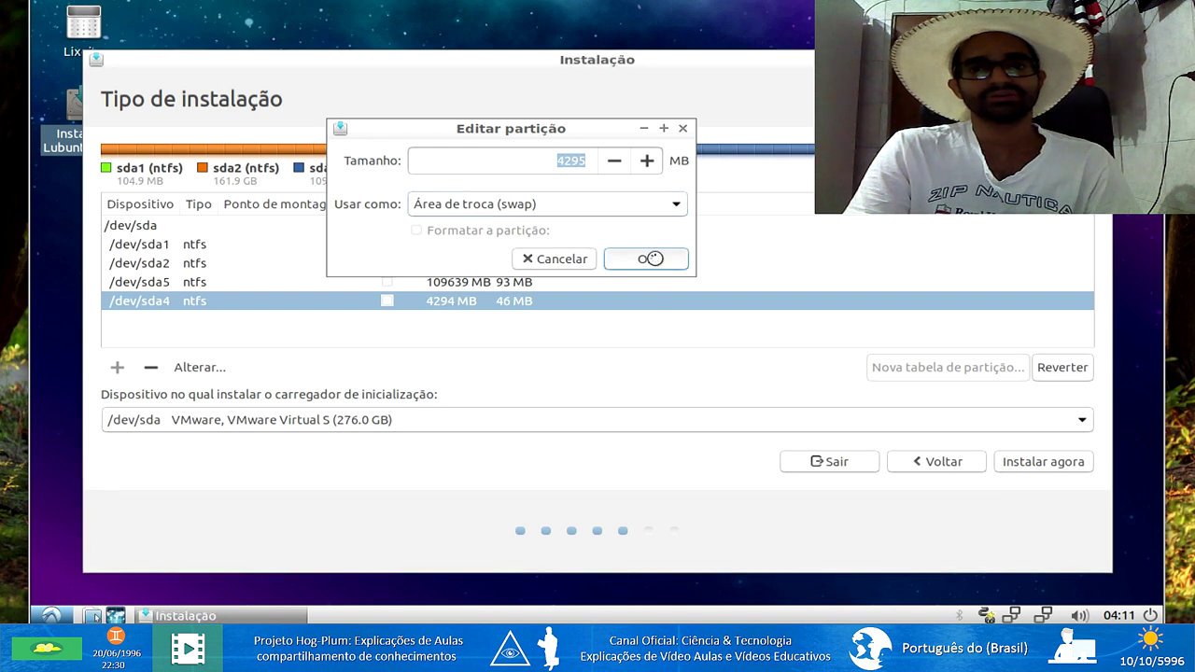
pyautogui.click(931, 378)
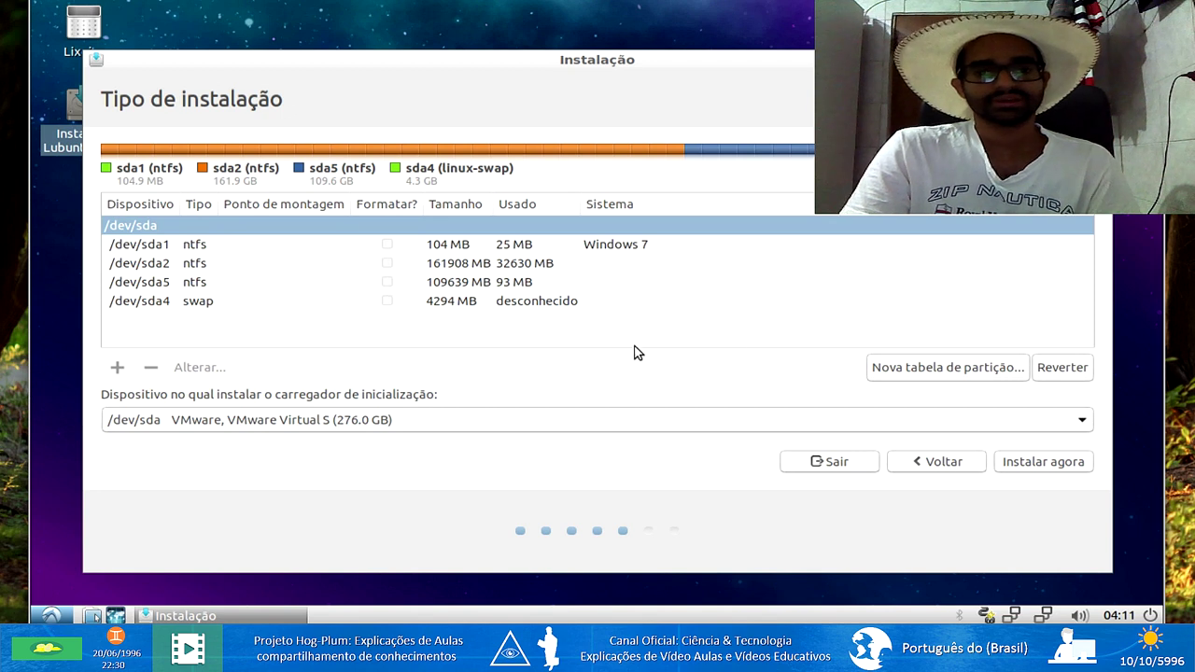
# Set the 109639 MB /dev/sda5 to ext4 mounted at /, then choose Instalar agora.
pyautogui.click(184, 286)
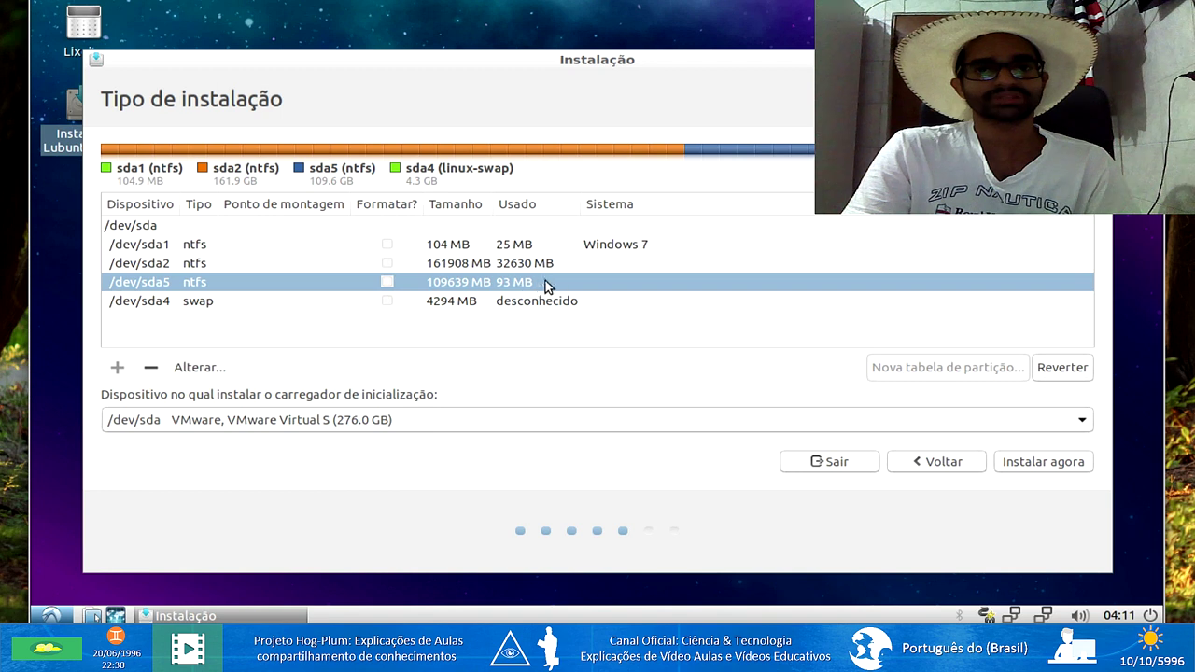
pyautogui.click(206, 372)
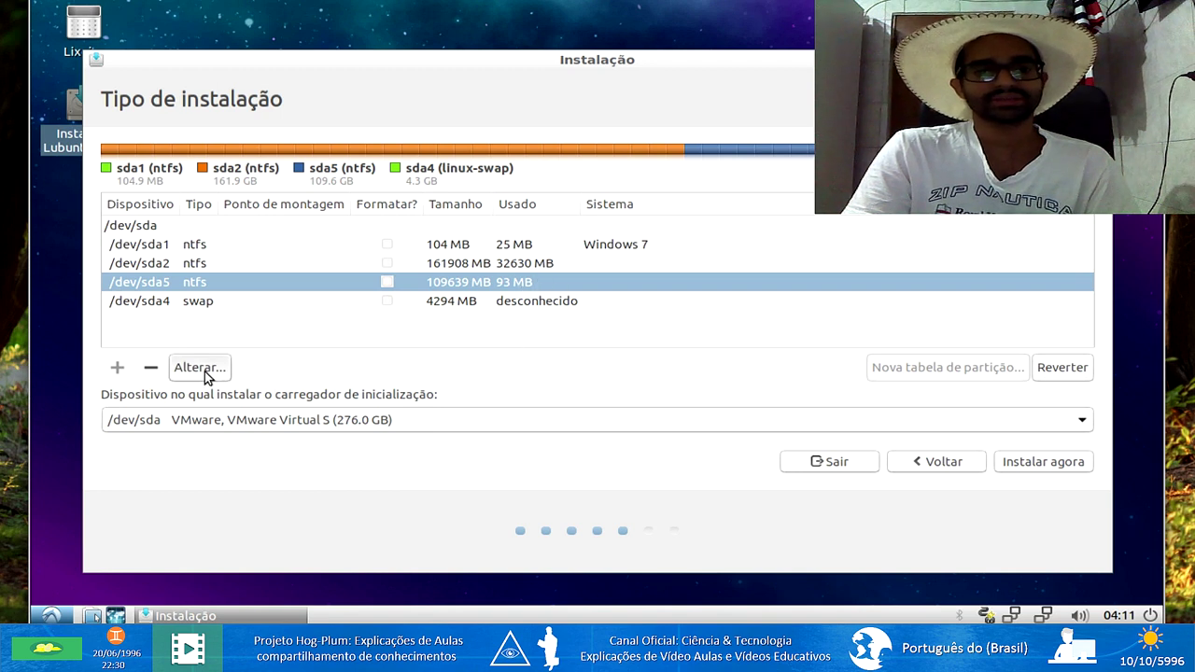
pyautogui.click(605, 320)
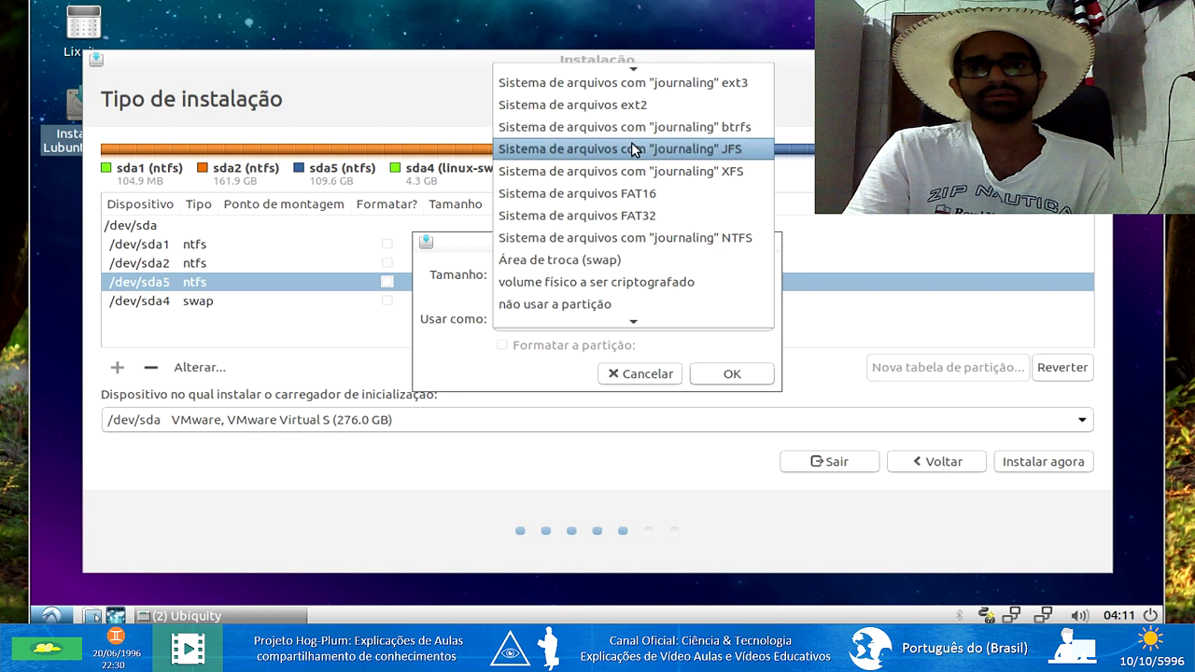
pyautogui.moveTo(637, 62)
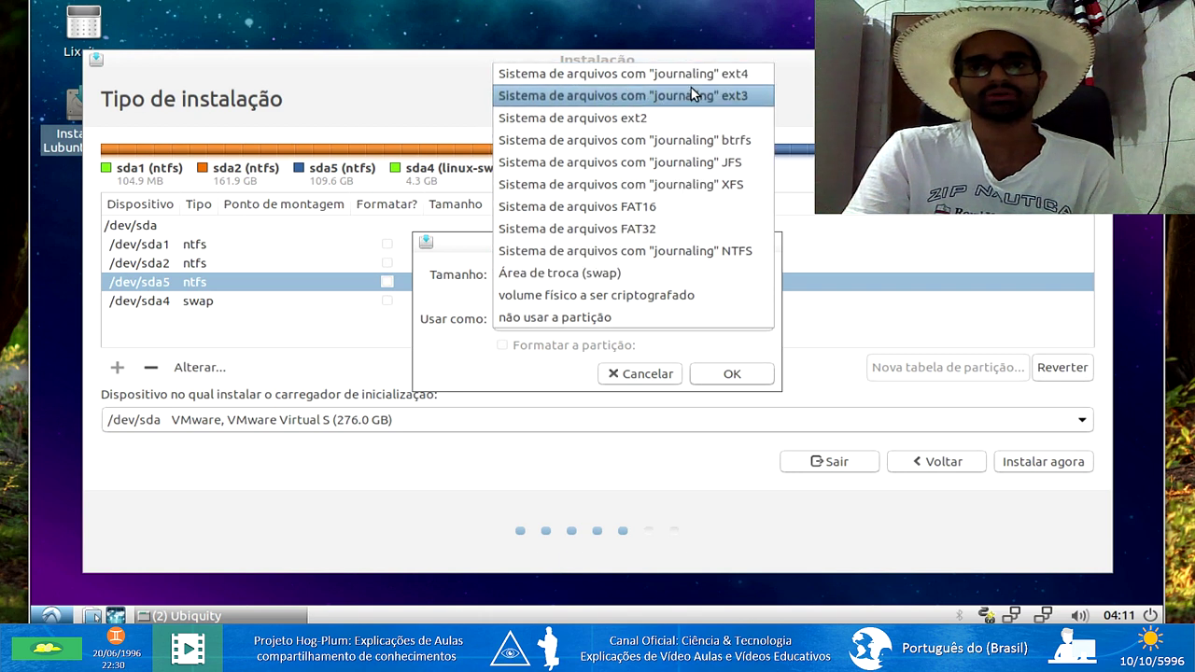
pyautogui.click(743, 74)
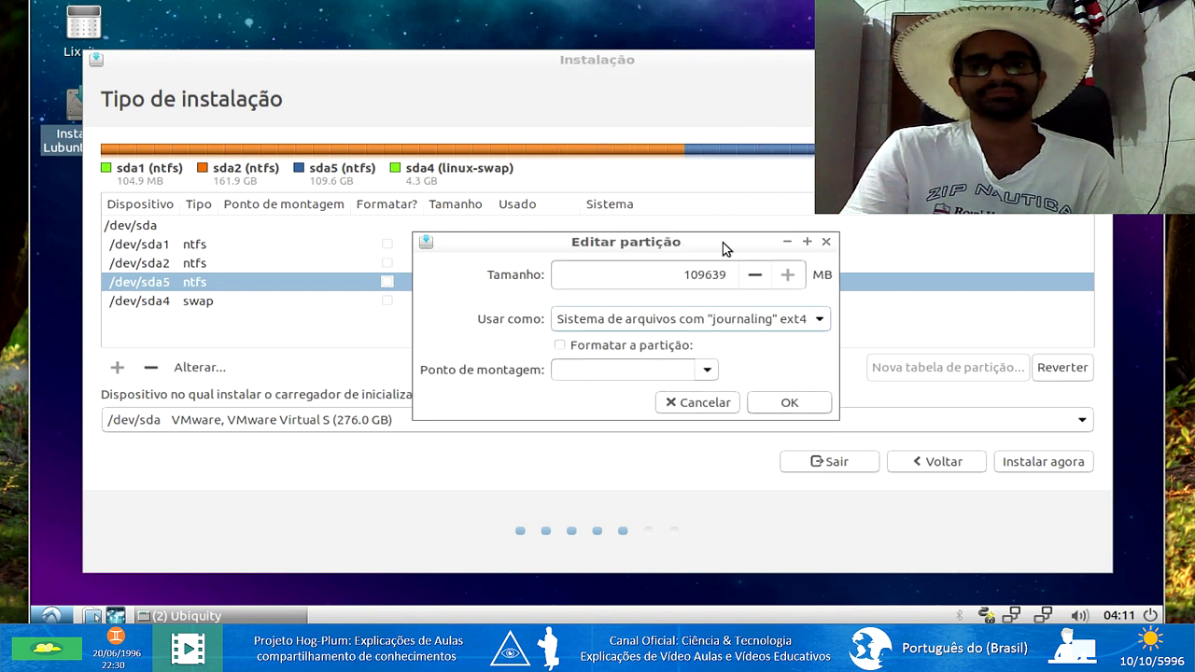
pyautogui.click(713, 368)
pyautogui.click(566, 396)
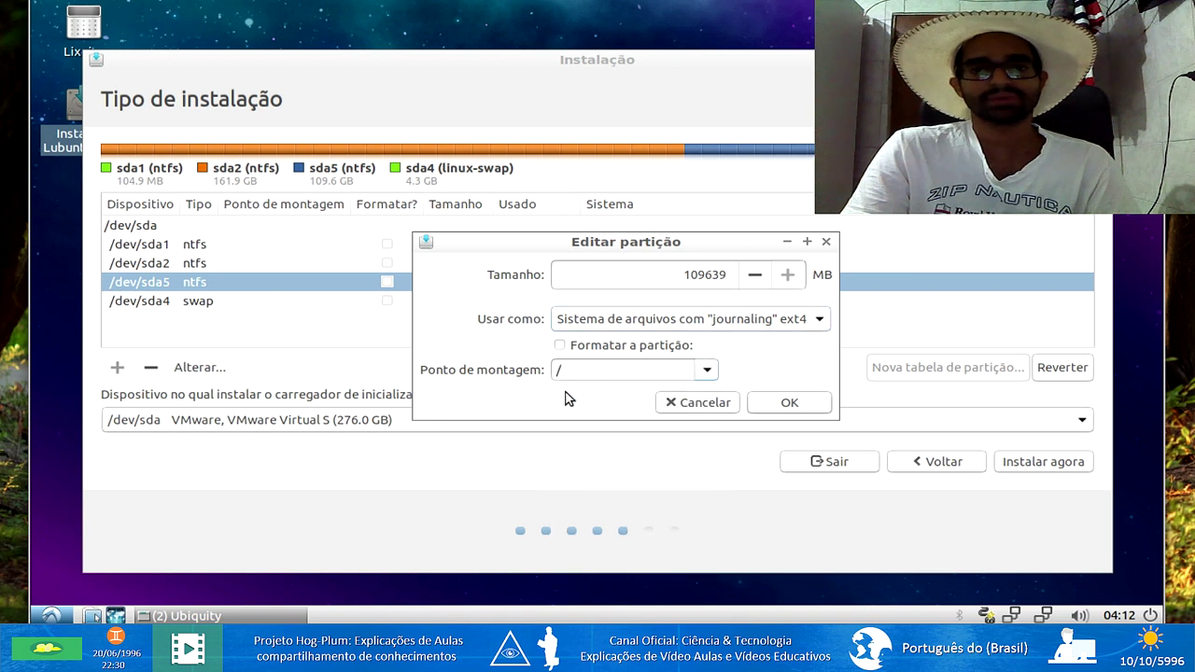
pyautogui.moveTo(549, 245); pyautogui.dragTo(465, 167)
pyautogui.click(704, 326)
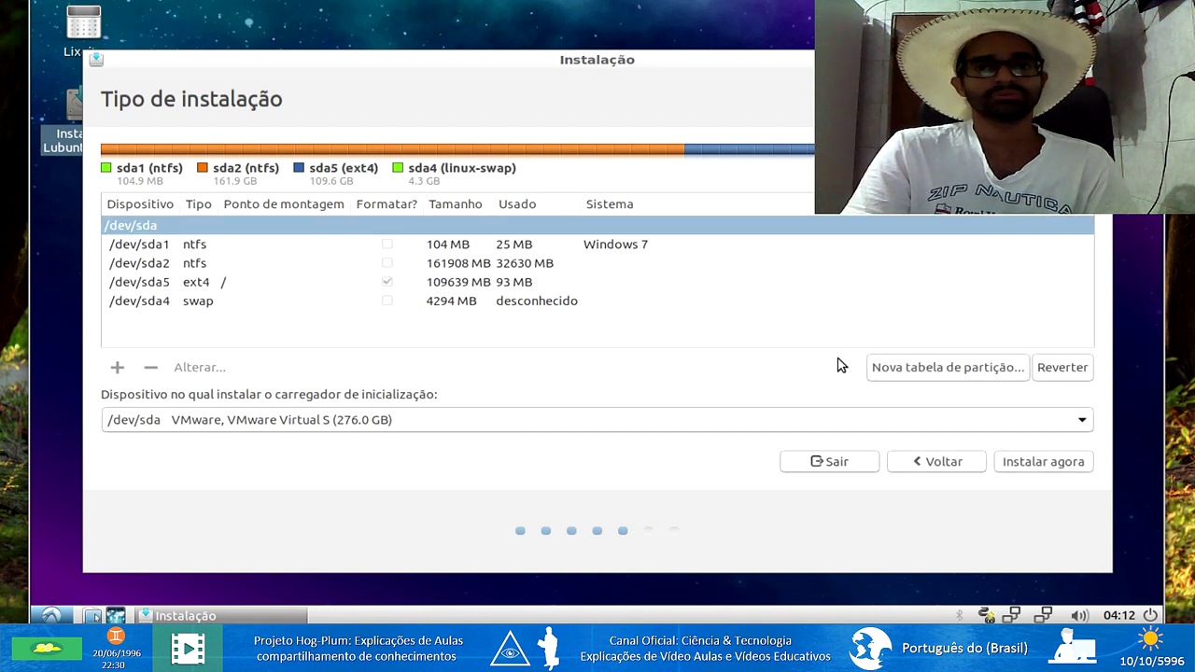
pyautogui.click(191, 283)
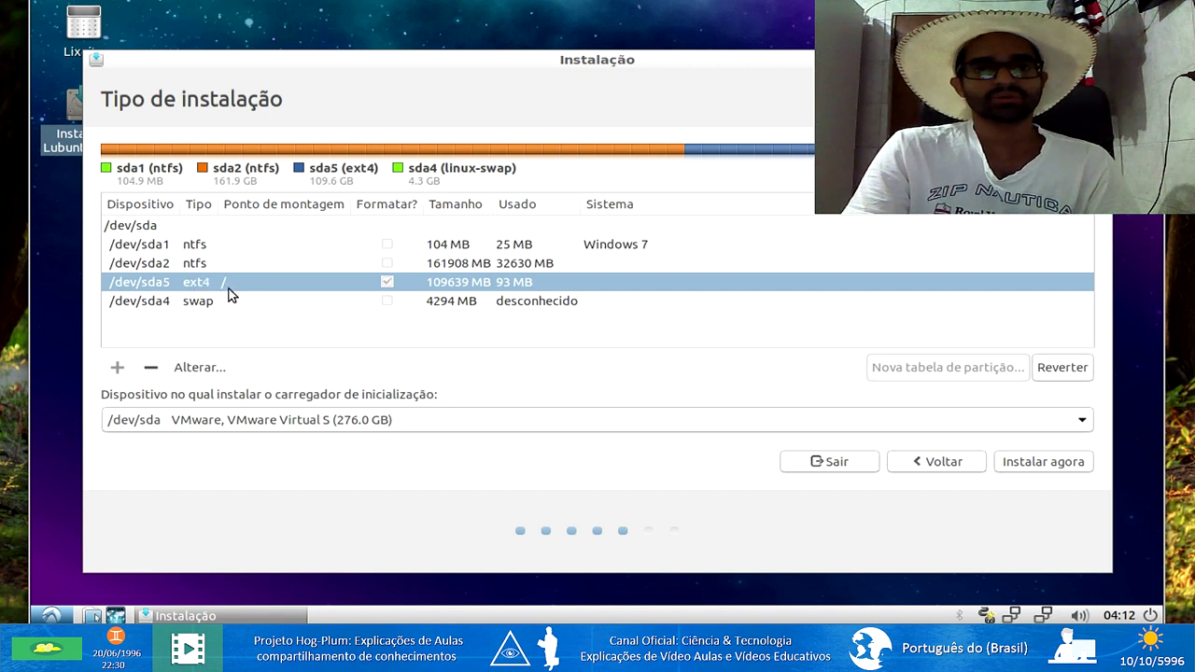
pyautogui.click(1030, 466)
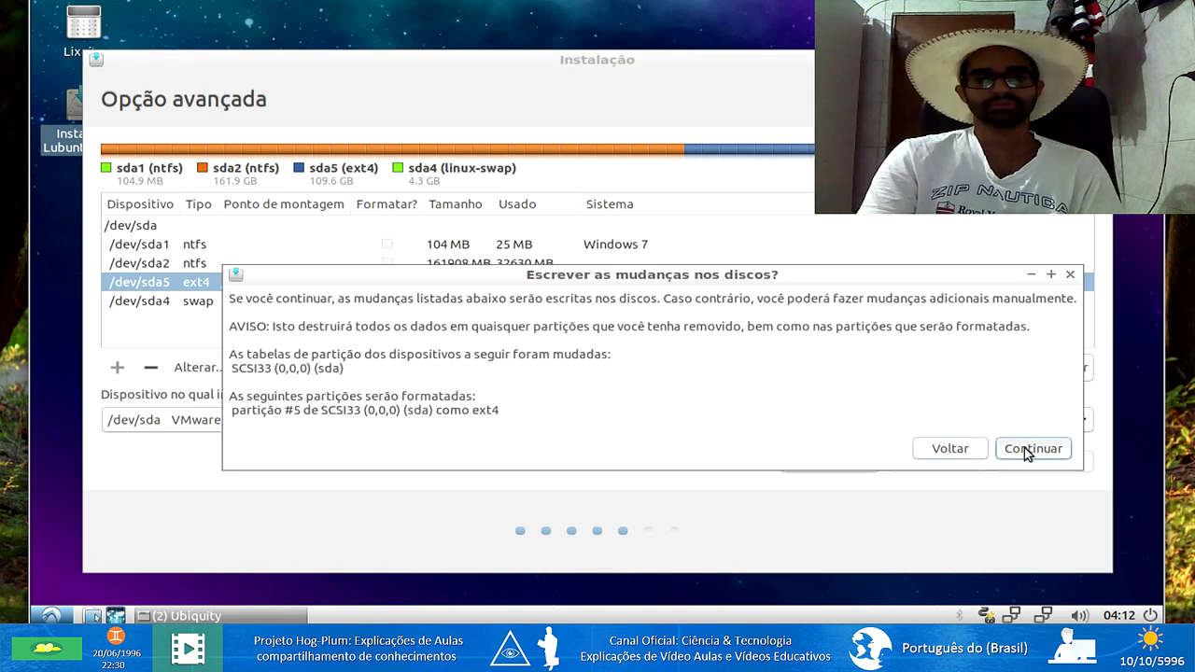
# Confirm writing changes to disk and accept Bahia as the location.
pyautogui.click(1030, 449)
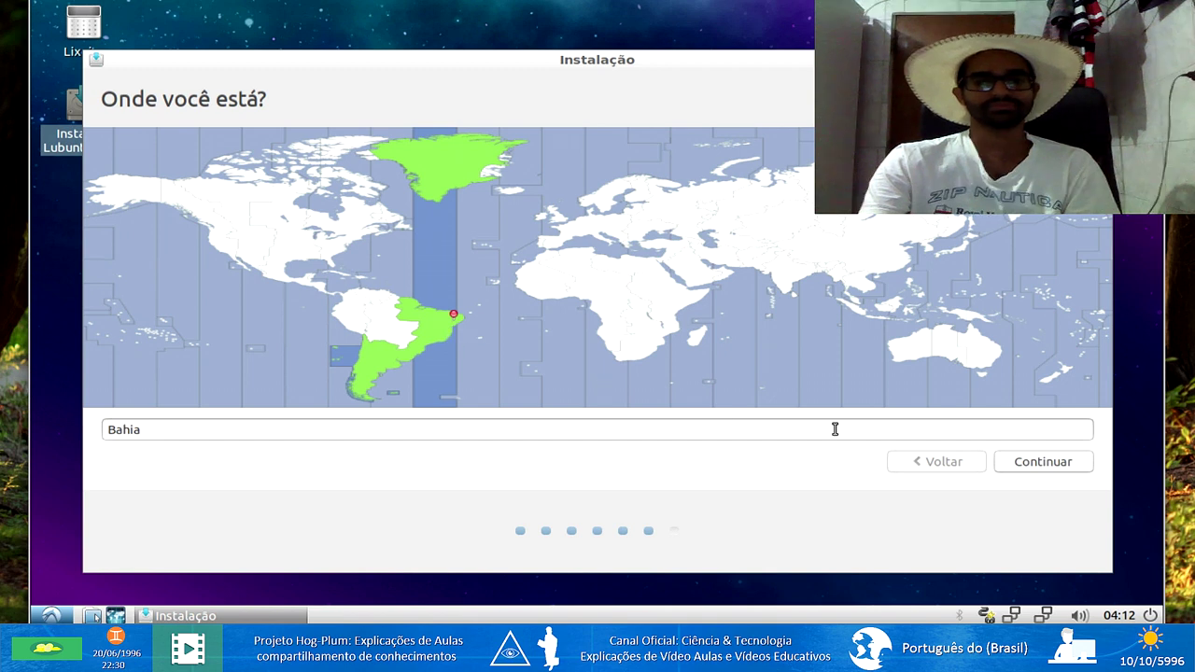
pyautogui.click(1027, 461)
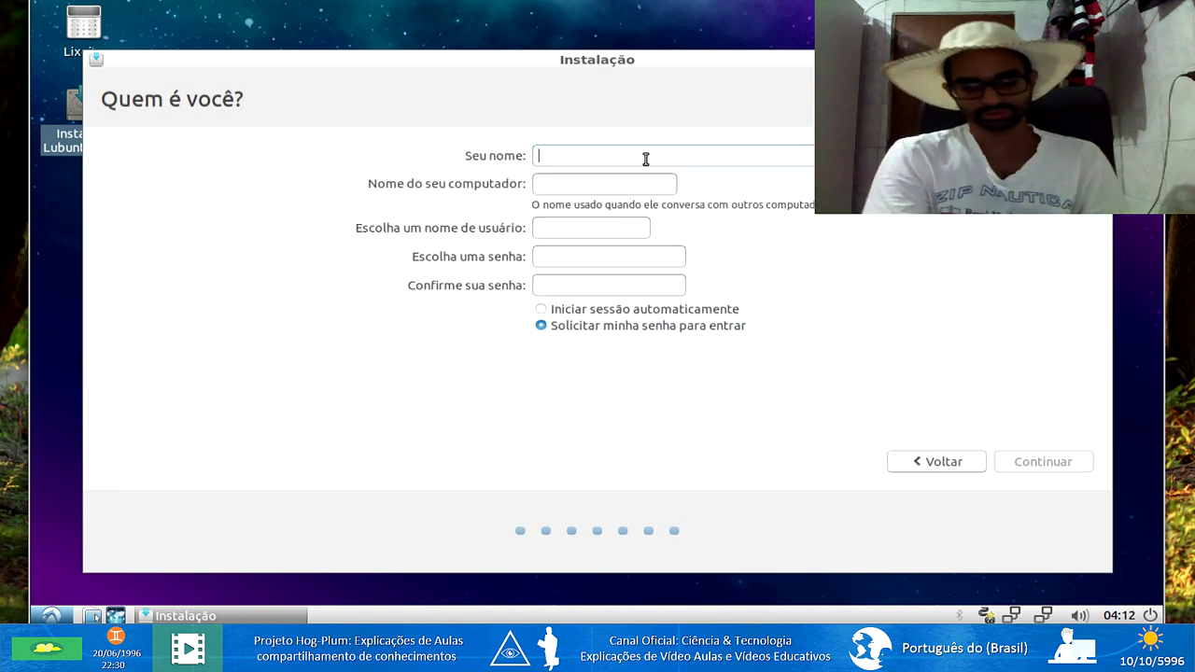
# Enter the user's first name and replace the suggested computer name with hog-plum.
pyautogui.write('Albert Vinicius Mai')
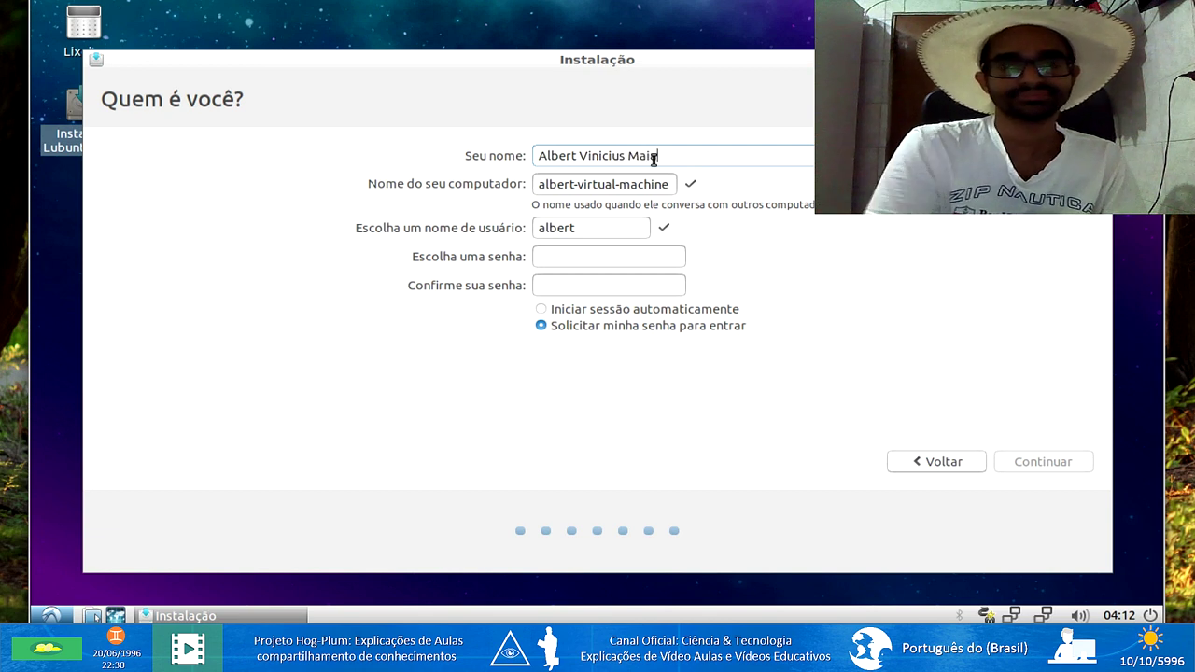
pyautogui.moveTo(539, 184); pyautogui.dragTo(788, 187)
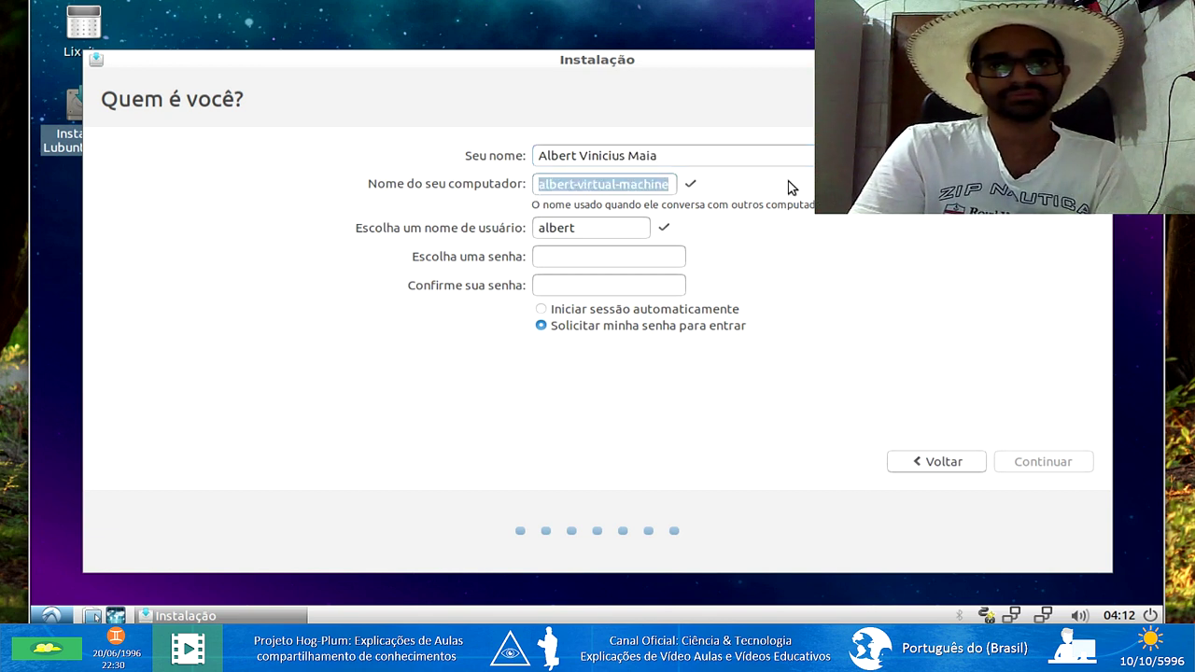
pyautogui.press('BackSpace')
pyautogui.write('hog-plu')
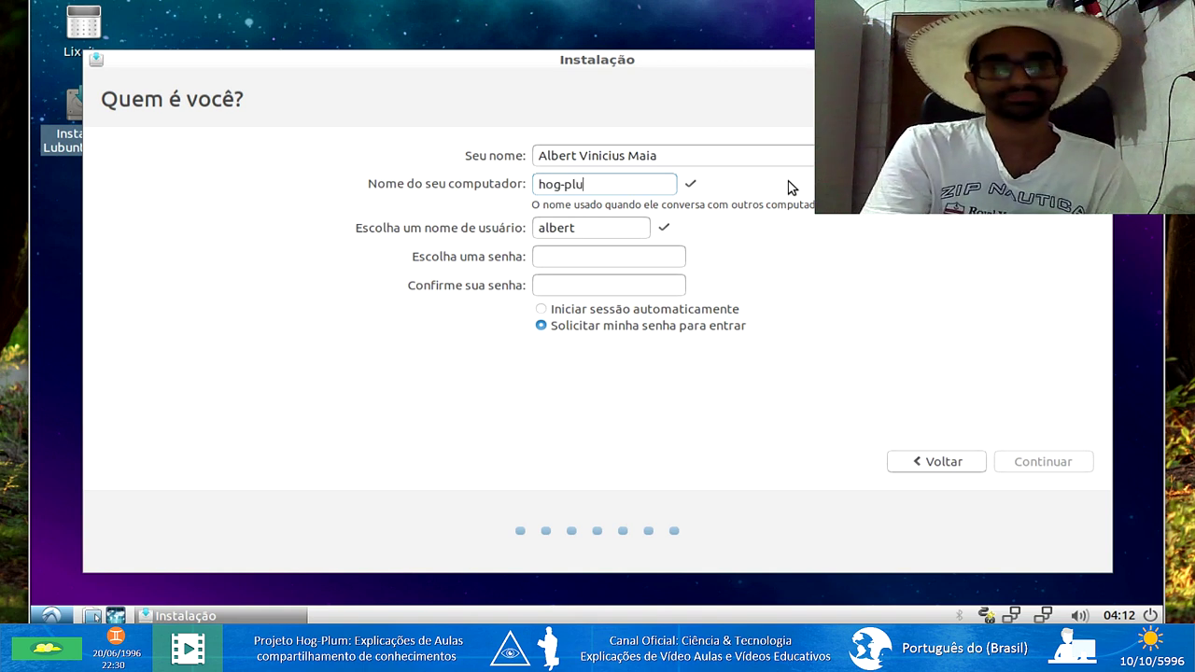
pyautogui.write('m')
# Replace the username, enter and confirm the account password, and choose automatic login.
pyautogui.moveTo(587, 230); pyautogui.dragTo(509, 220)
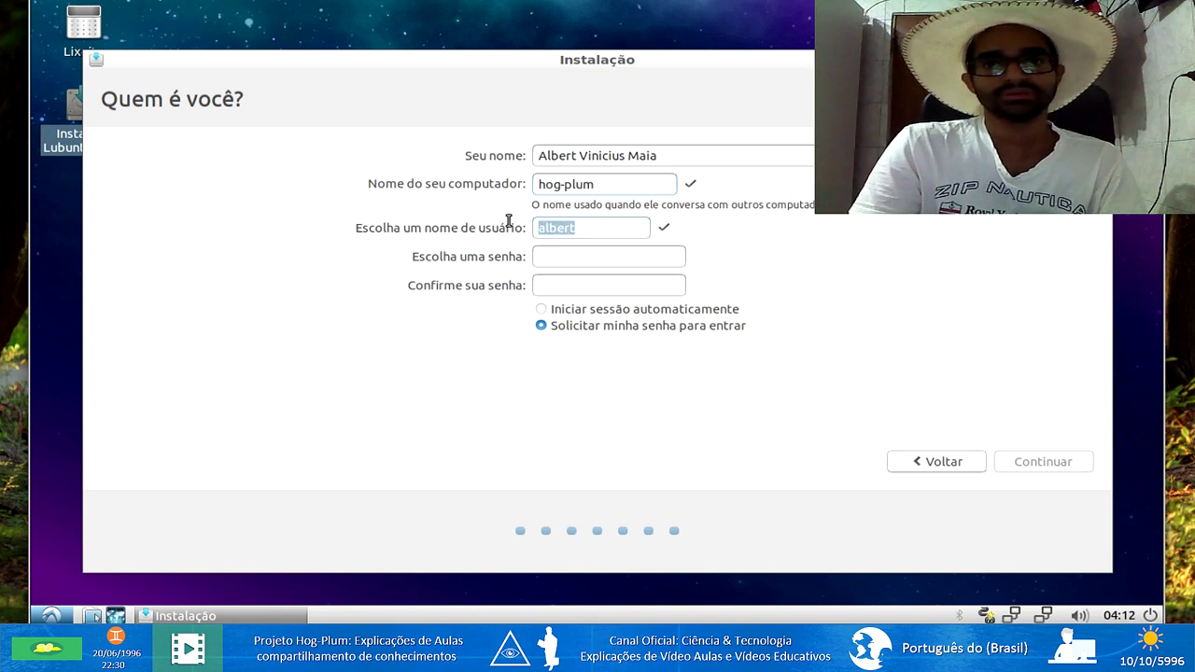
pyautogui.press('BackSpace')
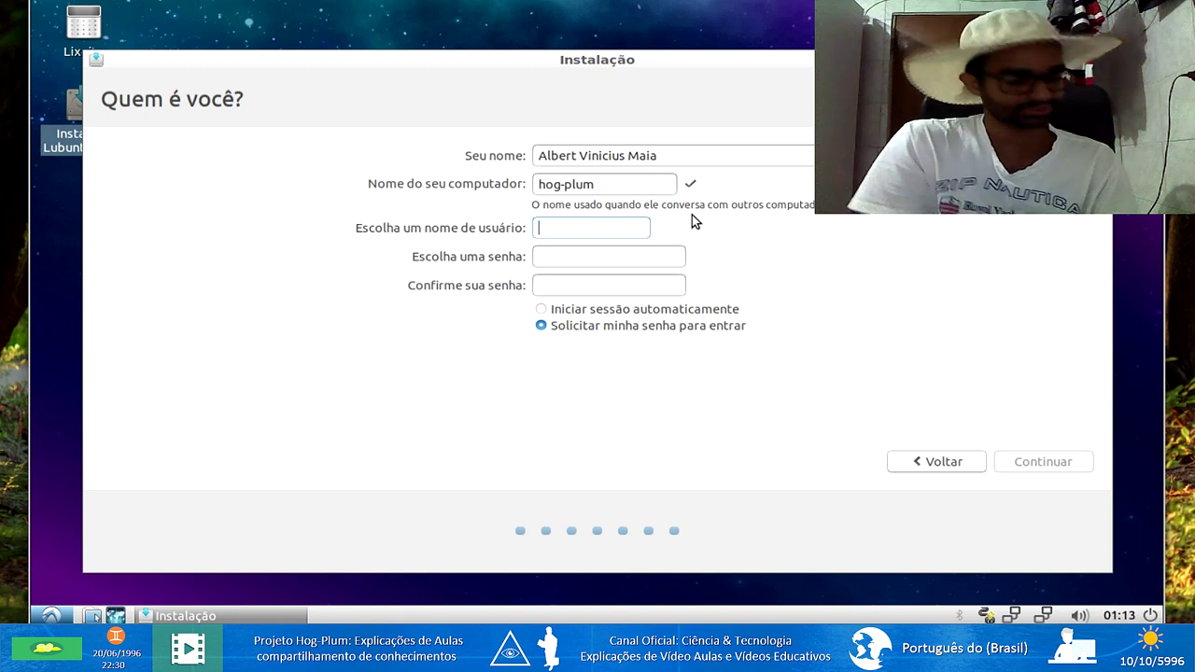
pyautogui.write('albertvmaia')
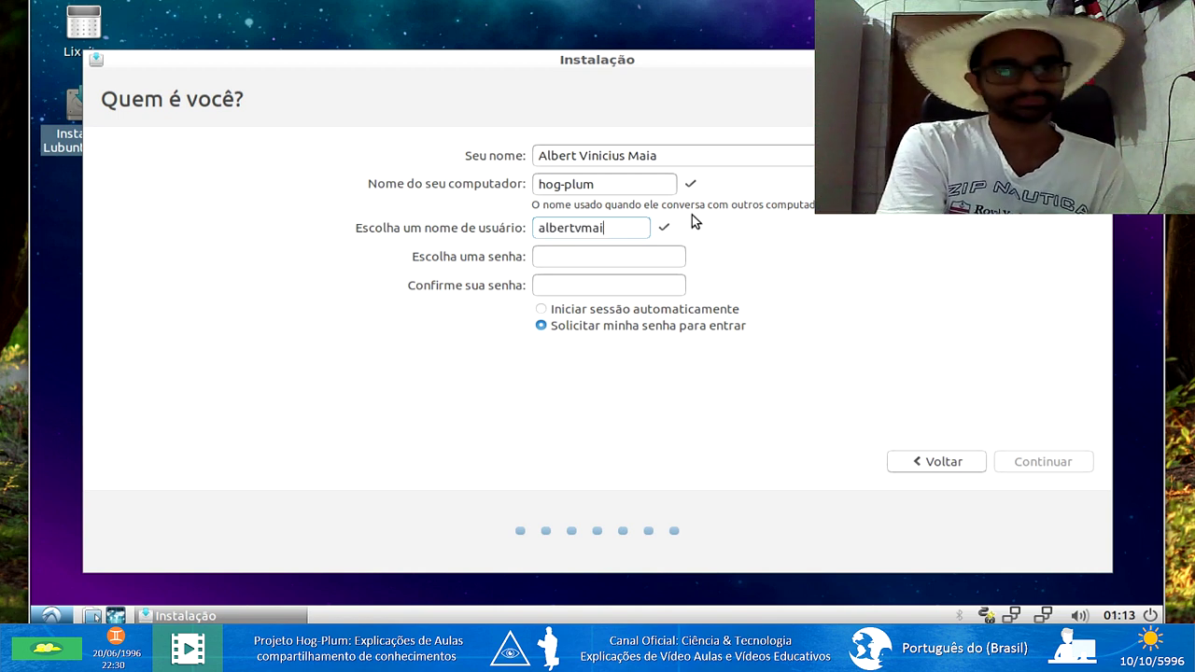
pyautogui.write('***')
pyautogui.click(623, 284)
pyautogui.write('***')
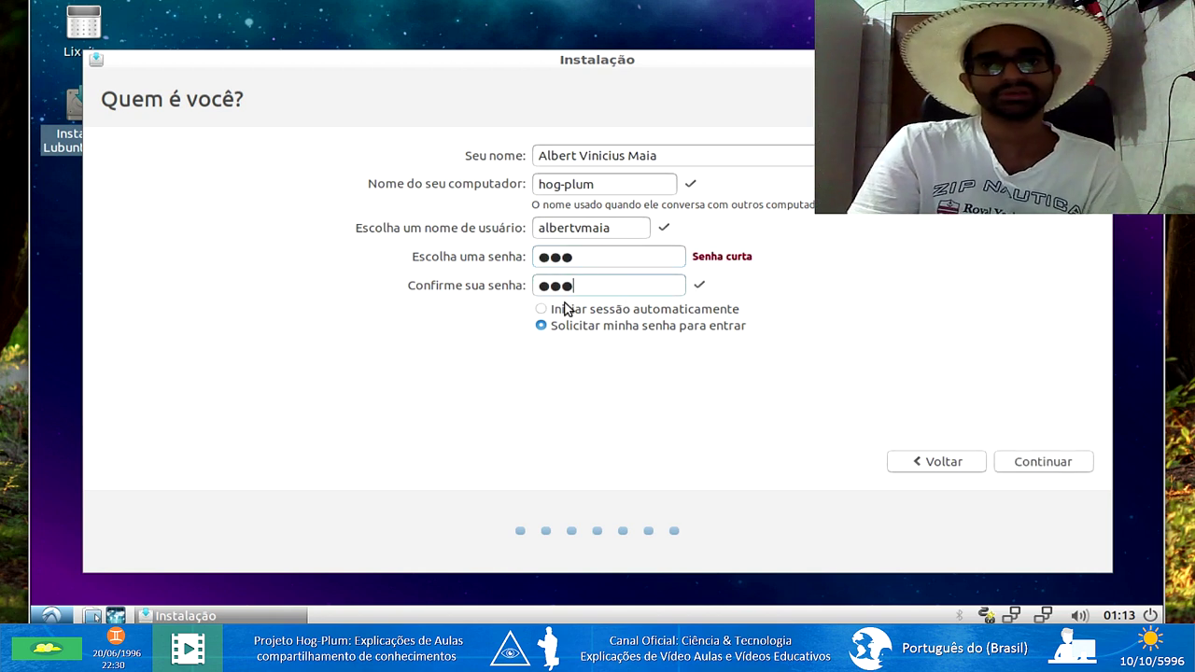
pyautogui.click(541, 309)
# Begin copying the system files and expand the installation log until installation completes.
pyautogui.click(1032, 460)
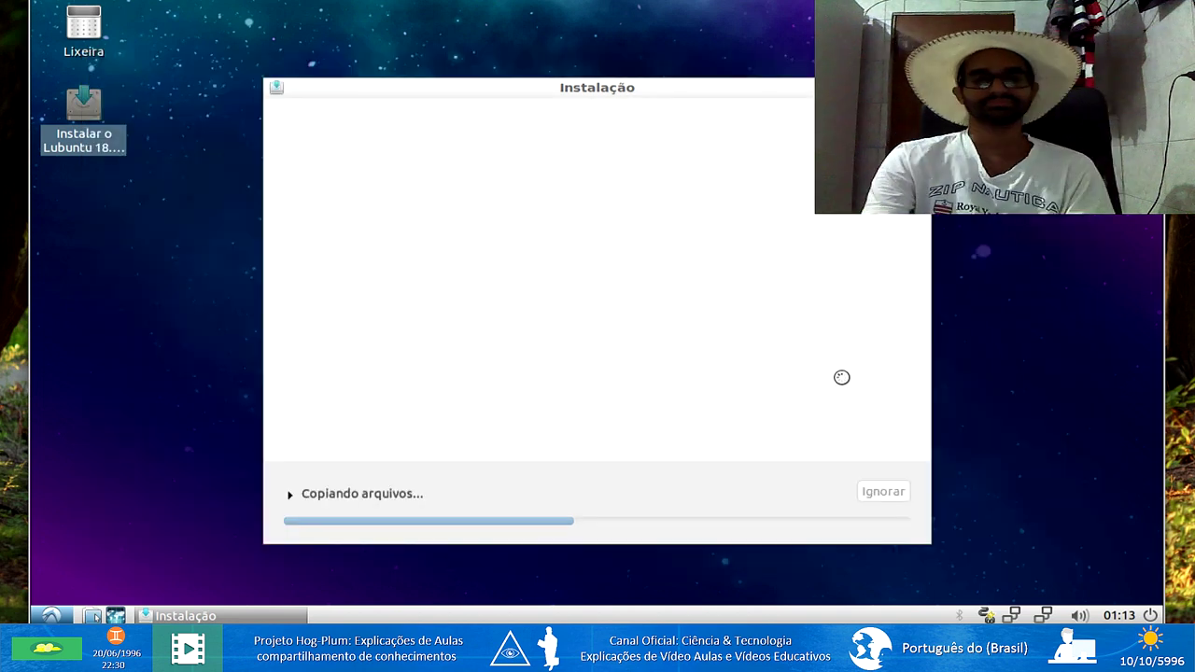
pyautogui.moveTo(458, 88); pyautogui.dragTo(445, 23)
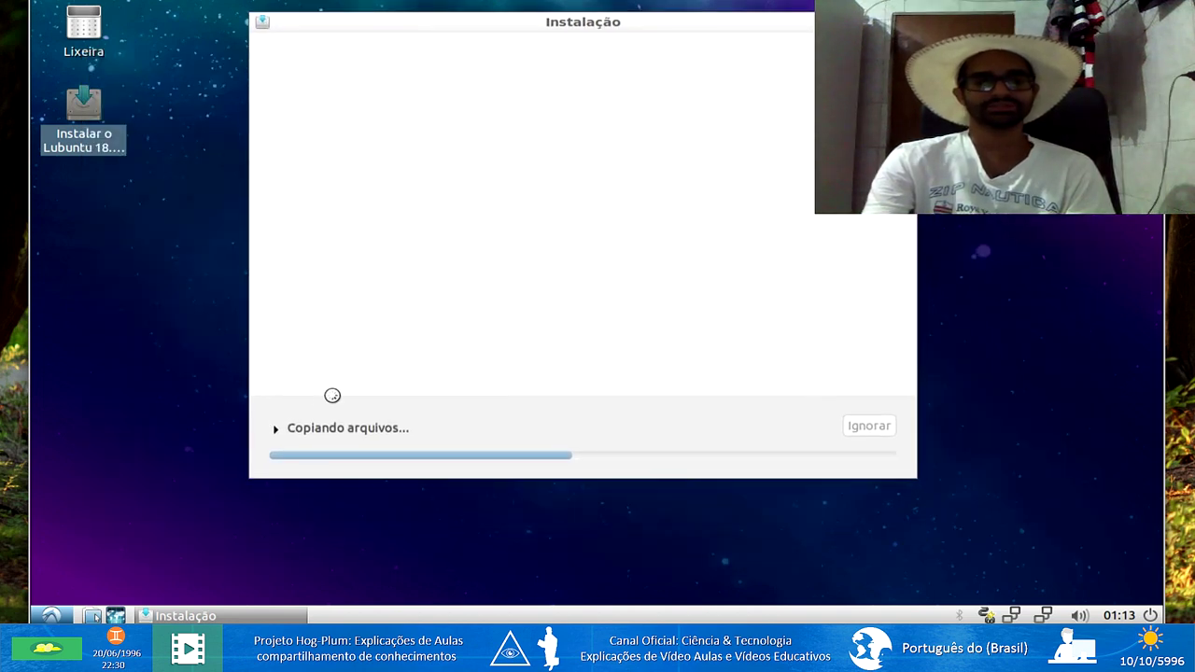
pyautogui.click(276, 429)
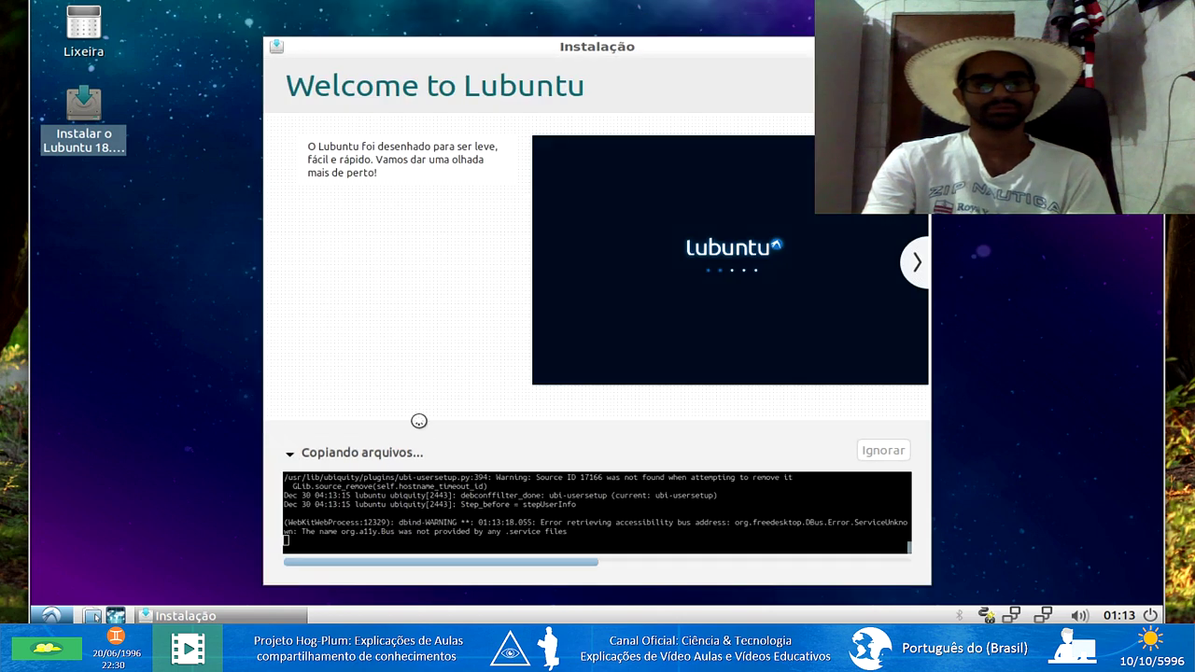
pyautogui.moveTo(478, 44); pyautogui.dragTo(472, 15)
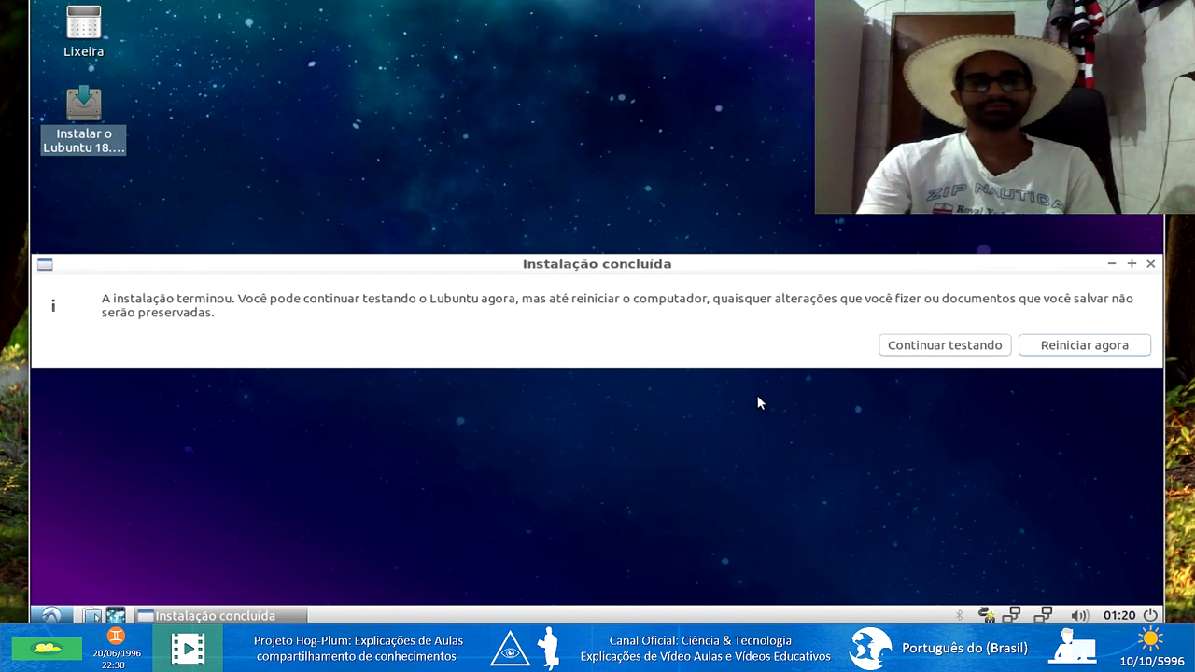
# Restart the virtual machine and boot the Ubuntu entry from the GNU GRUB 2.02 menu.
pyautogui.click(1073, 348)
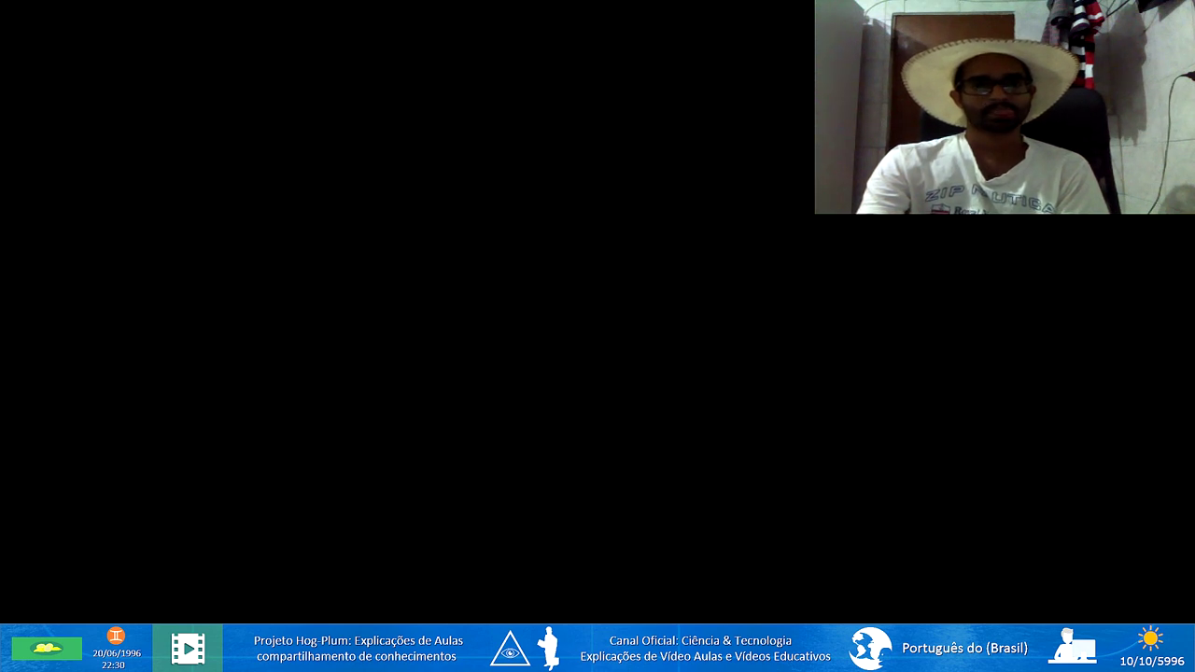
pyautogui.press('Down')
pyautogui.press('Down')
pyautogui.press('Up')
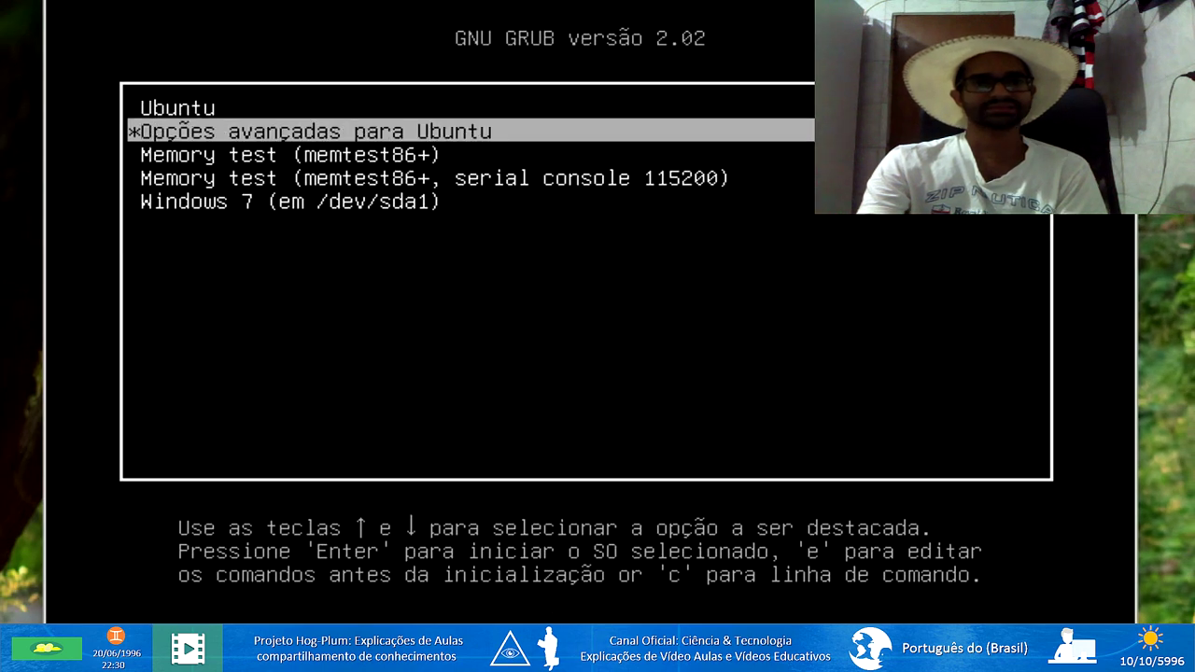
pyautogui.press('Up')
pyautogui.press('Down')
pyautogui.press('Down')
pyautogui.press('Up')
pyautogui.press('Up')
pyautogui.press('Down')
pyautogui.press('Down')
pyautogui.press('Down')
pyautogui.press('Down')
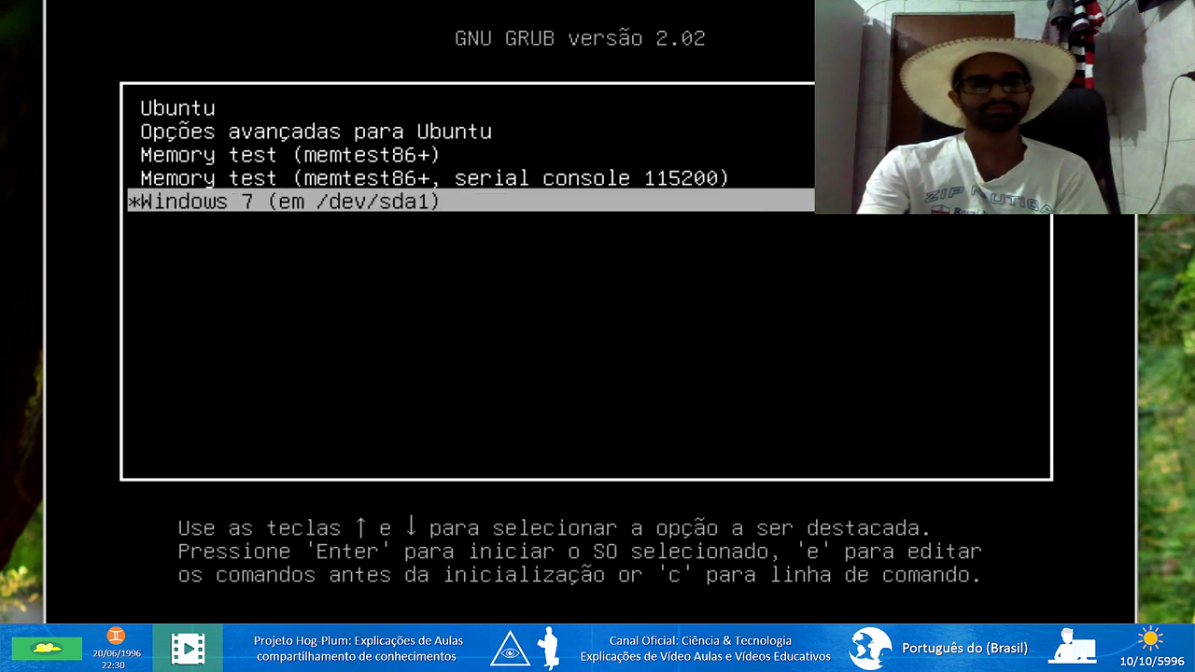
pyautogui.press('Up')
pyautogui.press('Up')
pyautogui.press('Up')
pyautogui.press('Up')
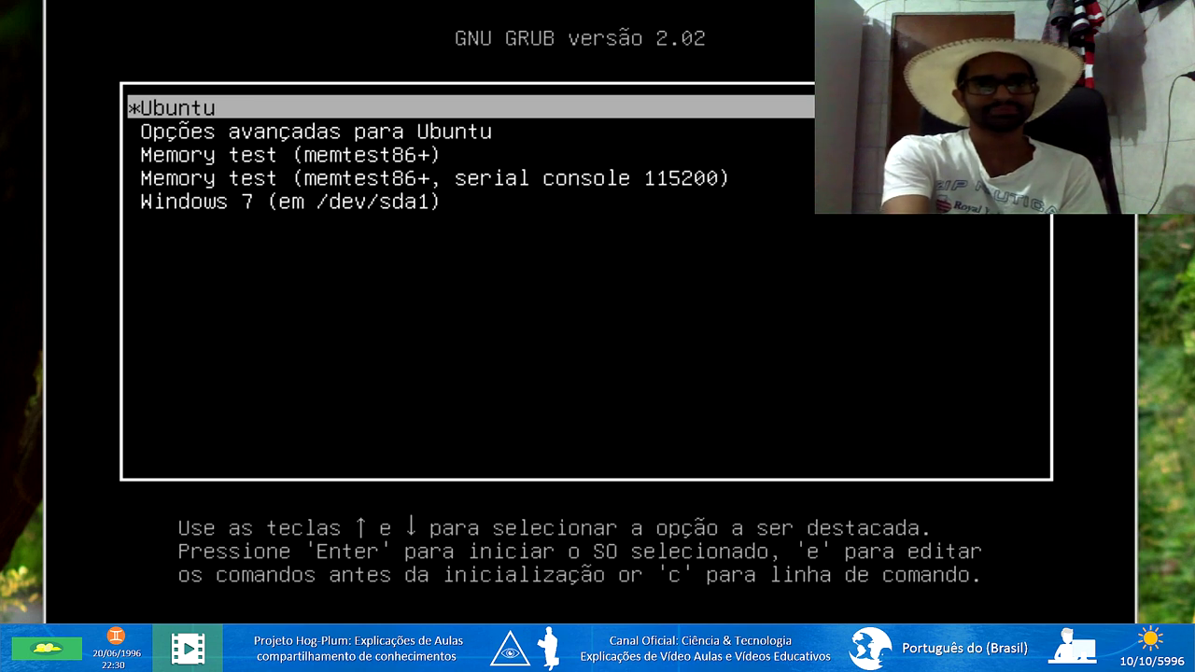
pyautogui.press('Return')
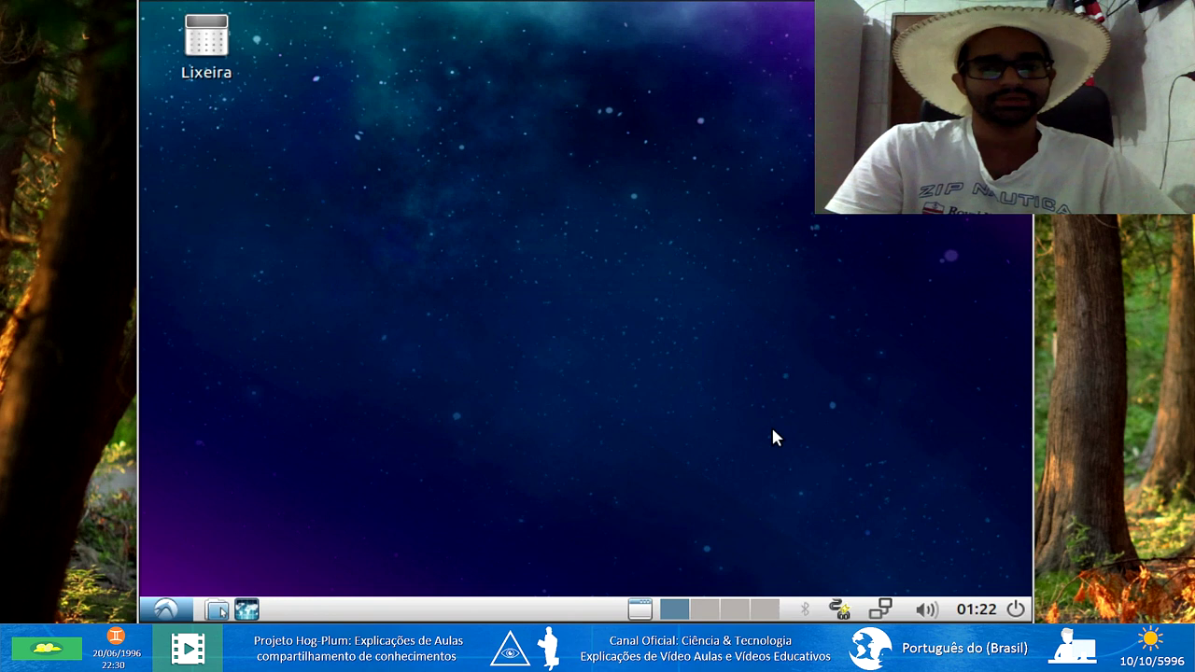
# Turn up the Lubuntu guest's sound volume and decline the Ubuntu 20.04.5 LTS upgrade offer.
pyautogui.click(930, 610)
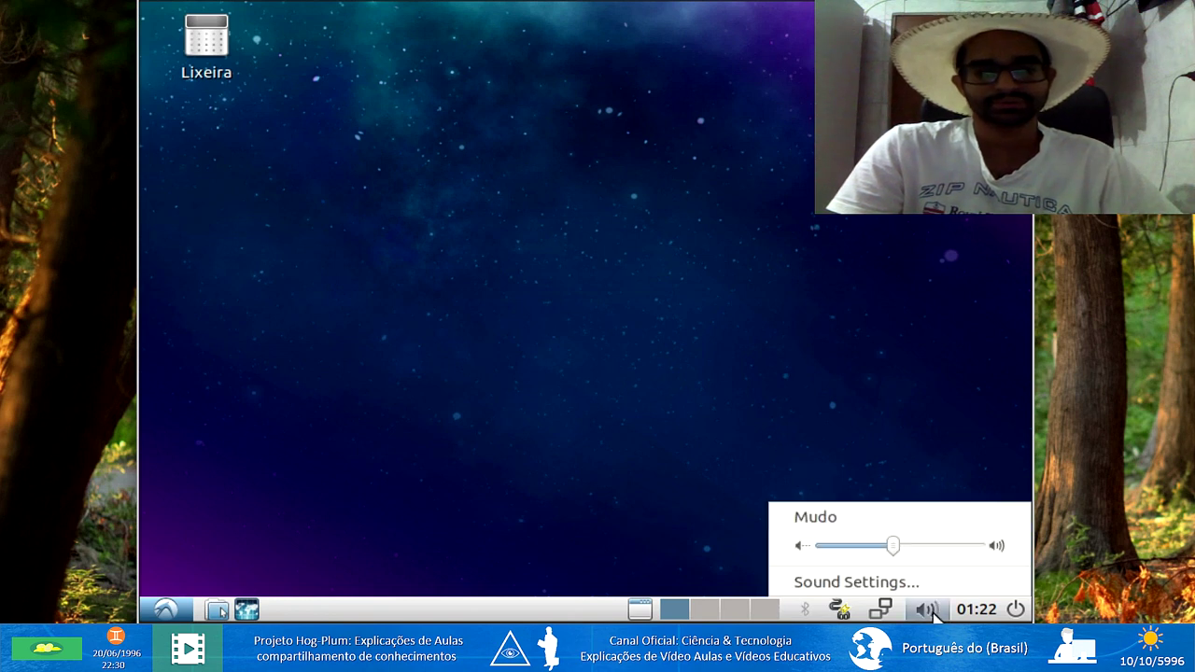
pyautogui.moveTo(899, 550); pyautogui.dragTo(978, 560)
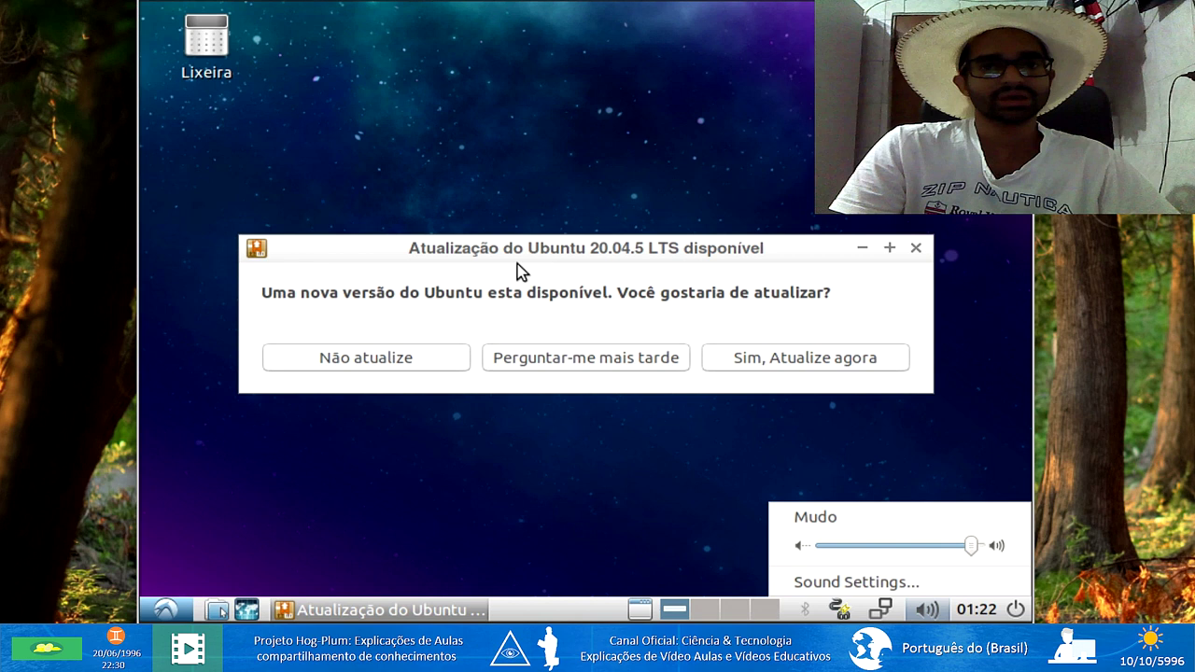
pyautogui.click(351, 359)
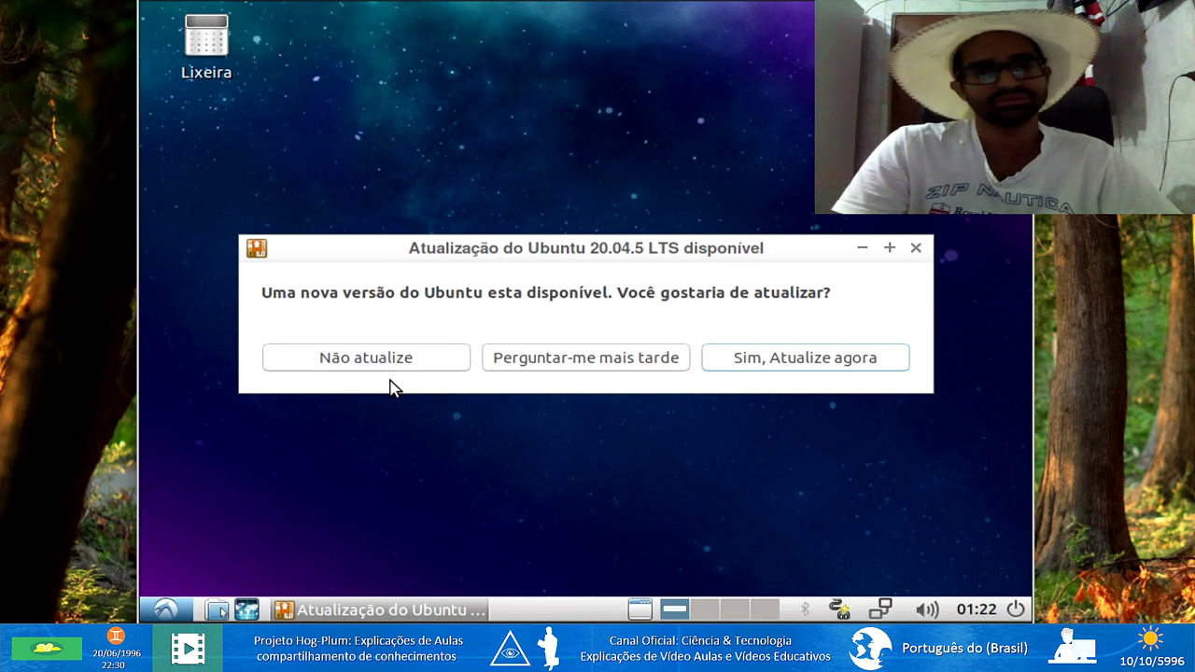
pyautogui.click(334, 360)
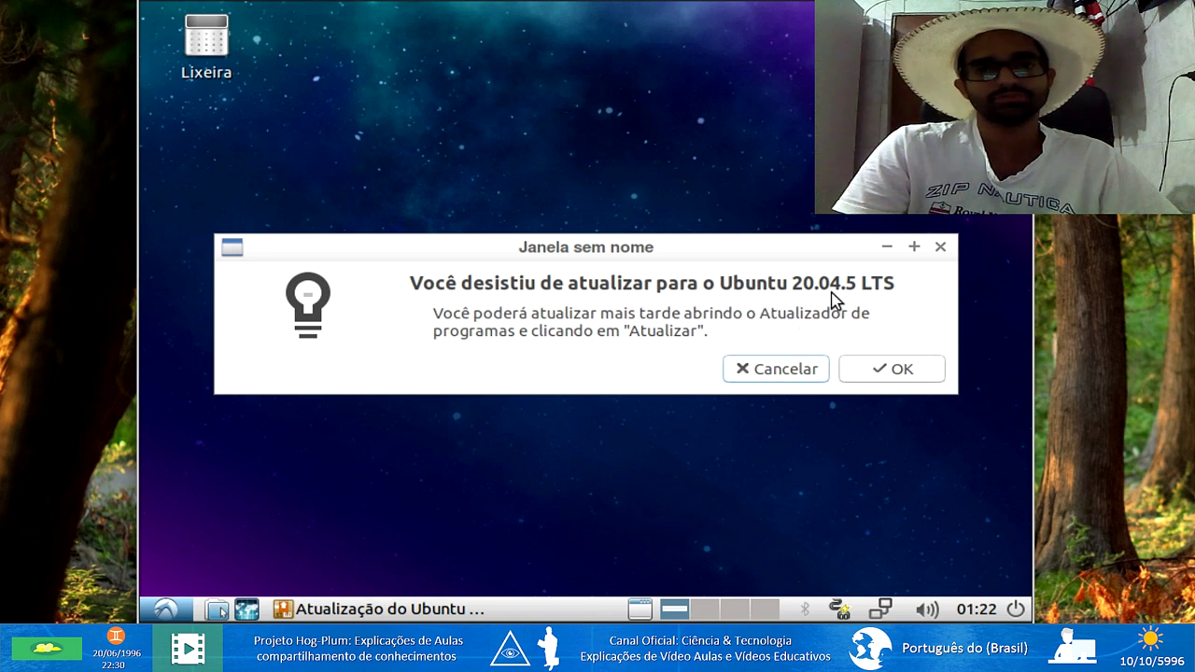
pyautogui.click(935, 374)
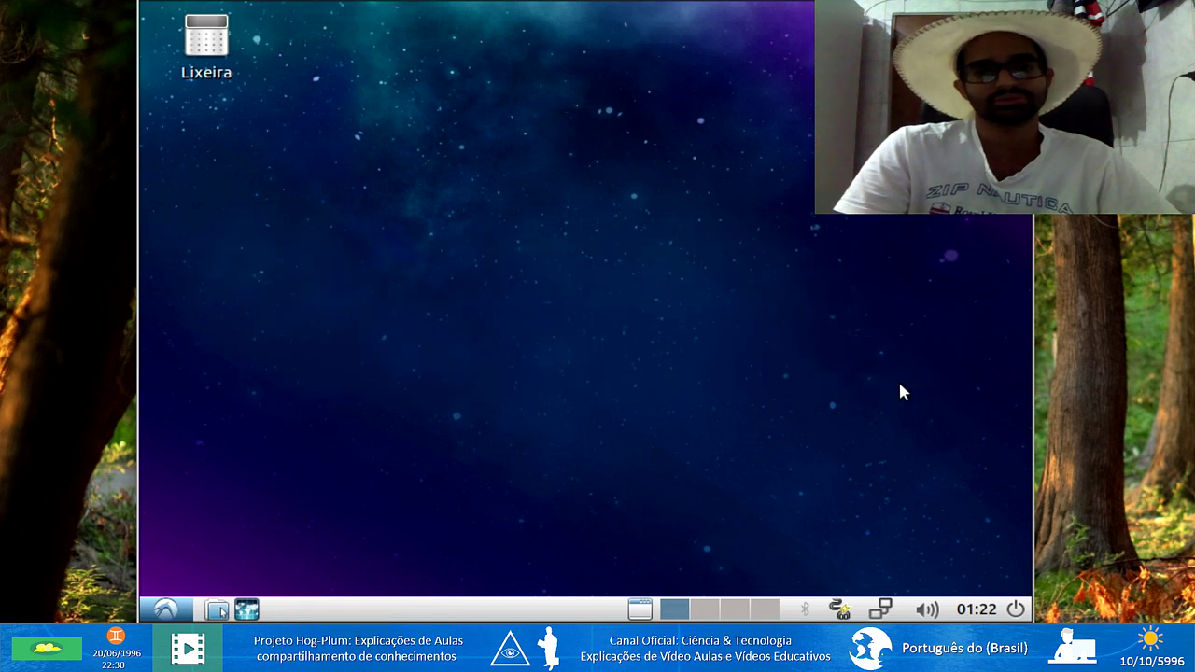
# Remove the desktop pager from the Lubuntu panel and launch the Software Updater.
pyautogui.rightClick(682, 606)
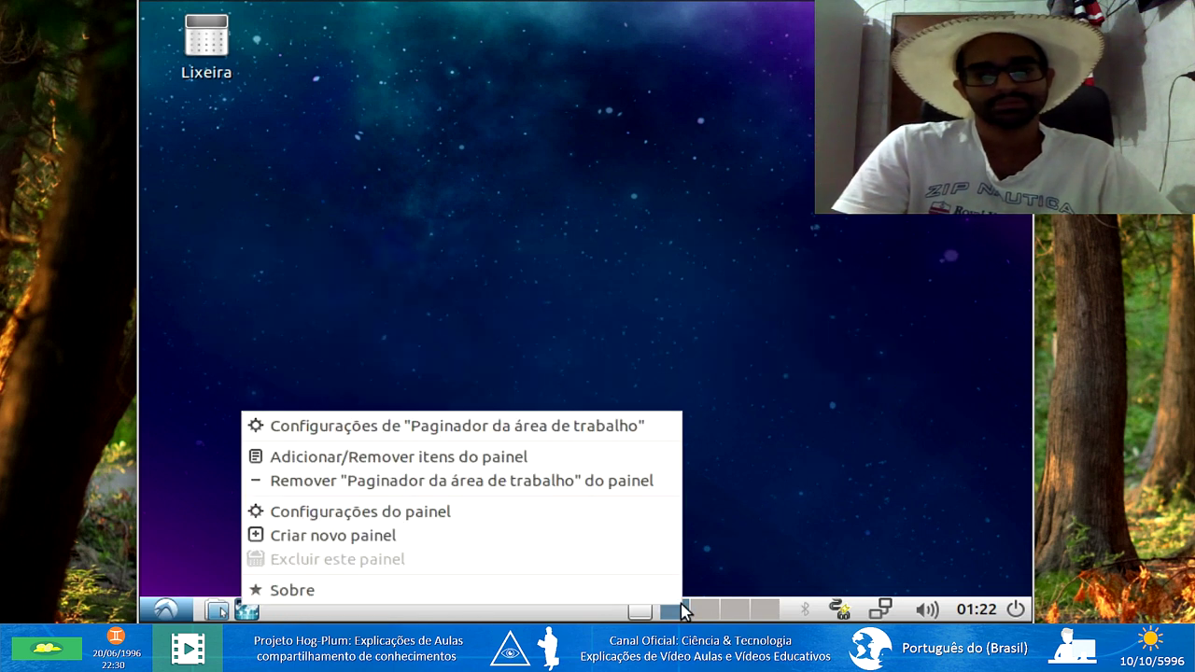
pyautogui.click(407, 481)
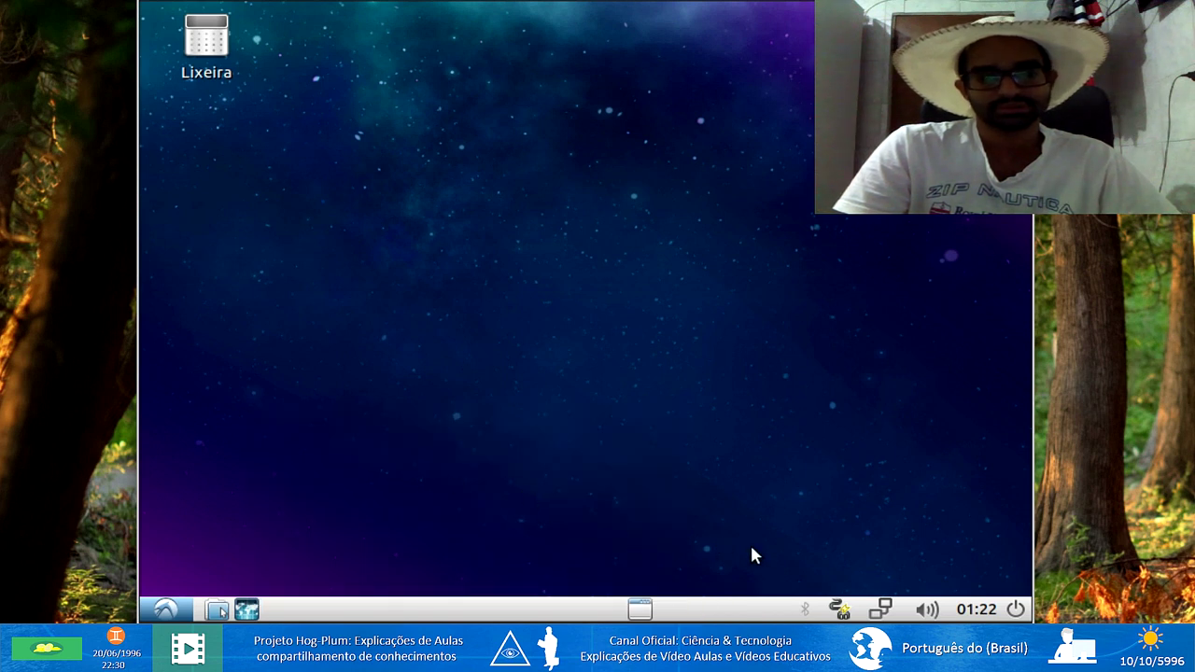
pyautogui.click(837, 608)
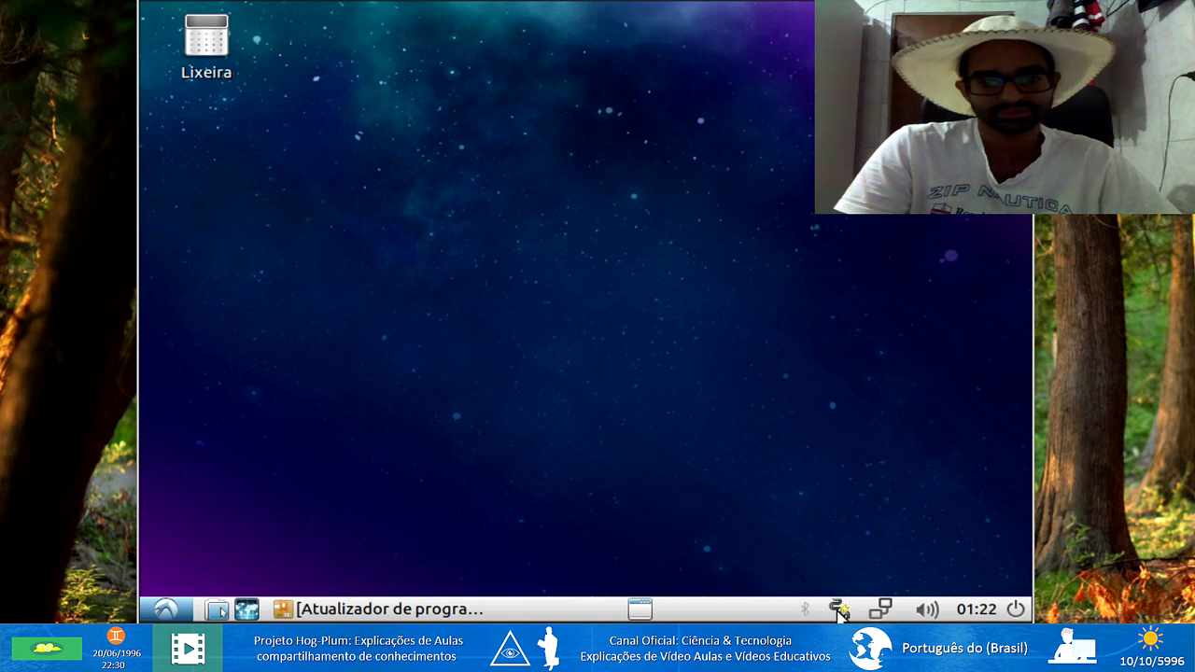
# Remove the Bluetooth and minimise-all-windows items from the panel, then raise the Software Updater.
pyautogui.rightClick(814, 611)
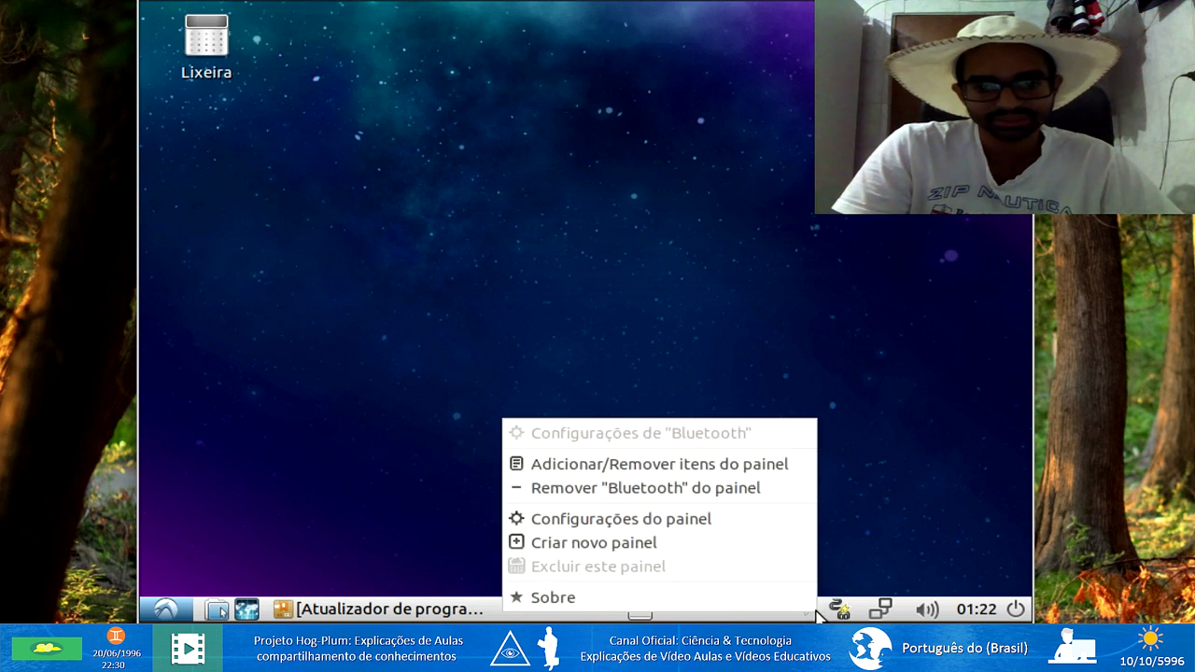
pyautogui.click(710, 493)
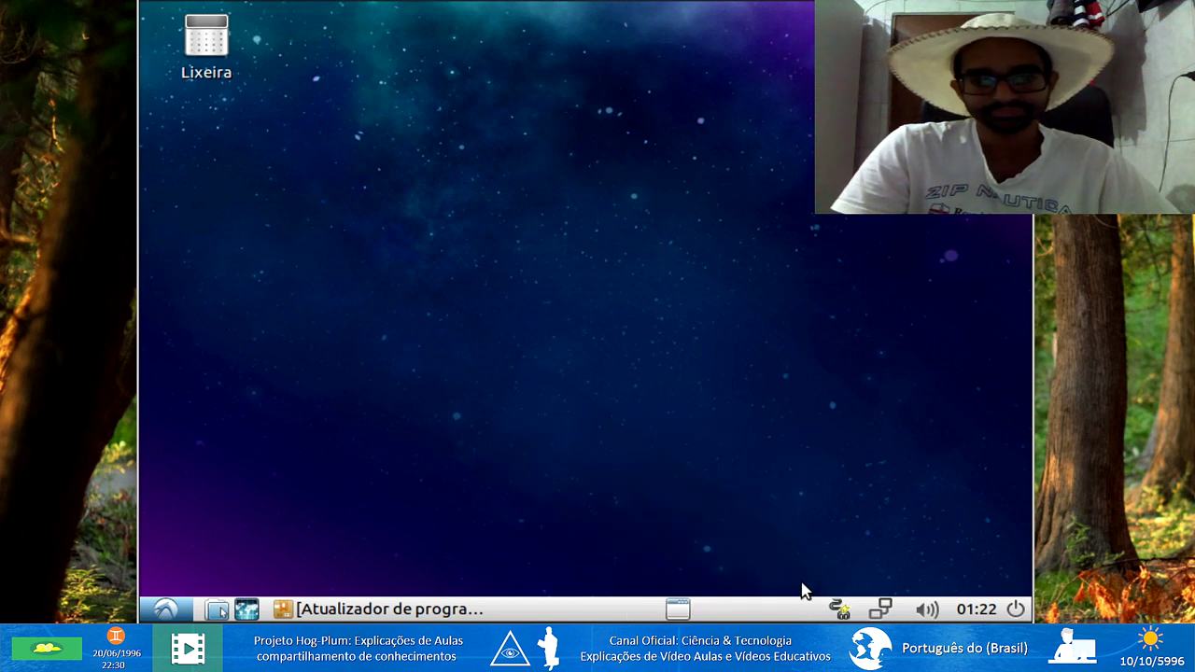
pyautogui.rightClick(679, 608)
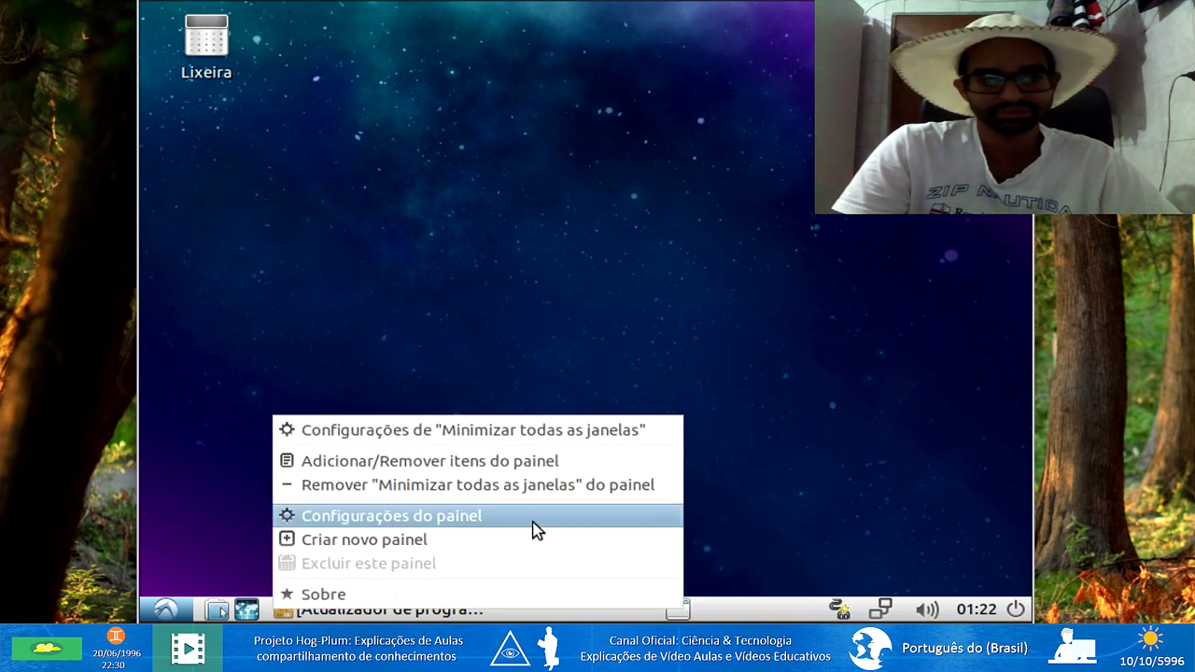
pyautogui.click(495, 493)
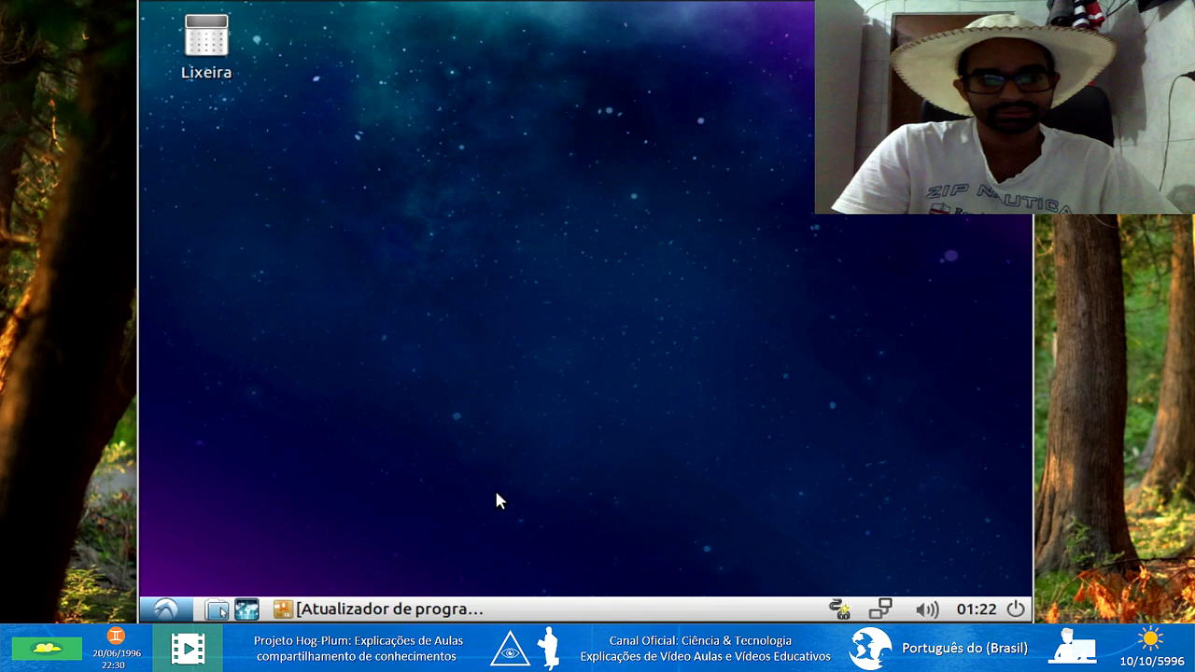
pyautogui.click(442, 608)
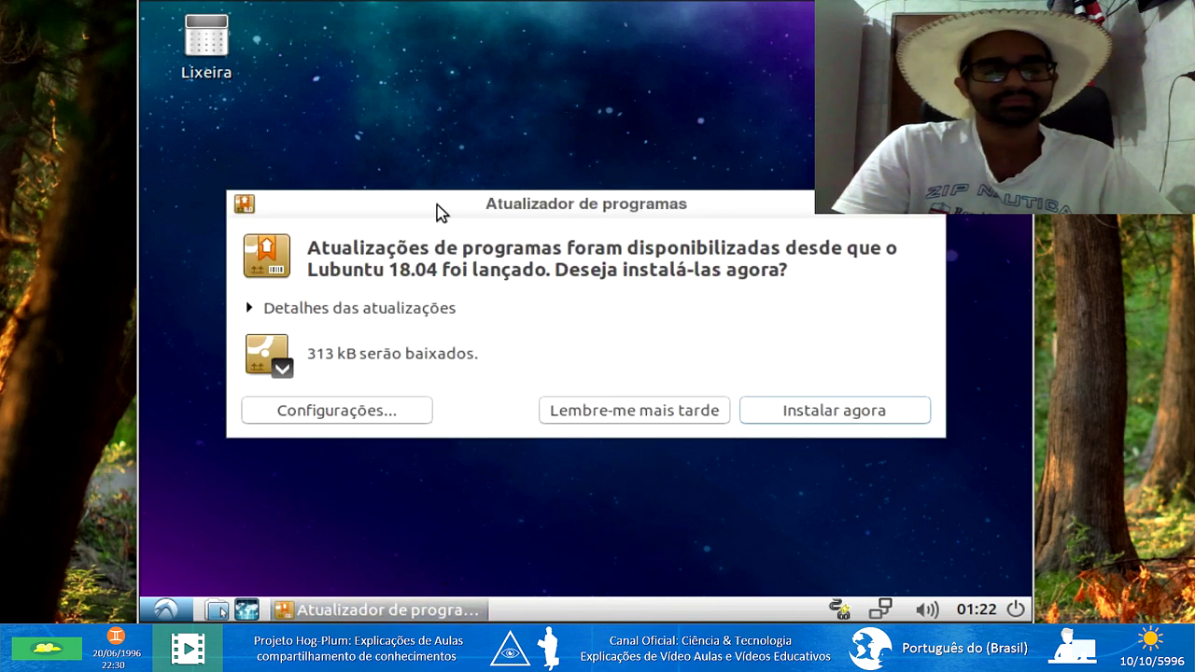
# Install the 313 kB of updates, authorising with the user password, and minimise the updater showing details.
pyautogui.moveTo(437, 204); pyautogui.dragTo(457, 146)
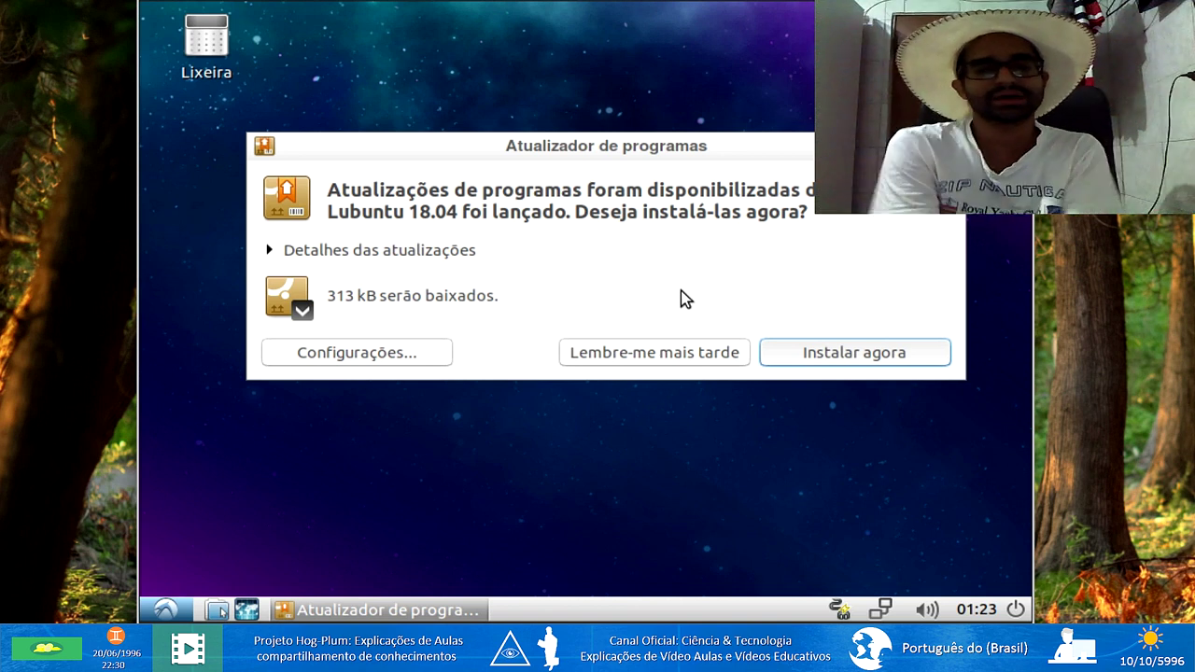
pyautogui.press('Return')
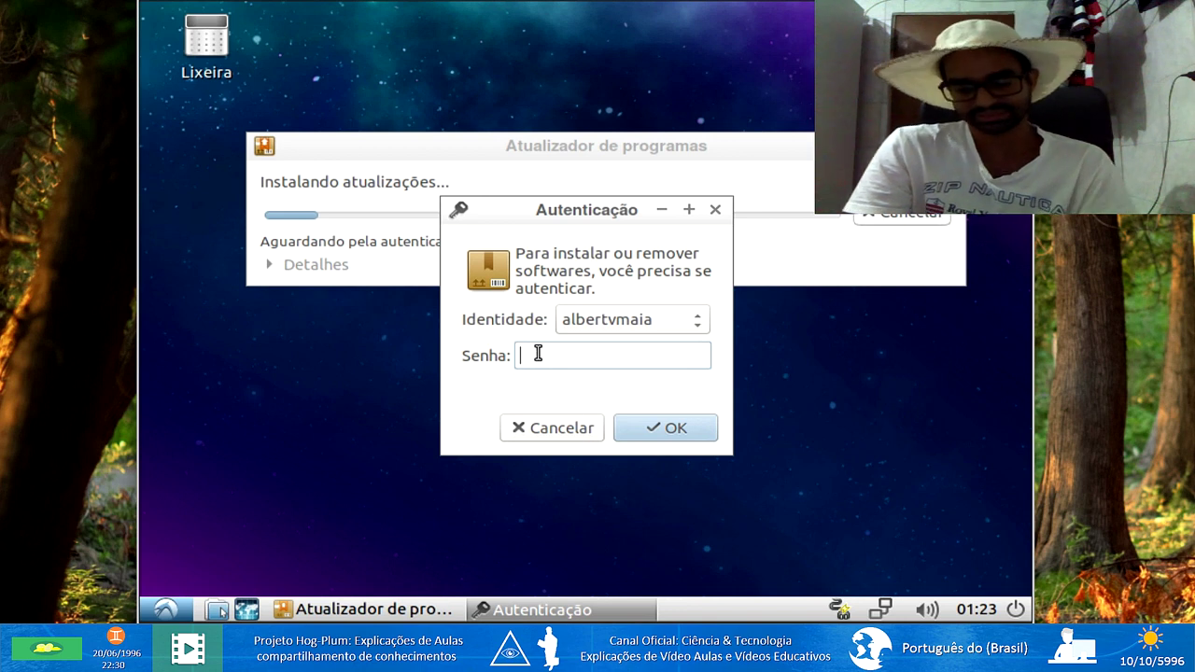
pyautogui.write('•••')
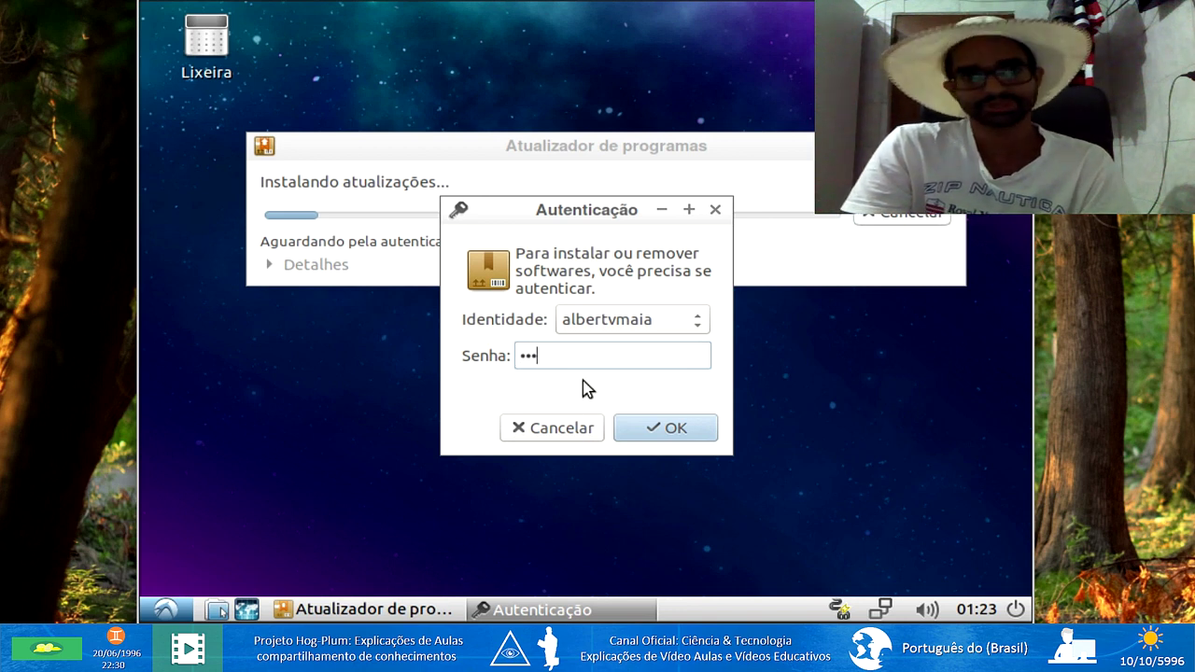
pyautogui.click(663, 426)
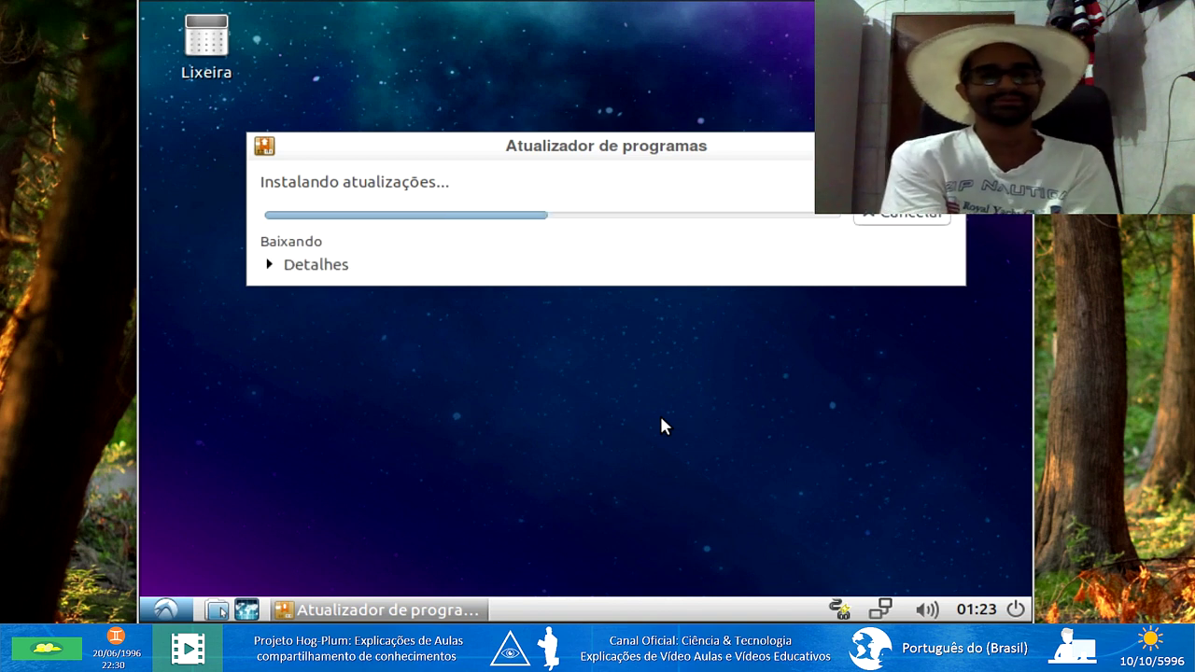
pyautogui.click(321, 269)
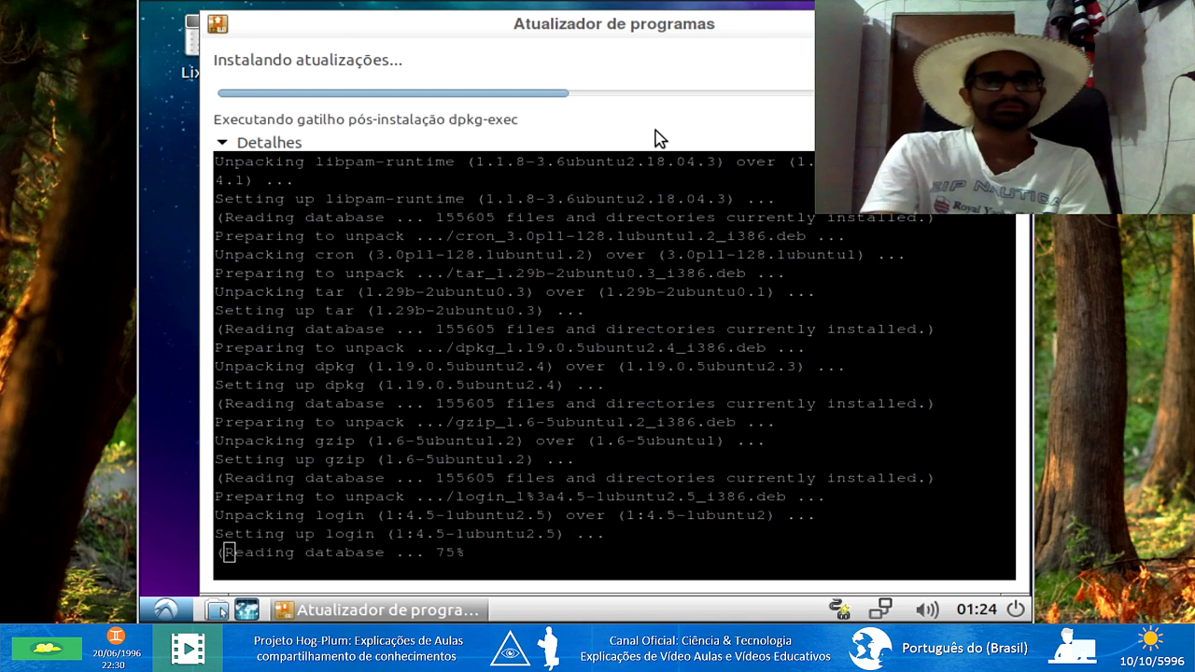
pyautogui.click(975, 24)
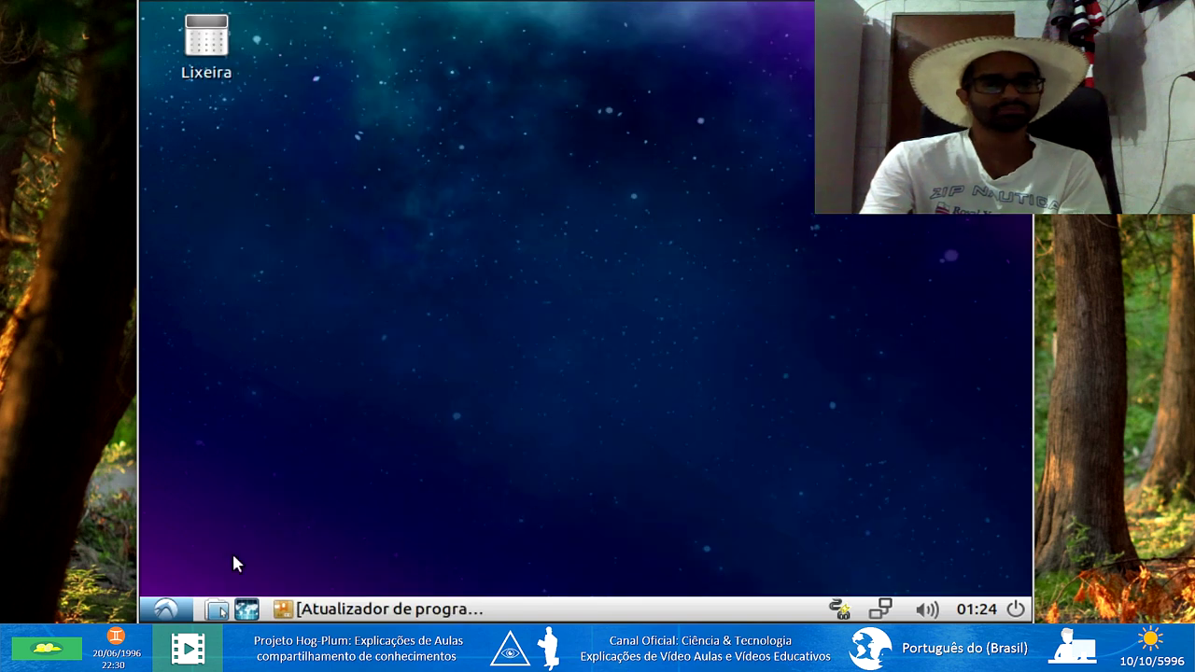
# Set the Lubuntu display resolution to 1280x768 in Monitor Settings and keep it.
pyautogui.click(168, 609)
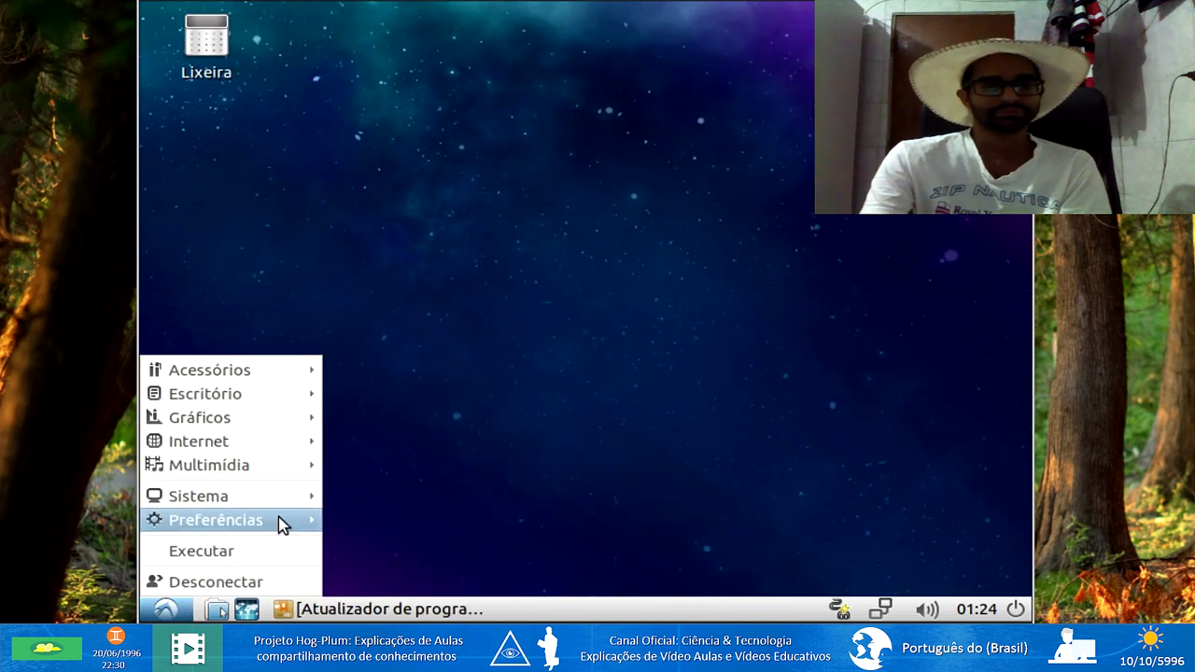
pyautogui.moveTo(311, 518)
pyautogui.click(549, 331)
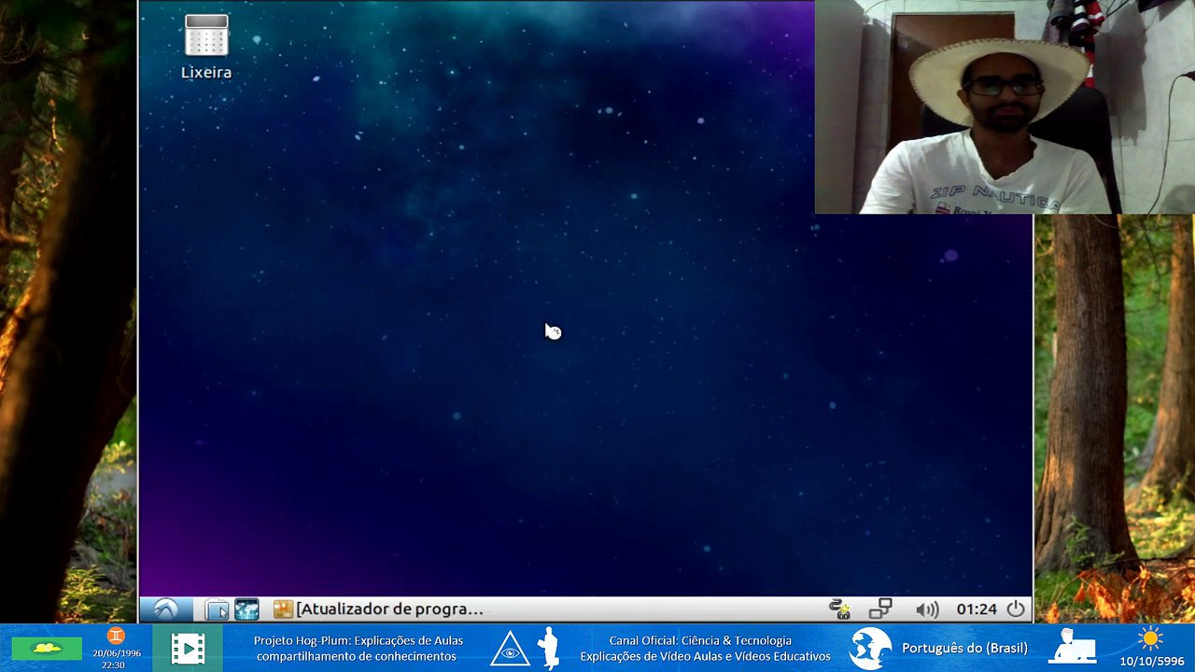
pyautogui.click(560, 312)
pyautogui.scroll(-4, 511, 446)
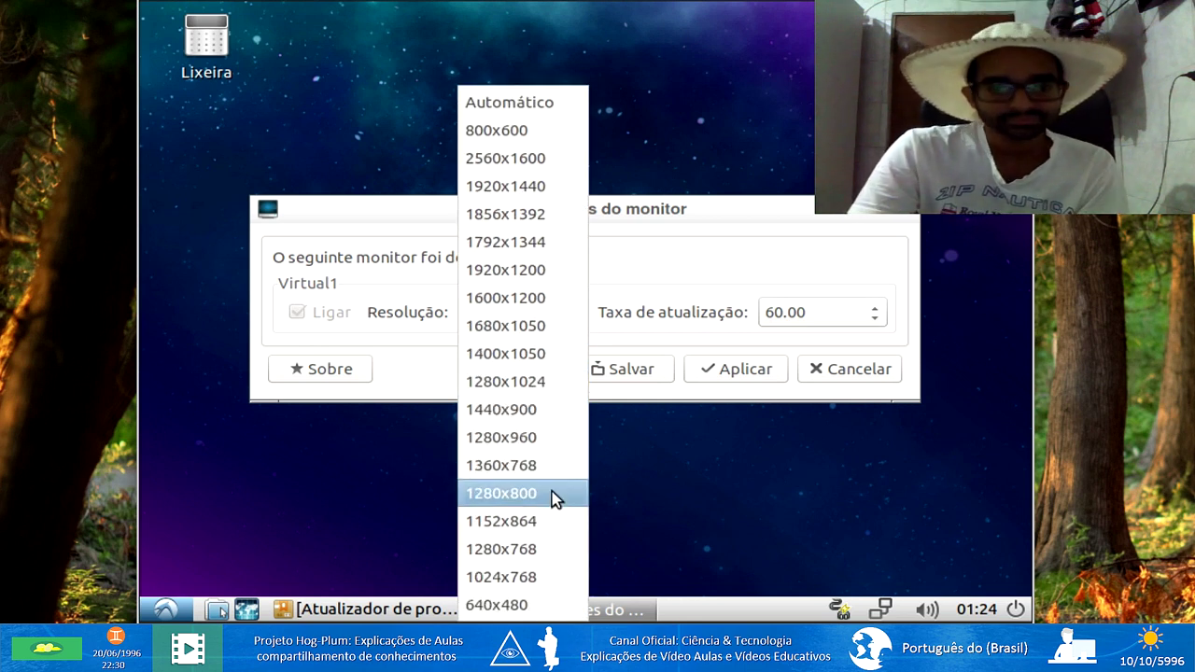
pyautogui.click(536, 549)
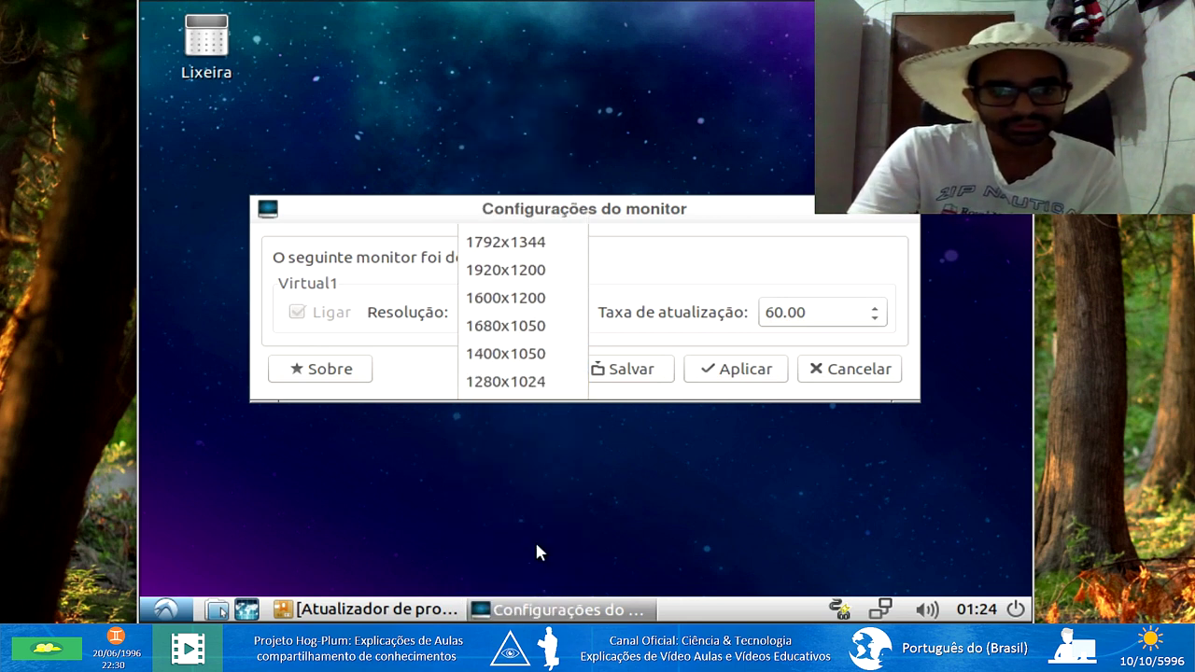
pyautogui.click(758, 378)
pyautogui.click(662, 383)
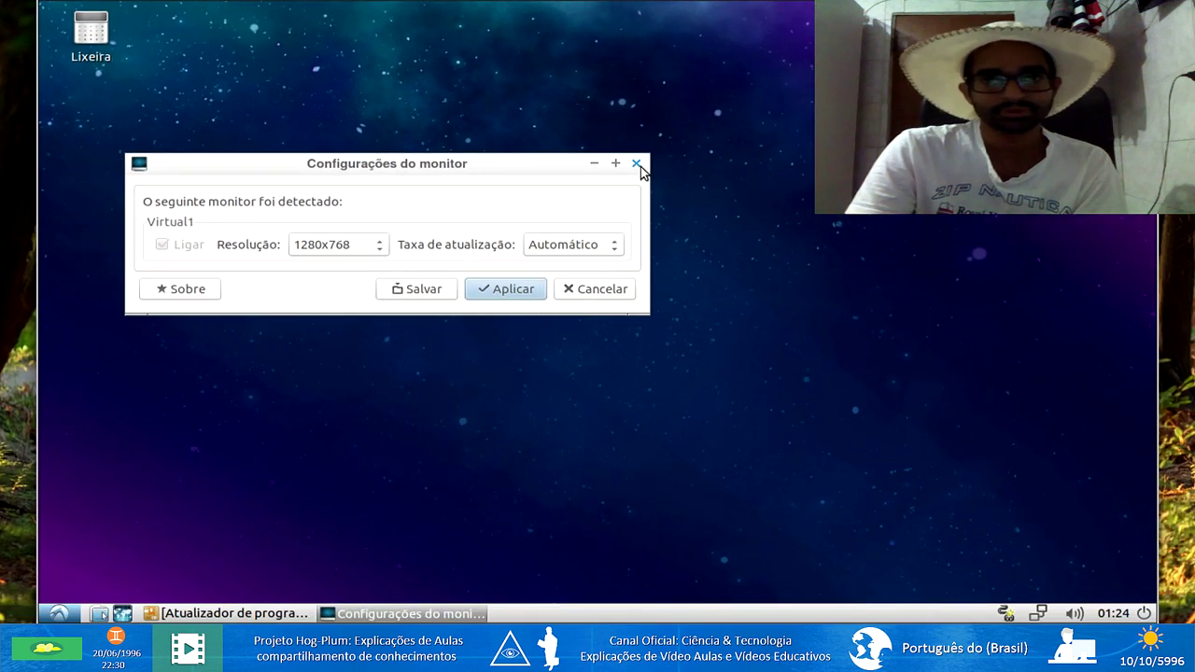
# Close Monitor Settings and bring the running updater window back to the desktop centre.
pyautogui.click(635, 163)
pyautogui.click(224, 612)
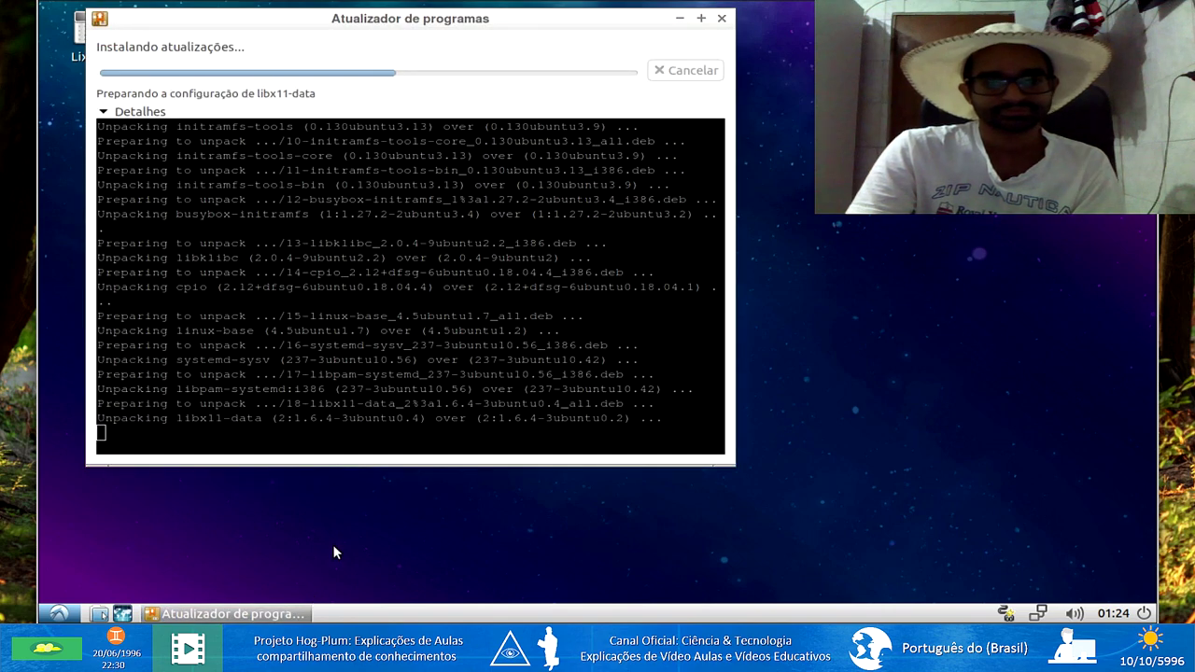
pyautogui.moveTo(401, 25); pyautogui.dragTo(572, 46)
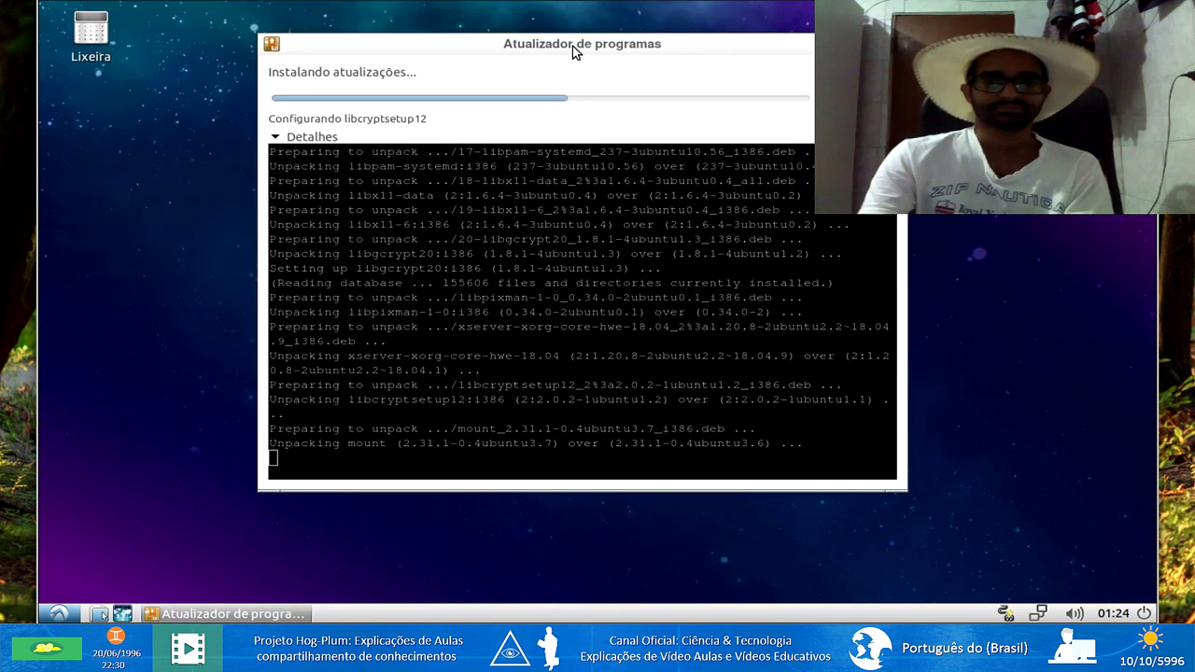
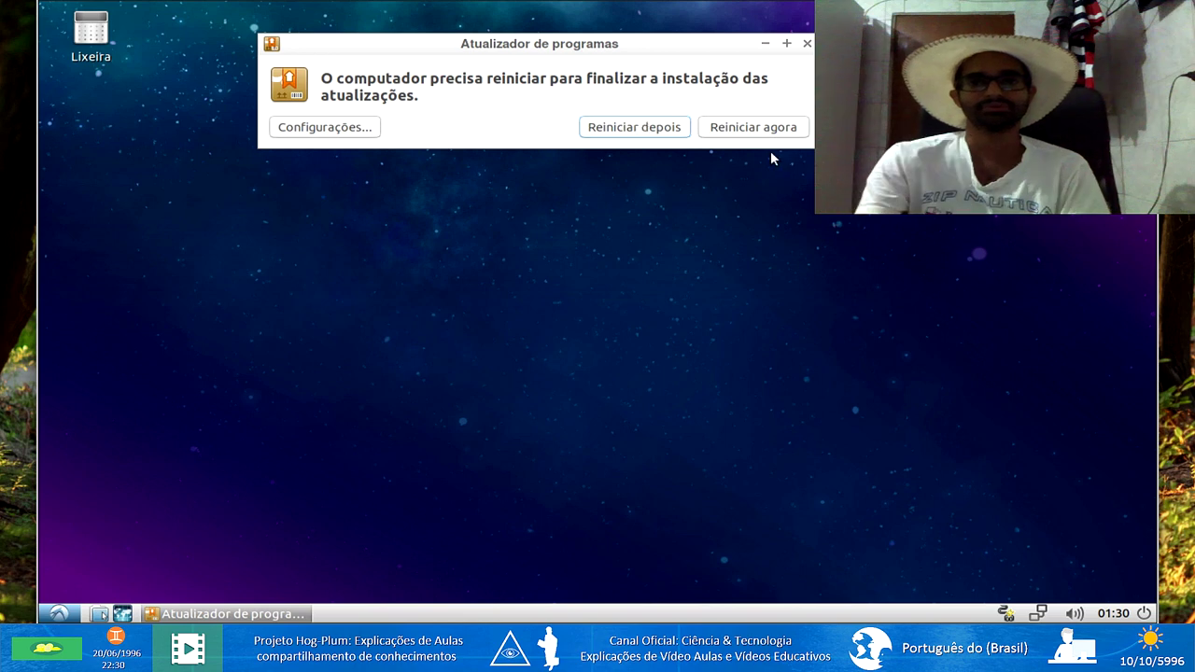
# Restart Lubuntu now from the Software Updater so the pending updates finish installing.
pyautogui.click(755, 126)
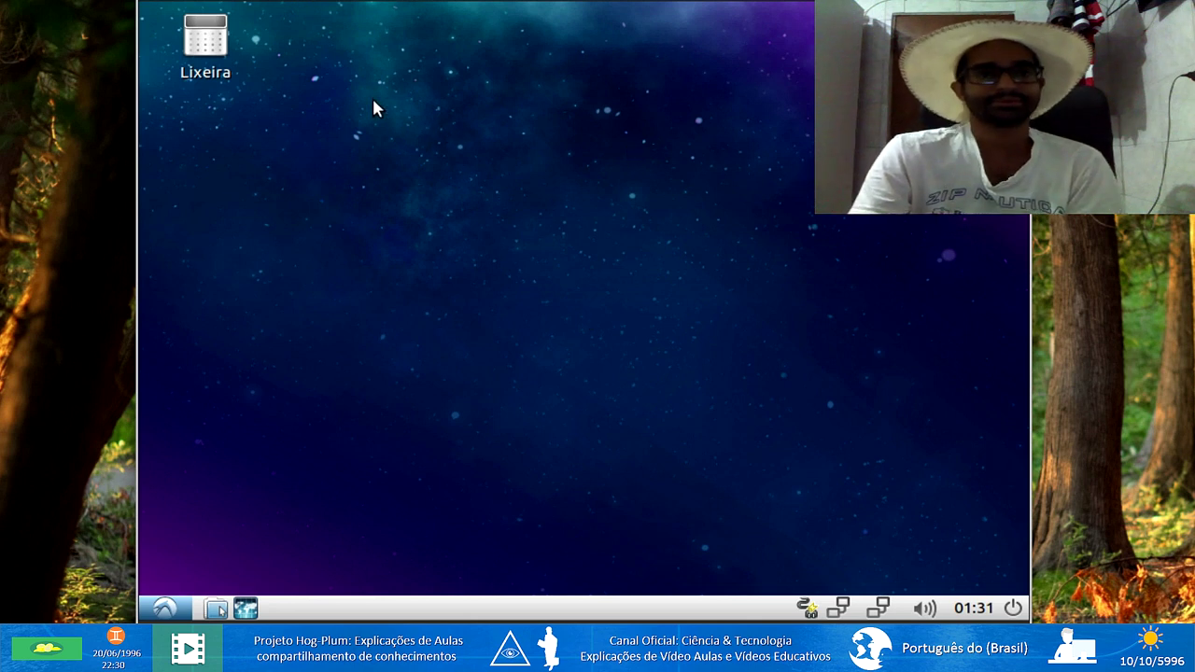
# Sort the desktop items in descending order.
pyautogui.rightClick(381, 137)
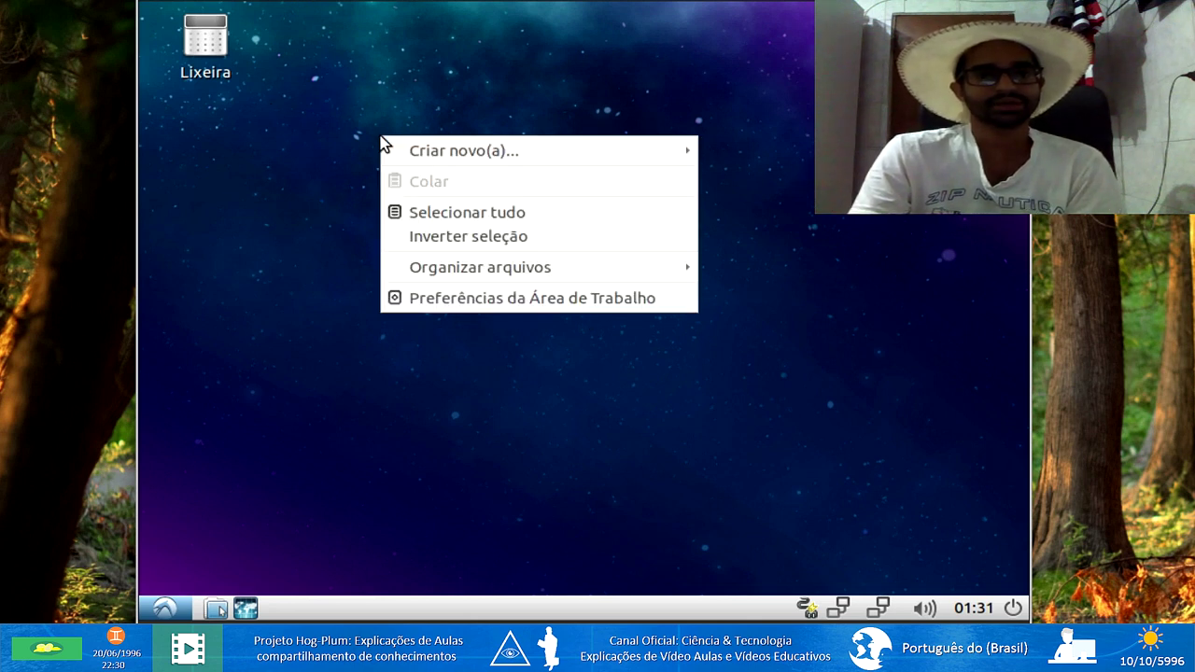
pyautogui.moveTo(524, 270)
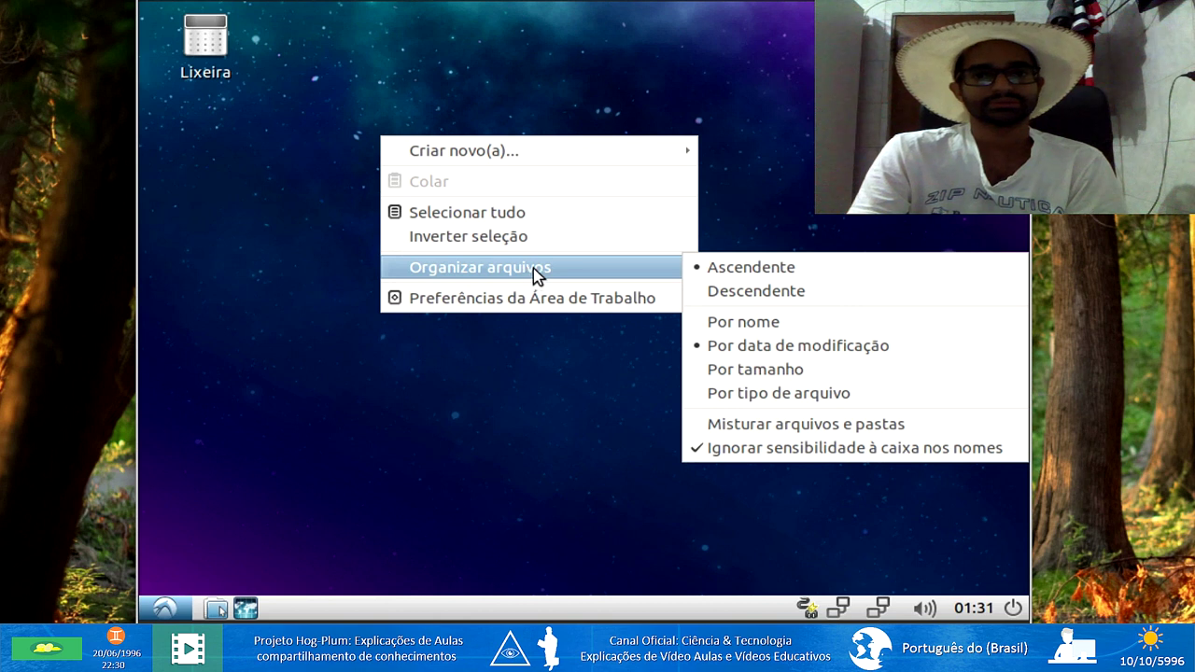
pyautogui.click(771, 295)
# In Desktop Preferences' Icons settings, show Documentos and hide connected-volume icons.
pyautogui.rightClick(463, 235)
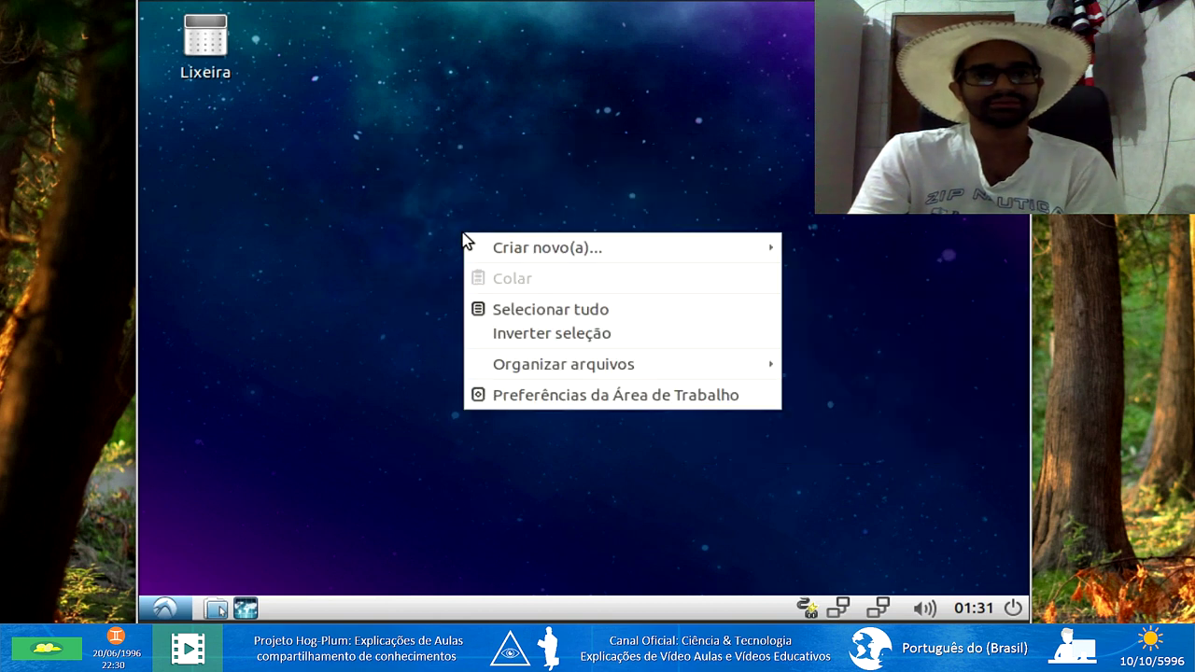
pyautogui.click(557, 394)
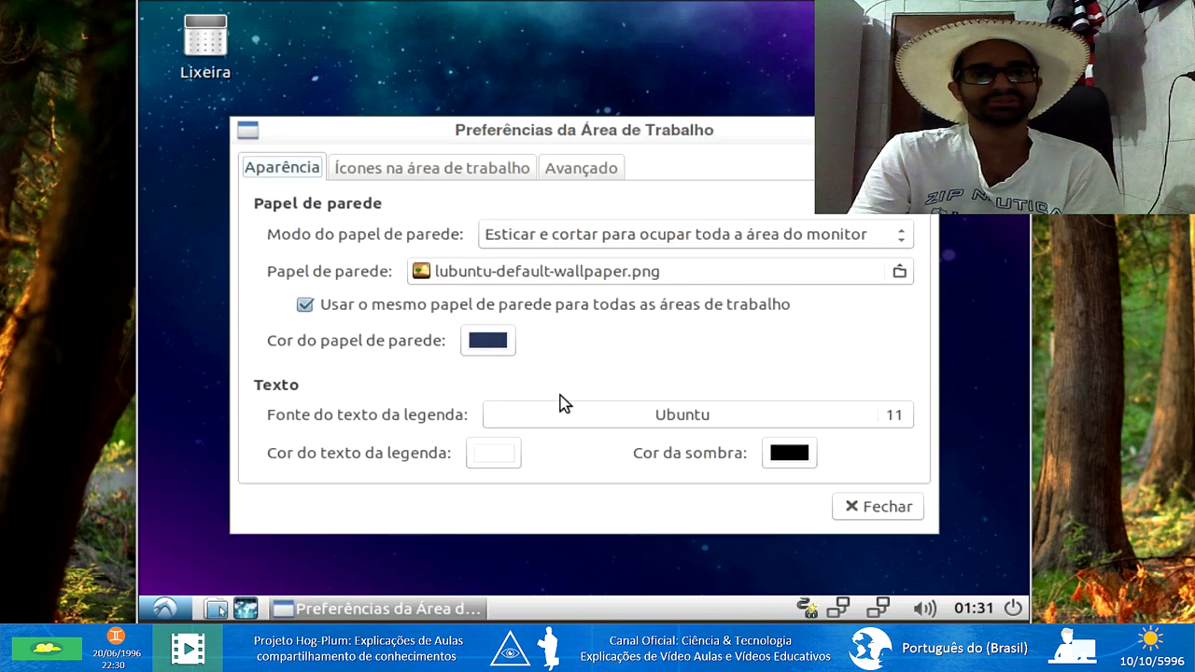
pyautogui.click(563, 169)
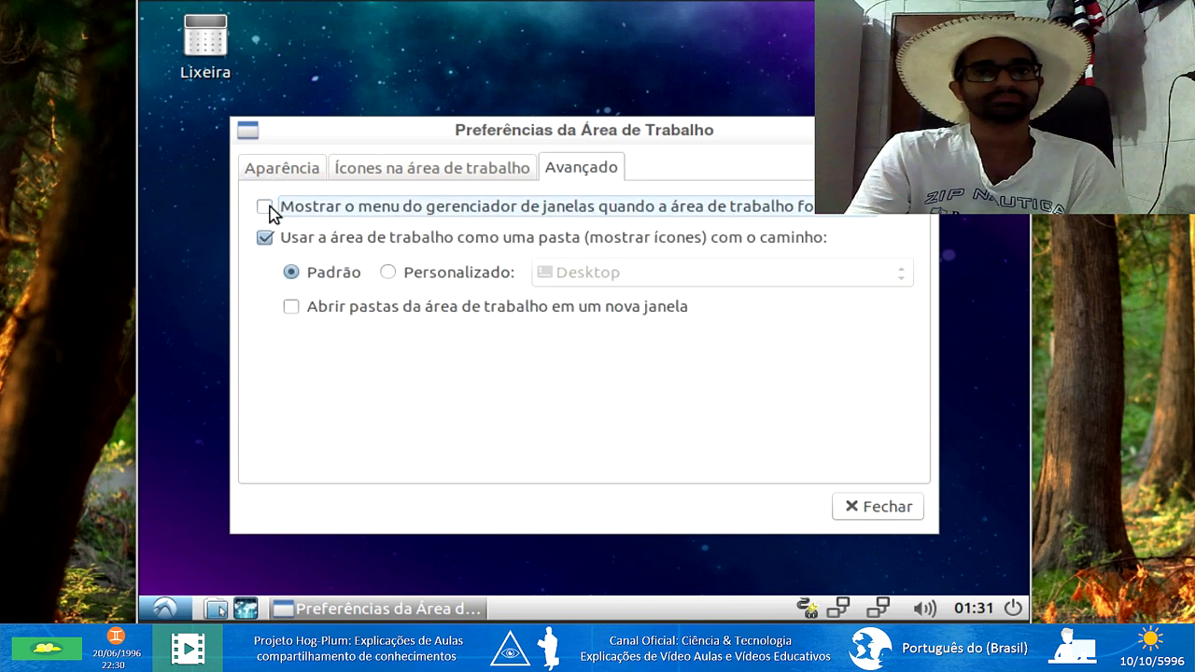
pyautogui.click(440, 166)
pyautogui.click(279, 231)
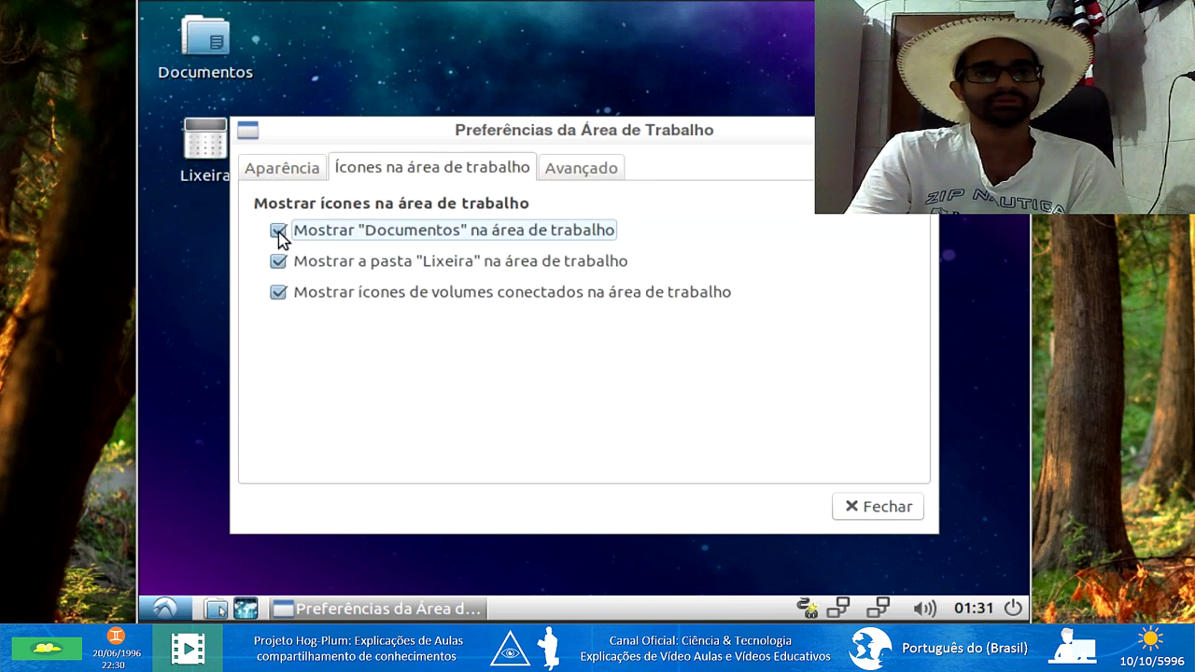
pyautogui.click(279, 293)
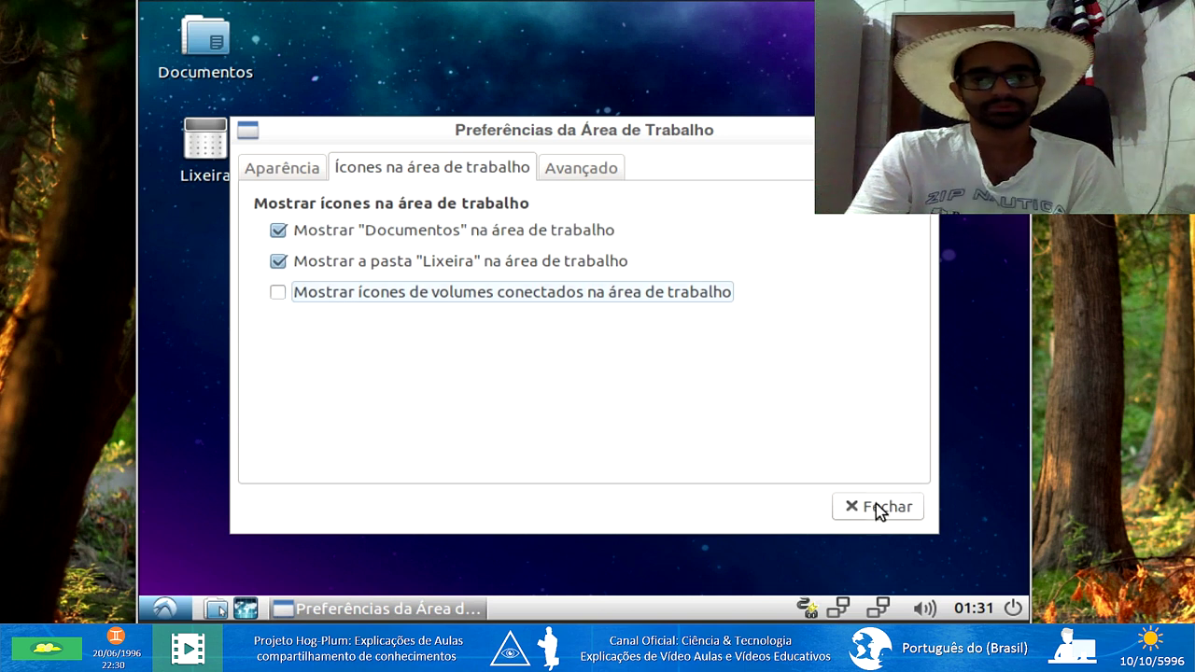
pyautogui.click(877, 508)
pyautogui.moveTo(357, 242); pyautogui.dragTo(187, 28)
pyautogui.click(409, 235)
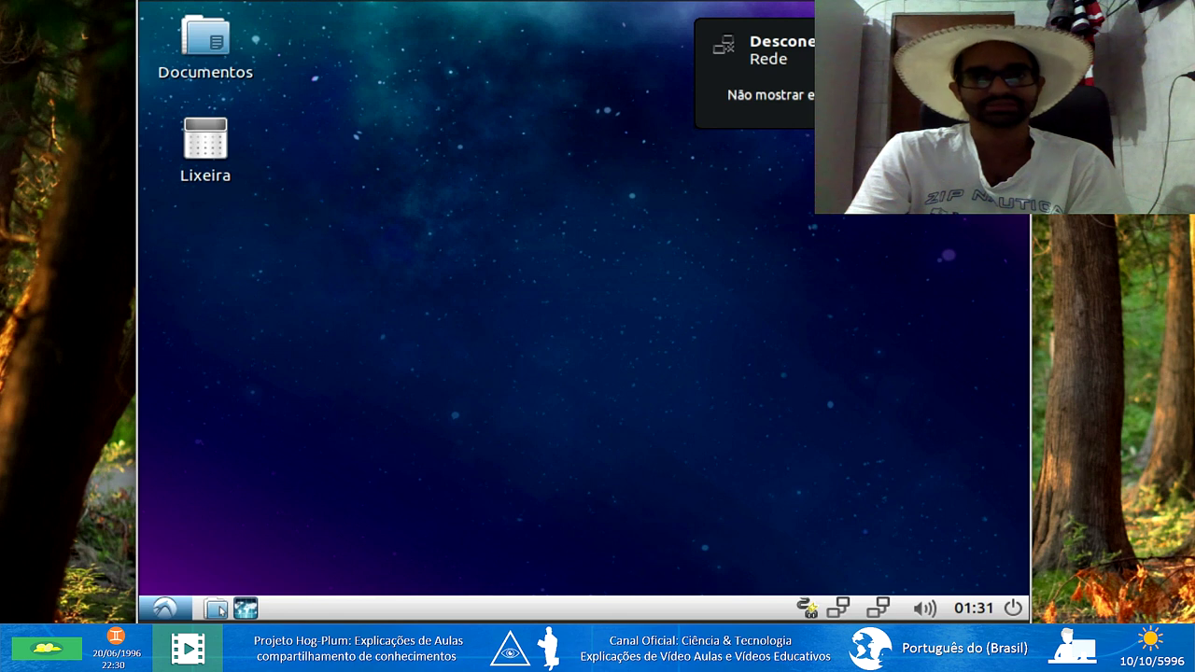
# Close the network-disconnected notification and briefly check the tray network and indicator menus.
pyautogui.click(722, 93)
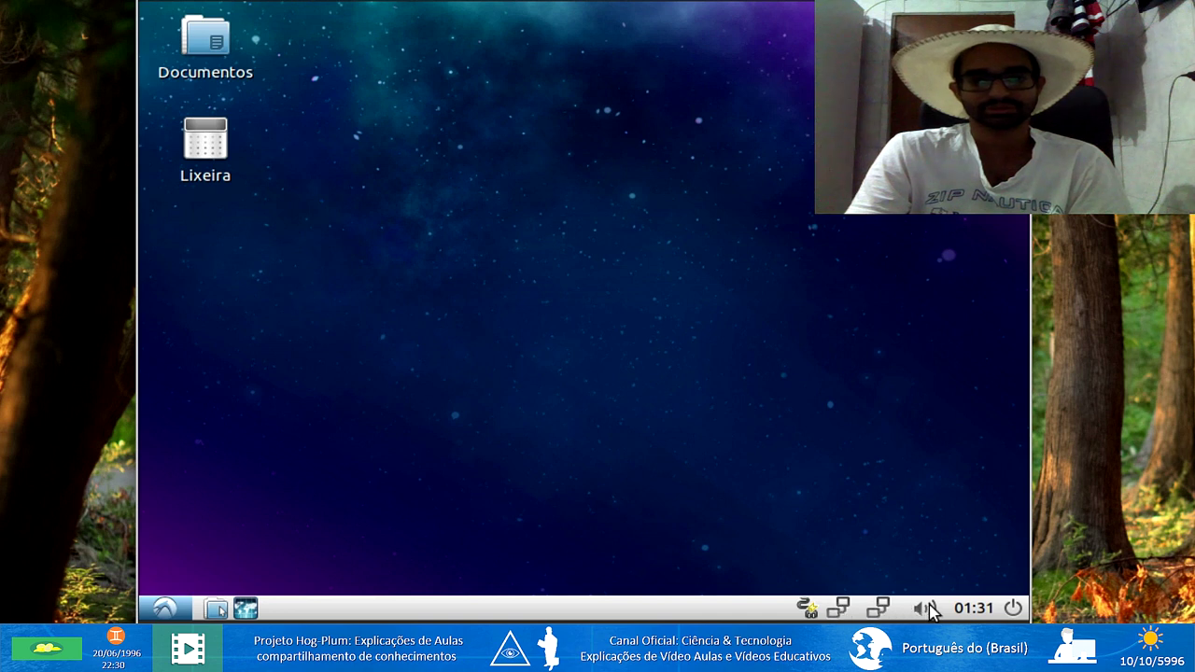
pyautogui.click(840, 607)
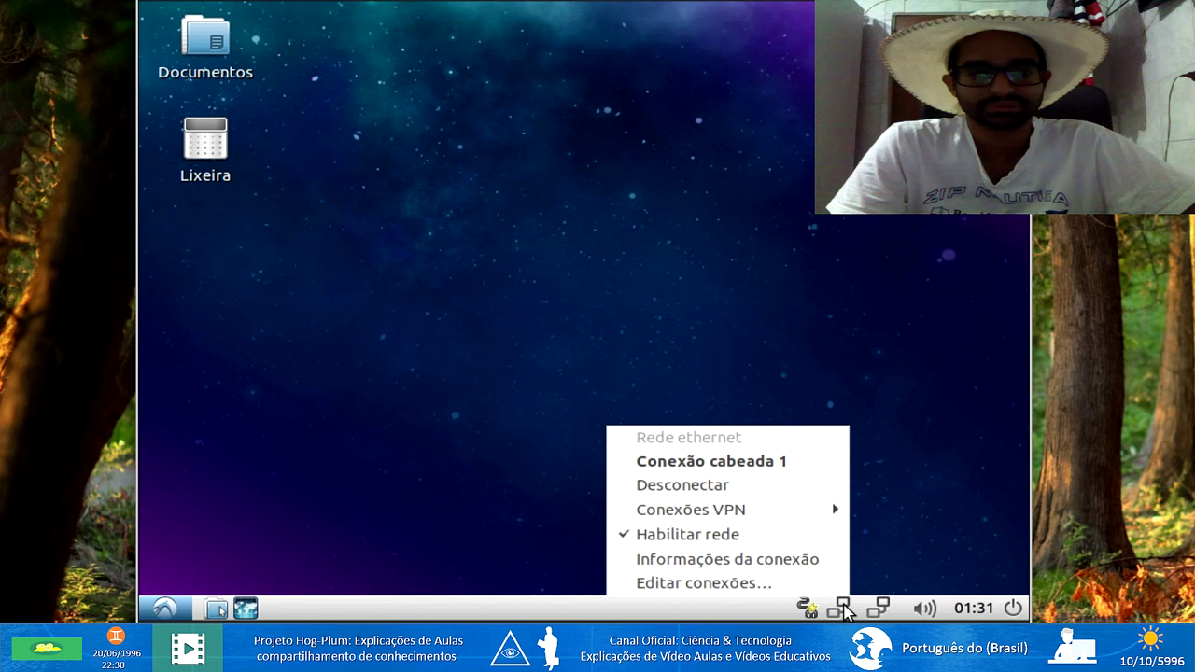
pyautogui.click(913, 546)
pyautogui.rightClick(882, 609)
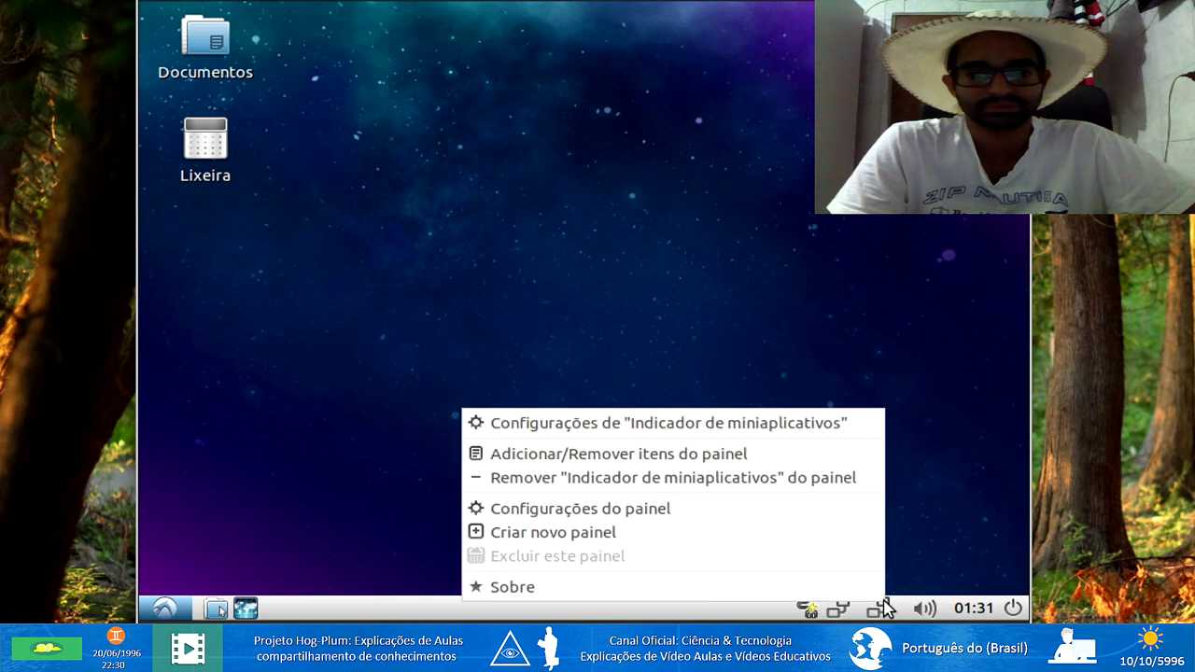
pyautogui.click(922, 535)
pyautogui.rightClick(878, 609)
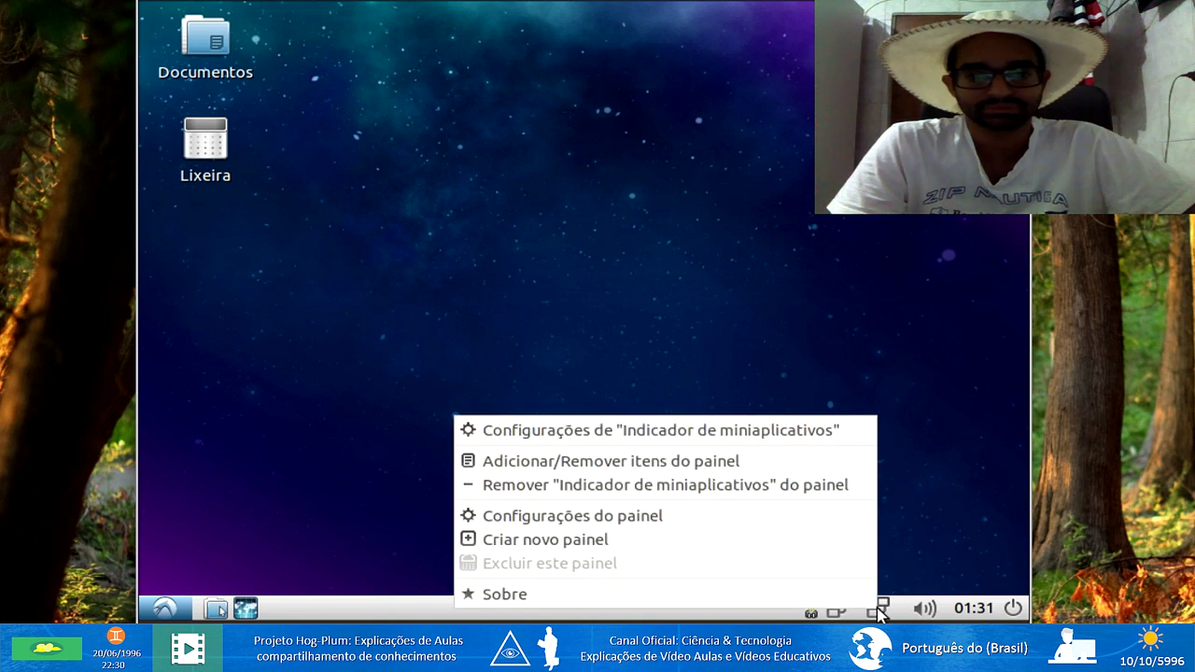
pyautogui.click(933, 539)
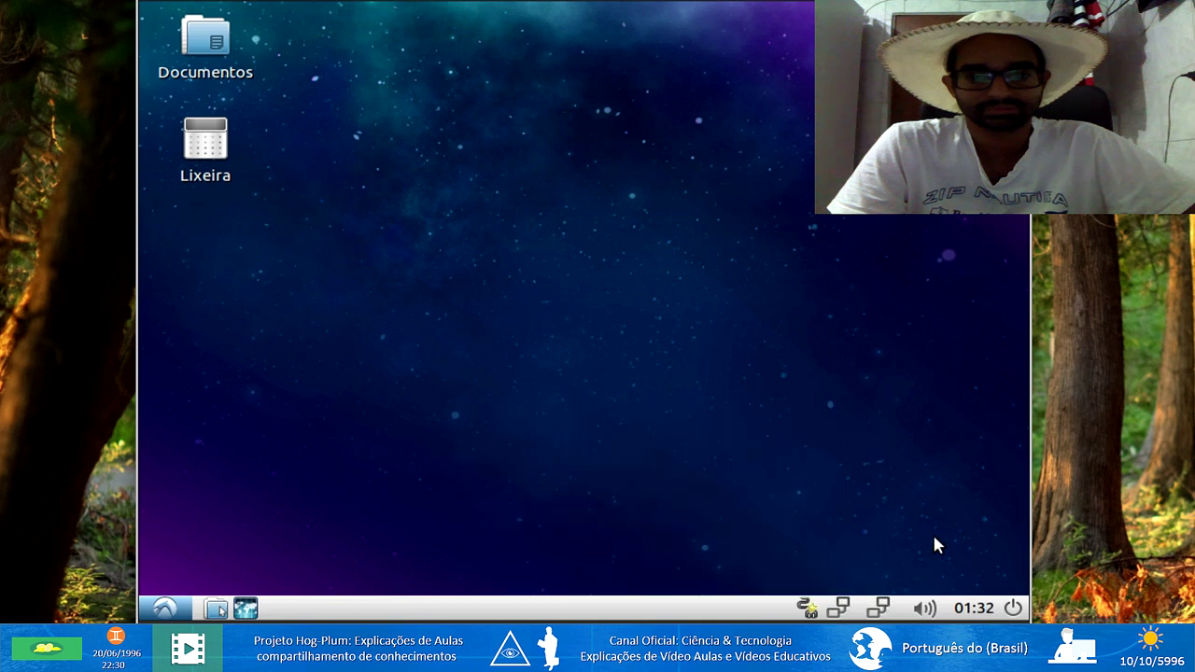
pyautogui.click(164, 609)
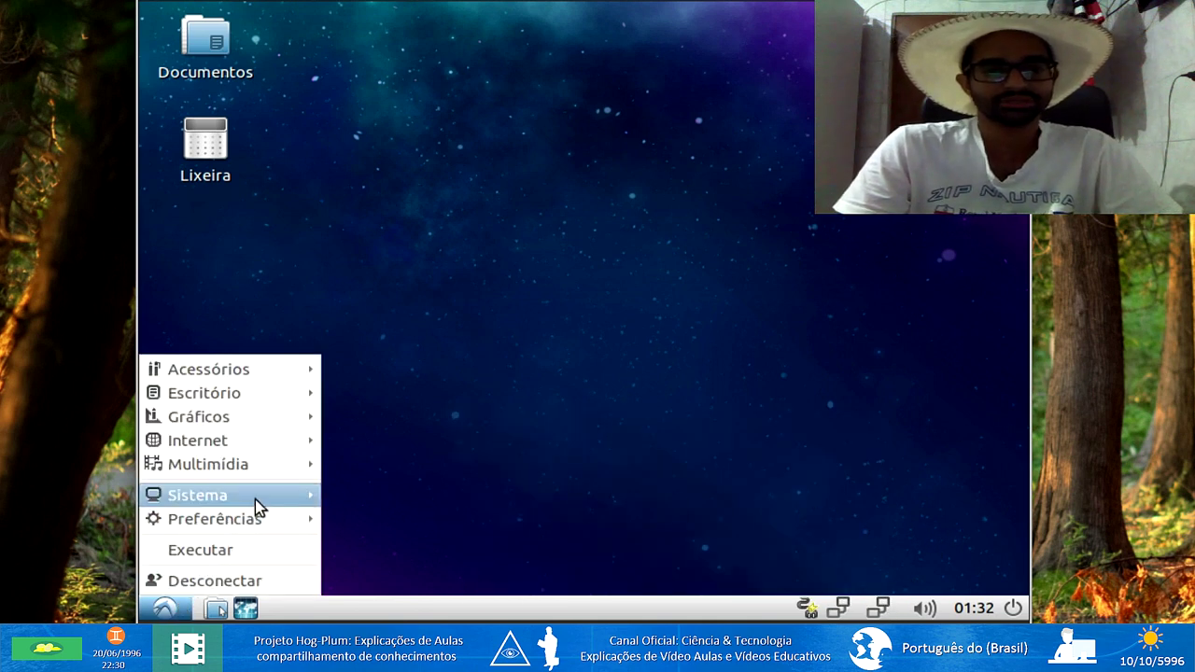
pyautogui.moveTo(255, 495)
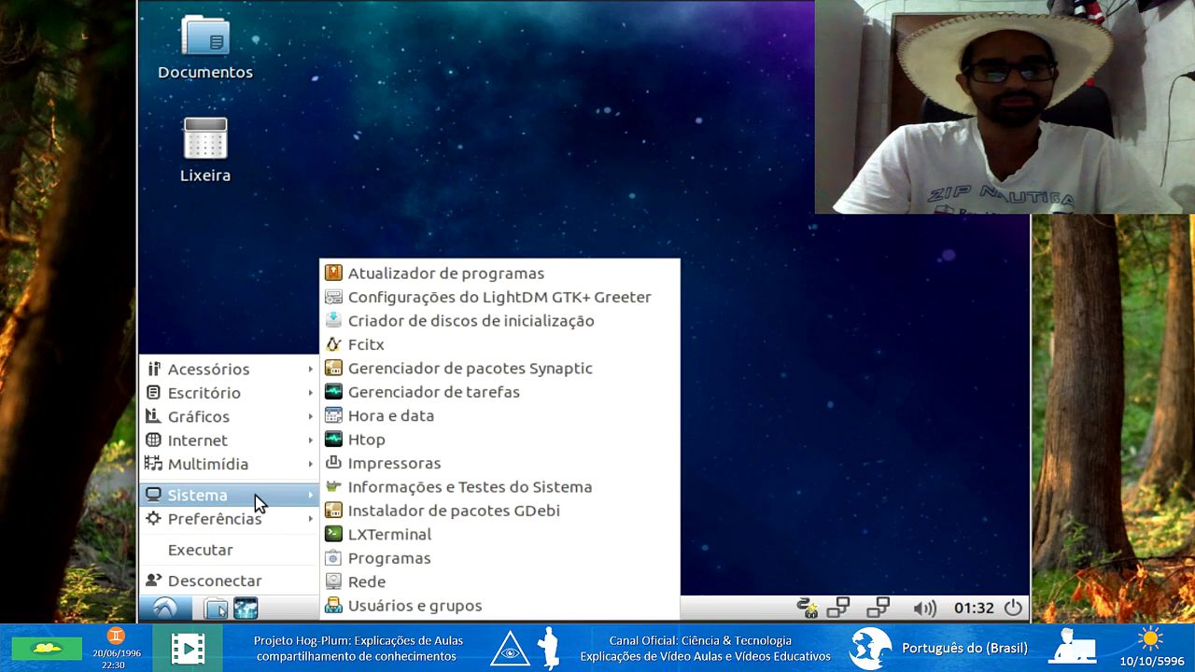
pyautogui.click(435, 393)
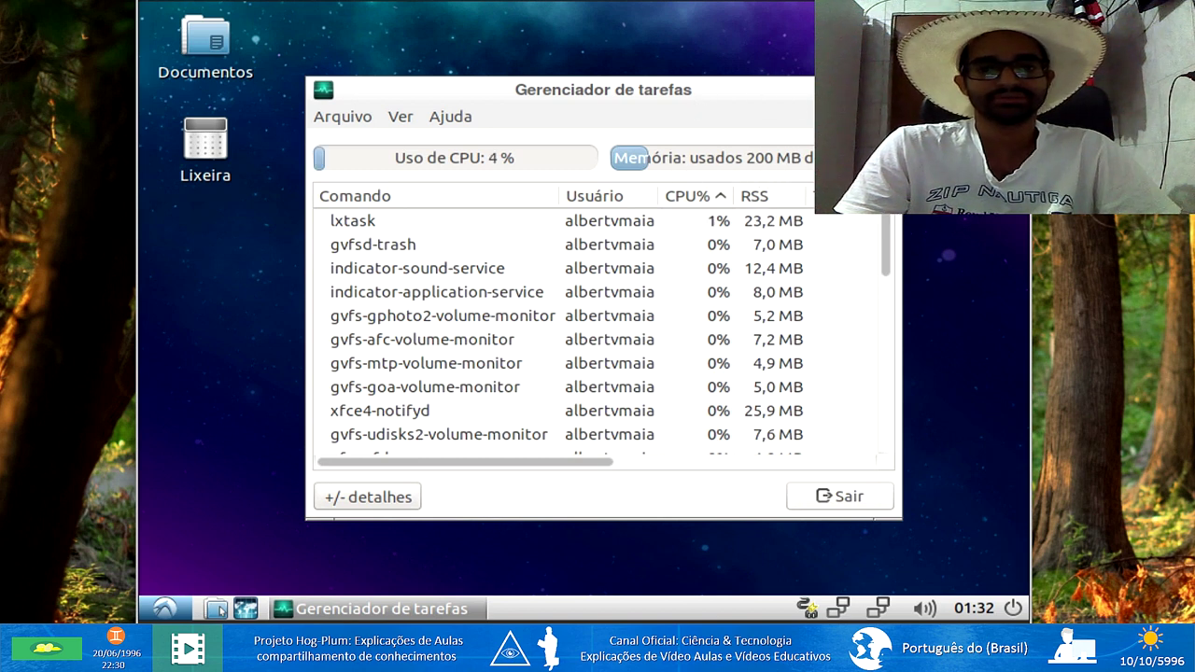
pyautogui.click(866, 89)
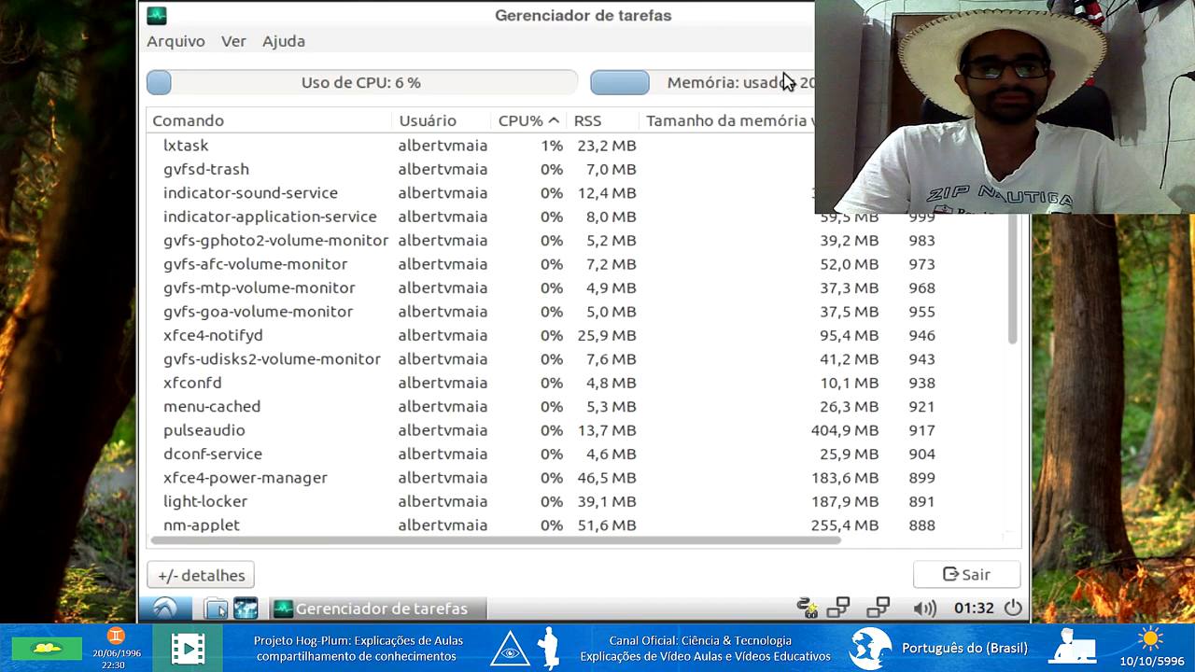
pyautogui.click(1017, 15)
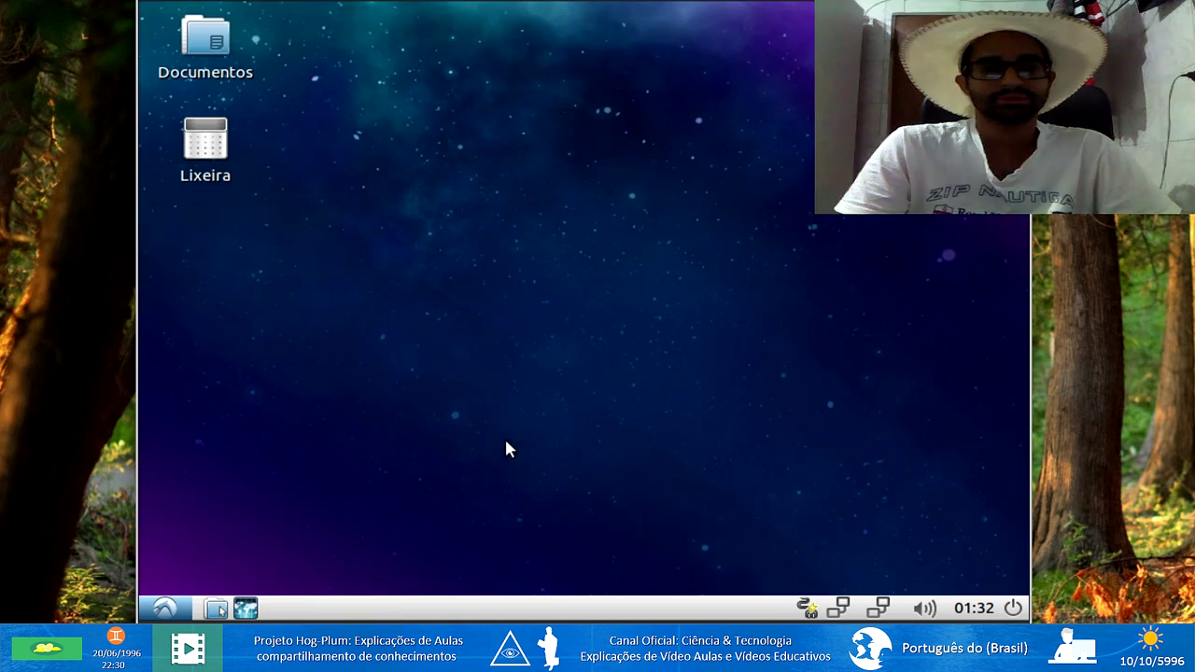
# Launch Htop from Menu > Sistema to review running processes, then quit with F10.
pyautogui.click(168, 608)
pyautogui.moveTo(233, 523)
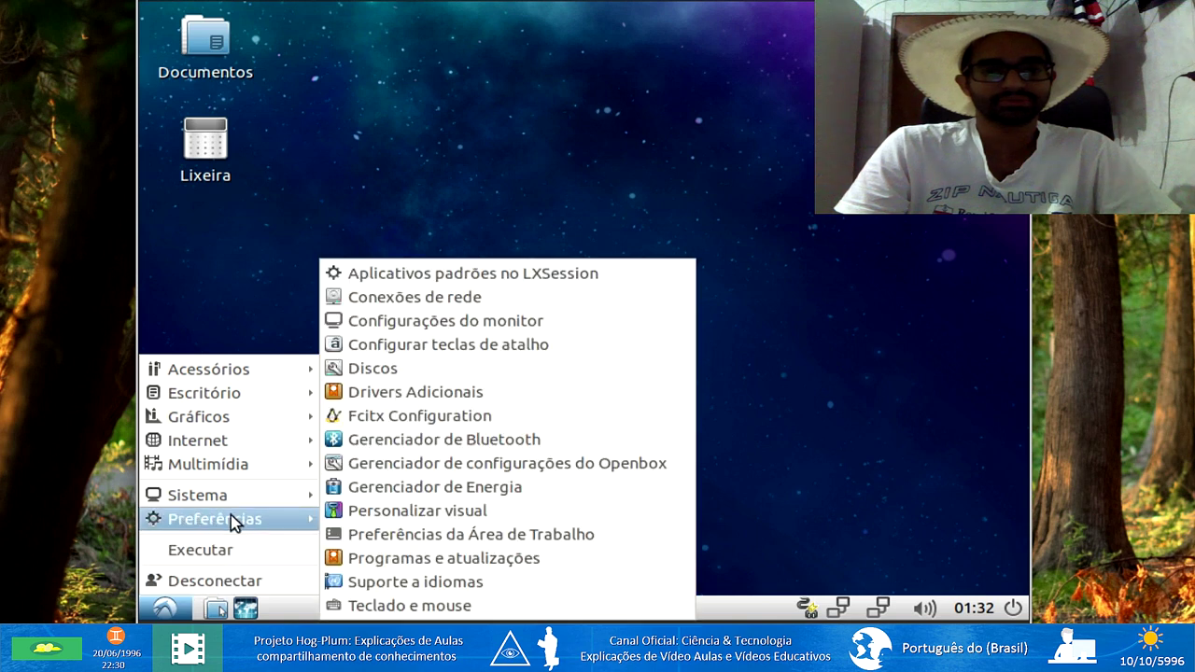
pyautogui.moveTo(243, 501)
pyautogui.click(378, 441)
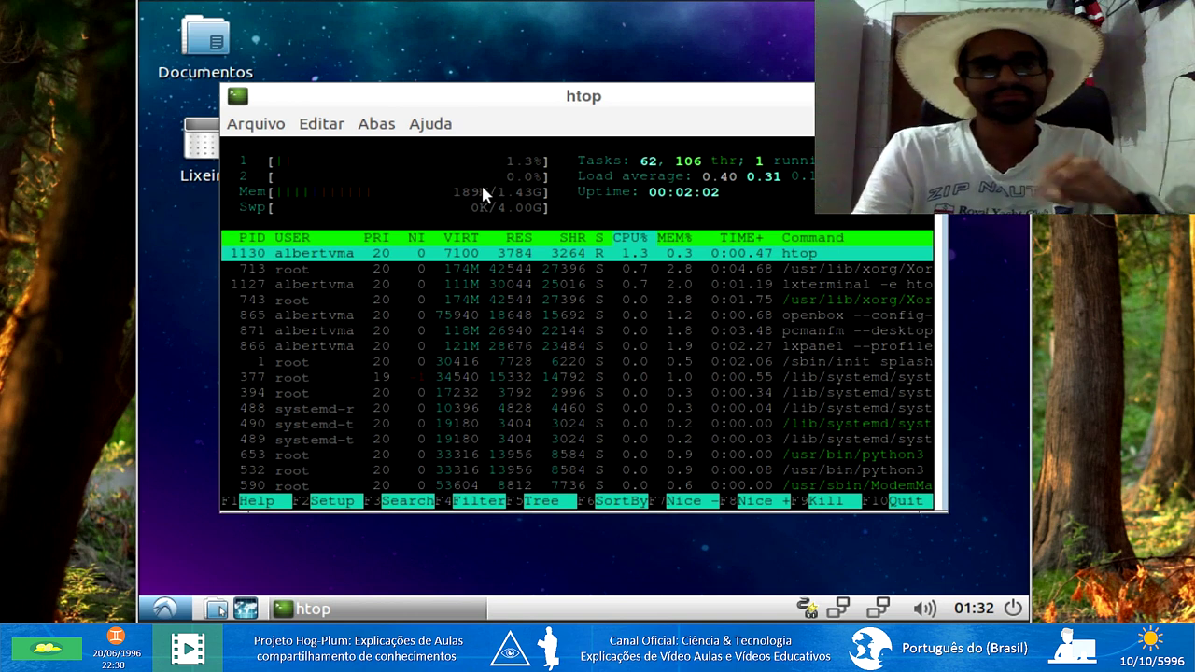
pyautogui.press('F10')
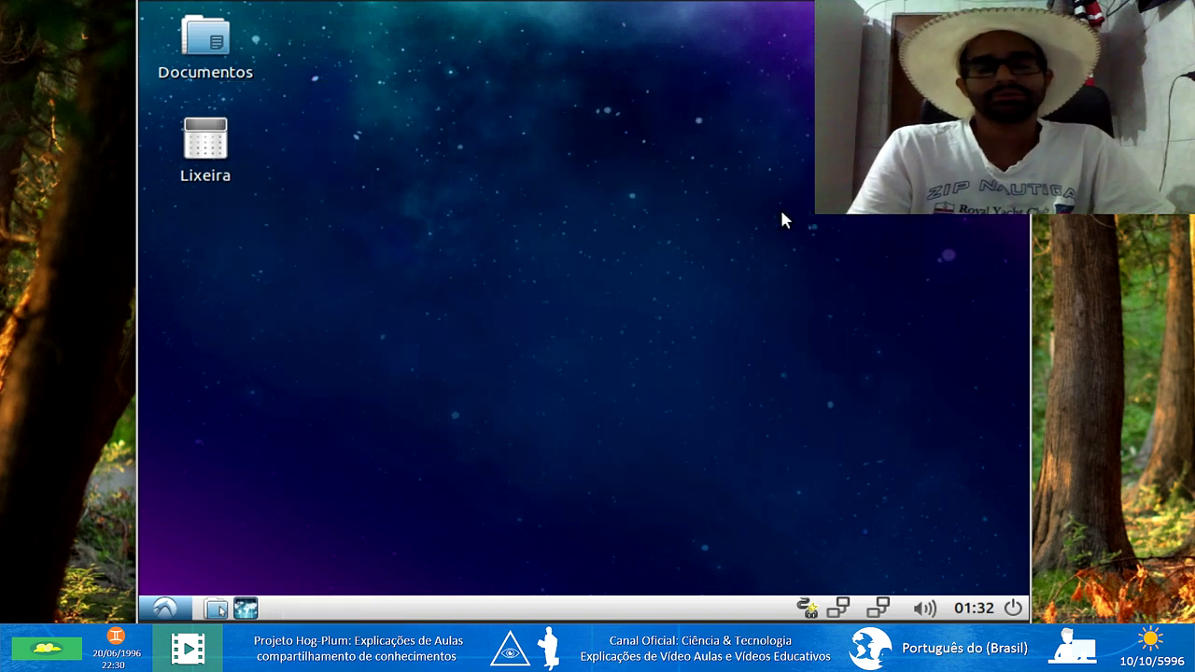
# Bring up the session logout dialog via Menu > Desconectar.
pyautogui.click(168, 609)
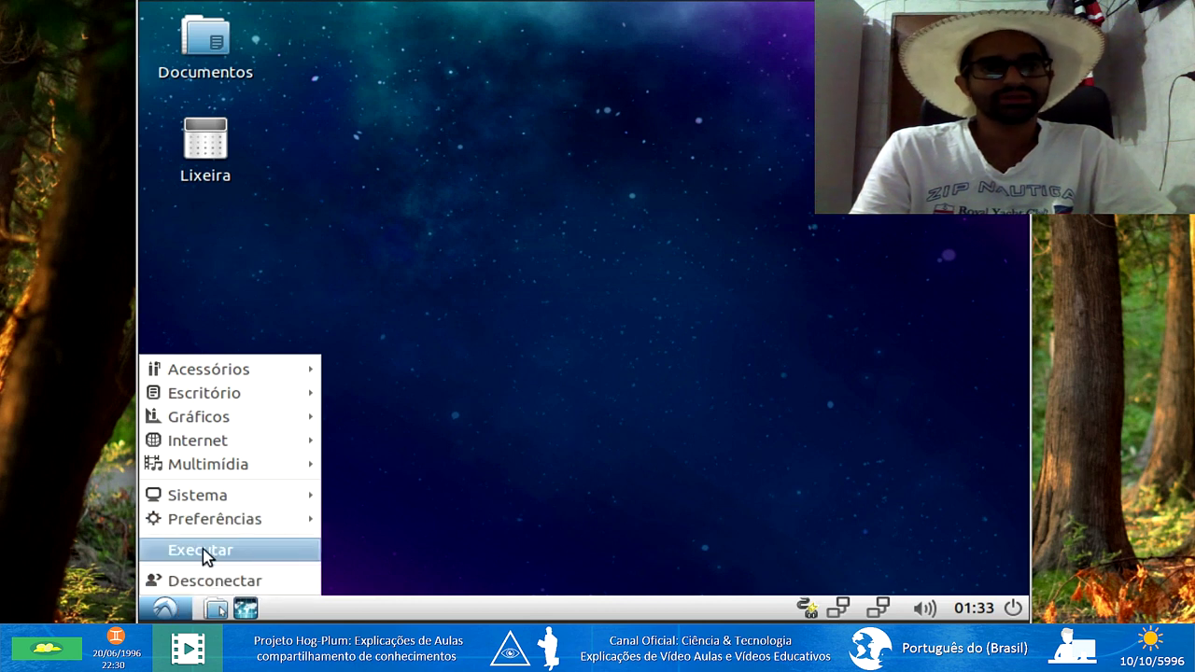
pyautogui.moveTo(244, 474)
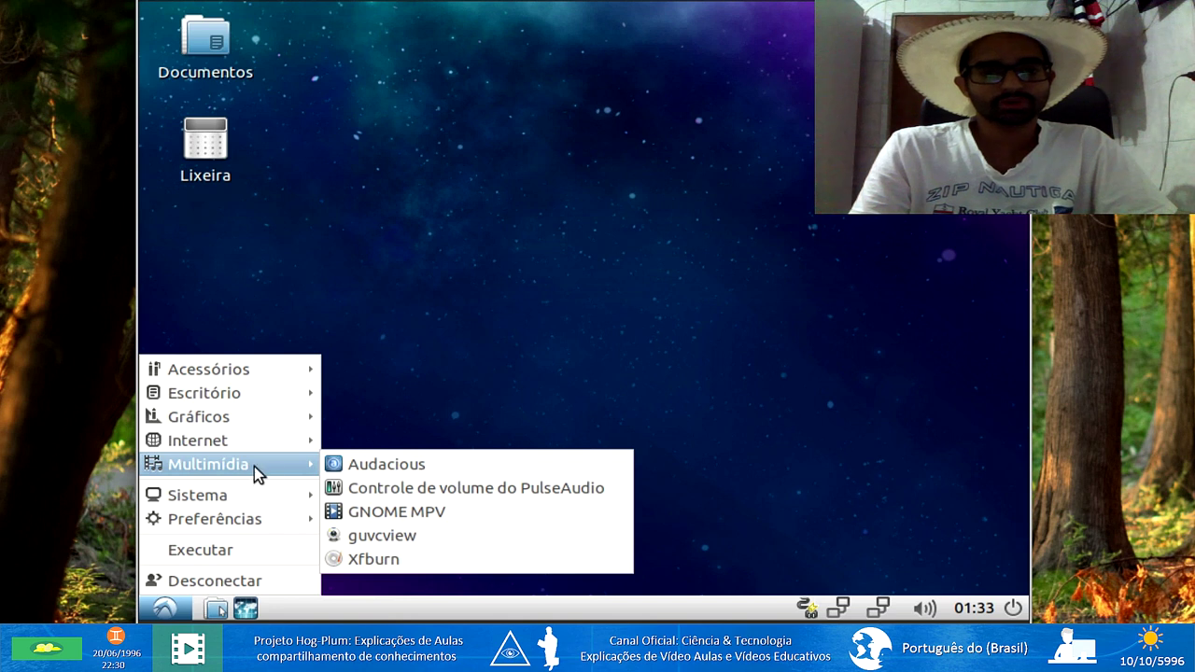
pyautogui.moveTo(278, 452)
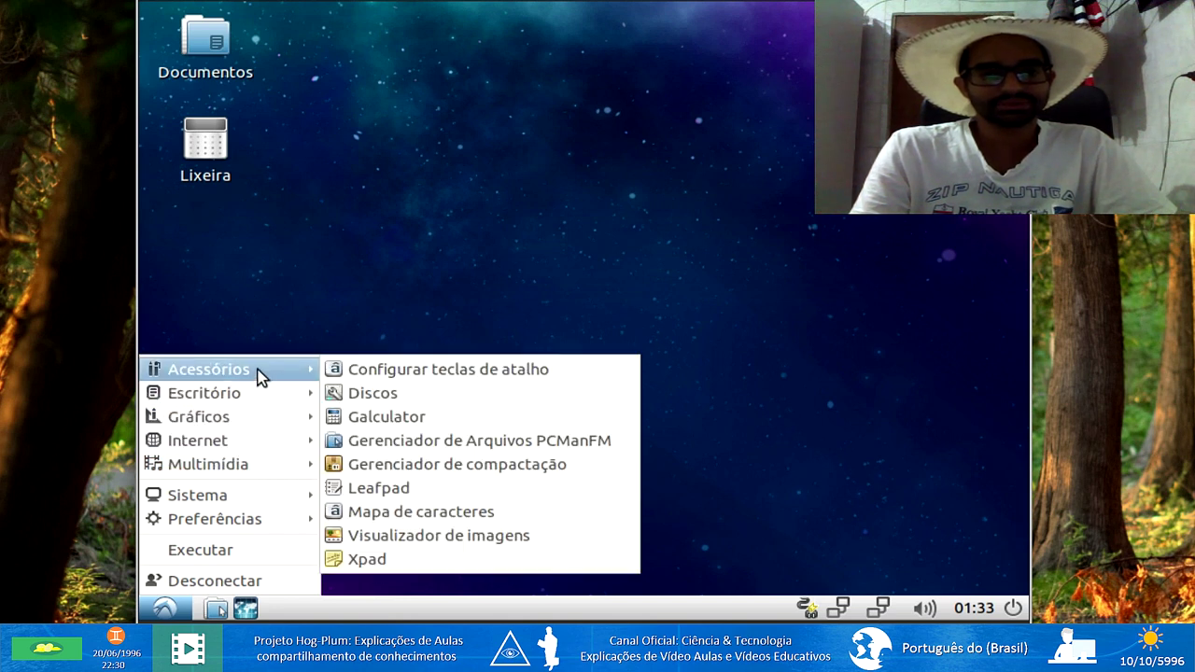
pyautogui.click(245, 581)
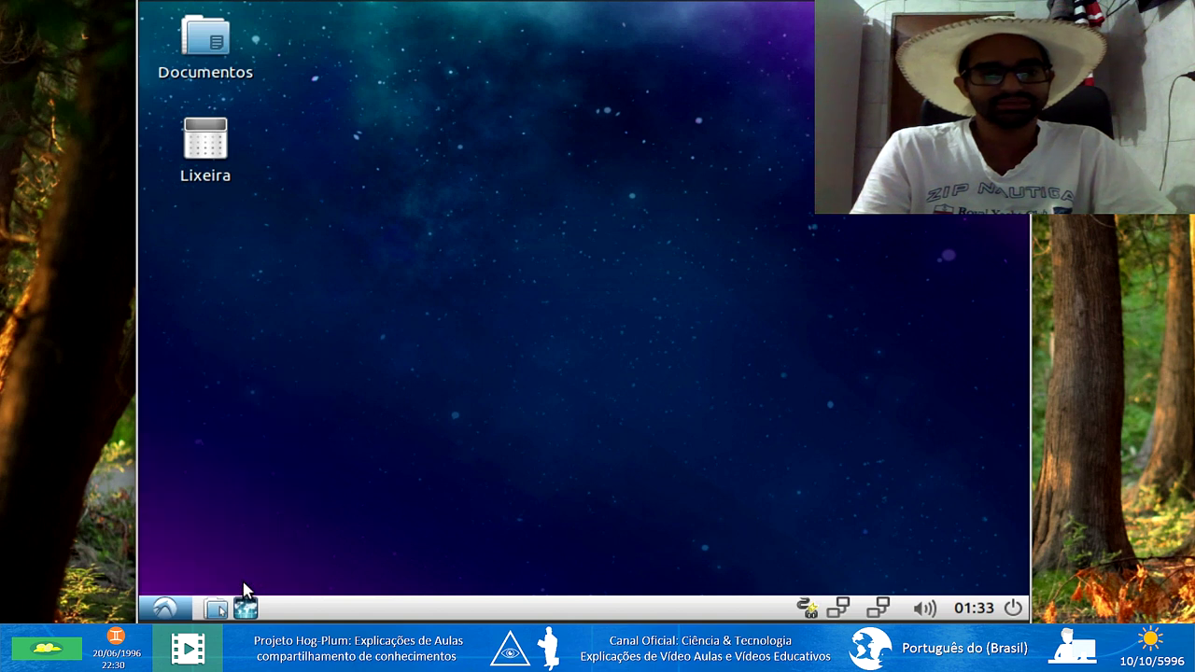
# Restart and boot 'Windows 7 (em /dev/sda1)' from the GRUB menu.
pyautogui.click(435, 306)
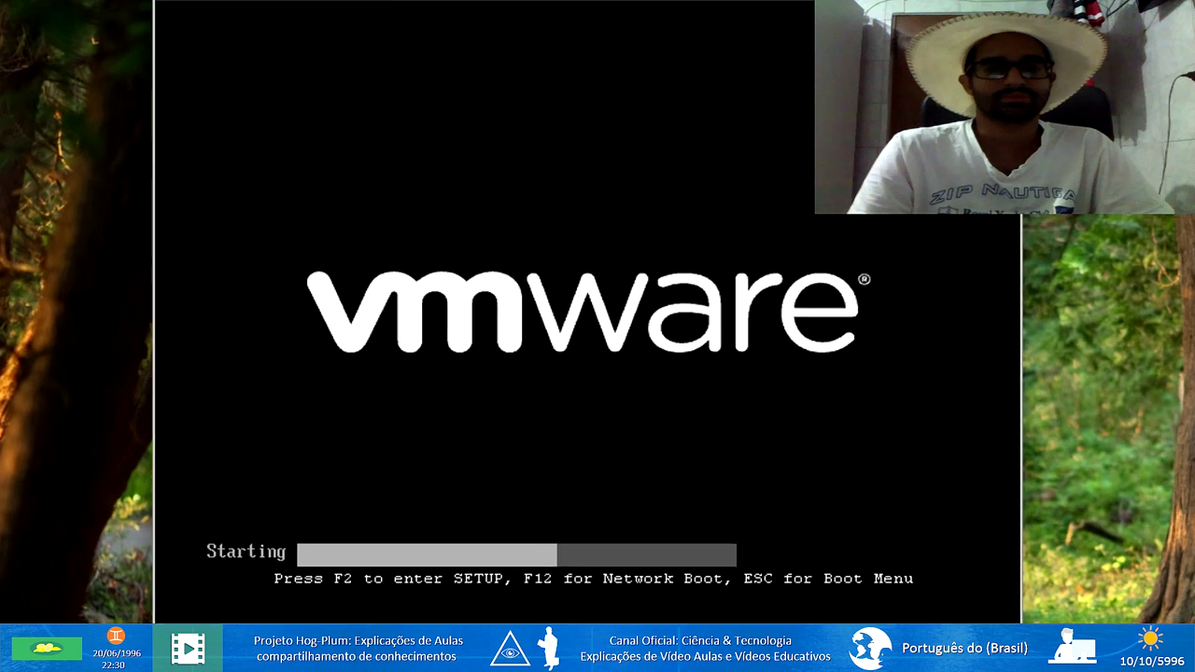
pyautogui.press('Down')
pyautogui.press('Down')
pyautogui.press('Down')
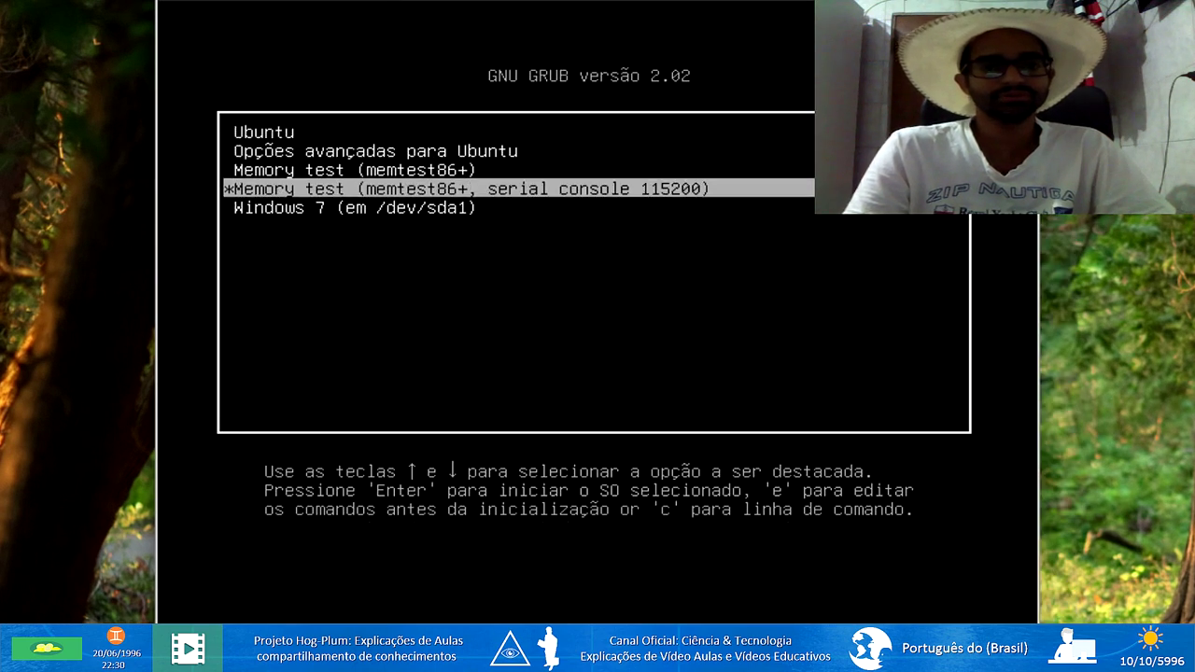
pyautogui.press('Down')
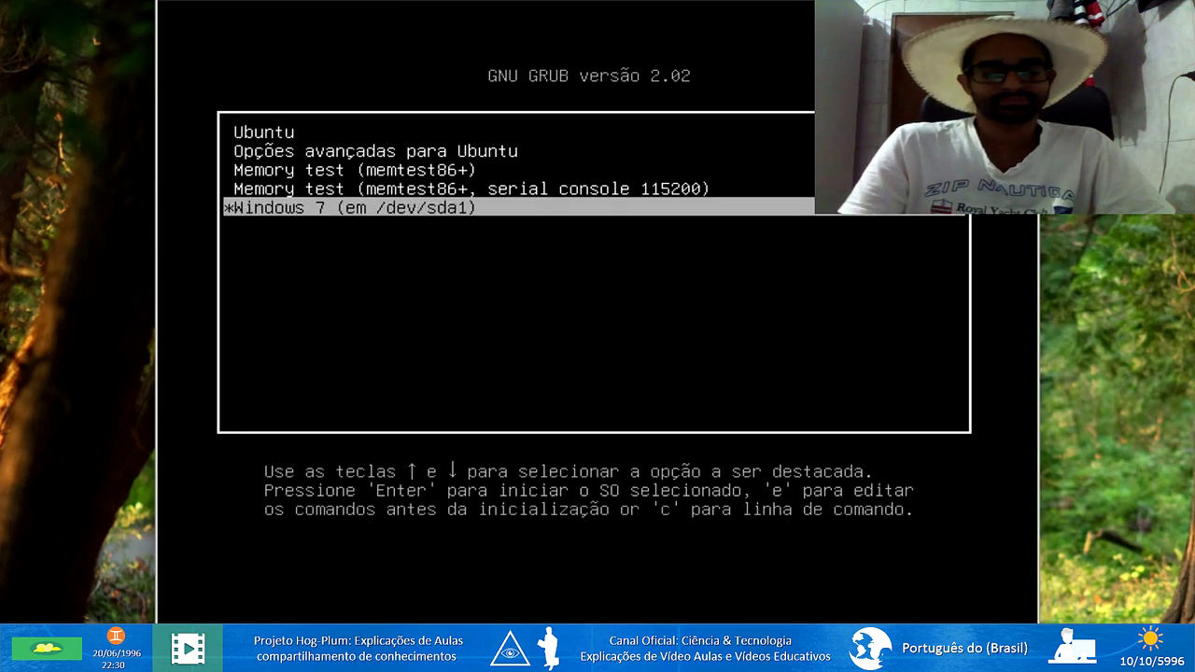
pyautogui.press('Return')
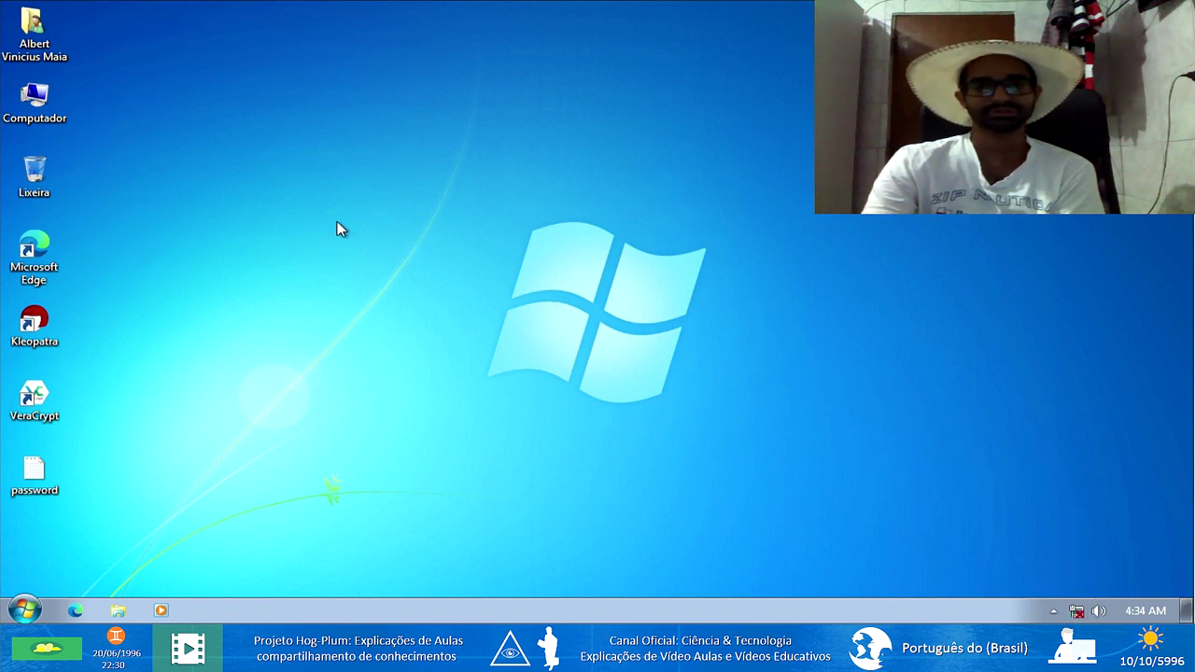
# Check the drives in Computador, then shut down Windows 7 from the Start menu.
pyautogui.doubleClick(52, 103)
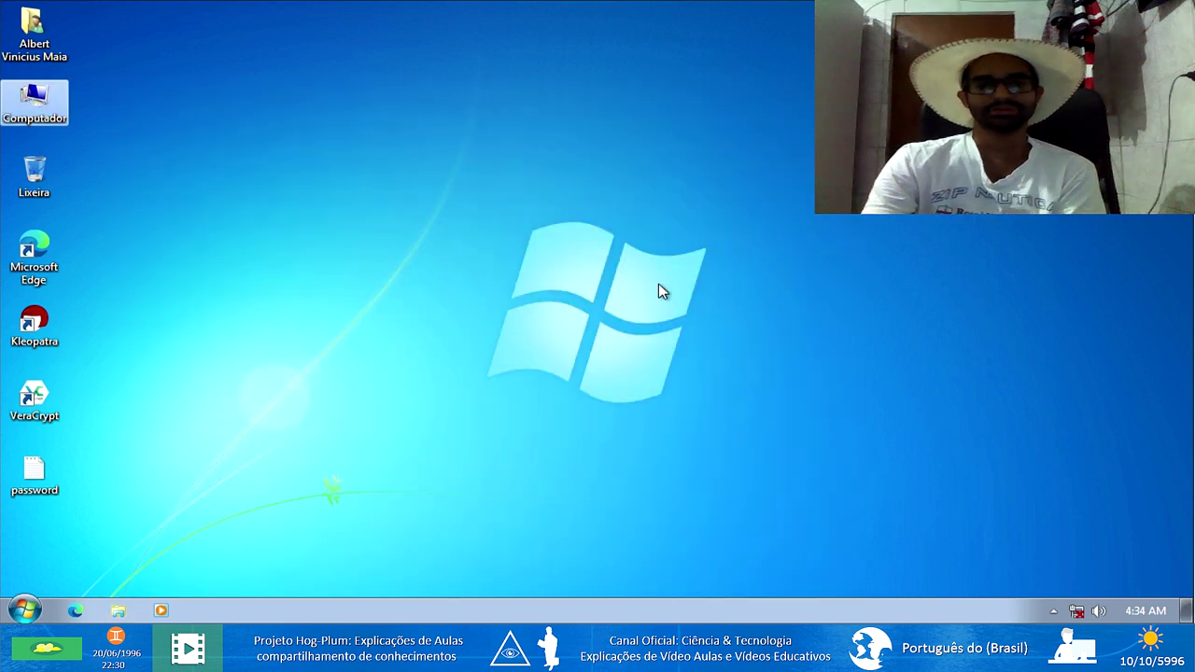
pyautogui.click(658, 283)
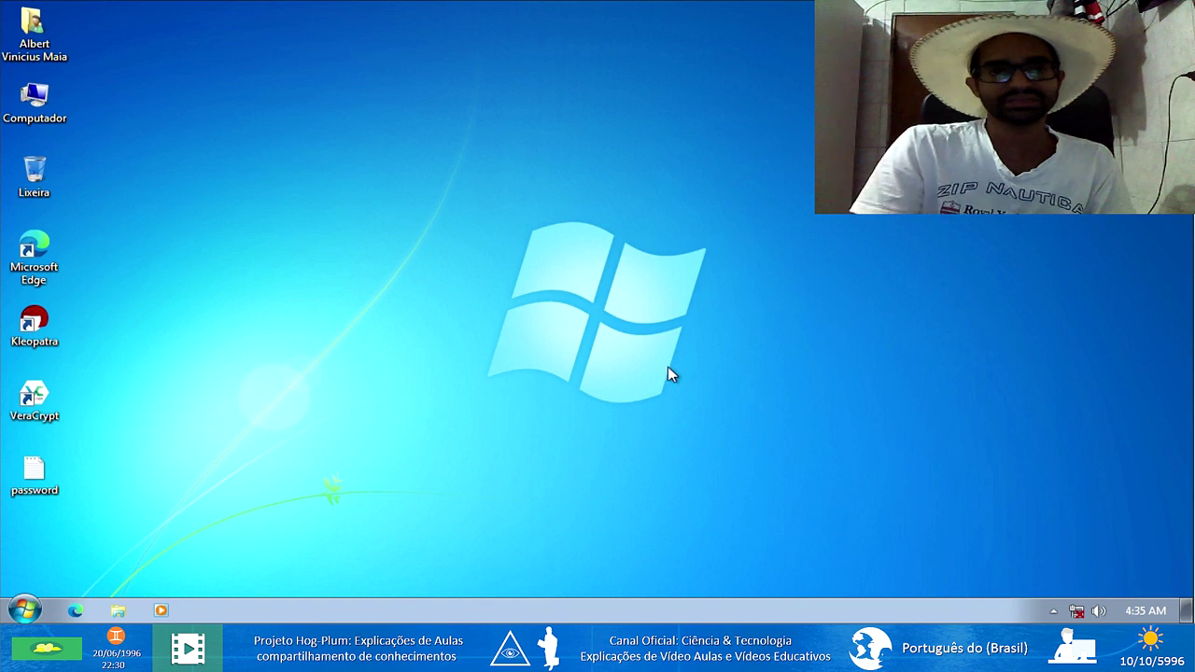
pyautogui.click(24, 610)
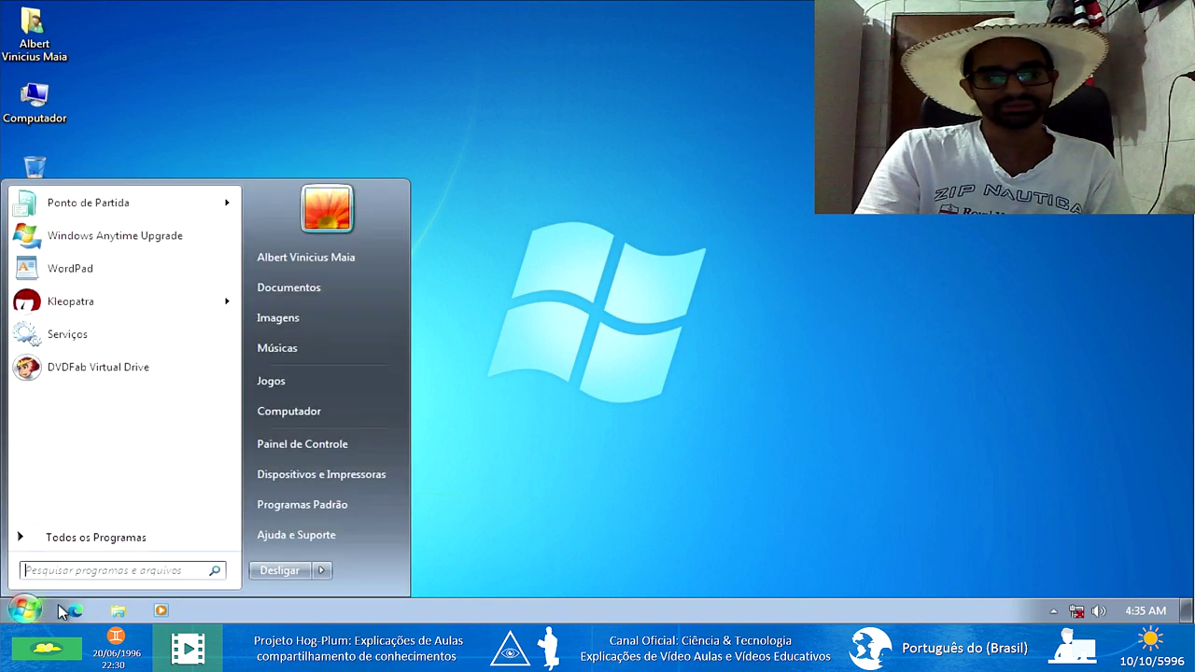
pyautogui.click(279, 570)
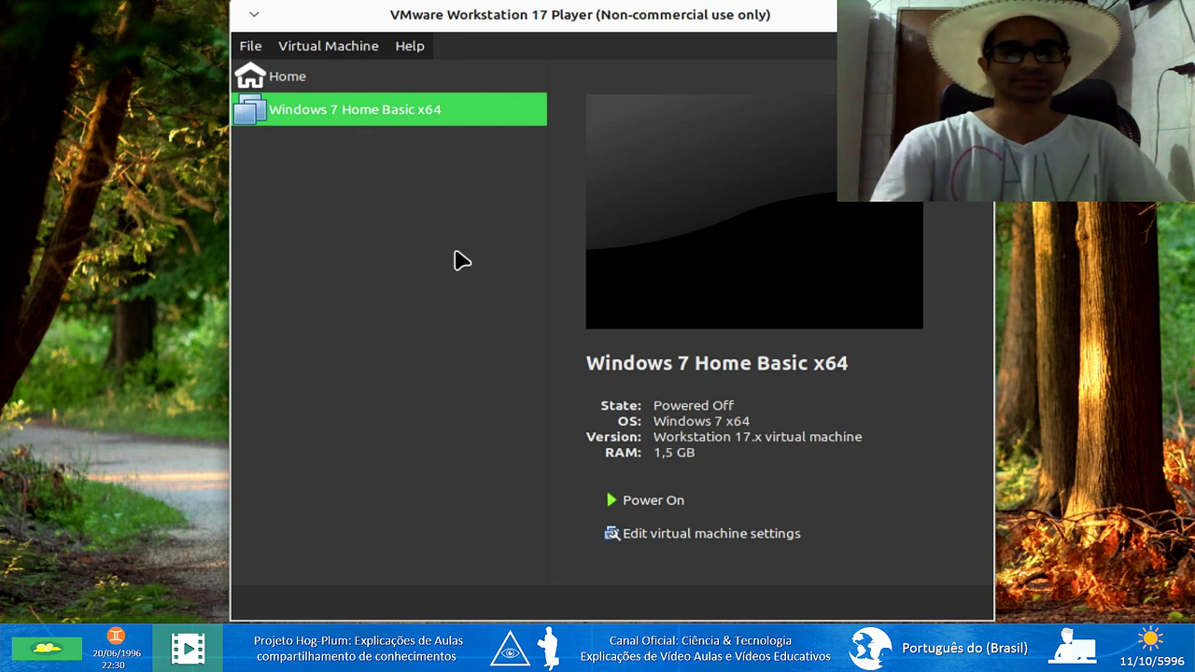
# Power on the Windows 7 Home Basic x64 virtual machine and let it boot.
pyautogui.click(668, 512)
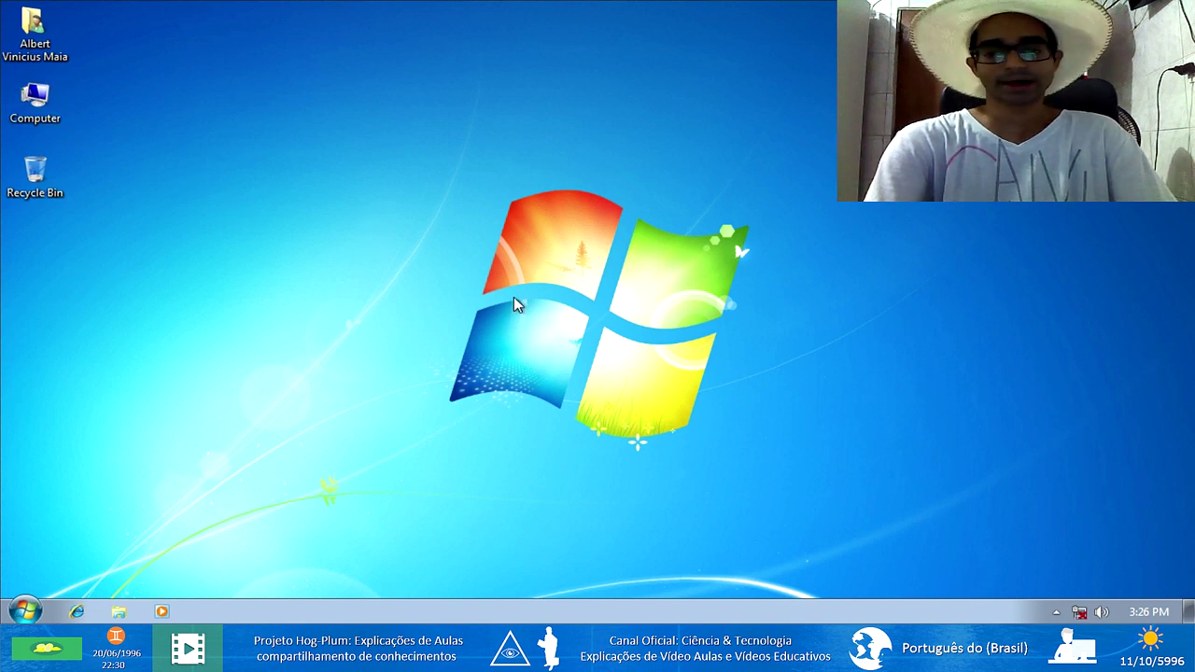
# Open DVD drive D: in a new window and enter the decryption-programs folder.
pyautogui.doubleClick(38, 102)
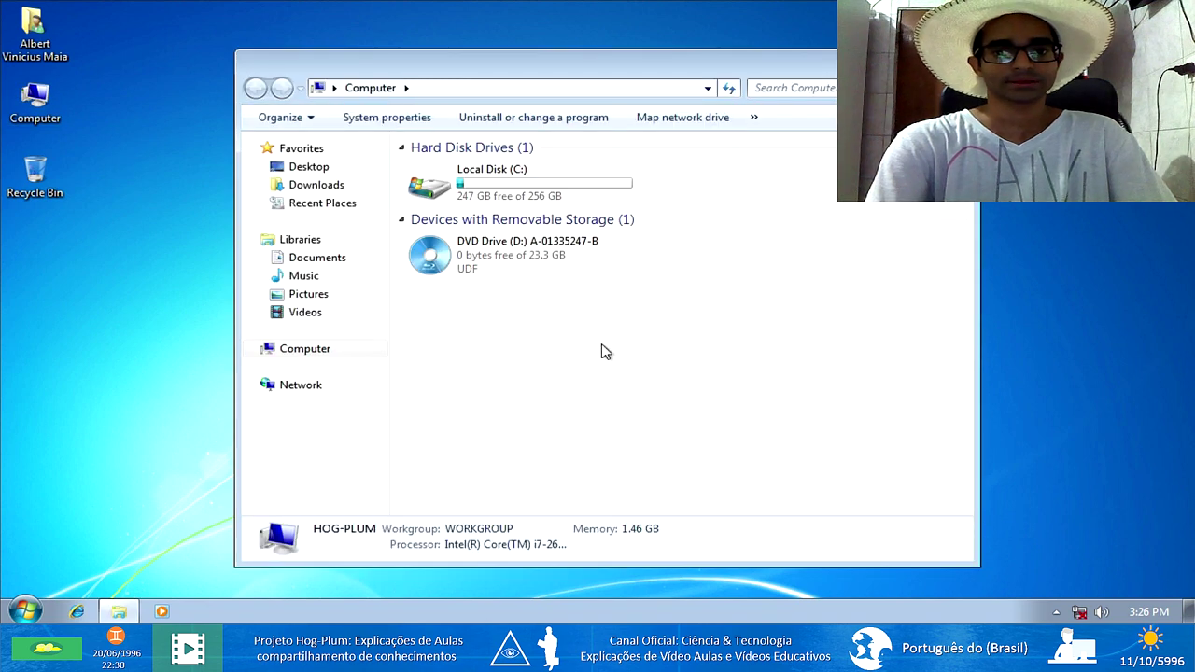
pyautogui.click(483, 258)
pyautogui.rightClick(482, 257)
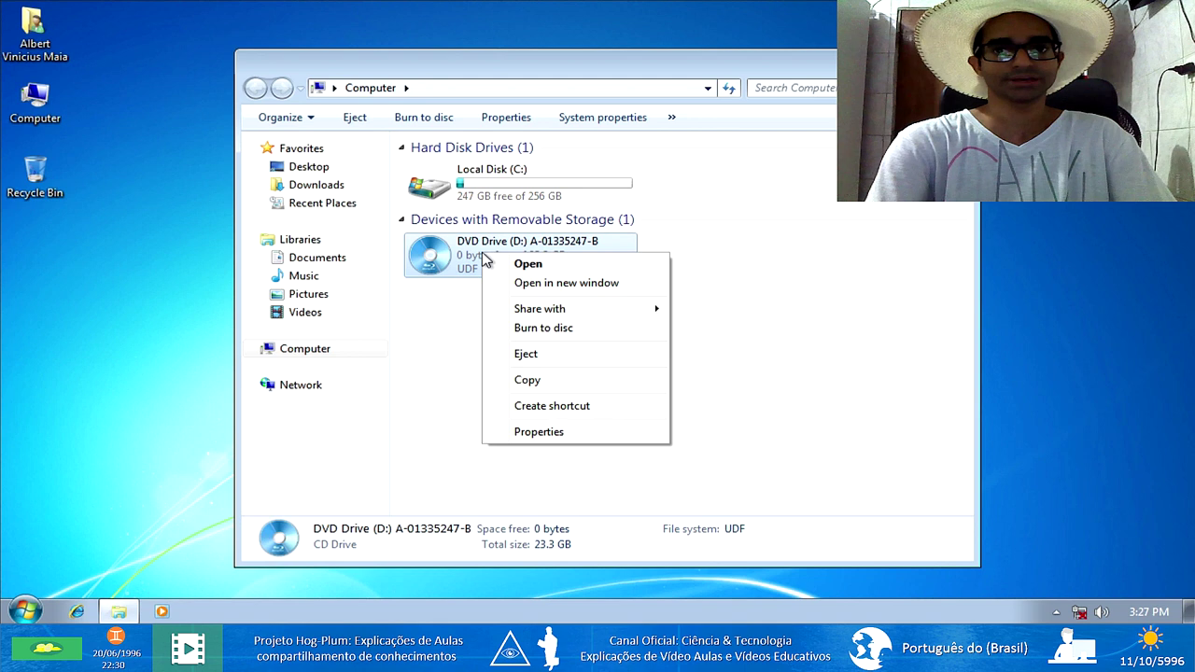
pyautogui.click(523, 283)
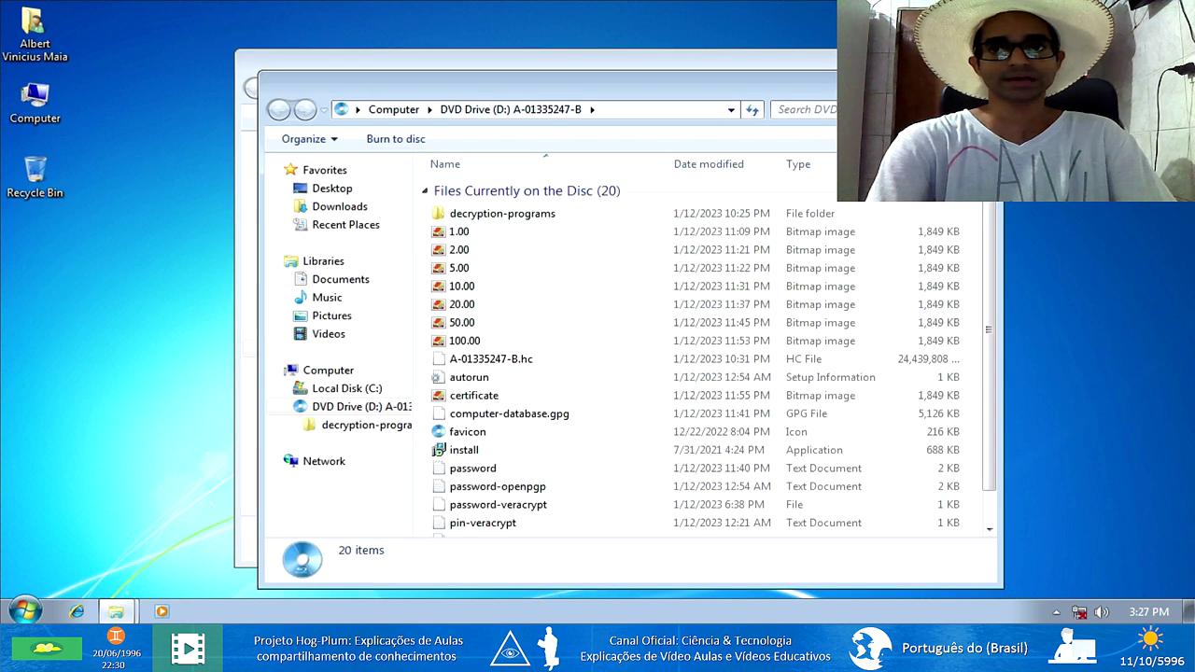
pyautogui.moveTo(814, 89); pyautogui.dragTo(748, 48)
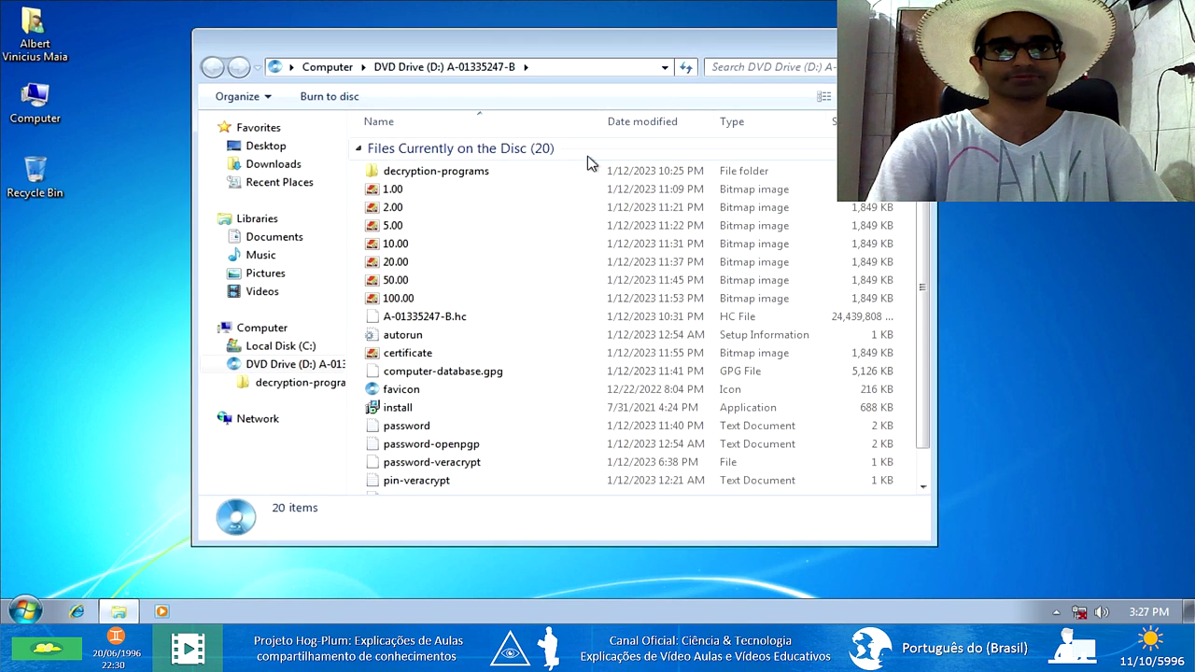
pyautogui.click(437, 188)
pyautogui.doubleClick(449, 172)
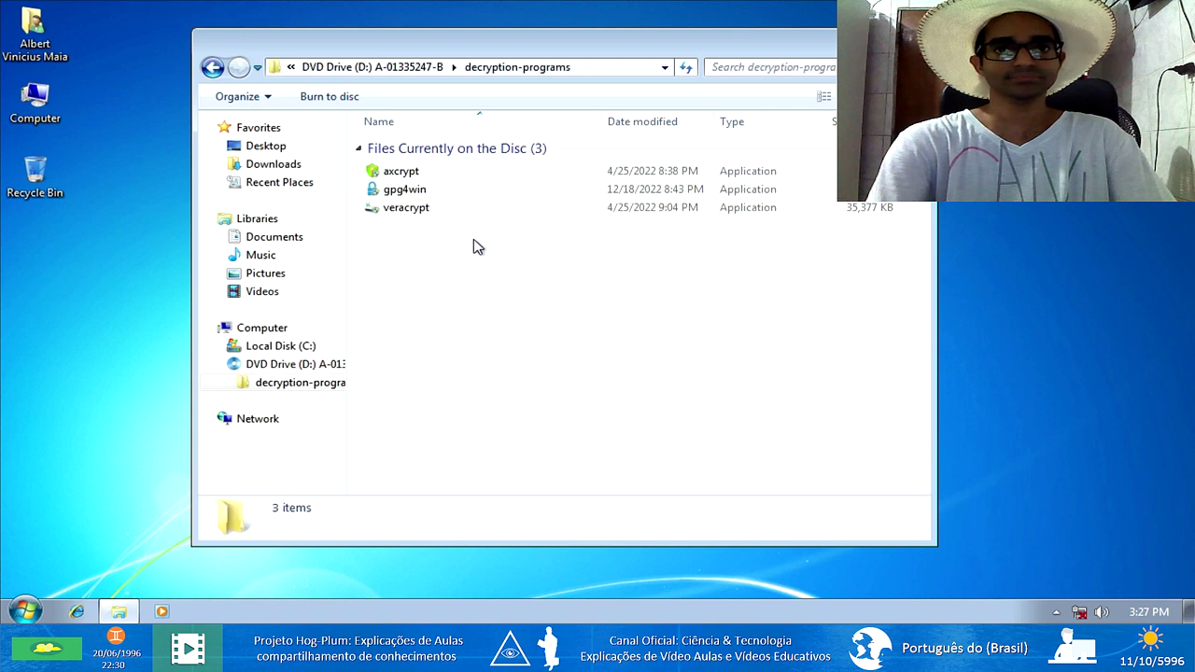
# Install AxCrypt 1.7.3233.0 from the axcrypt installer, accepting the license.
pyautogui.click(390, 177)
pyautogui.doubleClick(391, 177)
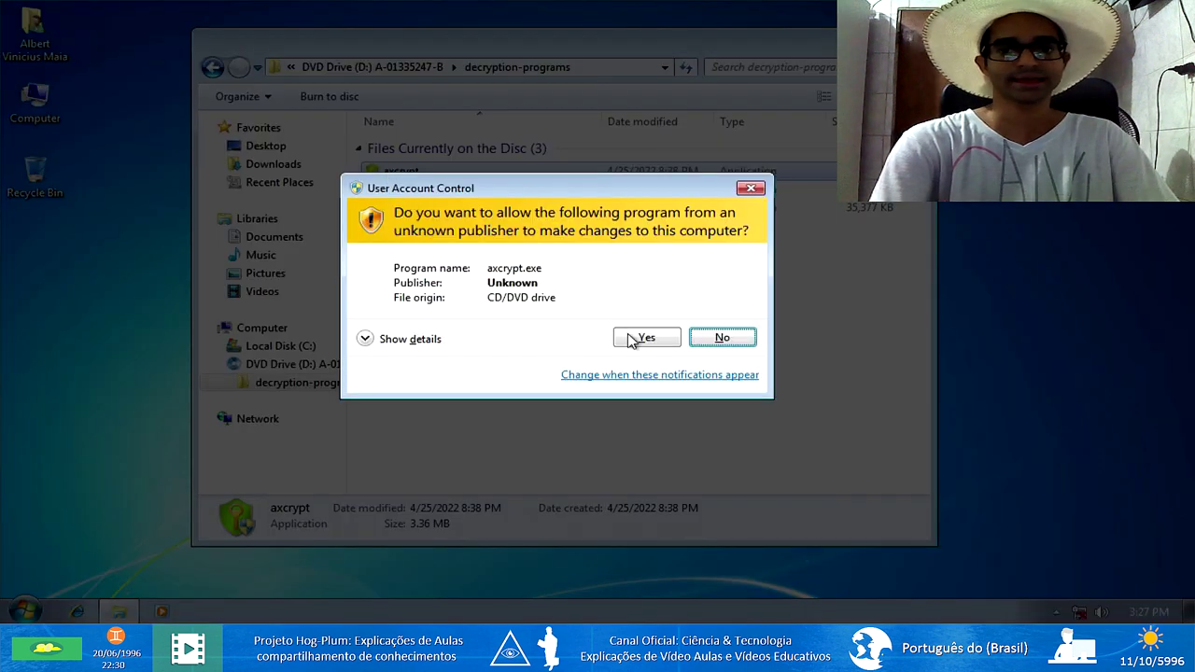
pyautogui.click(644, 337)
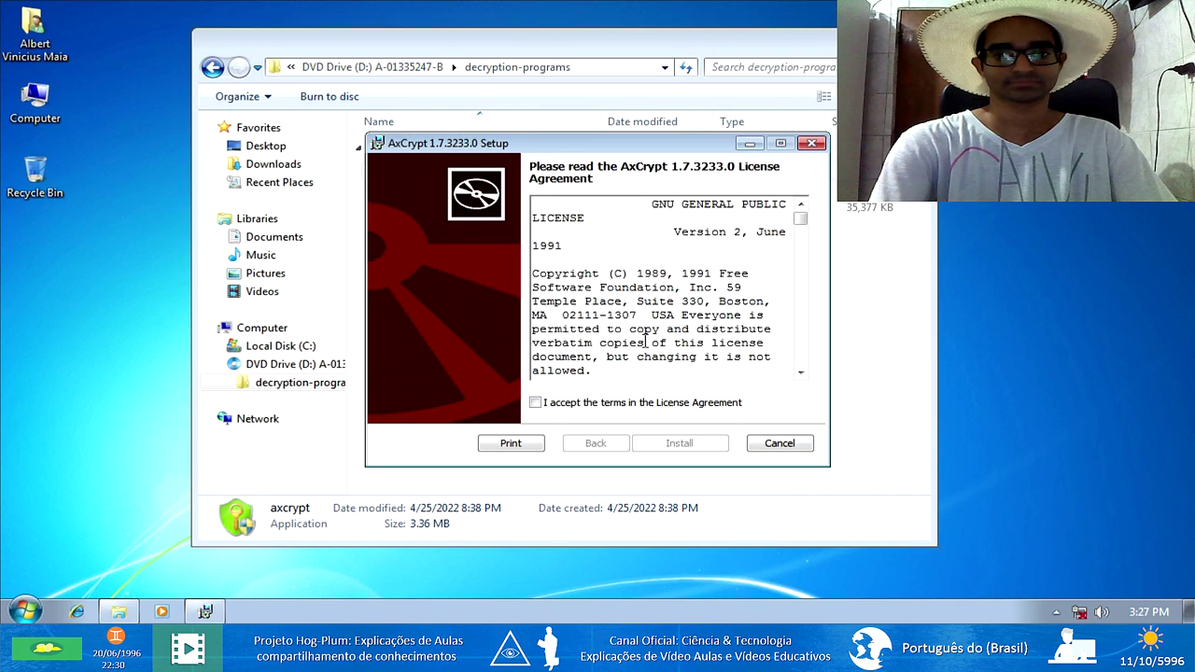
pyautogui.click(644, 408)
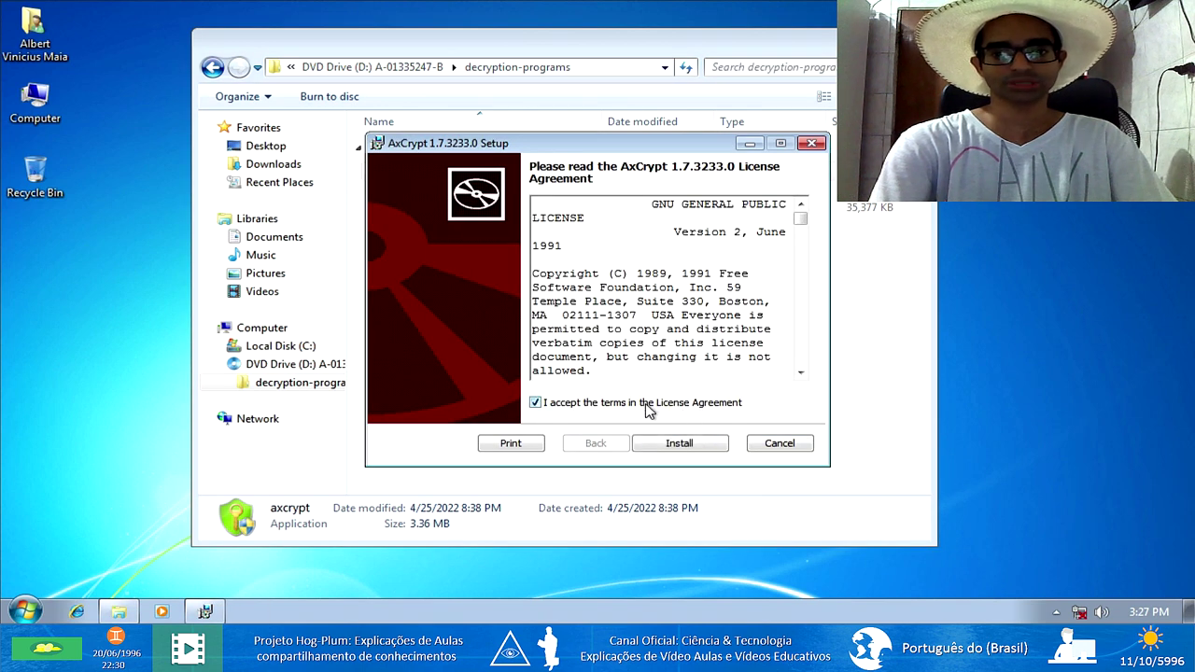
pyautogui.click(701, 446)
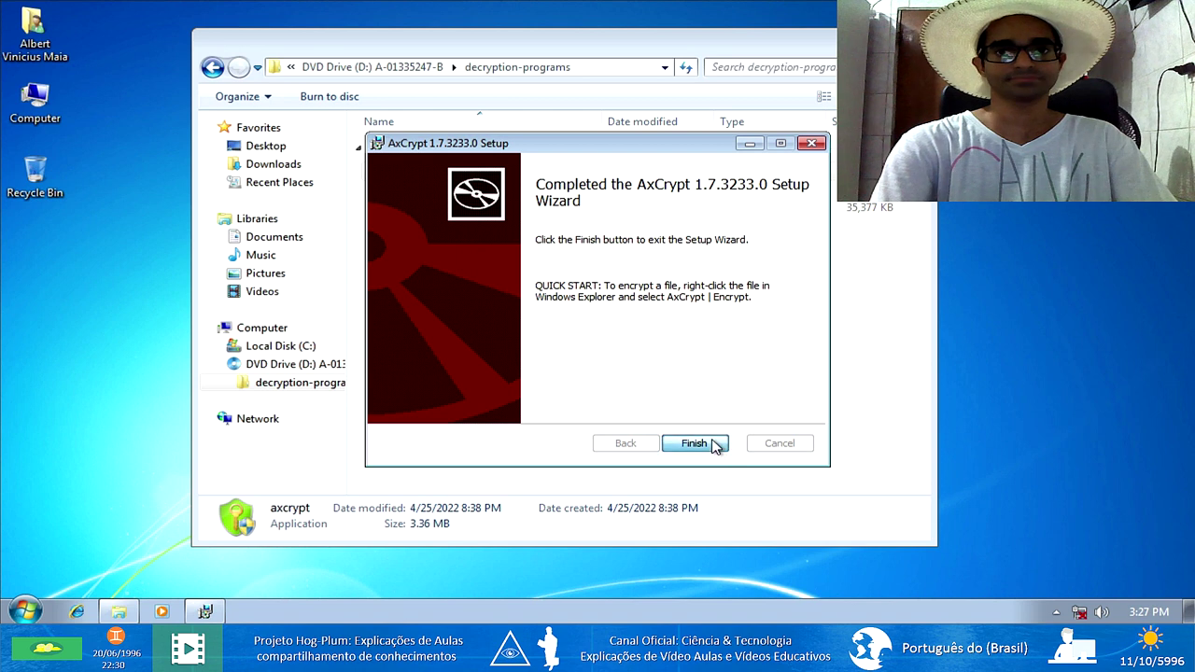
pyautogui.click(700, 444)
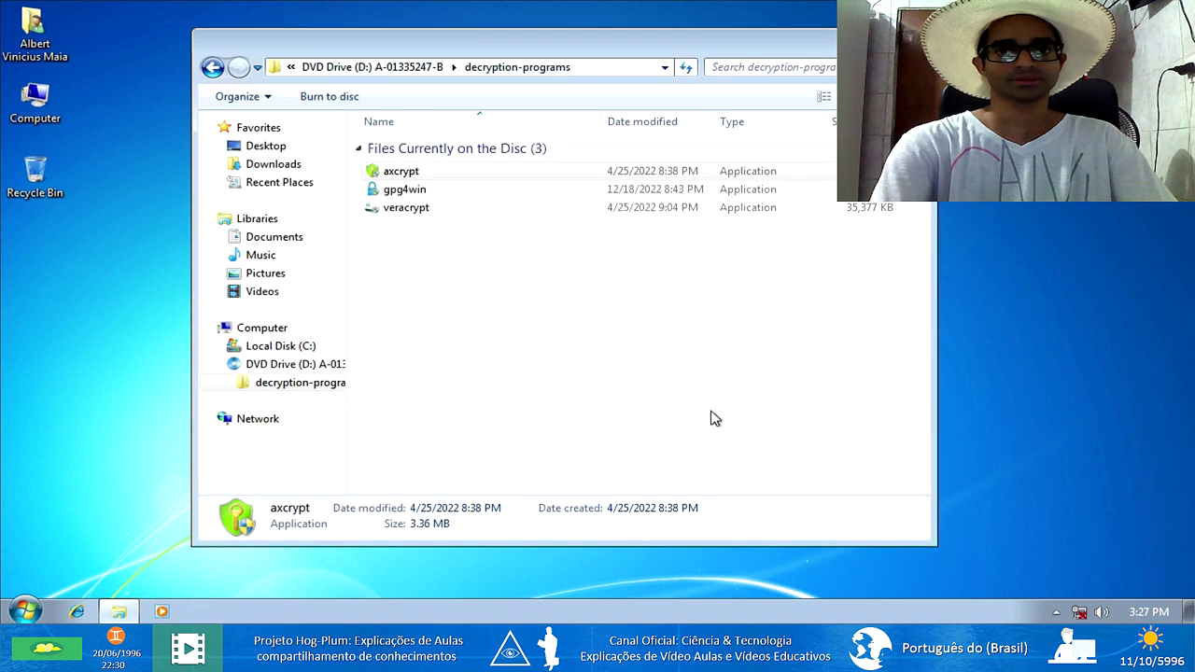
# Run the gpg4win installer as administrator with Portuguese as the installer language.
pyautogui.rightClick(401, 192)
pyautogui.click(444, 227)
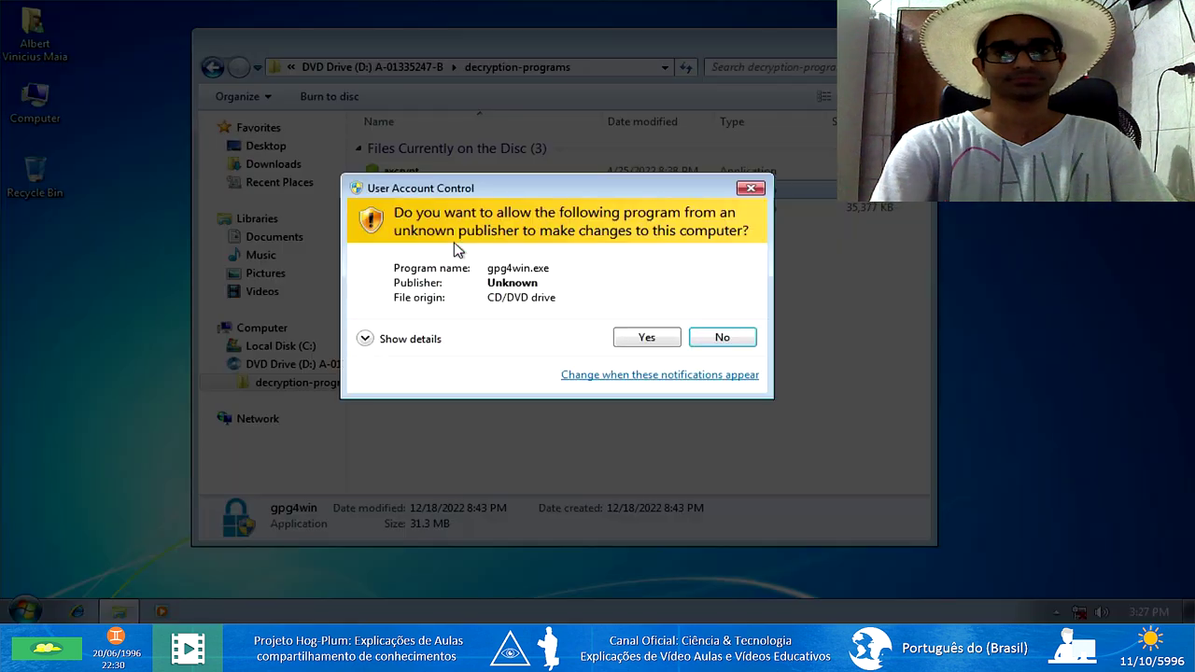
pyautogui.click(646, 338)
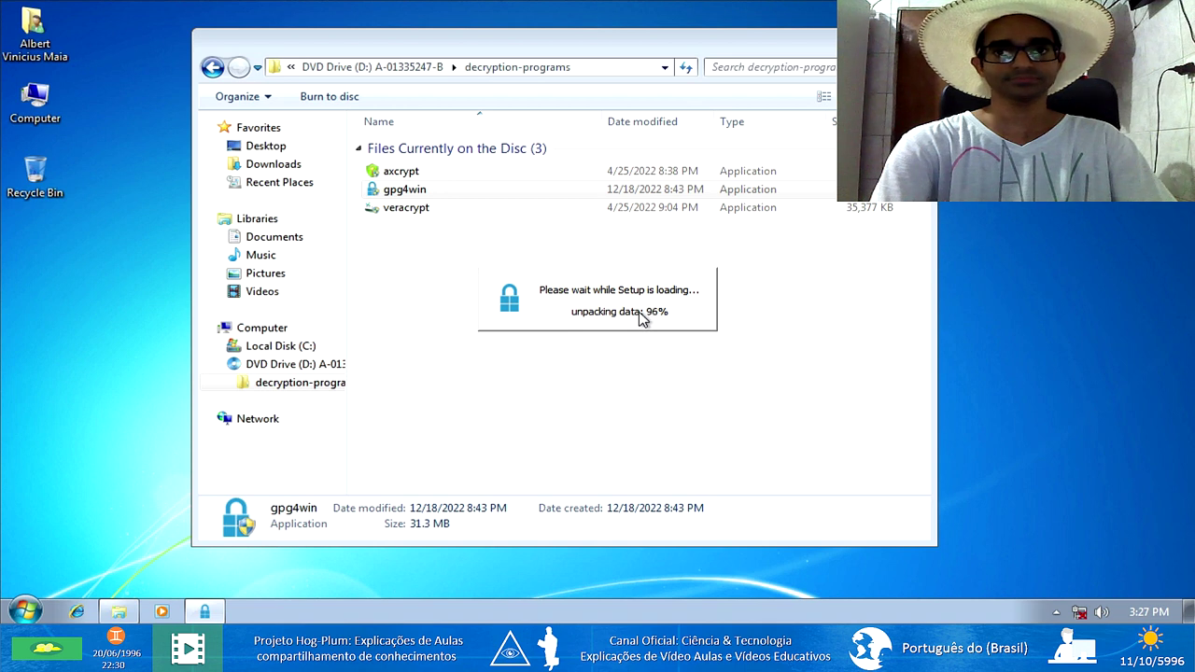
pyautogui.click(632, 319)
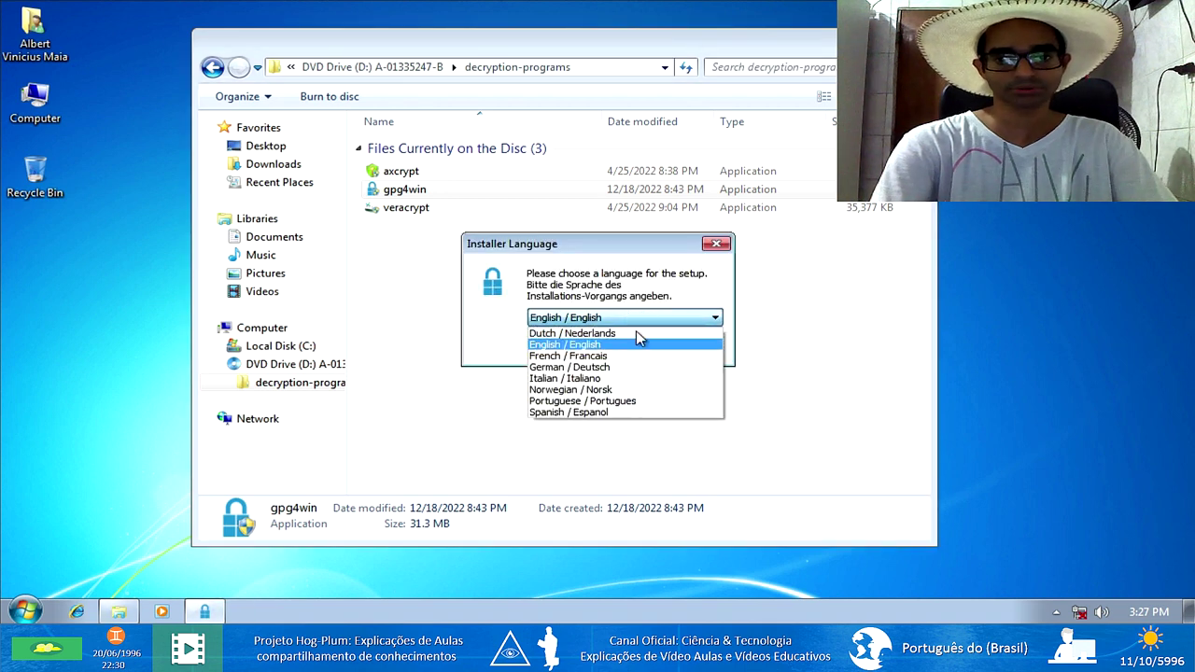
pyautogui.click(629, 401)
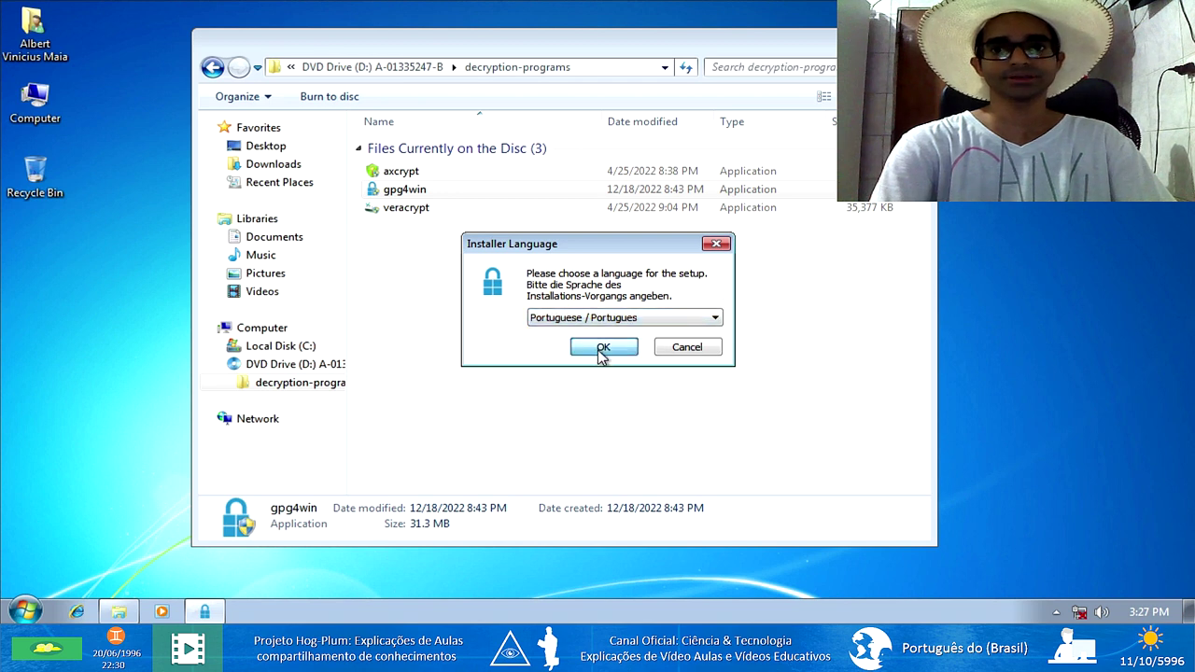
pyautogui.click(602, 347)
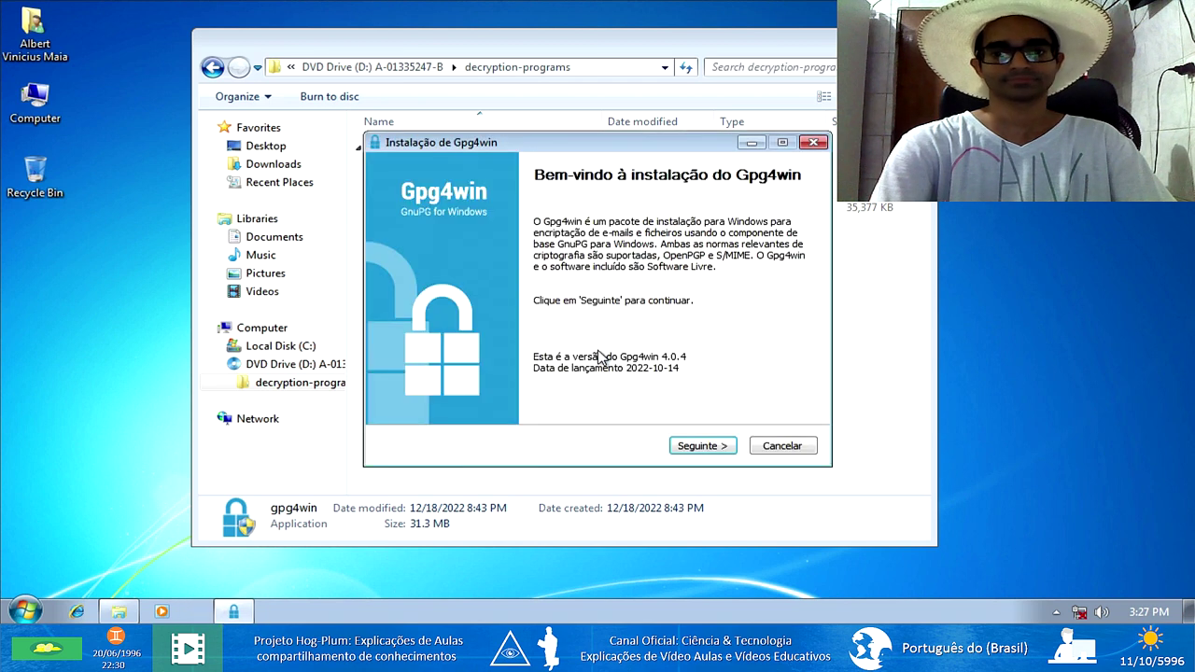
# Install Gpg4win with GPA and Browser integration in the default folder, without launching Kleopatra.
pyautogui.click(701, 446)
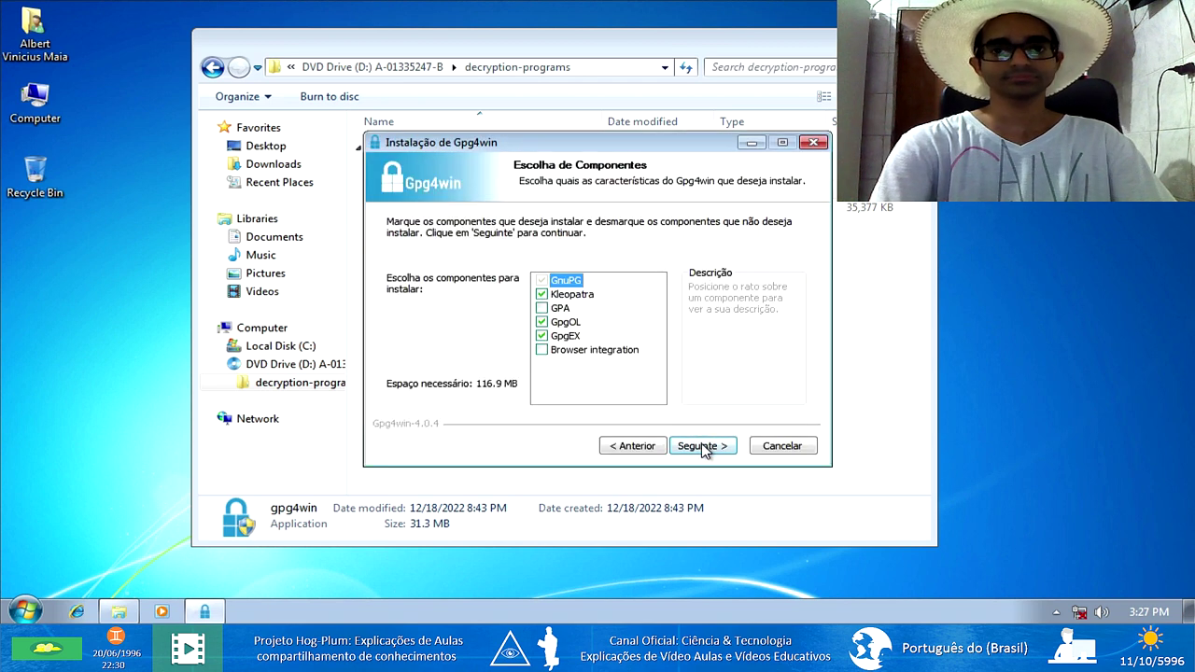
pyautogui.click(542, 309)
pyautogui.click(543, 350)
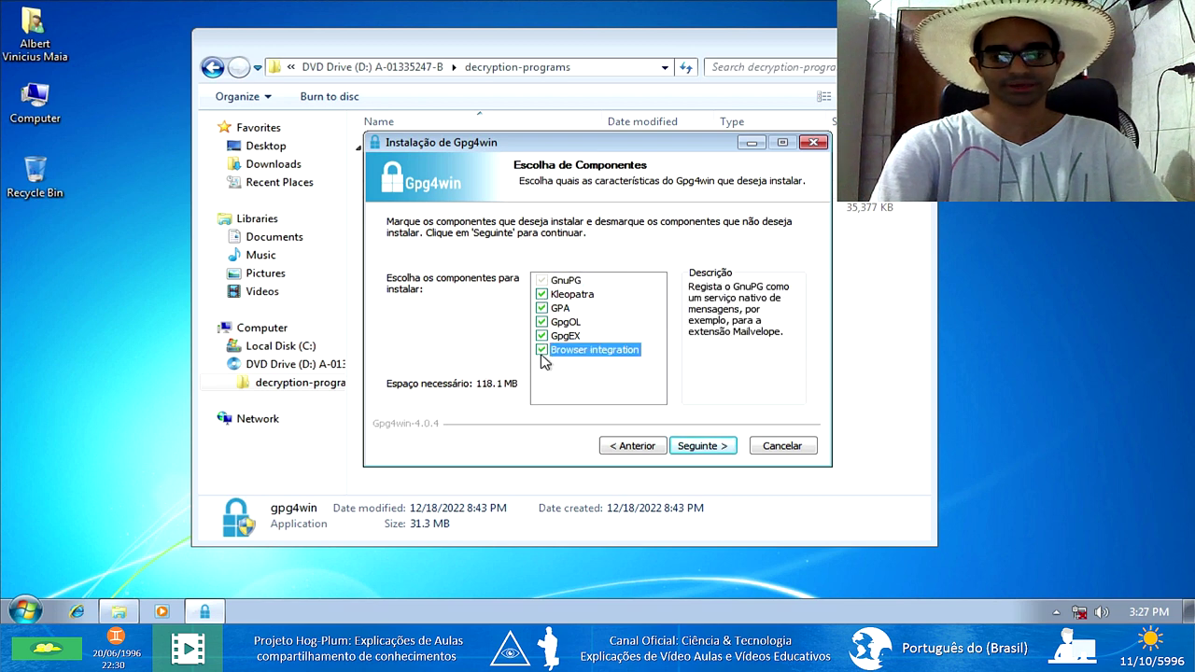
pyautogui.click(701, 446)
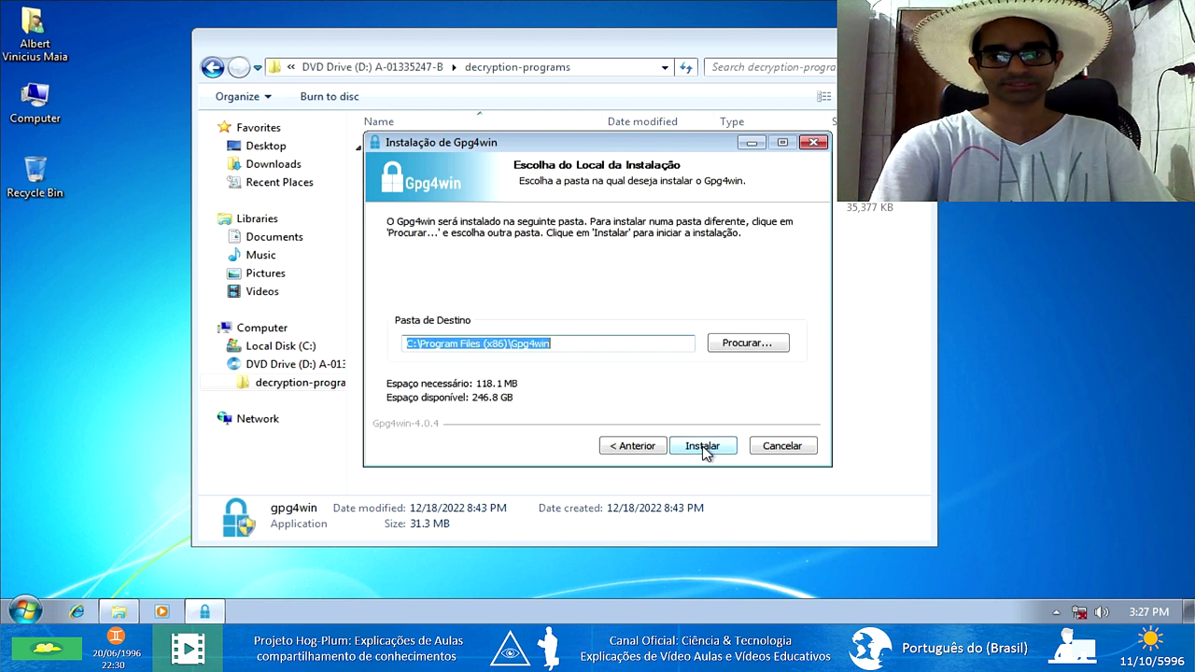
pyautogui.click(702, 446)
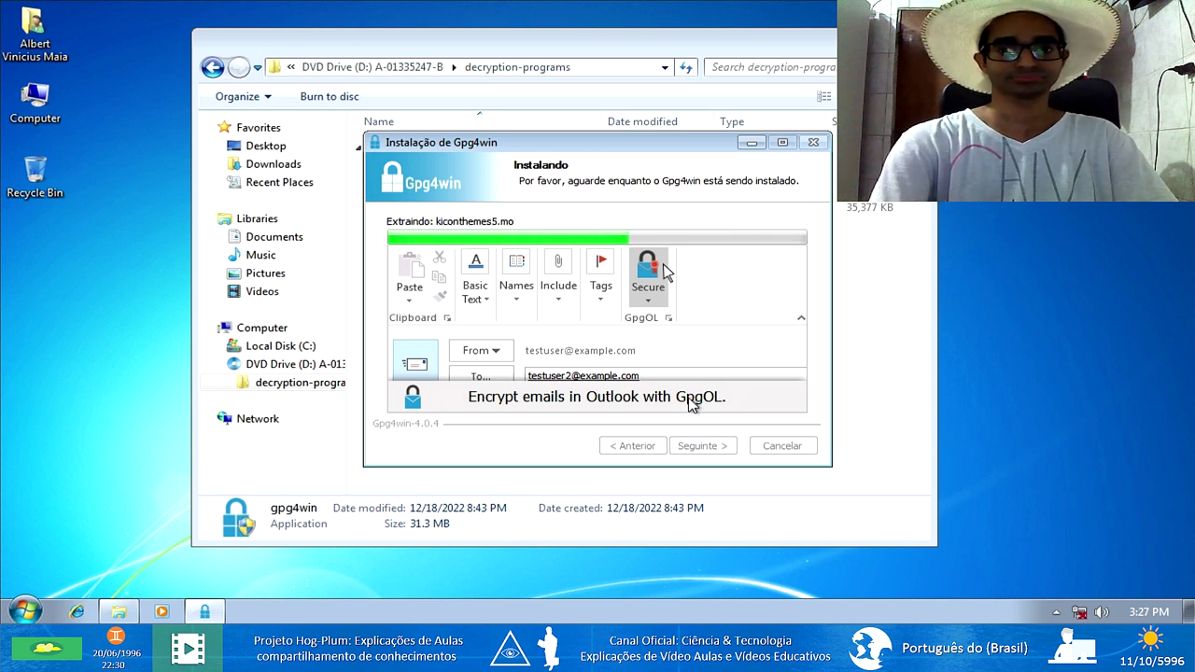
pyautogui.click(709, 447)
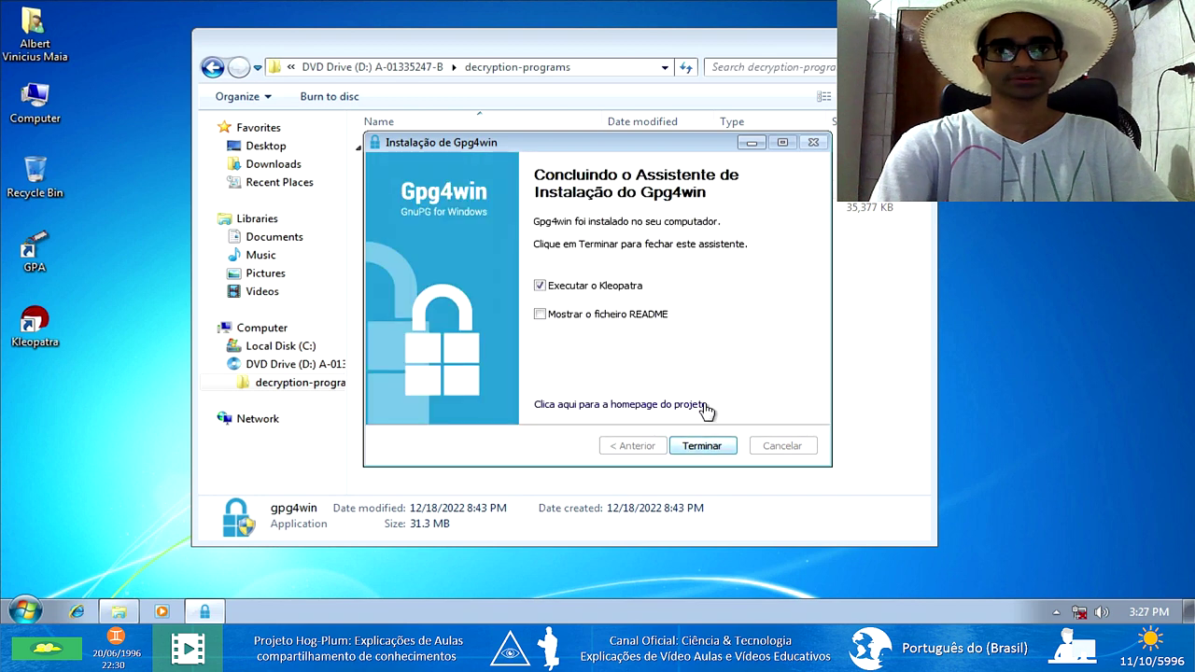
pyautogui.click(608, 286)
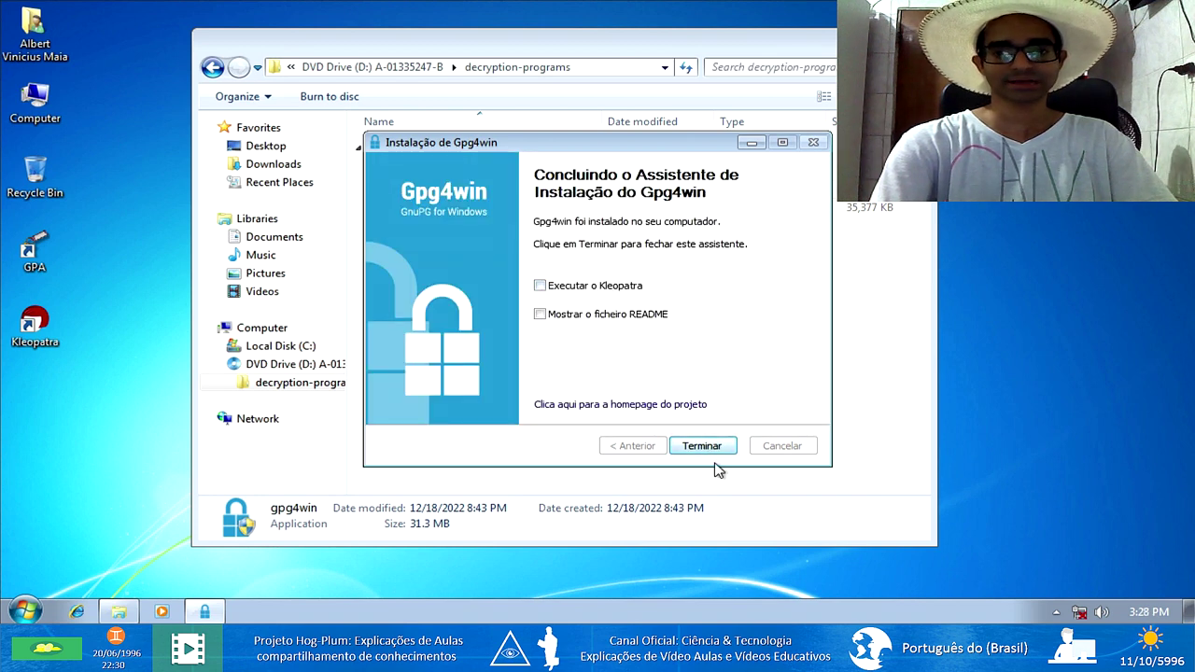
pyautogui.click(711, 448)
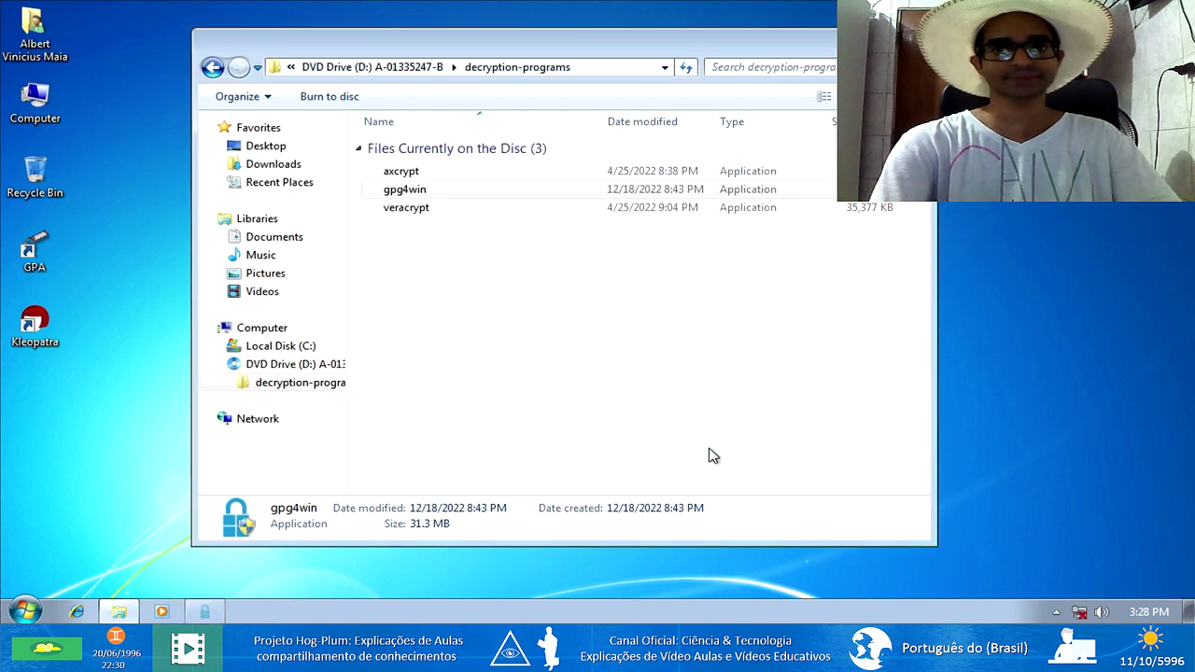
# Run the veracrypt installer as administrator with Español as the setup language.
pyautogui.click(560, 313)
pyautogui.rightClick(400, 209)
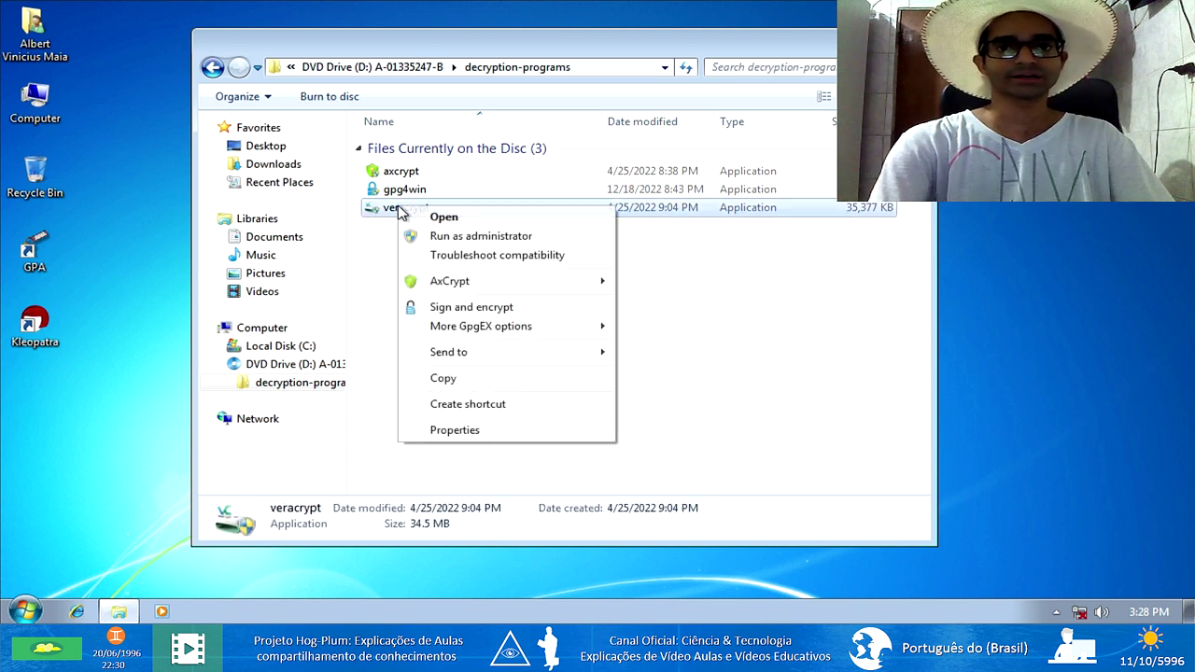
pyautogui.click(457, 236)
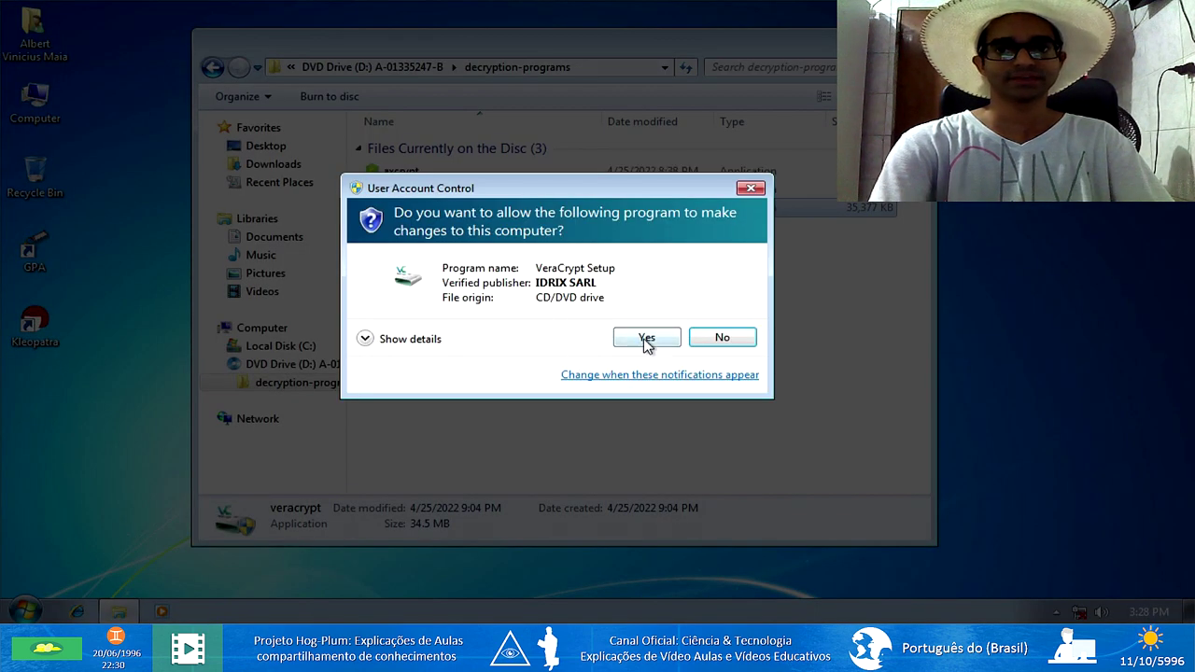
pyautogui.click(646, 338)
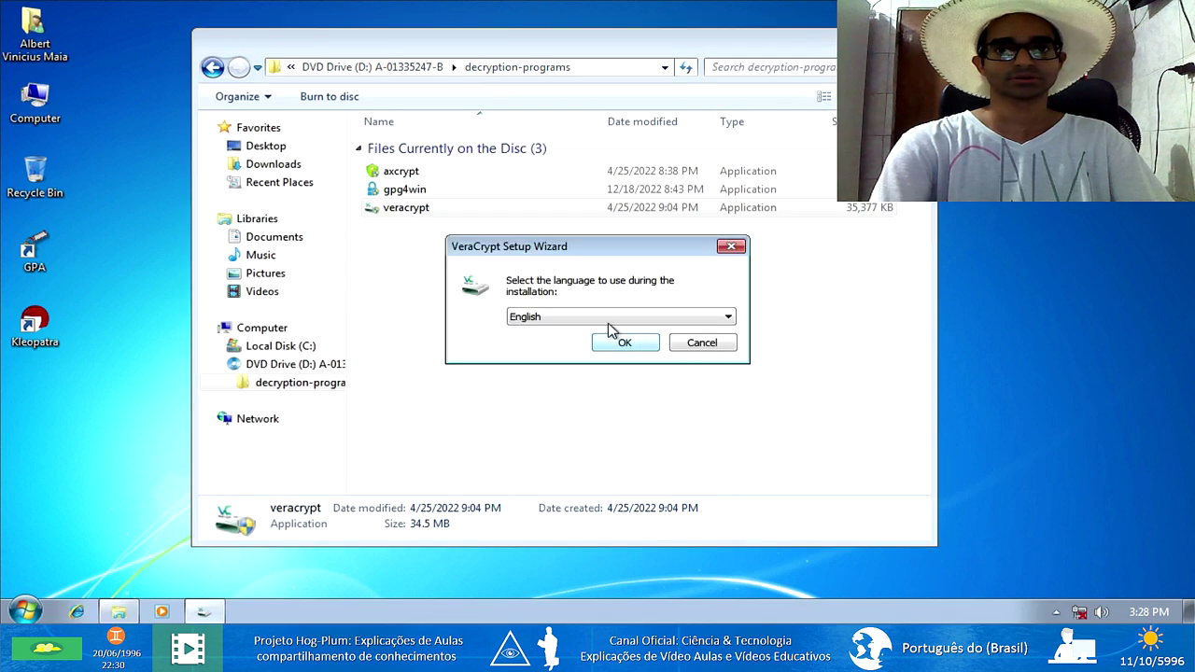
pyautogui.click(600, 319)
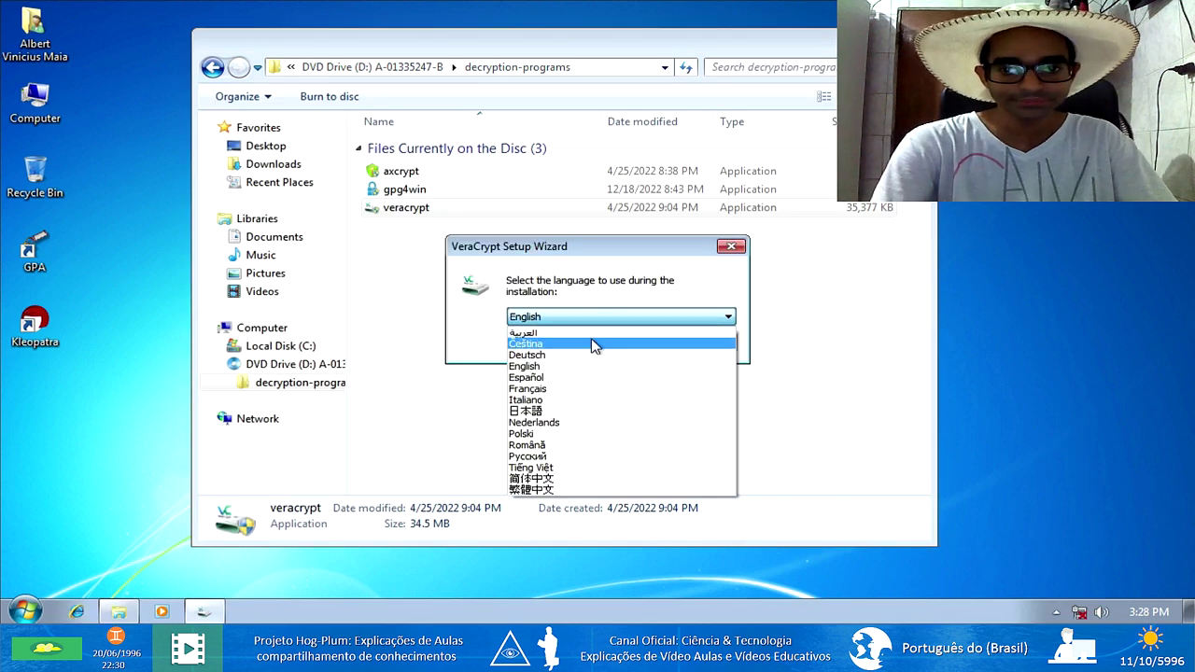
pyautogui.click(585, 378)
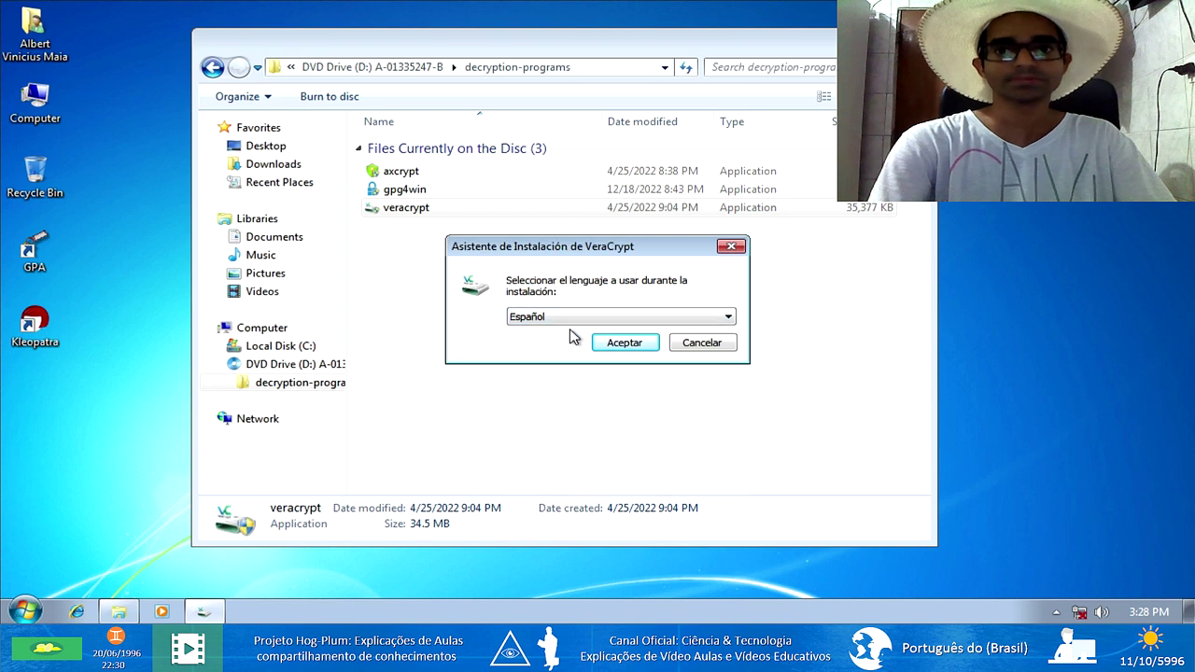
pyautogui.click(627, 347)
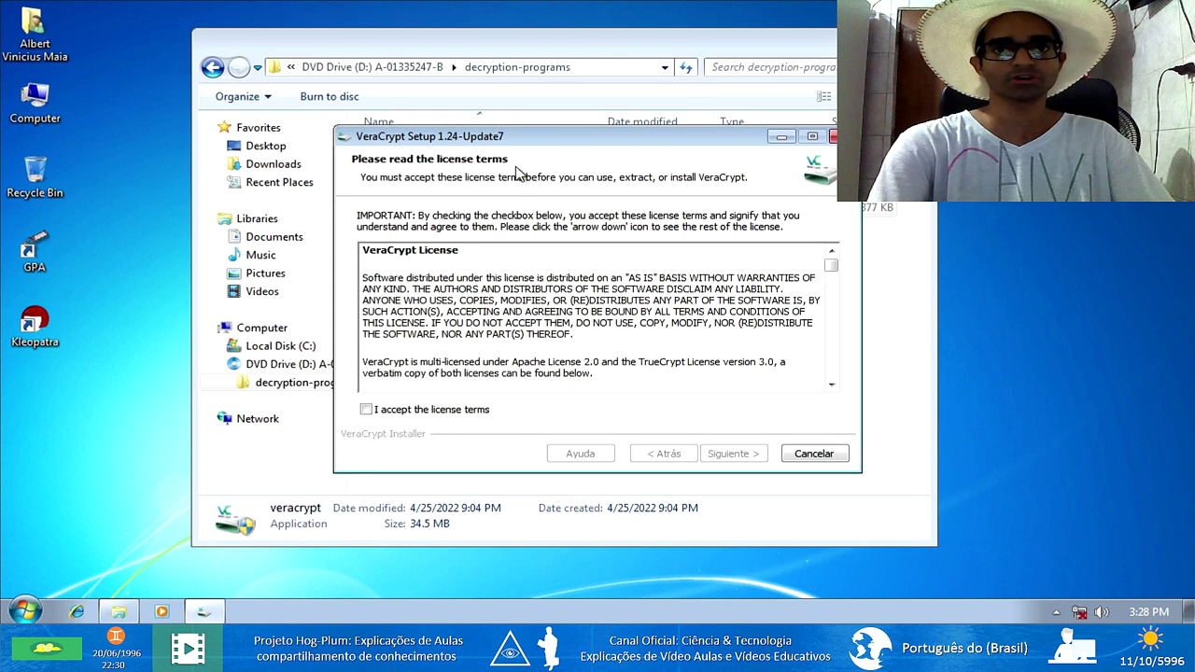
pyautogui.moveTo(509, 135); pyautogui.dragTo(475, 63)
# Accept the license, install VeraCrypt with default options, and decline the tutorial.
pyautogui.click(443, 340)
pyautogui.click(696, 383)
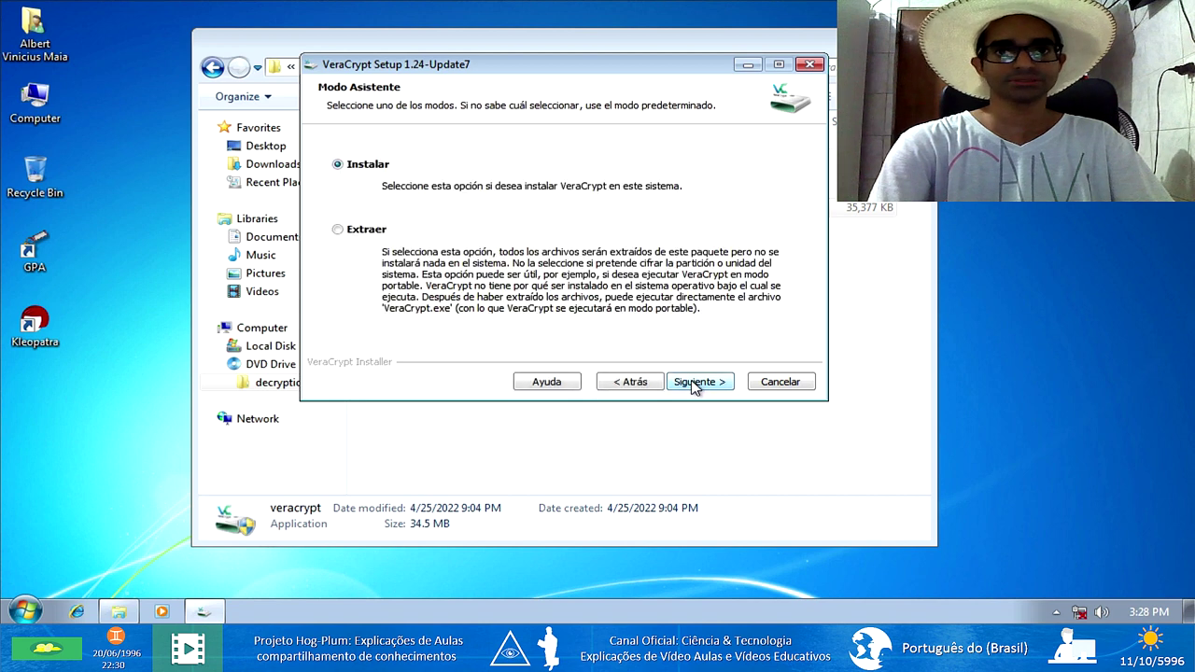
pyautogui.click(695, 383)
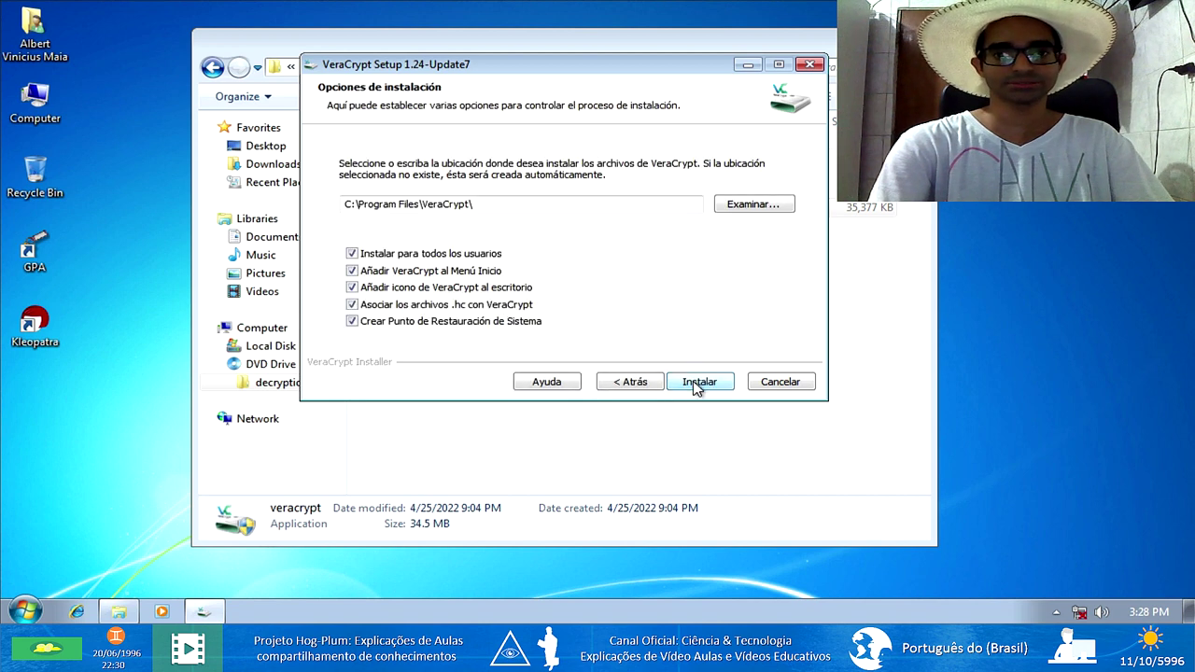
pyautogui.click(695, 385)
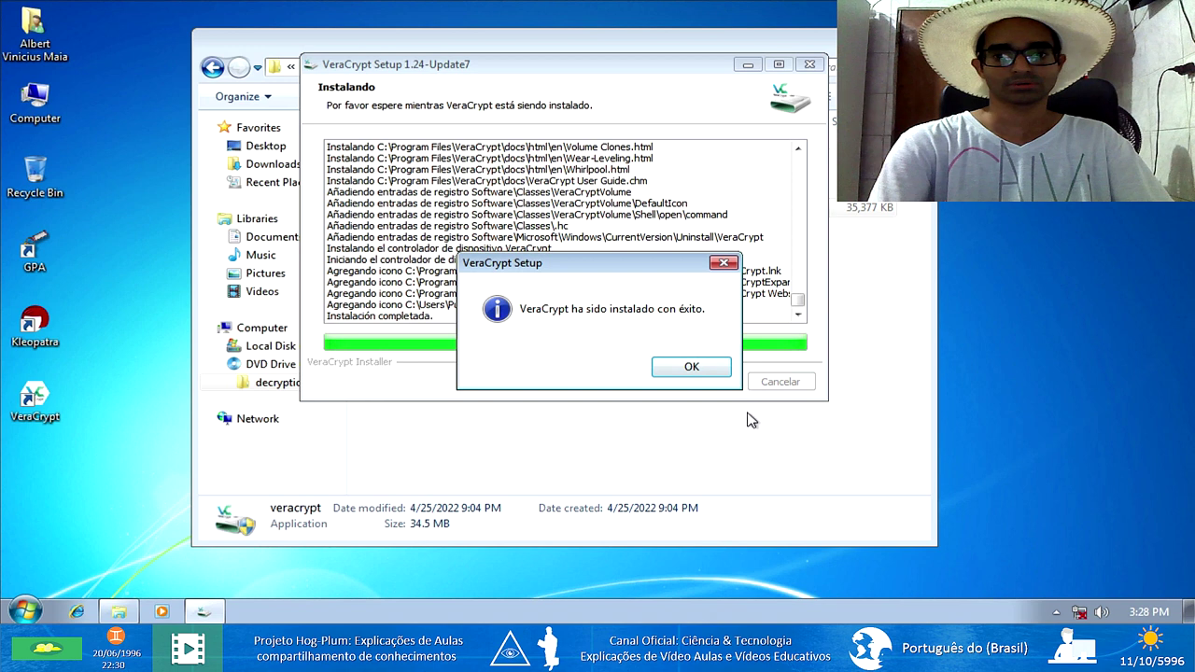
pyautogui.click(689, 367)
pyautogui.click(693, 384)
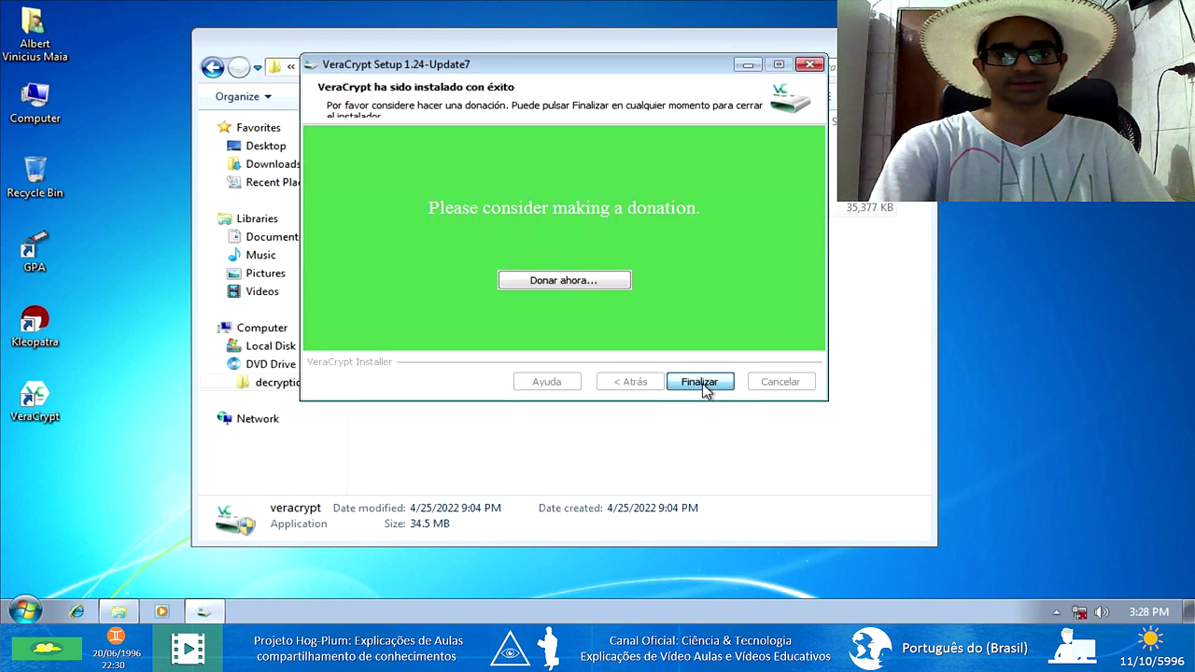
pyautogui.click(804, 370)
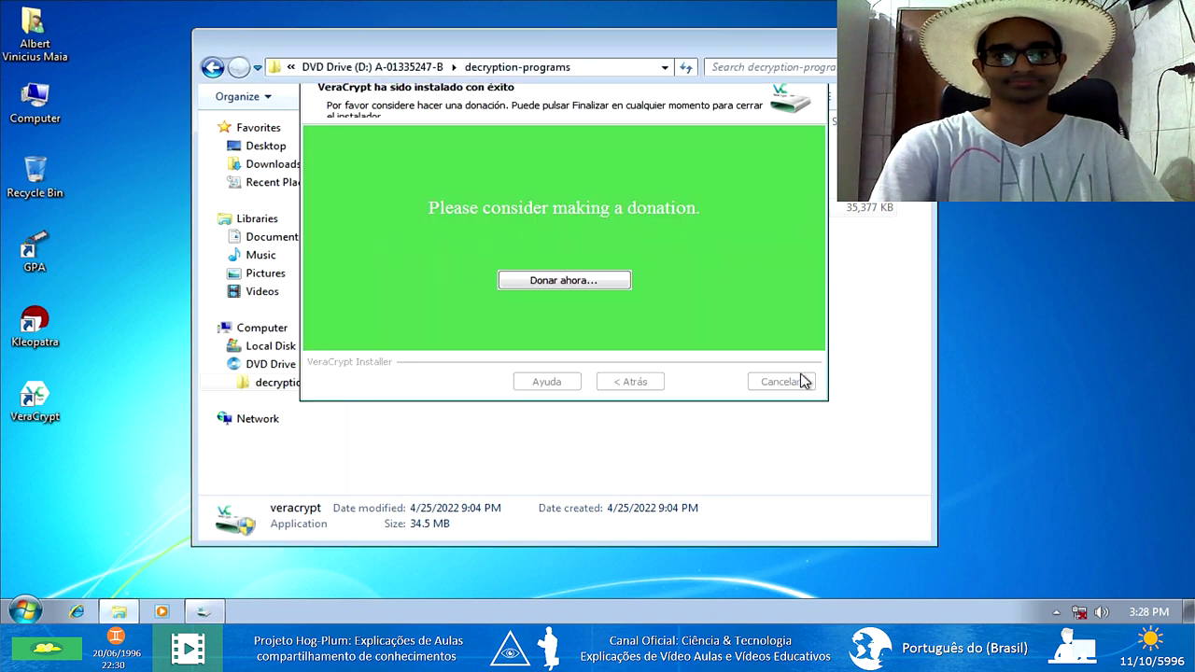
# Refresh the folder and switch AxCrypt's language to Português do Brasil via the gpg4win menu.
pyautogui.rightClick(495, 280)
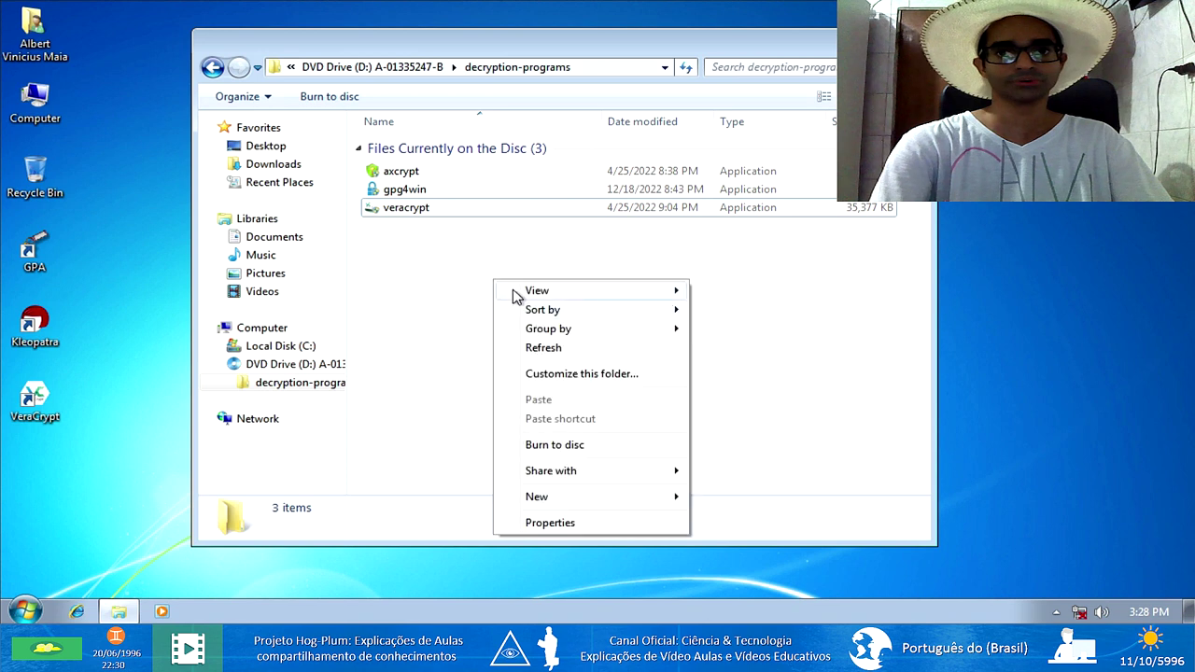
pyautogui.click(550, 349)
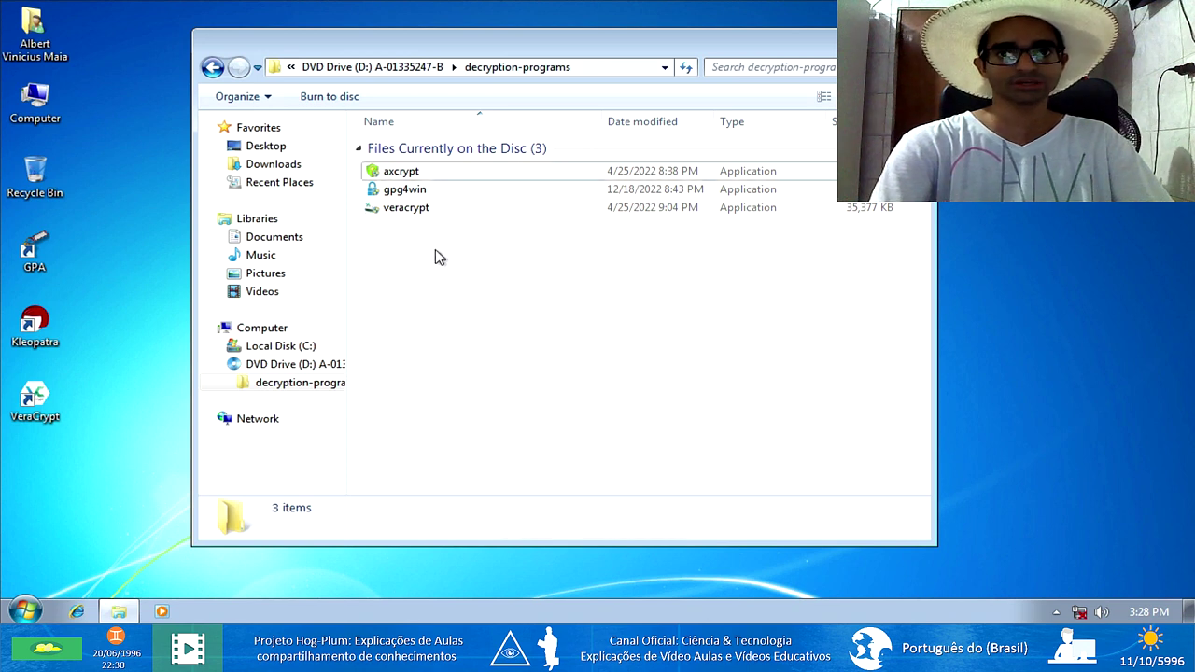
pyautogui.rightClick(396, 190)
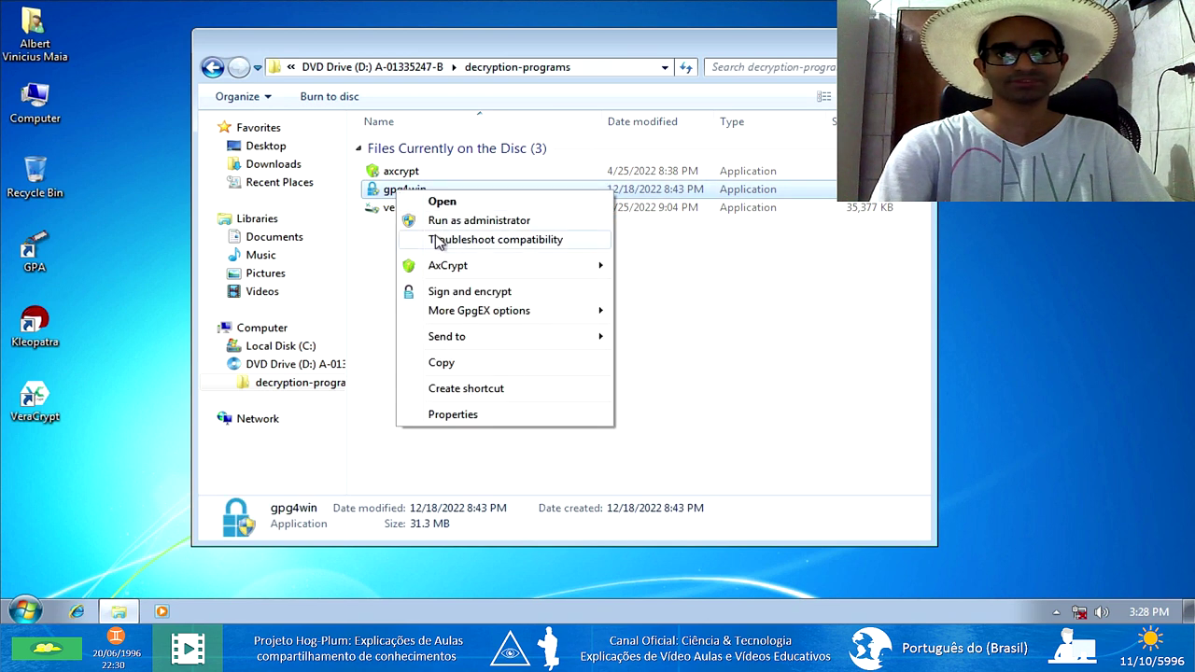
pyautogui.moveTo(448, 270)
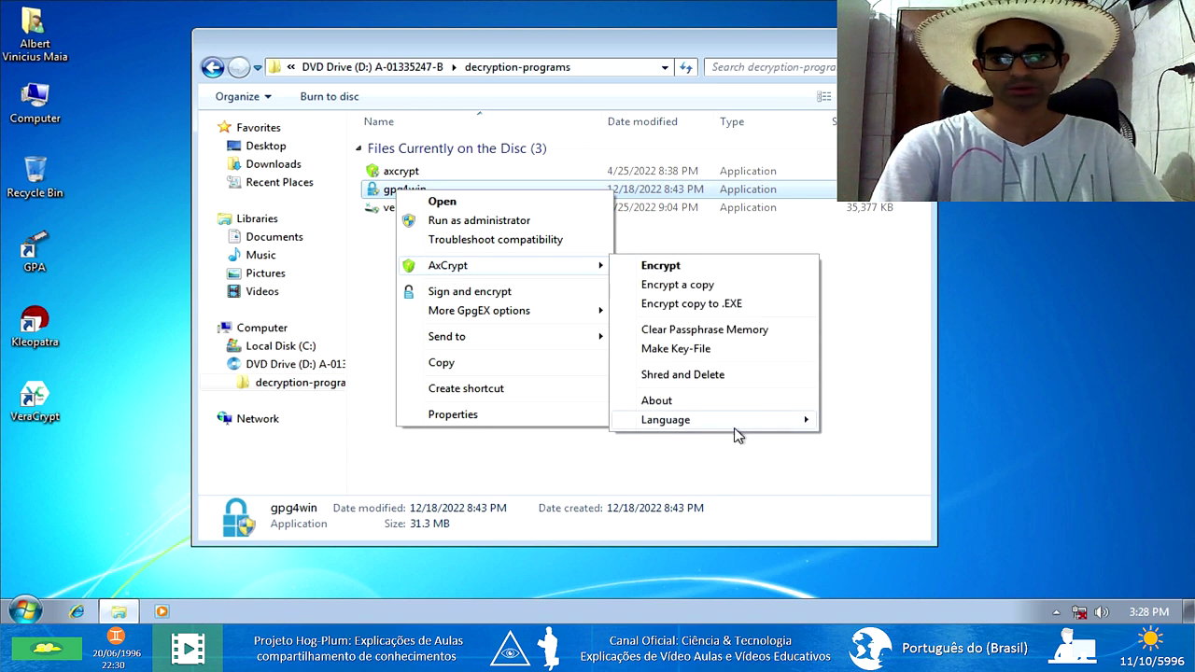
pyautogui.moveTo(738, 435)
pyautogui.click(909, 343)
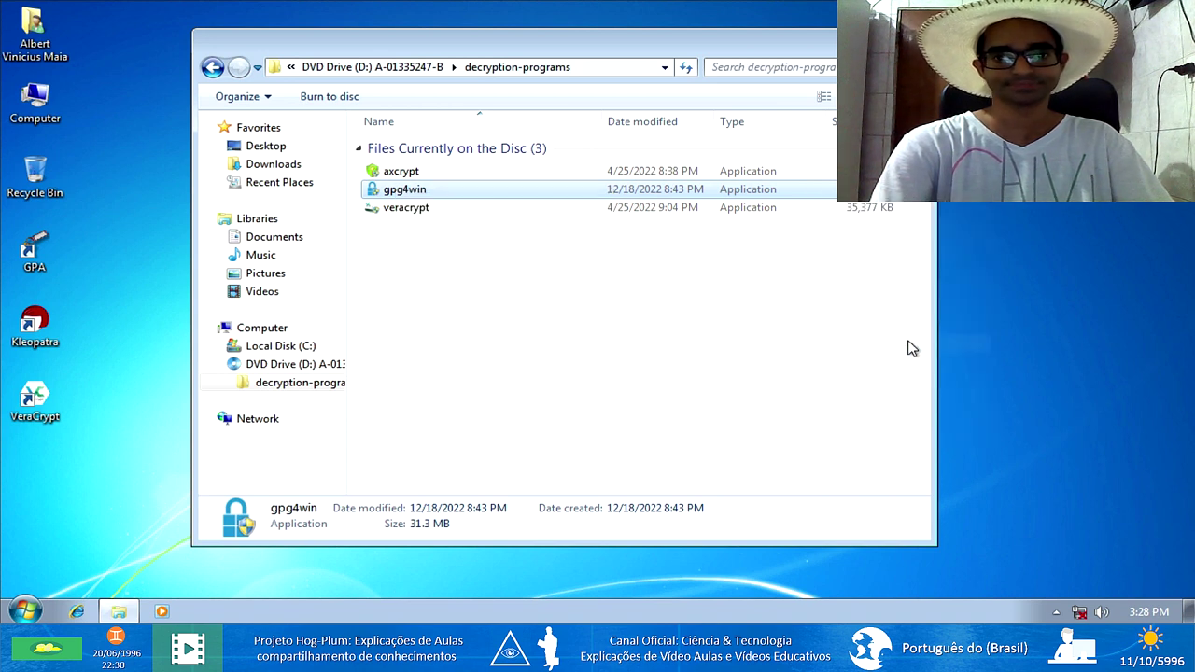
# Check that the AxCrypt context-menu options now appear in Portuguese.
pyautogui.click(655, 333)
pyautogui.rightClick(416, 193)
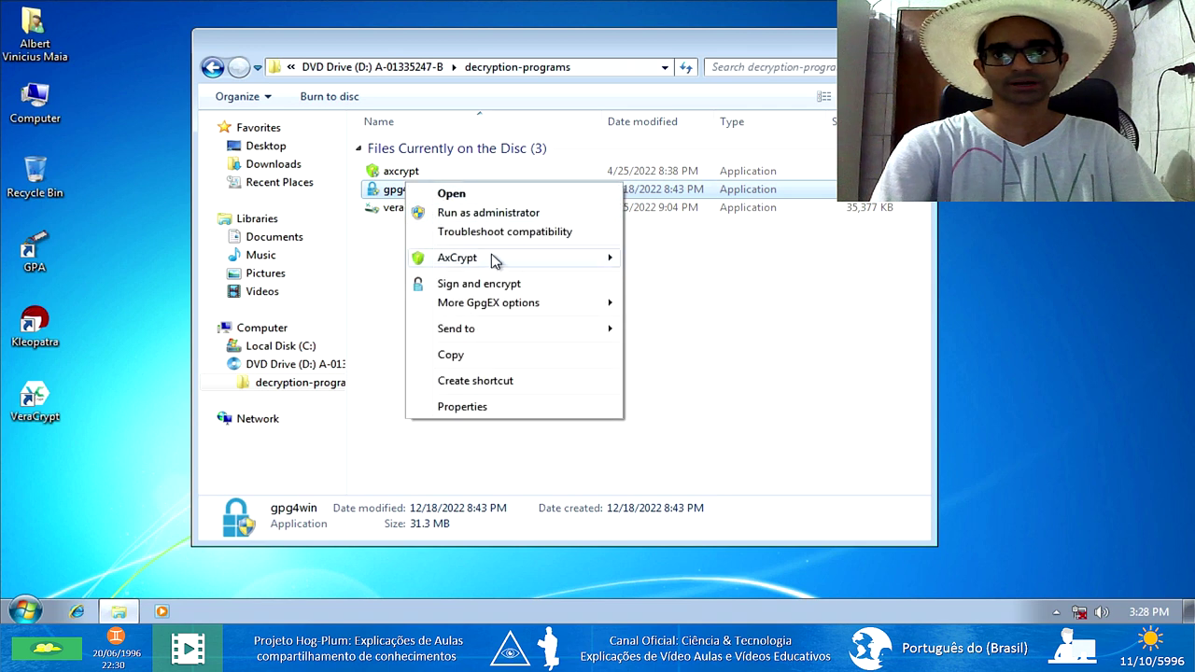
pyautogui.moveTo(582, 259)
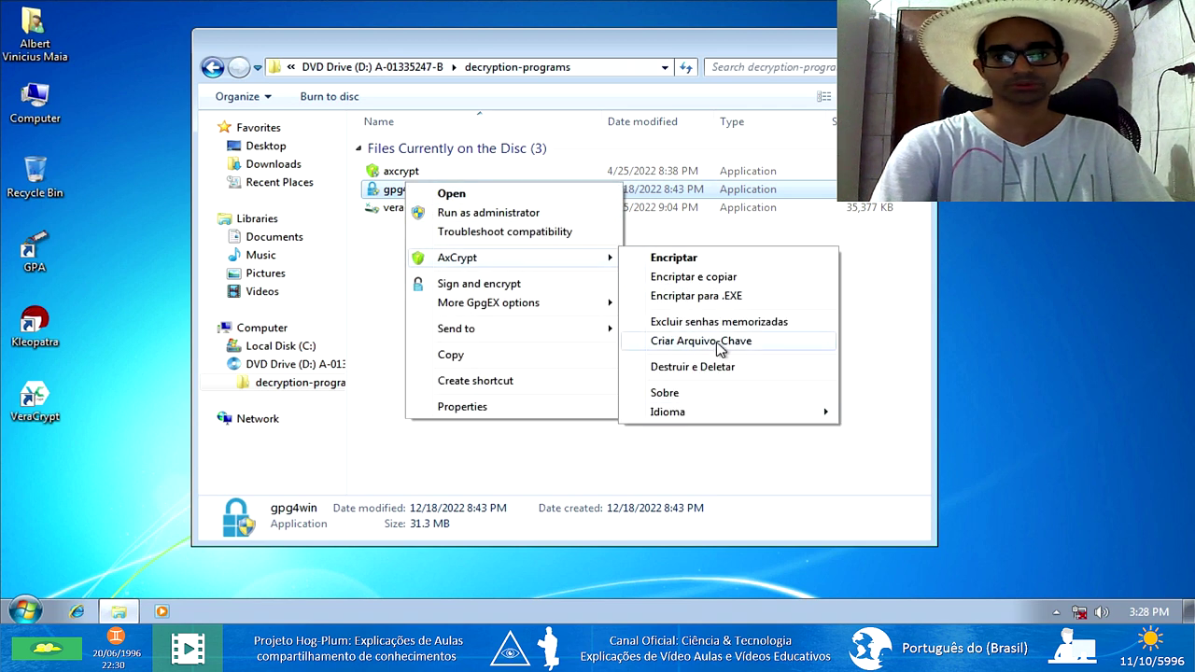
pyautogui.click(495, 462)
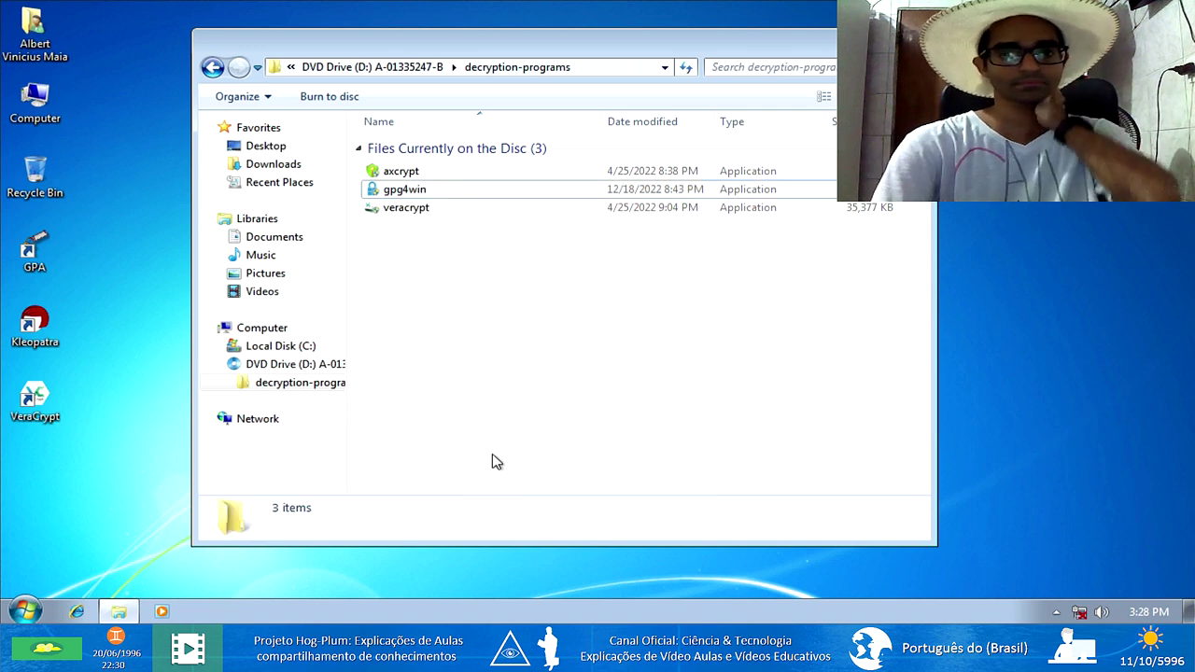
# Delete the GPA desktop shortcut and minimise the folder window.
pyautogui.moveTo(89, 273); pyautogui.dragTo(33, 246)
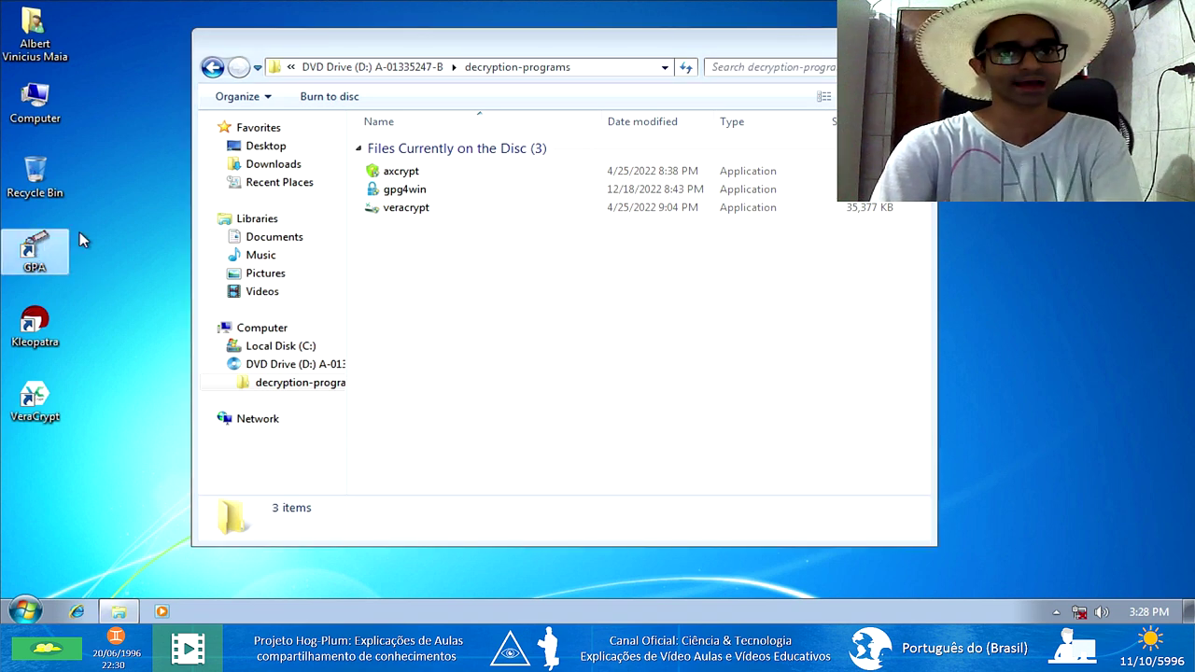
pyautogui.press('Delete')
pyautogui.click(673, 382)
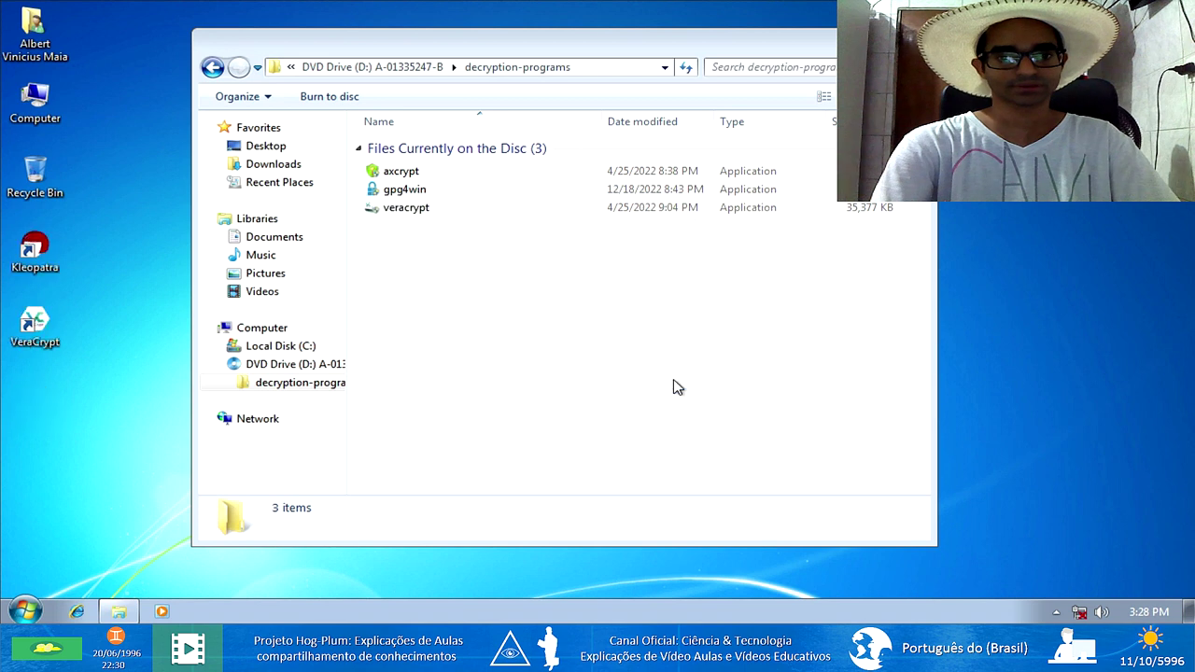
pyautogui.click(625, 365)
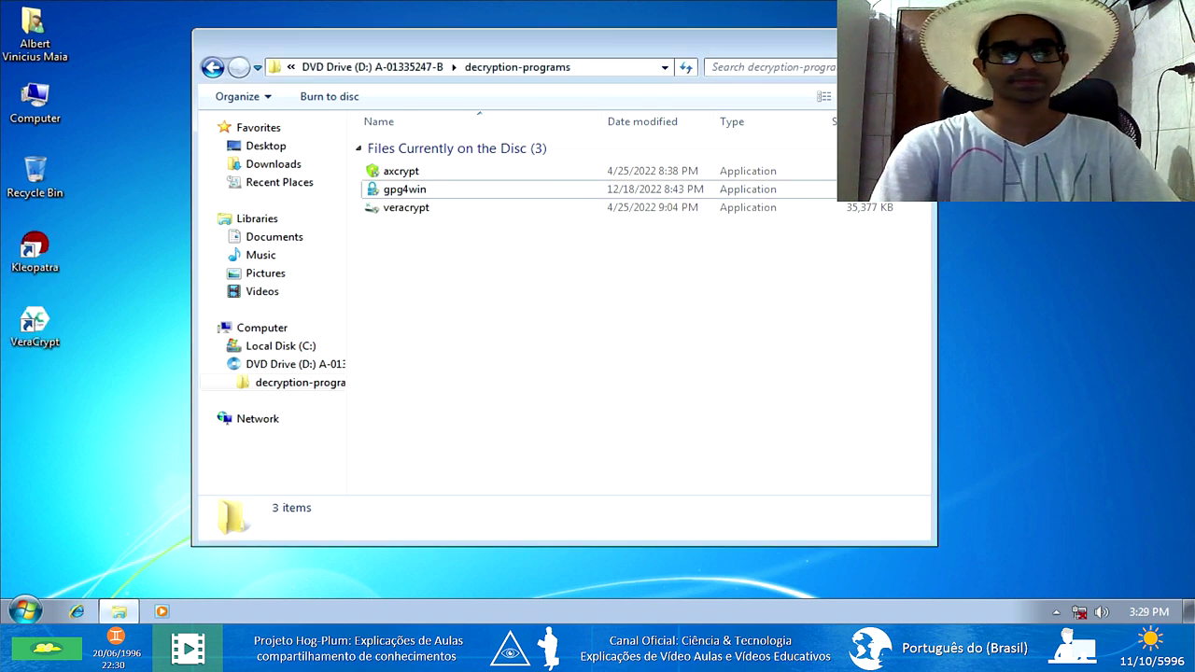
pyautogui.press('super+d')
# View the computer's System properties and bring up the date and time settings.
pyautogui.rightClick(45, 109)
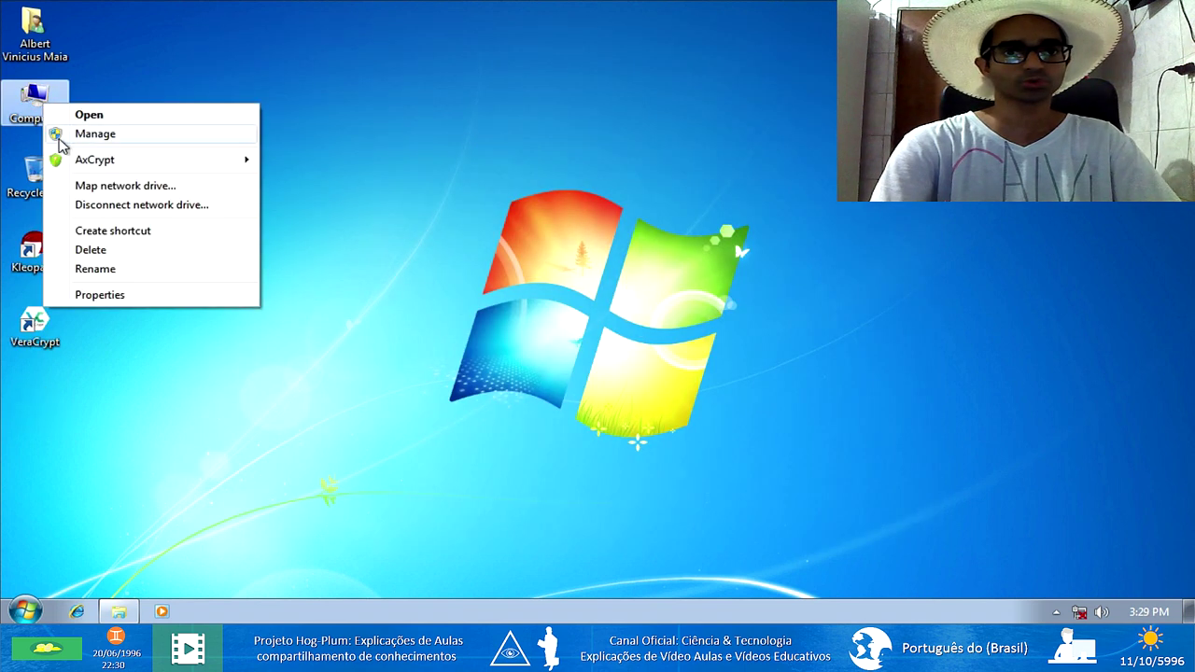
pyautogui.click(129, 294)
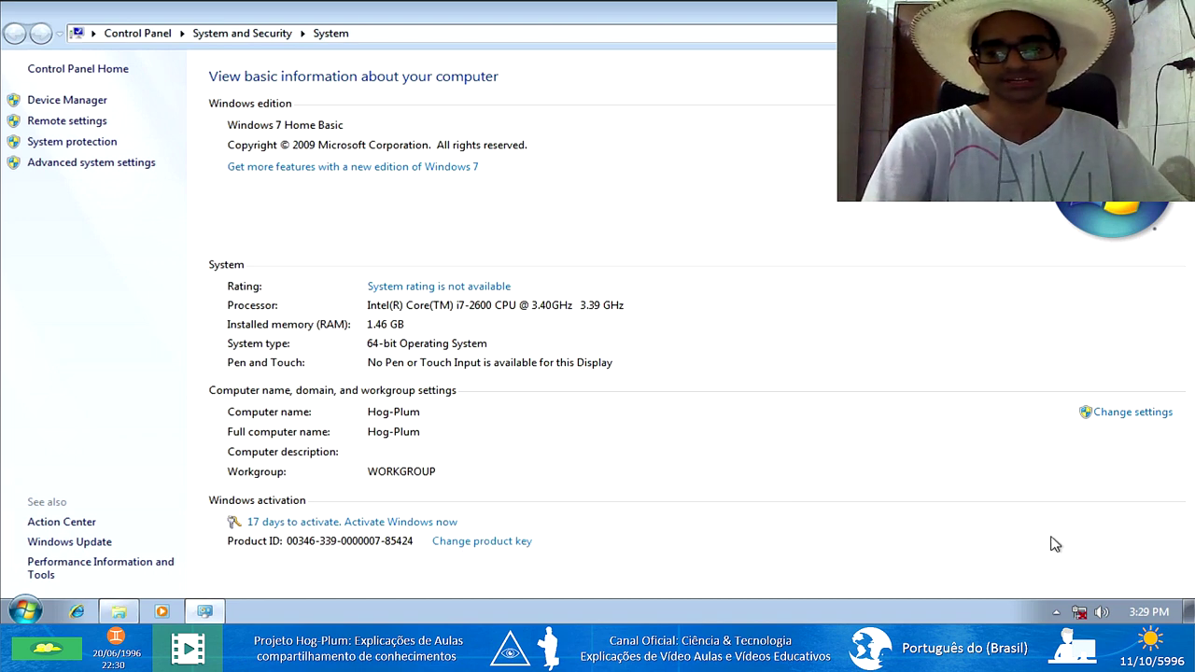
pyautogui.click(1148, 611)
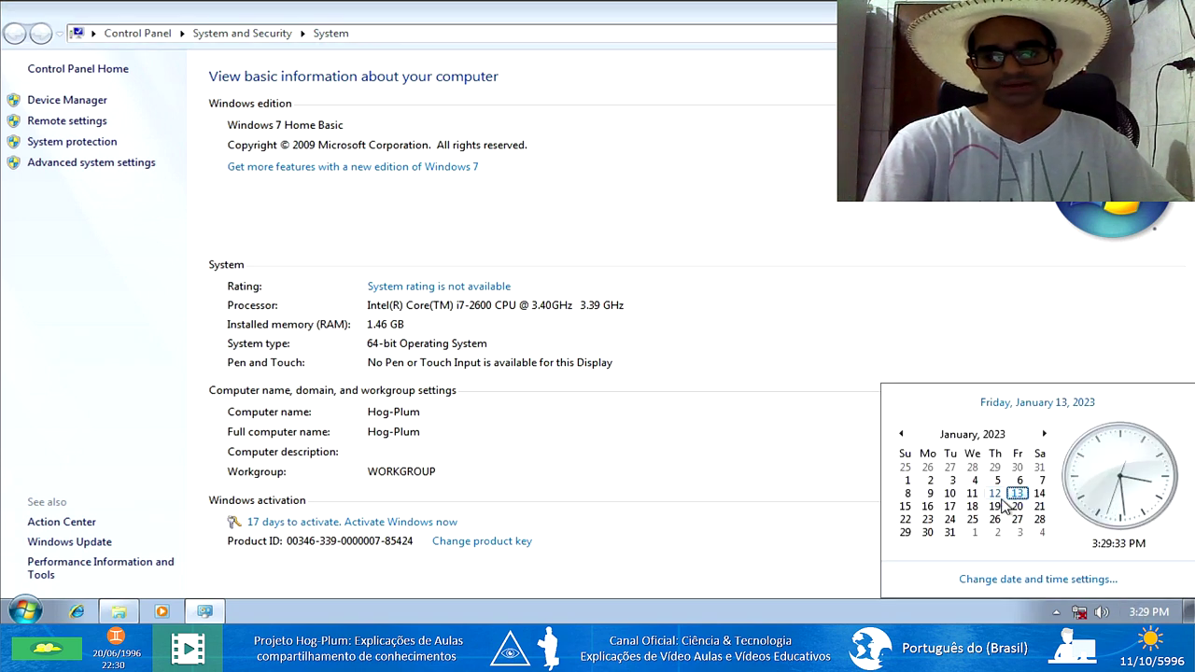
pyautogui.click(1034, 579)
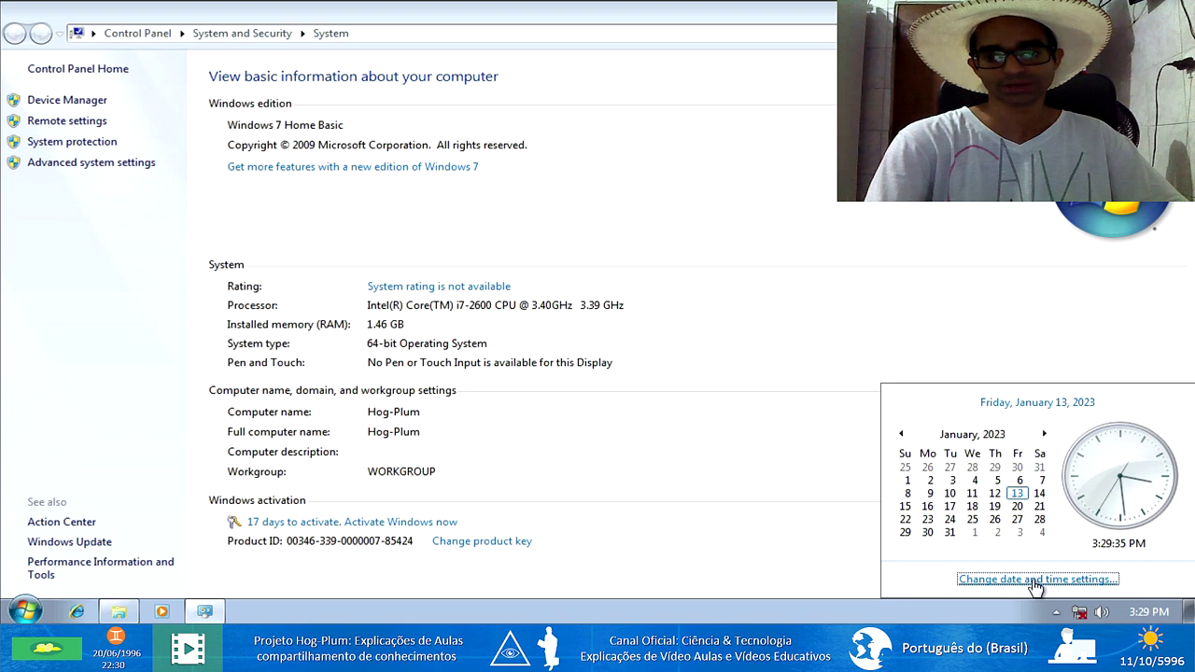
# Change the date to Thursday, January 12, 2023, then close the System window.
pyautogui.click(381, 245)
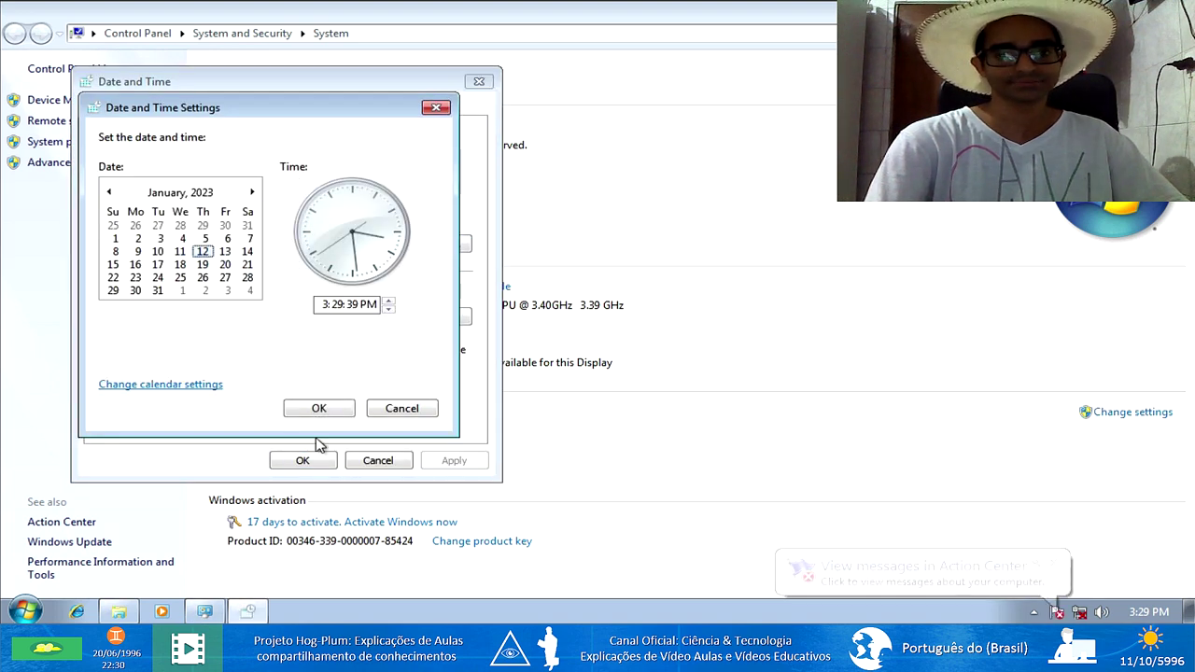
pyautogui.click(326, 410)
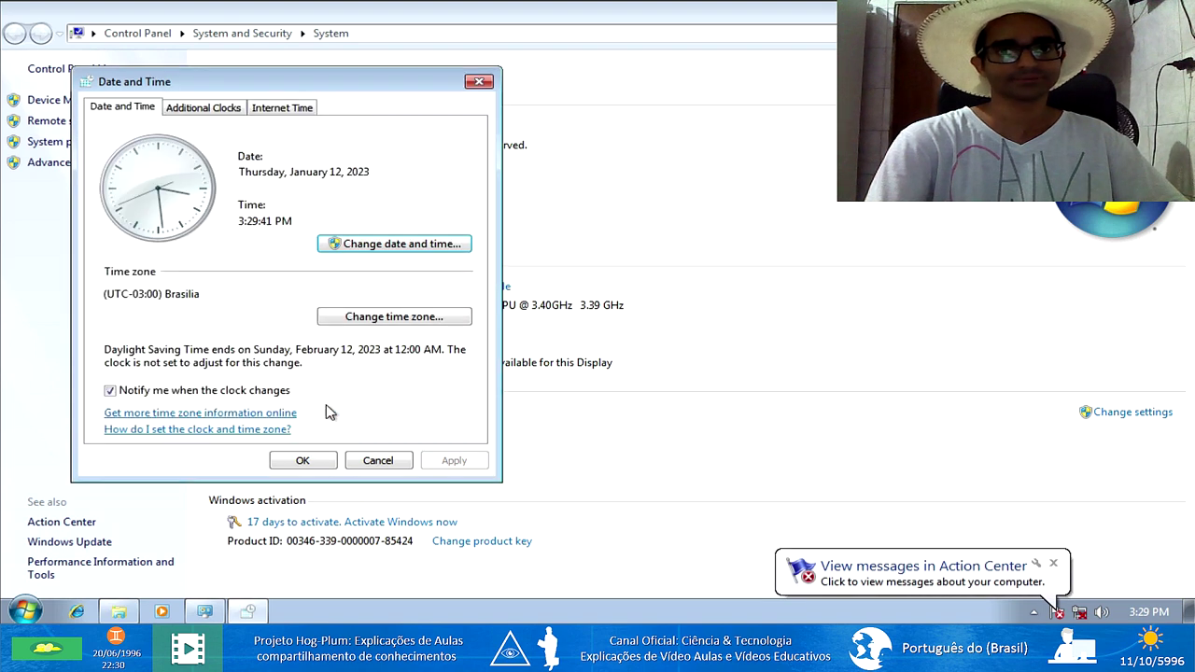
pyautogui.click(311, 461)
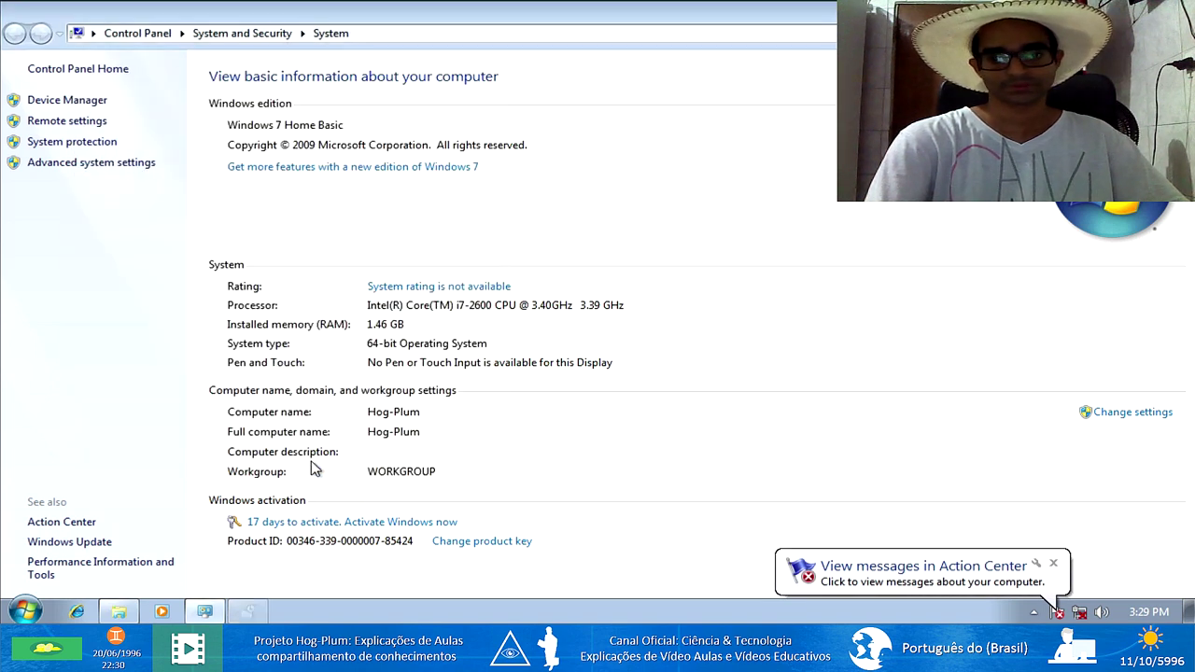
pyautogui.click(1053, 565)
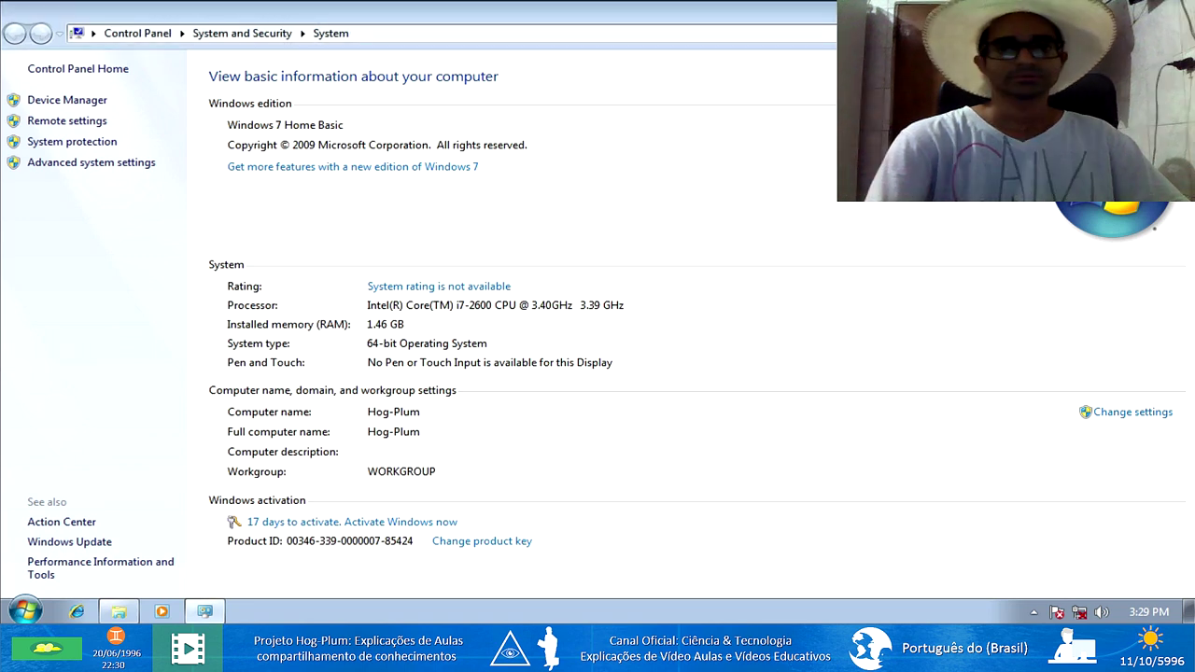
pyautogui.hotkey('alt', 'F4')
pyautogui.rightClick(332, 86)
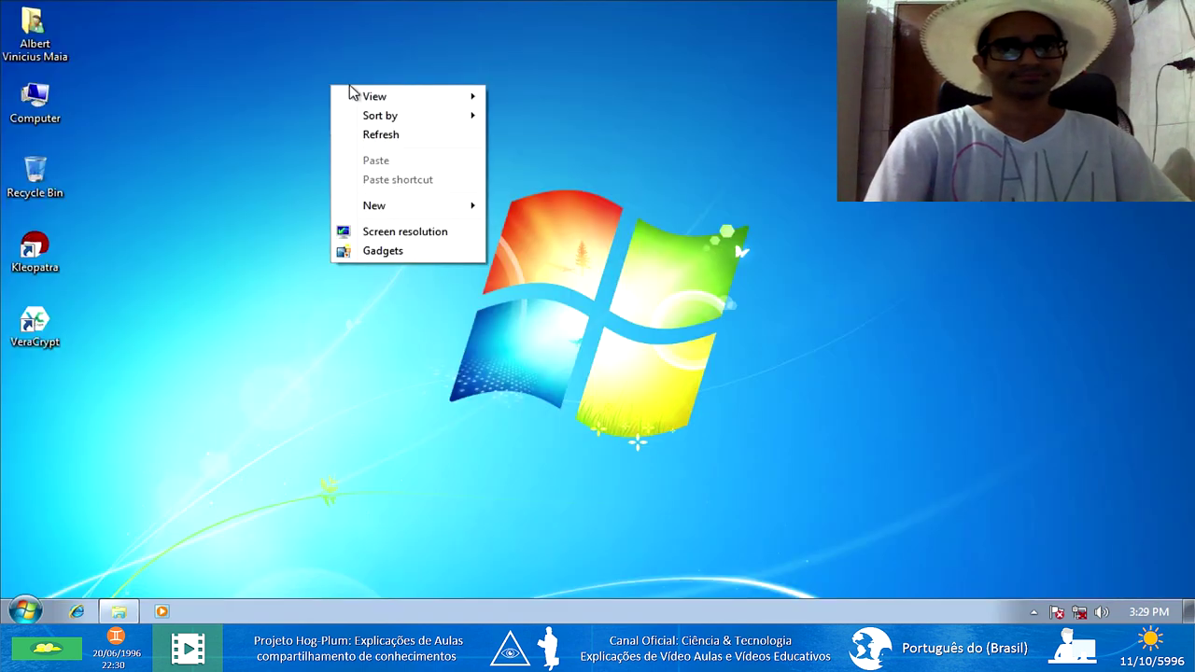
# Restore the folder window, view Local Disk (C:)'s Program Files (x86) and Program Files, then close it.
pyautogui.click(378, 137)
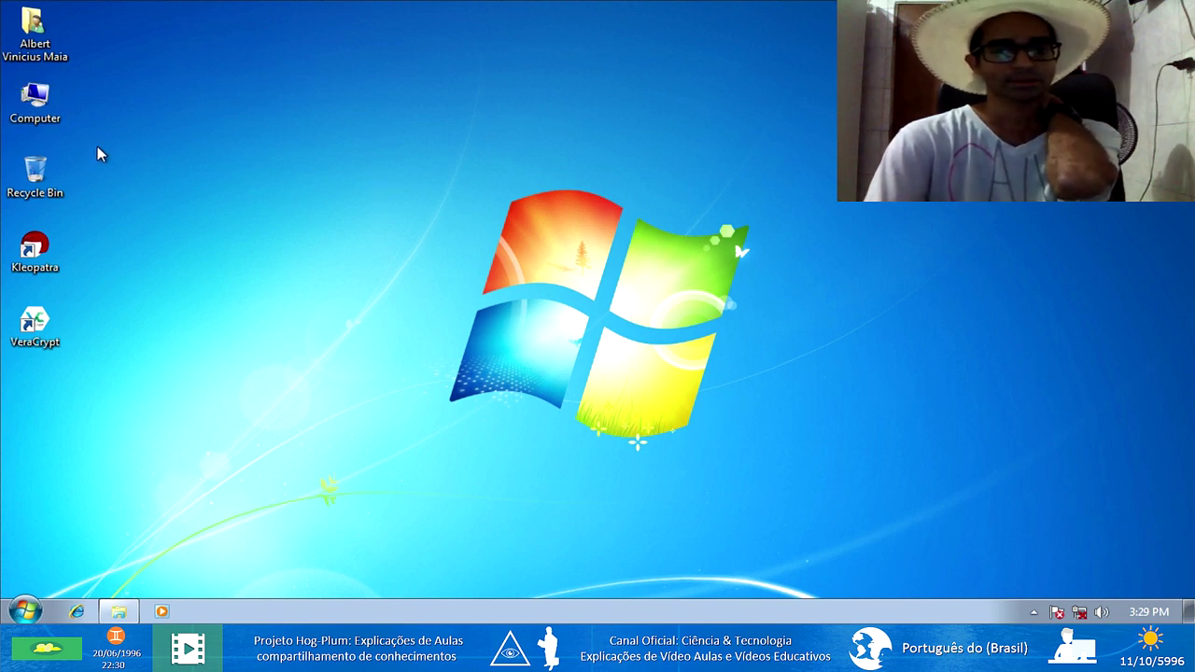
pyautogui.click(128, 602)
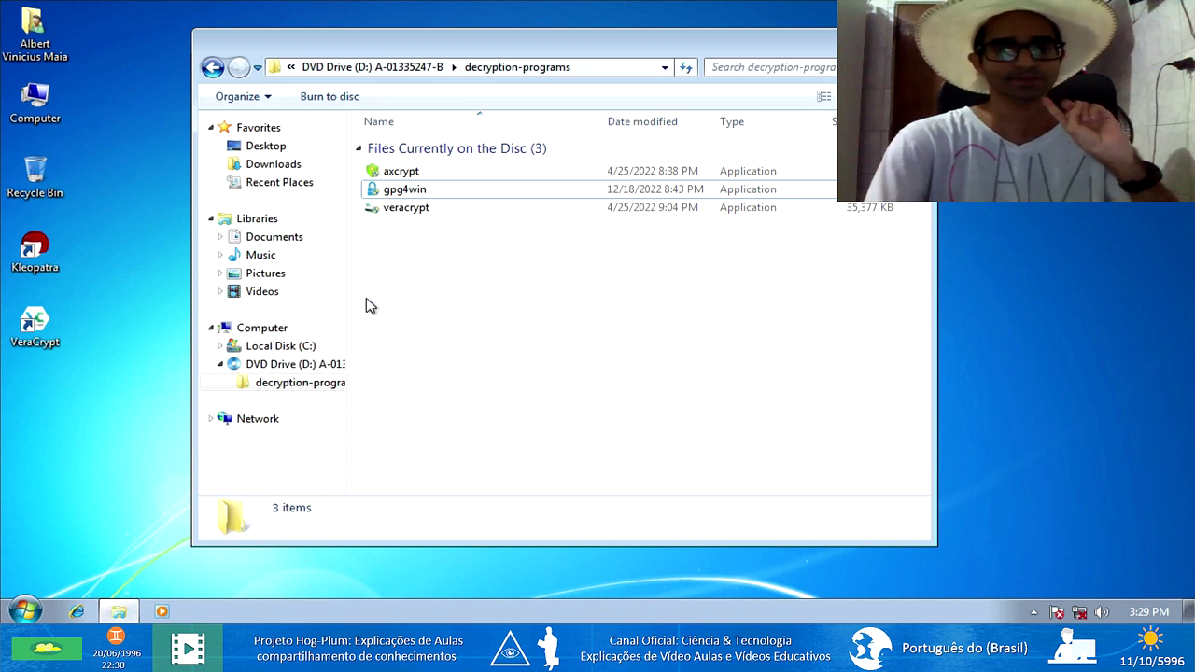
pyautogui.click(302, 351)
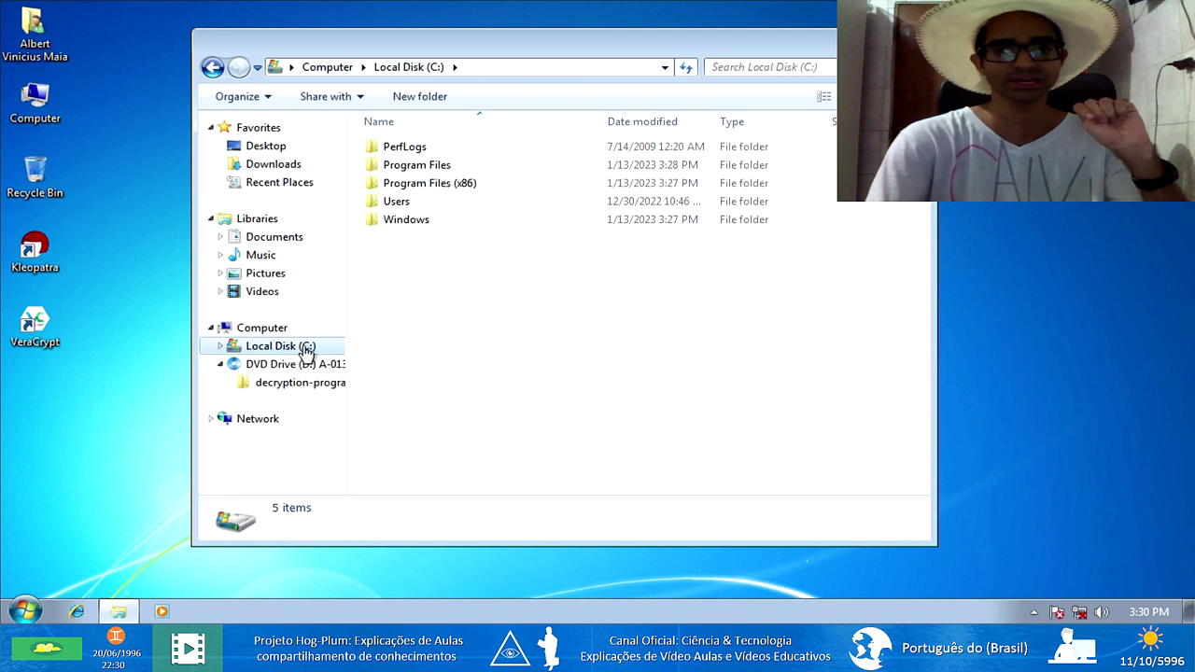
pyautogui.click(444, 191)
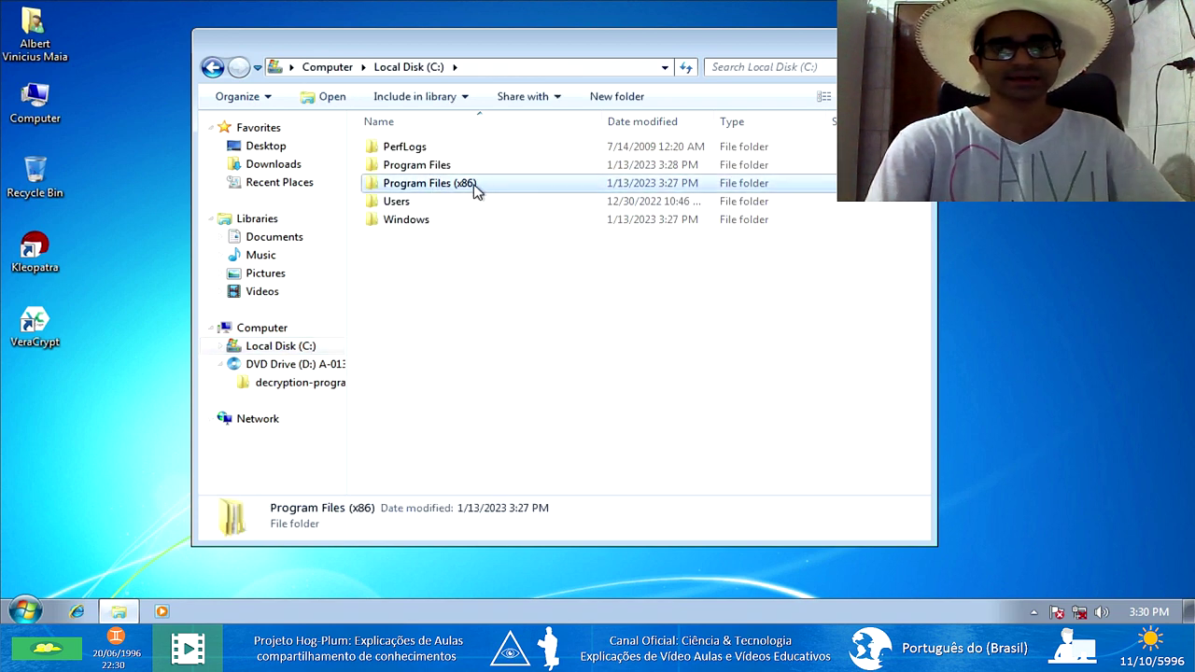
pyautogui.click(421, 168)
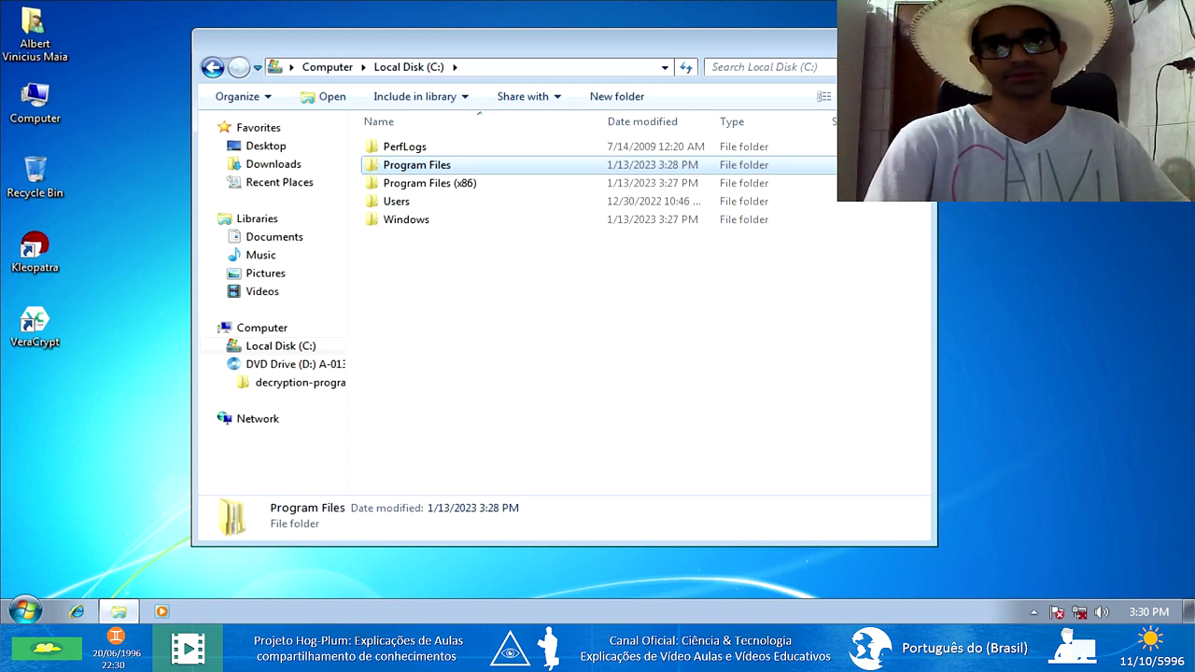
pyautogui.hotkey('alt', 'F4')
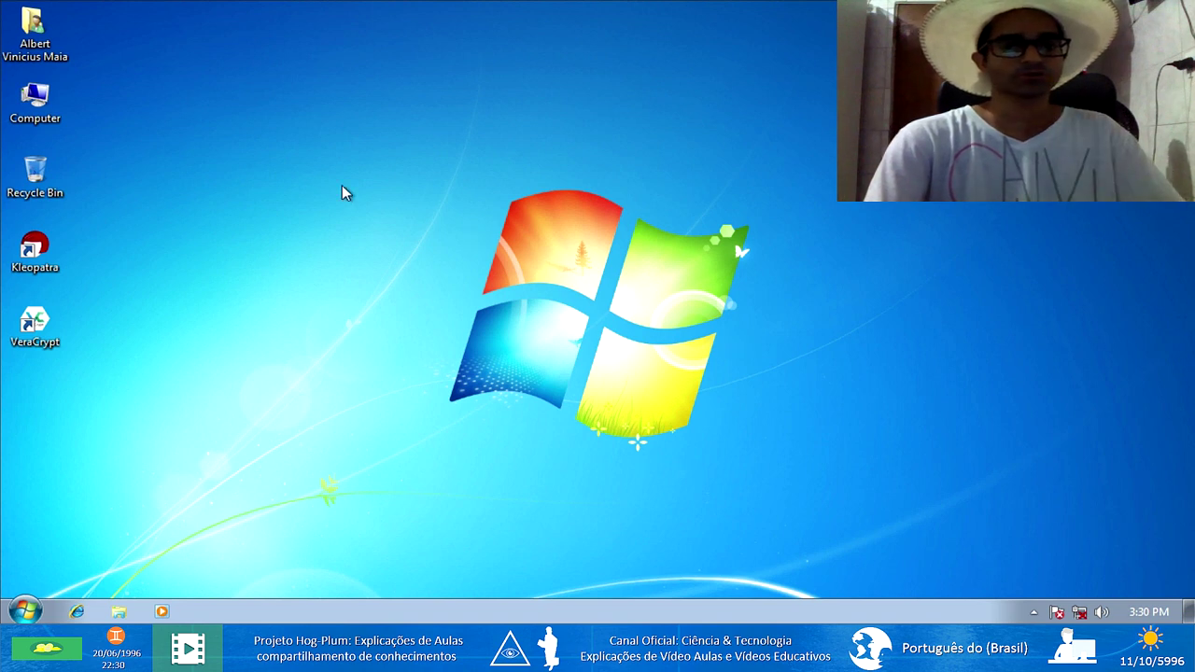
# Launch the installer from DVD Drive (D:) and allow it to make changes.
pyautogui.doubleClick(35, 98)
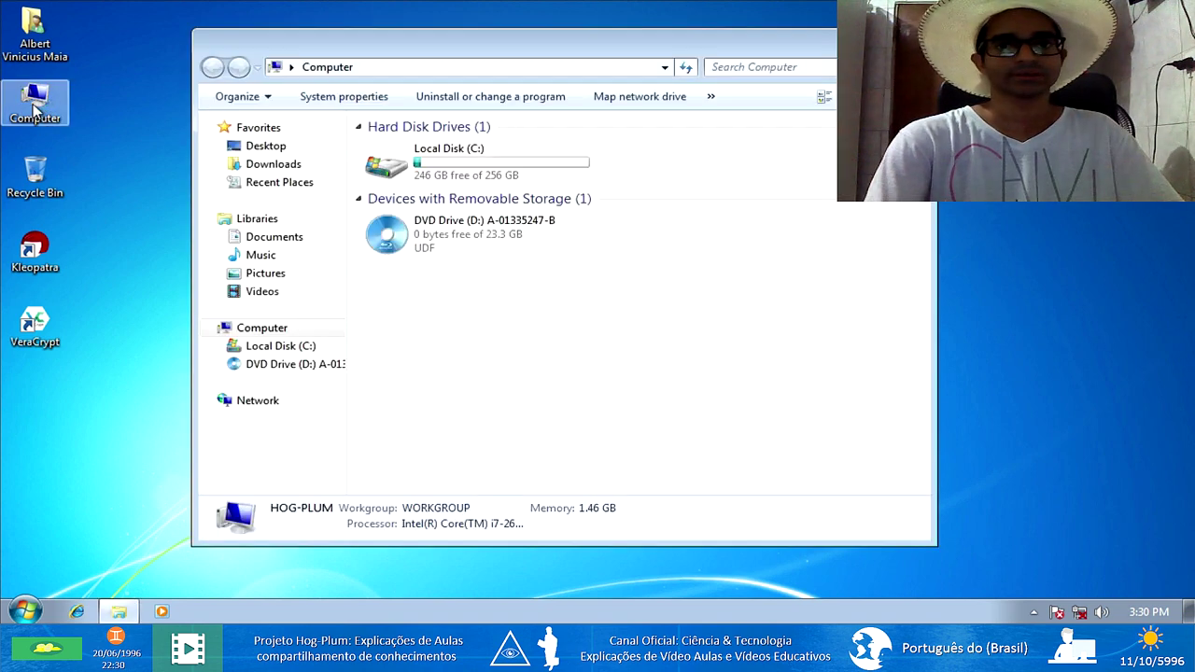
pyautogui.rightClick(456, 235)
pyautogui.click(523, 260)
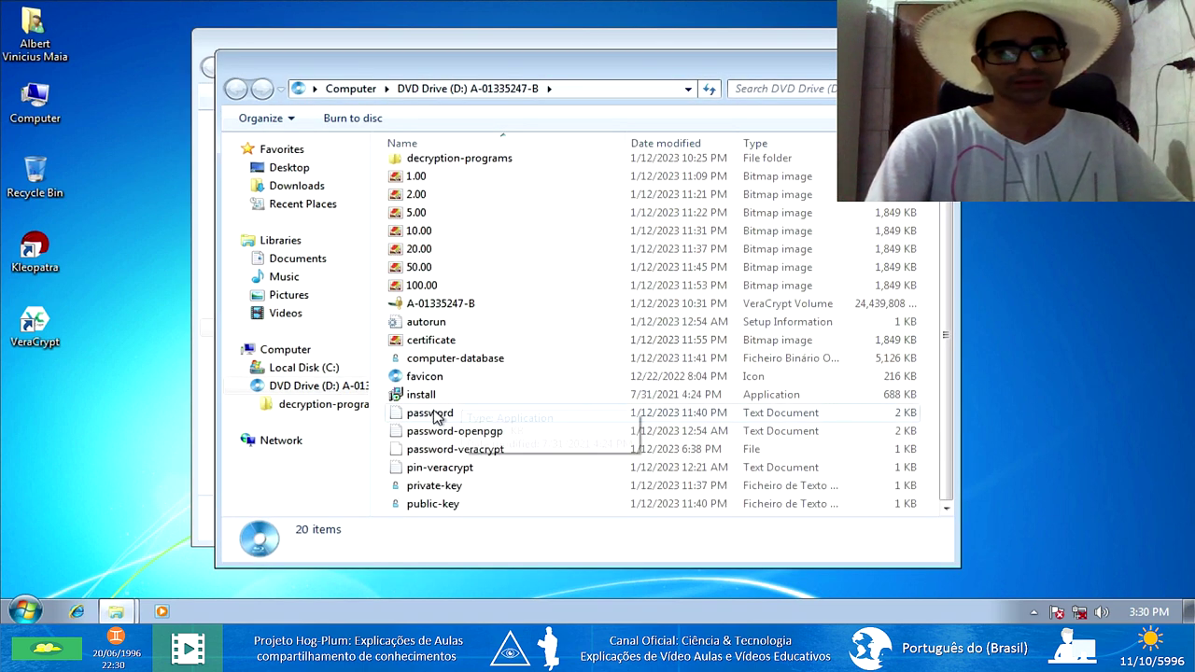
pyautogui.doubleClick(429, 396)
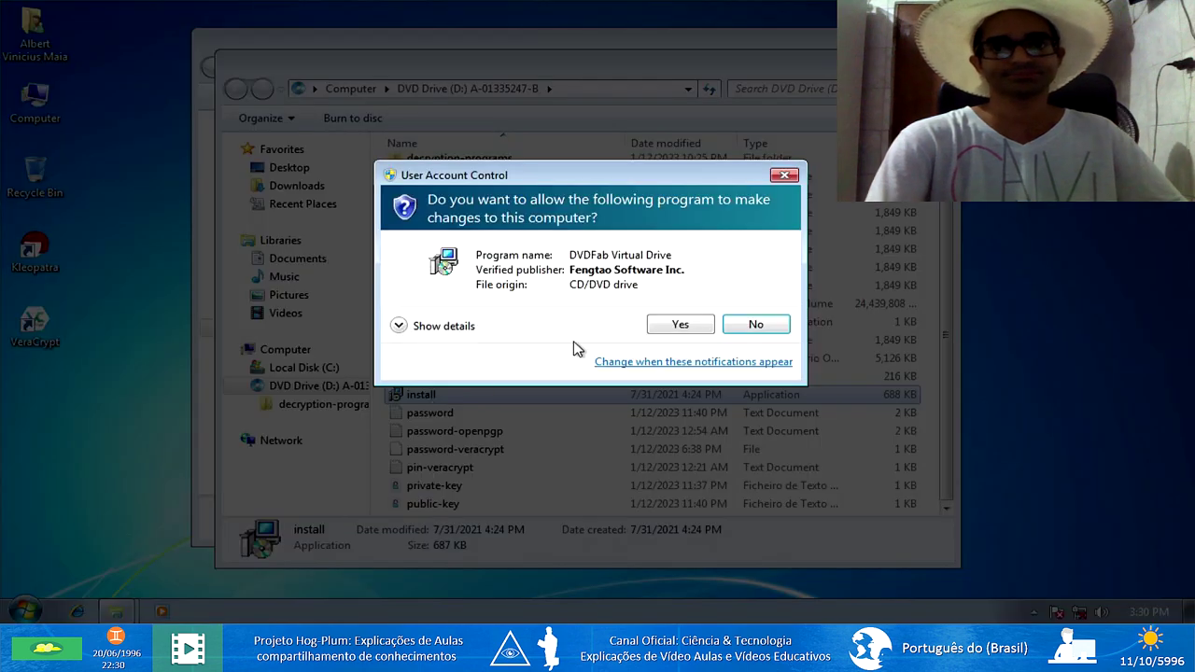
pyautogui.click(682, 326)
# Choose Português (Brasil) as the setup language and accept the licence agreement.
pyautogui.click(547, 313)
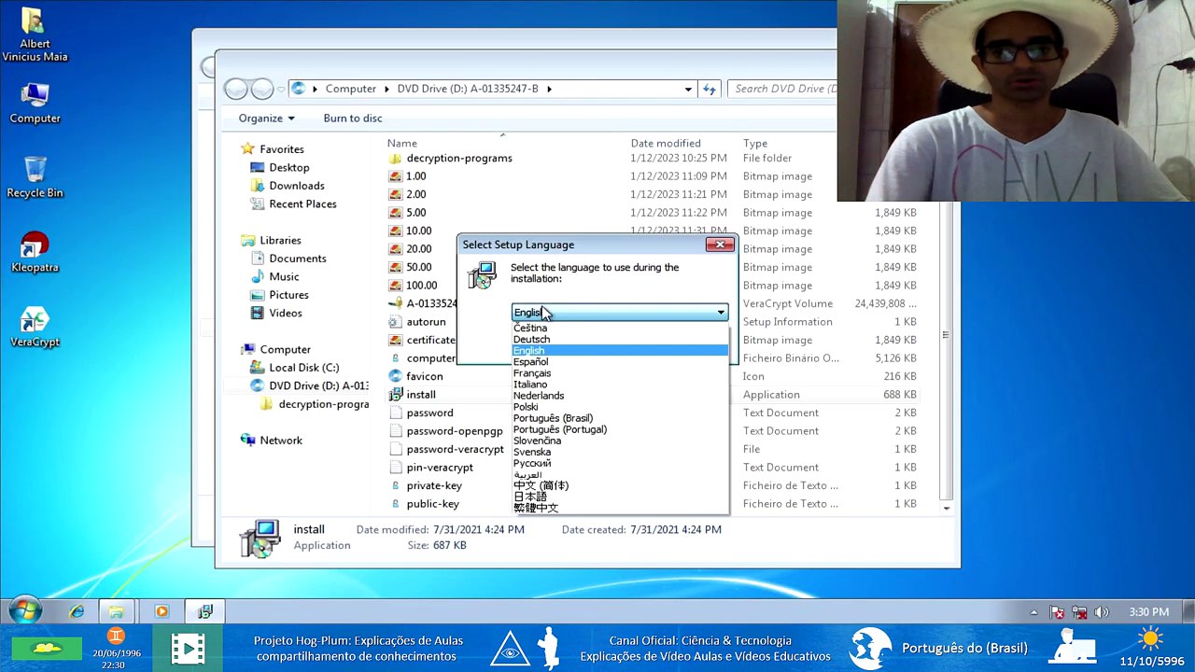
pyautogui.click(575, 416)
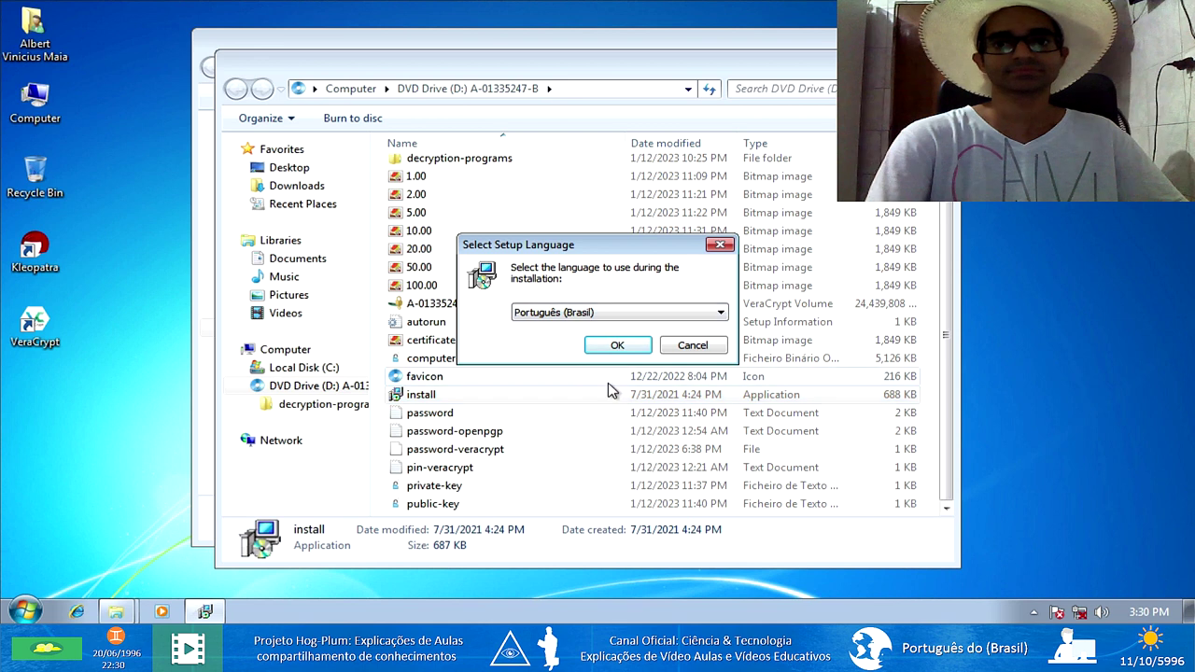
pyautogui.click(618, 346)
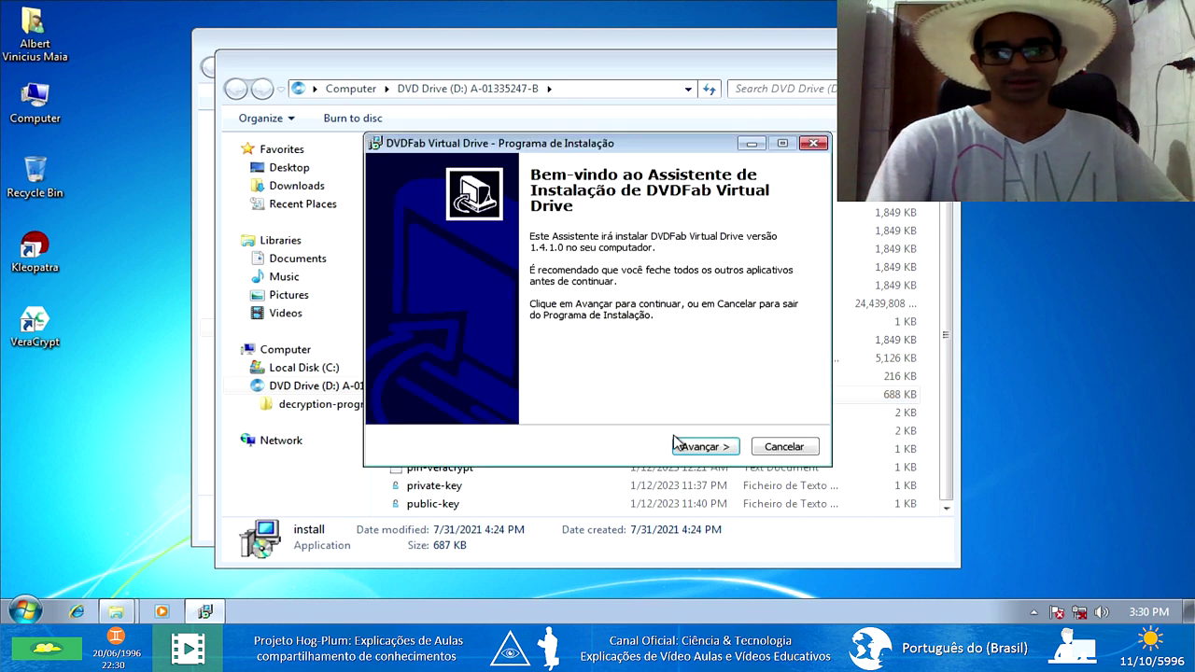
pyautogui.click(689, 447)
pyautogui.click(471, 396)
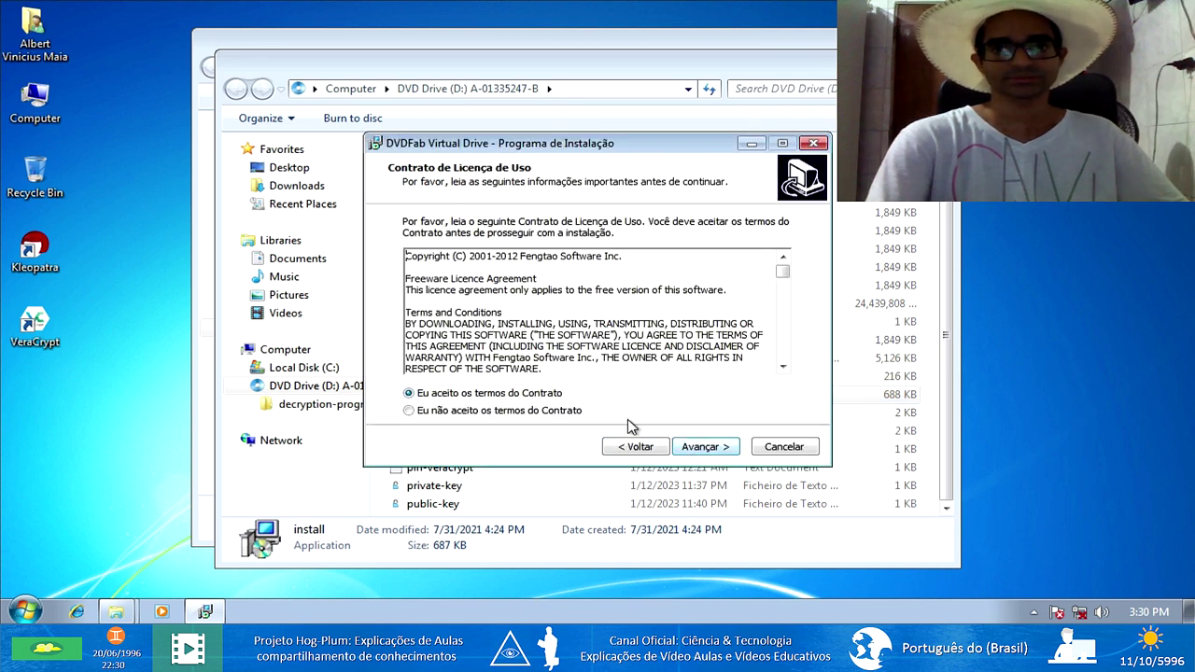
pyautogui.click(702, 445)
# Keep the default location and Start Menu folder, always trust the publisher's driver, and finish installing.
pyautogui.click(702, 446)
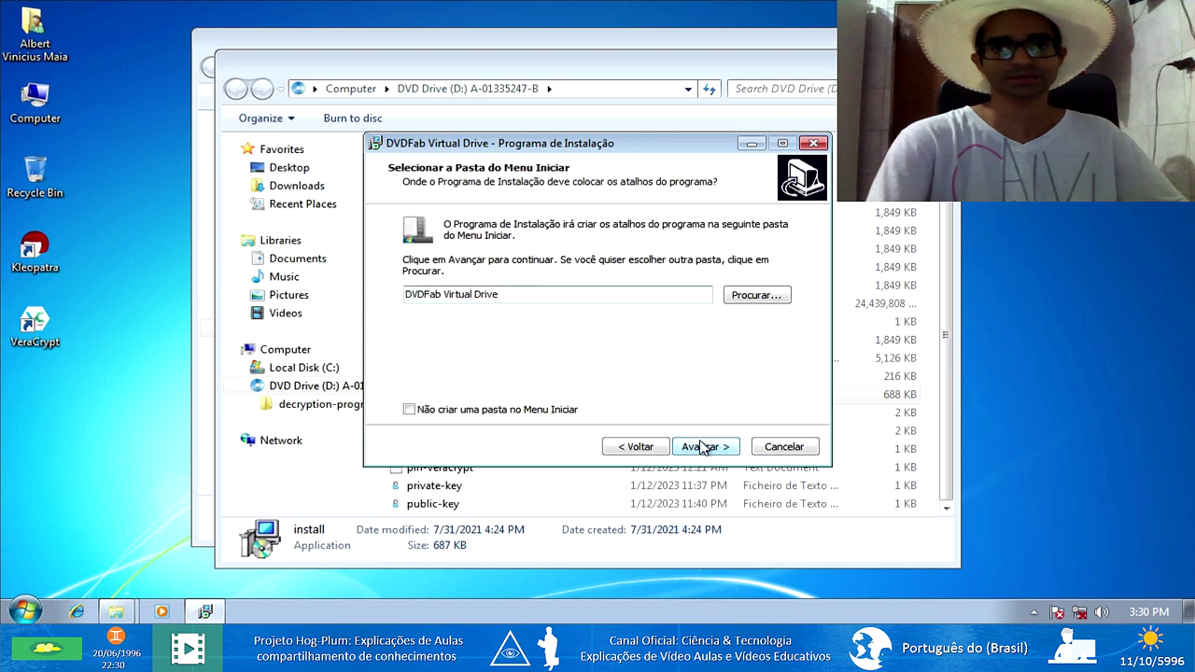
pyautogui.click(701, 447)
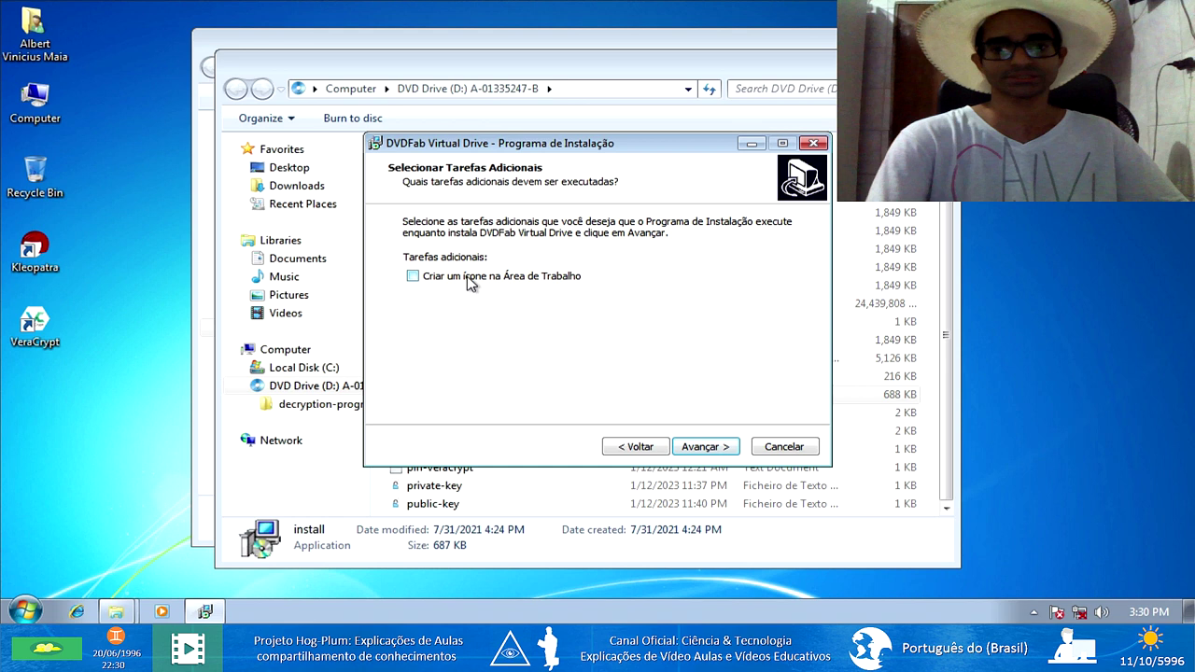
pyautogui.click(701, 447)
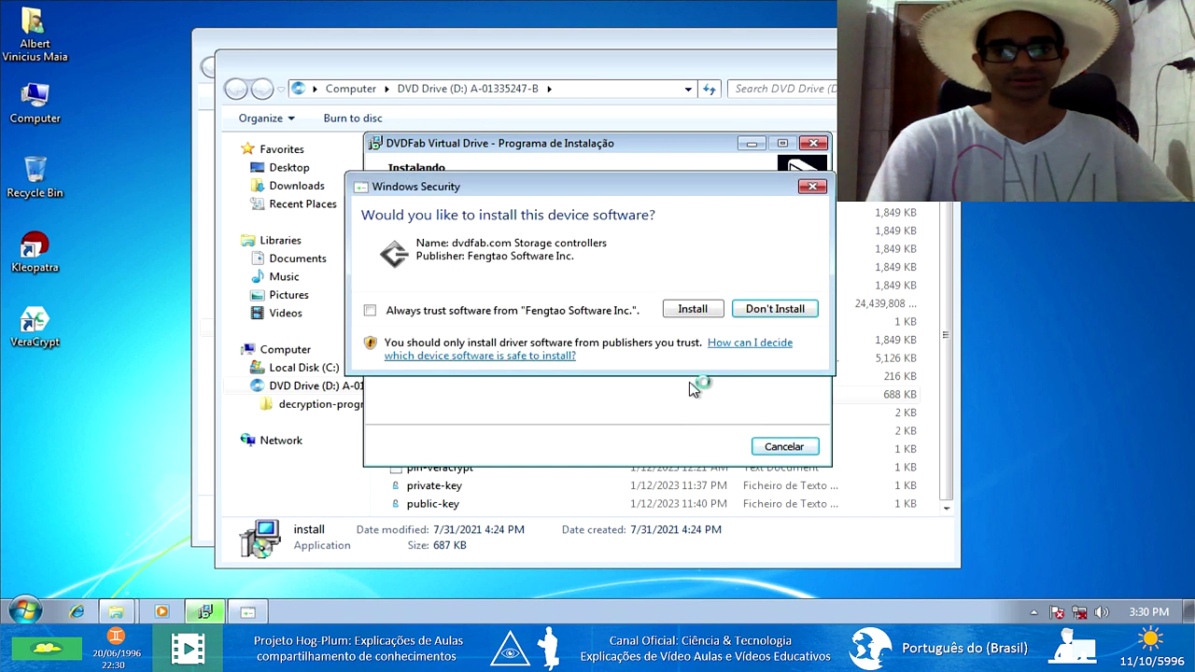
pyautogui.click(504, 309)
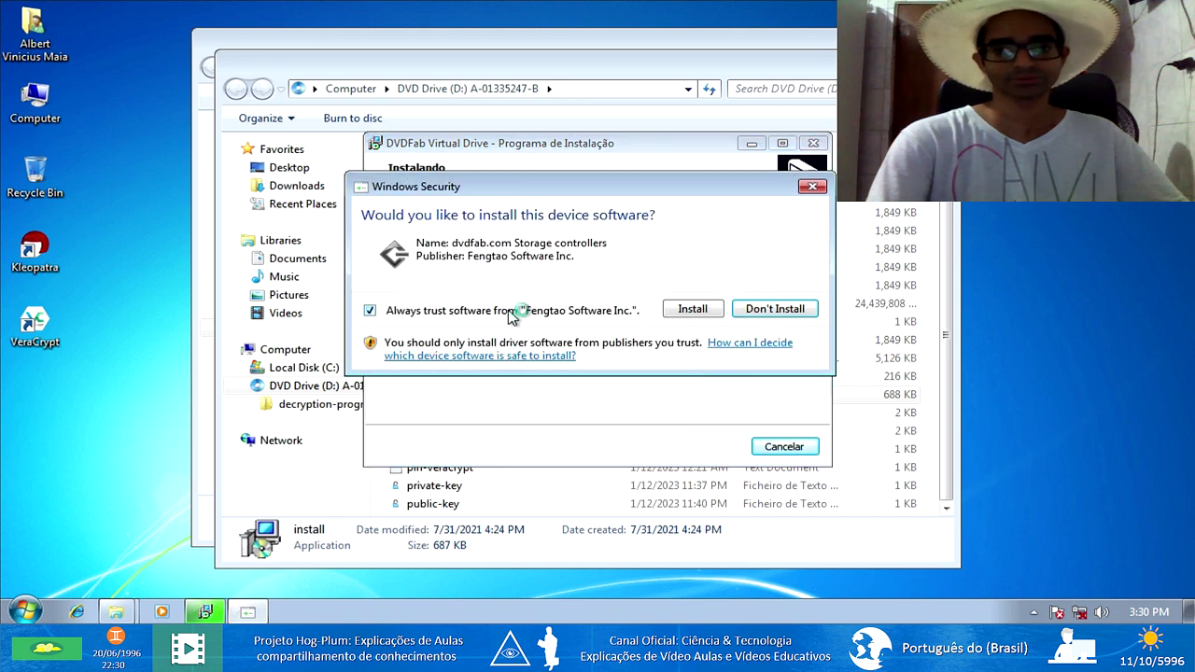
pyautogui.click(693, 309)
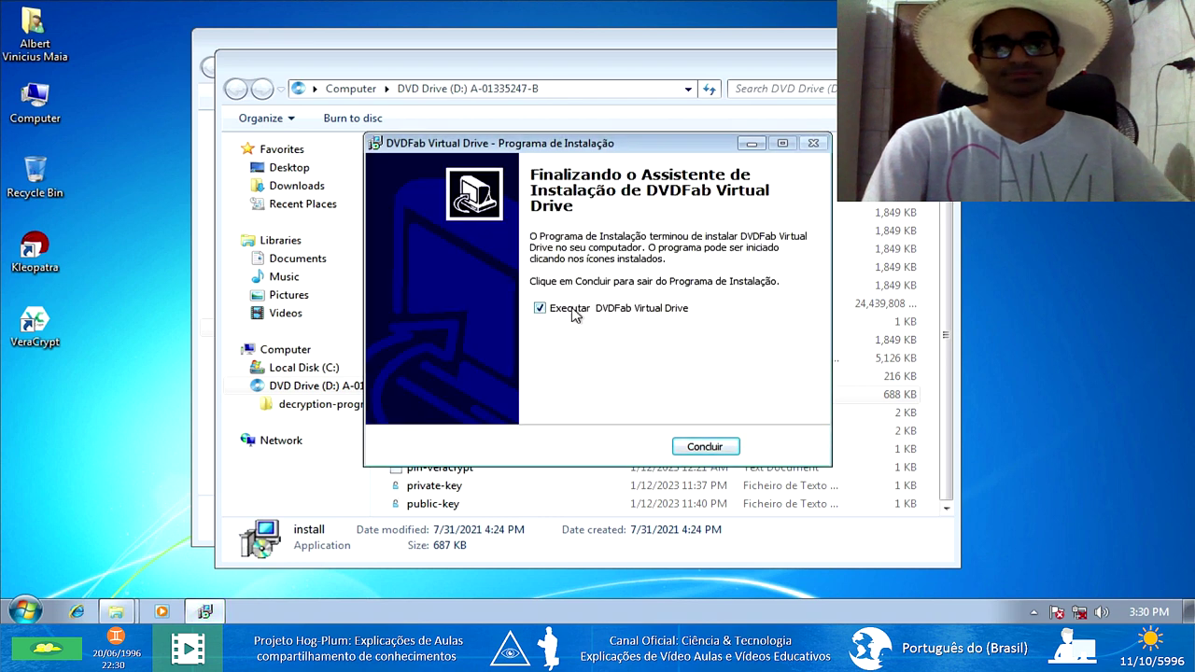
pyautogui.click(695, 440)
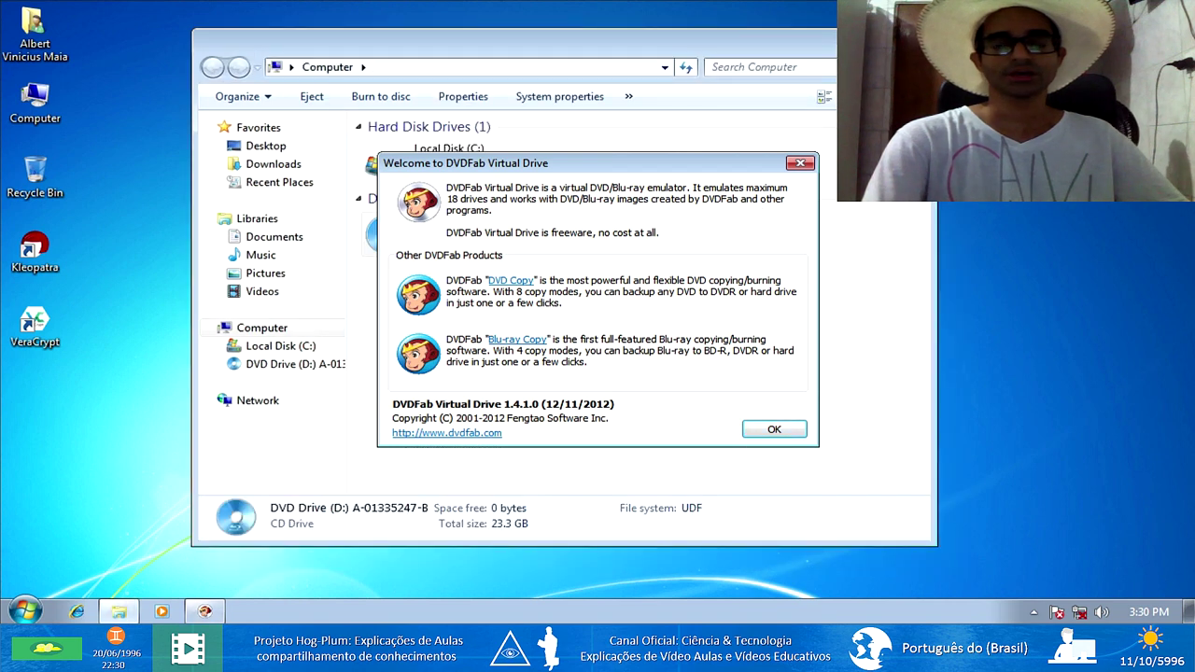
# Close the welcome window and check the new BD-ROM Drive (E:) beside DVD Drive (D:).
pyautogui.press('Return')
pyautogui.moveTo(440, 334); pyautogui.dragTo(541, 241)
pyautogui.click(719, 326)
pyautogui.click(640, 247)
pyautogui.moveTo(754, 299); pyautogui.dragTo(674, 236)
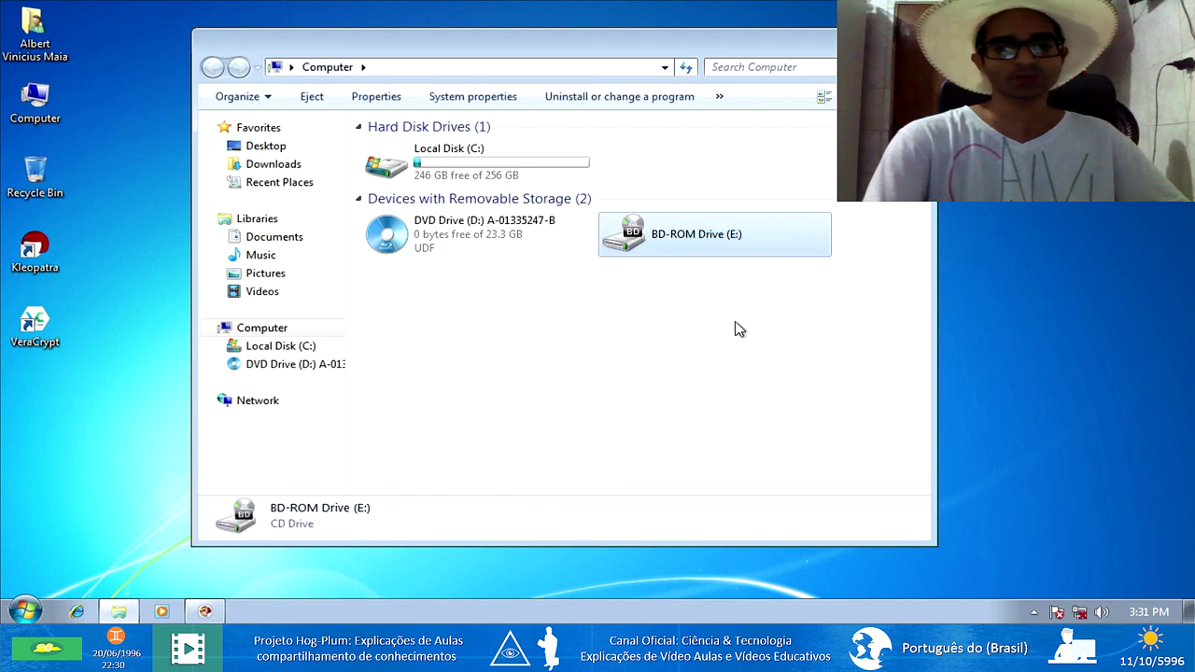
pyautogui.click(709, 358)
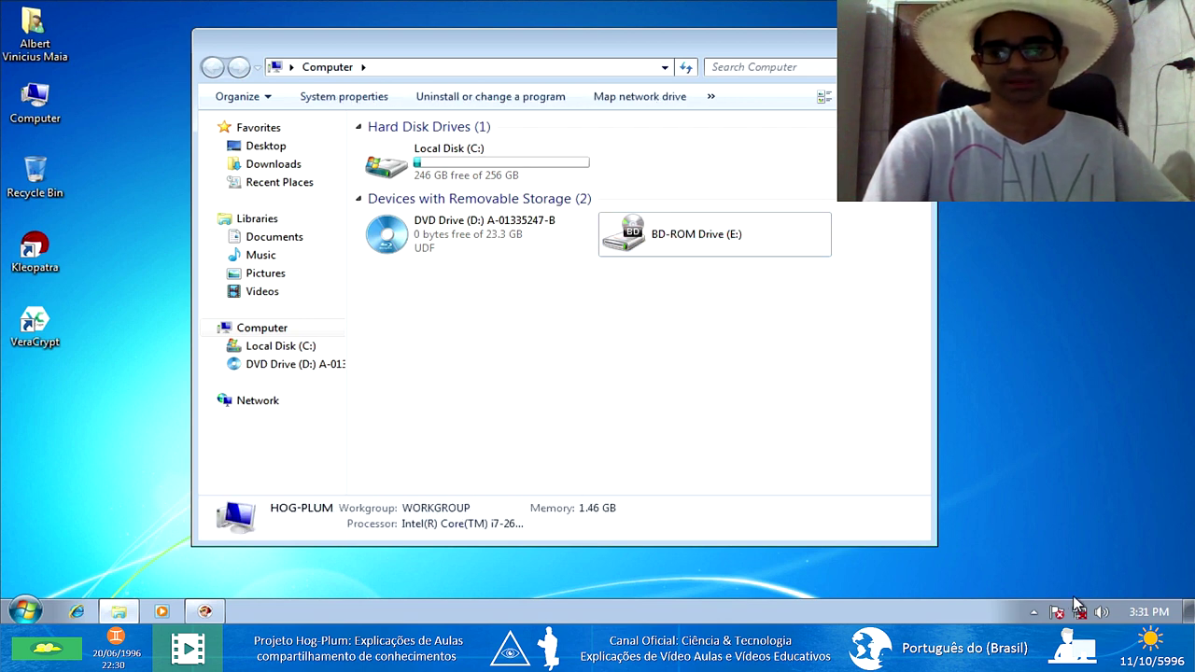
# Open DVDFab Virtual Drive's settings from the tray and set the language to Portuguese (Brazil).
pyautogui.click(1033, 611)
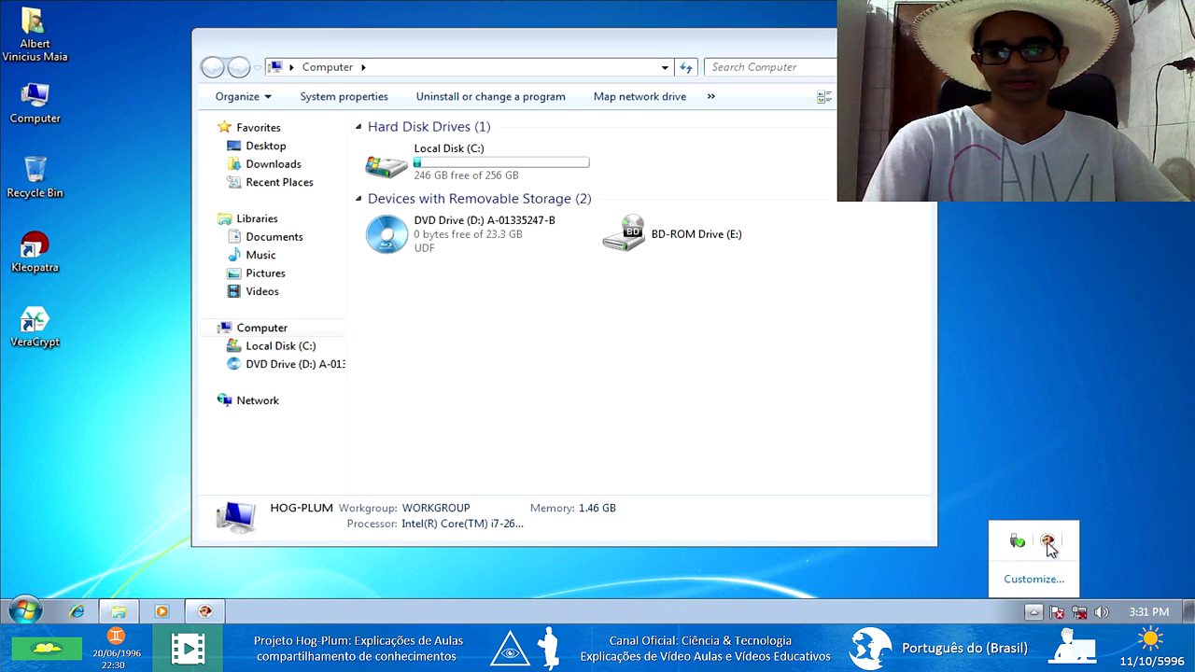
pyautogui.click(1048, 543)
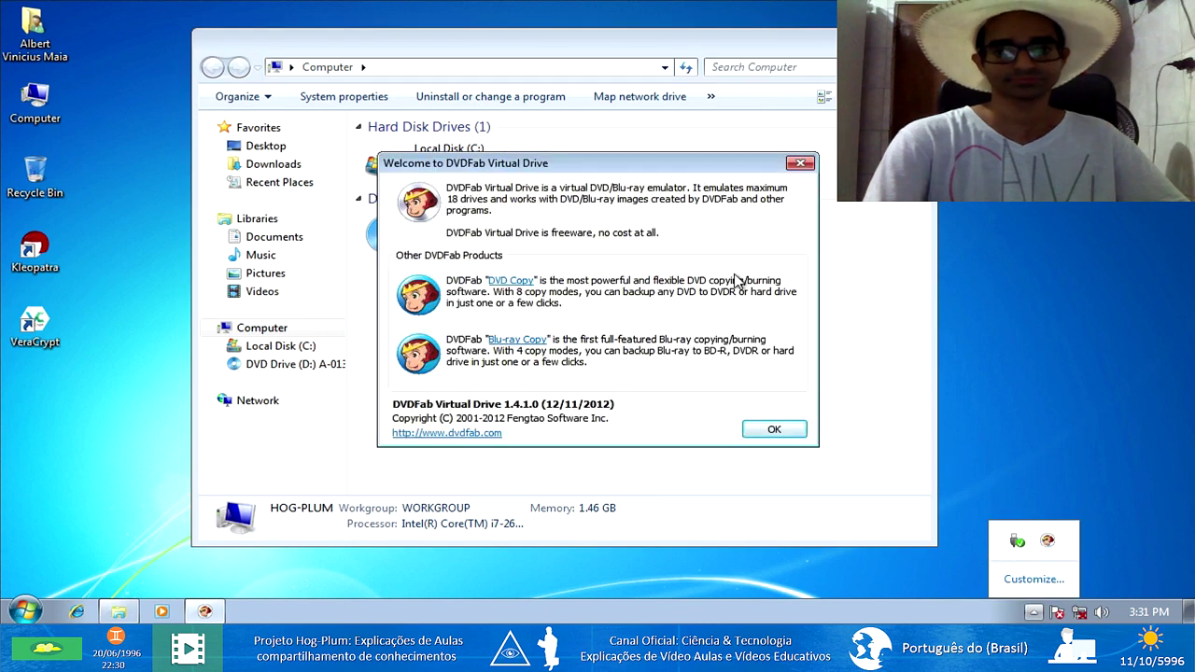
pyautogui.click(774, 431)
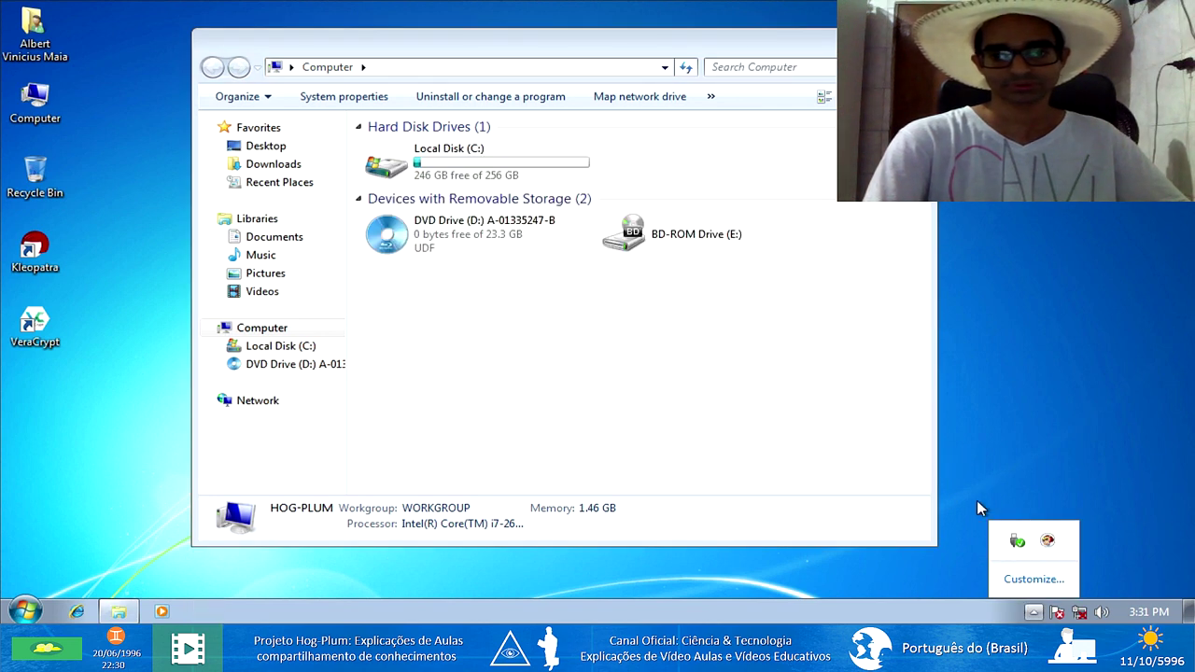
pyautogui.rightClick(1046, 544)
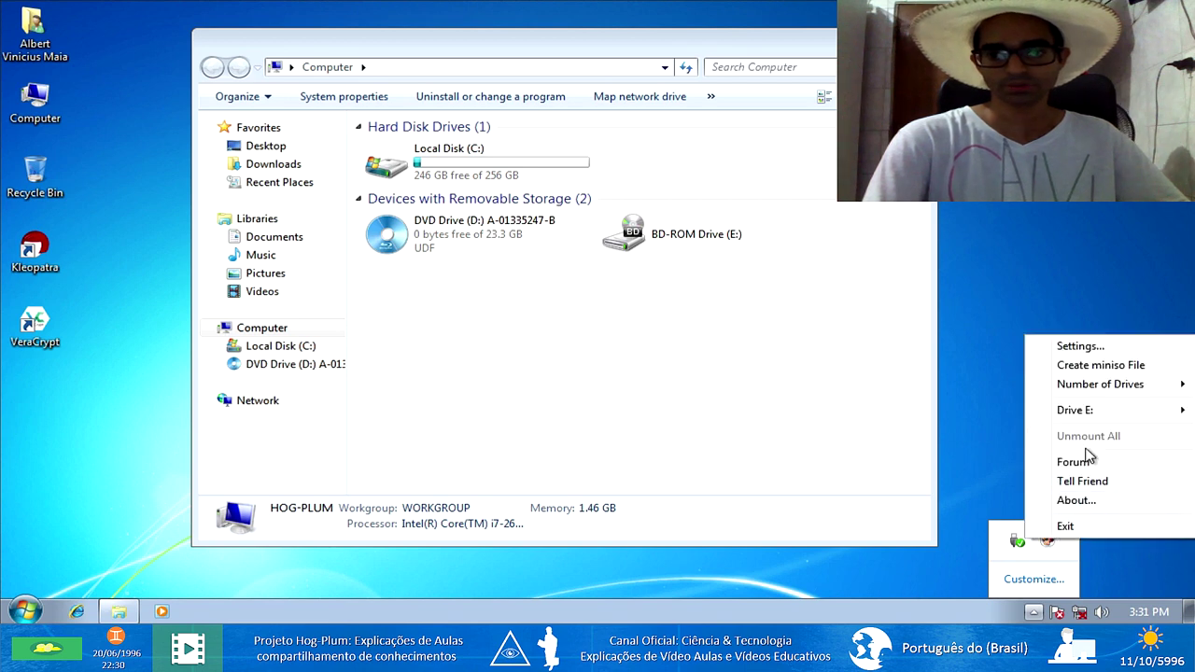
pyautogui.click(1073, 346)
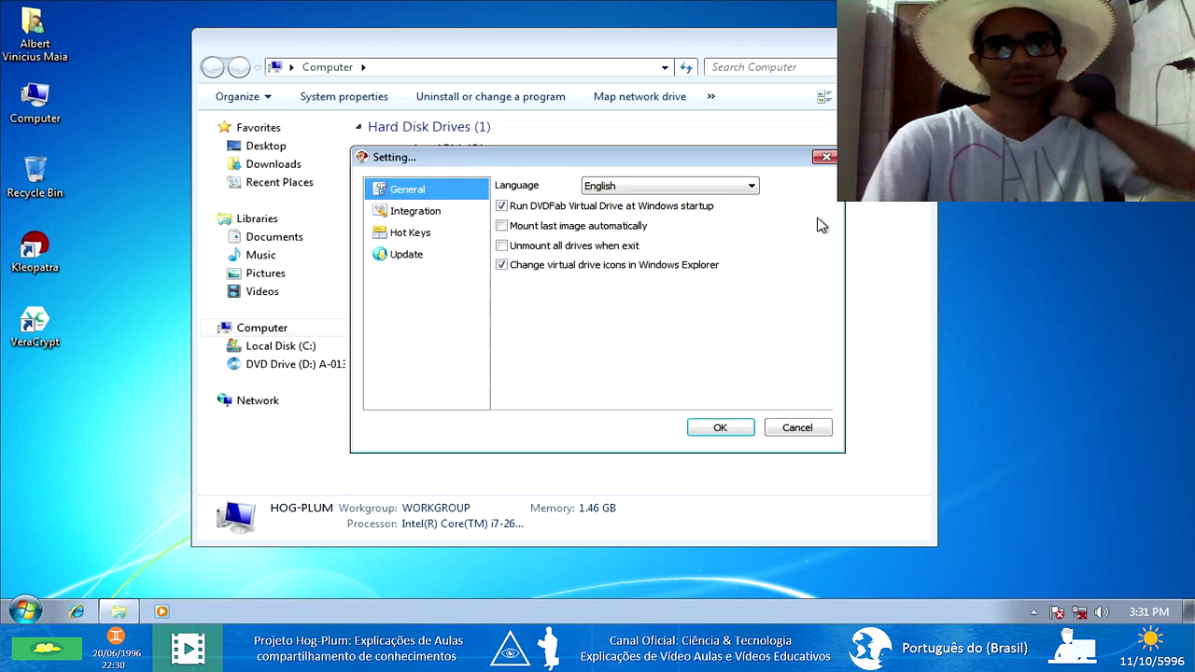
pyautogui.click(614, 187)
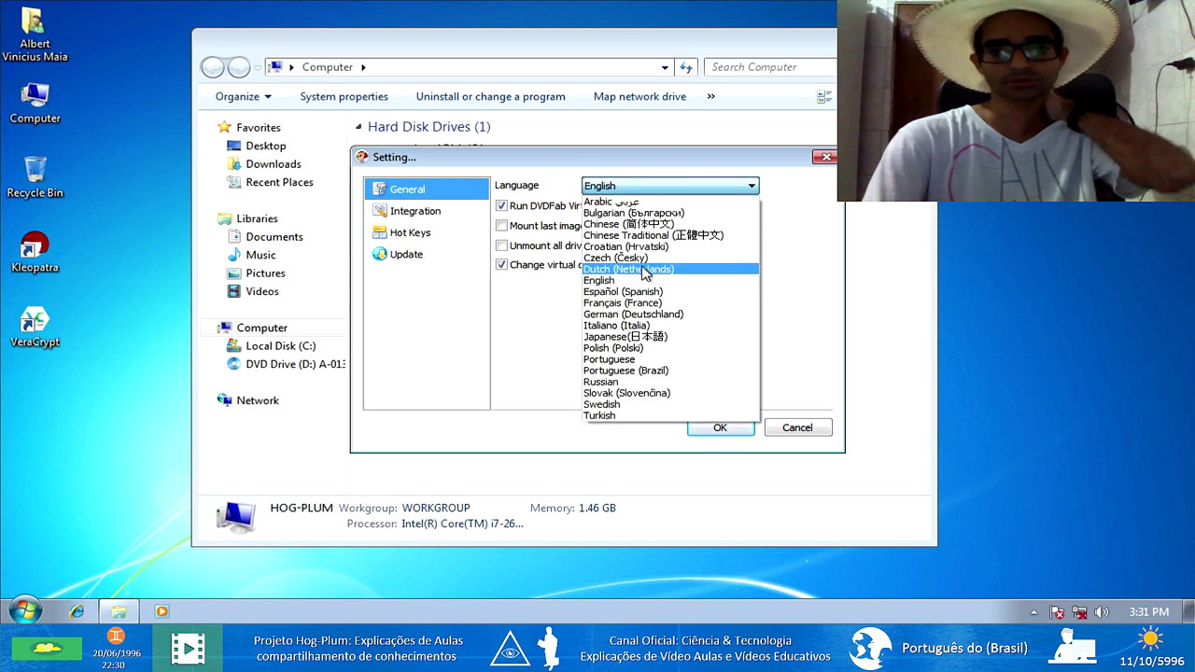
pyautogui.click(672, 370)
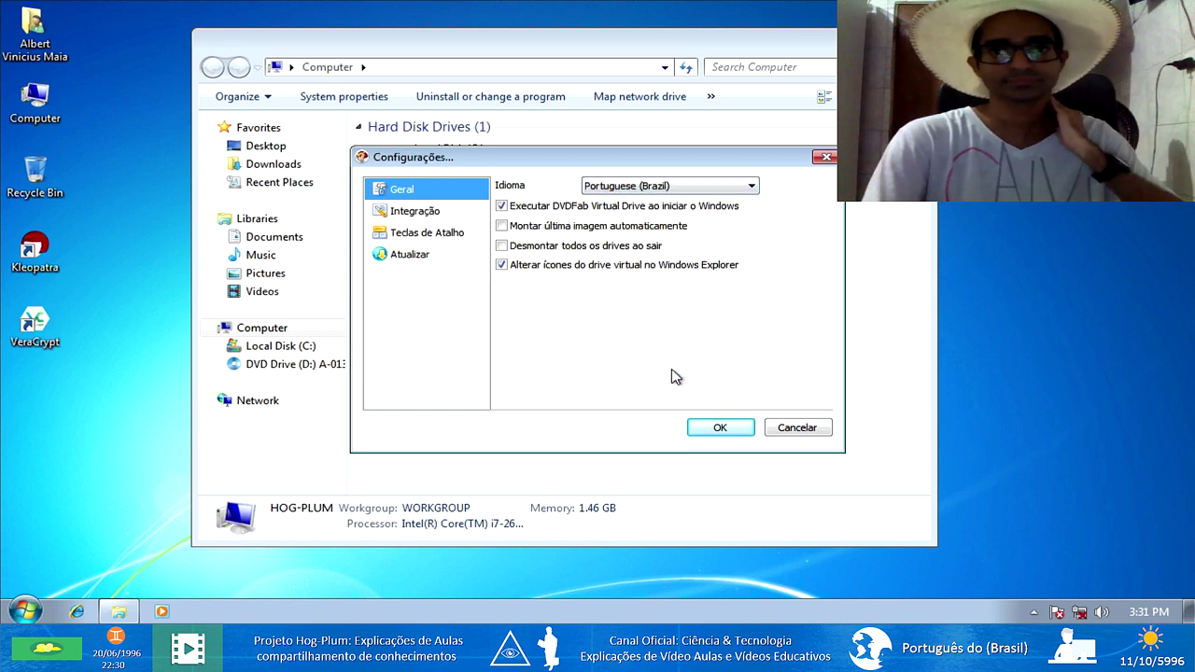
# Disable Run at startup and automatic new-version checks, then approve saving the settings.
pyautogui.click(502, 206)
pyautogui.click(444, 214)
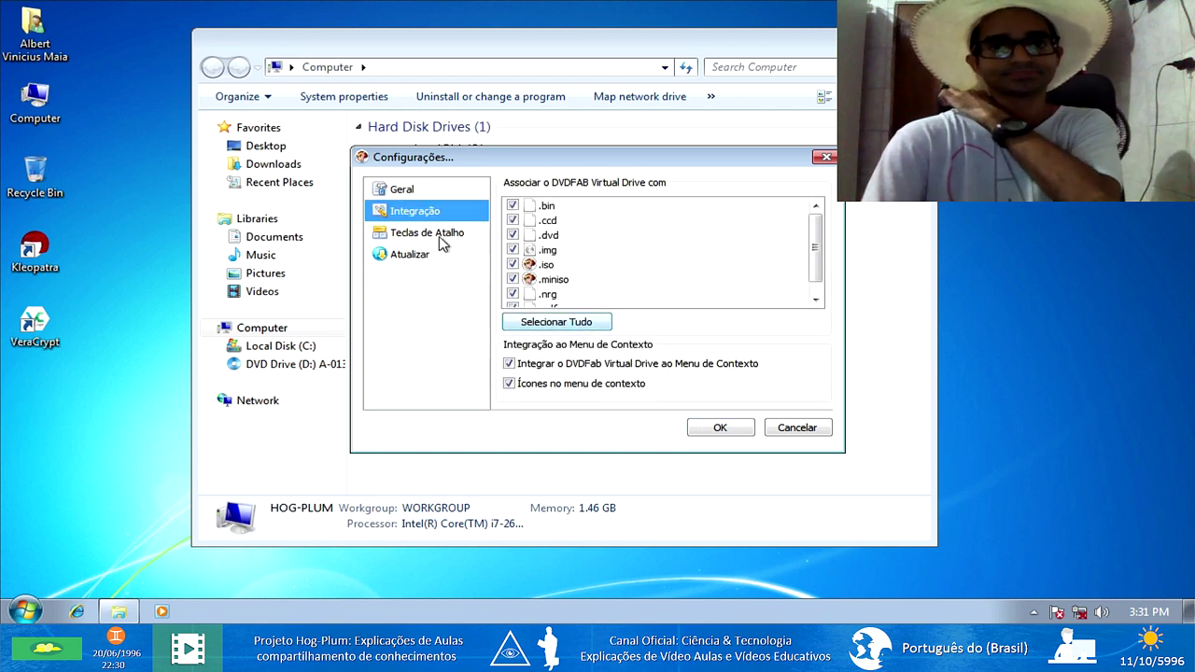
pyautogui.click(436, 241)
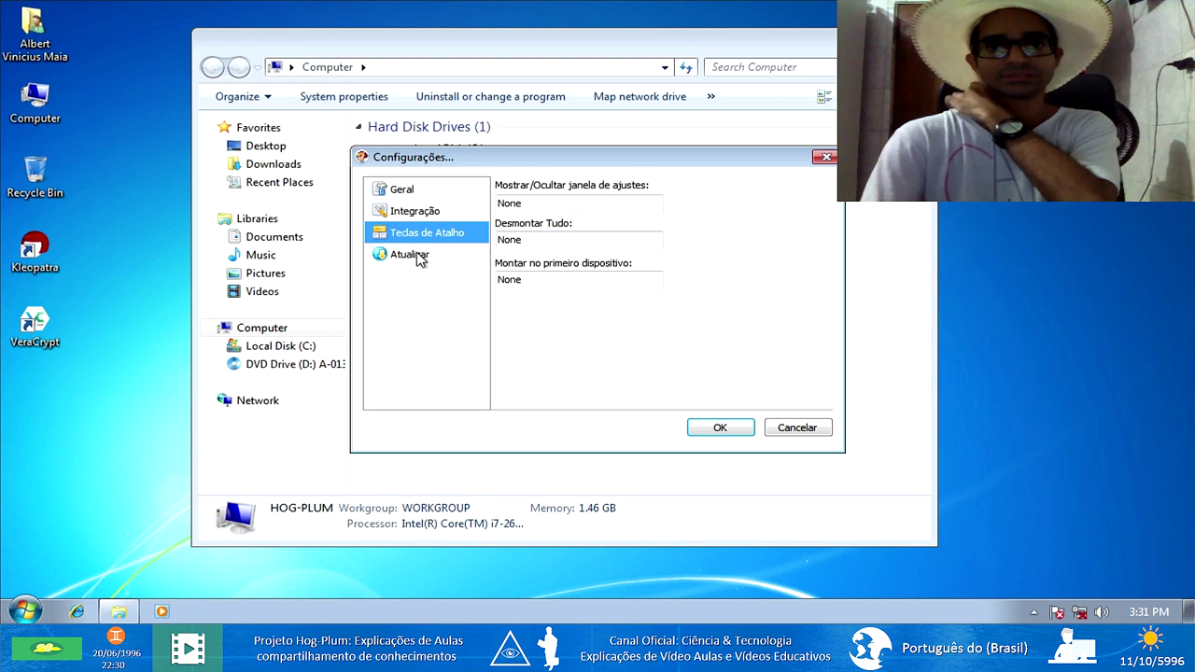
pyautogui.click(418, 258)
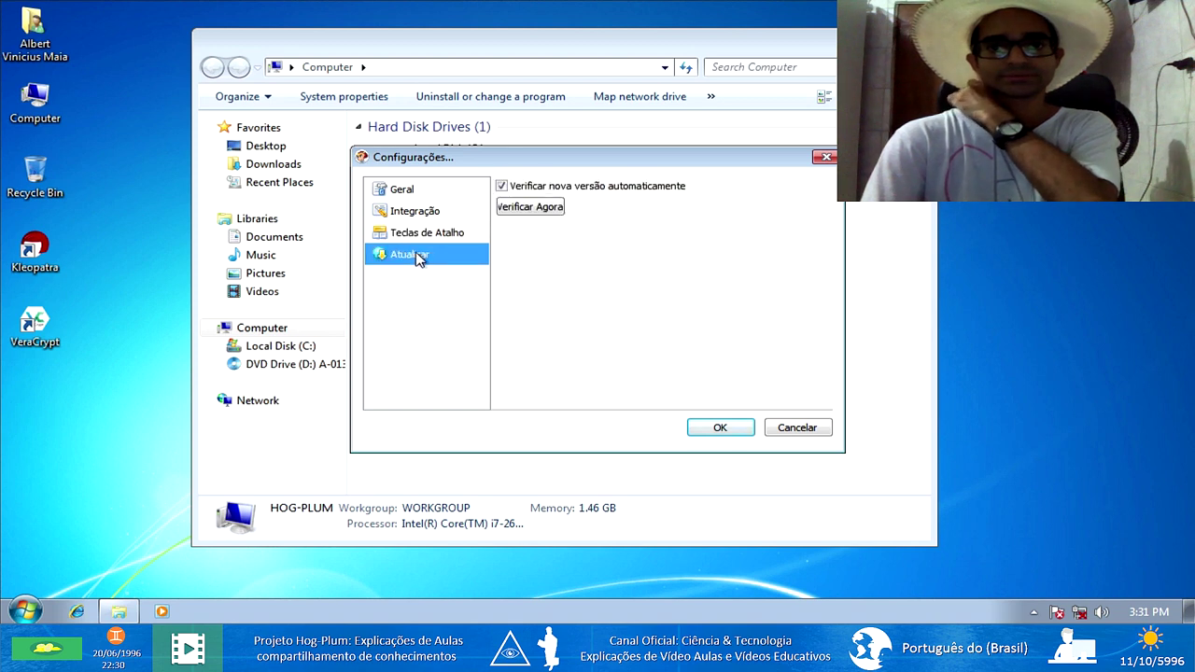
pyautogui.click(502, 186)
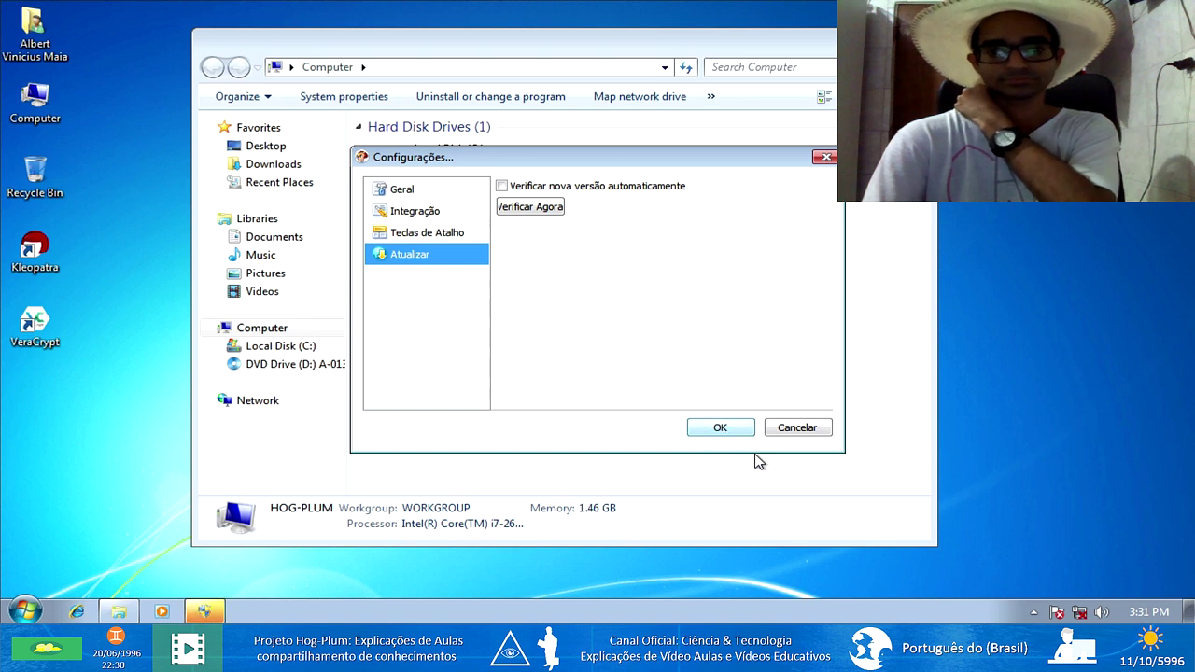
pyautogui.click(218, 609)
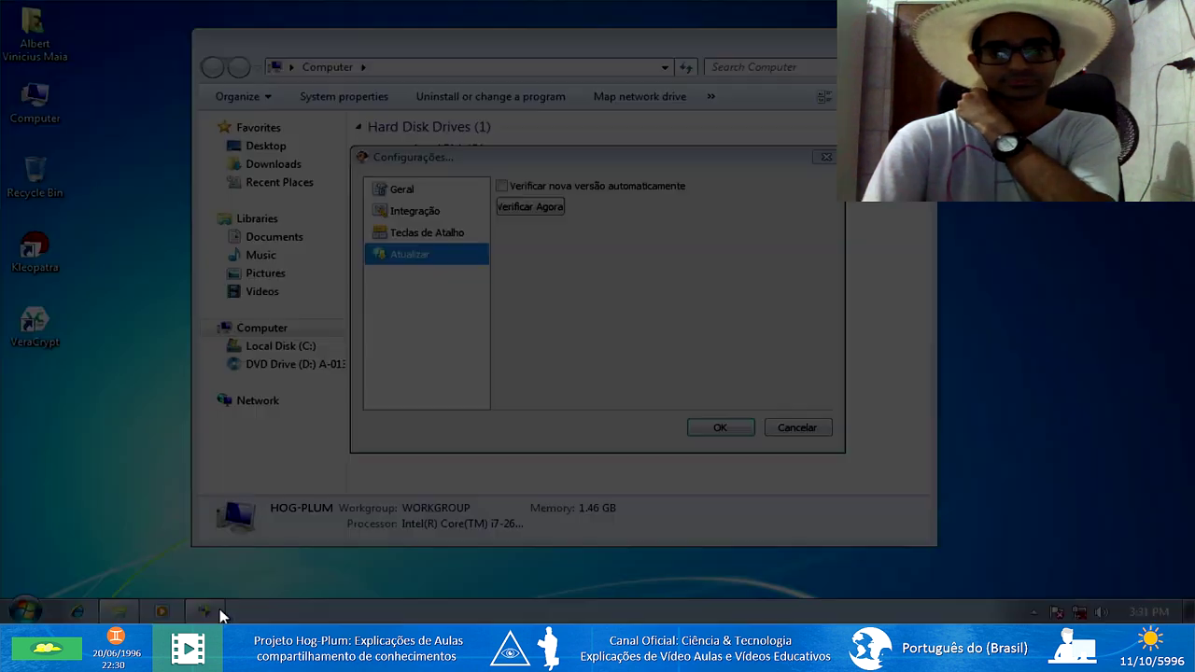
pyautogui.click(700, 341)
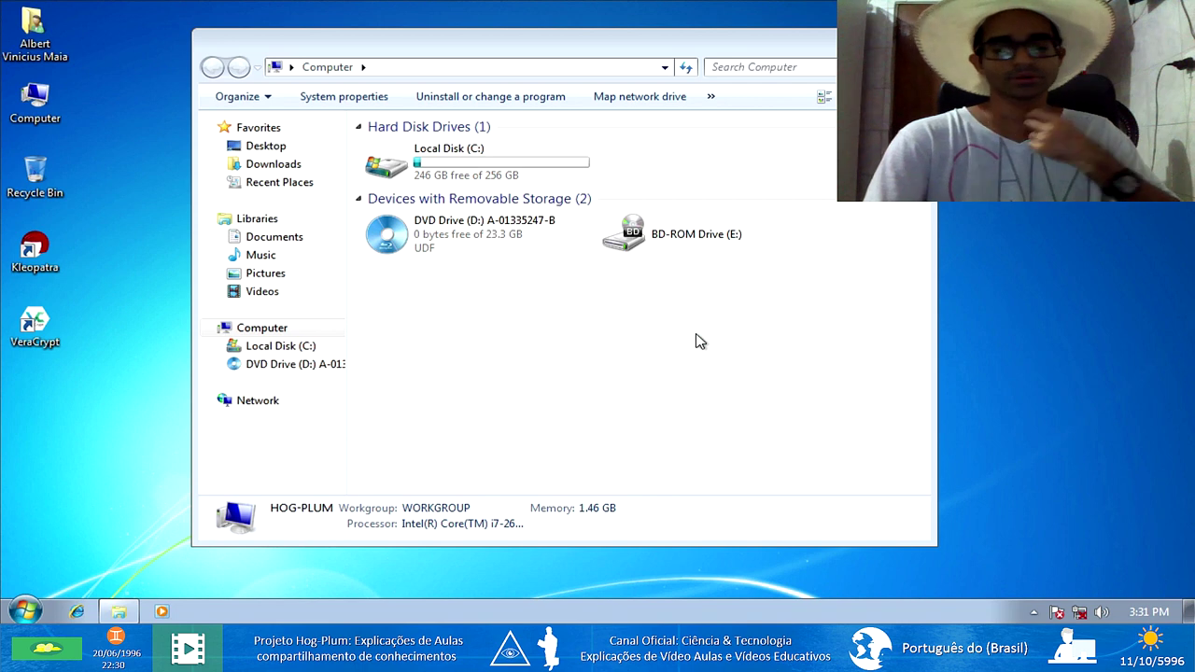
# Look over the DVDFab tray menu, then open DVD Drive (D:)'s 20 files in a new window.
pyautogui.click(1033, 612)
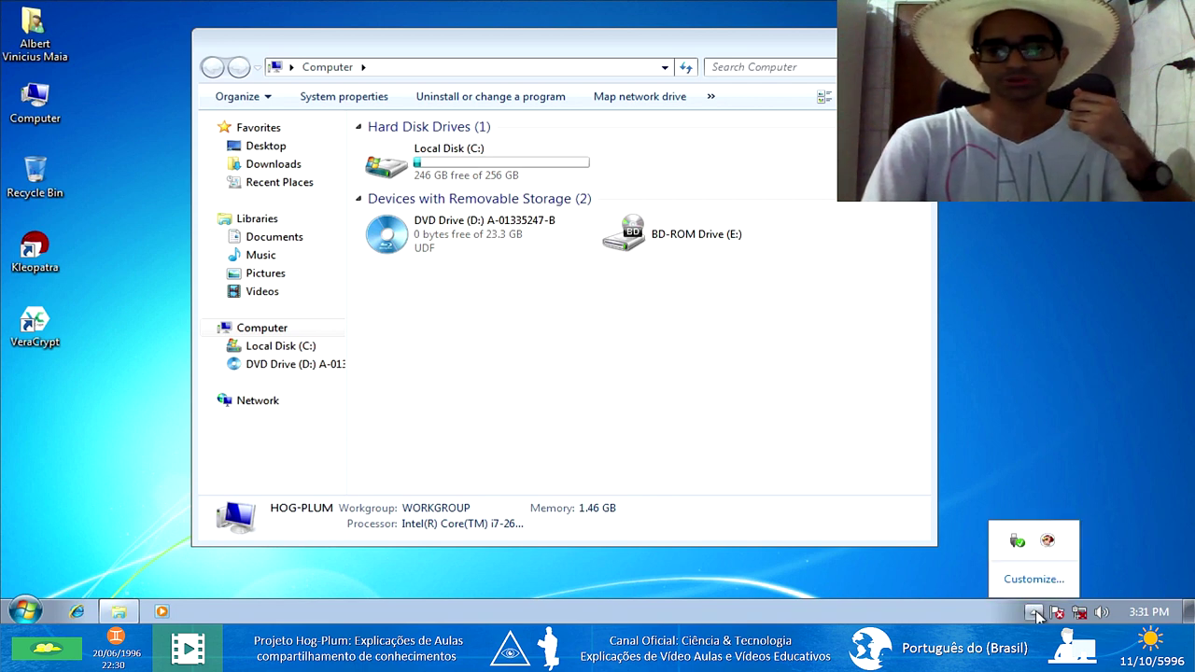
pyautogui.rightClick(1049, 542)
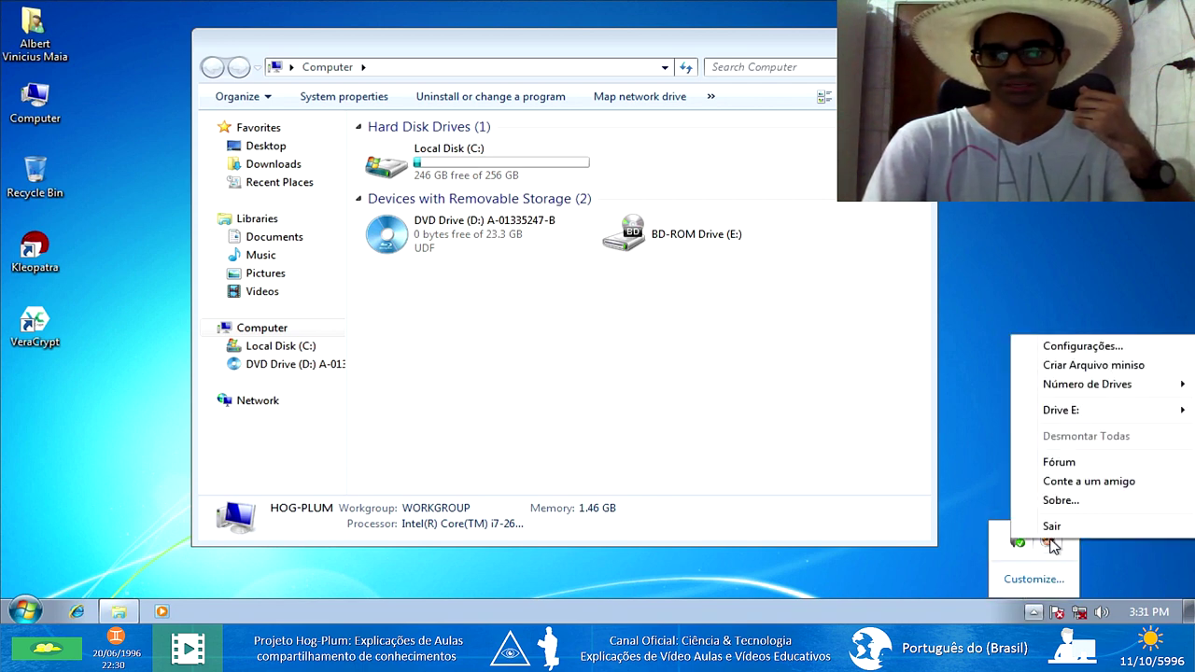
pyautogui.moveTo(1088, 384)
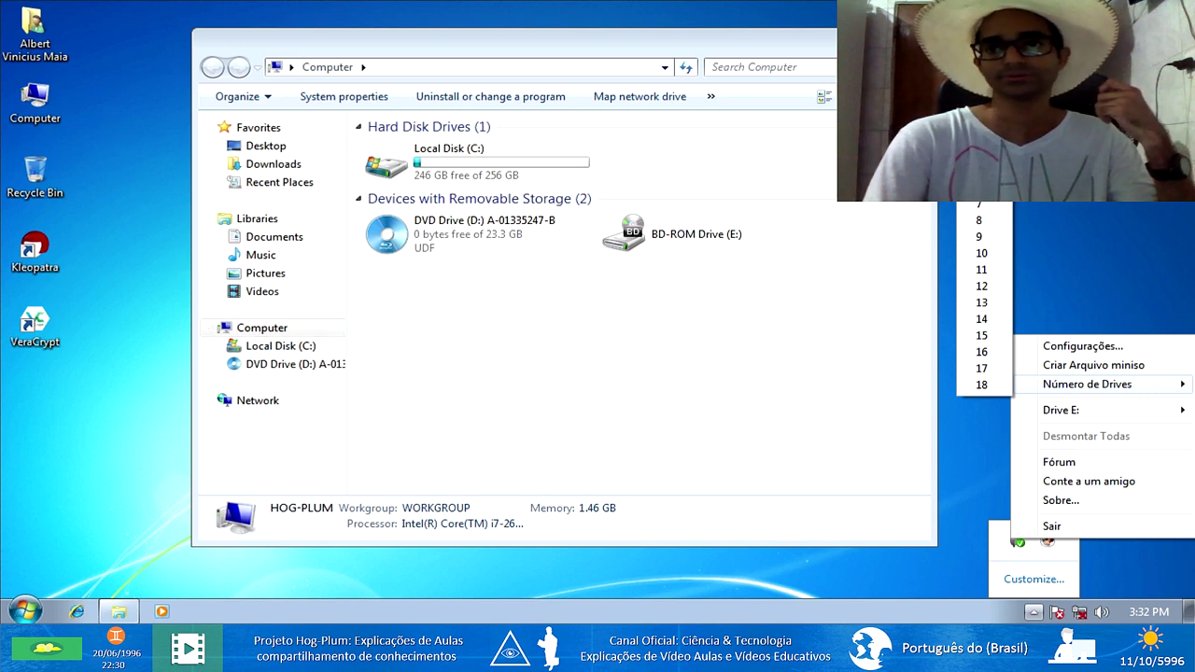
pyautogui.press('Escape')
pyautogui.press('Escape')
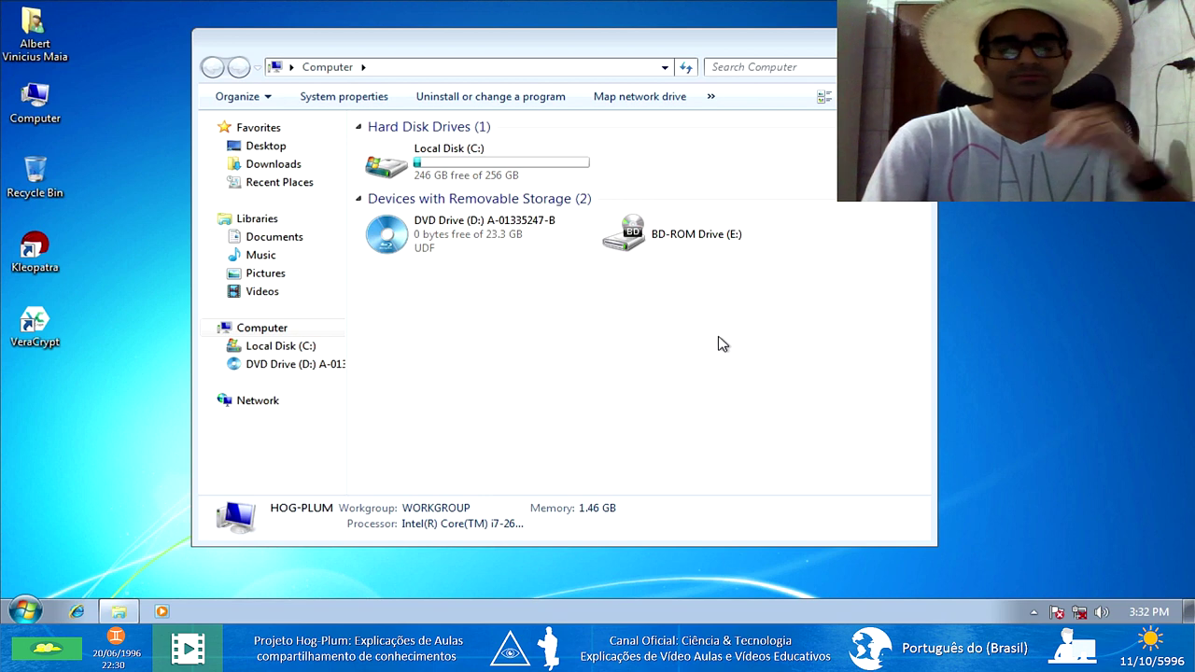
pyautogui.rightClick(452, 230)
pyautogui.click(511, 265)
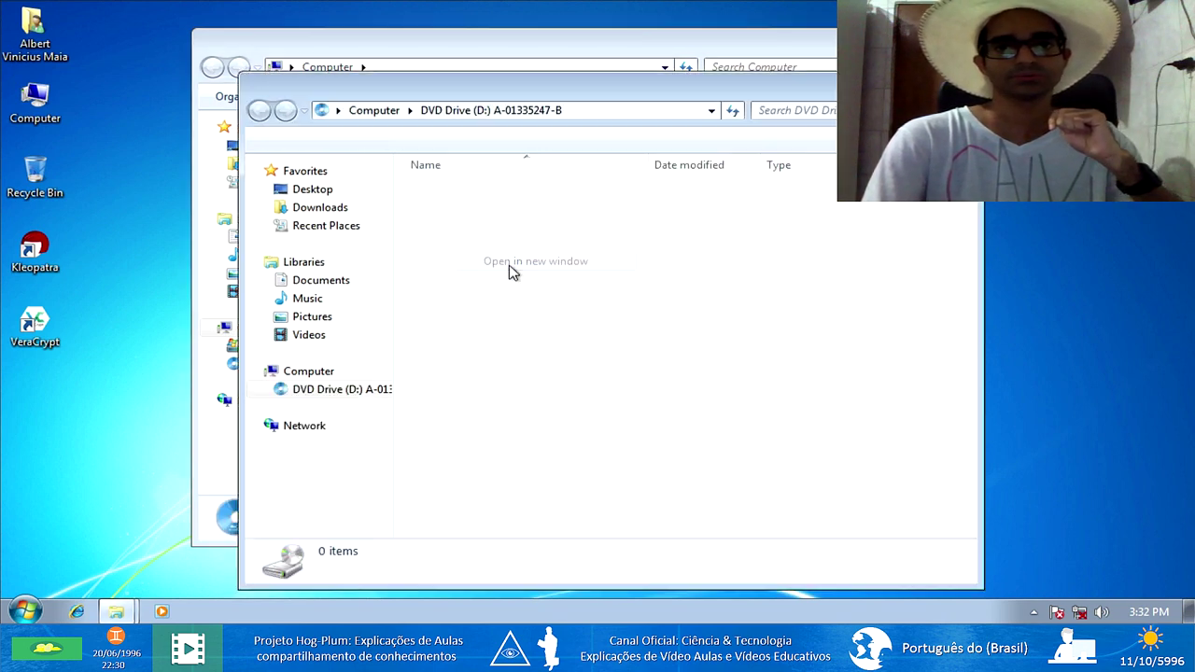
pyautogui.moveTo(780, 76); pyautogui.dragTo(738, 38)
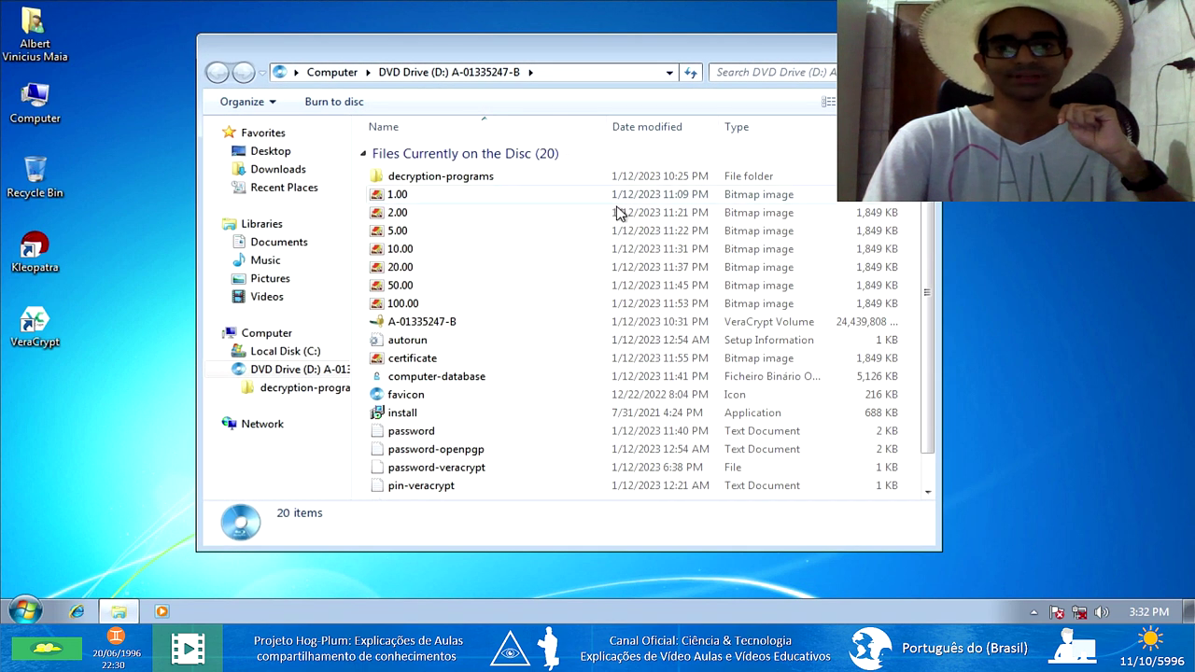
# Open A-01335247-B.hc in VeraCrypt with drive letter A:, then cancel the password prompt.
pyautogui.click(454, 321)
pyautogui.doubleClick(453, 321)
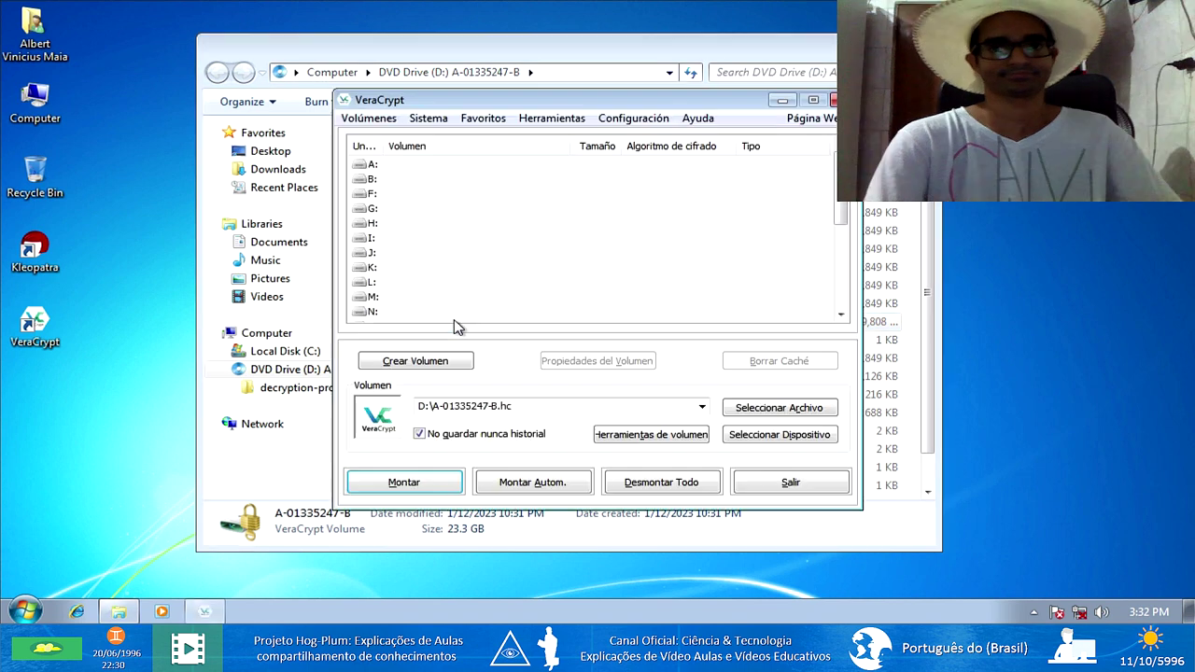
pyautogui.click(368, 166)
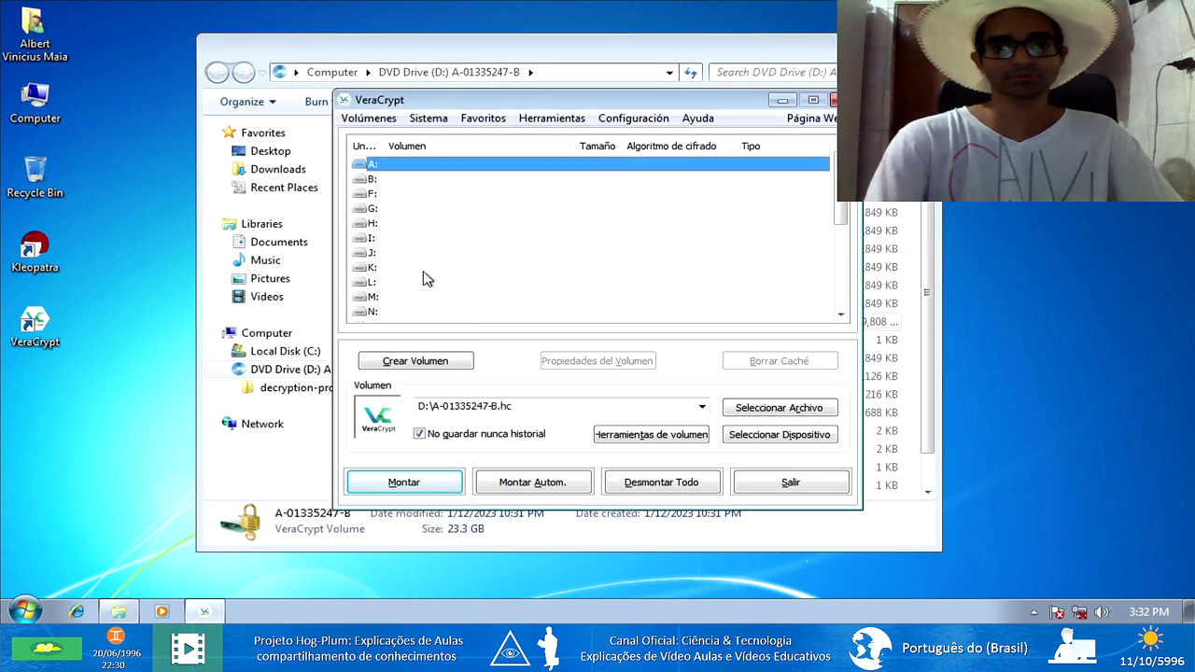
pyautogui.click(419, 489)
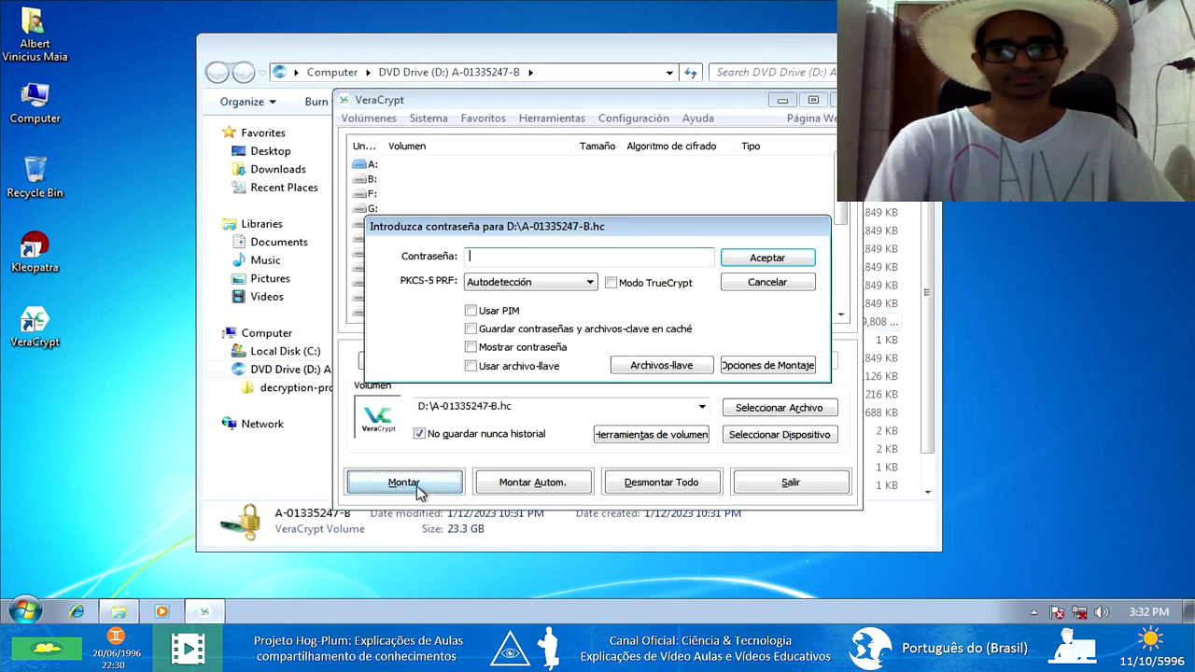
pyautogui.click(499, 311)
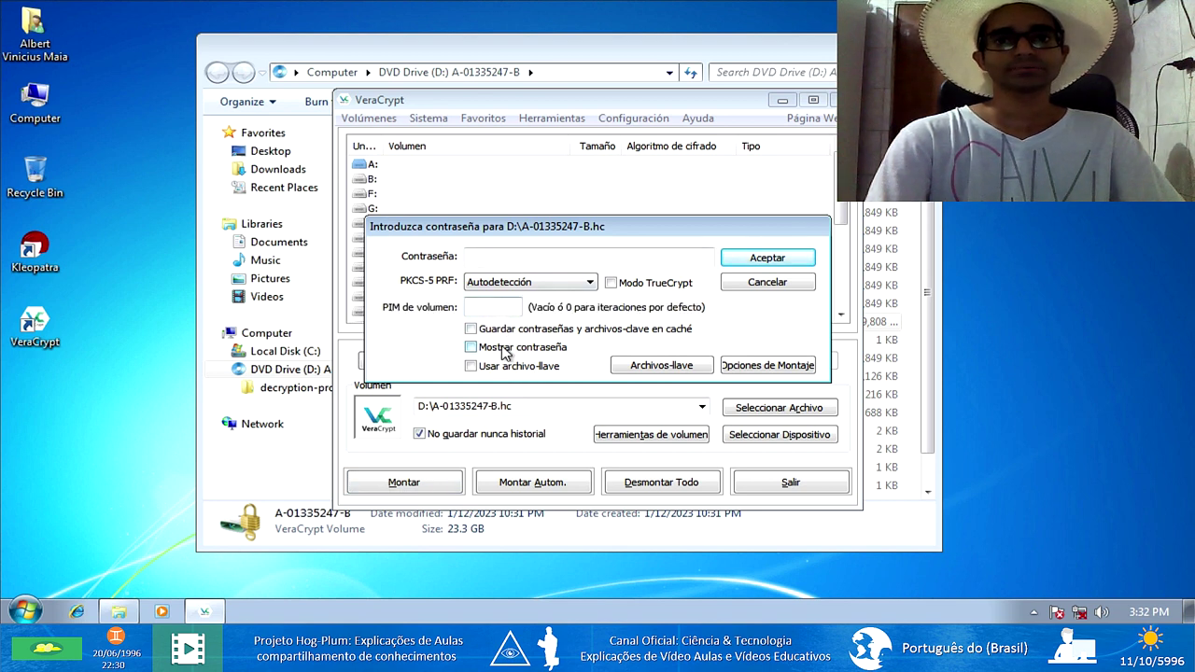
pyautogui.click(777, 281)
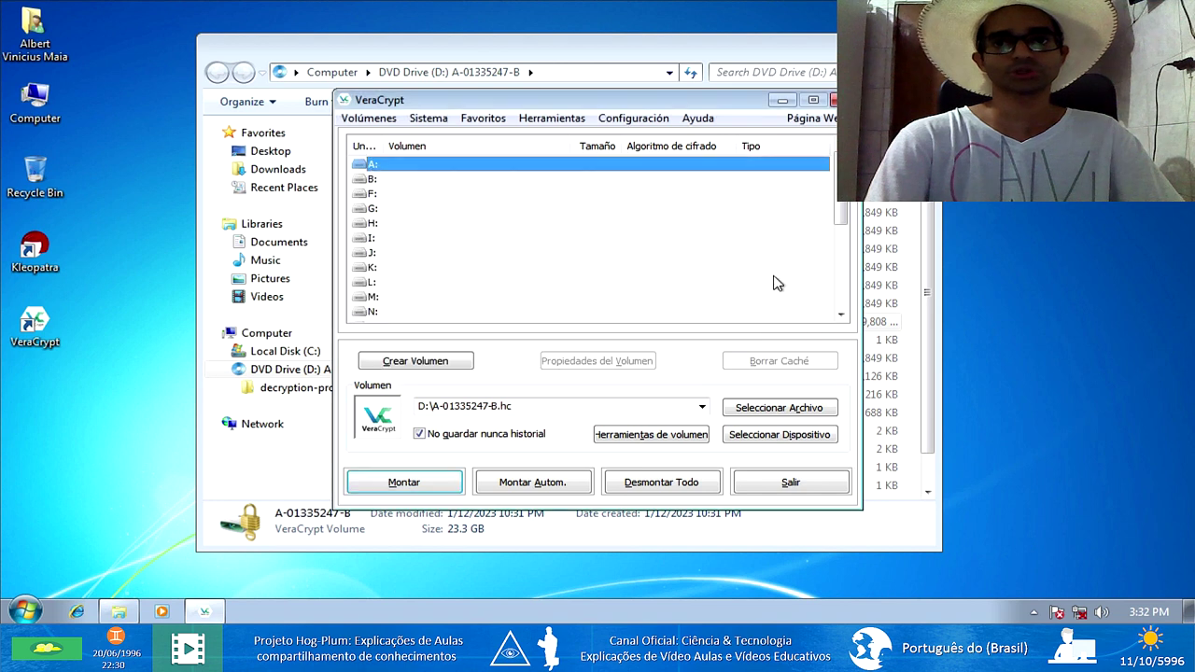
# Change VeraCrypt's interface language from Spanish to Português-Brasil.
pyautogui.click(654, 122)
pyautogui.click(644, 138)
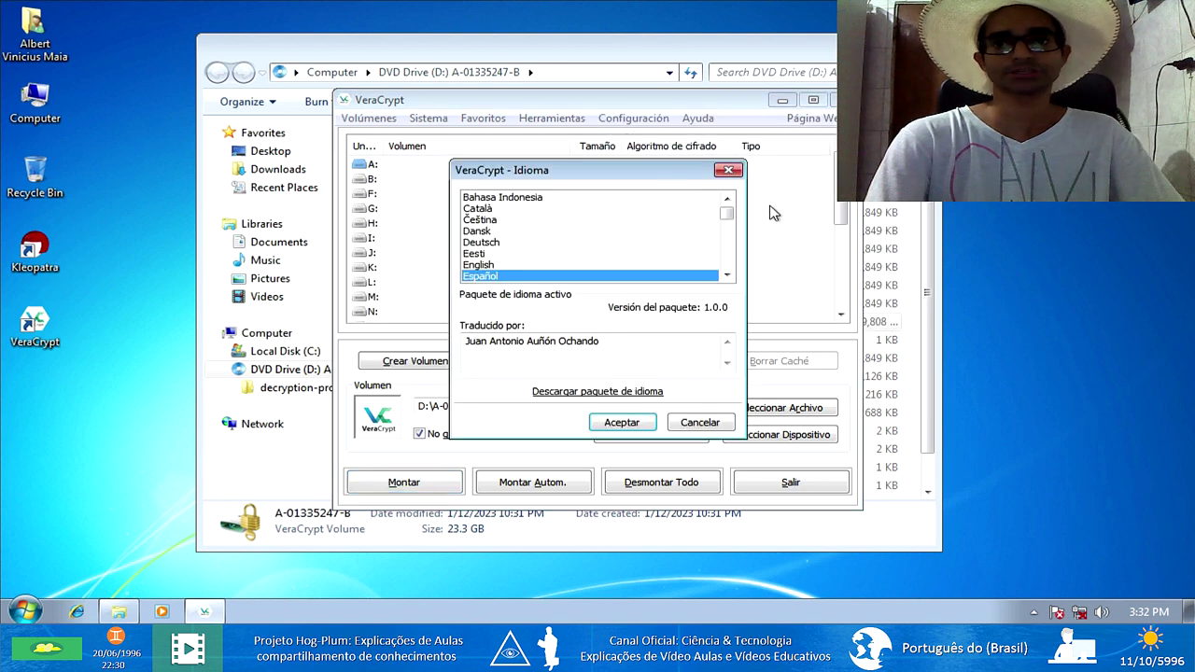
pyautogui.scroll(-4, 727, 280)
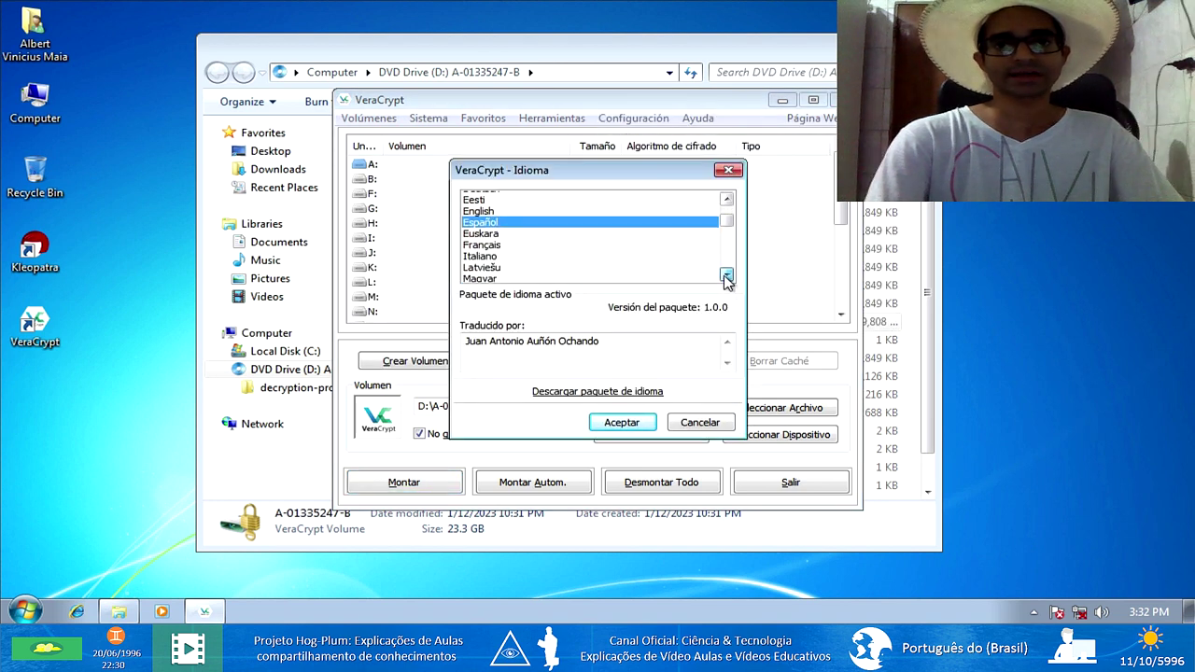
pyautogui.click(530, 255)
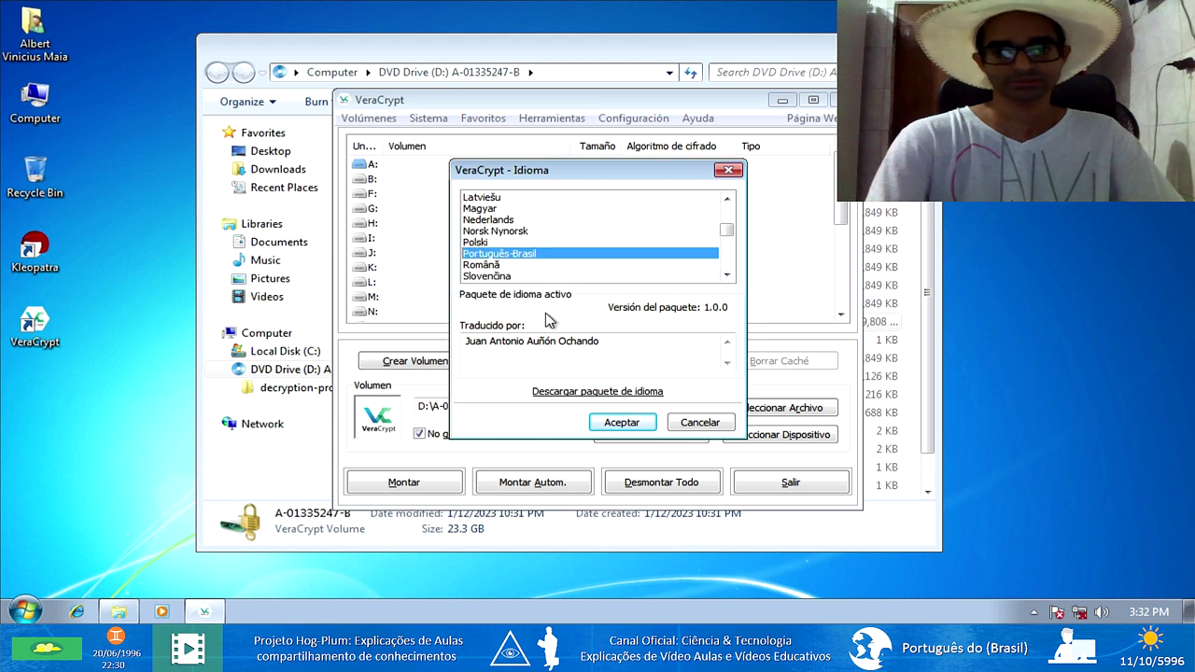
pyautogui.click(618, 421)
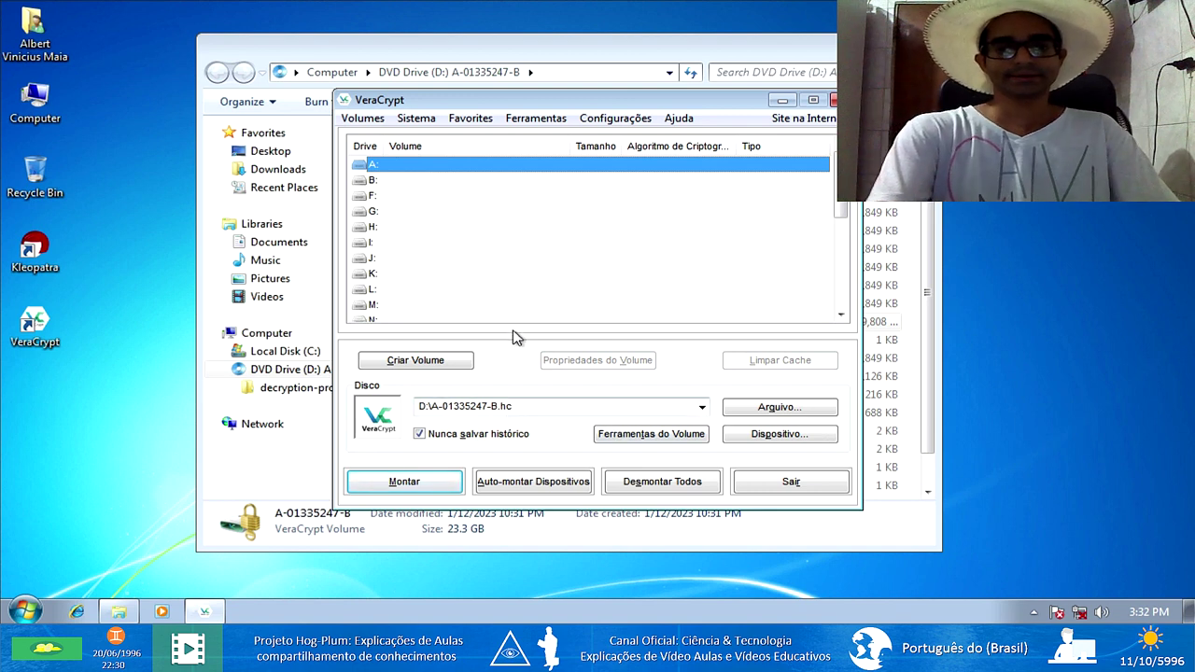
# Restart mounting the volume with Use PIM and Mostrar senha enabled.
pyautogui.click(439, 485)
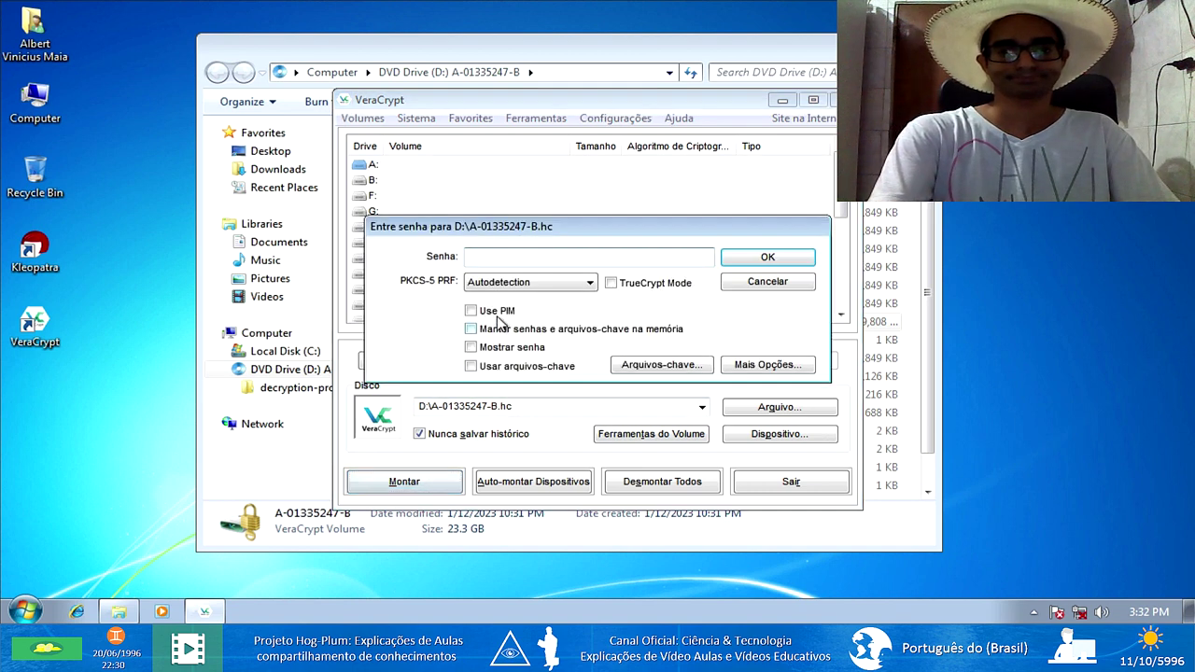
pyautogui.click(485, 311)
pyautogui.click(511, 343)
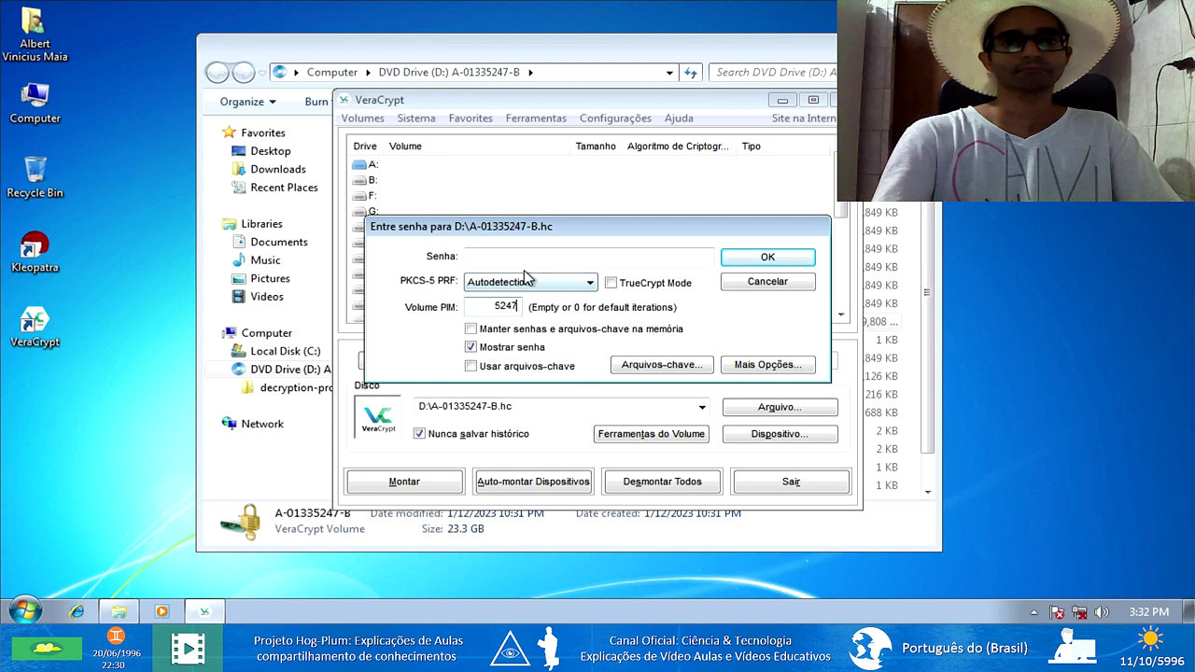
# Copy the 'password' file from the disc onto the desktop and close the disc window.
pyautogui.click(294, 42)
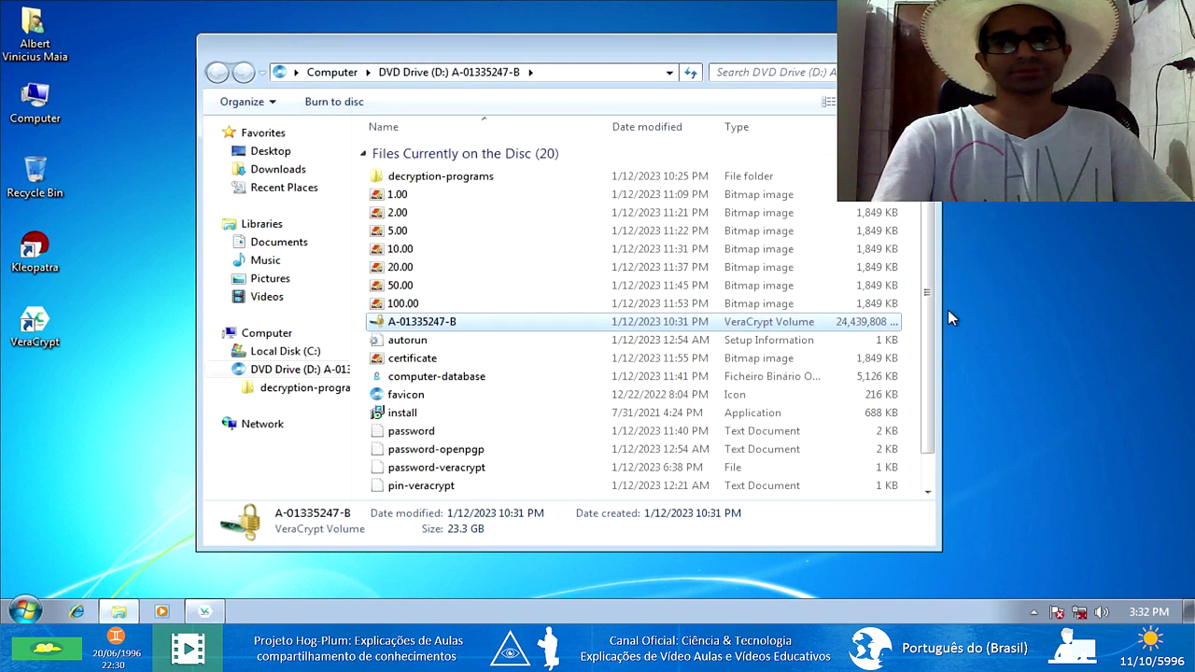
pyautogui.scroll(-1, 928, 374)
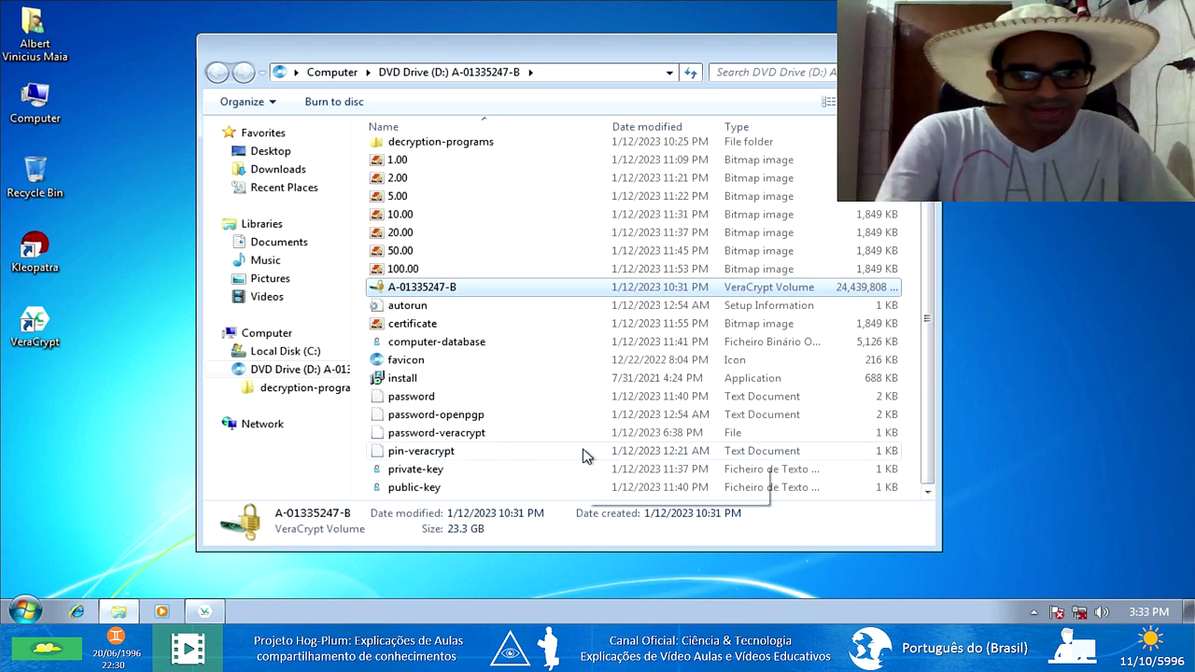
pyautogui.rightClick(421, 398)
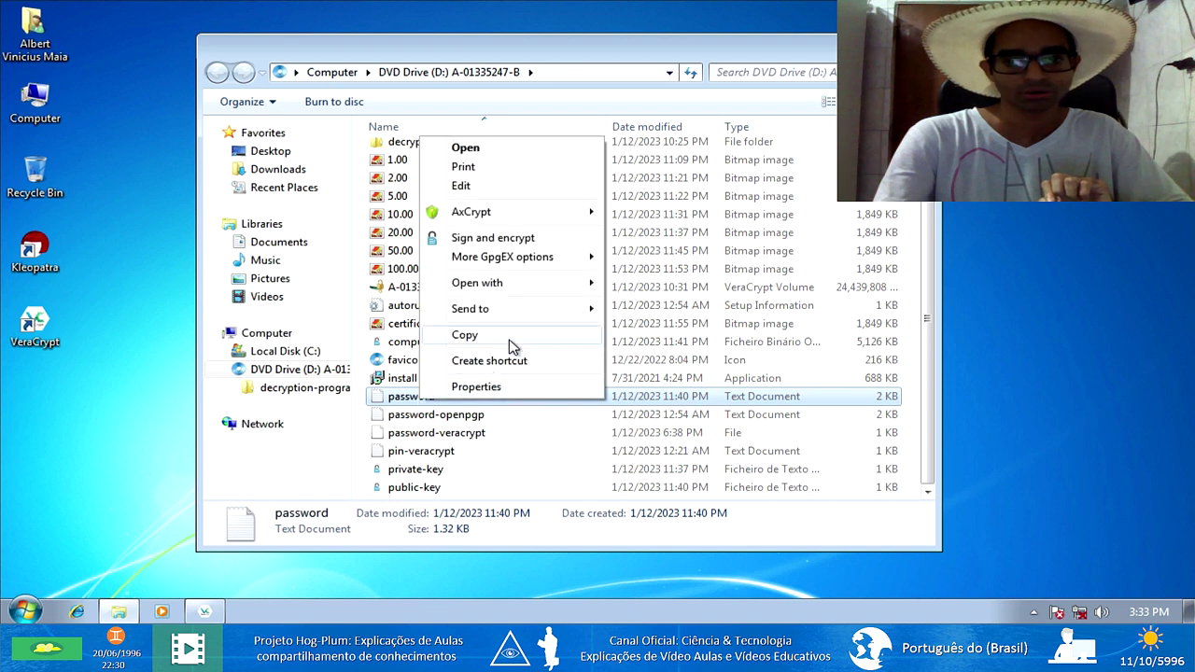
pyautogui.click(466, 335)
pyautogui.rightClick(23, 392)
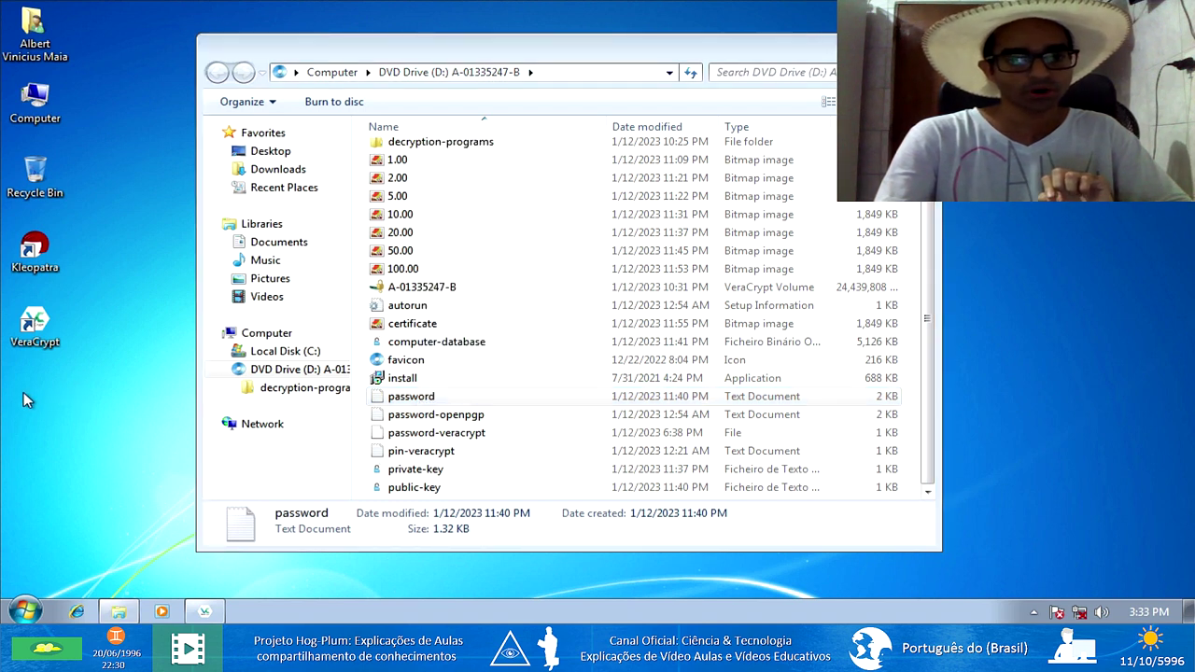
pyautogui.click(71, 467)
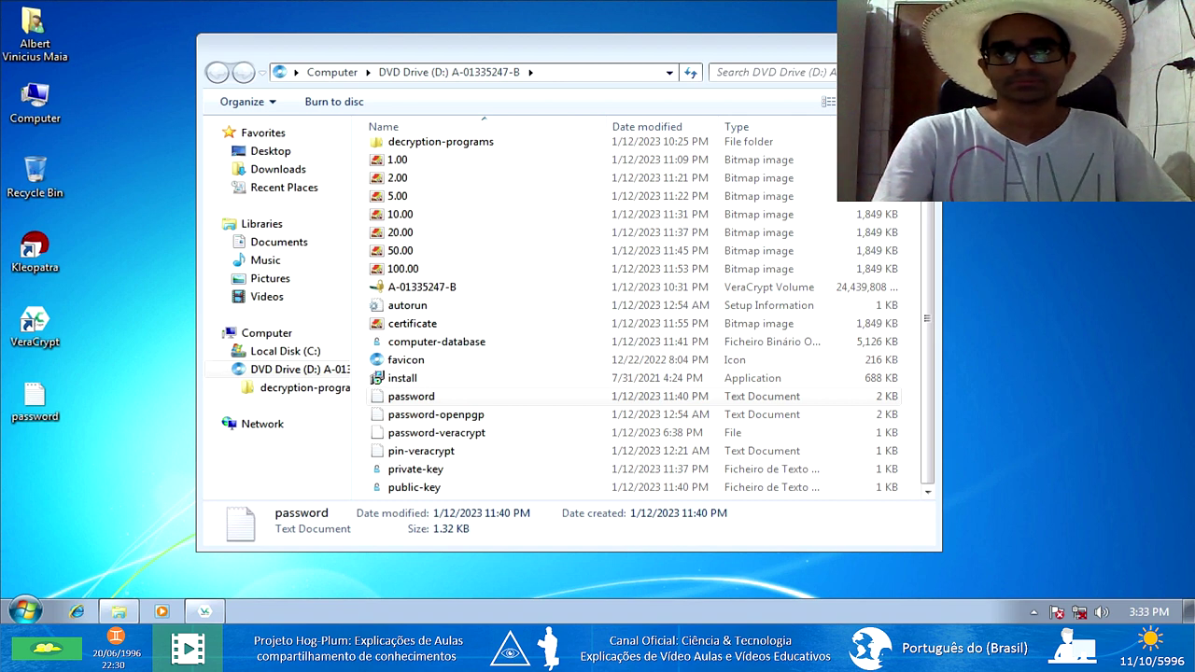
pyautogui.hotkey('alt', 'Tab')
pyautogui.hotkey('alt', 'F4')
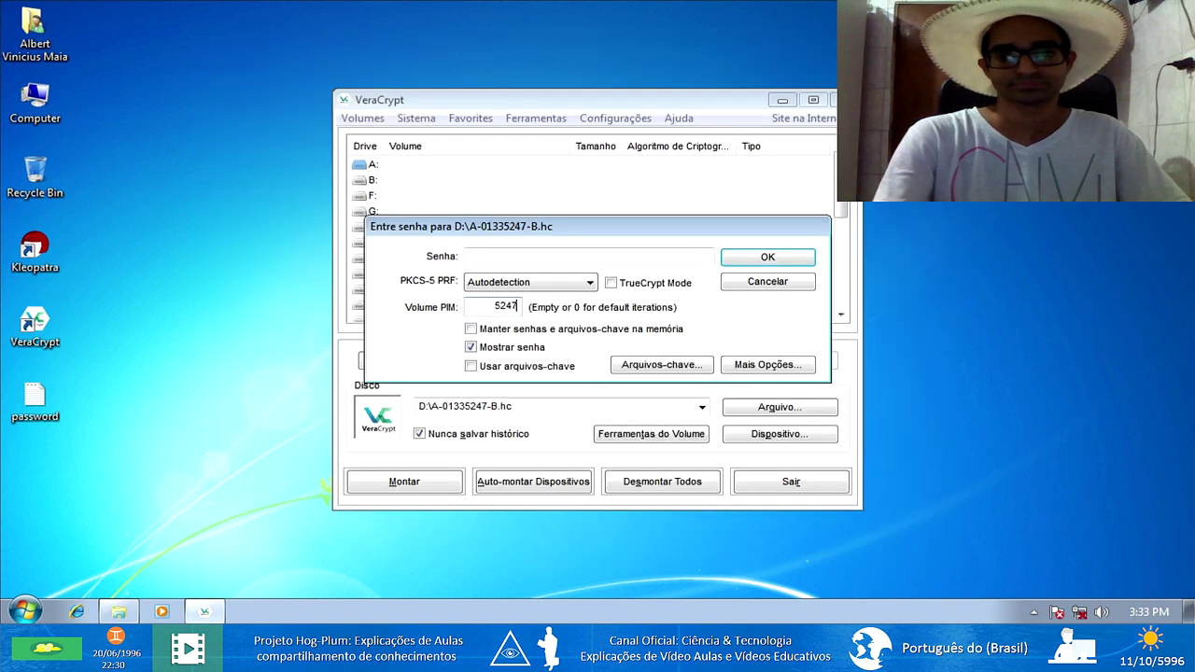
# Change the system date to January 13, 2023 from the taskbar clock.
pyautogui.click(1134, 616)
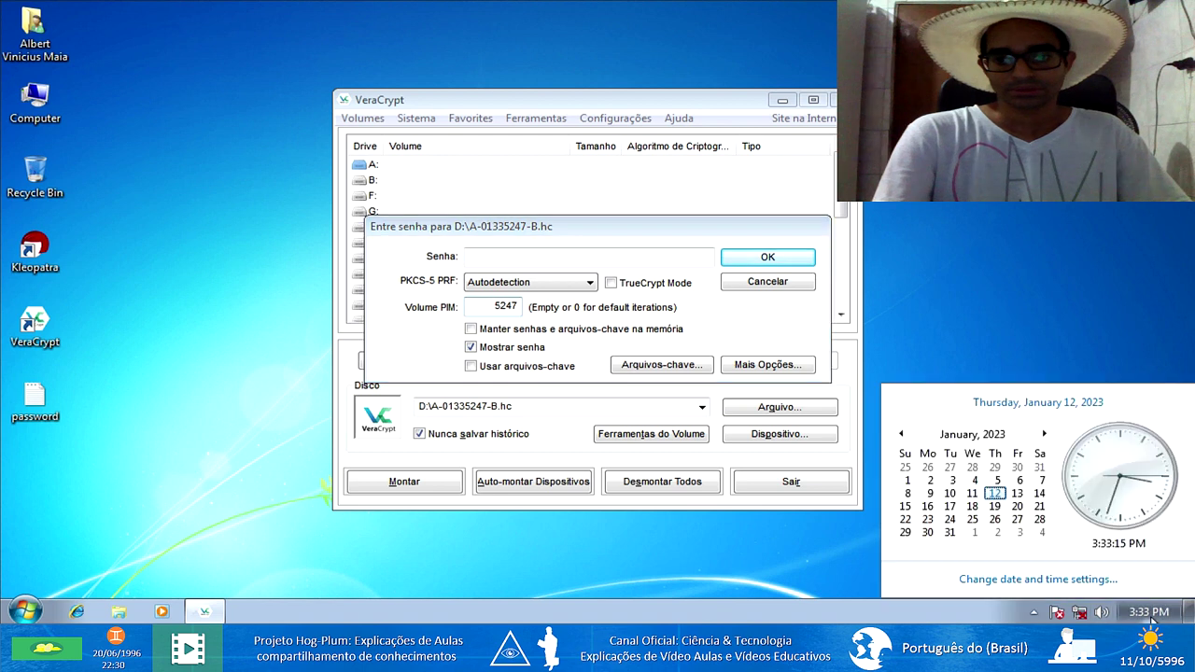
pyautogui.click(1074, 576)
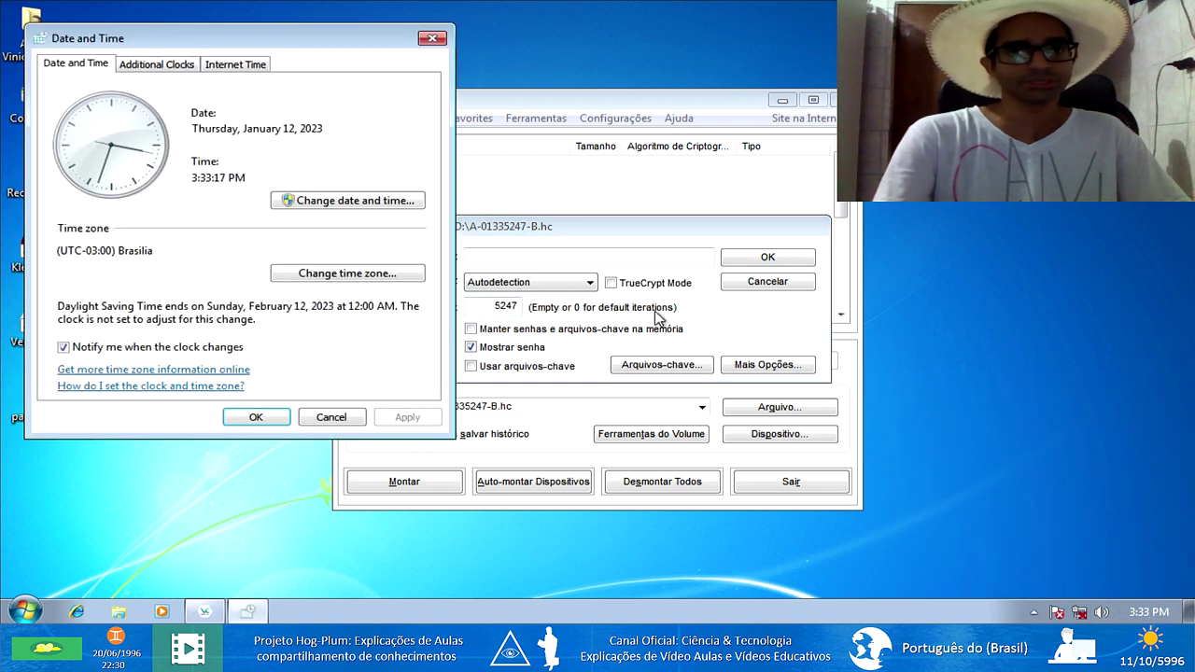
pyautogui.click(327, 208)
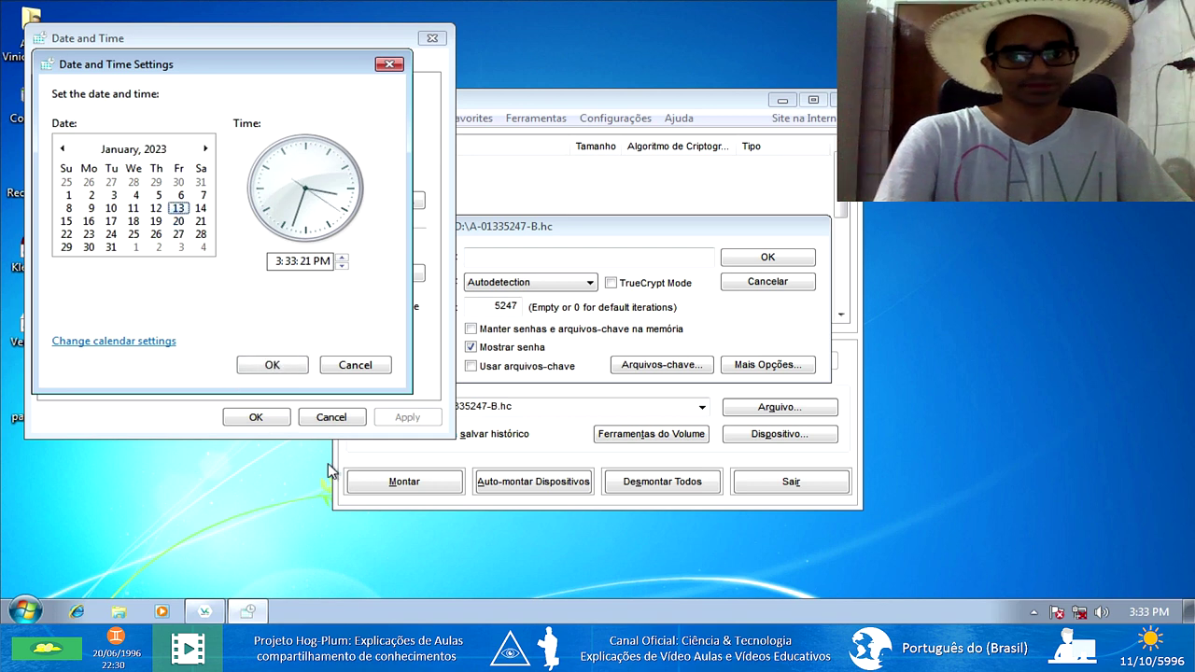
pyautogui.click(276, 365)
pyautogui.click(257, 417)
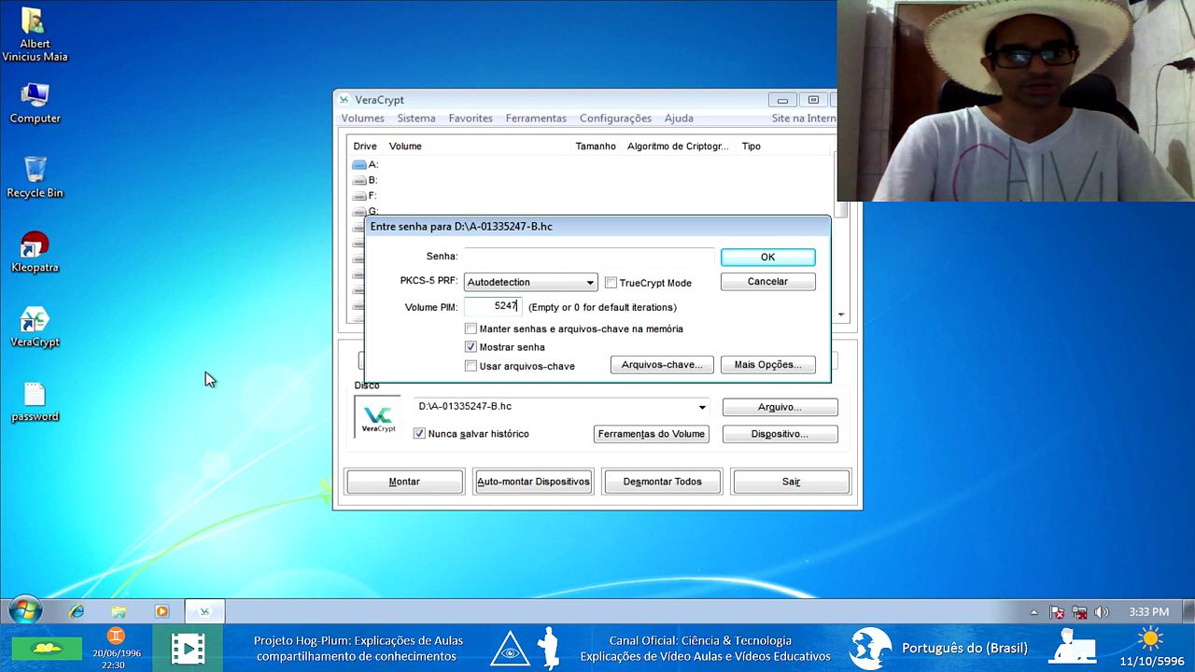
pyautogui.click(1032, 612)
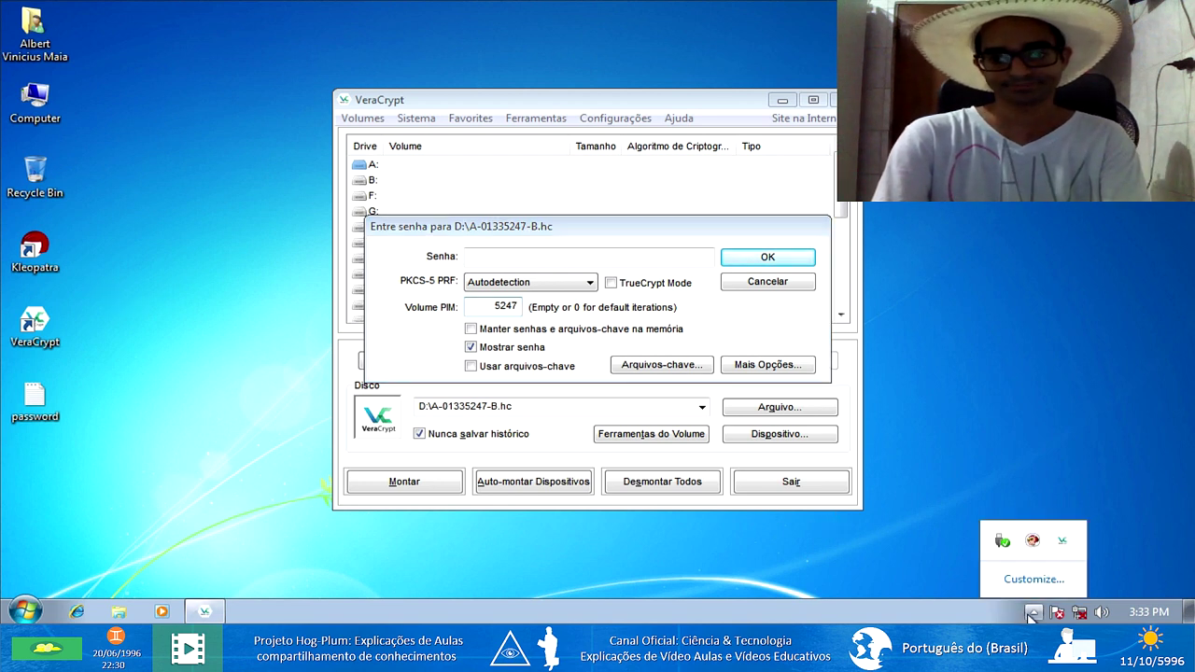
pyautogui.click(1032, 613)
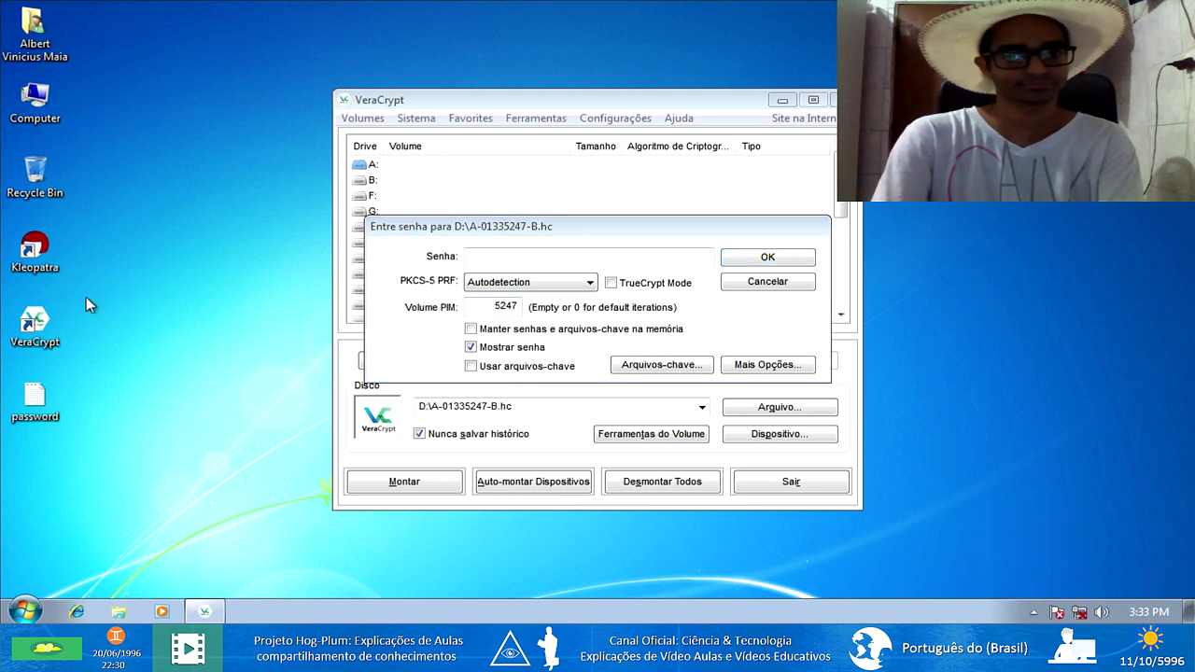
# Launch Kleopatra and set its primary language to Brazil portuguese (pt_BR).
pyautogui.doubleClick(44, 265)
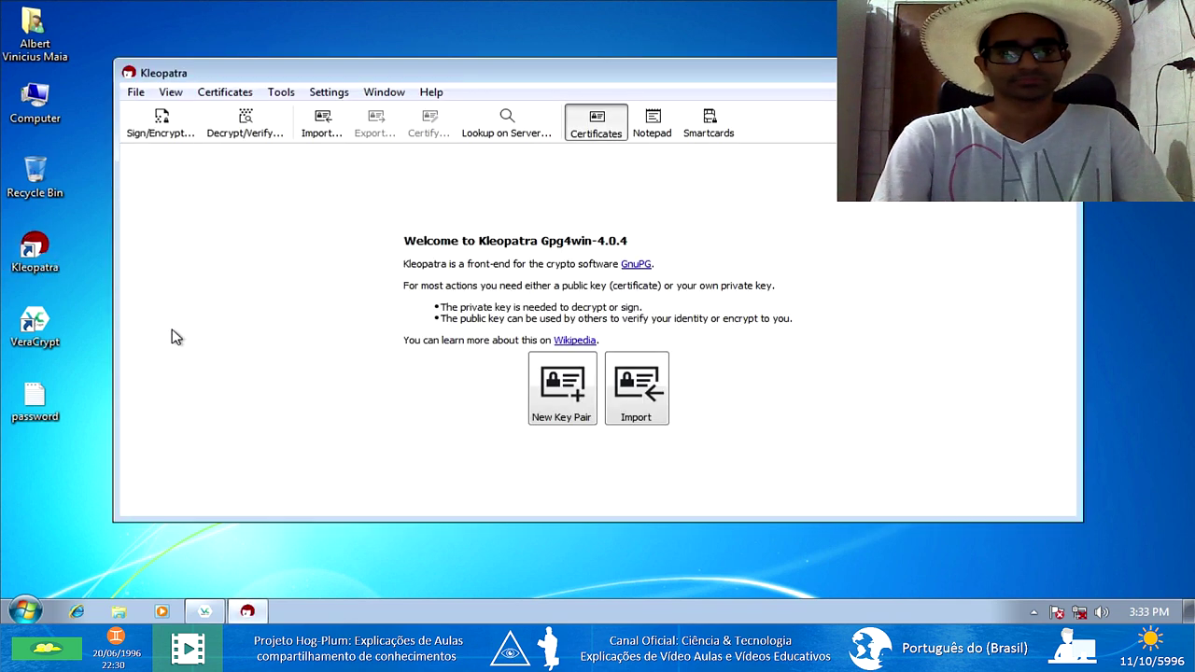
pyautogui.click(330, 92)
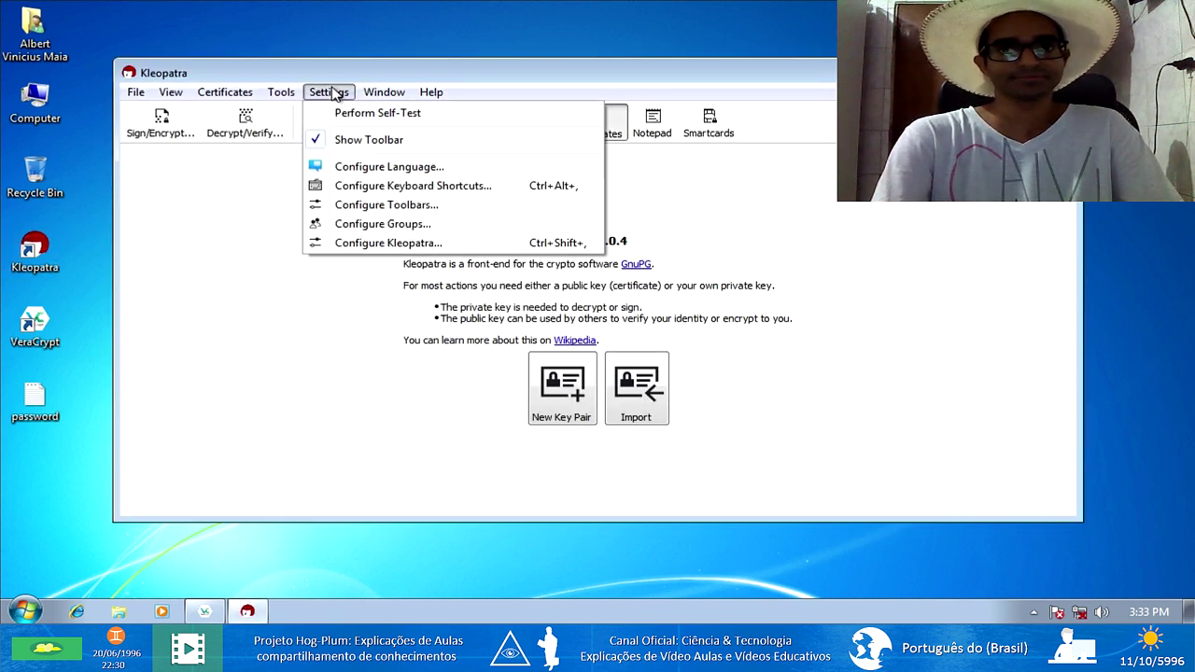
pyautogui.click(383, 167)
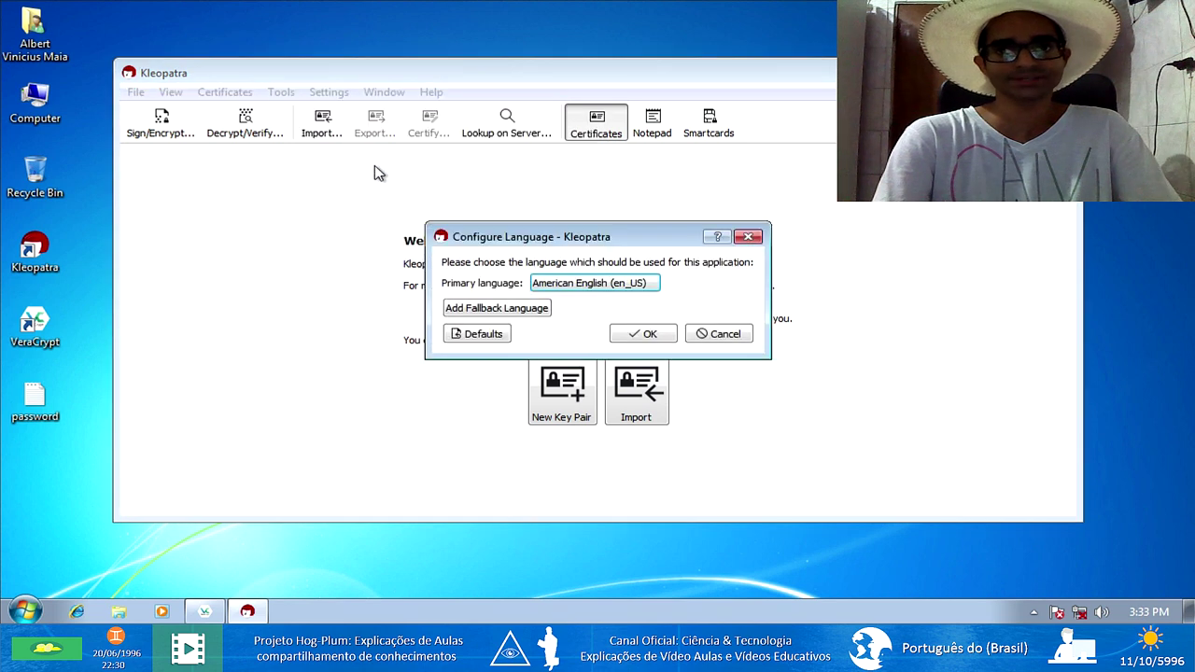
pyautogui.click(657, 284)
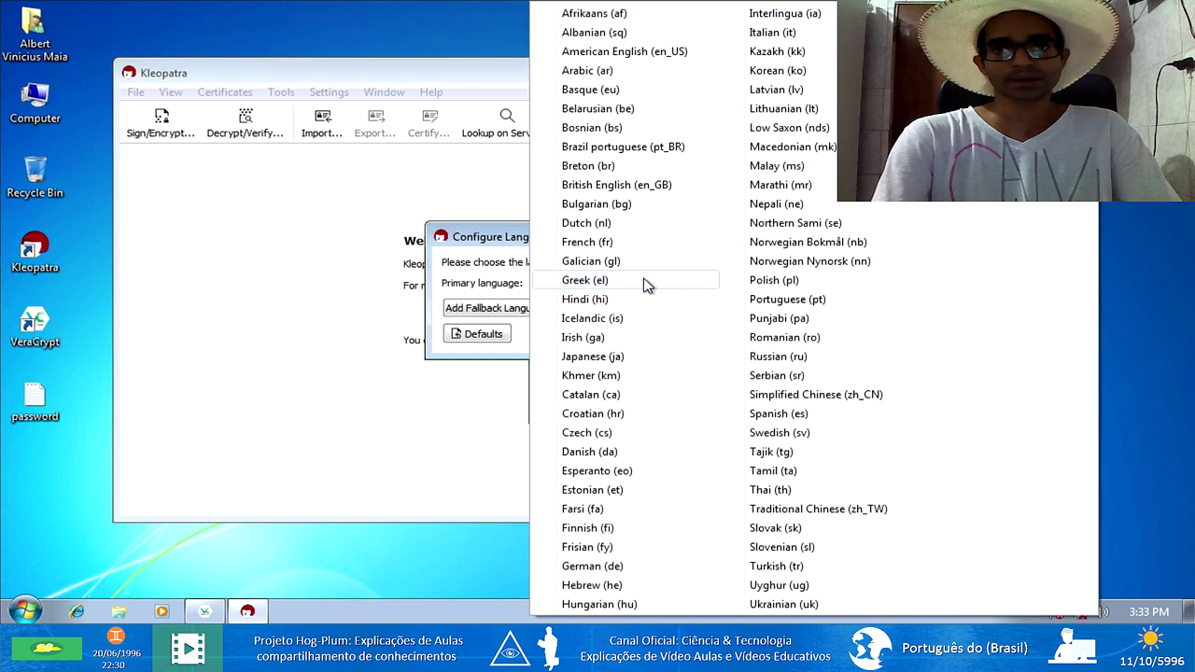
pyautogui.click(658, 148)
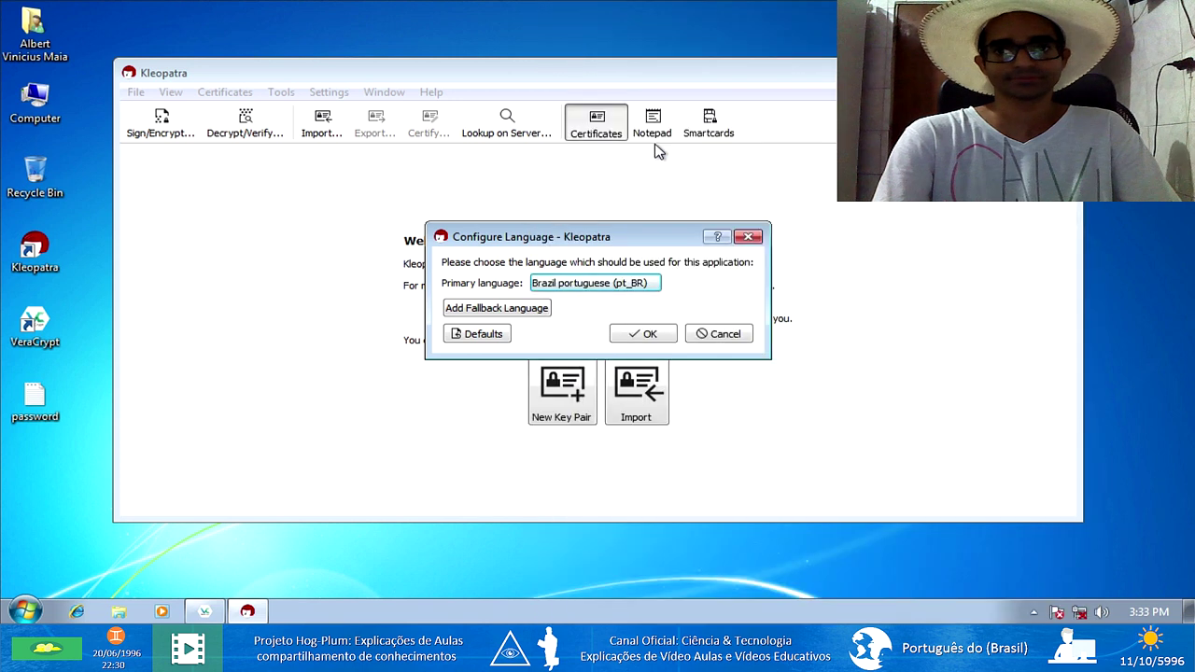
pyautogui.click(644, 333)
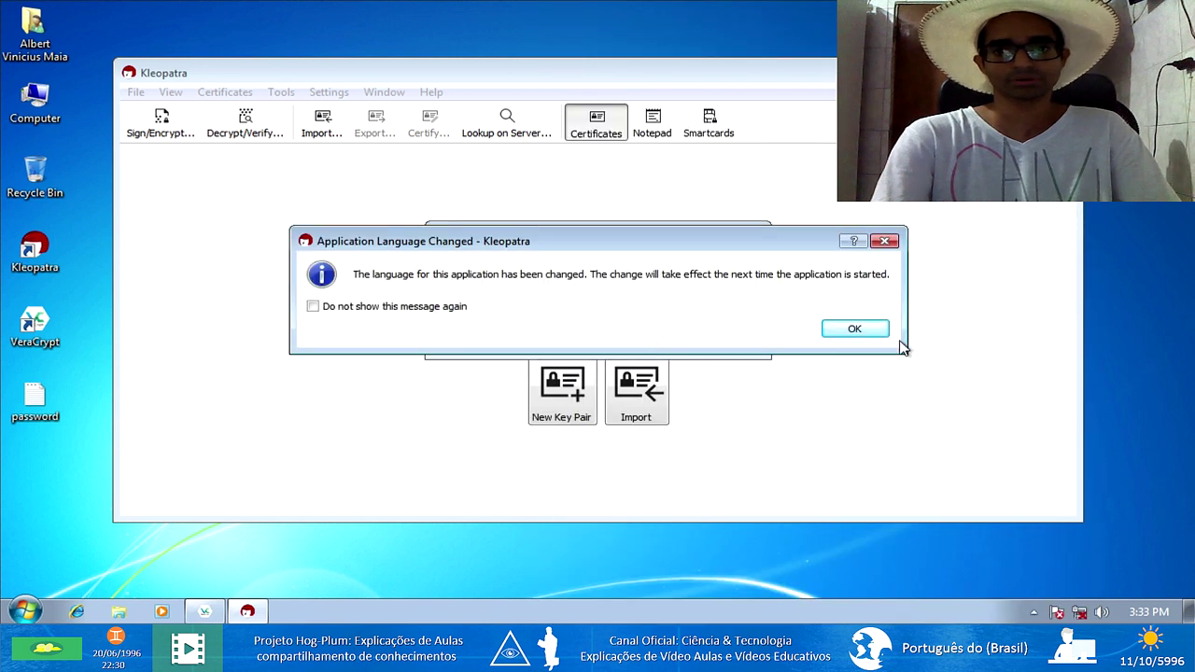
pyautogui.click(859, 332)
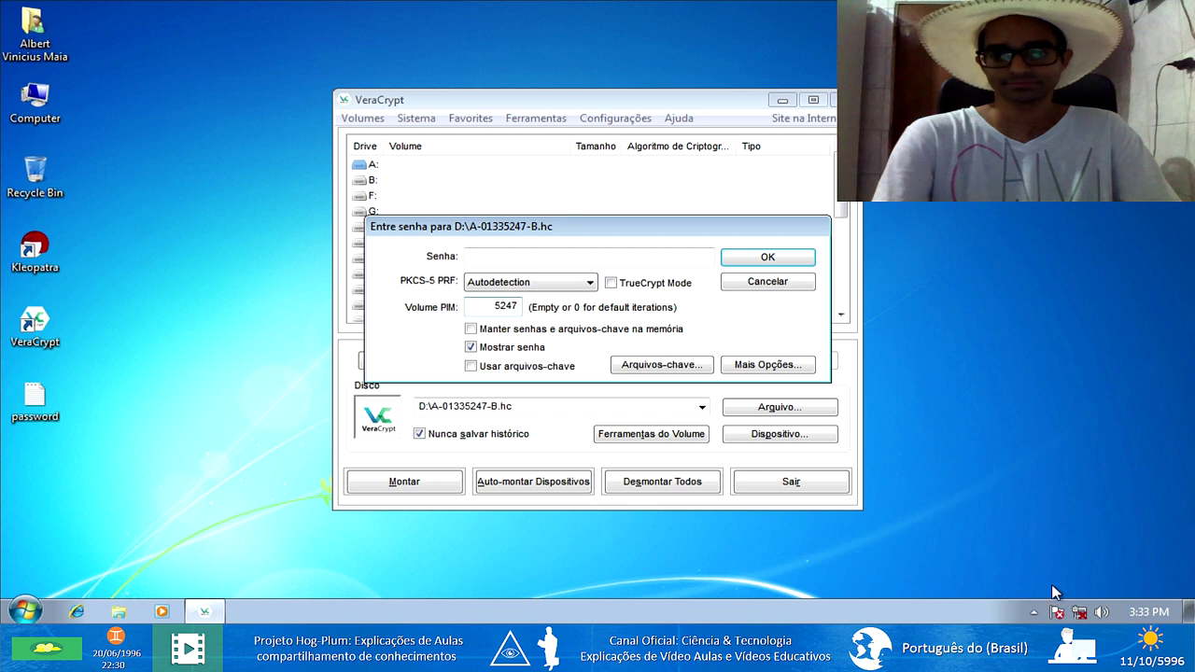
# Shut Kleopatra down from the tray, relaunch it from the desktop, and close its welcome window.
pyautogui.click(1034, 611)
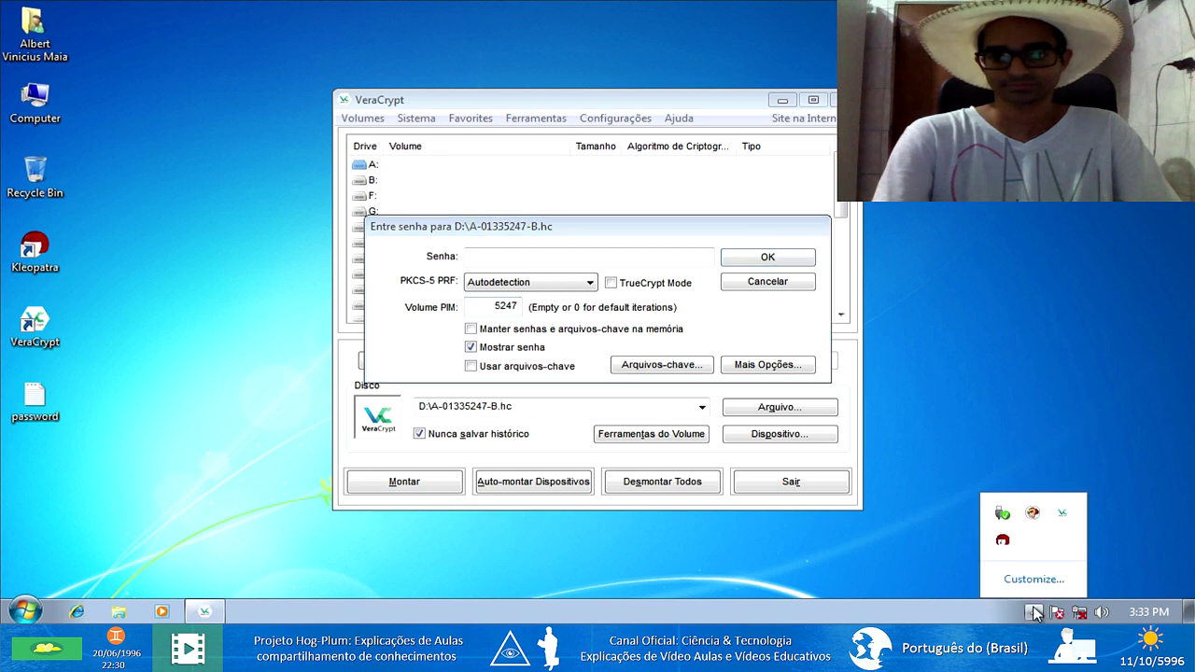
pyautogui.rightClick(1008, 539)
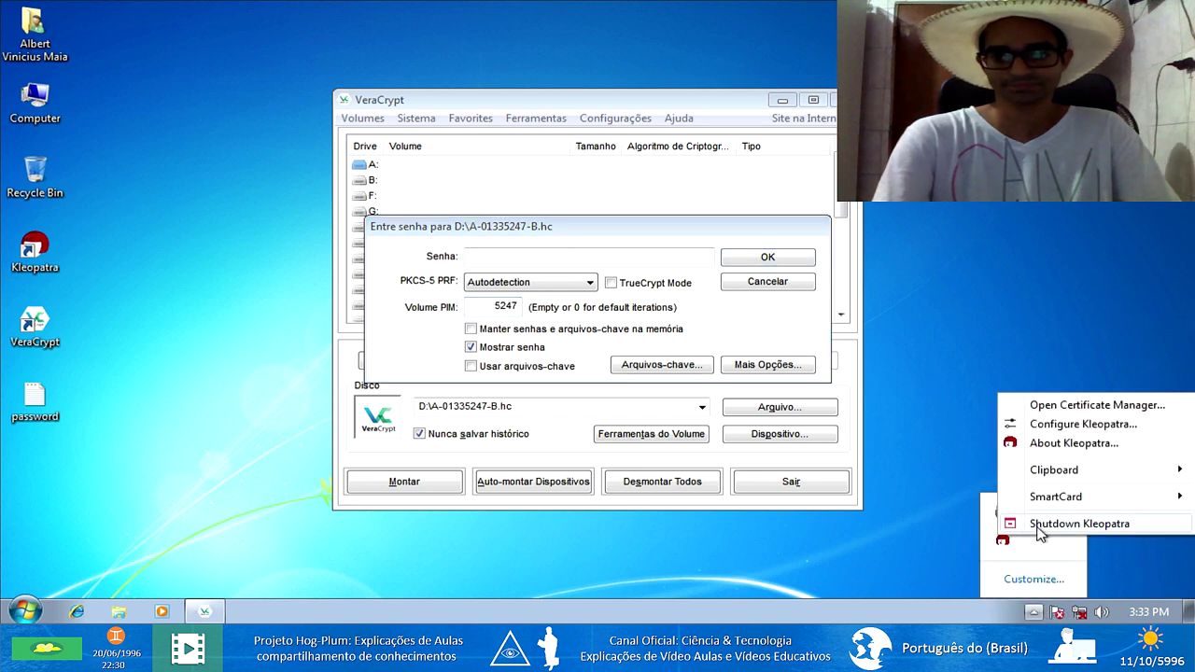
pyautogui.click(1037, 526)
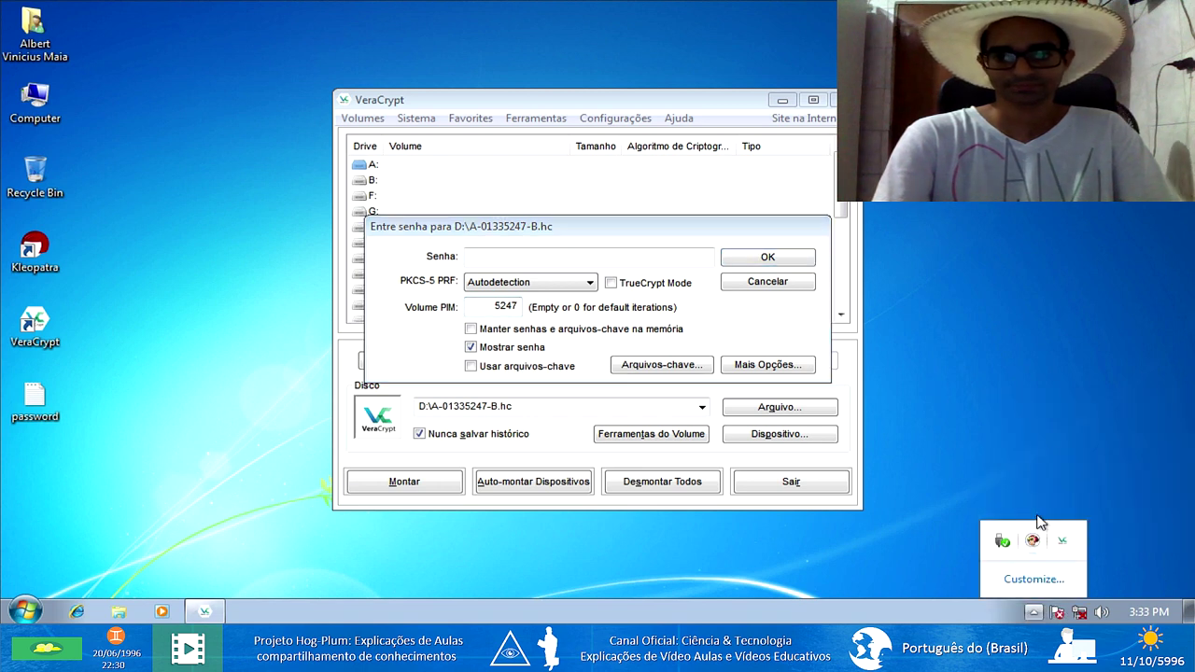
pyautogui.doubleClick(66, 253)
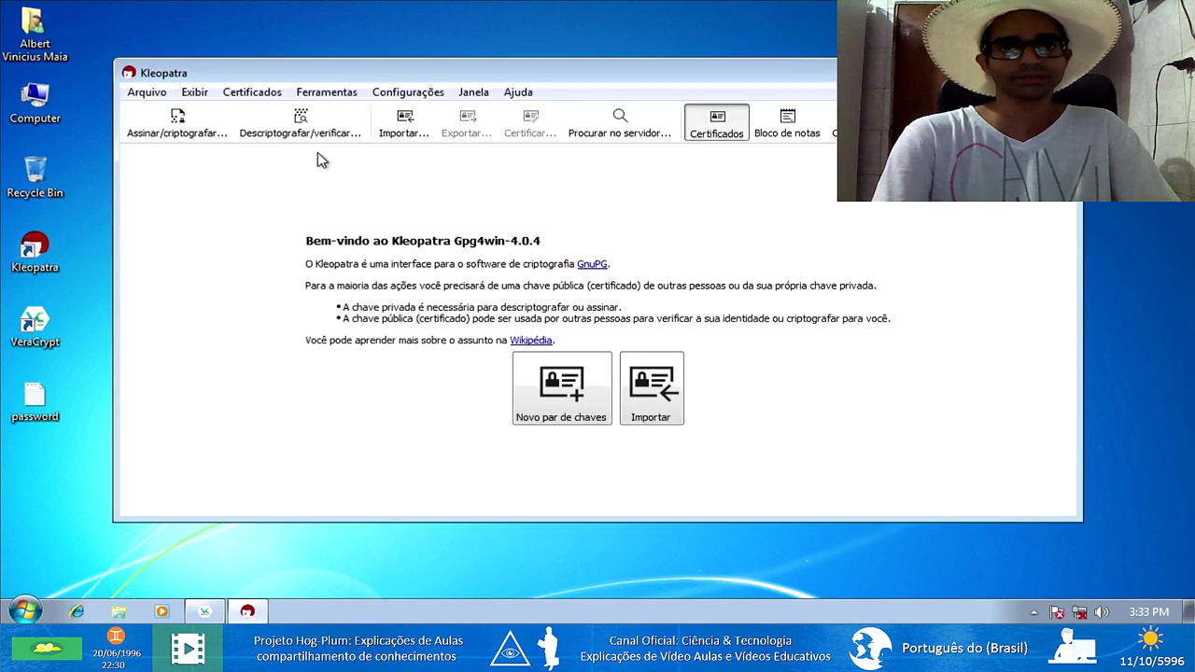
pyautogui.moveTo(459, 69); pyautogui.dragTo(465, 41)
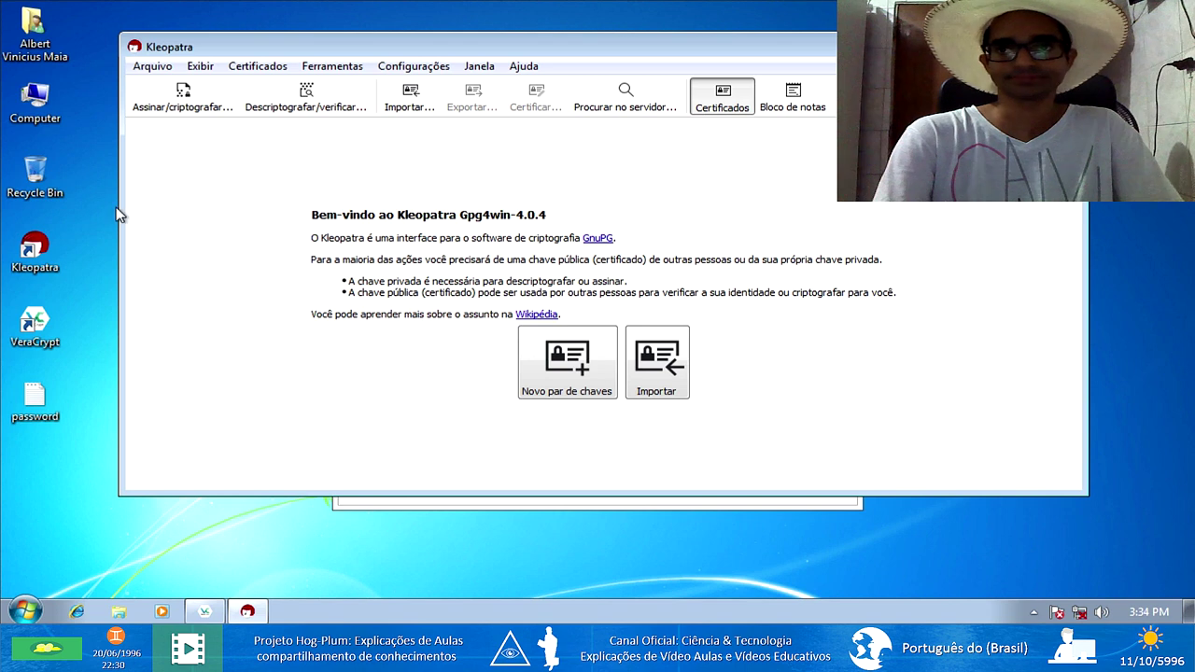
pyautogui.hotkey('alt', 'F4')
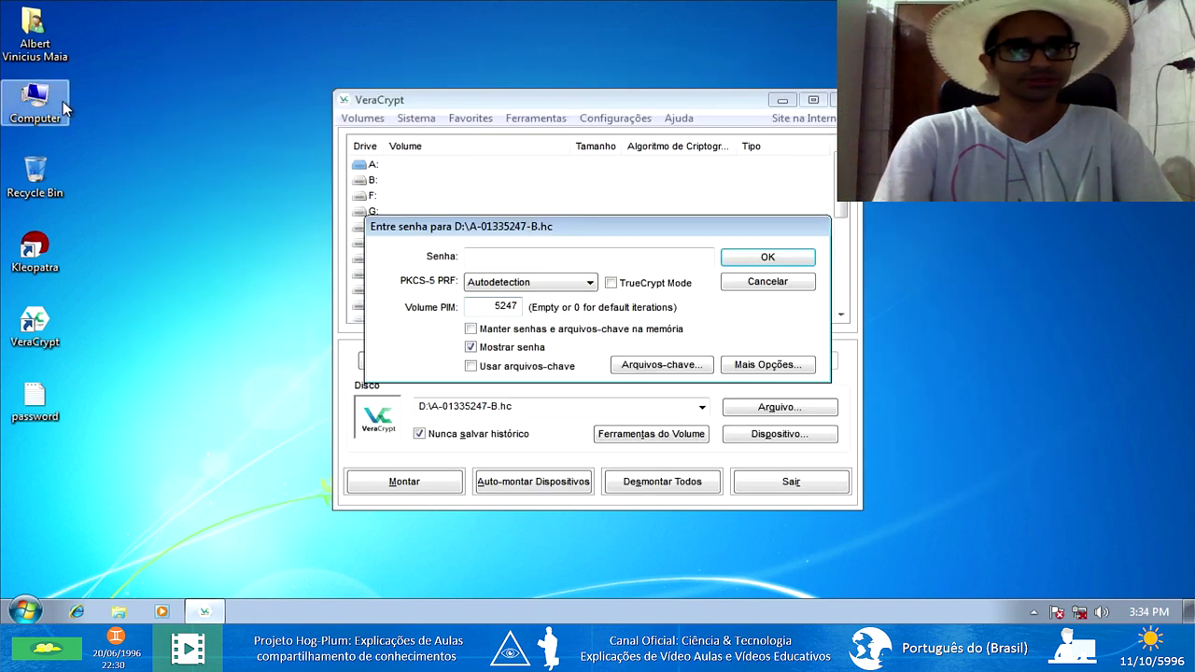
# Open DVD Drive (D:) in a separate window and import the private-key file.
pyautogui.doubleClick(59, 96)
pyautogui.rightClick(459, 227)
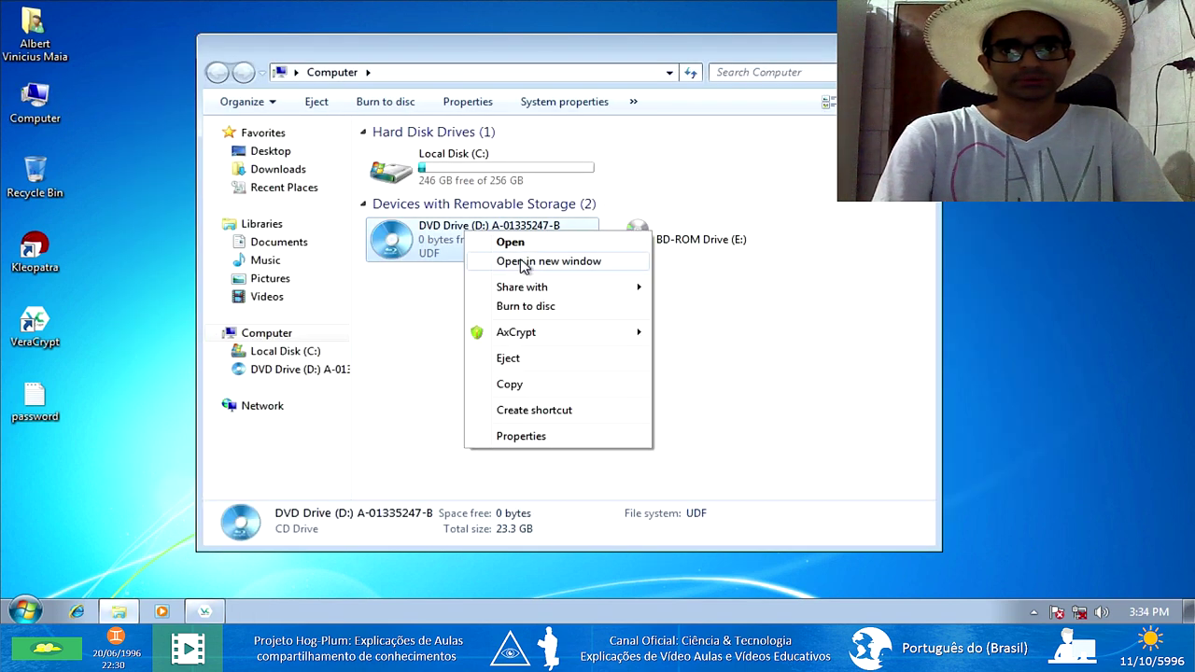
pyautogui.click(521, 261)
pyautogui.scroll(-1, 610, 259)
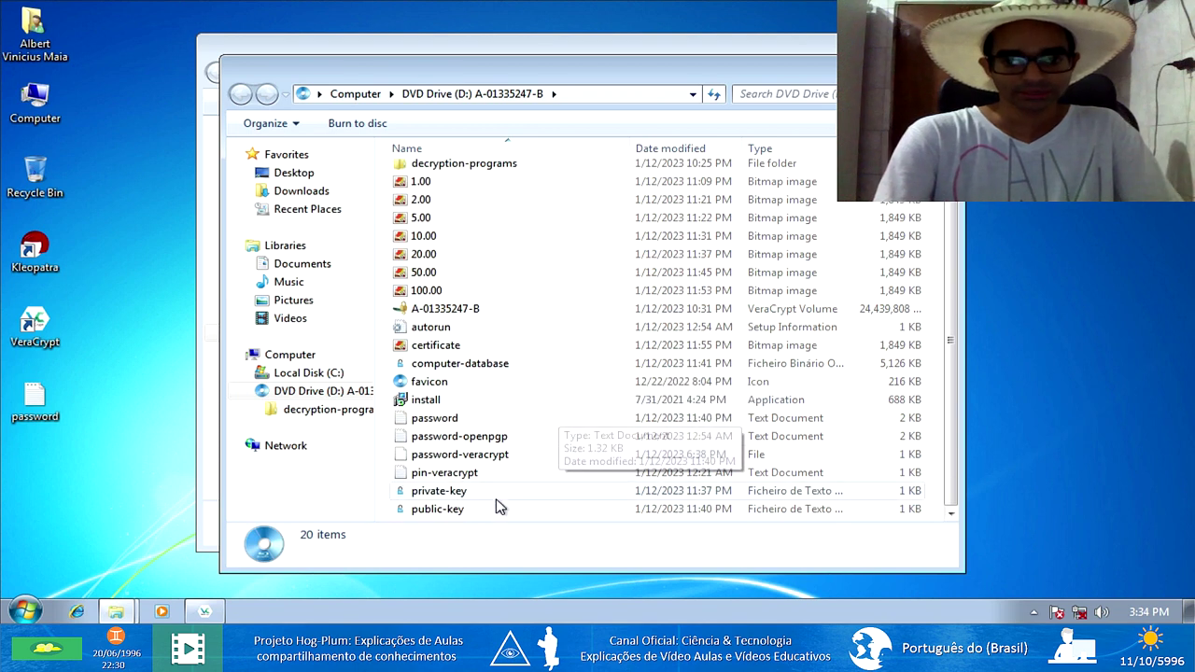
pyautogui.click(440, 494)
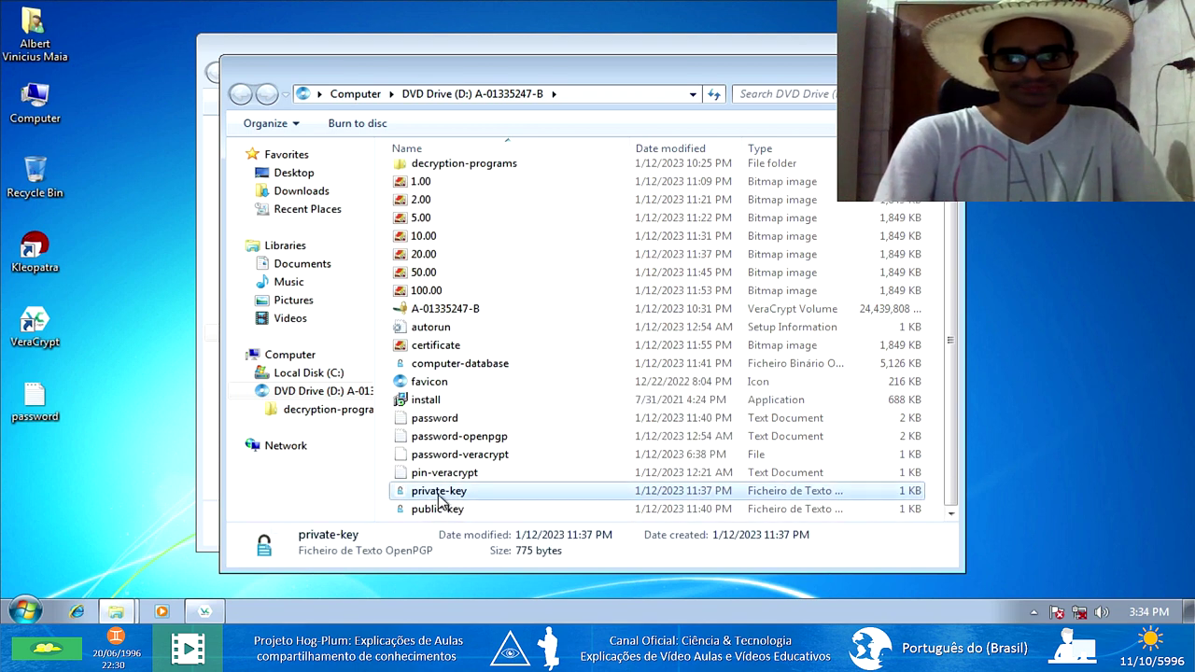
pyautogui.doubleClick(439, 495)
# Confirm the imported key as your own, dismiss the results, and close the drive window.
pyautogui.moveTo(615, 210); pyautogui.dragTo(588, 116)
pyautogui.click(637, 269)
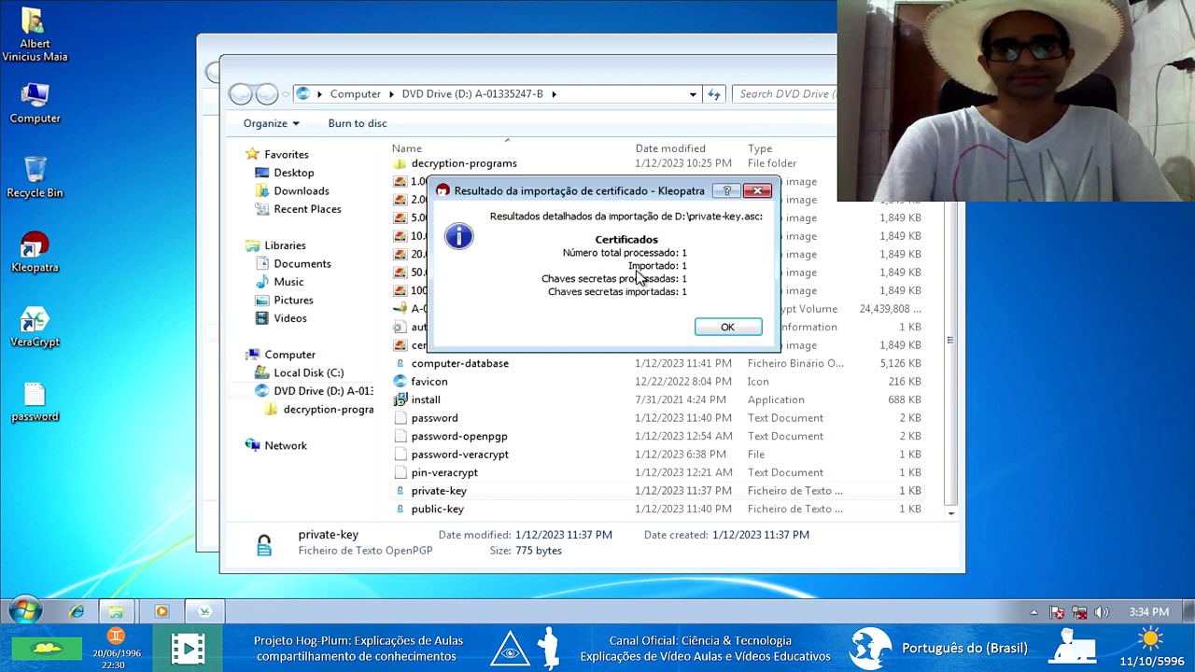
pyautogui.click(728, 328)
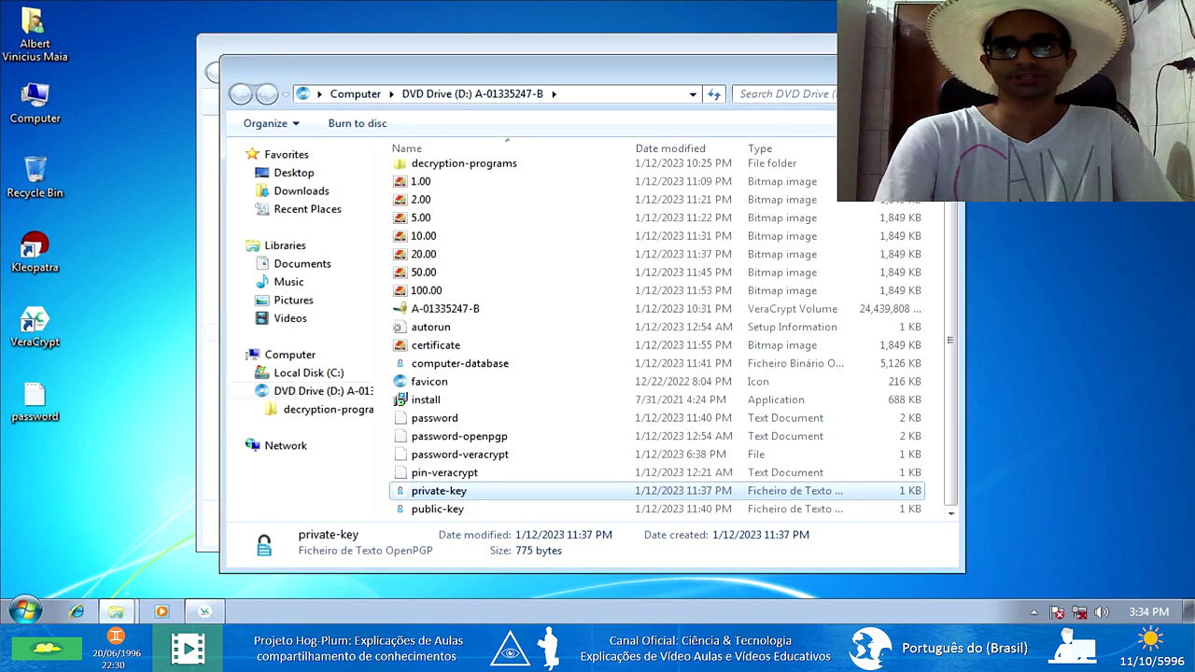
pyautogui.hotkey('alt', 'F4')
pyautogui.hotkey('alt', 'F4')
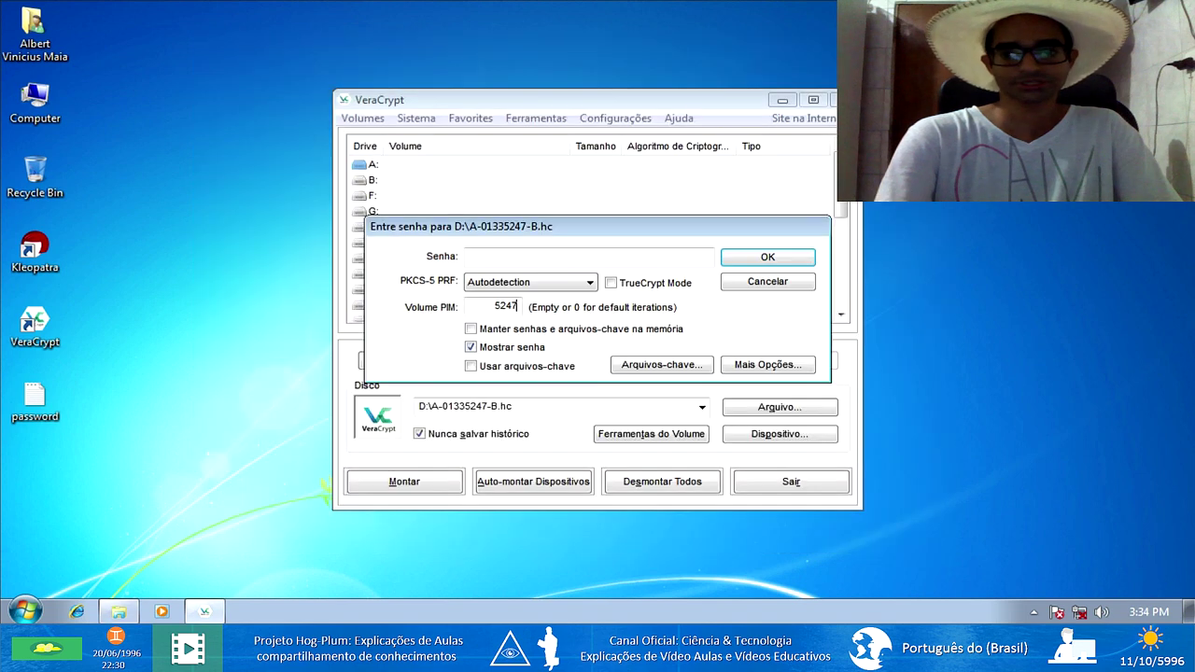
# Show Kleopatra's certificate list, narrowing Nome and E-mail and widening the ID da chave column.
pyautogui.click(1033, 612)
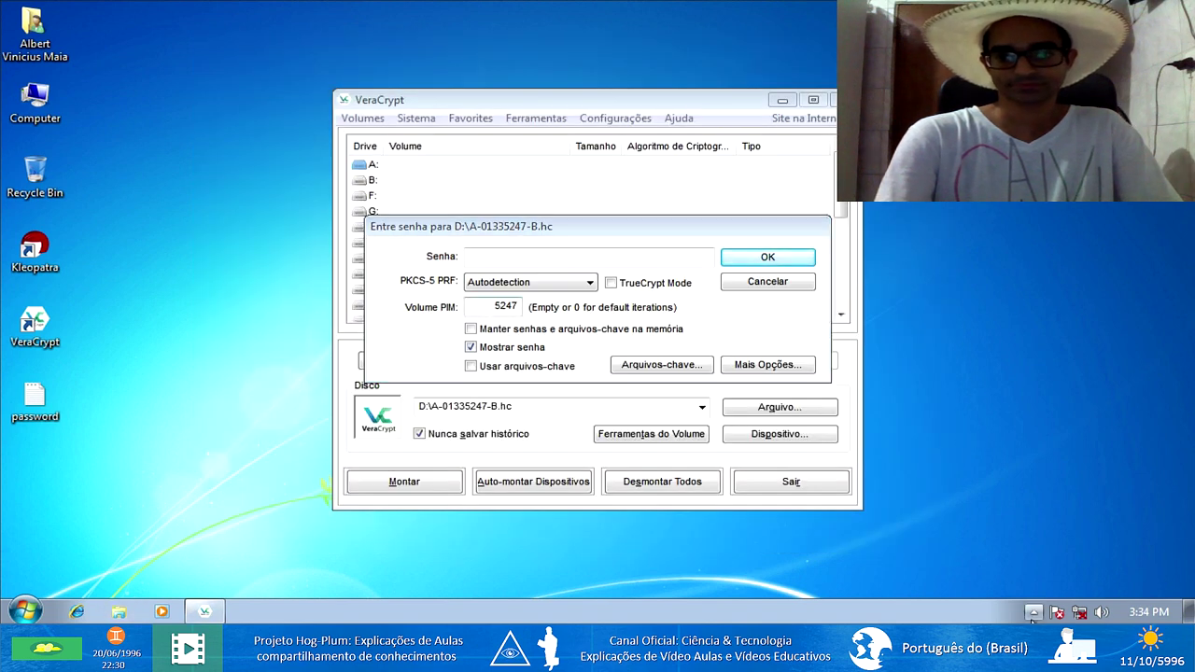
pyautogui.click(1000, 540)
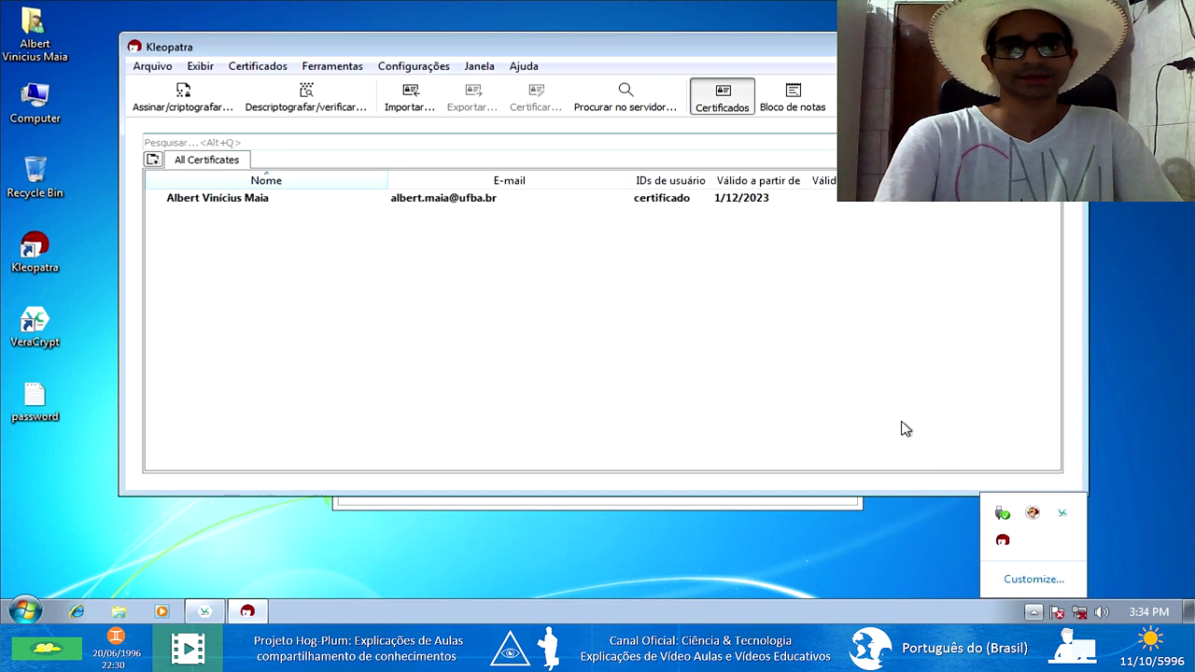
pyautogui.moveTo(388, 182); pyautogui.dragTo(295, 182)
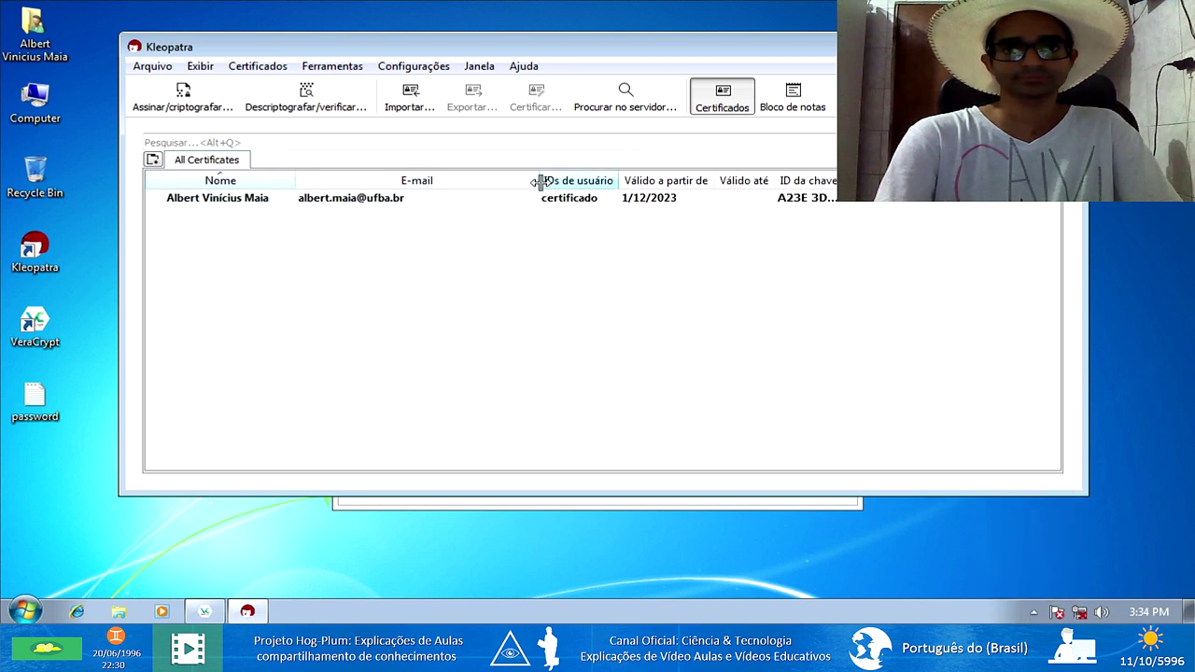
pyautogui.moveTo(540, 182); pyautogui.dragTo(508, 182)
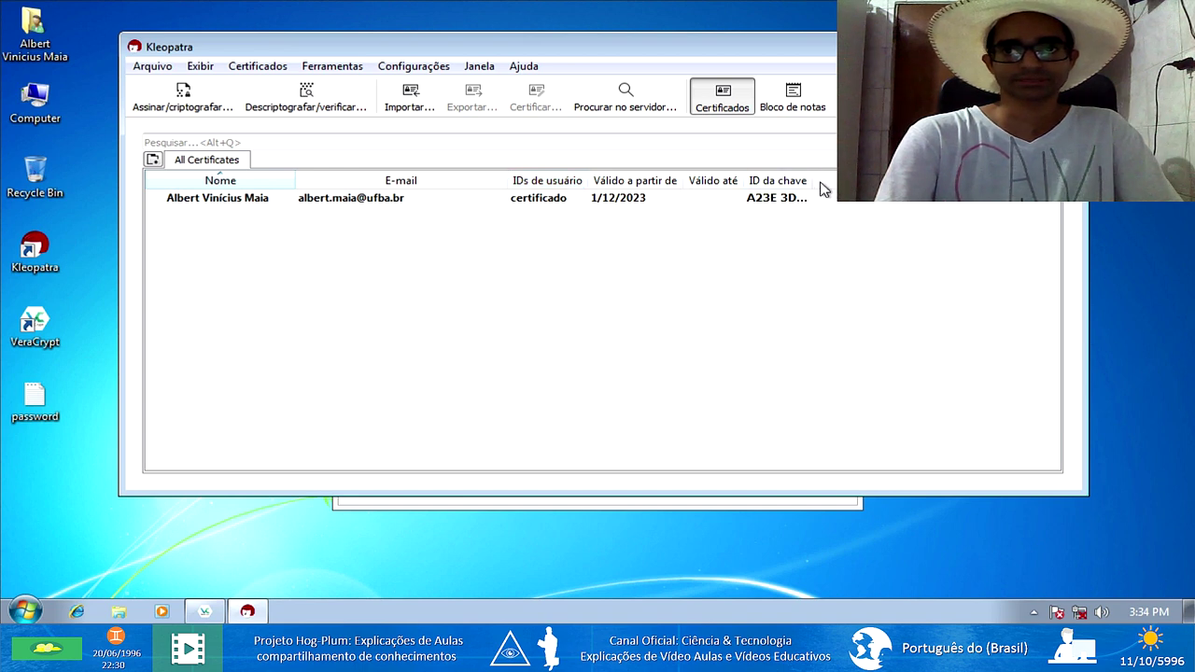
pyautogui.moveTo(812, 180); pyautogui.dragTo(891, 180)
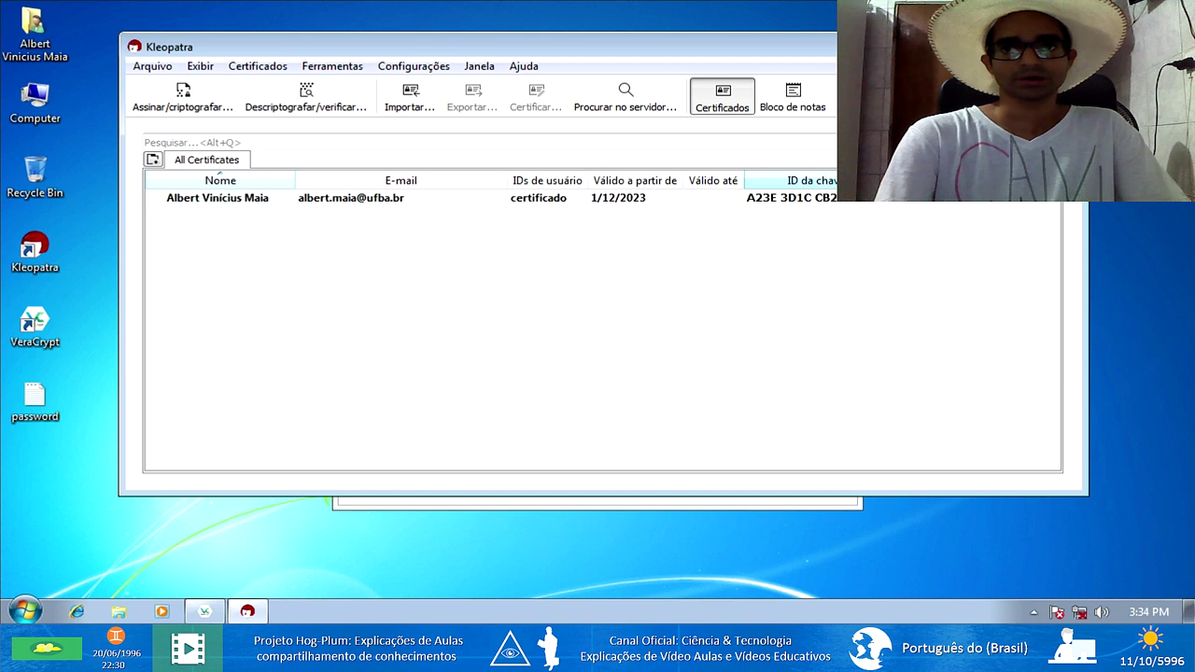
# Copy the PGP message from the password file into Kleopatra's notepad.
pyautogui.click(795, 105)
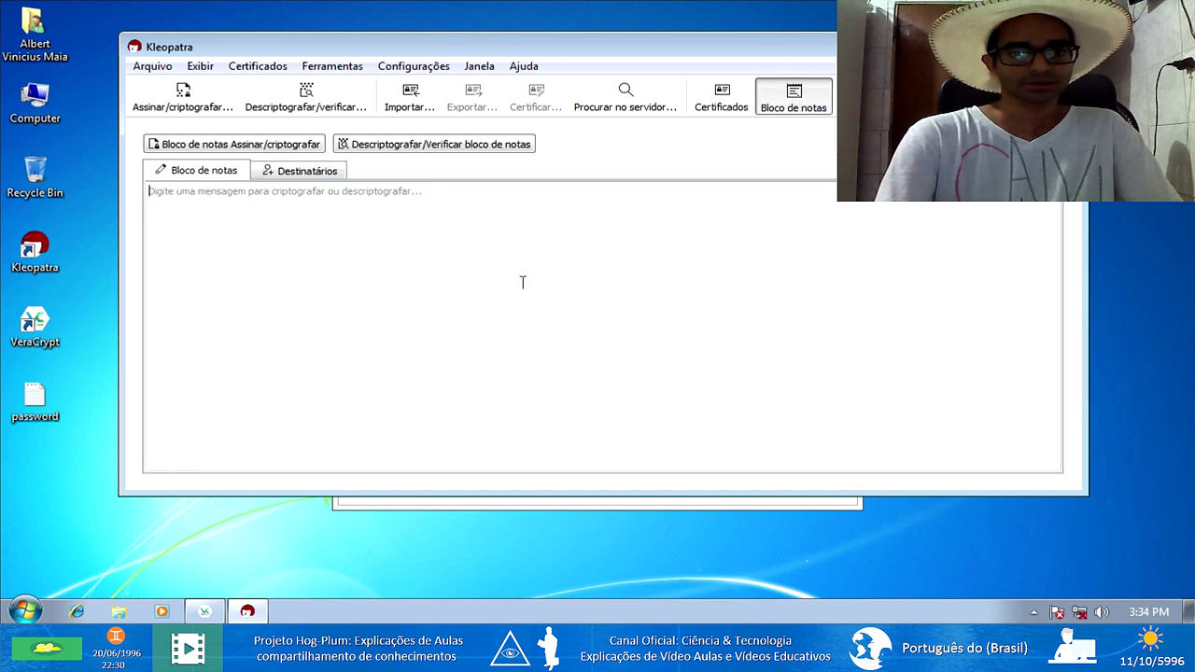
pyautogui.doubleClick(37, 395)
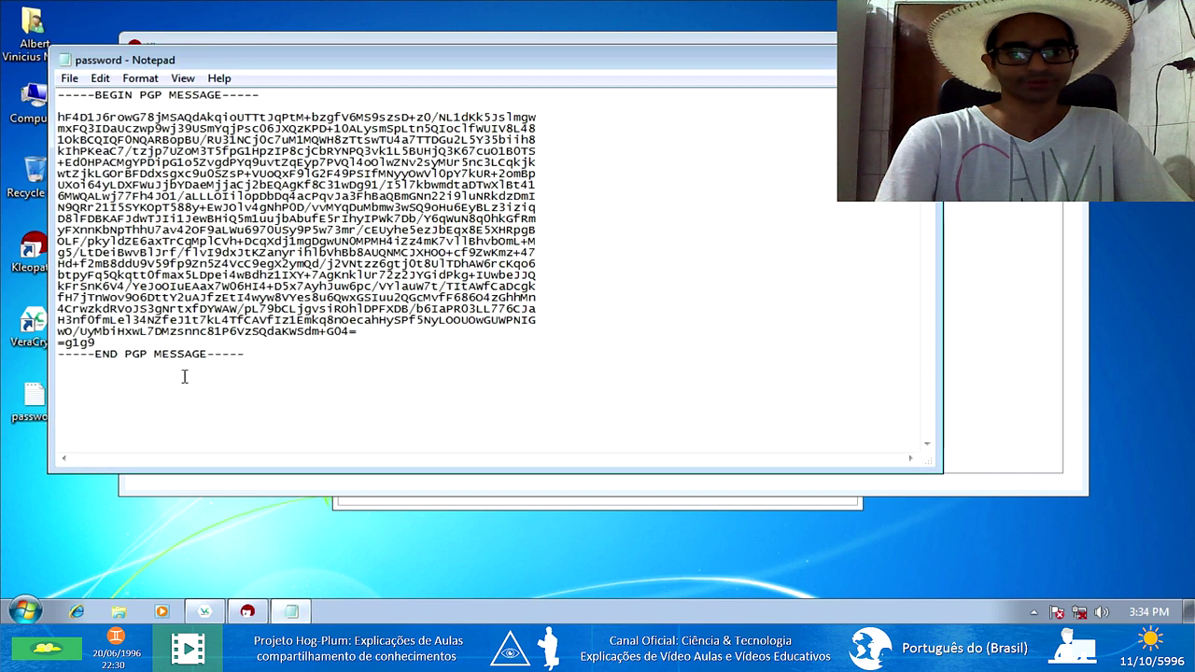
pyautogui.moveTo(280, 353); pyautogui.dragTo(17, 89)
pyautogui.rightClick(153, 162)
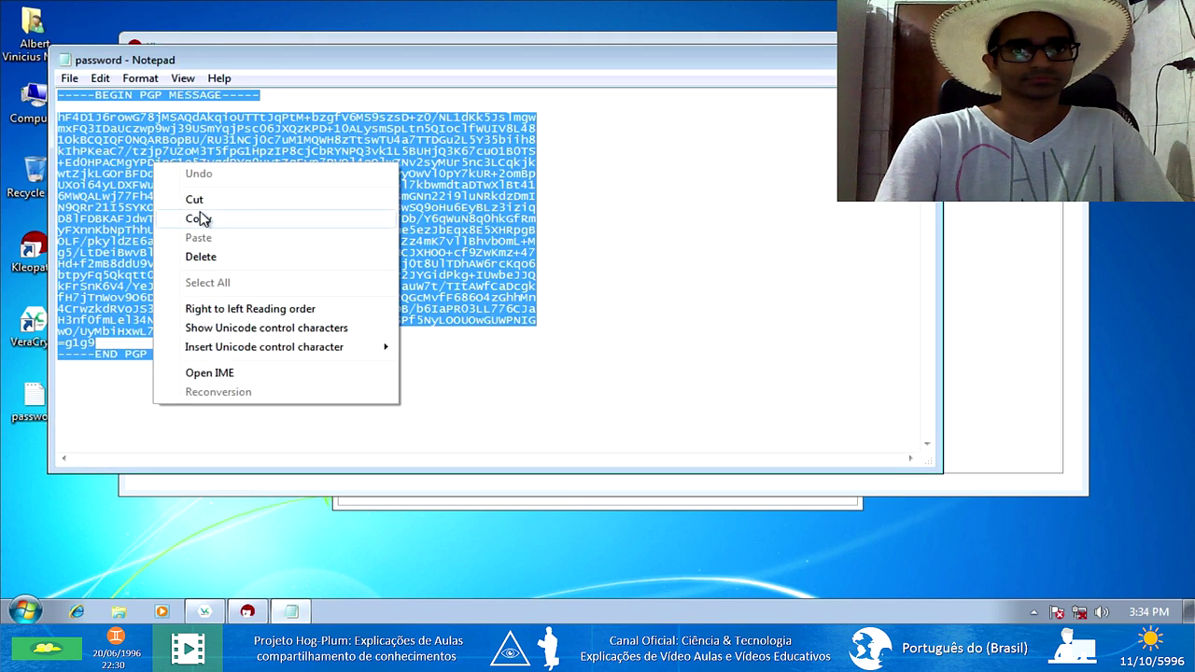
pyautogui.click(200, 218)
pyautogui.hotkey('alt', 'F4')
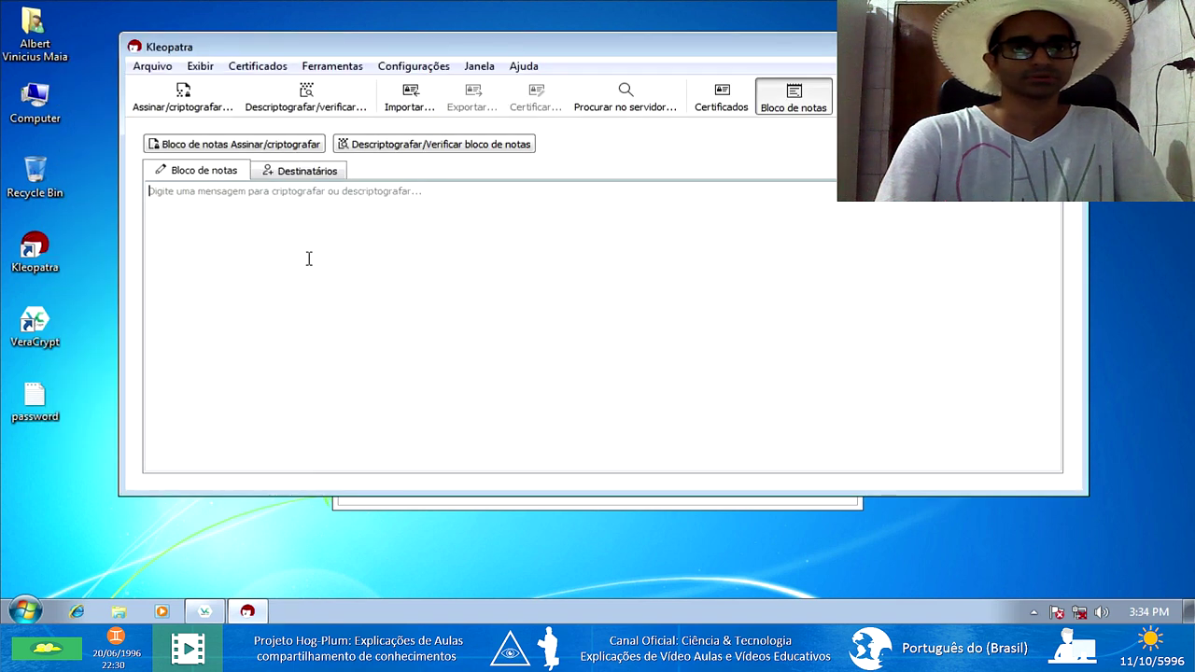
pyautogui.rightClick(291, 223)
pyautogui.click(342, 315)
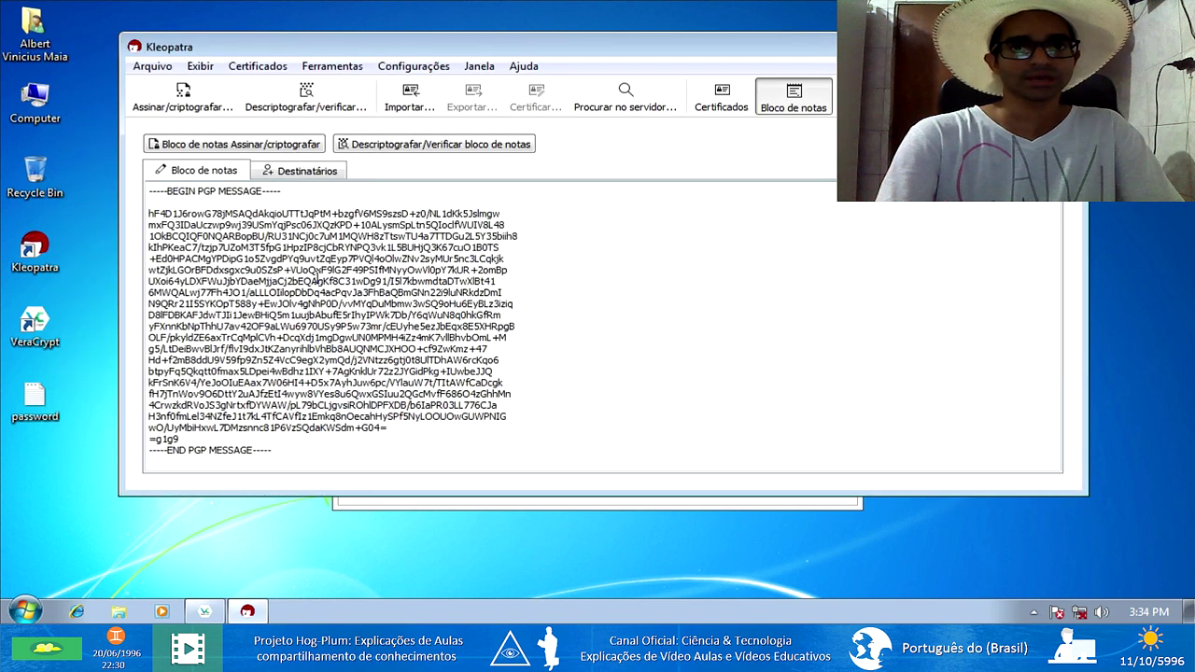
# Decrypt and verify the message in Kleopatra, then copy the decrypted passwords text.
pyautogui.click(470, 144)
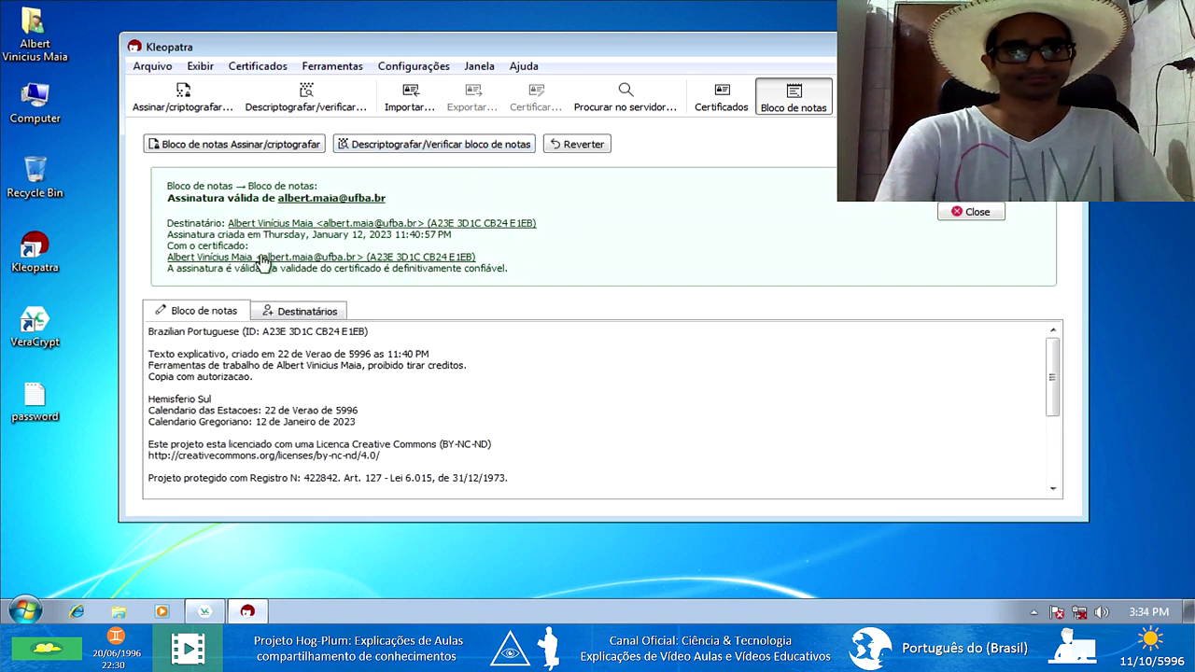
pyautogui.click(973, 212)
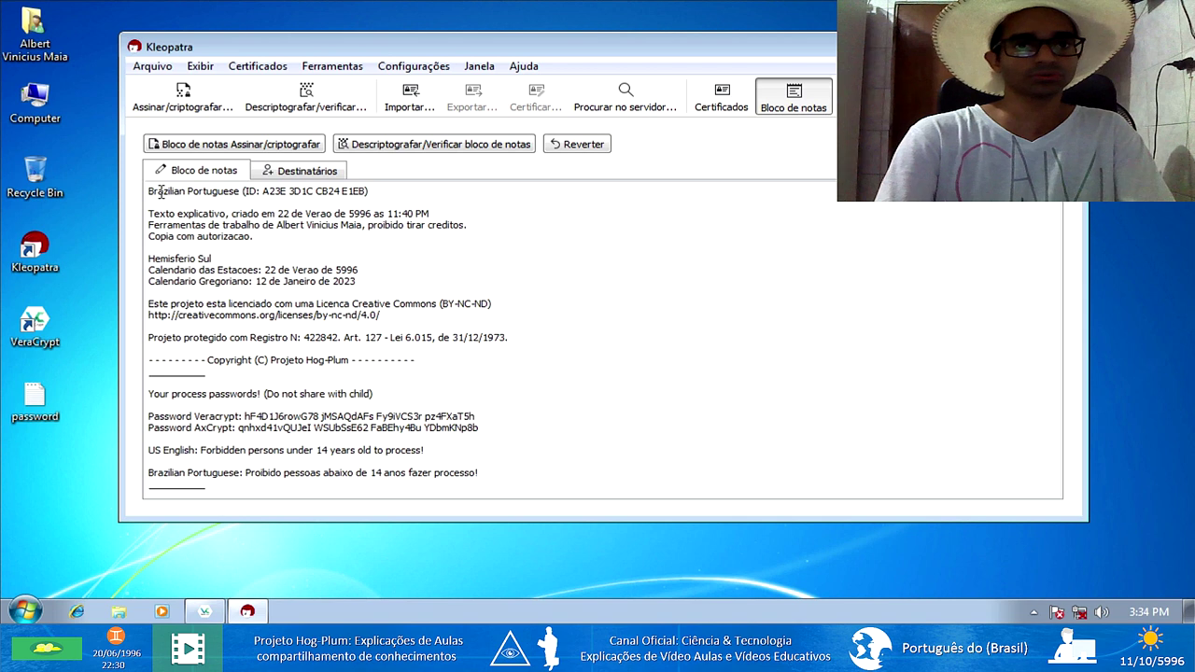
pyautogui.moveTo(148, 191); pyautogui.dragTo(415, 531)
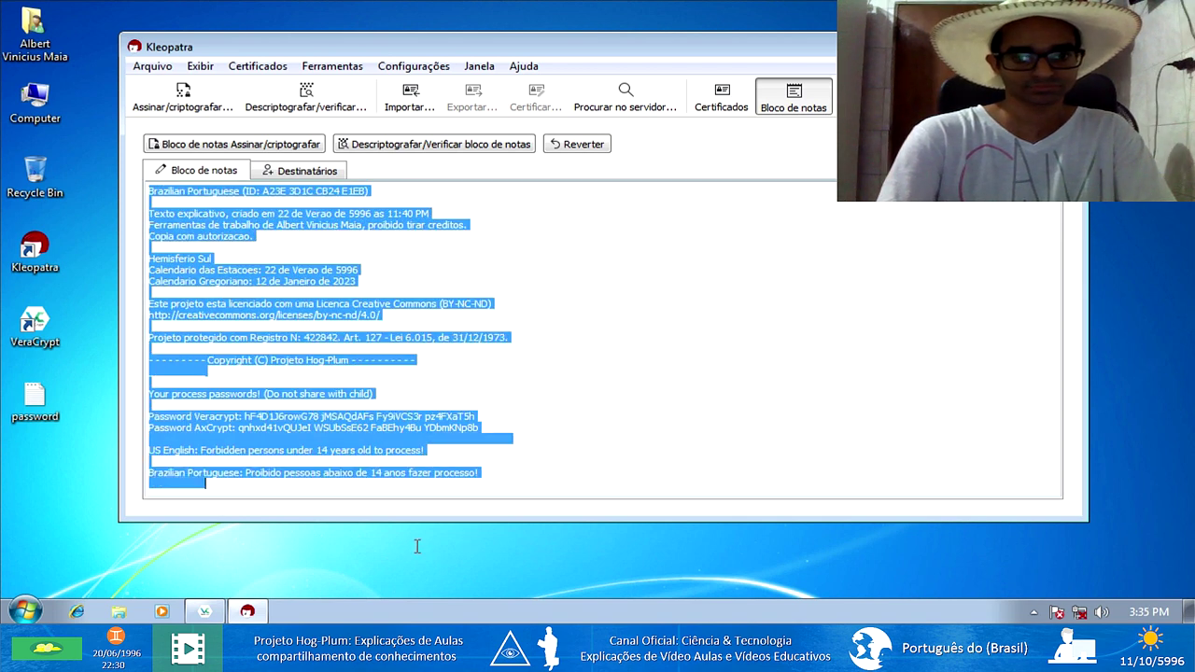
pyautogui.rightClick(320, 453)
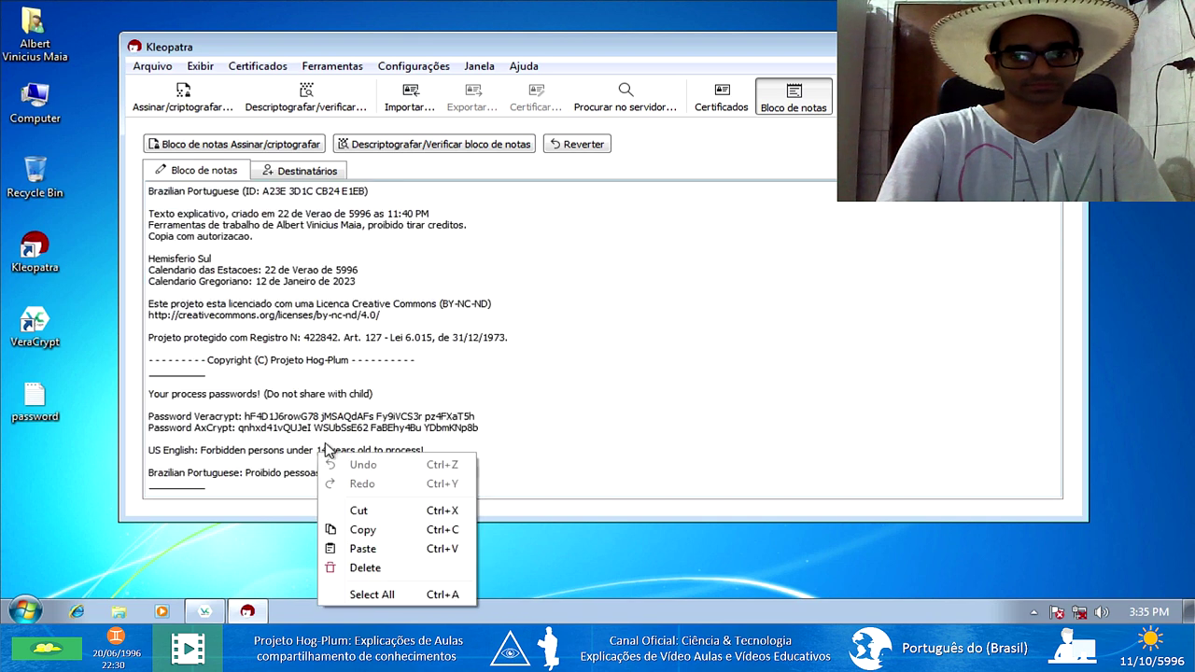
pyautogui.click(363, 530)
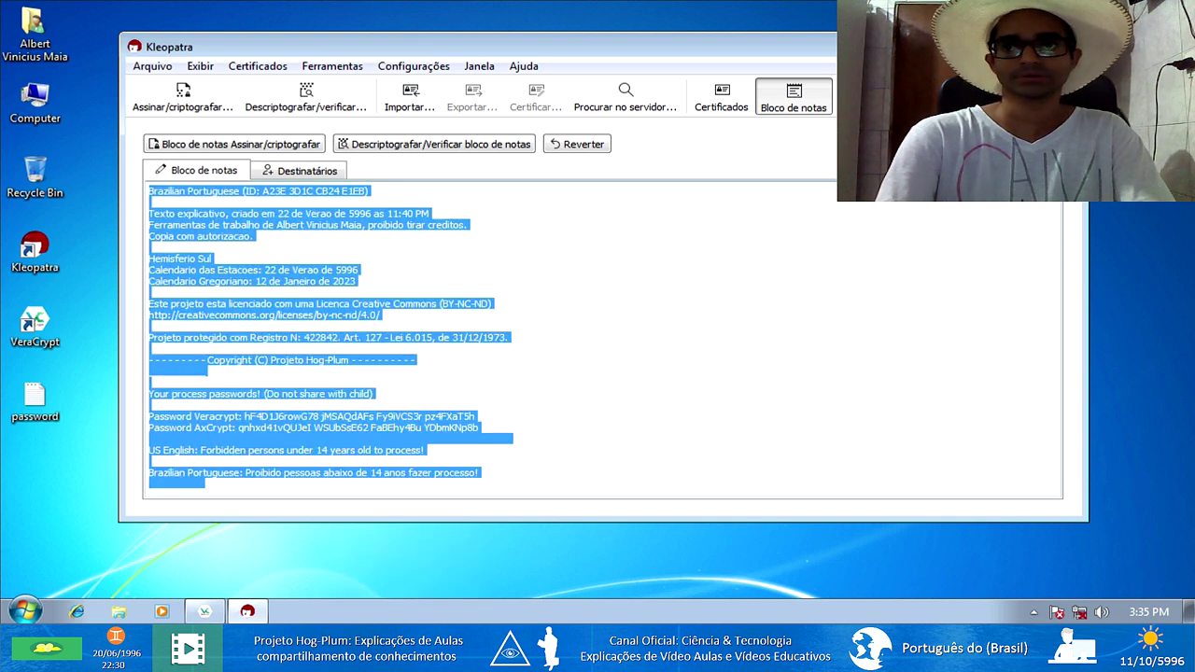
pyautogui.click(1012, 43)
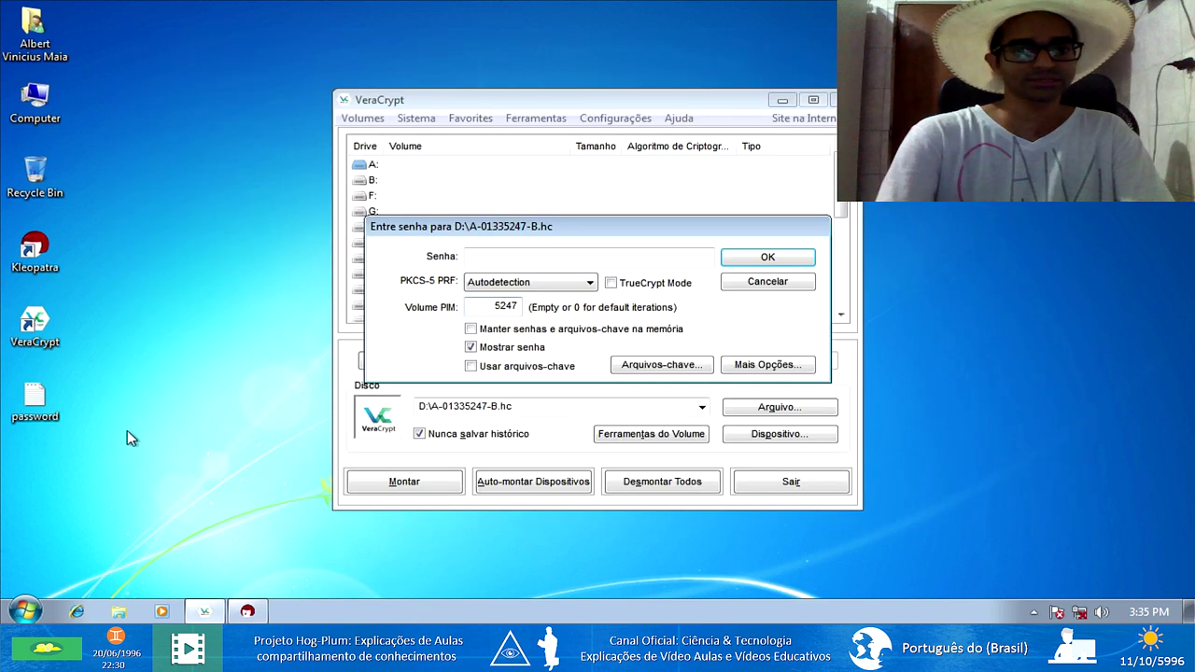
# Replace the password file's PGP text with the decrypted passwords text.
pyautogui.doubleClick(35, 400)
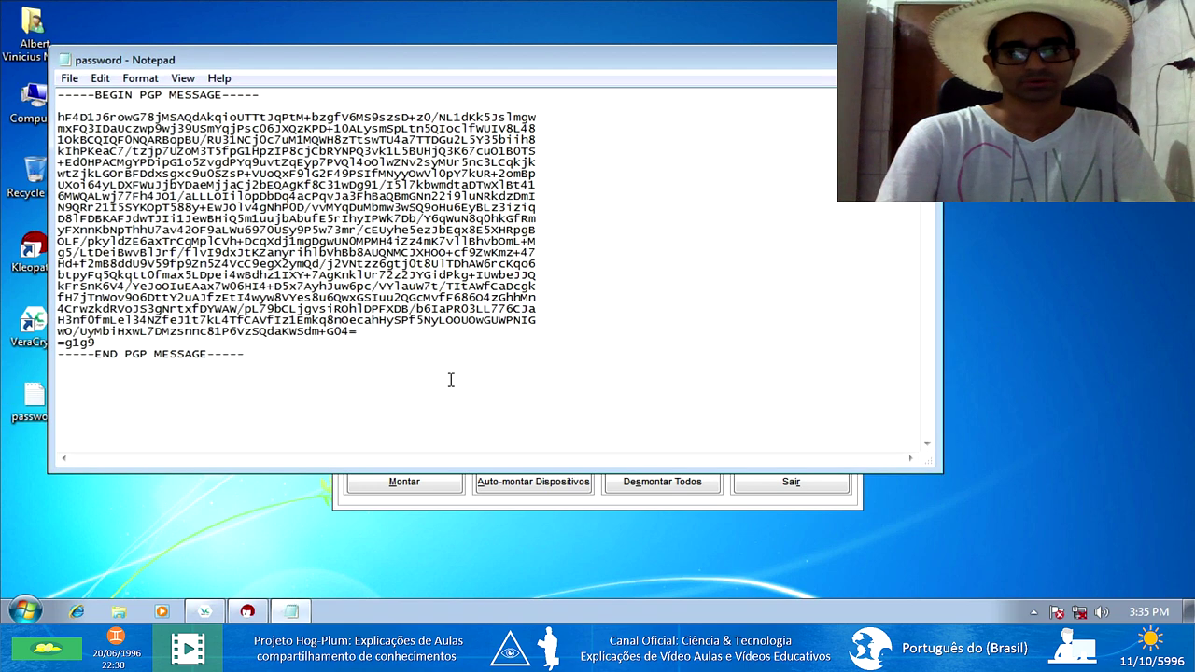
pyautogui.rightClick(474, 380)
pyautogui.click(515, 258)
pyautogui.press('Delete')
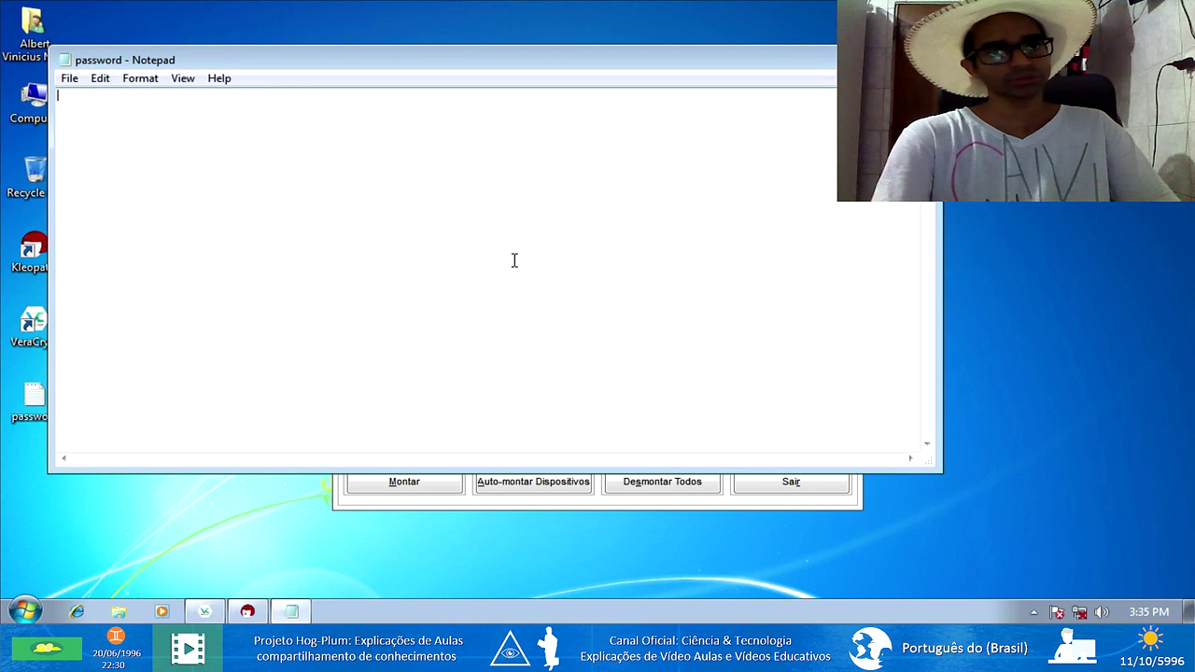
pyautogui.hotkey('ctrl', 'v')
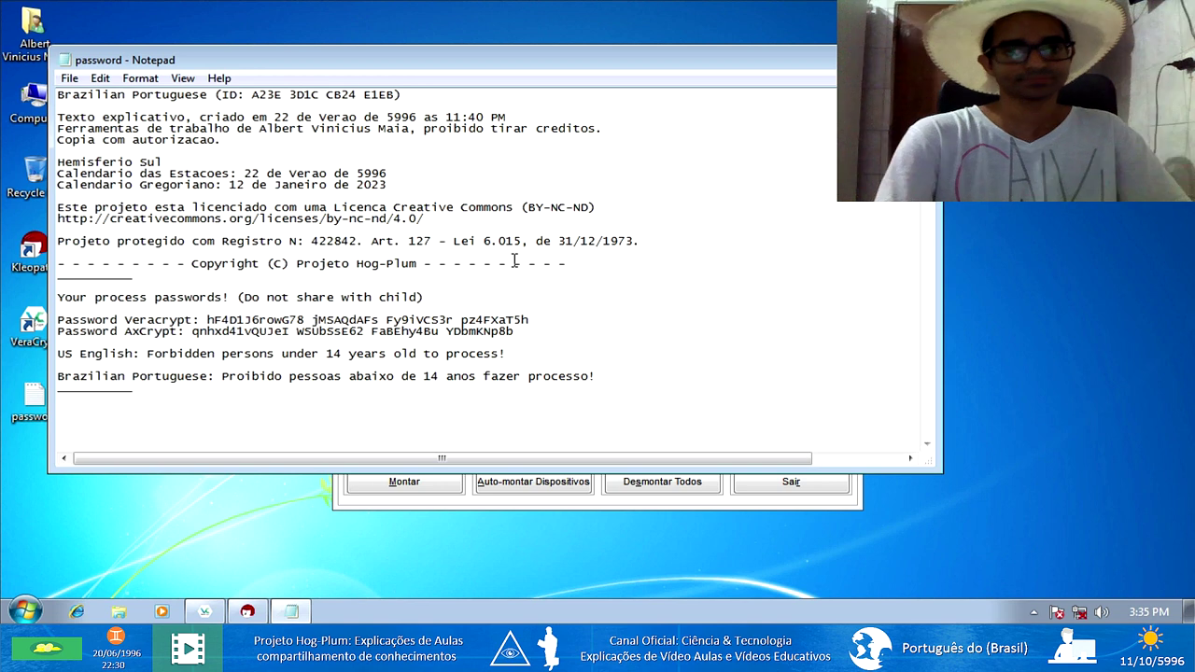
pyautogui.click(70, 79)
pyautogui.click(70, 80)
# Move the Notepad window up and close Kleopatra.
pyautogui.moveTo(310, 65); pyautogui.dragTo(364, 226)
pyautogui.moveTo(287, 228); pyautogui.dragTo(290, 118)
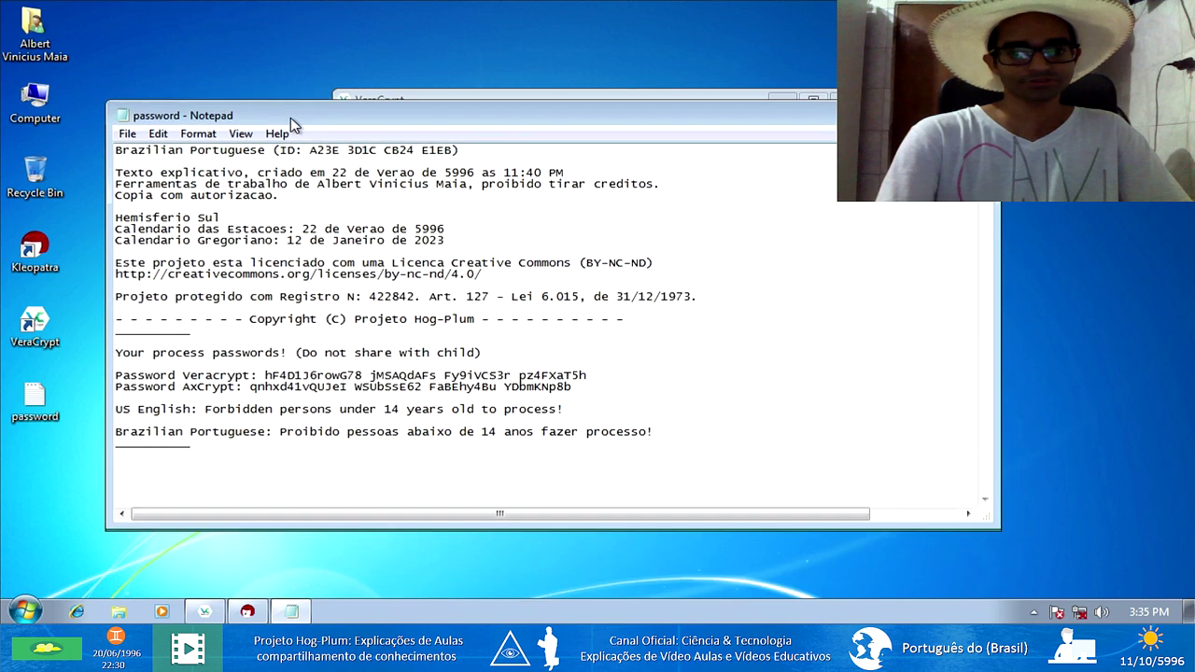
pyautogui.click(247, 612)
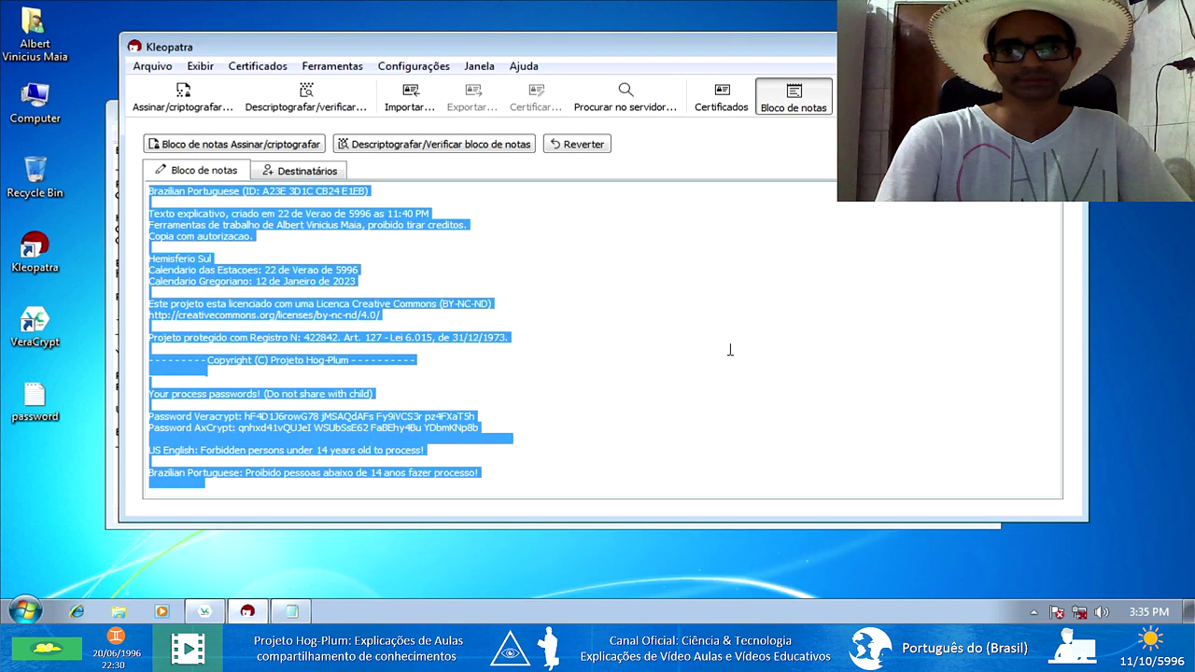
pyautogui.hotkey('alt', 'F4')
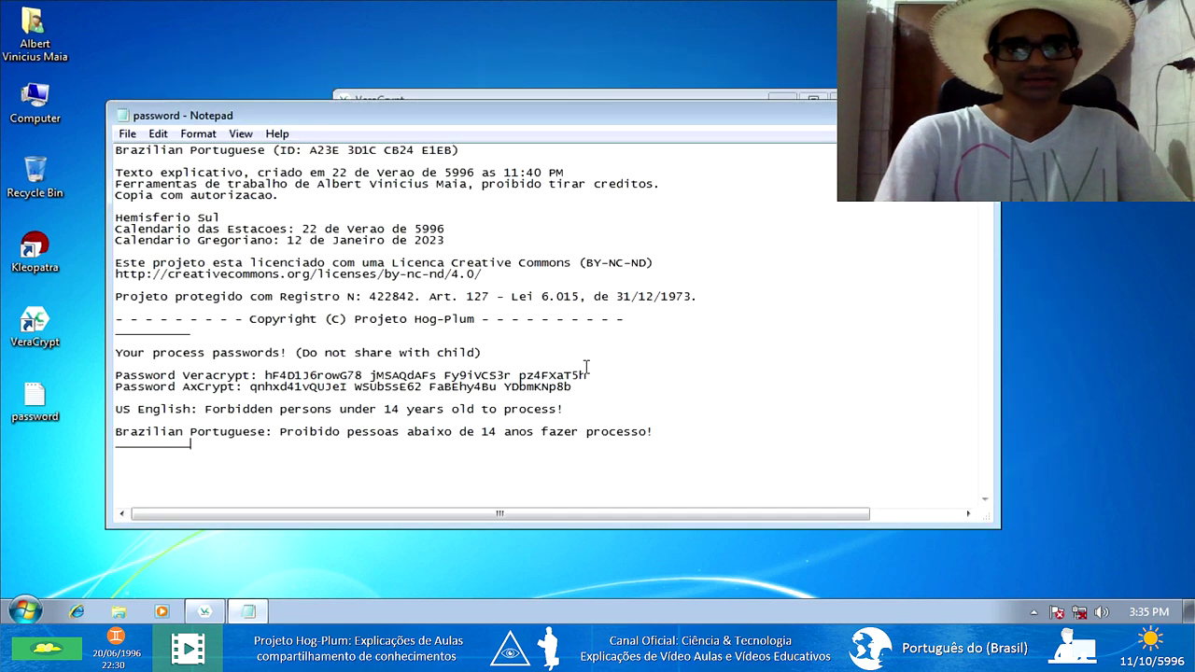
# Copy only the VeraCrypt password characters from the note, then close Notepad.
pyautogui.moveTo(115, 374); pyautogui.dragTo(512, 374)
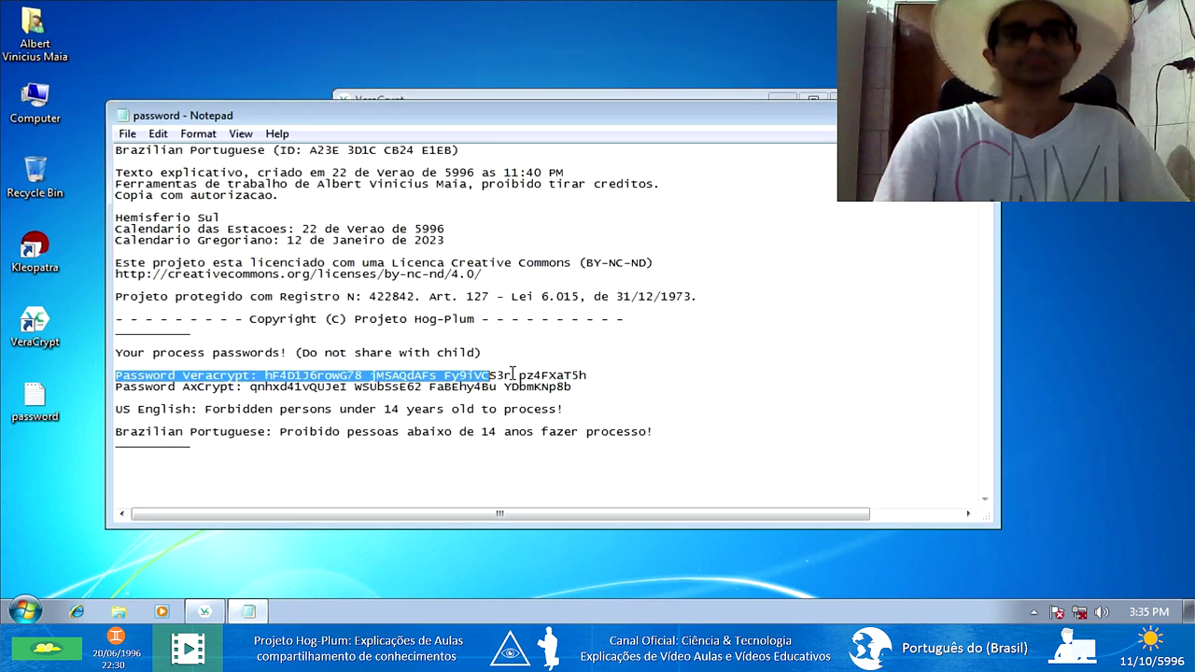
pyautogui.moveTo(413, 114); pyautogui.dragTo(399, 46)
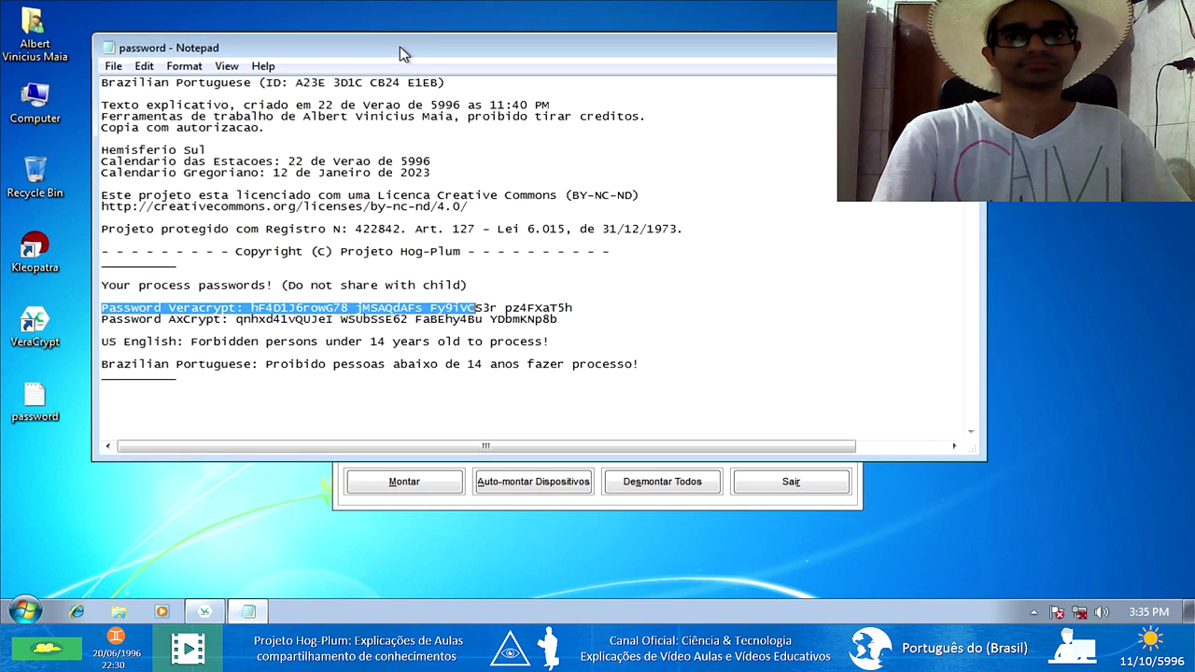
pyautogui.moveTo(578, 308); pyautogui.dragTo(259, 311)
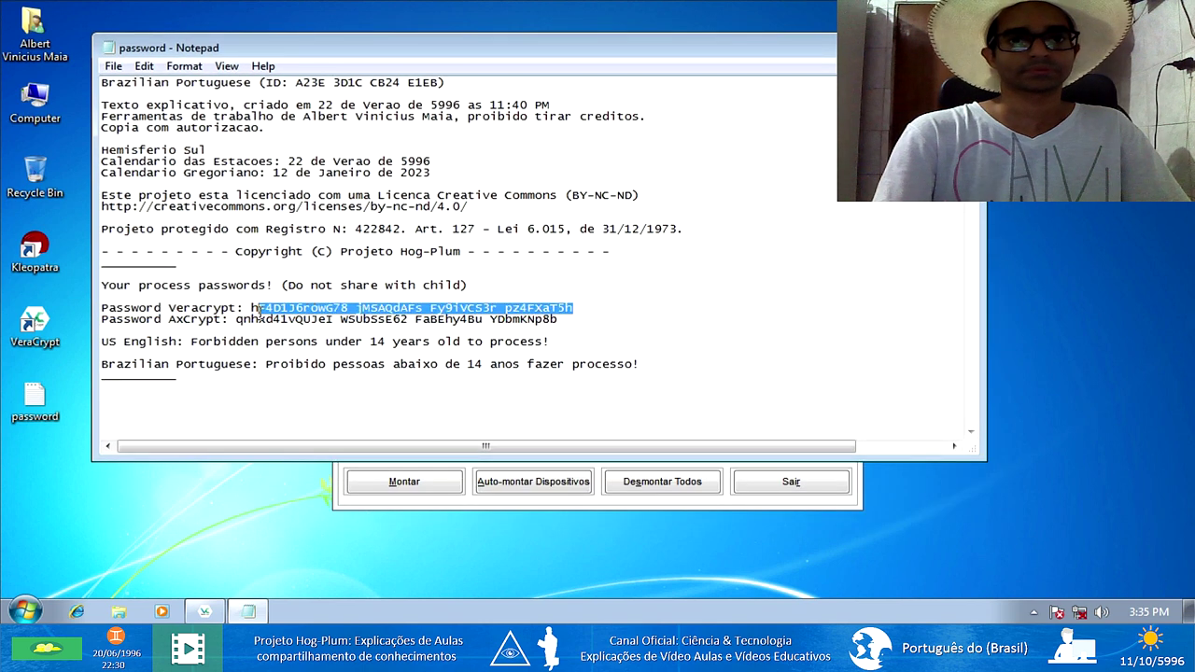
pyautogui.rightClick(253, 311)
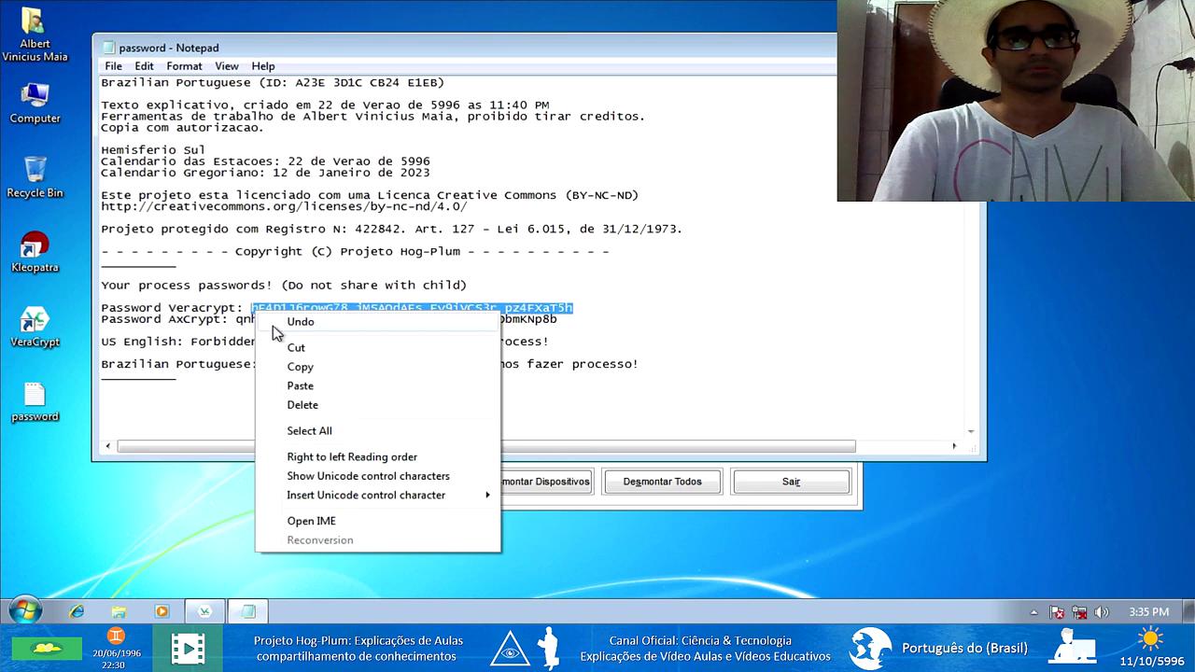
pyautogui.click(300, 368)
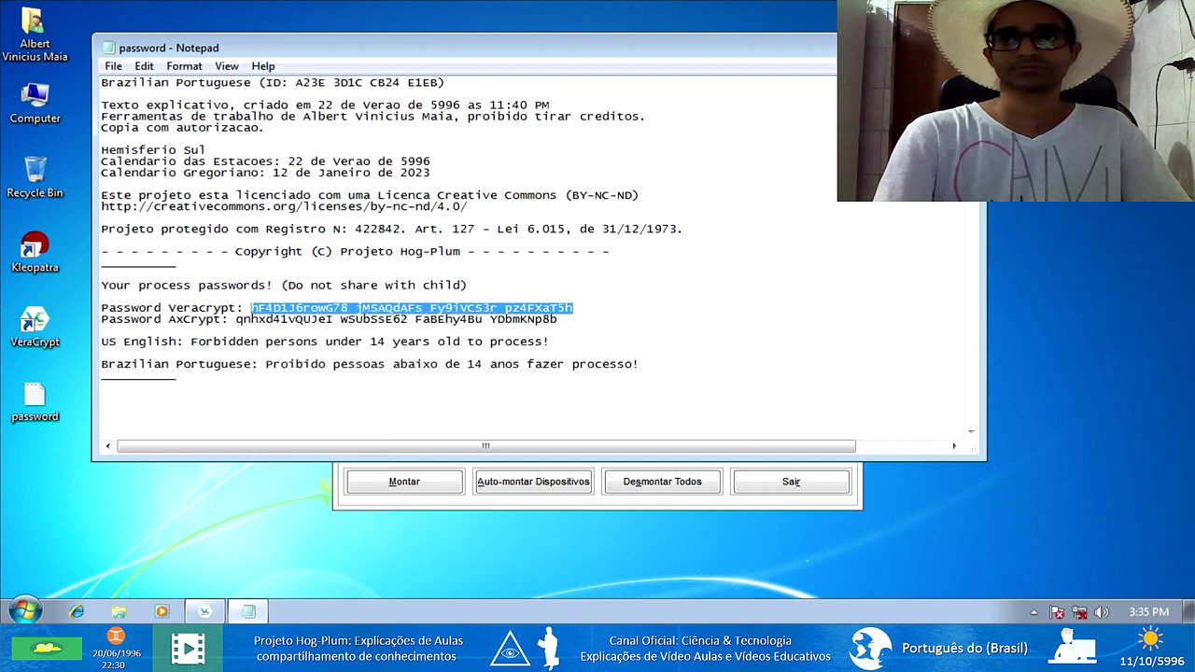
pyautogui.hotkey('alt', 'F4')
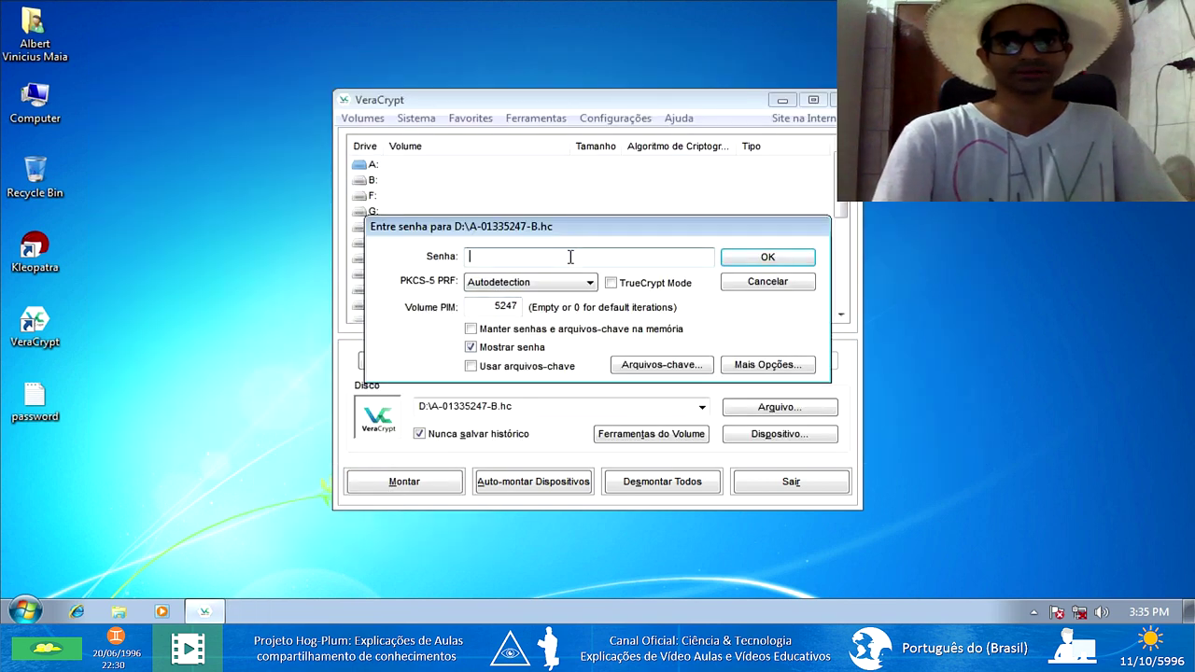
# Paste the password and start adding keyfiles from DVD Drive (D:).
pyautogui.hotkey('ctrl', 'v')
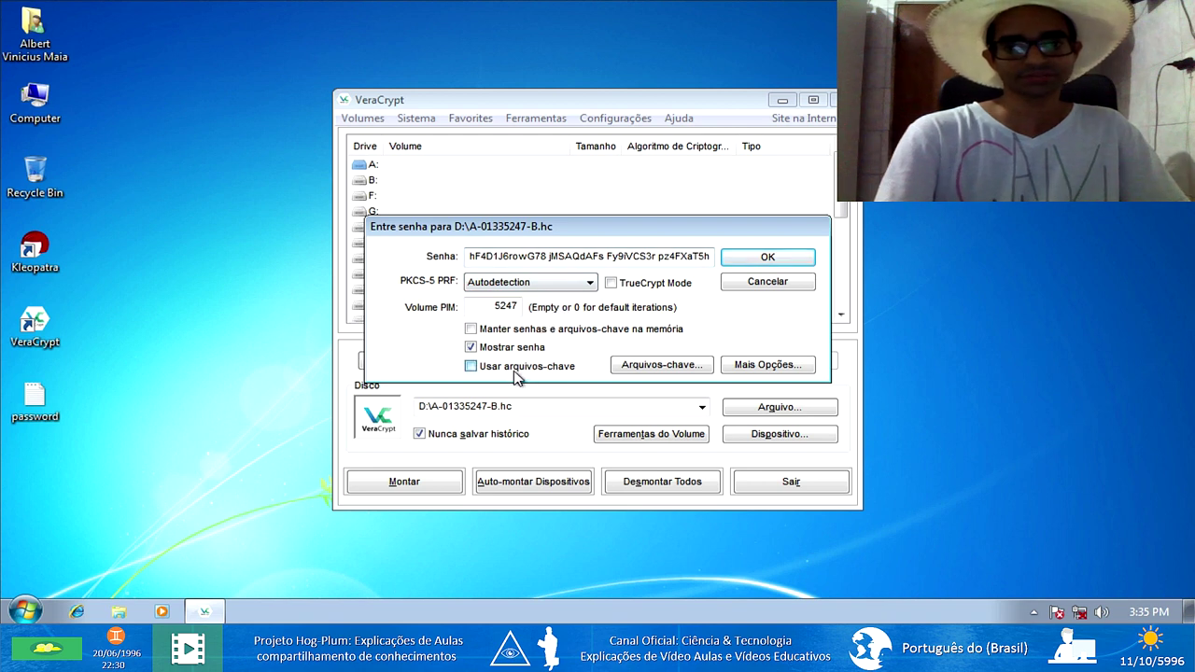
pyautogui.click(633, 365)
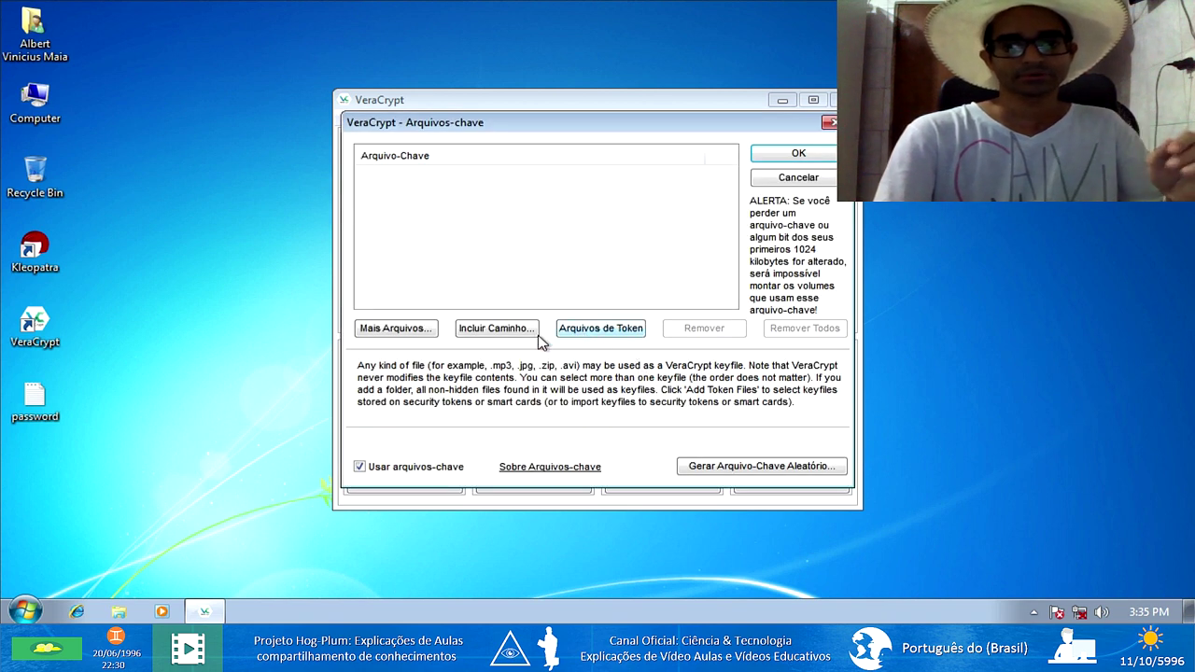
pyautogui.click(429, 329)
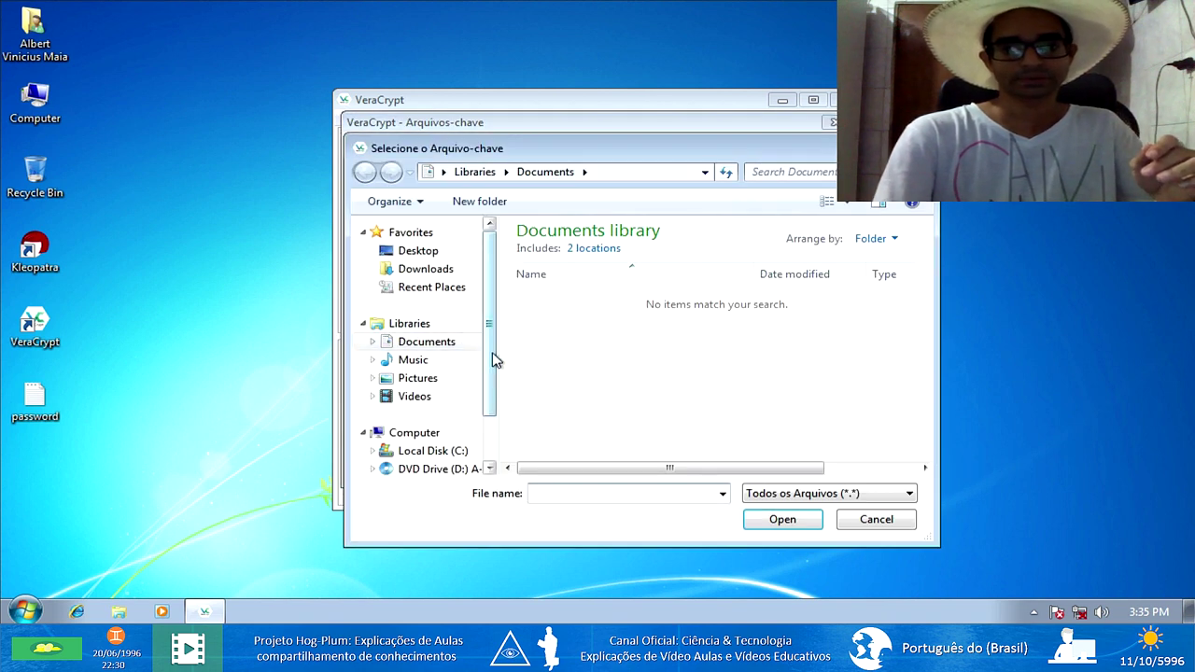
pyautogui.click(450, 407)
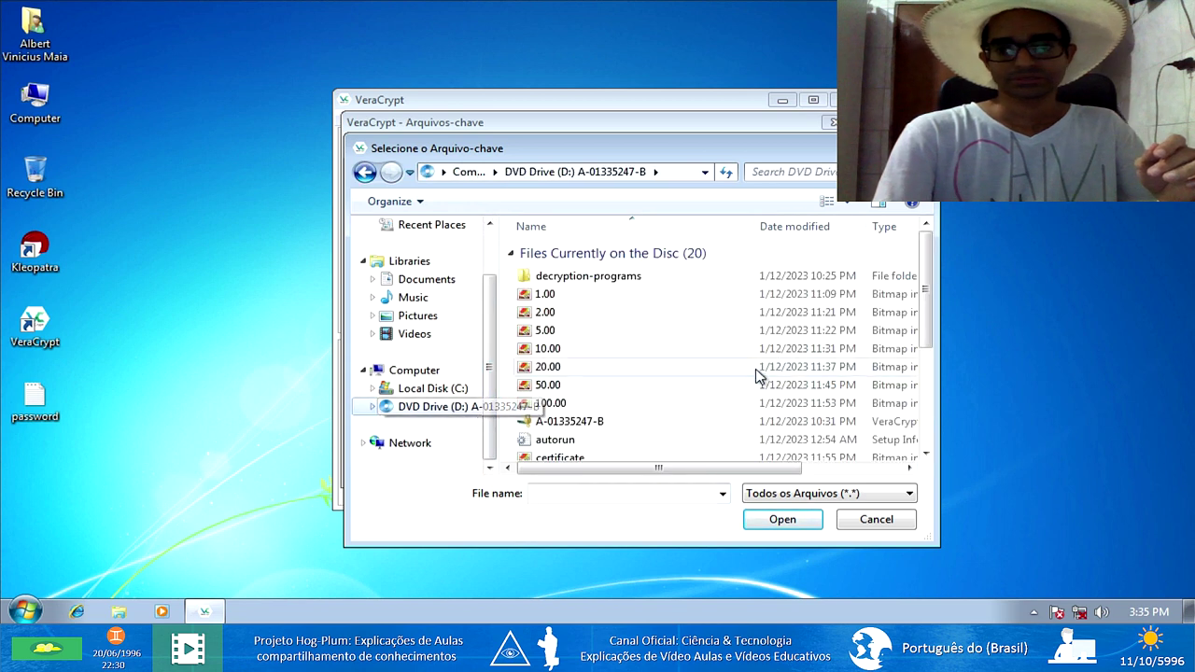
# Select public-key, private-key, password-veracrypt, computer-database and certificate as keyfiles.
pyautogui.moveTo(925, 302); pyautogui.dragTo(923, 437)
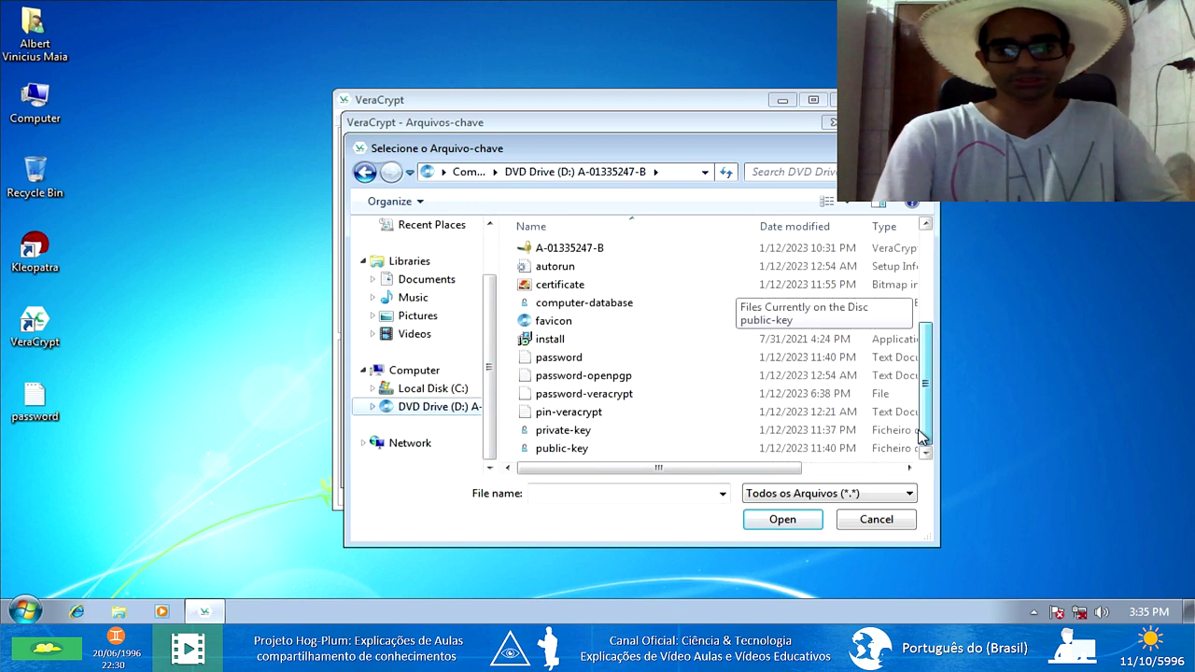
pyautogui.click(586, 452)
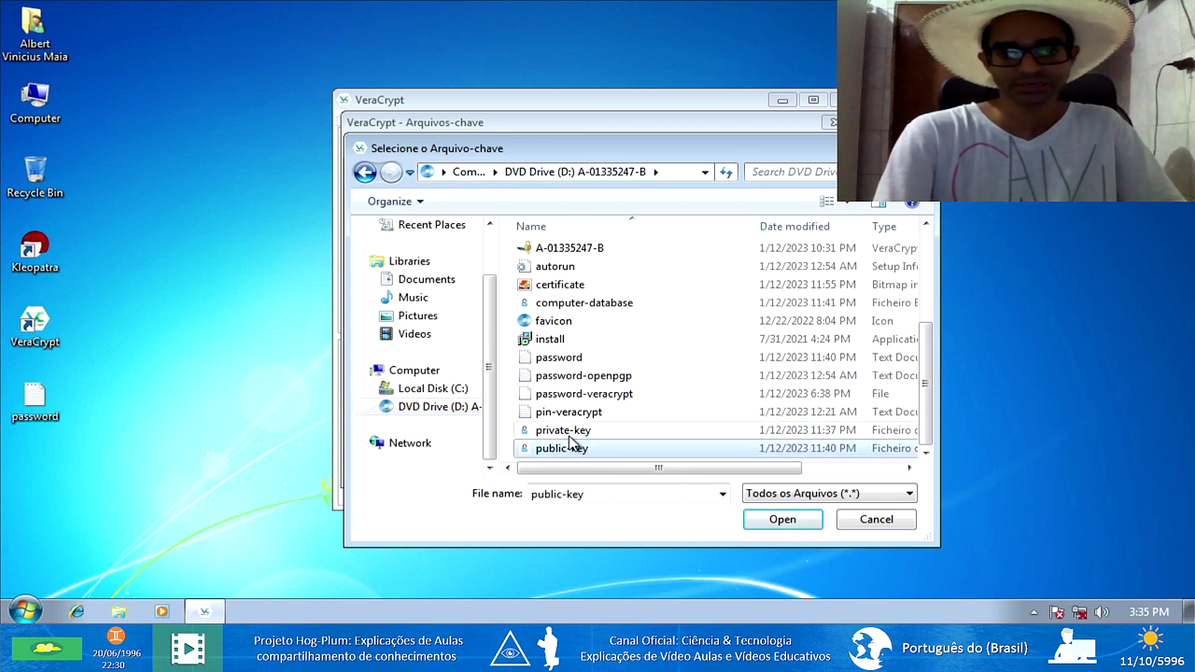
pyautogui.keyDown('ctrl'); pyautogui.click(572, 430); pyautogui.keyUp('ctrl')
pyautogui.keyDown('ctrl'); pyautogui.click(597, 394); pyautogui.keyUp('ctrl')
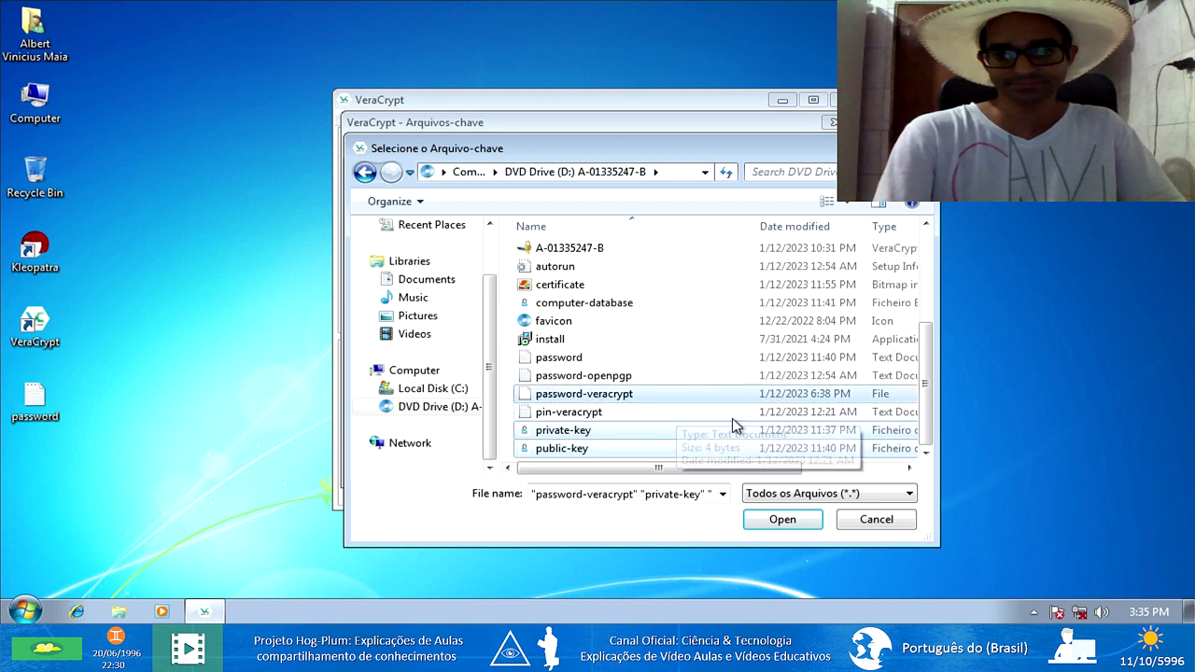
pyautogui.moveTo(935, 401); pyautogui.dragTo(931, 351)
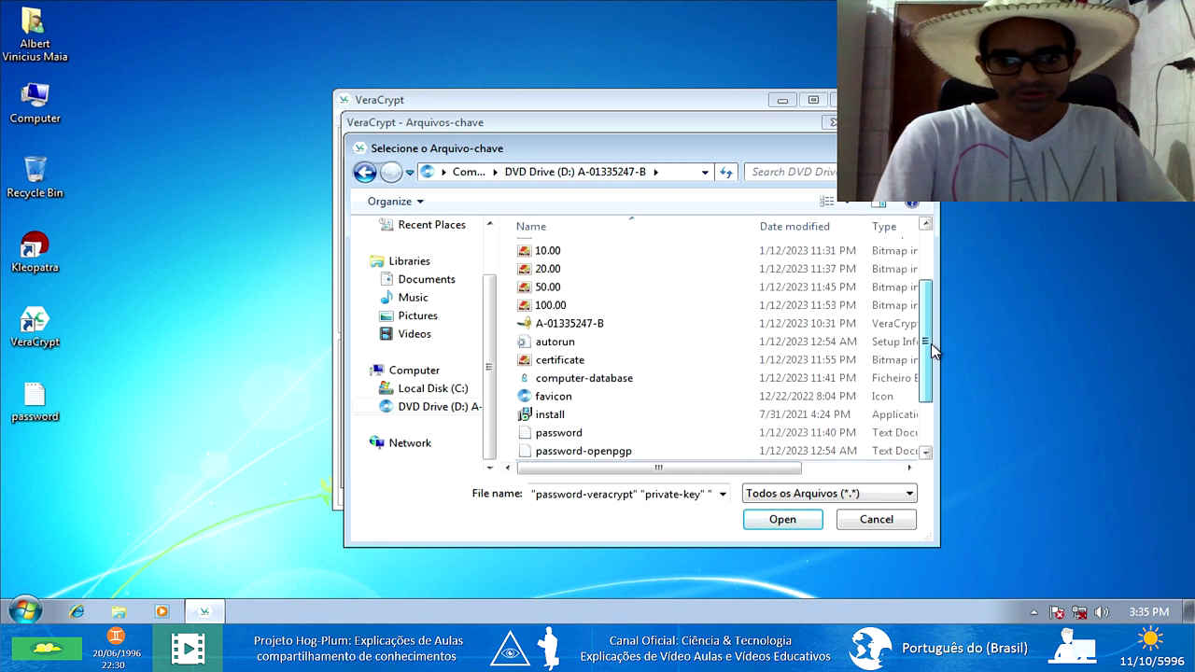
pyautogui.keyDown('ctrl'); pyautogui.click(612, 384); pyautogui.keyUp('ctrl')
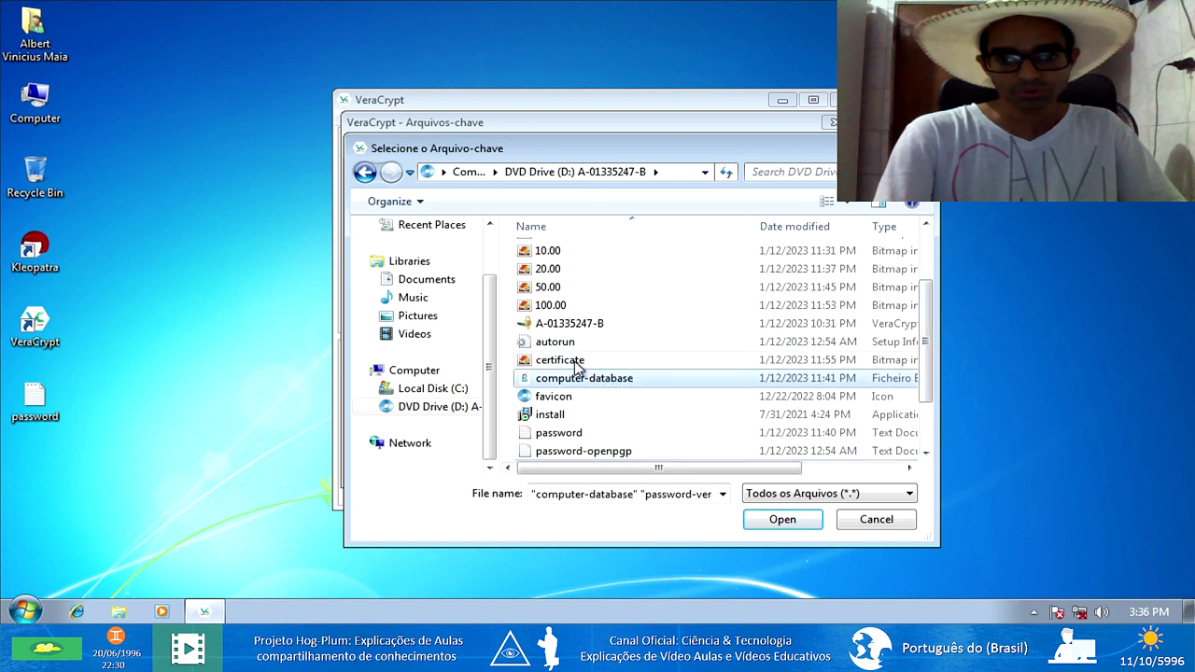
pyautogui.keyDown('ctrl'); pyautogui.click(575, 364); pyautogui.keyUp('ctrl')
# Add the 100.00, 50.00, 20.00, 10.00, 5.00, 2.00 and 1.00 images, then confirm the keyfile list.
pyautogui.moveTo(927, 362); pyautogui.dragTo(927, 301)
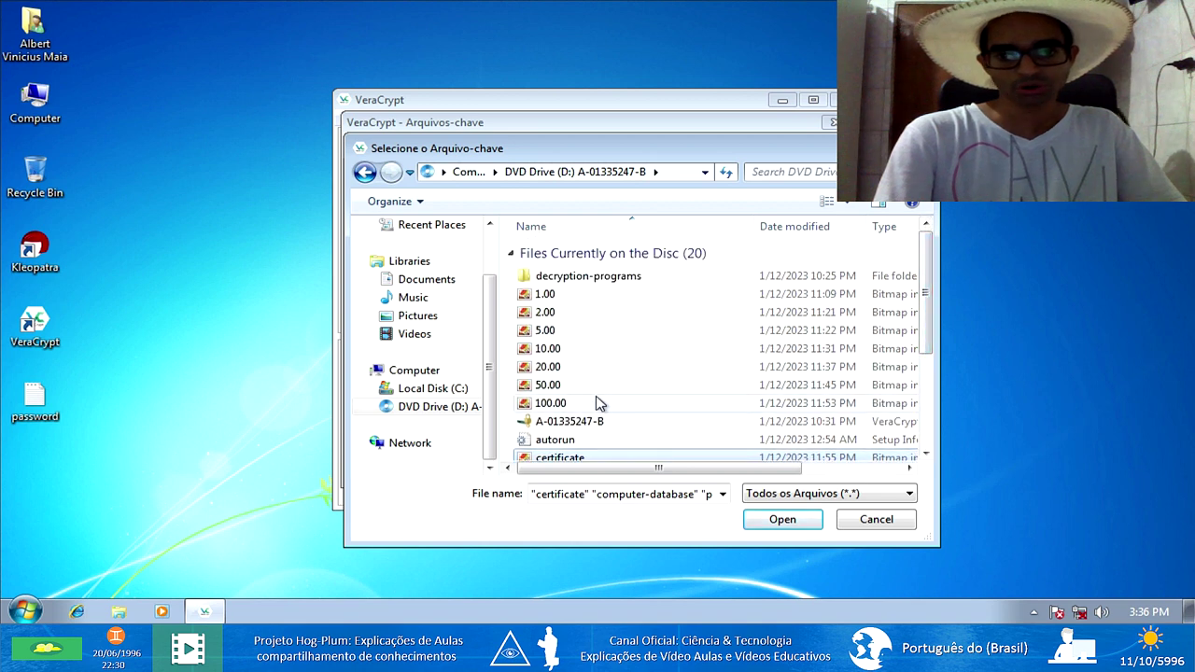
pyautogui.keyDown('ctrl'); pyautogui.click(559, 405); pyautogui.keyUp('ctrl')
pyautogui.keyDown('ctrl'); pyautogui.click(555, 386); pyautogui.keyUp('ctrl')
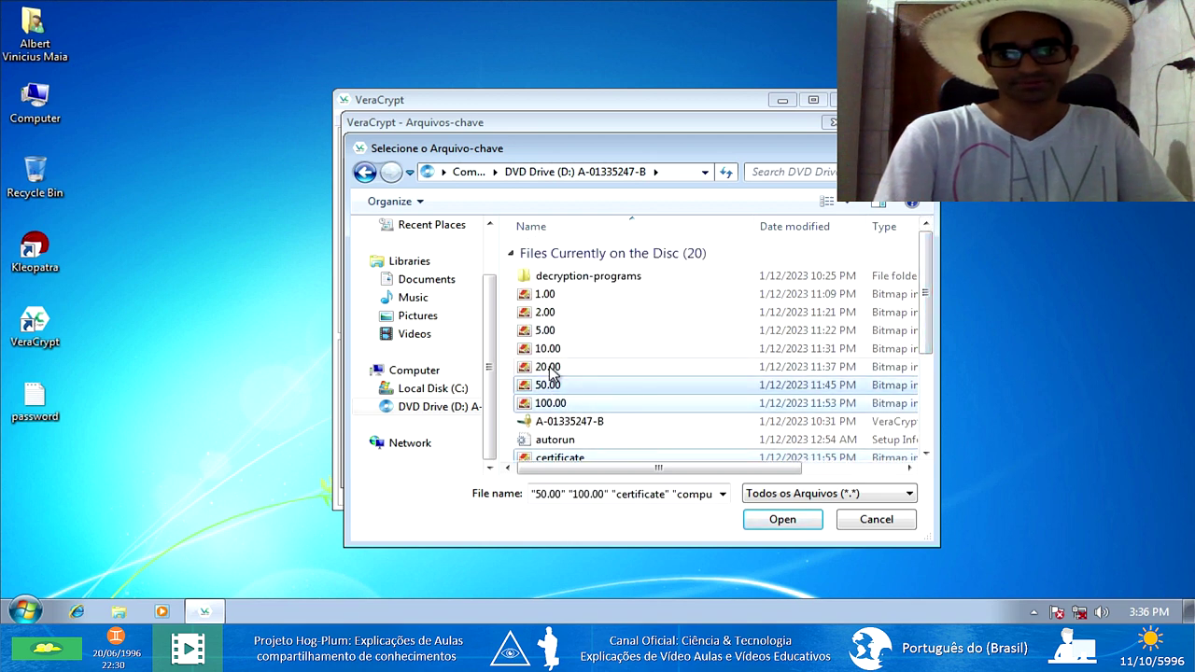
pyautogui.keyDown('ctrl'); pyautogui.click(552, 369); pyautogui.keyUp('ctrl')
pyautogui.keyDown('ctrl'); pyautogui.click(550, 349); pyautogui.keyUp('ctrl')
pyautogui.keyDown('ctrl'); pyautogui.click(547, 332); pyautogui.keyUp('ctrl')
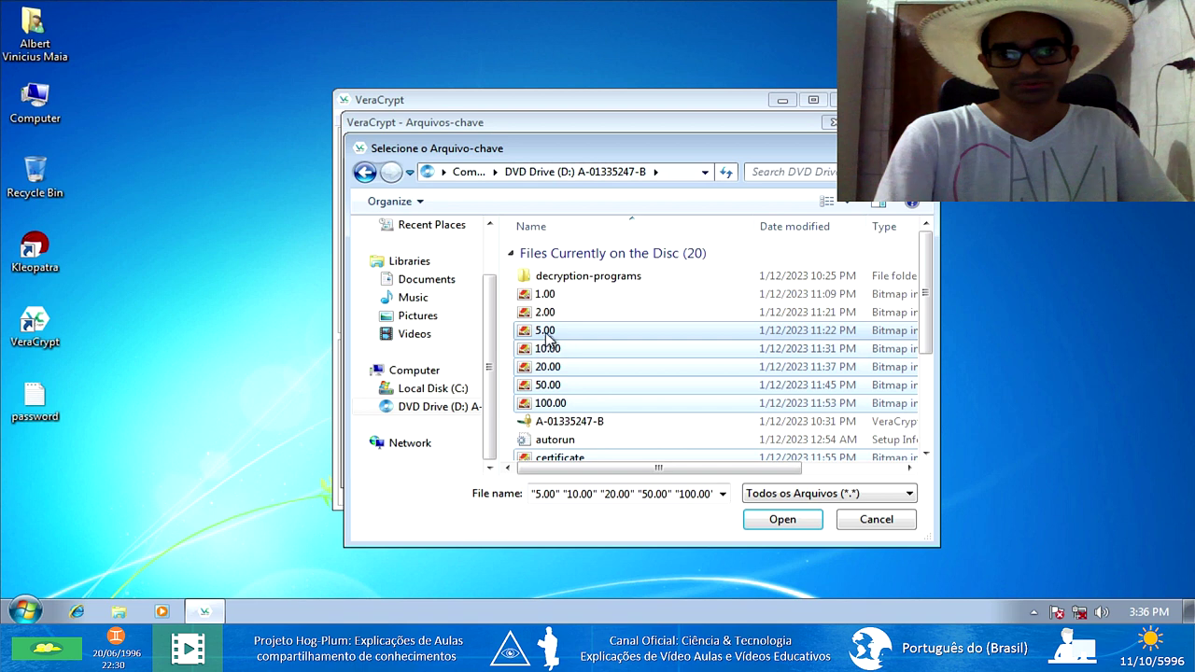
pyautogui.keyDown('ctrl'); pyautogui.click(548, 317); pyautogui.keyUp('ctrl')
pyautogui.keyDown('ctrl'); pyautogui.click(546, 296); pyautogui.keyUp('ctrl')
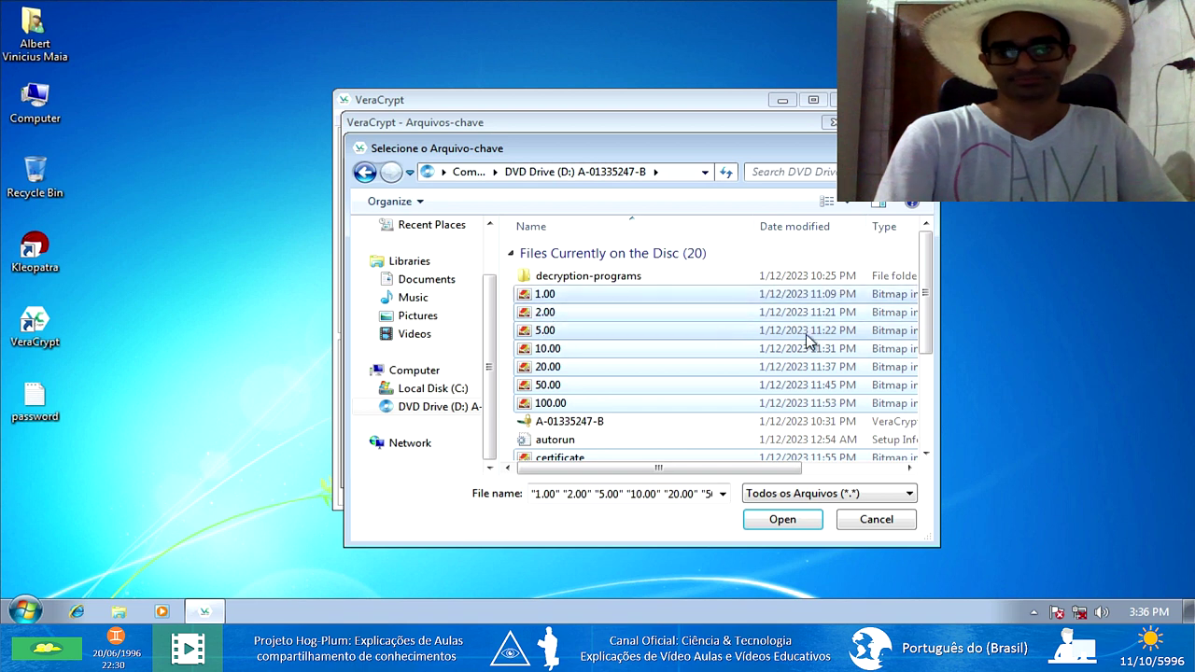
pyautogui.moveTo(927, 305); pyautogui.dragTo(940, 410)
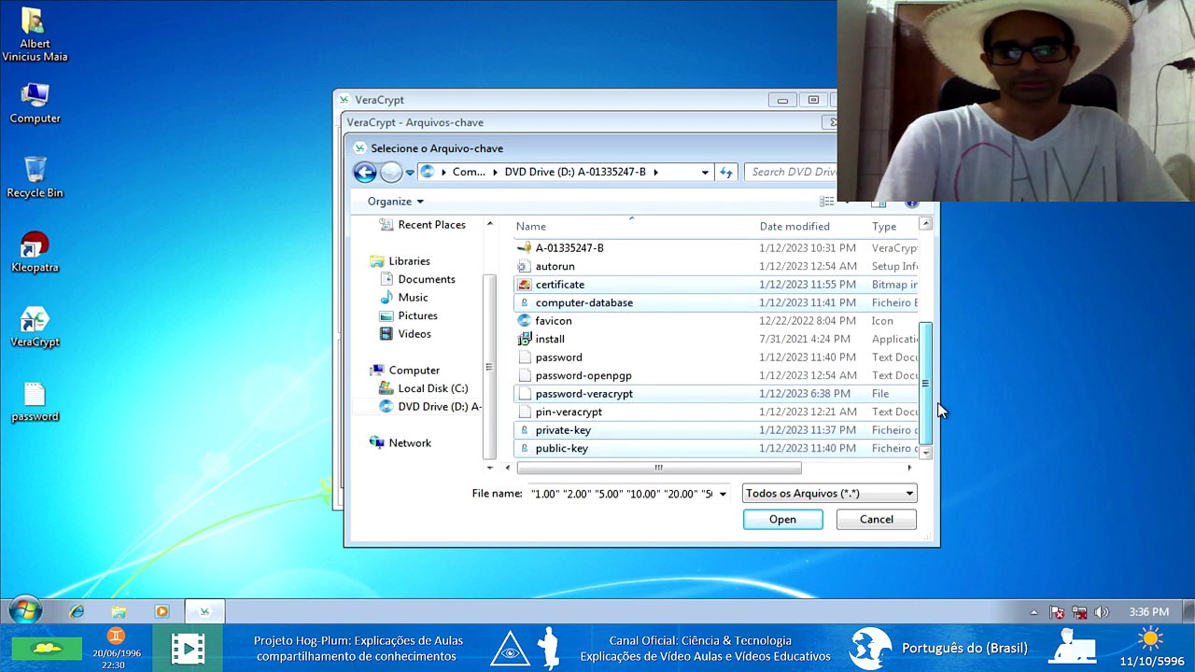
pyautogui.click(799, 526)
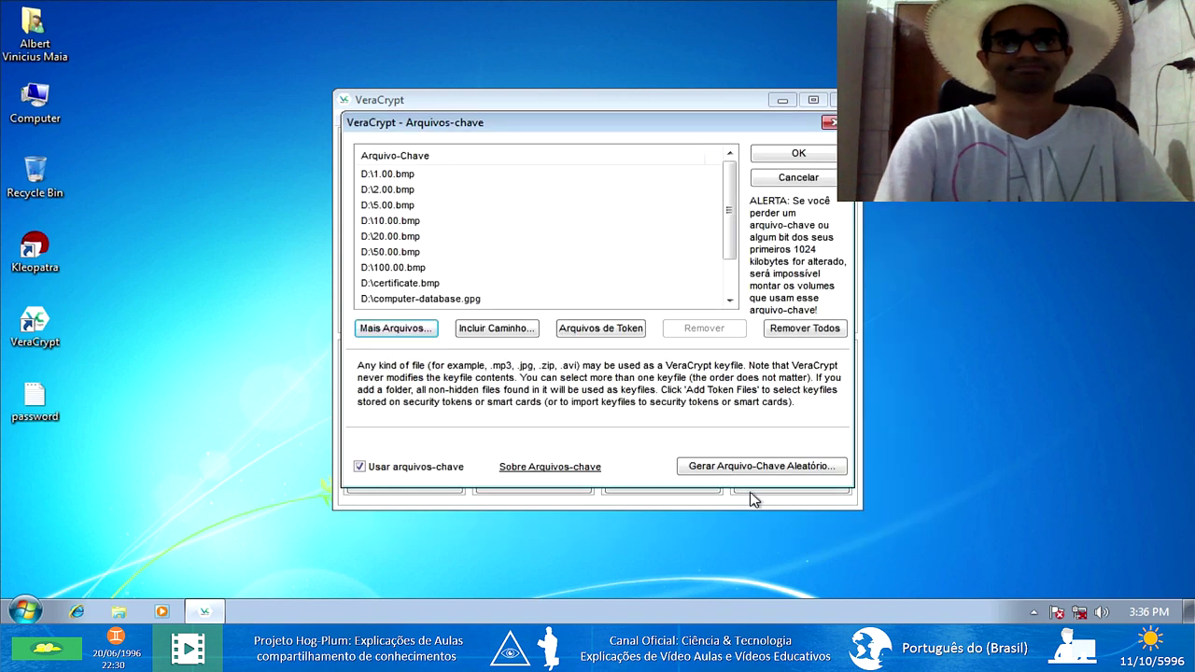
pyautogui.moveTo(734, 195); pyautogui.dragTo(800, 181)
pyautogui.click(798, 157)
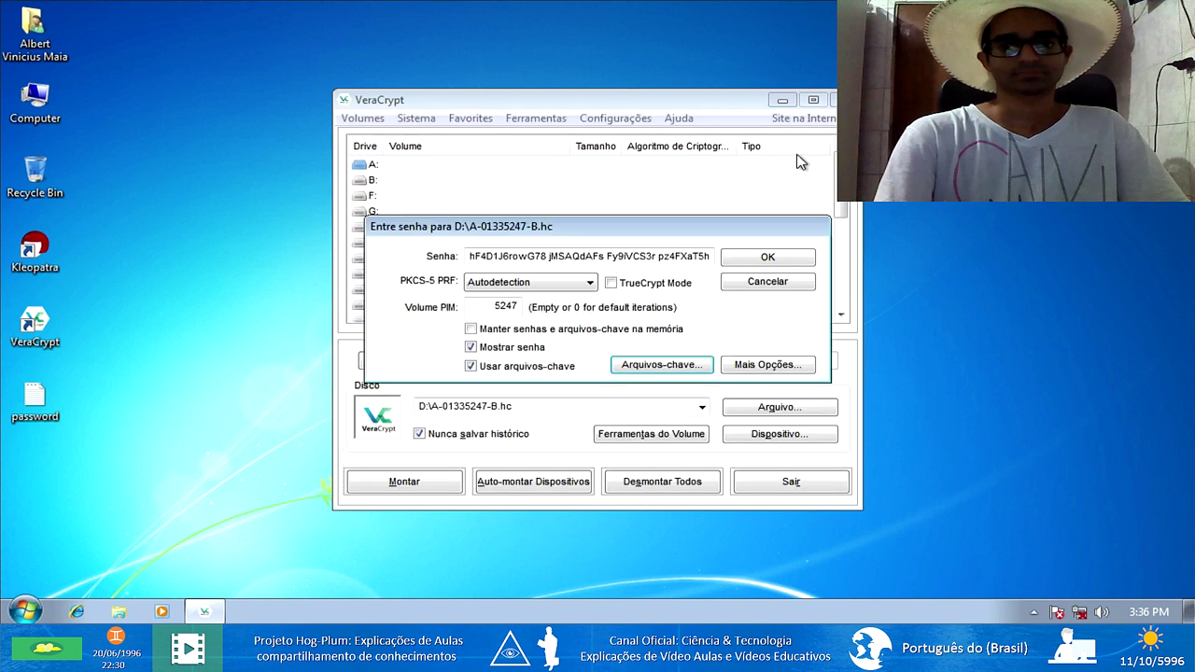
# Uncheck Mostrar senha to mask the password and PIM, then start mounting D:\A-01335247-B.hc.
pyautogui.click(496, 350)
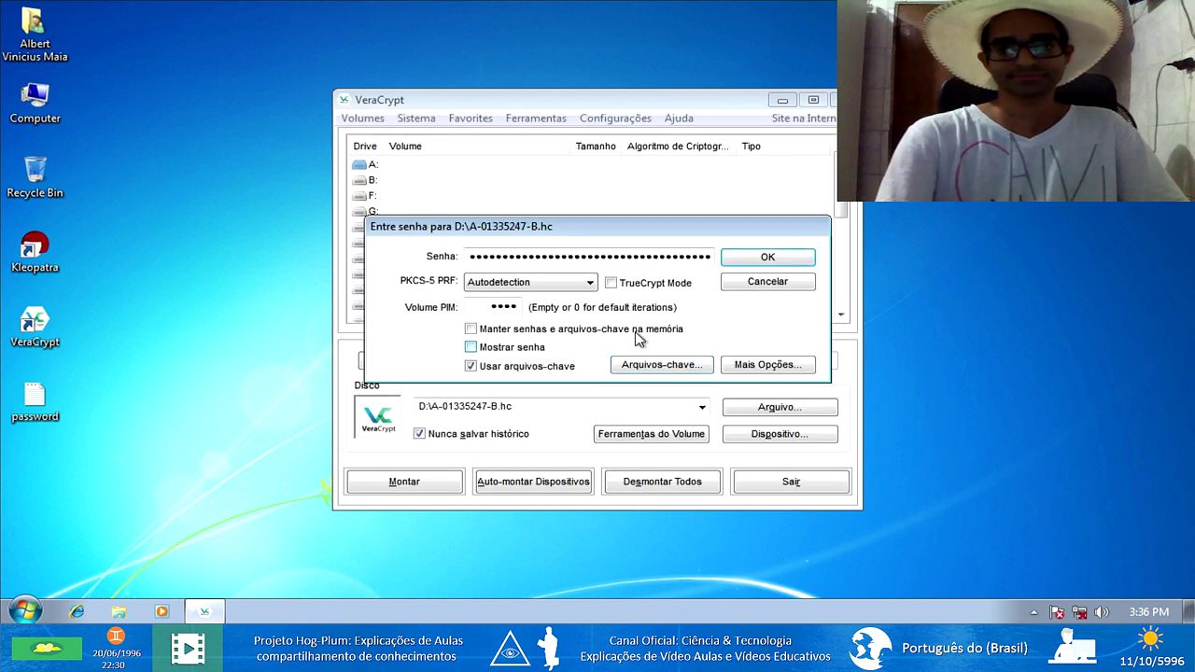
pyautogui.click(749, 258)
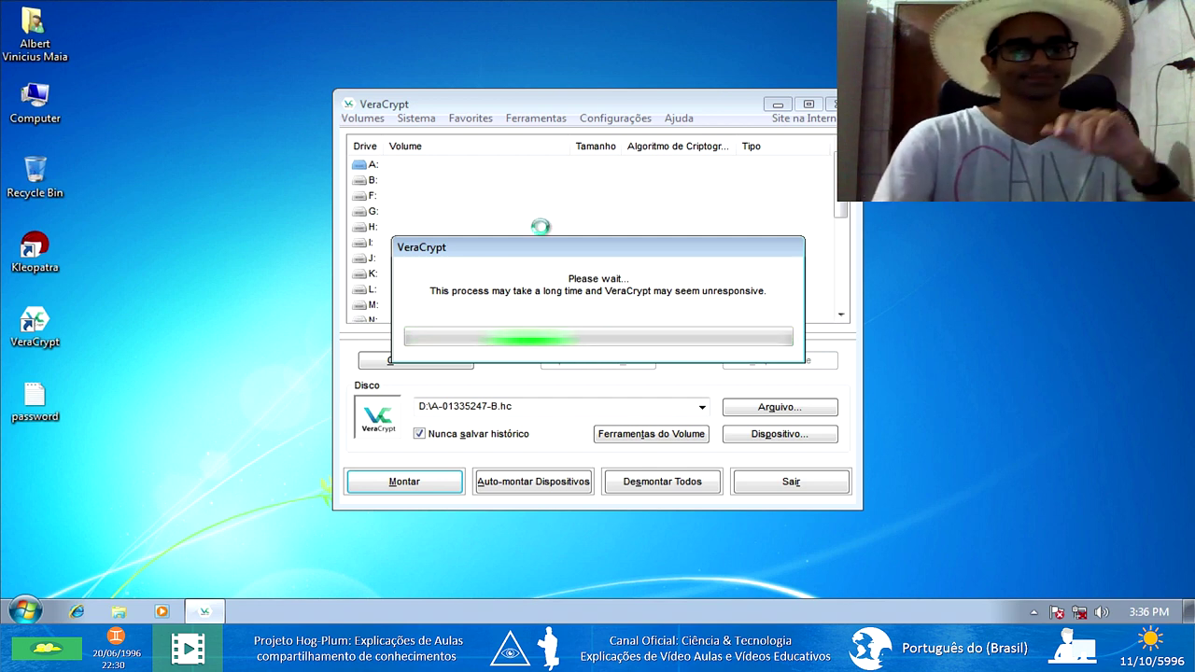
# View the installed Windows updates from the Computer window.
pyautogui.doubleClick(36, 103)
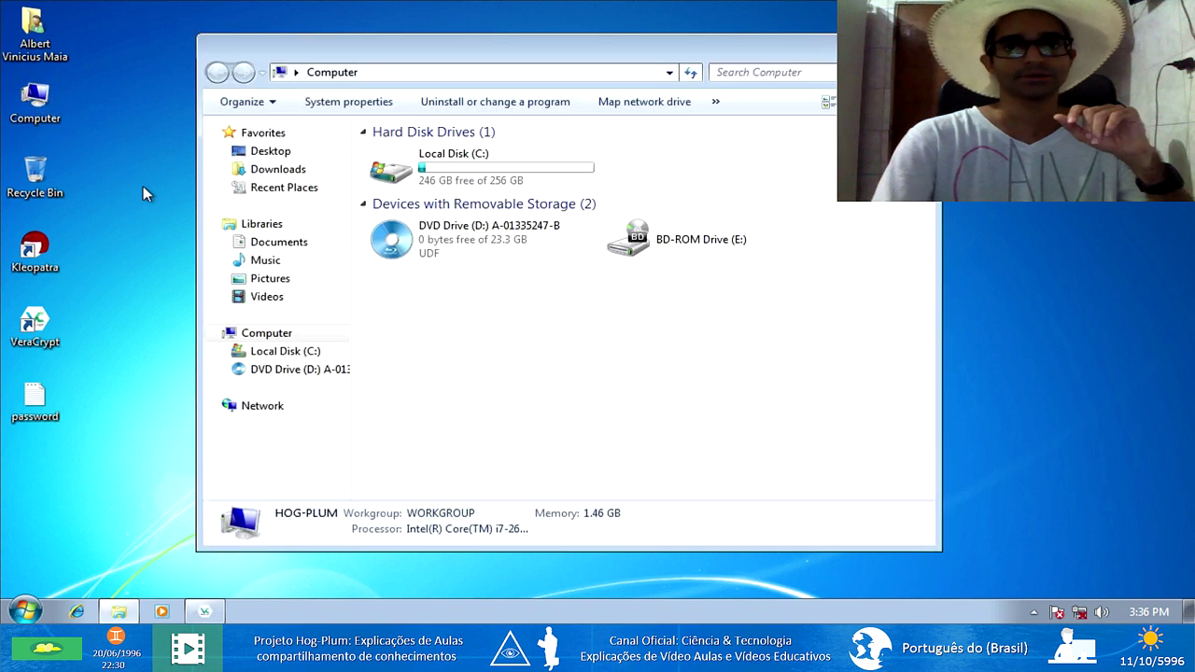
pyautogui.click(476, 101)
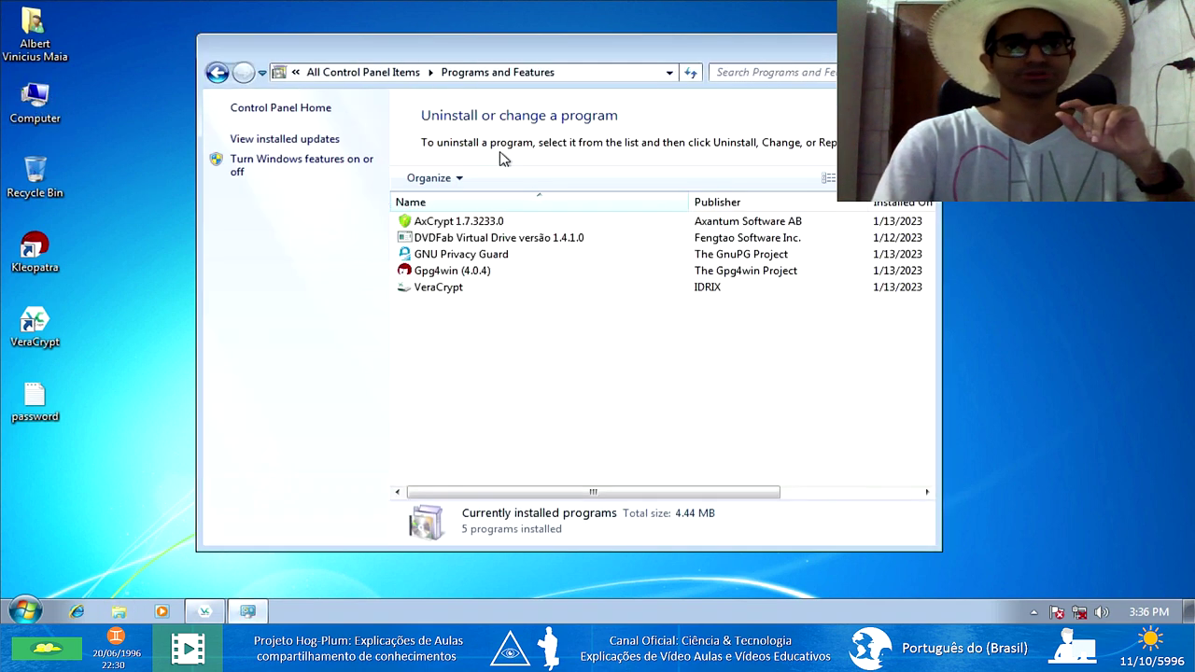
pyautogui.click(315, 142)
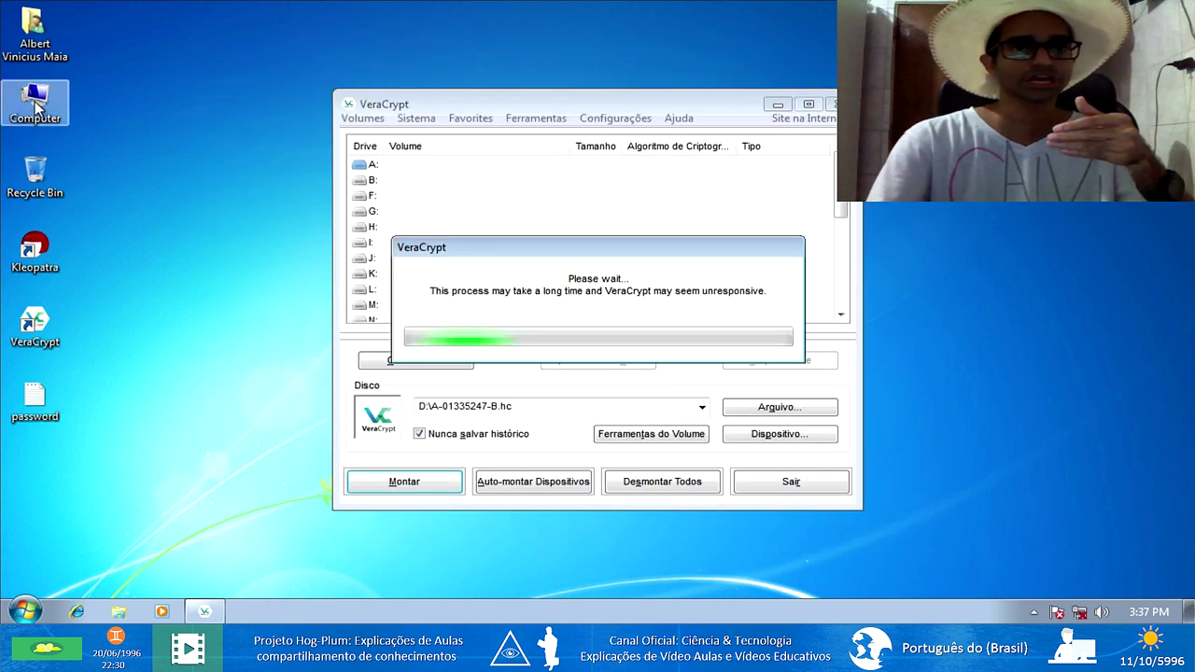
# Check the basic system information via Computer > Properties, then close it.
pyautogui.rightClick(35, 103)
pyautogui.click(91, 293)
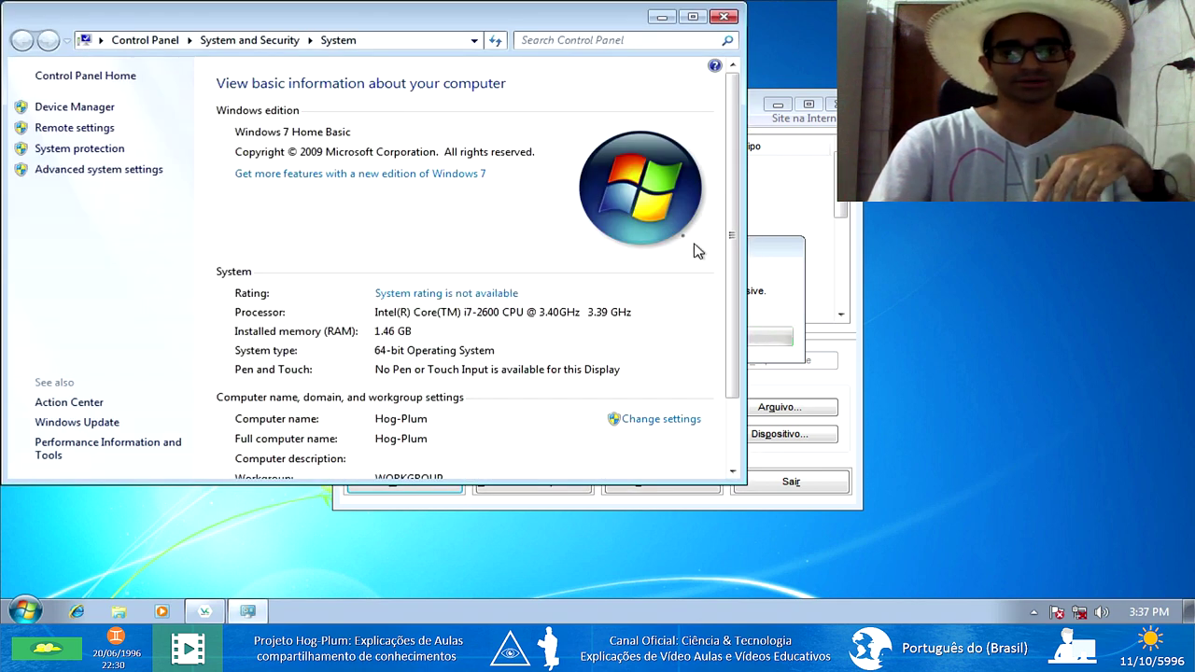
pyautogui.moveTo(736, 256)
pyautogui.mouseDown()
pyautogui.moveTo(728, 345)
pyautogui.moveTo(728, 263)
pyautogui.mouseUp()
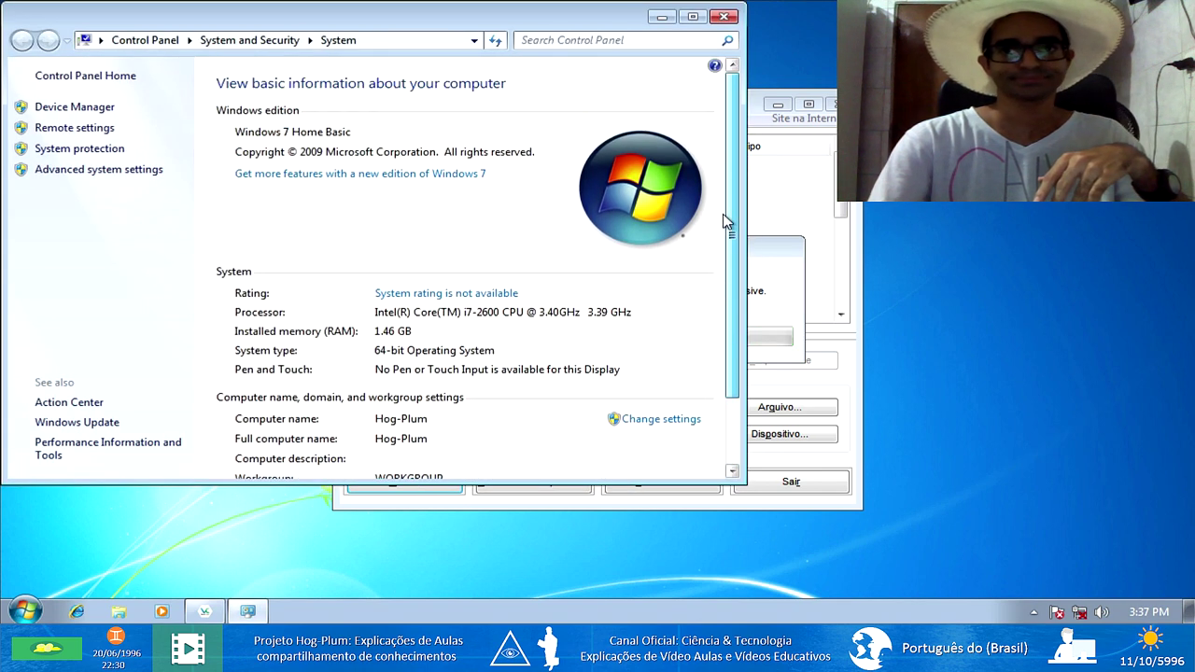
pyautogui.click(724, 16)
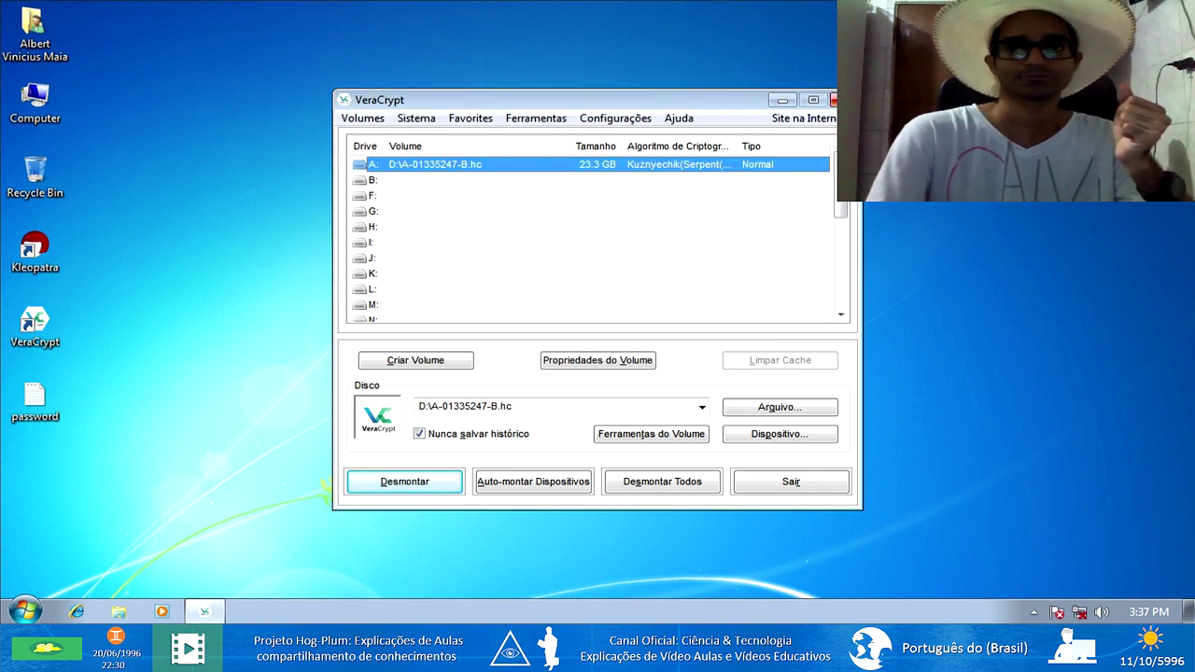
# Close VeraCrypt, open Local Disk (A:) and mount wou_w7-x64 as drive E:.
pyautogui.click(845, 99)
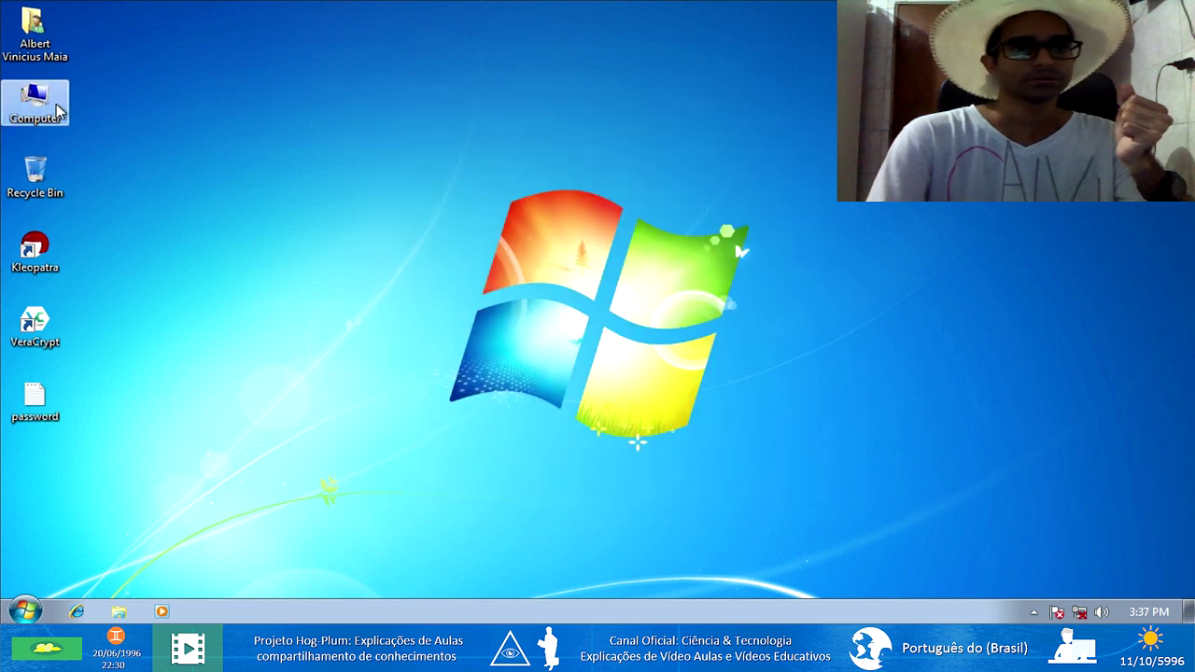
pyautogui.doubleClick(47, 110)
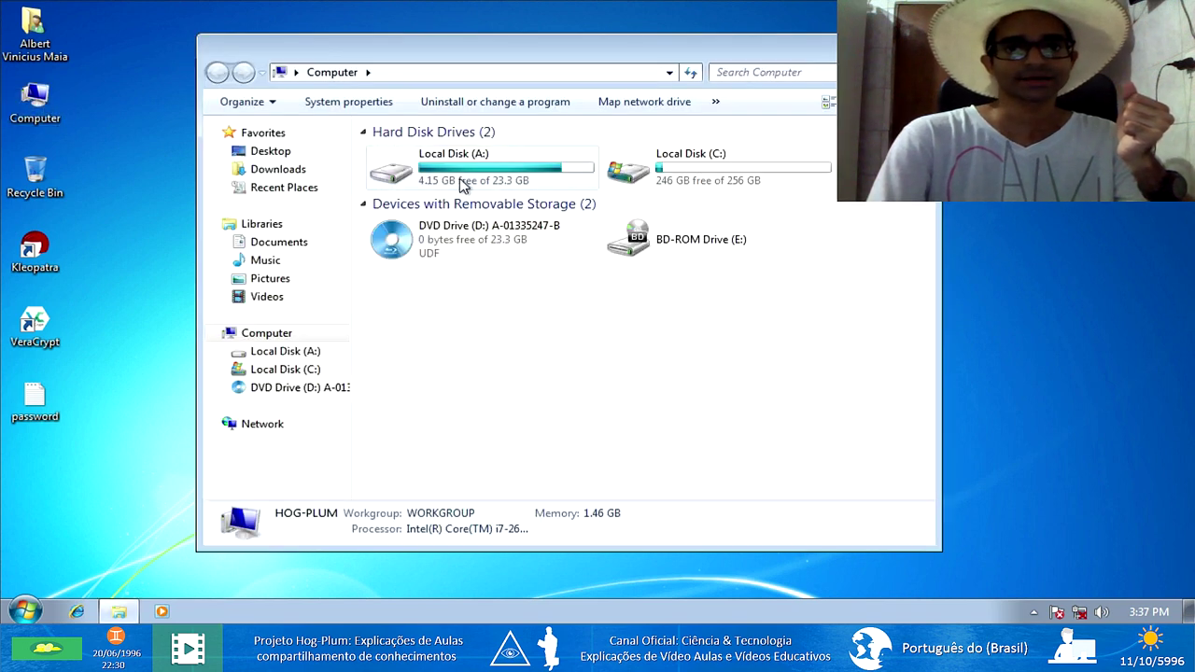
pyautogui.doubleClick(461, 181)
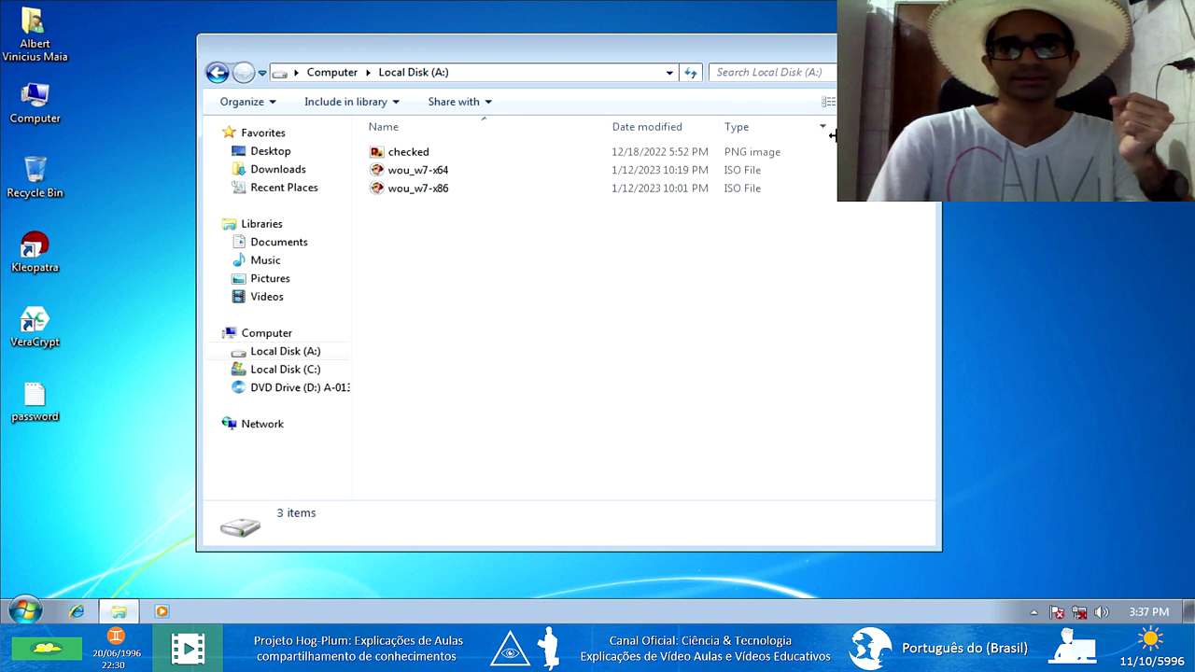
pyautogui.moveTo(810, 138); pyautogui.dragTo(798, 140)
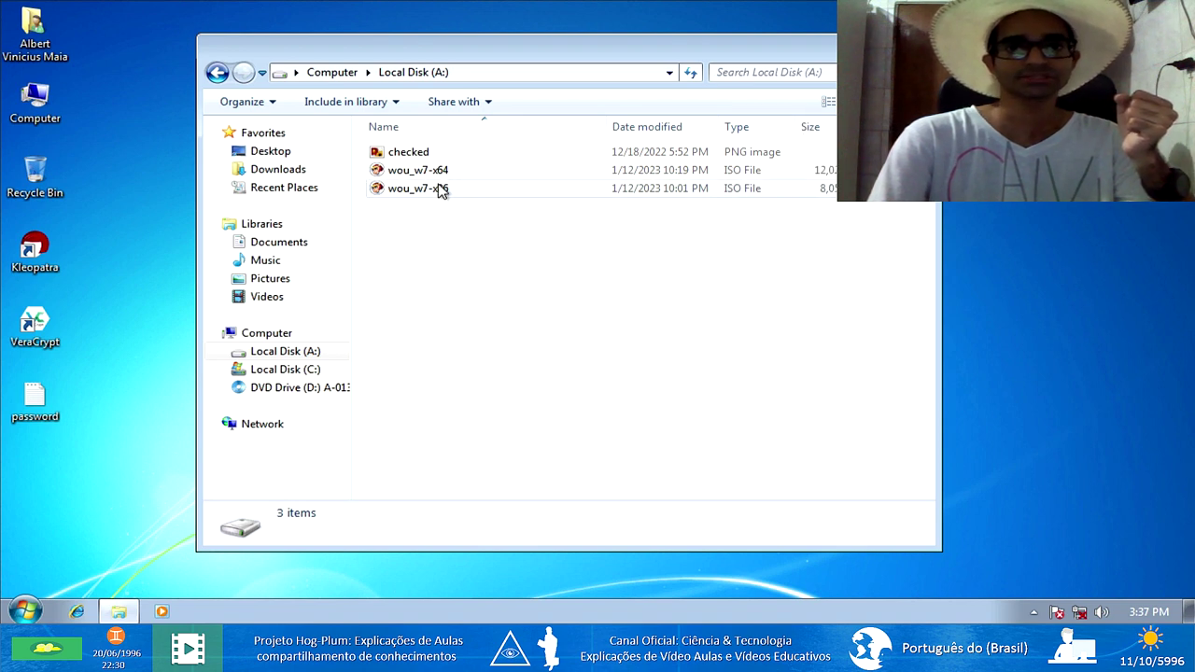
pyautogui.rightClick(424, 177)
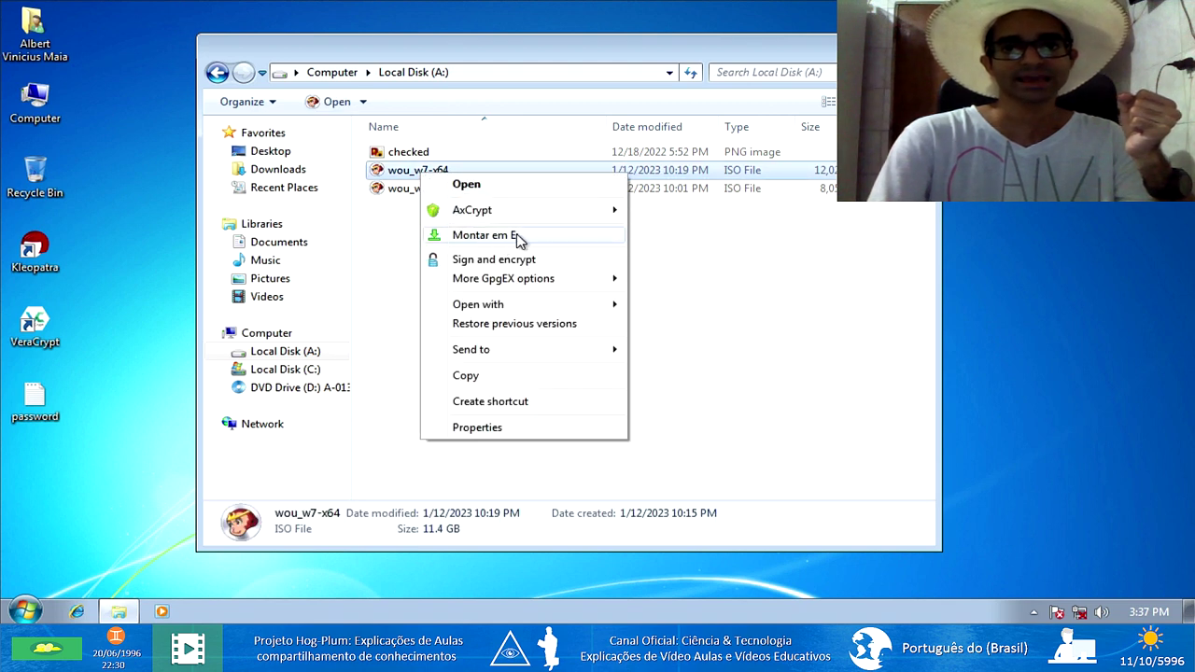
pyautogui.click(514, 240)
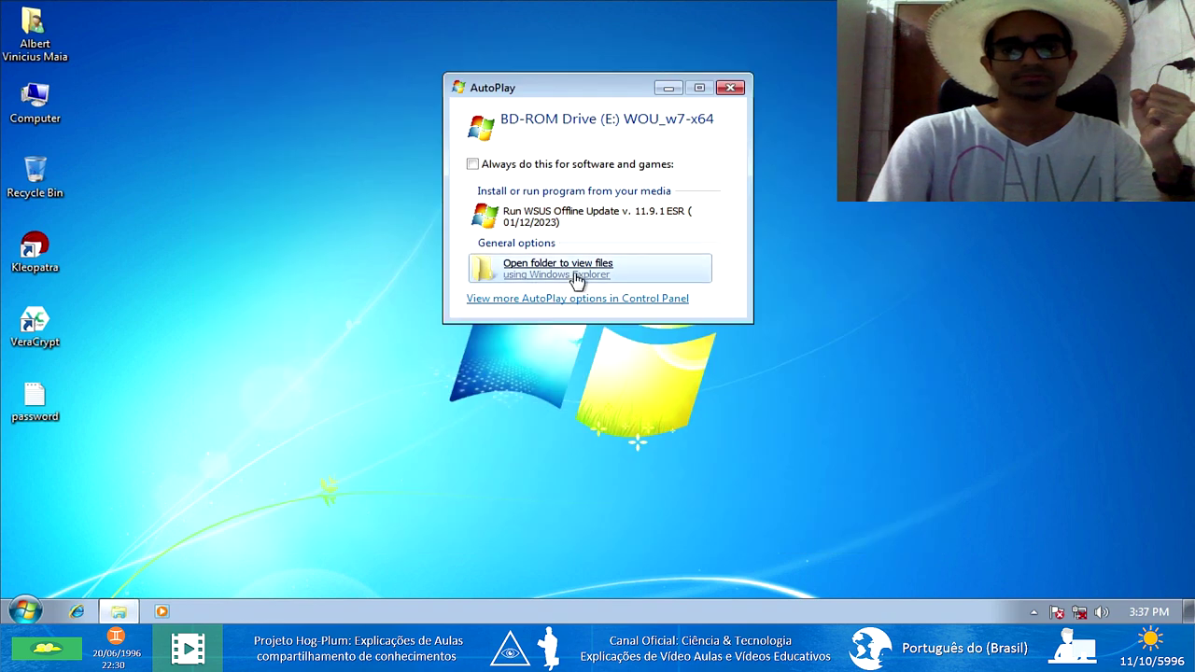
# Open drive E:'s files, read the BRAZIL-INSTRUCTION notes, close them and scroll to UPDATE-SP1.
pyautogui.click(588, 268)
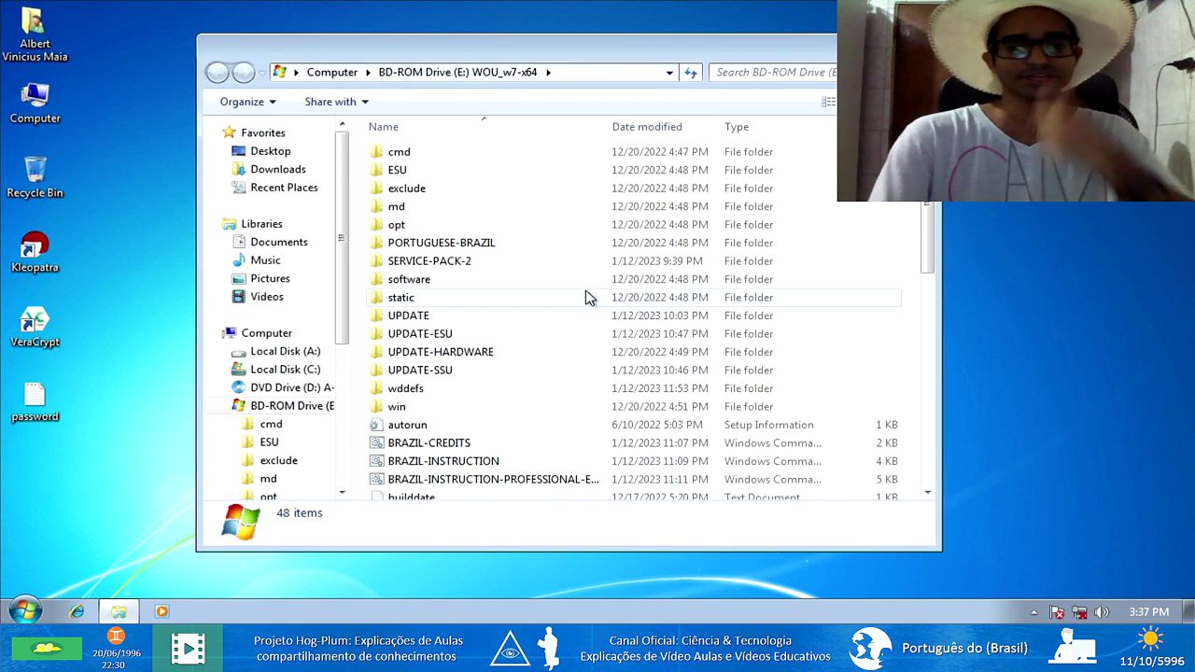
pyautogui.scroll(-5, 588, 296)
pyautogui.scroll(3, 582, 301)
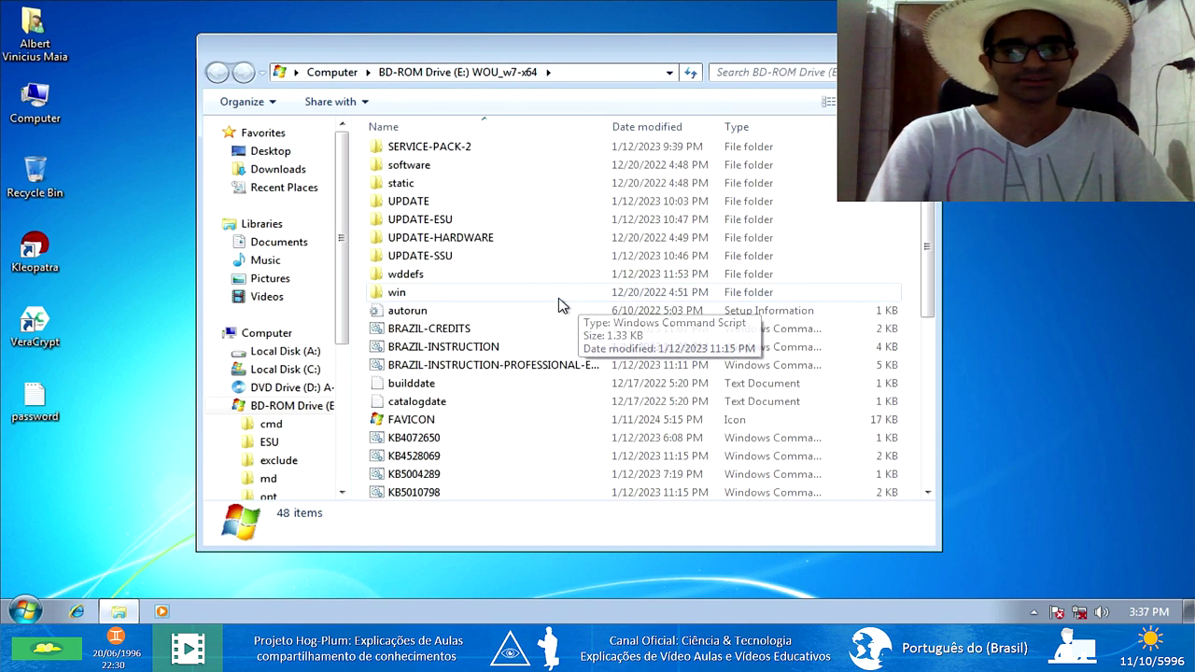
pyautogui.doubleClick(485, 346)
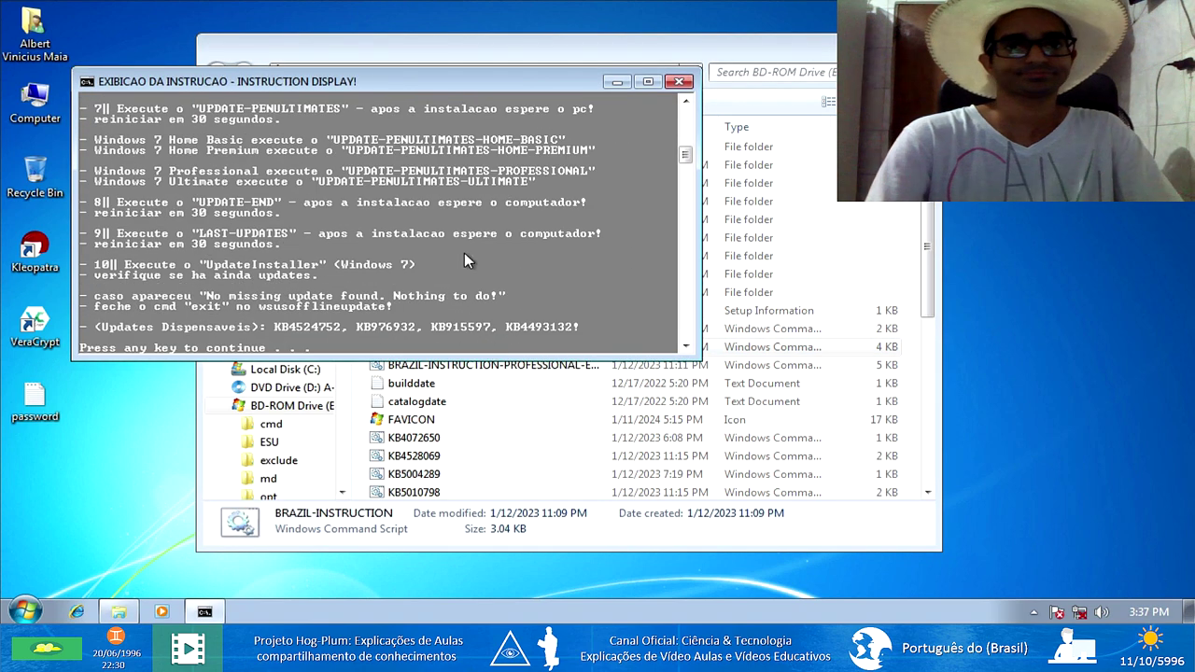
pyautogui.scroll(10, 467, 252)
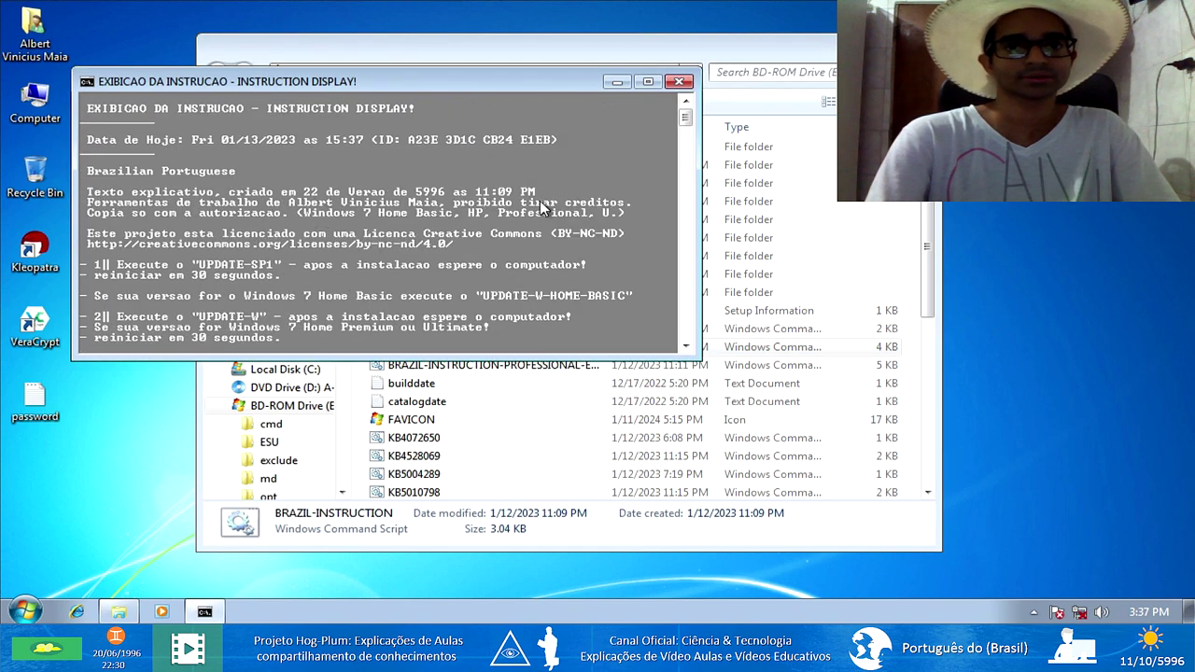
pyautogui.scroll(-1, 525, 218)
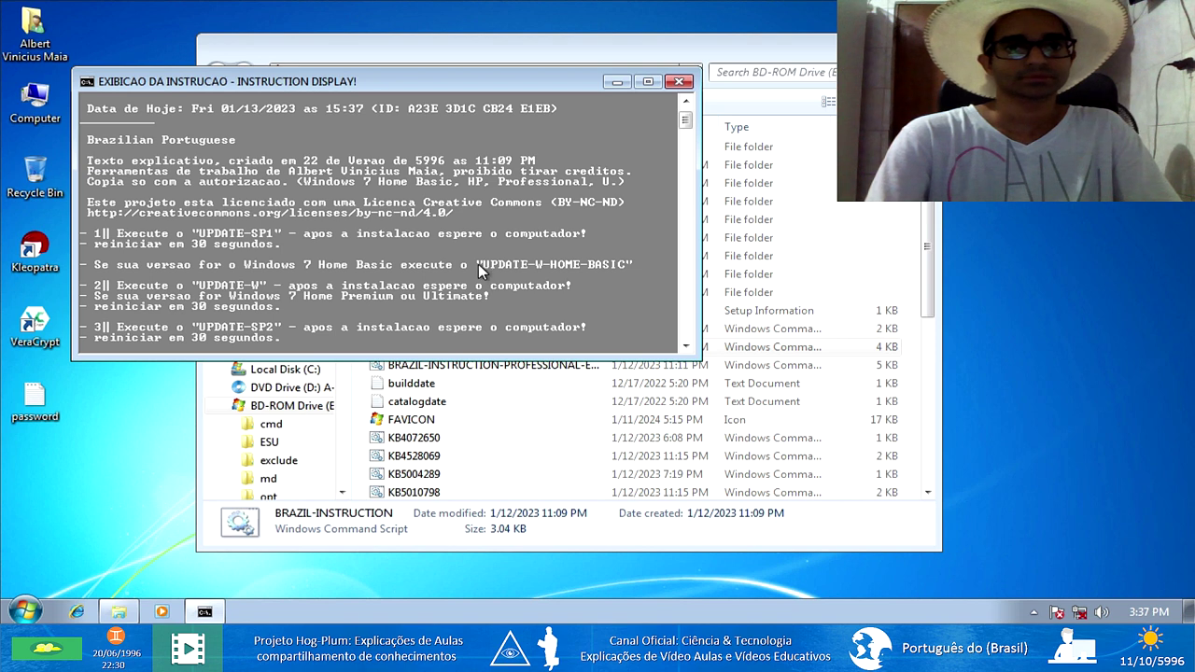
pyautogui.scroll(-1, 443, 259)
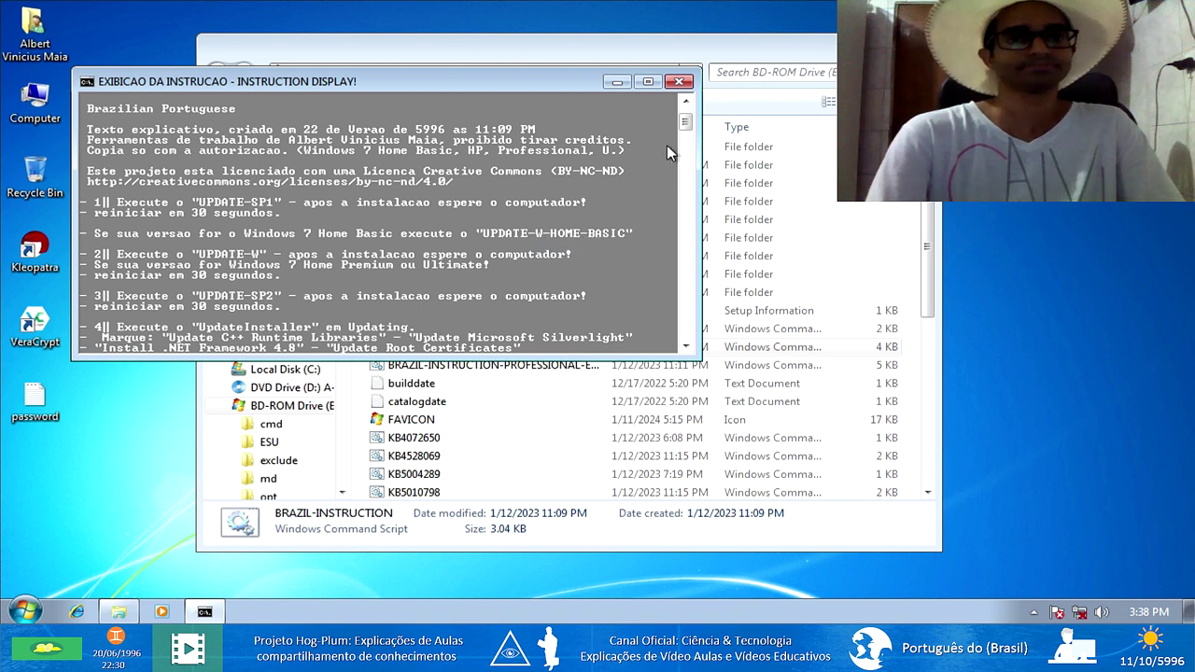
pyautogui.click(684, 83)
pyautogui.scroll(-3, 504, 299)
pyautogui.scroll(-5, 499, 288)
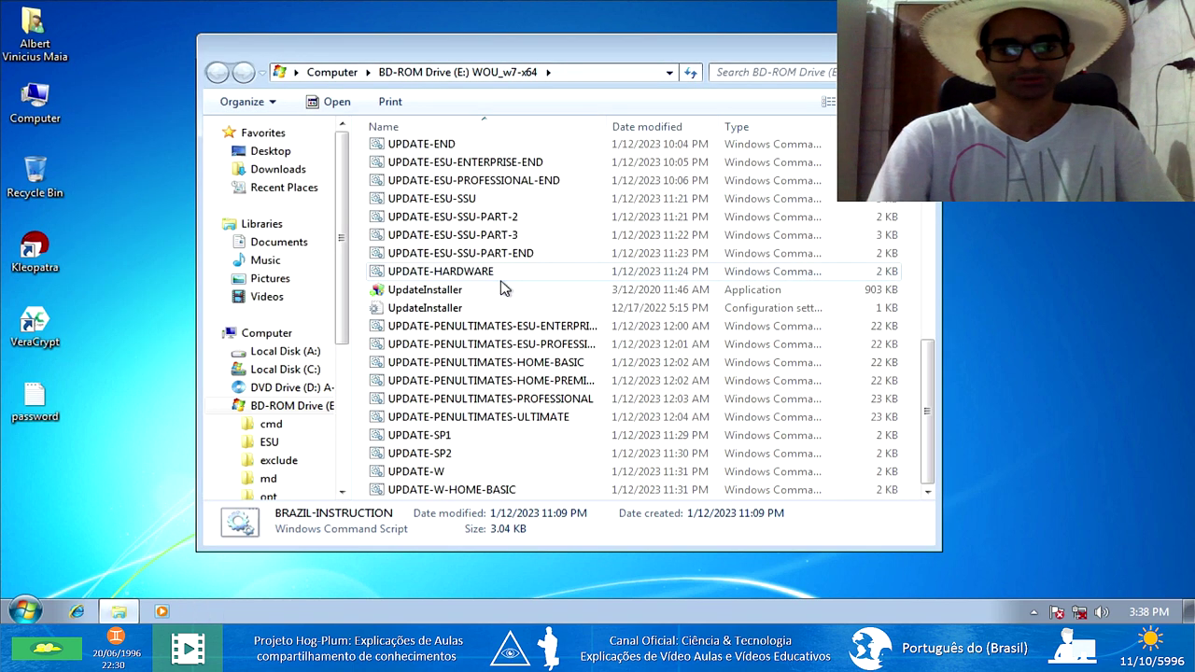
# Run UPDATE-SP1 and launch the KB976932 install with 'Automatically restart the computer' unchecked.
pyautogui.doubleClick(438, 434)
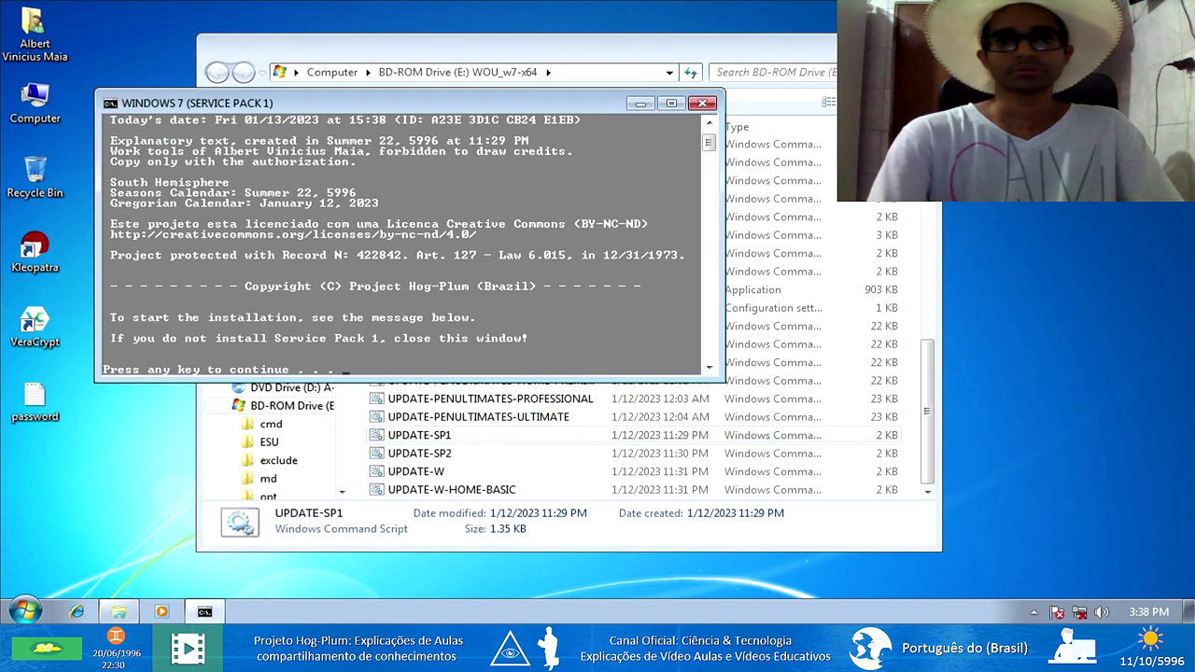
pyautogui.click(918, 42)
pyautogui.moveTo(507, 103); pyautogui.dragTo(576, 62)
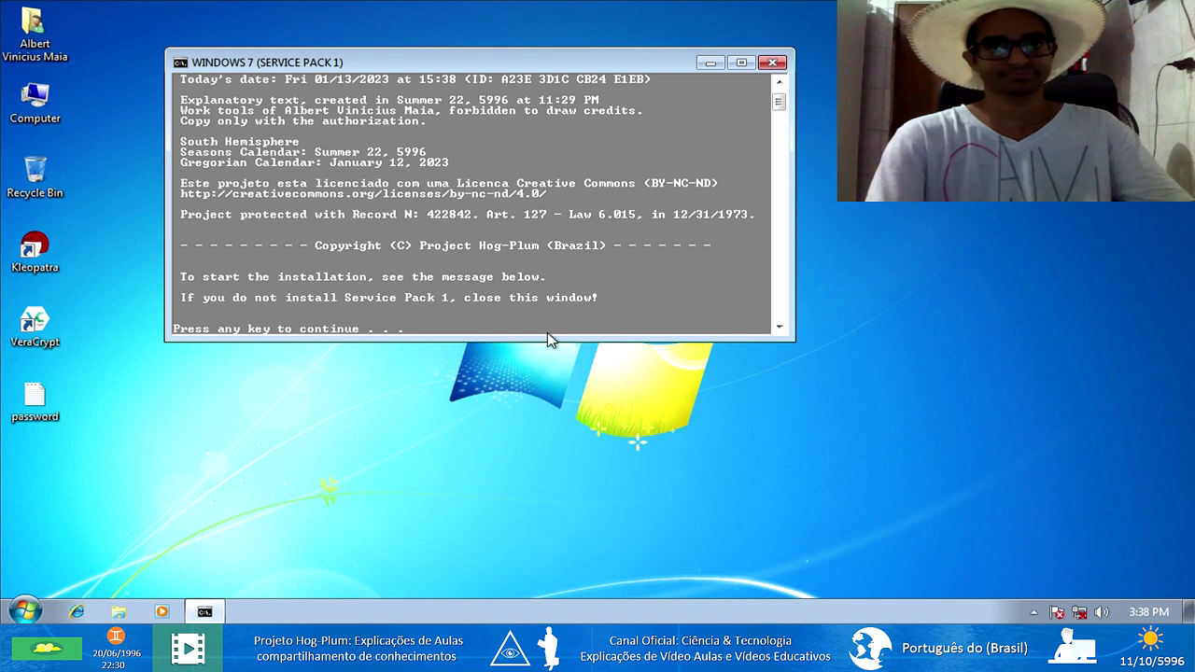
pyautogui.press('Return')
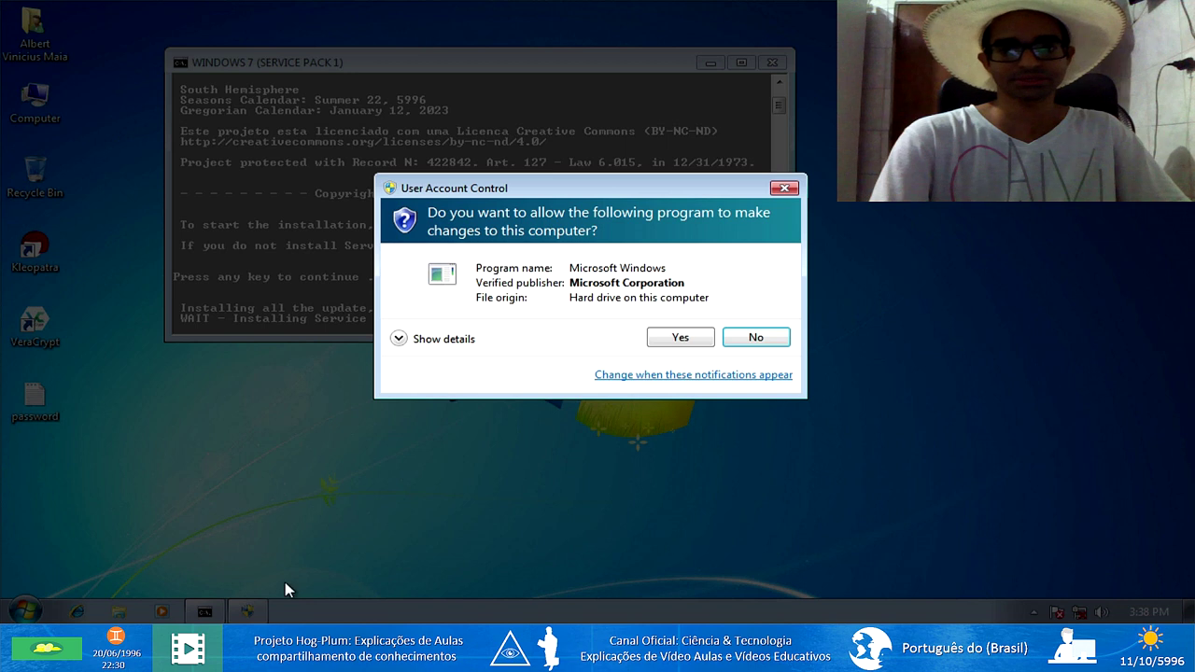
pyautogui.click(687, 338)
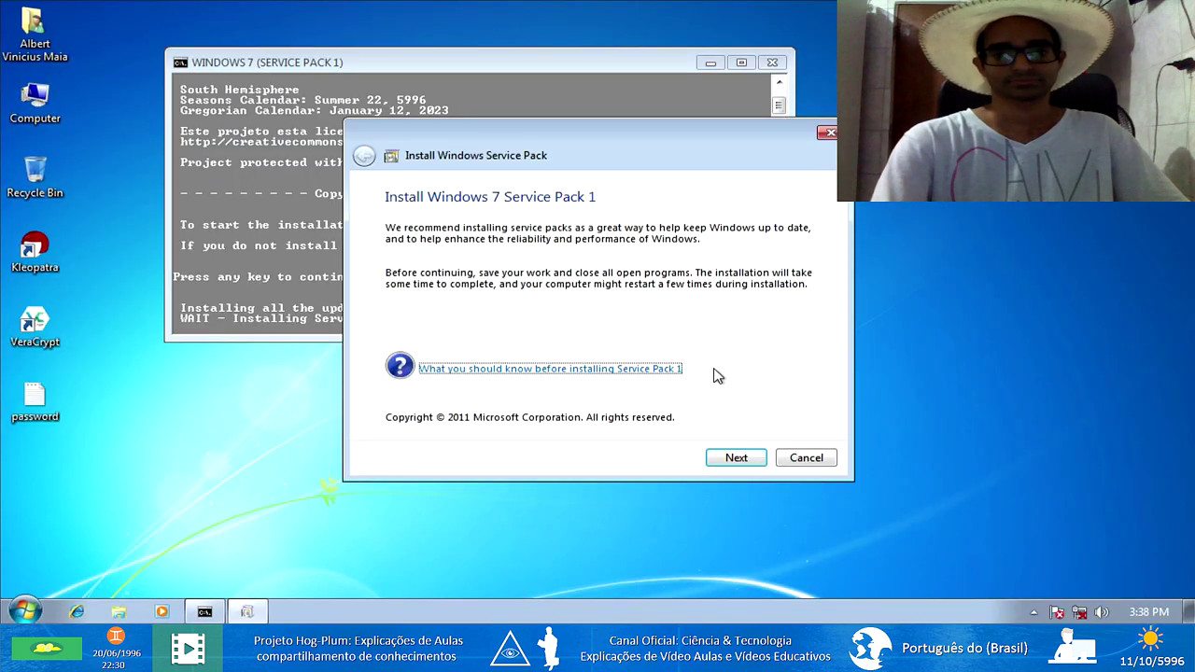
pyautogui.click(727, 459)
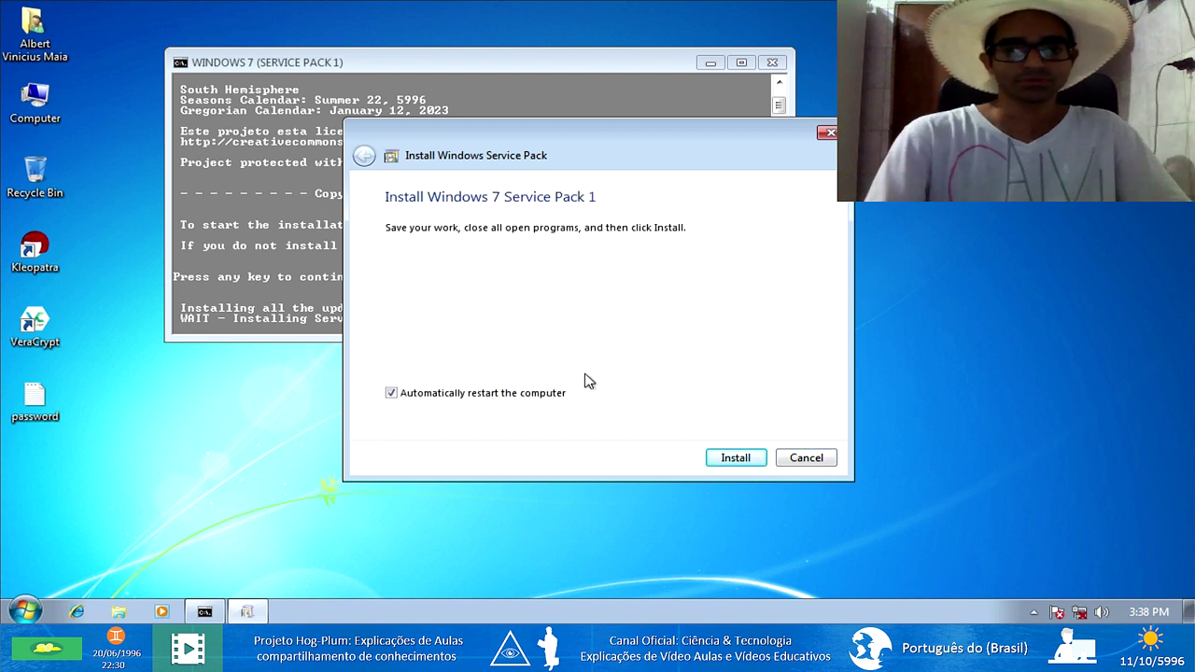
pyautogui.click(511, 394)
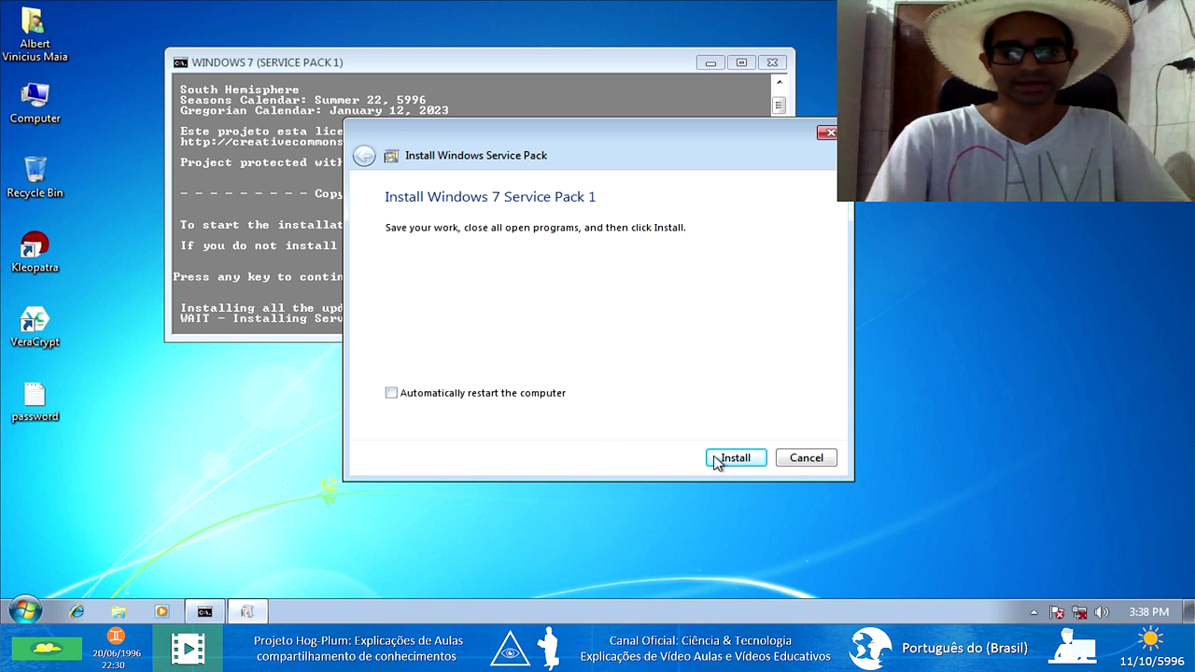
pyautogui.click(746, 457)
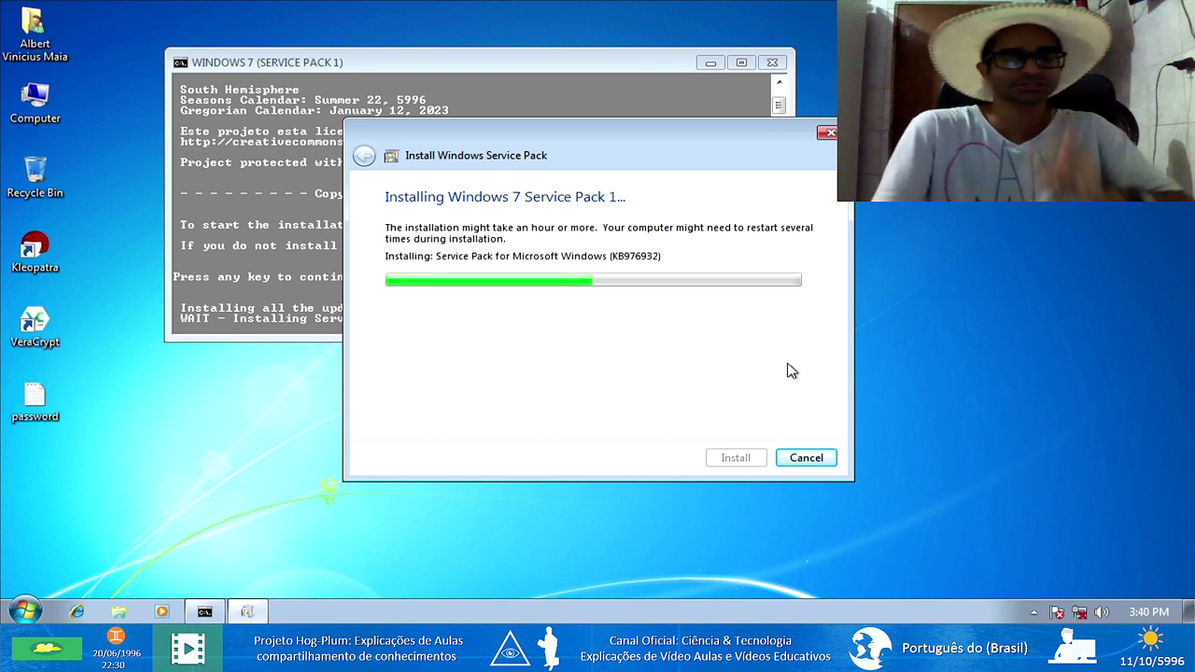
# Choose 'Adjust for best performance' in Computer Properties' Performance Settings, apply, and close System Properties.
pyautogui.rightClick(41, 103)
pyautogui.click(117, 310)
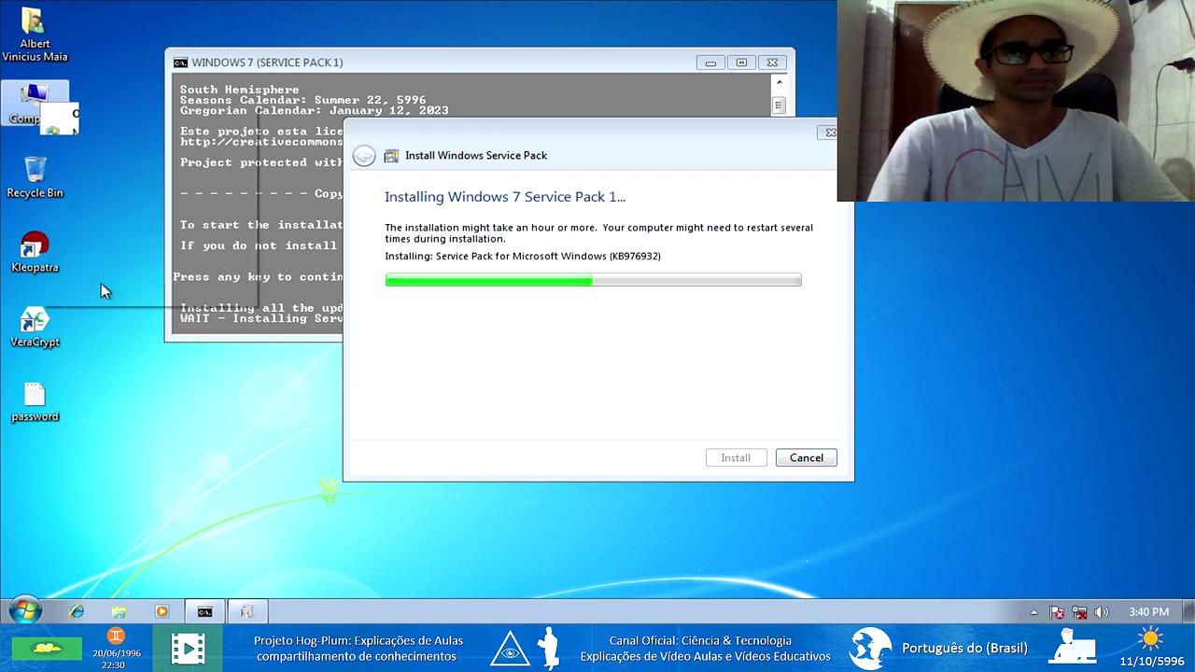
pyautogui.rightClick(56, 110)
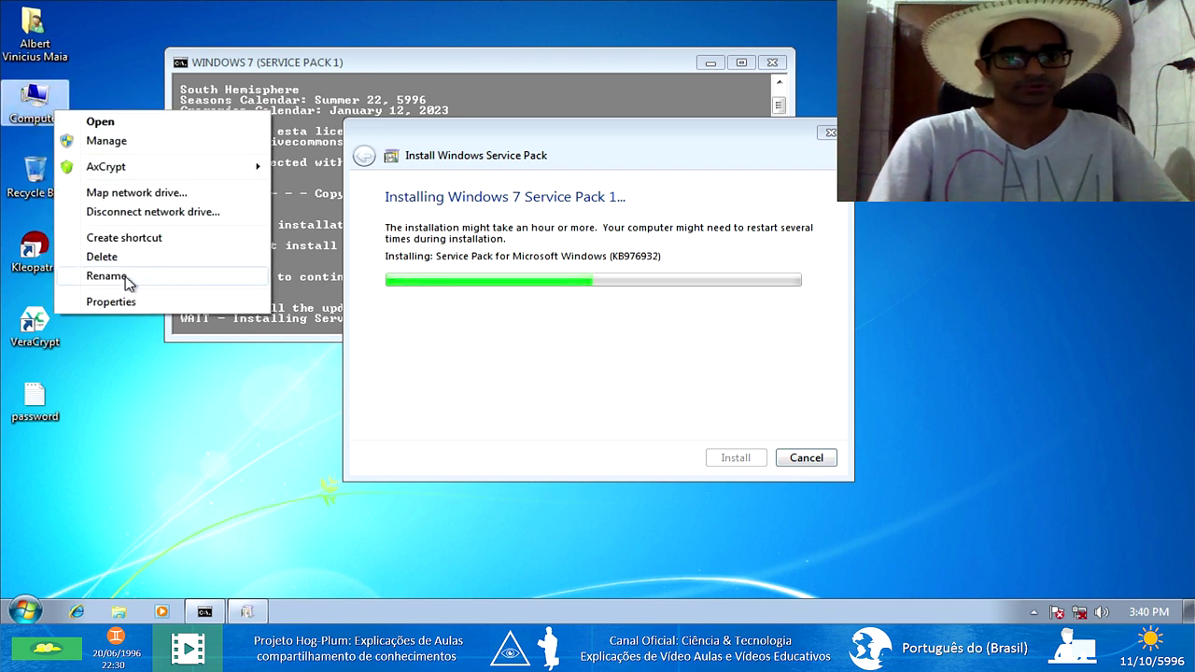
pyautogui.click(125, 302)
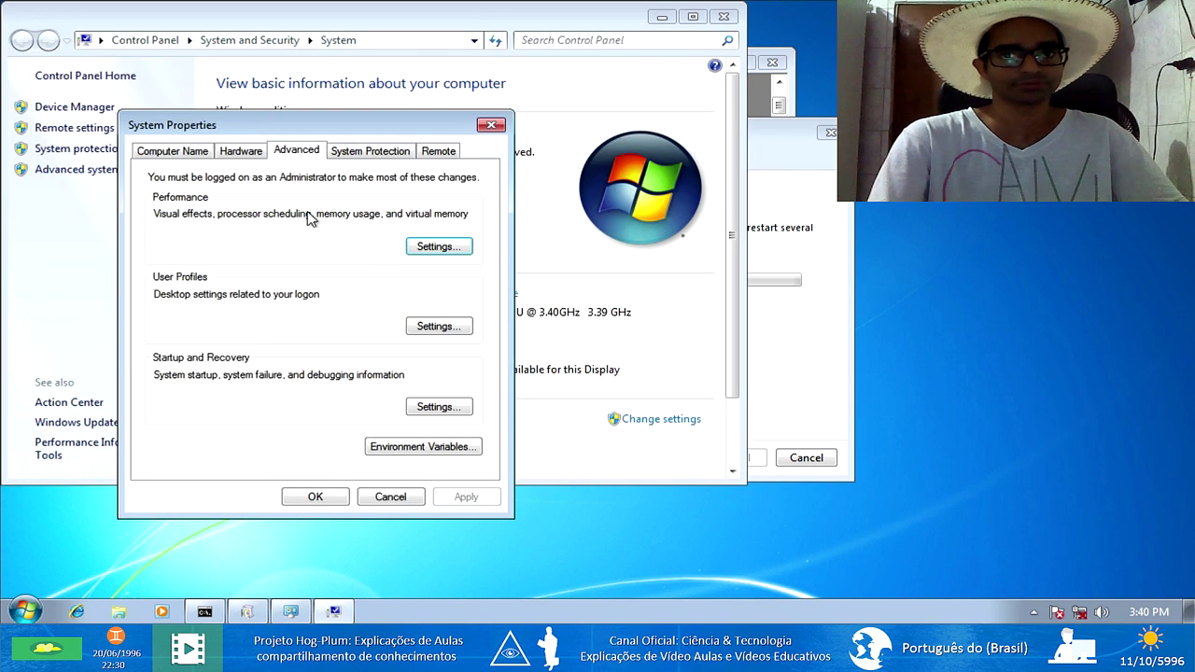
pyautogui.click(422, 250)
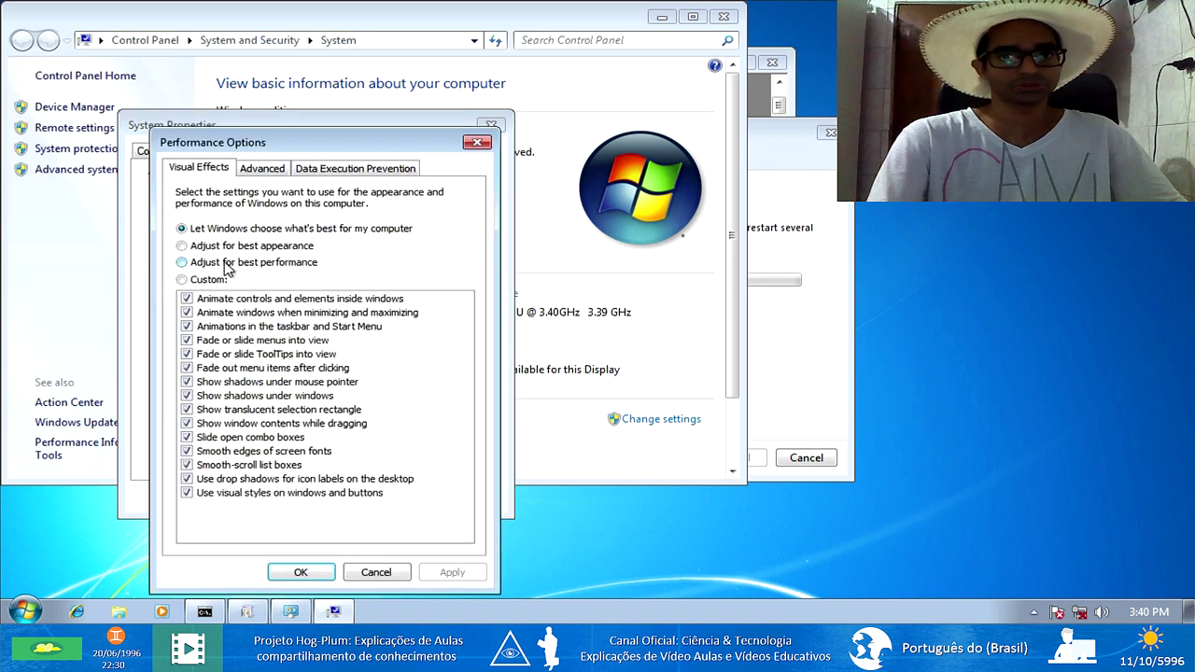
pyautogui.click(231, 263)
pyautogui.click(456, 572)
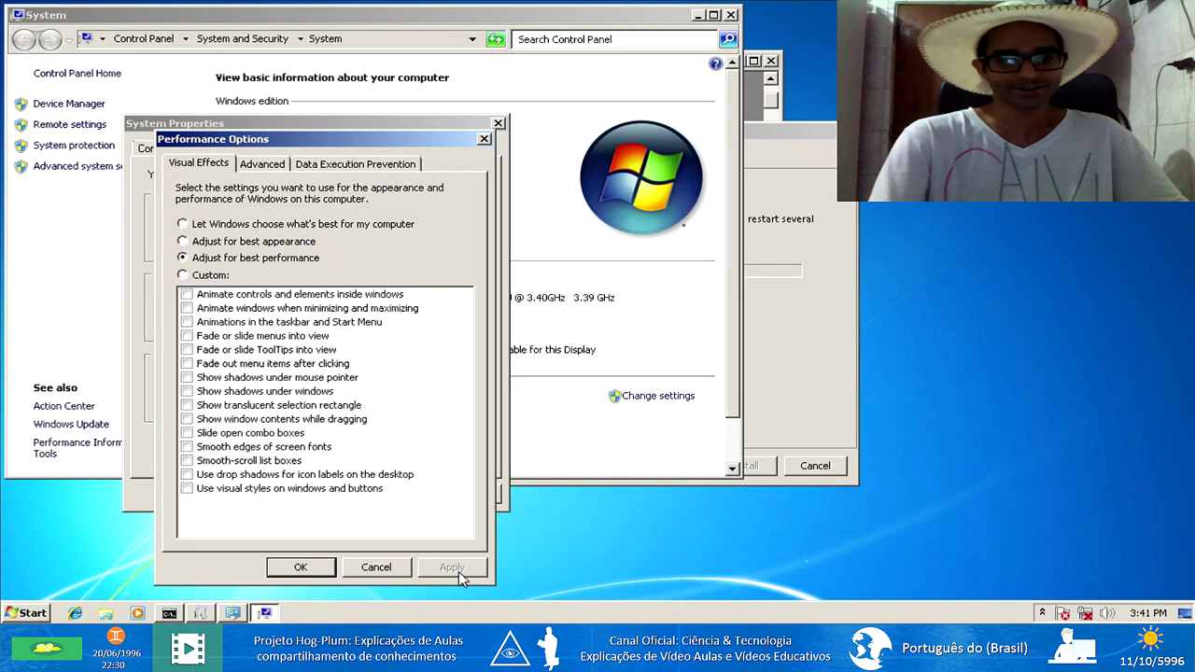
pyautogui.click(302, 567)
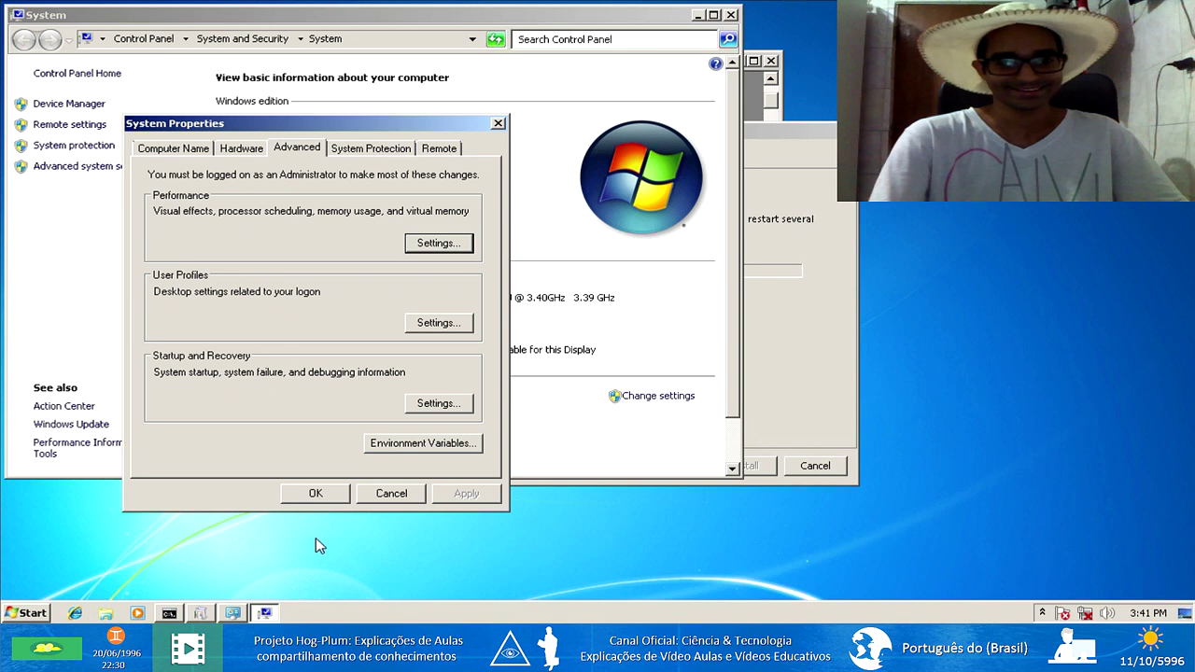
pyautogui.click(313, 500)
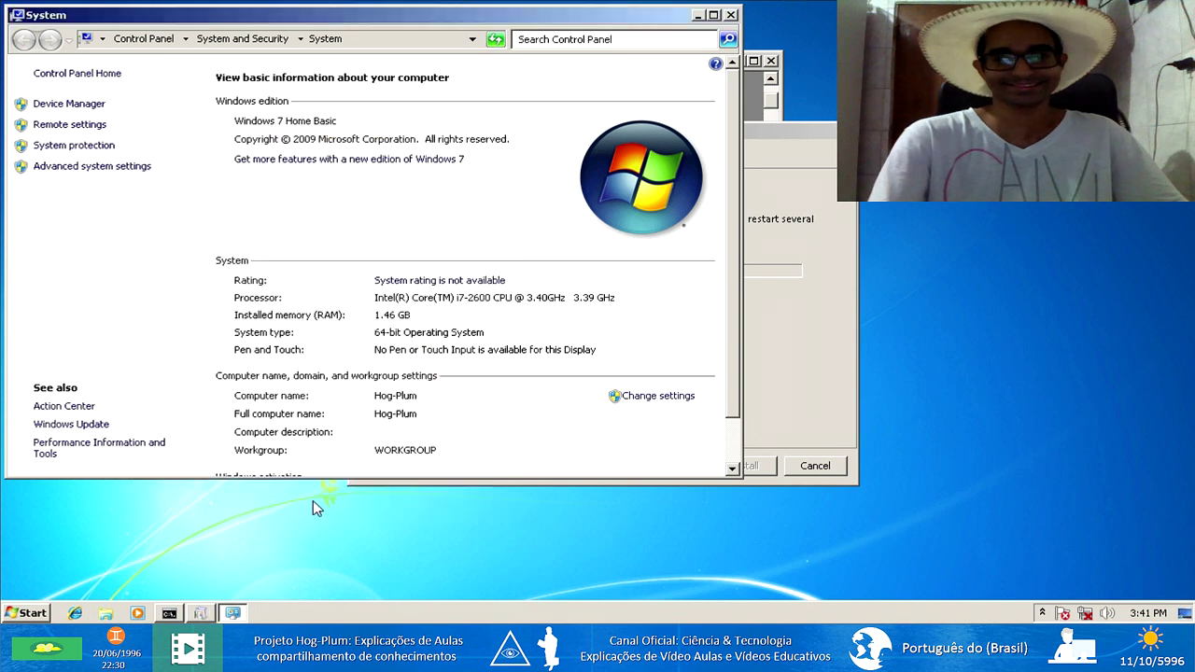
# Close the System window and let Service Pack 1 installation progress to about two-thirds.
pyautogui.click(733, 16)
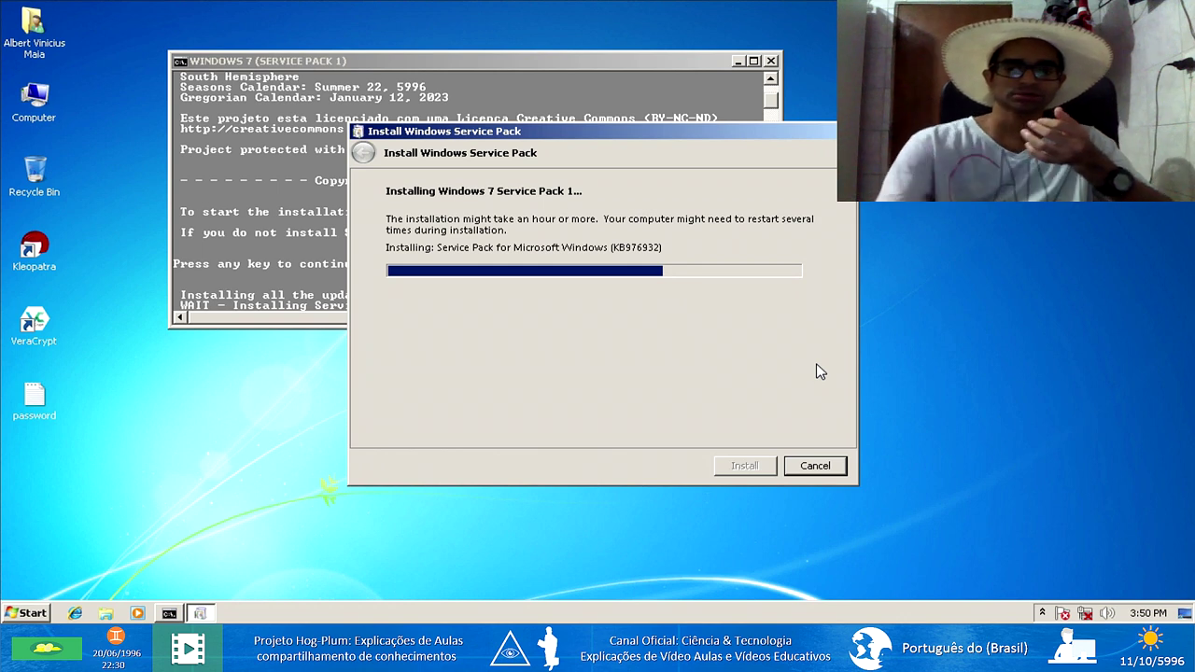
pyautogui.rightClick(980, 347)
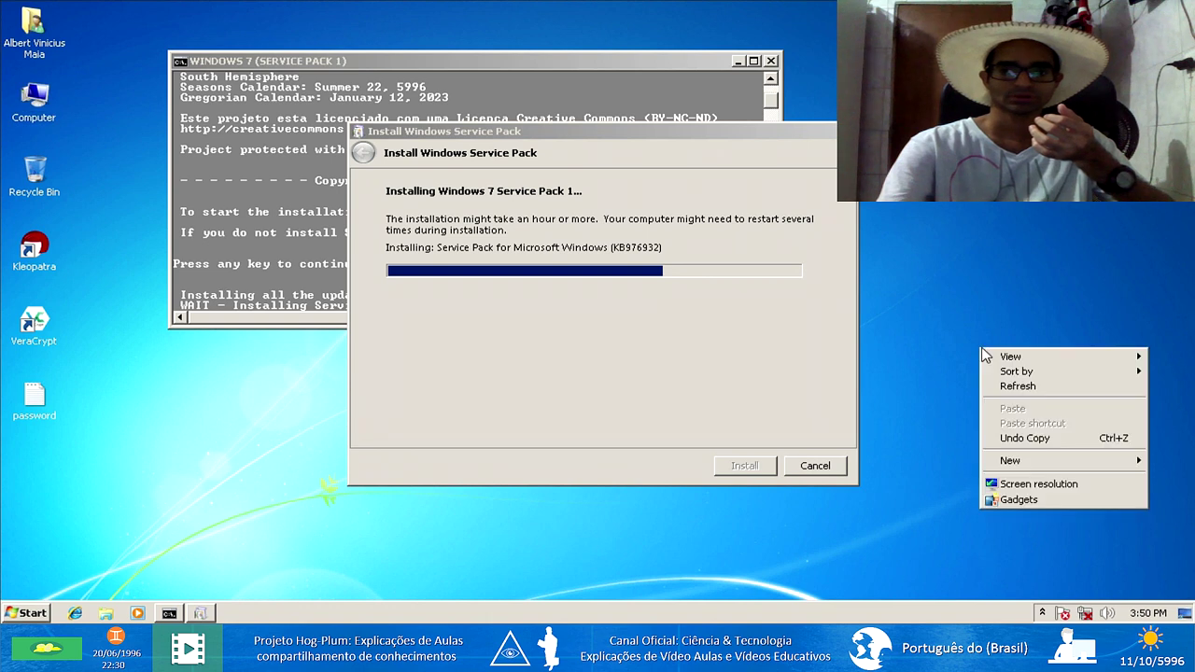
pyautogui.click(795, 370)
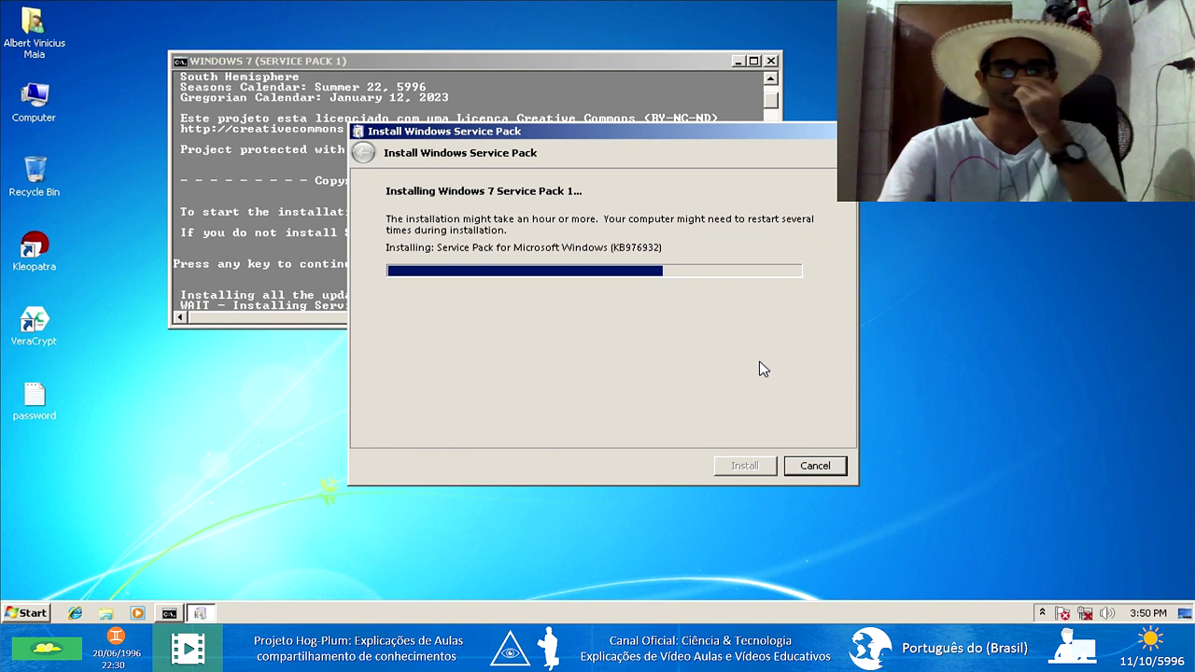
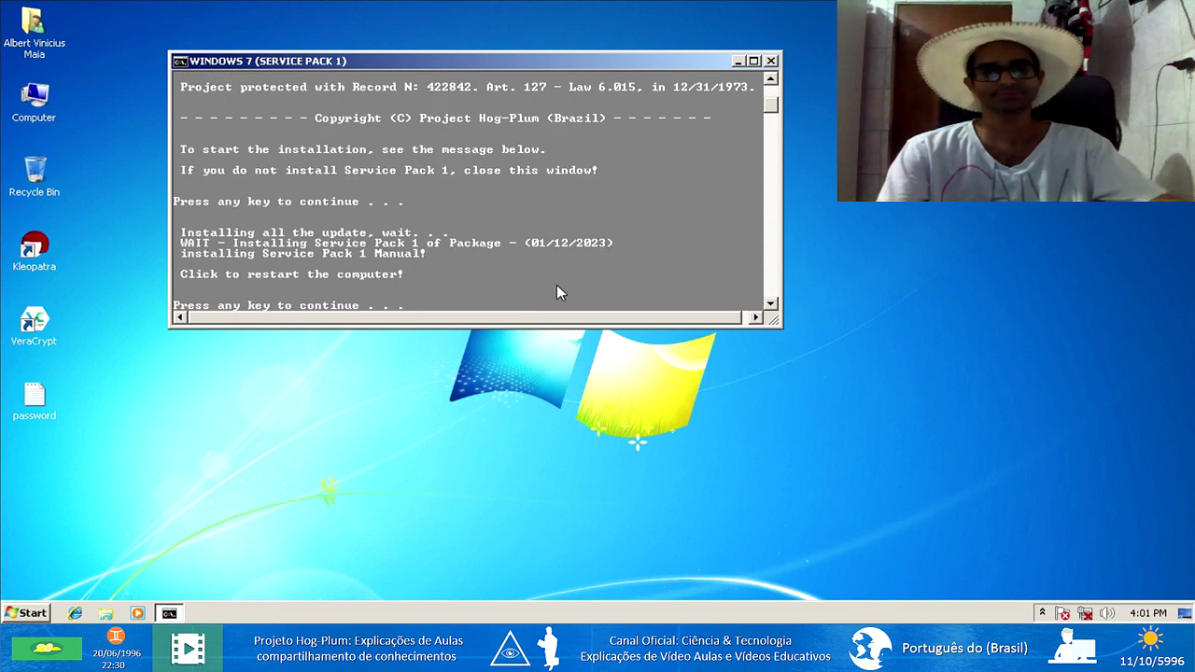
# Continue past the console pause so the Service Pack 1 installer finishes.
pyautogui.press('Return')
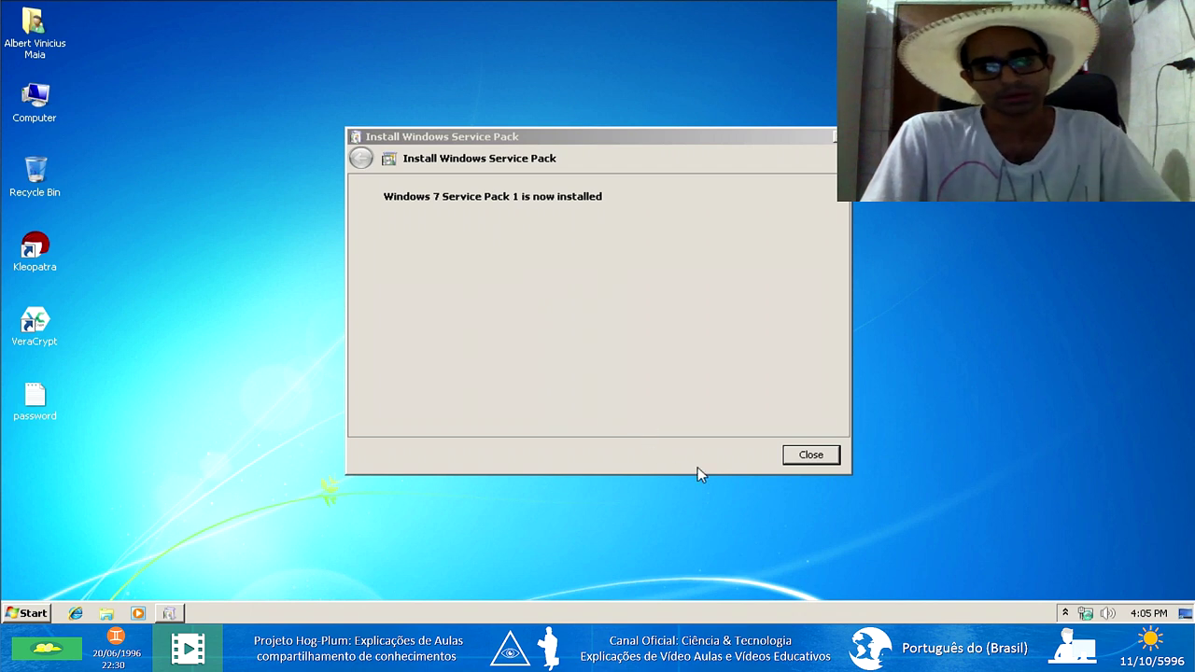
# Dismiss the Service Pack notice and open DVD Drive (D:) from Computer in a new window.
pyautogui.click(811, 455)
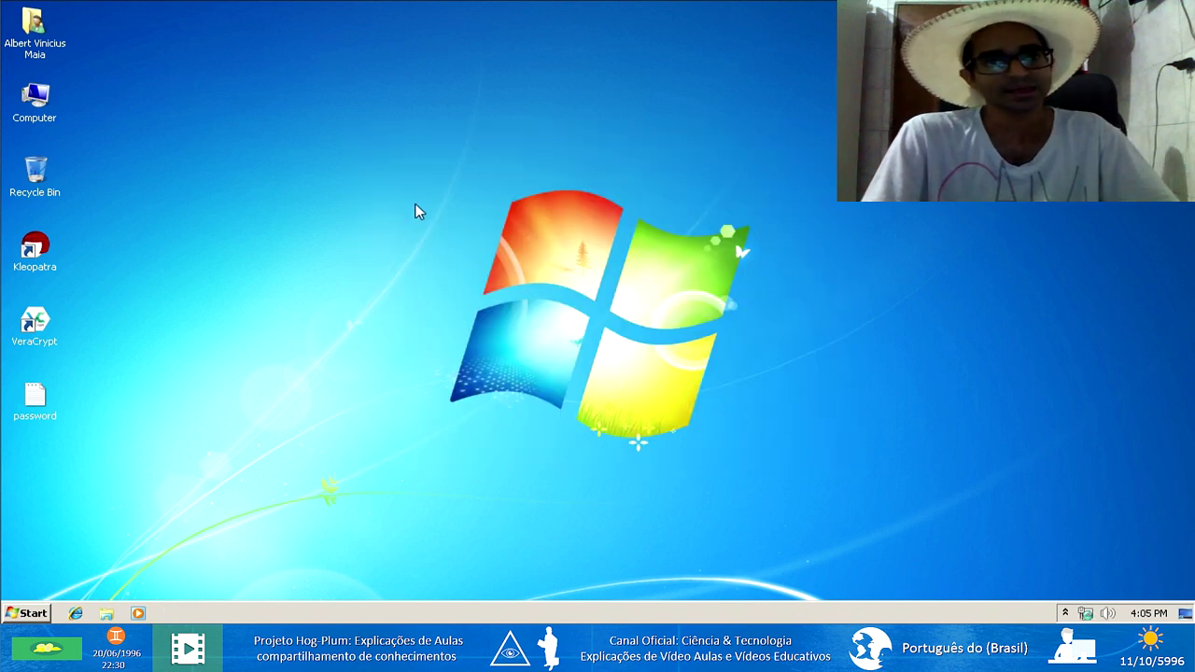
pyautogui.doubleClick(44, 110)
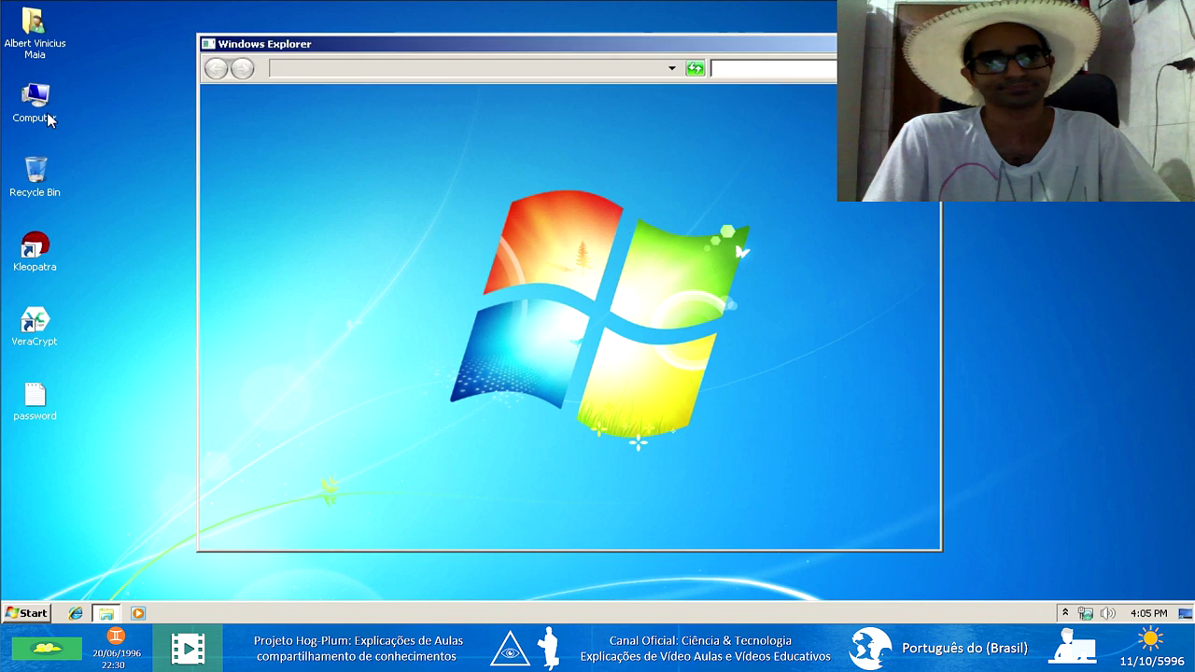
pyautogui.click(450, 228)
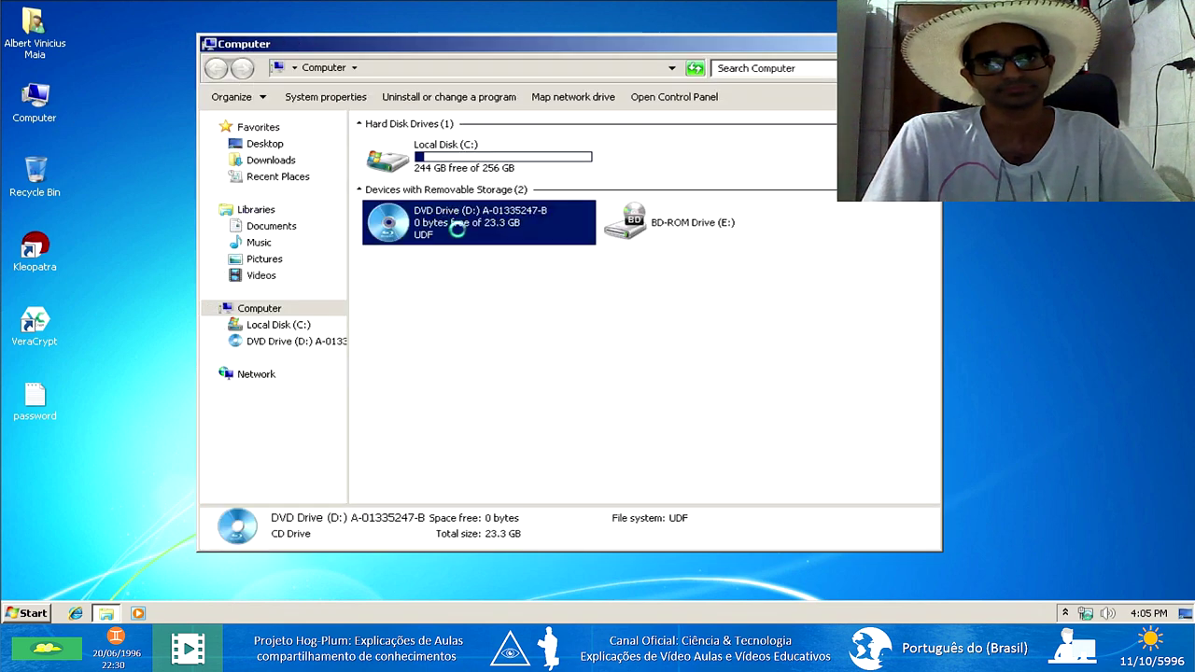
pyautogui.rightClick(447, 226)
pyautogui.click(497, 248)
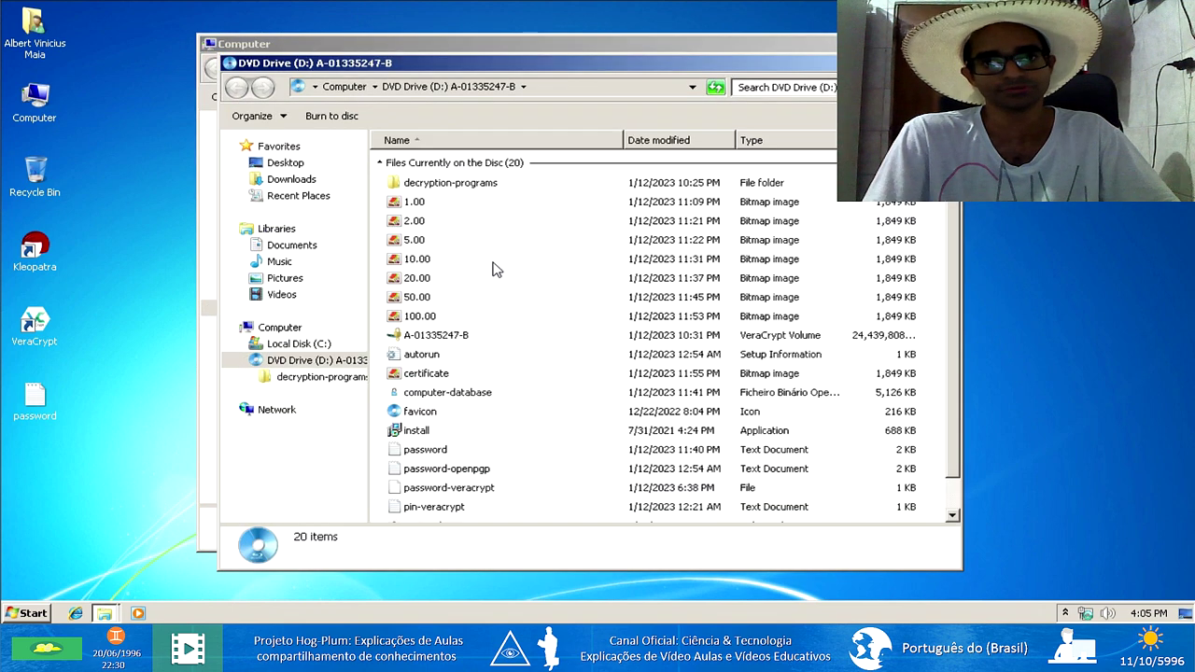
# Open A-01335247-B in VeraCrypt, close both Explorer windows and select drive A:.
pyautogui.doubleClick(449, 341)
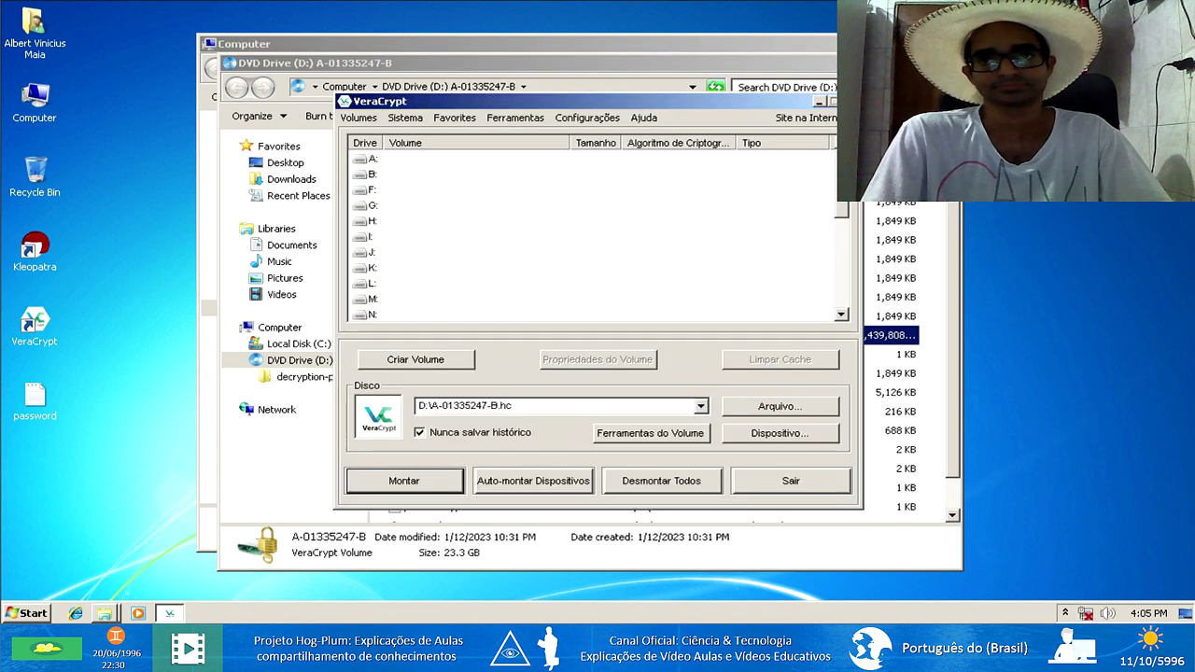
pyautogui.click(825, 63)
pyautogui.click(825, 44)
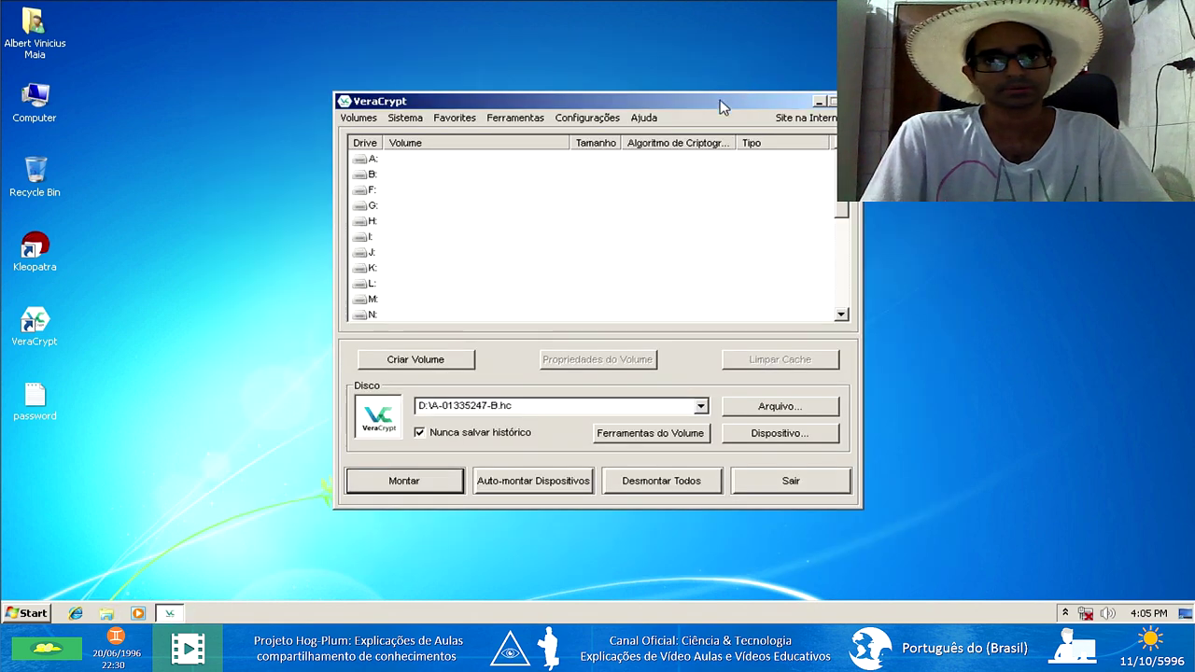
pyautogui.moveTo(719, 107); pyautogui.dragTo(689, 70)
pyautogui.click(343, 122)
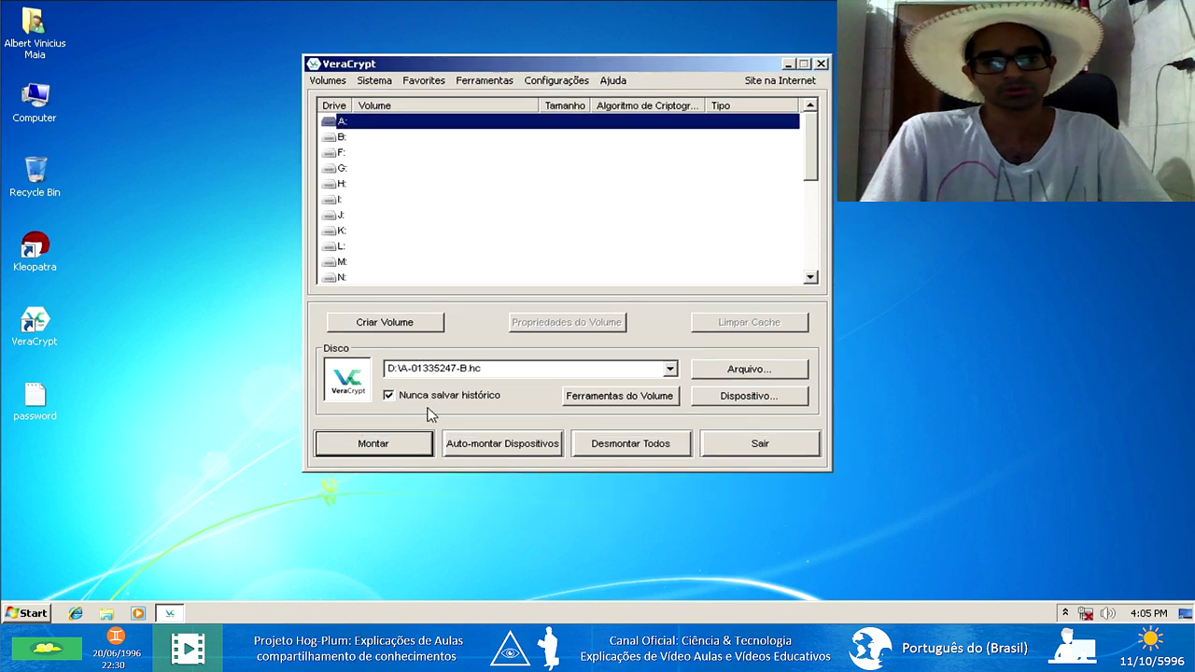
pyautogui.click(410, 450)
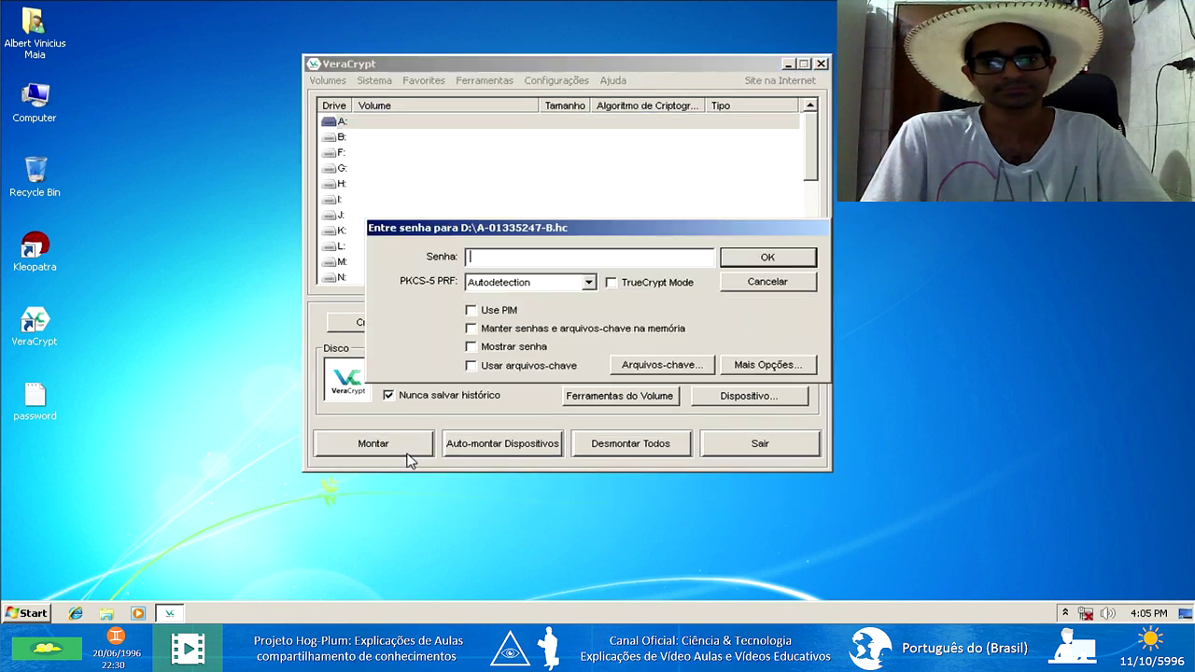
pyautogui.click(485, 313)
pyautogui.click(487, 350)
pyautogui.click(480, 370)
pyautogui.moveTo(500, 230); pyautogui.dragTo(439, 161)
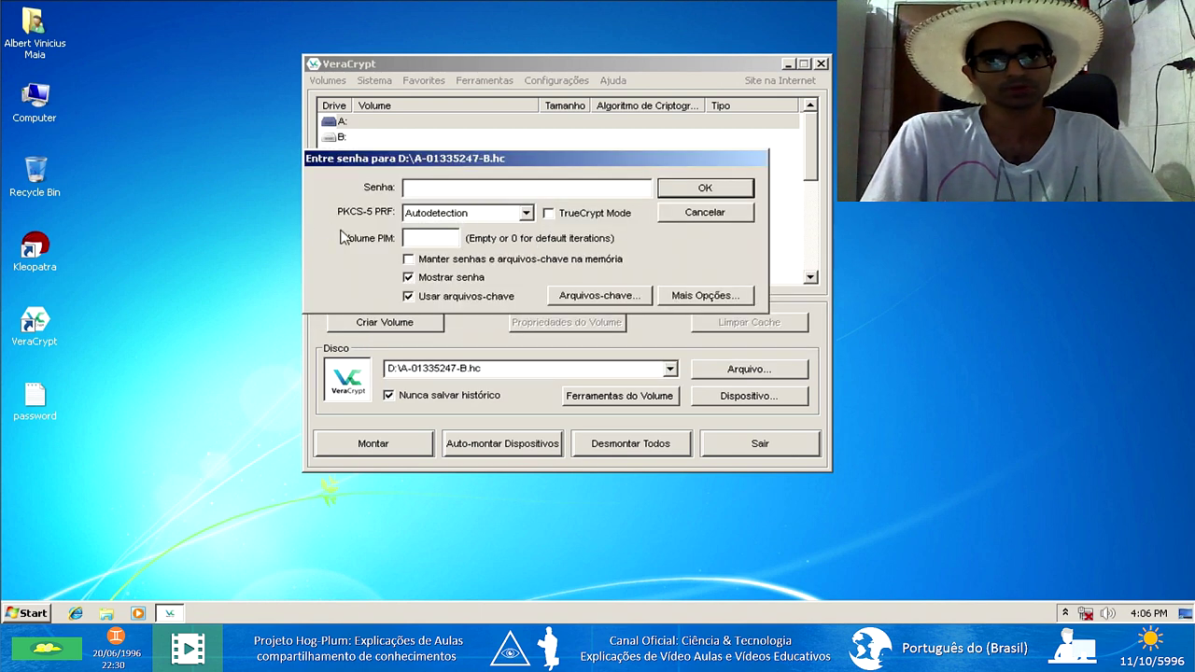
pyautogui.click(420, 239)
# Copy the VeraCrypt password from the password text file, paste it, and hide it.
pyautogui.click(458, 190)
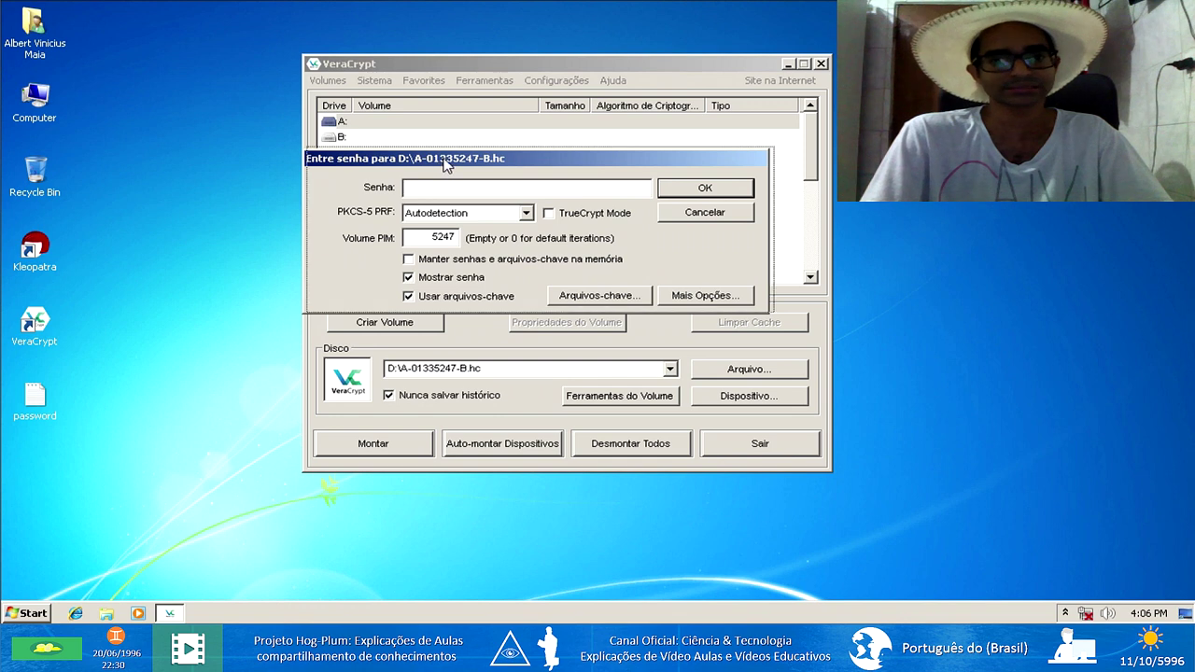
pyautogui.doubleClick(35, 402)
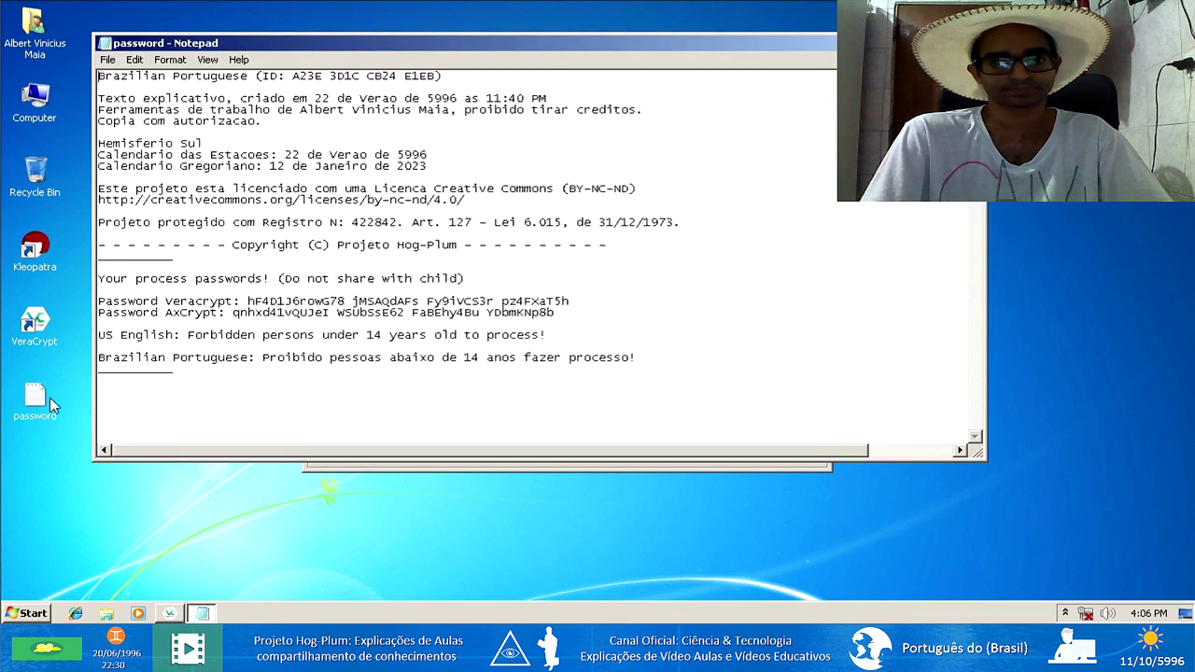
pyautogui.moveTo(588, 300); pyautogui.dragTo(248, 307)
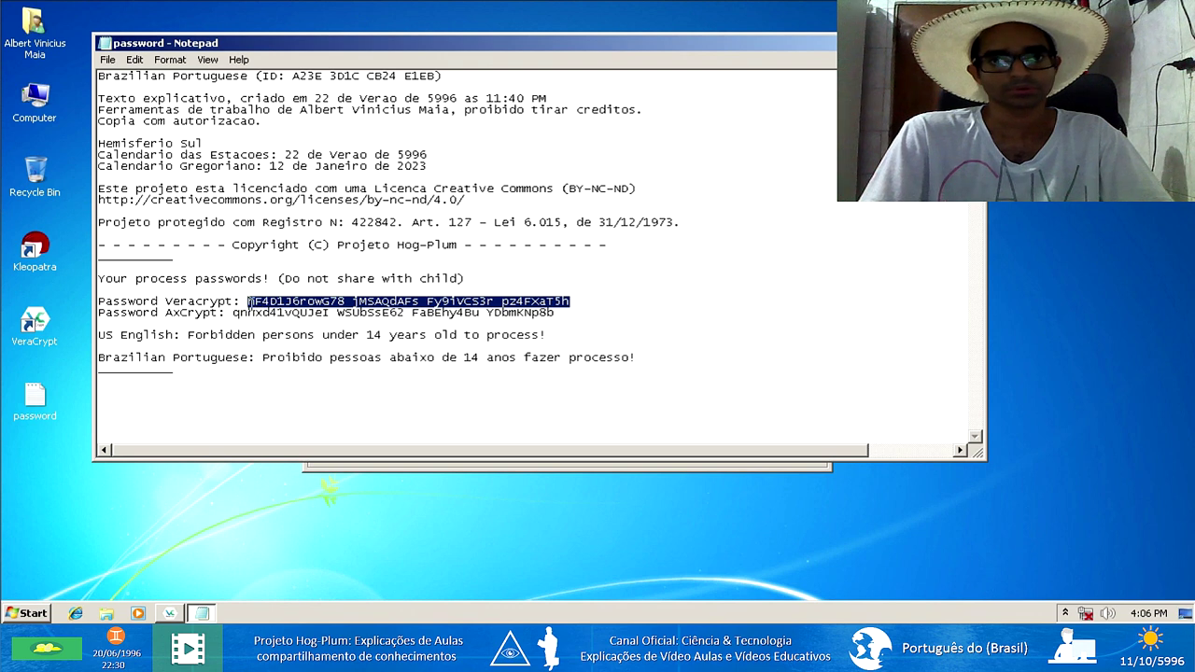
pyautogui.rightClick(250, 307)
pyautogui.click(280, 350)
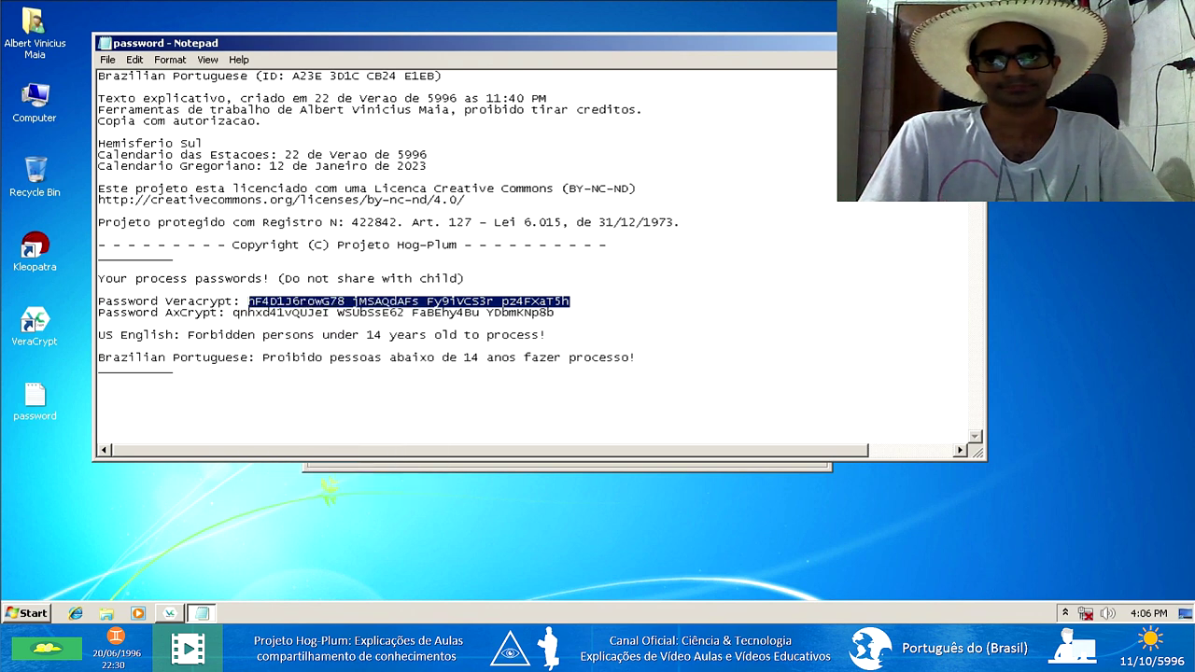
pyautogui.click(972, 43)
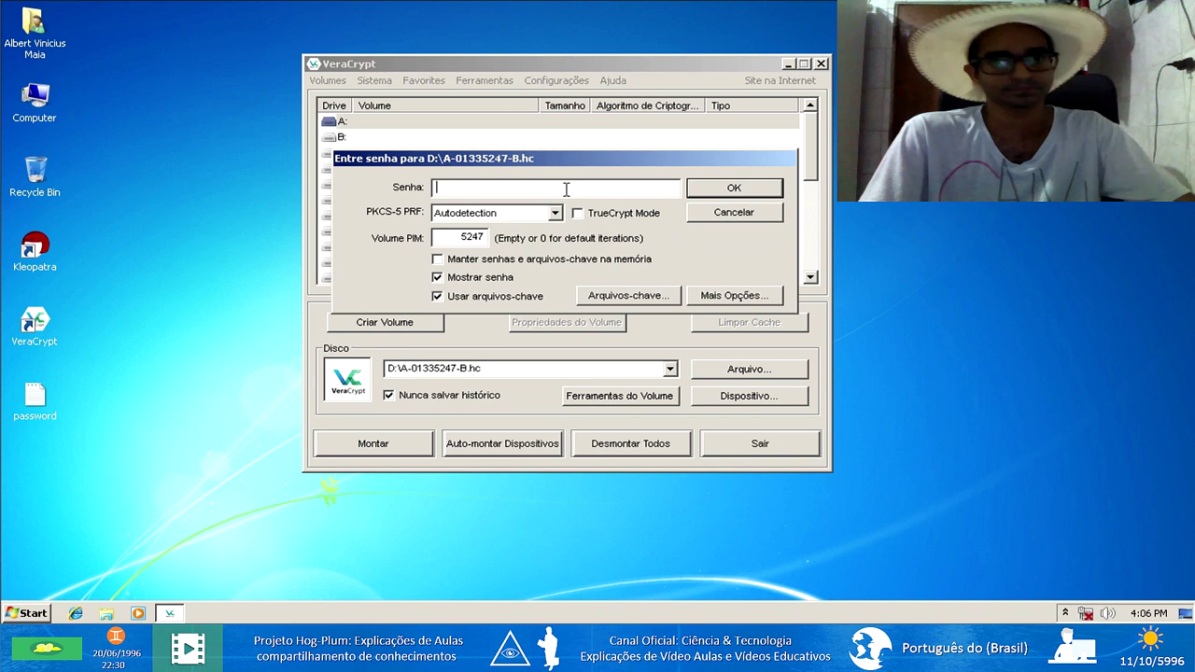
pyautogui.hotkey('ctrl', 'v')
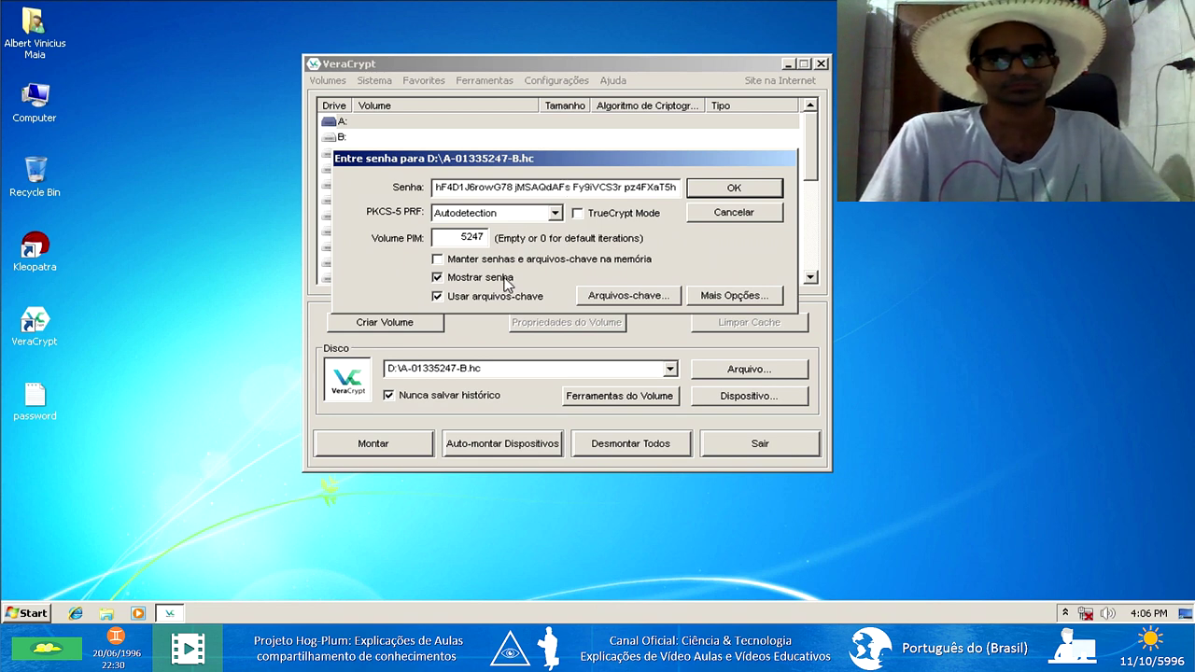
pyautogui.click(505, 283)
# Select public-key, private-key, password-veracrypt, computer-database and certificate on D: as keyfiles.
pyautogui.click(614, 299)
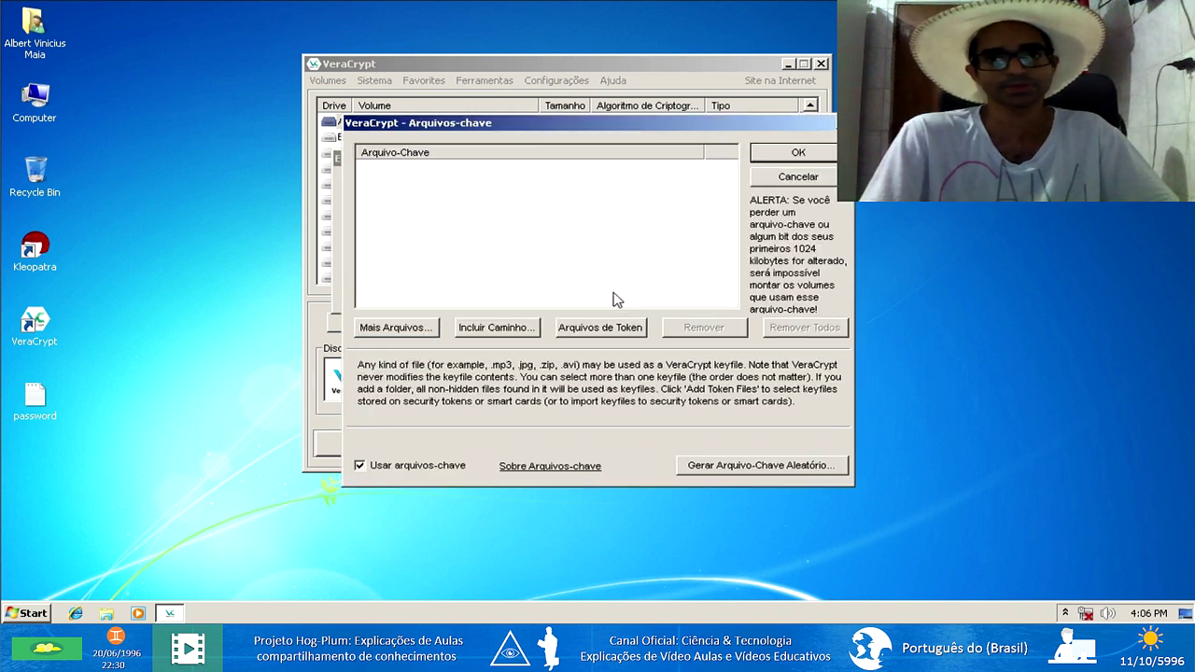
pyautogui.click(410, 324)
pyautogui.moveTo(504, 150); pyautogui.dragTo(429, 47)
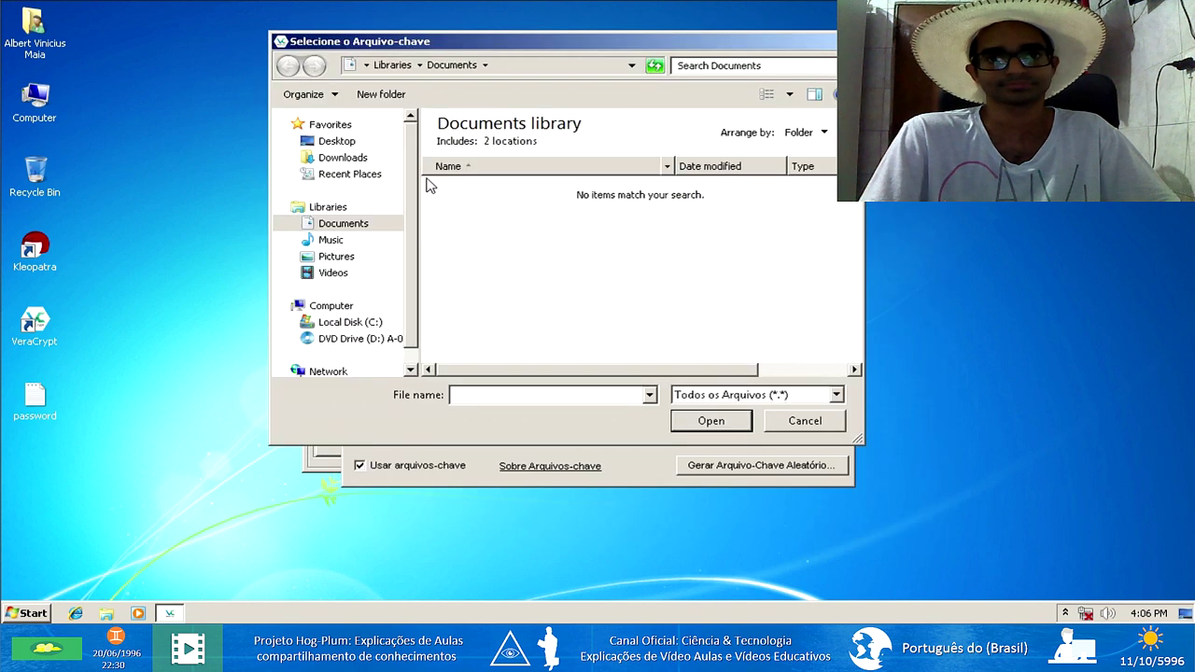
pyautogui.scroll(-1, 413, 259)
pyautogui.click(383, 315)
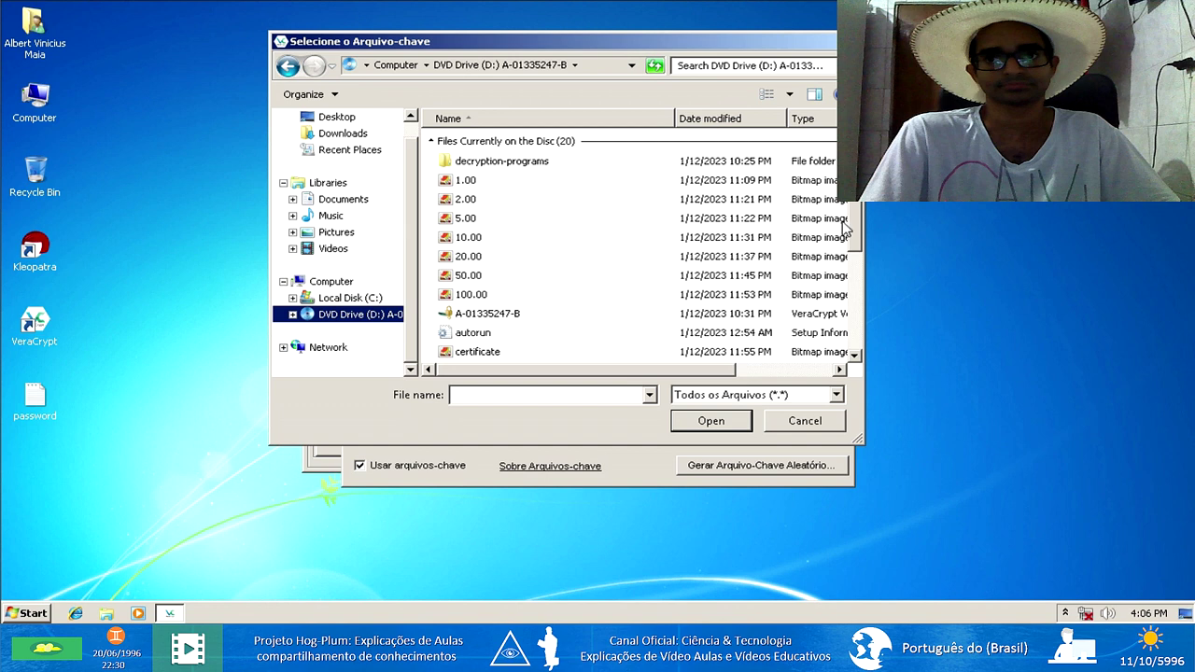
pyautogui.moveTo(845, 226); pyautogui.dragTo(877, 347)
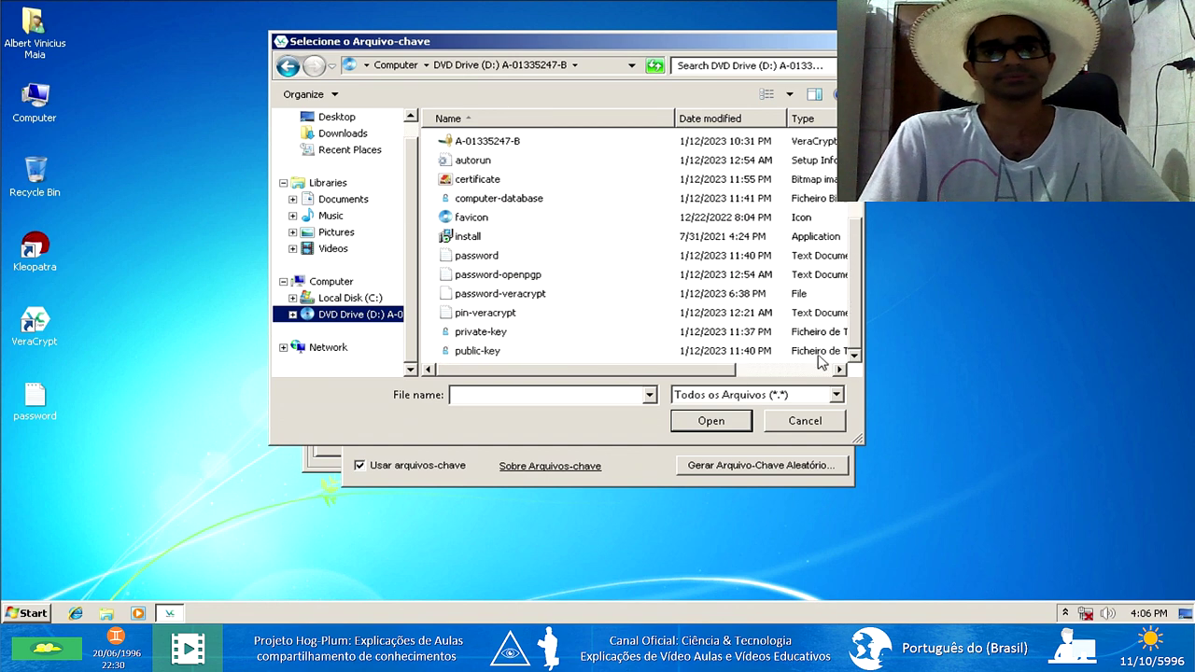
pyautogui.click(498, 352)
pyautogui.keyDown('ctrl'); pyautogui.click(494, 336); pyautogui.keyUp('ctrl')
pyautogui.keyDown('ctrl'); pyautogui.click(512, 298); pyautogui.keyUp('ctrl')
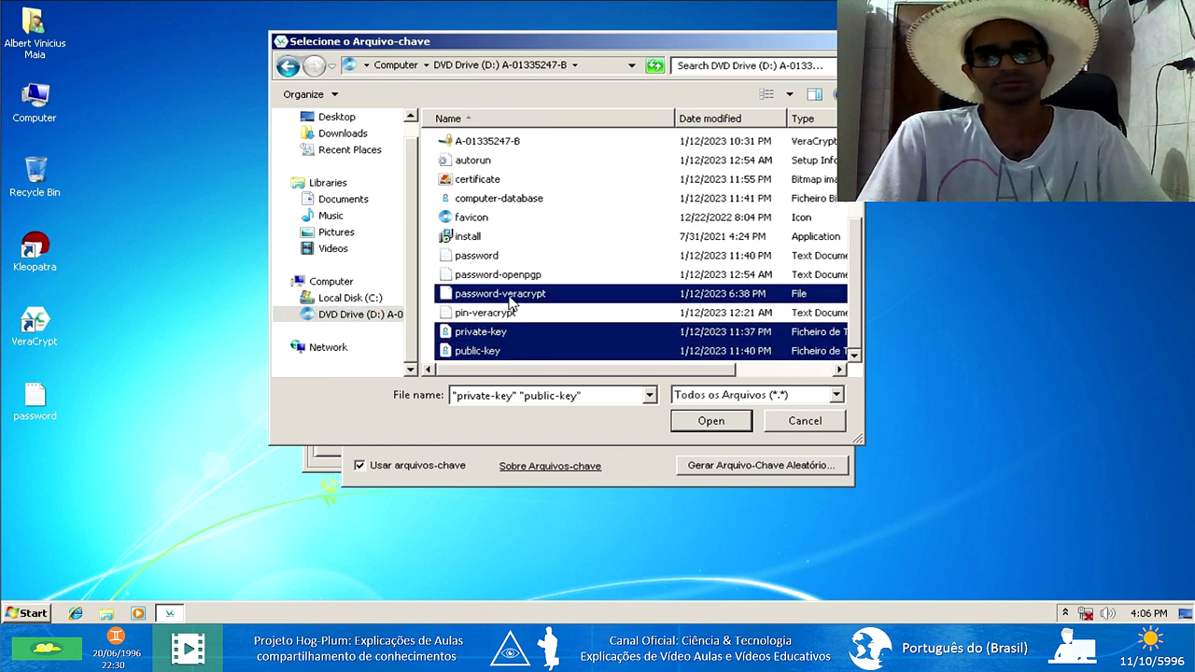
pyautogui.moveTo(859, 305); pyautogui.dragTo(858, 263)
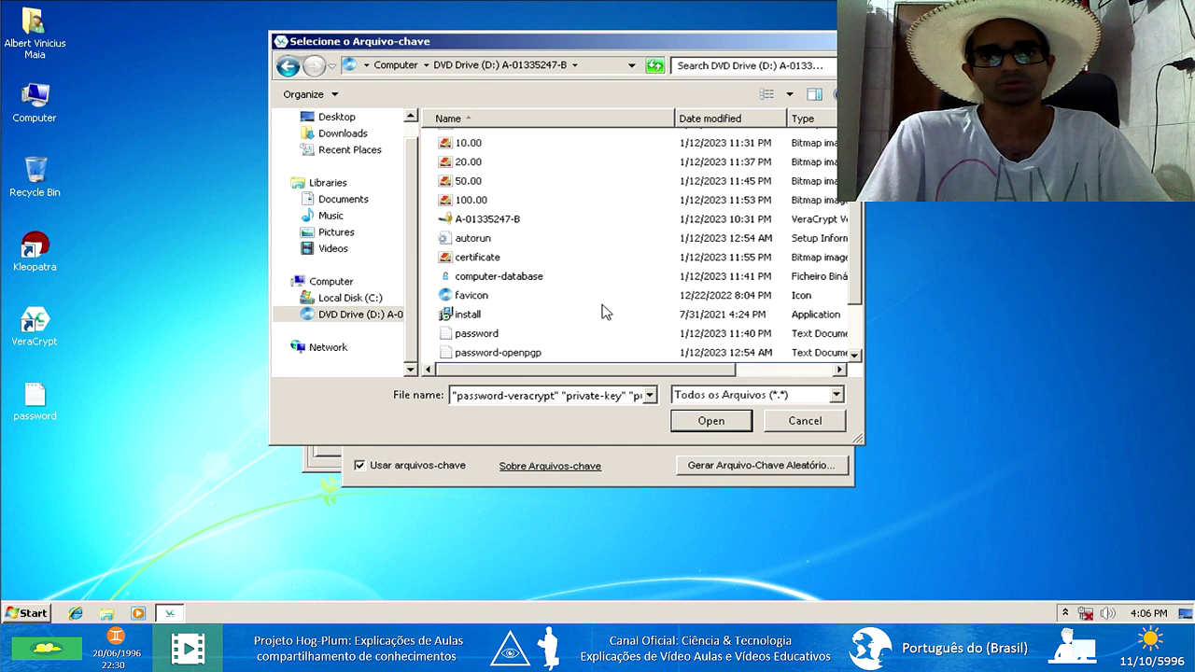
pyautogui.keyDown('ctrl'); pyautogui.click(509, 276); pyautogui.keyUp('ctrl')
pyautogui.keyDown('ctrl'); pyautogui.click(490, 258); pyautogui.keyUp('ctrl')
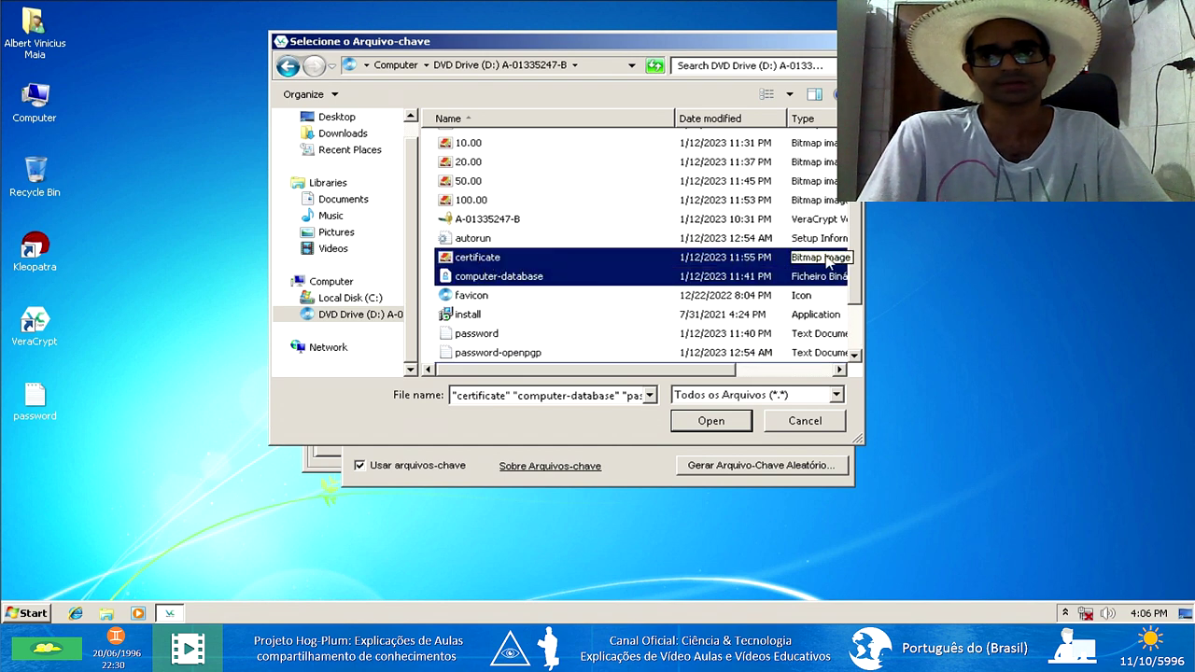
pyautogui.moveTo(859, 254); pyautogui.dragTo(840, 196)
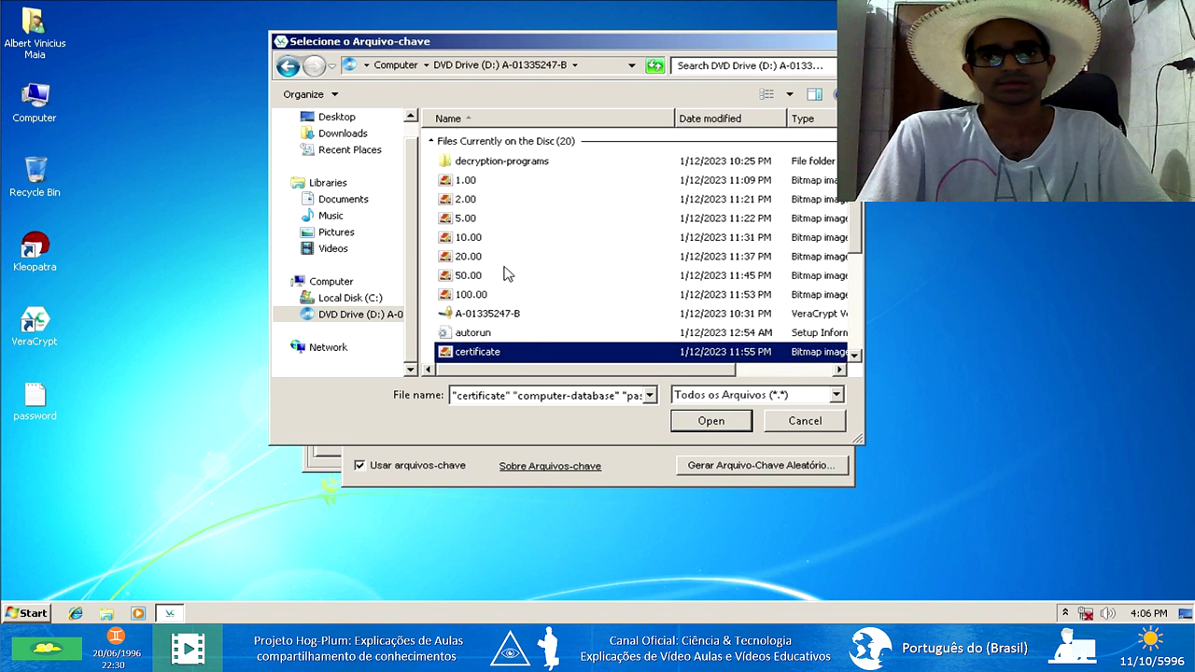
# Add the 100.00, 50.00, 20.00, 10.00, 5.00, 2.00 and 1.00 images as keyfiles and mount the volume.
pyautogui.keyDown('ctrl'); pyautogui.click(487, 295); pyautogui.keyUp('ctrl')
pyautogui.keyDown('ctrl'); pyautogui.click(477, 279); pyautogui.keyUp('ctrl')
pyautogui.keyDown('ctrl'); pyautogui.click(467, 257); pyautogui.keyUp('ctrl')
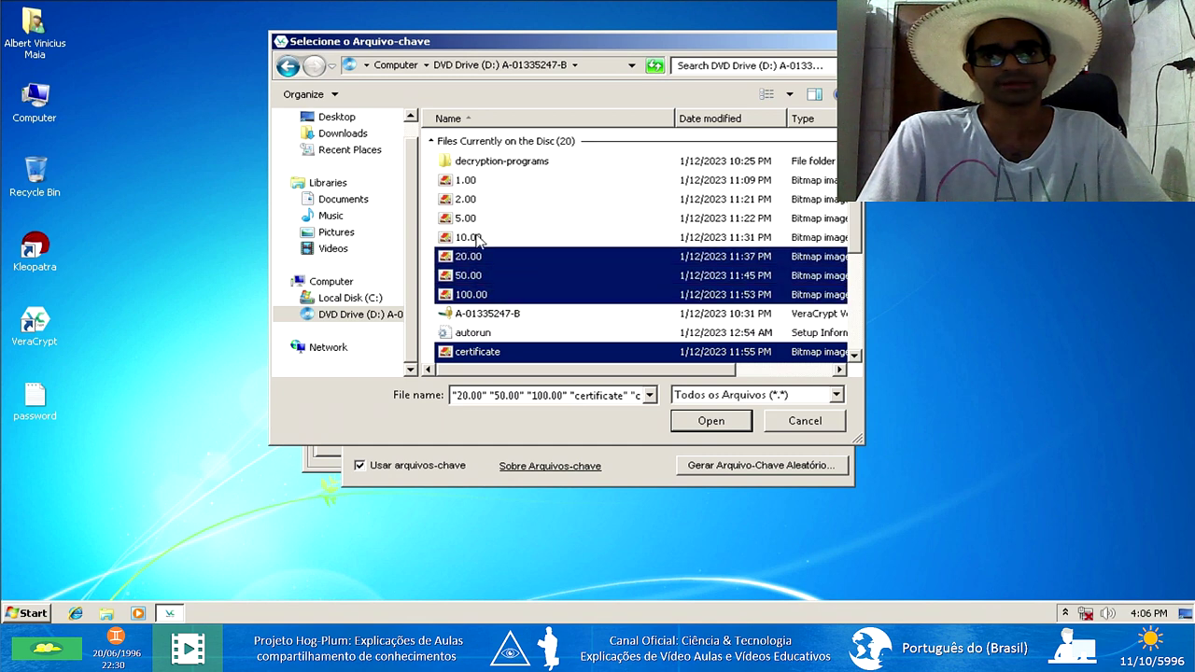
pyautogui.keyDown('ctrl'); pyautogui.click(476, 239); pyautogui.keyUp('ctrl')
pyautogui.keyDown('ctrl'); pyautogui.click(471, 221); pyautogui.keyUp('ctrl')
pyautogui.keyDown('ctrl'); pyautogui.click(469, 201); pyautogui.keyUp('ctrl')
pyautogui.keyDown('ctrl'); pyautogui.click(466, 183); pyautogui.keyUp('ctrl')
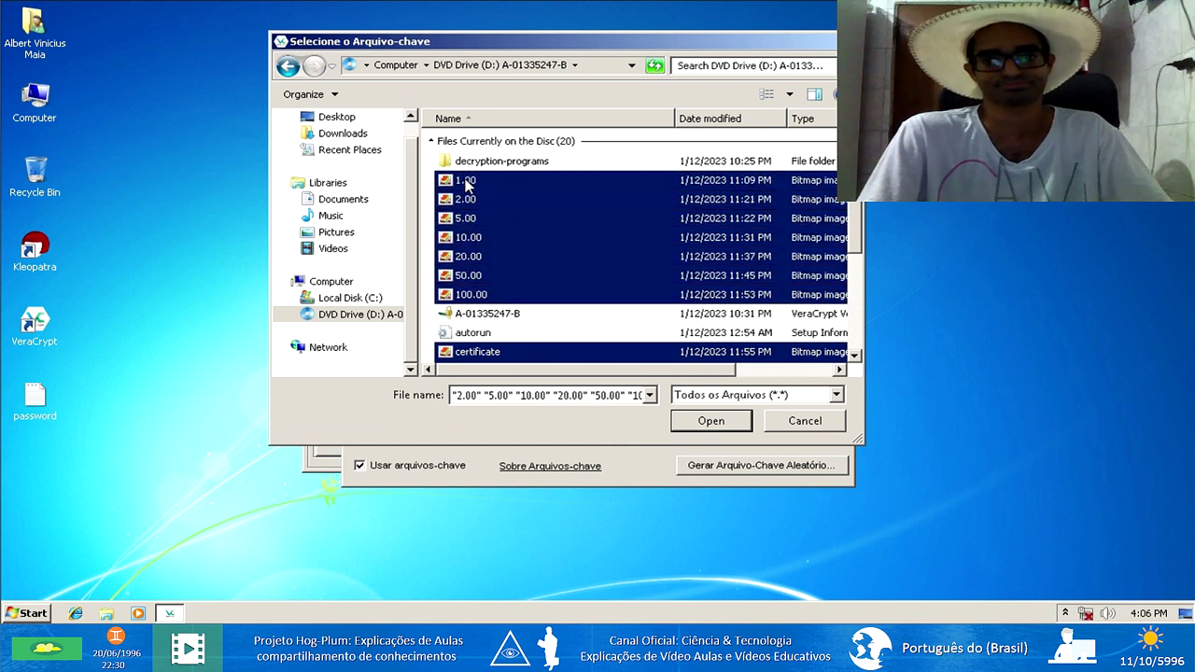
pyautogui.click(711, 421)
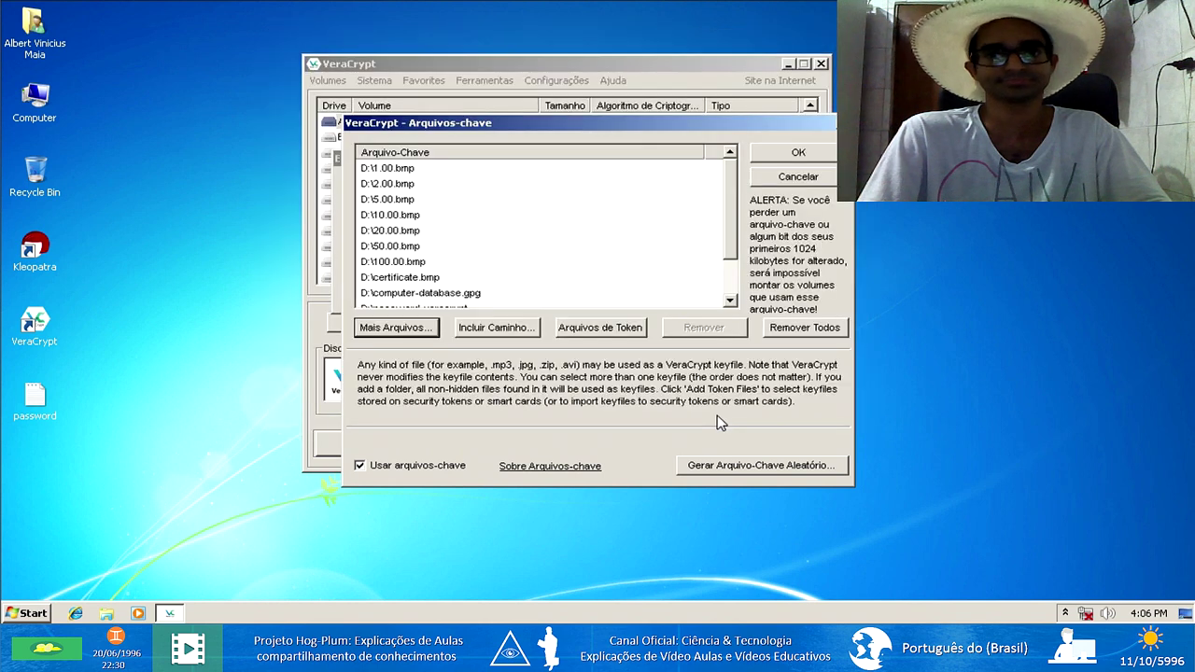
pyautogui.click(800, 155)
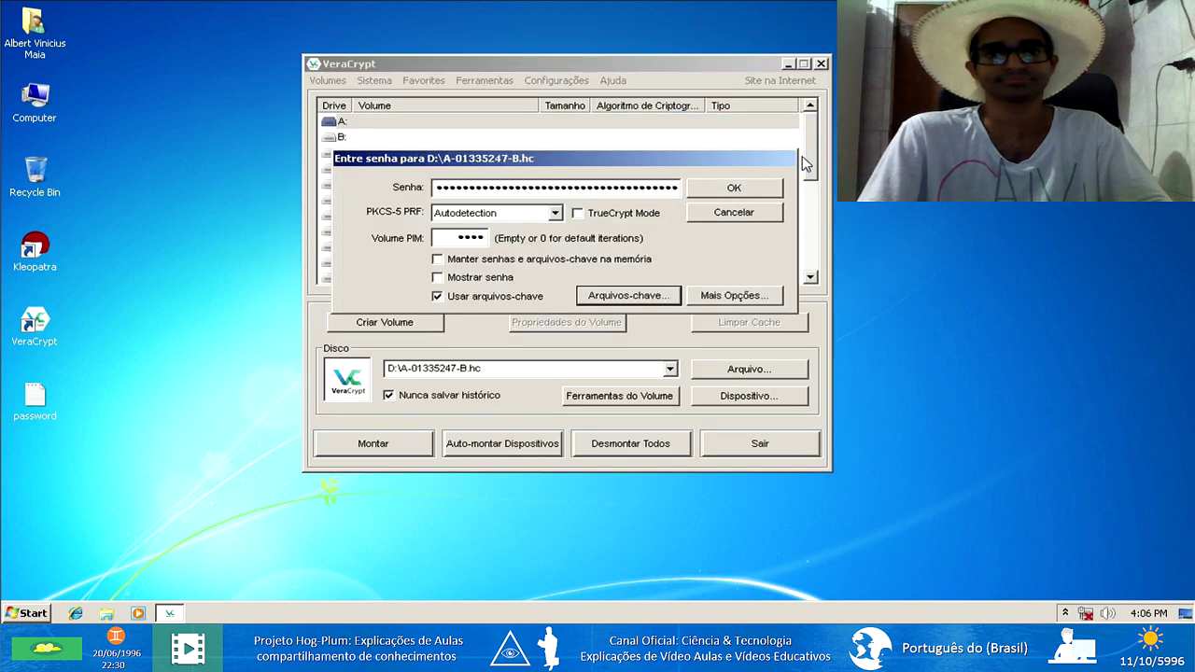
pyautogui.click(734, 188)
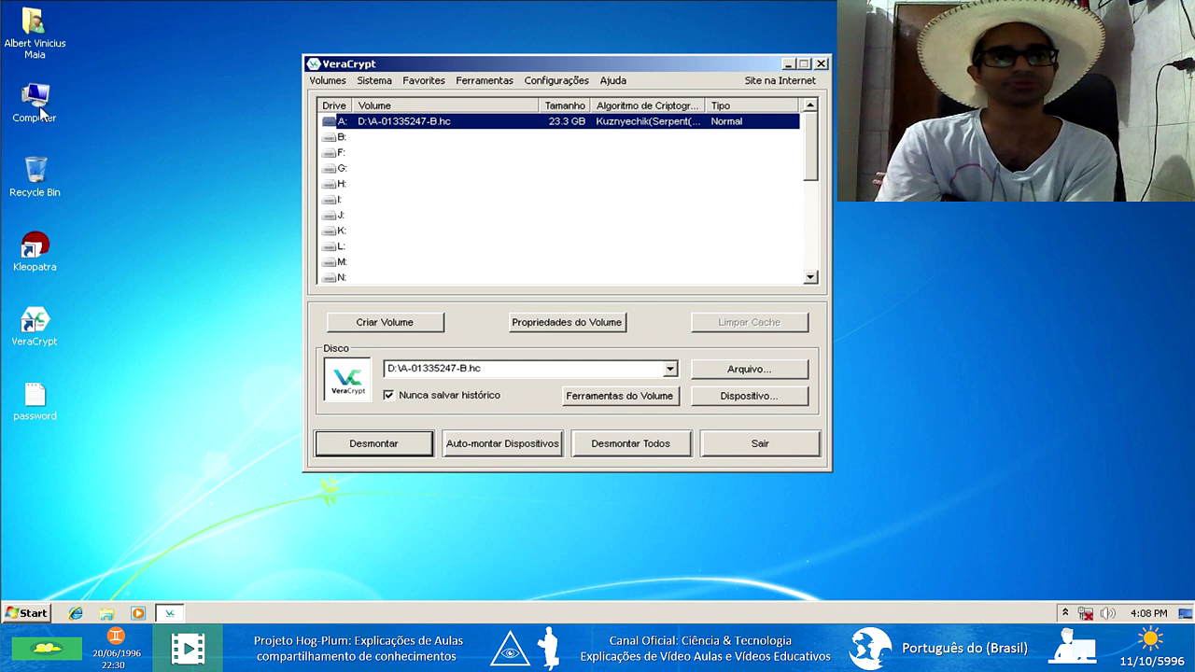
pyautogui.doubleClick(35, 98)
# Mount the wou_w7-x64 ISO from Local Disk (A:) as drive E: and browse it.
pyautogui.doubleClick(657, 160)
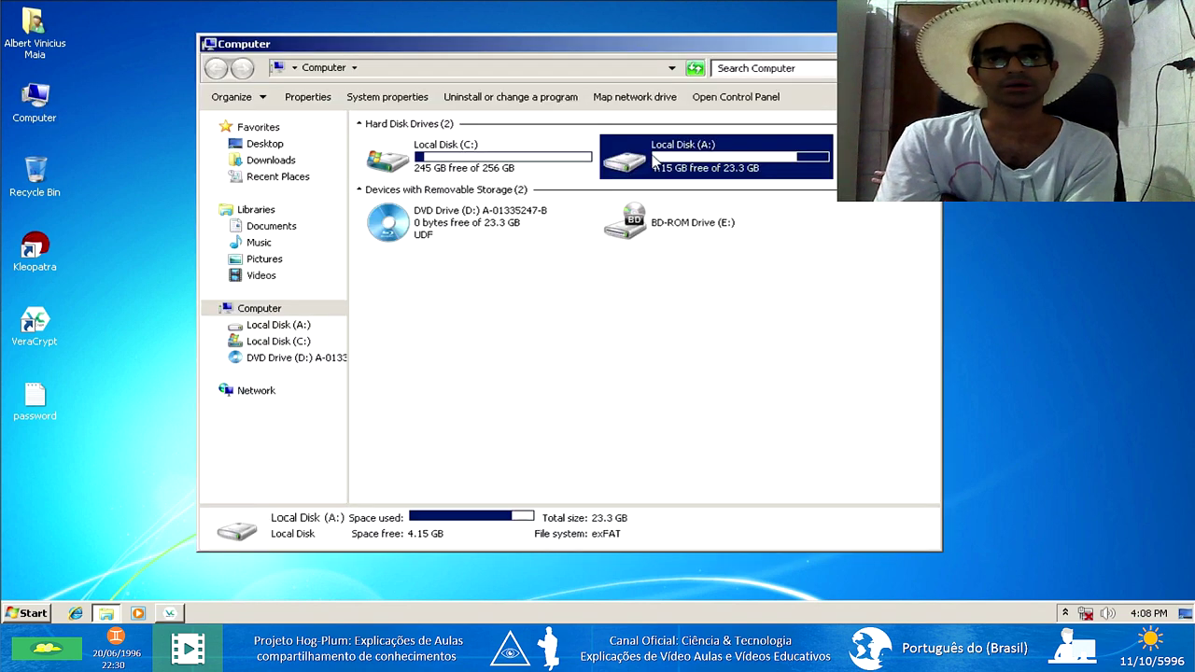
pyautogui.click(424, 168)
pyautogui.rightClick(426, 173)
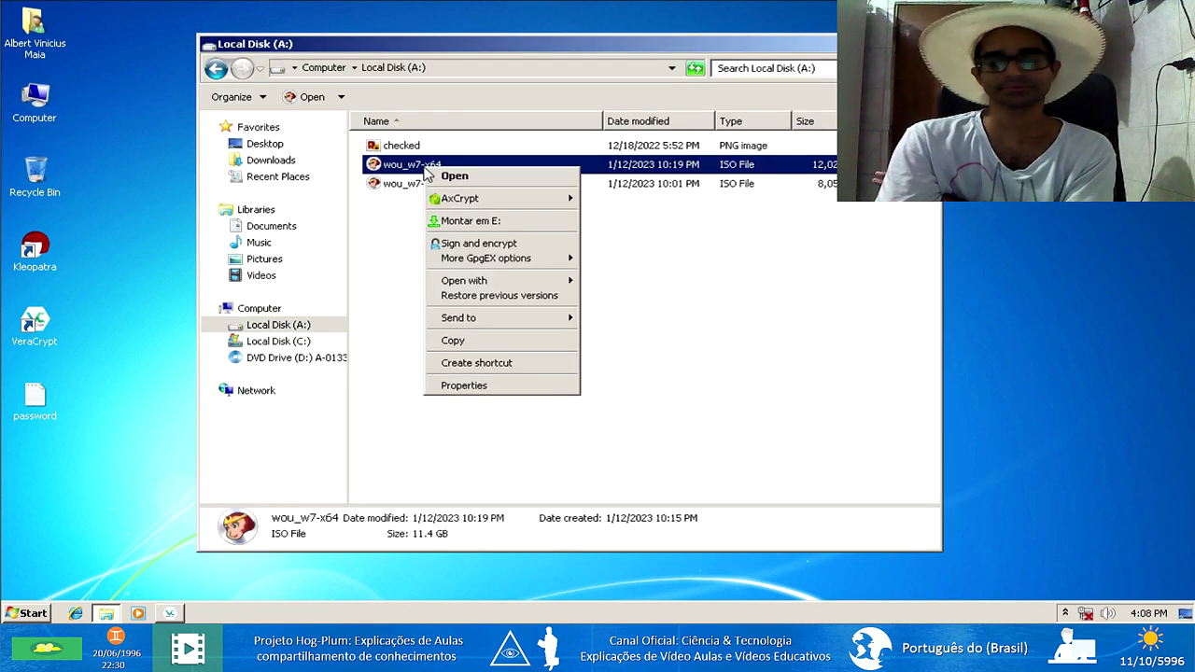
pyautogui.click(471, 222)
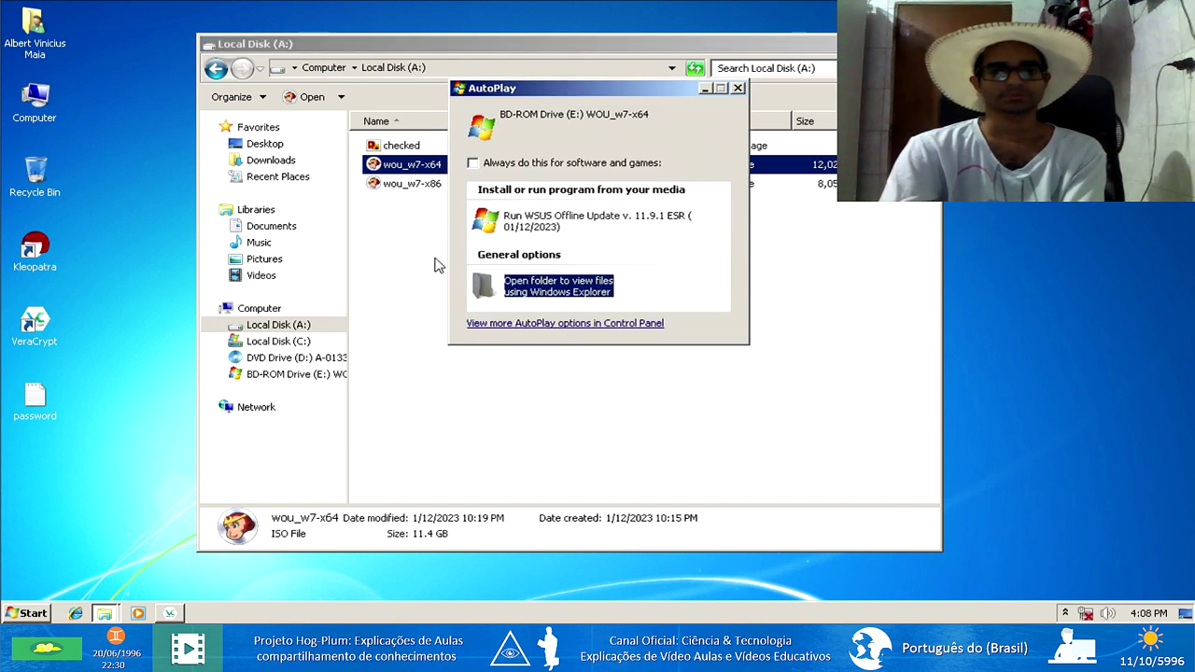
pyautogui.click(545, 300)
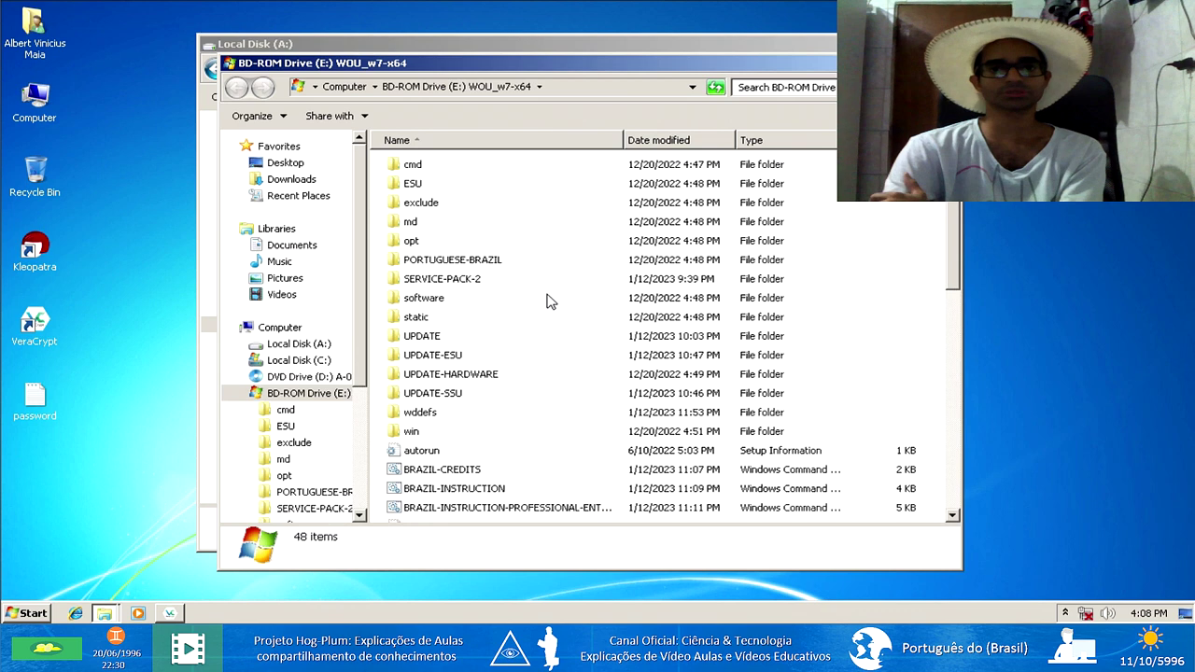
# Read the BRAZIL-INSTRUCTION instructions and close them.
pyautogui.scroll(-5, 546, 298)
pyautogui.doubleClick(469, 210)
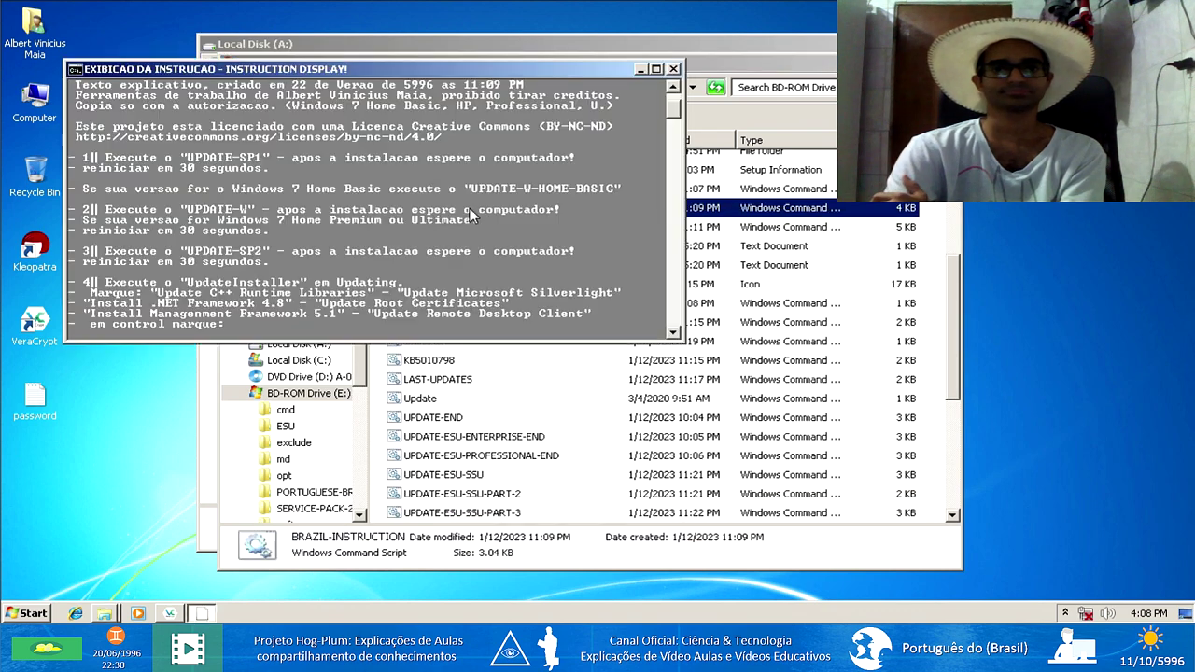
pyautogui.scroll(3, 455, 261)
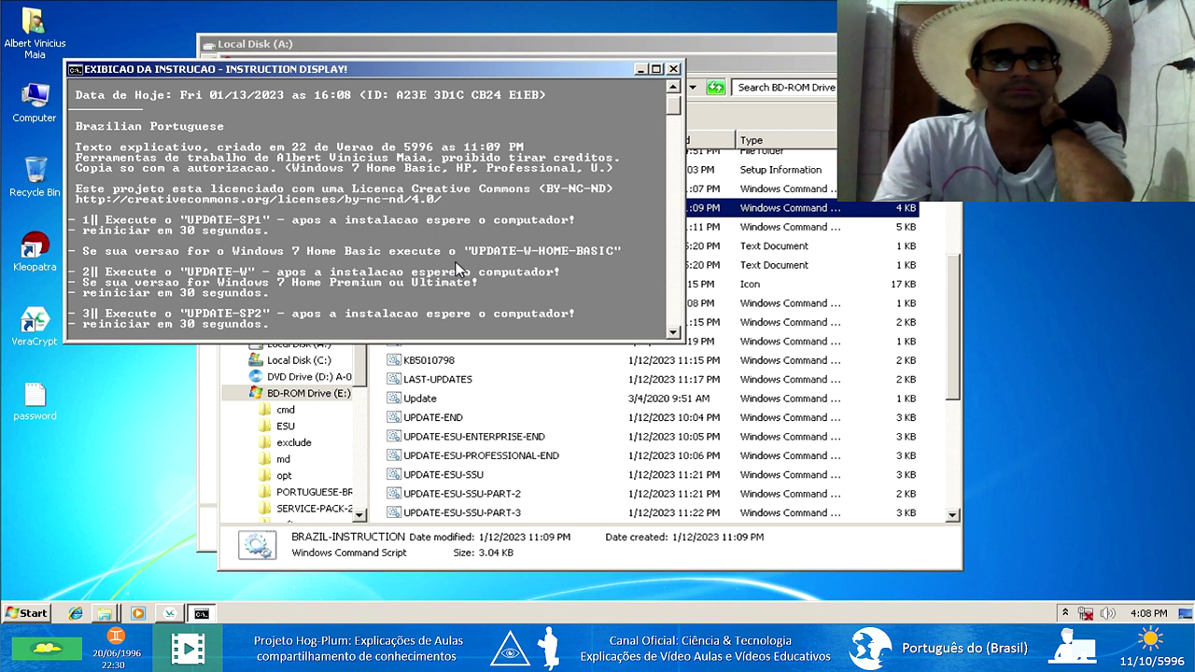
pyautogui.scroll(1, 455, 262)
pyautogui.scroll(-2, 455, 262)
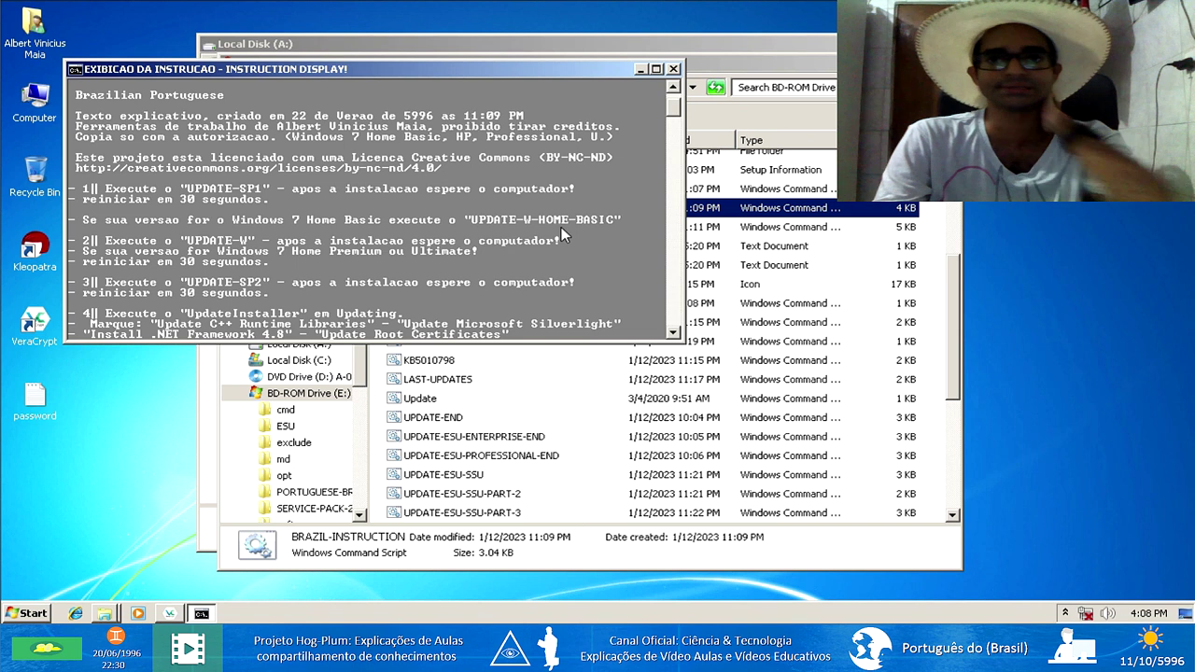
pyautogui.click(673, 70)
# Run the UPDATE-W-HOME-BASIC update script.
pyautogui.scroll(-3, 601, 216)
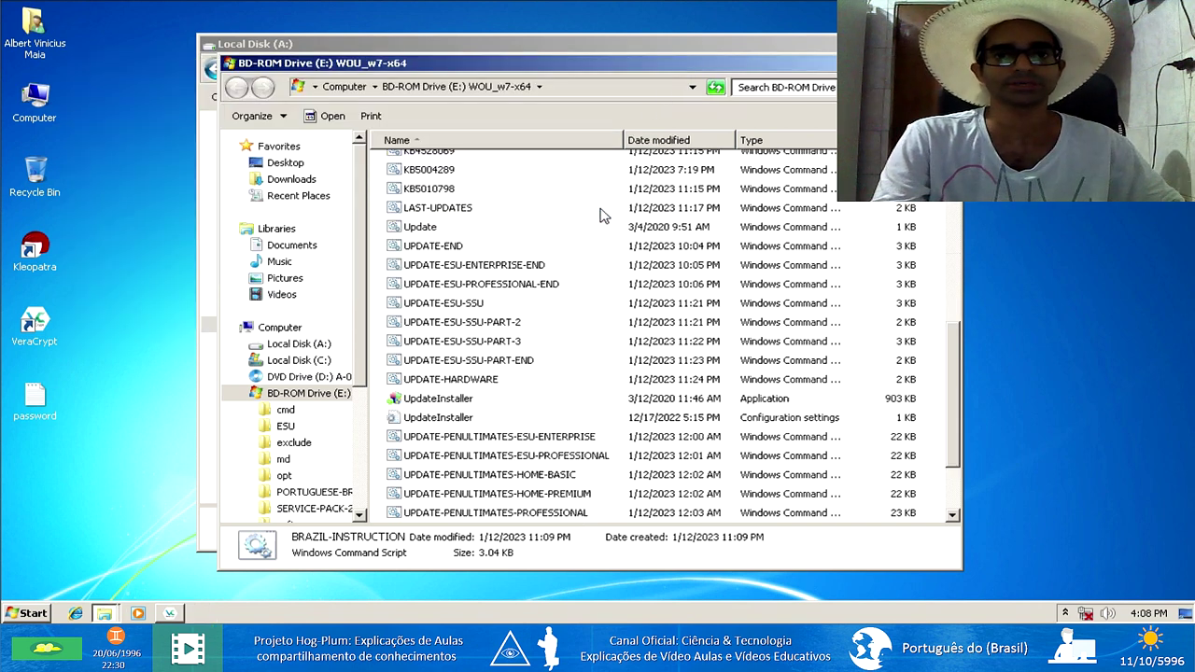
pyautogui.scroll(-1, 601, 215)
pyautogui.scroll(-1, 558, 271)
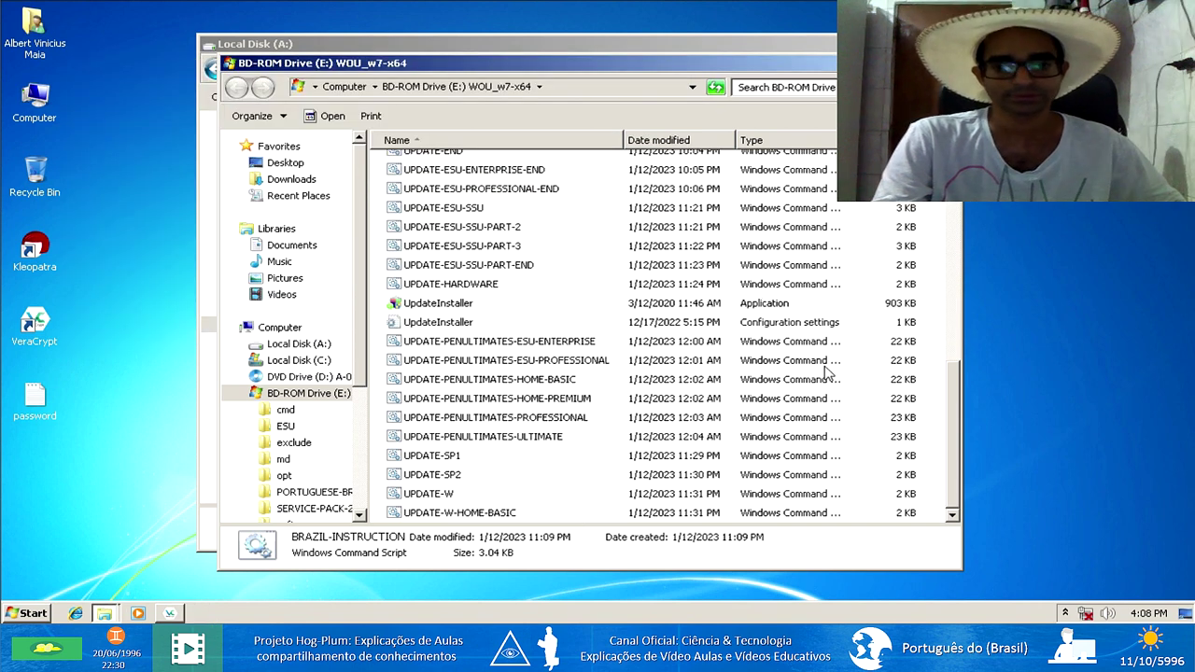
pyautogui.click(506, 516)
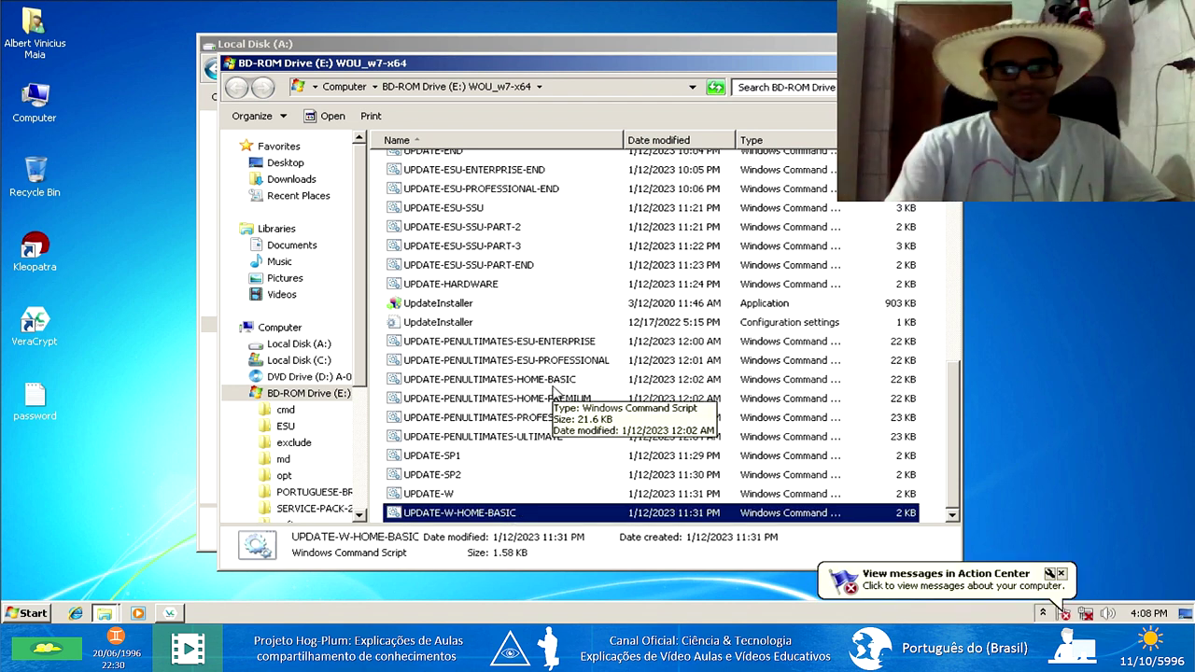
pyautogui.doubleClick(473, 515)
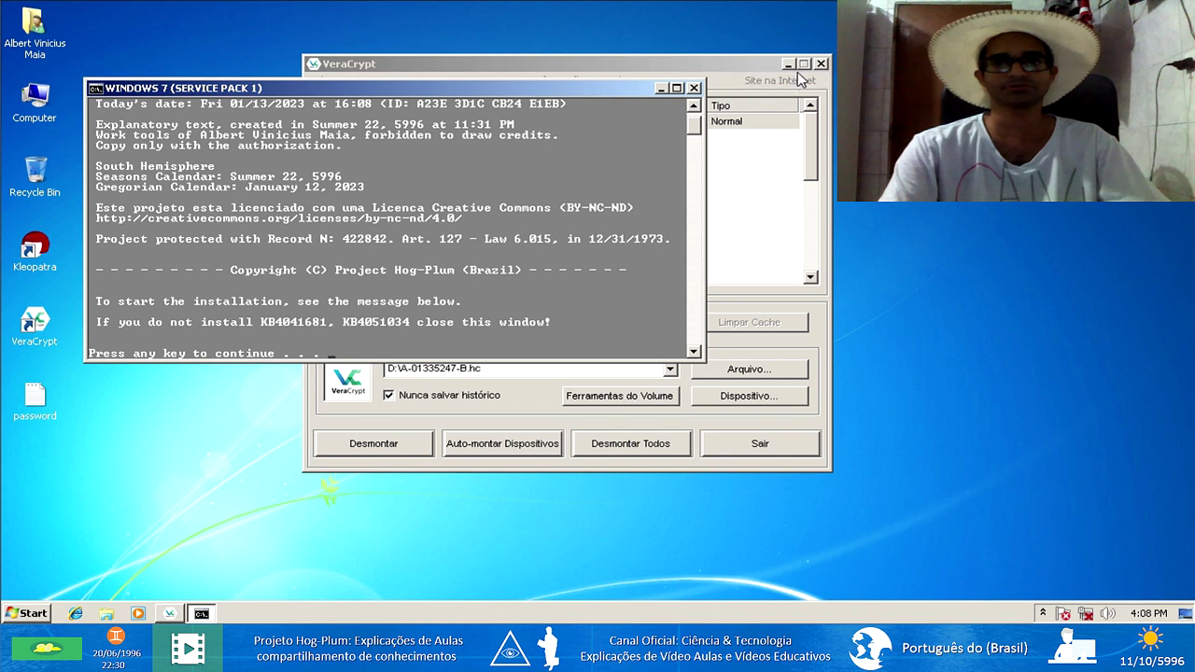
# Close VeraCrypt, reposition the update console and continue the script to start installing.
pyautogui.click(820, 63)
pyautogui.moveTo(541, 81); pyautogui.dragTo(674, 66)
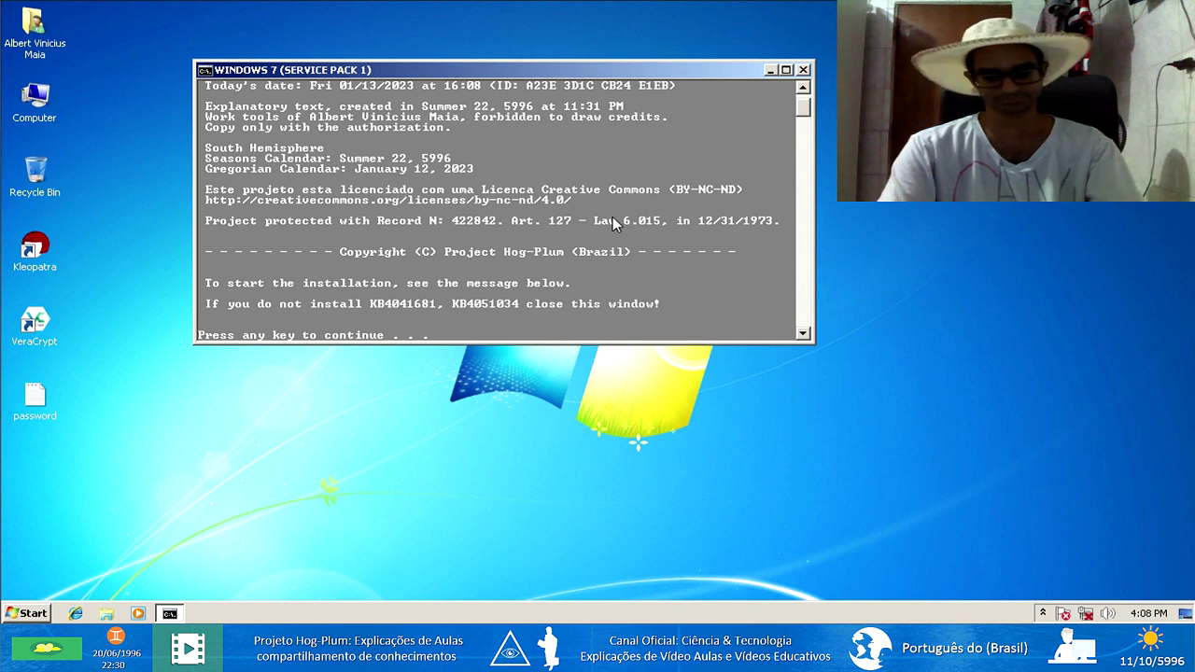
pyautogui.press('Return')
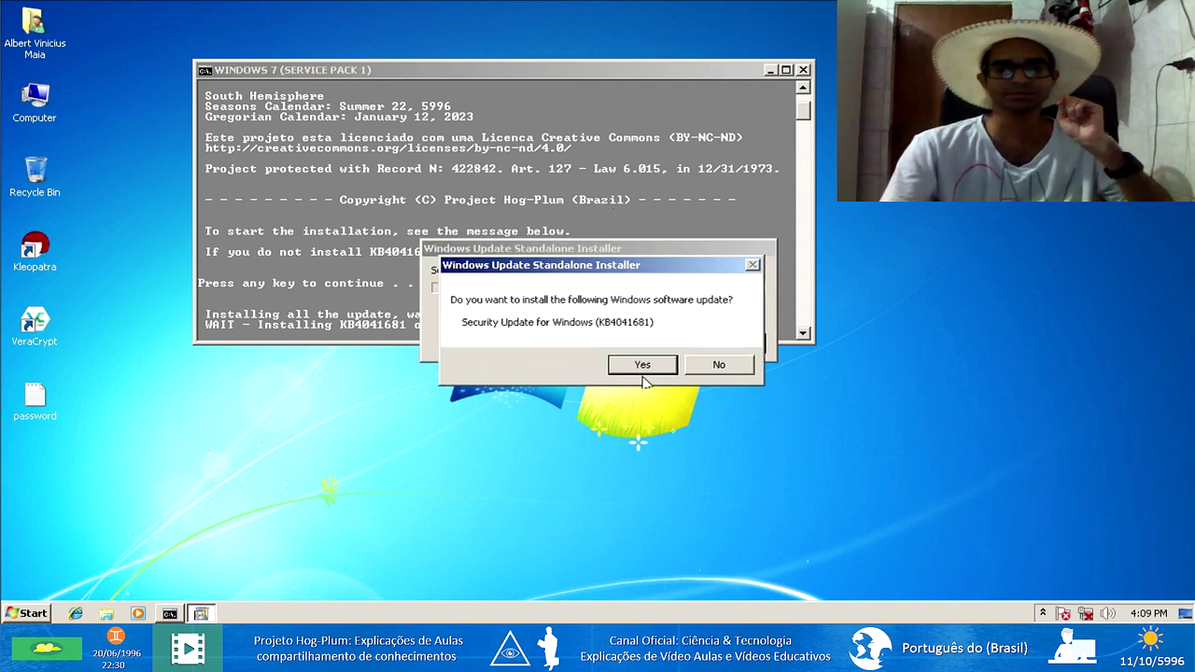
# Approve installation of KB4041681 and then KB4051034.
pyautogui.click(642, 365)
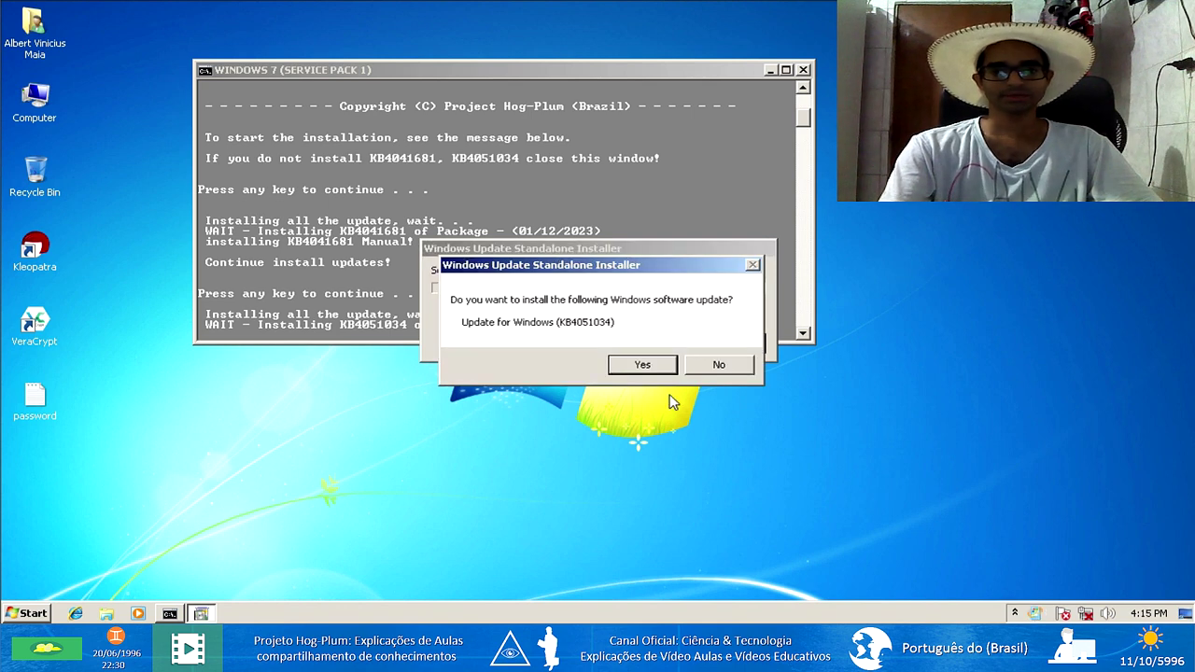
pyautogui.click(651, 369)
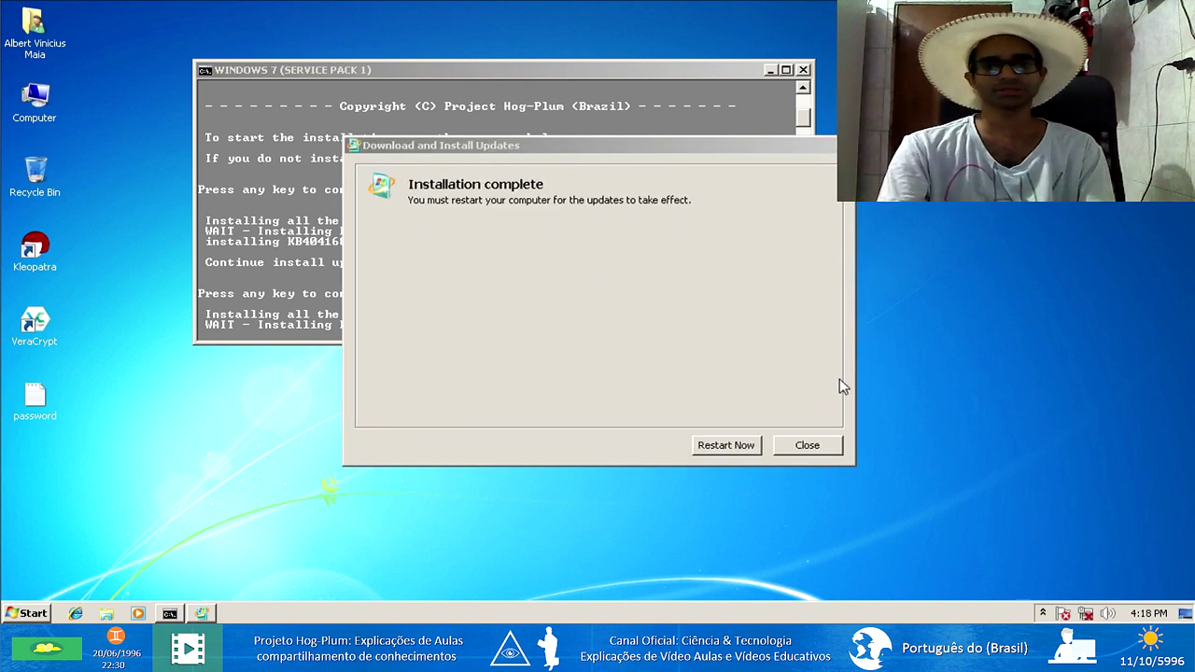
# Close the Installation complete dialog and let the script finish.
pyautogui.click(805, 445)
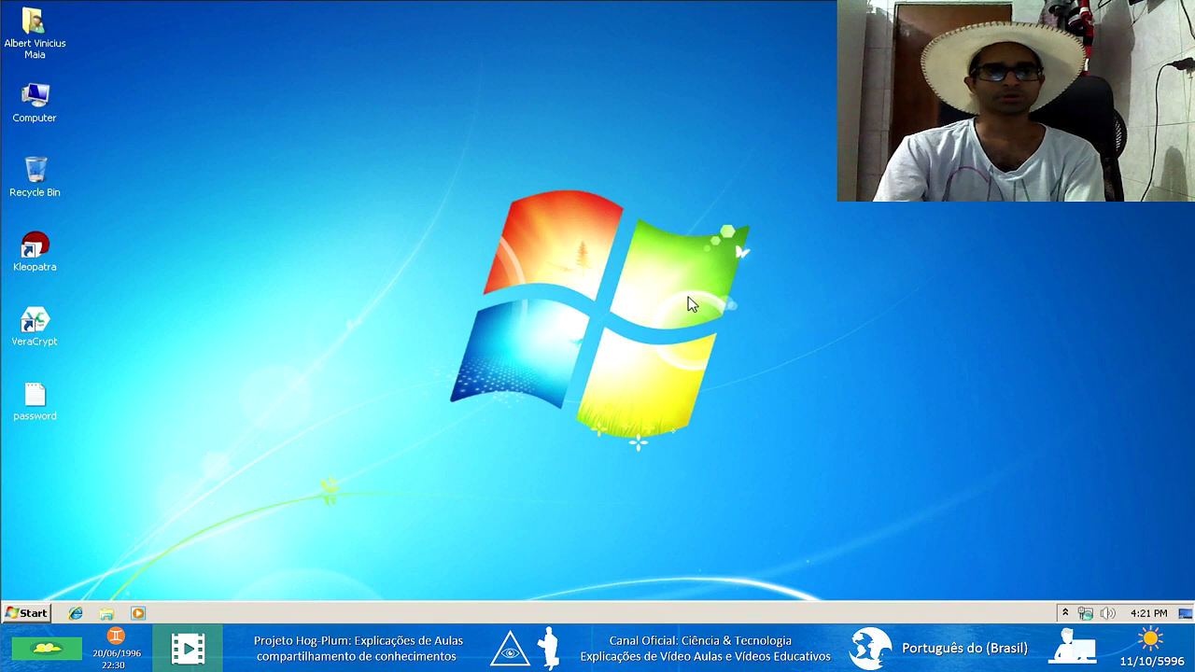
# Open A-01335247-B from DVD Drive (D:) in VeraCrypt, close Explorer and select drive A:.
pyautogui.click(40, 110)
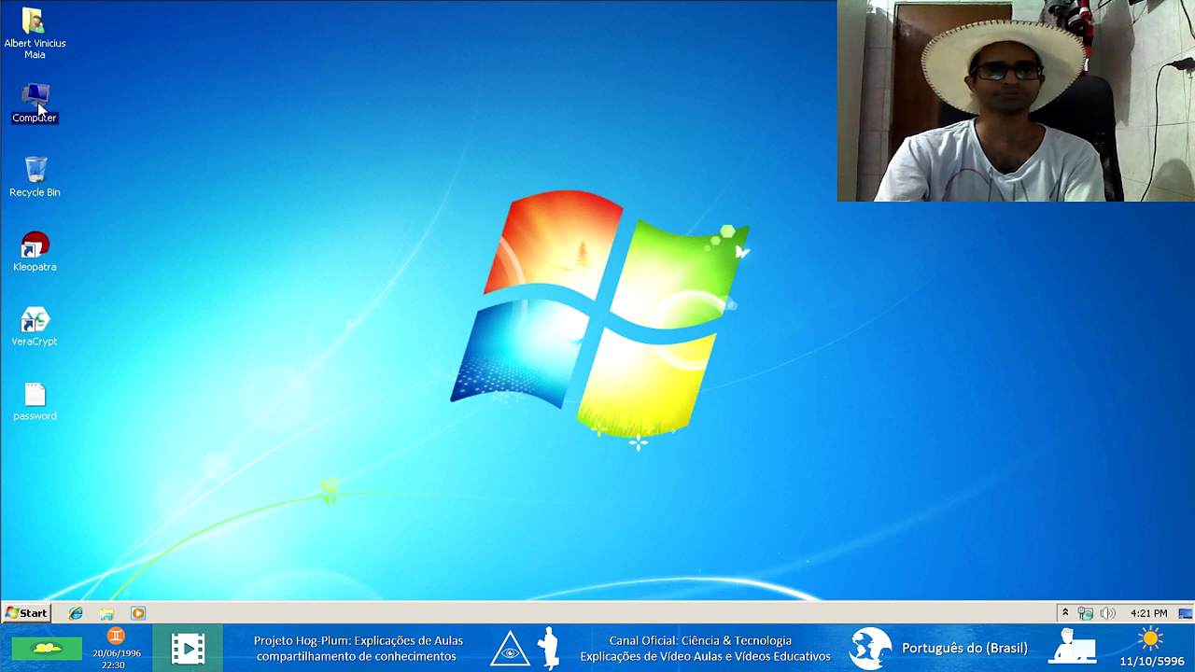
pyautogui.doubleClick(40, 110)
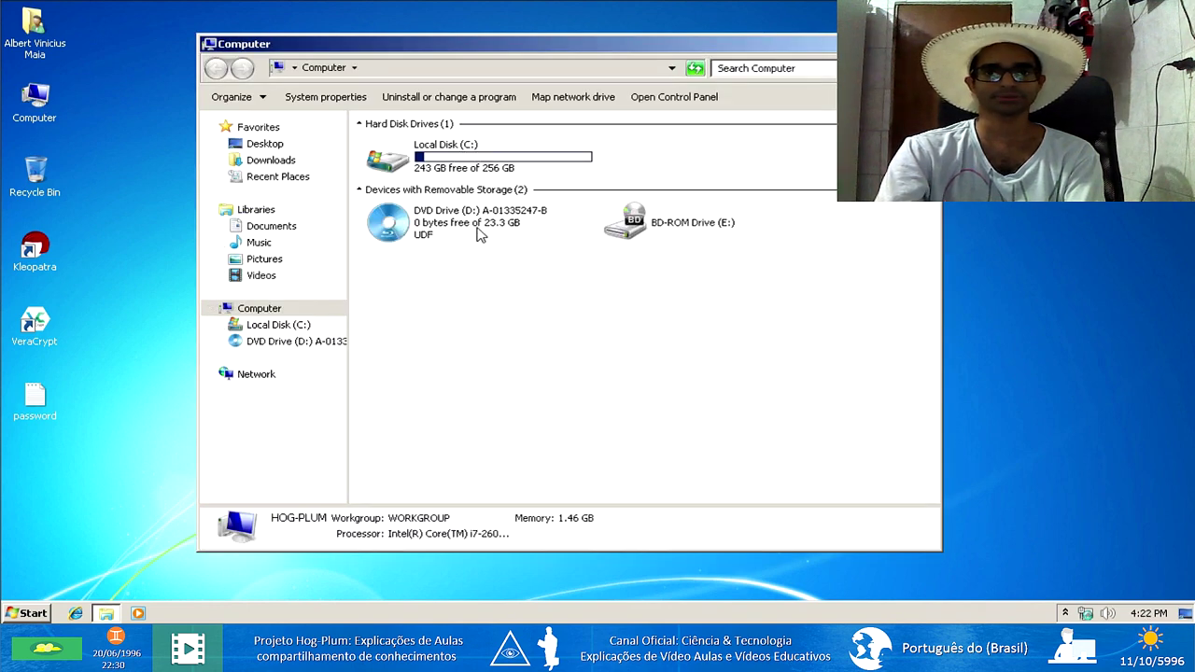
pyautogui.rightClick(478, 233)
pyautogui.click(528, 252)
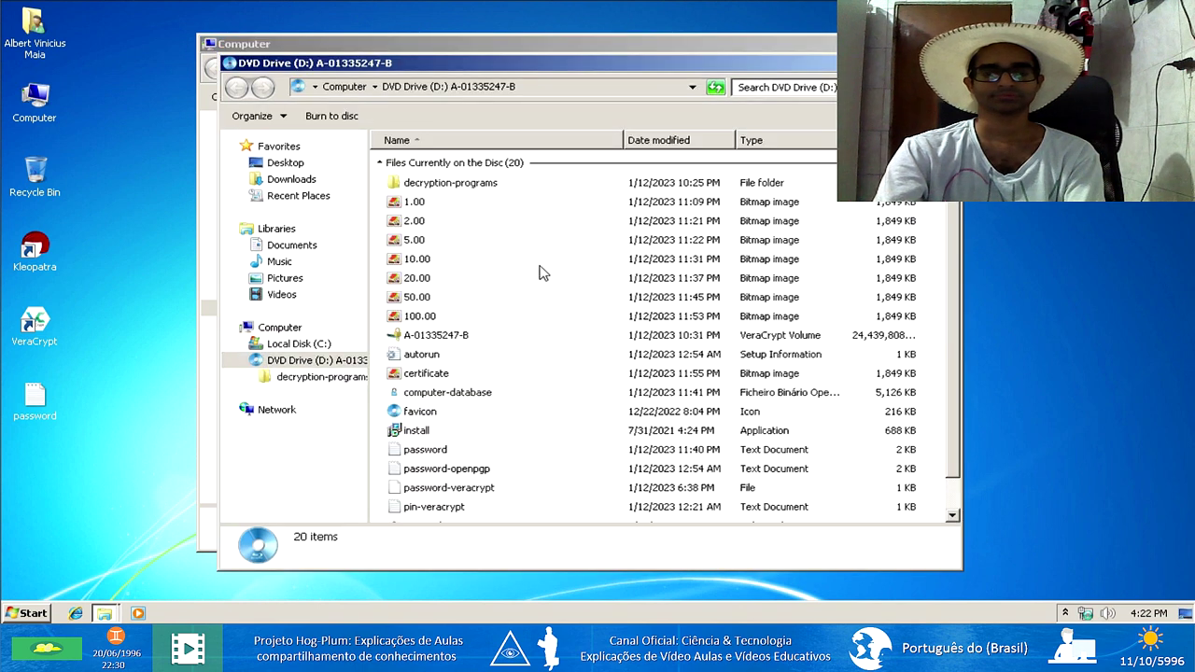
pyautogui.click(457, 341)
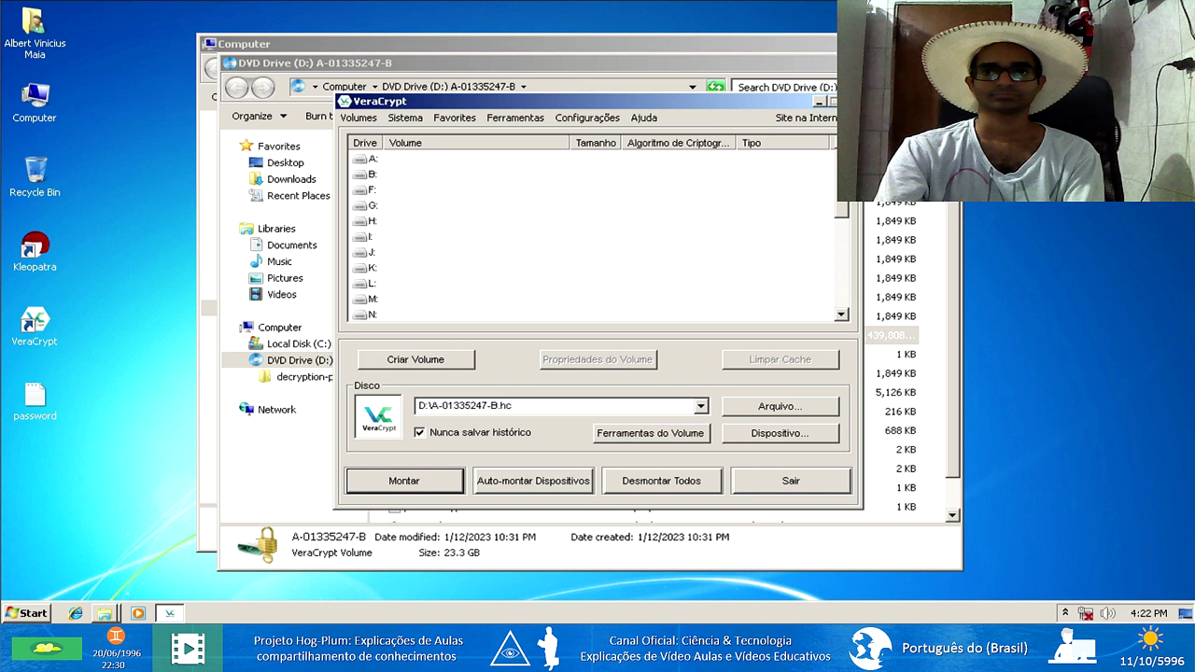
pyautogui.click(948, 61)
pyautogui.click(928, 43)
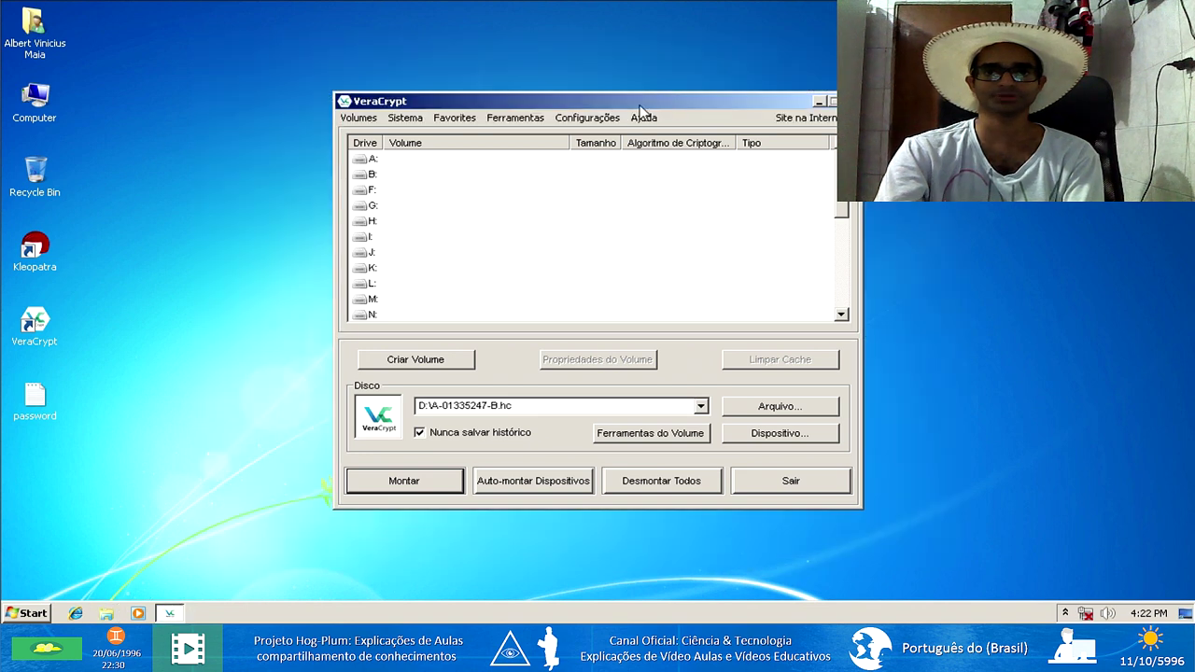
pyautogui.moveTo(467, 101); pyautogui.dragTo(427, 76)
pyautogui.click(331, 135)
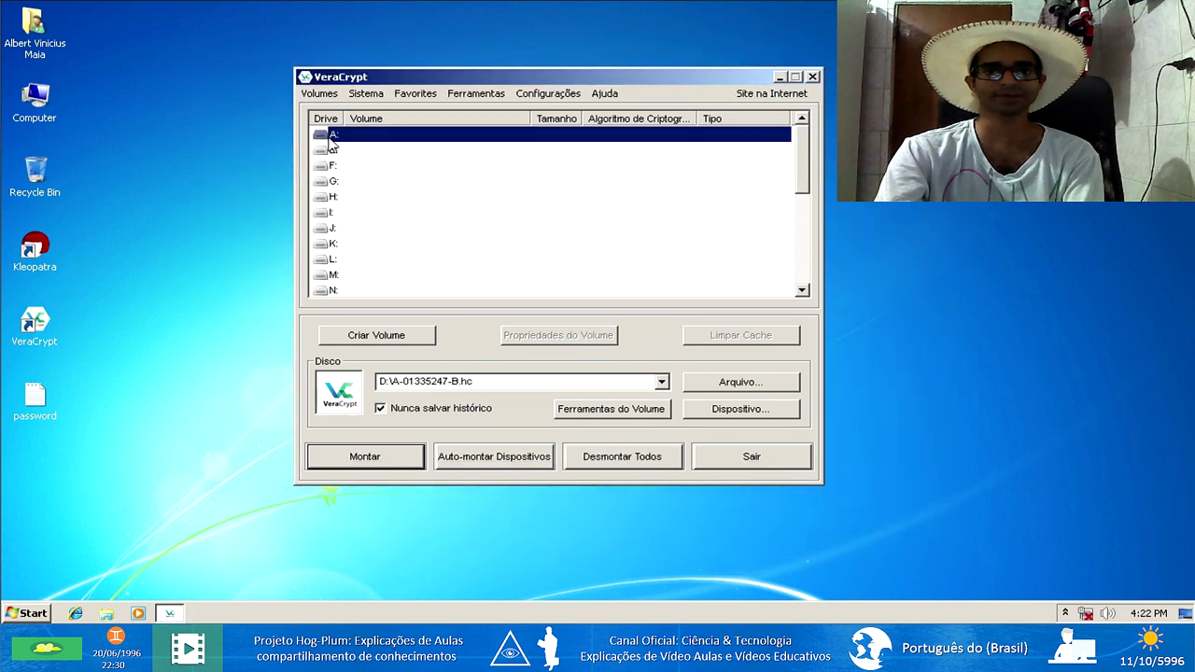
# Start mounting, paste the VeraCrypt password copied from the password note, and enable keyfiles.
pyautogui.click(374, 459)
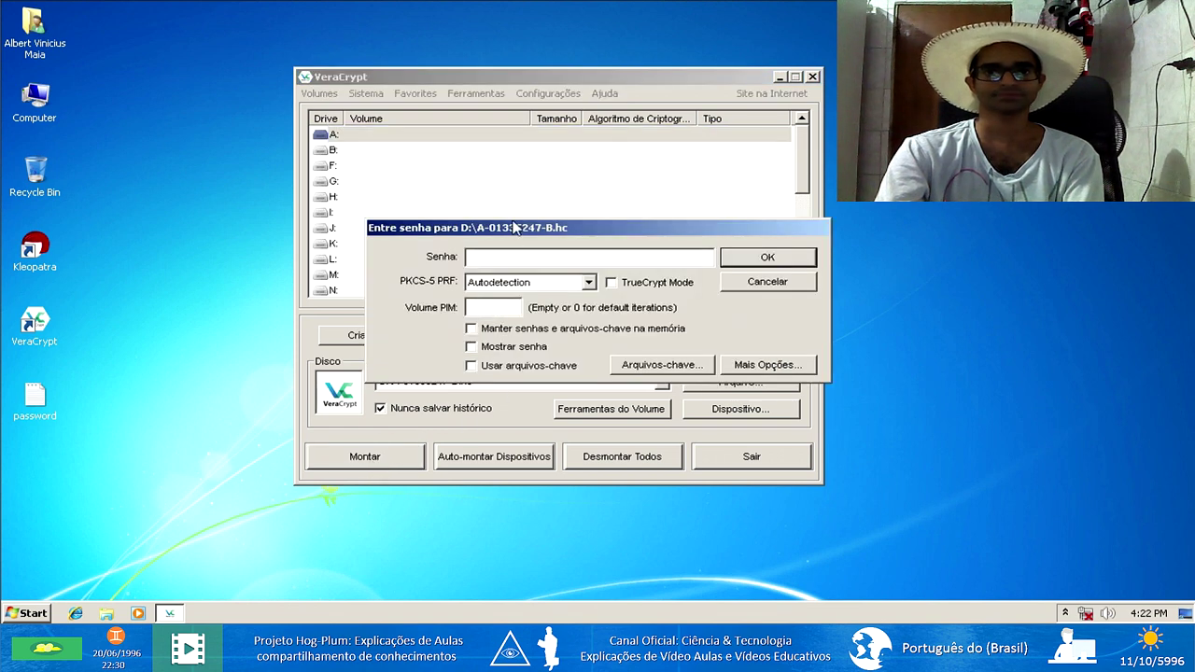
pyautogui.moveTo(513, 229); pyautogui.dragTo(432, 108)
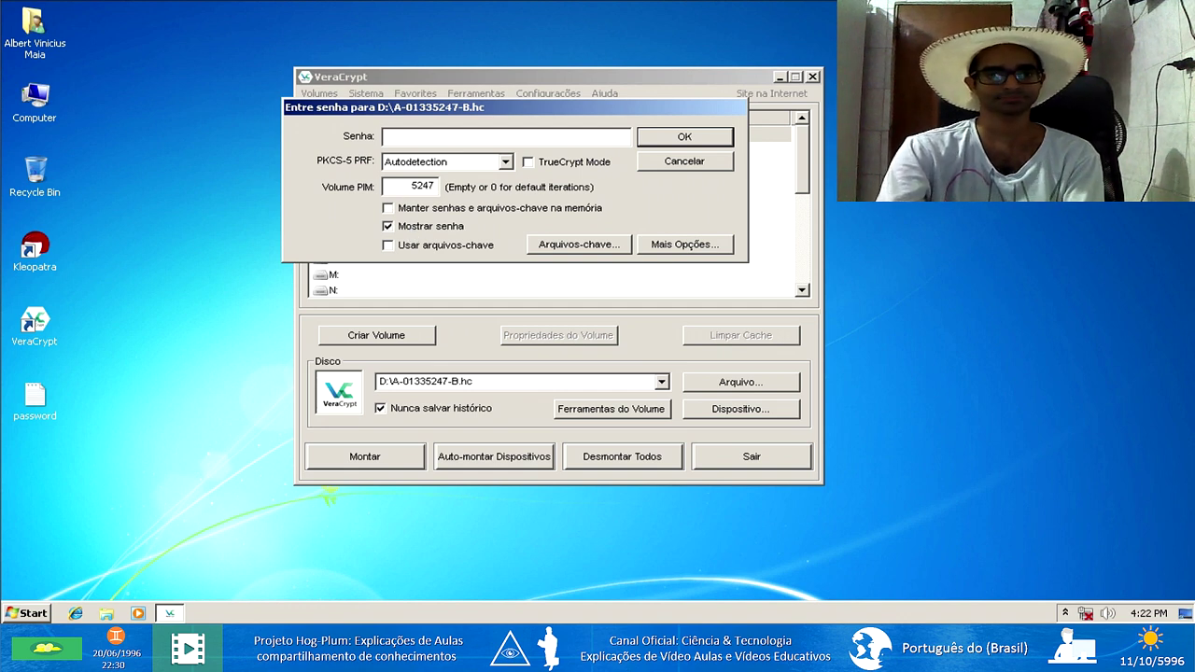
pyautogui.doubleClick(47, 395)
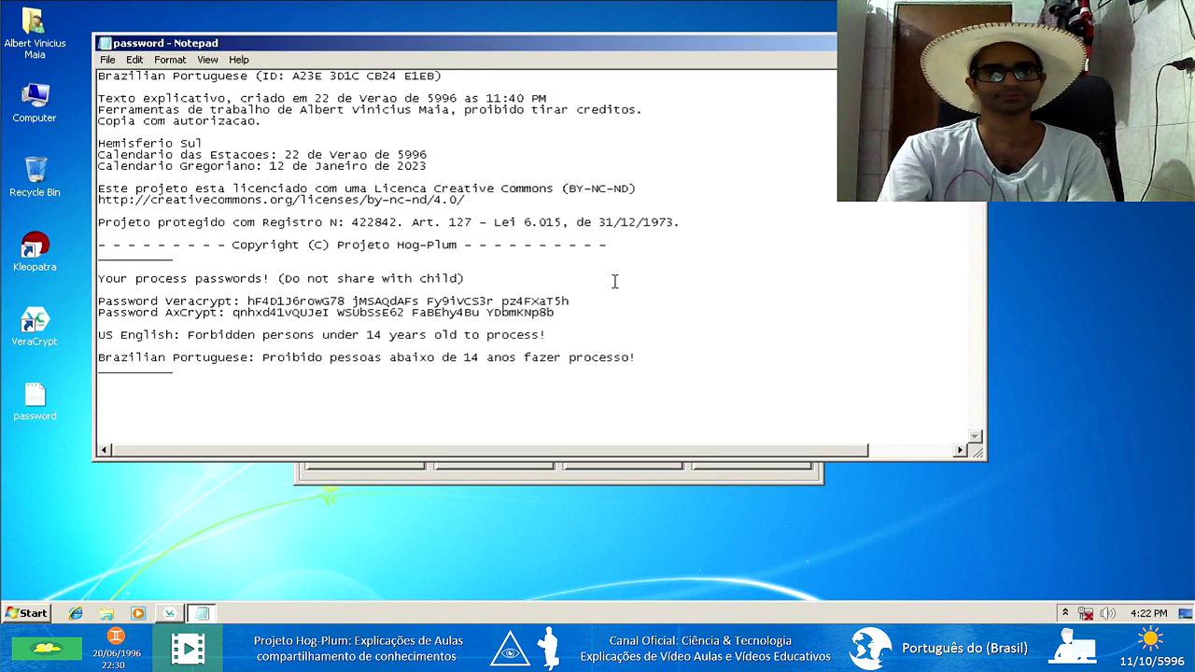
pyautogui.moveTo(576, 301); pyautogui.dragTo(247, 302)
pyautogui.rightClick(256, 302)
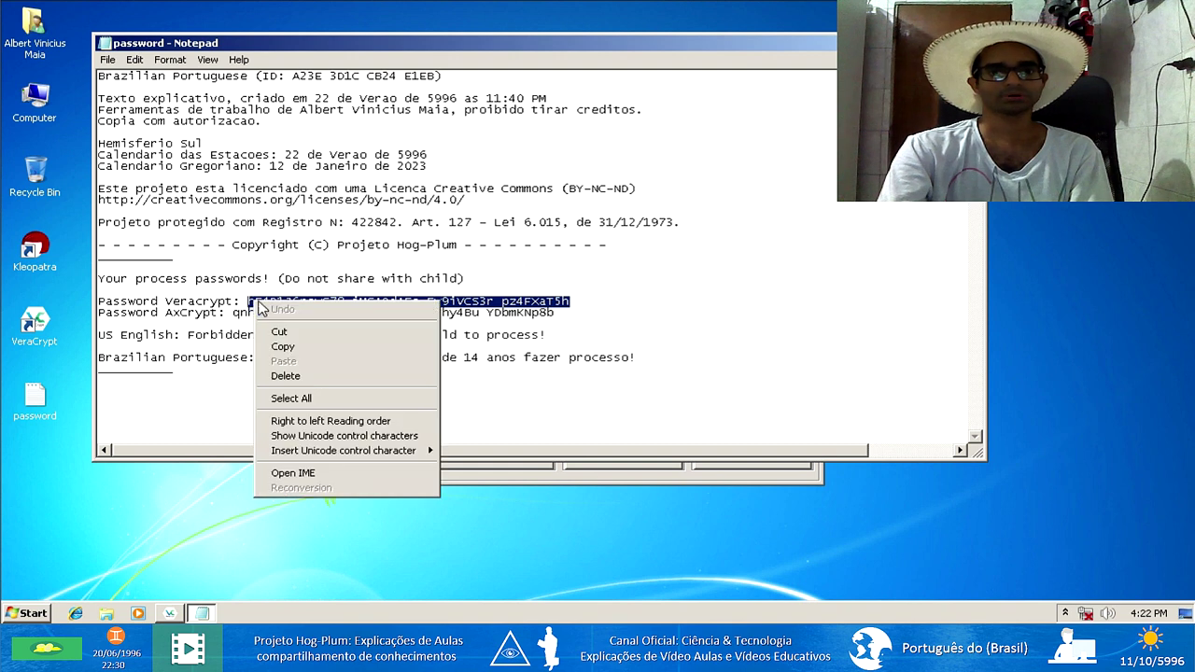
pyautogui.click(282, 346)
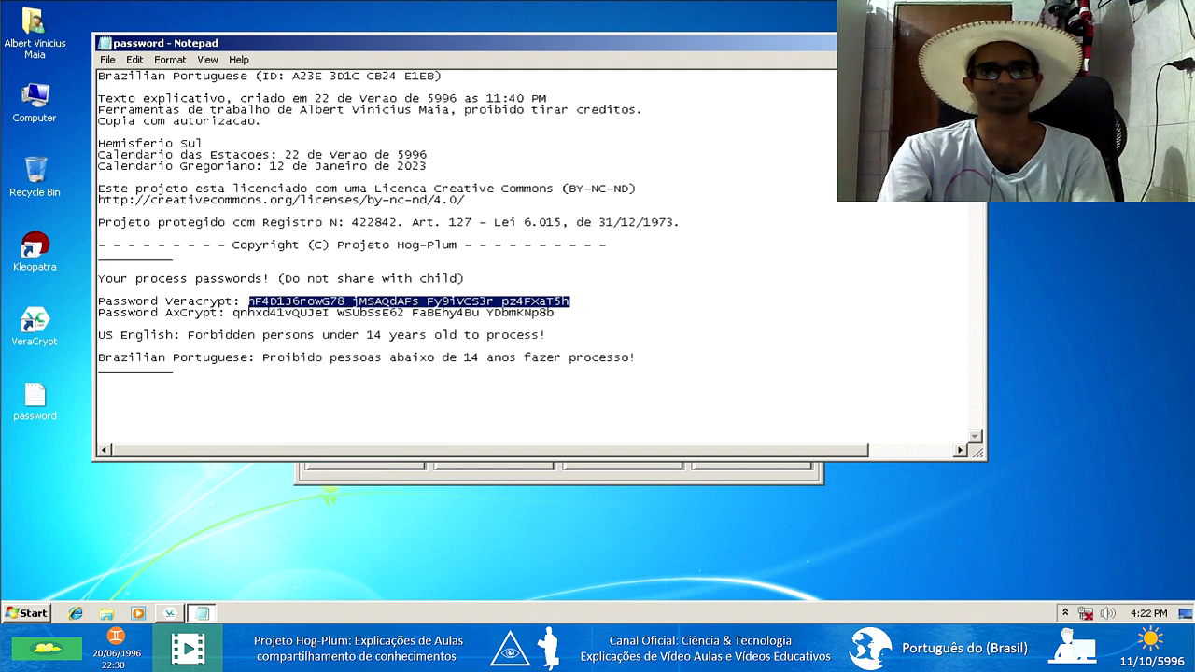
pyautogui.click(971, 43)
pyautogui.hotkey('ctrl', 'v')
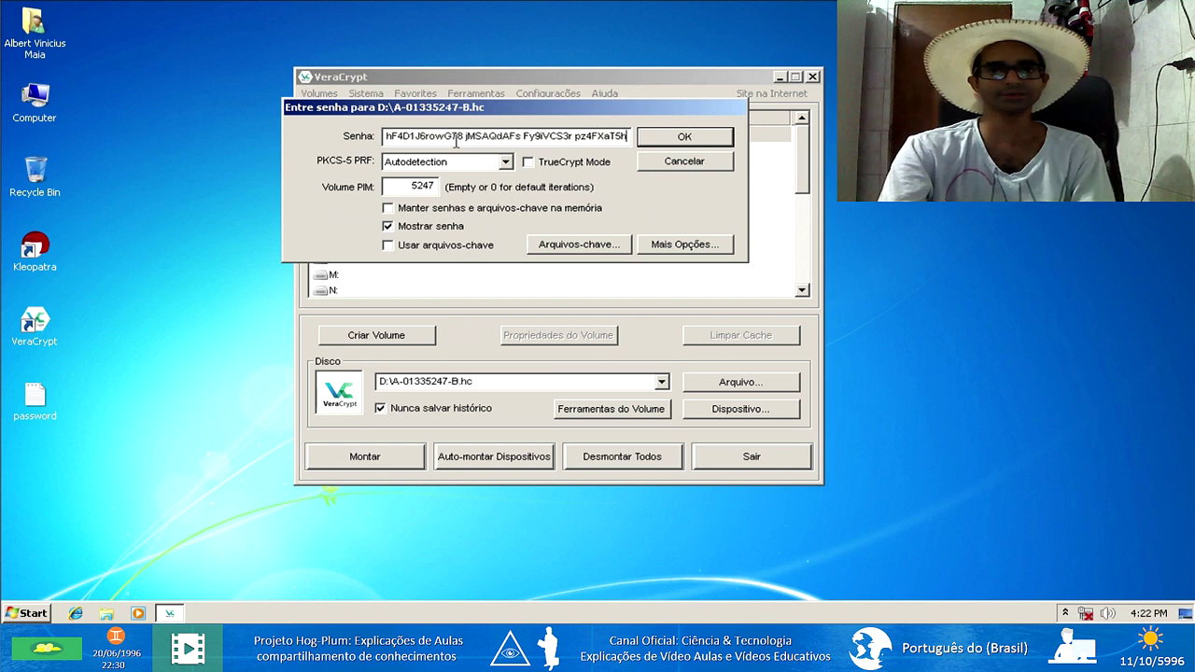
pyautogui.click(396, 246)
# Select public-key, private-key, password-veracrypt, computer-database and certificate on D: as keyfiles.
pyautogui.click(581, 246)
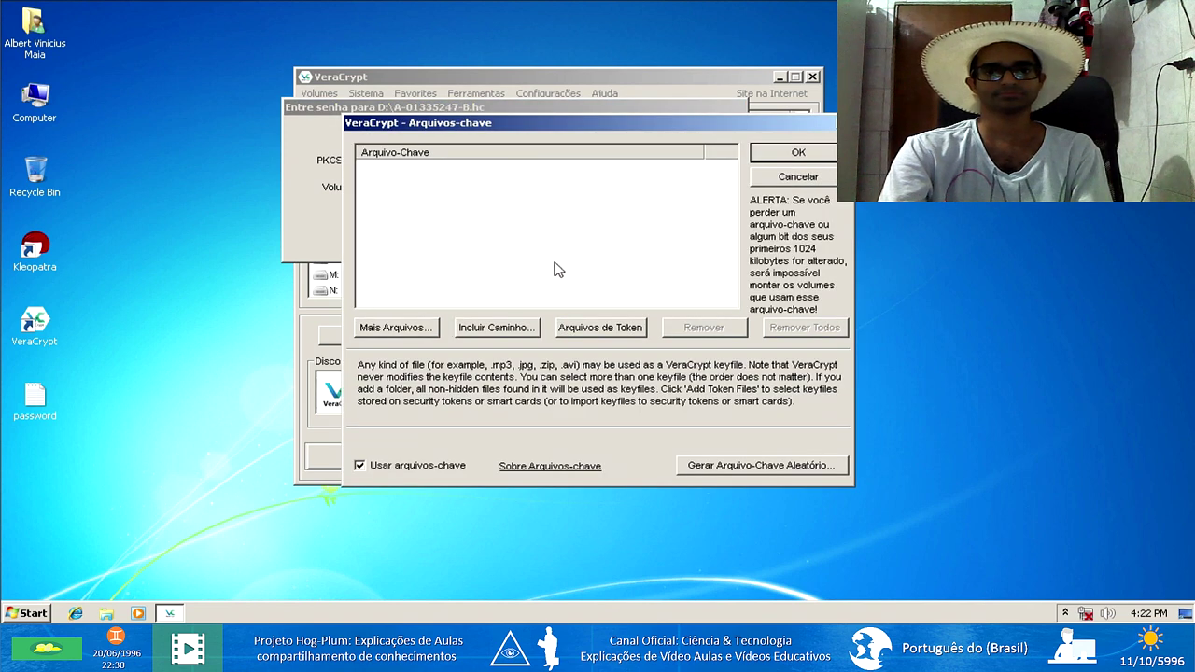
pyautogui.click(404, 334)
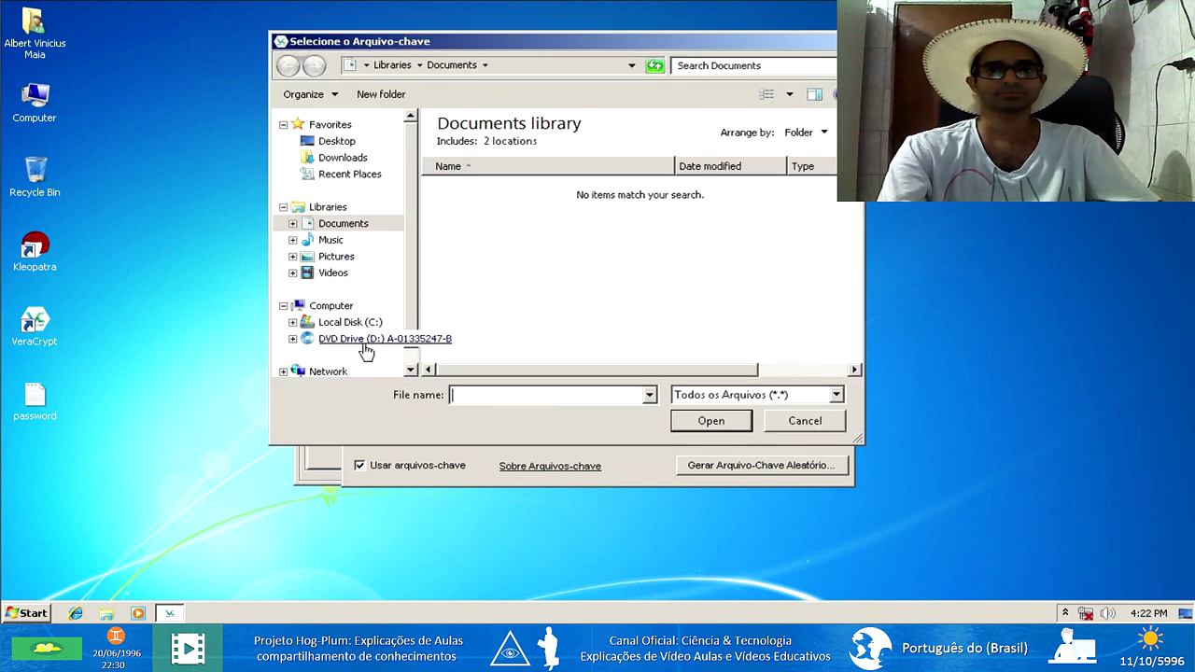
pyautogui.click(371, 344)
pyautogui.moveTo(859, 217); pyautogui.dragTo(858, 317)
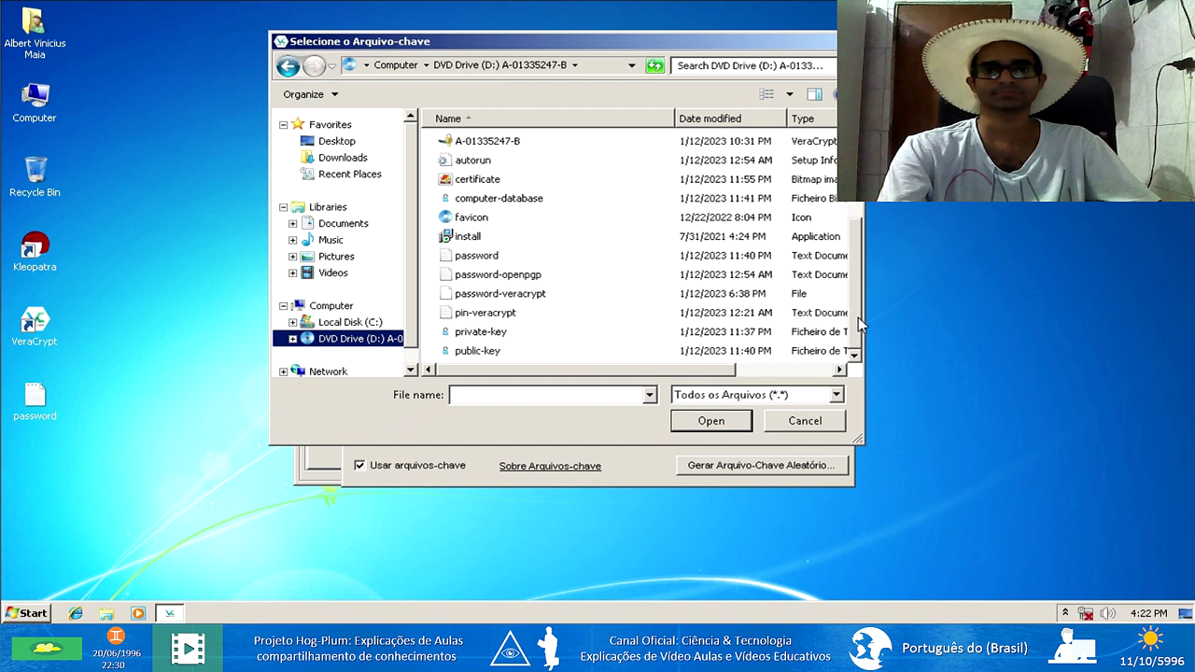
pyautogui.click(490, 350)
pyautogui.keyDown('ctrl'); pyautogui.click(485, 333); pyautogui.keyUp('ctrl')
pyautogui.keyDown('ctrl'); pyautogui.click(502, 294); pyautogui.keyUp('ctrl')
pyautogui.moveTo(859, 294); pyautogui.dragTo(864, 236)
pyautogui.keyDown('ctrl'); pyautogui.click(494, 300); pyautogui.keyUp('ctrl')
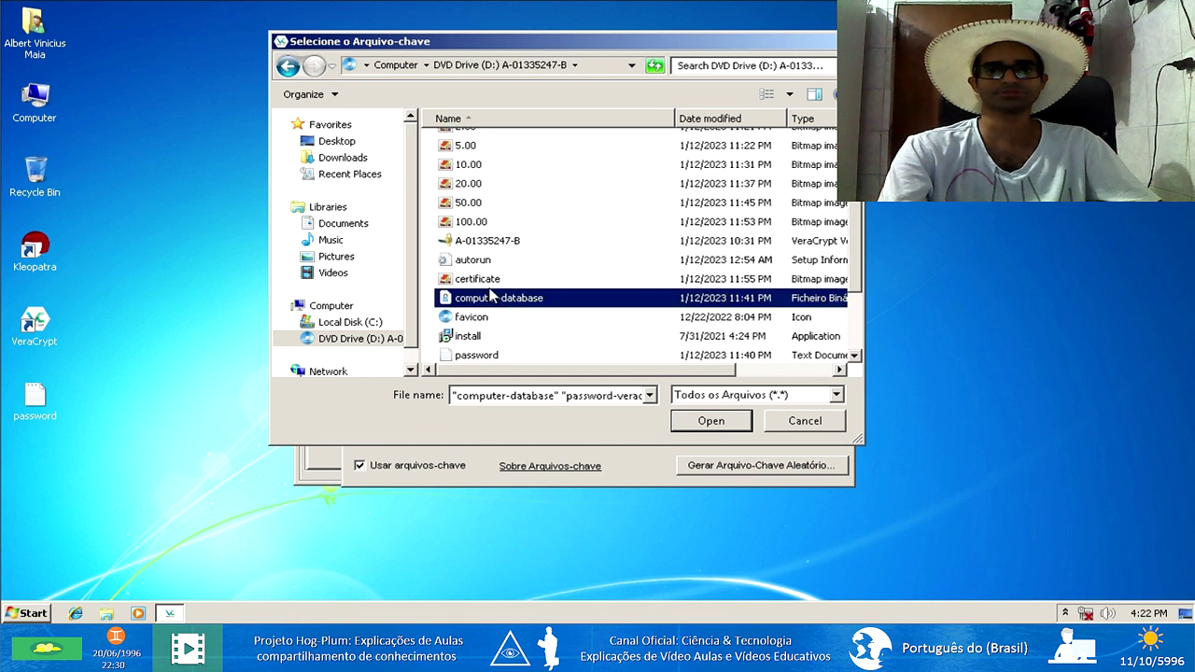
pyautogui.keyDown('ctrl'); pyautogui.click(486, 285); pyautogui.keyUp('ctrl')
# Add the 100.00 through 1.00 images as keyfiles, hide the password, and mount the volume.
pyautogui.moveTo(858, 261); pyautogui.dragTo(860, 215)
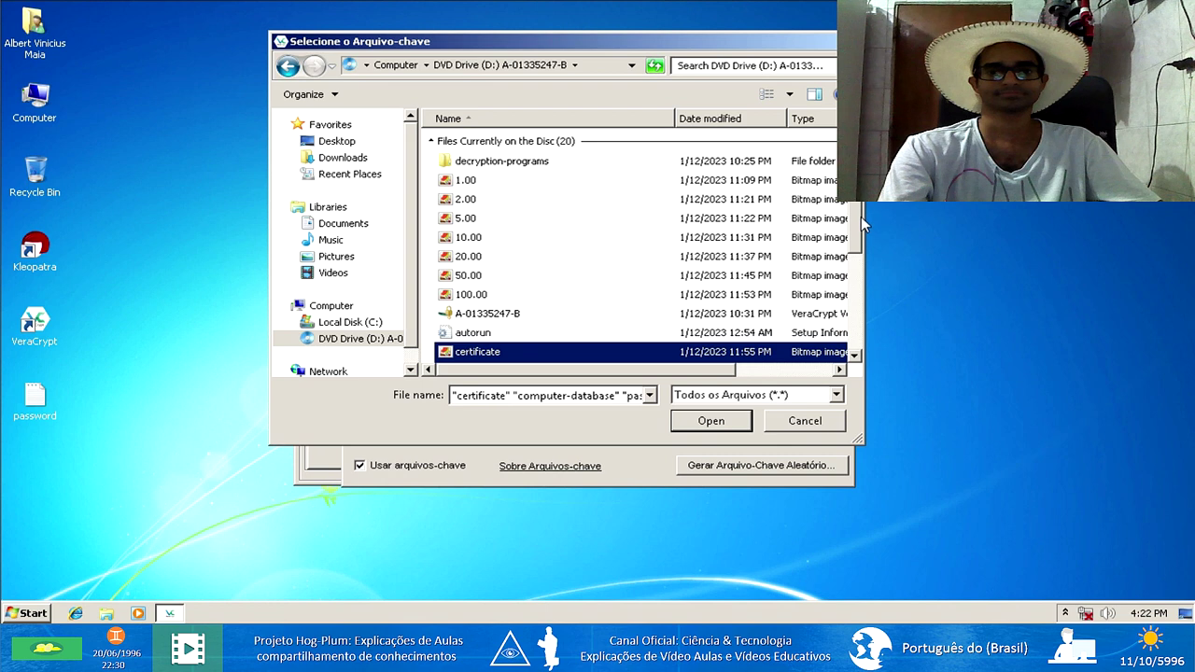
pyautogui.keyDown('ctrl'); pyautogui.click(484, 295); pyautogui.keyUp('ctrl')
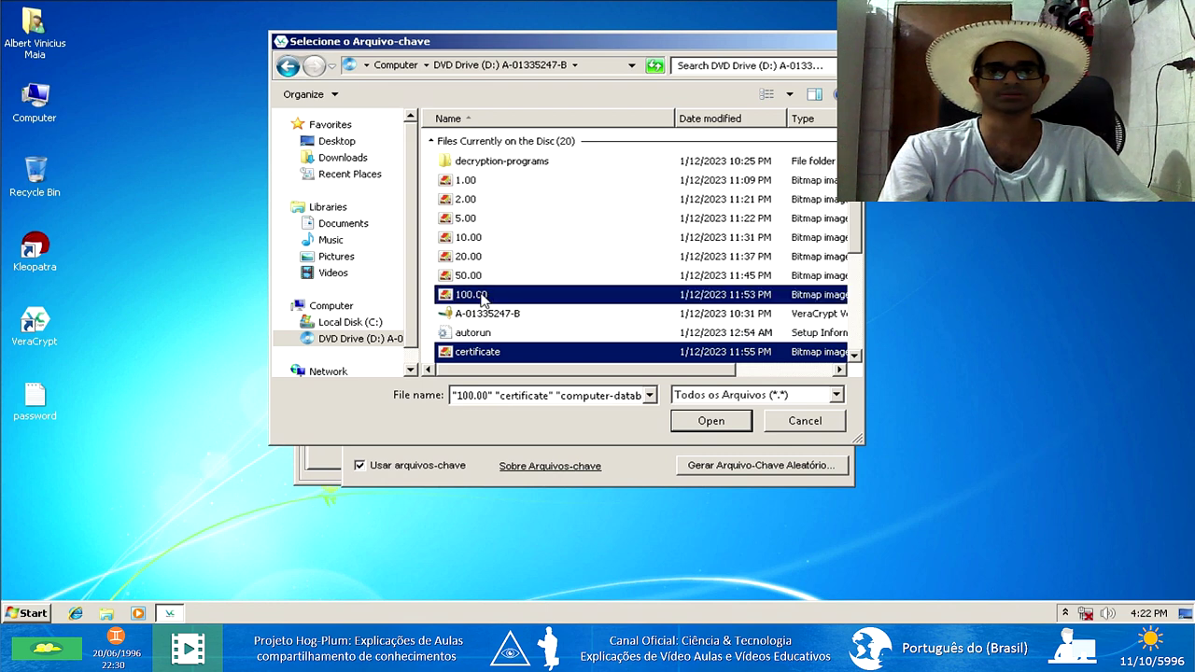
pyautogui.keyDown('ctrl'); pyautogui.click(473, 278); pyautogui.keyUp('ctrl')
pyautogui.keyDown('ctrl'); pyautogui.click(478, 260); pyautogui.keyUp('ctrl')
pyautogui.keyDown('ctrl'); pyautogui.click(481, 241); pyautogui.keyUp('ctrl')
pyautogui.keyDown('ctrl'); pyautogui.click(473, 221); pyautogui.keyUp('ctrl')
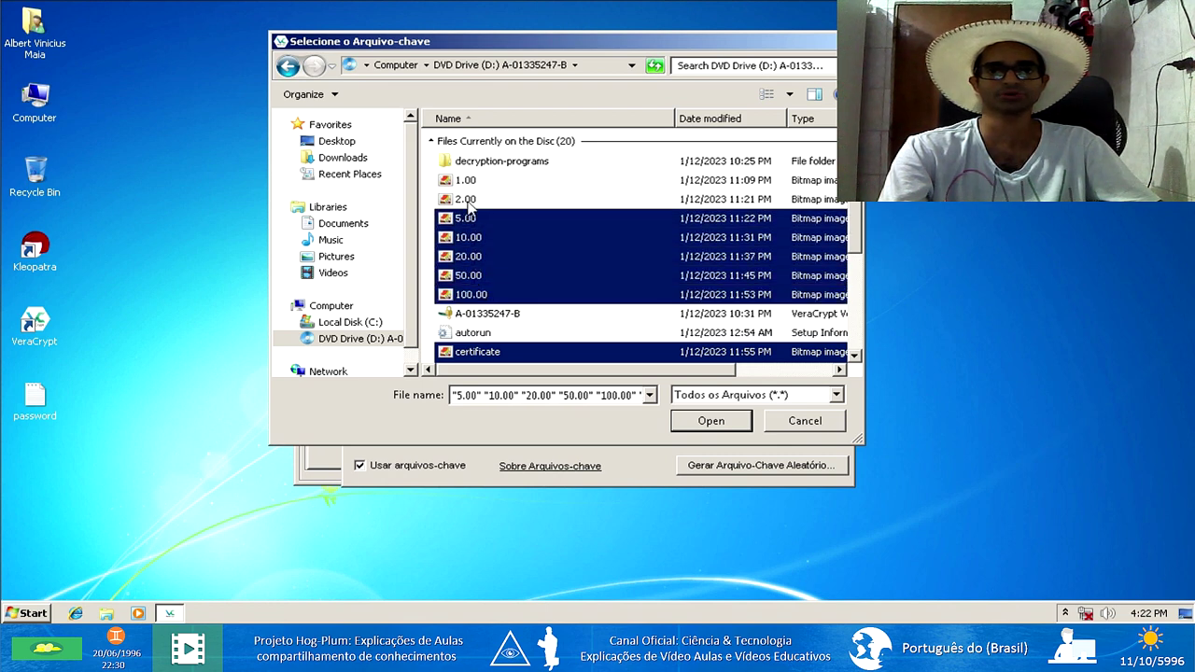
pyautogui.keyDown('ctrl'); pyautogui.click(472, 201); pyautogui.keyUp('ctrl')
pyautogui.keyDown('ctrl'); pyautogui.click(466, 182); pyautogui.keyUp('ctrl')
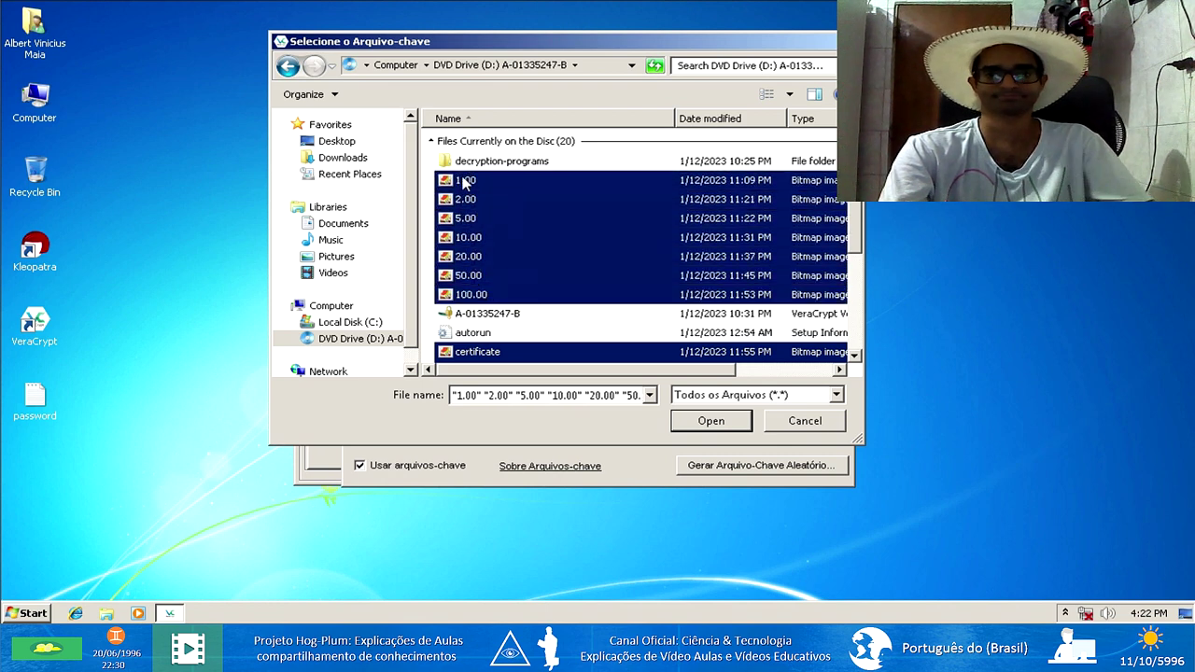
pyautogui.click(711, 420)
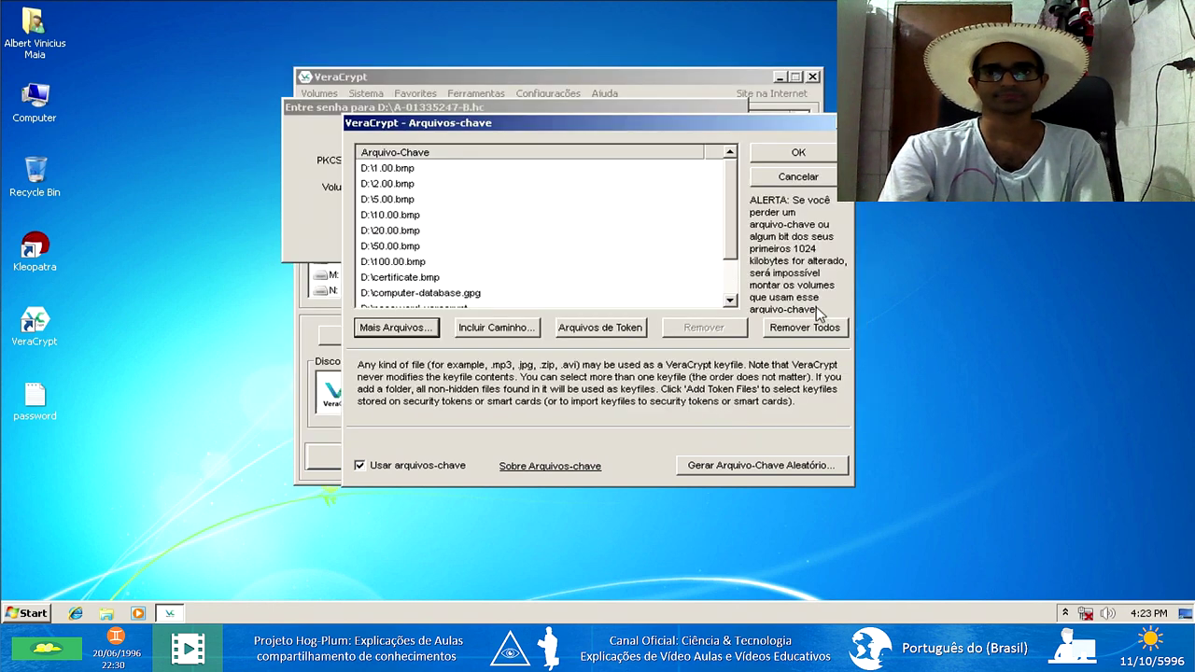
pyautogui.click(784, 155)
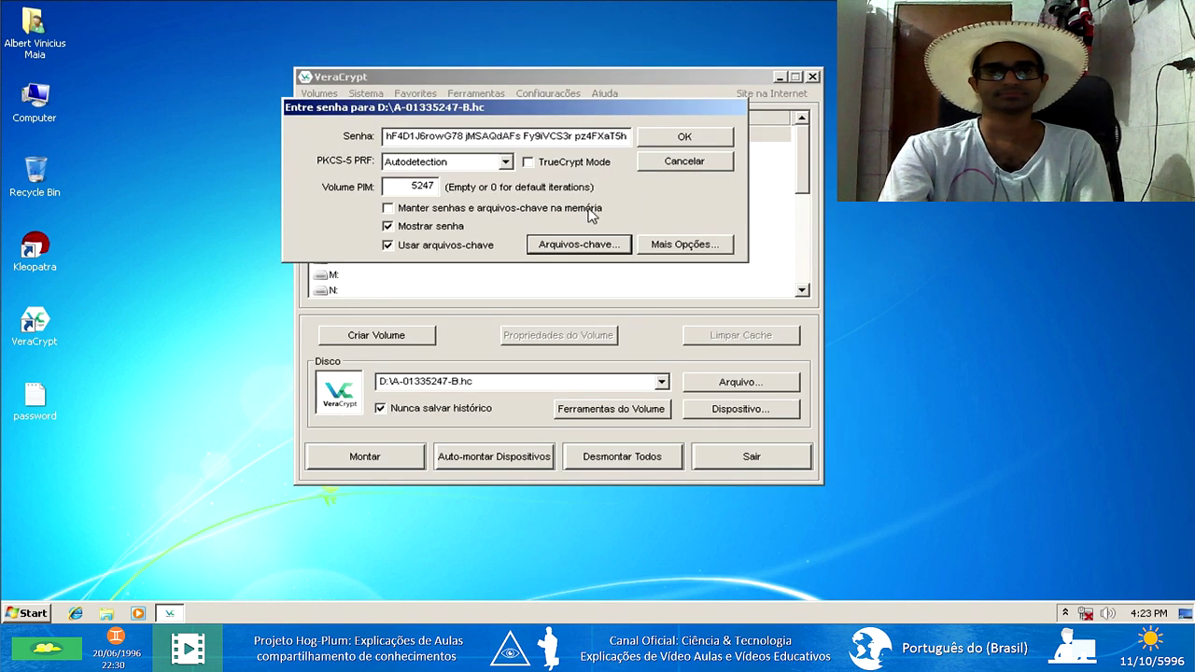
pyautogui.click(408, 228)
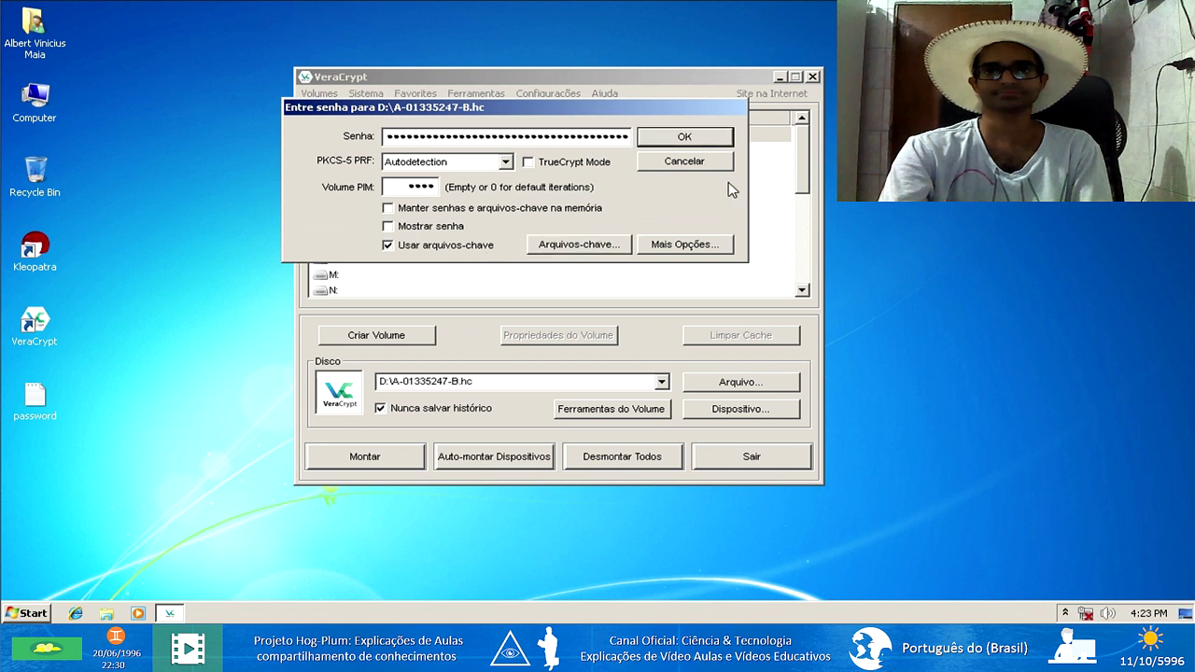
pyautogui.click(684, 137)
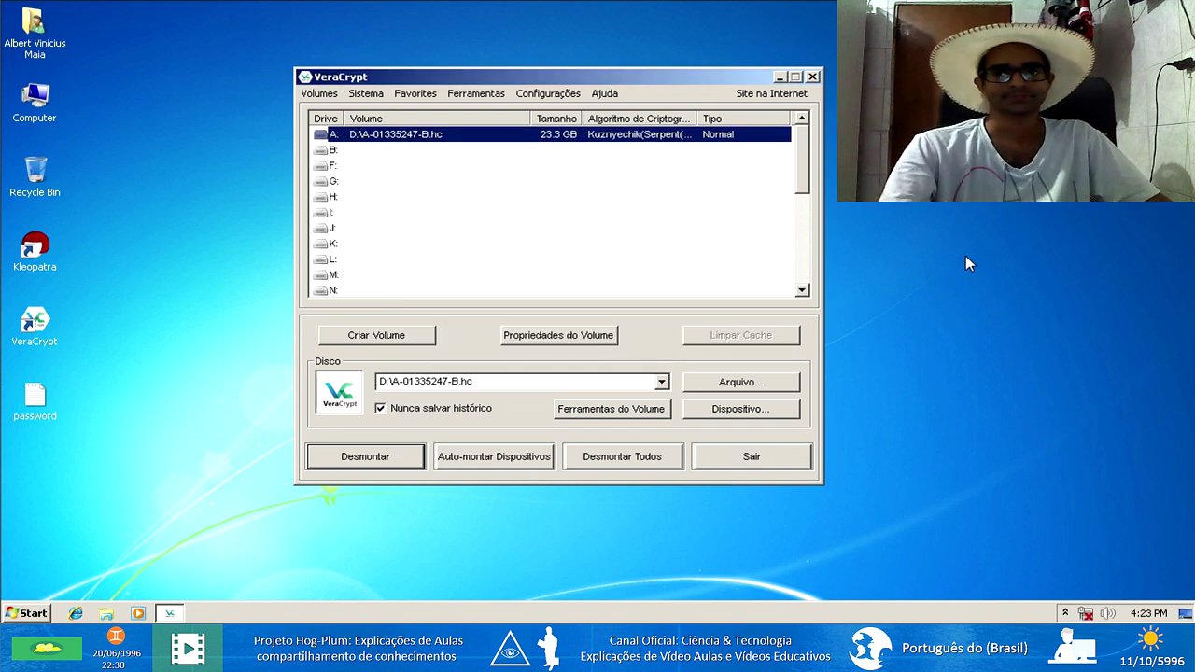
# Mount the wou_w7-x64 ISO from Local Disk (A:) as drive E:.
pyautogui.doubleClick(33, 105)
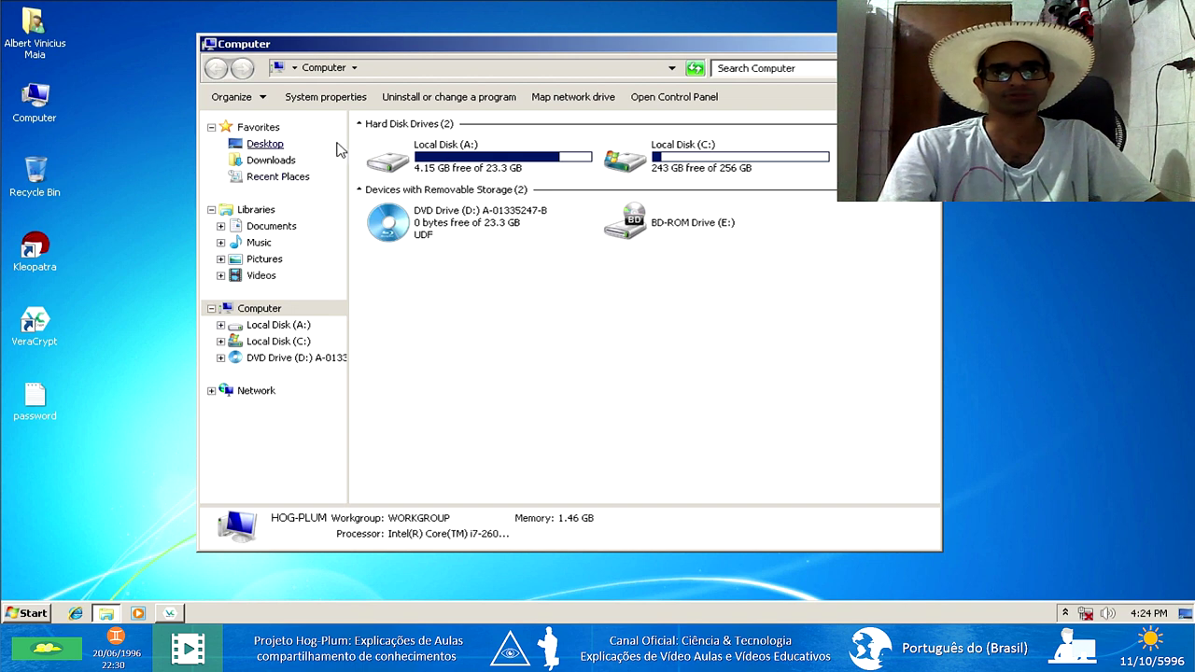
pyautogui.doubleClick(436, 166)
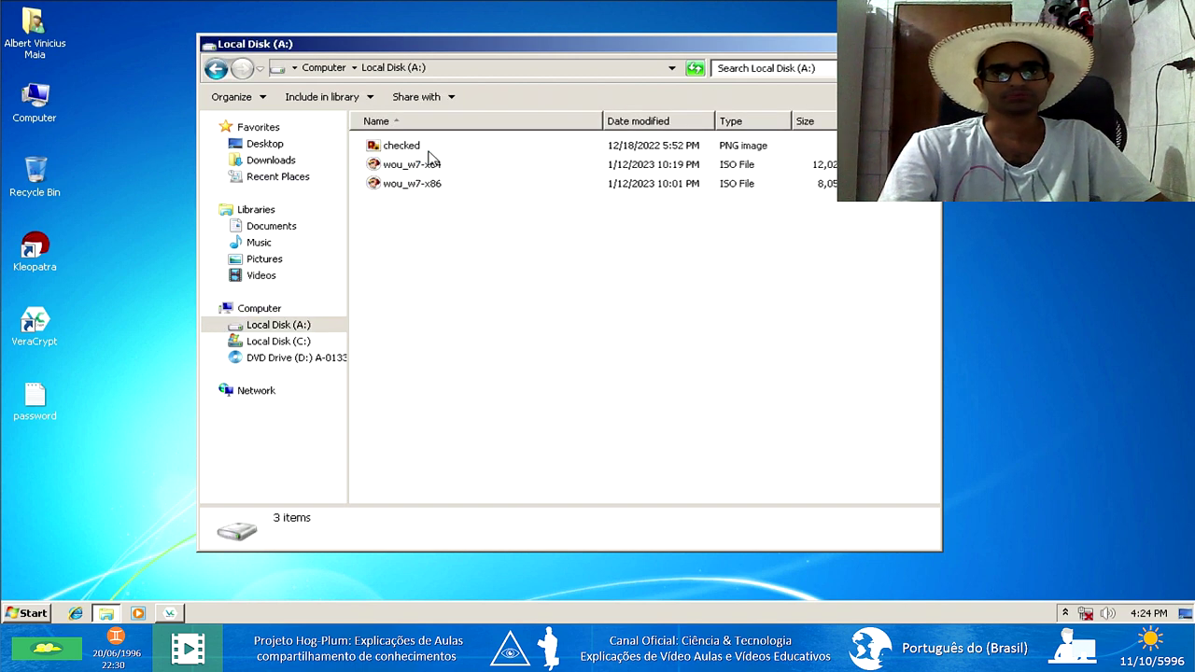
pyautogui.rightClick(422, 166)
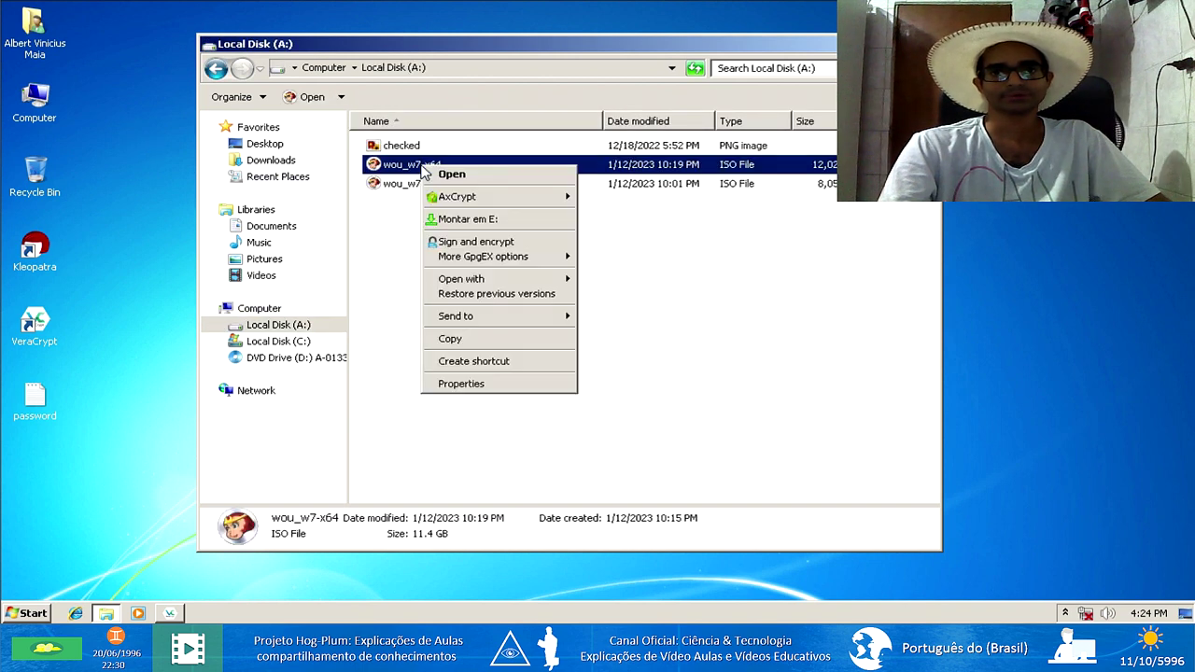
pyautogui.click(476, 221)
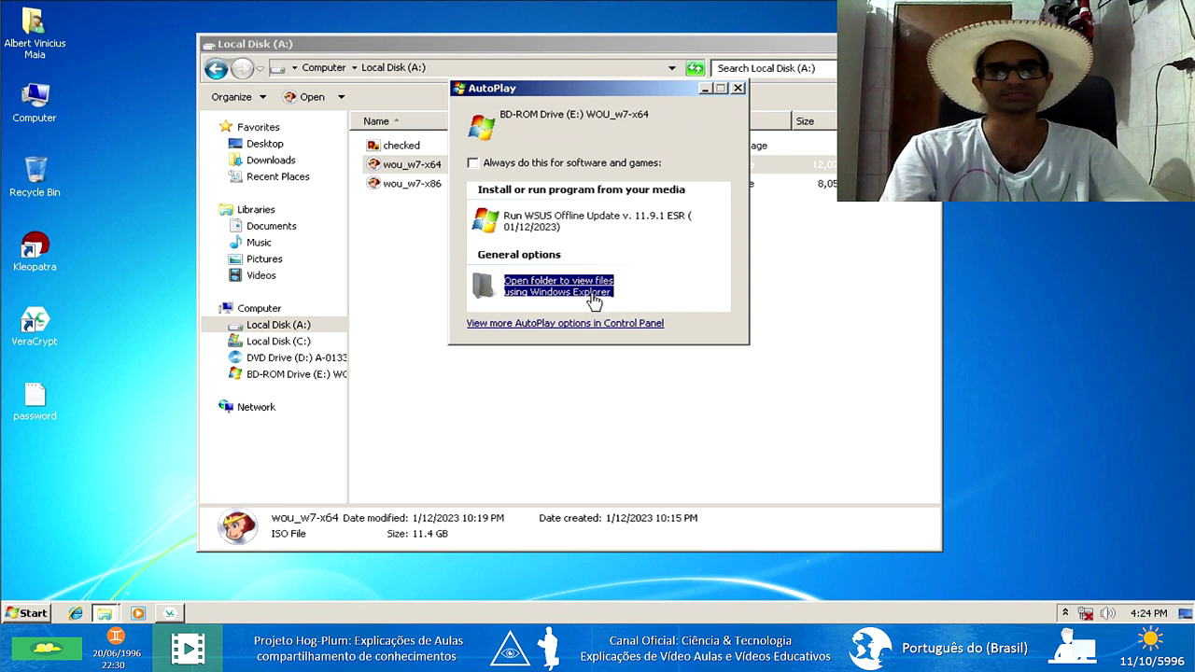
# Open the mounted E: drive's files and scroll through the WOU_w7-x64 instruction listing.
pyautogui.click(579, 292)
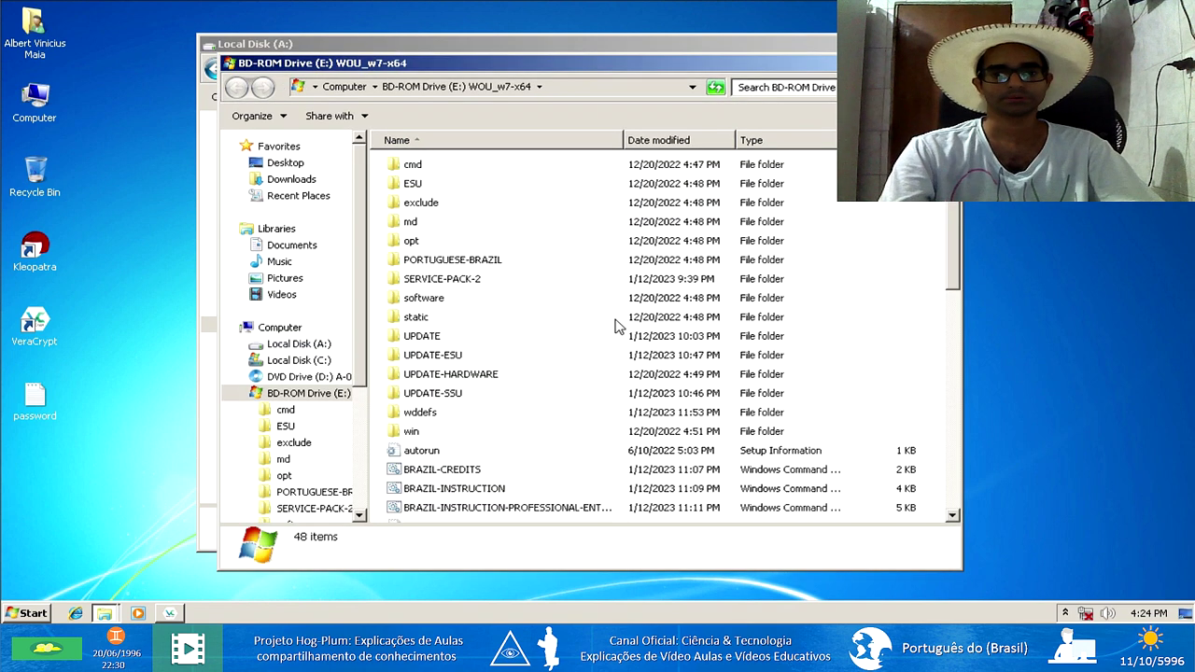
pyautogui.scroll(-6, 616, 327)
pyautogui.scroll(-3, 625, 345)
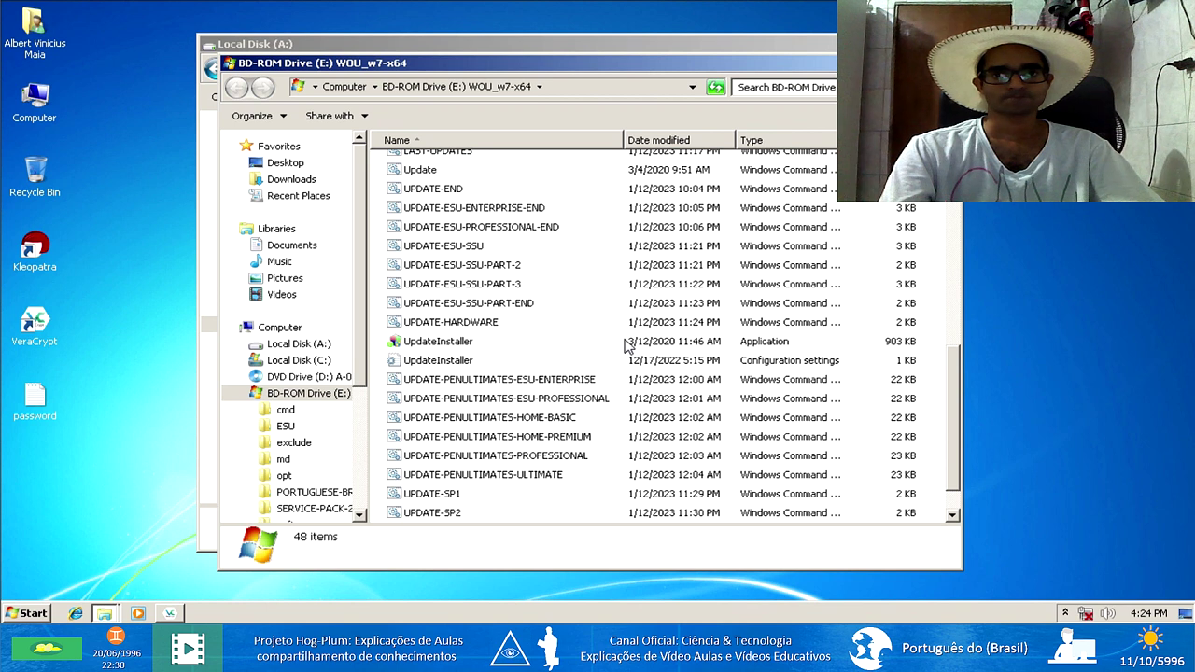
pyautogui.scroll(5, 626, 345)
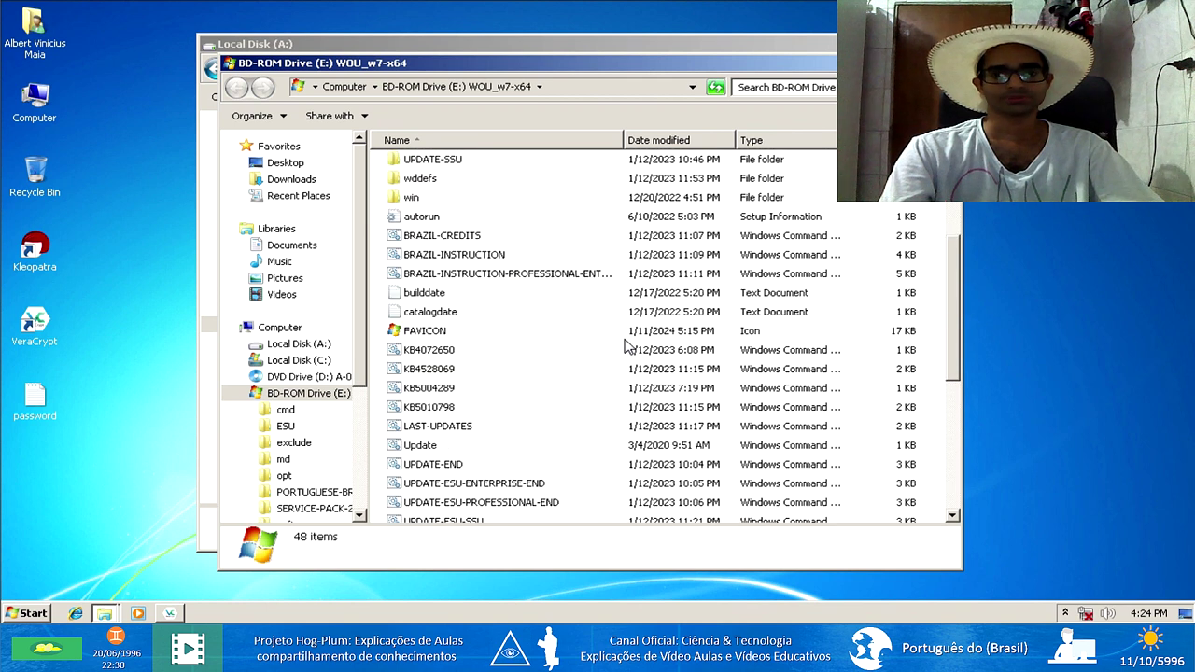
pyautogui.scroll(-6, 625, 345)
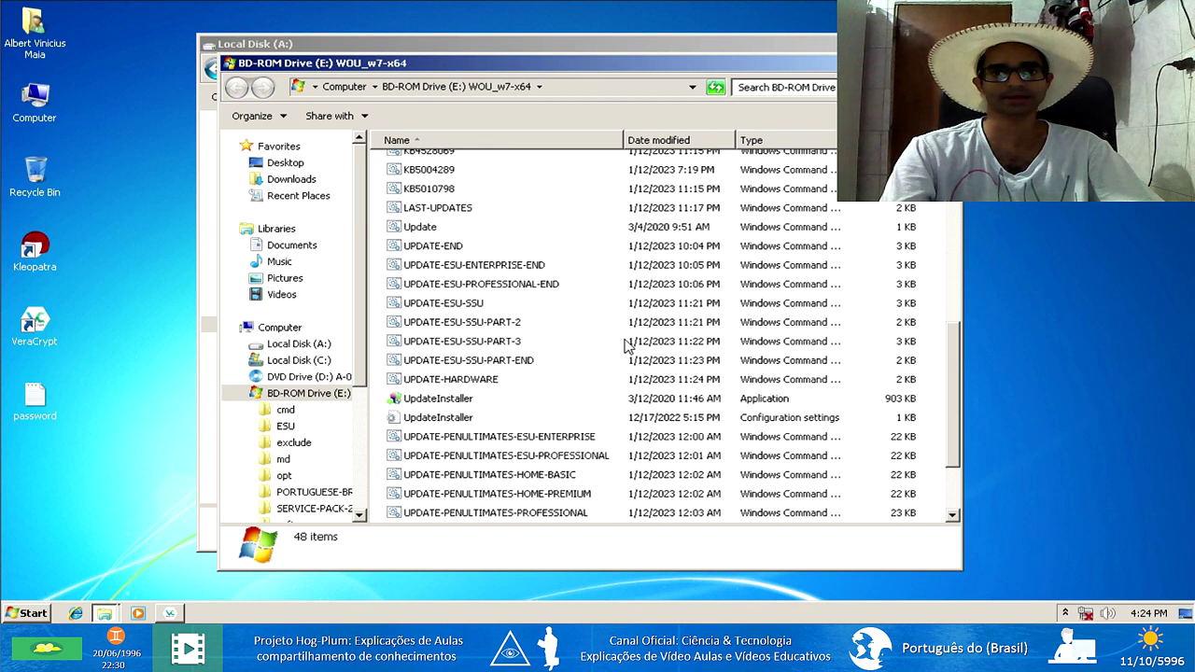
pyautogui.scroll(1, 626, 345)
pyautogui.scroll(8, 626, 343)
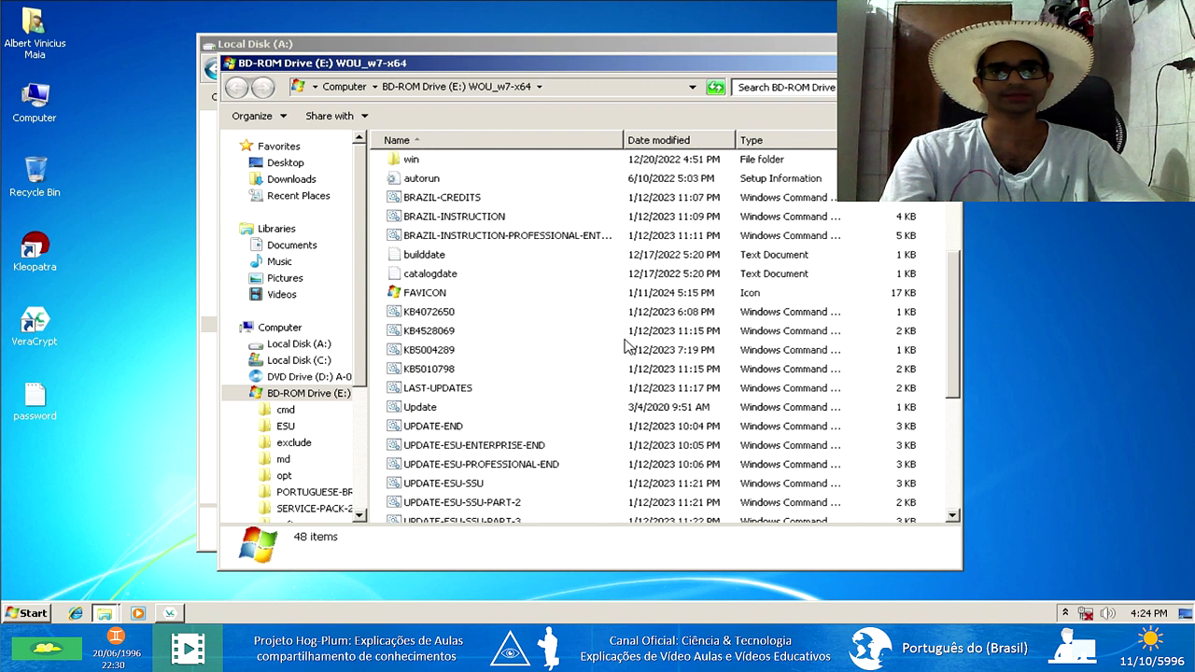
pyautogui.scroll(-3, 591, 329)
pyautogui.doubleClick(494, 286)
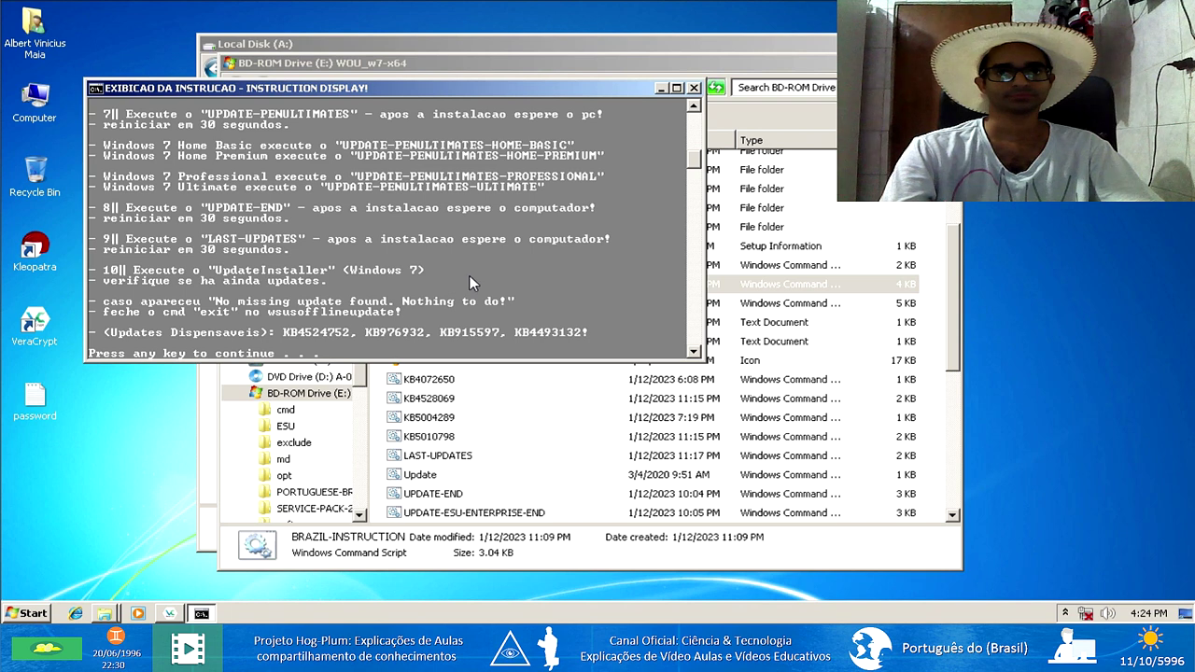
pyautogui.scroll(8, 469, 275)
pyautogui.scroll(7, 470, 280)
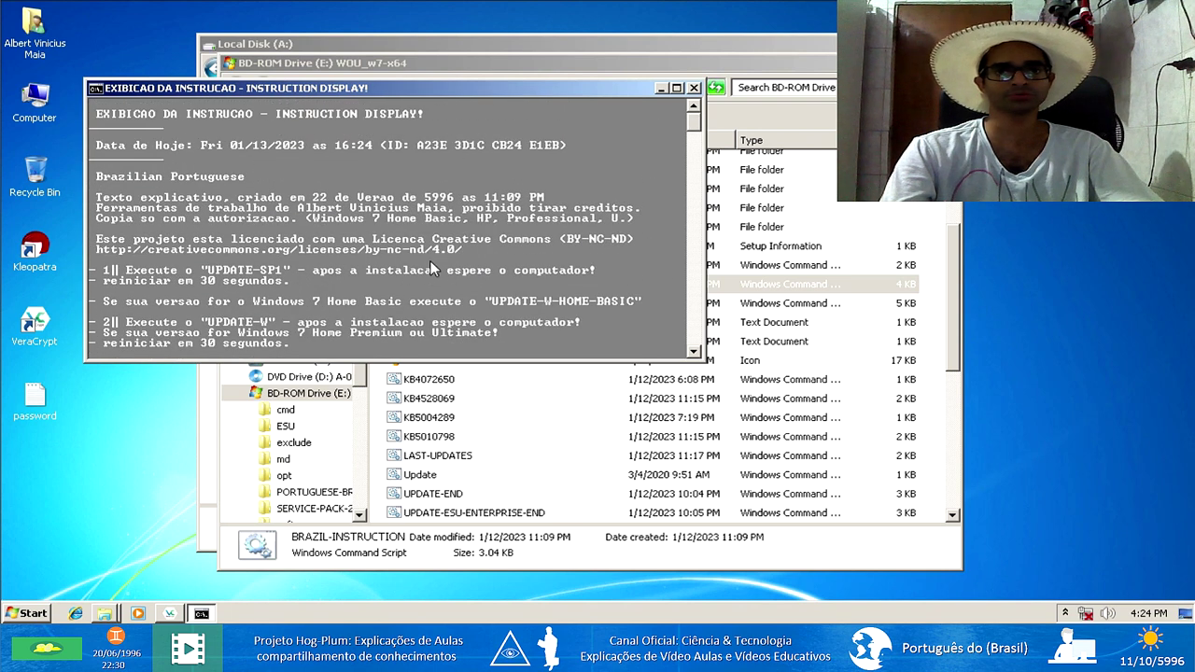
pyautogui.scroll(-1, 430, 261)
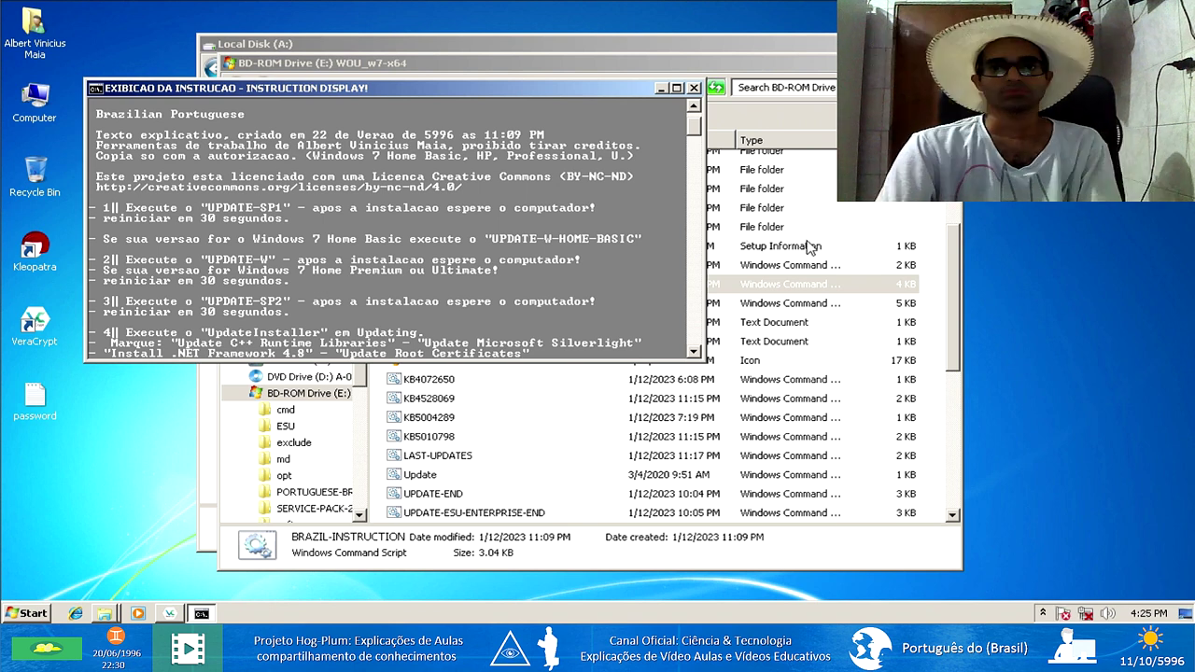
pyautogui.scroll(-8, 667, 261)
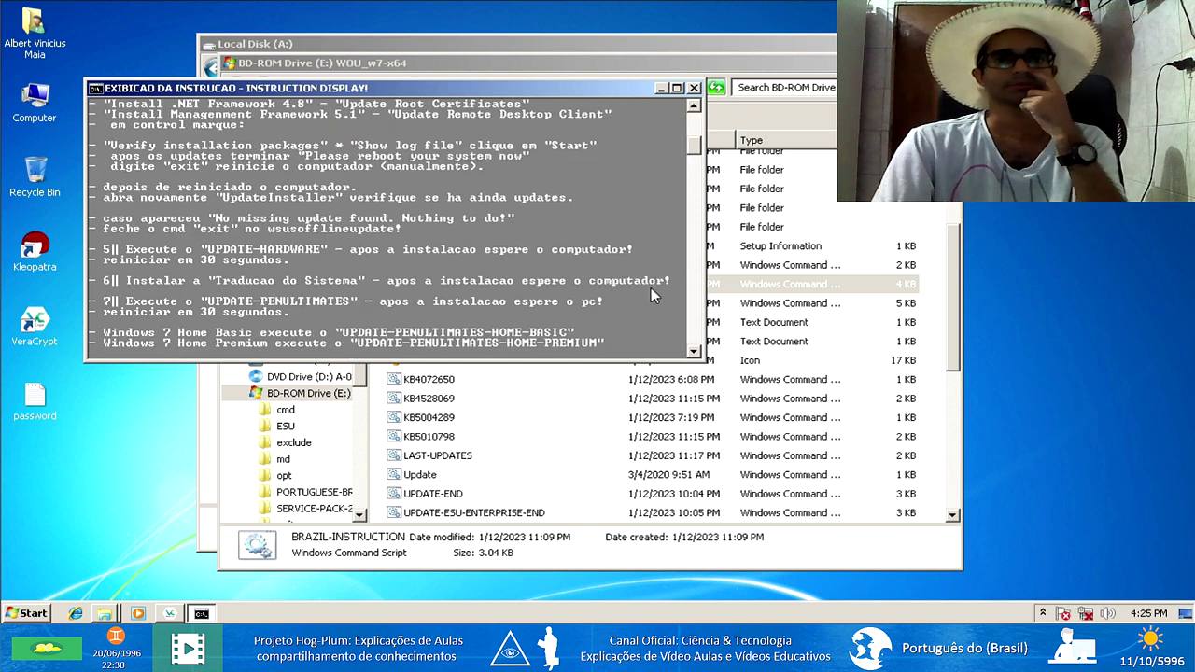
pyautogui.scroll(8, 577, 270)
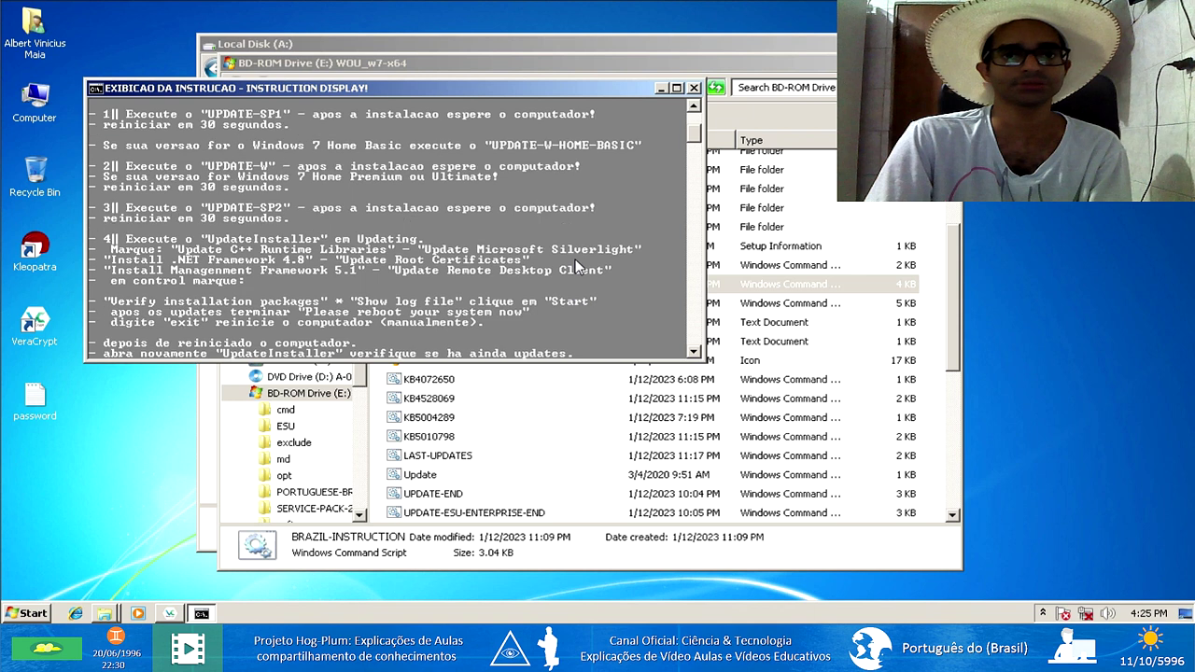
pyautogui.scroll(-1, 551, 289)
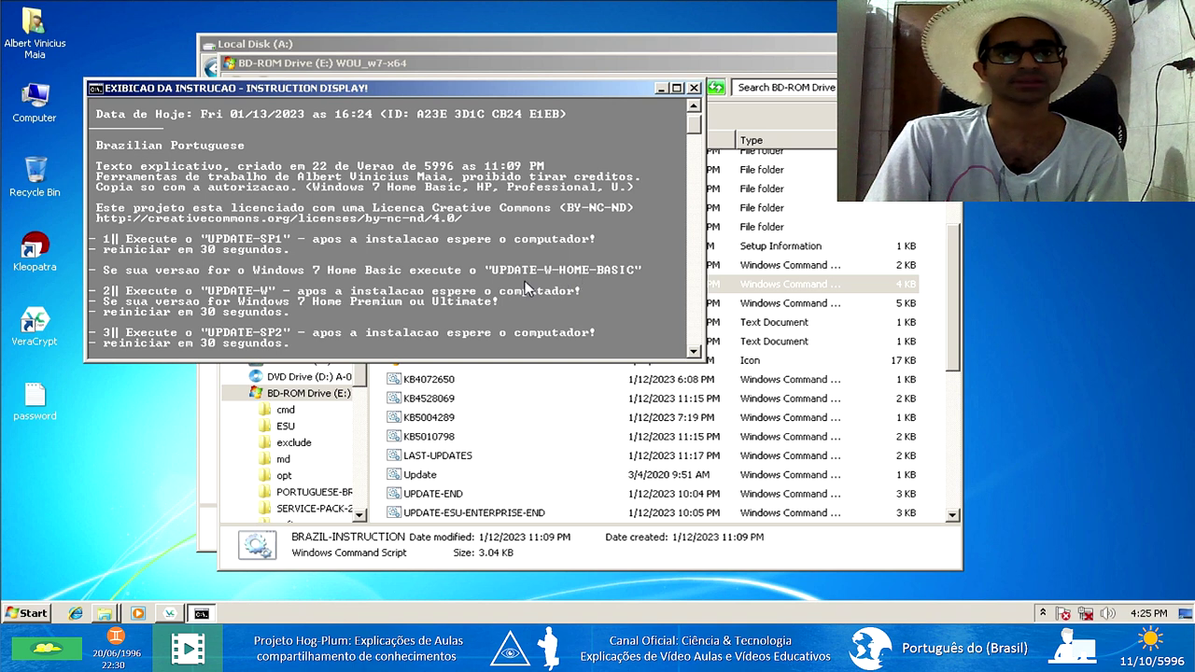
pyautogui.scroll(-1, 320, 273)
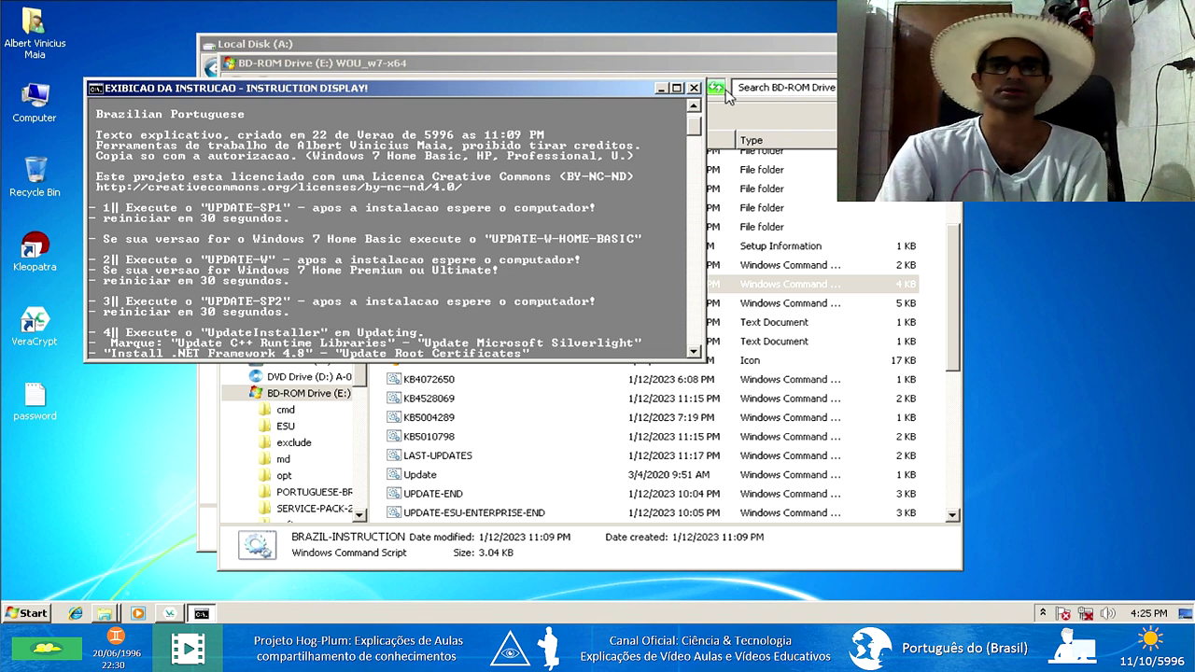
pyautogui.click(694, 89)
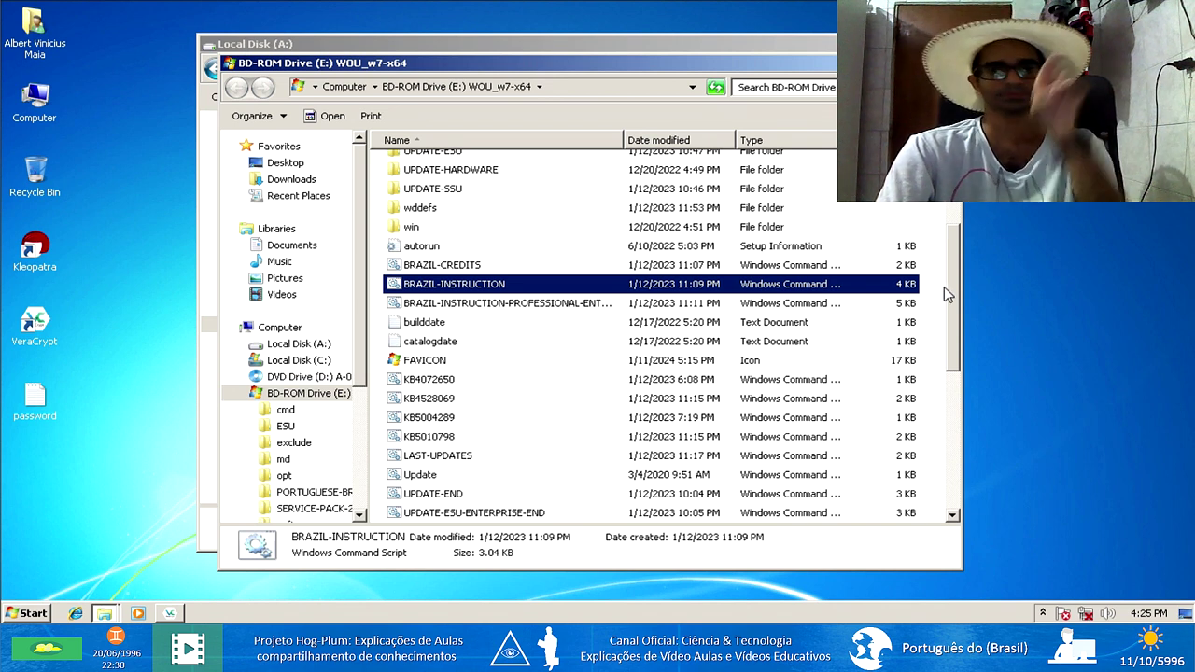
# Scroll to the bottom of the E:\ file list and select the UPDATE-SP2 script.
pyautogui.scroll(-3, 954, 301)
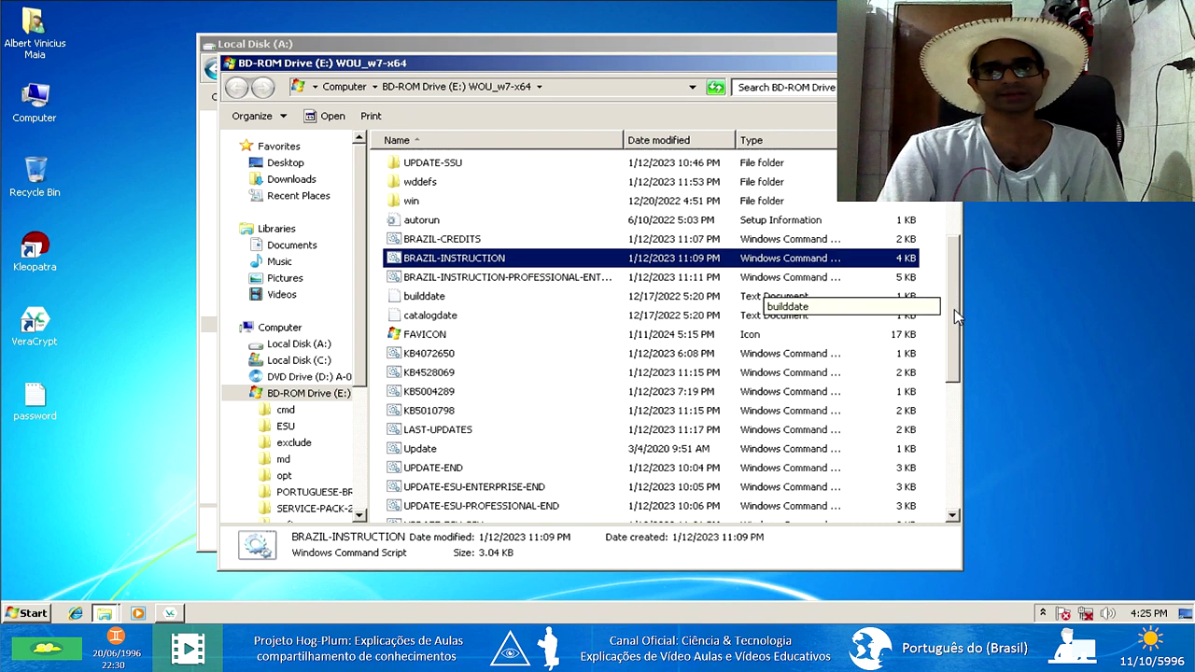
pyautogui.scroll(1, 945, 349)
pyautogui.scroll(1, 944, 348)
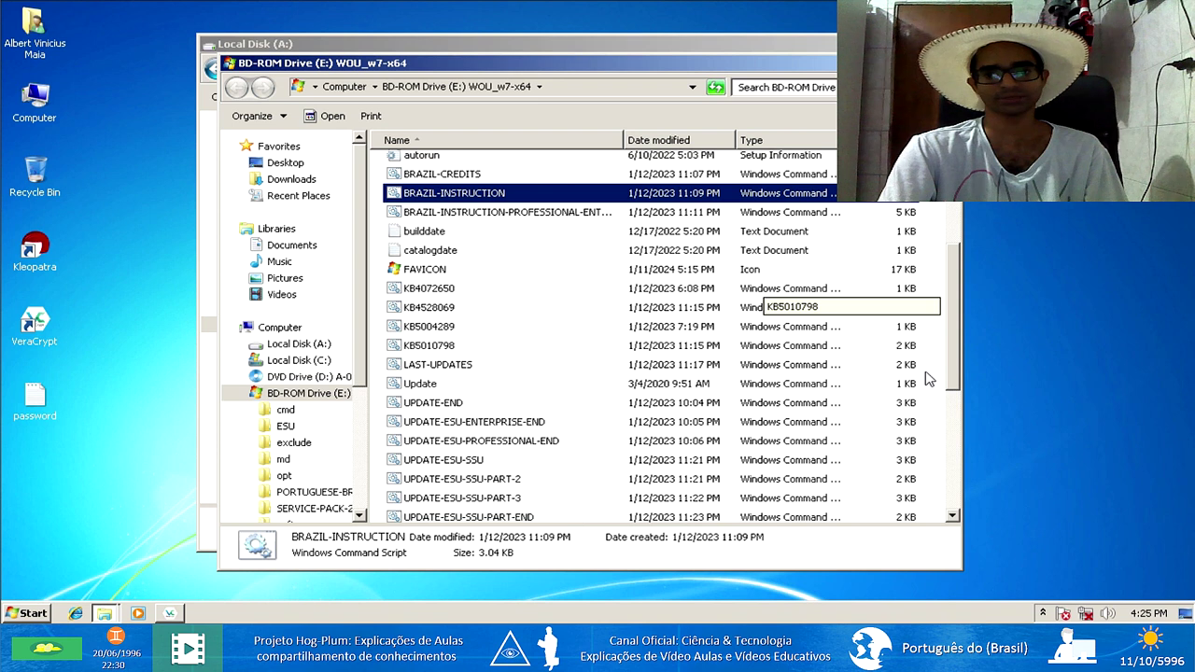
pyautogui.scroll(1, 929, 378)
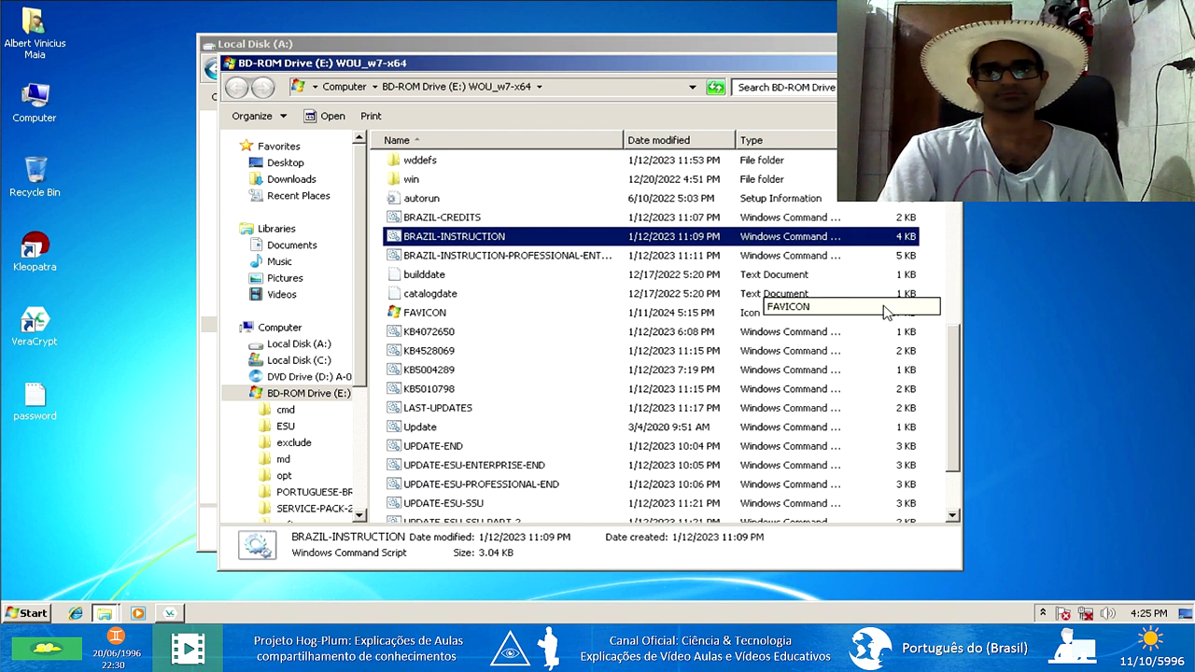
pyautogui.scroll(-4, 944, 381)
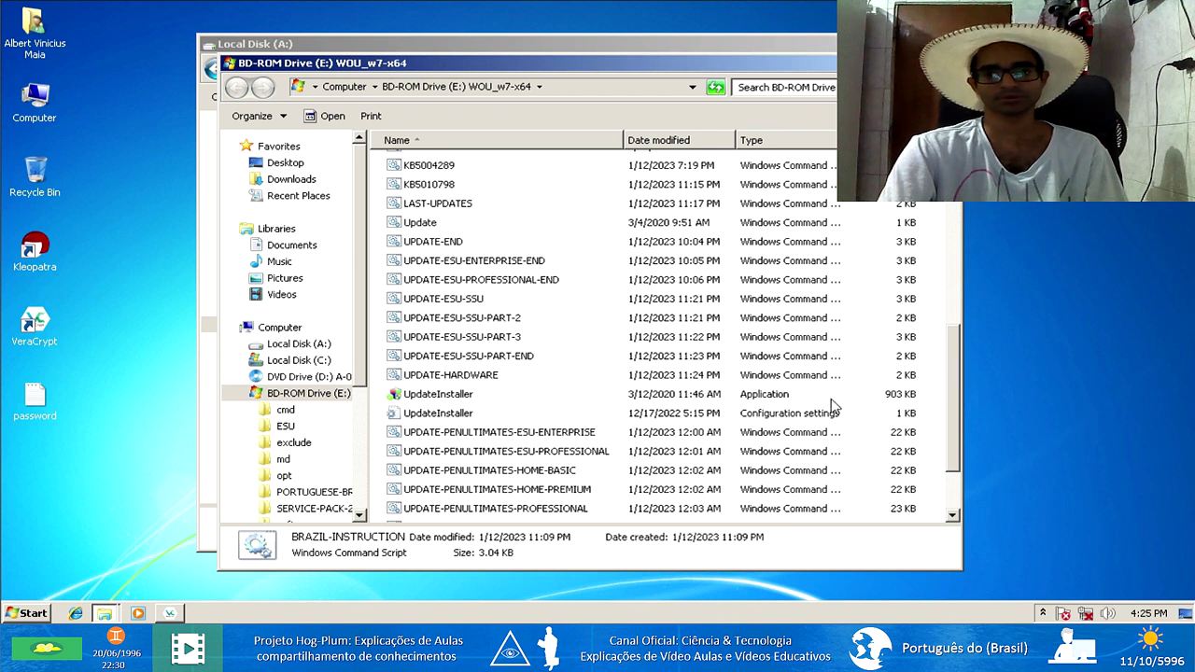
pyautogui.moveTo(953, 432); pyautogui.dragTo(953, 485)
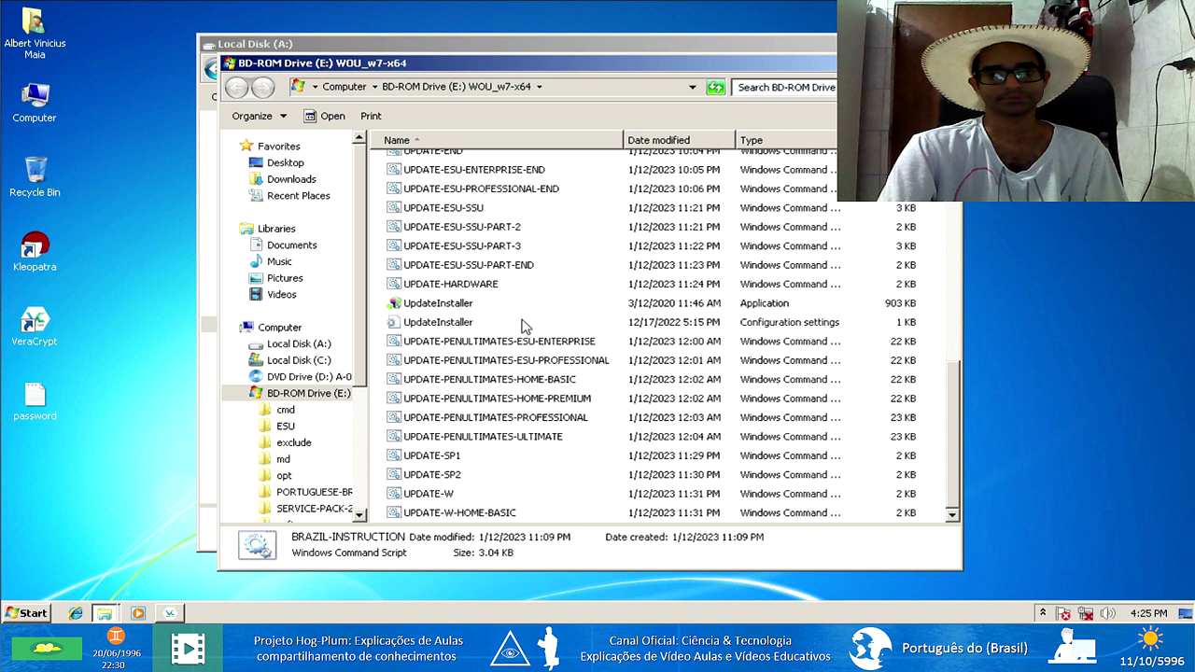
pyautogui.click(454, 478)
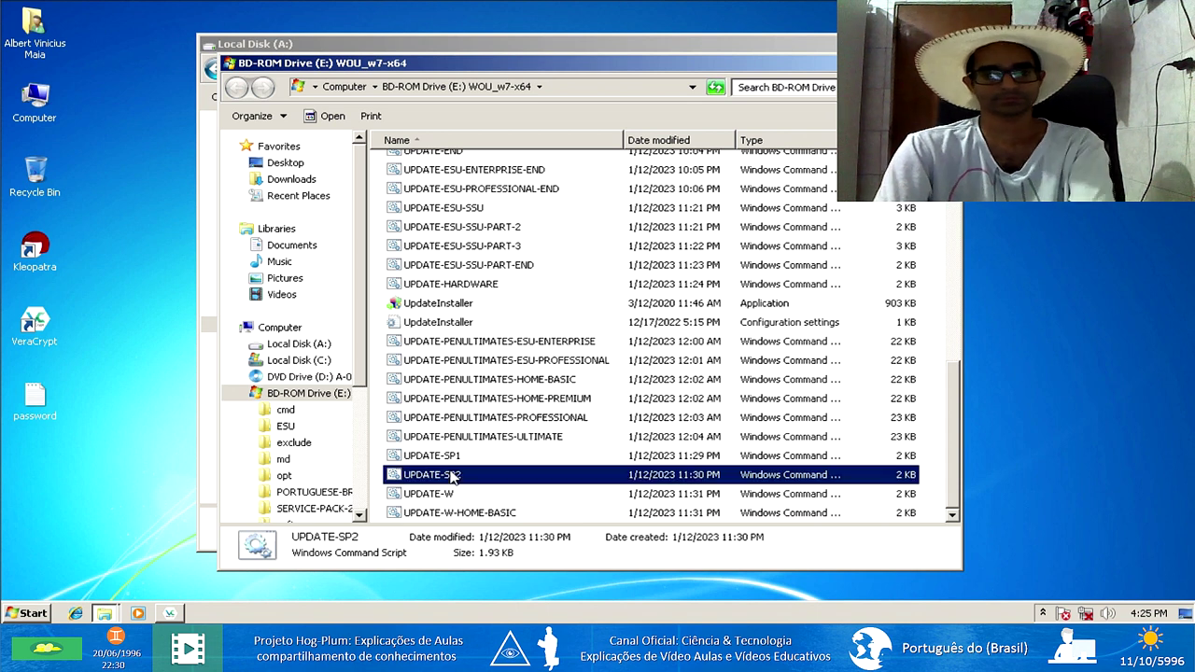
# Launch UPDATE-SP2, close VeraCrypt, and continue past the start prompt and Service Pack 2 notice.
pyautogui.doubleClick(453, 476)
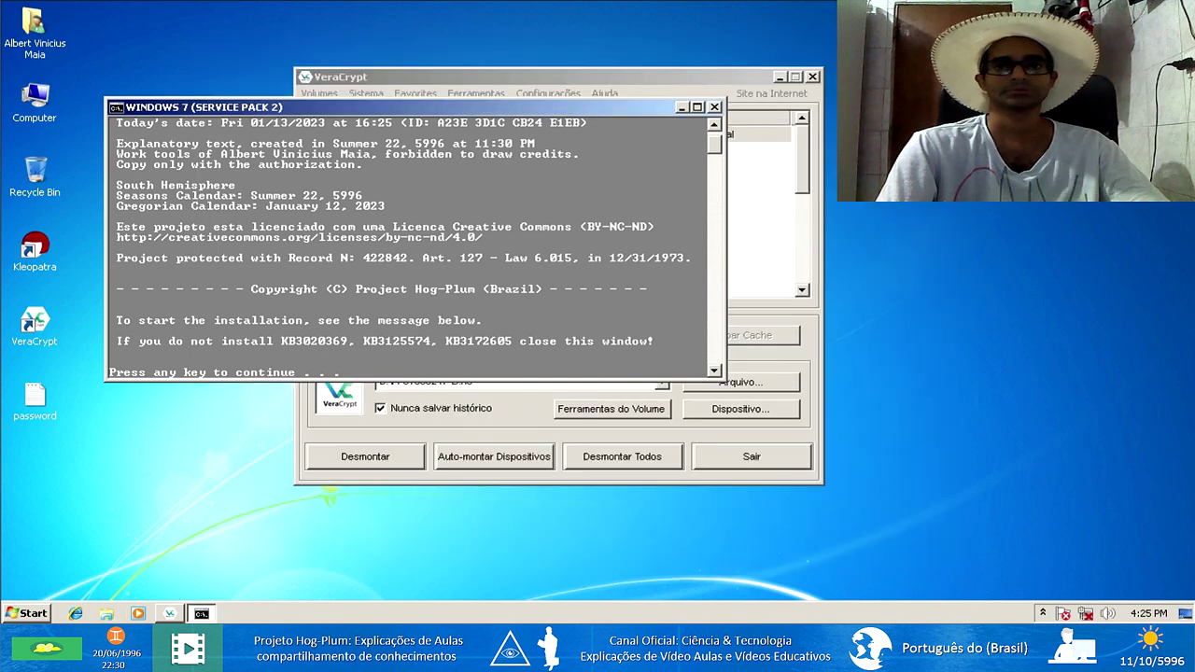
pyautogui.click(597, 80)
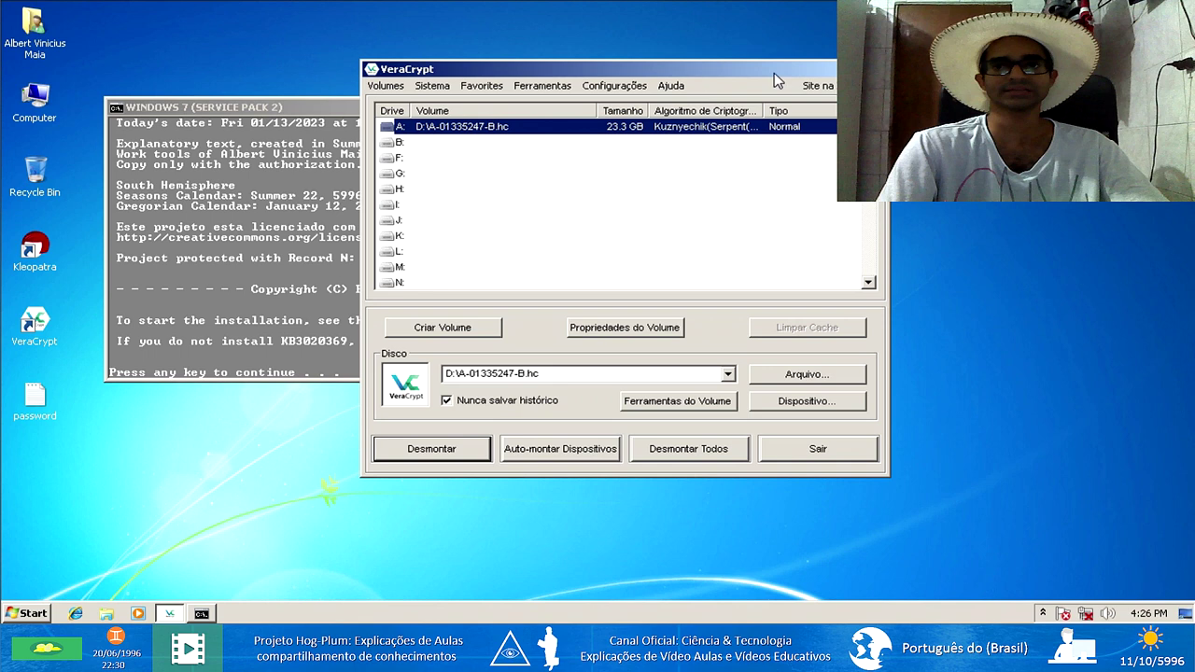
pyautogui.click(812, 77)
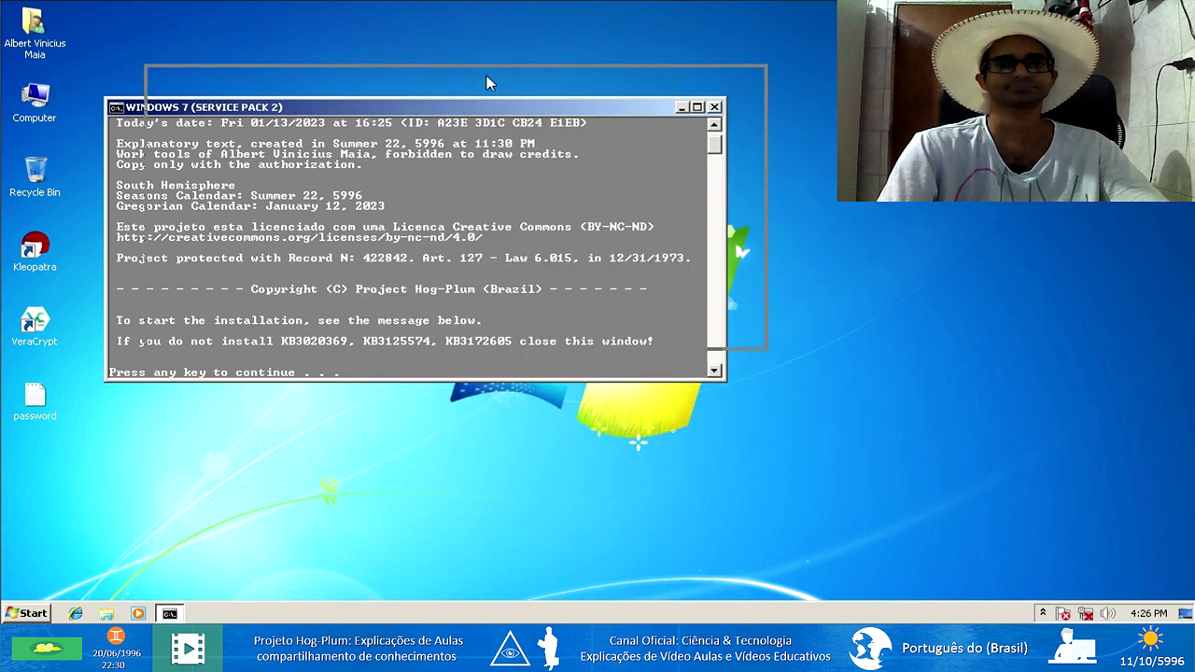
pyautogui.moveTo(448, 108); pyautogui.dragTo(532, 69)
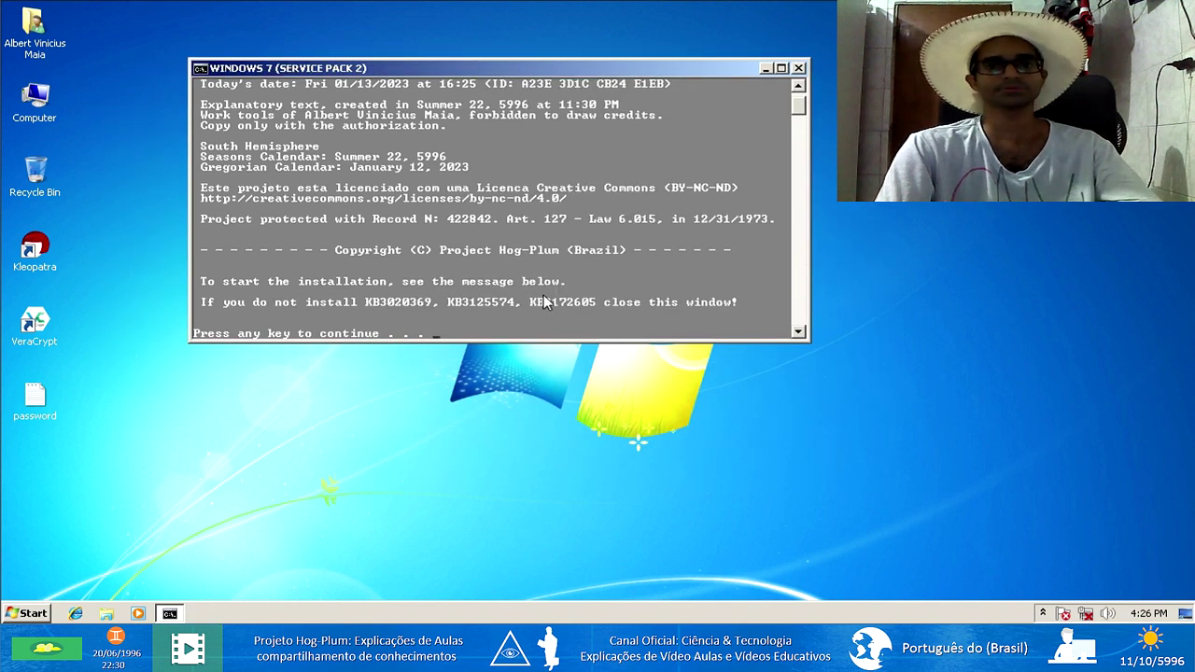
pyautogui.press('Return')
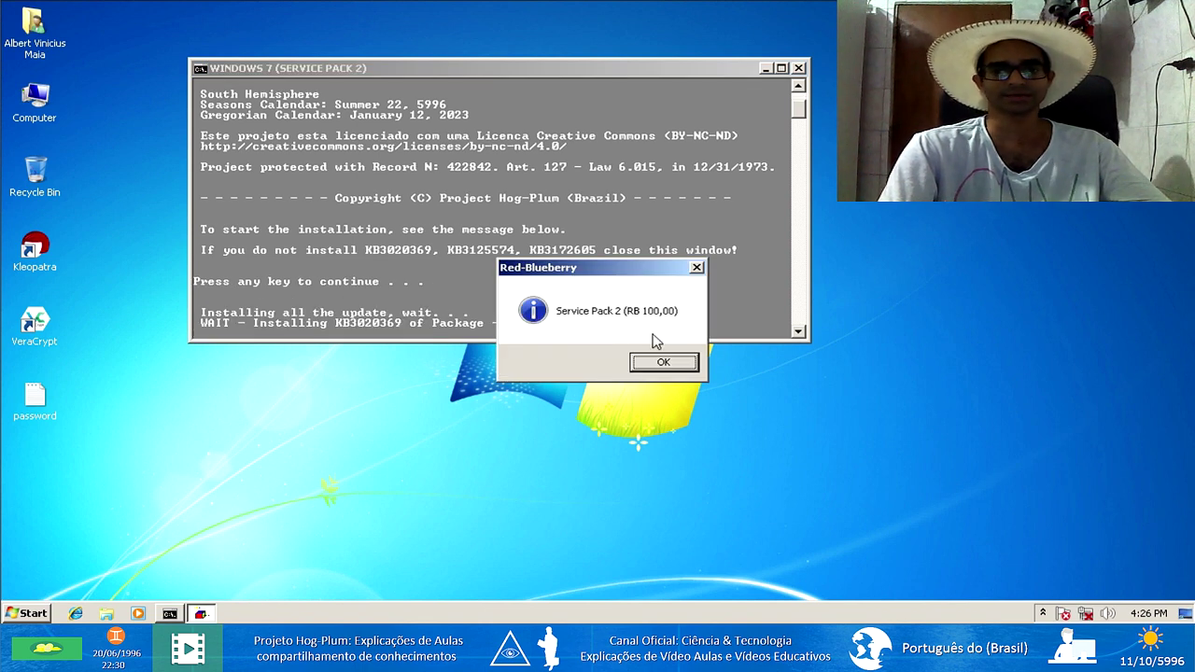
pyautogui.click(663, 364)
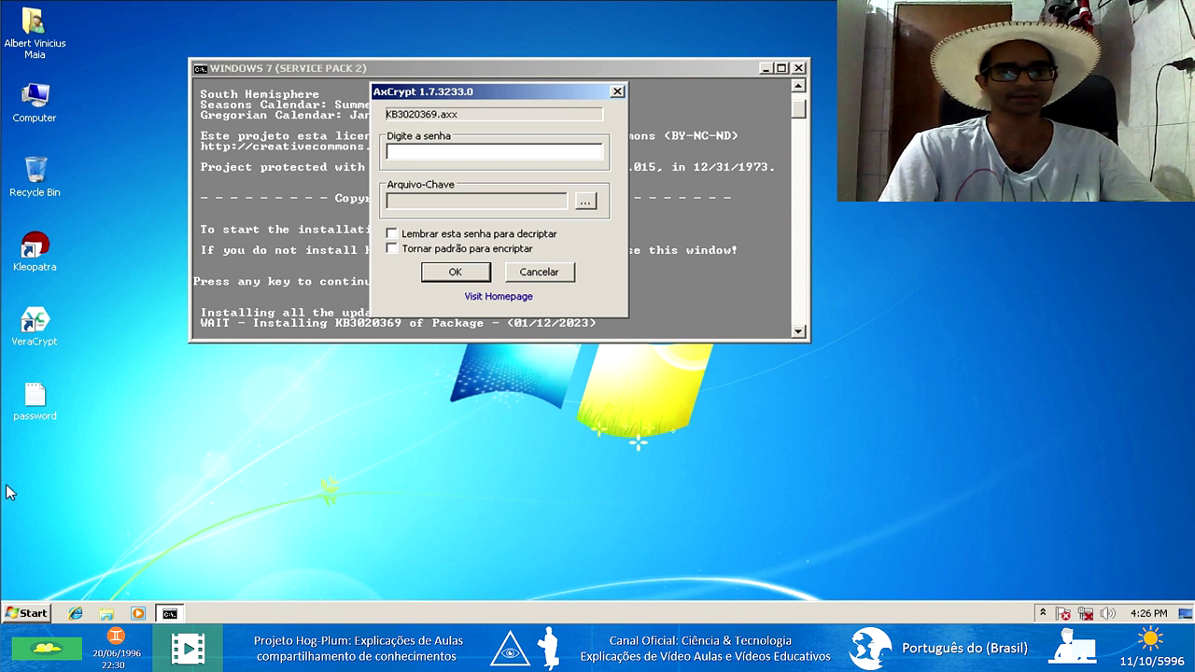
# Copy the AxCrypt password line from the desktop password notes, then close Notepad.
pyautogui.doubleClick(36, 409)
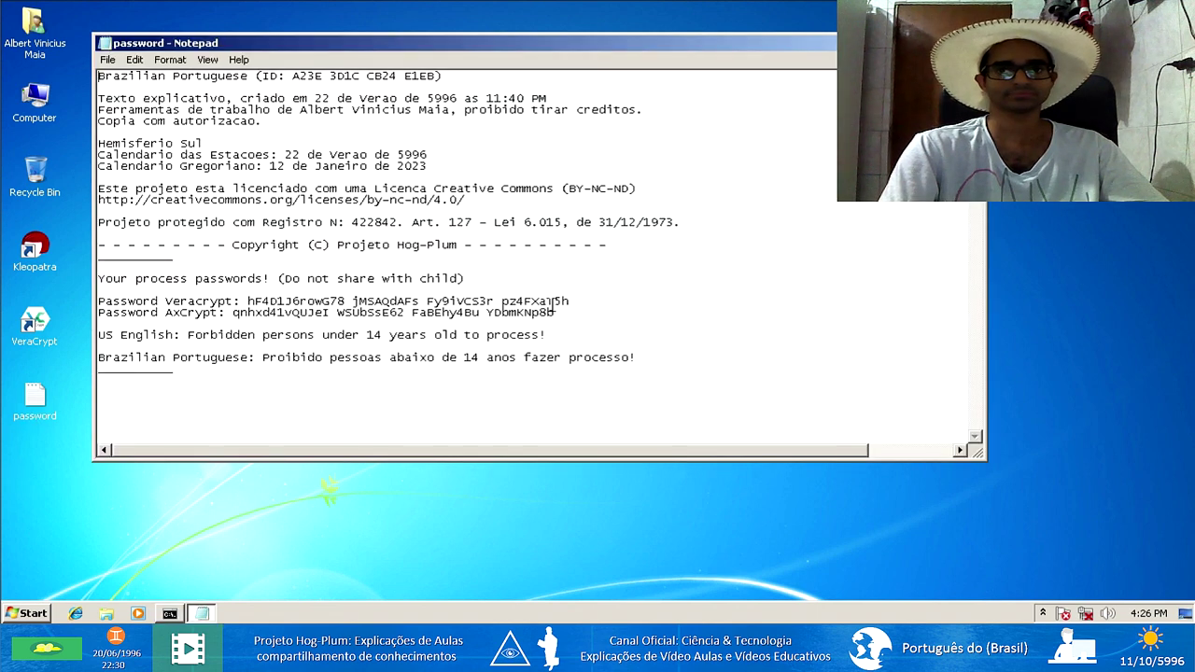
pyautogui.tripleClick(495, 299)
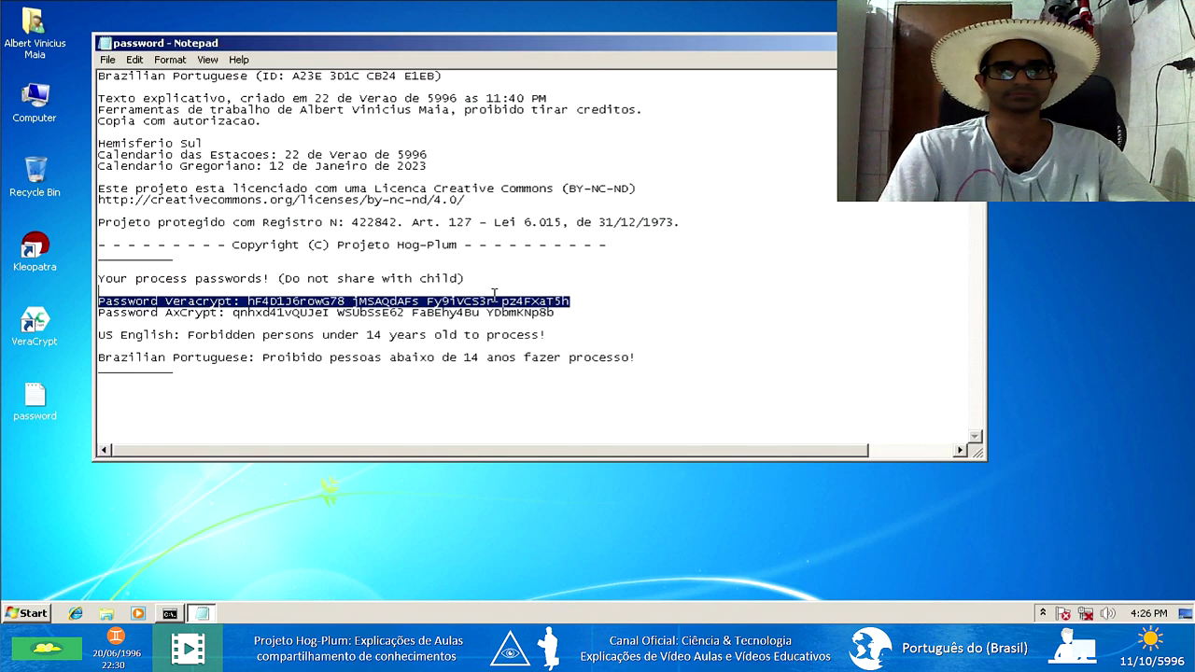
pyautogui.moveTo(444, 310); pyautogui.dragTo(443, 312)
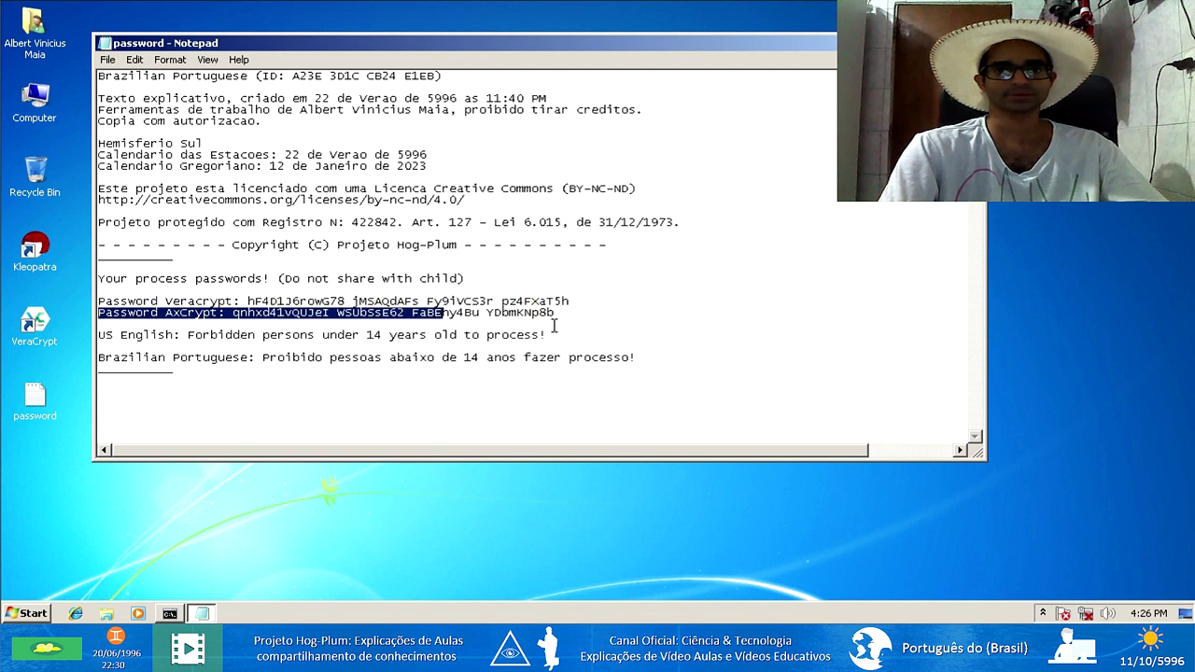
pyautogui.press('Left')
pyautogui.moveTo(557, 311); pyautogui.dragTo(239, 315)
pyautogui.rightClick(265, 313)
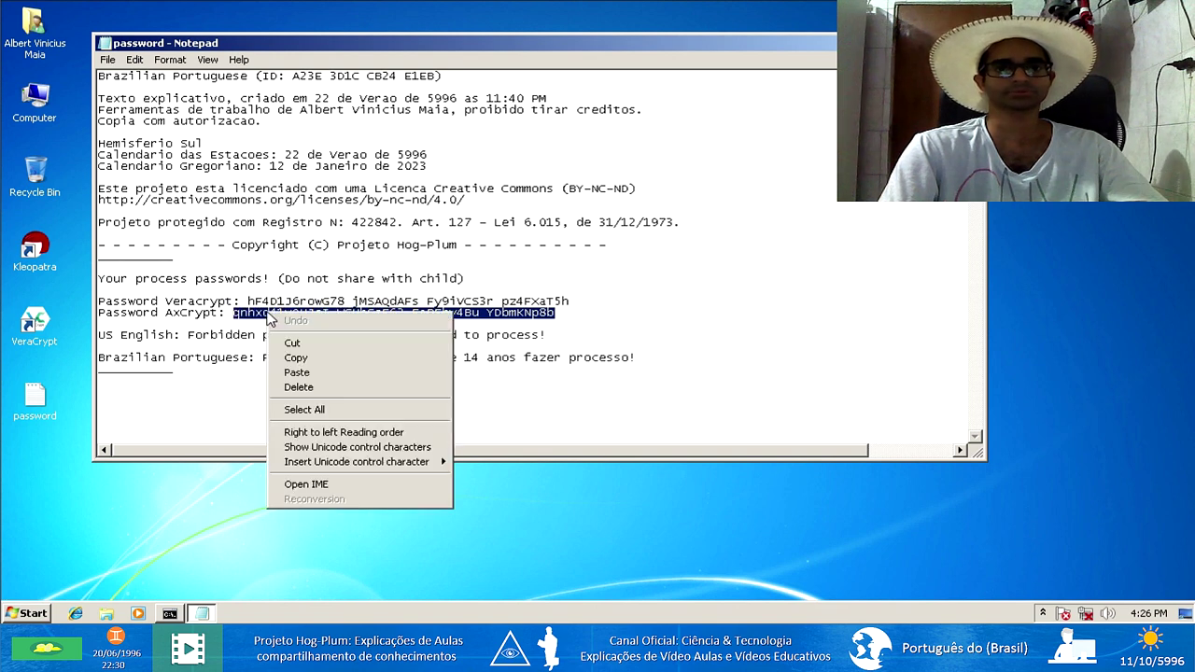
pyautogui.click(311, 361)
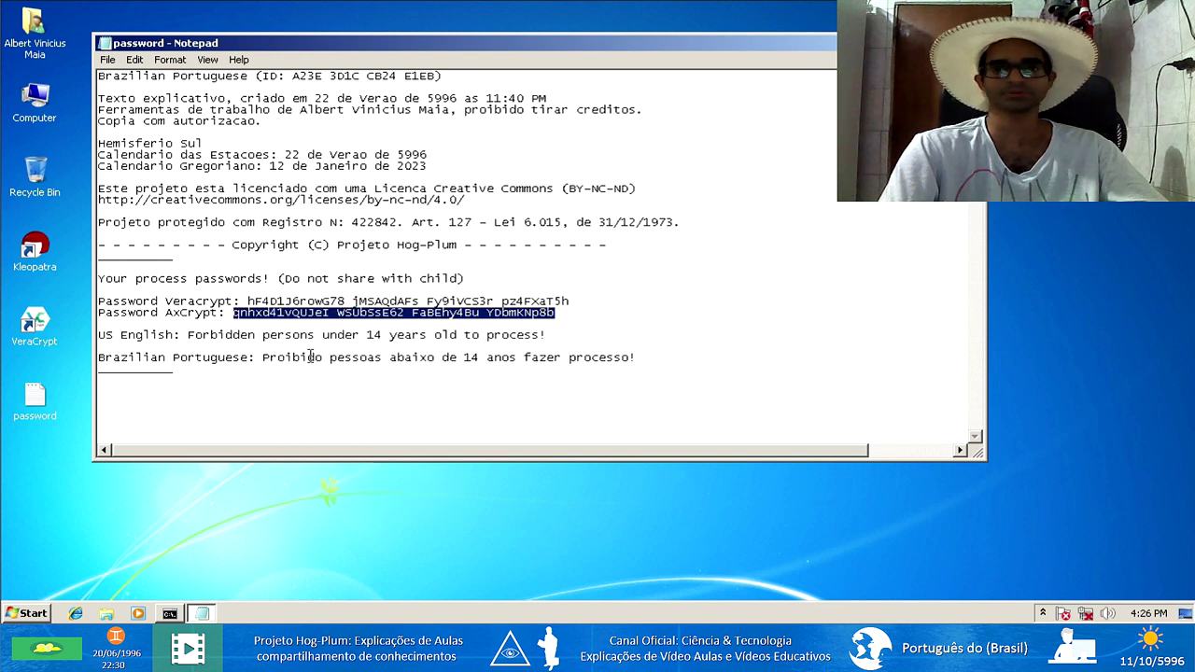
pyautogui.hotkey('alt', 'F4')
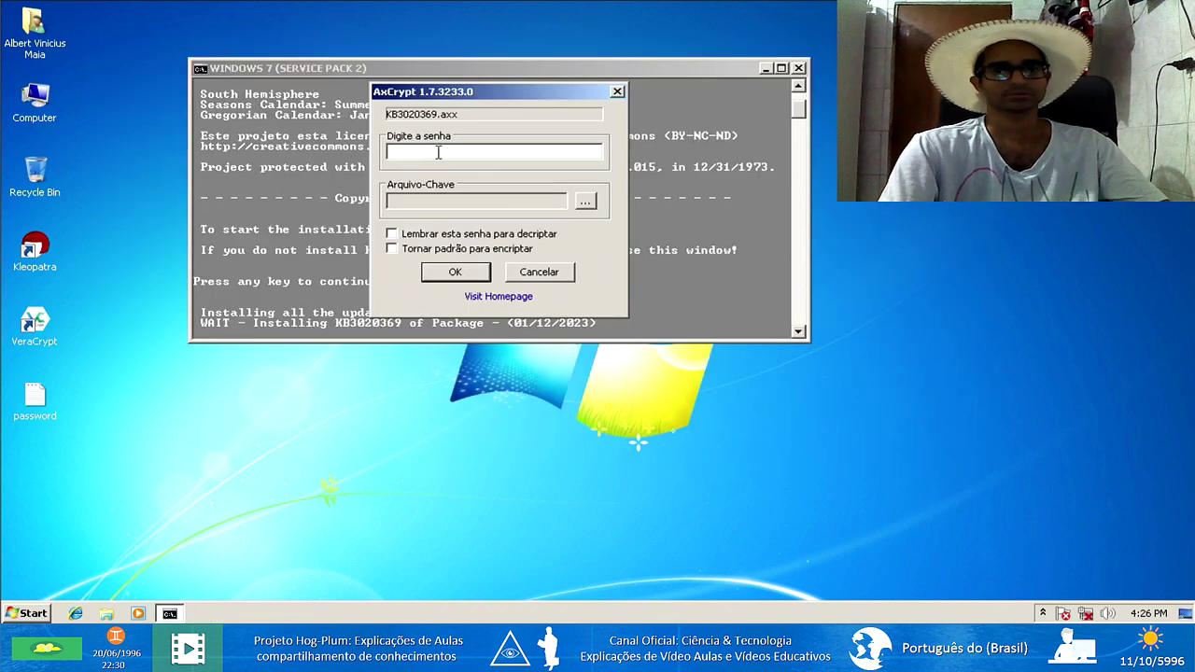
# Try decrypting KB3020369.axx with the pasted password and key file 100.00 from DVD Drive (D:).
pyautogui.hotkey('ctrl', 'v')
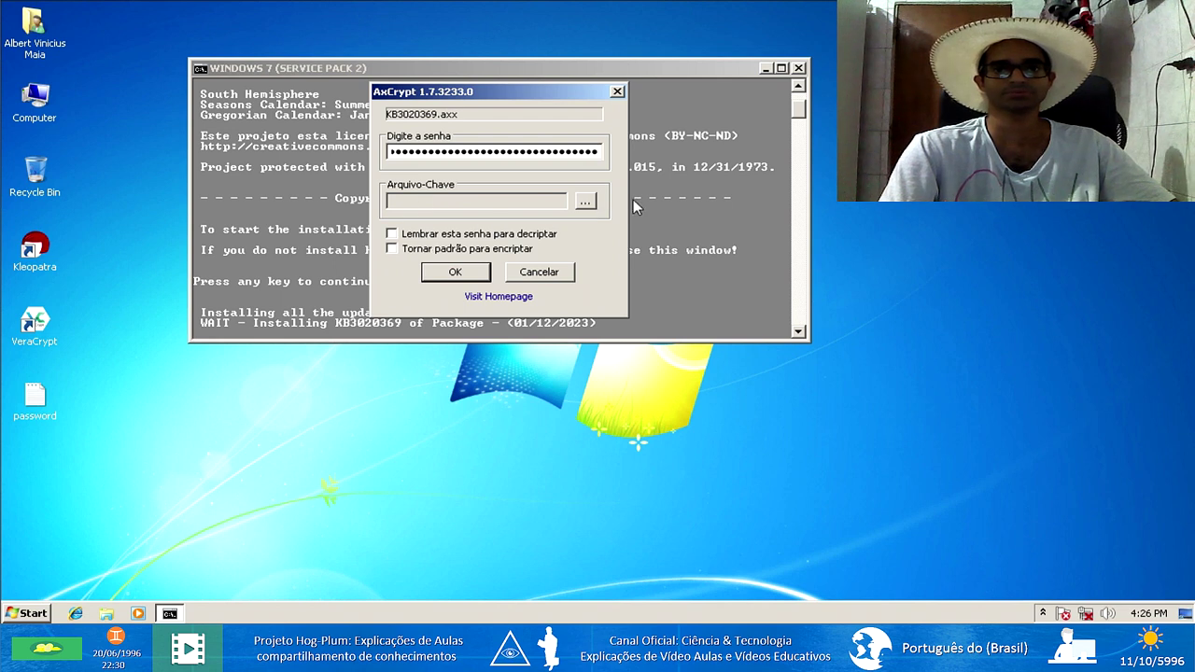
pyautogui.click(587, 202)
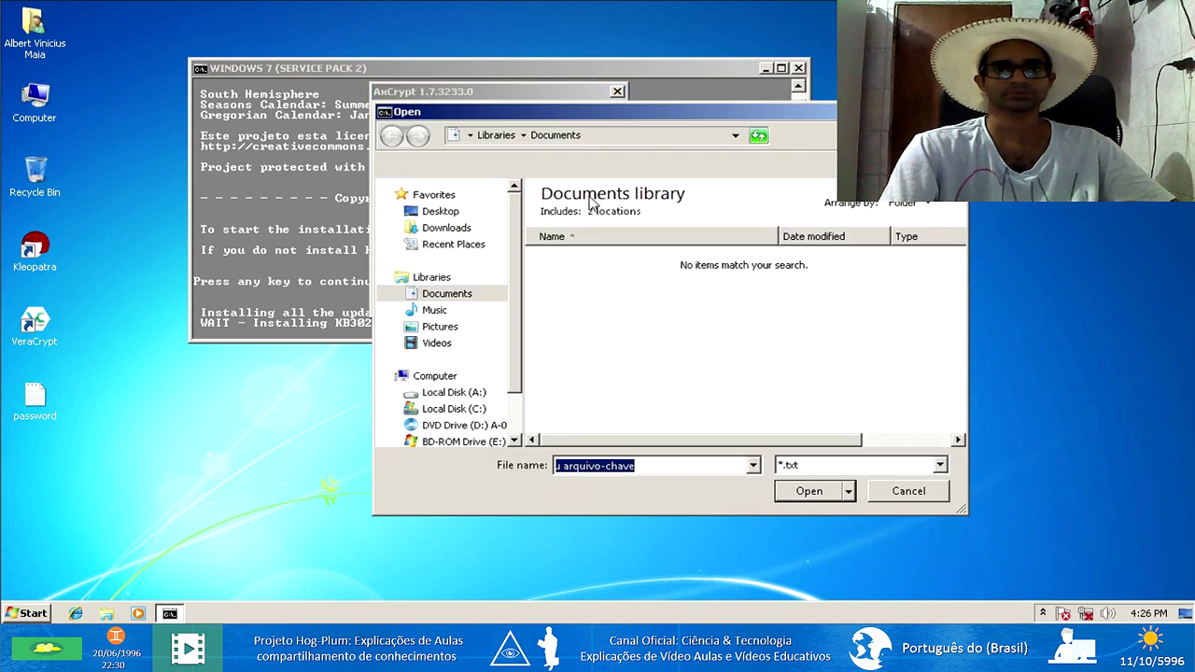
pyautogui.scroll(-1, 521, 327)
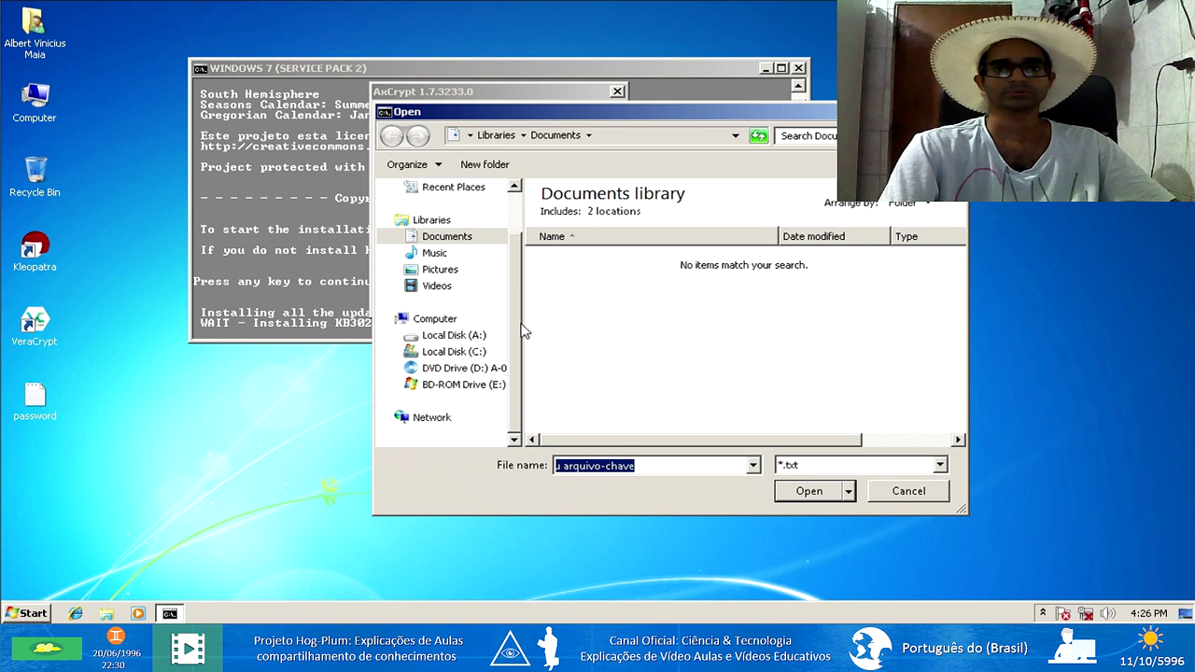
pyautogui.click(478, 371)
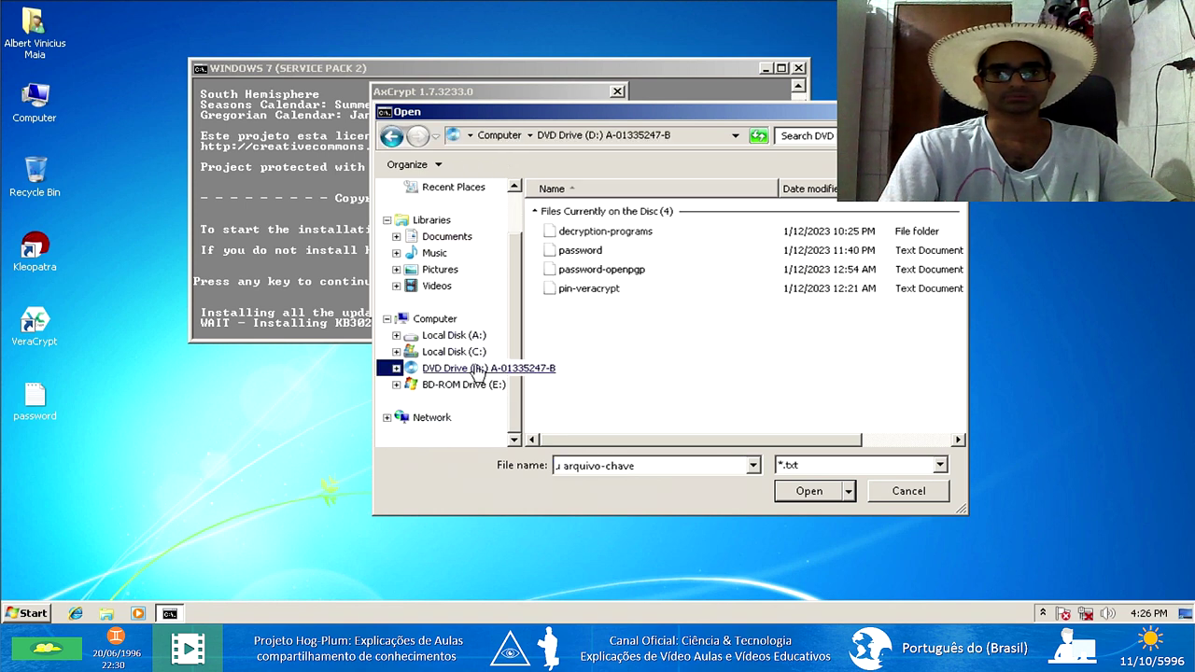
pyautogui.click(937, 465)
pyautogui.click(899, 497)
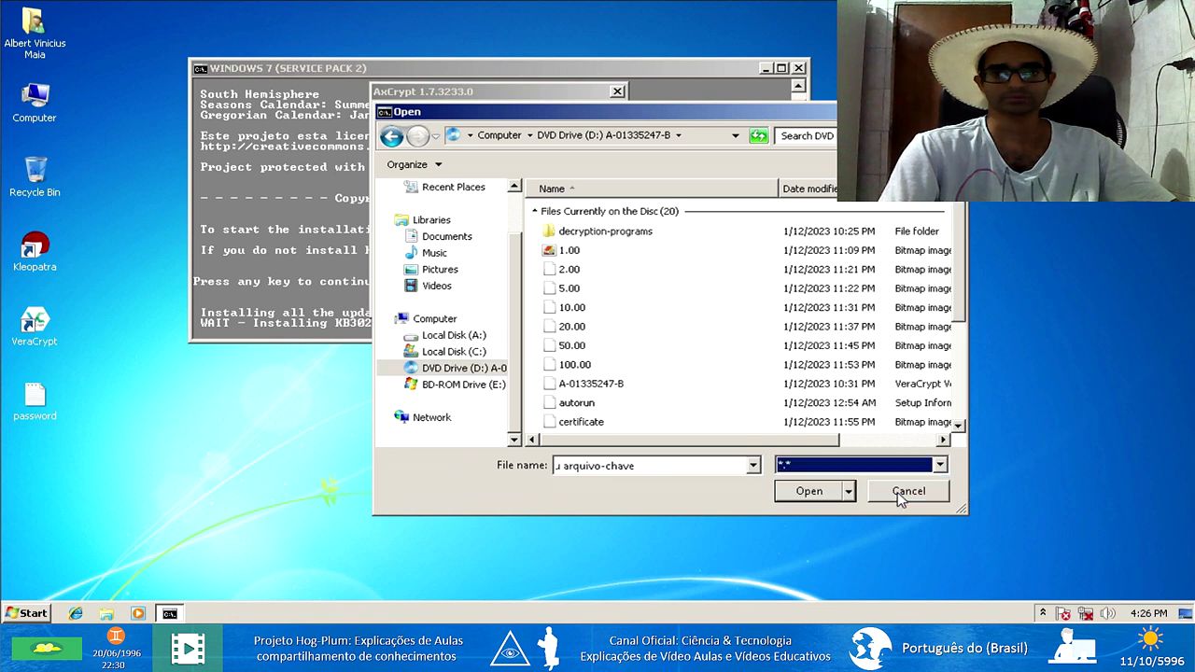
pyautogui.click(579, 364)
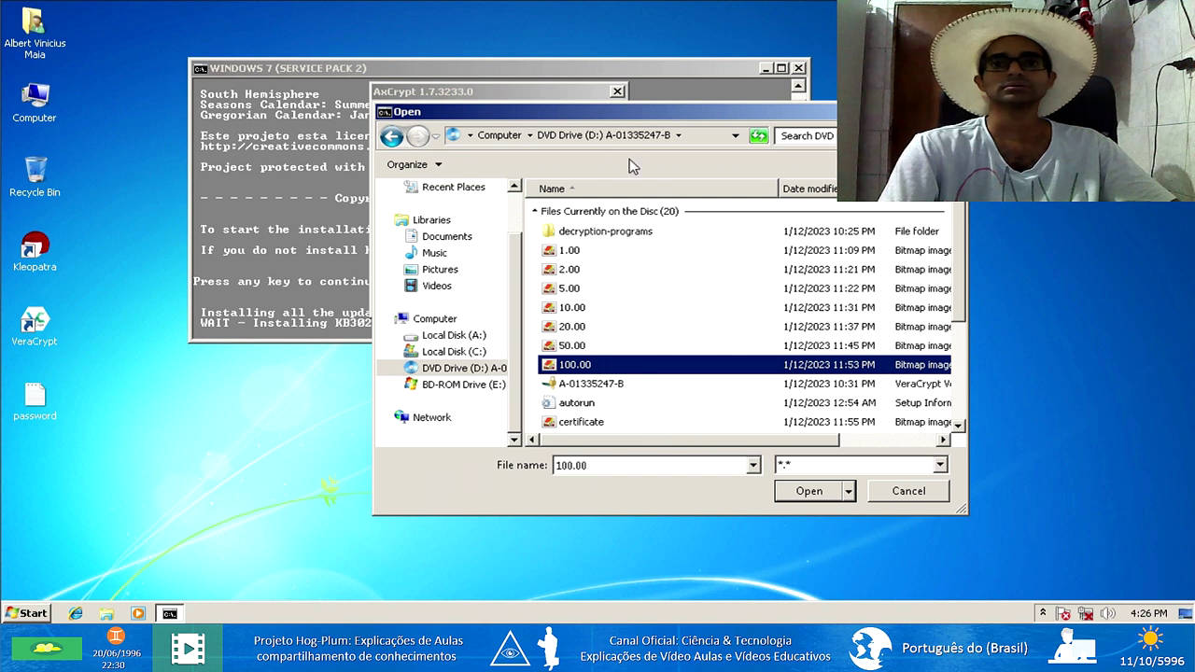
pyautogui.moveTo(594, 116); pyautogui.dragTo(523, 61)
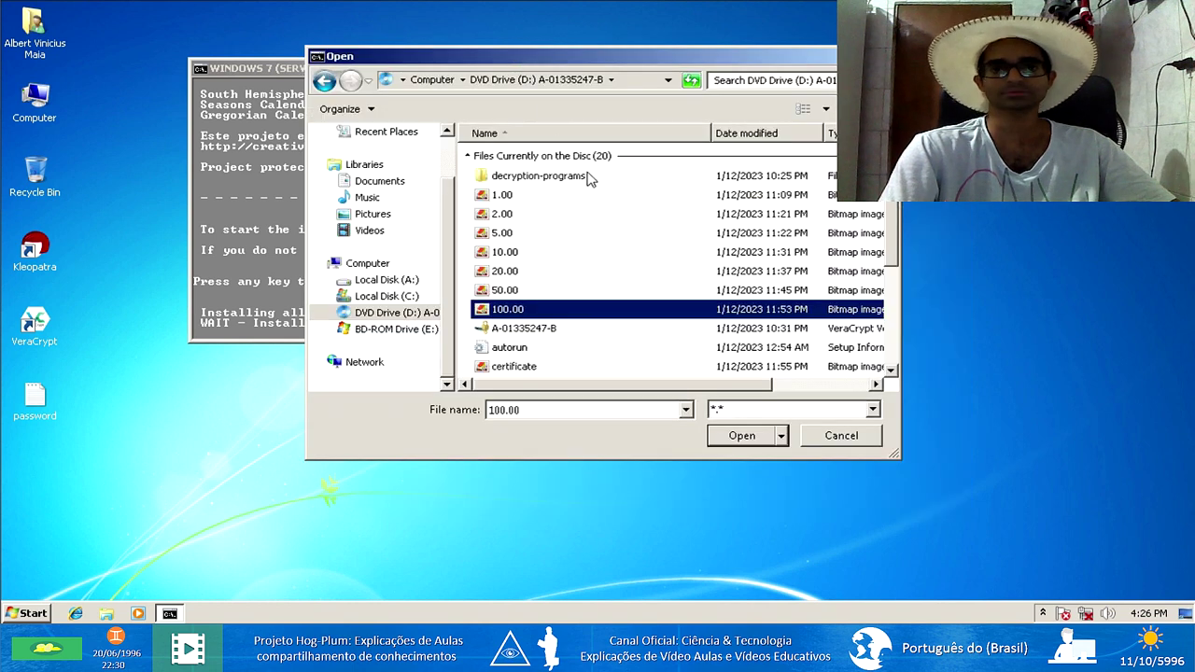
pyautogui.click(735, 427)
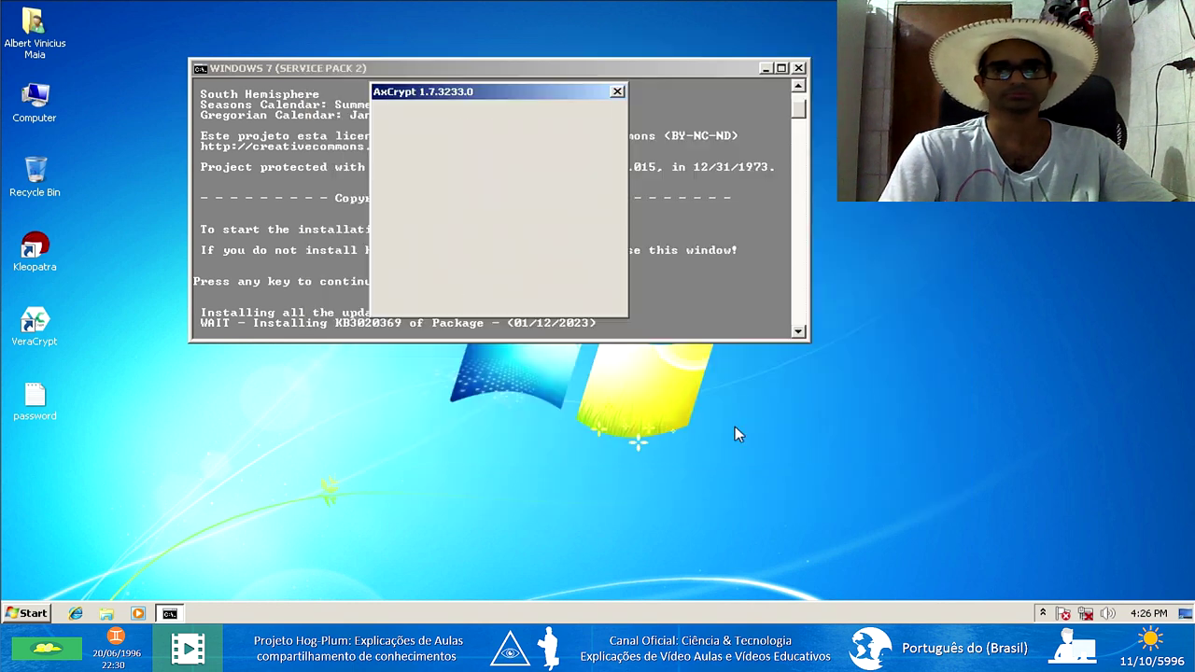
pyautogui.click(455, 272)
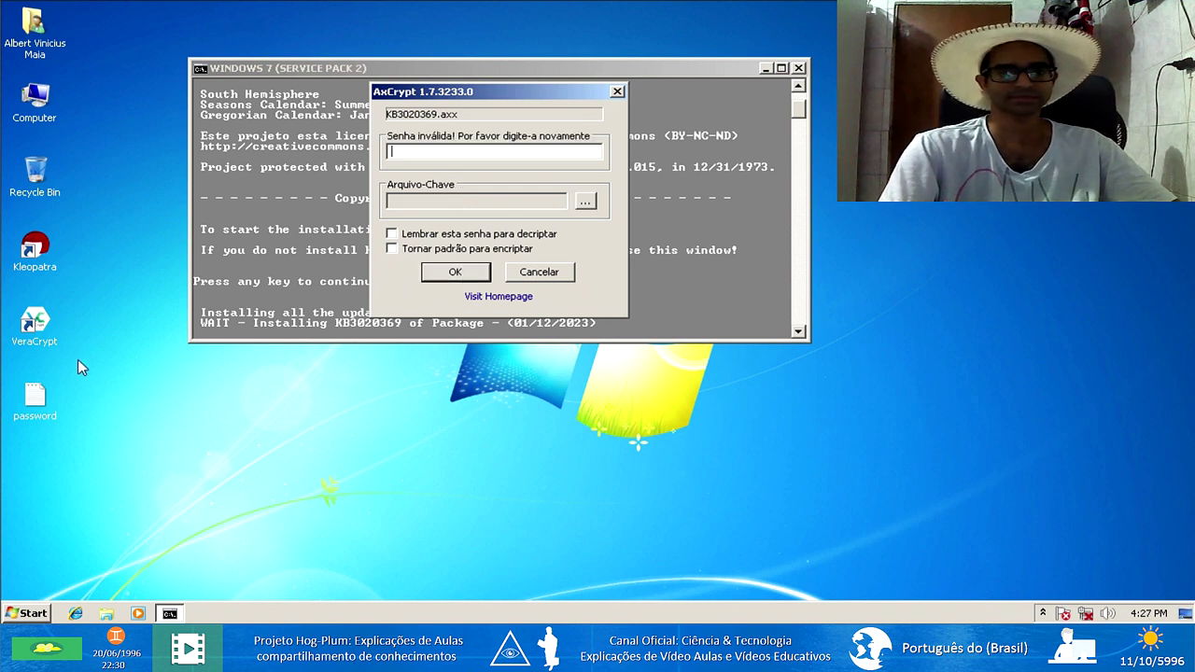
# Copy the AxCrypt password from the password notes again and paste it into the prompt.
pyautogui.doubleClick(36, 400)
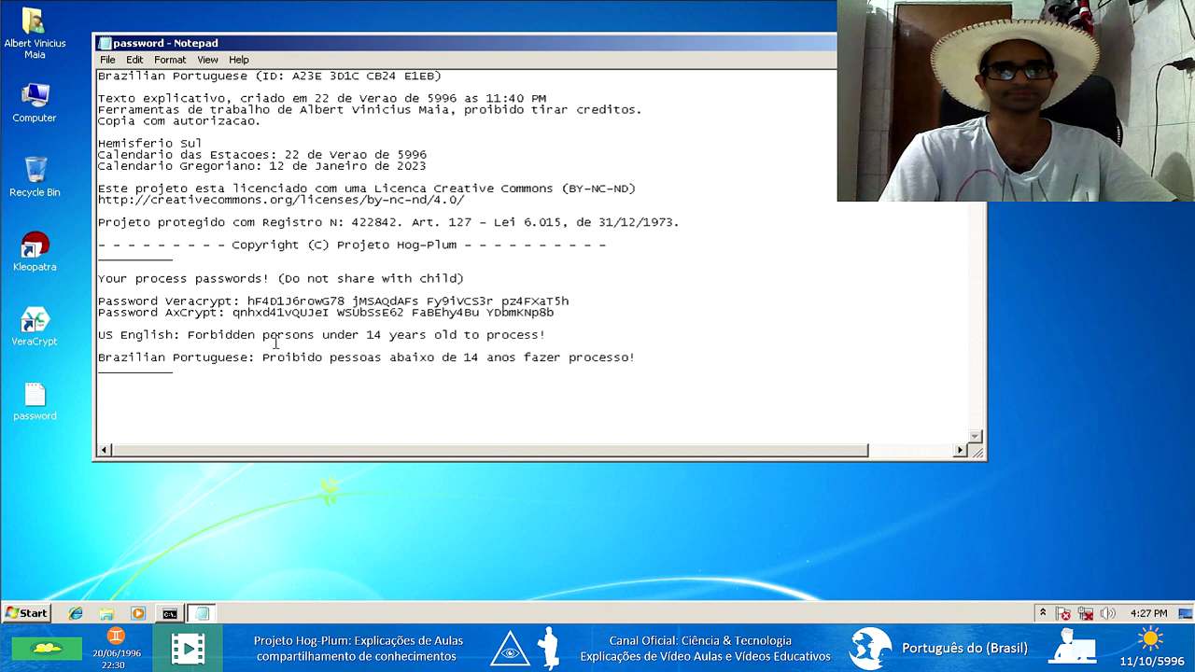
pyautogui.moveTo(556, 314); pyautogui.dragTo(240, 314)
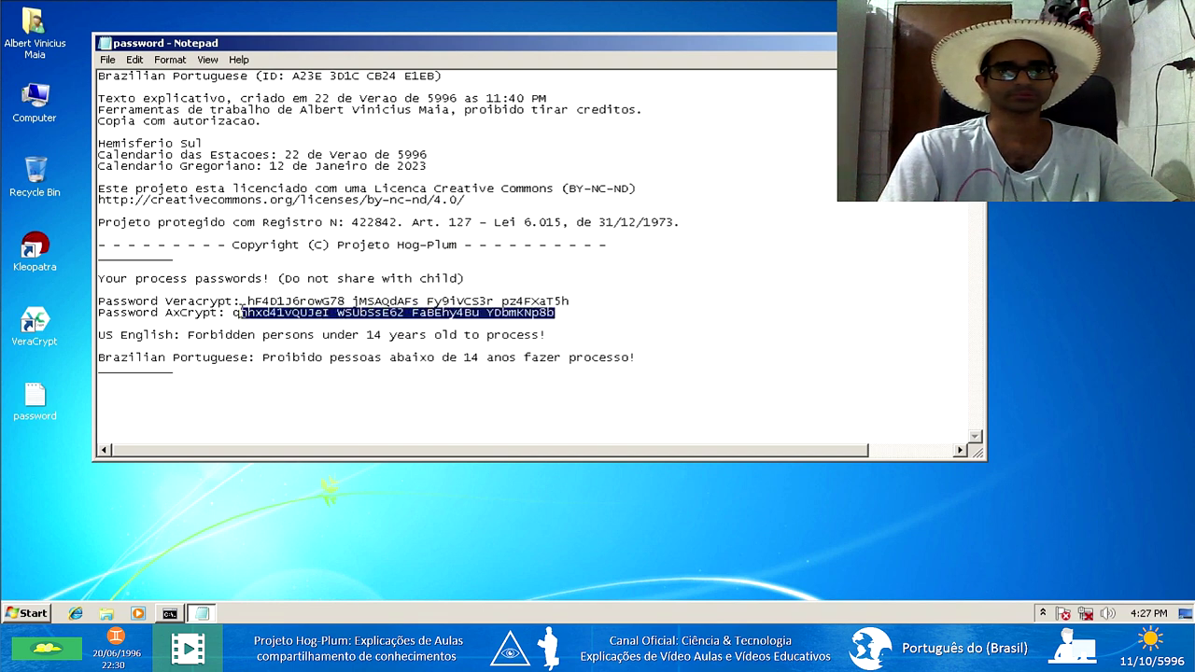
pyautogui.rightClick(234, 313)
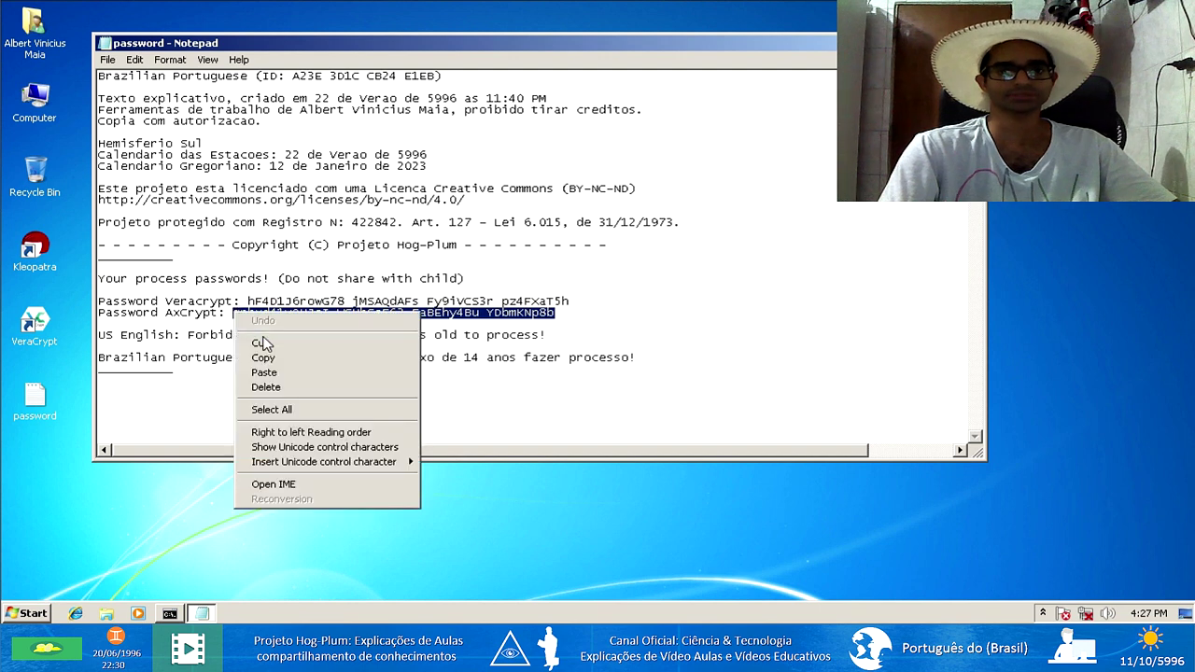
pyautogui.click(264, 358)
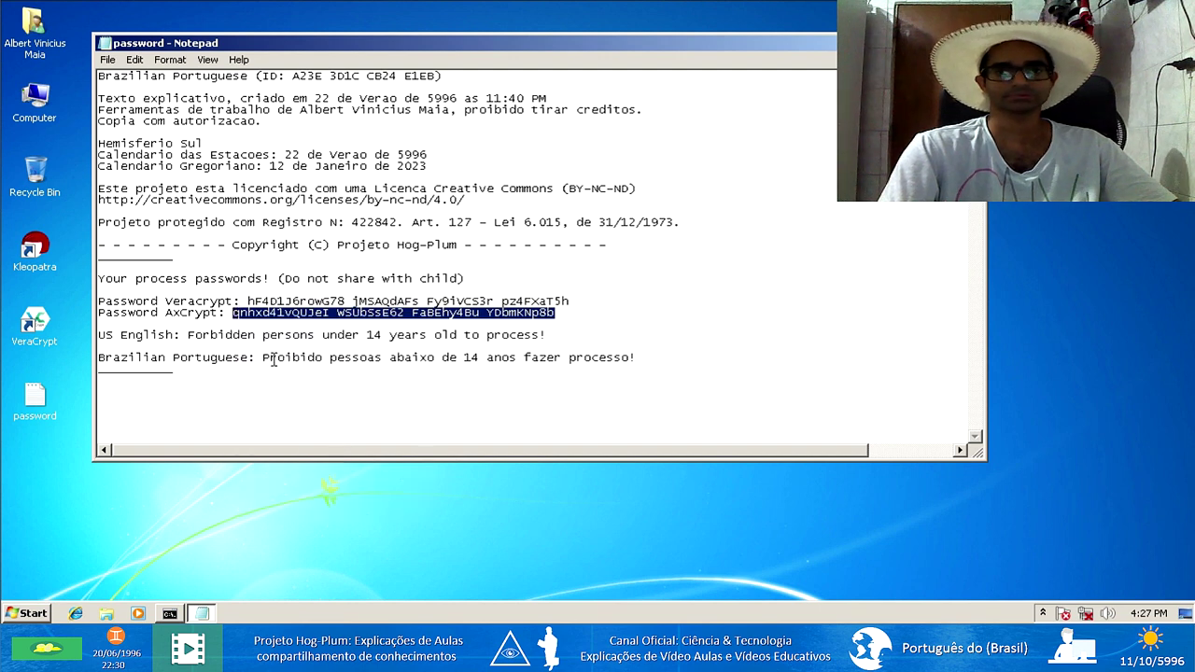
pyautogui.click(201, 613)
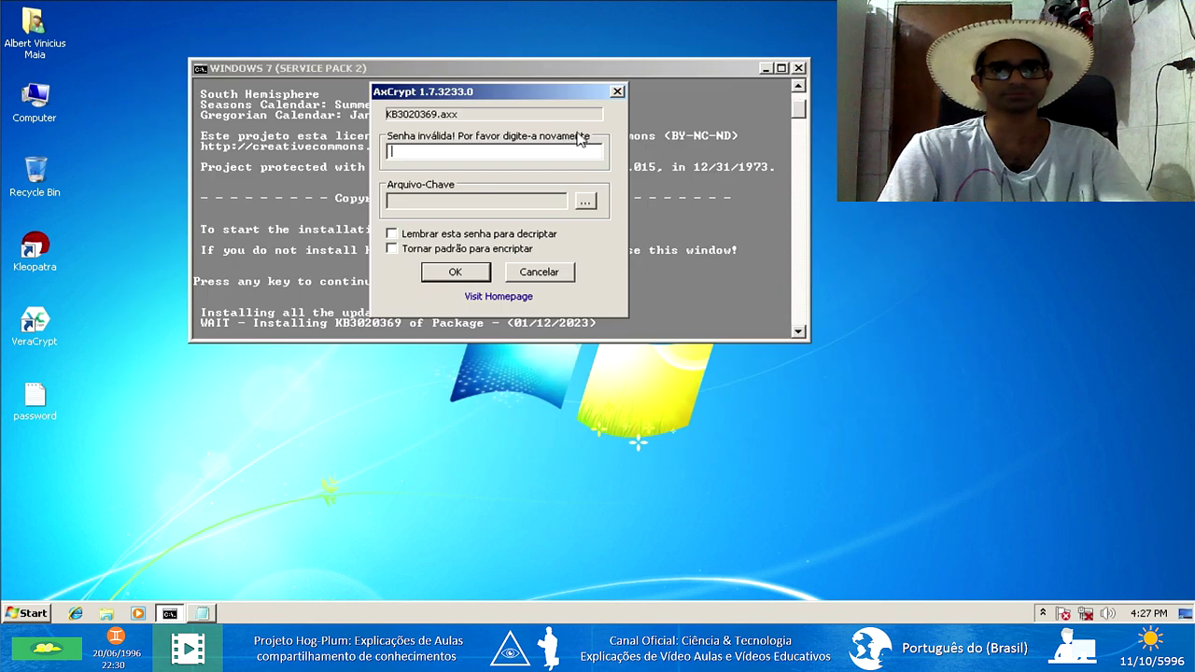
pyautogui.hotkey('ctrl', 'v')
# Retry decrypting KB3020369.axx with the 100.00 bitmap as the key file.
pyautogui.click(586, 202)
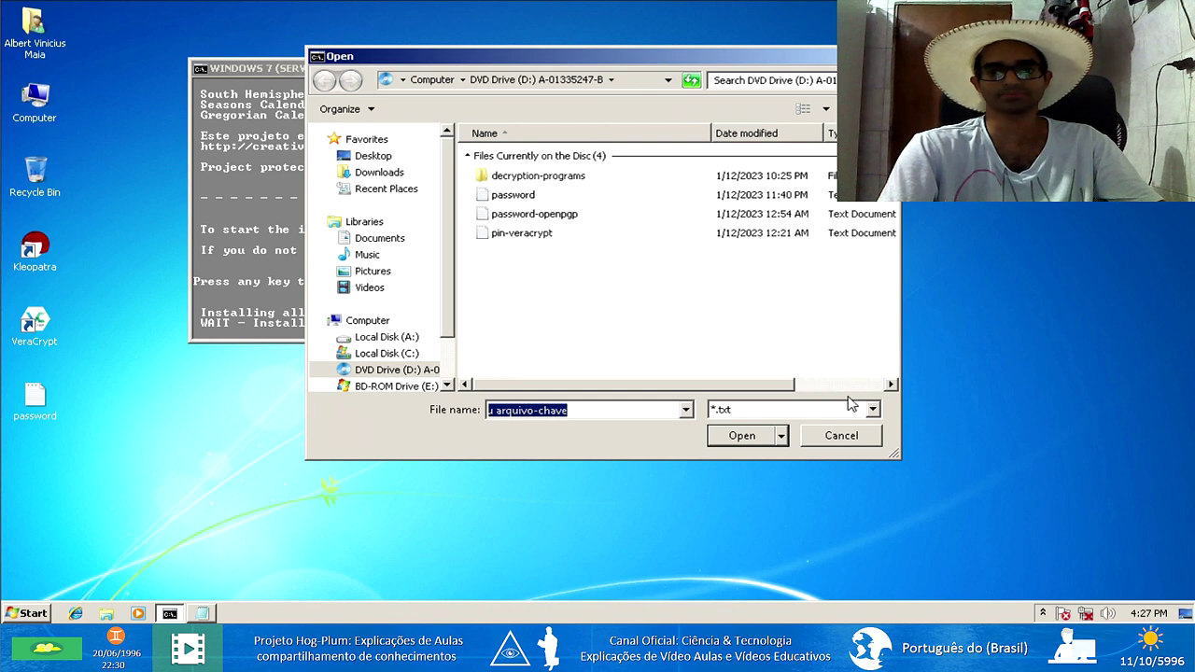
pyautogui.click(871, 409)
pyautogui.click(808, 439)
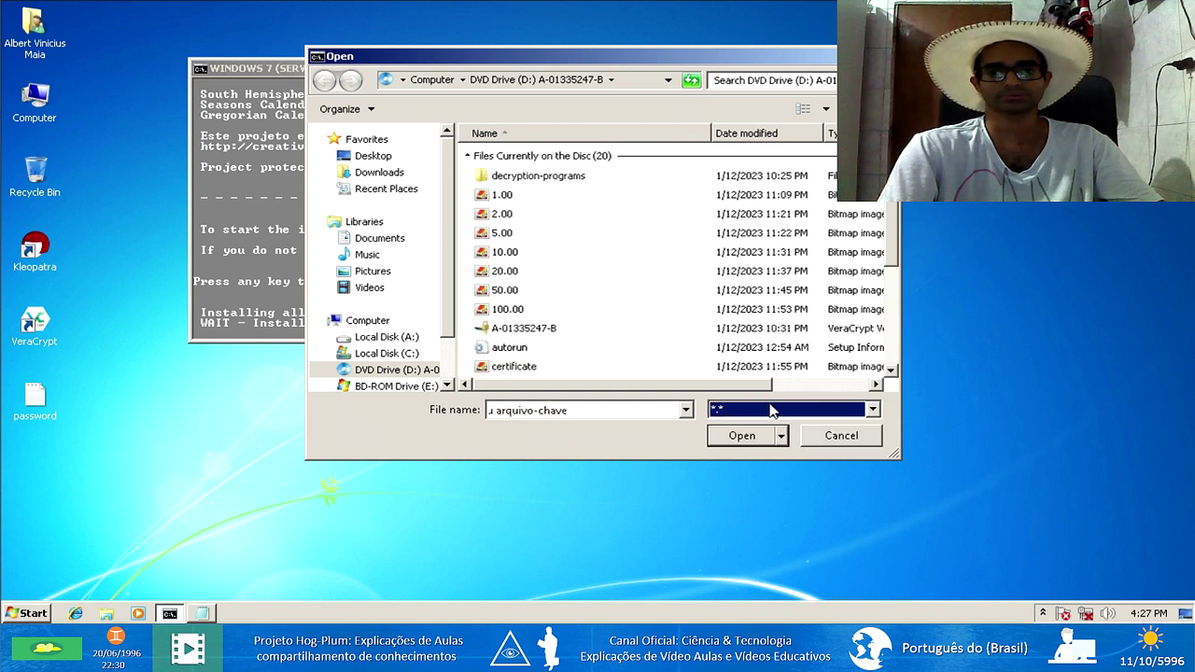
pyautogui.moveTo(893, 237)
pyautogui.mouseDown()
pyautogui.moveTo(882, 346)
pyautogui.moveTo(882, 250)
pyautogui.mouseUp()
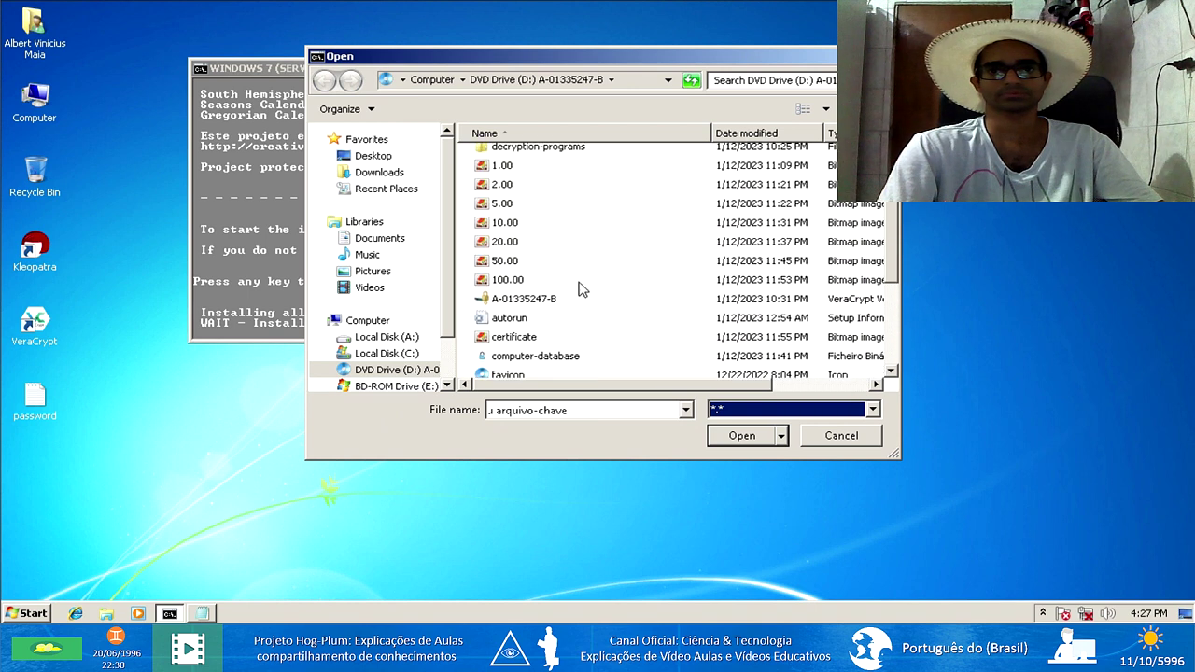
pyautogui.click(511, 281)
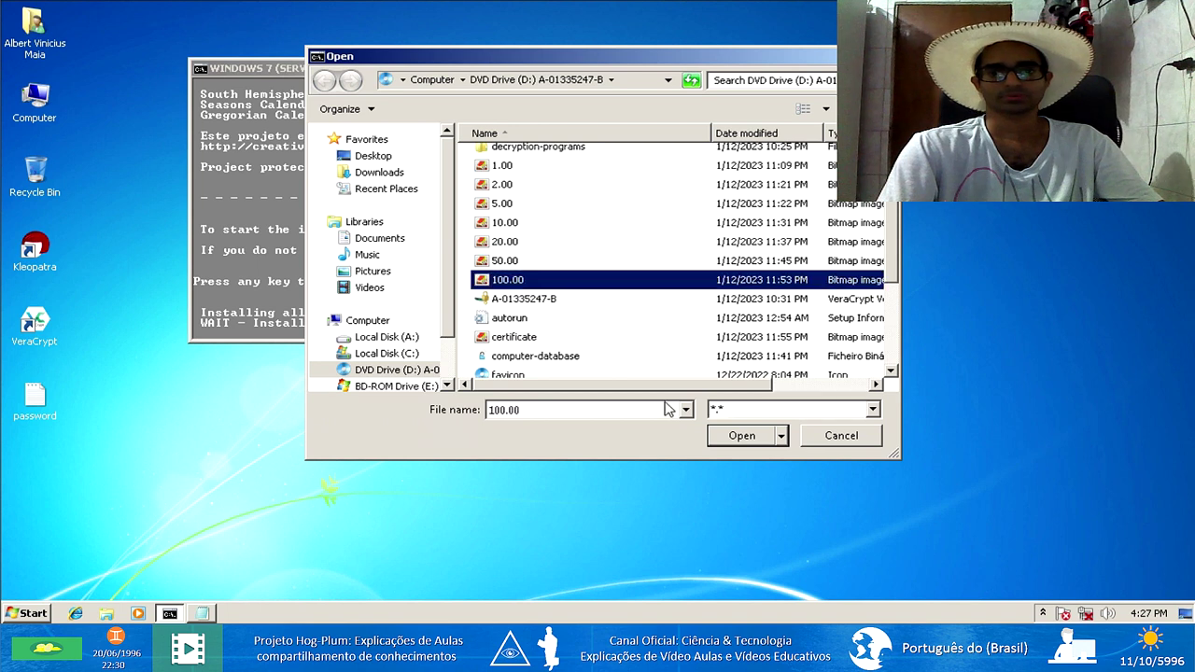
pyautogui.click(732, 436)
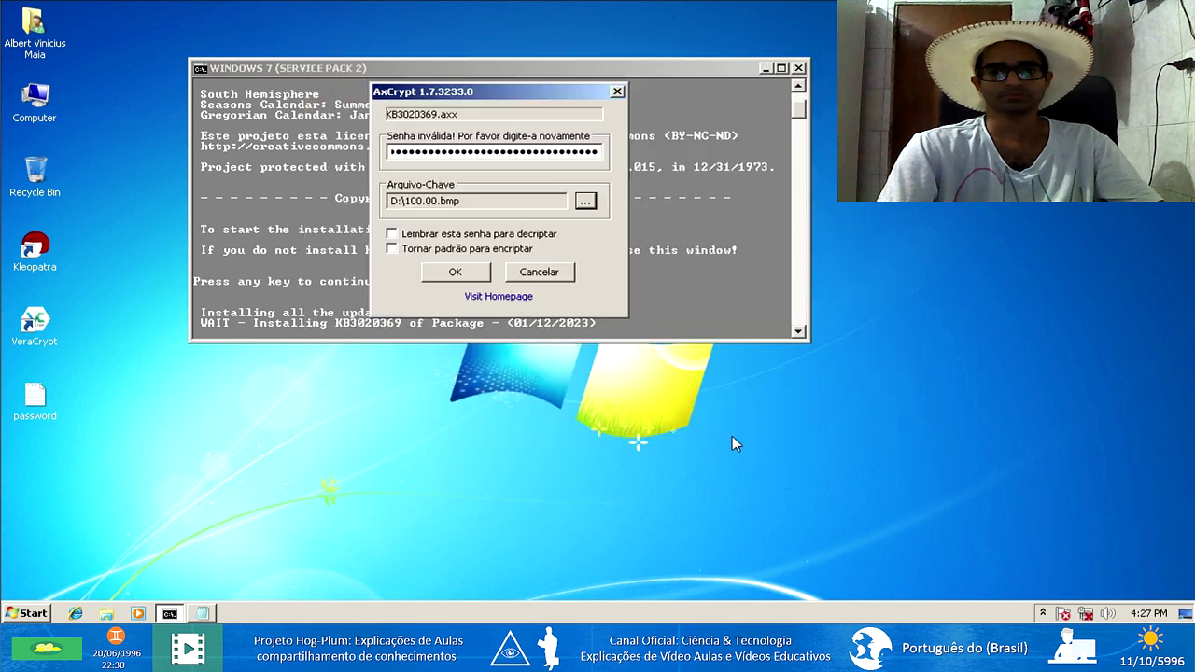
pyautogui.click(462, 273)
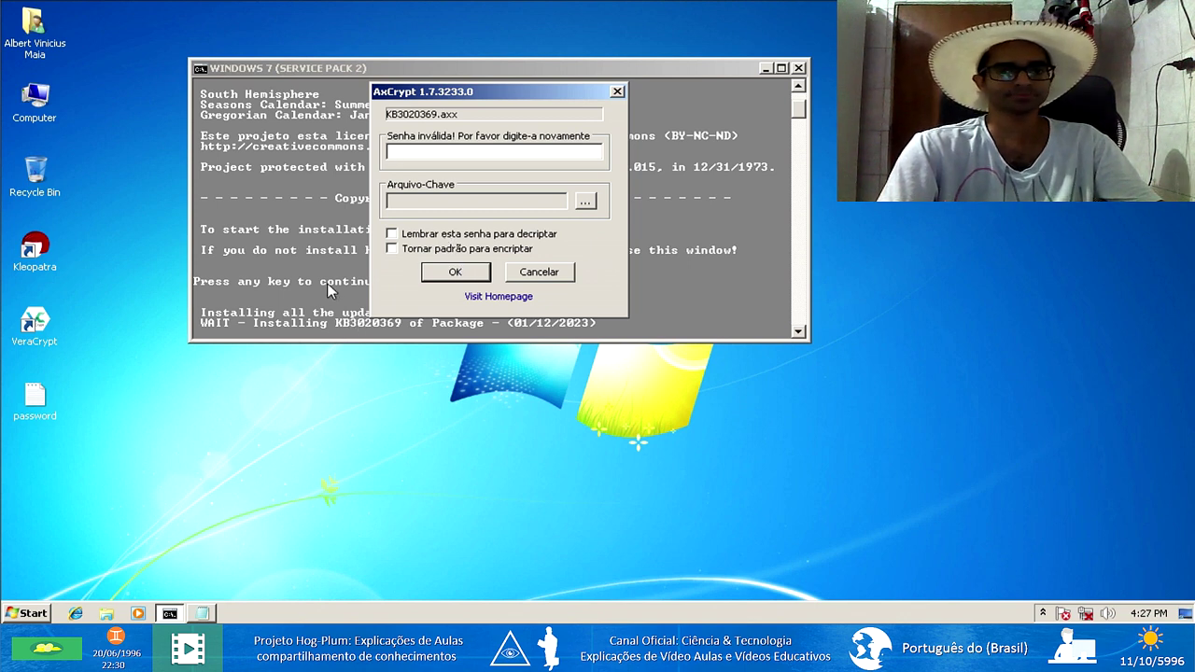
# Paste the password again and unlock KB3020369.axx with the 50.00 bitmap key file.
pyautogui.hotkey('ctrl', 'v')
pyautogui.click(585, 201)
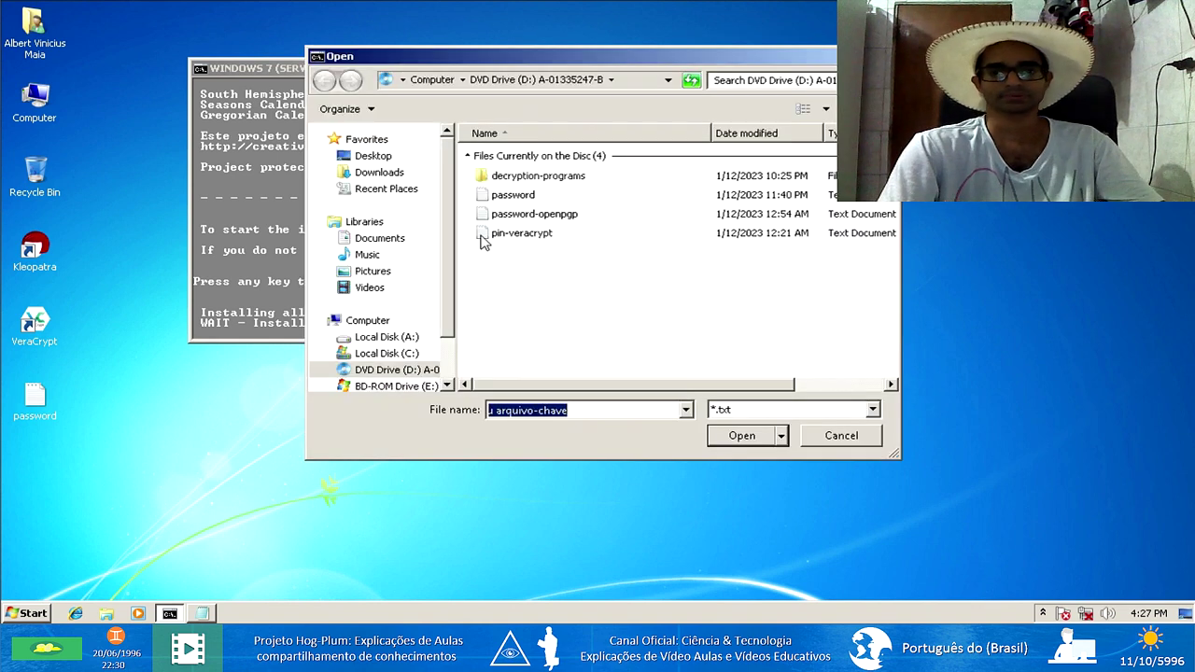
pyautogui.click(871, 409)
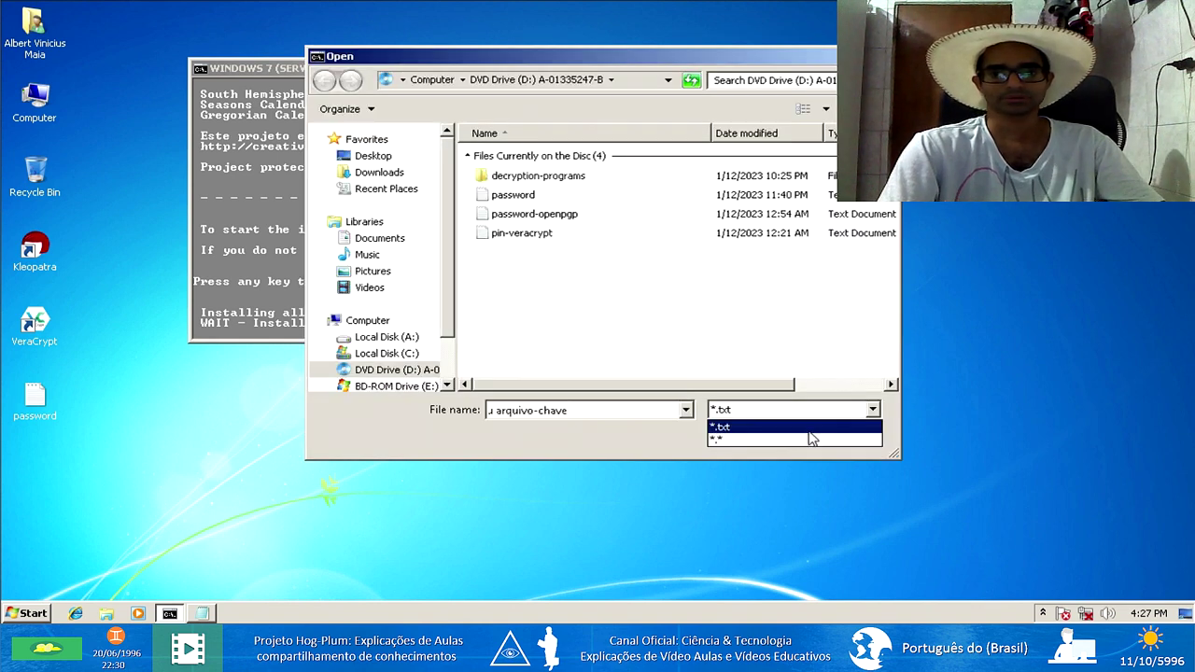
pyautogui.click(810, 440)
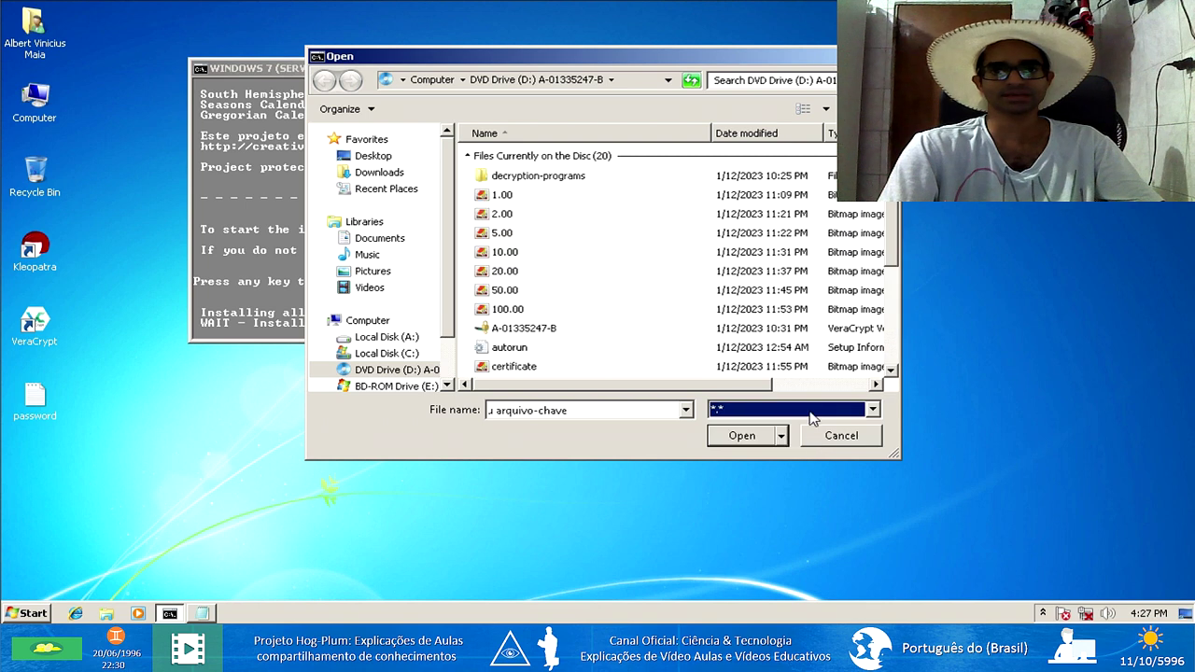
pyautogui.click(502, 297)
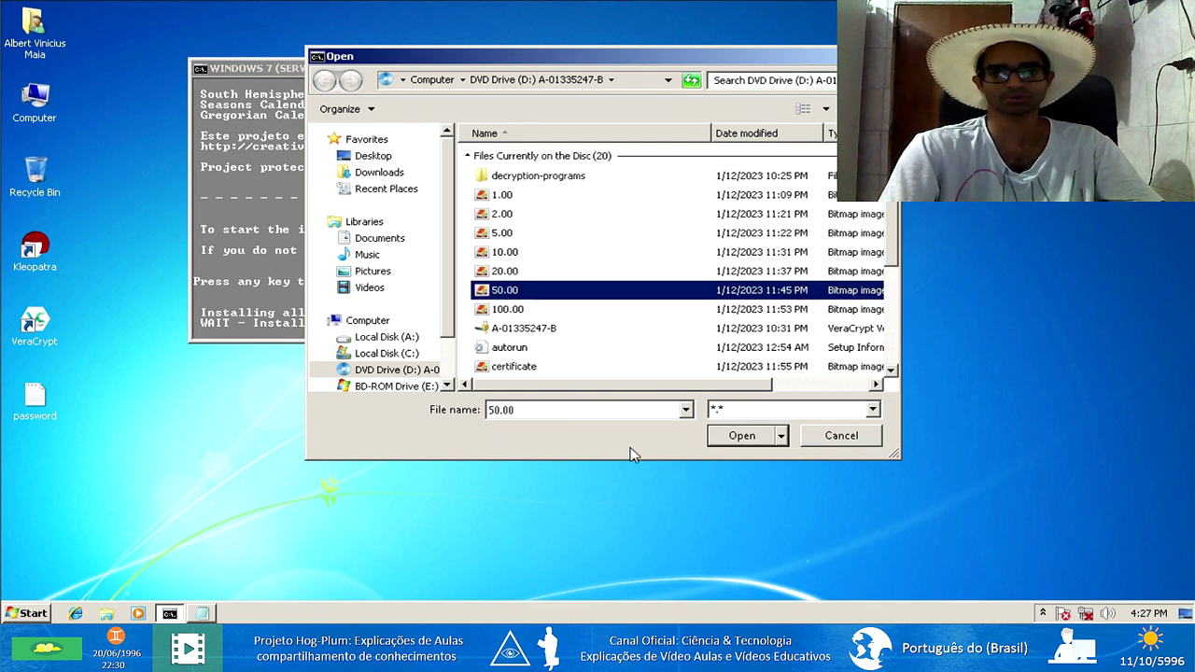
pyautogui.click(740, 437)
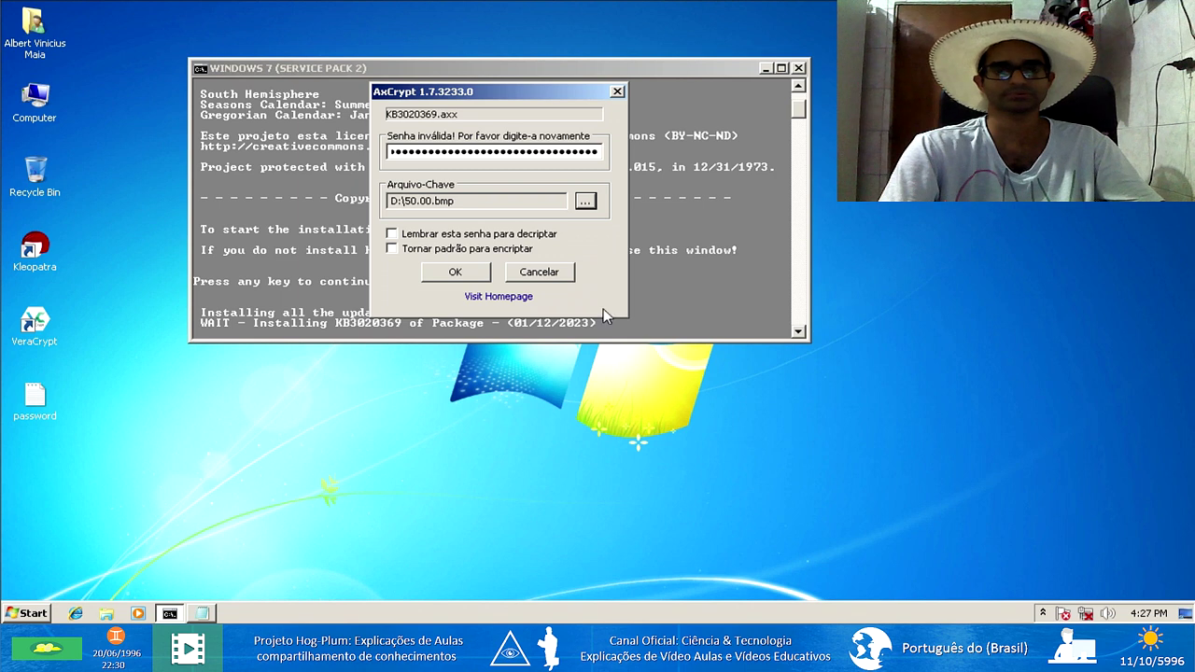
pyautogui.click(455, 273)
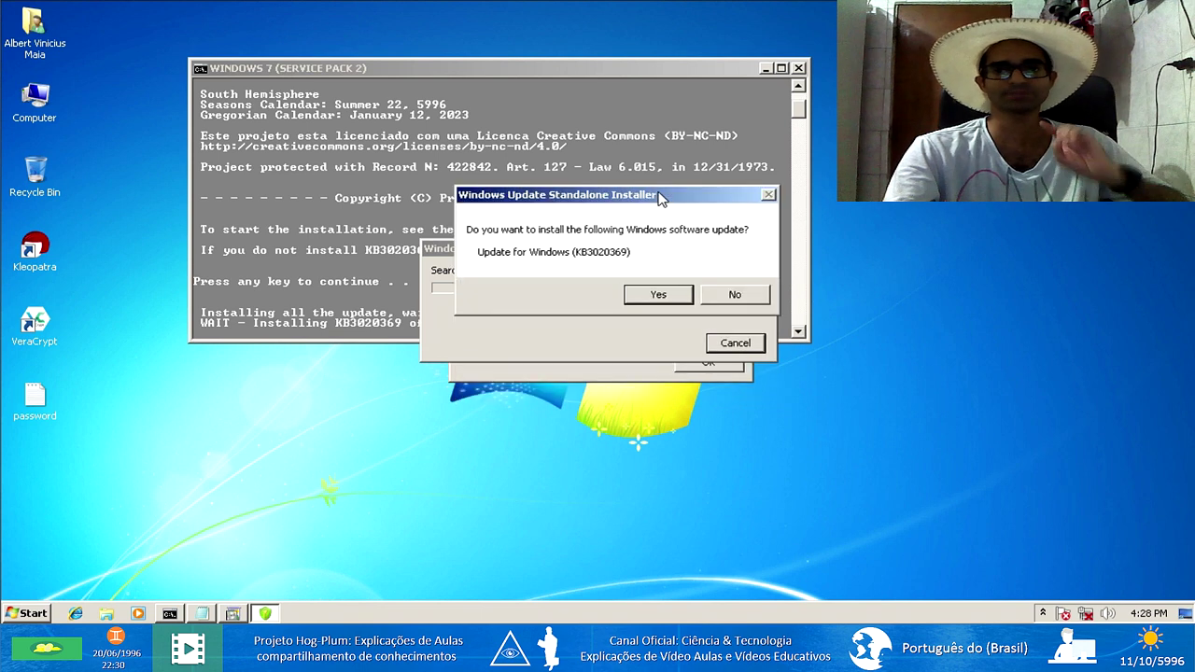
# Install update KB3020369, dismiss the AxCrypt access-denied error, and close the completed installer.
pyautogui.click(659, 297)
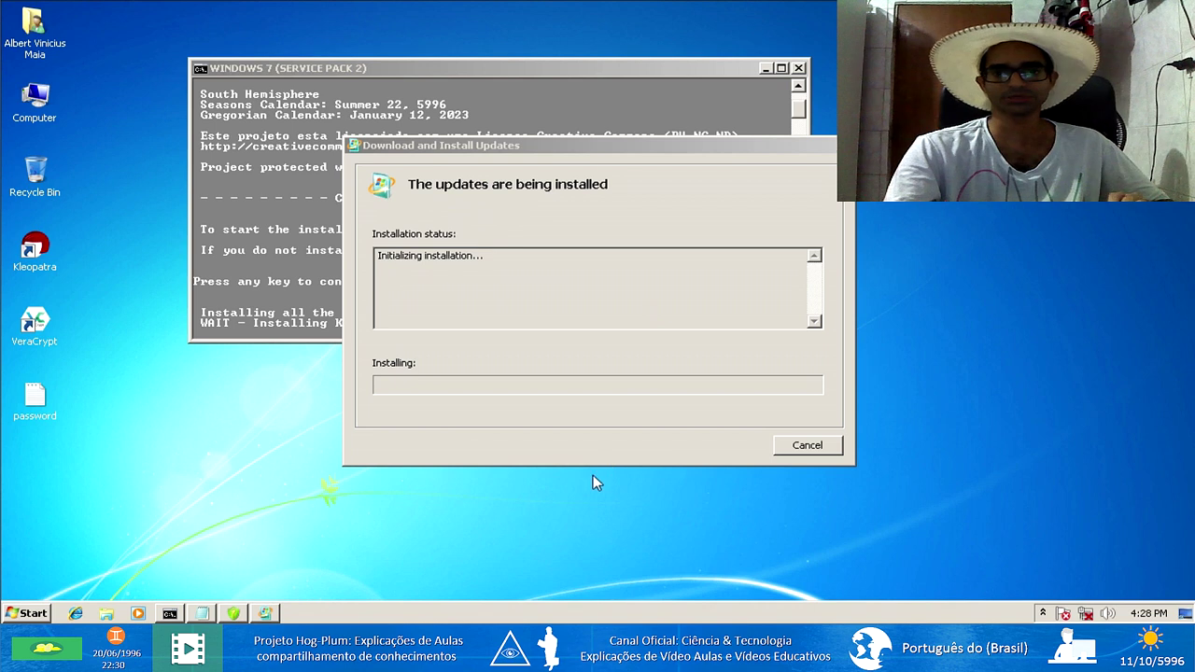
pyautogui.moveTo(527, 152); pyautogui.dragTo(794, 186)
pyautogui.click(518, 277)
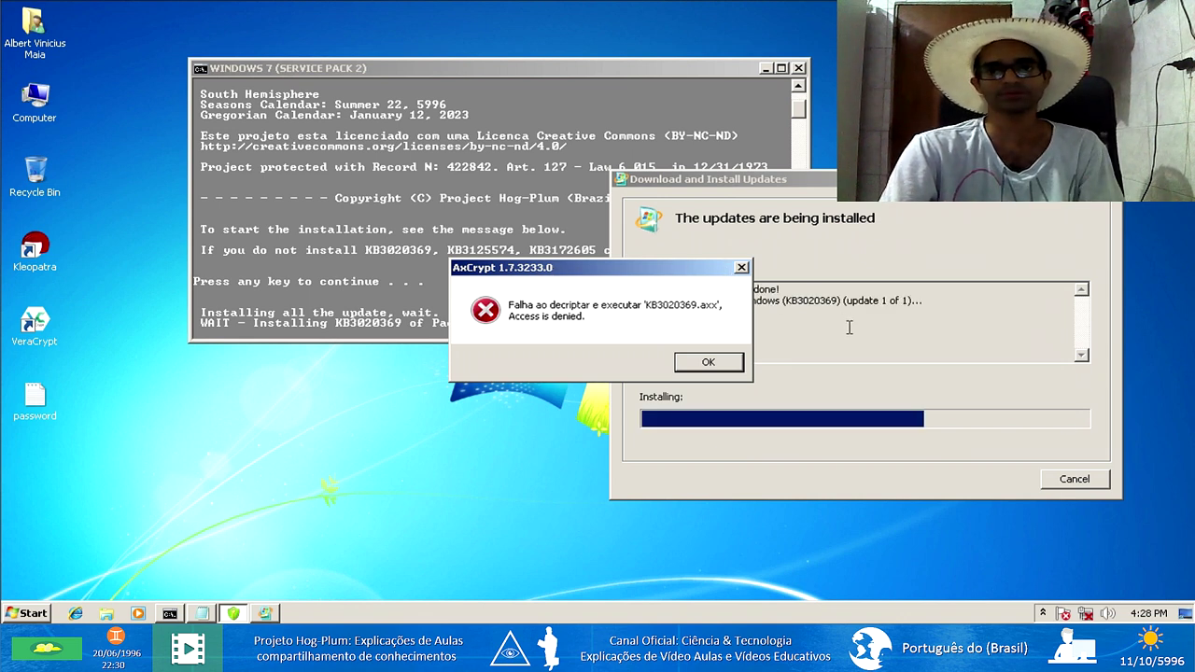
pyautogui.click(741, 269)
pyautogui.moveTo(699, 180); pyautogui.dragTo(492, 137)
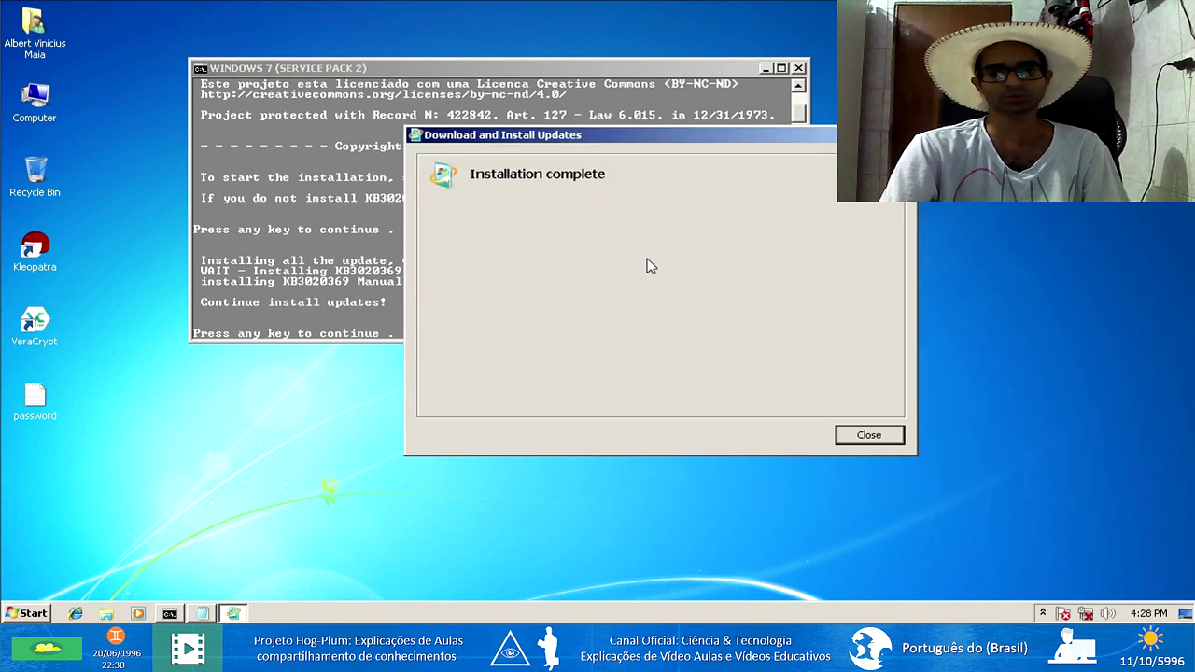
pyautogui.click(857, 435)
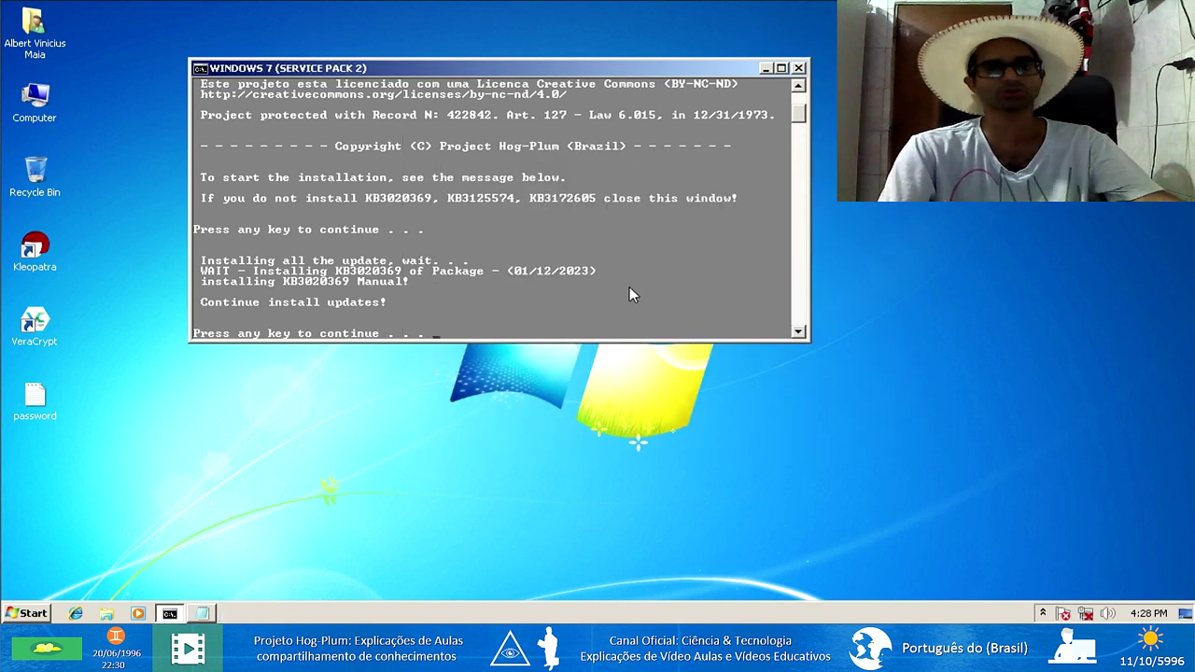
# Continue the script, then submit the password and 100.00.bmp key file for KB3125574.axx.
pyautogui.press('Return')
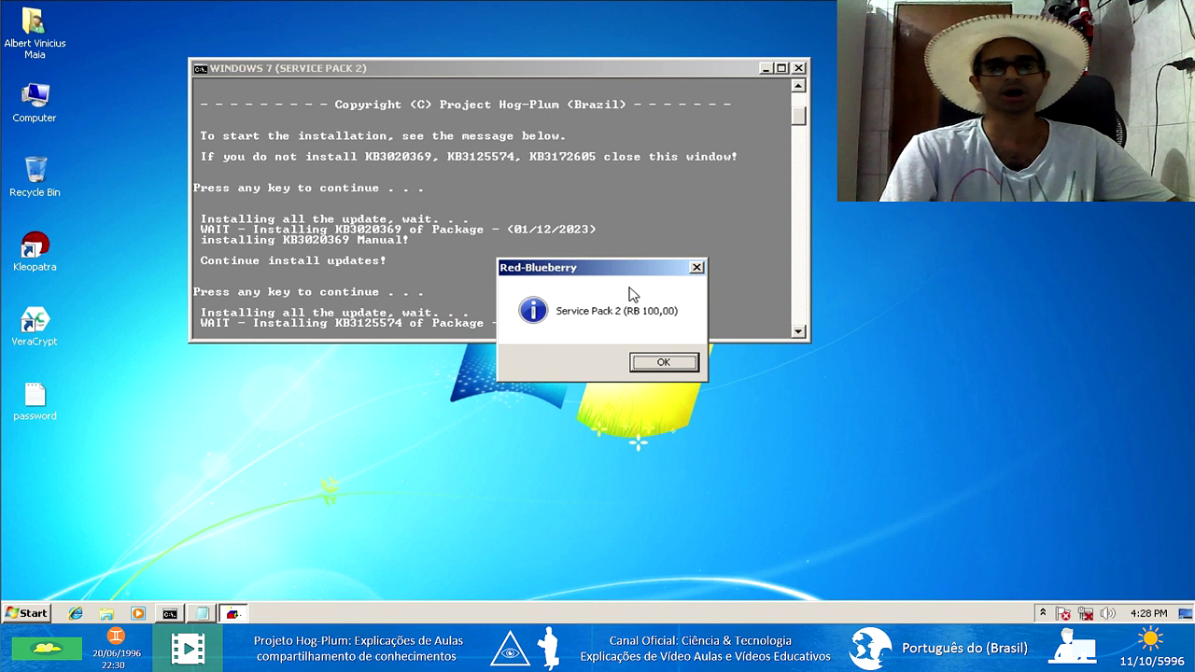
pyautogui.click(663, 362)
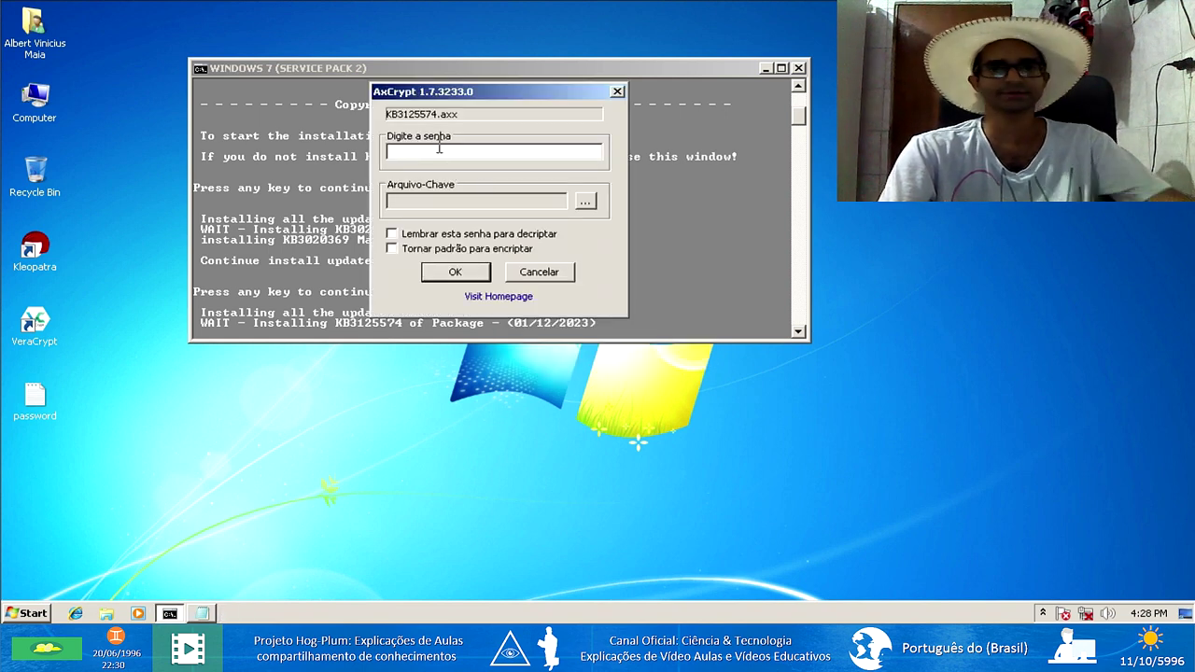
pyautogui.hotkey('ctrl', 'v')
pyautogui.click(585, 202)
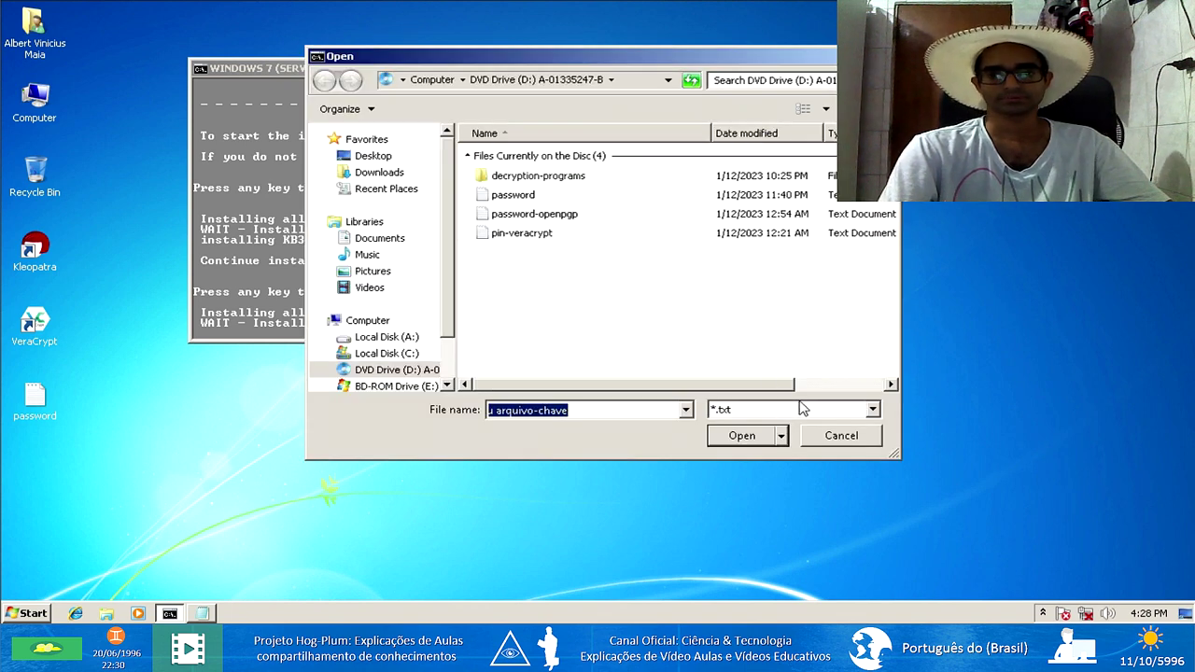
pyautogui.click(826, 413)
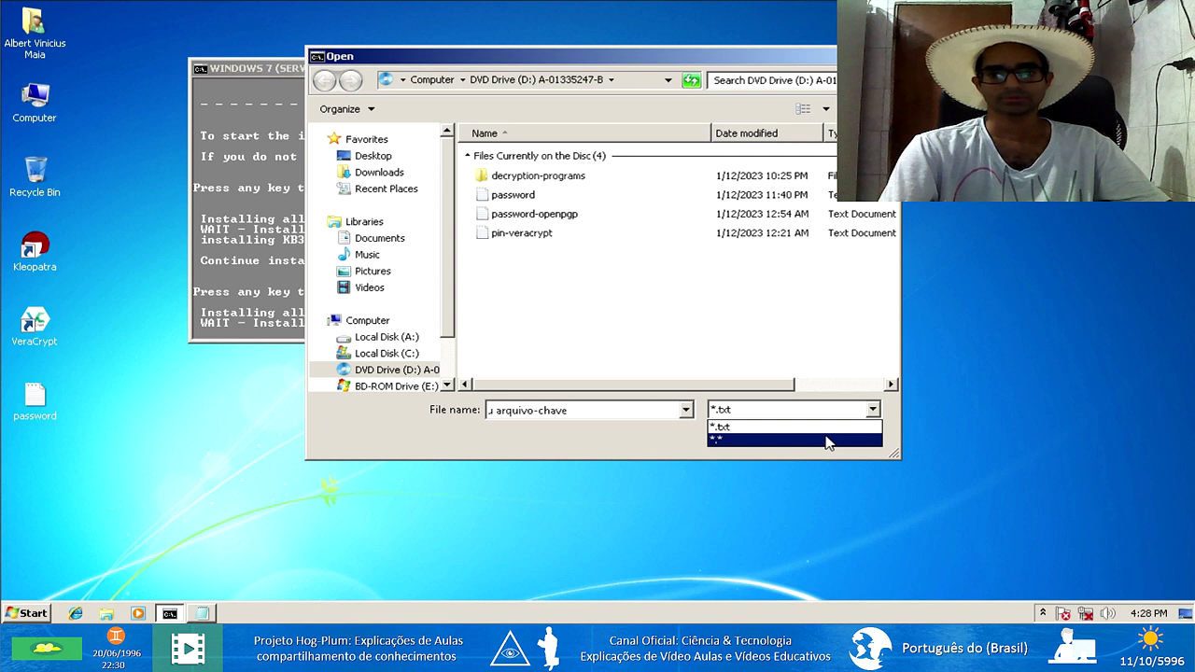
pyautogui.click(828, 439)
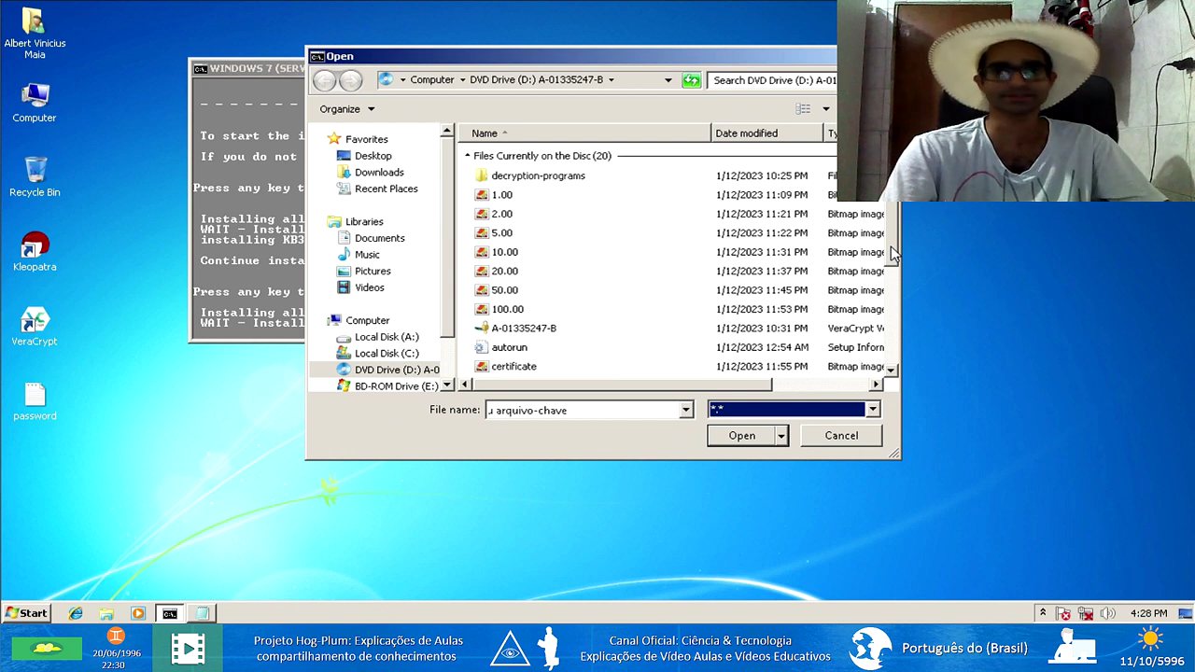
pyautogui.scroll(-1, 891, 246)
pyautogui.click(517, 247)
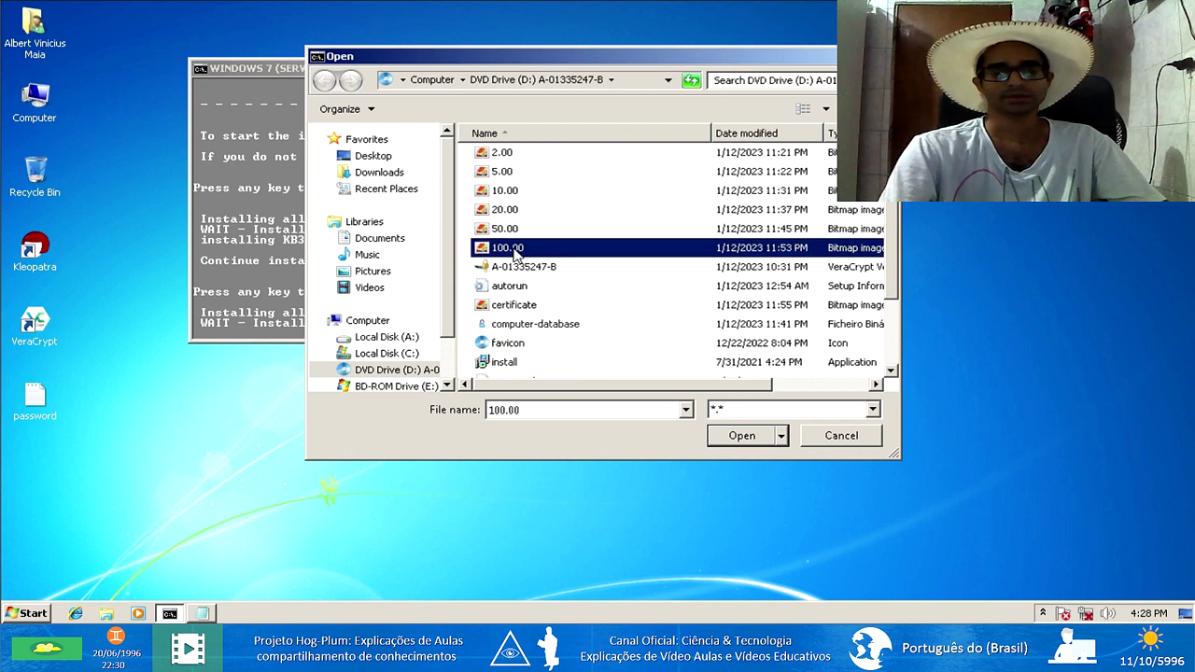
pyautogui.click(742, 435)
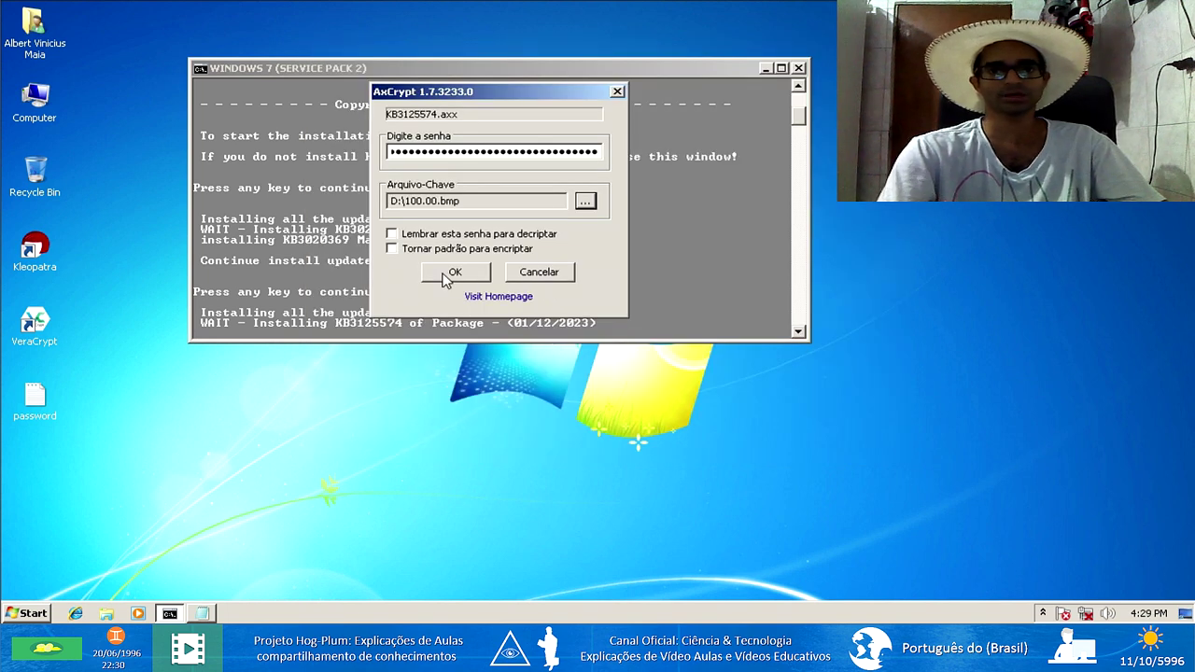
pyautogui.click(450, 273)
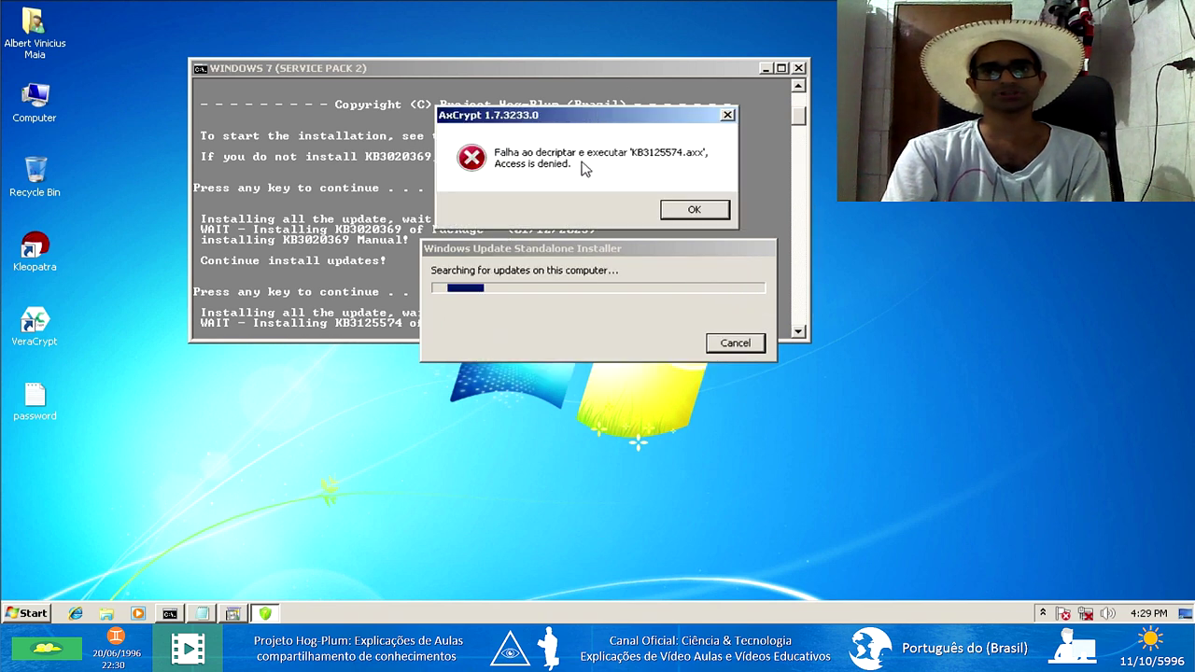
# Close the AxCrypt access-denied error box so the KB3125574 installer can proceed.
pyautogui.click(727, 115)
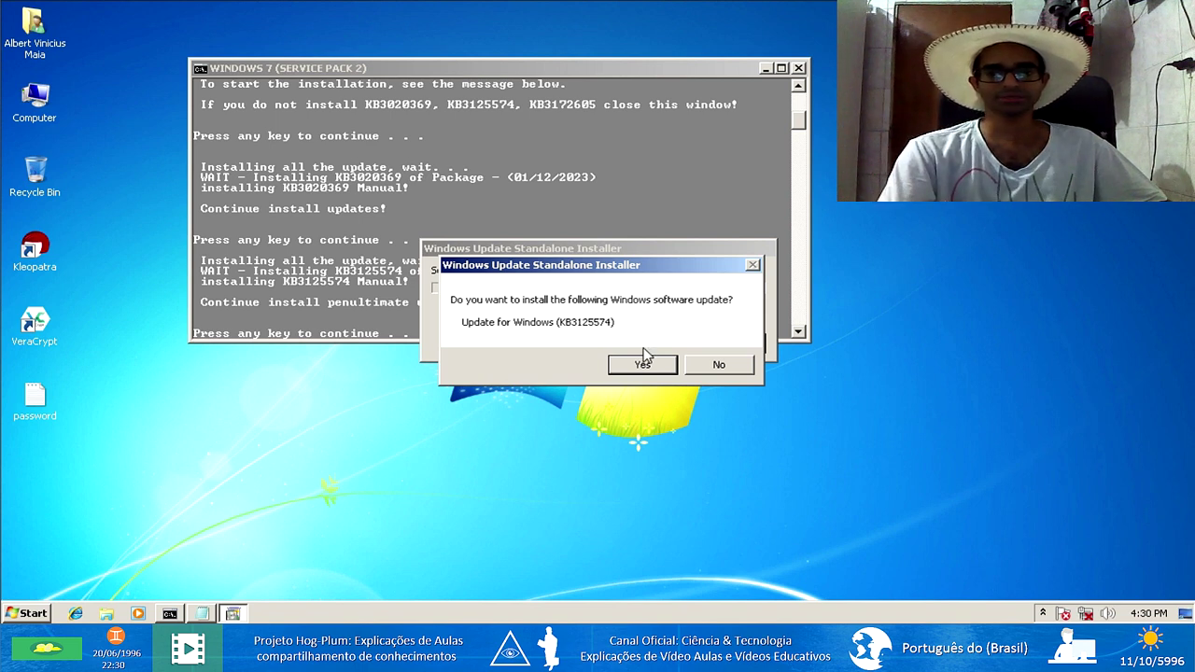
# Confirm installing KB3125574 and close the installer once installation completes.
pyautogui.click(643, 364)
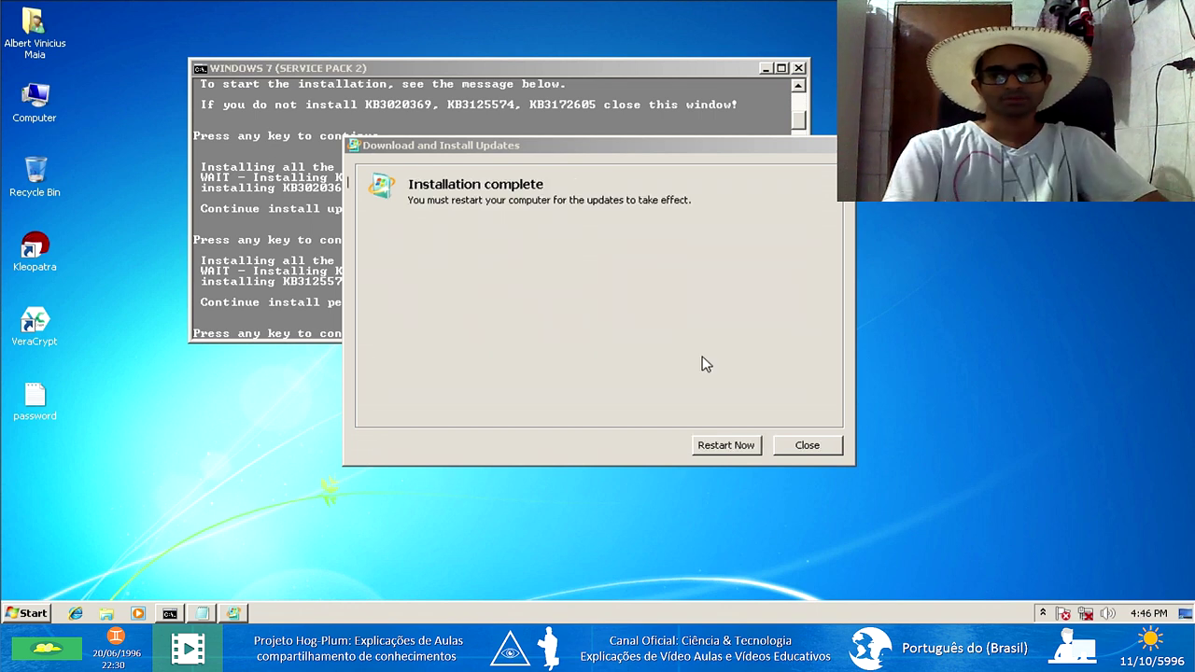
pyautogui.click(805, 448)
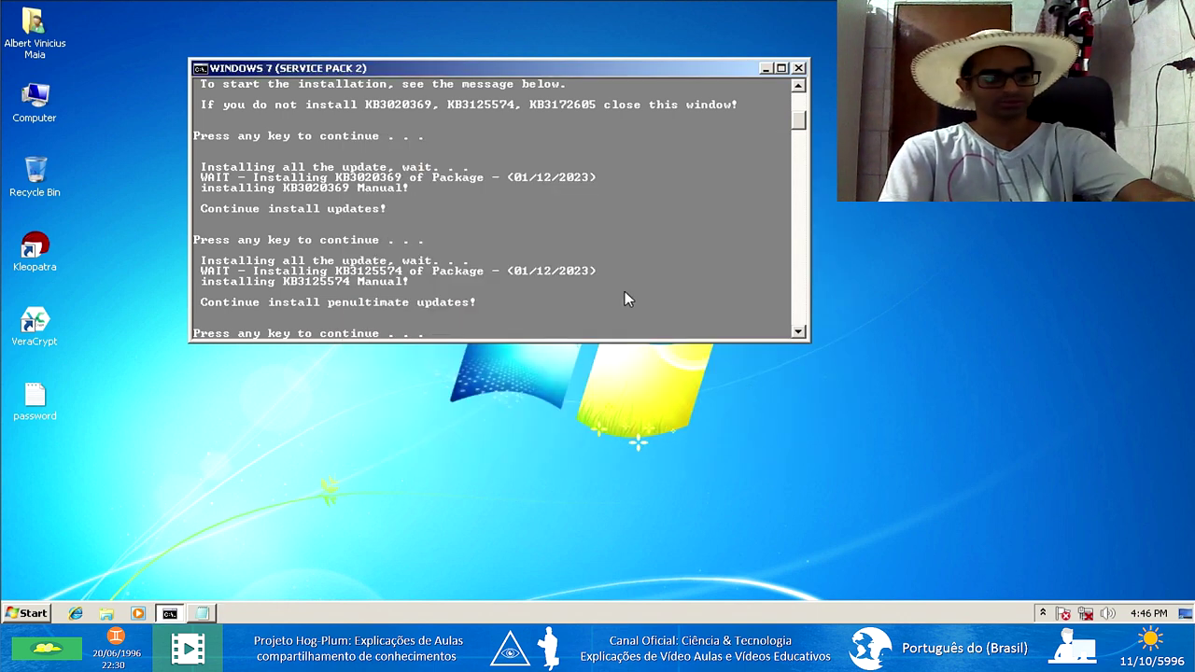
# Decrypt the KB3172605 package with the pasted password and D:\100.00.bmp as key file.
pyautogui.press('Return')
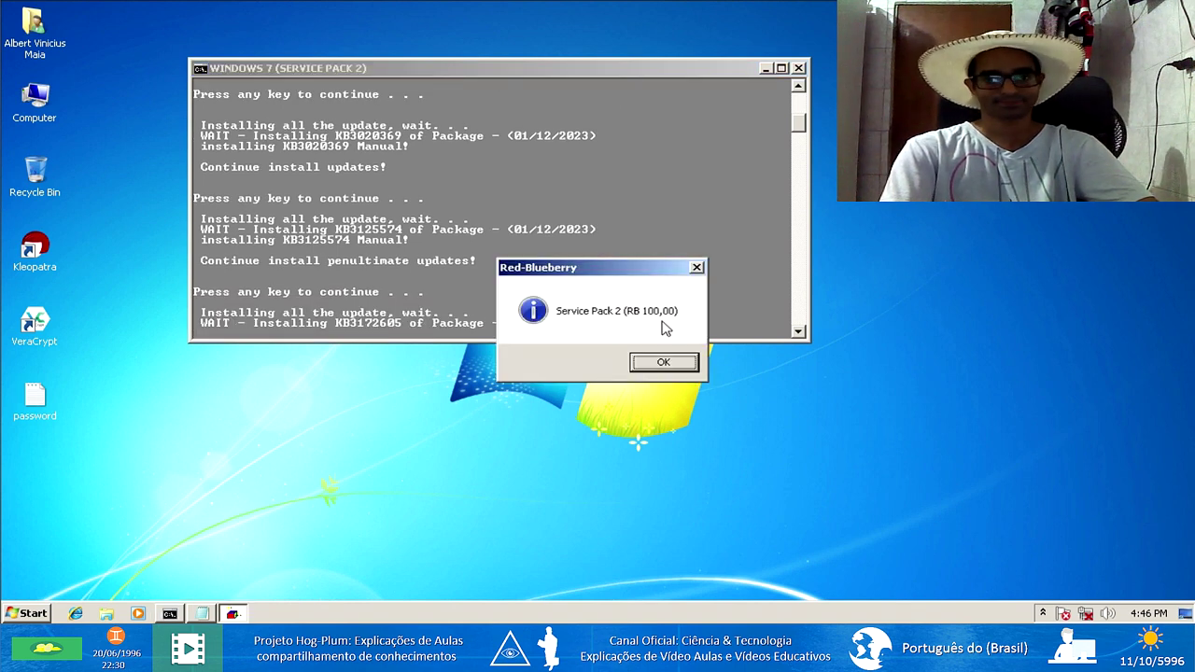
pyautogui.click(674, 364)
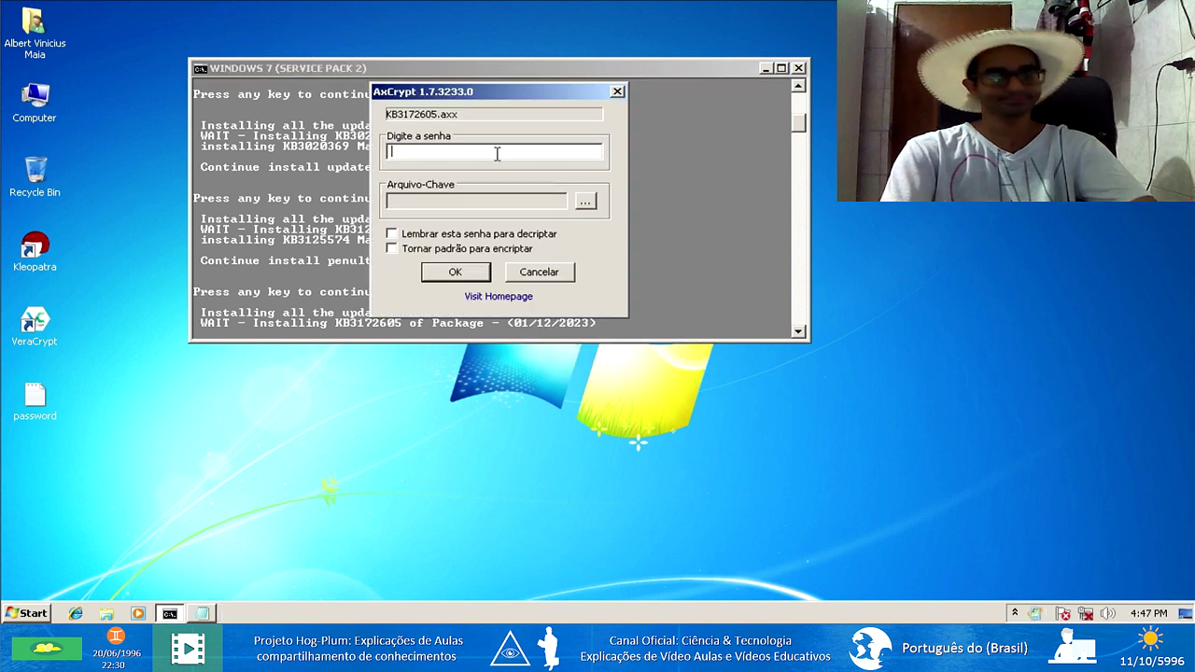
pyautogui.hotkey('ctrl', 'v')
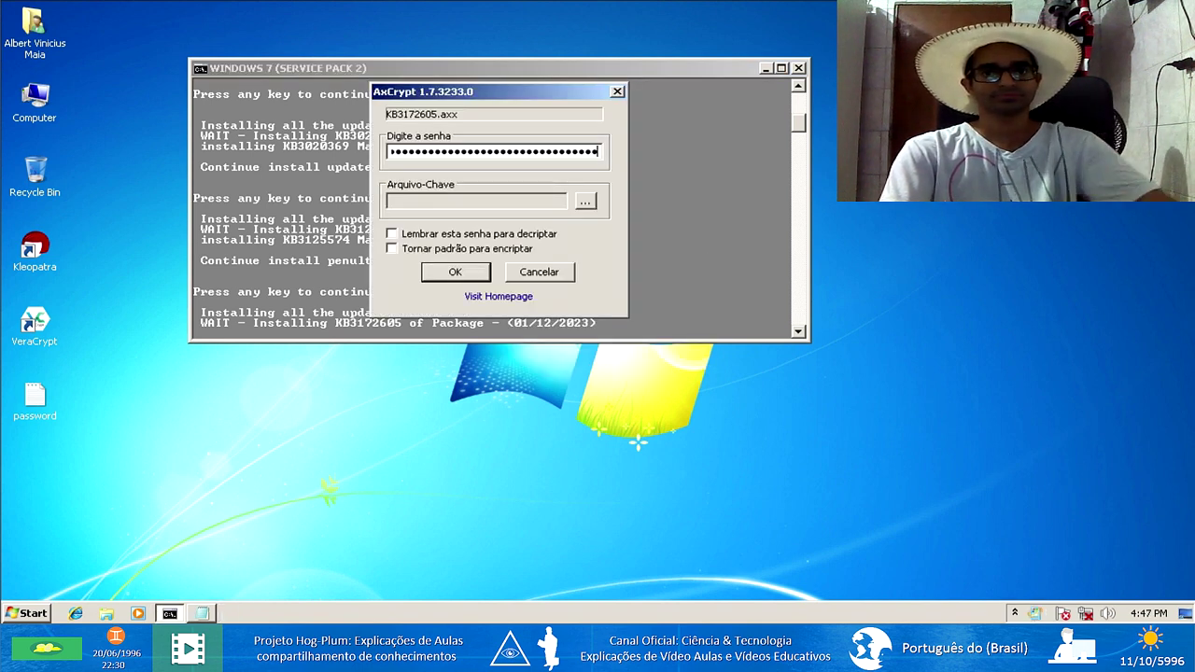
pyautogui.click(586, 202)
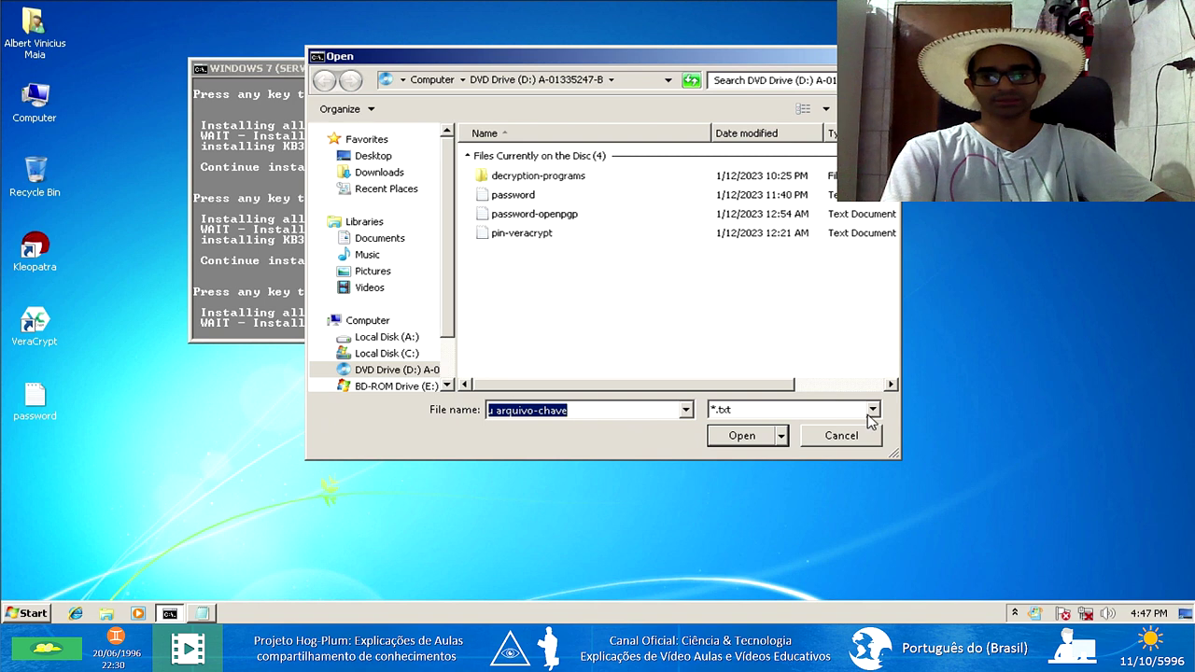
pyautogui.click(870, 422)
pyautogui.click(810, 433)
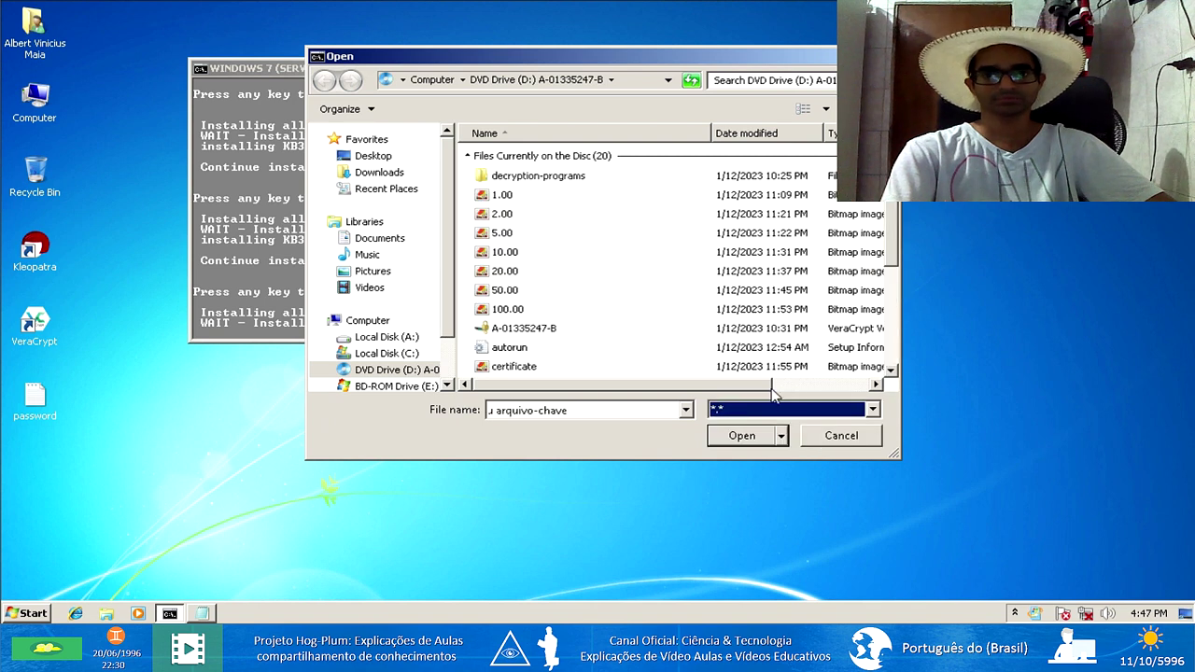
pyautogui.click(504, 310)
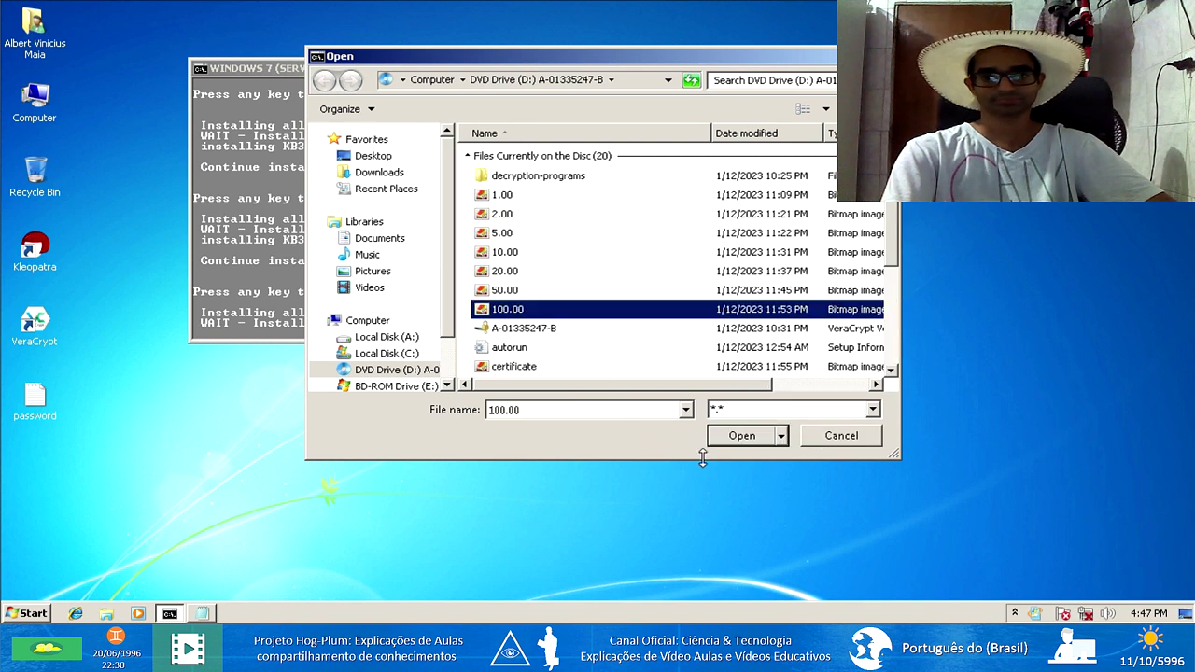
pyautogui.click(744, 437)
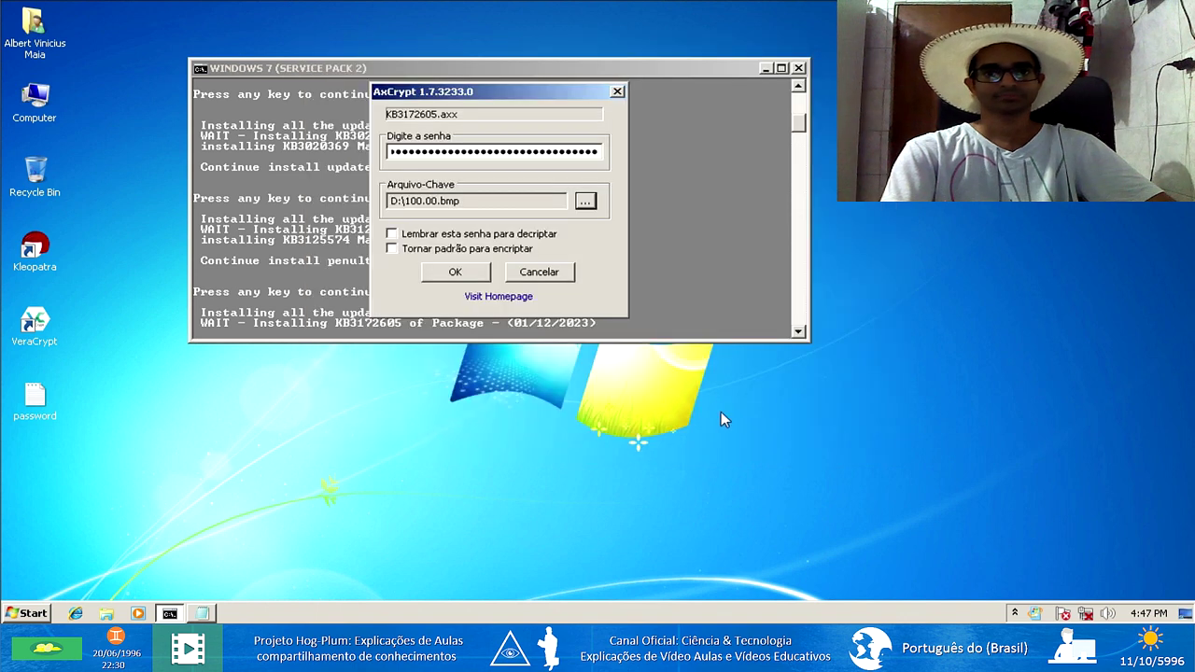
pyautogui.click(454, 271)
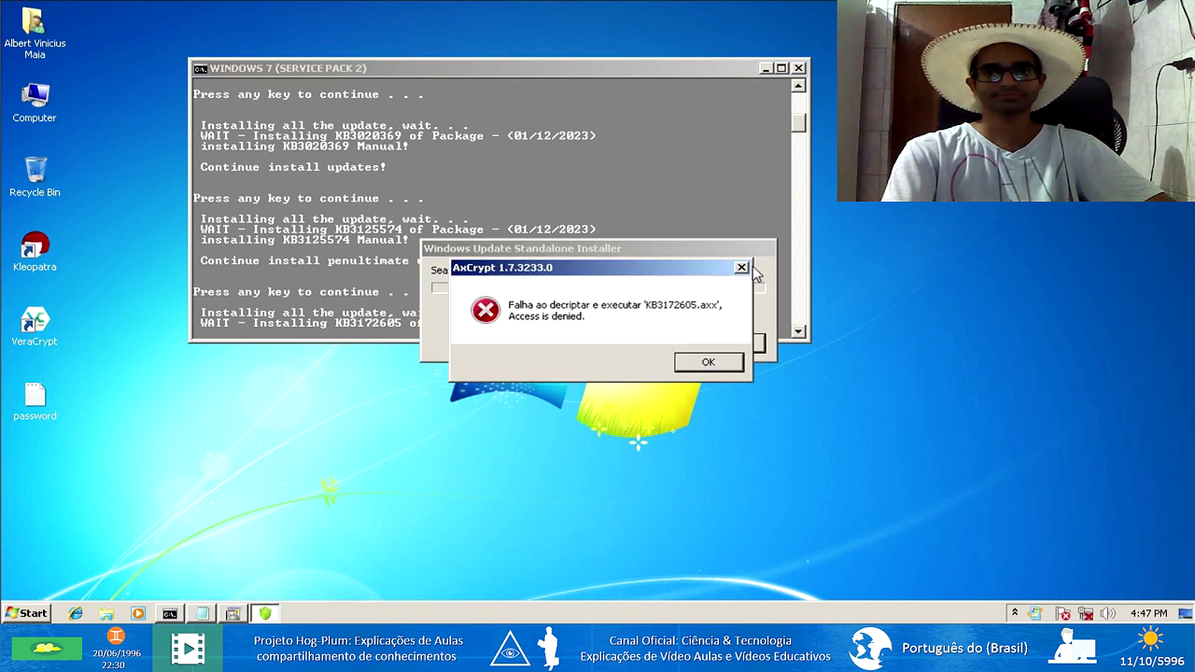
# Dismiss the access-denied error, approve installing KB3172605 and close the completion notice.
pyautogui.click(741, 269)
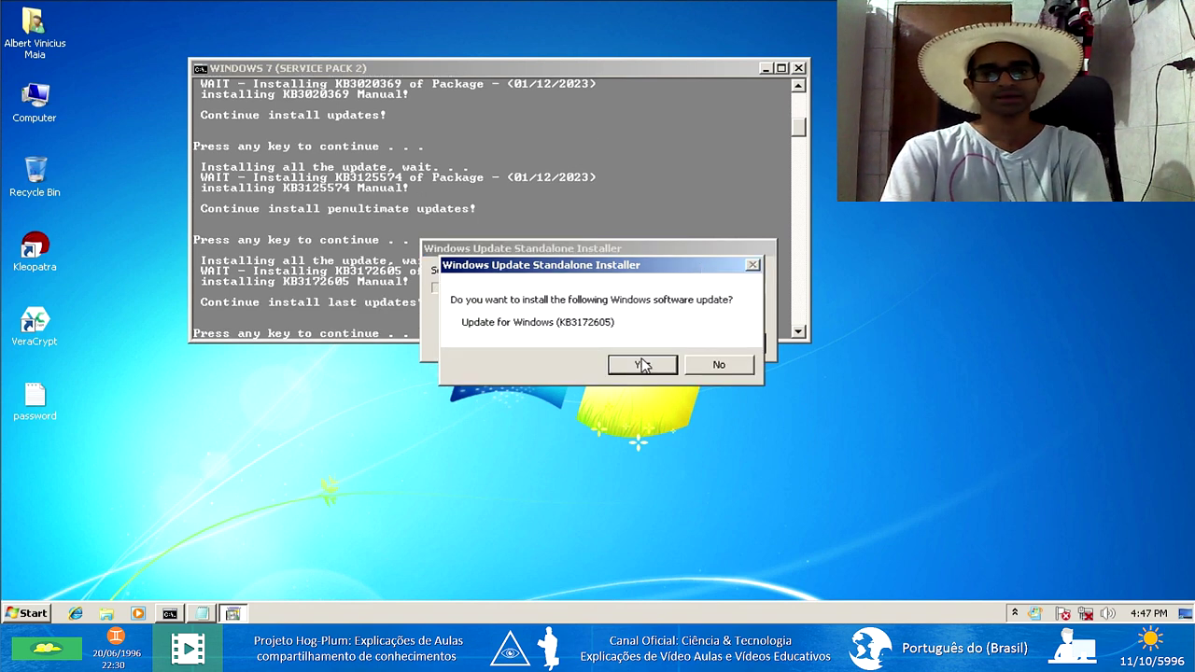
pyautogui.click(642, 365)
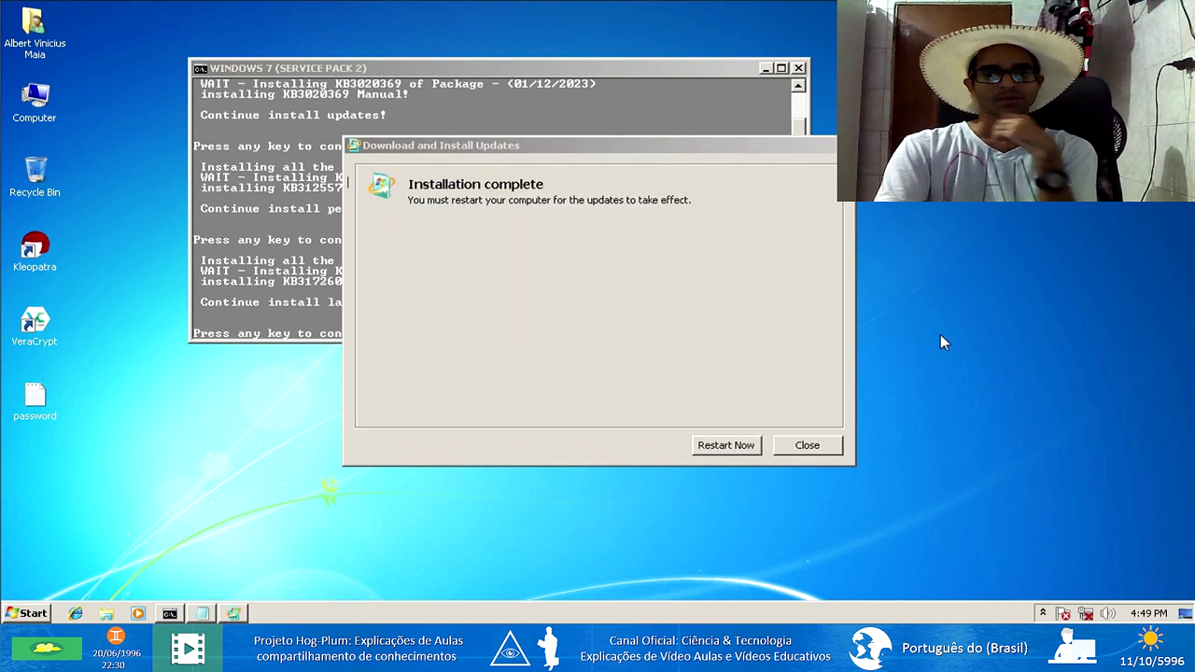
pyautogui.click(808, 446)
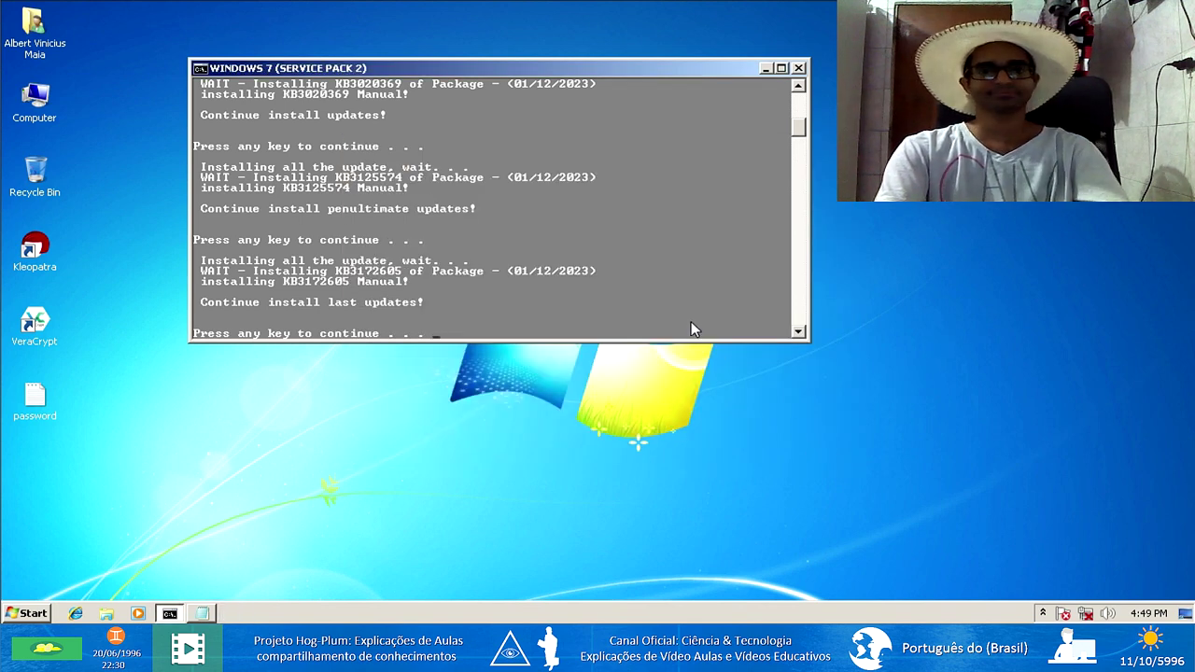
# Let the console script finish so Windows restarts and applies the updates.
pyautogui.press('Return')
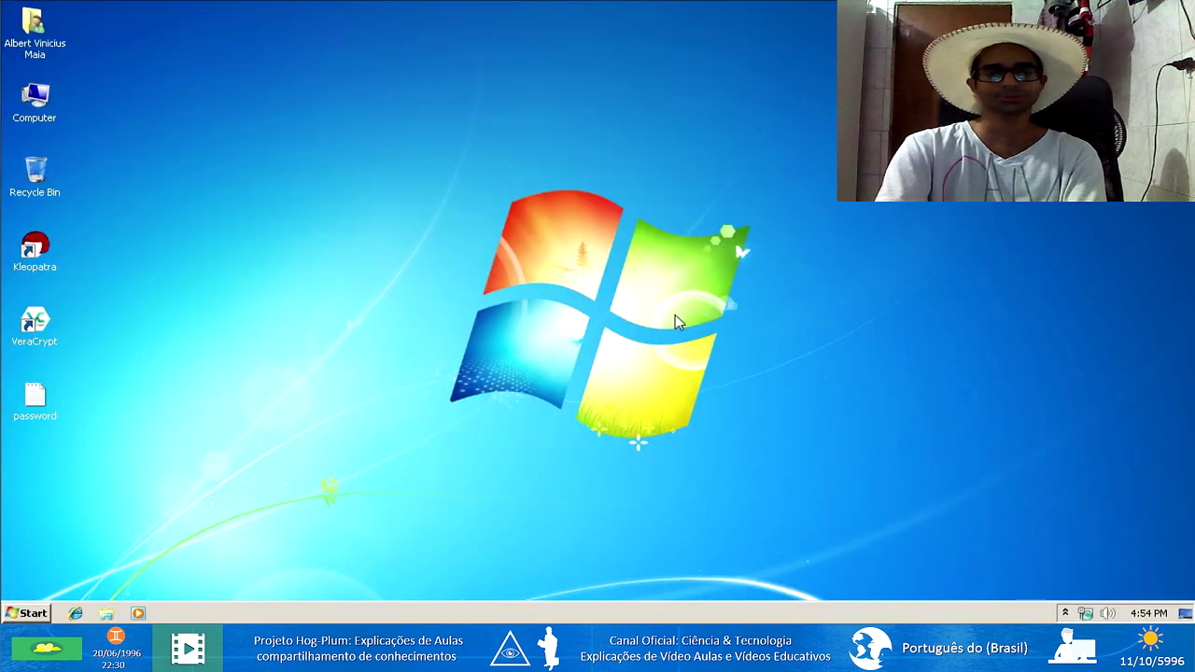
# Open and close the Computer window, then shut down Windows from the Start menu.
pyautogui.press('super+e')
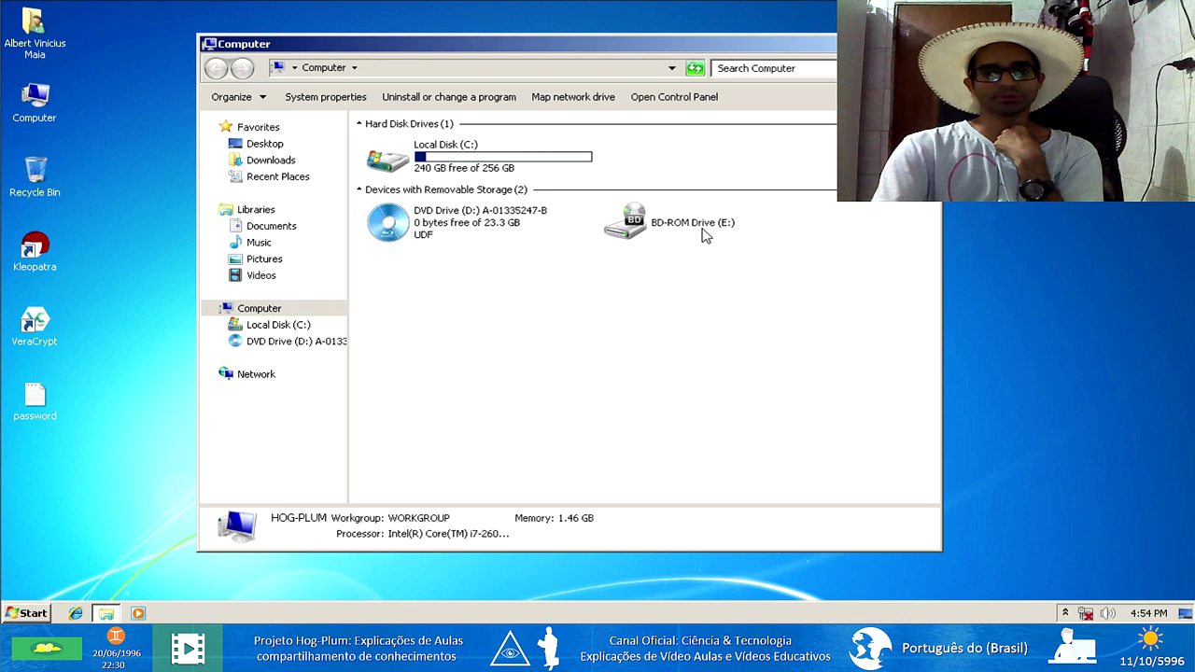
pyautogui.moveTo(498, 306)
pyautogui.mouseDown()
pyautogui.moveTo(392, 221)
pyautogui.moveTo(411, 261)
pyautogui.mouseUp()
pyautogui.click(487, 326)
pyautogui.moveTo(484, 315); pyautogui.dragTo(424, 235)
pyautogui.click(536, 355)
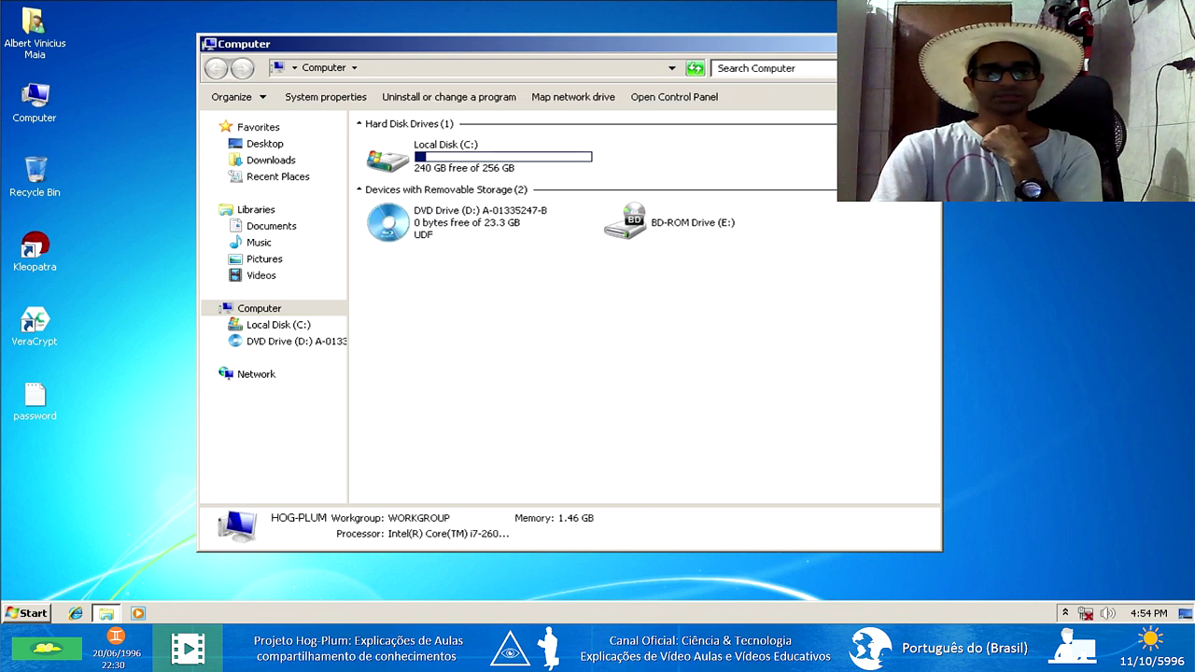
pyautogui.click(931, 44)
pyautogui.click(386, 299)
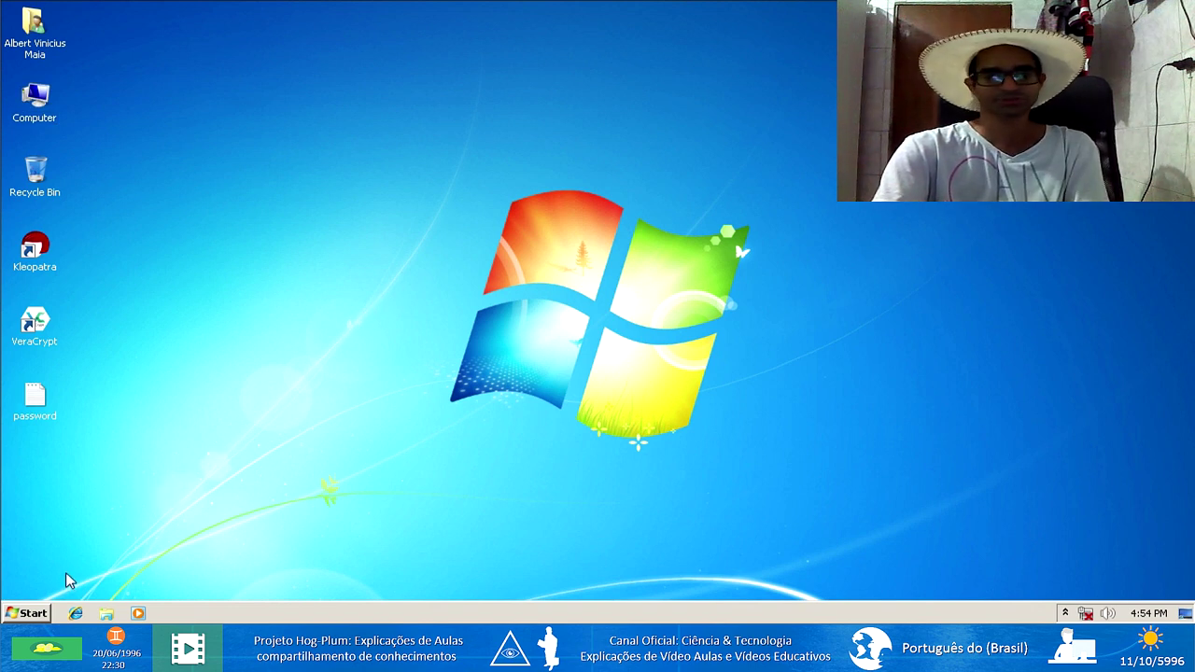
pyautogui.click(14, 613)
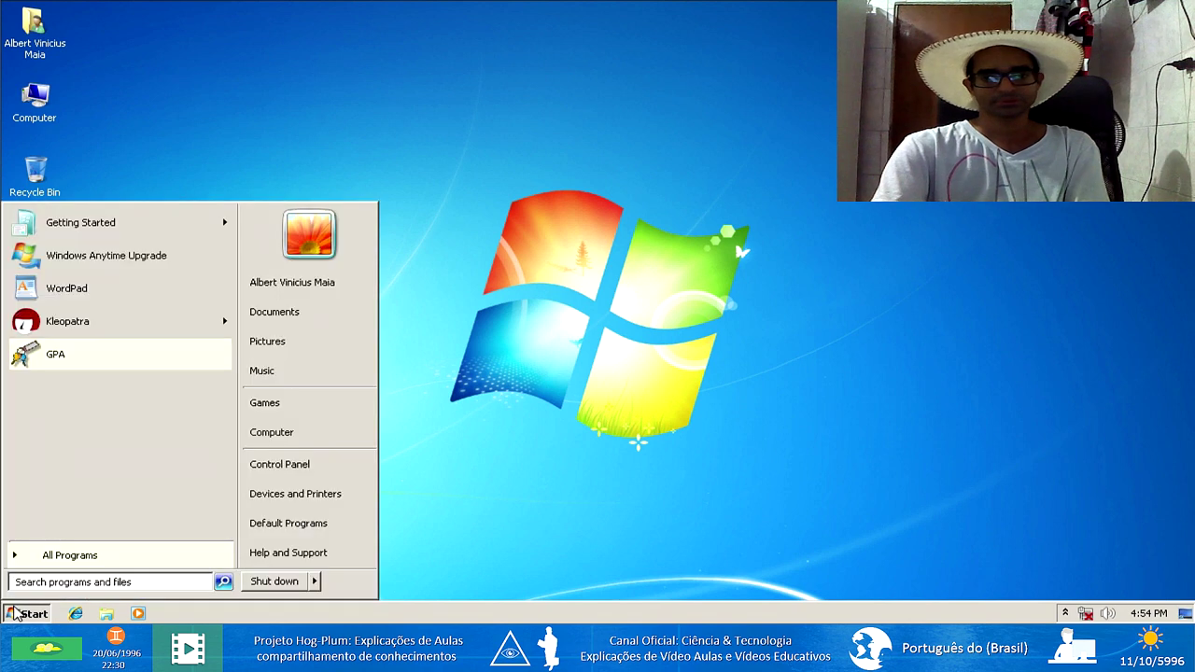
pyautogui.click(281, 582)
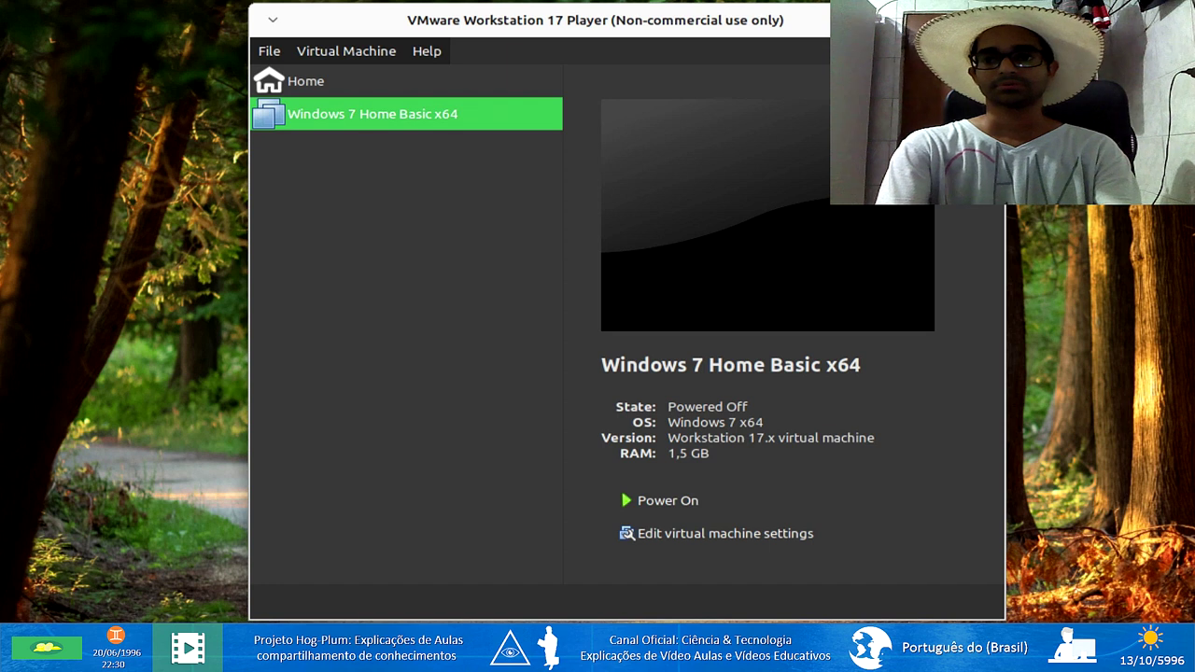
# Power on the Windows 7 Home Basic x64 machine from the Player window.
pyautogui.moveTo(611, 26)
pyautogui.mouseDown()
pyautogui.moveTo(621, 40)
pyautogui.moveTo(601, 42)
pyautogui.moveTo(596, 23)
pyautogui.mouseUp()
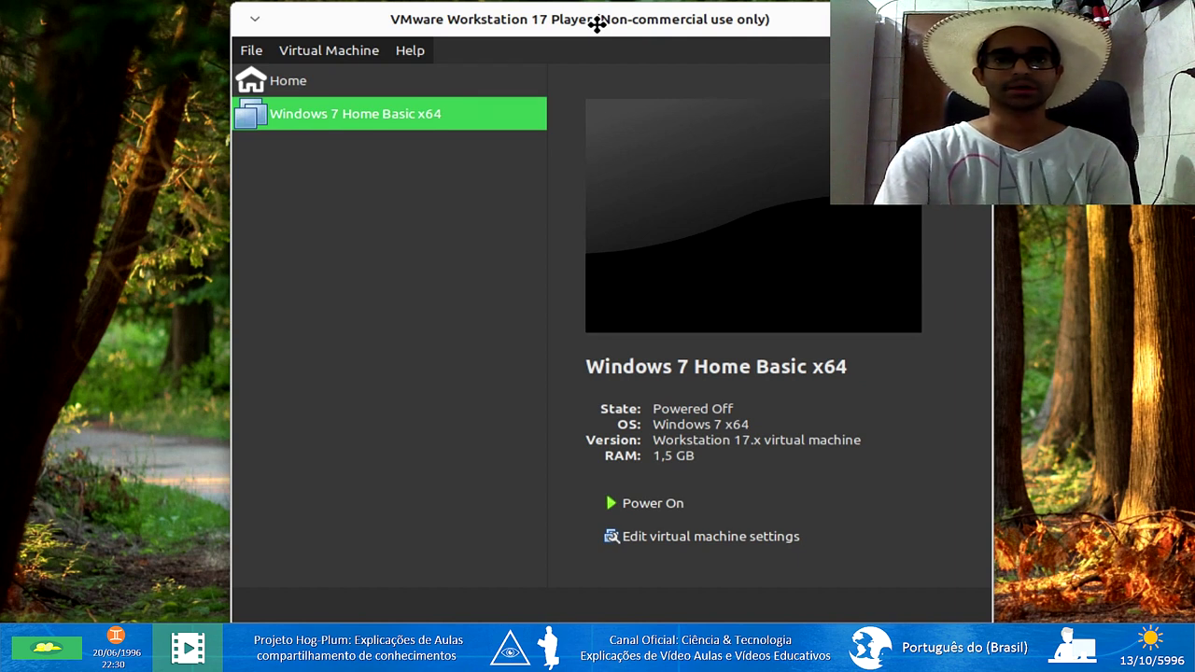
pyautogui.click(652, 503)
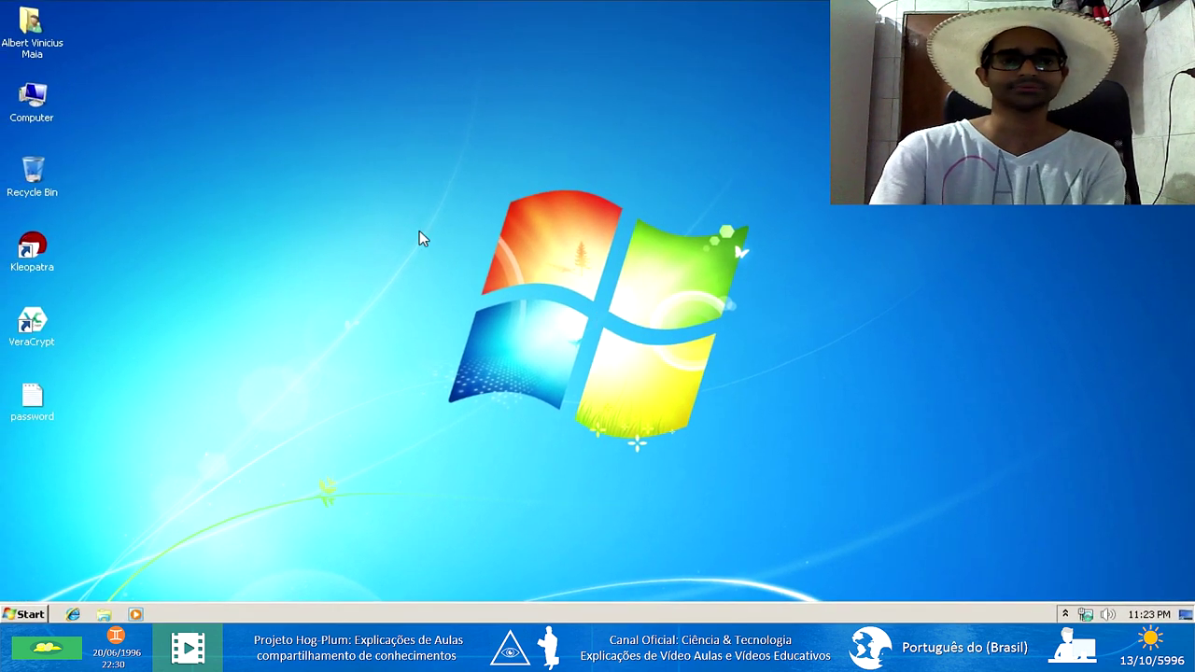
pyautogui.doubleClick(33, 107)
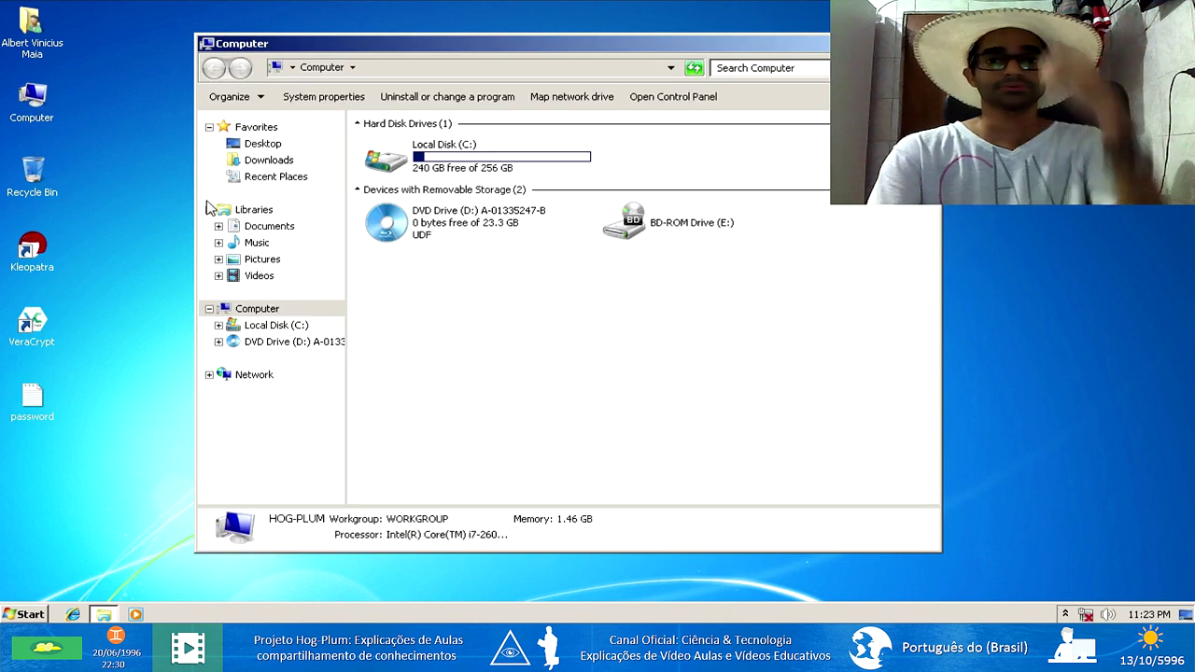
pyautogui.click(447, 96)
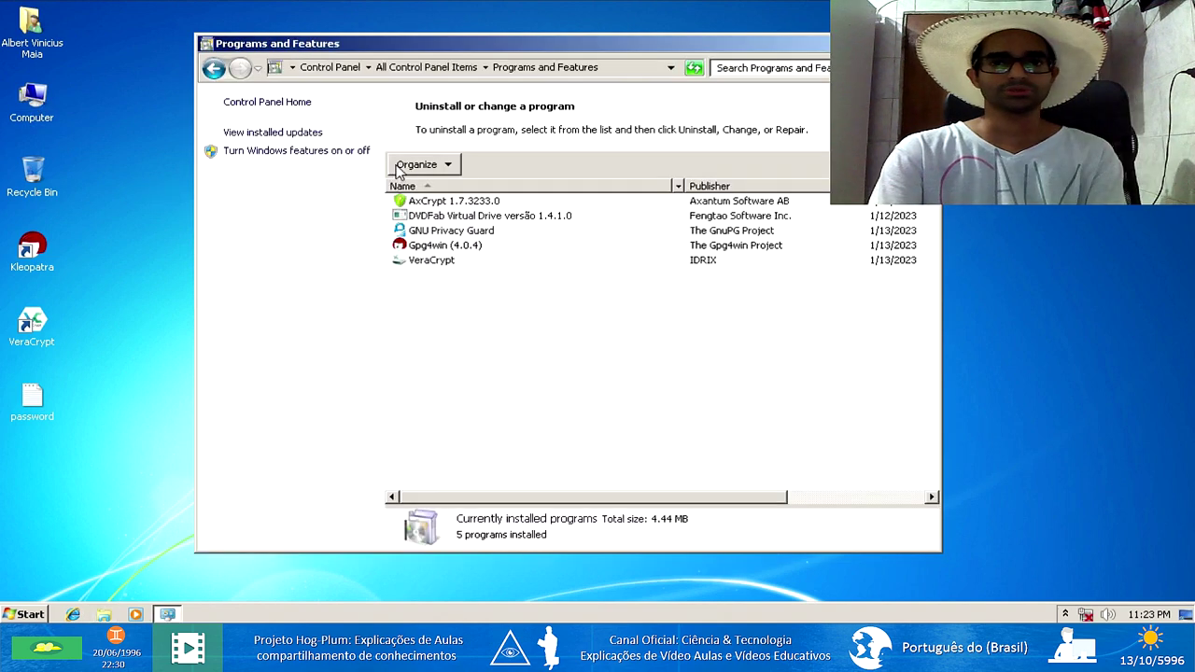
pyautogui.click(272, 133)
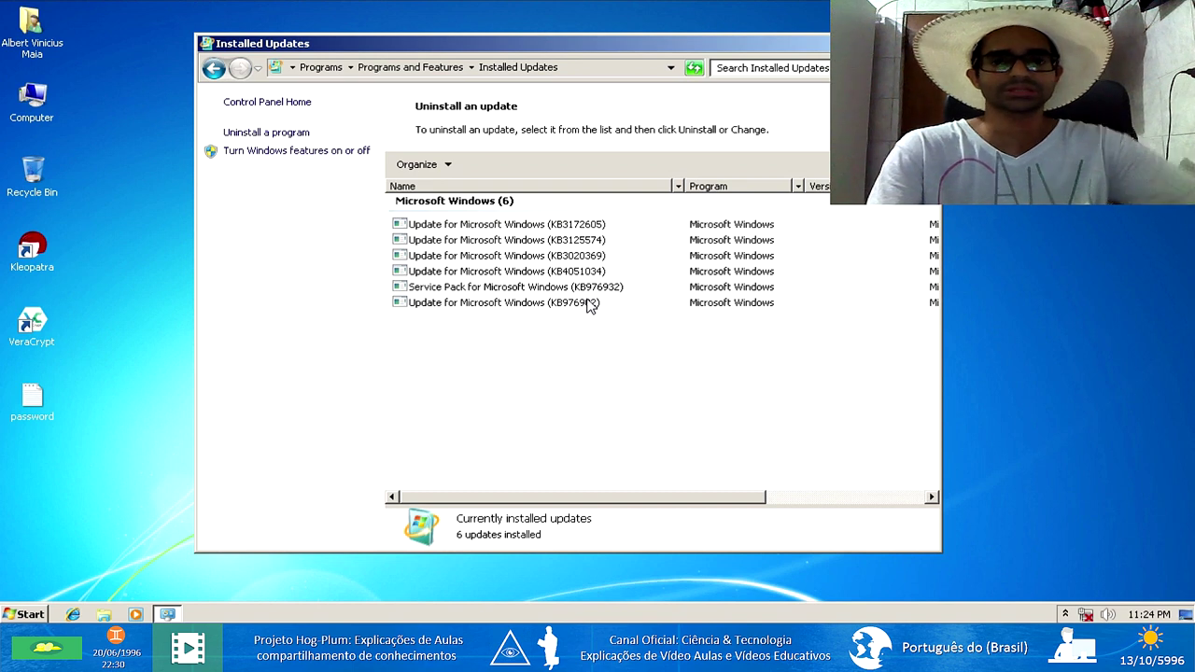
pyautogui.click(590, 289)
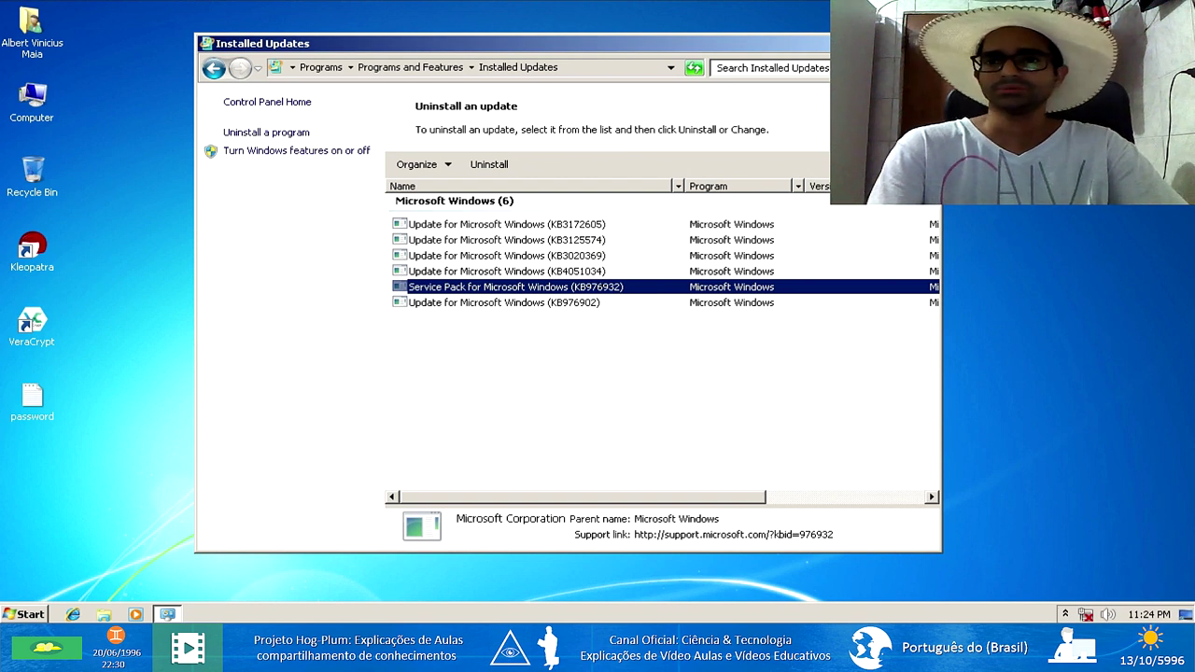
pyautogui.hotkey('alt', 'F4')
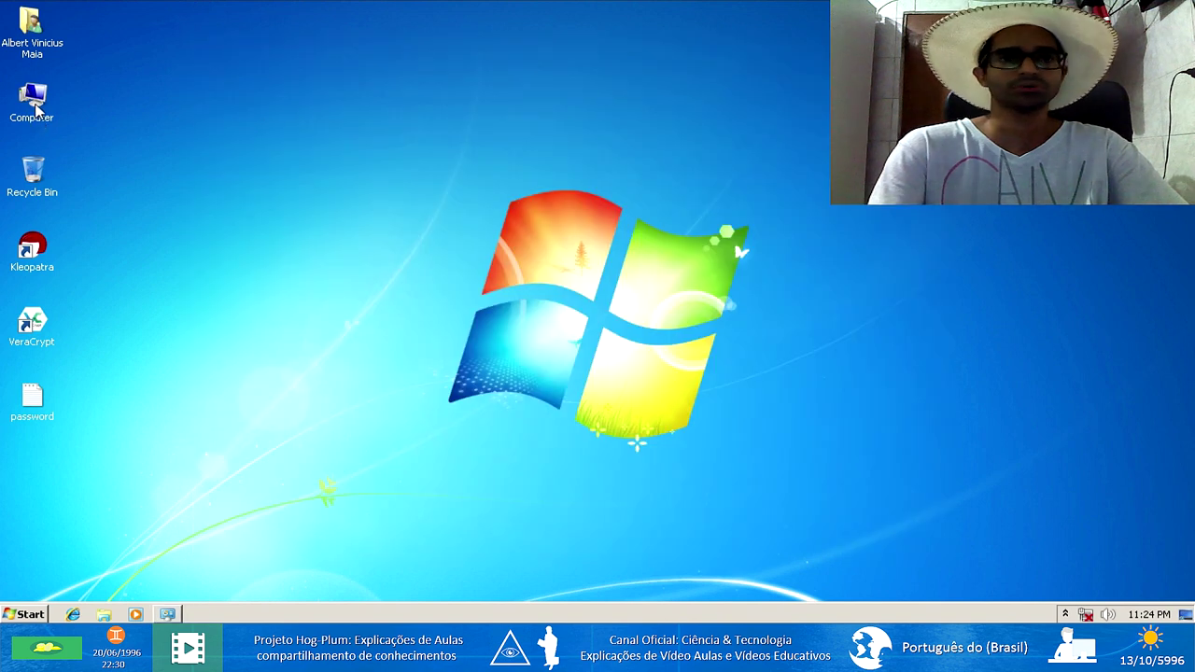
# Open A-01335247-B from DVD drive D: in VeraCrypt and start mounting it as drive A:.
pyautogui.doubleClick(37, 107)
pyautogui.click(484, 249)
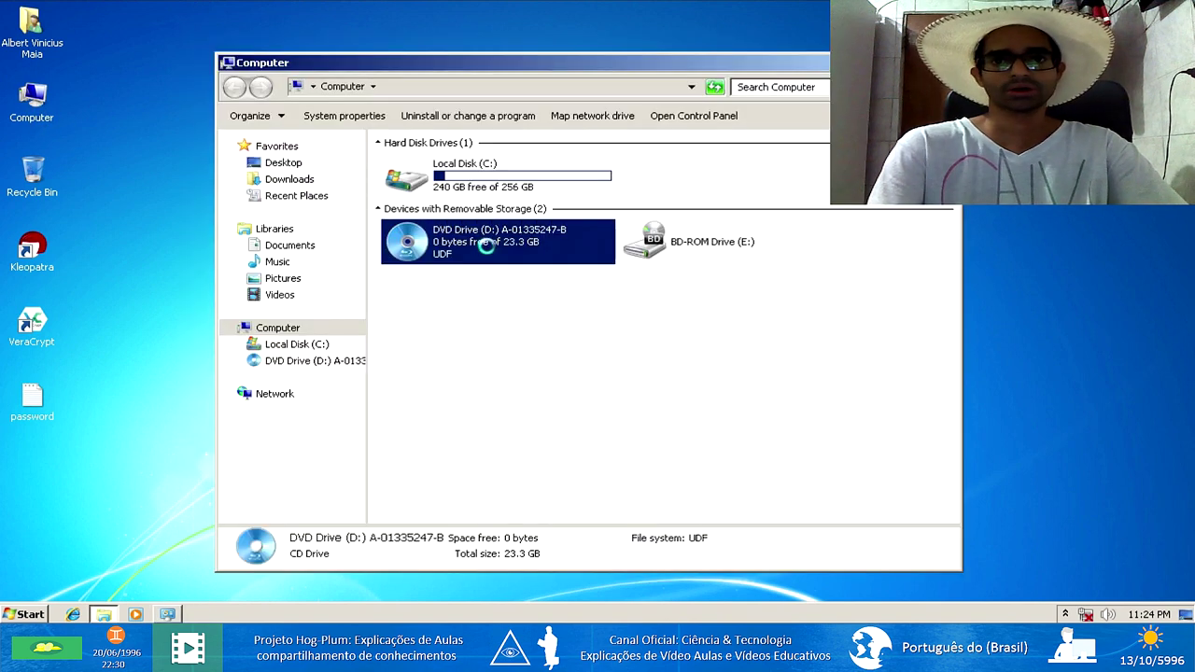
pyautogui.rightClick(484, 245)
pyautogui.click(533, 271)
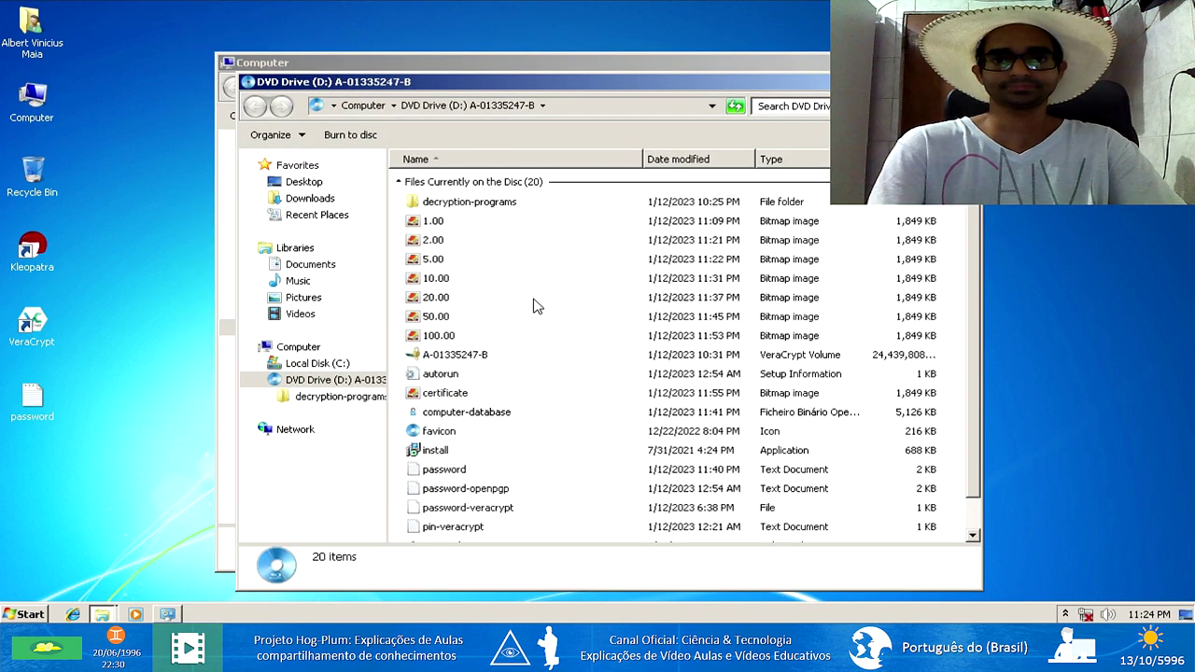
pyautogui.doubleClick(485, 363)
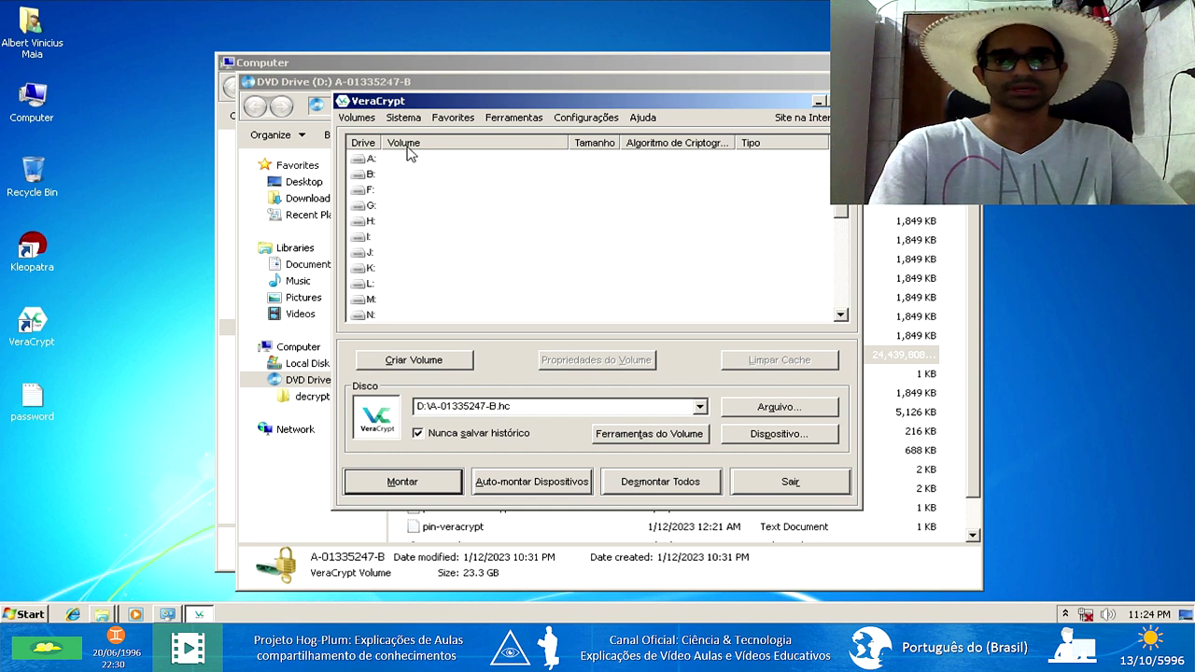
pyautogui.click(383, 160)
pyautogui.click(417, 476)
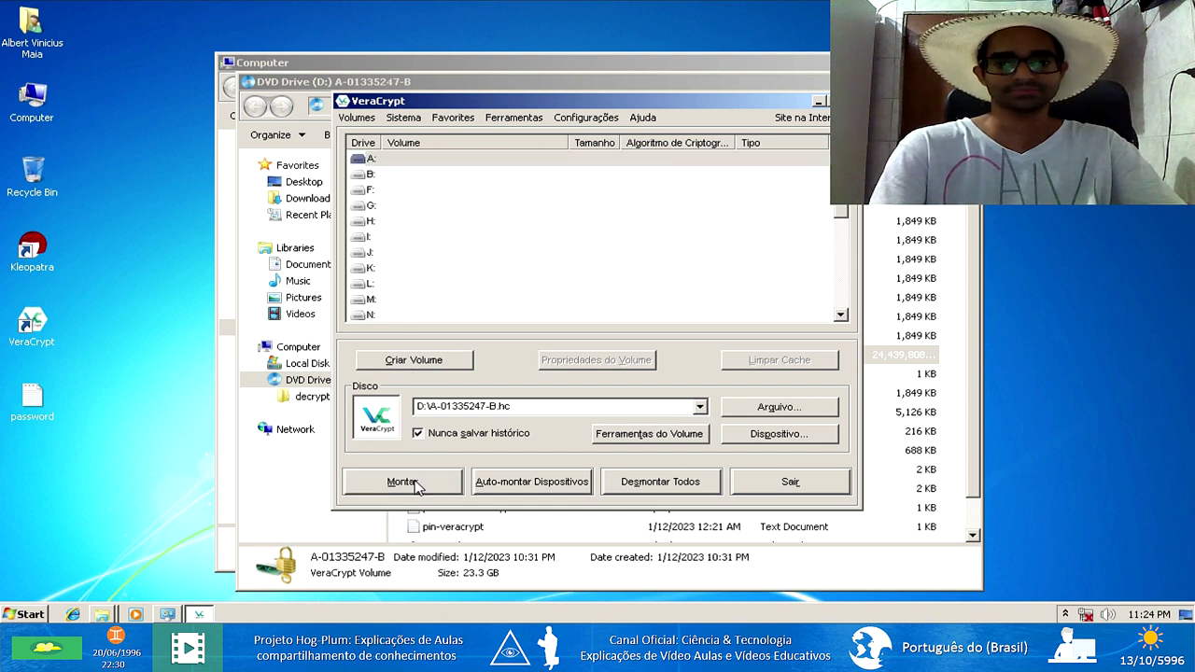
pyautogui.moveTo(501, 233); pyautogui.dragTo(459, 170)
pyautogui.click(439, 250)
pyautogui.click(454, 290)
pyautogui.click(453, 305)
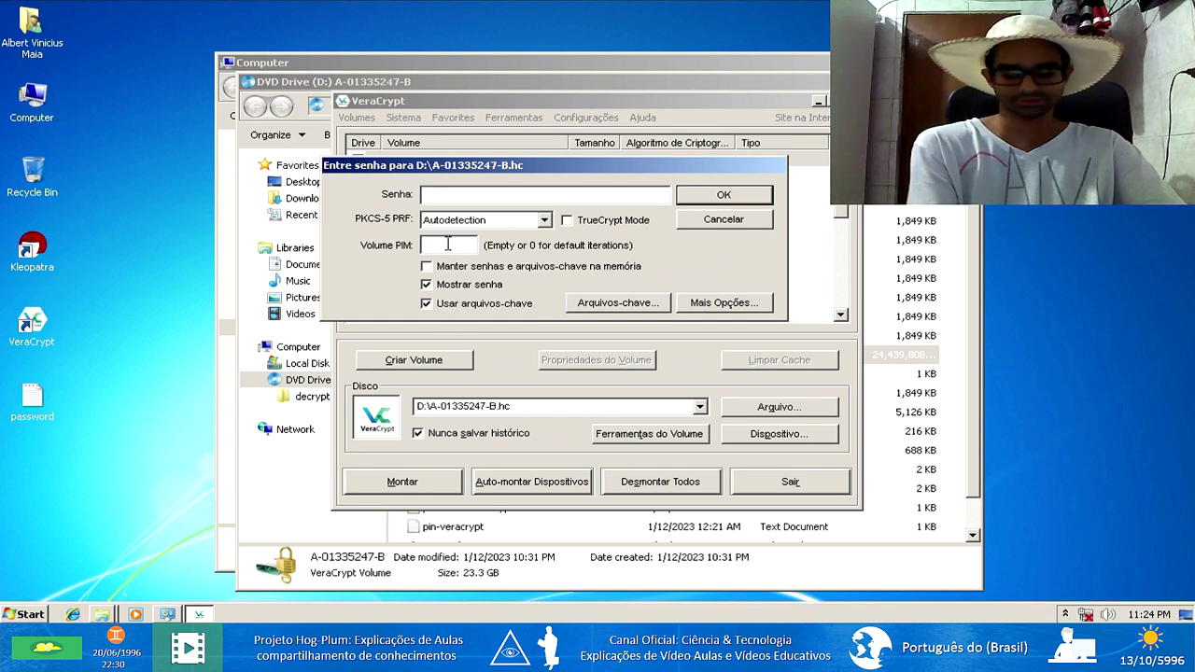
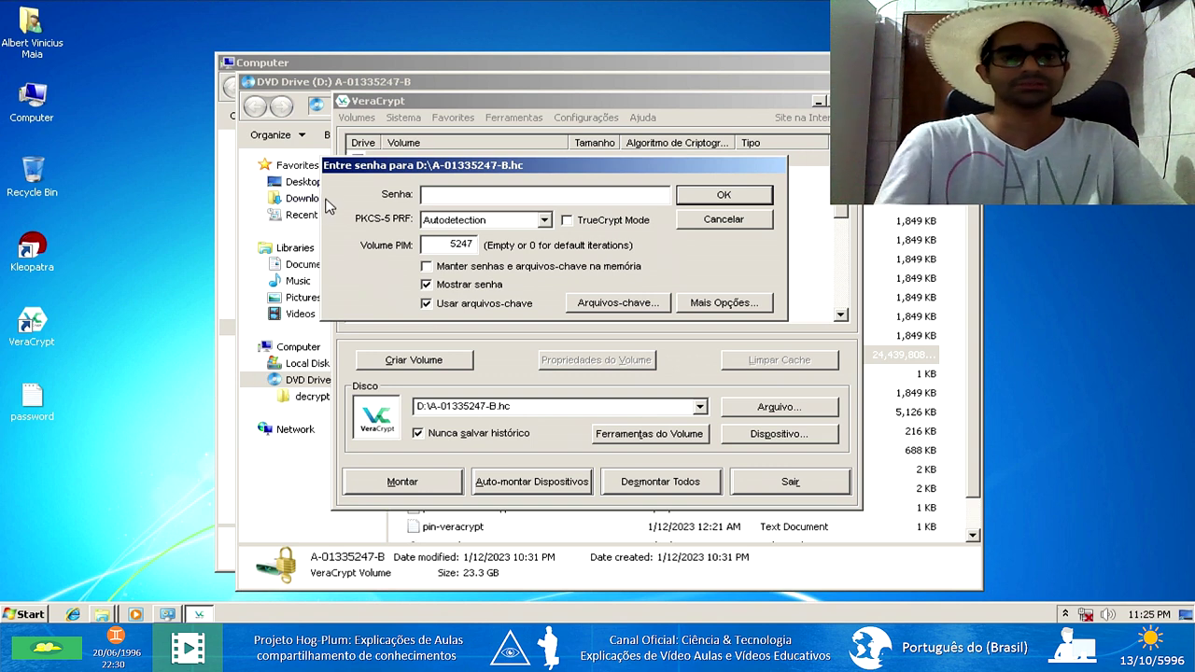
# Copy the VeraCrypt password from the desktop notes file and paste it into the prompt.
pyautogui.doubleClick(32, 401)
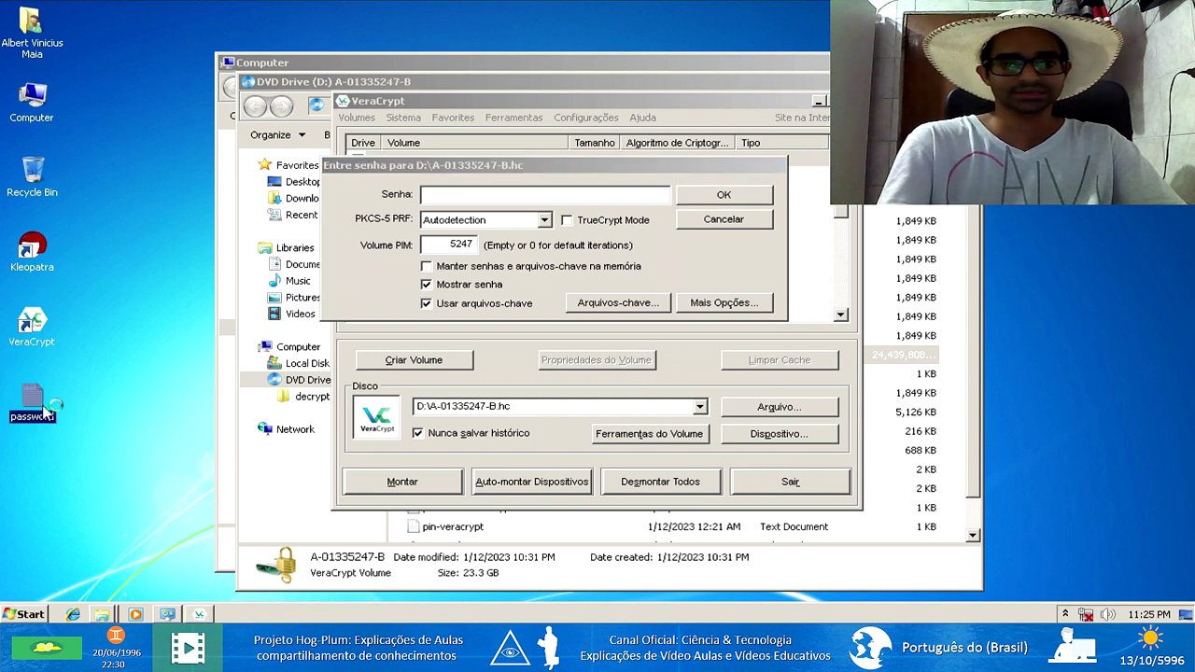
pyautogui.moveTo(569, 301); pyautogui.dragTo(247, 302)
pyautogui.hotkey('ctrl', 'c')
pyautogui.rightClick(247, 302)
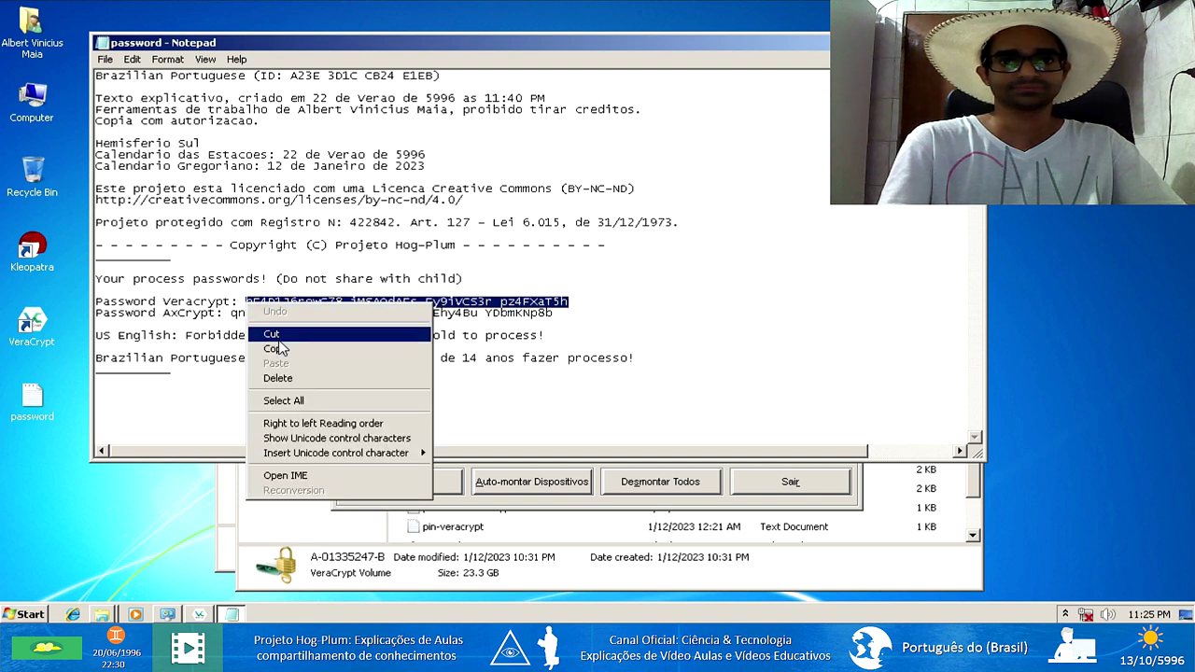
pyautogui.click(291, 349)
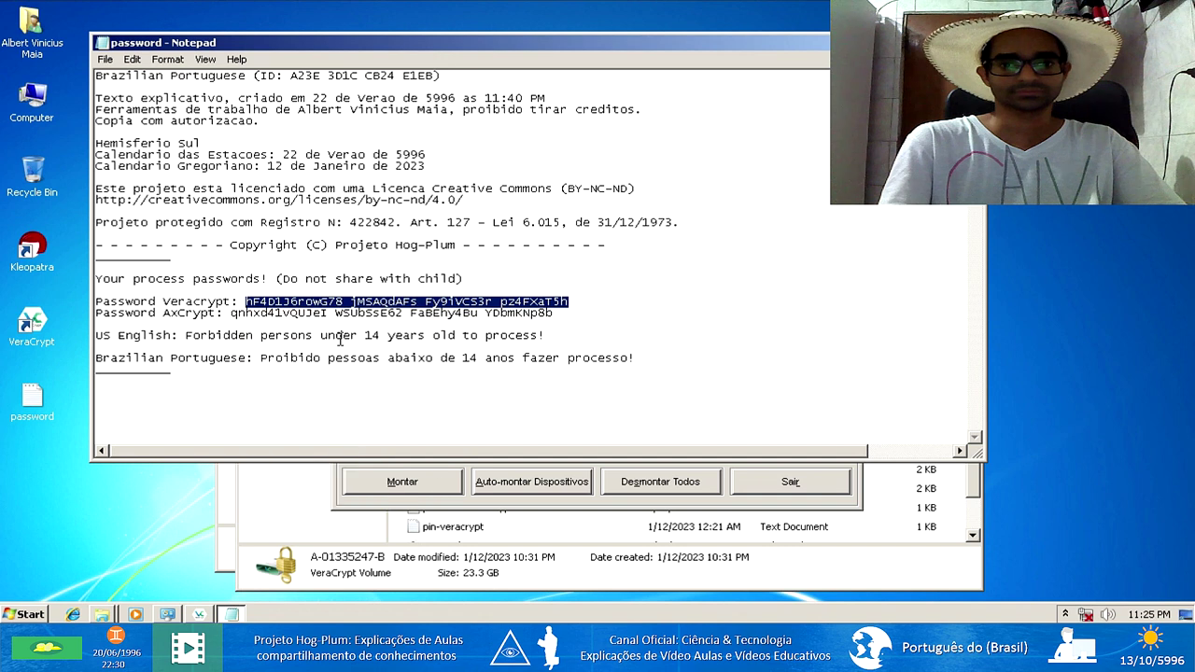
pyautogui.hotkey('alt', 'F4')
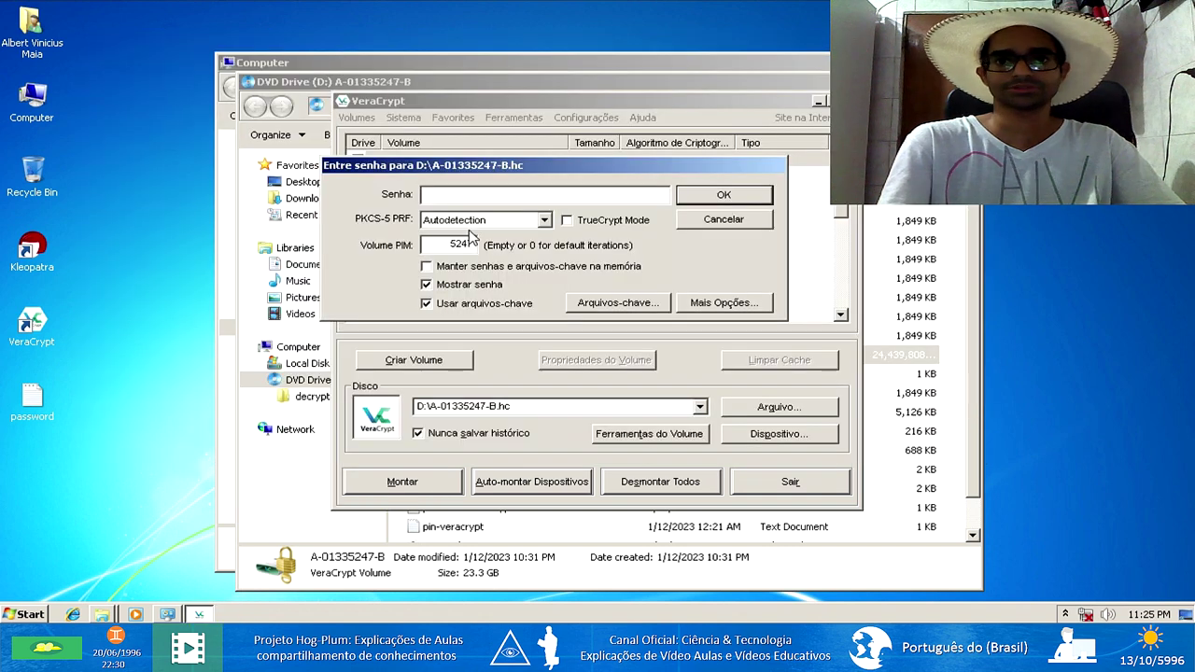
pyautogui.hotkey('ctrl', 'v')
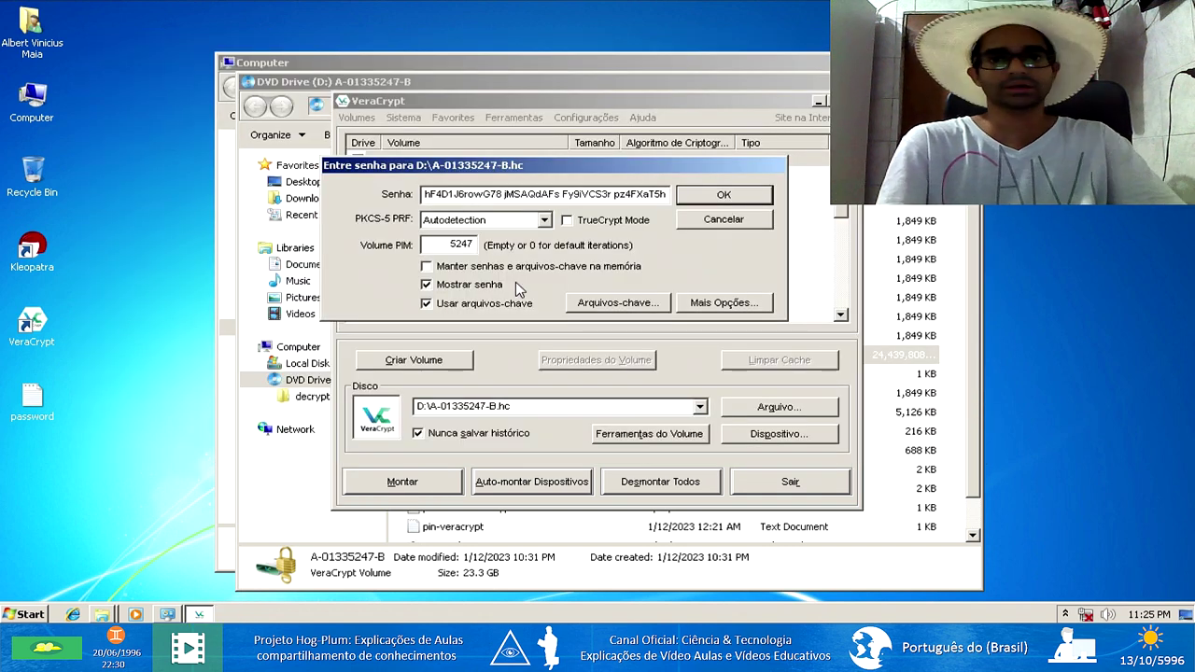
# Hide the password and select public-key, private-key, password-veracrypt, computer-database and certificate as keyfiles.
pyautogui.click(491, 284)
pyautogui.click(583, 306)
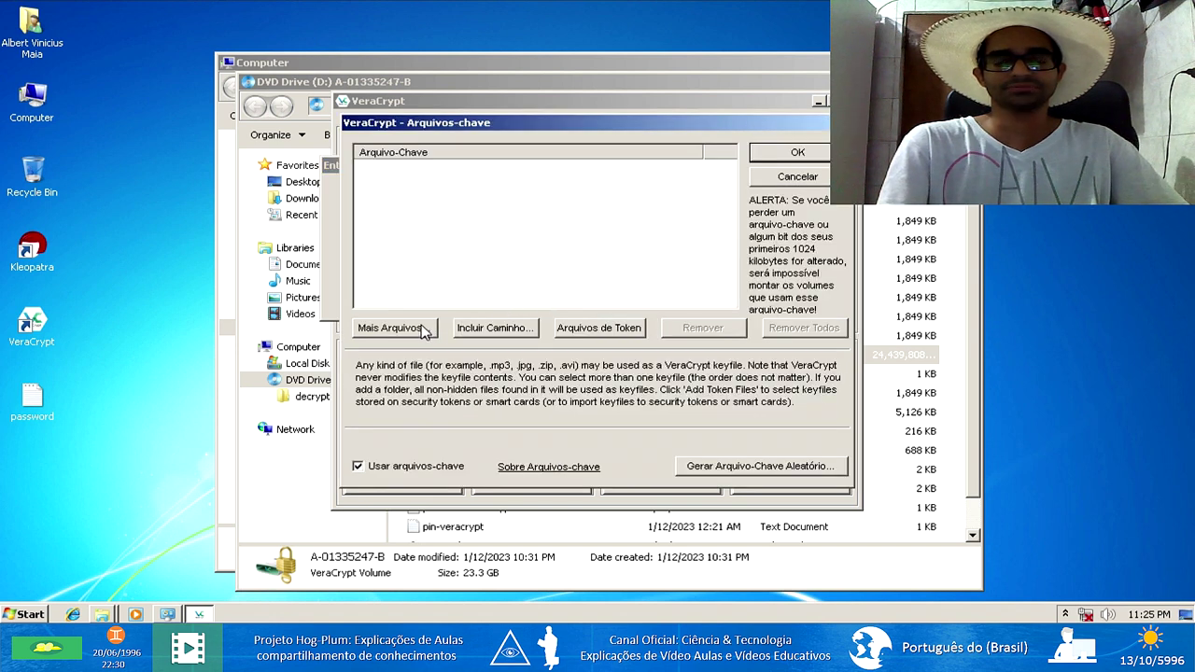
pyautogui.click(423, 328)
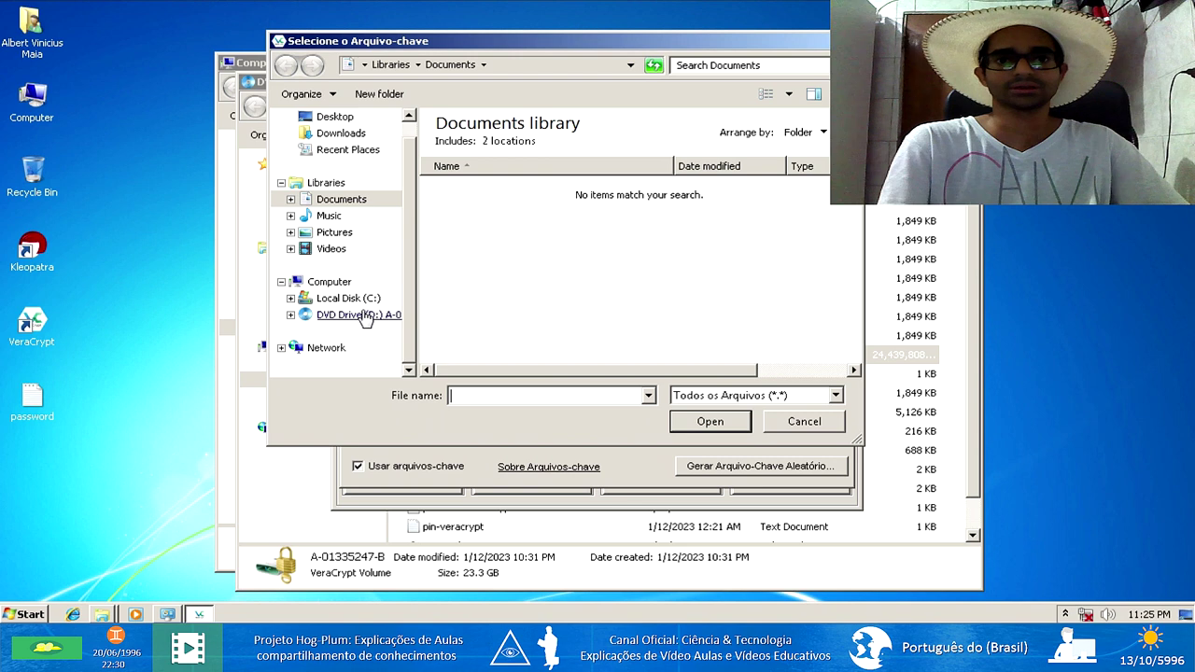
pyautogui.click(364, 317)
pyautogui.scroll(-3, 851, 322)
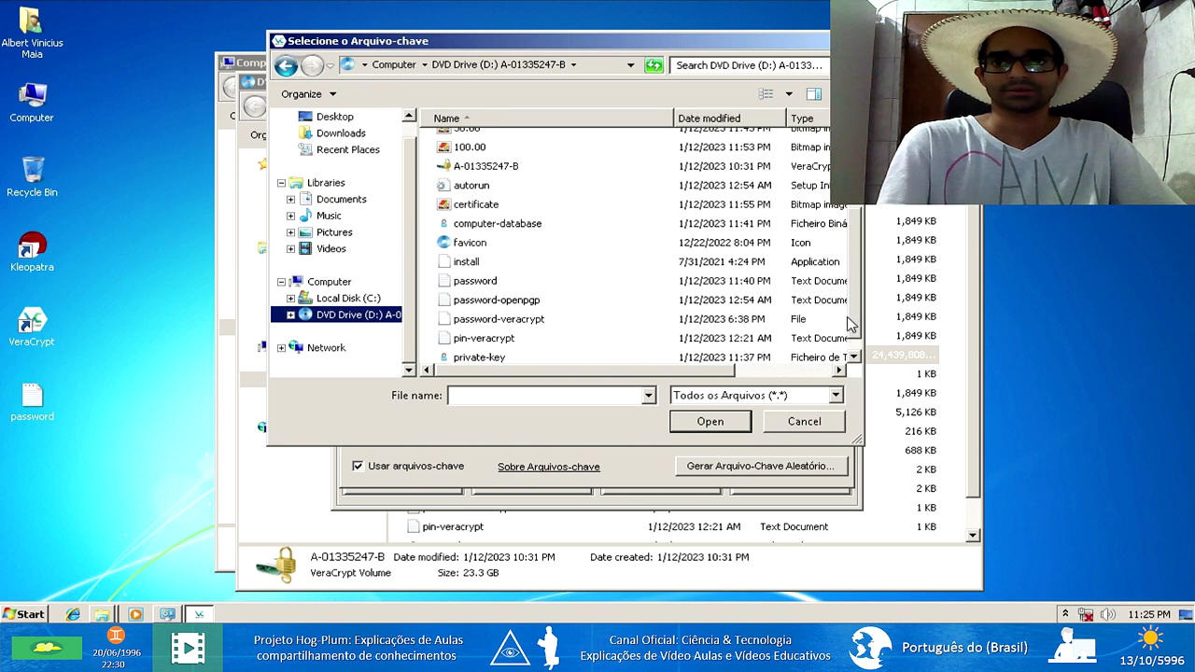
pyautogui.scroll(-1, 851, 336)
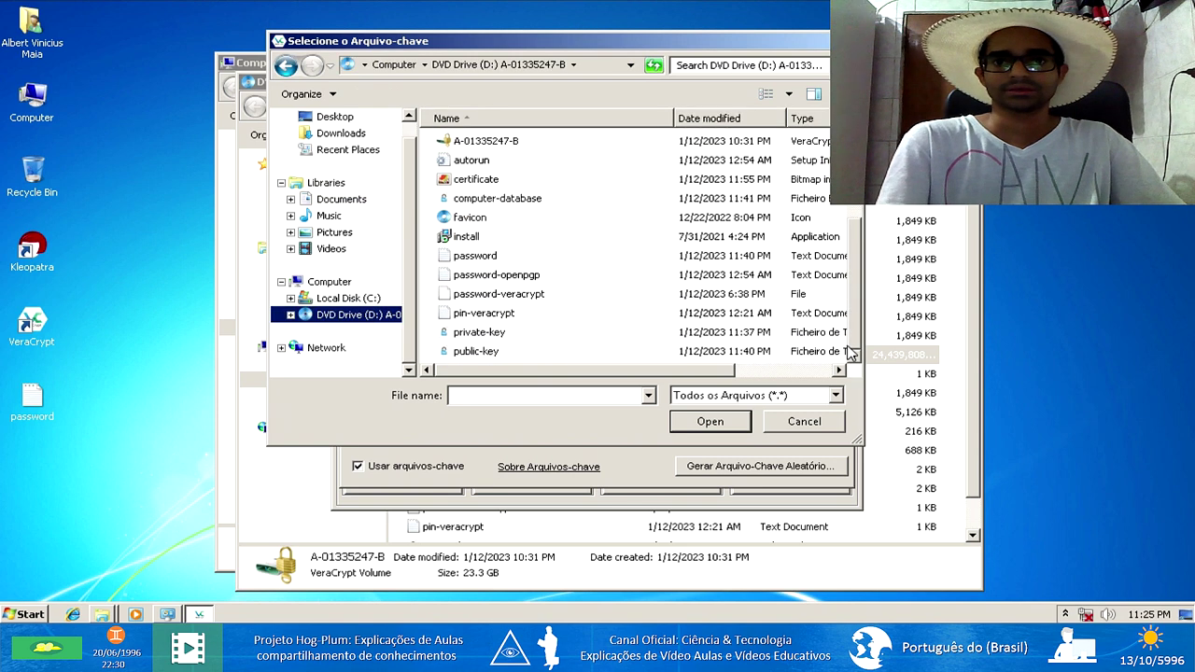
pyautogui.click(493, 351)
pyautogui.keyDown('ctrl'); pyautogui.click(487, 334); pyautogui.keyUp('ctrl')
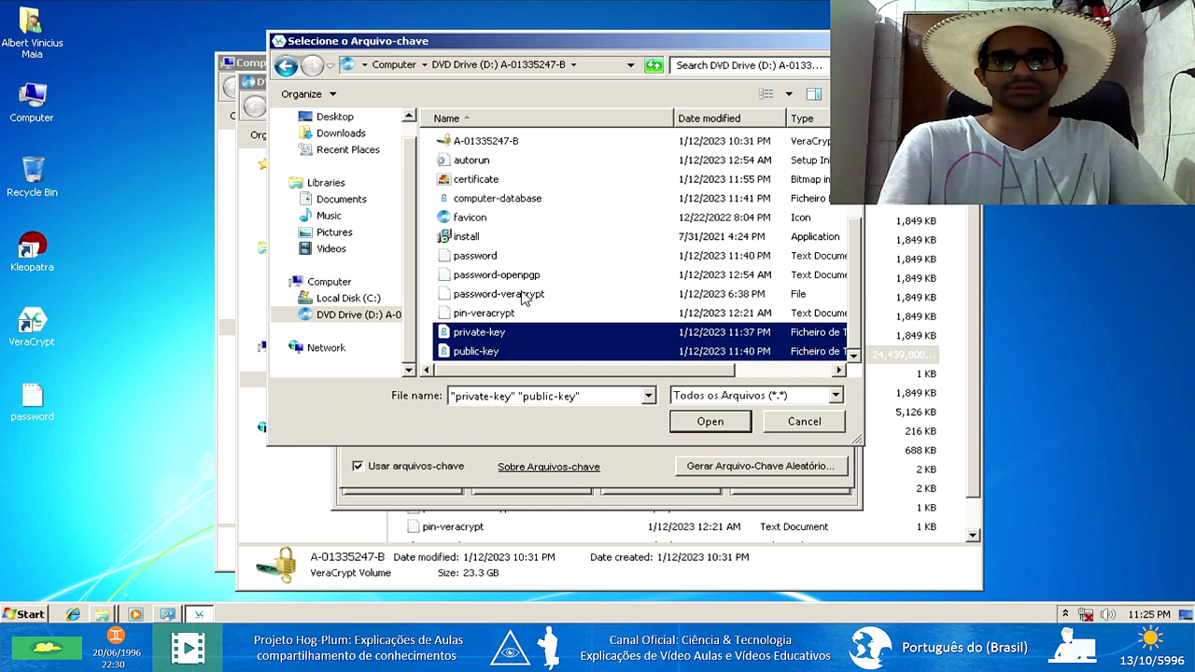
pyautogui.keyDown('ctrl'); pyautogui.click(523, 294); pyautogui.keyUp('ctrl')
pyautogui.keyDown('ctrl'); pyautogui.click(501, 199); pyautogui.keyUp('ctrl')
pyautogui.keyDown('ctrl'); pyautogui.click(494, 180); pyautogui.keyUp('ctrl')
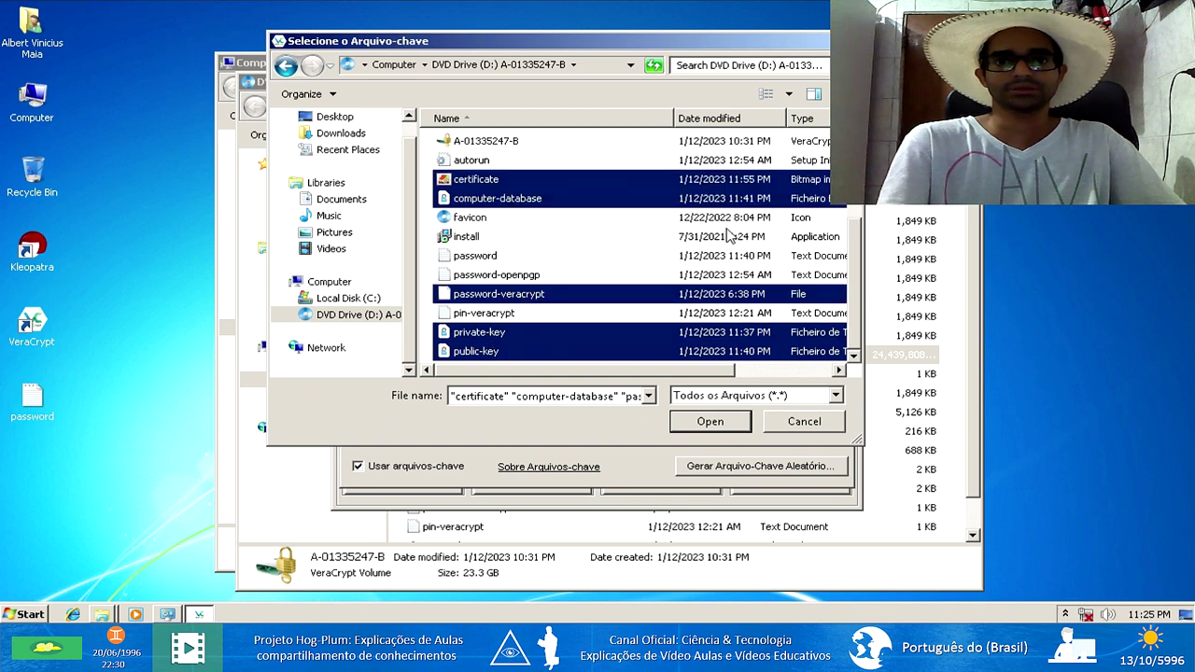
# Add the 100.00, 50.00, 20.00, 10.00, 5.00, 2.00 and 1.00 bitmaps to the keyfile selection.
pyautogui.moveTo(859, 268); pyautogui.dragTo(858, 177)
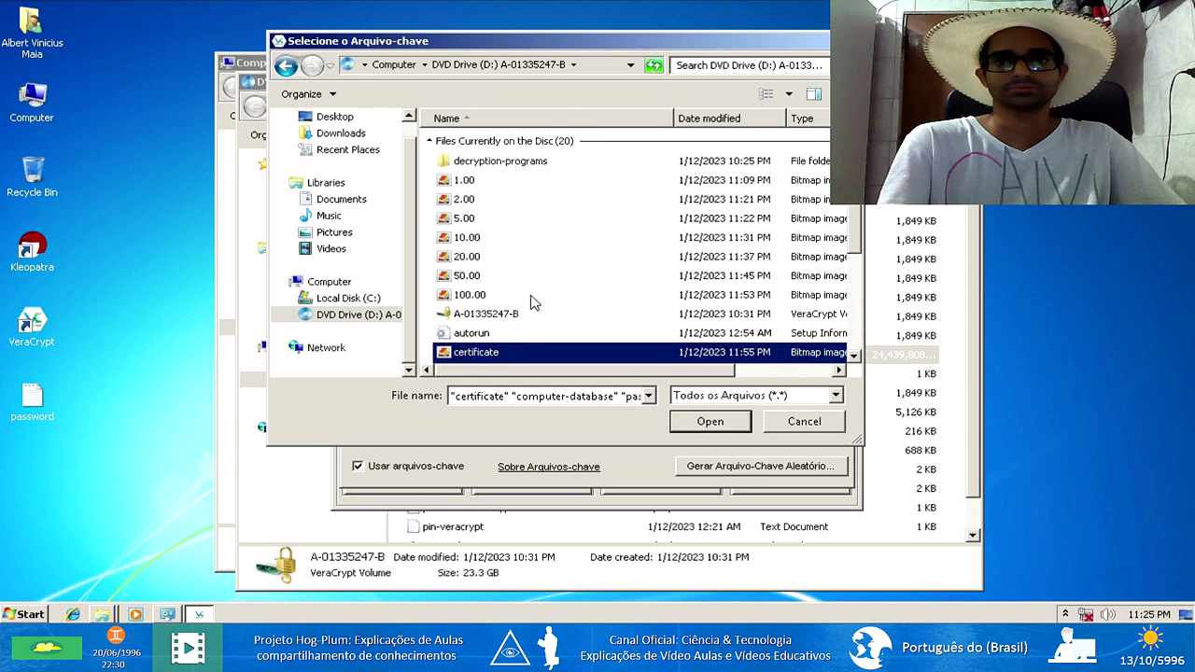
pyautogui.keyDown('ctrl'); pyautogui.click(470, 295); pyautogui.keyUp('ctrl')
pyautogui.keyDown('ctrl'); pyautogui.click(472, 276); pyautogui.keyUp('ctrl')
pyautogui.keyDown('ctrl'); pyautogui.click(472, 256); pyautogui.keyUp('ctrl')
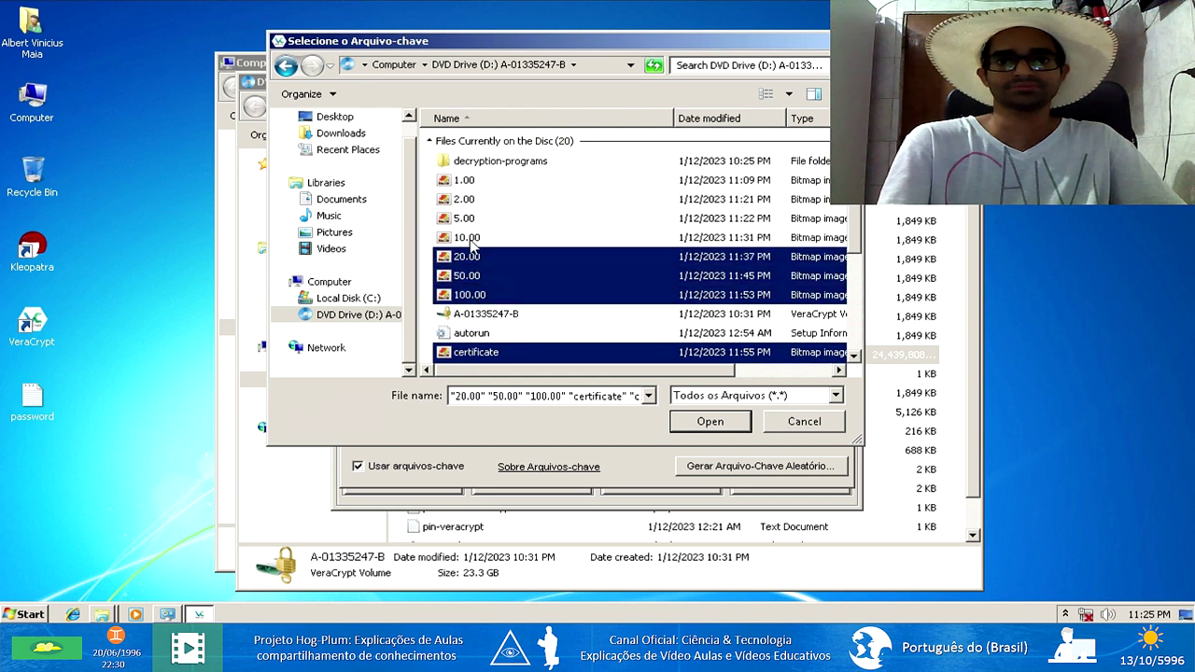
pyautogui.keyDown('ctrl'); pyautogui.click(469, 238); pyautogui.keyUp('ctrl')
pyautogui.keyDown('ctrl'); pyautogui.click(467, 220); pyautogui.keyUp('ctrl')
pyautogui.keyDown('ctrl'); pyautogui.click(463, 201); pyautogui.keyUp('ctrl')
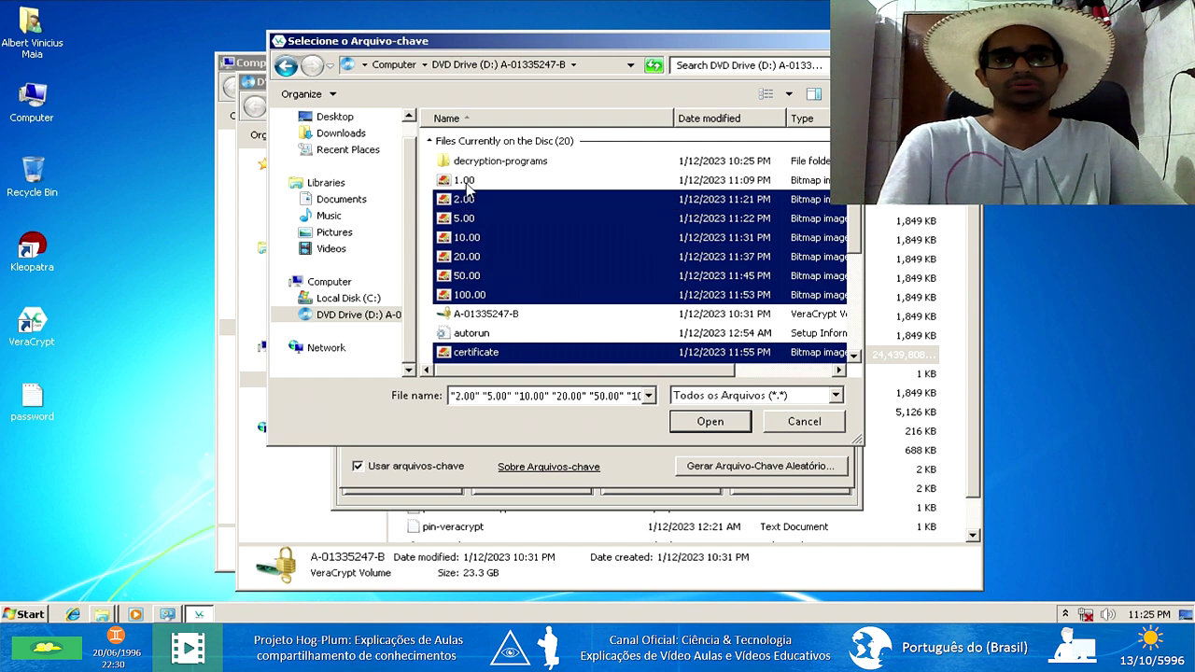
pyautogui.keyDown('ctrl'); pyautogui.click(464, 181); pyautogui.keyUp('ctrl')
# Confirm the keyfile list, mount the volume as A:, and close VeraCrypt.
pyautogui.click(702, 424)
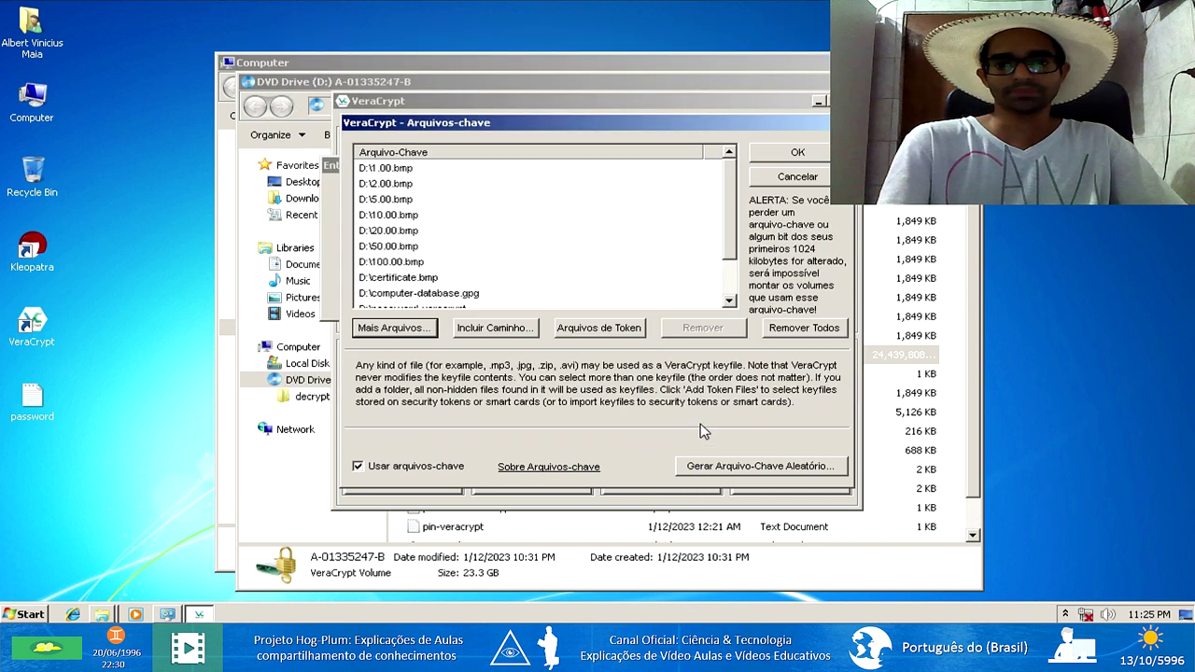
pyautogui.click(796, 153)
pyautogui.click(724, 194)
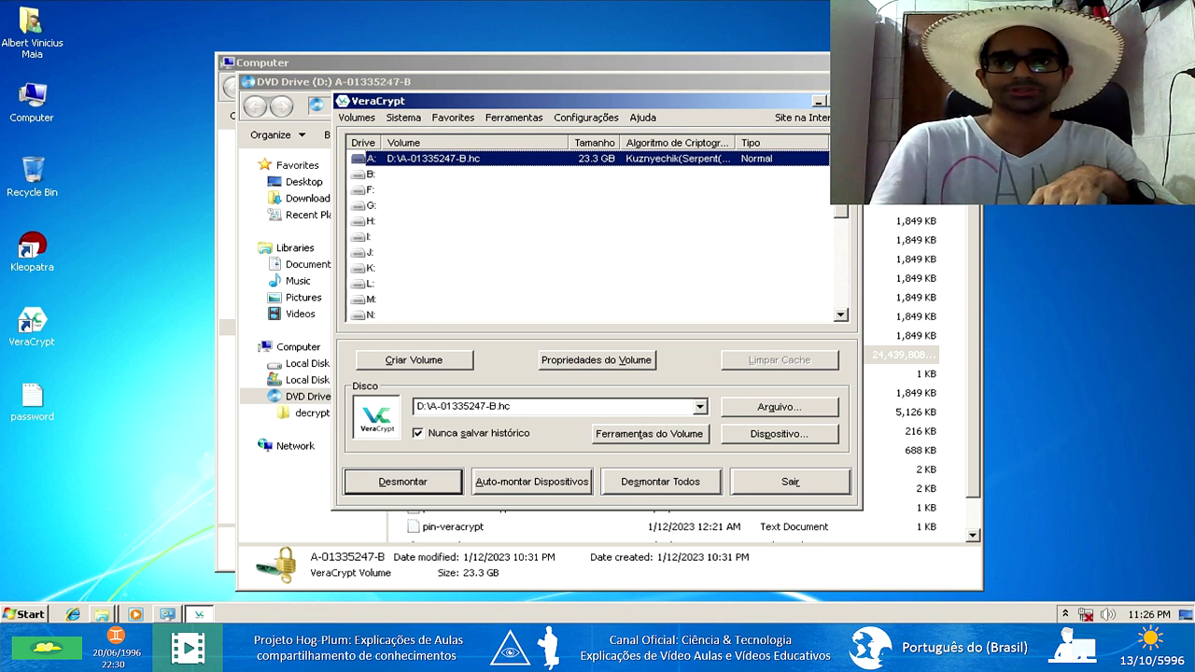
pyautogui.click(846, 100)
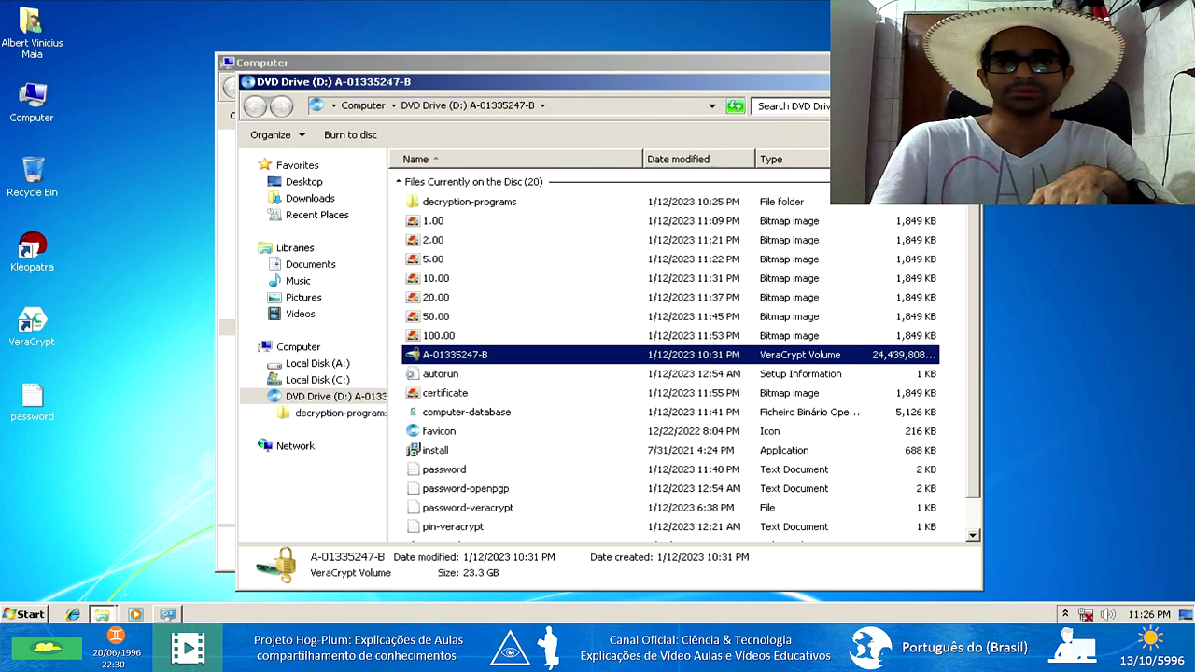
# Mount the wou_w7-x64 ISO from Local Disk (A:) as drive E: and open its files.
pyautogui.click(338, 366)
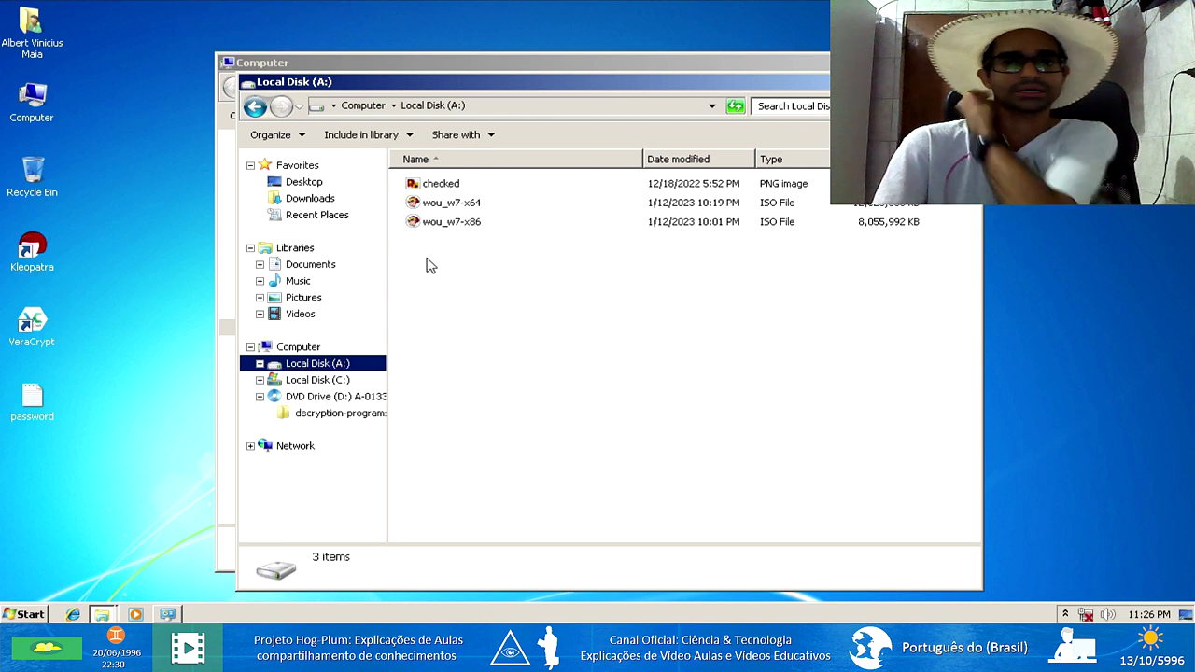
pyautogui.click(451, 205)
pyautogui.rightClick(451, 207)
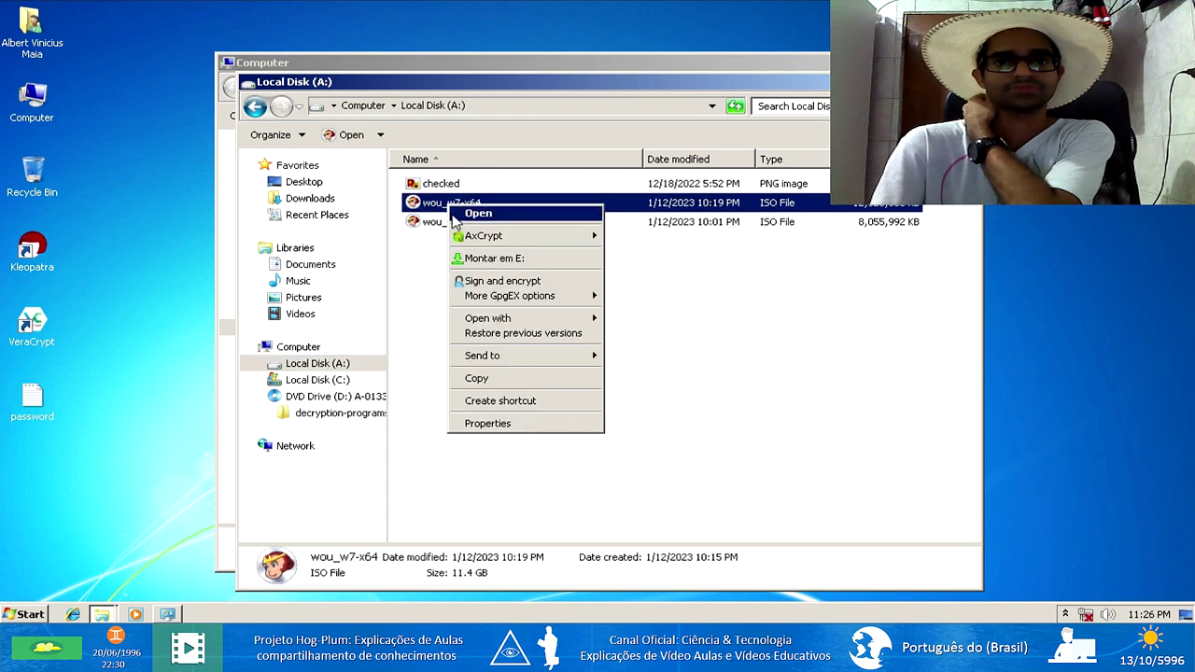
pyautogui.click(478, 262)
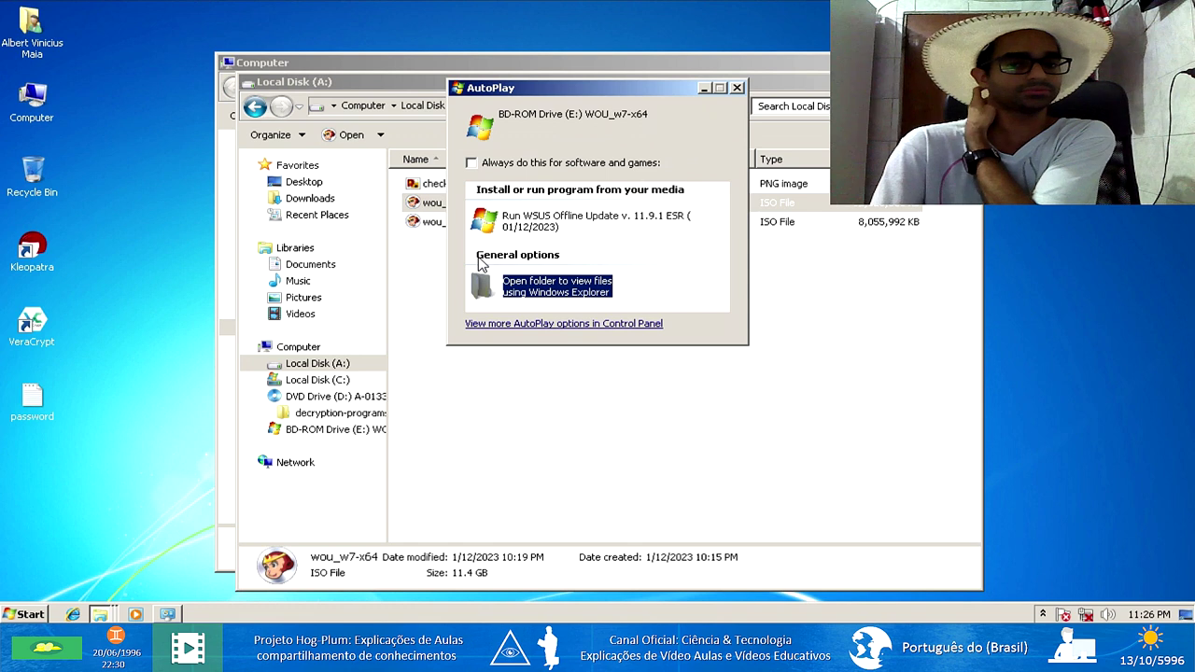
pyautogui.click(529, 293)
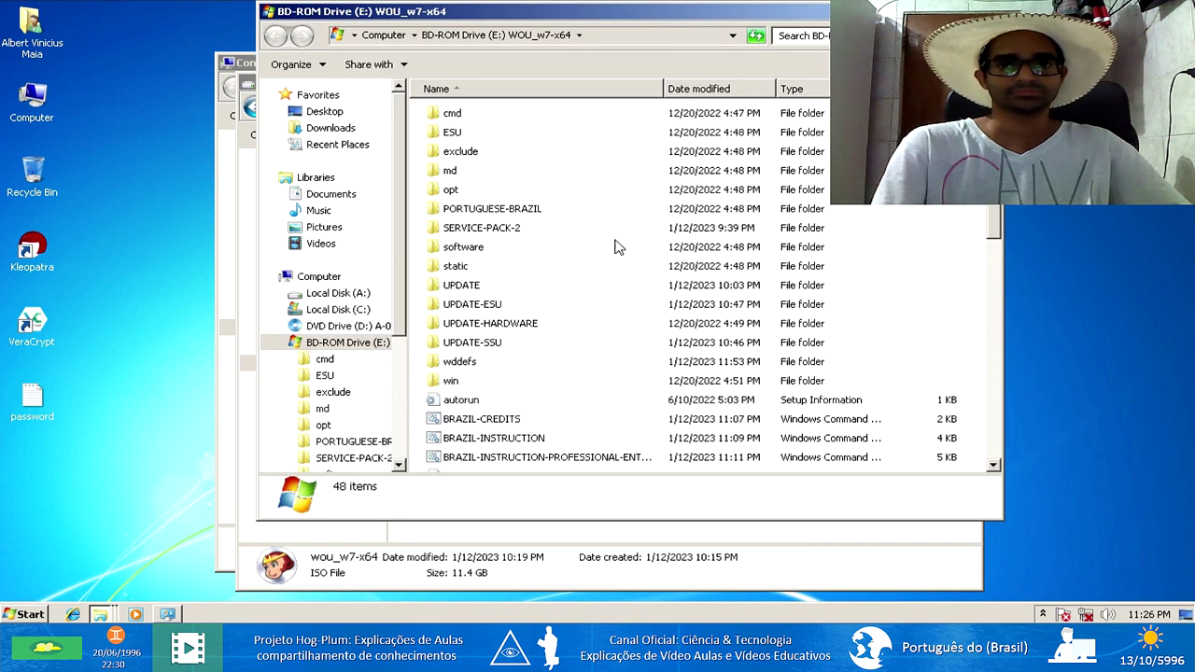
# Rearrange the drive E: window and bring the Installed Updates list to the front.
pyautogui.moveTo(567, 21); pyautogui.dragTo(494, 96)
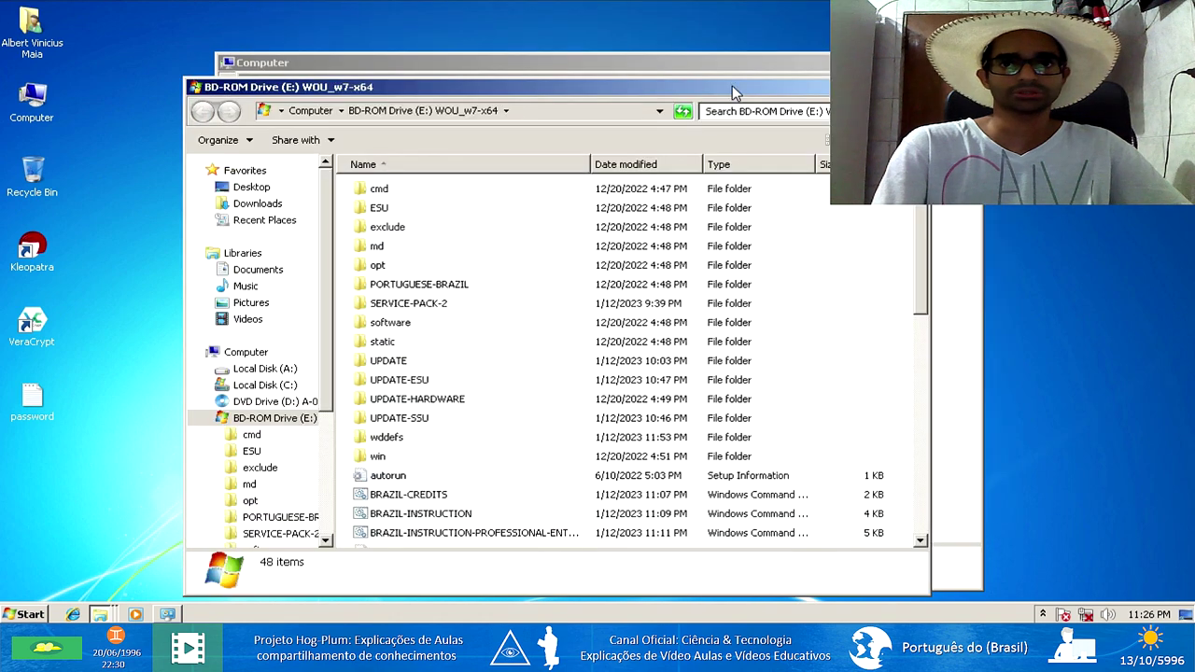
pyautogui.hotkey('alt', 'Tab')
pyautogui.hotkey('alt', 'Tab')
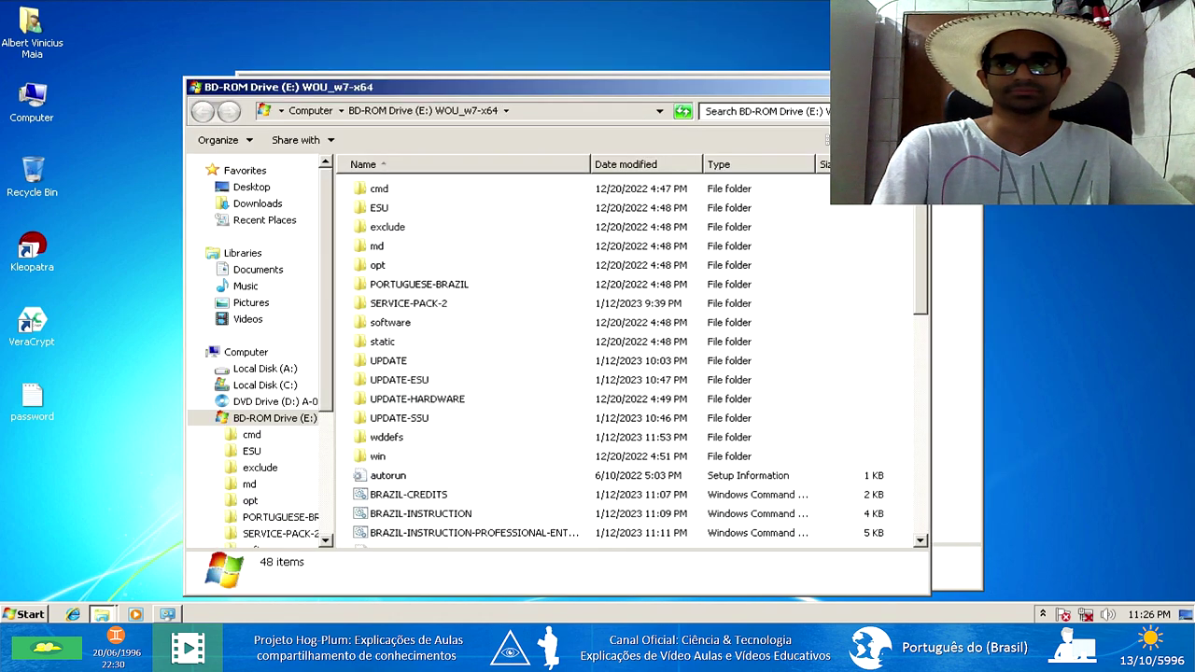
pyautogui.moveTo(808, 89); pyautogui.dragTo(859, 278)
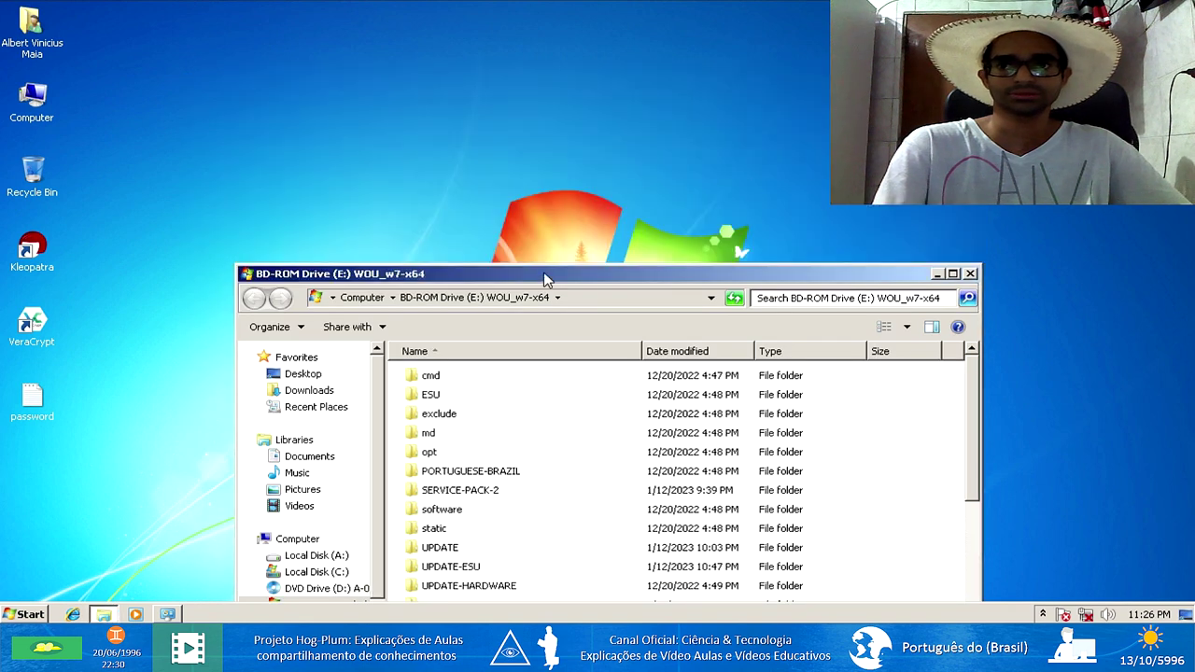
pyautogui.moveTo(533, 277); pyautogui.dragTo(480, 100)
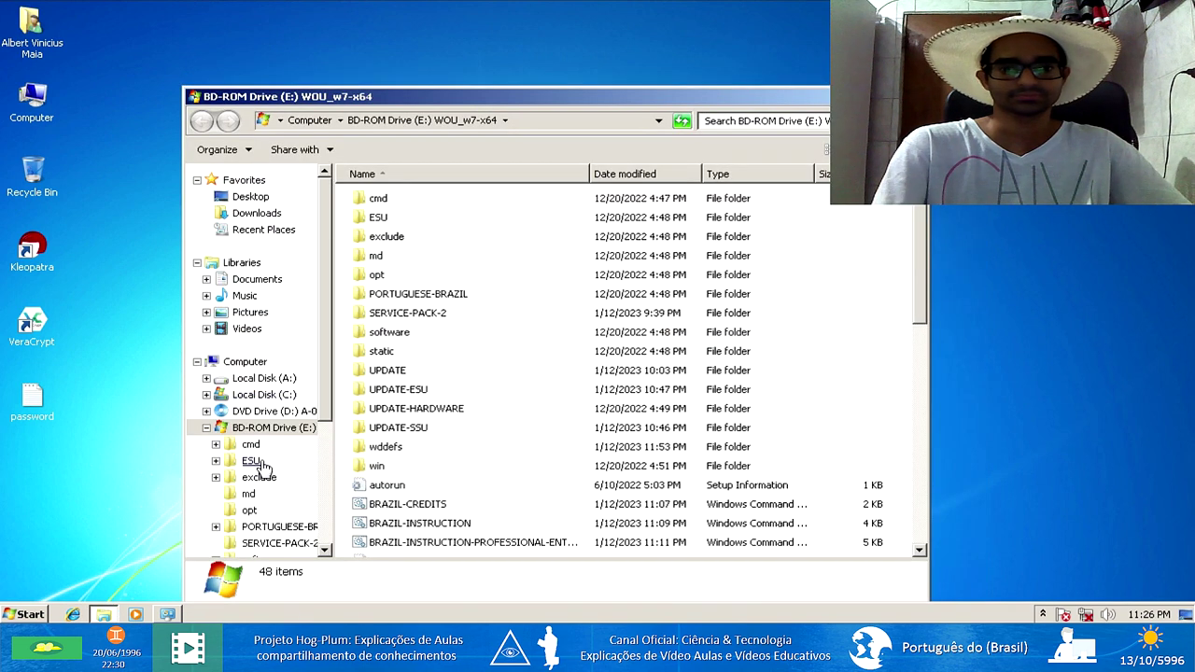
pyautogui.click(167, 614)
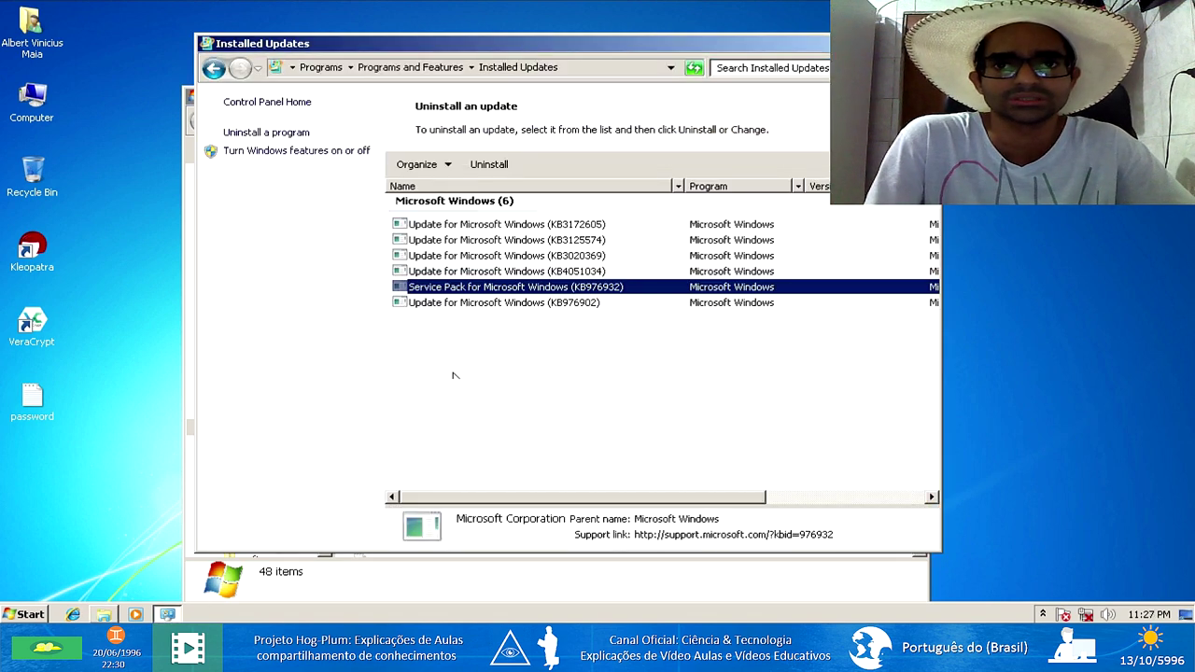
# Open the UPDATE-SP2 script from drive E: in Notepad and scroll through it.
pyautogui.click(102, 614)
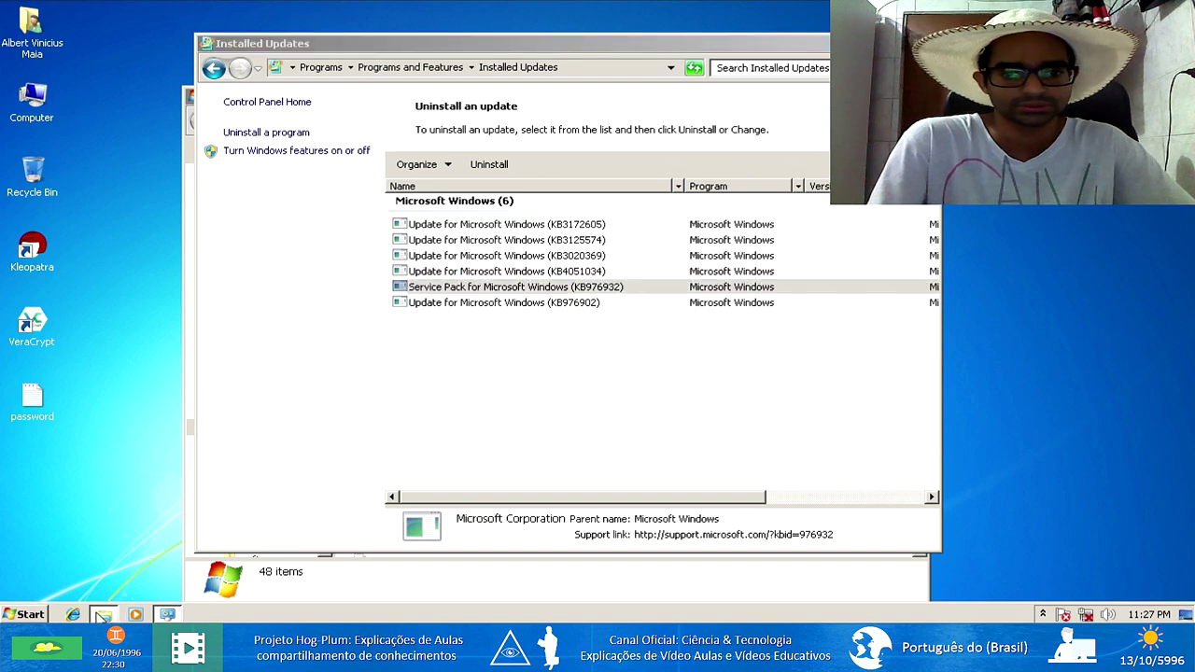
pyautogui.scroll(-3, 442, 458)
pyautogui.scroll(-7, 443, 457)
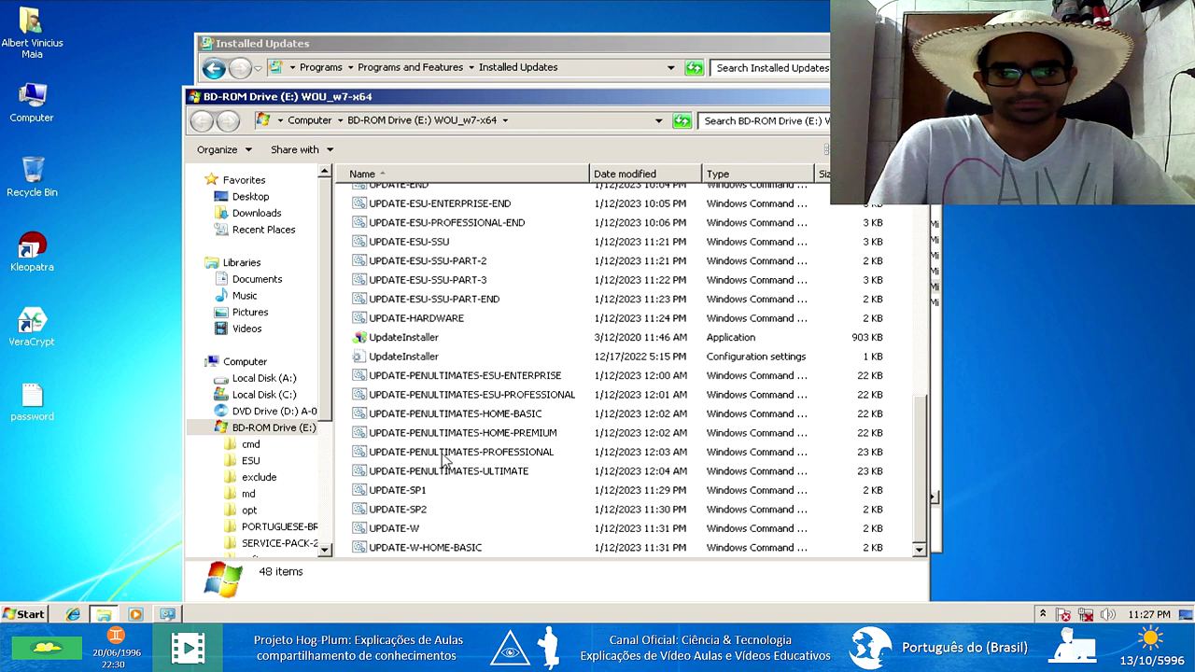
pyautogui.click(433, 495)
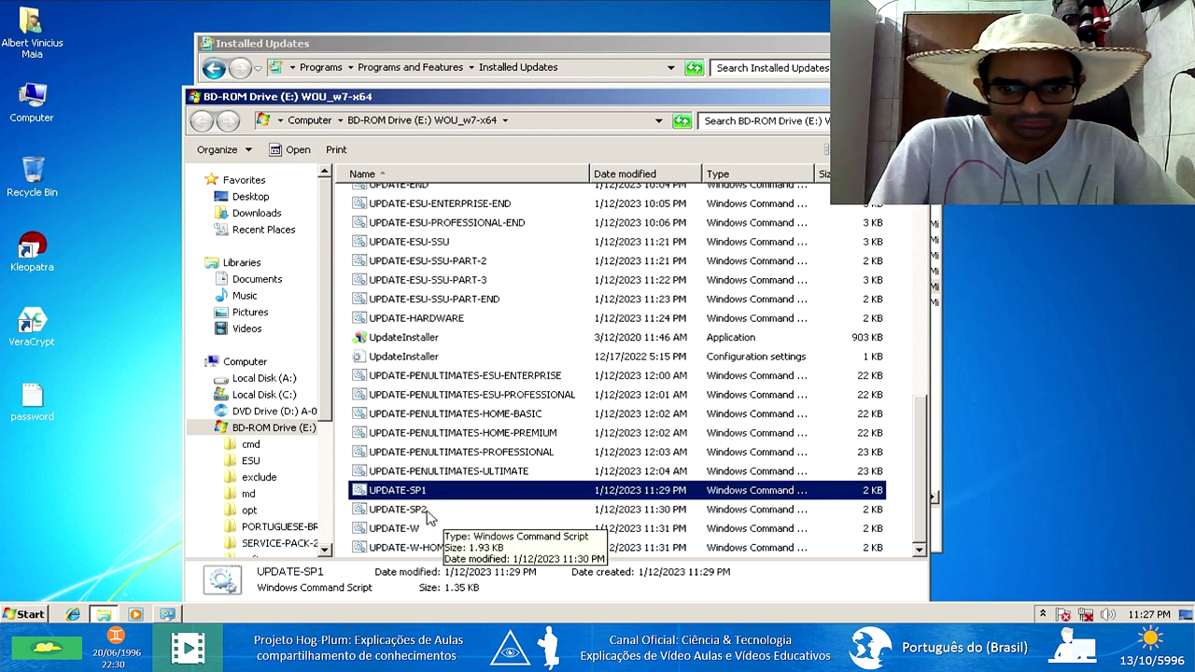
pyautogui.click(422, 512)
pyautogui.rightClick(425, 519)
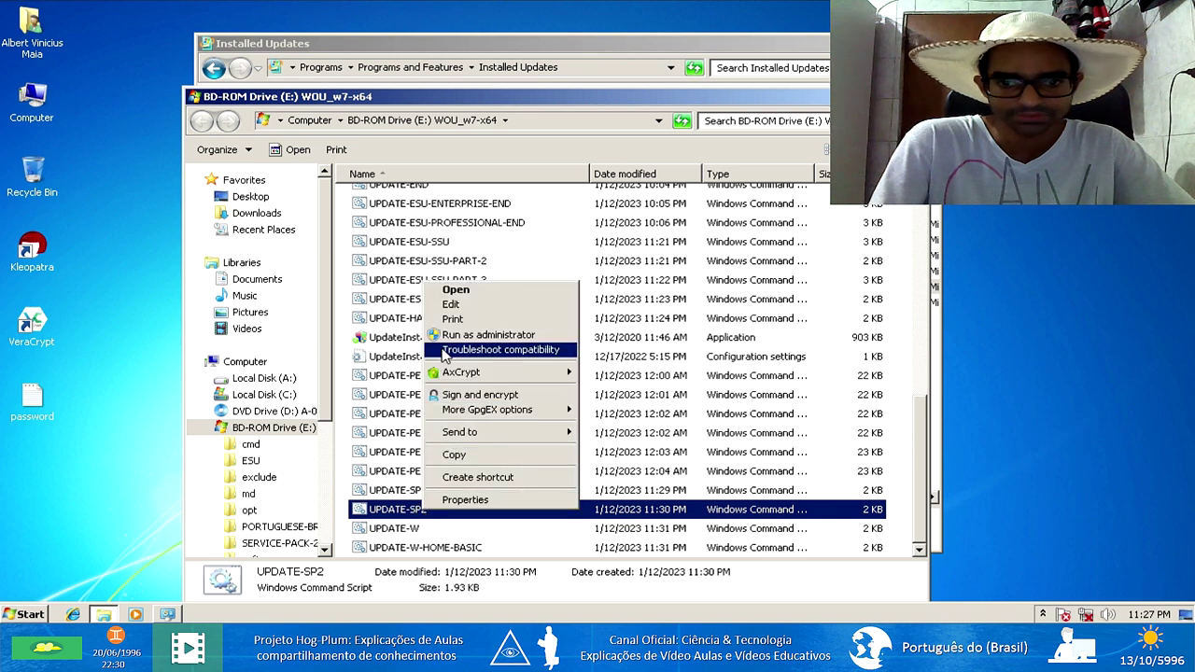
pyautogui.click(450, 305)
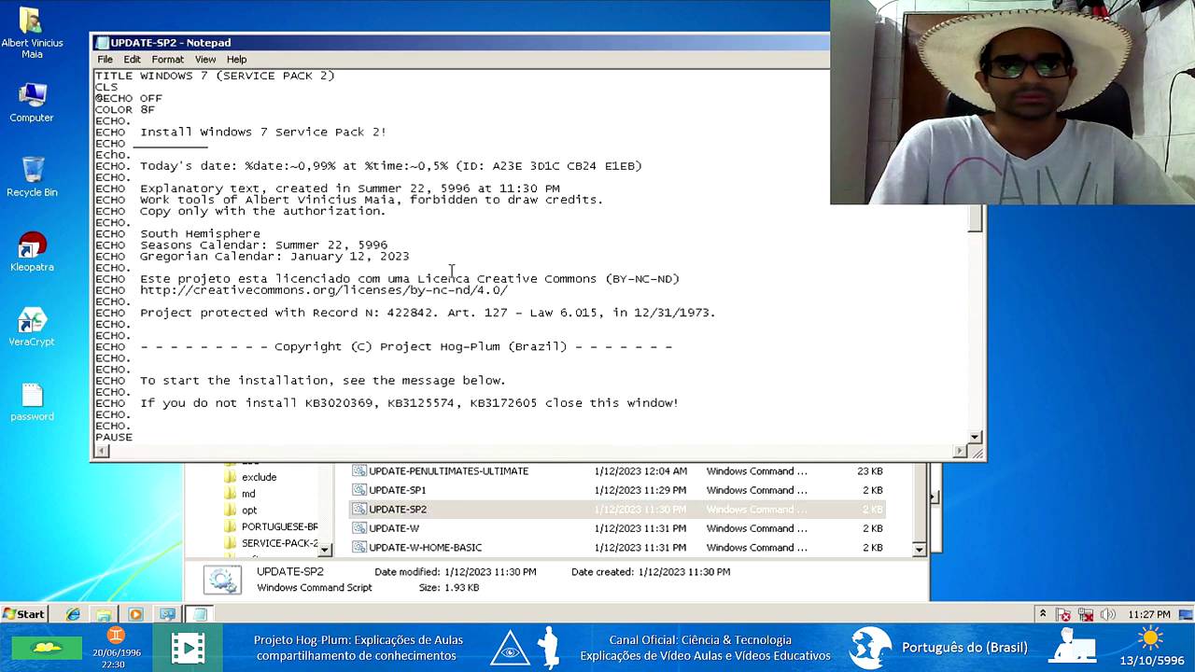
pyautogui.scroll(-5, 451, 271)
pyautogui.scroll(-10, 378, 300)
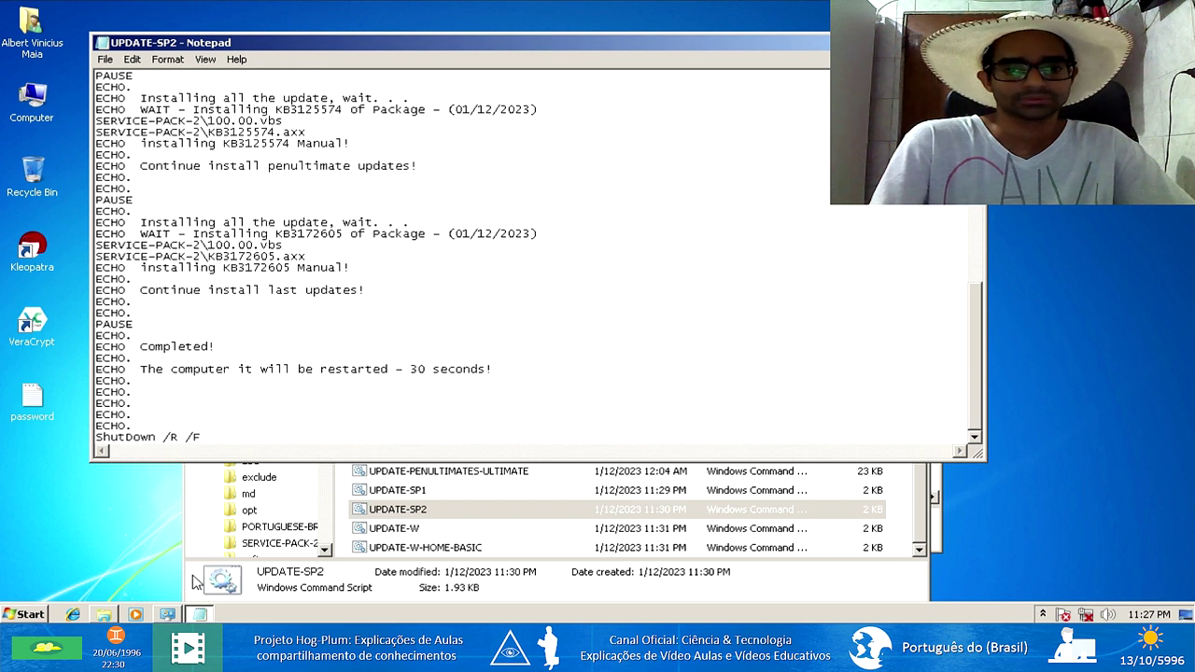
# Close the Installed Updates list and the UPDATE-SP2 text, then run BRAZIL-INSTRUCTION.
pyautogui.click(169, 613)
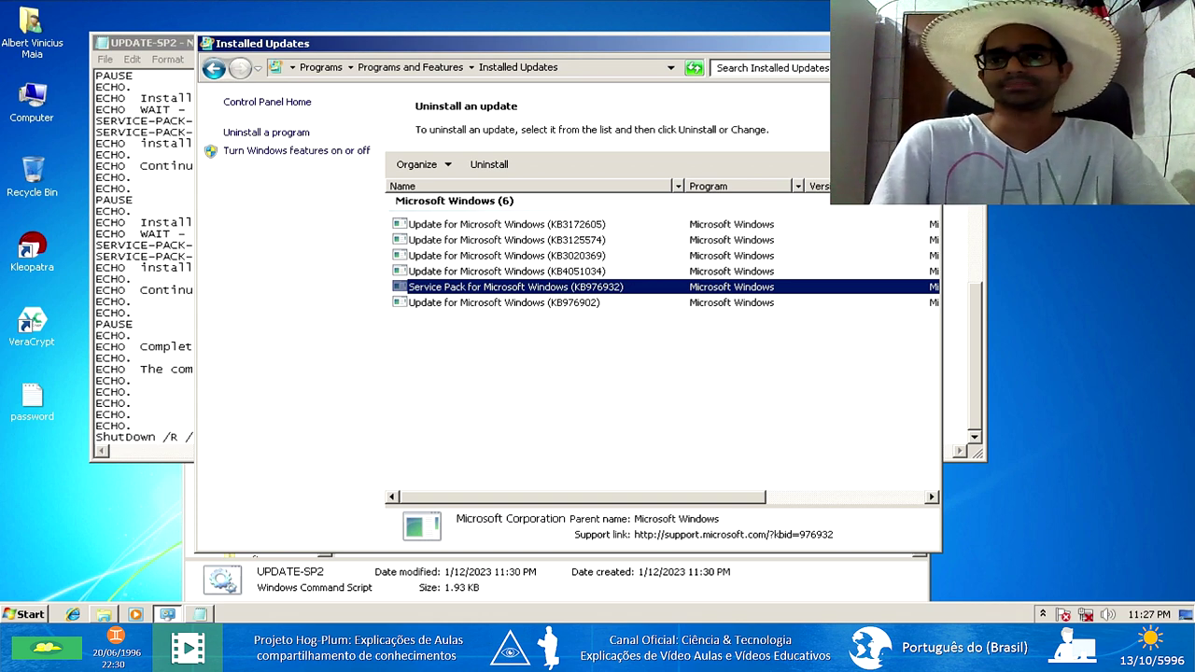
pyautogui.hotkey('alt', 'F4')
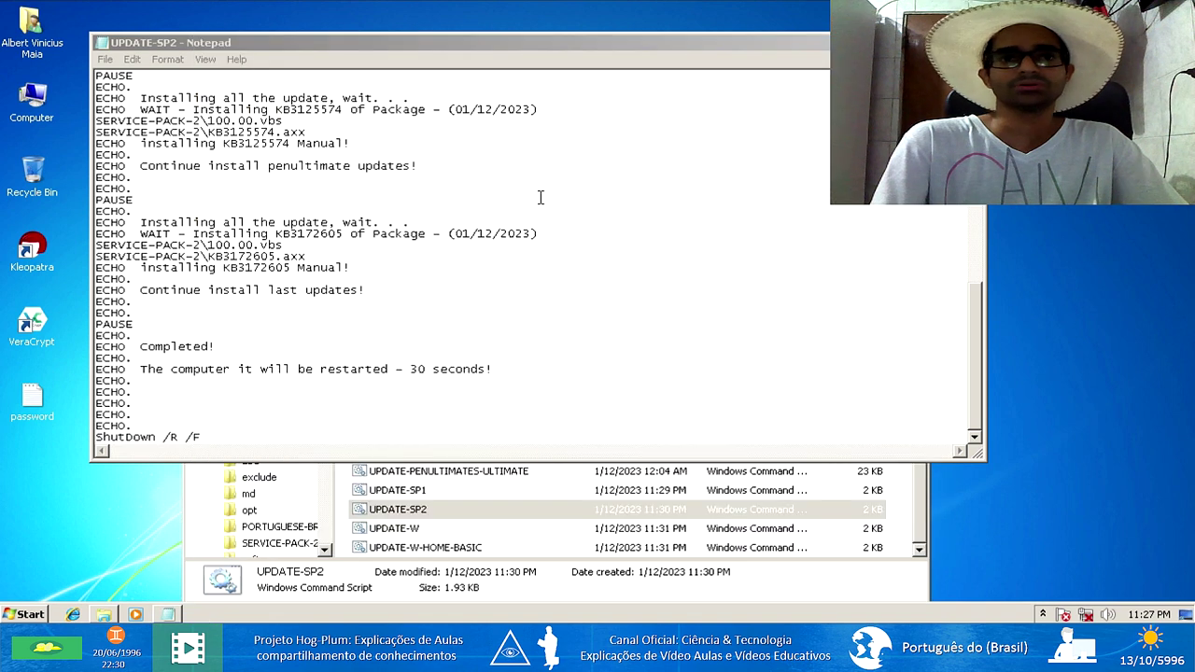
pyautogui.hotkey('alt', 'F4')
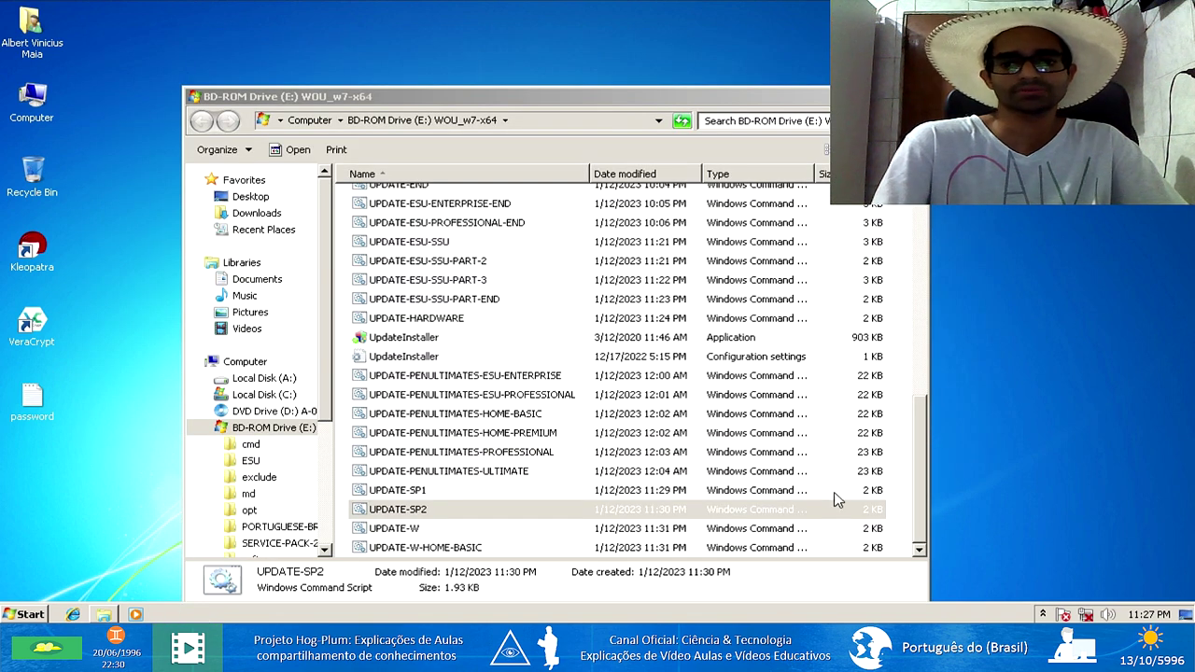
pyautogui.moveTo(924, 492); pyautogui.dragTo(930, 358)
pyautogui.doubleClick(425, 288)
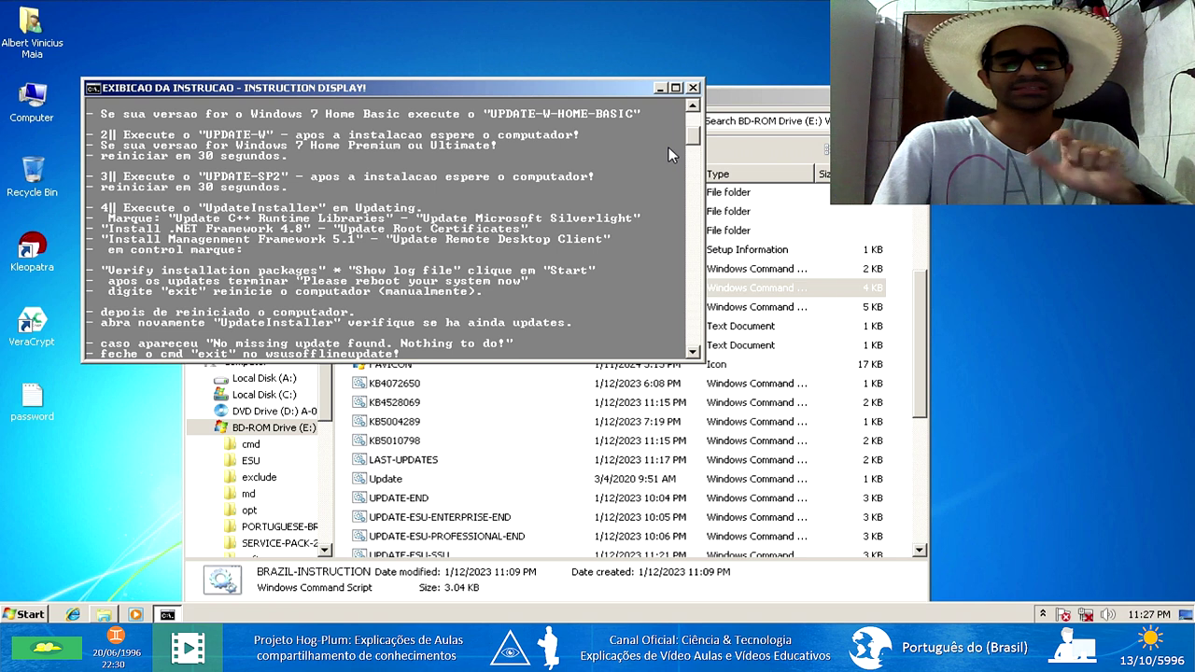
# Close the instruction console, run UpdateInstaller as administrator, and dismiss the IE11 notice.
pyautogui.click(695, 86)
pyautogui.scroll(-5, 524, 262)
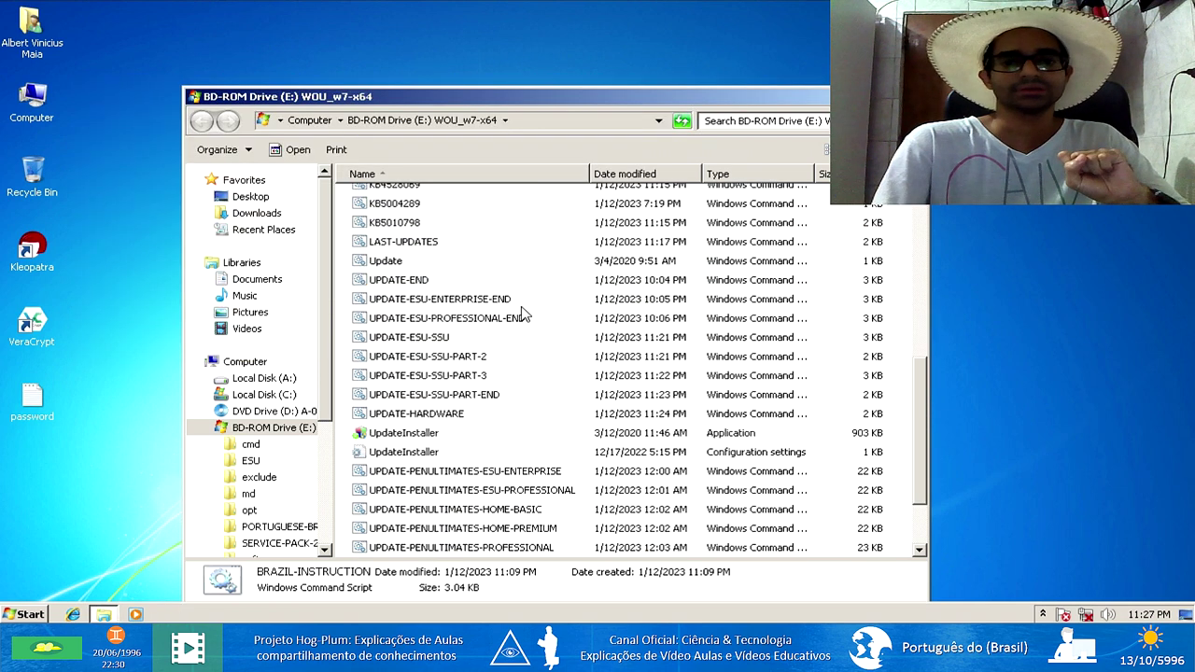
pyautogui.rightClick(426, 342)
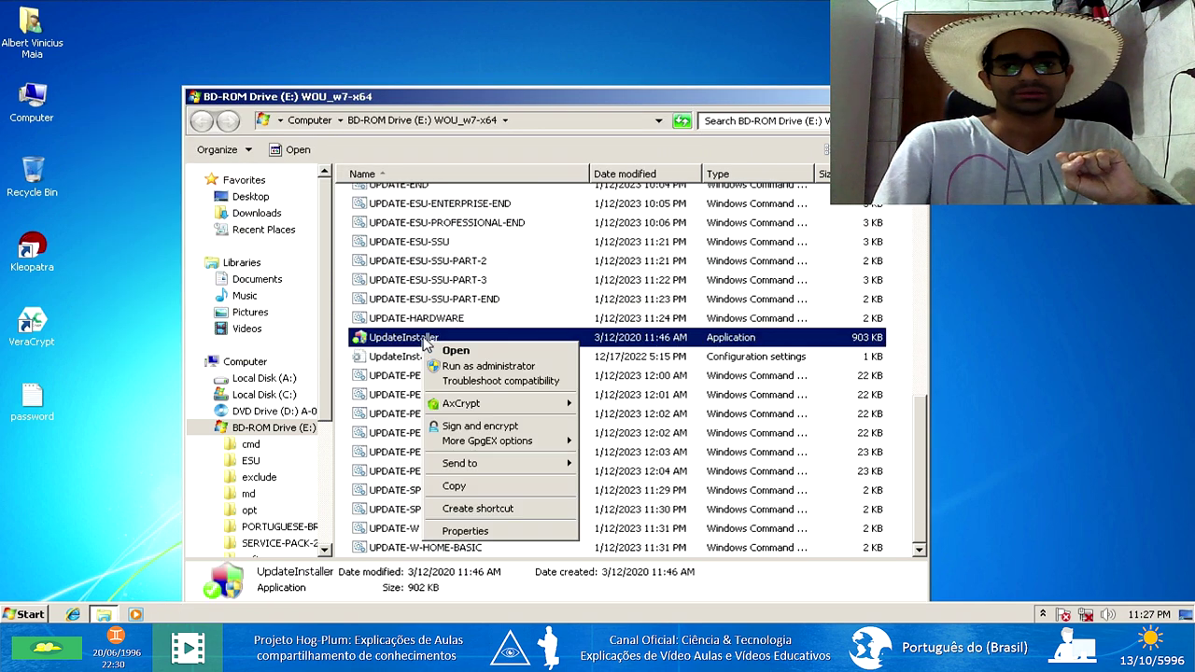
pyautogui.click(476, 367)
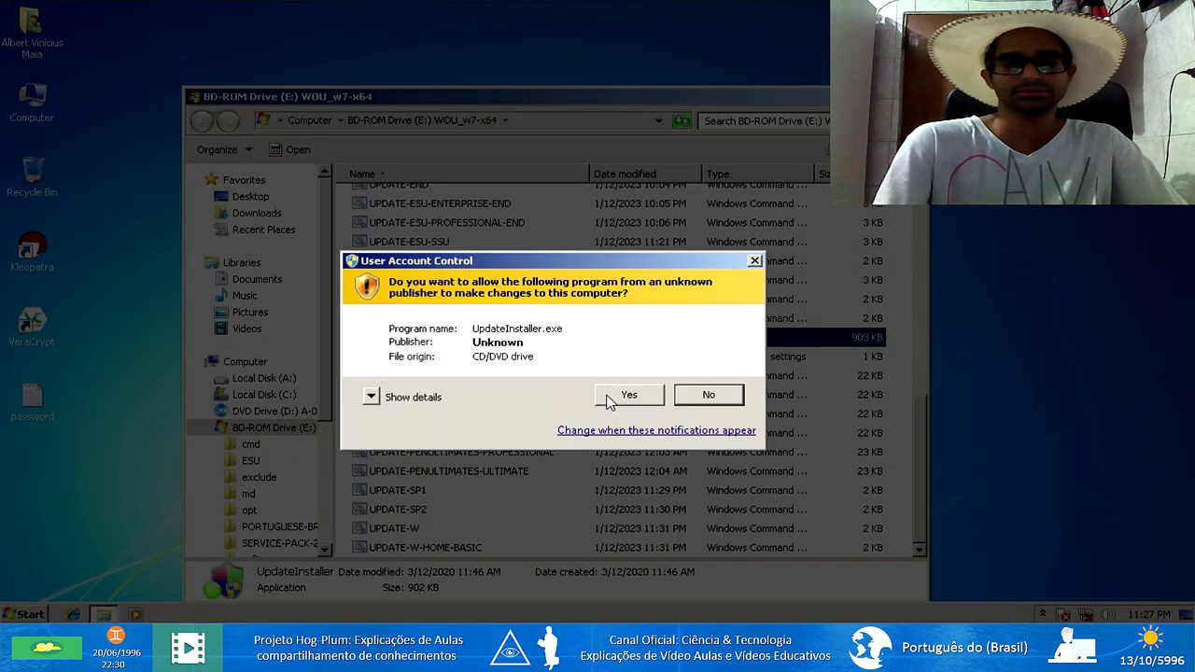
pyautogui.click(614, 397)
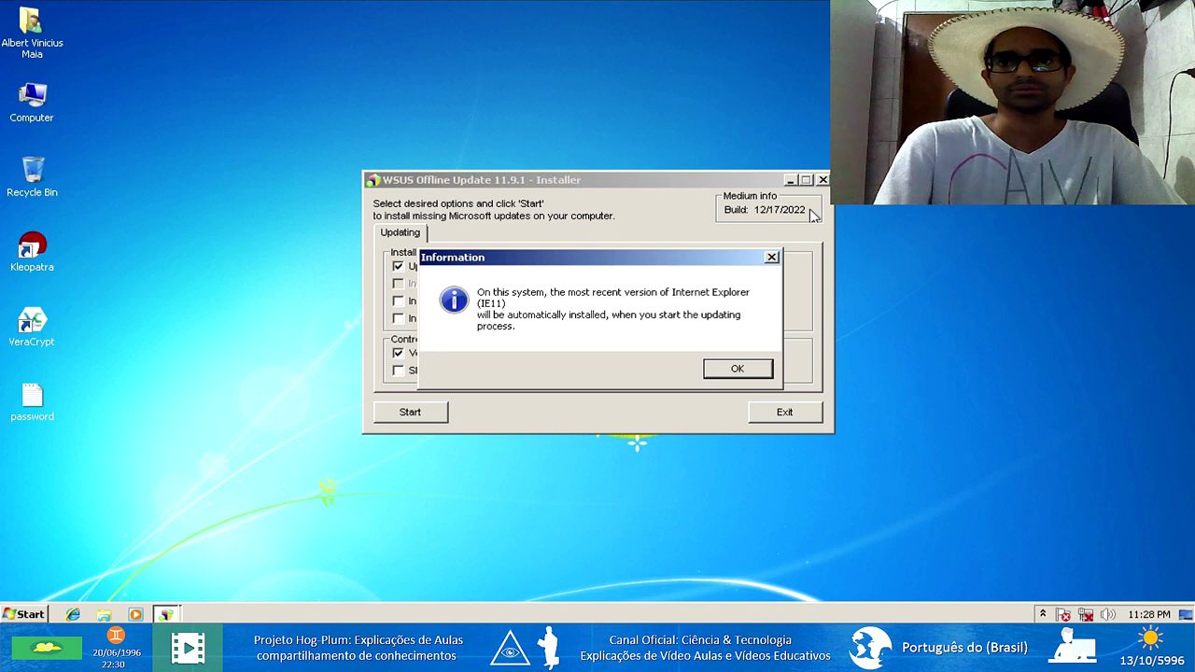
pyautogui.click(772, 257)
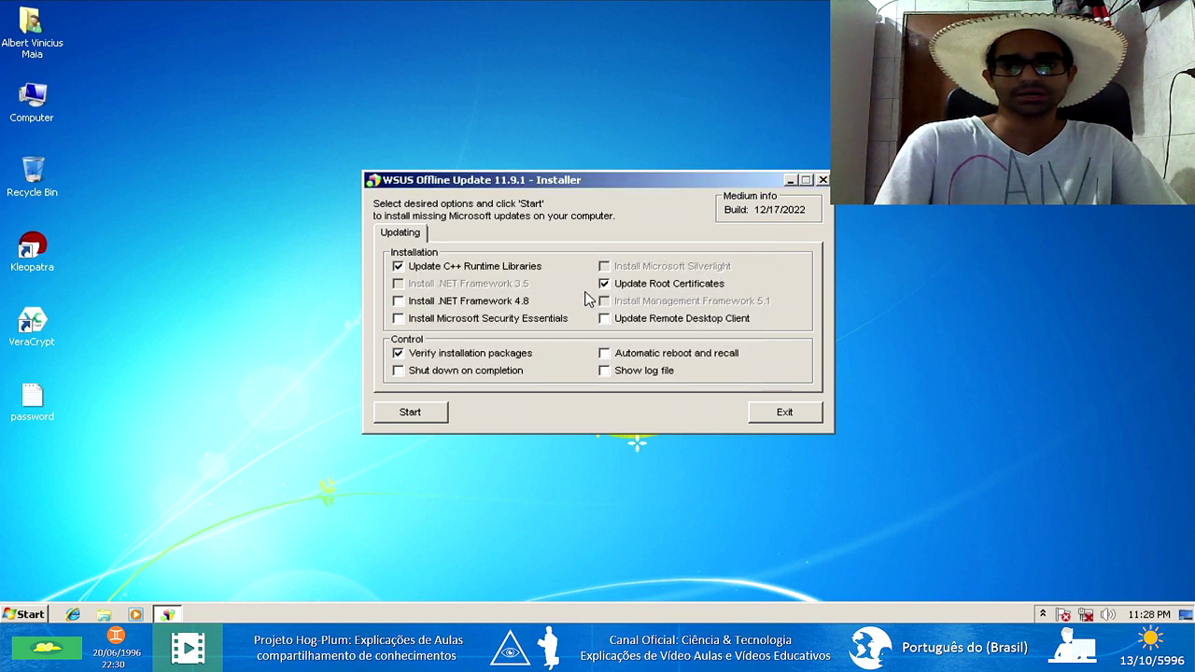
# Include .NET Framework 4.8, install the selected updates, and close the finished console.
pyautogui.click(513, 300)
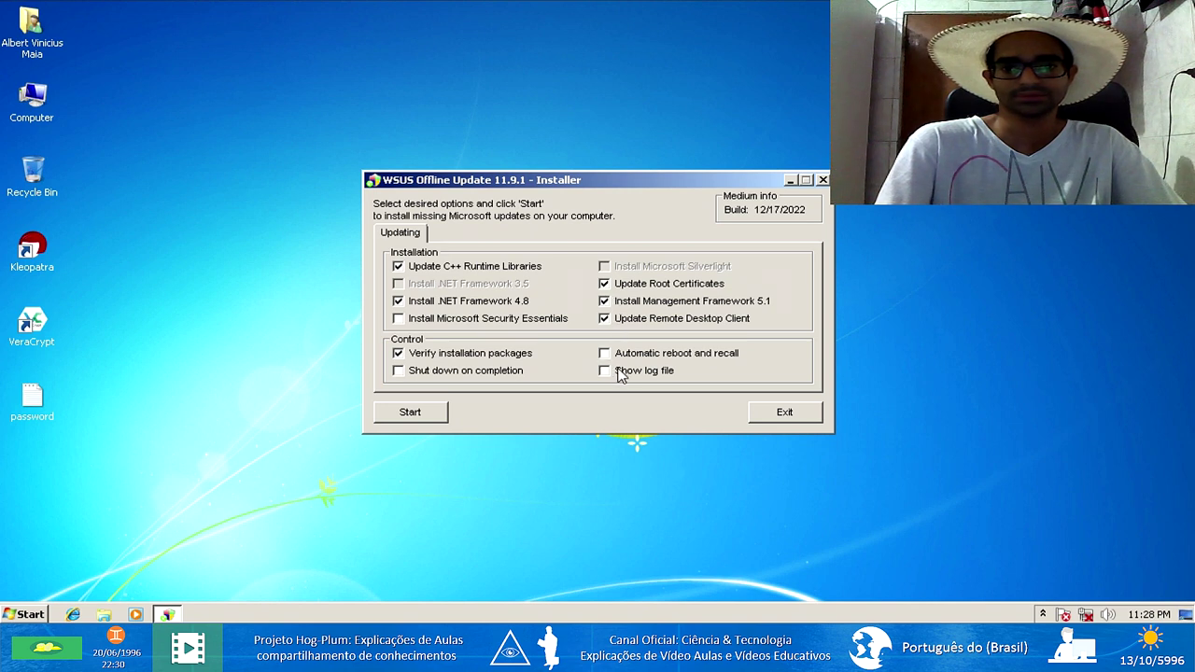
pyautogui.moveTo(527, 184); pyautogui.dragTo(415, 93)
pyautogui.click(320, 324)
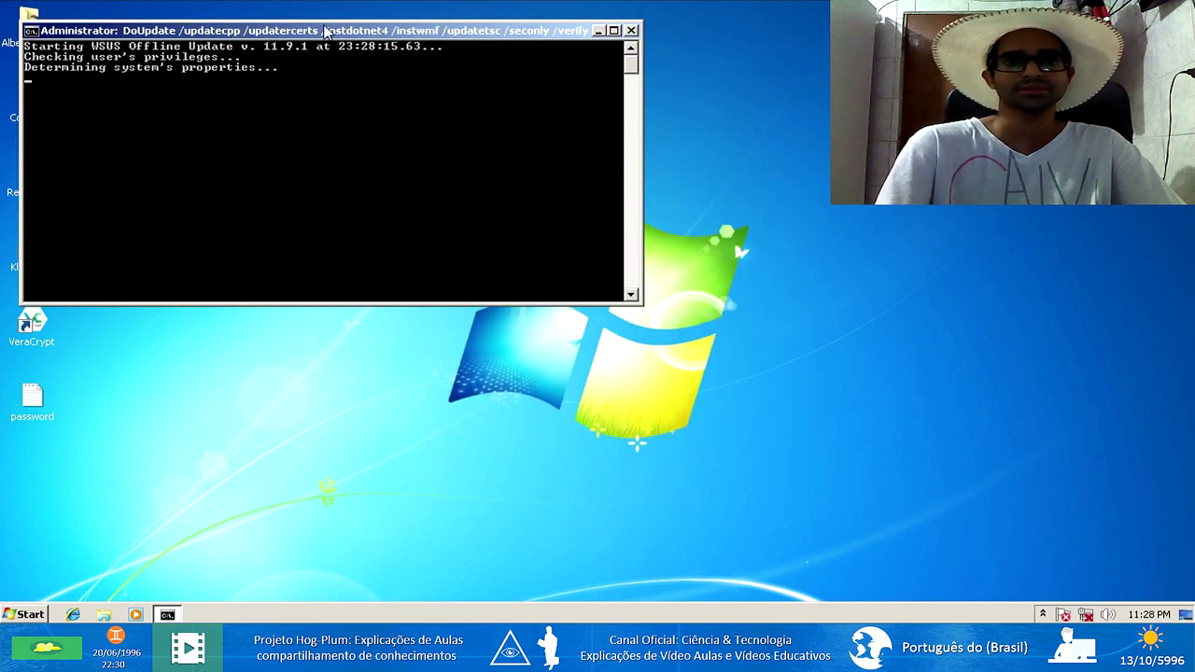
pyautogui.moveTo(325, 30); pyautogui.dragTo(419, 37)
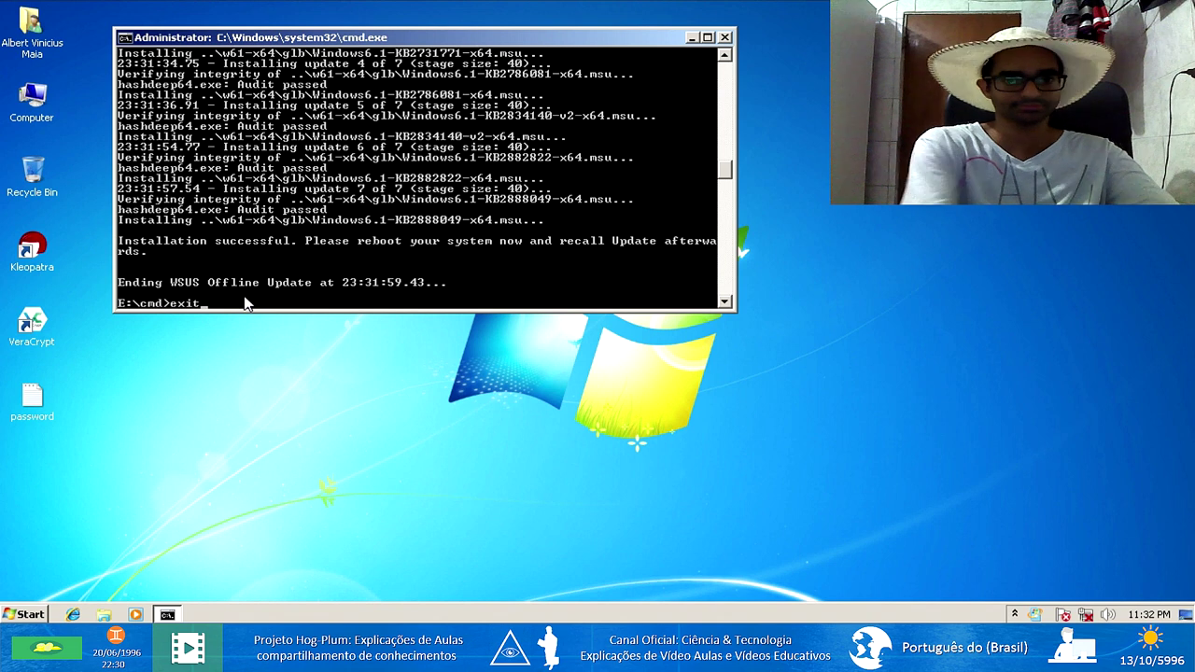
pyautogui.press('Return')
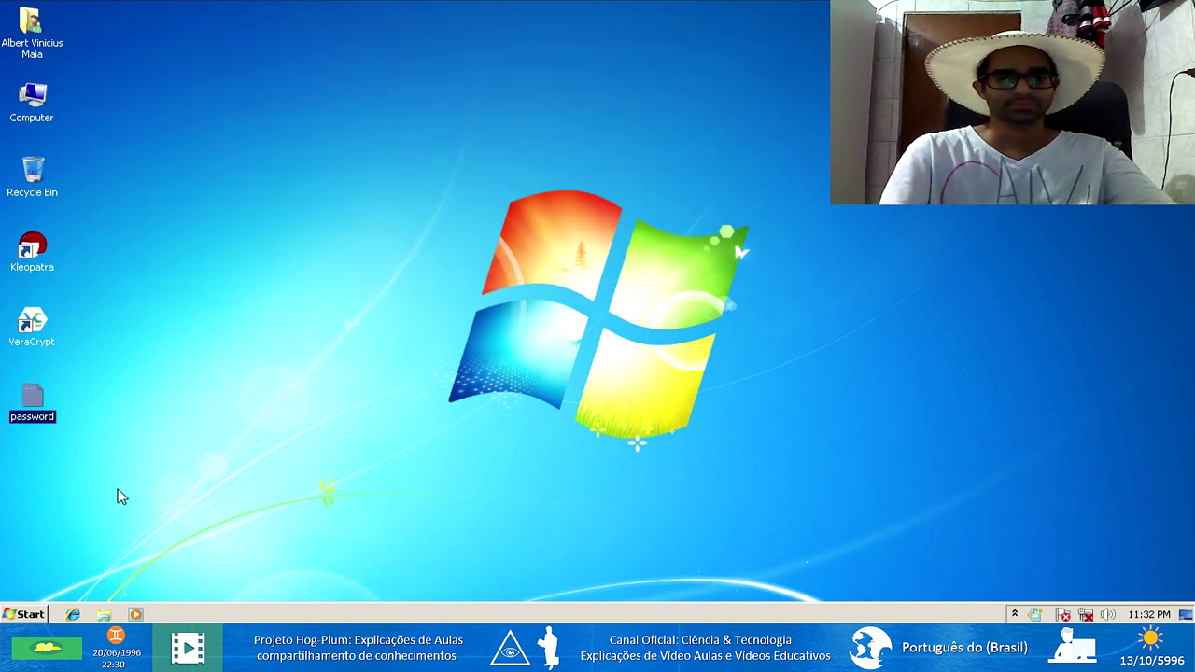
# Restart Windows from the Start menu's shutdown options.
pyautogui.click(28, 615)
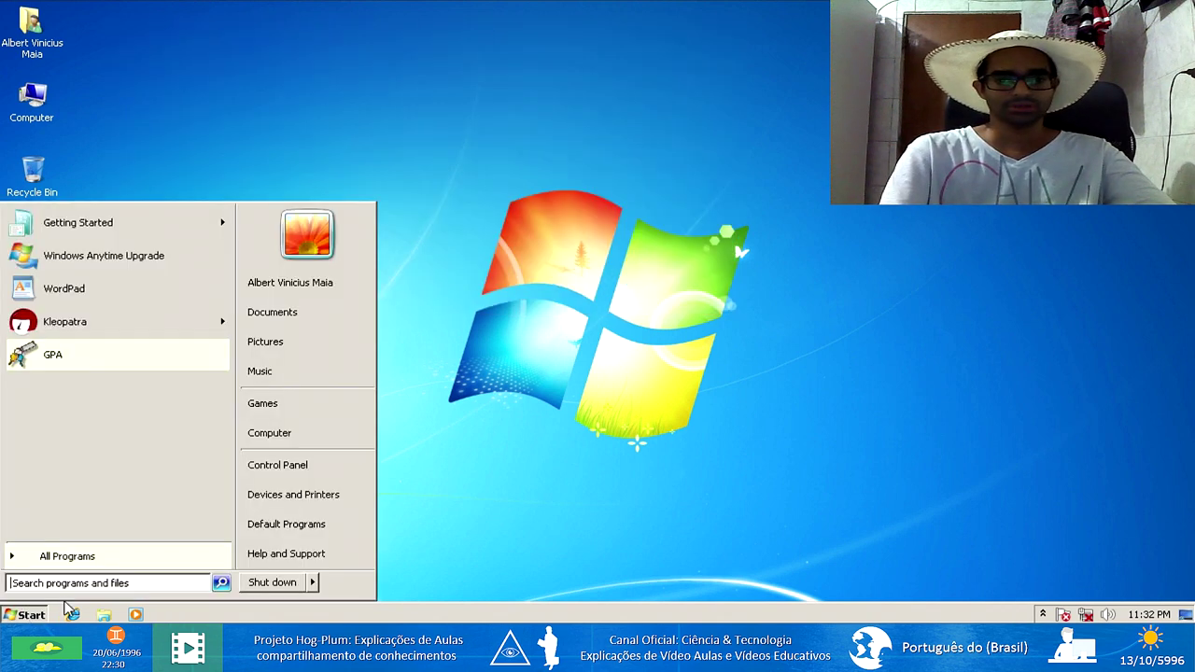
pyautogui.click(318, 583)
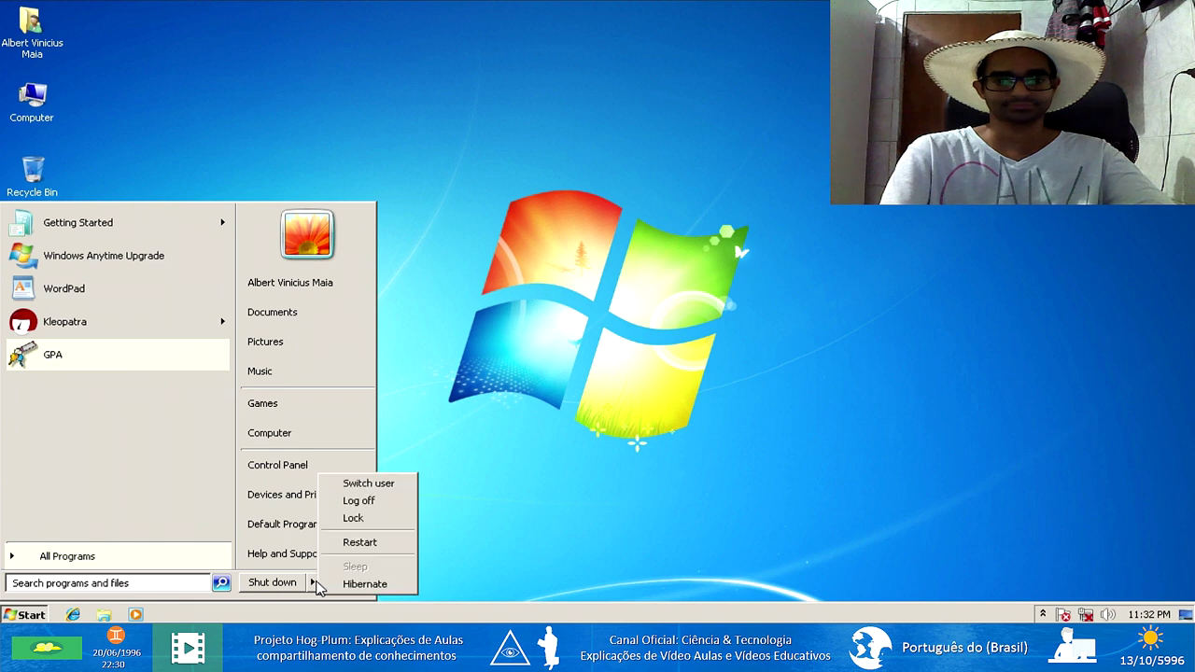
pyautogui.click(359, 542)
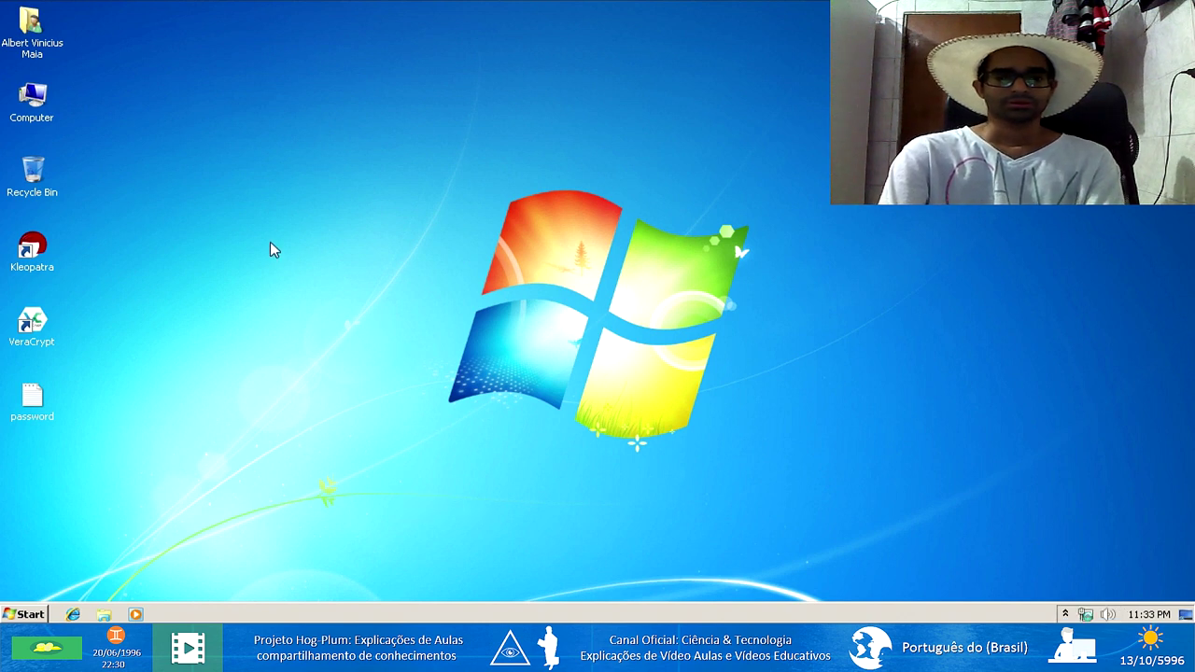
# Open DVD drive D: and load the A-01335247-B volume in VeraCrypt.
pyautogui.doubleClick(32, 105)
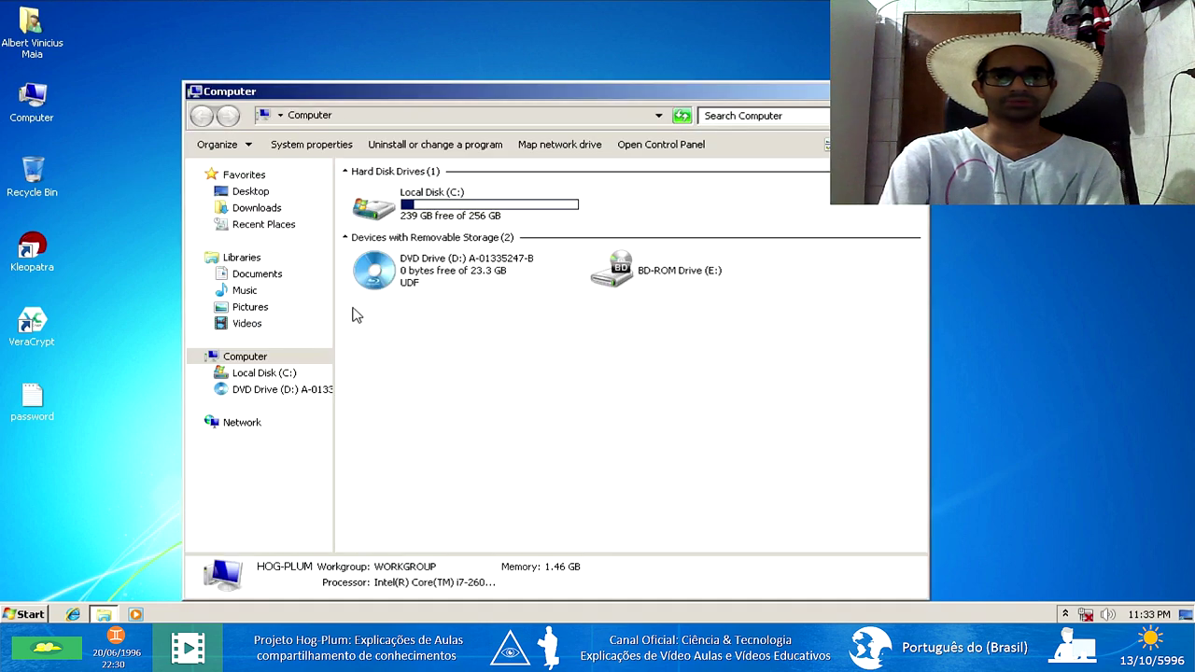
pyautogui.click(441, 265)
pyautogui.rightClick(440, 266)
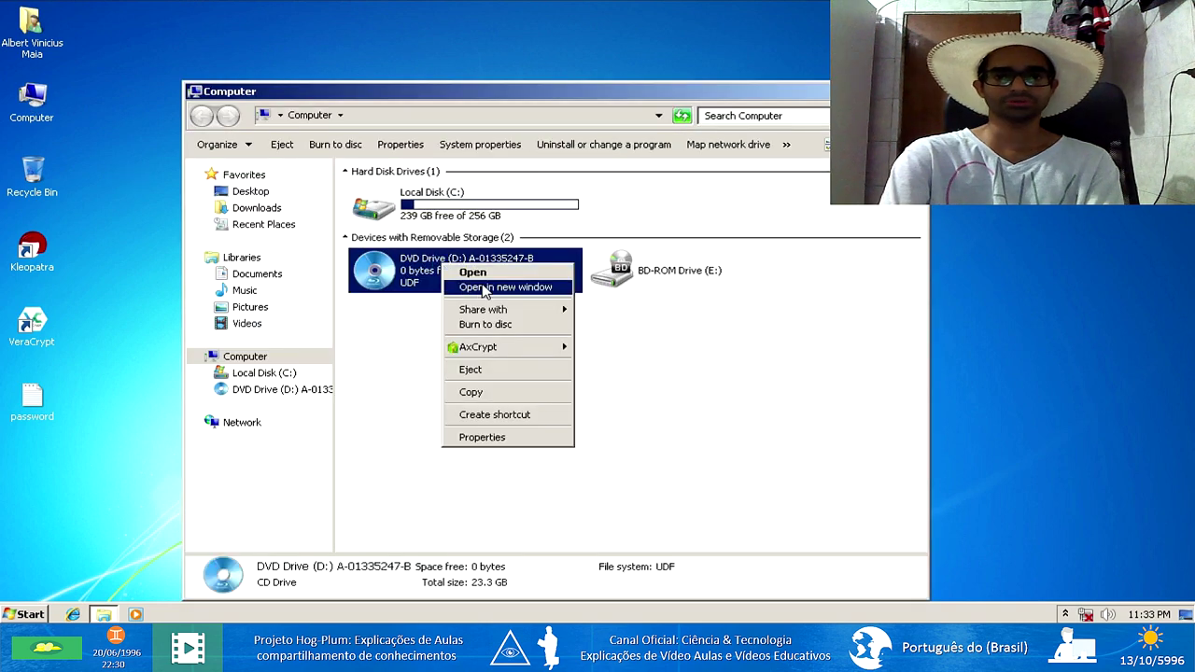
pyautogui.click(466, 272)
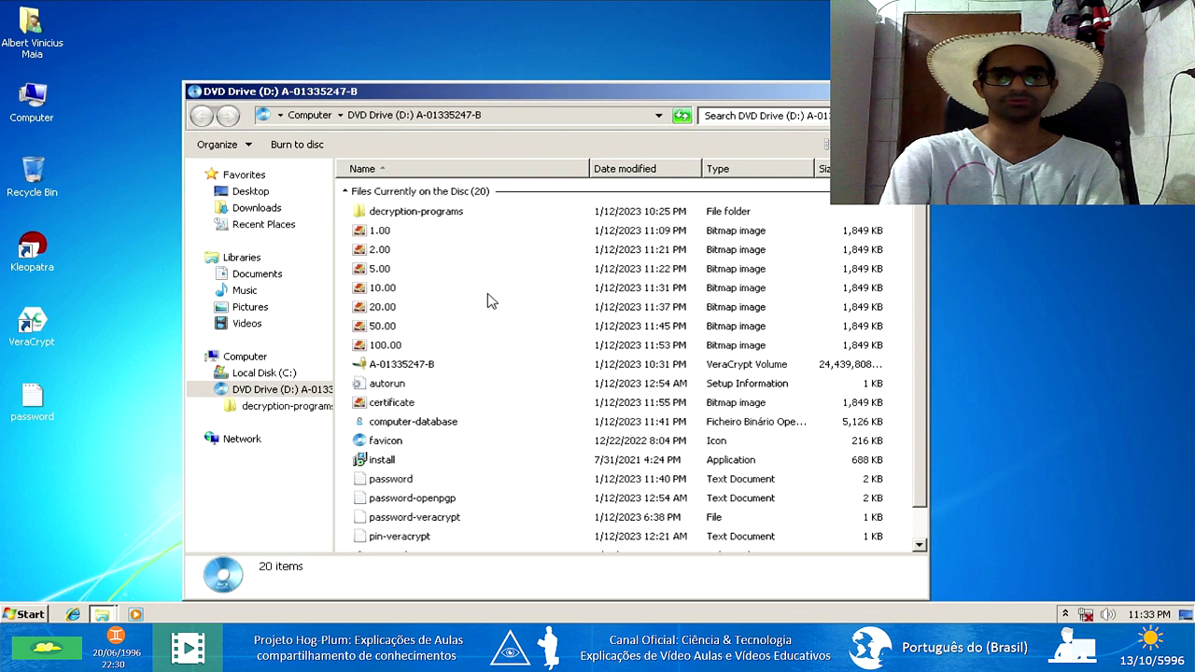
pyautogui.doubleClick(413, 369)
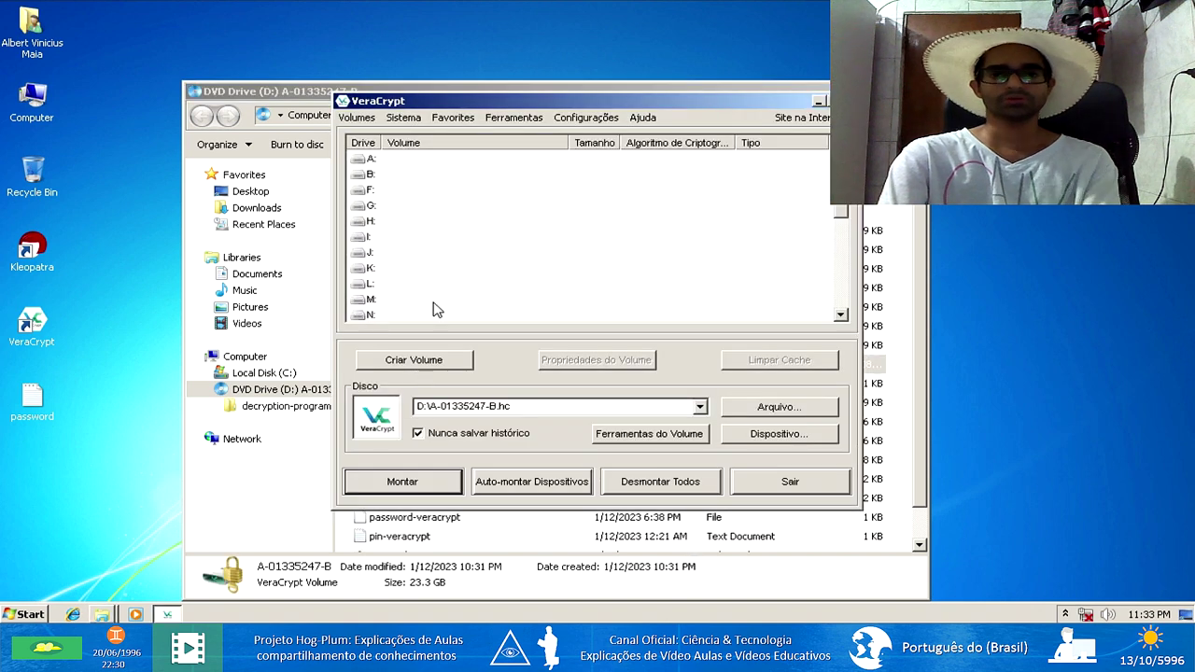
pyautogui.click(371, 159)
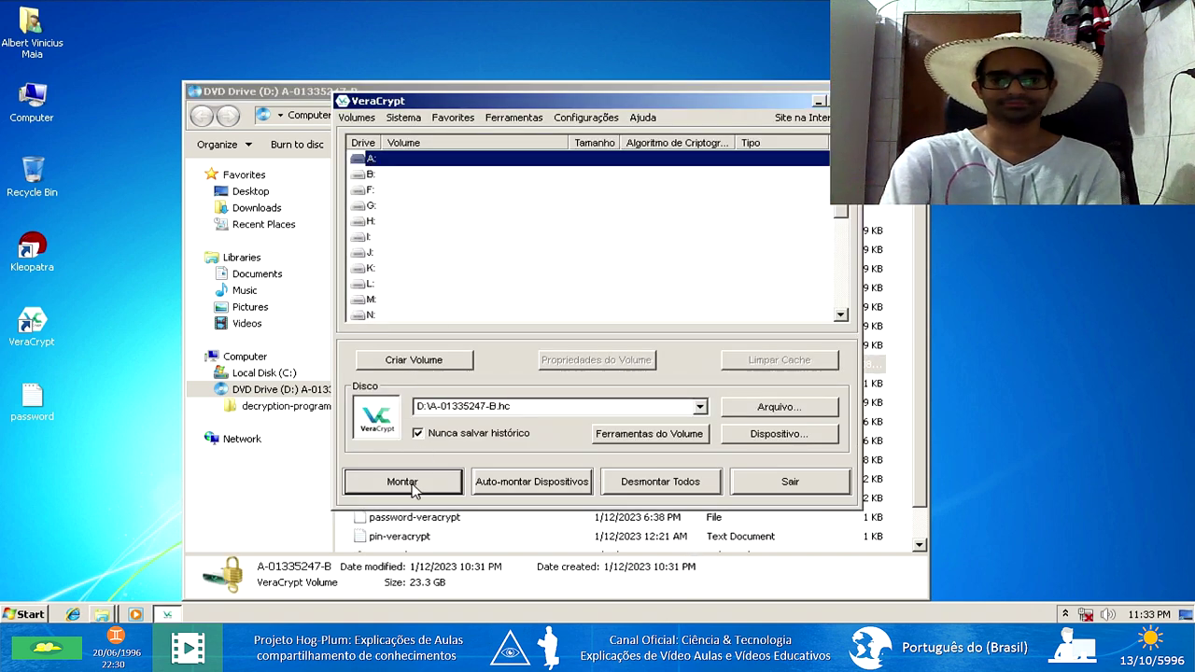
pyautogui.click(414, 482)
pyautogui.moveTo(520, 228); pyautogui.dragTo(422, 124)
pyautogui.click(374, 206)
pyautogui.click(393, 246)
pyautogui.click(392, 264)
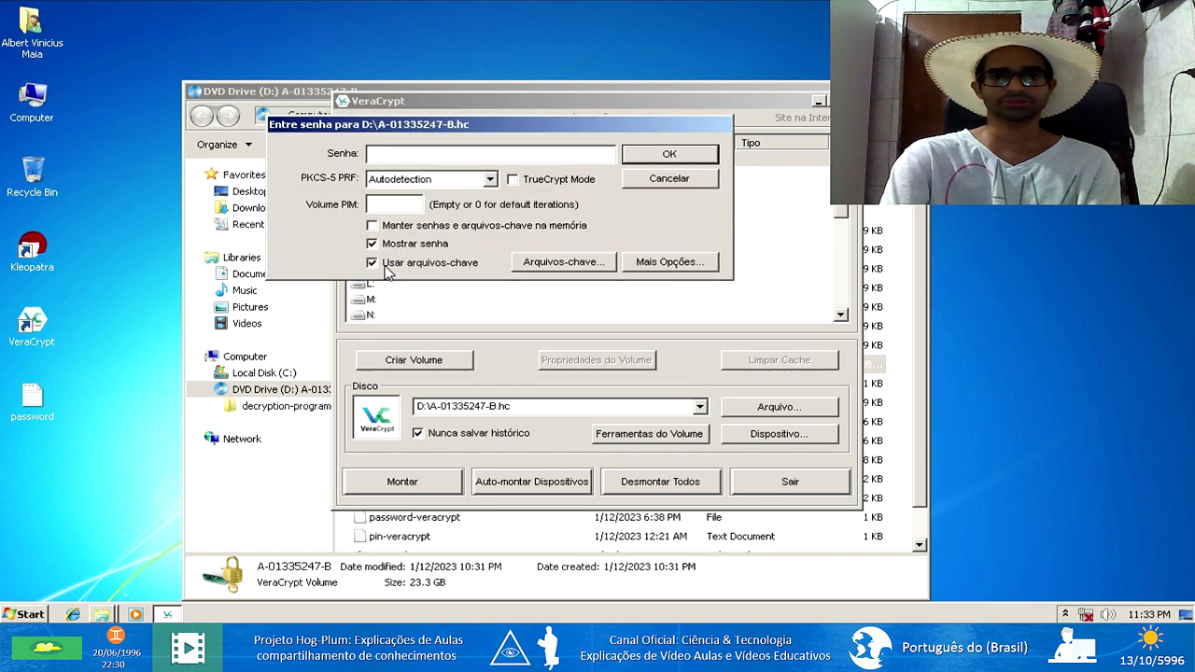
pyautogui.click(392, 202)
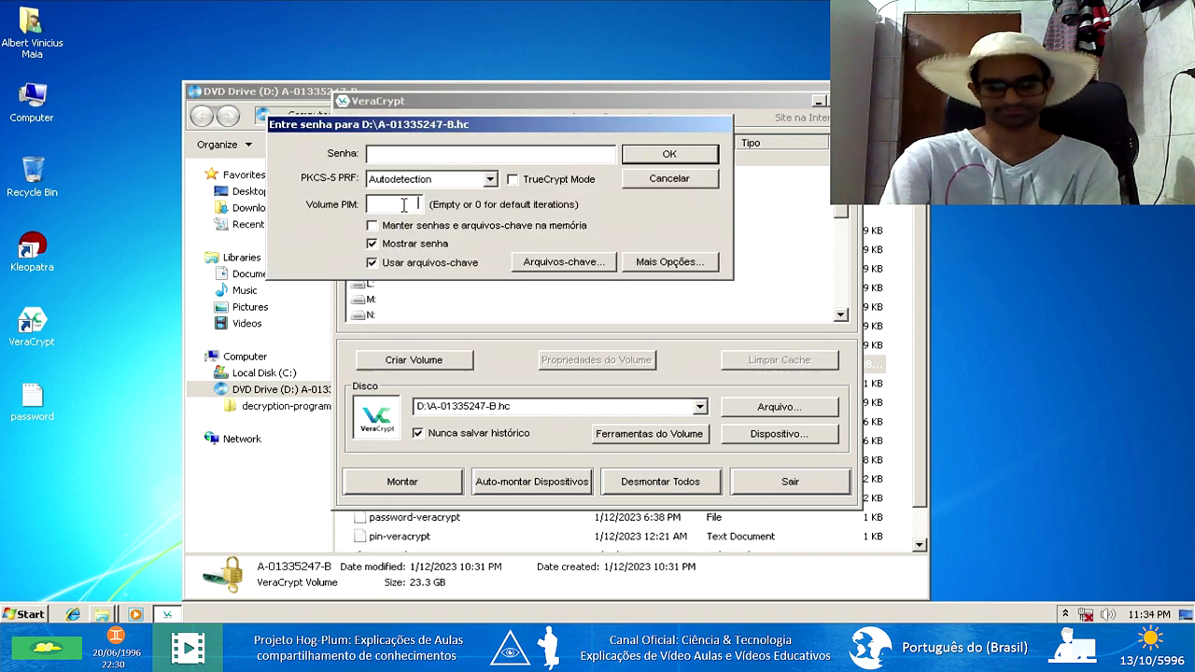
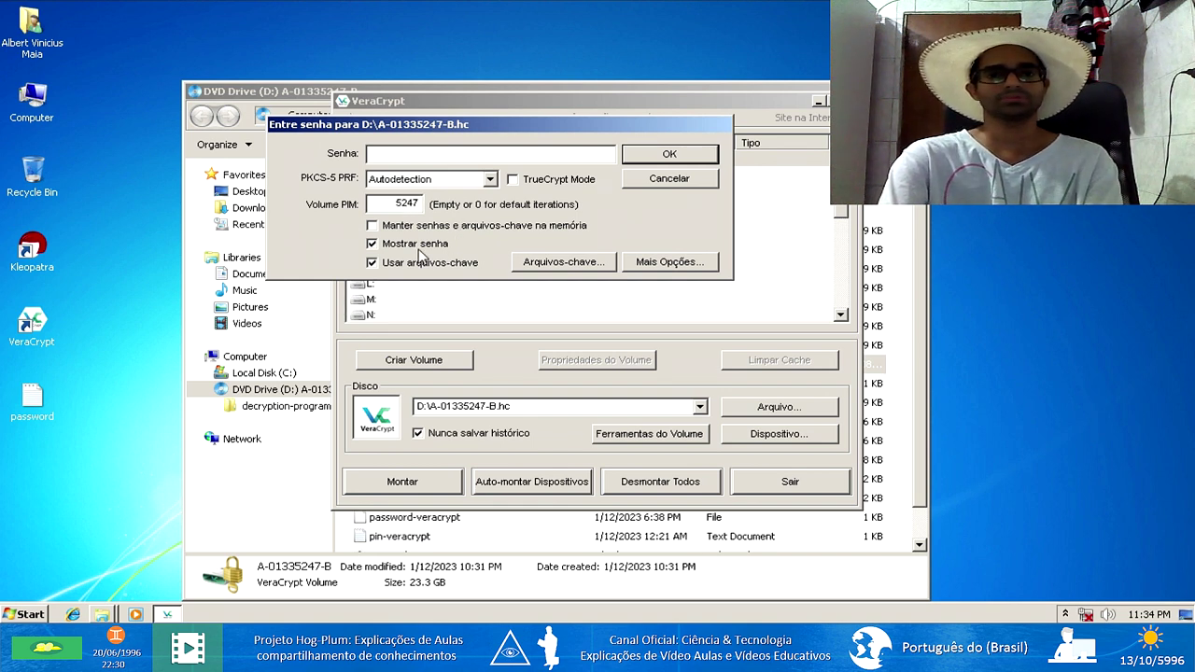
# Copy the VeraCrypt password from the saved note into the volume's password field.
pyautogui.doubleClick(40, 401)
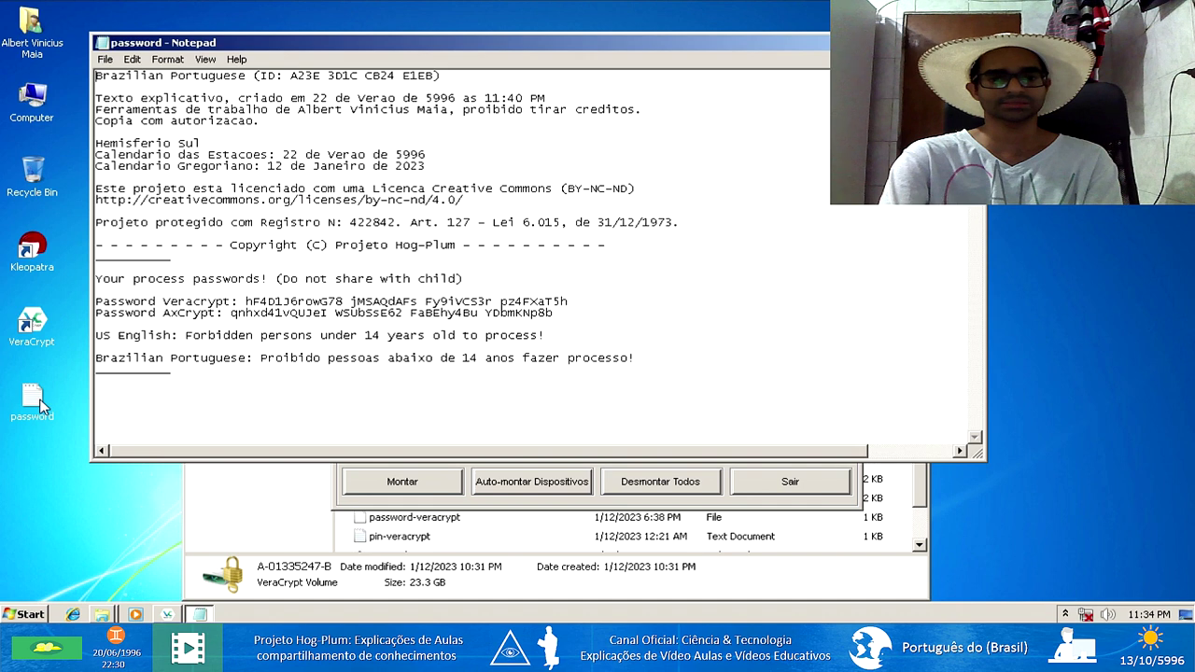
pyautogui.moveTo(569, 301); pyautogui.dragTo(245, 302)
pyautogui.rightClick(255, 301)
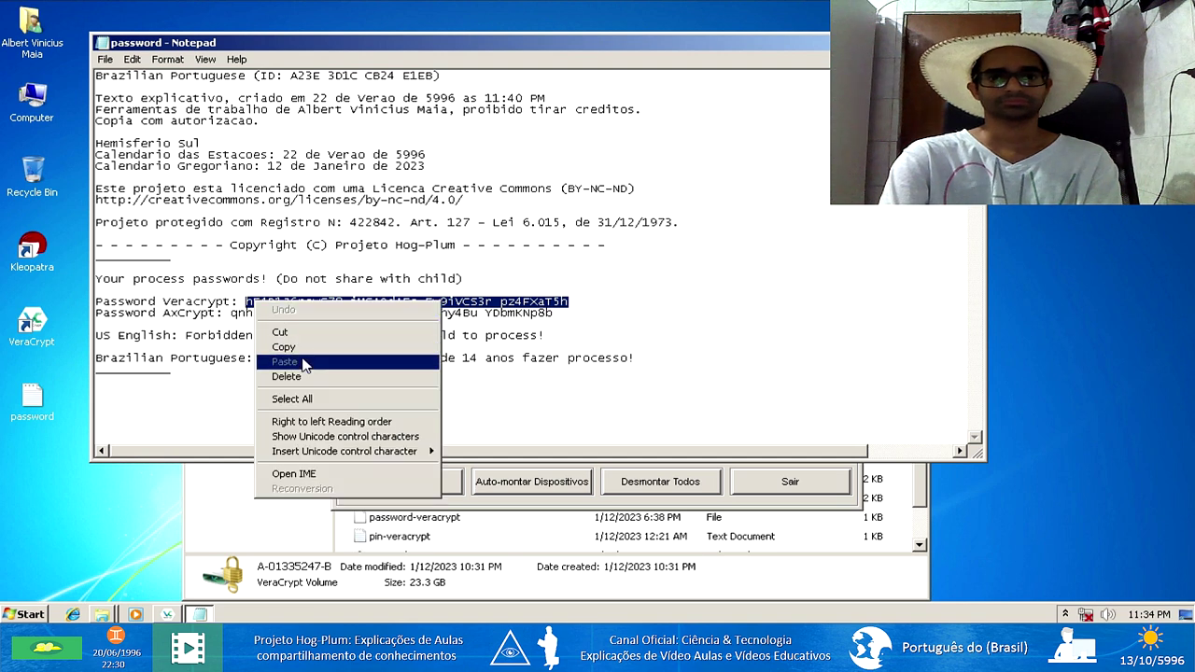
pyautogui.click(301, 347)
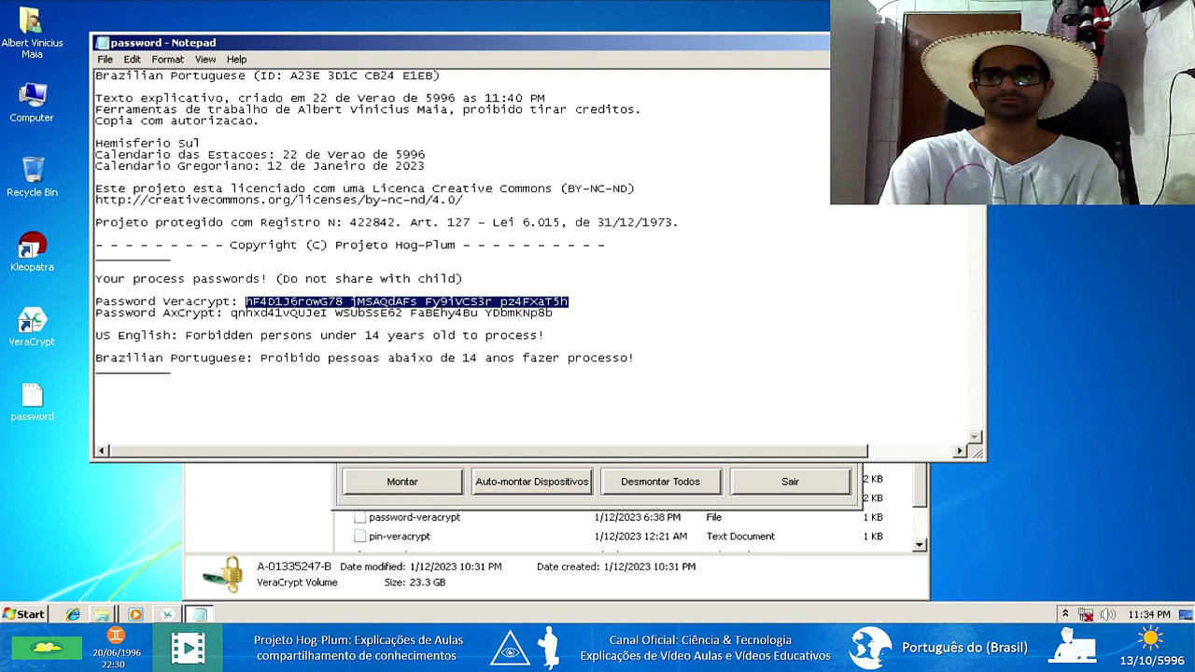
pyautogui.click(969, 42)
pyautogui.click(390, 156)
# Paste the volume password, mask it, and browse the DVD drive for keyfiles.
pyautogui.hotkey('ctrl', 'v')
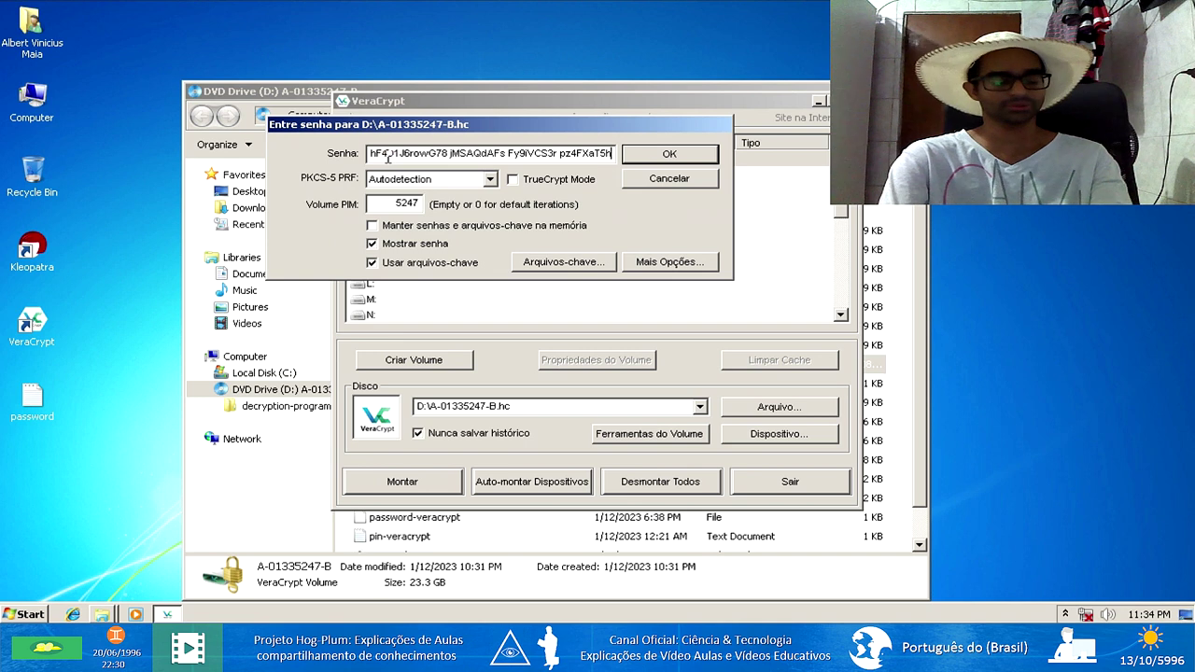
pyautogui.click(418, 245)
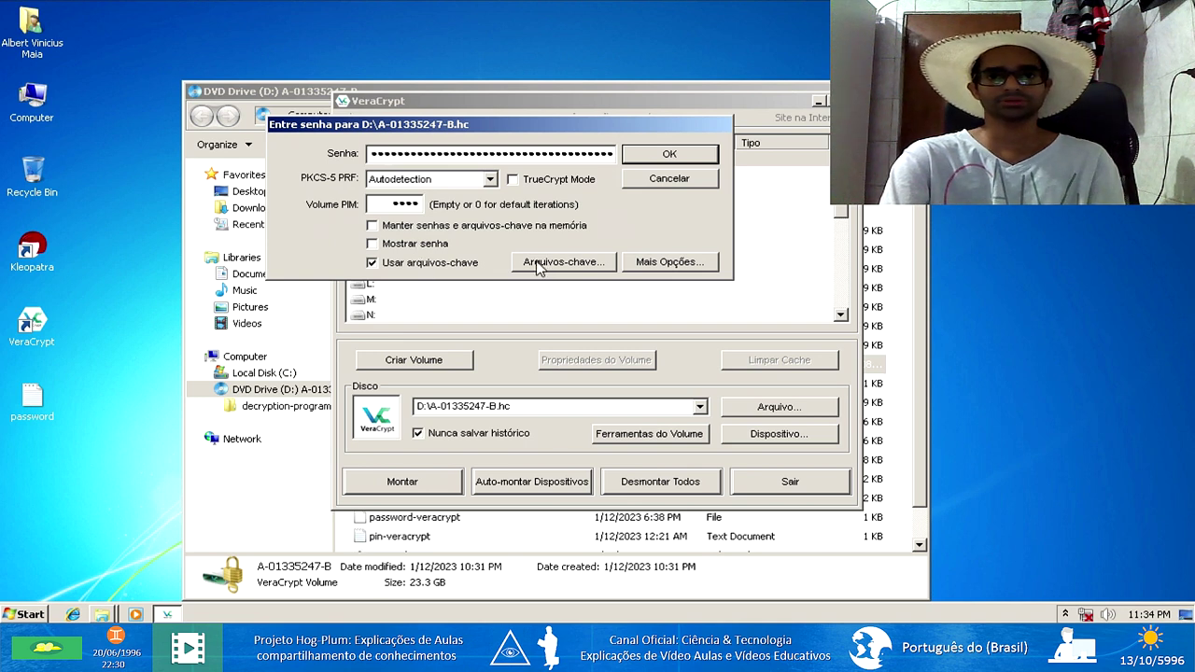
pyautogui.click(538, 263)
pyautogui.click(413, 331)
pyautogui.click(358, 339)
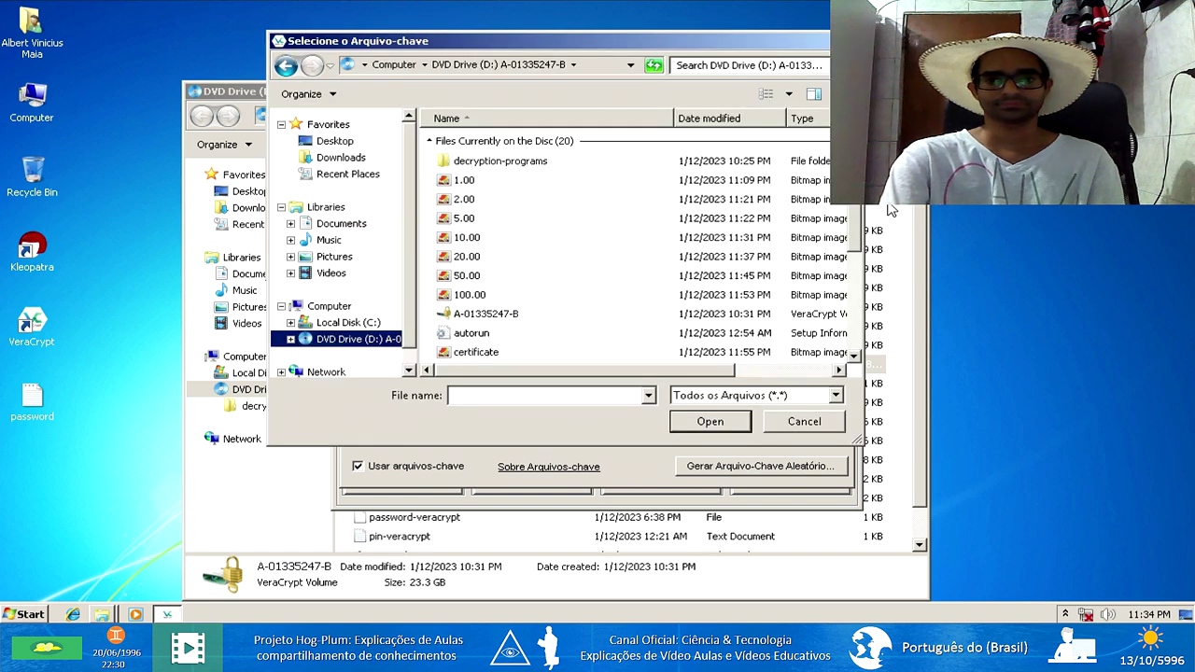
# Select public-key, private-key, password-veracrypt, computer-database and certificate as keyfiles.
pyautogui.moveTo(854, 211); pyautogui.dragTo(841, 366)
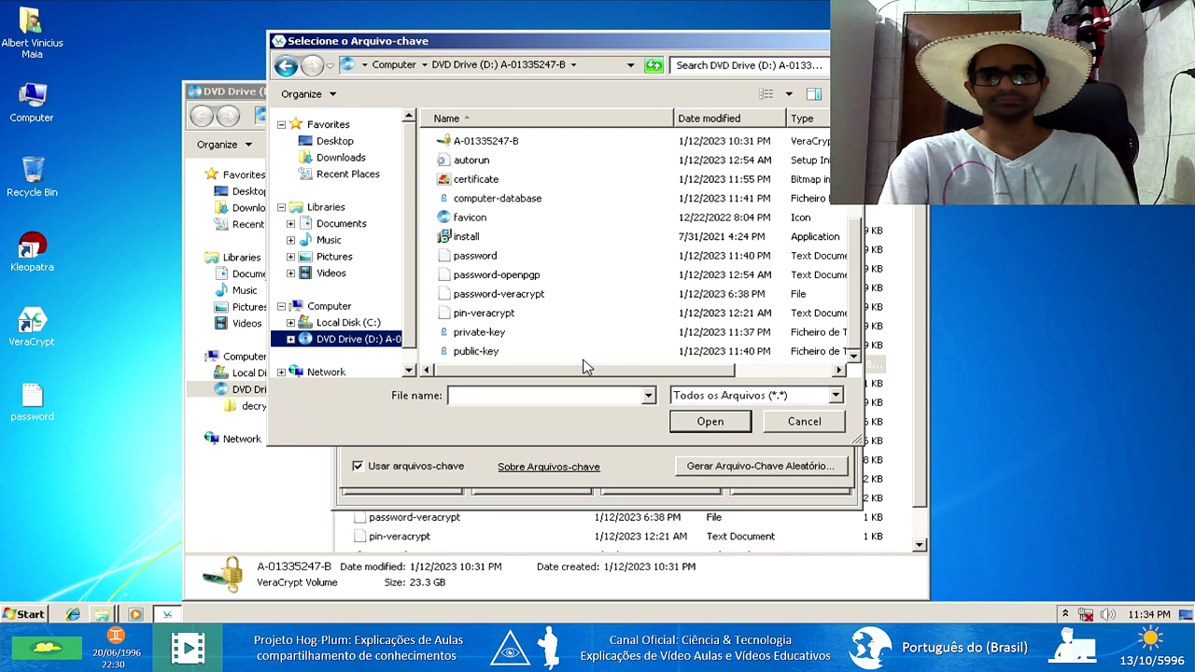
pyautogui.click(480, 352)
pyautogui.keyDown('ctrl'); pyautogui.click(480, 336); pyautogui.keyUp('ctrl')
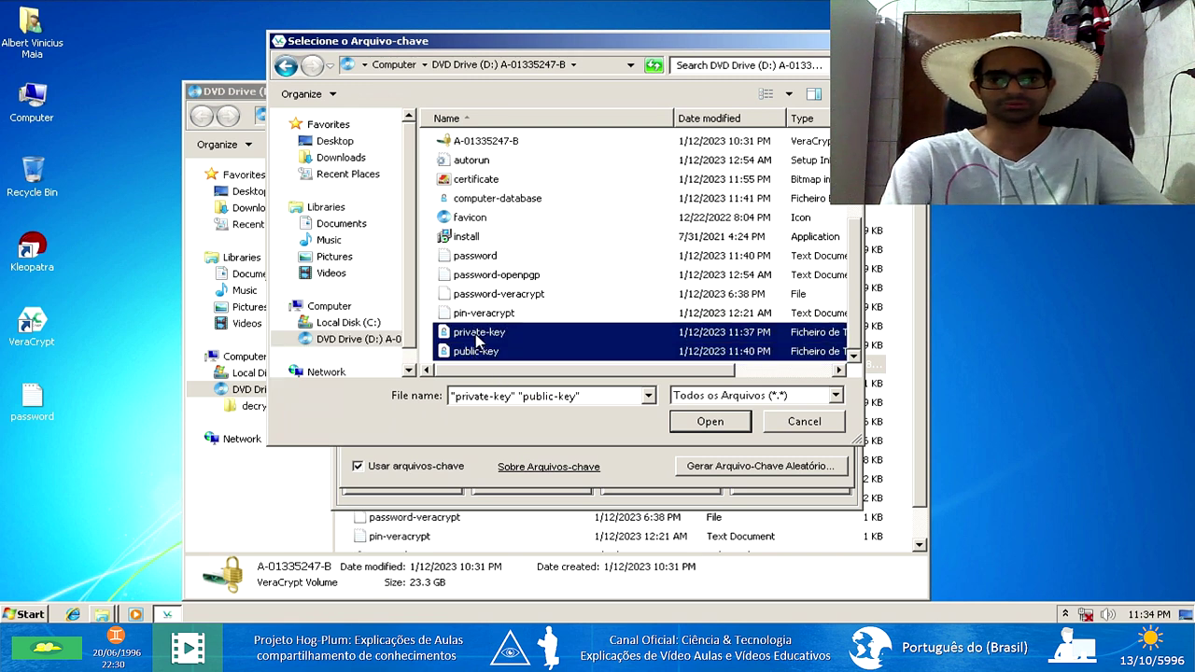
pyautogui.keyDown('ctrl'); pyautogui.click(503, 297); pyautogui.keyUp('ctrl')
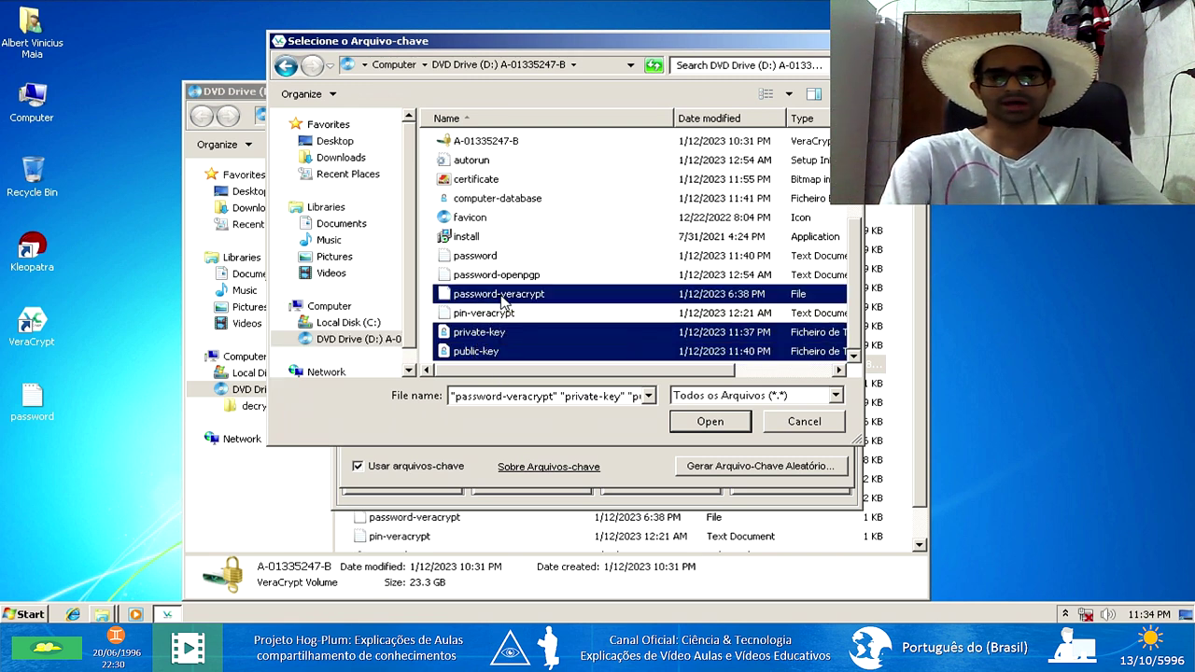
pyautogui.moveTo(856, 295); pyautogui.dragTo(852, 252)
pyautogui.keyDown('ctrl'); pyautogui.click(489, 281); pyautogui.keyUp('ctrl')
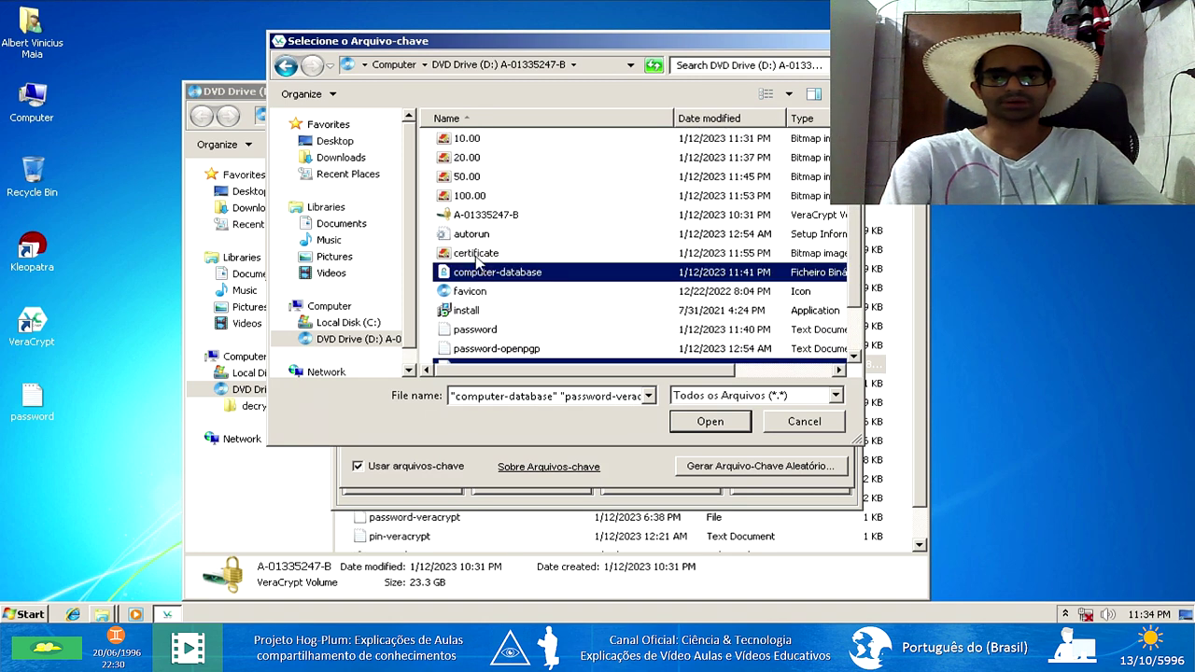
pyautogui.keyDown('ctrl'); pyautogui.click(490, 260); pyautogui.keyUp('ctrl')
# Add the bitmaps 100.00, 50.00, 20.00, 10.00, 5.00, 2.00 and 1.00 to the keyfile selection.
pyautogui.moveTo(857, 259); pyautogui.dragTo(851, 205)
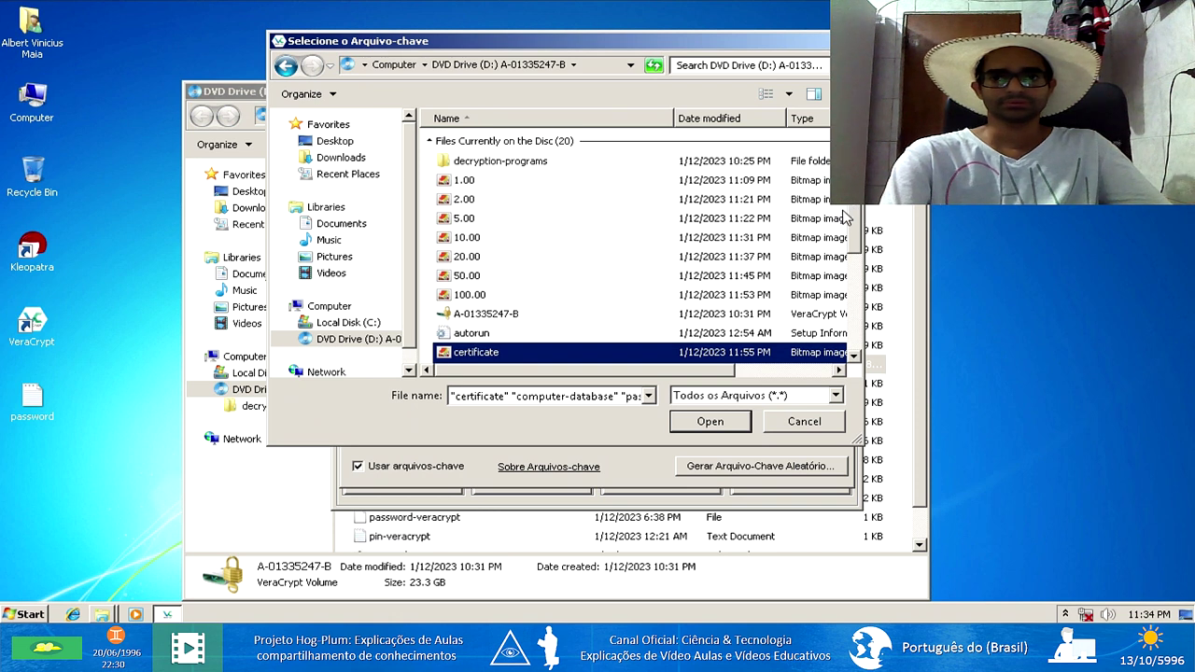
pyautogui.scroll(-4, 857, 219)
pyautogui.scroll(3, 857, 218)
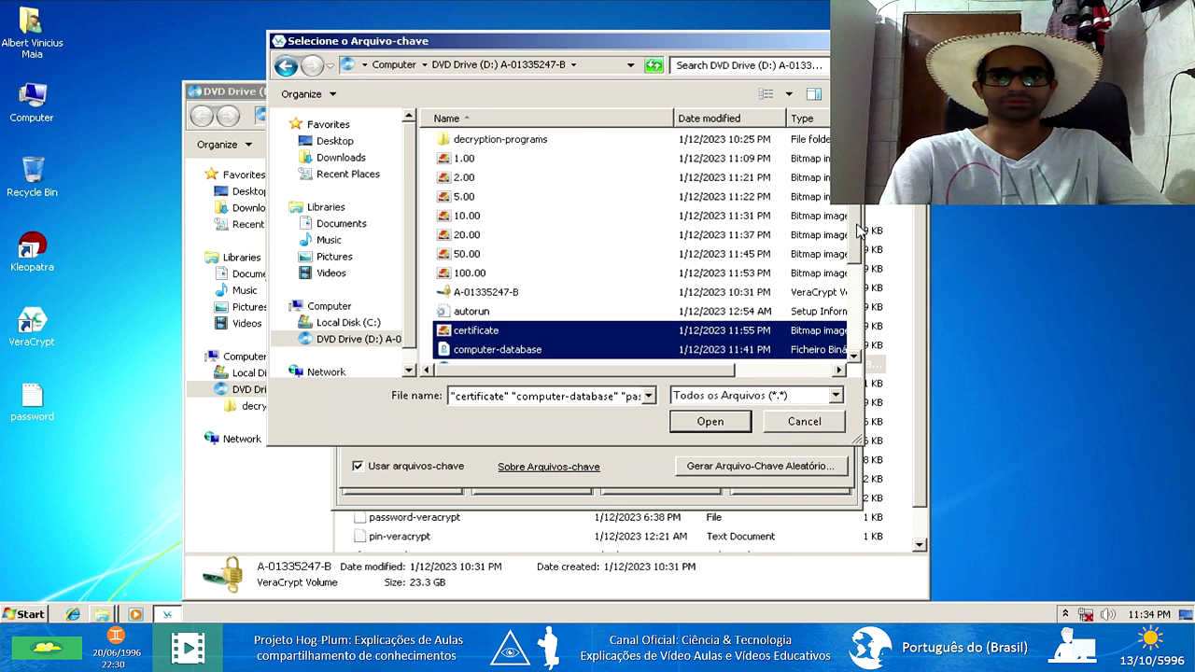
pyautogui.keyDown('ctrl'); pyautogui.click(469, 273); pyautogui.keyUp('ctrl')
pyautogui.keyDown('ctrl'); pyautogui.click(469, 254); pyautogui.keyUp('ctrl')
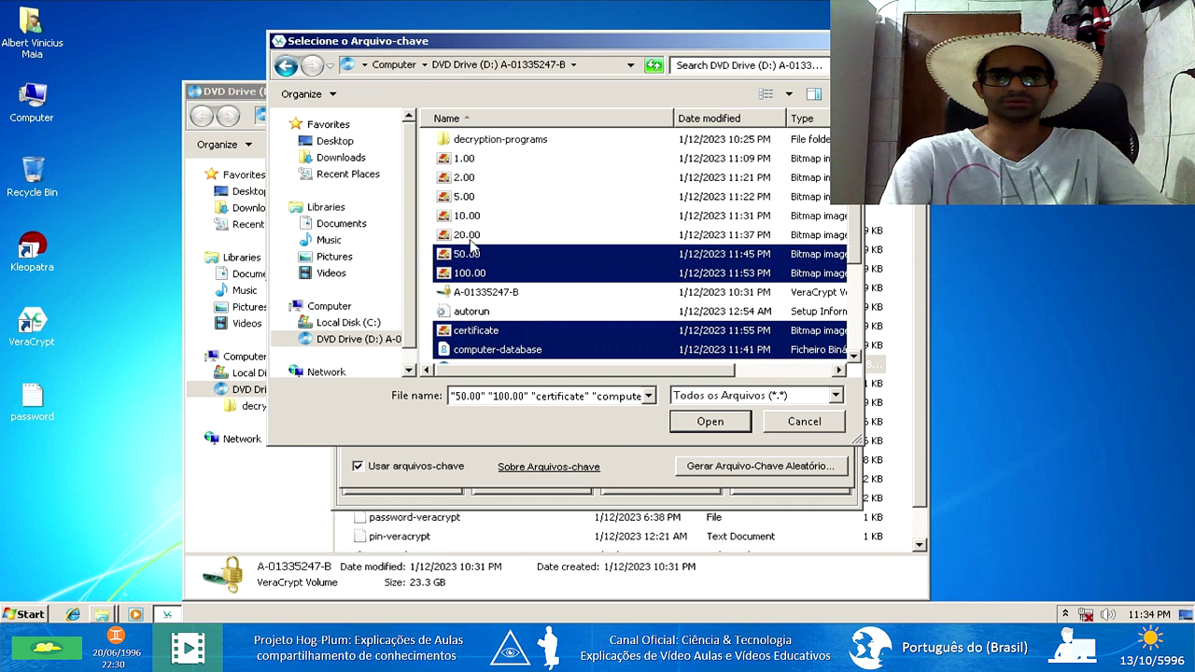
pyautogui.keyDown('ctrl'); pyautogui.click(471, 235); pyautogui.keyUp('ctrl')
pyautogui.keyDown('ctrl'); pyautogui.click(471, 216); pyautogui.keyUp('ctrl')
pyautogui.keyDown('ctrl'); pyautogui.click(469, 197); pyautogui.keyUp('ctrl')
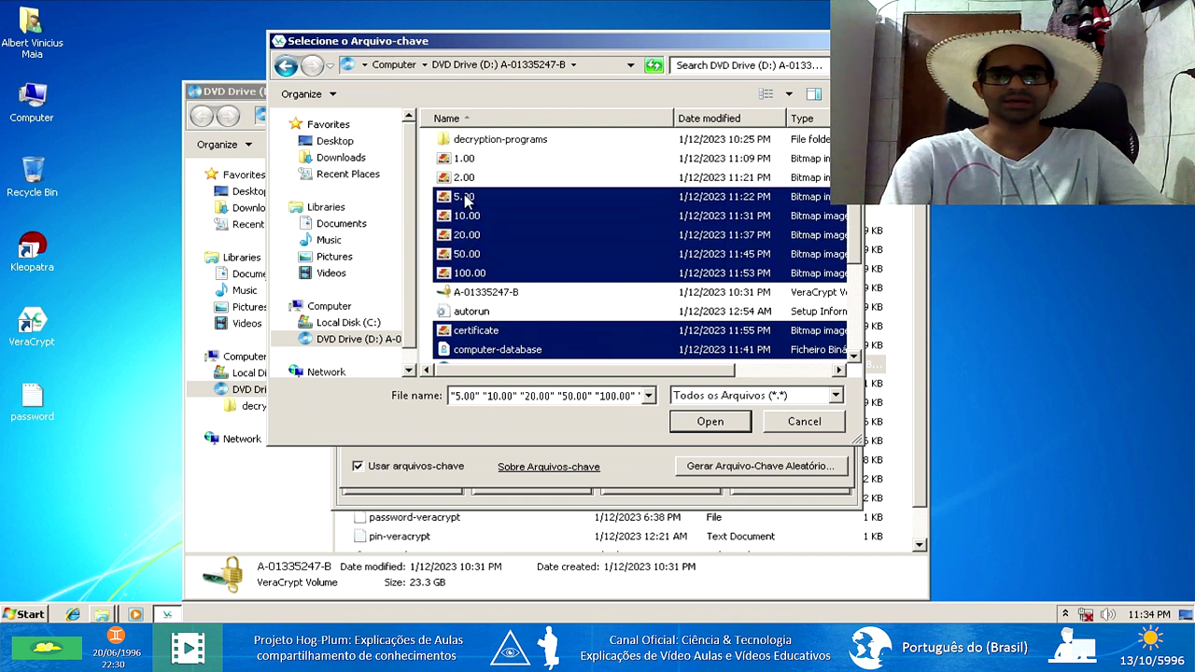
pyautogui.keyDown('ctrl'); pyautogui.click(463, 177); pyautogui.keyUp('ctrl')
pyautogui.keyDown('ctrl'); pyautogui.click(464, 160); pyautogui.keyUp('ctrl')
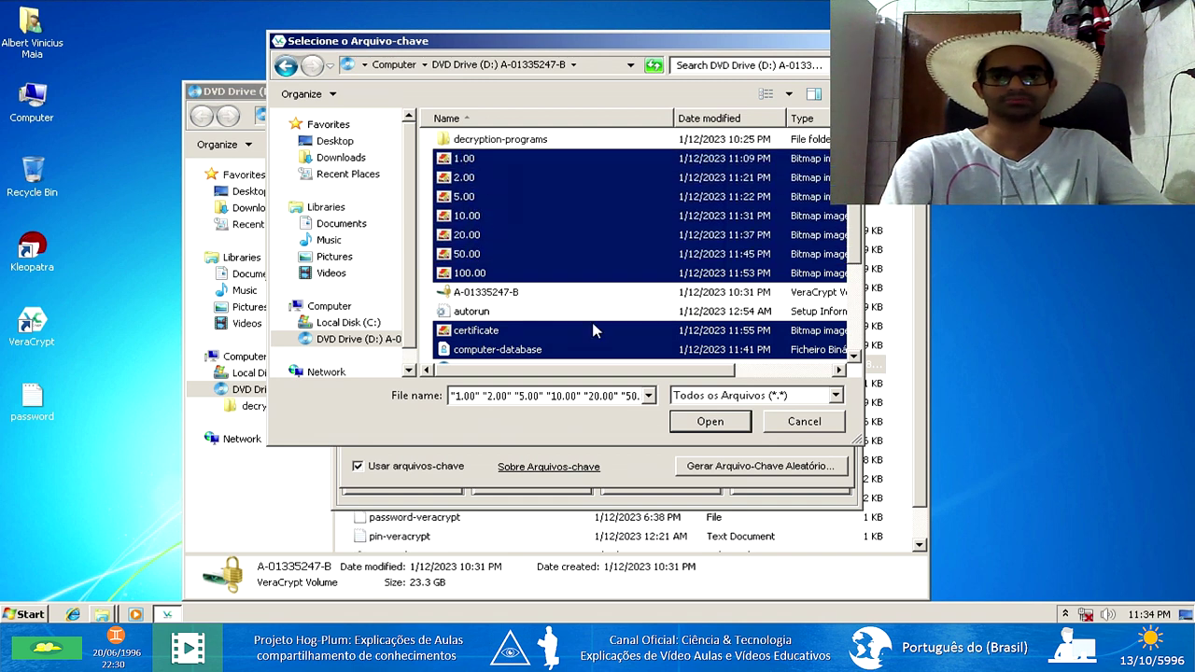
# Accept the keyfile list and mount the volume.
pyautogui.click(701, 426)
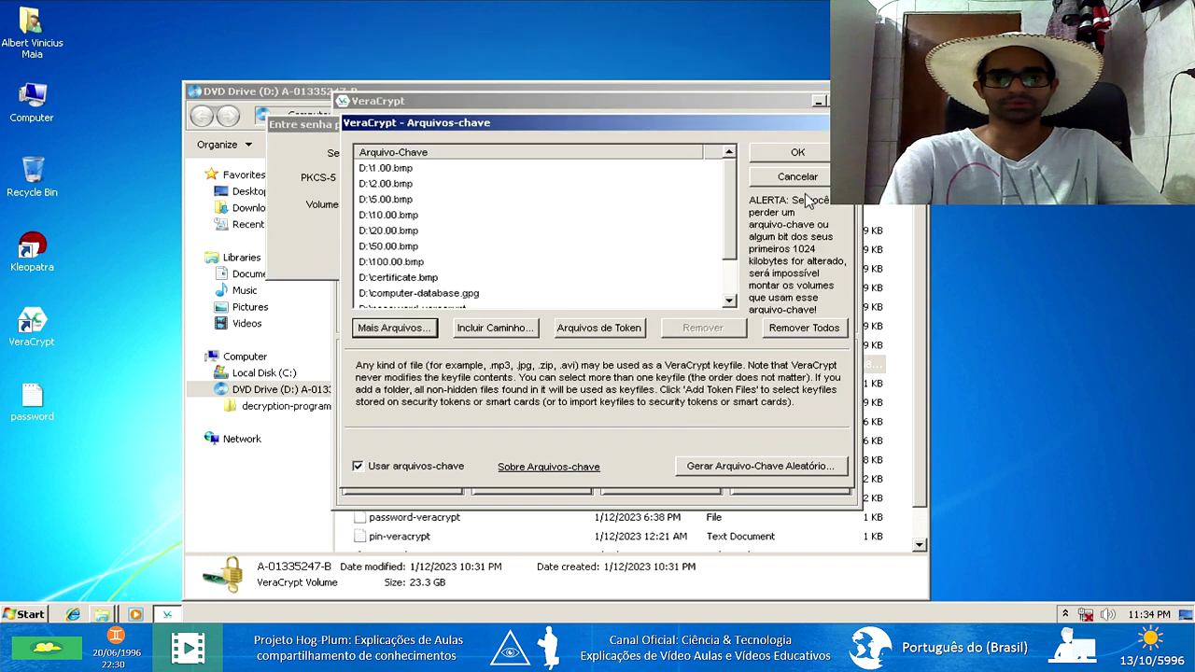
pyautogui.click(795, 153)
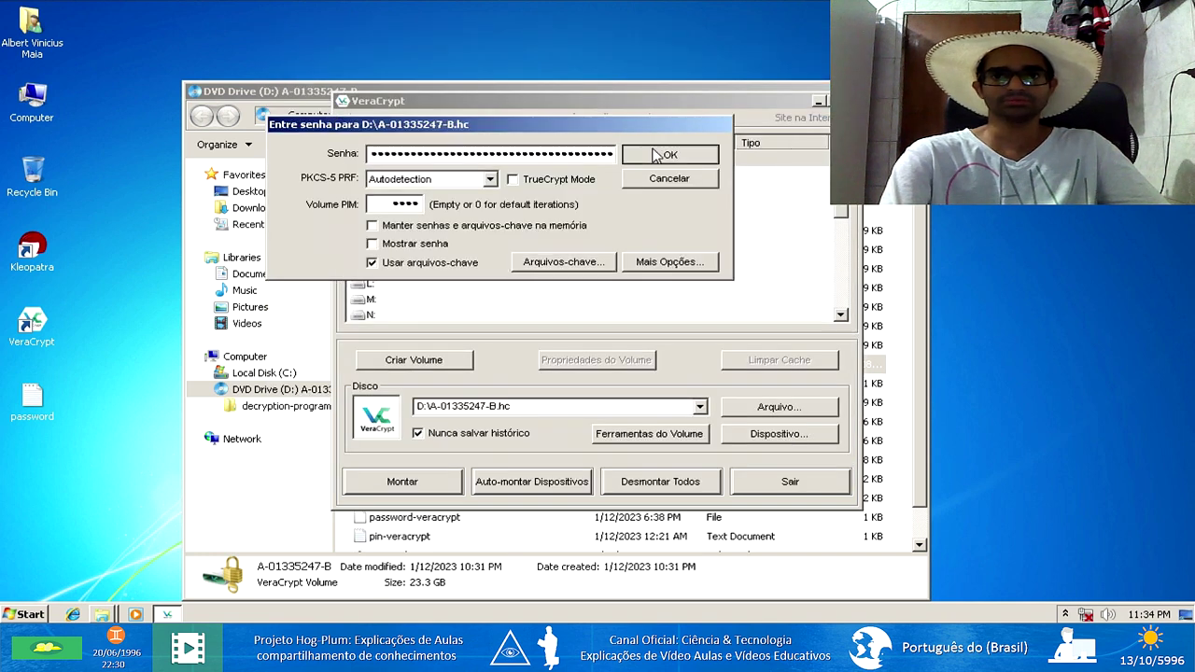
pyautogui.click(665, 155)
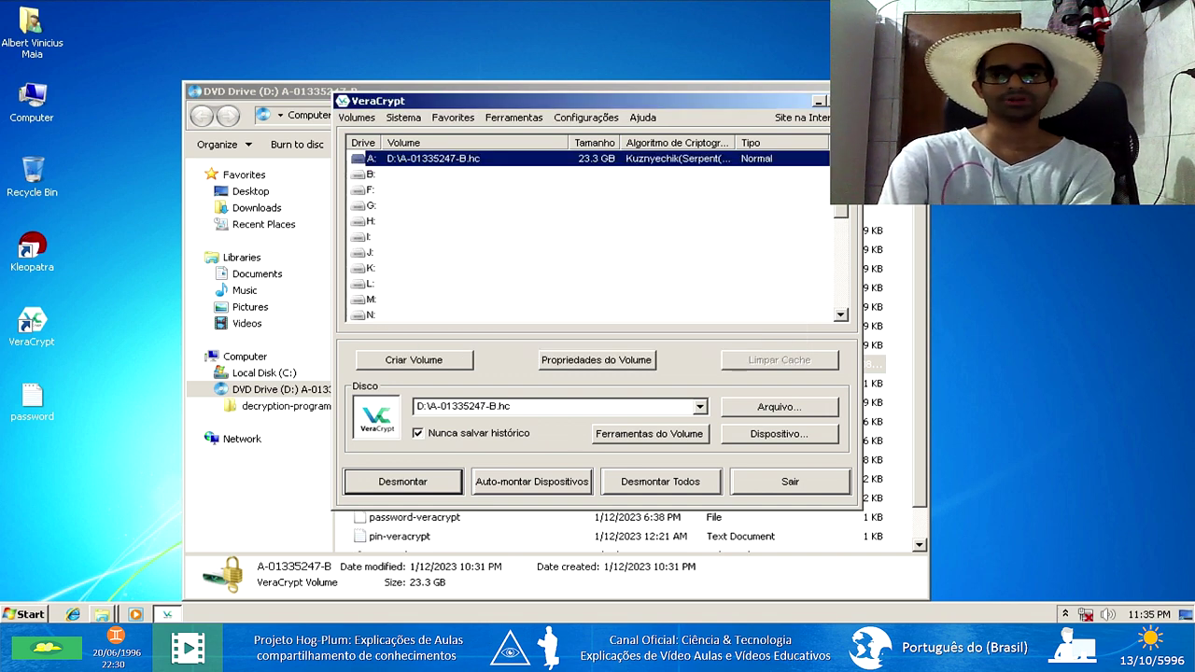
# Close VeraCrypt and mount the wou_w7-x64 ISO from Local Disk (A:) as drive E:.
pyautogui.click(843, 99)
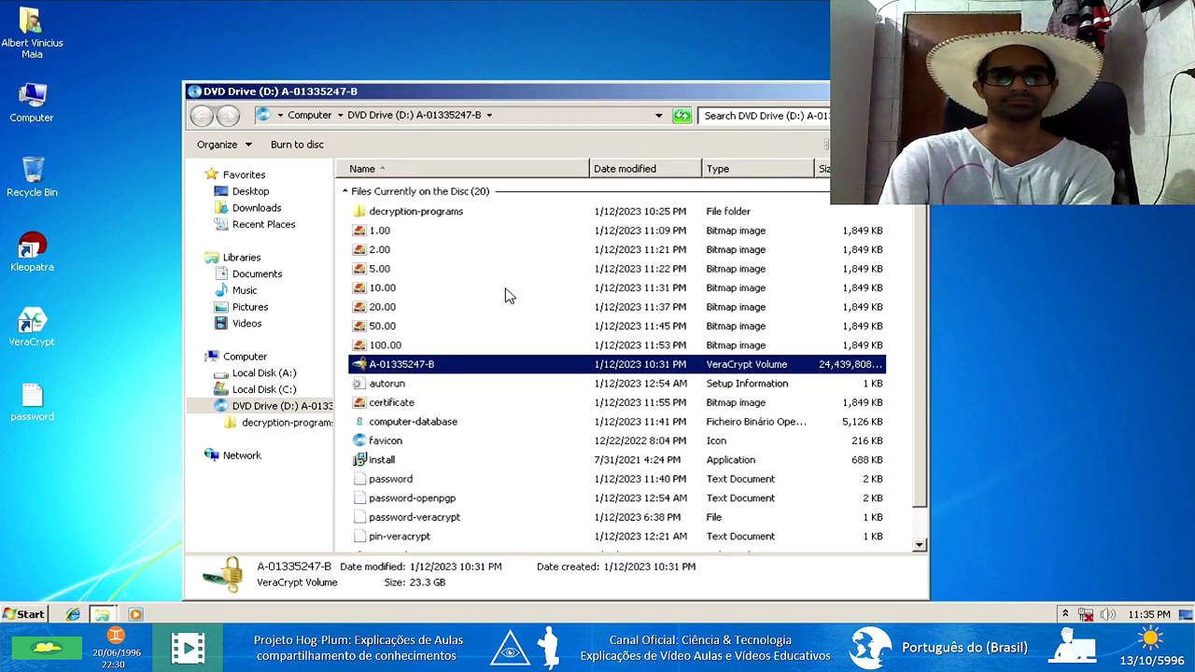
pyautogui.click(276, 373)
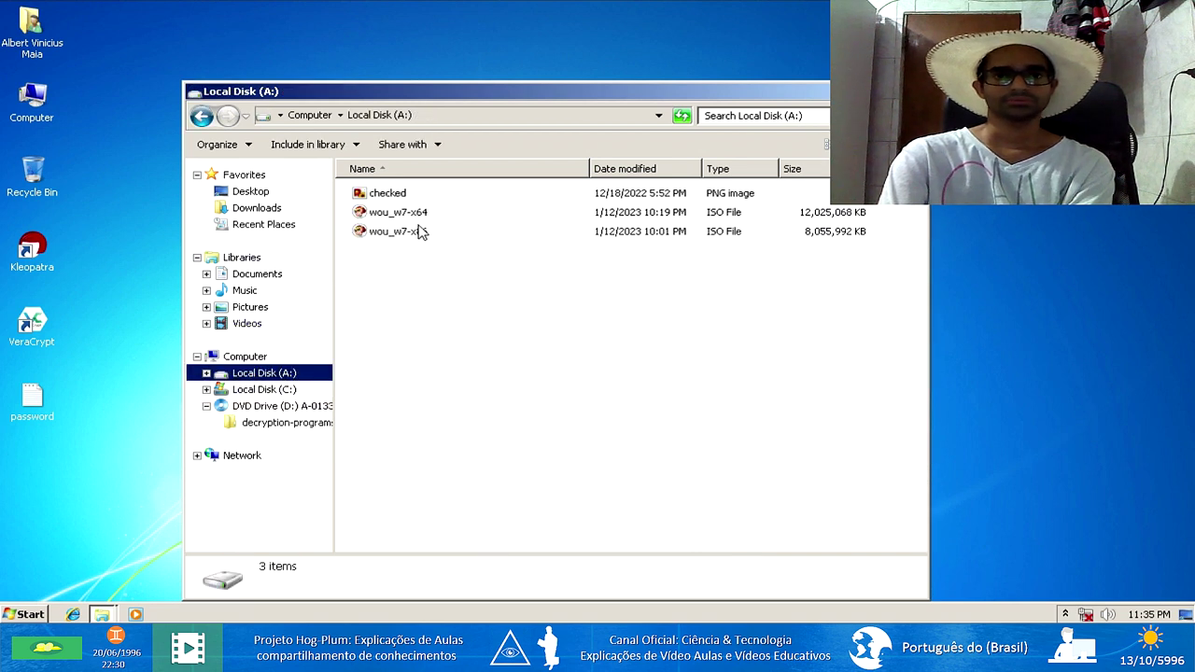
pyautogui.rightClick(414, 218)
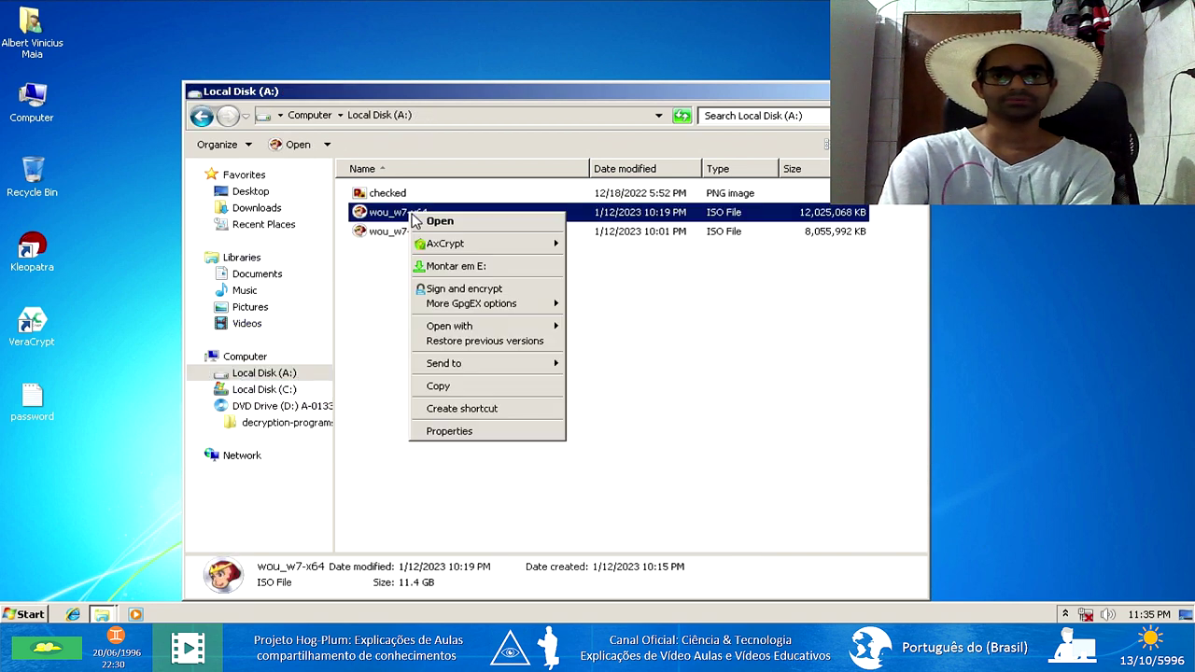
pyautogui.click(438, 266)
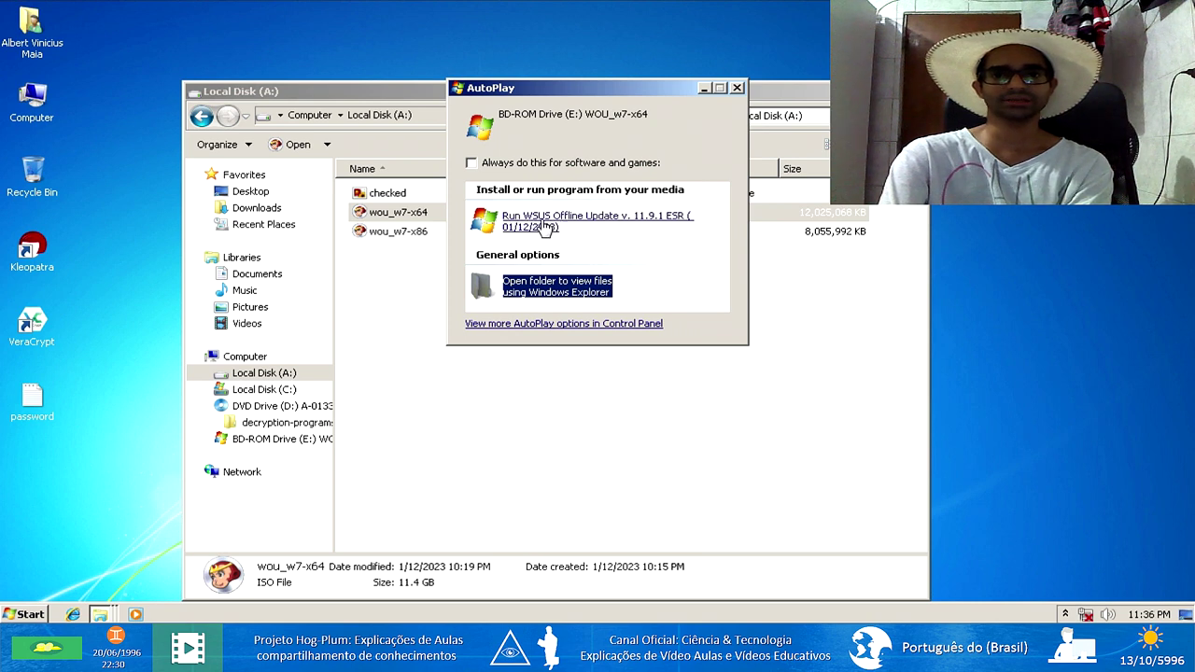
# Run WSUS Offline Update from AutoPlay, approve UAC, dismiss the IE11 notice and start updating.
pyautogui.click(546, 229)
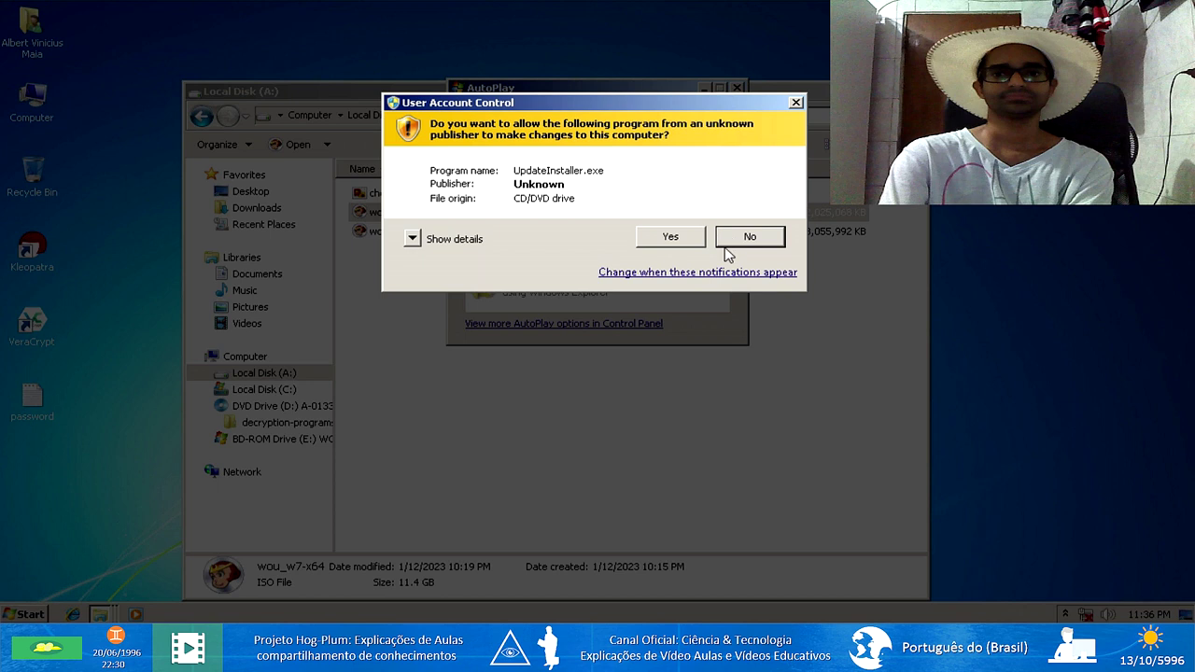
pyautogui.click(669, 237)
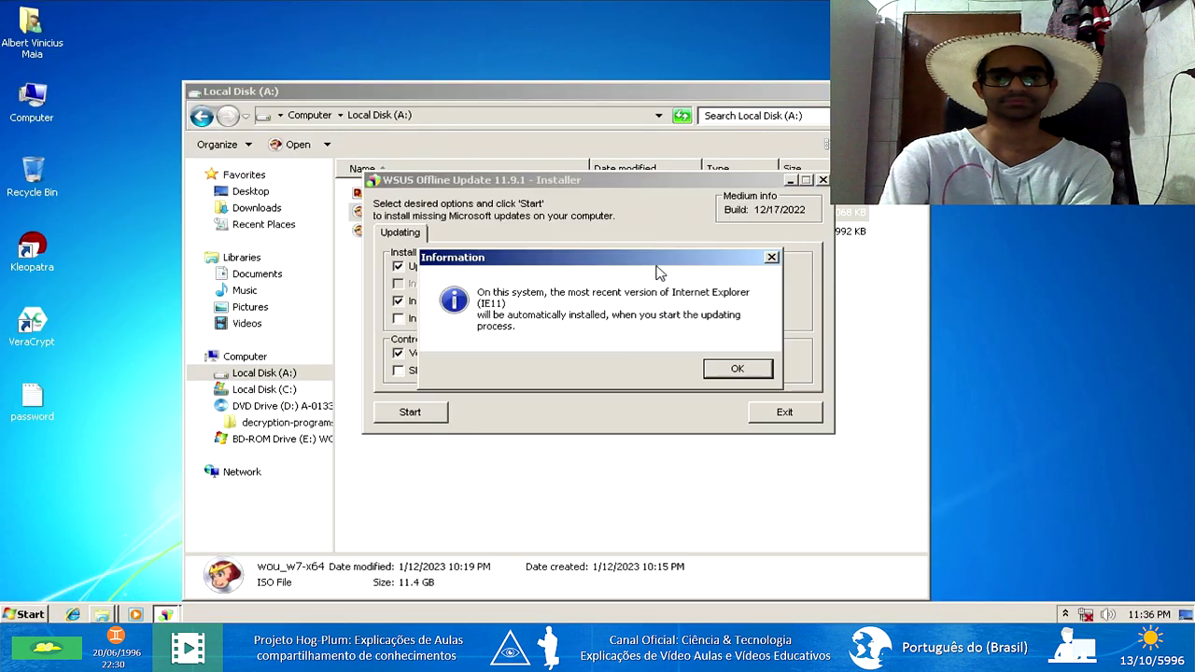
pyautogui.click(771, 257)
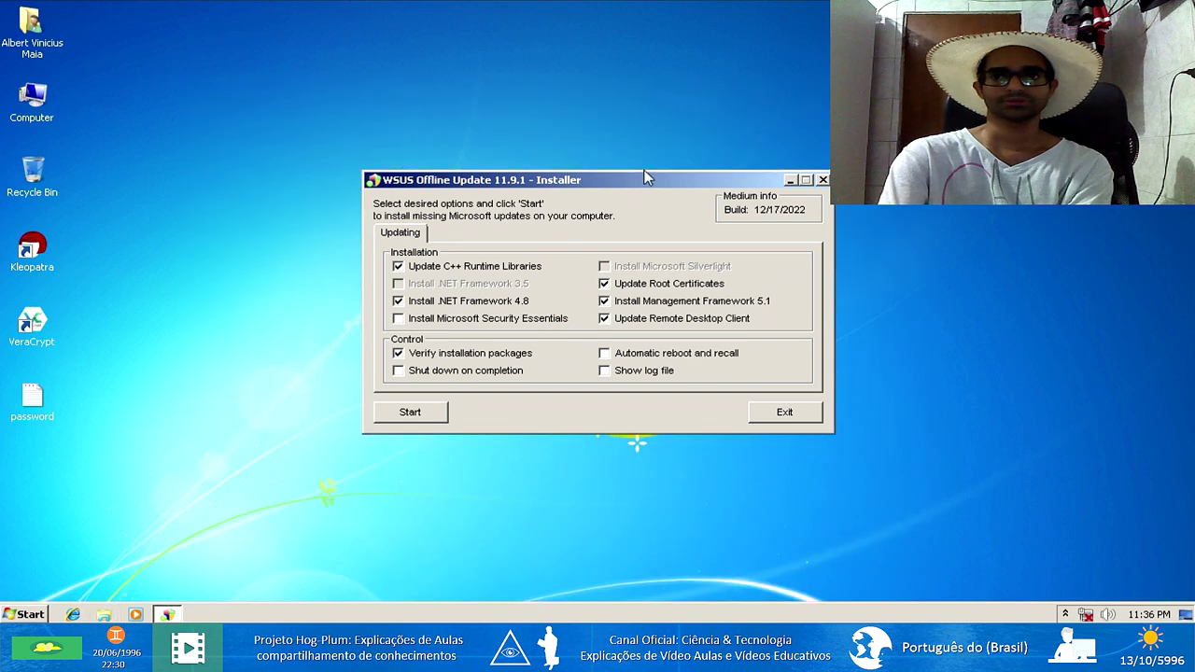
pyautogui.moveTo(647, 177); pyautogui.dragTo(524, 67)
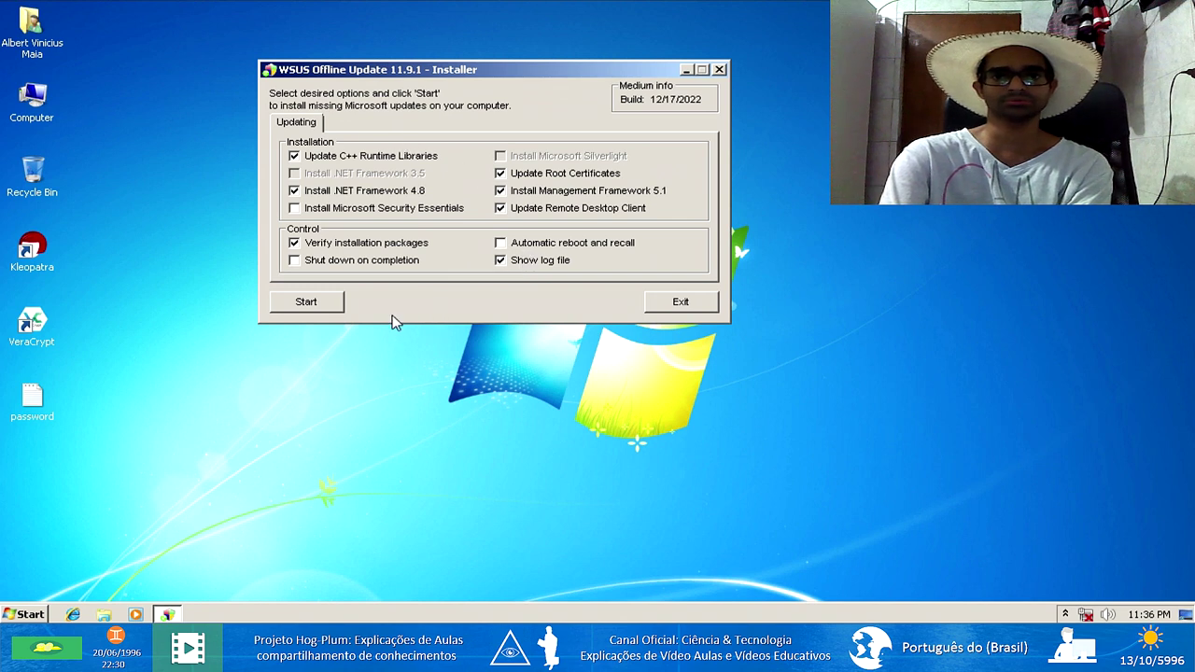
pyautogui.click(310, 303)
# Once IE11 installs successfully, close the update console with the exit command.
pyautogui.moveTo(311, 146); pyautogui.dragTo(280, 43)
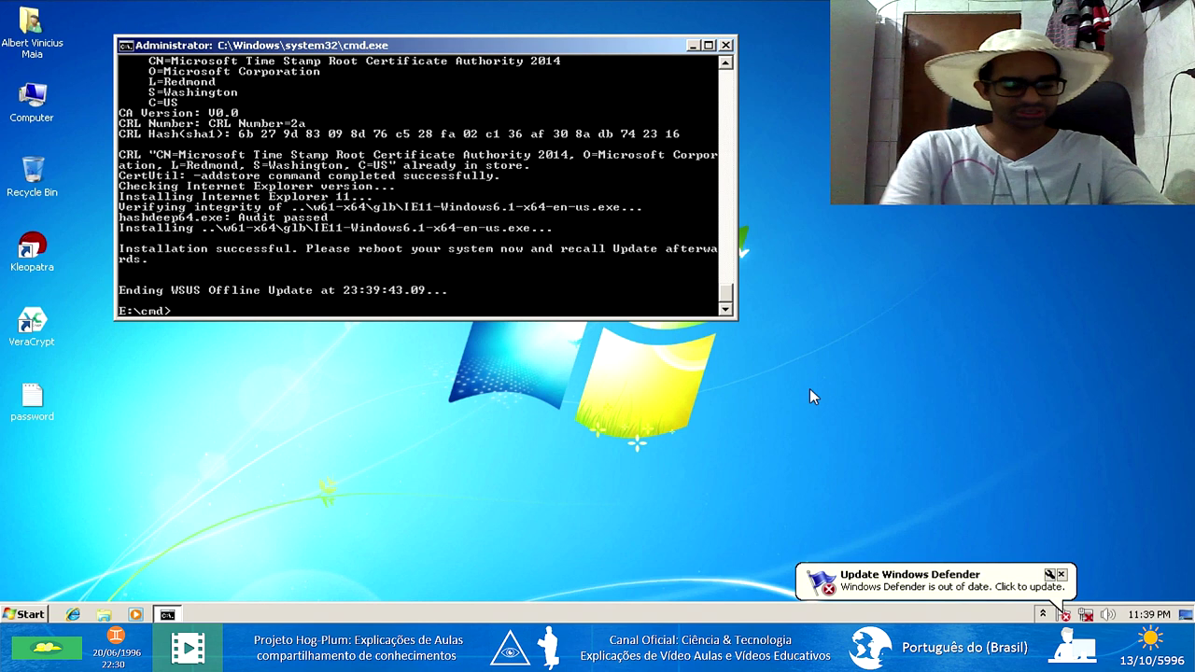
pyautogui.write('exit')
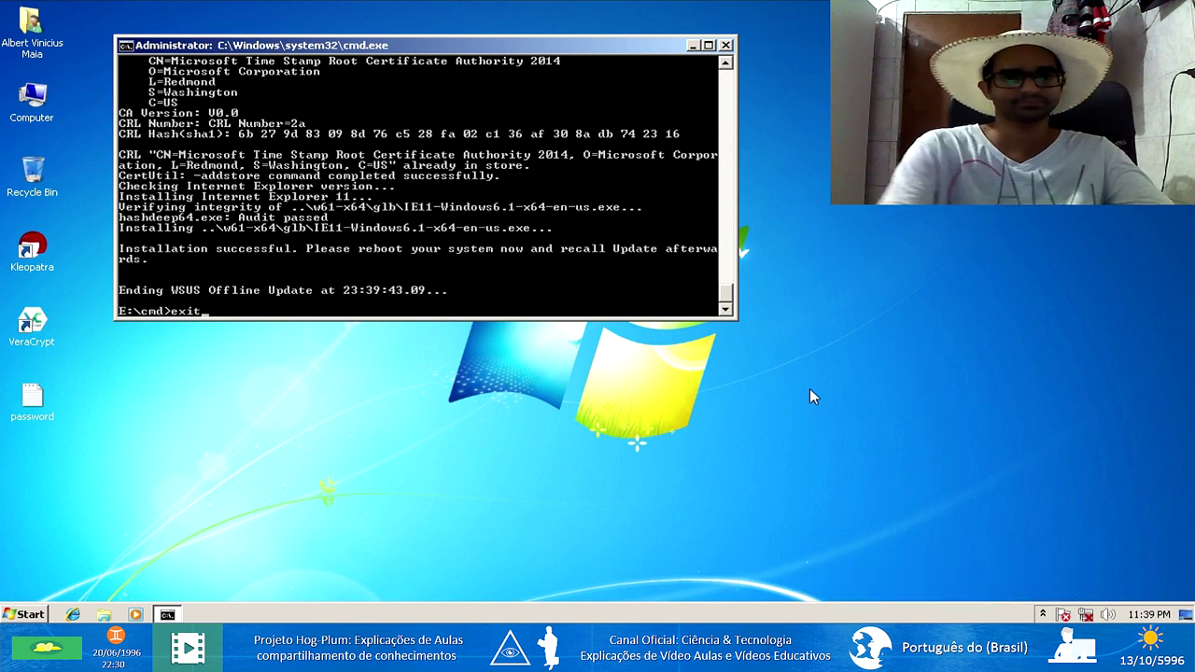
pyautogui.press('Return')
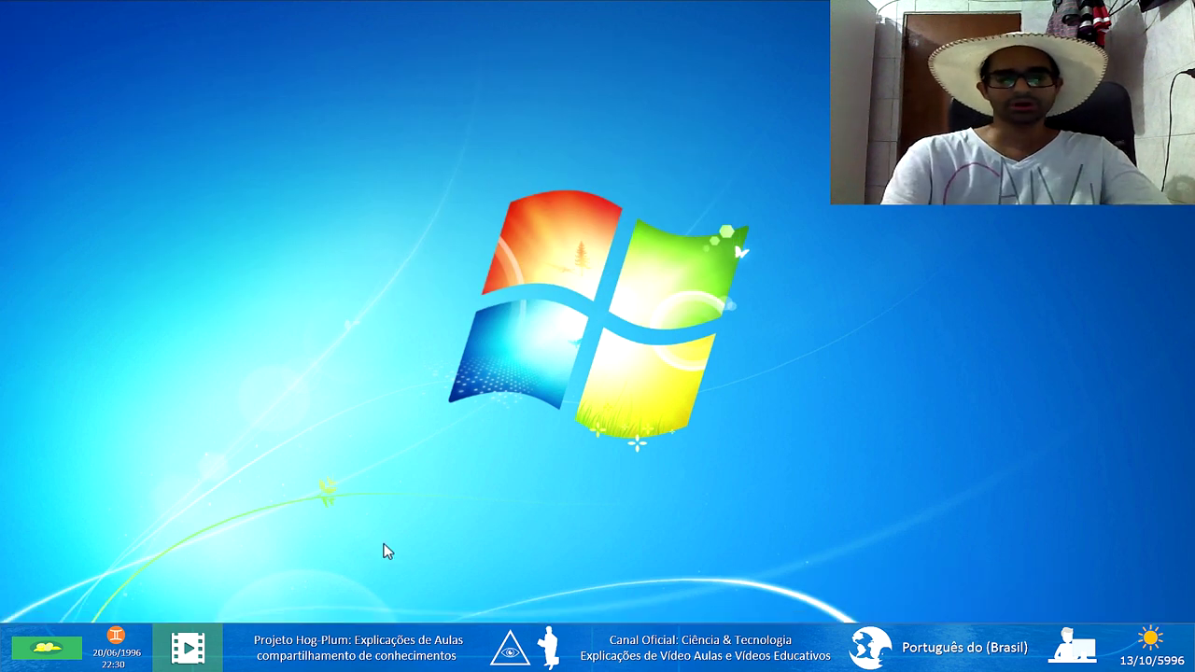
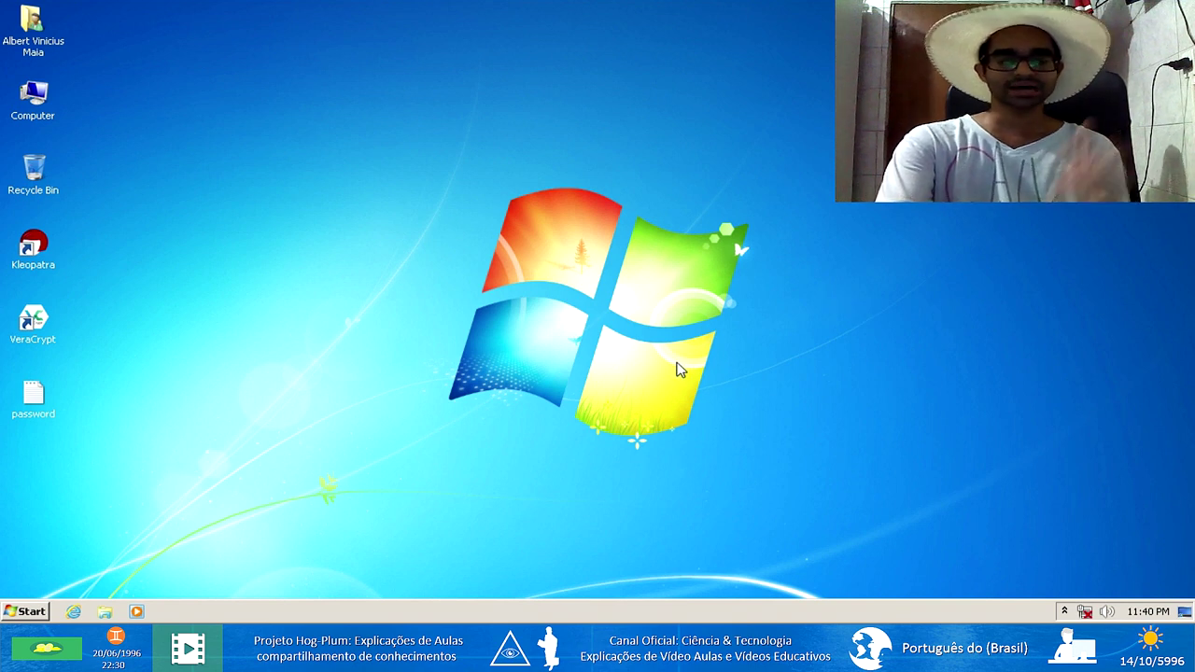
# Open DVD Drive (D:) from Computer and load the A-01335247-B volume file into VeraCrypt.
pyautogui.doubleClick(35, 101)
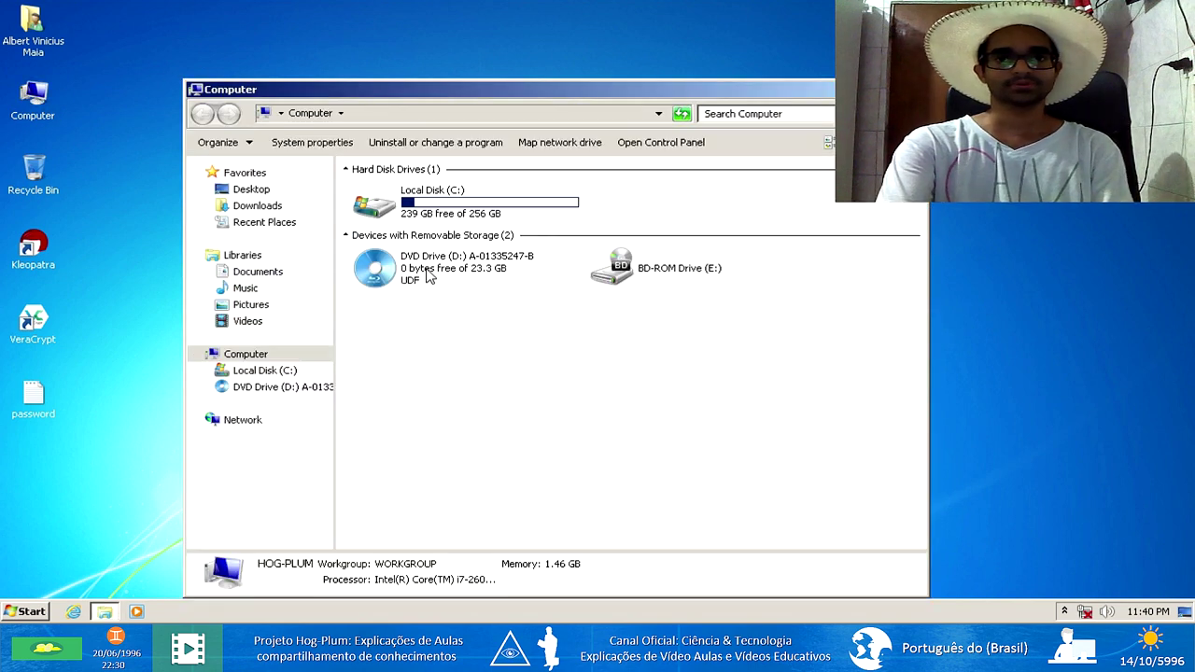
pyautogui.click(430, 276)
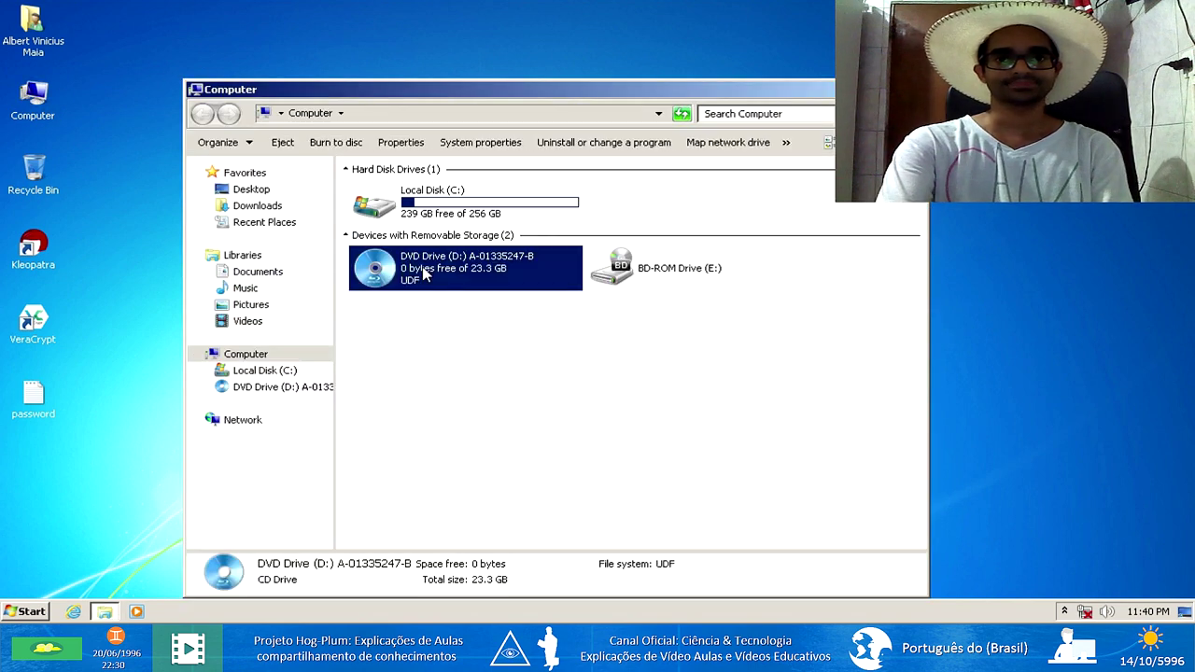
pyautogui.rightClick(424, 269)
pyautogui.click(435, 277)
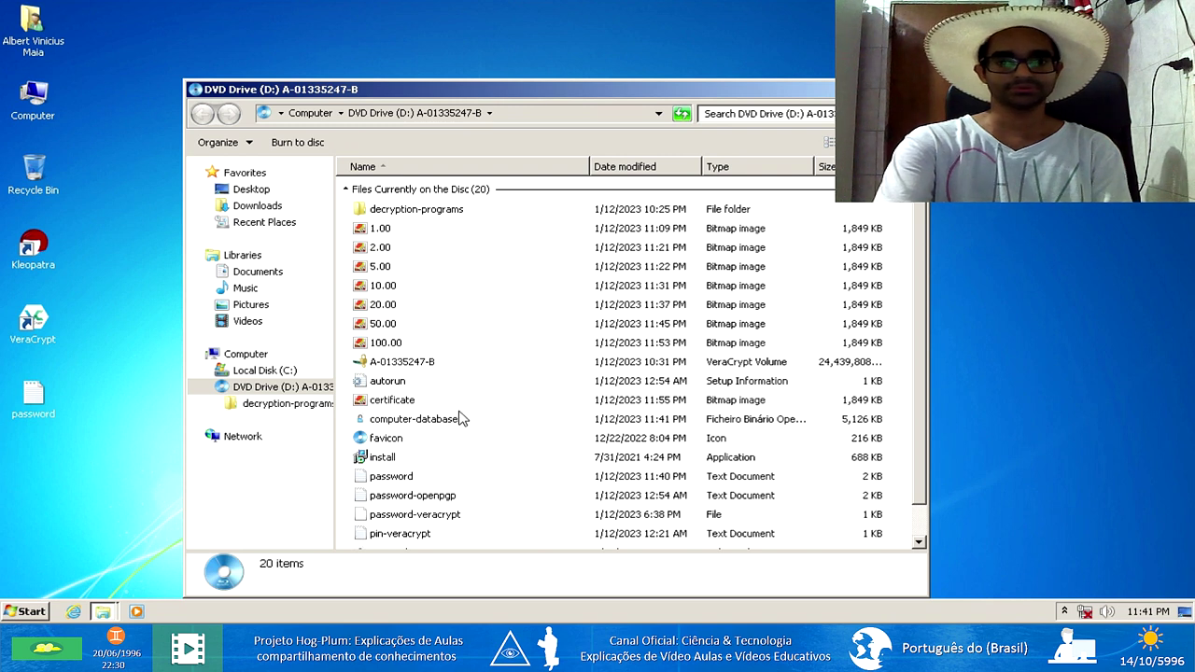
pyautogui.click(418, 365)
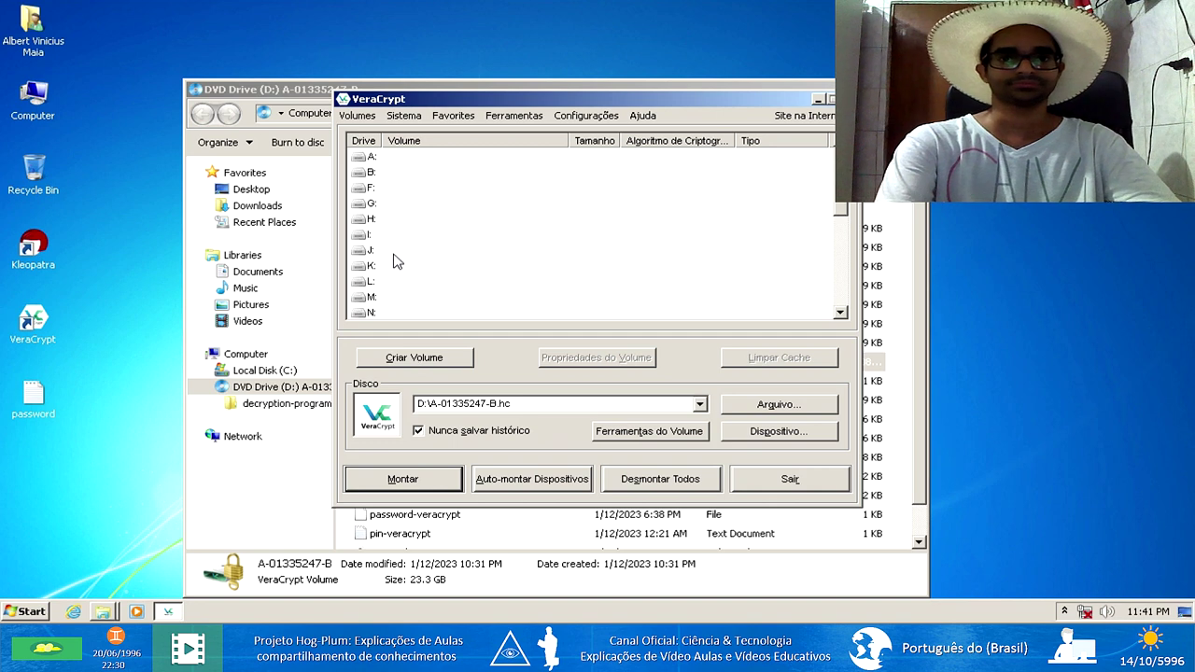
pyautogui.click(372, 161)
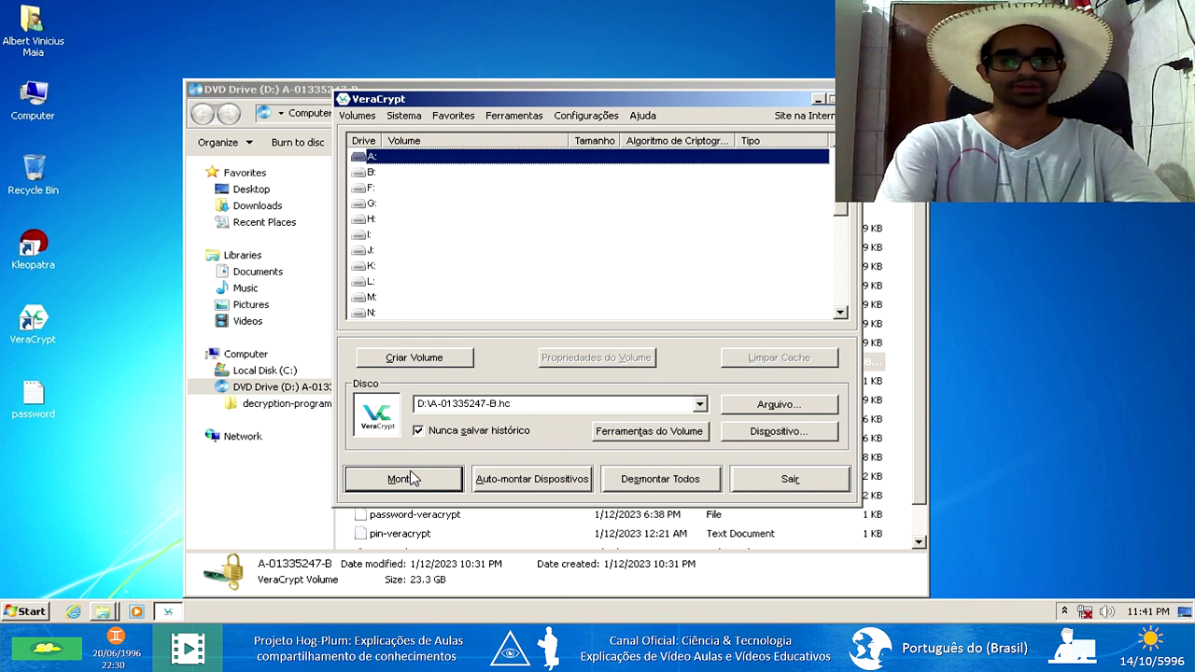
pyautogui.click(415, 478)
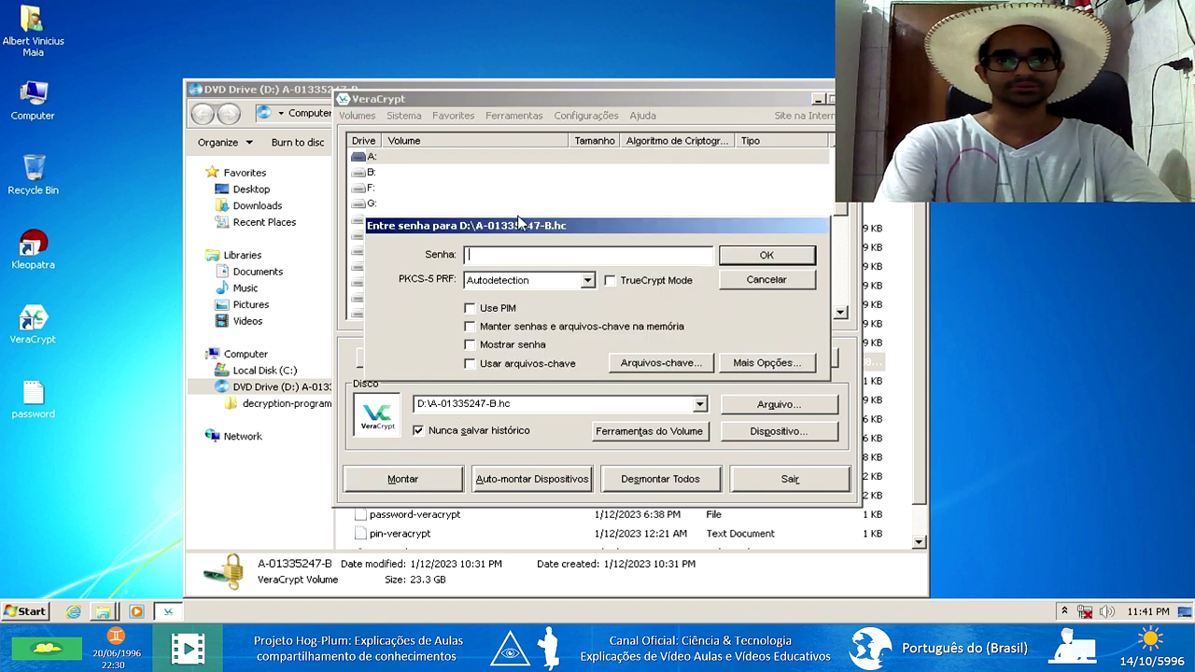
pyautogui.click(444, 207)
pyautogui.click(444, 245)
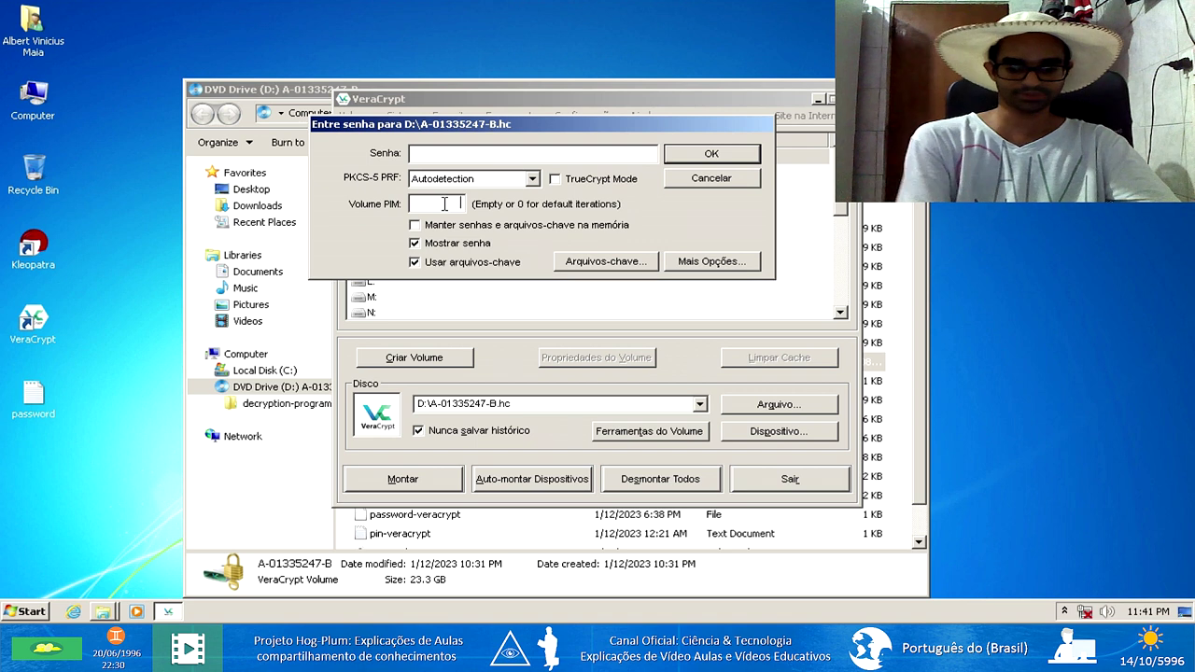
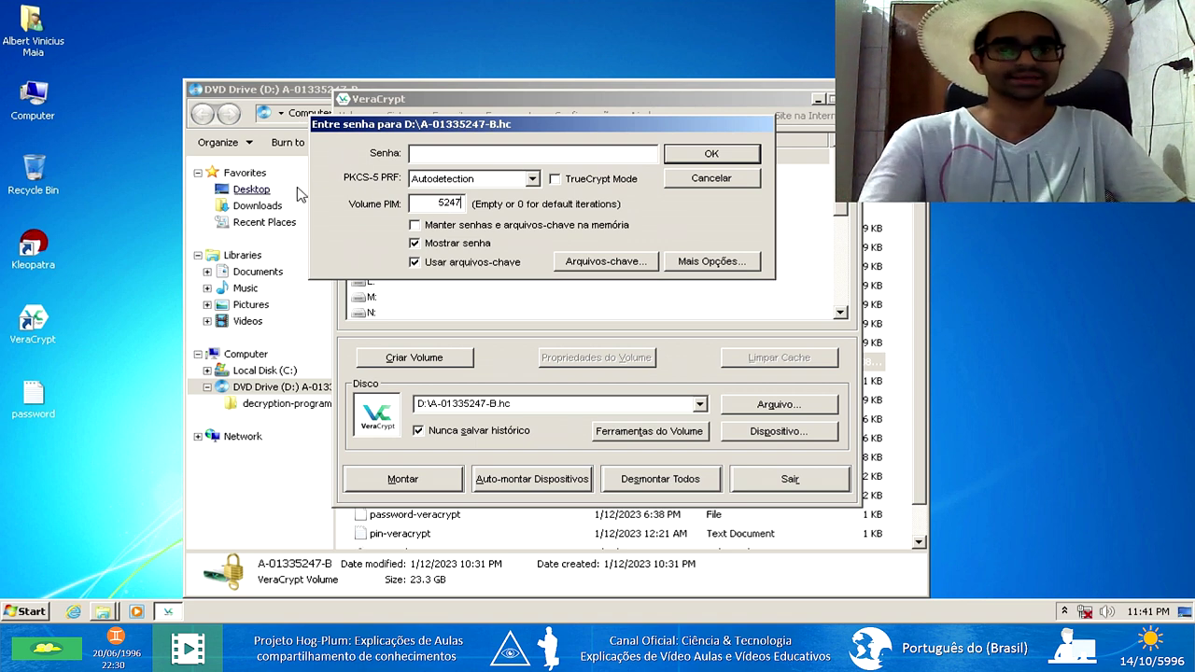
# Paste the VeraCrypt password from the desktop password file into Senha, hide it, and open Arquivos-chave.
pyautogui.click(33, 396)
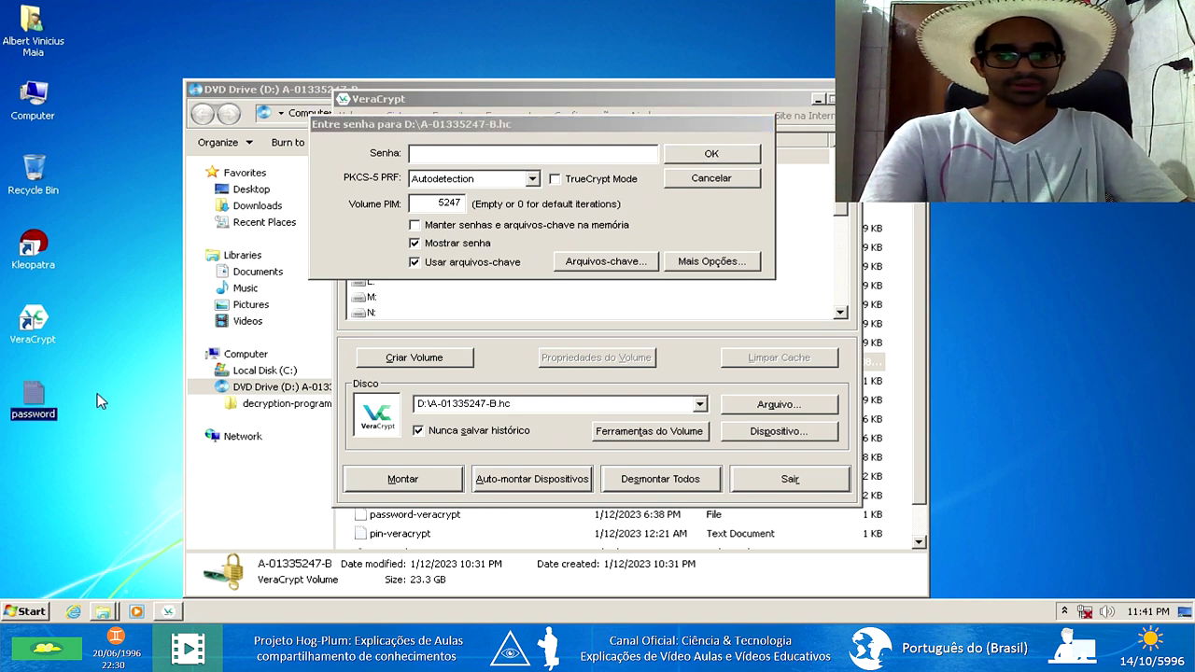
pyautogui.doubleClick(54, 410)
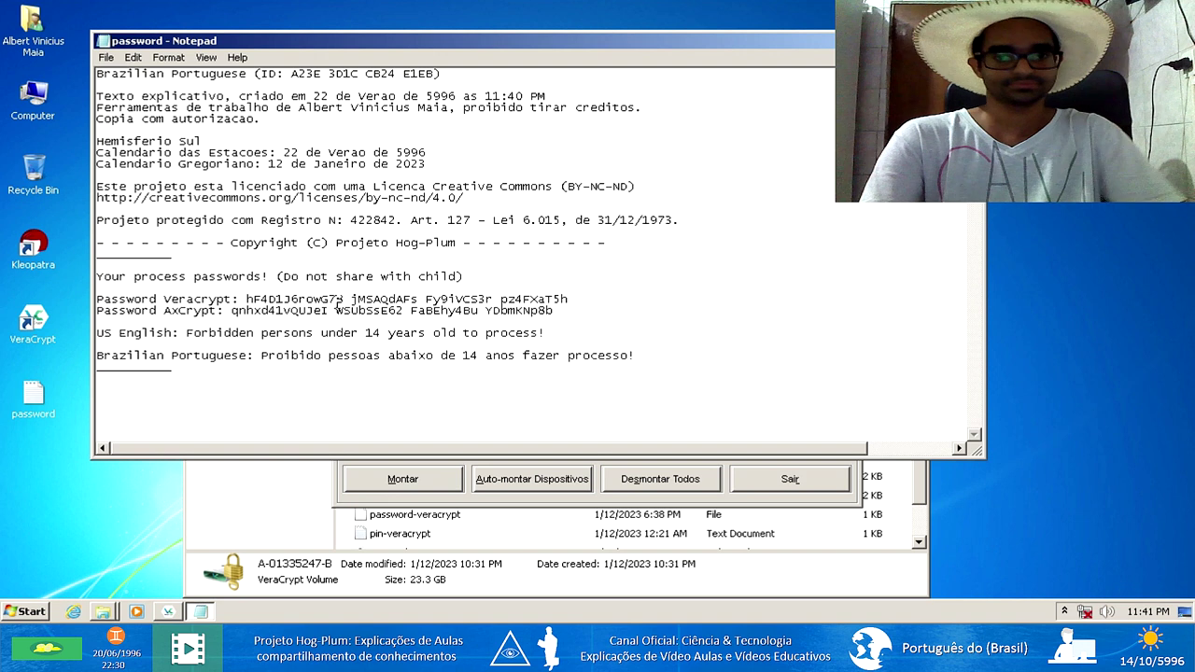
pyautogui.moveTo(96, 298); pyautogui.dragTo(464, 301)
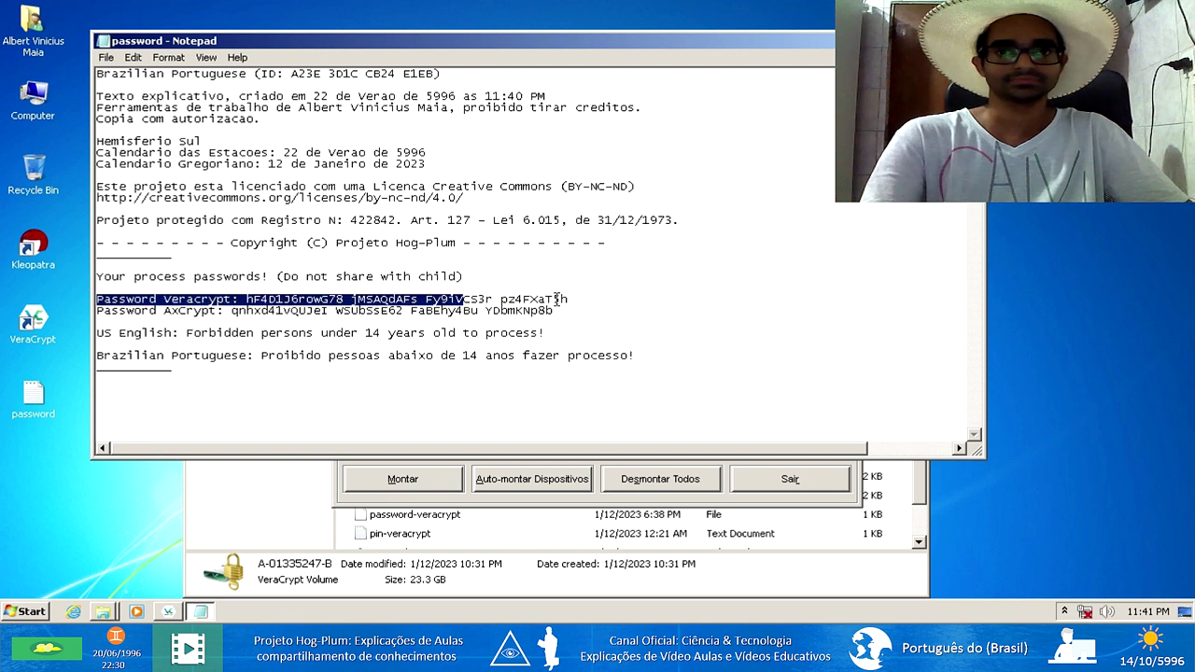
pyautogui.moveTo(569, 299); pyautogui.dragTo(246, 300)
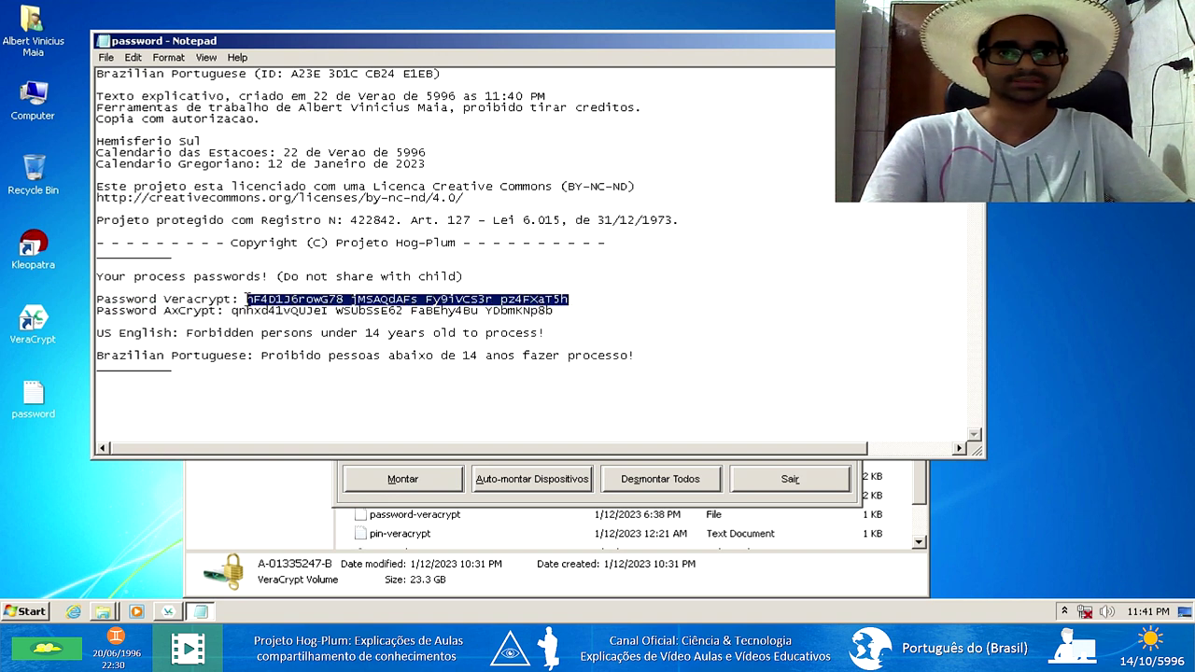
pyautogui.rightClick(246, 299)
pyautogui.click(286, 348)
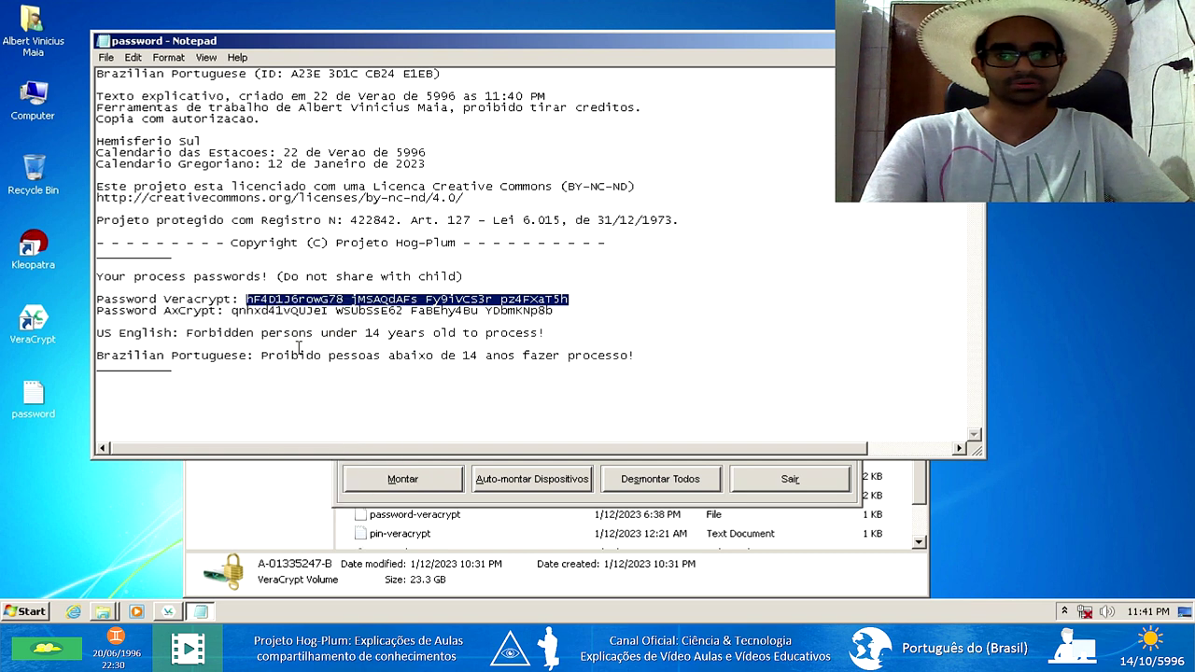
pyautogui.hotkey('alt', 'F4')
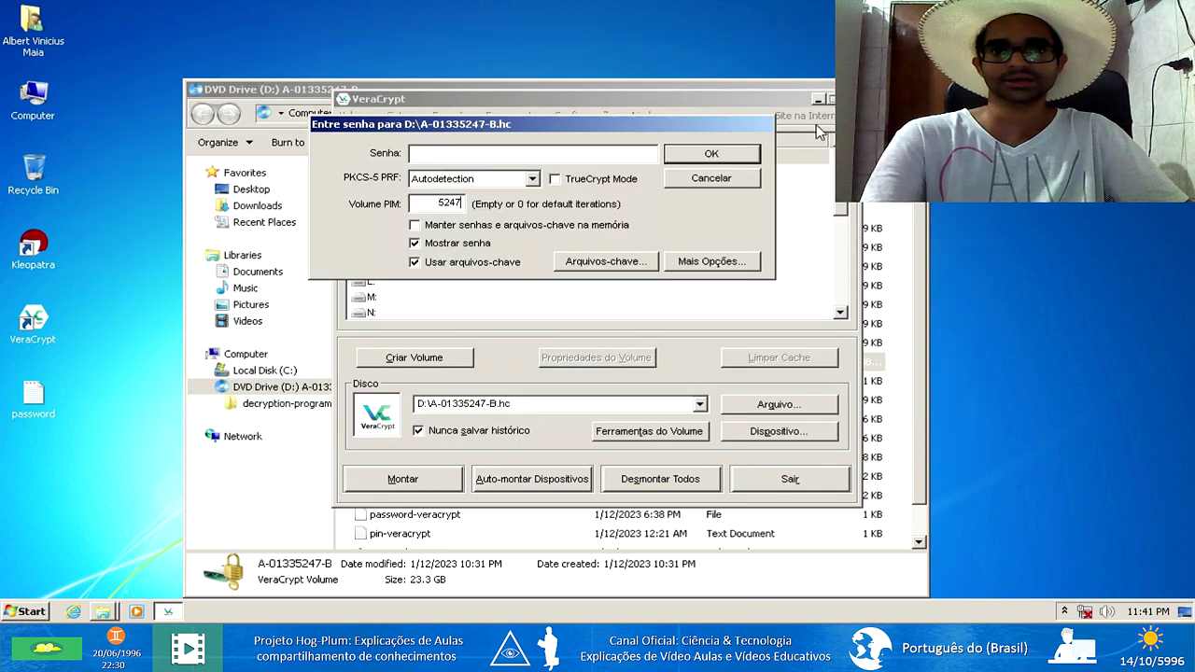
pyautogui.hotkey('ctrl', 'v')
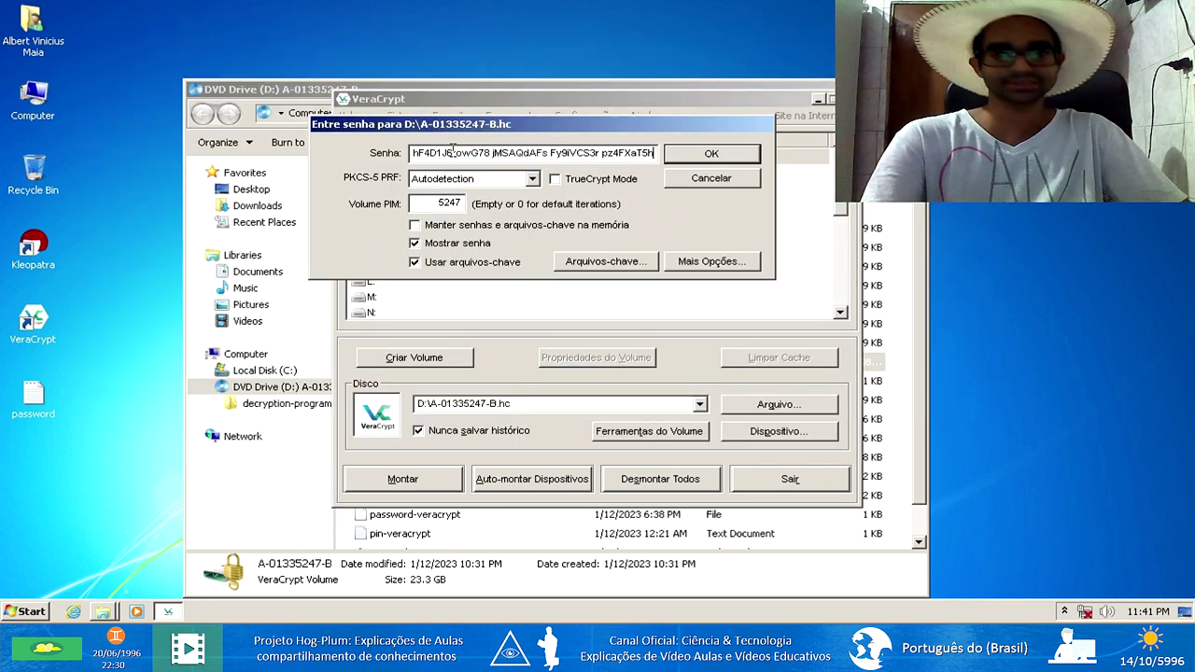
pyautogui.click(476, 245)
pyautogui.click(609, 261)
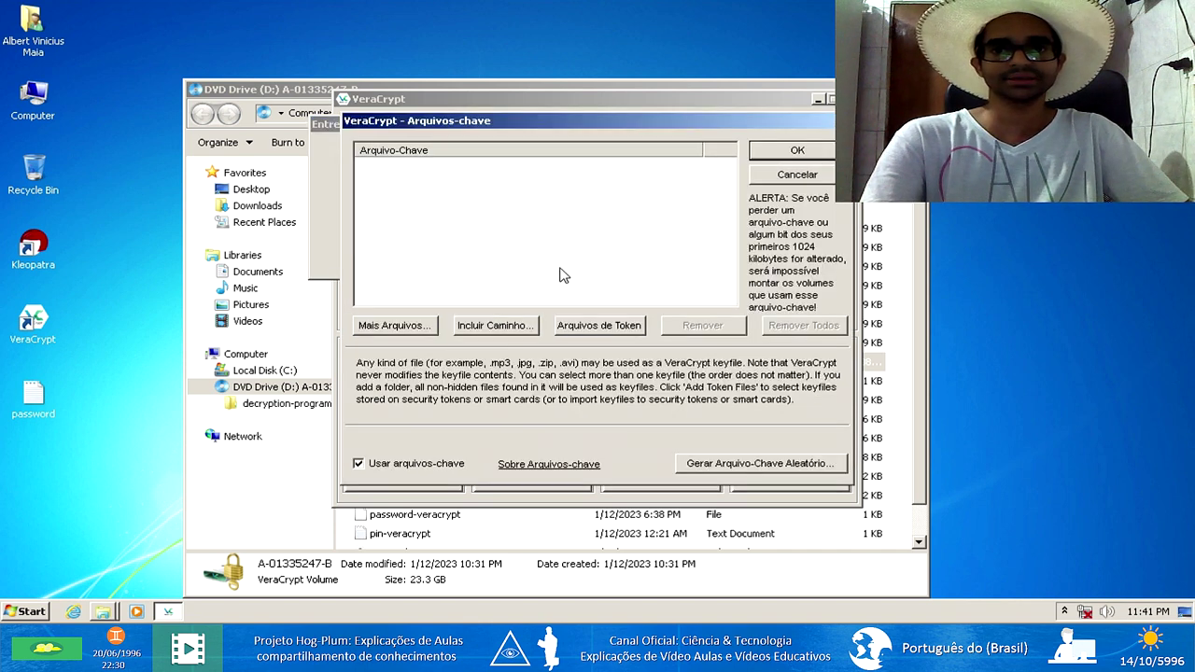
# On D:, select public-key, private-key, password-veracrypt, computer-database and certificate as keyfiles.
pyautogui.moveTo(457, 120); pyautogui.dragTo(364, 29)
pyautogui.click(340, 265)
pyautogui.click(284, 323)
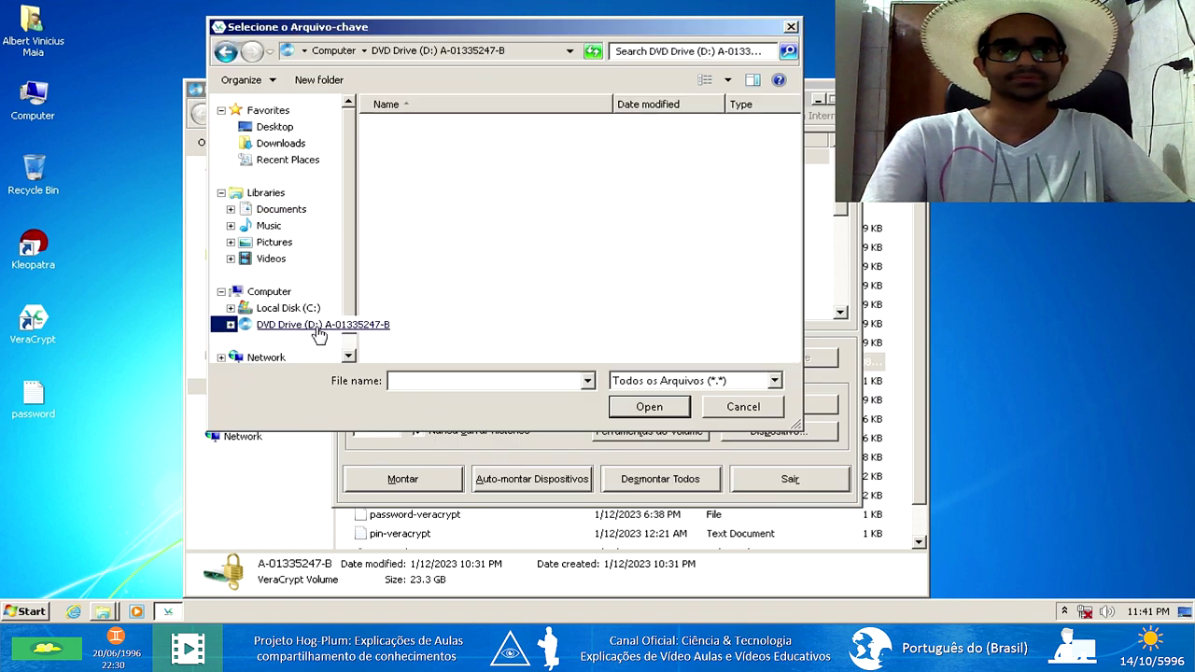
pyautogui.moveTo(793, 166); pyautogui.dragTo(787, 329)
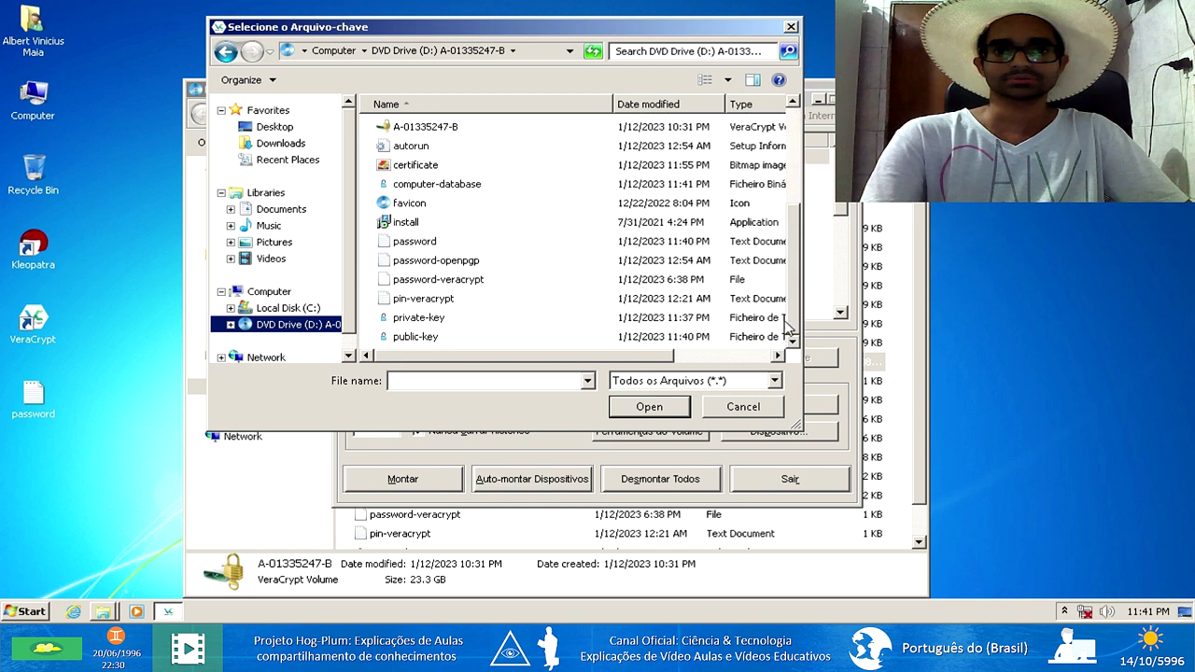
pyautogui.click(451, 337)
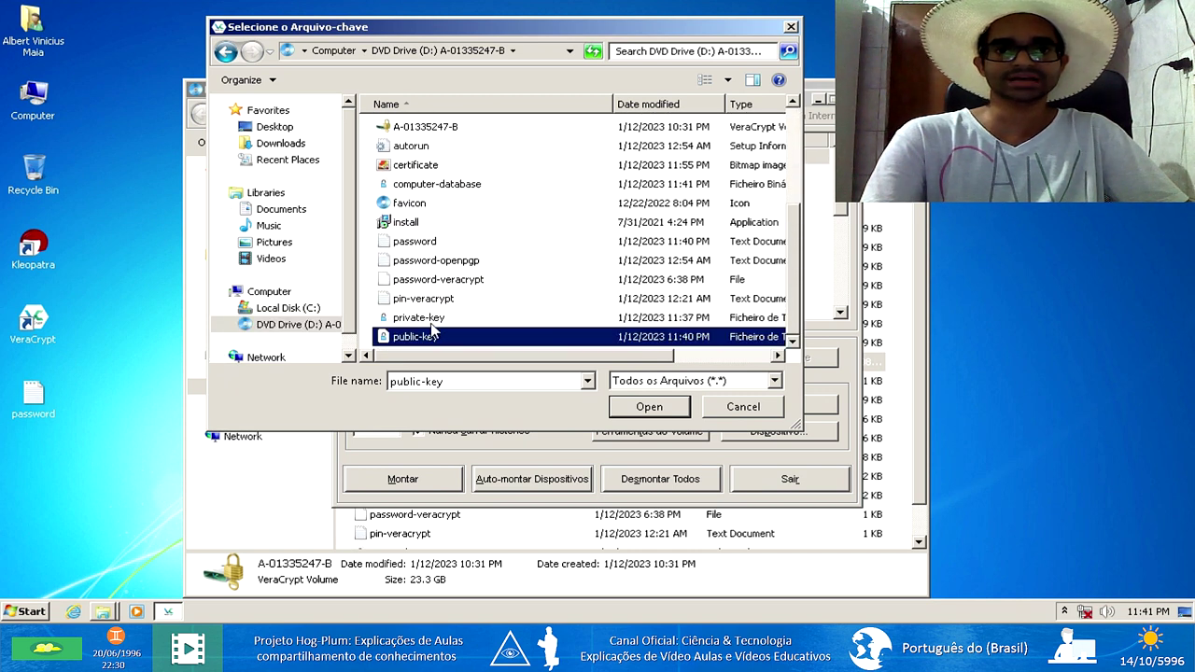
pyautogui.keyDown('ctrl'); pyautogui.click(430, 320); pyautogui.keyUp('ctrl')
pyautogui.keyDown('ctrl'); pyautogui.click(441, 282); pyautogui.keyUp('ctrl')
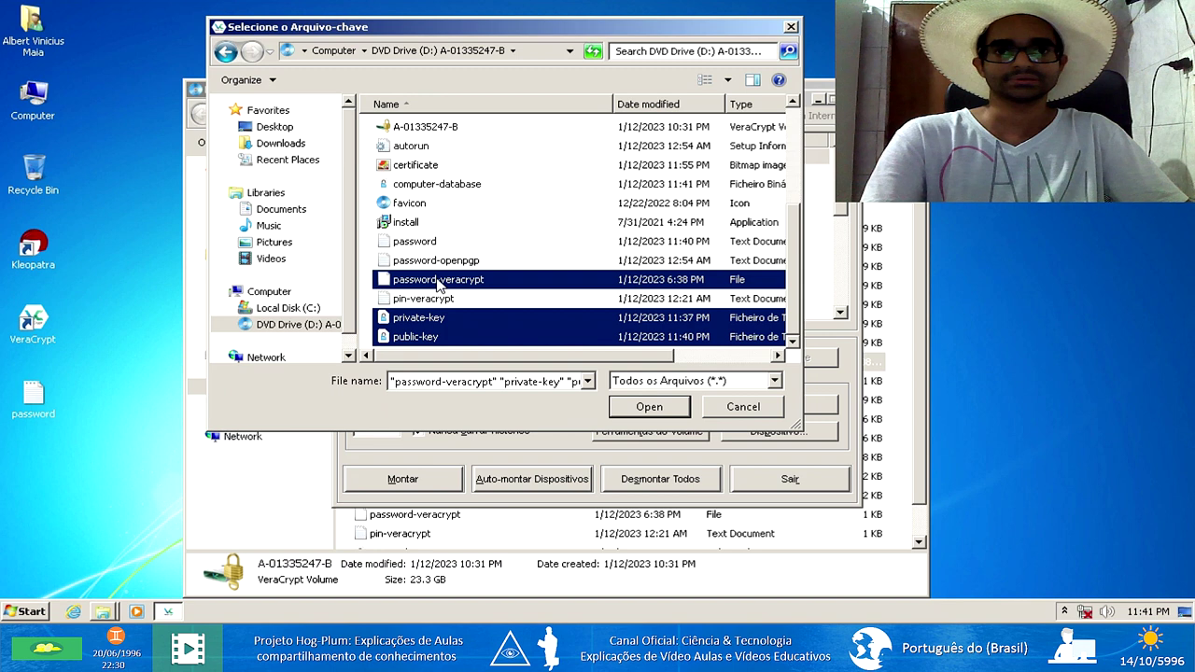
pyautogui.keyDown('ctrl'); pyautogui.click(437, 186); pyautogui.keyUp('ctrl')
pyautogui.keyDown('ctrl'); pyautogui.click(424, 168); pyautogui.keyUp('ctrl')
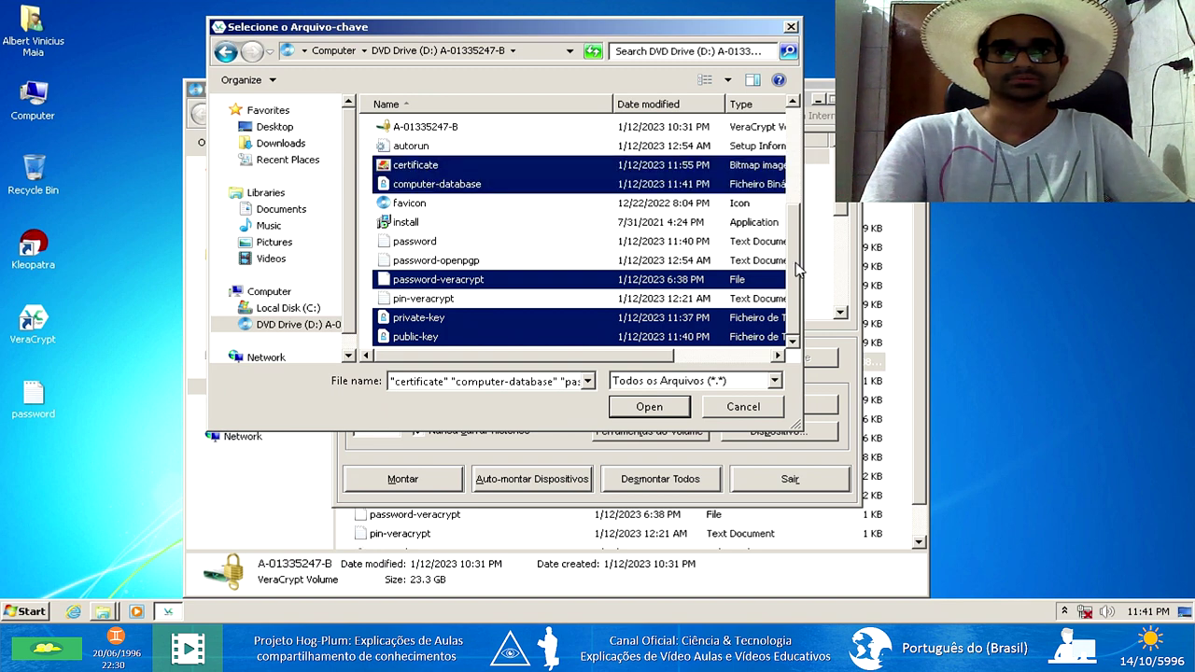
# Also select the 100.00, 50.00, 20.00, 10.00, 5.00, 2.00 and 1.00 bitmap keyfiles.
pyautogui.scroll(1, 800, 243)
pyautogui.scroll(3, 799, 243)
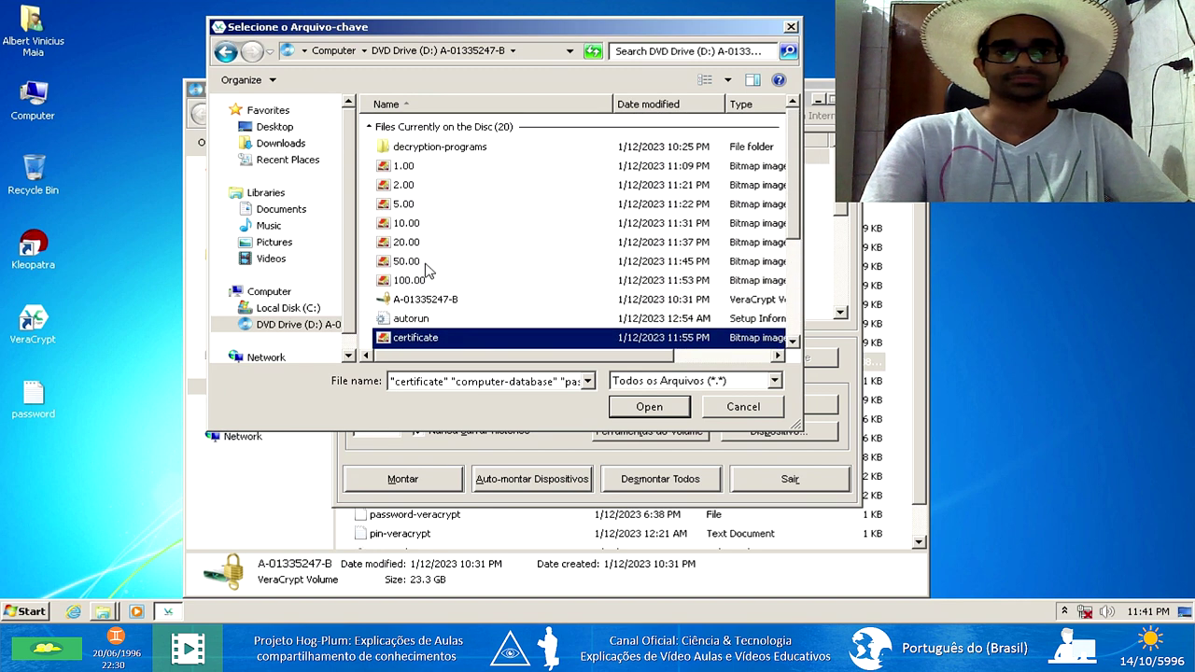
pyautogui.keyDown('ctrl'); pyautogui.click(411, 282); pyautogui.keyUp('ctrl')
pyautogui.keyDown('ctrl'); pyautogui.click(410, 262); pyautogui.keyUp('ctrl')
pyautogui.keyDown('ctrl'); pyautogui.click(412, 245); pyautogui.keyUp('ctrl')
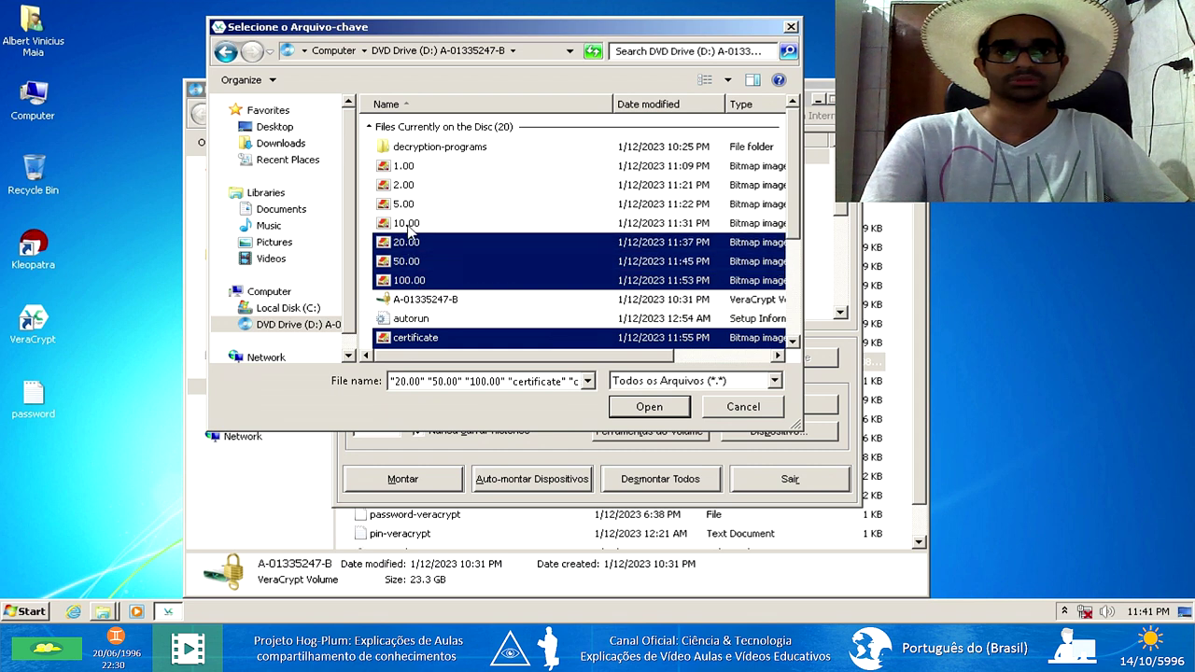
pyautogui.keyDown('ctrl'); pyautogui.click(408, 222); pyautogui.keyUp('ctrl')
pyautogui.keyDown('ctrl'); pyautogui.click(409, 205); pyautogui.keyUp('ctrl')
pyautogui.keyDown('ctrl'); pyautogui.click(408, 186); pyautogui.keyUp('ctrl')
pyautogui.keyDown('ctrl'); pyautogui.click(404, 167); pyautogui.keyUp('ctrl')
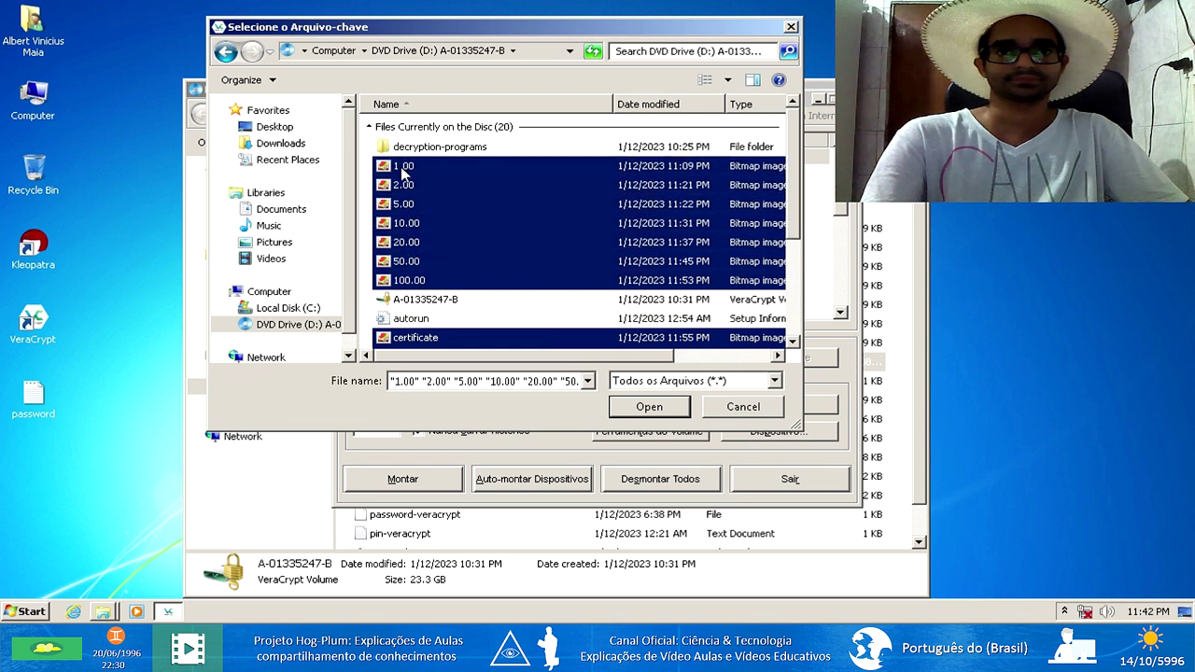
# Add the chosen keyfiles, confirm the list, and mount the volume as drive A:.
pyautogui.click(657, 408)
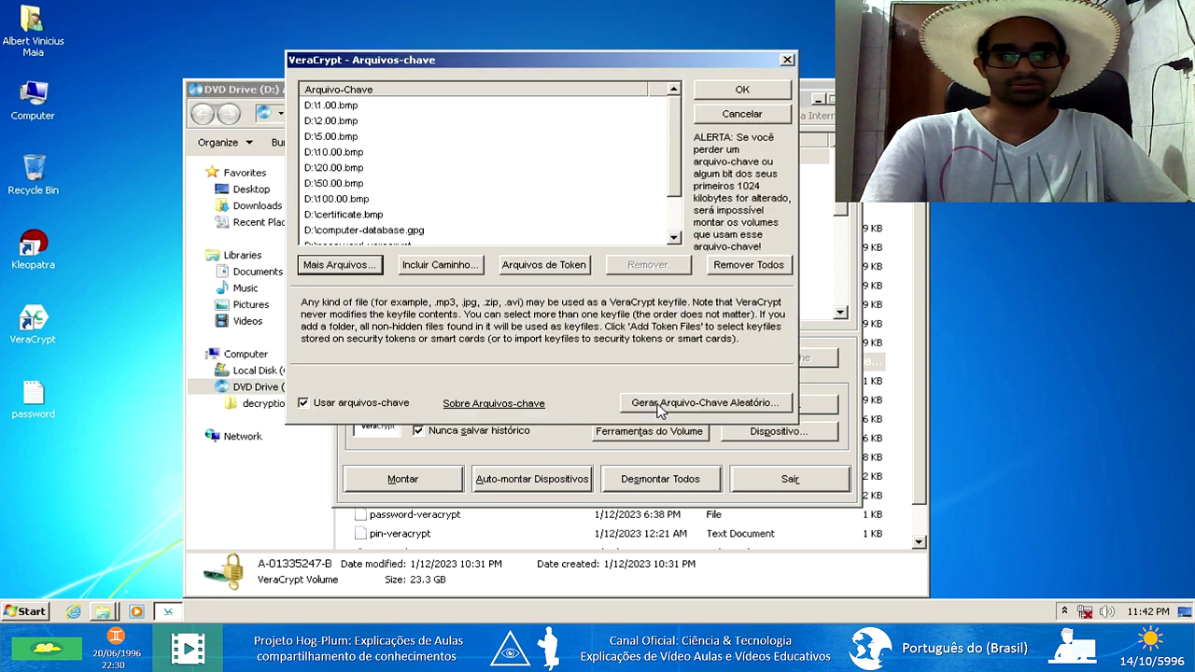
pyautogui.click(730, 91)
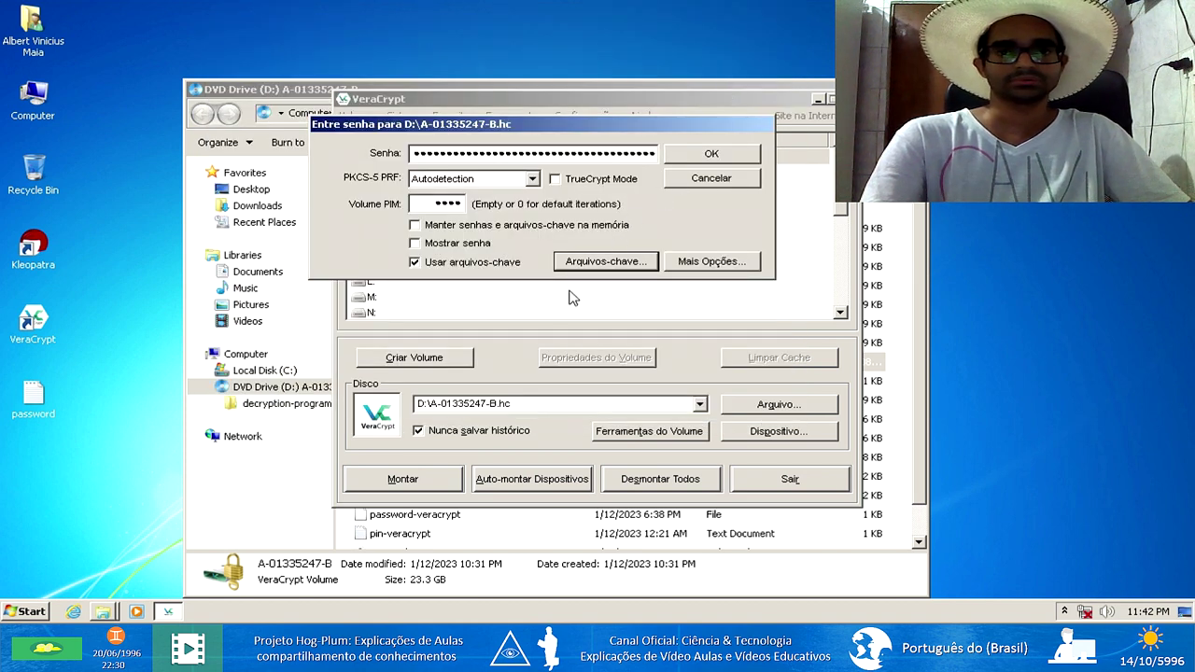
pyautogui.click(711, 157)
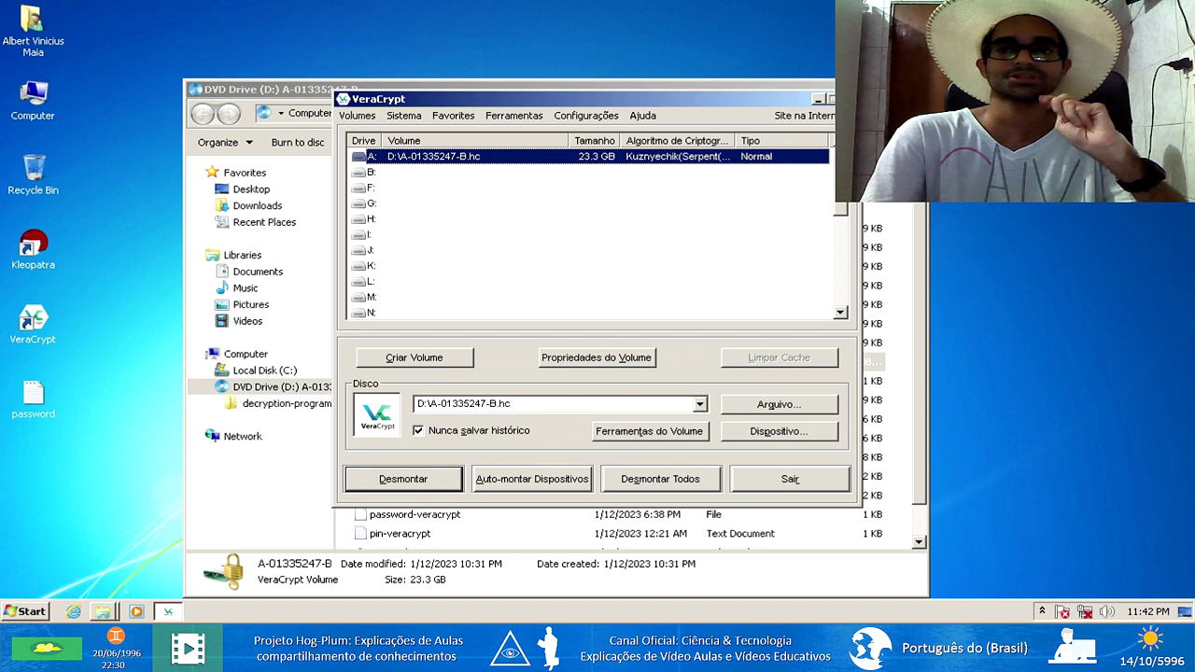
# Close VeraCrypt and mount the wou_w7-x64 ISO from drive A: as drive E:.
pyautogui.click(831, 98)
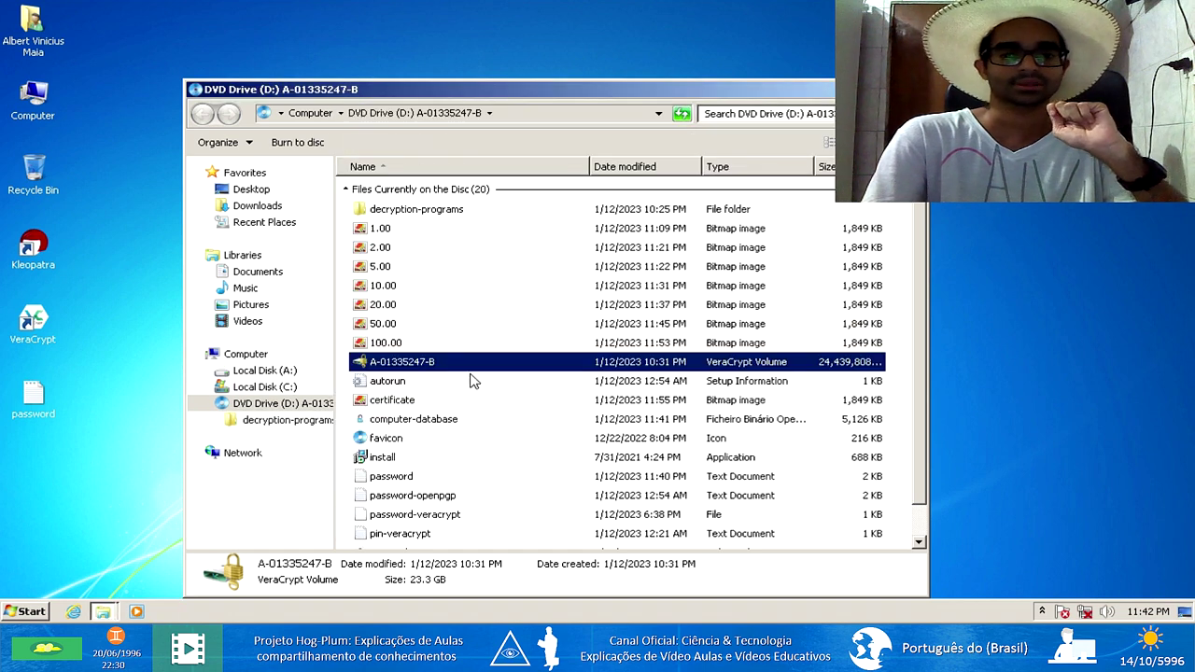
pyautogui.click(267, 370)
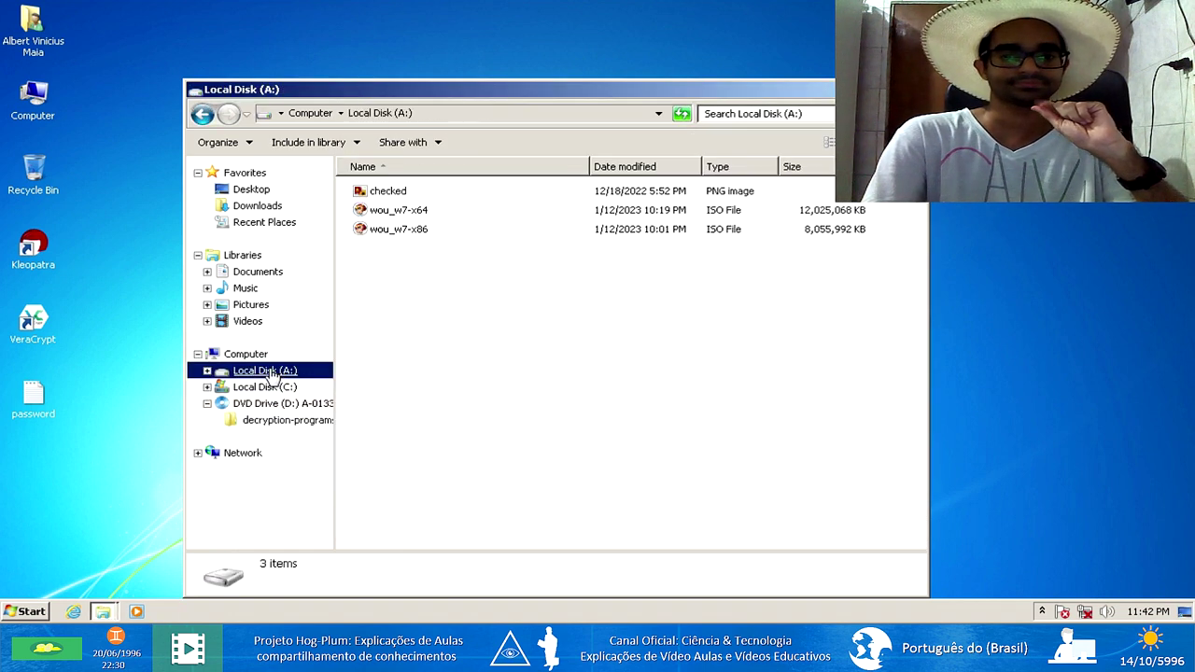
pyautogui.rightClick(423, 213)
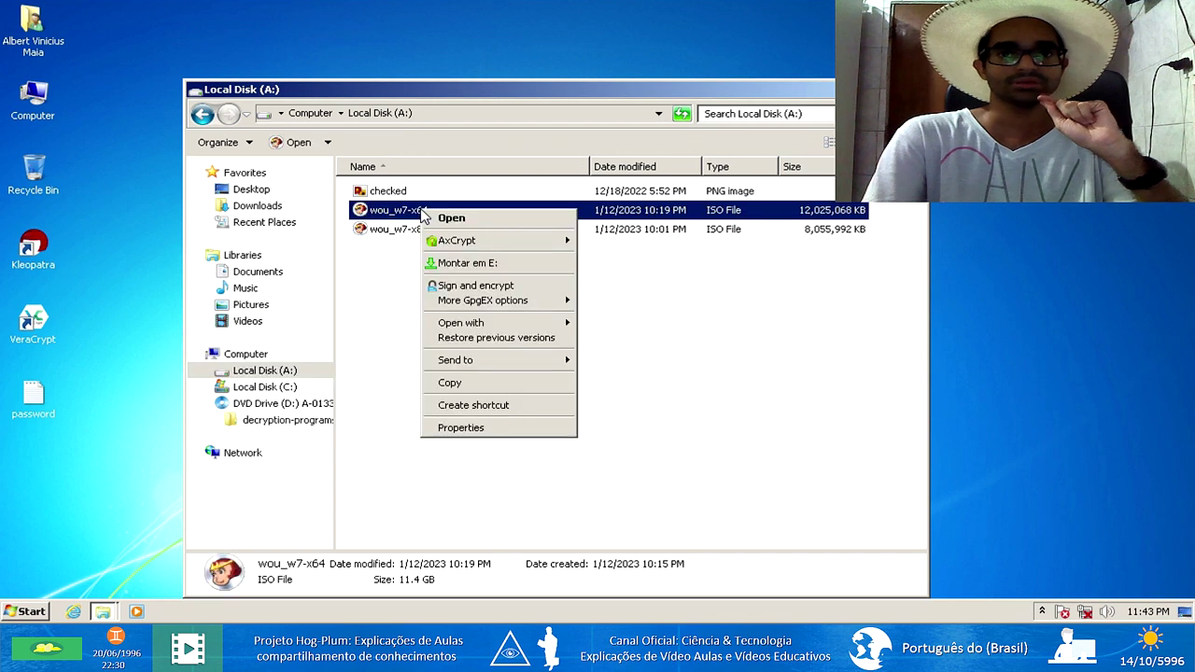
pyautogui.click(464, 262)
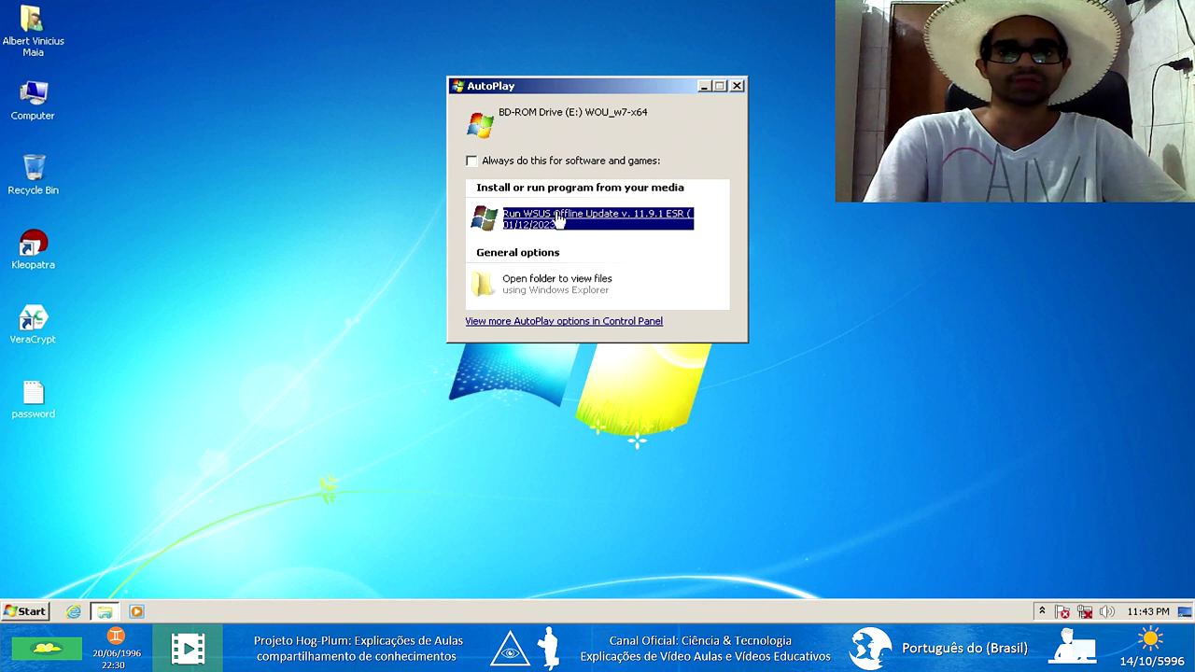
# Run WSUS Offline Update as administrator, start the update installation, and exit the finished console.
pyautogui.click(562, 222)
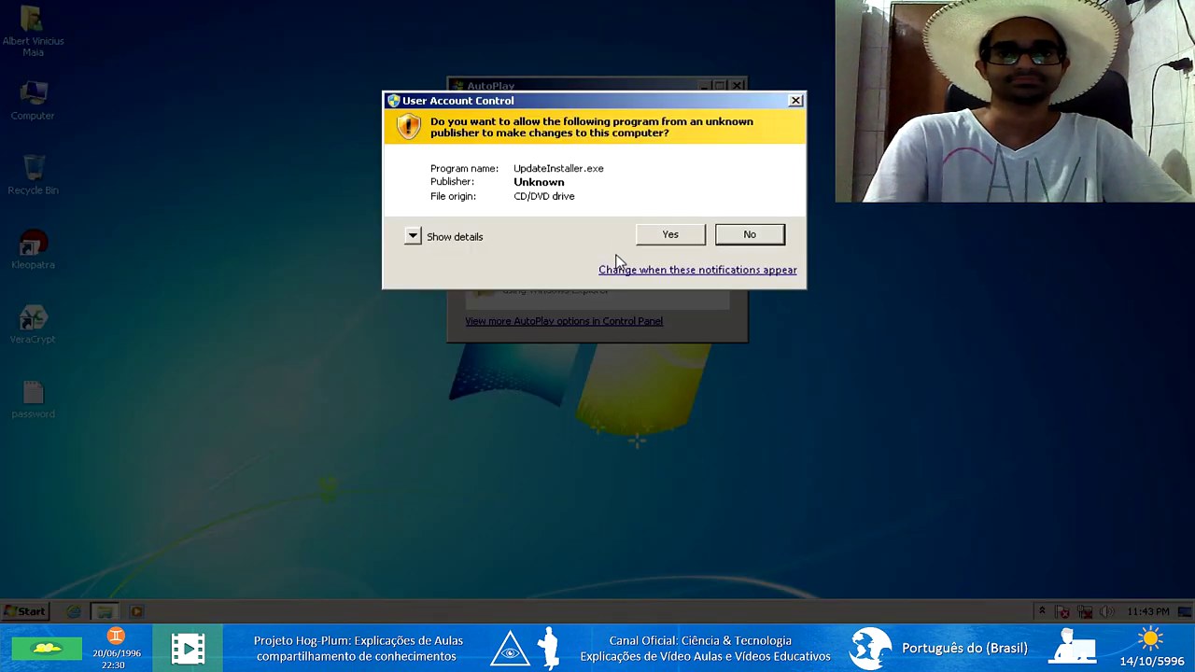
pyautogui.click(671, 235)
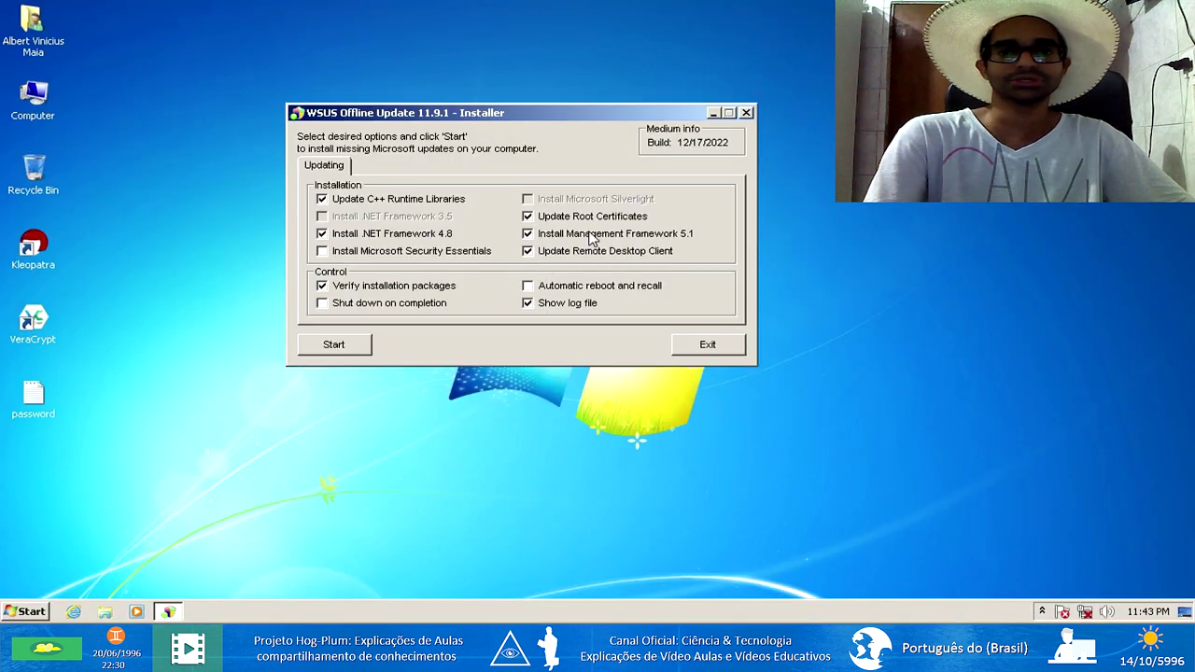
pyautogui.click(358, 348)
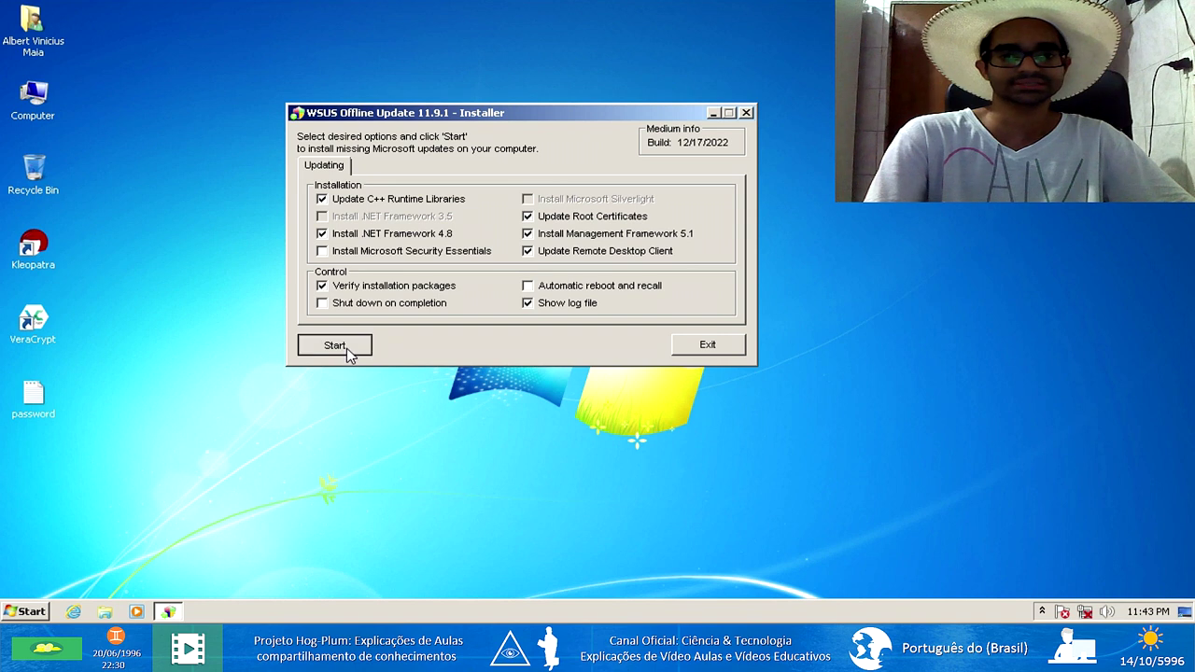
pyautogui.moveTo(359, 144); pyautogui.dragTo(359, 71)
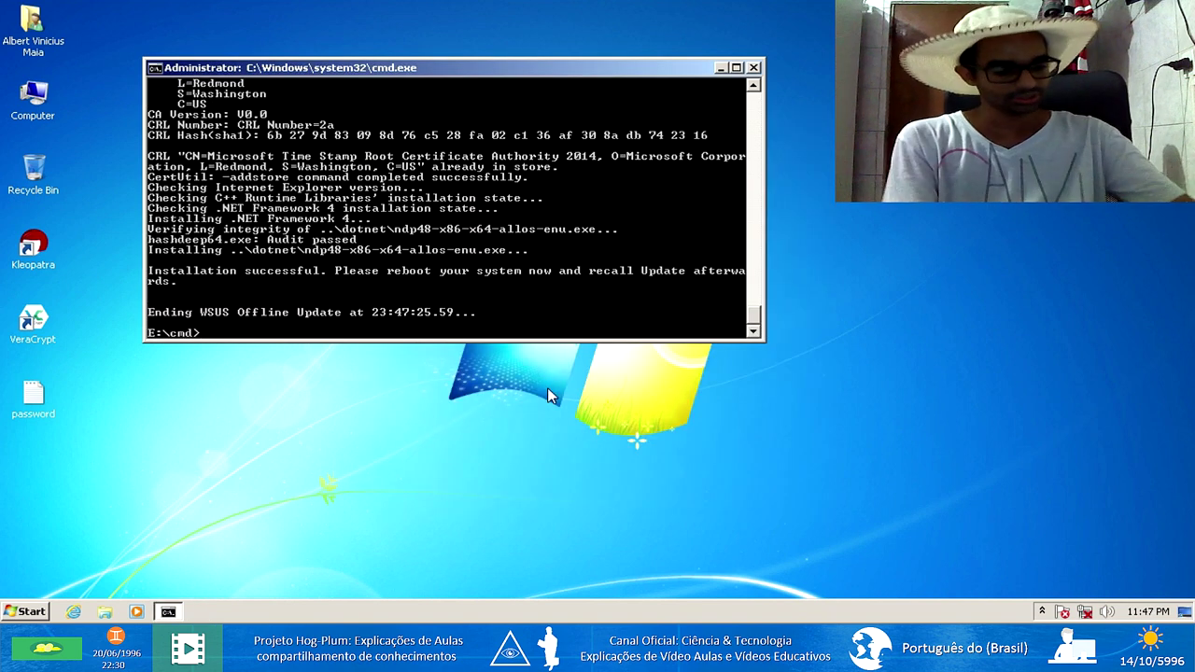
pyautogui.write('exit')
pyautogui.press('Return')
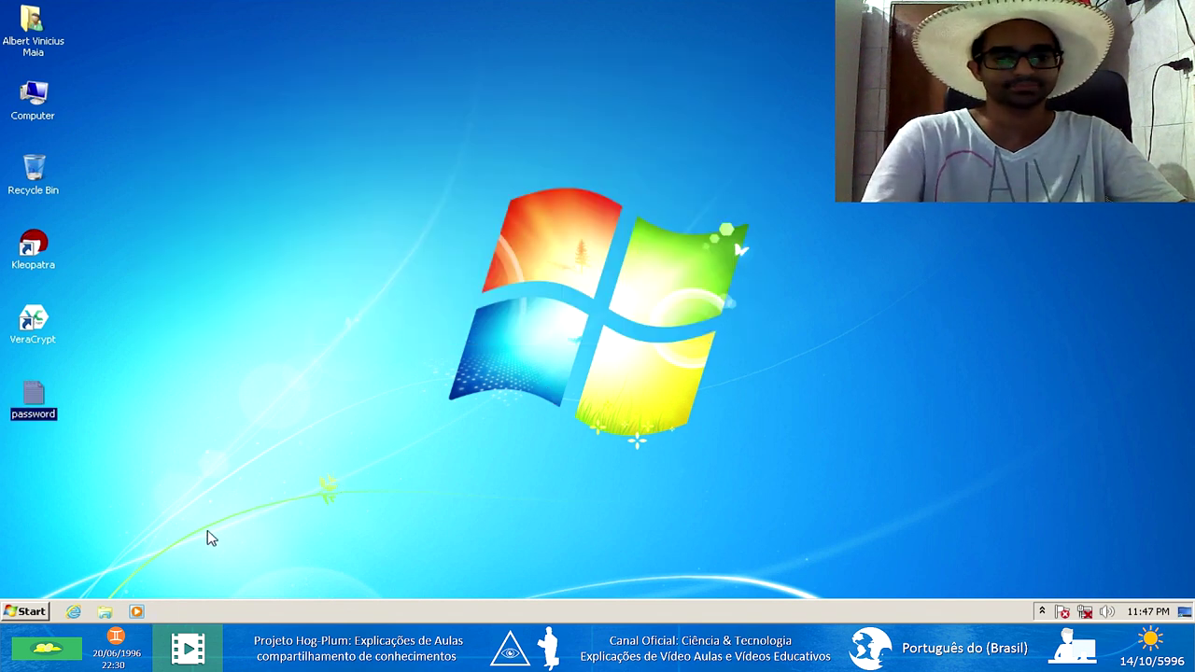
# Restart Windows 7 from the Start menu.
pyautogui.click(43, 610)
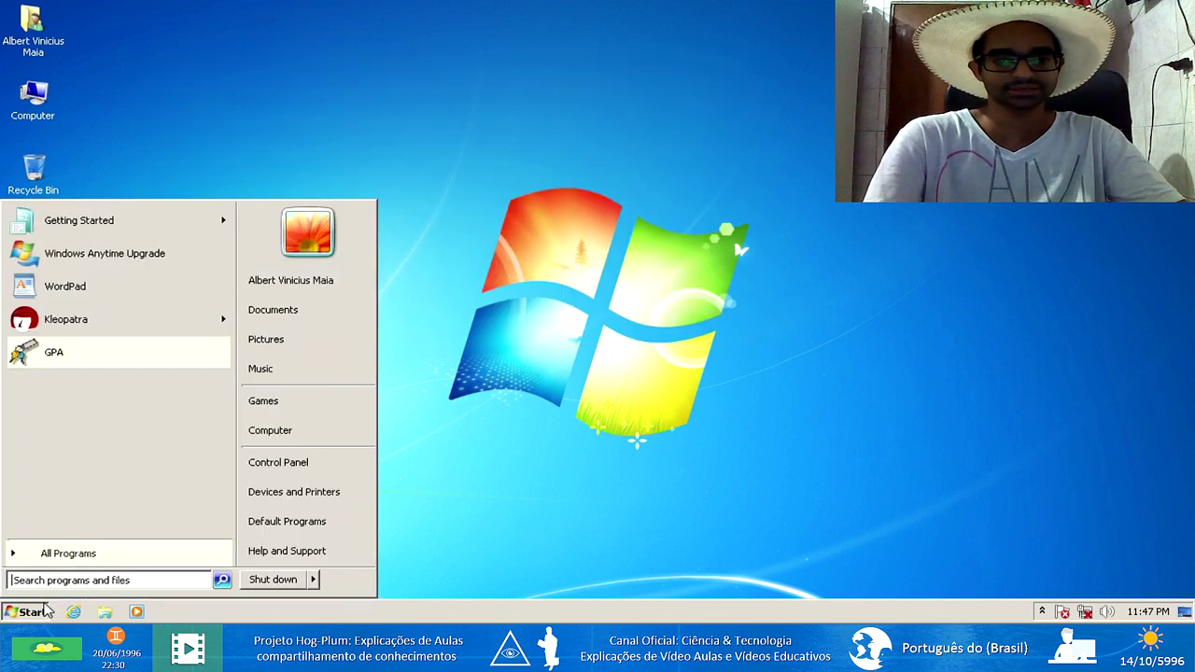
pyautogui.click(316, 580)
pyautogui.click(376, 543)
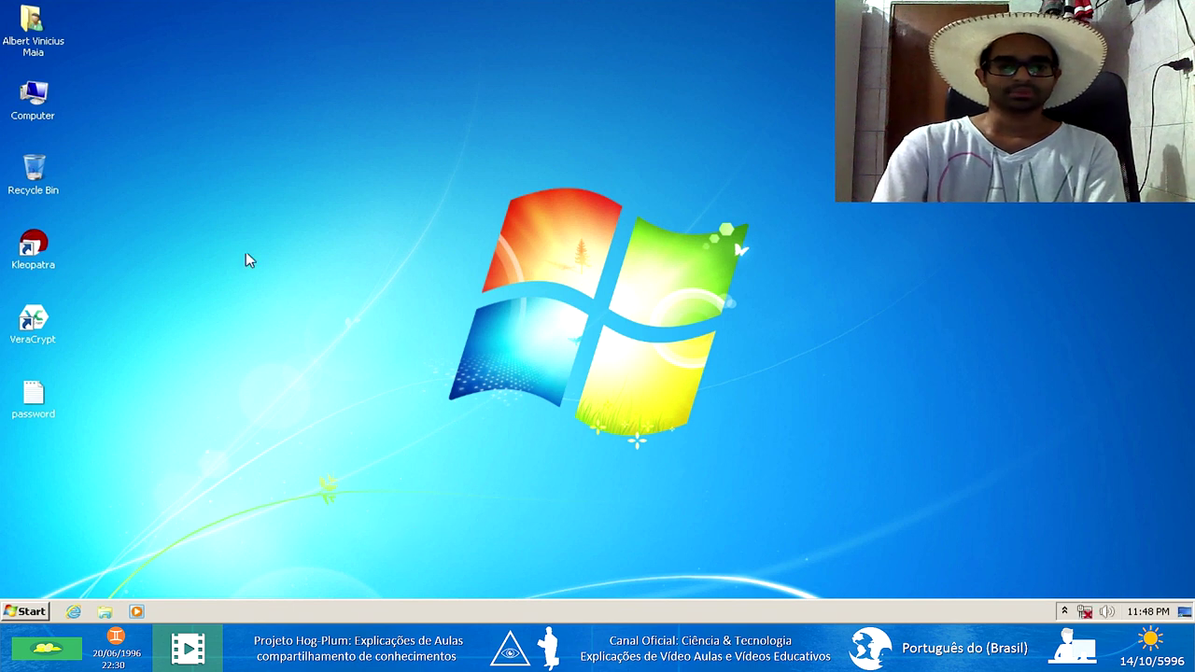
# Open DVD Drive (D:) and launch the A-01335247-B volume in VeraCrypt.
pyautogui.doubleClick(33, 98)
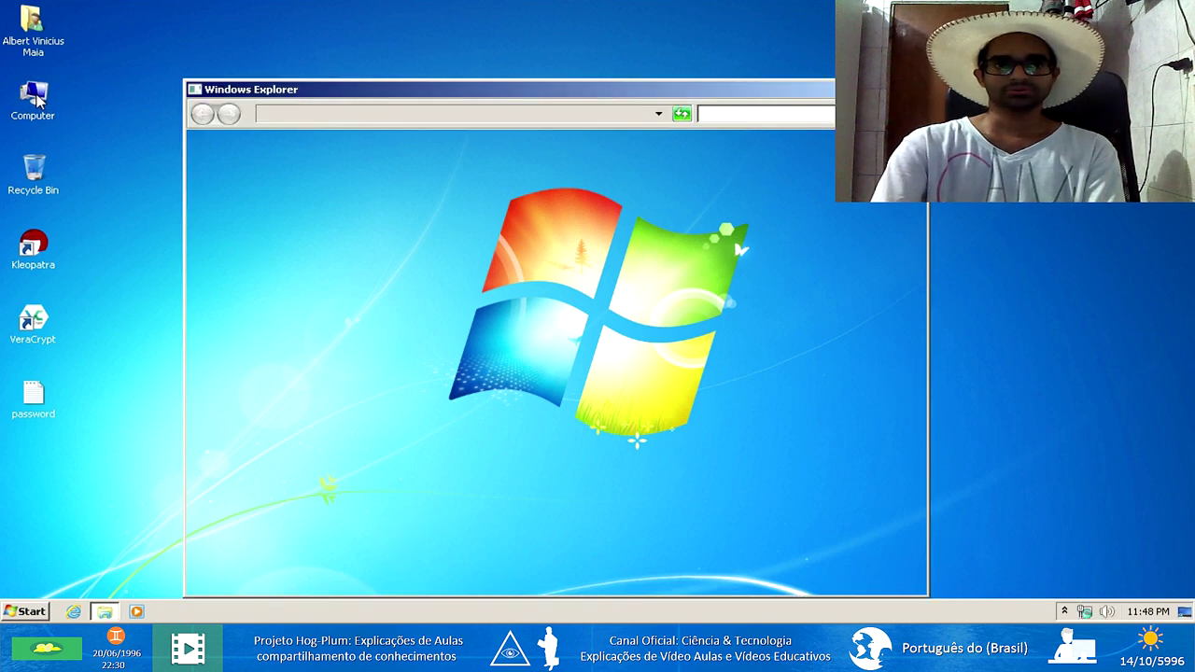
pyautogui.click(442, 273)
pyautogui.rightClick(440, 272)
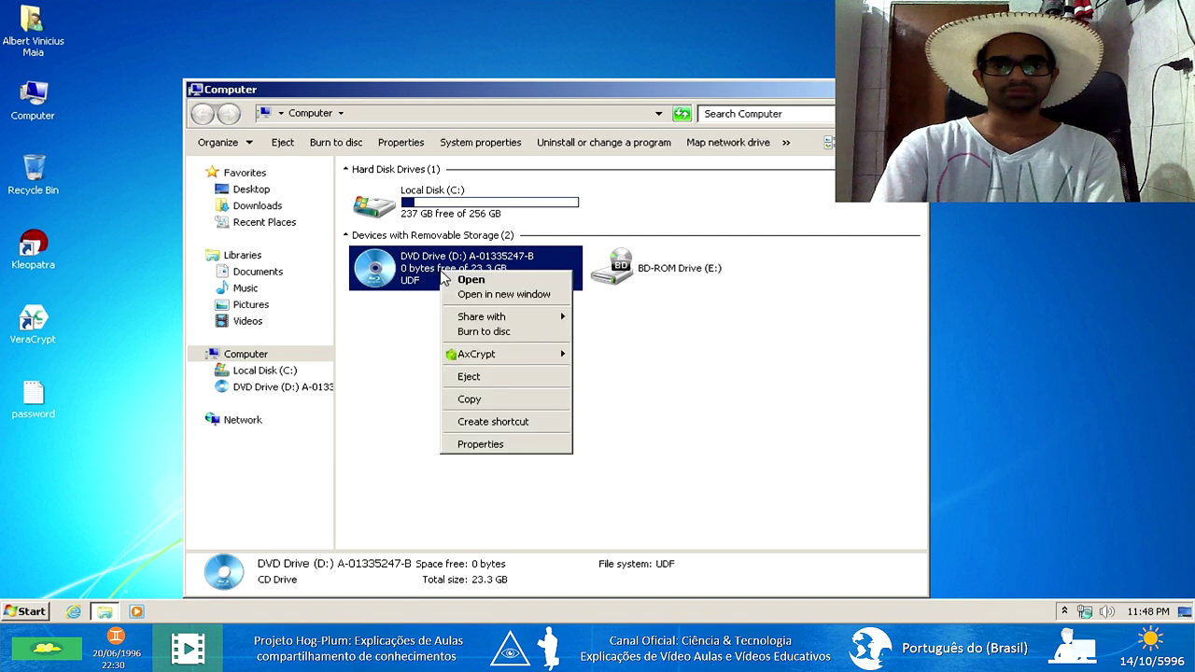
pyautogui.click(479, 295)
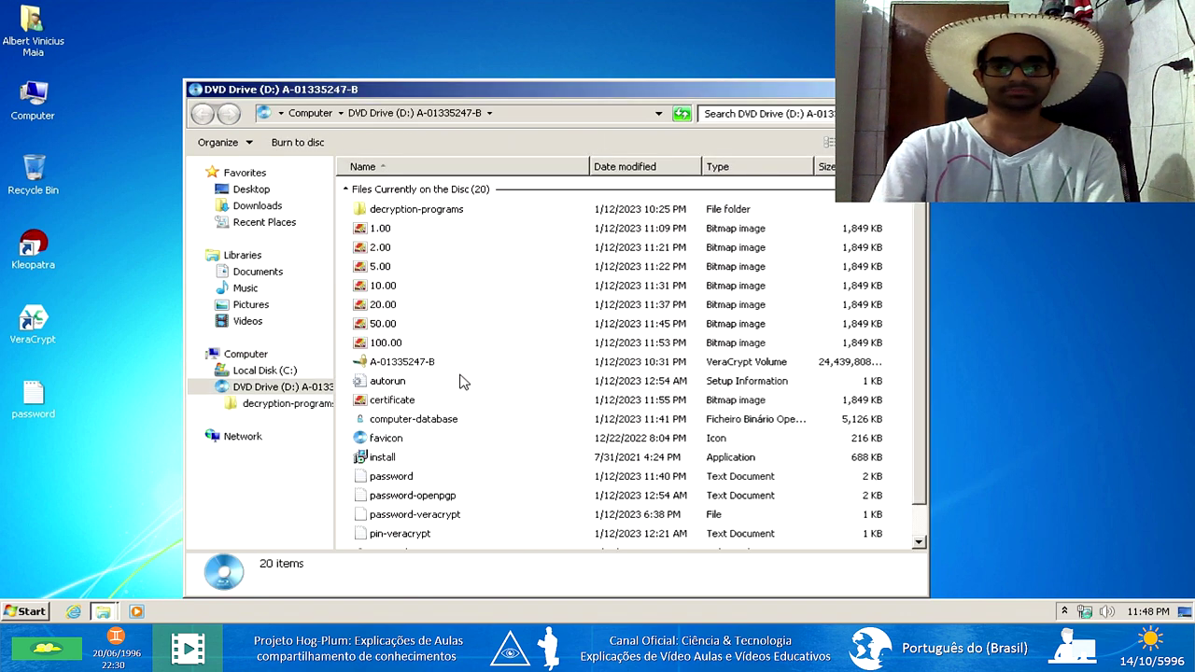
pyautogui.click(411, 364)
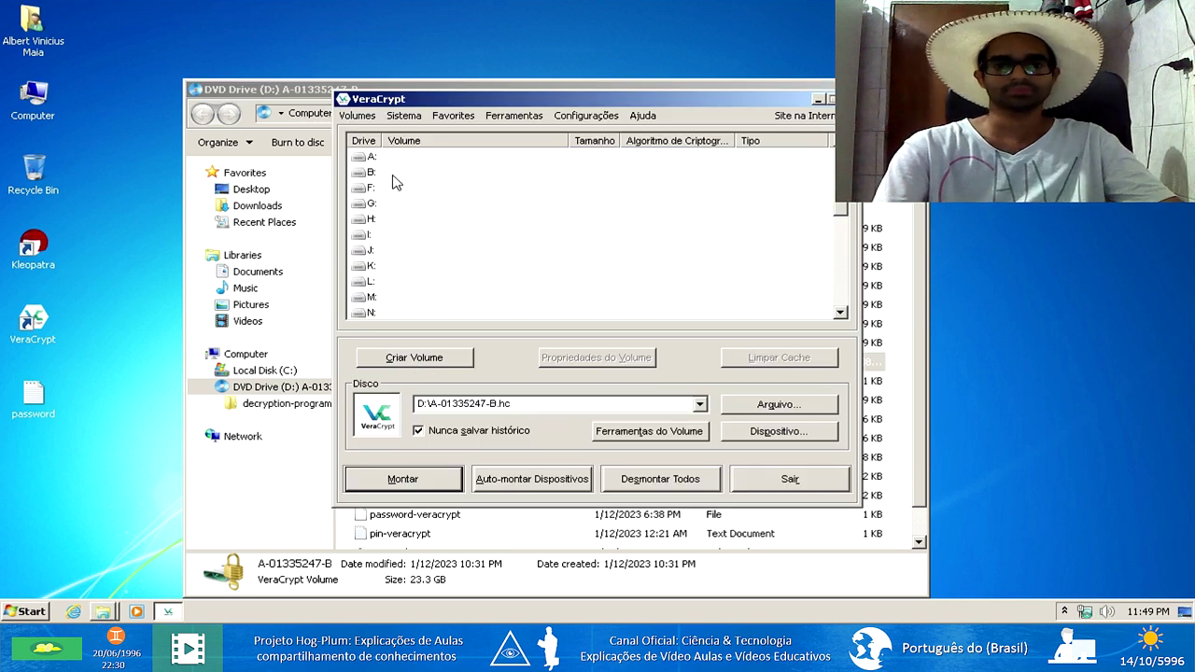
# Start mounting to drive A: with PIM, visible password and keyfiles enabled.
pyautogui.click(372, 159)
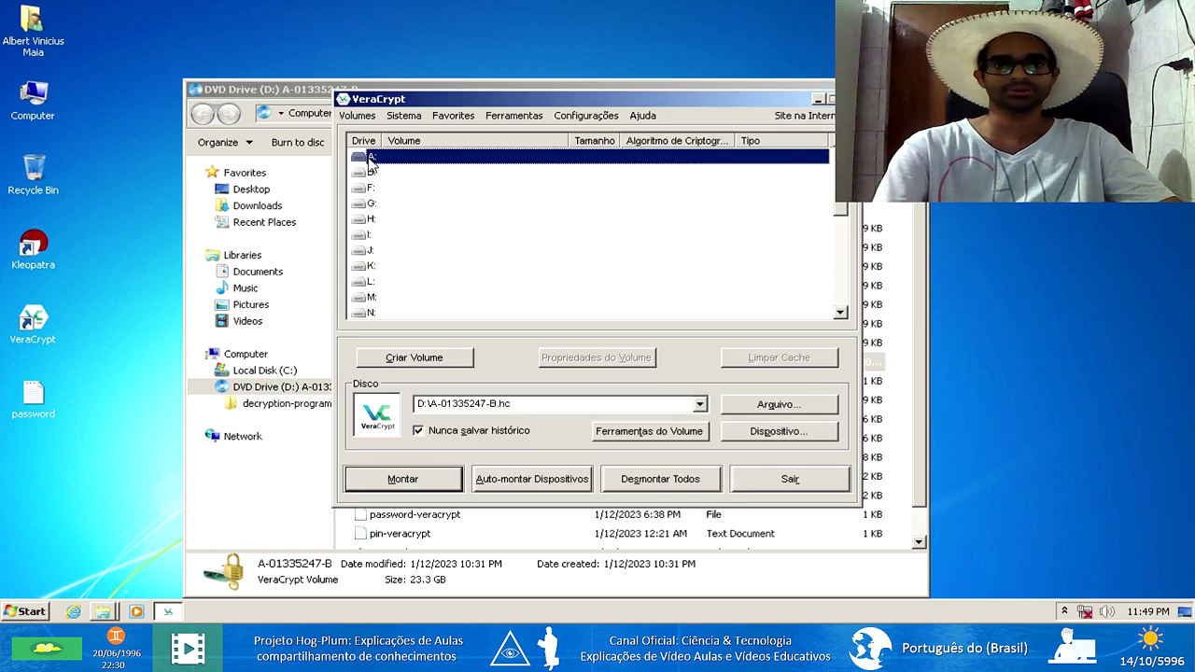
pyautogui.click(427, 478)
pyautogui.moveTo(511, 230); pyautogui.dragTo(436, 142)
pyautogui.click(407, 218)
pyautogui.click(415, 252)
pyautogui.click(405, 277)
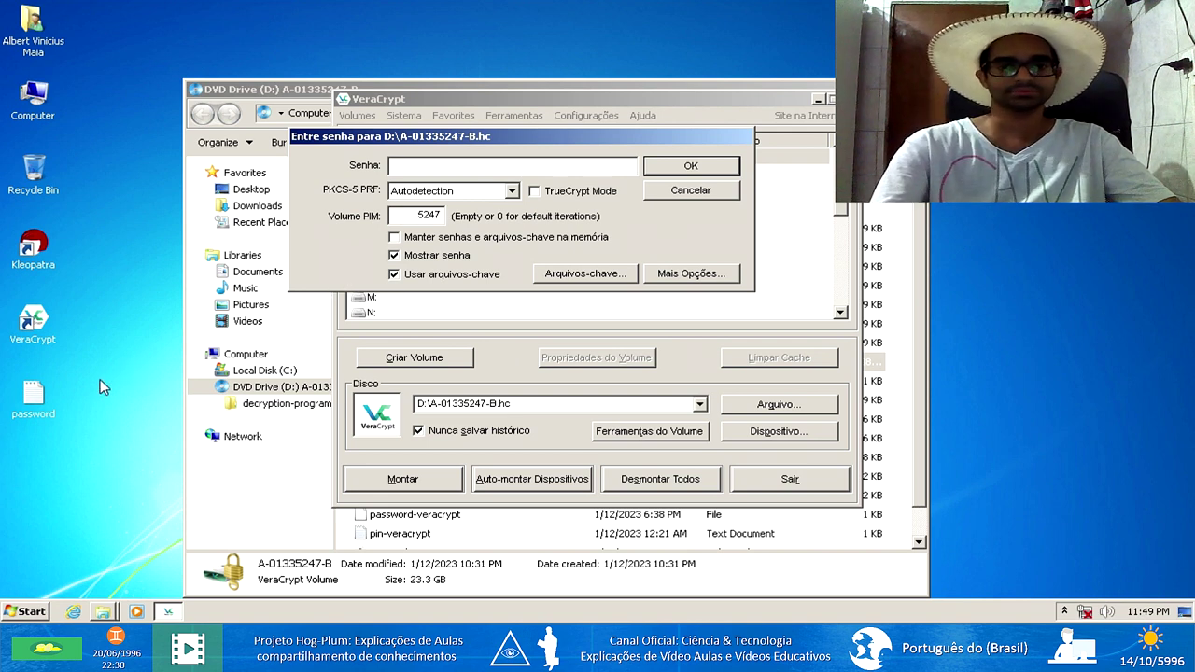
# Copy the VeraCrypt password from the password notes file, paste it into Senha, and hide it.
pyautogui.doubleClick(37, 401)
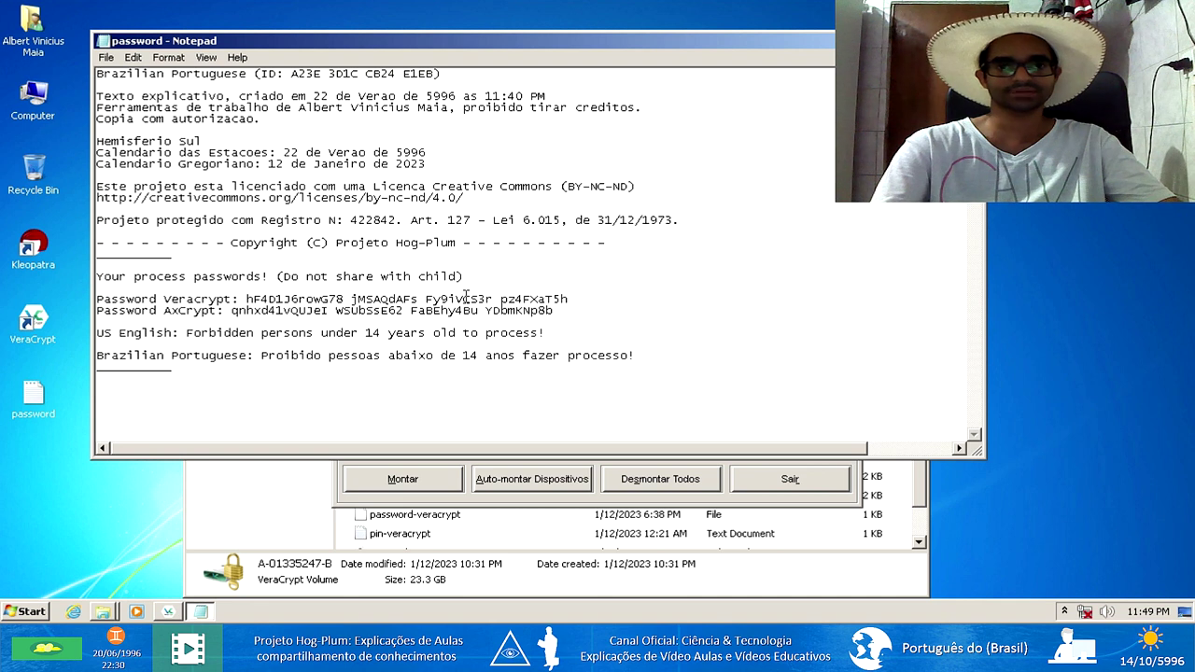
pyautogui.moveTo(569, 298); pyautogui.dragTo(254, 298)
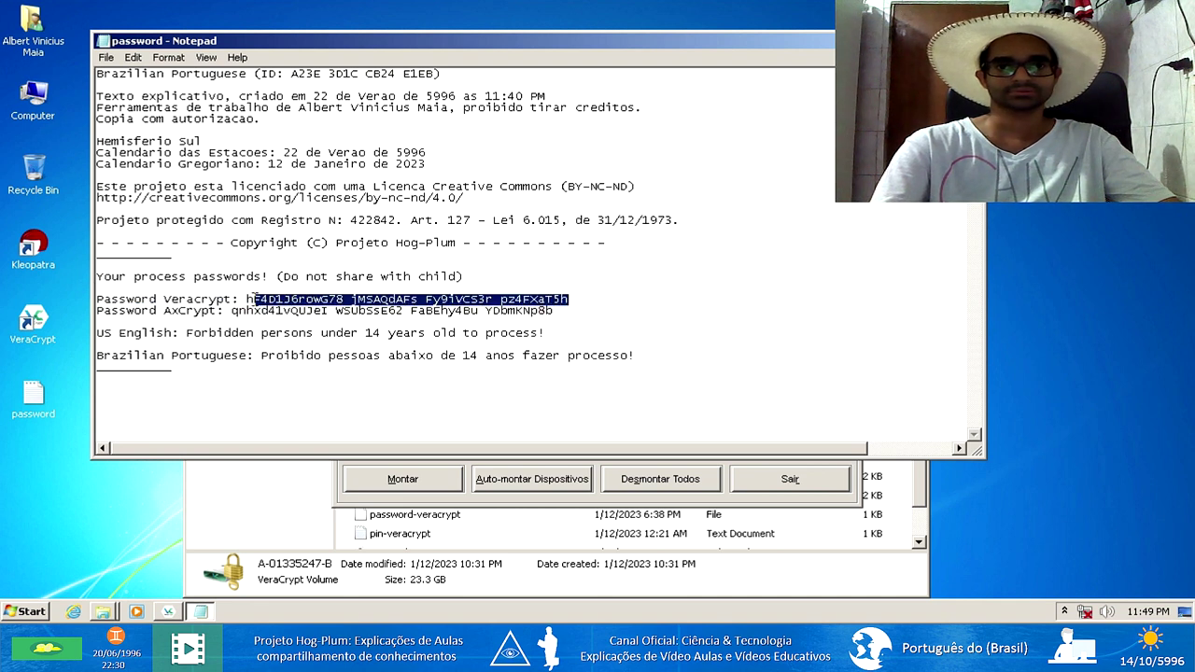
pyautogui.rightClick(247, 299)
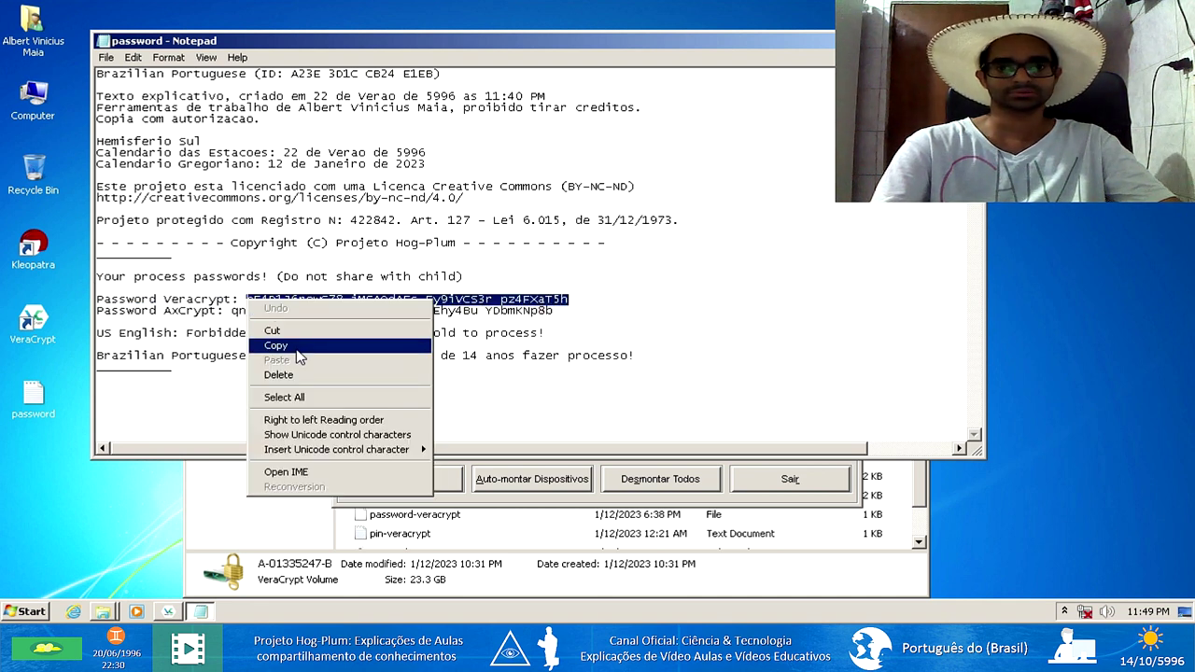
pyautogui.click(293, 347)
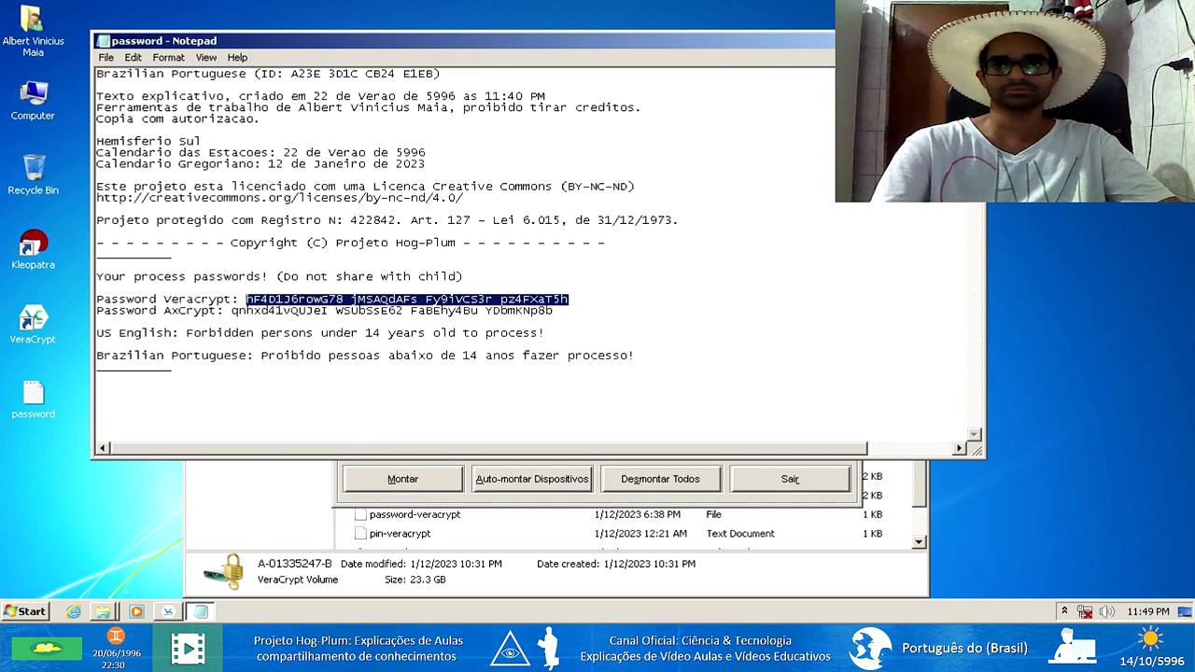
pyautogui.hotkey('alt', 'F4')
pyautogui.hotkey('ctrl', 'v')
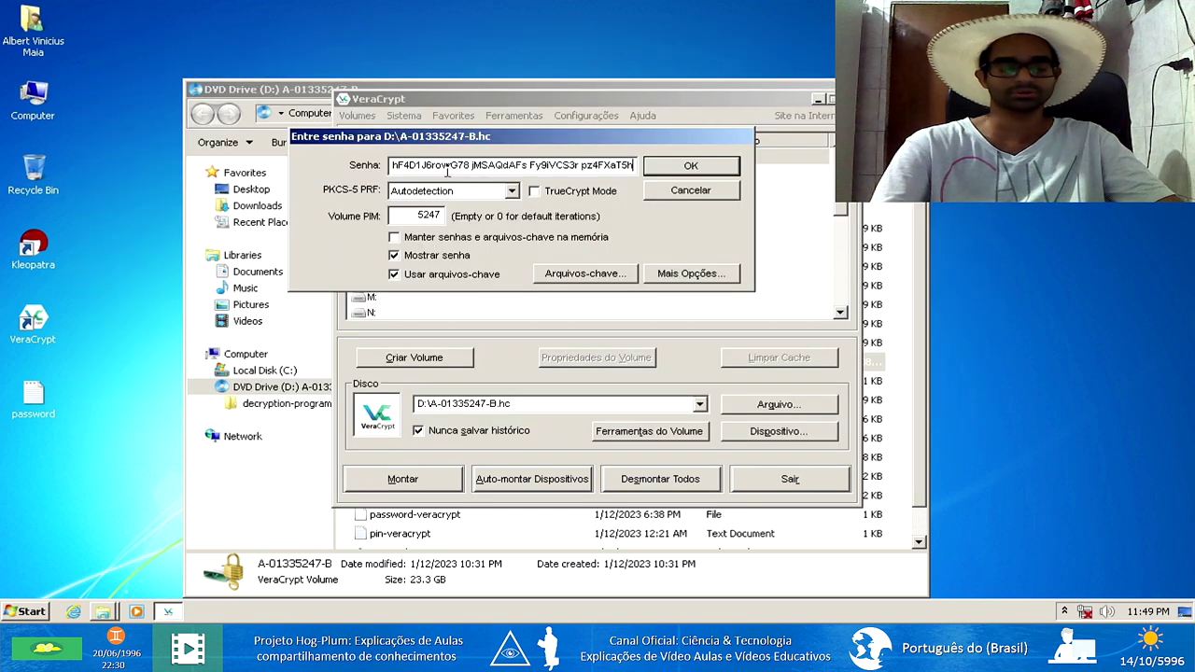
pyautogui.click(441, 255)
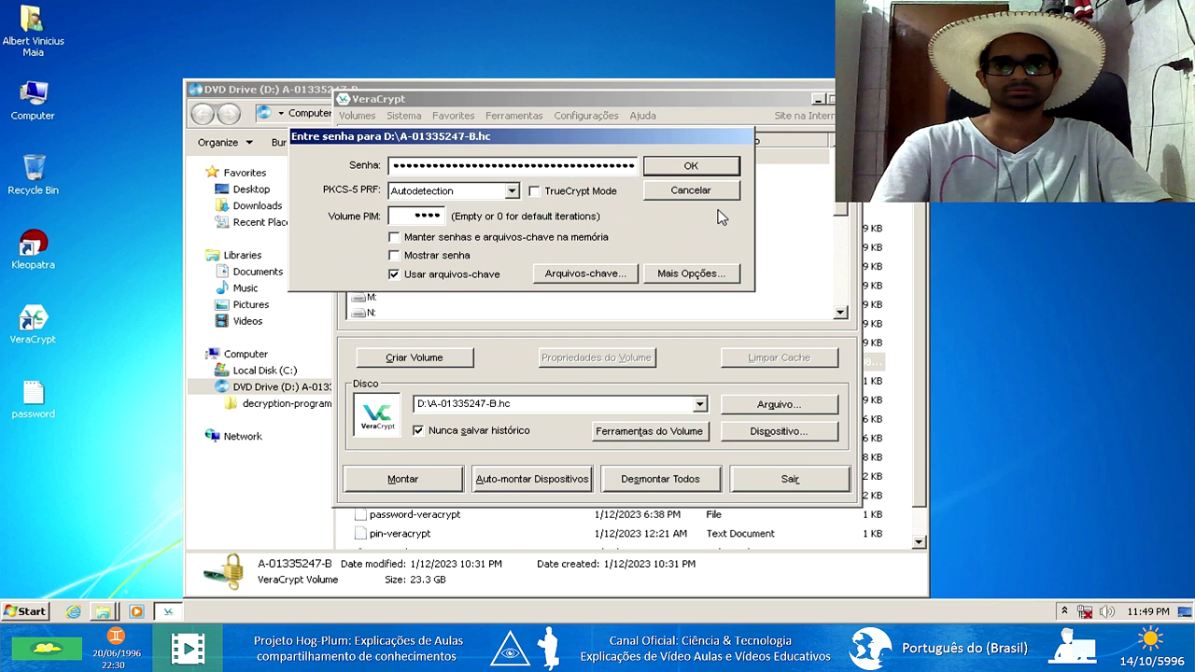
# On D:, select public-key, private-key, password-veracrypt, computer-database and certificate as keyfiles.
pyautogui.click(580, 273)
pyautogui.click(382, 326)
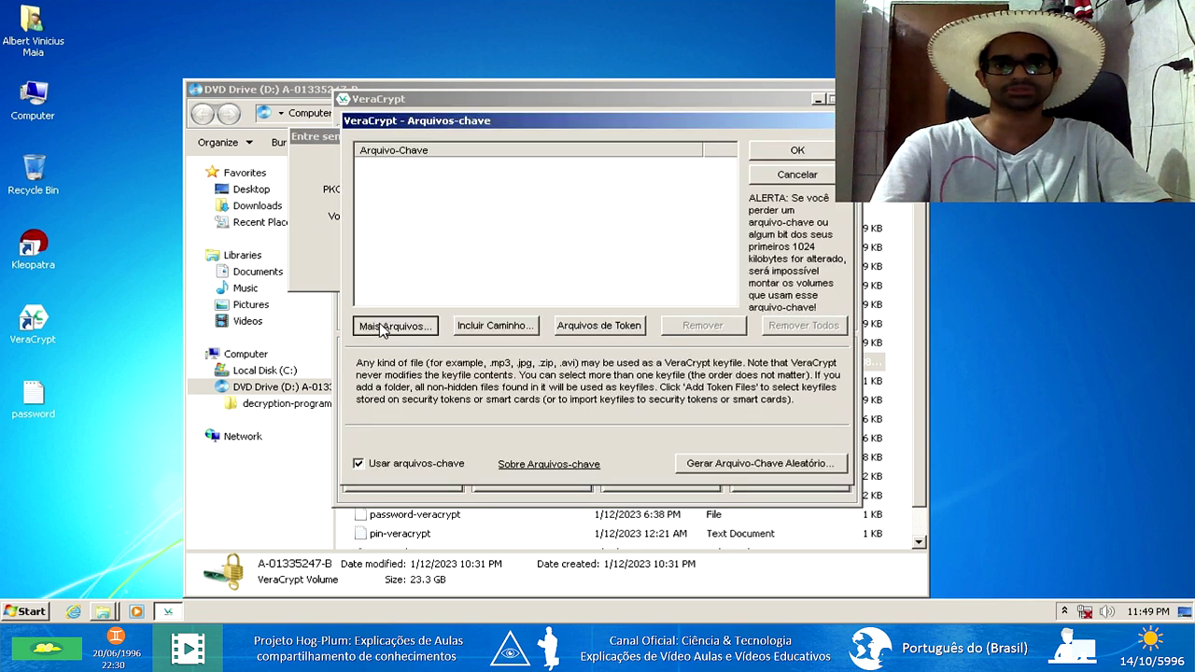
pyautogui.scroll(-1, 495, 282)
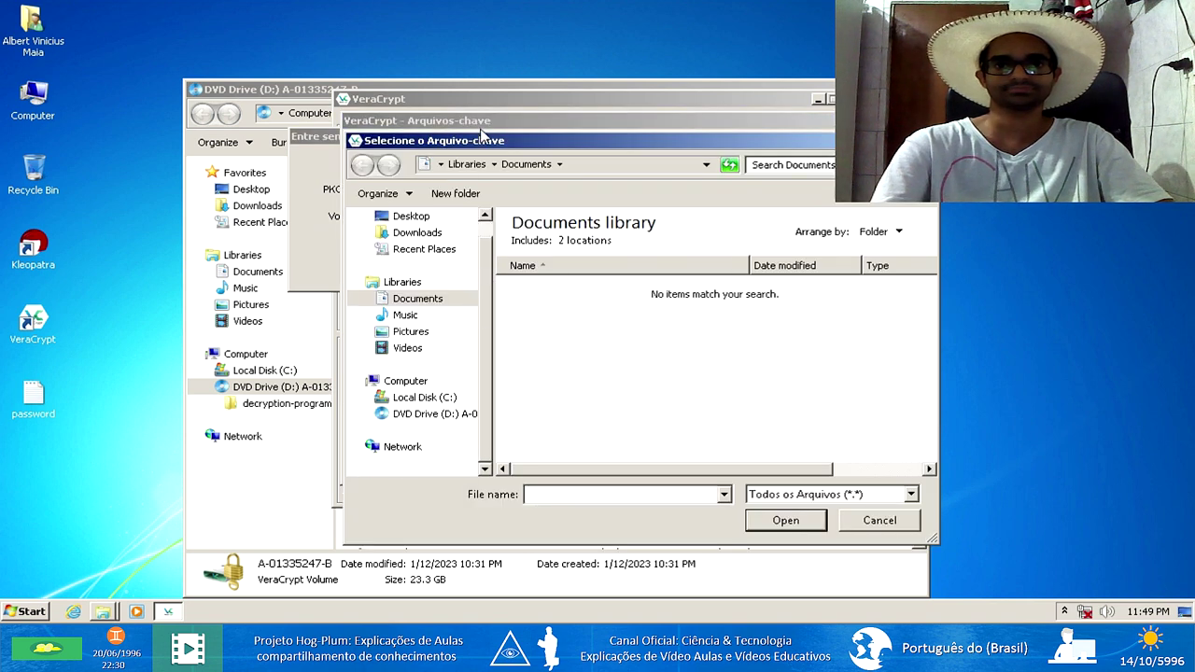
pyautogui.moveTo(471, 140); pyautogui.dragTo(359, 25)
pyautogui.click(327, 299)
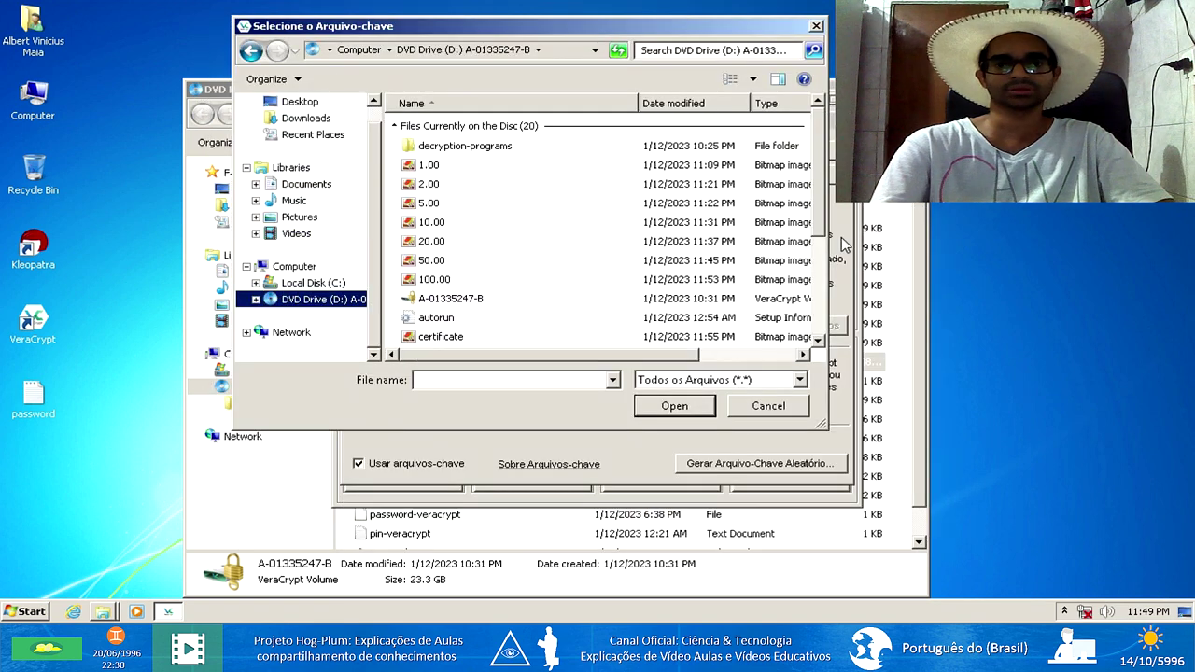
pyautogui.moveTo(814, 222); pyautogui.dragTo(818, 327)
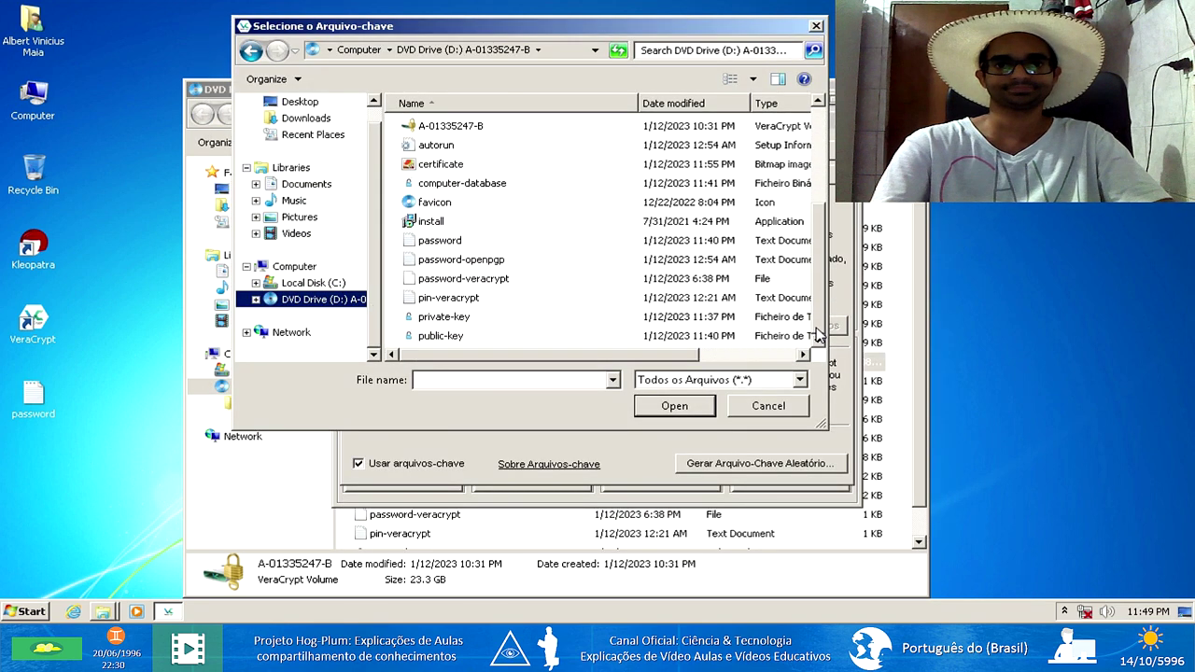
pyautogui.click(445, 340)
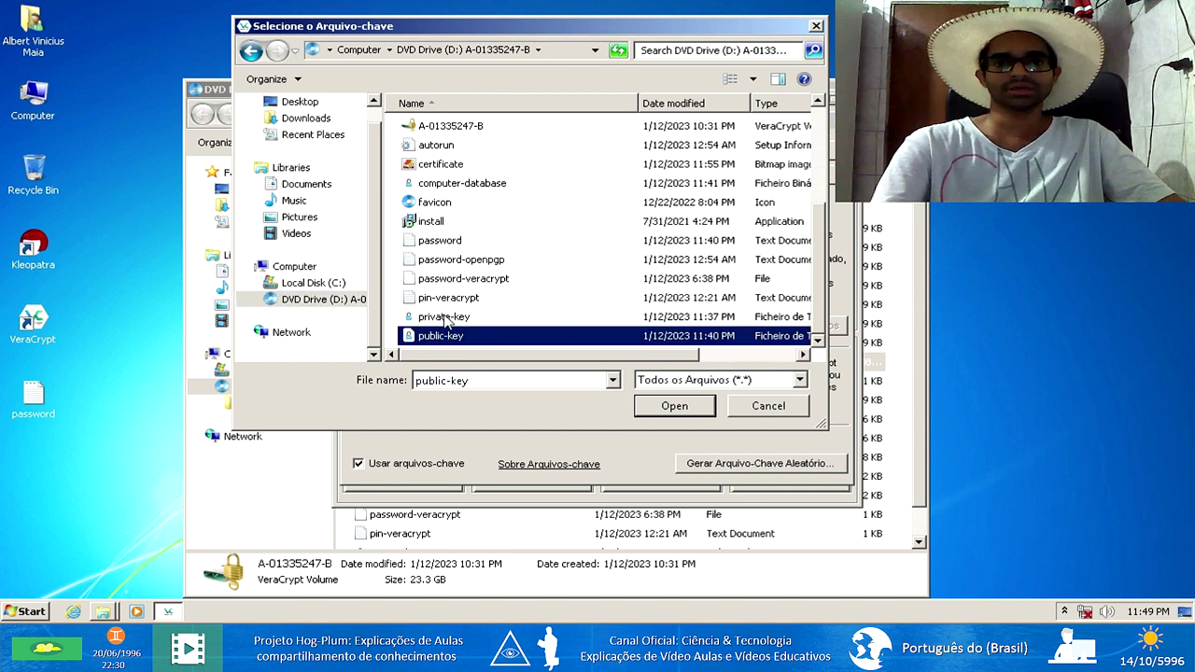
pyautogui.keyDown('shift'); pyautogui.click(448, 319); pyautogui.keyUp('shift')
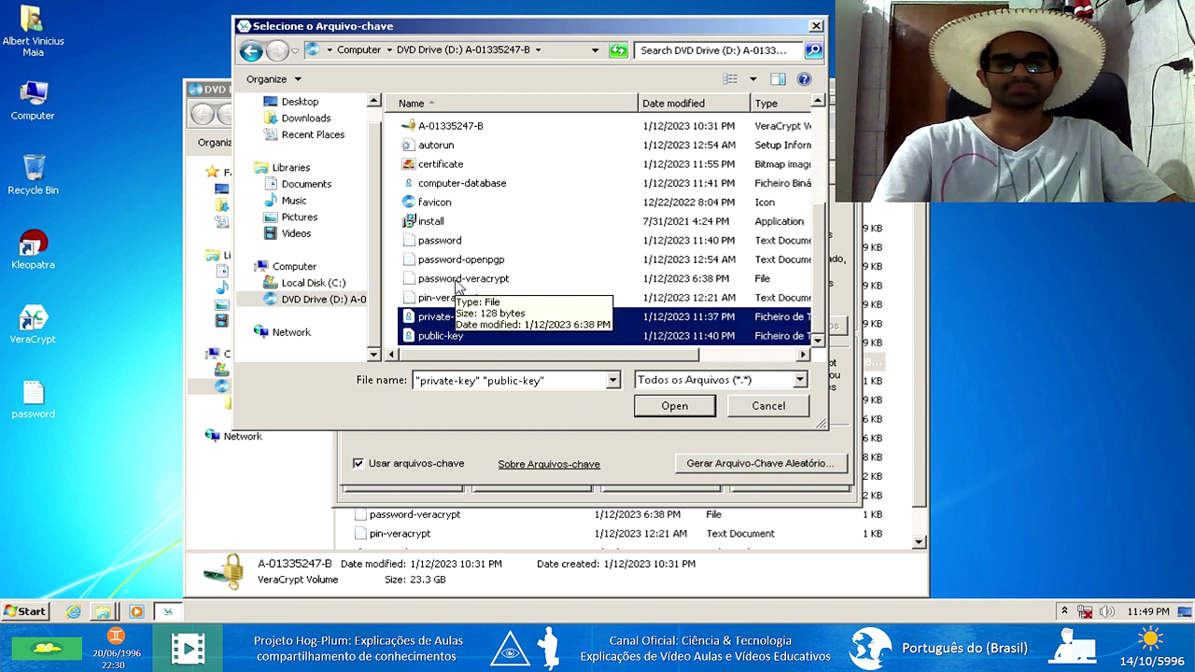
pyautogui.keyDown('ctrl'); pyautogui.click(457, 280); pyautogui.keyUp('ctrl')
pyautogui.moveTo(817, 294); pyautogui.dragTo(819, 248)
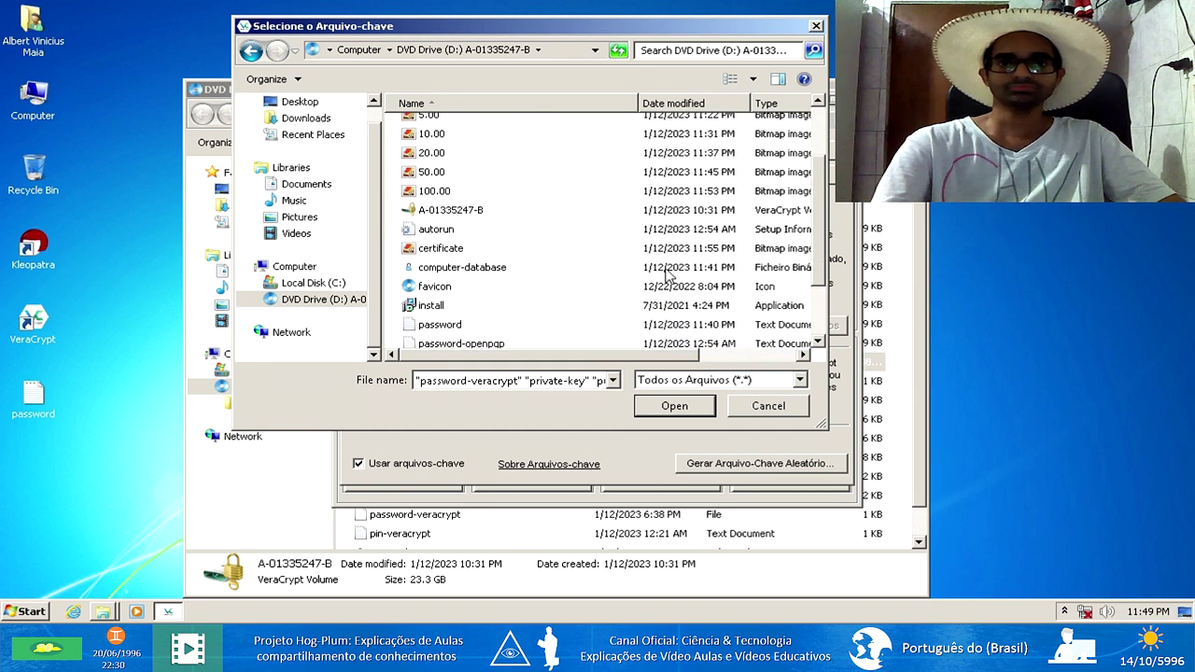
pyautogui.keyDown('ctrl'); pyautogui.click(462, 268); pyautogui.keyUp('ctrl')
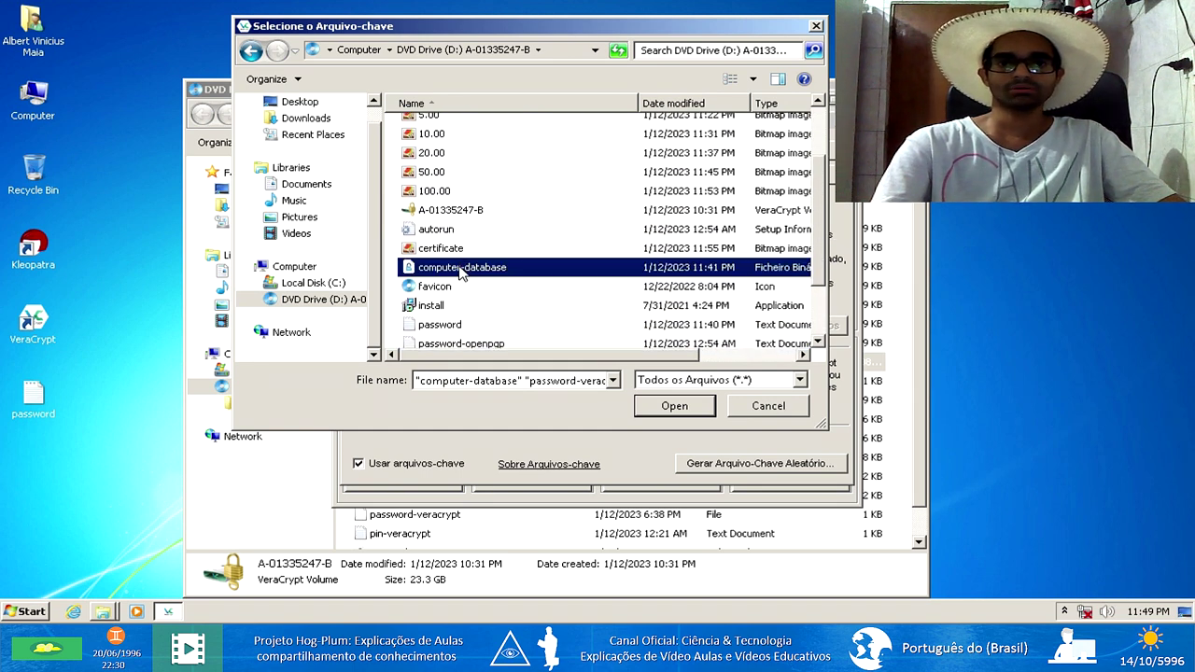
pyautogui.keyDown('ctrl'); pyautogui.click(453, 250); pyautogui.keyUp('ctrl')
# Add the 100.00 through 1.00 bitmap images too, then confirm the keyfile list.
pyautogui.scroll(2, 818, 212)
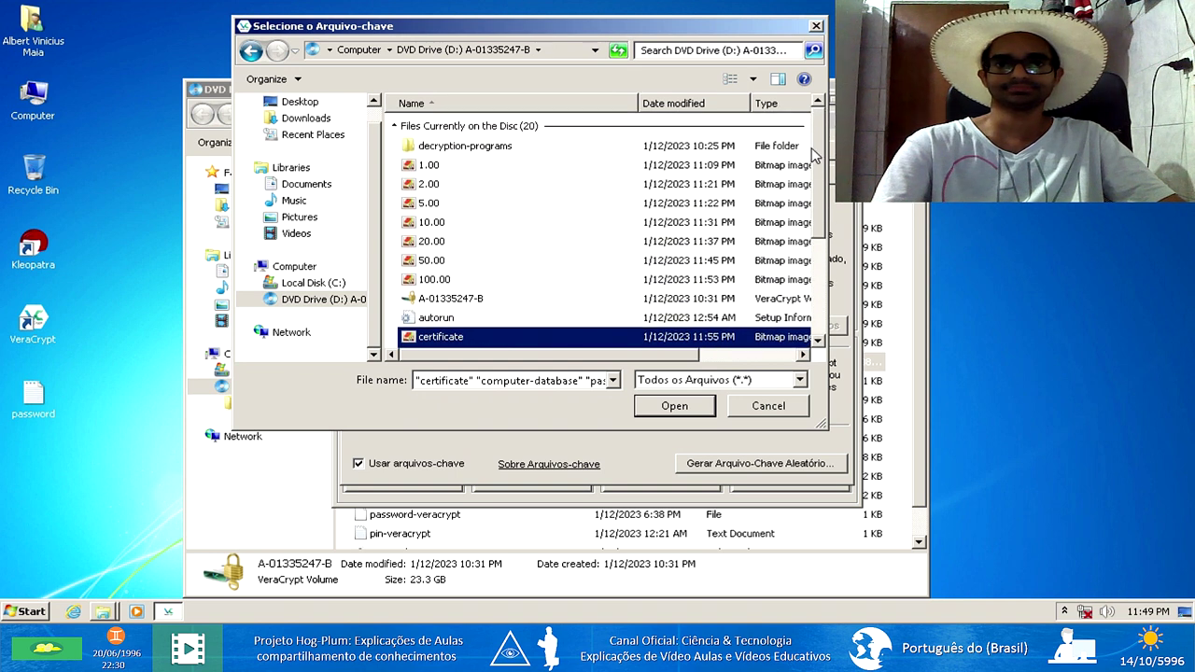
pyautogui.keyDown('ctrl'); pyautogui.click(441, 279); pyautogui.keyUp('ctrl')
pyautogui.keyDown('ctrl'); pyautogui.click(439, 262); pyautogui.keyUp('ctrl')
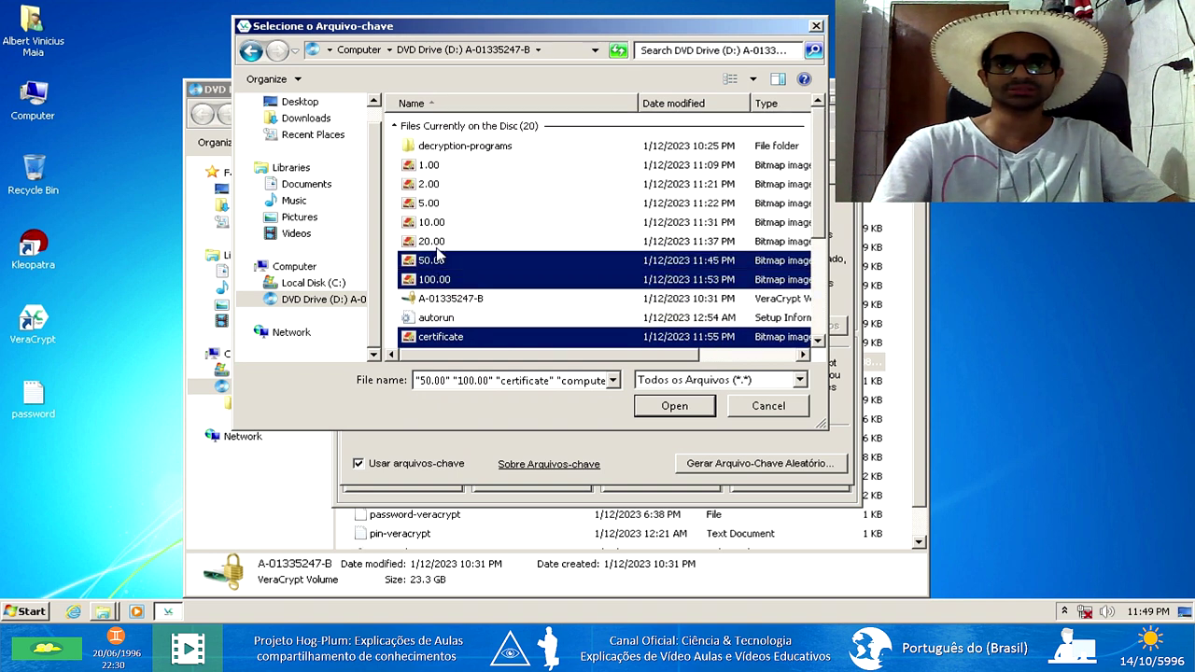
pyautogui.keyDown('ctrl'); pyautogui.click(436, 242); pyautogui.keyUp('ctrl')
pyautogui.keyDown('ctrl'); pyautogui.click(435, 223); pyautogui.keyUp('ctrl')
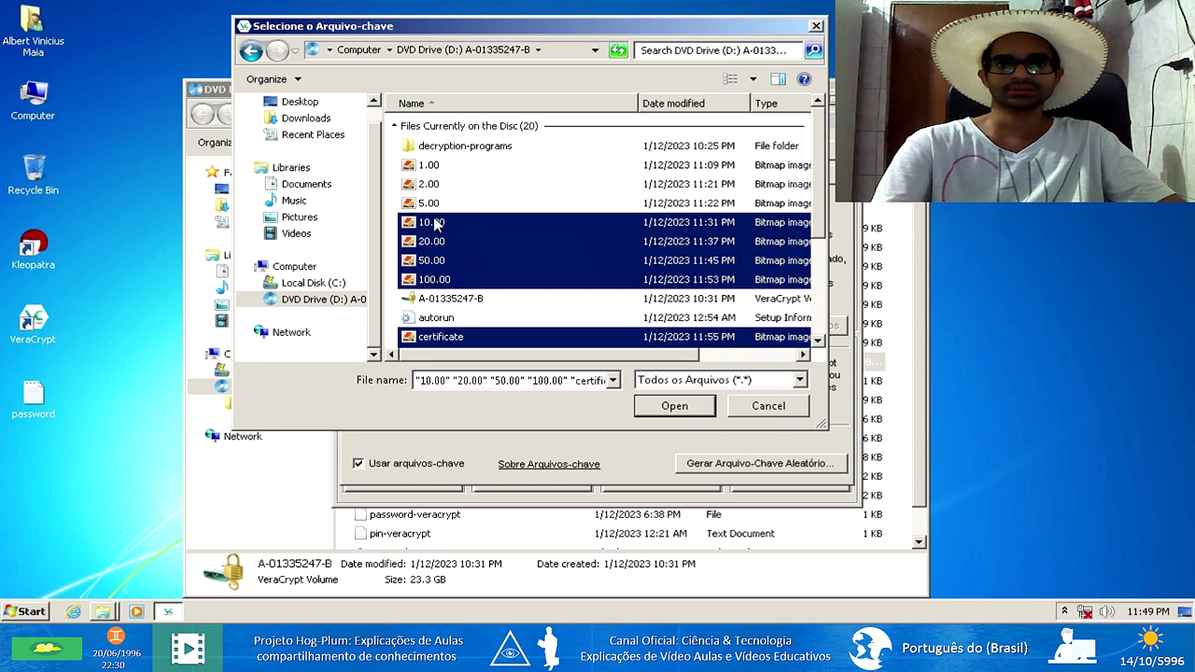
pyautogui.keyDown('ctrl'); pyautogui.click(429, 204); pyautogui.keyUp('ctrl')
pyautogui.keyDown('ctrl'); pyautogui.click(433, 185); pyautogui.keyUp('ctrl')
pyautogui.keyDown('ctrl'); pyautogui.click(432, 167); pyautogui.keyUp('ctrl')
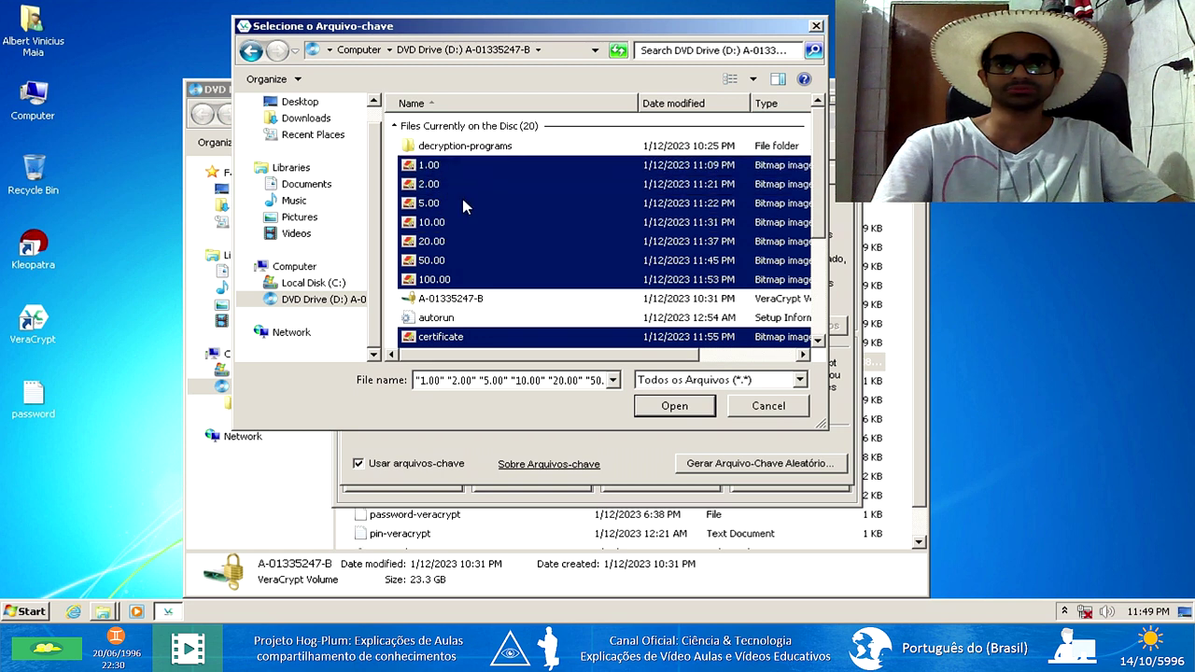
pyautogui.click(674, 405)
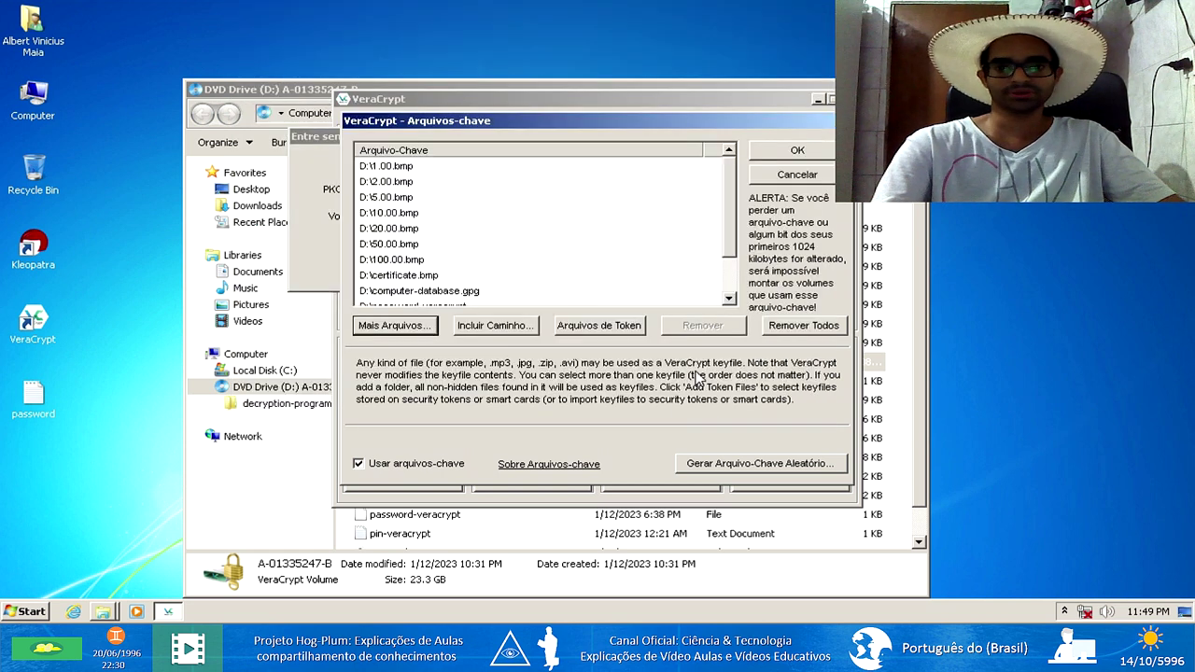
pyautogui.click(792, 153)
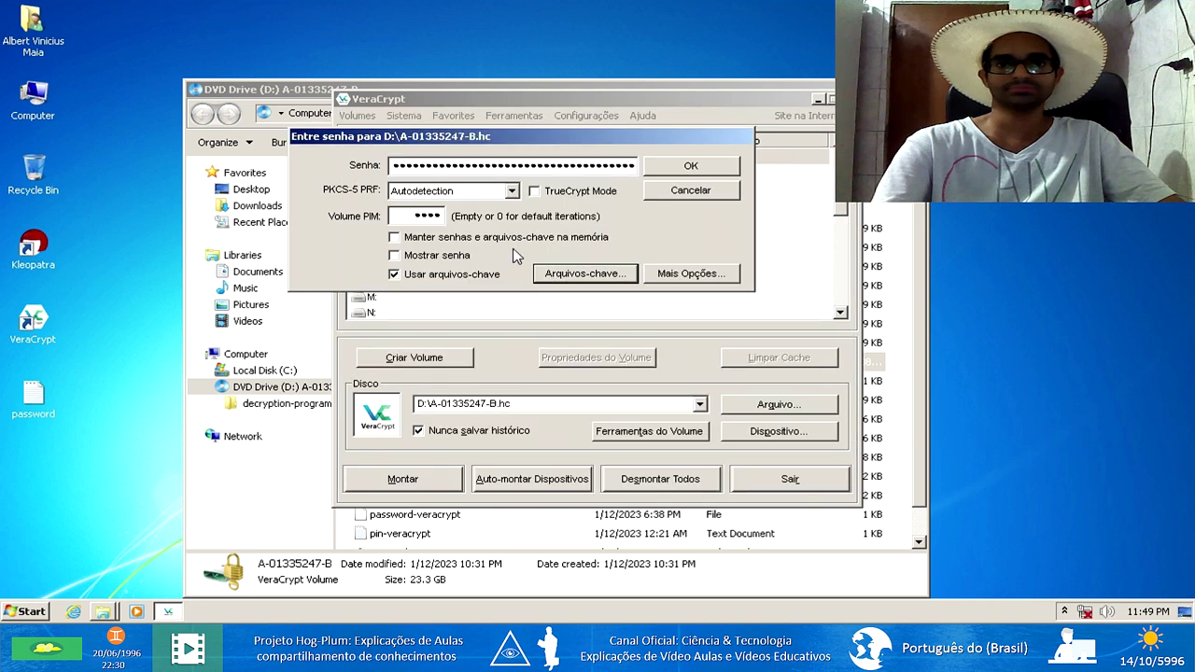
# Mount the VeraCrypt volume, then mount the wou_w7-x64 ISO from A: as drive E:.
pyautogui.click(681, 170)
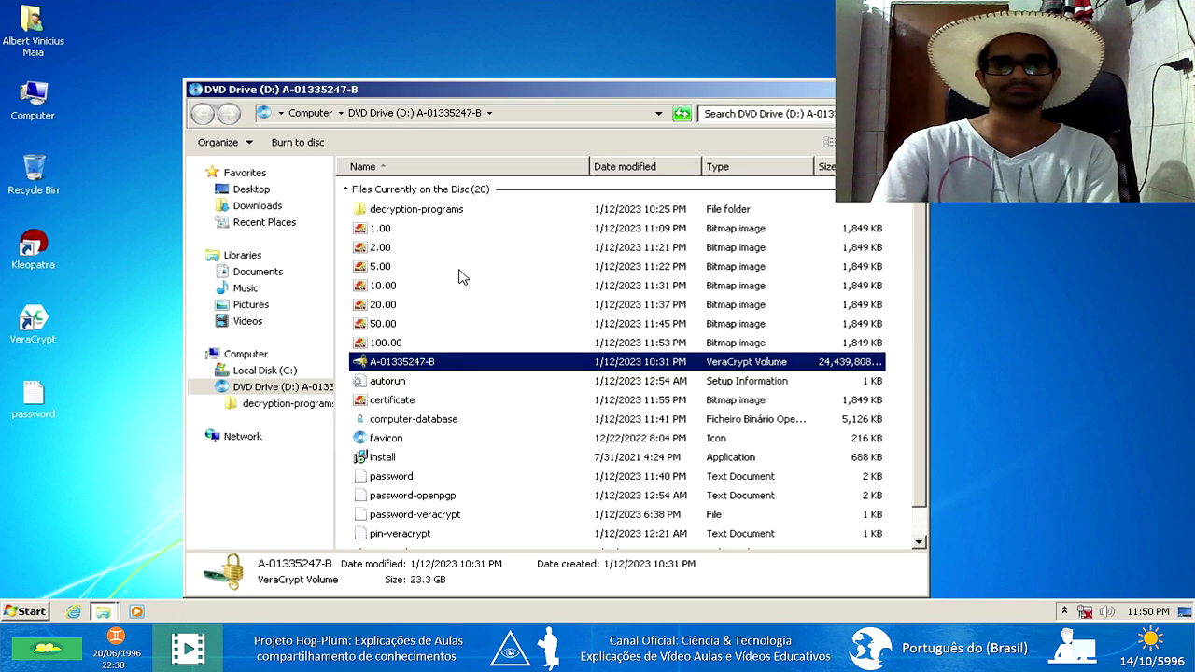
pyautogui.click(280, 370)
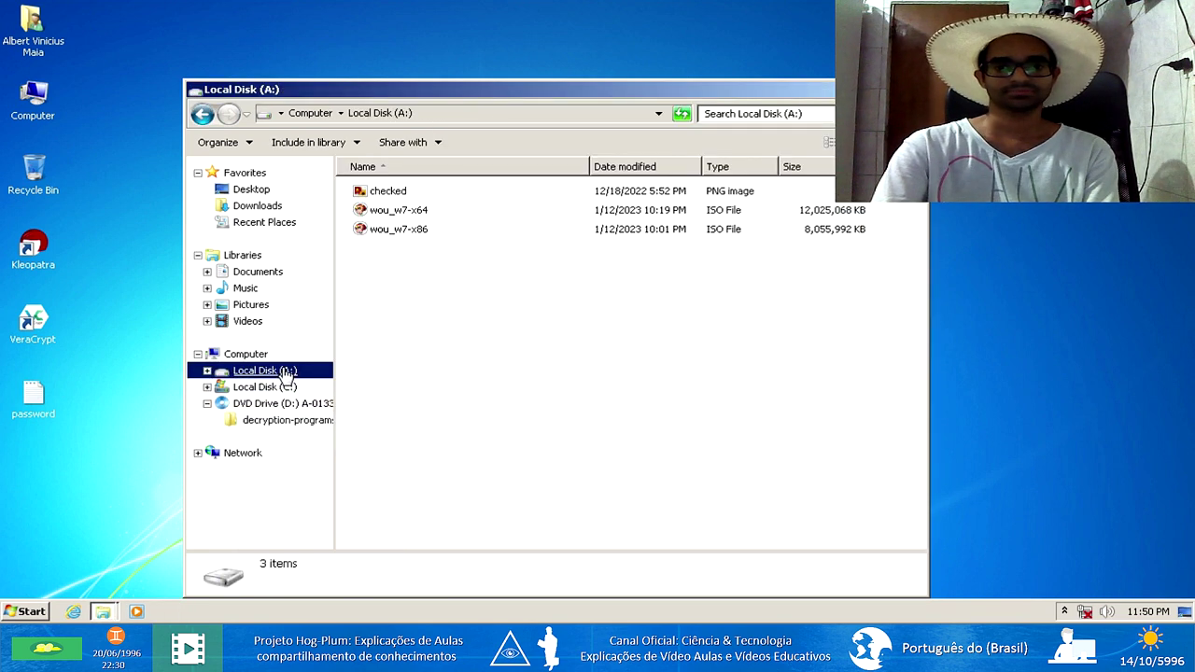
pyautogui.rightClick(408, 210)
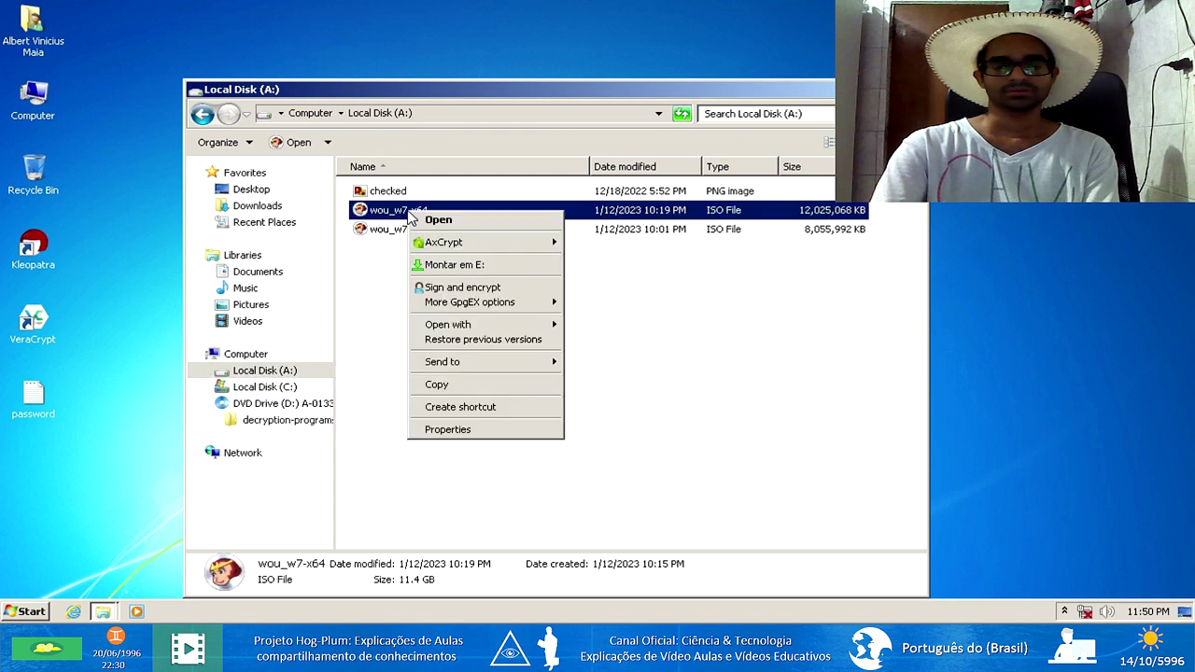
pyautogui.click(435, 266)
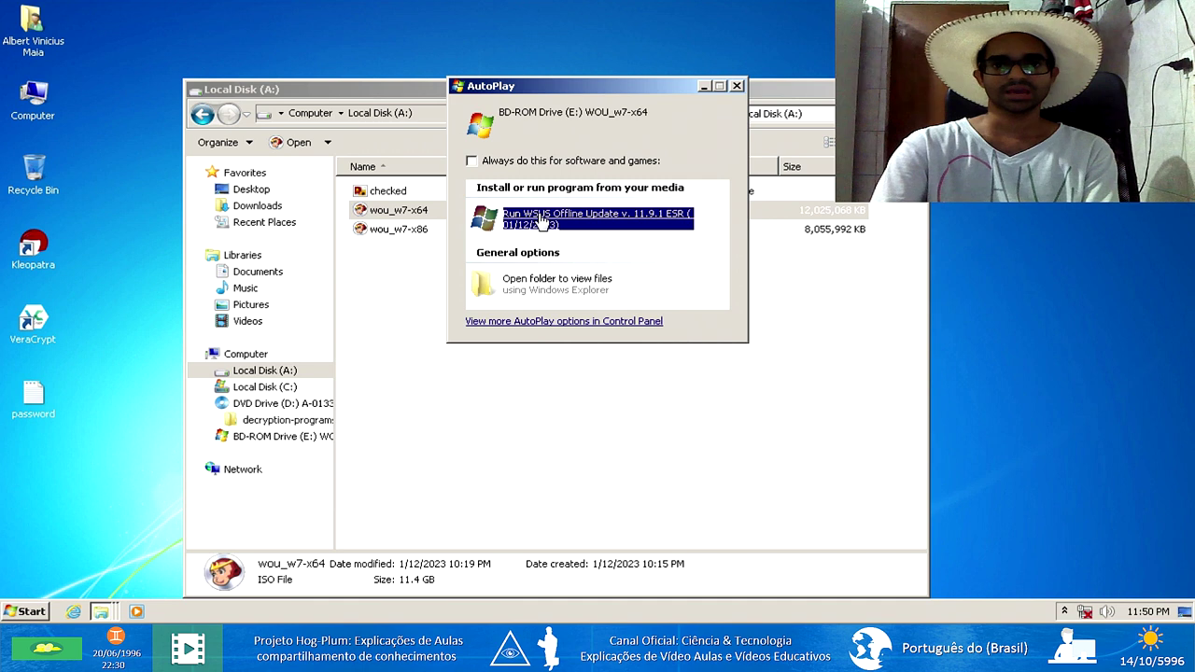
# Run WSUS Offline Update as administrator, install the selected updates, and close the finished console.
pyautogui.click(556, 224)
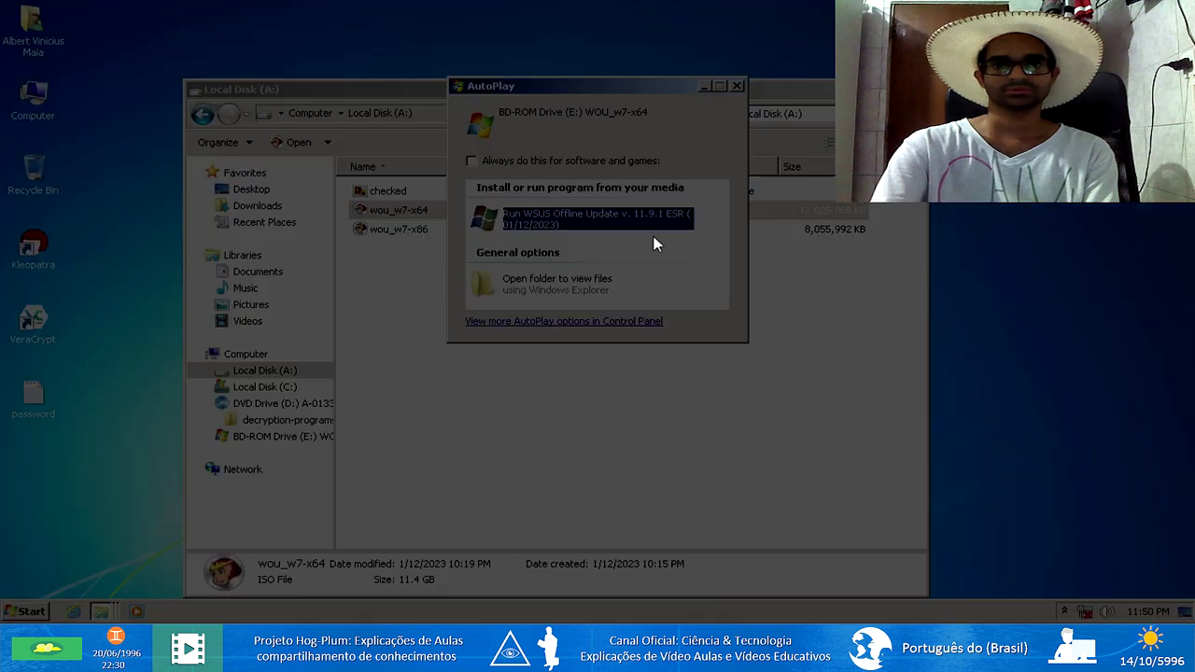
pyautogui.click(669, 240)
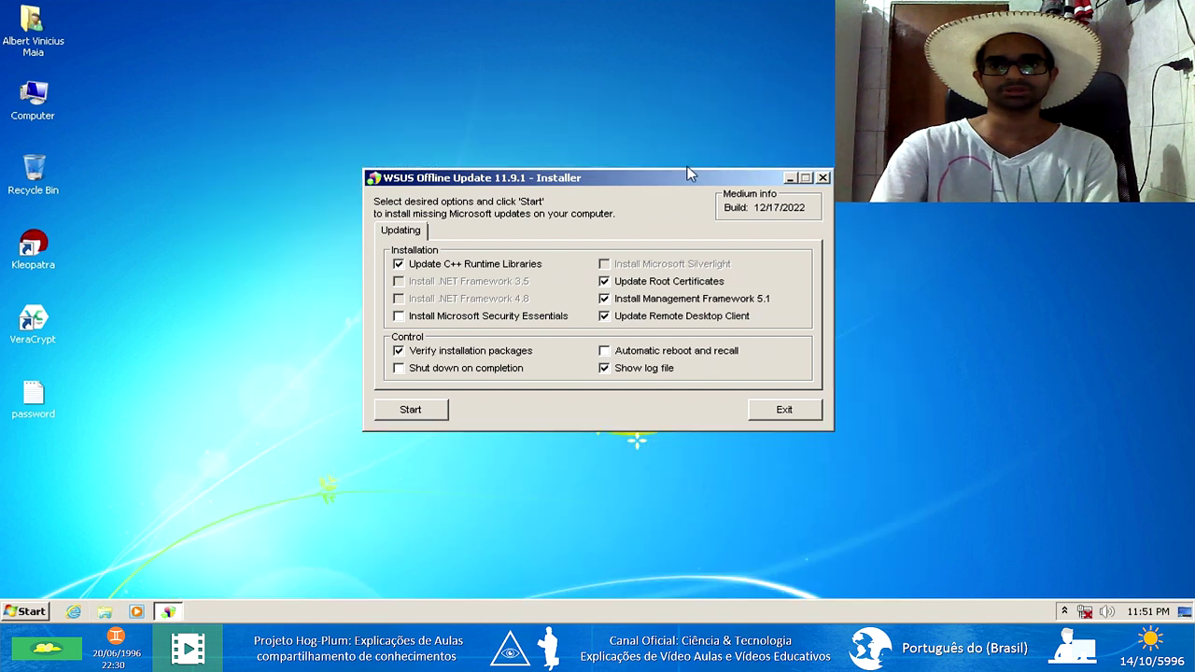
pyautogui.moveTo(660, 183); pyautogui.dragTo(509, 75)
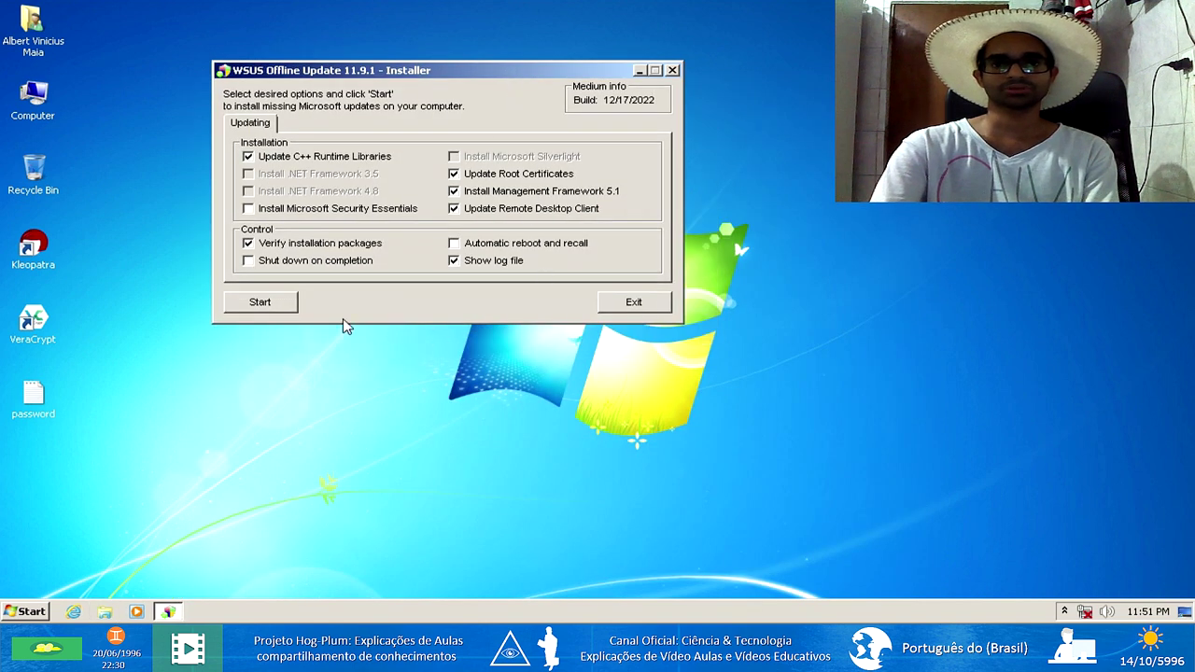
pyautogui.click(277, 303)
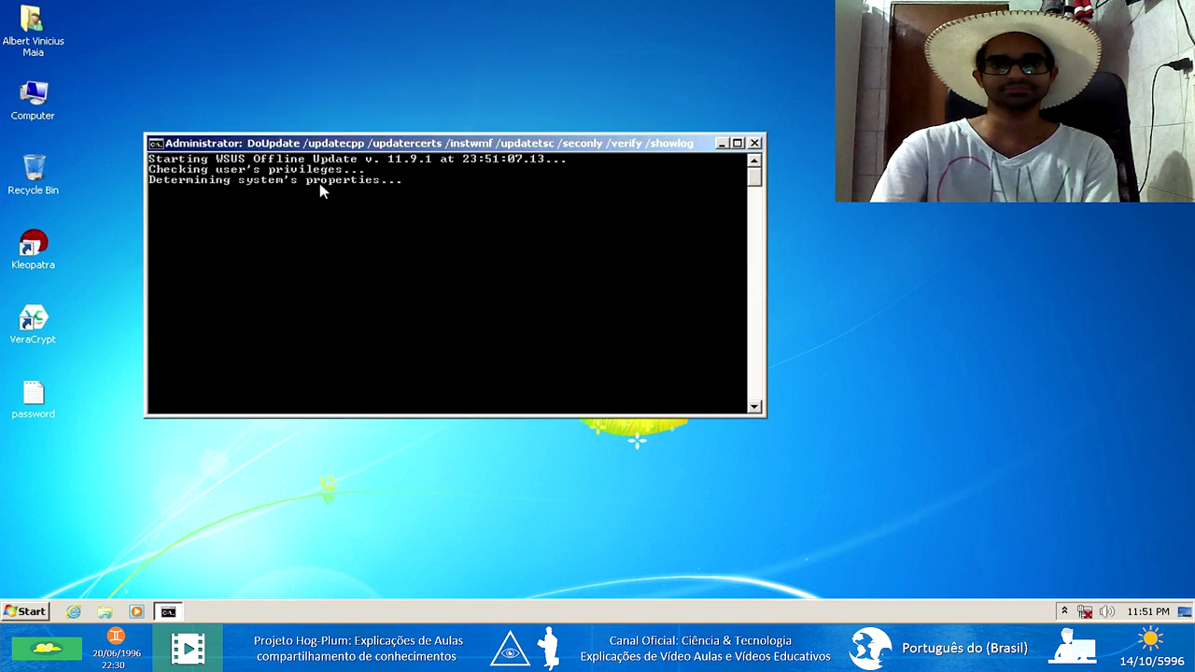
pyautogui.moveTo(329, 145); pyautogui.dragTo(306, 45)
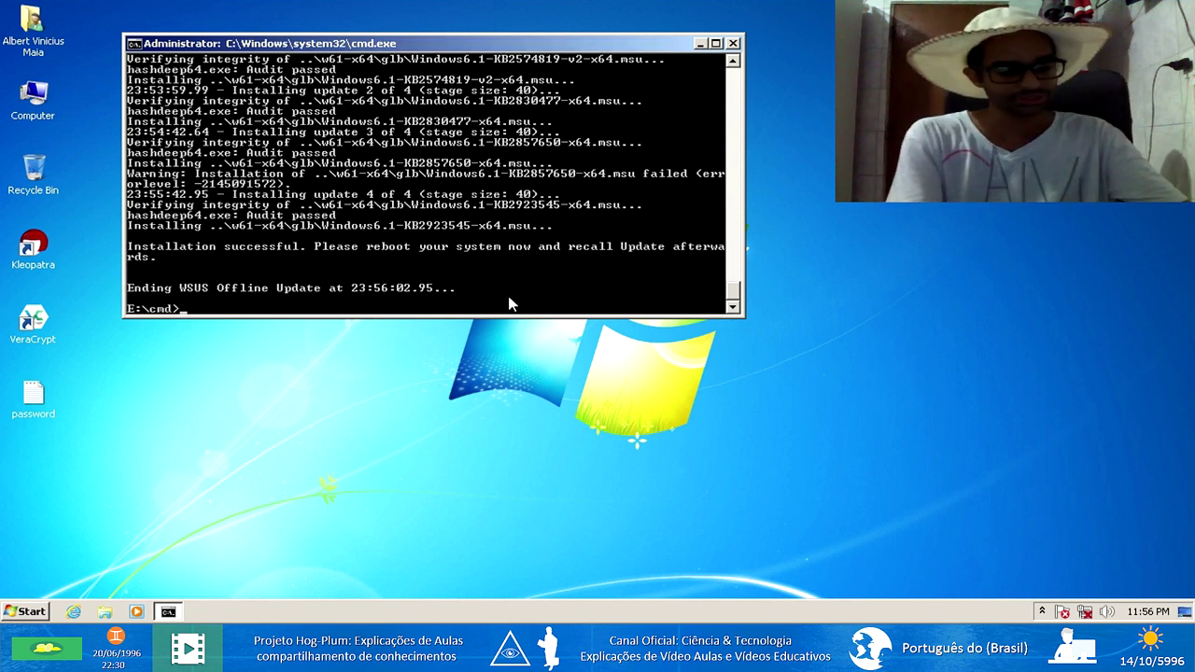
pyautogui.press('Return')
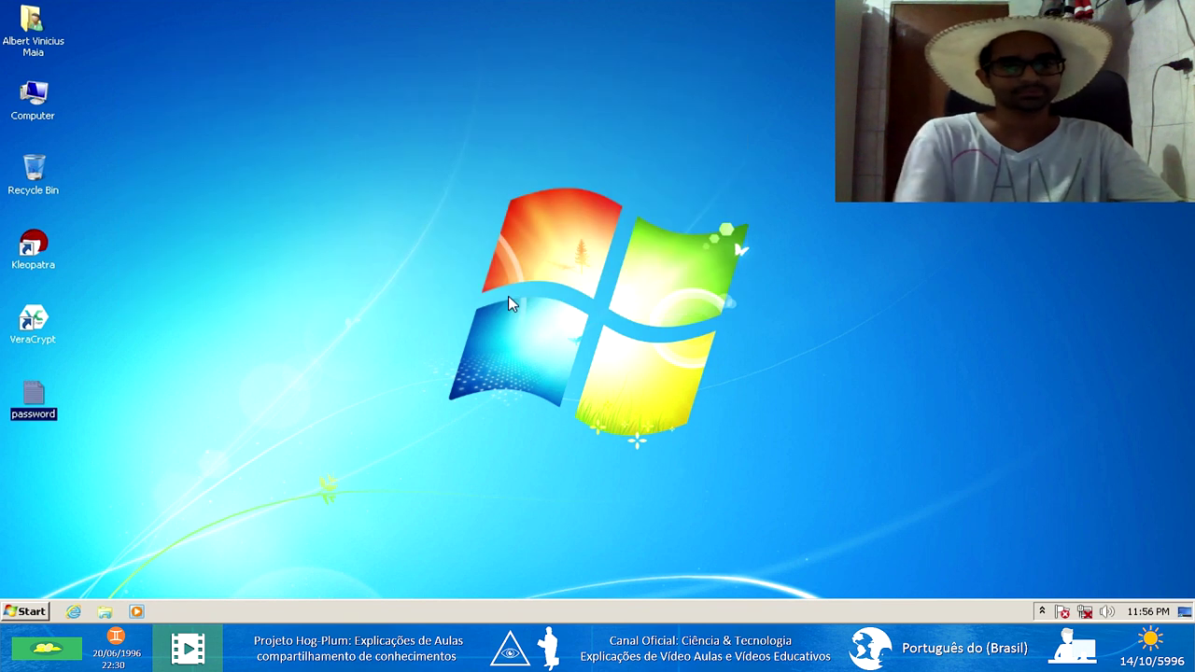
# Restart Windows 7 to apply the installed updates.
pyautogui.click(26, 611)
pyautogui.click(316, 579)
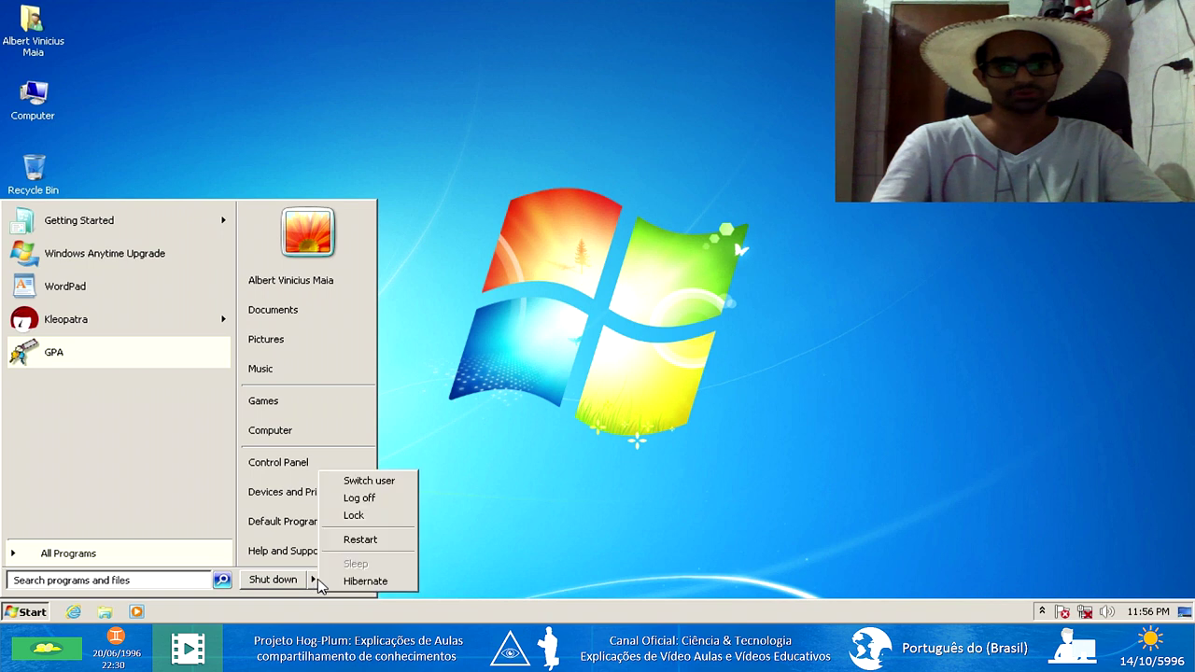
pyautogui.click(360, 546)
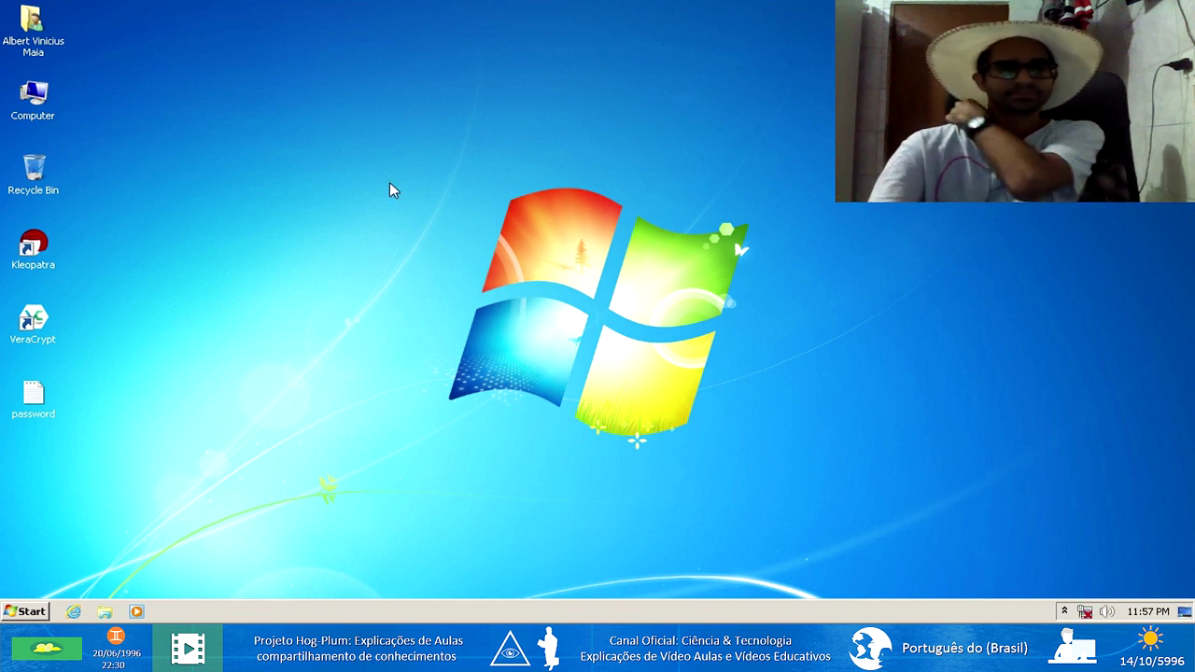
# Open the DVD drive's files in a new window and select the A-01335247-B volume file.
pyautogui.doubleClick(47, 100)
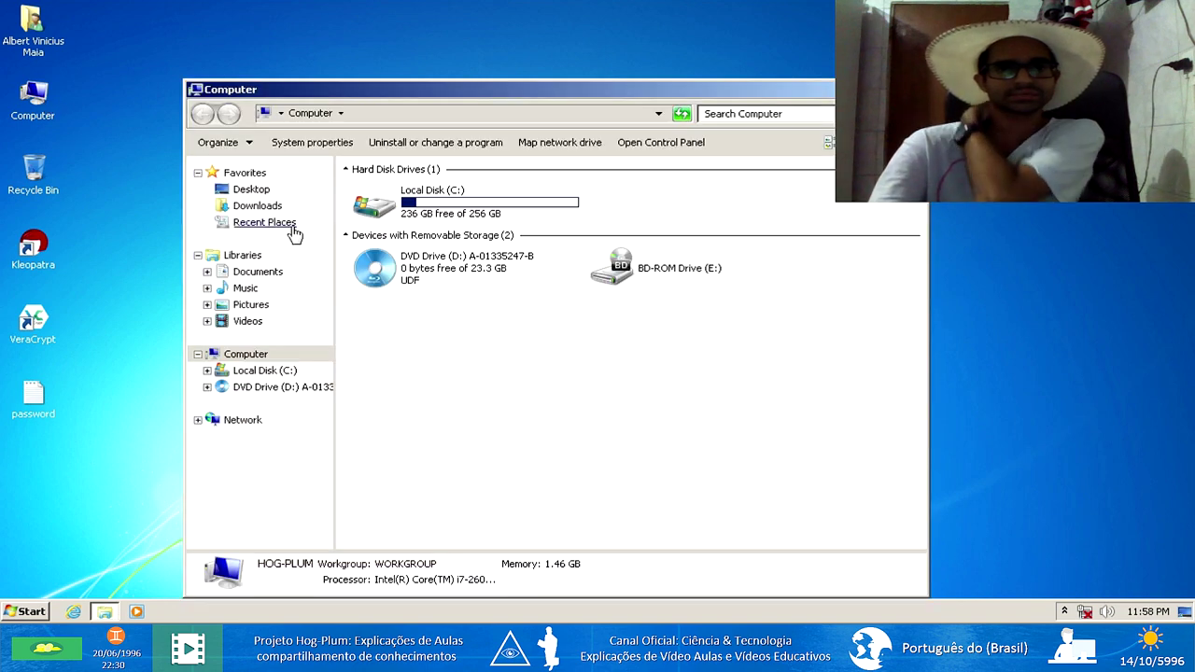
pyautogui.click(457, 278)
pyautogui.rightClick(457, 273)
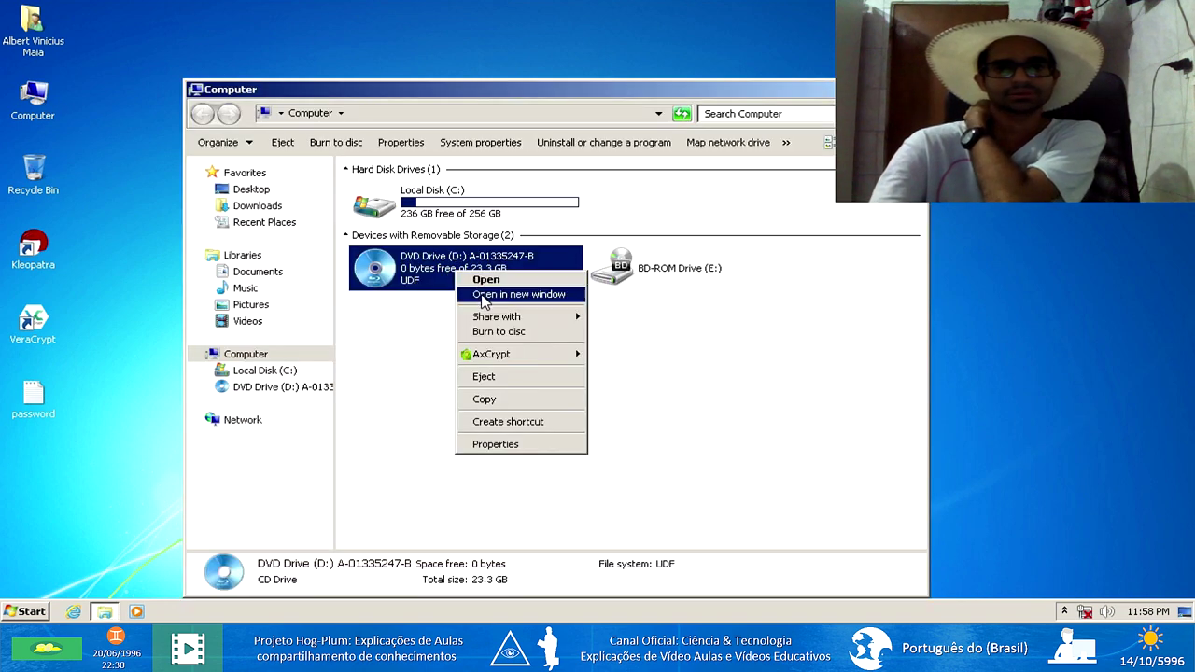
pyautogui.click(501, 301)
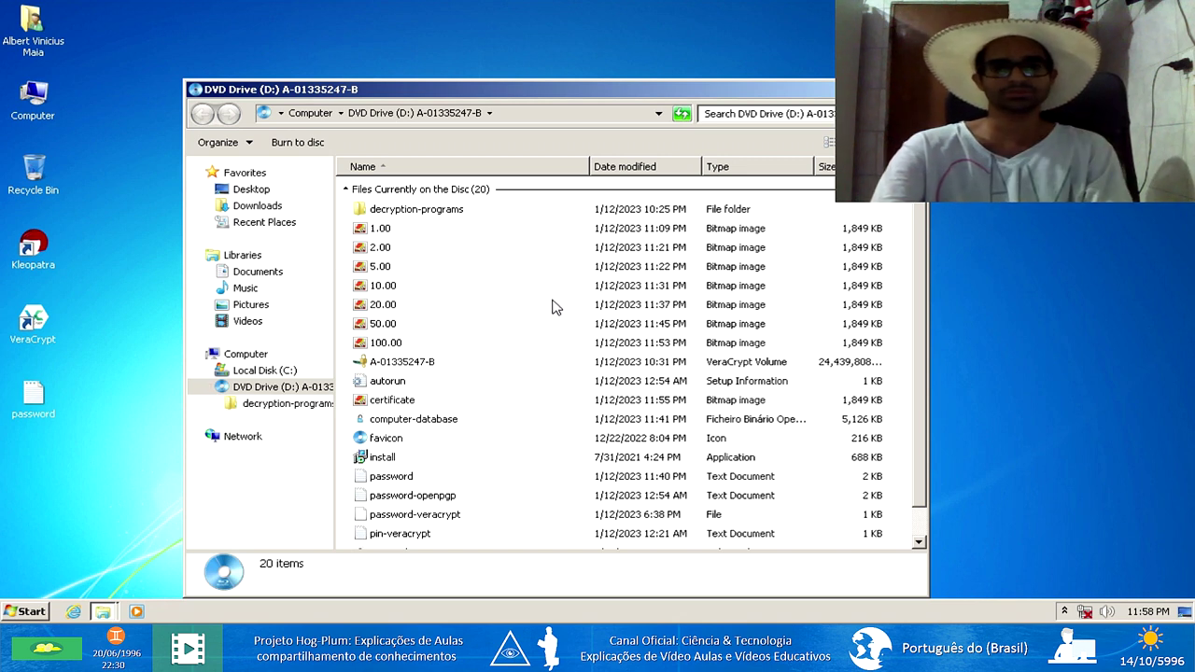
pyautogui.click(416, 365)
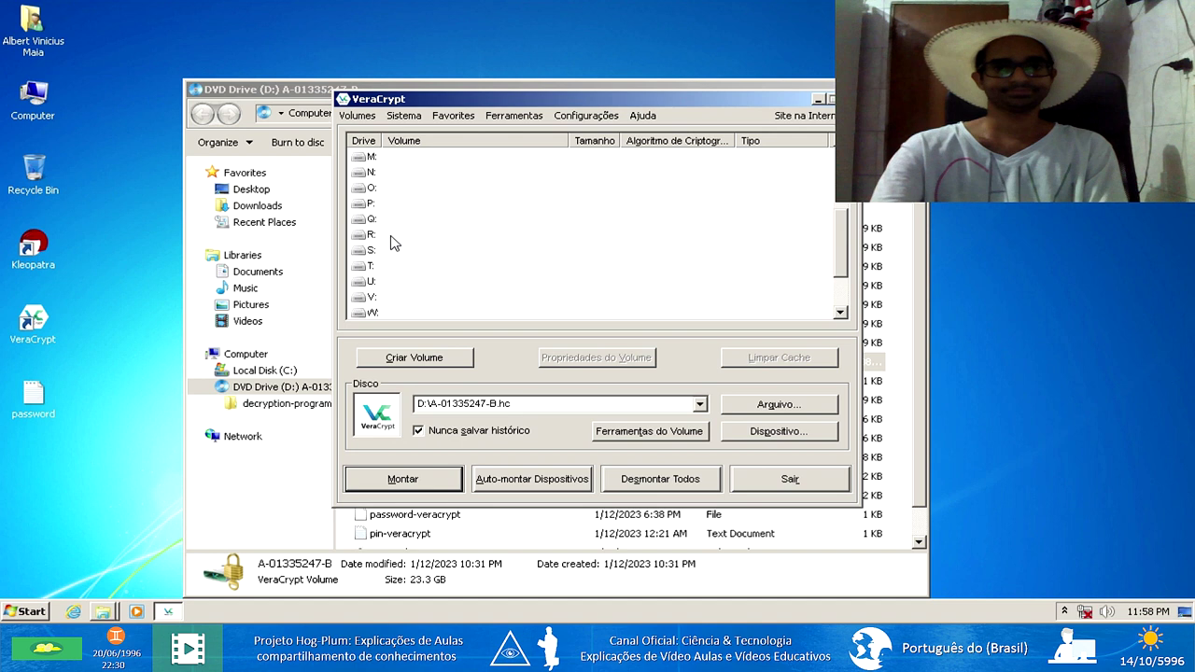
# Pick drive A: and enable PIM entry, password display and keyfiles in the password prompt.
pyautogui.click(369, 161)
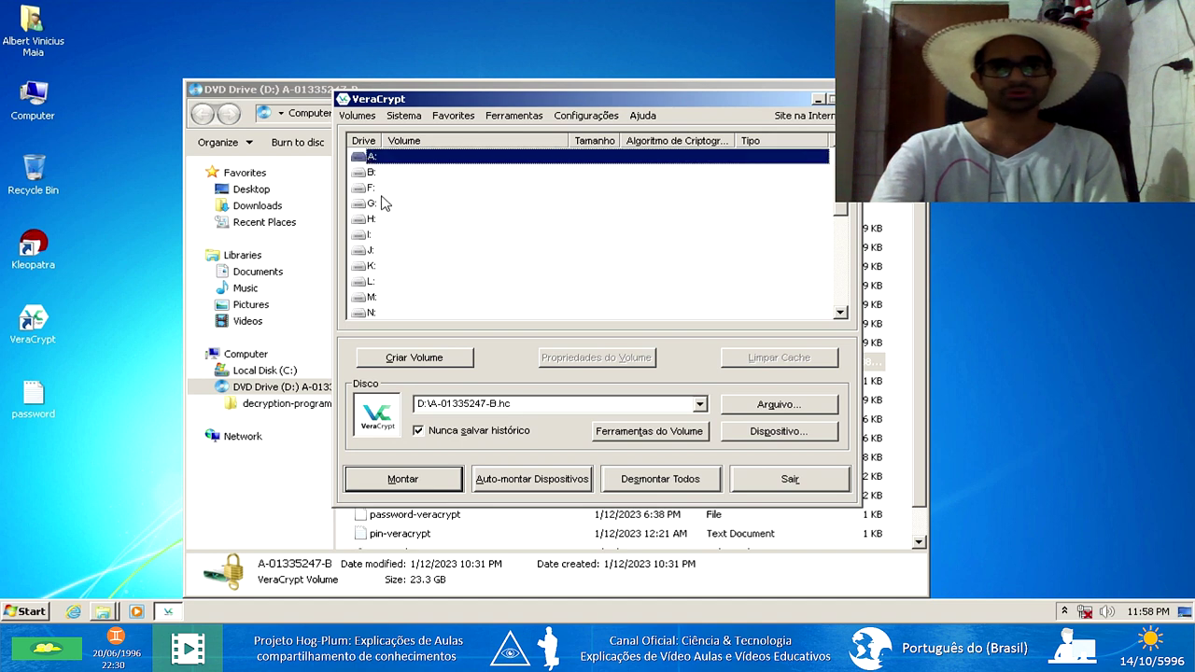
pyautogui.click(407, 478)
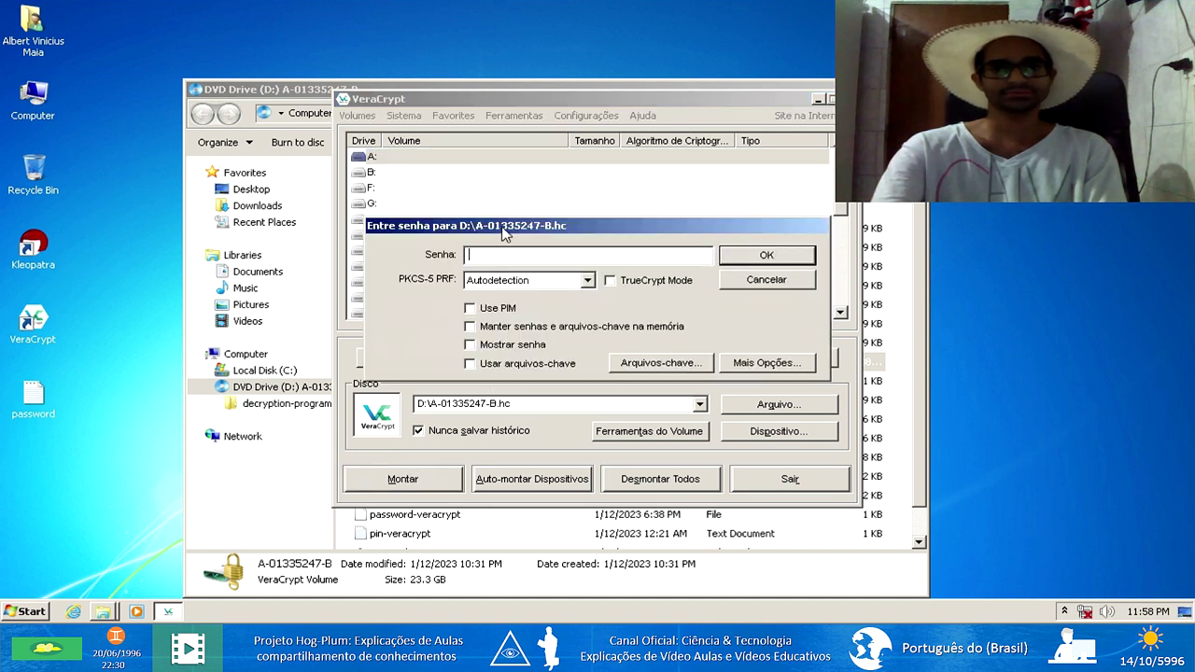
pyautogui.click(454, 235)
pyautogui.click(462, 271)
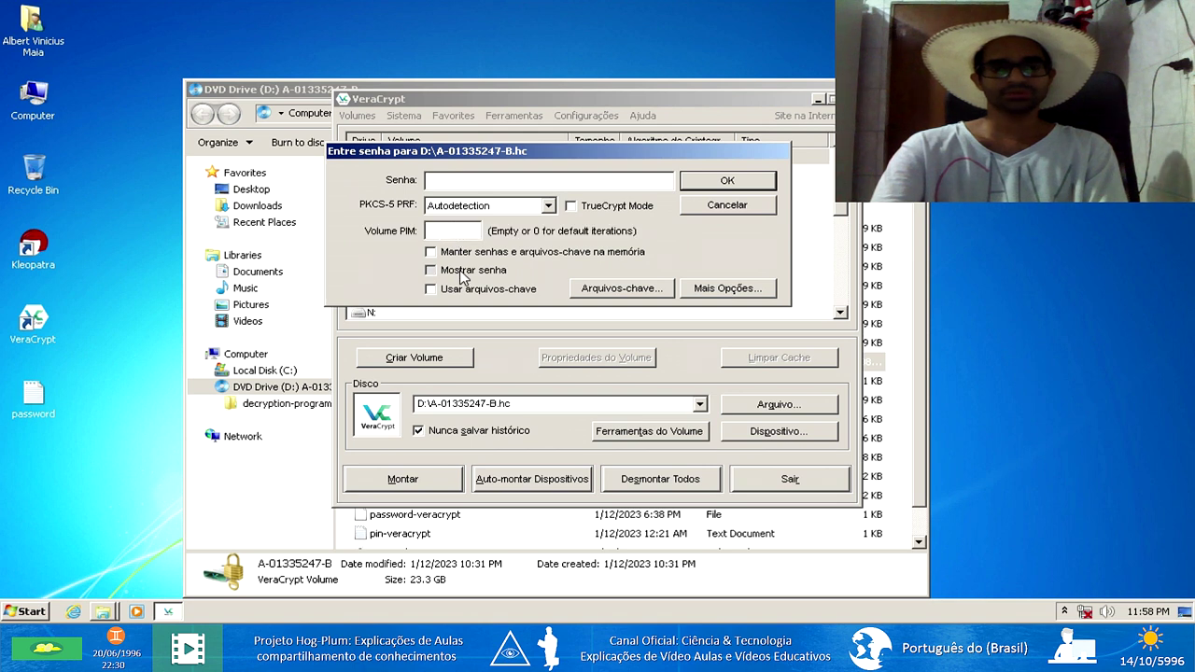
pyautogui.click(458, 293)
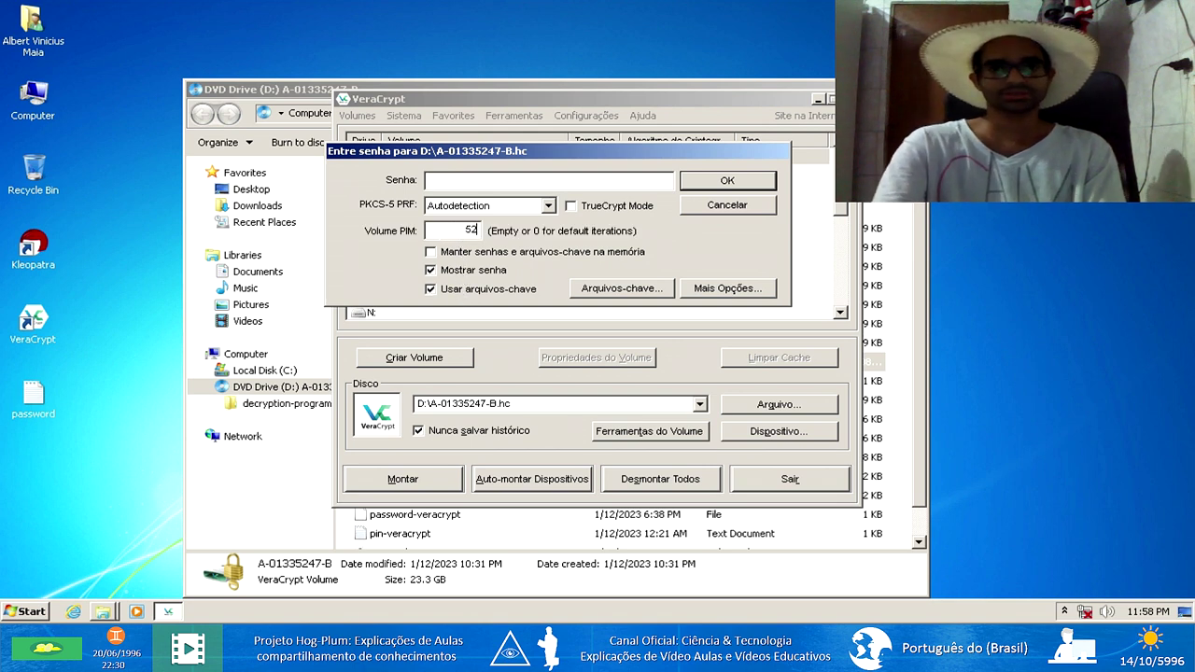
# Copy the VeraCrypt password from the notes file and paste it into the password field, hidden.
pyautogui.doubleClick(37, 393)
pyautogui.moveTo(576, 300); pyautogui.dragTo(244, 299)
pyautogui.rightClick(256, 300)
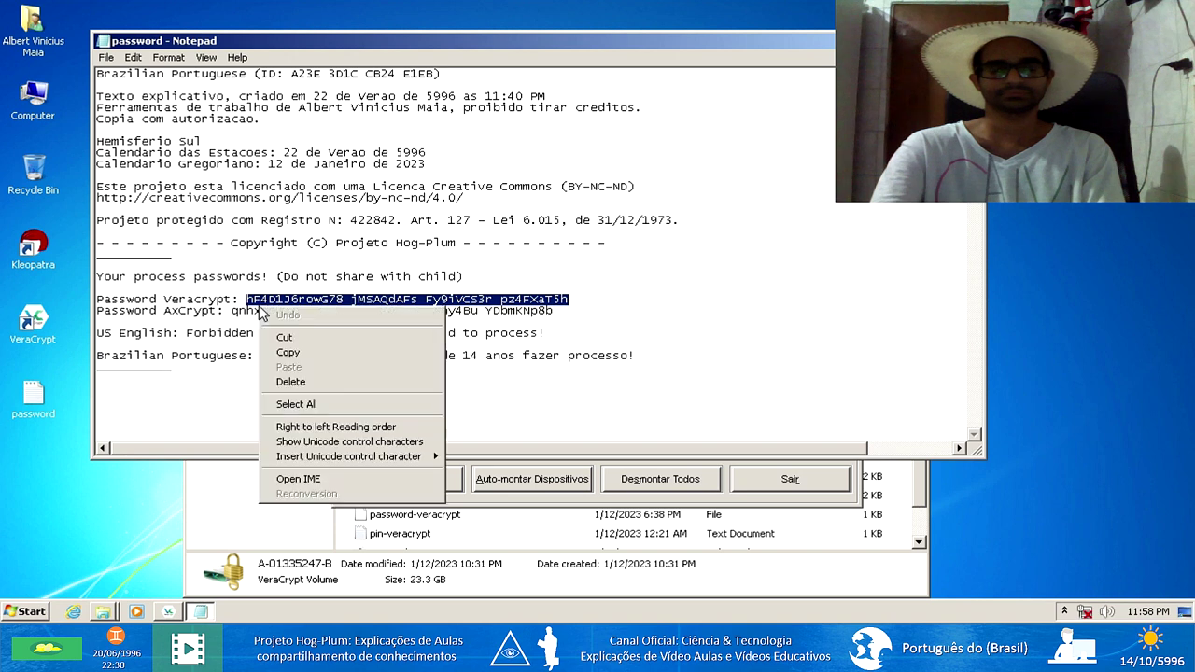
pyautogui.click(304, 353)
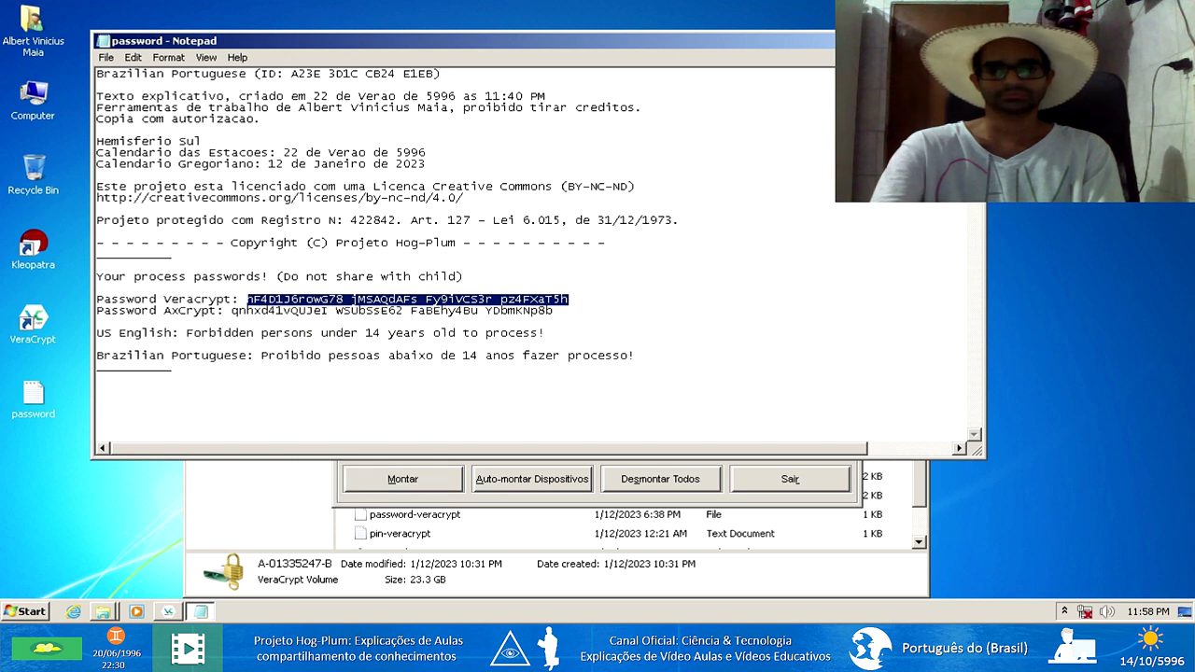
pyautogui.hotkey('alt', 'F4')
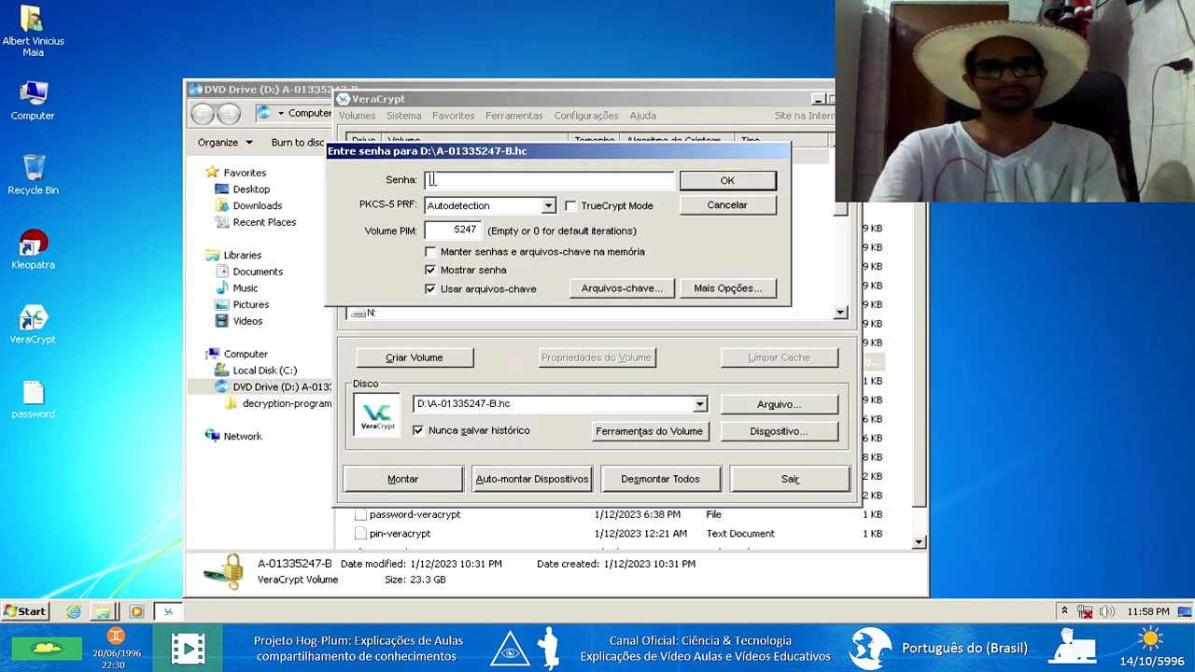
pyautogui.hotkey('ctrl', 'v')
pyautogui.click(478, 273)
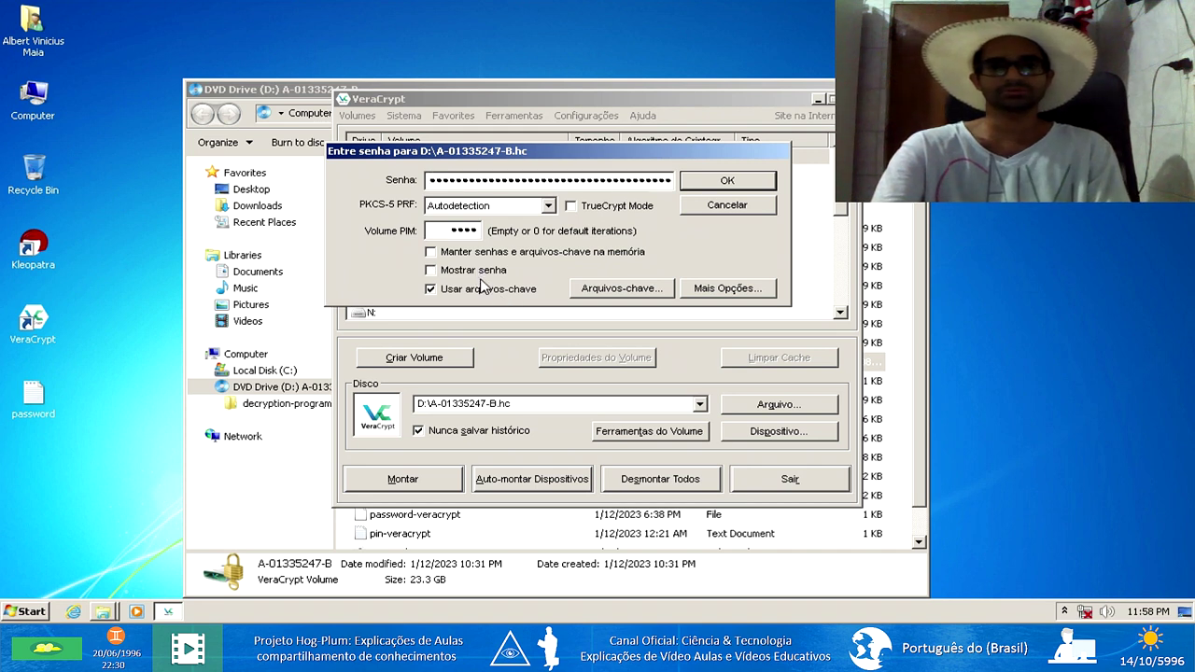
pyautogui.click(725, 187)
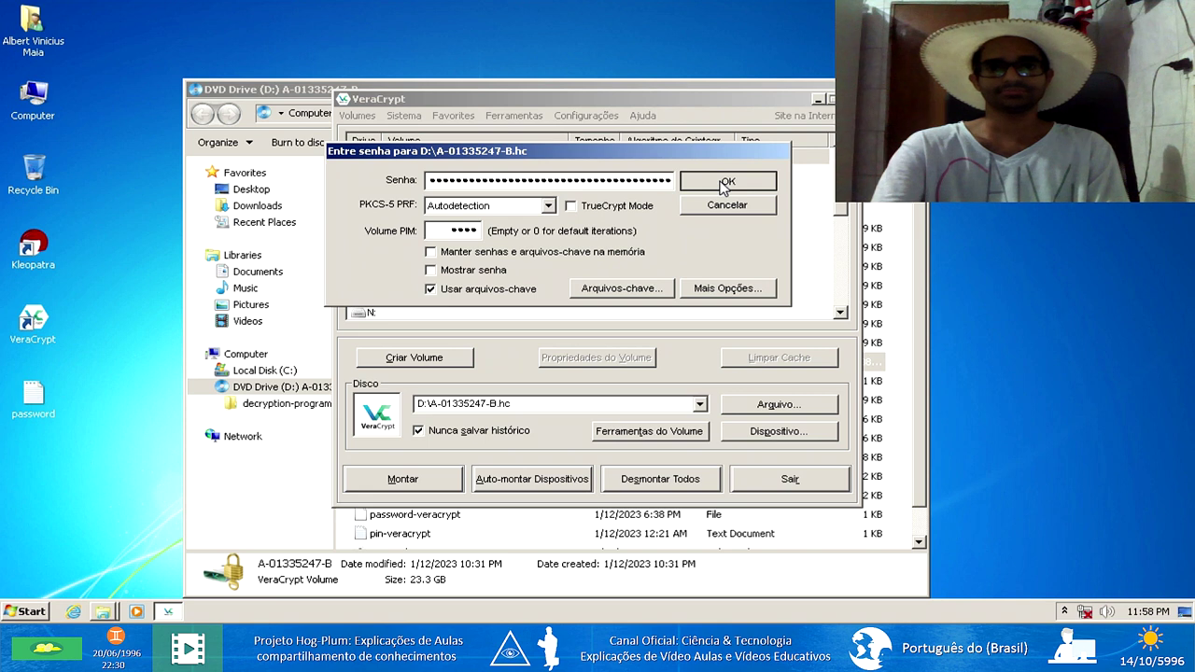
pyautogui.moveTo(723, 186); pyautogui.dragTo(516, 184)
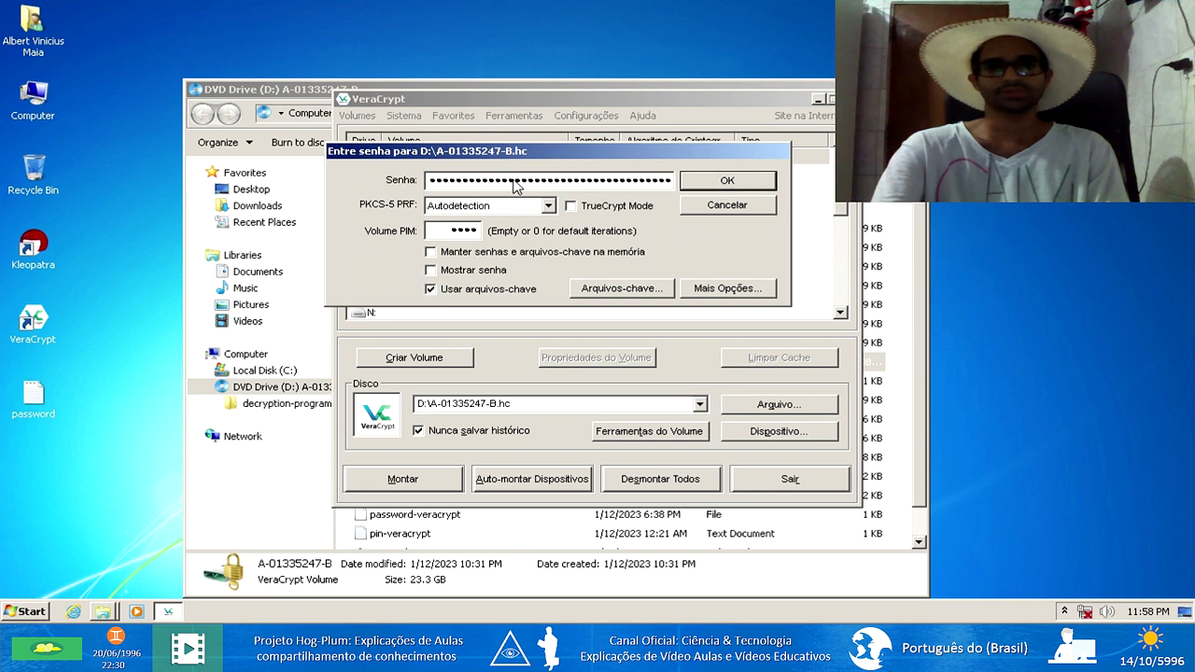
# Add public-key, private-key and password-veracrypt from the DVD drive as keyfiles.
pyautogui.click(599, 292)
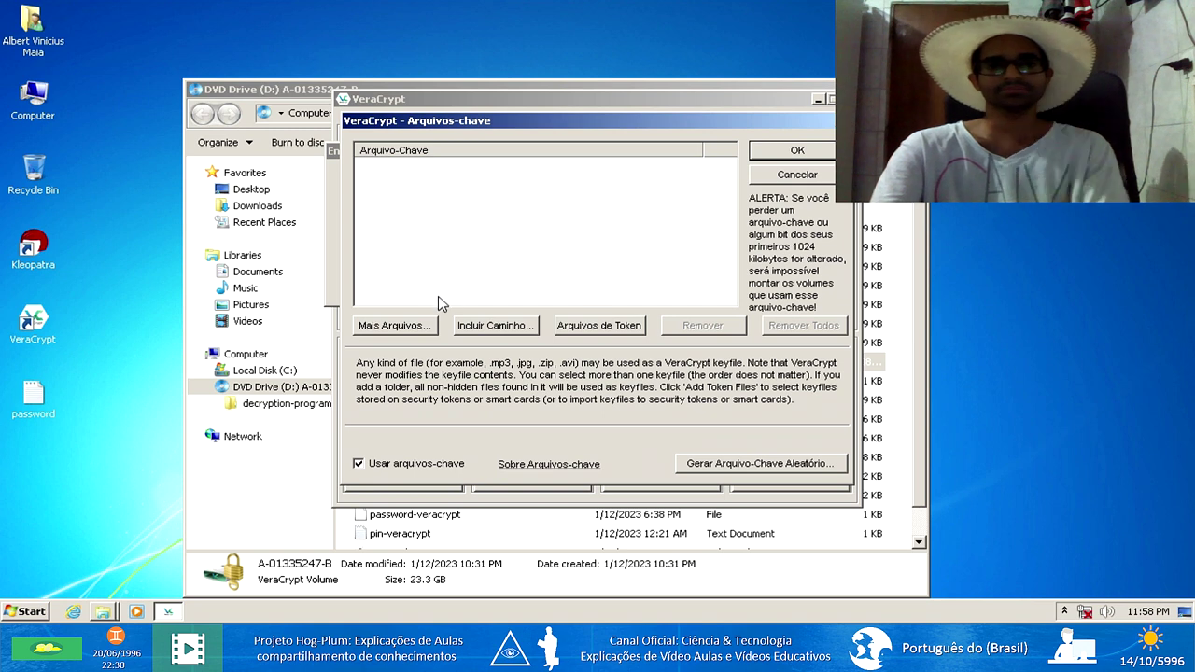
pyautogui.click(396, 327)
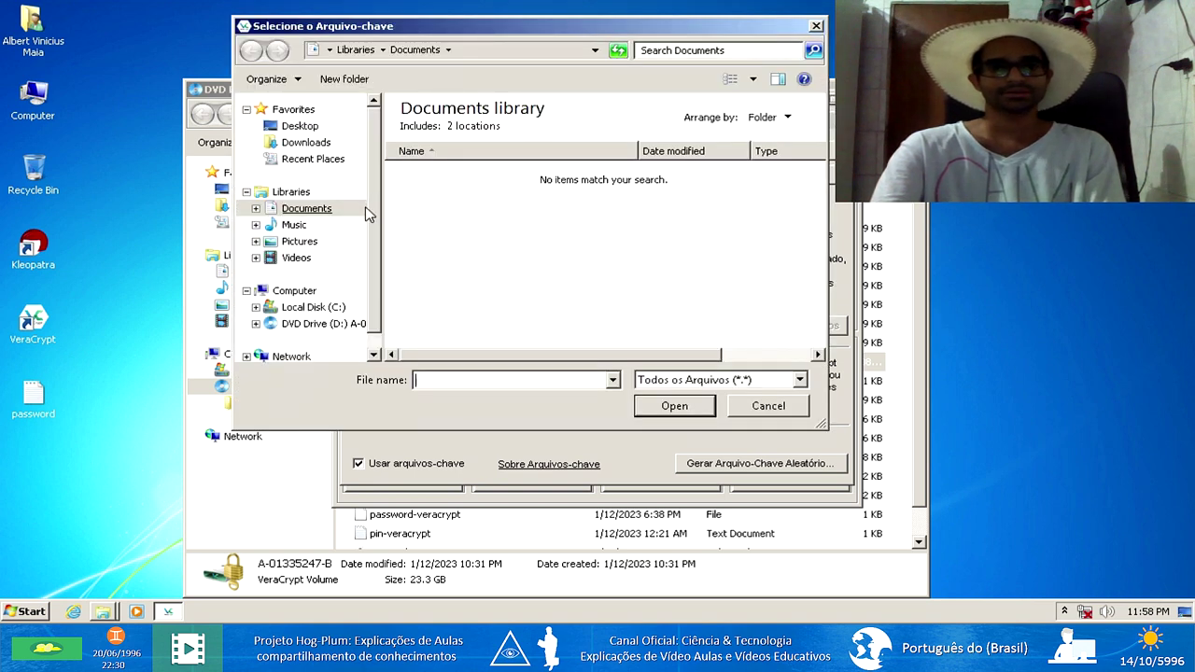
pyautogui.scroll(-1, 338, 305)
pyautogui.click(338, 303)
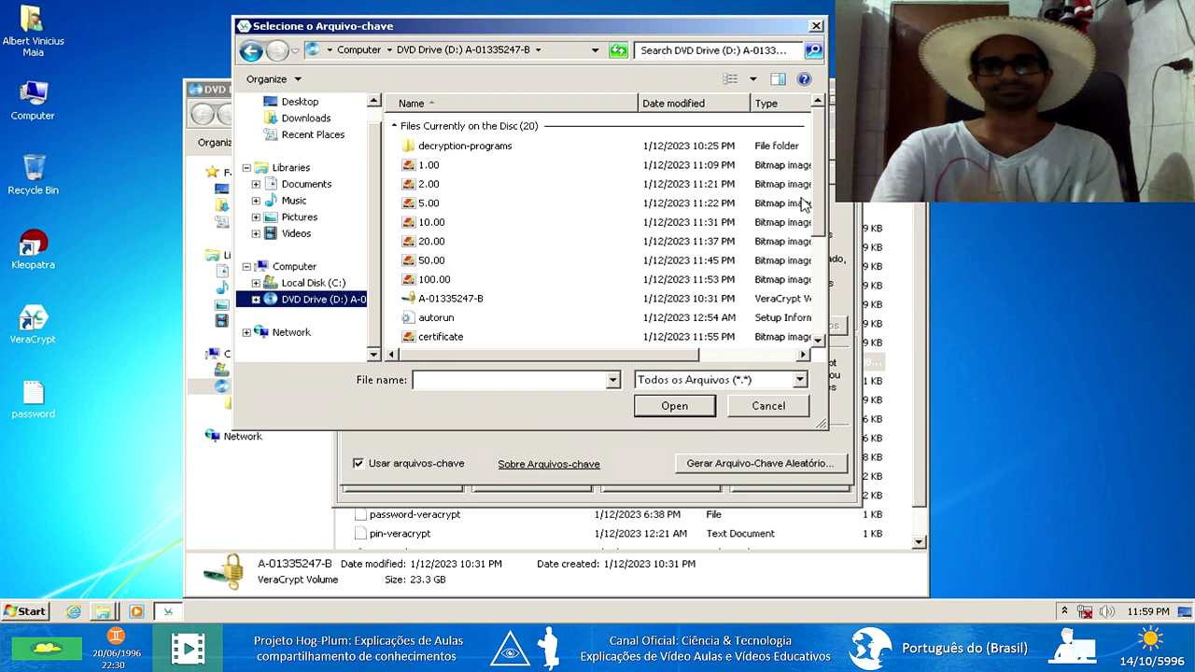
pyautogui.scroll(-3, 809, 308)
pyautogui.scroll(-1, 808, 308)
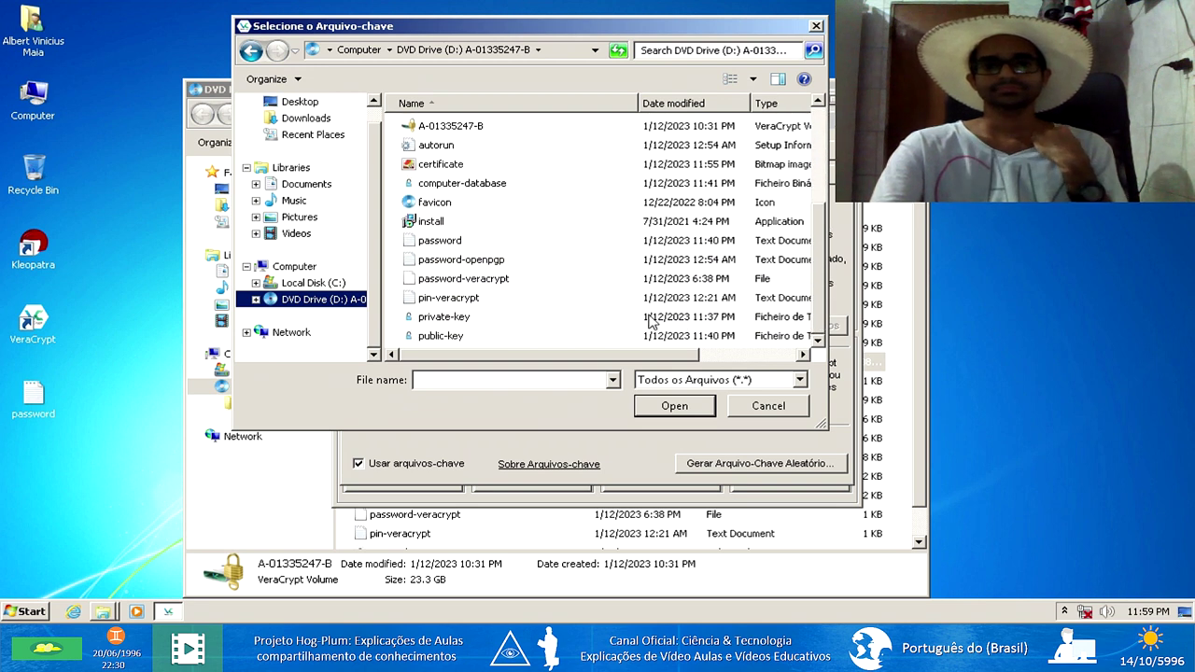
pyautogui.click(441, 336)
pyautogui.keyDown('ctrl'); pyautogui.click(443, 317); pyautogui.keyUp('ctrl')
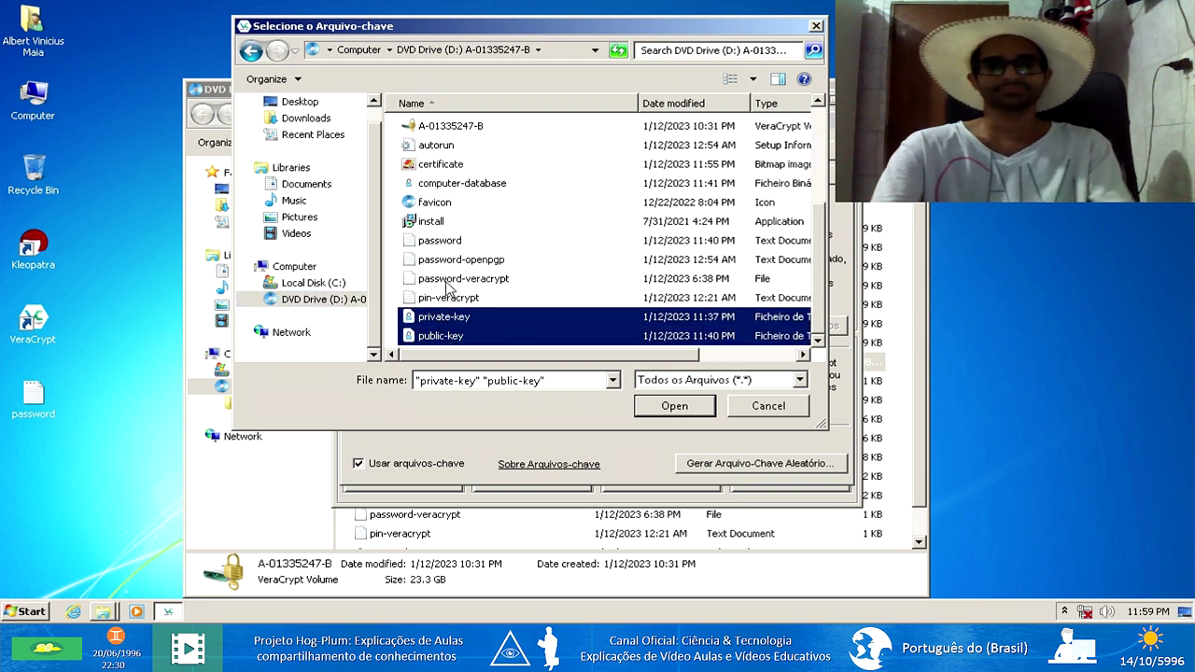
pyautogui.keyDown('ctrl'); pyautogui.click(463, 278); pyautogui.keyUp('ctrl')
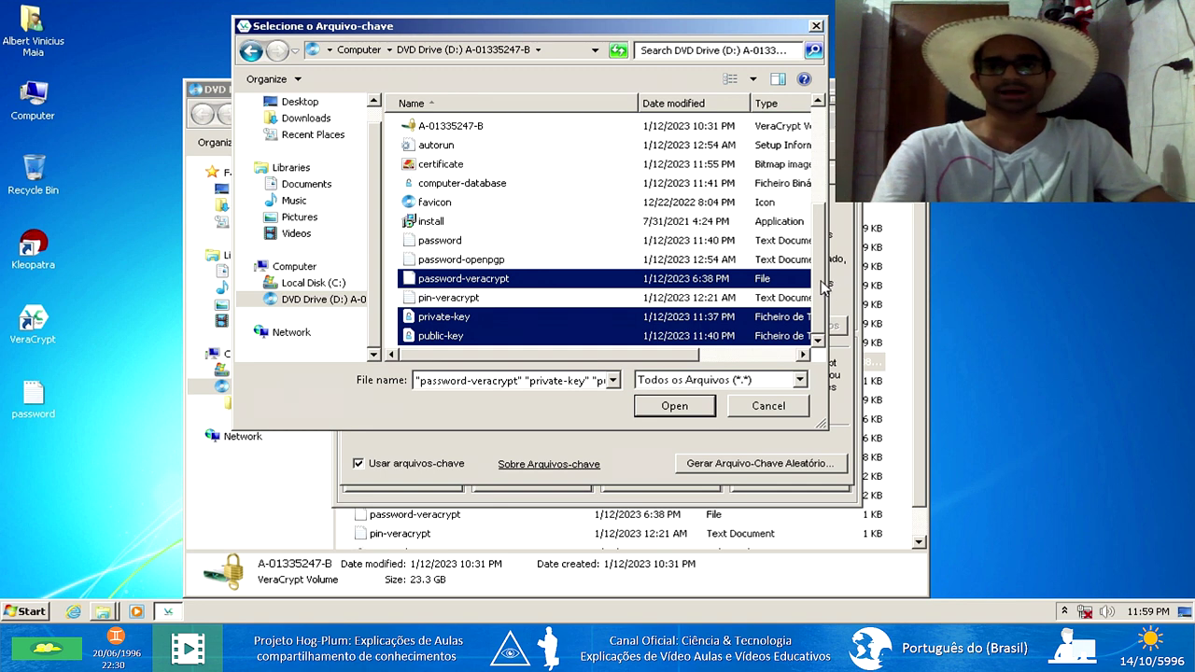
# Also select computer-database, certificate and the 100.00, 50.00, 20.00, 10.00, 5.00, 2.00, 1.00 bitmaps.
pyautogui.scroll(2, 825, 287)
pyautogui.keyDown('ctrl'); pyautogui.click(486, 260); pyautogui.keyUp('ctrl')
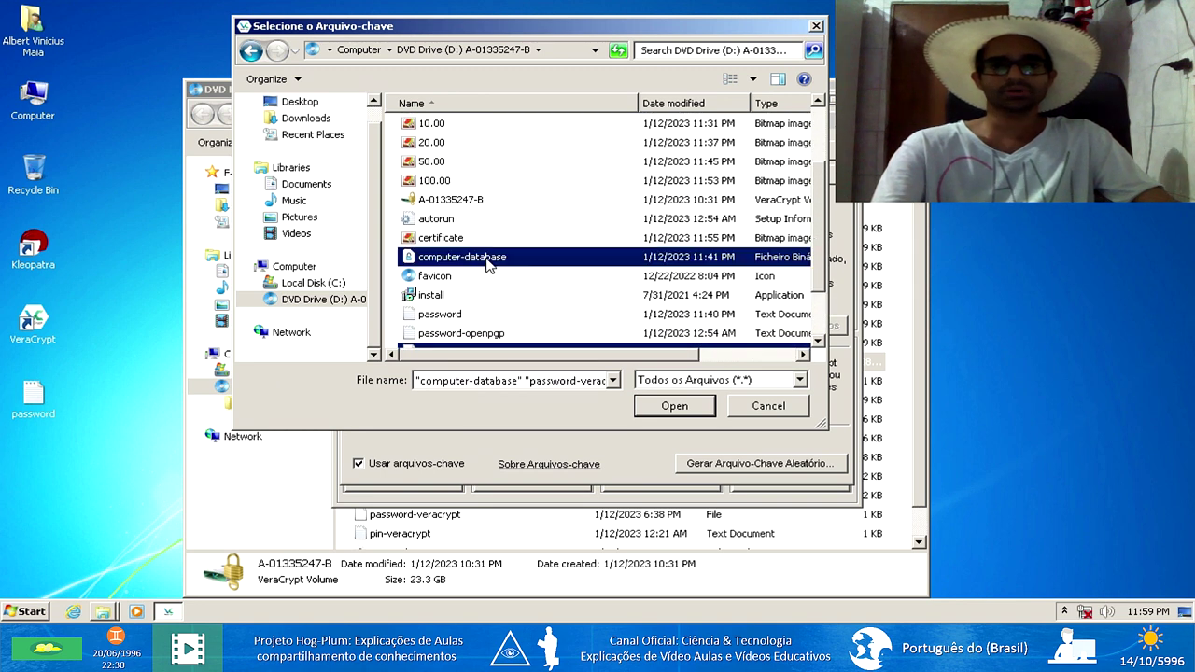
pyautogui.keyDown('ctrl'); pyautogui.click(450, 241); pyautogui.keyUp('ctrl')
pyautogui.scroll(-2, 817, 269)
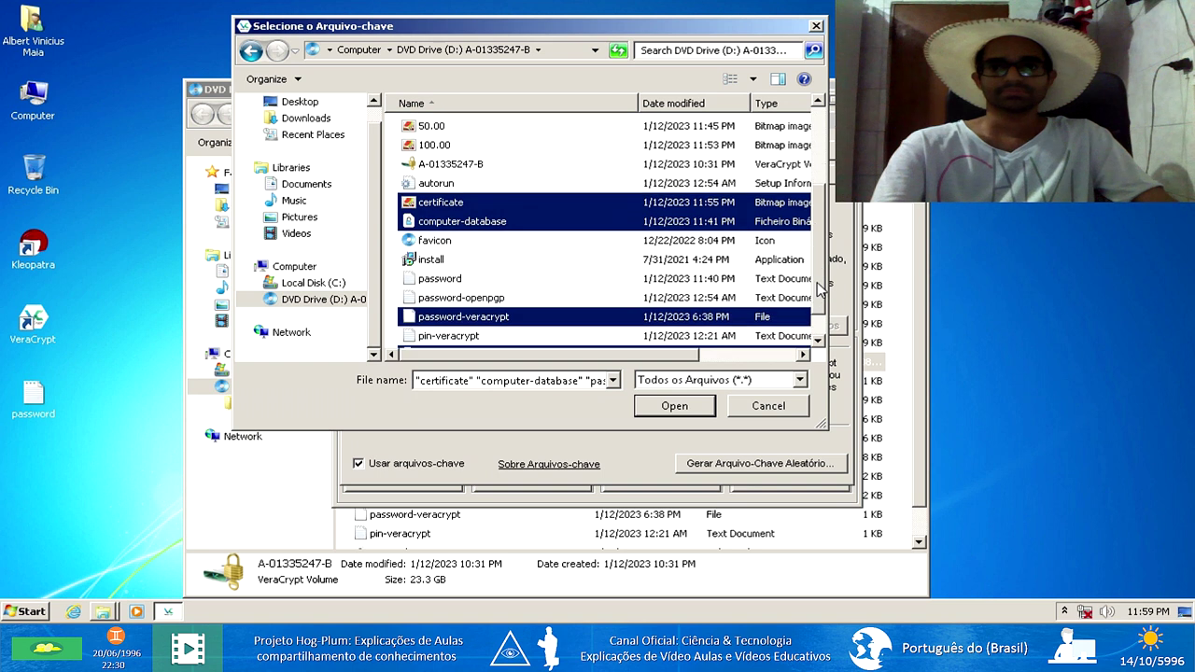
pyautogui.scroll(3, 818, 331)
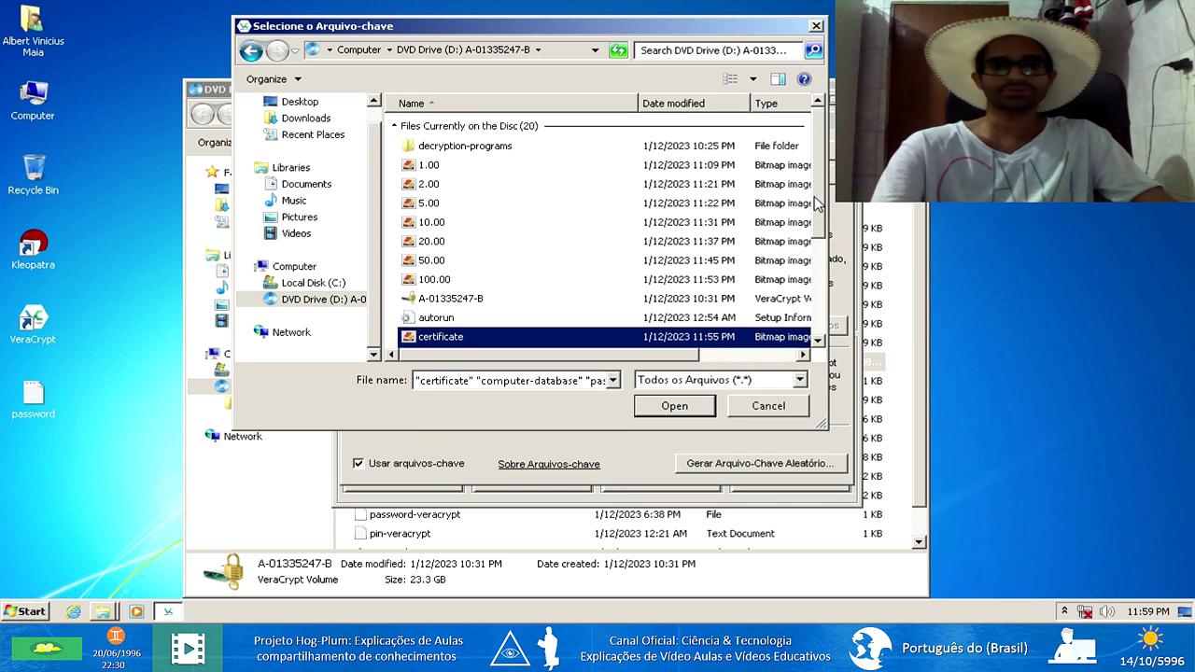
pyautogui.keyDown('ctrl'); pyautogui.click(431, 280); pyautogui.keyUp('ctrl')
pyautogui.keyDown('ctrl'); pyautogui.click(435, 260); pyautogui.keyUp('ctrl')
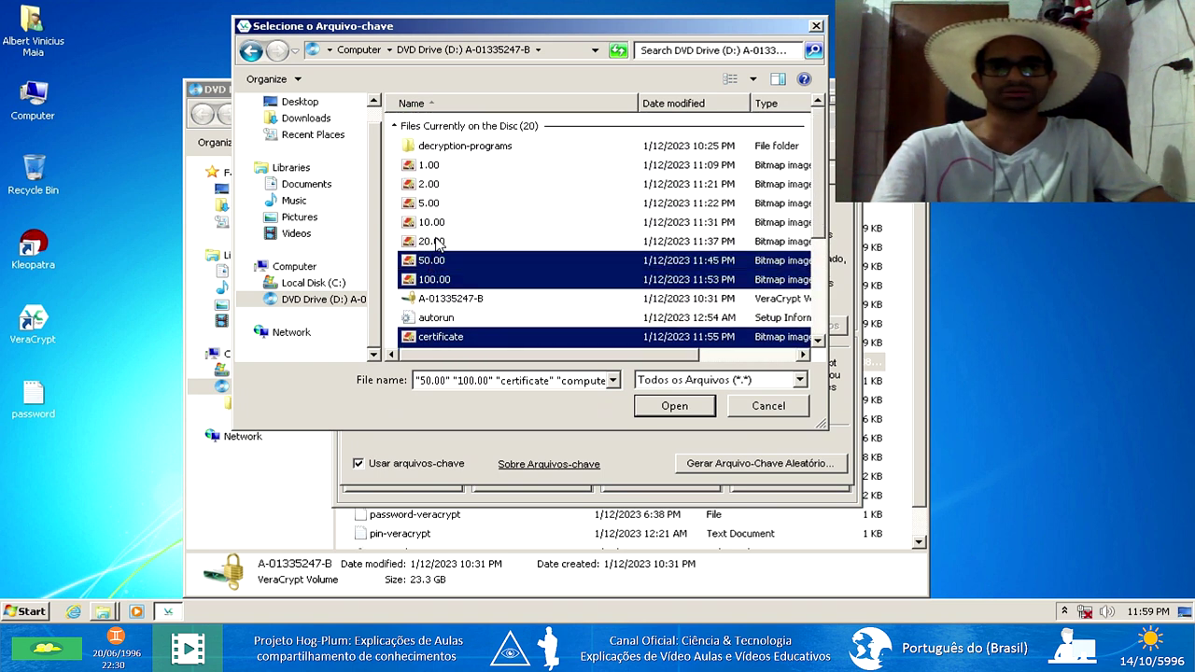
pyautogui.keyDown('ctrl'); pyautogui.click(437, 240); pyautogui.keyUp('ctrl')
pyautogui.keyDown('ctrl'); pyautogui.click(437, 222); pyautogui.keyUp('ctrl')
pyautogui.keyDown('ctrl'); pyautogui.click(431, 204); pyautogui.keyUp('ctrl')
pyautogui.keyDown('ctrl'); pyautogui.click(435, 185); pyautogui.keyUp('ctrl')
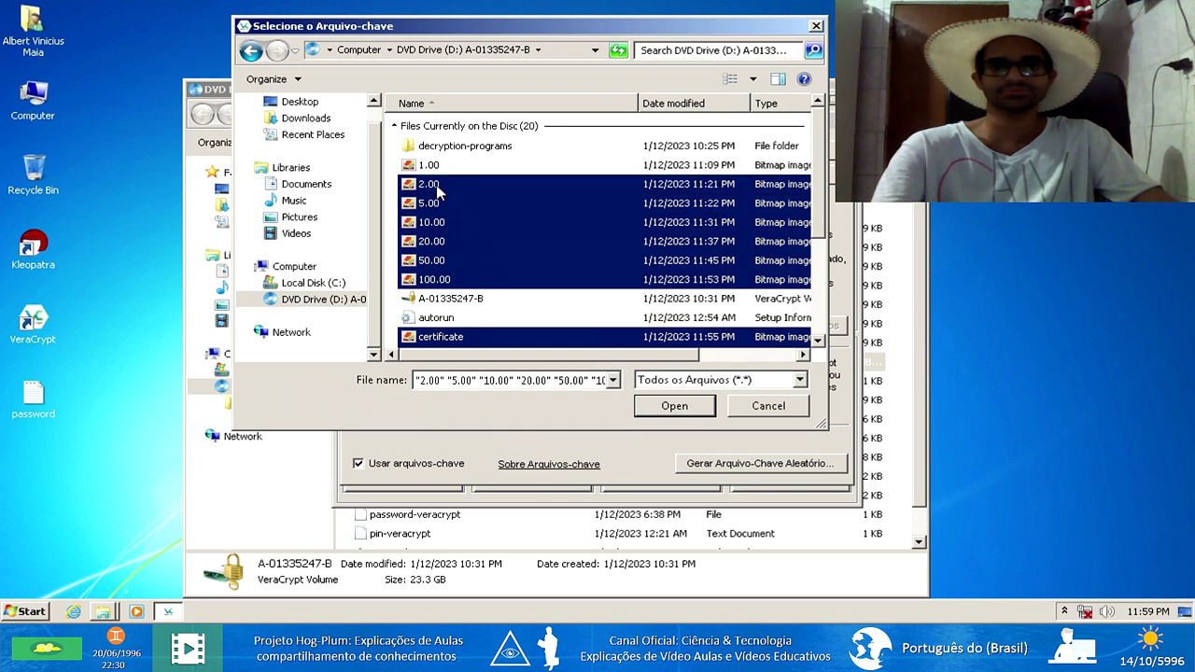
pyautogui.keyDown('ctrl'); pyautogui.click(437, 168); pyautogui.keyUp('ctrl')
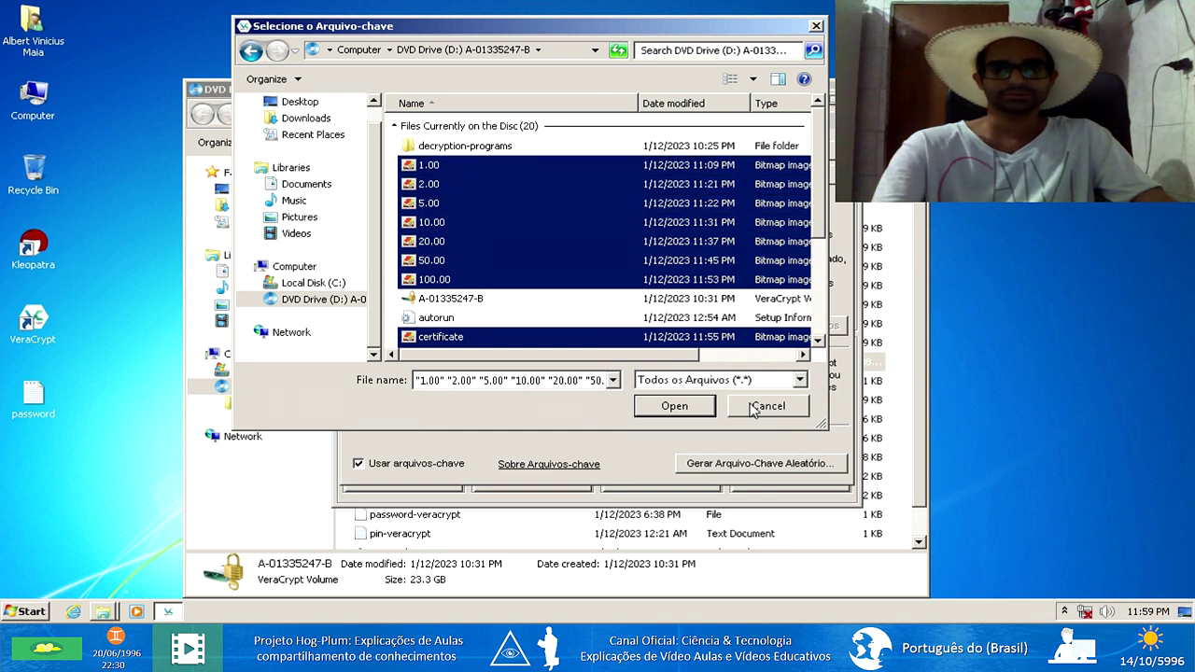
# Confirm the keyfile list, mount the volume as A:, and close VeraCrypt.
pyautogui.click(678, 411)
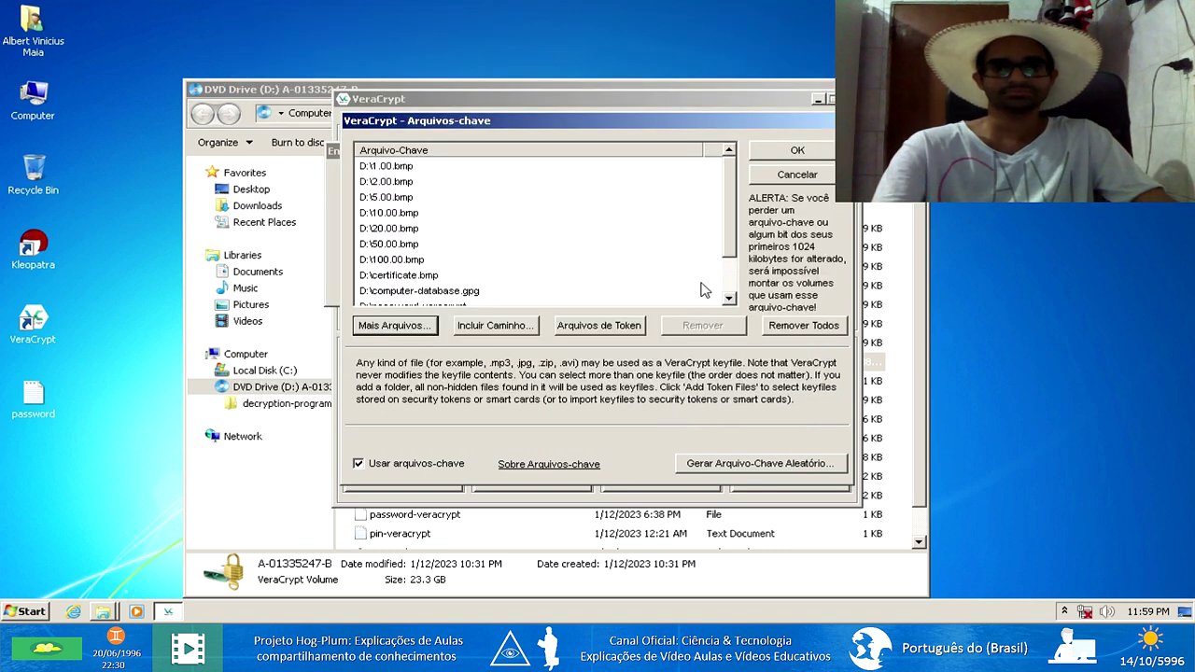
pyautogui.scroll(-1, 734, 267)
pyautogui.click(777, 155)
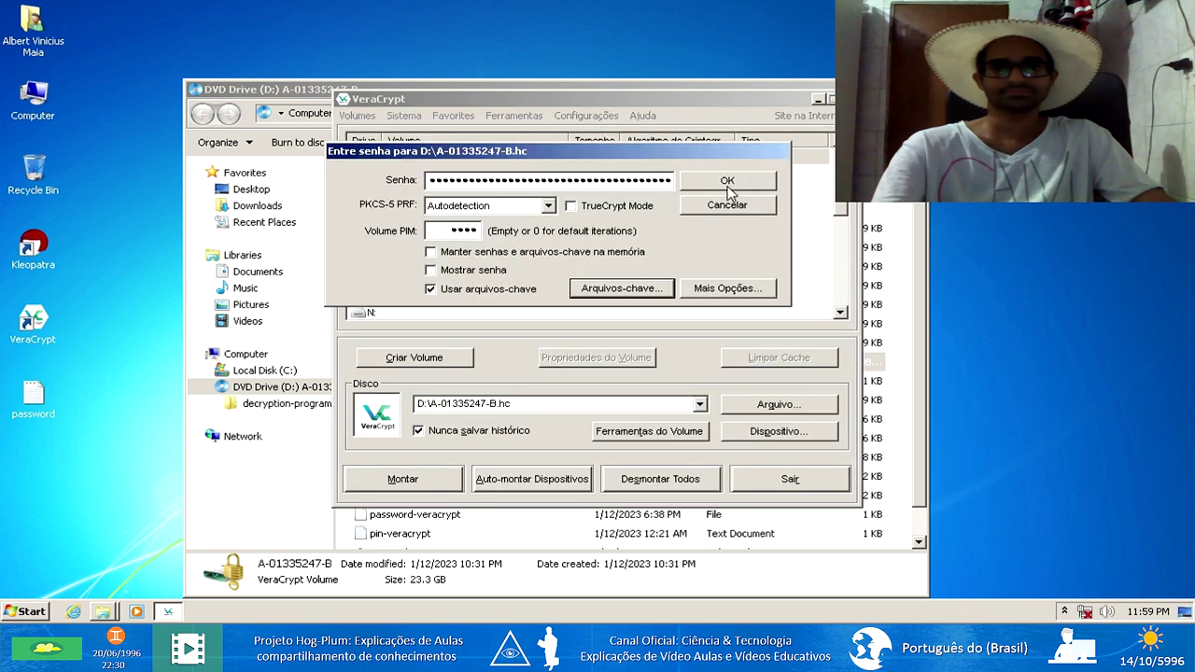
pyautogui.click(729, 183)
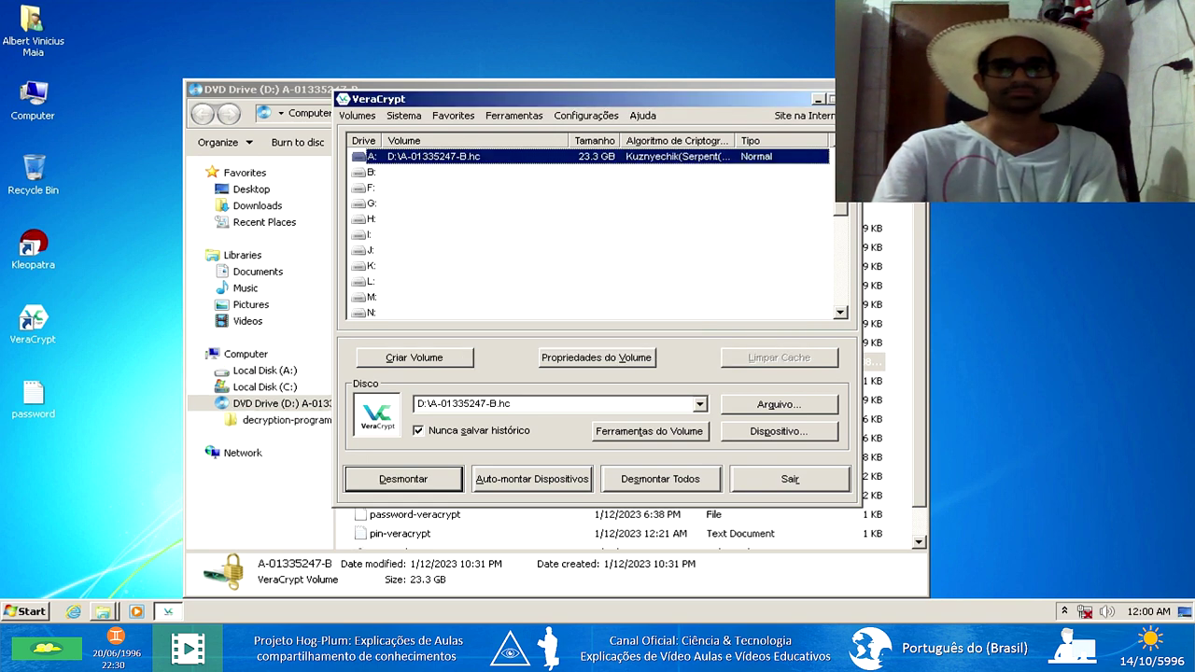
pyautogui.hotkey('alt', 'F4')
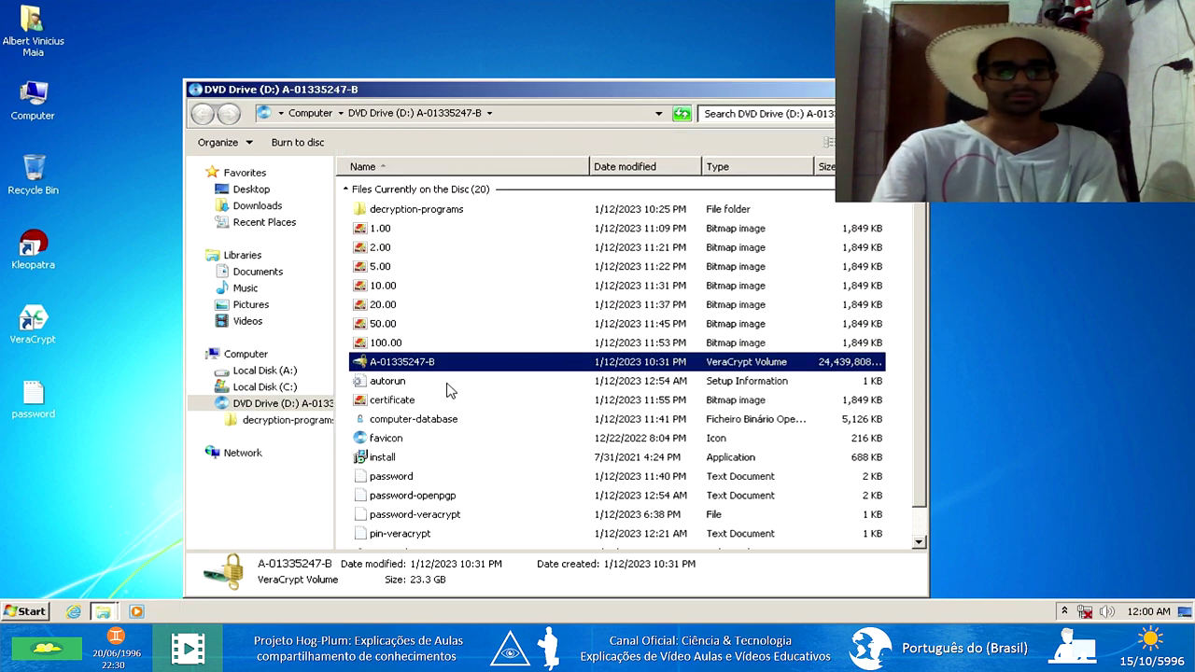
# Mount the wou_w7-x64 ISO on Local Disk (A:) as drive E:.
pyautogui.click(297, 370)
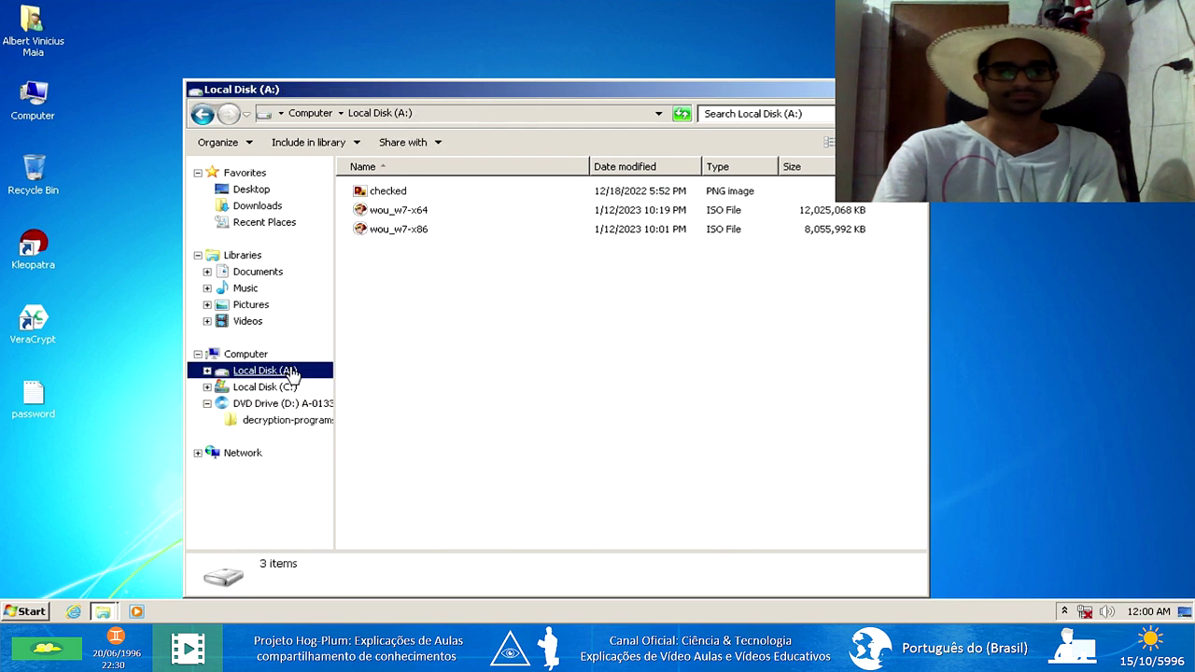
pyautogui.click(413, 216)
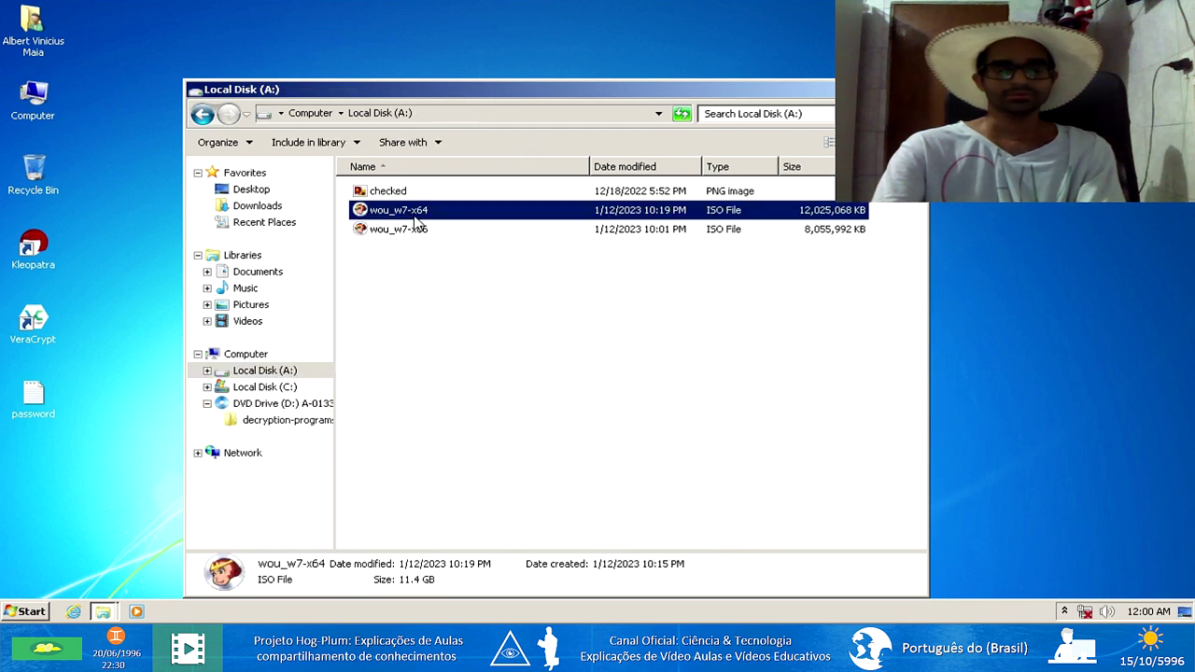
pyautogui.rightClick(414, 215)
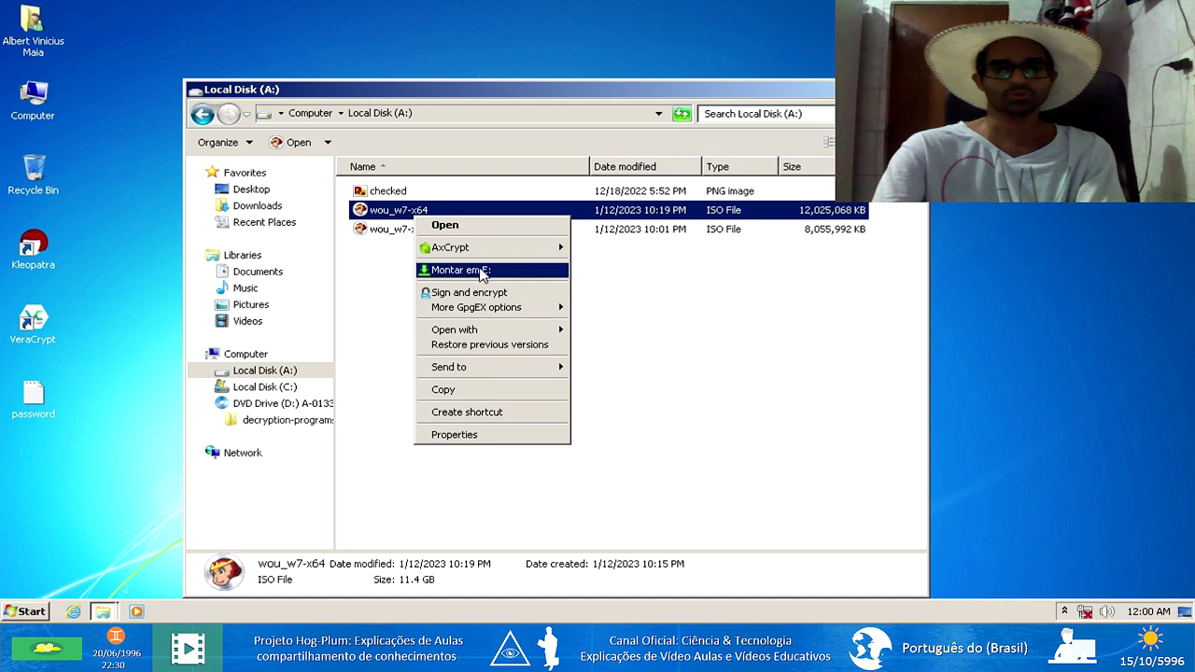
pyautogui.click(478, 271)
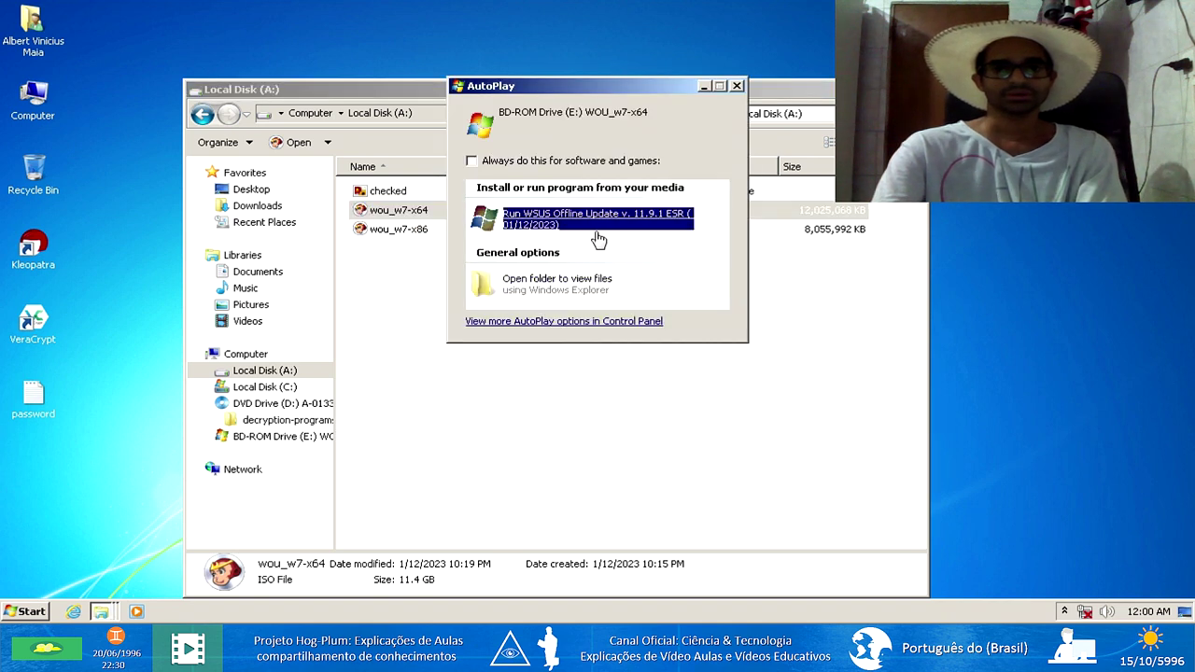
# Run WSUS Offline Update from AutoPlay as administrator and start it with the preset options.
pyautogui.click(515, 218)
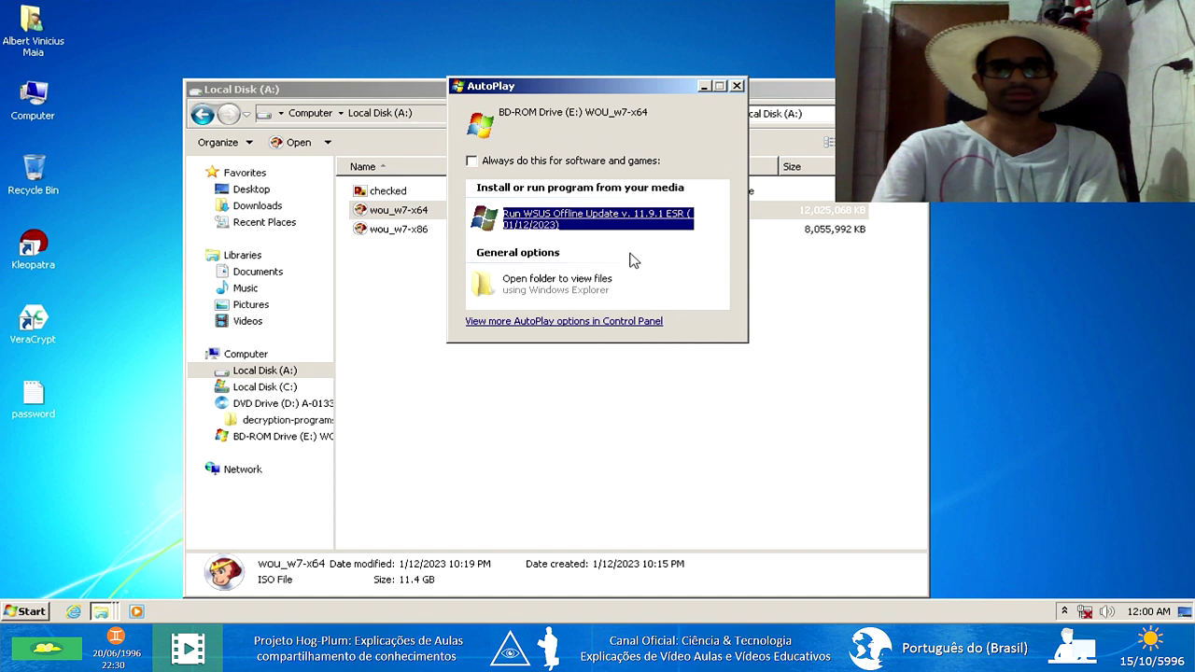
pyautogui.click(676, 234)
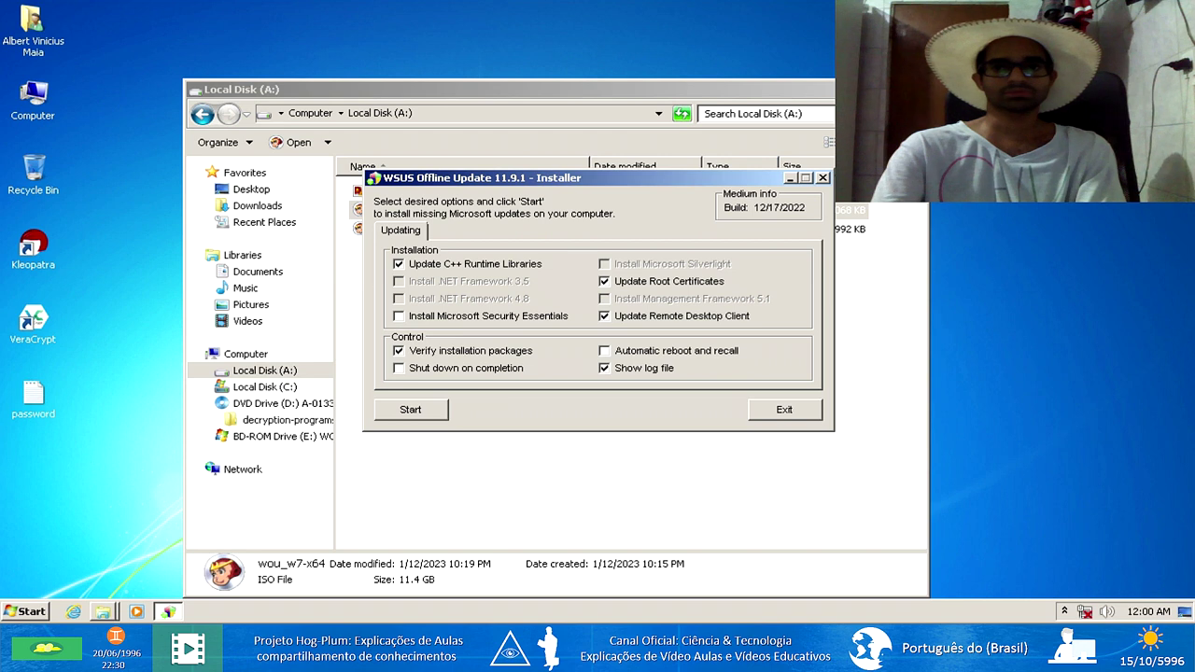
pyautogui.click(910, 89)
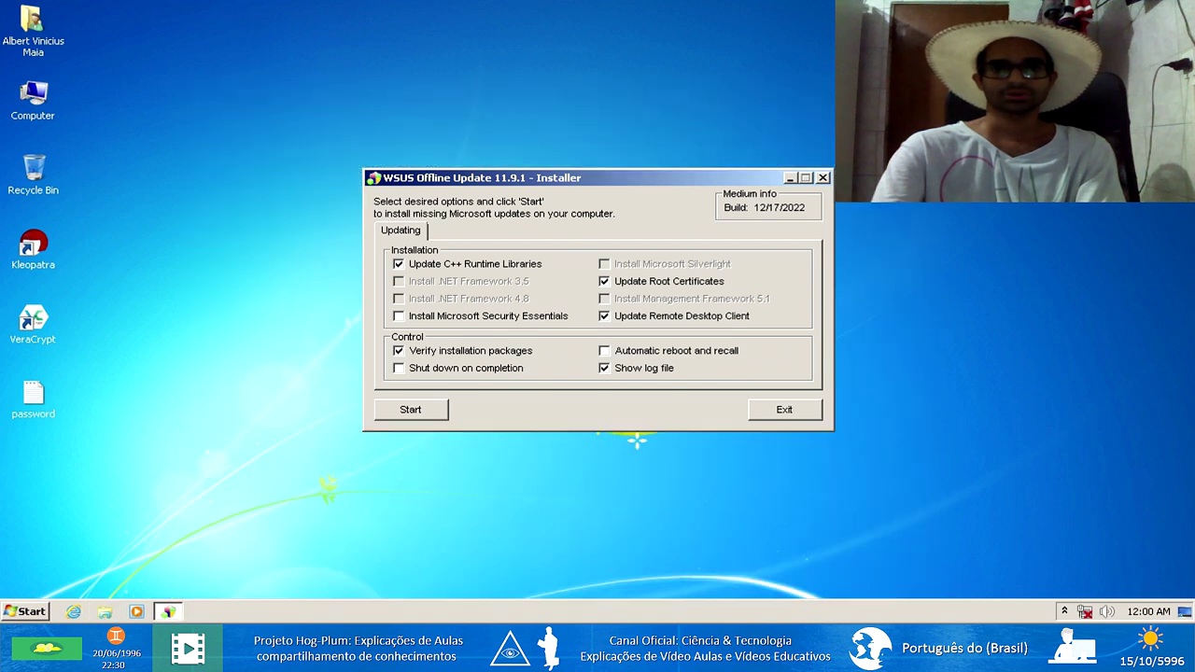
pyautogui.moveTo(472, 182); pyautogui.dragTo(342, 67)
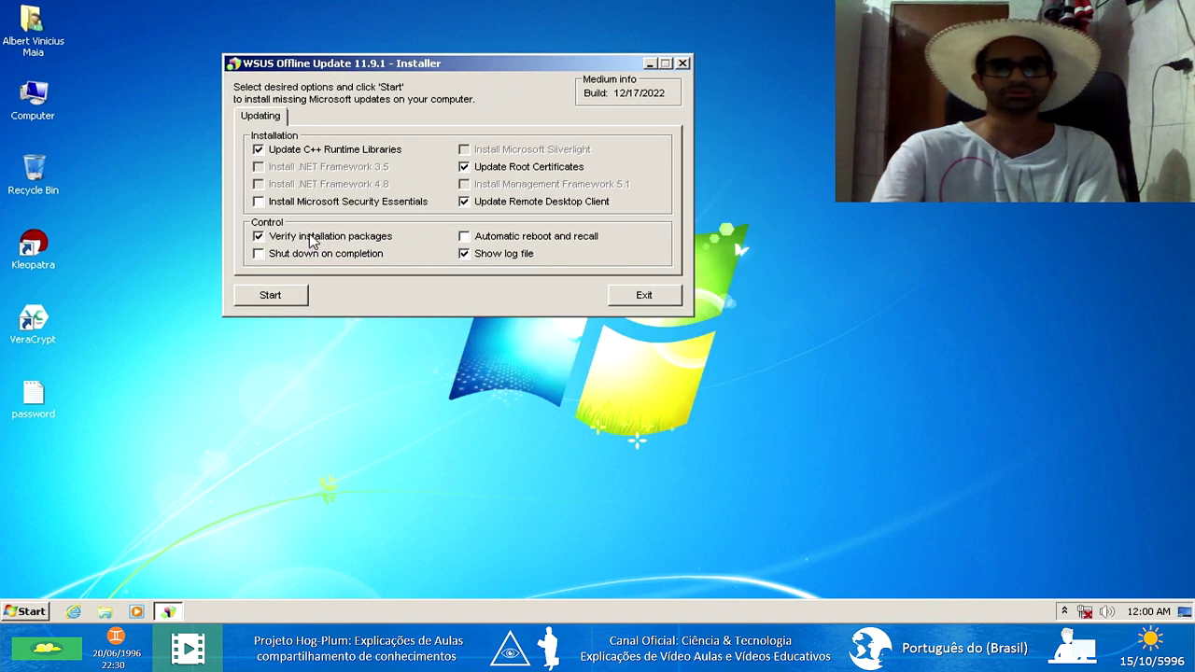
pyautogui.click(289, 298)
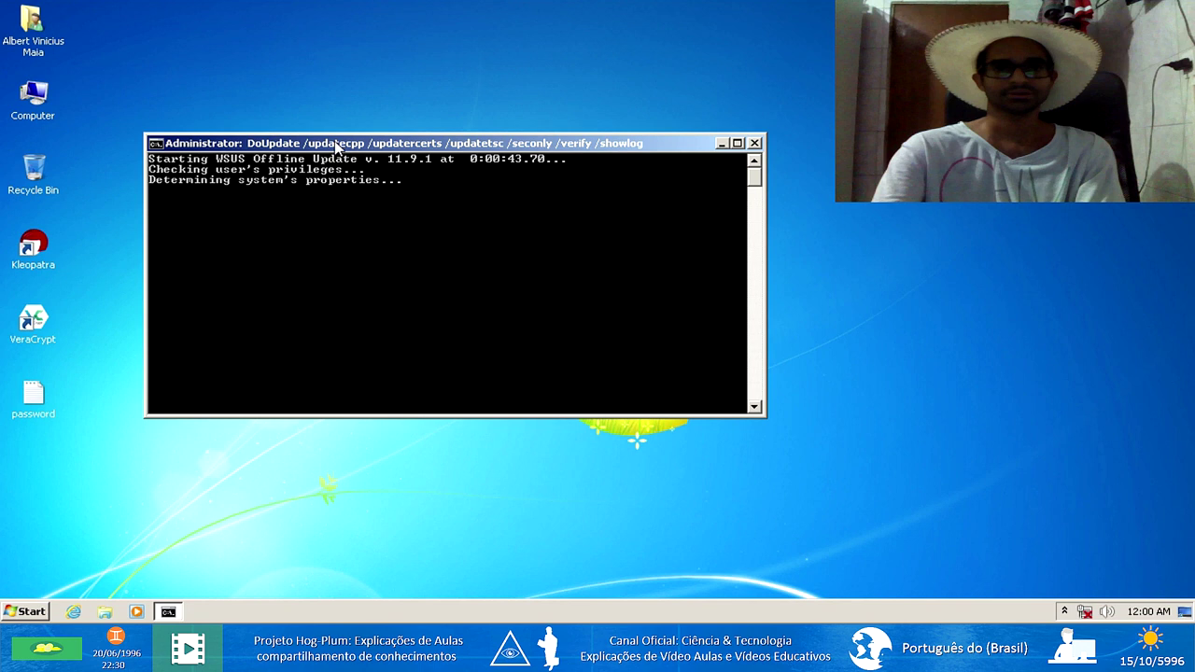
# Exit the finished update console and restart Windows 7 from the Start menu.
pyautogui.moveTo(329, 140); pyautogui.dragTo(323, 74)
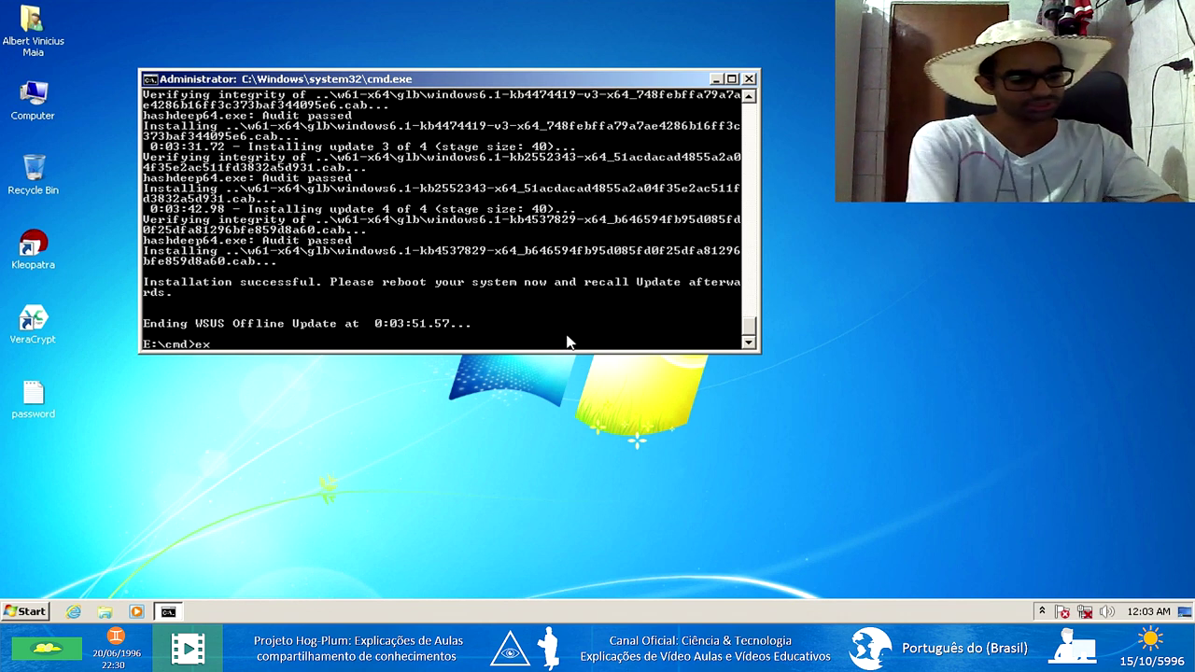
pyautogui.press('Return')
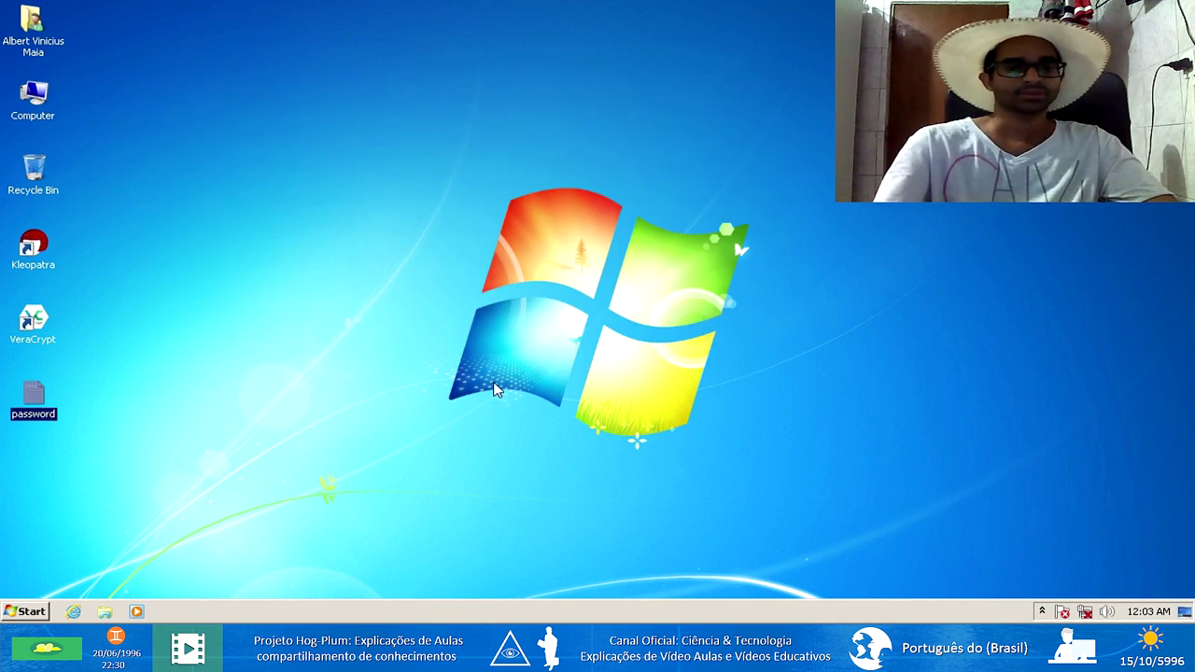
pyautogui.click(28, 613)
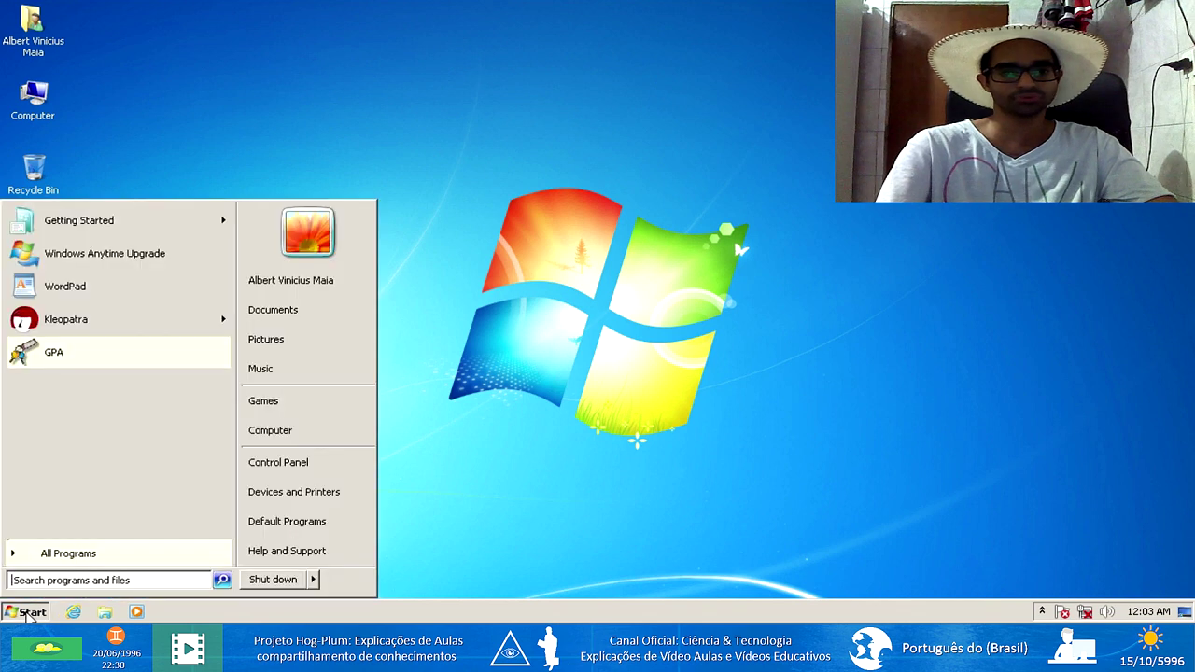
pyautogui.click(319, 580)
pyautogui.click(363, 546)
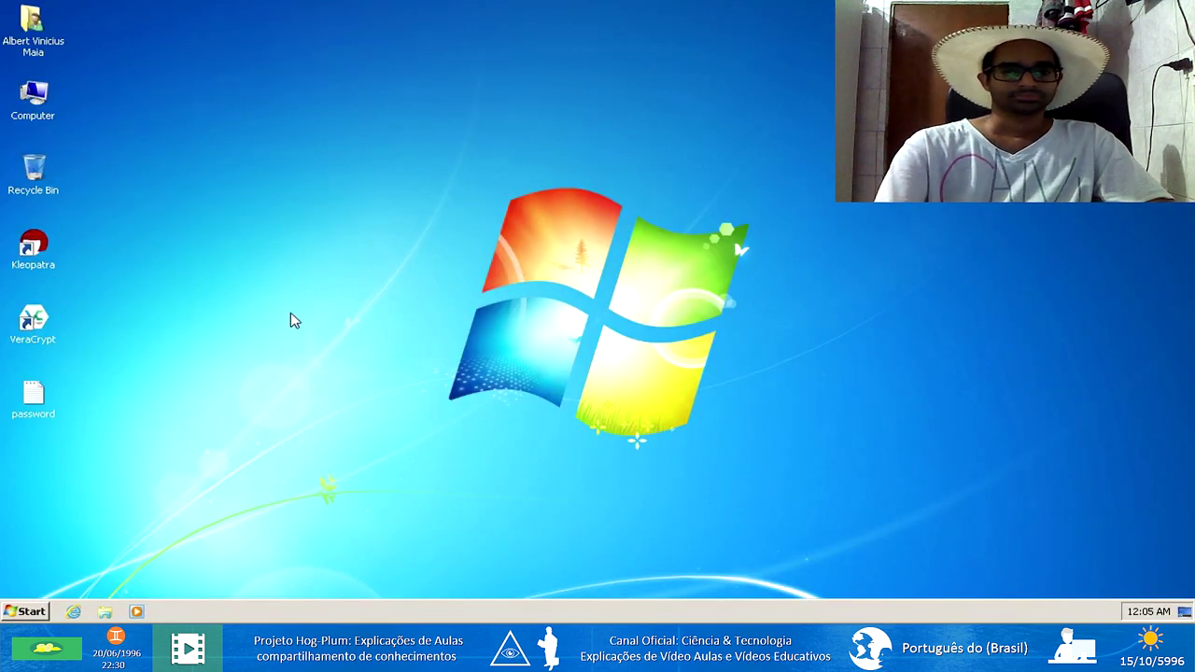
# Open A-01335247-B.hc from the DVD drive in VeraCrypt and start mounting it as A:.
pyautogui.doubleClick(33, 98)
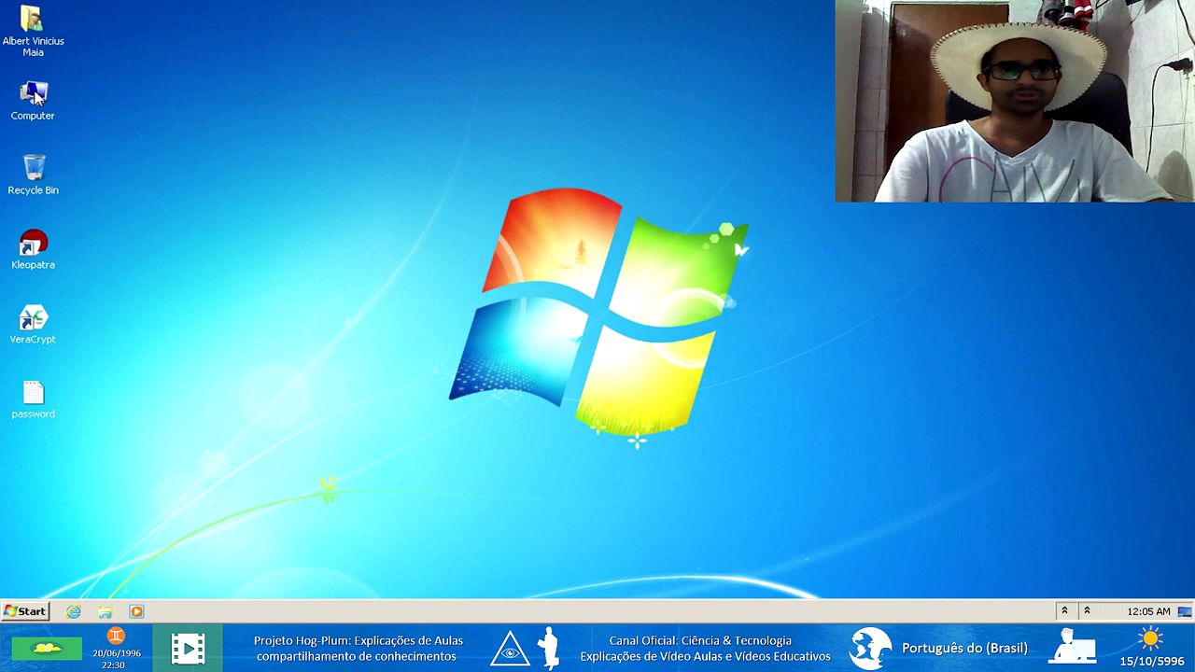
pyautogui.click(489, 280)
pyautogui.rightClick(489, 280)
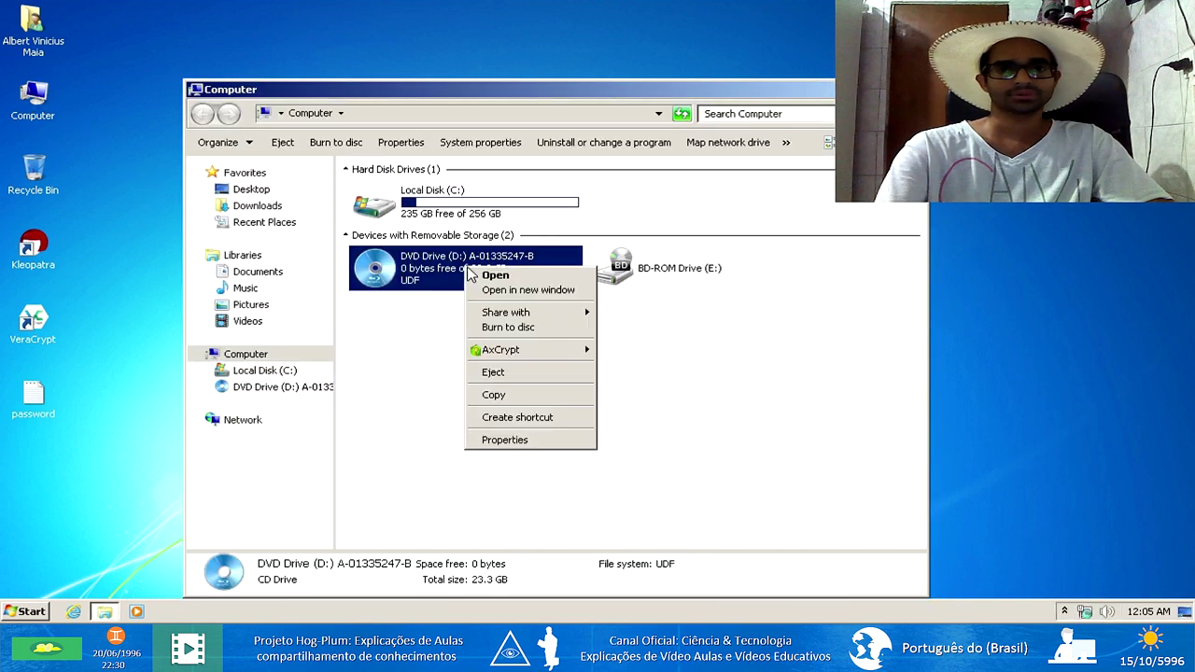
pyautogui.click(493, 275)
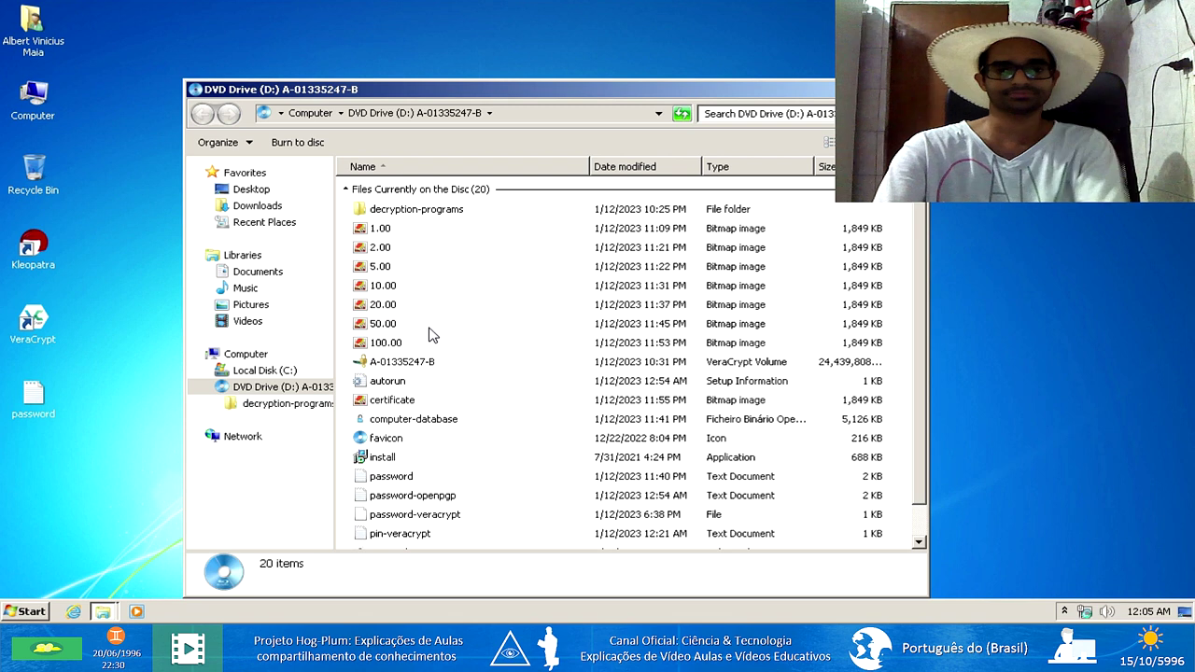
pyautogui.click(415, 371)
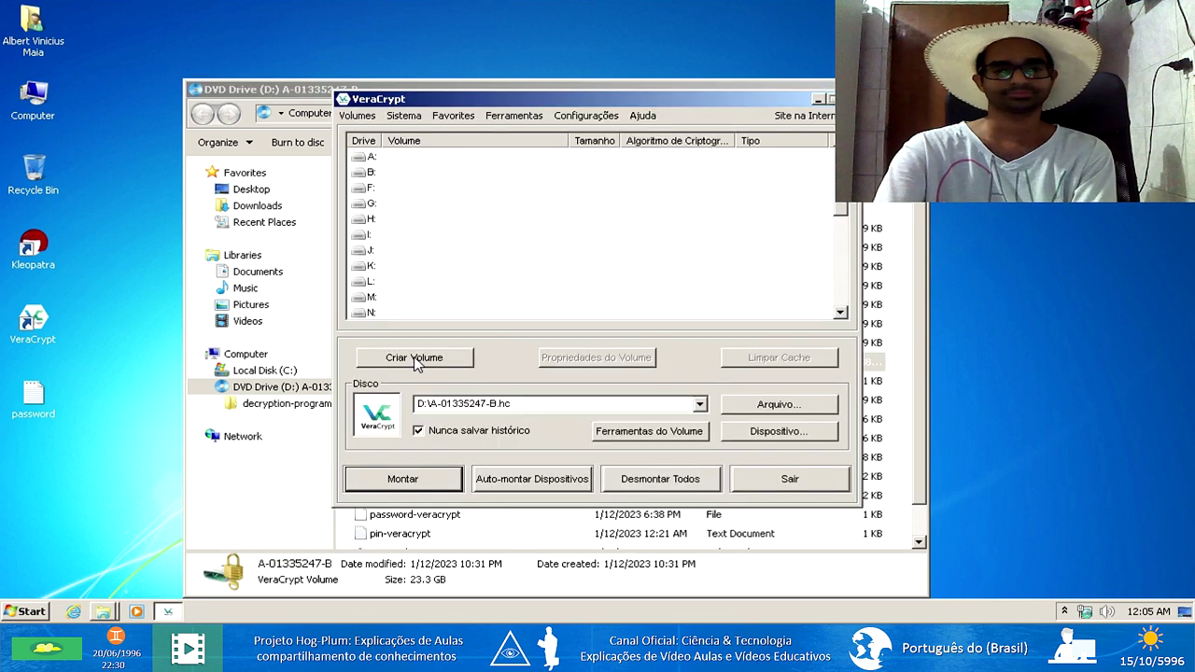
pyautogui.click(372, 159)
pyautogui.click(407, 481)
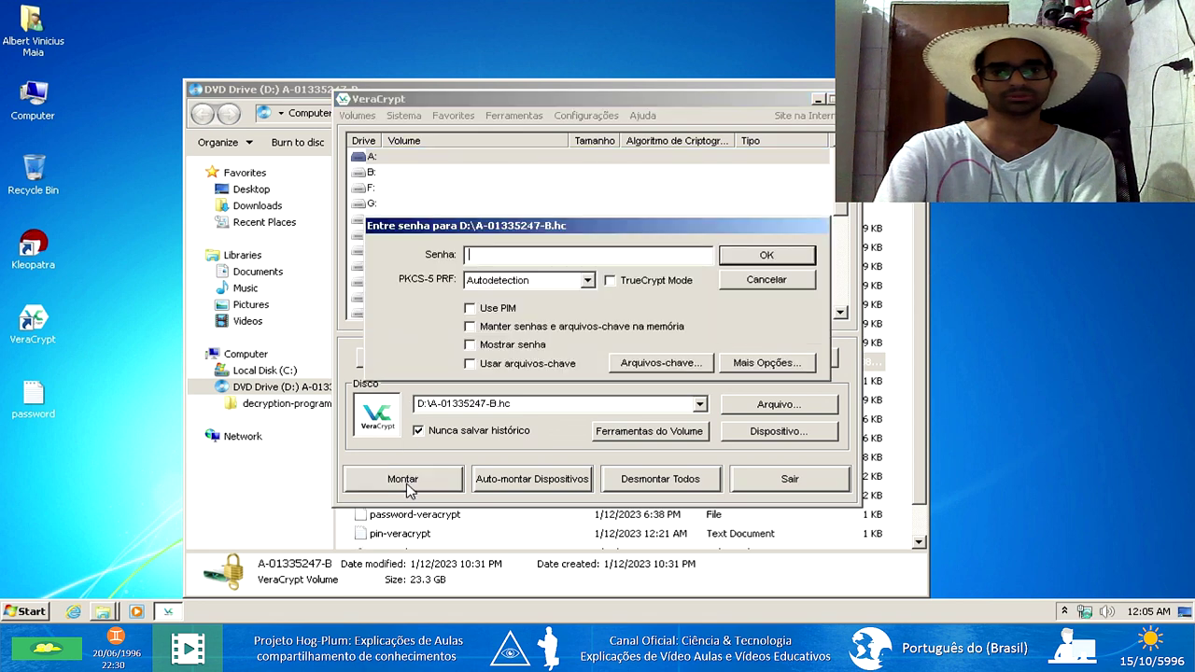
# Enable PIM entry, password display and keyfile use in the password prompt.
pyautogui.moveTo(514, 229); pyautogui.dragTo(464, 108)
pyautogui.click(437, 187)
pyautogui.click(436, 224)
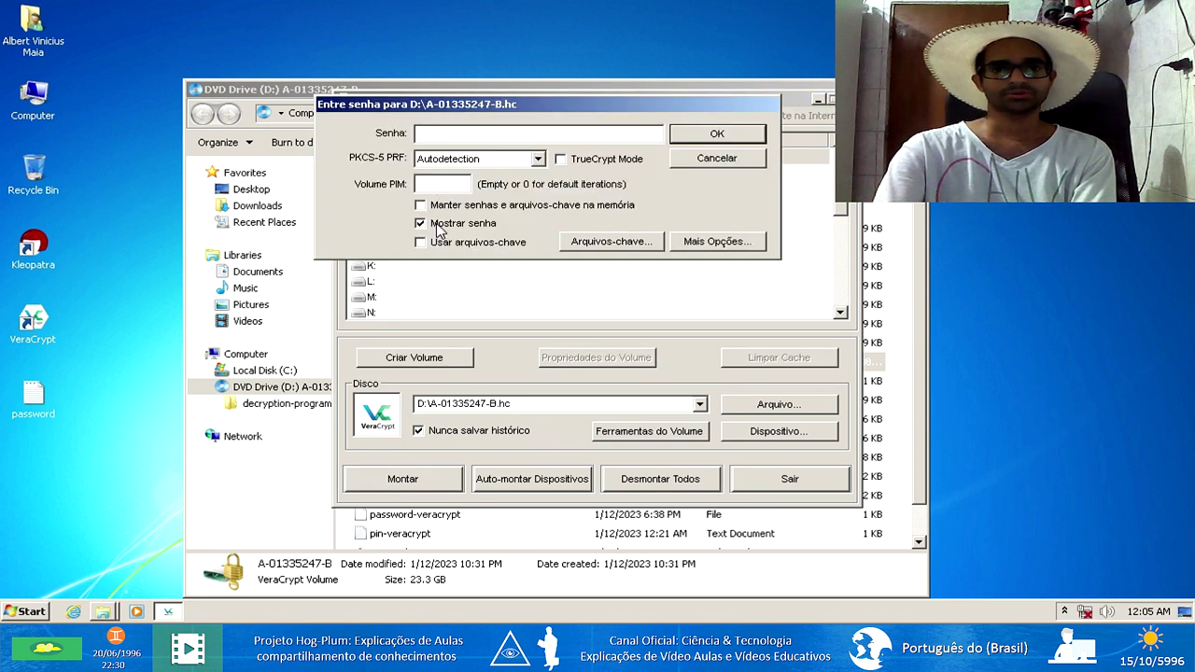
pyautogui.click(437, 244)
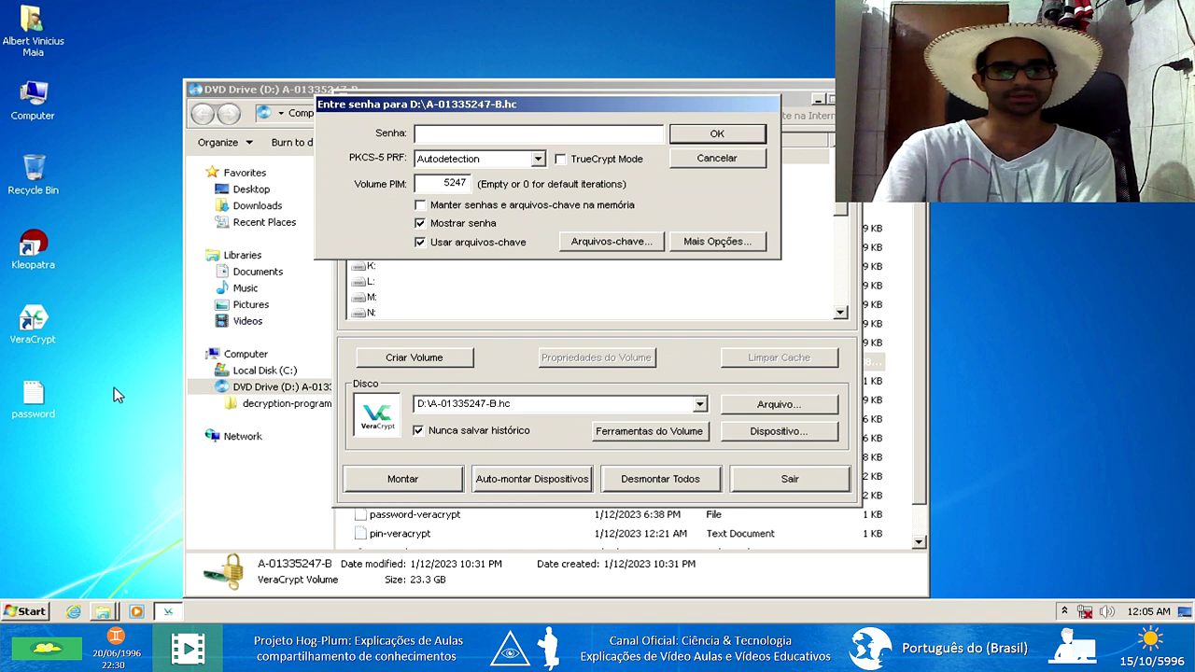
# Copy the VeraCrypt password from the notes file and paste it into the password field.
pyautogui.doubleClick(46, 398)
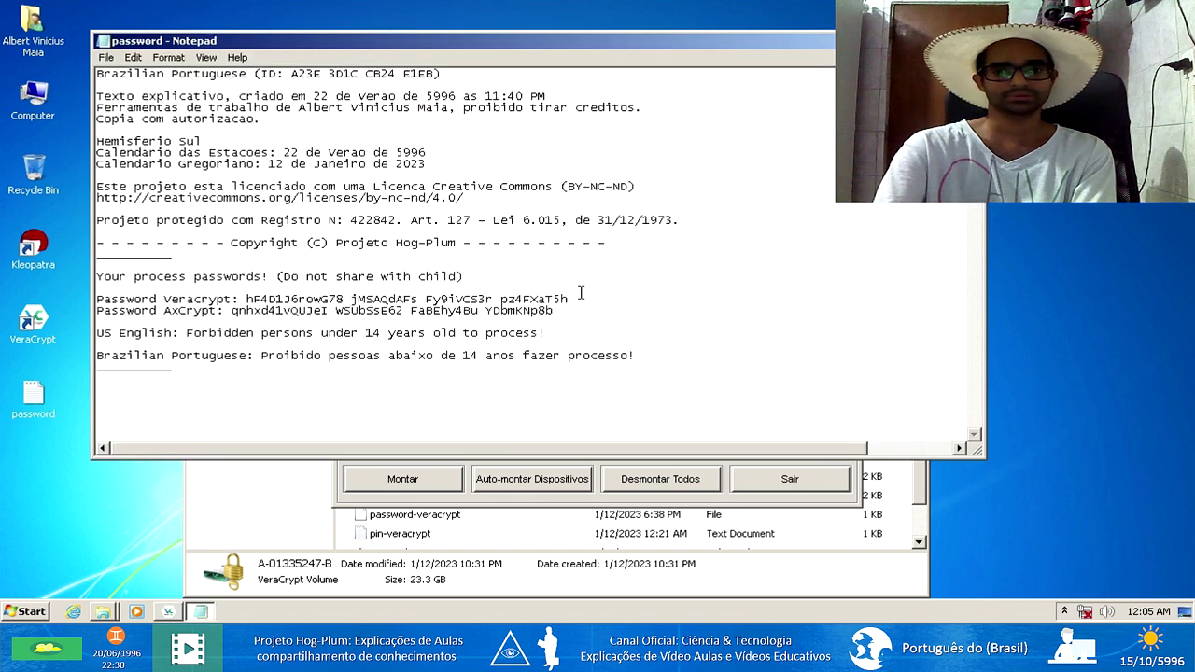
pyautogui.moveTo(576, 295); pyautogui.dragTo(247, 298)
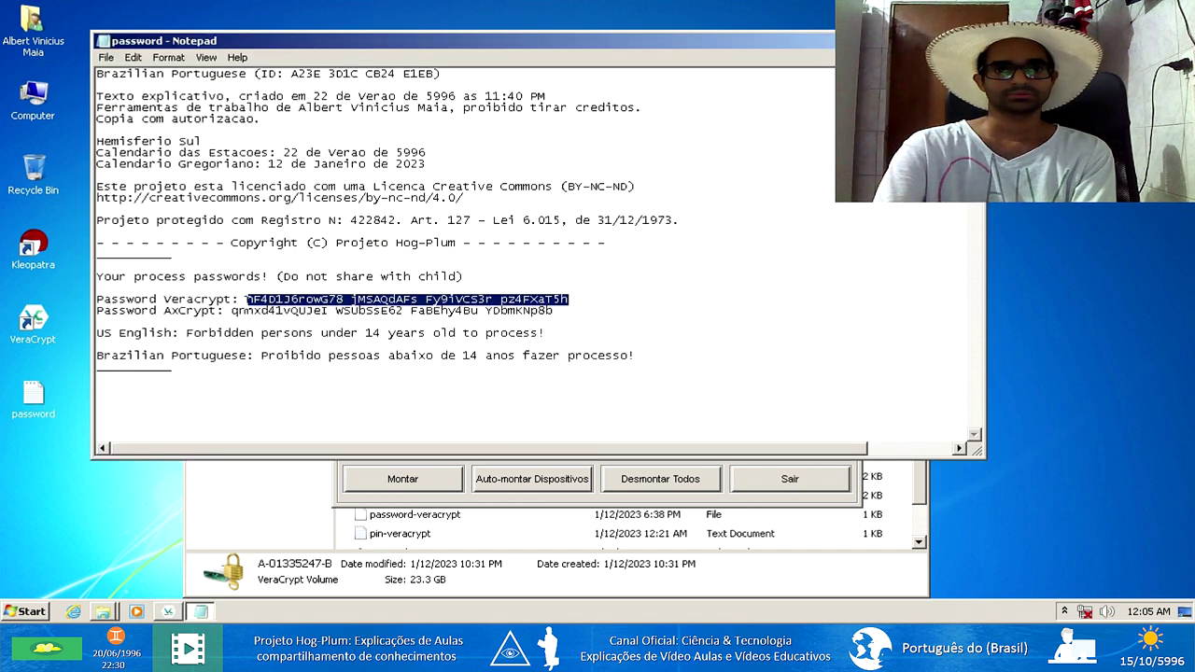
pyautogui.rightClick(247, 299)
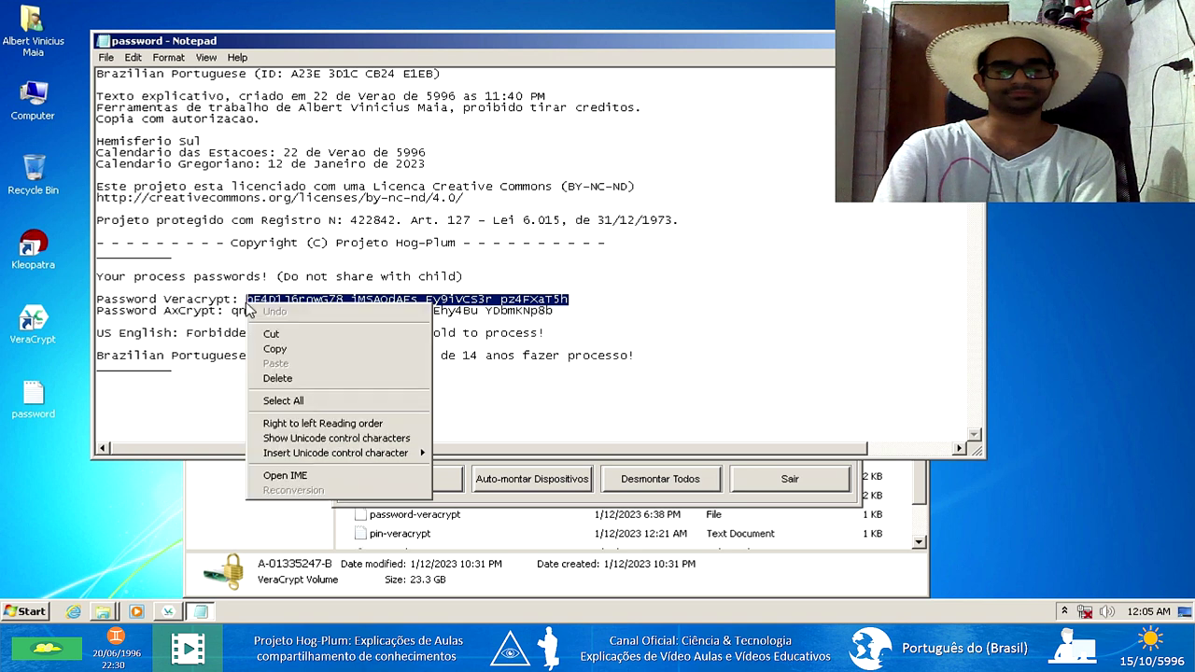
pyautogui.click(291, 347)
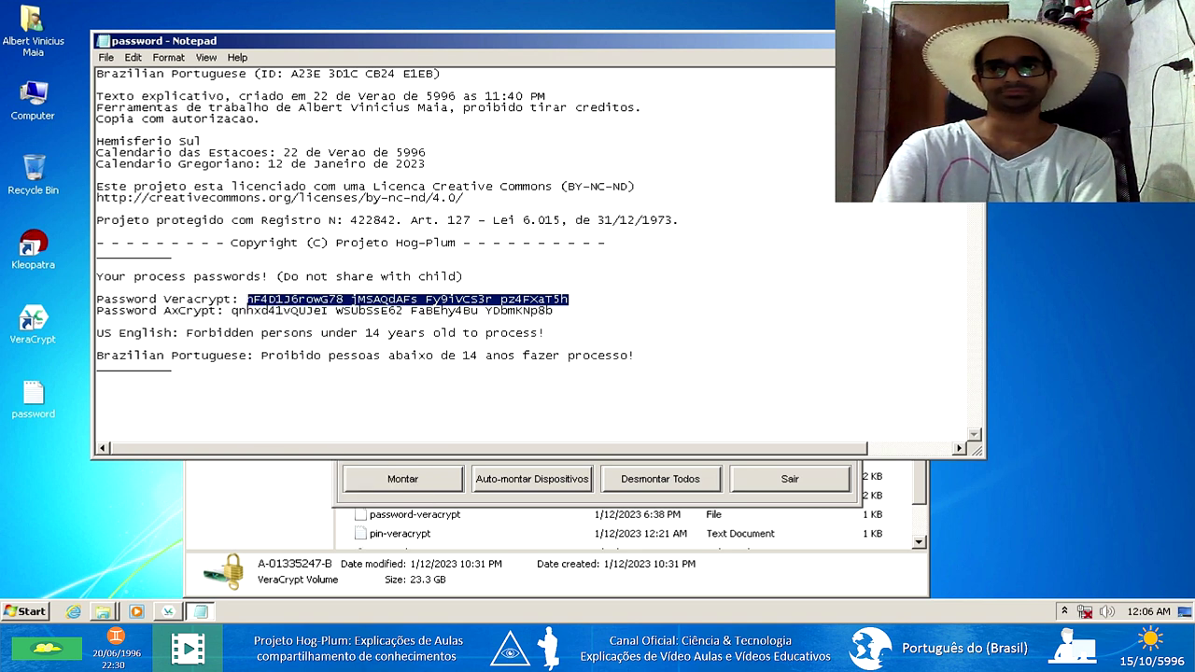
pyautogui.hotkey('alt', 'F4')
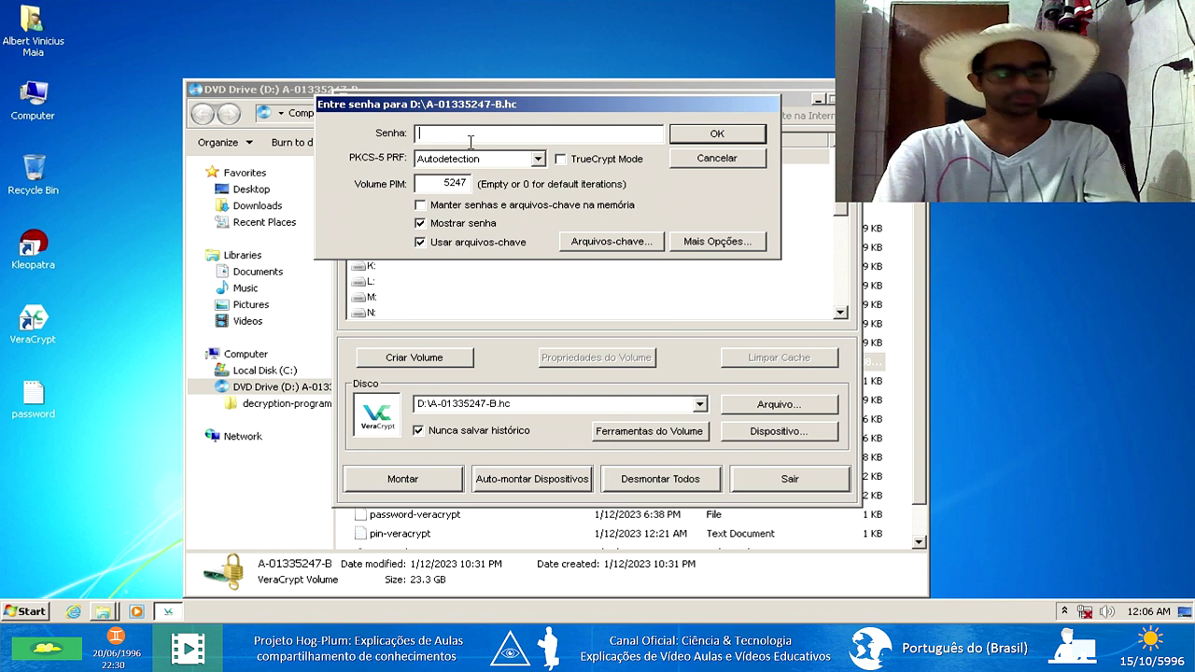
pyautogui.hotkey('ctrl', 'v')
# Hide the password and add public-key, private-key and password-veracrypt from the DVD as keyfiles.
pyautogui.click(472, 224)
pyautogui.click(616, 244)
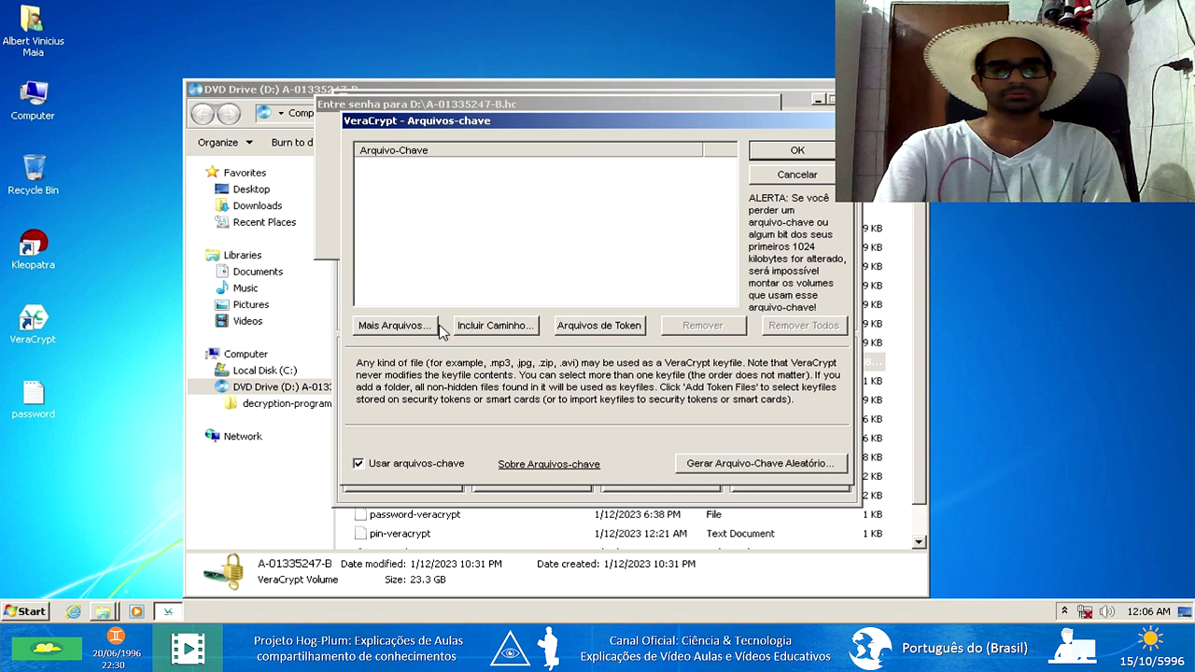
pyautogui.moveTo(458, 121); pyautogui.dragTo(523, 108)
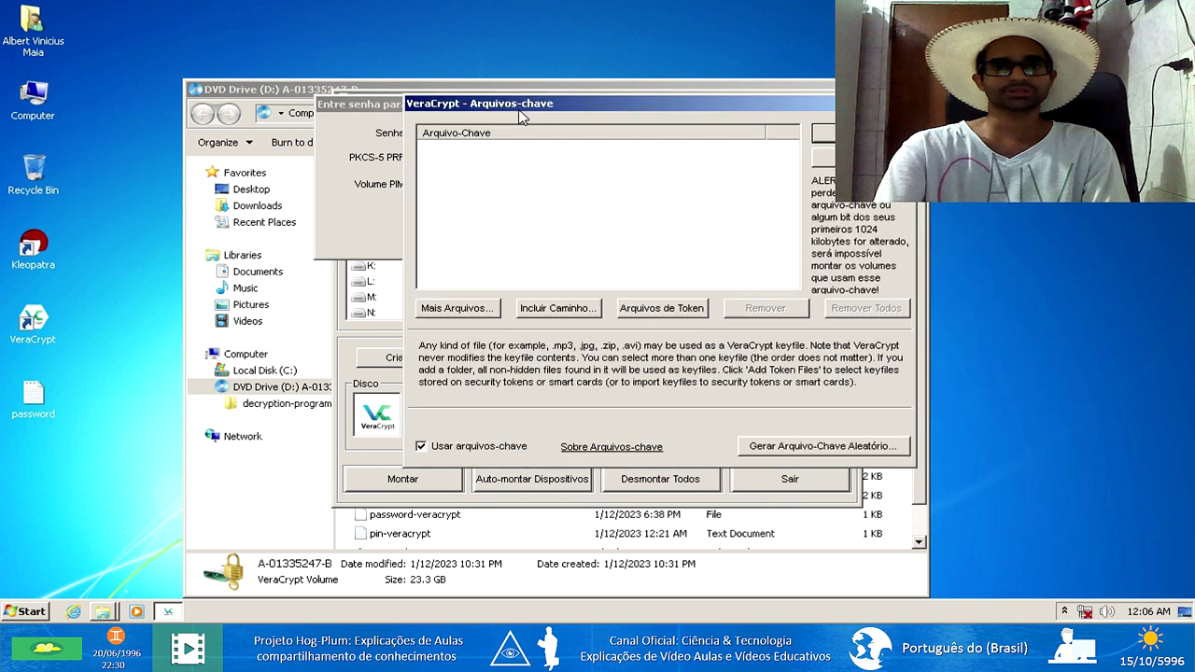
pyautogui.click(483, 309)
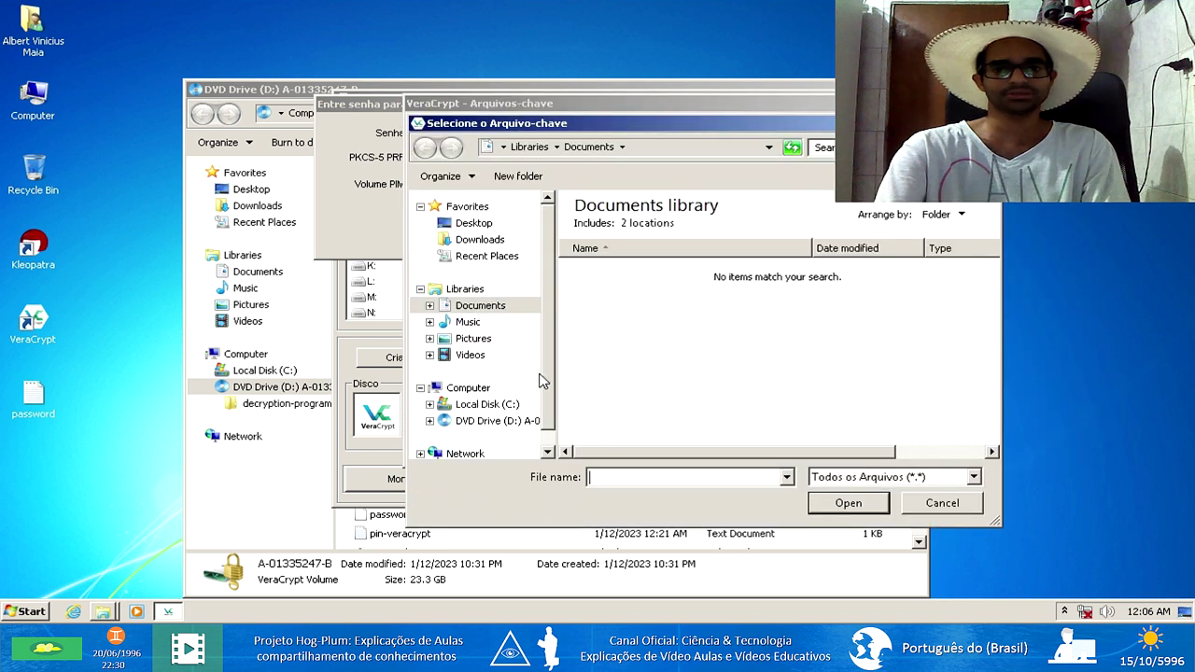
pyautogui.click(513, 398)
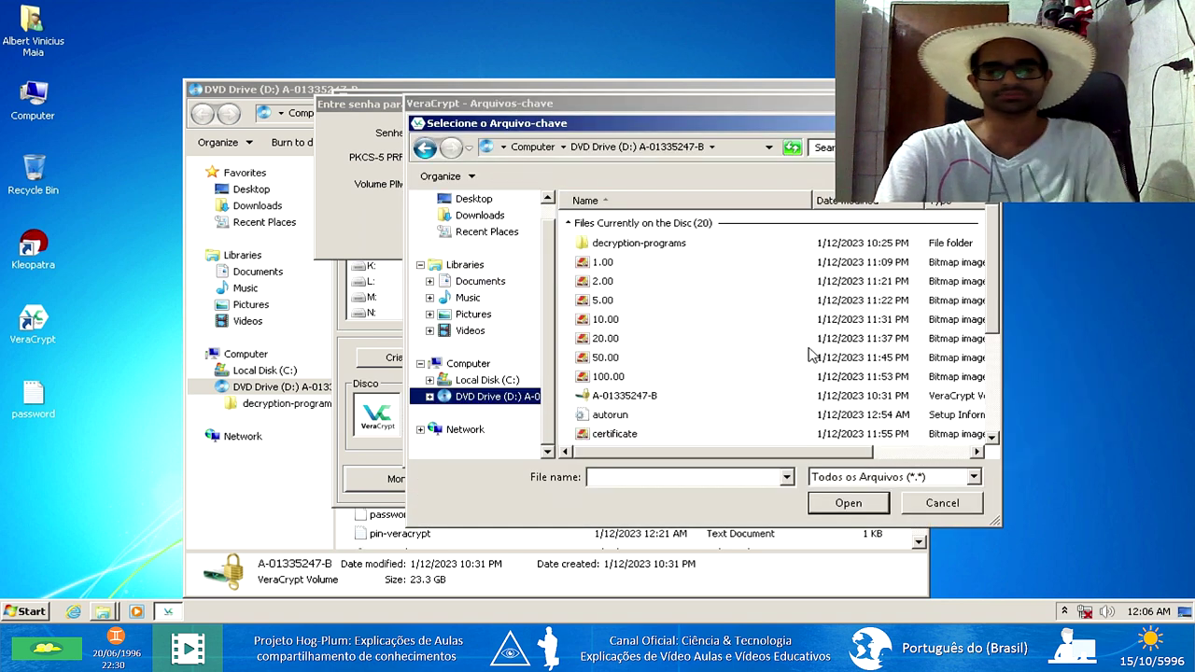
pyautogui.moveTo(991, 299); pyautogui.dragTo(976, 410)
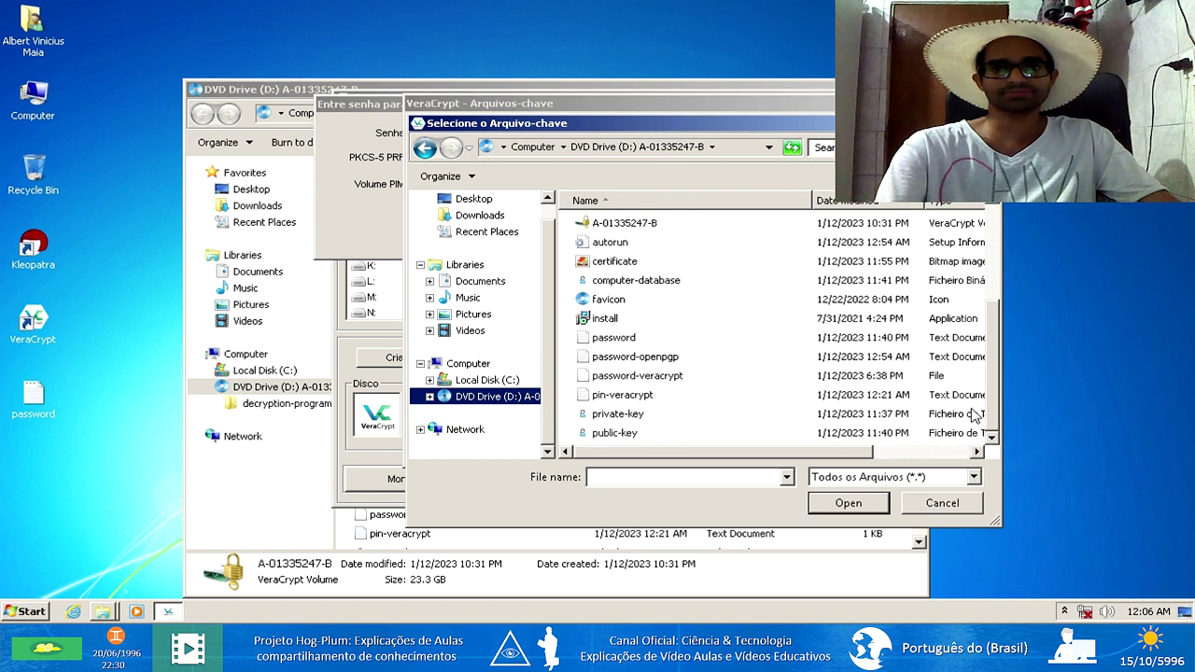
pyautogui.click(620, 435)
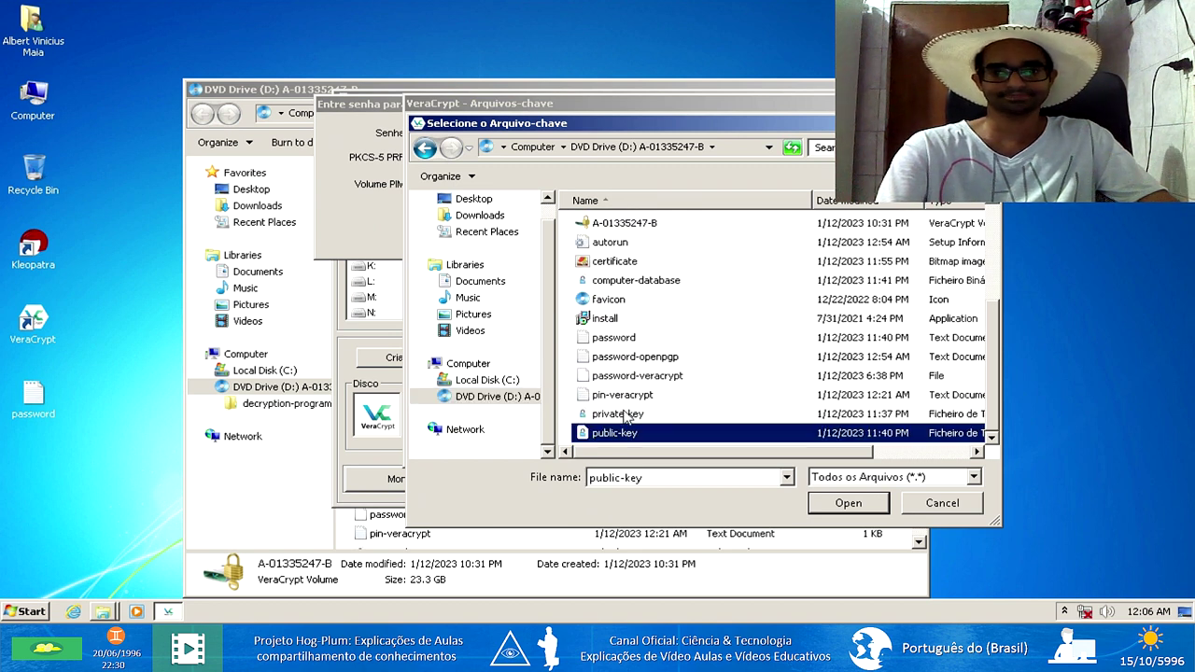
pyautogui.keyDown('ctrl'); pyautogui.click(626, 415); pyautogui.keyUp('ctrl')
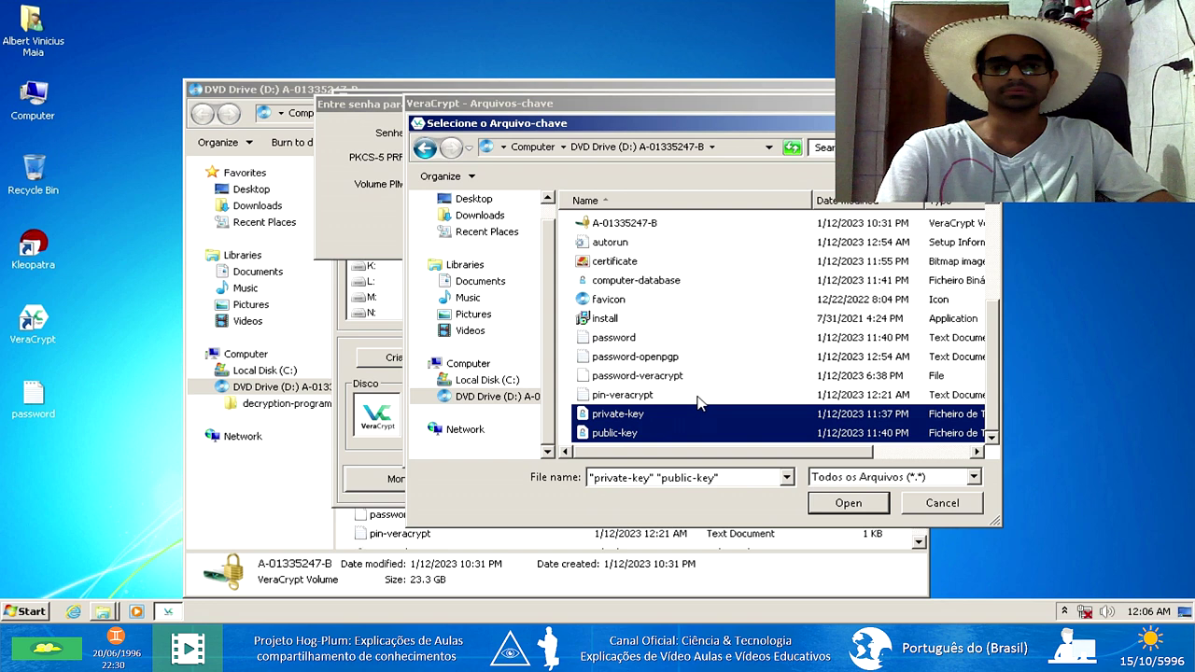
pyautogui.keyDown('ctrl'); pyautogui.click(662, 377); pyautogui.keyUp('ctrl')
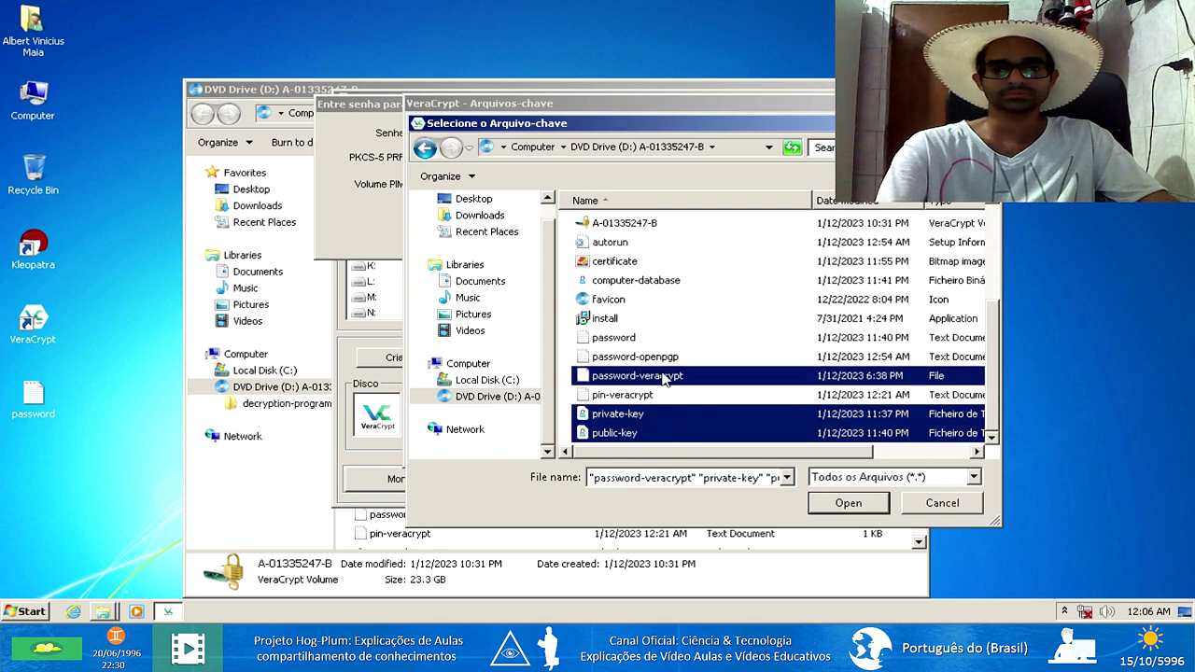
# Also select computer-database, certificate and the 100.00 through 1.00 bitmaps as keyfiles.
pyautogui.moveTo(580, 128); pyautogui.dragTo(411, 41)
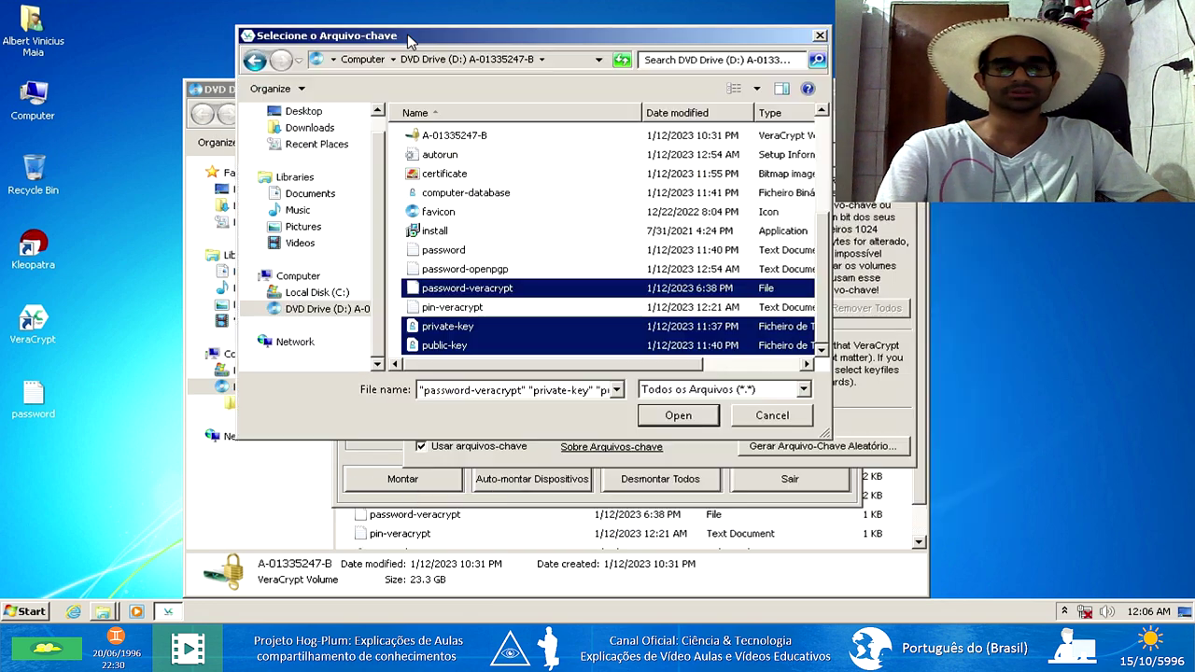
pyautogui.keyDown('ctrl'); pyautogui.click(464, 194); pyautogui.keyUp('ctrl')
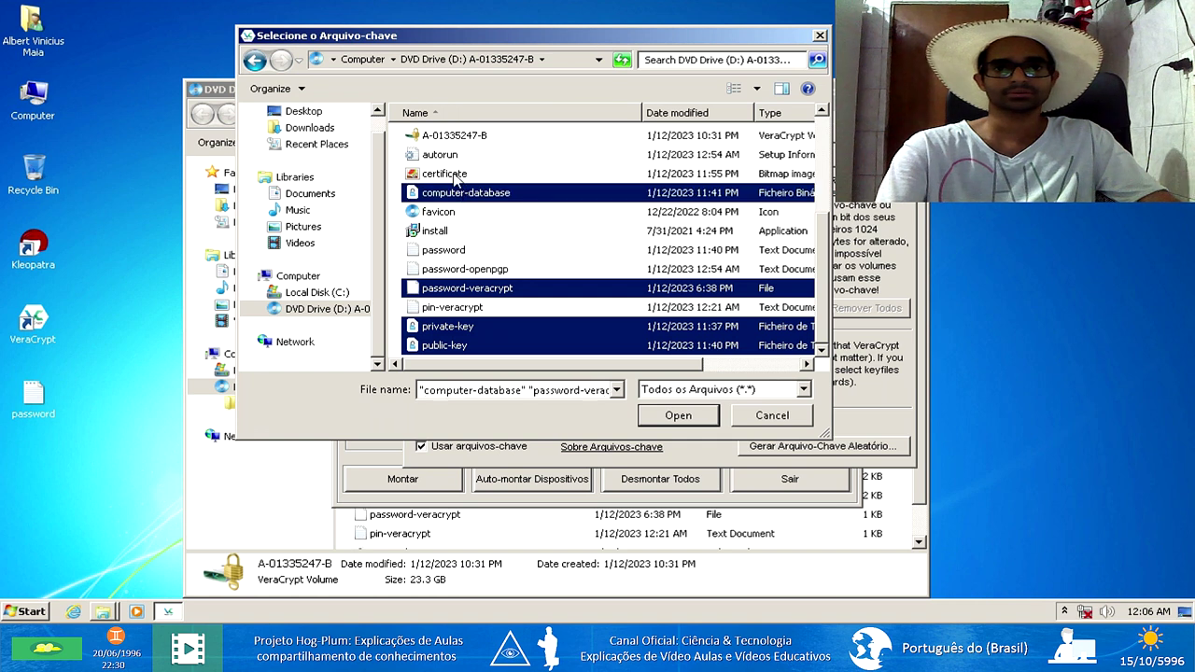
pyautogui.keyDown('ctrl'); pyautogui.click(461, 174); pyautogui.keyUp('ctrl')
pyautogui.moveTo(823, 290); pyautogui.dragTo(825, 196)
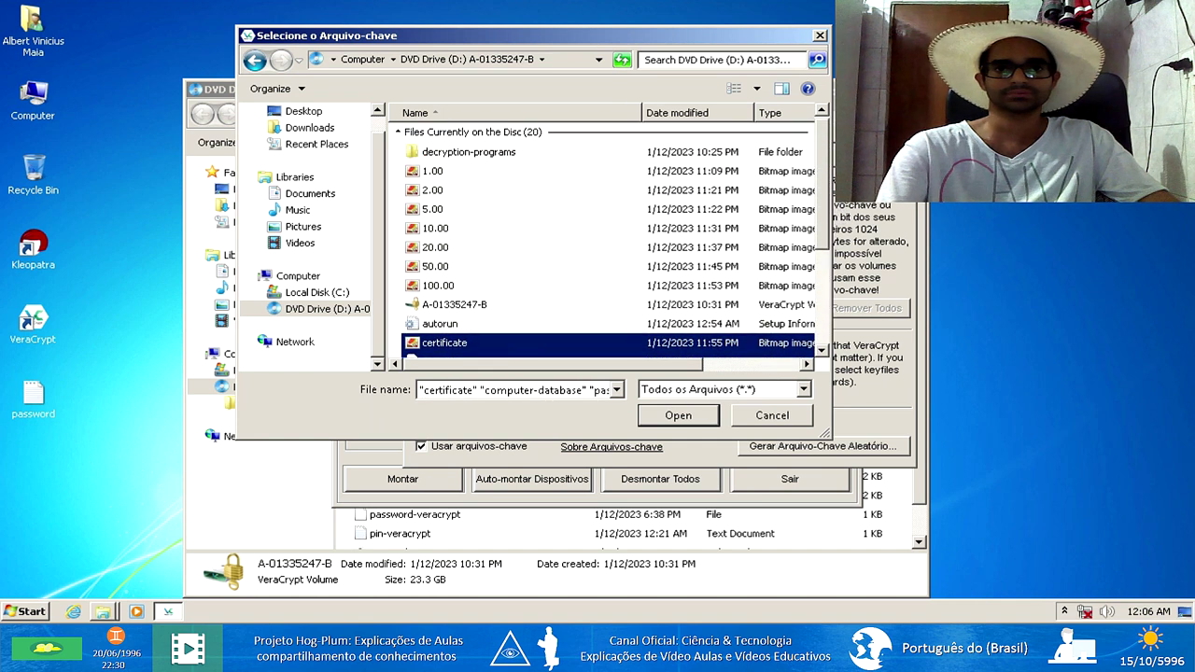
pyautogui.keyDown('ctrl'); pyautogui.click(439, 289); pyautogui.keyUp('ctrl')
pyautogui.keyDown('ctrl'); pyautogui.click(437, 270); pyautogui.keyUp('ctrl')
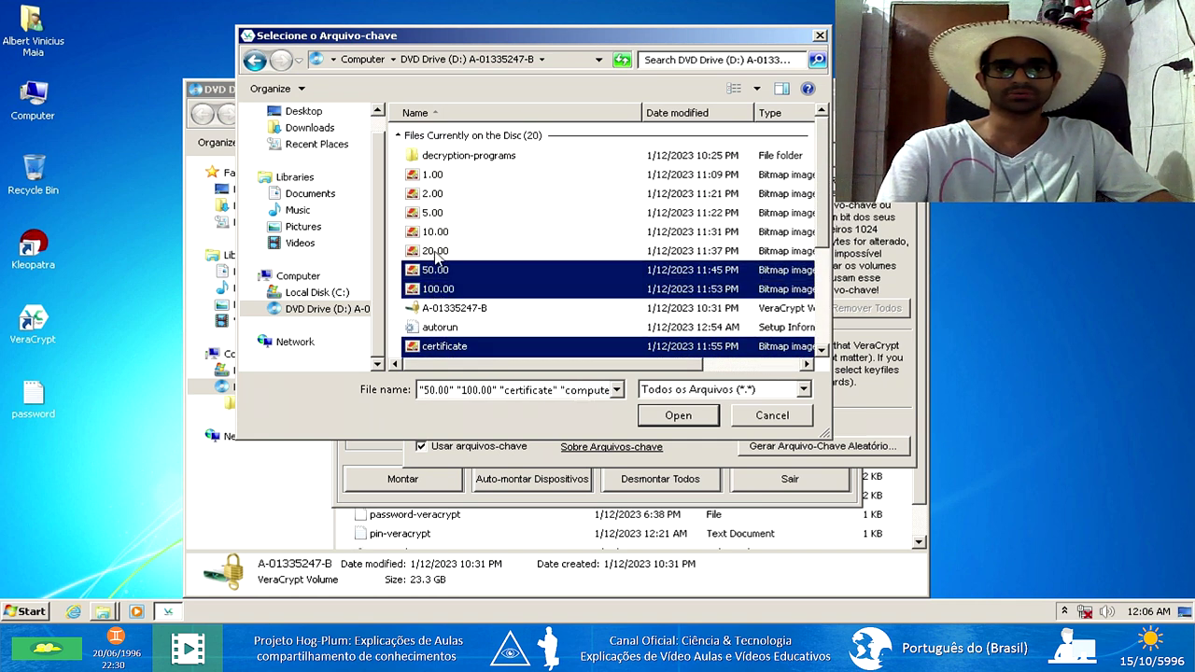
pyautogui.keyDown('ctrl'); pyautogui.click(439, 250); pyautogui.keyUp('ctrl')
pyautogui.keyDown('ctrl'); pyautogui.click(435, 231); pyautogui.keyUp('ctrl')
pyautogui.keyDown('ctrl'); pyautogui.click(437, 212); pyautogui.keyUp('ctrl')
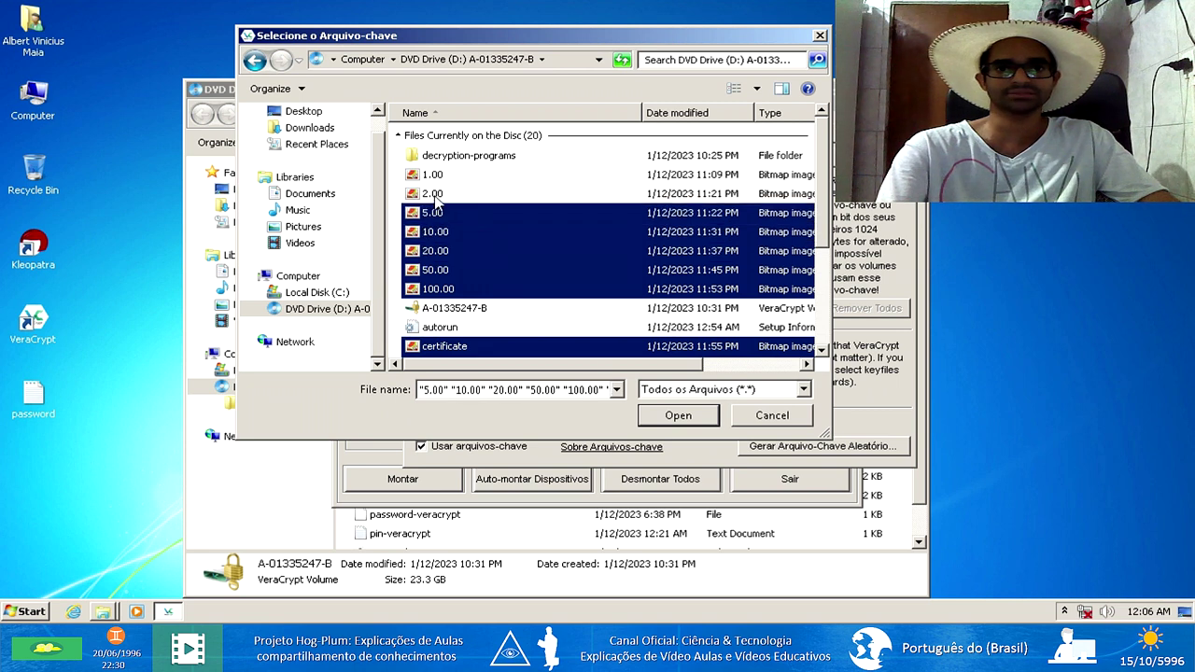
pyautogui.keyDown('ctrl'); pyautogui.click(435, 194); pyautogui.keyUp('ctrl')
pyautogui.keyDown('ctrl'); pyautogui.click(436, 176); pyautogui.keyUp('ctrl')
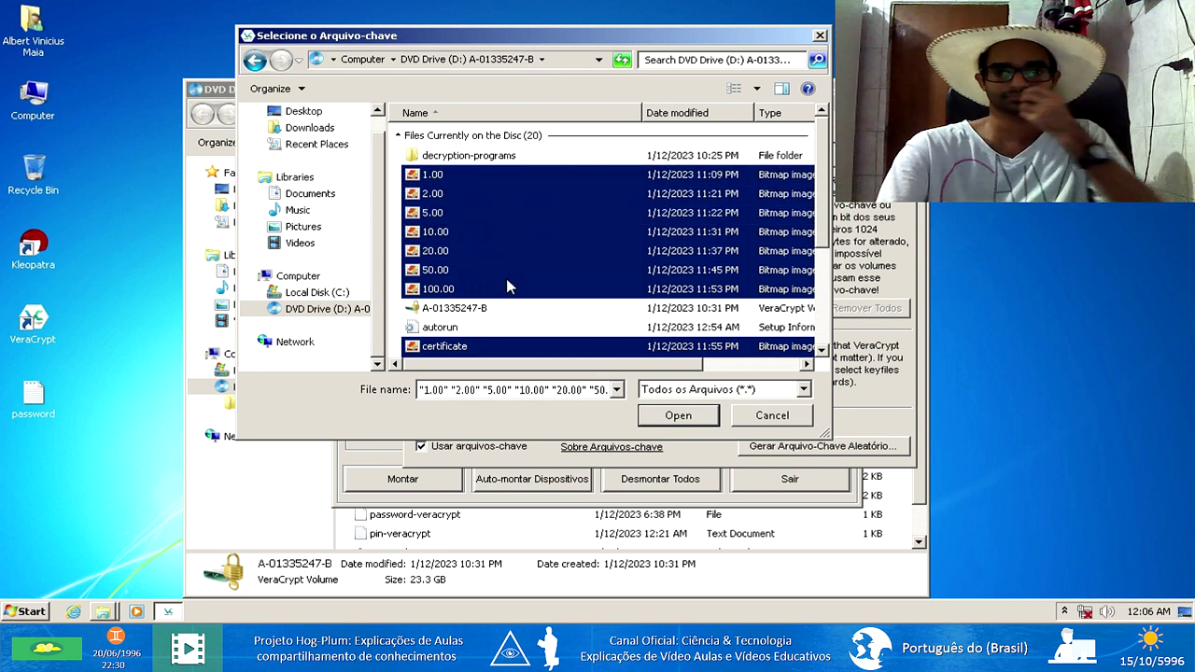
# Confirm the keyfiles, mount the volume as A:, and close VeraCrypt.
pyautogui.click(676, 418)
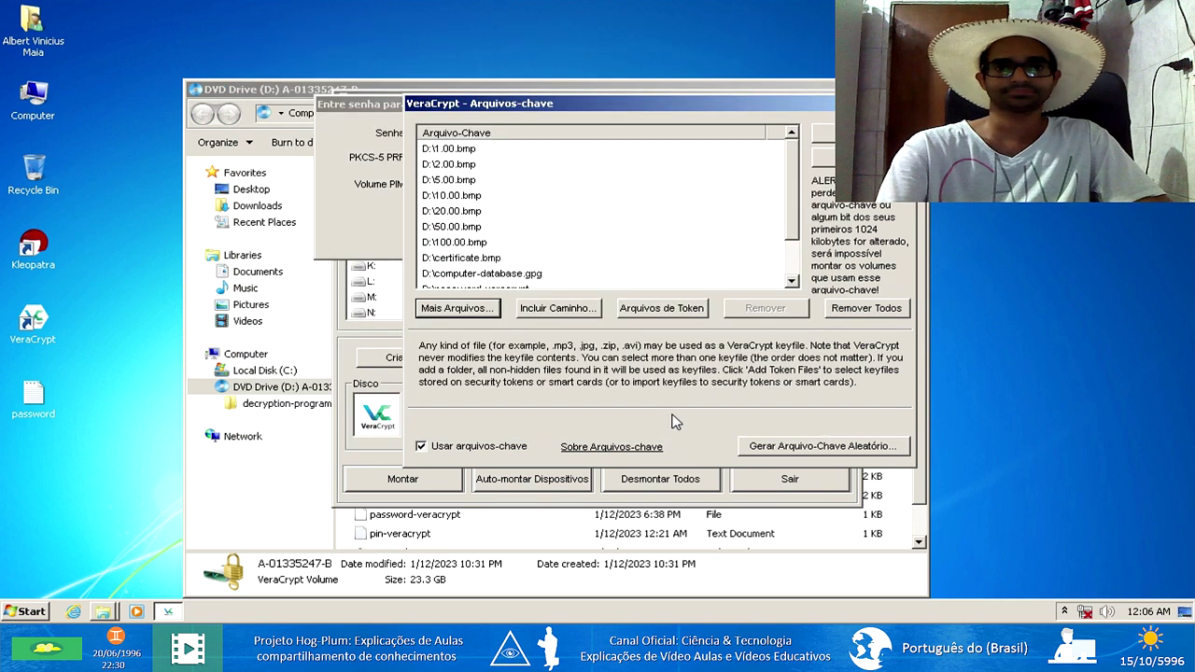
pyautogui.scroll(-1, 798, 241)
pyautogui.scroll(1, 798, 252)
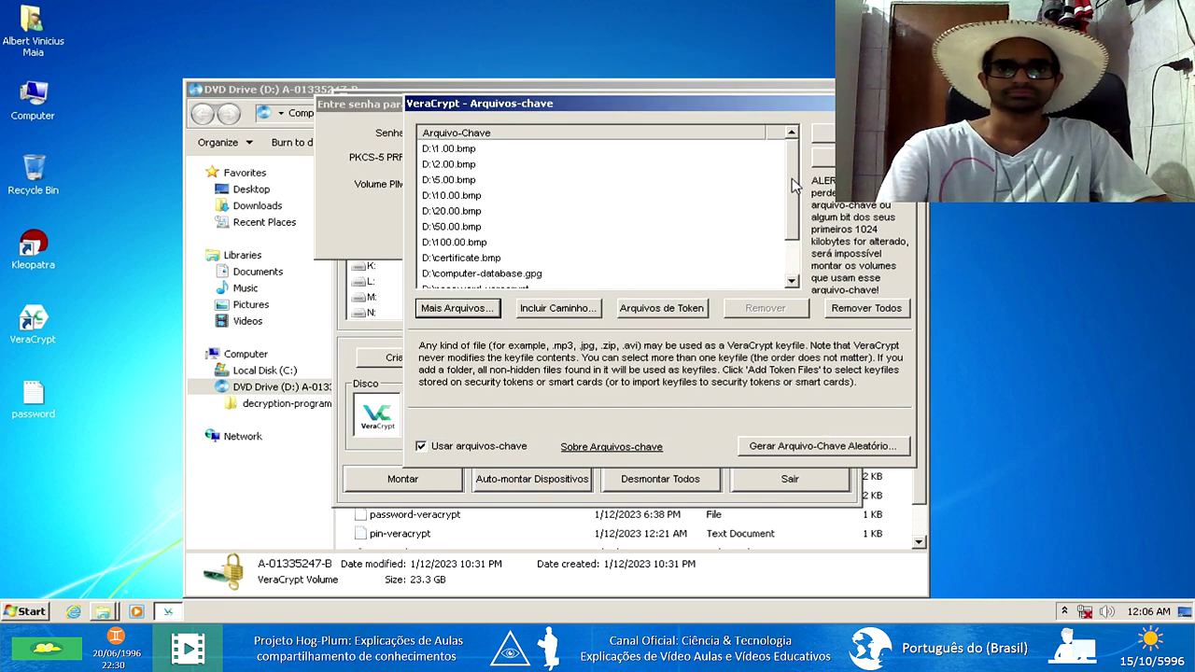
pyautogui.click(825, 135)
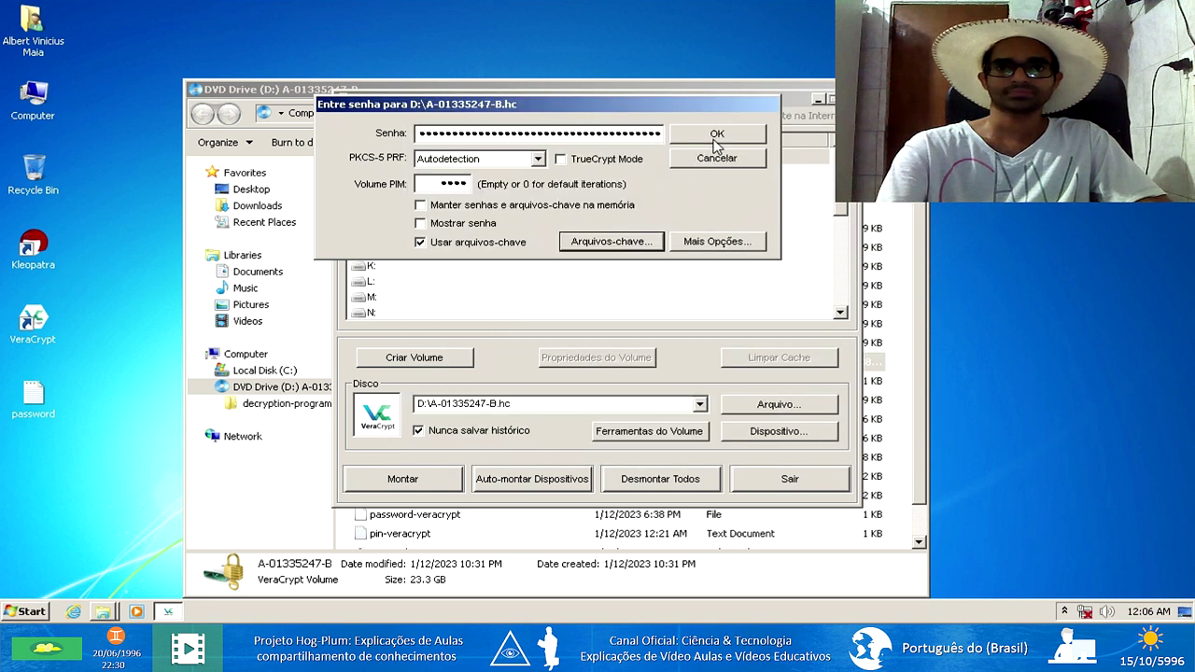
pyautogui.click(717, 136)
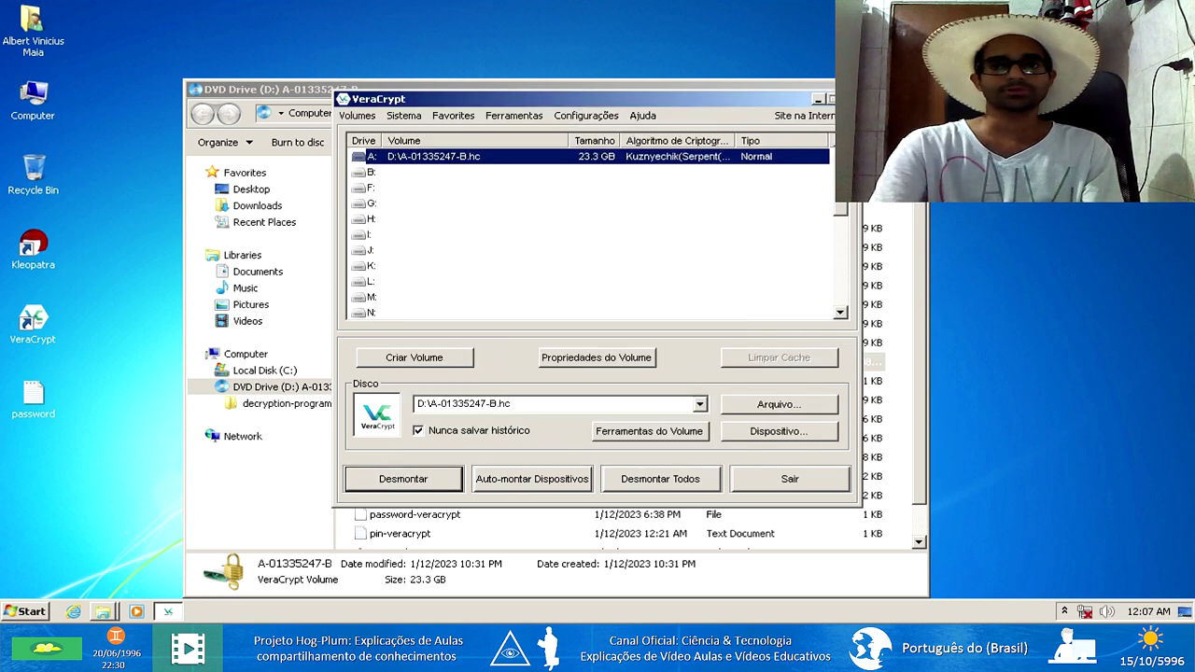
pyautogui.click(844, 98)
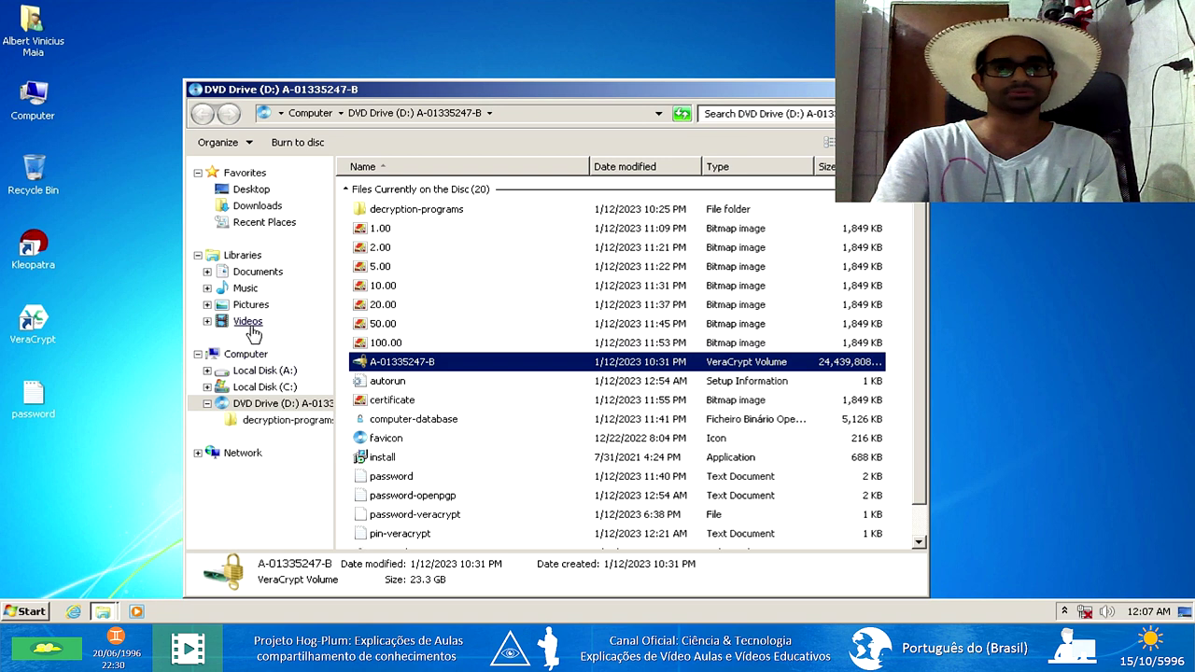
# Mount the wou_w7-x64 ISO on drive A: as drive E:.
pyautogui.click(264, 373)
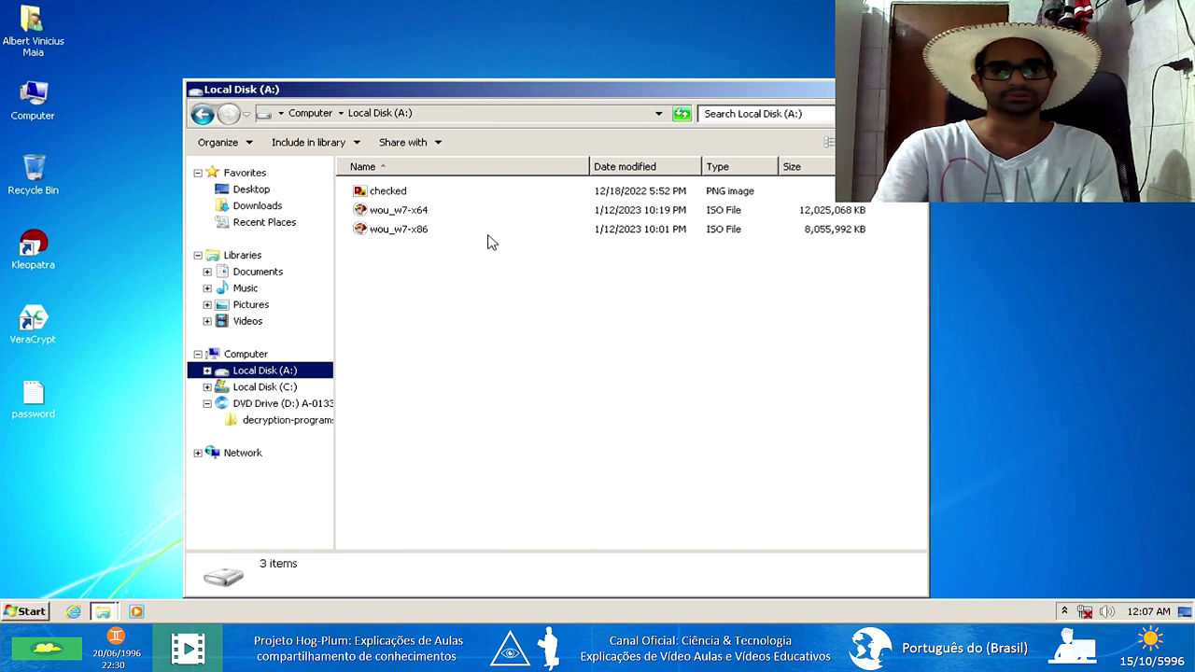
pyautogui.rightClick(406, 217)
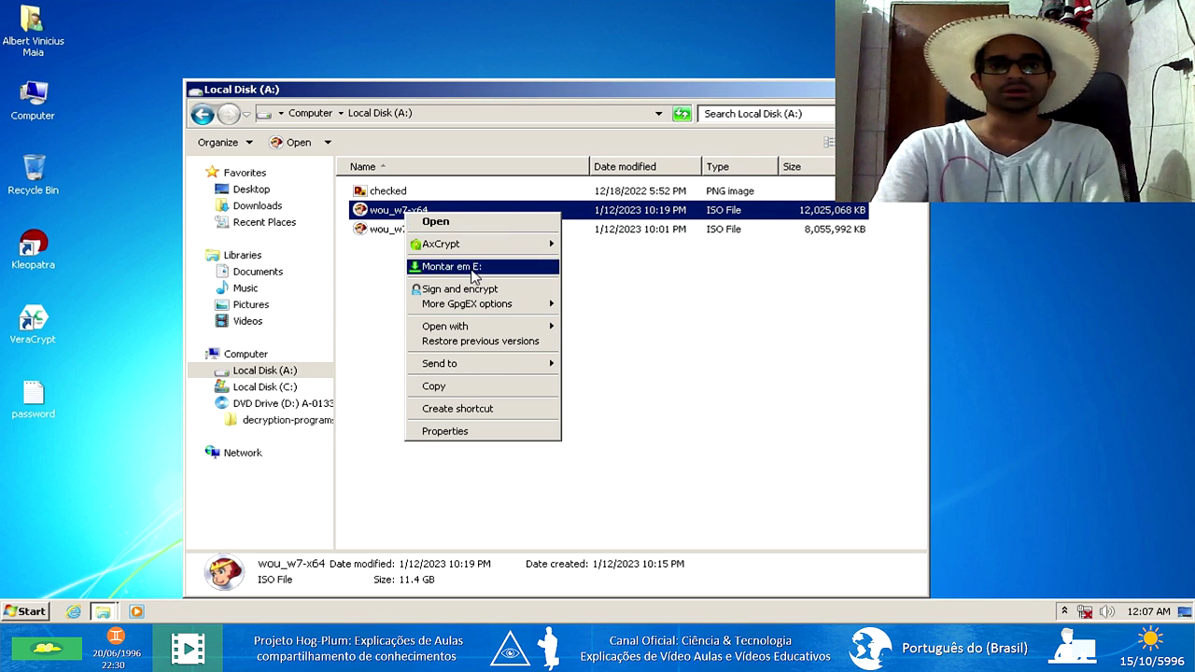
pyautogui.click(472, 269)
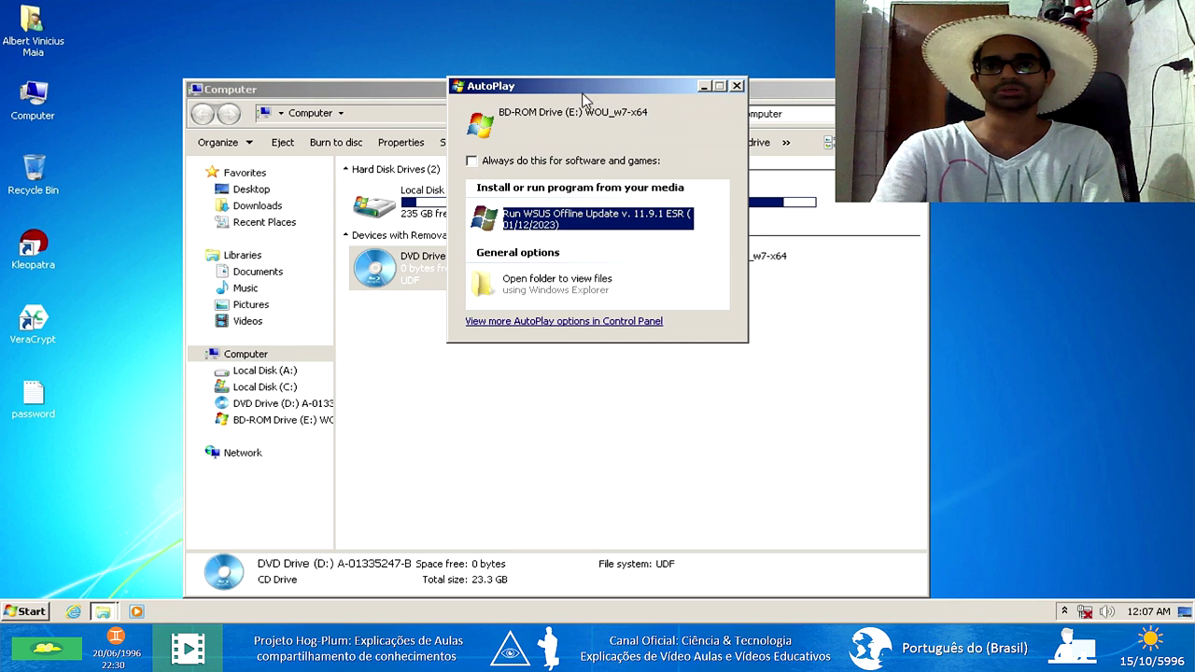
# Launch WSUS Offline Update from the AutoPlay prompt and approve the UAC request.
pyautogui.click(913, 88)
pyautogui.moveTo(618, 90); pyautogui.dragTo(584, 82)
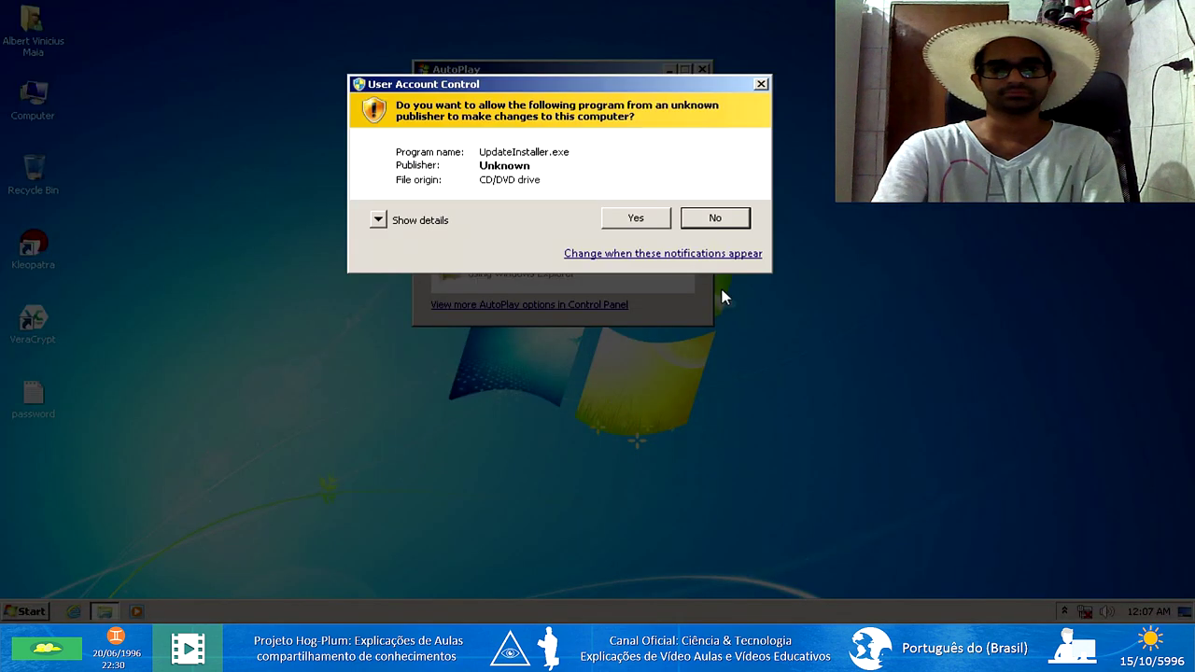
pyautogui.click(633, 220)
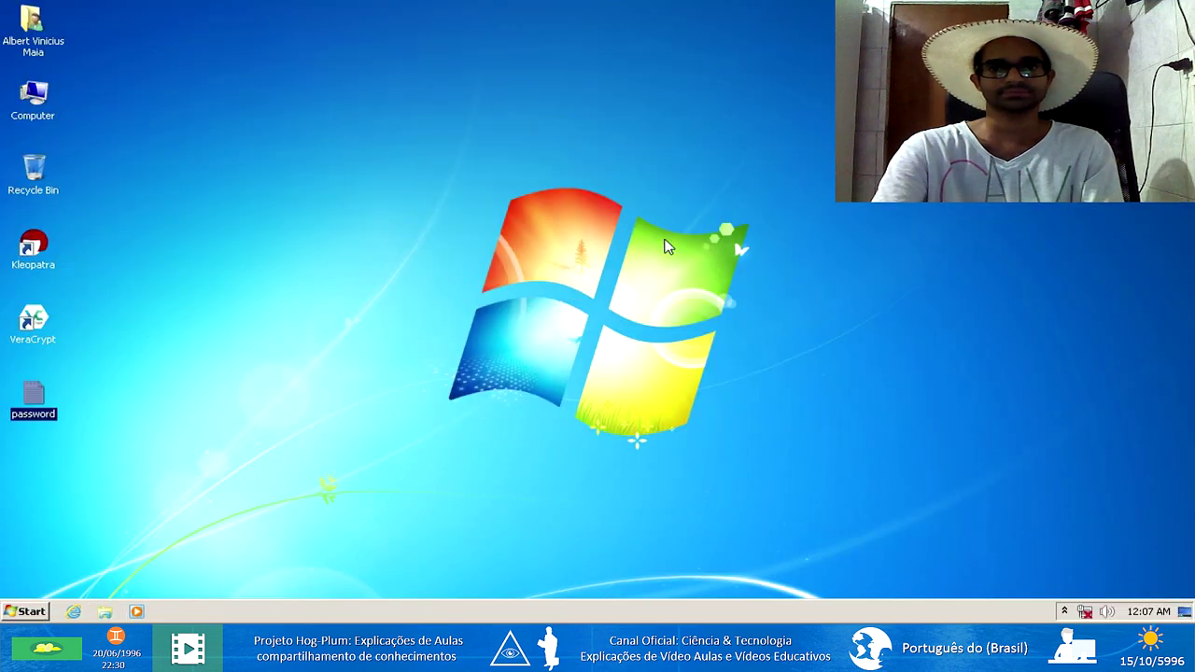
pyautogui.moveTo(588, 187); pyautogui.dragTo(504, 77)
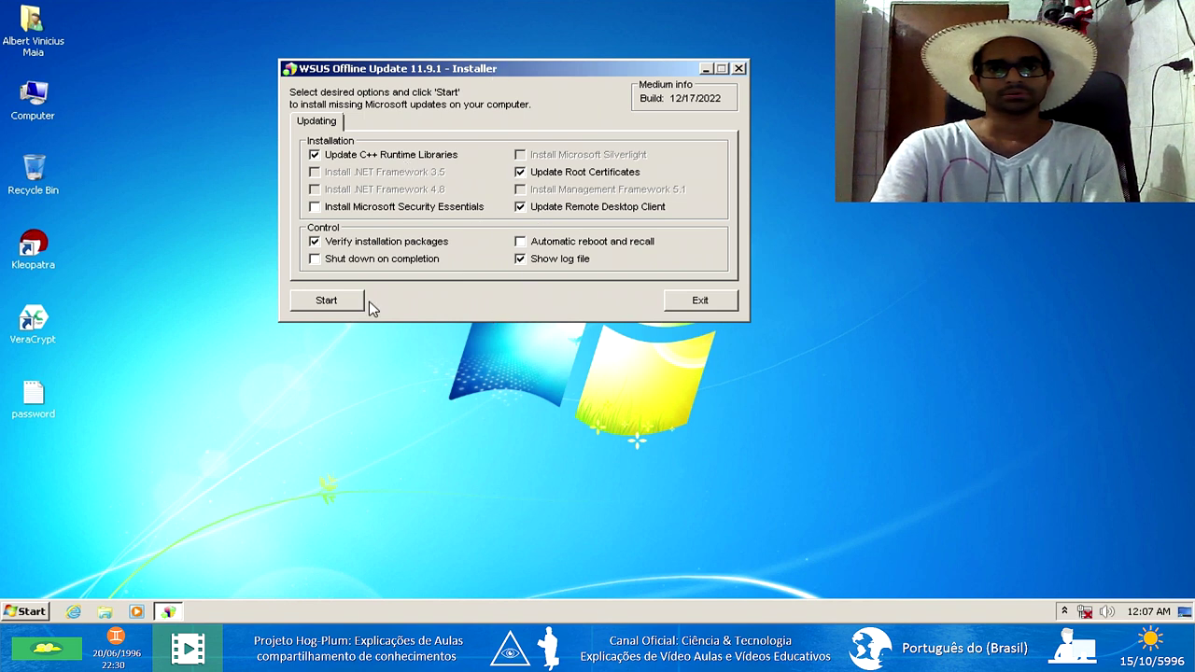
# Start the WSUS Offline Update run with the preset options and raise the console window.
pyautogui.click(327, 304)
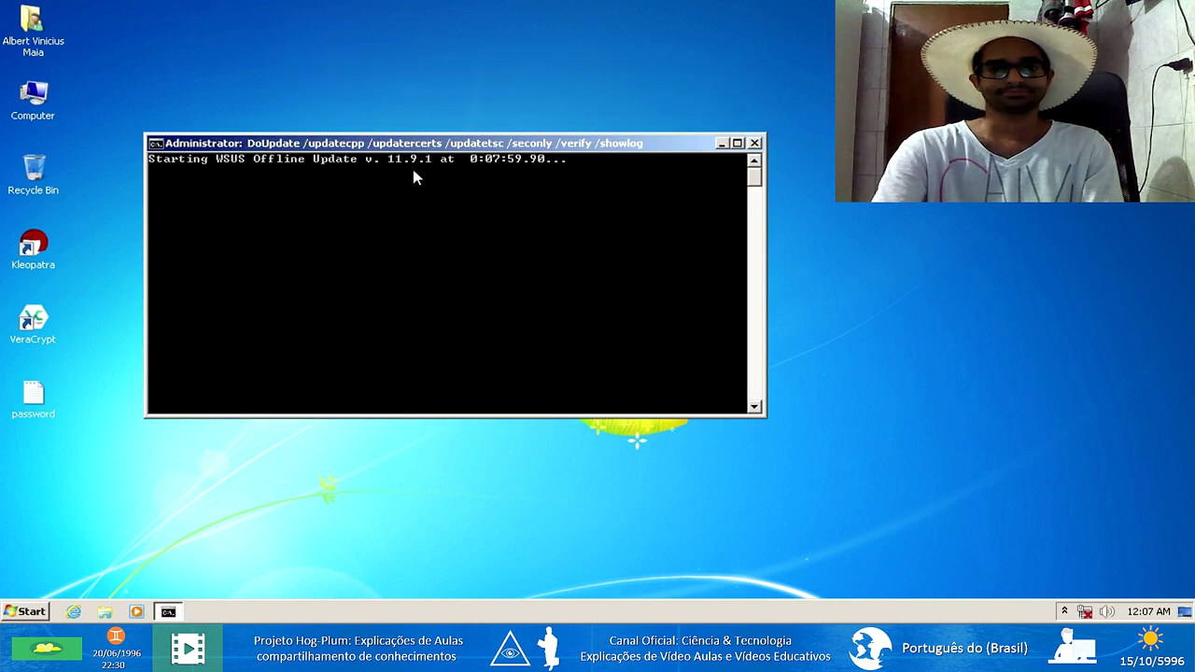
pyautogui.moveTo(398, 149); pyautogui.dragTo(416, 64)
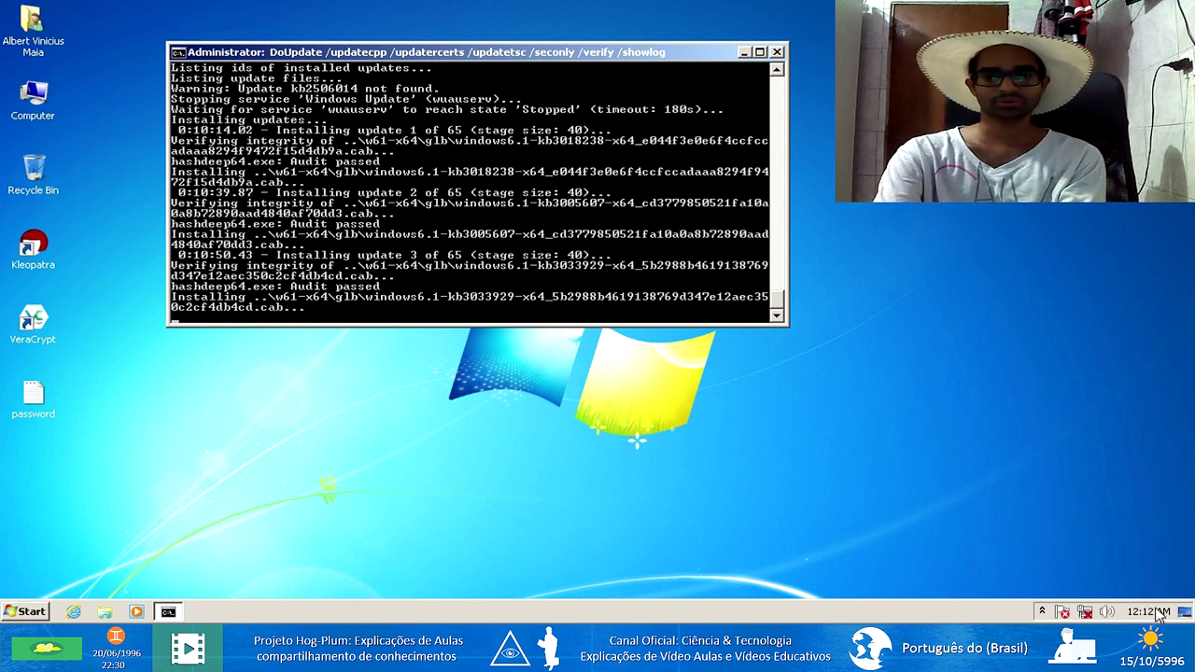
pyautogui.moveTo(1158, 613)
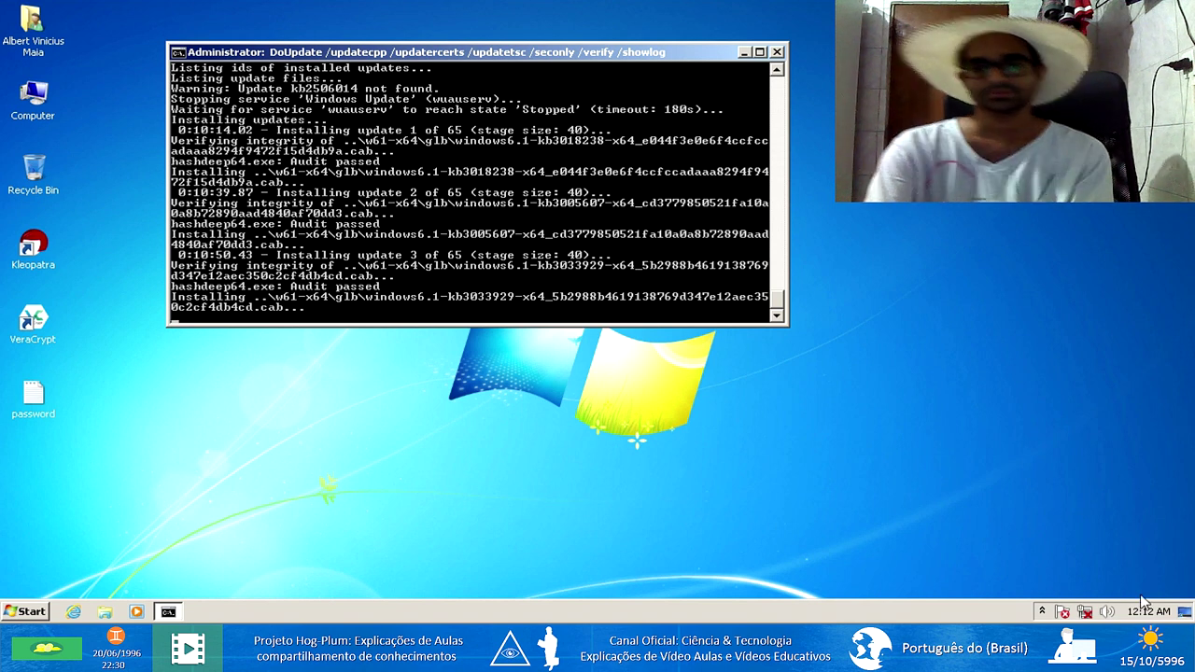
pyautogui.moveTo(1146, 622)
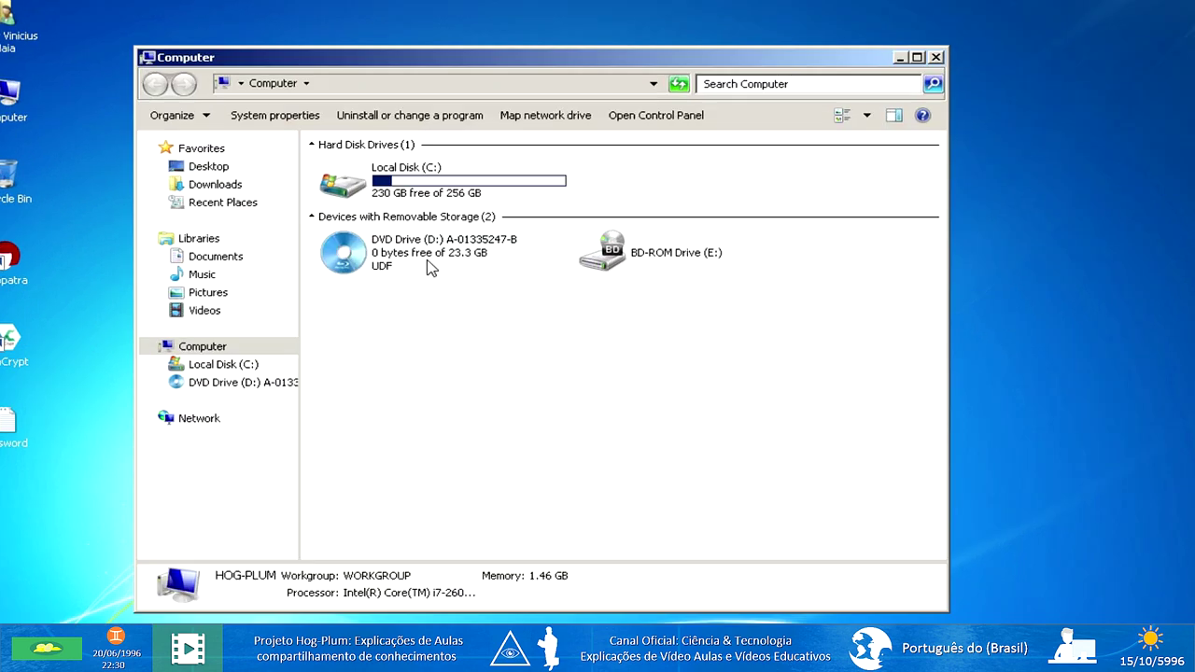
# Open A-01335247-B from the DVD drive in VeraCrypt and start mounting it as A:.
pyautogui.rightClick(425, 261)
pyautogui.click(401, 246)
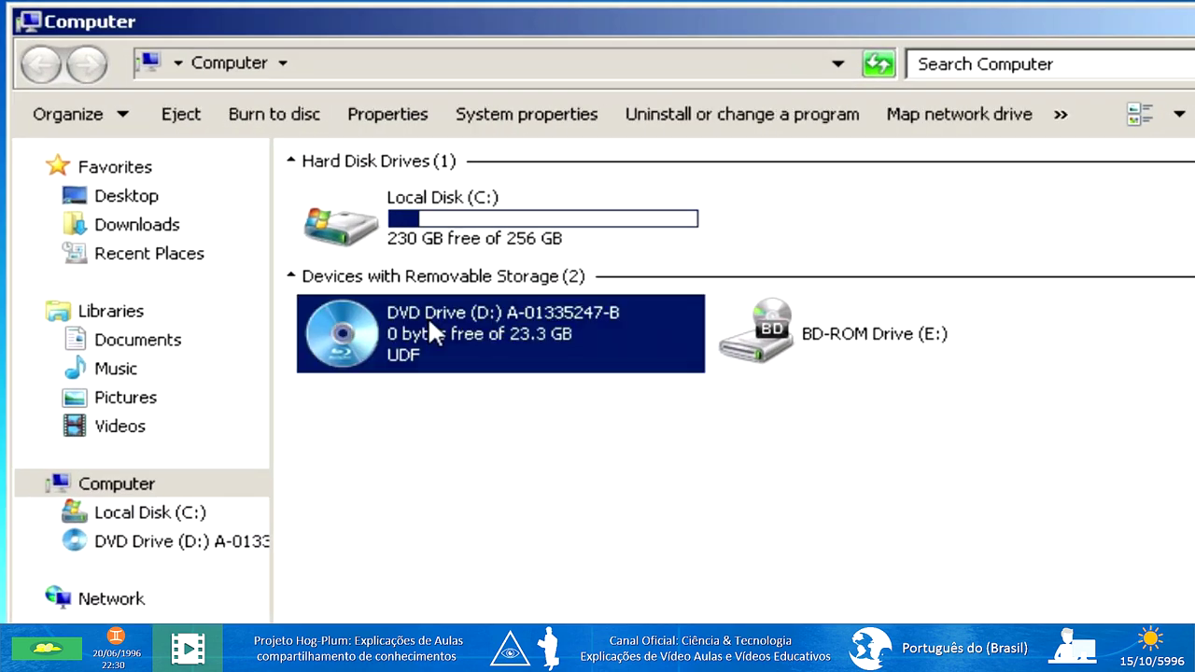
pyautogui.rightClick(436, 320)
pyautogui.click(454, 362)
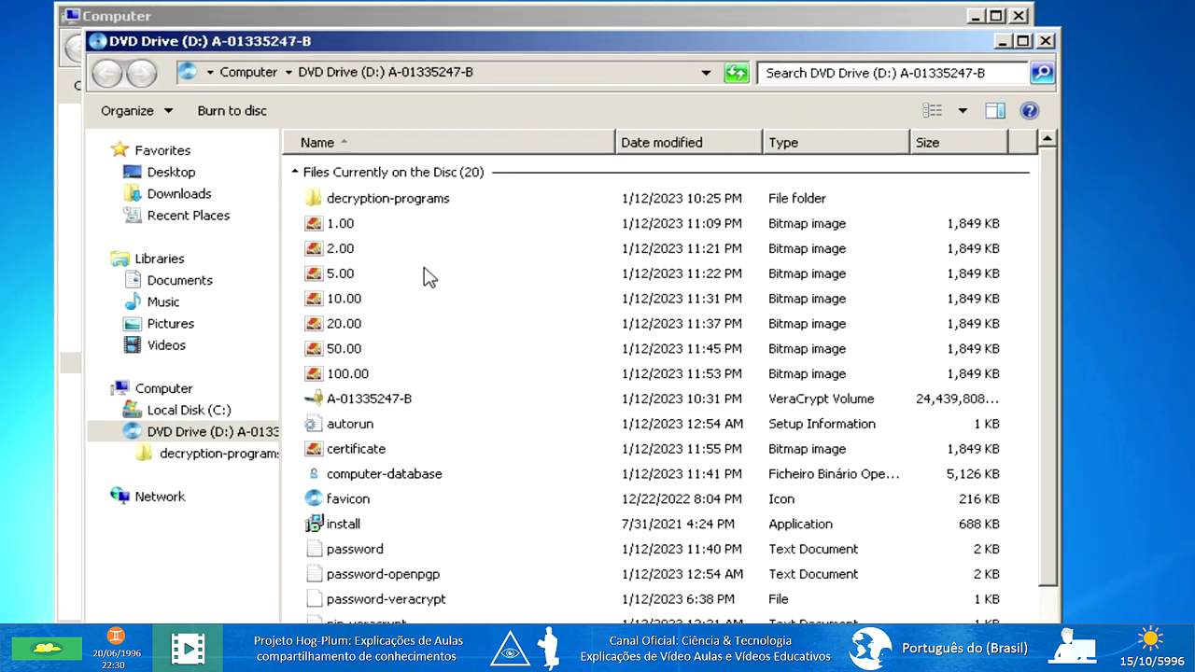
pyautogui.click(369, 402)
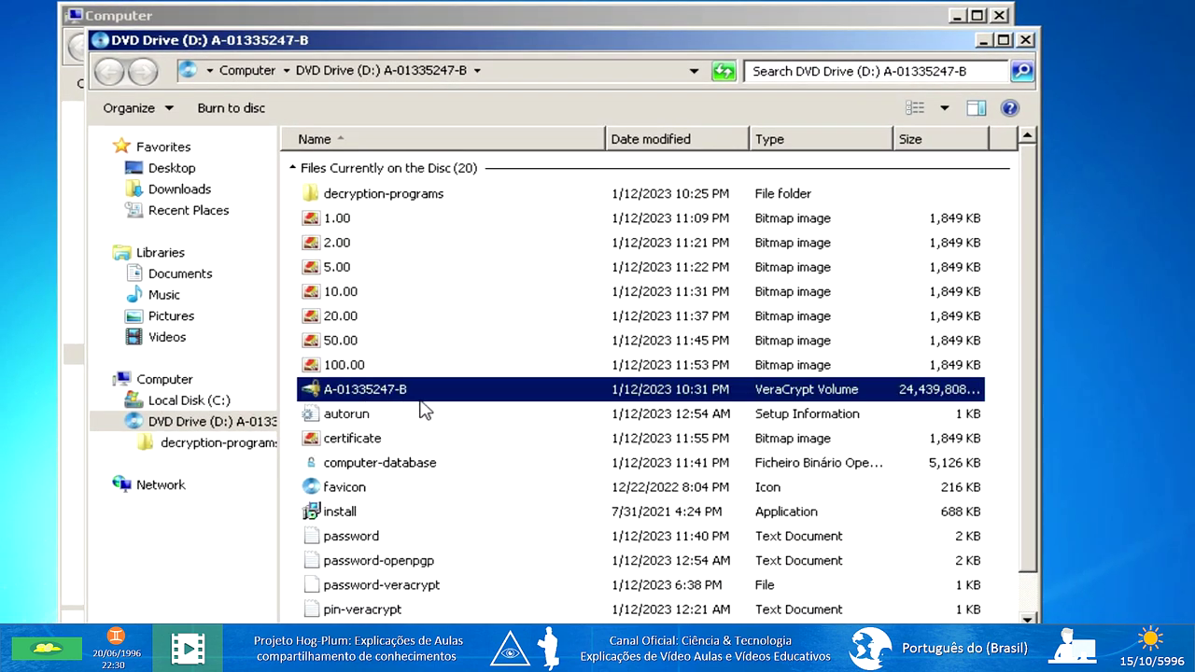
pyautogui.doubleClick(419, 399)
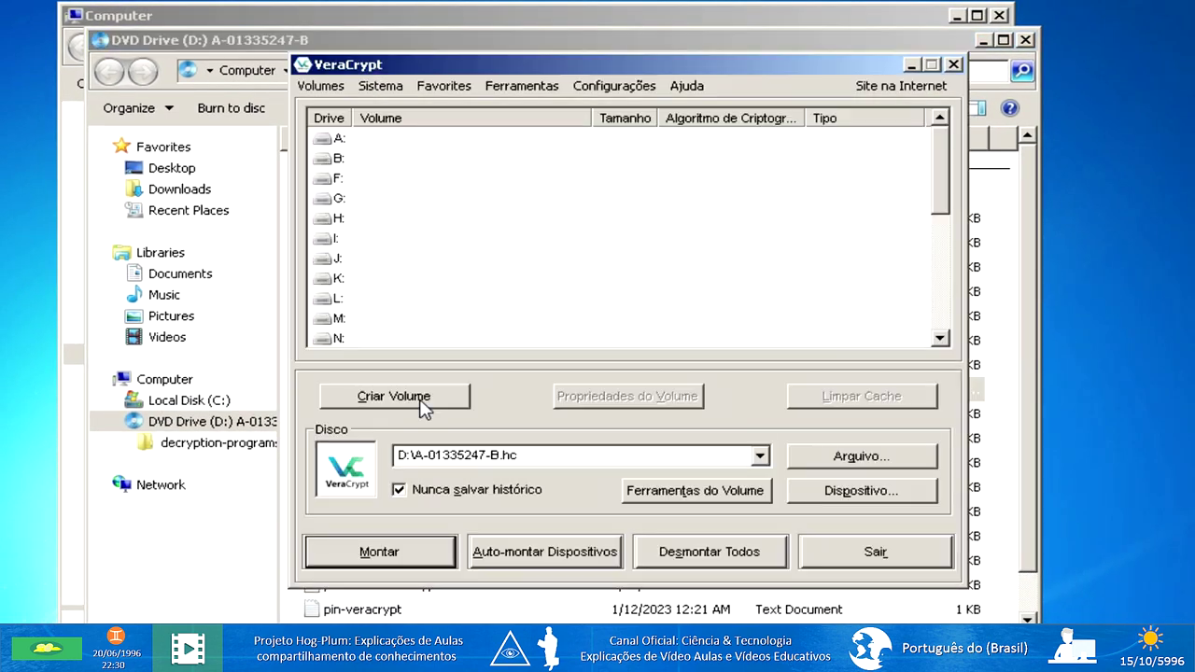
pyautogui.click(327, 139)
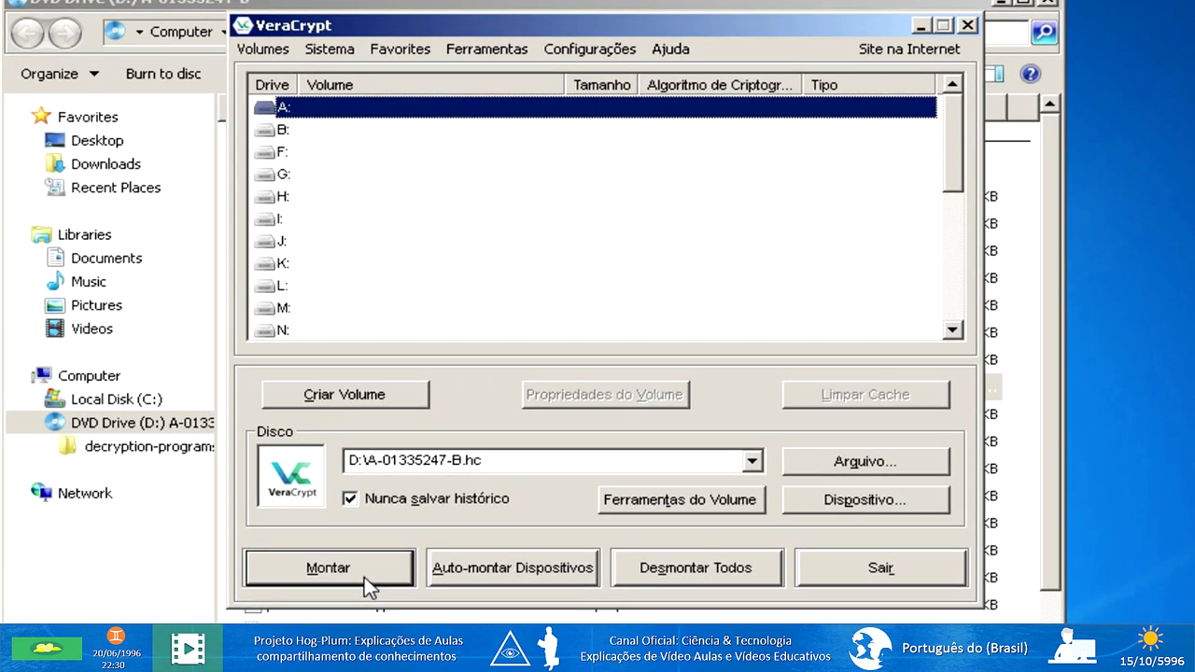
pyautogui.click(420, 551)
pyautogui.click(464, 325)
pyautogui.click(458, 376)
pyautogui.click(448, 404)
pyautogui.click(471, 322)
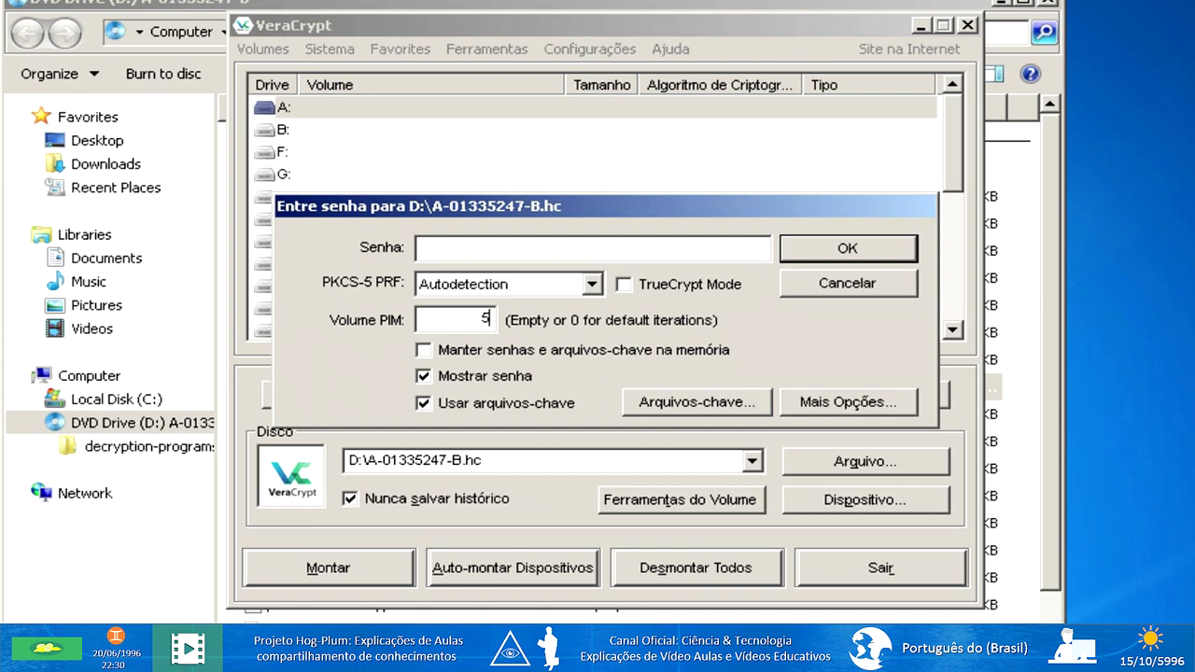
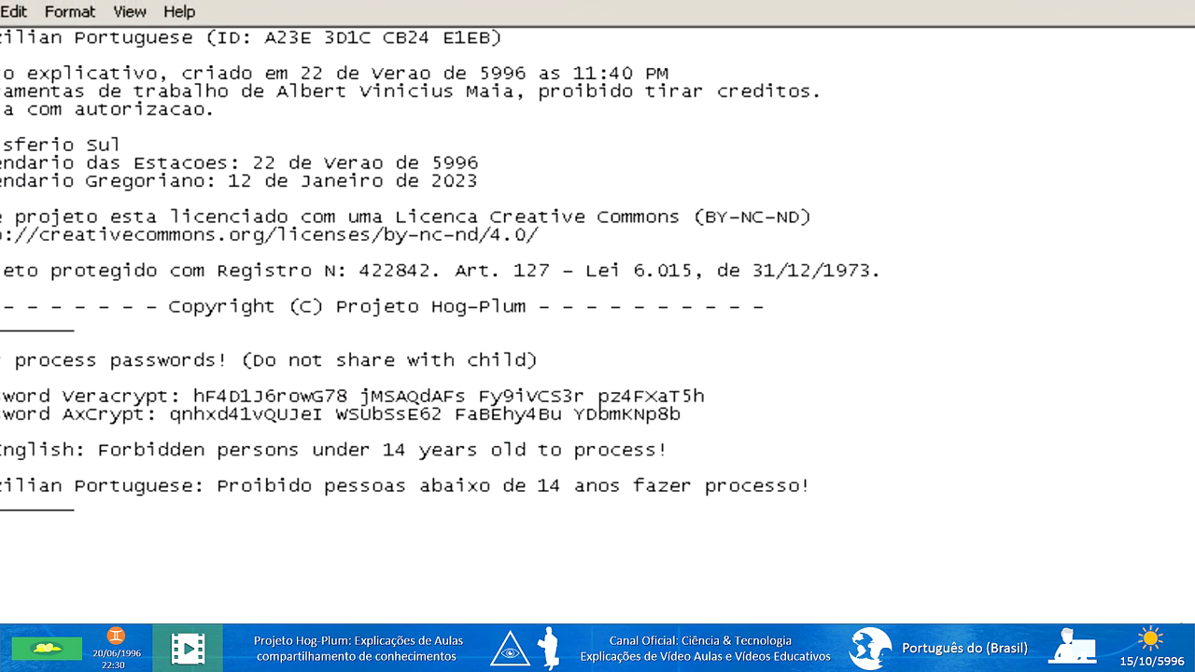
# Copy the VeraCrypt password from the notes and paste it into the password field.
pyautogui.moveTo(720, 398); pyautogui.dragTo(314, 414)
pyautogui.moveTo(404, 492); pyautogui.dragTo(273, 471)
pyautogui.rightClick(272, 473)
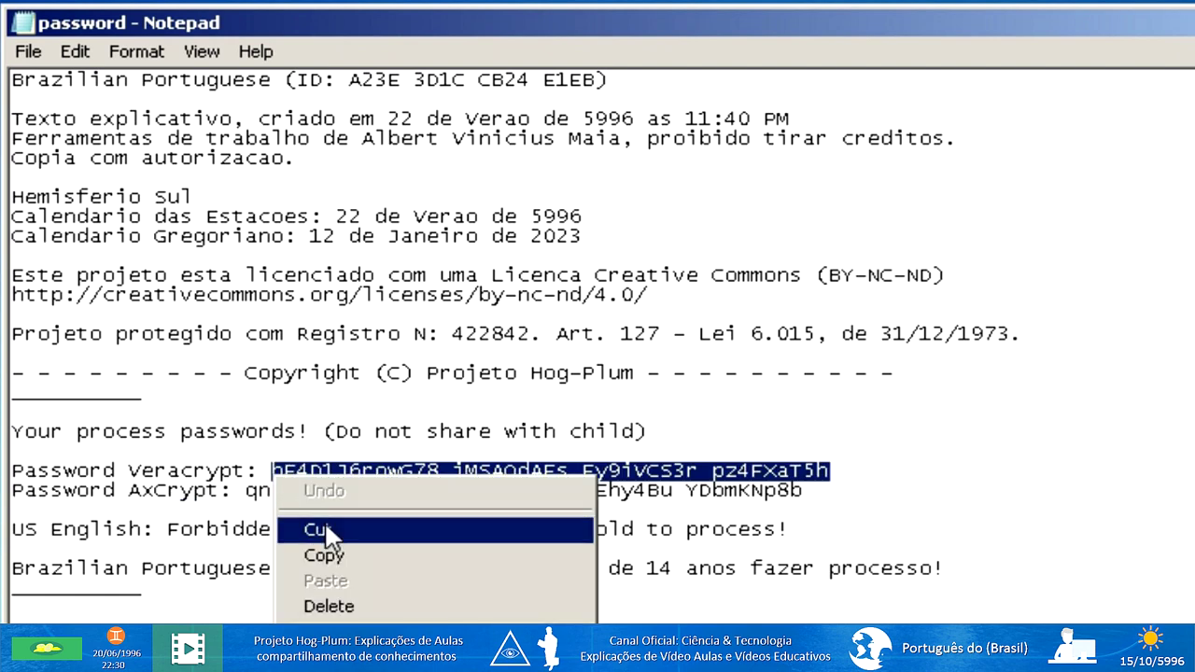
pyautogui.click(326, 553)
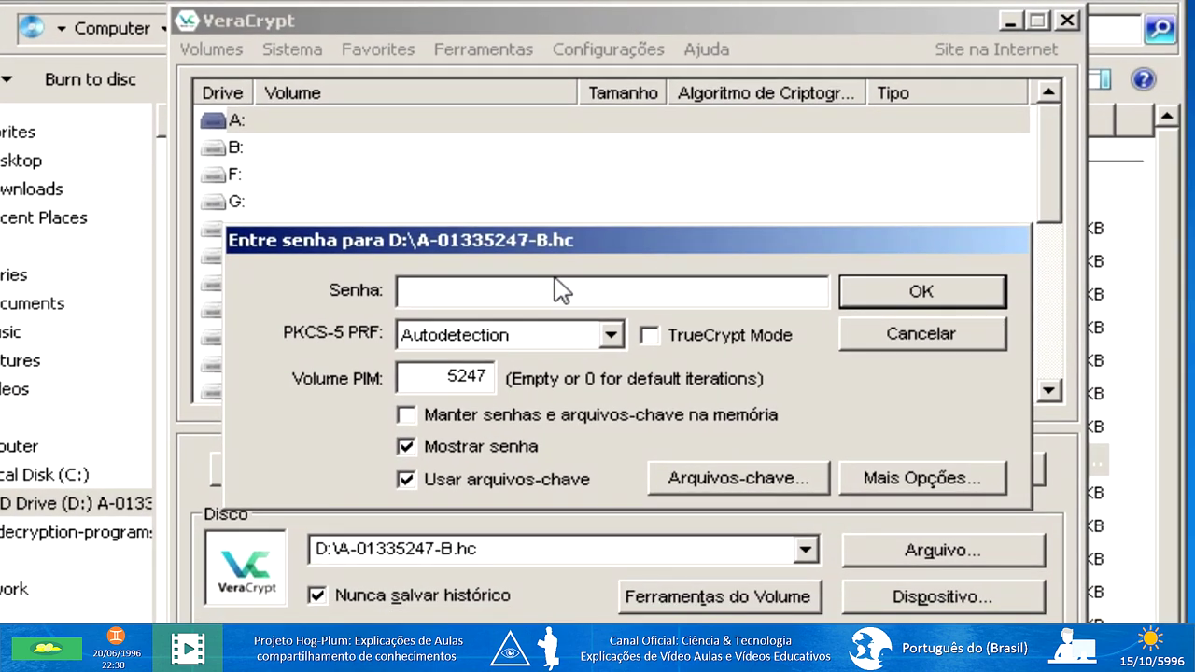
pyautogui.click(574, 305)
pyautogui.hotkey('ctrl', 'v')
# Hide the password and PIM, then browse the DVD drive for more keyfiles.
pyautogui.click(494, 448)
pyautogui.click(670, 479)
pyautogui.click(247, 425)
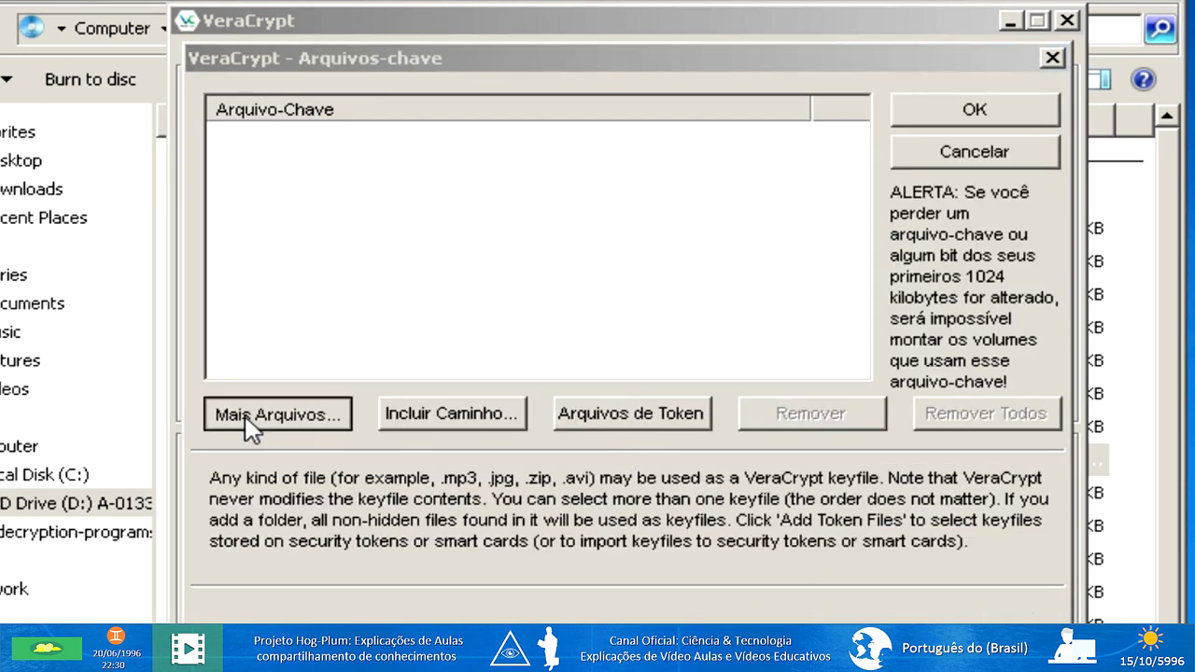
pyautogui.scroll(-1, 430, 485)
pyautogui.click(416, 564)
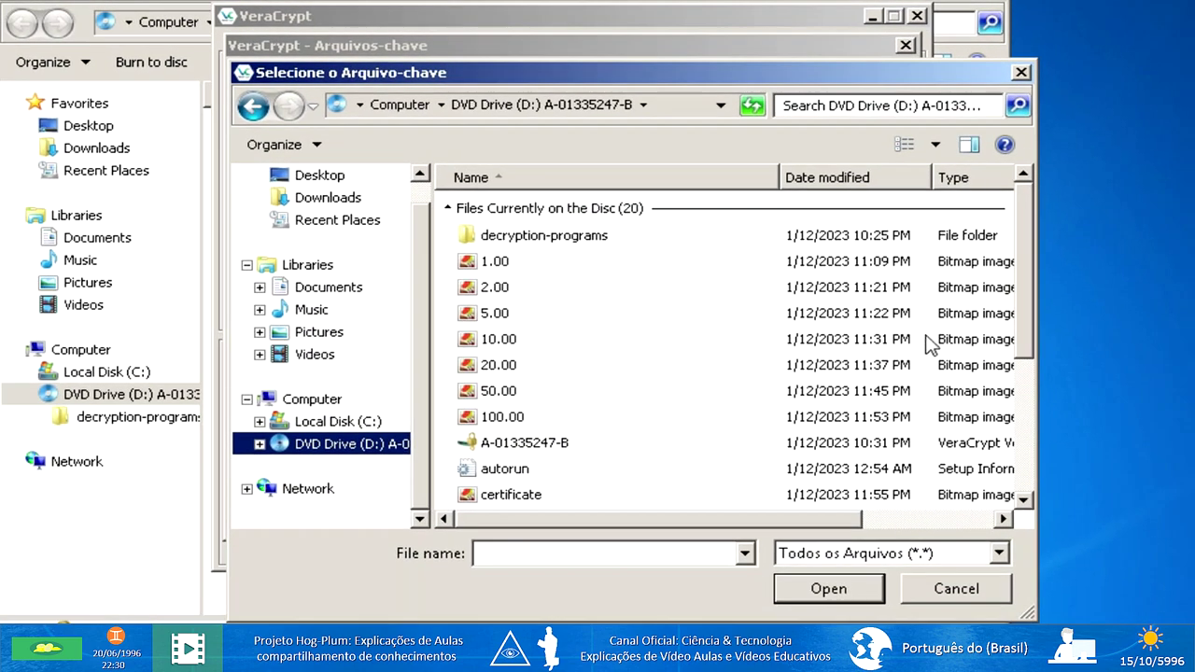
pyautogui.moveTo(1026, 347); pyautogui.dragTo(1025, 481)
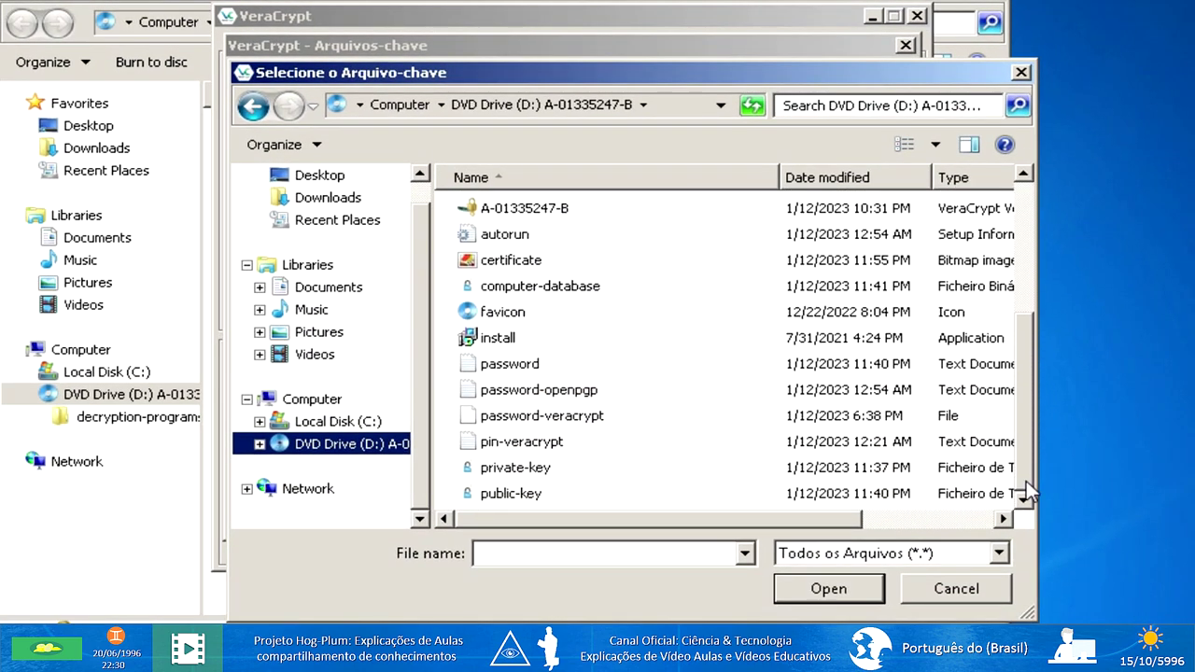
# Select public-key, private-key, password-veracrypt, computer-database, certificate and bitmaps 100.00 through 1.00 as keyfiles.
pyautogui.click(495, 493)
pyautogui.keyDown('ctrl'); pyautogui.click(512, 470); pyautogui.keyUp('ctrl')
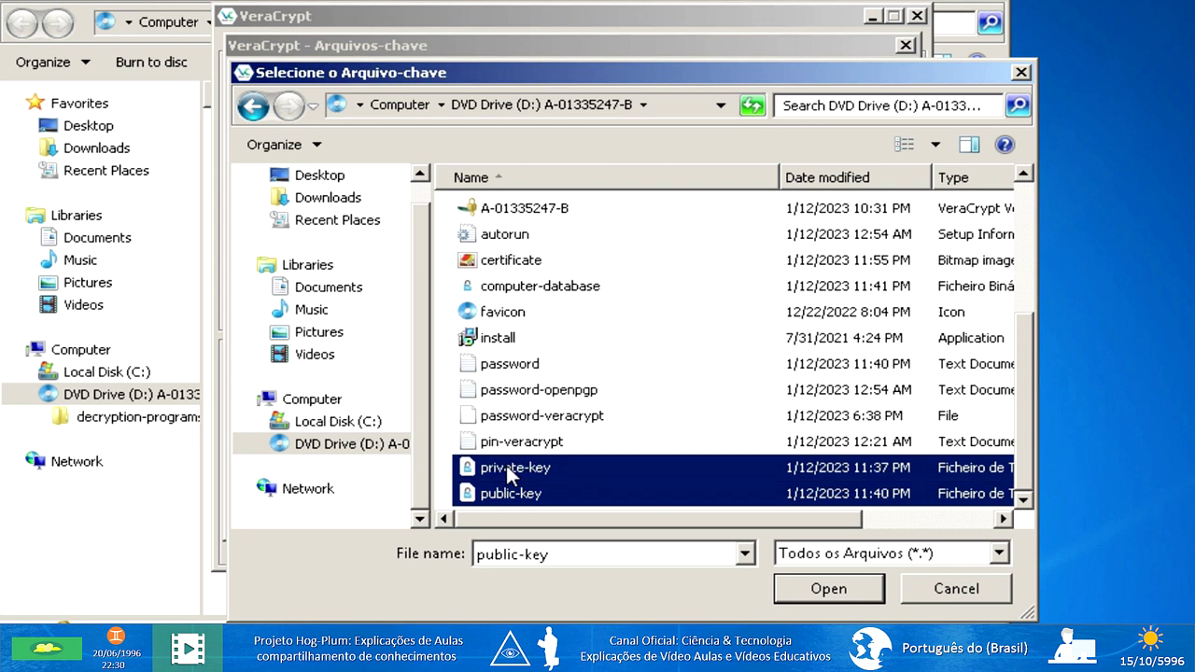
pyautogui.keyDown('ctrl'); pyautogui.click(527, 411); pyautogui.keyUp('ctrl')
pyautogui.moveTo(1028, 428); pyautogui.dragTo(1030, 315)
pyautogui.keyDown('ctrl'); pyautogui.click(560, 431); pyautogui.keyUp('ctrl')
pyautogui.keyDown('ctrl'); pyautogui.click(519, 402); pyautogui.keyUp('ctrl')
pyautogui.keyDown('ctrl'); pyautogui.click(504, 416); pyautogui.keyUp('ctrl')
pyautogui.keyDown('ctrl'); pyautogui.click(504, 390); pyautogui.keyUp('ctrl')
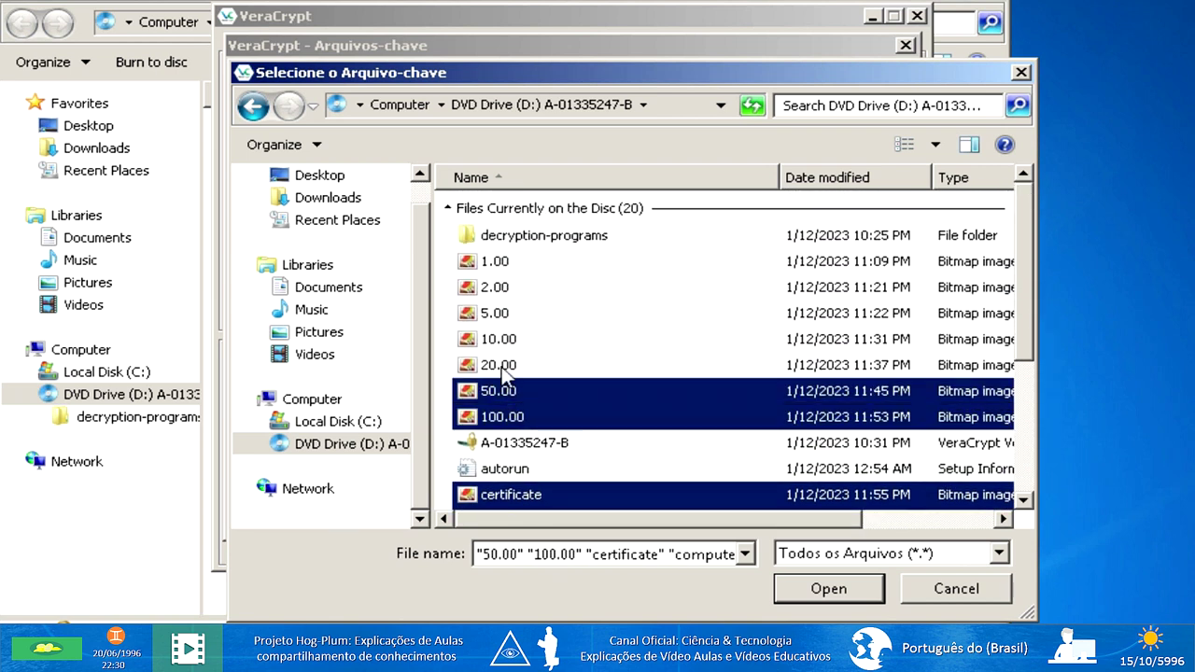
pyautogui.keyDown('ctrl'); pyautogui.click(502, 364); pyautogui.keyUp('ctrl')
pyautogui.keyDown('ctrl'); pyautogui.click(502, 338); pyautogui.keyUp('ctrl')
pyautogui.keyDown('ctrl'); pyautogui.click(500, 313); pyautogui.keyUp('ctrl')
pyautogui.keyDown('ctrl'); pyautogui.click(498, 287); pyautogui.keyUp('ctrl')
pyautogui.keyDown('ctrl'); pyautogui.click(497, 260); pyautogui.keyUp('ctrl')
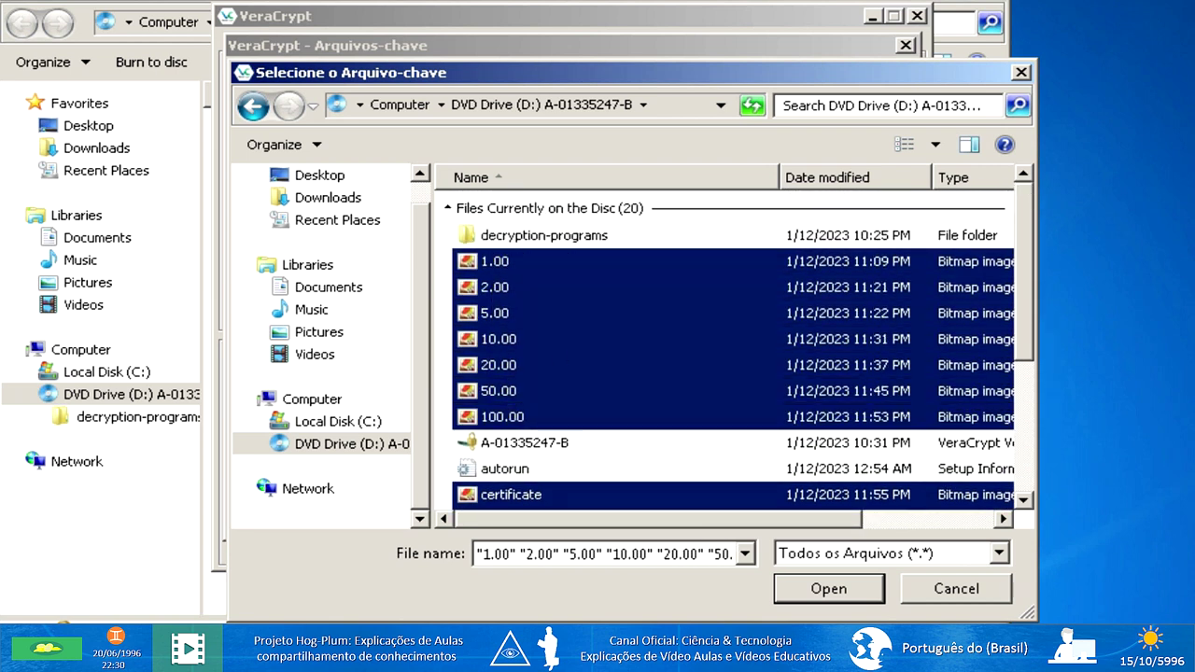
# Add the selected files to the keyfile list, accept it, and mount the volume as A:.
pyautogui.click(834, 592)
pyautogui.moveTo(752, 168); pyautogui.dragTo(770, 110)
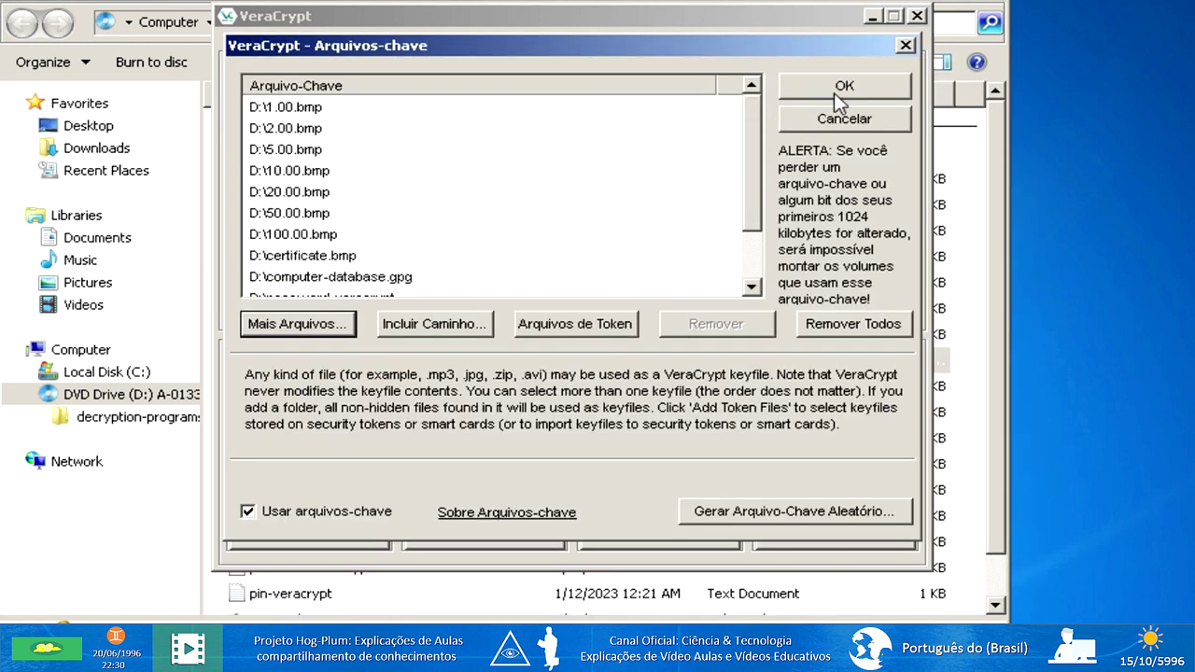
pyautogui.click(835, 90)
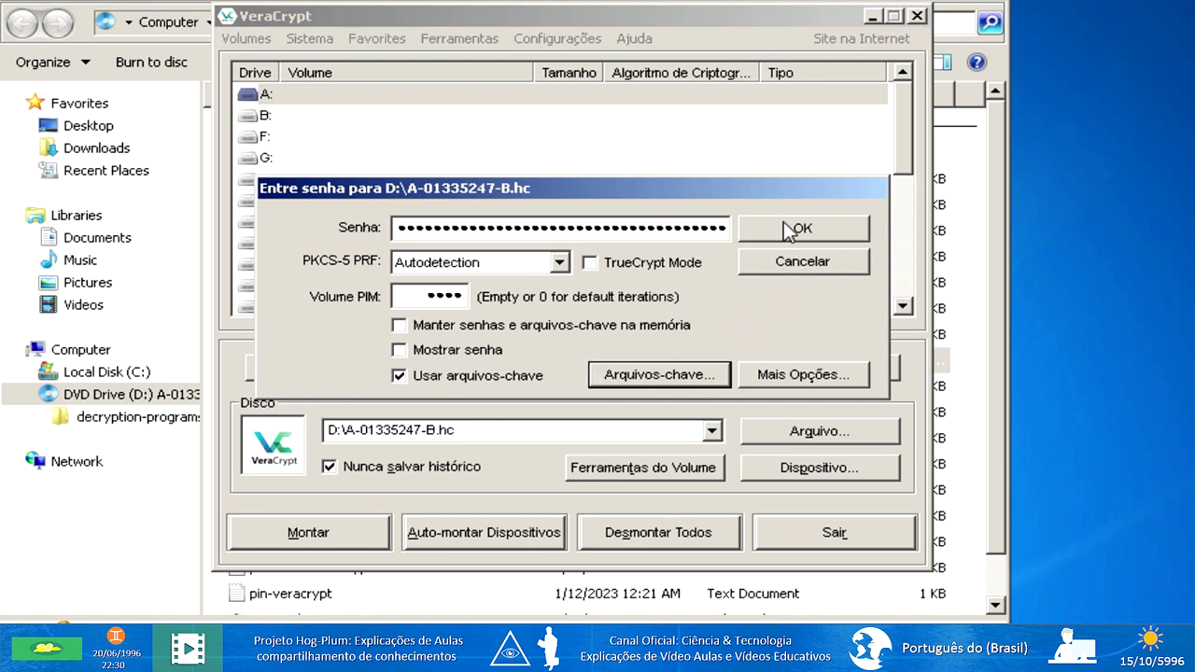
pyautogui.click(789, 232)
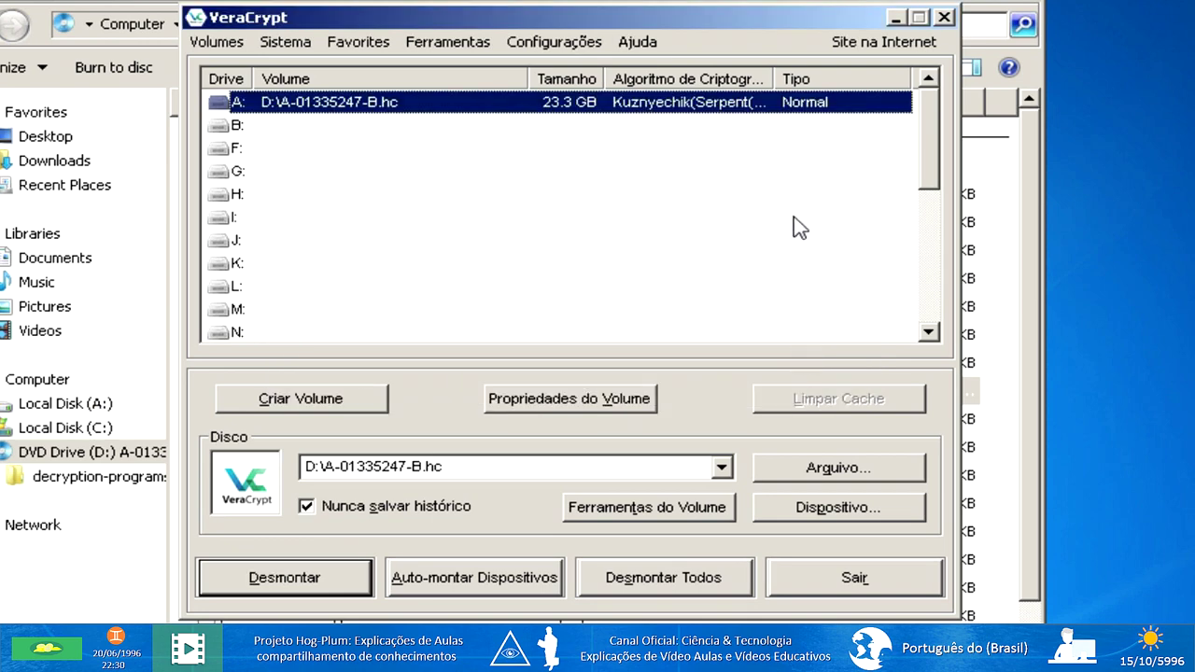
# Mount the wou_w7-x64 ISO from Local Disk (A:) as drive E:.
pyautogui.click(945, 18)
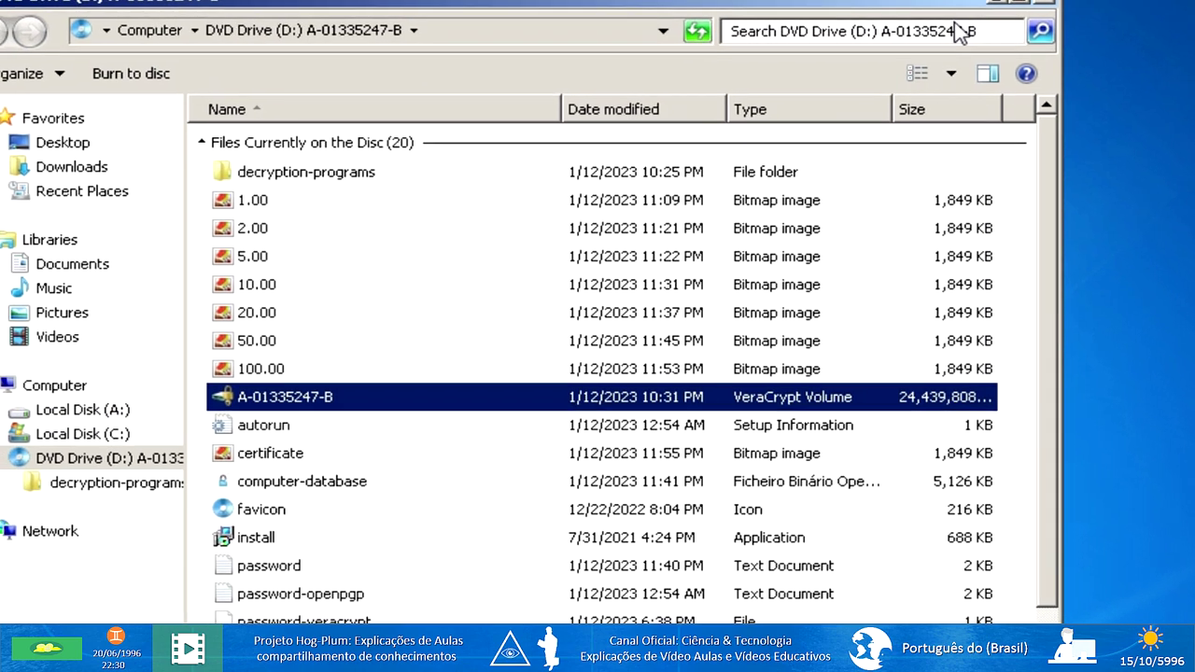
pyautogui.click(86, 405)
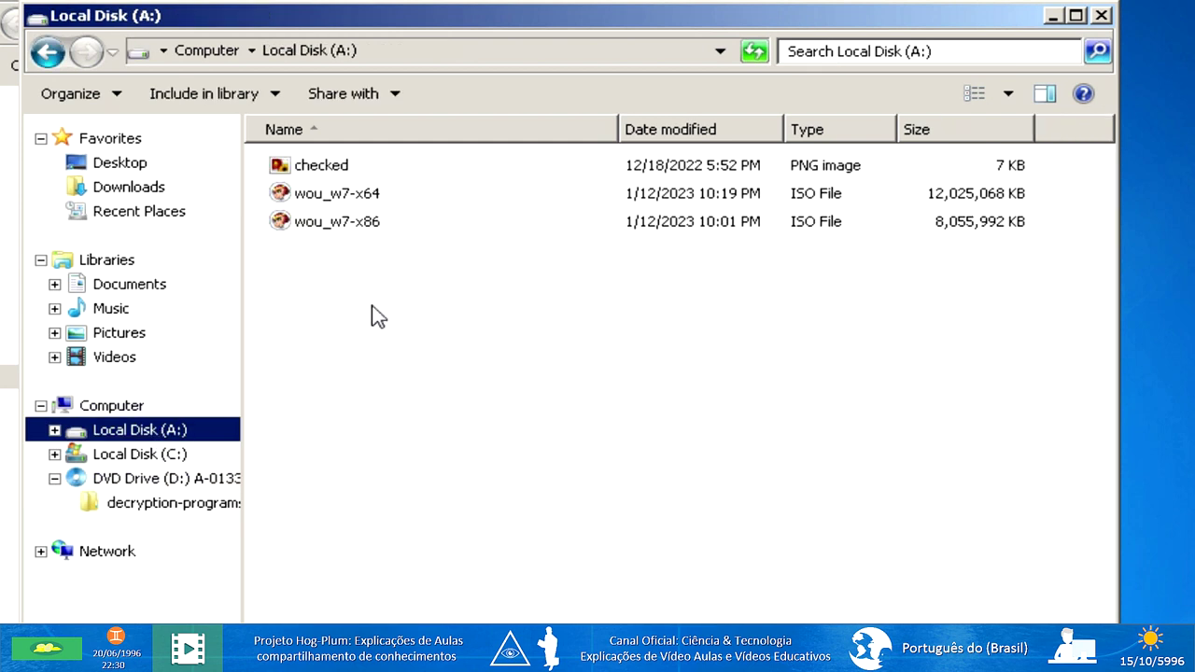
pyautogui.click(352, 192)
pyautogui.rightClick(356, 197)
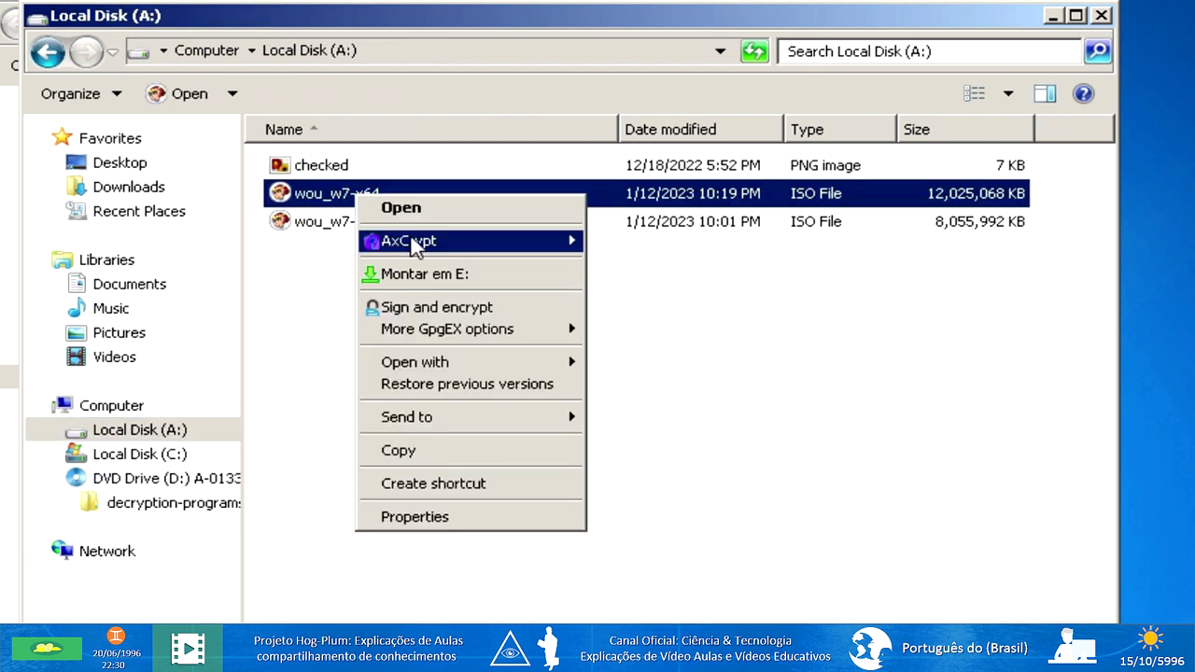
pyautogui.click(428, 273)
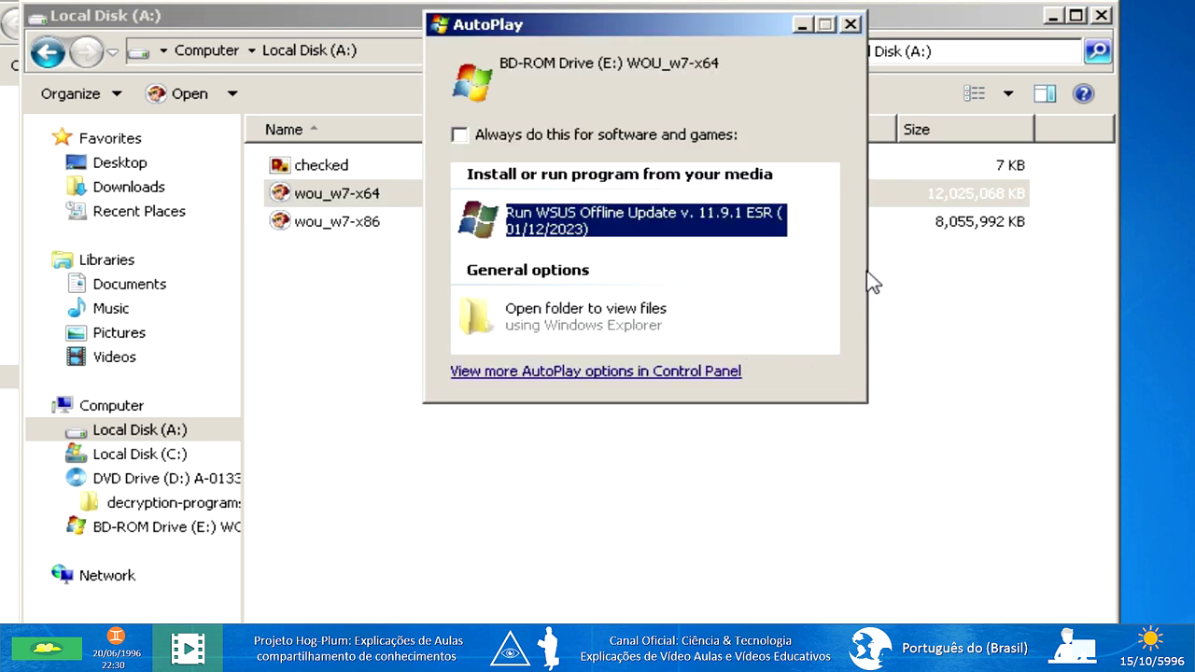
# Close the Explorer windows and start WSUS Offline Update from the E: disc, approving UAC.
pyautogui.click(1102, 16)
pyautogui.click(1079, 4)
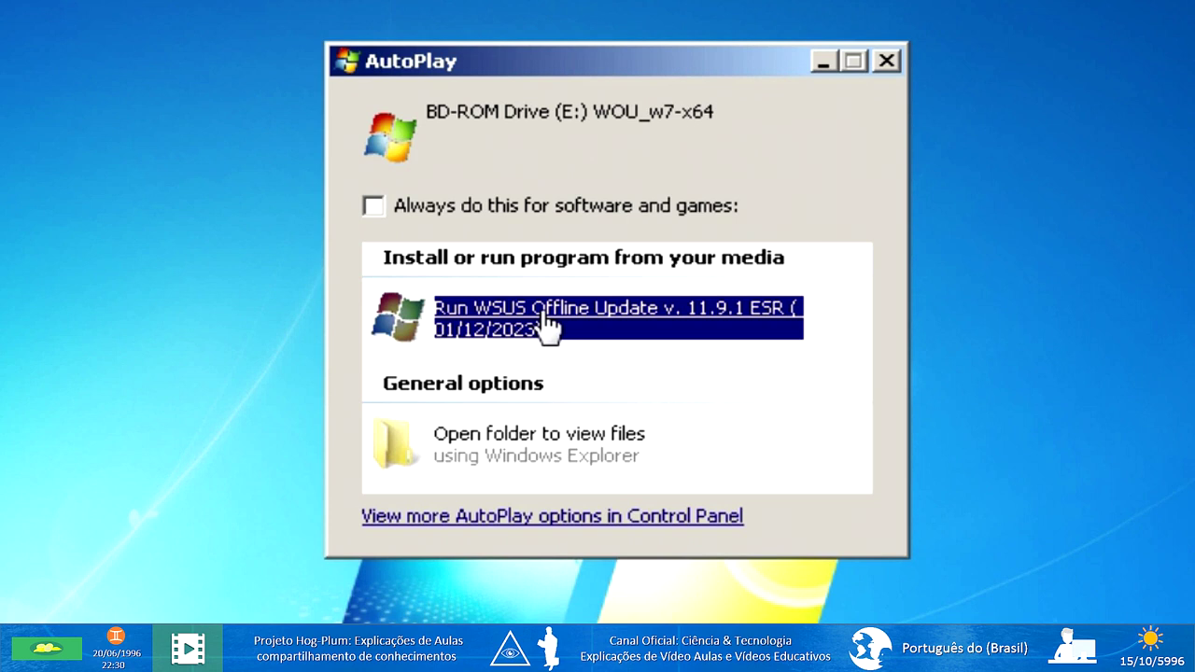
pyautogui.click(546, 322)
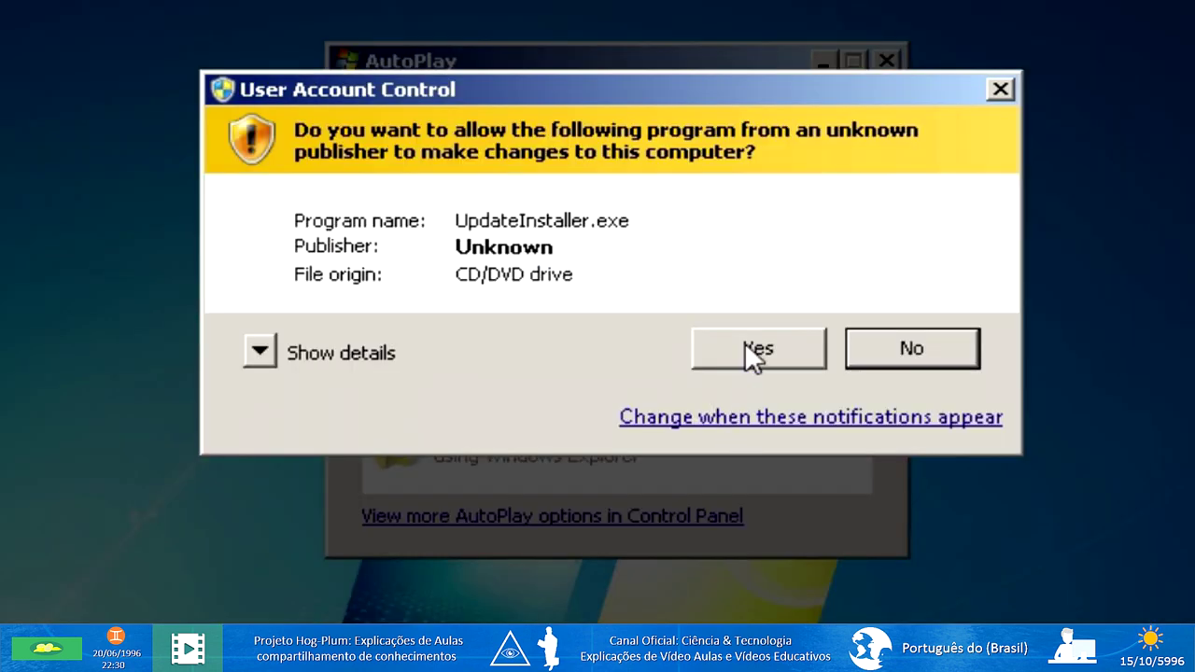
pyautogui.click(754, 349)
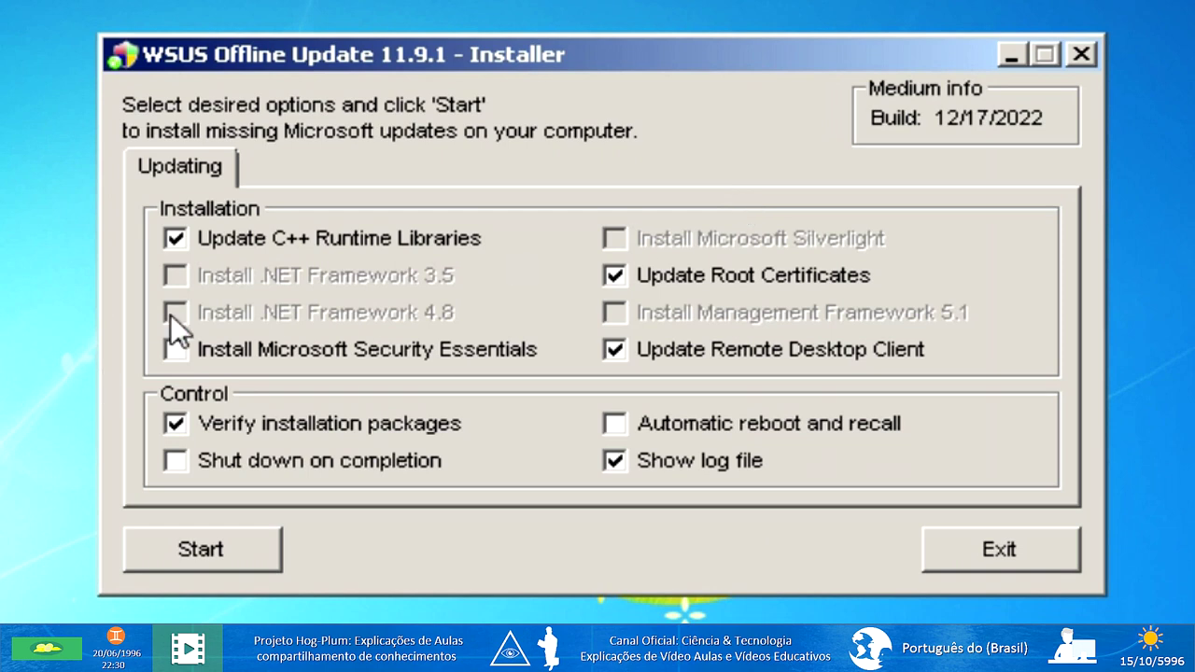
pyautogui.click(236, 551)
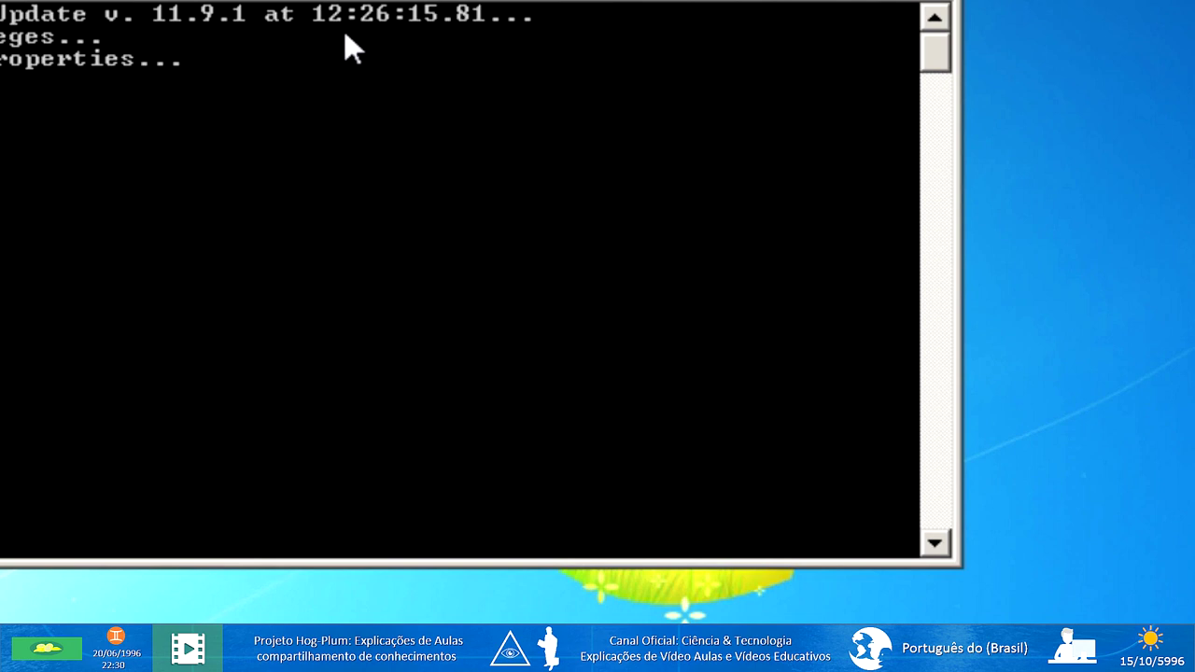
# After the successful update run, close the Notepad log and exit the E:\cmd> console.
pyautogui.moveTo(346, 0); pyautogui.dragTo(639, 87)
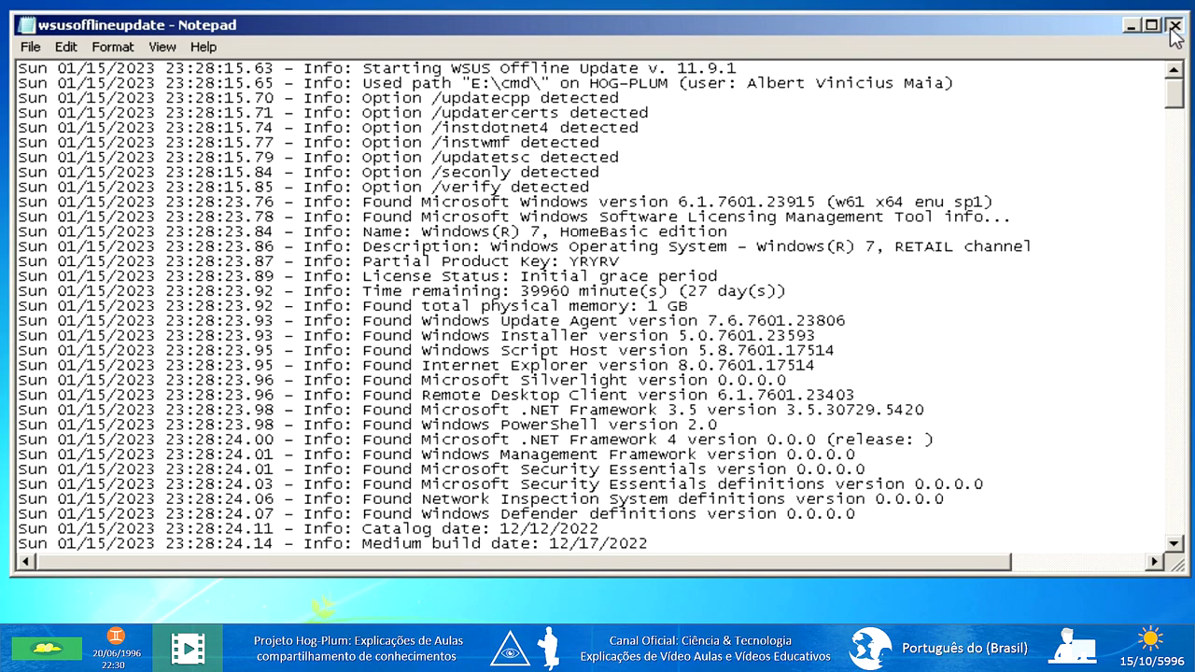
pyautogui.moveTo(1175, 93); pyautogui.dragTo(1173, 187)
pyautogui.click(1174, 25)
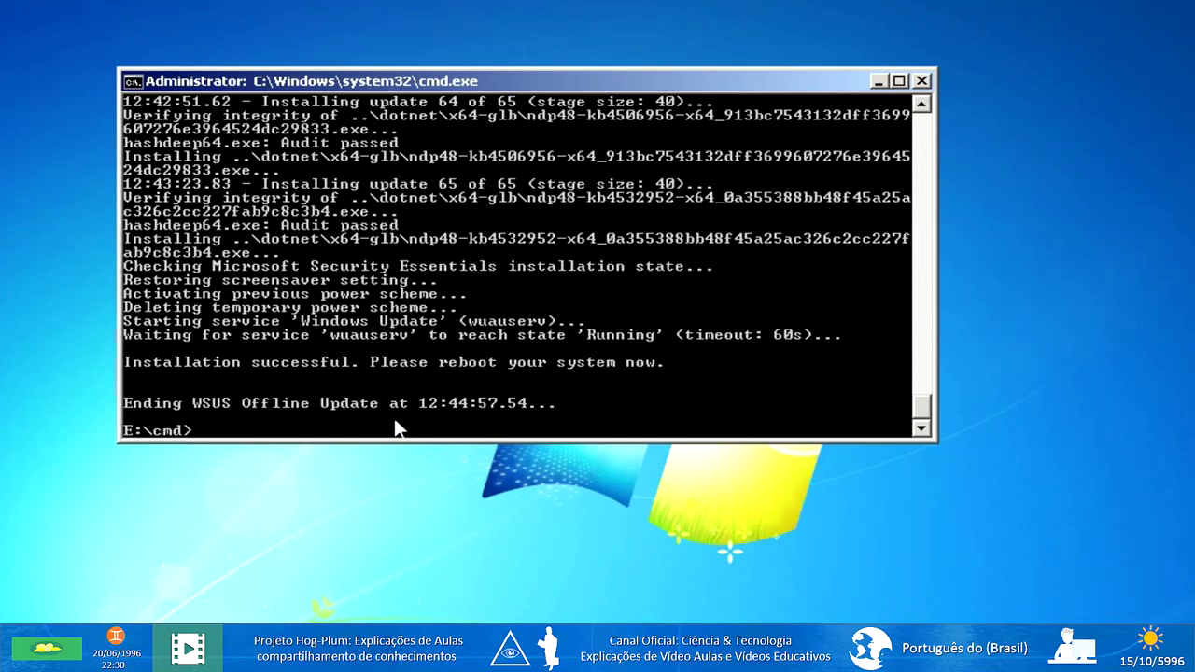
pyautogui.write('exit')
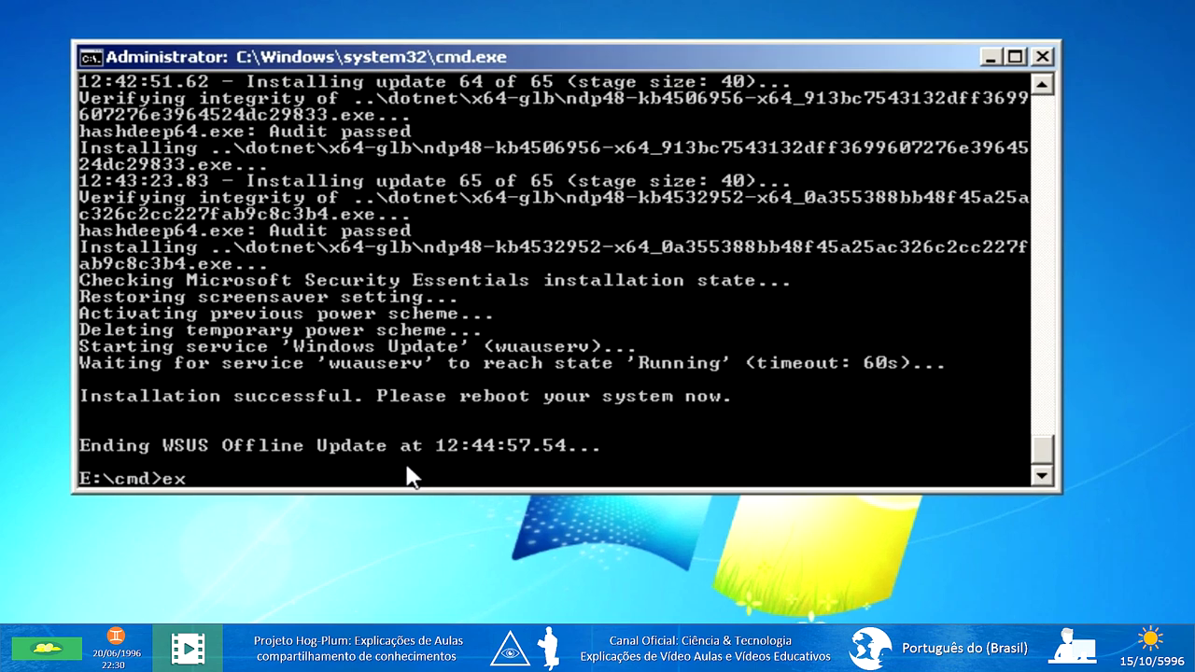
pyautogui.press('Return')
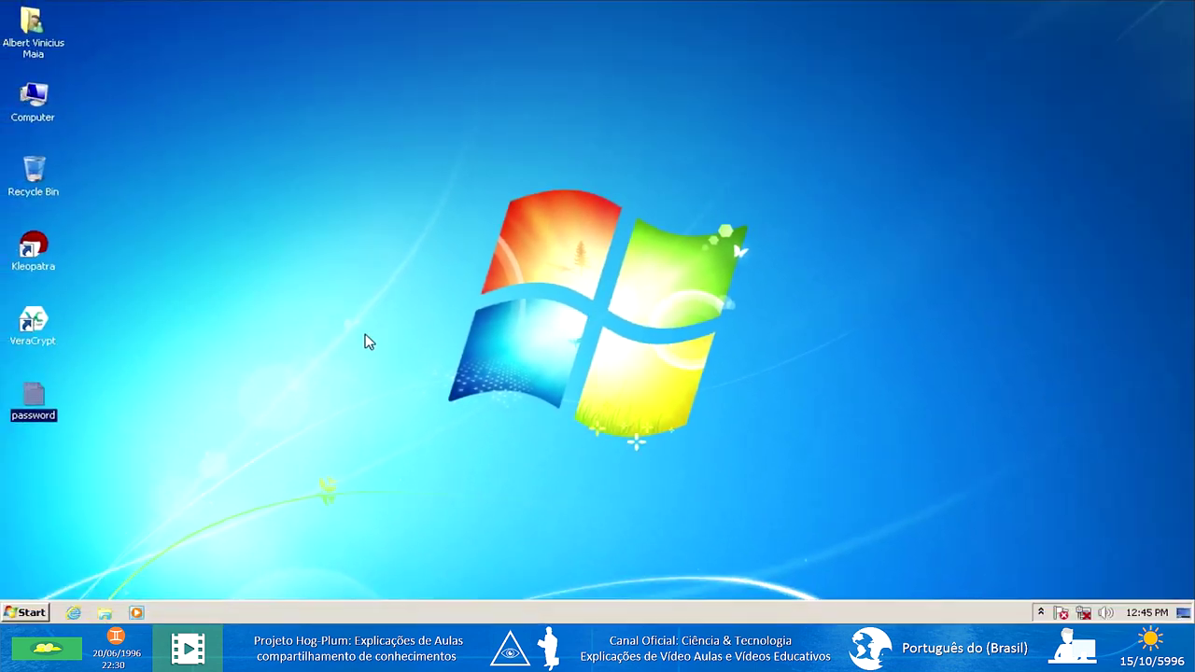
# Restart Windows 7 from the Start menu, then choose Remind me later on the support notice.
pyautogui.click(28, 612)
pyautogui.moveTo(312, 580)
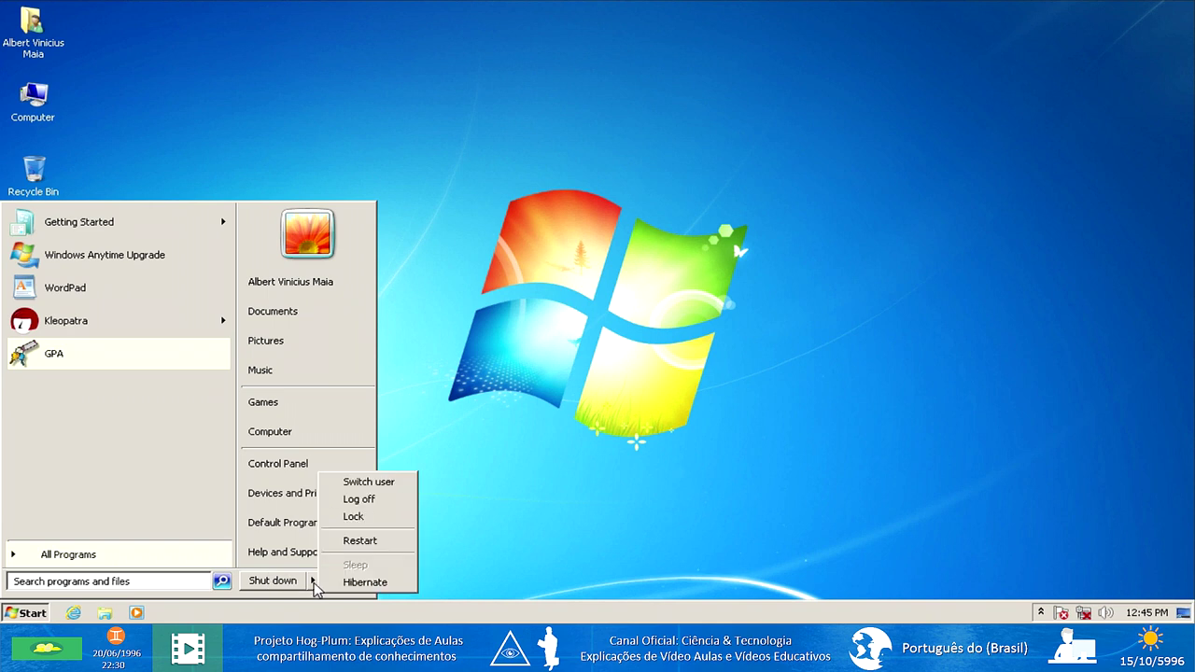
pyautogui.click(362, 546)
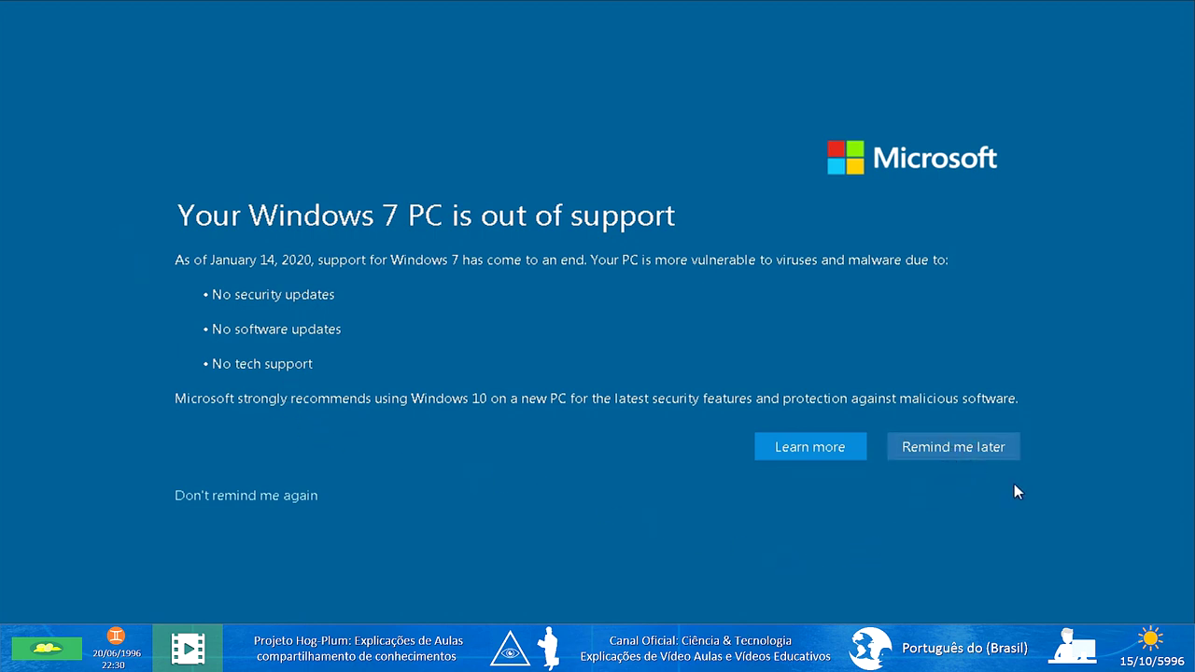
pyautogui.click(983, 445)
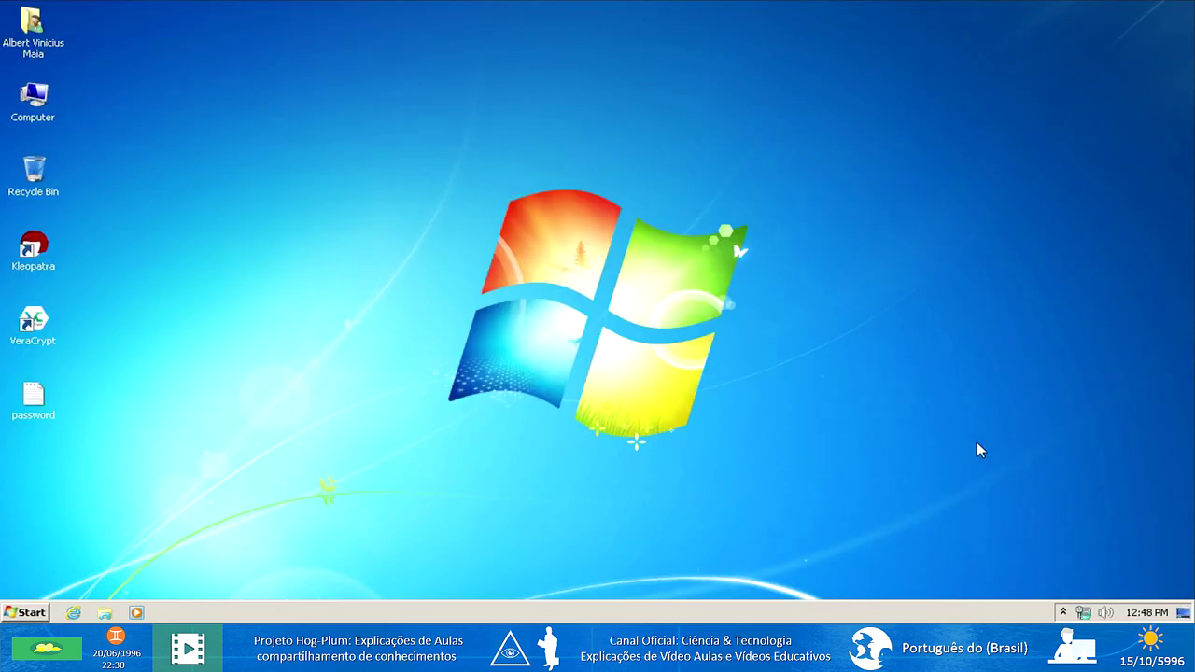
# Open the DVD drive and start mounting the A-01335247-B volume file in VeraCrypt.
pyautogui.doubleClick(36, 120)
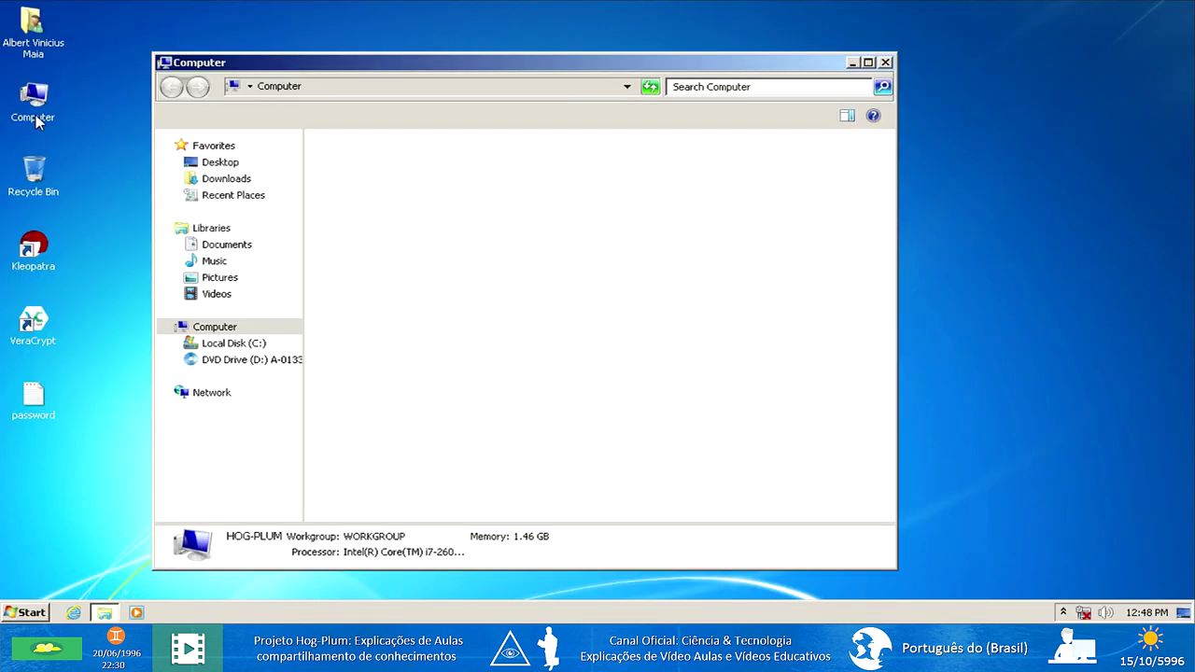
pyautogui.moveTo(610, 358); pyautogui.dragTo(484, 357)
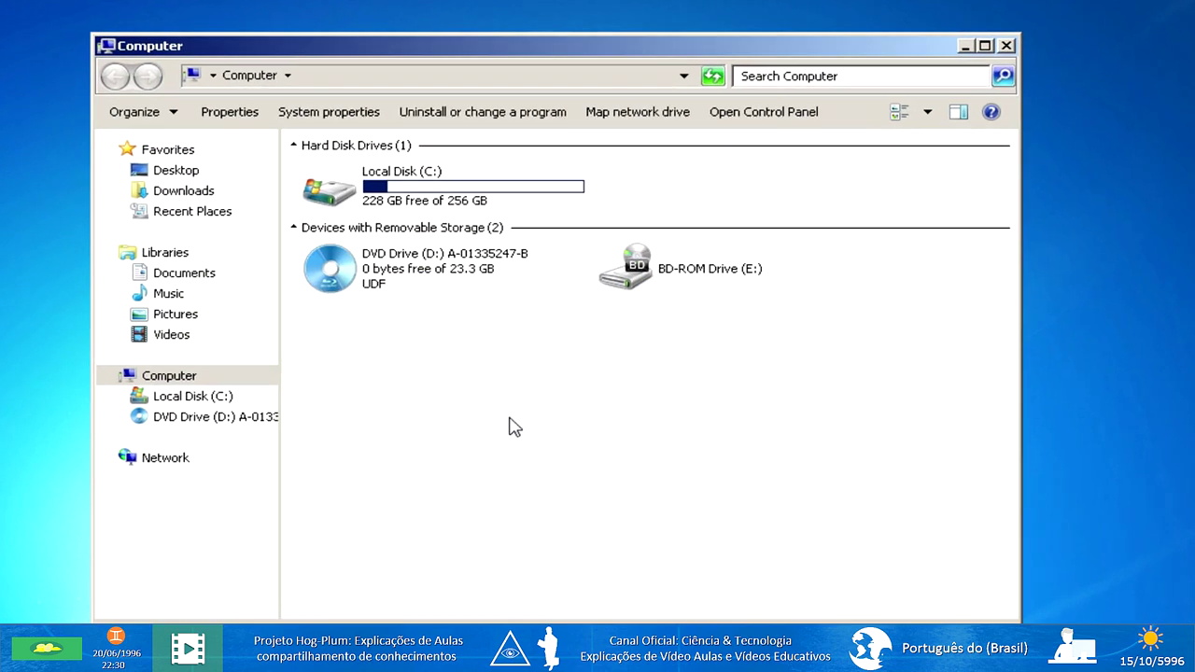
pyautogui.rightClick(467, 297)
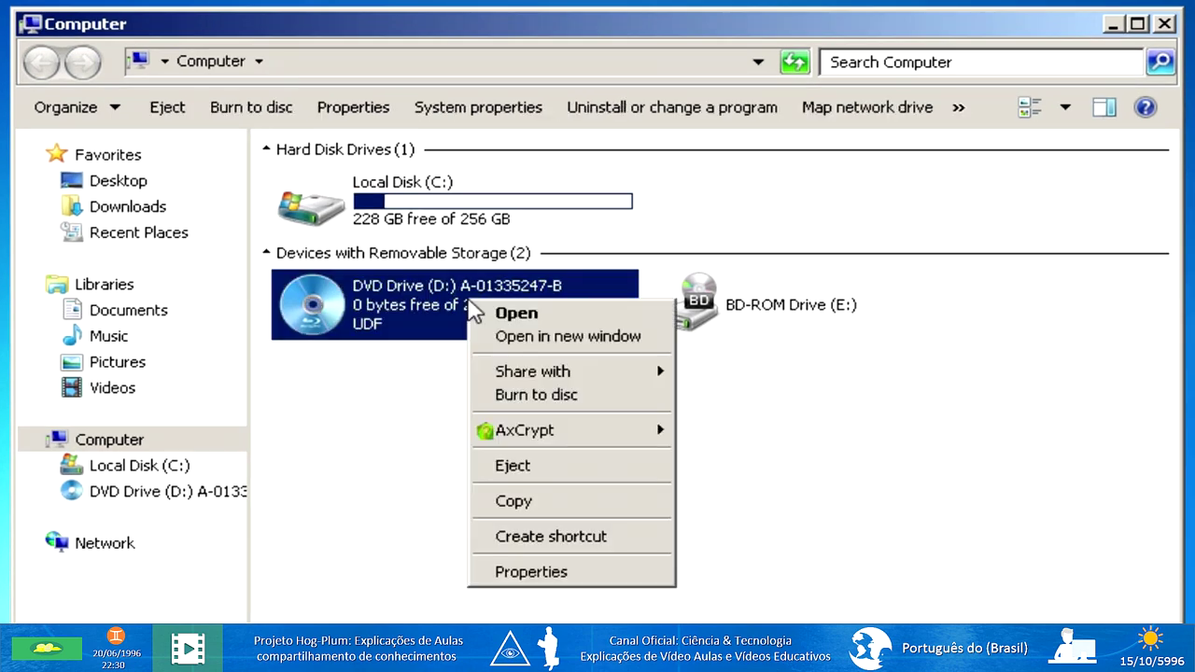
pyautogui.click(538, 338)
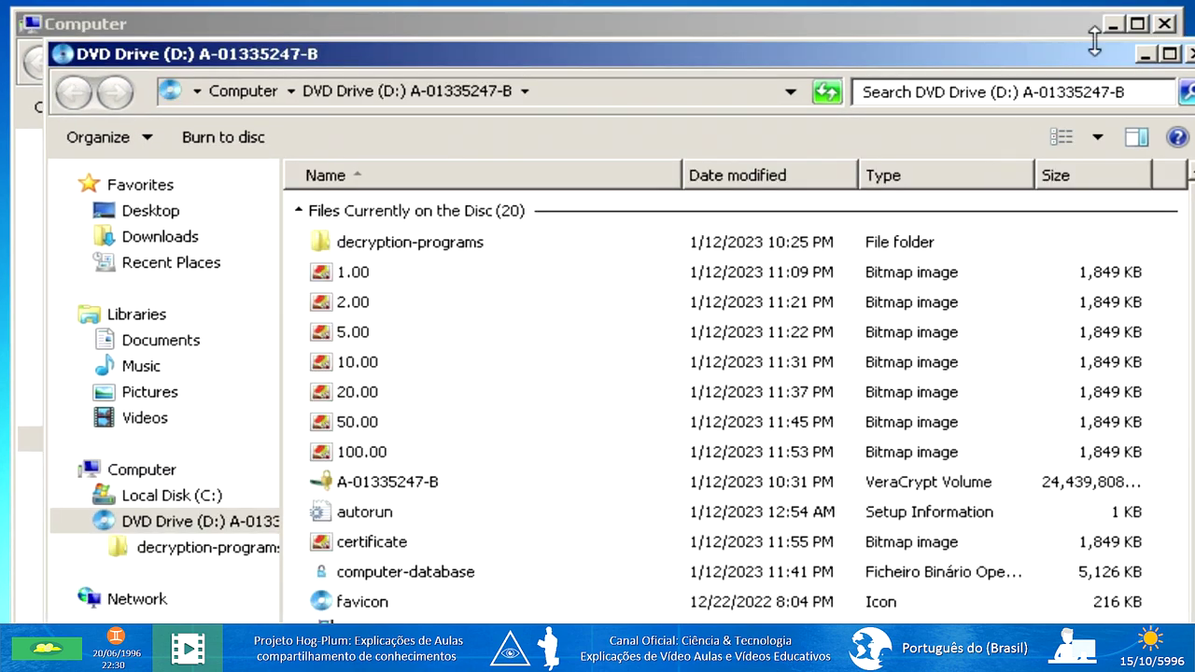
pyautogui.click(1163, 23)
pyautogui.click(391, 484)
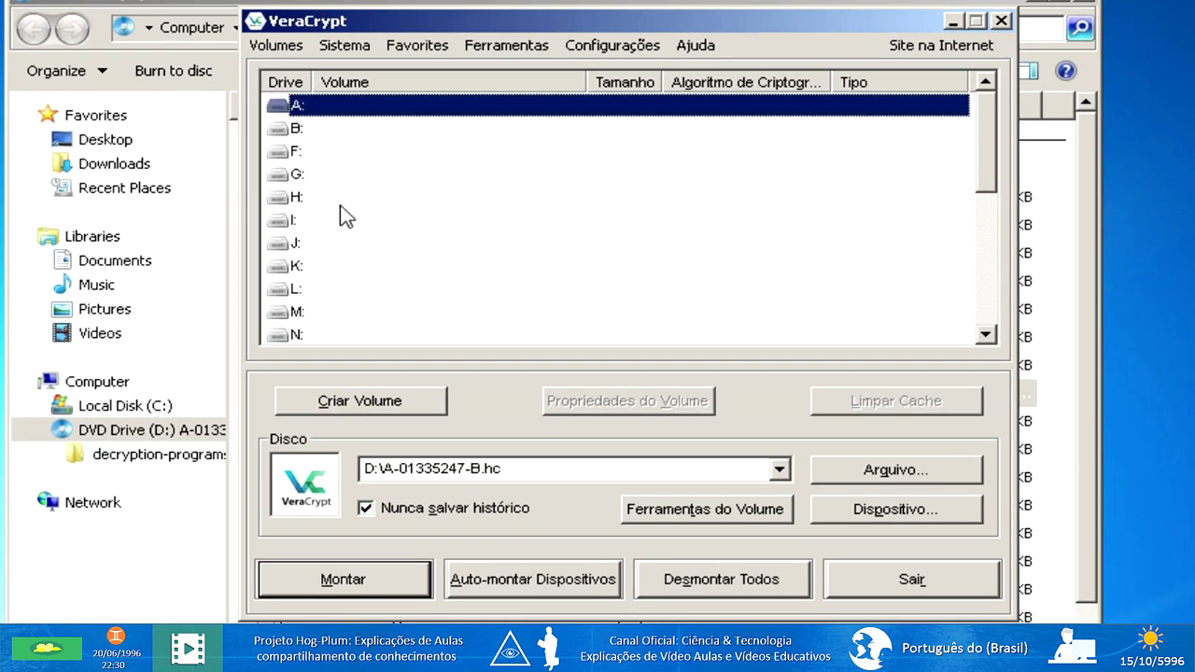
pyautogui.click(387, 573)
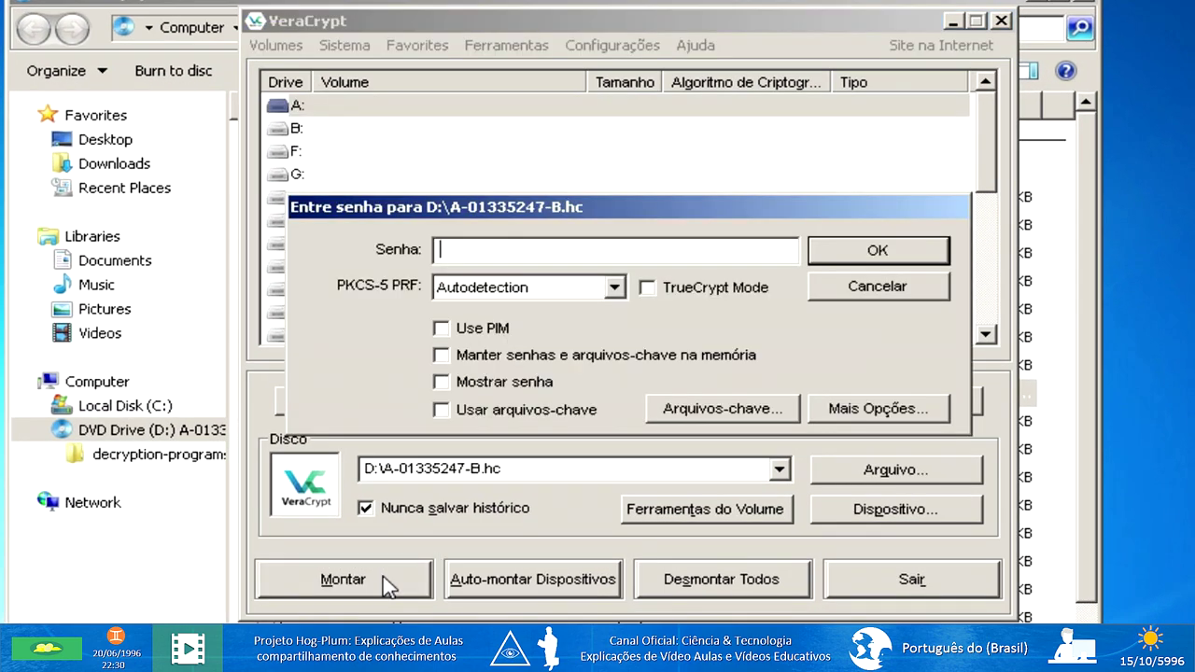
# Enable PIM, password display and keyfiles, and enter the volume PIM.
pyautogui.click(479, 332)
pyautogui.click(487, 383)
pyautogui.click(489, 410)
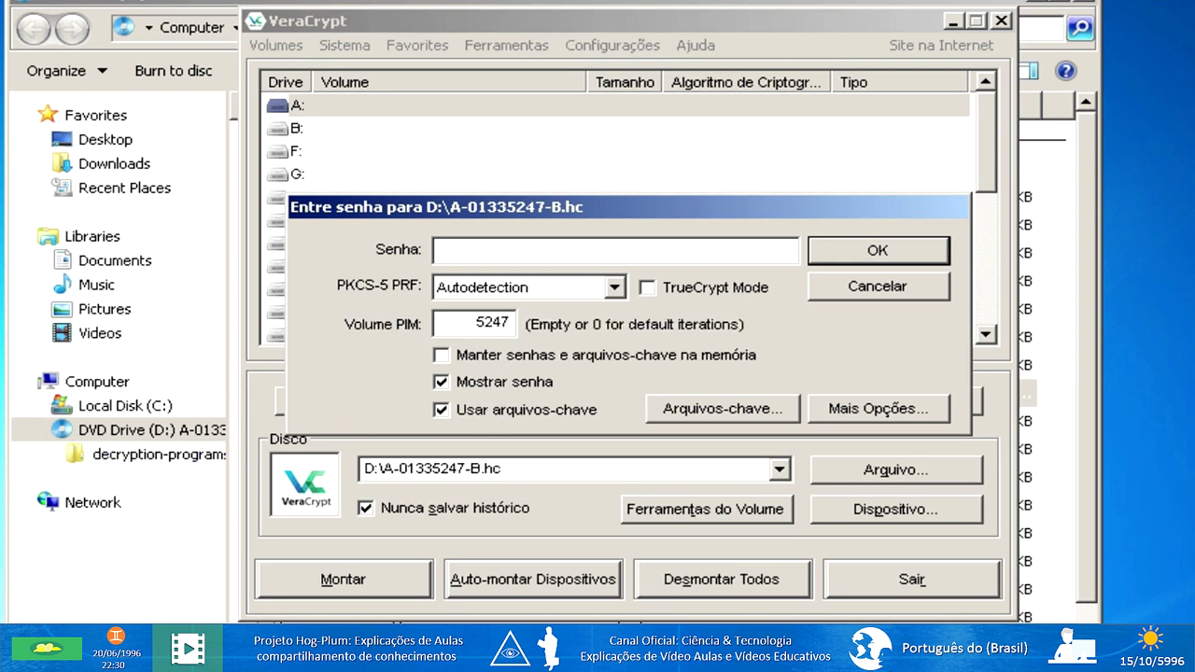
# Copy the volume password from the Notepad file and paste it into the password field.
pyautogui.hotkey('alt', 'Tab')
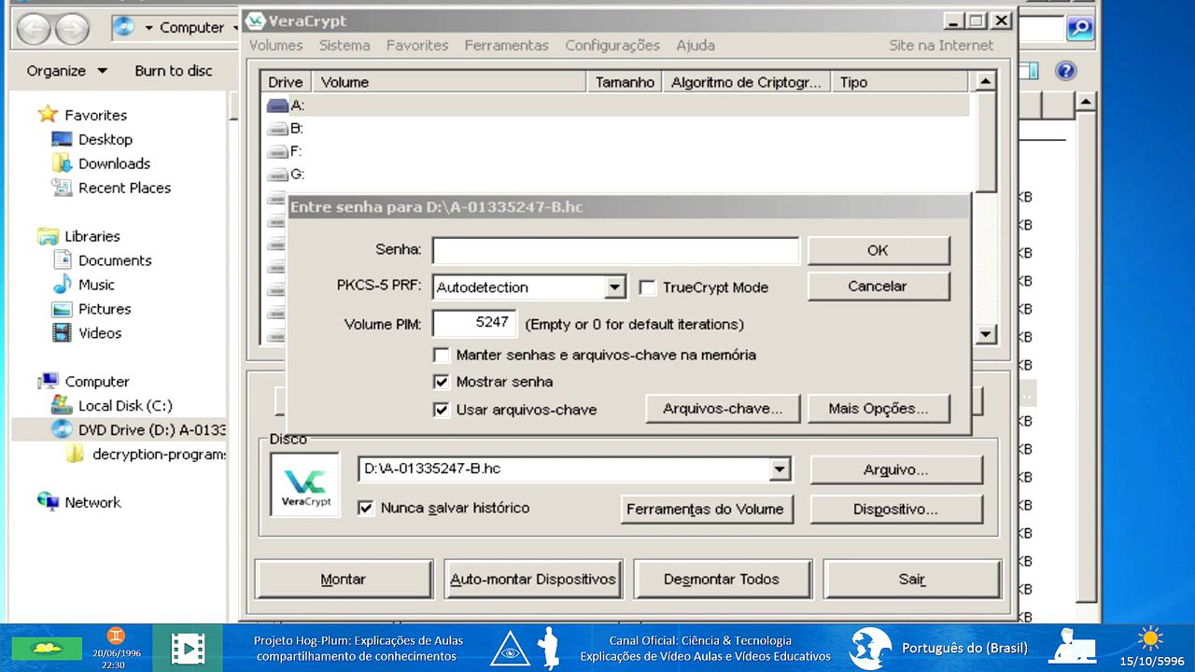
pyautogui.moveTo(618, 345); pyautogui.dragTo(184, 338)
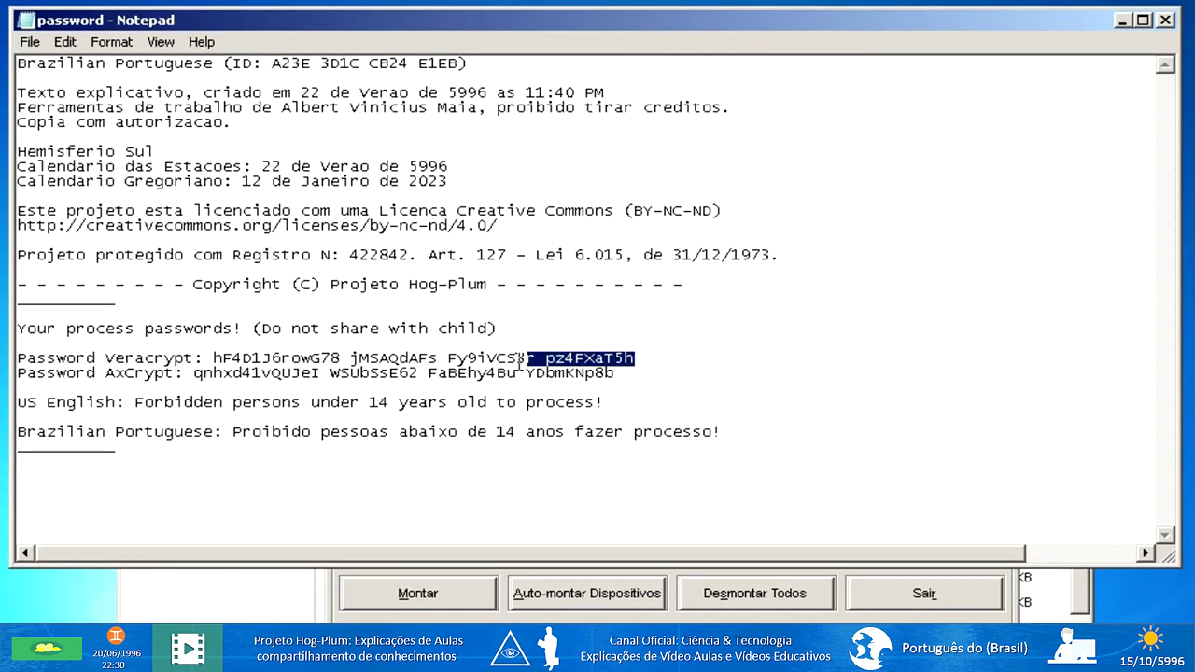
pyautogui.rightClick(213, 356)
pyautogui.click(262, 414)
pyautogui.click(1165, 20)
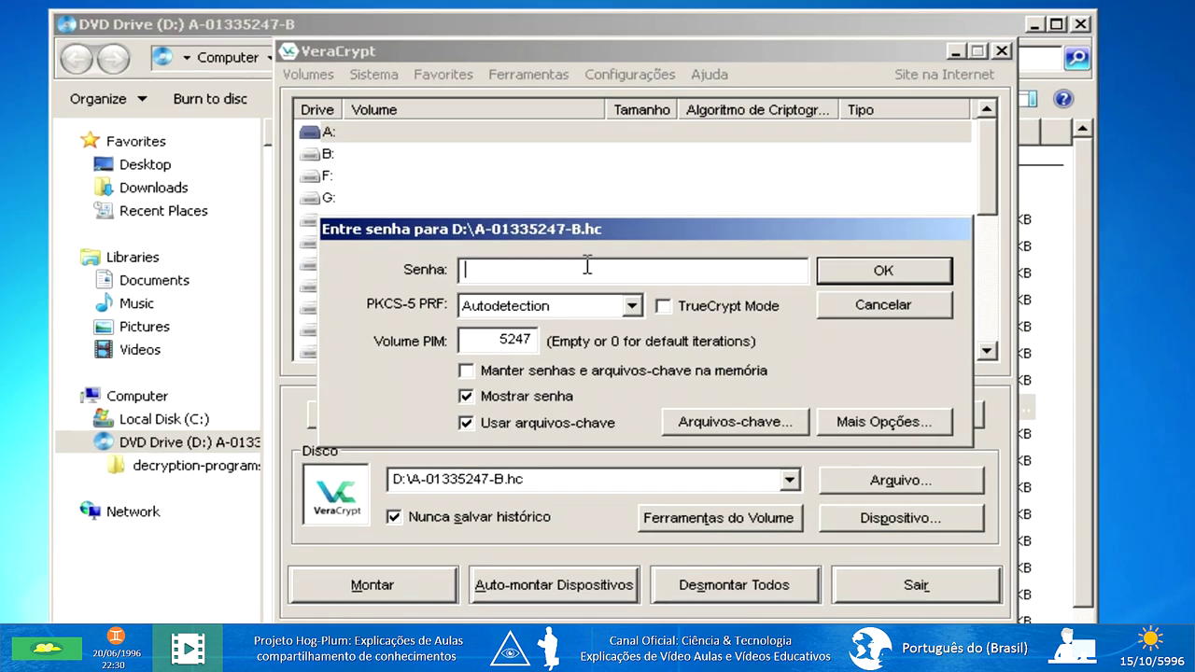
pyautogui.hotkey('ctrl', 'v')
# Hide the password and PIM, then browse the DVD drive for more keyfiles.
pyautogui.click(455, 384)
pyautogui.click(737, 407)
pyautogui.click(339, 354)
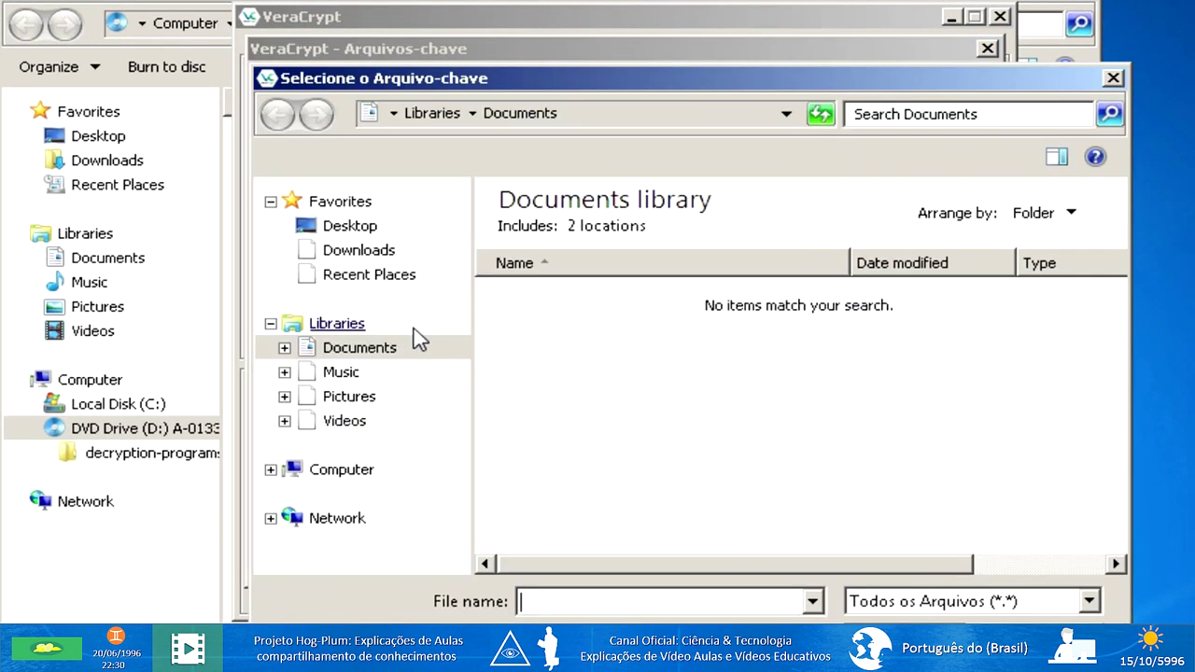
pyautogui.click(420, 483)
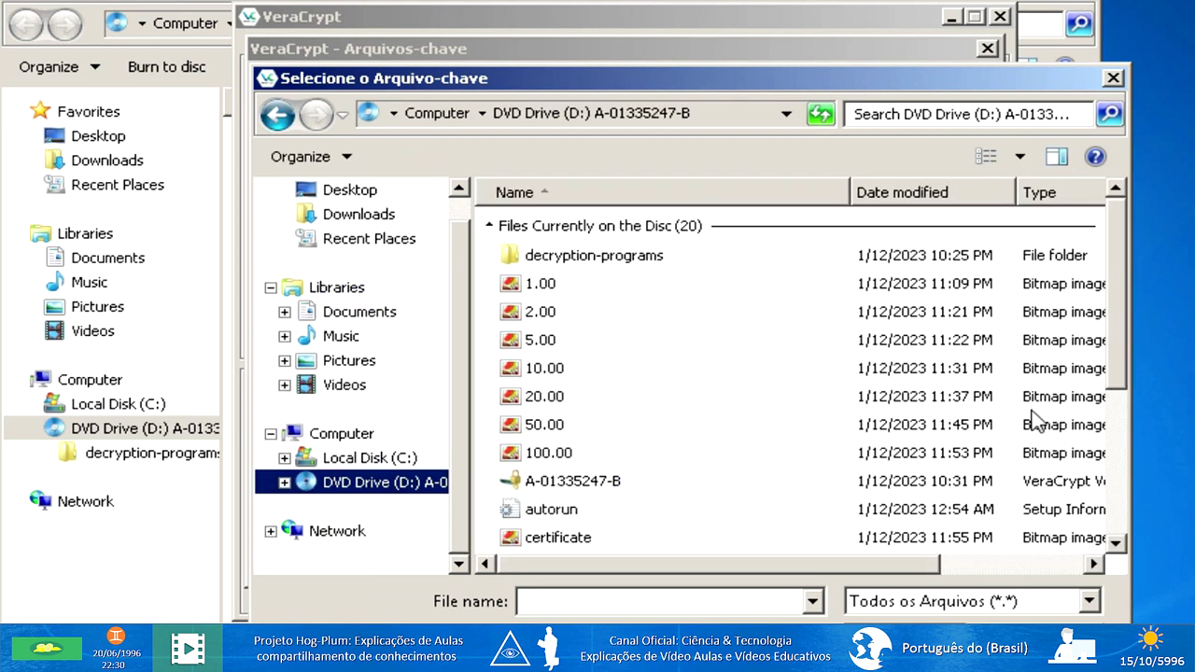
pyautogui.moveTo(1120, 323); pyautogui.dragTo(1116, 501)
# Select public-key, private-key, password-veracrypt, computer-database, certificate and bitmaps 100.00 through 1.00 as keyfiles.
pyautogui.click(592, 536)
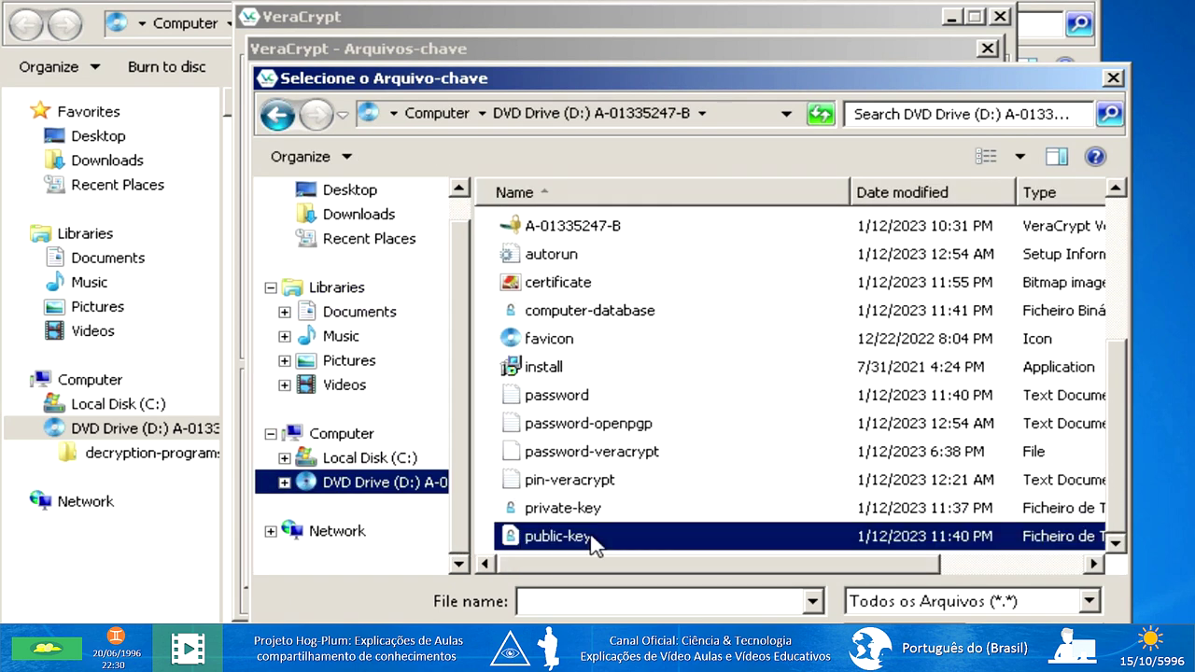
pyautogui.keyDown('ctrl'); pyautogui.click(565, 507); pyautogui.keyUp('ctrl')
pyautogui.keyDown('ctrl'); pyautogui.click(623, 453); pyautogui.keyUp('ctrl')
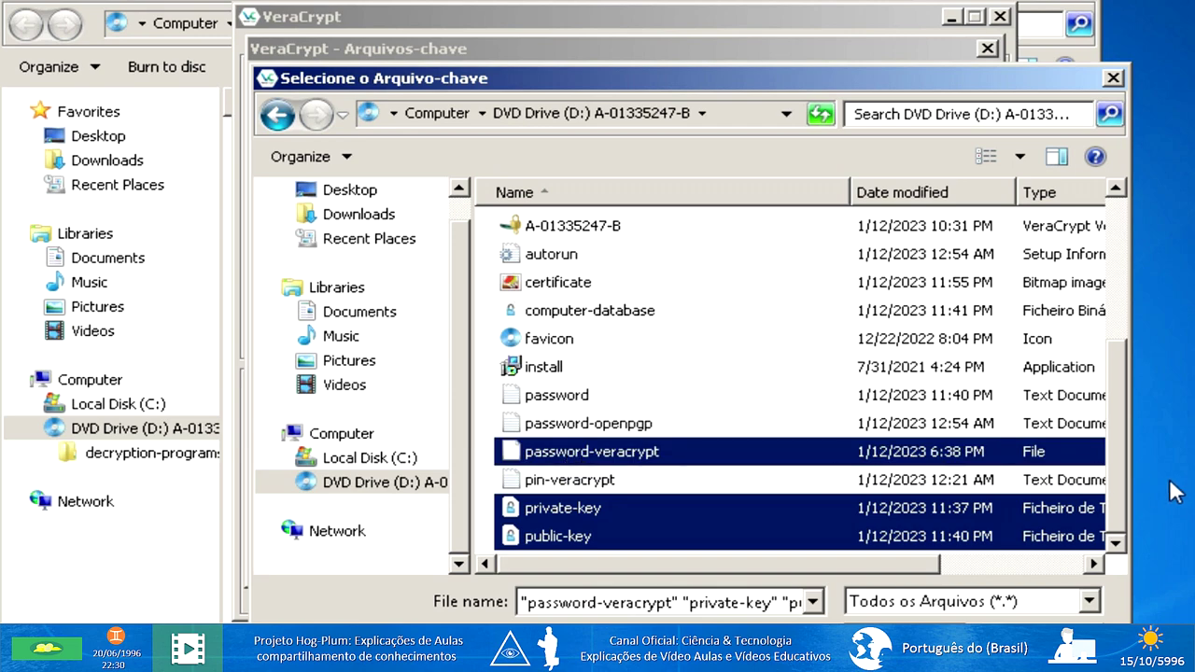
pyautogui.moveTo(1111, 476); pyautogui.dragTo(1121, 356)
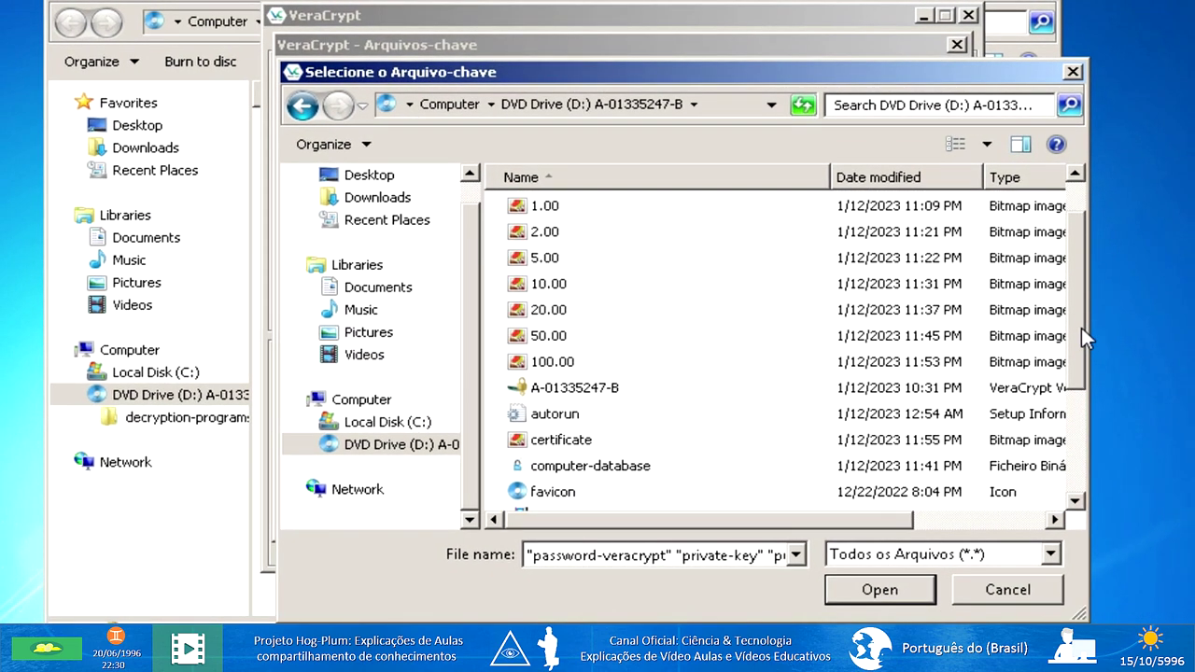
pyautogui.keyDown('ctrl'); pyautogui.click(581, 465); pyautogui.keyUp('ctrl')
pyautogui.keyDown('ctrl'); pyautogui.click(573, 440); pyautogui.keyUp('ctrl')
pyautogui.moveTo(1069, 347); pyautogui.dragTo(1072, 292)
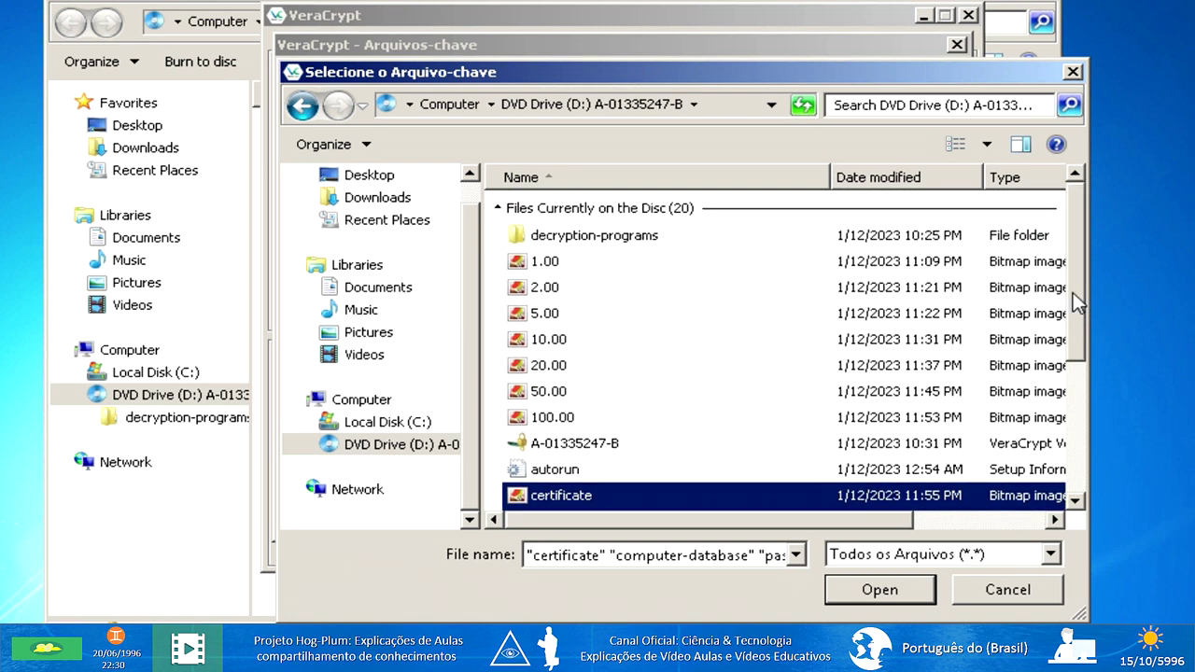
pyautogui.keyDown('ctrl'); pyautogui.click(555, 419); pyautogui.keyUp('ctrl')
pyautogui.keyDown('ctrl'); pyautogui.click(554, 392); pyautogui.keyUp('ctrl')
pyautogui.keyDown('ctrl'); pyautogui.click(556, 366); pyautogui.keyUp('ctrl')
pyautogui.keyDown('ctrl'); pyautogui.click(560, 342); pyautogui.keyUp('ctrl')
pyautogui.keyDown('ctrl'); pyautogui.click(556, 315); pyautogui.keyUp('ctrl')
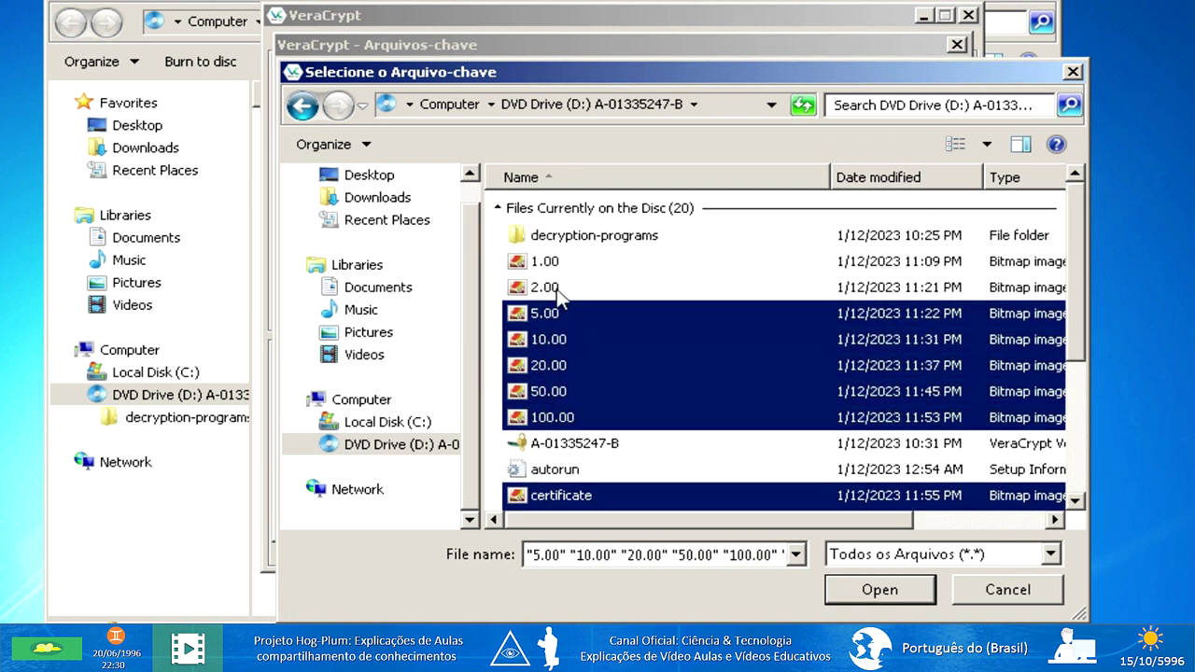
pyautogui.keyDown('ctrl'); pyautogui.click(557, 289); pyautogui.keyUp('ctrl')
pyautogui.keyDown('ctrl'); pyautogui.click(554, 263); pyautogui.keyUp('ctrl')
# Add the chosen keyfiles, confirm the list, mount the volume as A:, and close VeraCrypt.
pyautogui.click(881, 595)
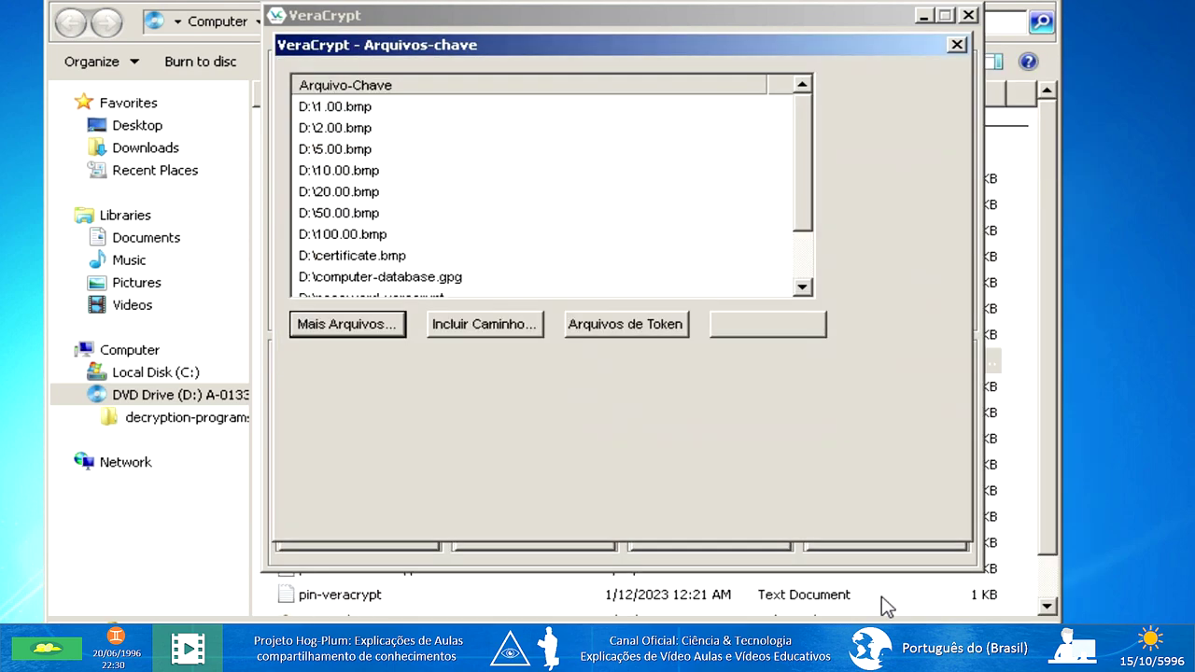
pyautogui.scroll(-1, 798, 224)
pyautogui.scroll(1, 807, 264)
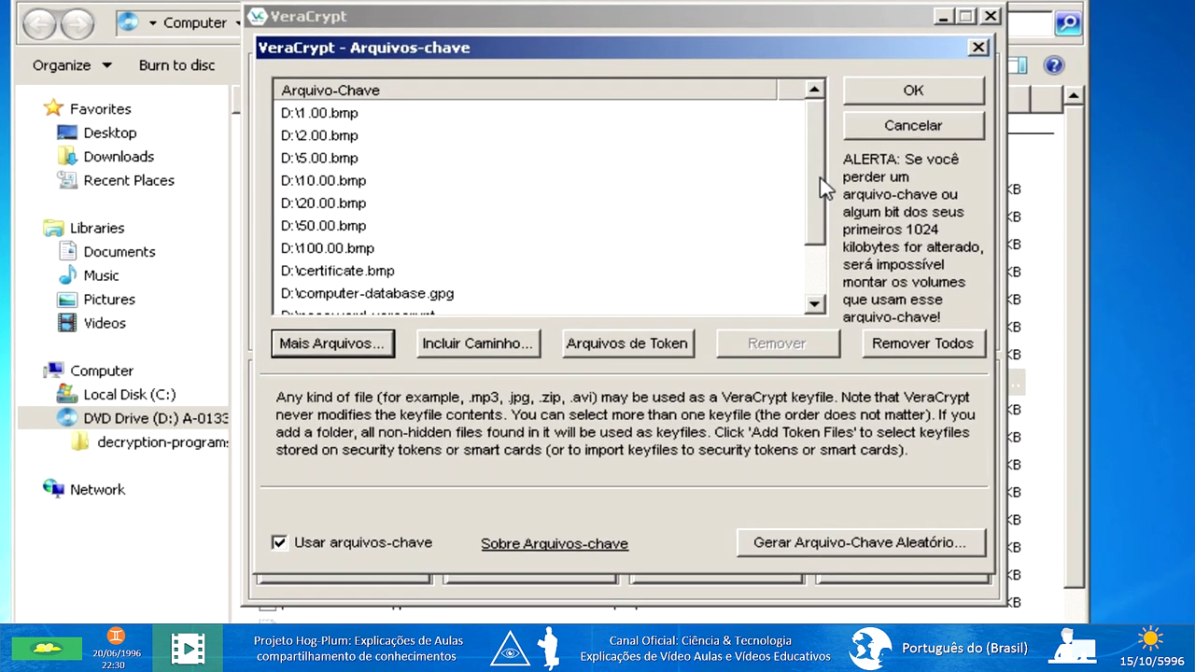
pyautogui.click(901, 89)
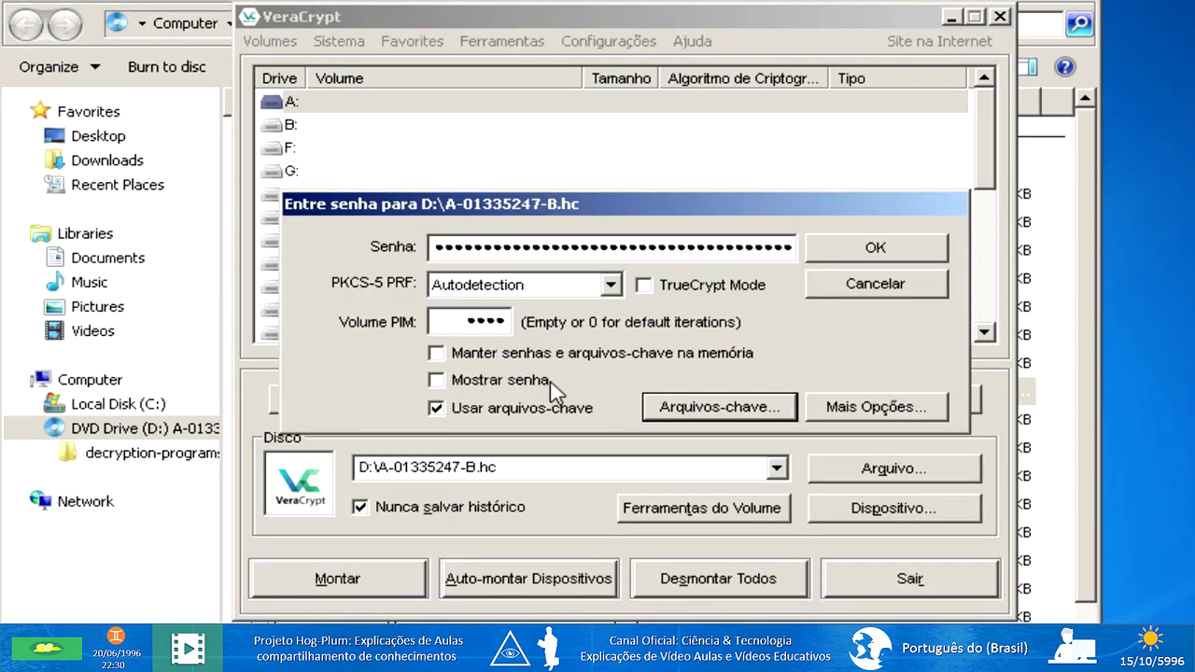
pyautogui.click(856, 254)
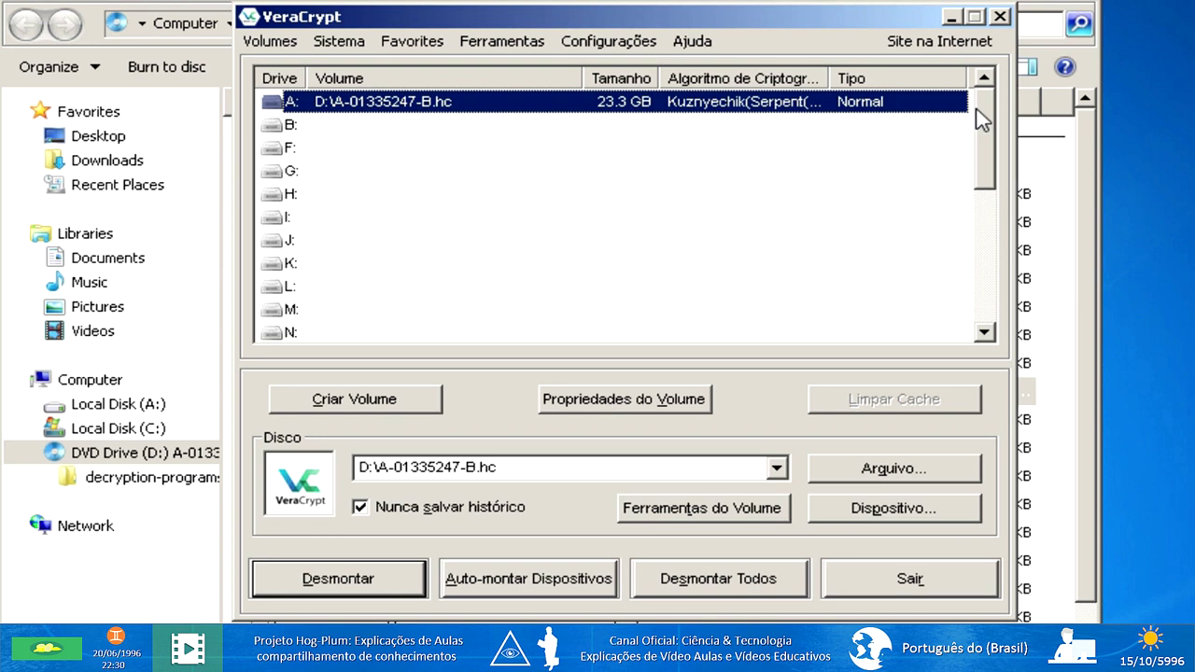
pyautogui.click(998, 16)
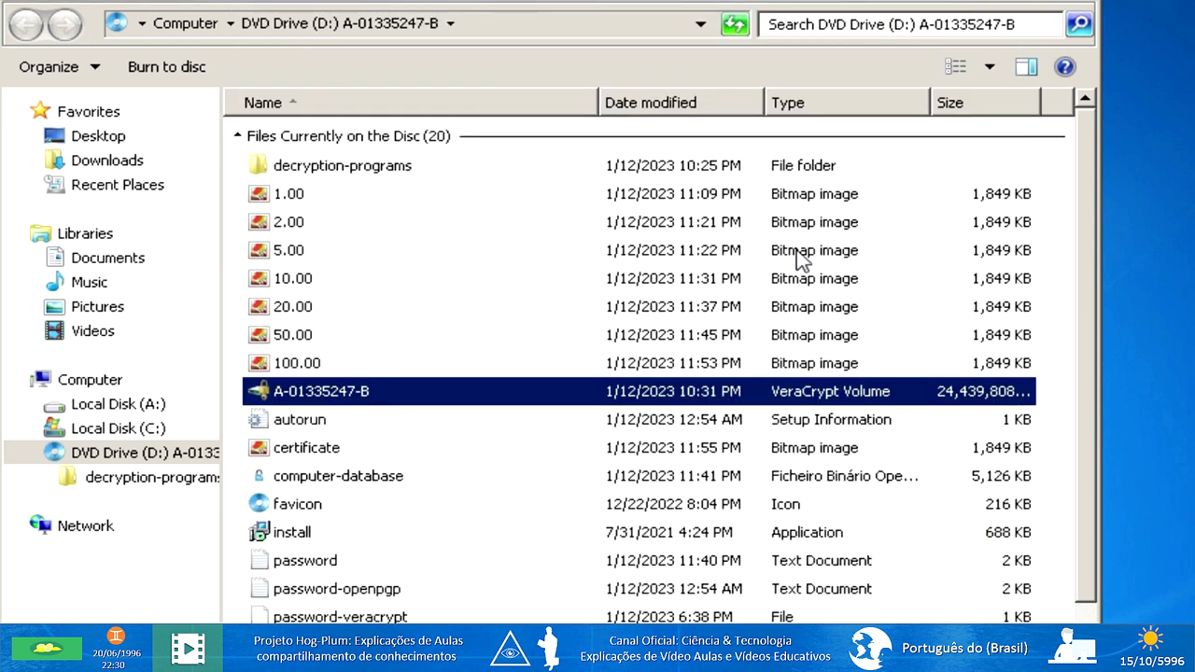
# Mount the wou_w7-x64 ISO from Local Disk (A:) as drive E: and close Explorer.
pyautogui.click(140, 404)
pyautogui.click(360, 180)
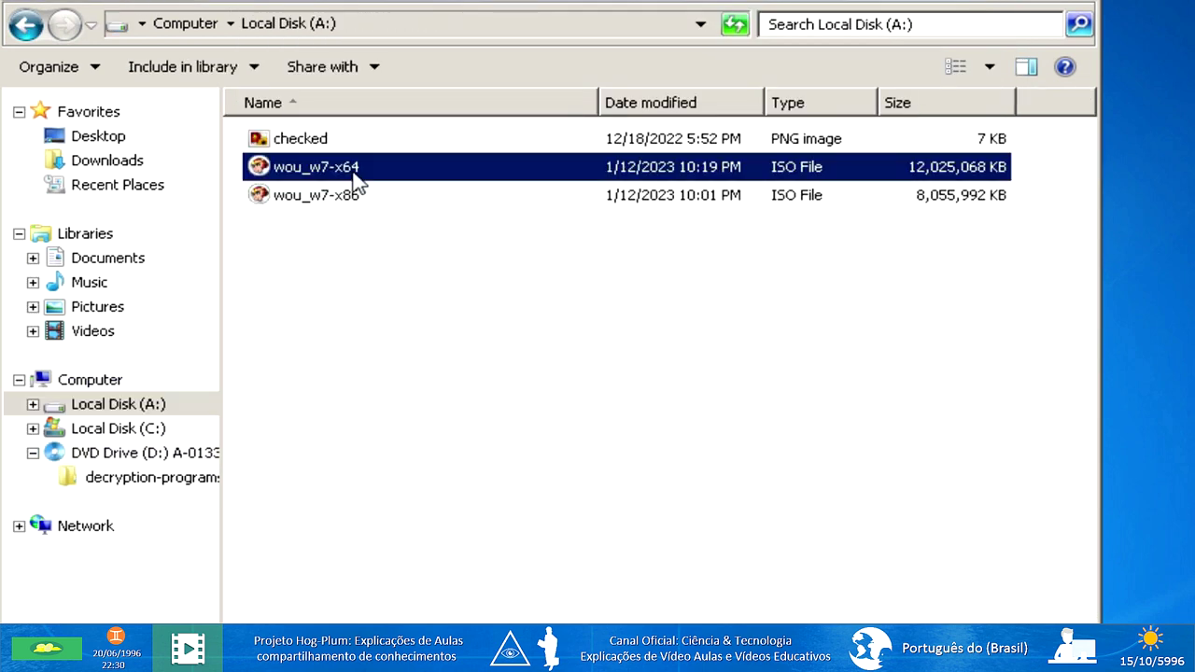
pyautogui.rightClick(354, 174)
pyautogui.click(415, 254)
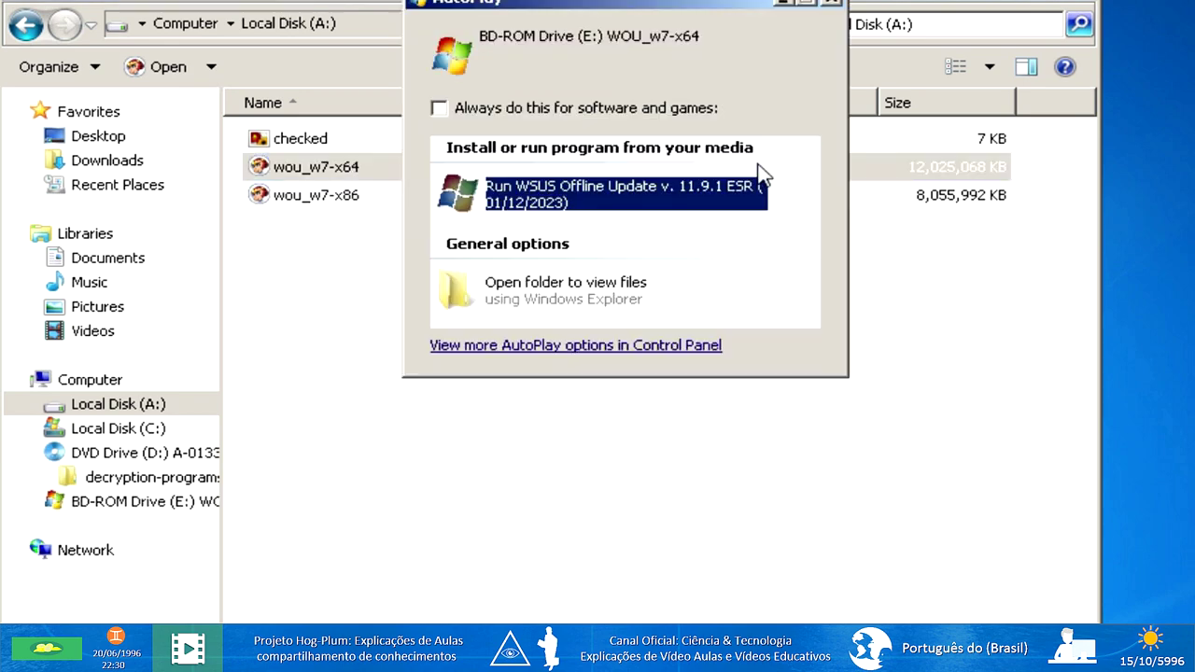
pyautogui.click(1087, 3)
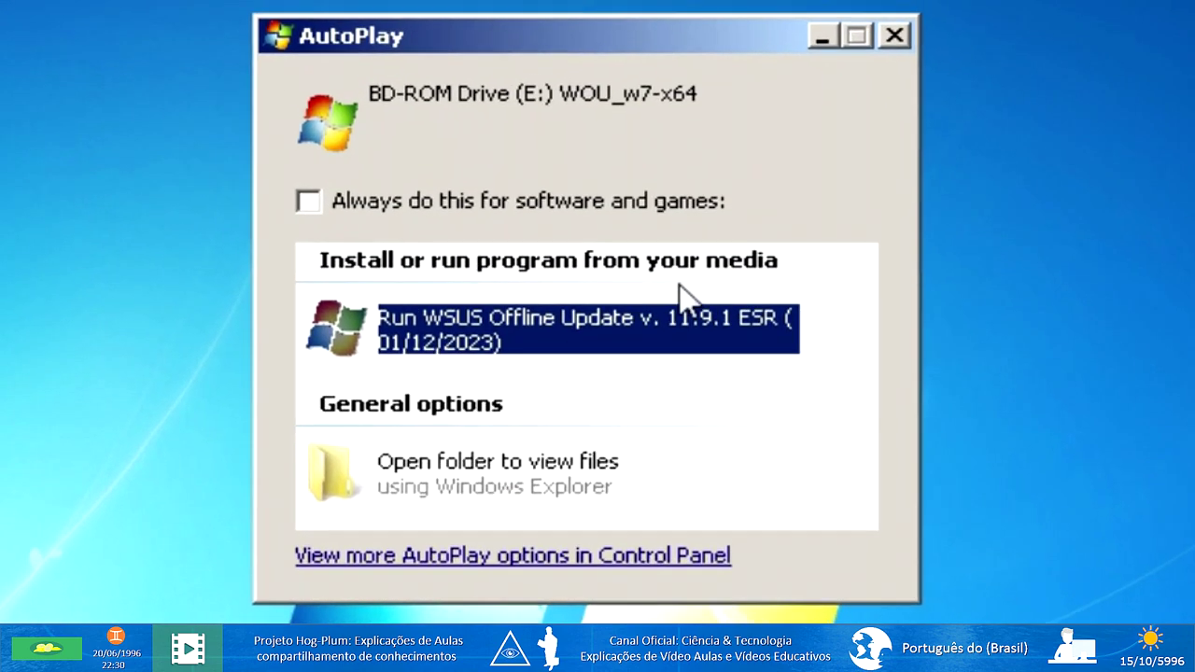
# Run WSUS Offline Update from the E: disc as administrator and start installing updates.
pyautogui.click(642, 331)
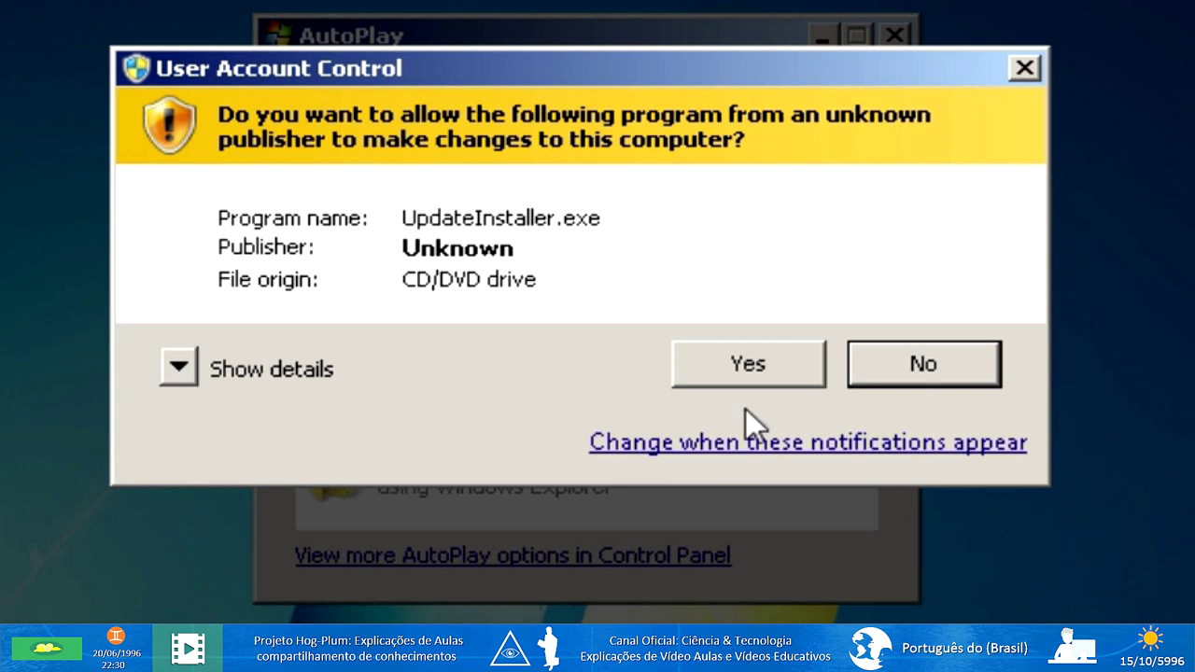
pyautogui.click(775, 364)
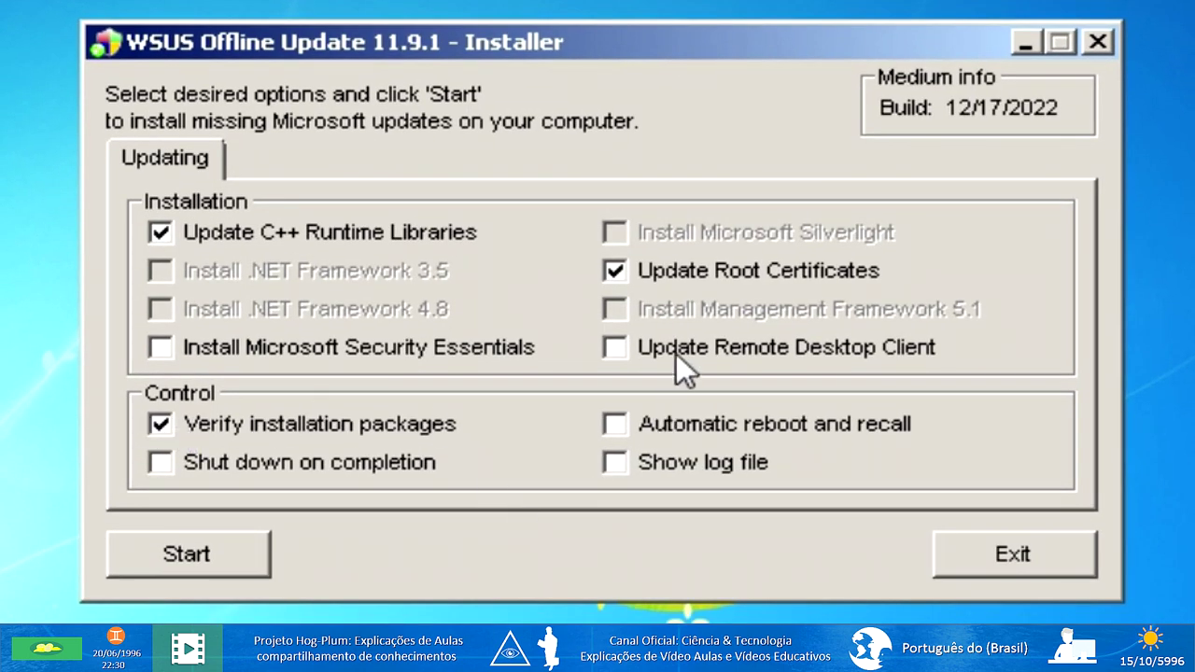
pyautogui.click(213, 550)
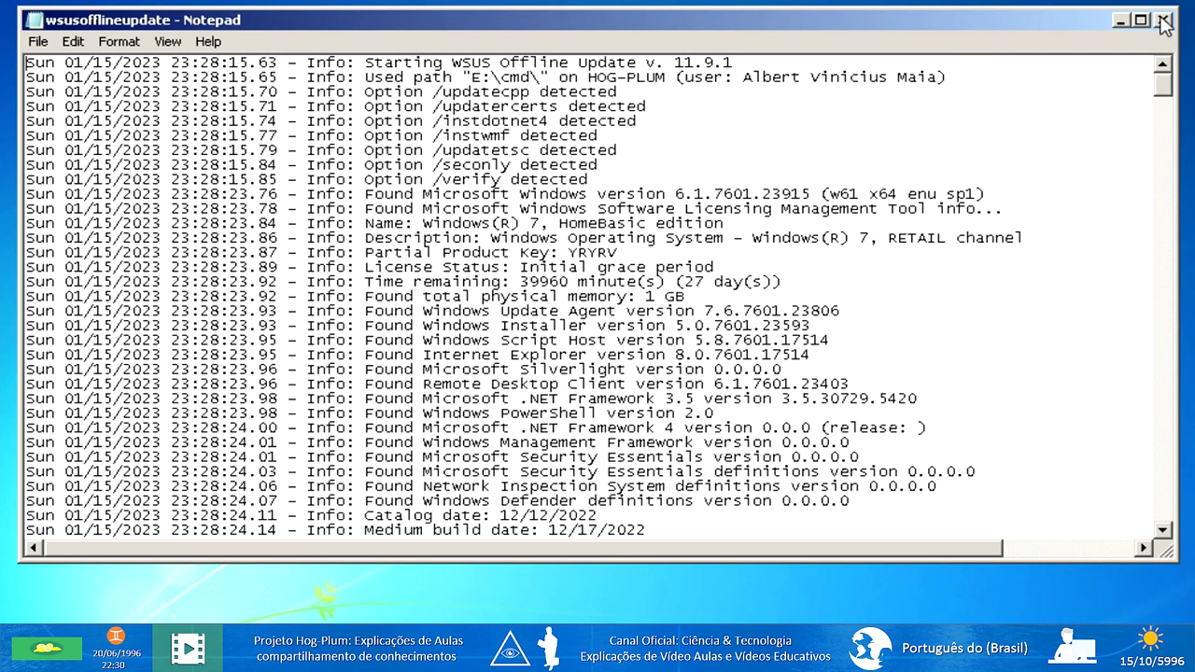
# Close the Notepad update log, exit the Command Prompt, and open the Start menu.
pyautogui.click(1163, 24)
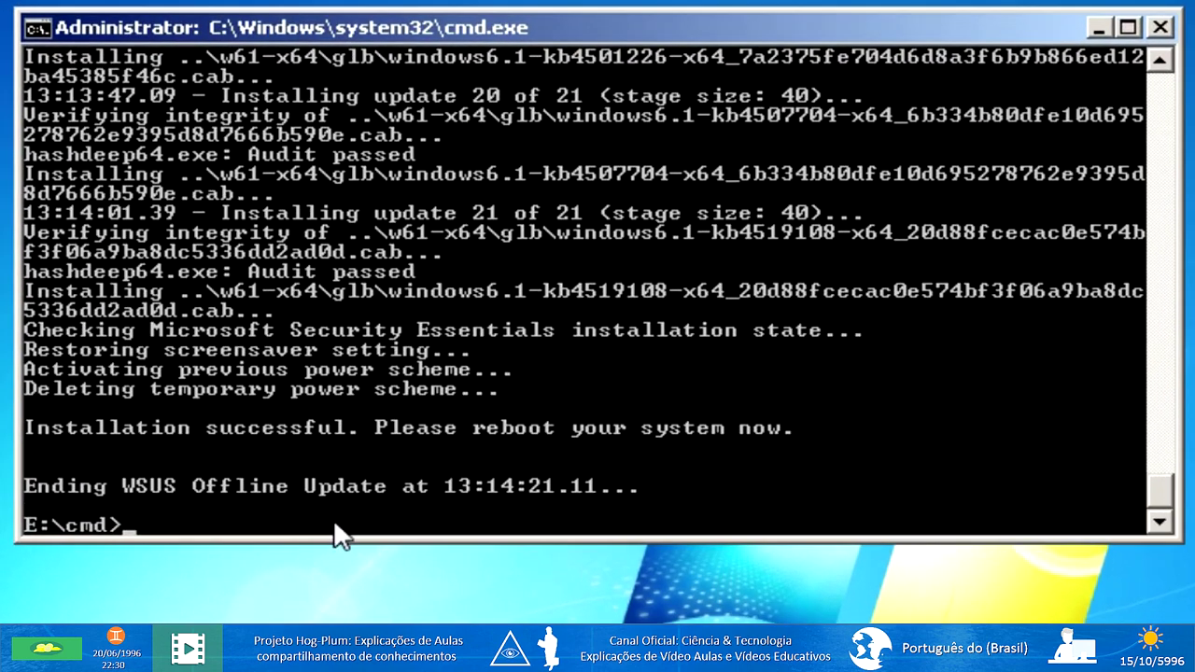
pyautogui.write('exit')
pyautogui.press('Return')
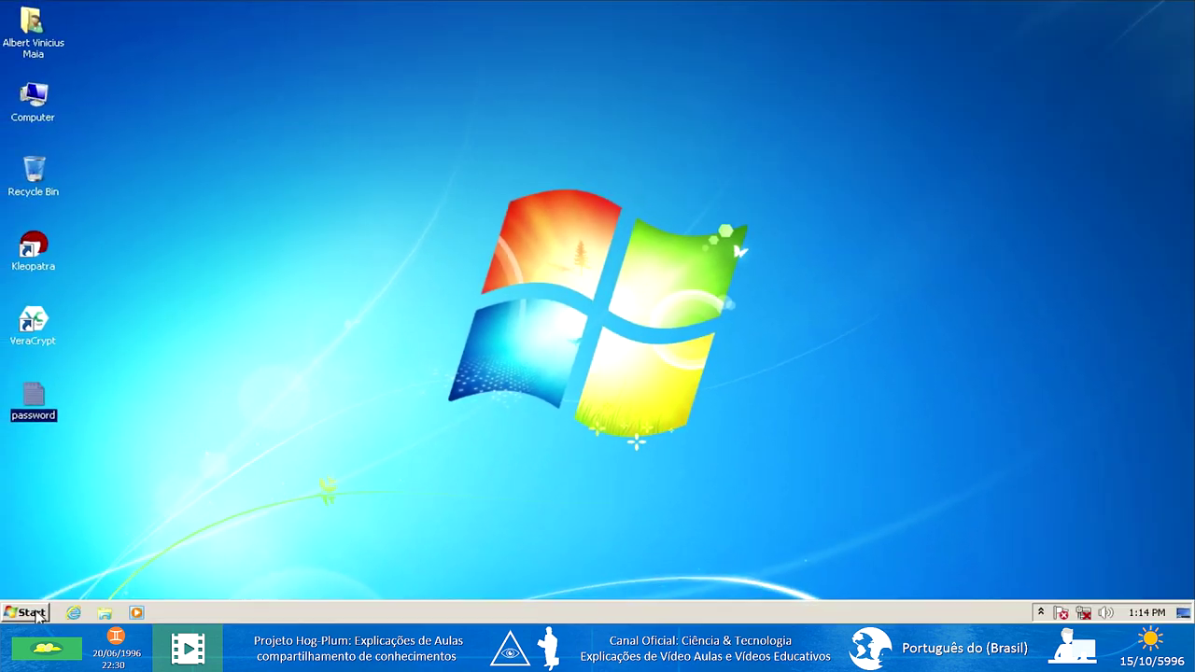
pyautogui.click(28, 612)
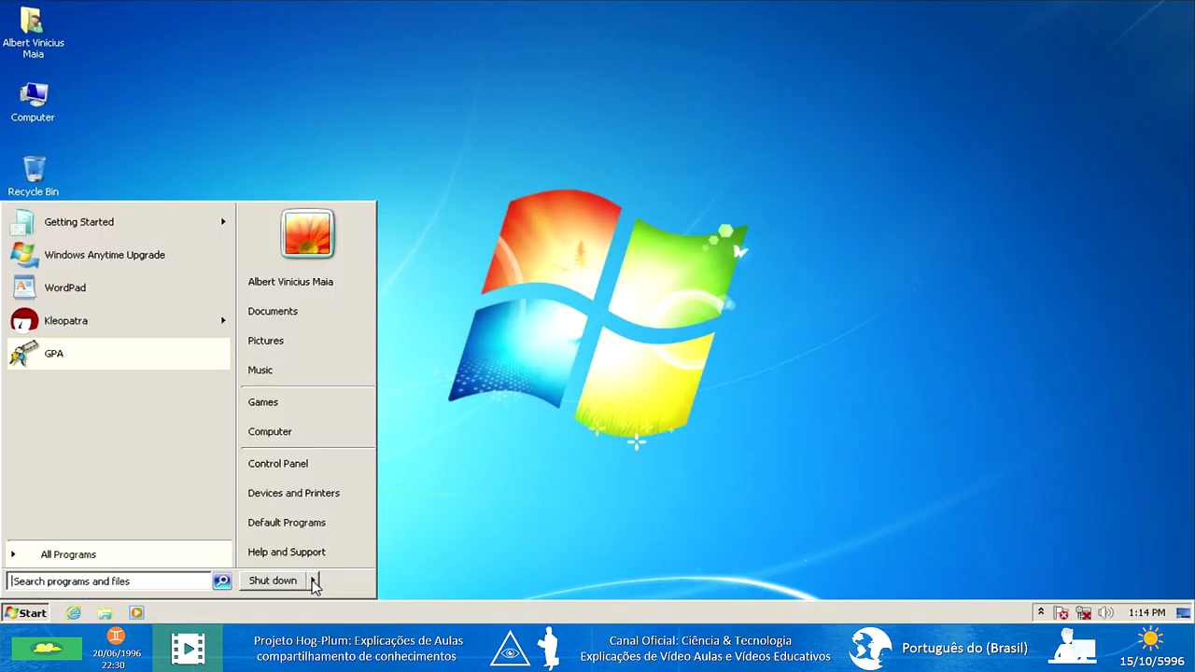
pyautogui.moveTo(313, 580)
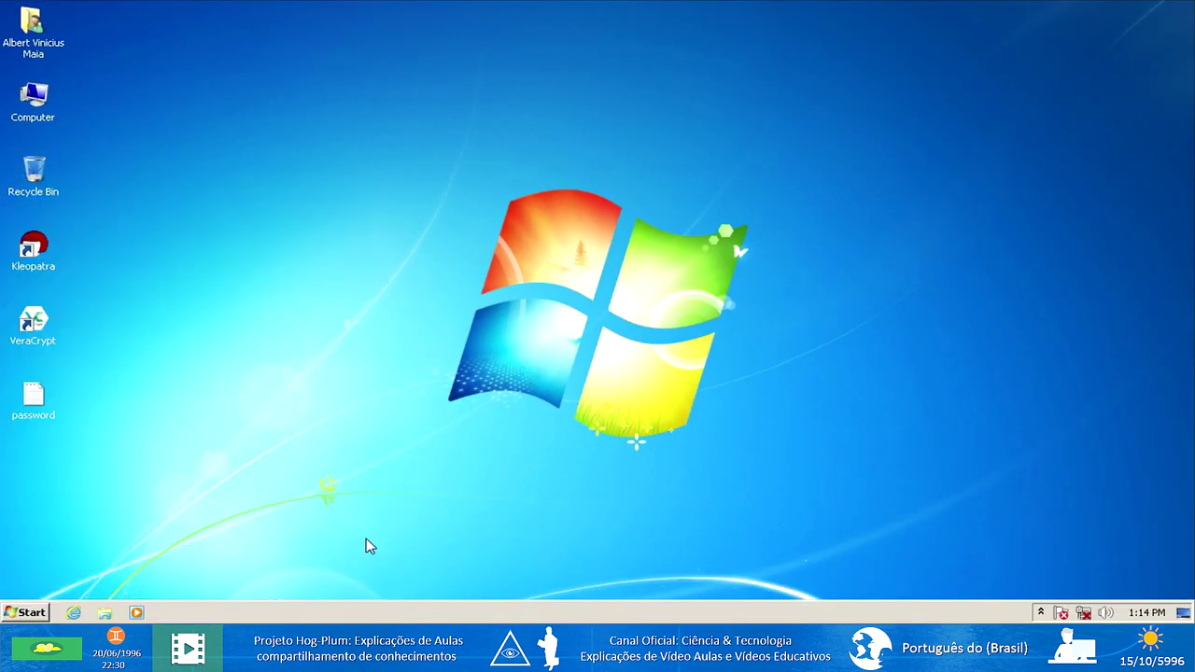
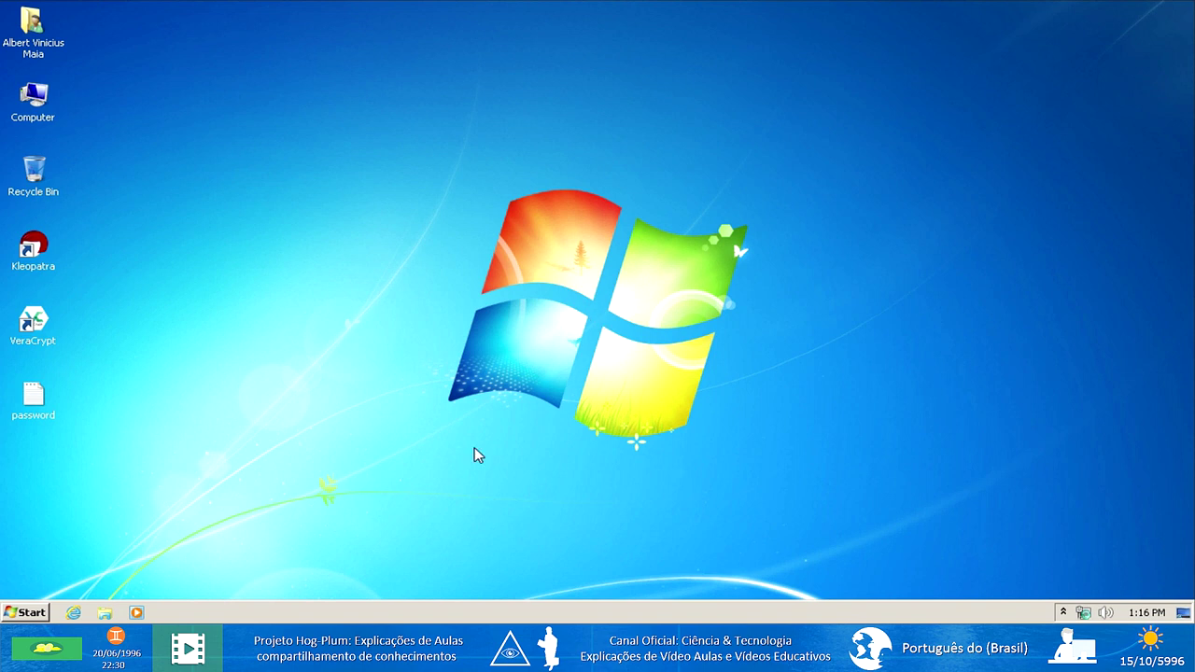
# Open DVD Drive (D:) in its own window and launch the A-01335247-B volume file.
pyautogui.doubleClick(54, 97)
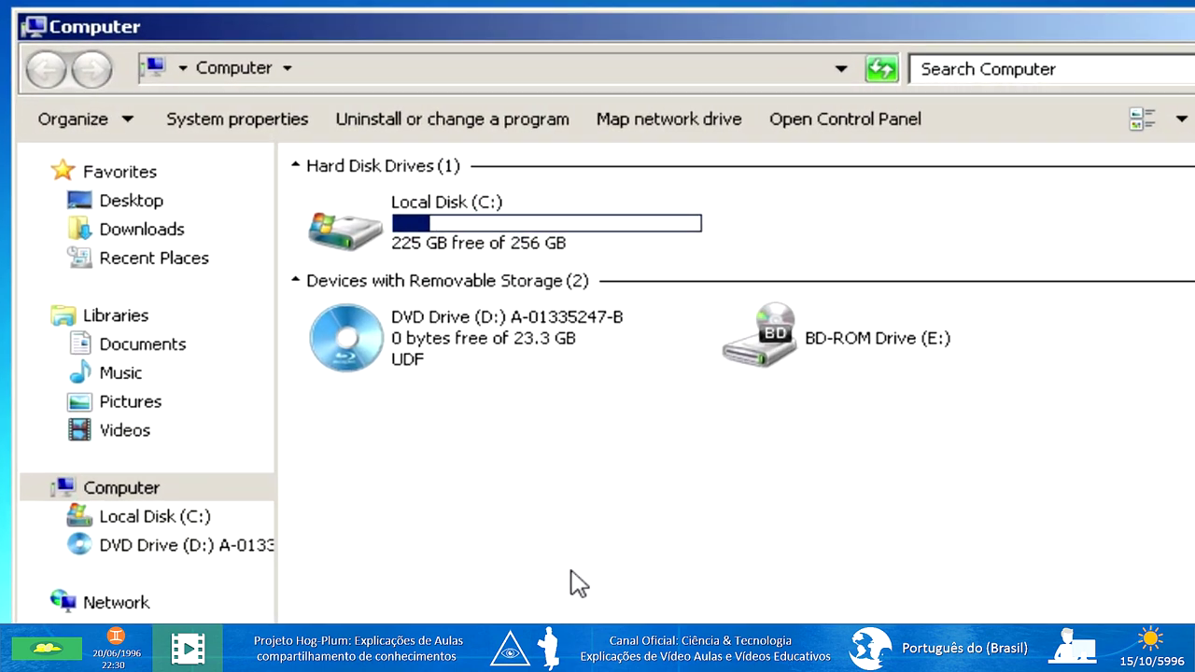
pyautogui.rightClick(446, 338)
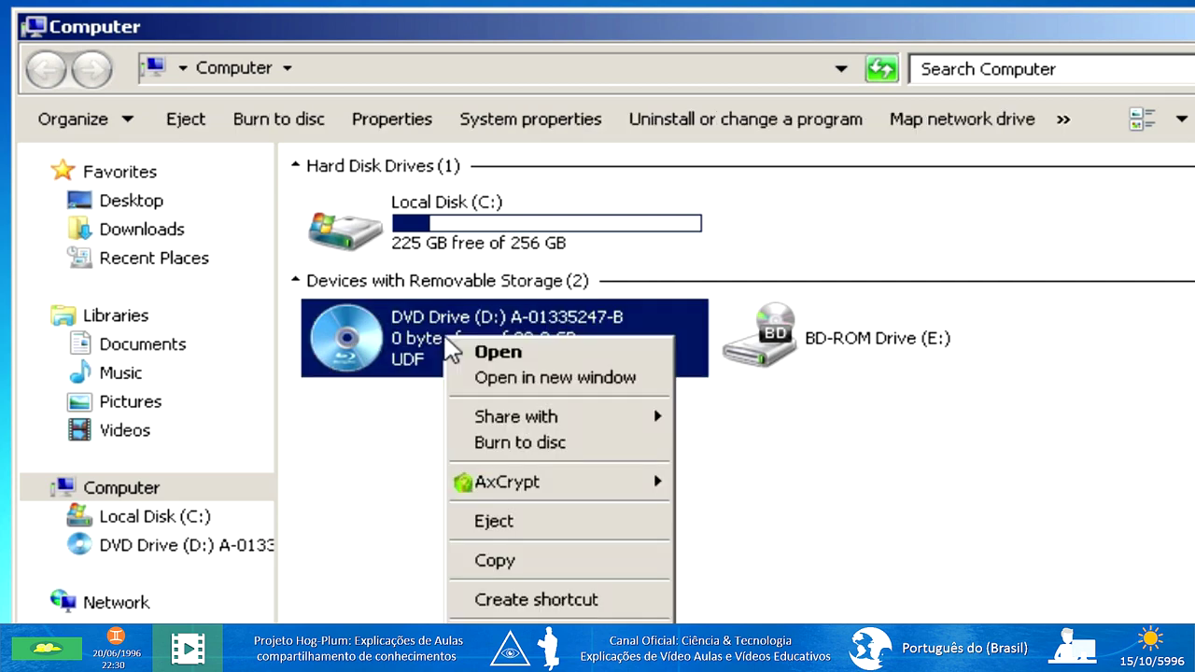
pyautogui.click(523, 376)
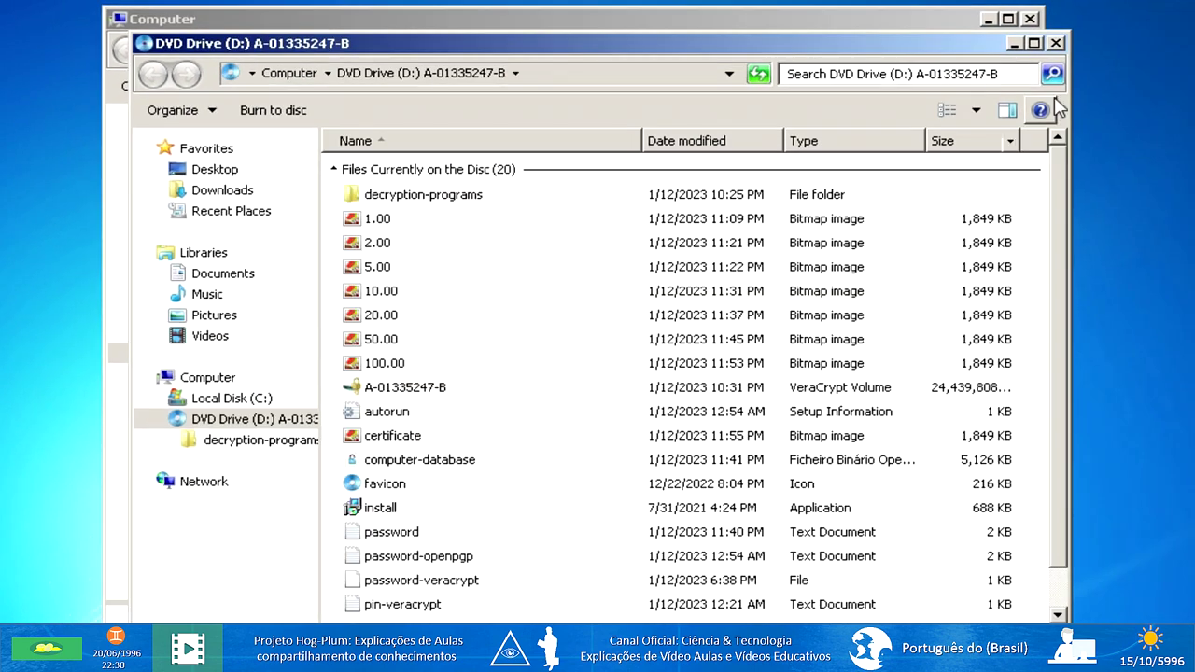
pyautogui.click(1030, 19)
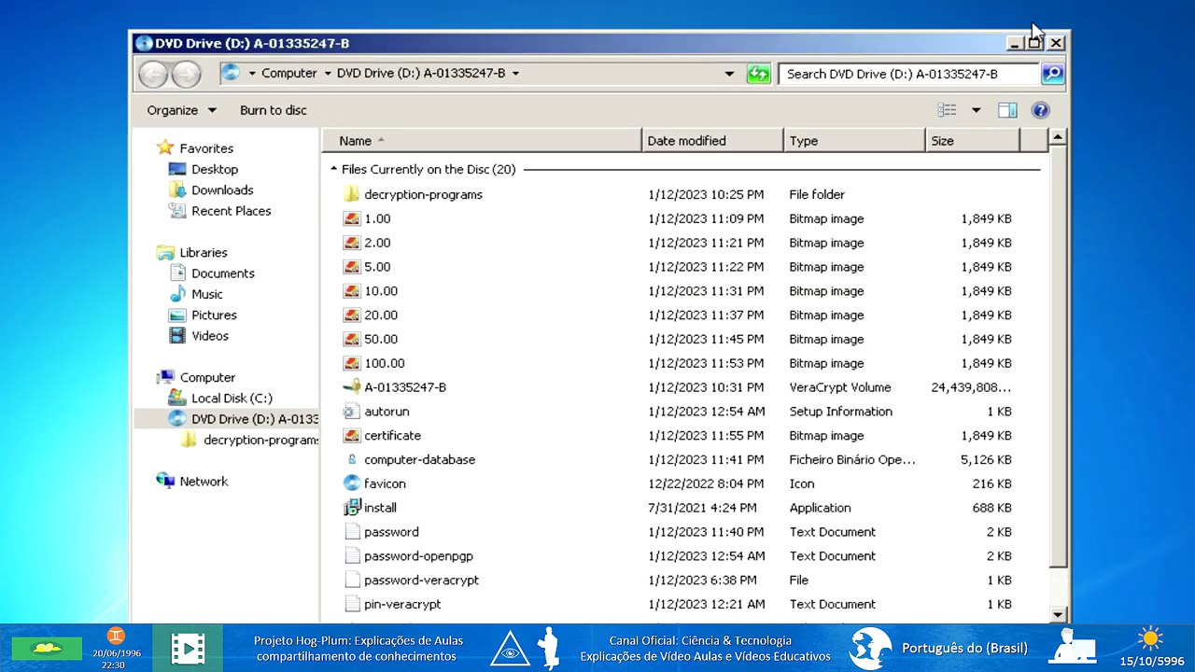
pyautogui.doubleClick(402, 390)
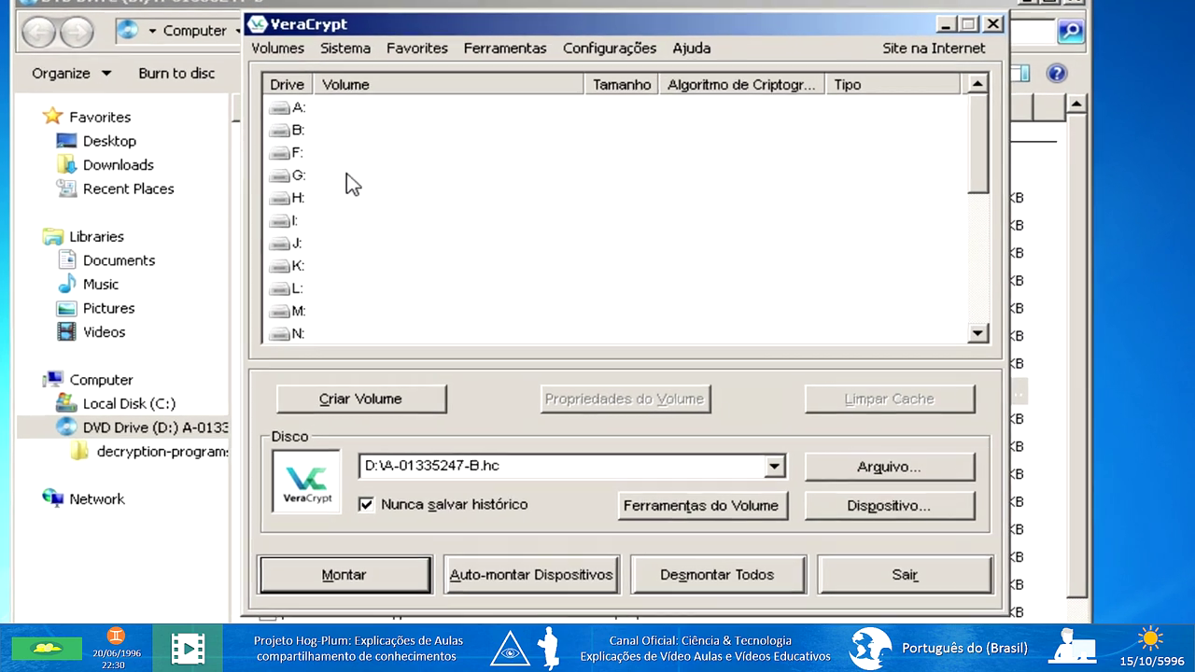
pyautogui.click(308, 107)
pyautogui.click(374, 575)
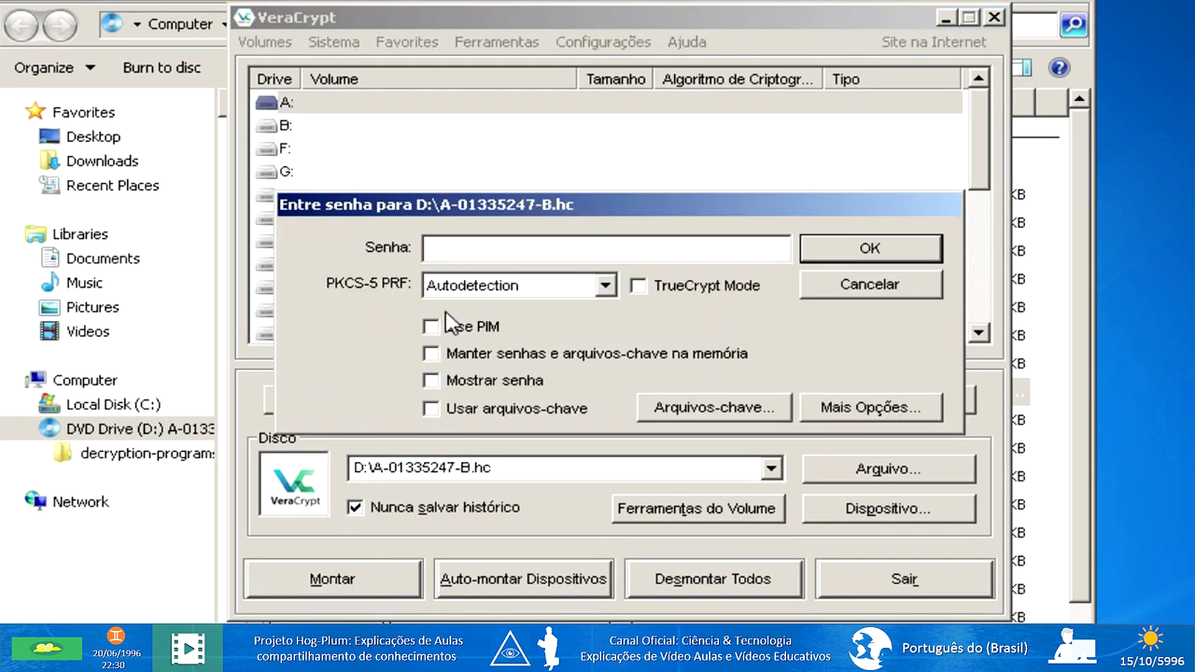
pyautogui.click(450, 327)
pyautogui.click(450, 378)
pyautogui.click(431, 408)
pyautogui.click(432, 322)
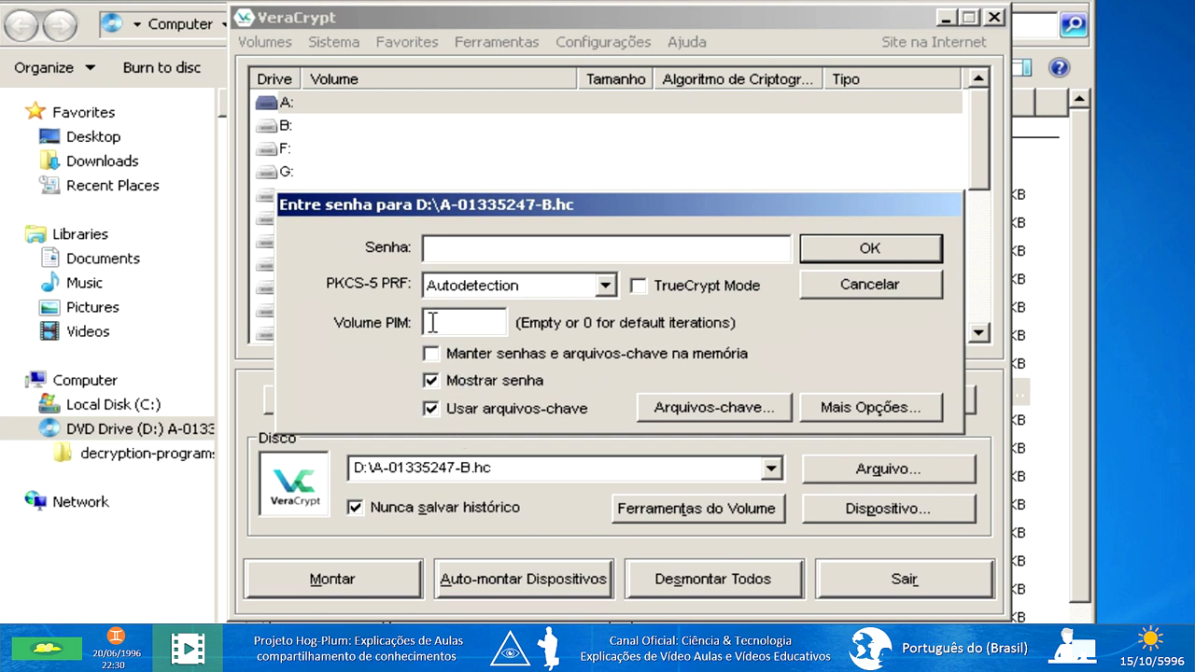
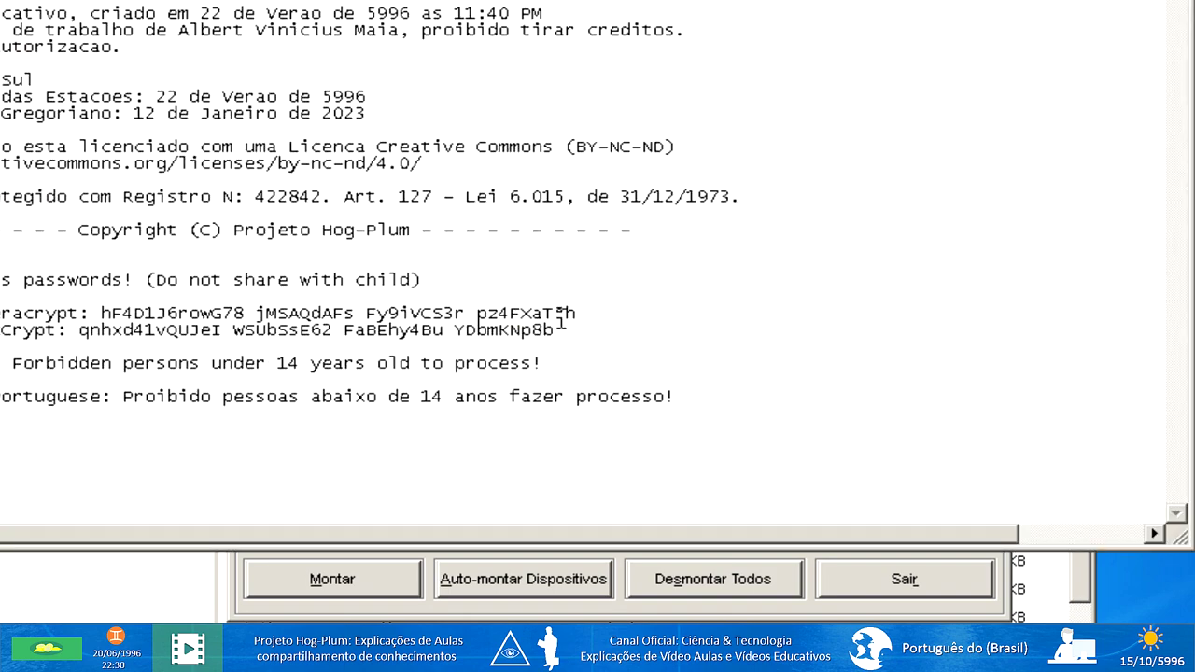
# Copy the VeraCrypt password from the notes and paste it into the password field.
pyautogui.moveTo(566, 317); pyautogui.dragTo(112, 317)
pyautogui.moveTo(217, 353); pyautogui.dragTo(213, 354)
pyautogui.rightClick(213, 353)
pyautogui.click(245, 414)
pyautogui.click(1144, 25)
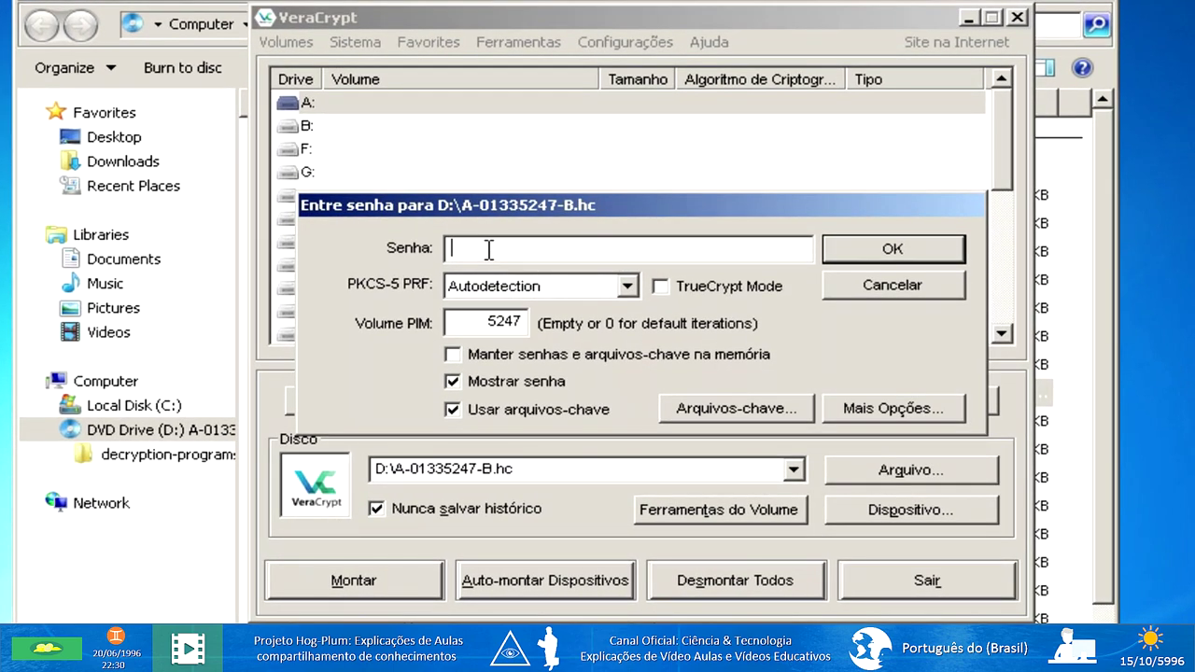
pyautogui.hotkey('ctrl', 'v')
pyautogui.click(504, 383)
# Add public-key, private-key, password-veracrypt, computer-database and certificate from the disc as keyfiles.
pyautogui.click(691, 416)
pyautogui.click(397, 355)
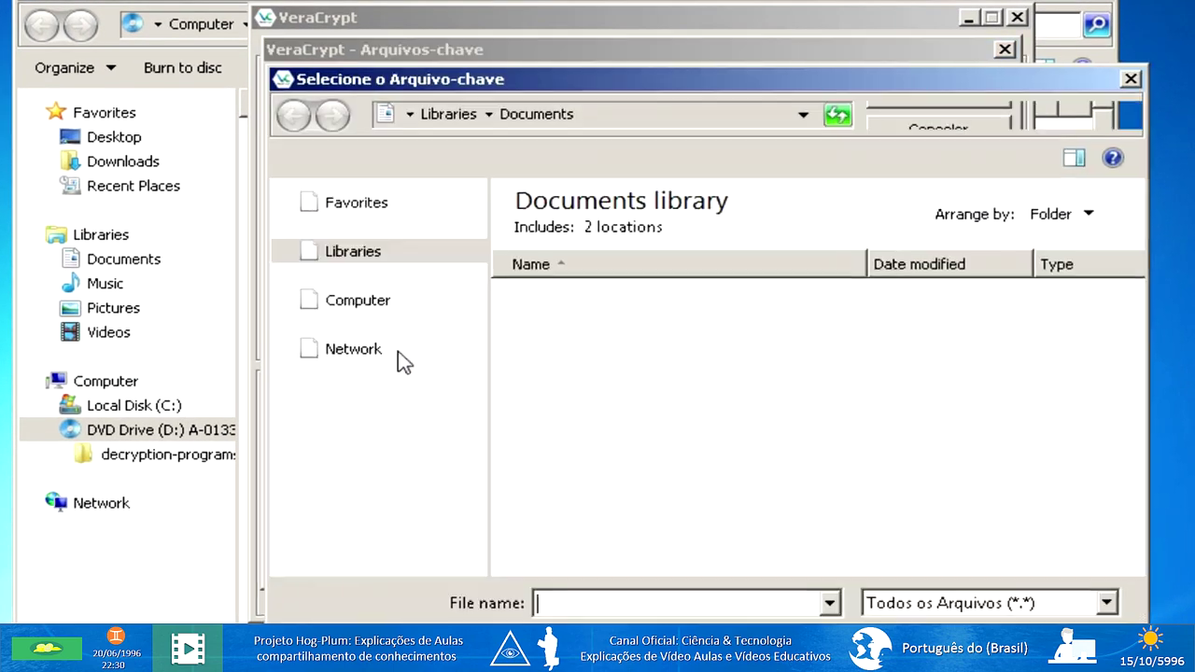
pyautogui.click(449, 448)
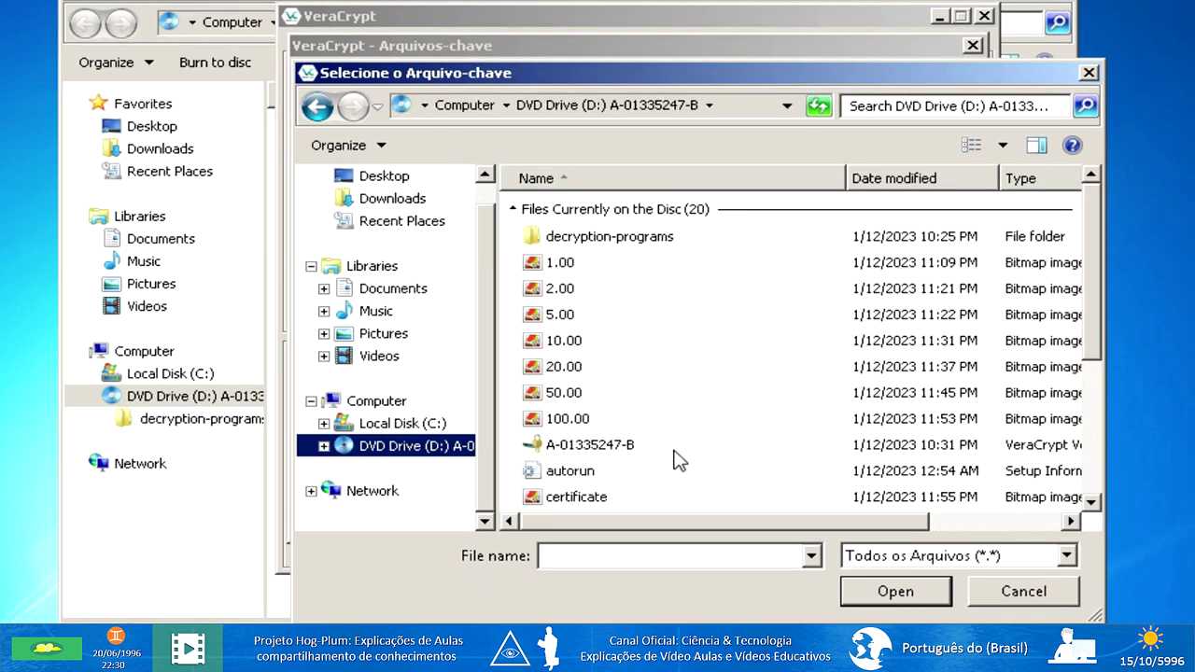
pyautogui.moveTo(1093, 346); pyautogui.dragTo(1076, 482)
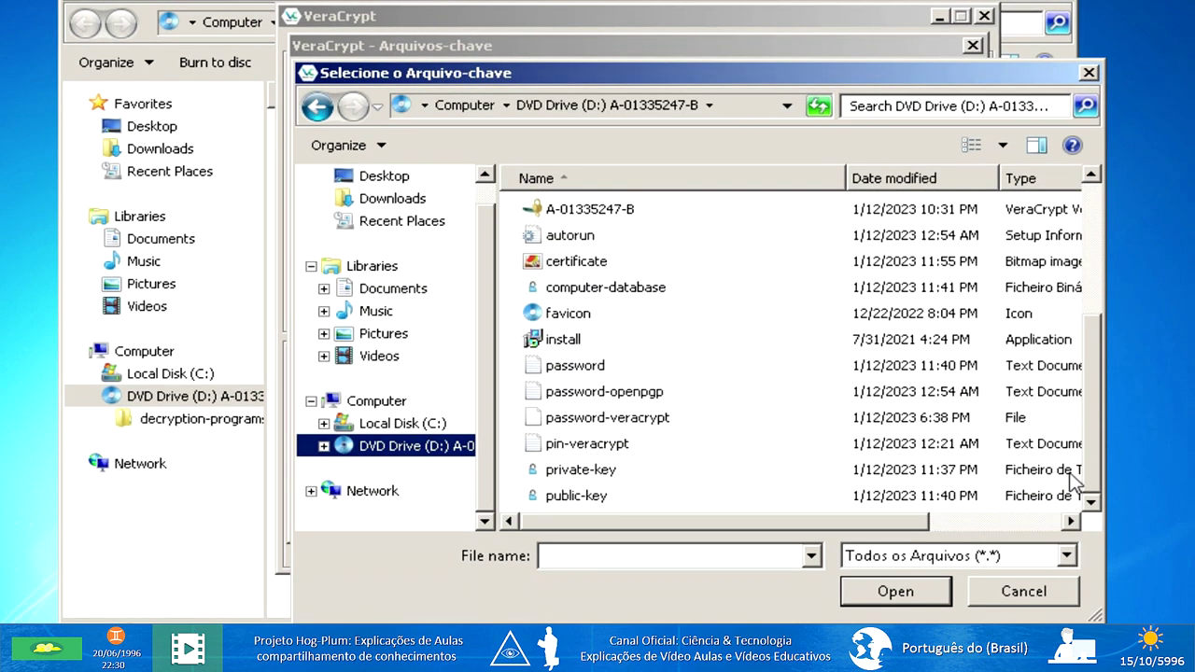
pyautogui.click(622, 502)
pyautogui.keyDown('ctrl'); pyautogui.click(605, 473); pyautogui.keyUp('ctrl')
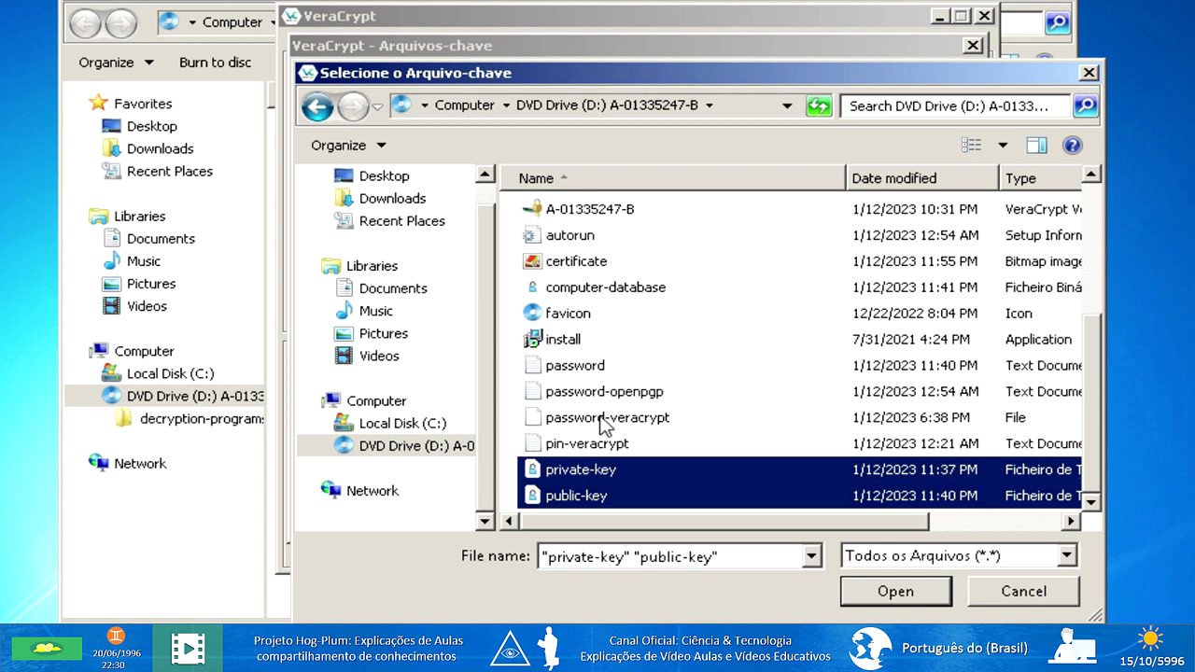
pyautogui.keyDown('ctrl'); pyautogui.click(605, 419); pyautogui.keyUp('ctrl')
pyautogui.keyDown('ctrl'); pyautogui.click(580, 296); pyautogui.keyUp('ctrl')
pyautogui.keyDown('ctrl'); pyautogui.click(566, 266); pyautogui.keyUp('ctrl')
# Add the 100.00, 50.00, 20.00, 10.00, 5.00, 2.00 and 1.00 files as keyfiles.
pyautogui.moveTo(1093, 416); pyautogui.dragTo(1092, 290)
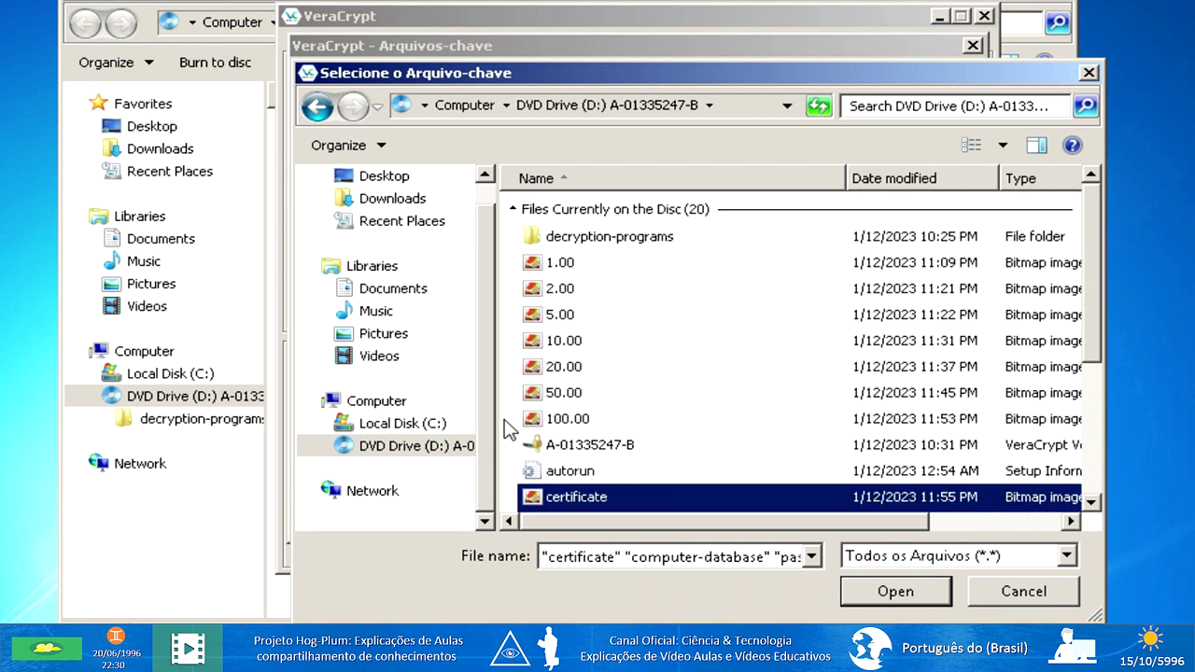
pyautogui.keyDown('ctrl'); pyautogui.click(565, 419); pyautogui.keyUp('ctrl')
pyautogui.keyDown('ctrl'); pyautogui.click(564, 392); pyautogui.keyUp('ctrl')
pyautogui.keyDown('ctrl'); pyautogui.click(564, 366); pyautogui.keyUp('ctrl')
pyautogui.keyDown('ctrl'); pyautogui.click(563, 340); pyautogui.keyUp('ctrl')
pyautogui.keyDown('ctrl'); pyautogui.click(564, 313); pyautogui.keyUp('ctrl')
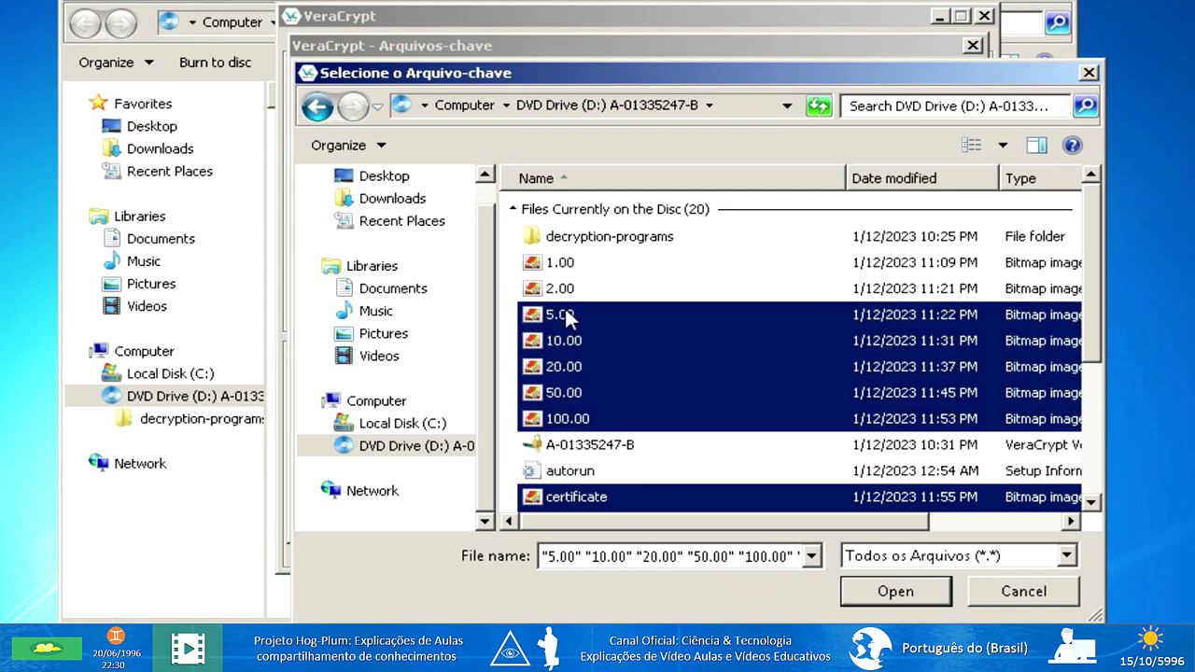
pyautogui.keyDown('ctrl'); pyautogui.click(564, 288); pyautogui.keyUp('ctrl')
pyautogui.keyDown('ctrl'); pyautogui.click(563, 262); pyautogui.keyUp('ctrl')
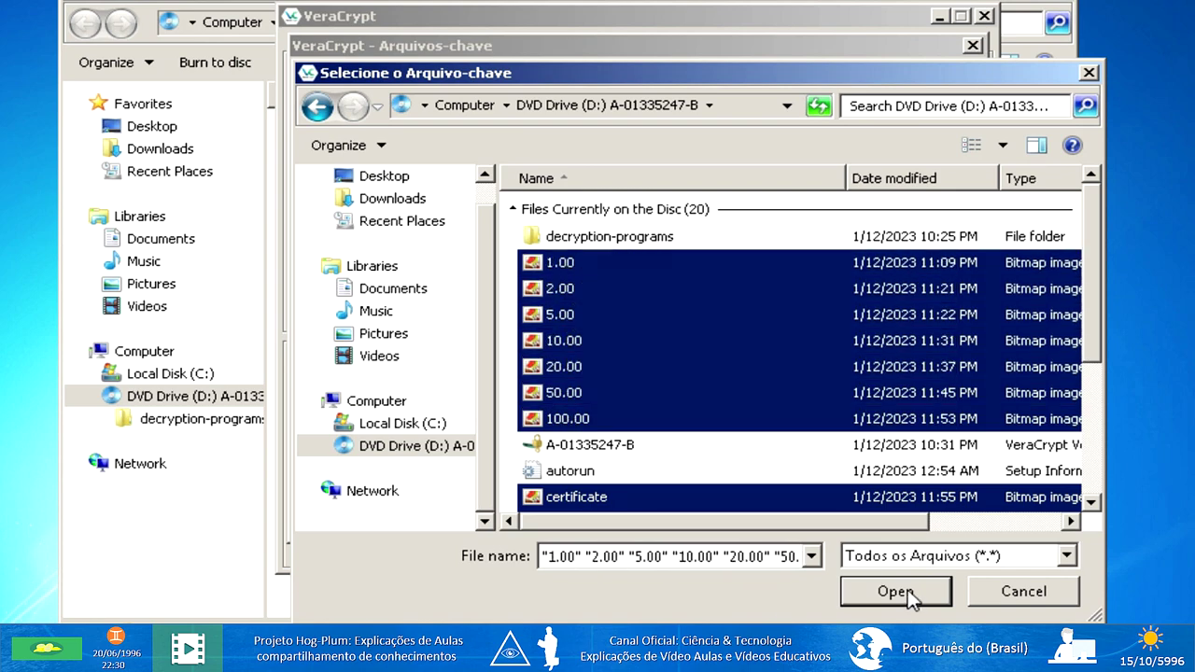
pyautogui.click(893, 590)
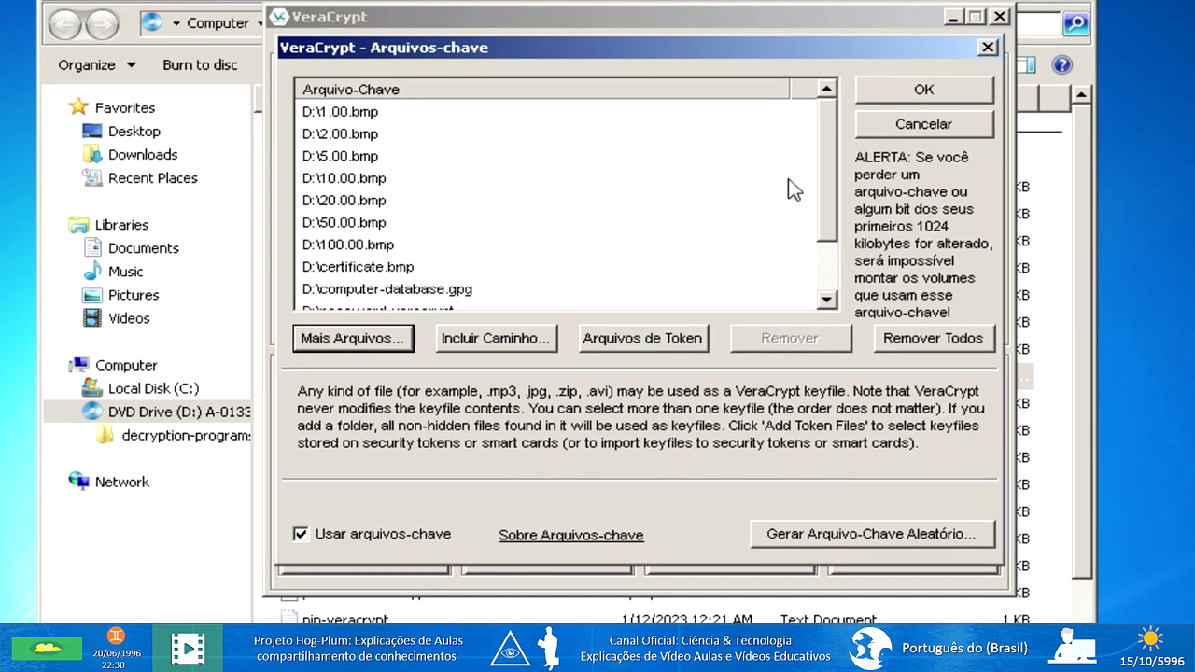
# Accept the keyfile list, mount the volume as A:, and exit VeraCrypt.
pyautogui.scroll(-1, 825, 252)
pyautogui.scroll(1, 823, 229)
pyautogui.click(896, 97)
pyautogui.click(907, 97)
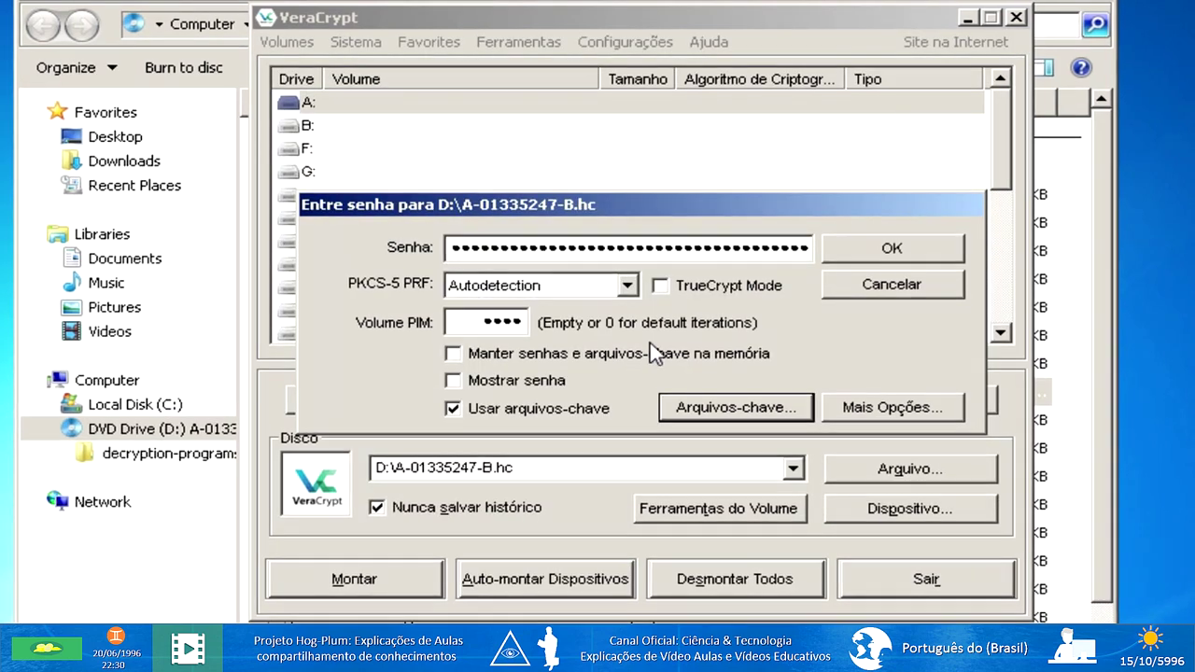
pyautogui.click(857, 253)
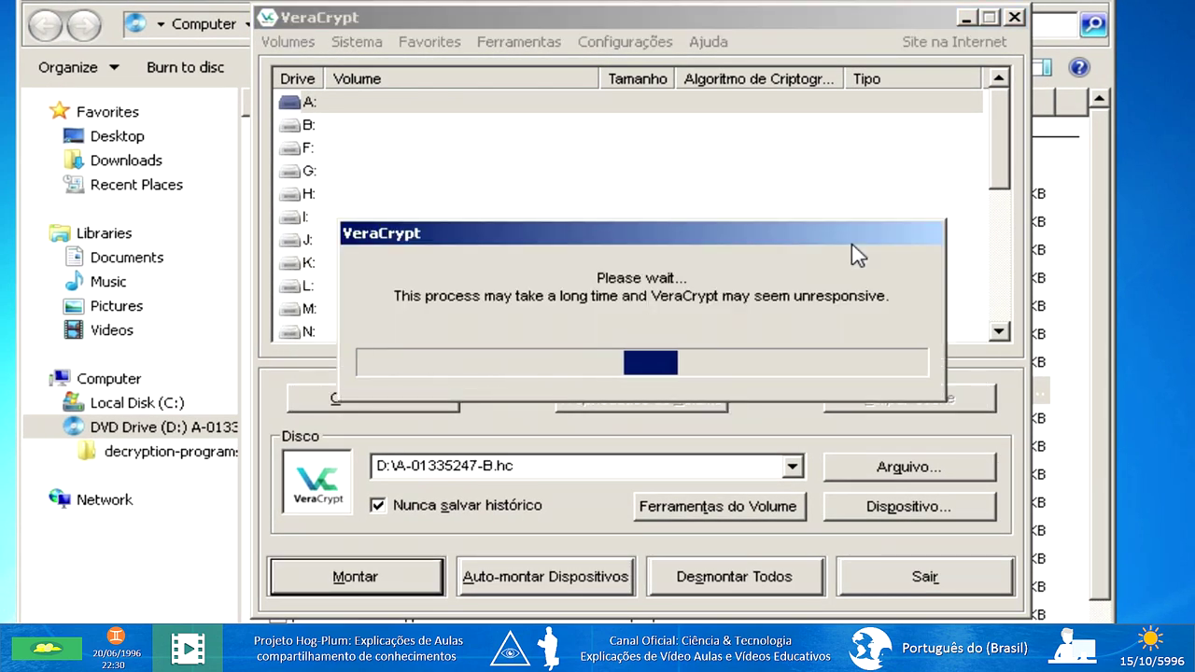
pyautogui.click(1014, 16)
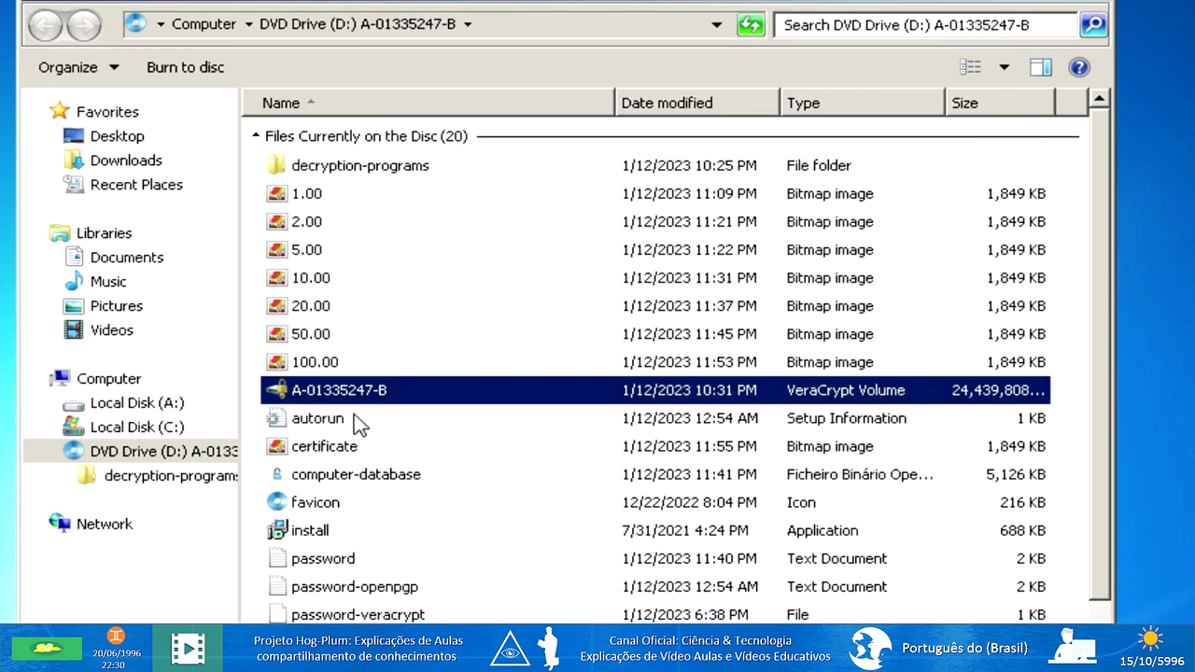
# Mount the wou_w7-x64 ISO from Local Disk (A:) as E: and run WSUS Offline Update as administrator.
pyautogui.click(166, 405)
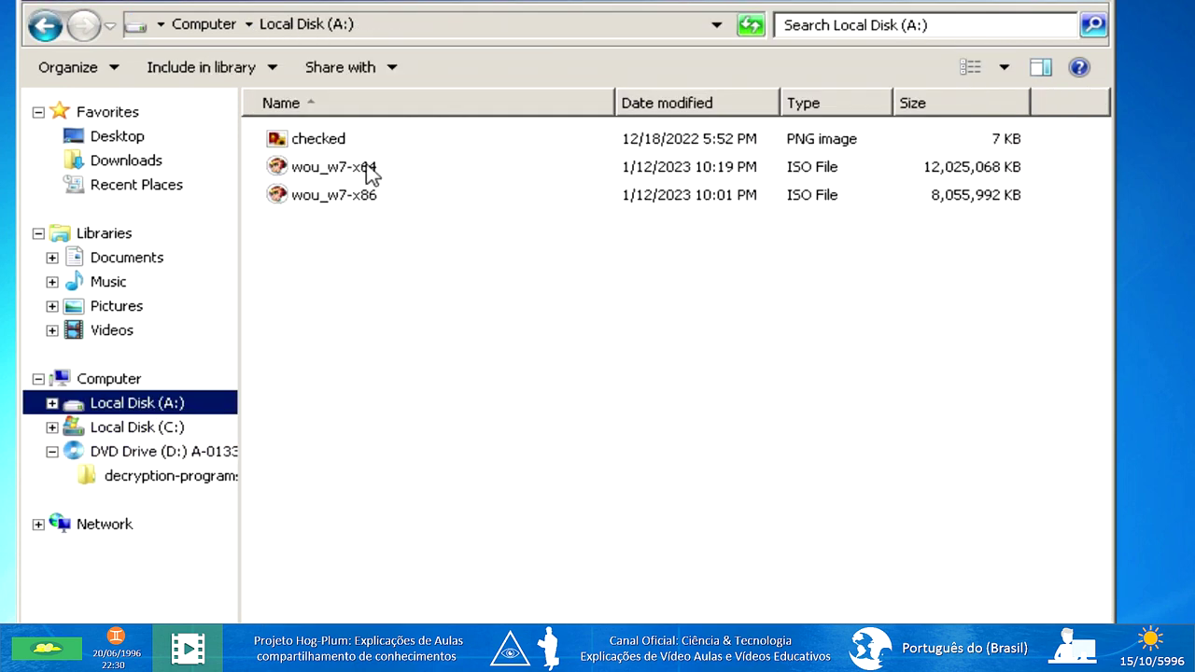
pyautogui.rightClick(365, 169)
pyautogui.click(422, 245)
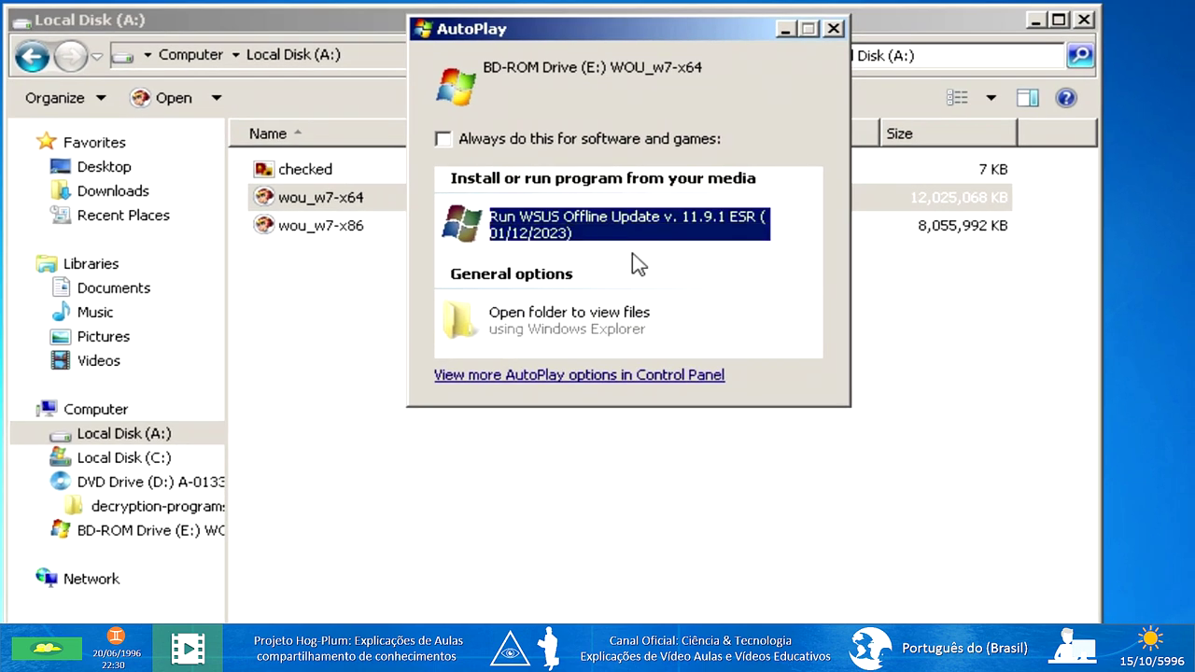
pyautogui.click(588, 235)
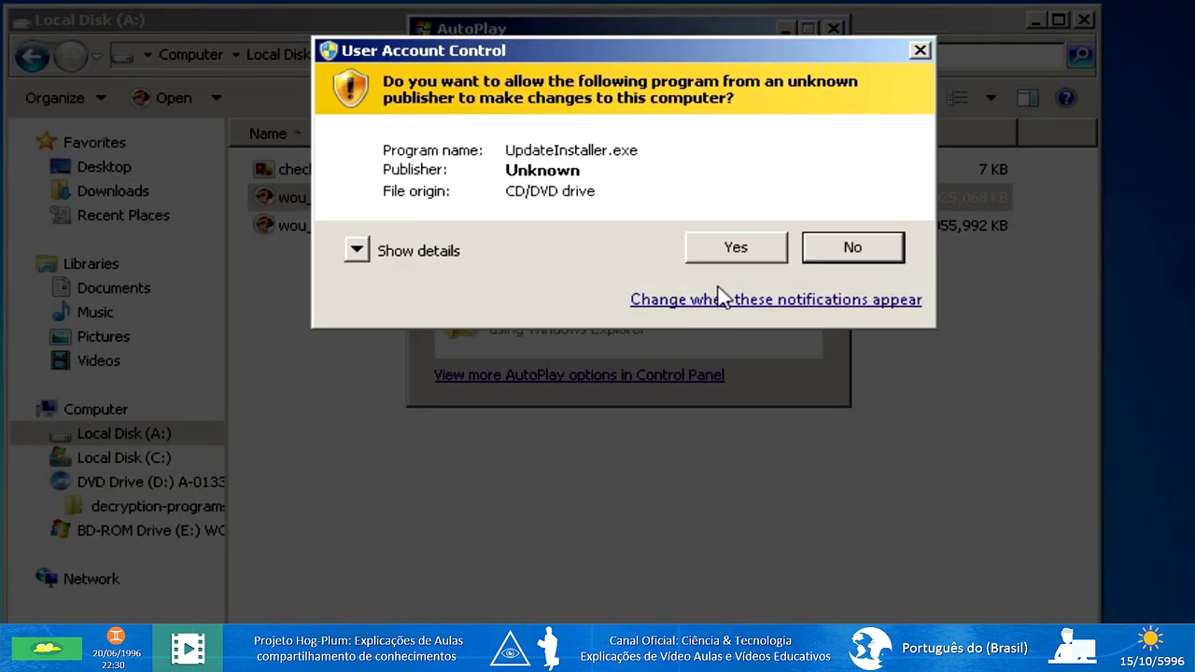
pyautogui.click(714, 253)
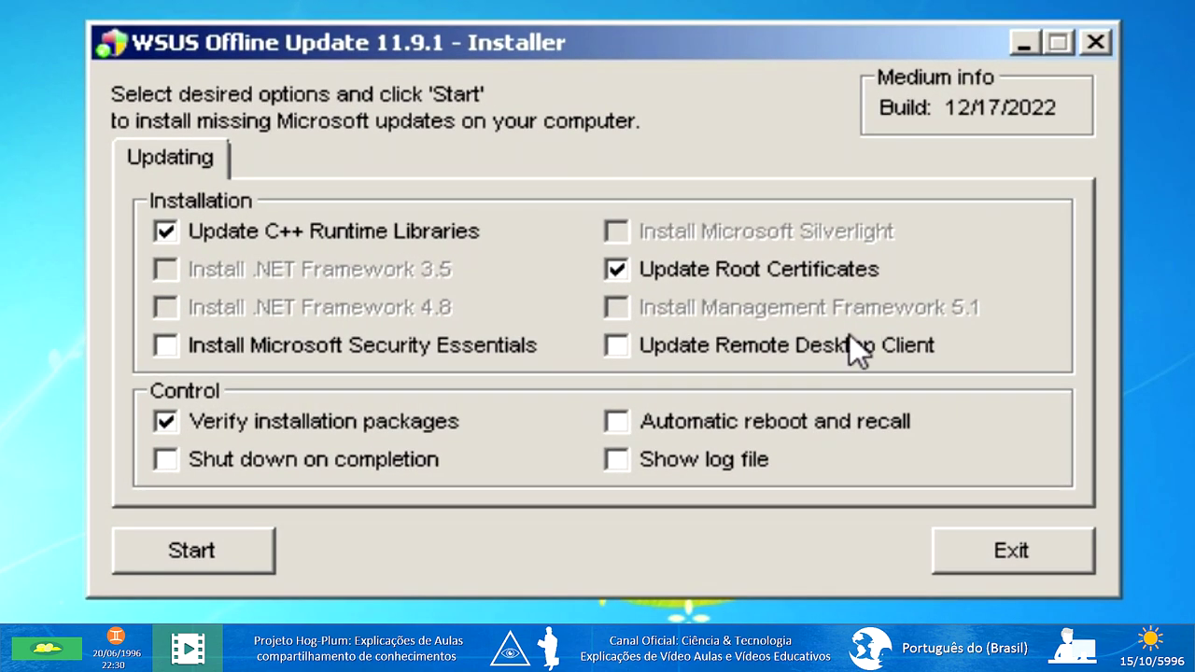
# Start the update with Update Remote Desktop Client and Show log file enabled.
pyautogui.click(820, 359)
pyautogui.click(726, 467)
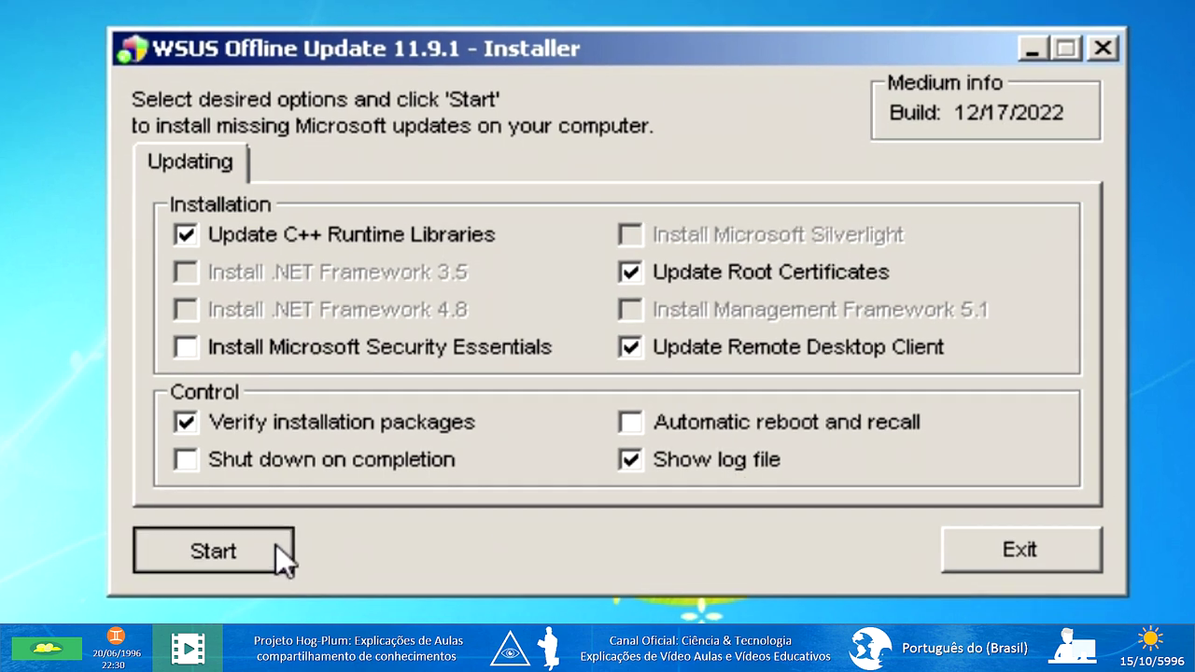
pyautogui.click(263, 551)
pyautogui.moveTo(525, 85); pyautogui.dragTo(541, 60)
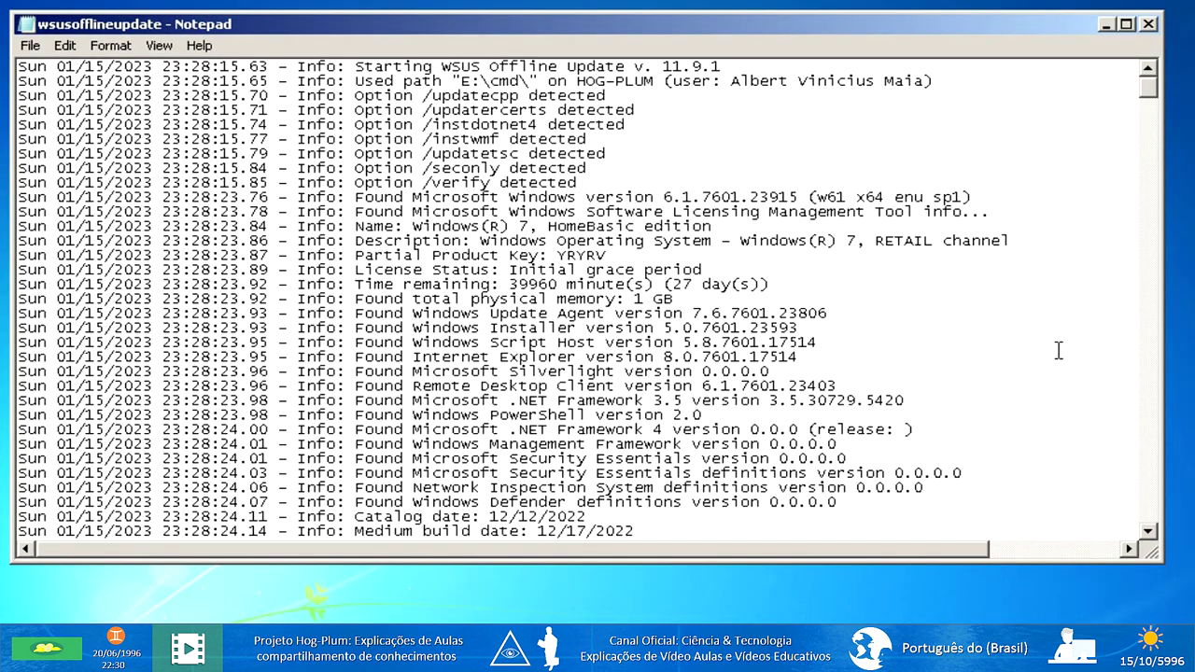
# Close the update log and end the console with 'exit'.
pyautogui.click(1150, 26)
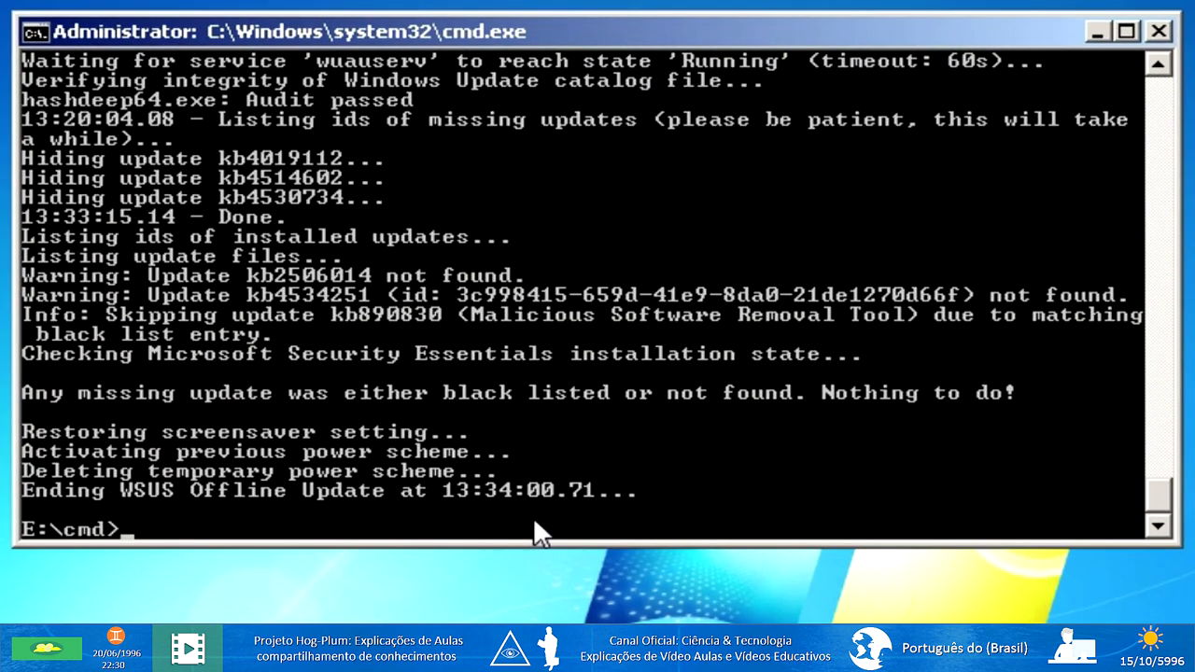
pyautogui.write('exit')
pyautogui.press('Return')
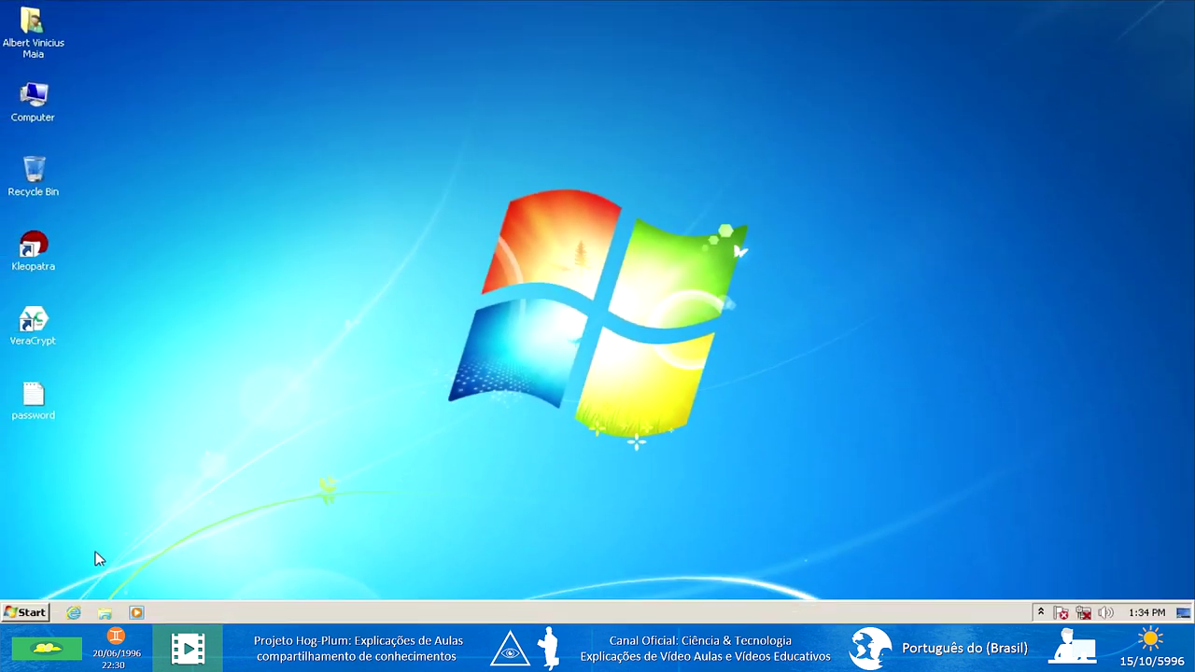
pyautogui.click(41, 612)
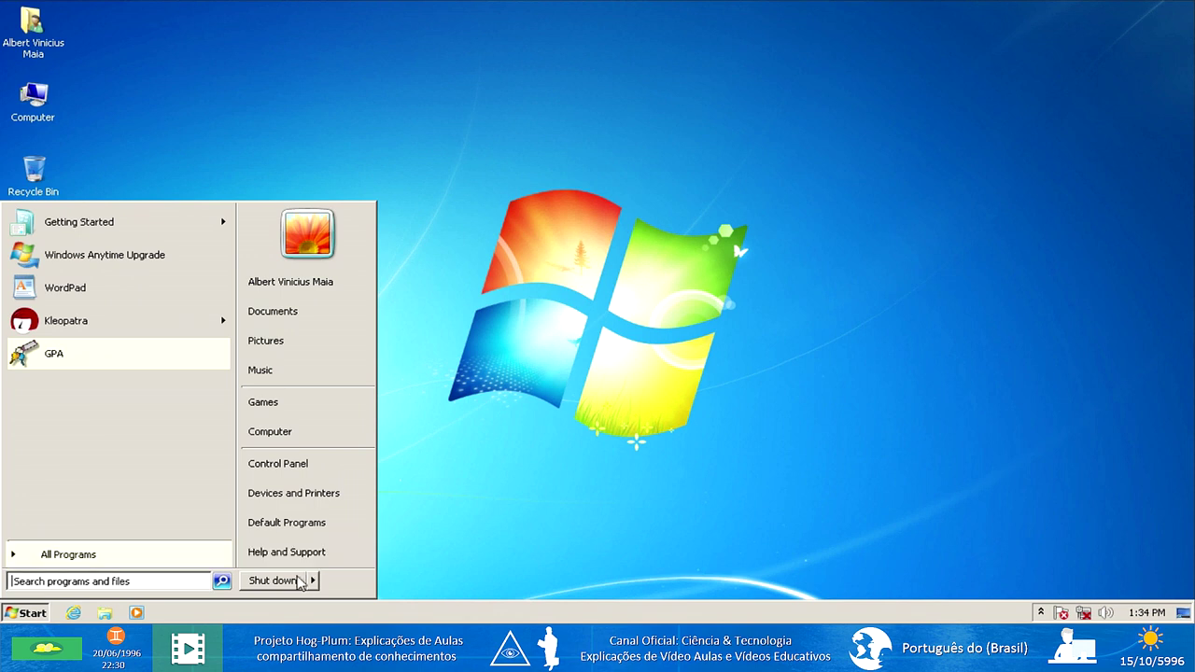
pyautogui.moveTo(311, 580)
pyautogui.click(364, 542)
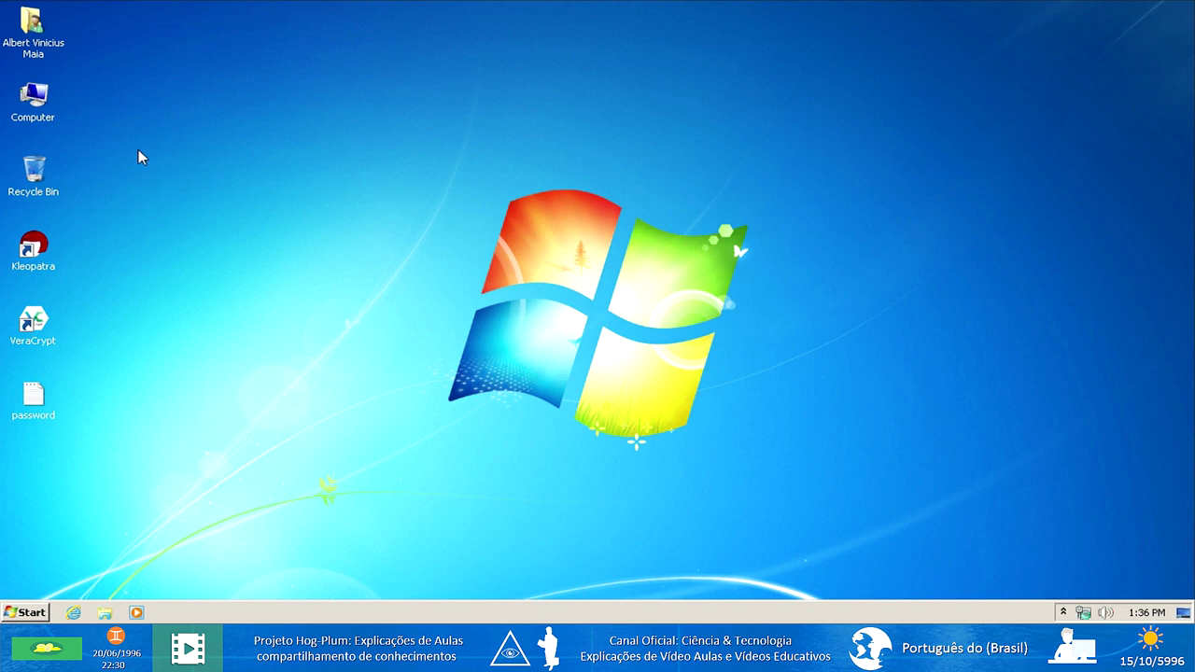
# Open DVD Drive (D:) in a new window and launch the A-01335247-B volume in VeraCrypt.
pyautogui.doubleClick(37, 101)
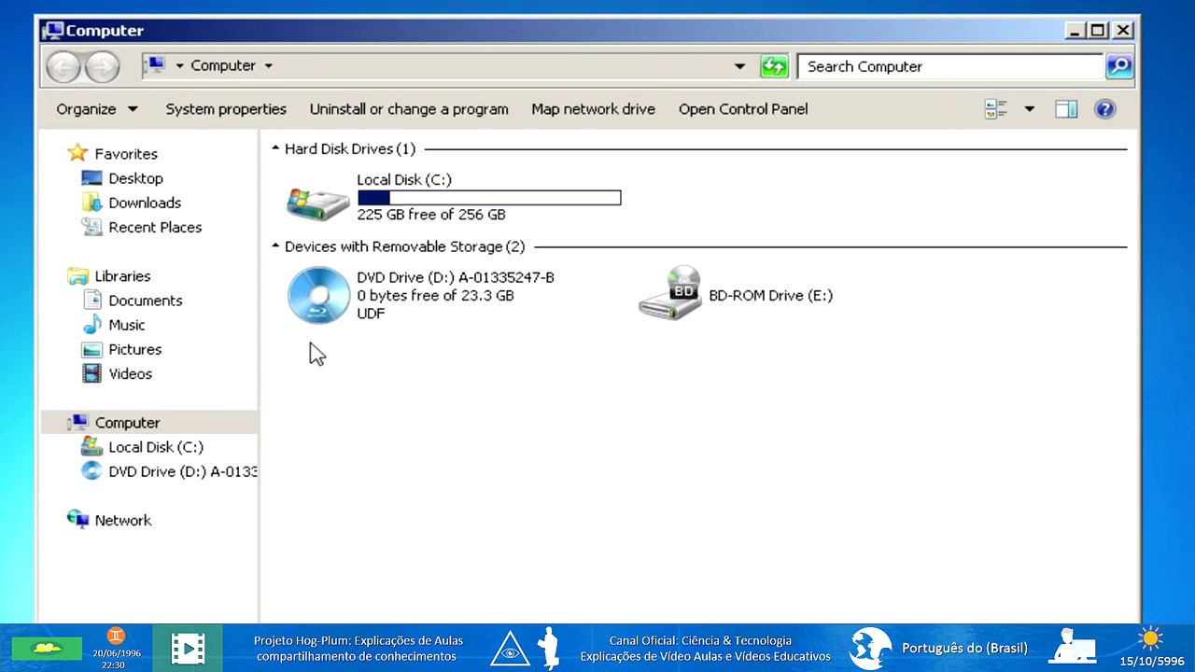
pyautogui.doubleClick(440, 261)
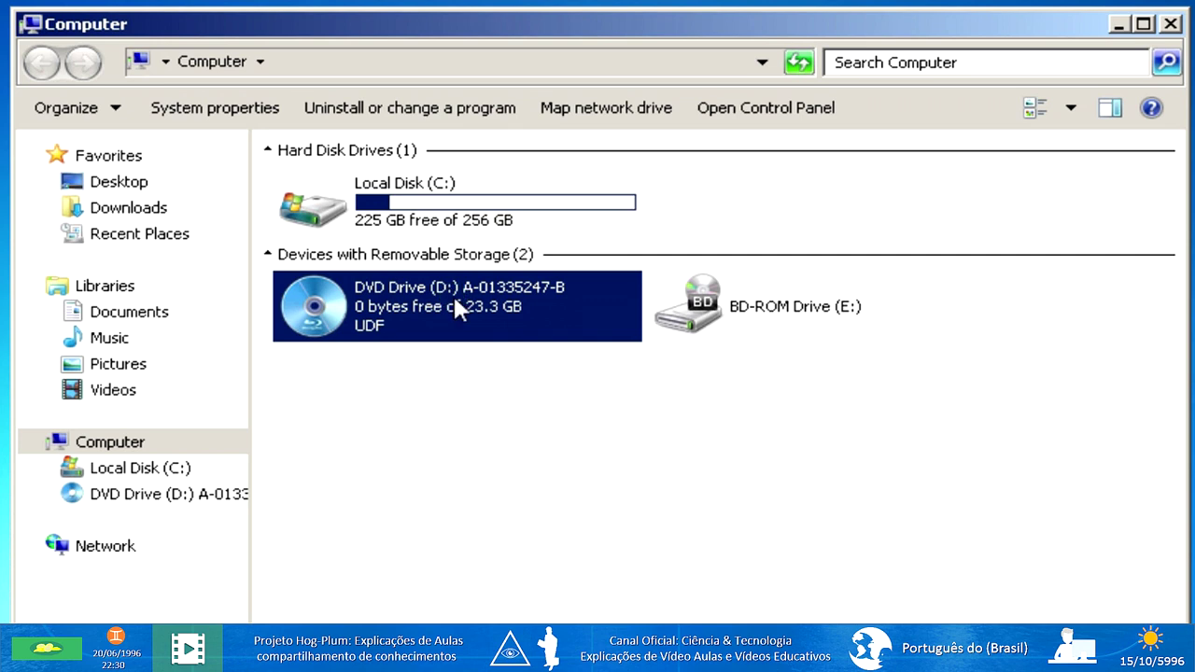
pyautogui.rightClick(454, 297)
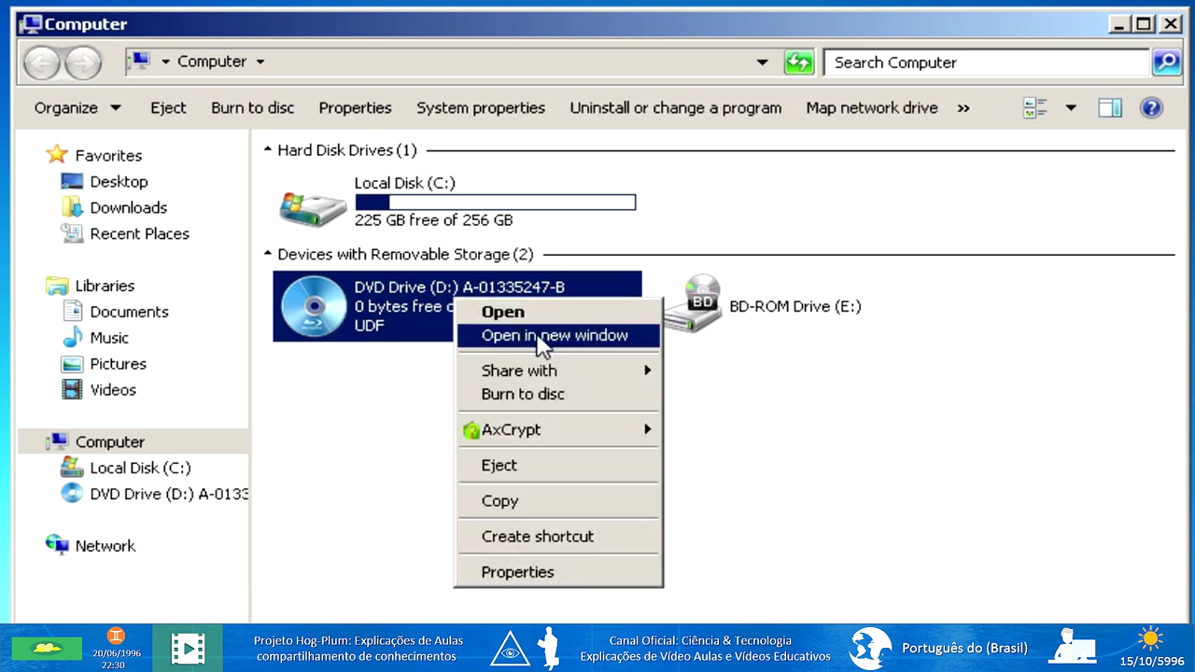
pyautogui.click(538, 338)
pyautogui.click(1172, 27)
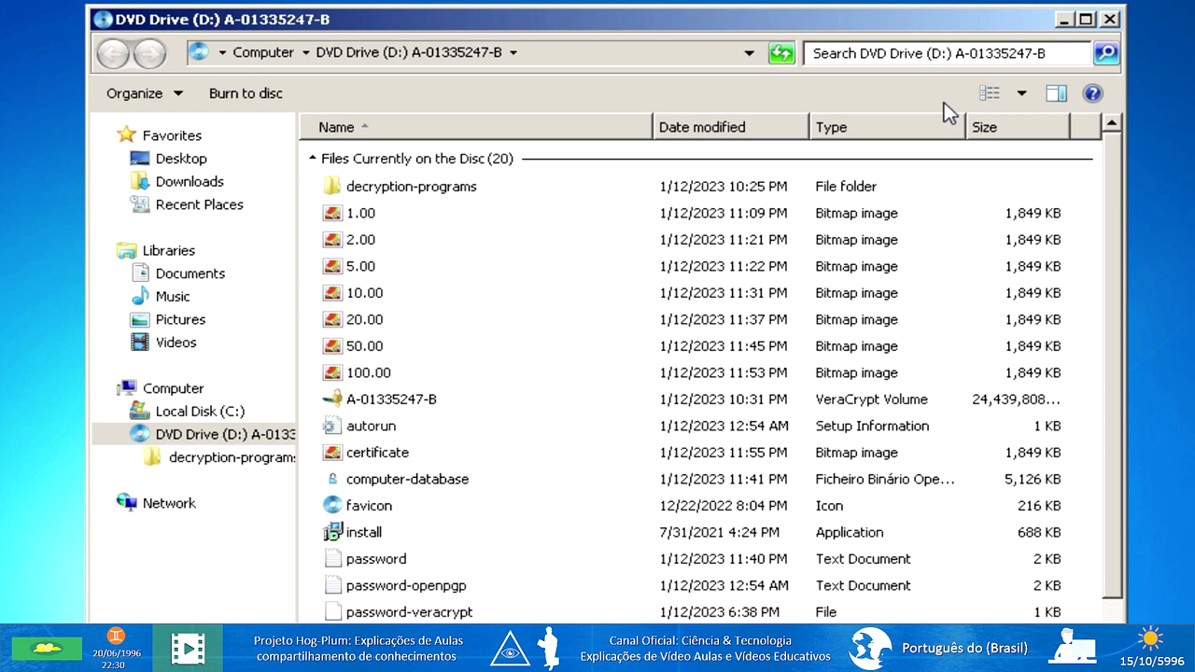
pyautogui.click(413, 402)
pyautogui.doubleClick(413, 401)
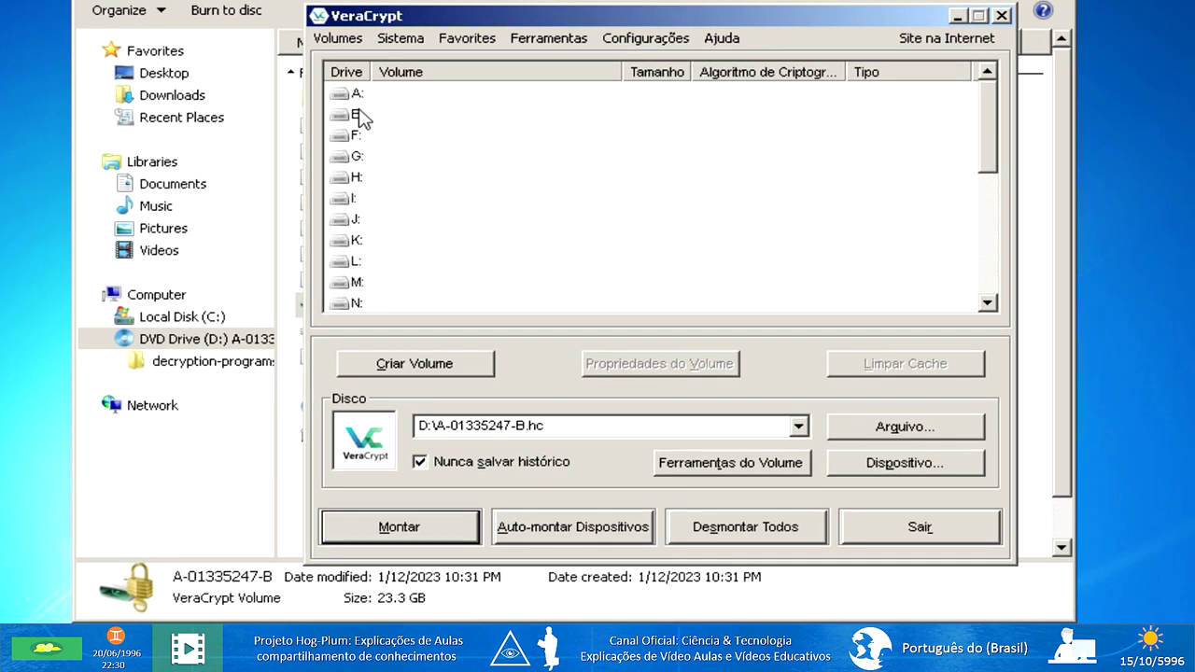
pyautogui.click(351, 95)
pyautogui.click(422, 538)
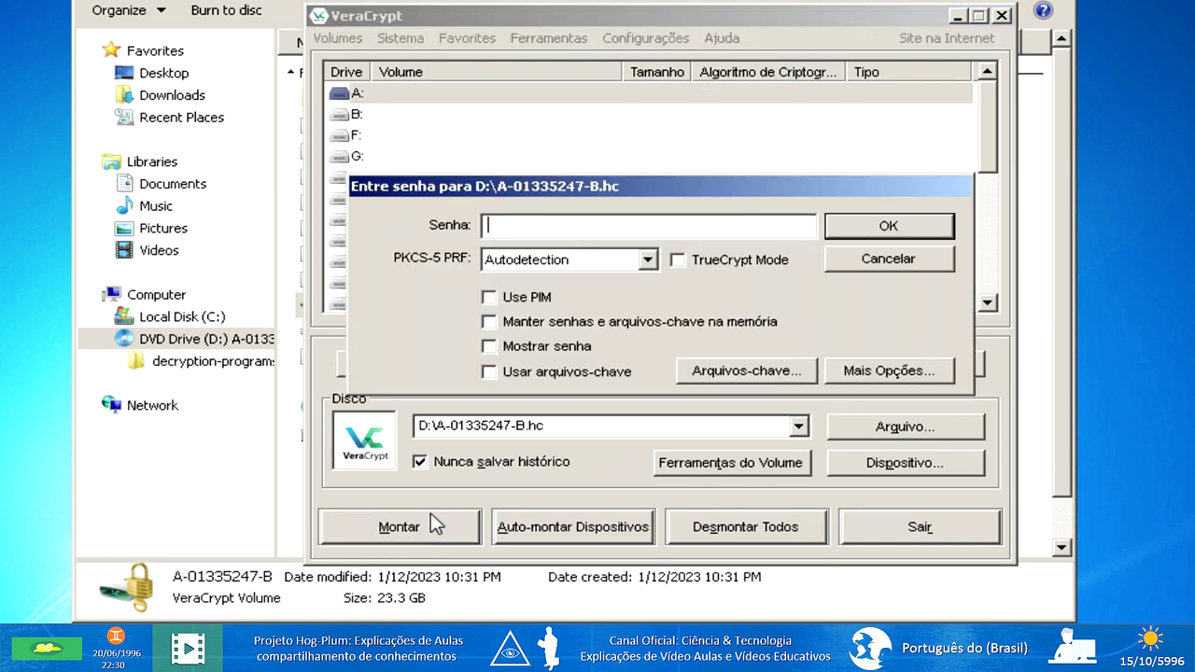
pyautogui.click(531, 297)
pyautogui.click(539, 373)
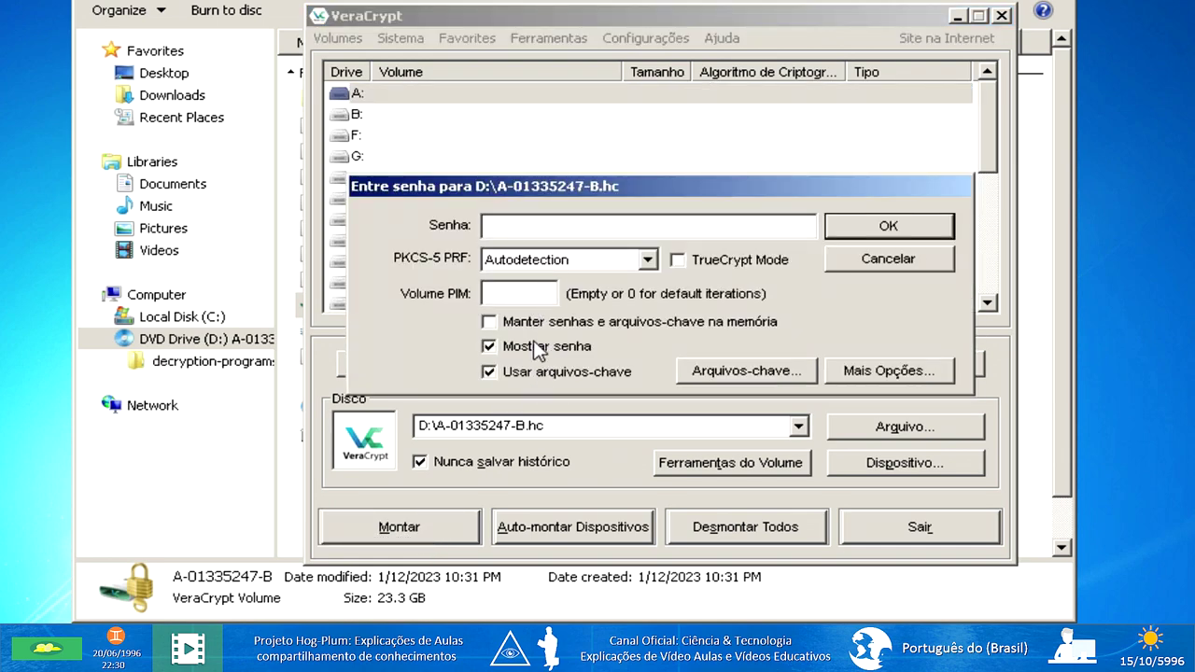
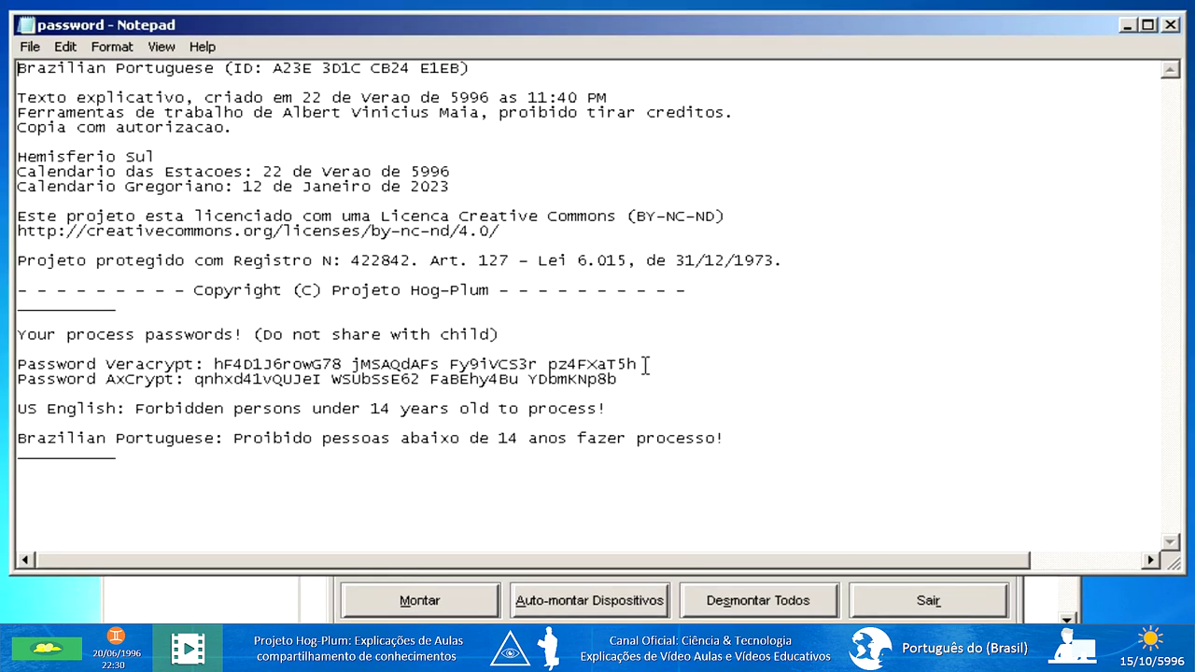
# Copy the VeraCrypt password from the notes and paste it into the password field.
pyautogui.moveTo(642, 364); pyautogui.dragTo(214, 365)
pyautogui.rightClick(217, 365)
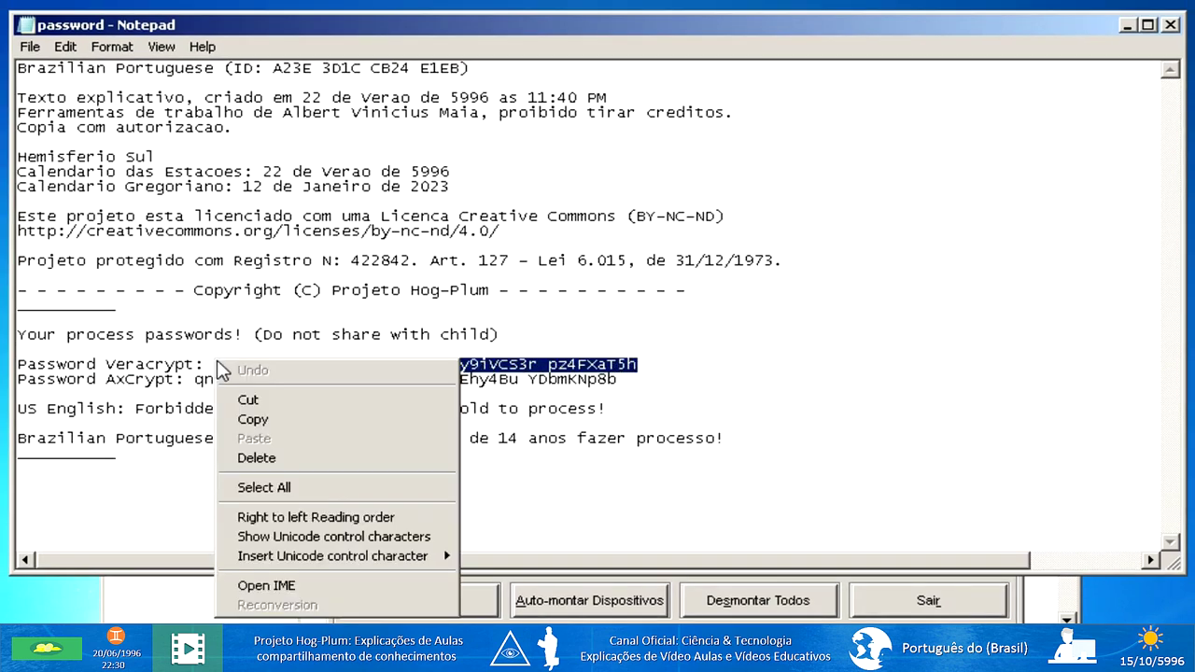
pyautogui.click(256, 422)
pyautogui.click(1173, 22)
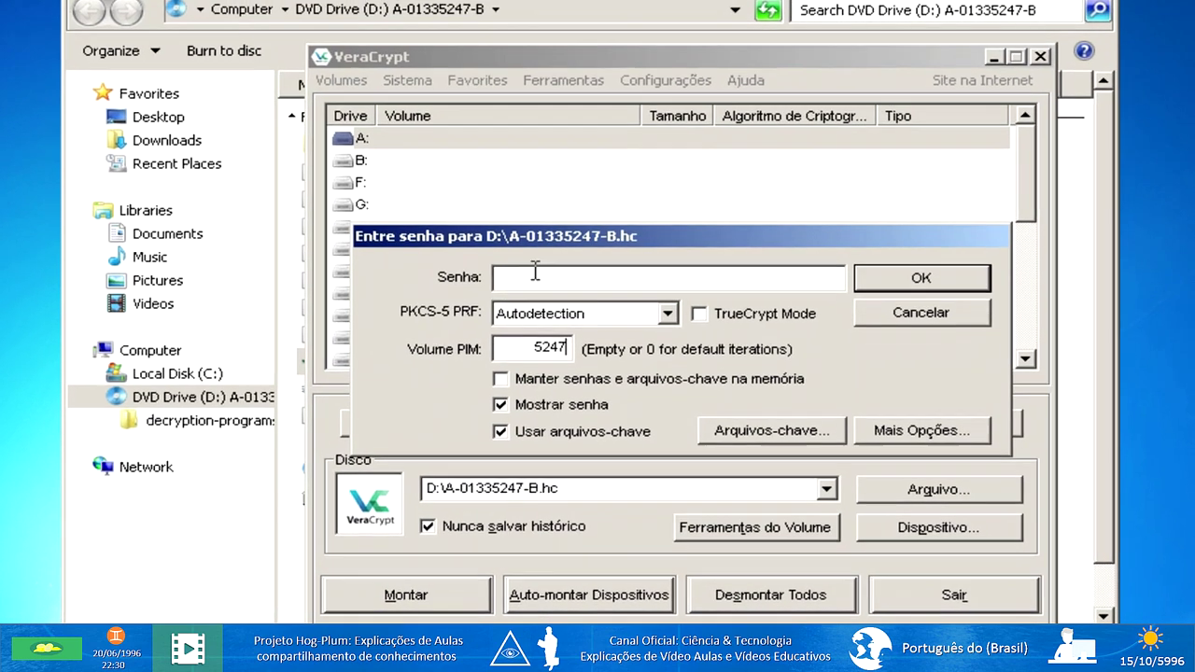
pyautogui.hotkey('ctrl', 'v')
pyautogui.click(589, 387)
# Add public-key, private-key, computer-database and certificate from the disc as keyfiles.
pyautogui.click(752, 414)
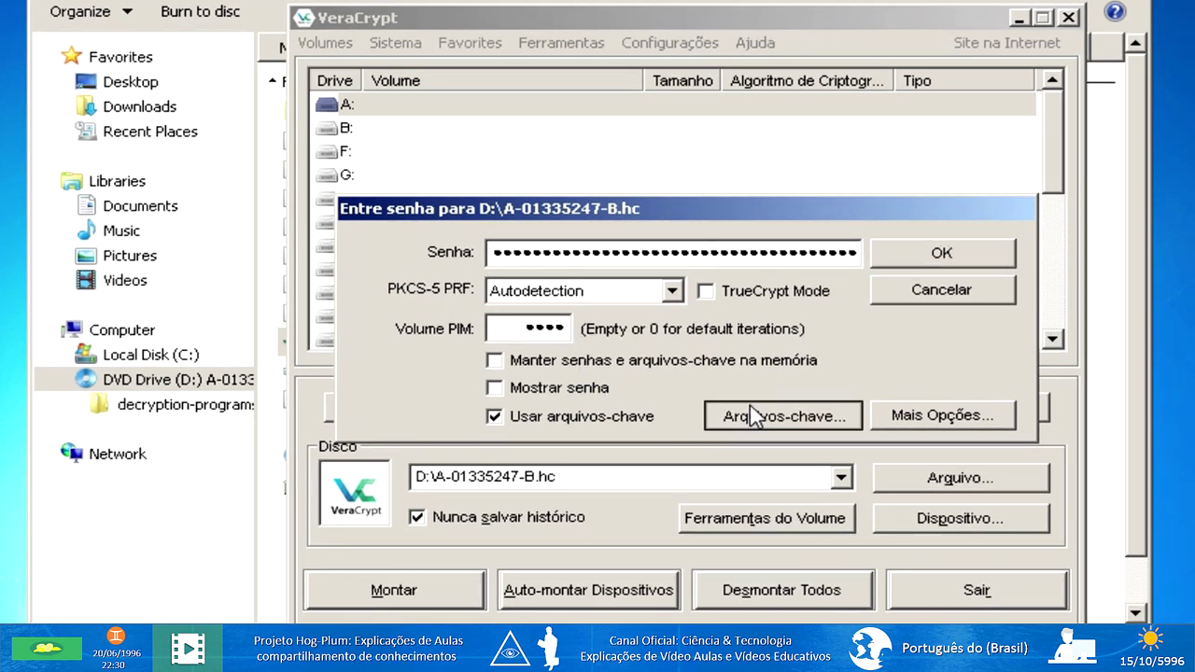
pyautogui.click(368, 364)
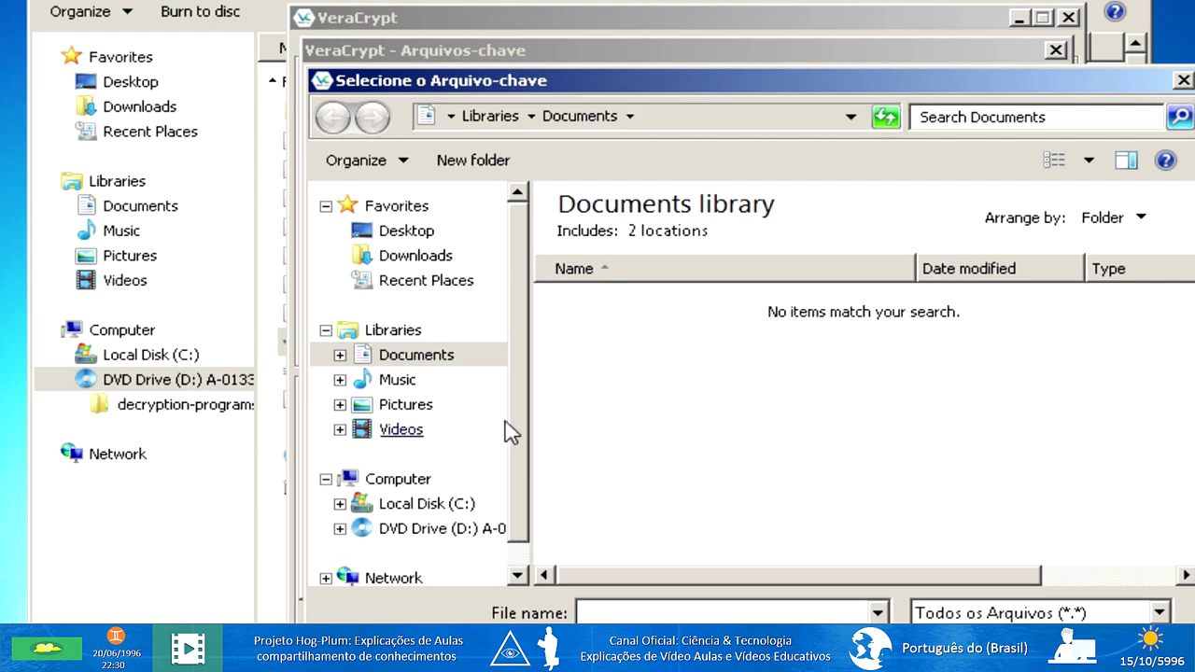
pyautogui.click(446, 529)
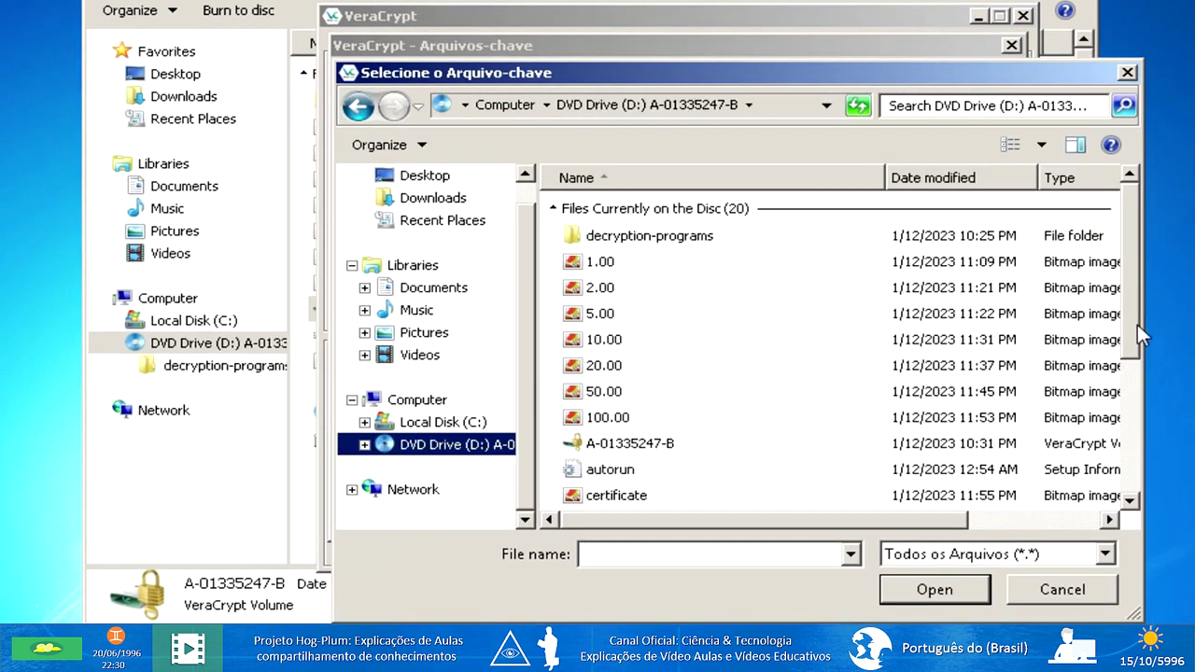
pyautogui.moveTo(1136, 326); pyautogui.dragTo(1132, 481)
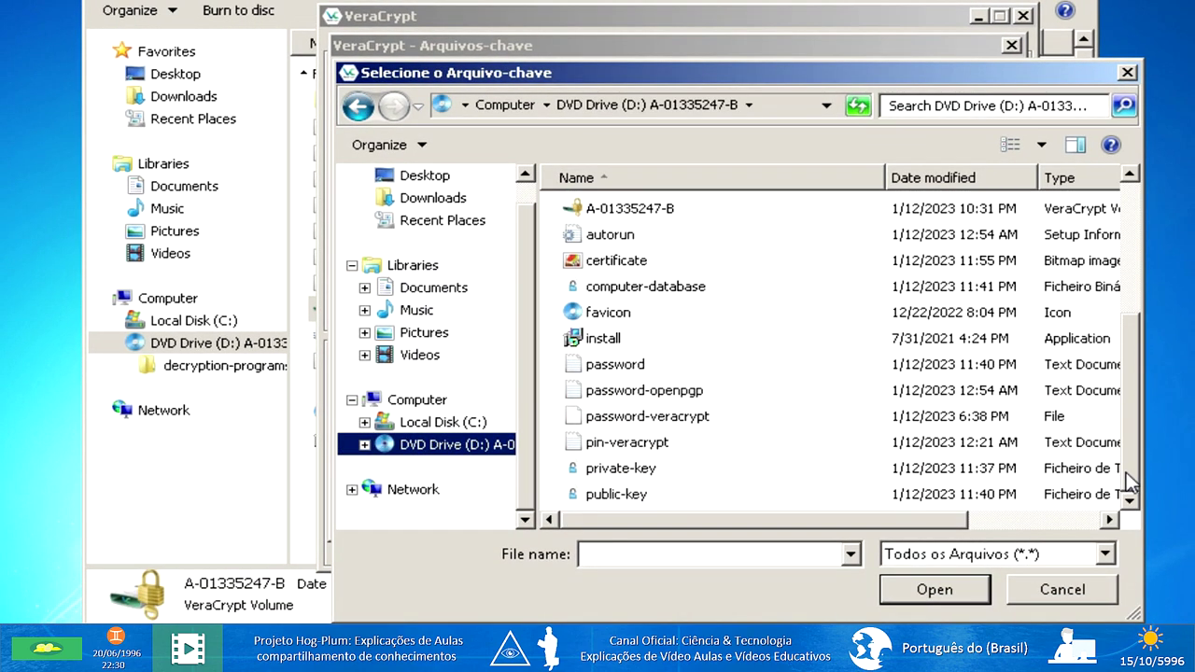
pyautogui.click(621, 496)
pyautogui.keyDown('ctrl'); pyautogui.click(622, 468); pyautogui.keyUp('ctrl')
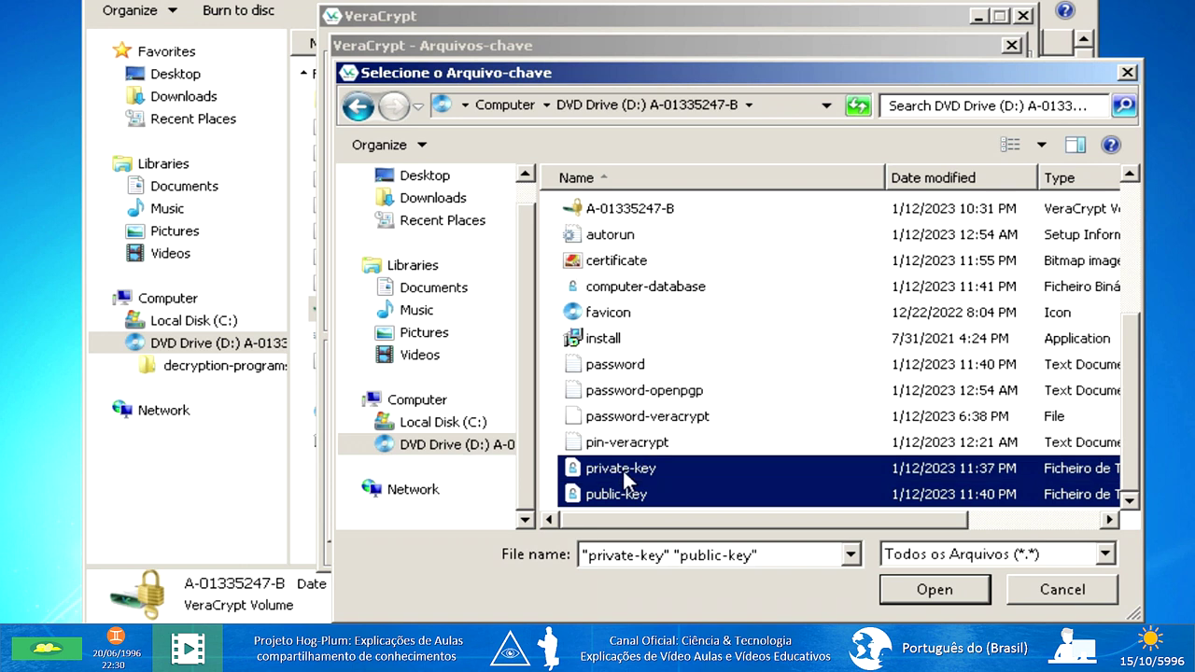
pyautogui.keyDown('ctrl'); pyautogui.click(626, 287); pyautogui.keyUp('ctrl')
pyautogui.keyDown('ctrl'); pyautogui.click(632, 262); pyautogui.keyUp('ctrl')
# Add the 100.00 through 1.00 files and password-veracrypt as keyfiles.
pyautogui.moveTo(1130, 451); pyautogui.dragTo(1138, 306)
pyautogui.keyDown('ctrl'); pyautogui.click(618, 421); pyautogui.keyUp('ctrl')
pyautogui.keyDown('ctrl'); pyautogui.click(609, 396); pyautogui.keyUp('ctrl')
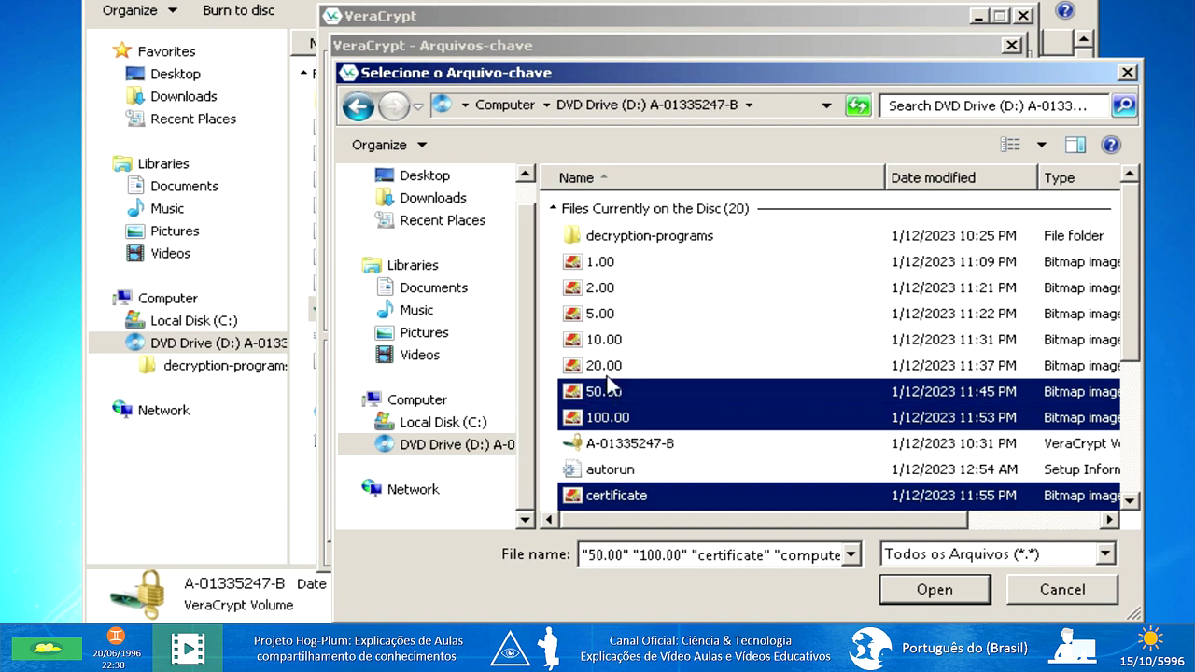
pyautogui.keyDown('ctrl'); pyautogui.click(609, 370); pyautogui.keyUp('ctrl')
pyautogui.keyDown('ctrl'); pyautogui.click(608, 342); pyautogui.keyUp('ctrl')
pyautogui.keyDown('ctrl'); pyautogui.click(606, 315); pyautogui.keyUp('ctrl')
pyautogui.keyDown('ctrl'); pyautogui.click(607, 290); pyautogui.keyUp('ctrl')
pyautogui.keyDown('ctrl'); pyautogui.click(608, 264); pyautogui.keyUp('ctrl')
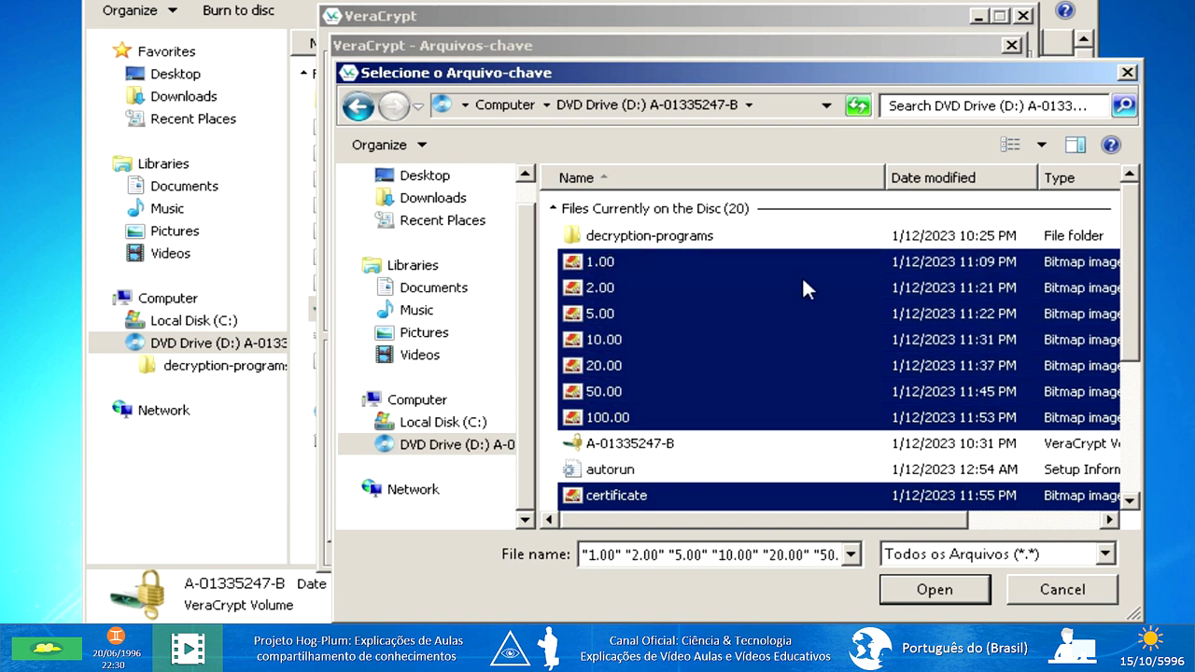
pyautogui.moveTo(1132, 277); pyautogui.dragTo(1143, 449)
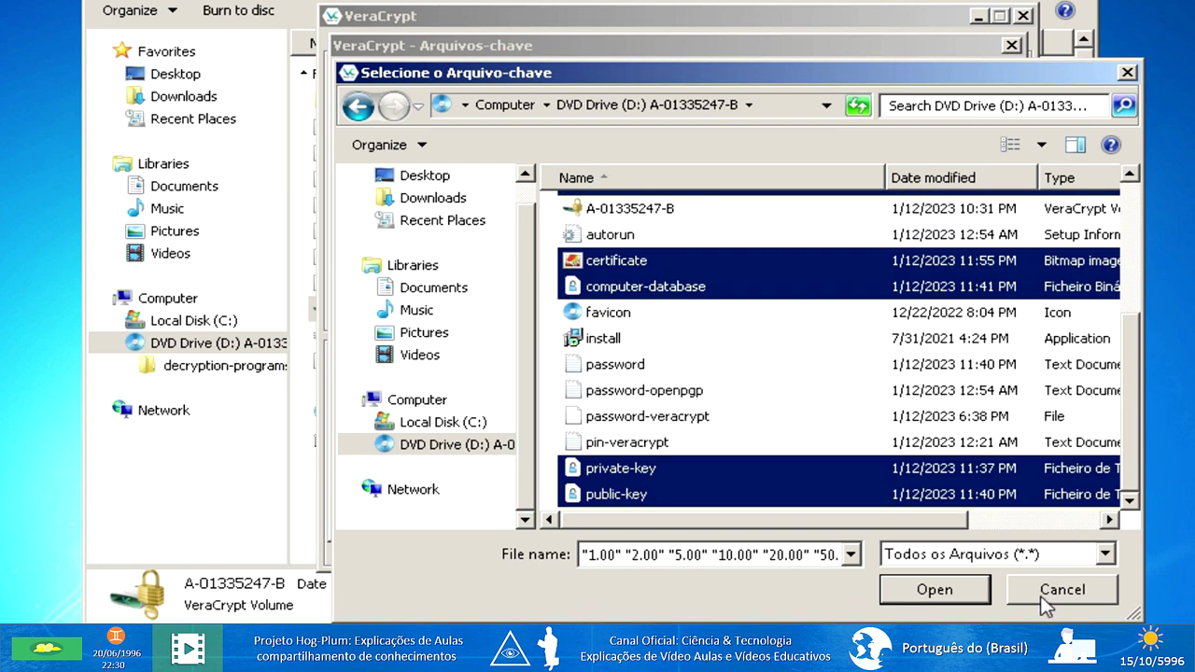
pyautogui.keyDown('ctrl'); pyautogui.click(693, 416); pyautogui.keyUp('ctrl')
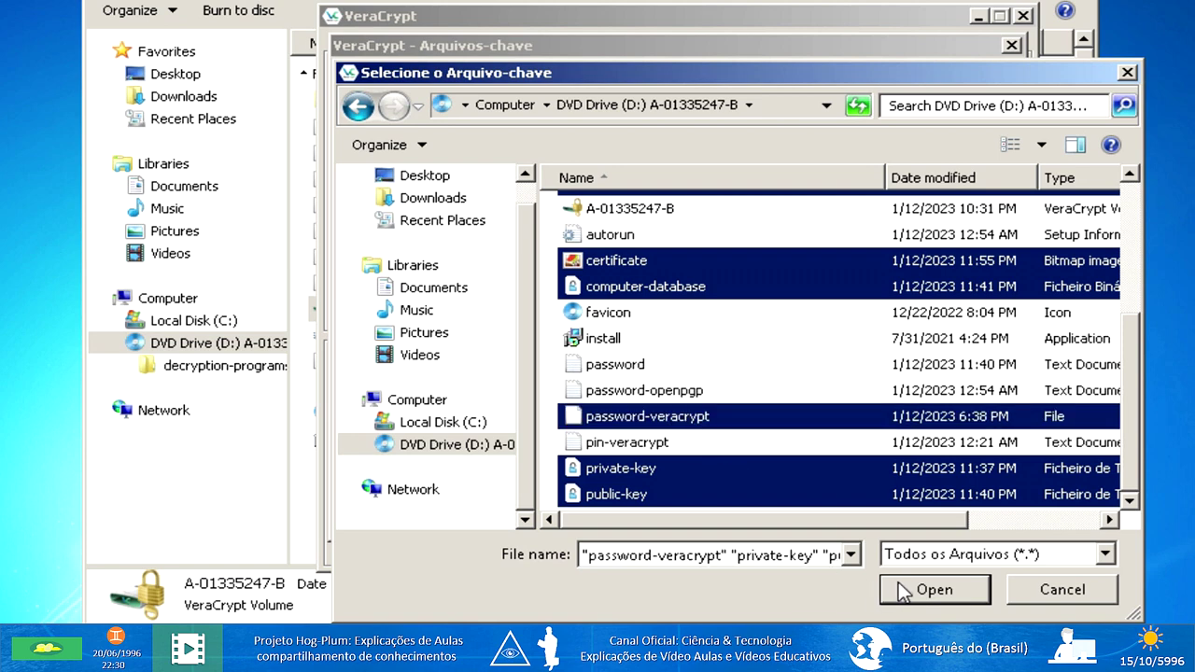
pyautogui.click(898, 590)
# Accept the keyfile list, mount the volume as A:, and exit VeraCrypt.
pyautogui.moveTo(856, 215); pyautogui.dragTo(869, 163)
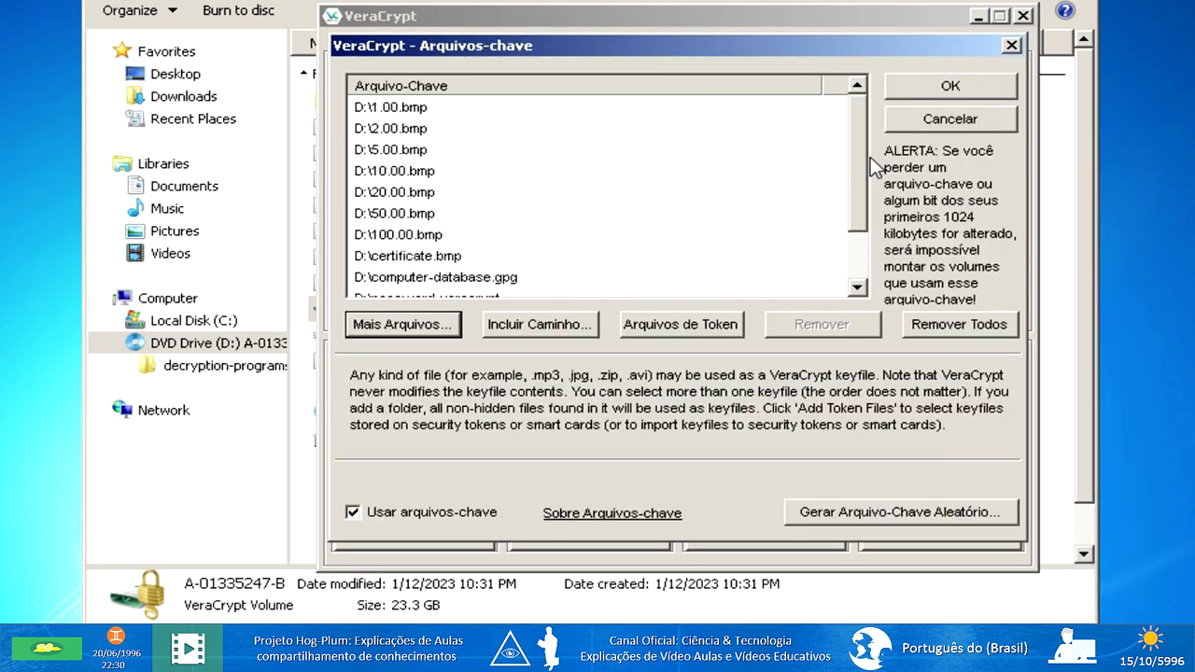
pyautogui.click(936, 93)
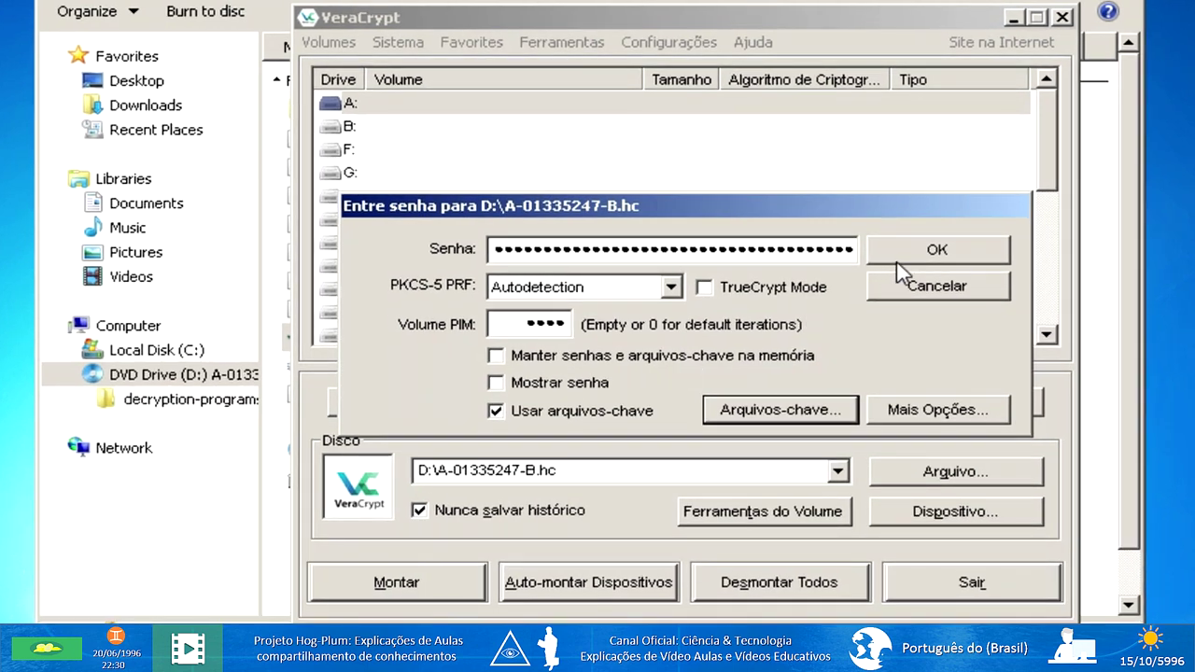
pyautogui.click(897, 261)
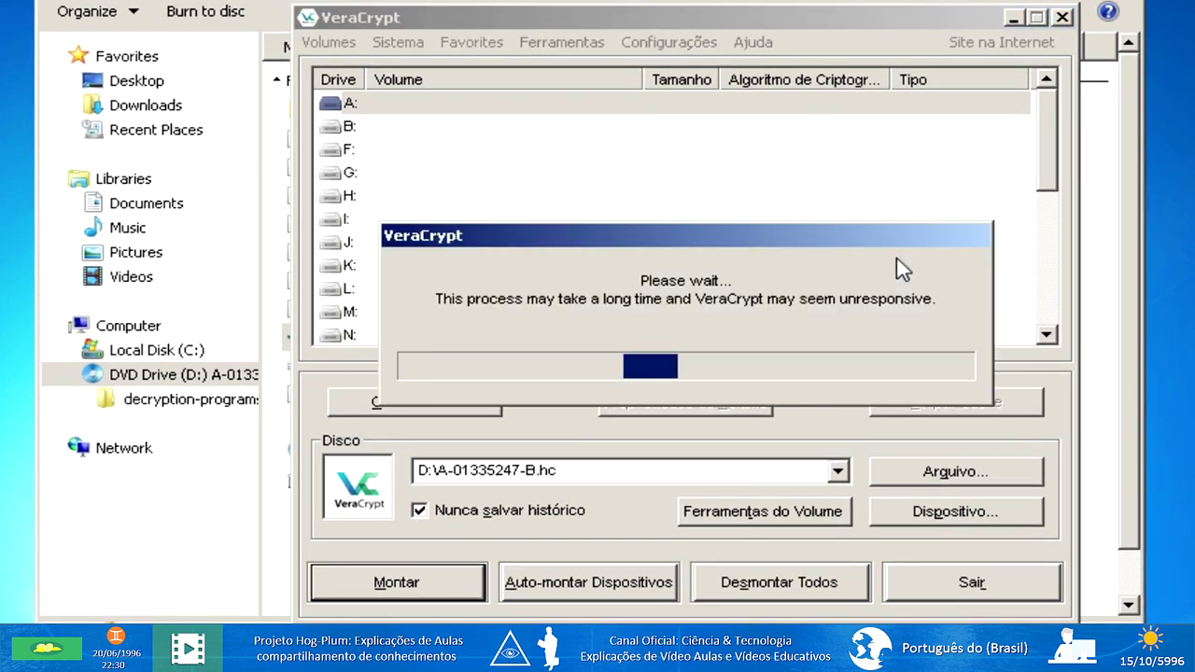
pyautogui.click(1064, 17)
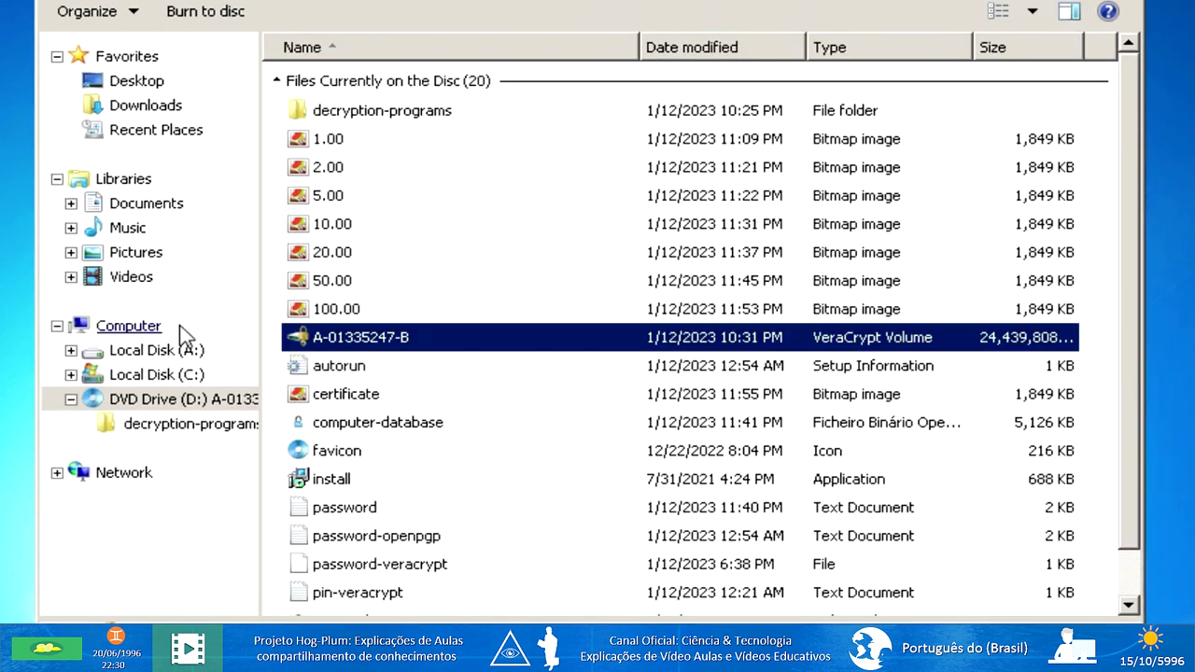
# Mount the wou_w7-x64 ISO from Local Disk (A:) as drive E: and view its files.
pyautogui.click(182, 355)
pyautogui.click(386, 111)
pyautogui.rightClick(387, 112)
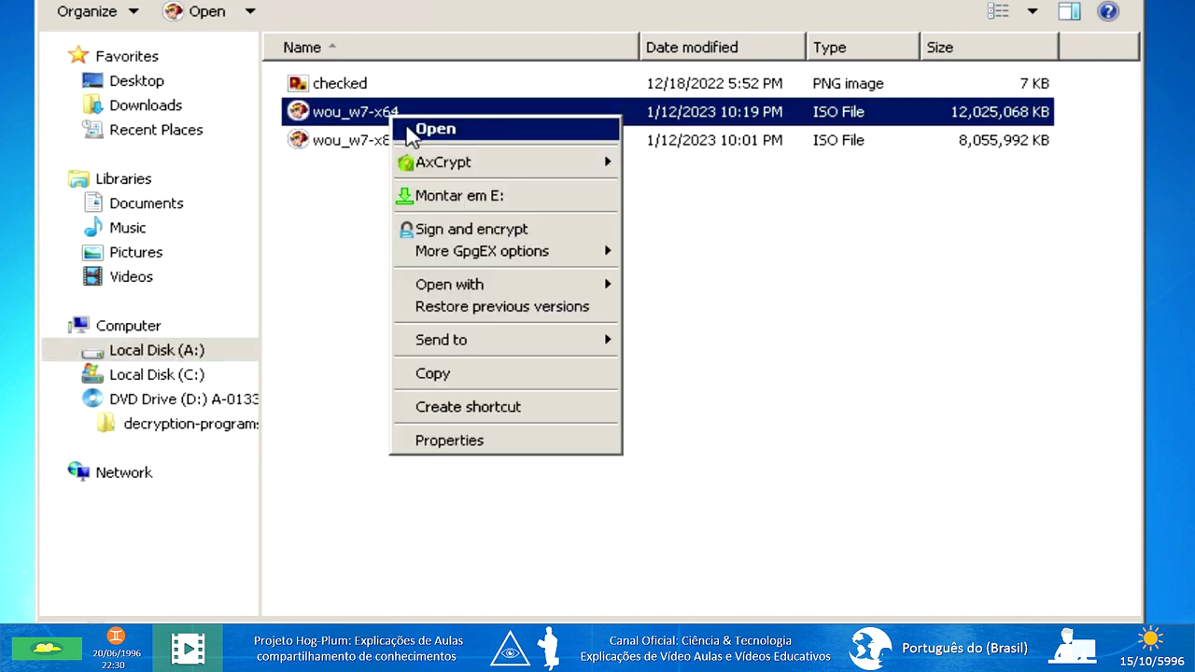
pyautogui.click(469, 198)
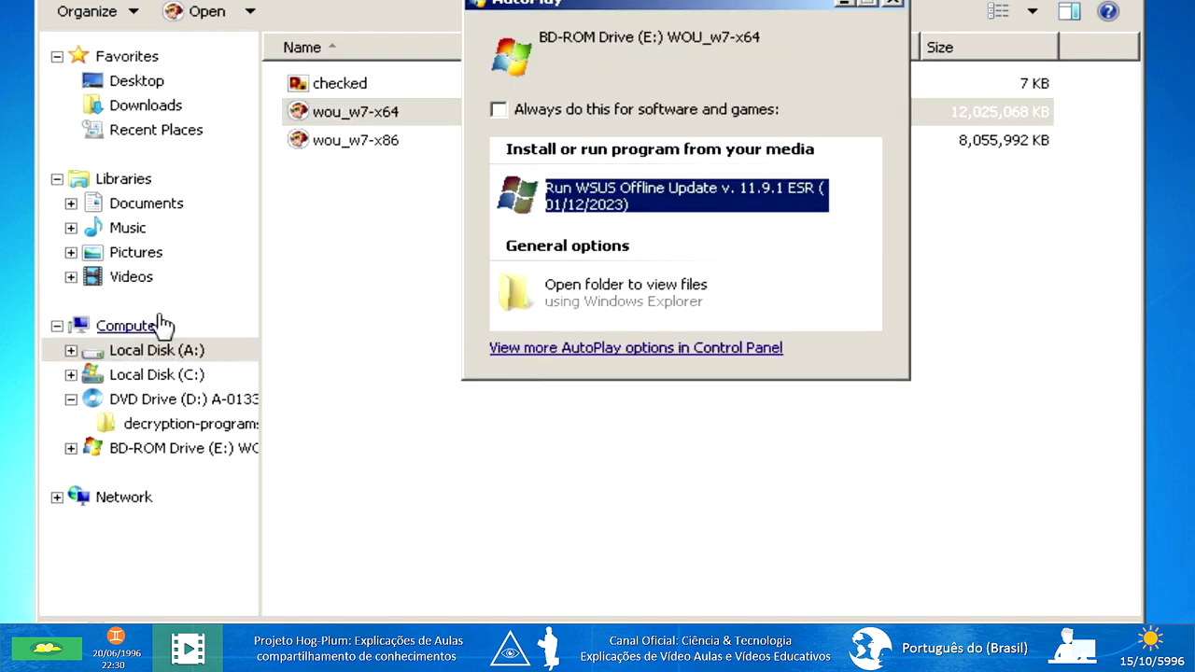
pyautogui.click(667, 313)
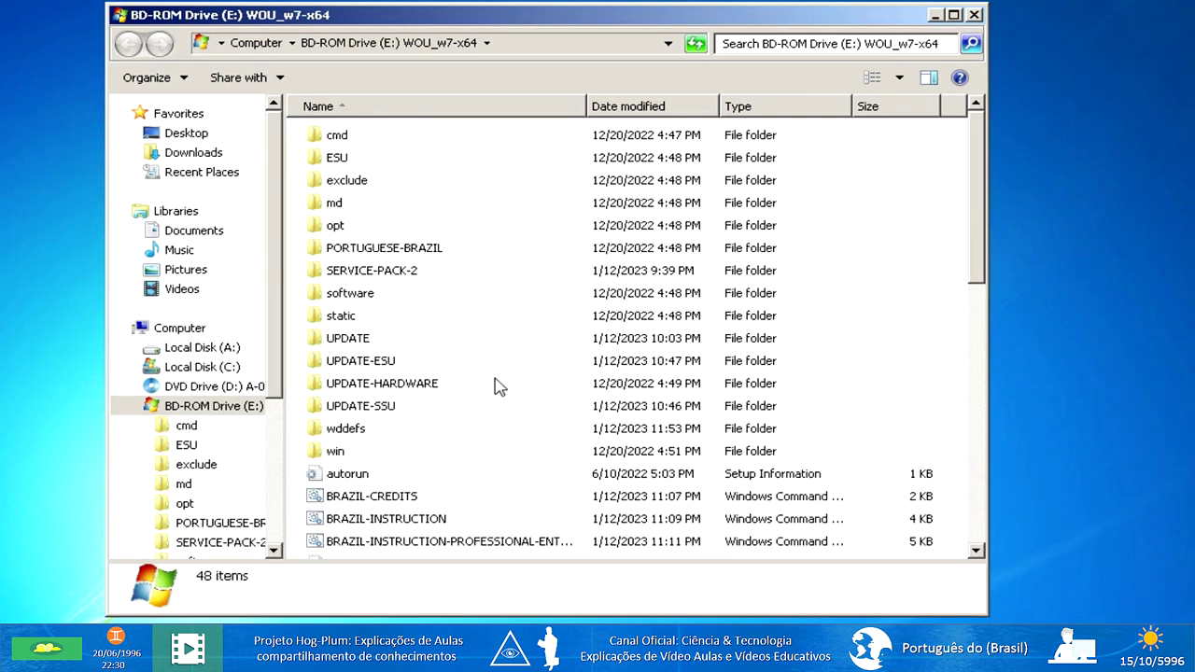
# Open the BRAZIL-INSTRUCTION script, close its console, and scroll to the UPDATE-* batch files.
pyautogui.scroll(-1, 494, 388)
pyautogui.scroll(-3, 511, 375)
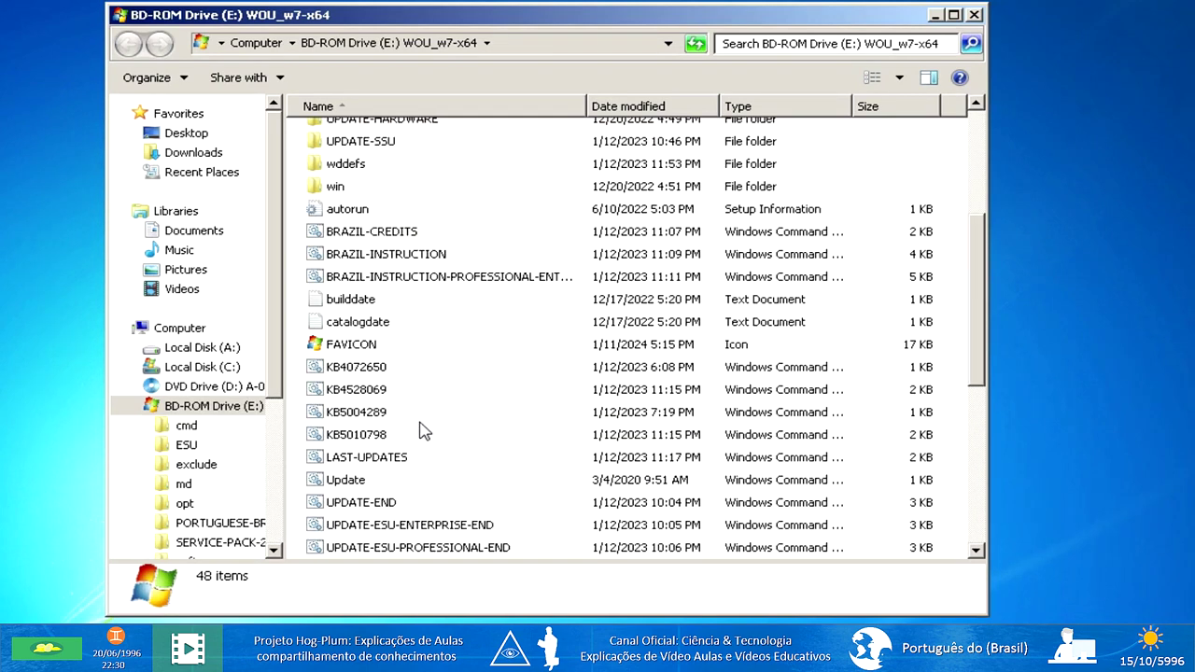
pyautogui.doubleClick(403, 254)
pyautogui.scroll(5, 378, 280)
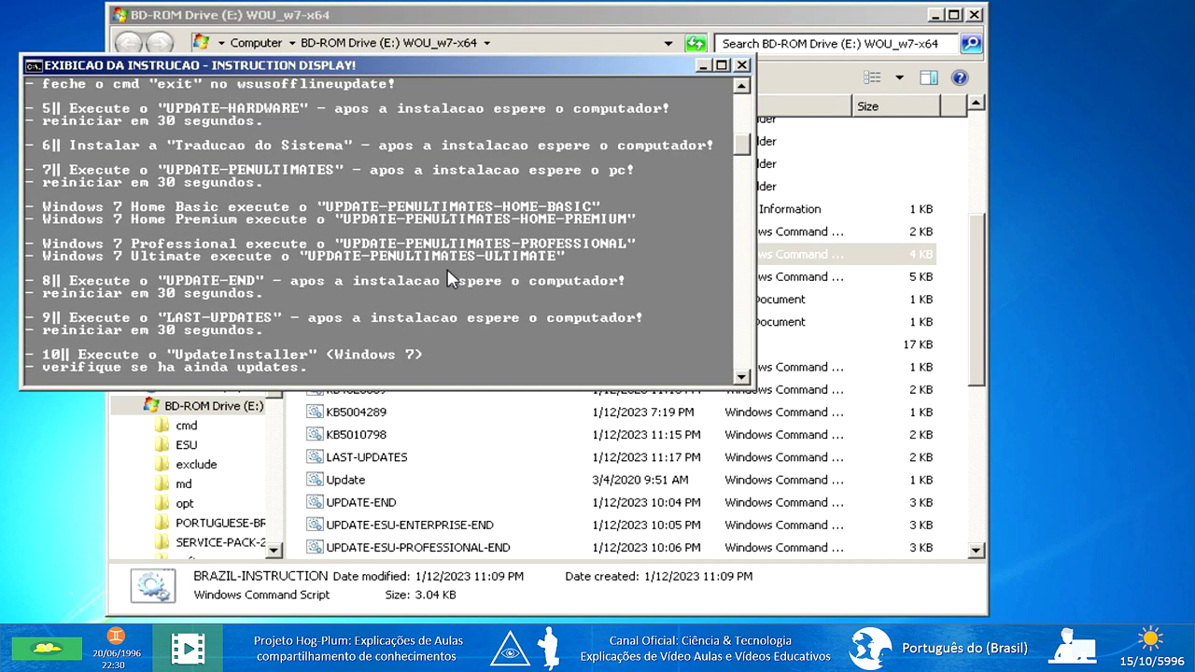
pyautogui.scroll(1, 378, 280)
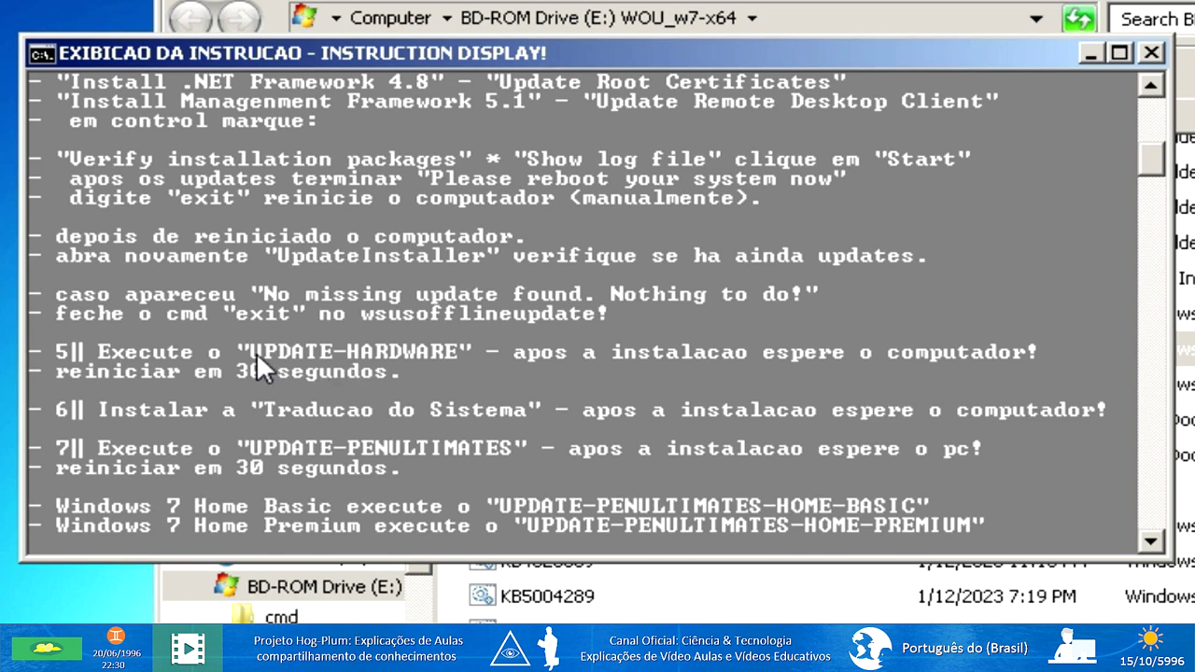
pyautogui.click(1151, 54)
pyautogui.scroll(-3, 668, 525)
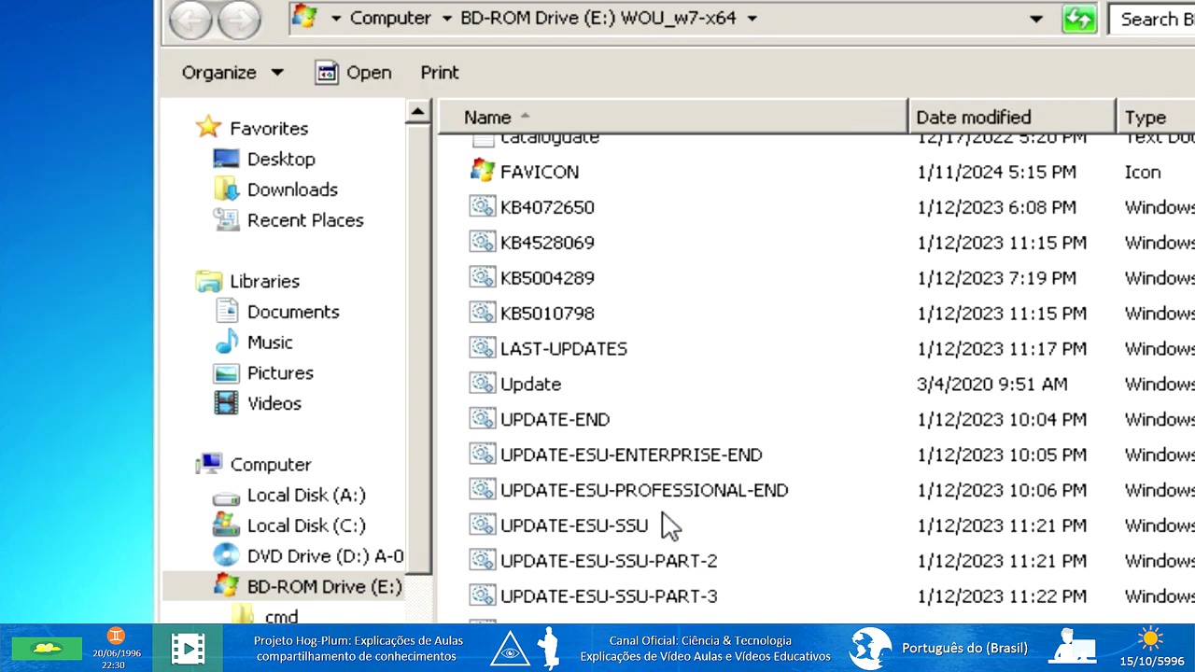
pyautogui.scroll(-3, 710, 432)
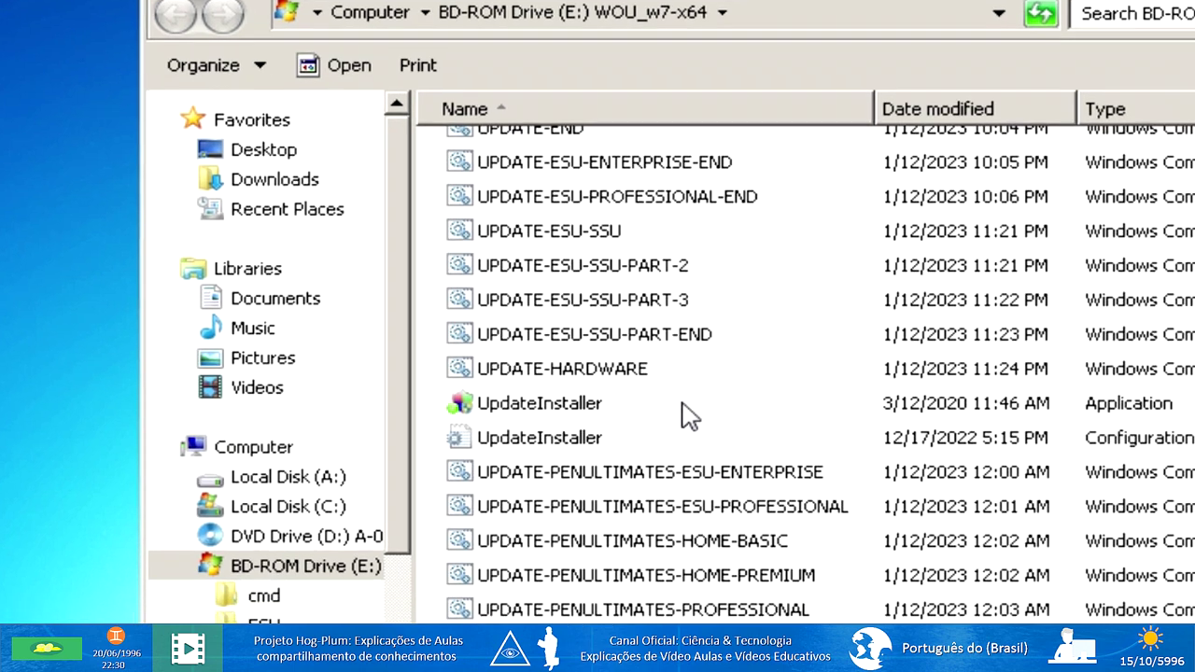
pyautogui.scroll(2, 439, 412)
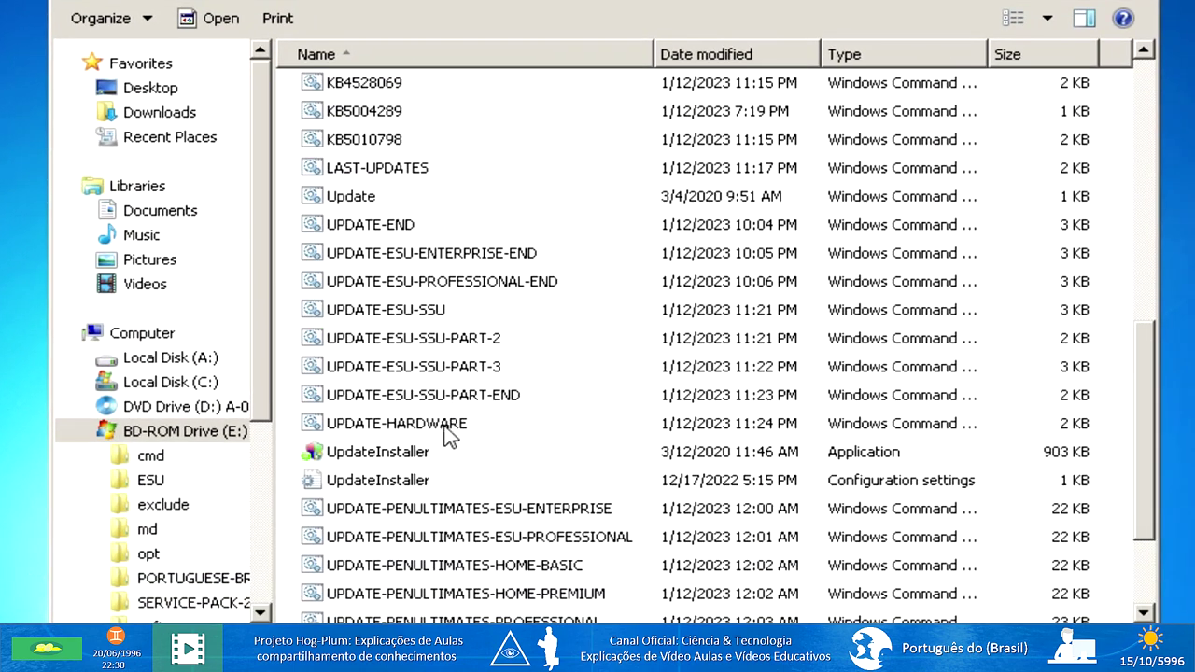
# Run UPDATE-HARDWARE and install KB4073578 without restarting, continuing to the penultimate update.
pyautogui.doubleClick(448, 427)
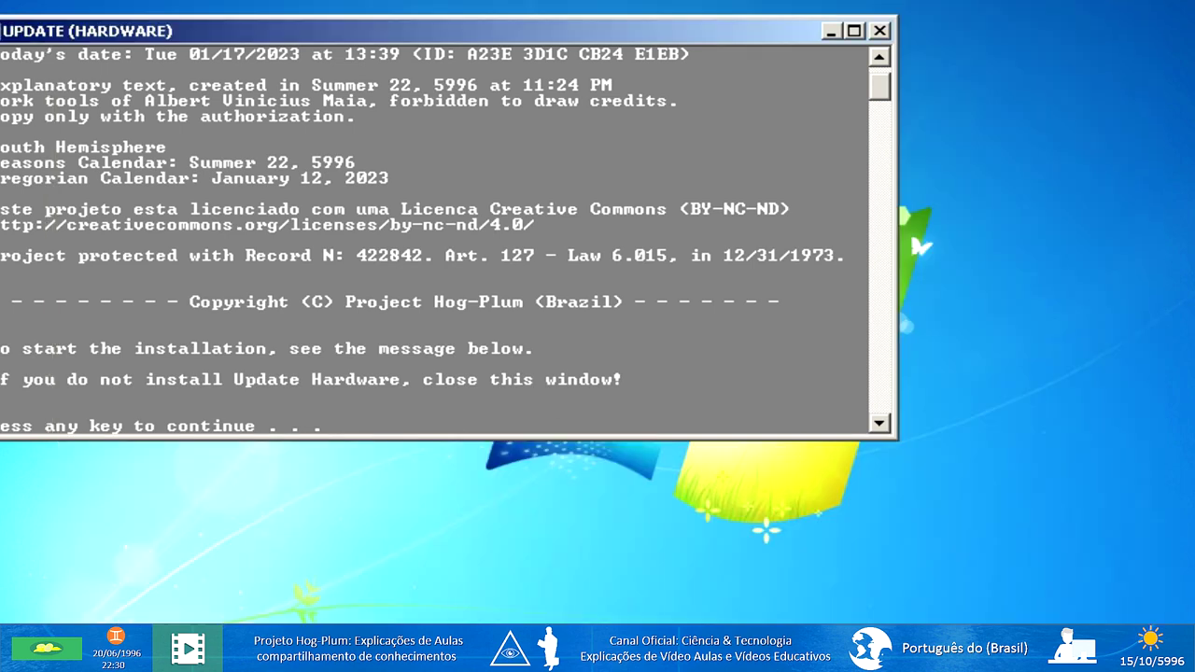
pyautogui.click(1148, 3)
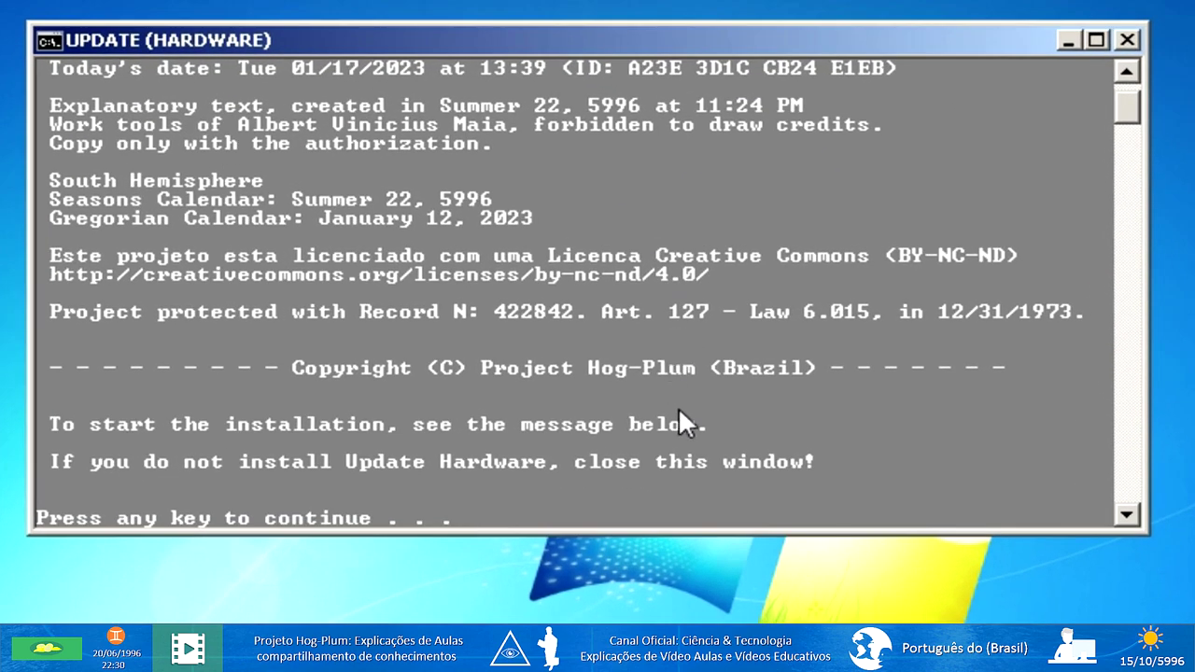
pyautogui.press('Return')
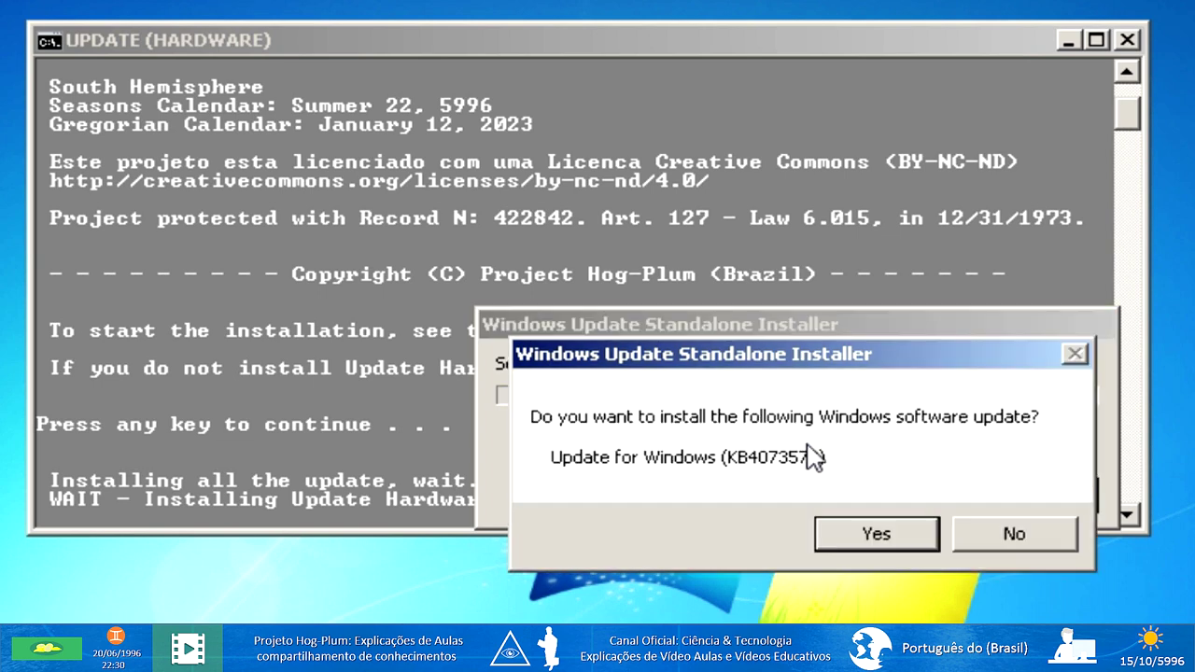
pyautogui.click(845, 533)
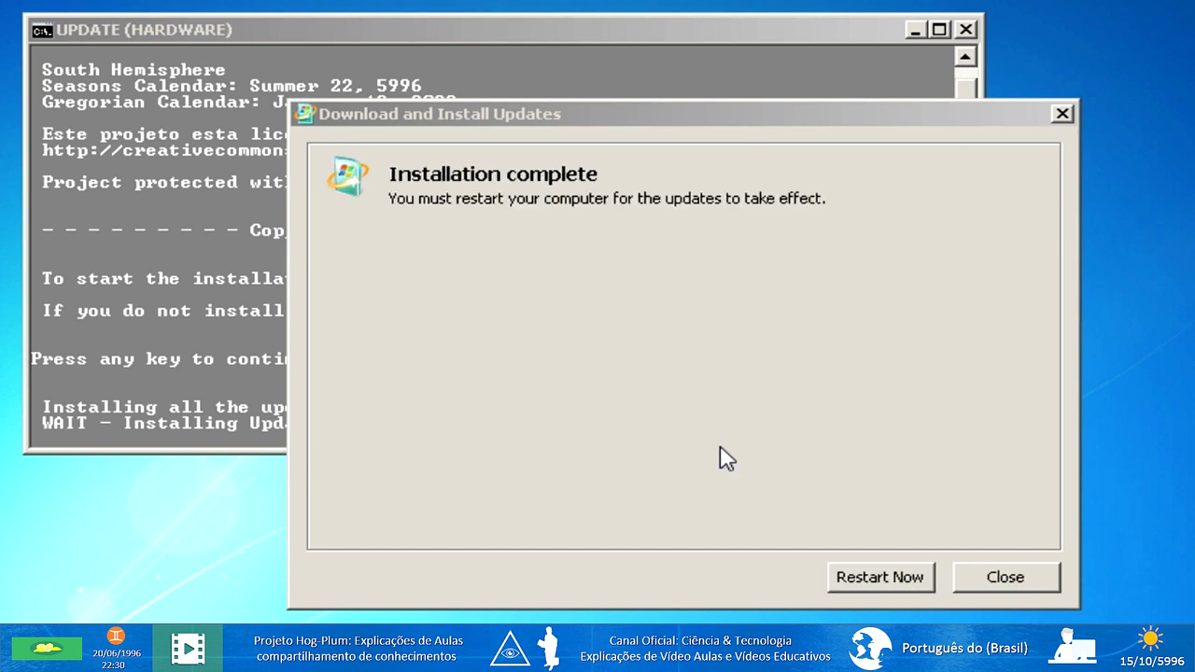
pyautogui.click(994, 582)
pyautogui.press('Return')
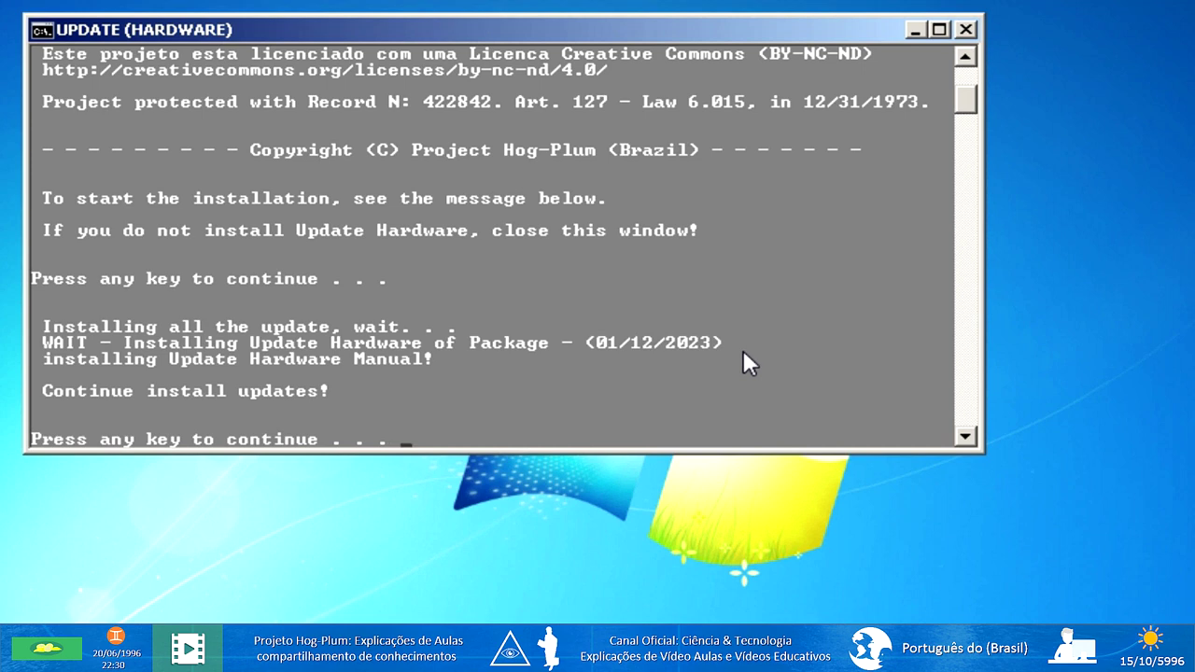
pyautogui.press('Return')
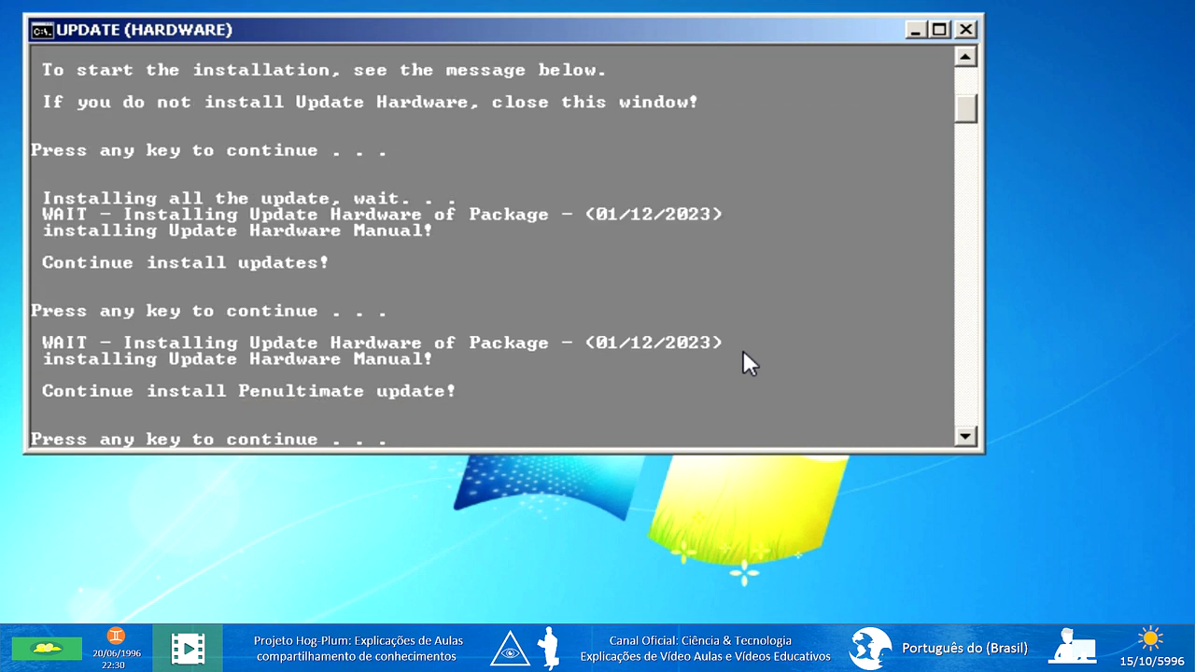
# Continue the script and install security update KB4534310, closing without restarting.
pyautogui.press('Return')
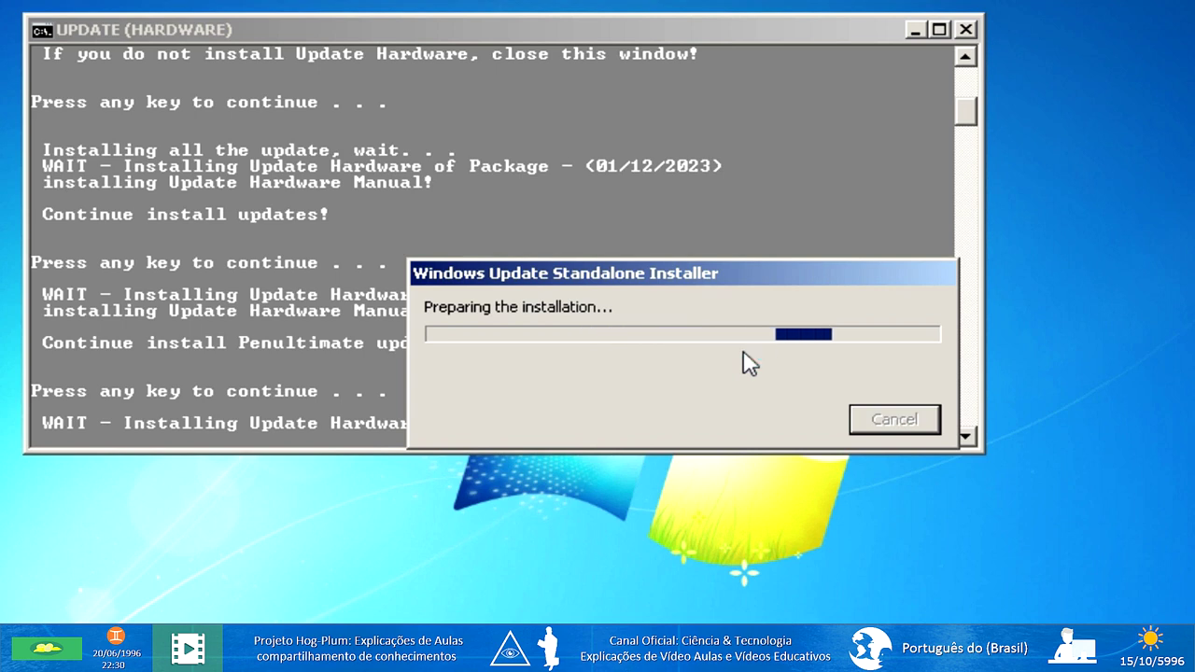
pyautogui.click(726, 457)
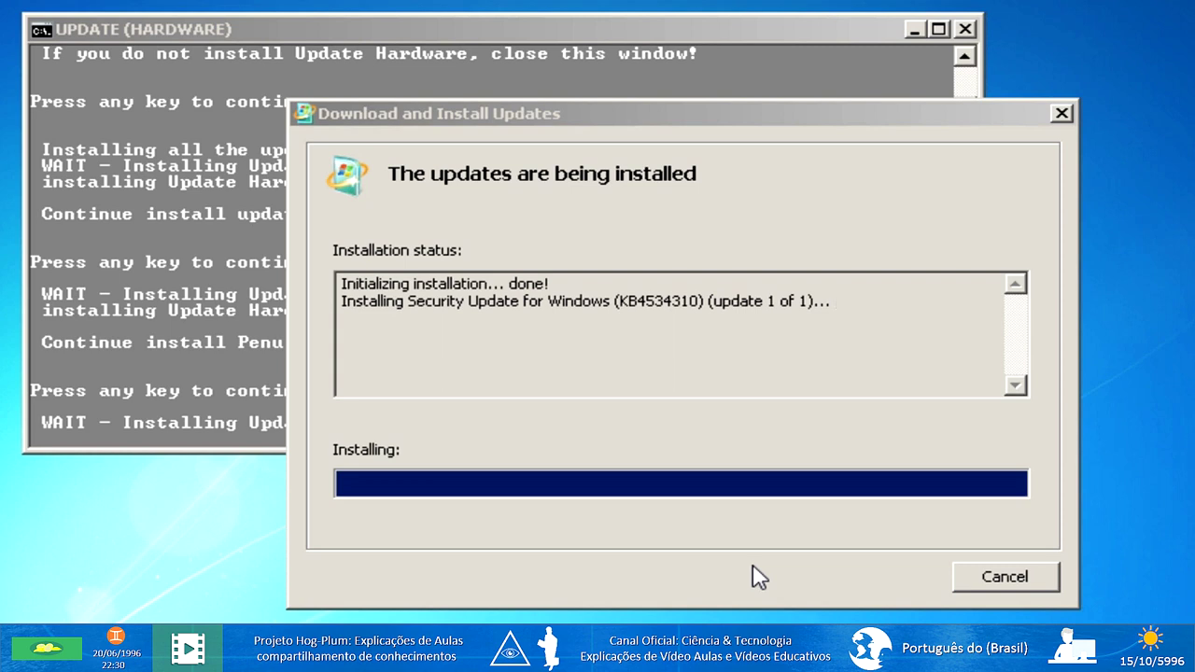
pyautogui.click(999, 576)
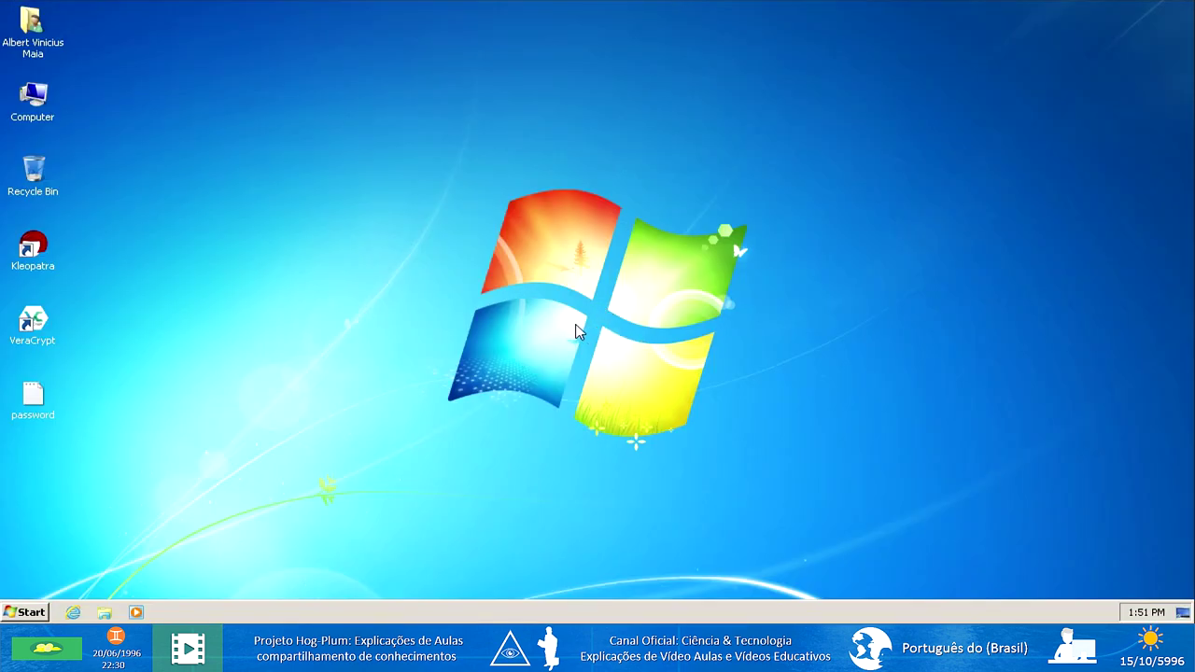
# Open DVD Drive (D:) in a separate window and select the A-01335247-B volume file.
pyautogui.click(37, 108)
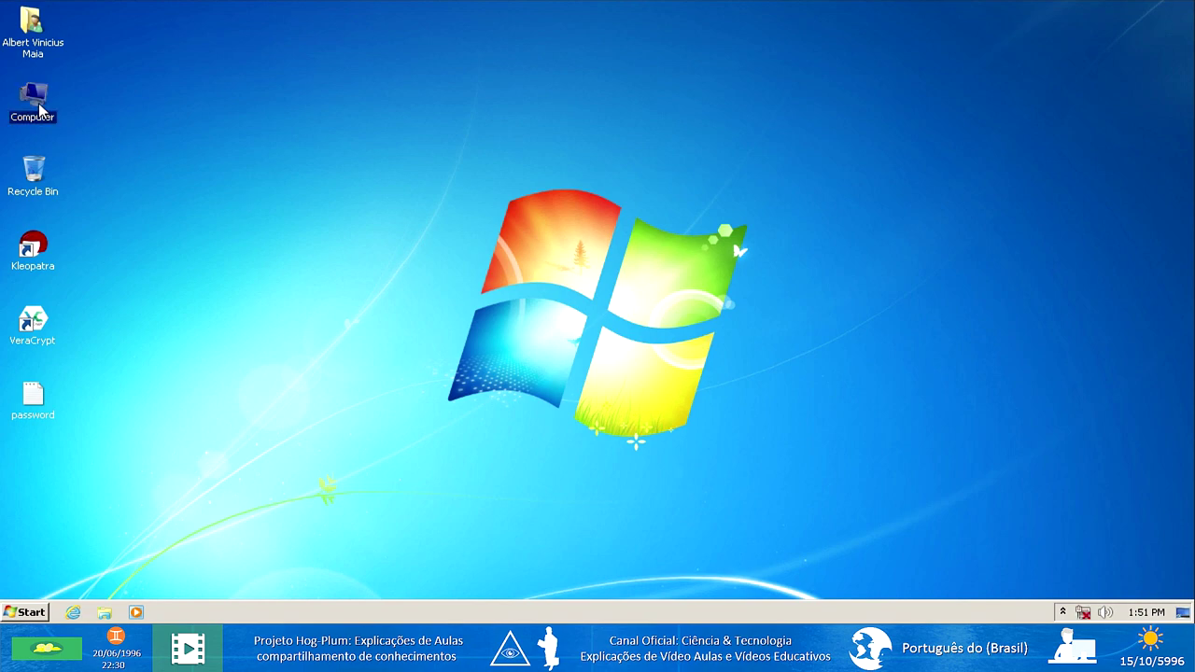
pyautogui.doubleClick(33, 110)
pyautogui.rightClick(468, 264)
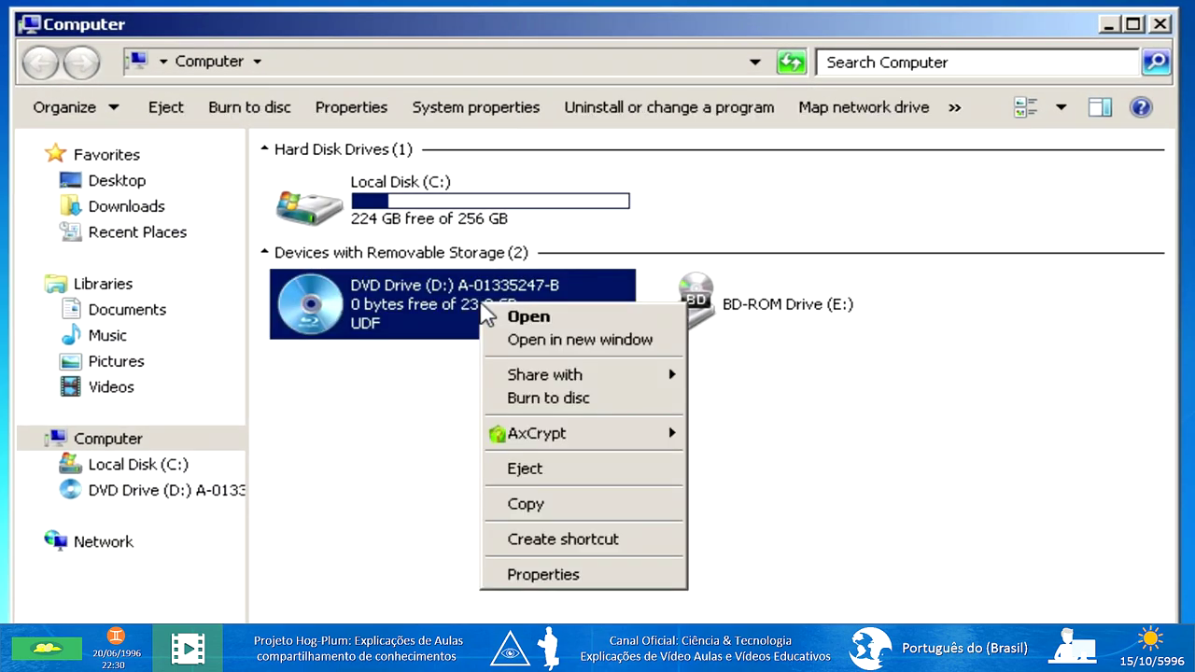
pyautogui.click(515, 346)
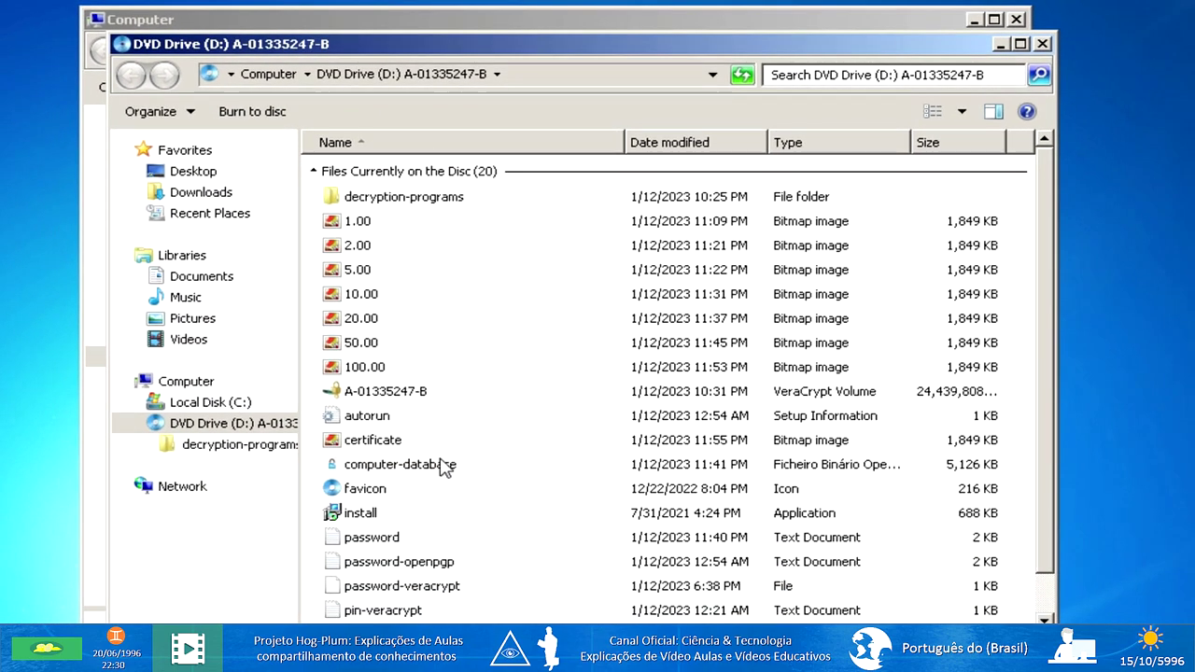
pyautogui.click(383, 396)
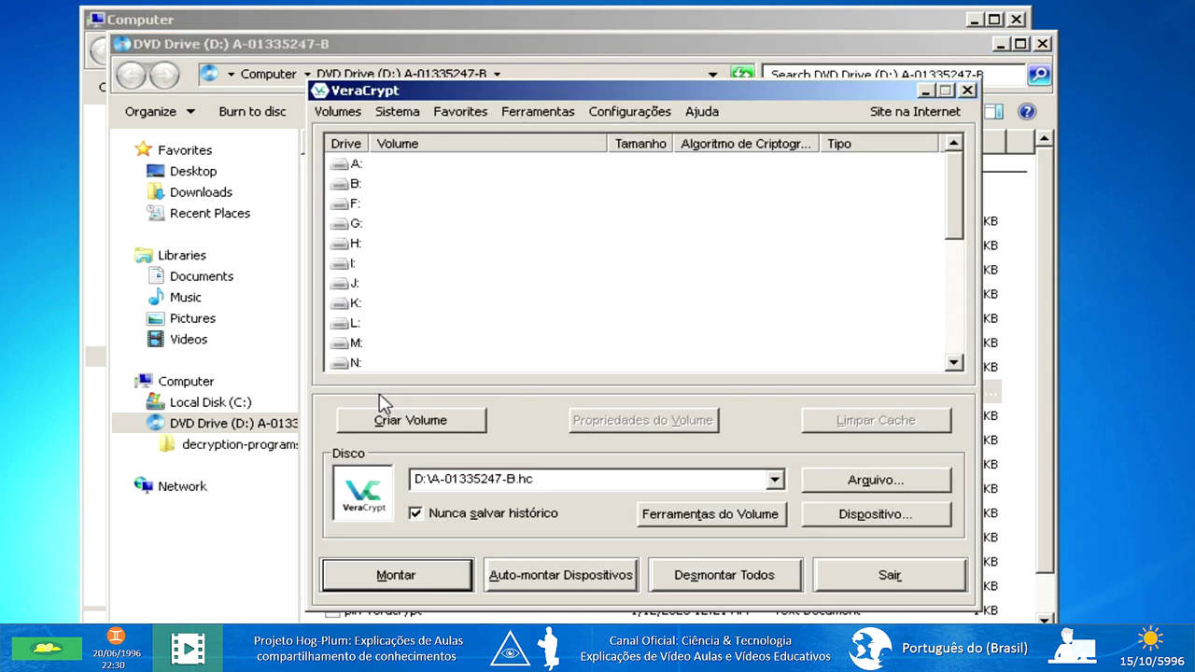
# Choose drive A: for mounting and enable the PIM and keyfile options.
pyautogui.click(352, 171)
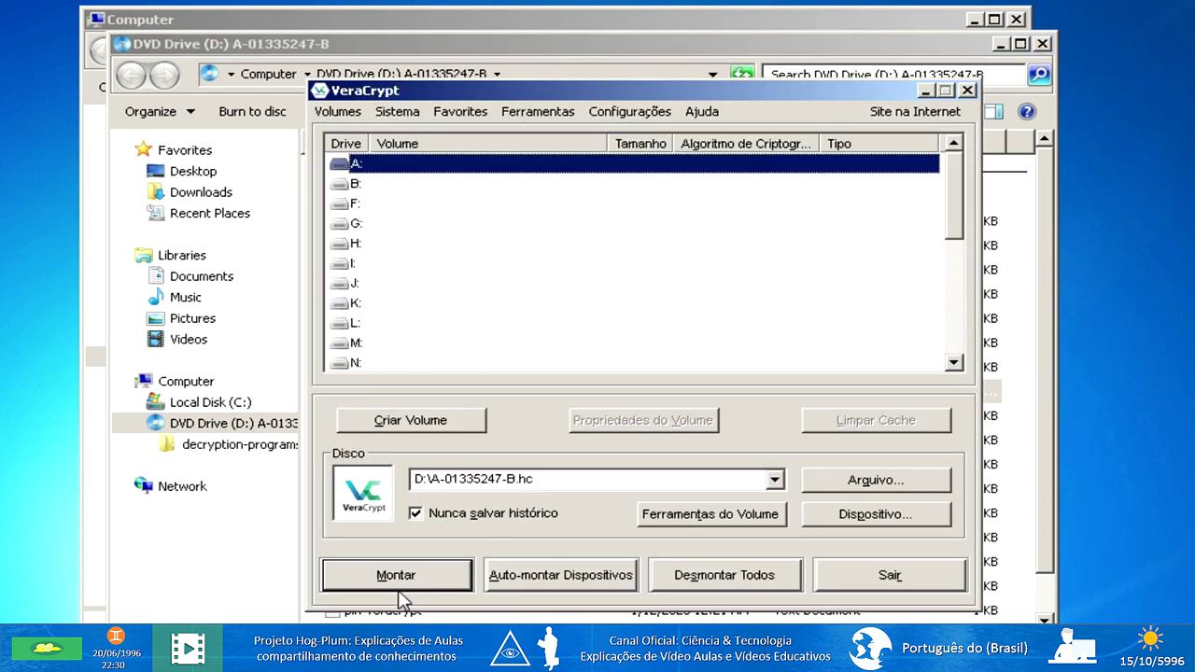
pyautogui.click(400, 575)
pyautogui.click(481, 358)
pyautogui.click(482, 429)
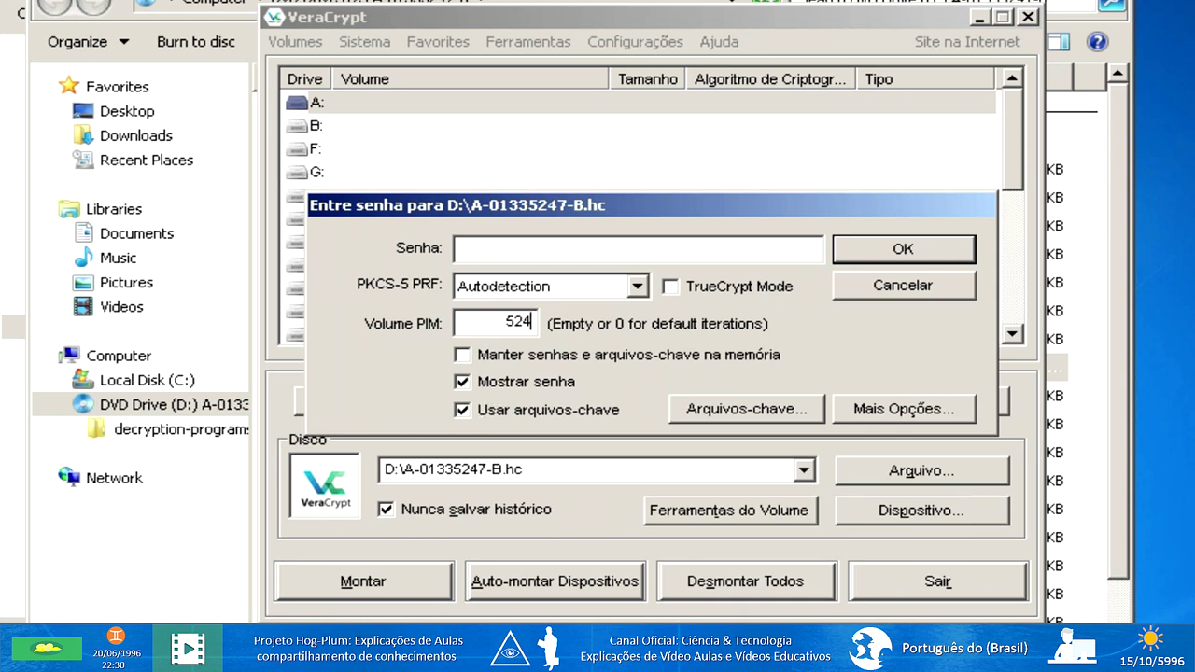
# Paste the VeraCrypt password from the notes into the prompt and bring up the keyfiles list.
pyautogui.hotkey('alt', 'Tab')
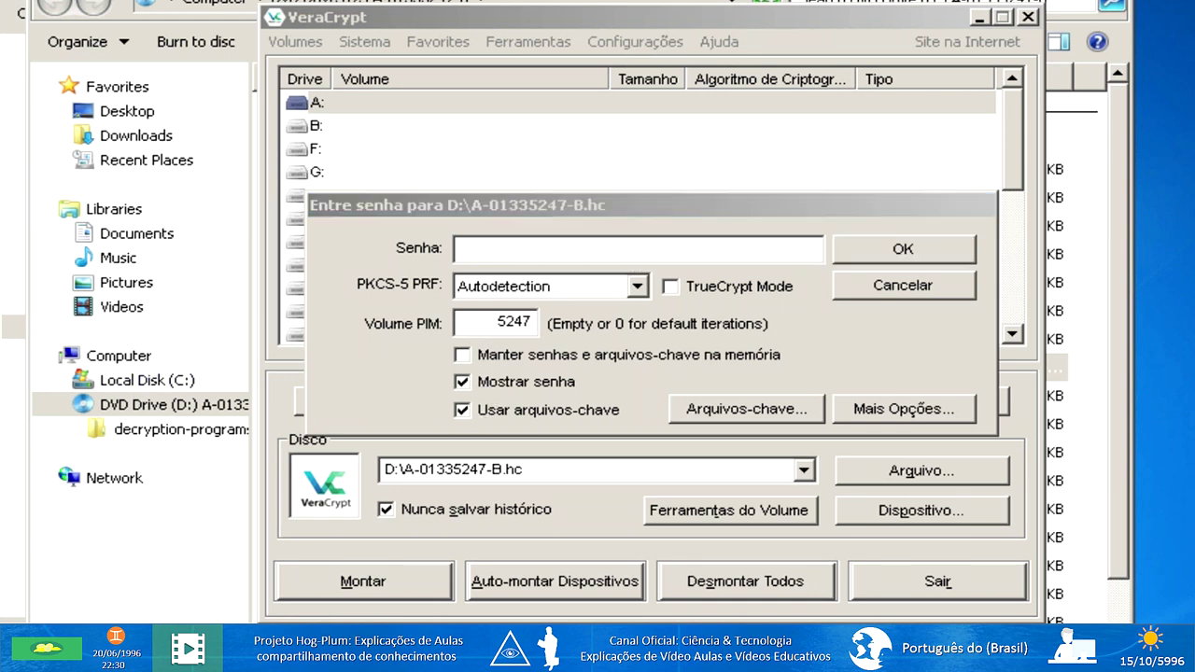
pyautogui.moveTo(609, 318); pyautogui.dragTo(238, 324)
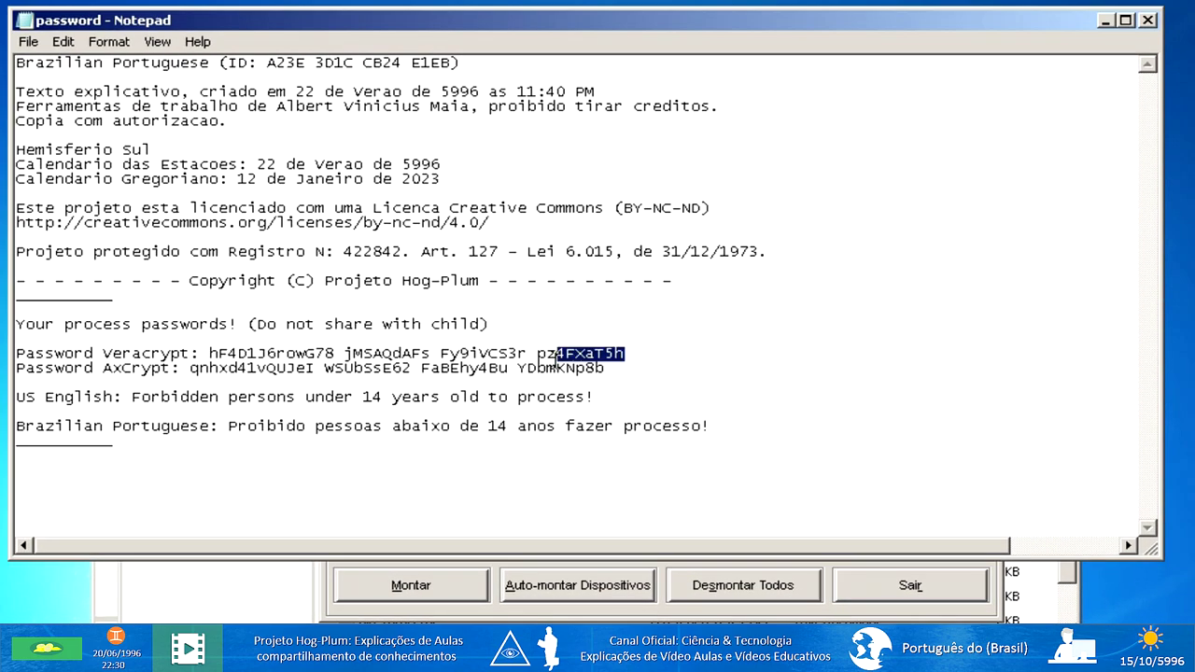
pyautogui.moveTo(297, 362); pyautogui.dragTo(211, 362)
pyautogui.rightClick(211, 354)
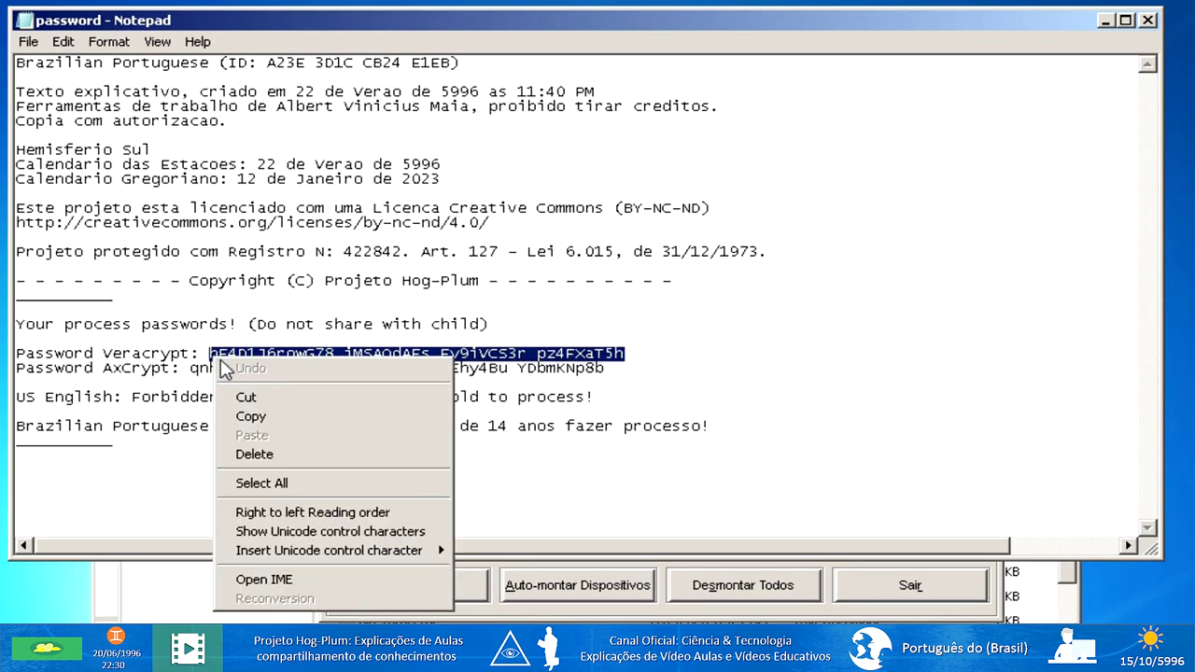
pyautogui.click(250, 416)
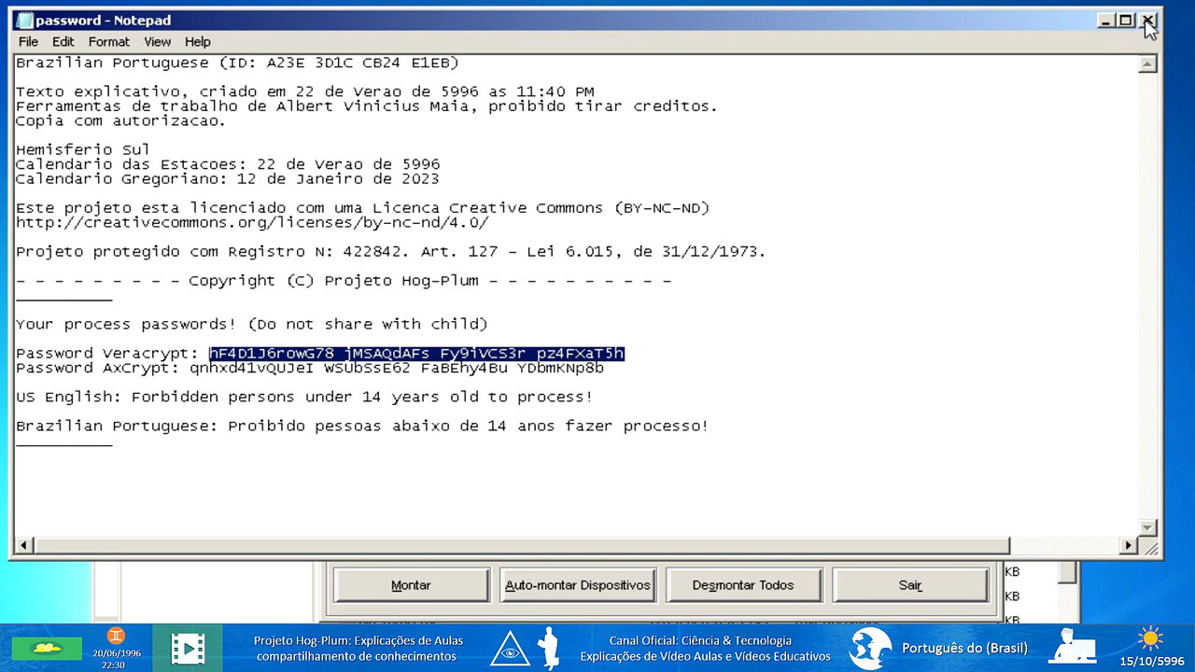
pyautogui.click(1146, 19)
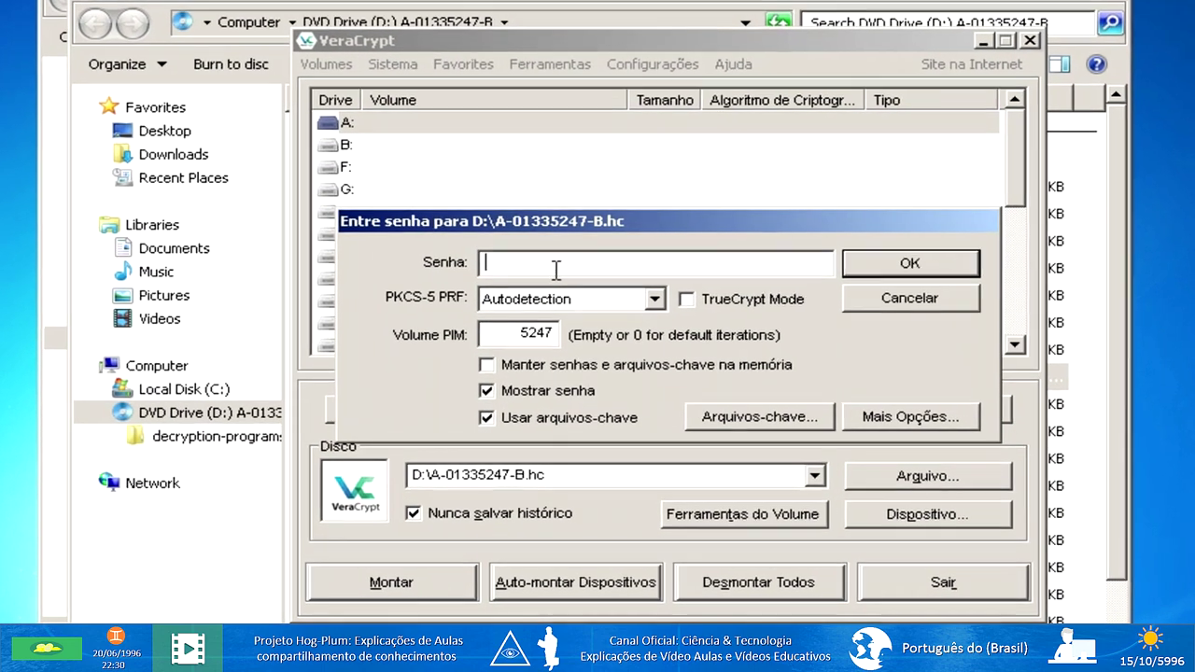
pyautogui.hotkey('ctrl', 'v')
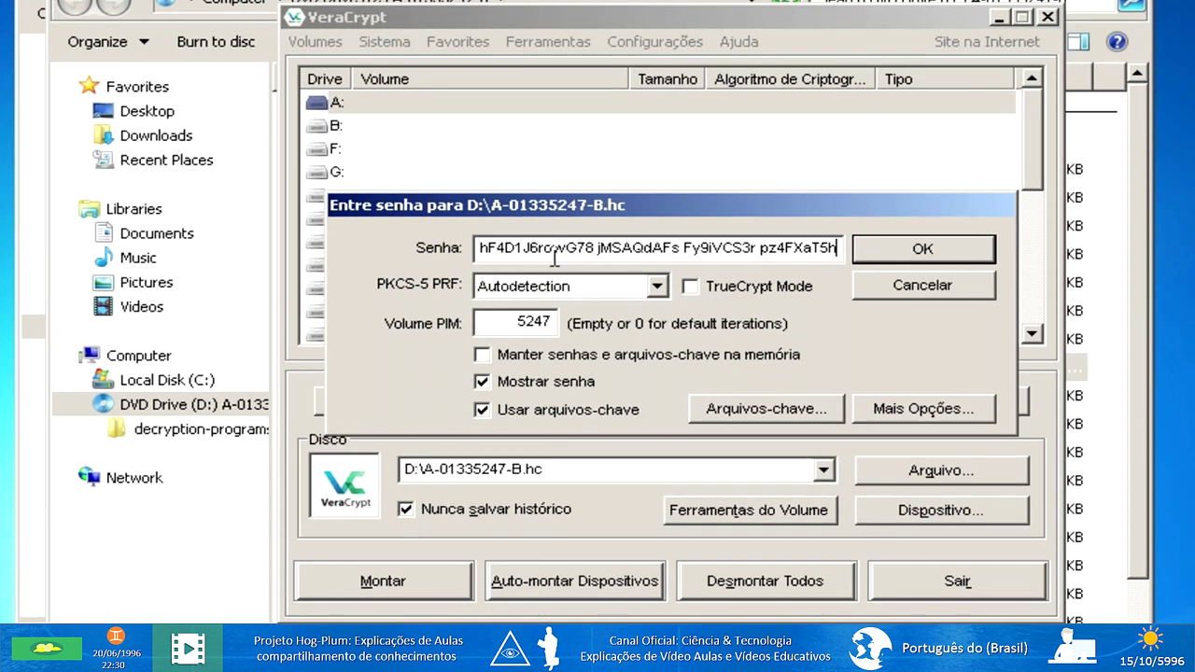
pyautogui.click(561, 387)
pyautogui.click(761, 410)
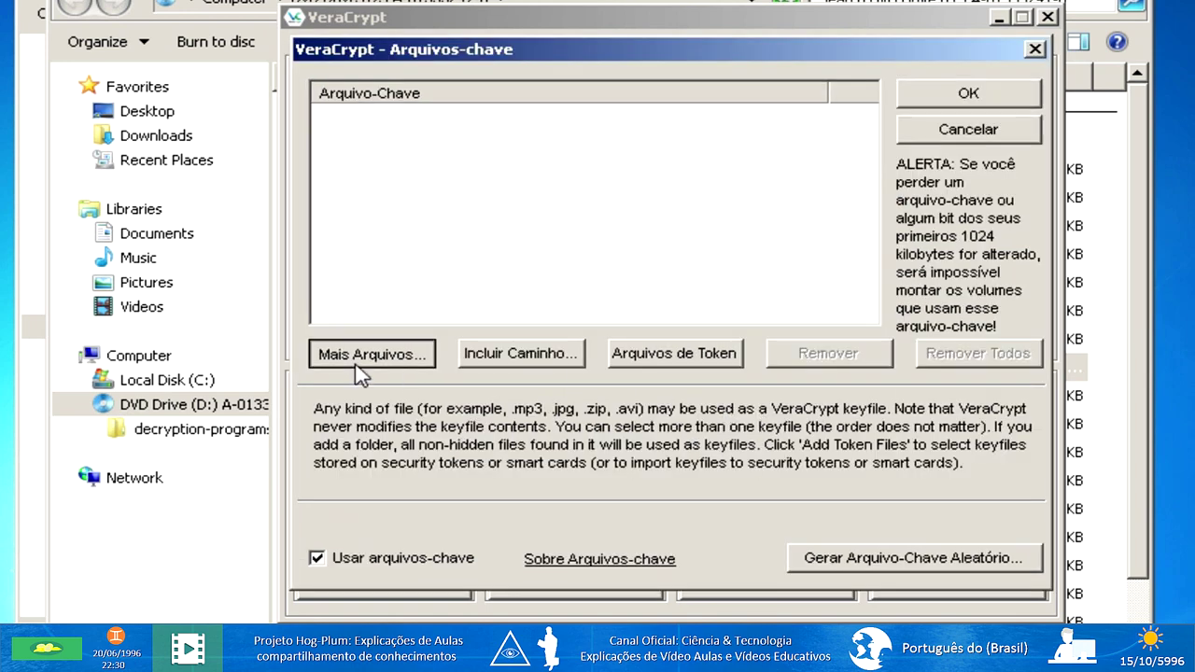
# Add the public-key, private-key, password-veracrypt, computer-database and certificate files from D: as keyfiles.
pyautogui.click(362, 355)
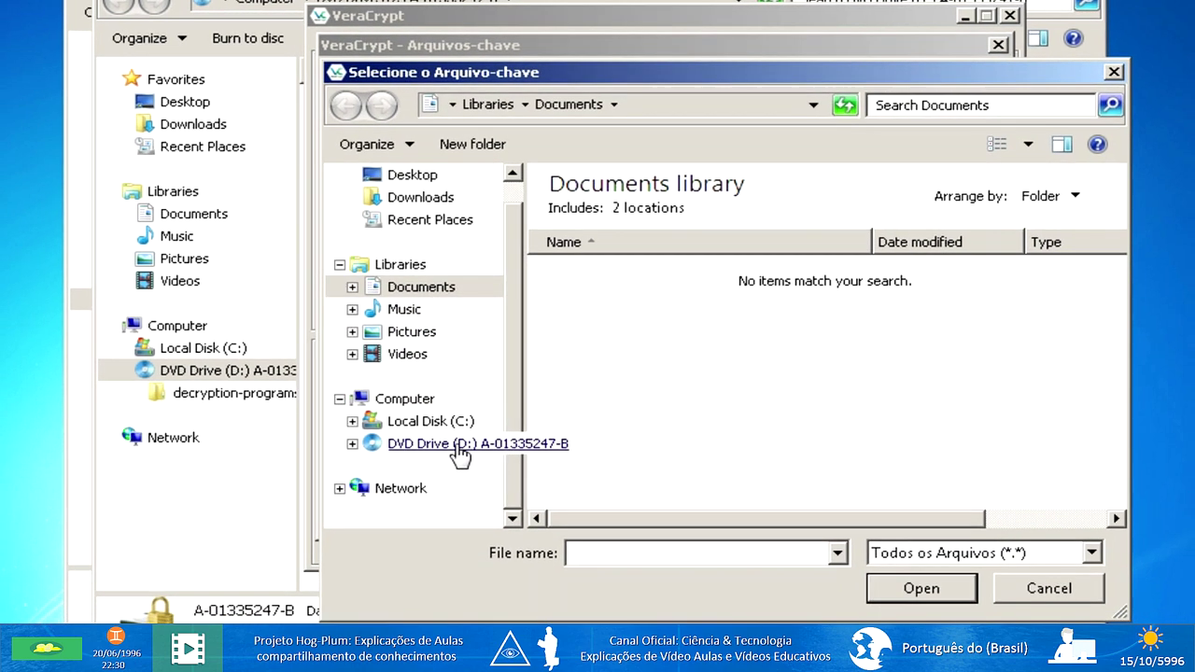
pyautogui.click(460, 446)
pyautogui.scroll(-3, 1087, 448)
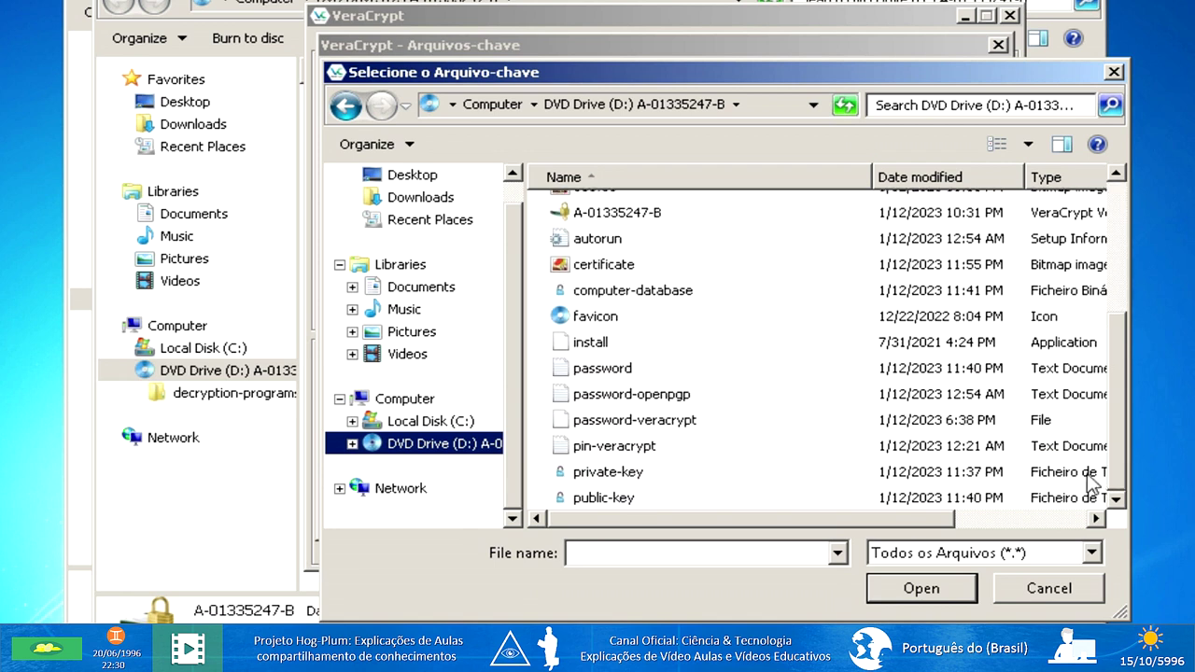
pyautogui.click(634, 496)
pyautogui.keyDown('ctrl'); pyautogui.click(621, 470); pyautogui.keyUp('ctrl')
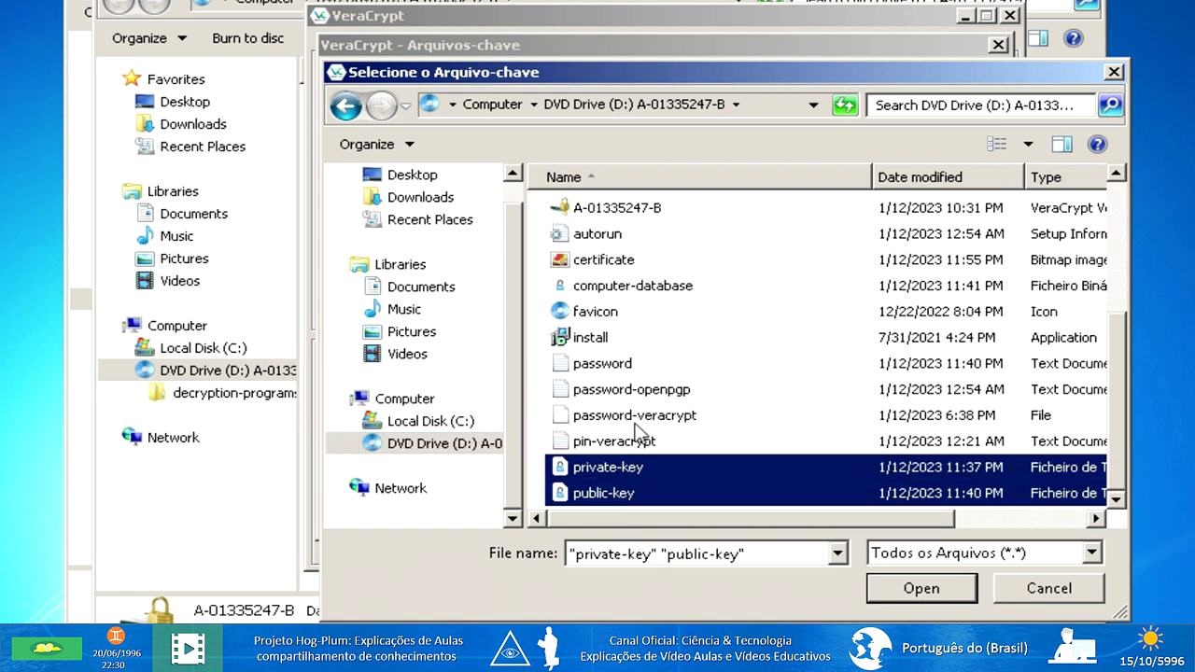
pyautogui.keyDown('ctrl'); pyautogui.click(635, 420); pyautogui.keyUp('ctrl')
pyautogui.keyDown('ctrl'); pyautogui.click(610, 282); pyautogui.keyUp('ctrl')
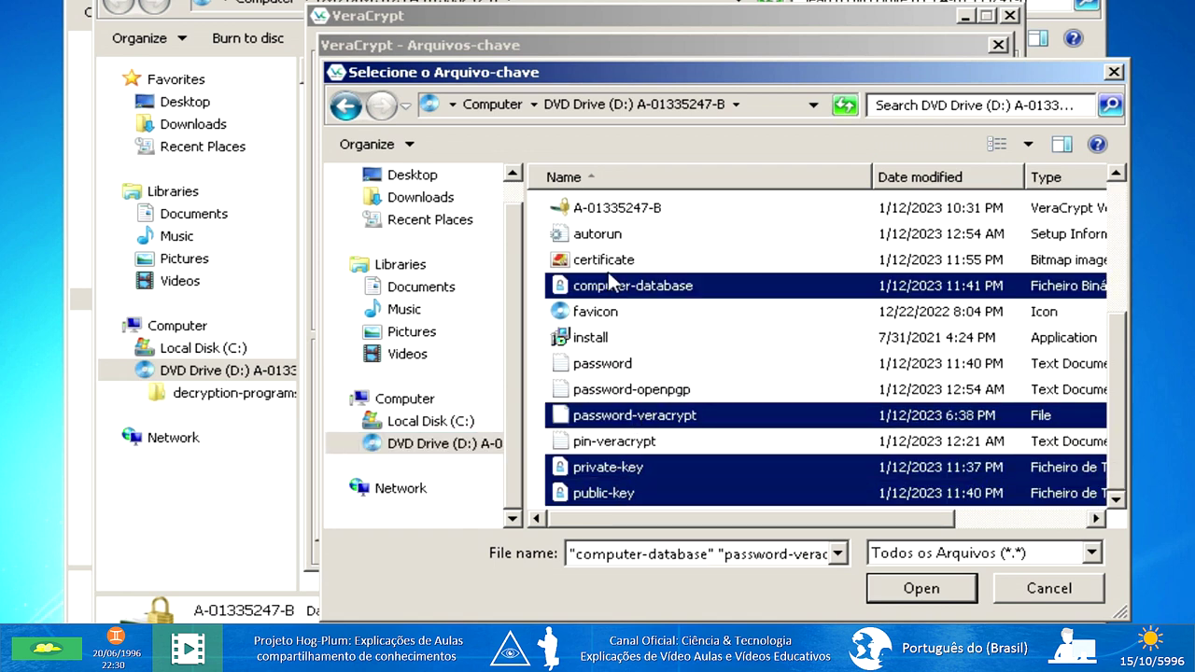
pyautogui.keyDown('ctrl'); pyautogui.click(607, 259); pyautogui.keyUp('ctrl')
# Add the 100.00, 50.00, 20.00, 10.00, 5.00 and other numbered image files as keyfiles.
pyautogui.moveTo(1116, 425); pyautogui.dragTo(1116, 280)
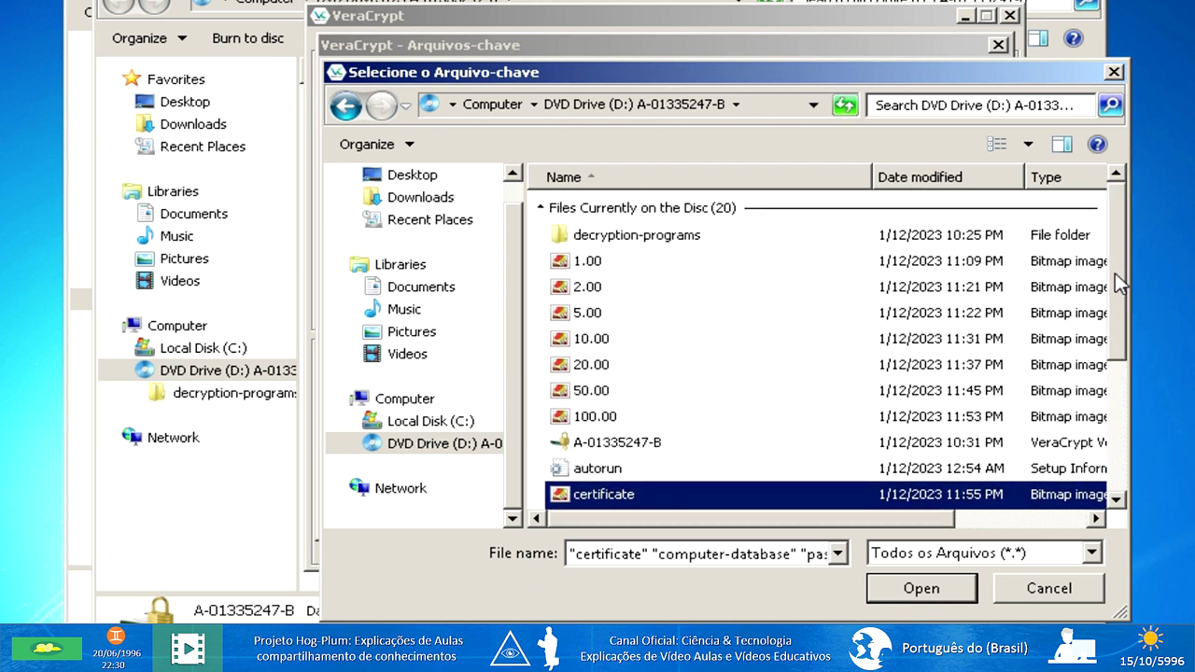
pyautogui.keyDown('ctrl'); pyautogui.click(603, 417); pyautogui.keyUp('ctrl')
pyautogui.keyDown('ctrl'); pyautogui.click(601, 392); pyautogui.keyUp('ctrl')
pyautogui.keyDown('ctrl'); pyautogui.click(605, 366); pyautogui.keyUp('ctrl')
pyautogui.keyDown('ctrl'); pyautogui.click(597, 339); pyautogui.keyUp('ctrl')
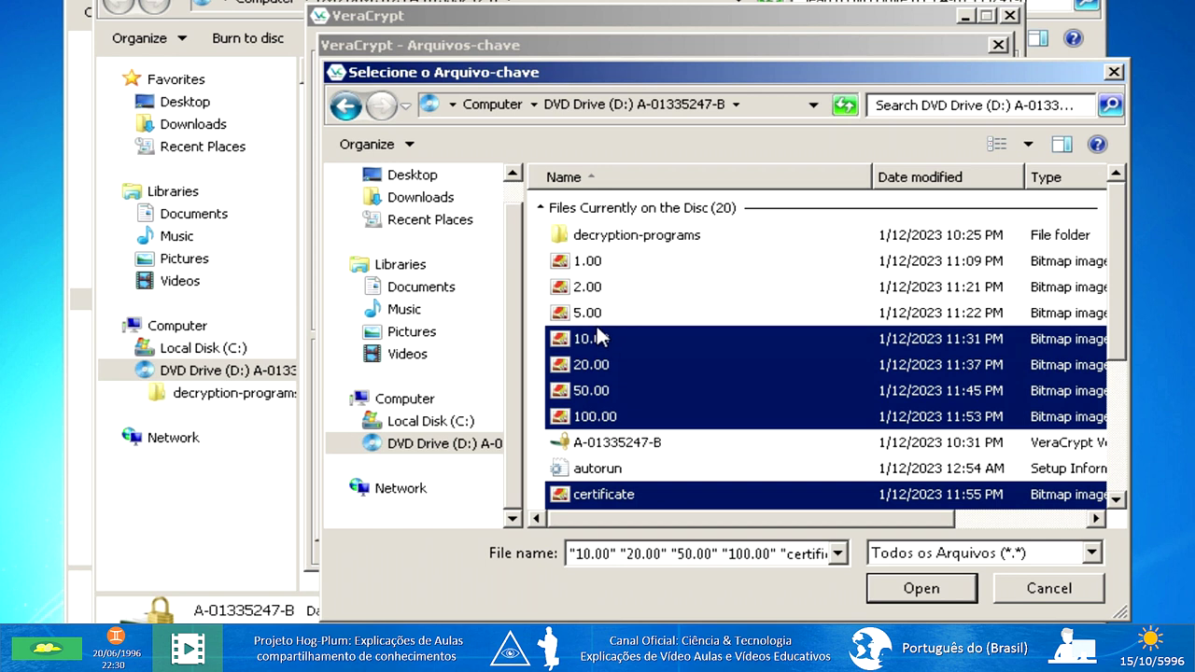
pyautogui.keyDown('ctrl'); pyautogui.click(595, 314); pyautogui.keyUp('ctrl')
pyautogui.keyDown('ctrl'); pyautogui.click(594, 288); pyautogui.keyUp('ctrl')
pyautogui.keyDown('ctrl'); pyautogui.click(593, 262); pyautogui.keyUp('ctrl')
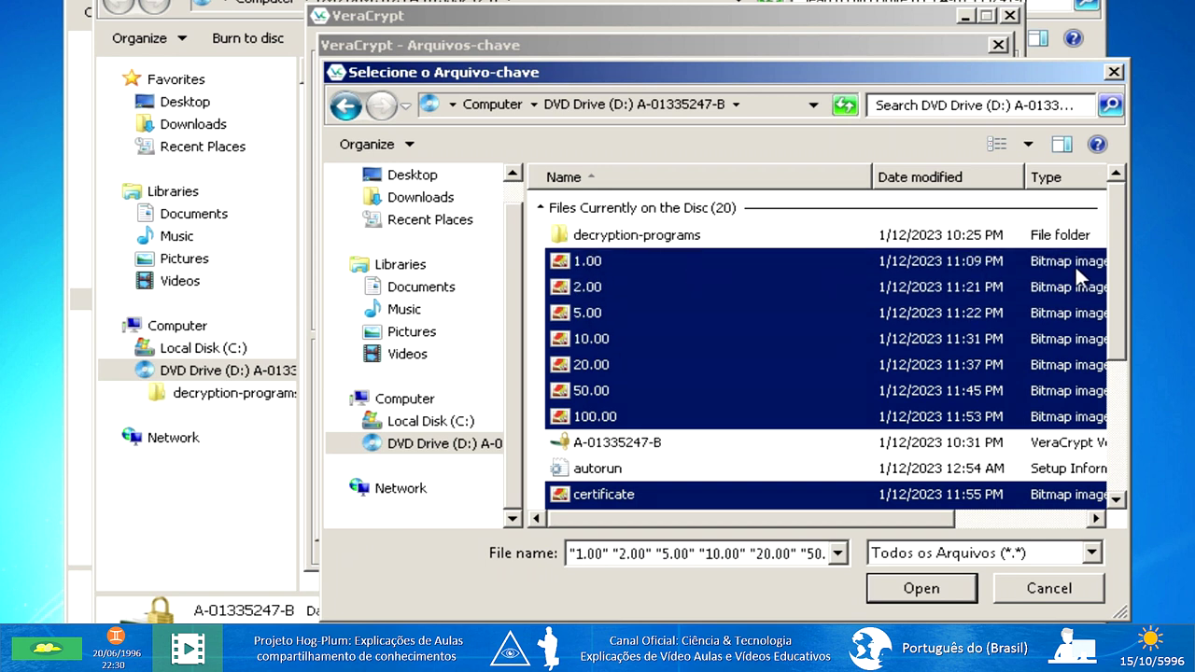
pyautogui.moveTo(1116, 280); pyautogui.dragTo(1130, 460)
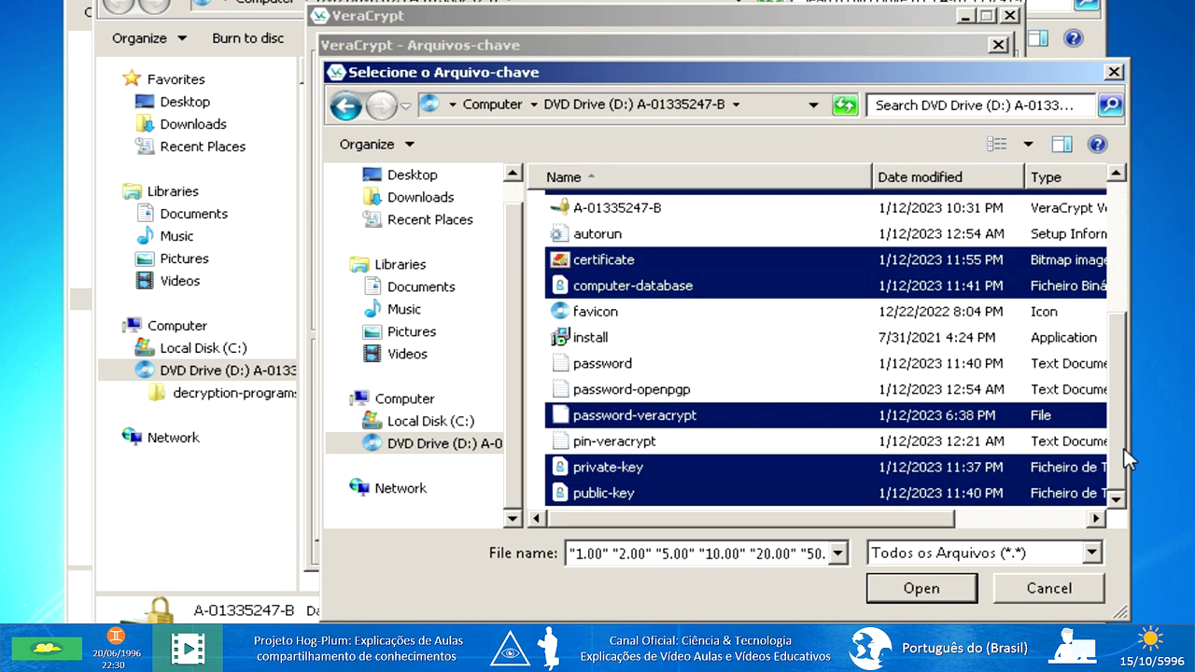
# Accept the keyfile list and password to mount A-01335247-B.hc as drive A:.
pyautogui.click(898, 589)
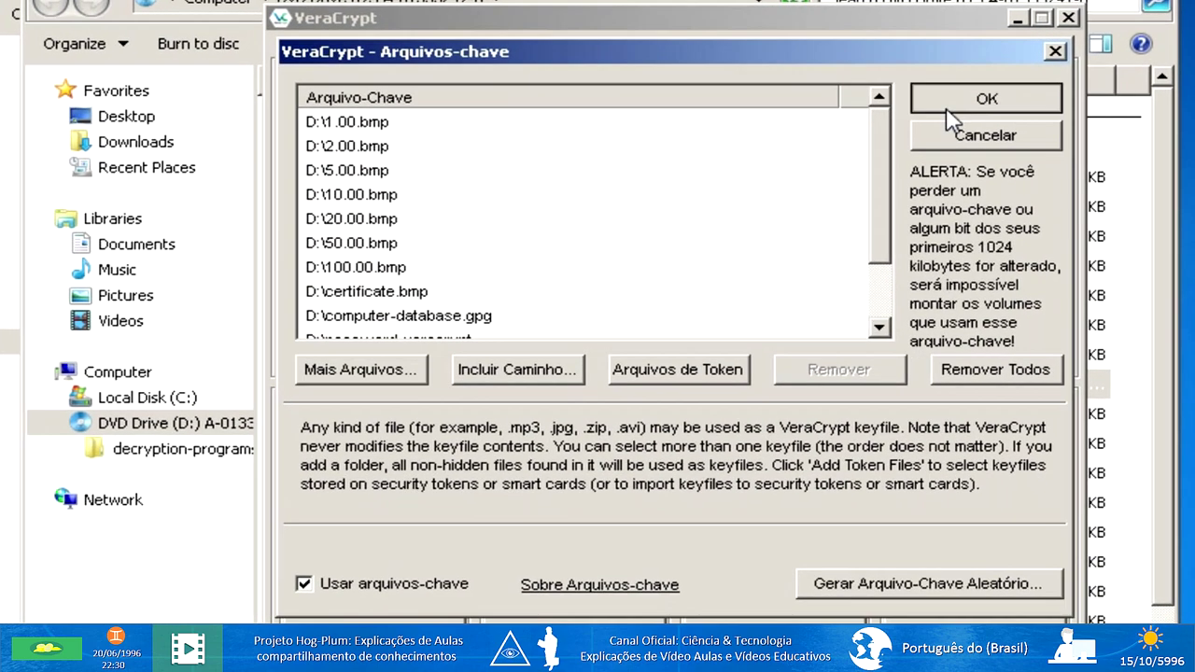
pyautogui.click(947, 108)
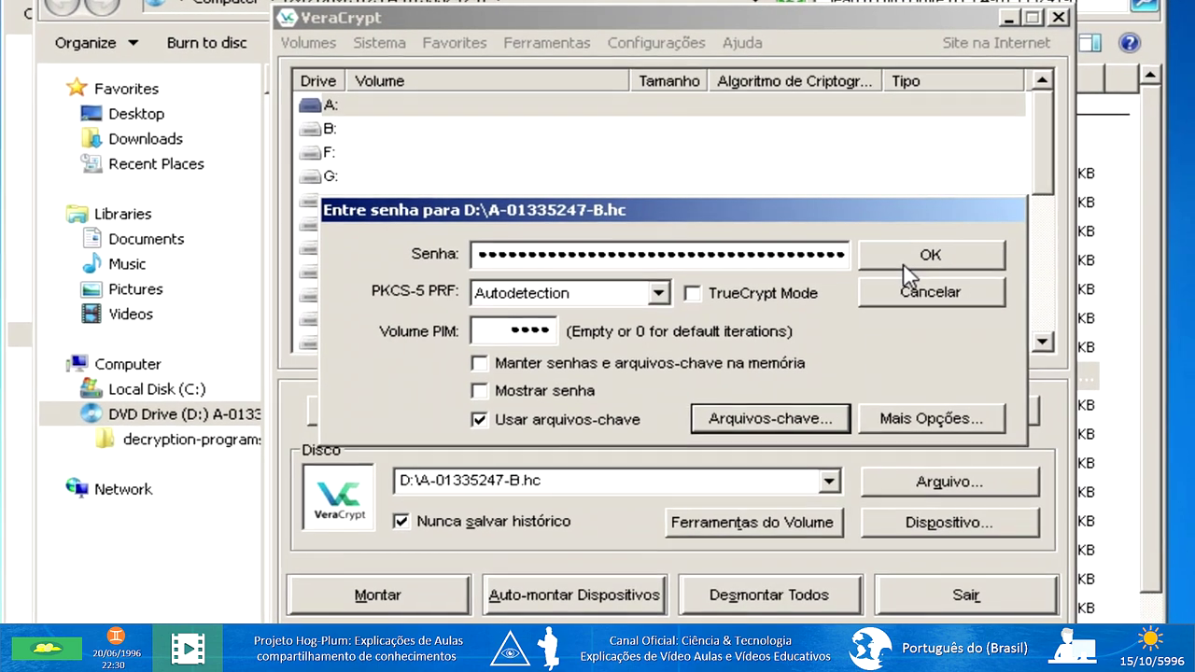
pyautogui.click(907, 271)
pyautogui.moveTo(962, 83); pyautogui.dragTo(928, 84)
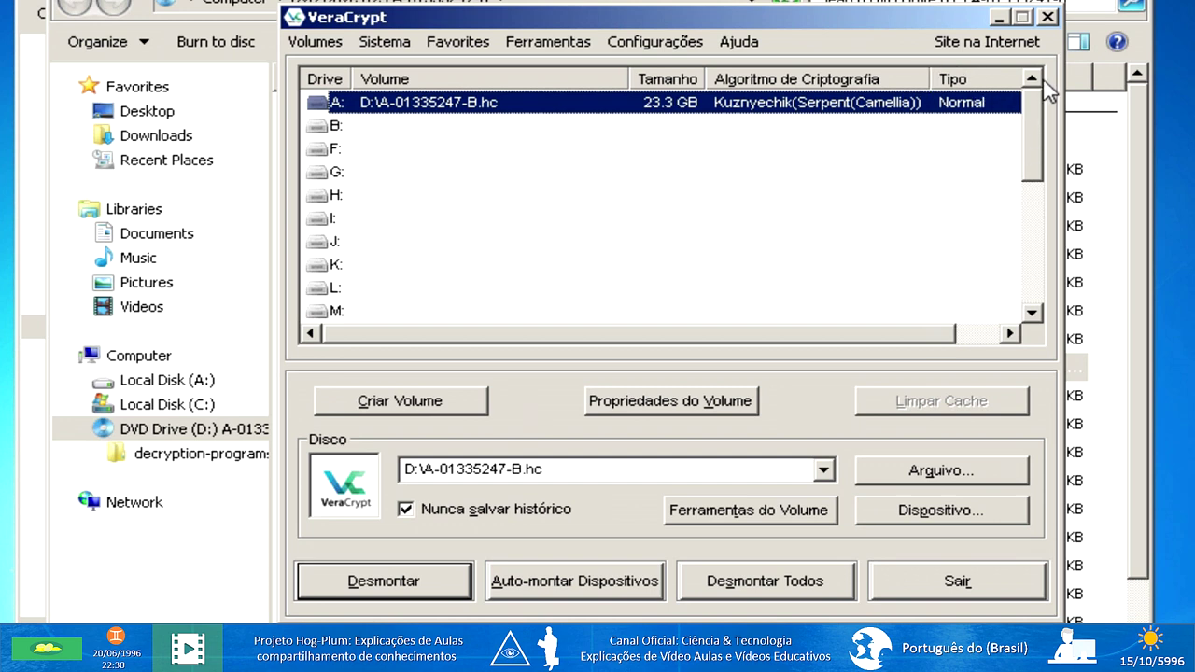
# Mount the wou_w7-x64 ISO from drive A: as drive E: and open it.
pyautogui.click(1049, 17)
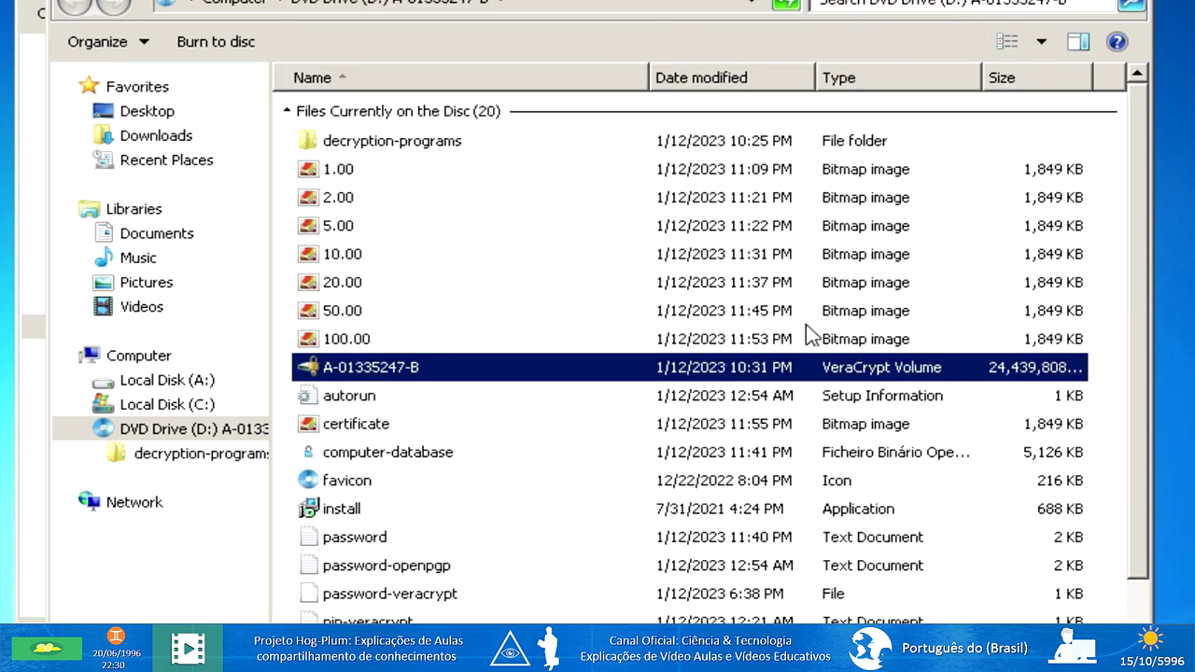
pyautogui.click(207, 387)
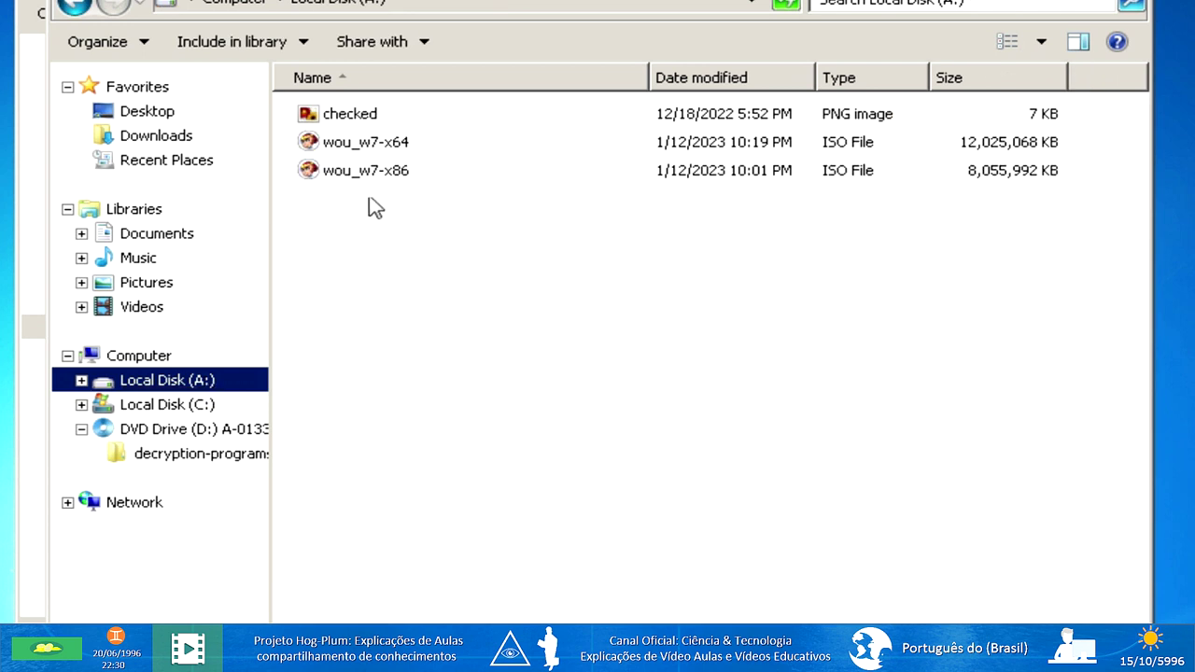
pyautogui.rightClick(389, 151)
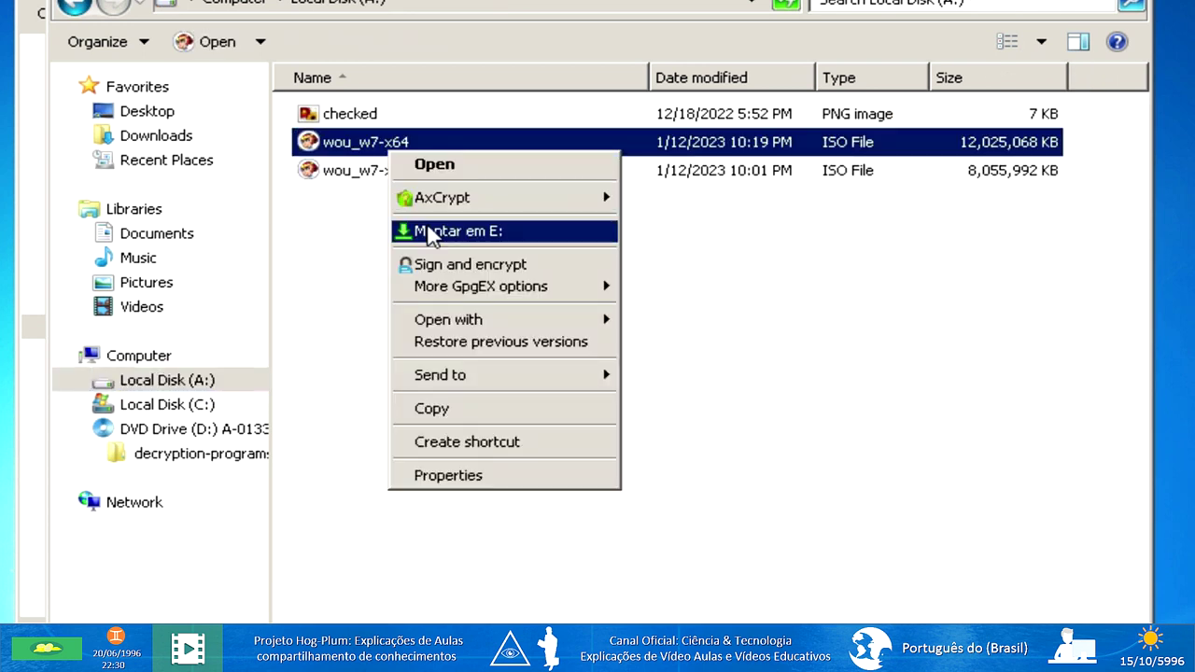
pyautogui.click(427, 231)
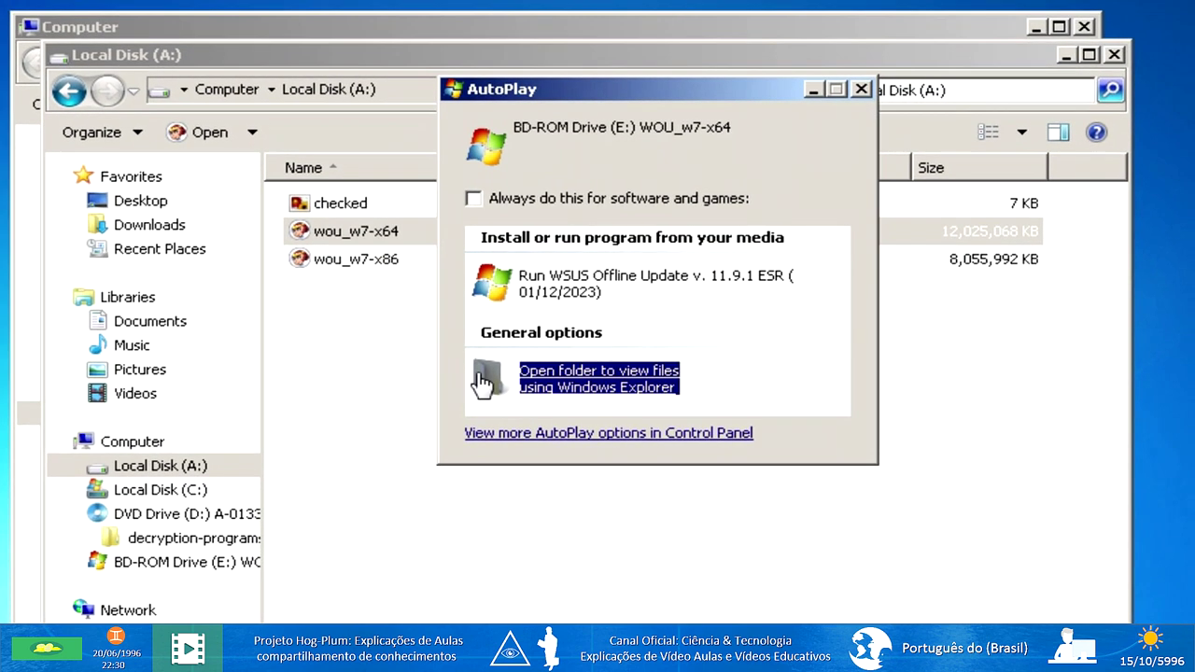
pyautogui.click(501, 372)
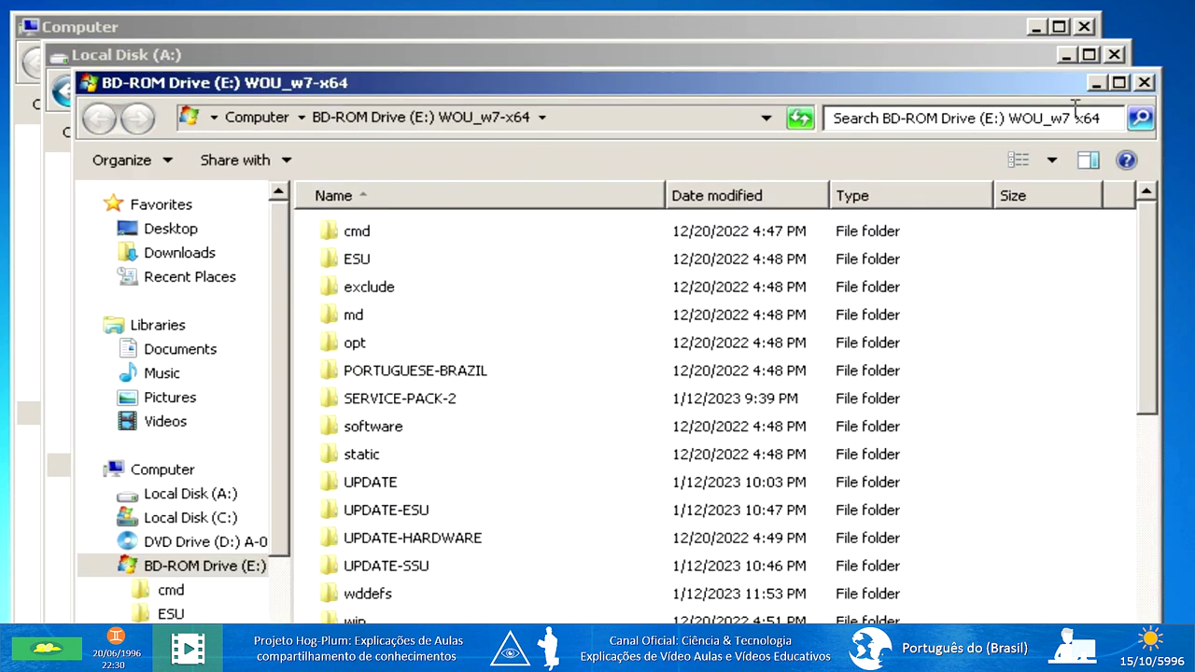
# Read the BRAZIL-INSTRUCTION update instructions on the mounted disc.
pyautogui.click(1114, 54)
pyautogui.click(1084, 26)
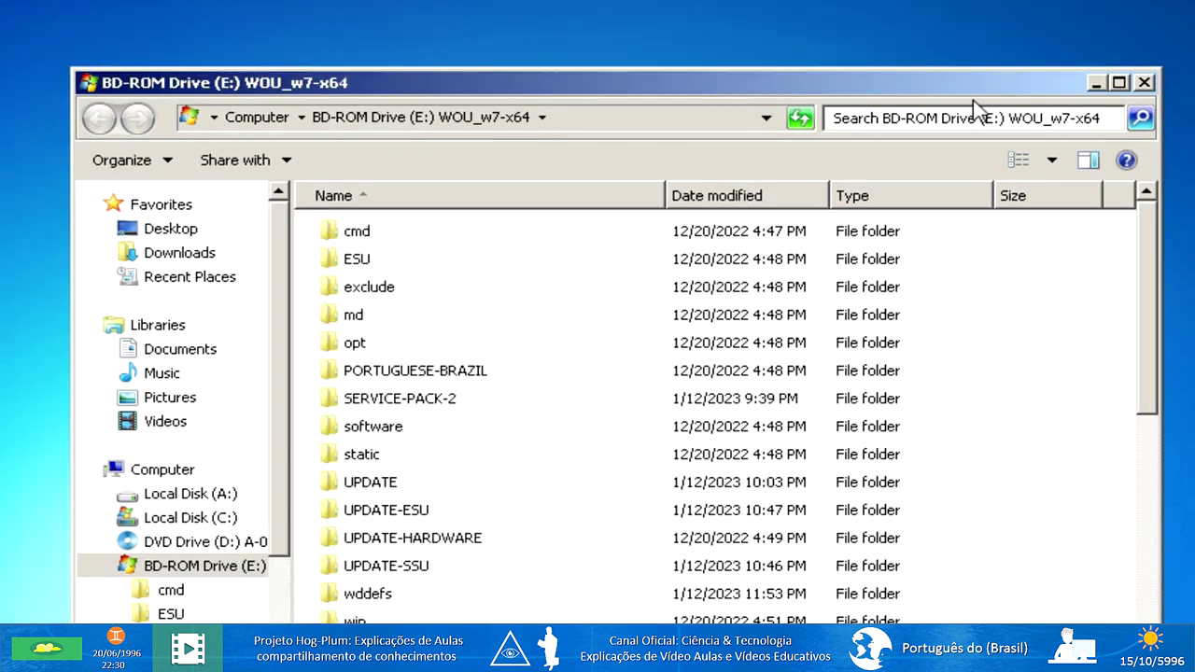
pyautogui.scroll(-3, 666, 471)
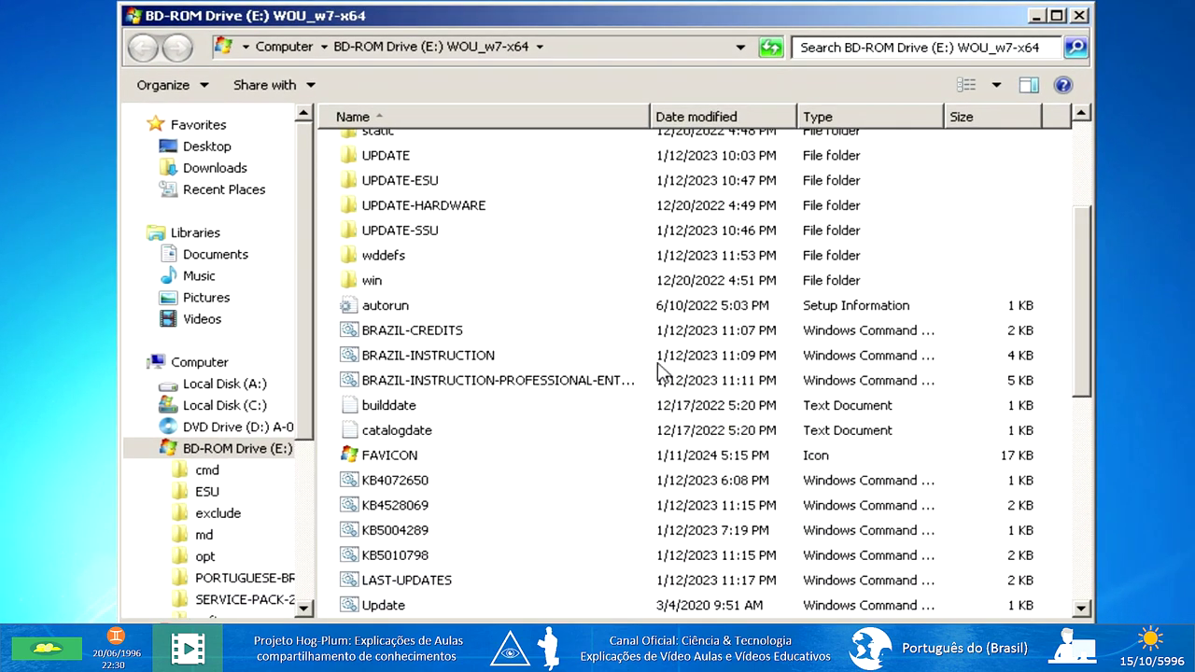
pyautogui.doubleClick(480, 357)
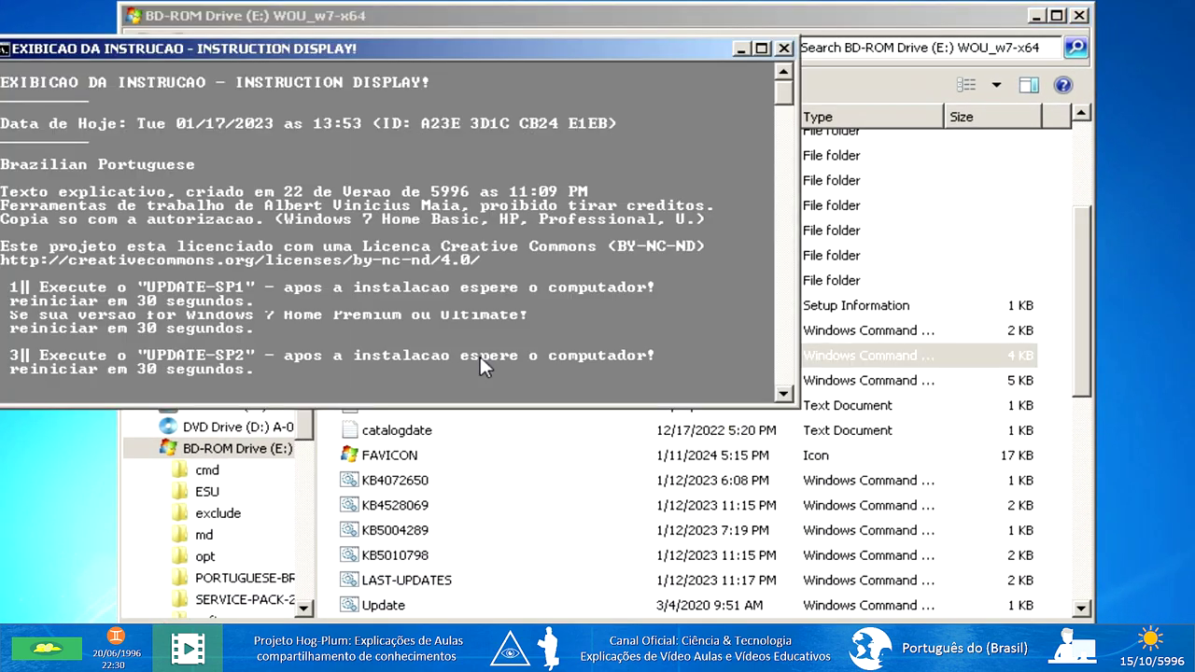
pyautogui.scroll(5, 412, 312)
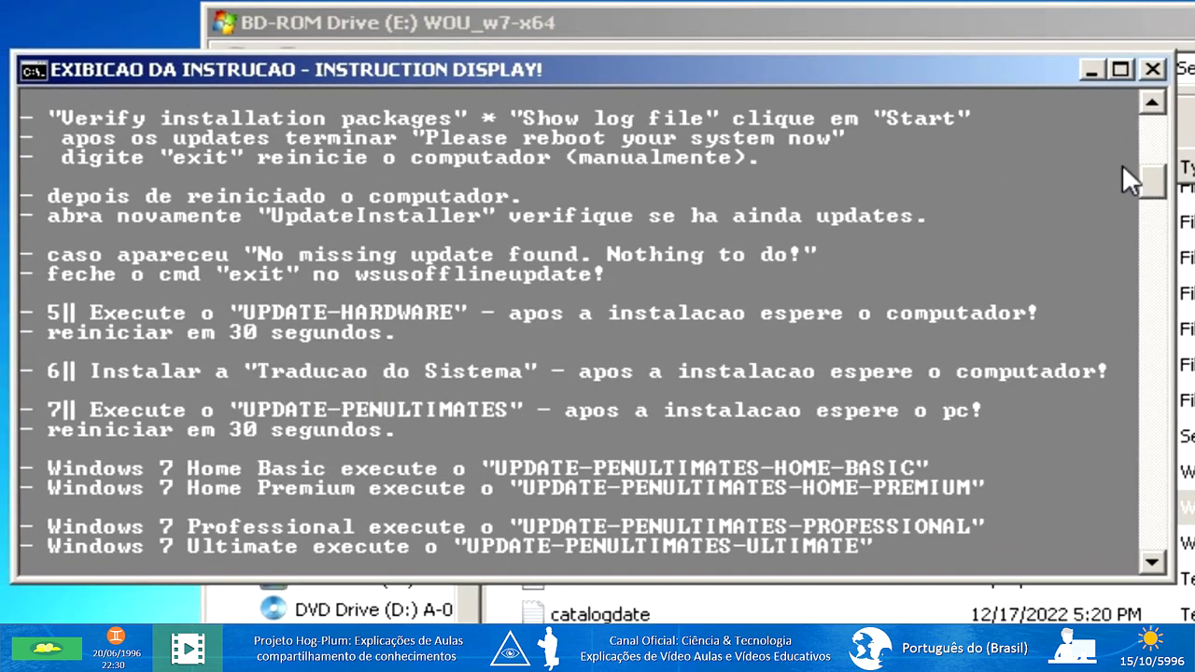
pyautogui.click(1154, 73)
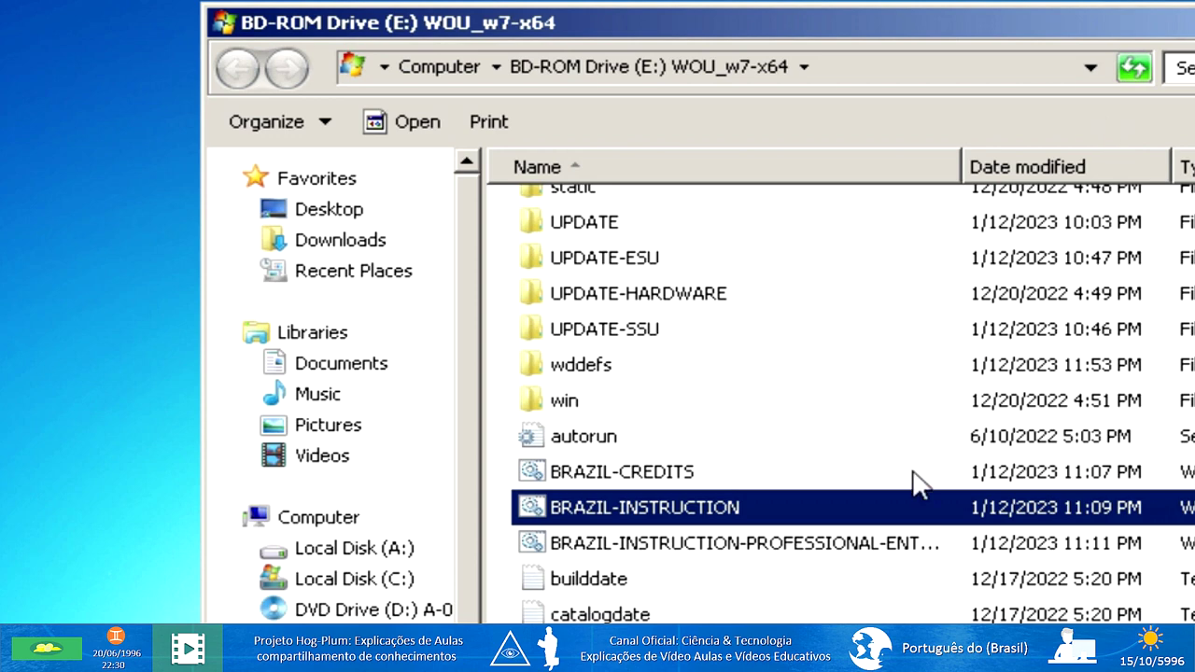
# Copy the idioma folder and leia file from E:\PORTUGUESE-BRAZIL.
pyautogui.scroll(3, 914, 482)
pyautogui.click(659, 392)
pyautogui.doubleClick(478, 378)
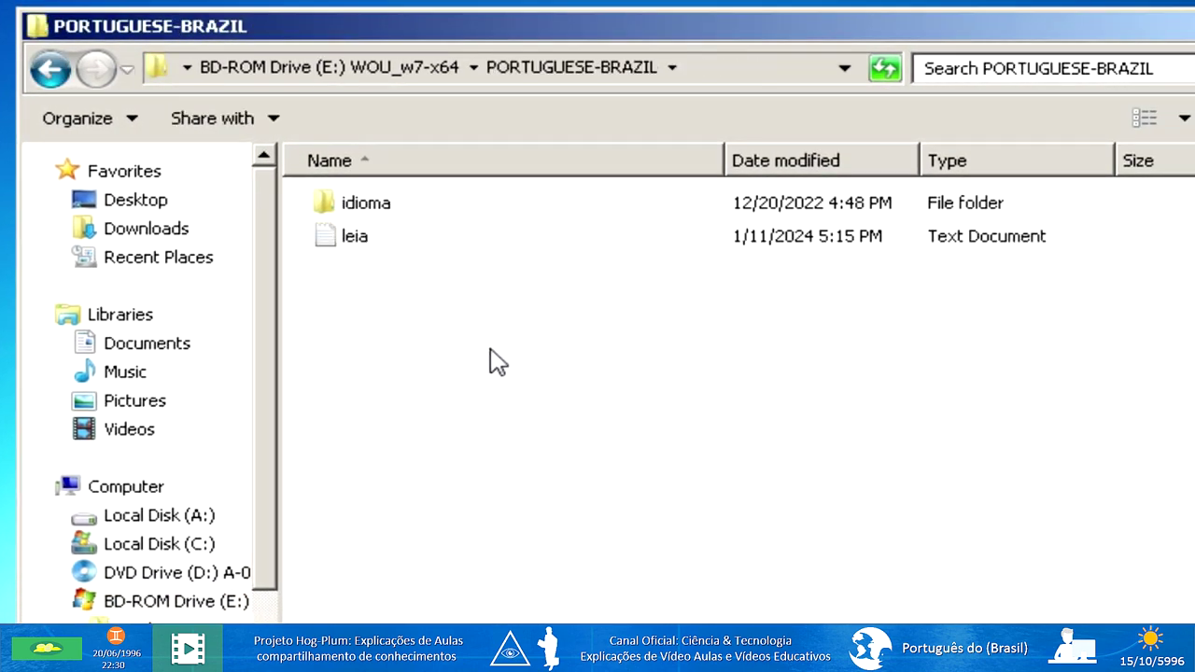
pyautogui.moveTo(508, 342); pyautogui.dragTo(399, 205)
pyautogui.rightClick(400, 205)
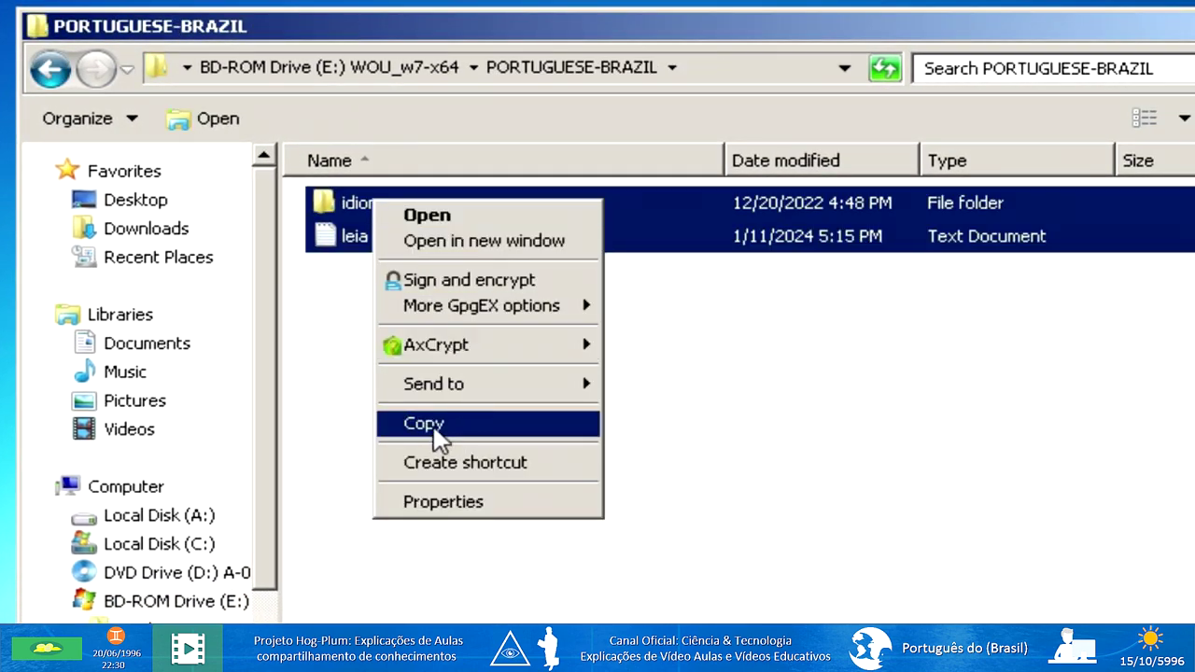
pyautogui.click(433, 427)
# Paste idioma and leia into Local Disk (C:) and refresh the listing.
pyautogui.click(187, 545)
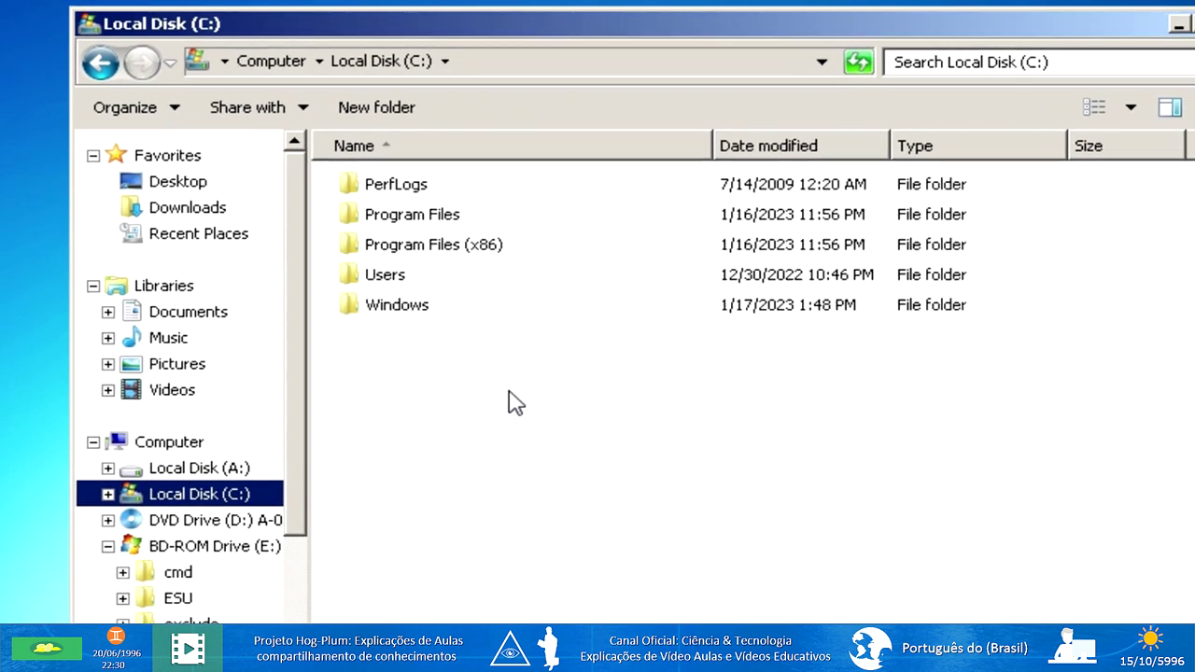
pyautogui.rightClick(450, 468)
pyautogui.click(501, 597)
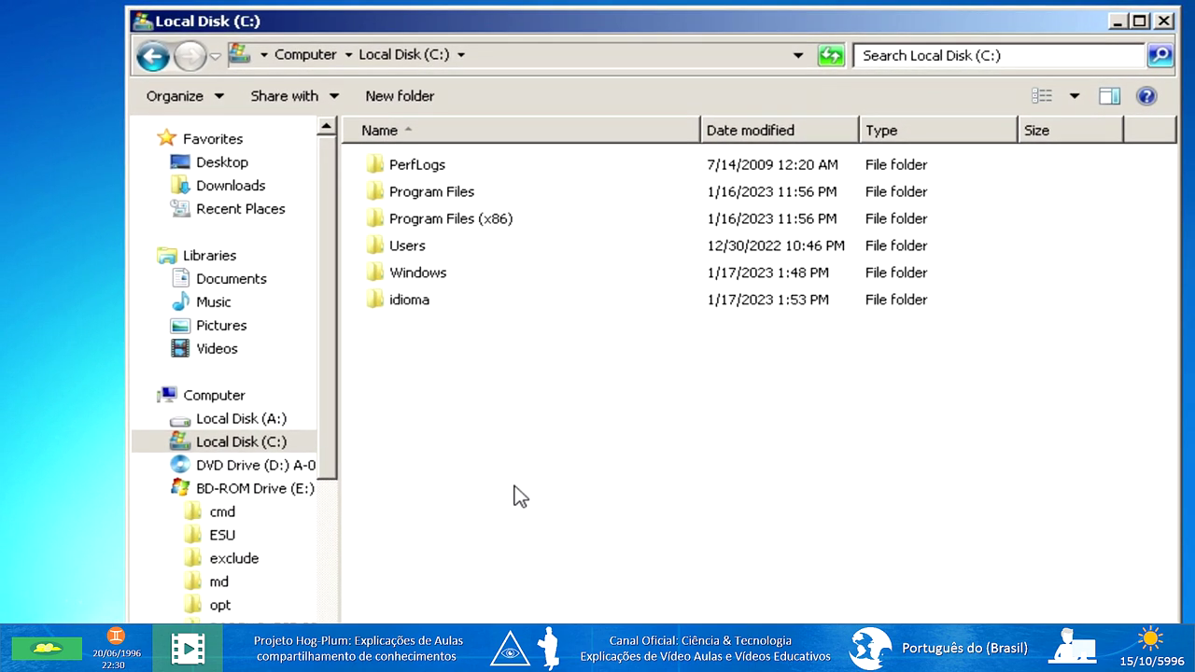
pyautogui.click(641, 457)
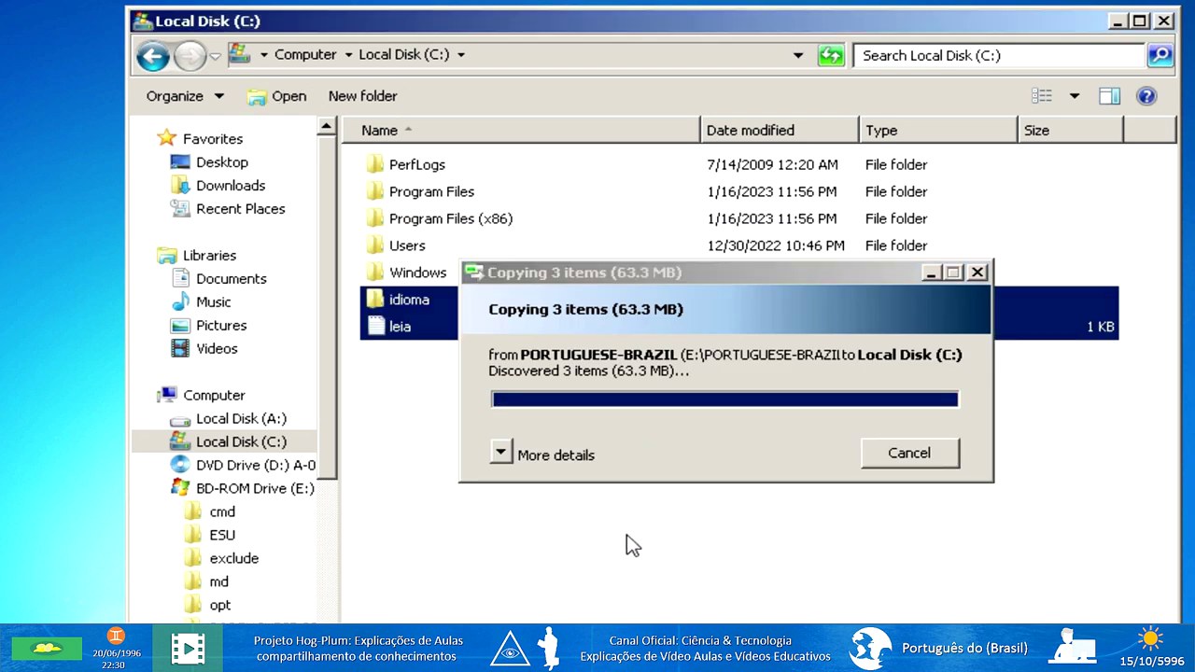
pyautogui.click(529, 472)
pyautogui.rightClick(528, 464)
pyautogui.click(595, 536)
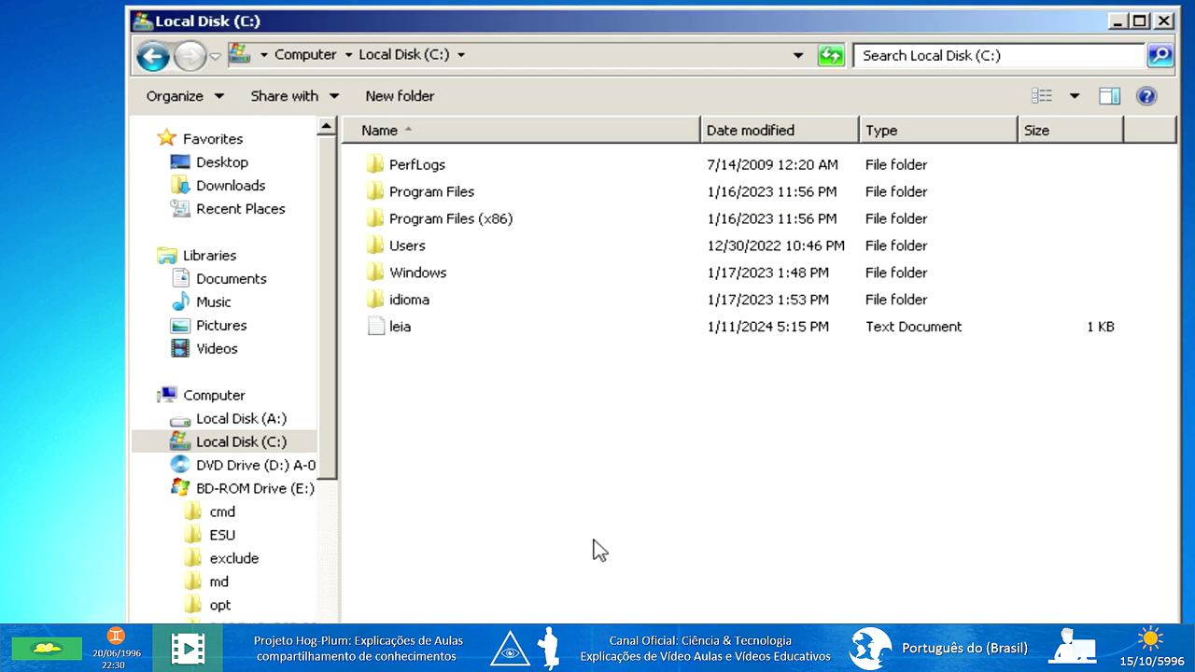
# Open leia in Notepad and launch Command Prompt as administrator.
pyautogui.doubleClick(411, 328)
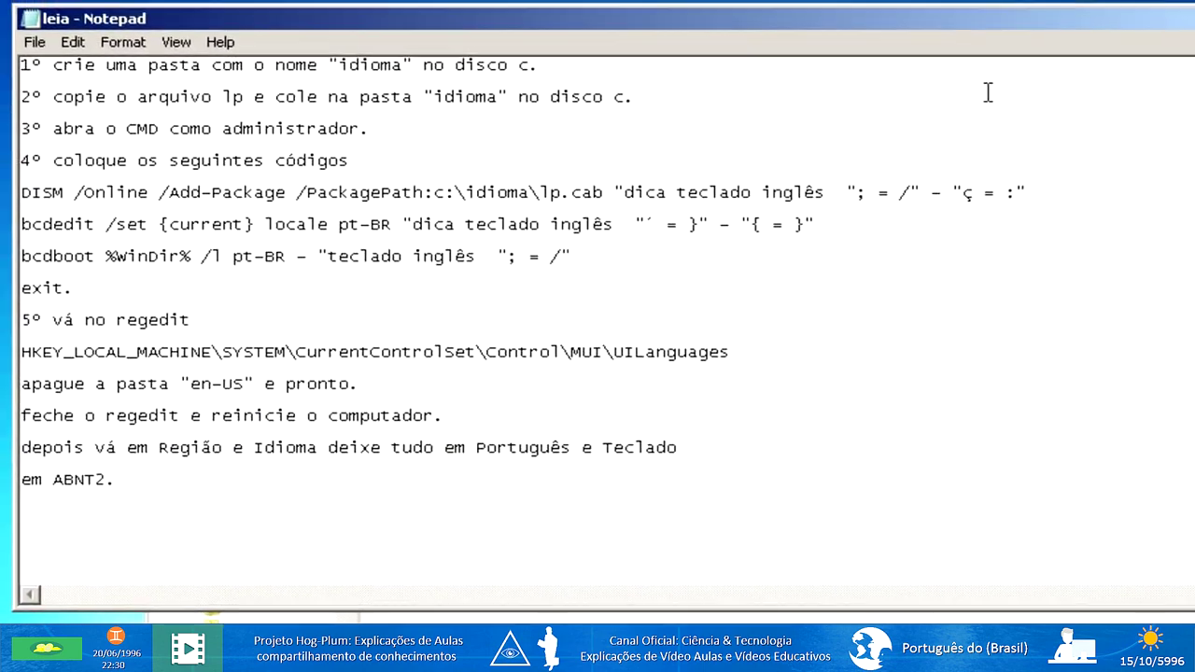
pyautogui.moveTo(1032, 33); pyautogui.dragTo(799, 85)
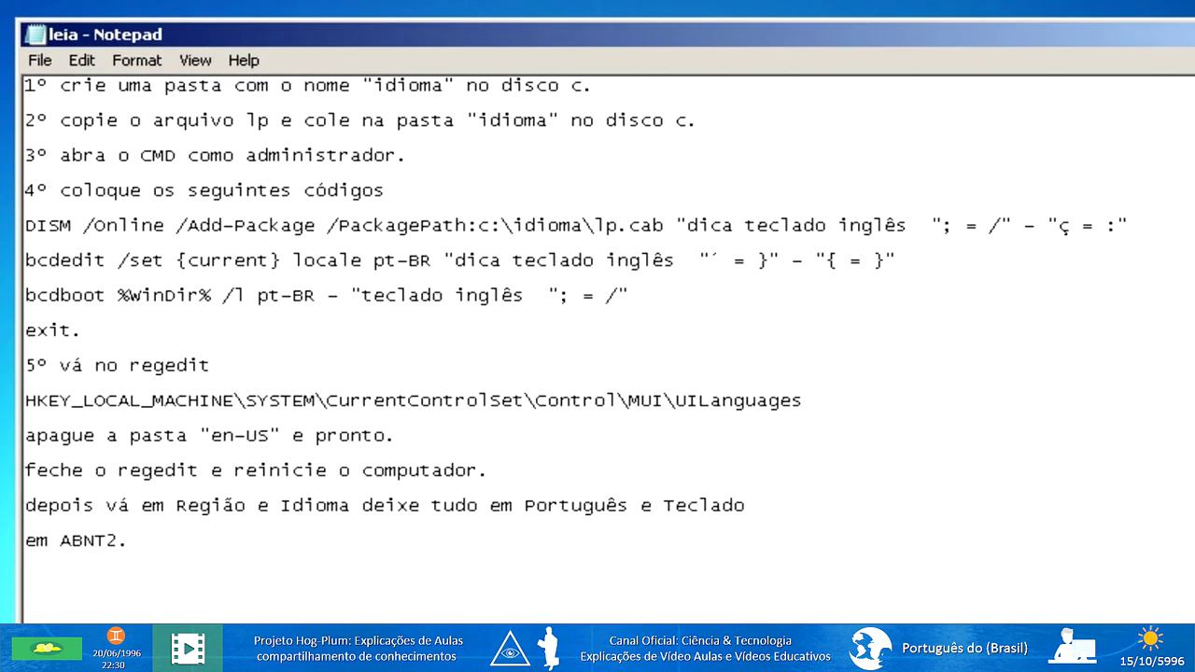
pyautogui.press('super')
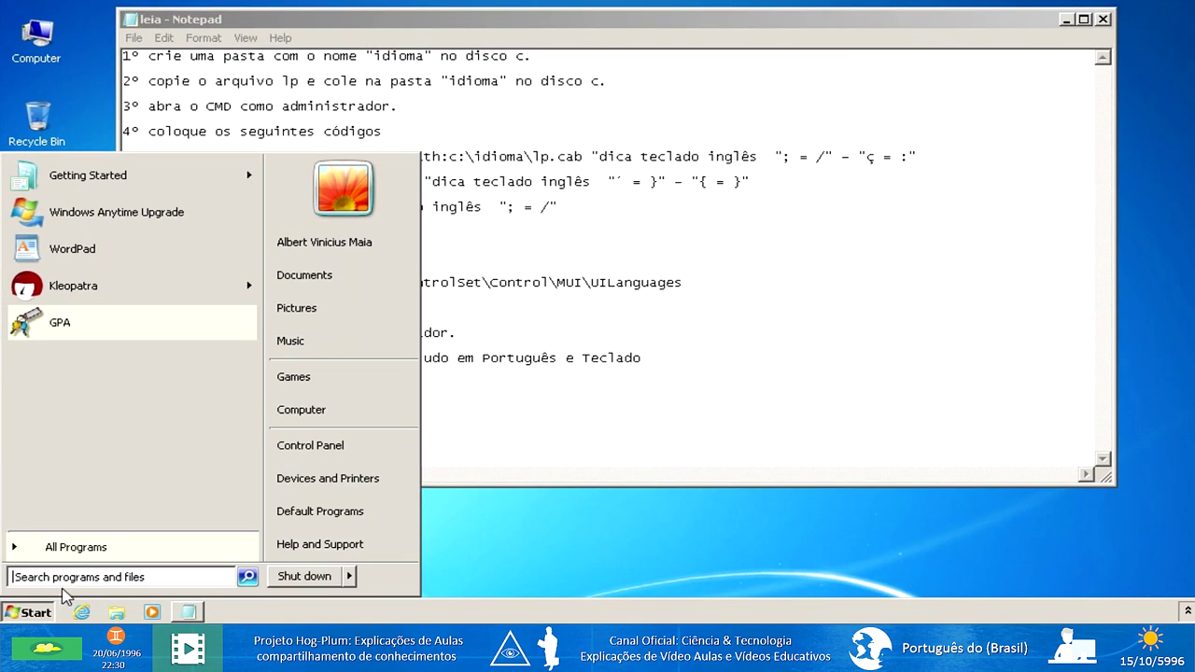
pyautogui.write('cmd')
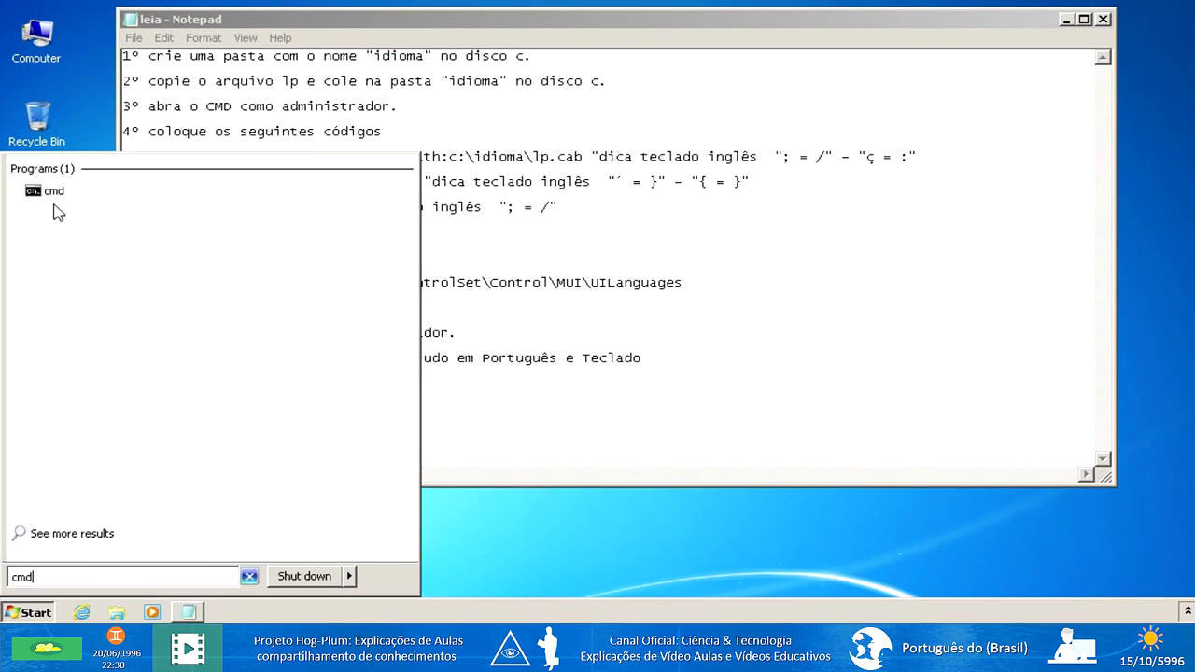
pyautogui.rightClick(68, 192)
pyautogui.click(121, 211)
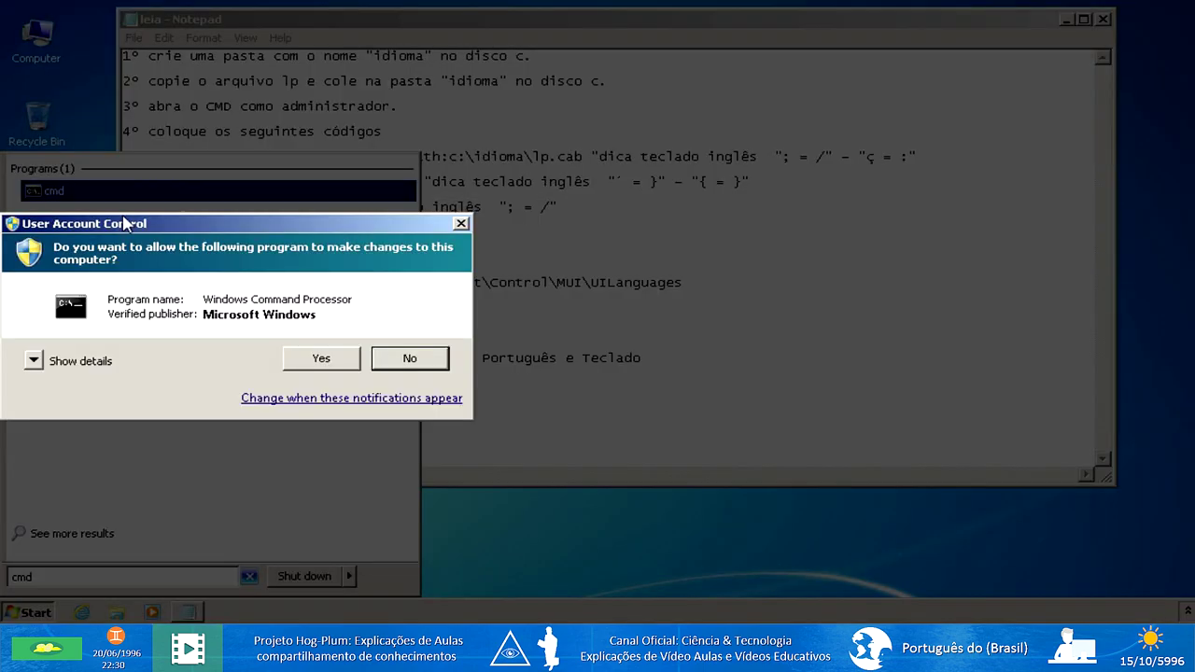
pyautogui.click(321, 358)
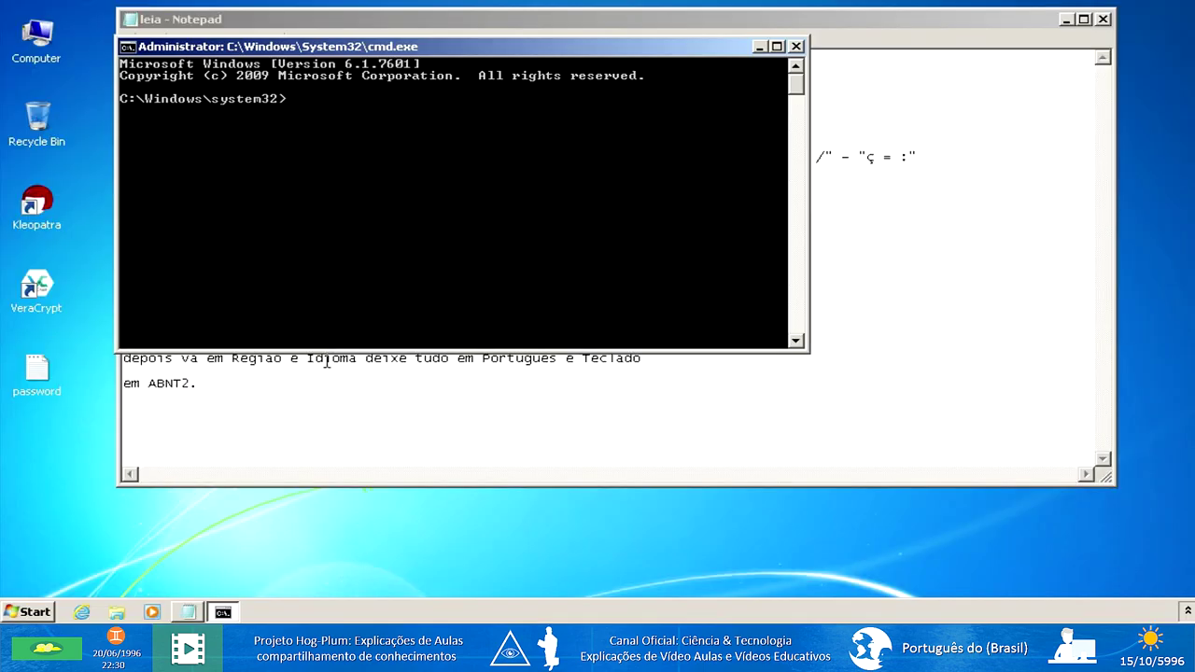
# Copy the DISM add-package command line from the leia notes.
pyautogui.click(453, 408)
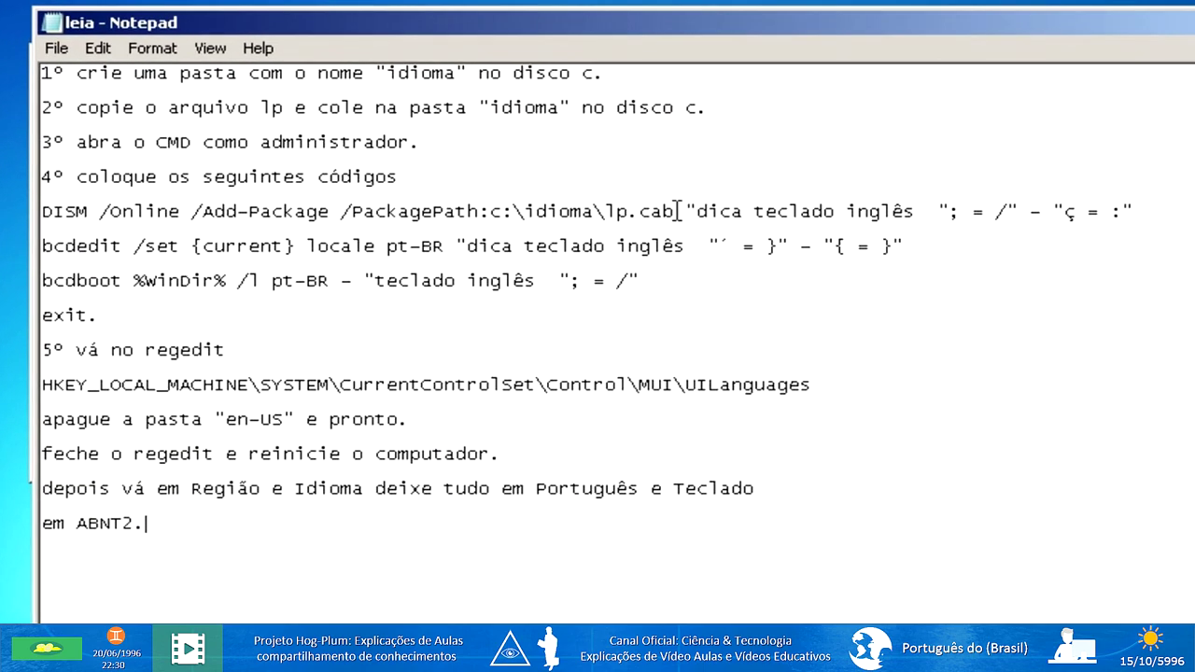
pyautogui.moveTo(585, 156); pyautogui.dragTo(573, 156)
pyautogui.moveTo(676, 224); pyautogui.dragTo(31, 240)
pyautogui.rightClick(28, 228)
pyautogui.click(93, 305)
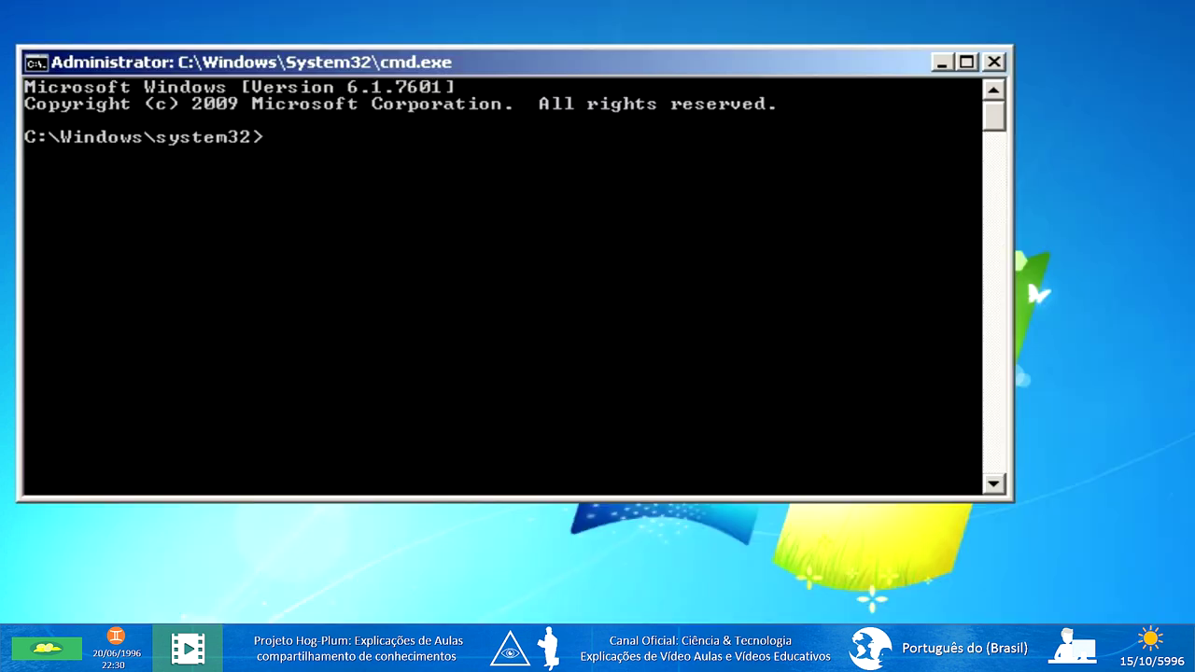
# Run the pasted DISM /Online /Add-Package command to install the pt-BR language pack.
pyautogui.rightClick(404, 162)
pyautogui.click(452, 223)
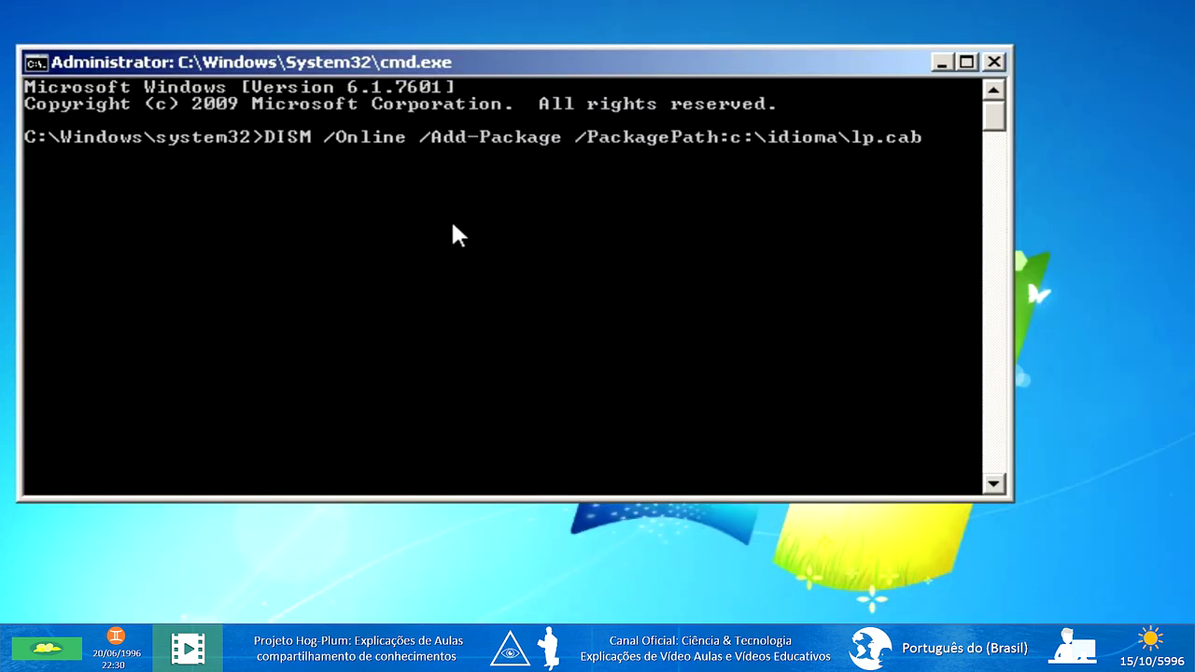
pyautogui.press('Return')
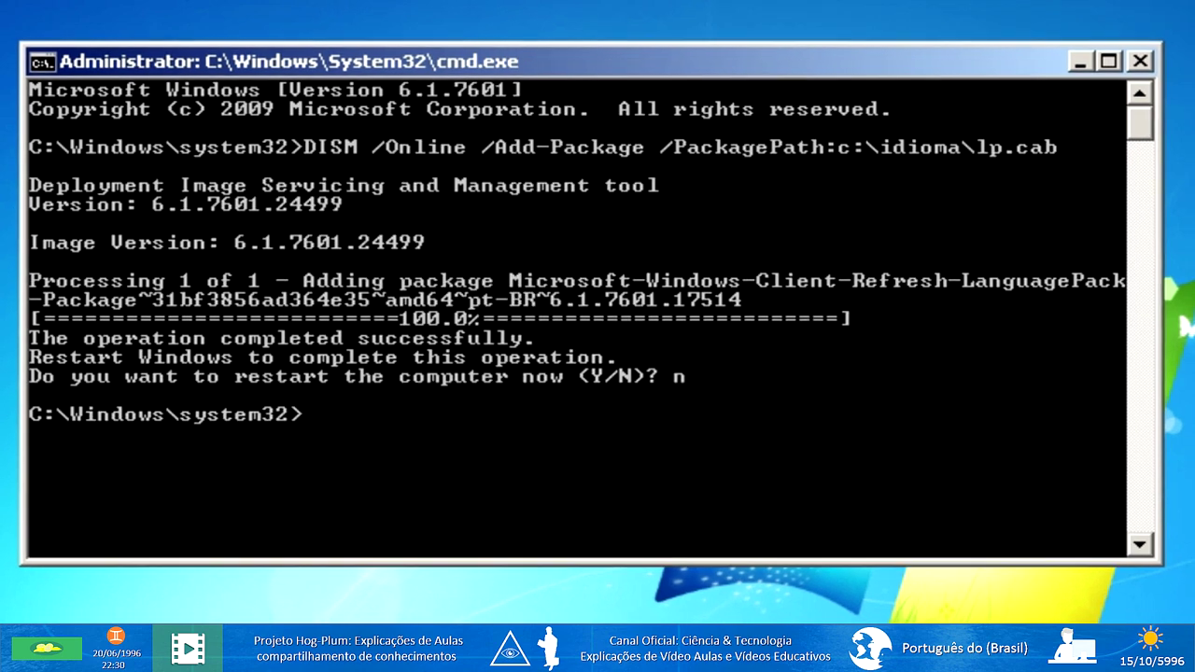
# Copy the bcdedit locale command from the notes and run it to set pt-BR.
pyautogui.hotkey('alt', 'Tab')
pyautogui.moveTo(464, 260); pyautogui.dragTo(43, 262)
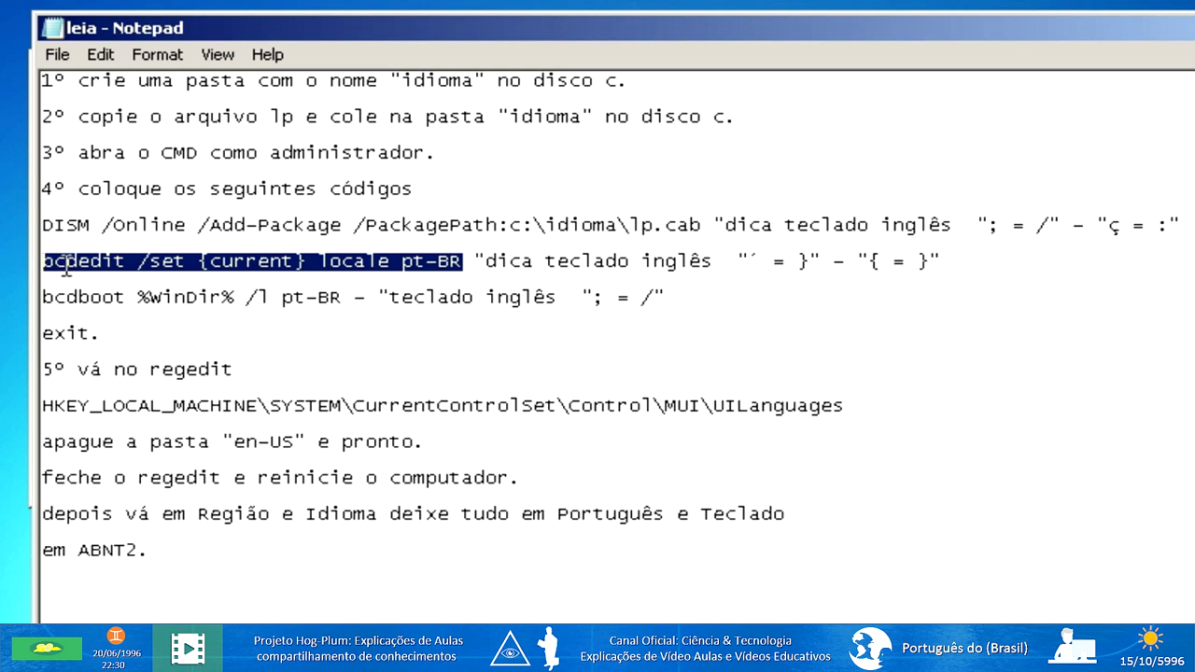
pyautogui.rightClick(59, 257)
pyautogui.click(120, 341)
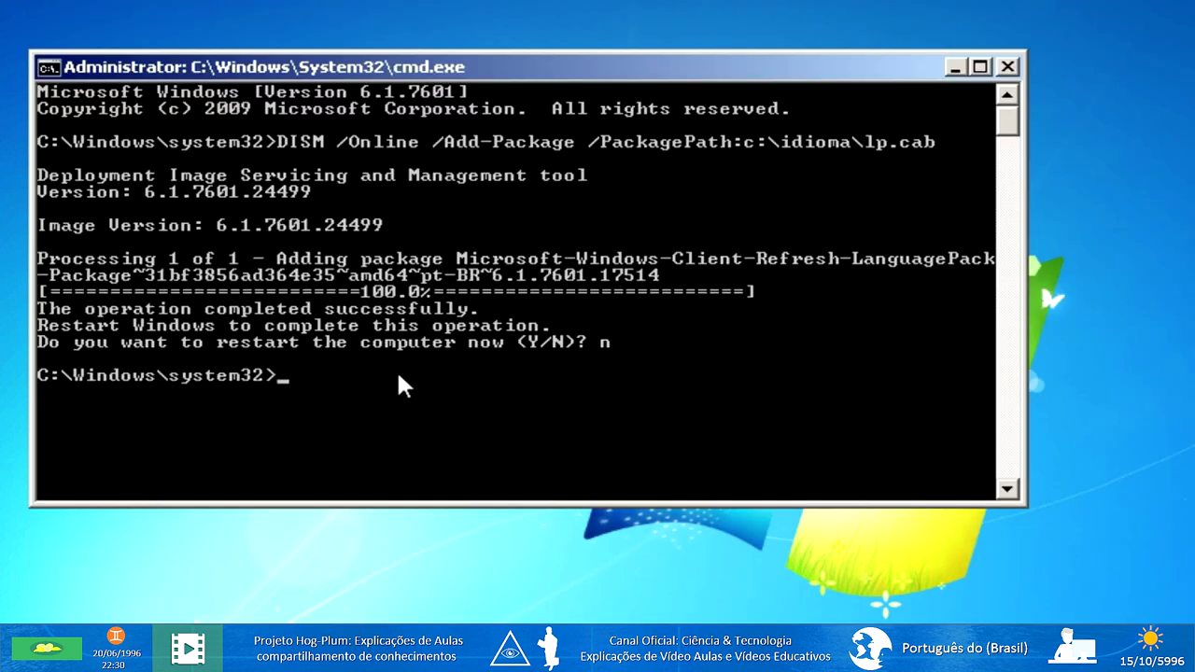
pyautogui.rightClick(395, 369)
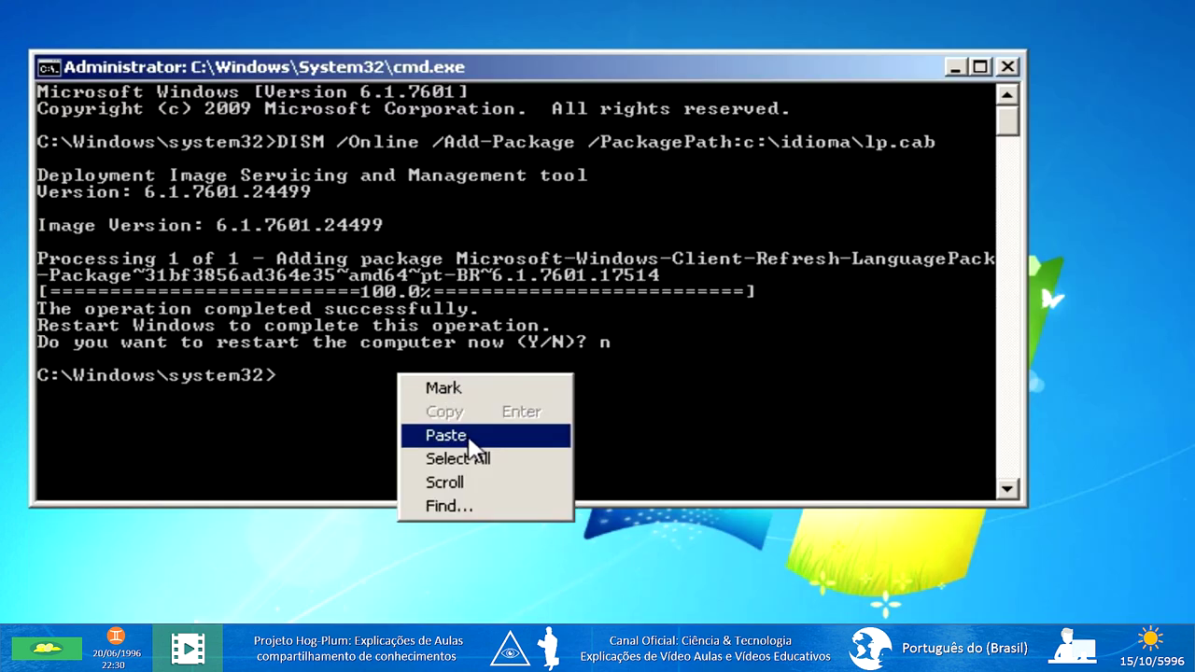
pyautogui.click(467, 433)
pyautogui.press('Return')
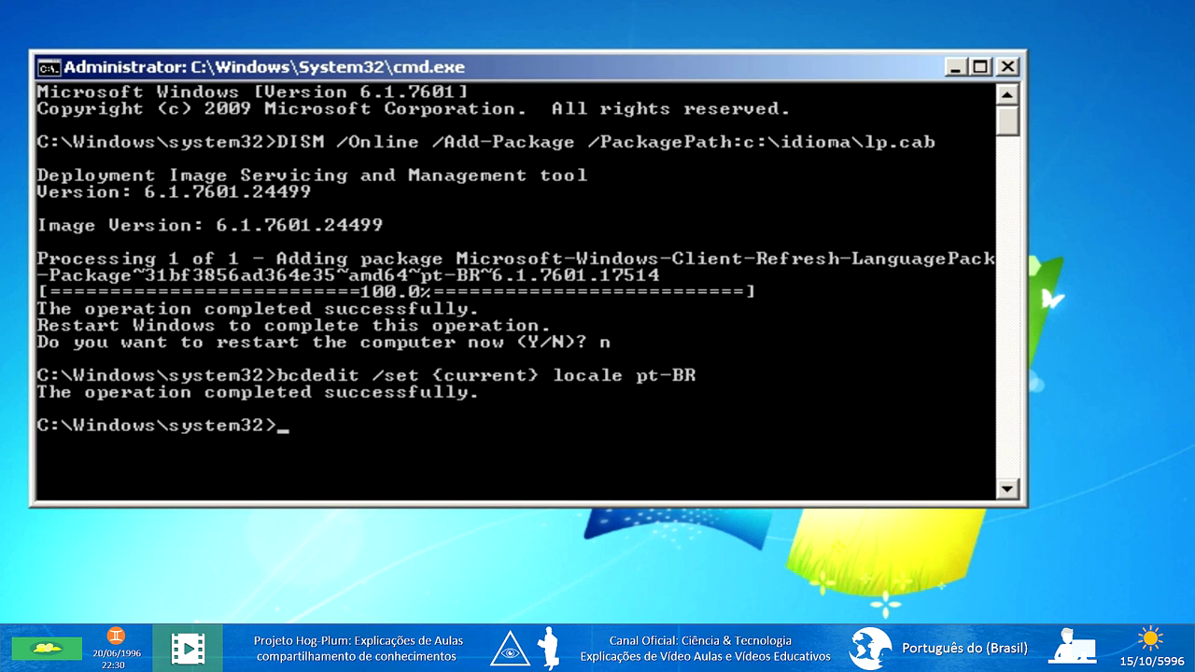
# Copy the bcdboot /l pt-BR command from the notes and run it.
pyautogui.hotkey('alt', 'Tab')
pyautogui.moveTo(343, 297); pyautogui.dragTo(41, 297)
pyautogui.rightClick(42, 297)
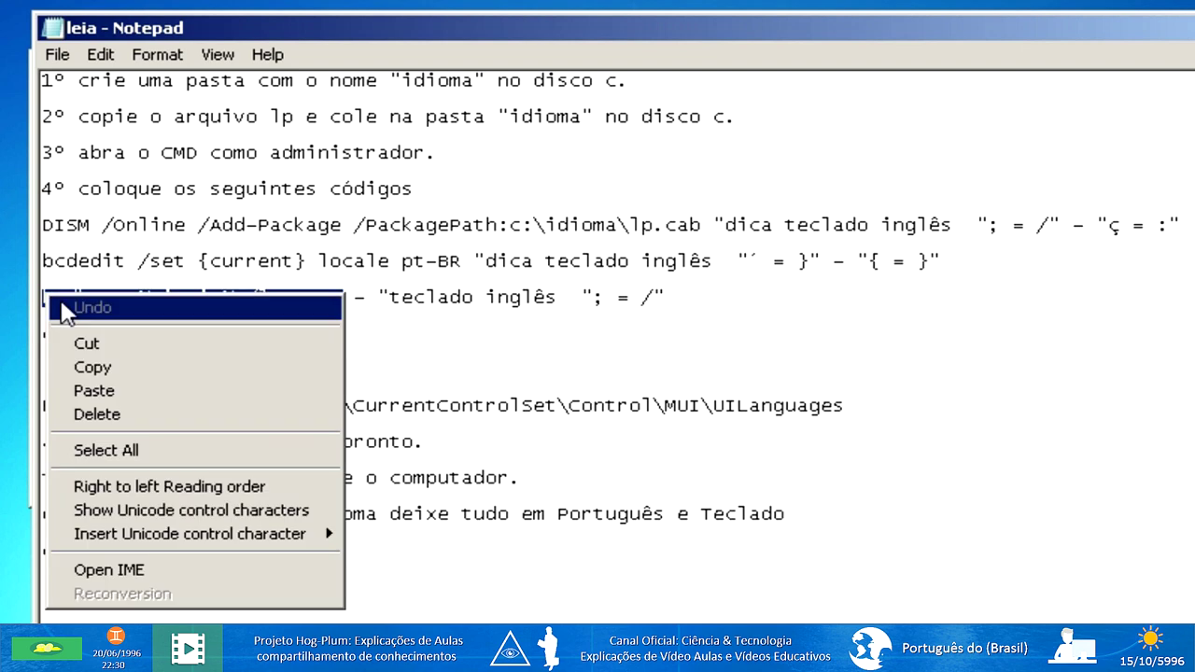
pyautogui.click(106, 366)
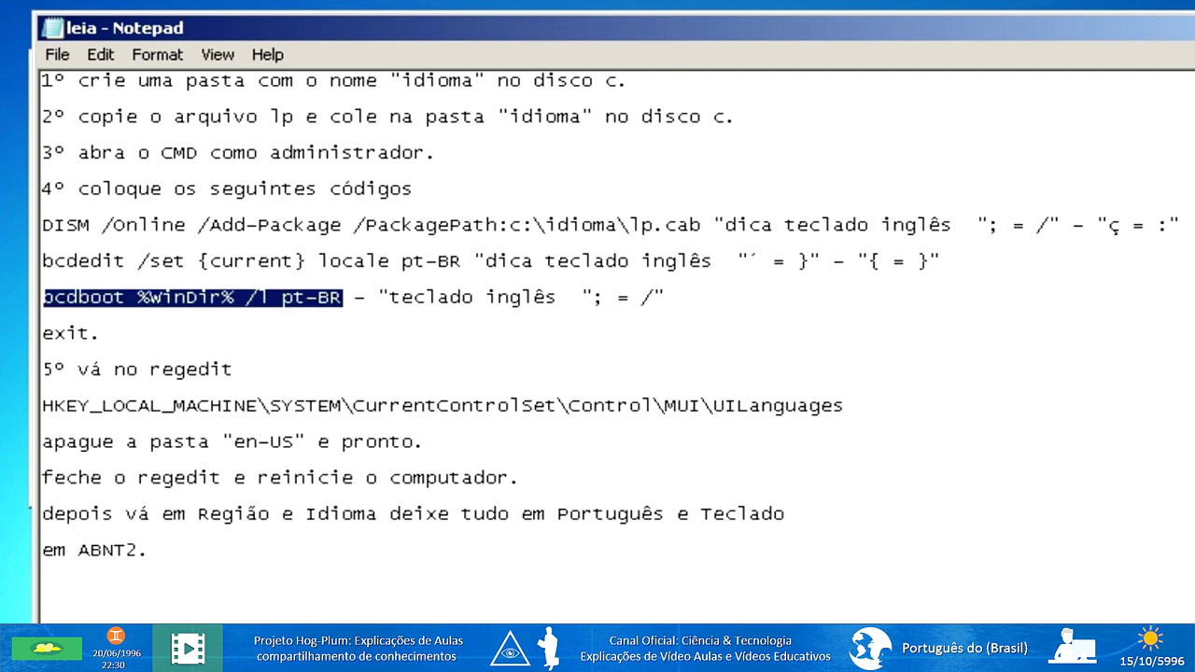
pyautogui.hotkey('alt', 'Tab')
pyautogui.rightClick(334, 431)
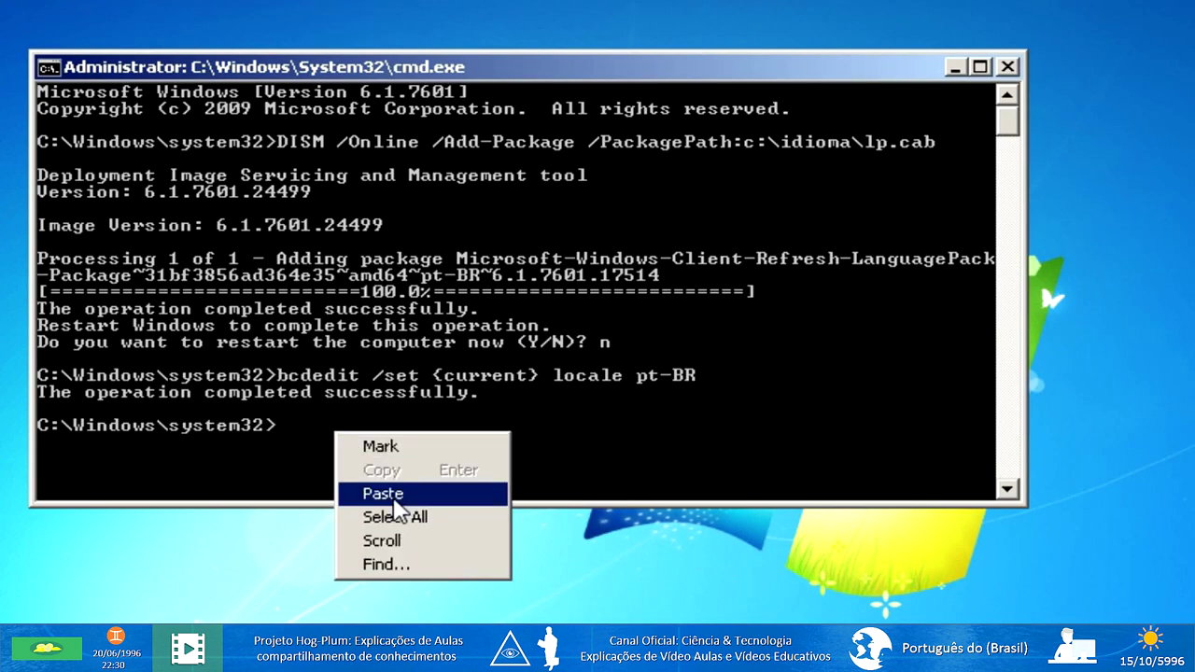
pyautogui.click(392, 494)
pyautogui.press('Return')
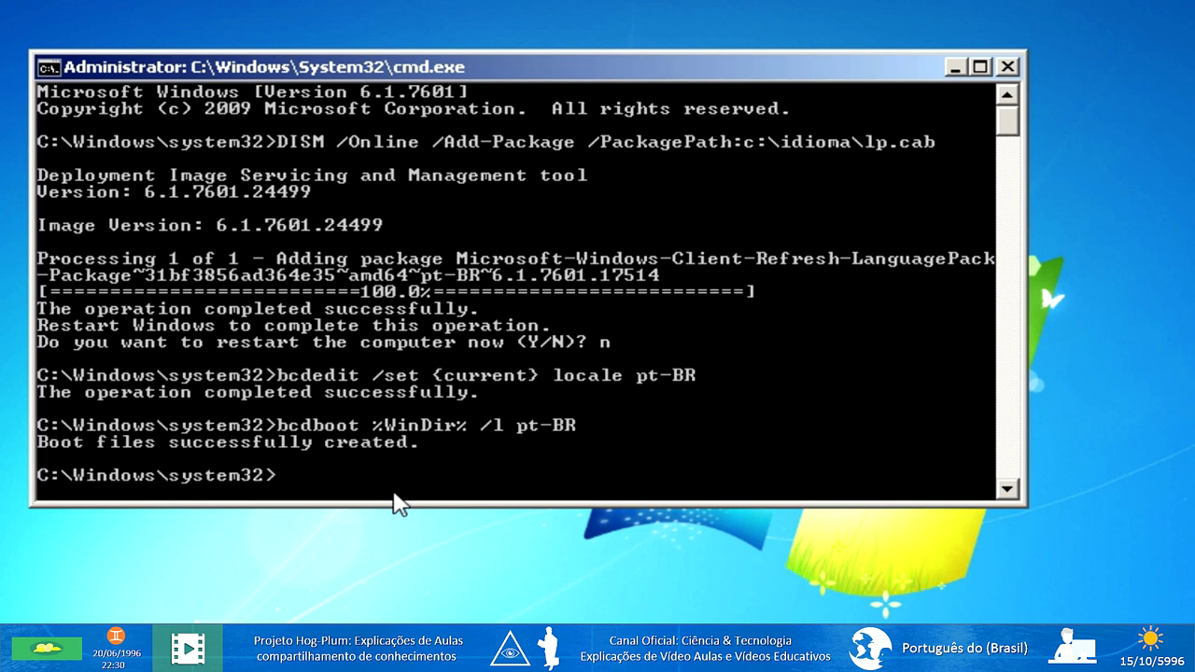
# Exit the command prompt and open Region and Language from Control Panel.
pyautogui.write('exit')
pyautogui.press('Return')
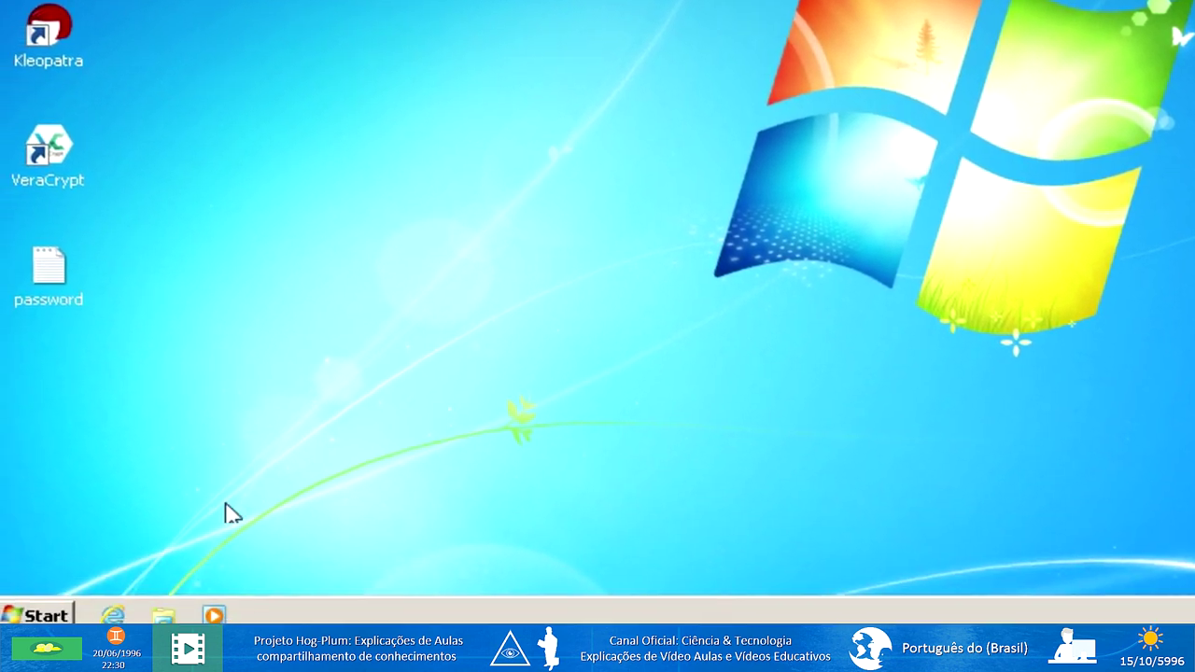
pyautogui.click(74, 608)
pyautogui.click(464, 399)
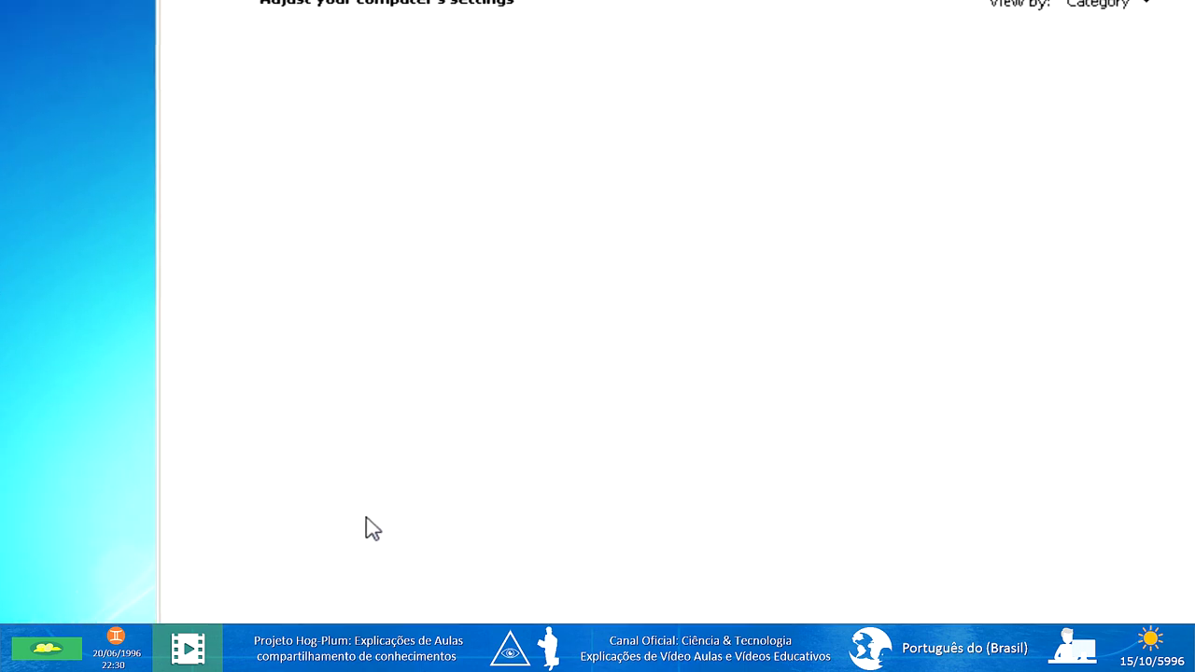
pyautogui.click(849, 347)
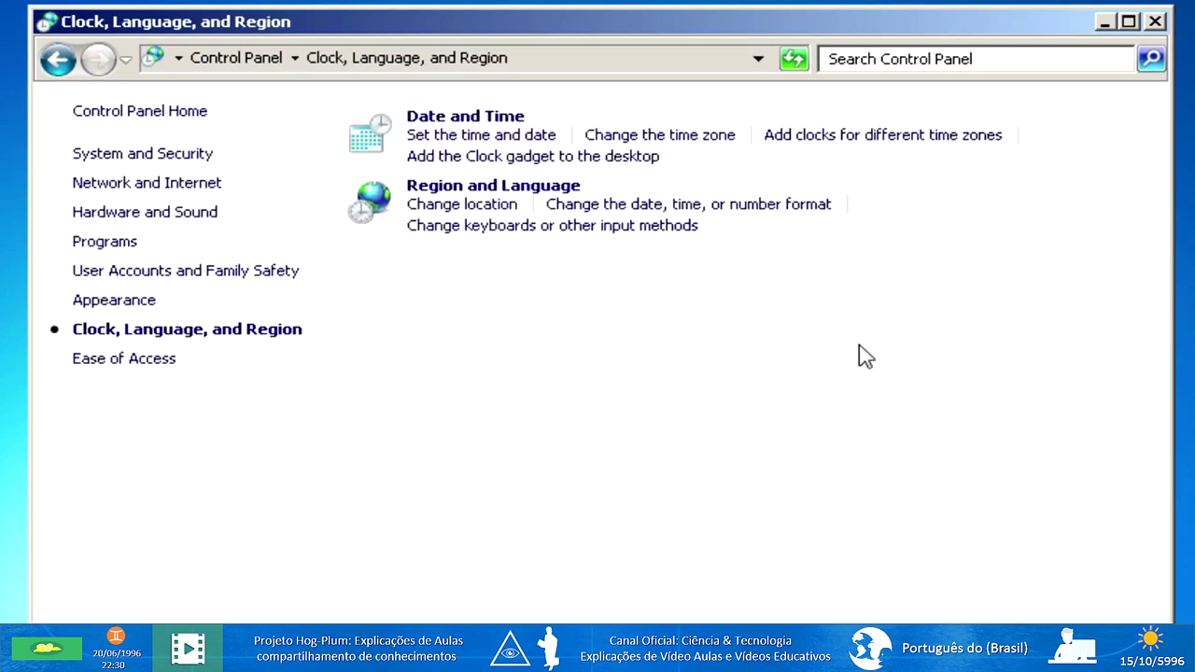
pyautogui.click(512, 194)
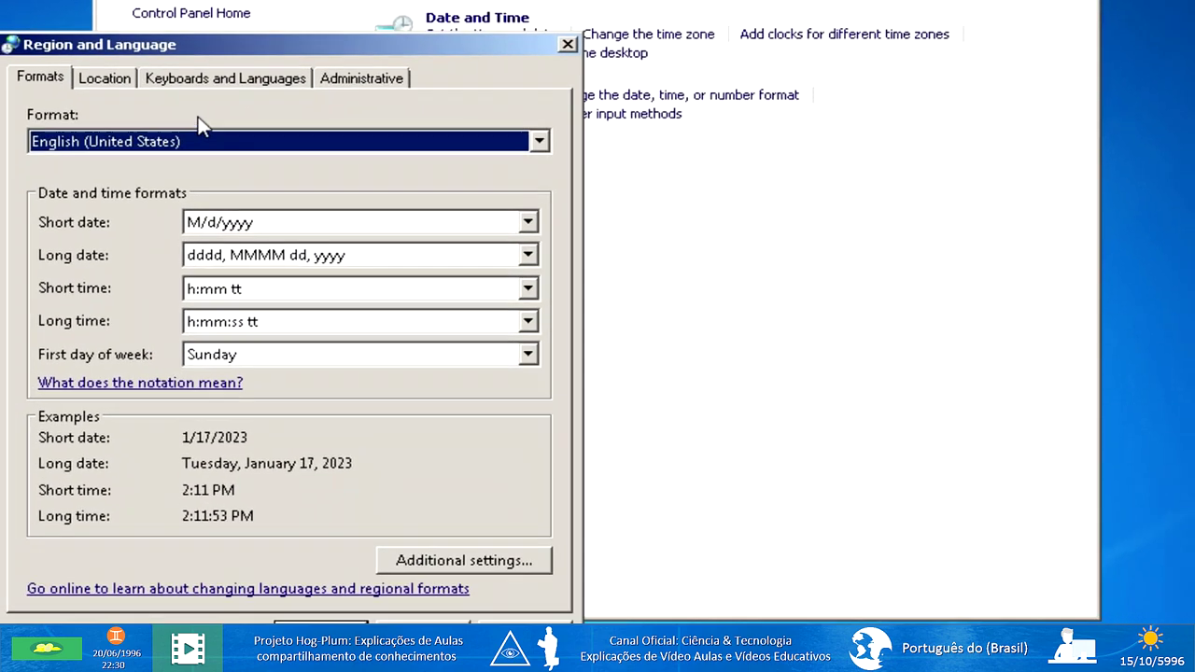
# Set the current location to Brazil.
pyautogui.click(124, 57)
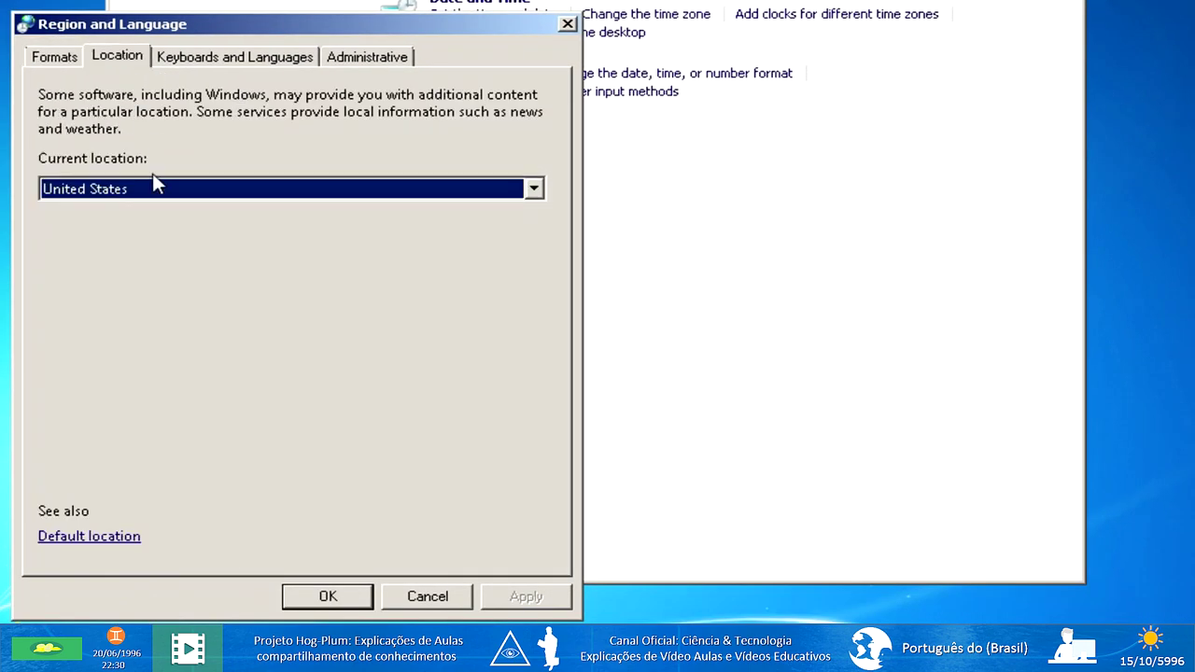
pyautogui.click(154, 187)
pyautogui.moveTo(539, 342); pyautogui.dragTo(539, 9)
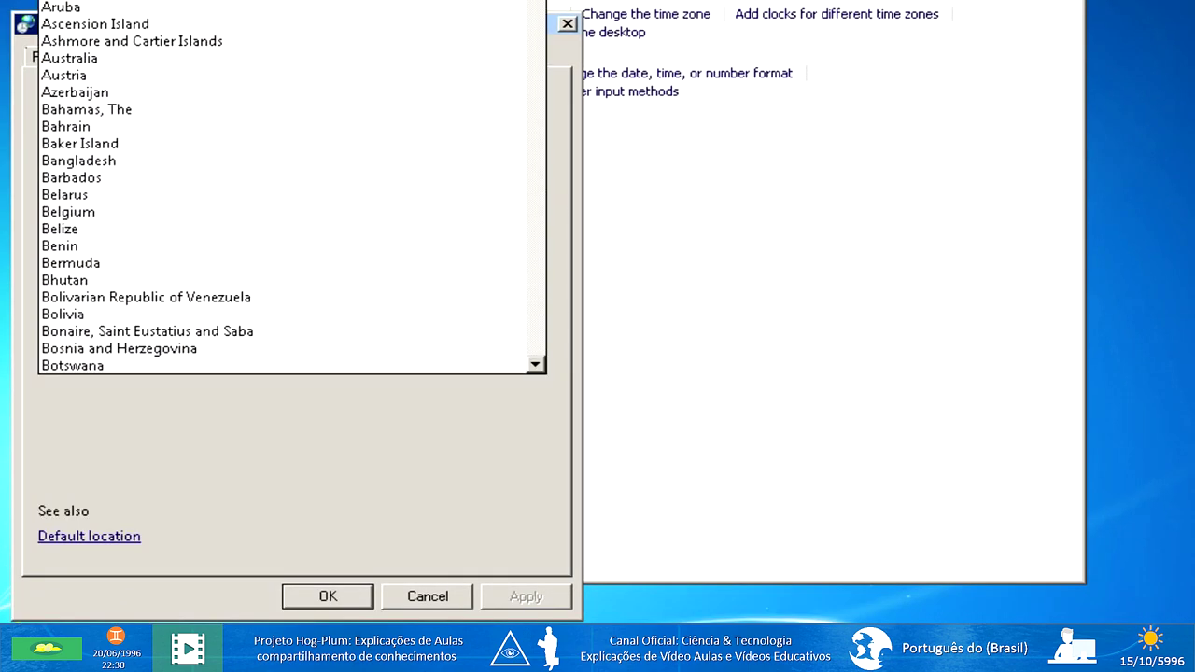
pyautogui.scroll(-3, 169, 220)
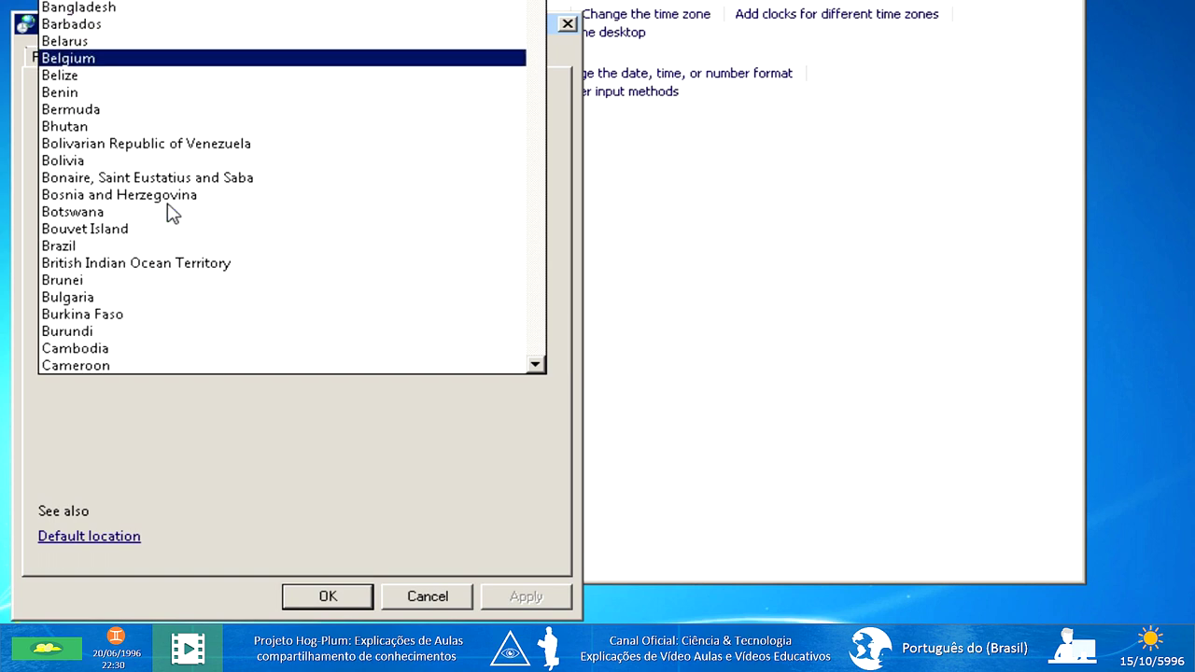
pyautogui.click(112, 246)
# Add the Portuguese (Brazilian ABNT2) keyboard under Portuguese (Brazil) input languages.
pyautogui.click(233, 58)
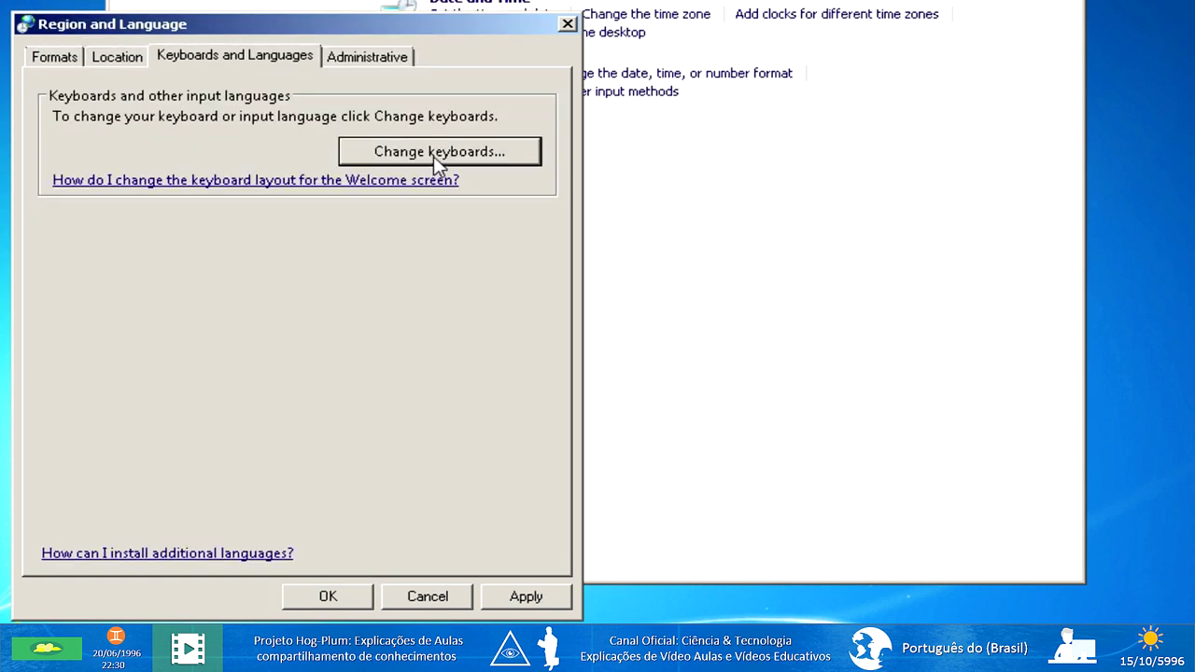
pyautogui.click(433, 156)
pyautogui.click(454, 353)
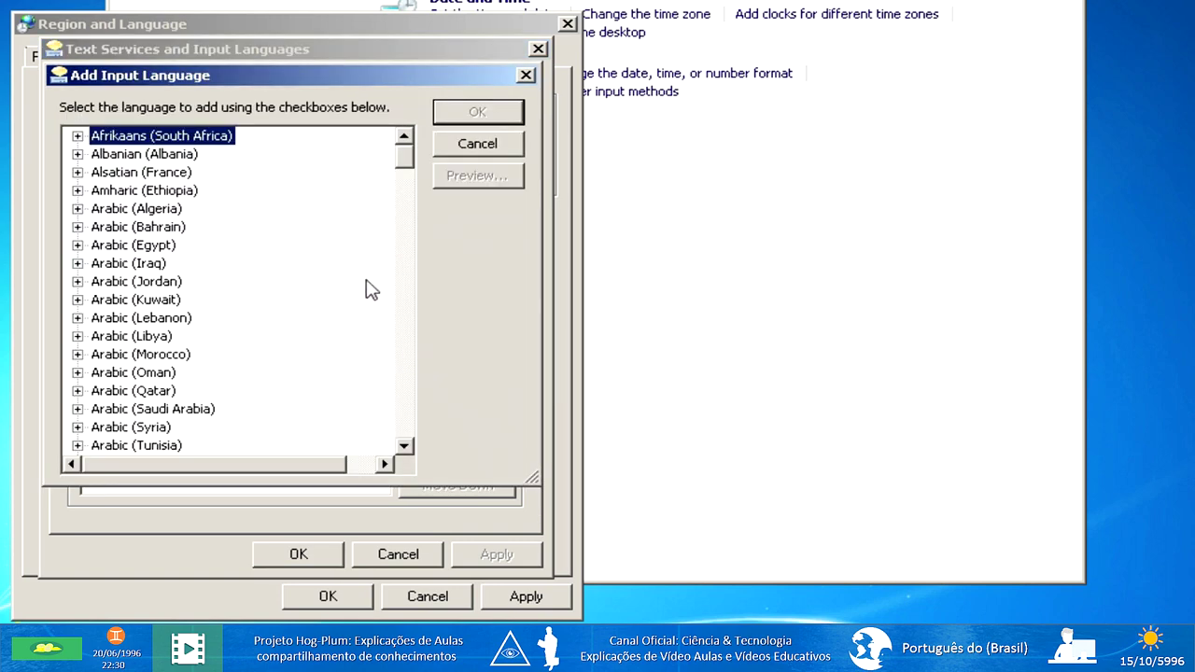
pyautogui.moveTo(403, 158); pyautogui.dragTo(404, 325)
pyautogui.click(147, 427)
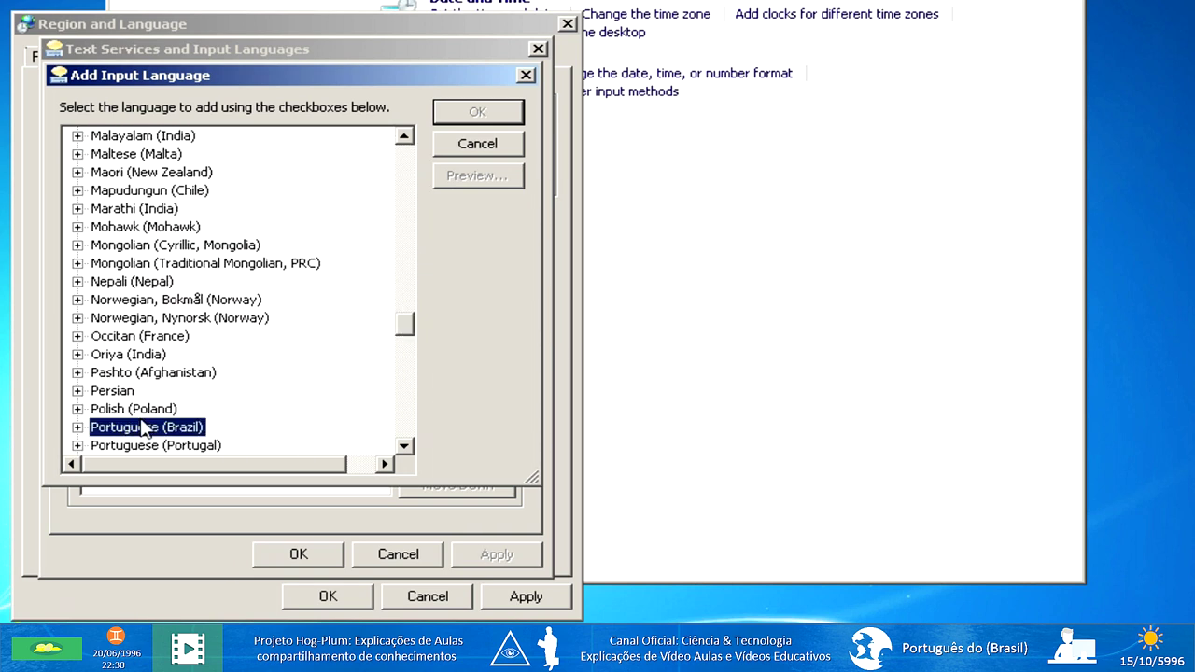
pyautogui.click(78, 427)
pyautogui.moveTo(403, 446); pyautogui.dragTo(403, 445)
pyautogui.click(98, 318)
pyautogui.click(100, 319)
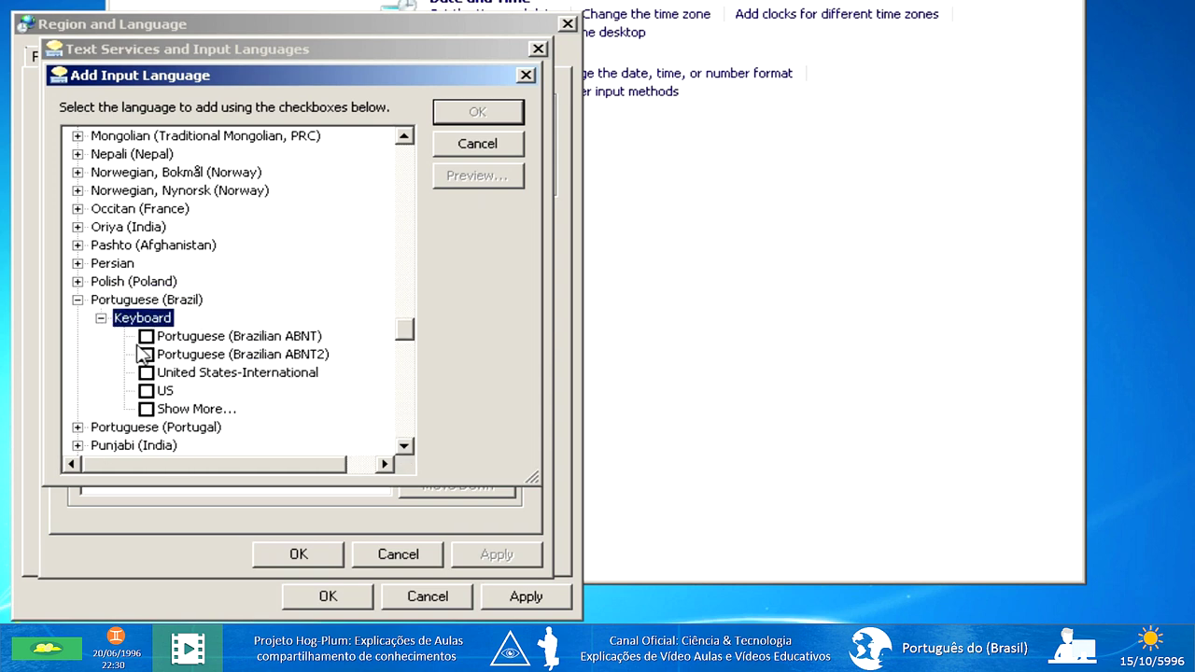
pyautogui.click(150, 355)
pyautogui.click(484, 110)
# Make Portuguese (Brazilian ABNT2) the default input language and apply the changes.
pyautogui.click(500, 180)
pyautogui.click(471, 214)
pyautogui.click(499, 556)
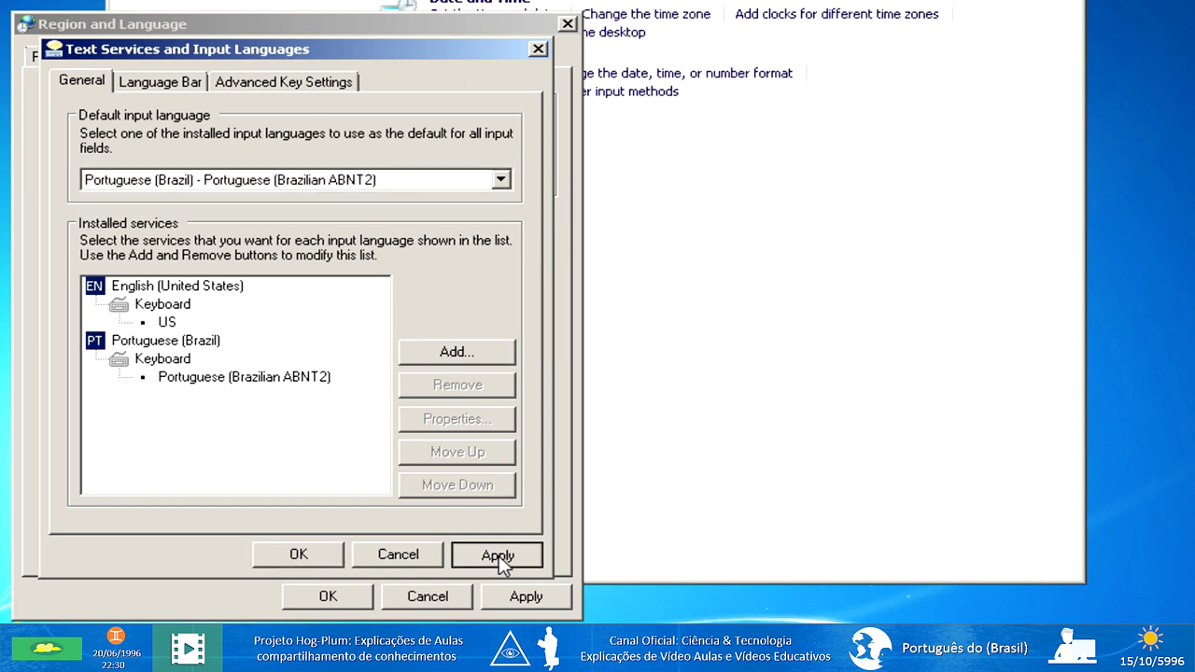
pyautogui.click(297, 555)
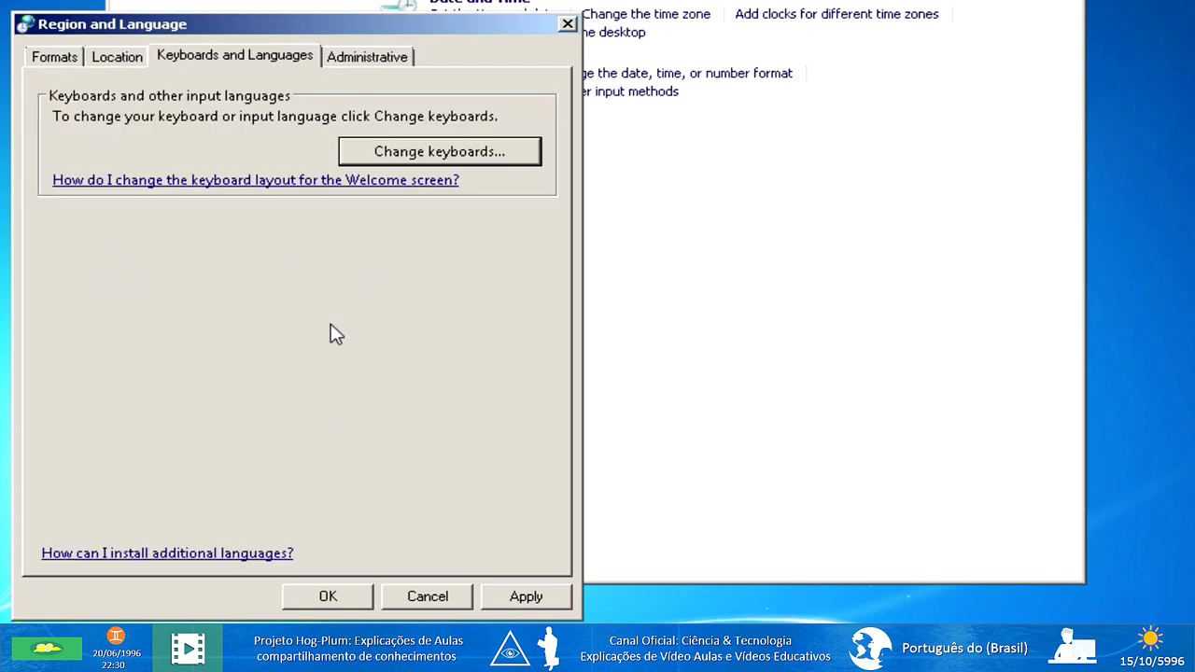
# Apply pending changes, set the system locale to Portuguese (Brazil), and restart Windows.
pyautogui.click(364, 58)
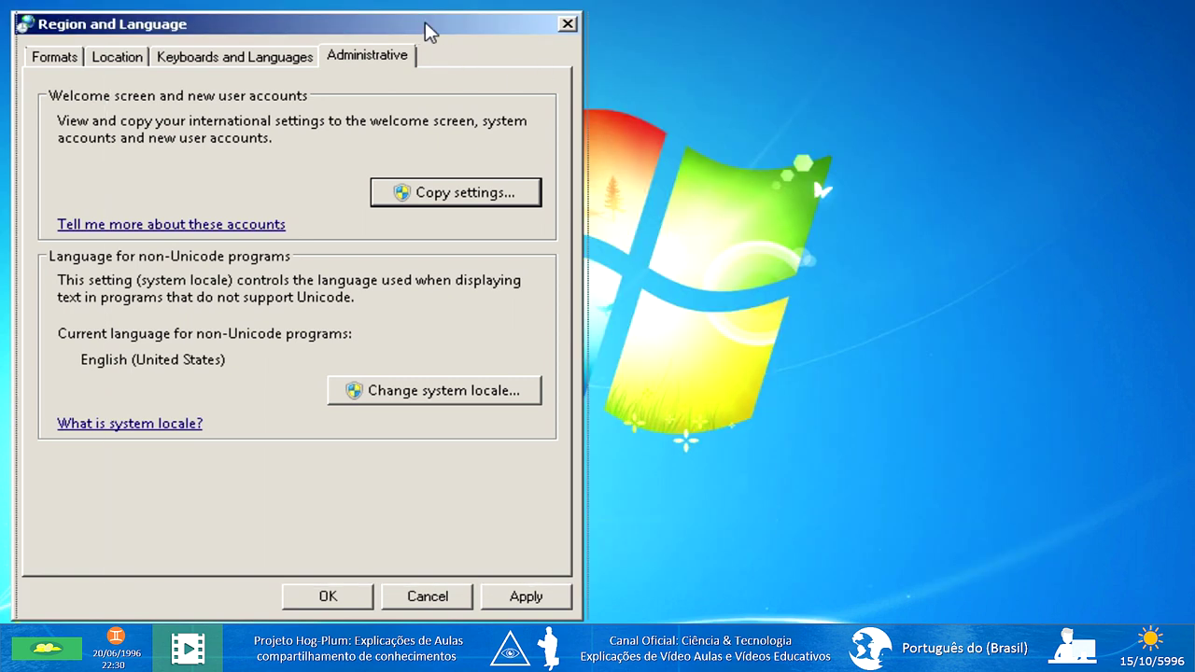
pyautogui.moveTo(427, 26); pyautogui.dragTo(554, 29)
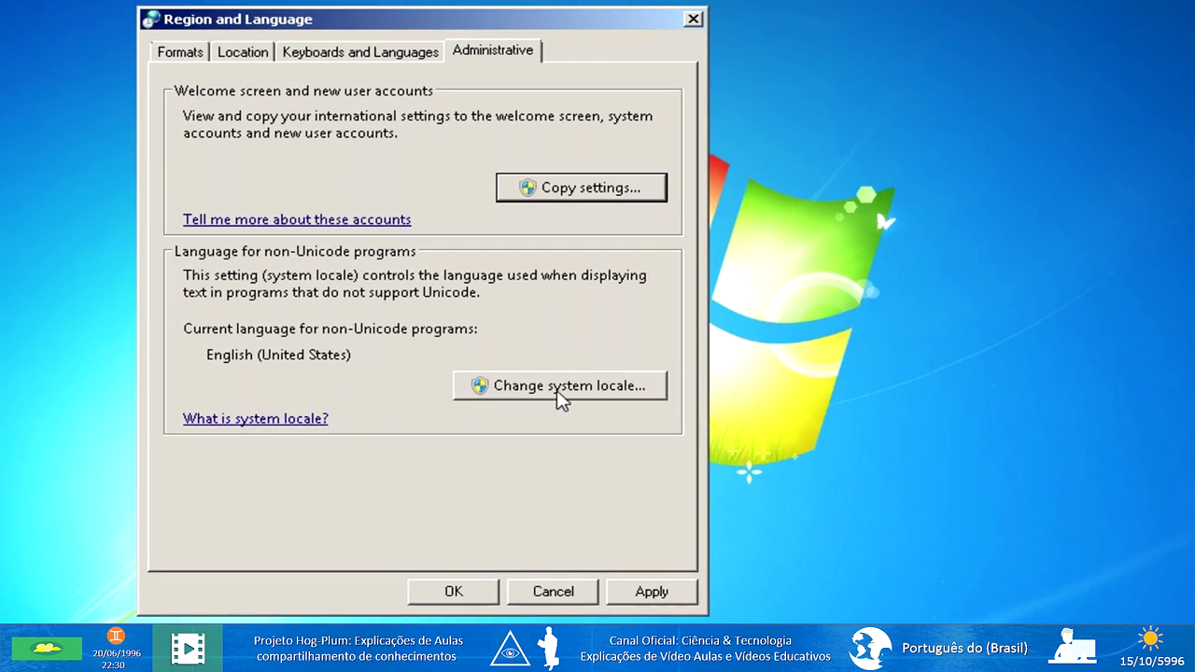
pyautogui.click(558, 397)
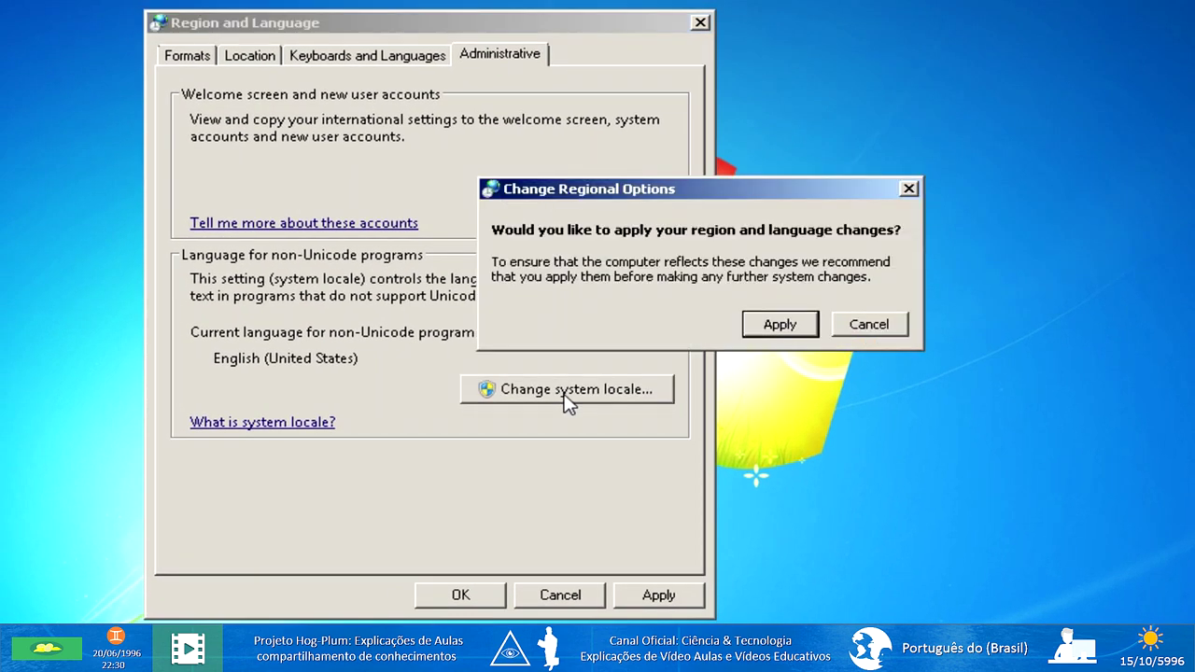
pyautogui.click(776, 326)
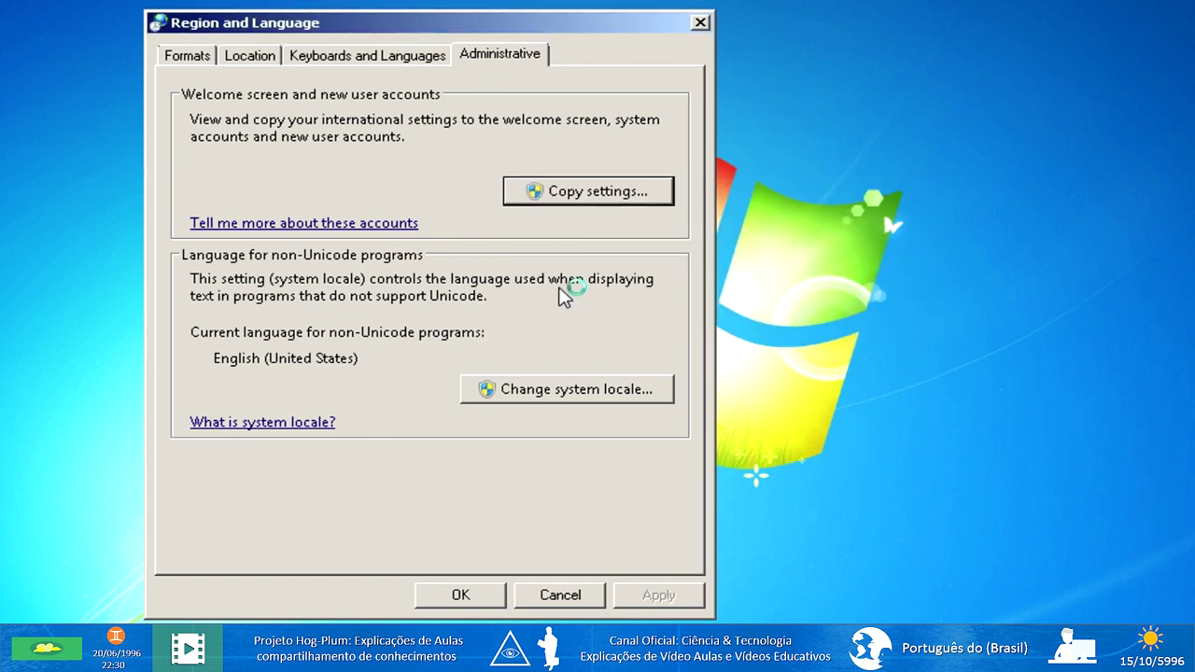
pyautogui.click(420, 174)
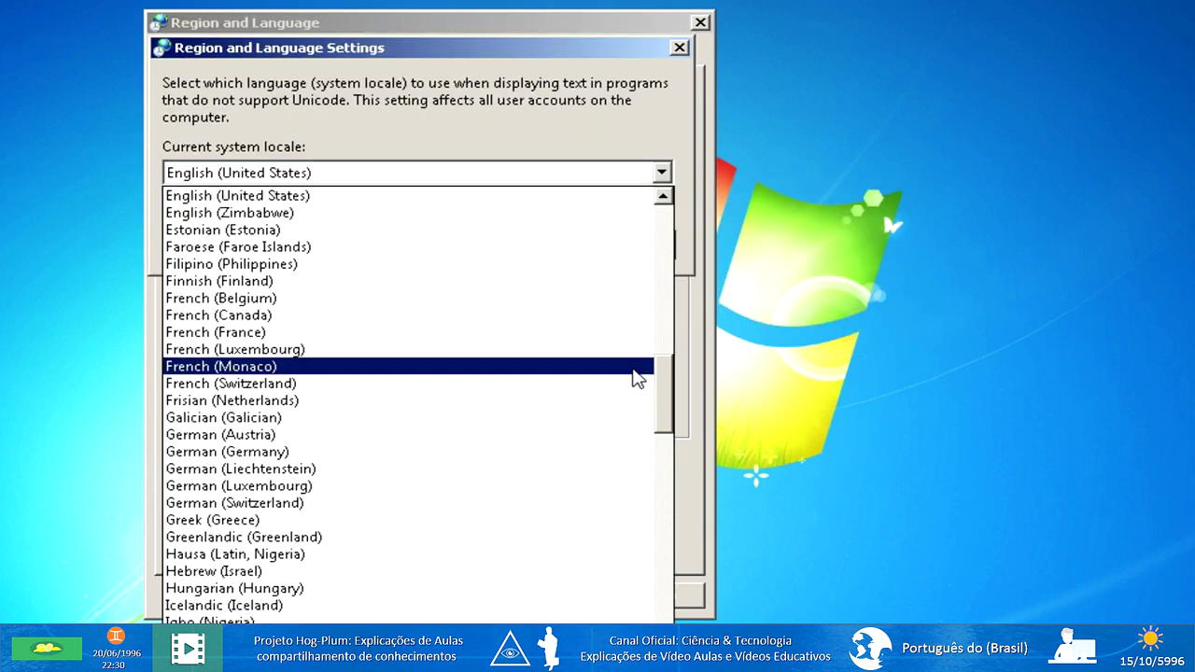
pyautogui.moveTo(664, 405); pyautogui.dragTo(665, 486)
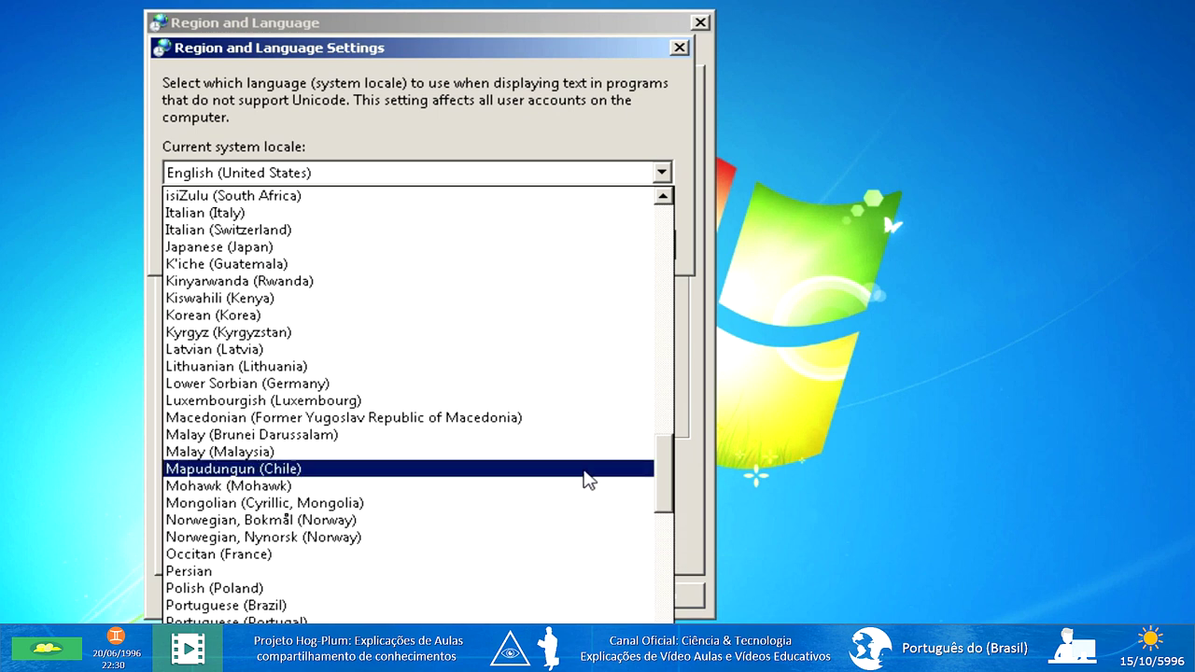
pyautogui.click(378, 604)
pyautogui.click(494, 245)
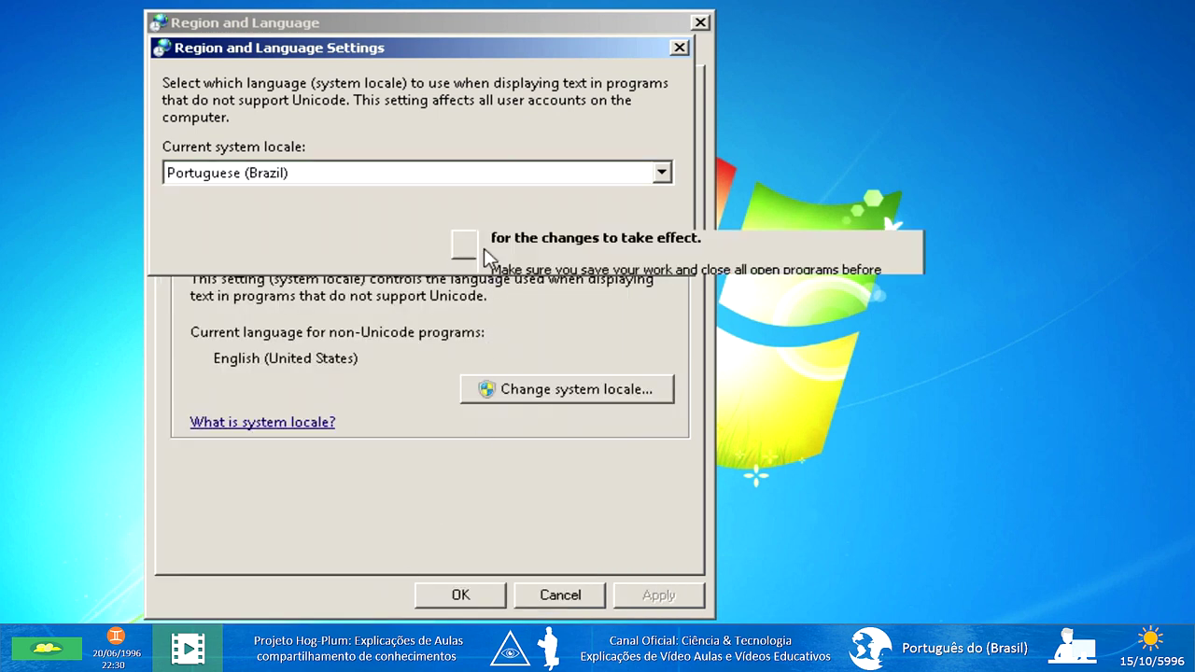
pyautogui.click(728, 341)
pyautogui.click(467, 590)
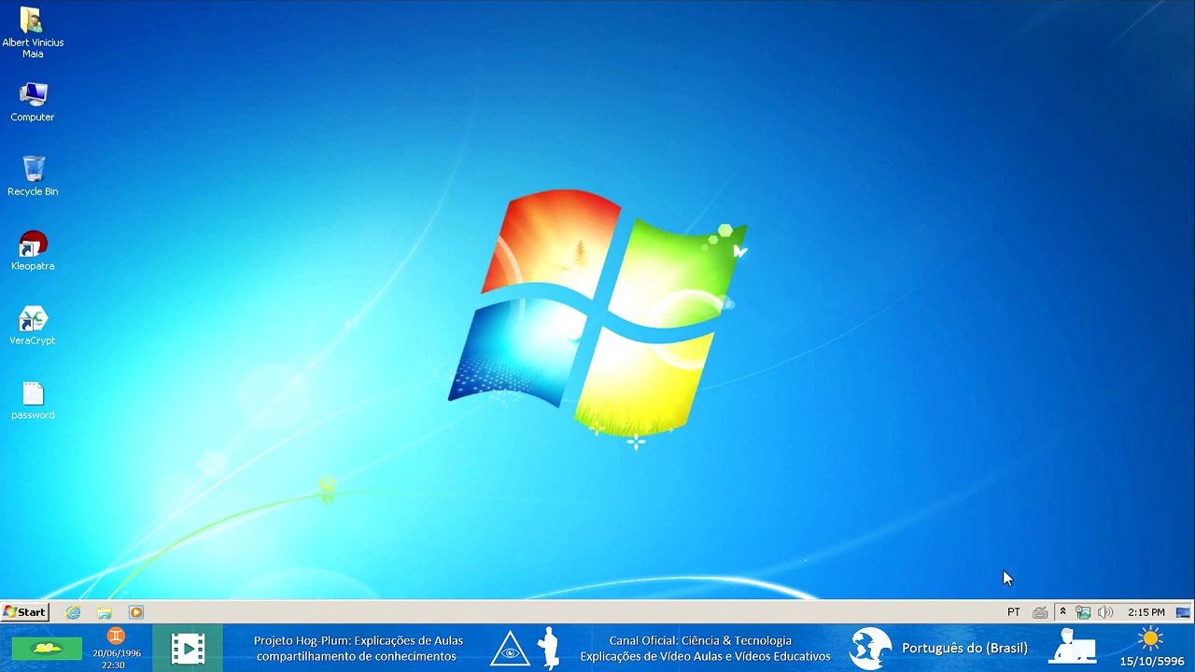
# Close the language bar from the PT indicator.
pyautogui.rightClick(1013, 613)
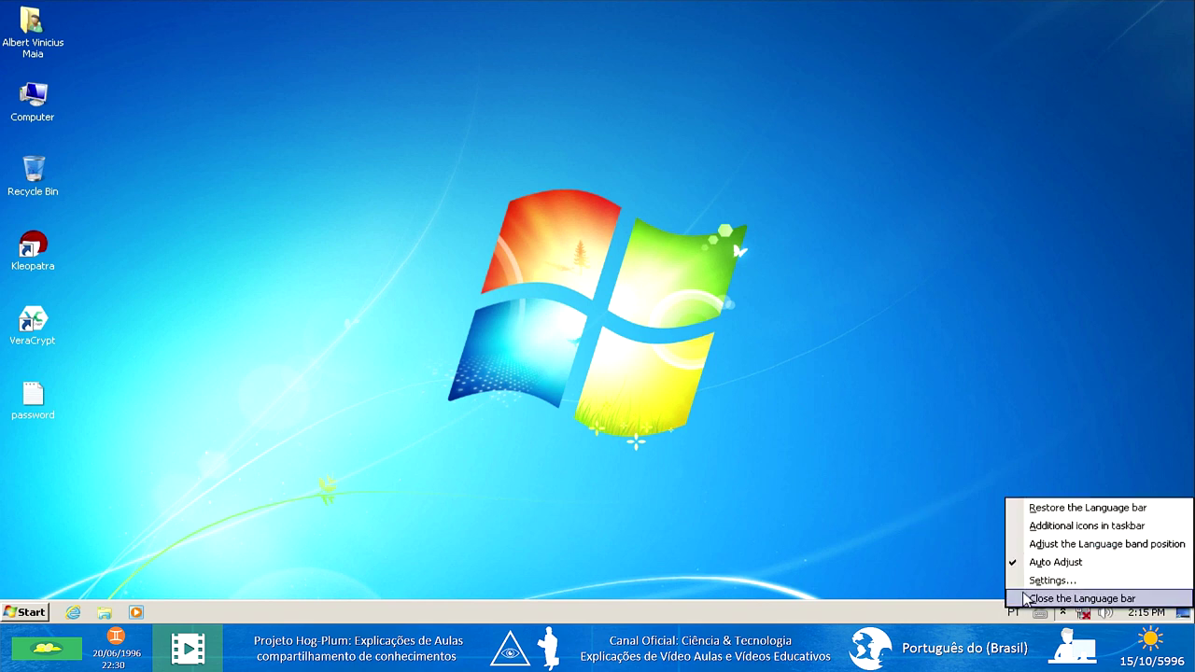
pyautogui.click(1027, 598)
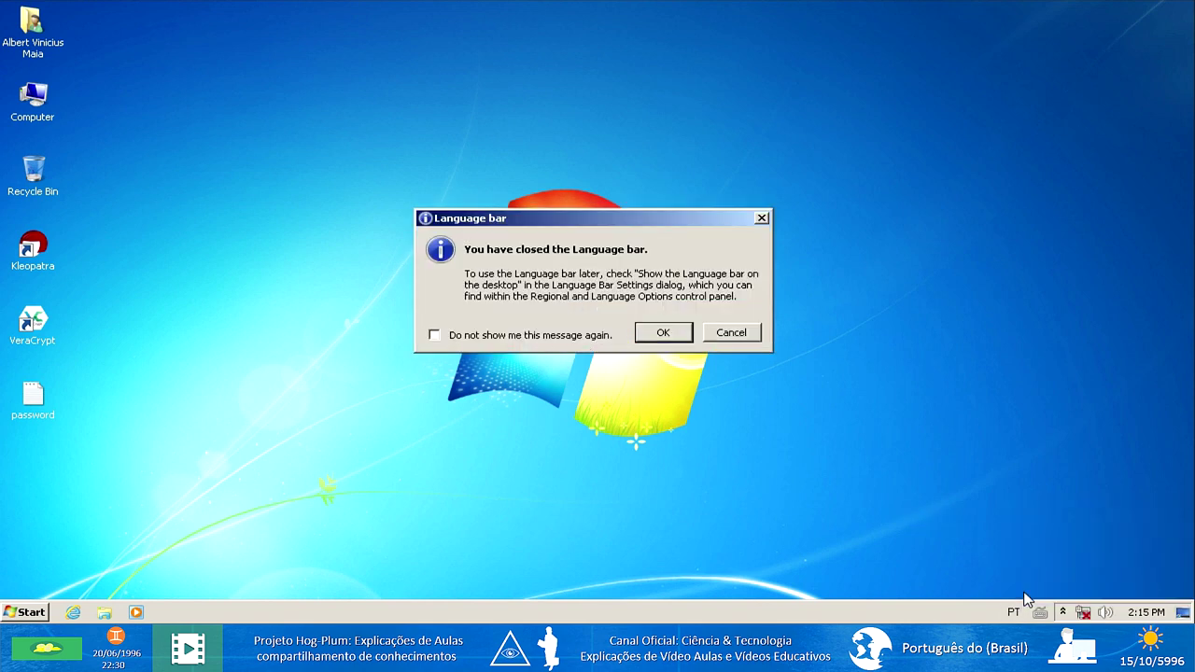
pyautogui.click(665, 334)
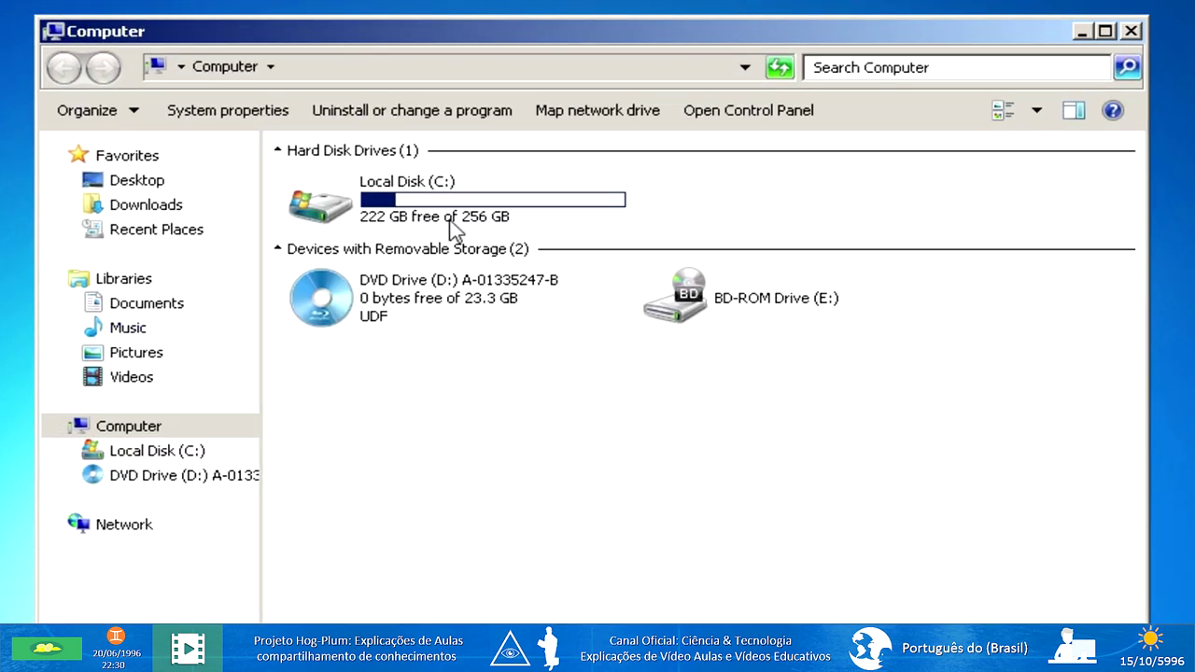
# Open the leia instructions file from Local Disk (C:).
pyautogui.click(446, 179)
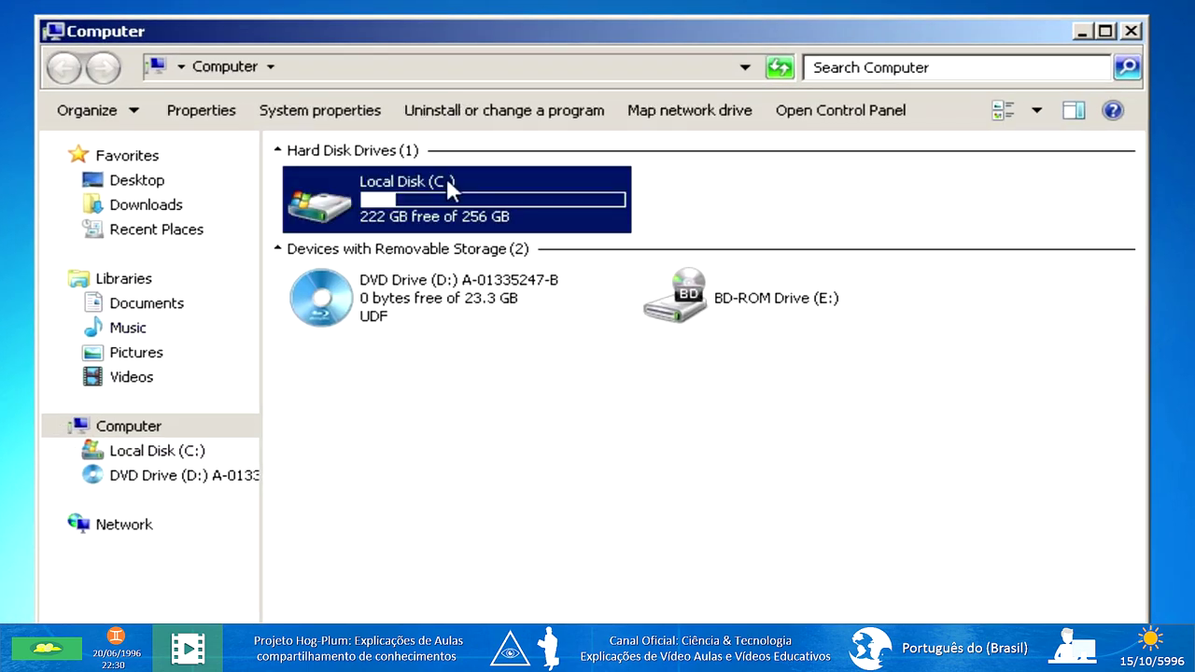
pyautogui.doubleClick(446, 174)
pyautogui.doubleClick(342, 360)
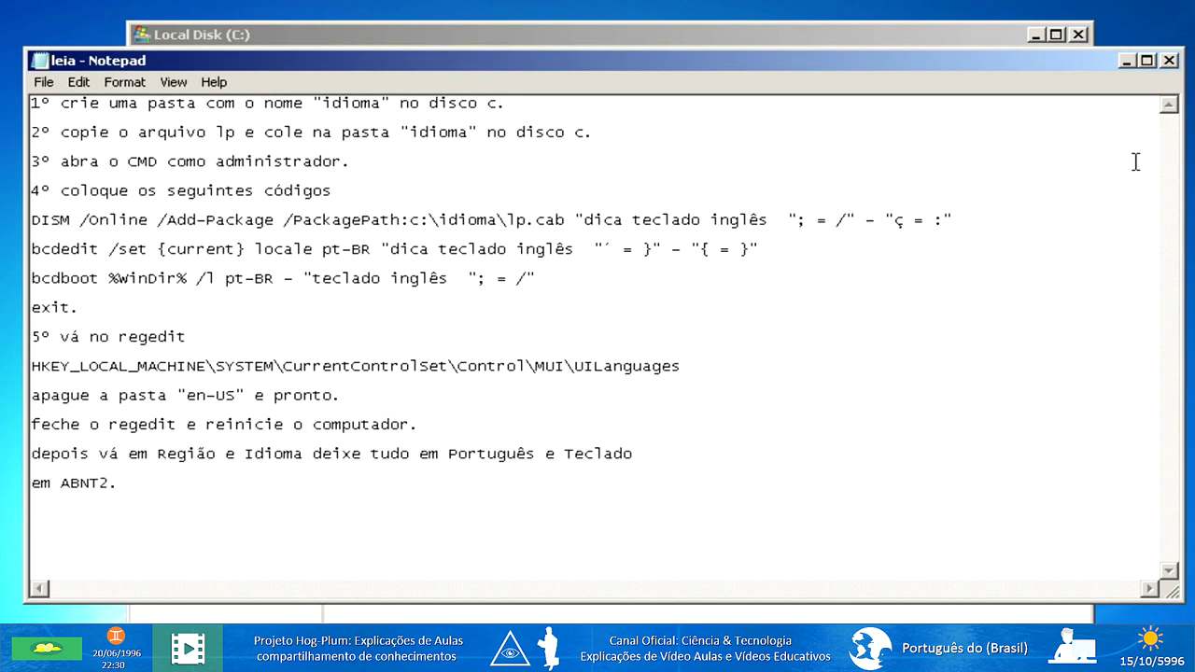
pyautogui.click(1078, 36)
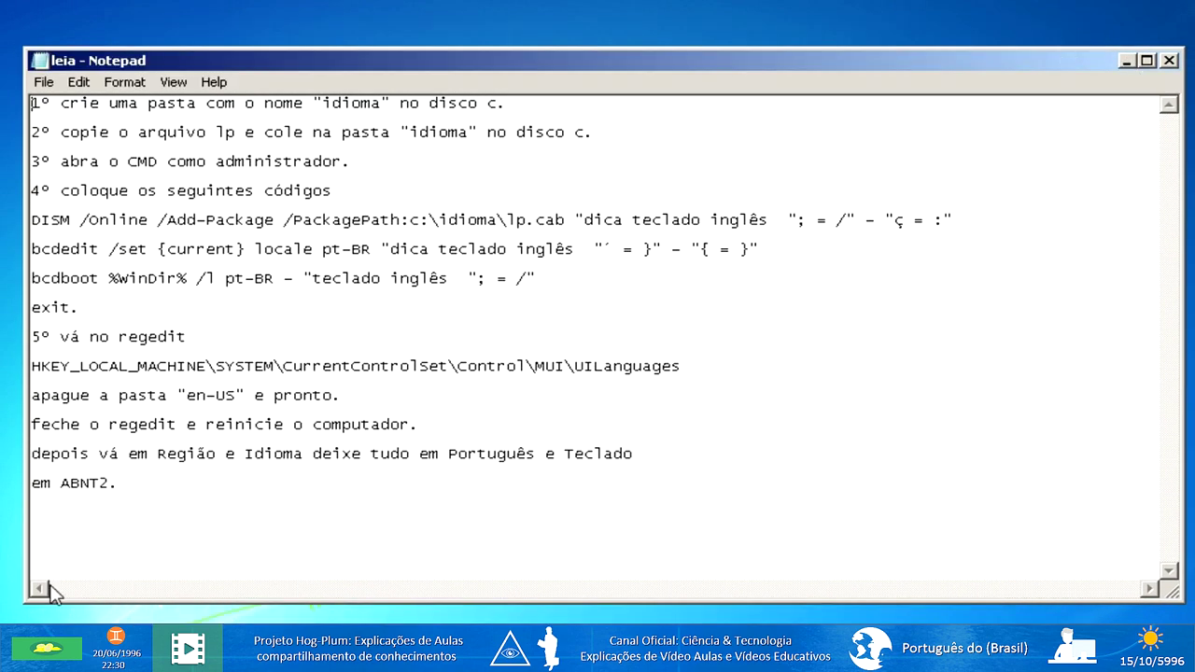
# Launch regedit as administrator.
pyautogui.press('super')
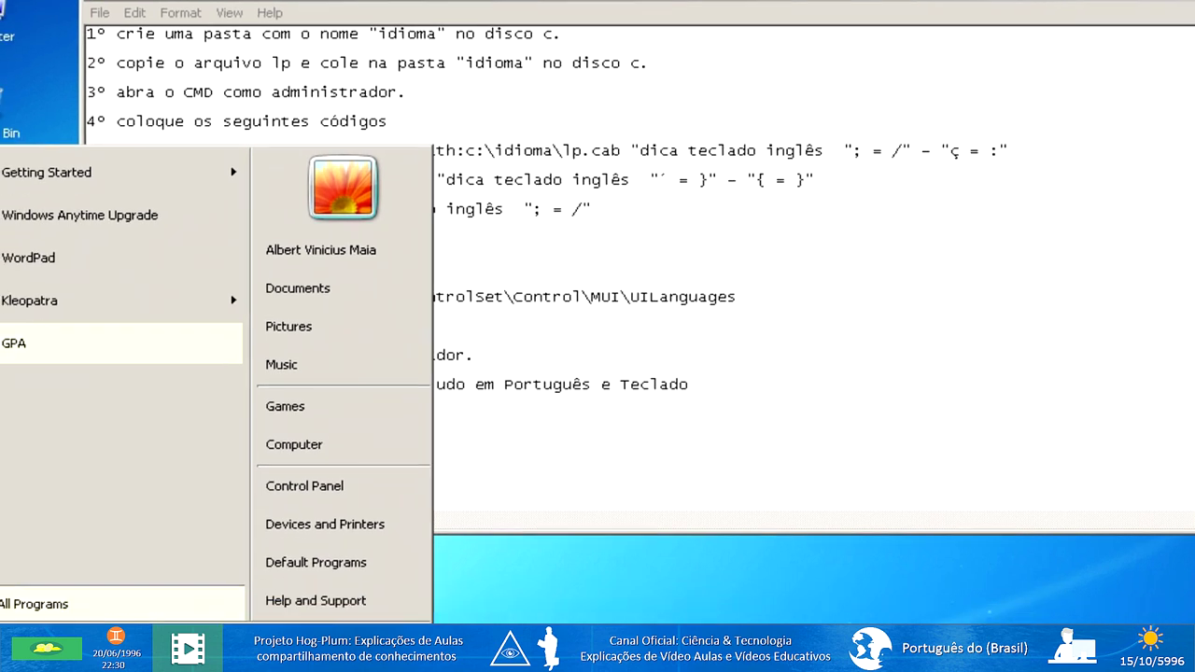
pyautogui.write('regedit')
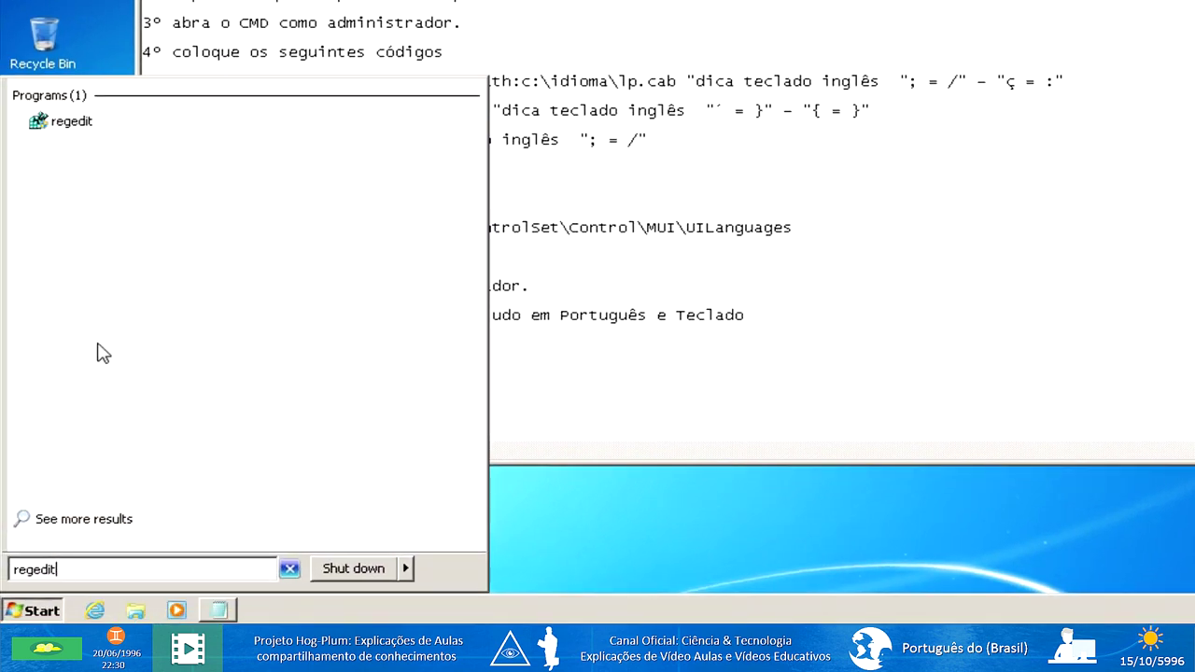
pyautogui.rightClick(82, 124)
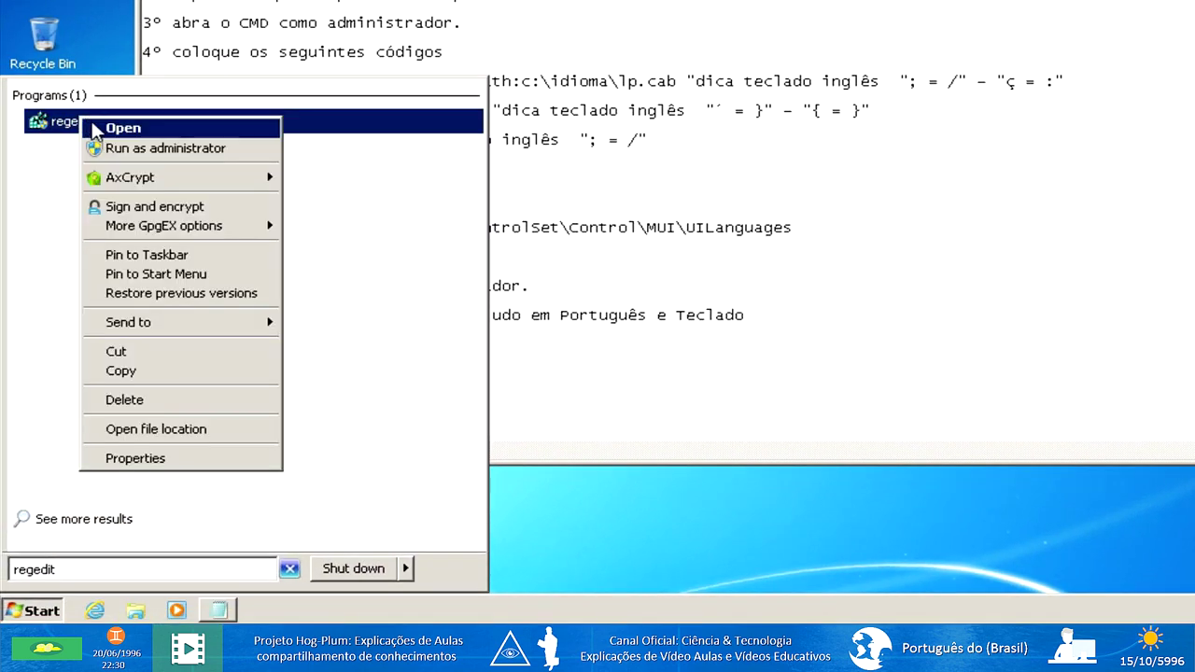
pyautogui.click(129, 150)
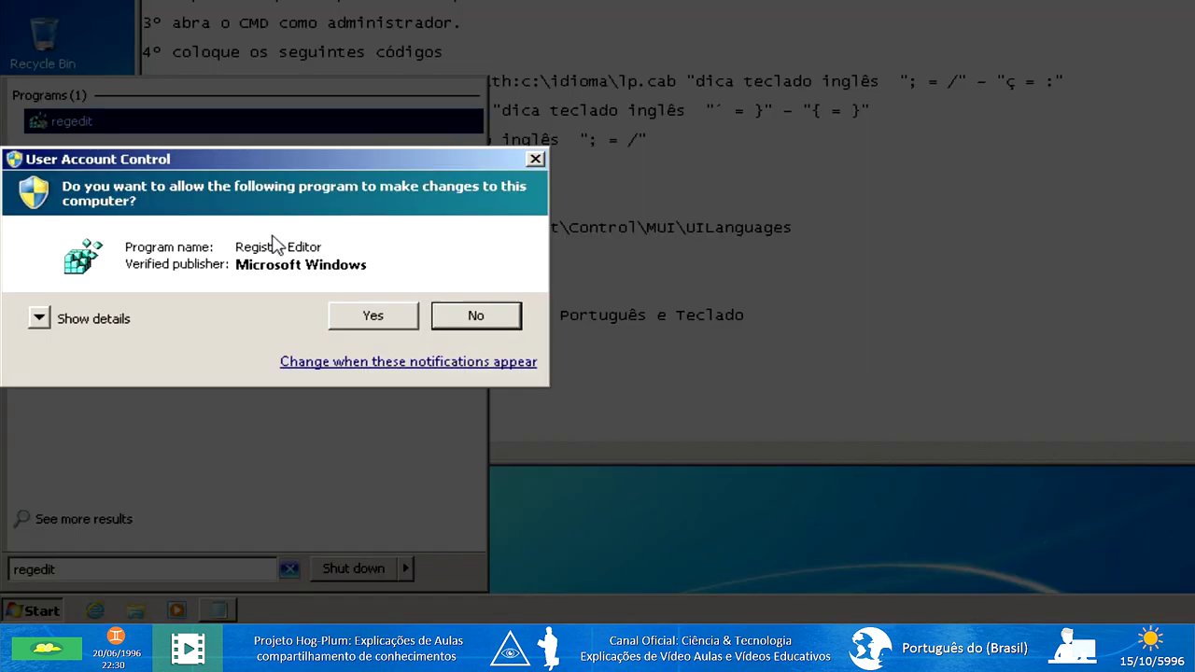
pyautogui.click(379, 315)
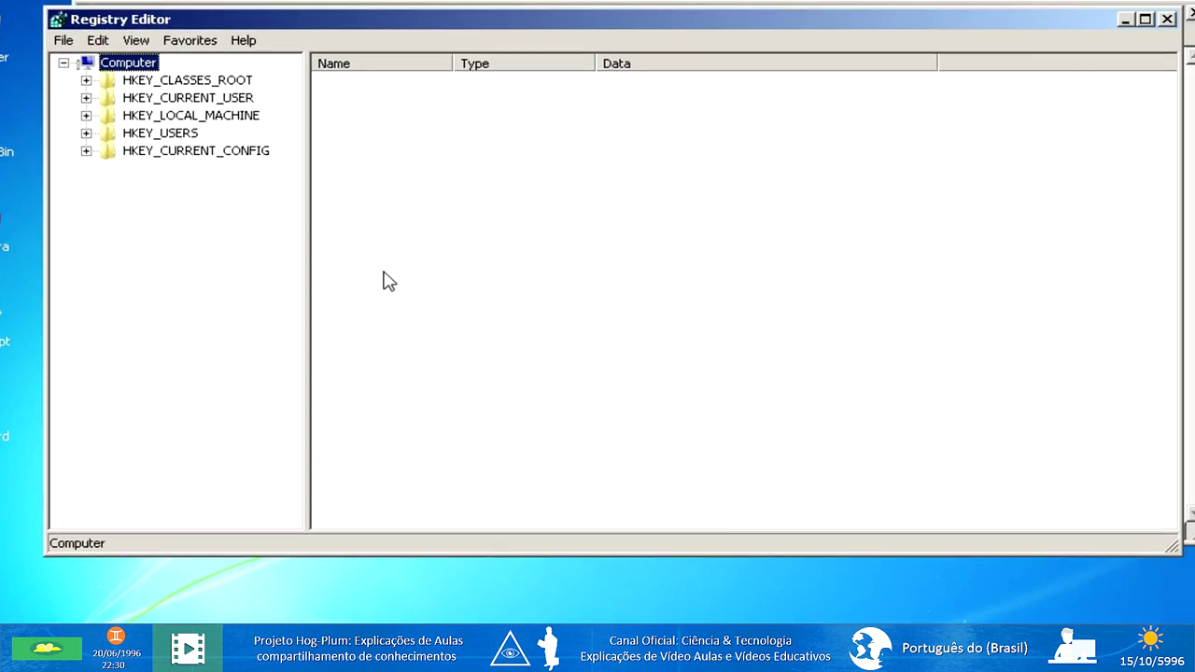
# Expand HKEY_LOCAL_MACHINE\SYSTEM\CurrentControlSet\Control\MUI\UILanguages to show the installed languages.
pyautogui.moveTo(253, 46); pyautogui.dragTo(864, 63)
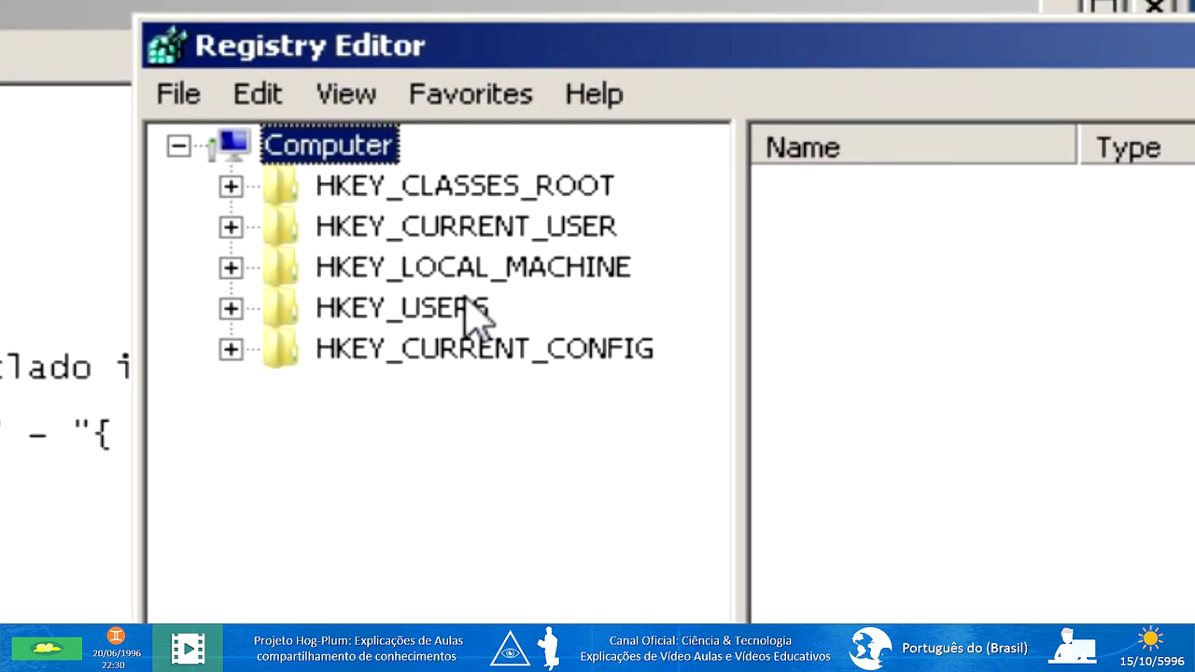
pyautogui.click(480, 278)
pyautogui.click(230, 268)
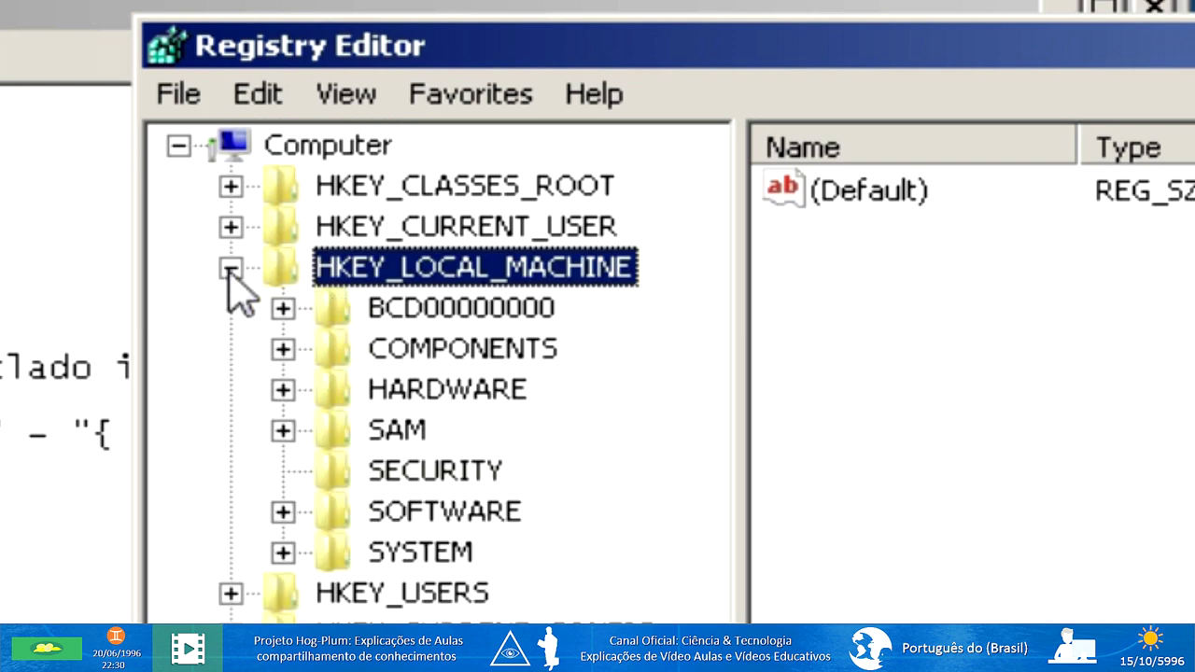
pyautogui.click(403, 552)
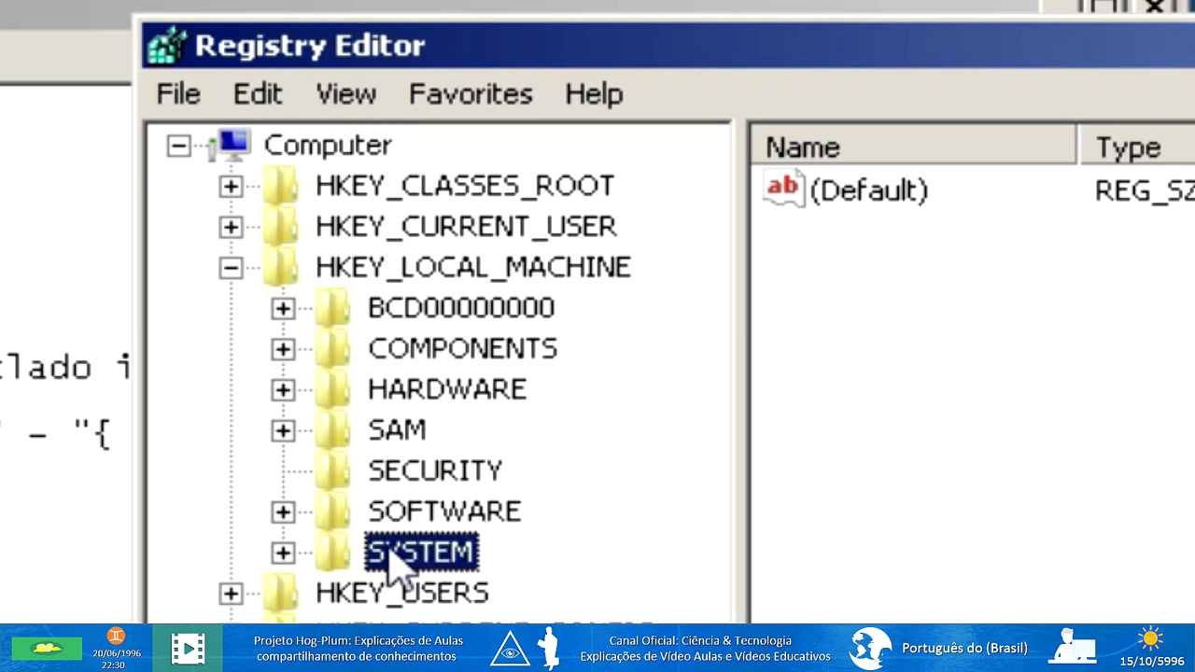
pyautogui.click(281, 551)
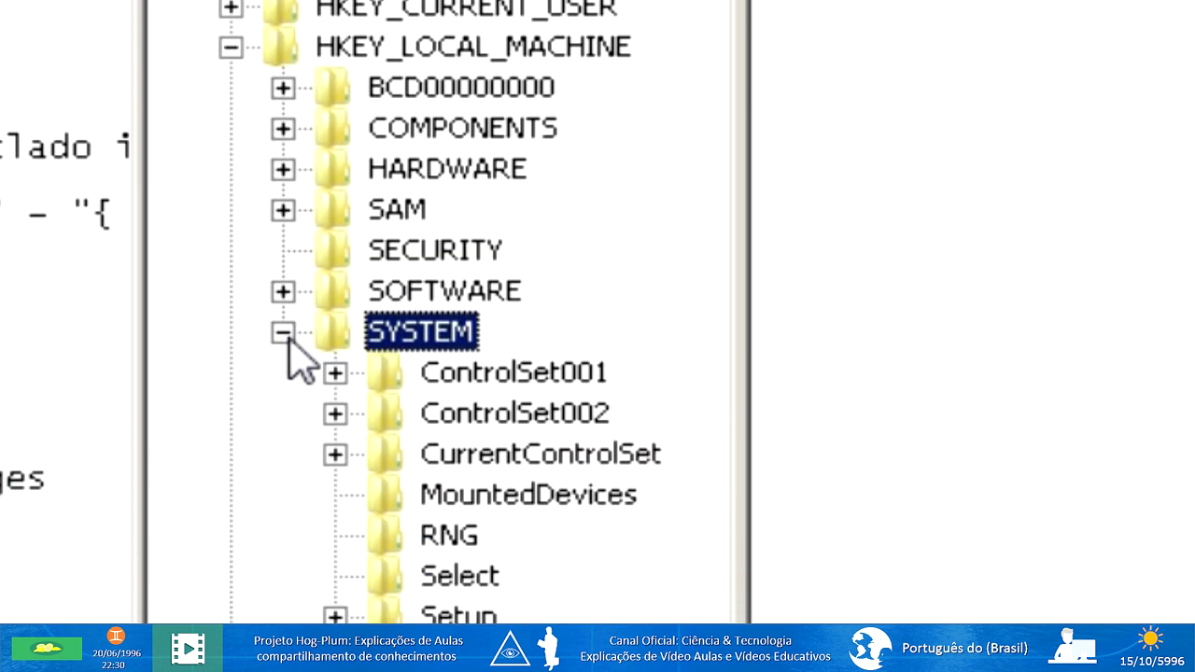
pyautogui.click(537, 456)
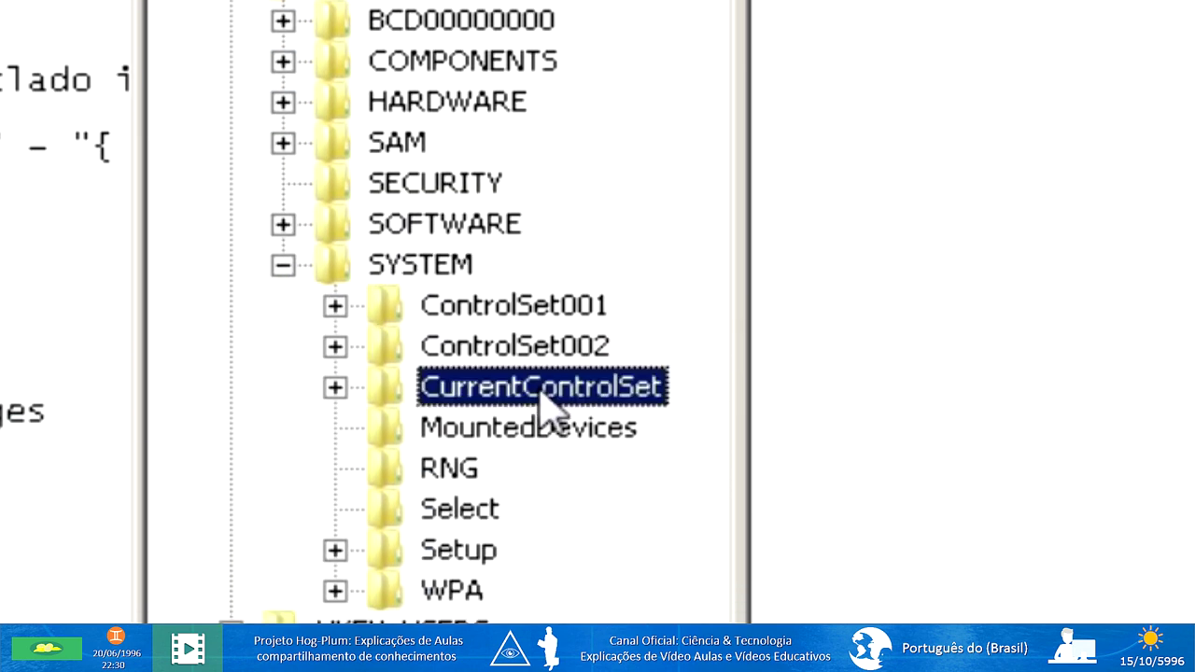
pyautogui.click(334, 454)
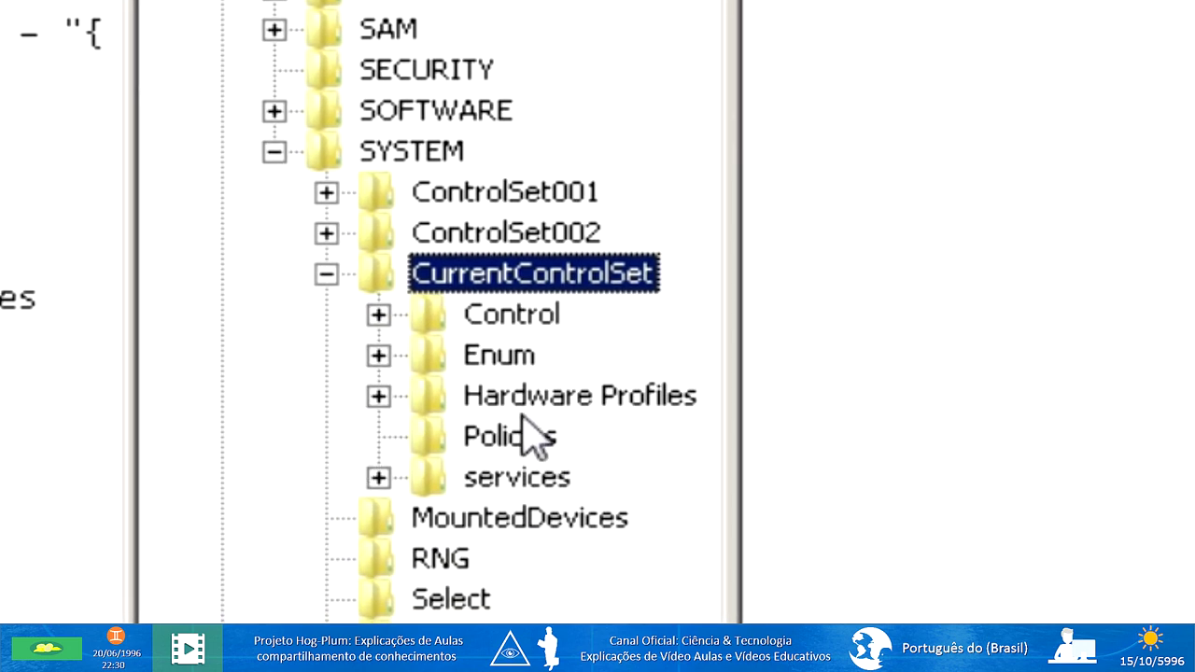
pyautogui.click(523, 322)
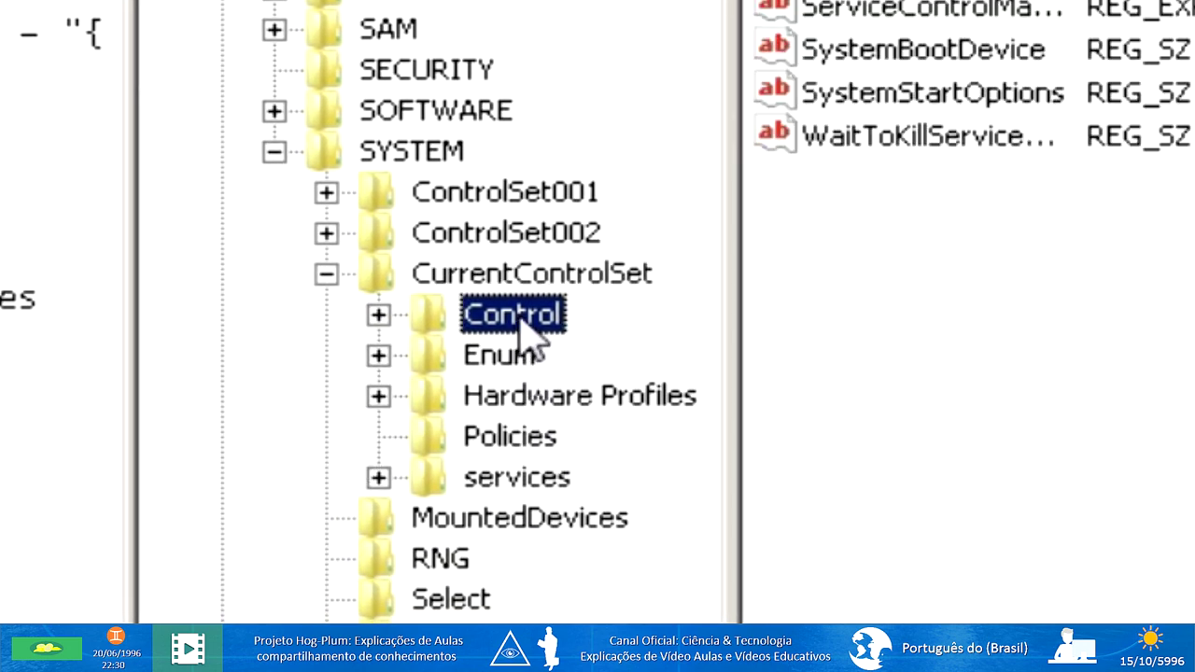
pyautogui.click(383, 315)
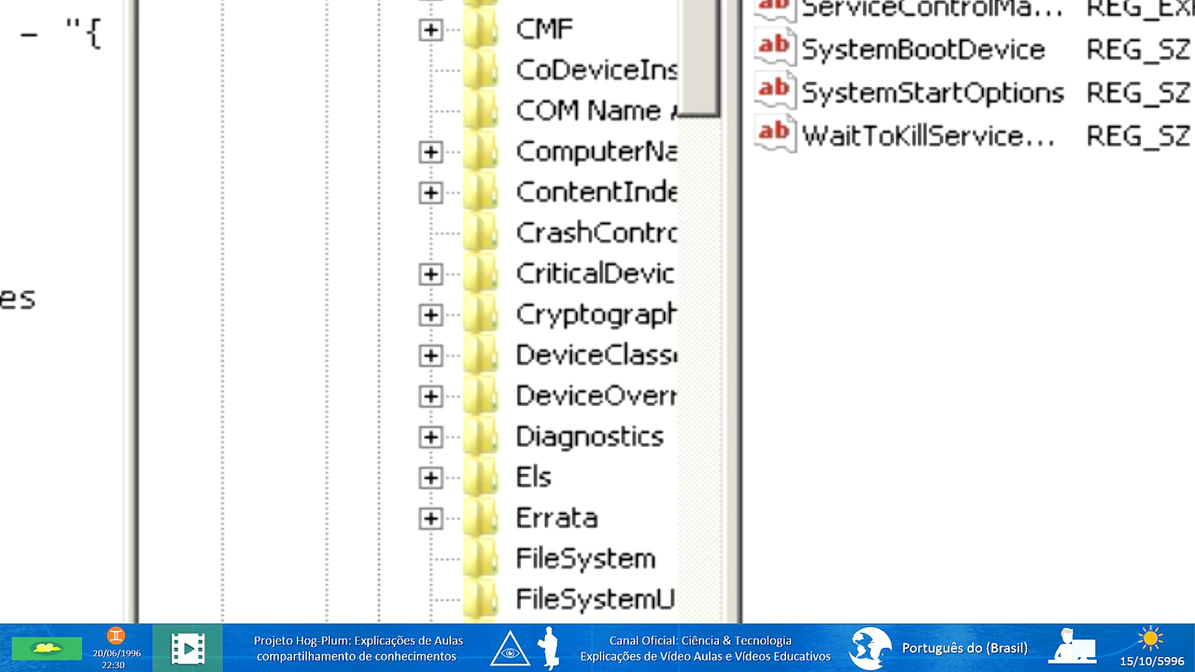
pyautogui.moveTo(714, 19); pyautogui.dragTo(689, 182)
pyautogui.click(392, 478)
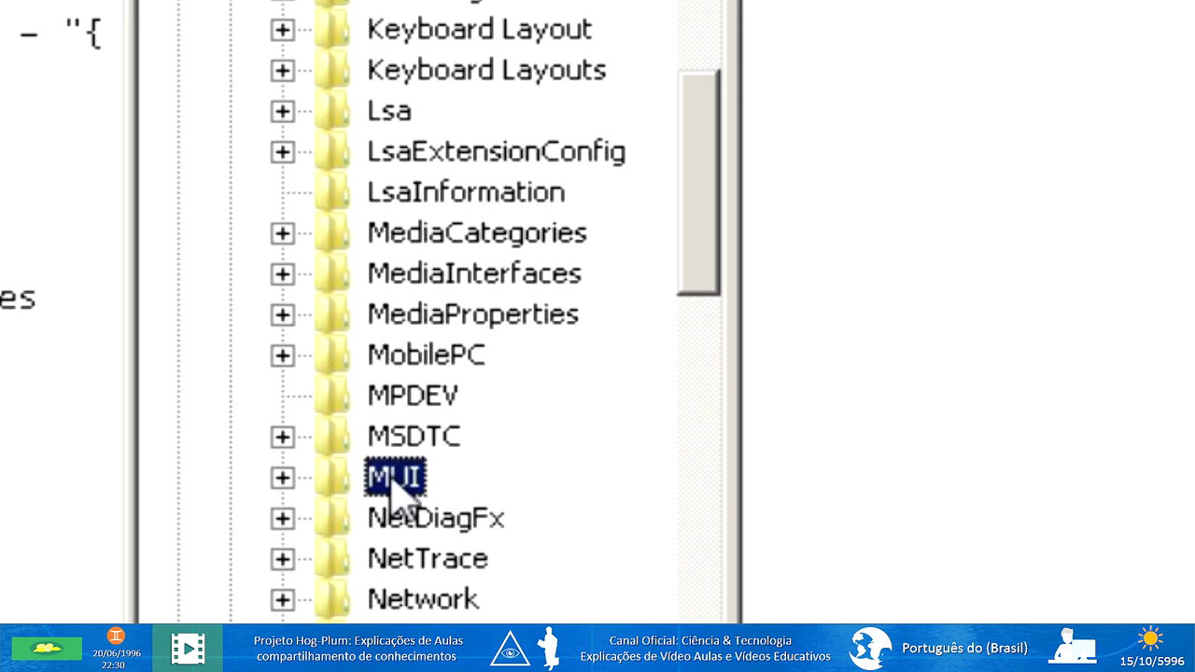
pyautogui.click(282, 477)
pyautogui.click(504, 565)
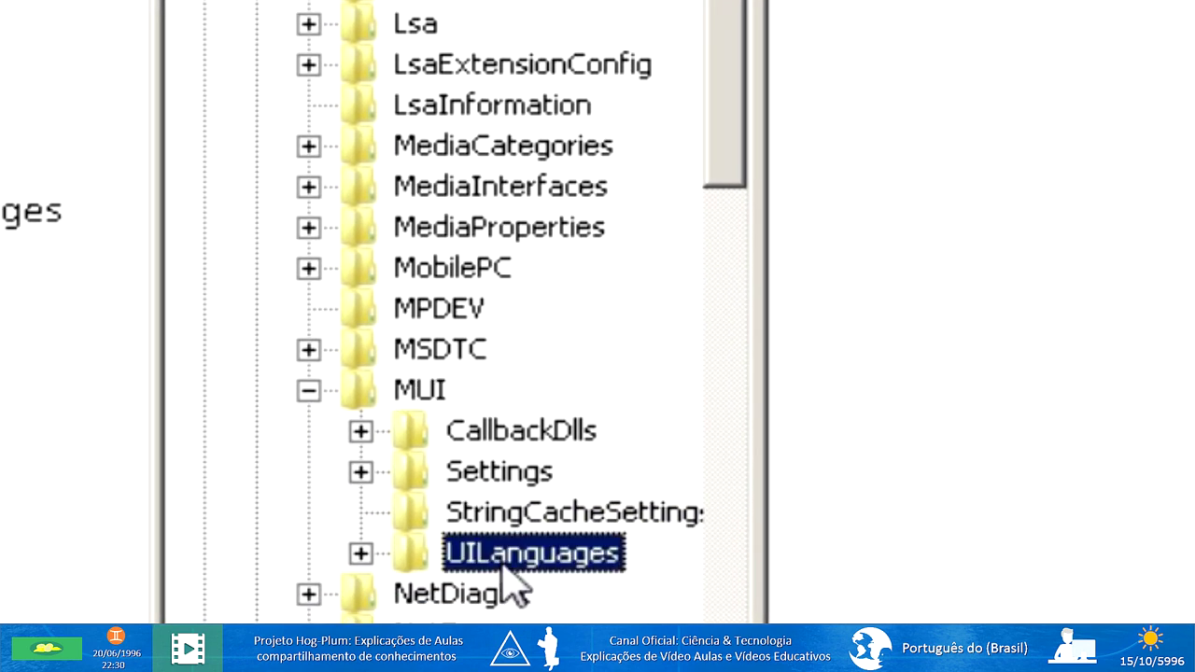
pyautogui.click(360, 554)
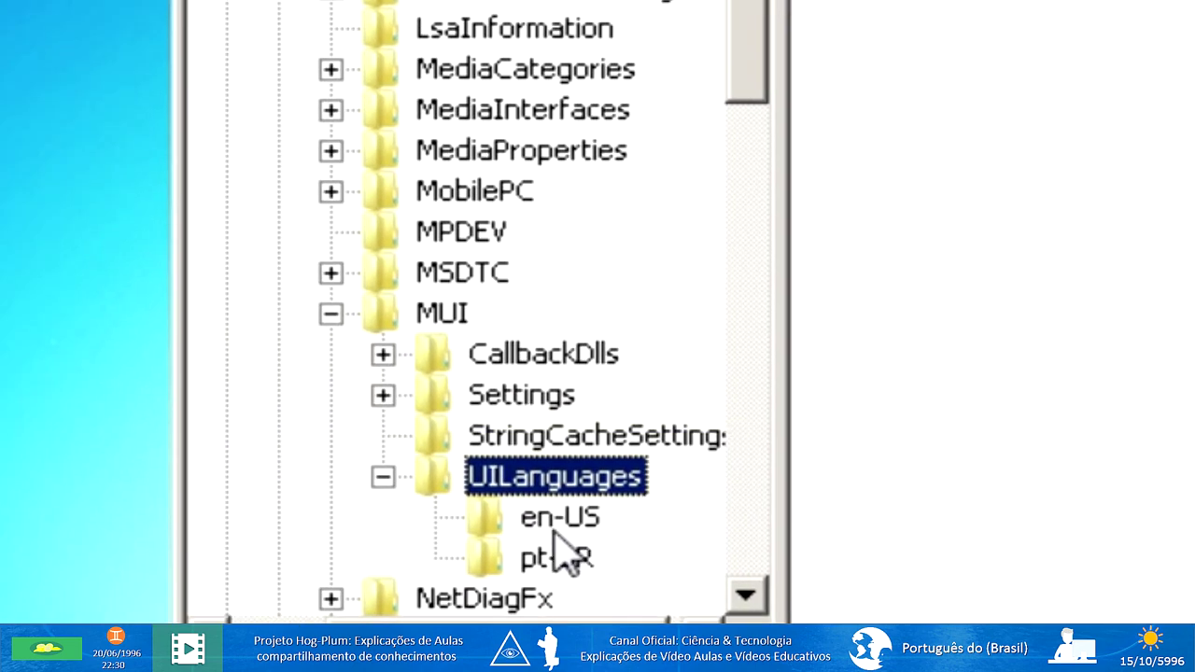
# Delete the en-US key under UILanguages and confirm the deletion.
pyautogui.click(560, 519)
pyautogui.rightClick(566, 526)
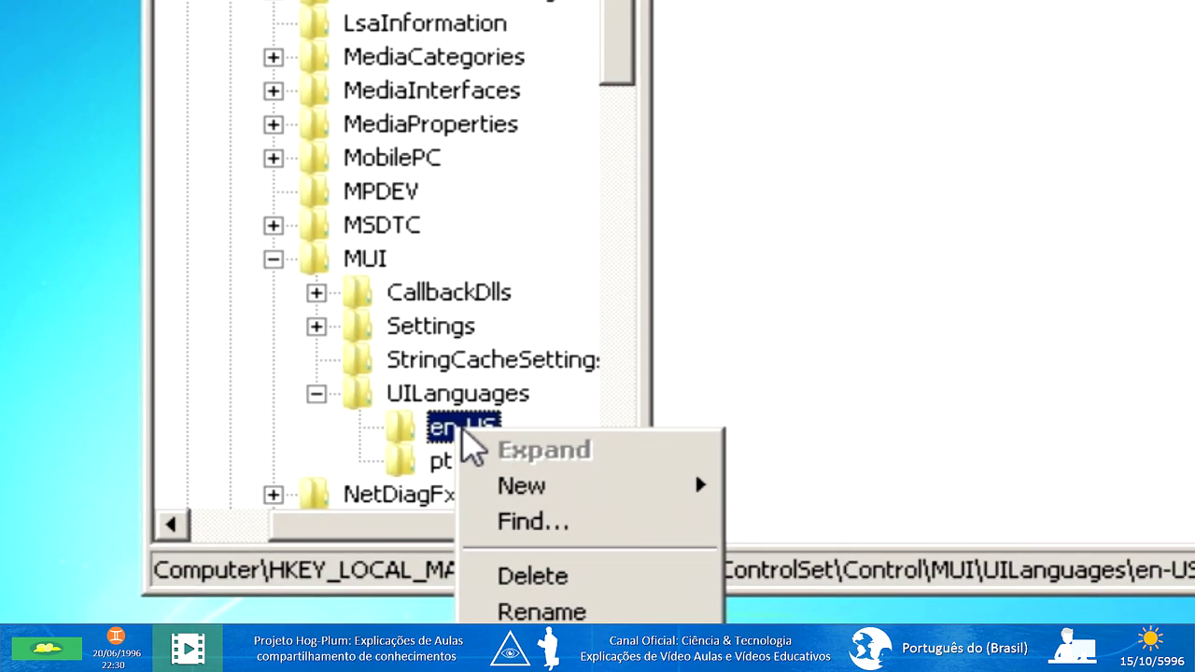
pyautogui.click(653, 671)
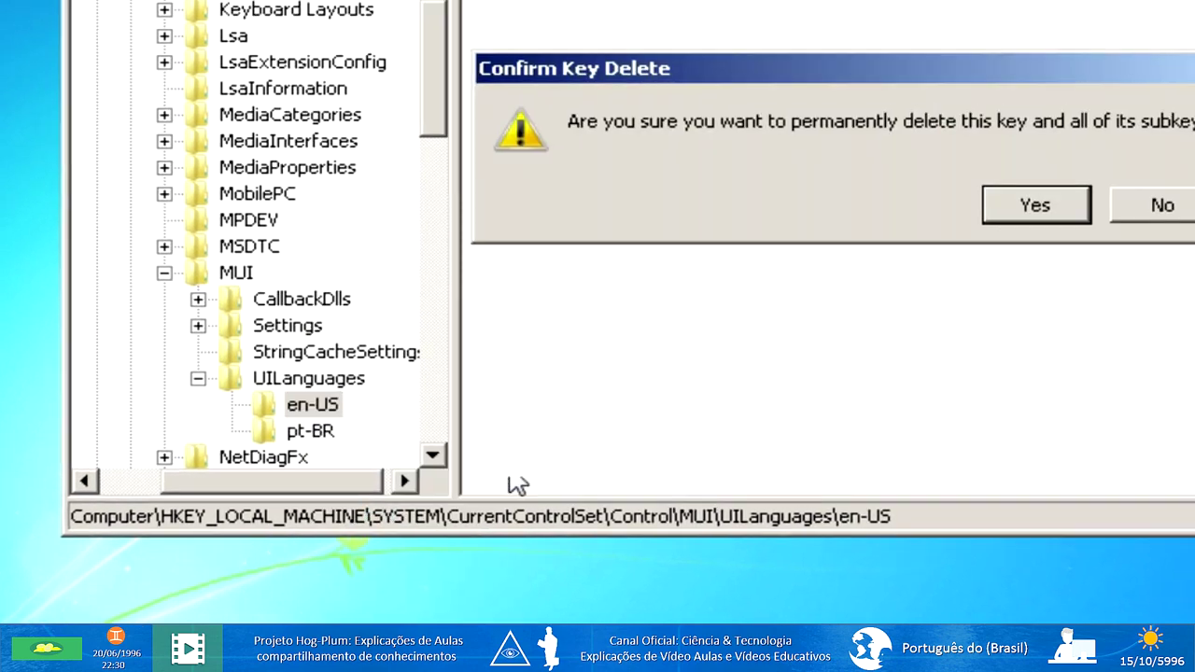
pyautogui.click(1027, 201)
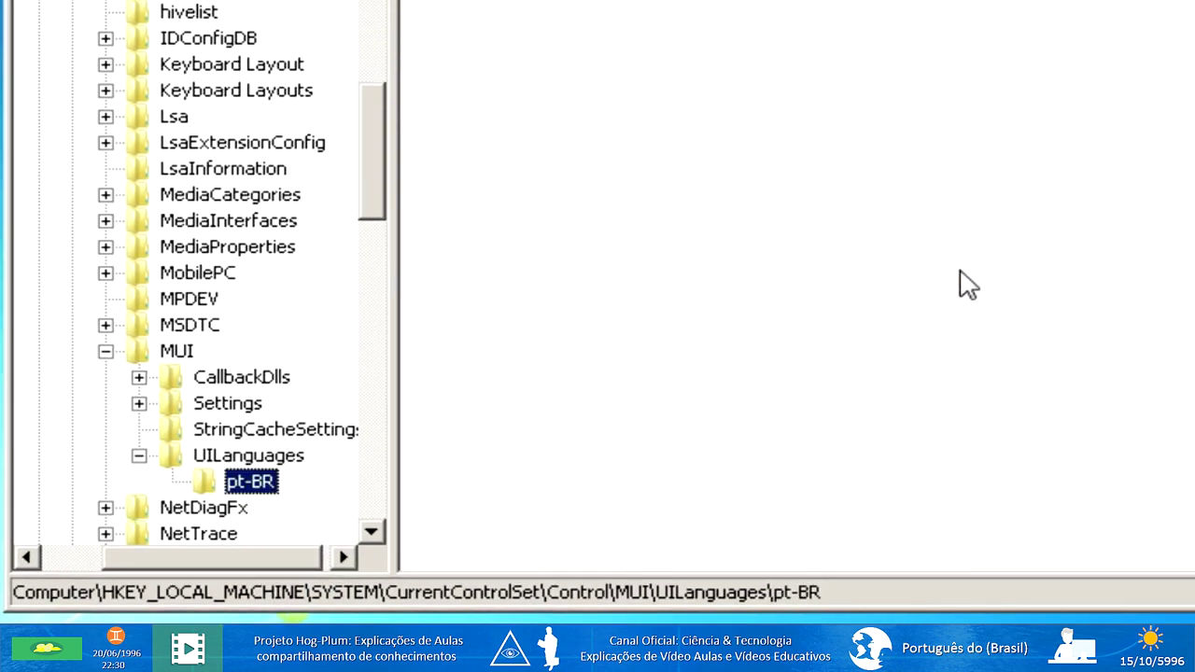
# Collapse the registry tree back to Computer and minimise Registry Editor.
pyautogui.click(138, 455)
pyautogui.click(105, 351)
pyautogui.scroll(5, 288, 225)
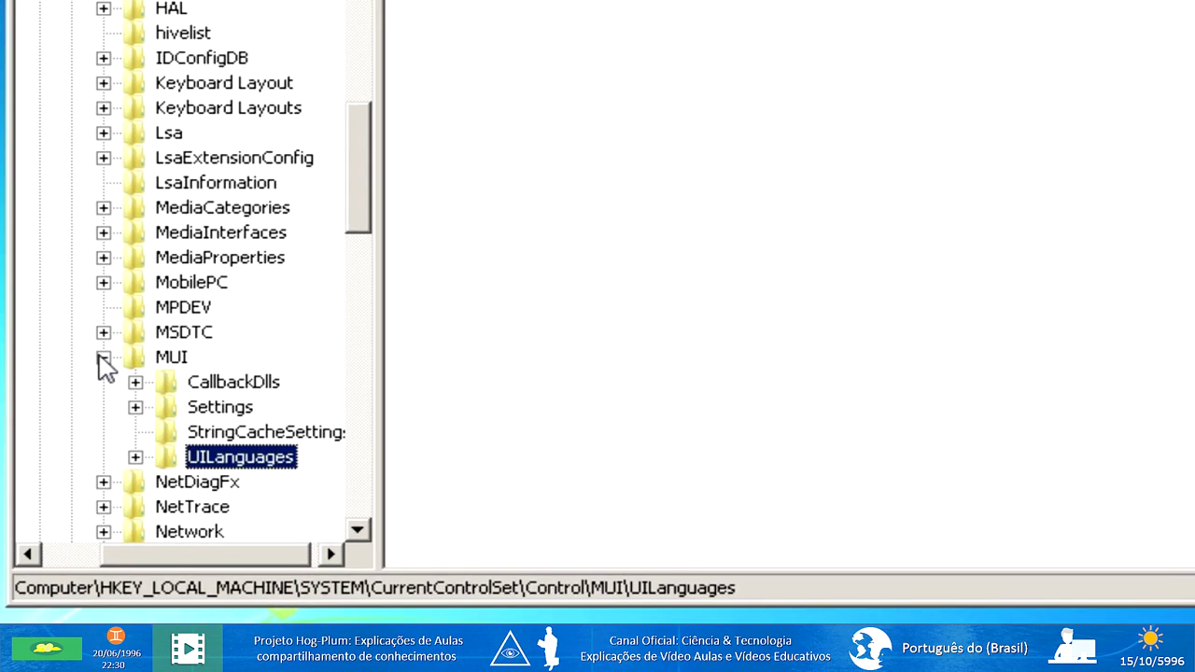
pyautogui.scroll(5, 287, 226)
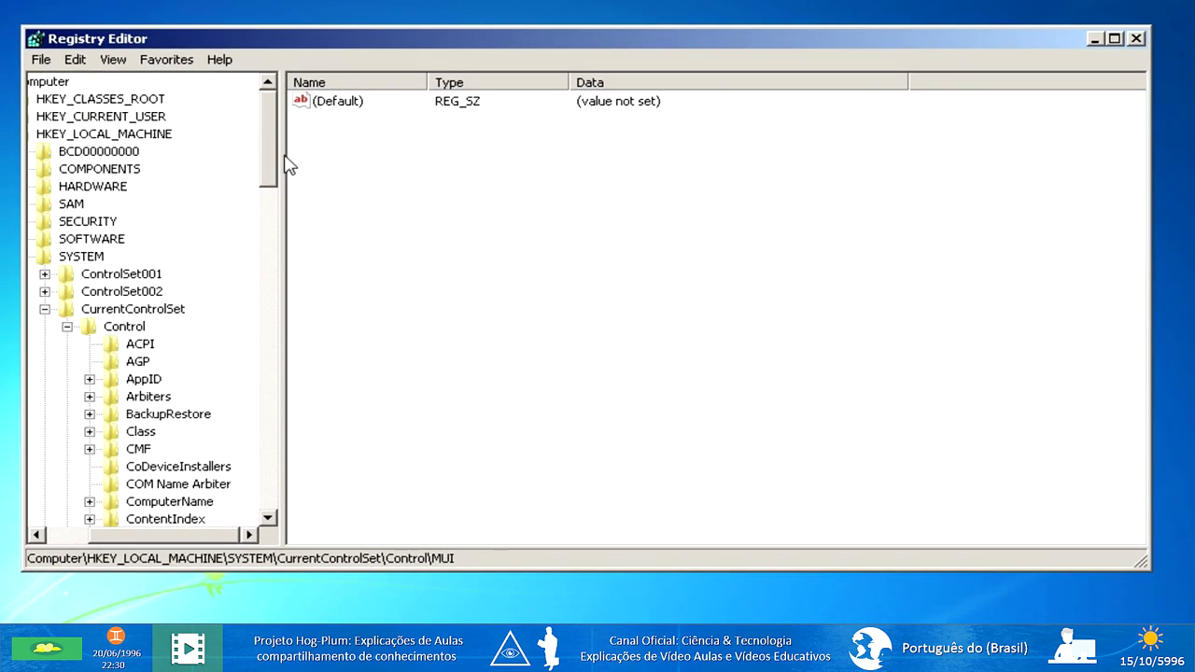
pyautogui.click(67, 326)
pyautogui.click(96, 309)
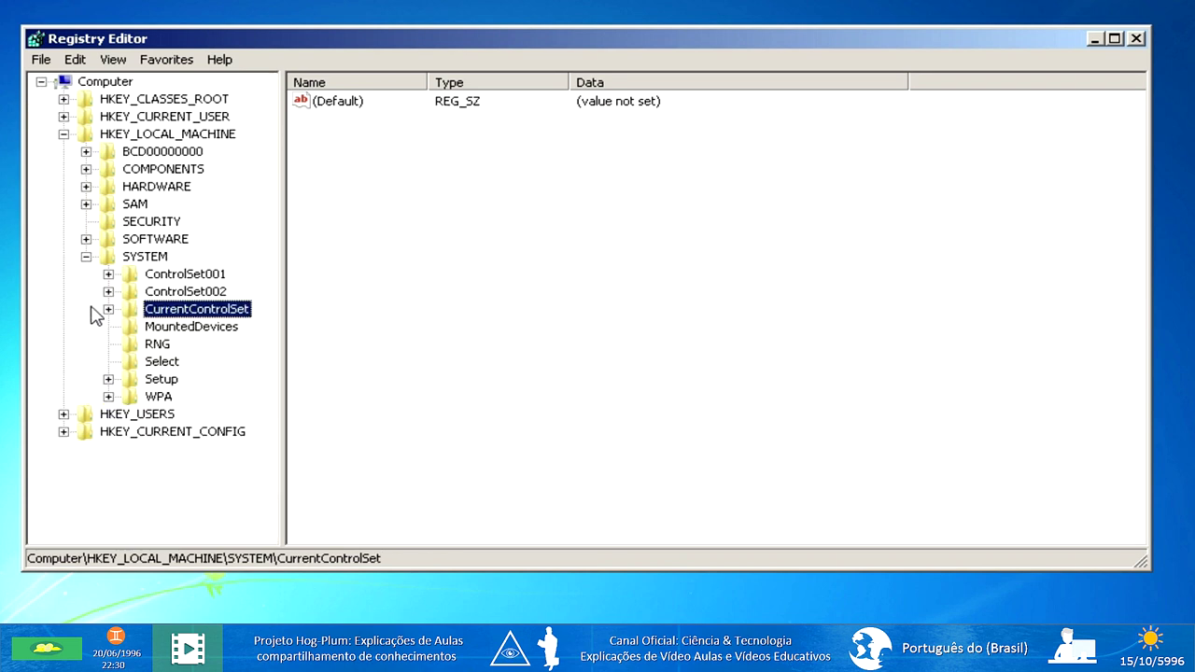
pyautogui.click(85, 255)
pyautogui.click(63, 133)
pyautogui.click(93, 83)
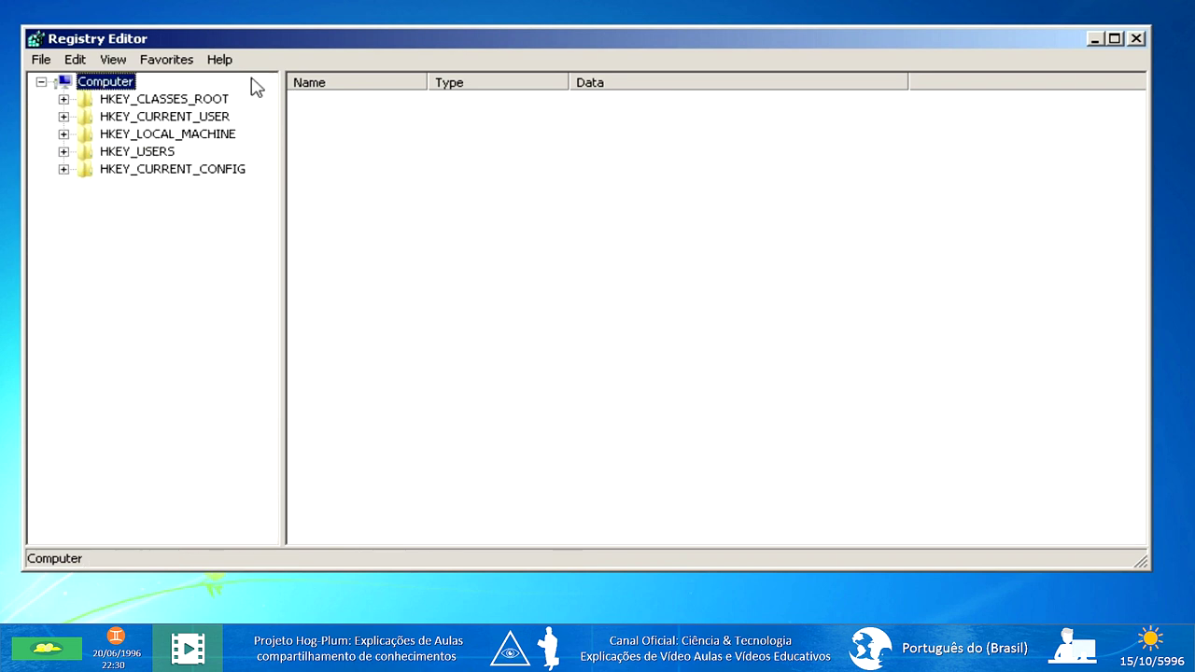
pyautogui.click(1094, 38)
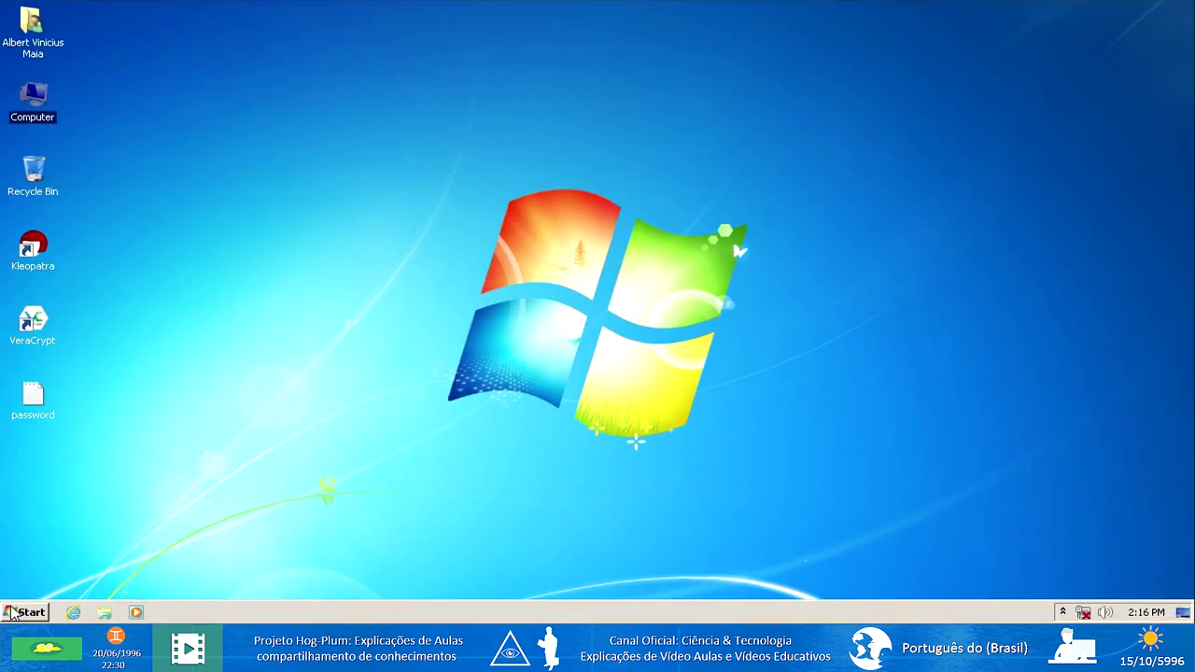
pyautogui.click(12, 612)
pyautogui.moveTo(313, 580)
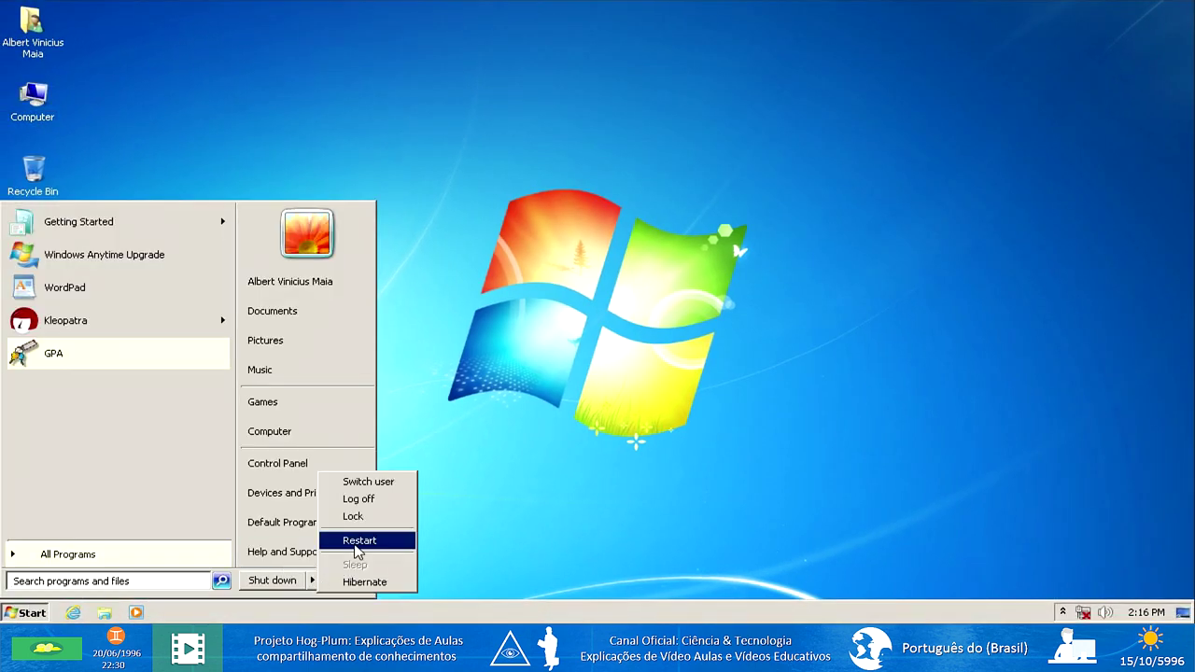
pyautogui.click(359, 542)
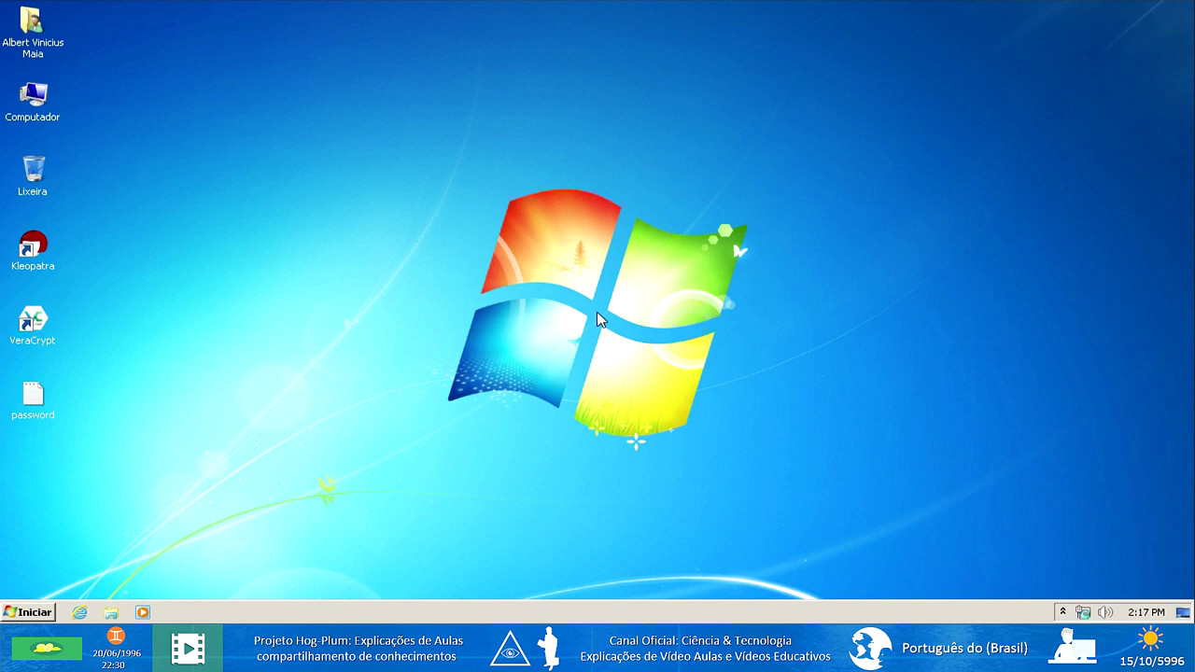
pyautogui.click(35, 613)
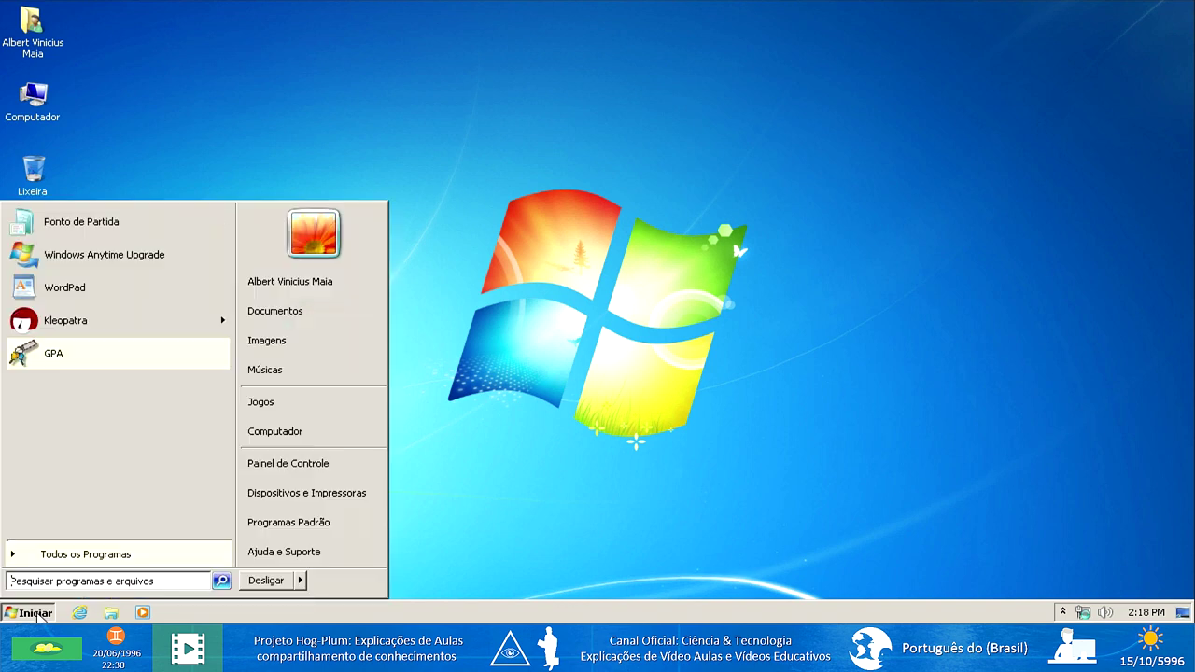
pyautogui.click(37, 614)
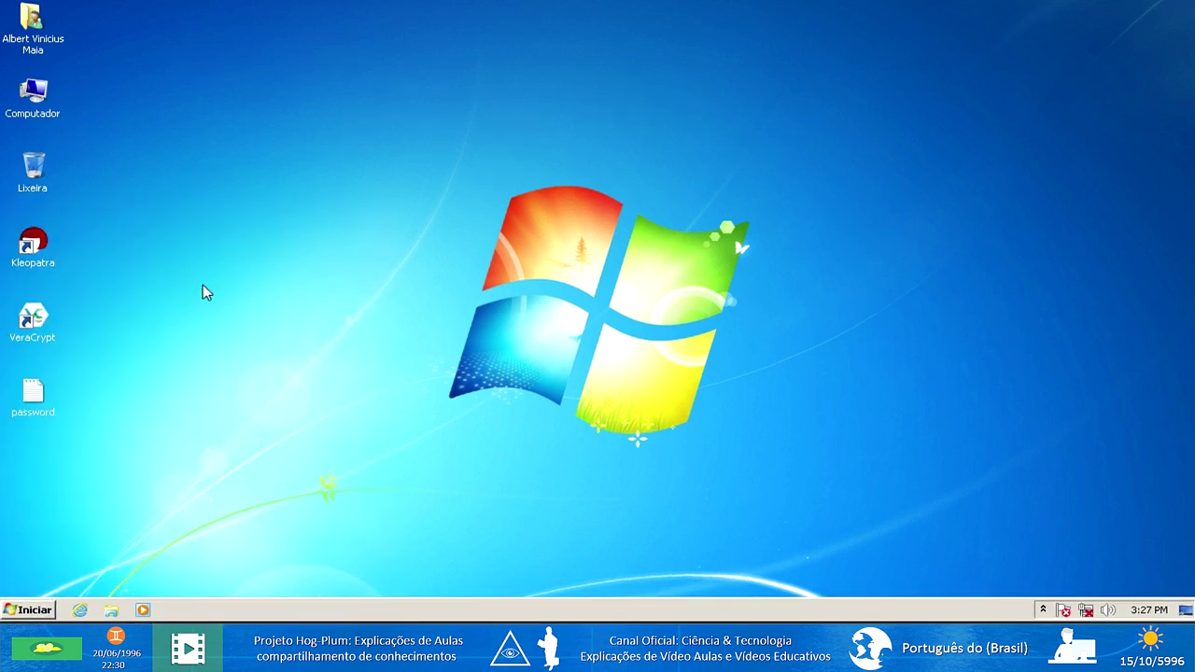
# Open DVD drive D: from Computador in a new window and select the A-01335247-B volume file.
pyautogui.click(34, 95)
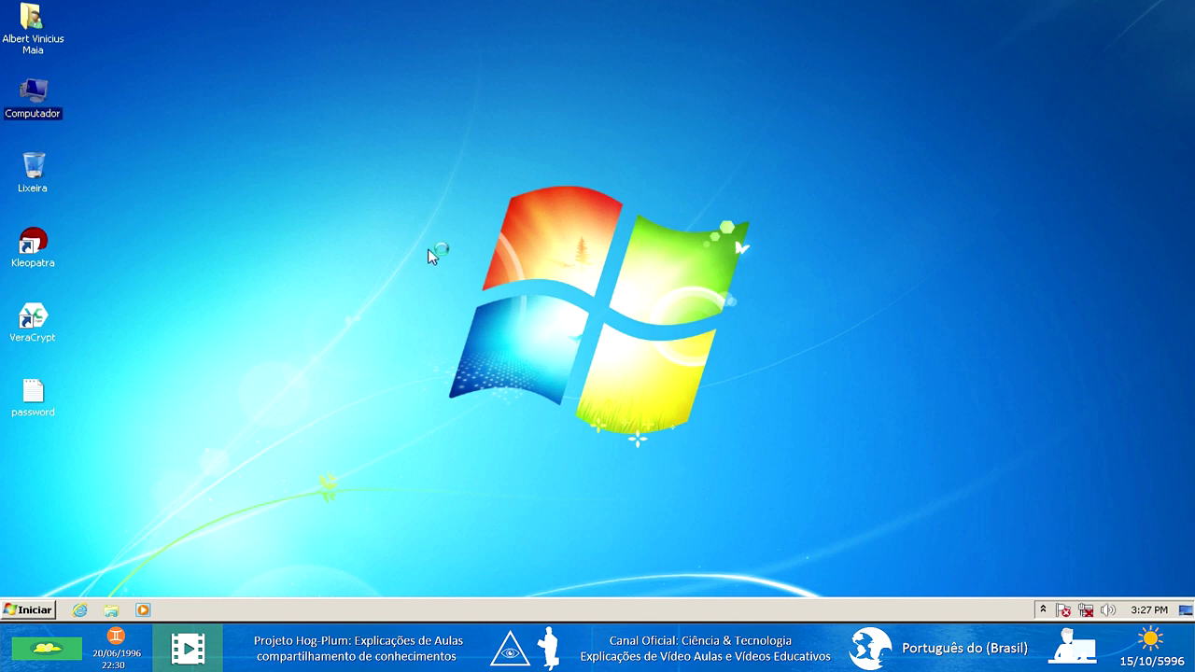
pyautogui.press('Return')
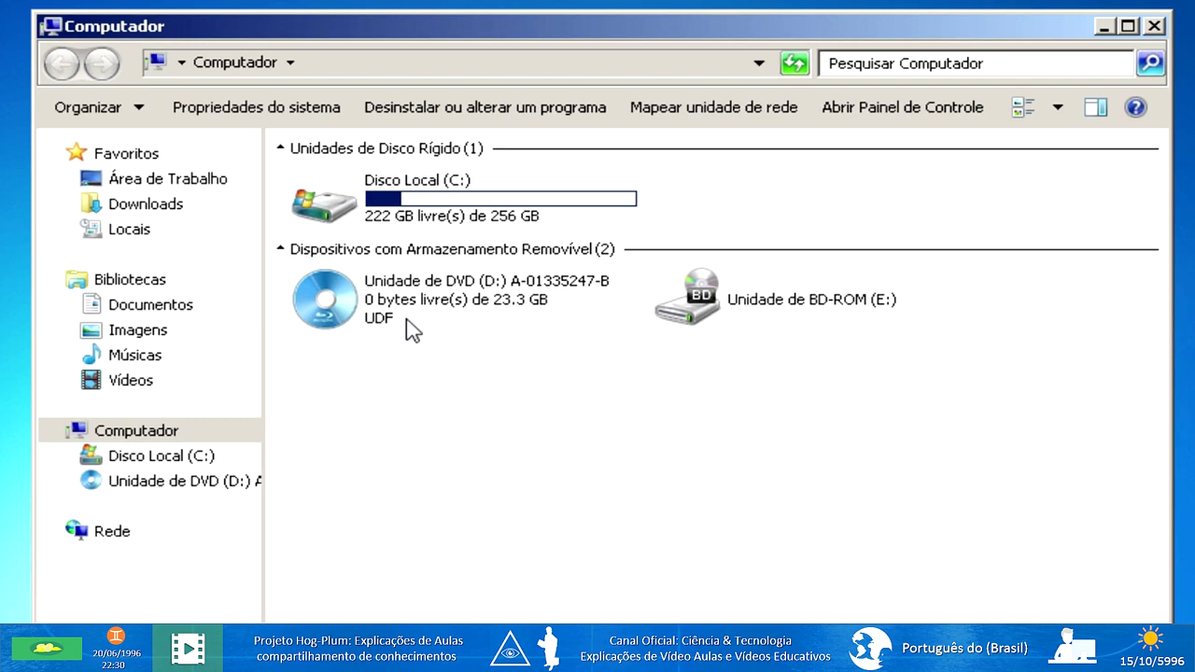
pyautogui.click(436, 239)
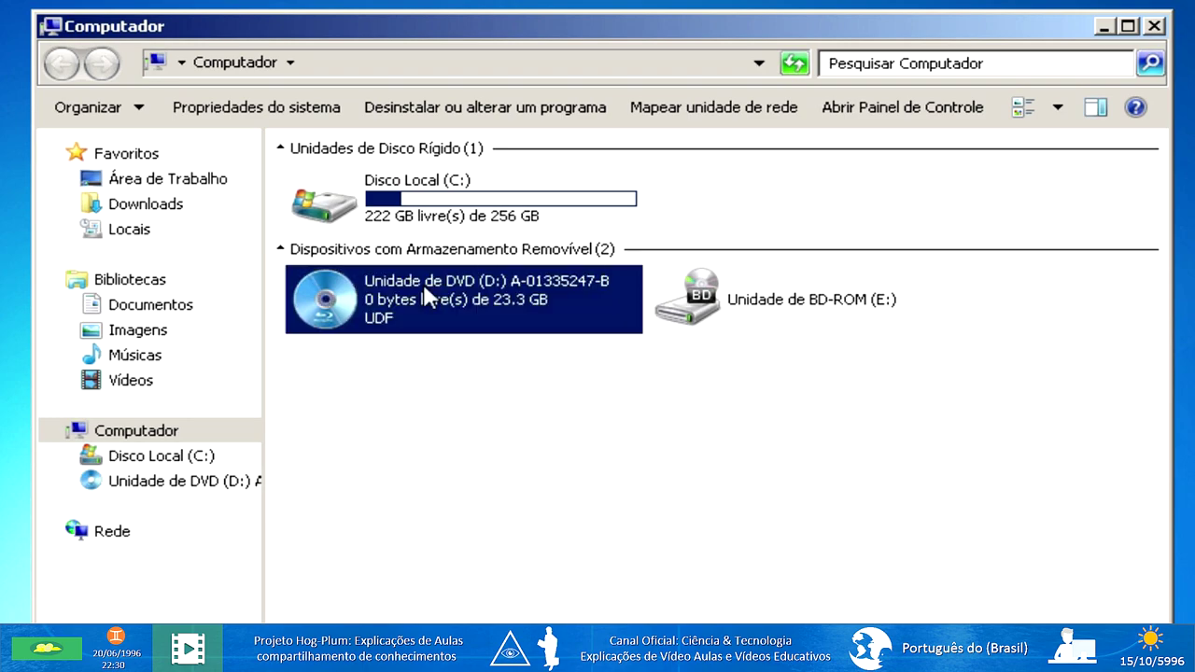
pyautogui.rightClick(424, 287)
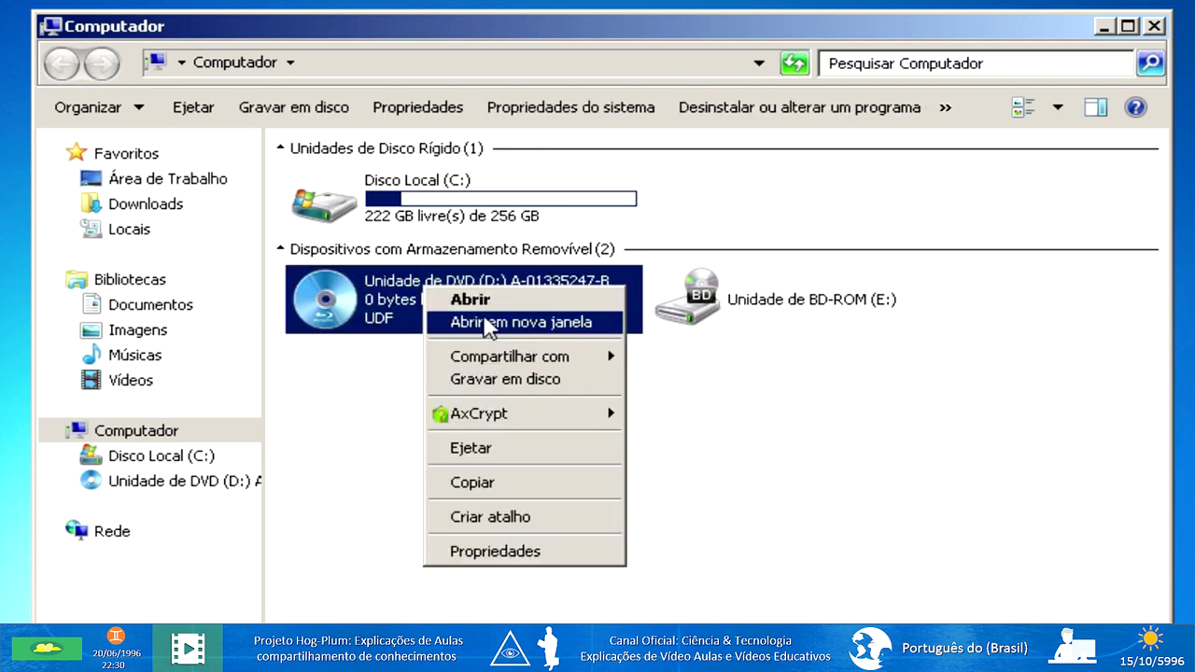
pyautogui.click(509, 323)
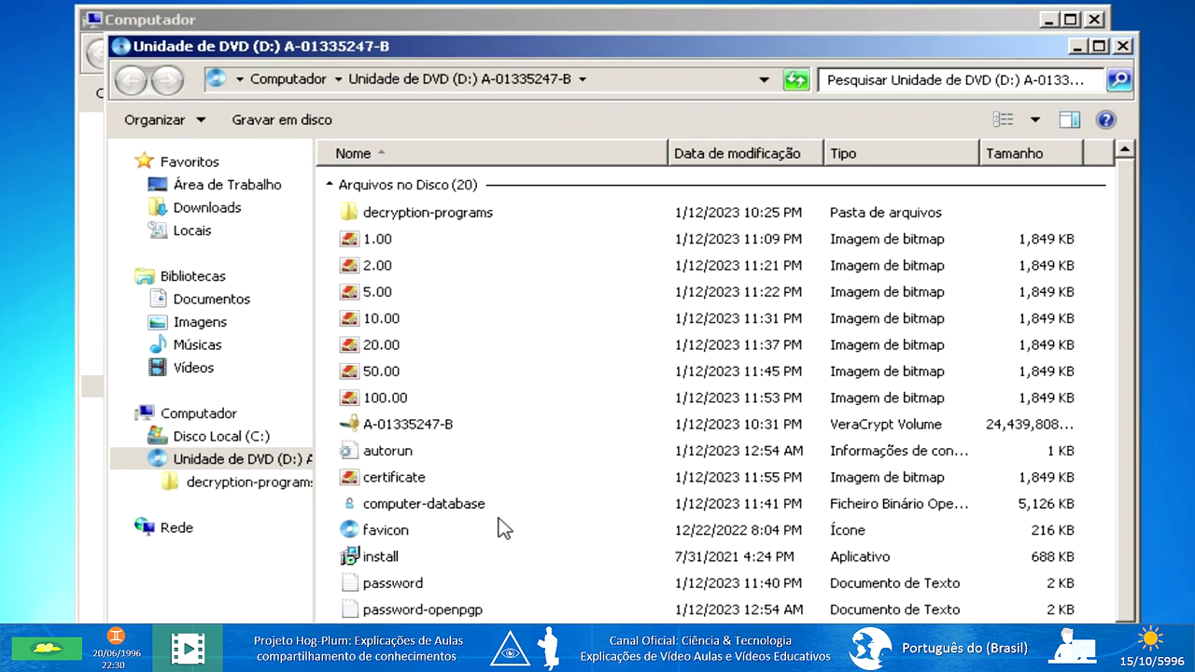
pyautogui.scroll(-1, 458, 467)
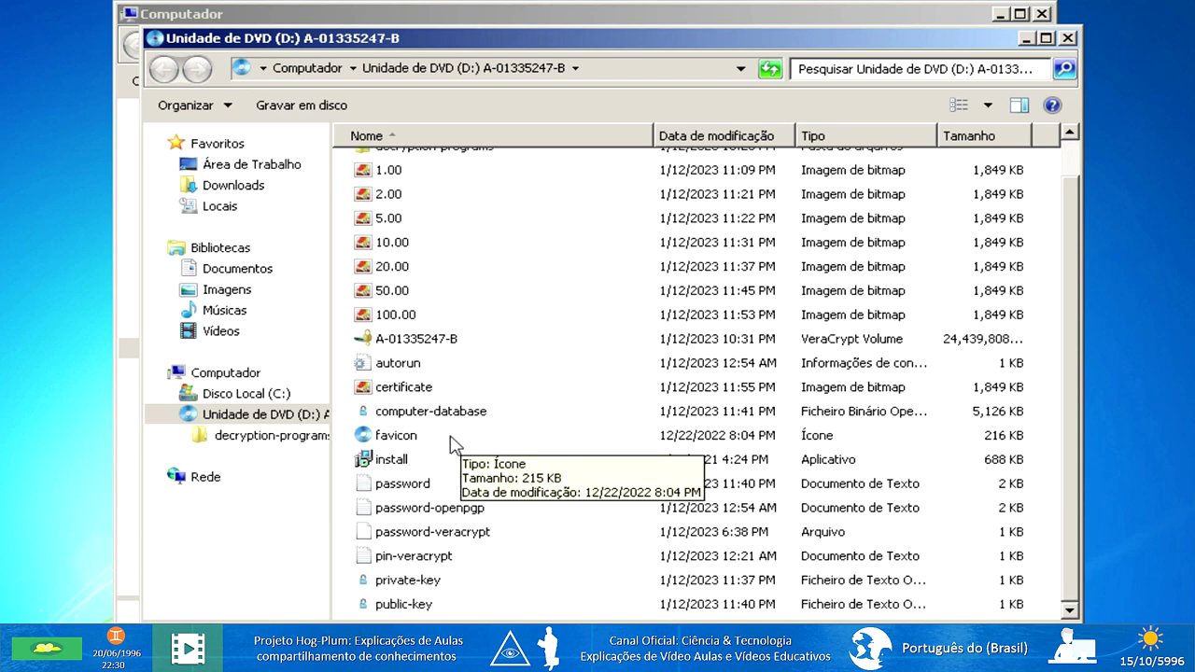
pyautogui.scroll(1, 451, 444)
pyautogui.click(427, 390)
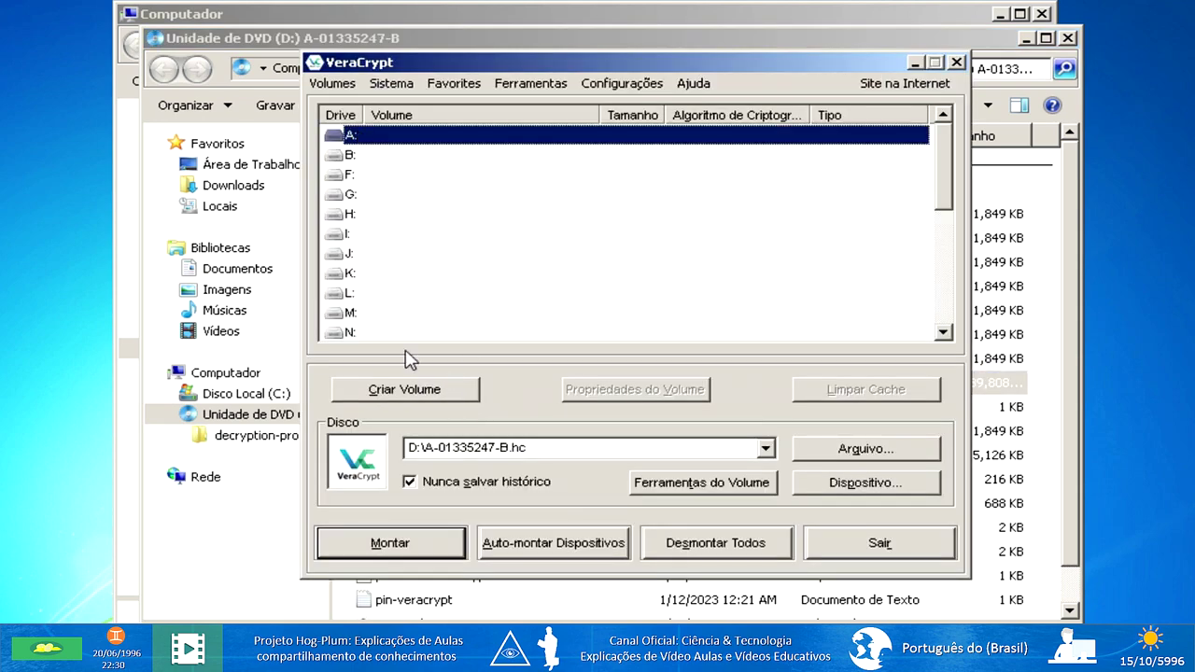
# Start mounting the volume with Use PIM, Mostrar senha and keyfiles enabled, and enter the PIM.
pyautogui.click(383, 547)
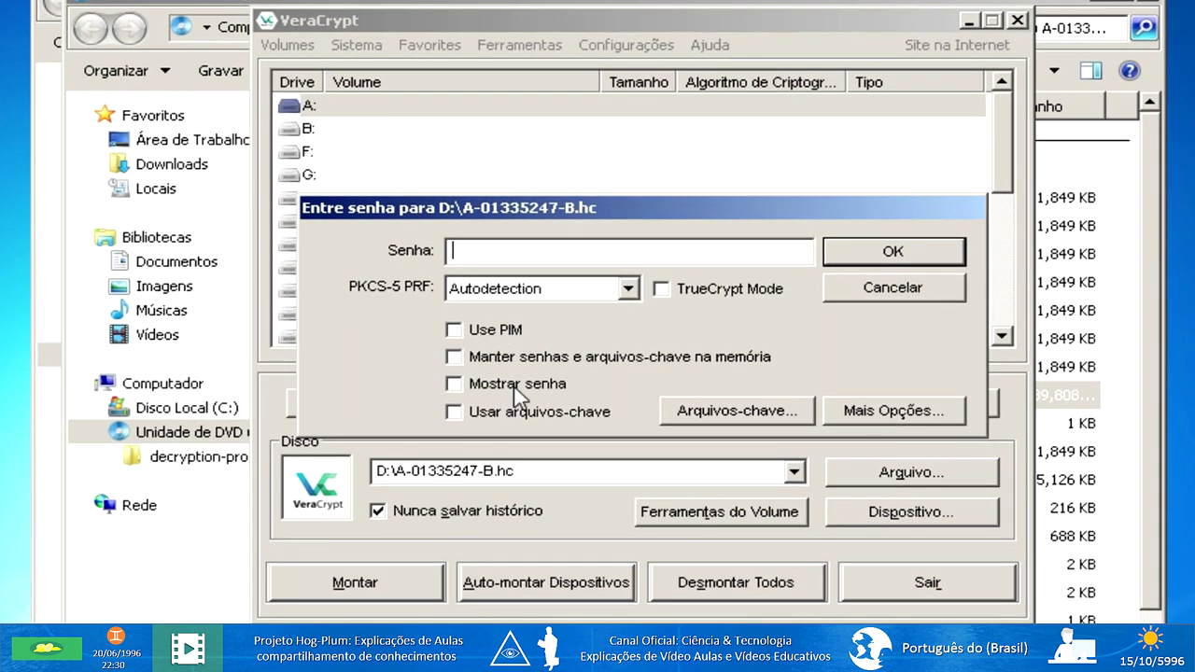
pyautogui.click(496, 328)
pyautogui.click(504, 381)
pyautogui.click(500, 415)
pyautogui.click(495, 330)
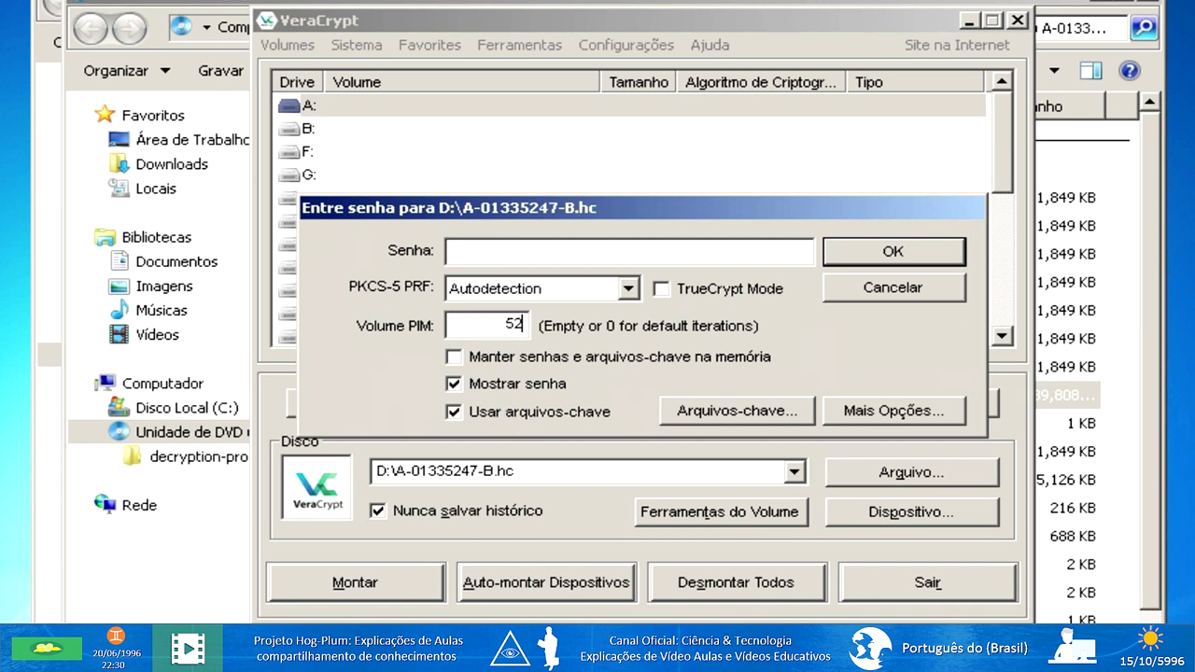
# Paste the Veracrypt password copied from the notes, hide the characters, and open the keyfile list.
pyautogui.hotkey('alt', 'Tab')
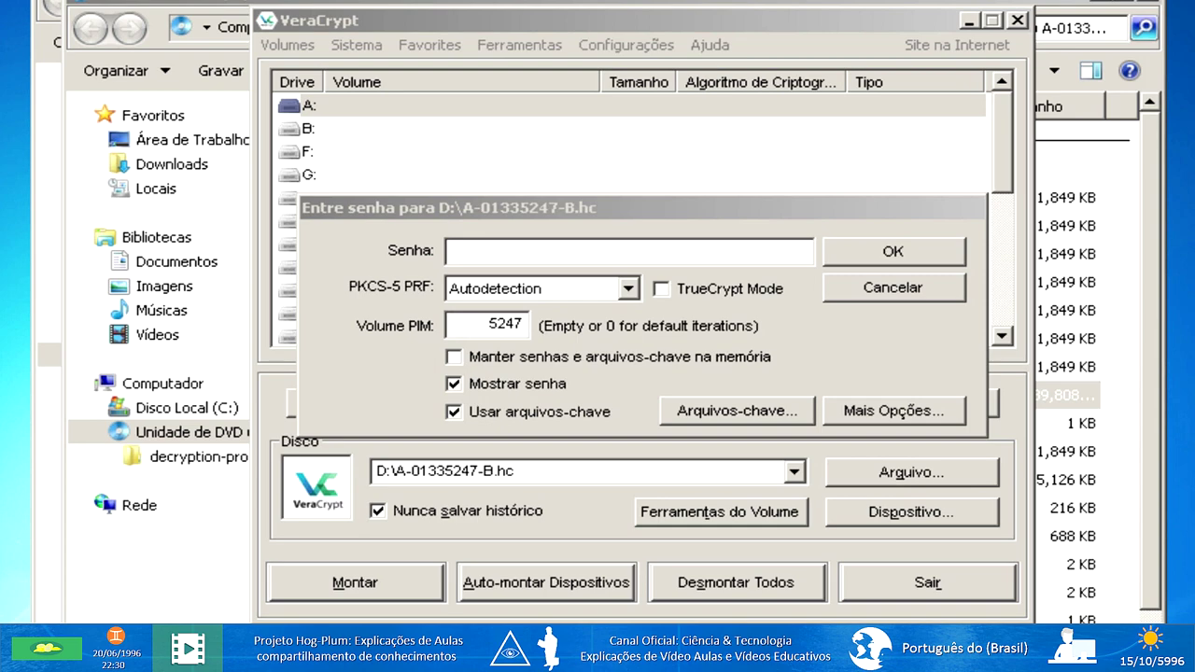
pyautogui.moveTo(604, 387); pyautogui.dragTo(127, 391)
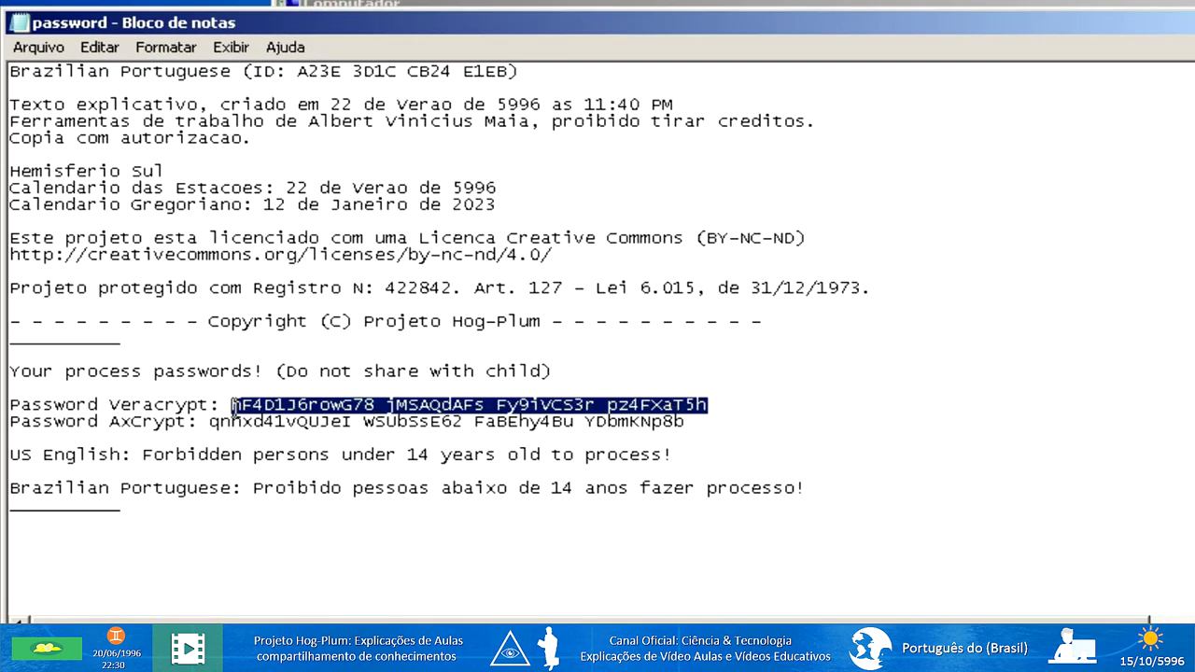
pyautogui.rightClick(233, 406)
pyautogui.click(282, 473)
pyautogui.hotkey('alt', 'Tab')
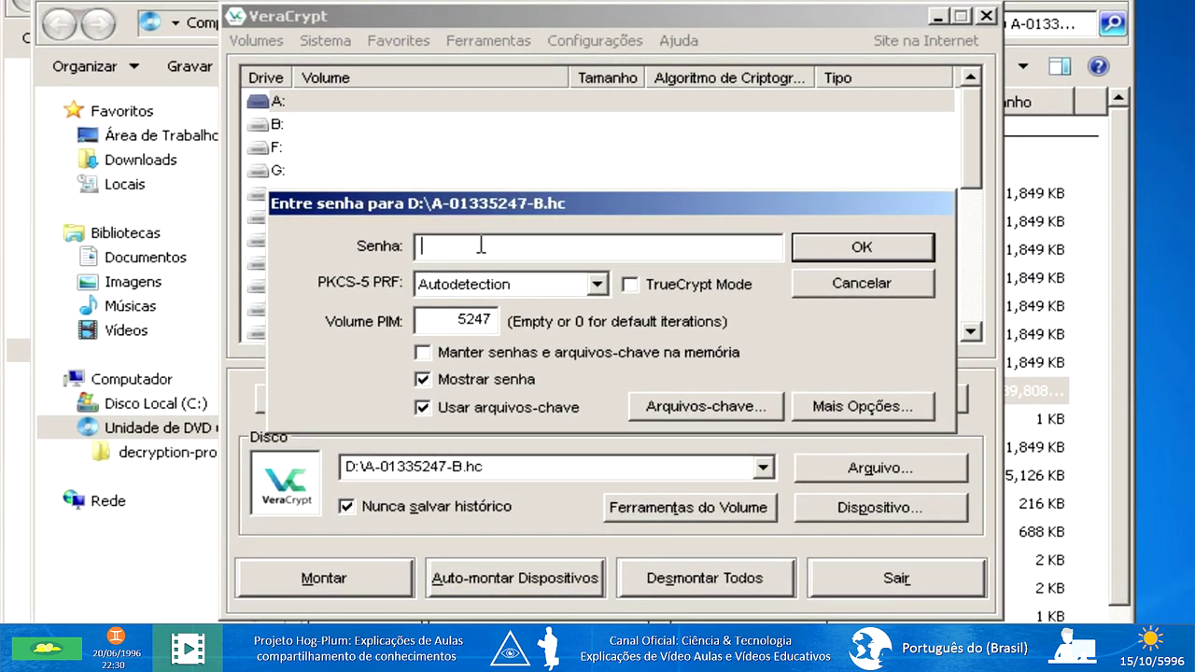
pyautogui.hotkey('ctrl', 'v')
pyautogui.click(482, 383)
pyautogui.click(736, 411)
# Add keyfiles from D:: public-key, private-key, password-veracrypt, computer-database, certificate, and bitmaps 100.00 through 1.00.
pyautogui.click(341, 359)
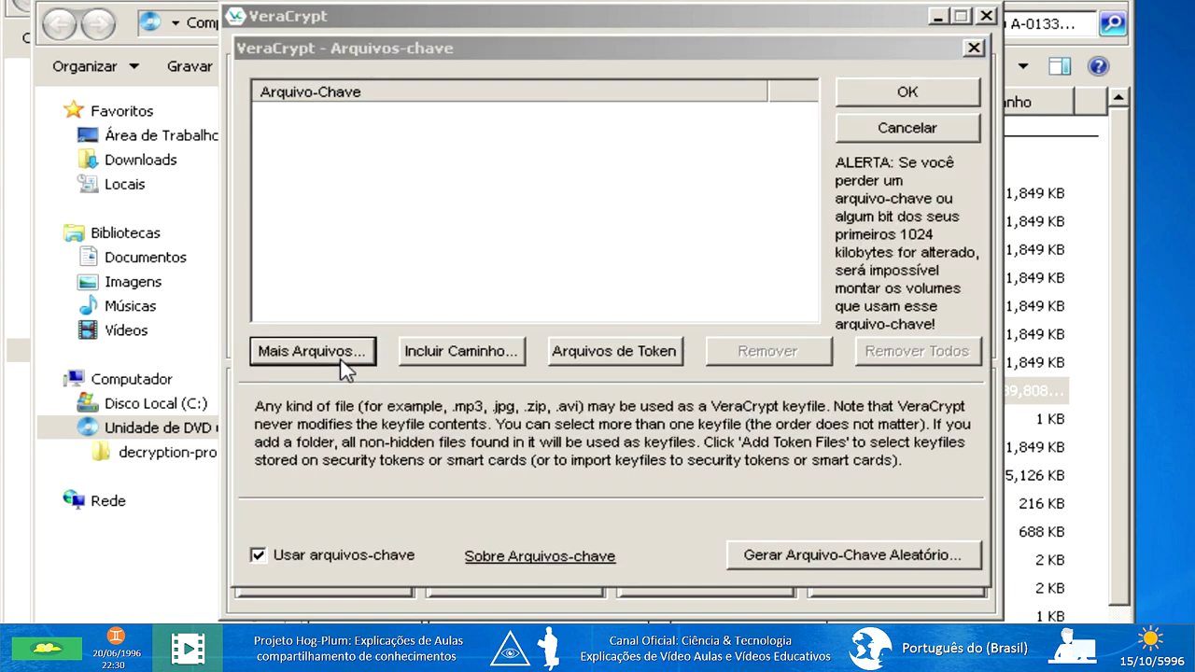
pyautogui.scroll(-1, 455, 420)
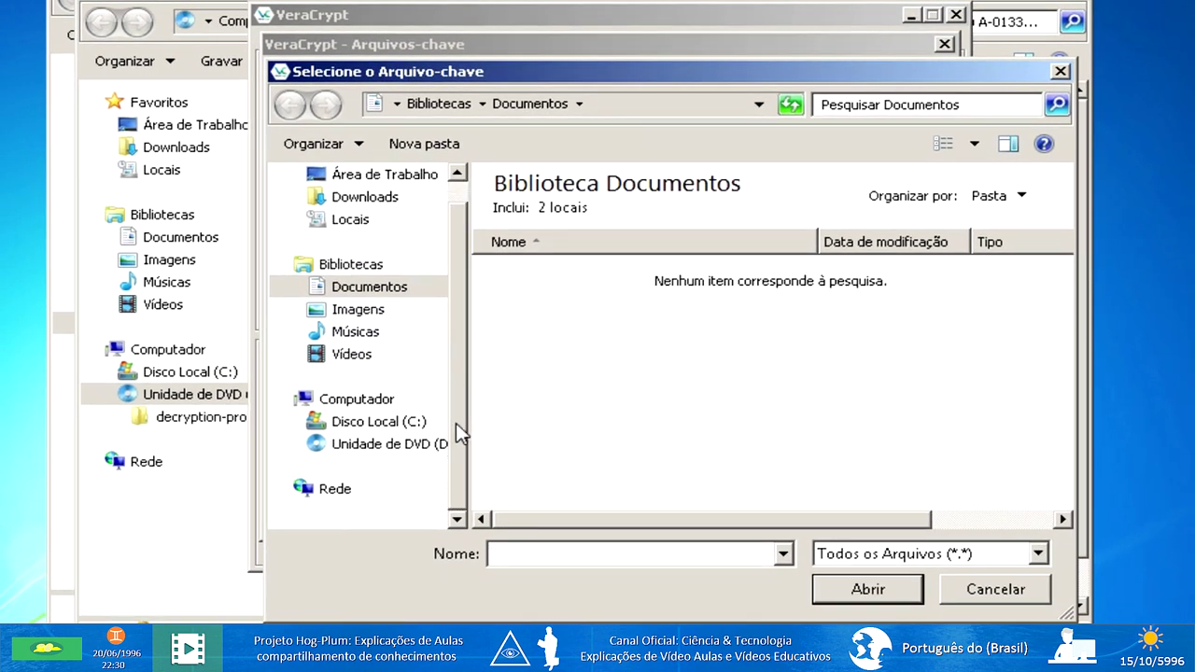
pyautogui.click(429, 446)
pyautogui.moveTo(1070, 330); pyautogui.dragTo(1064, 466)
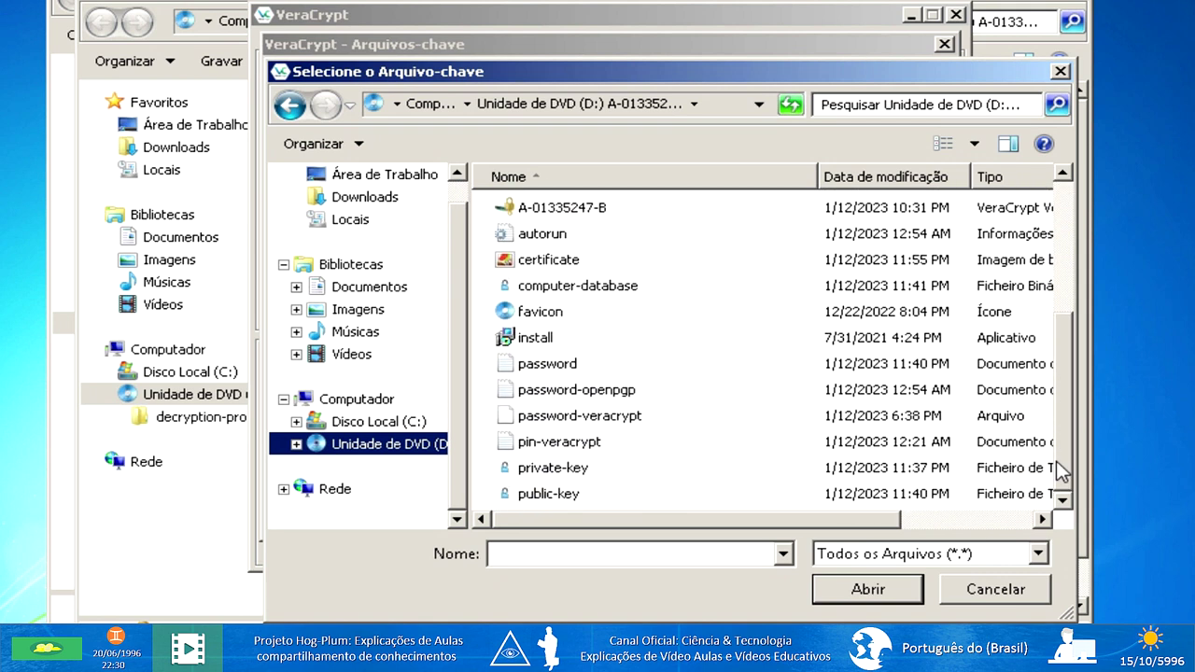
pyautogui.click(523, 495)
pyautogui.keyDown('ctrl'); pyautogui.click(530, 466); pyautogui.keyUp('ctrl')
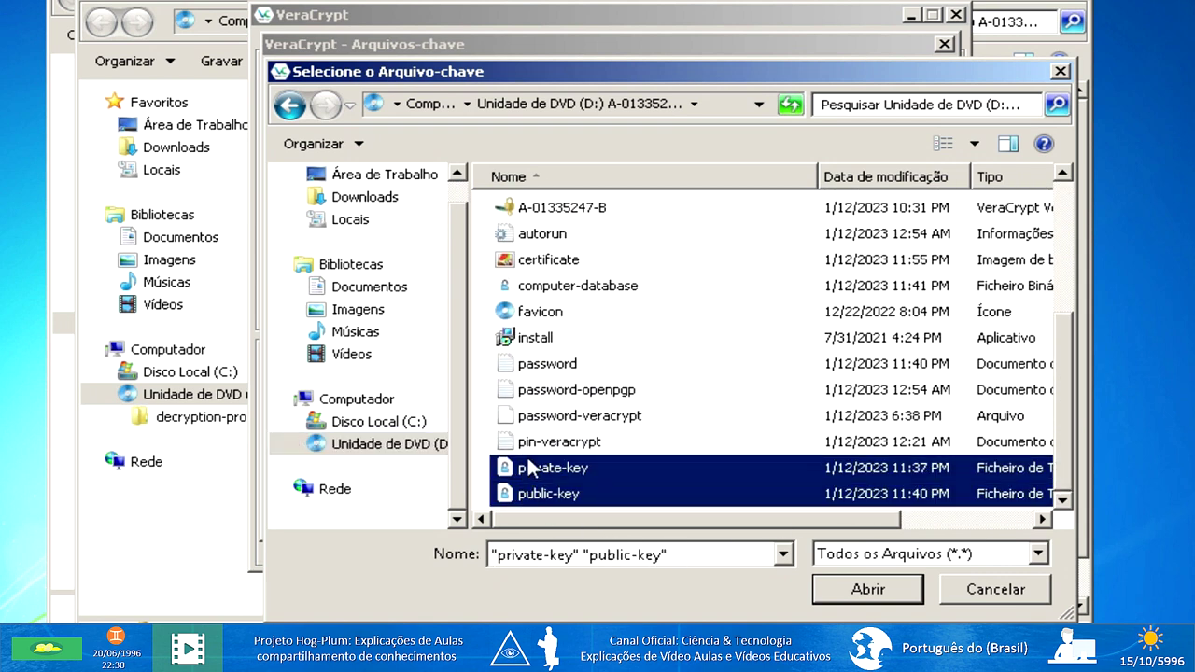
pyautogui.keyDown('ctrl'); pyautogui.click(571, 418); pyautogui.keyUp('ctrl')
pyautogui.keyDown('ctrl'); pyautogui.click(597, 287); pyautogui.keyUp('ctrl')
pyautogui.keyDown('ctrl'); pyautogui.click(570, 261); pyautogui.keyUp('ctrl')
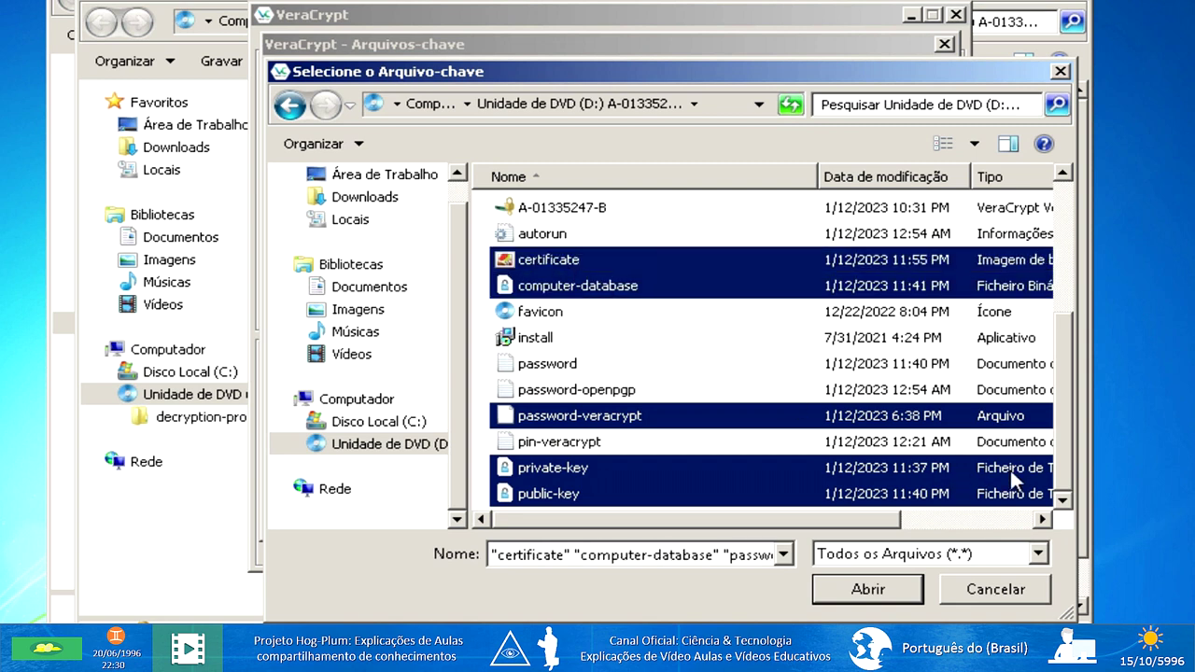
pyautogui.moveTo(1062, 460); pyautogui.dragTo(1056, 322)
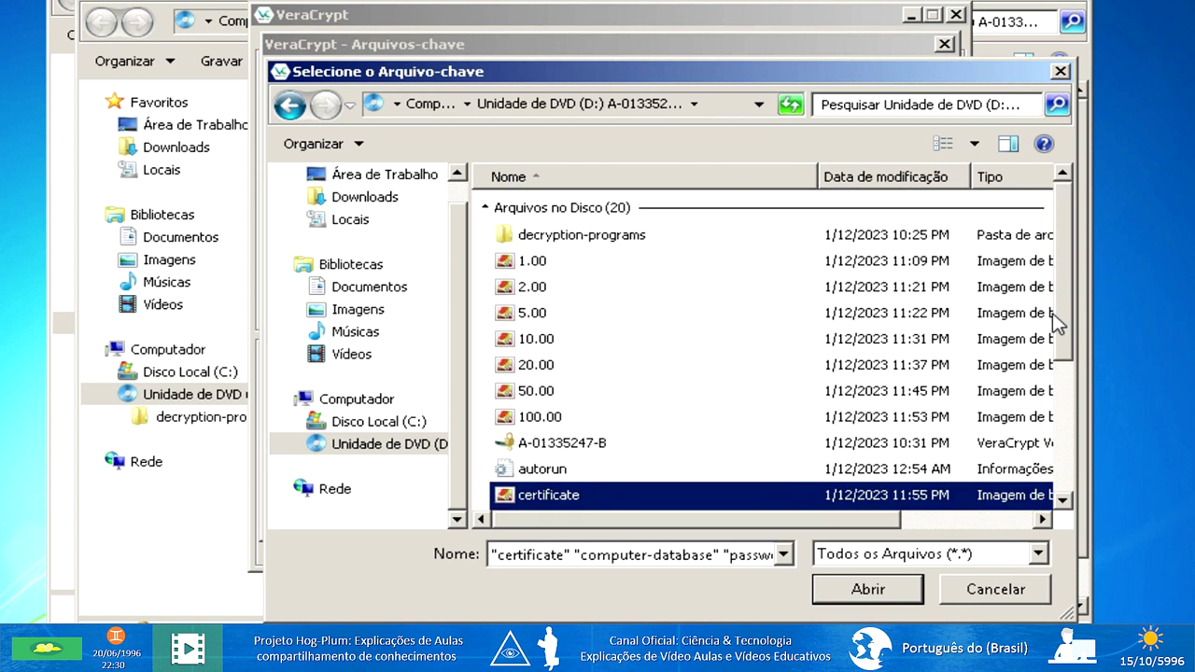
pyautogui.keyDown('ctrl'); pyautogui.click(543, 417); pyautogui.keyUp('ctrl')
pyautogui.keyDown('ctrl'); pyautogui.click(546, 390); pyautogui.keyUp('ctrl')
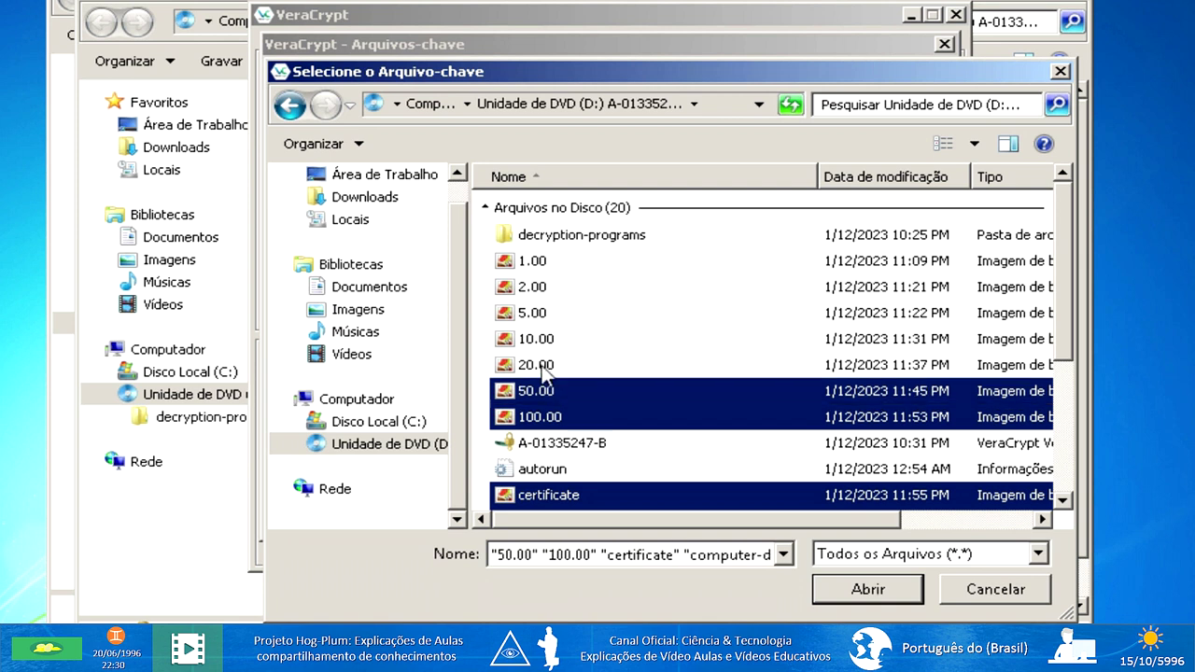
pyautogui.keyDown('ctrl'); pyautogui.click(541, 366); pyautogui.keyUp('ctrl')
pyautogui.keyDown('ctrl'); pyautogui.click(534, 339); pyautogui.keyUp('ctrl')
pyautogui.keyDown('ctrl'); pyautogui.click(534, 314); pyautogui.keyUp('ctrl')
pyautogui.keyDown('ctrl'); pyautogui.click(536, 288); pyautogui.keyUp('ctrl')
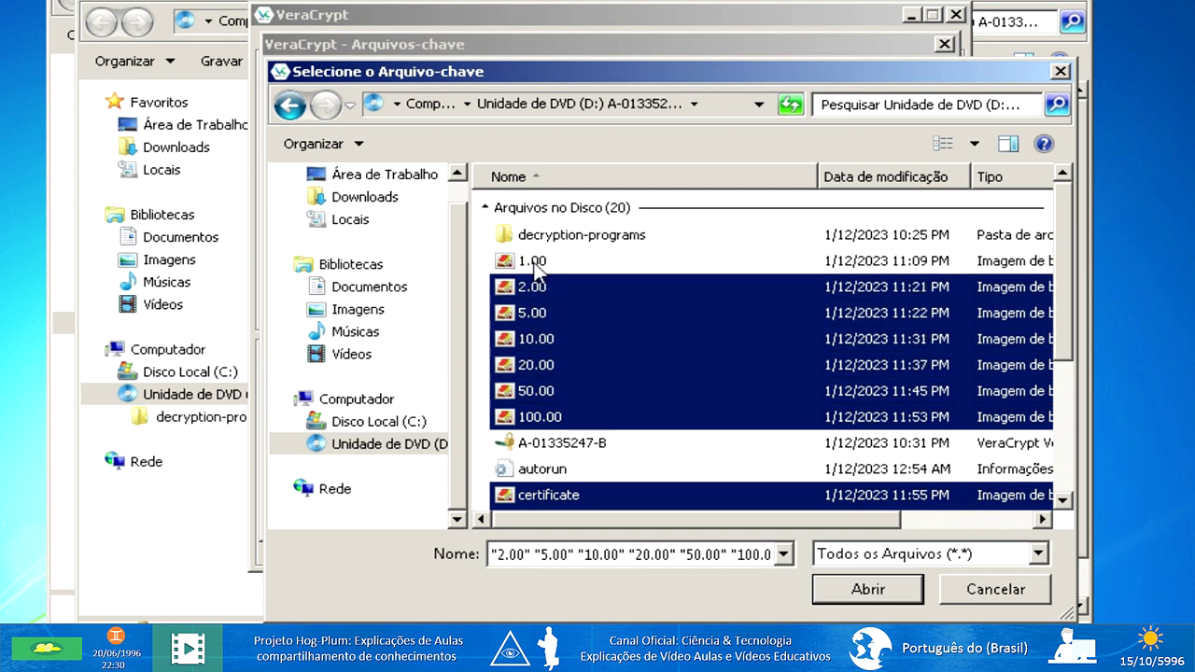
pyautogui.keyDown('ctrl'); pyautogui.click(534, 261); pyautogui.keyUp('ctrl')
pyautogui.click(845, 590)
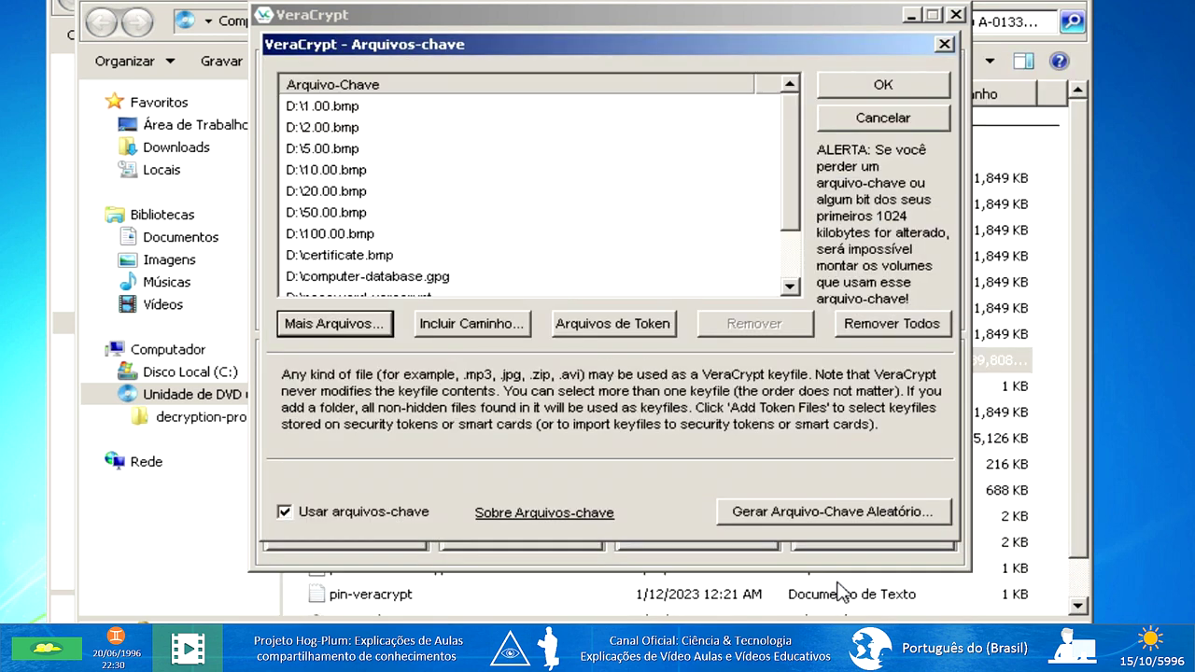
# Confirm the keyfile list, mount the volume as drive A:, and close VeraCrypt.
pyautogui.moveTo(783, 167)
pyautogui.mouseDown()
pyautogui.moveTo(805, 226)
pyautogui.moveTo(786, 166)
pyautogui.mouseUp()
pyautogui.click(882, 87)
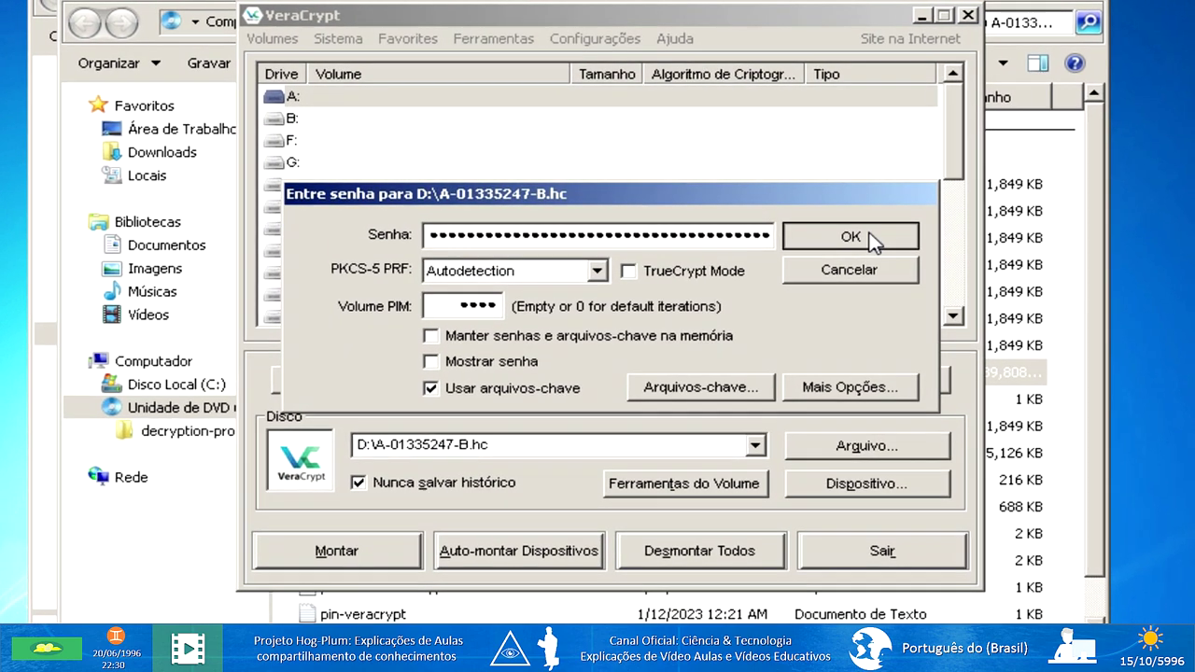
pyautogui.click(870, 239)
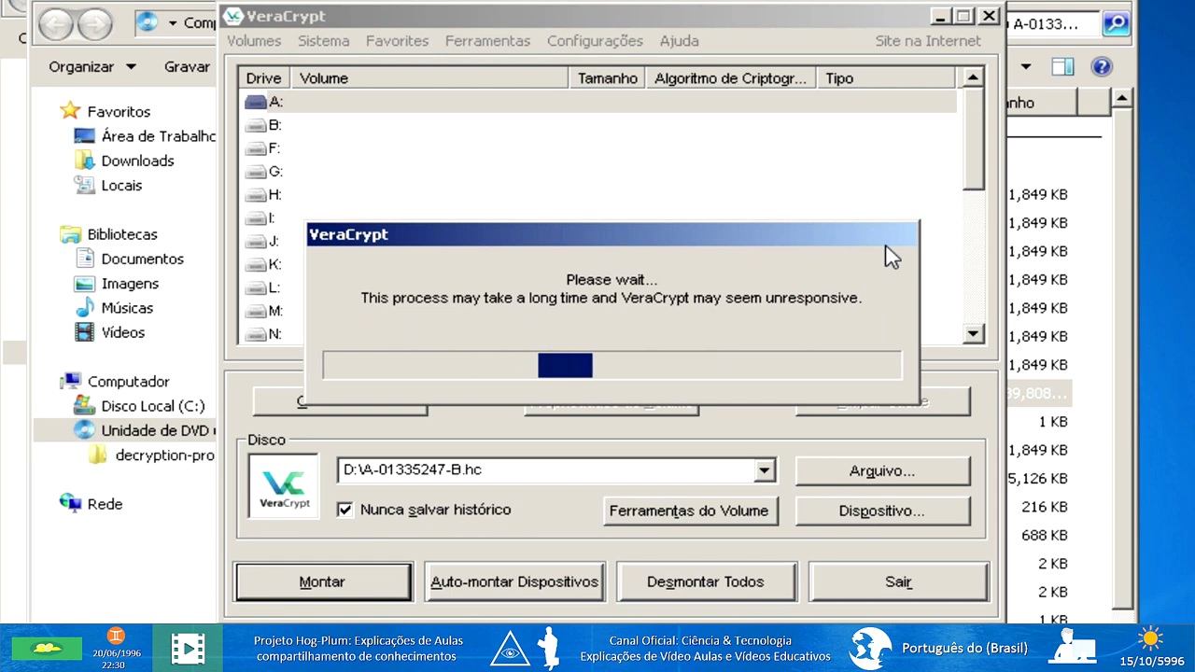
pyautogui.moveTo(817, 74); pyautogui.dragTo(877, 78)
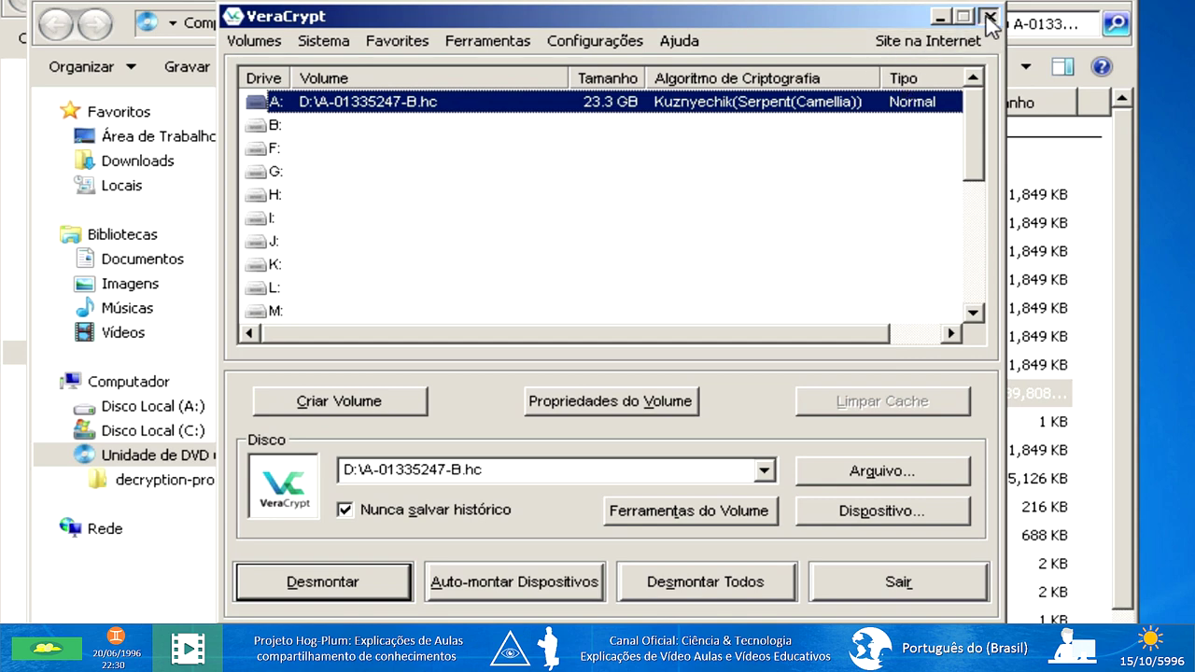
pyautogui.click(989, 16)
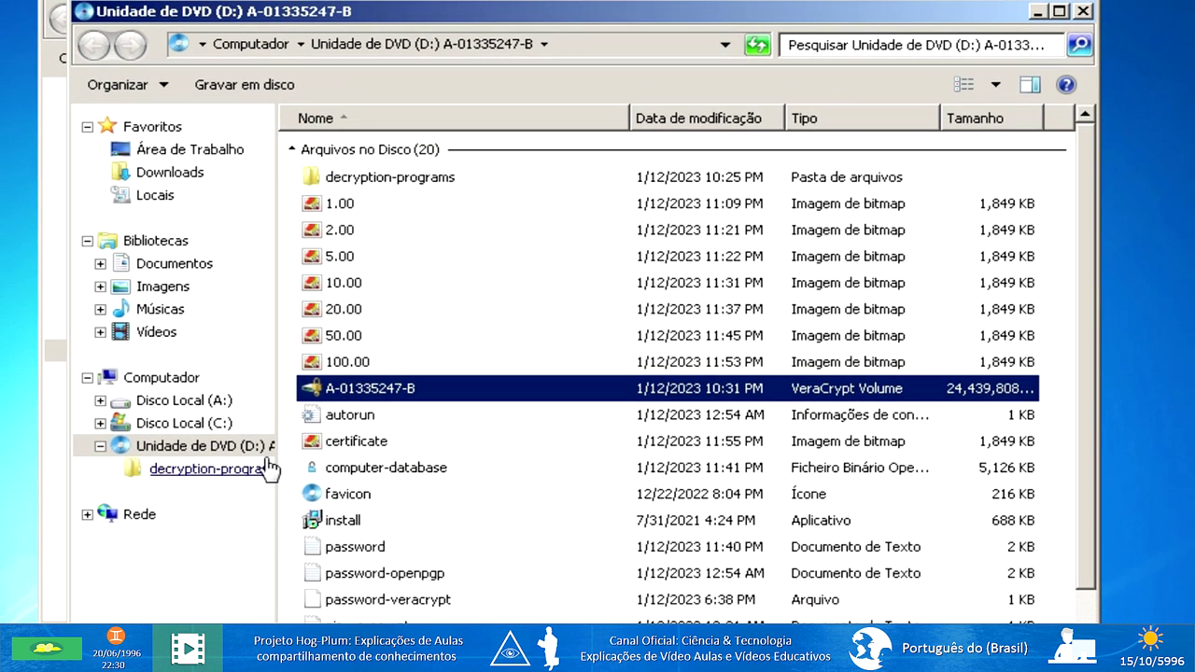
# On drive A:, mount the wou_w7-x64 image as drive E: and close the local disk window.
pyautogui.click(253, 395)
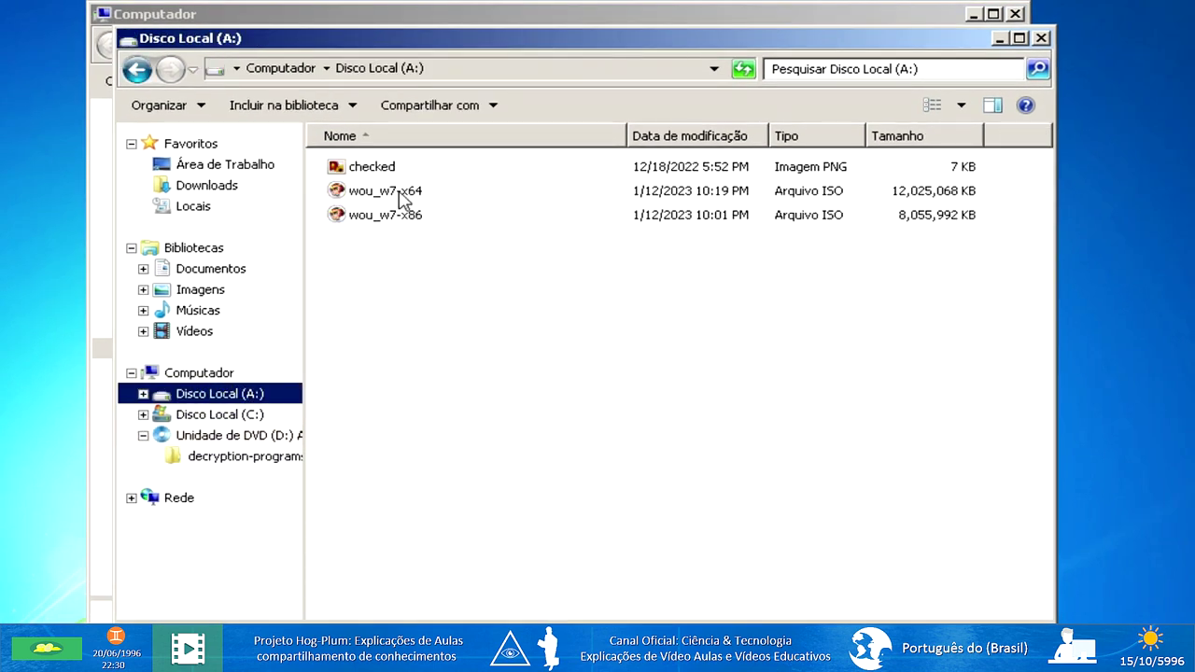
pyautogui.rightClick(398, 192)
pyautogui.click(429, 258)
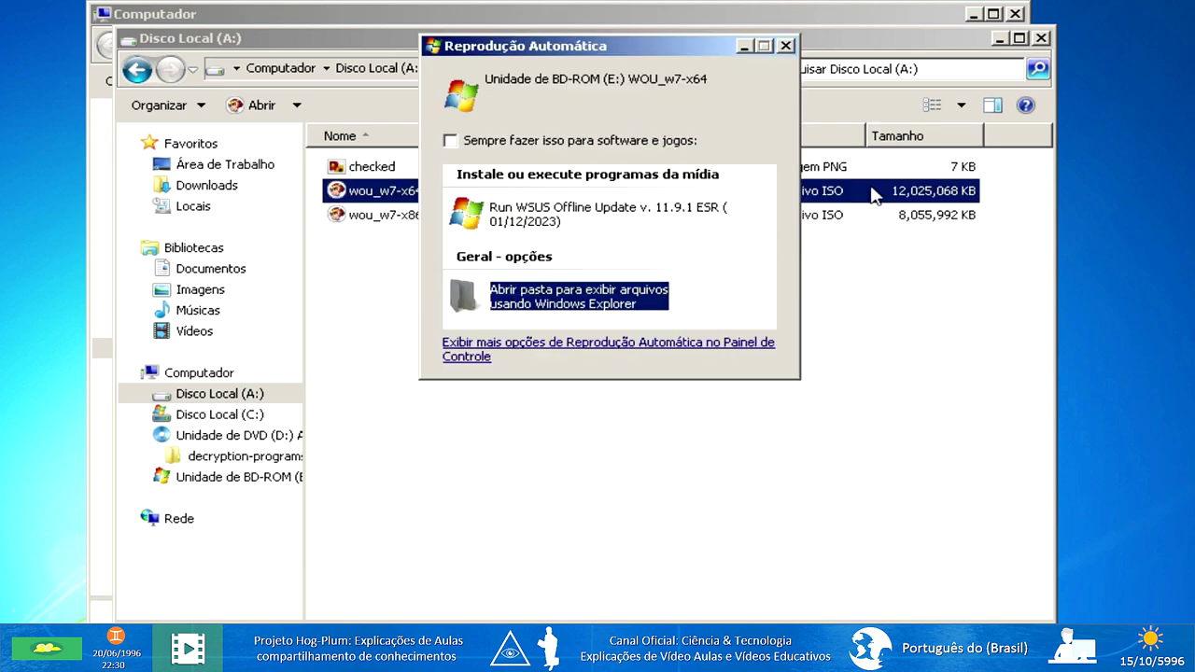
pyautogui.click(1040, 38)
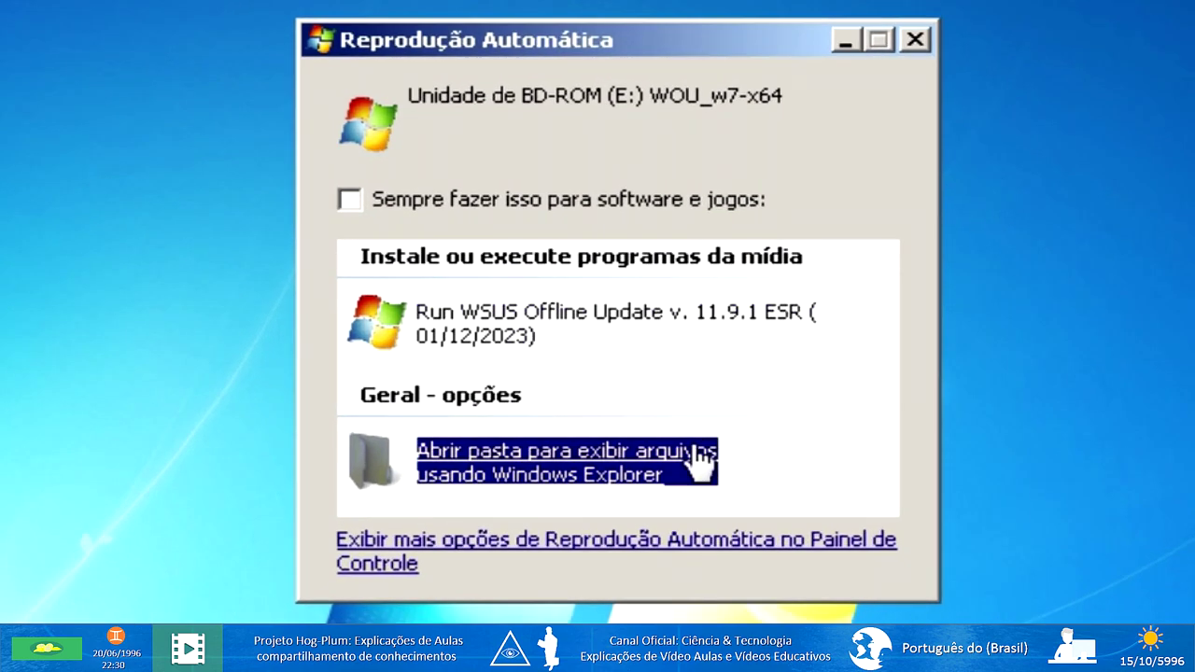
# Browse the update disc's files and read the BRAZIL-INSTRUCTION script.
pyautogui.click(700, 446)
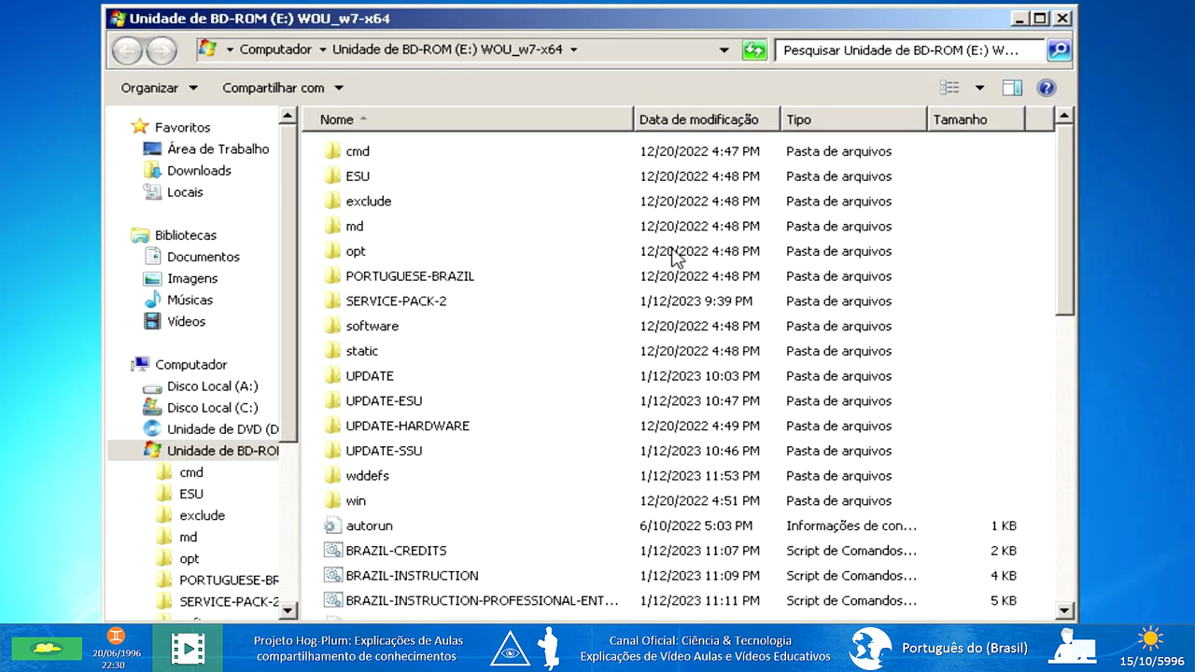
pyautogui.doubleClick(420, 575)
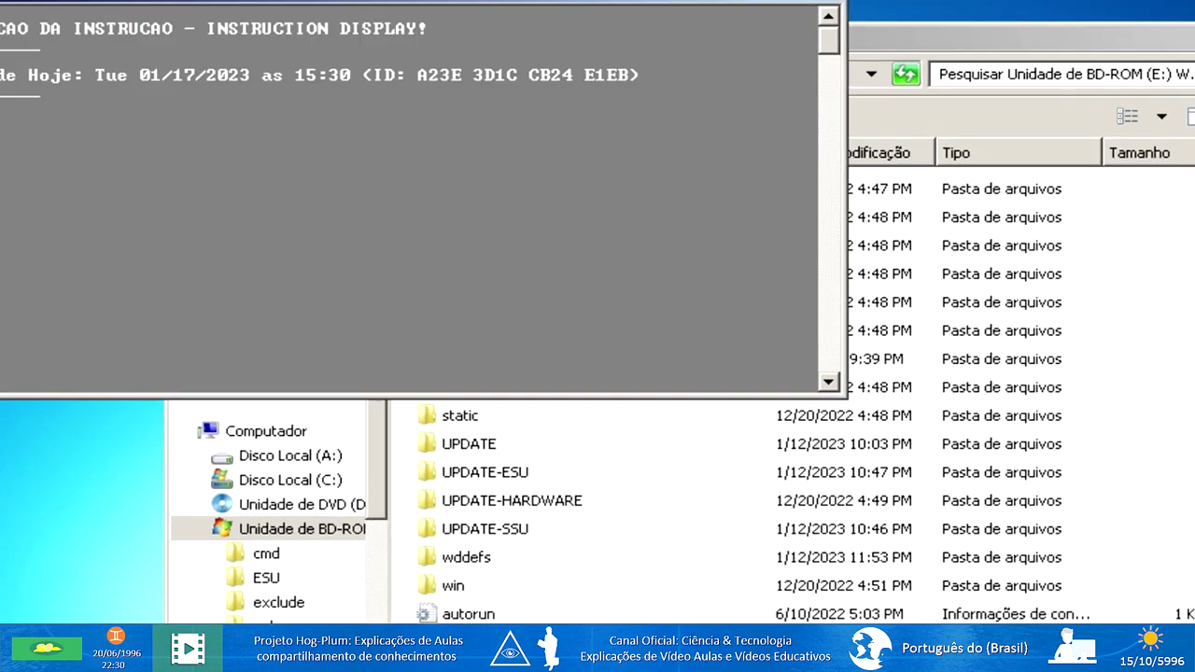
pyautogui.scroll(2, 632, 384)
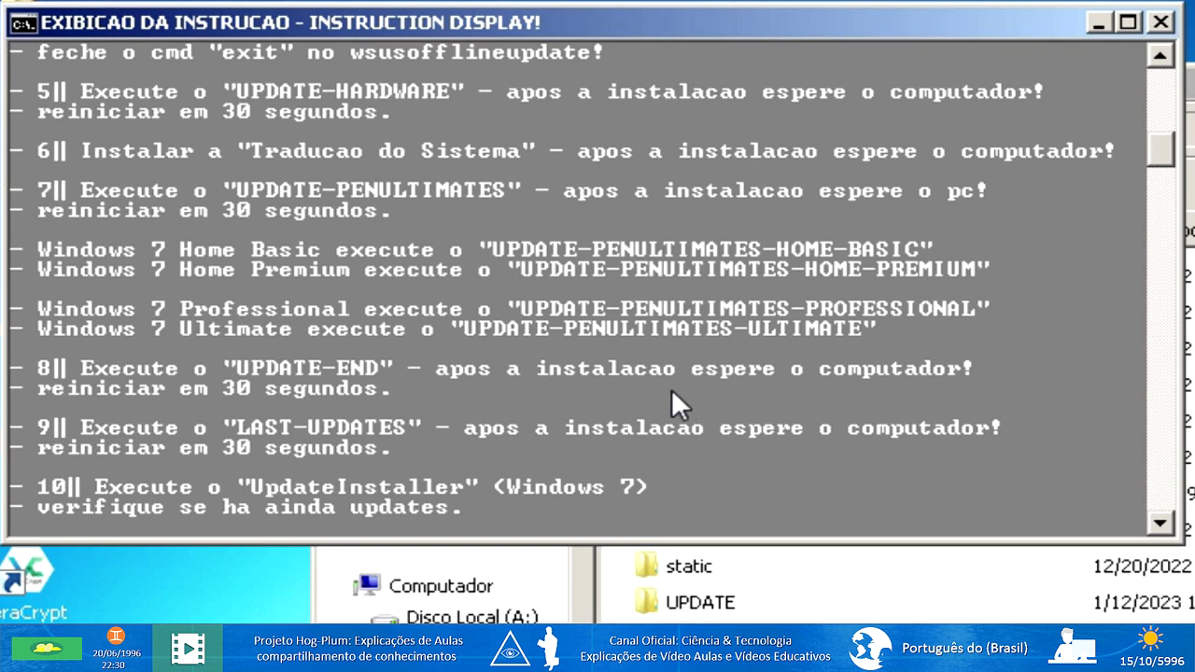
pyautogui.scroll(1, 609, 373)
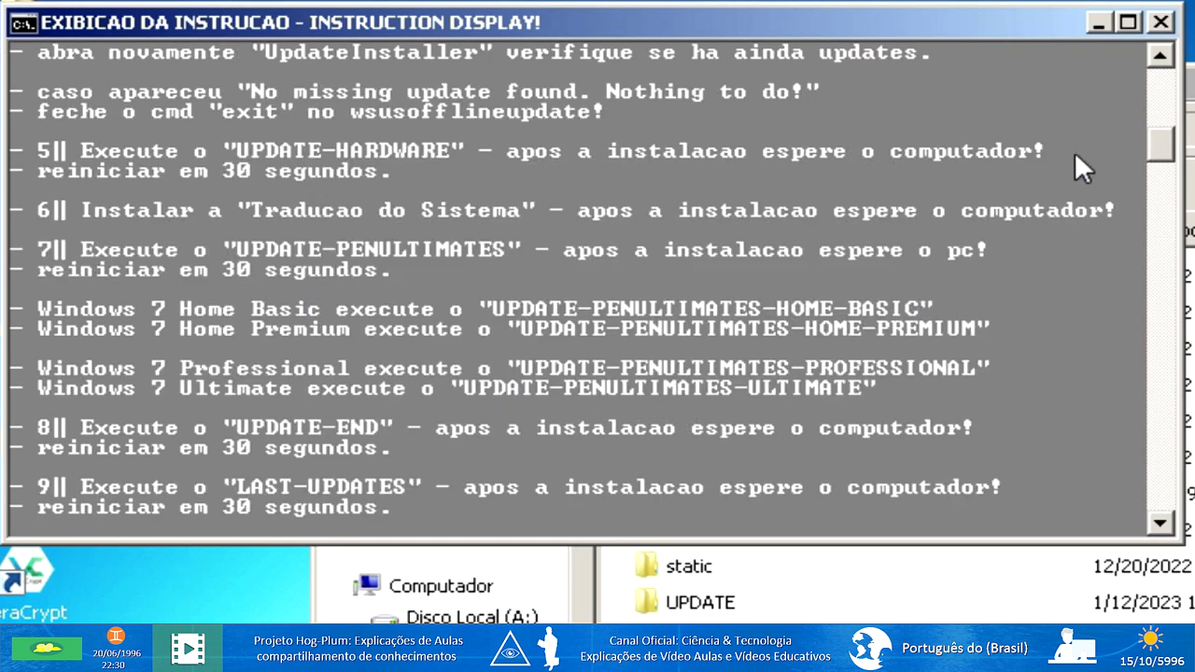
pyautogui.click(1160, 22)
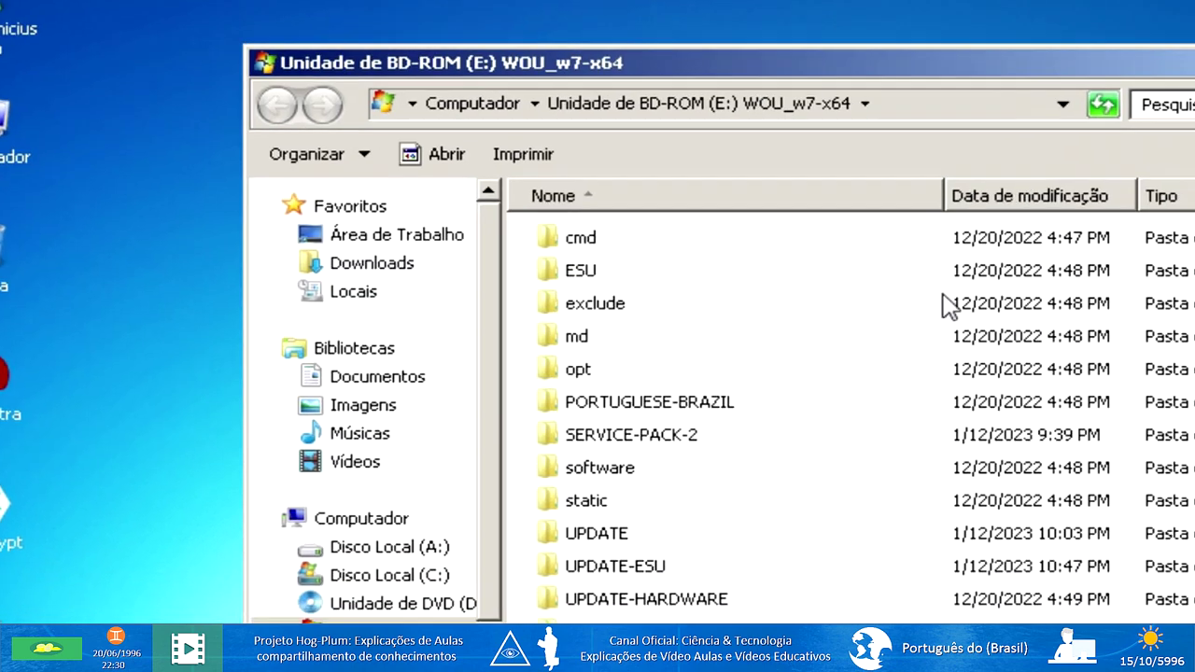
# Run the UPDATE-PENULTIMATES-HOME-BASIC script and close the disc folder window.
pyautogui.scroll(-3, 608, 476)
pyautogui.scroll(-4, 607, 476)
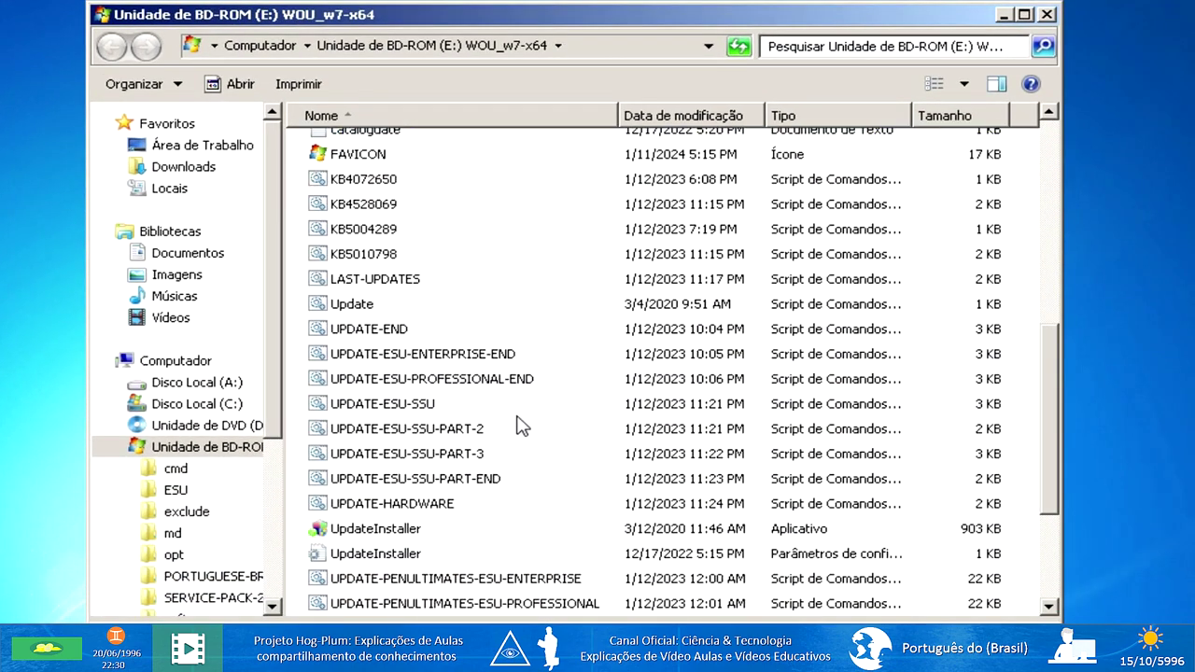
pyautogui.scroll(-3, 602, 474)
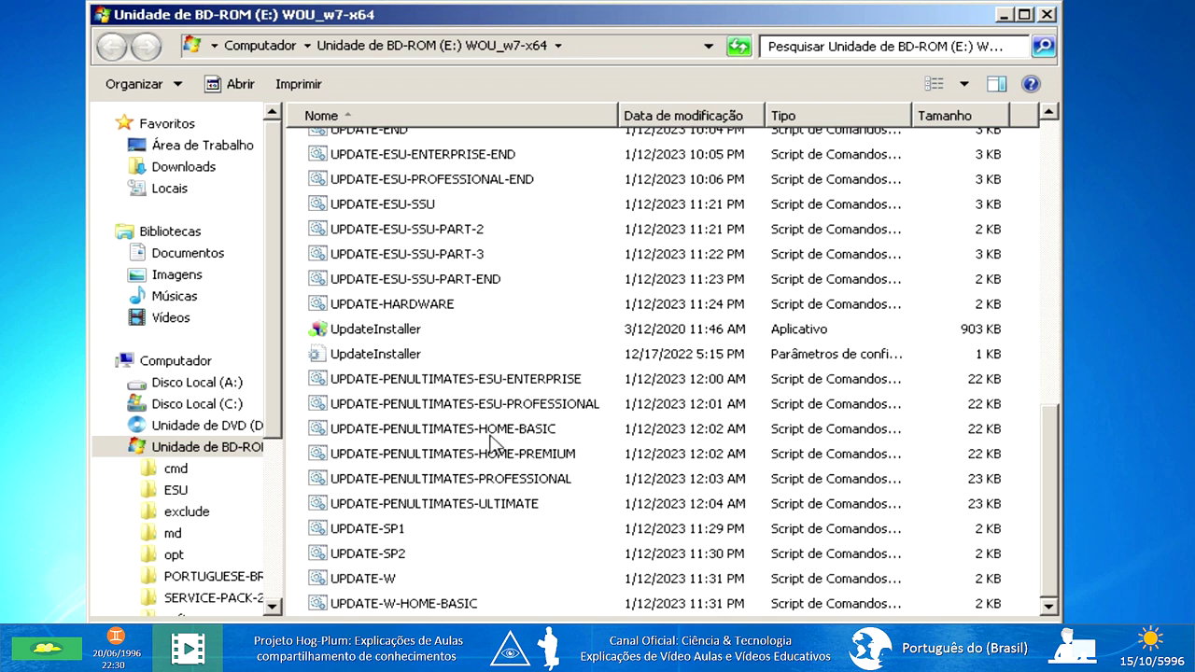
pyautogui.doubleClick(489, 432)
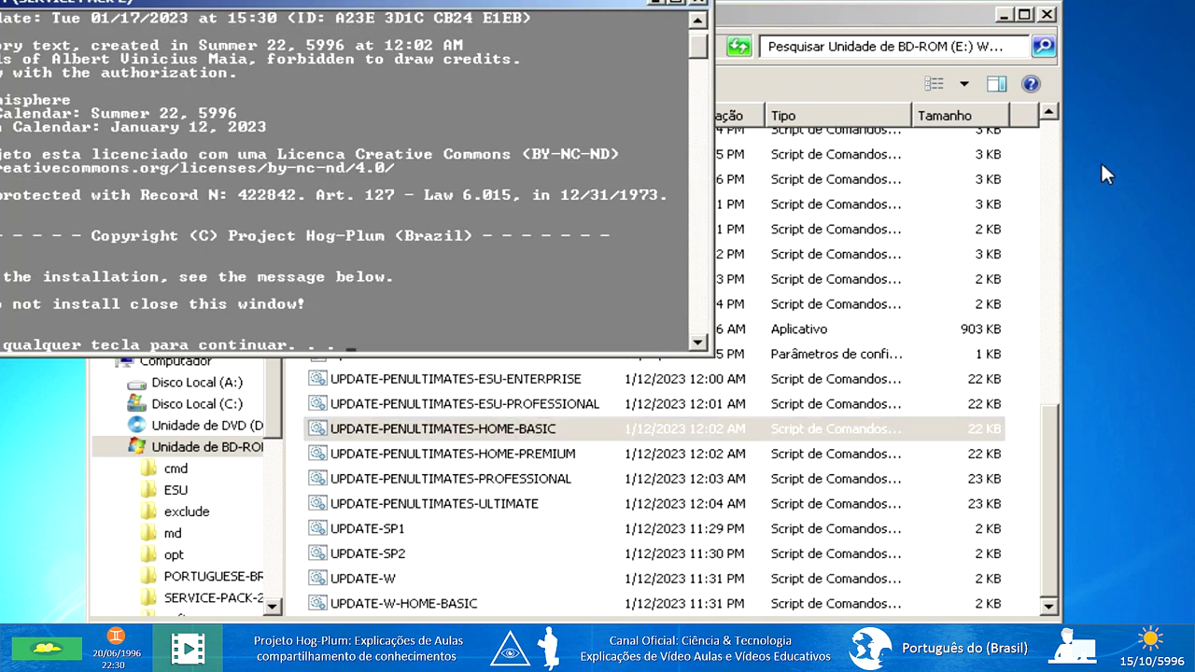
pyautogui.click(1047, 17)
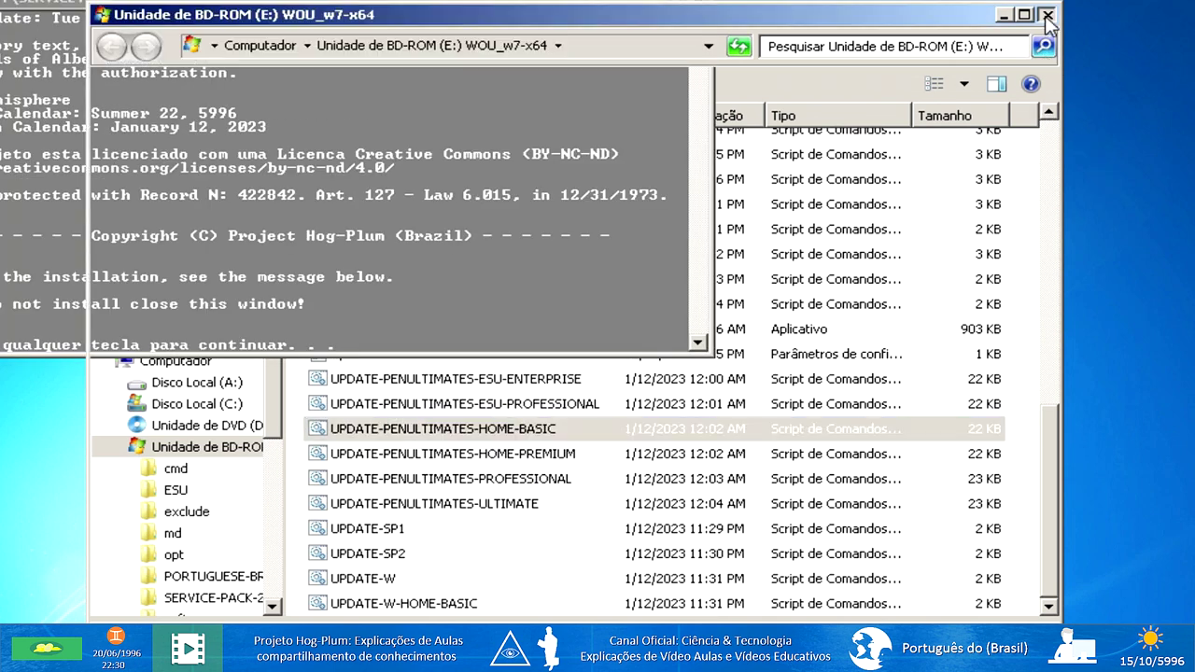
pyautogui.click(1047, 16)
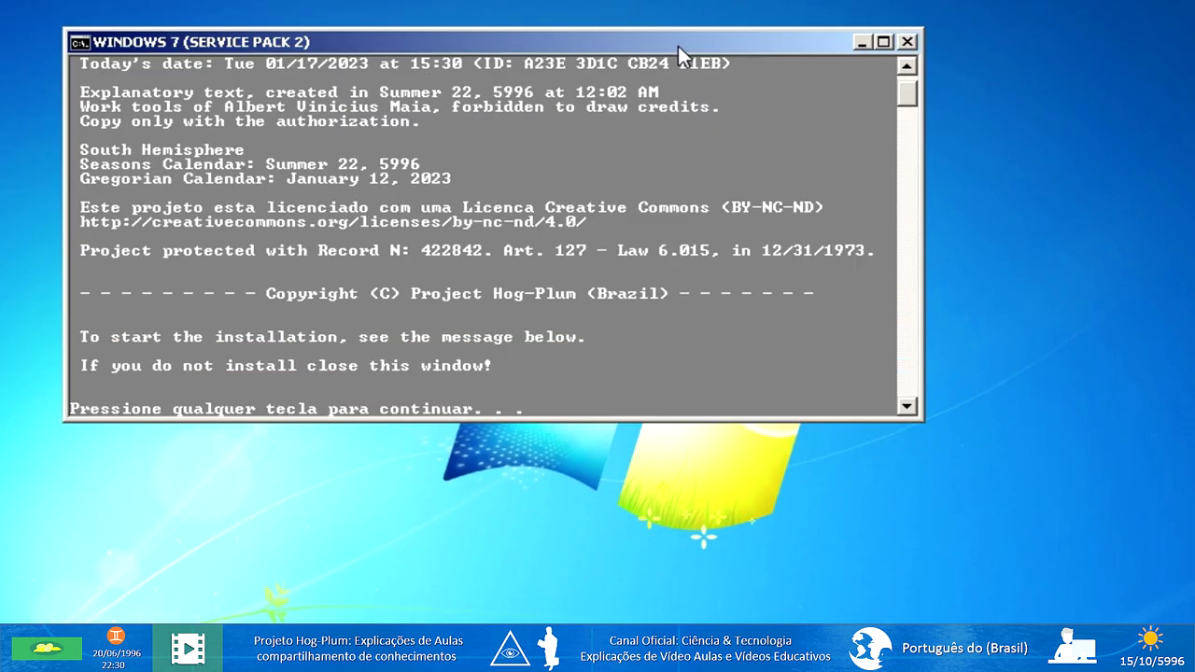
# Start installation and approve update prompts from KB2841134 through KB4532945, then close the installer.
pyautogui.press('Return')
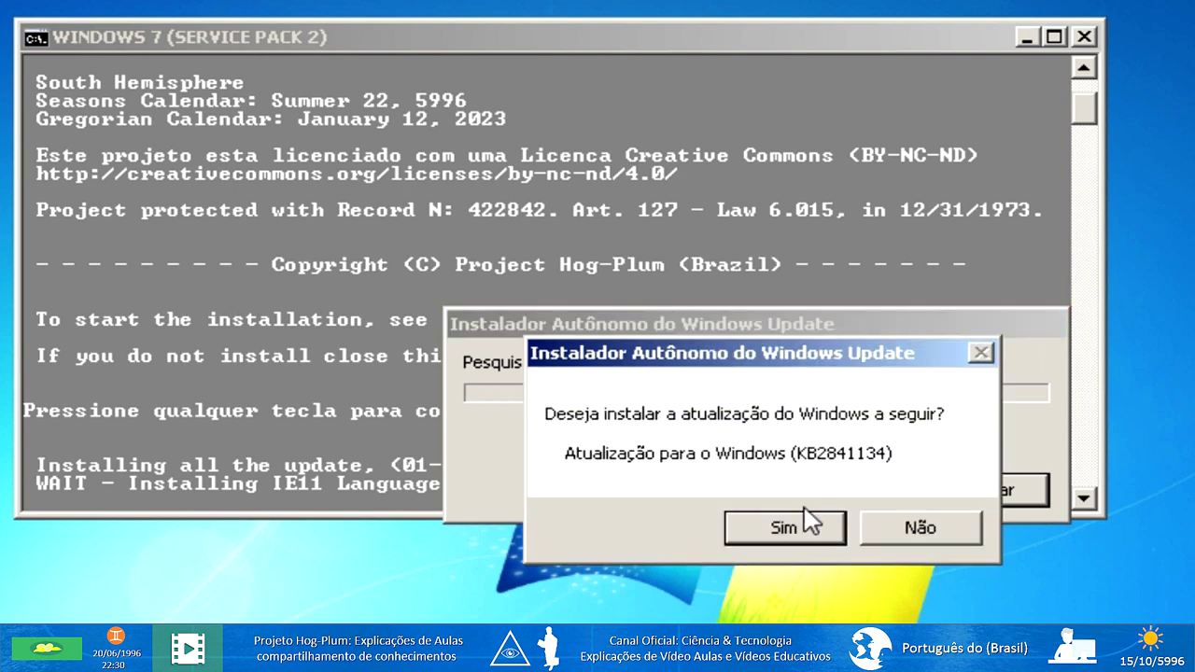
pyautogui.click(803, 524)
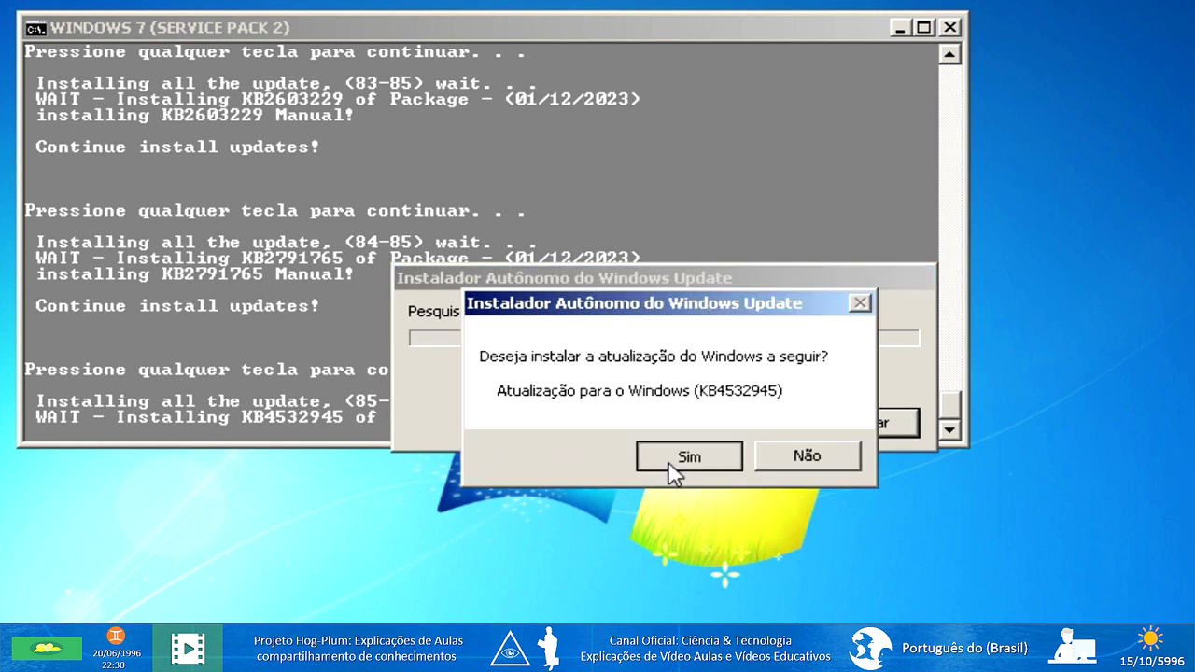
pyautogui.click(686, 457)
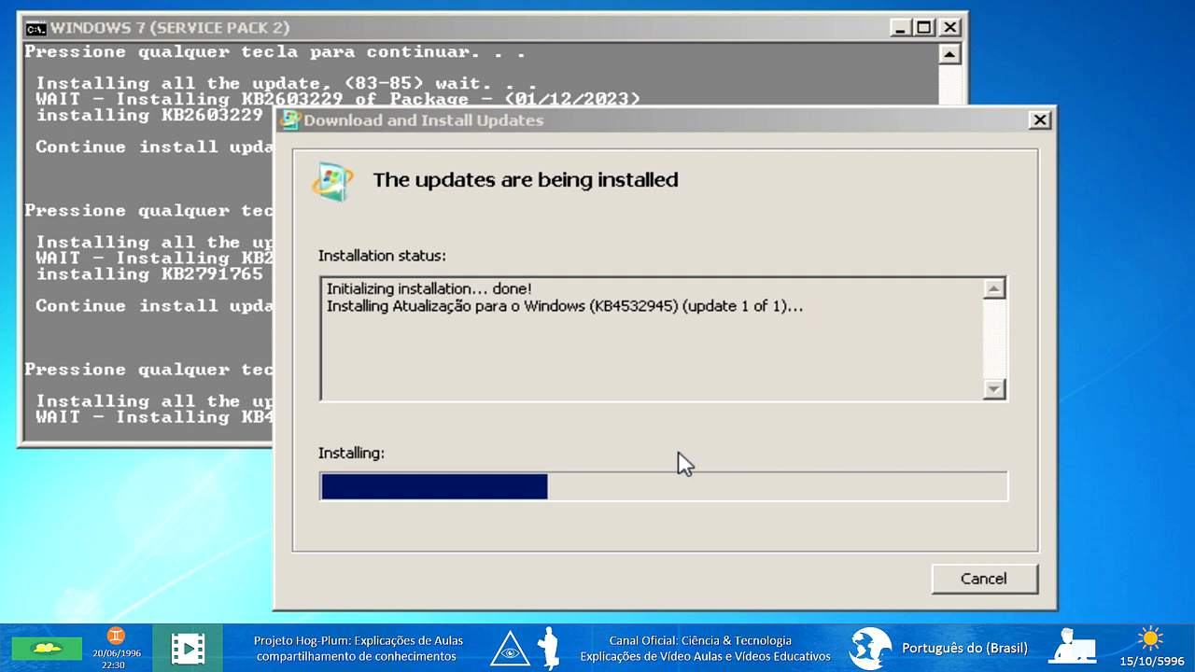
pyautogui.click(986, 578)
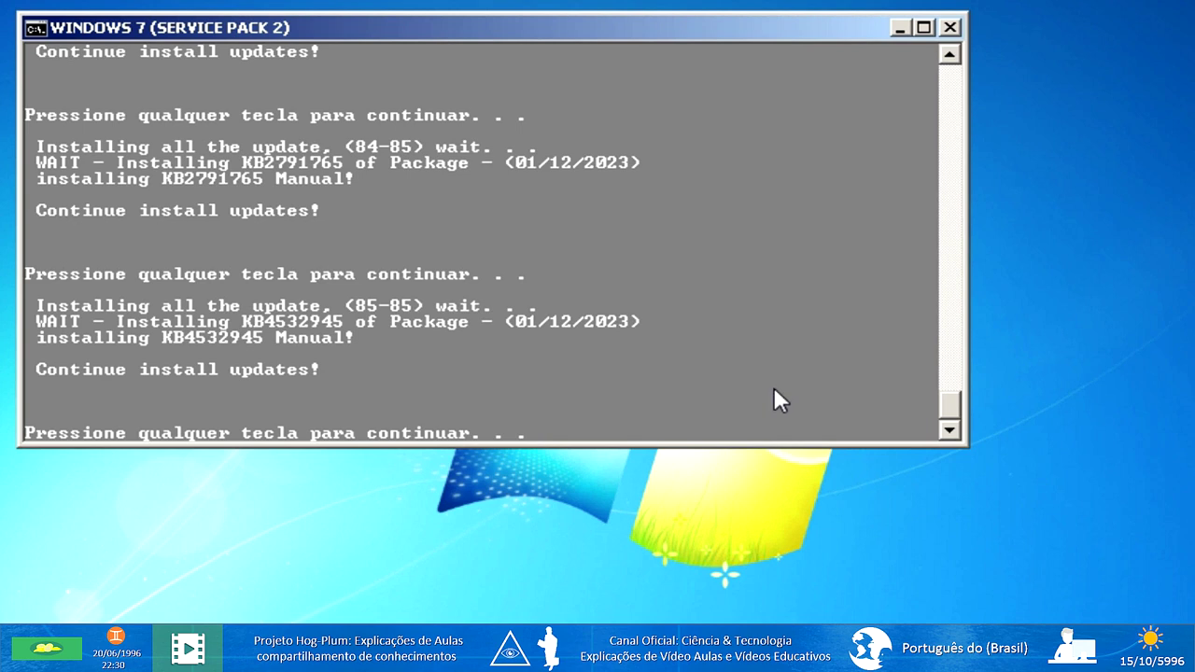
# Let the update script complete, then open Computador from the desktop to list drives C:, D: and E:.
pyautogui.press('Return')
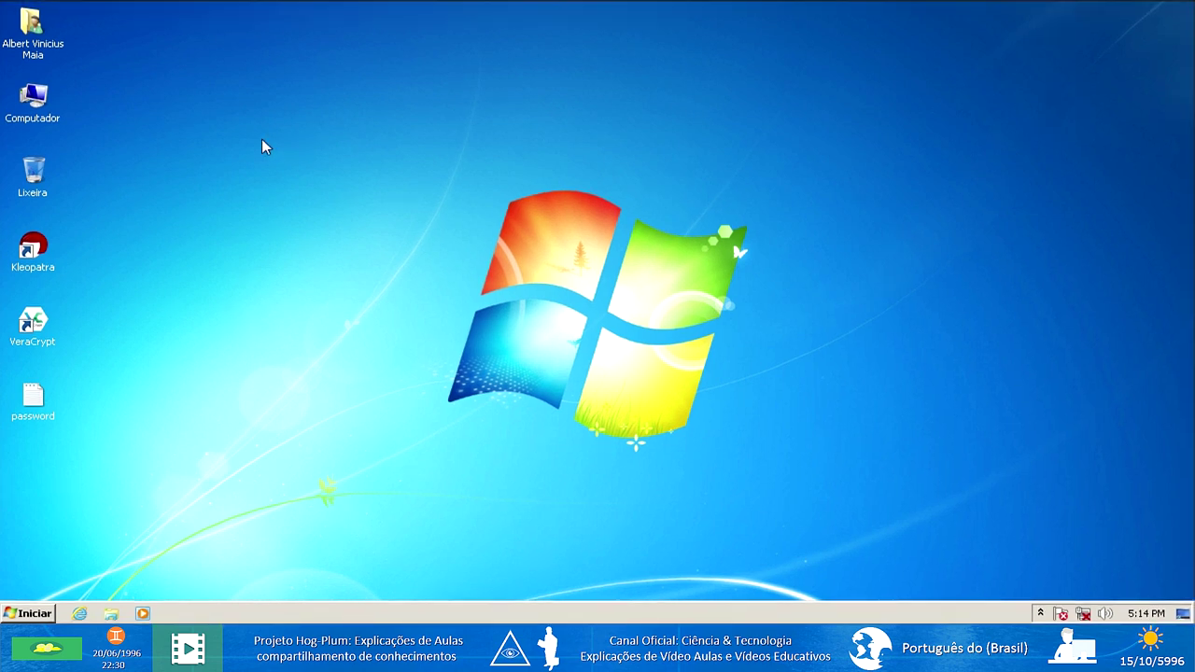
pyautogui.click(49, 118)
pyautogui.doubleClick(49, 117)
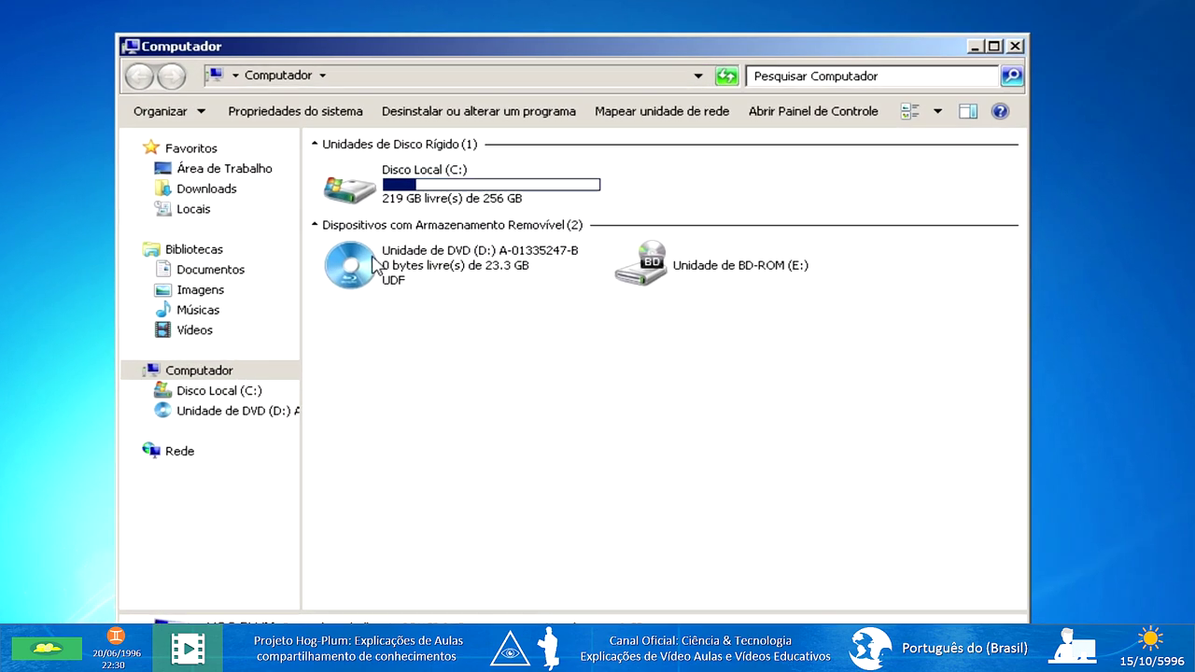
# Open DVD drive D: in a new window, open computer-database, and discard its decryption in Kleopatra.
pyautogui.rightClick(444, 236)
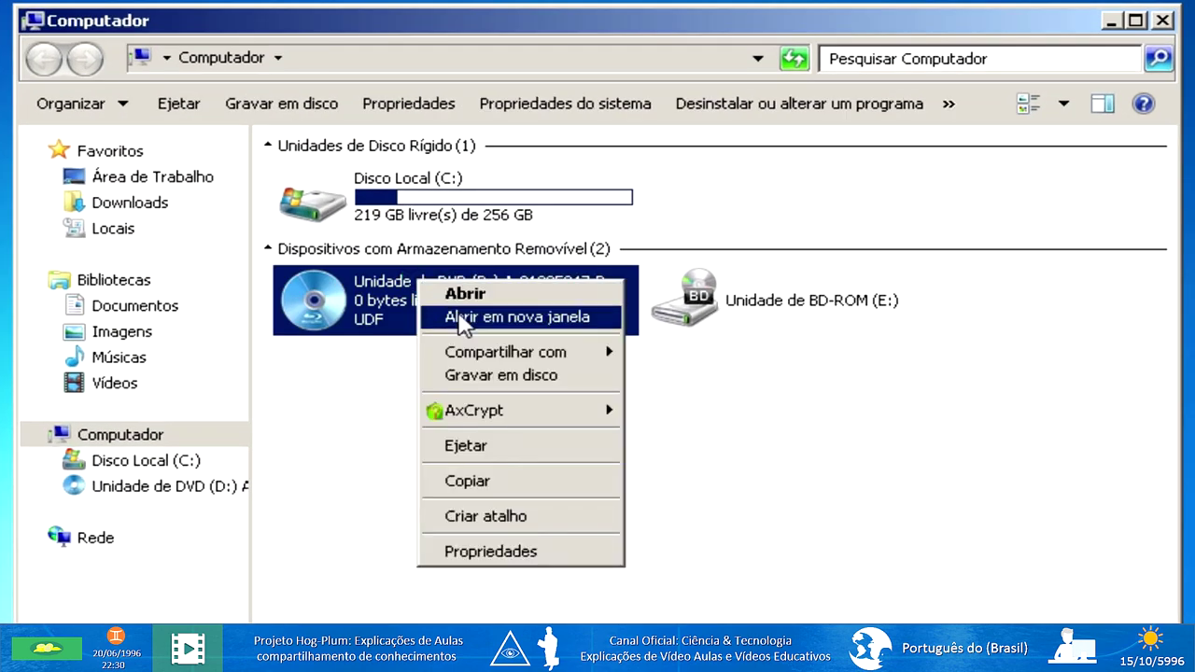
pyautogui.click(470, 317)
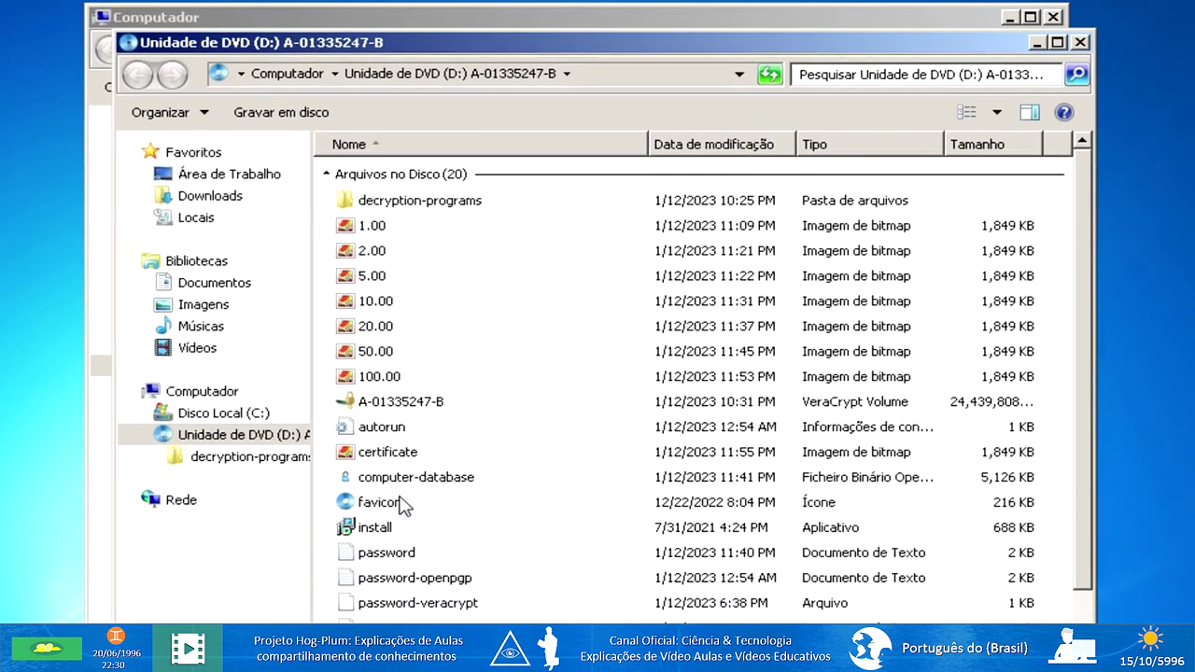
pyautogui.click(412, 530)
pyautogui.doubleClick(417, 460)
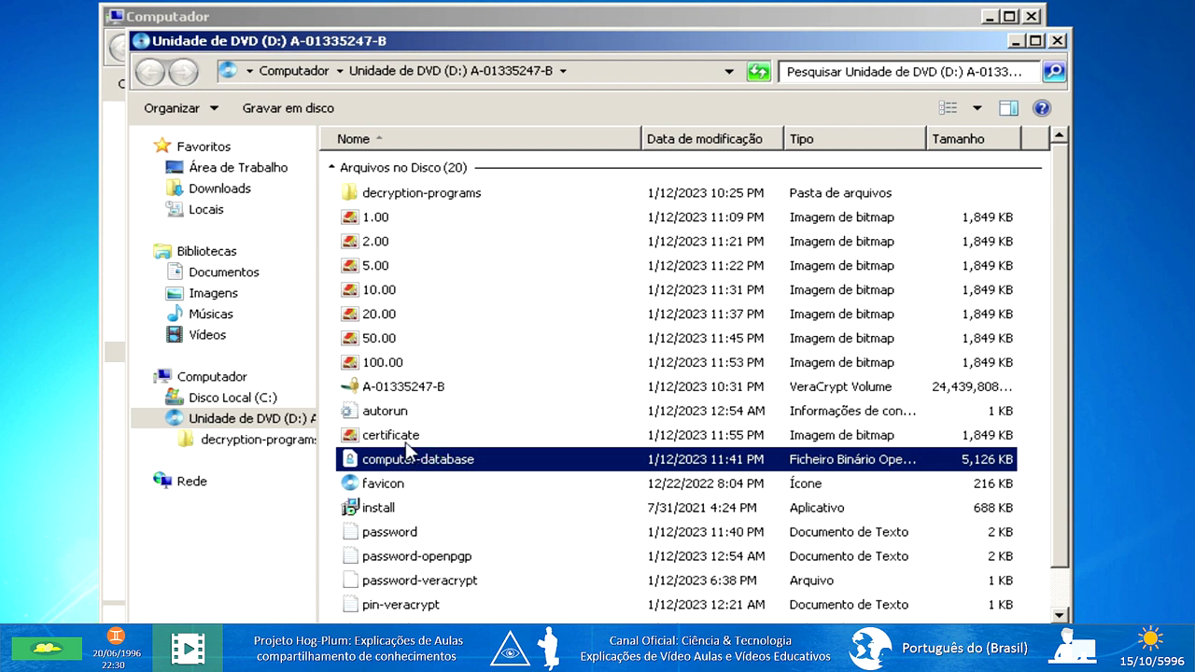
pyautogui.moveTo(456, 510)
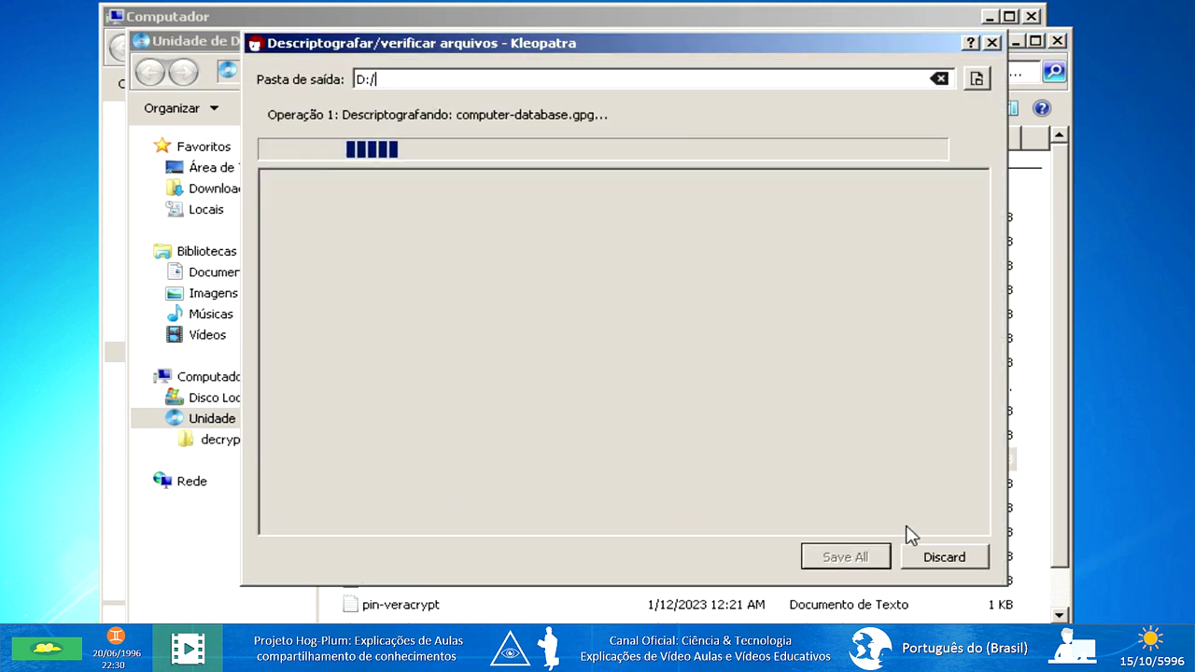
pyautogui.click(944, 557)
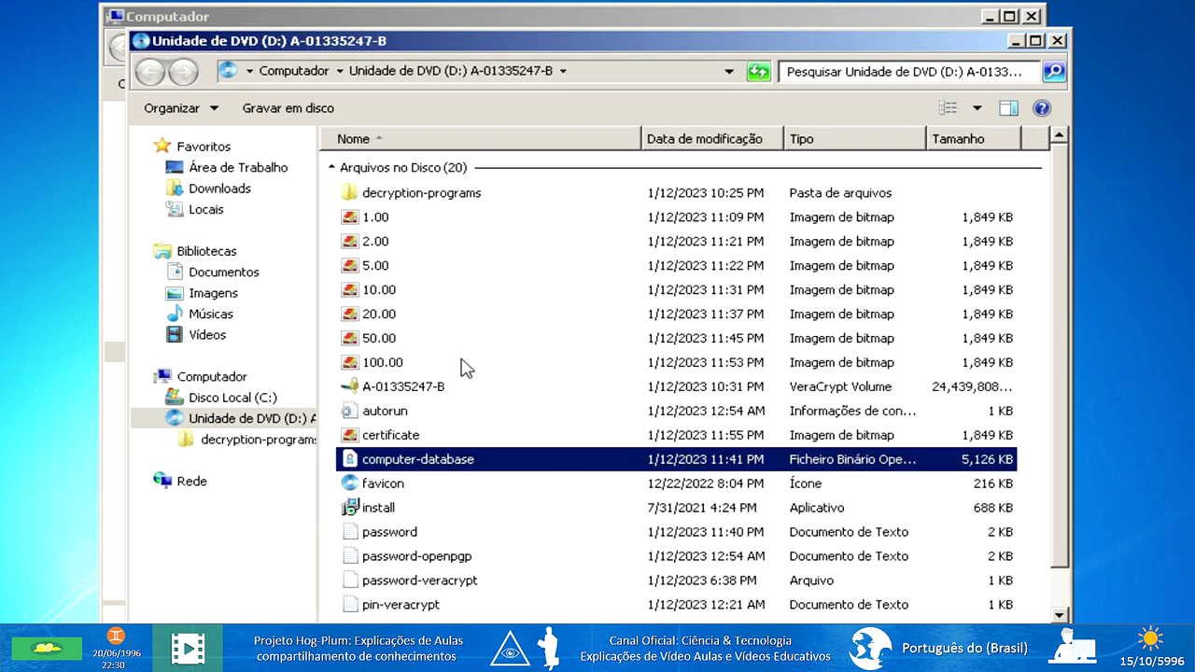
# Open A-01335247-B in VeraCrypt, start mounting with PIM, shown password and keyfiles enabled, and enter the PIM.
pyautogui.doubleClick(402, 388)
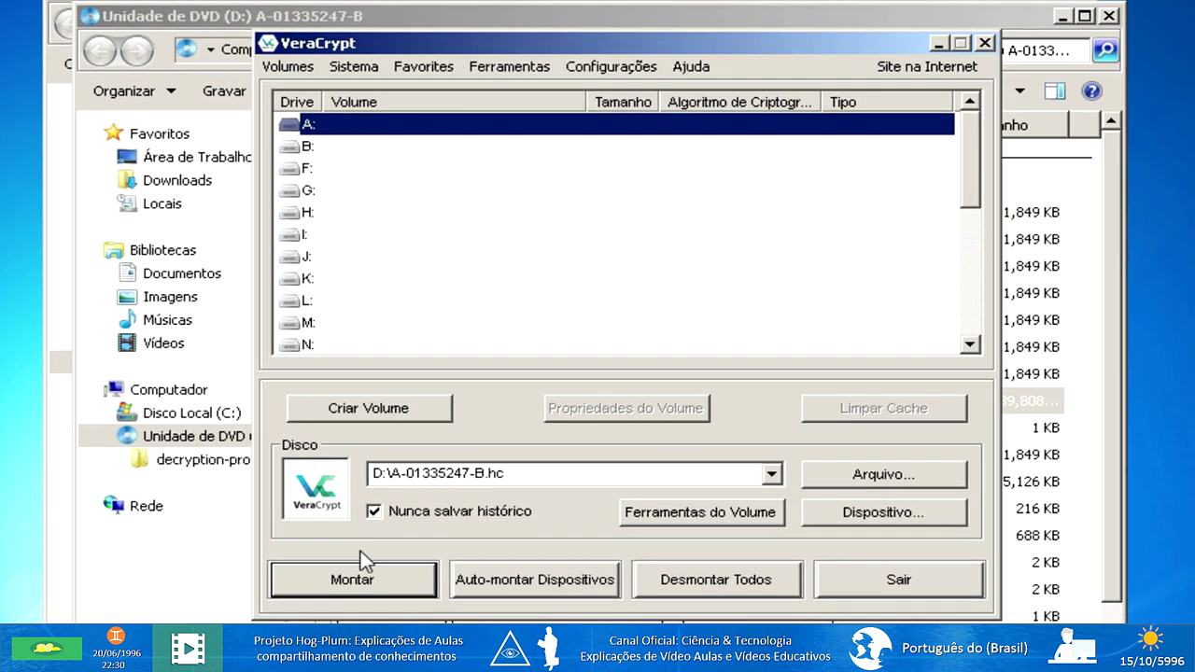
pyautogui.click(364, 580)
pyautogui.click(478, 336)
pyautogui.click(465, 389)
pyautogui.click(469, 417)
pyautogui.click(490, 334)
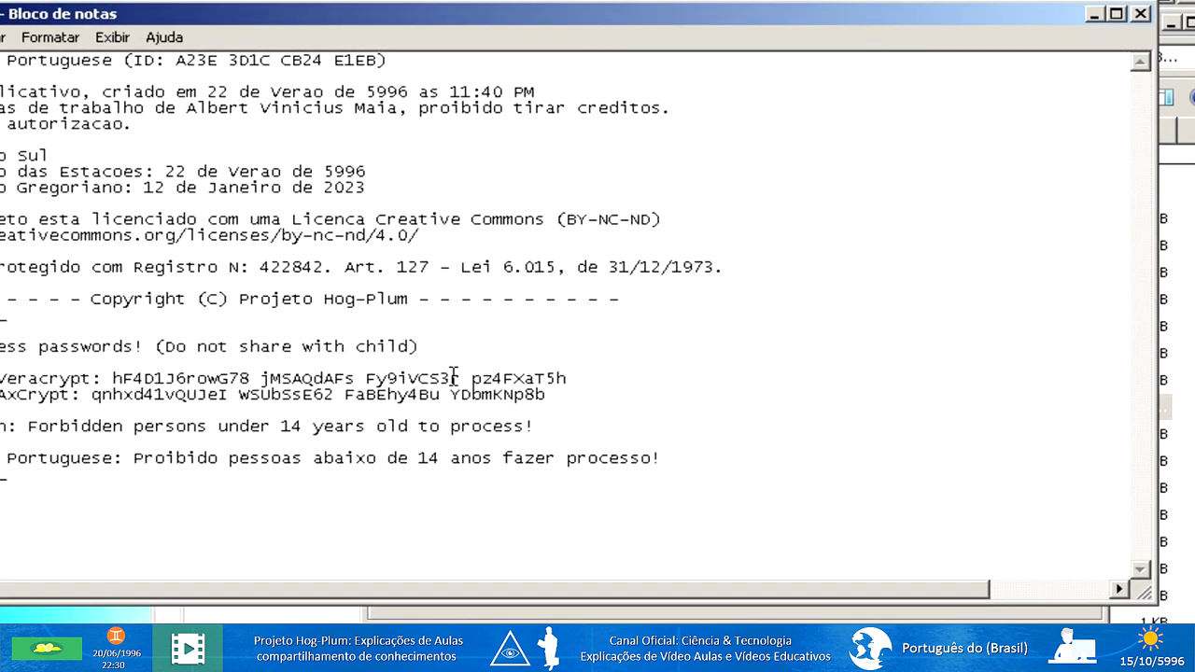
# Copy the Veracrypt password from the notes, paste it into the password field, and hide the characters.
pyautogui.moveTo(567, 378); pyautogui.dragTo(115, 379)
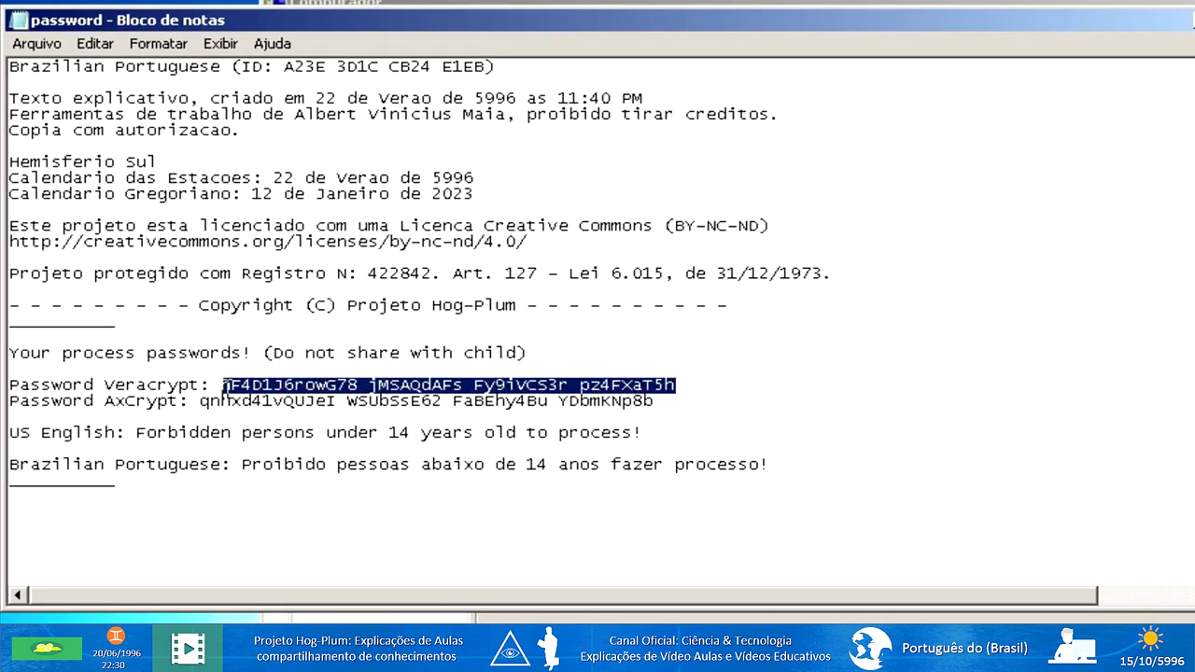
pyautogui.rightClick(223, 385)
pyautogui.click(264, 454)
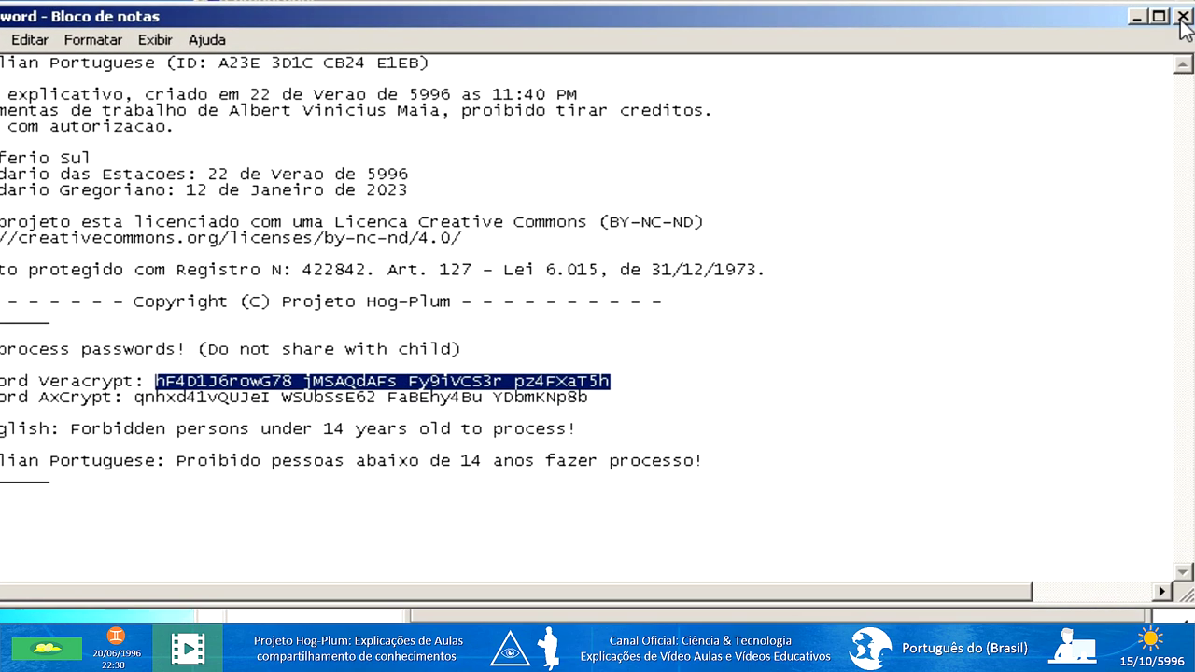
pyautogui.click(1181, 17)
pyautogui.hotkey('ctrl', 'v')
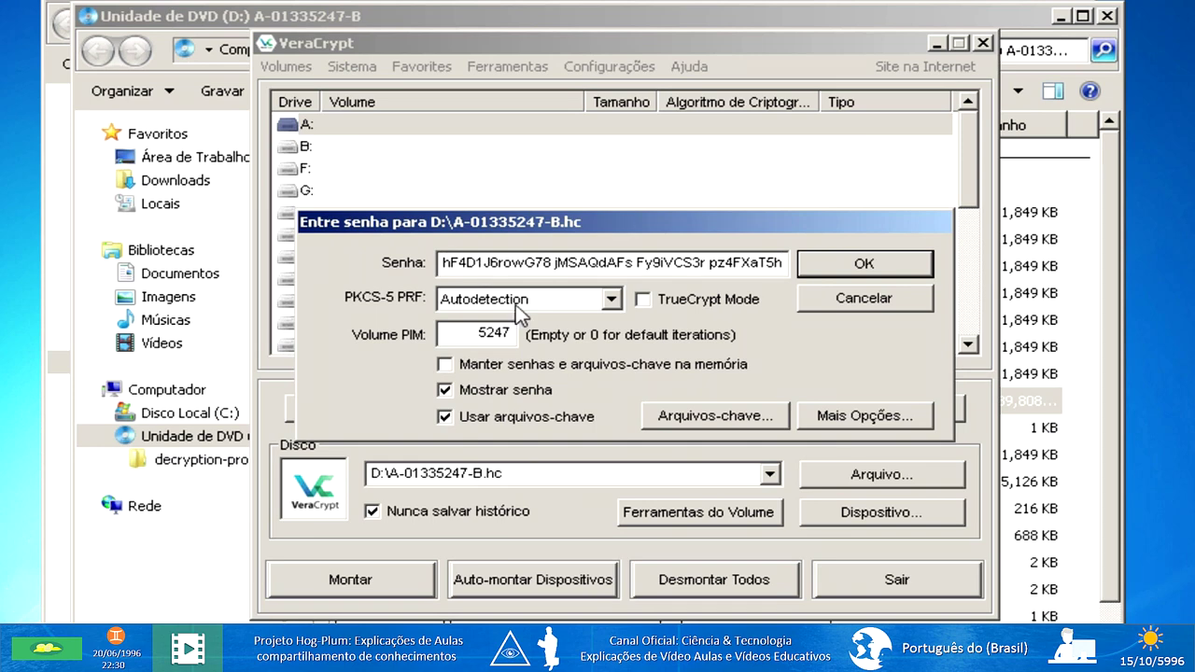
pyautogui.click(505, 392)
# Add keyfiles from D:: public-key, private-key, password-veracrypt, computer-database, certificate, and bitmaps 100.00 through 1.00.
pyautogui.click(677, 417)
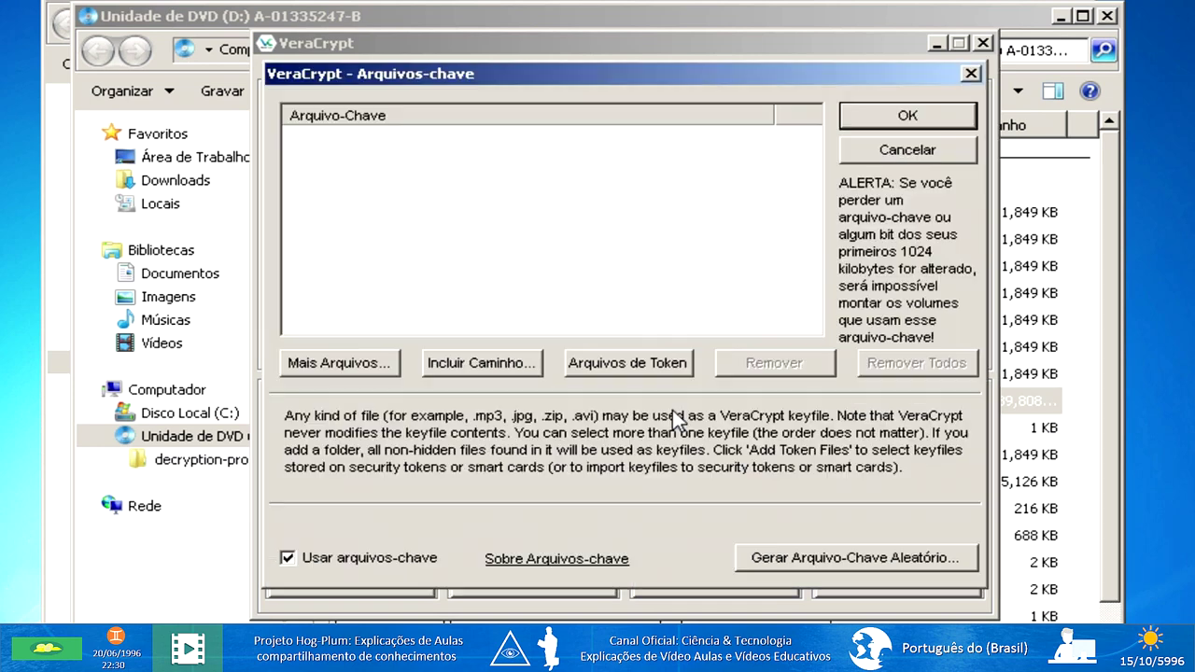
pyautogui.click(343, 366)
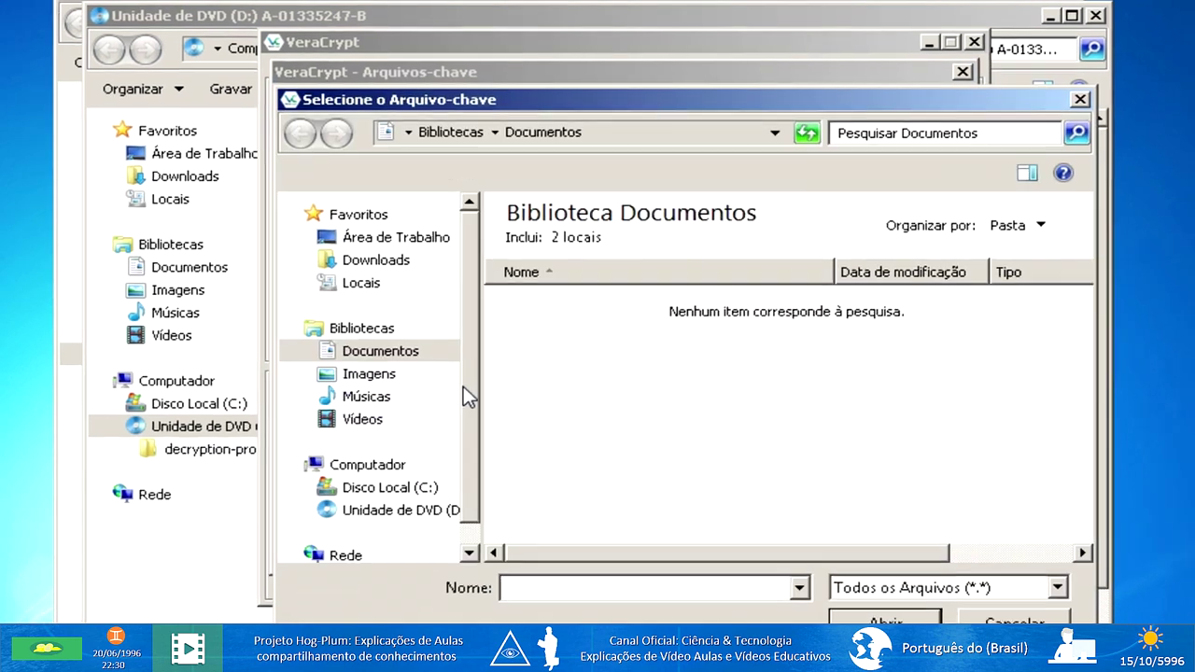
pyautogui.click(448, 458)
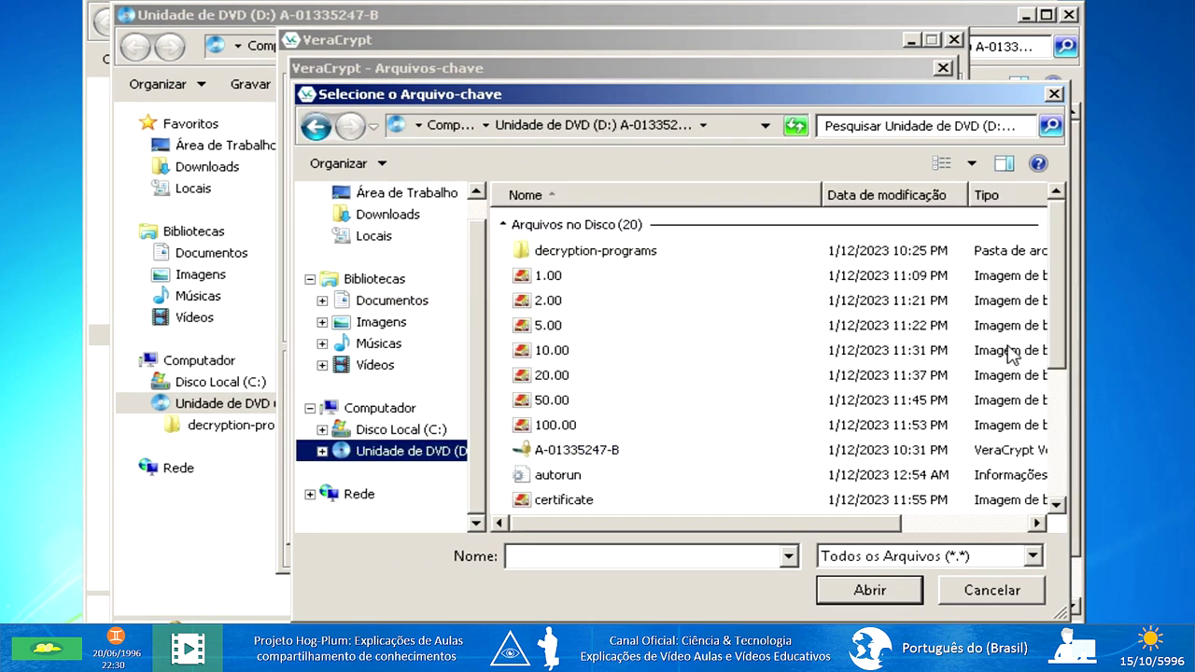
pyautogui.moveTo(1059, 352); pyautogui.dragTo(1059, 497)
pyautogui.click(597, 500)
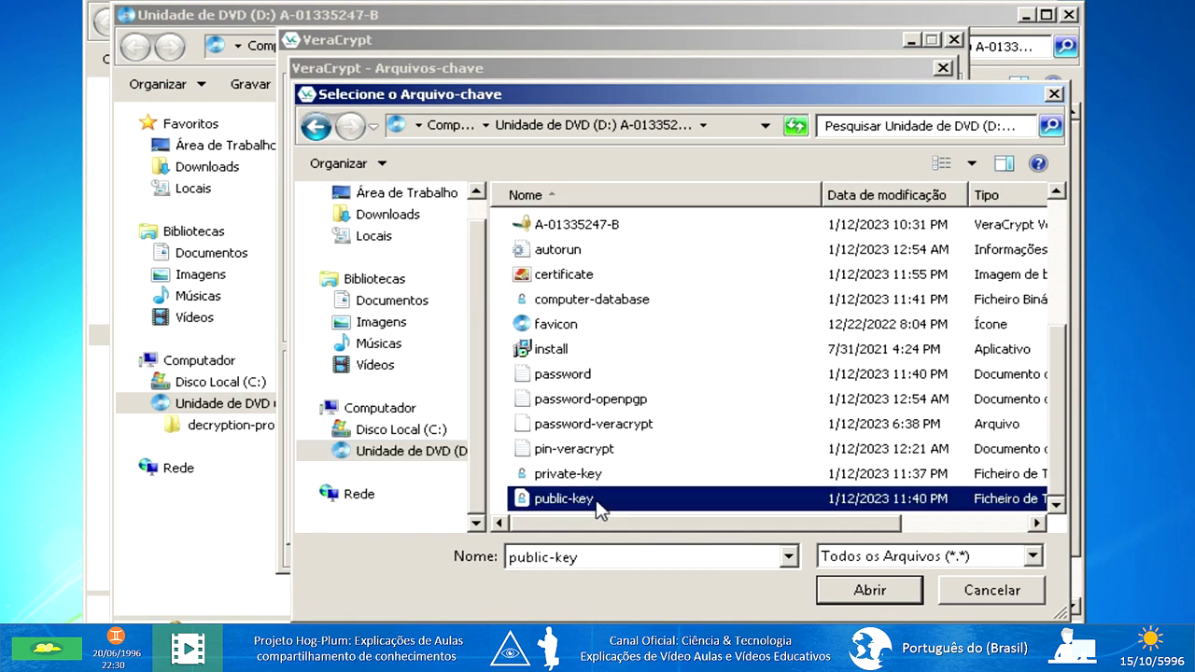
pyautogui.keyDown('ctrl'); pyautogui.click(586, 476); pyautogui.keyUp('ctrl')
pyautogui.keyDown('ctrl'); pyautogui.click(600, 425); pyautogui.keyUp('ctrl')
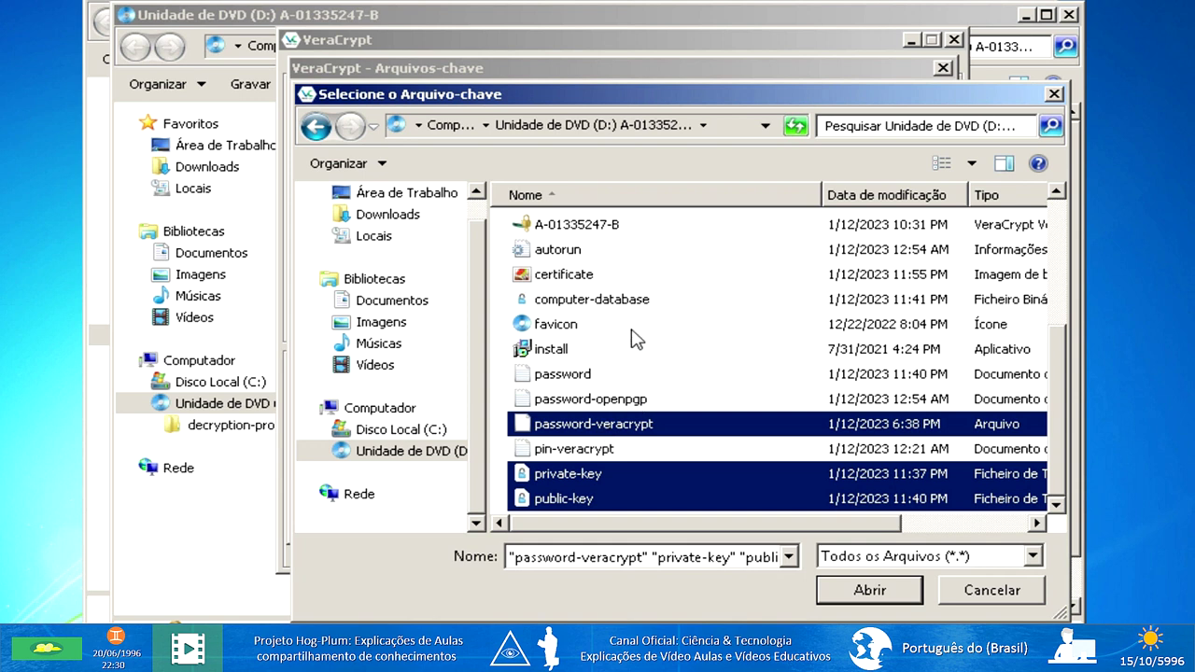
pyautogui.keyDown('ctrl'); pyautogui.click(605, 299); pyautogui.keyUp('ctrl')
pyautogui.keyDown('ctrl'); pyautogui.click(579, 280); pyautogui.keyUp('ctrl')
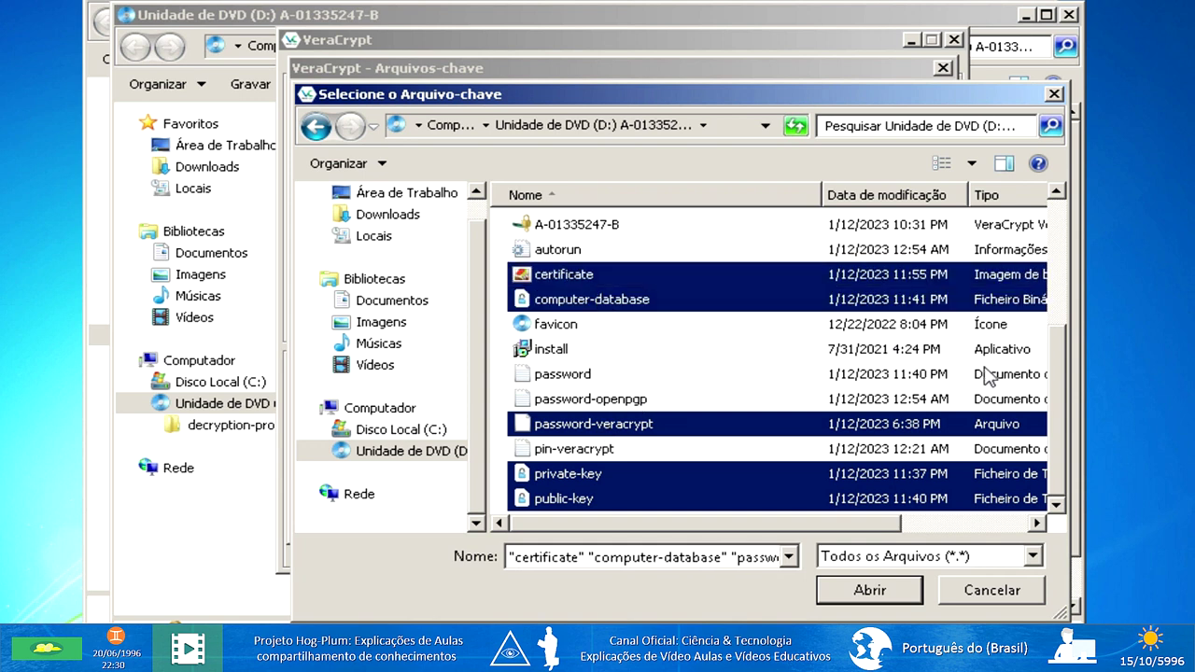
pyautogui.moveTo(1061, 434); pyautogui.dragTo(1064, 283)
pyautogui.keyDown('ctrl'); pyautogui.click(559, 427); pyautogui.keyUp('ctrl')
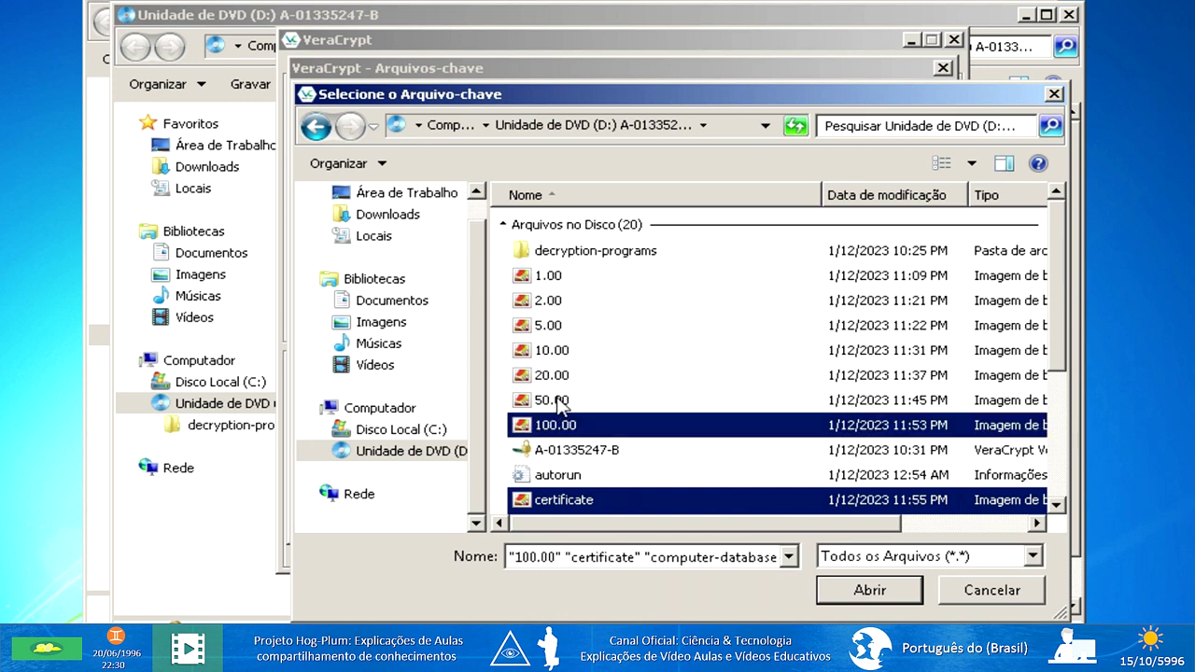
pyautogui.keyDown('ctrl'); pyautogui.click(556, 401); pyautogui.keyUp('ctrl')
pyautogui.keyDown('ctrl'); pyautogui.click(557, 376); pyautogui.keyUp('ctrl')
pyautogui.keyDown('ctrl'); pyautogui.click(556, 352); pyautogui.keyUp('ctrl')
pyautogui.keyDown('ctrl'); pyautogui.click(550, 327); pyautogui.keyUp('ctrl')
pyautogui.keyDown('ctrl'); pyautogui.click(549, 302); pyautogui.keyUp('ctrl')
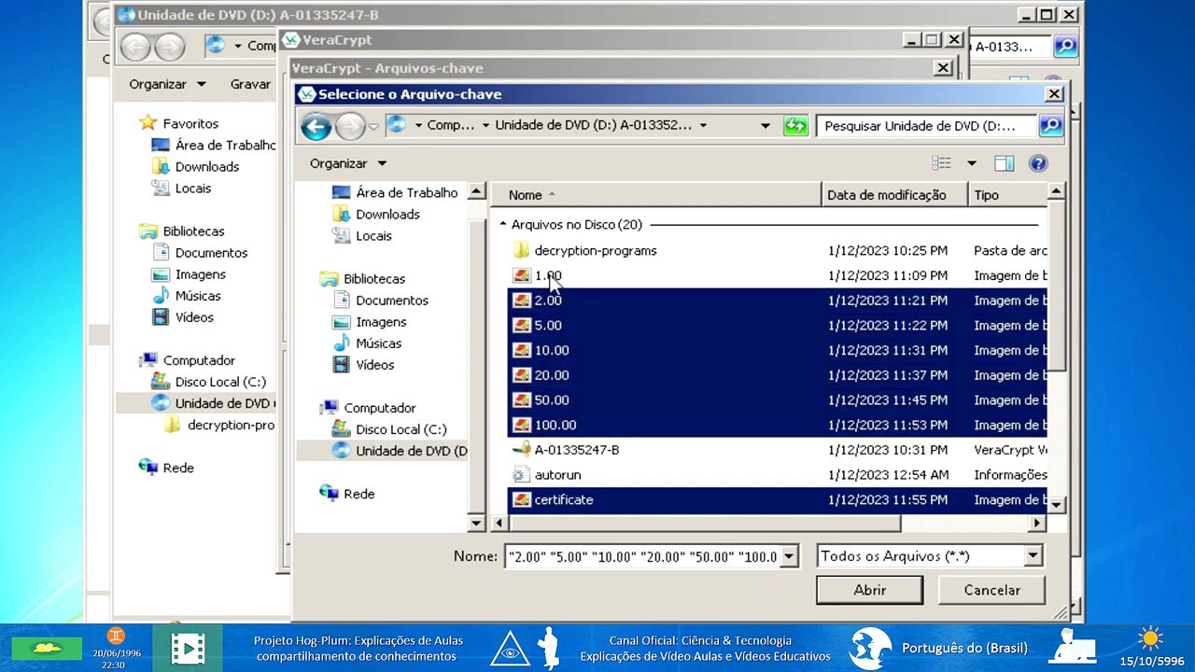
pyautogui.keyDown('ctrl'); pyautogui.click(546, 276); pyautogui.keyUp('ctrl')
pyautogui.moveTo(1059, 348); pyautogui.dragTo(1063, 464)
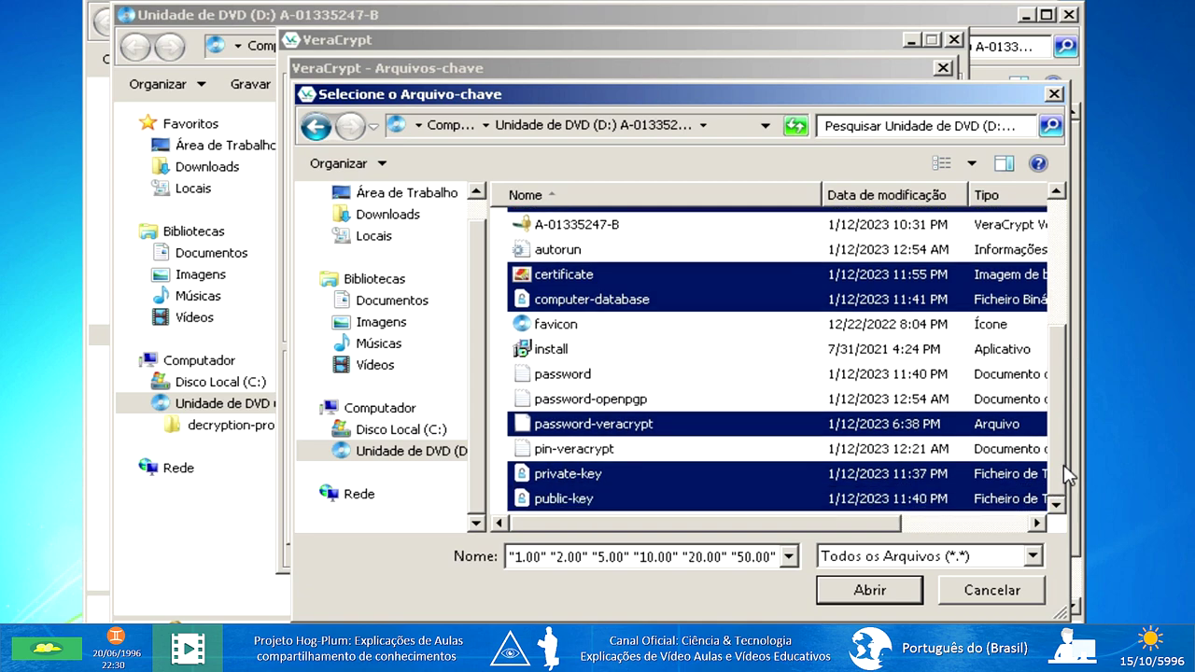
pyautogui.click(886, 594)
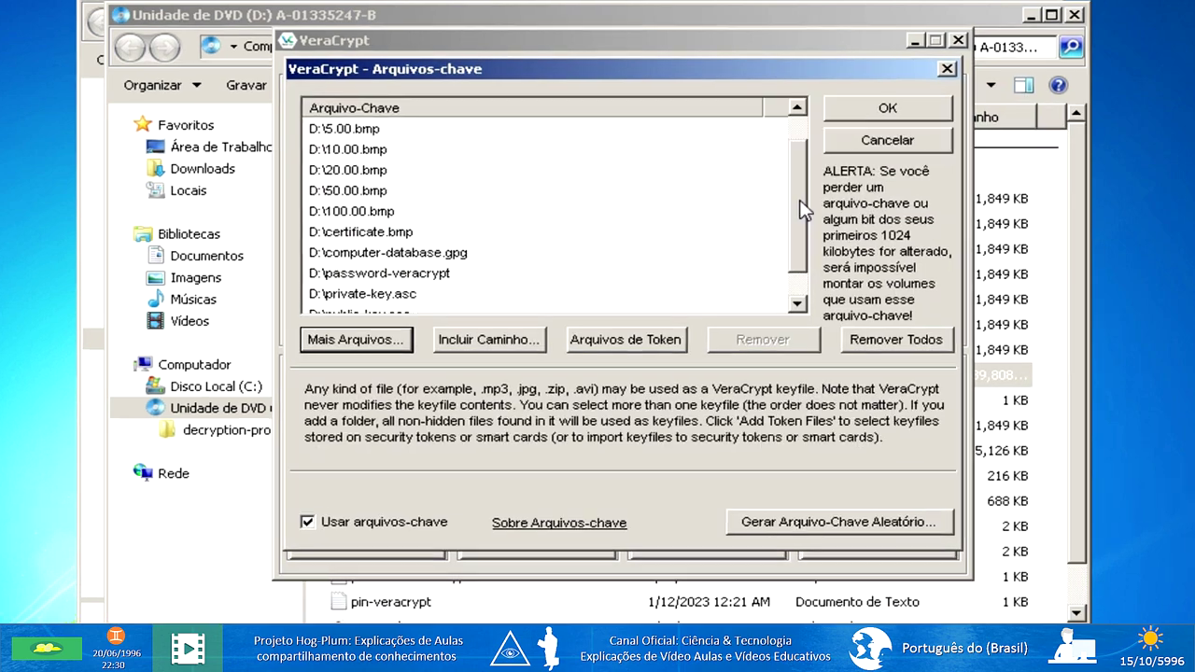
# Confirm the keyfile list and mount the volume on drive A:.
pyautogui.moveTo(803, 210); pyautogui.dragTo(843, 139)
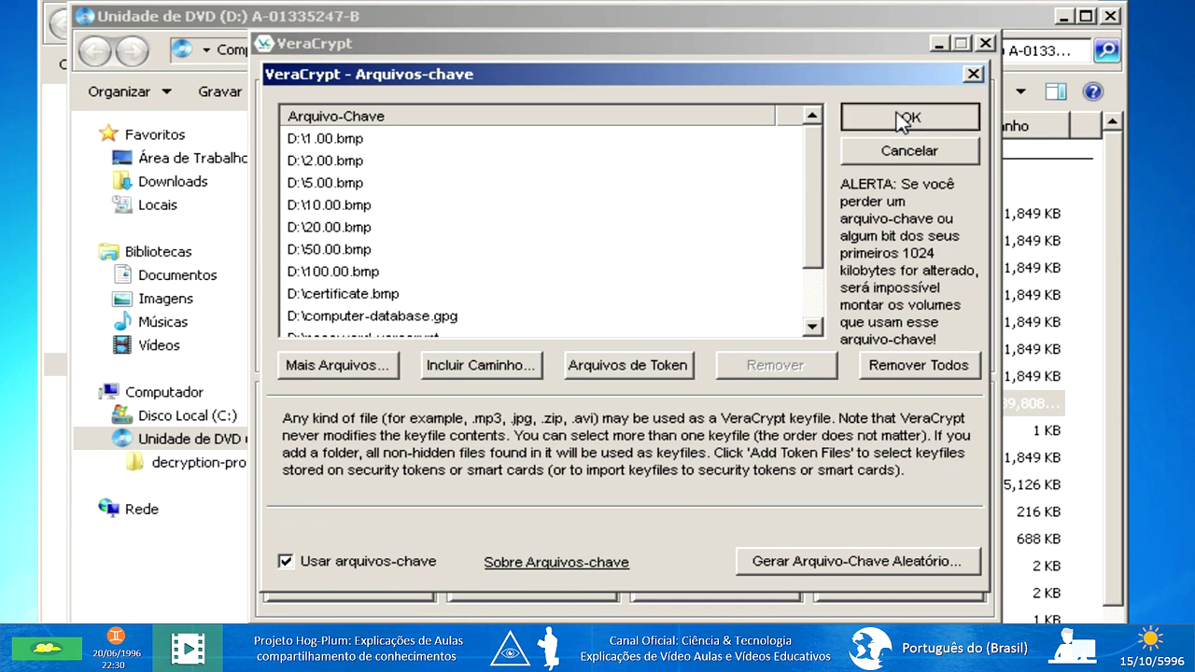
pyautogui.click(903, 119)
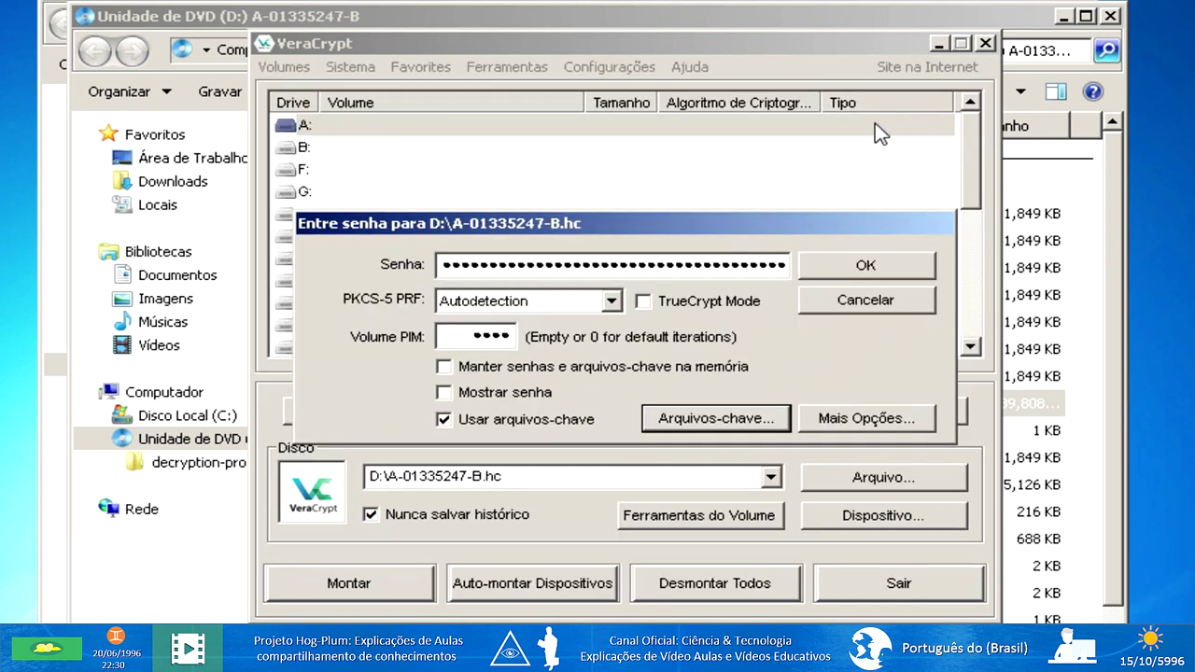
pyautogui.click(865, 267)
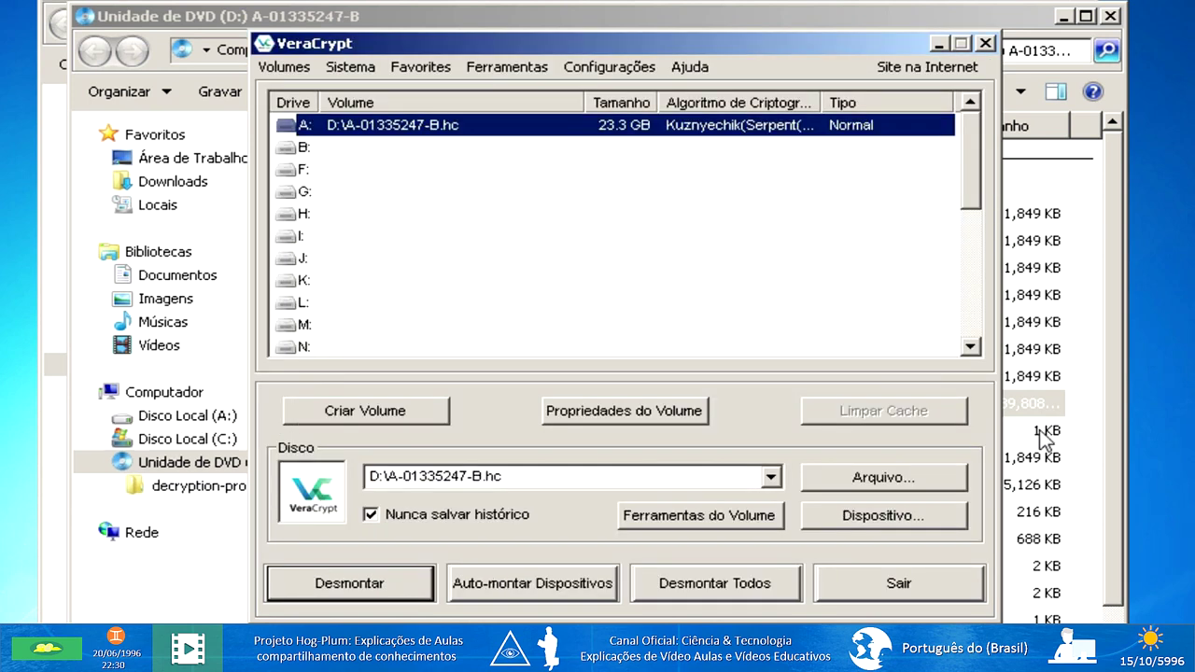
# Close VeraCrypt, mount the wou_w7-x64 ISO from drive A: as drive E:, and open its files.
pyautogui.click(985, 44)
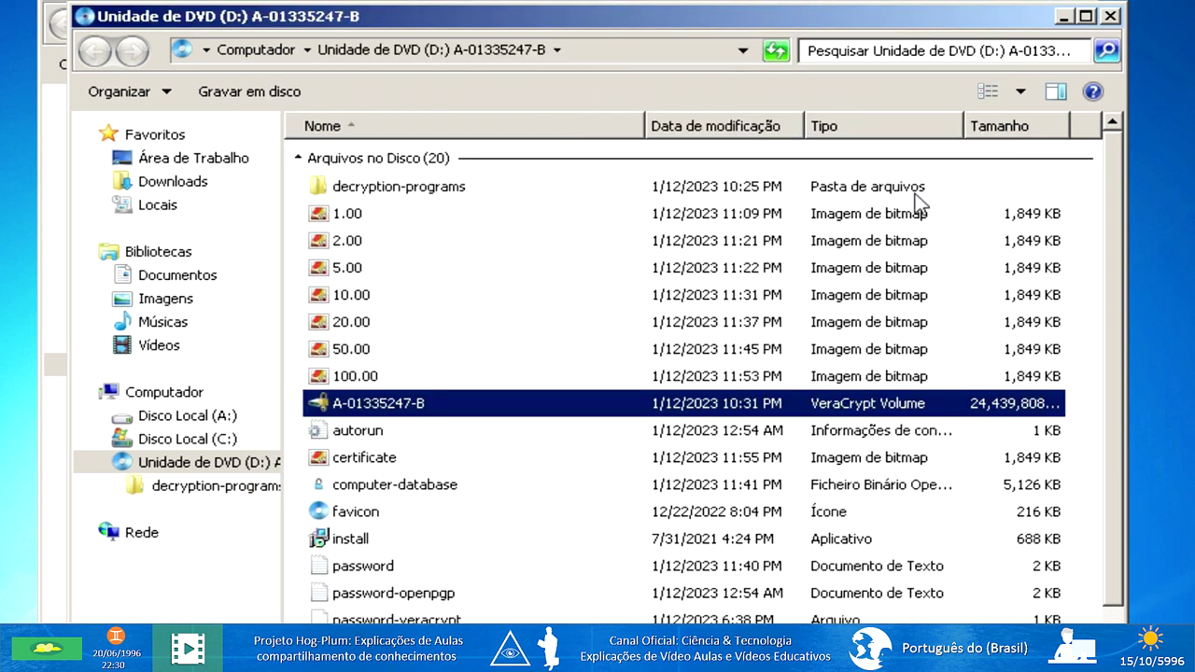
pyautogui.click(187, 417)
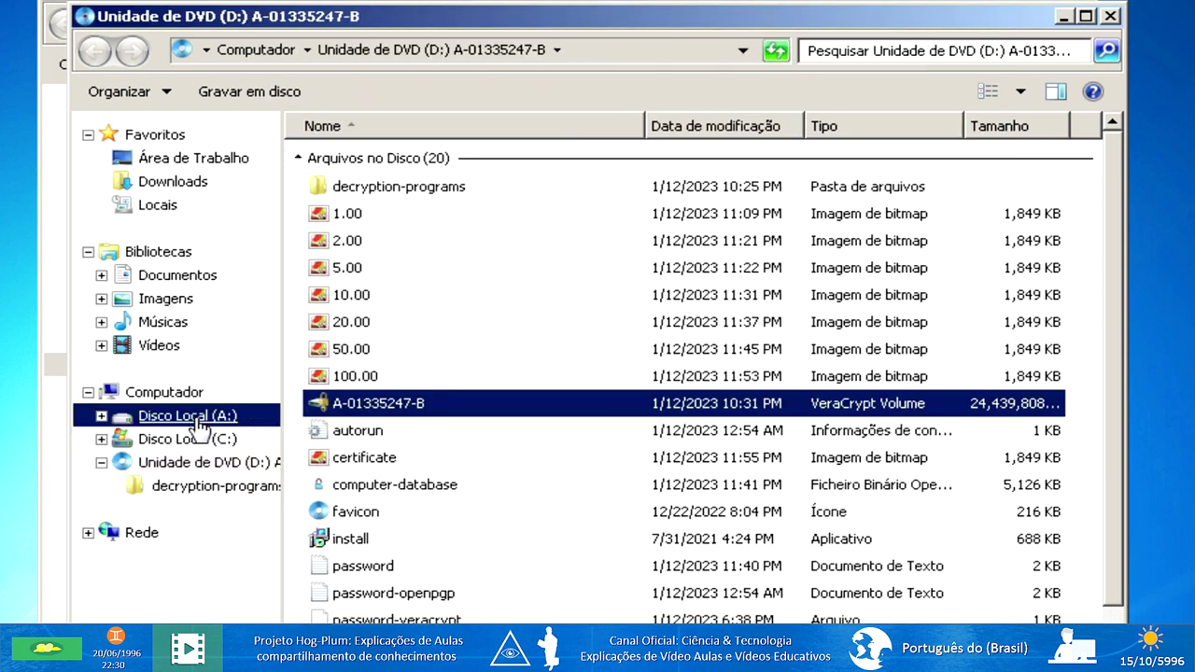
pyautogui.click(391, 185)
pyautogui.rightClick(390, 182)
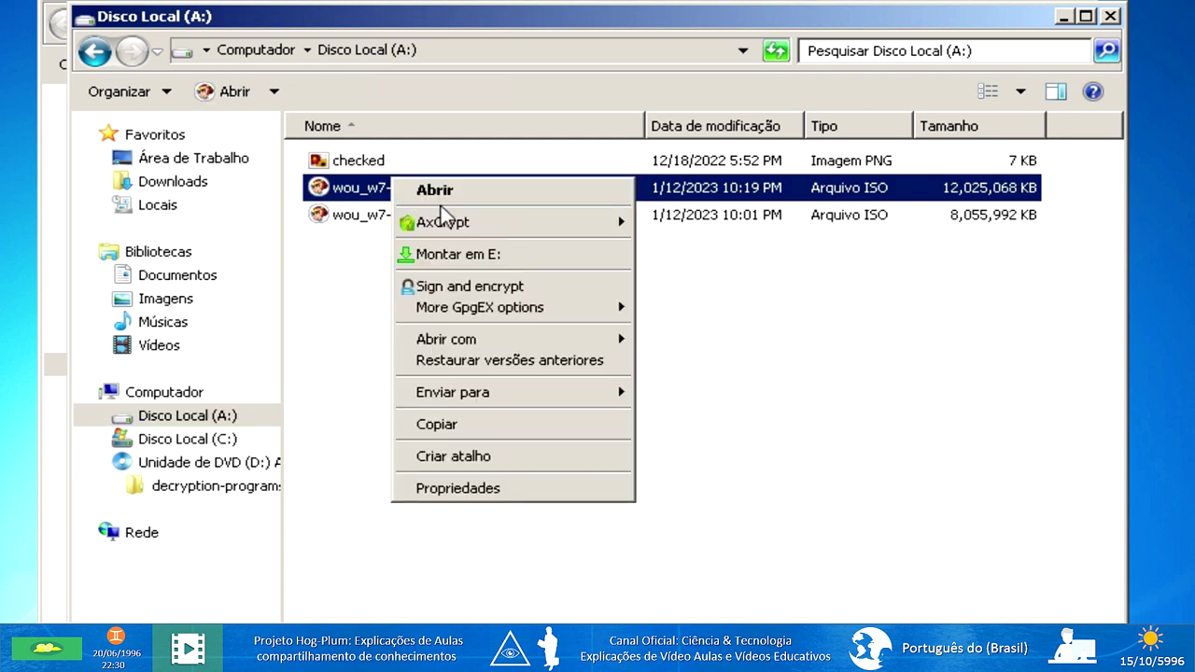
pyautogui.click(469, 254)
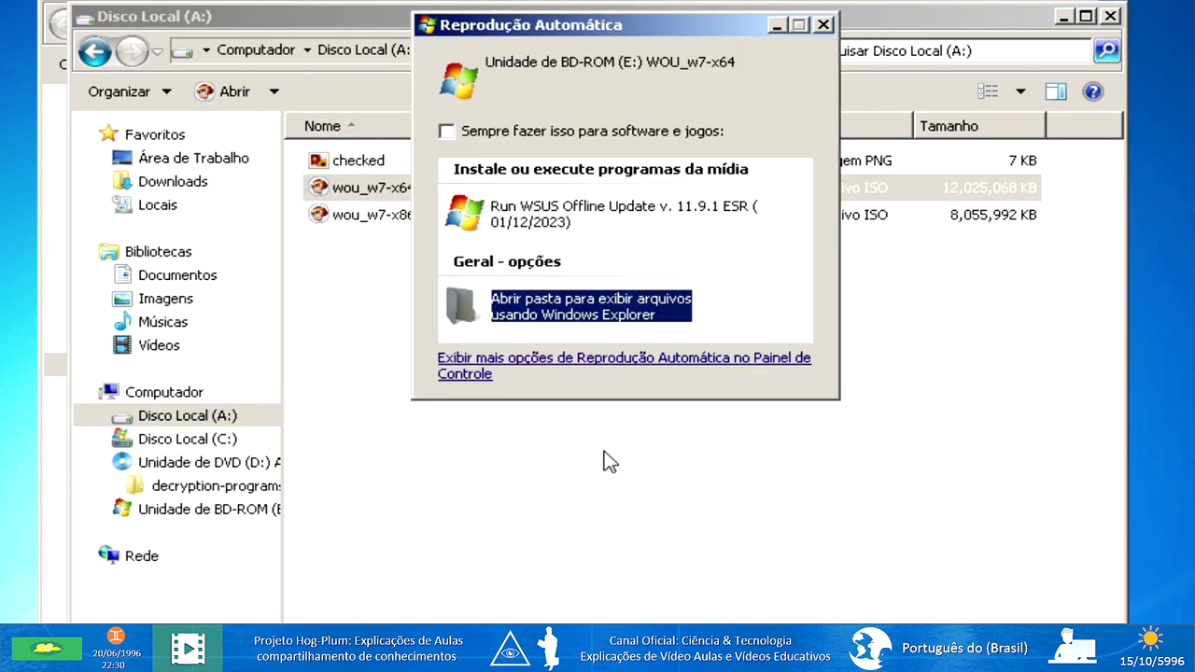
pyautogui.click(623, 315)
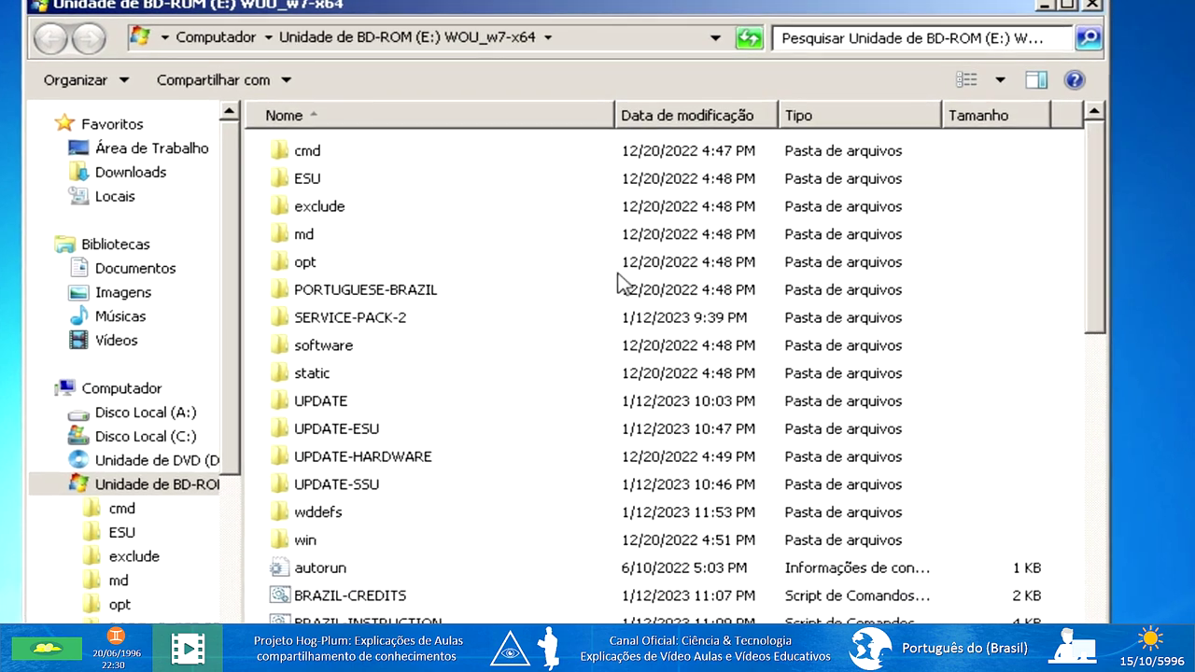
# Read the BRAZIL-INSTRUCTION console, close it, then select the UPDATE-END script.
pyautogui.scroll(-3, 644, 456)
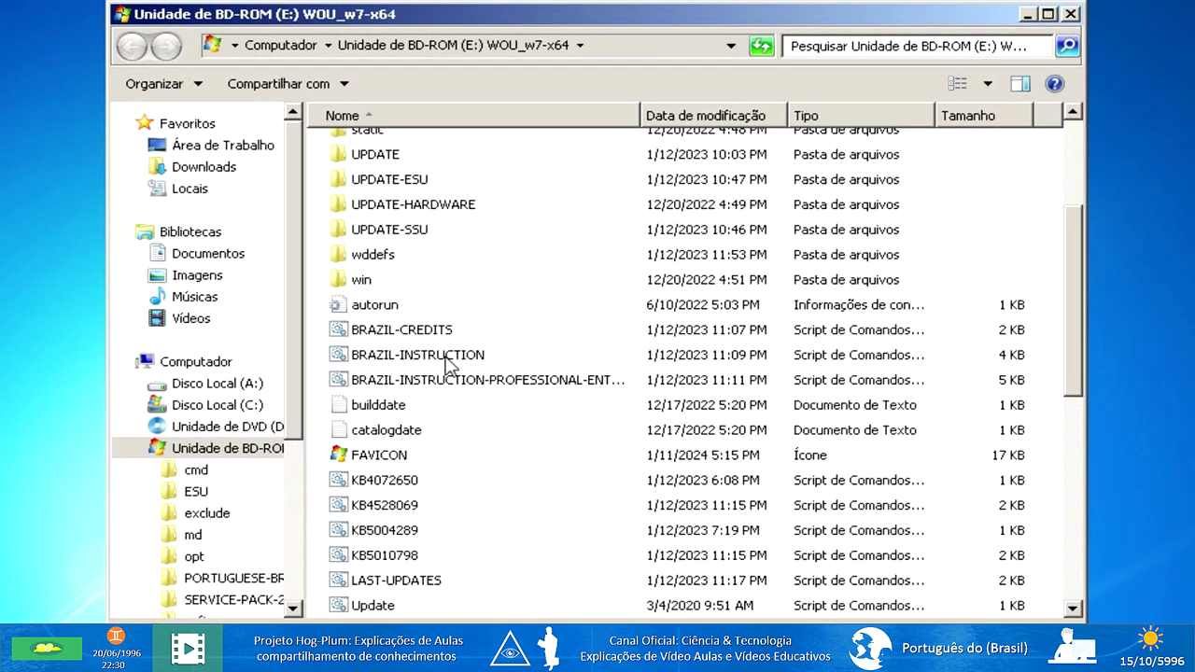
pyautogui.doubleClick(446, 357)
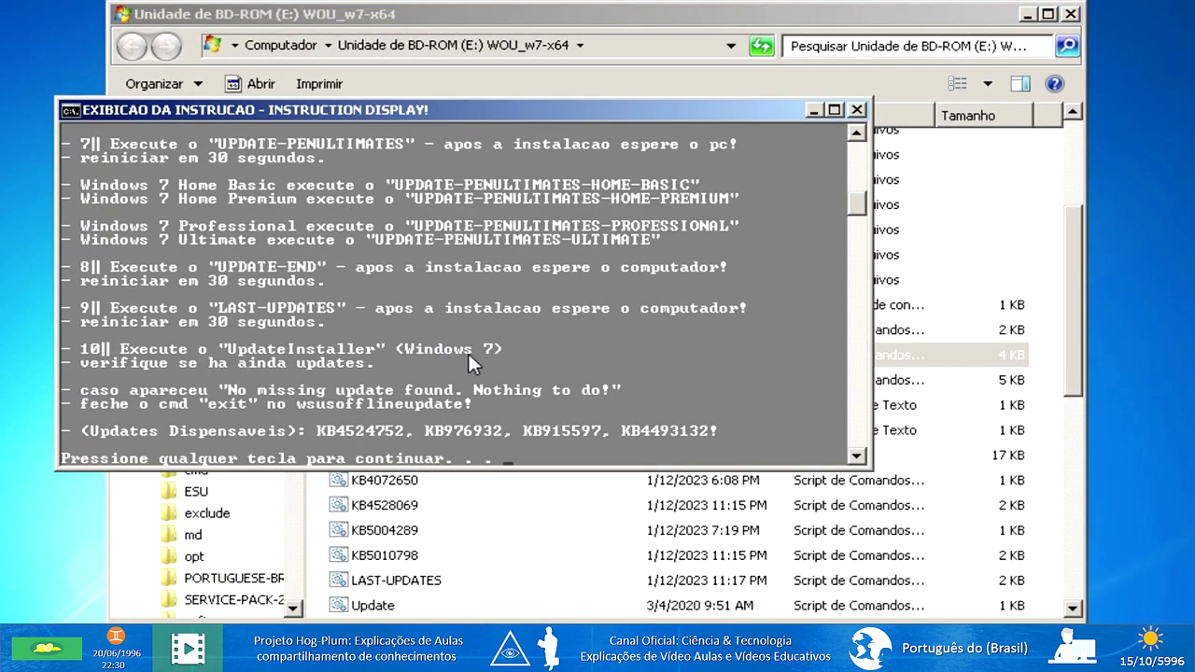
pyautogui.scroll(2, 471, 350)
pyautogui.scroll(-2, 521, 317)
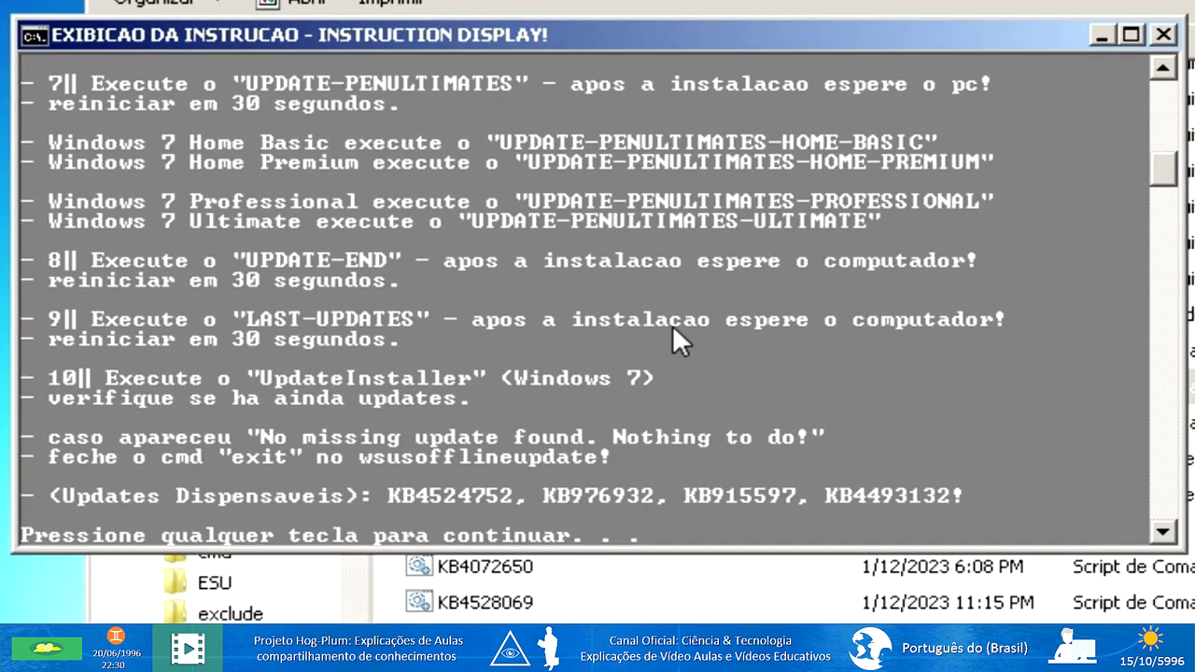
pyautogui.click(1162, 34)
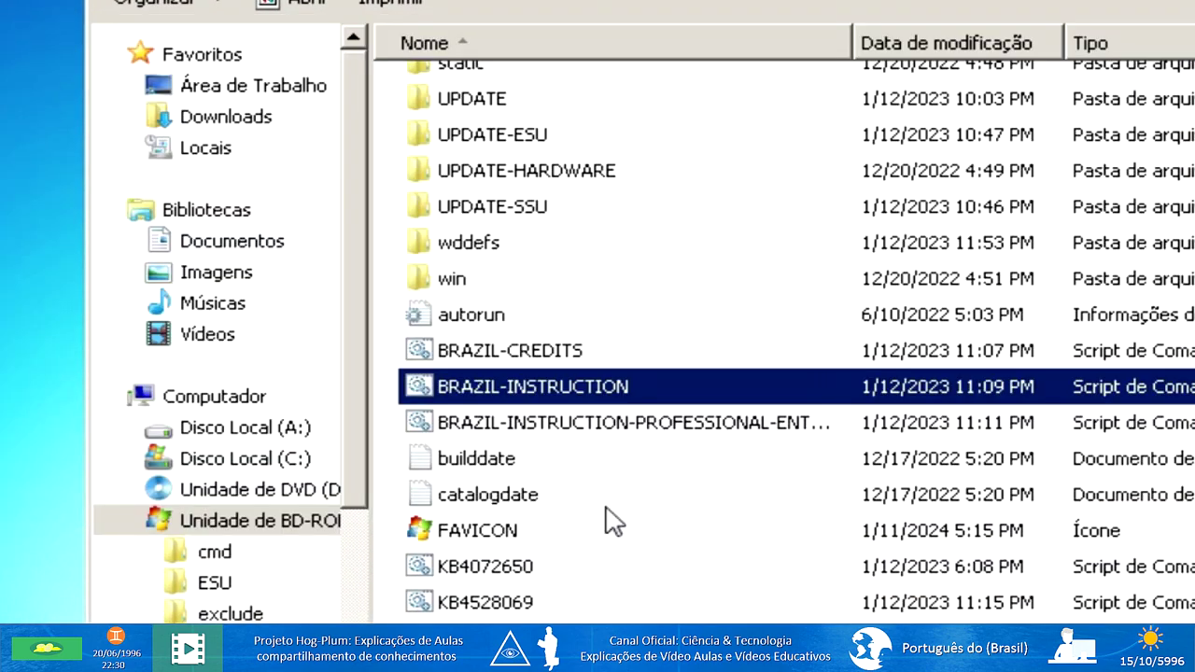
pyautogui.scroll(-5, 621, 541)
pyautogui.scroll(-2, 653, 565)
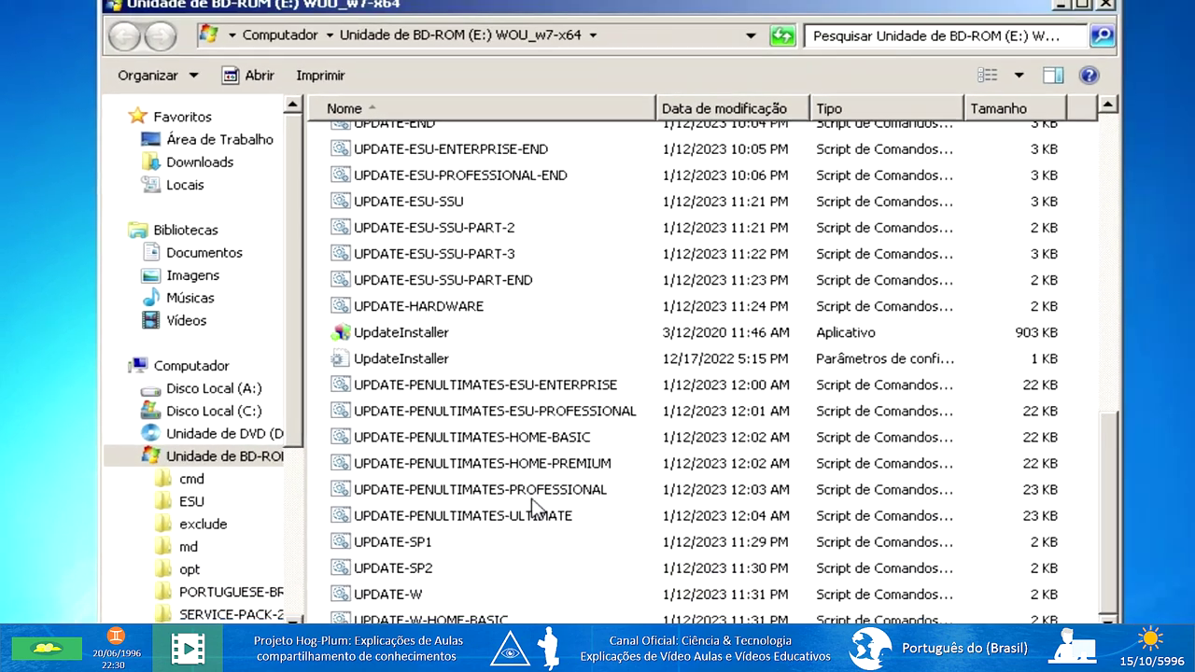
pyautogui.scroll(2, 513, 581)
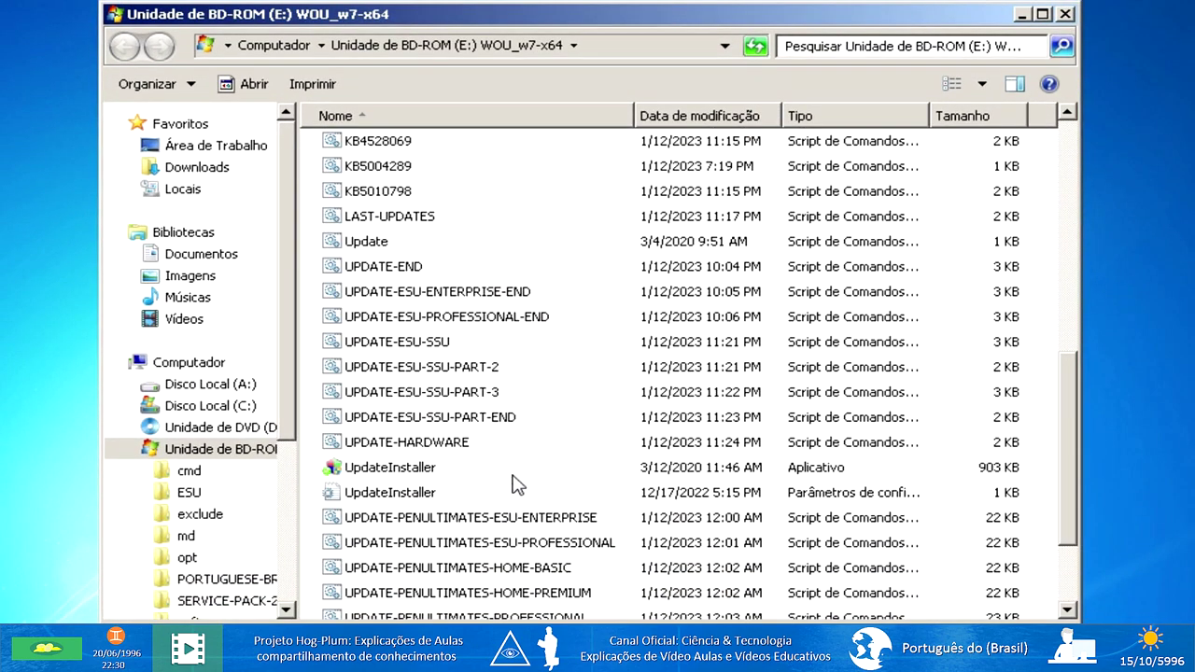
pyautogui.click(399, 271)
# Launch the UPDATE-END script, close the disc folder, and continue past the script's first pause.
pyautogui.doubleClick(399, 271)
pyautogui.click(1064, 14)
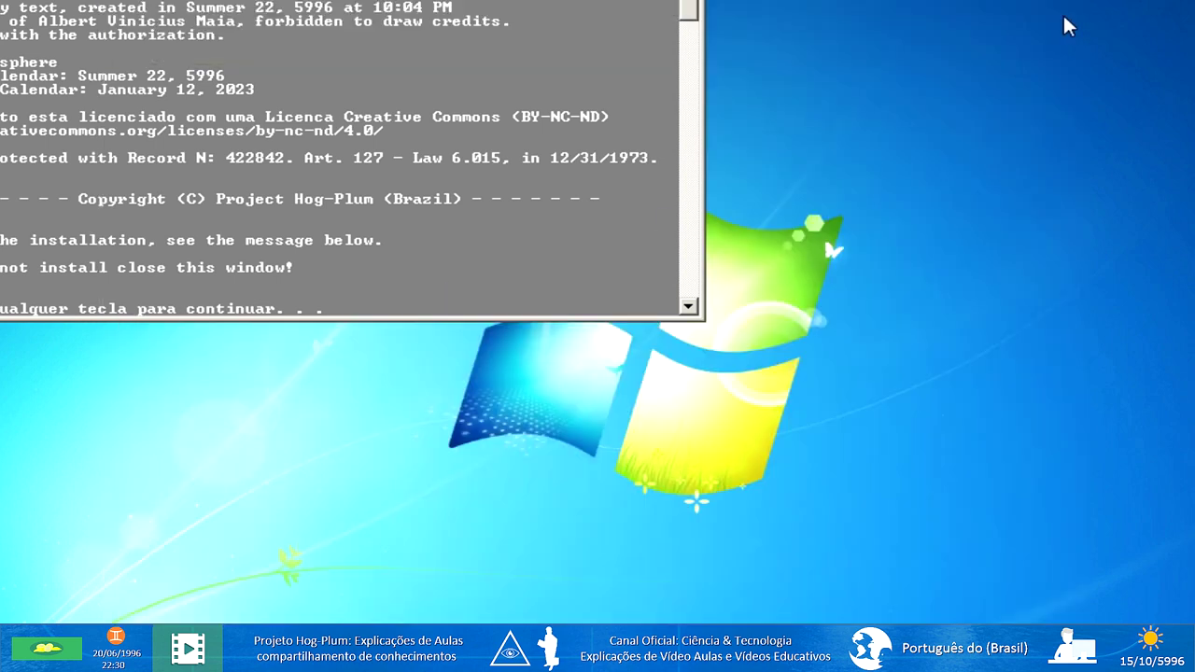
pyautogui.moveTo(312, 2); pyautogui.dragTo(688, 48)
pyautogui.press('Return')
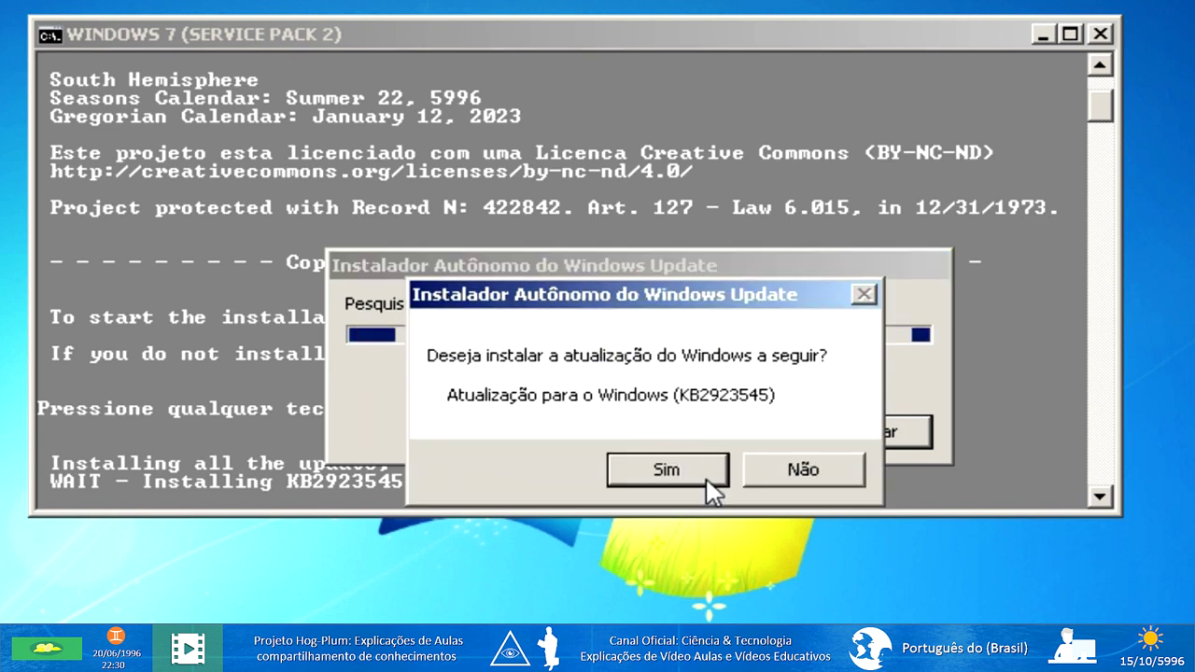
# Install KB2923545 and the AS_Delta update, approving elevation, until the shutdown warning appears.
pyautogui.click(691, 475)
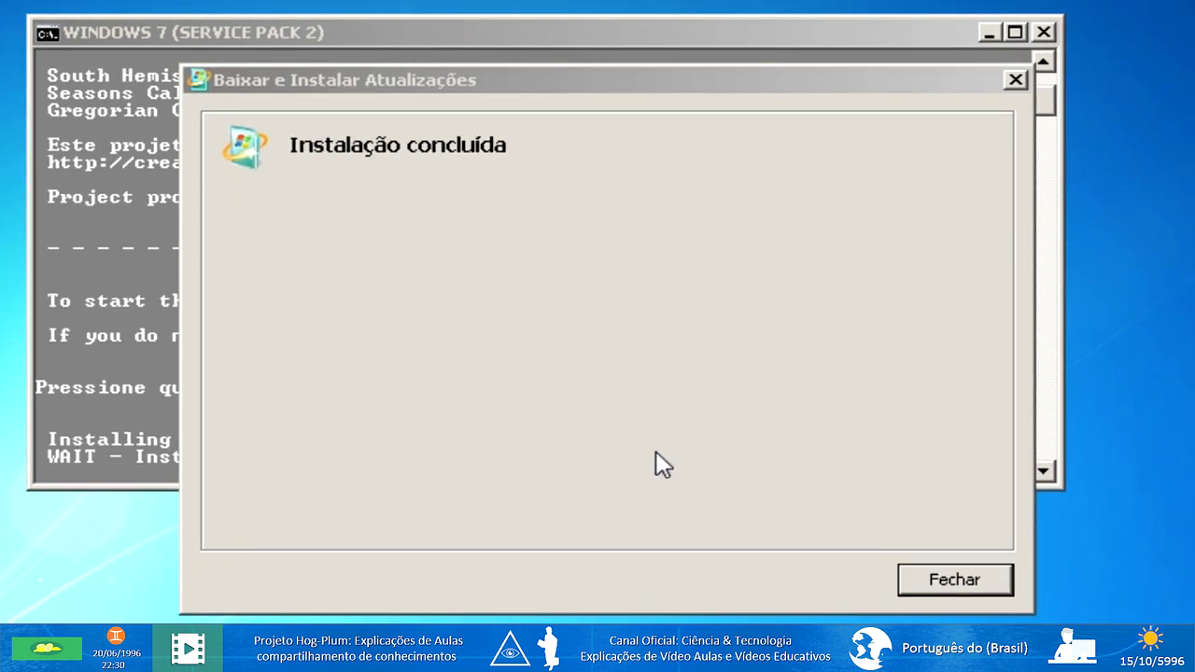
pyautogui.click(899, 577)
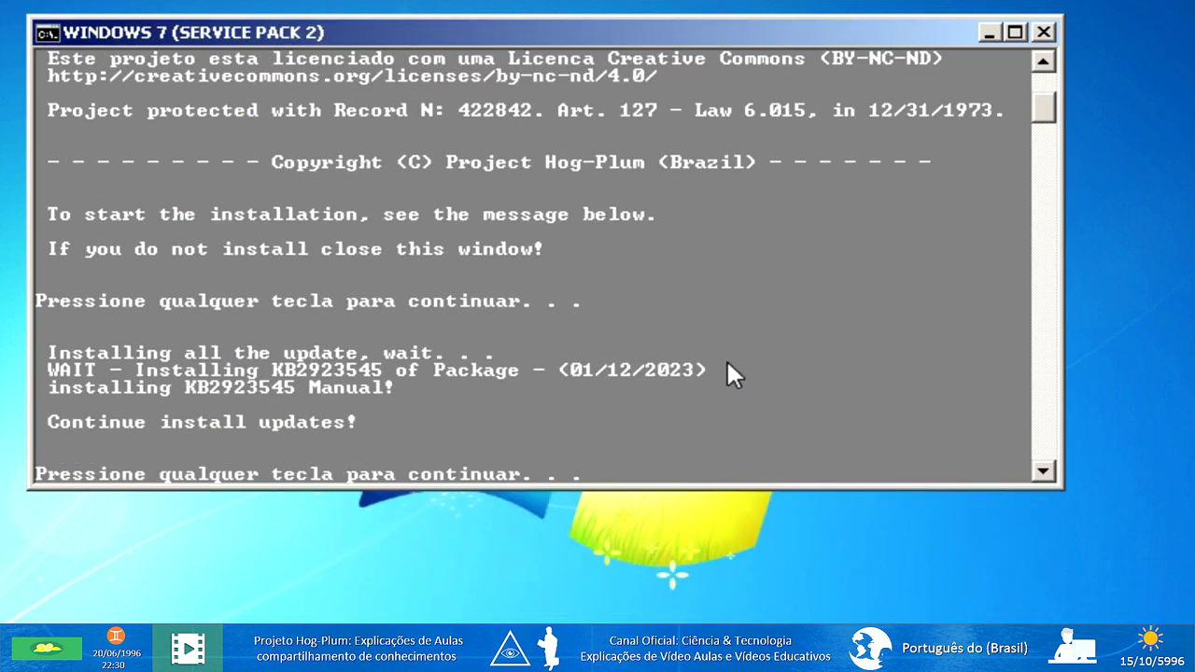
pyautogui.press('Return')
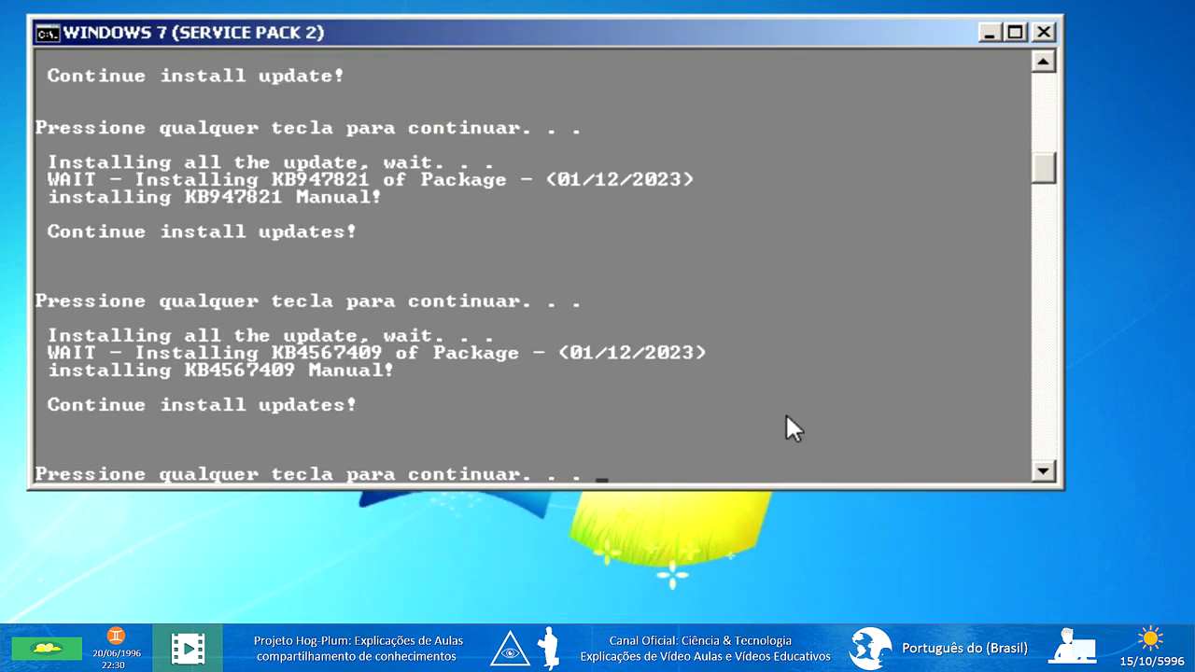
pyautogui.press('Return')
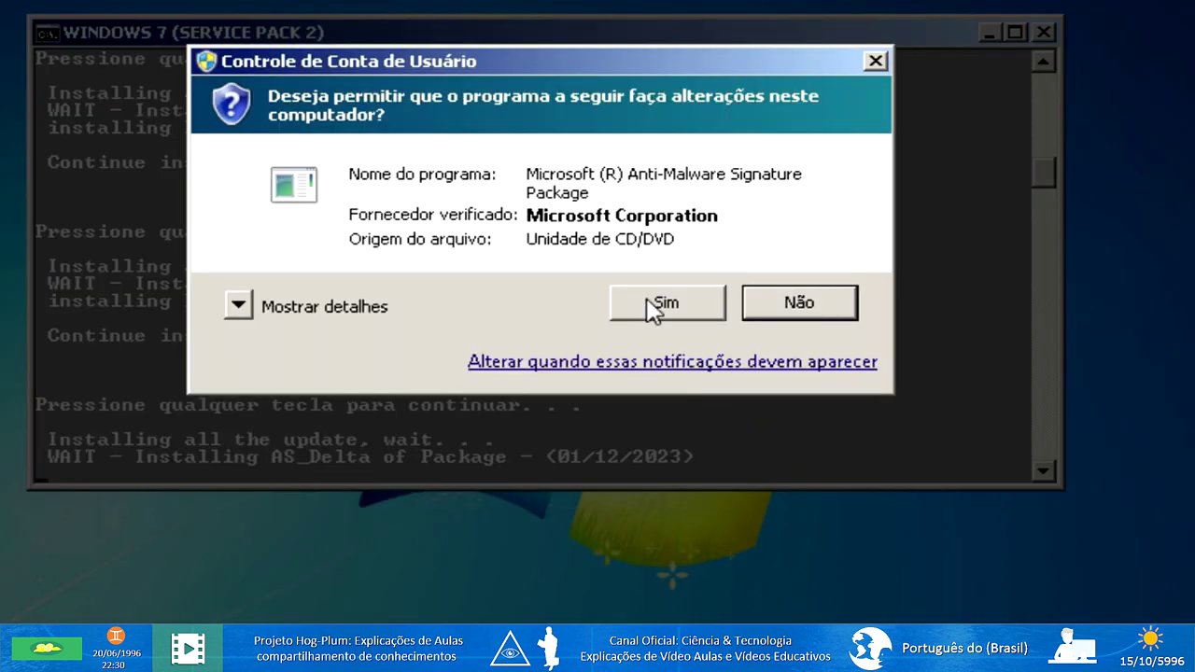
pyautogui.click(651, 306)
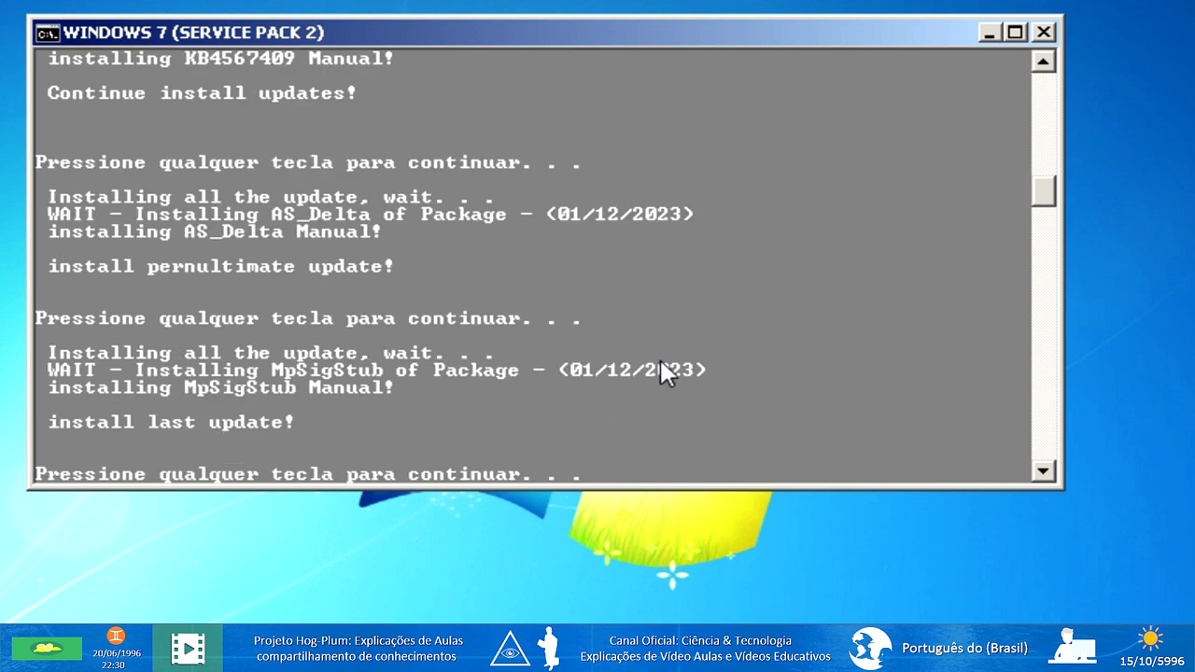
pyautogui.press('Return')
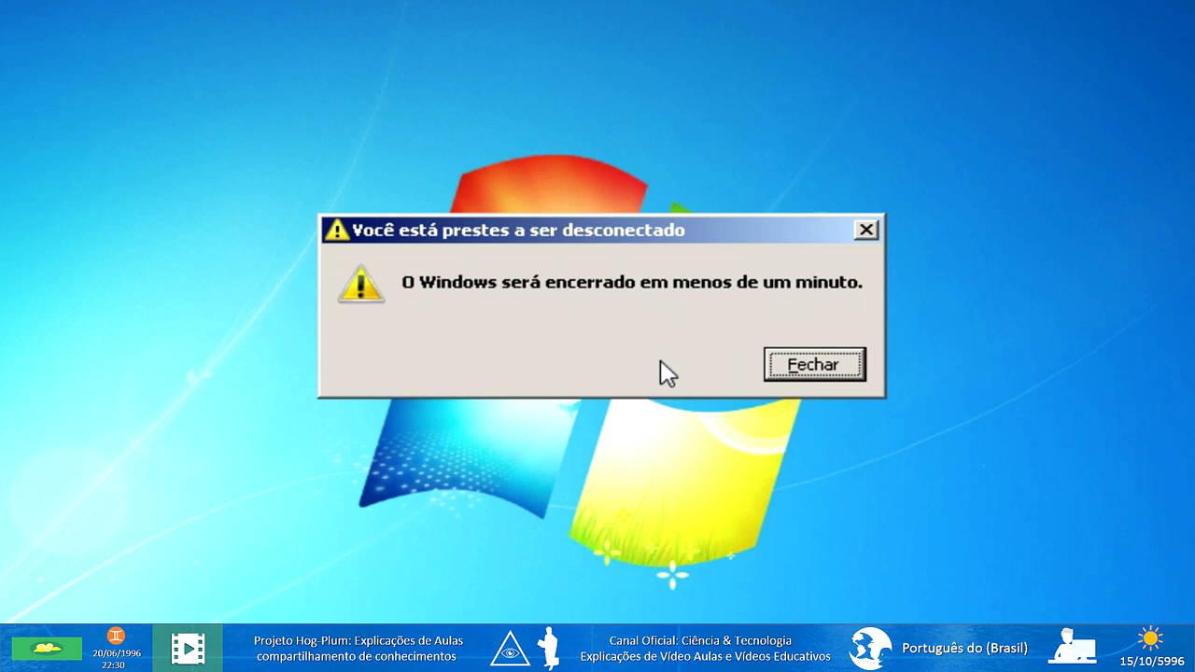
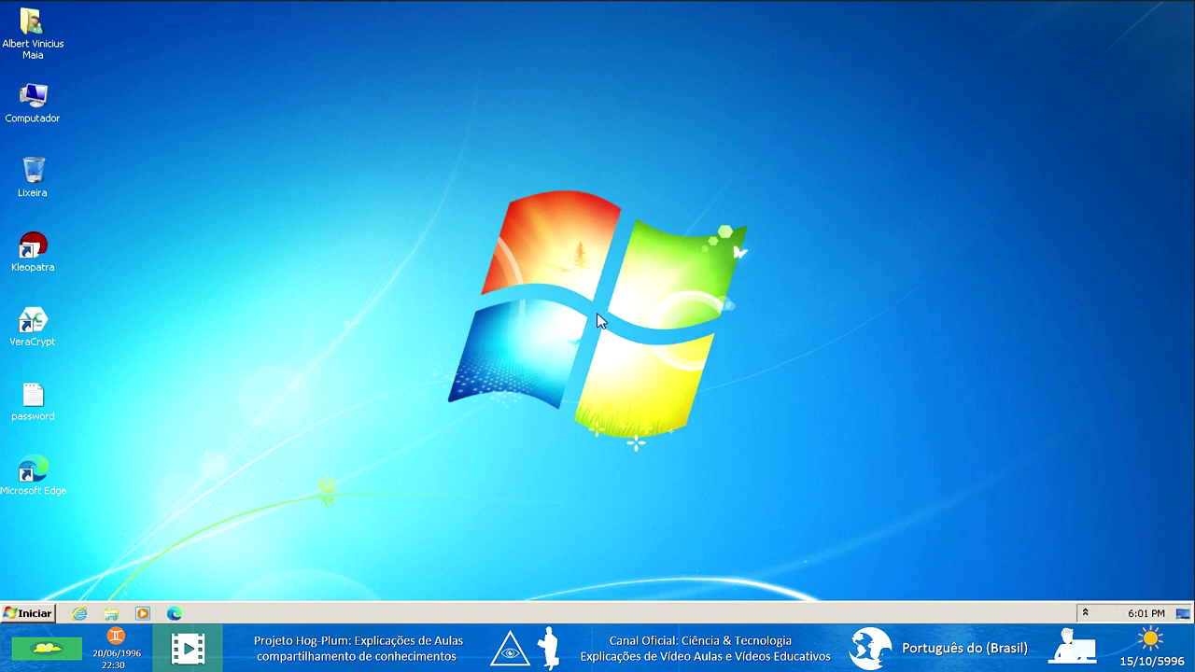
# Launch Edge and finish first-run setup: skip data import, choose the Informativo layout, don't sign in.
pyautogui.press('m')
pyautogui.press('Return')
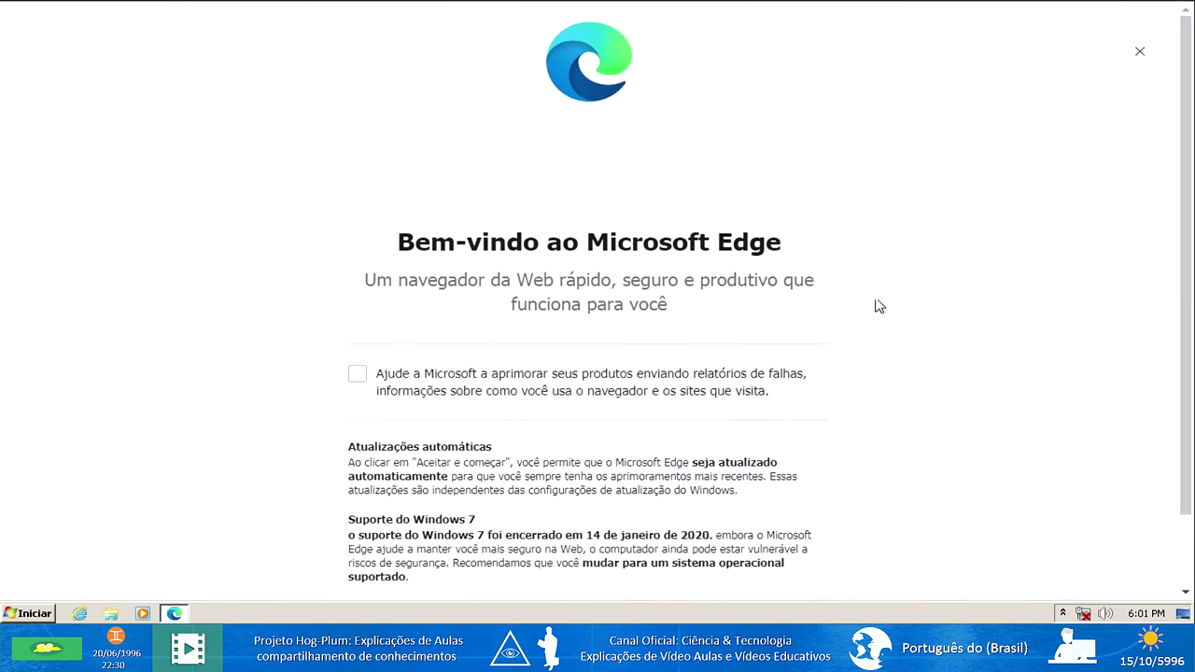
pyautogui.scroll(-2, 1184, 443)
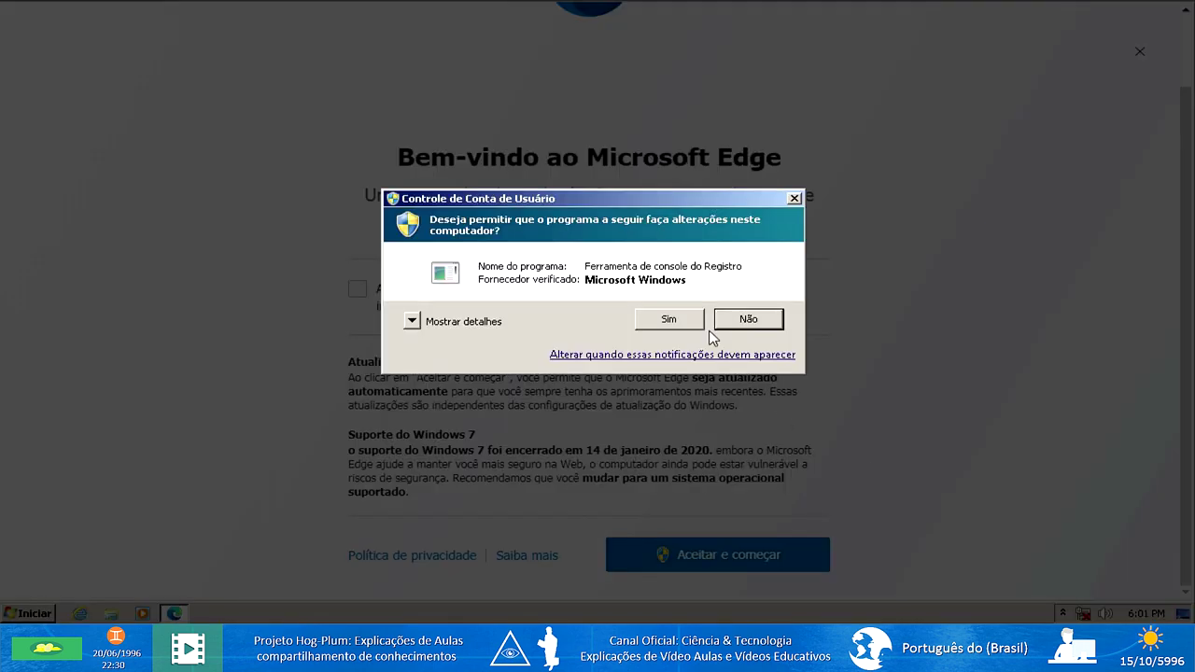
pyautogui.click(668, 314)
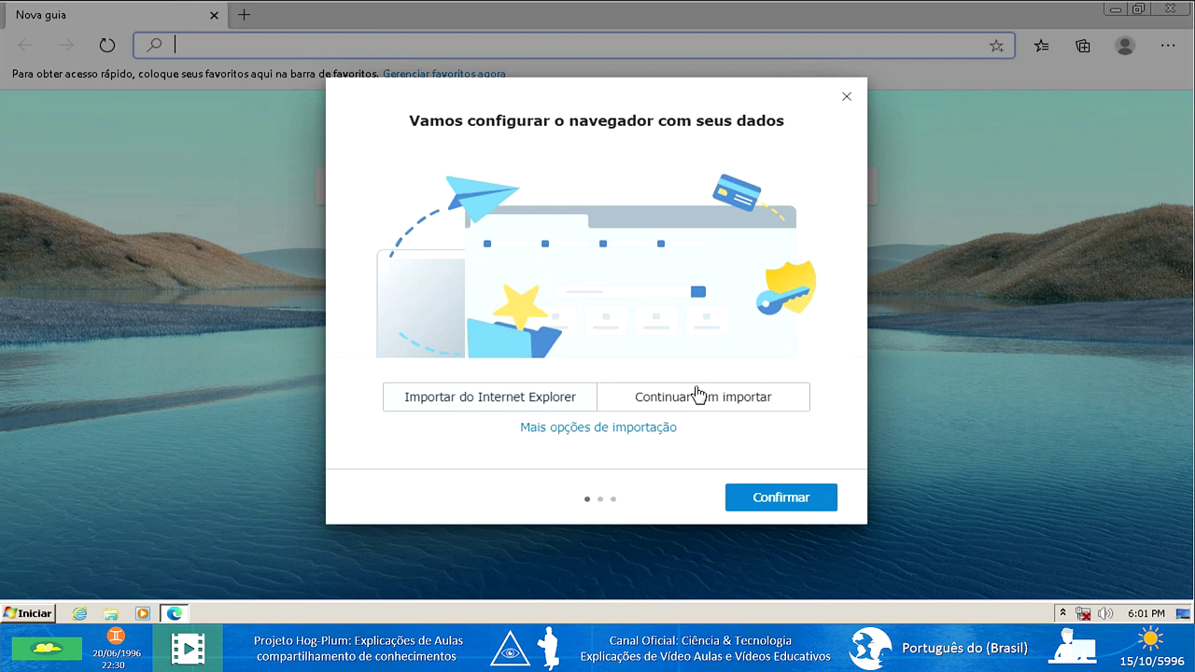
pyautogui.click(695, 394)
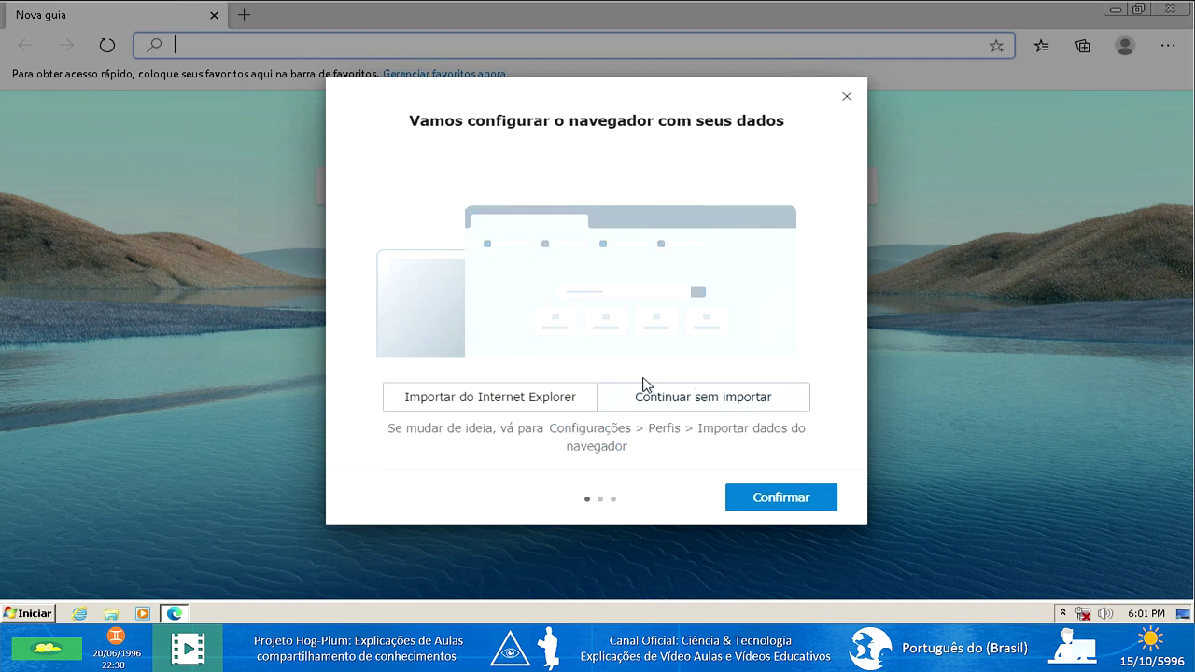
pyautogui.click(746, 497)
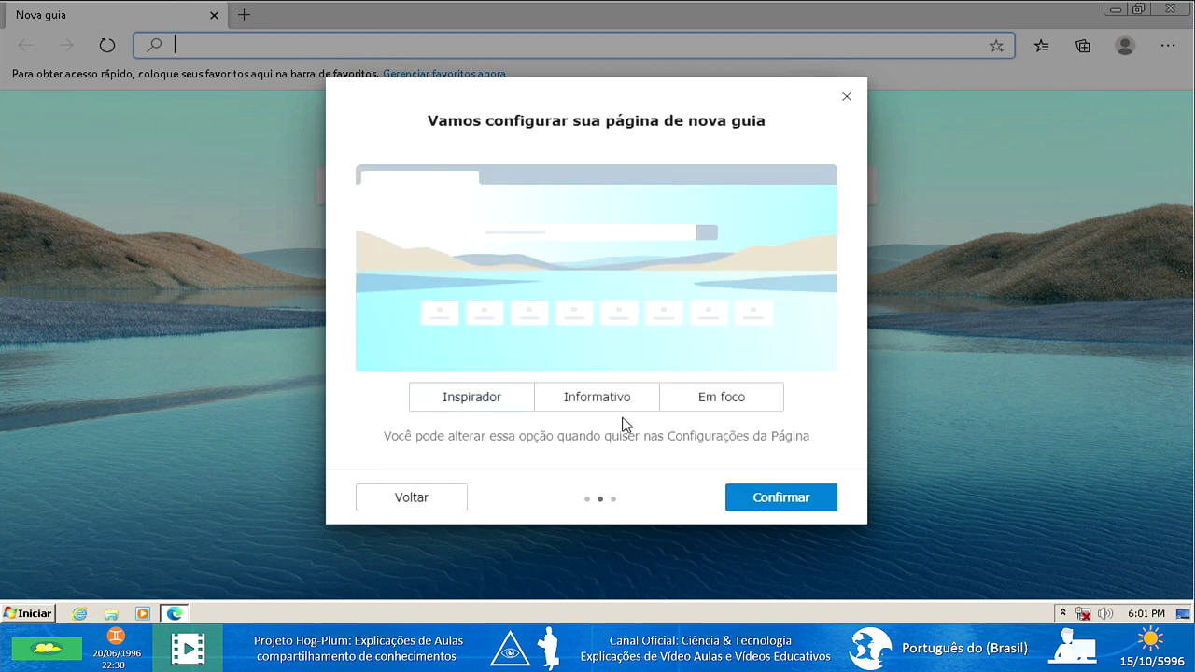
pyautogui.click(610, 405)
pyautogui.click(771, 504)
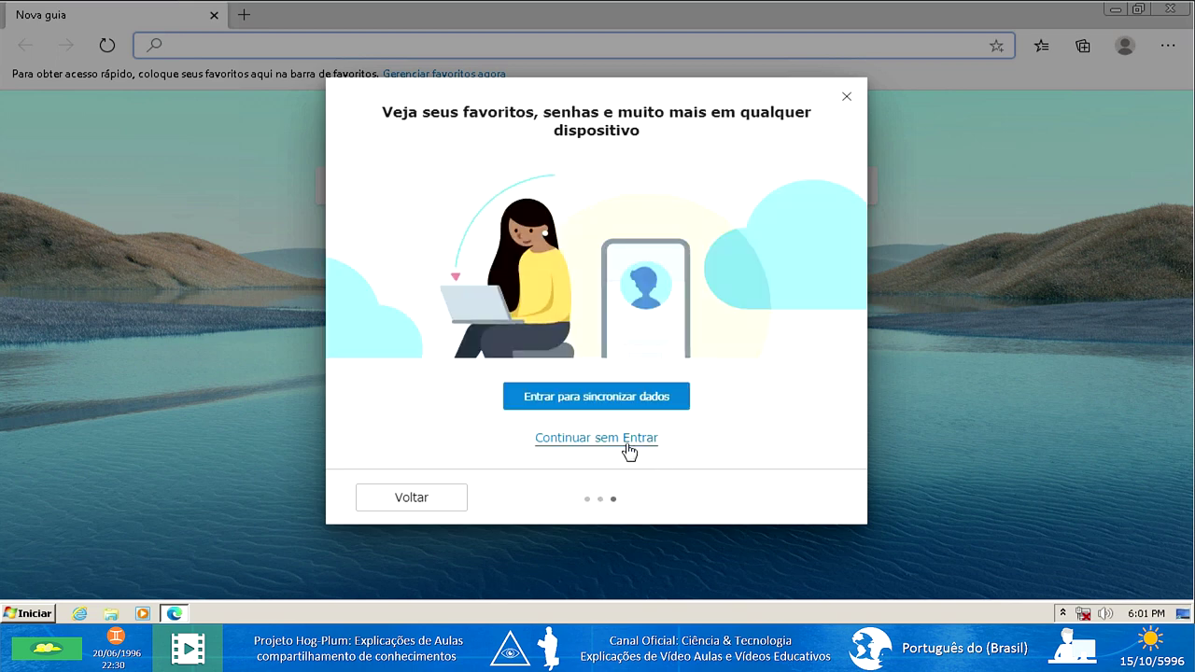
pyautogui.click(627, 451)
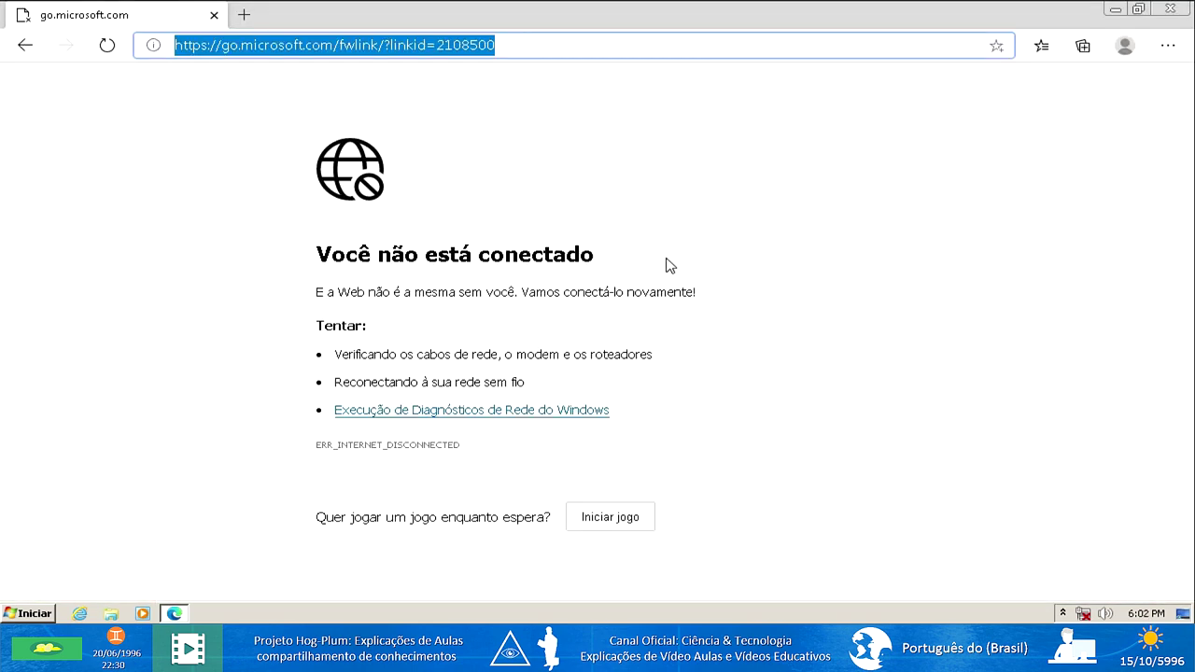
# Set Edge's default theme to Escuro (dark) in Aparência settings, then close the browser.
pyautogui.click(1168, 44)
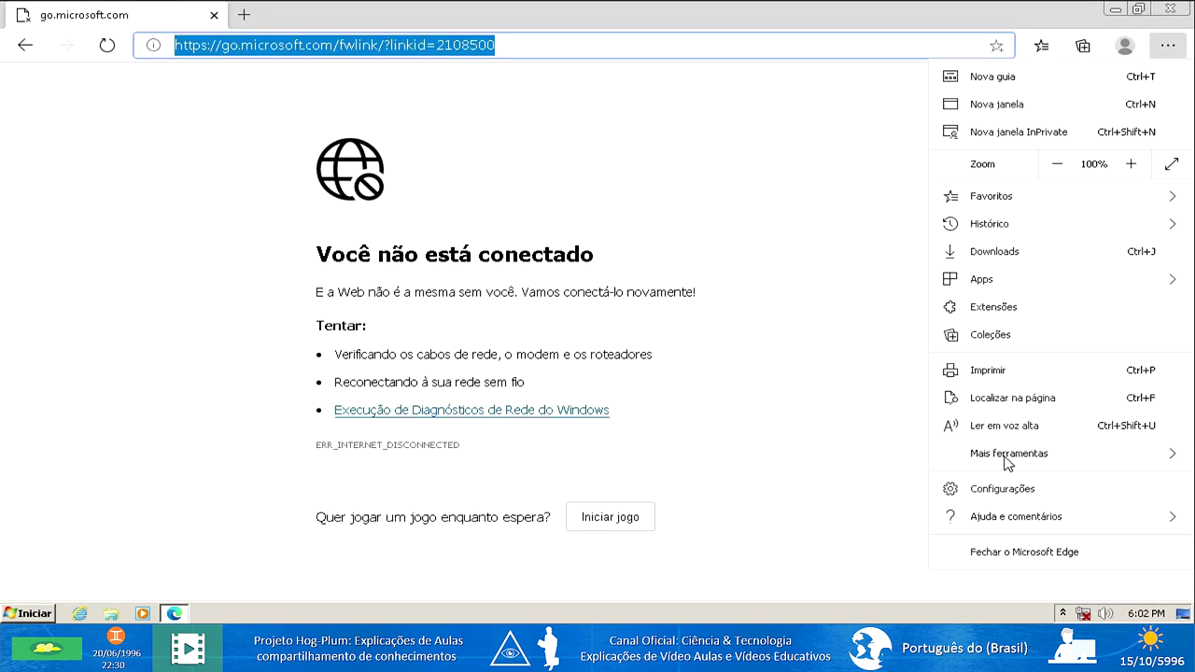
pyautogui.click(997, 487)
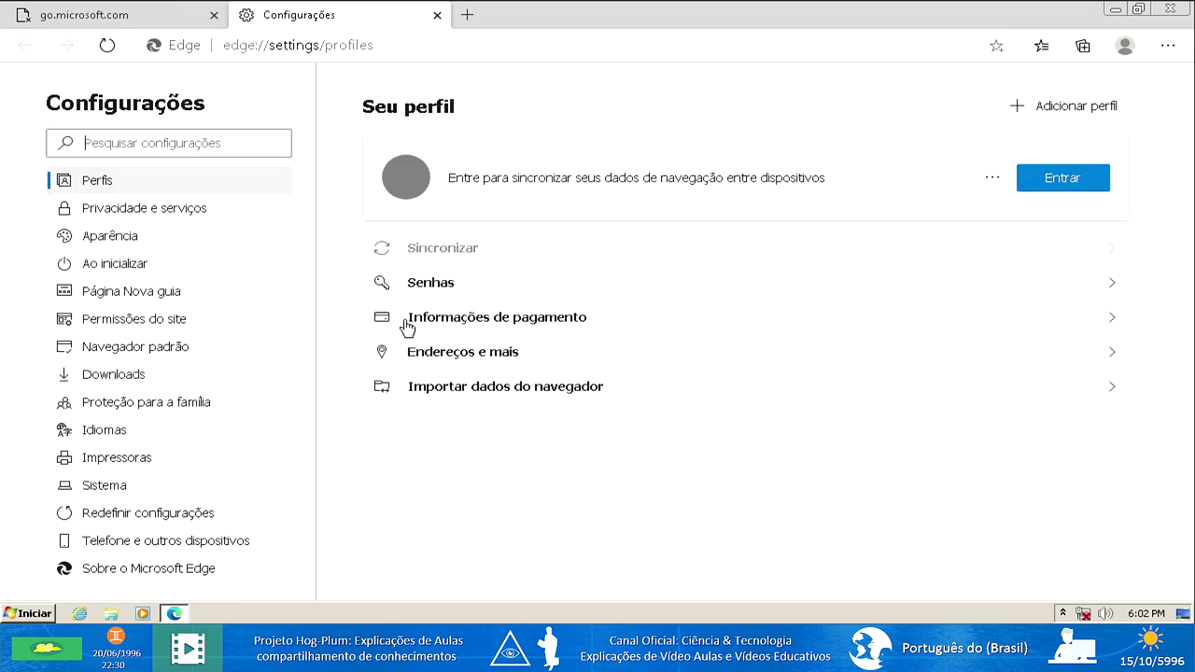
pyautogui.click(130, 237)
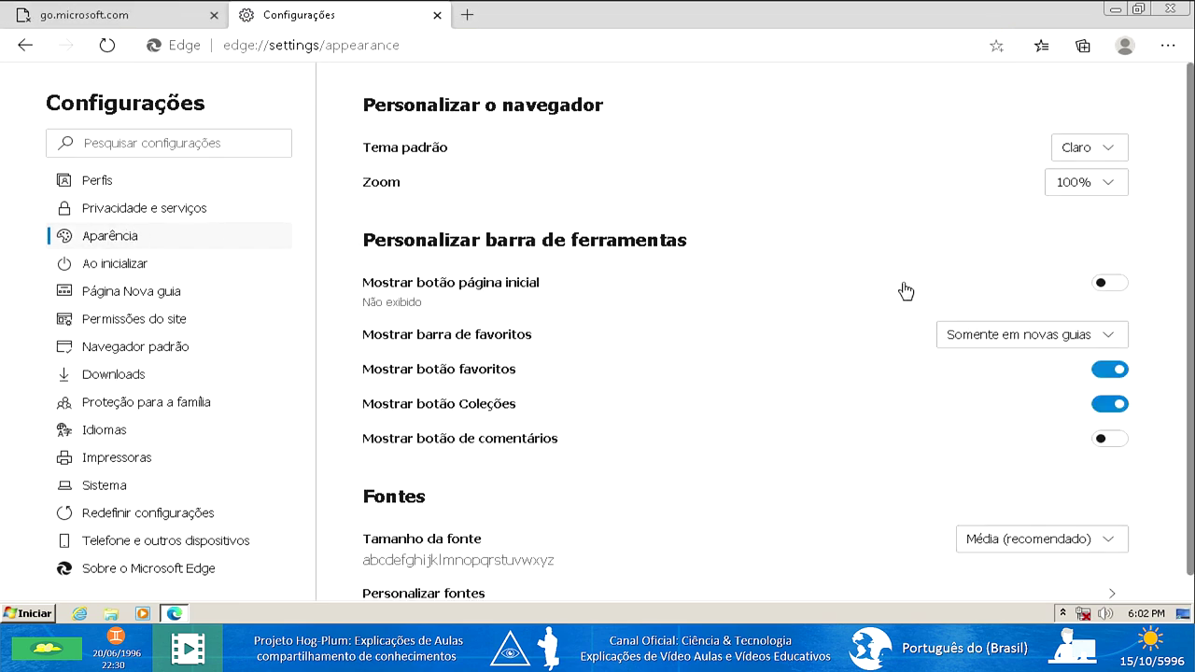
pyautogui.click(1113, 159)
pyautogui.click(1092, 209)
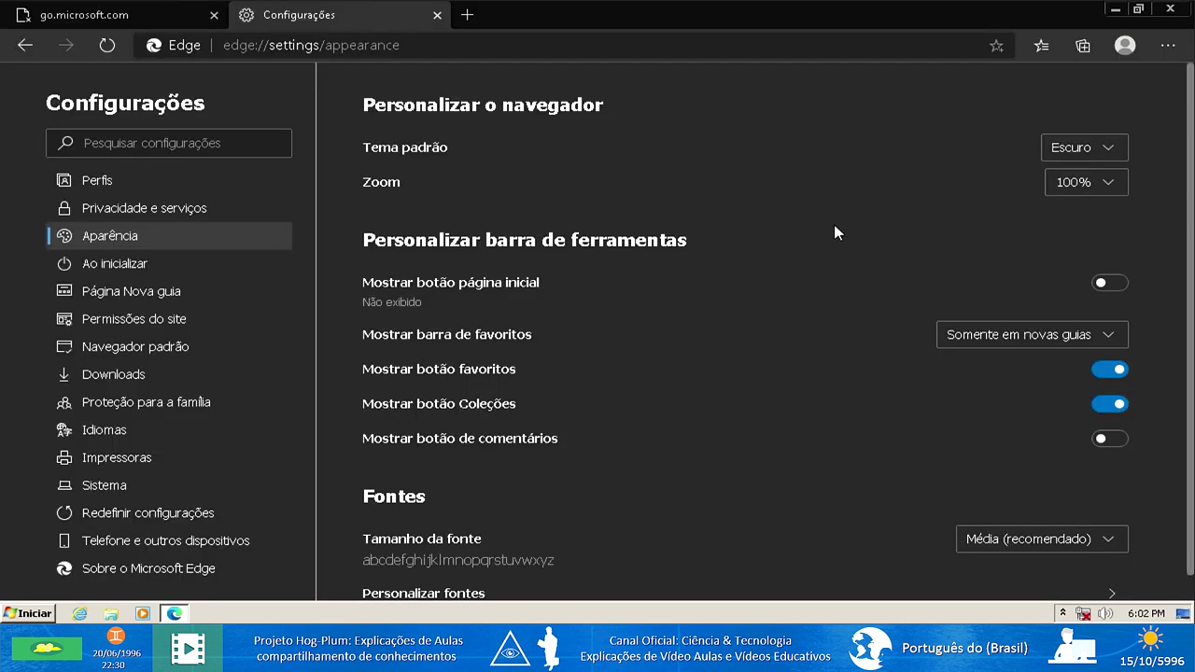
pyautogui.scroll(-1, 571, 391)
pyautogui.scroll(1, 571, 390)
pyautogui.click(213, 15)
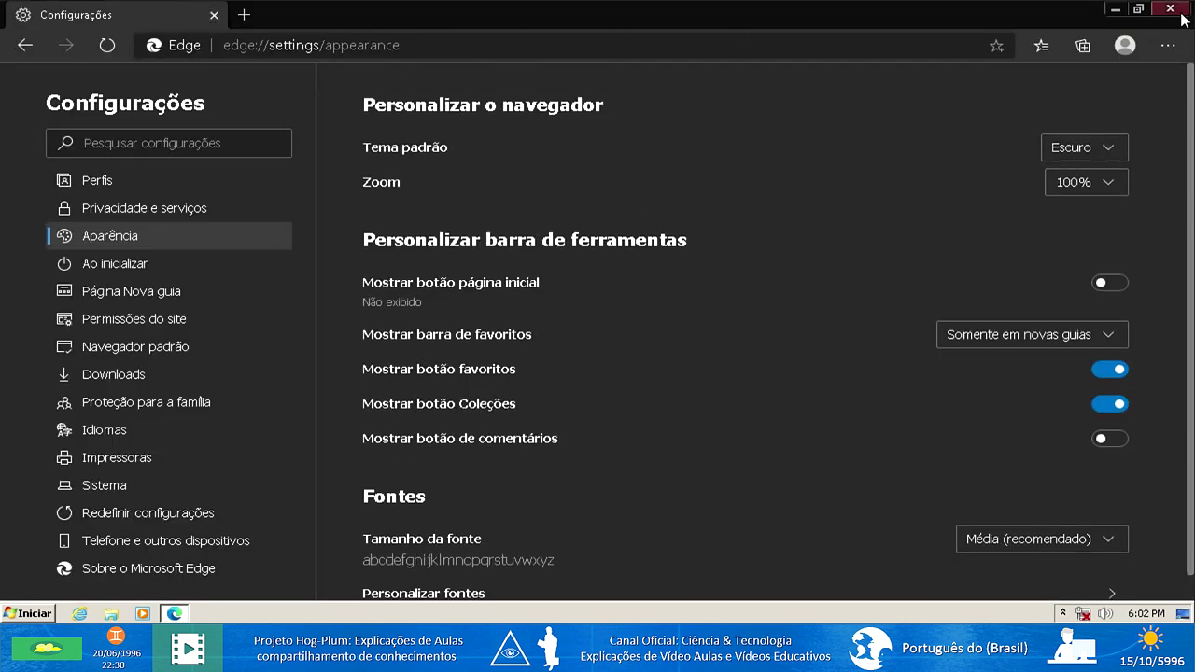
pyautogui.click(1170, 11)
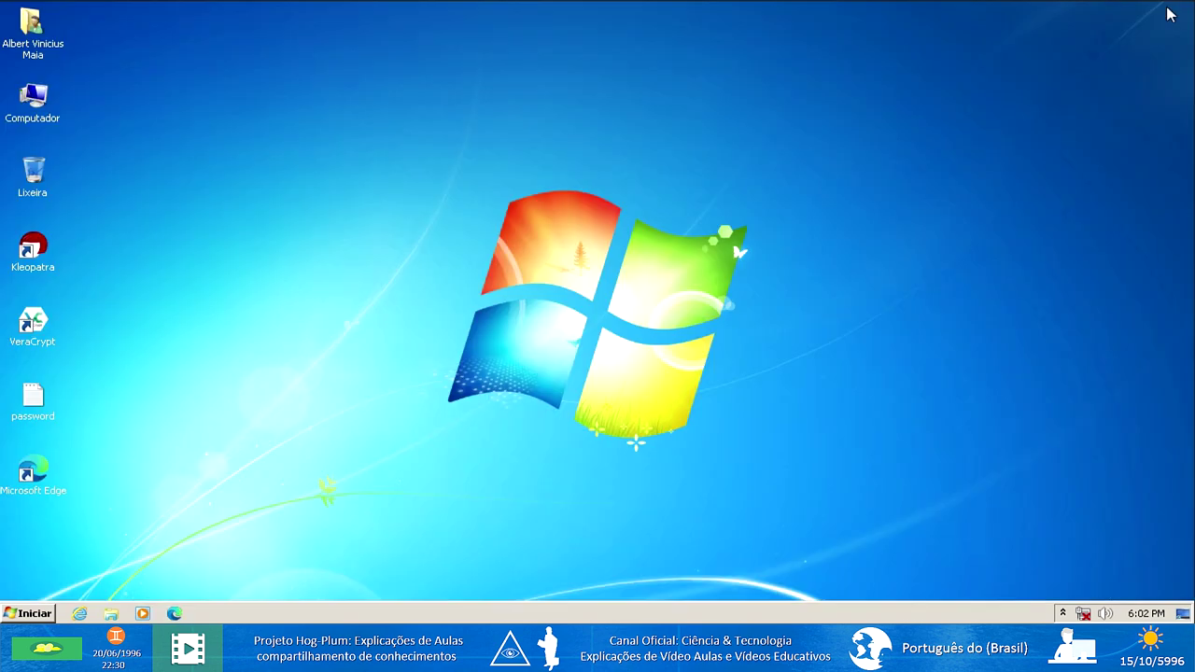
# Move the Edge shortcut below Lixeira, unpin Internet Explorer, and make Edge the first taskbar icon.
pyautogui.click(41, 466)
pyautogui.moveTo(38, 217); pyautogui.dragTo(37, 220)
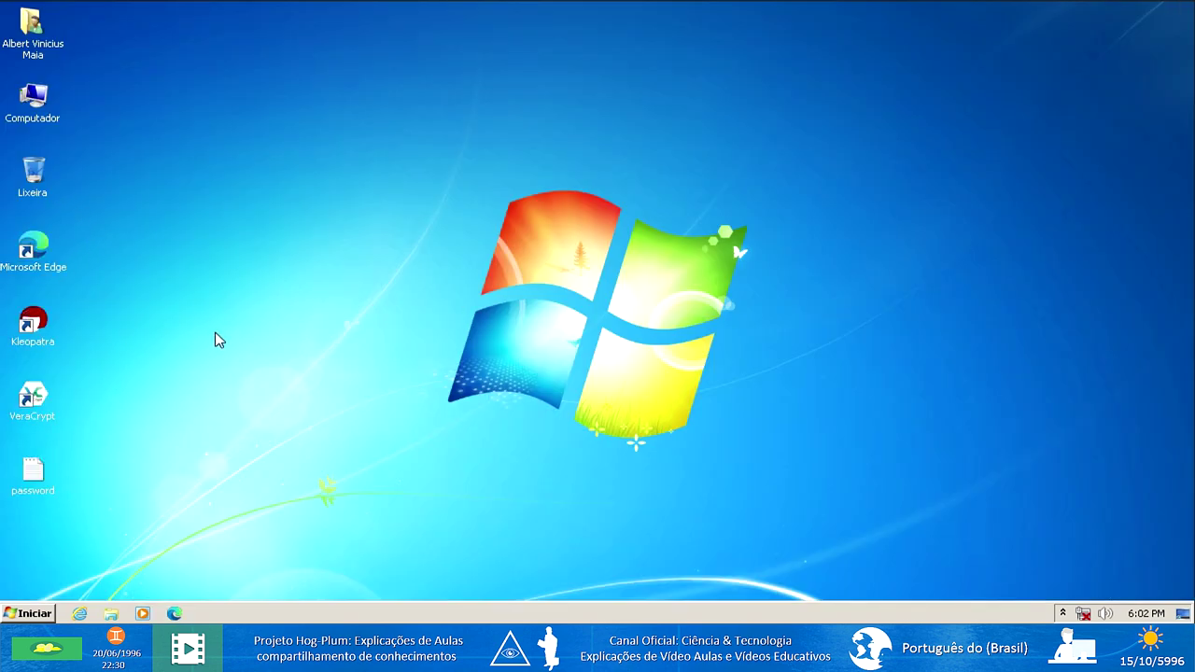
pyautogui.rightClick(79, 614)
pyautogui.click(103, 587)
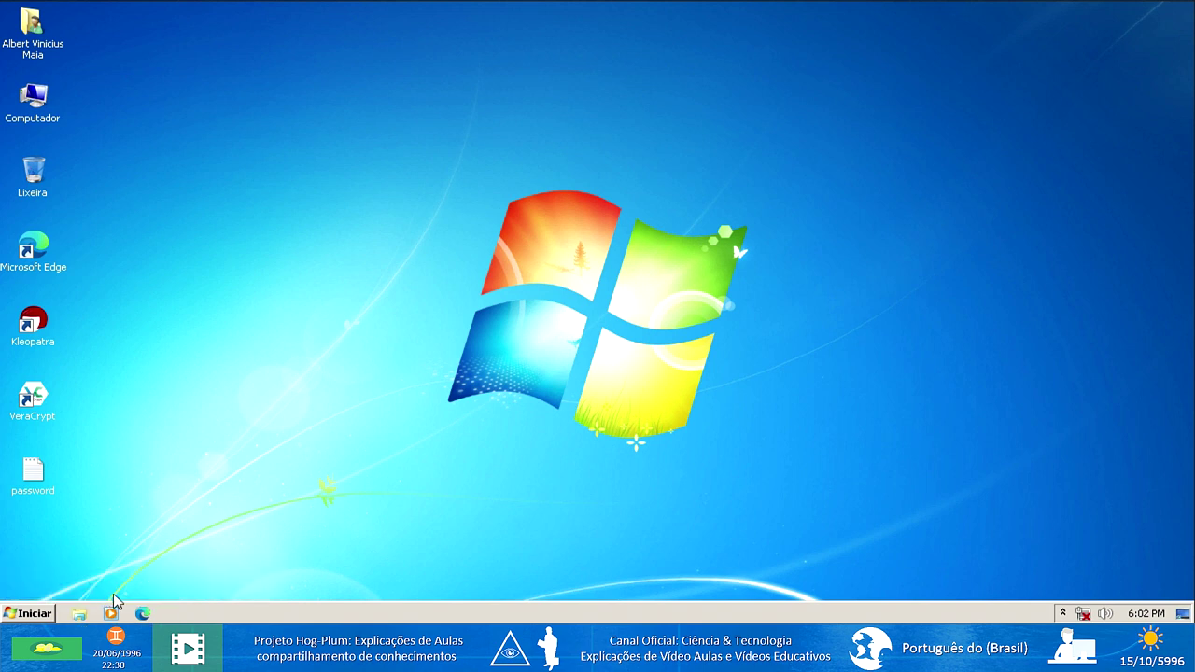
pyautogui.moveTo(148, 616); pyautogui.dragTo(80, 613)
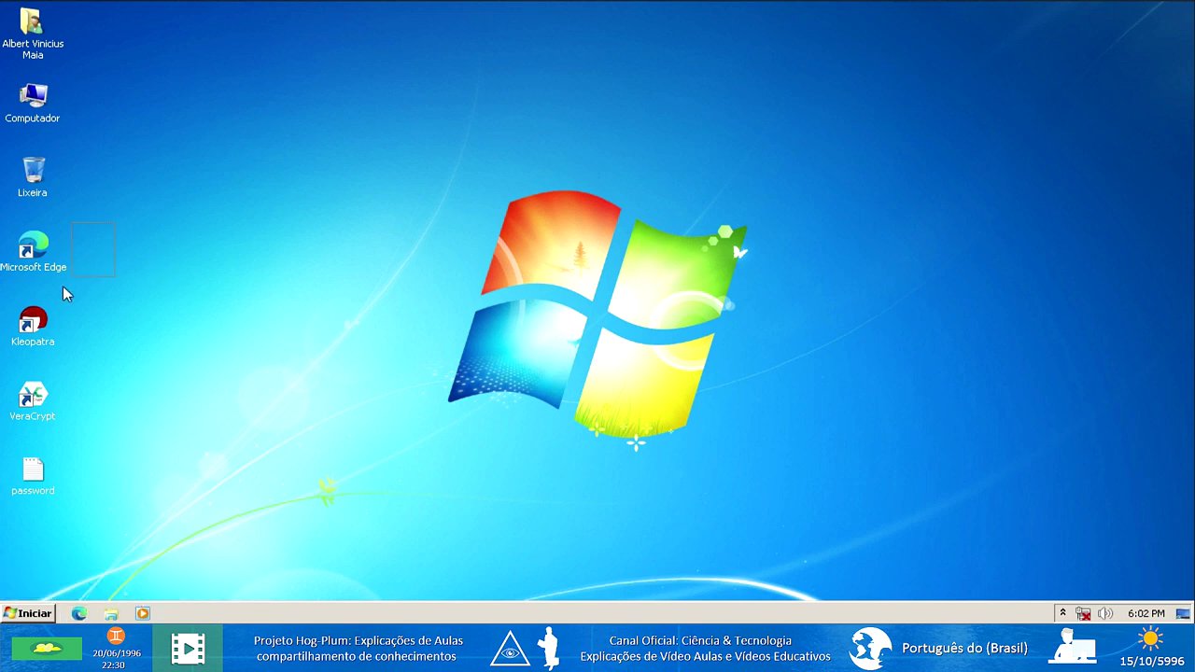
# Open the DVD drive in a new window and select the A-01335247-B VeraCrypt volume.
pyautogui.doubleClick(33, 101)
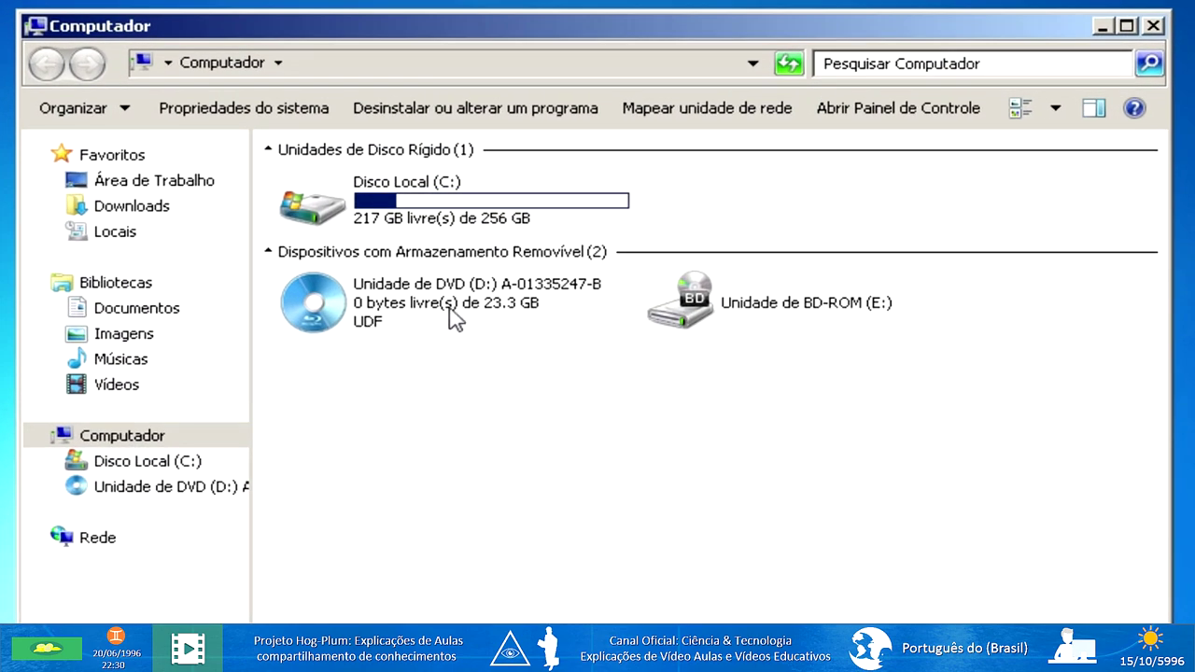
pyautogui.click(445, 302)
pyautogui.rightClick(444, 301)
pyautogui.click(542, 344)
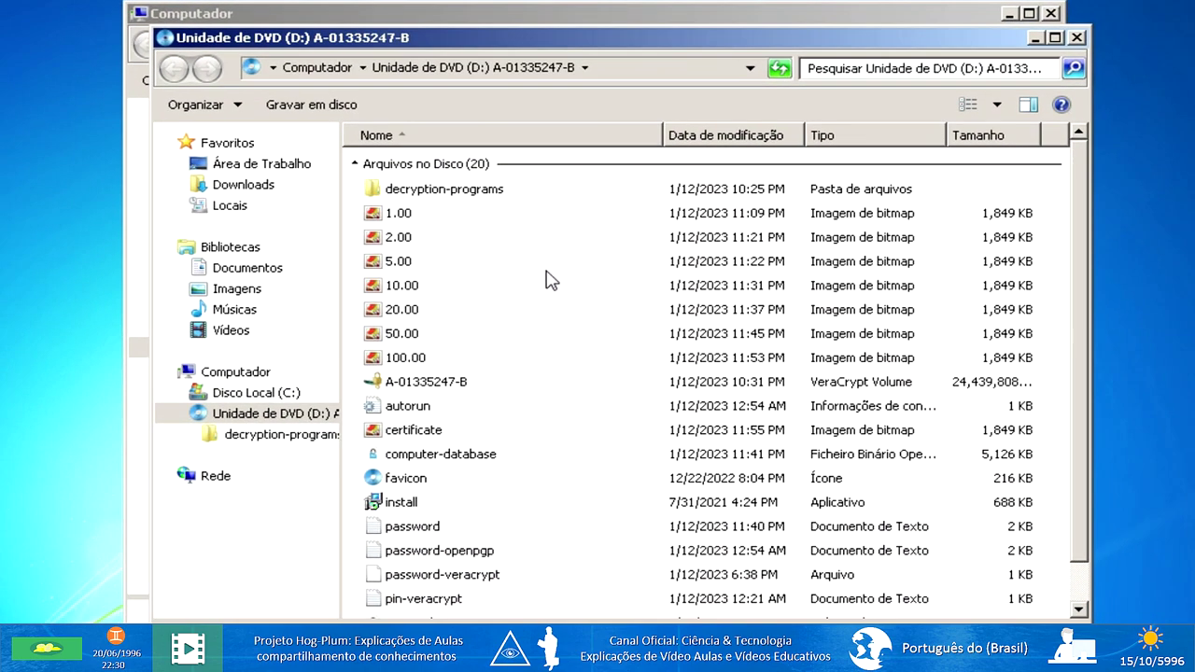
pyautogui.scroll(-1, 539, 341)
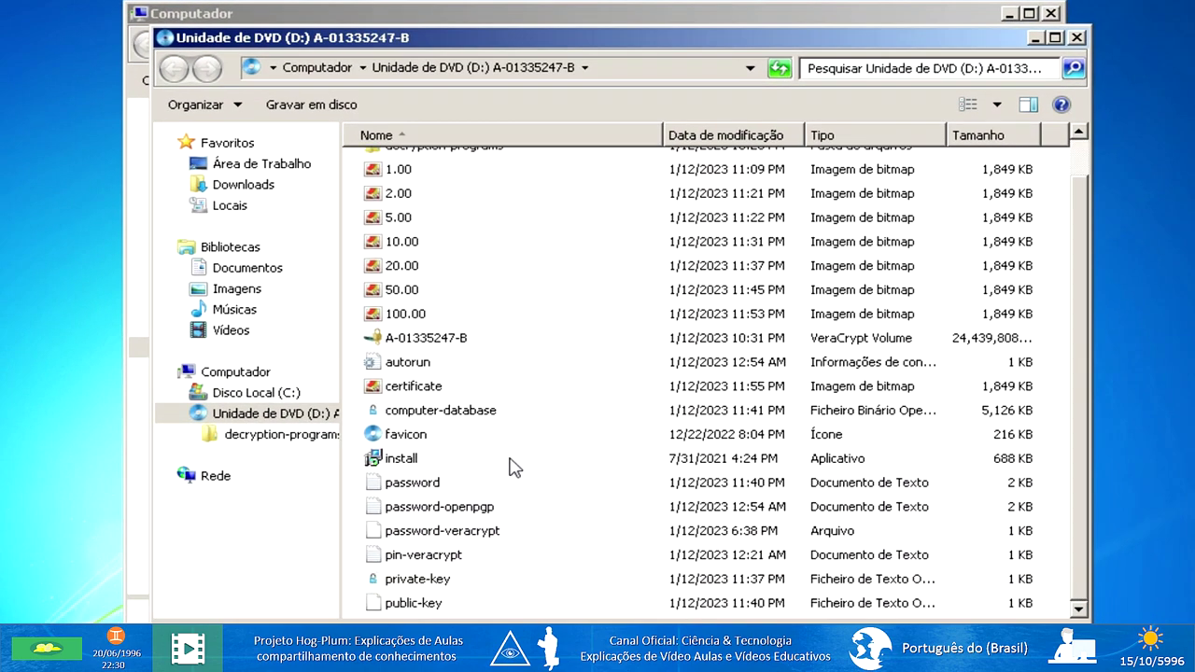
pyautogui.click(429, 342)
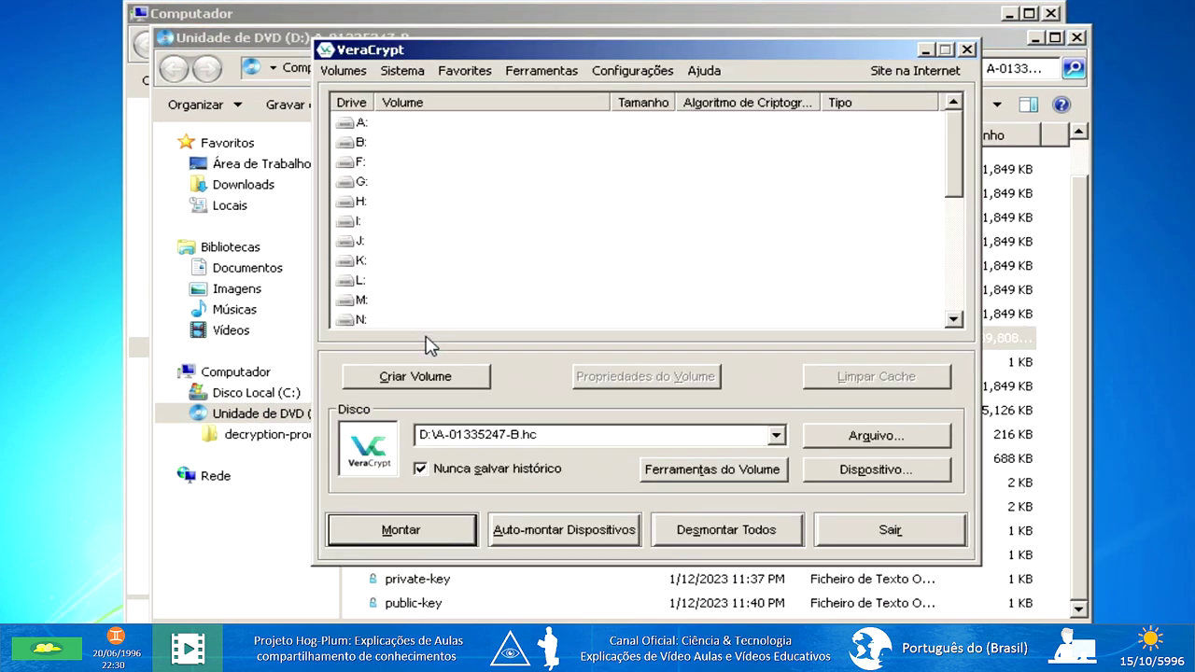
pyautogui.click(364, 127)
pyautogui.click(438, 532)
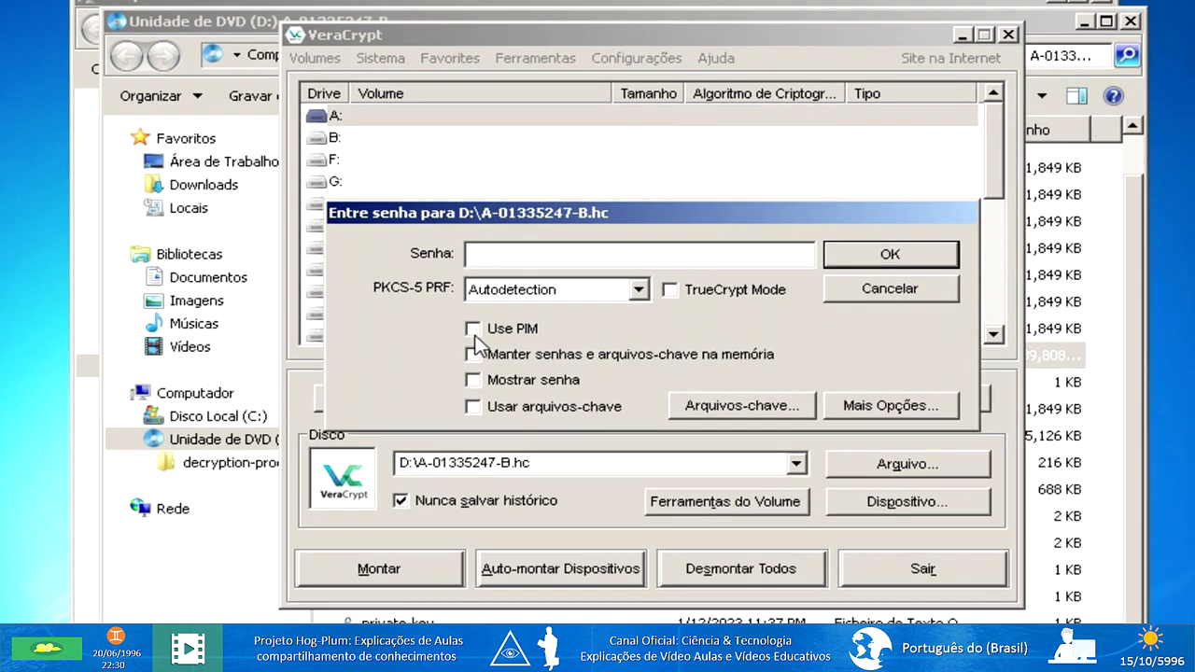
pyautogui.click(484, 310)
pyautogui.click(472, 386)
pyautogui.click(469, 412)
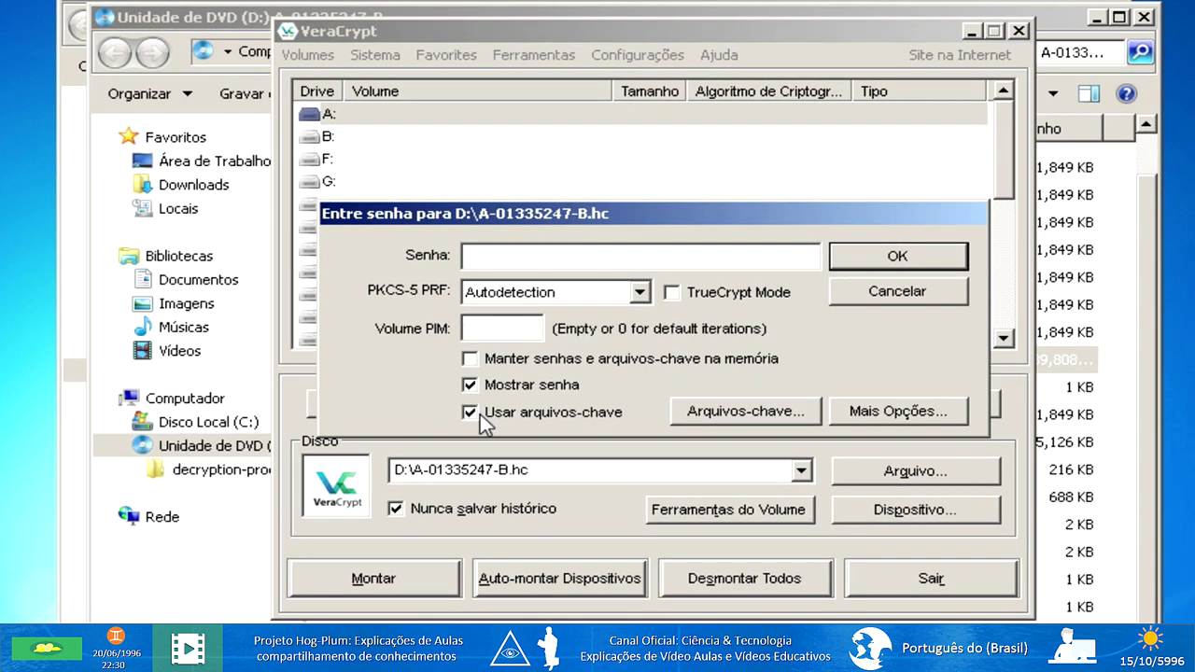
pyautogui.click(506, 324)
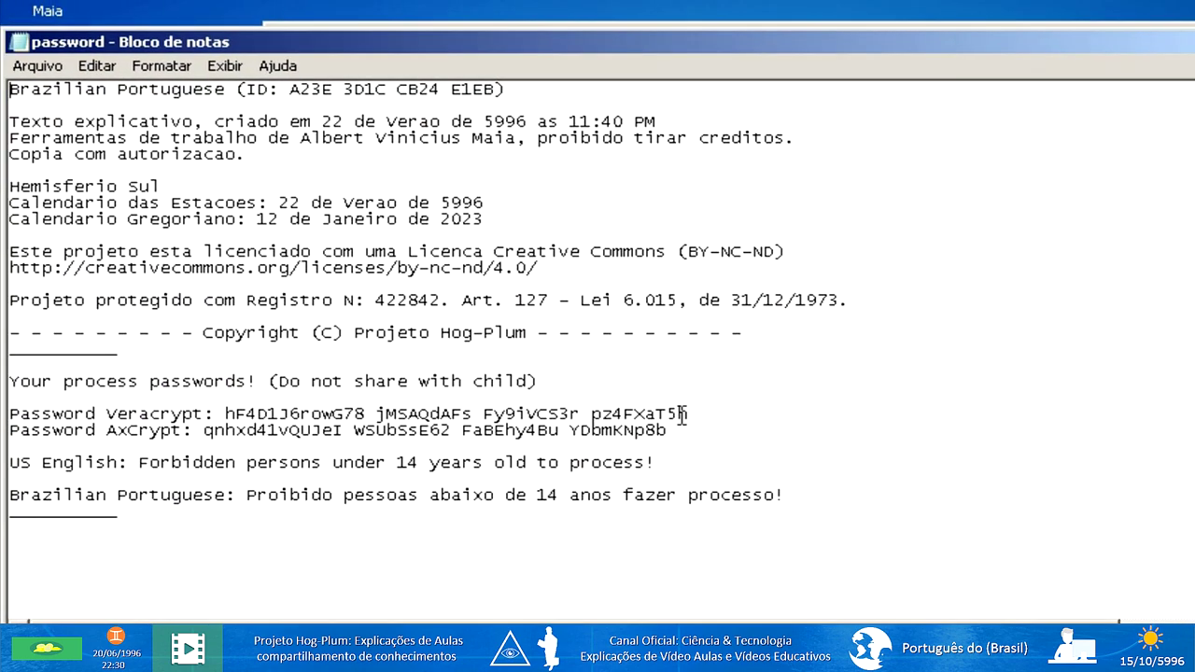
# Copy the VeraCrypt password from the notes, paste it into the password field, and hide it.
pyautogui.moveTo(696, 411); pyautogui.dragTo(229, 412)
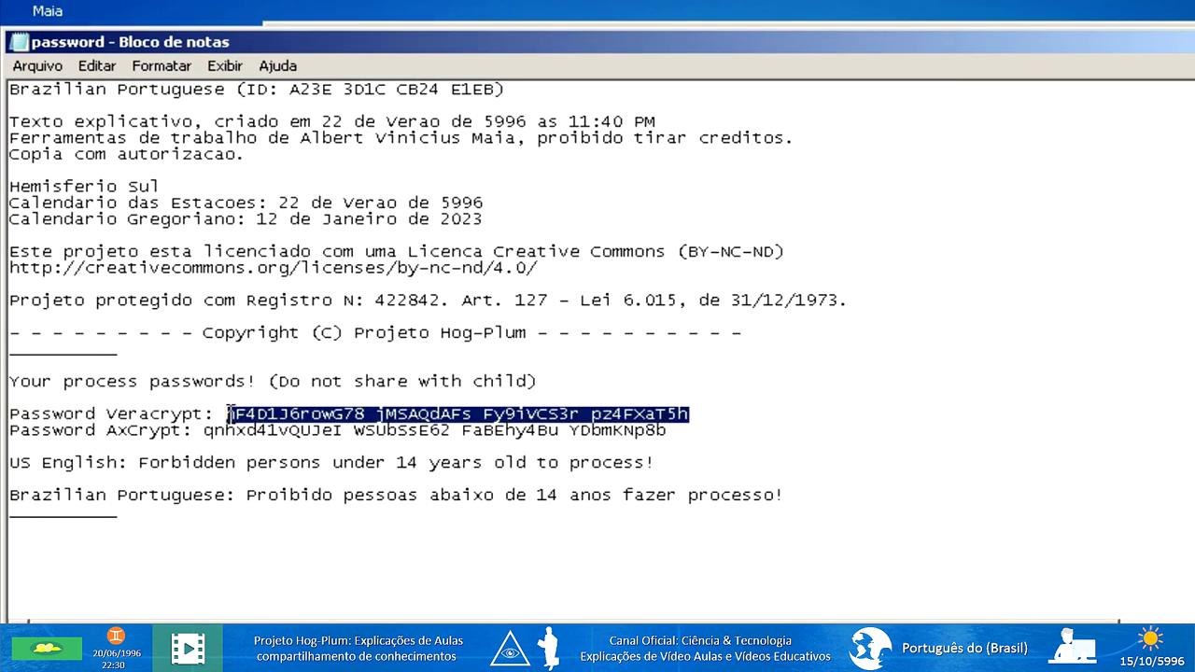
pyautogui.rightClick(229, 417)
pyautogui.click(271, 480)
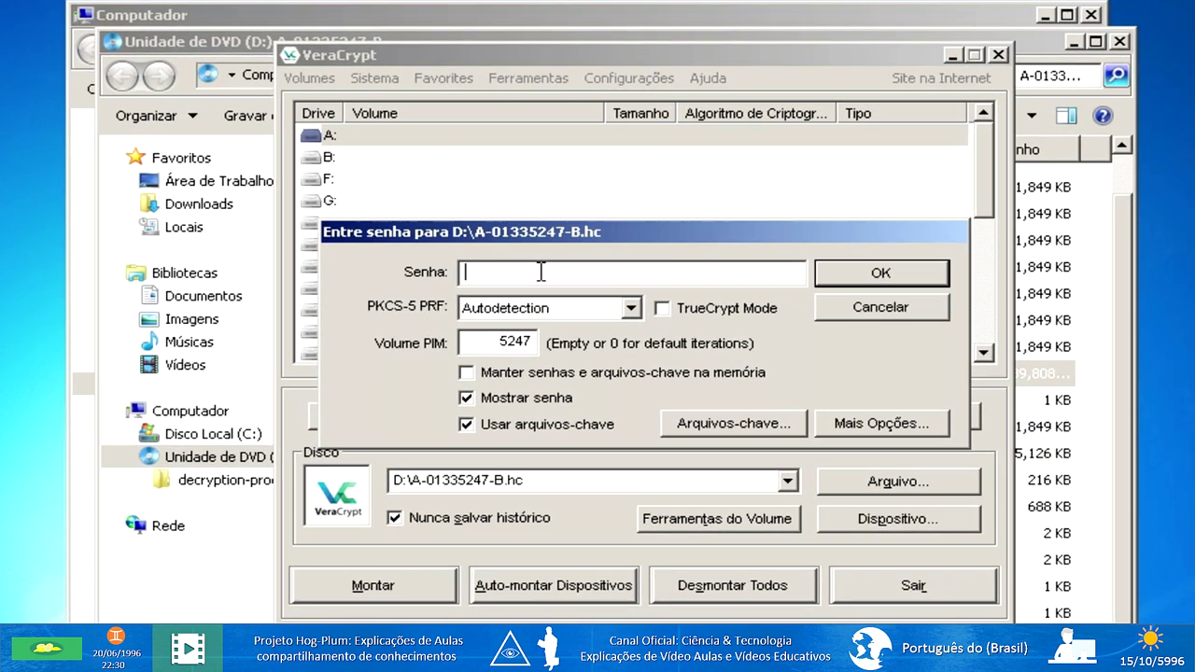
pyautogui.hotkey('ctrl', 'v')
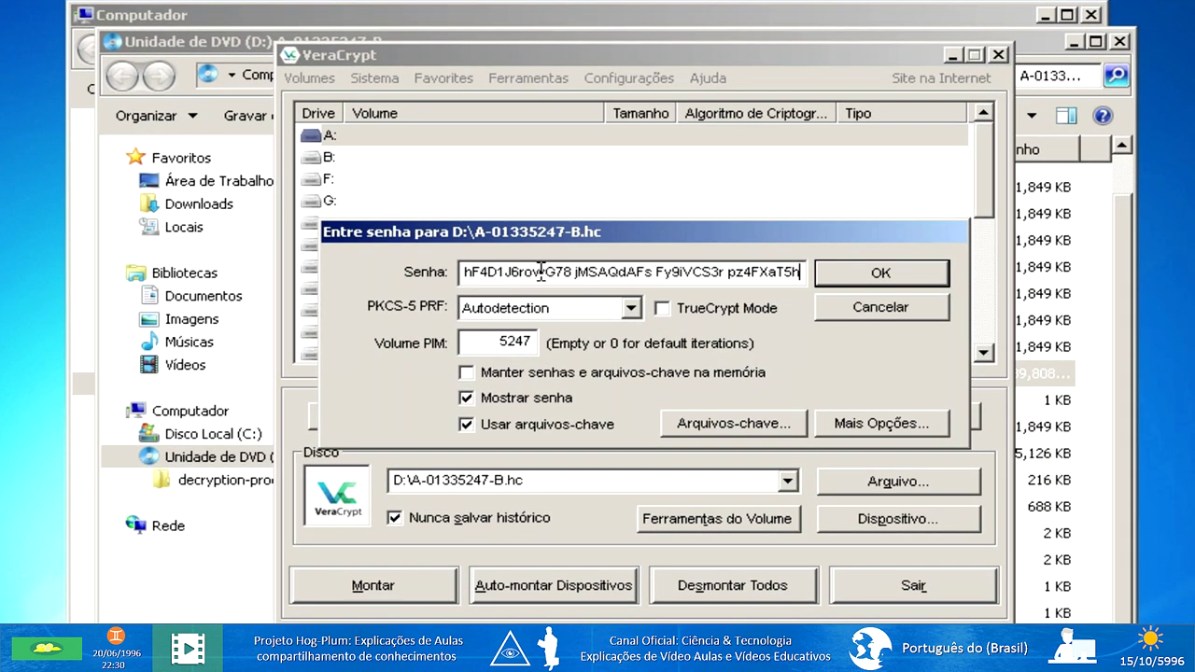
pyautogui.click(504, 399)
# Add public-key, private-key, password-veracrypt, computer-database and certificate from the DVD as keyfiles.
pyautogui.click(698, 431)
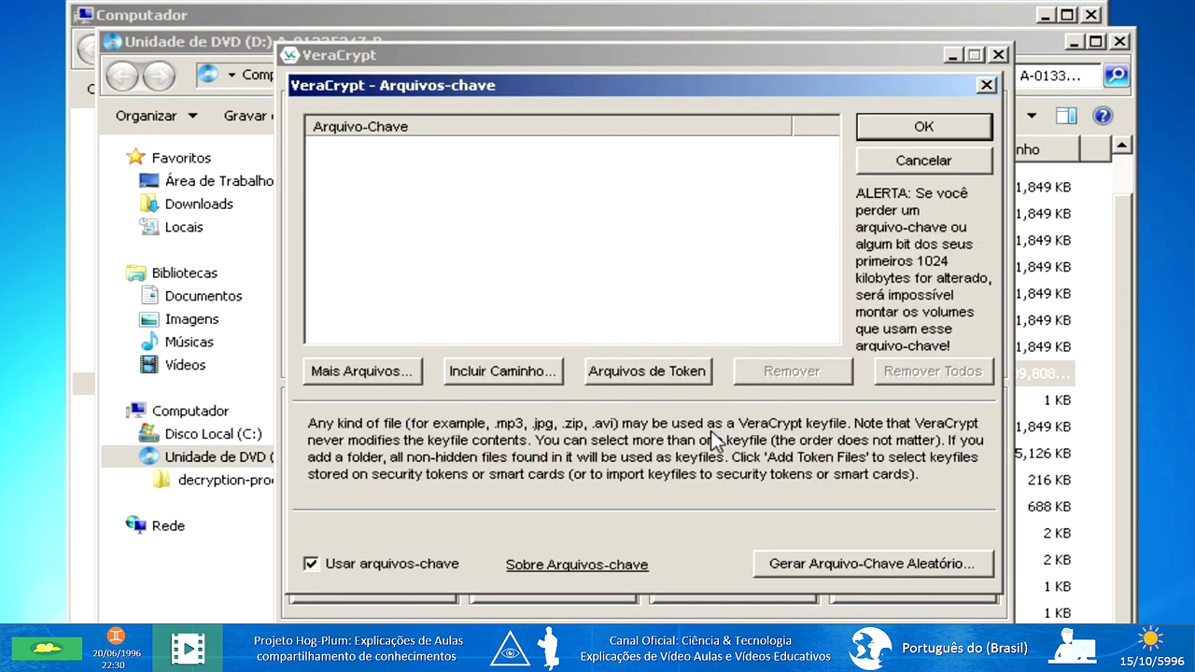
pyautogui.click(403, 371)
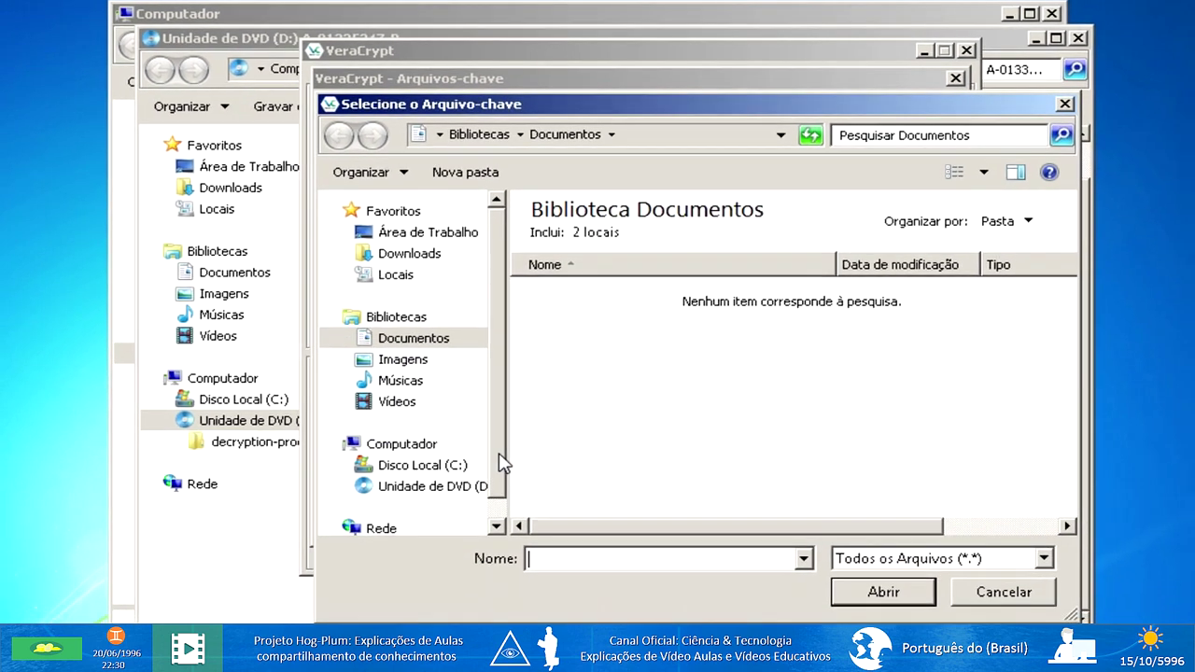
pyautogui.click(462, 456)
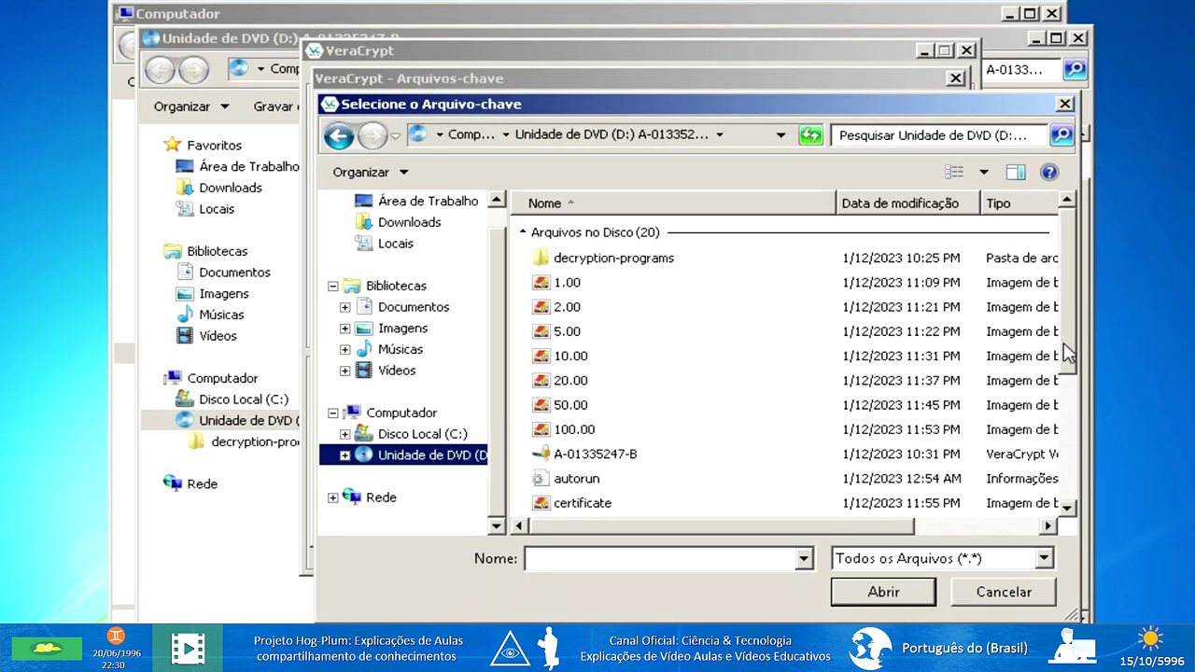
pyautogui.moveTo(1068, 353); pyautogui.dragTo(1087, 521)
pyautogui.click(609, 504)
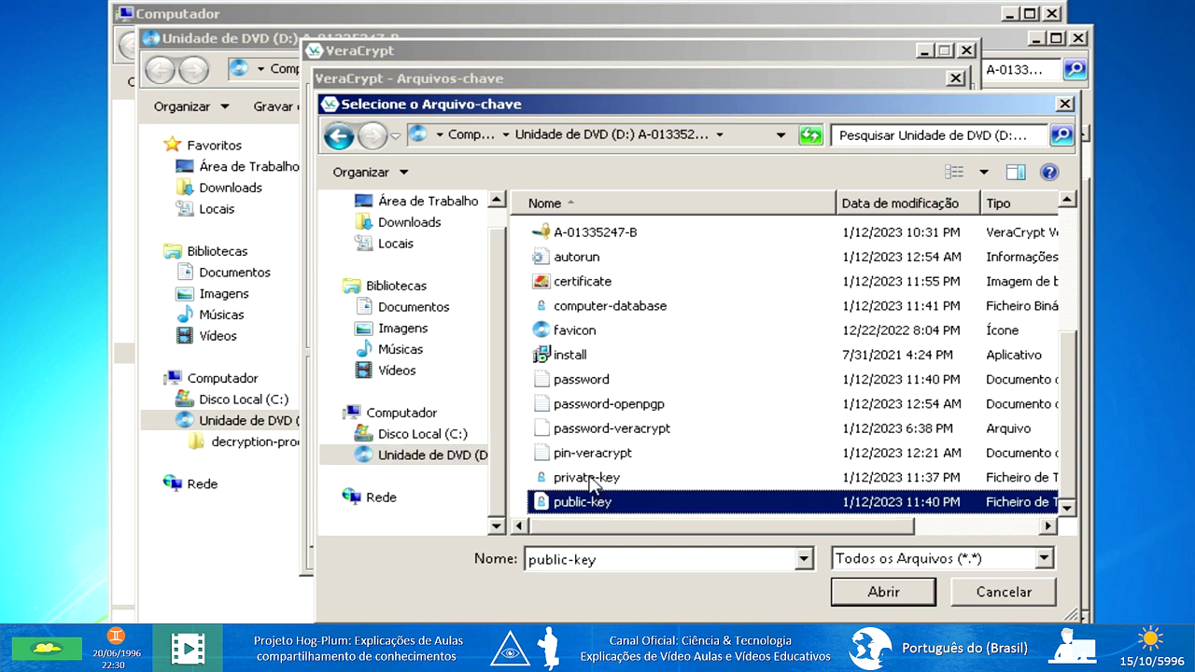
pyautogui.keyDown('ctrl'); pyautogui.click(590, 479); pyautogui.keyUp('ctrl')
pyautogui.keyDown('ctrl'); pyautogui.click(595, 430); pyautogui.keyUp('ctrl')
pyautogui.keyDown('ctrl'); pyautogui.click(599, 308); pyautogui.keyUp('ctrl')
pyautogui.keyDown('ctrl'); pyautogui.click(595, 283); pyautogui.keyUp('ctrl')
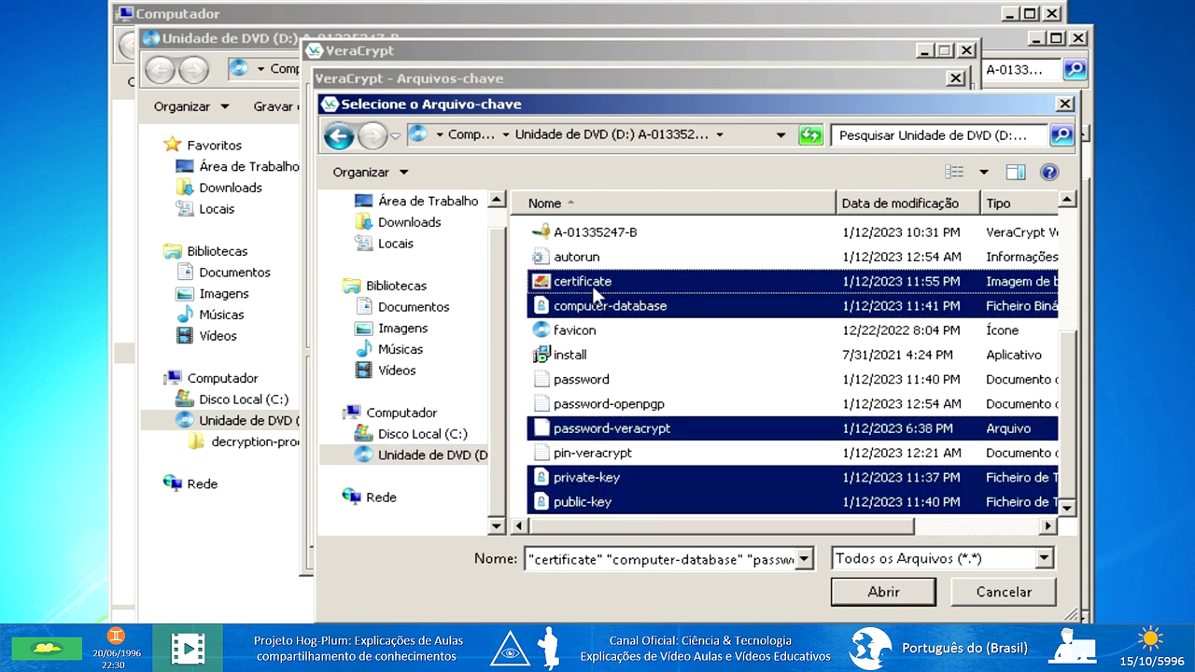
pyautogui.moveTo(1069, 452); pyautogui.dragTo(1072, 322)
# Also add the 100.00, 50.00, 20.00, 10.00, 5.00, 2.00 and 1.00 banknote images as keyfiles.
pyautogui.keyDown('ctrl'); pyautogui.click(588, 430); pyautogui.keyUp('ctrl')
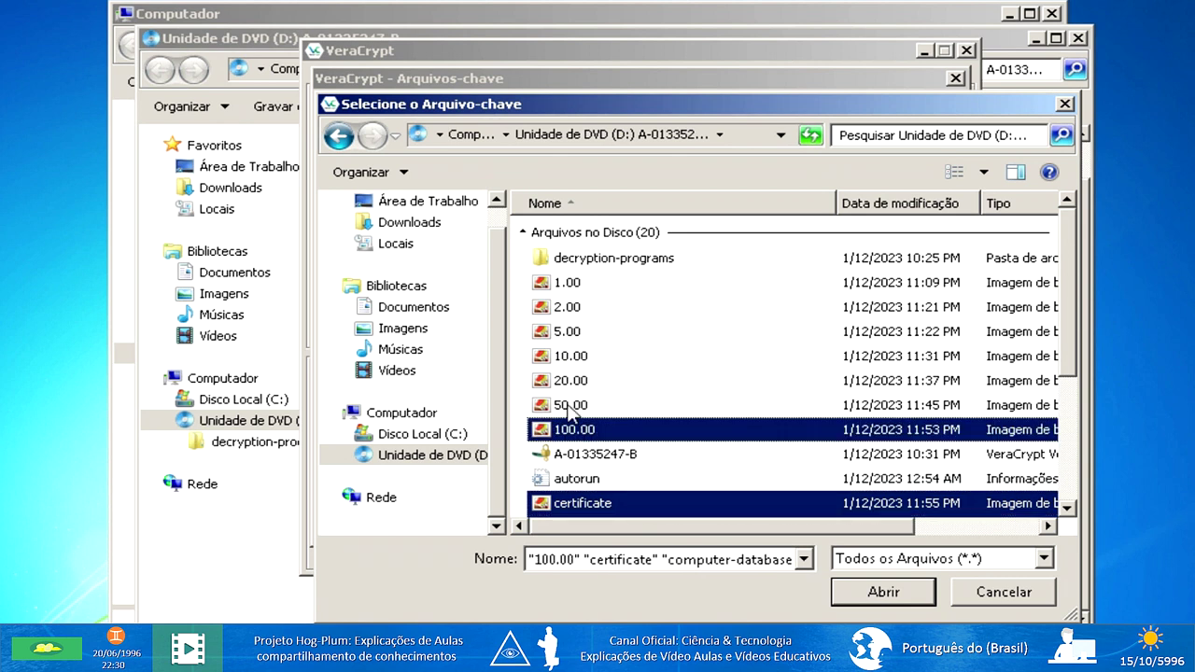
pyautogui.keyDown('ctrl'); pyautogui.click(574, 405); pyautogui.keyUp('ctrl')
pyautogui.keyDown('ctrl'); pyautogui.click(571, 381); pyautogui.keyUp('ctrl')
pyautogui.keyDown('ctrl'); pyautogui.click(566, 355); pyautogui.keyUp('ctrl')
pyautogui.keyDown('ctrl'); pyautogui.click(566, 331); pyautogui.keyUp('ctrl')
pyautogui.keyDown('ctrl'); pyautogui.click(567, 307); pyautogui.keyUp('ctrl')
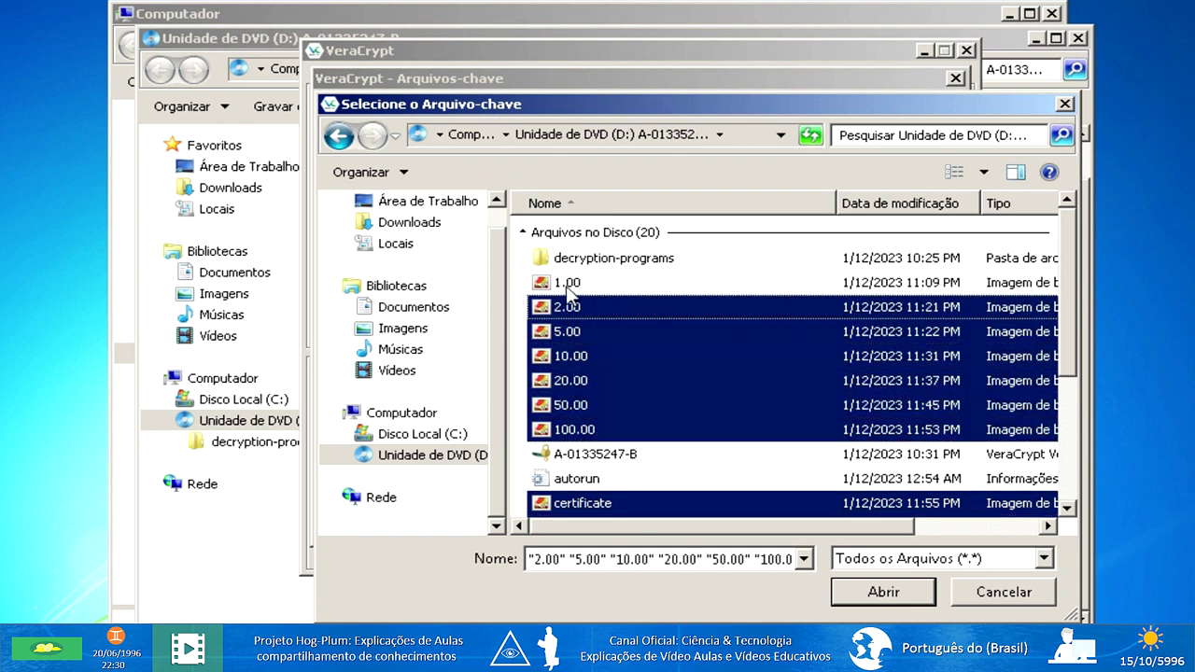
pyautogui.keyDown('ctrl'); pyautogui.click(566, 282); pyautogui.keyUp('ctrl')
pyautogui.click(889, 596)
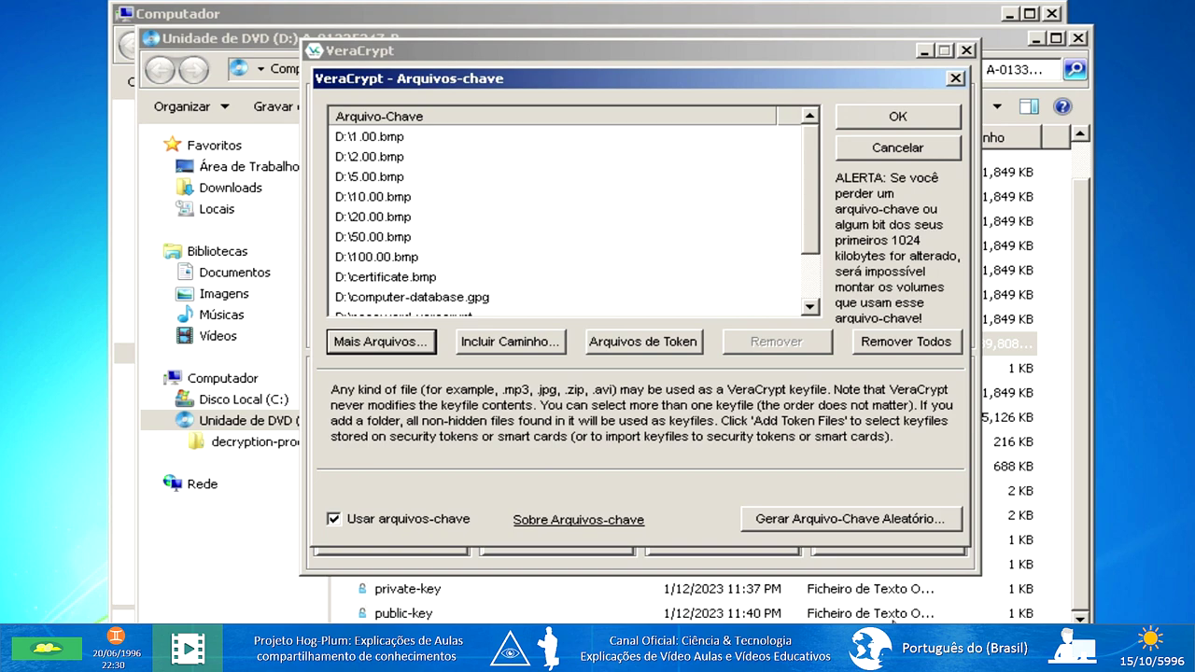
# Accept the keyfile list, mount the volume, and close VeraCrypt.
pyautogui.moveTo(812, 149)
pyautogui.mouseDown()
pyautogui.moveTo(817, 229)
pyautogui.moveTo(825, 142)
pyautogui.mouseUp()
pyautogui.click(868, 123)
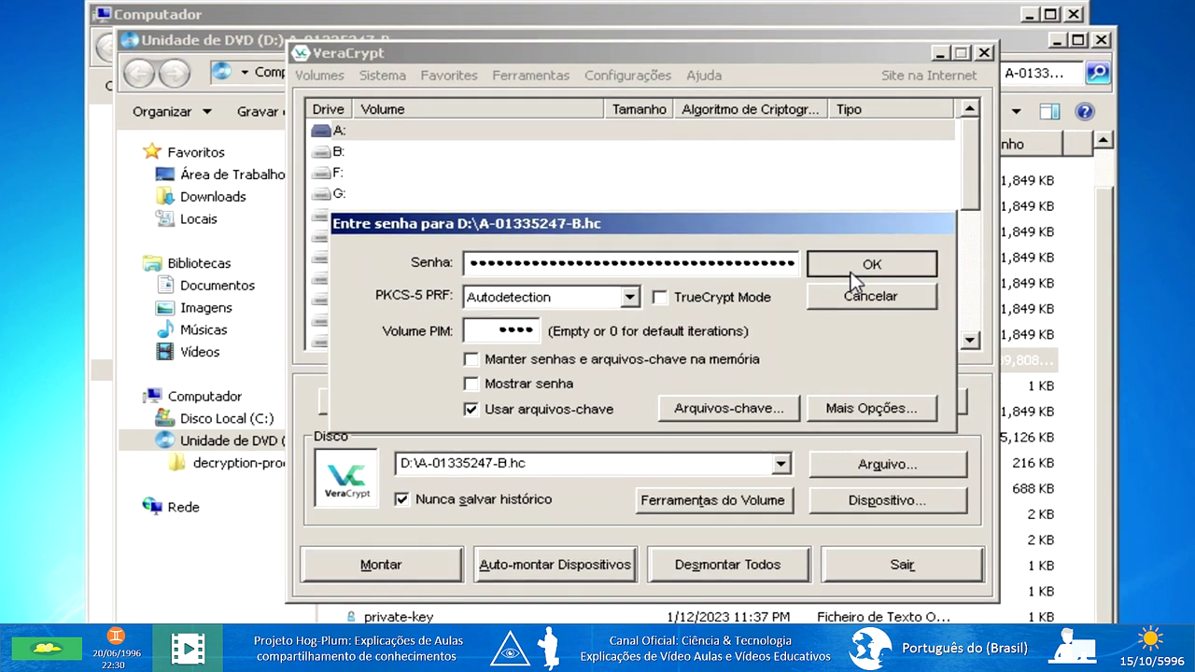
pyautogui.click(858, 250)
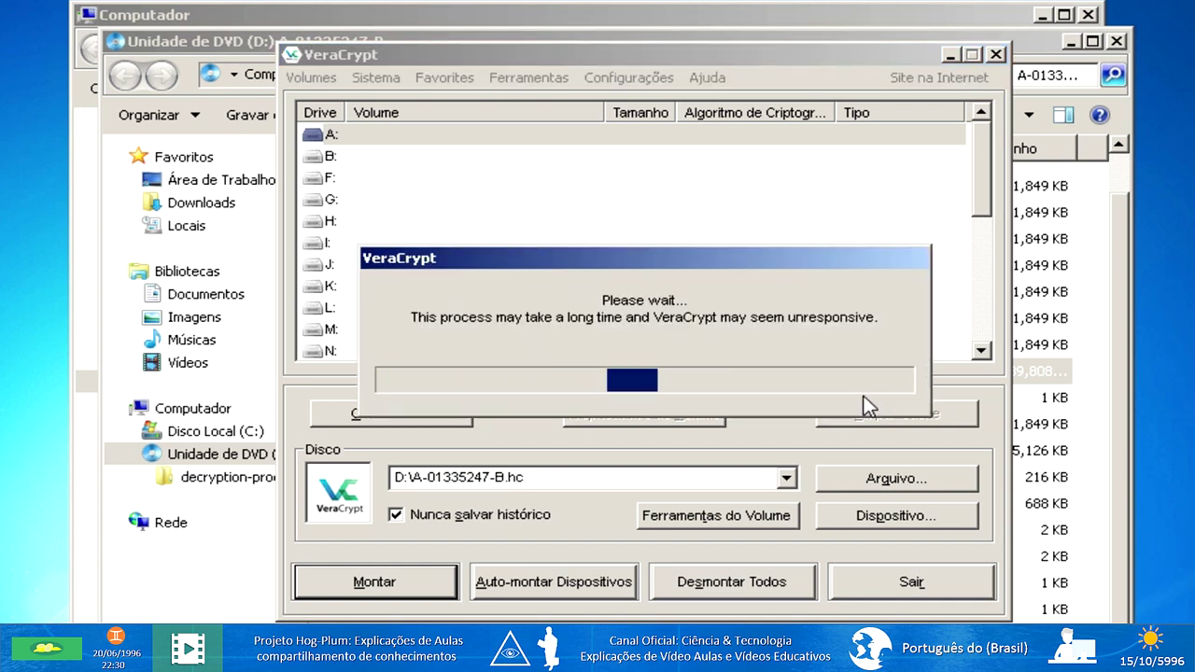
pyautogui.click(995, 54)
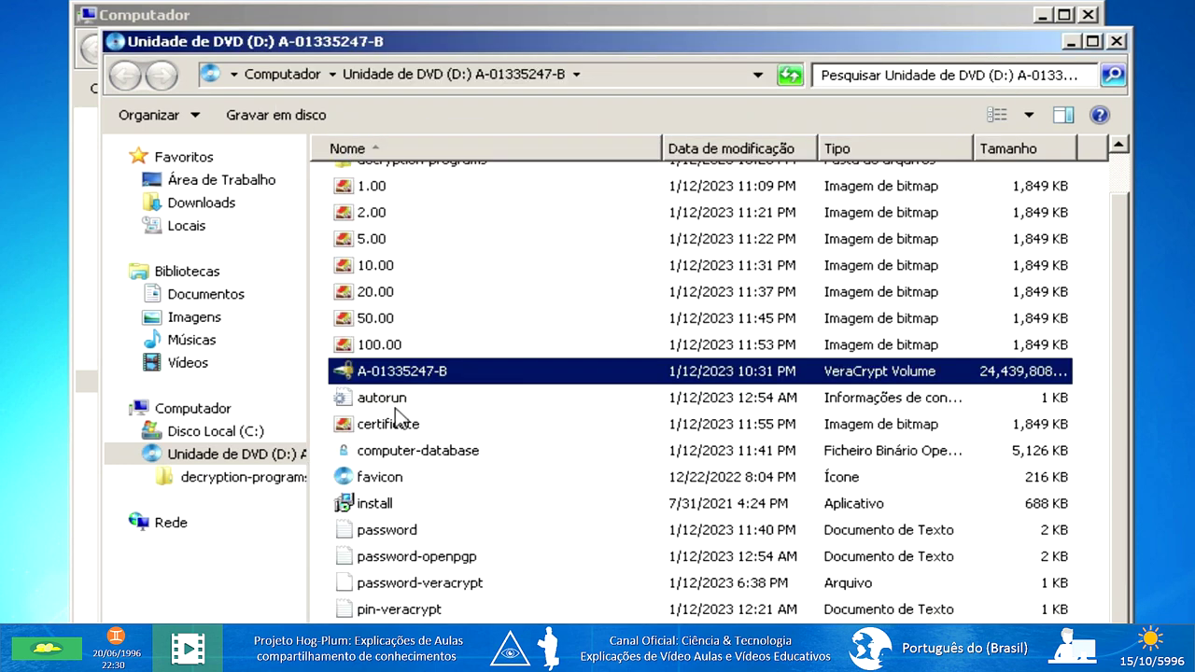
# Open drive A:, mount the wou_w7-x64 image as drive E:, and close the A: and Computador windows.
pyautogui.click(214, 431)
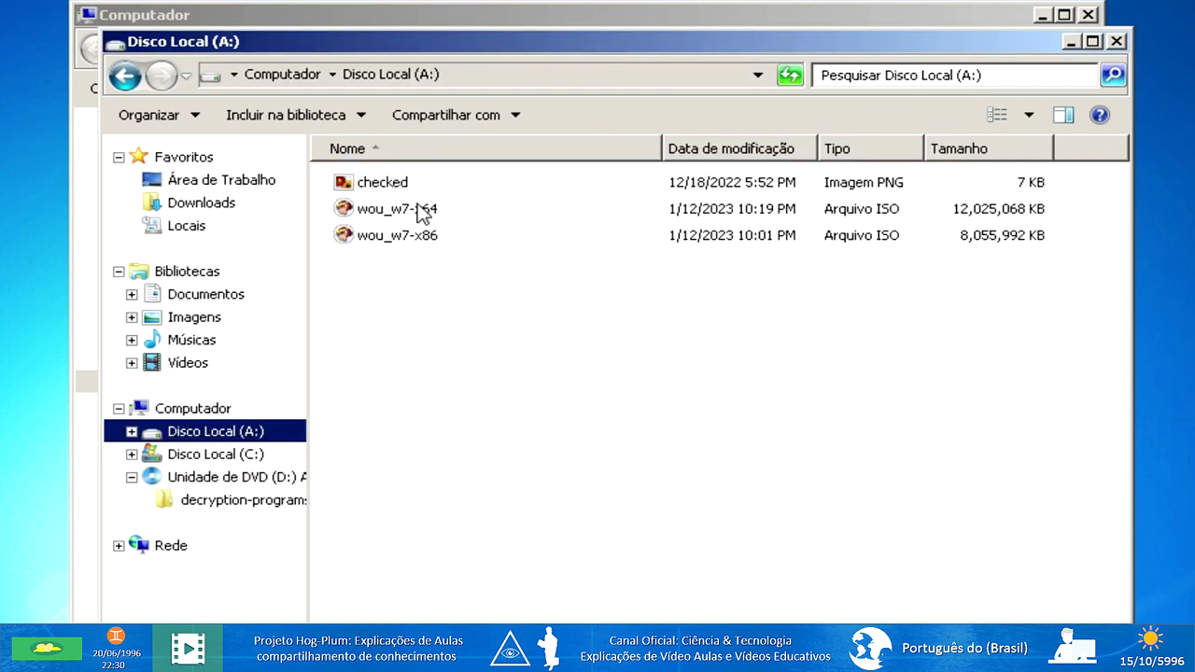
pyautogui.rightClick(418, 208)
pyautogui.click(480, 281)
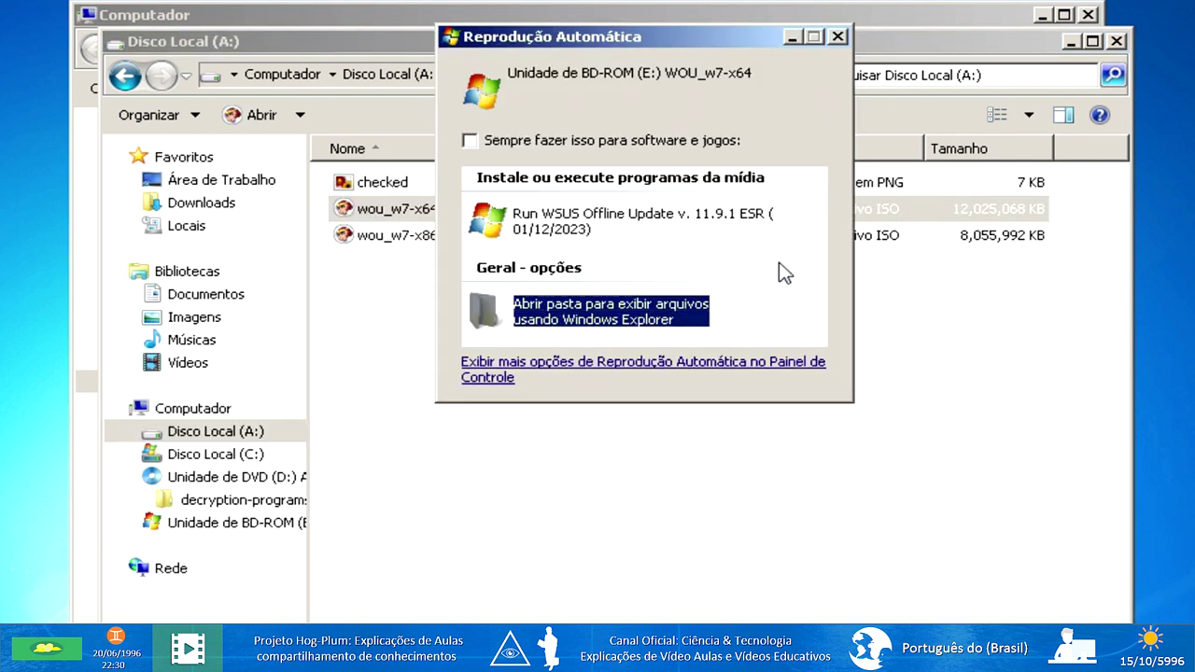
pyautogui.click(1117, 41)
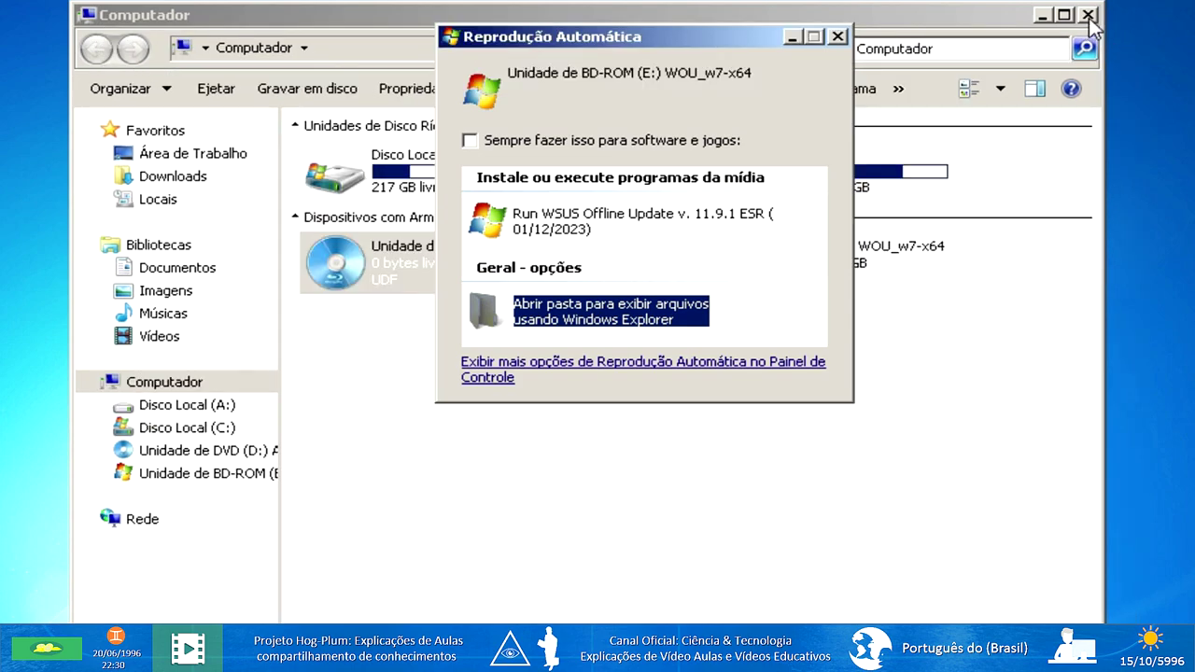
pyautogui.click(1088, 15)
# Open drive E:'s files in a folder and read the BRAZIL-INSTRUCTION instructions.
pyautogui.click(634, 422)
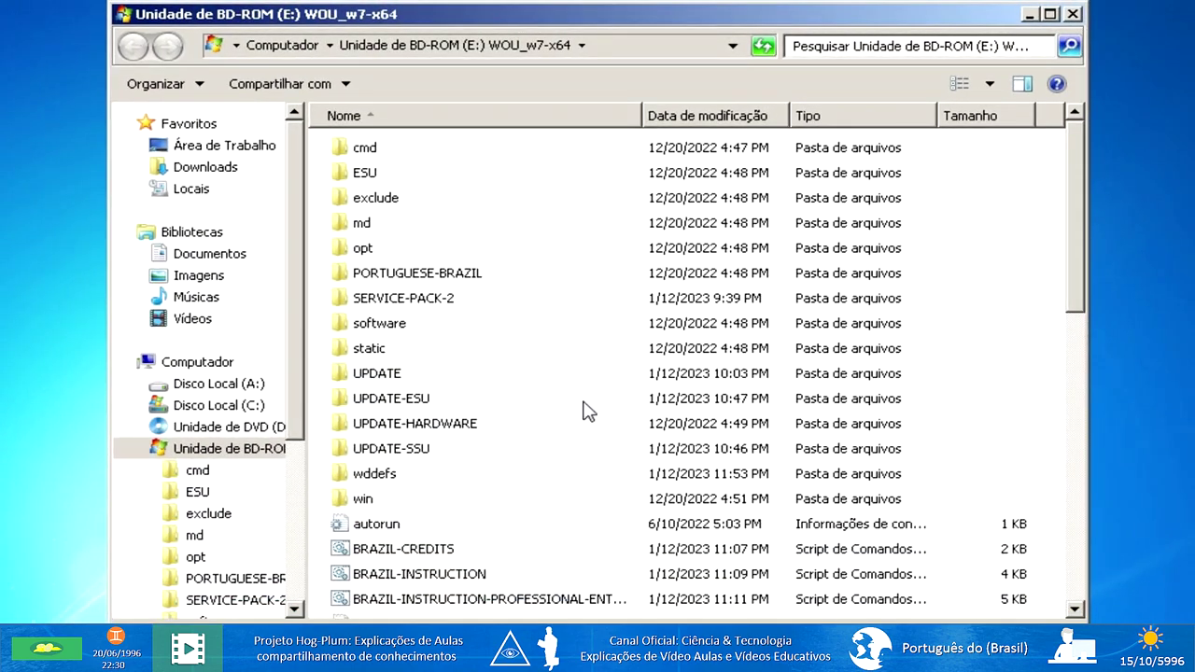
pyautogui.scroll(-2, 588, 411)
pyautogui.doubleClick(481, 430)
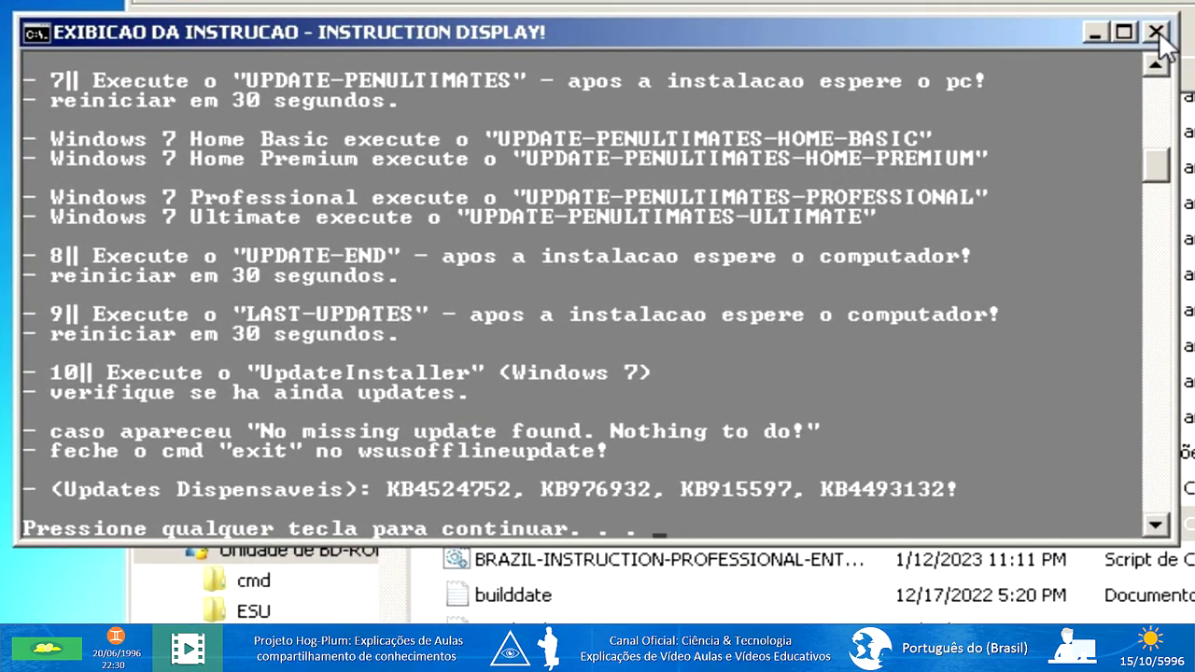
pyautogui.click(1156, 33)
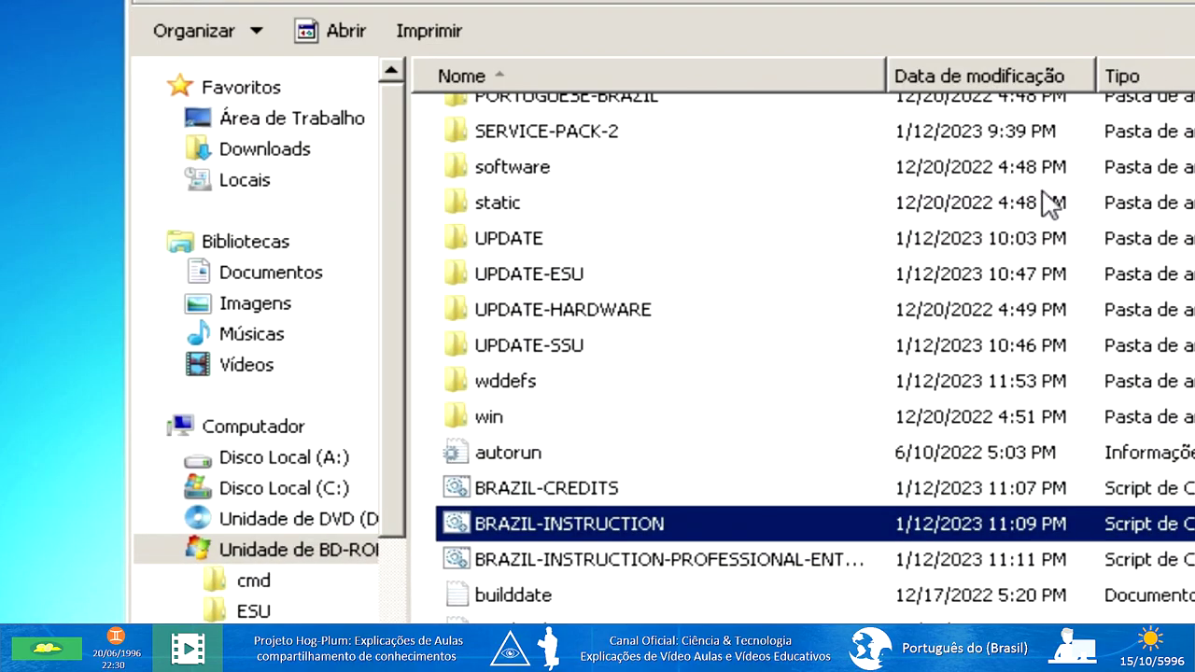
pyautogui.scroll(-4, 747, 504)
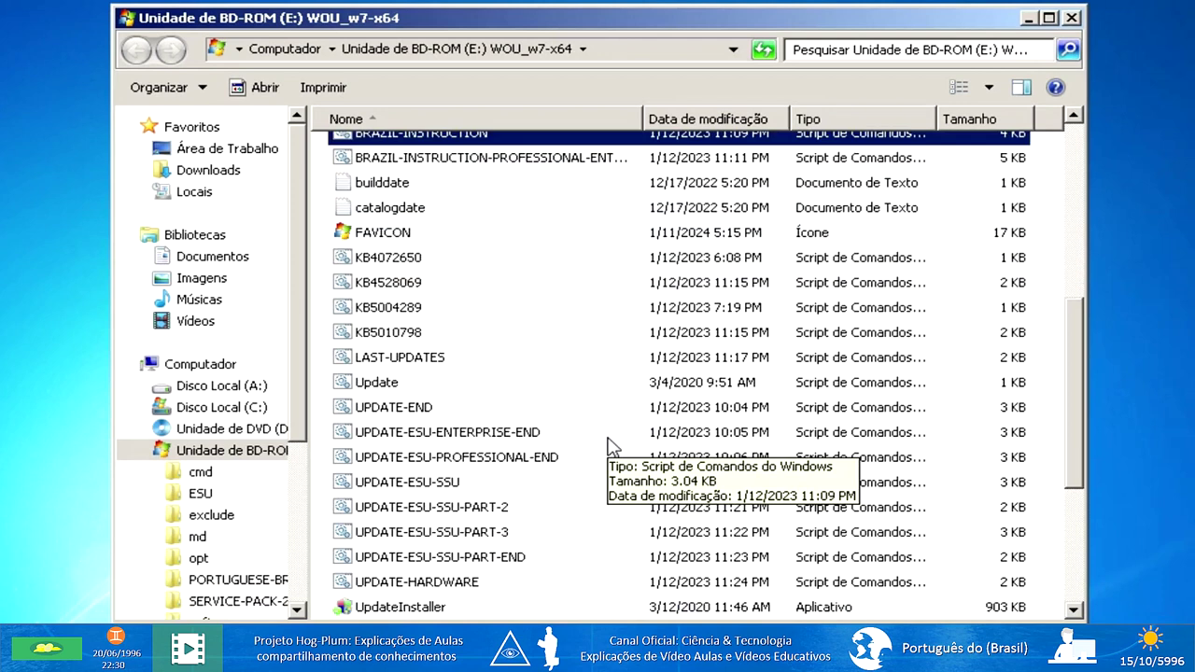
pyautogui.scroll(-1, 607, 446)
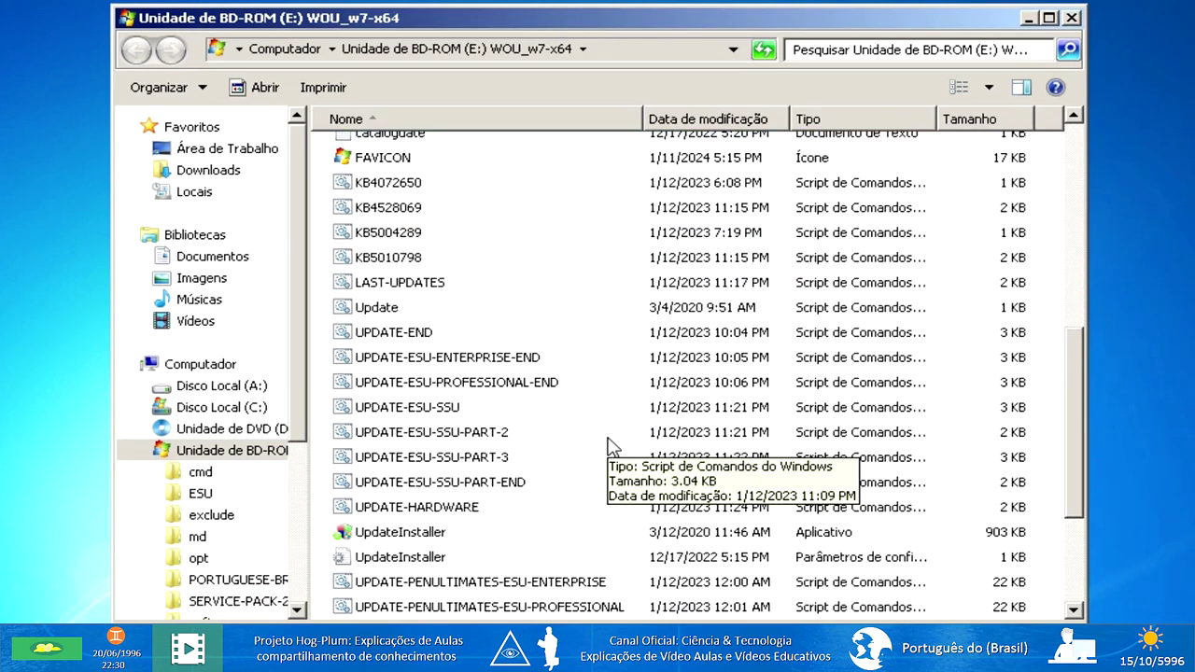
# Run LAST-UPDATES as administrator, approve it, and continue through its pauses until the restart.
pyautogui.rightClick(417, 286)
pyautogui.click(466, 362)
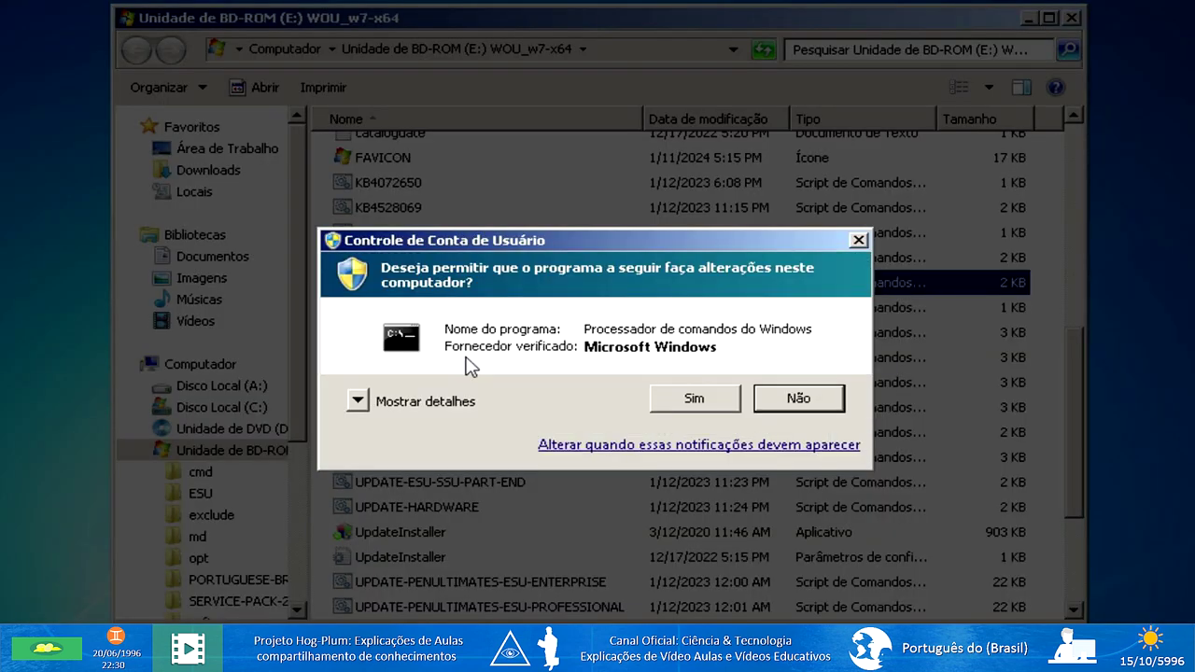
pyautogui.click(672, 401)
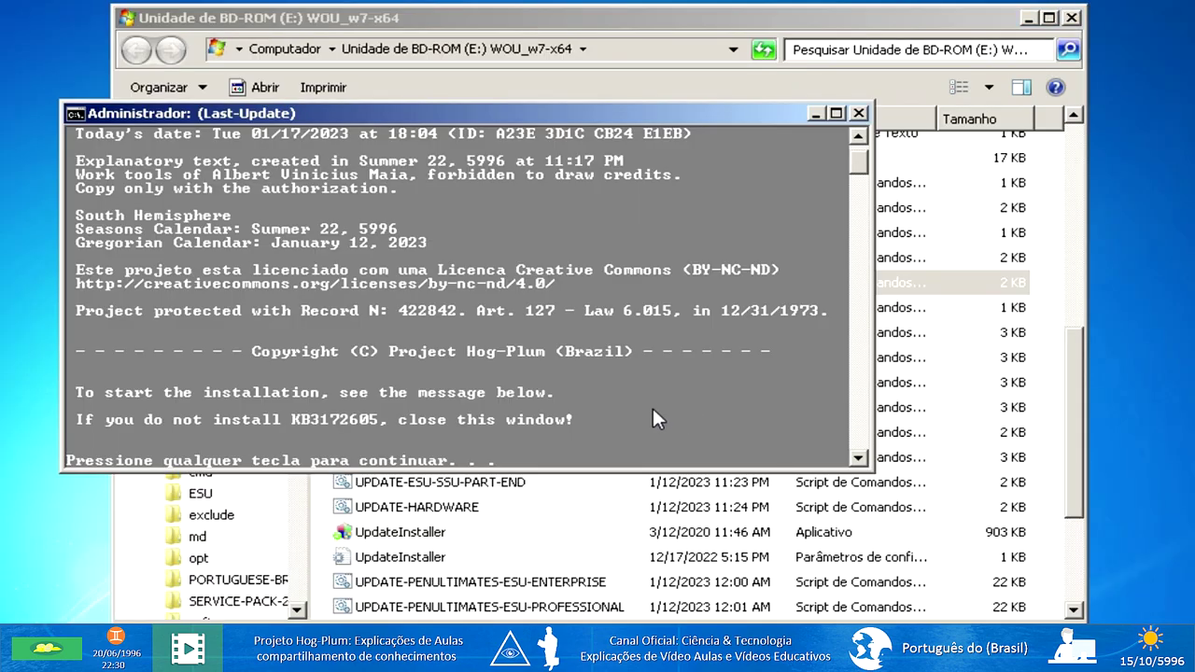
pyautogui.press('Return')
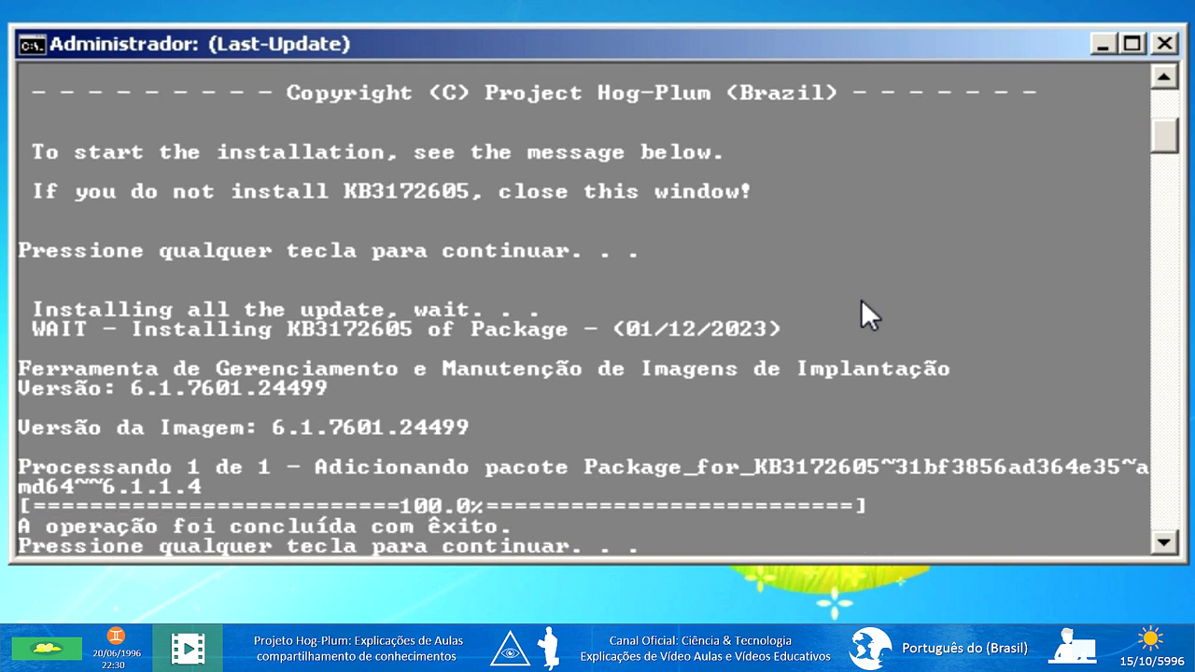
pyautogui.press('Return')
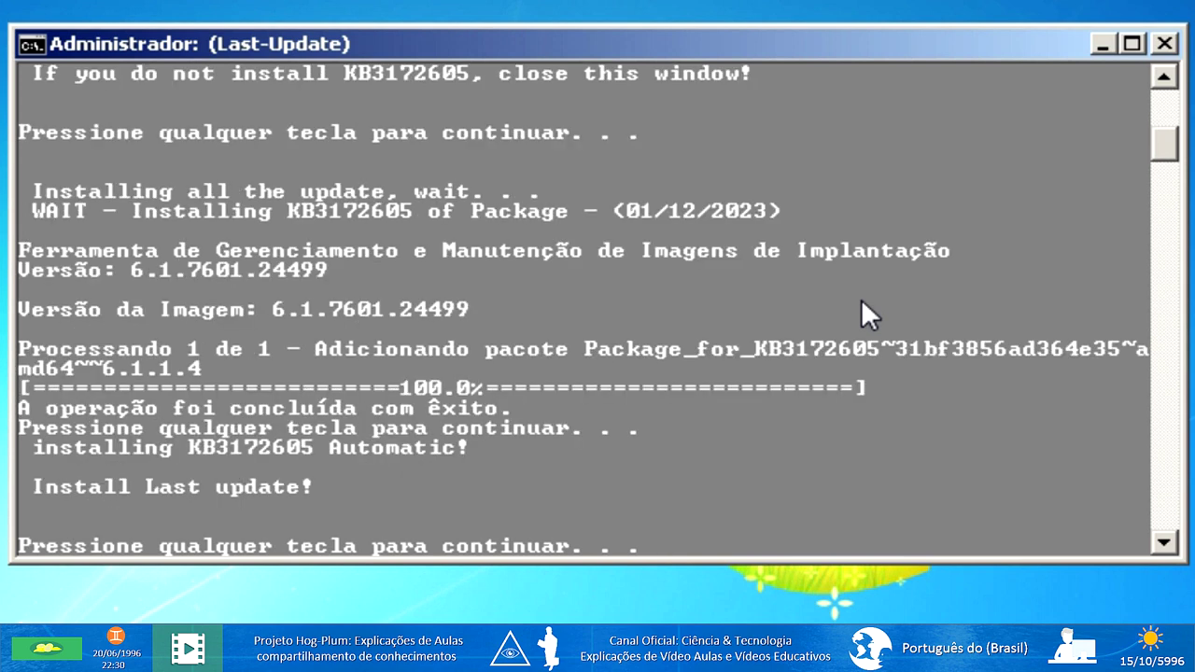
pyautogui.press('Return')
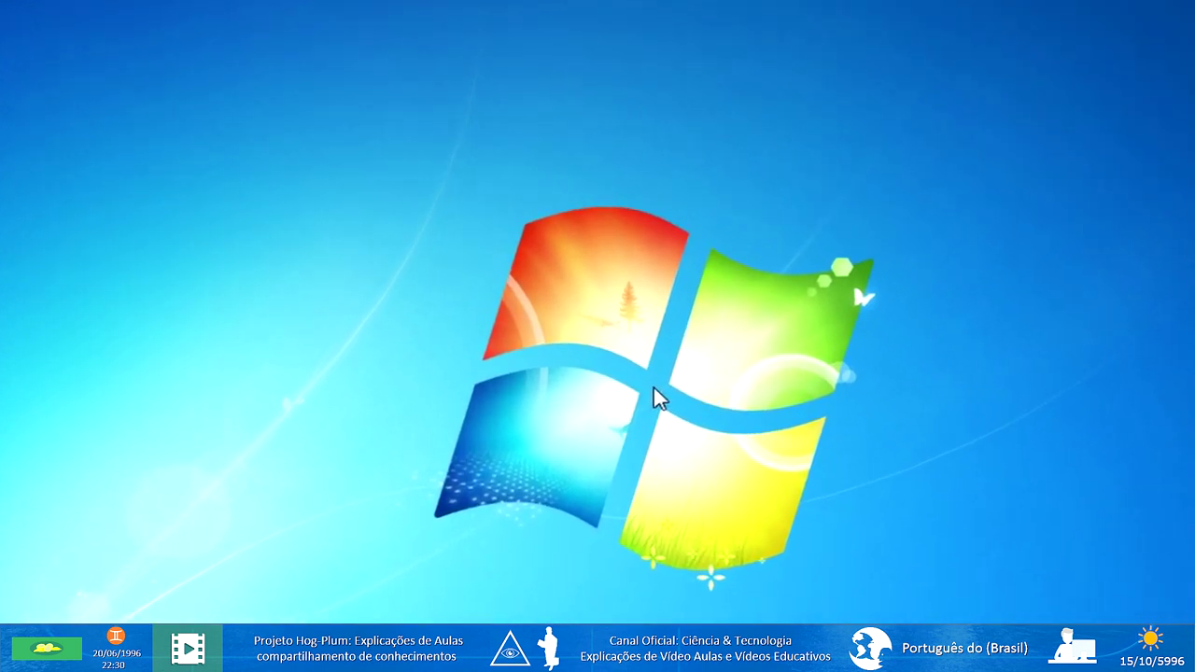
# Open DVD drive D: in a new window and open the A-01335247-B volume in VeraCrypt.
pyautogui.press('super+e')
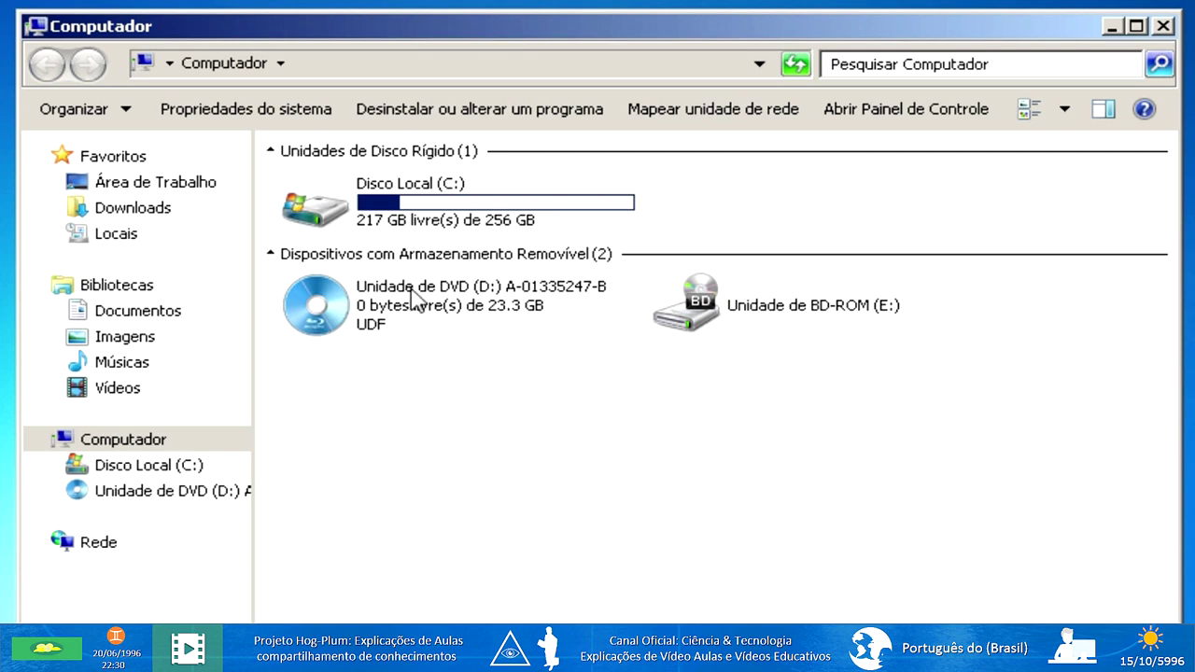
pyautogui.click(413, 295)
pyautogui.rightClick(412, 290)
pyautogui.click(463, 326)
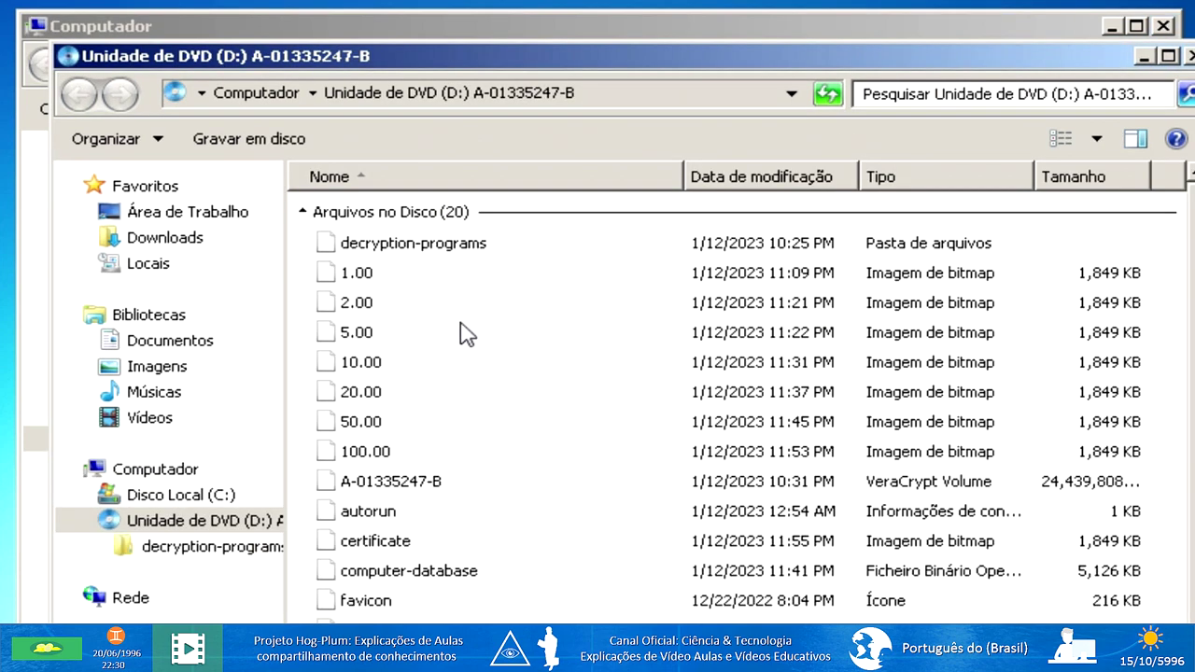
pyautogui.click(1167, 25)
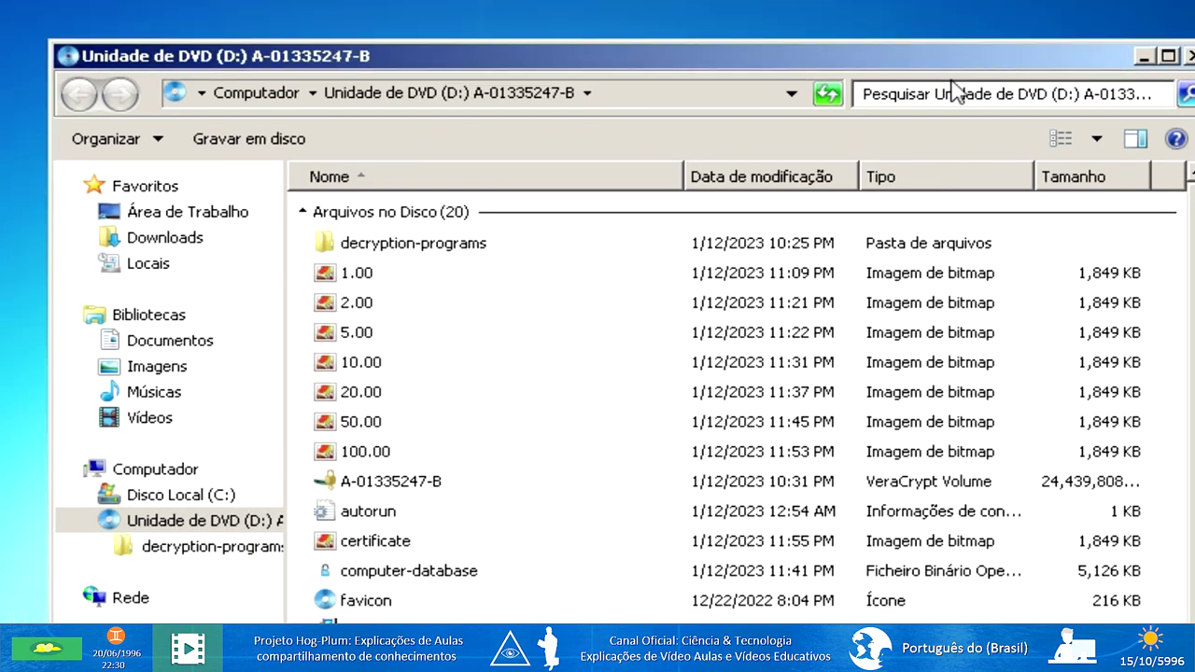
pyautogui.click(380, 485)
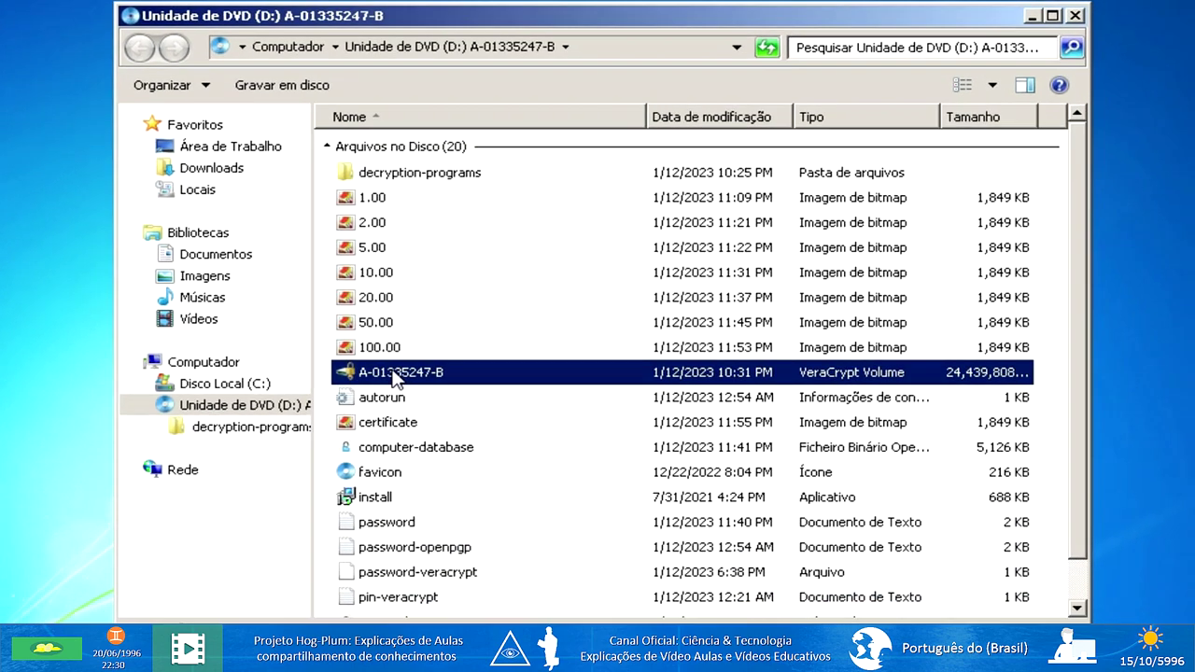
pyautogui.doubleClick(394, 373)
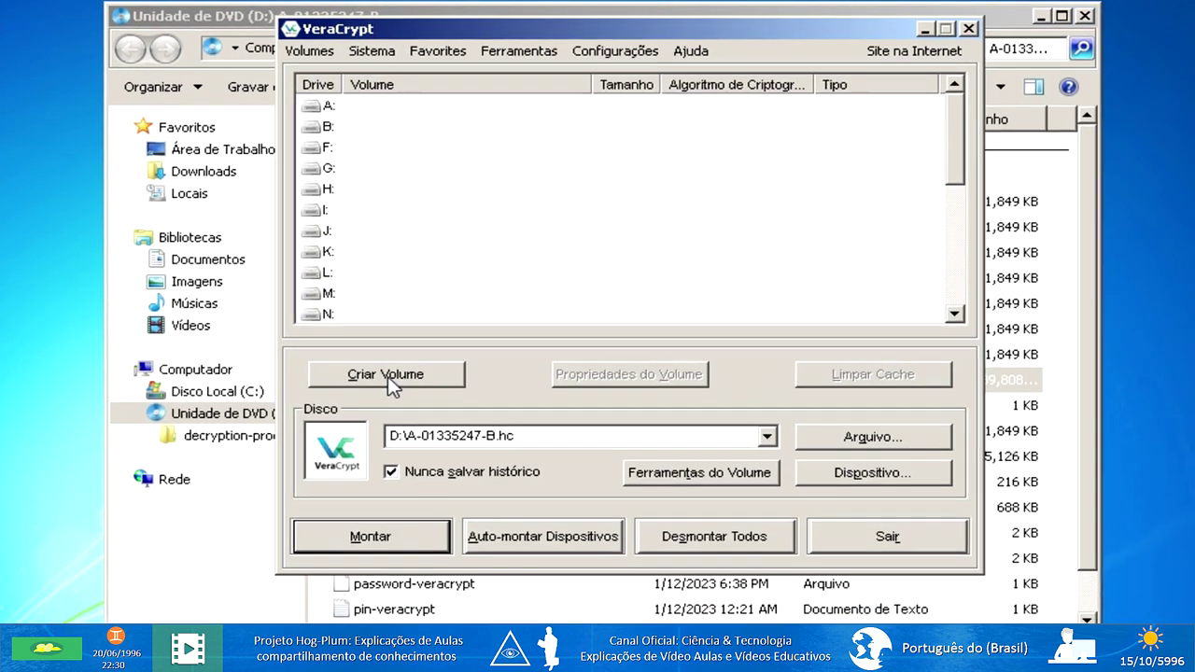
pyautogui.click(311, 110)
pyautogui.click(359, 563)
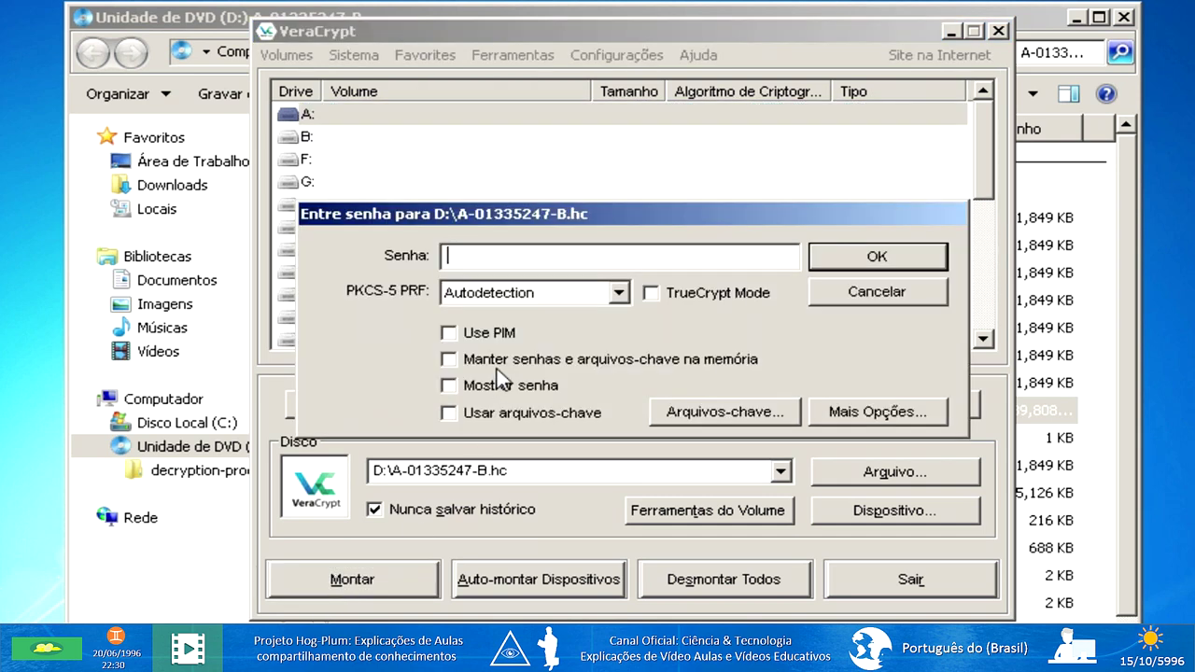
pyautogui.click(508, 333)
pyautogui.click(478, 386)
pyautogui.click(476, 414)
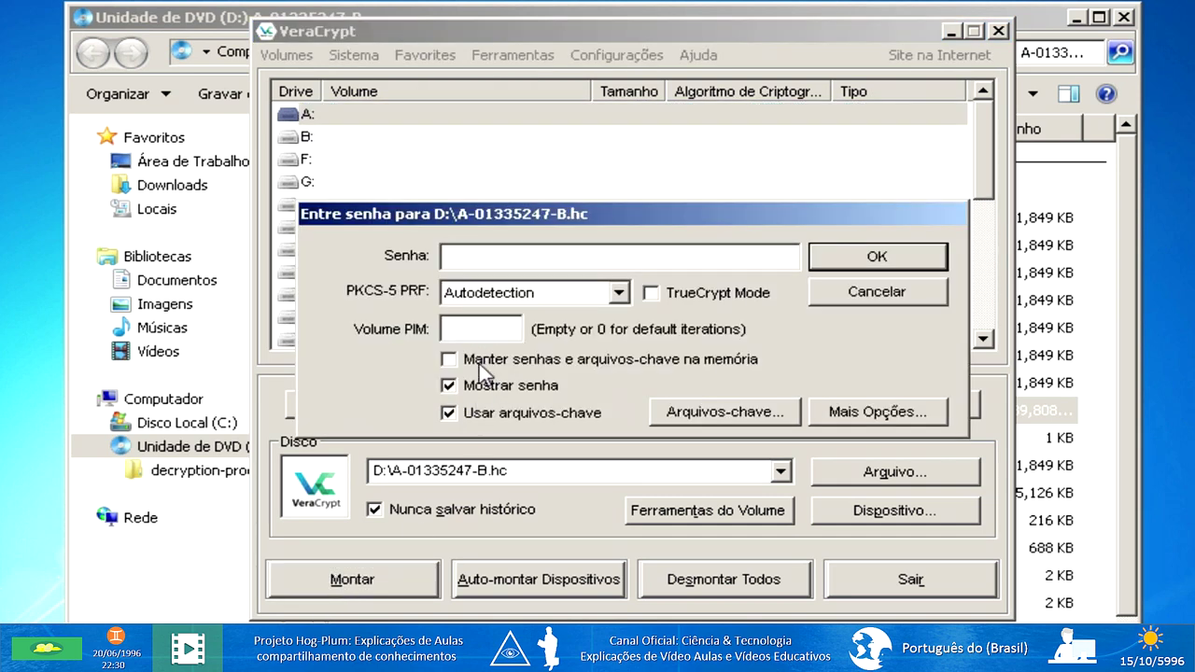
pyautogui.click(487, 333)
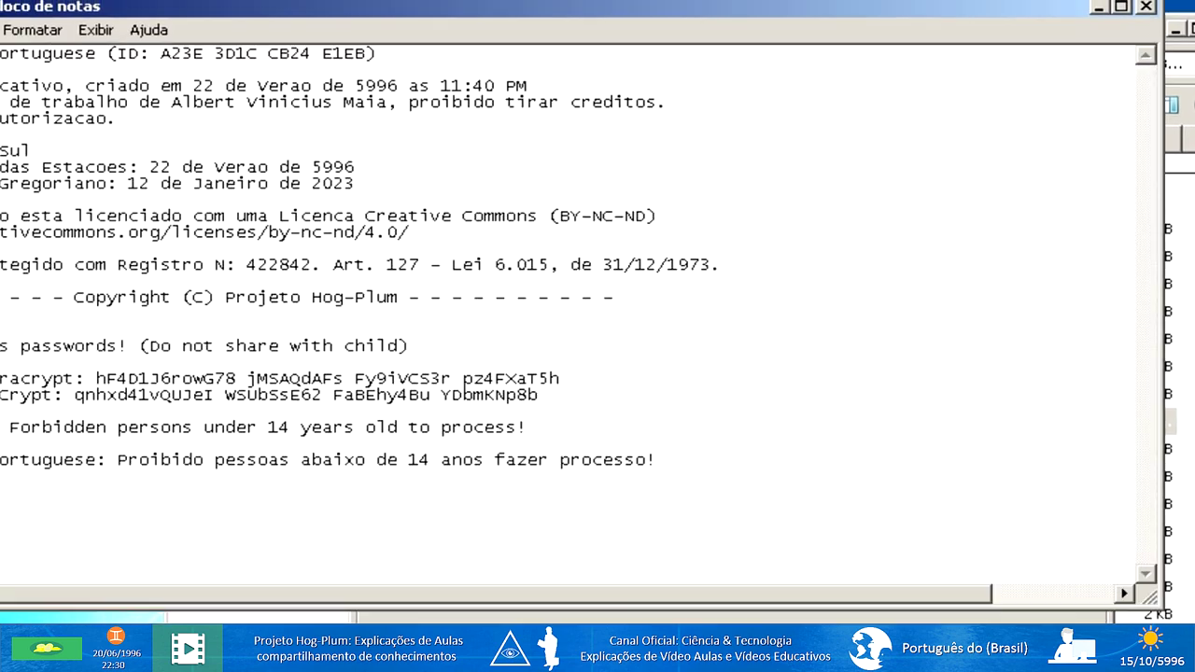
# Copy the VeraCrypt password from the notes, paste it into the password field, and hide it.
pyautogui.moveTo(690, 393); pyautogui.dragTo(225, 392)
pyautogui.rightClick(225, 393)
pyautogui.click(298, 460)
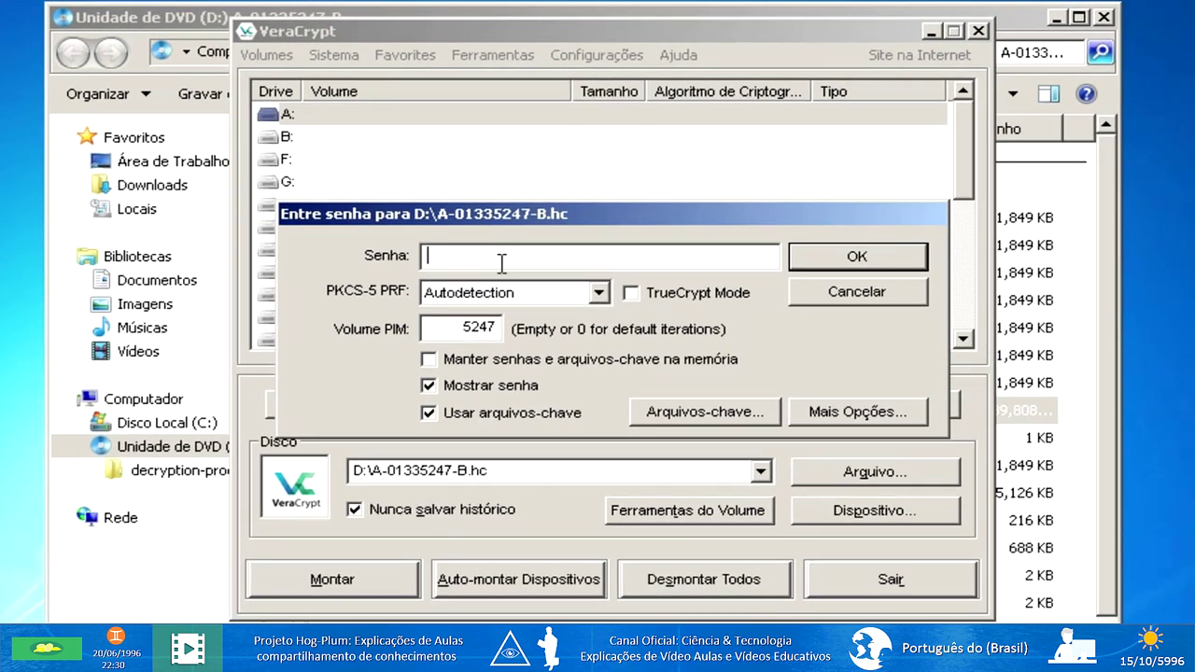
pyautogui.hotkey('ctrl', 'v')
pyautogui.click(443, 384)
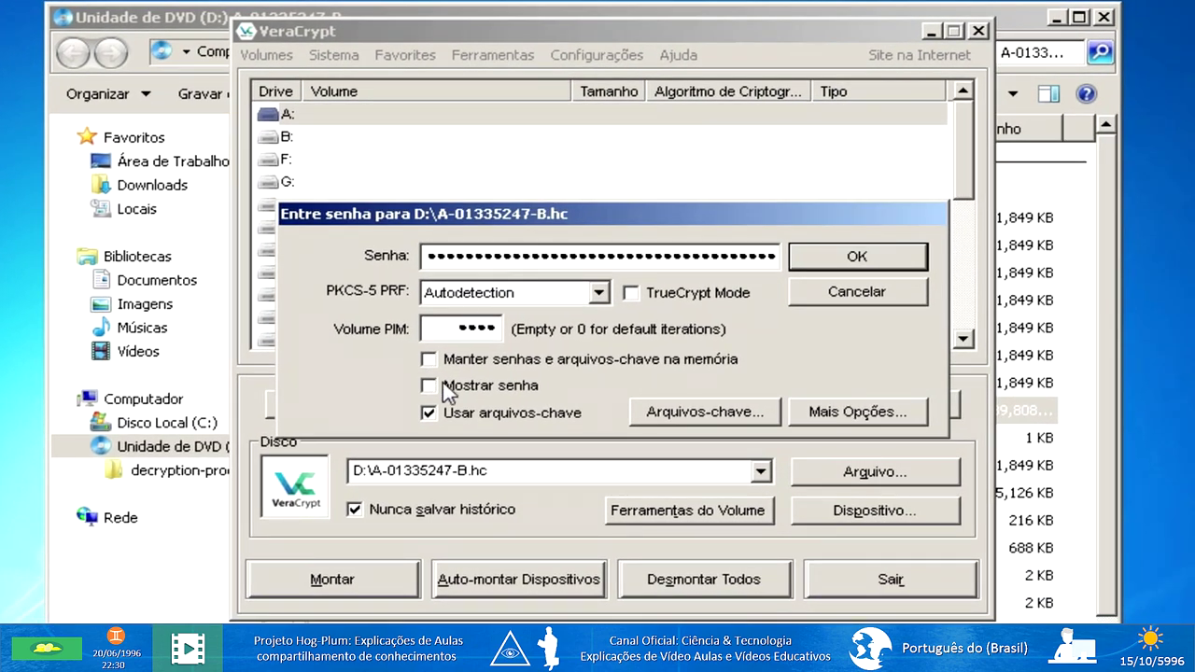
# Add public-key, private-key, password-veracrypt, computer-database and certificate from drive D: as keyfiles.
pyautogui.click(707, 414)
pyautogui.click(352, 369)
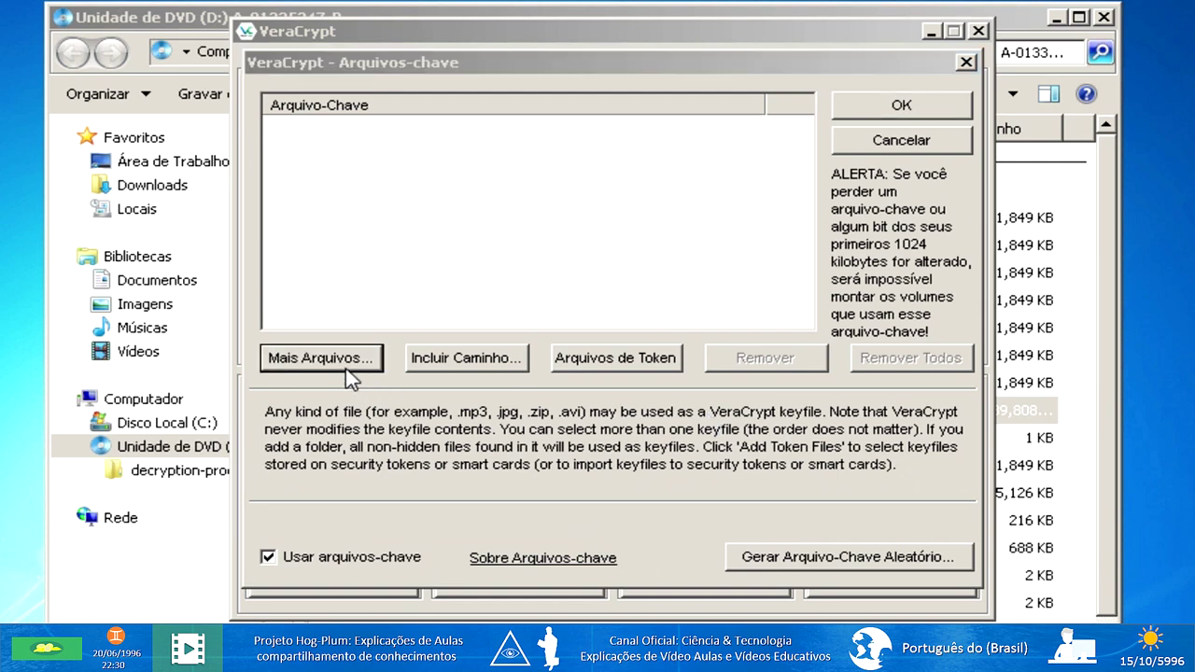
pyautogui.click(422, 450)
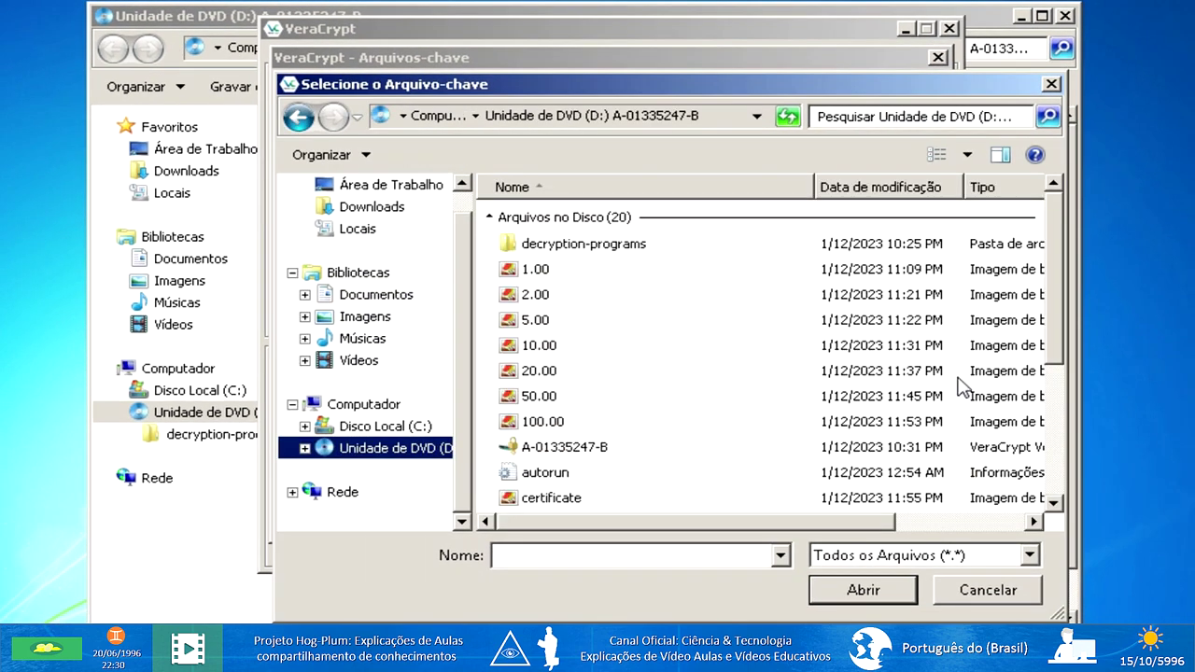
pyautogui.scroll(-5, 1046, 364)
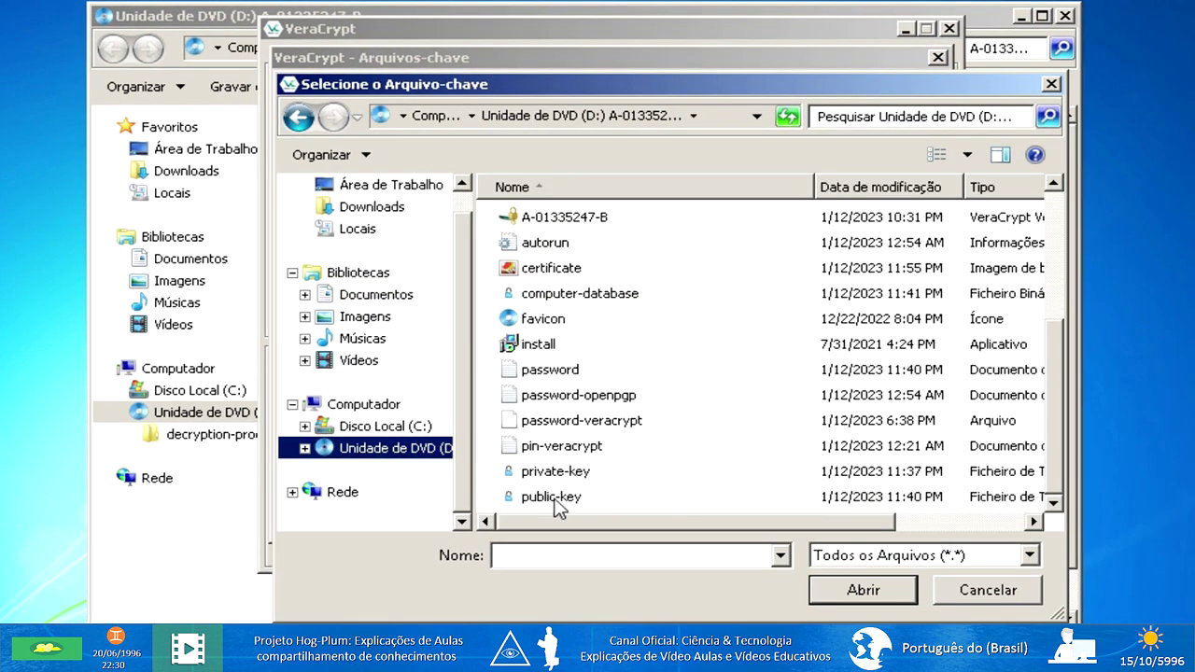
pyautogui.click(555, 495)
pyautogui.keyDown('ctrl'); pyautogui.click(563, 471); pyautogui.keyUp('ctrl')
pyautogui.keyDown('ctrl'); pyautogui.click(565, 419); pyautogui.keyUp('ctrl')
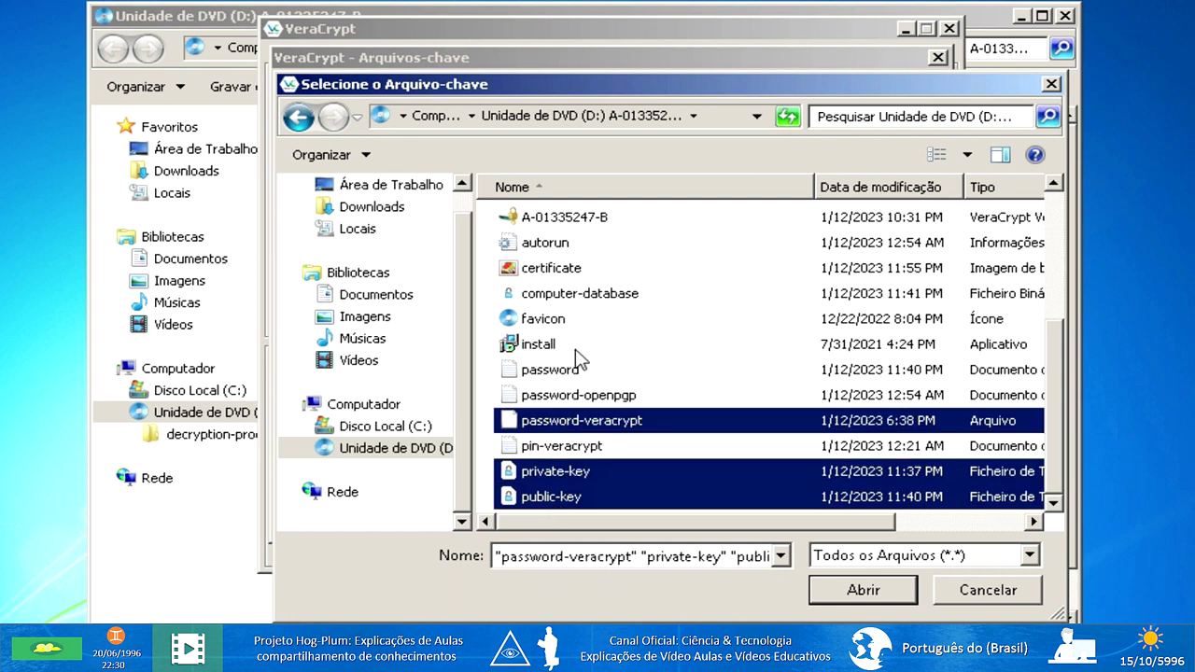
pyautogui.keyDown('ctrl'); pyautogui.click(558, 293); pyautogui.keyUp('ctrl')
pyautogui.keyDown('ctrl'); pyautogui.click(557, 267); pyautogui.keyUp('ctrl')
pyautogui.moveTo(1052, 430); pyautogui.dragTo(1060, 299)
# Also add the 100.00 through 1.00 banknote images as keyfiles and confirm the selection.
pyautogui.keyDown('ctrl'); pyautogui.click(558, 421); pyautogui.keyUp('ctrl')
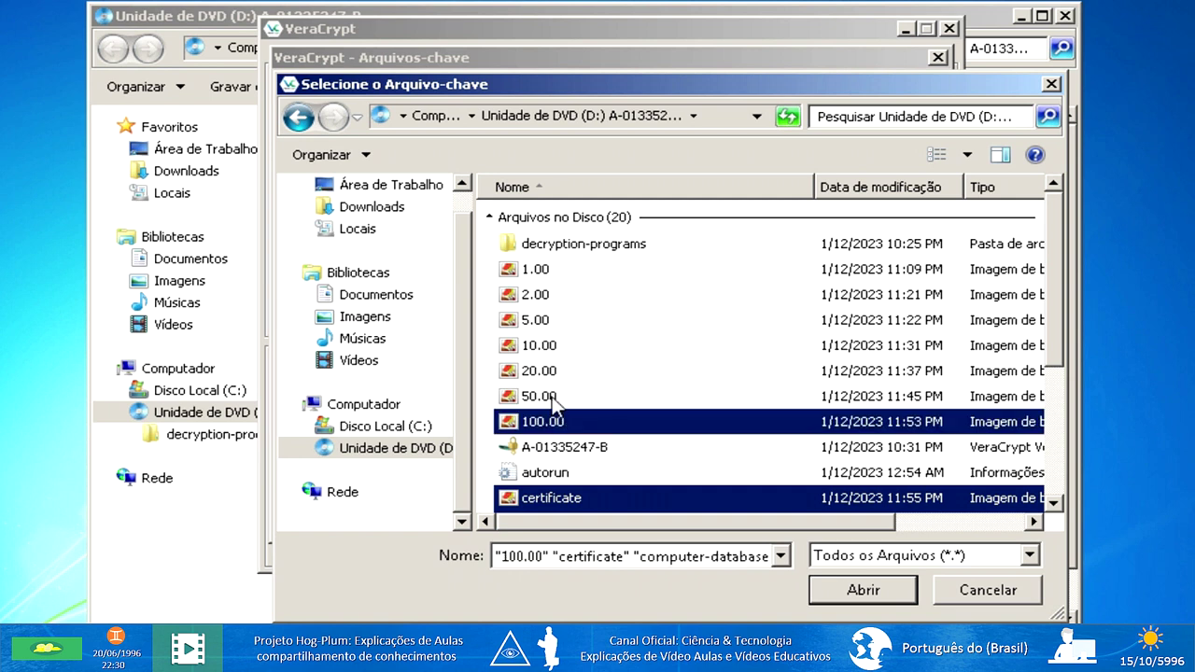
pyautogui.keyDown('ctrl'); pyautogui.click(556, 395); pyautogui.keyUp('ctrl')
pyautogui.keyDown('ctrl'); pyautogui.click(554, 370); pyautogui.keyUp('ctrl')
pyautogui.keyDown('ctrl'); pyautogui.click(550, 346); pyautogui.keyUp('ctrl')
pyautogui.keyDown('ctrl'); pyautogui.click(547, 319); pyautogui.keyUp('ctrl')
pyautogui.keyDown('ctrl'); pyautogui.click(542, 294); pyautogui.keyUp('ctrl')
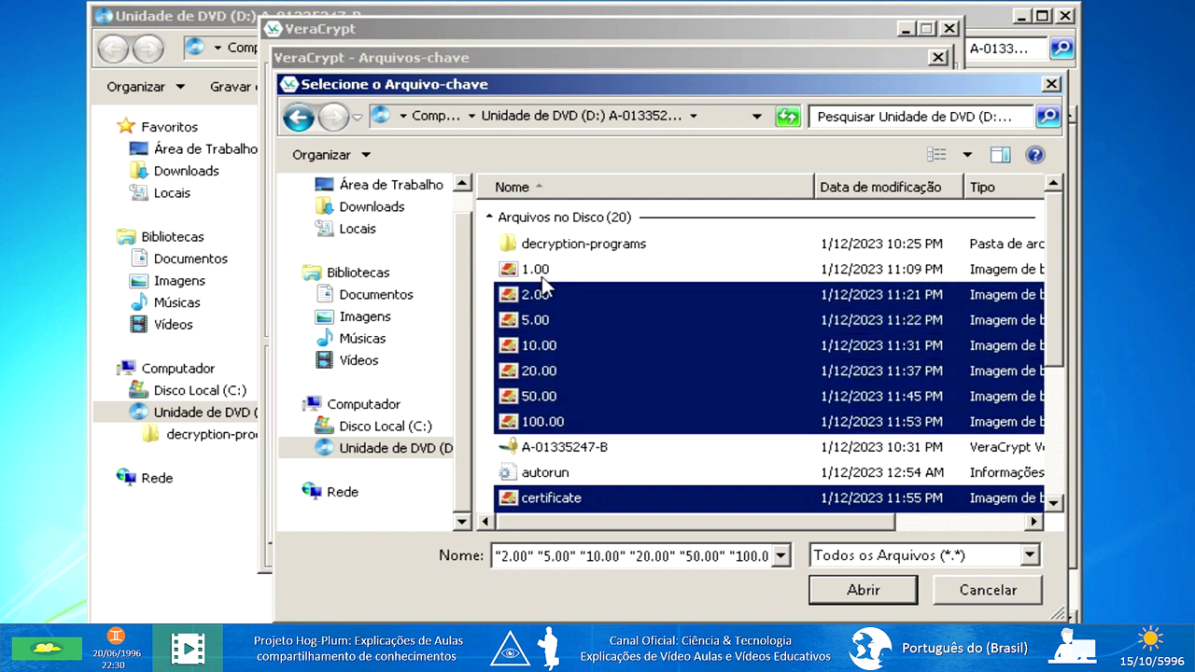
pyautogui.keyDown('ctrl'); pyautogui.click(544, 269); pyautogui.keyUp('ctrl')
pyautogui.moveTo(1057, 321); pyautogui.dragTo(1062, 287)
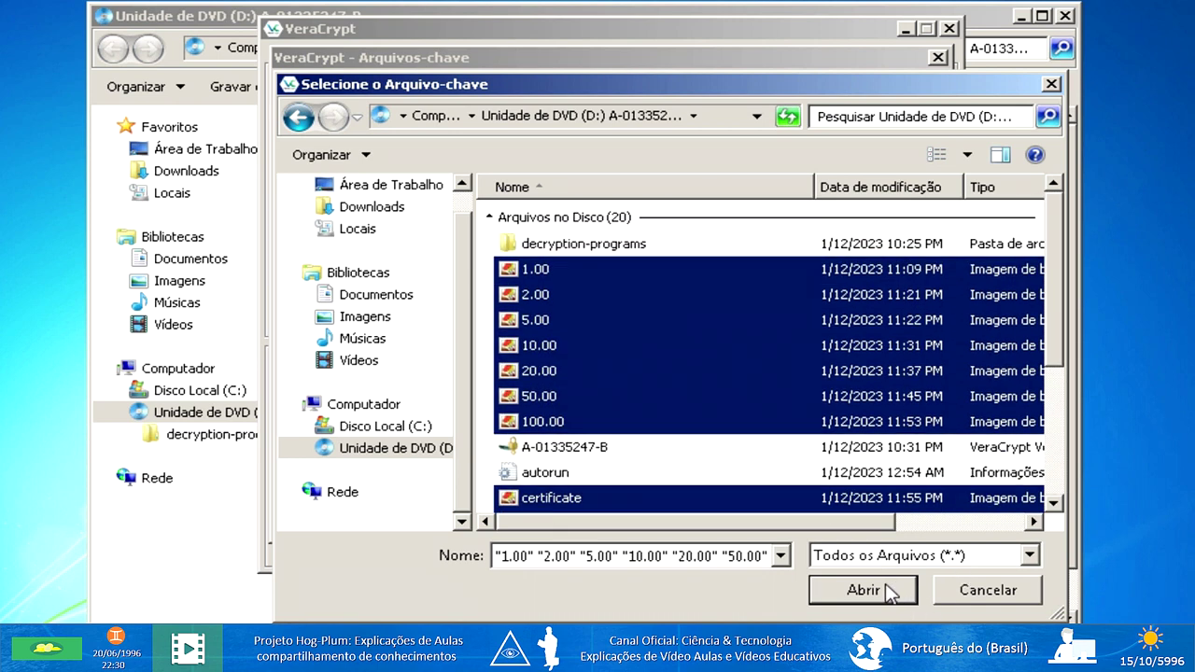
pyautogui.click(885, 590)
# Mount the volume on A: with these keyfiles, close VeraCrypt, and open drive A:.
pyautogui.scroll(-1, 794, 276)
pyautogui.scroll(1, 789, 241)
pyautogui.click(858, 99)
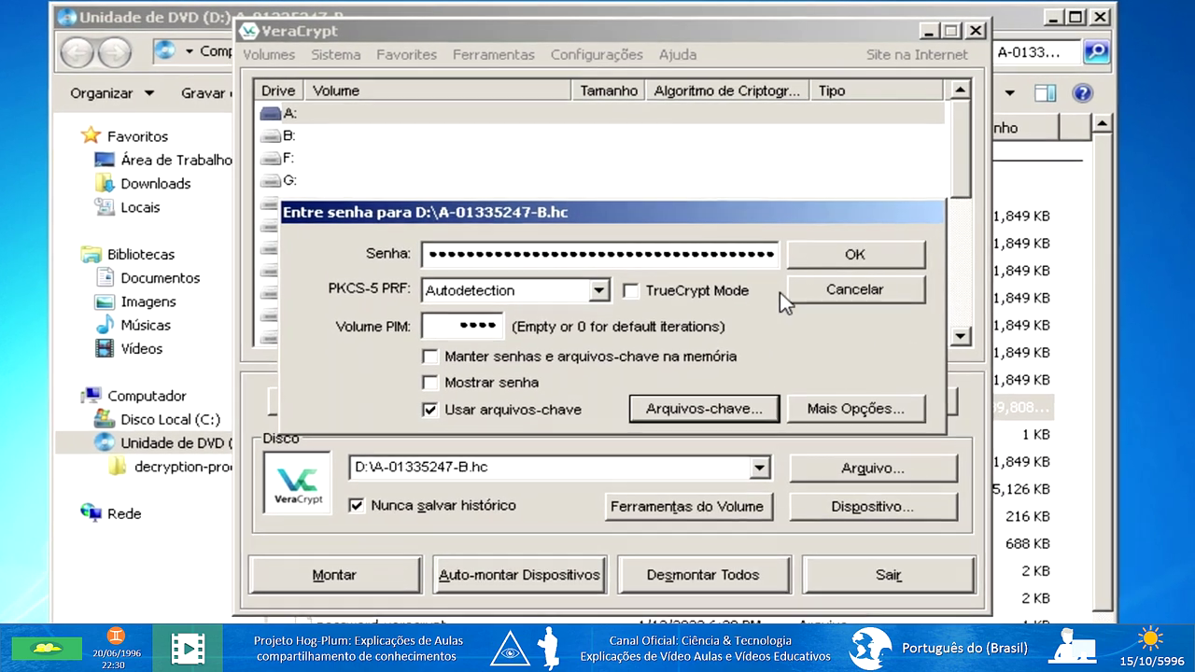
pyautogui.click(827, 263)
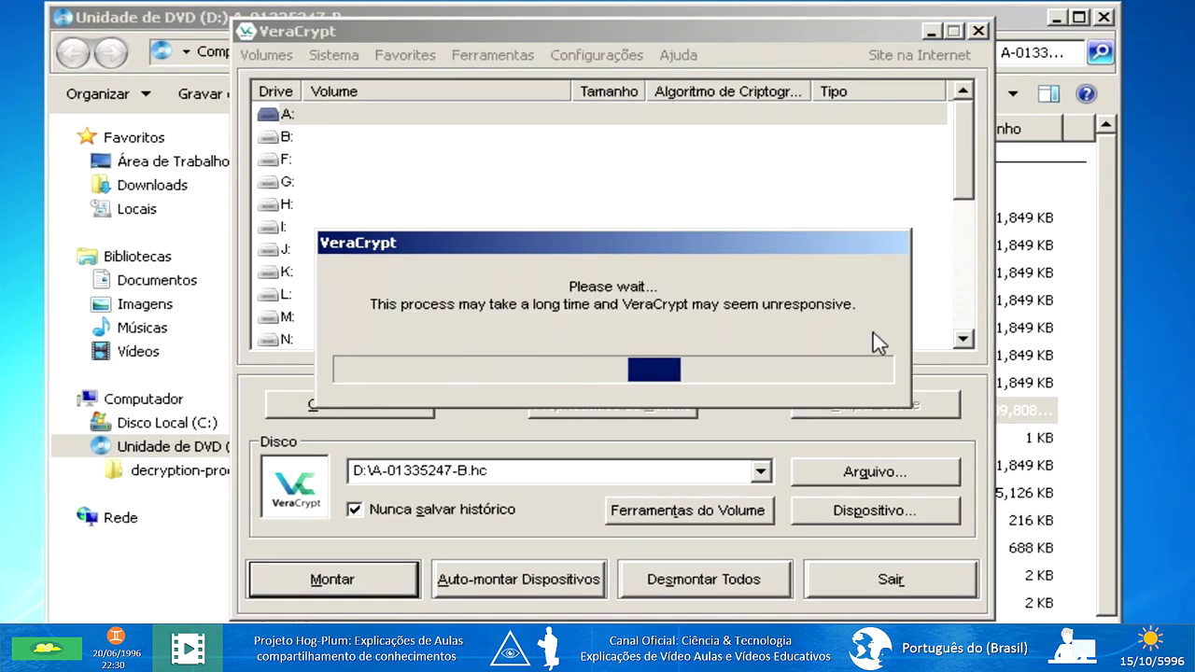
pyautogui.click(978, 31)
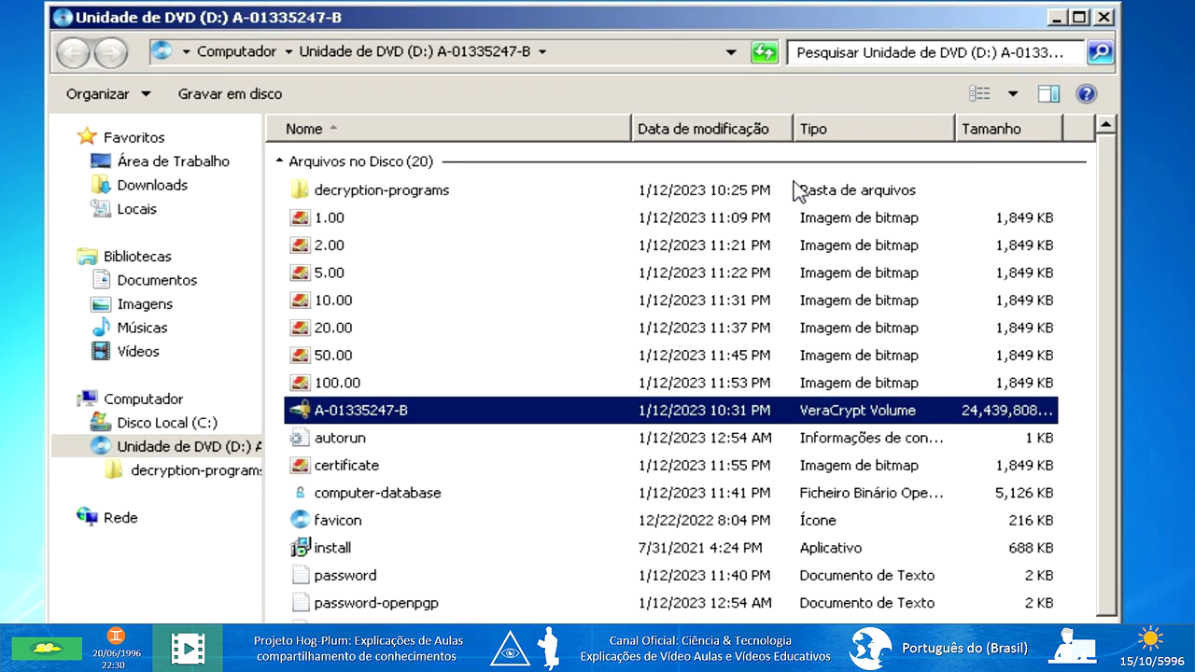
pyautogui.click(168, 422)
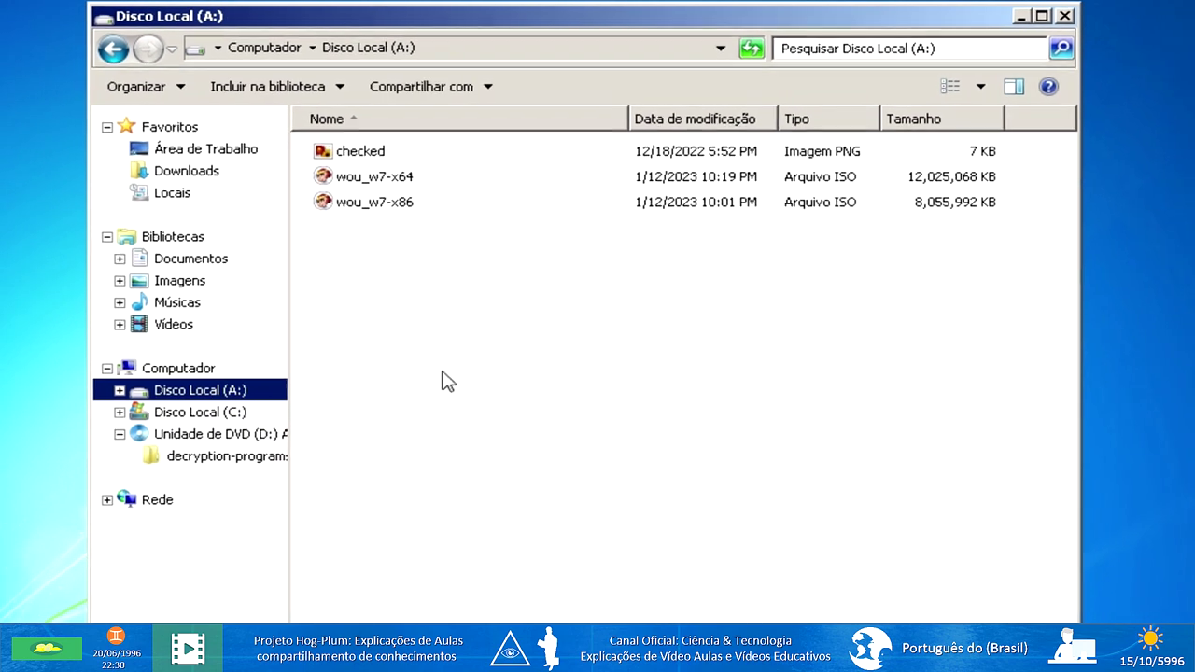
# Mount wou_w7-x64 as drive E:, open its folder, and read BRAZIL-INSTRUCTION.
pyautogui.rightClick(393, 172)
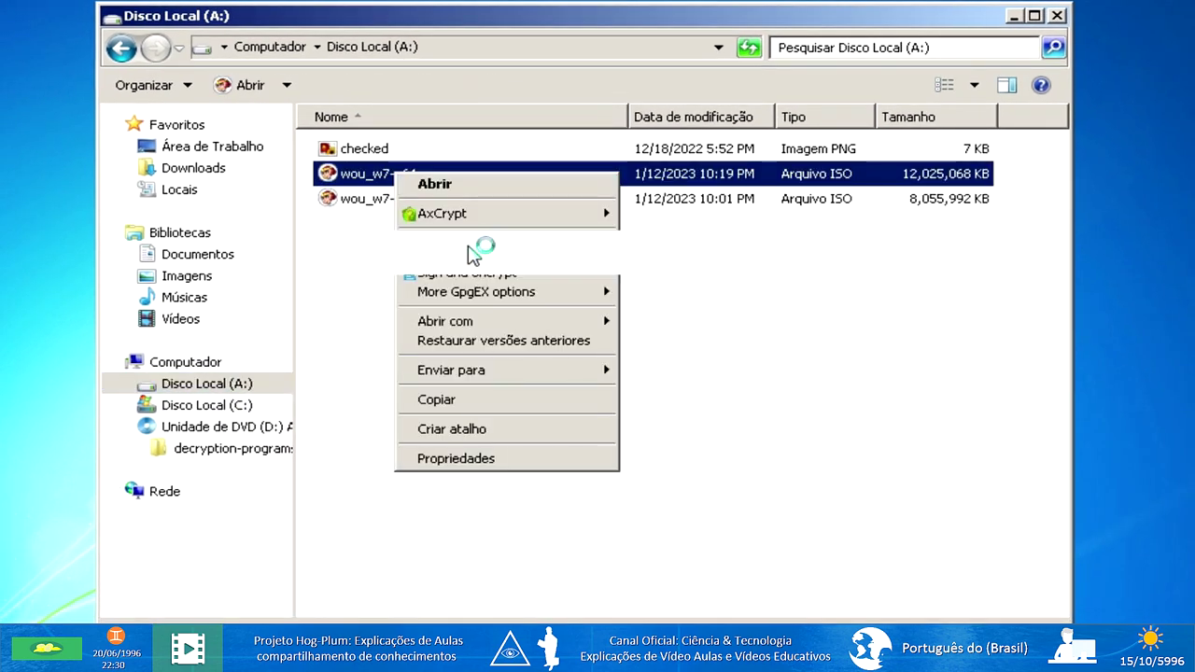
pyautogui.click(472, 240)
pyautogui.click(1056, 15)
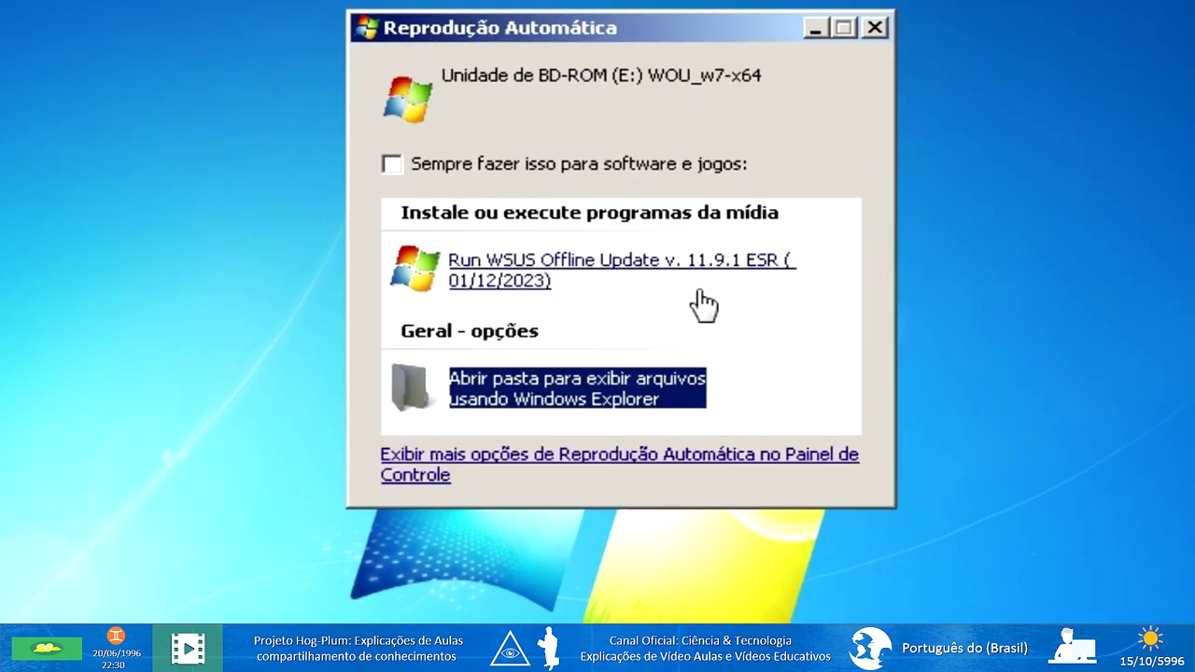
pyautogui.click(650, 469)
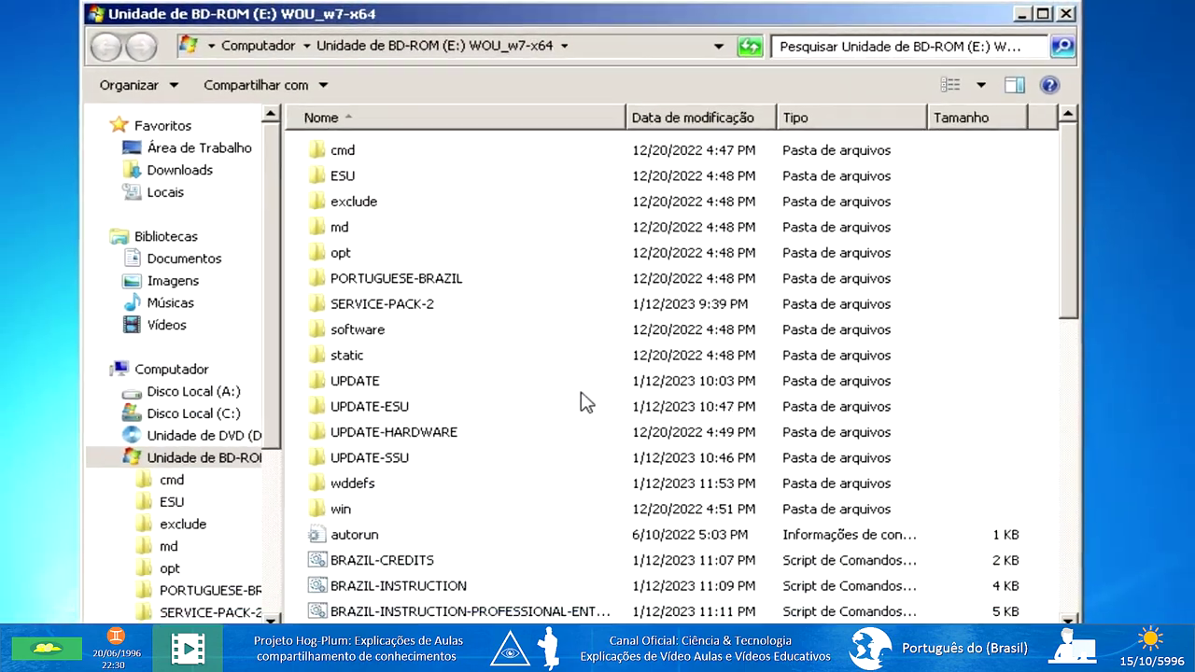
pyautogui.scroll(-4, 522, 392)
pyautogui.doubleClick(429, 285)
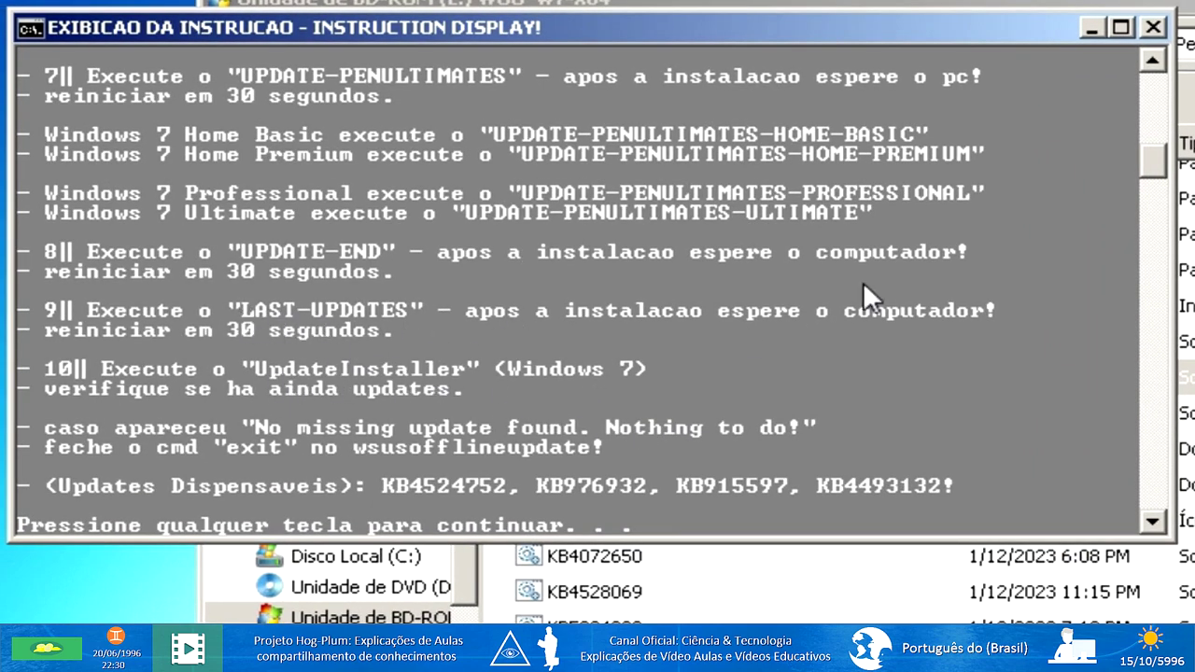
pyautogui.click(1154, 28)
# Run UpdateInstaller as administrator and approve the permission prompt.
pyautogui.scroll(-5, 893, 528)
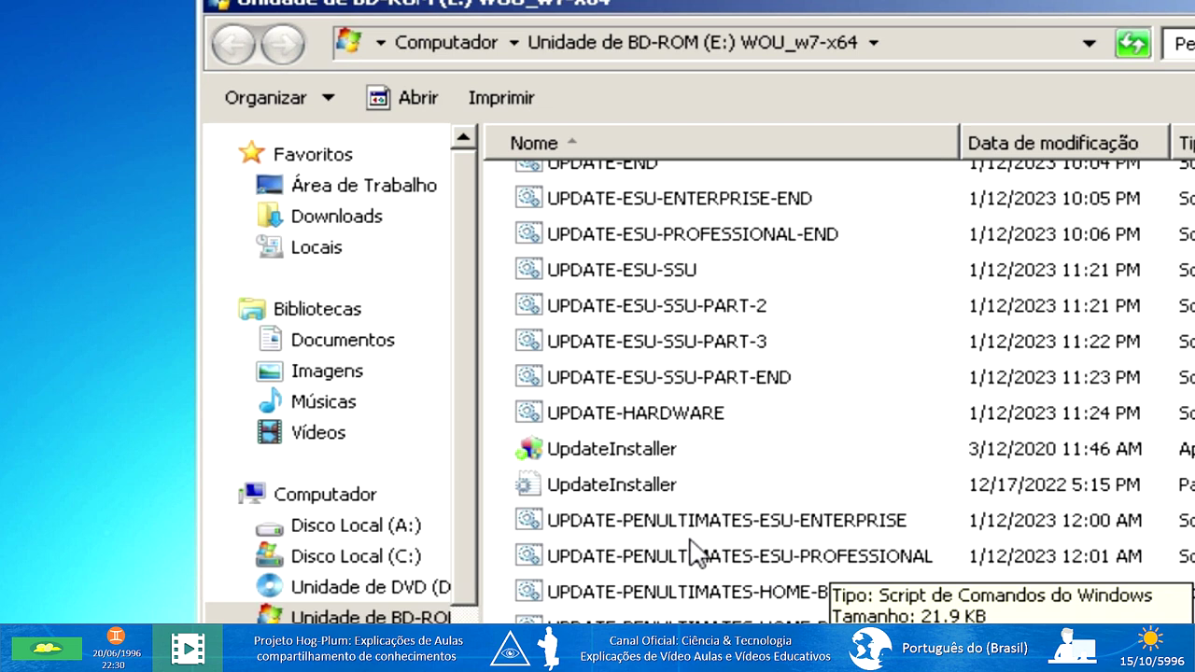
pyautogui.rightClick(624, 454)
pyautogui.click(670, 487)
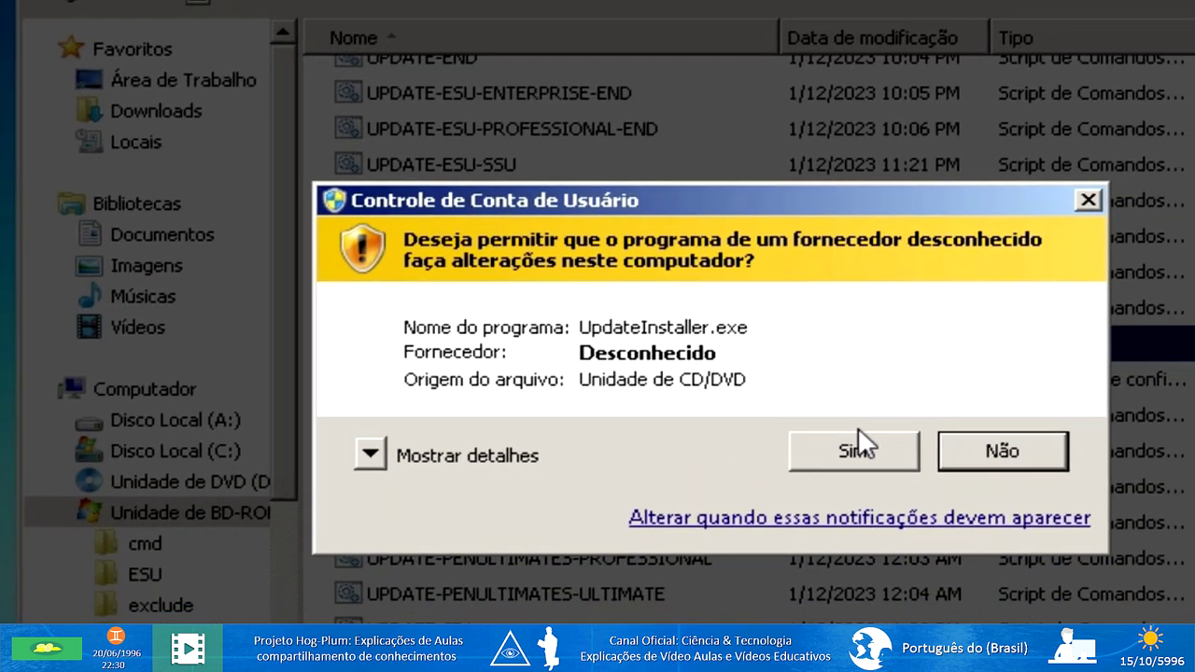
pyautogui.click(1045, 556)
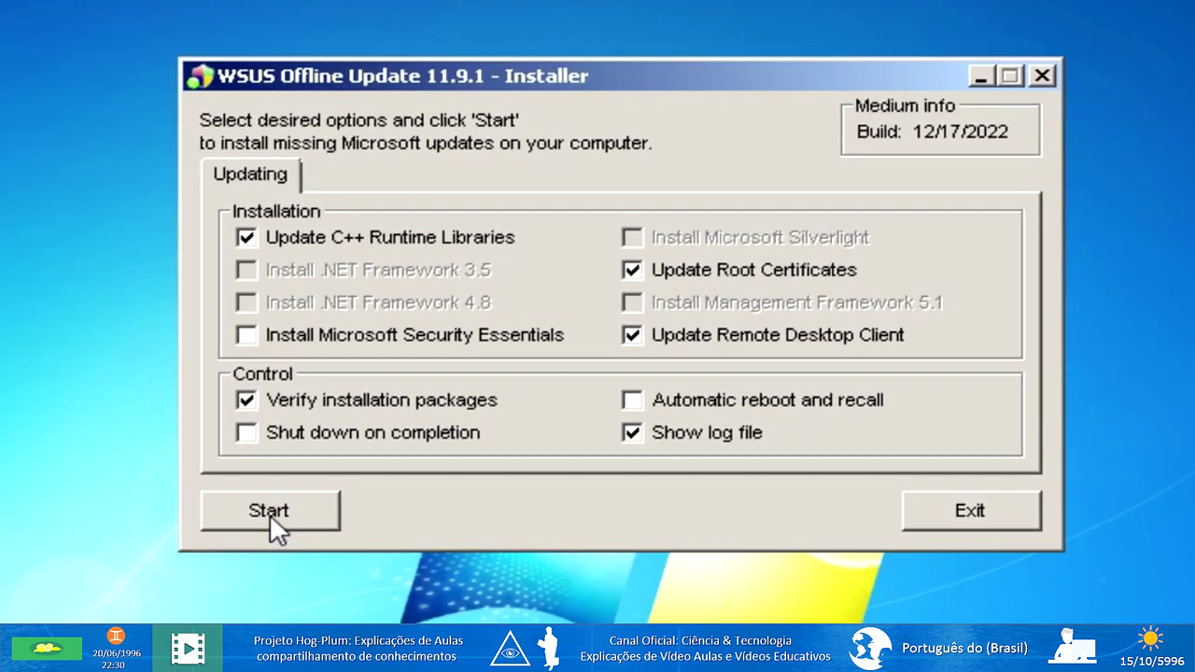
# Install the missing updates, then close the update log and exit the console.
pyautogui.click(268, 514)
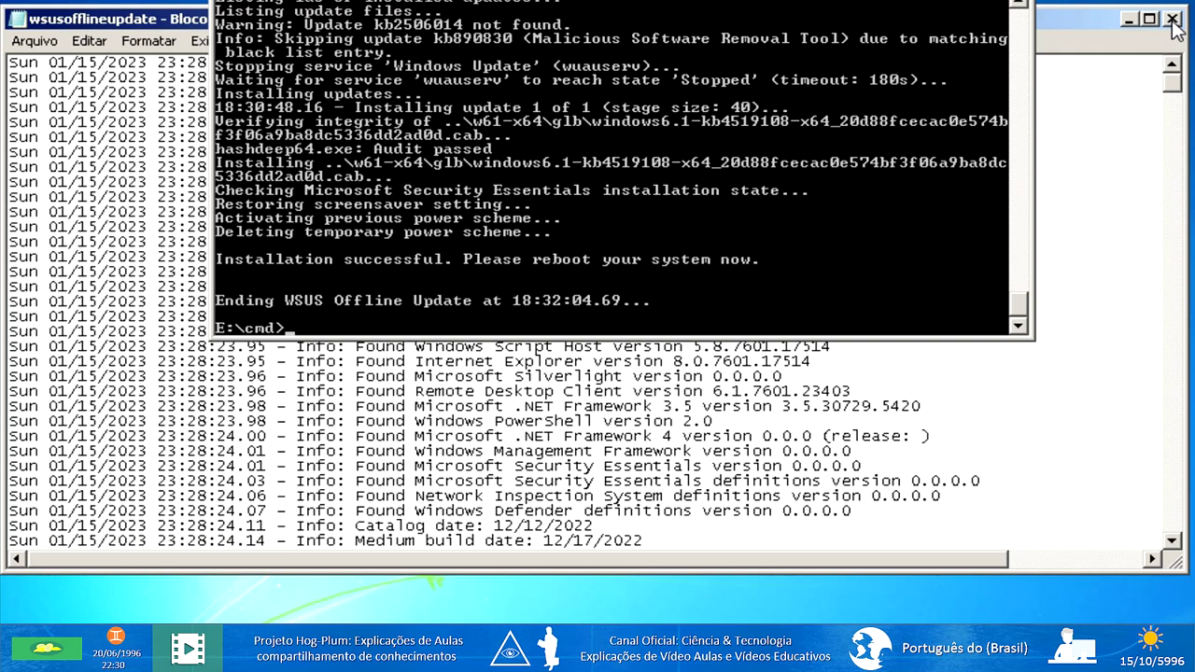
pyautogui.click(1172, 20)
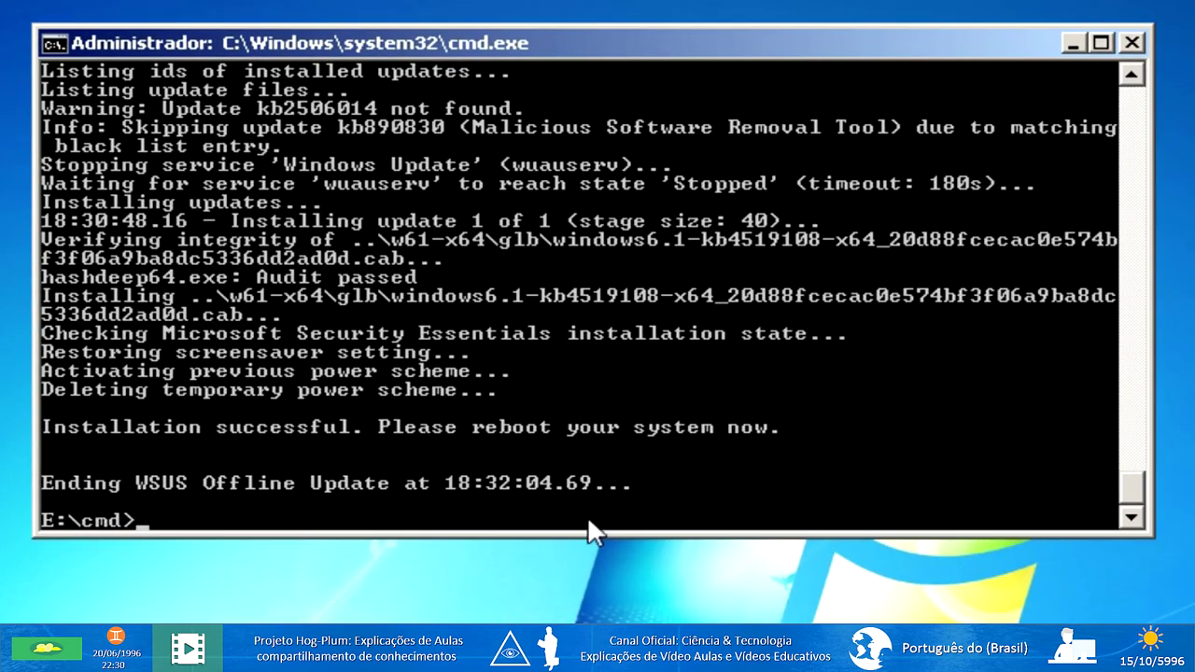
pyautogui.write('exit')
pyautogui.press('Return')
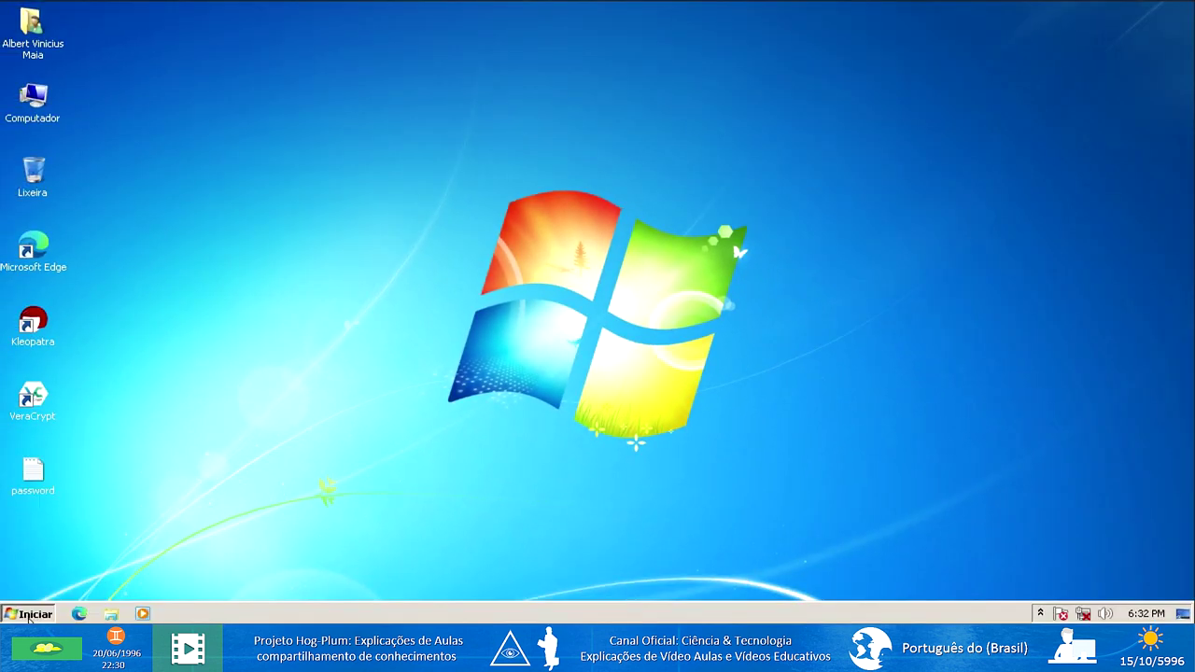
# Restart Windows 7 using Reiniciar under the Start menu's Desligar options.
pyautogui.click(29, 616)
pyautogui.moveTo(301, 582)
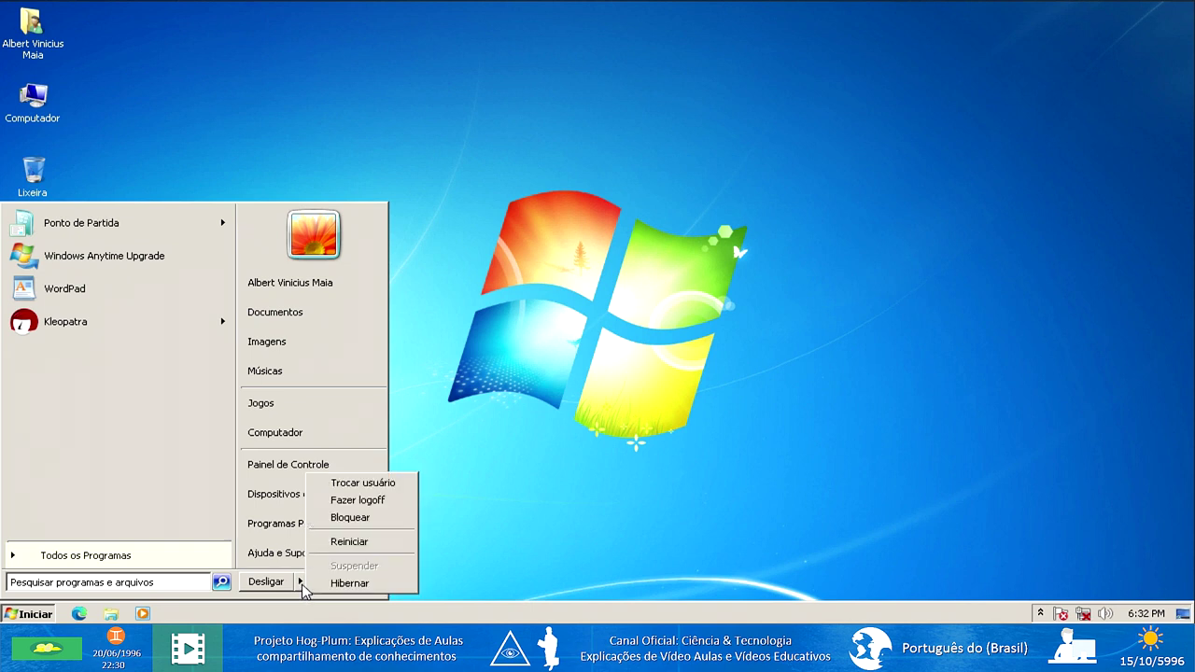
pyautogui.click(373, 545)
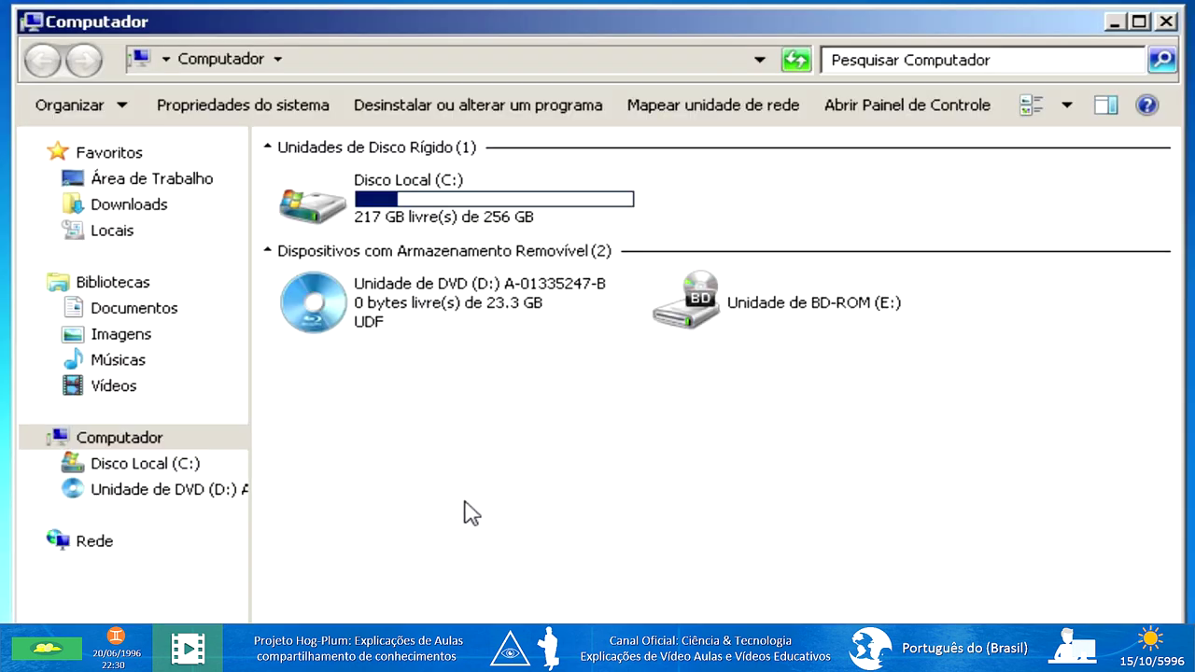
# Open the A-01335247-B volume from DVD drive D: in VeraCrypt and mount it on drive A:.
pyautogui.click(383, 296)
pyautogui.rightClick(382, 297)
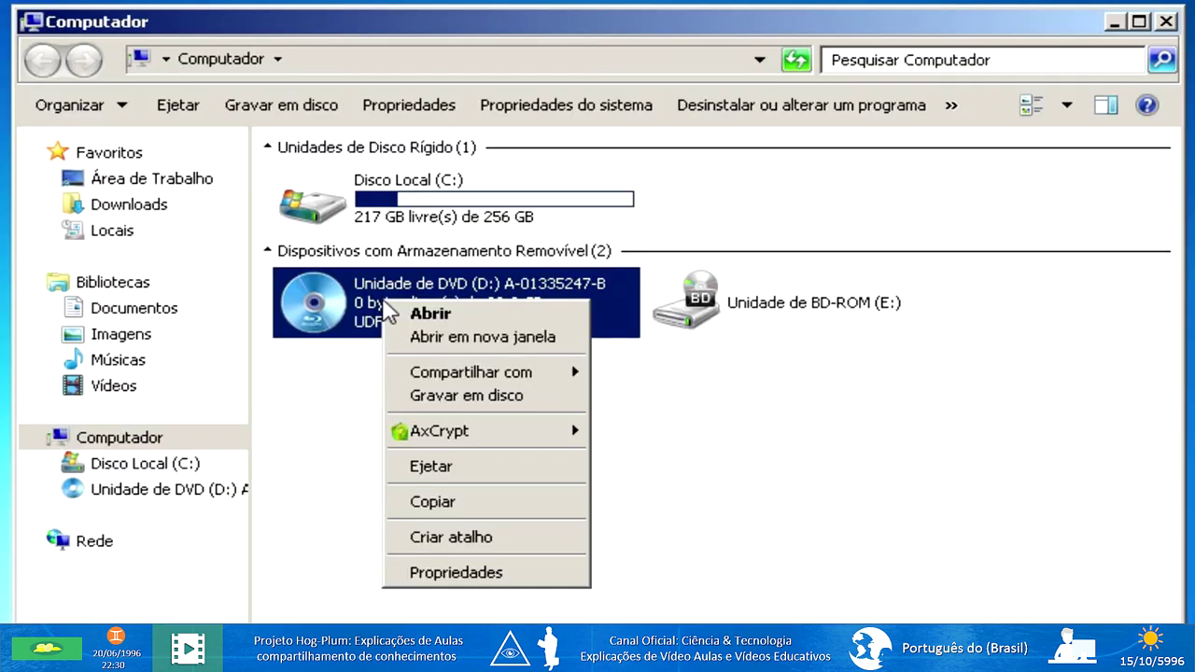
pyautogui.click(436, 338)
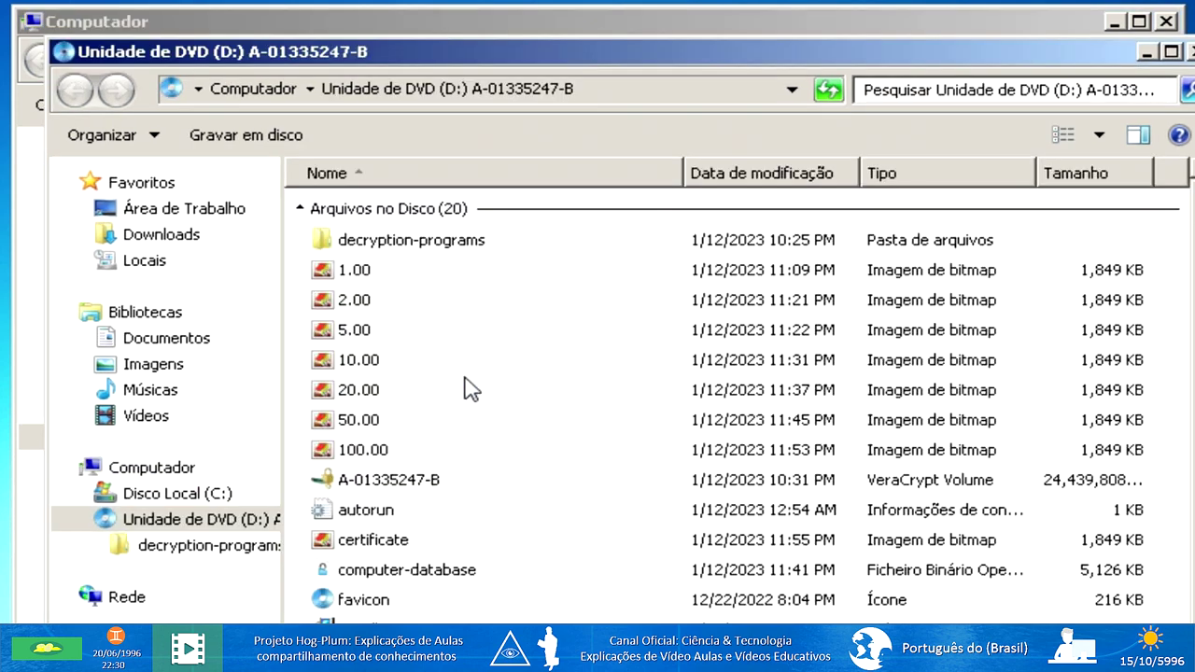
pyautogui.click(1166, 20)
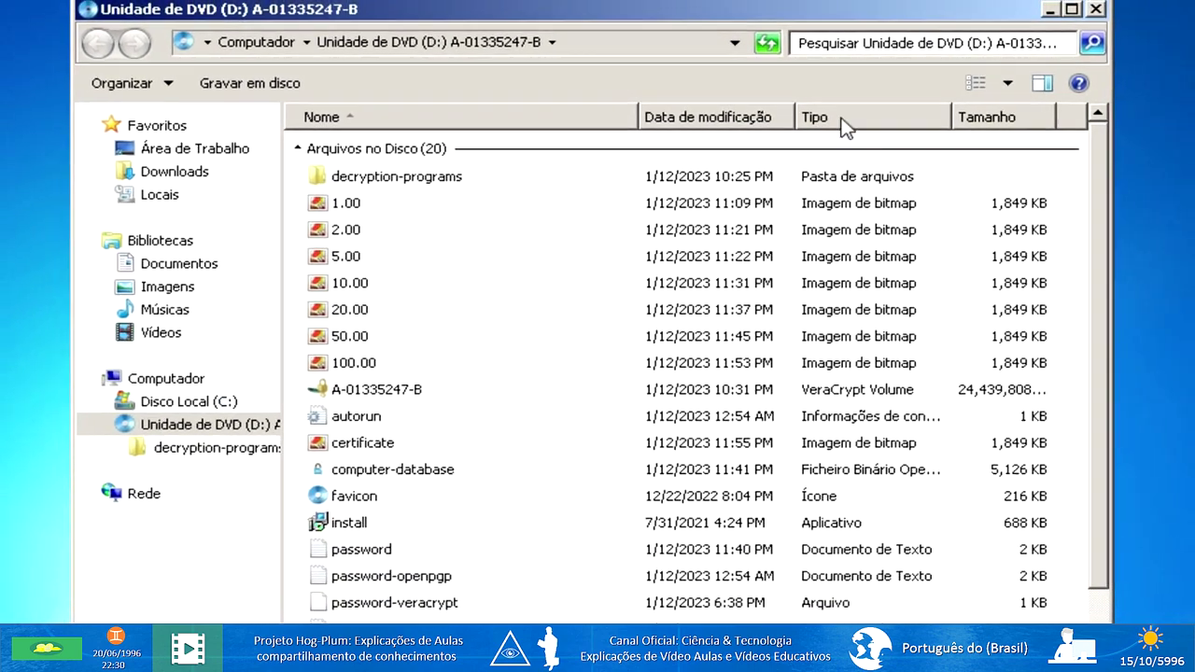
pyautogui.doubleClick(402, 392)
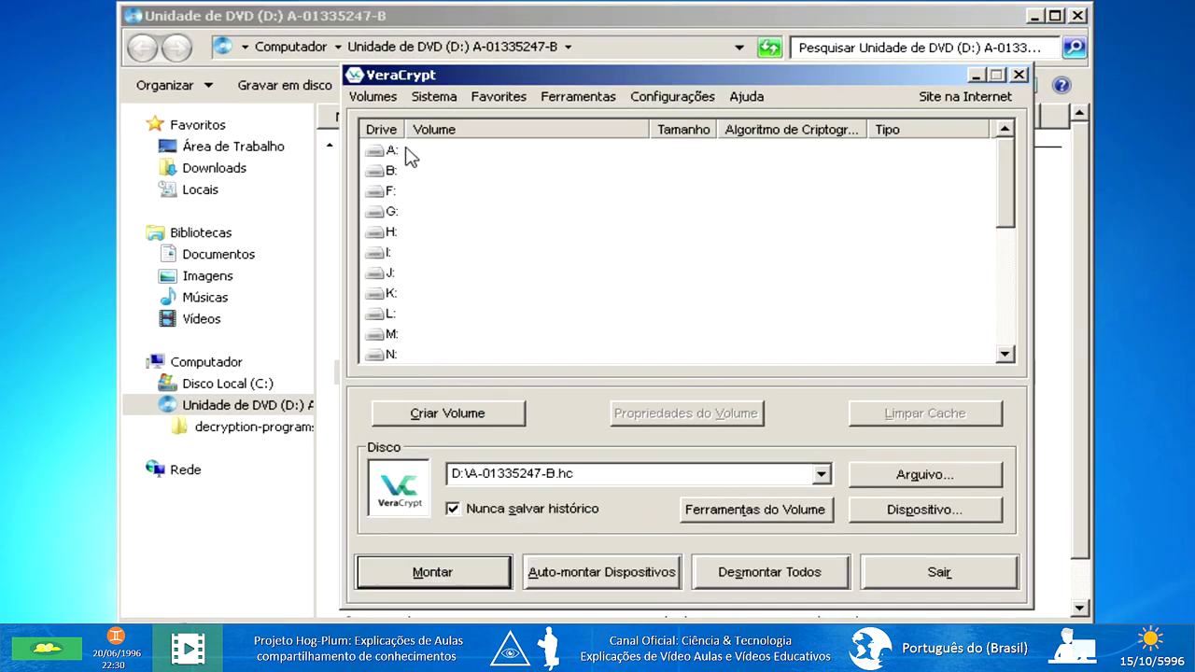
pyautogui.click(410, 157)
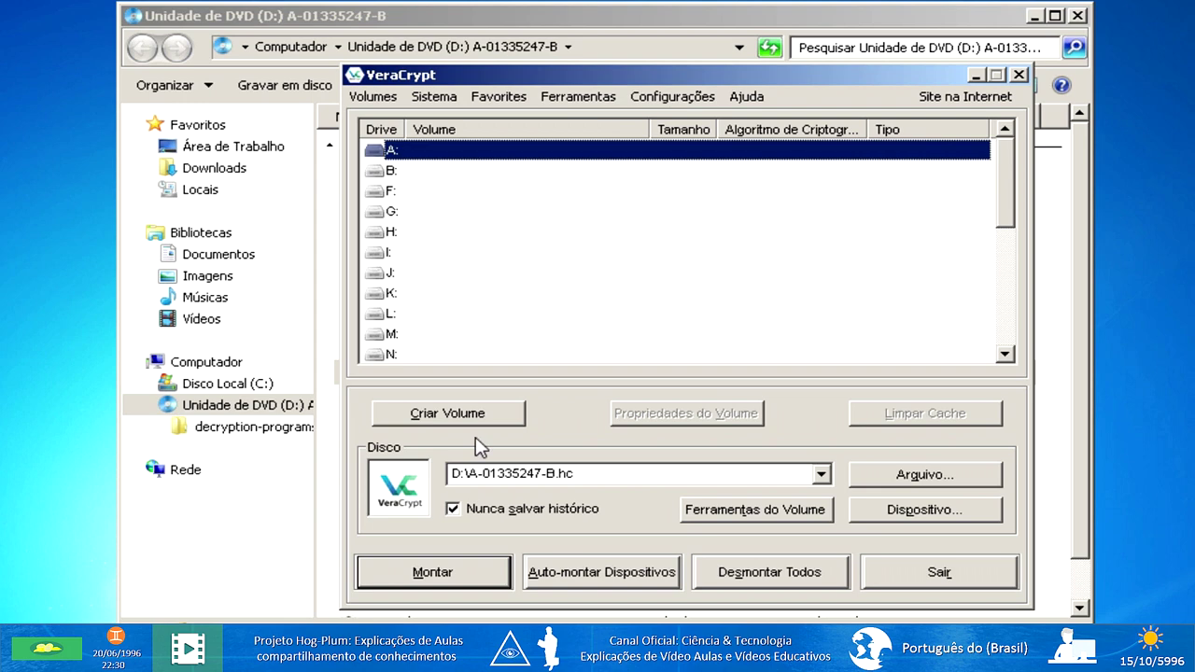
pyautogui.click(478, 584)
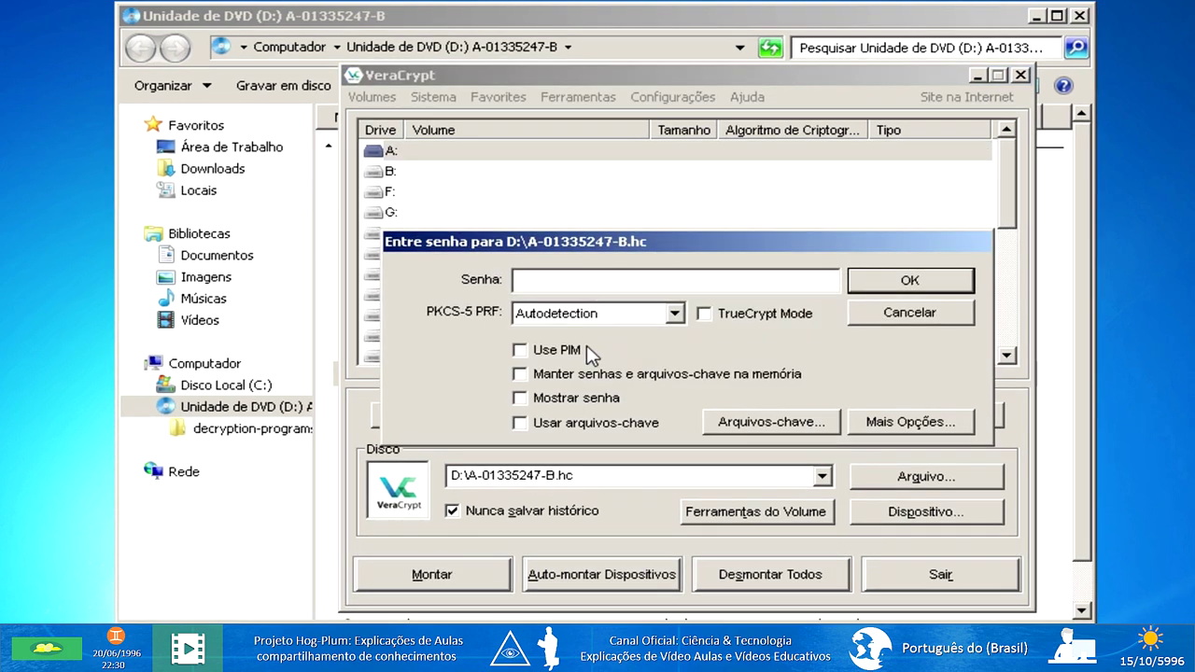
# Enter the volume's PIM and paste its password copied from the Notepad notes, hiding the characters.
pyautogui.click(586, 350)
pyautogui.click(572, 398)
pyautogui.click(581, 423)
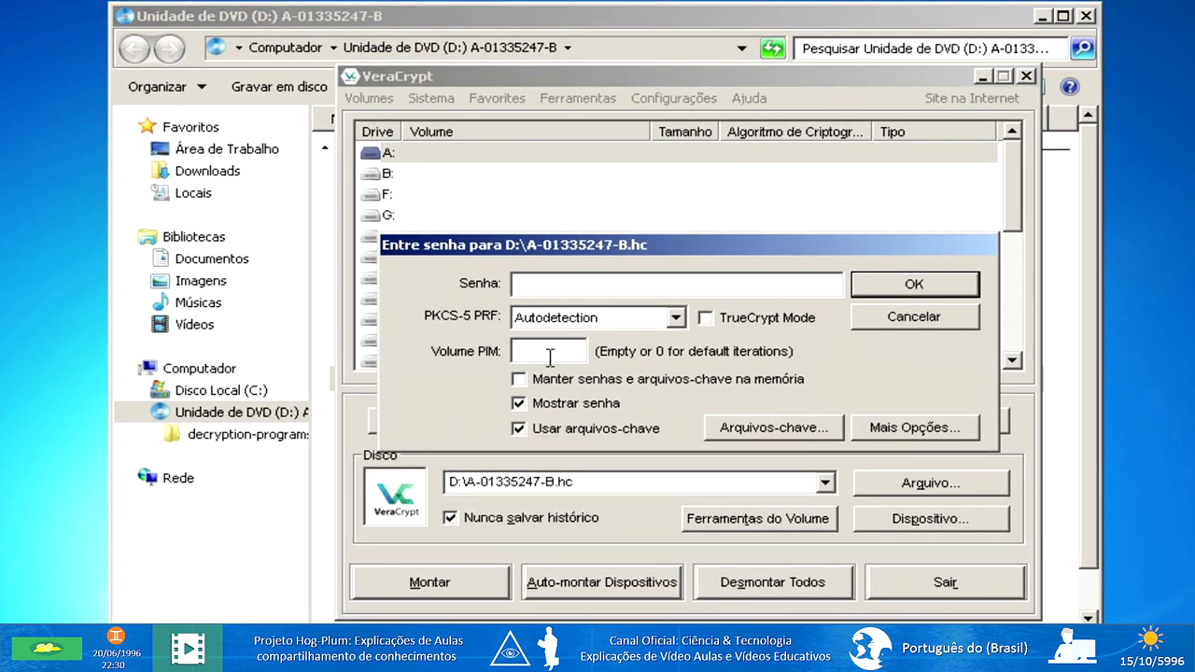
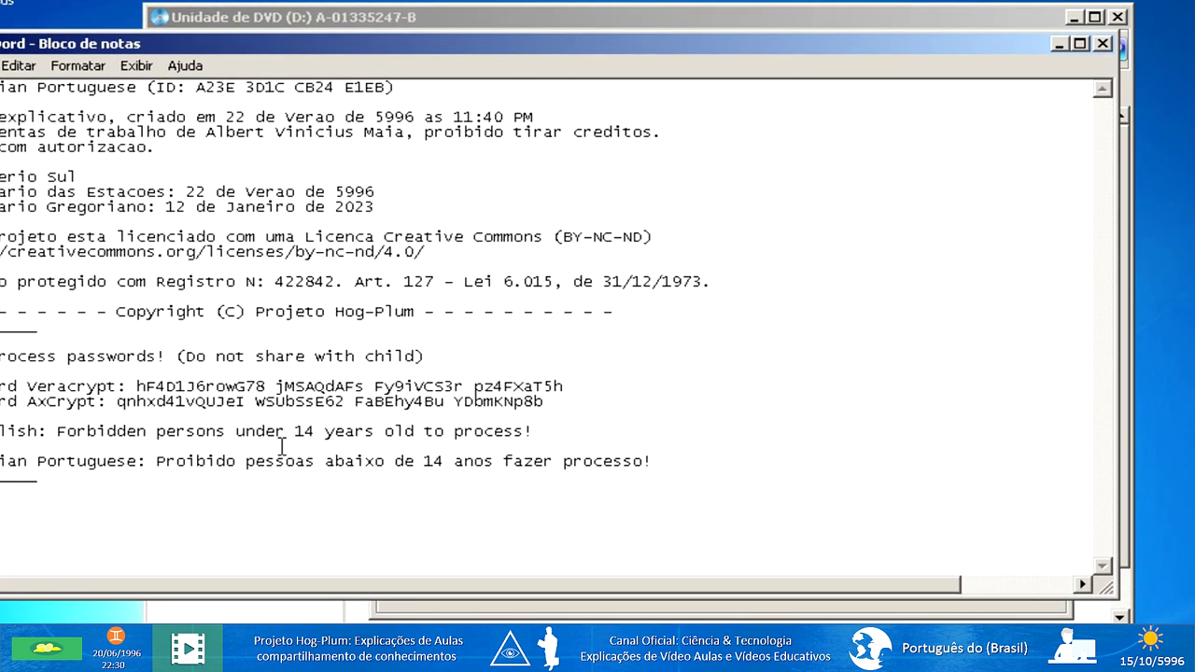
pyautogui.moveTo(565, 386); pyautogui.dragTo(207, 384)
pyautogui.rightClick(207, 385)
pyautogui.click(268, 441)
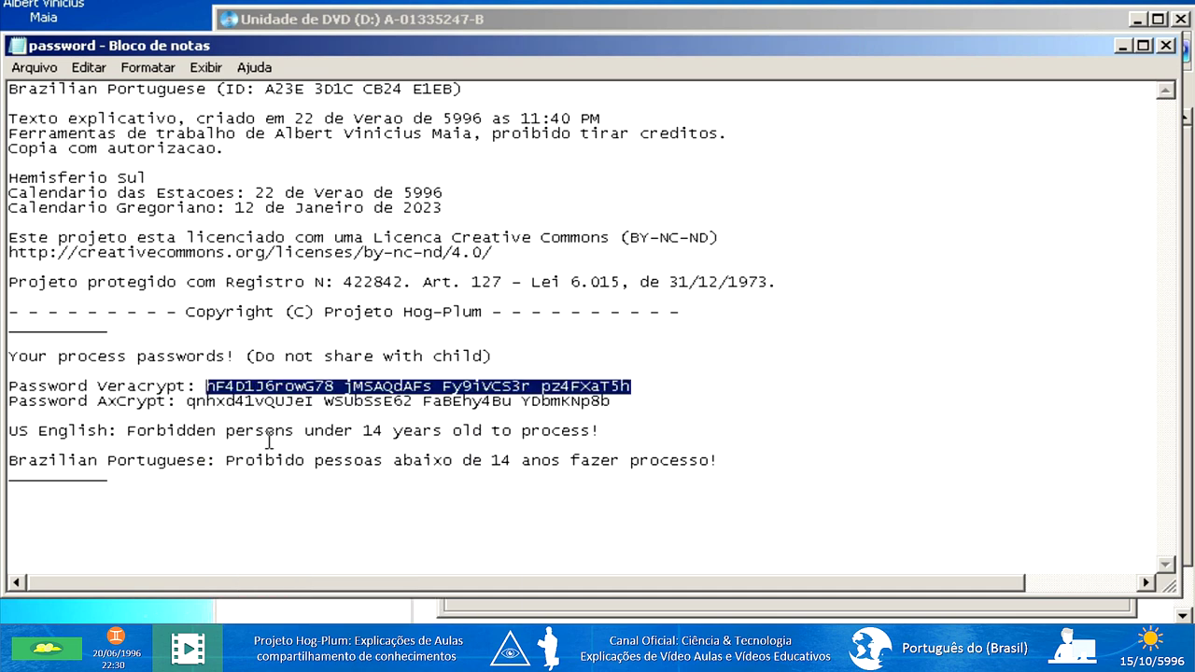
pyautogui.click(1166, 45)
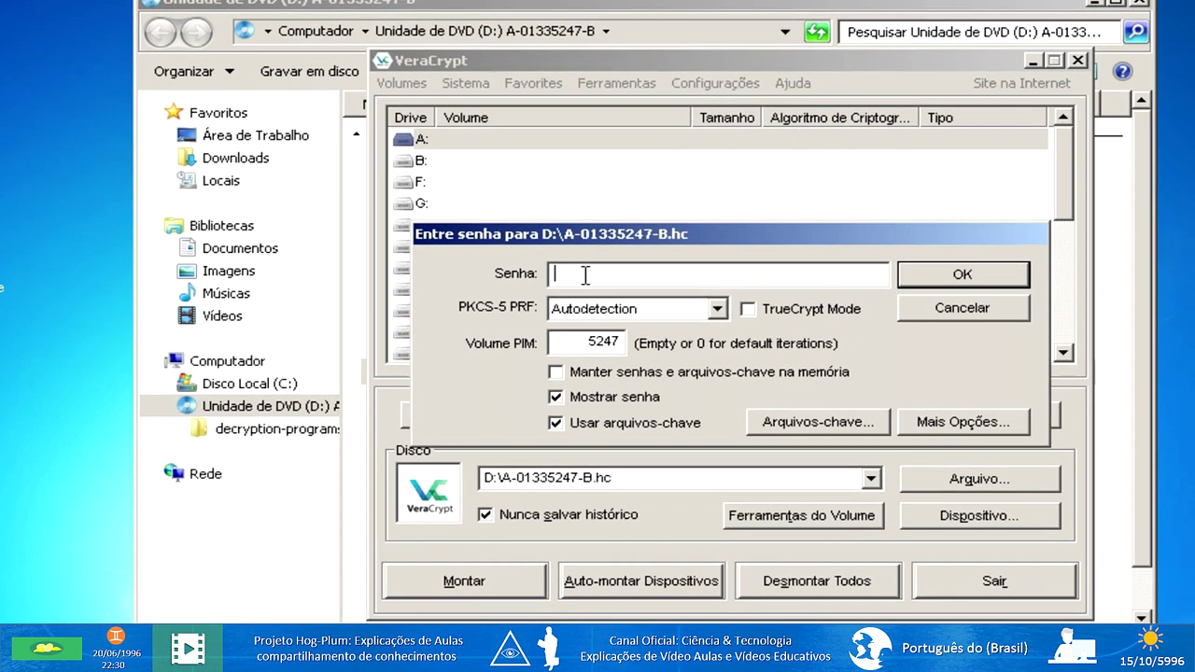
pyautogui.hotkey('ctrl', 'v')
pyautogui.click(571, 393)
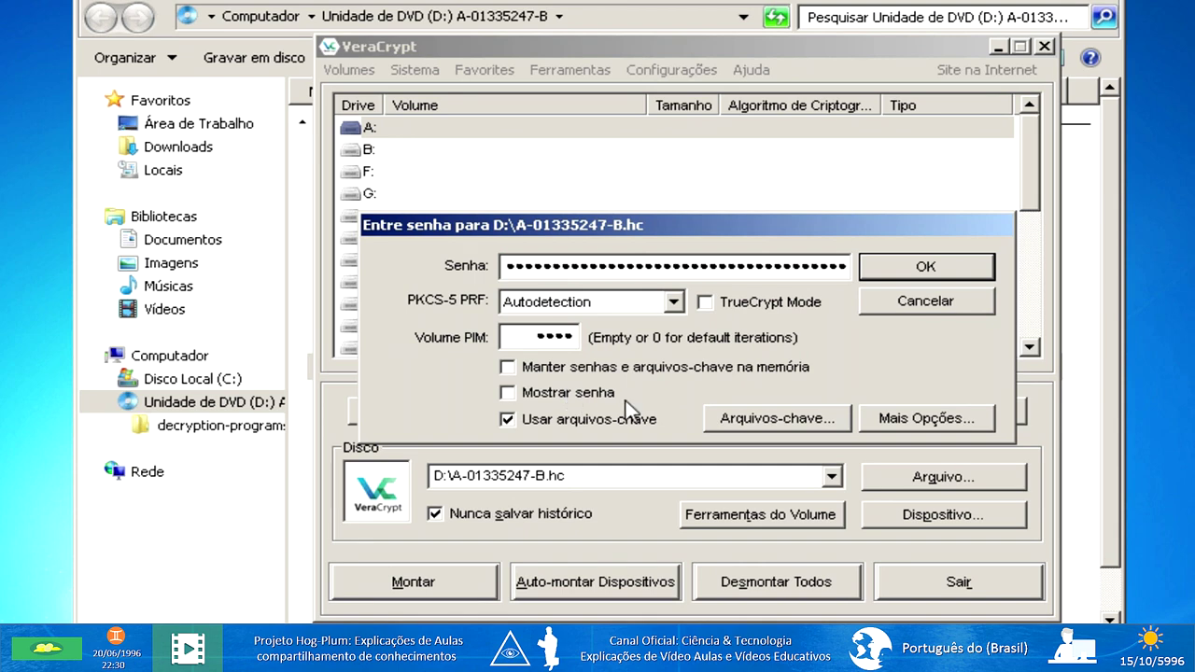
# Add public-key, private-key, password-veracrypt, computer-database and certificate from the DVD as keyfiles.
pyautogui.click(776, 418)
pyautogui.click(438, 377)
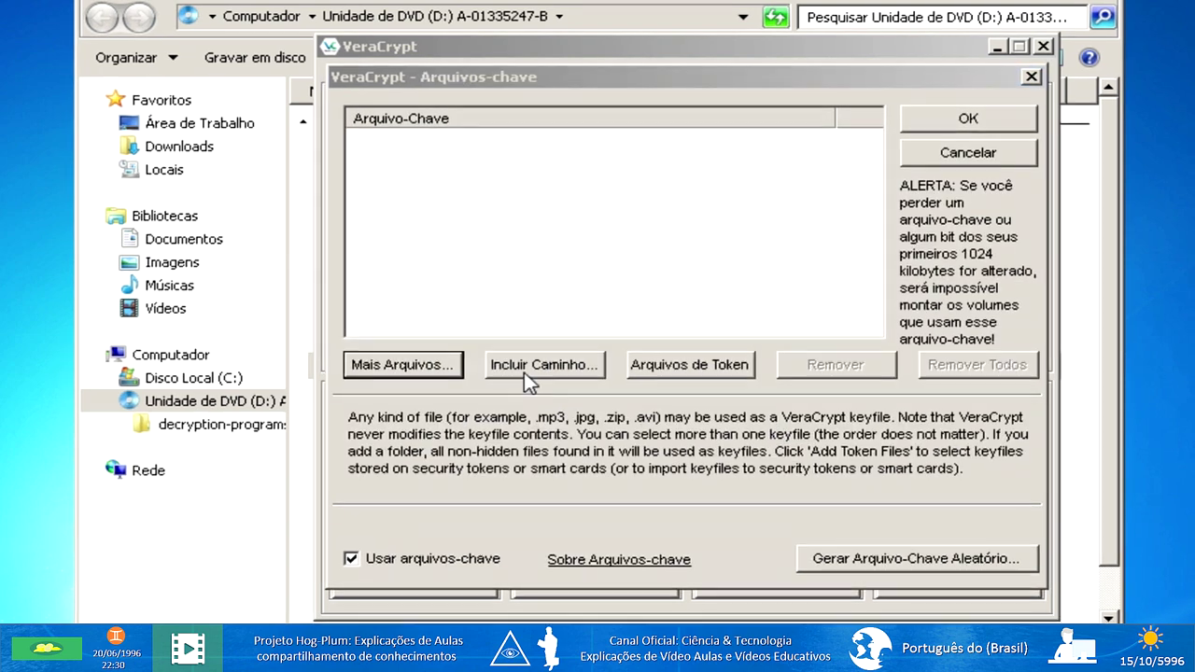
pyautogui.scroll(-1, 534, 396)
pyautogui.click(501, 476)
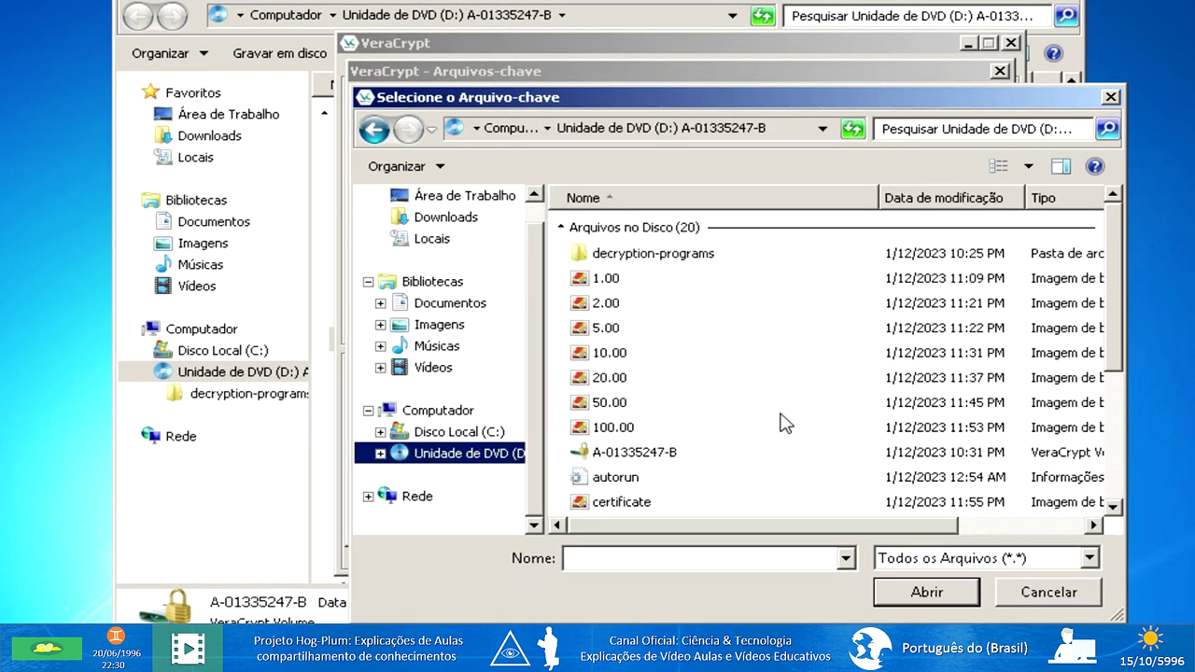
pyautogui.scroll(-3, 1116, 366)
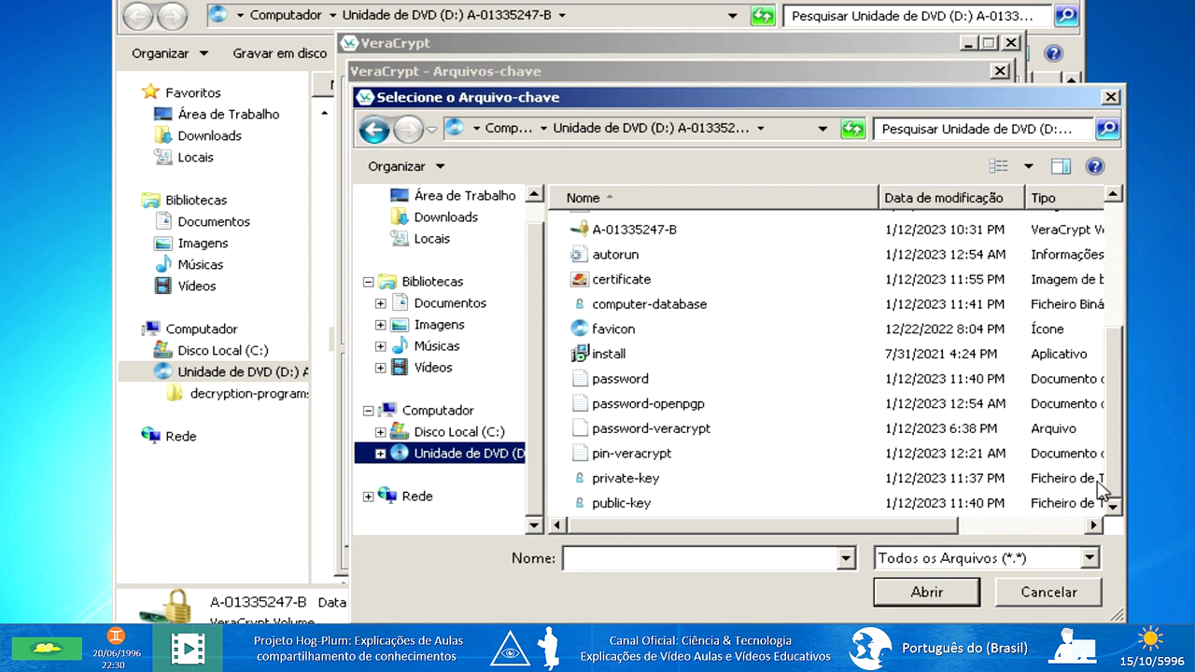
pyautogui.click(624, 502)
pyautogui.keyDown('ctrl'); pyautogui.click(625, 476); pyautogui.keyUp('ctrl')
pyautogui.keyDown('ctrl'); pyautogui.click(642, 426); pyautogui.keyUp('ctrl')
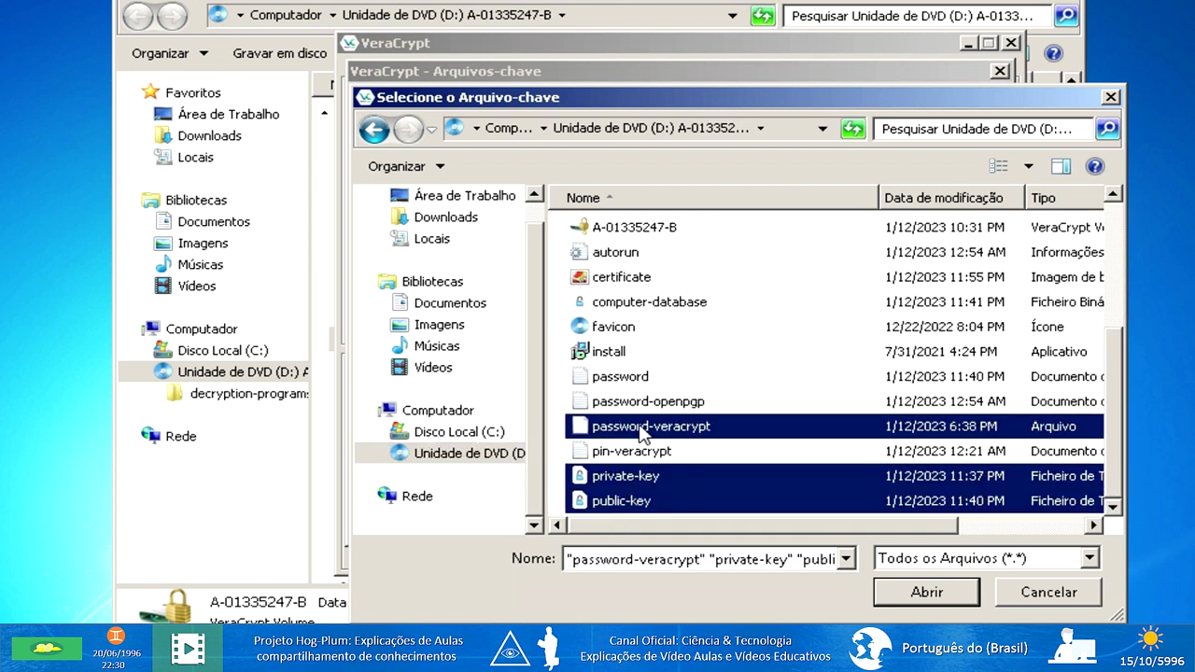
pyautogui.keyDown('ctrl'); pyautogui.click(636, 302); pyautogui.keyUp('ctrl')
pyautogui.keyDown('ctrl'); pyautogui.click(623, 280); pyautogui.keyUp('ctrl')
# Add the 100.00, 50.00, 20.00, 10.00, 5.00, 2.00 and 1.00 keyfiles, then unlock the volume.
pyautogui.moveTo(1108, 425); pyautogui.dragTo(1128, 288)
pyautogui.keyDown('ctrl'); pyautogui.click(616, 427); pyautogui.keyUp('ctrl')
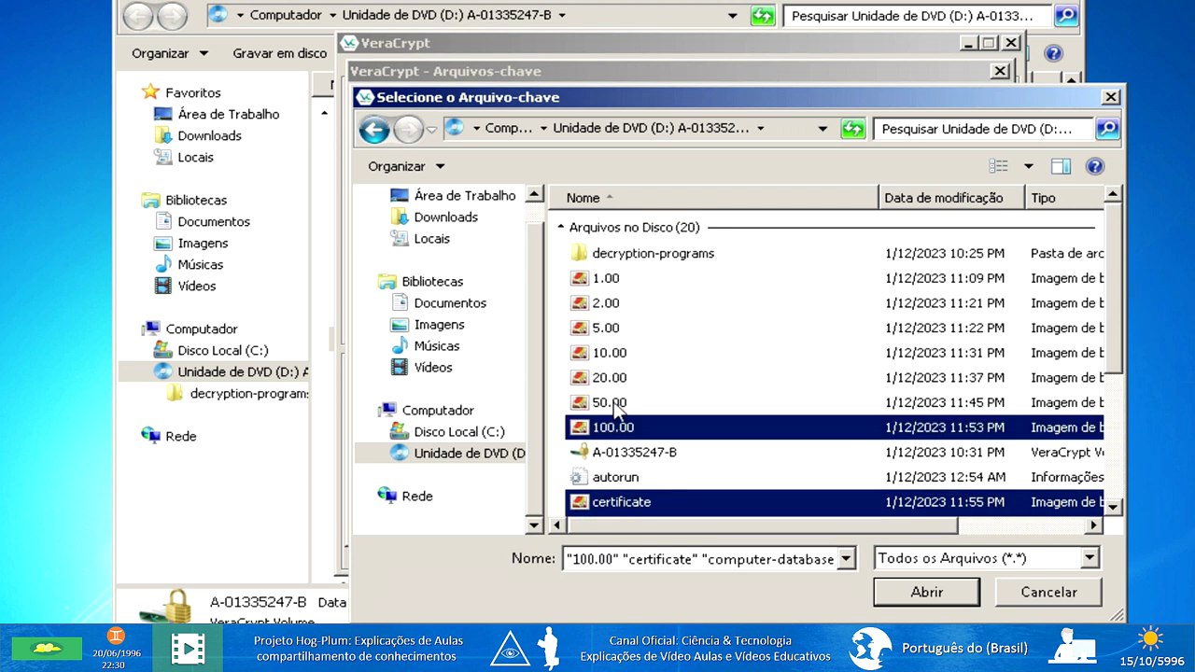
pyautogui.keyDown('ctrl'); pyautogui.click(616, 402); pyautogui.keyUp('ctrl')
pyautogui.keyDown('ctrl'); pyautogui.click(614, 377); pyautogui.keyUp('ctrl')
pyautogui.keyDown('ctrl'); pyautogui.click(613, 352); pyautogui.keyUp('ctrl')
pyautogui.keyDown('ctrl'); pyautogui.click(608, 327); pyautogui.keyUp('ctrl')
pyautogui.keyDown('ctrl'); pyautogui.click(605, 308); pyautogui.keyUp('ctrl')
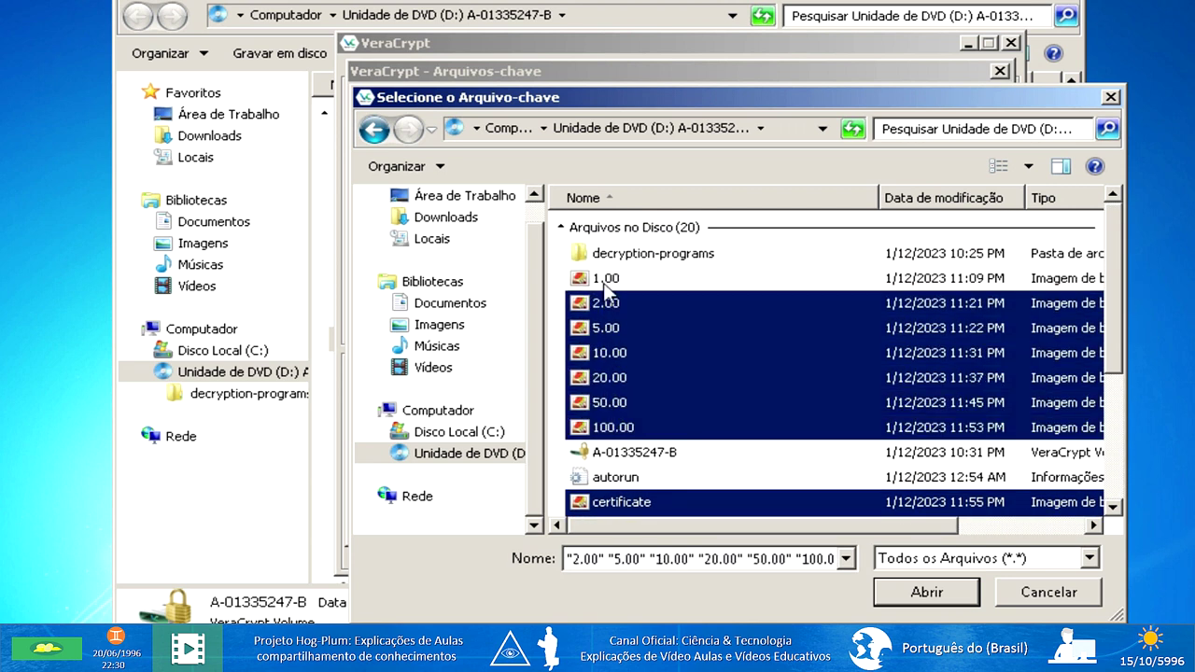
pyautogui.keyDown('ctrl'); pyautogui.click(618, 284); pyautogui.keyUp('ctrl')
pyautogui.moveTo(1120, 322)
pyautogui.mouseDown()
pyautogui.moveTo(1123, 450)
pyautogui.moveTo(1121, 315)
pyautogui.mouseUp()
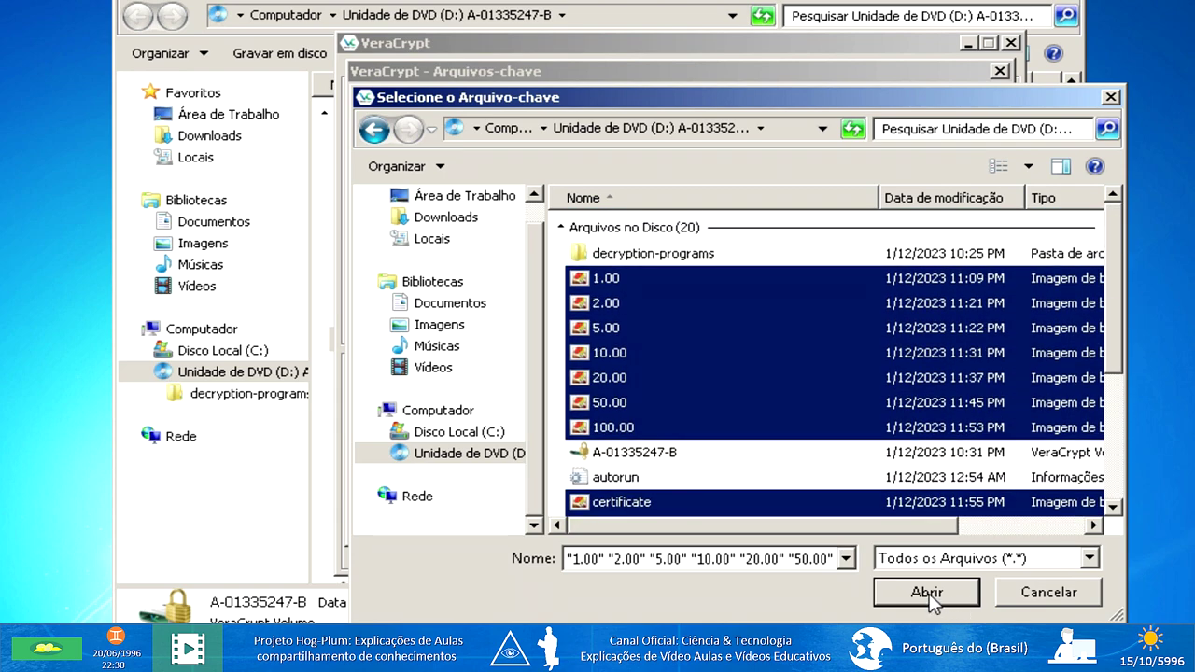
pyautogui.click(927, 591)
pyautogui.click(933, 109)
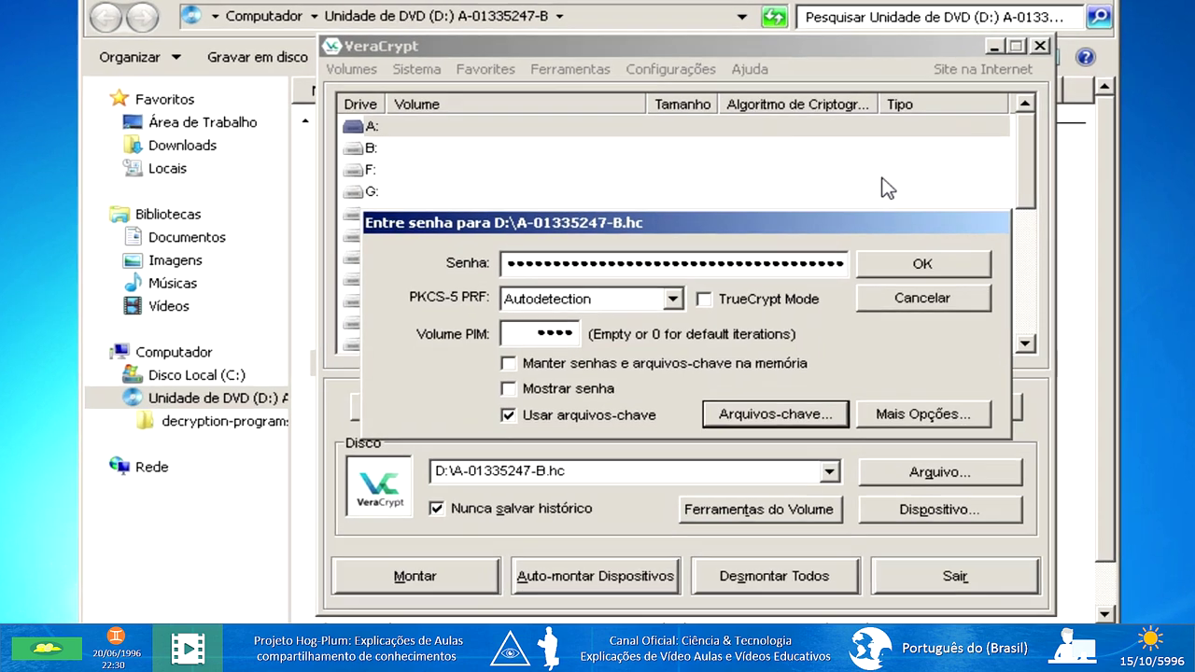
pyautogui.click(877, 269)
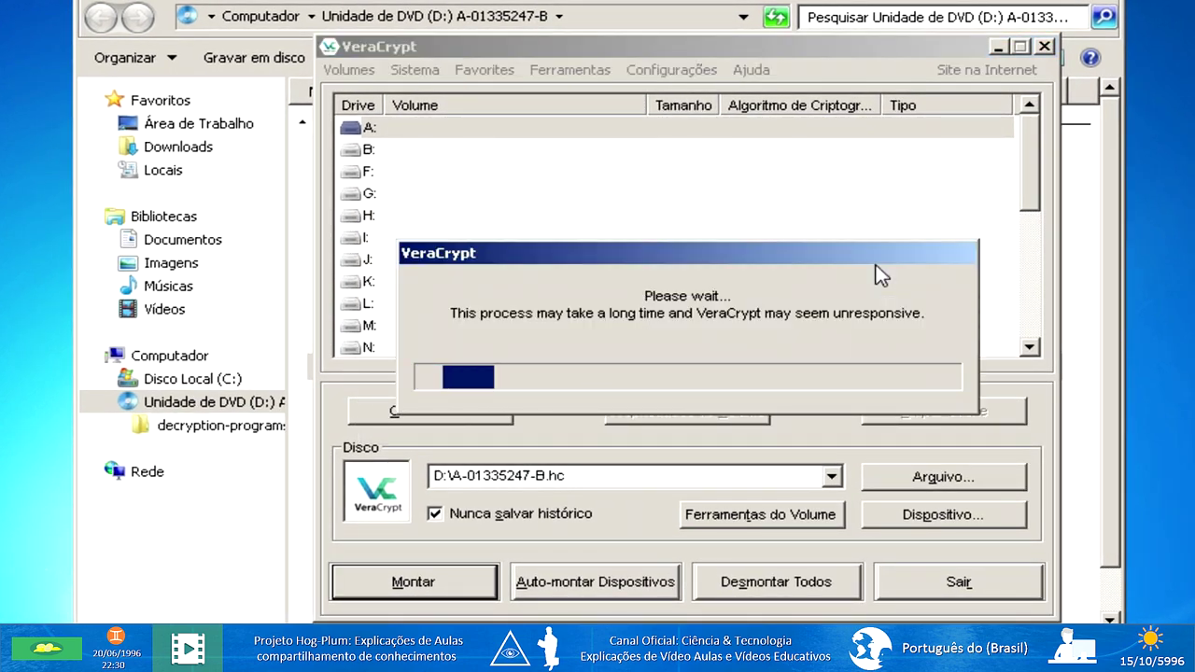
# Mount wou_w7-x64 from drive A: as E: and run WSUS Offline Update as administrator.
pyautogui.click(1044, 45)
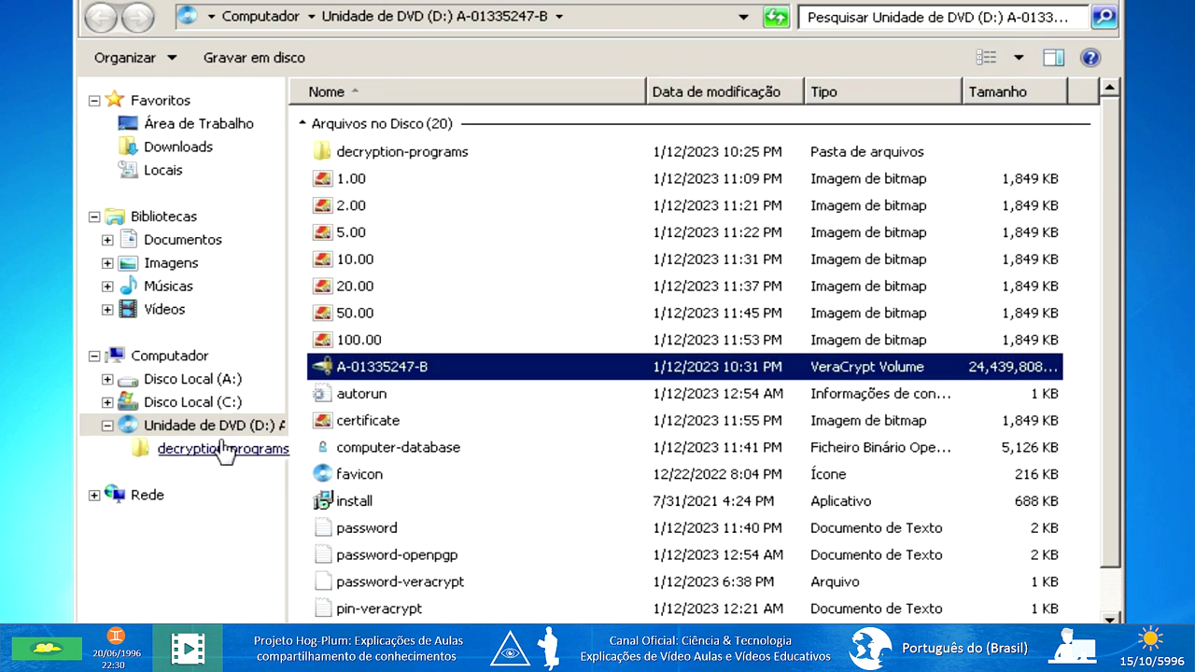
pyautogui.click(197, 382)
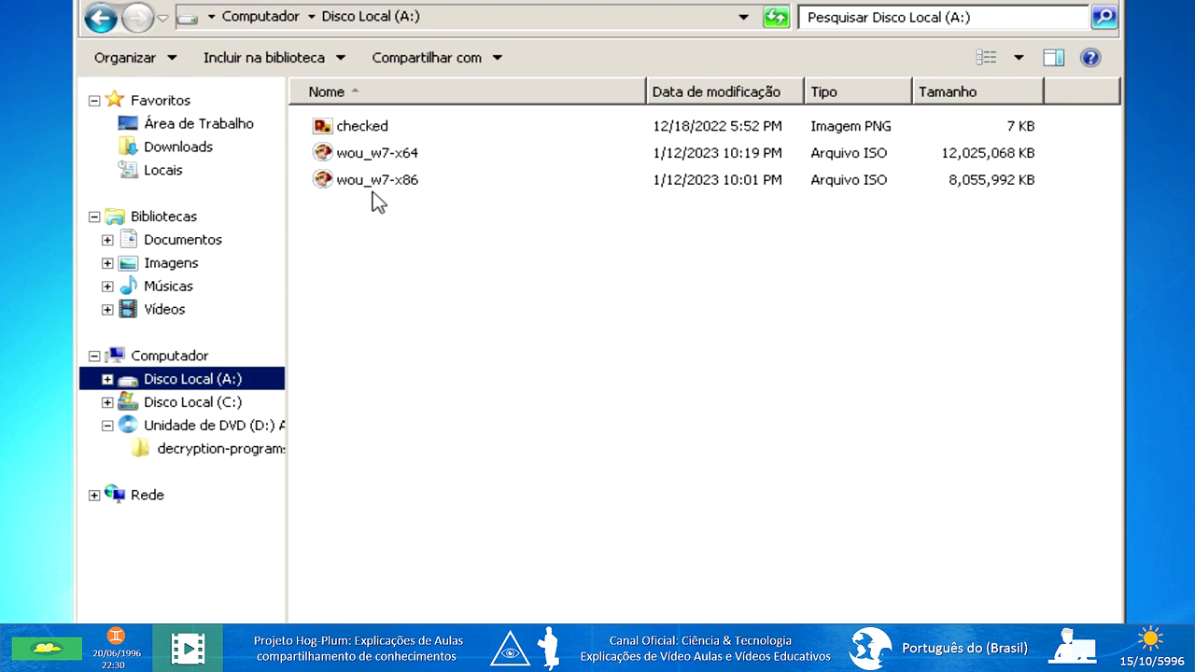
pyautogui.click(386, 156)
pyautogui.rightClick(386, 156)
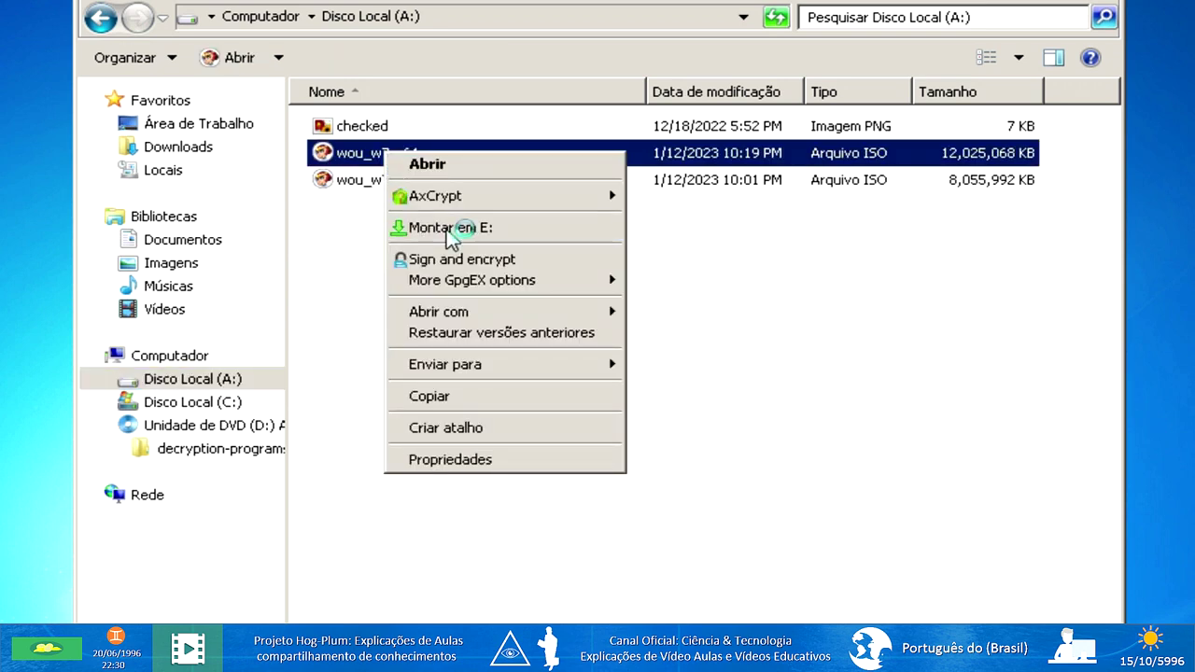
pyautogui.click(454, 227)
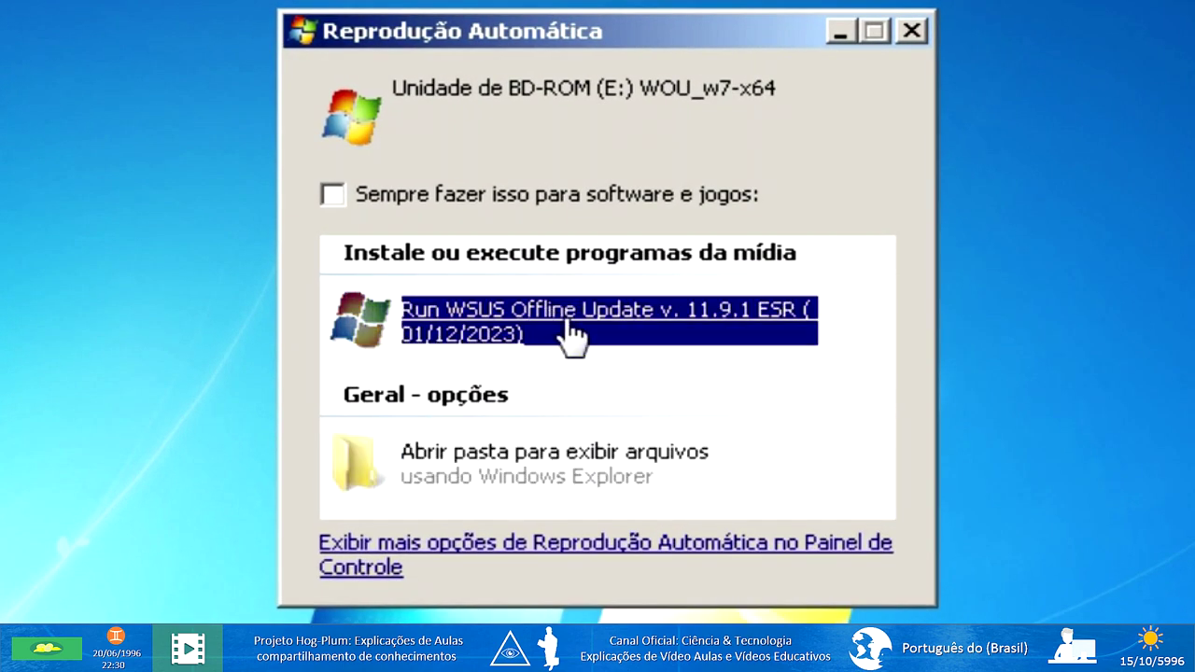
pyautogui.click(567, 331)
pyautogui.click(764, 362)
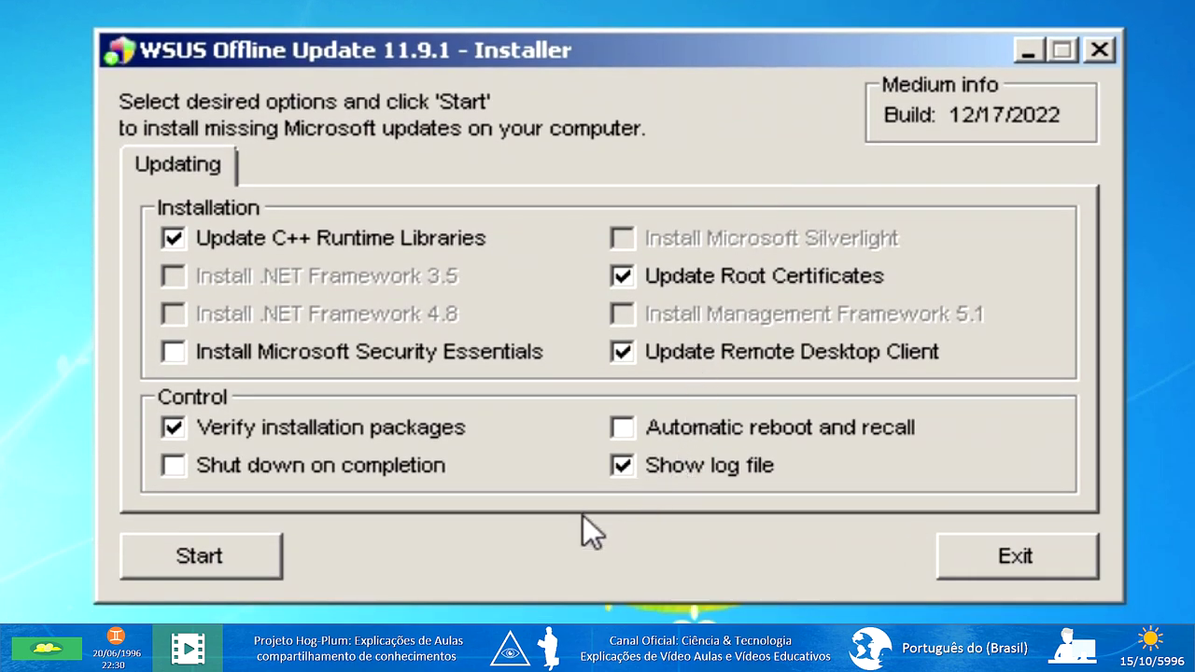
# Start the WSUS Offline Update installation, then scroll through and close its log.
pyautogui.click(238, 571)
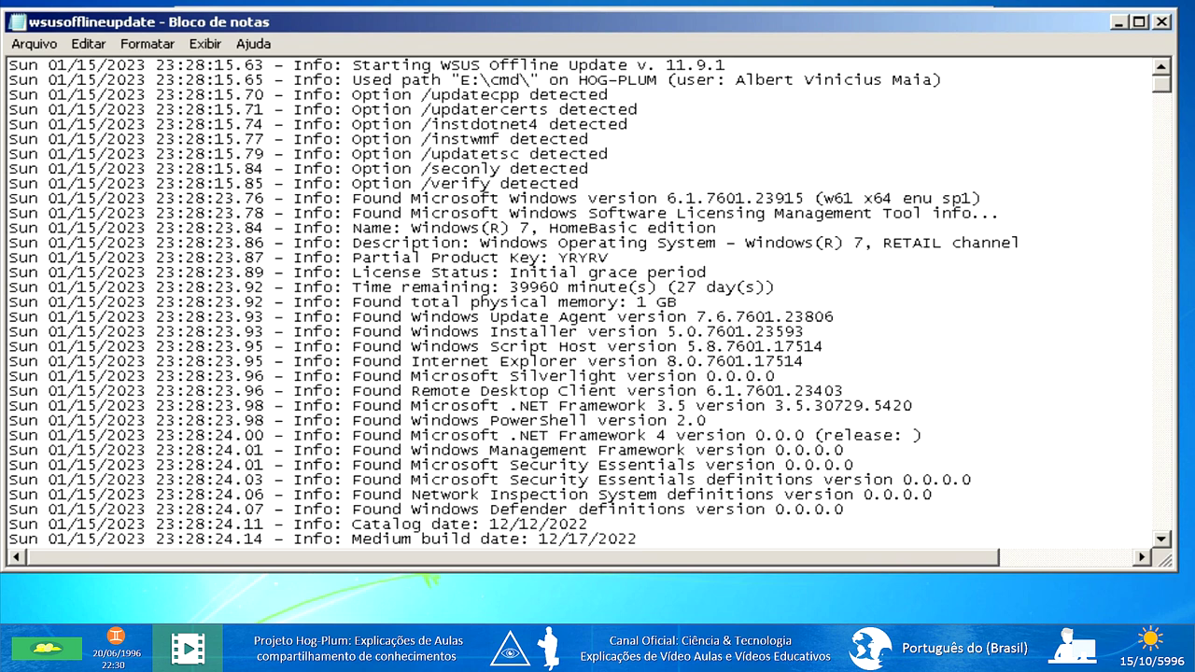
pyautogui.moveTo(1165, 89); pyautogui.dragTo(1165, 220)
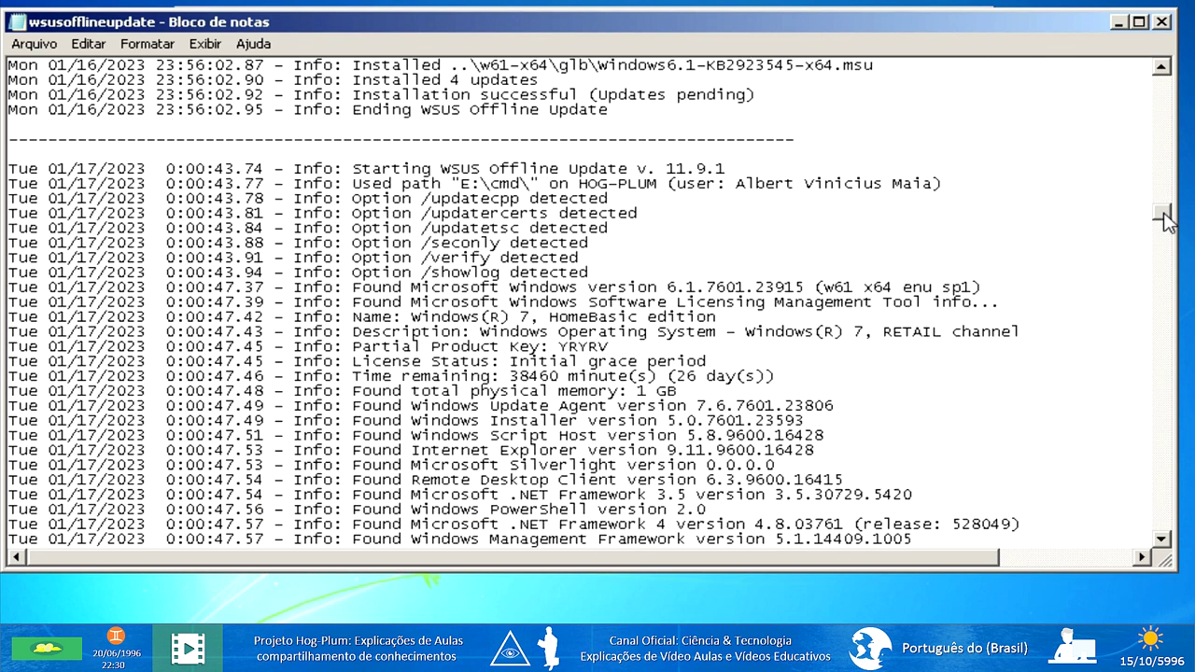
pyautogui.click(1161, 23)
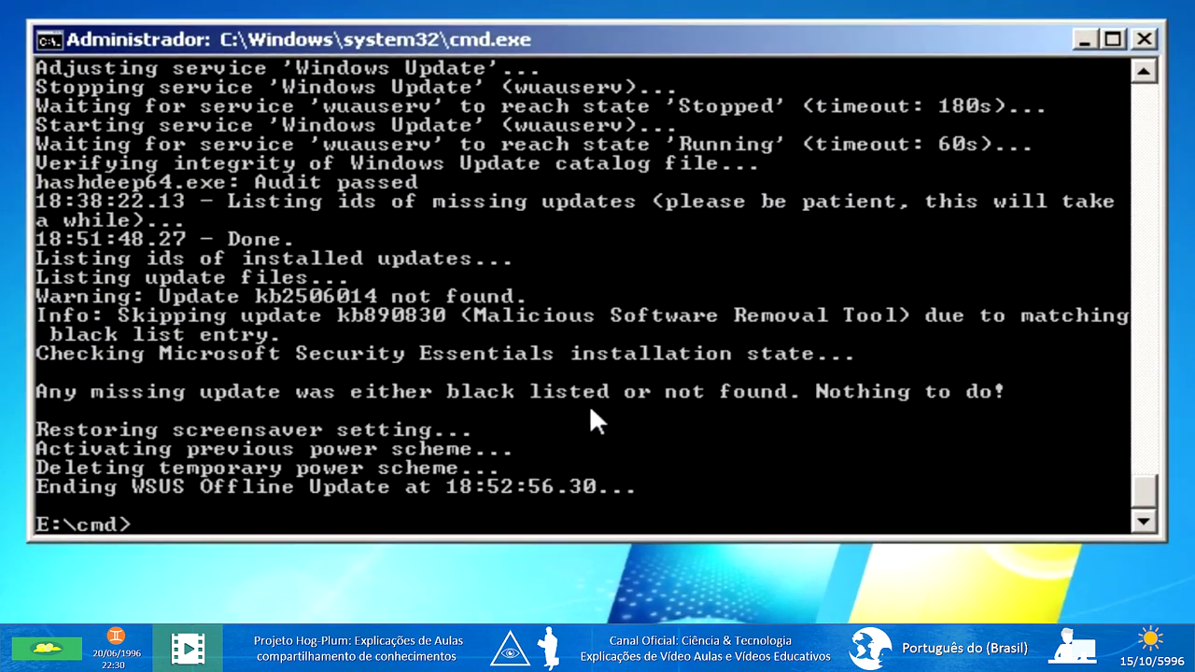
# Exit the update console with 'exit' and restart Windows 7 via Reiniciar.
pyautogui.write('exit')
pyautogui.press('Return')
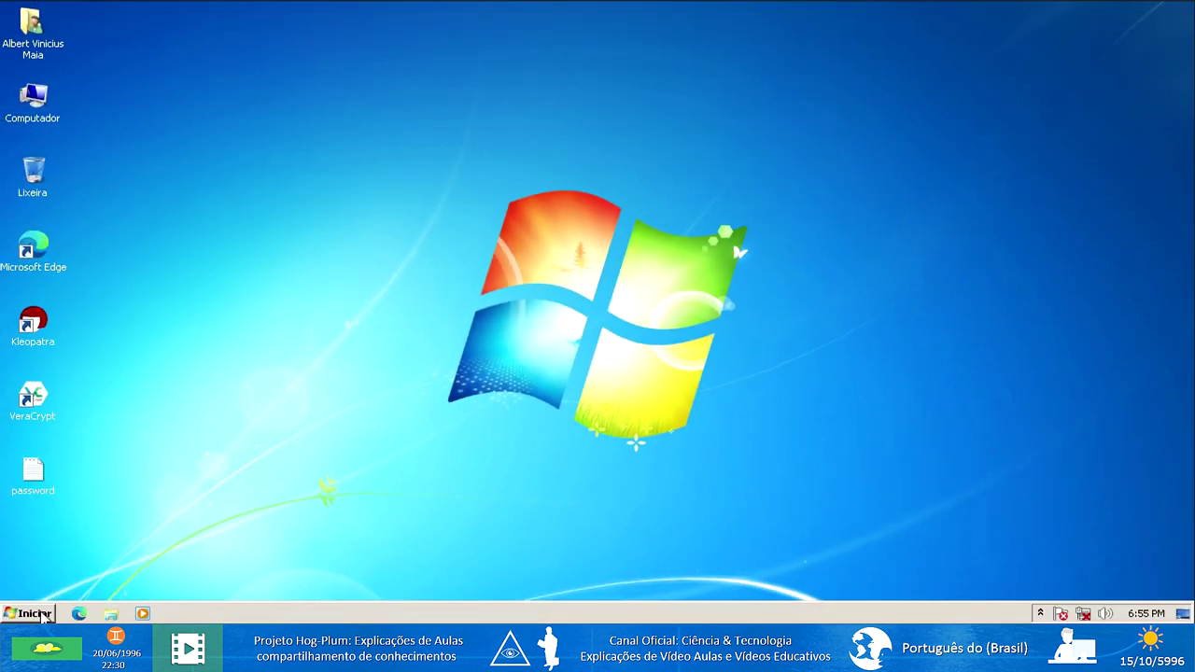
pyautogui.click(42, 616)
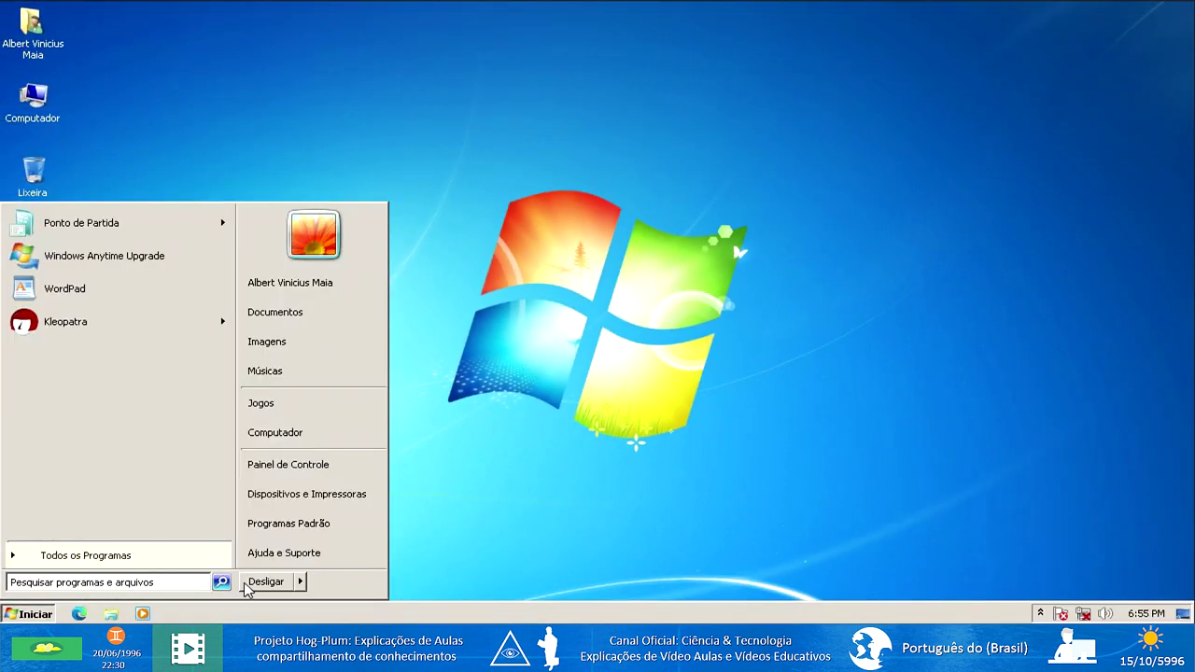
pyautogui.moveTo(304, 583)
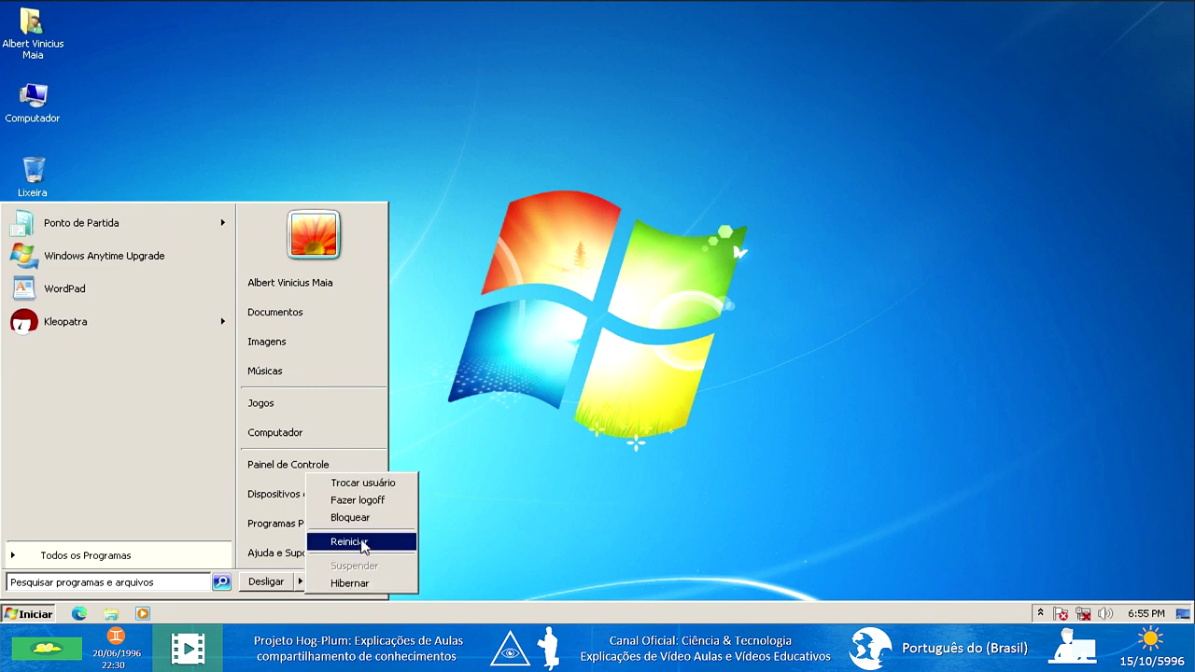
pyautogui.click(360, 539)
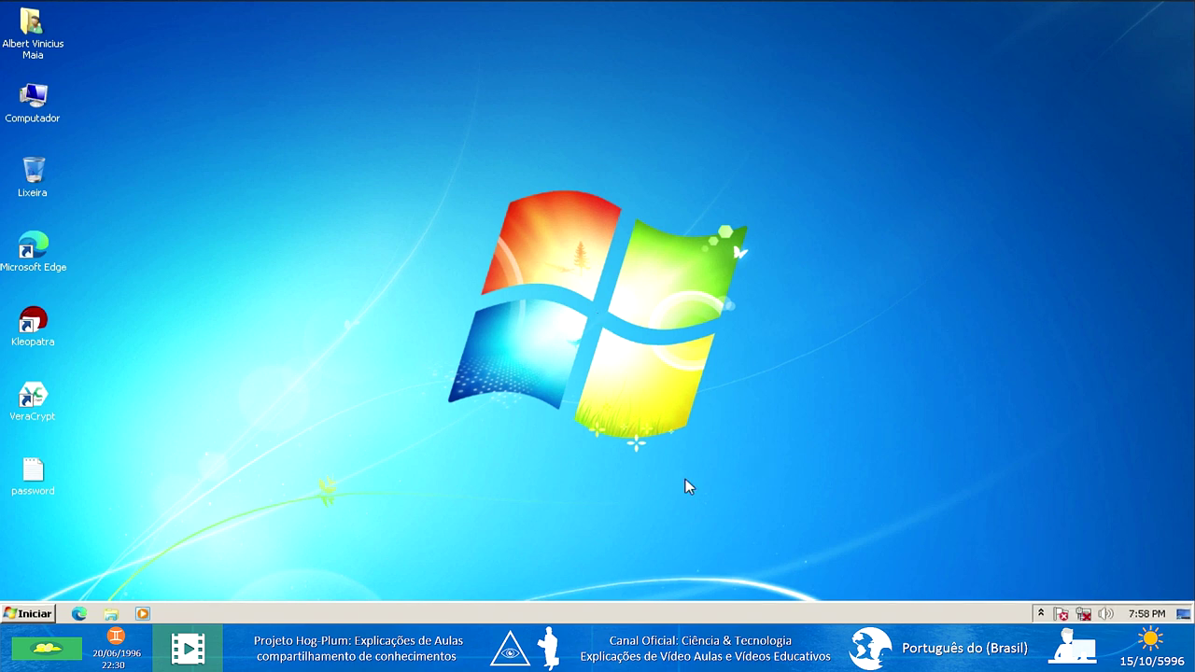
# Connect the virtual network adapter, mark the network as Doméstica, and close the dialog.
pyautogui.click(45, 615)
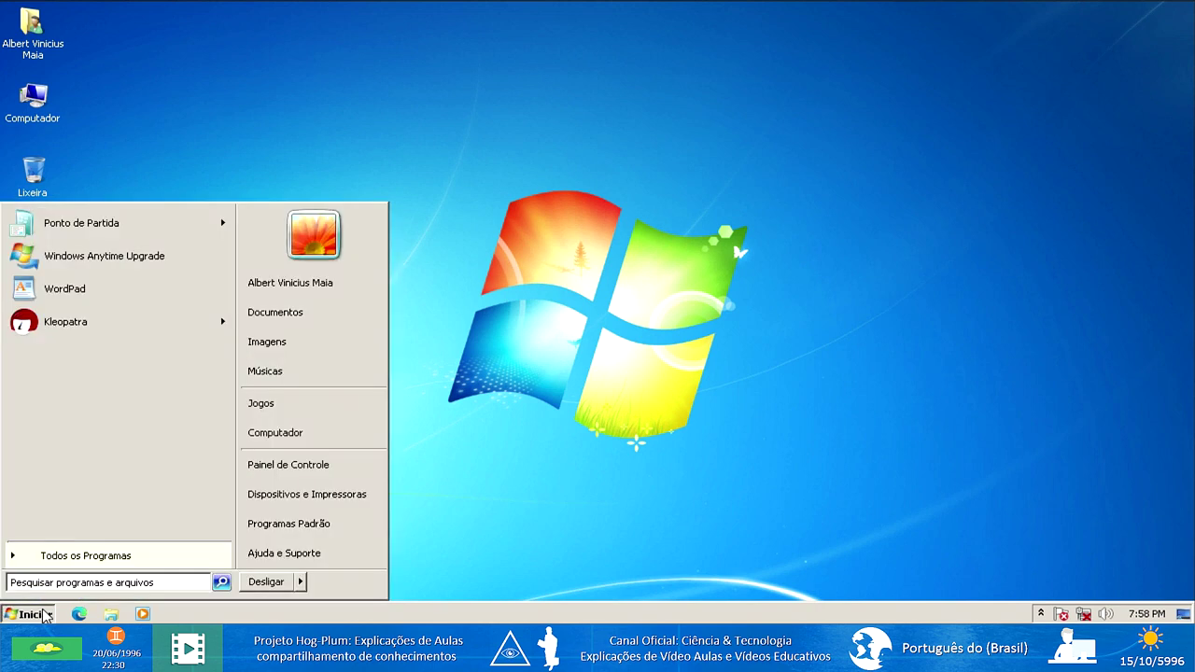
pyautogui.click(45, 615)
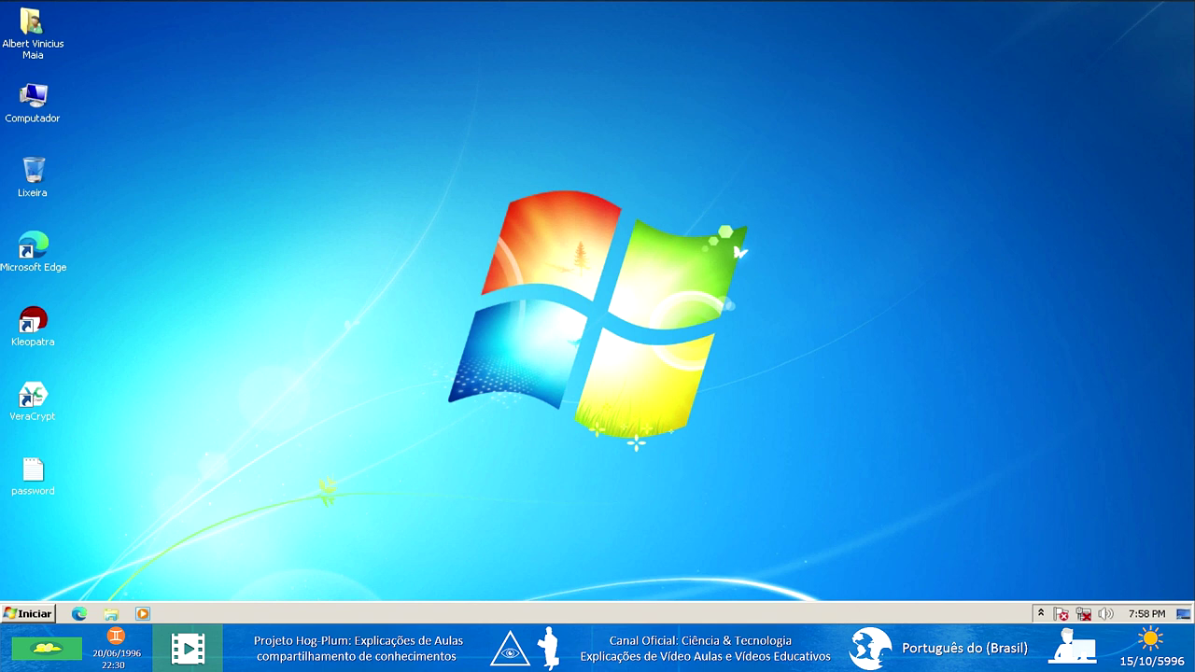
pyautogui.rightClick(1127, 513)
pyautogui.click(1125, 519)
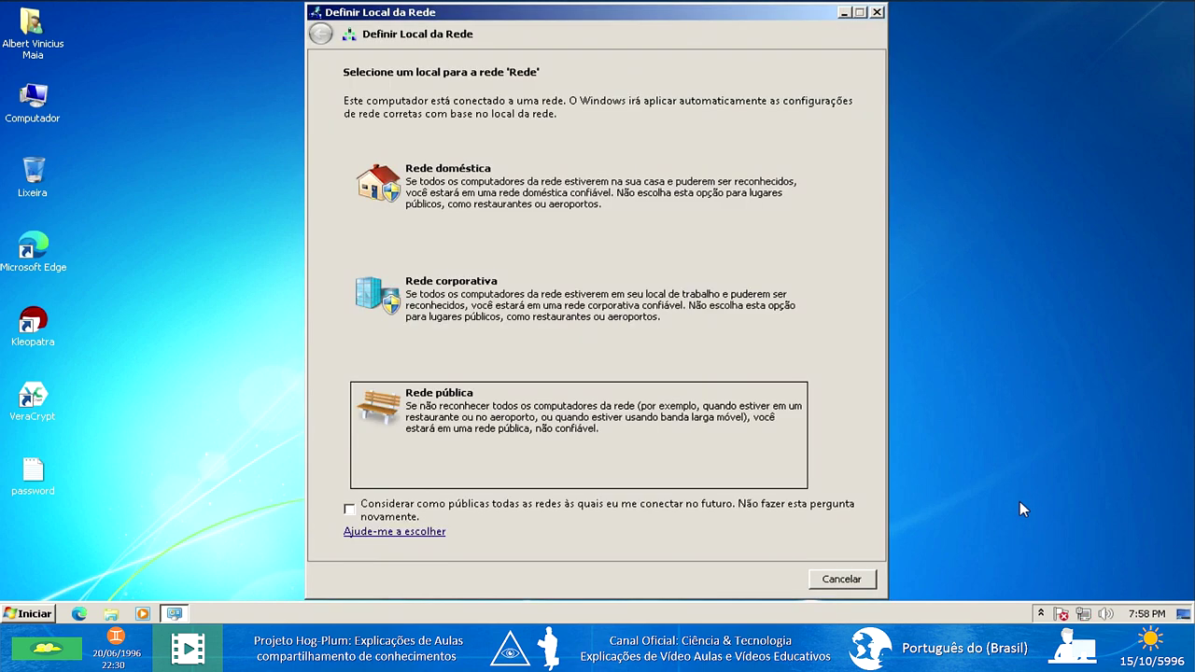
pyautogui.click(490, 211)
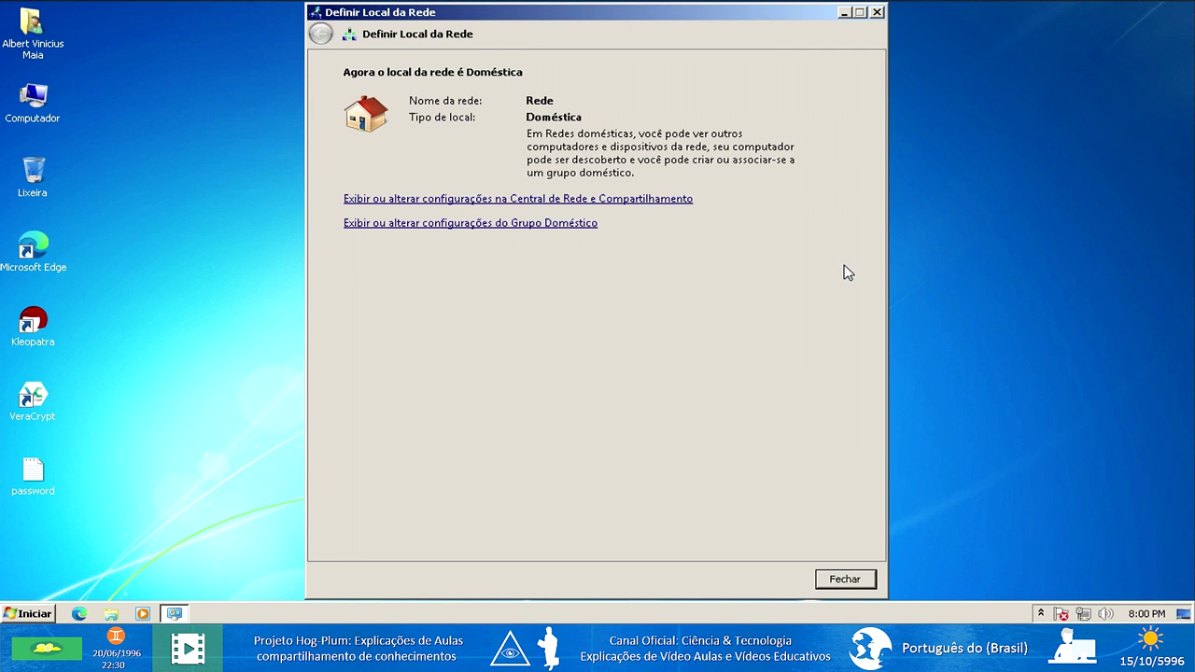
pyautogui.click(850, 586)
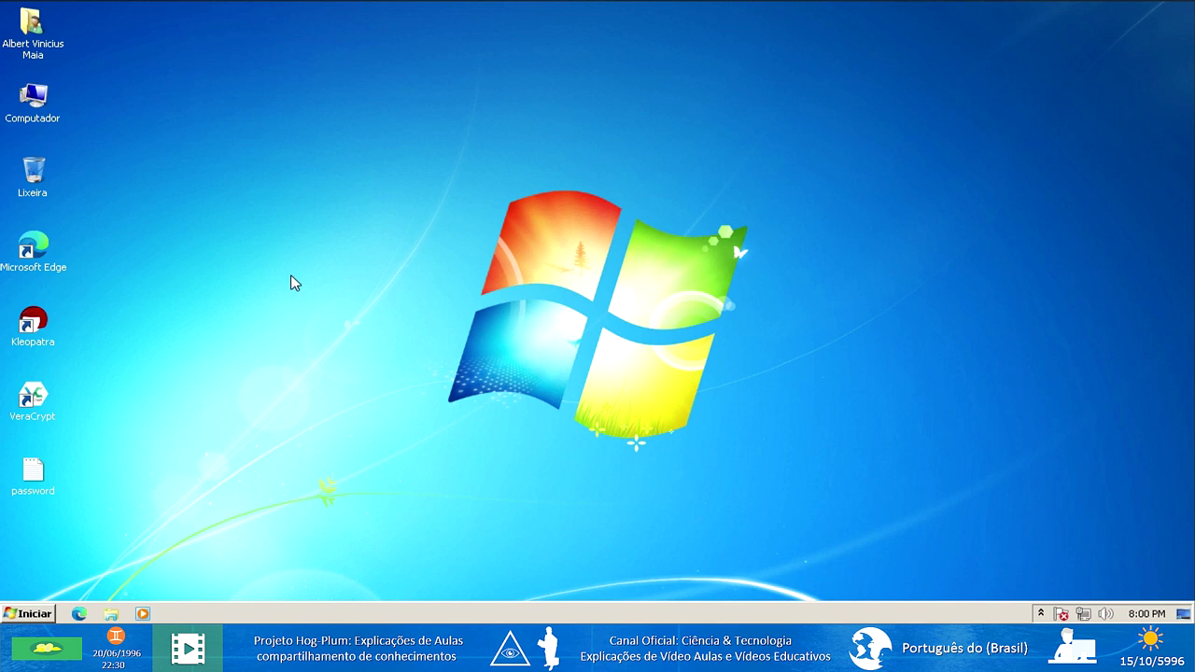
# Find and launch Windows Update through the Start menu search.
pyautogui.click(41, 614)
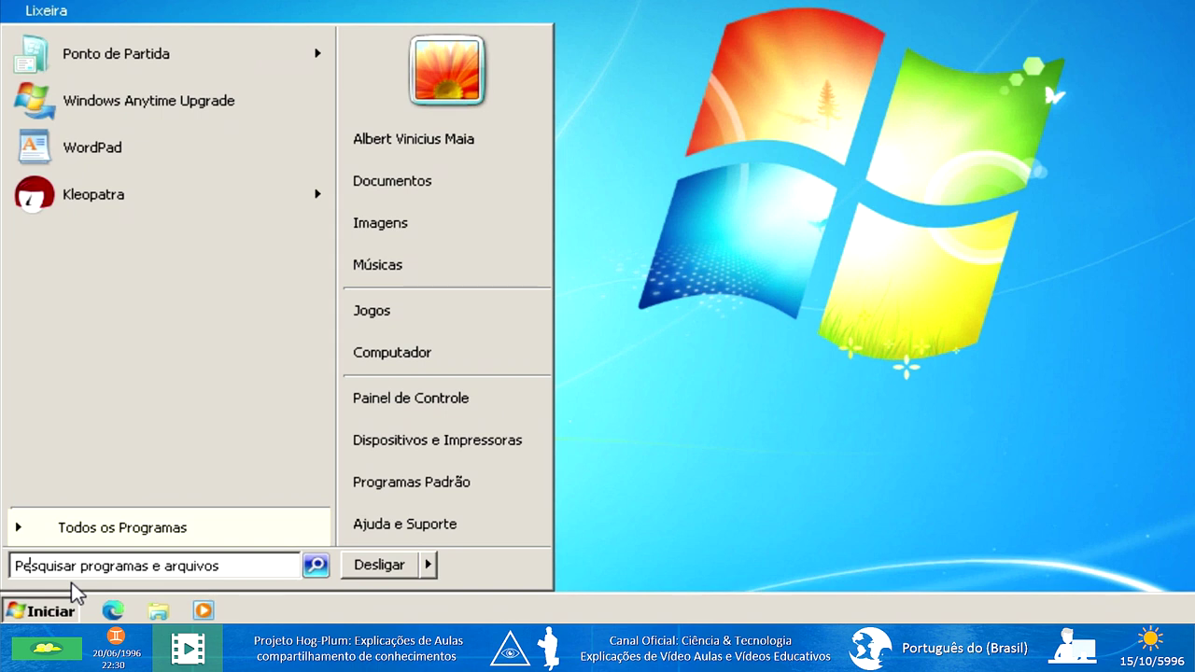
pyautogui.write('Windows Update')
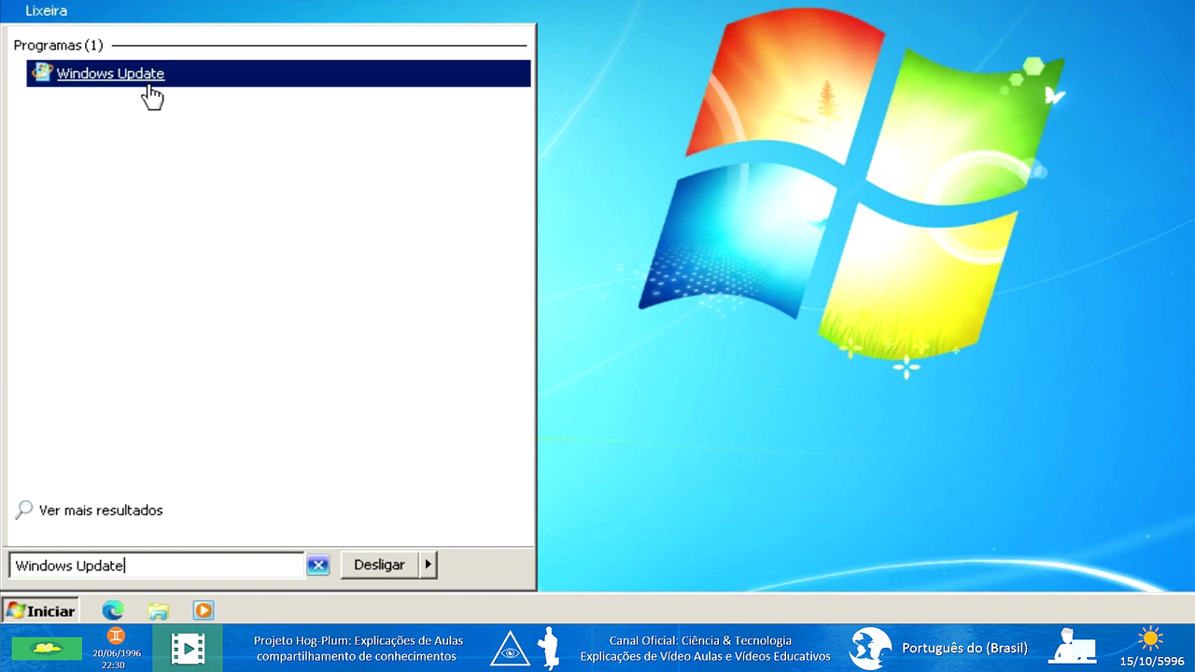
pyautogui.click(148, 76)
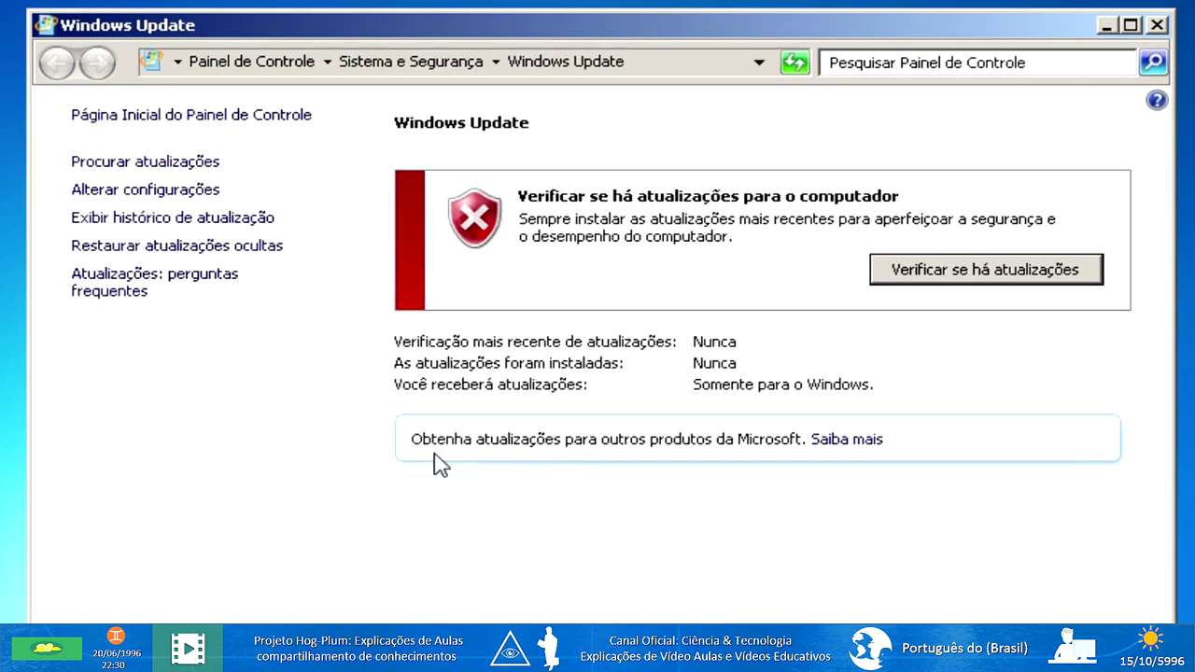
# Set important updates to 'Baixar atualizações, mas permitir que eu escolha' and check for updates.
pyautogui.click(179, 190)
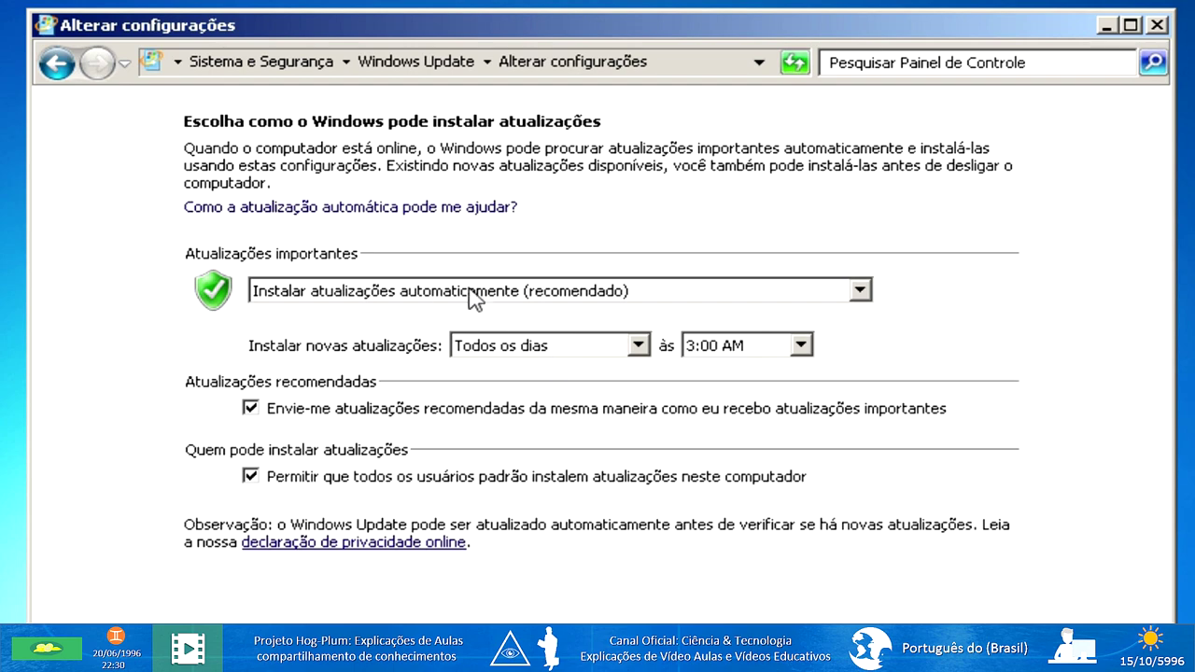
pyautogui.click(469, 291)
pyautogui.click(466, 333)
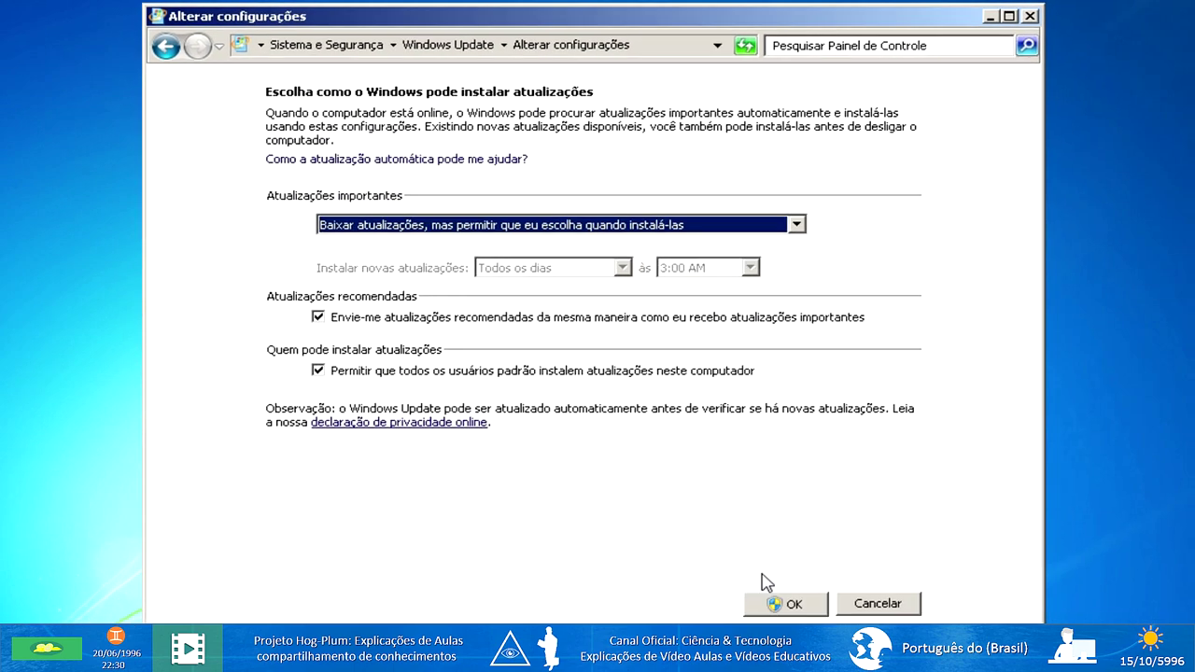
pyautogui.click(778, 607)
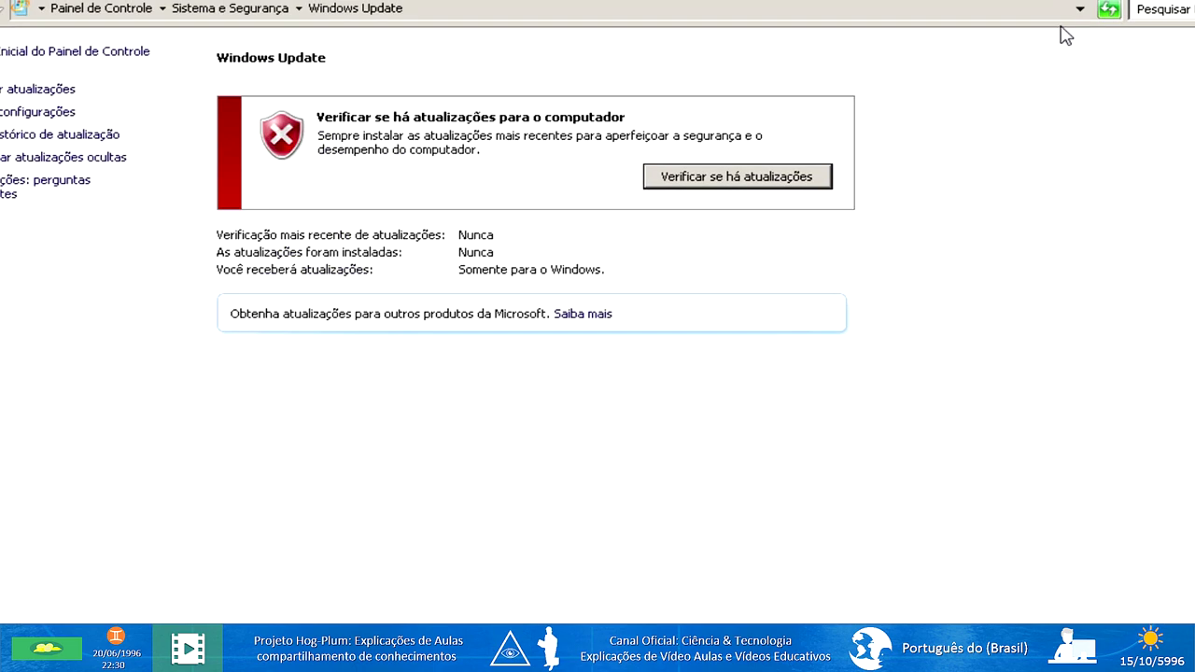
pyautogui.click(886, 210)
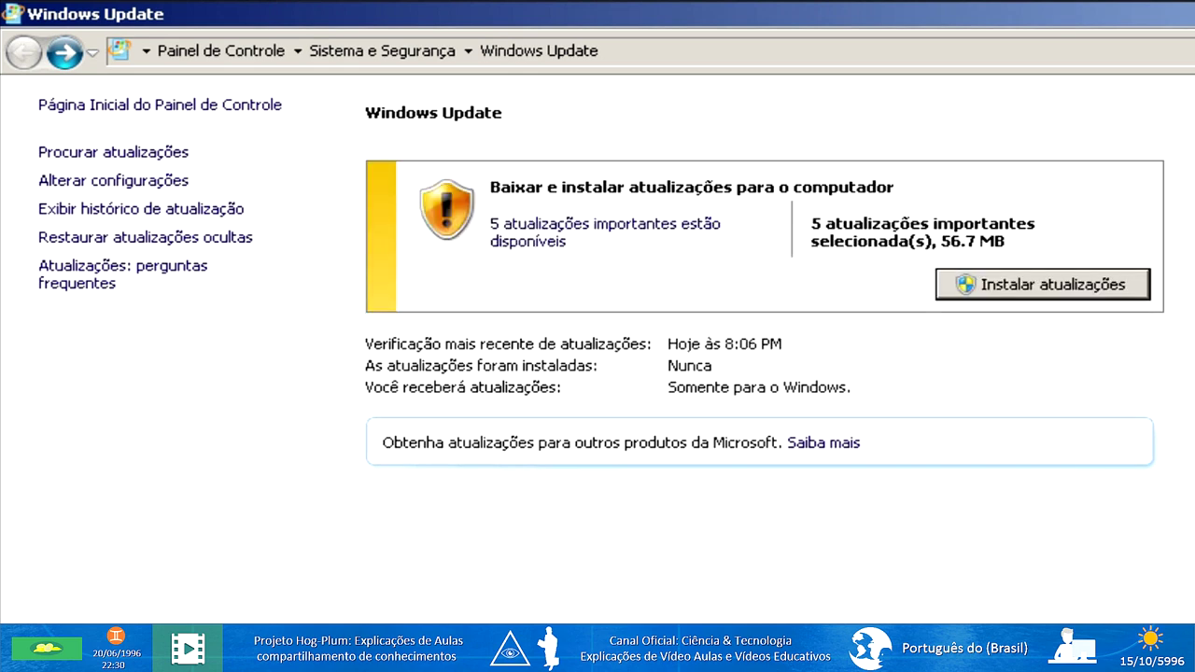
# Review the 5 important updates, including KB890830, Service Pack 1 and KB4493132.
pyautogui.click(623, 227)
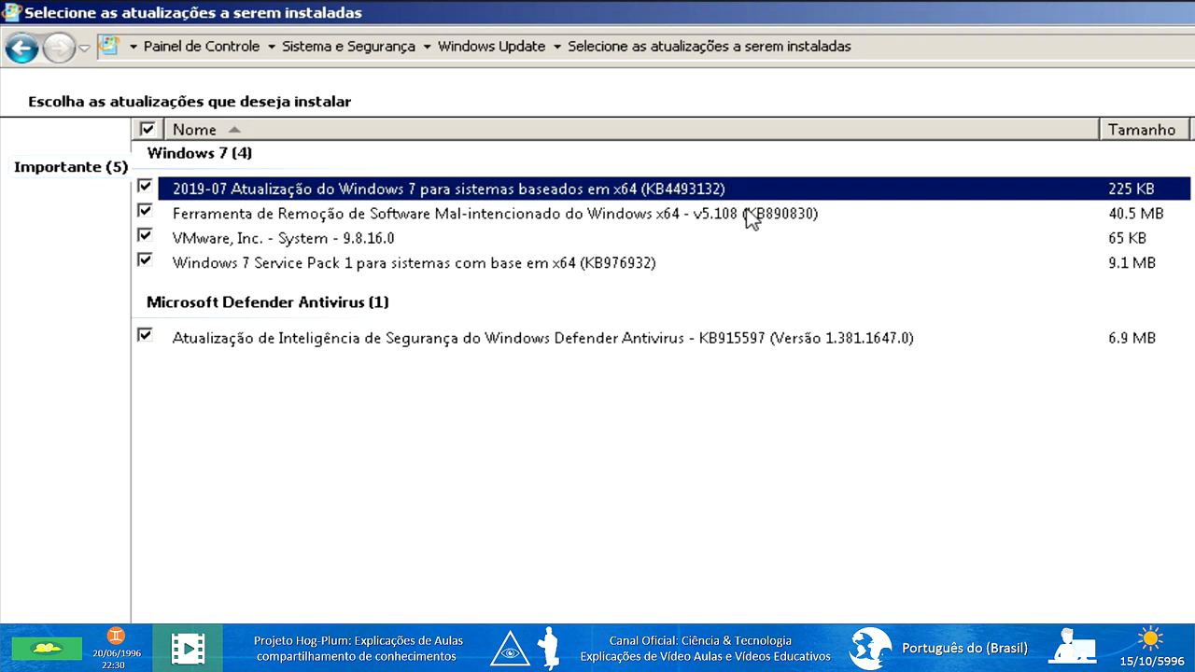
pyautogui.click(749, 217)
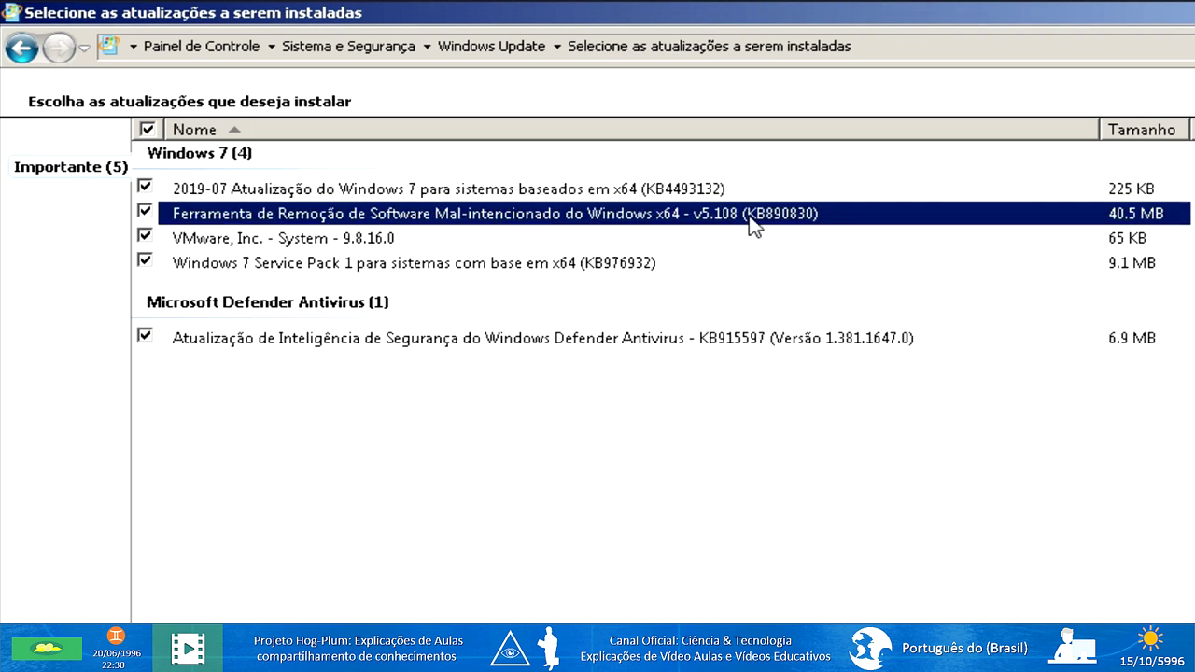
pyautogui.click(370, 241)
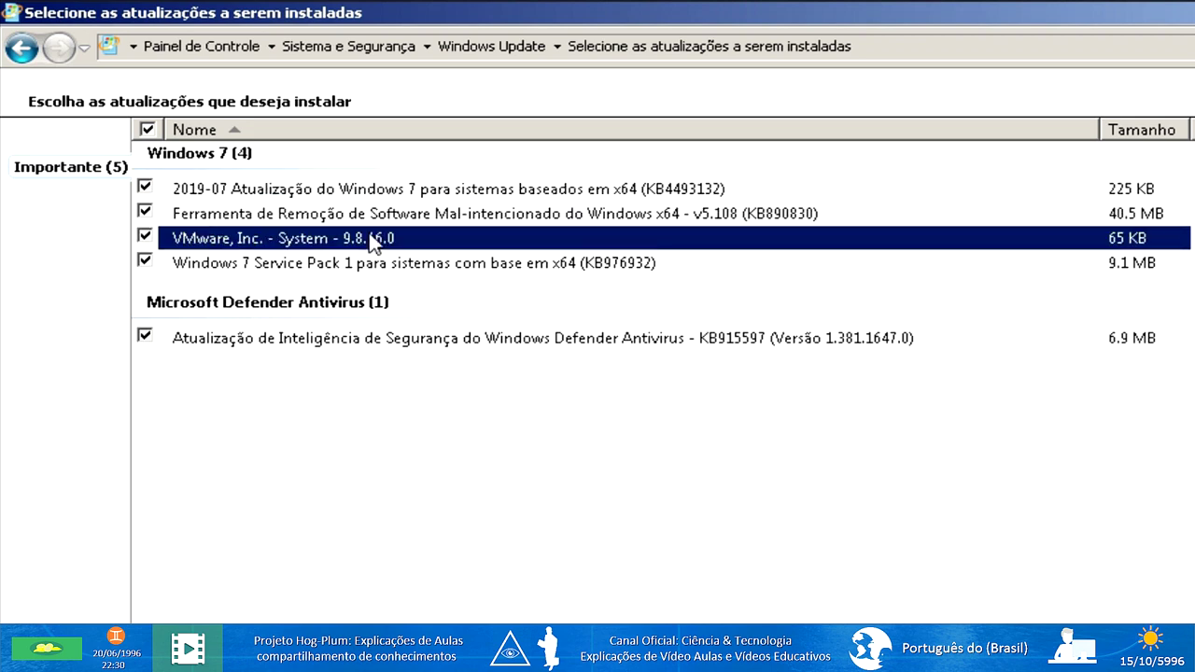
pyautogui.click(374, 265)
pyautogui.click(378, 343)
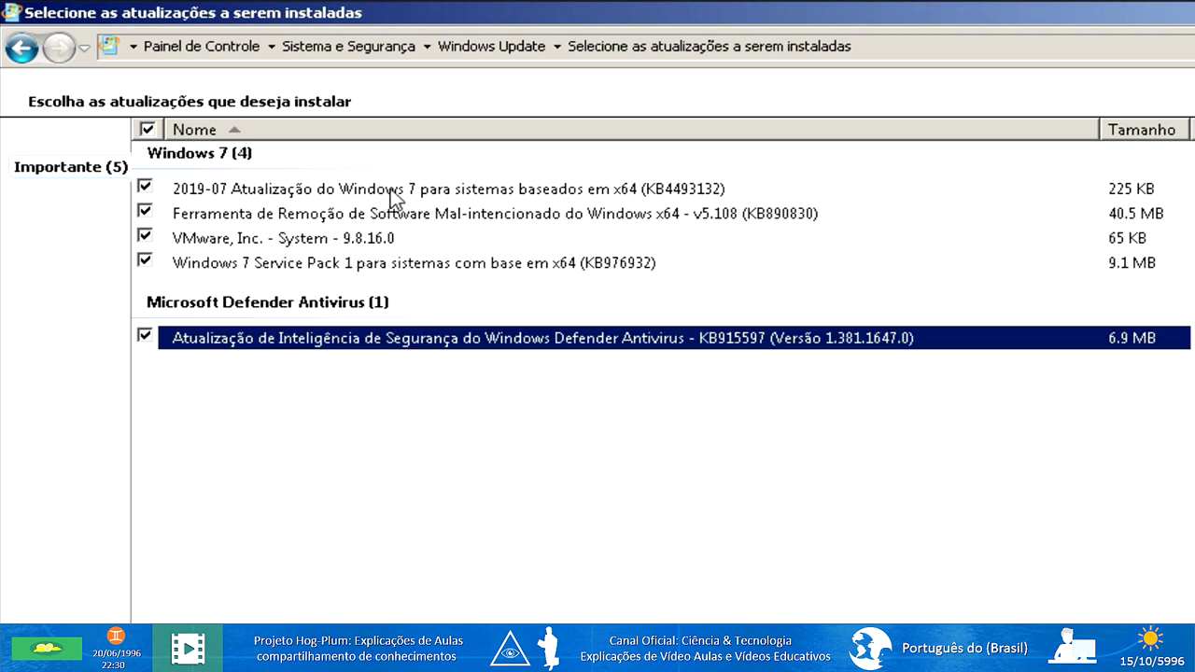
pyautogui.click(396, 196)
pyautogui.click(810, 557)
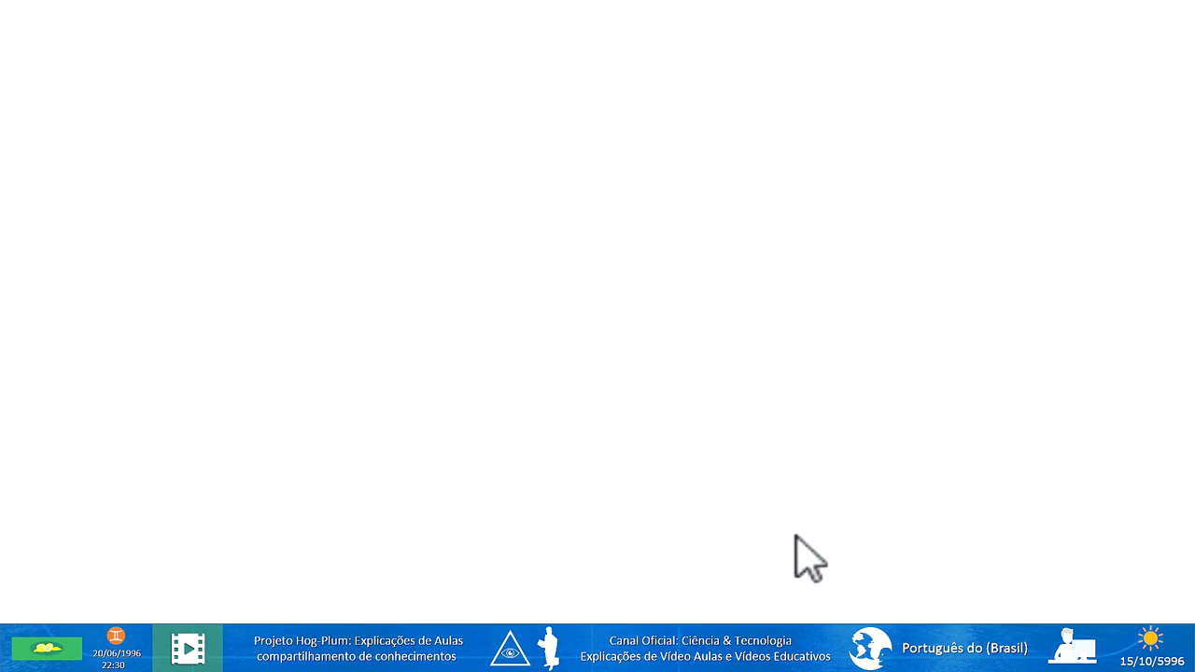
# Install the 5 updates, accepting the removal tool's licence terms.
pyautogui.click(1022, 284)
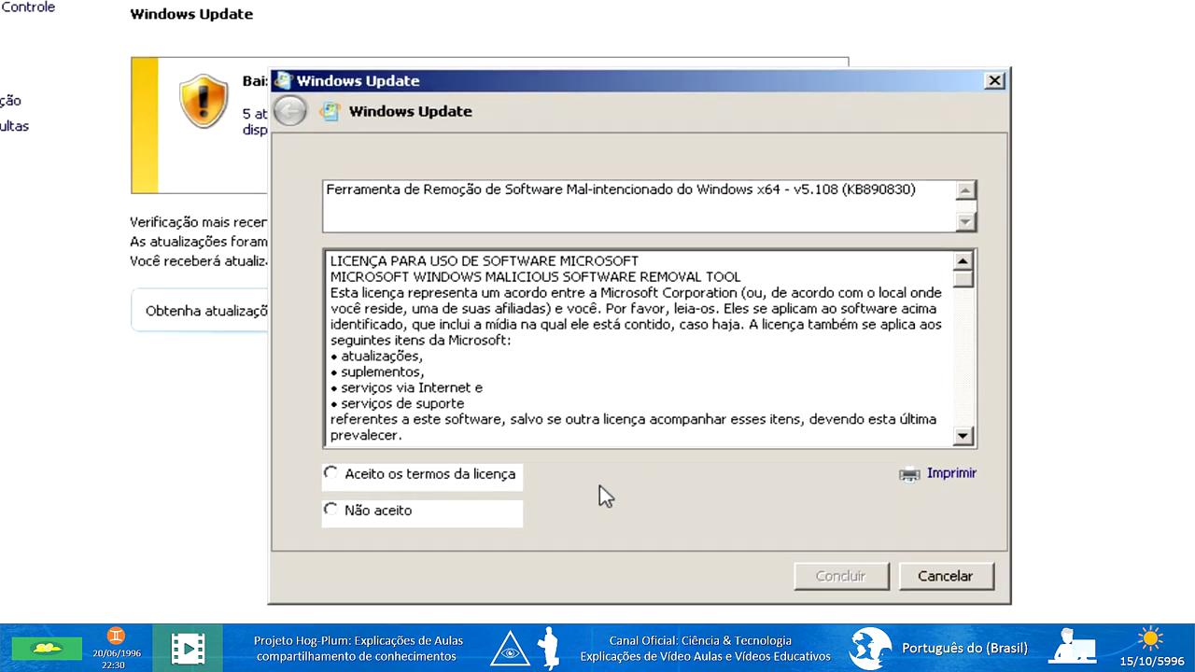
pyautogui.click(476, 473)
pyautogui.click(842, 577)
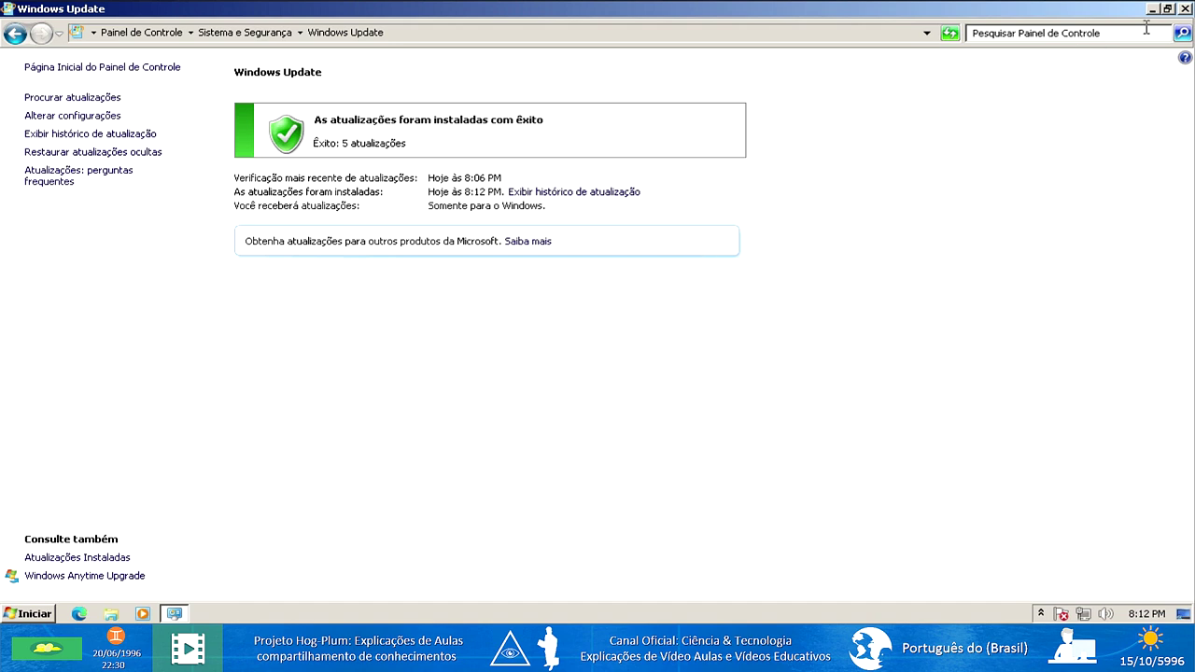
# Close Windows Update, restart Windows, then begin a Start-menu search for 'WINDOW'.
pyautogui.click(1186, 11)
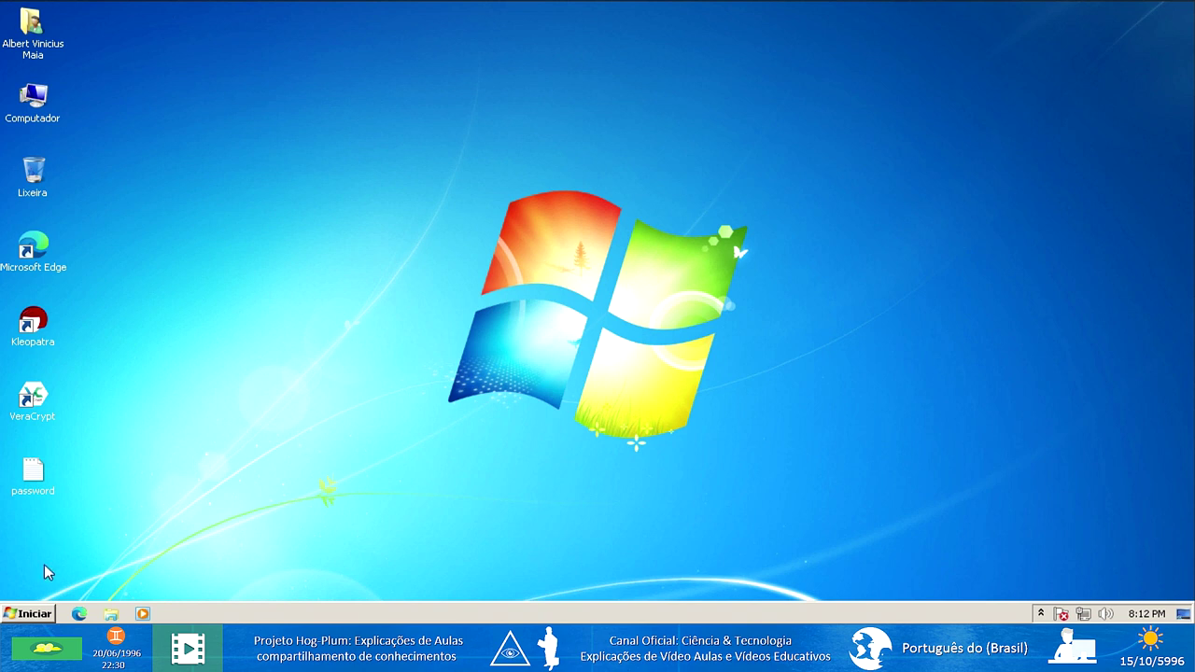
pyautogui.click(25, 613)
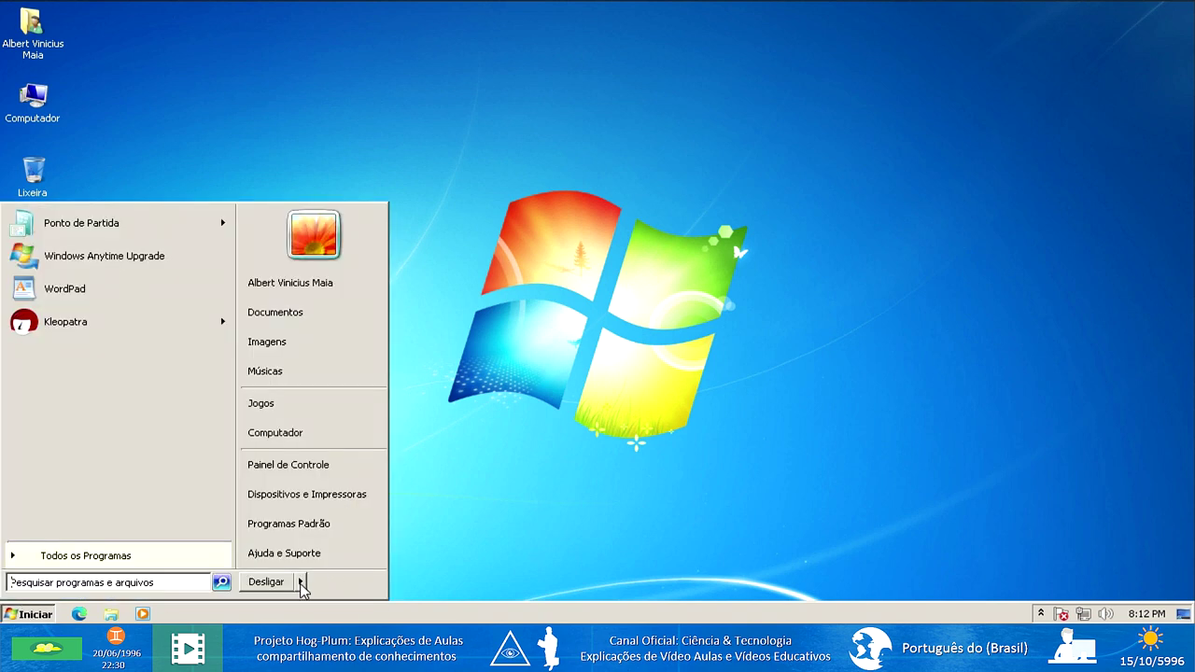
pyautogui.click(302, 584)
pyautogui.click(362, 549)
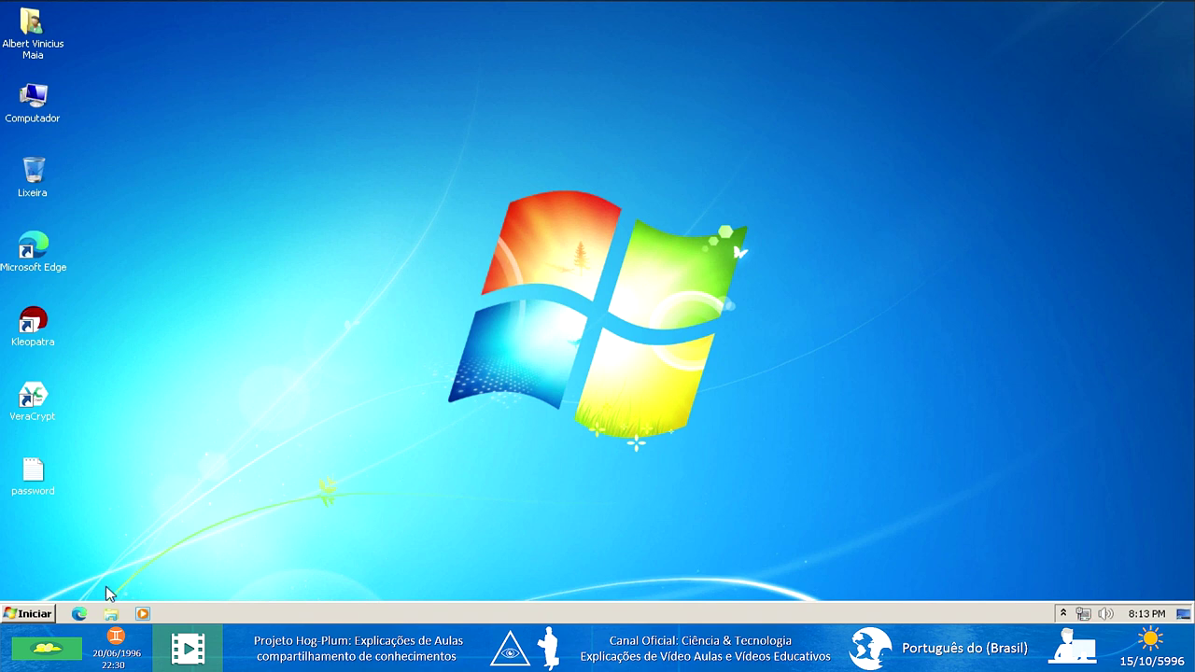
pyautogui.click(35, 614)
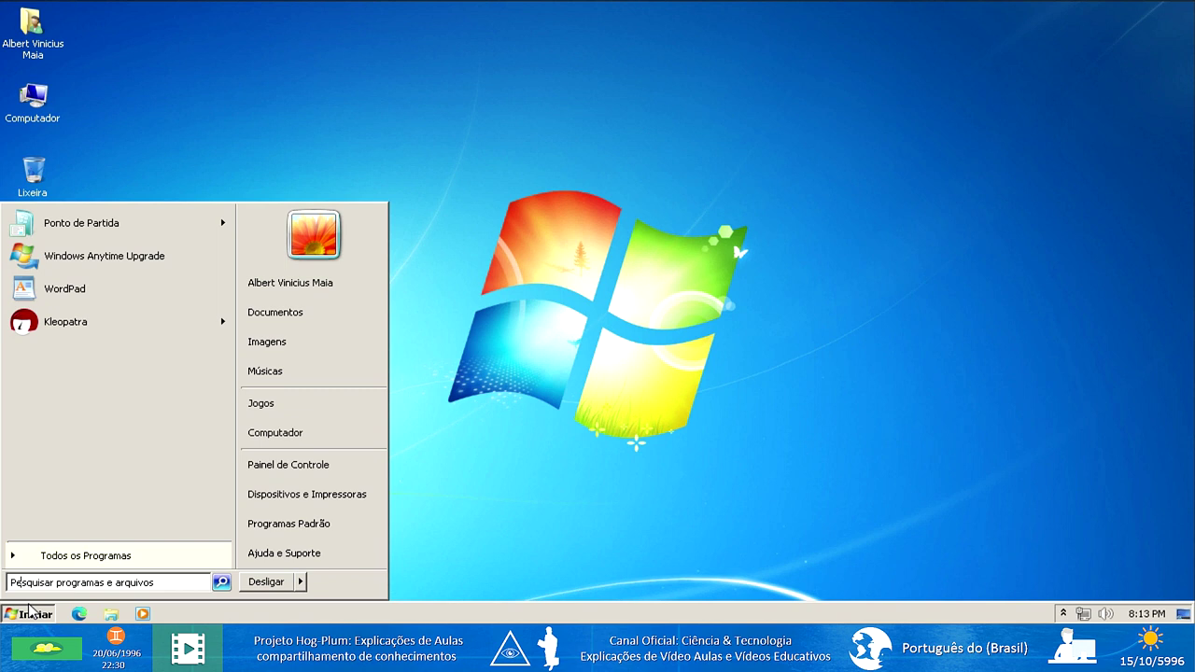
pyautogui.write('WINDOW')
# Open 'Windows Update' from search and recheck, confirming Windows is up to date.
pyautogui.press('BackSpace')
pyautogui.press('BackSpace')
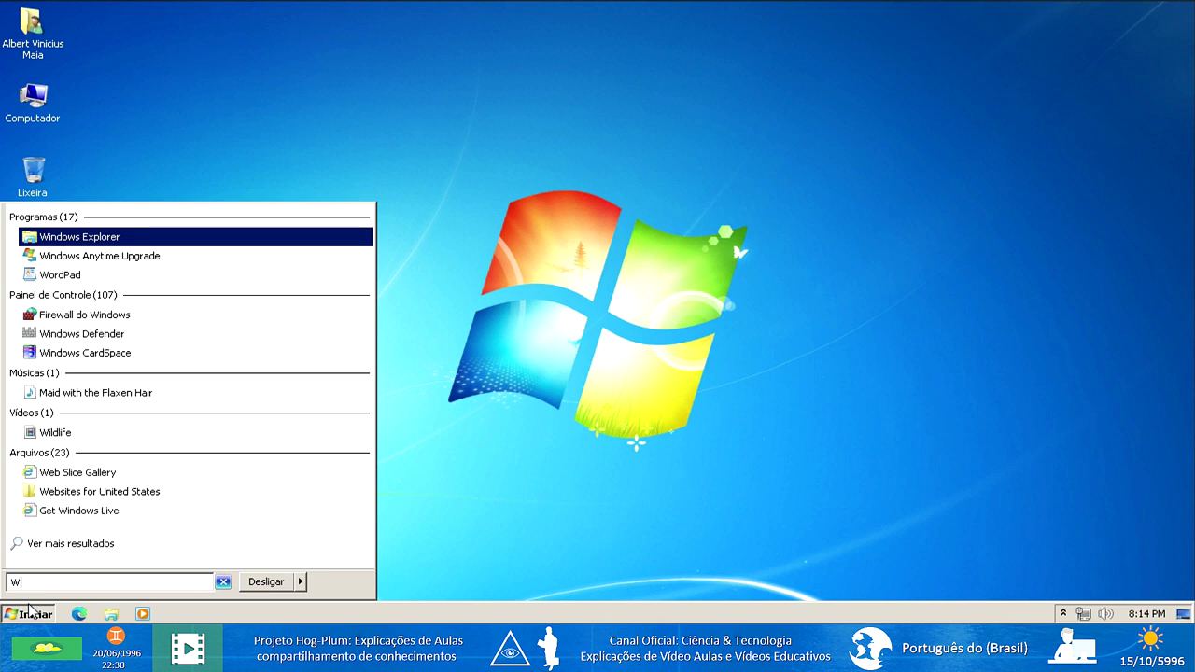
pyautogui.write('indows ')
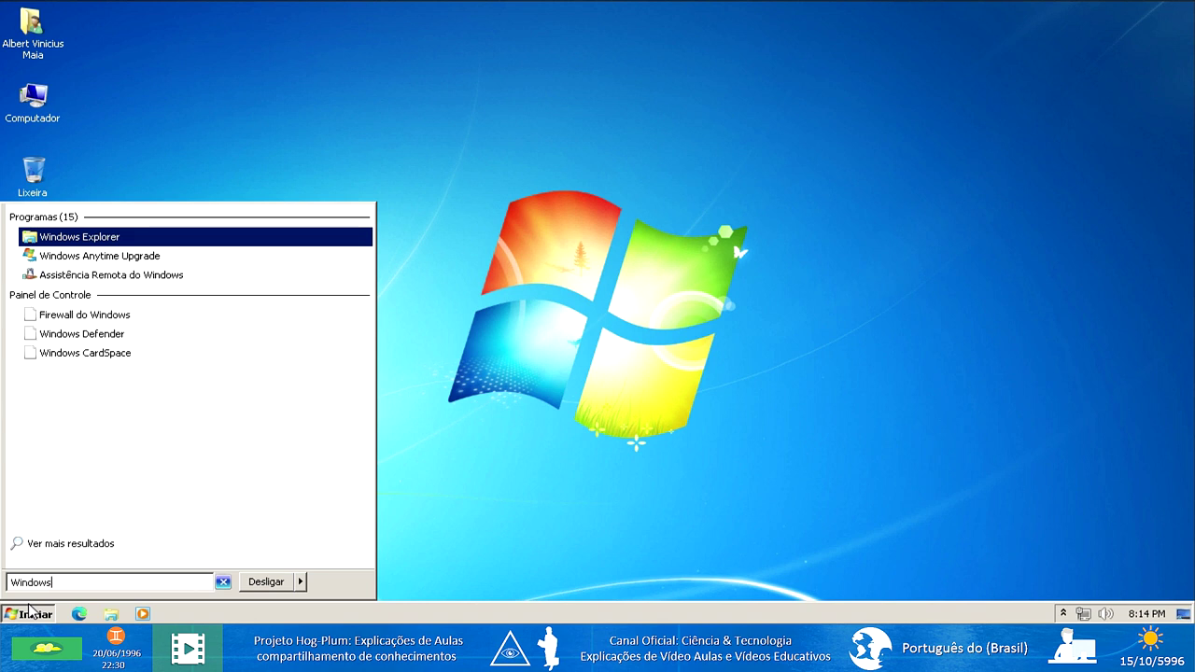
pyautogui.write('Update')
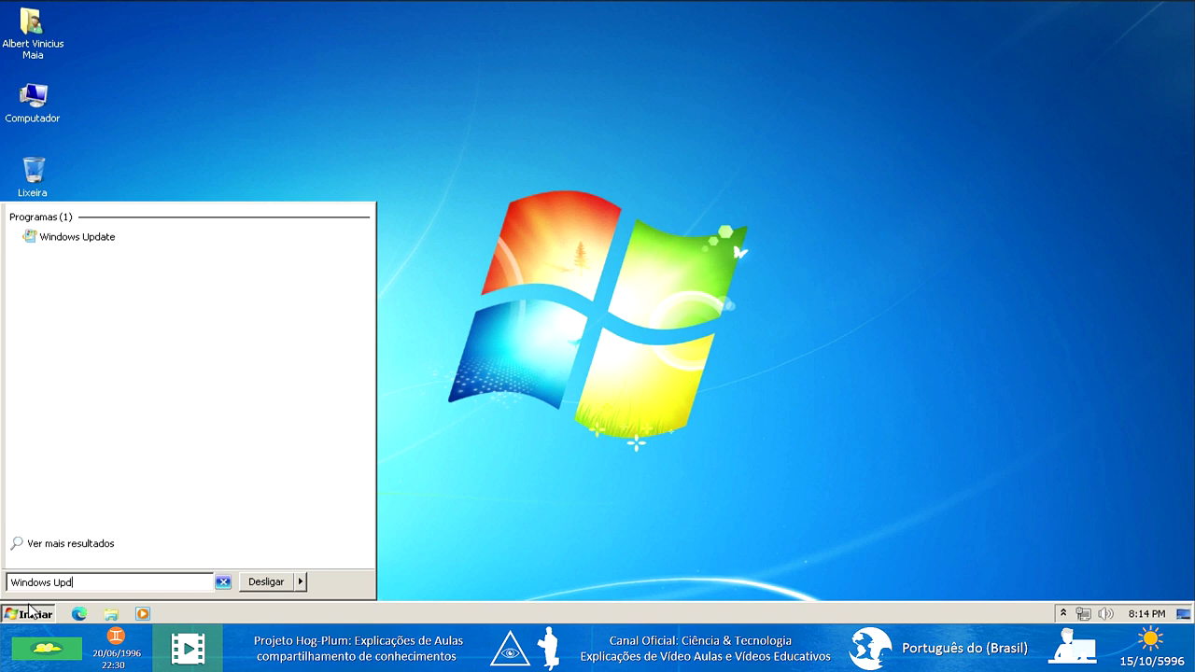
pyautogui.click(109, 240)
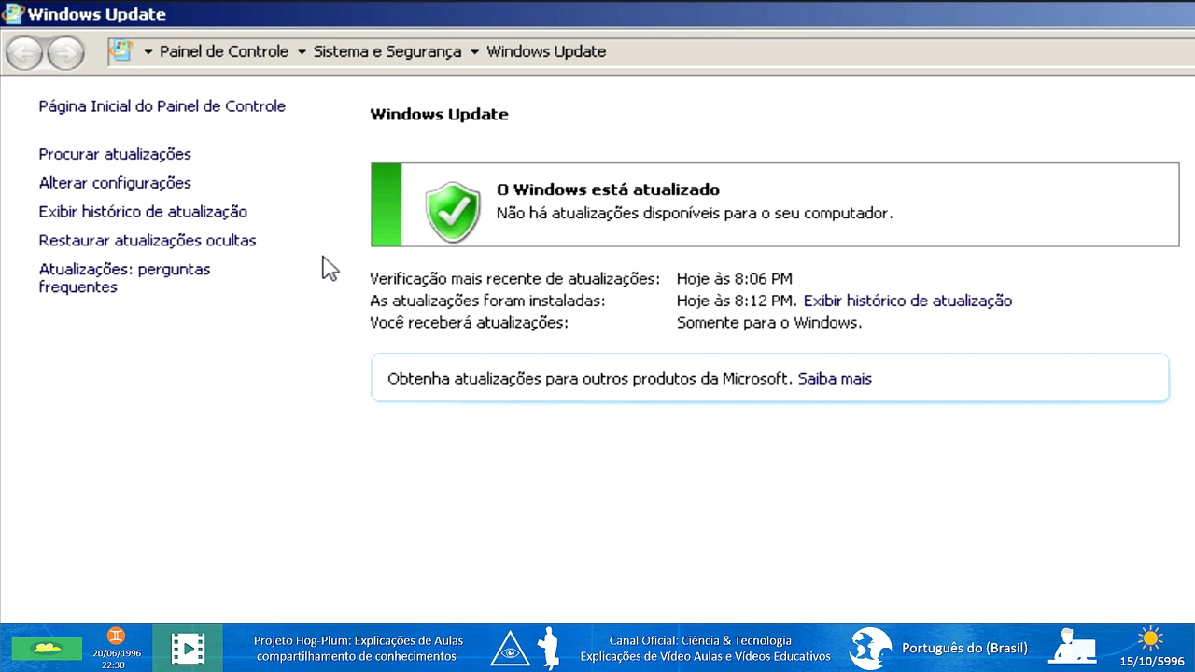
pyautogui.click(165, 155)
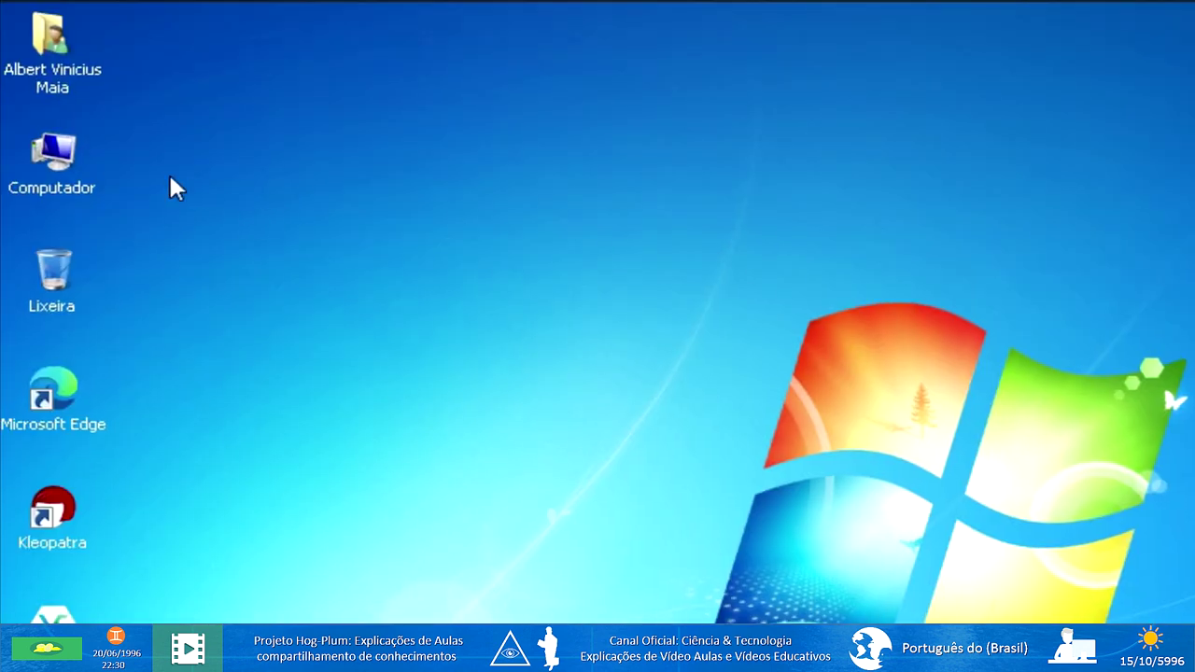
# Rename the Disco Local (C:) drive to 'Windows 7', granting administrator permission.
pyautogui.doubleClick(53, 194)
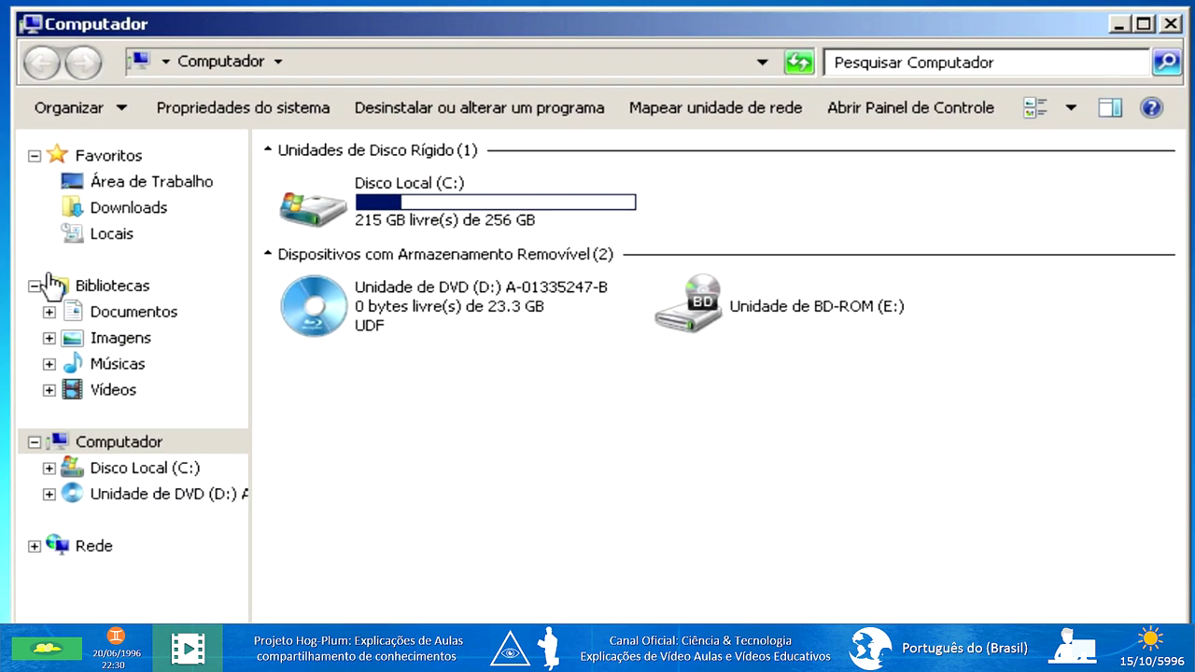
pyautogui.click(576, 248)
pyautogui.press('F2')
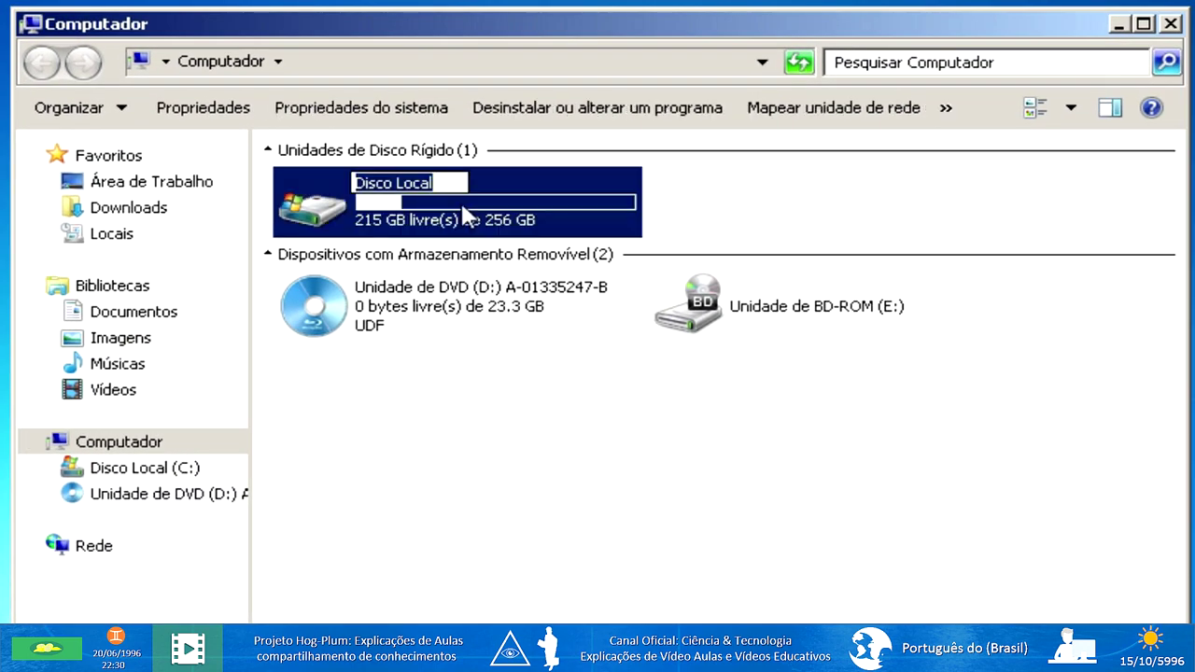
pyautogui.write('w')
pyautogui.press('BackSpace')
pyautogui.write('W')
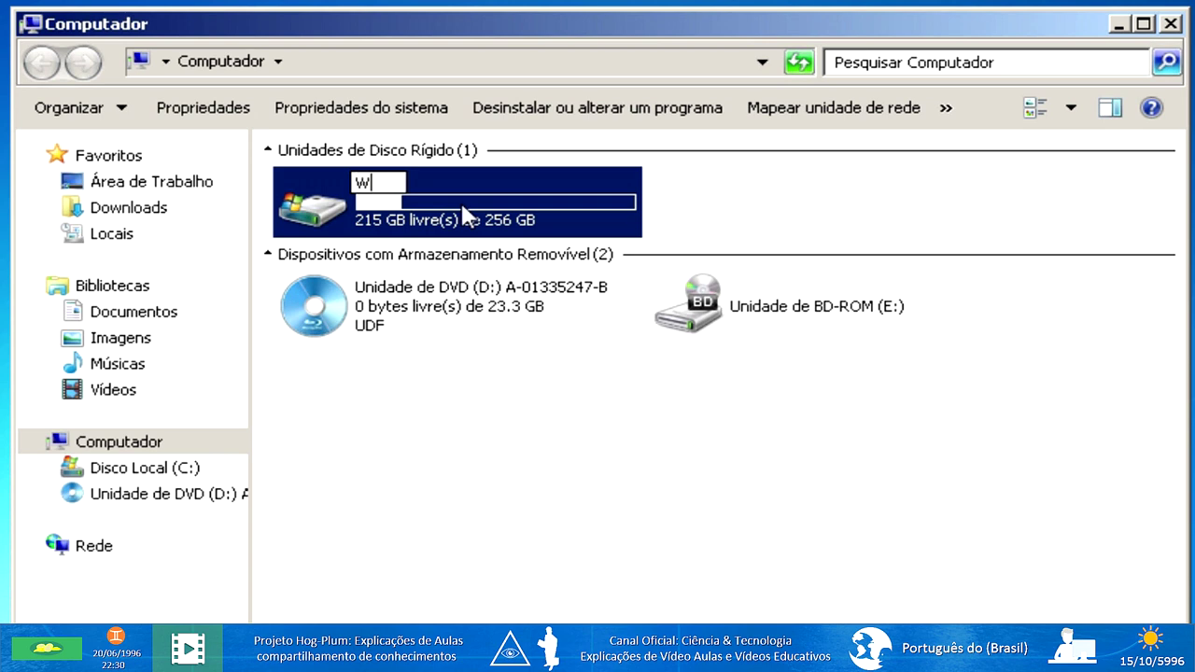
pyautogui.write('indows 7')
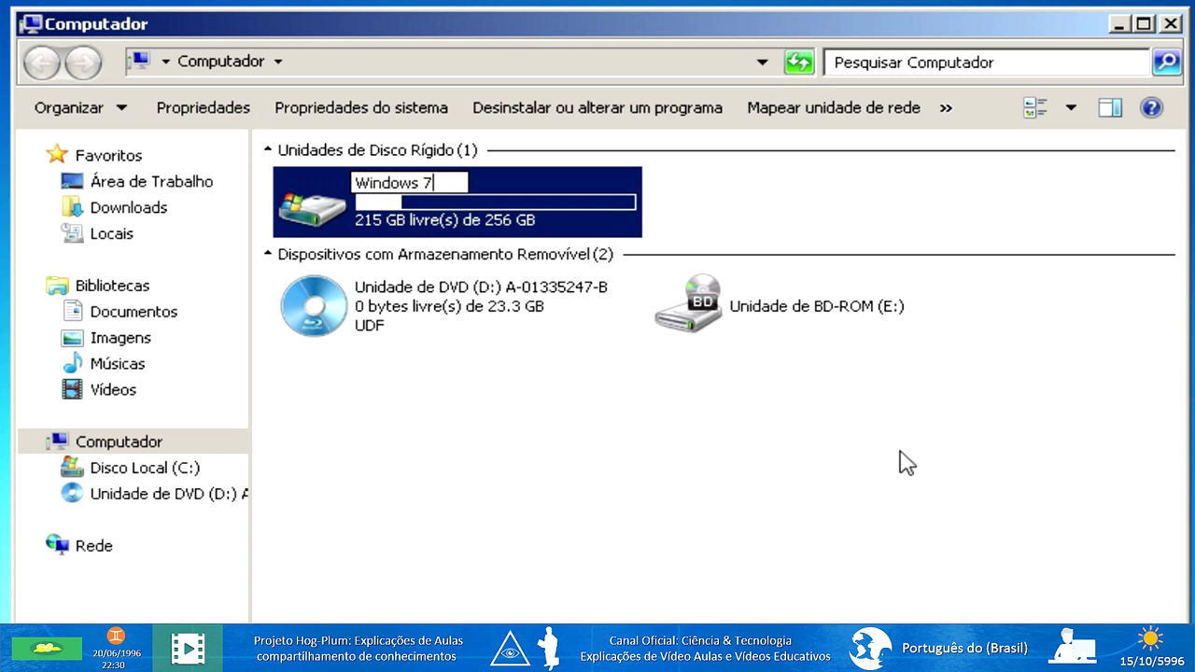
pyautogui.click(798, 528)
pyautogui.click(744, 451)
pyautogui.click(576, 392)
# Permanently delete the leia text file and idioma folder from Windows 7 (C:), then close the window.
pyautogui.click(439, 222)
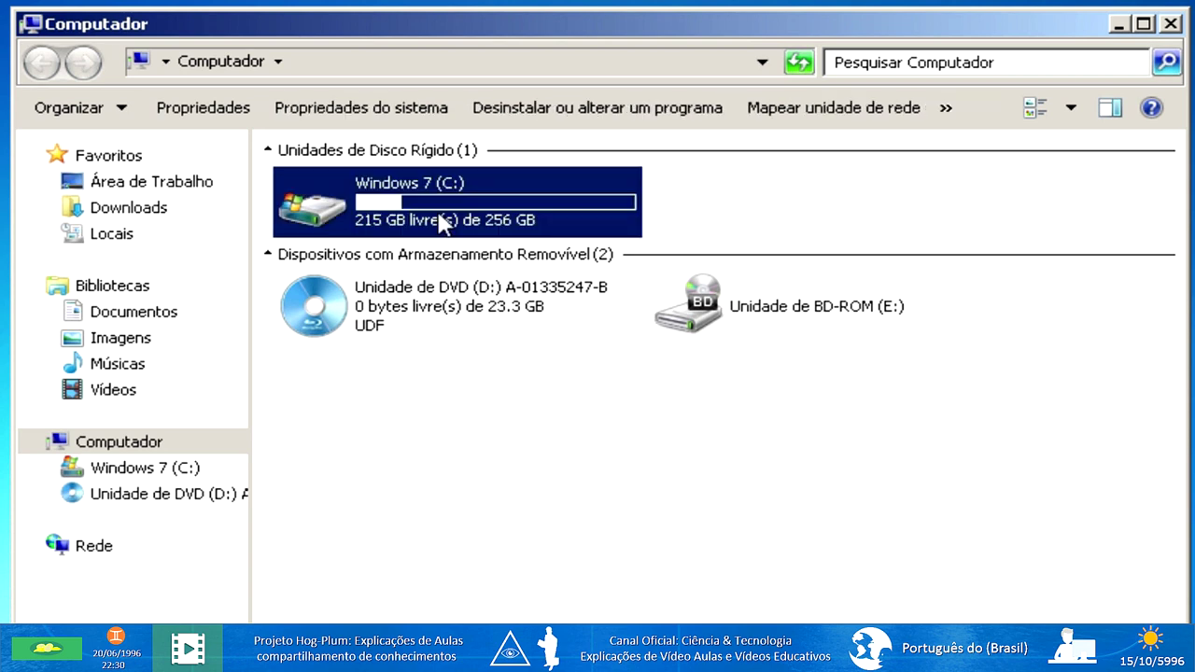
pyautogui.doubleClick(439, 222)
pyautogui.click(318, 365)
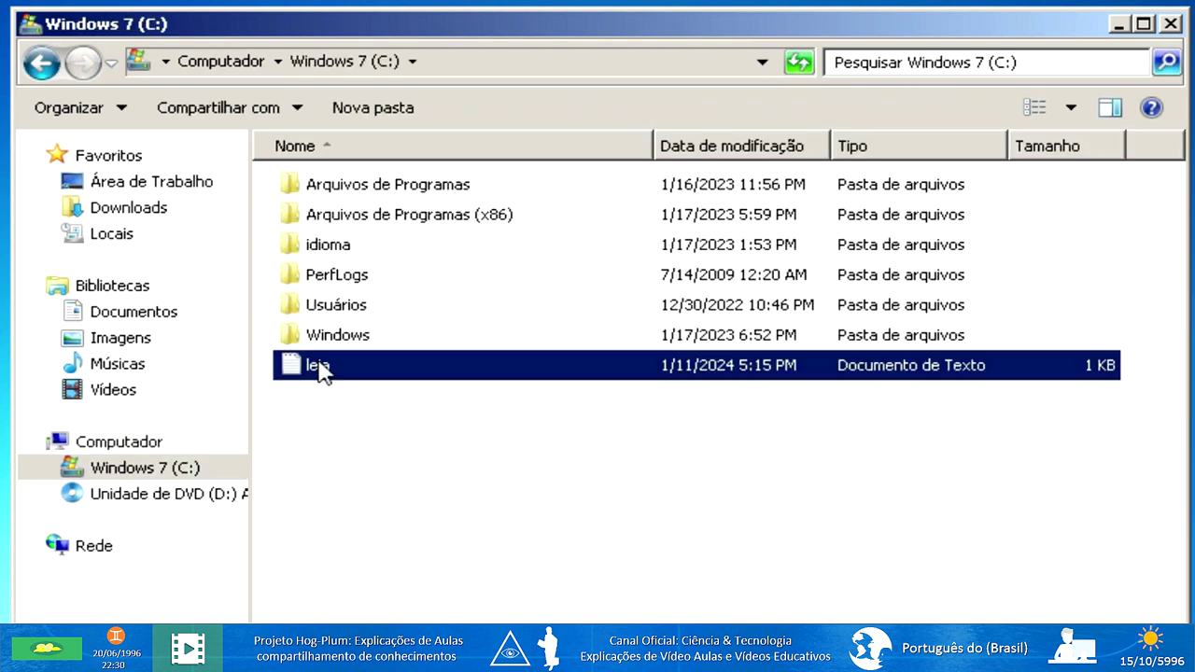
pyautogui.keyDown('ctrl'); pyautogui.click(332, 247); pyautogui.keyUp('ctrl')
pyautogui.hotkey('shift', 'Delete')
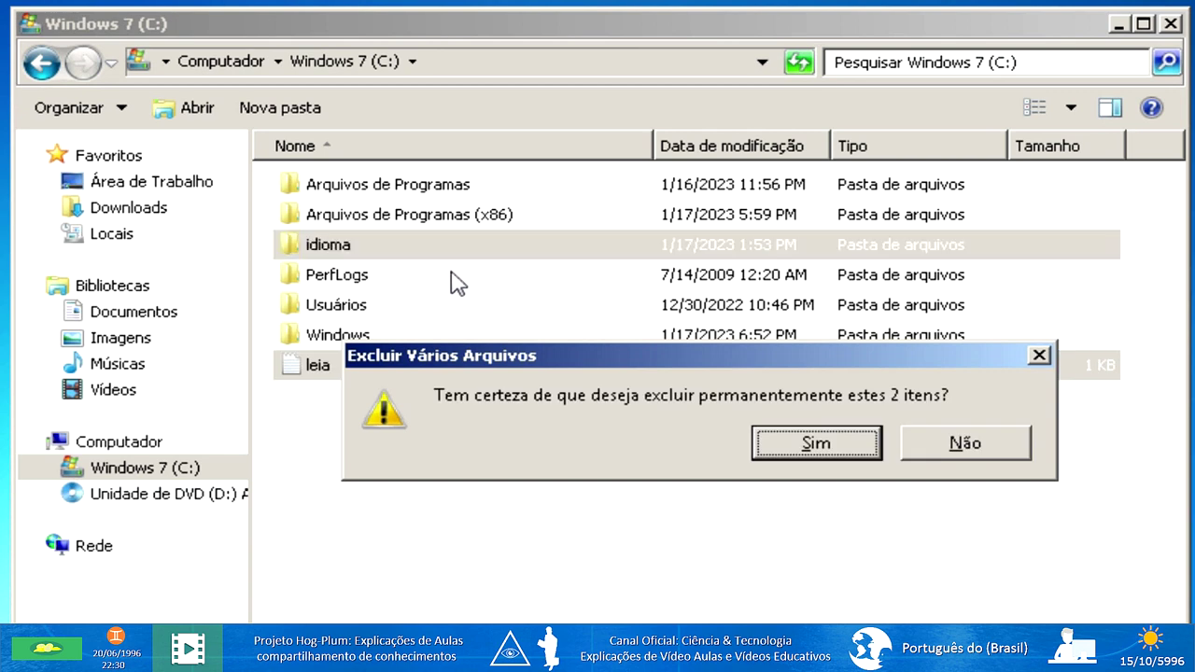
pyautogui.click(821, 444)
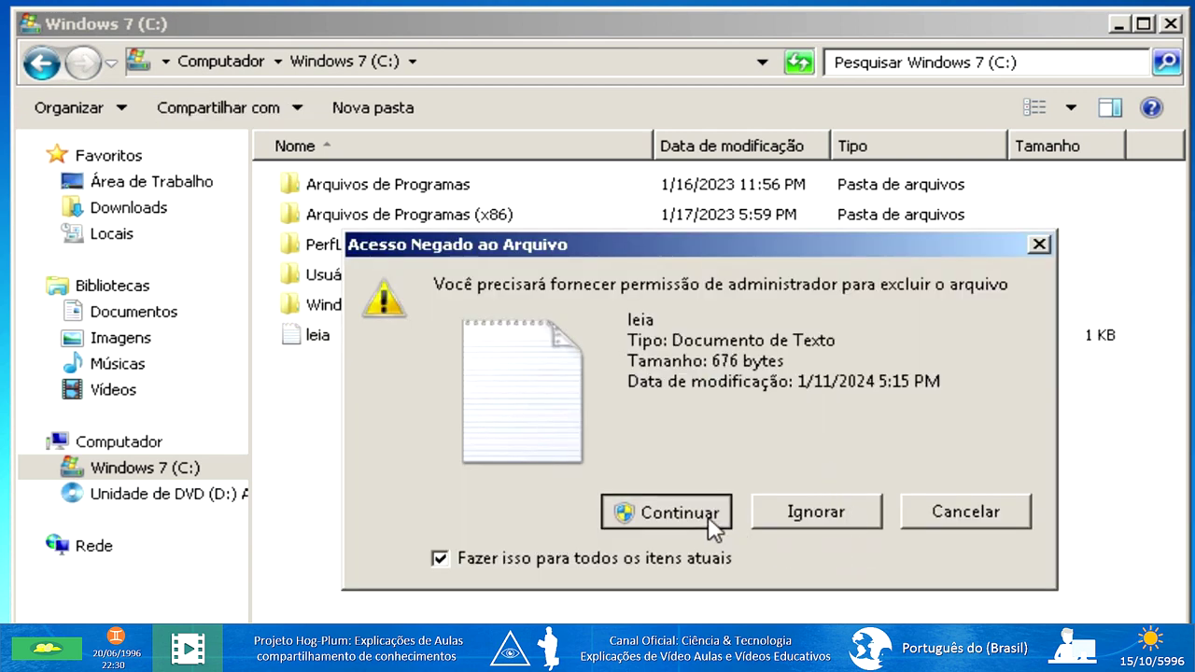
pyautogui.click(707, 519)
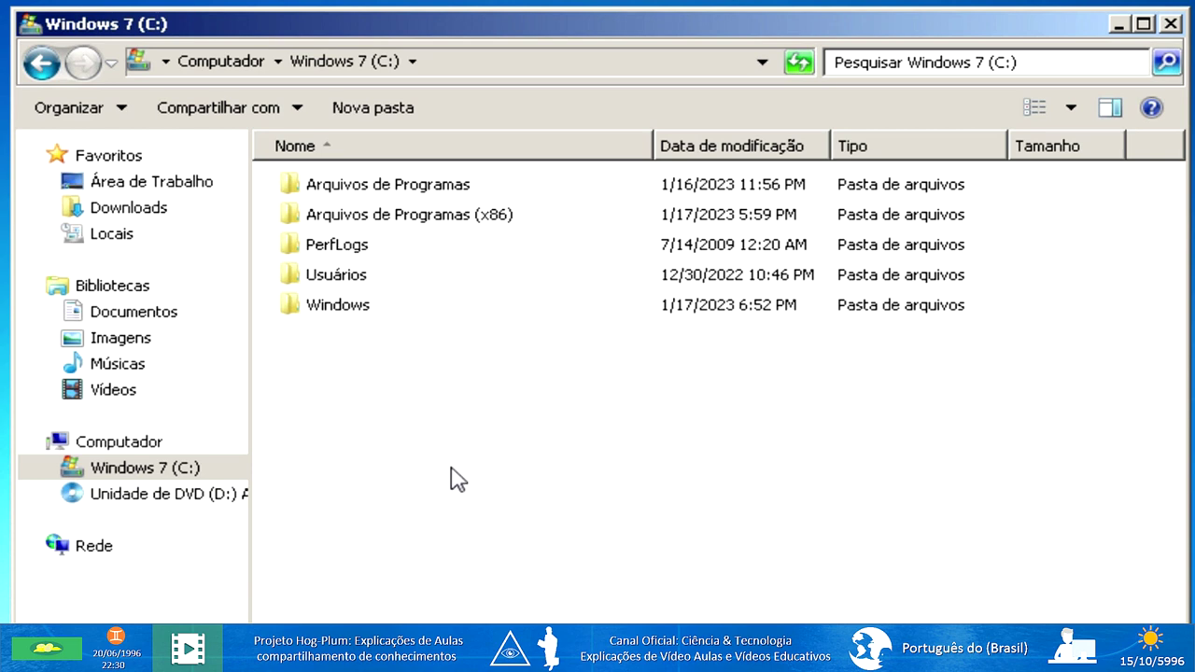
pyautogui.click(1170, 25)
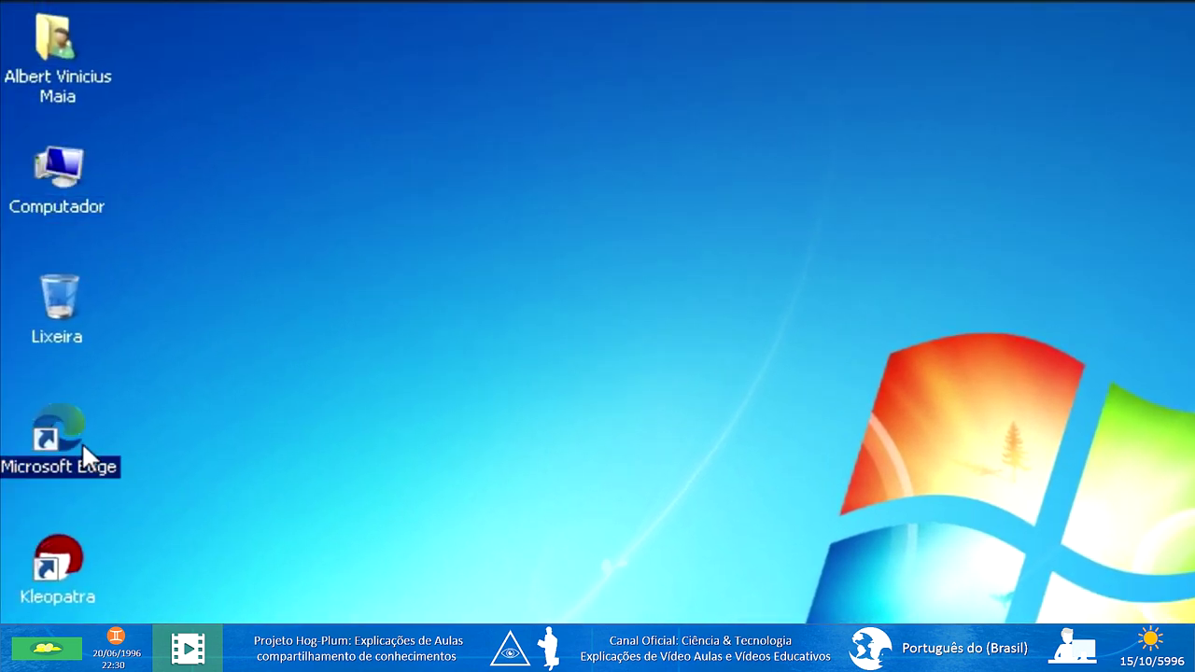
pyautogui.click(81, 440)
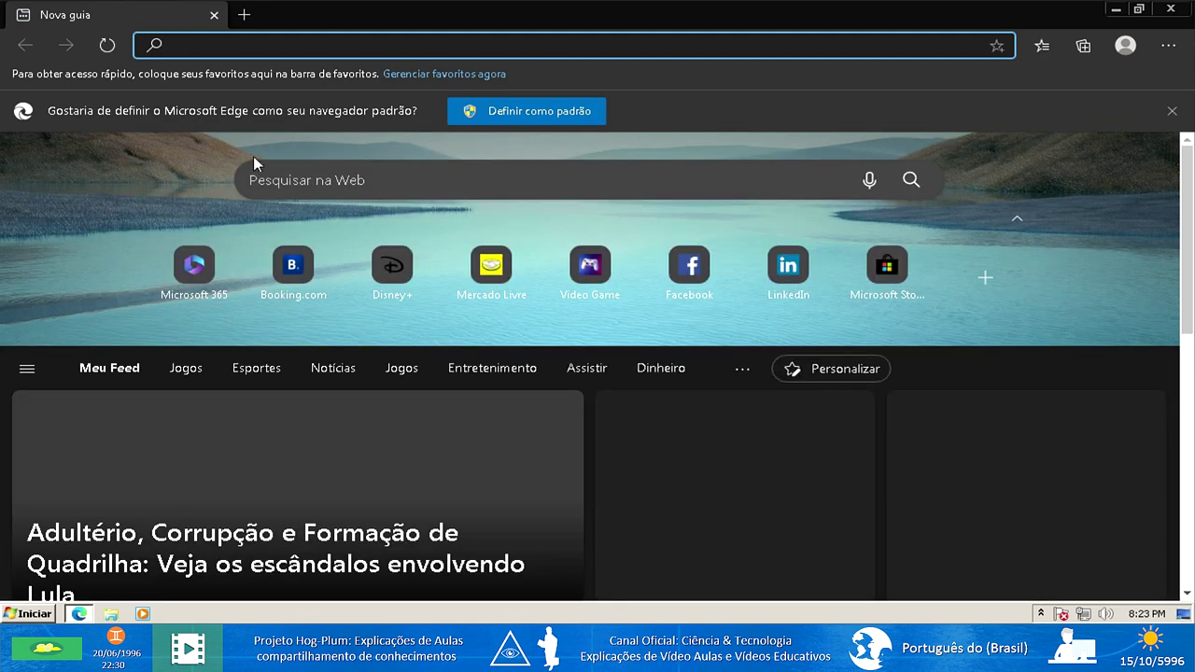
# Restart Edge from its About page to finish updating to version 108.0.1462.54.
pyautogui.click(555, 107)
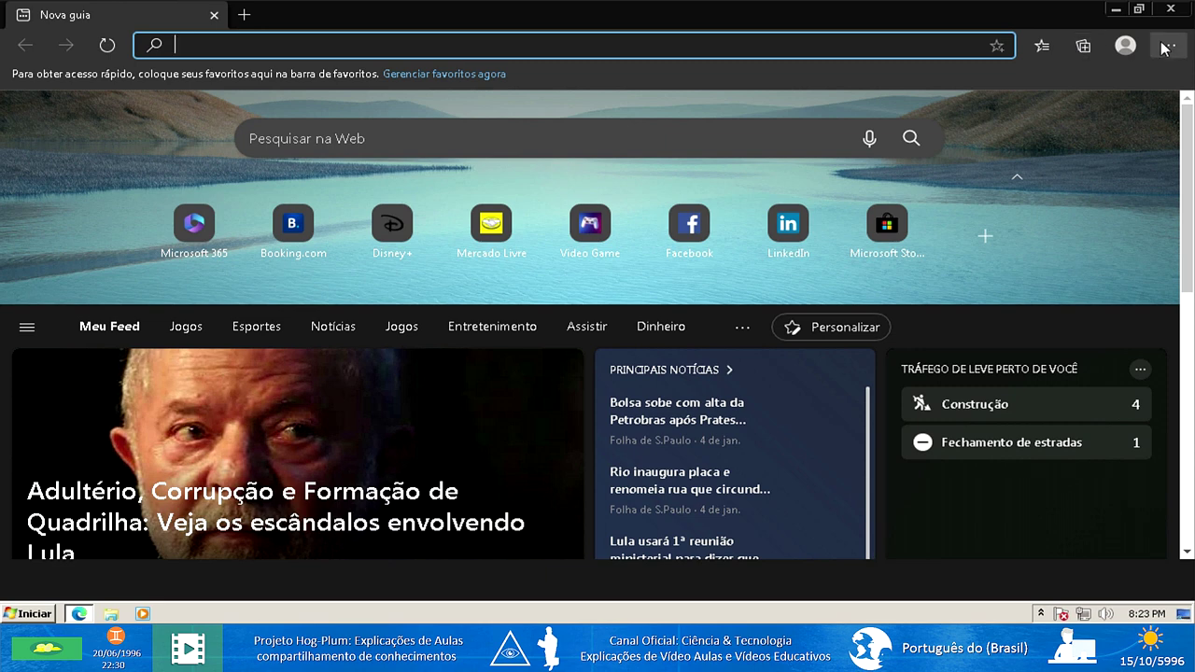
pyautogui.click(1167, 45)
pyautogui.moveTo(1038, 520)
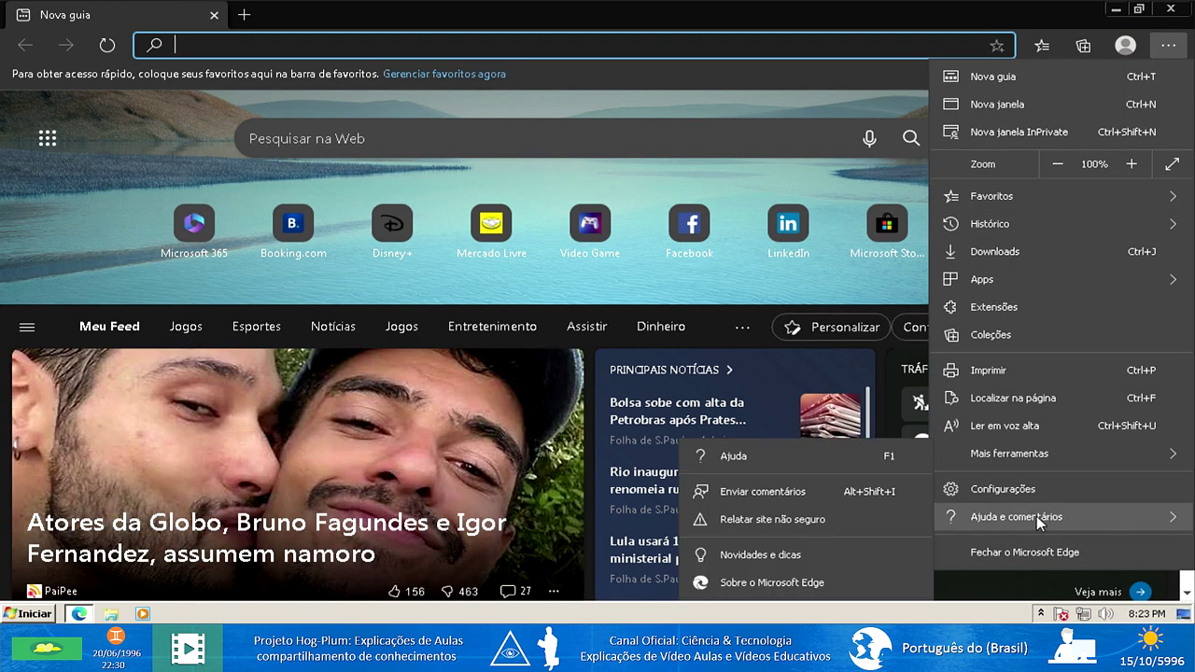
pyautogui.click(782, 583)
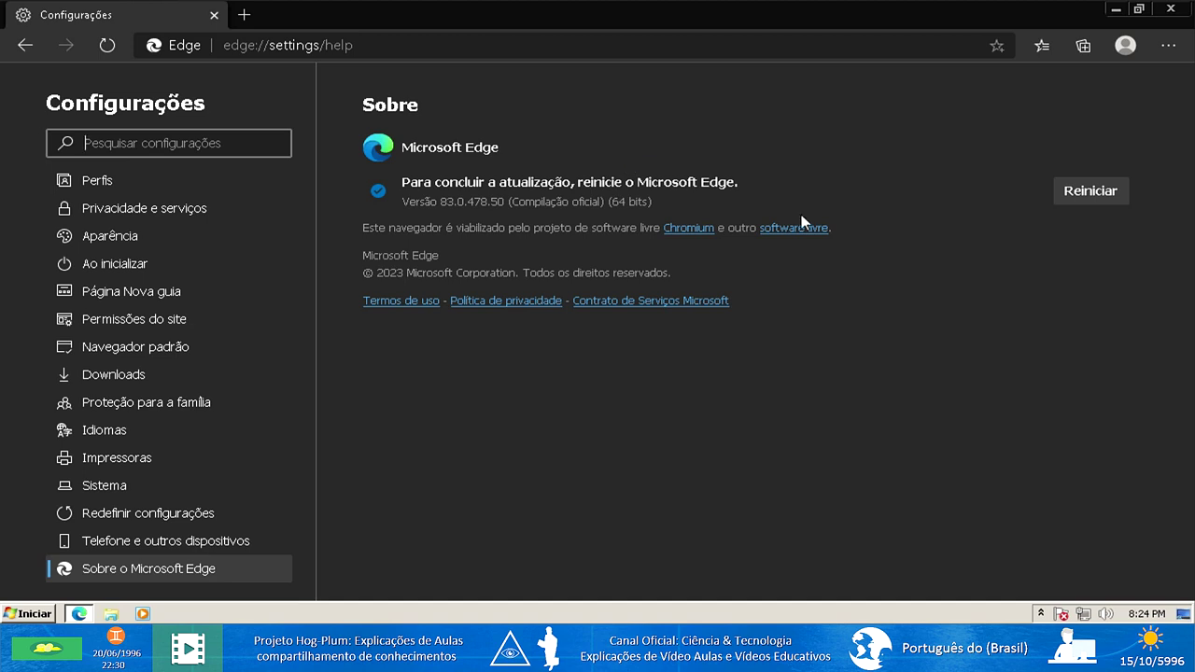
pyautogui.click(1089, 194)
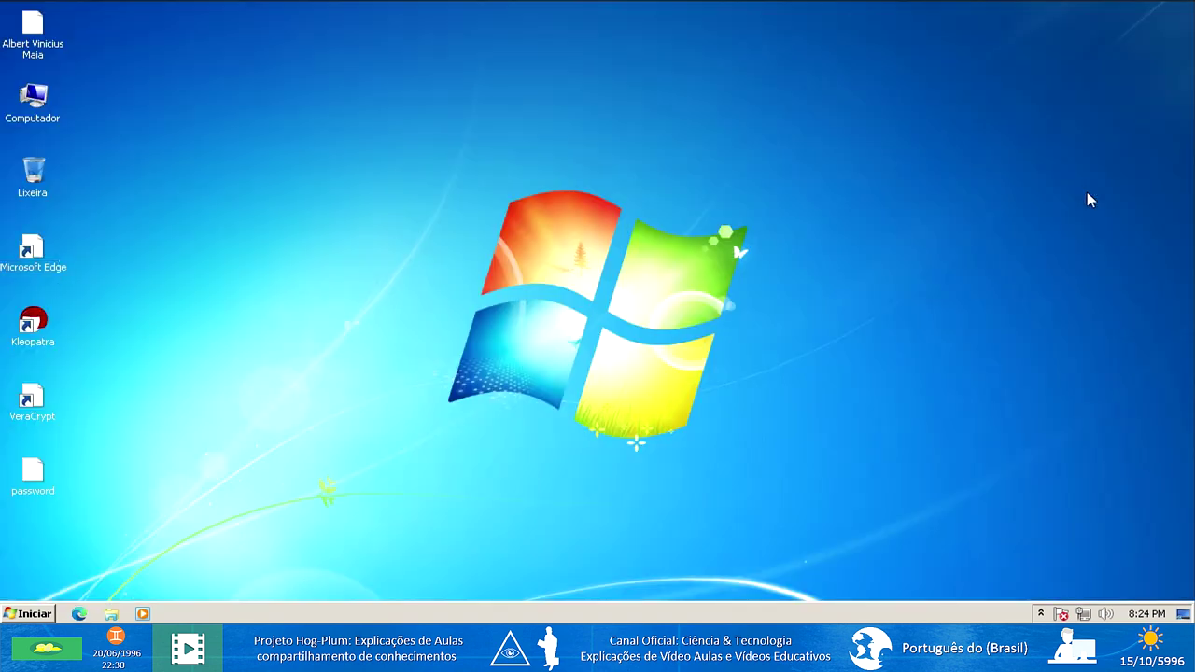
pyautogui.click(831, 227)
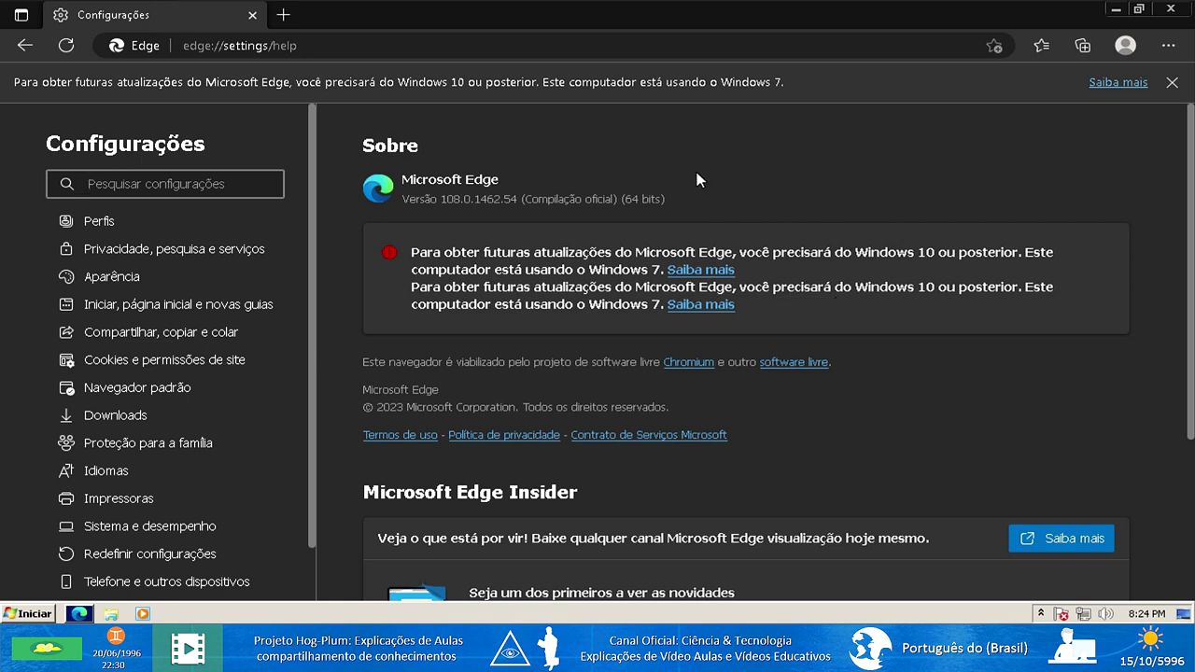
pyautogui.click(1172, 82)
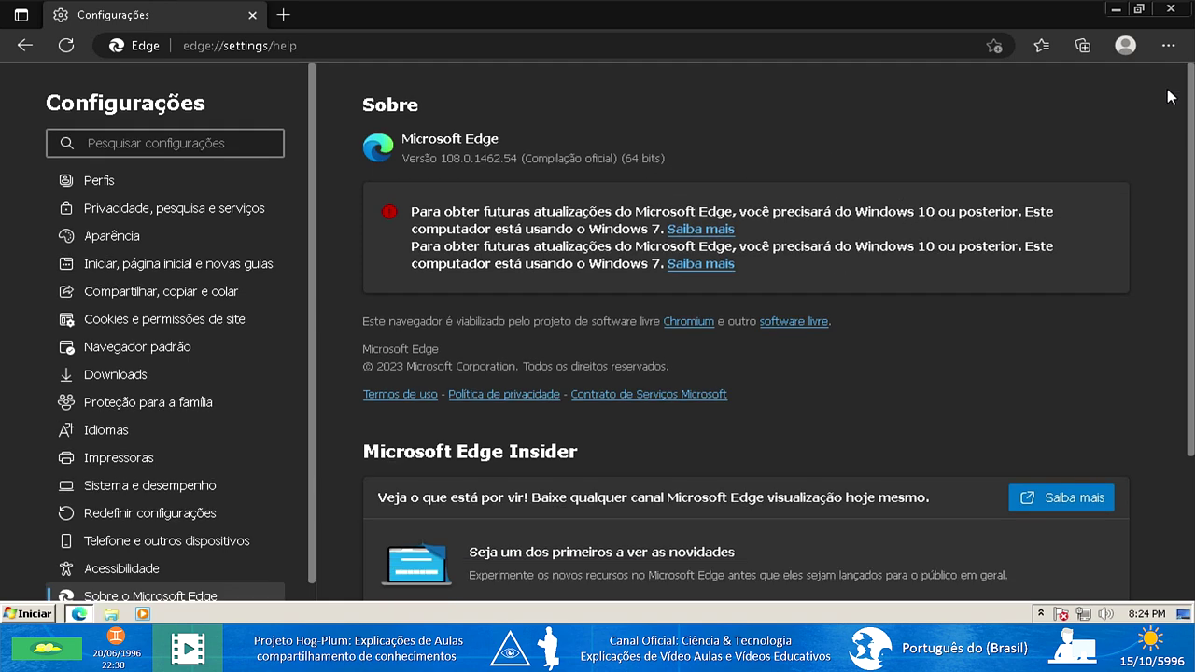
pyautogui.scroll(-2, 880, 317)
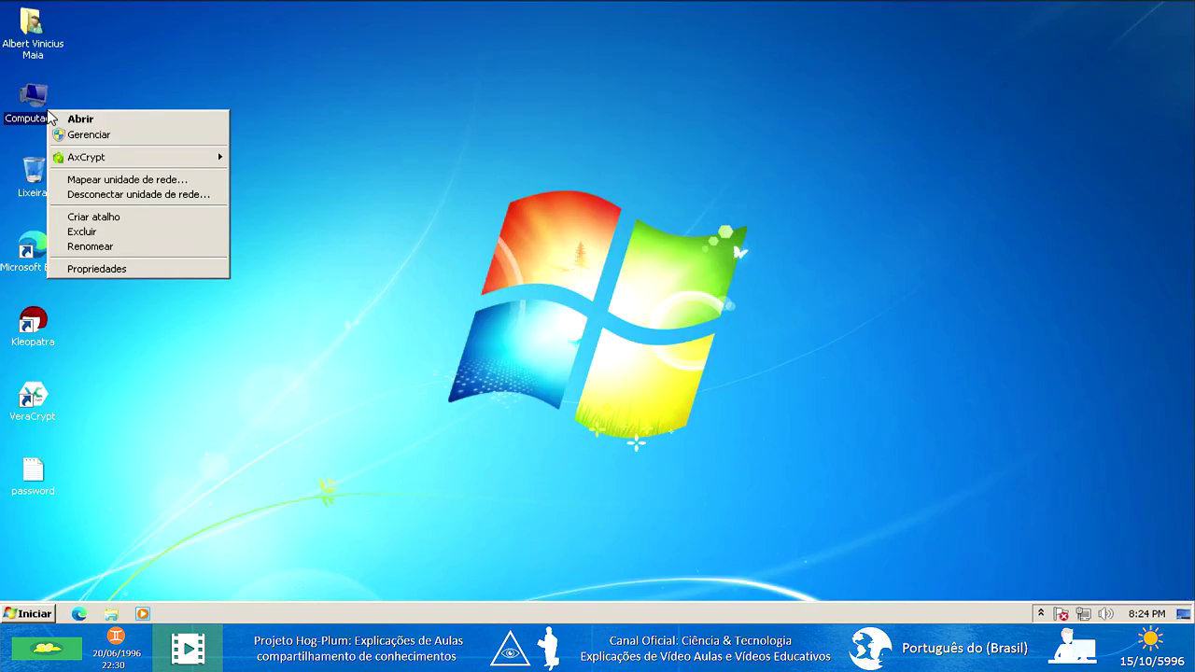
# Reapply the recommended visual-effects setting in Performance Options and close System Properties.
pyautogui.click(112, 269)
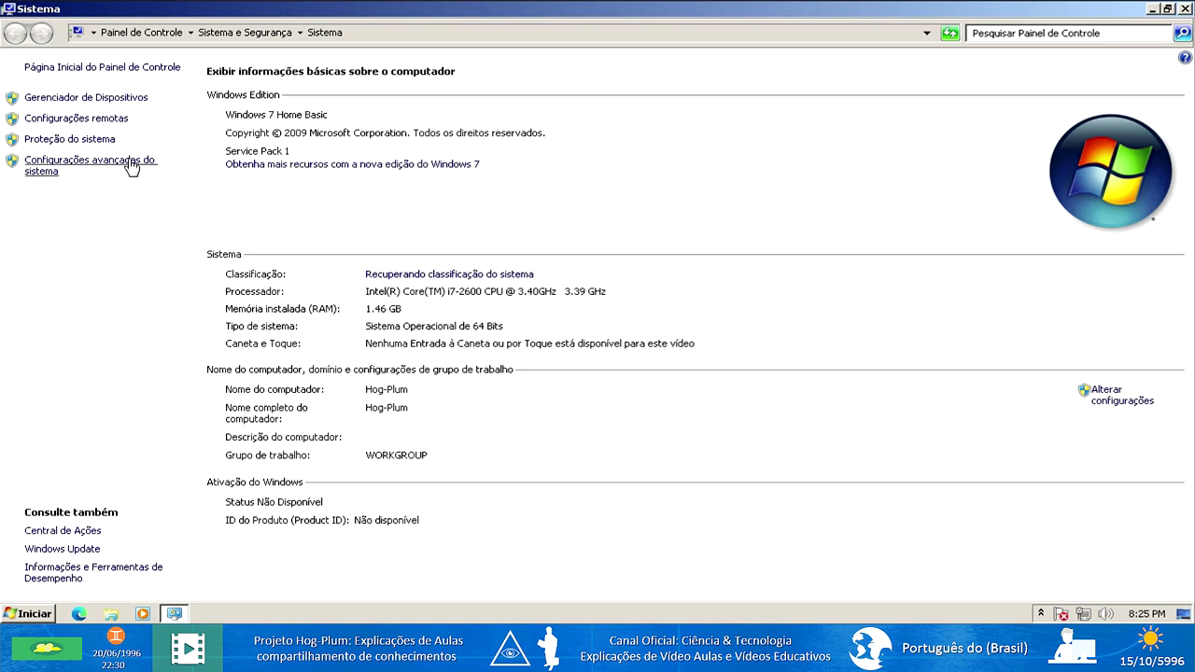
pyautogui.click(131, 166)
pyautogui.click(327, 171)
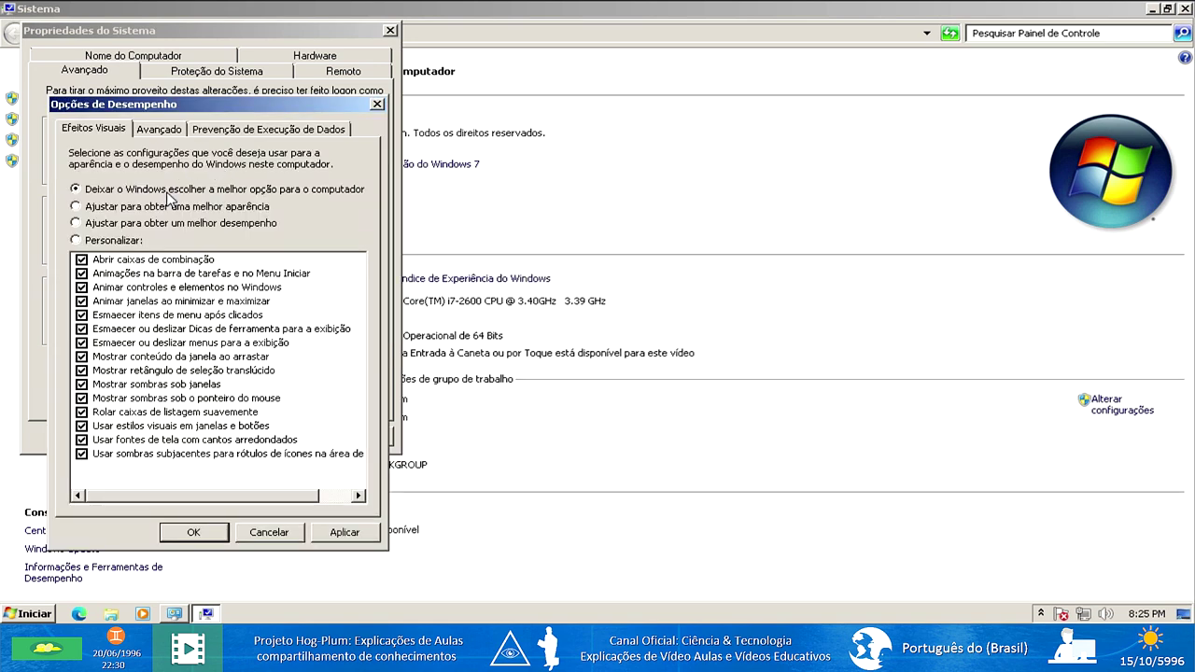
pyautogui.click(345, 532)
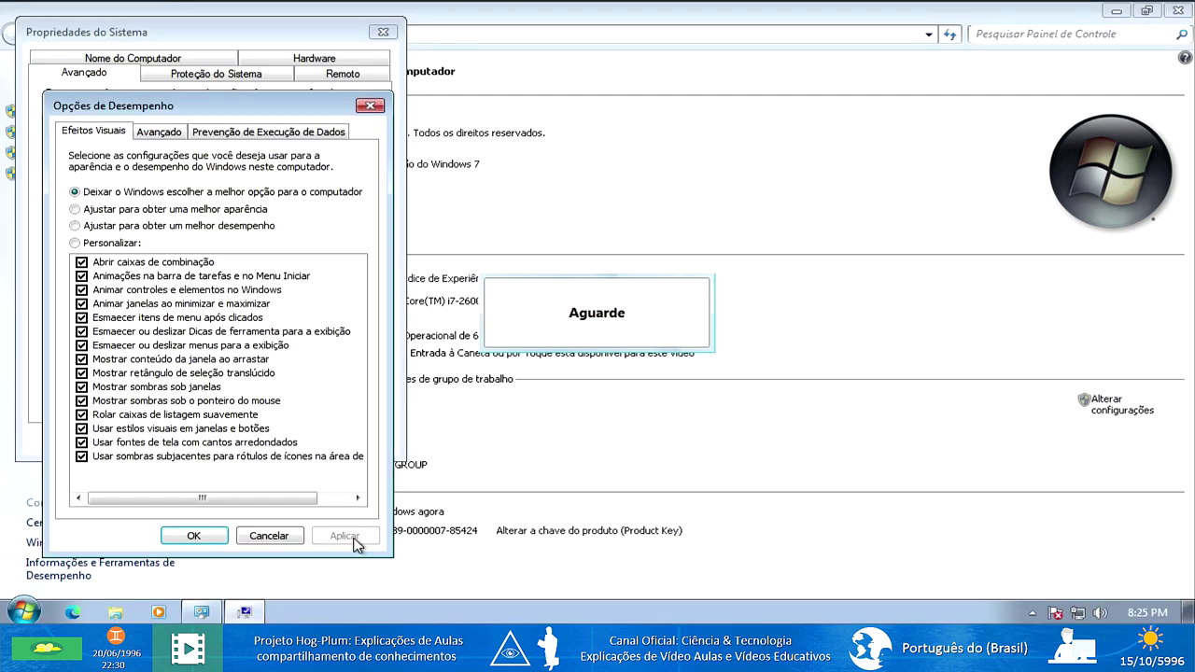
pyautogui.click(193, 531)
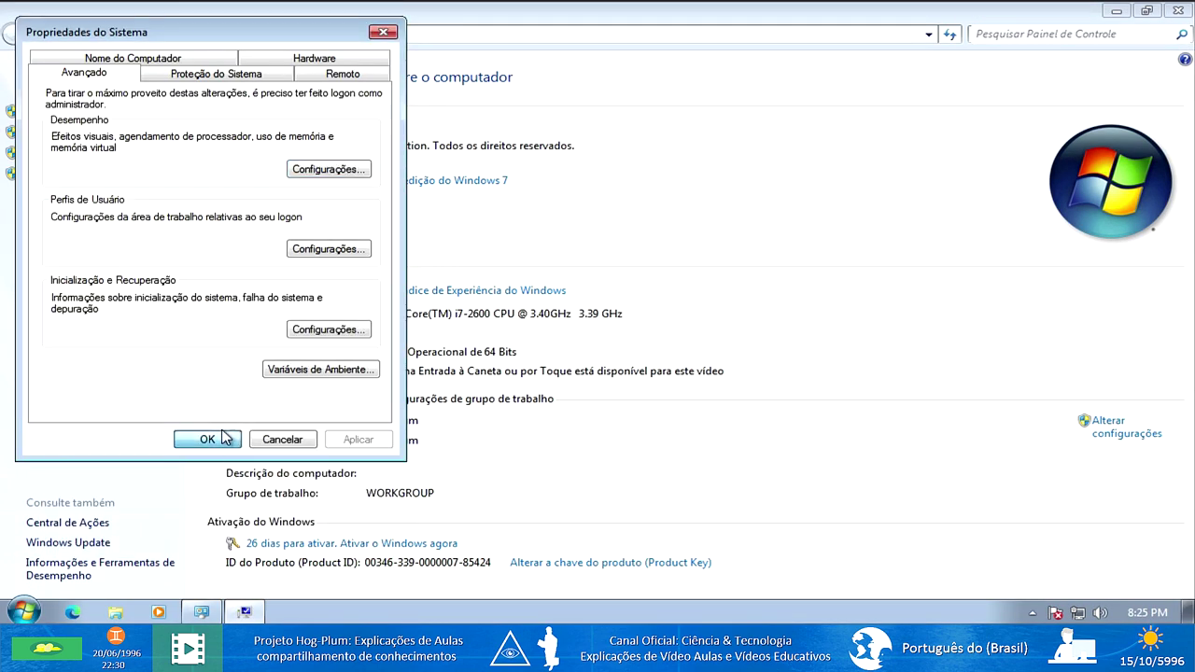
pyautogui.click(224, 437)
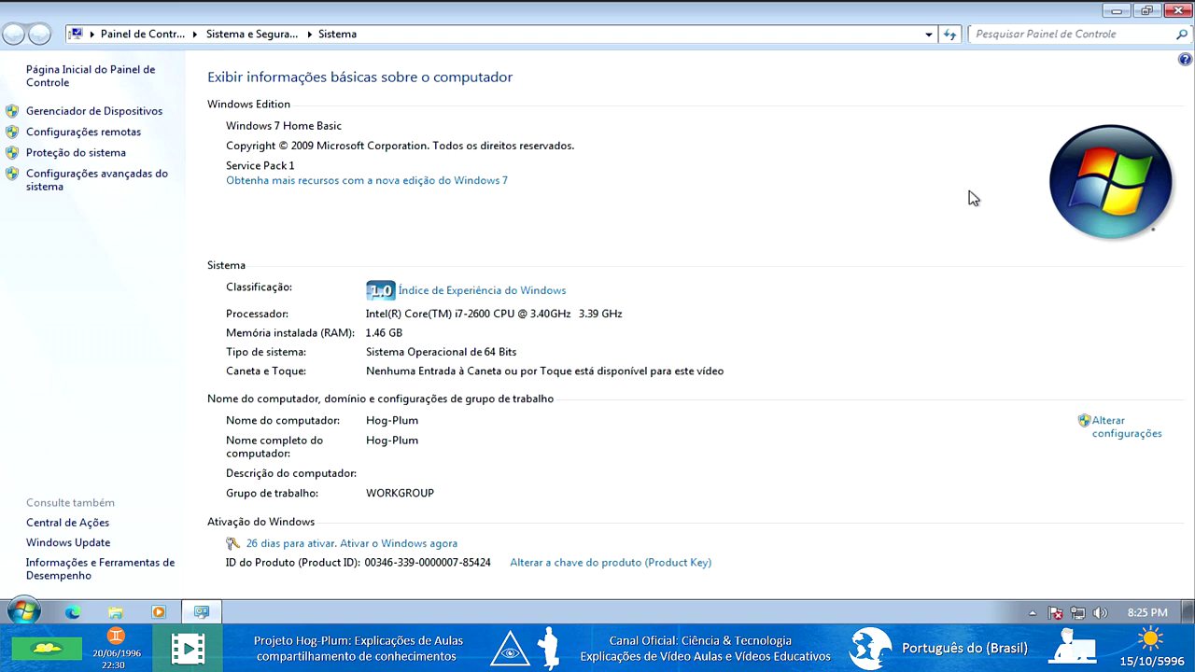
pyautogui.click(1177, 11)
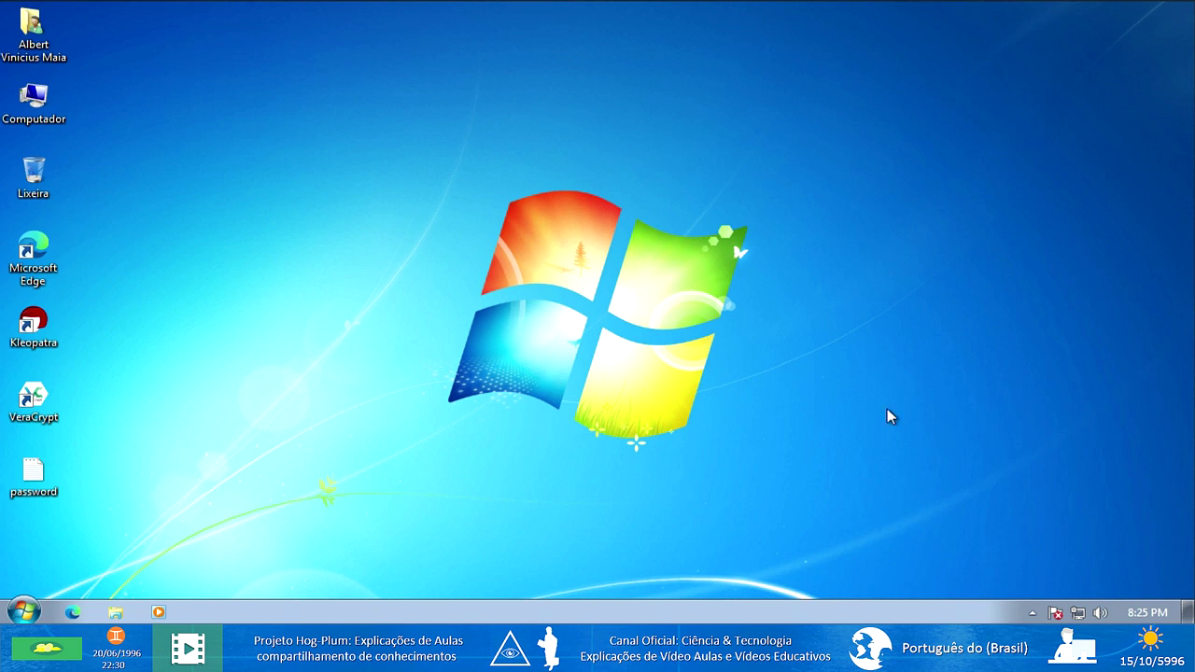
# Disable the Local Area Connection adapter in Network Connections, refresh the list, and close the window.
pyautogui.rightClick(1079, 614)
pyautogui.click(1073, 602)
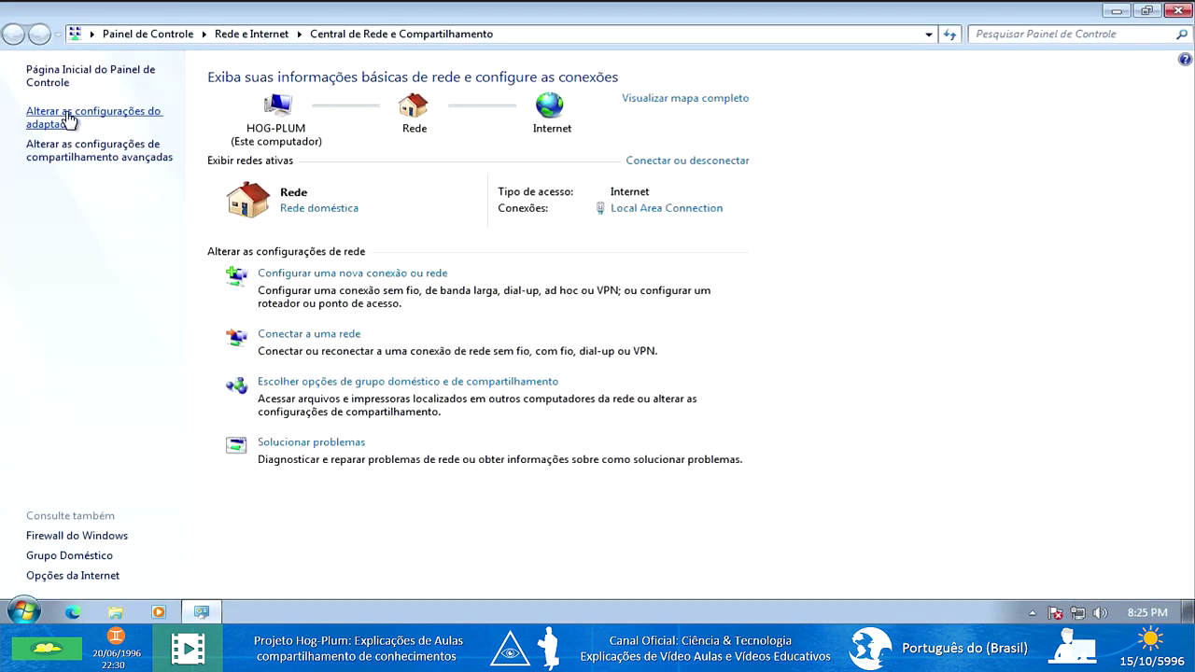
pyautogui.click(75, 122)
pyautogui.rightClick(94, 105)
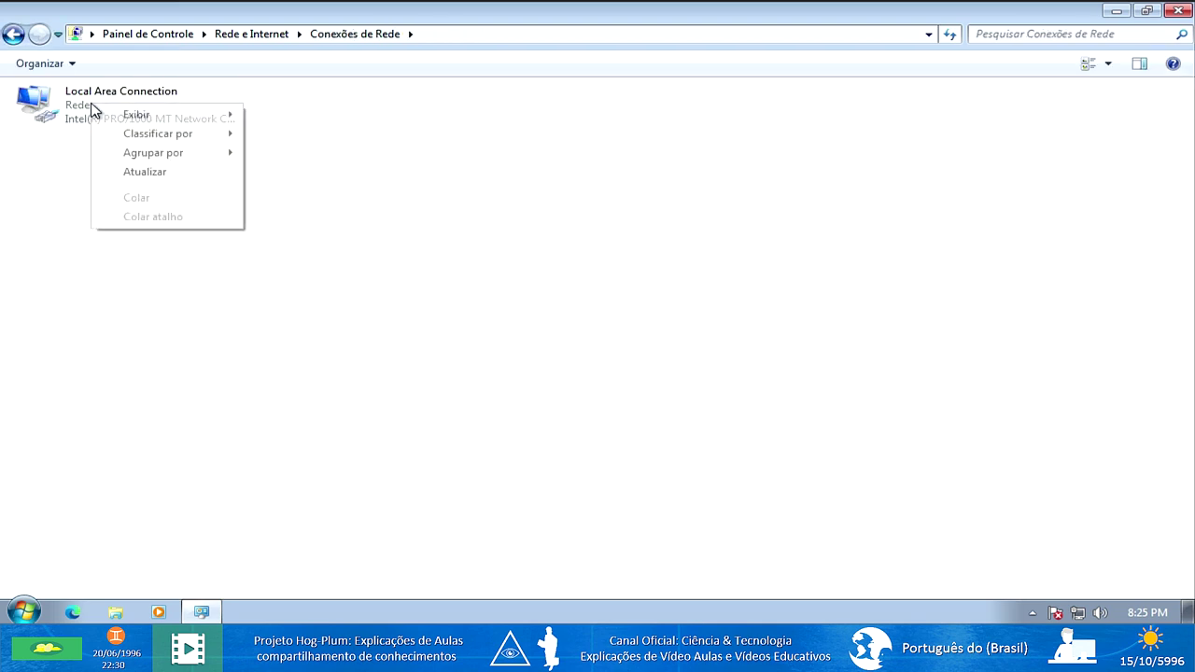
pyautogui.click(75, 108)
pyautogui.rightClick(75, 109)
pyautogui.press('Escape')
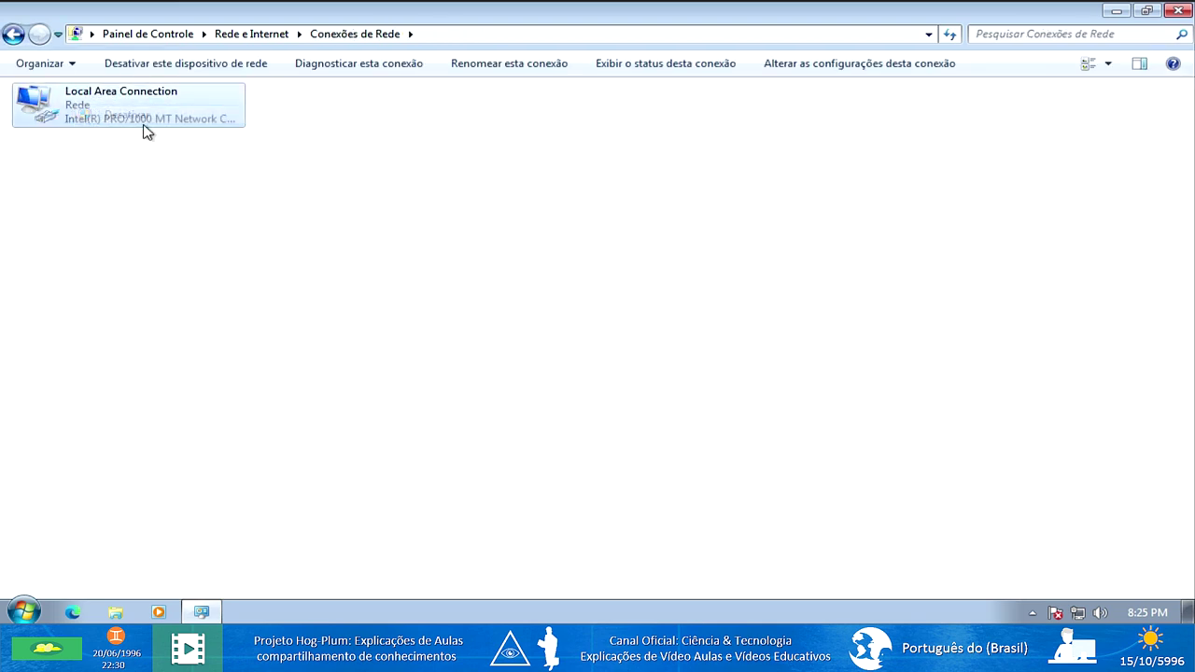
pyautogui.click(318, 140)
pyautogui.rightClick(315, 134)
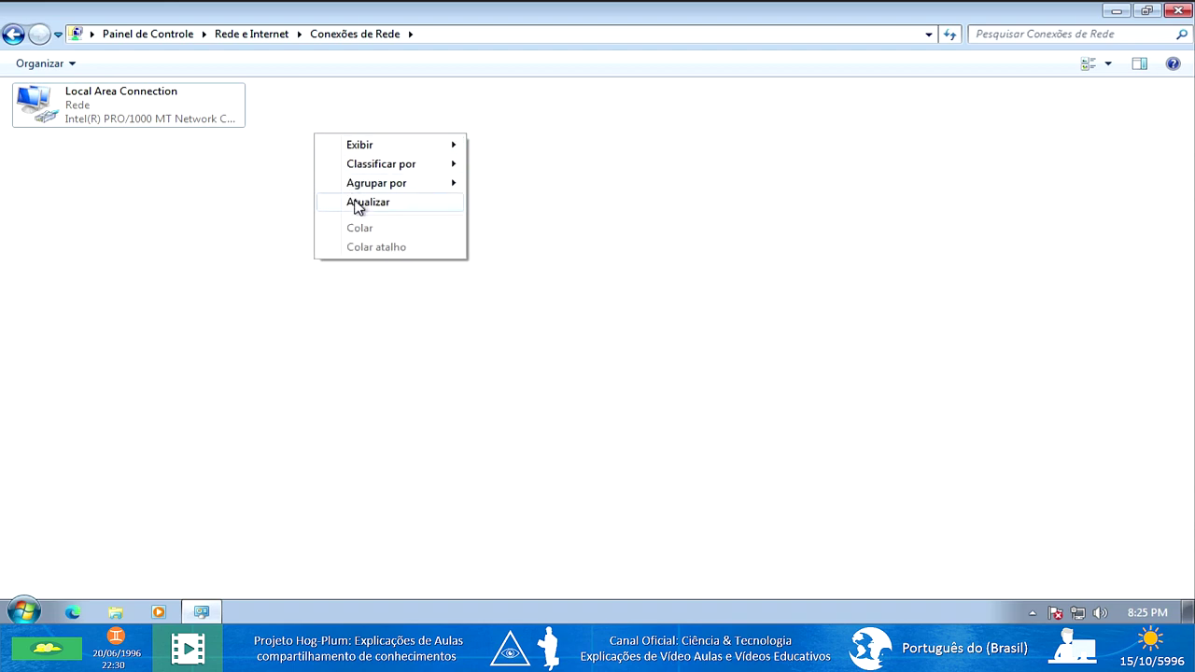
pyautogui.click(356, 202)
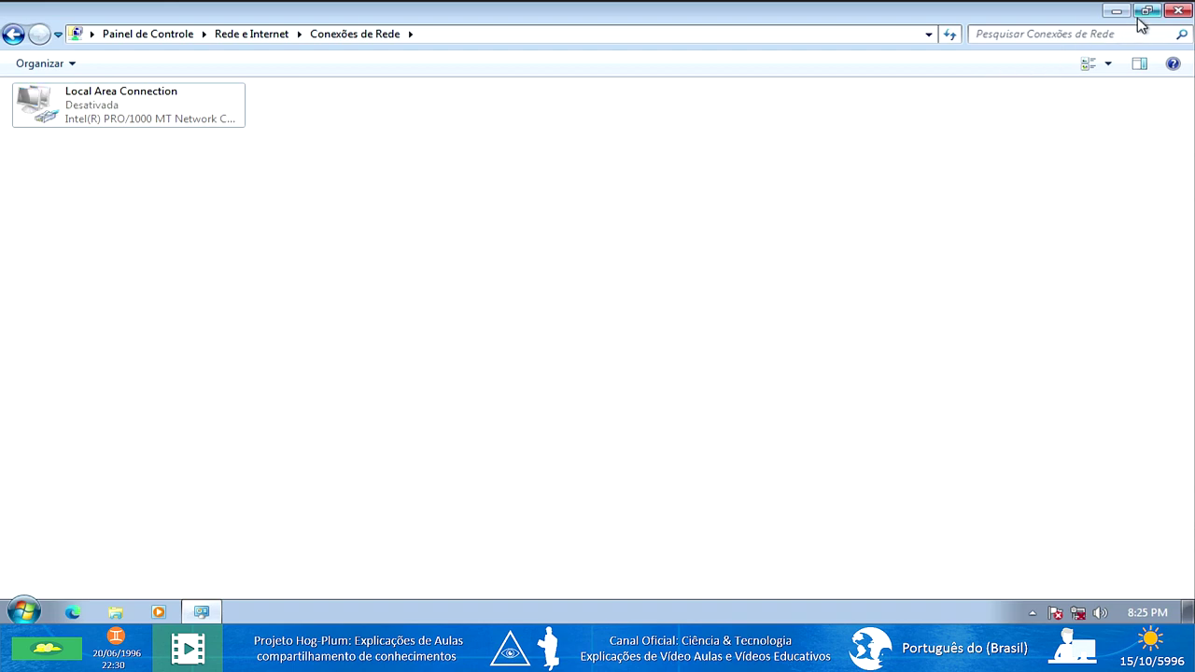
pyautogui.click(1178, 11)
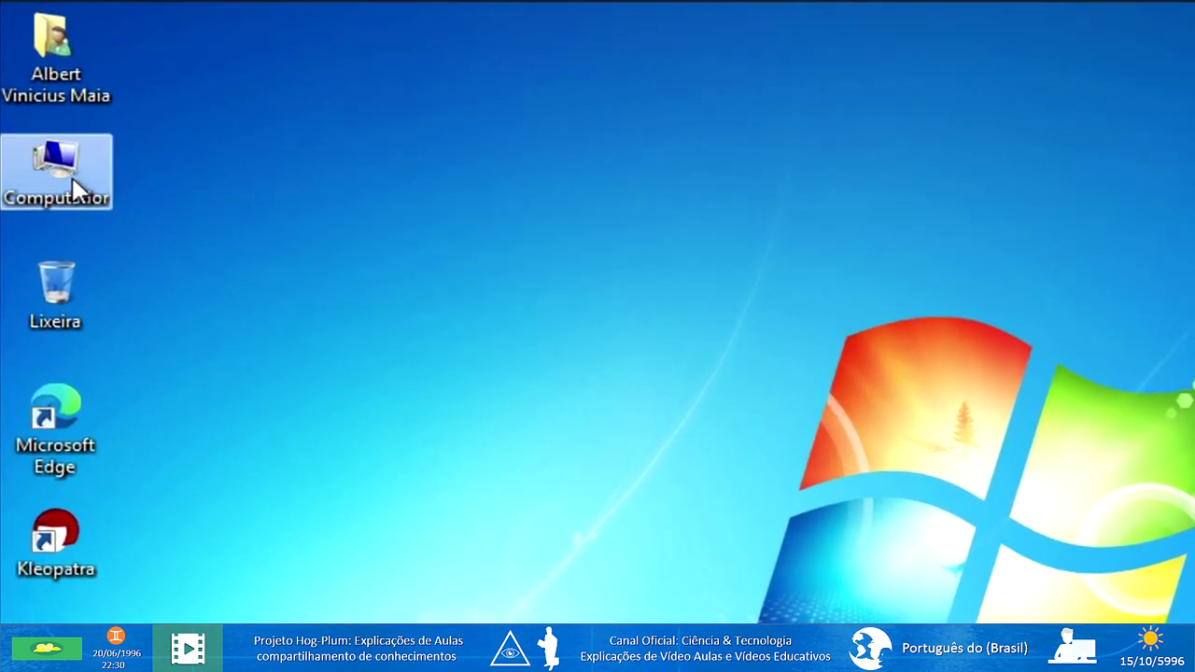
# Shrink the Windows 7 (C:) volume by 8193 MB in Disk Management.
pyautogui.rightClick(45, 107)
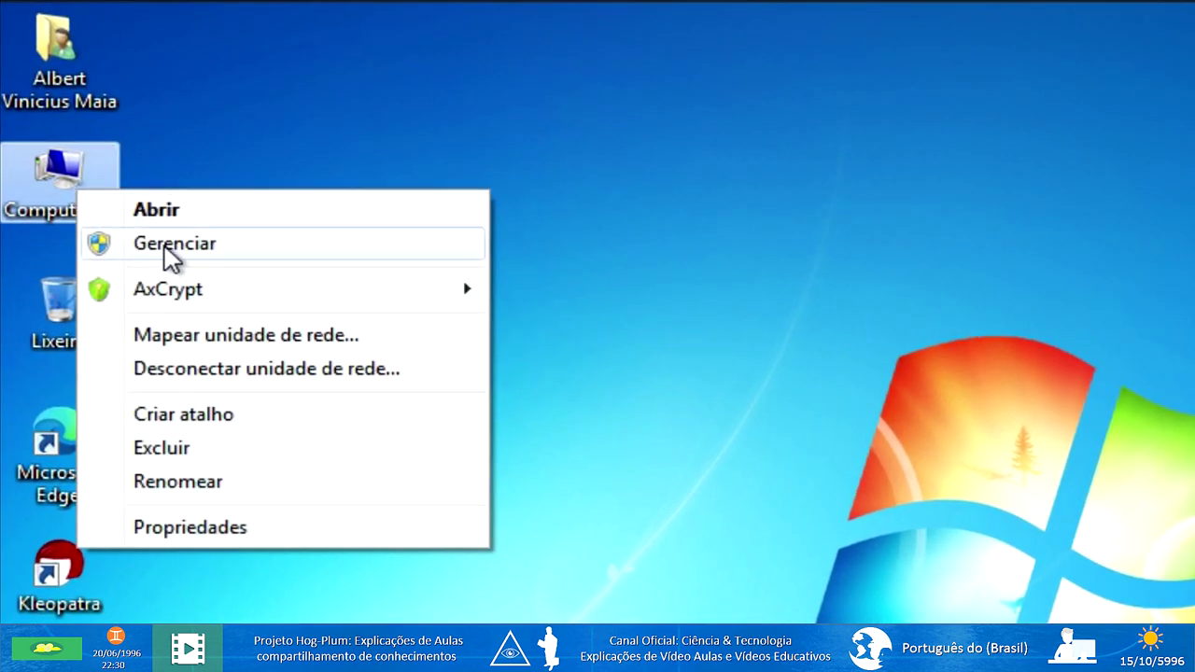
pyautogui.click(164, 246)
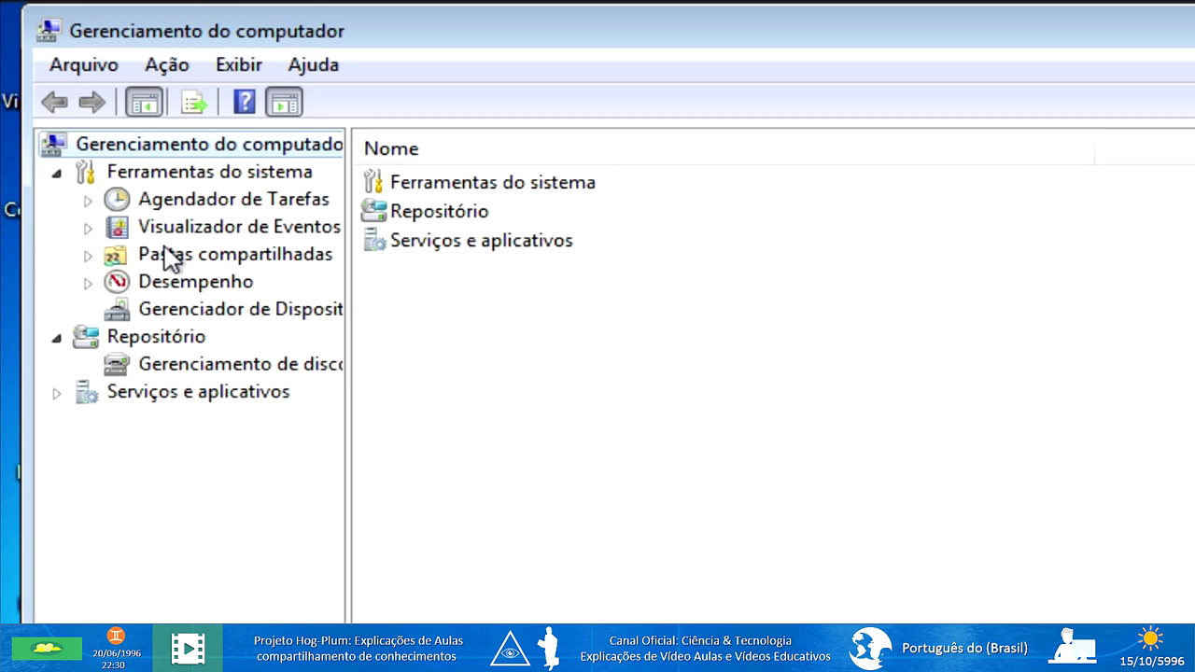
pyautogui.click(238, 364)
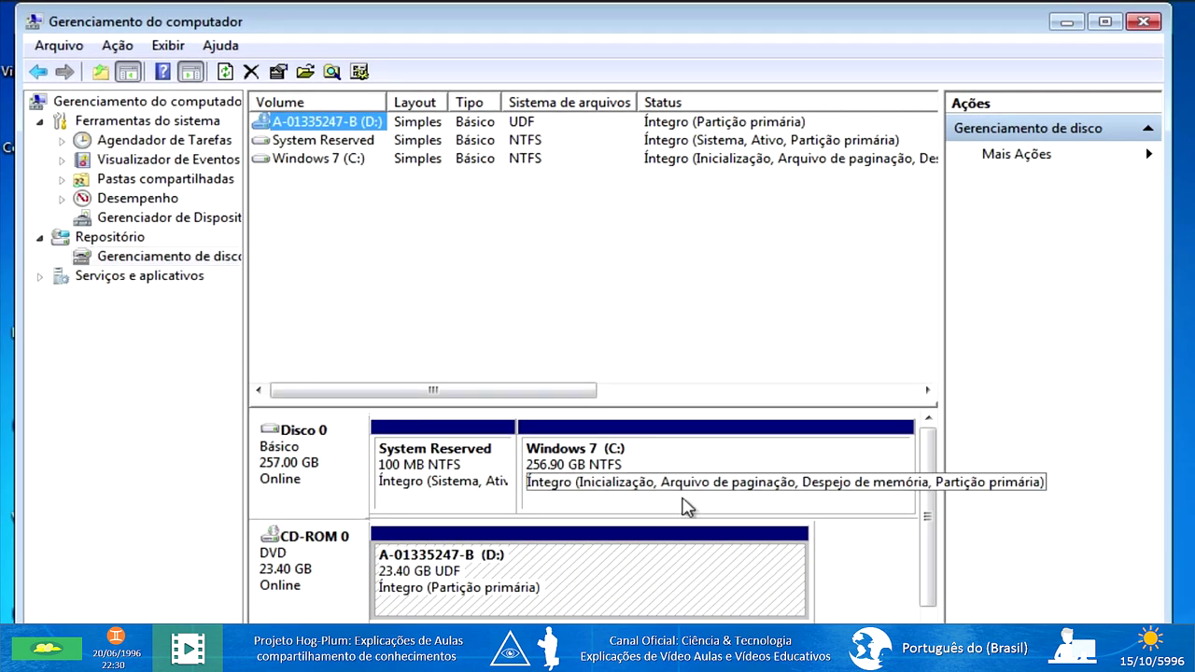
pyautogui.rightClick(628, 464)
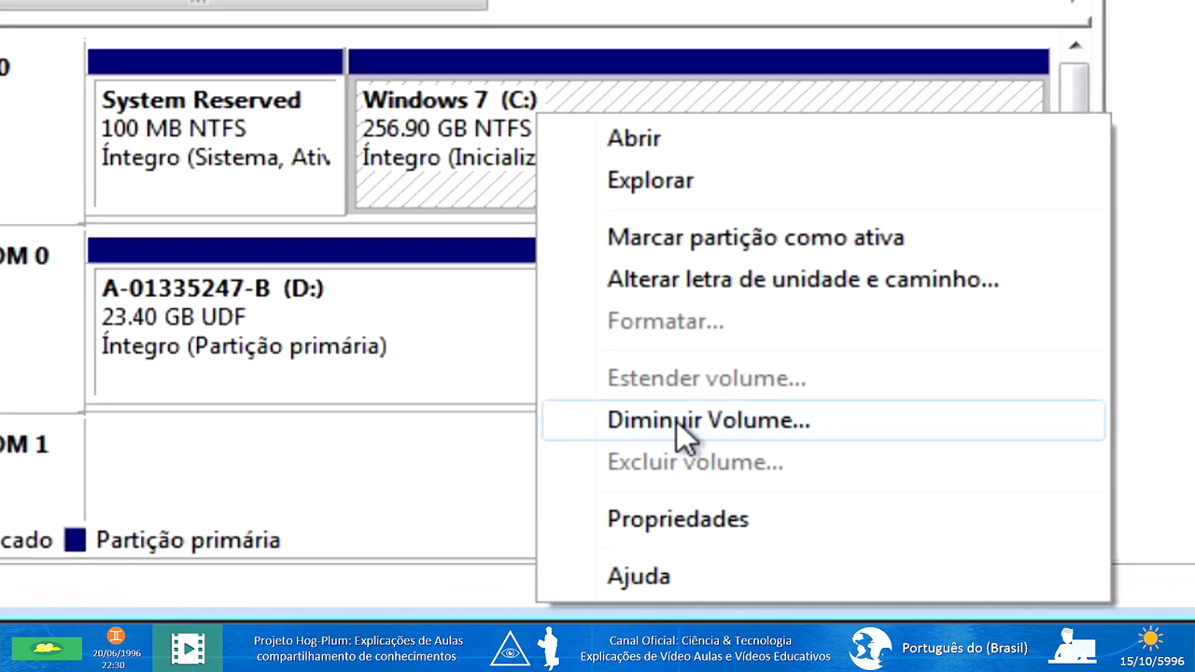
pyautogui.click(702, 629)
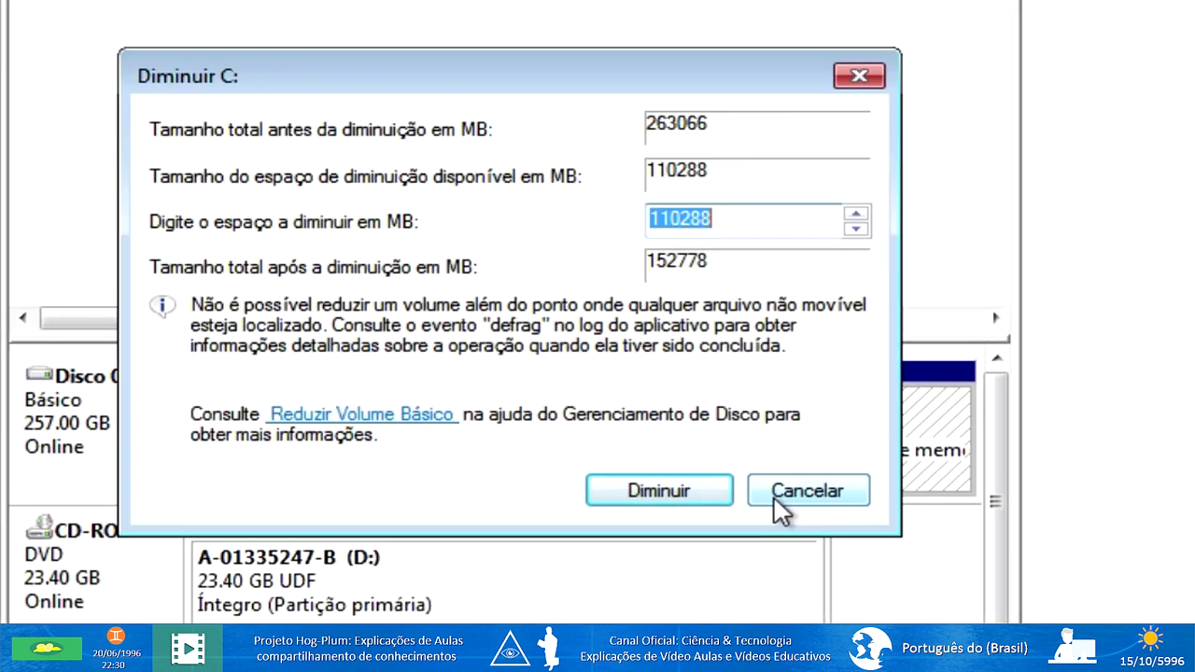
pyautogui.write('819')
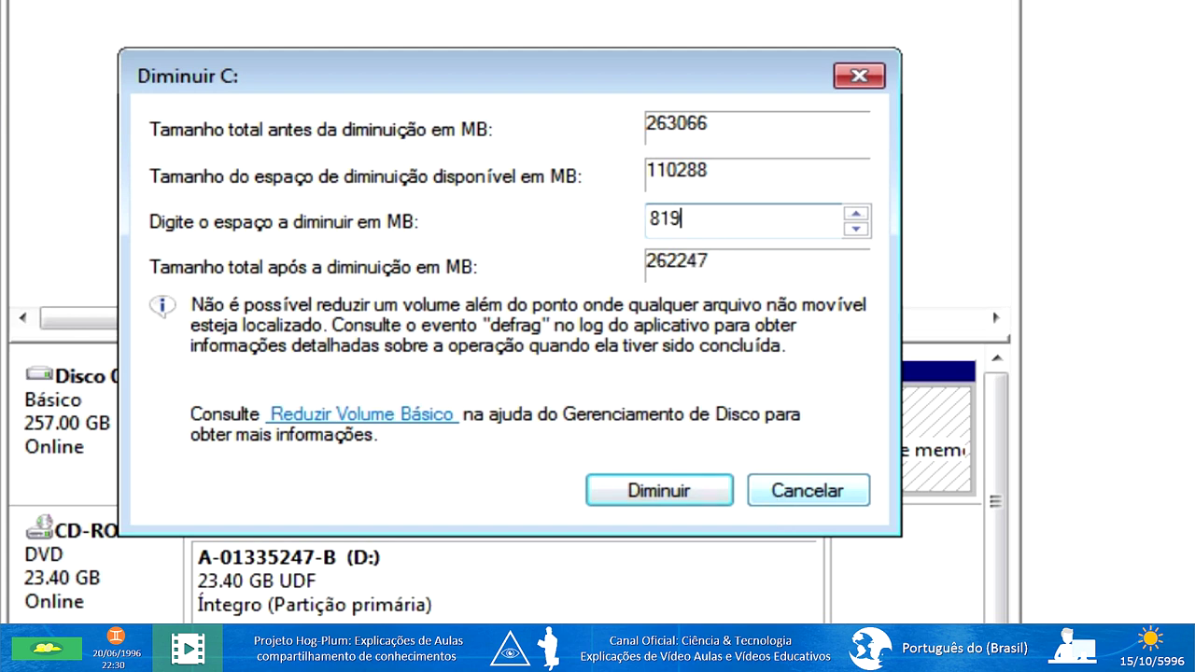
pyautogui.write('3')
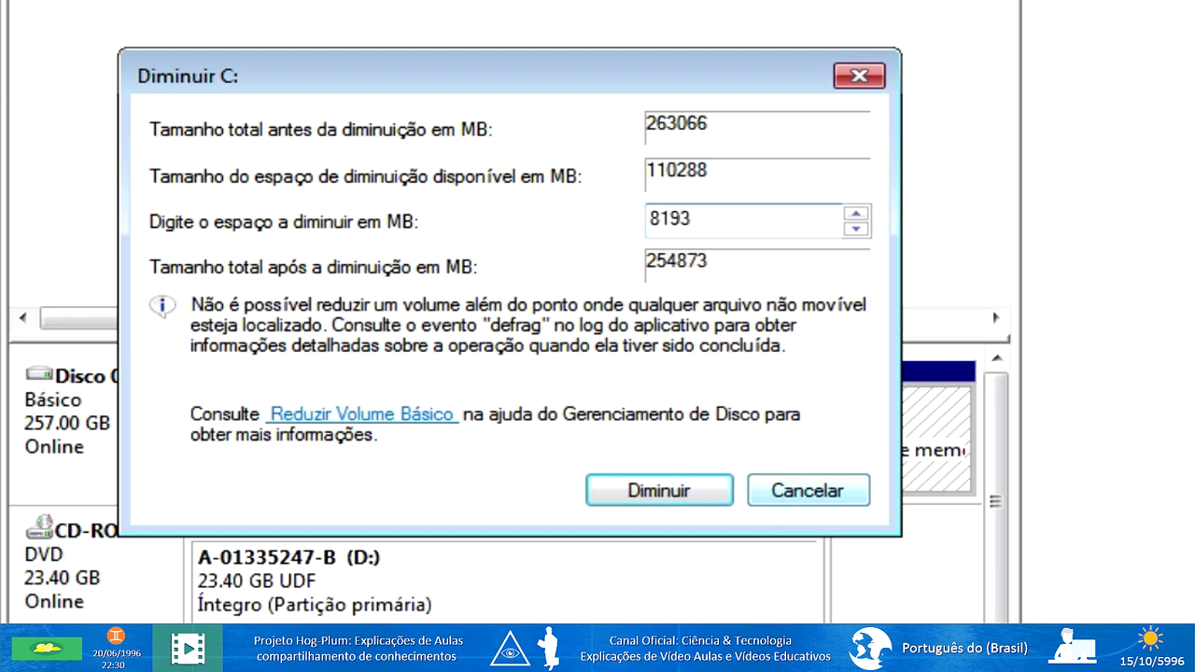
pyautogui.click(648, 493)
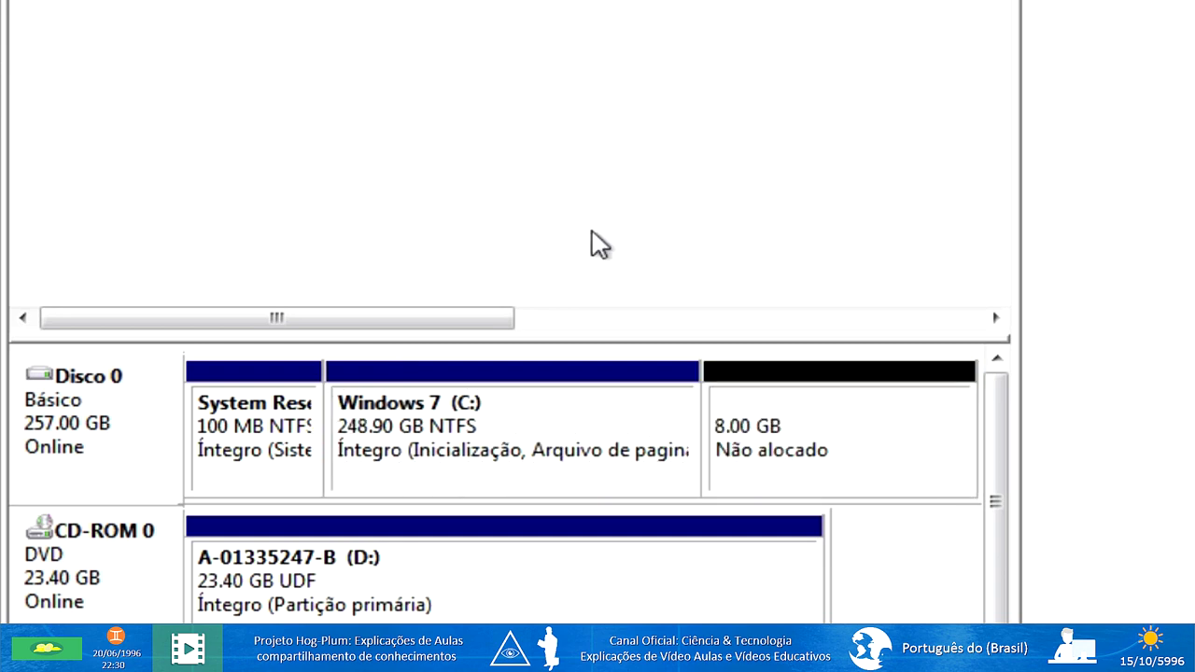
# Create an 8192 MB NTFS simple volume F: labelled Swap in the unallocated space.
pyautogui.rightClick(831, 450)
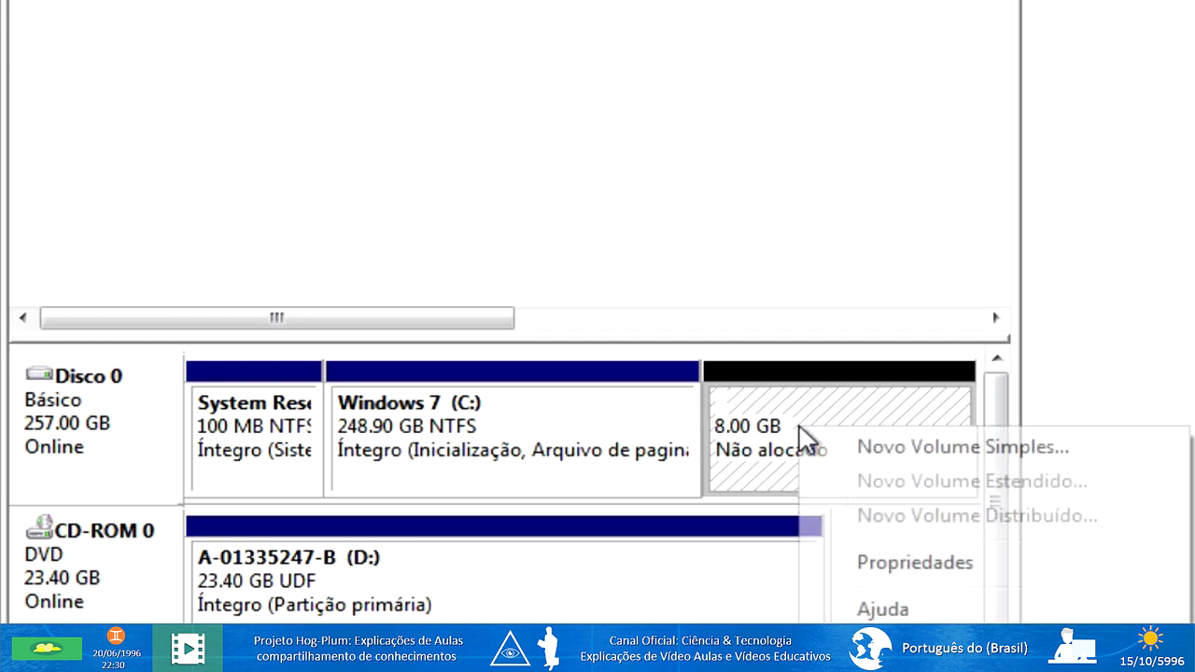
pyautogui.click(897, 476)
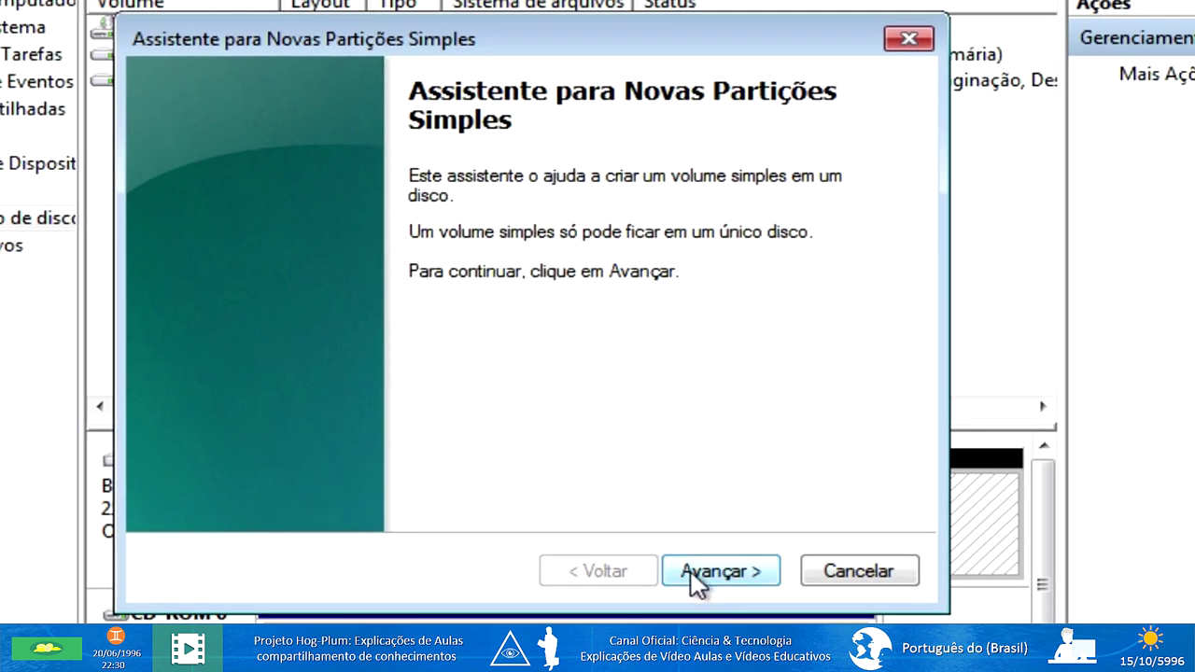
pyautogui.click(700, 578)
pyautogui.click(696, 579)
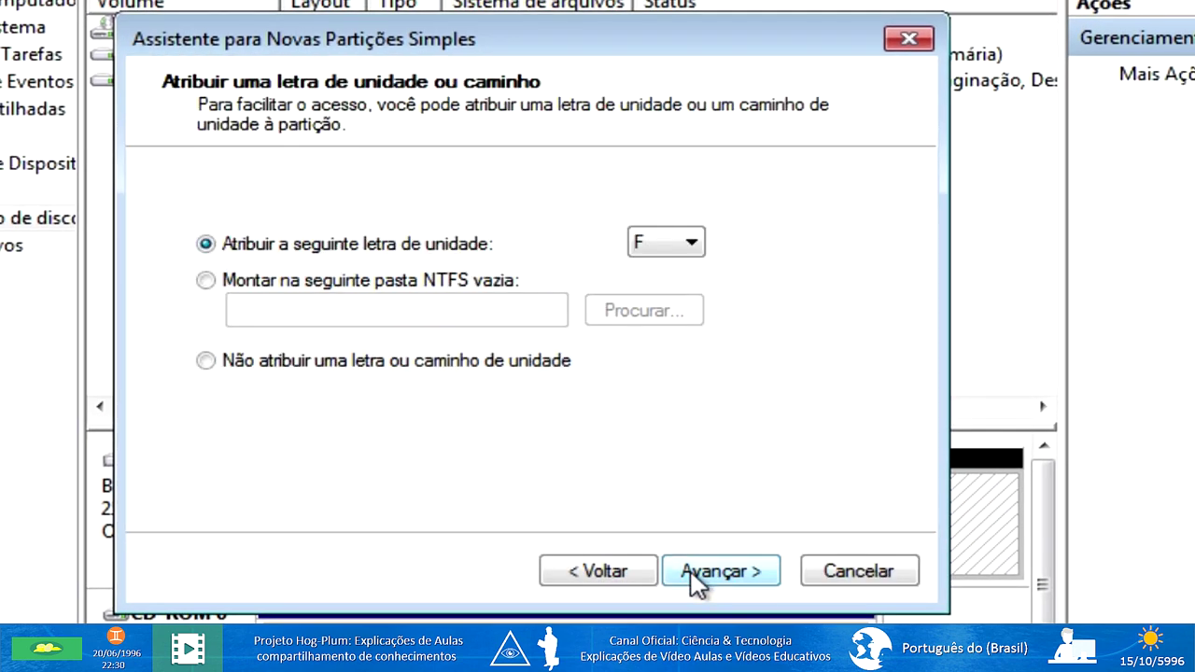
pyautogui.click(697, 577)
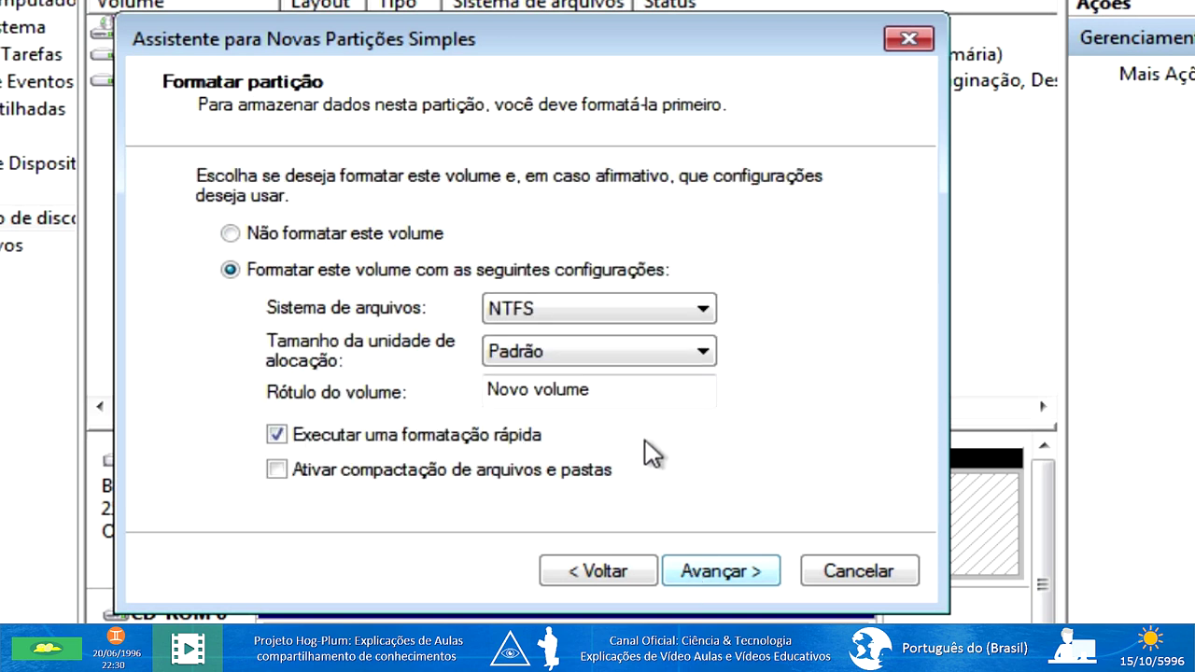
pyautogui.moveTo(640, 392); pyautogui.dragTo(486, 390)
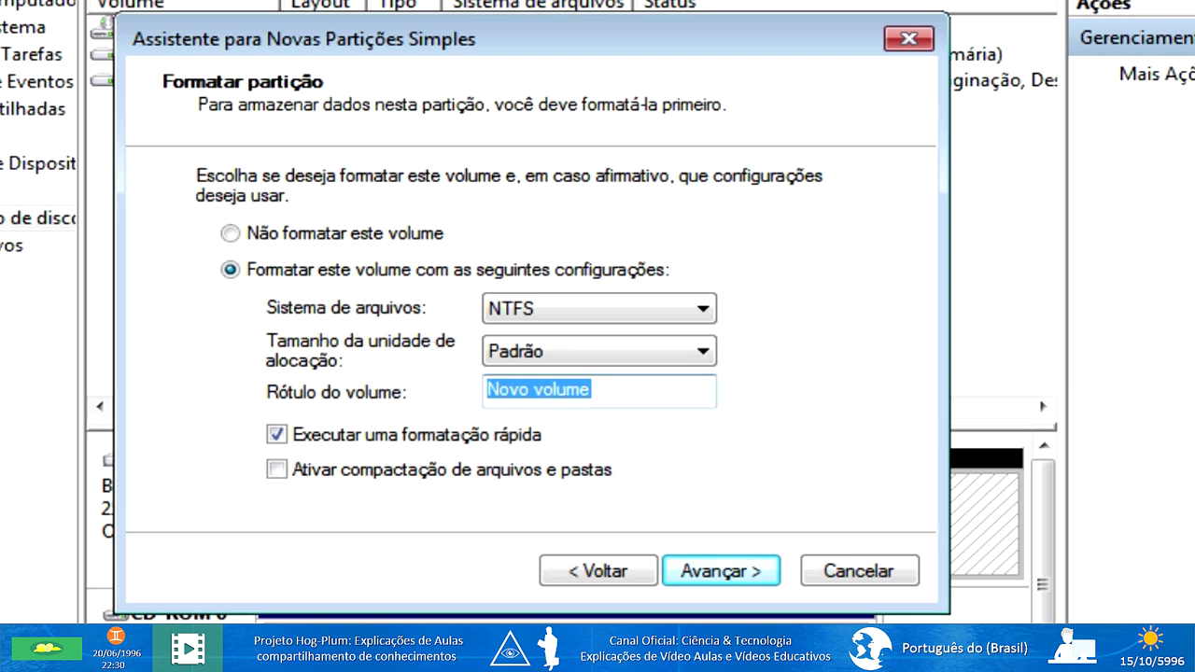
pyautogui.write('S')
pyautogui.write('wac')
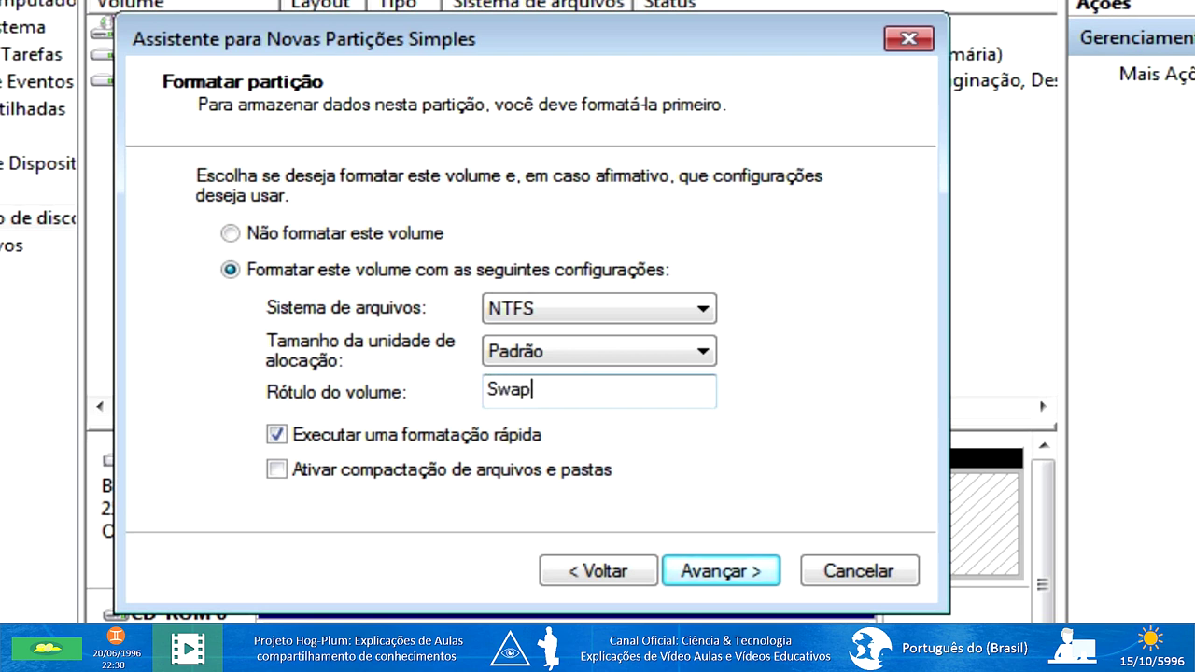
pyautogui.click(730, 569)
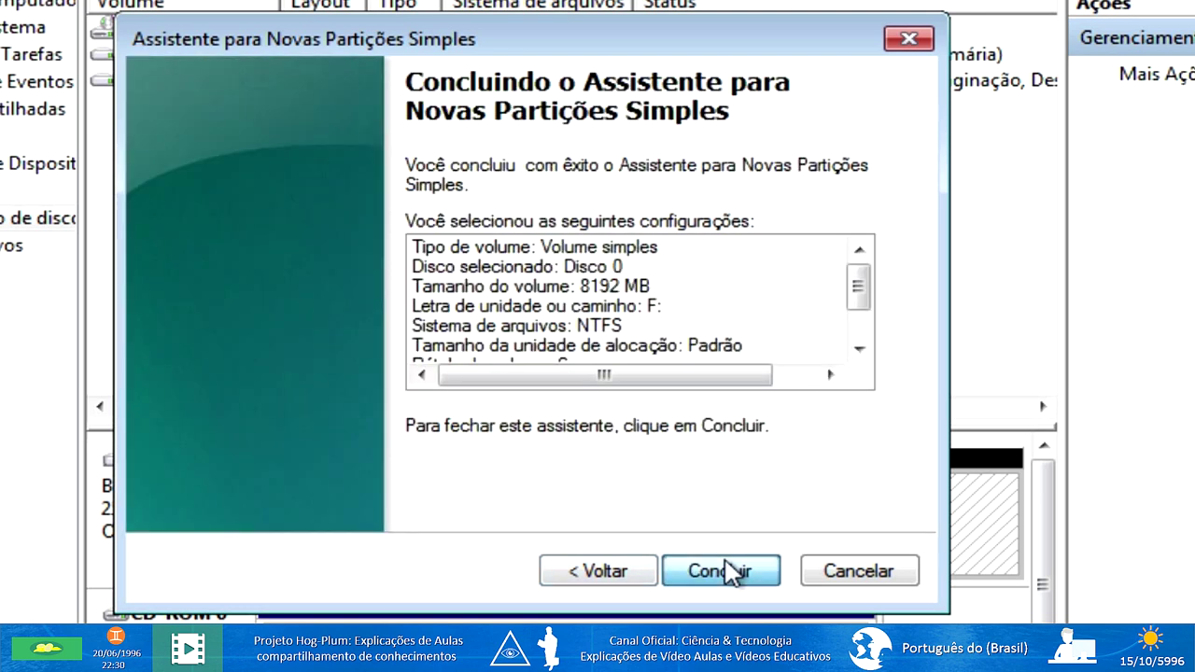
pyautogui.click(730, 571)
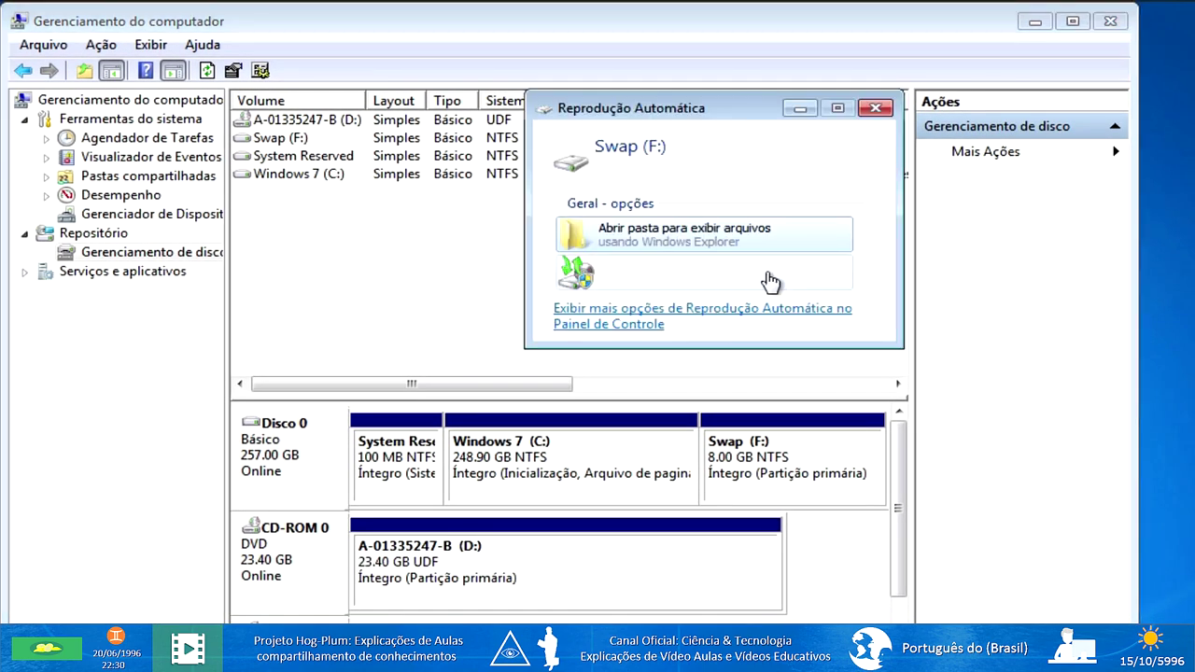
# Shrink Windows 7 (C:) by the maximum available 102095 MB.
pyautogui.click(875, 109)
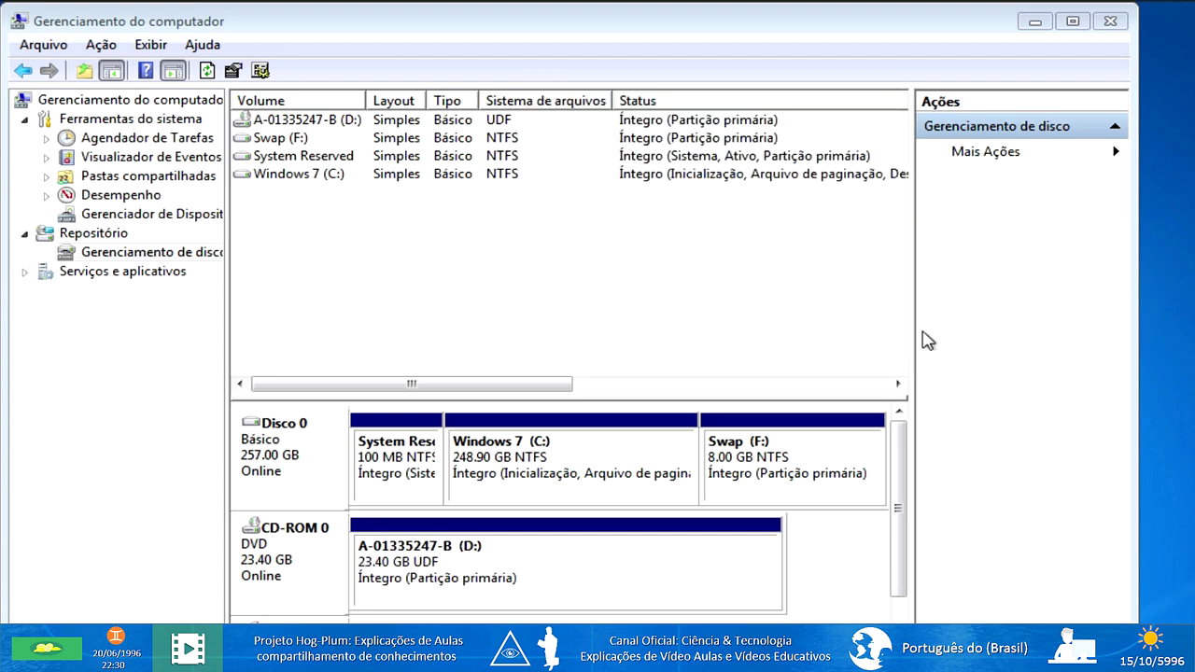
pyautogui.rightClick(584, 461)
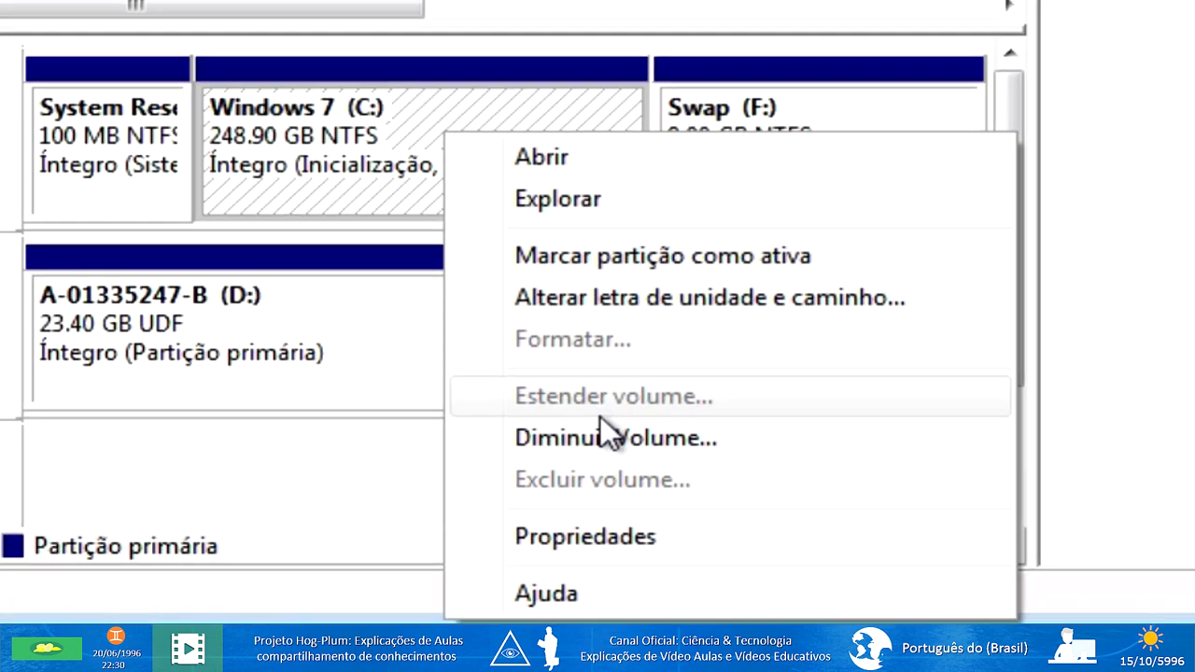
pyautogui.click(601, 419)
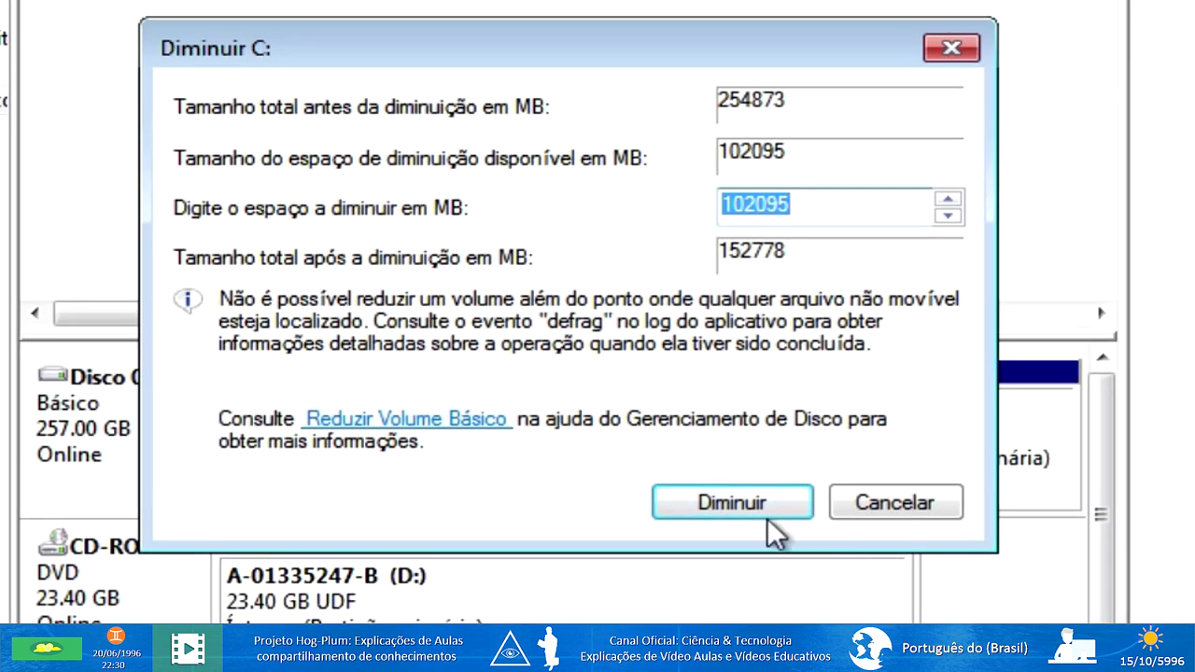
pyautogui.click(741, 506)
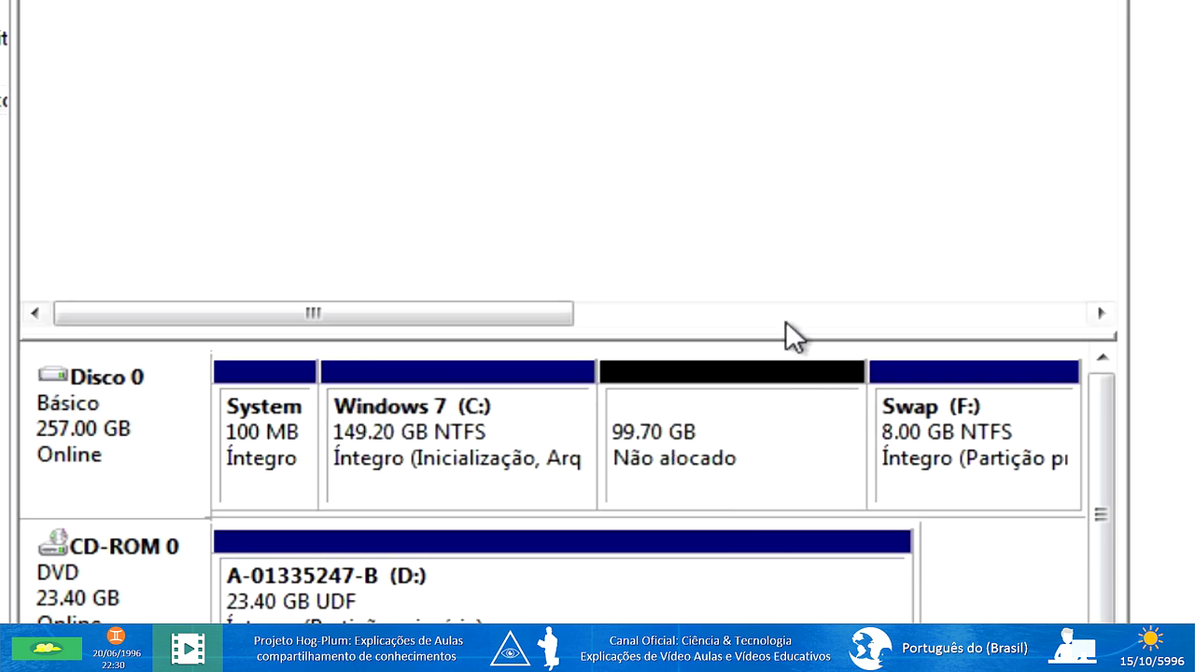
# Create NTFS volume G: labelled 'Mint 21.1 (Xfce)' from the 99.70 GB unallocated space.
pyautogui.rightClick(709, 410)
pyautogui.click(773, 446)
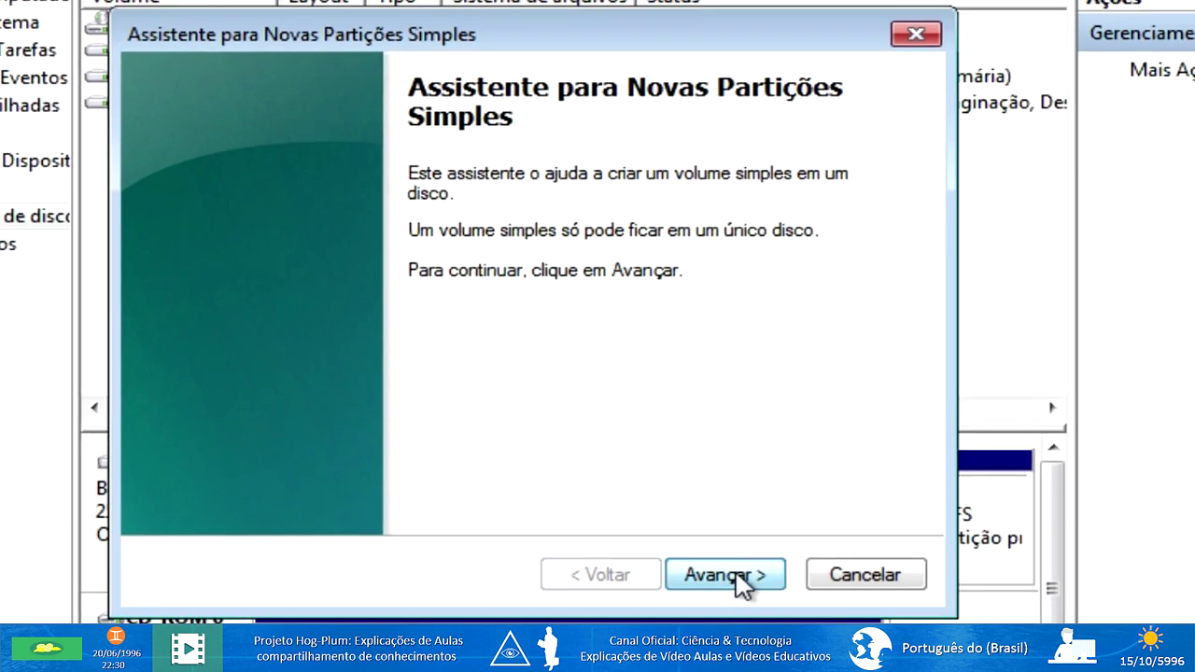
pyautogui.click(737, 576)
pyautogui.click(738, 577)
pyautogui.click(737, 577)
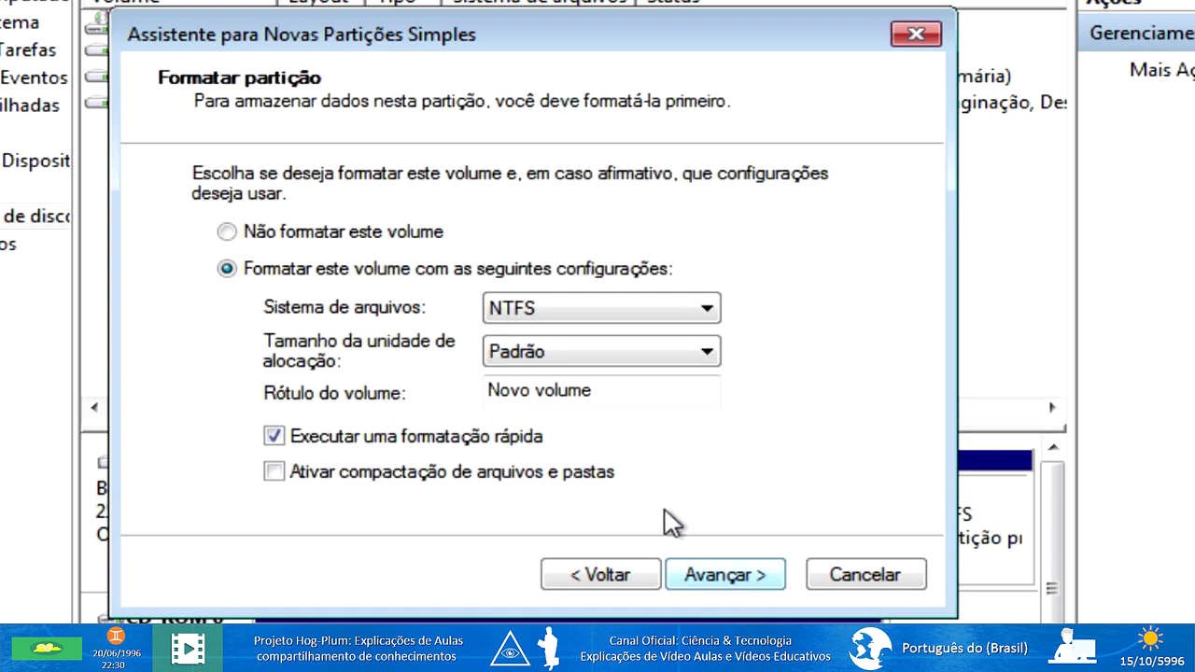
pyautogui.moveTo(603, 395); pyautogui.dragTo(136, 299)
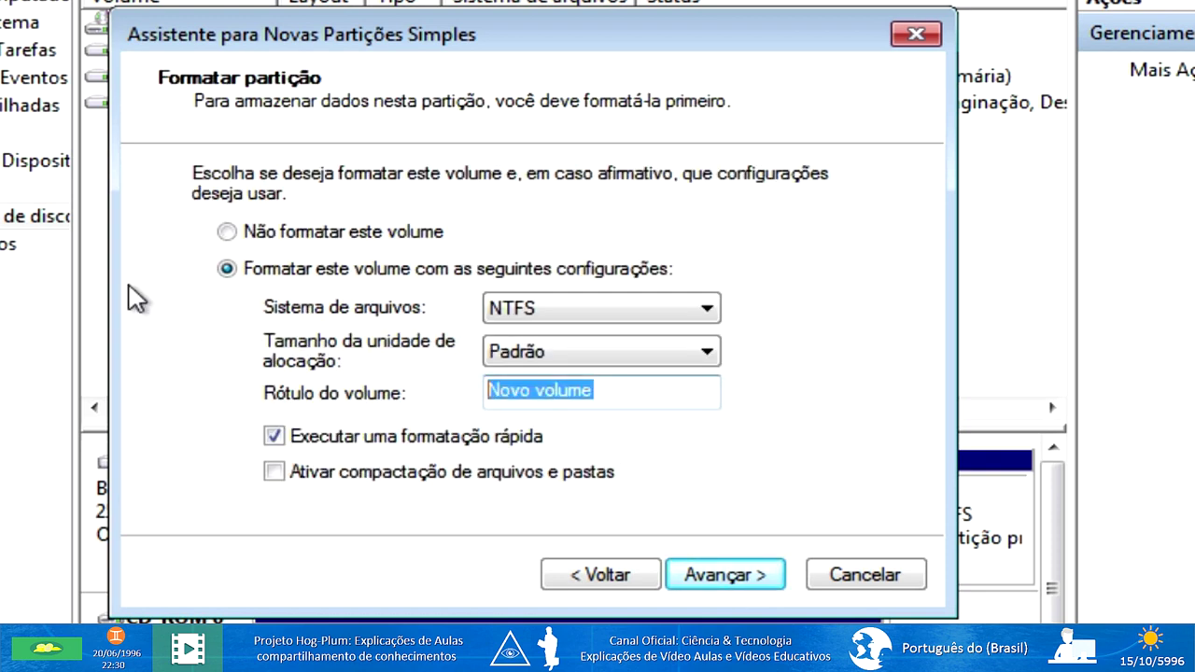
pyautogui.write('M')
pyautogui.write('Mint')
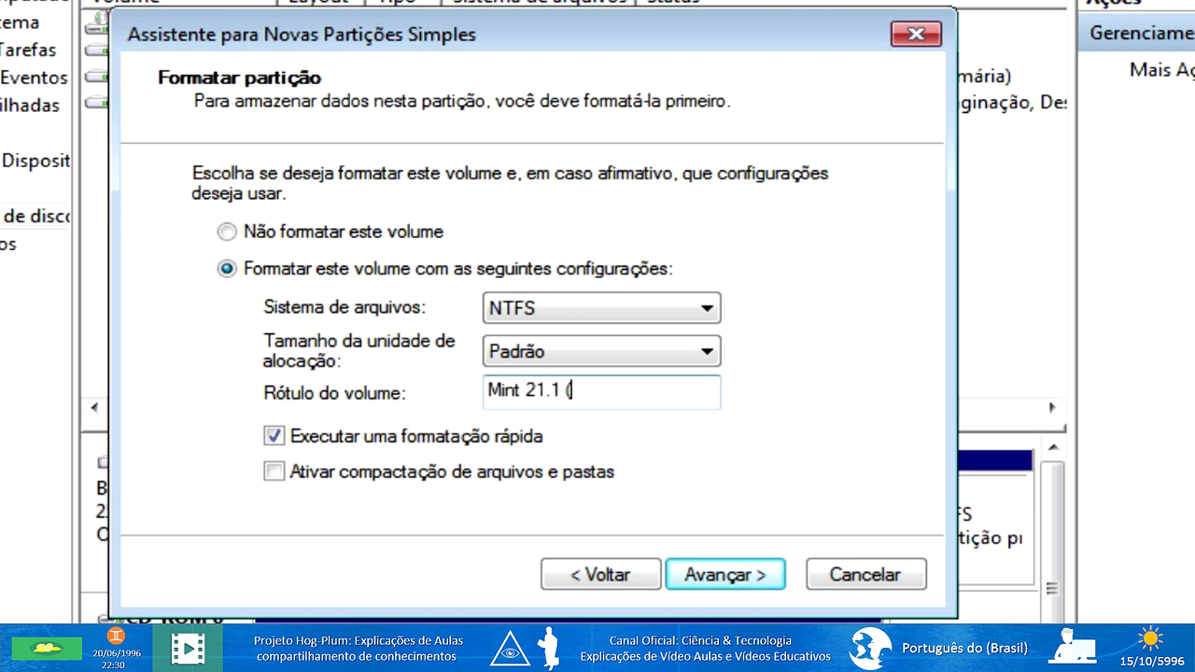
pyautogui.write('21.1 (Xfce')
pyautogui.click(782, 579)
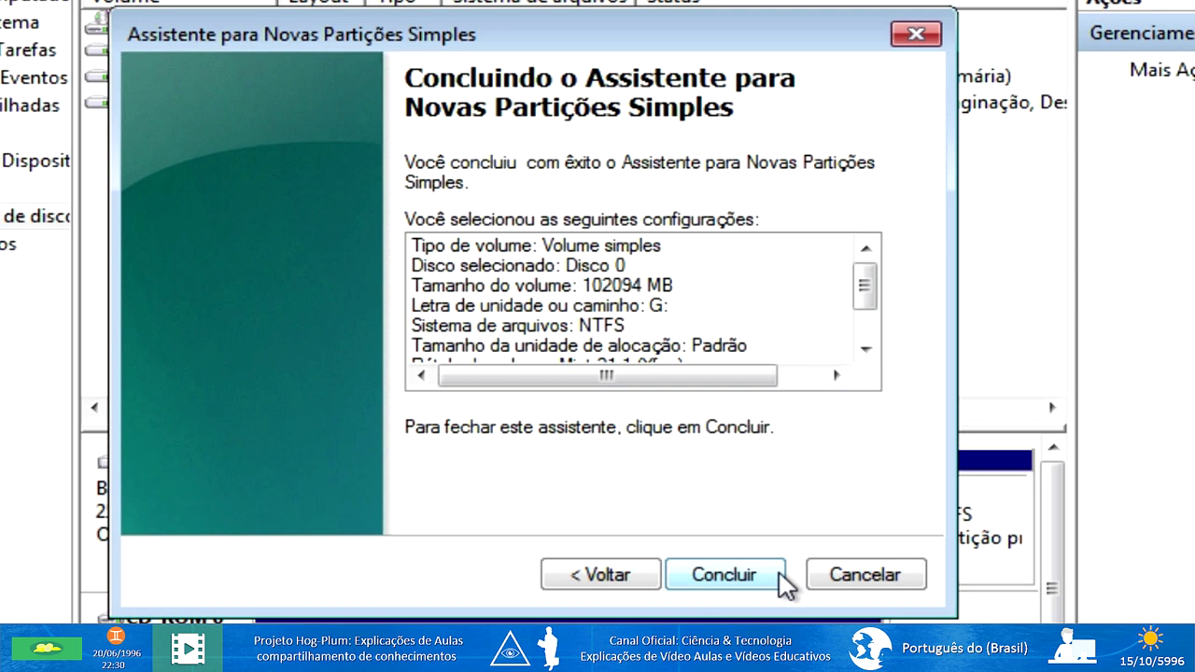
pyautogui.click(780, 569)
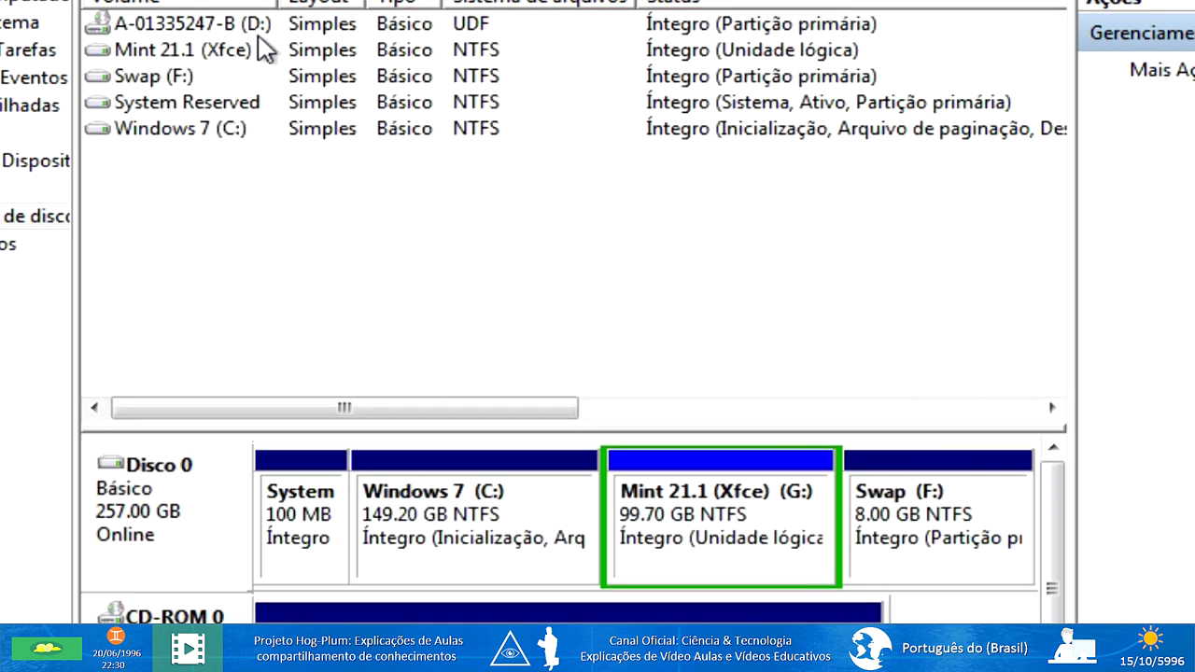
pyautogui.moveTo(283, 5); pyautogui.dragTo(328, 28)
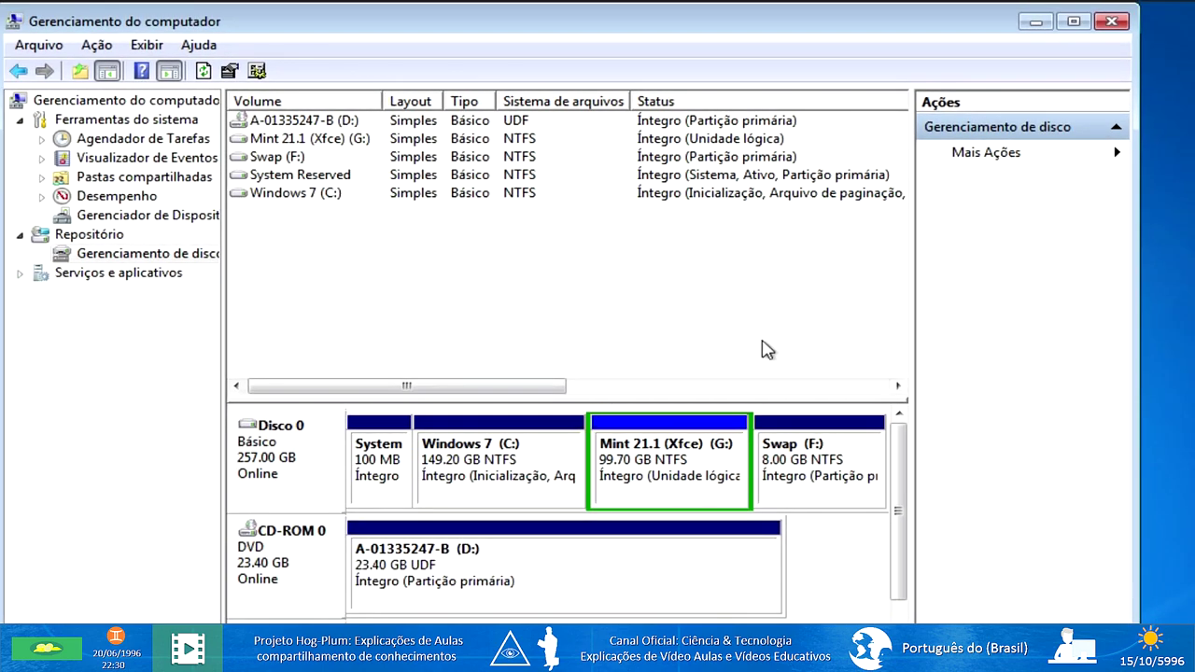
# Close Computer Management and confirm Swap (F:) and Mint 21.1 (Xfce) (G:) in a refreshed, widened Computer window.
pyautogui.click(1111, 21)
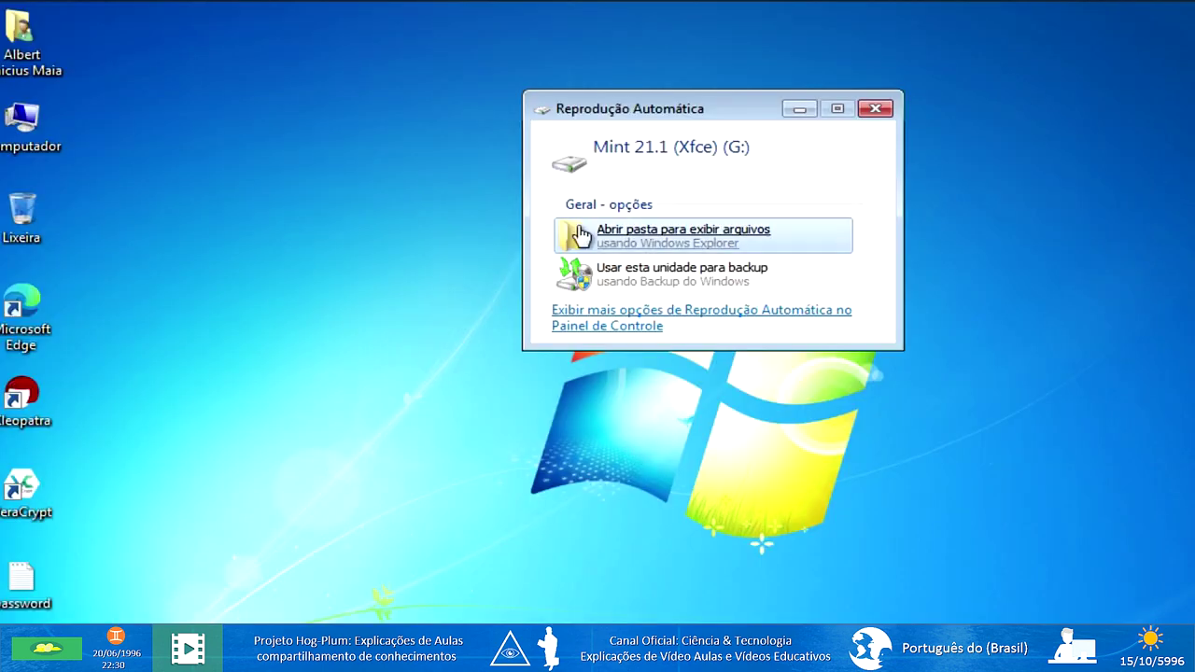
pyautogui.click(875, 108)
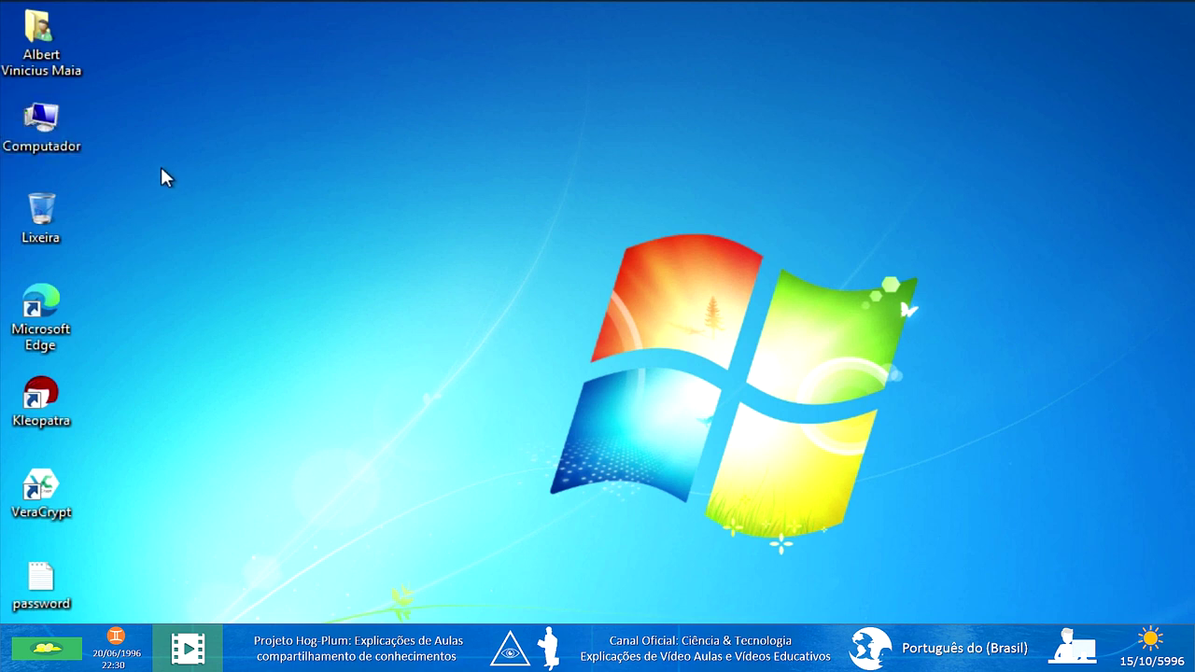
pyautogui.doubleClick(58, 137)
pyautogui.rightClick(696, 442)
pyautogui.click(756, 523)
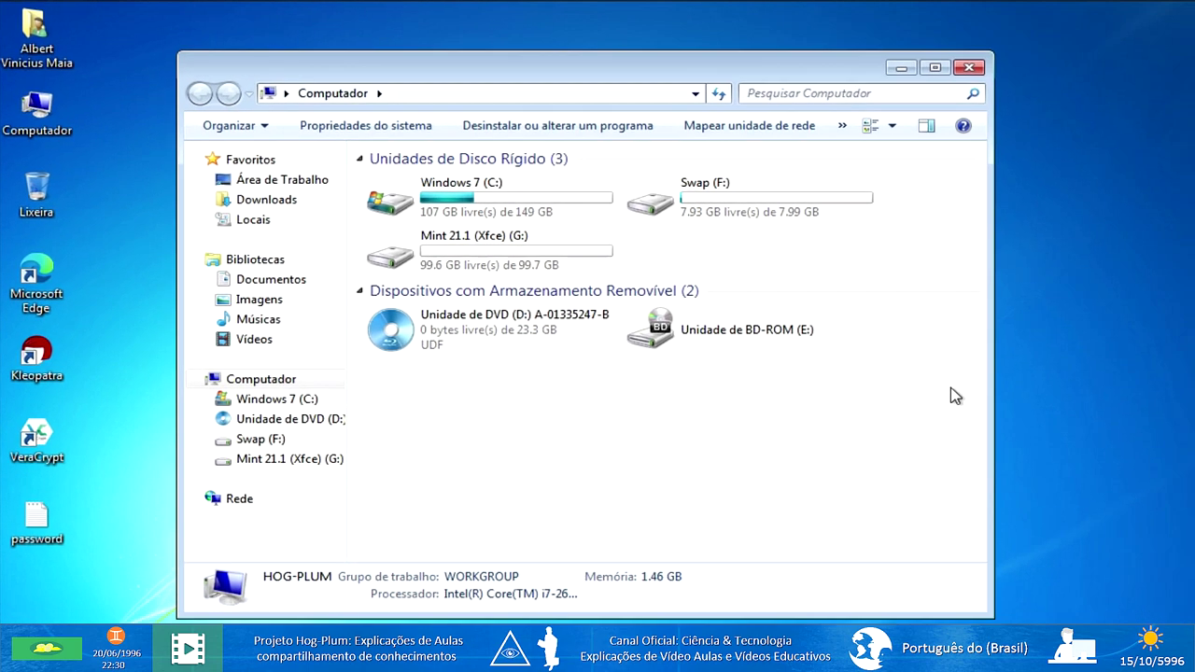
pyautogui.moveTo(992, 395); pyautogui.dragTo(1164, 393)
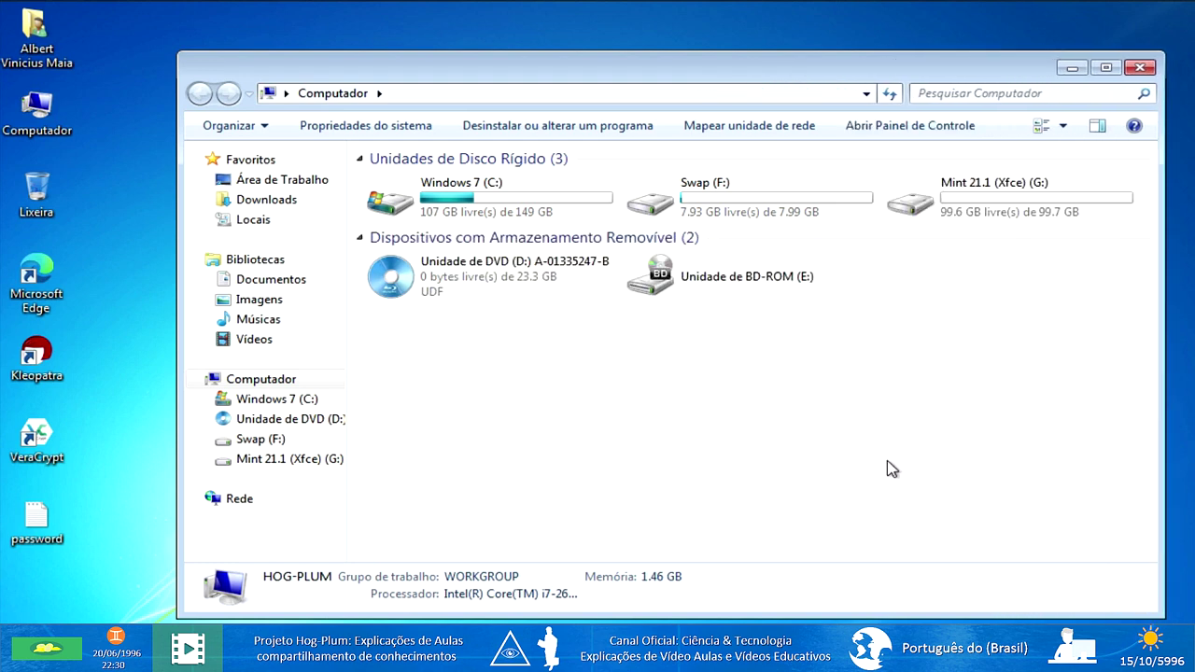
pyautogui.click(269, 125)
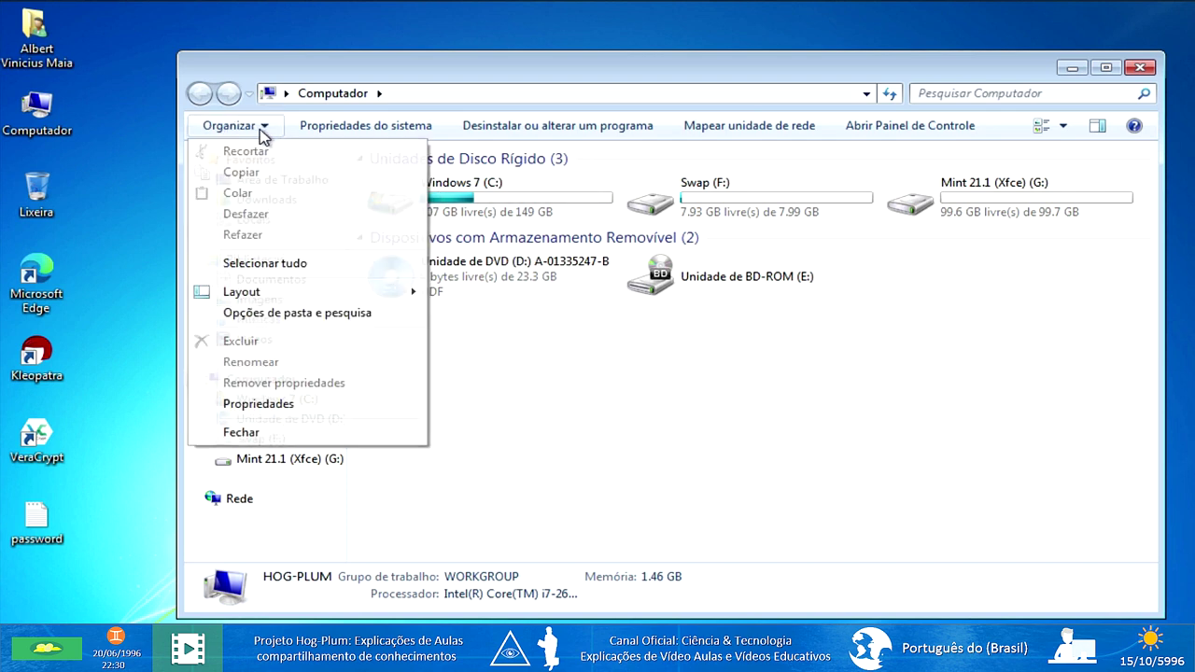
pyautogui.moveTo(363, 299)
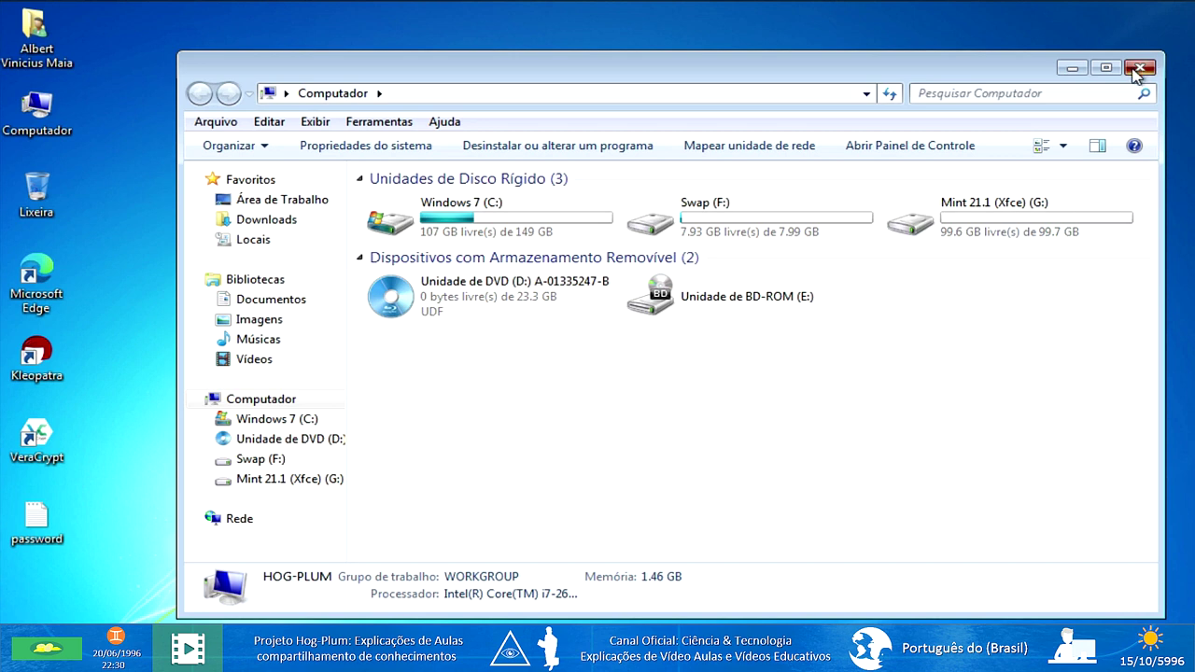
pyautogui.click(1138, 69)
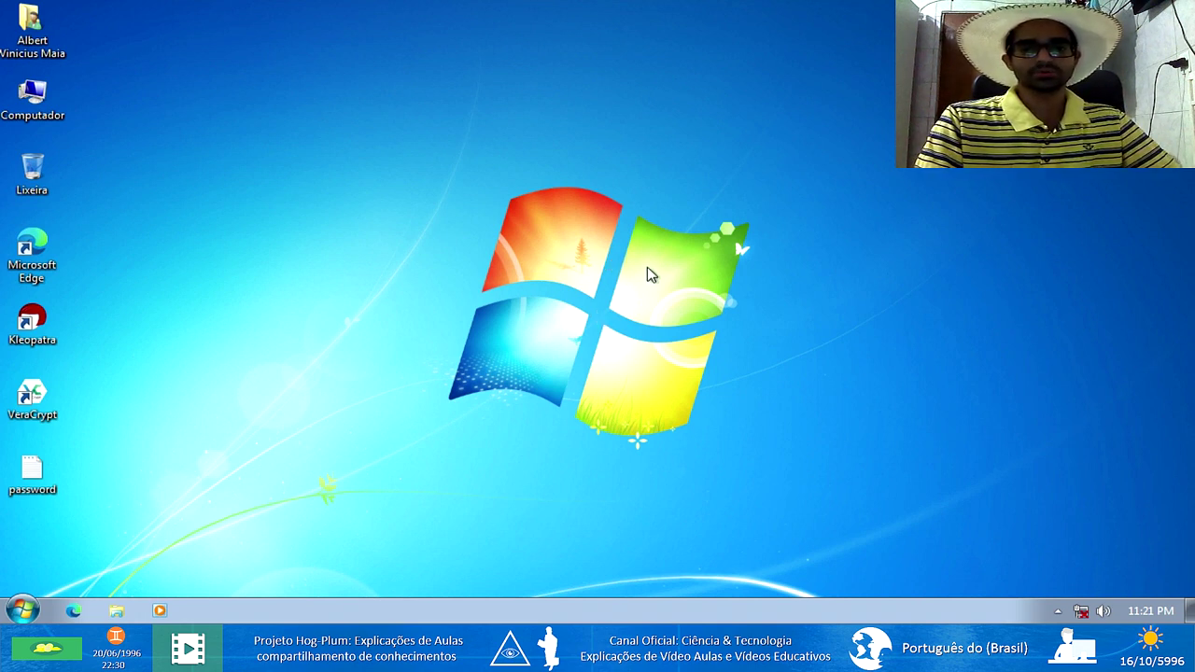
# Inspect the Swap (F:) and Mint 21.1 (Xfce) (G:) drive details in Computer, then close it.
pyautogui.doubleClick(44, 111)
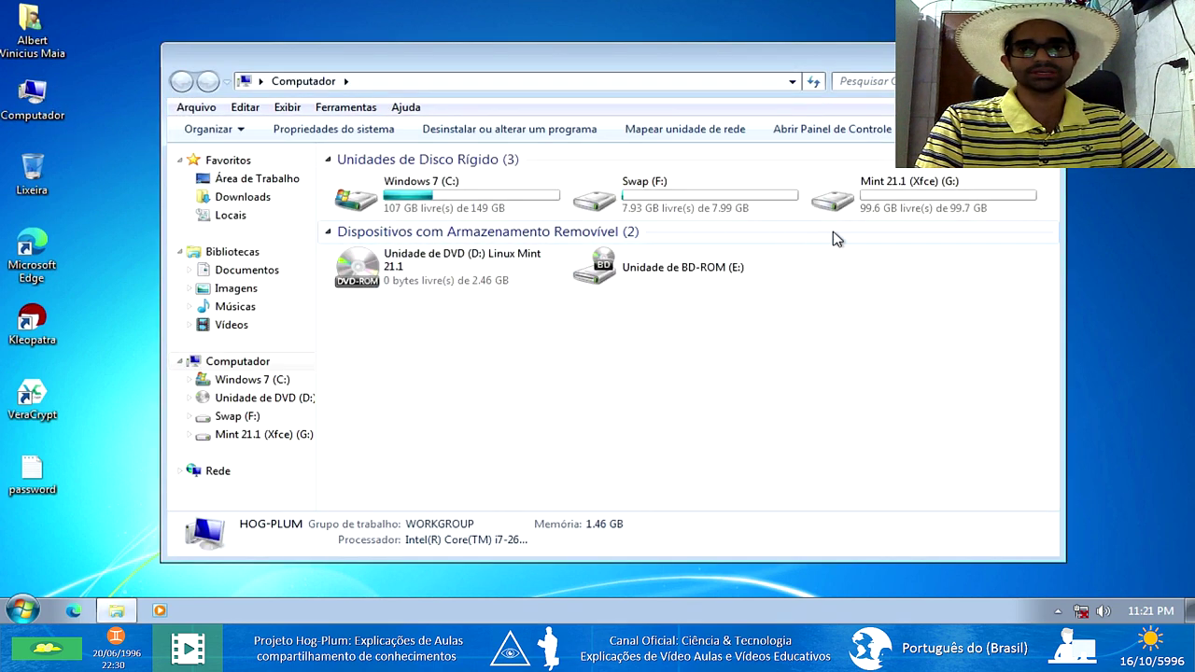
pyautogui.click(674, 209)
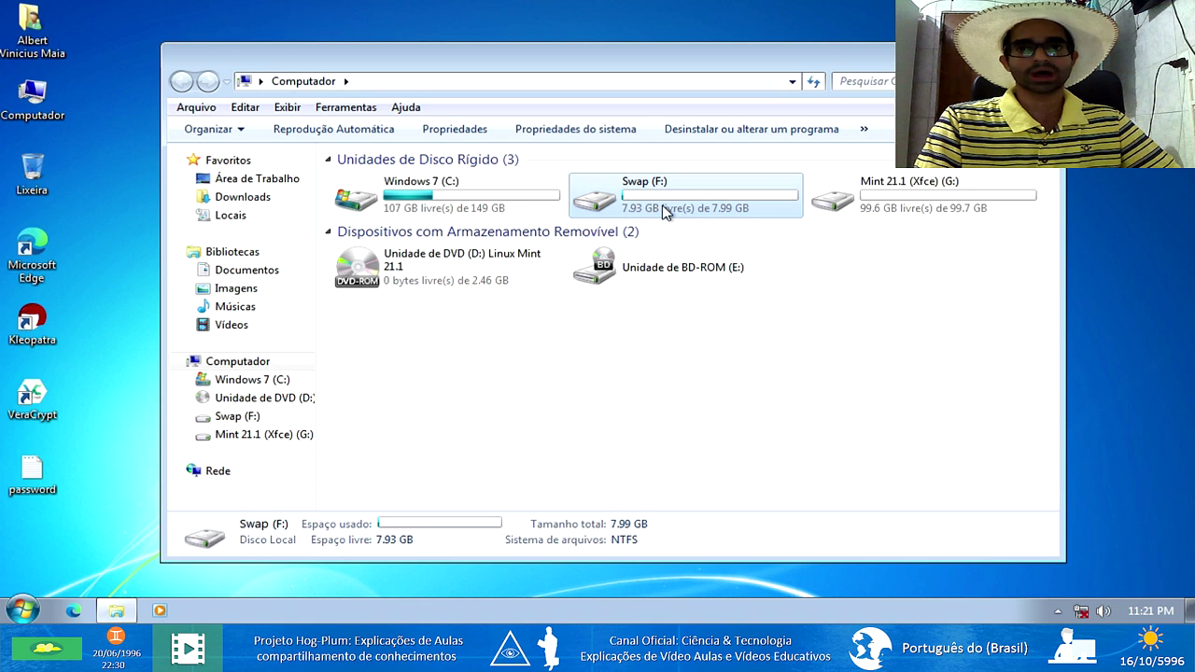
pyautogui.click(889, 213)
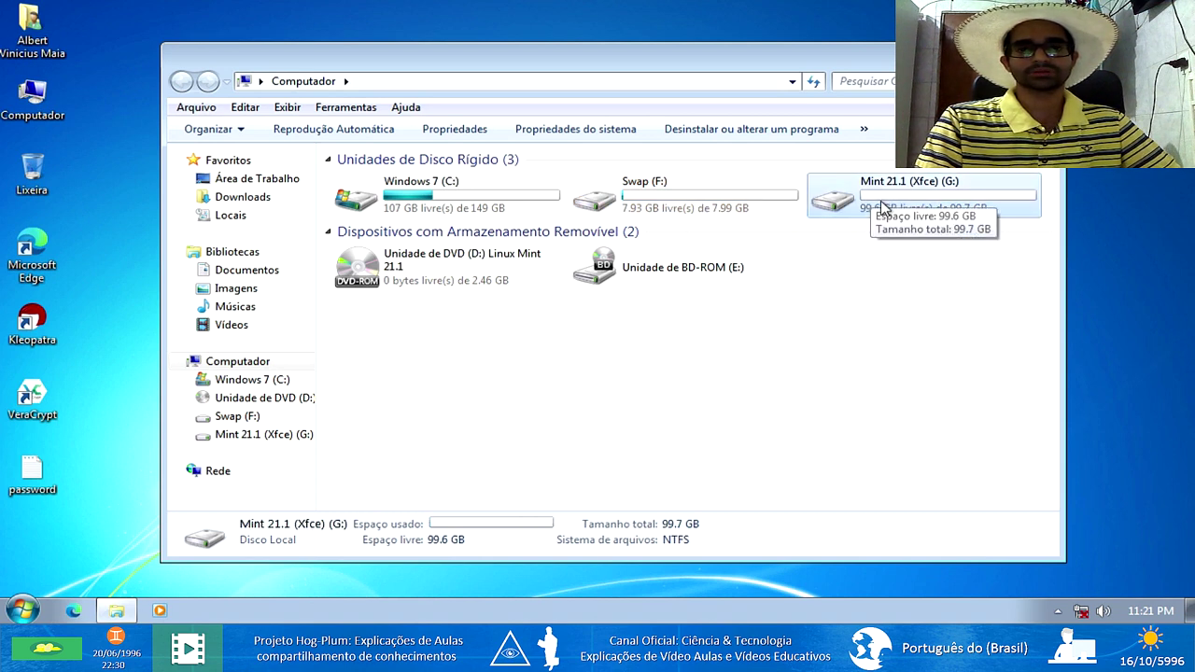
pyautogui.click(513, 341)
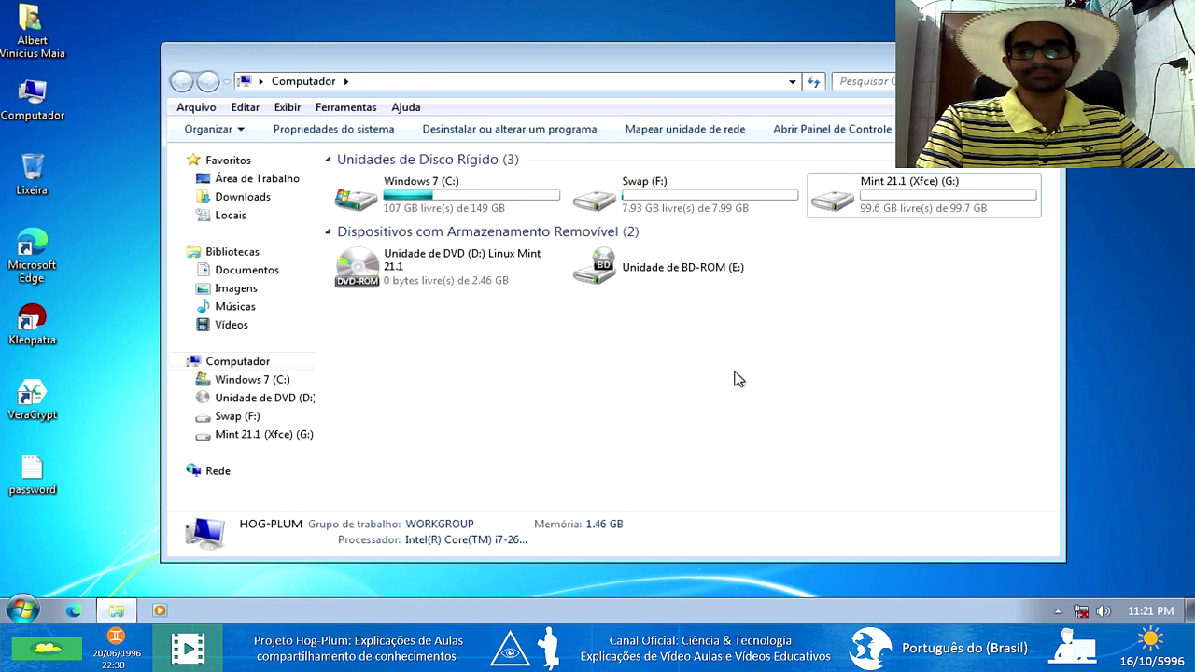
pyautogui.hotkey('alt', 'F4')
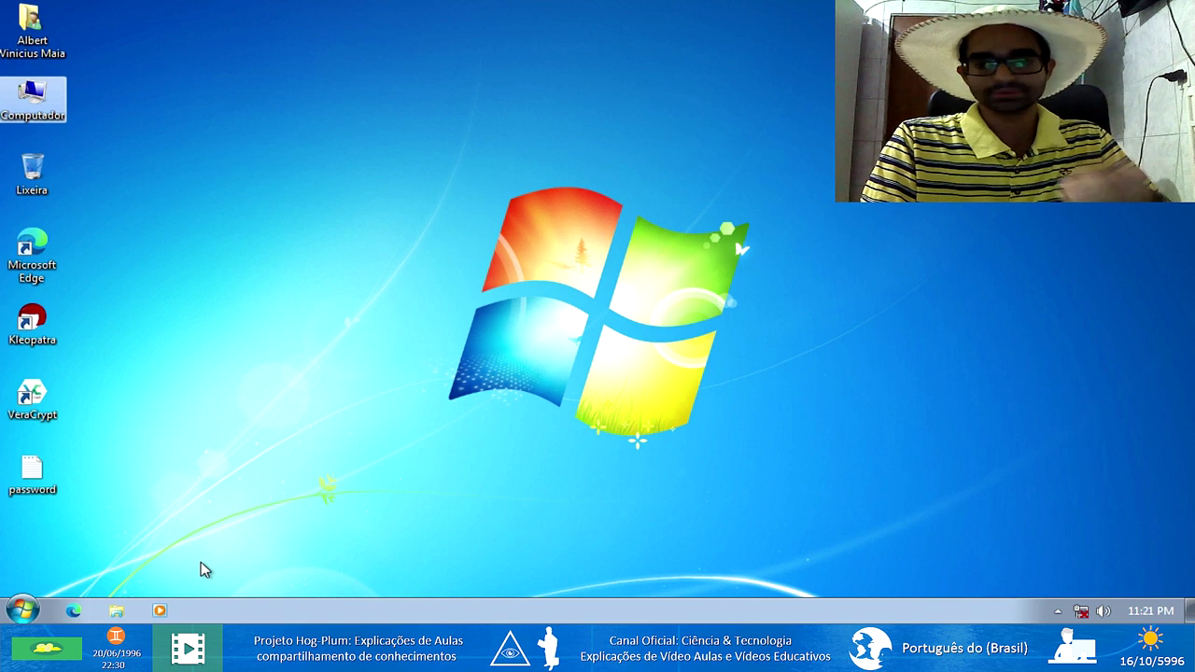
# Restart Windows from the Start menu.
pyautogui.click(23, 612)
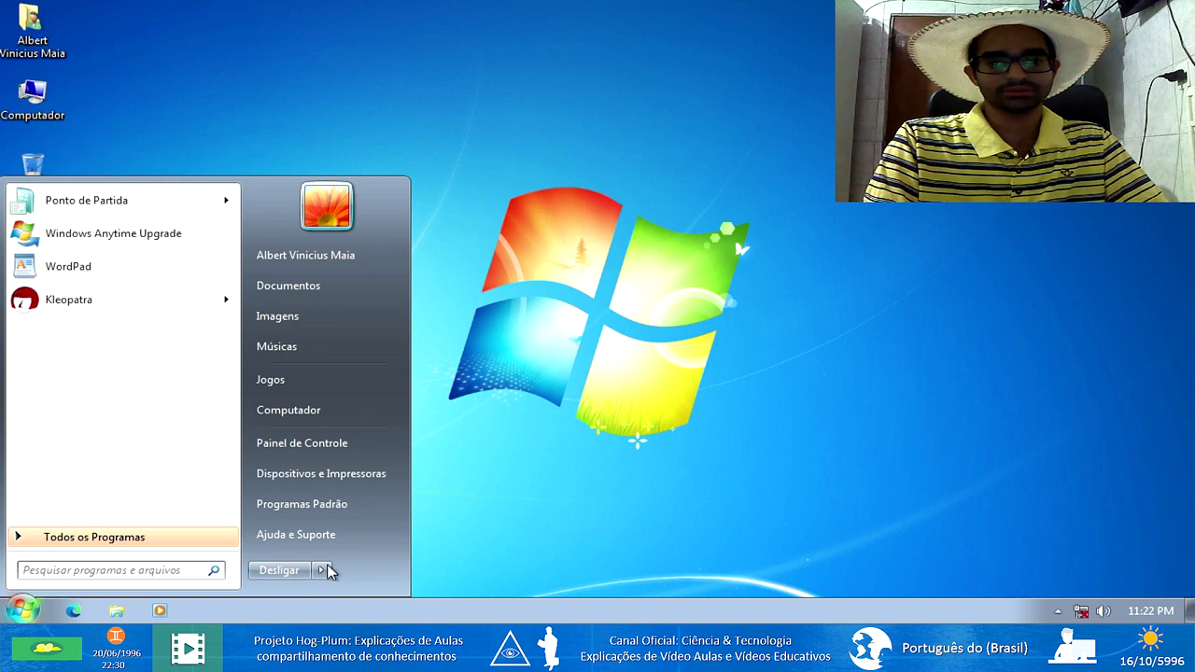
pyautogui.moveTo(326, 571)
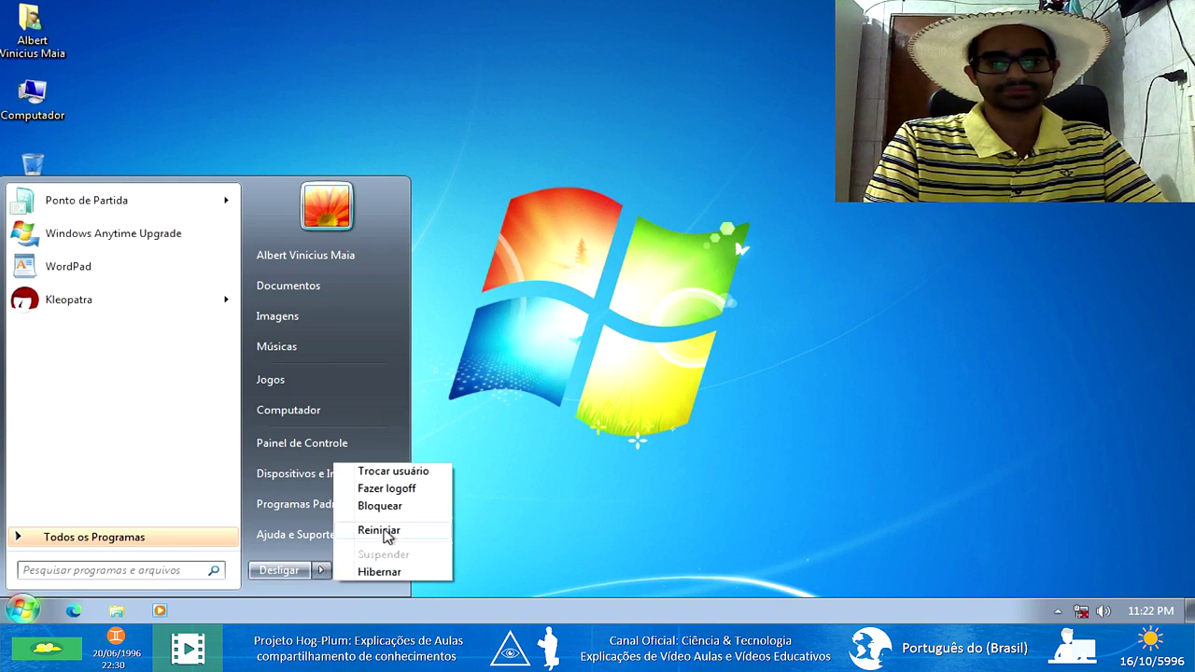
pyautogui.click(383, 530)
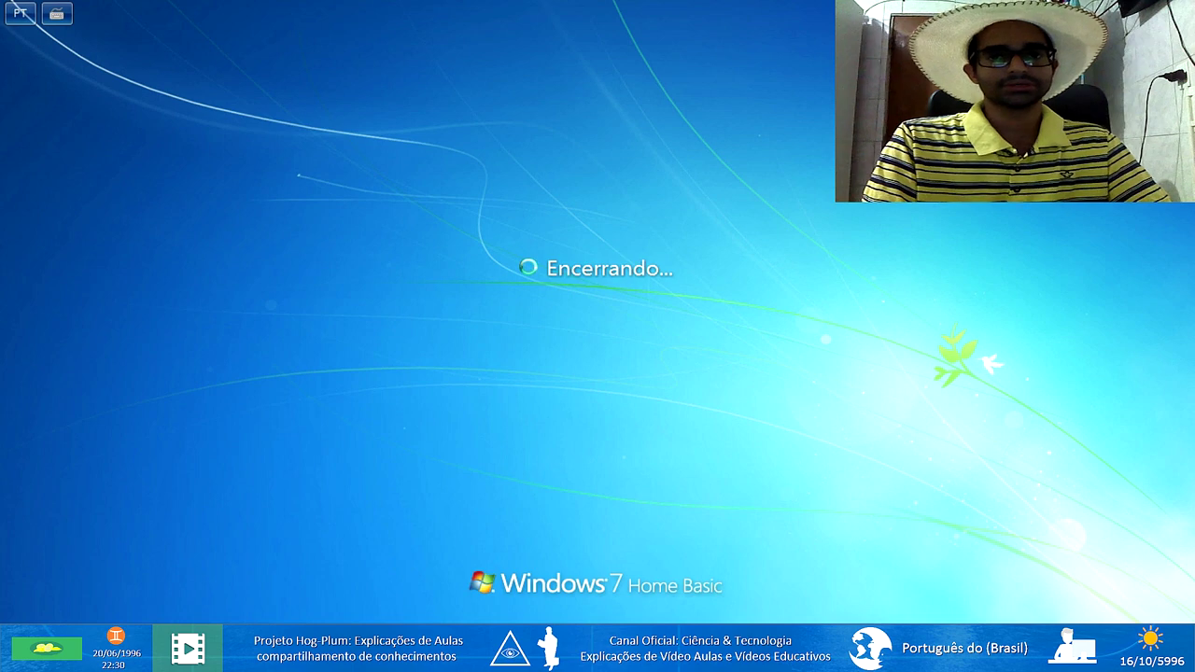
# In the BIOS setup, move CD-ROM Drive to the top of the boot order and save.
pyautogui.press('F2')
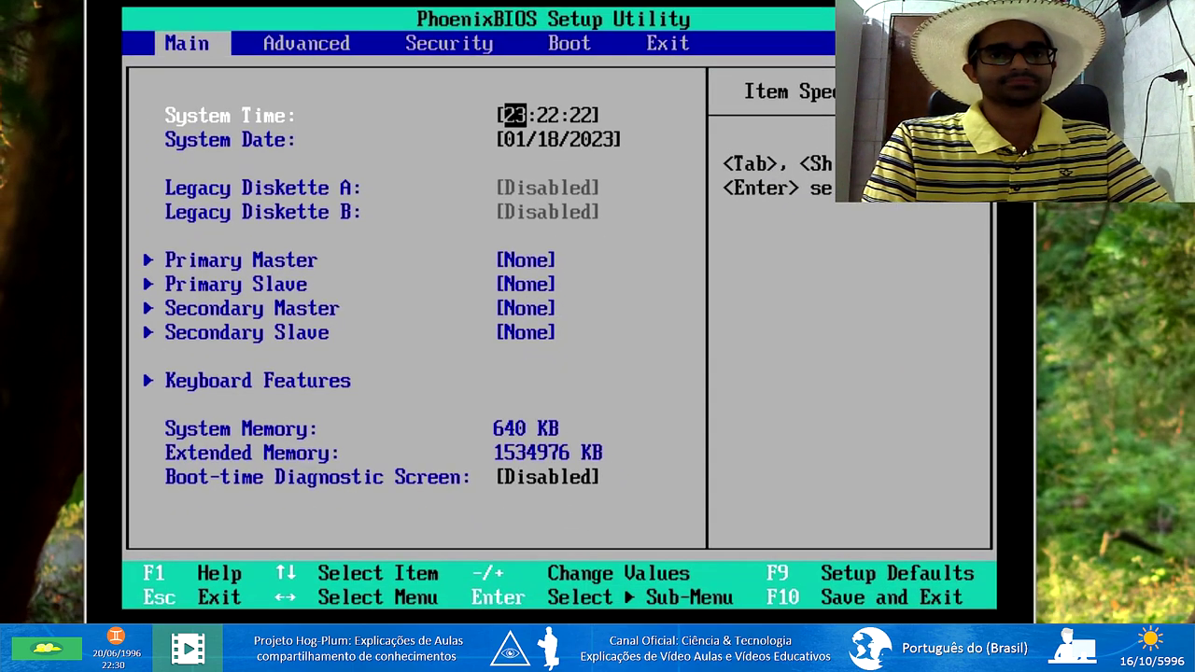
pyautogui.press('Right')
pyautogui.press('Right')
pyautogui.press('Right')
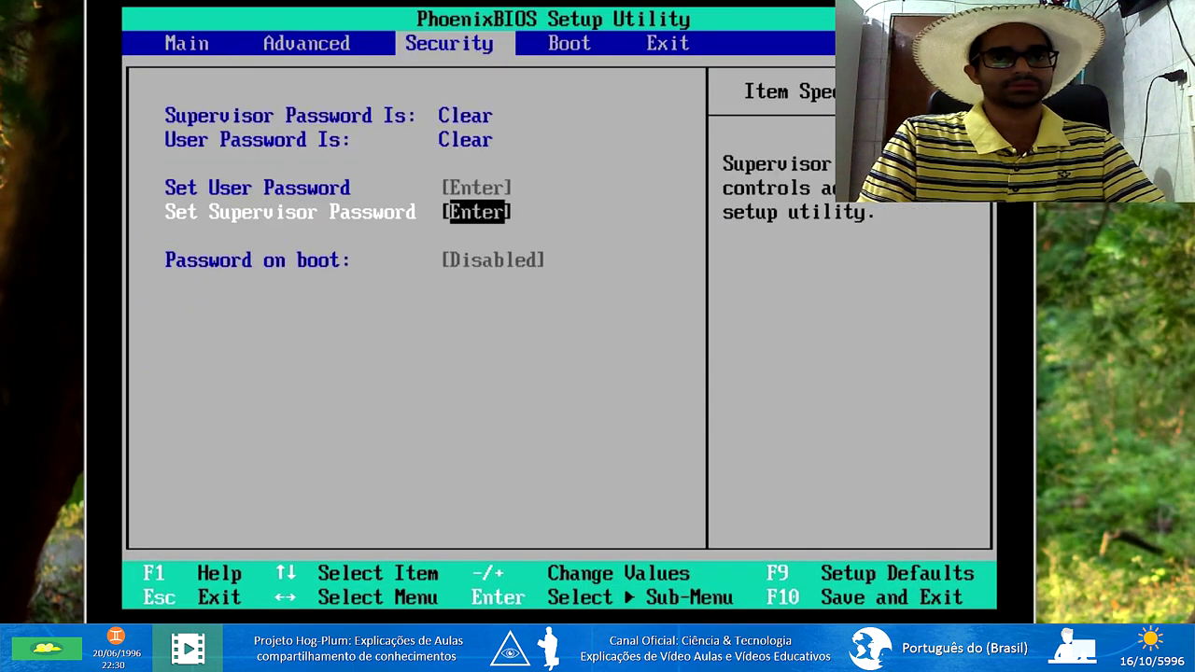
pyautogui.press('Down')
pyautogui.press('Down')
pyautogui.press('+')
pyautogui.press('+')
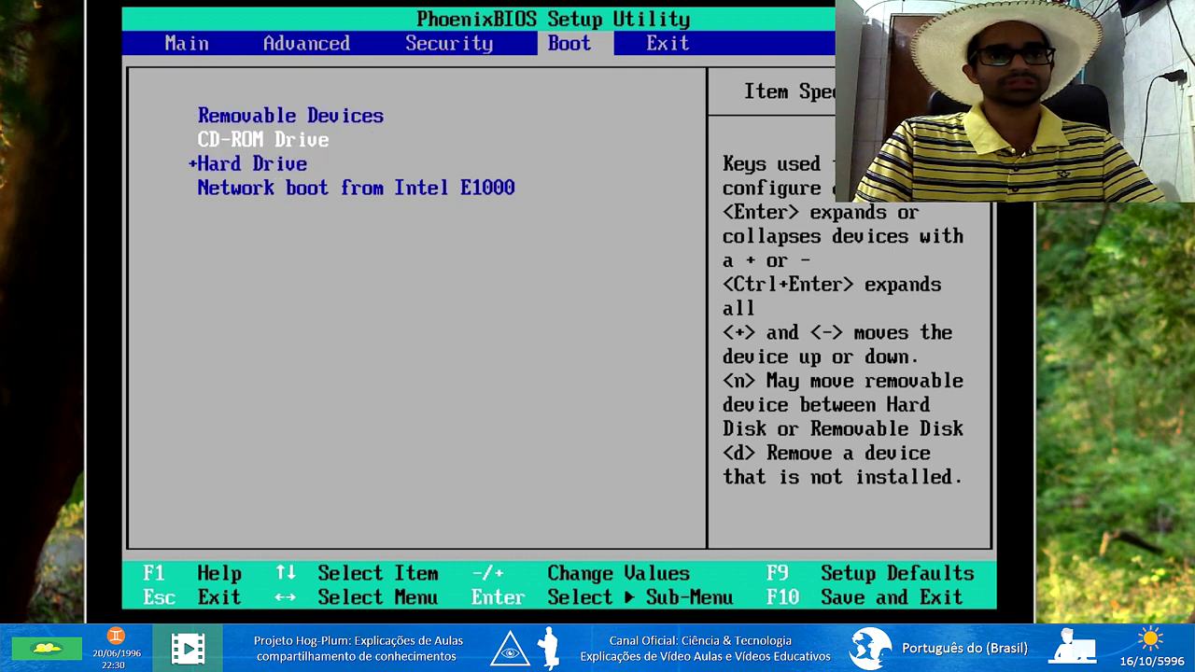
pyautogui.press('Down')
pyautogui.press('Down')
pyautogui.press('+')
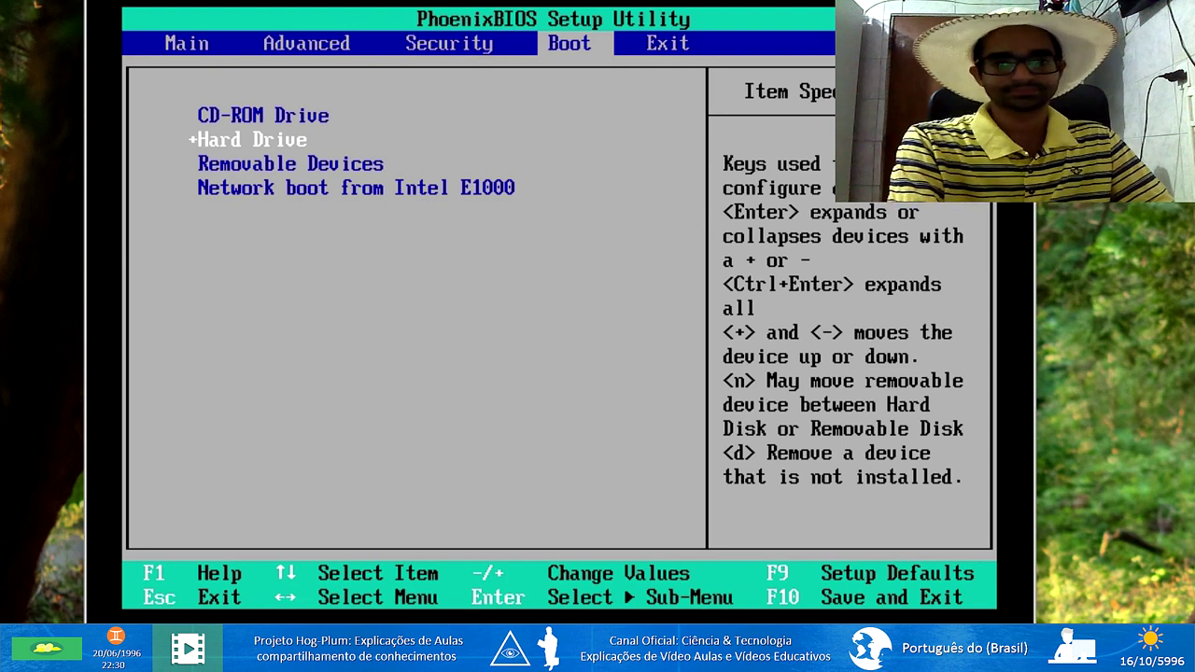
pyautogui.press('F10')
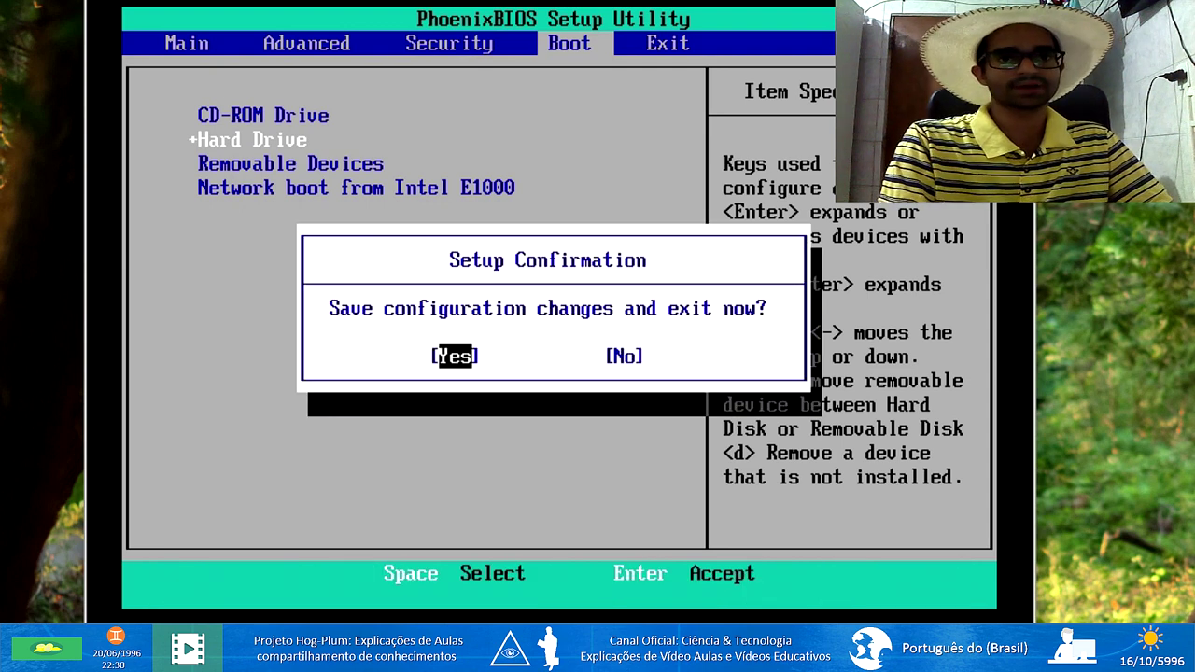
pyautogui.press('Return')
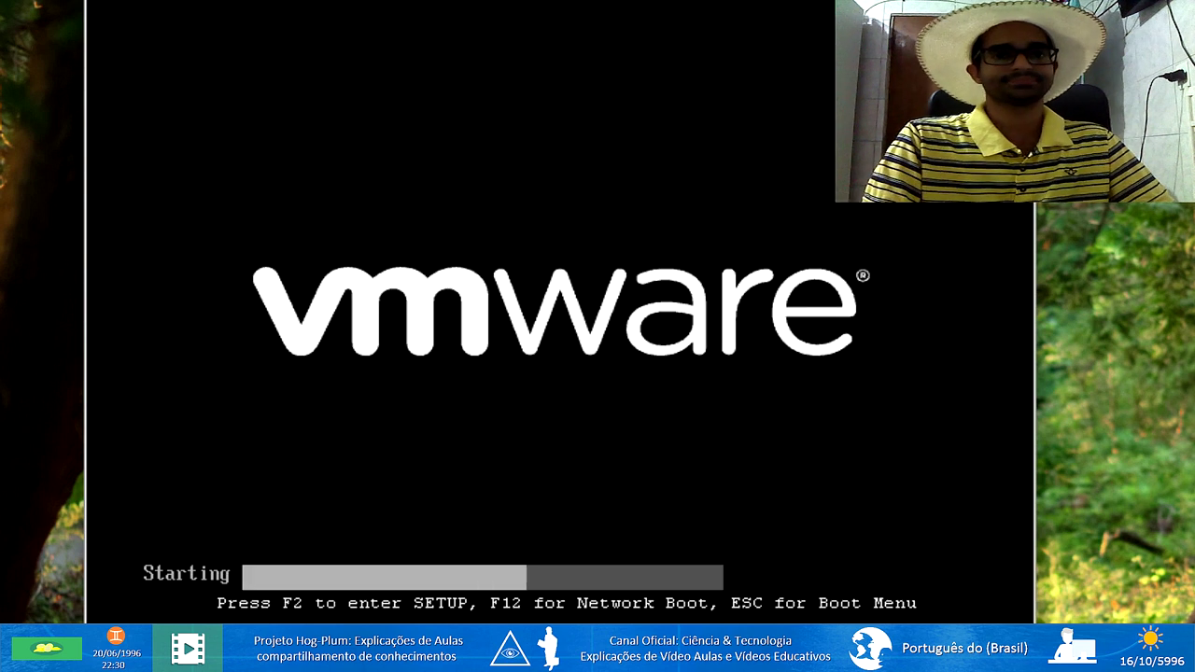
# Boot the standard Start Linux Mint entry into the live session.
pyautogui.press('Down')
pyautogui.press('Up')
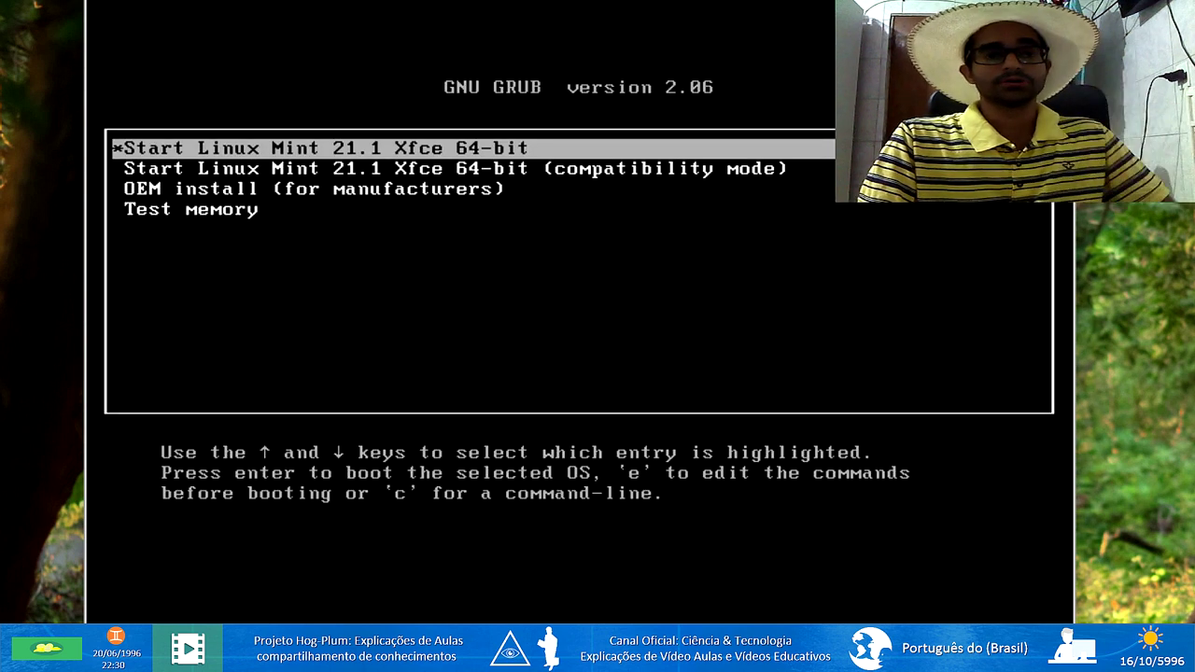
pyautogui.press('Down')
pyautogui.press('Up')
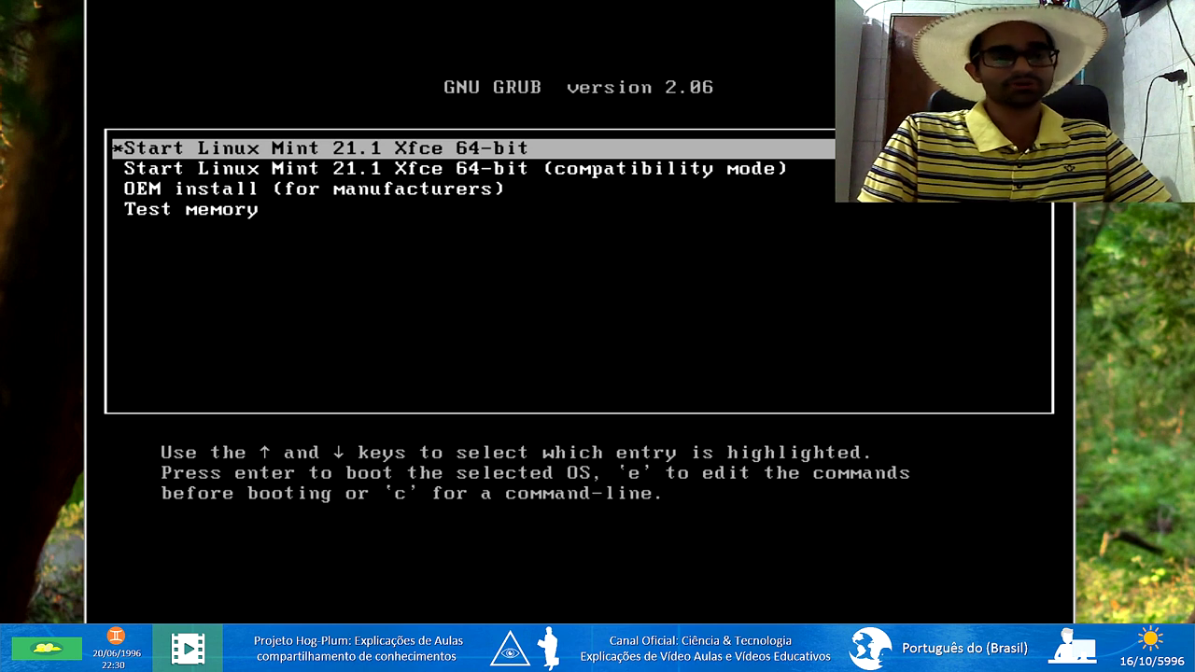
pyautogui.press('Return')
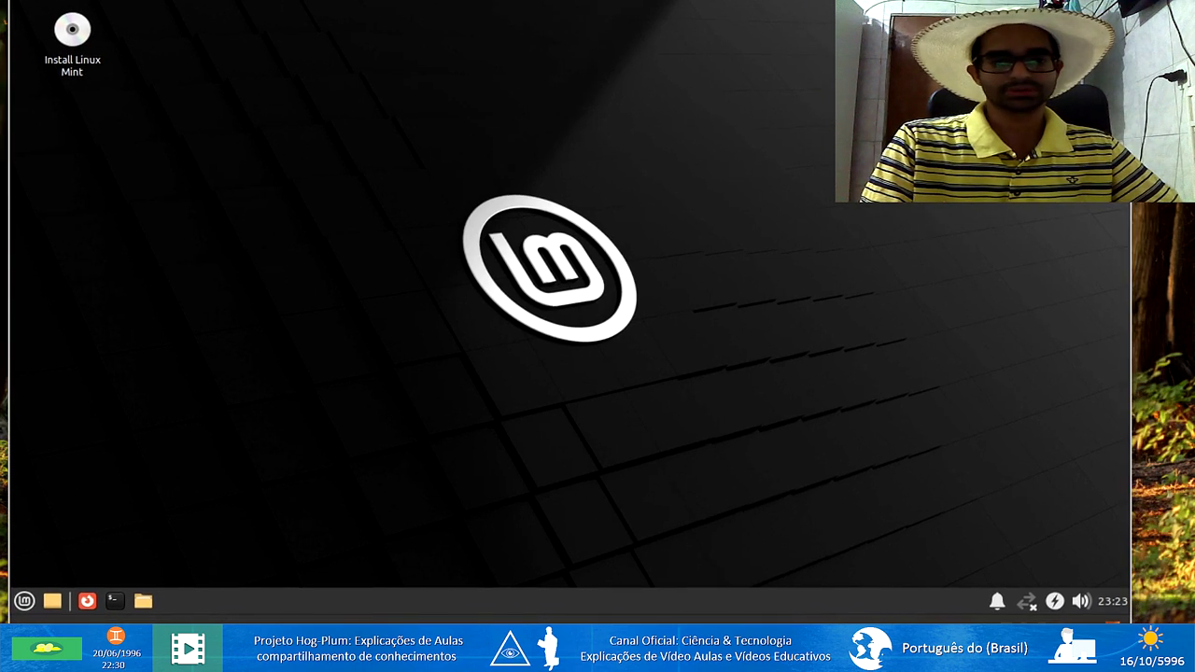
# Browse the Mint menu's System and Settings categories, then search 'mo' to find Mouse and Touchpad.
pyautogui.click(25, 601)
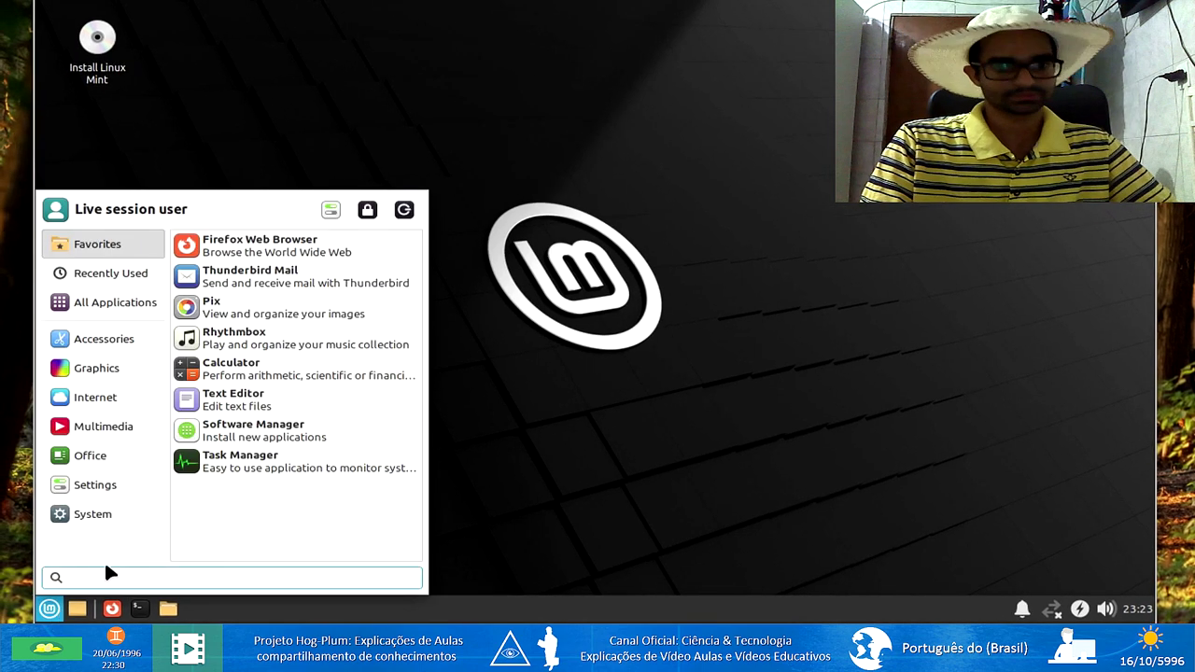
pyautogui.click(104, 520)
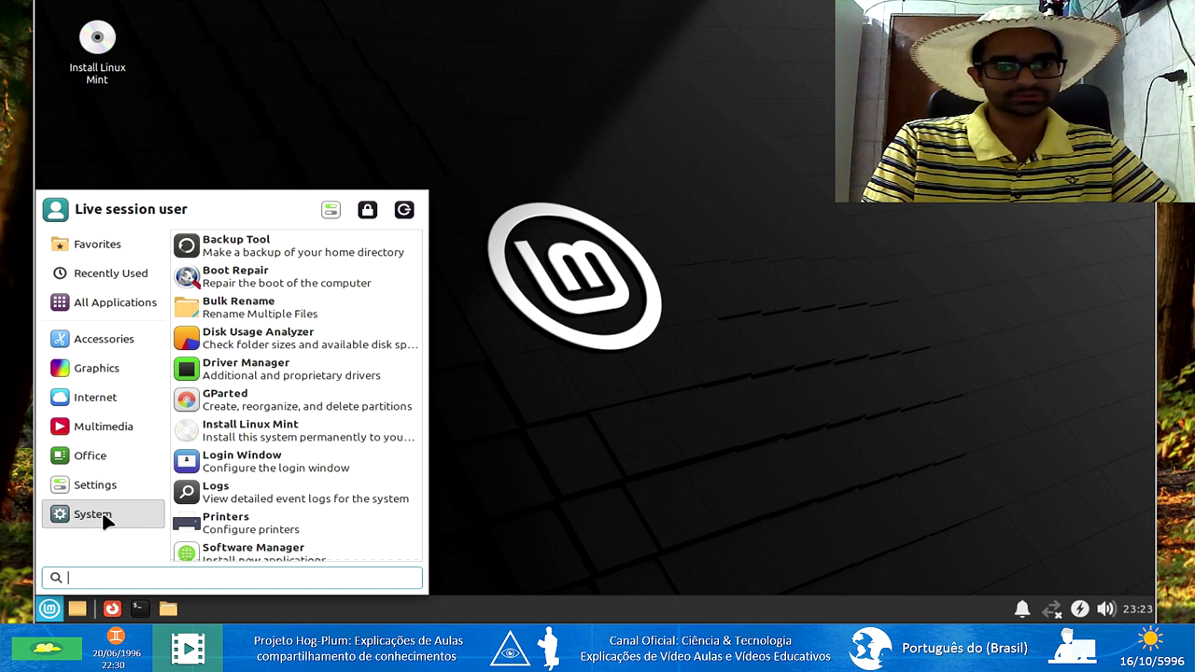
pyautogui.click(112, 482)
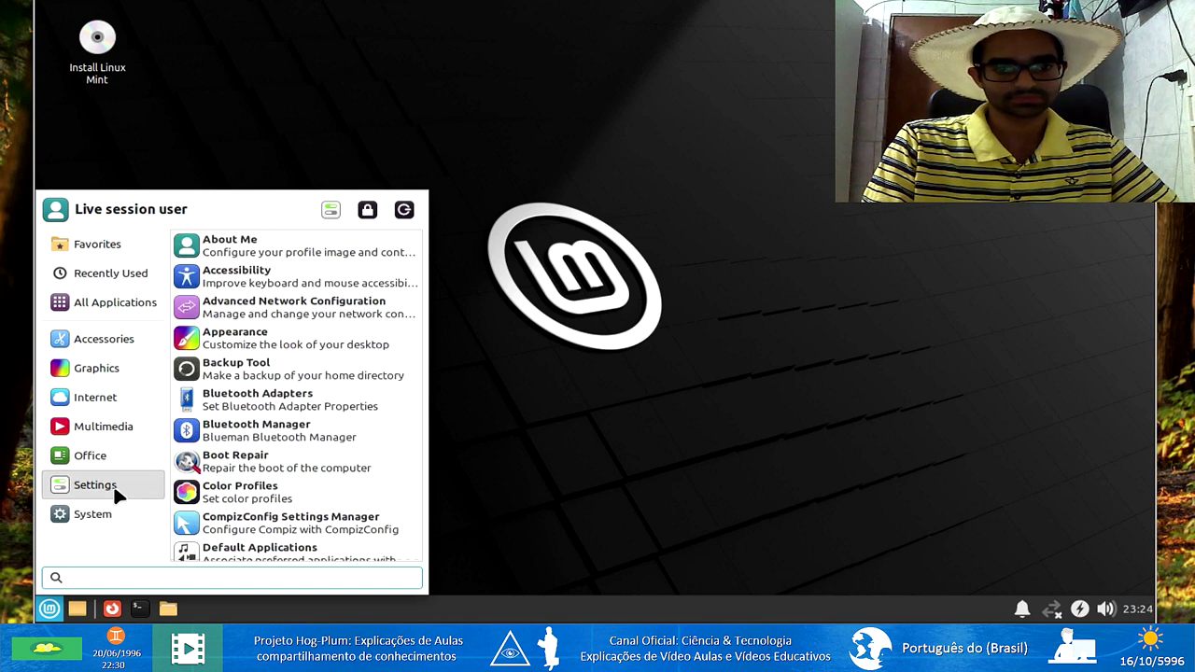
pyautogui.write('mo')
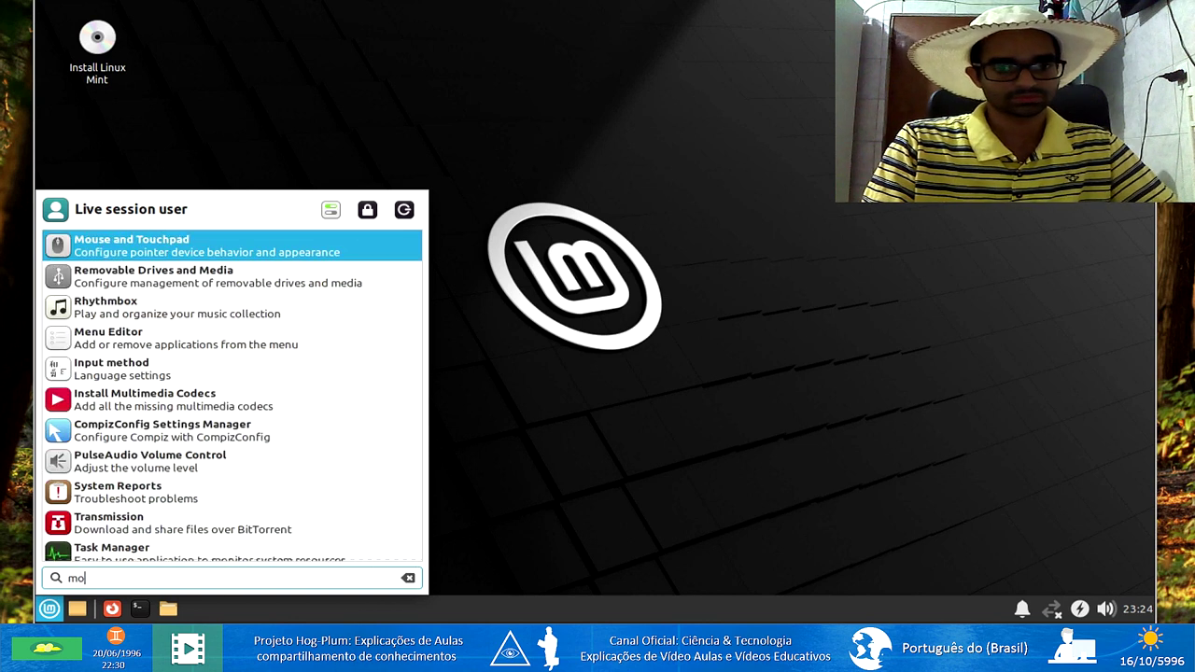
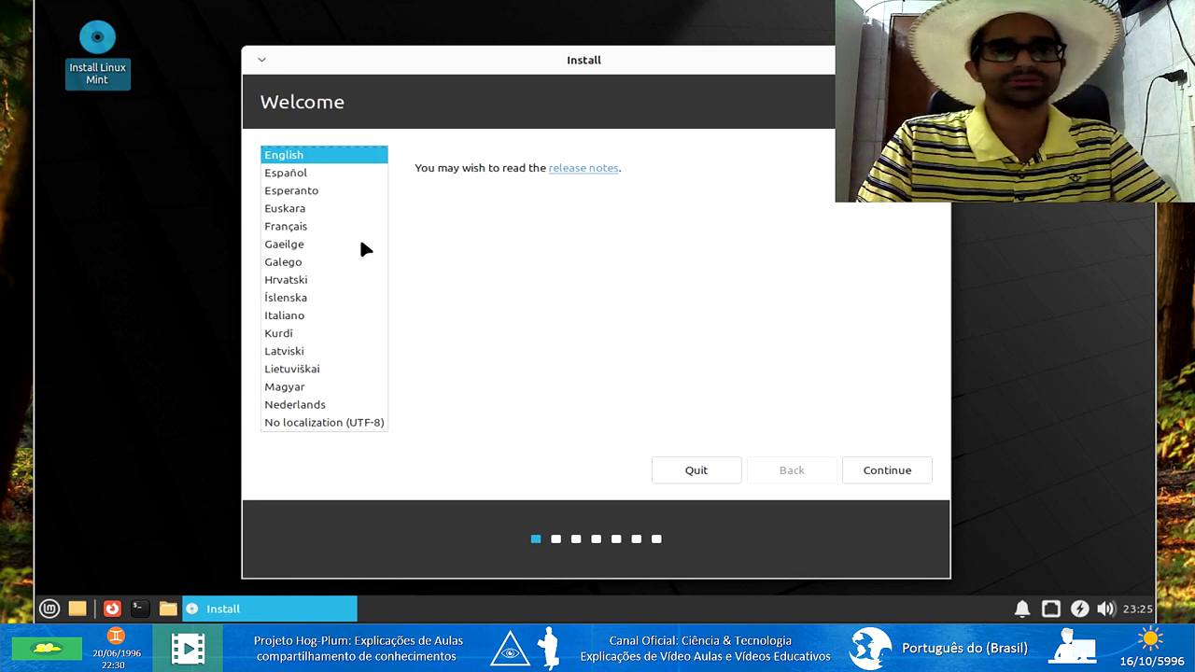
# Set the installer language to Português do Brasil and continue to the keyboard step.
pyautogui.scroll(-5, 347, 198)
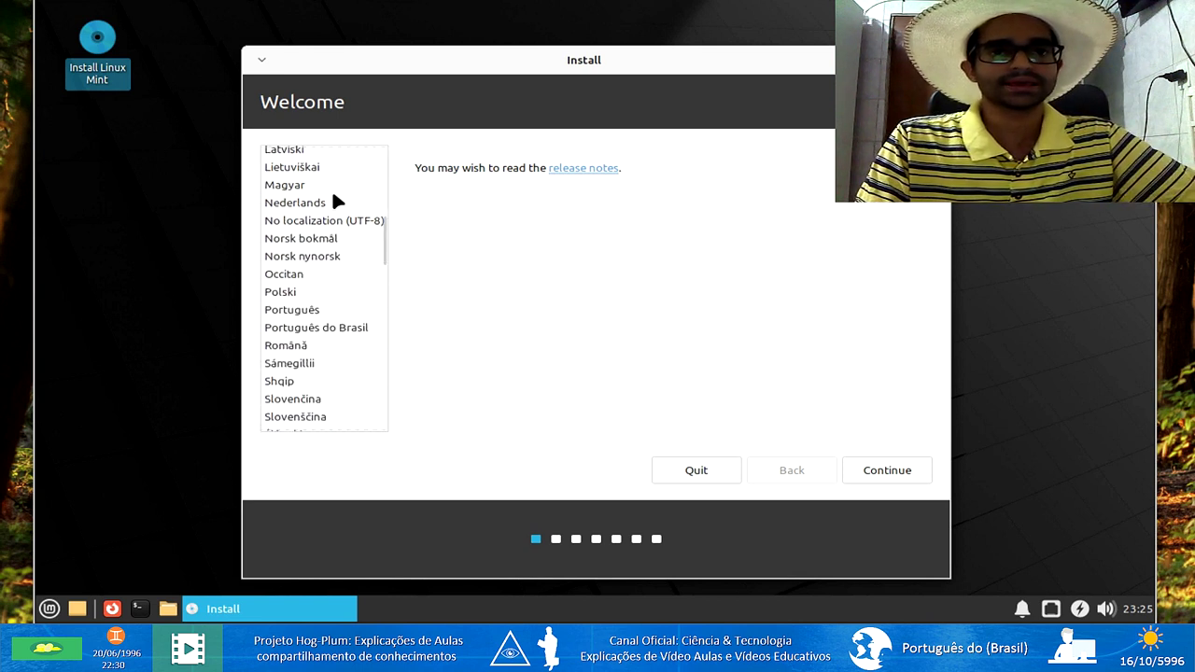
pyautogui.scroll(-2, 337, 201)
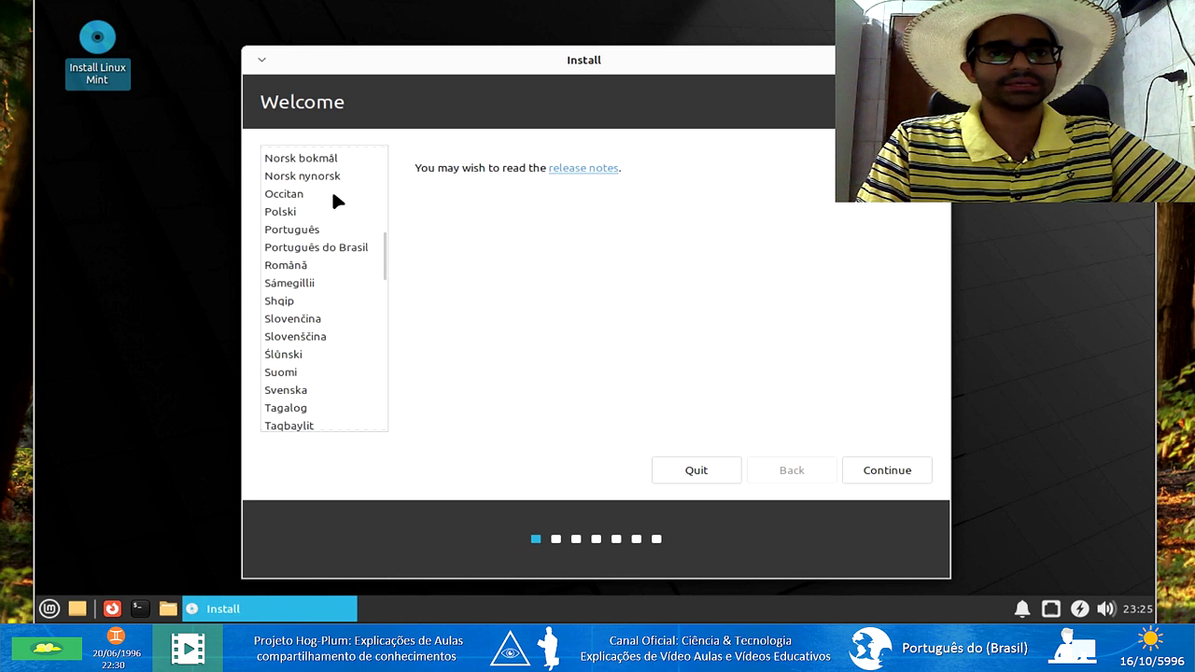
pyautogui.click(316, 248)
pyautogui.click(897, 479)
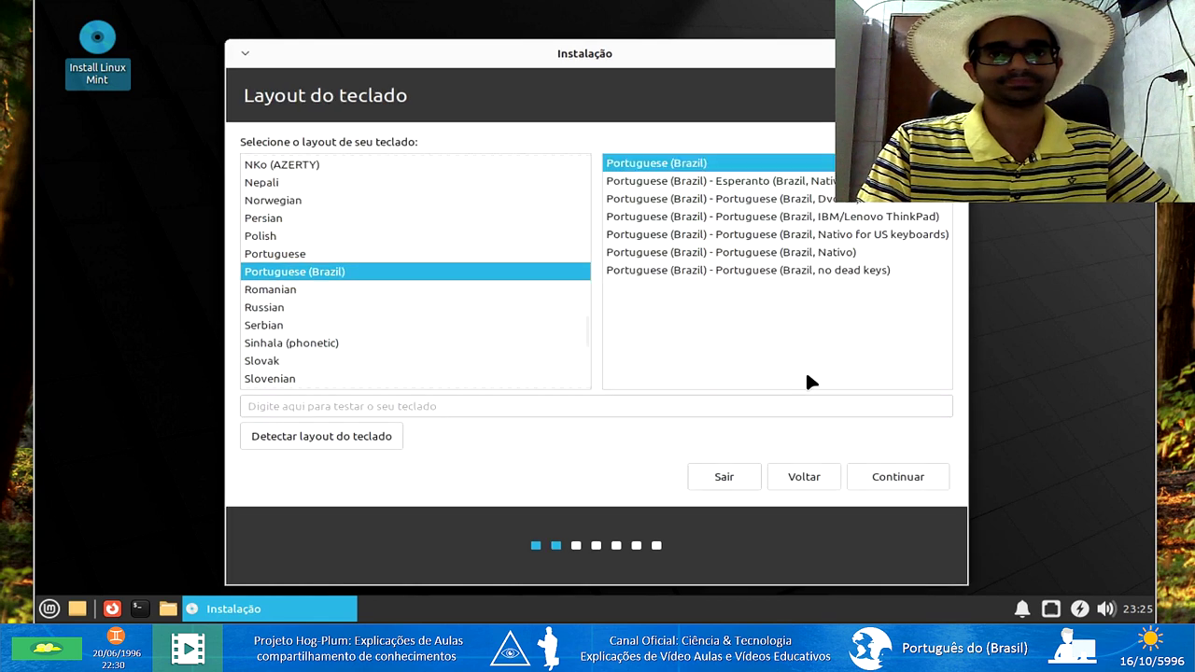
# Keep the Portuguese (Brazil) keyboard and choose to install multimedia codecs.
pyautogui.click(892, 480)
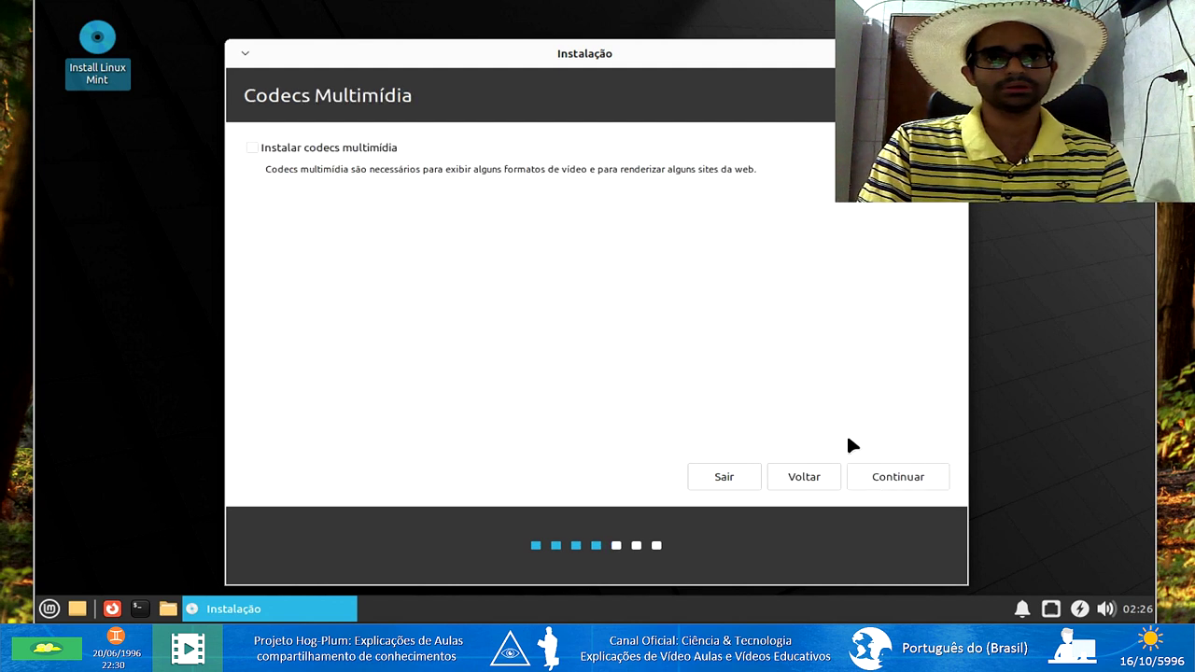
pyautogui.click(252, 148)
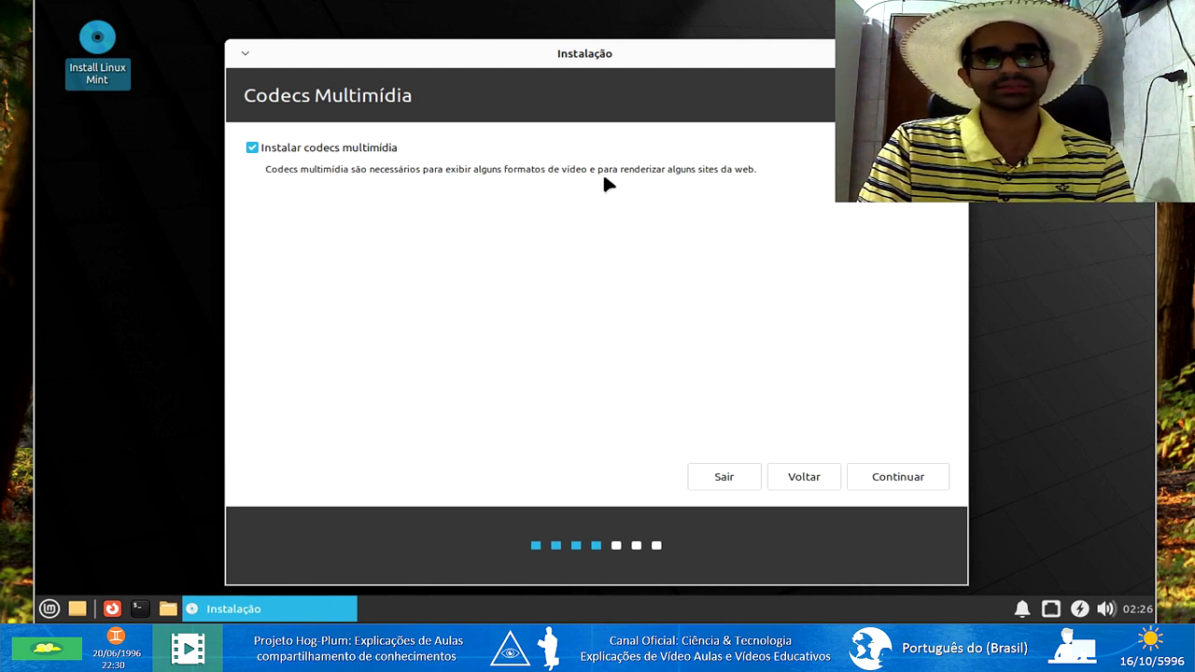
pyautogui.click(898, 479)
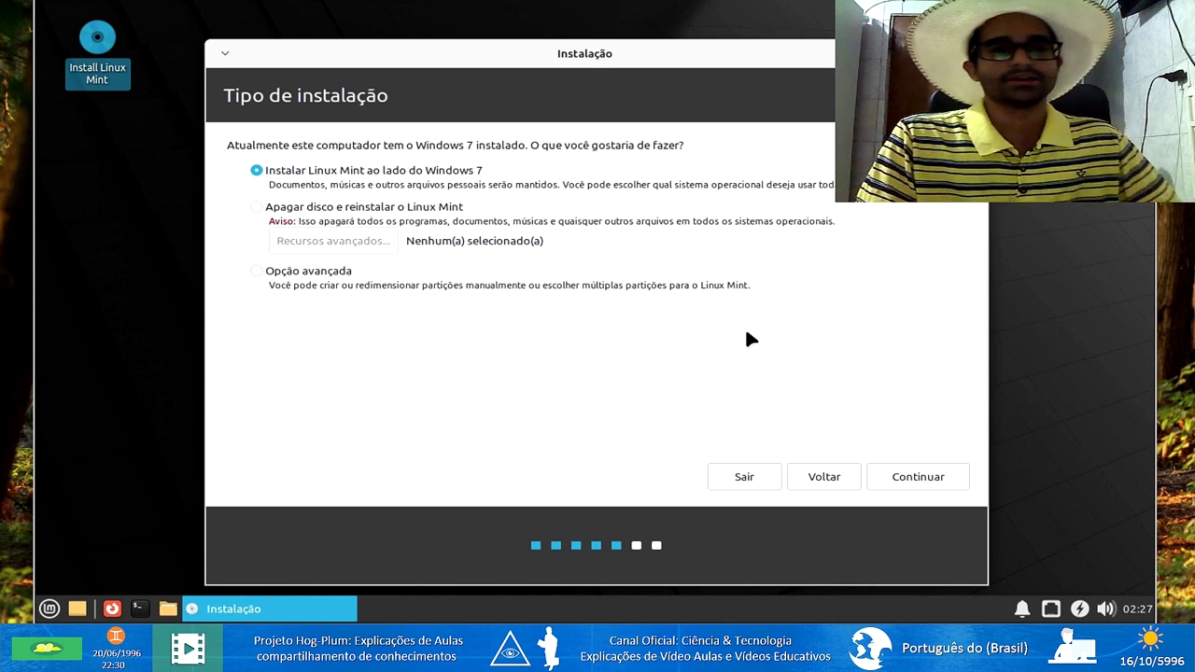
# Choose the manual partitioning option (Opção avançada) to open the partition table.
pyautogui.click(257, 272)
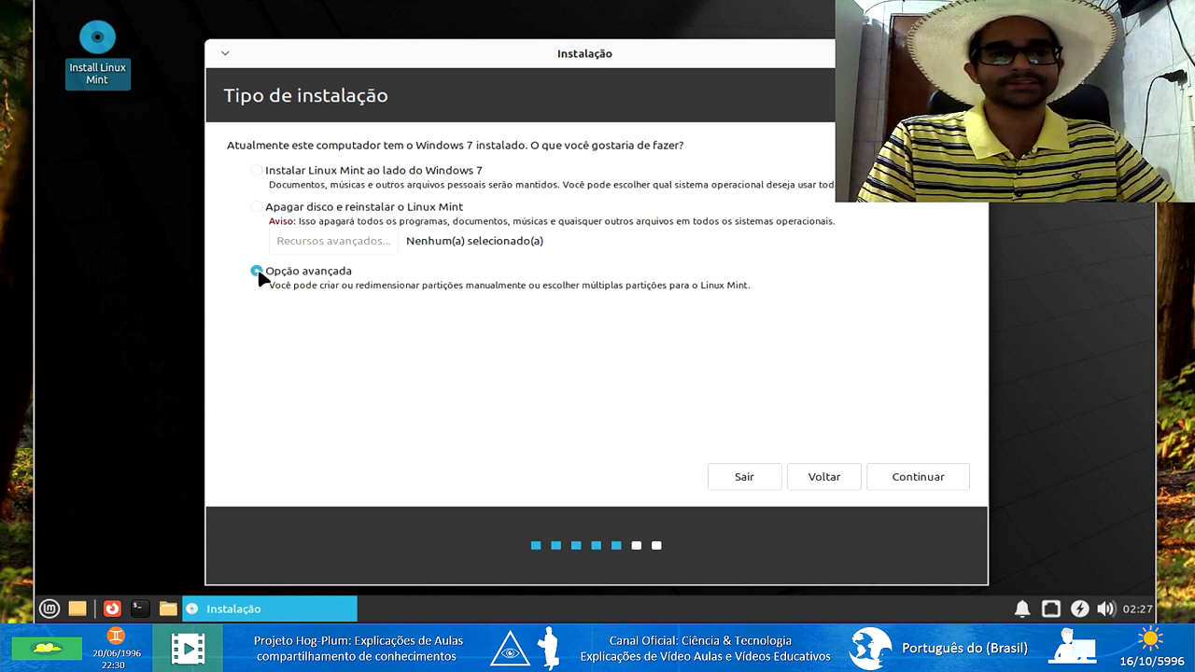
pyautogui.click(910, 477)
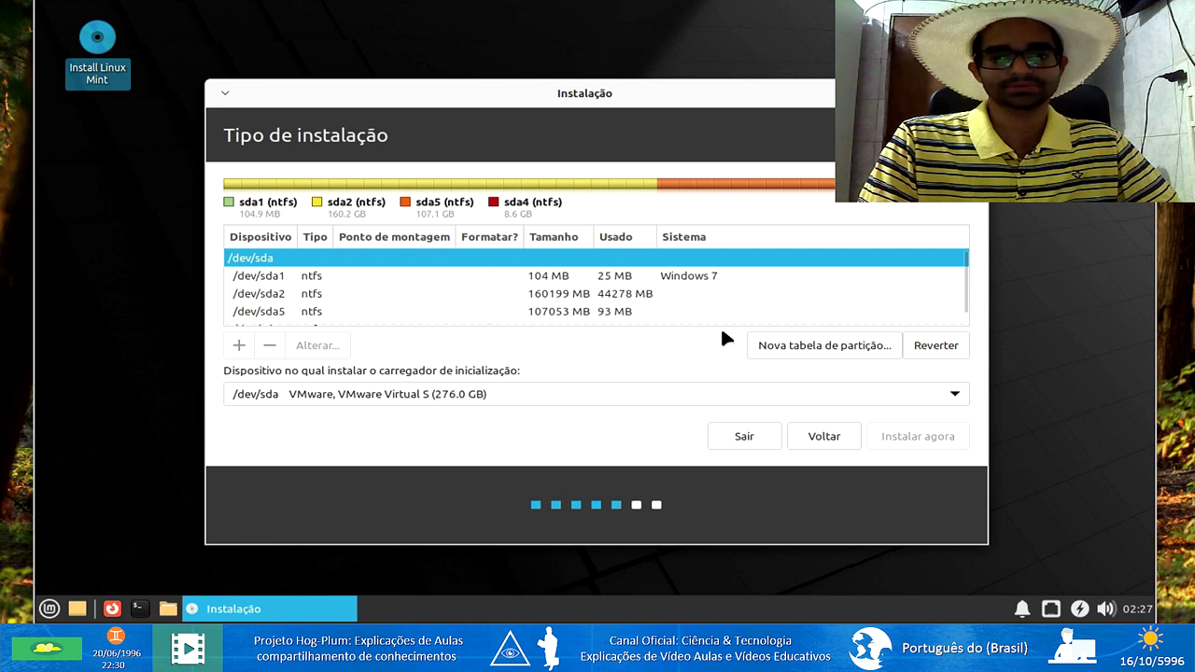
pyautogui.scroll(-1, 674, 283)
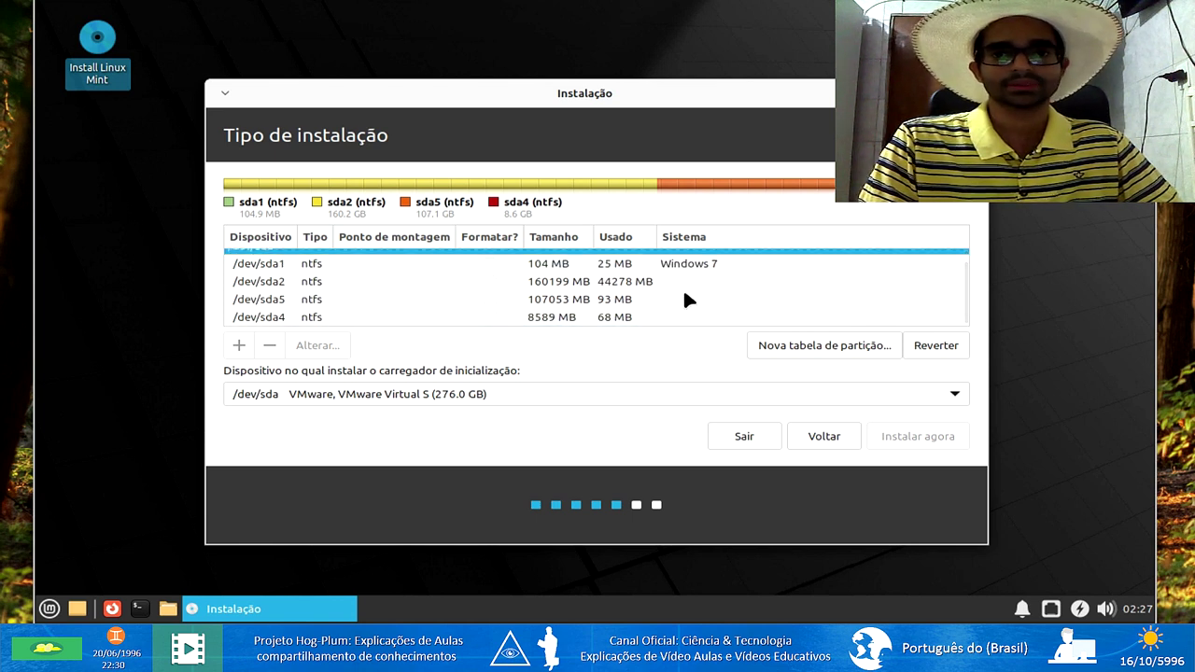
pyautogui.scroll(1, 666, 310)
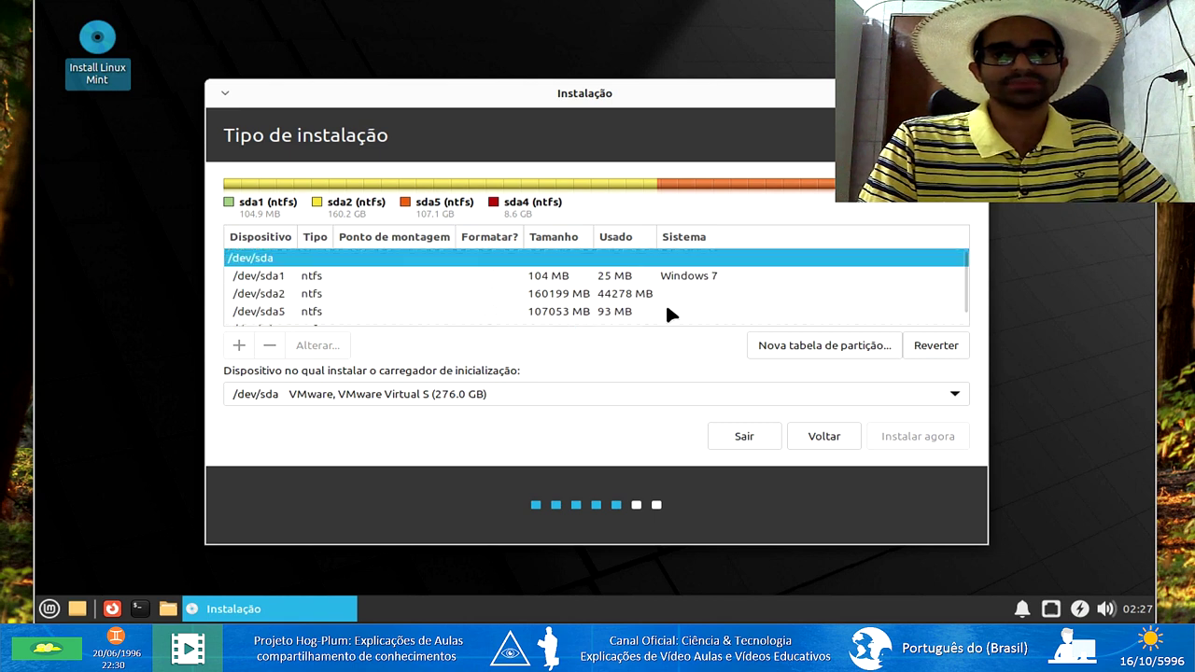
# Review the sda1 and sda2 partitions, then select /dev/sda4.
pyautogui.click(695, 280)
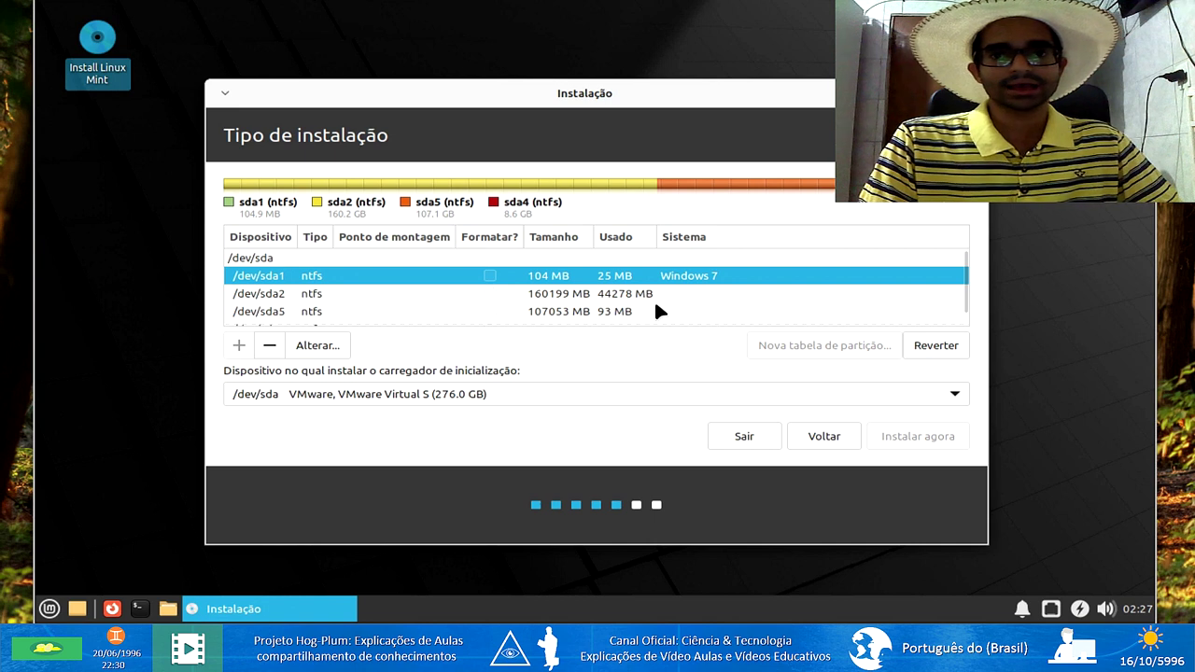
pyautogui.click(605, 295)
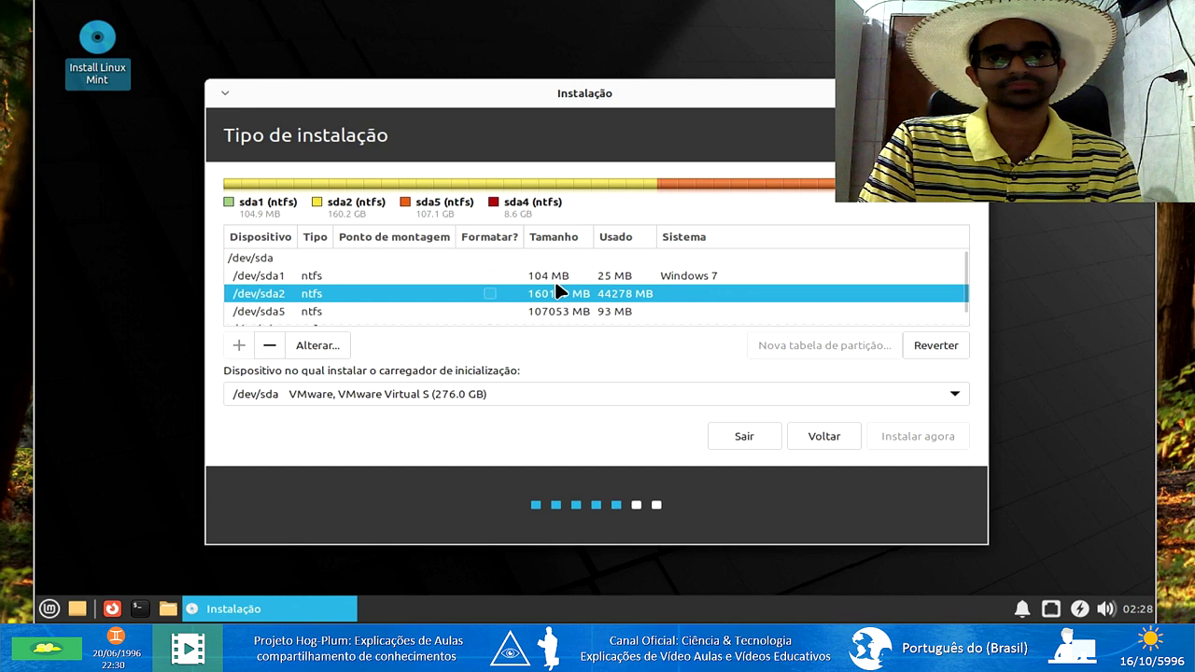
pyautogui.click(622, 277)
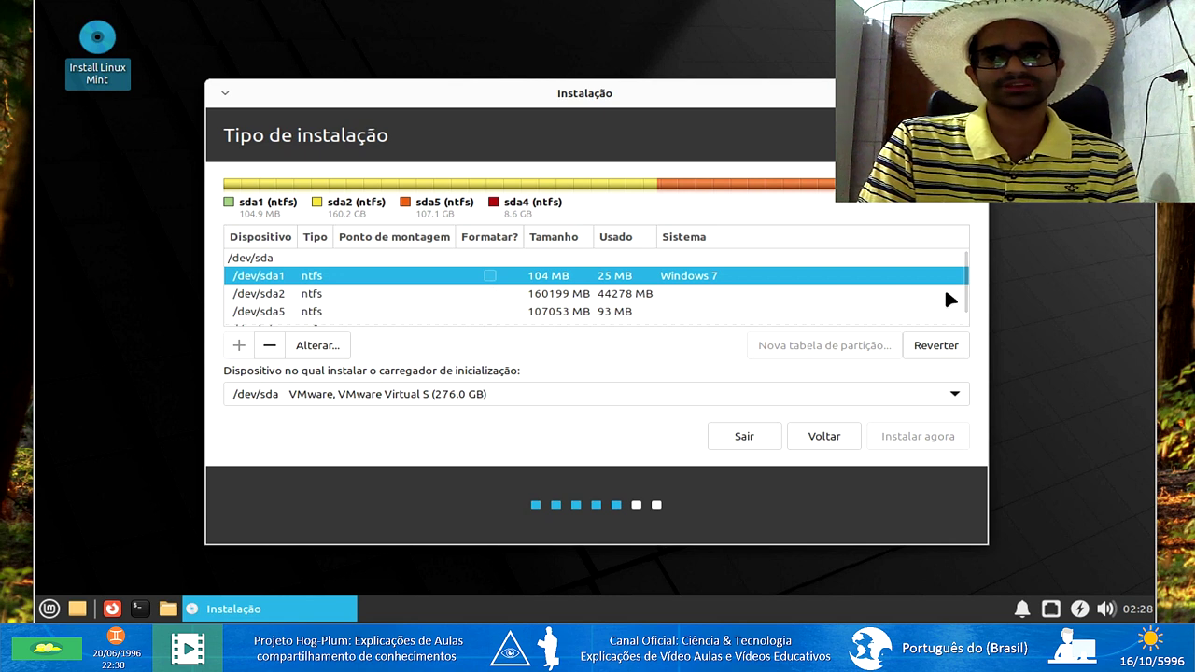
pyautogui.moveTo(965, 273); pyautogui.dragTo(964, 302)
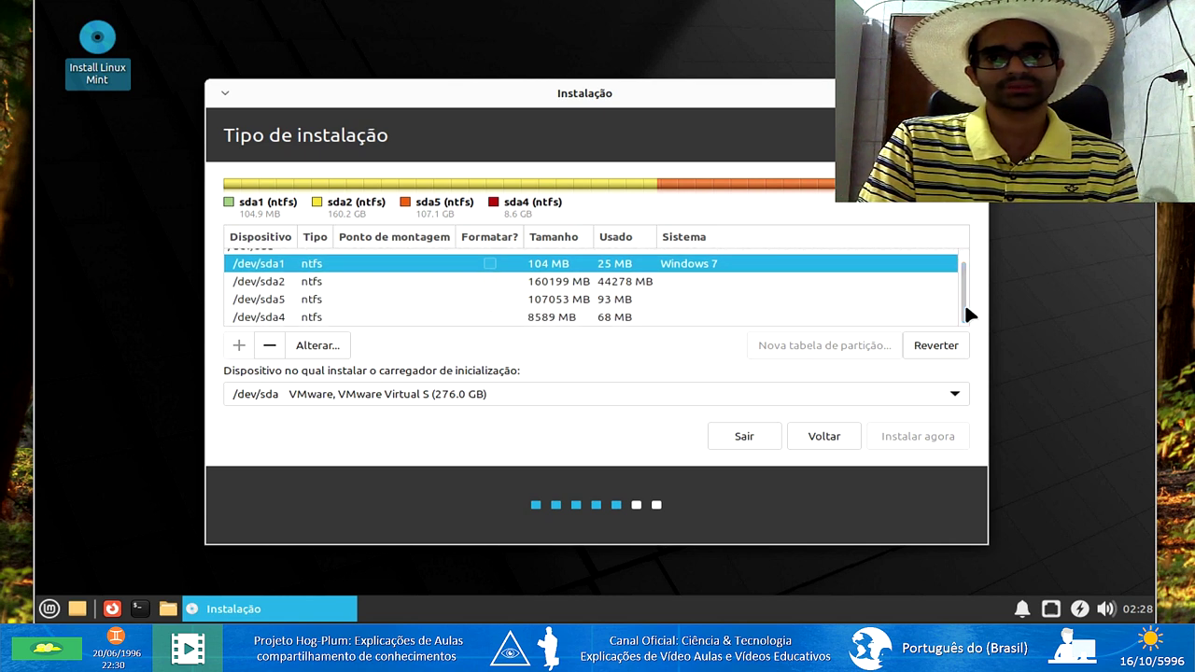
pyautogui.click(627, 318)
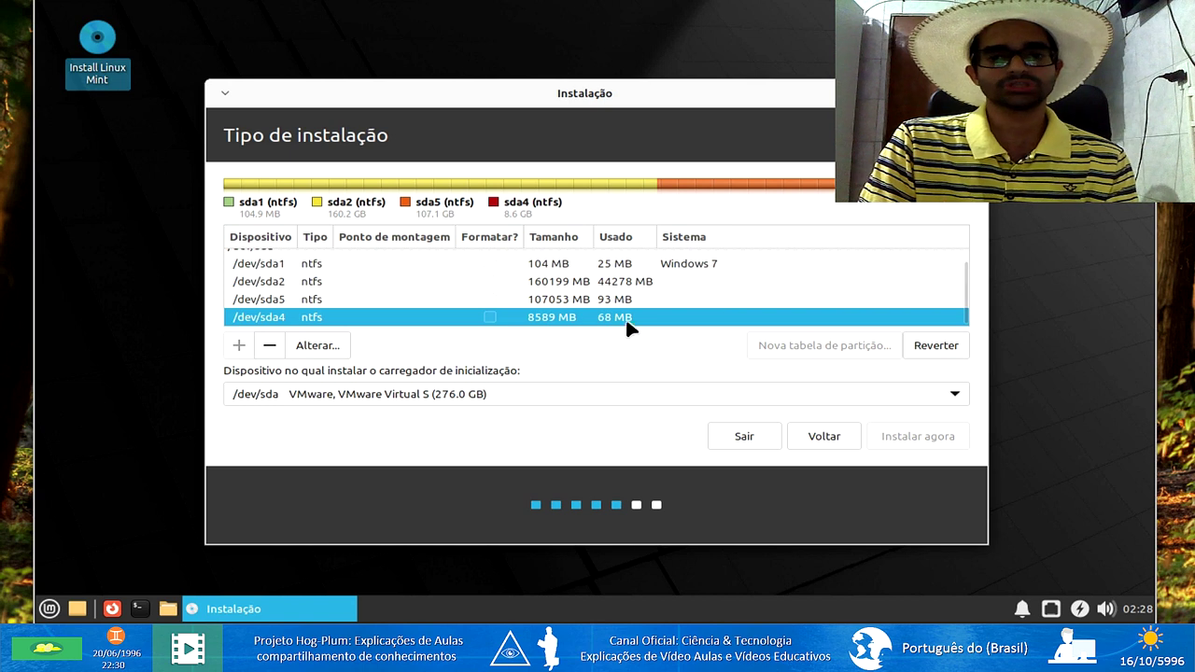
# Make /dev/sda4 a swap area (Área de troca) and write the change to disk.
pyautogui.click(318, 345)
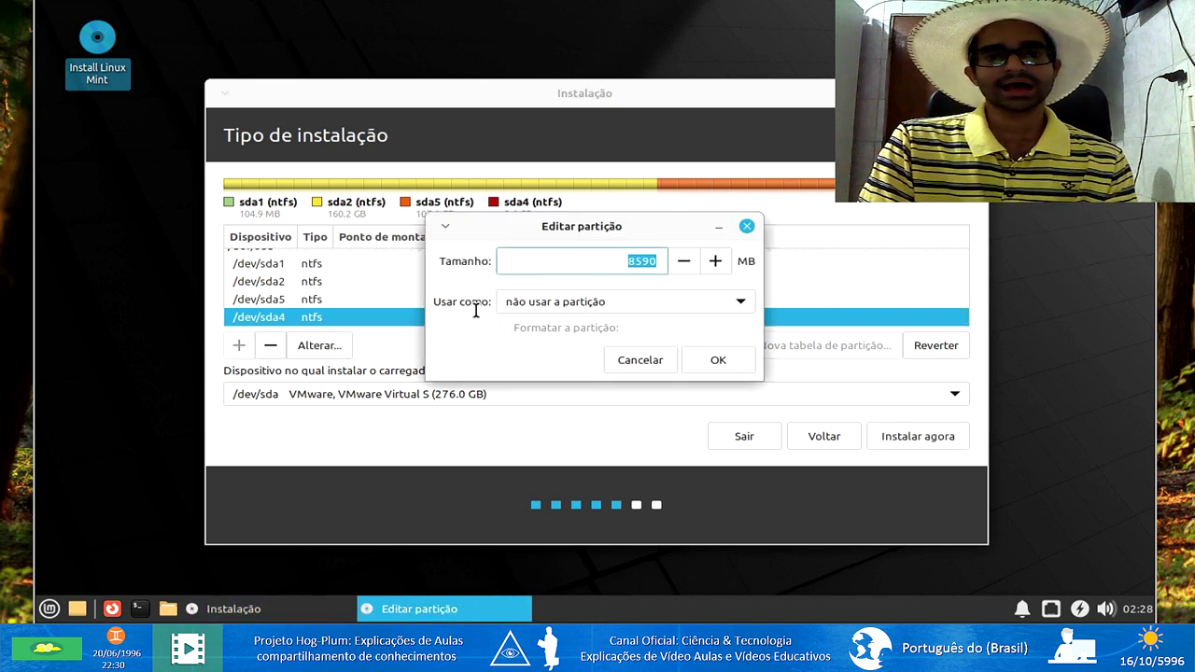
pyautogui.click(745, 303)
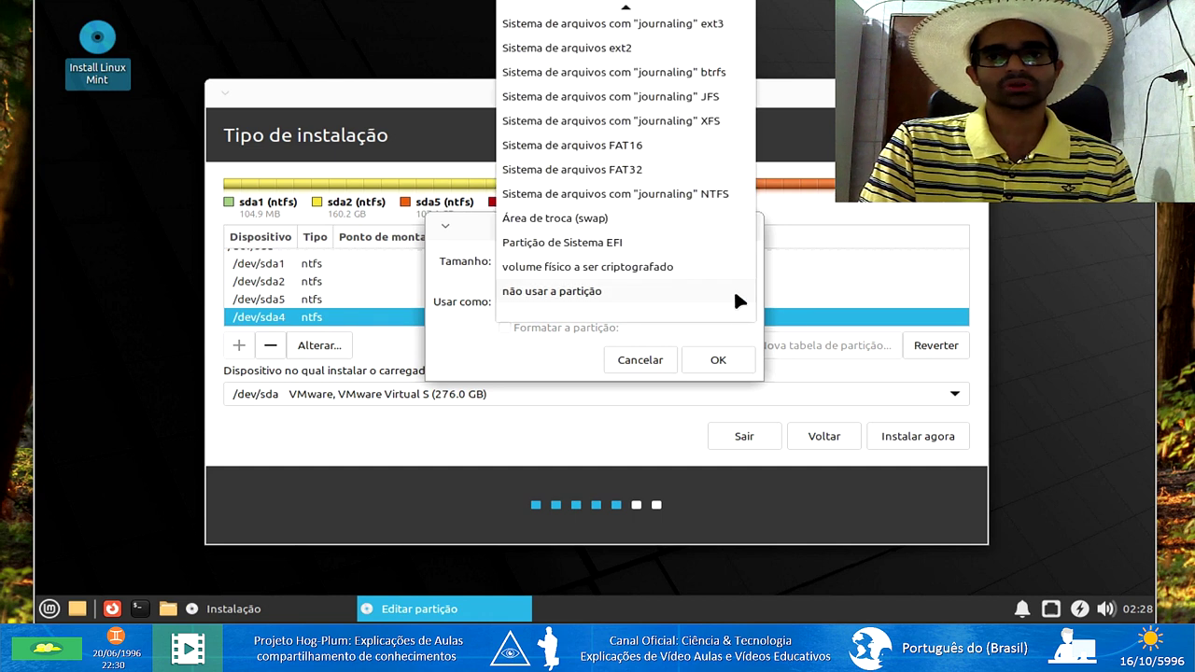
pyautogui.click(564, 222)
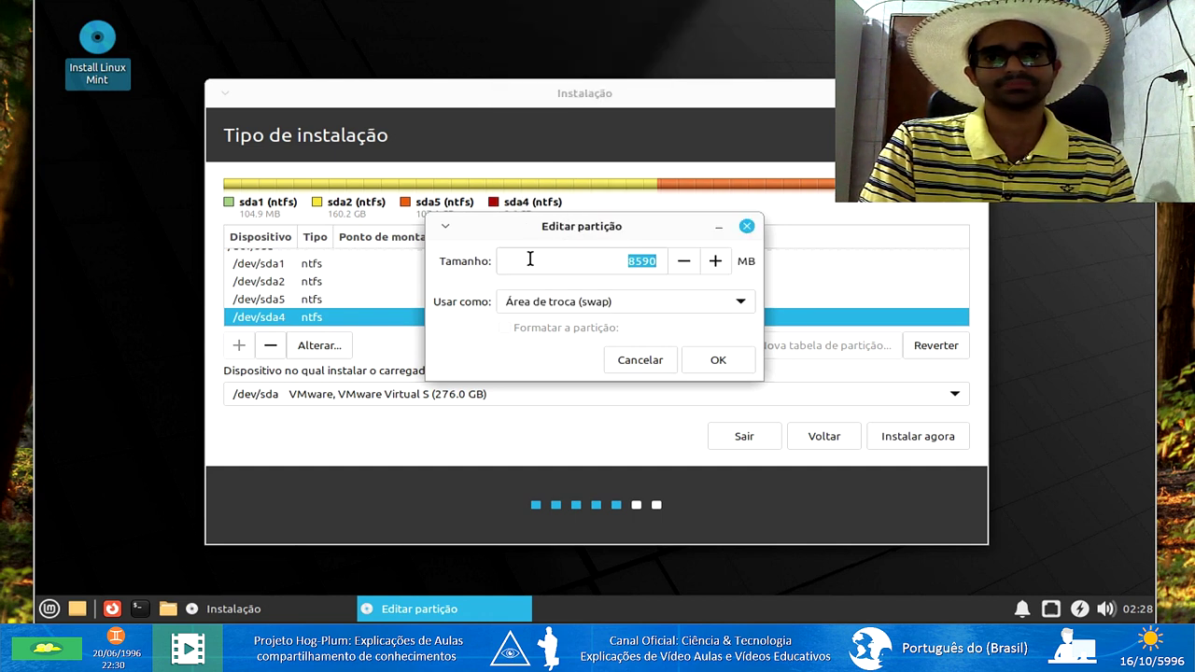
pyautogui.click(728, 362)
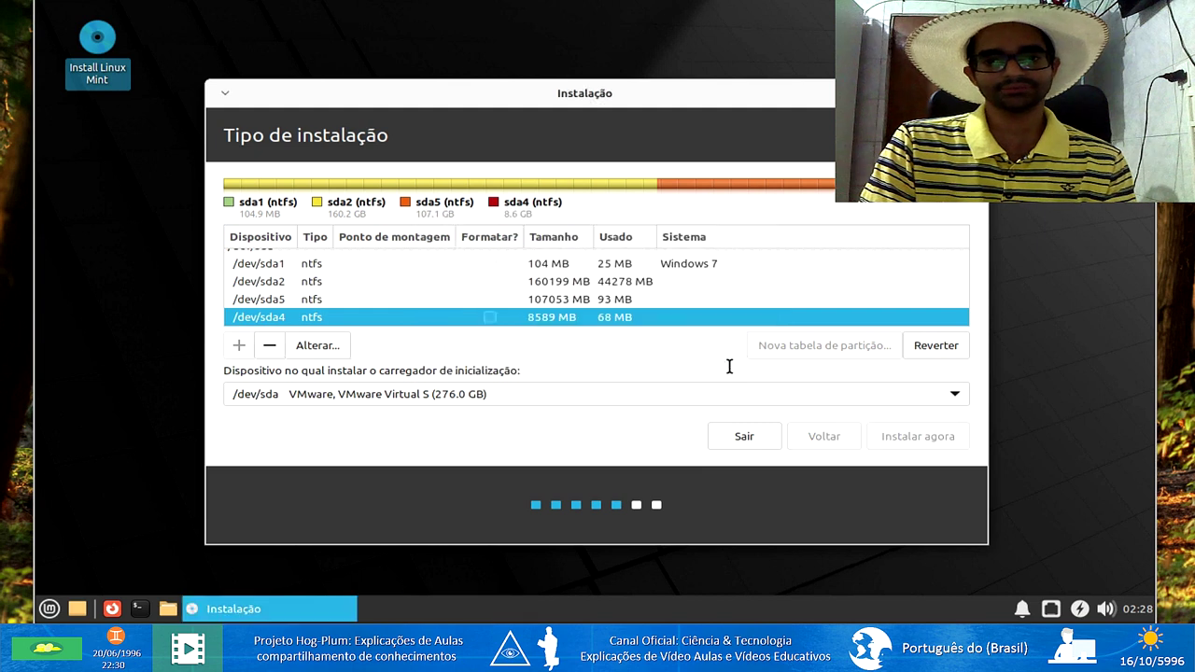
pyautogui.click(846, 392)
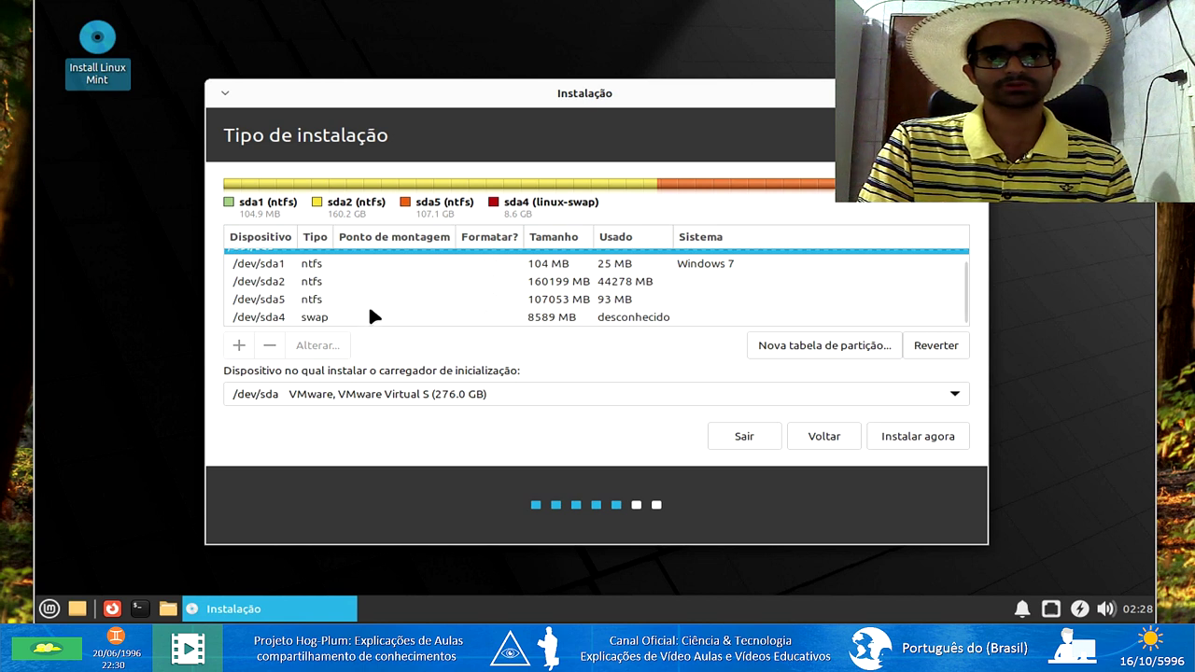
pyautogui.click(562, 305)
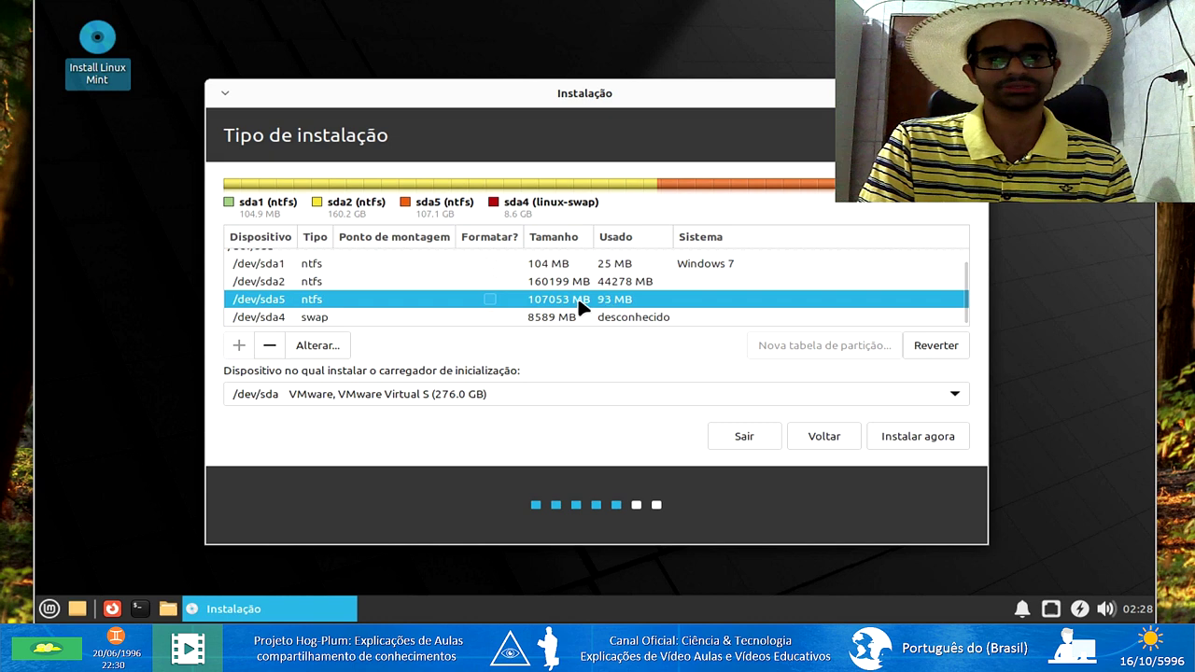
# Set /dev/sda5 to journaling ext4 with mount point / (root).
pyautogui.click(318, 352)
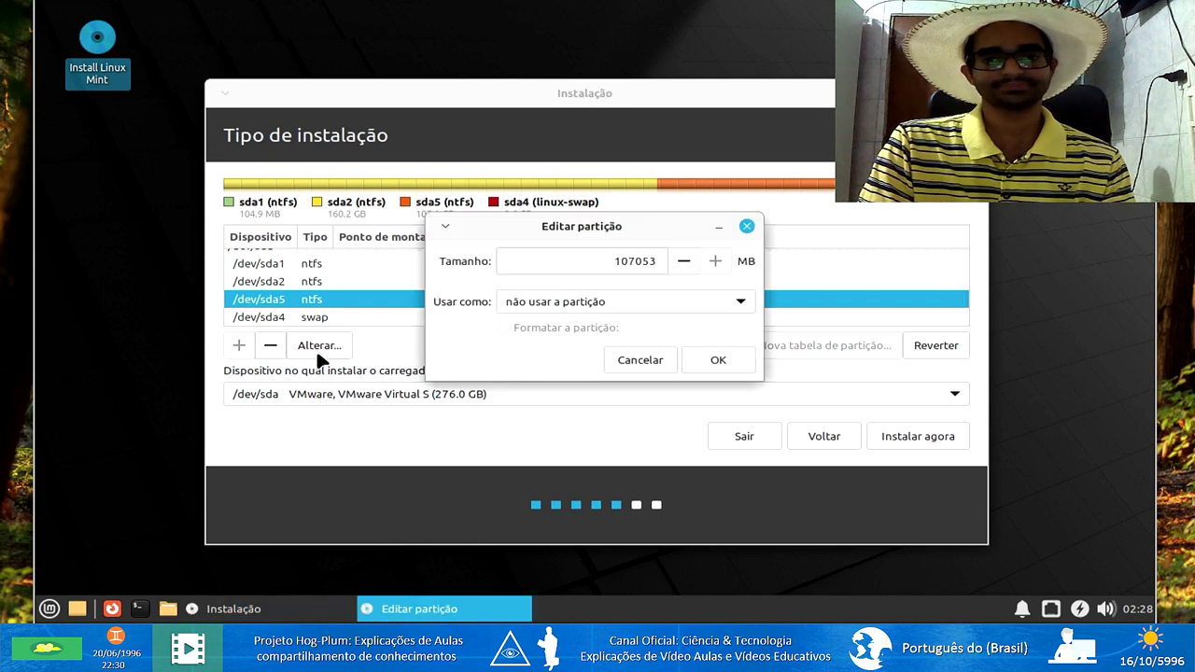
pyautogui.click(737, 305)
pyautogui.scroll(1, 686, 121)
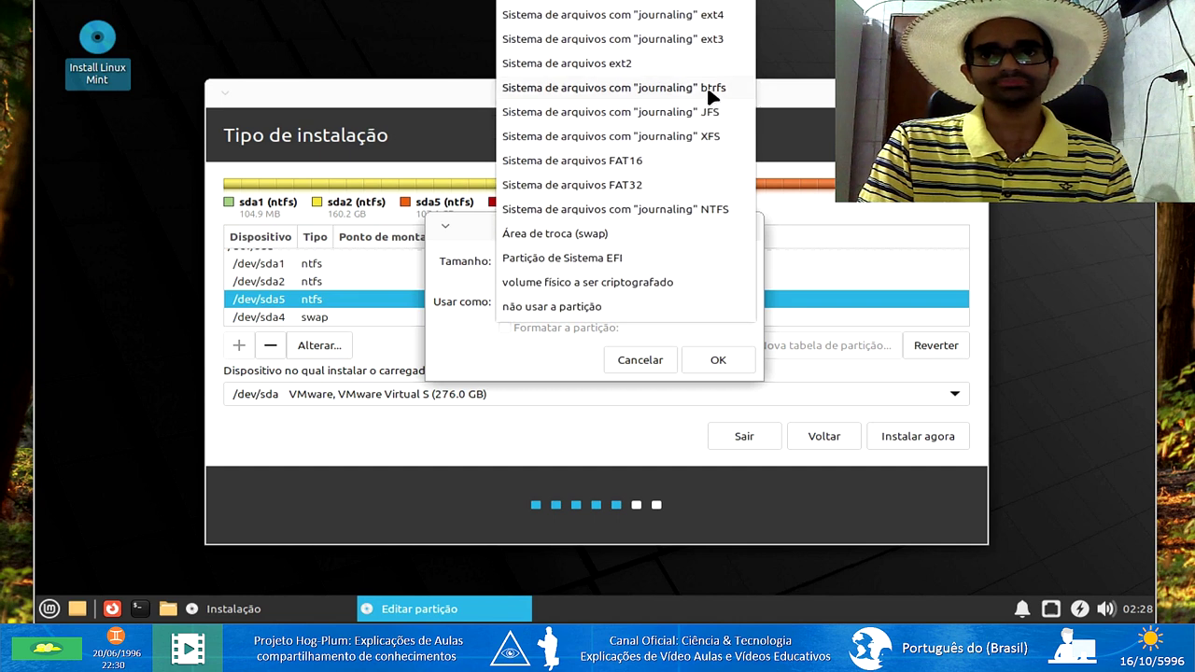
pyautogui.click(710, 16)
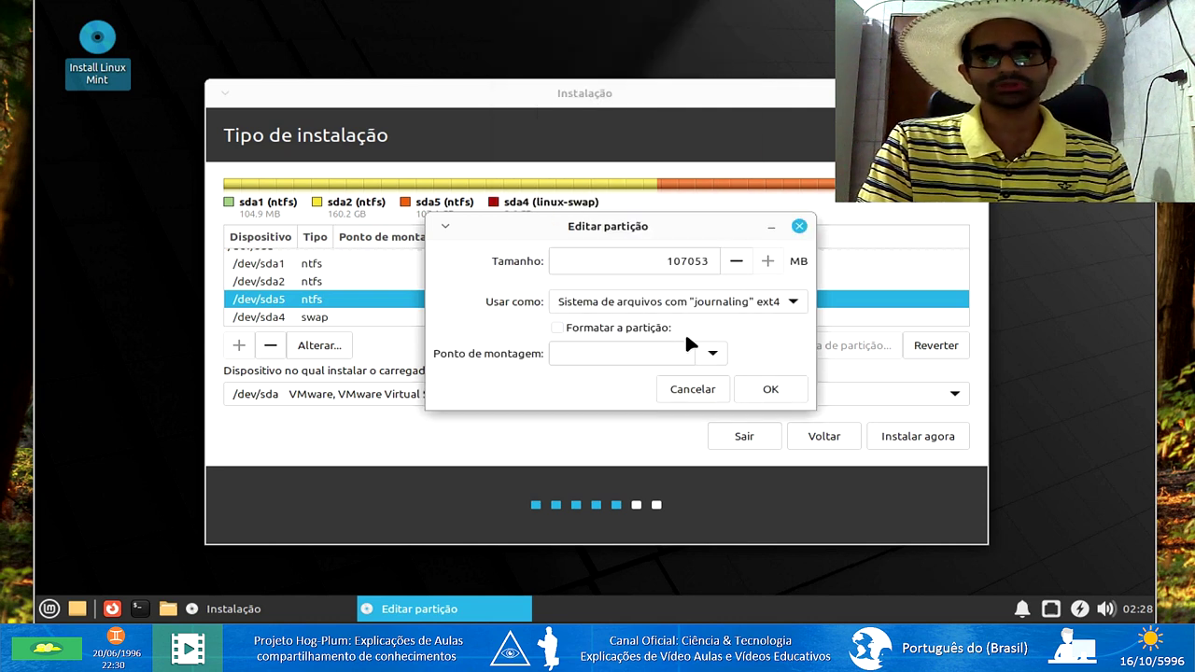
pyautogui.click(713, 353)
pyautogui.click(593, 381)
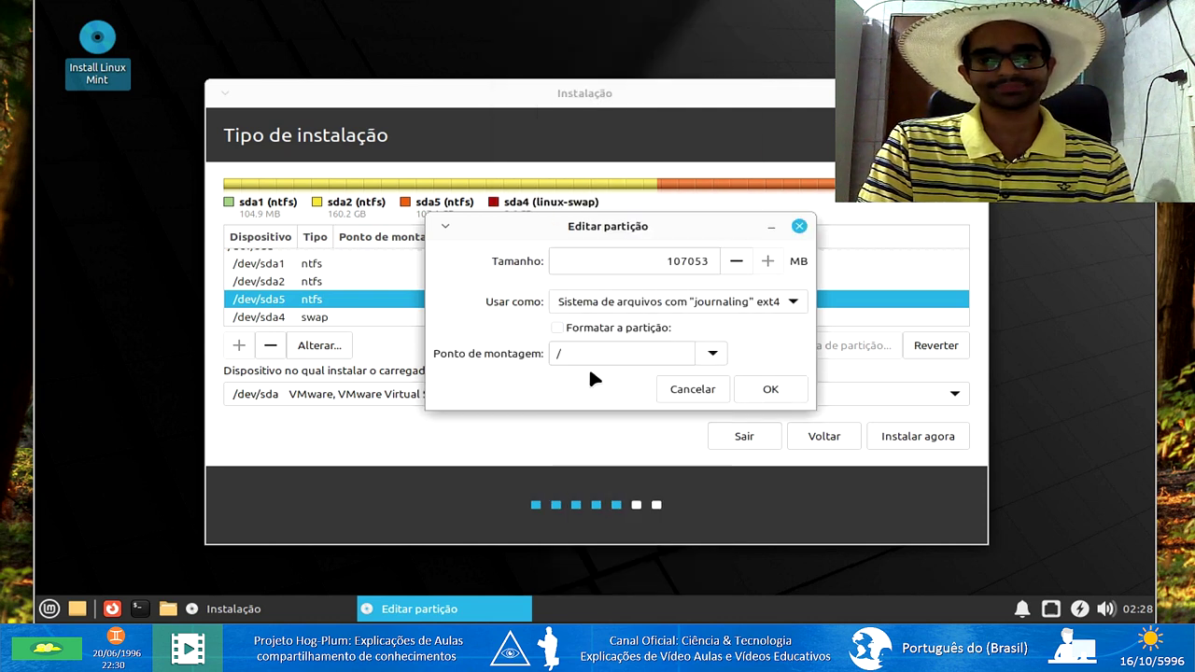
pyautogui.click(778, 390)
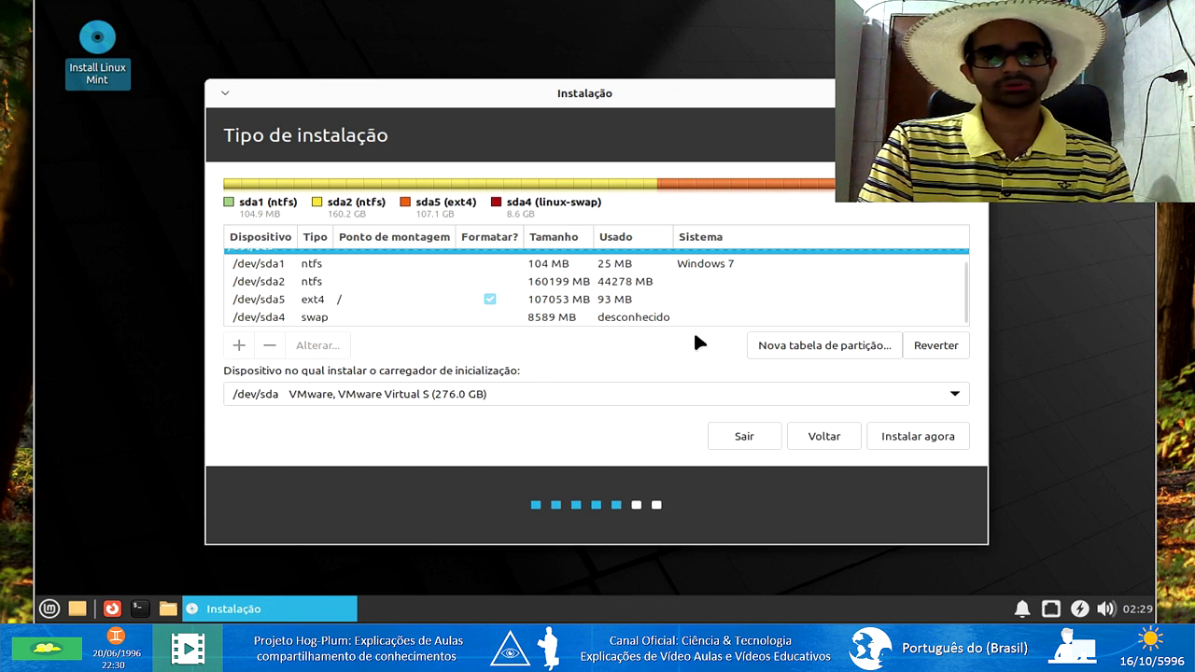
# Start installing, accept the EFI warning and disk-write confirmation, and keep Bahia as timezone.
pyautogui.click(322, 304)
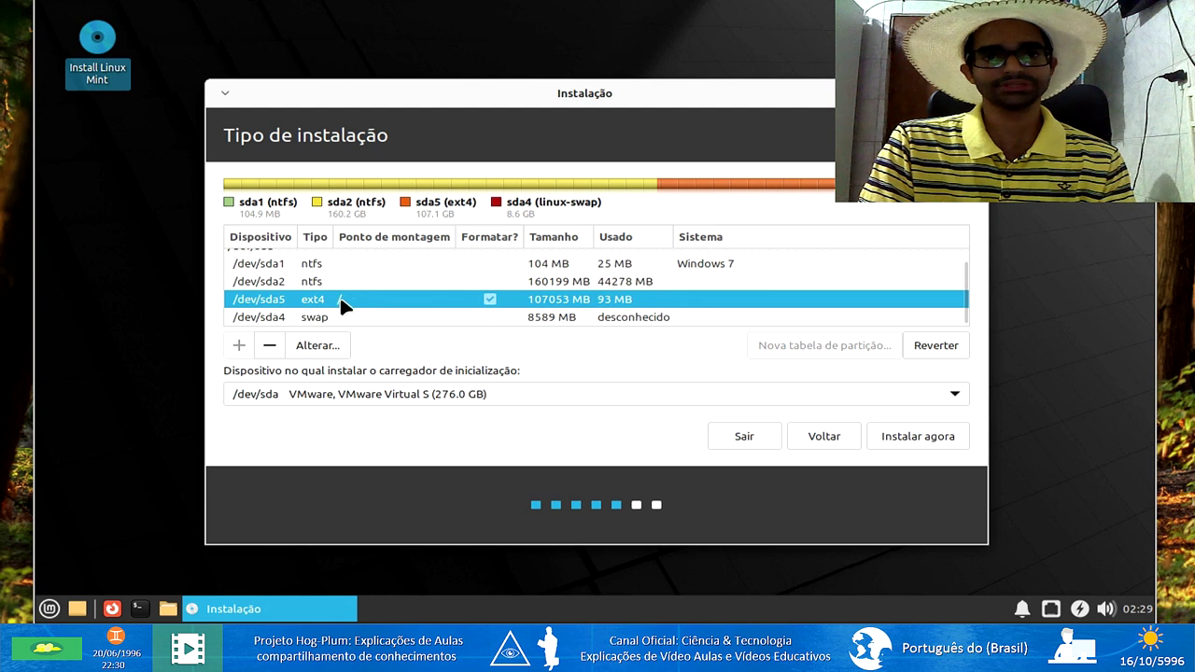
pyautogui.click(910, 436)
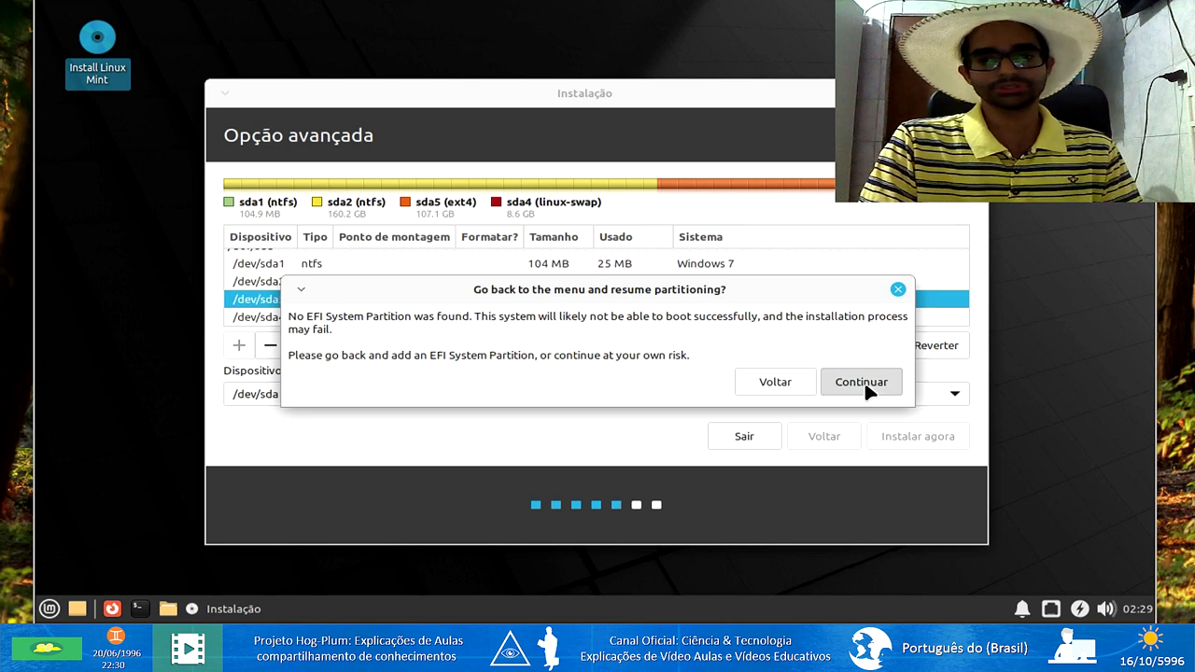
pyautogui.click(863, 380)
pyautogui.click(863, 434)
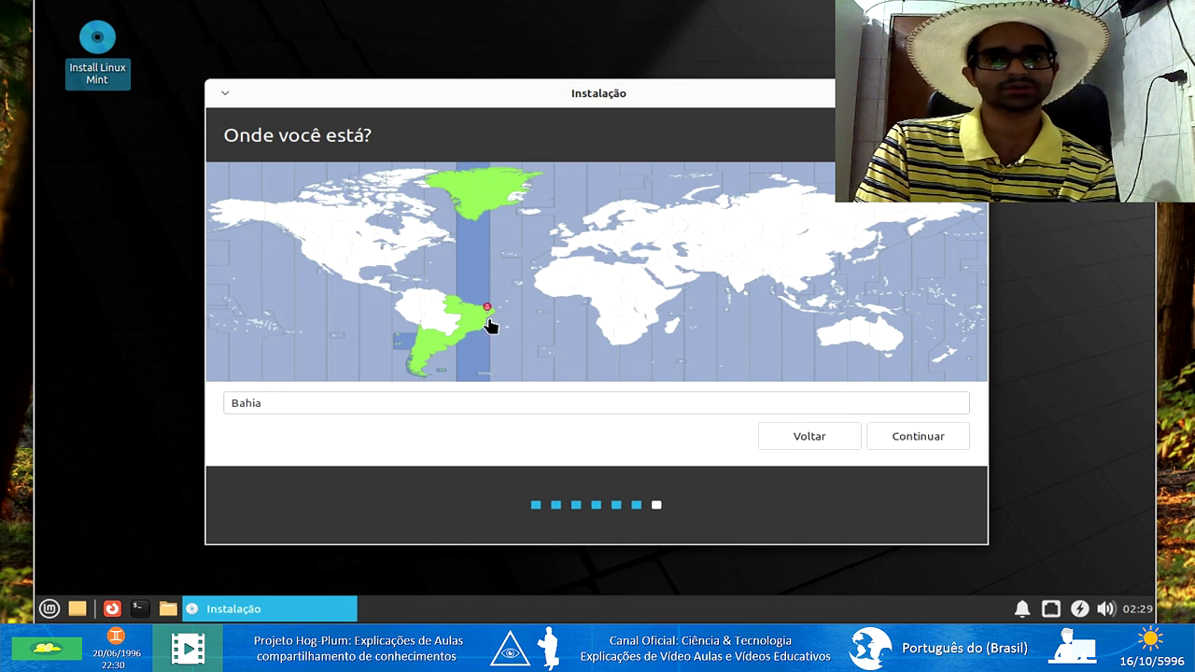
pyautogui.click(906, 446)
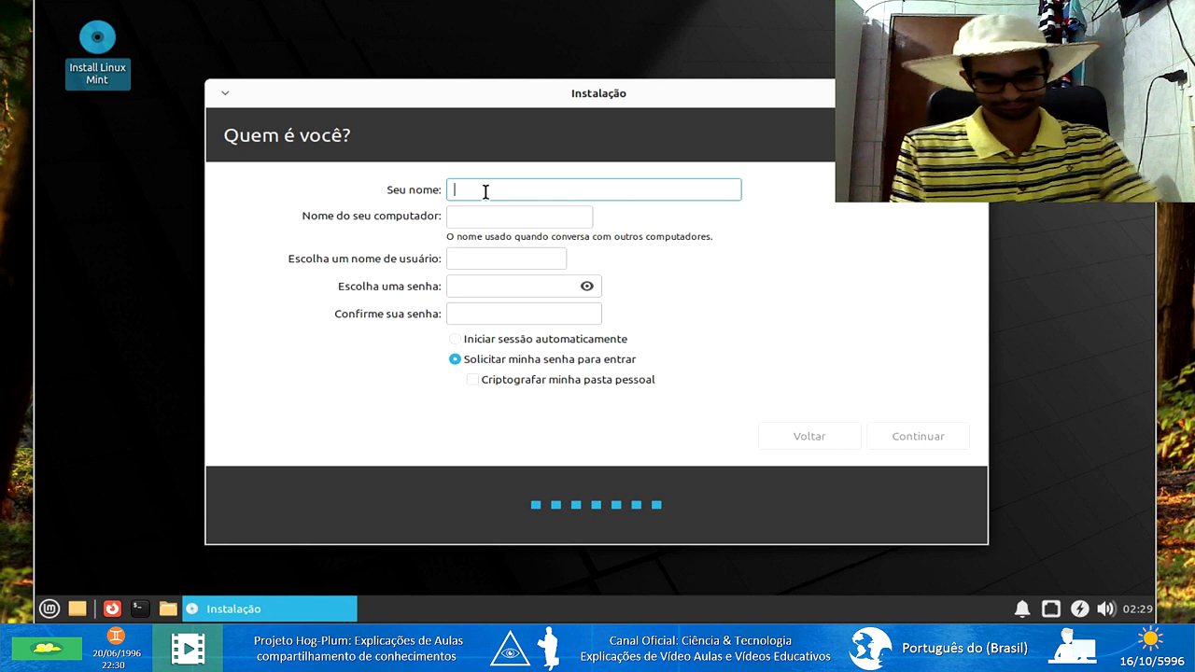
# Enter the user's full name, replace the computer name with hog-plum, and correct the username.
pyautogui.write('A')
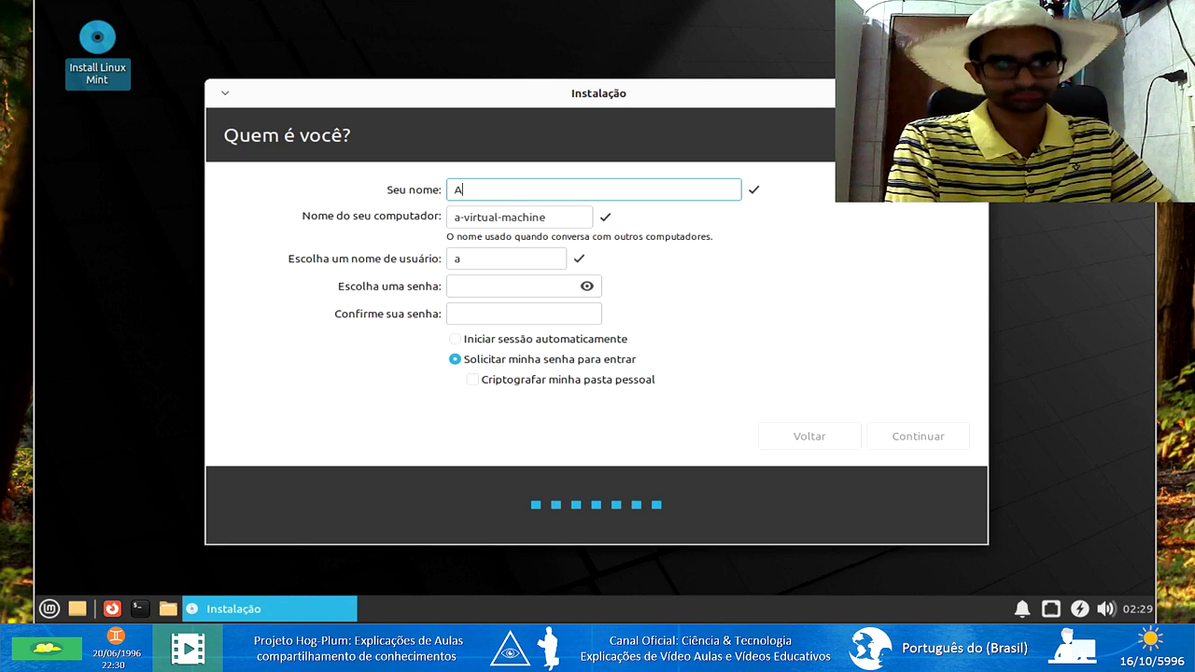
pyautogui.write('lbert Vinicius Maia')
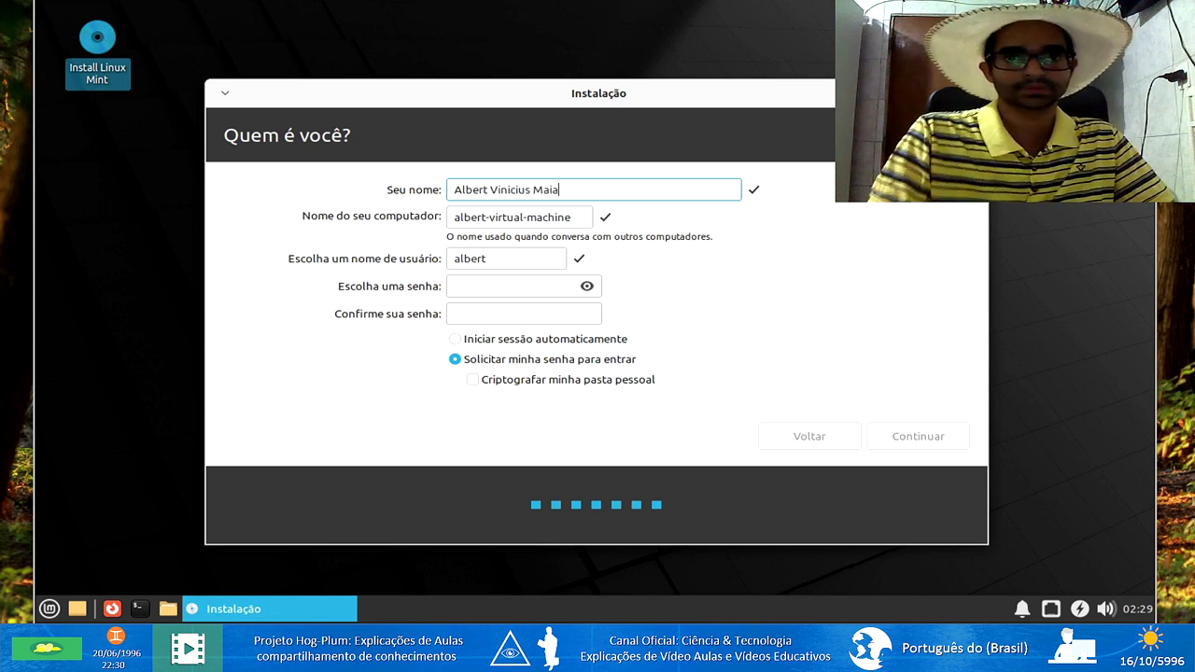
pyautogui.moveTo(575, 217); pyautogui.dragTo(450, 222)
pyautogui.press('BackSpace')
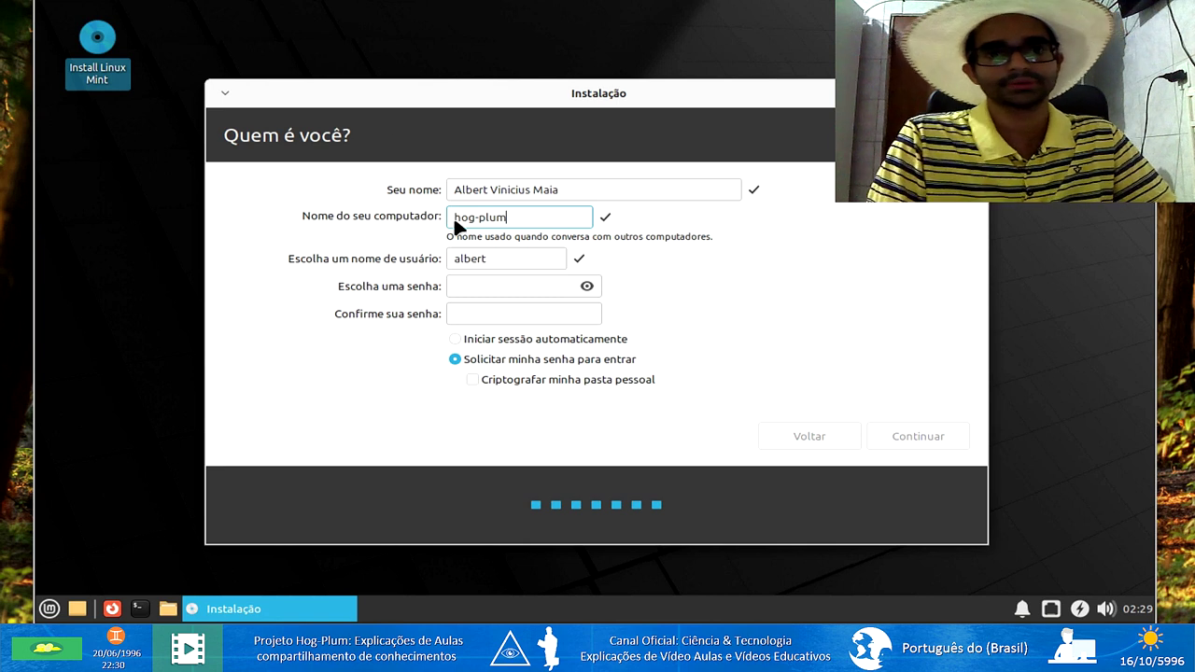
pyautogui.click(500, 256)
pyautogui.write('vmaoa')
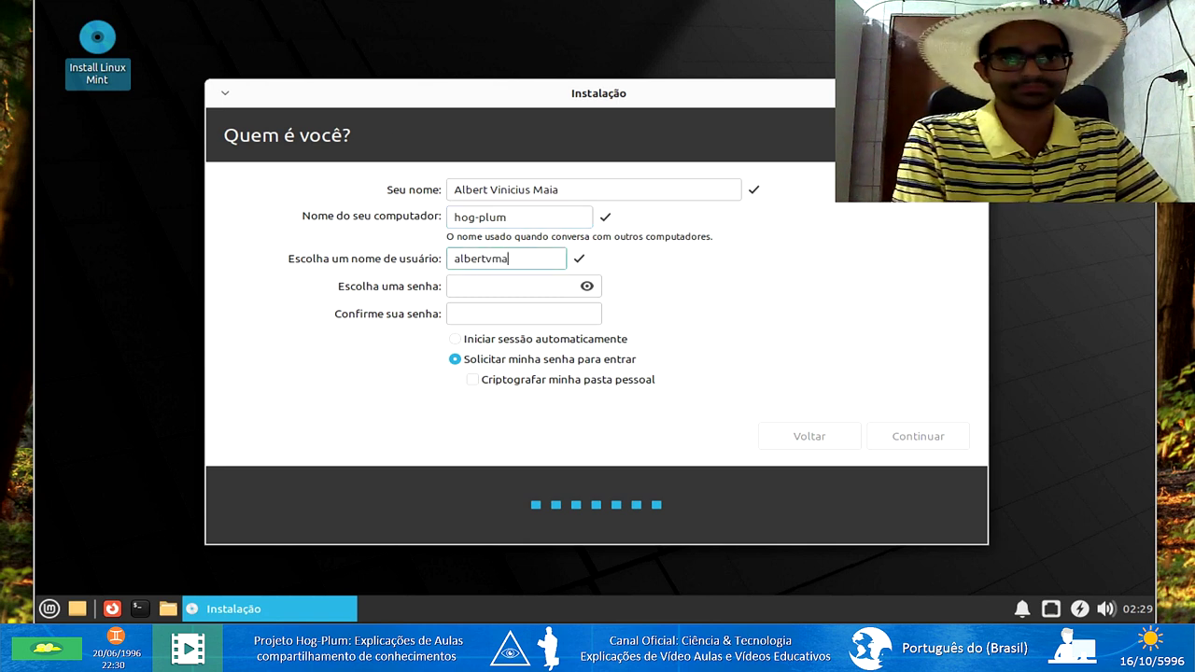
pyautogui.press('BackSpace')
pyautogui.press('BackSpace')
pyautogui.write('ia')
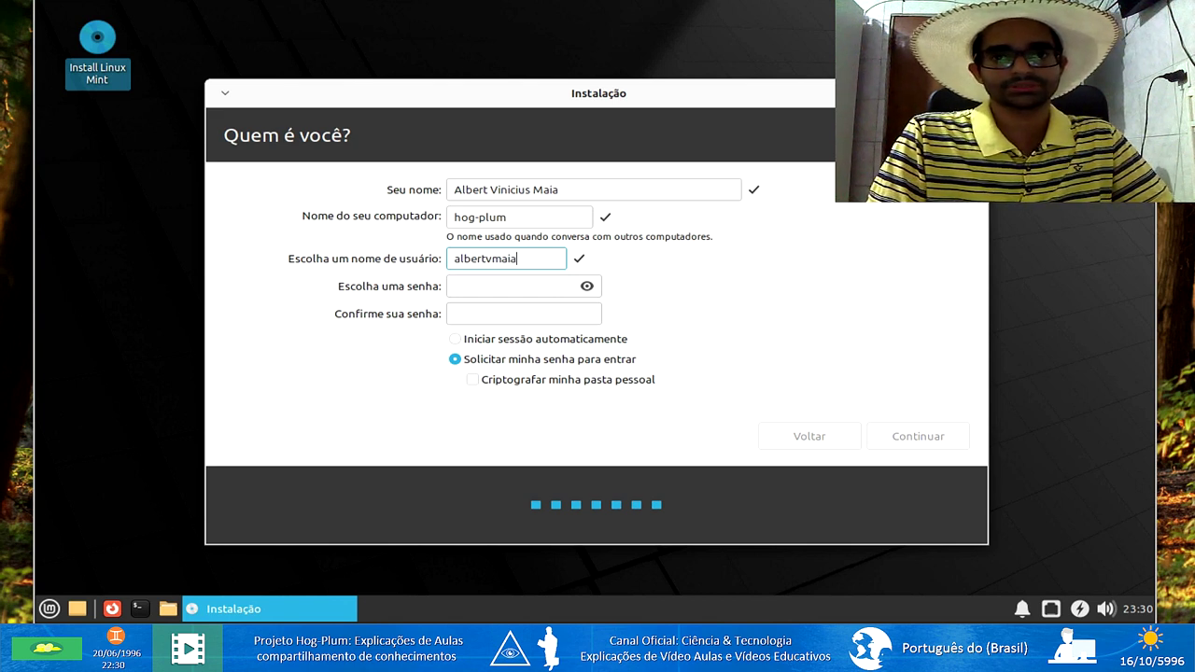
# Enter and confirm the account password and enable automatic login.
pyautogui.click(492, 286)
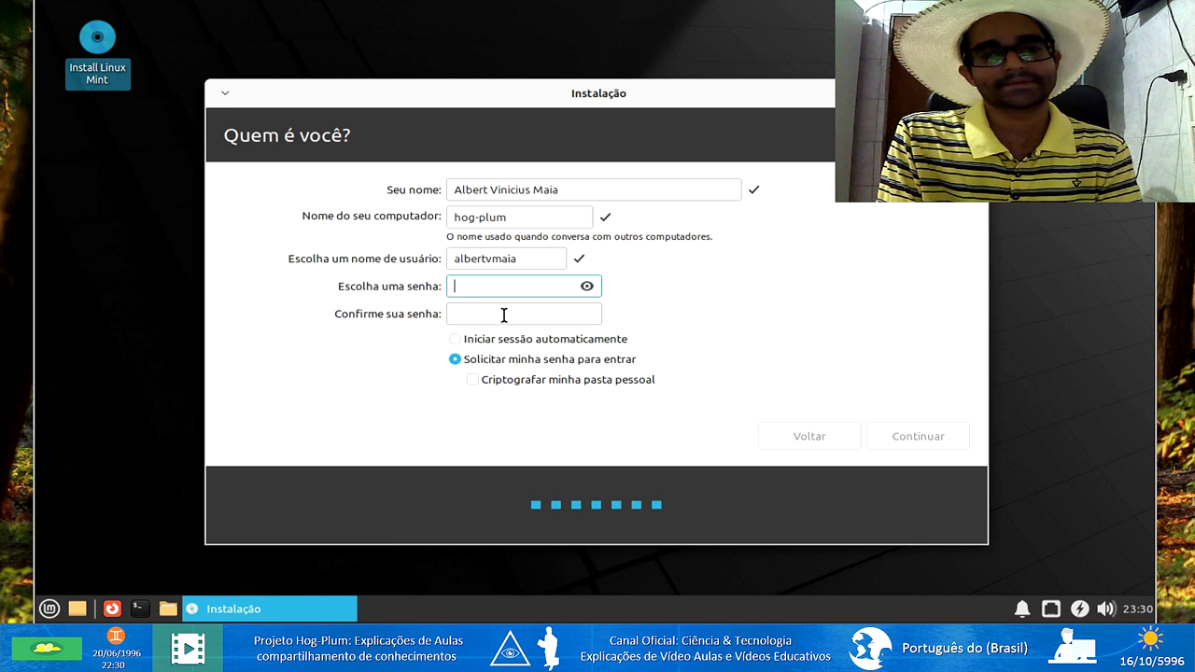
pyautogui.click(504, 315)
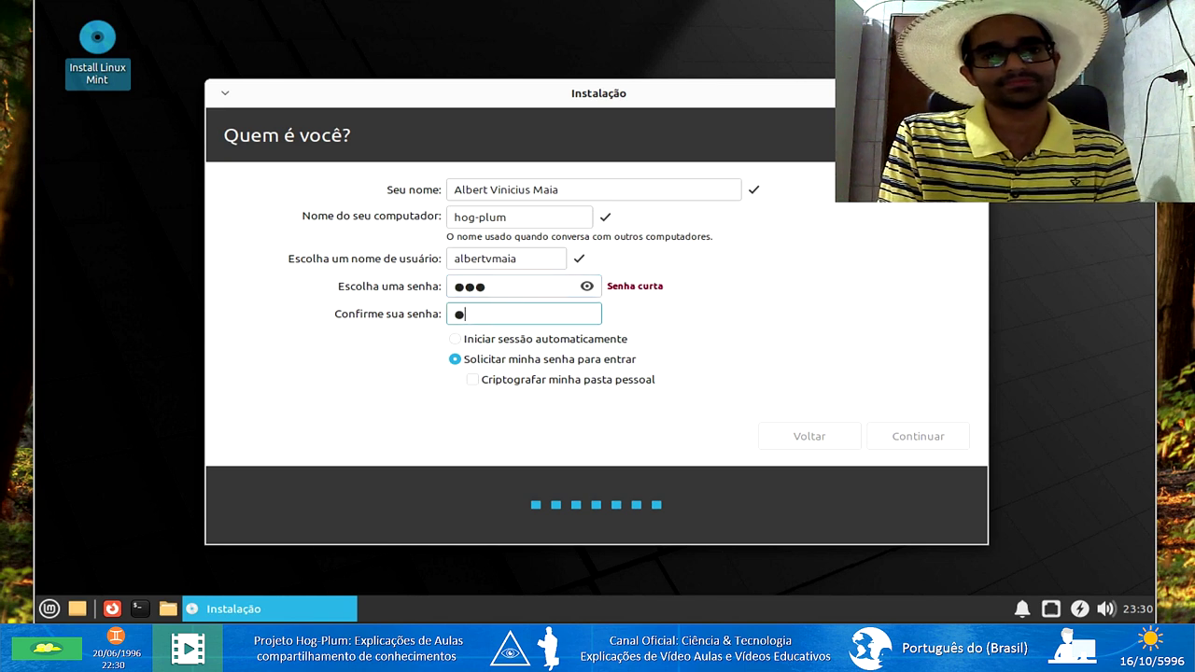
pyautogui.click(456, 340)
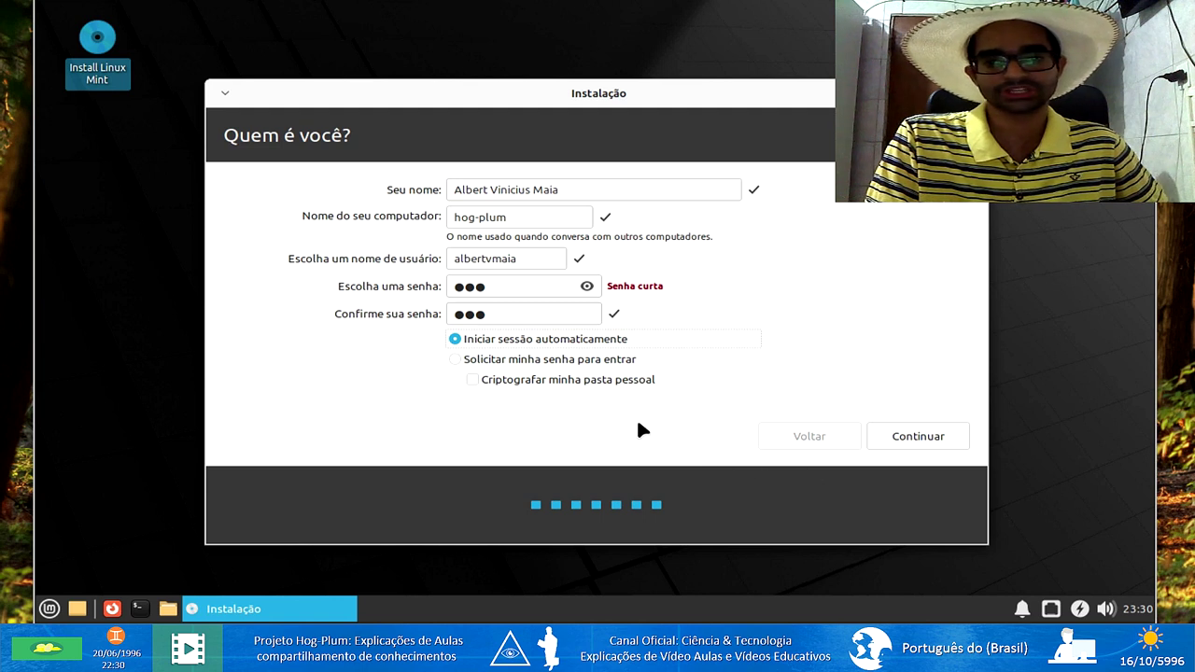
# Begin the installation, move the window up-left, and expand the 'Copiando arquivos...' log.
pyautogui.click(917, 442)
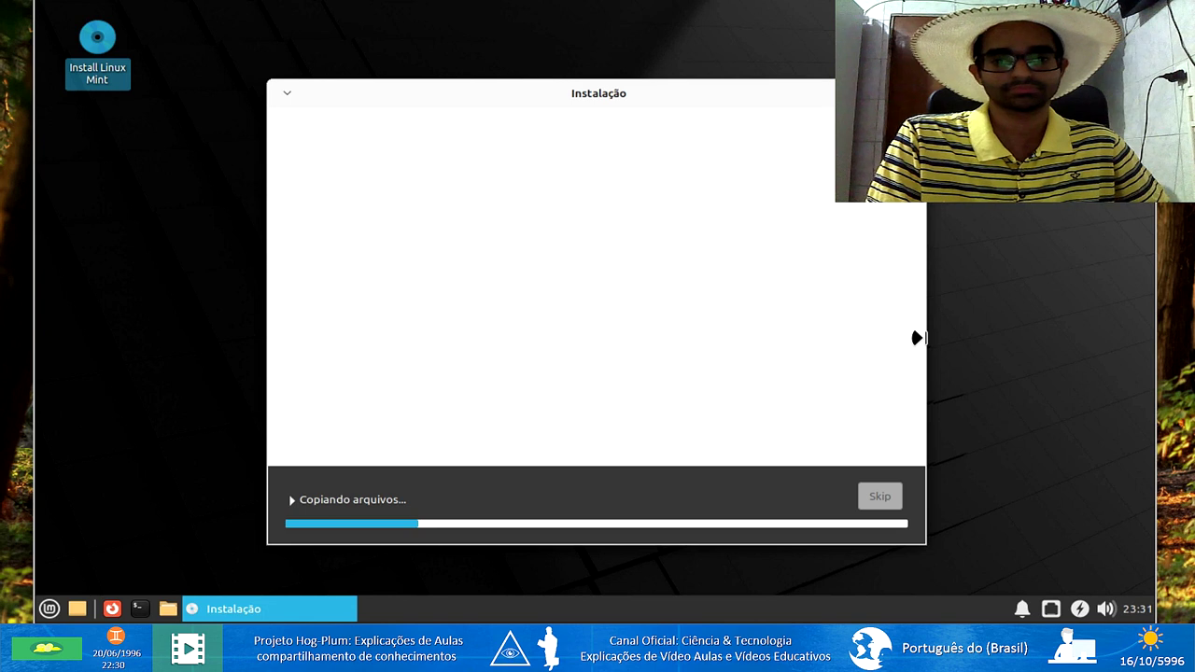
pyautogui.moveTo(463, 90); pyautogui.dragTo(465, 52)
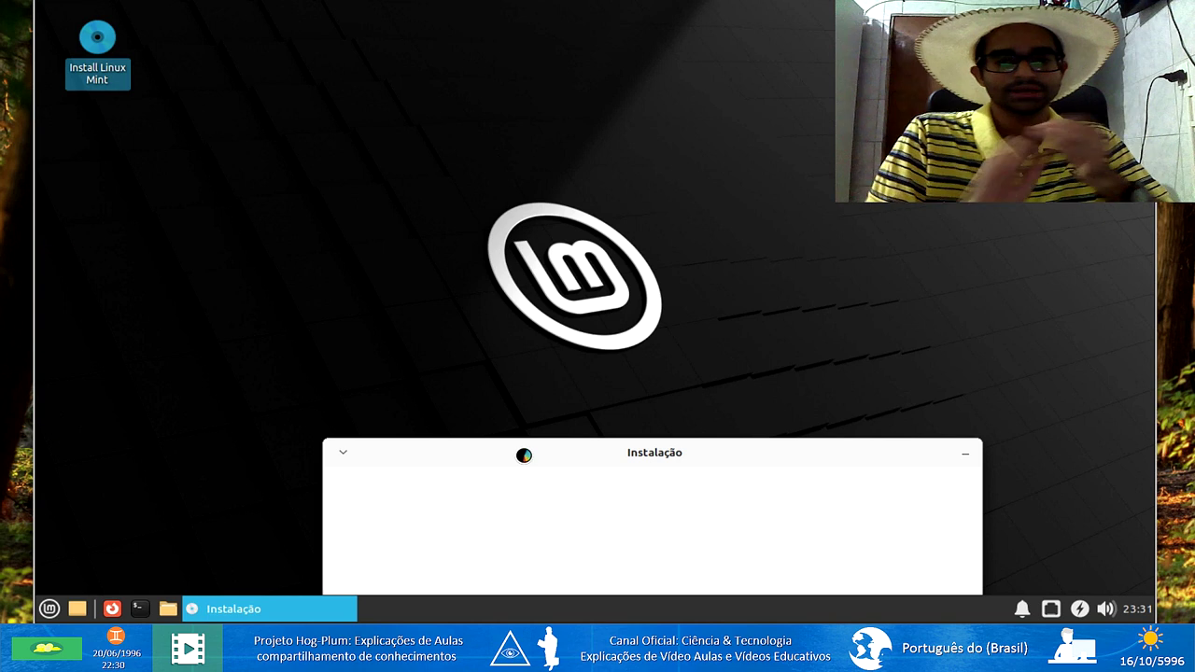
pyautogui.moveTo(514, 451); pyautogui.dragTo(453, 49)
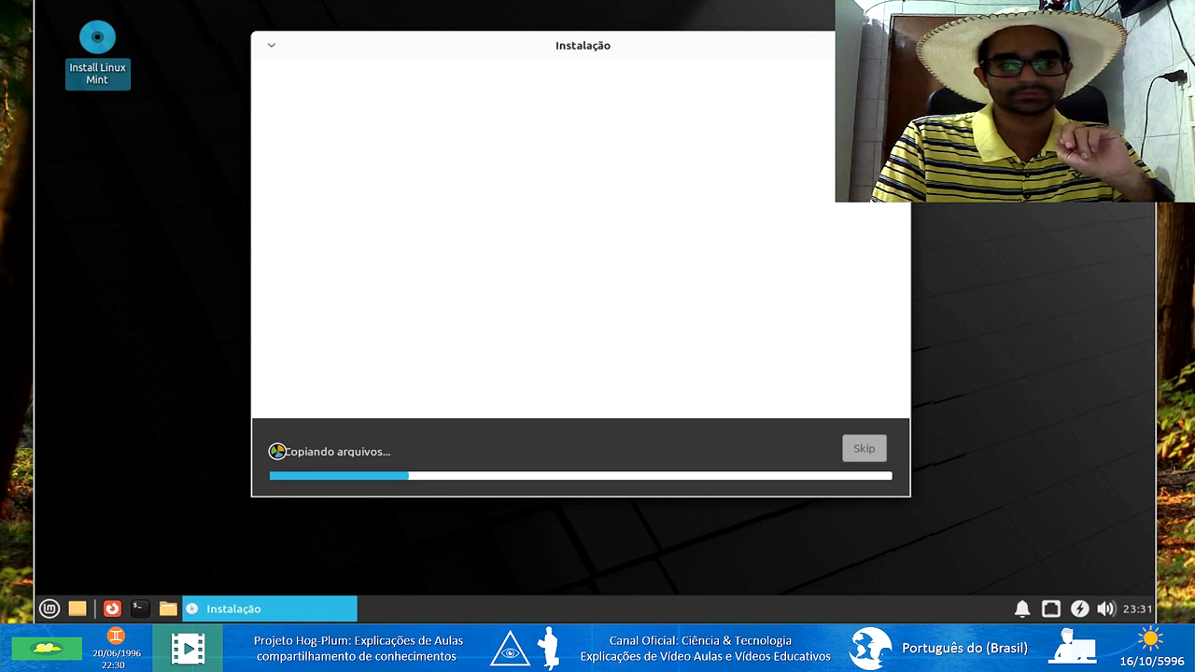
pyautogui.click(276, 450)
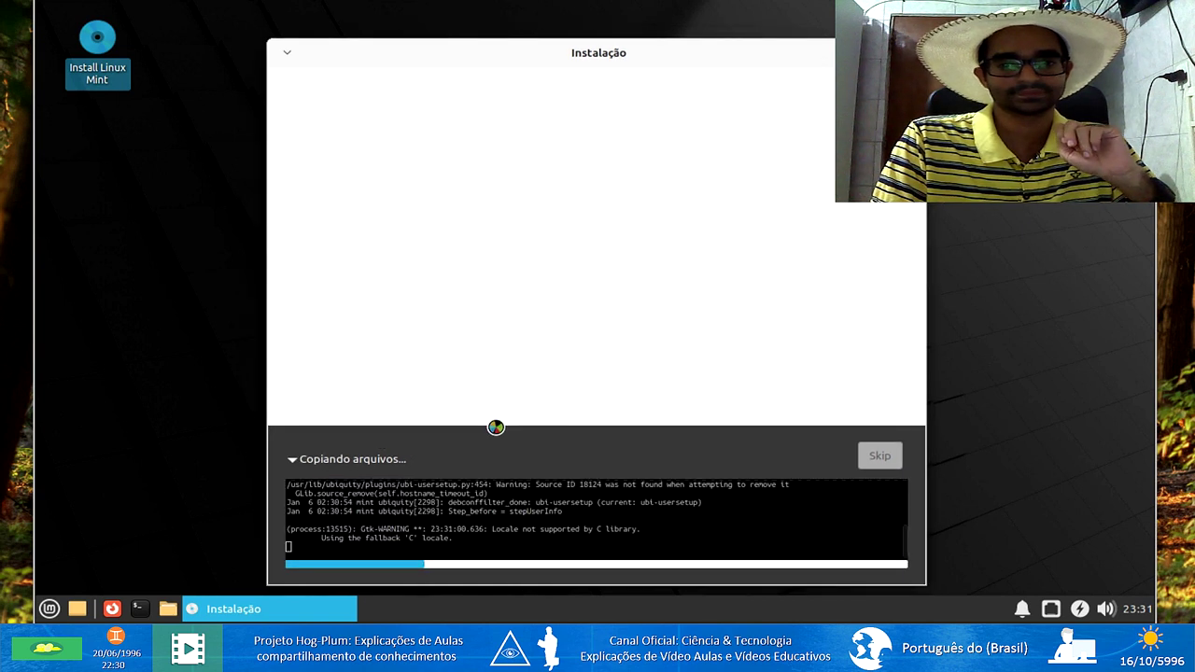
pyautogui.moveTo(489, 44); pyautogui.dragTo(489, 41)
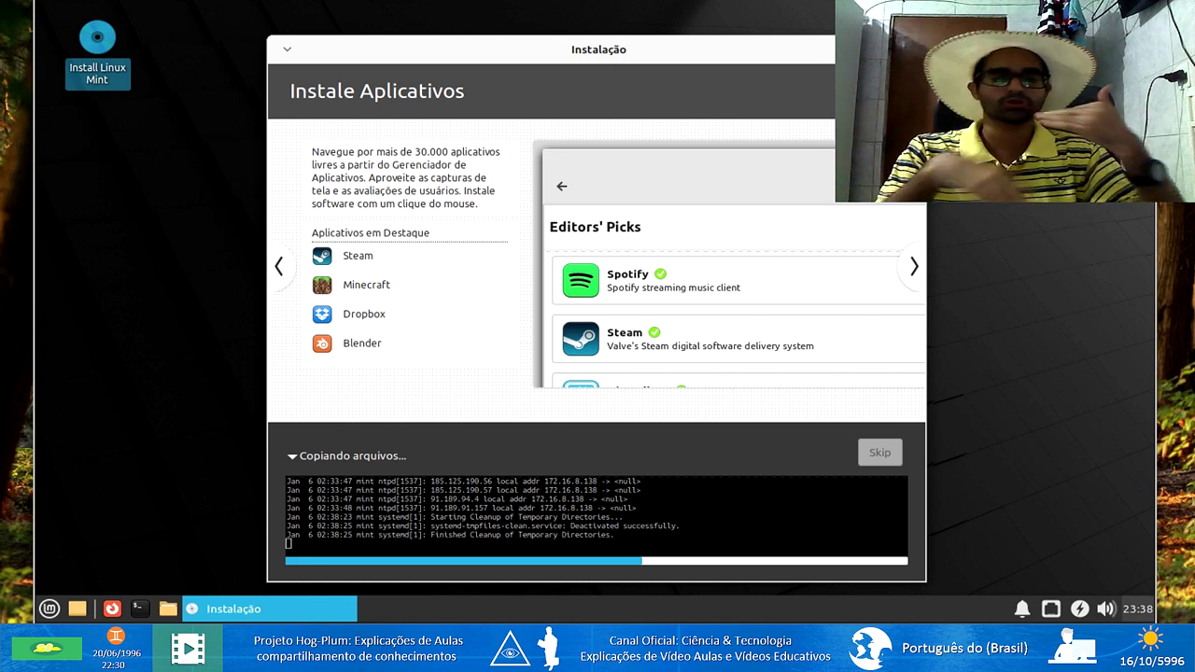
pyautogui.moveTo(1136, 608)
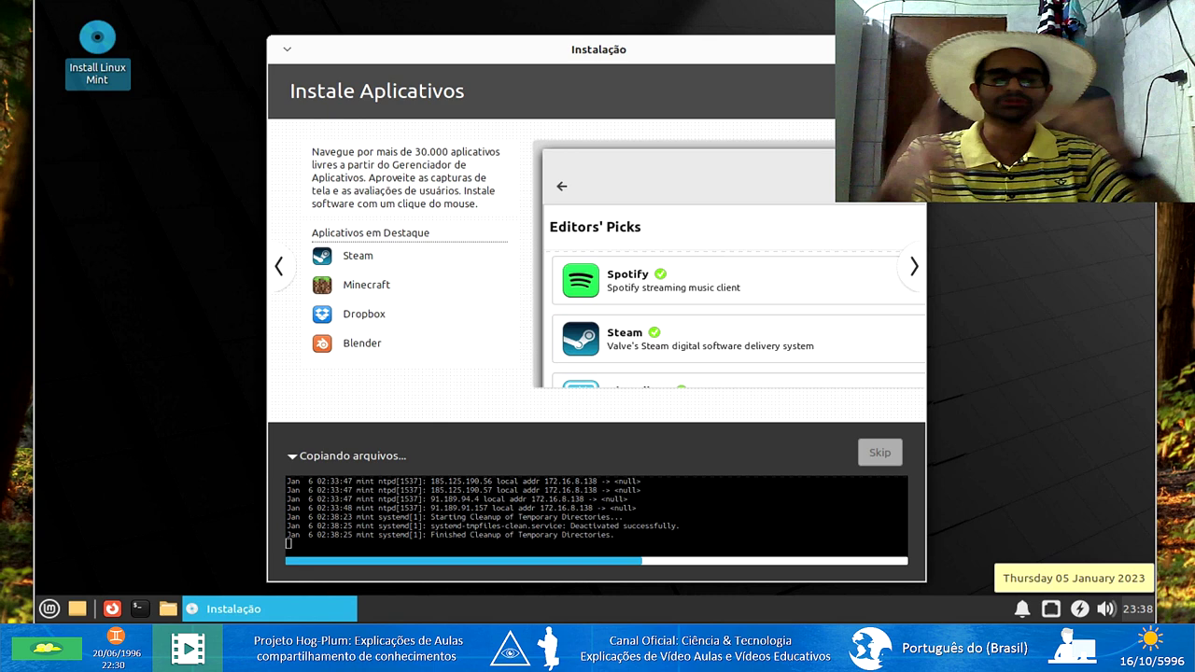
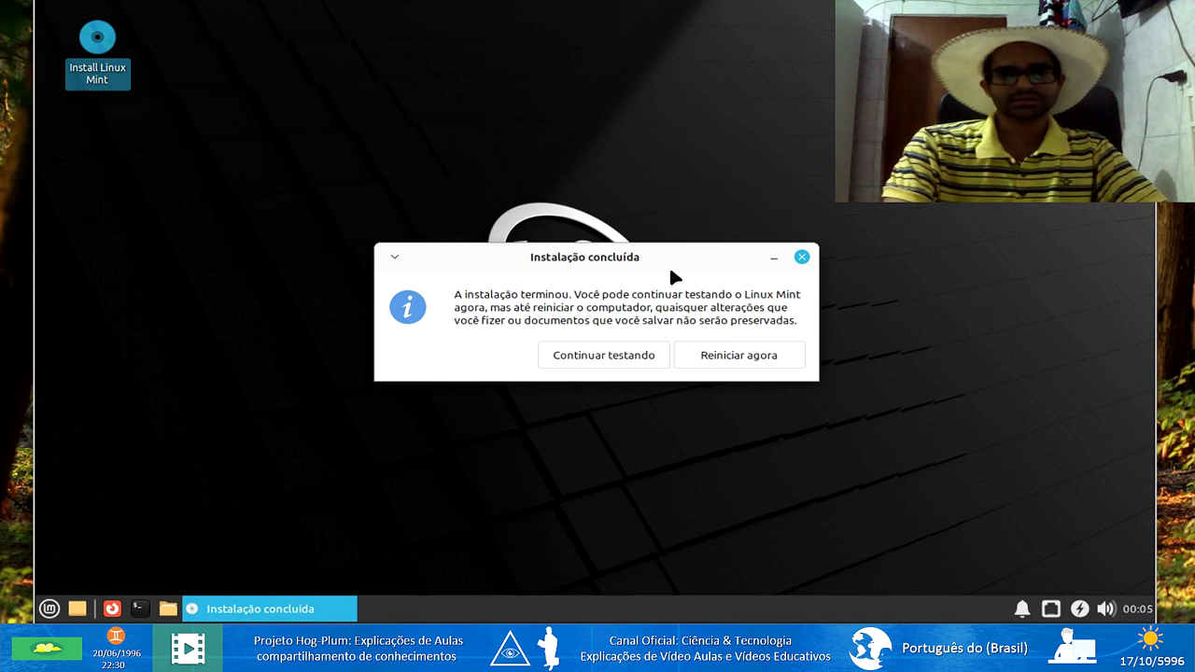
# Choose 'Reiniciar agora' to reboot into the newly installed Linux Mint.
pyautogui.click(744, 354)
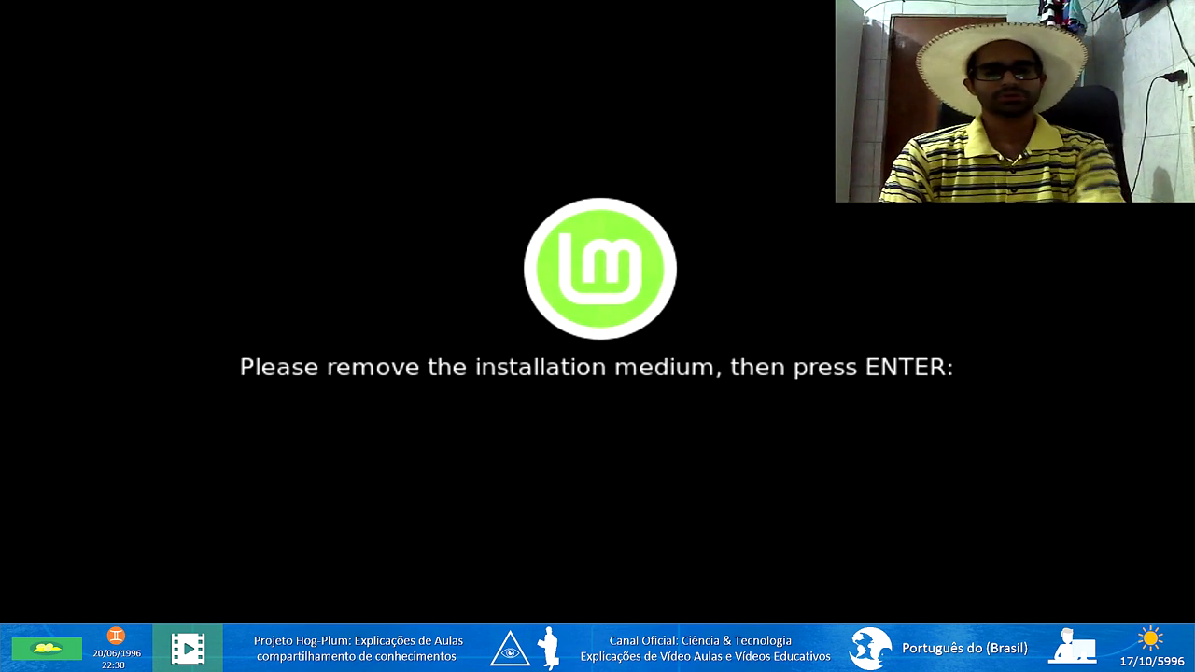
# Confirm the installation medium is removed so the reboot continues.
pyautogui.press('Return')
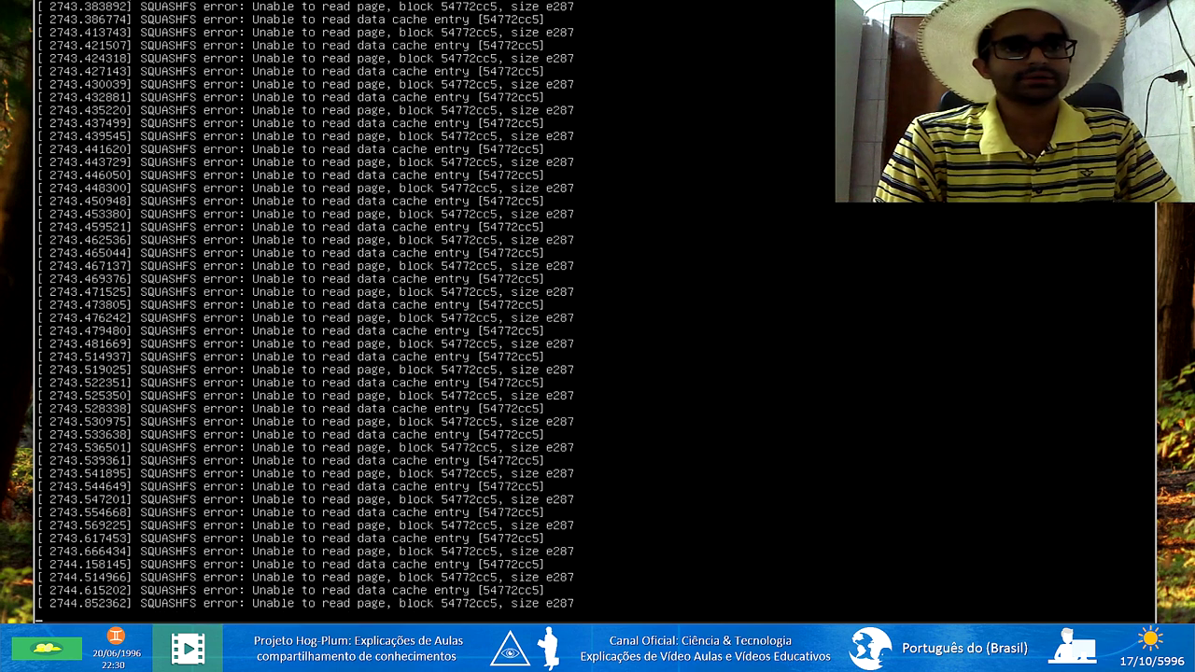
# Reset the stuck guest with VM > Power > Reset Guest and confirm the restart.
pyautogui.moveTo(227, 85)
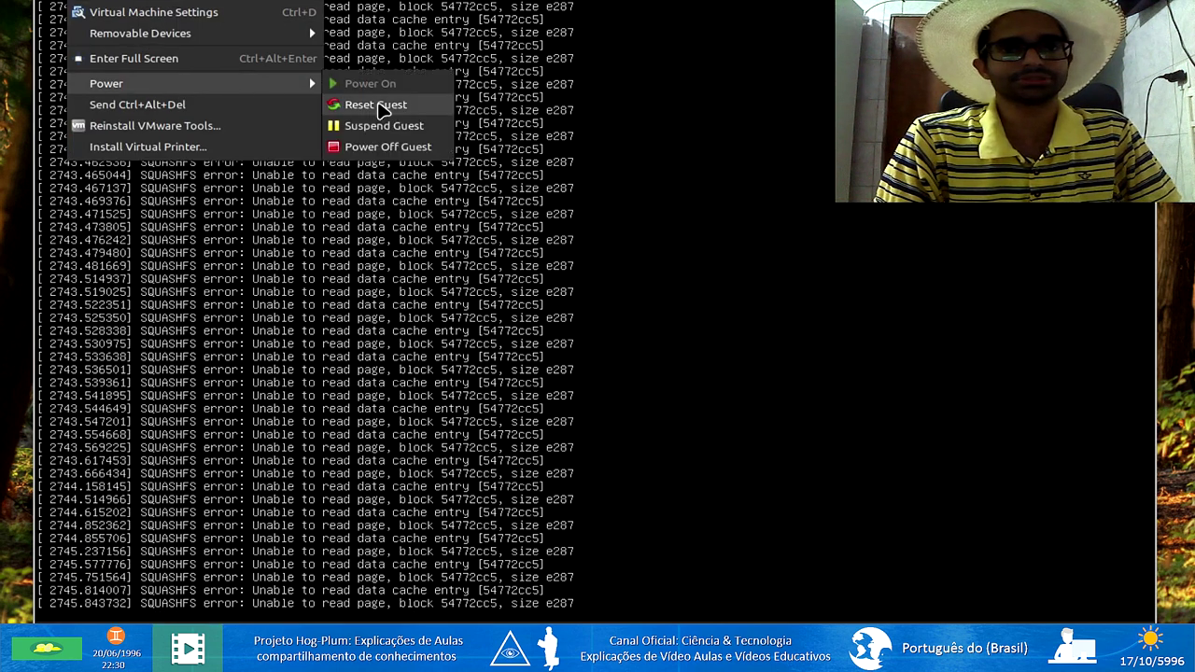
pyautogui.click(378, 107)
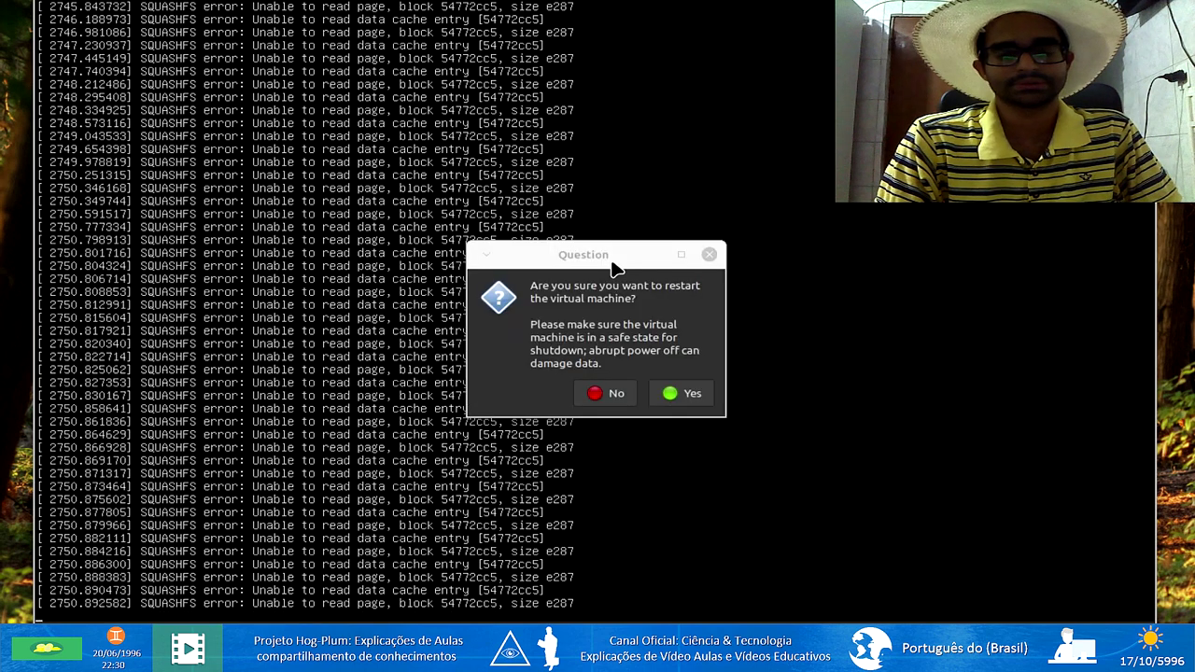
pyautogui.click(686, 392)
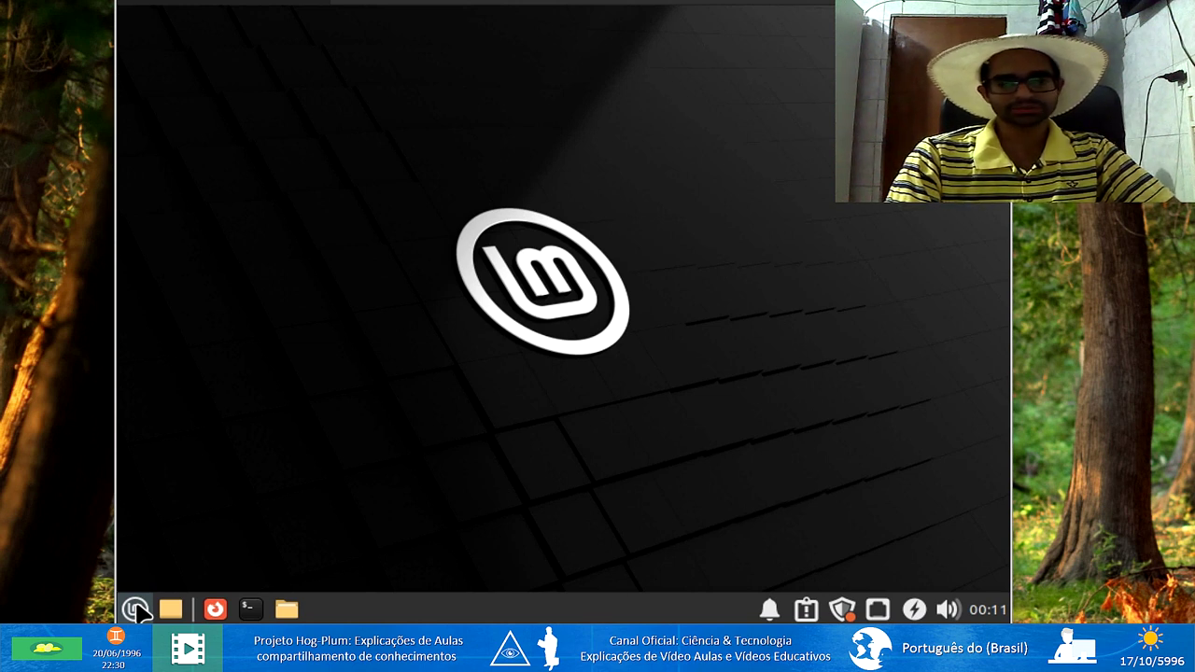
# Open the Bem-vindo(a) welcome screen, disable showing it at startup, and close it.
pyautogui.click(137, 608)
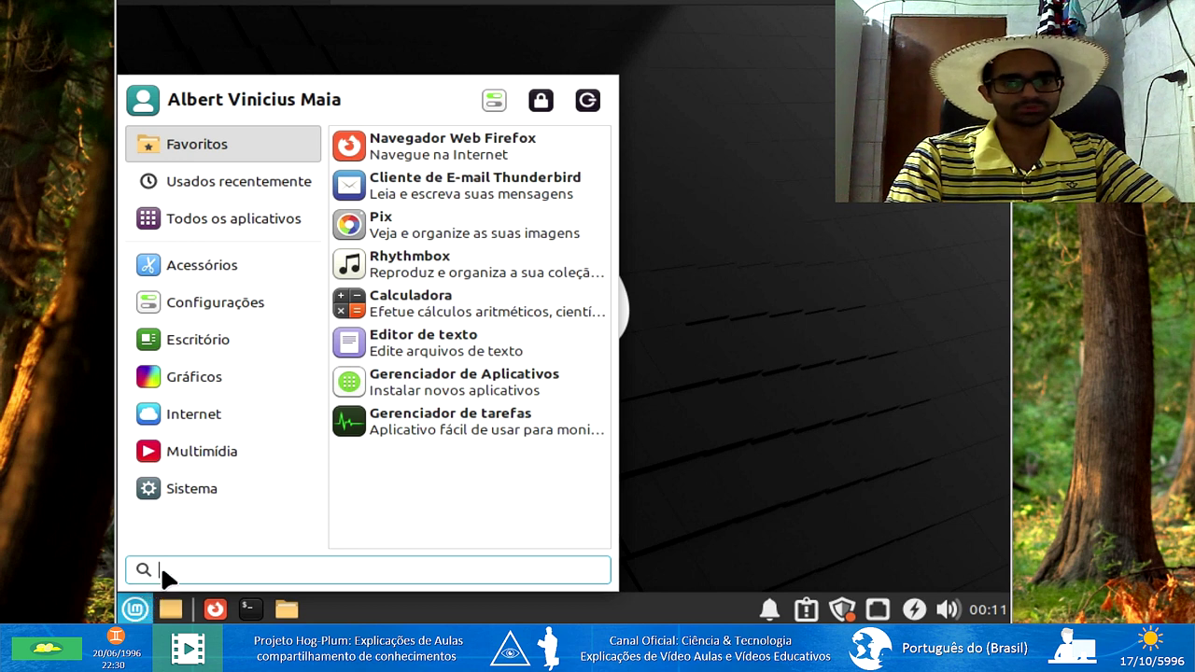
pyautogui.click(201, 485)
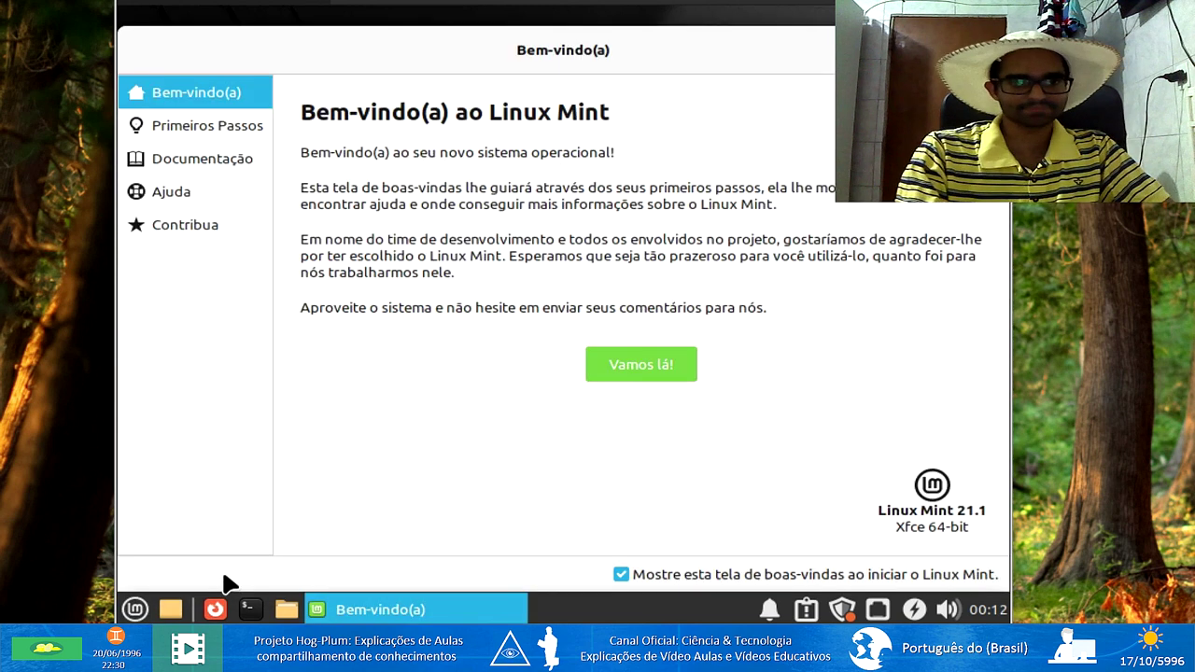
pyautogui.click(621, 575)
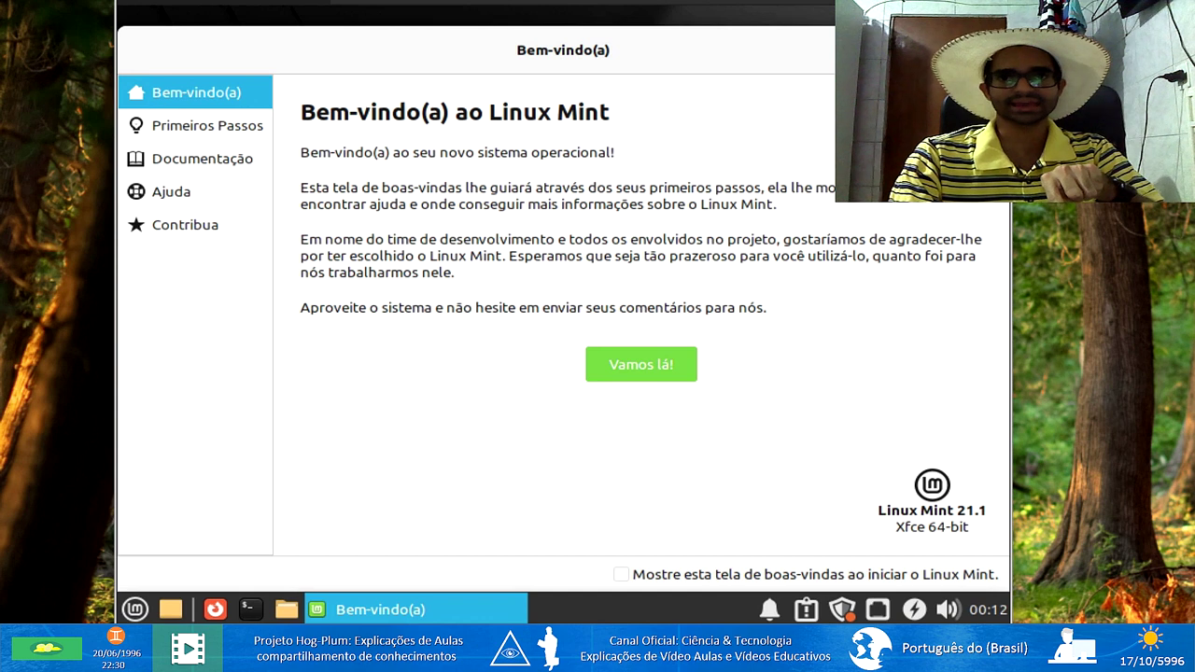
pyautogui.click(994, 49)
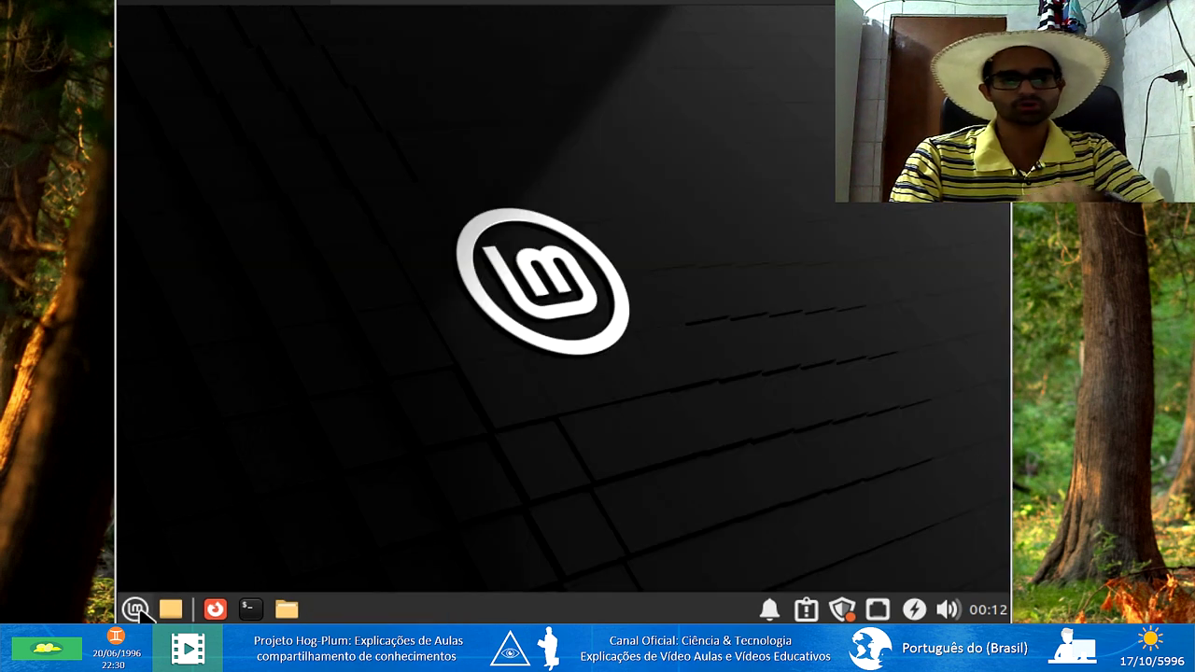
# Search the Mint menu for 'Mo' to bring up the Monitor entry.
pyautogui.click(135, 608)
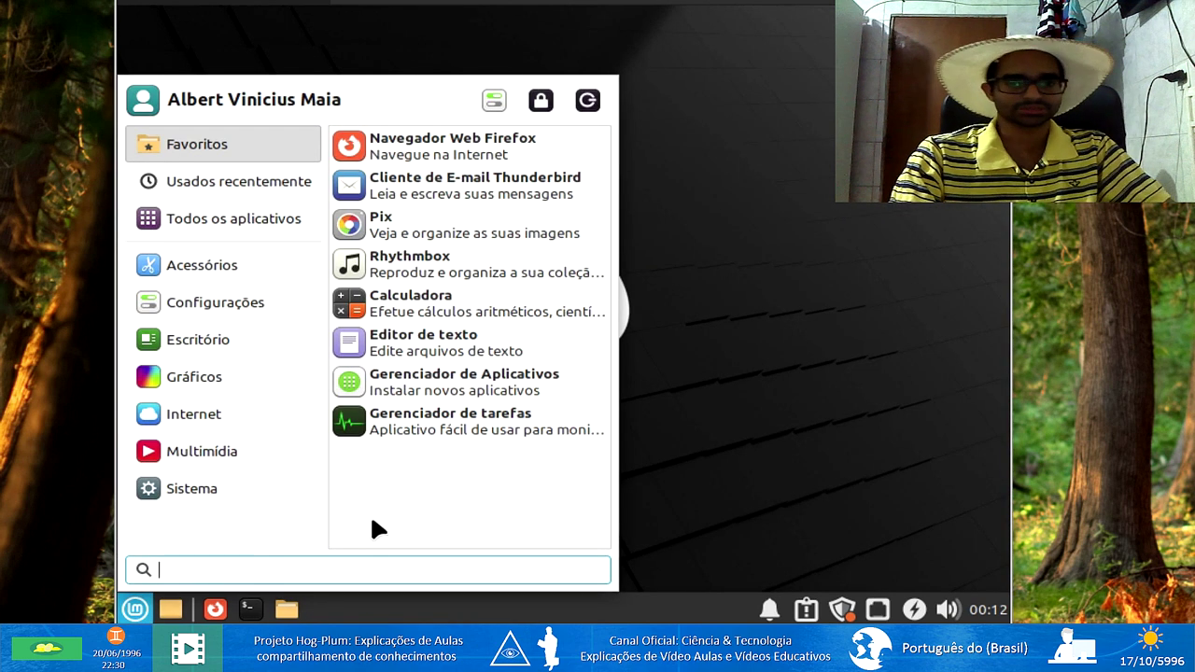
pyautogui.moveTo(239, 498)
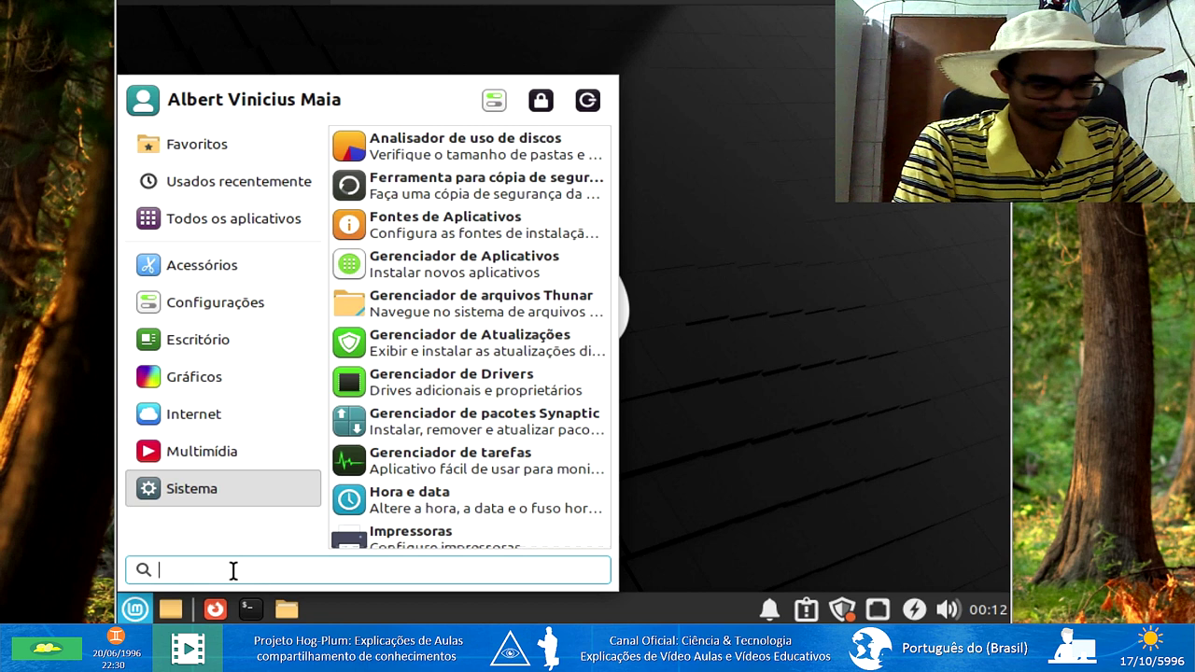
pyautogui.write('Mo')
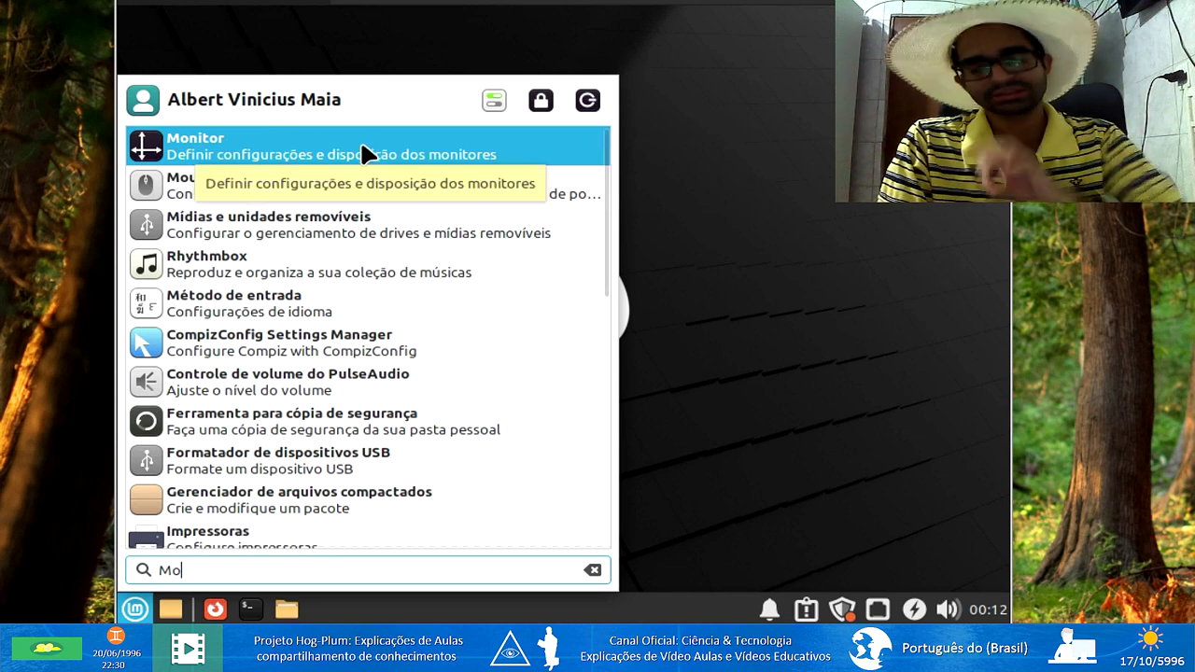
# Open Monitor settings and select 1280x768 as the Virtual1 resolution.
pyautogui.click(241, 154)
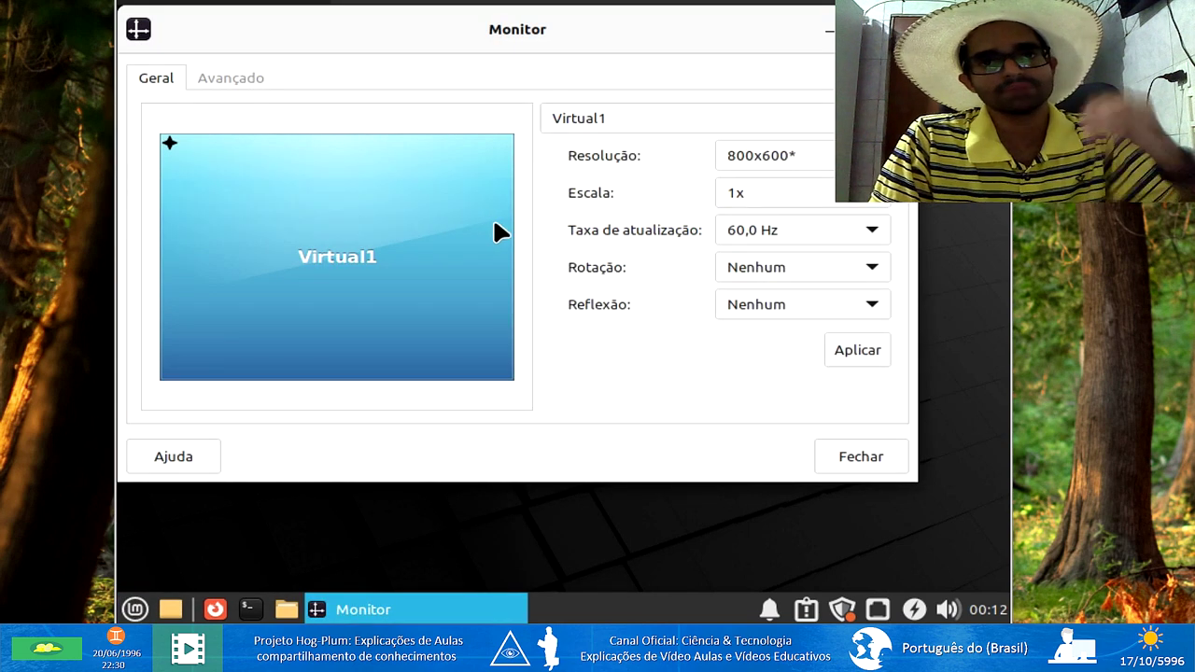
pyautogui.click(812, 160)
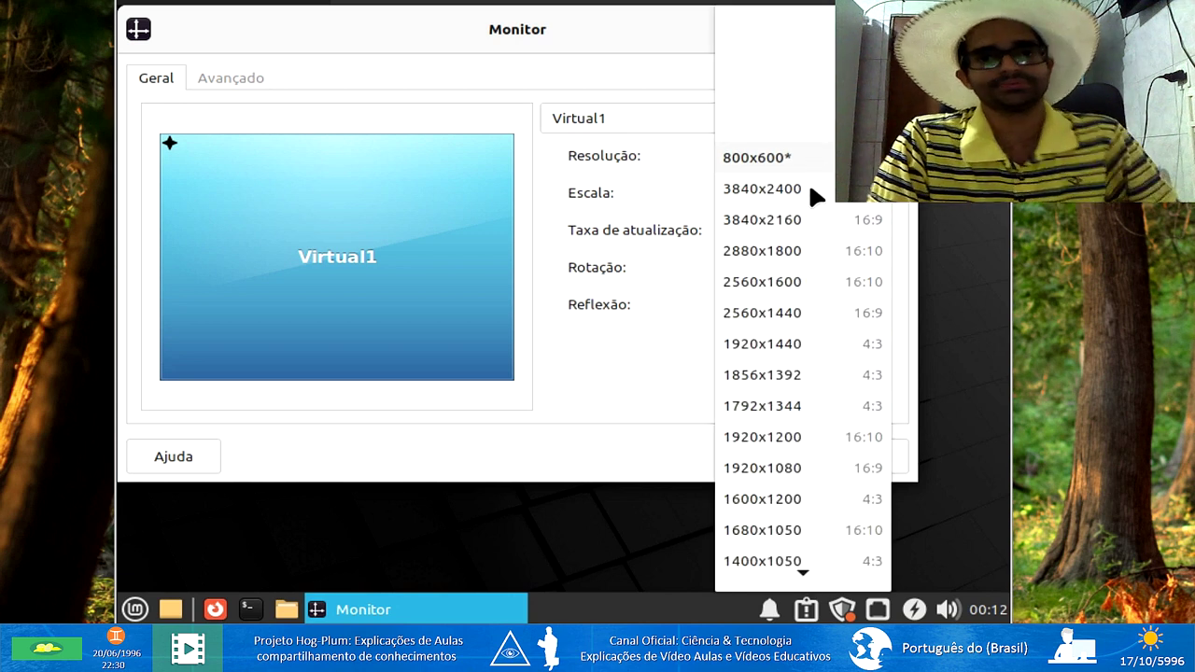
pyautogui.scroll(-2, 766, 283)
pyautogui.scroll(-4, 779, 301)
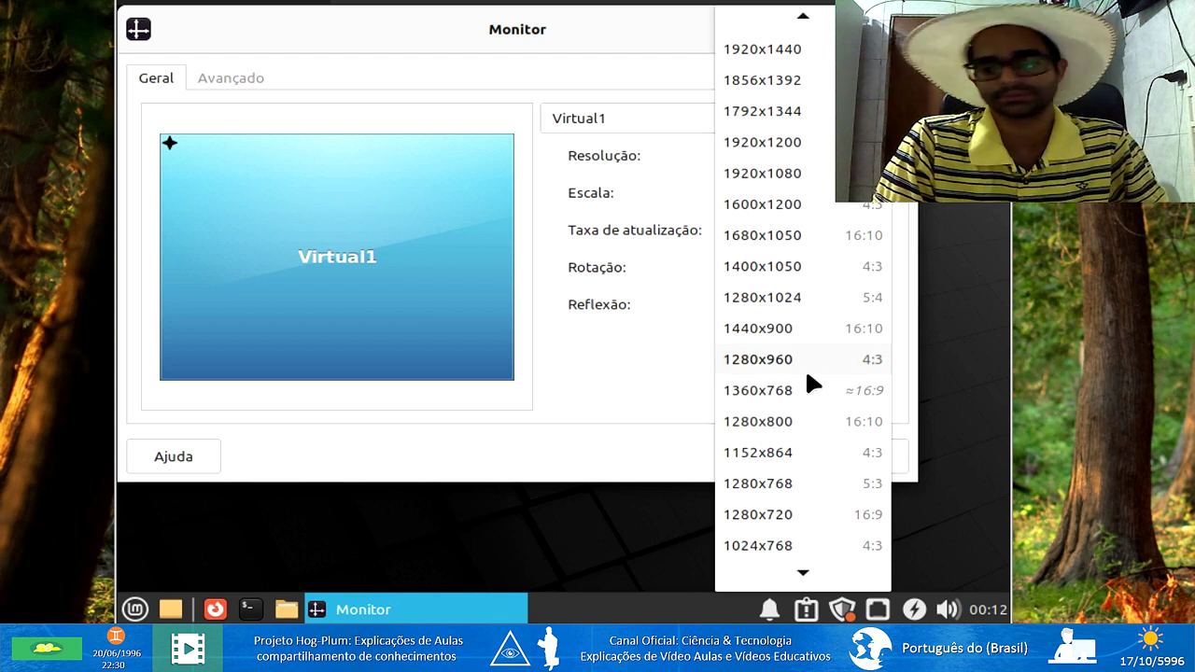
pyautogui.scroll(-1, 803, 387)
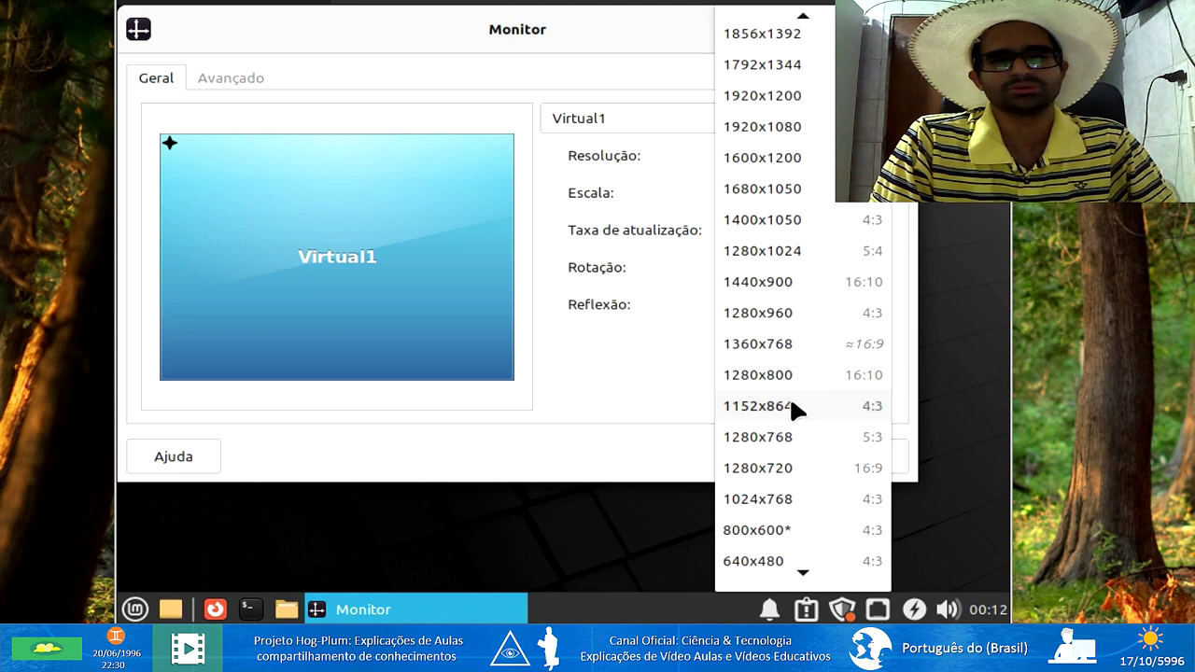
pyautogui.scroll(-1, 769, 378)
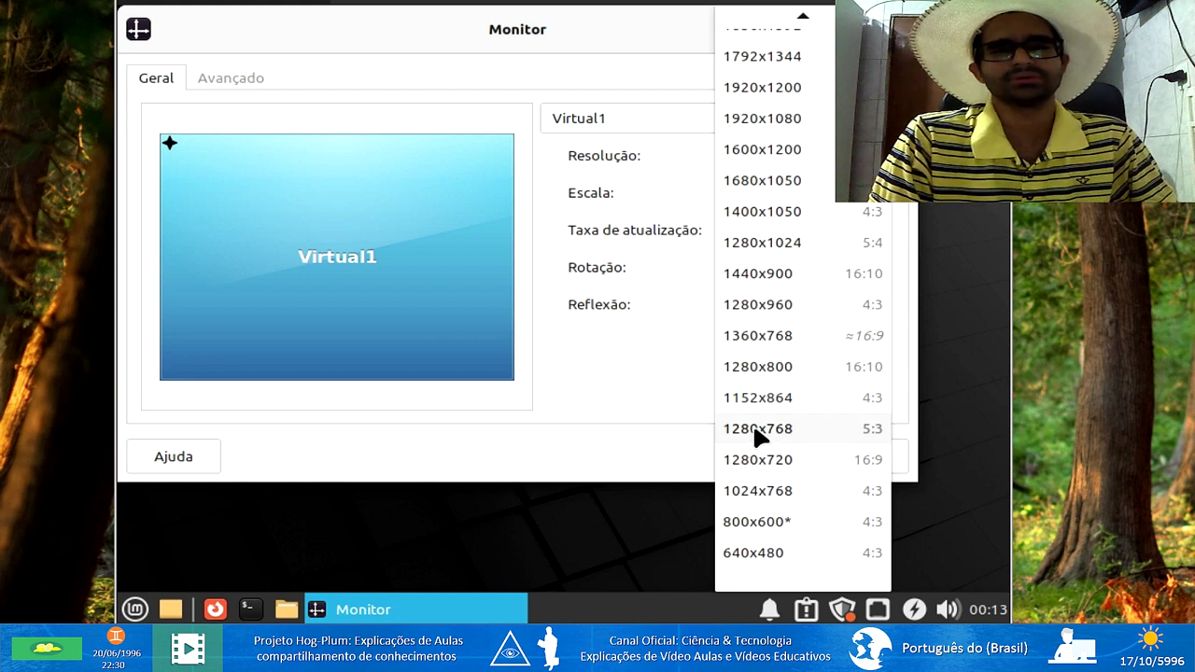
pyautogui.click(774, 425)
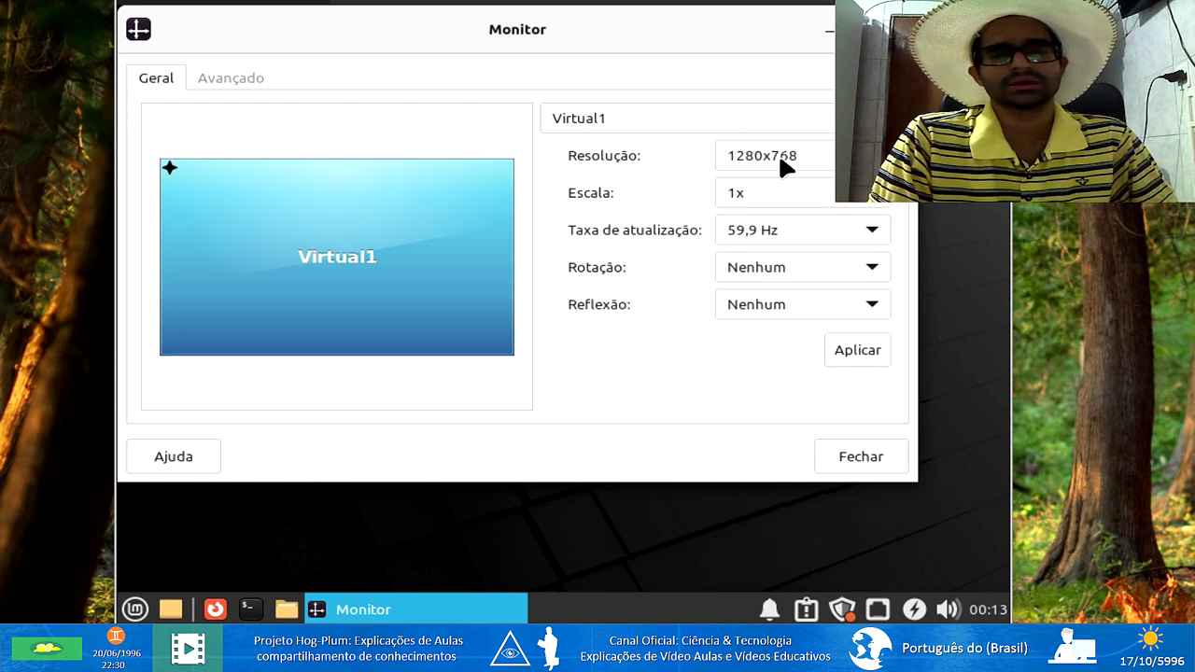
# Apply 1280x768, keep the new configuration, and close the Monitor window.
pyautogui.click(857, 350)
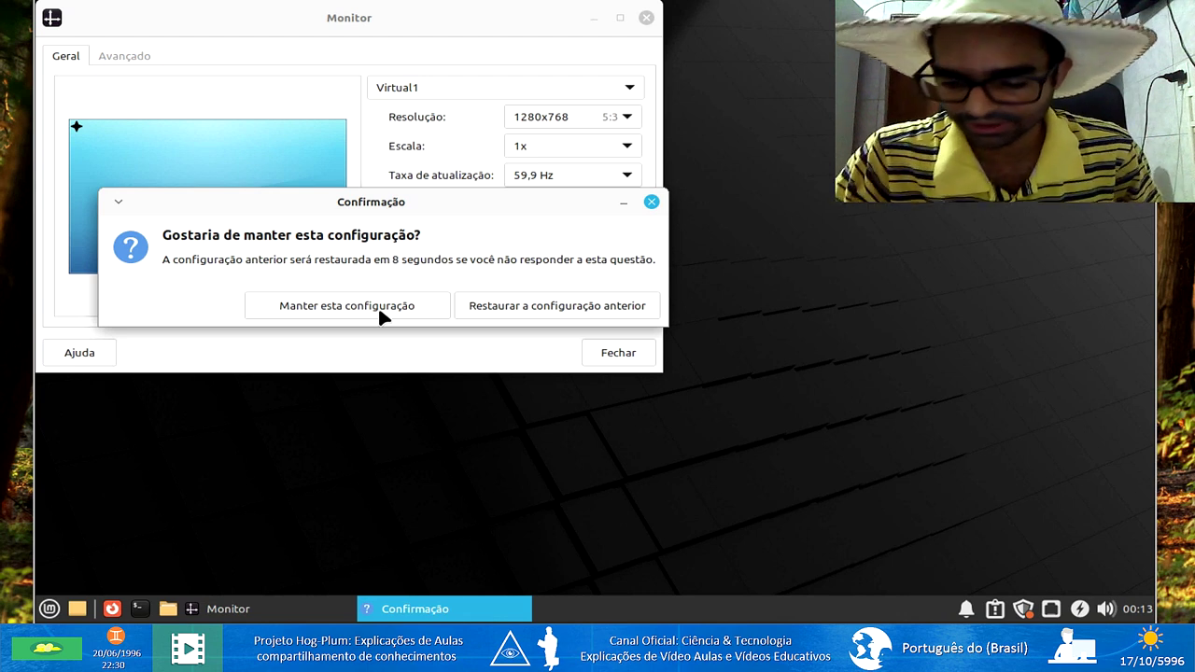
pyautogui.click(381, 314)
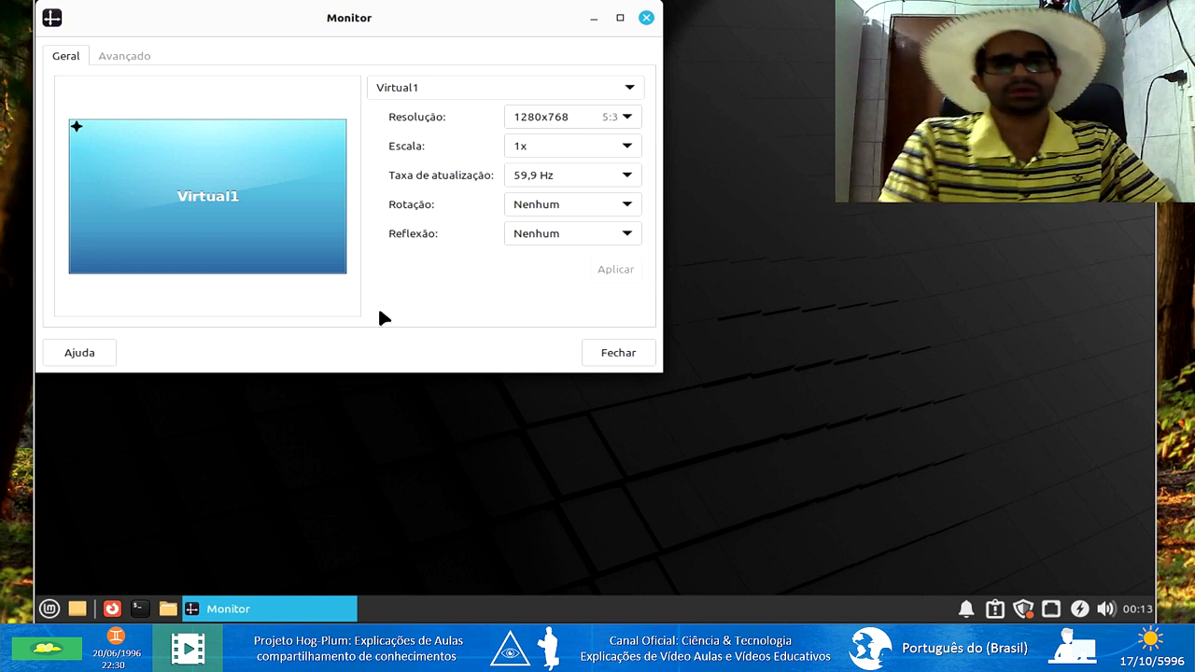
pyautogui.moveTo(318, 31); pyautogui.dragTo(476, 71)
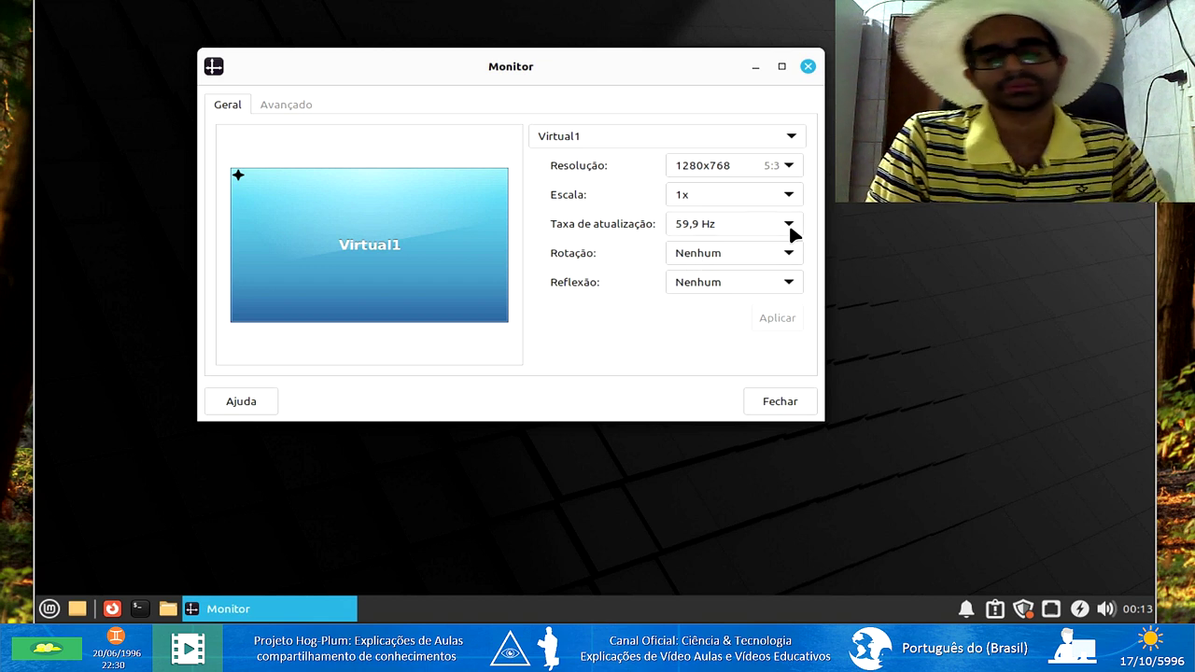
pyautogui.moveTo(631, 77)
pyautogui.mouseDown()
pyautogui.moveTo(600, 59)
pyautogui.moveTo(612, 69)
pyautogui.mouseUp()
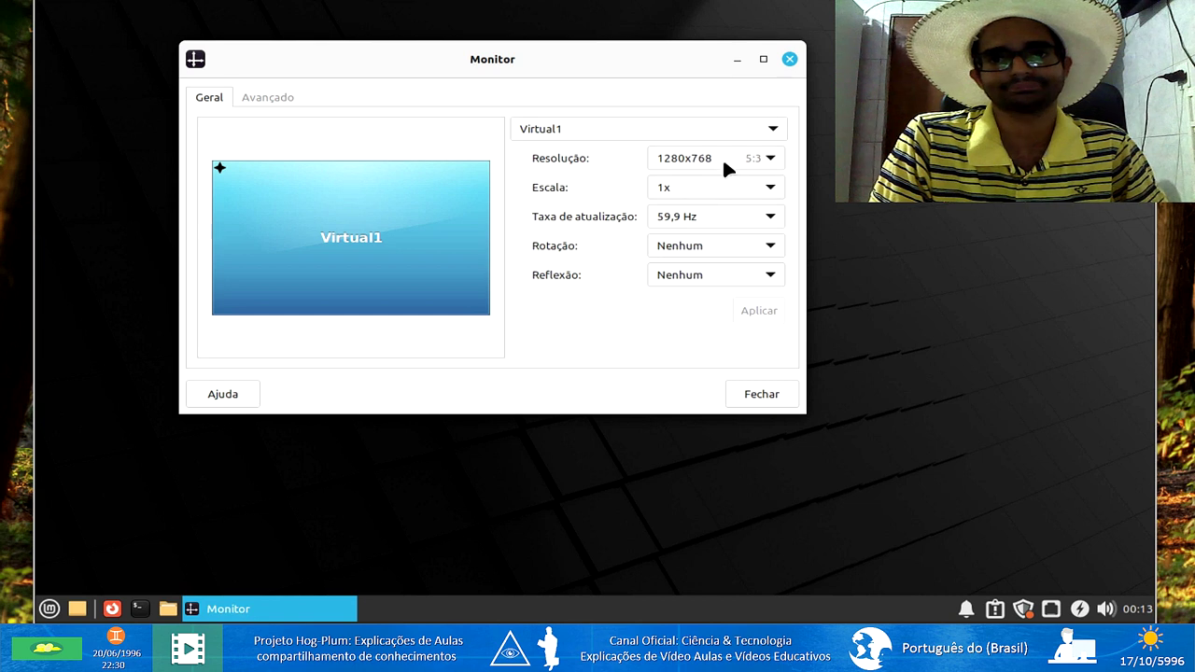
pyautogui.click(760, 396)
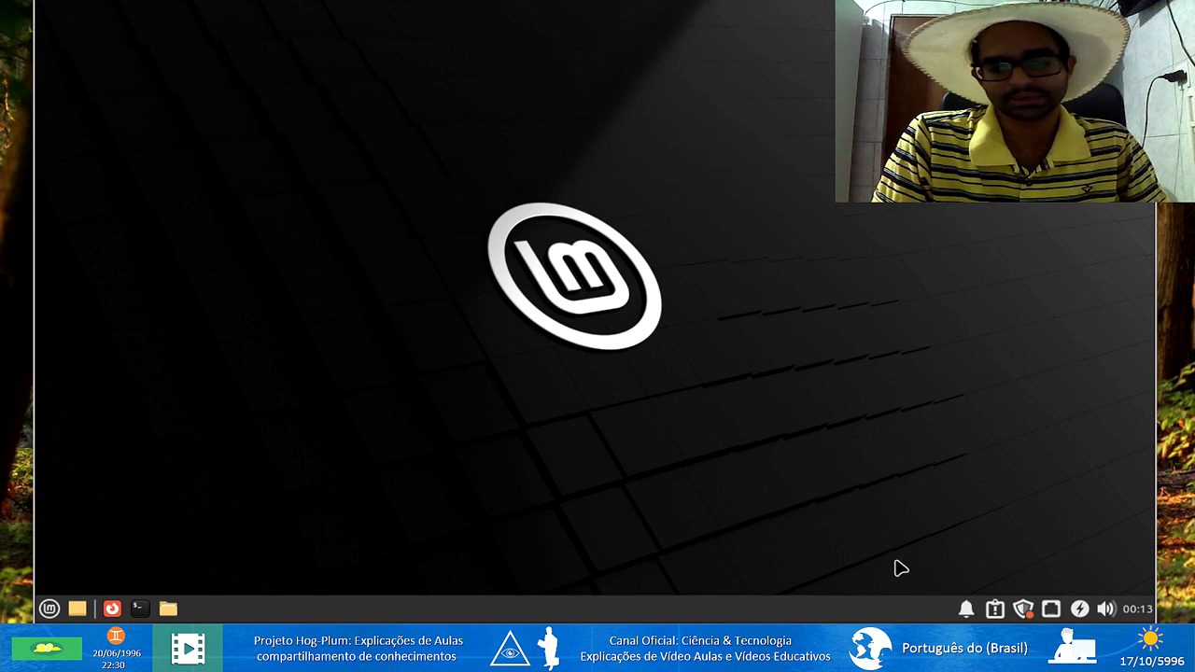
# Open the desktop settings and set the mountain-road photo as wallpaper.
pyautogui.rightClick(467, 421)
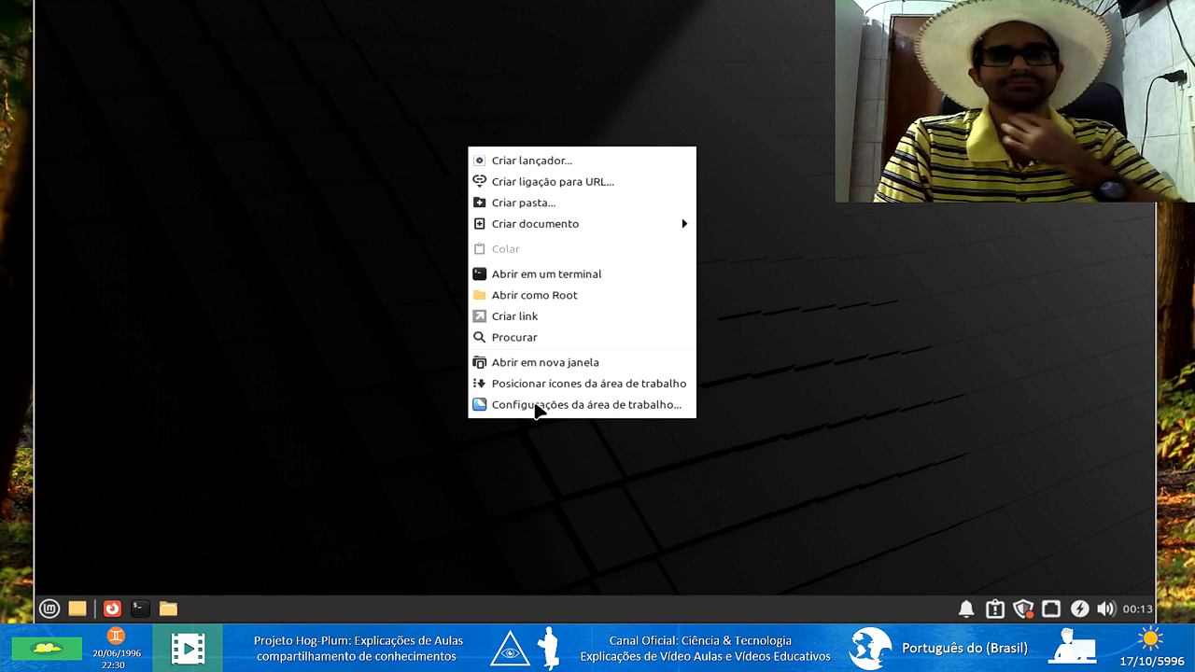
pyautogui.click(535, 408)
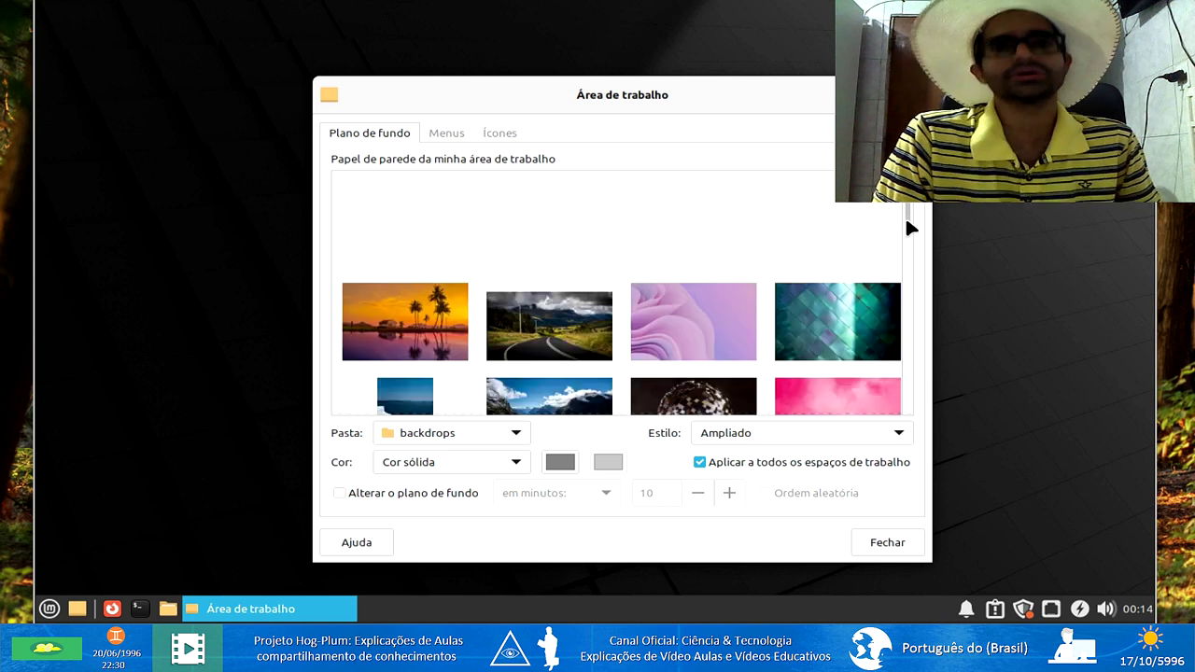
pyautogui.click(557, 330)
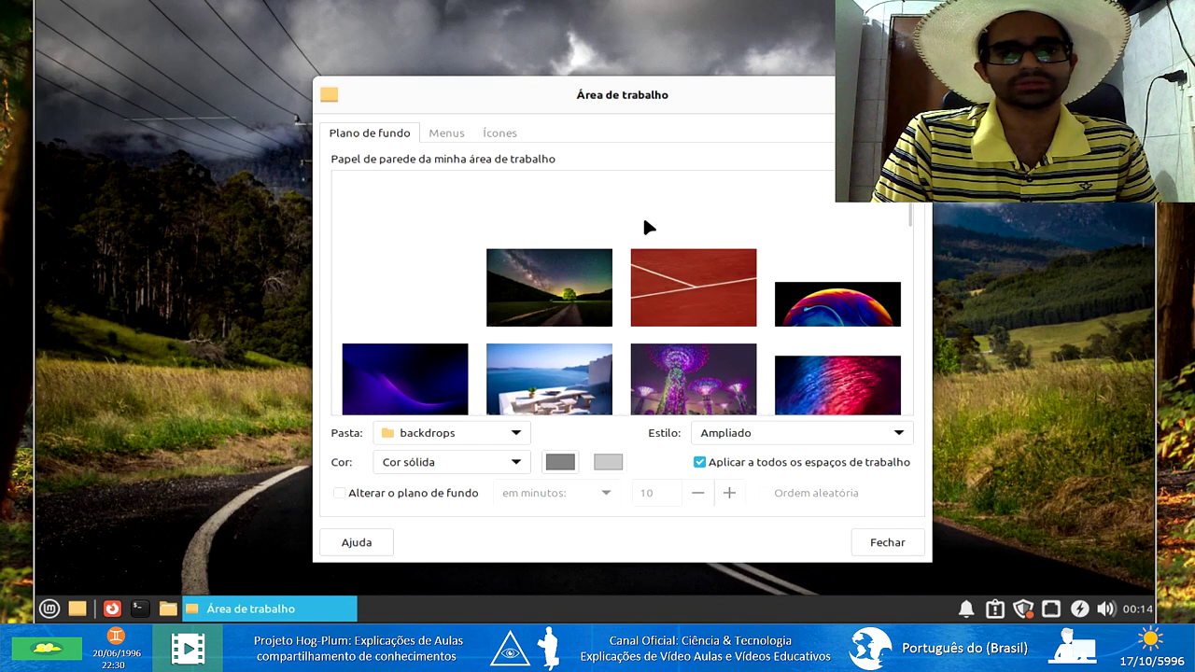
# Show the Início, Sistema de arquivos and Lixeira icons on the desktop, then close settings.
pyautogui.click(448, 133)
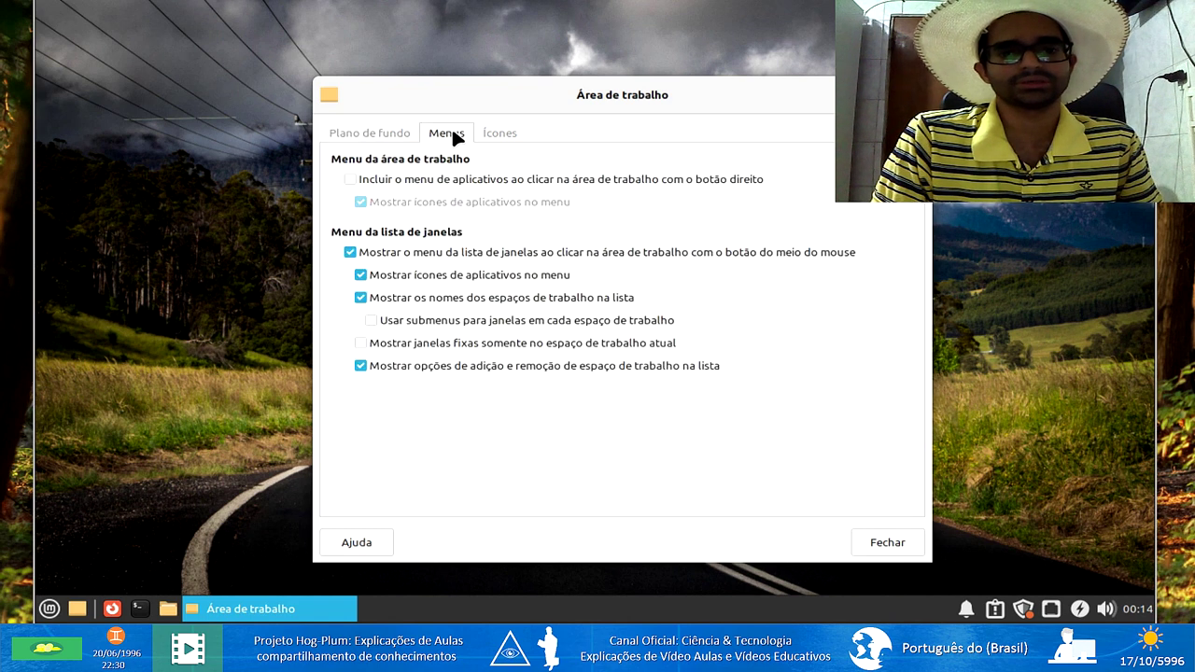
pyautogui.click(497, 133)
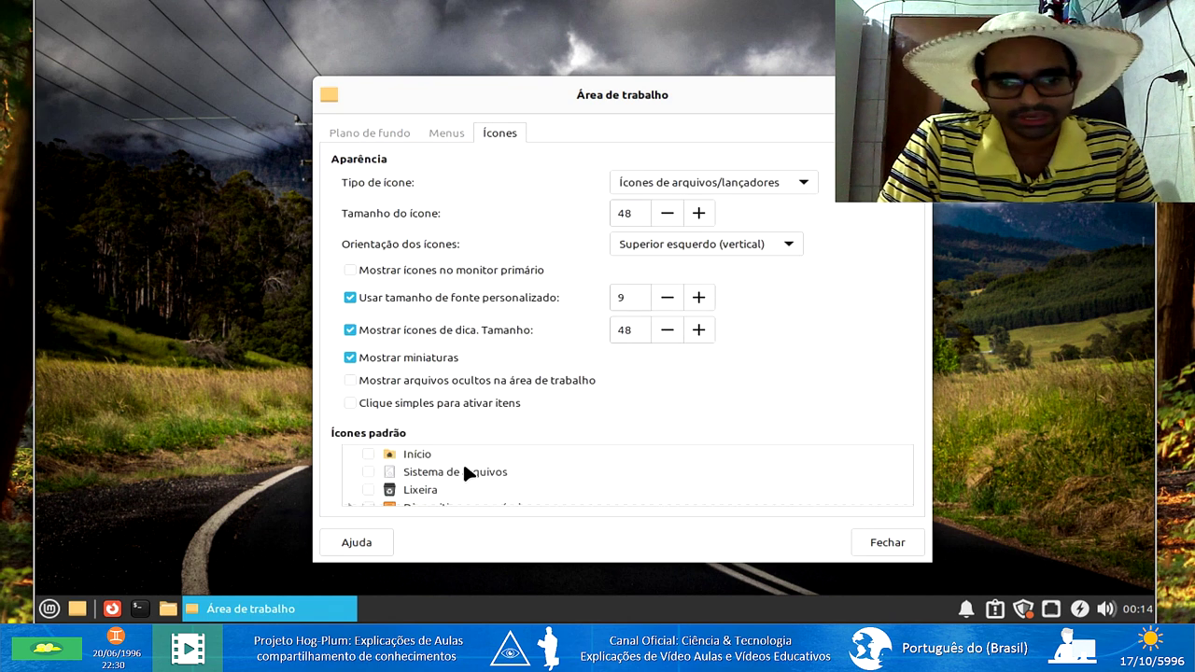
pyautogui.click(368, 453)
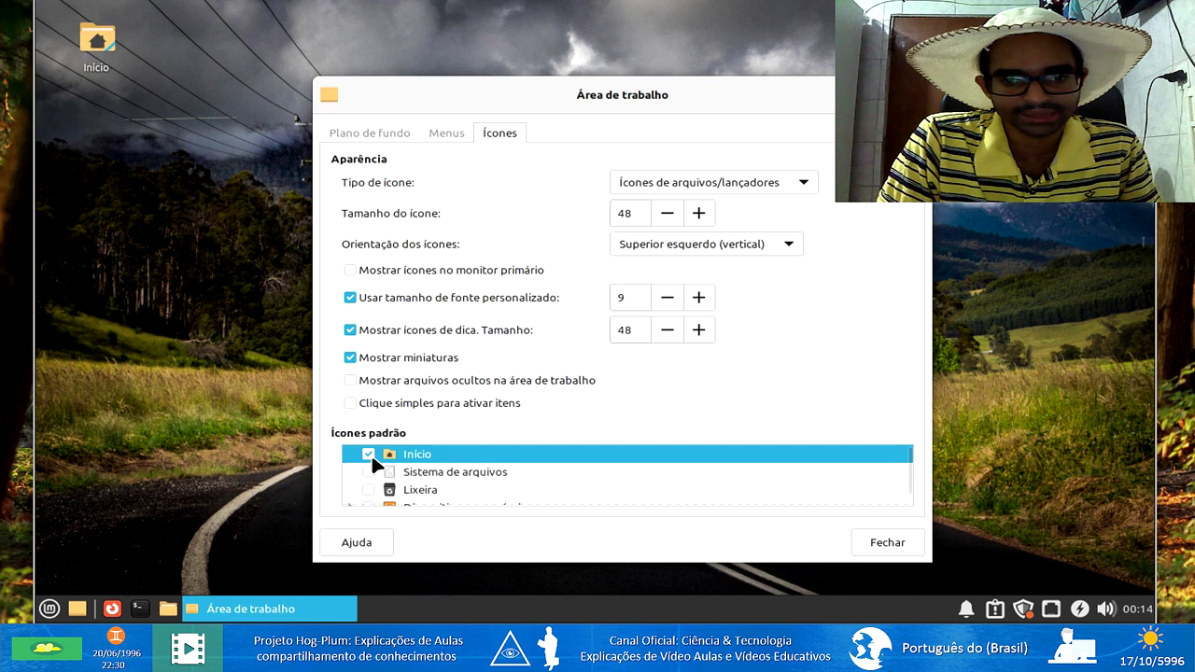
pyautogui.click(370, 471)
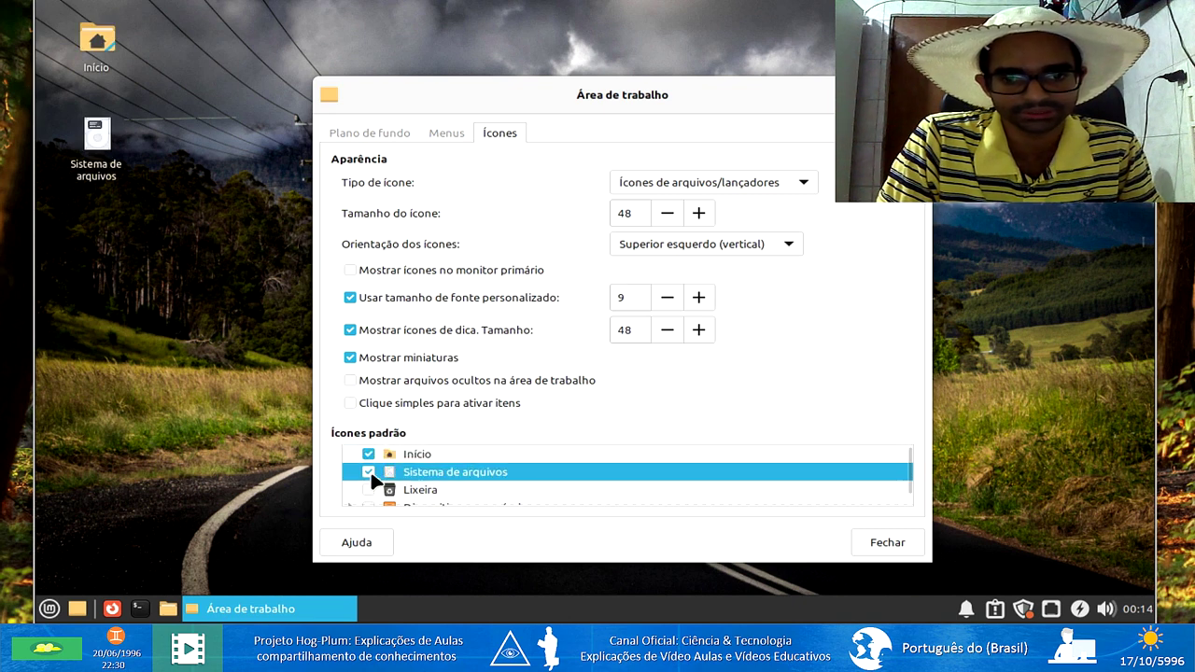
pyautogui.click(369, 485)
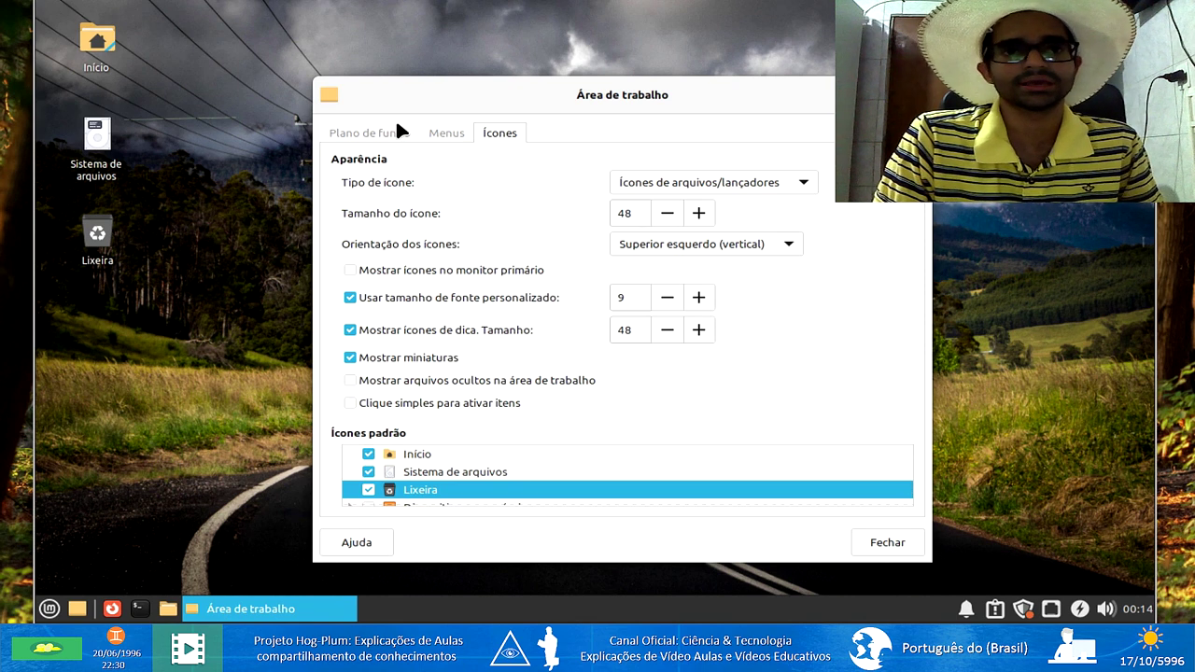
pyautogui.press('Escape')
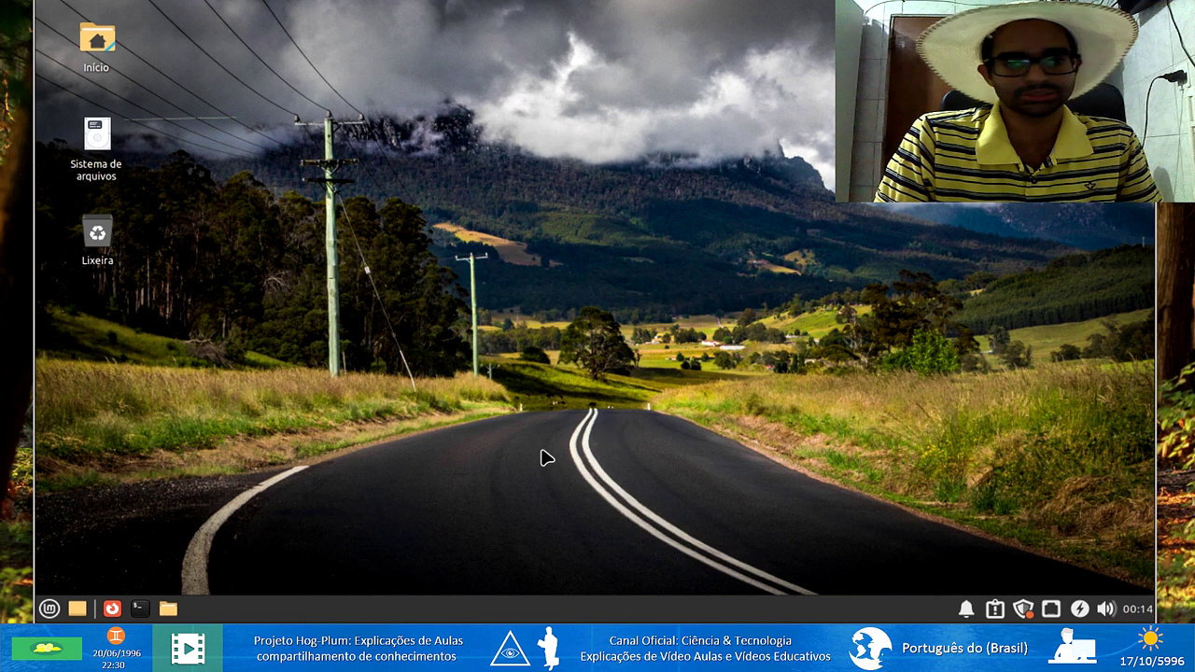
# Search 'aparencia', open Aparência, and set the style to Adwaita-dark.
pyautogui.click(48, 608)
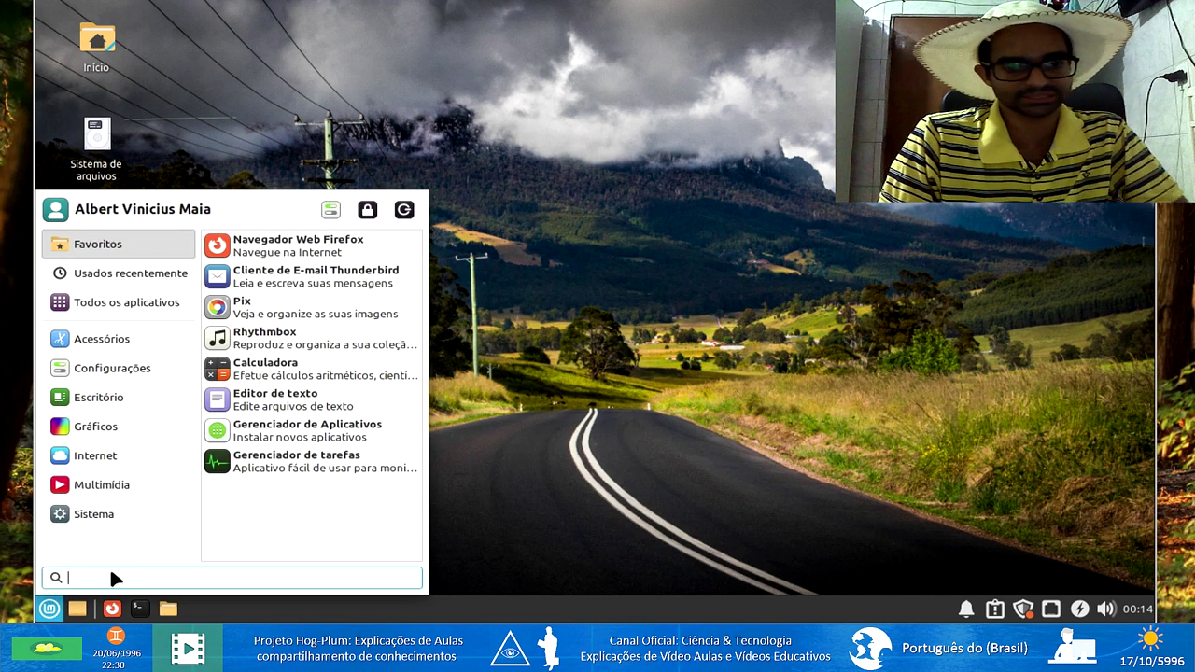
pyautogui.write('aparencia')
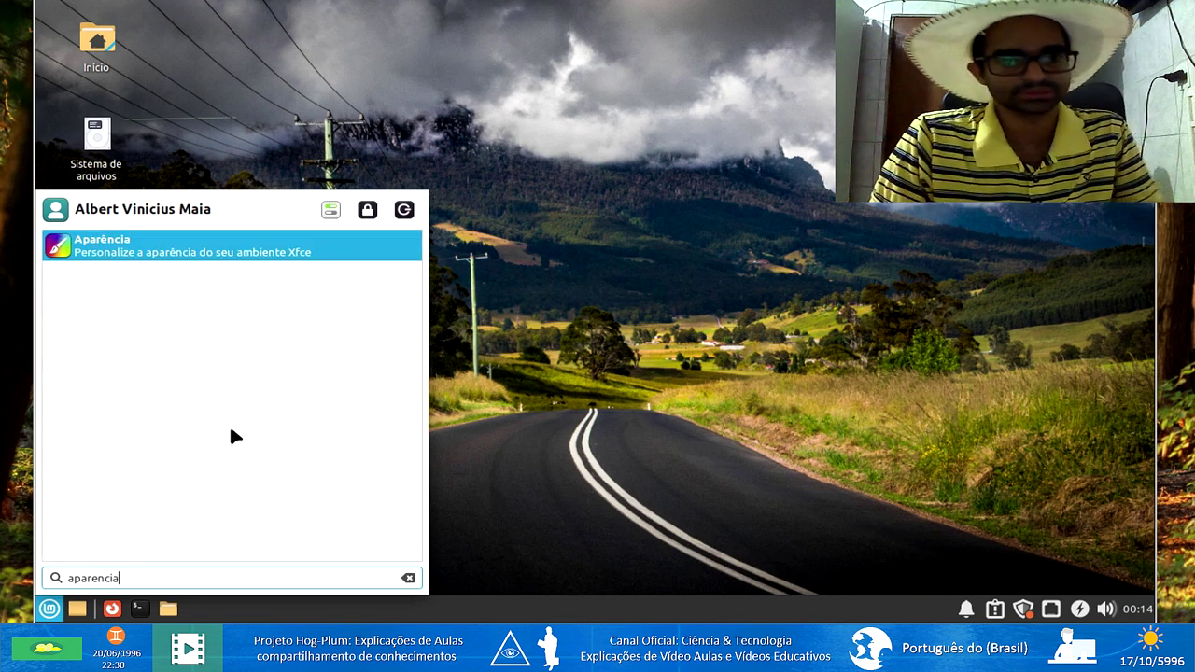
pyautogui.click(198, 246)
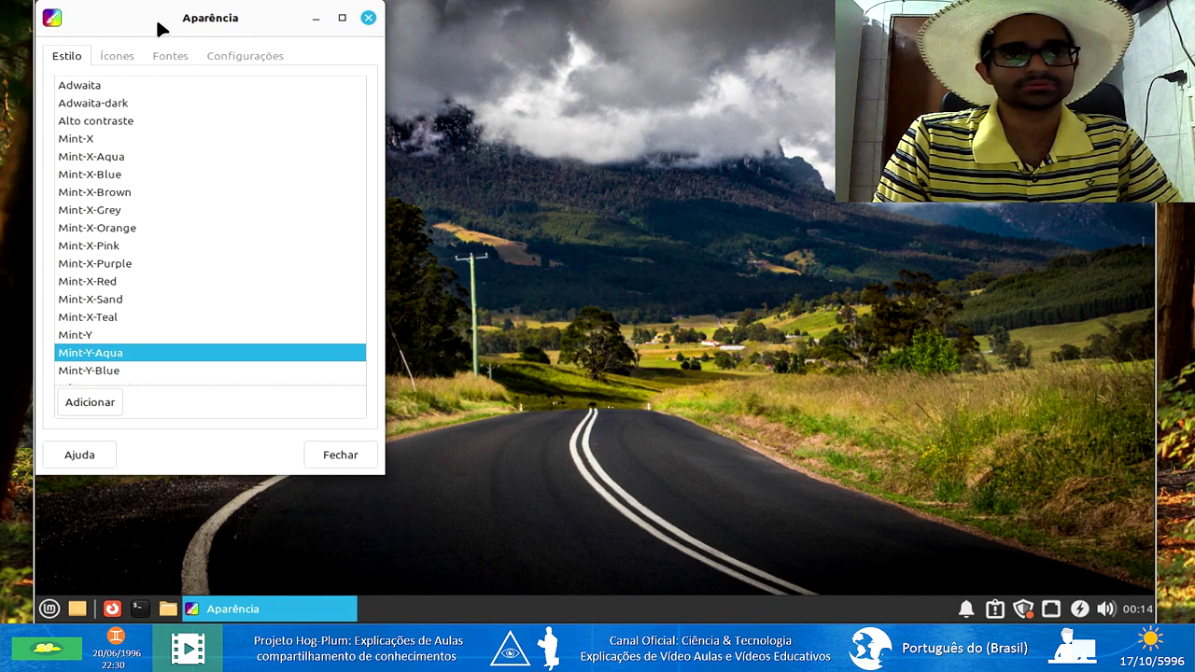
pyautogui.moveTo(179, 21); pyautogui.dragTo(613, 68)
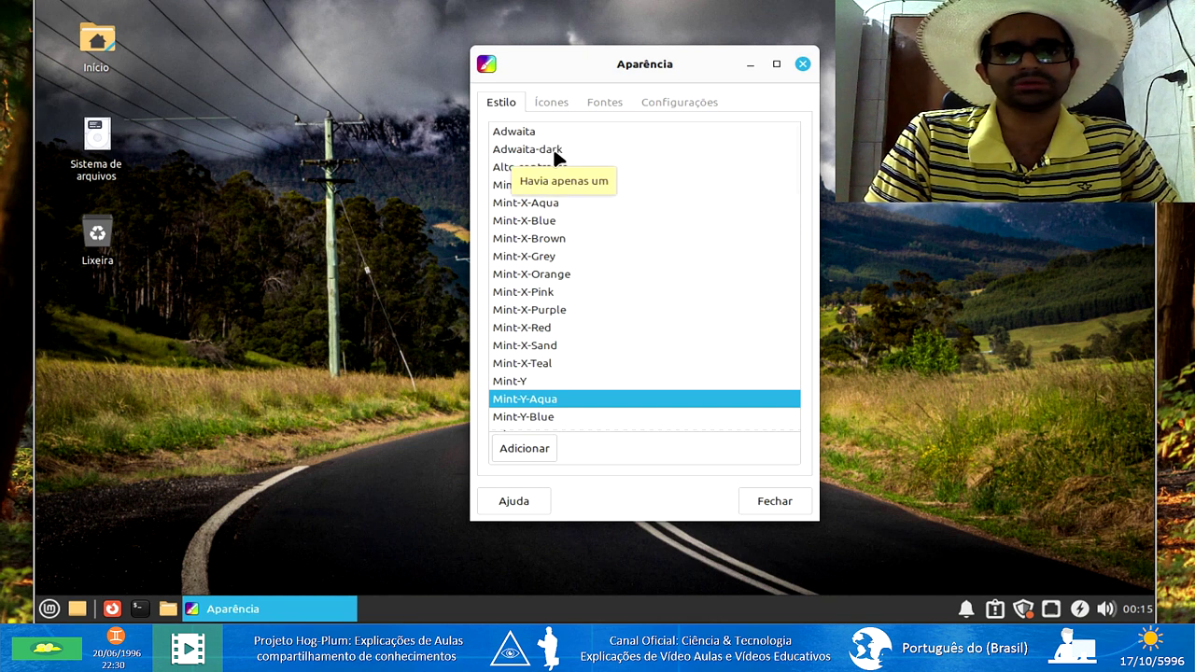
pyautogui.click(554, 151)
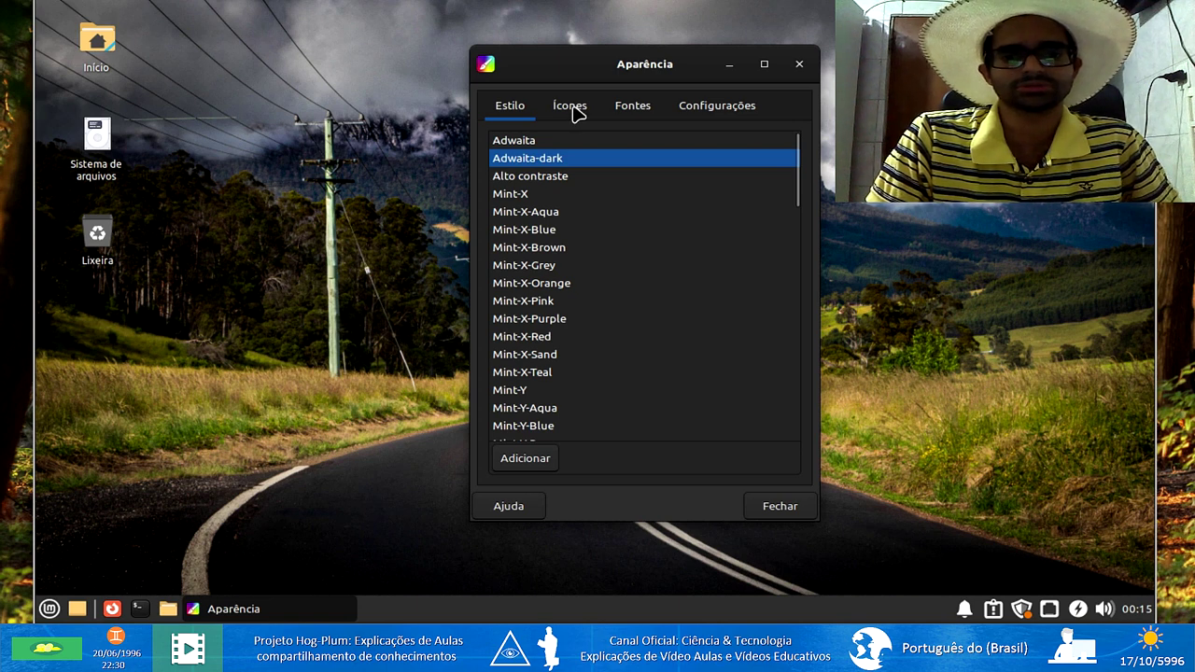
# Set the icon theme to Adwaita, review the other tabs, and close Aparência.
pyautogui.click(572, 108)
pyautogui.moveTo(796, 208); pyautogui.dragTo(795, 147)
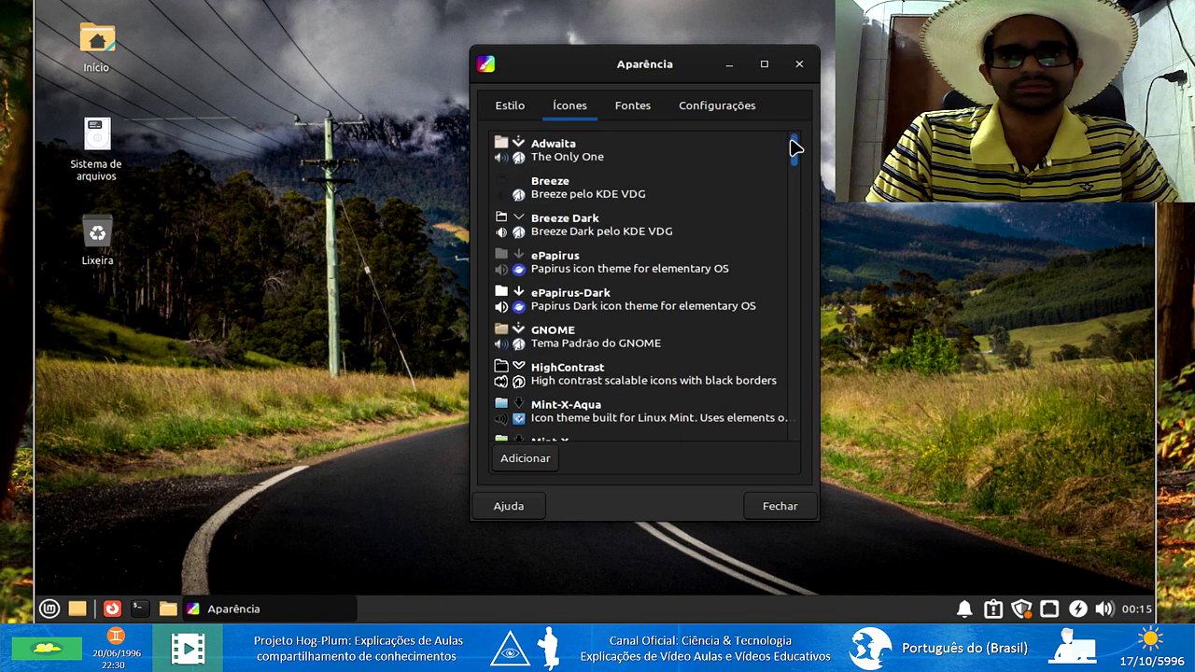
pyautogui.click(547, 156)
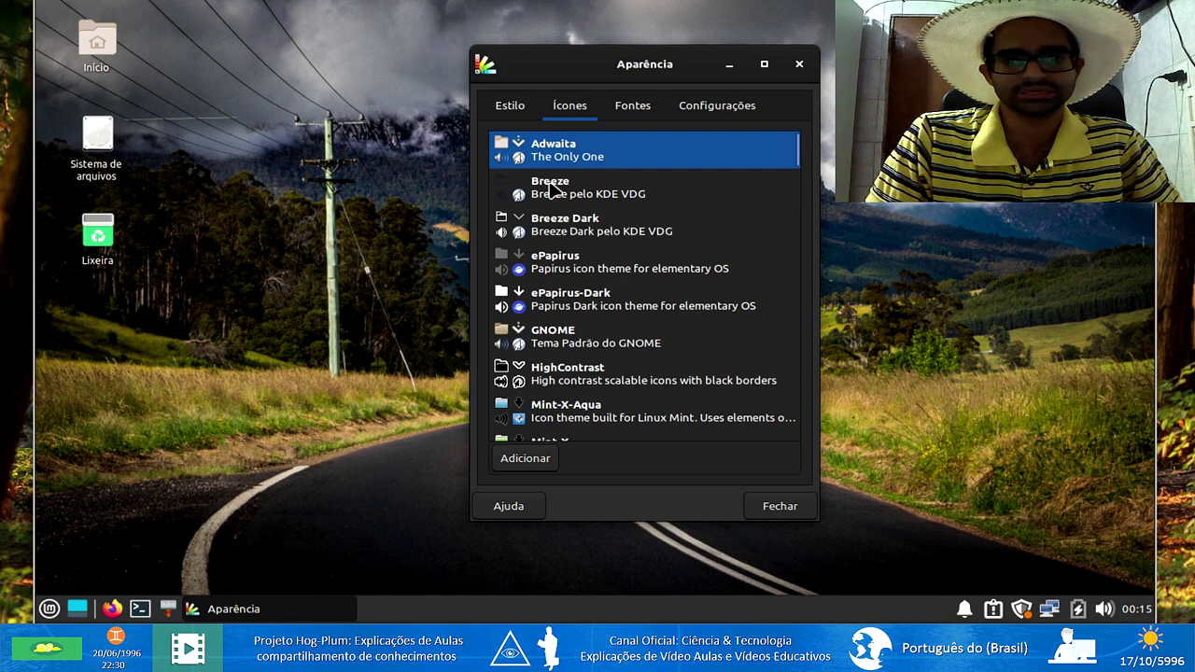
pyautogui.click(633, 106)
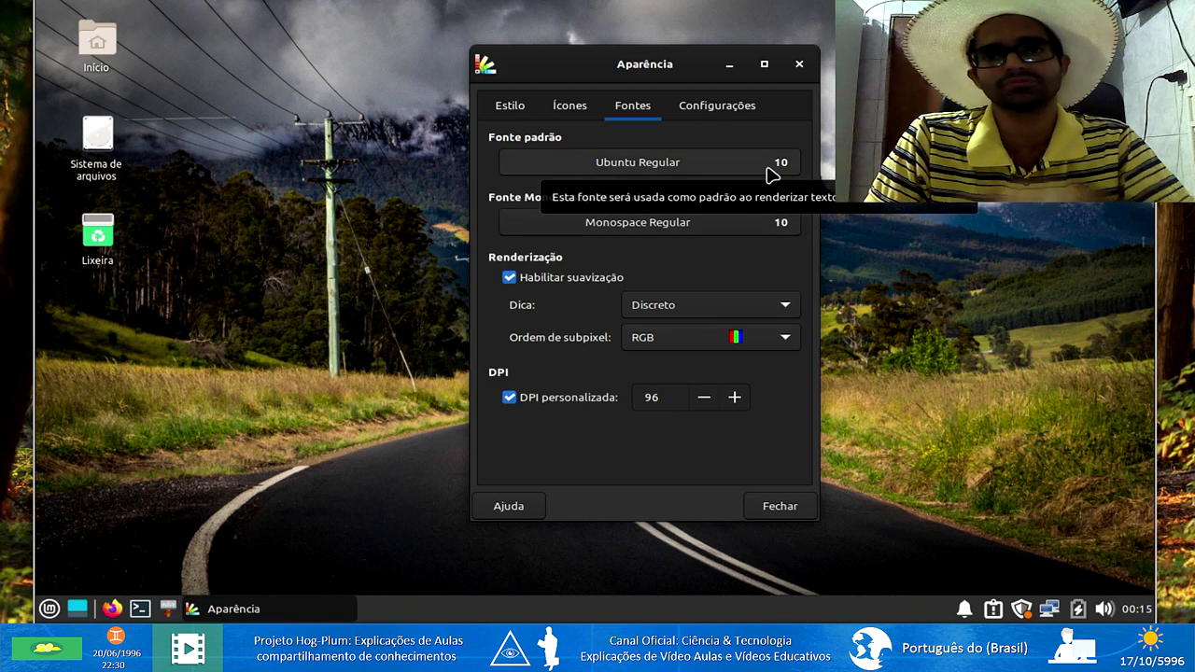
pyautogui.click(713, 118)
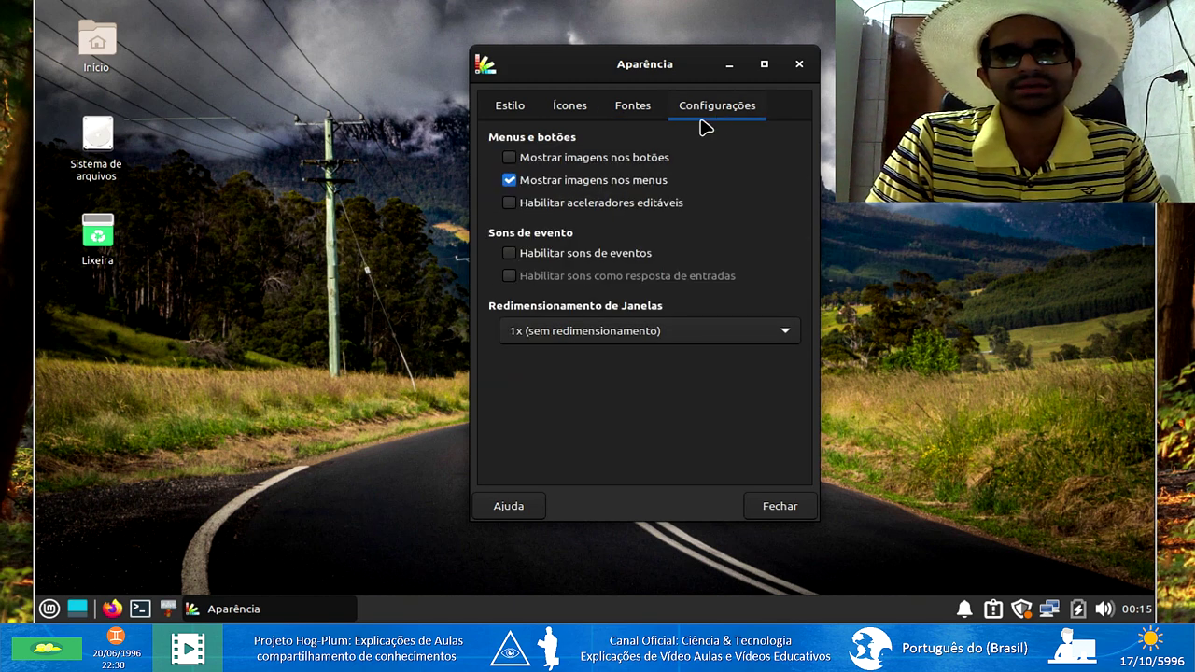
pyautogui.click(638, 110)
pyautogui.click(506, 110)
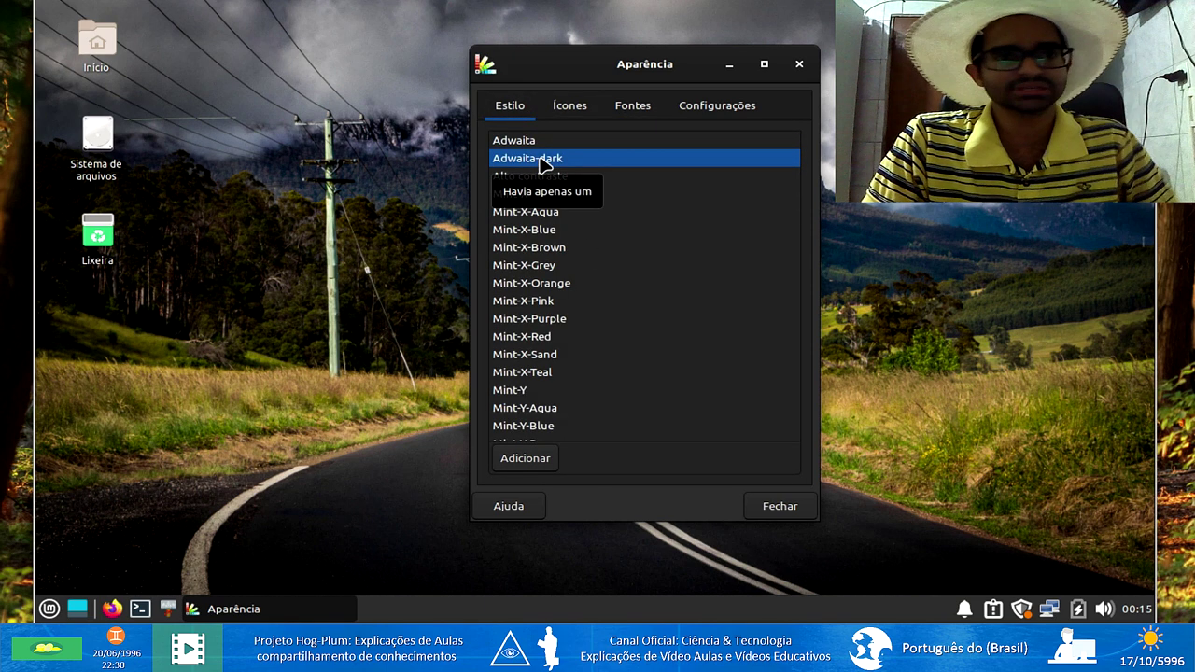
pyautogui.click(800, 66)
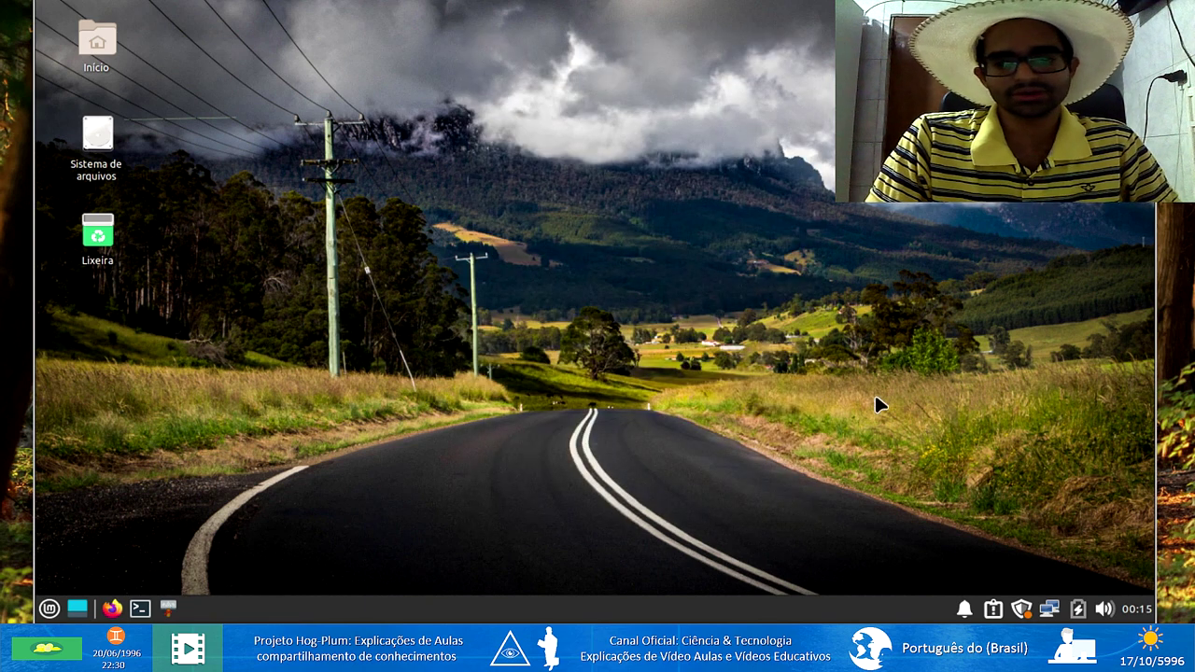
# Remove the power manager plug-in from the panel.
pyautogui.rightClick(1085, 612)
pyautogui.click(944, 563)
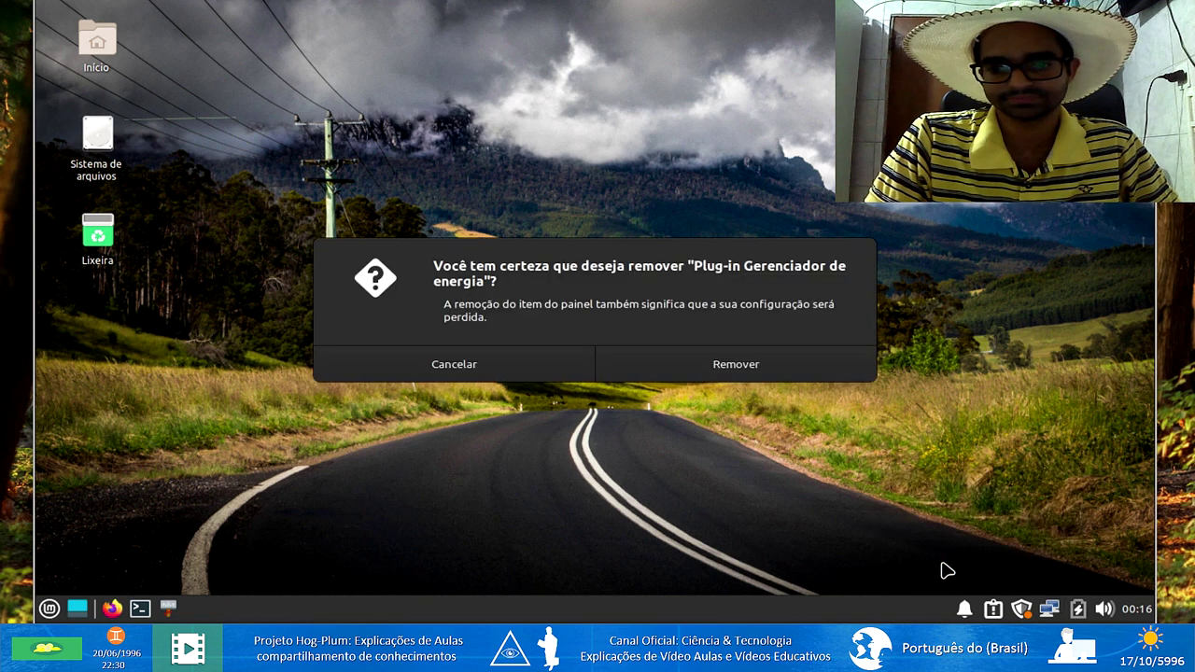
pyautogui.click(721, 371)
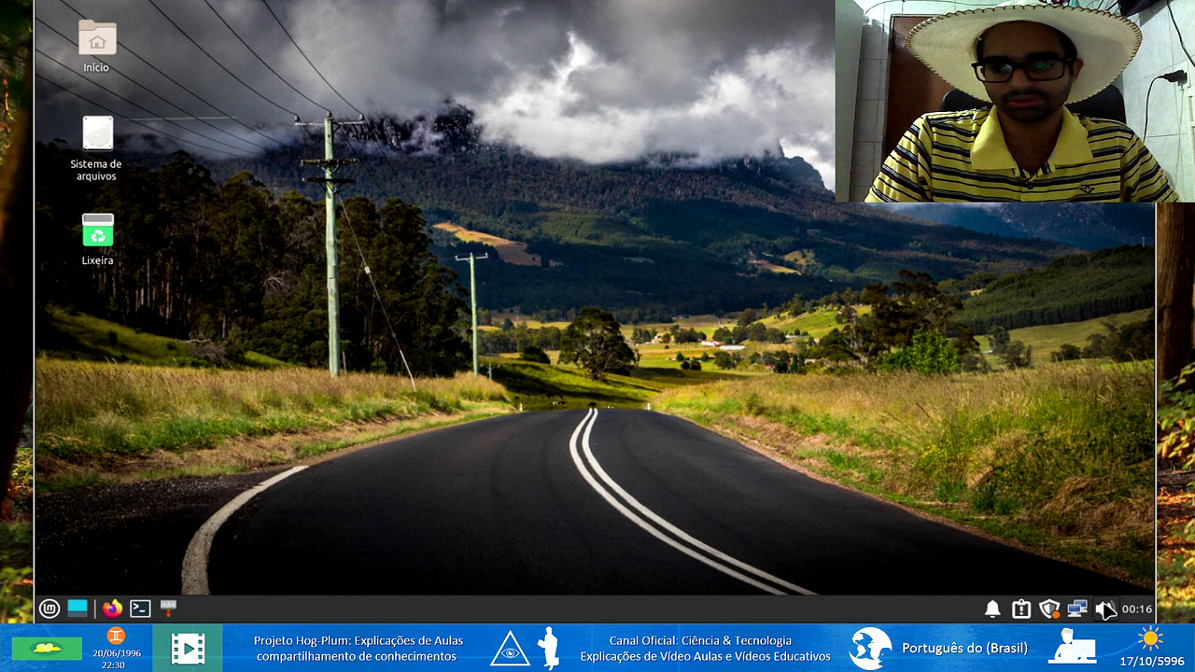
# Raise the speaker volume and fine-tune the microphone level in the sound popup.
pyautogui.click(1105, 609)
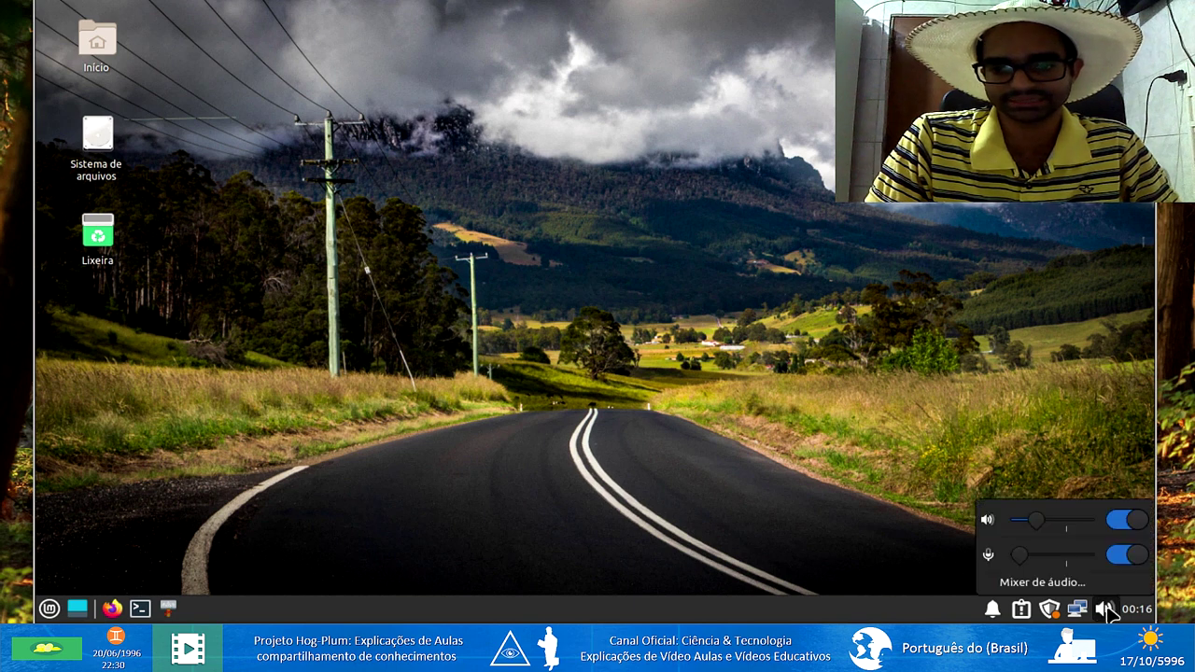
pyautogui.moveTo(1037, 523); pyautogui.dragTo(1072, 536)
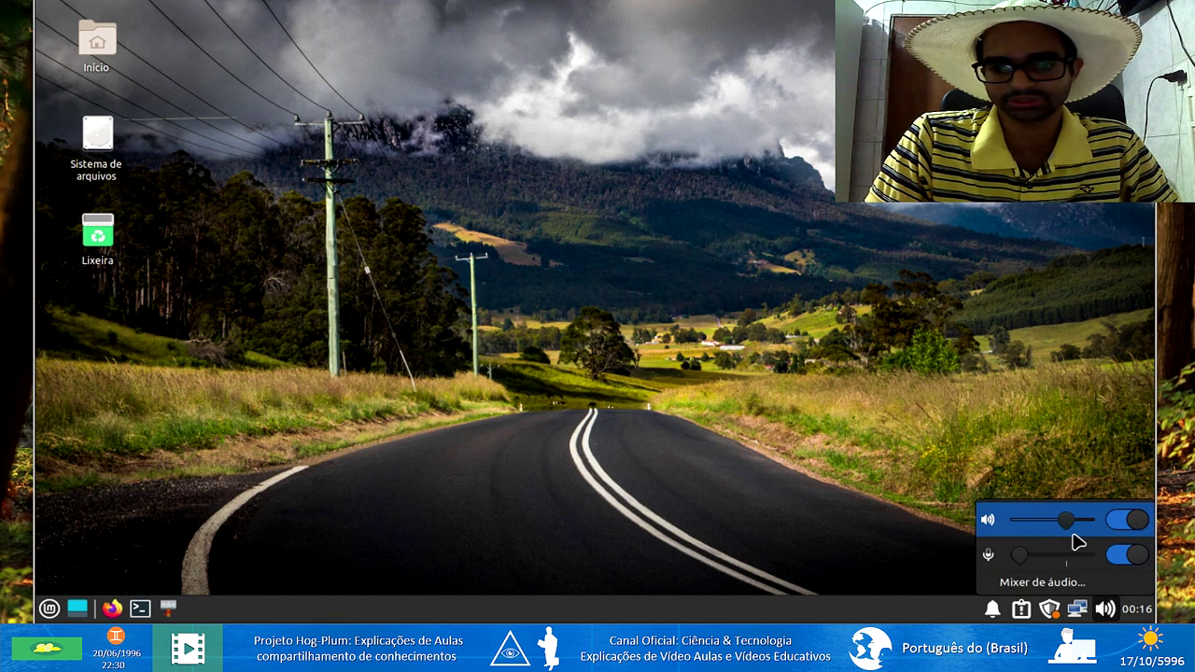
pyautogui.click(1034, 567)
pyautogui.moveTo(1045, 567); pyautogui.dragTo(1036, 565)
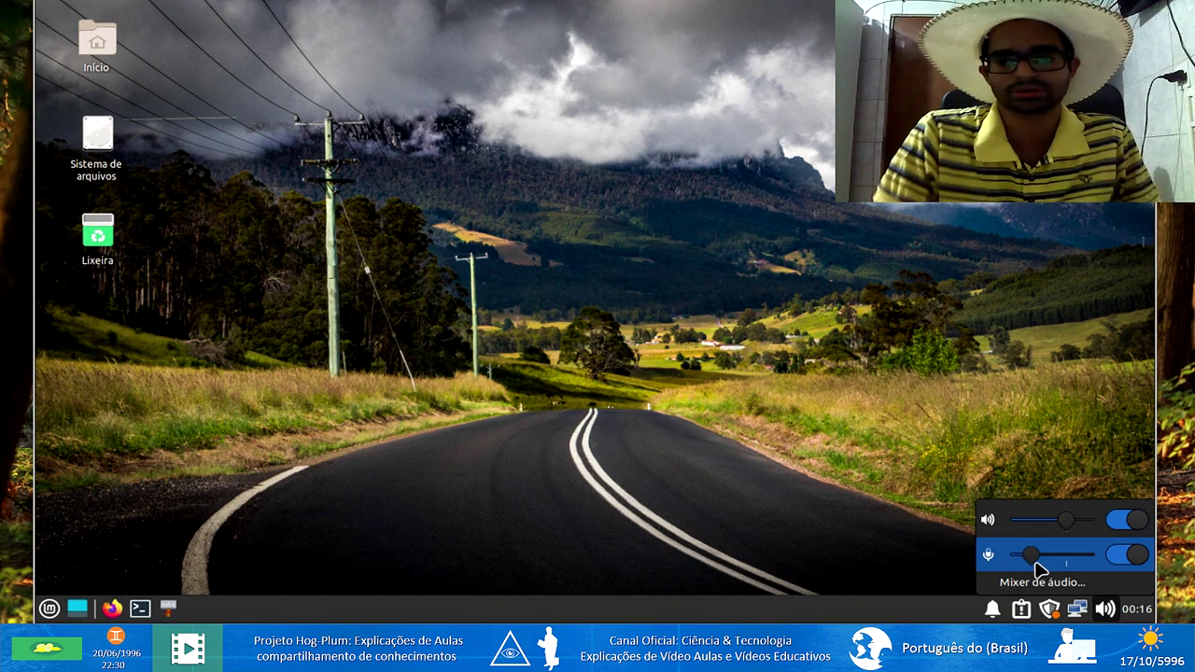
pyautogui.click(823, 414)
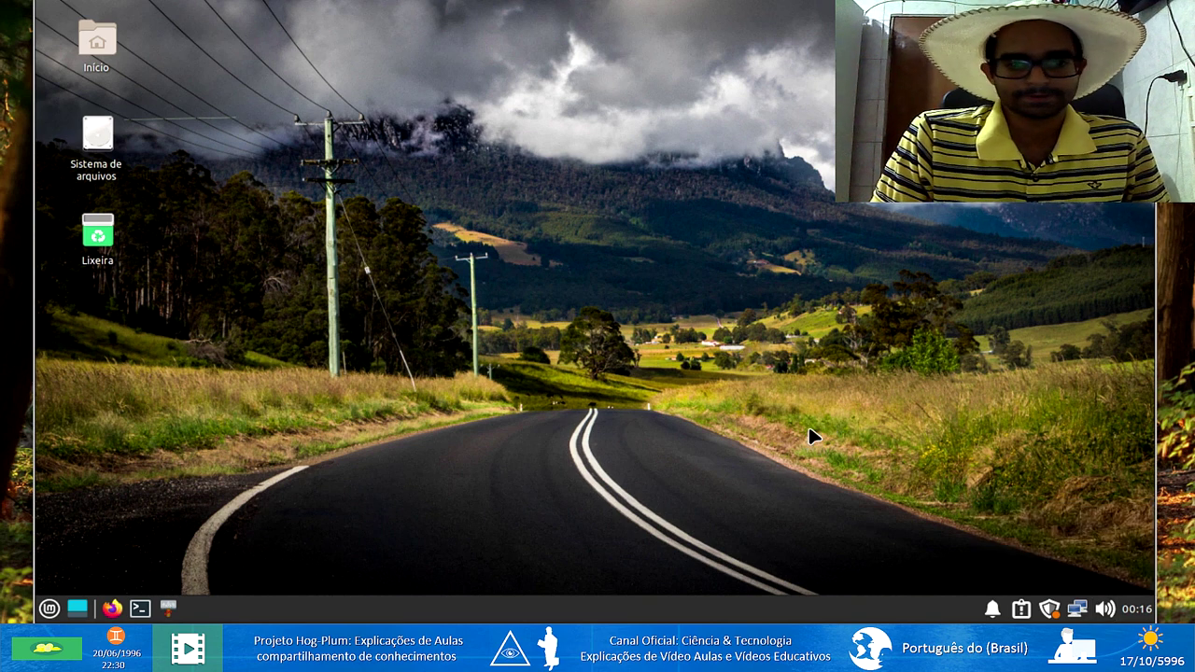
# Remove the terminal launcher from the panel.
pyautogui.rightClick(142, 608)
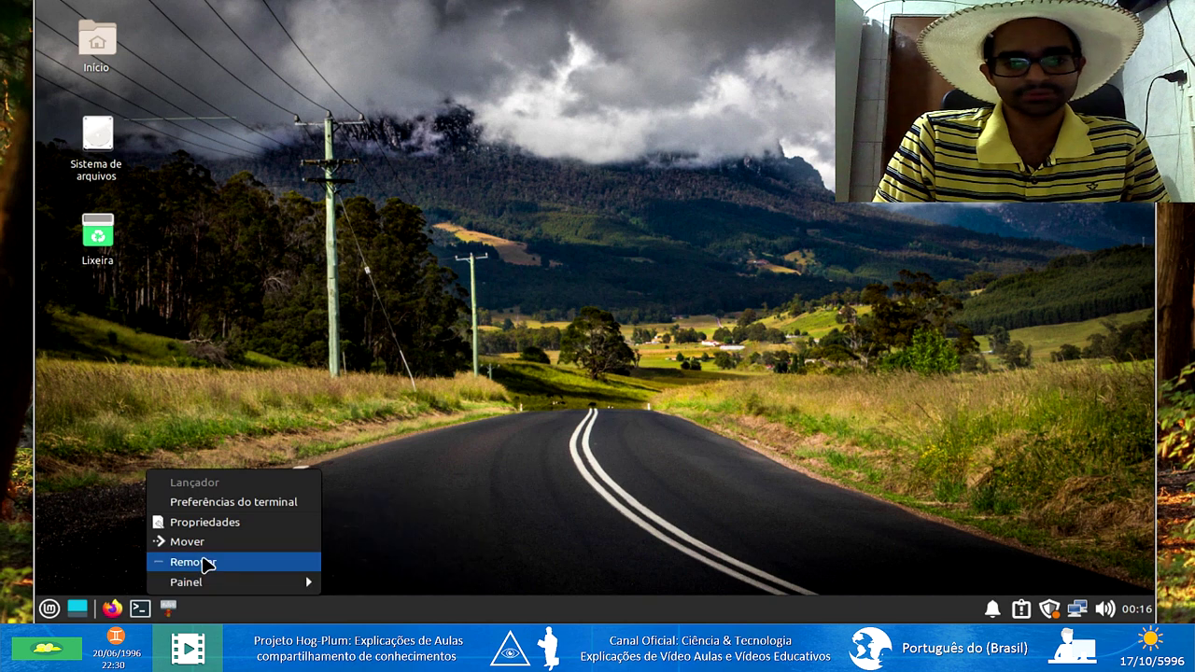
pyautogui.click(206, 563)
pyautogui.click(654, 369)
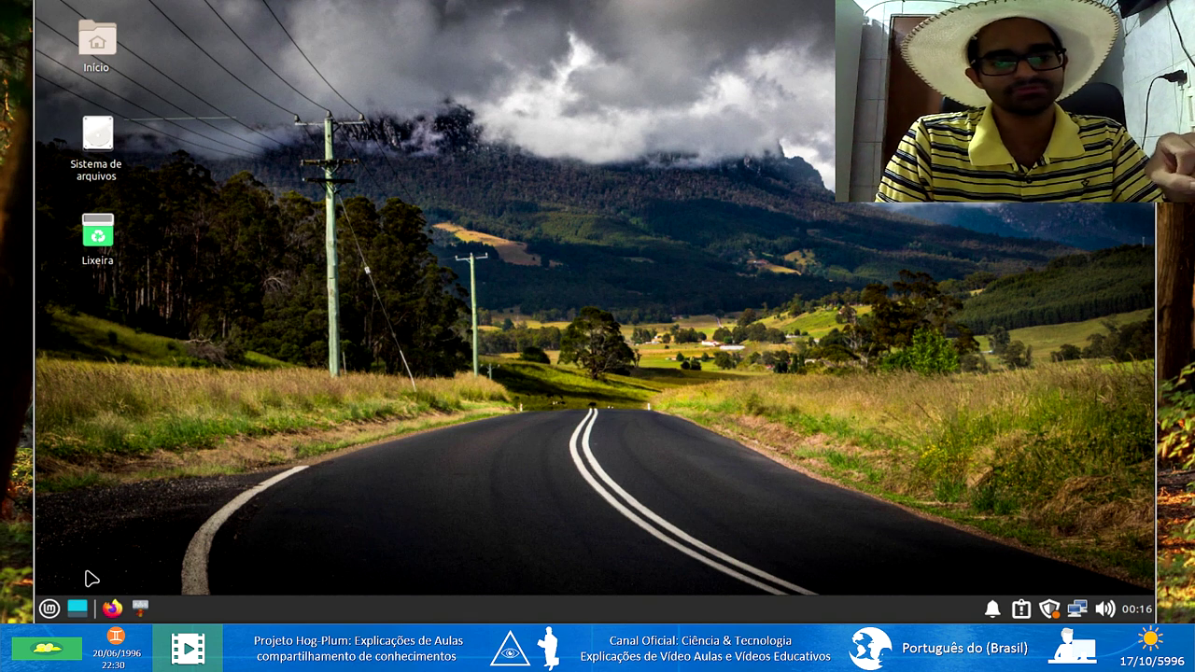
# Browse the Sistema and Multimídia categories in the applications menu, then close it.
pyautogui.click(50, 610)
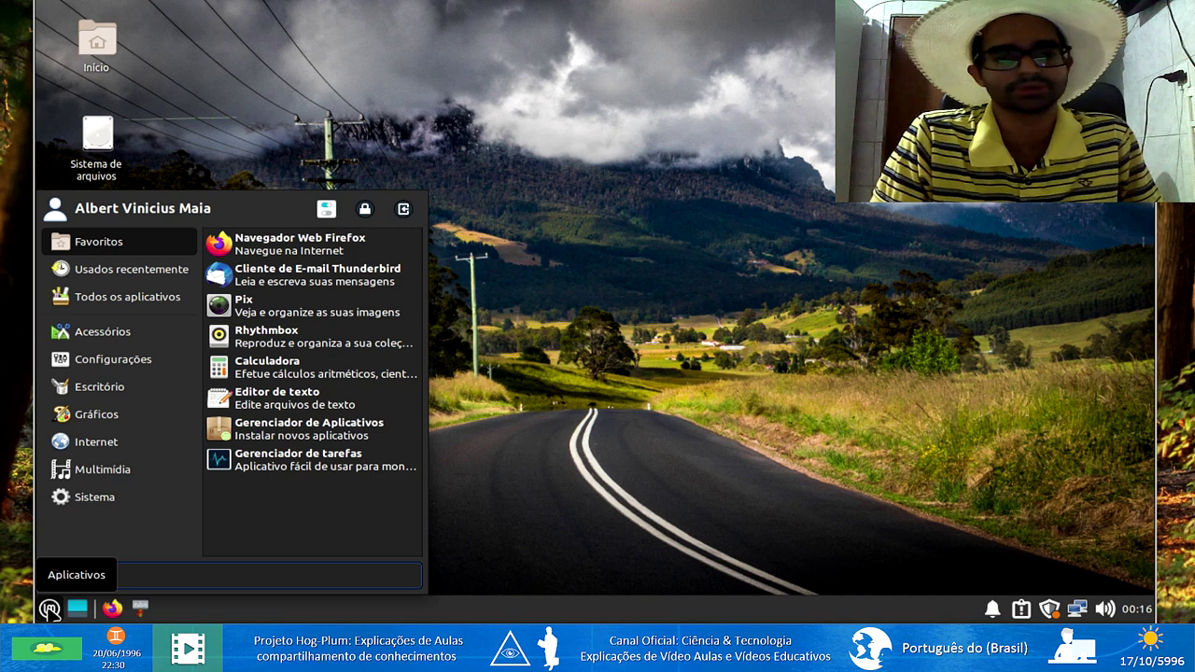
pyautogui.click(131, 502)
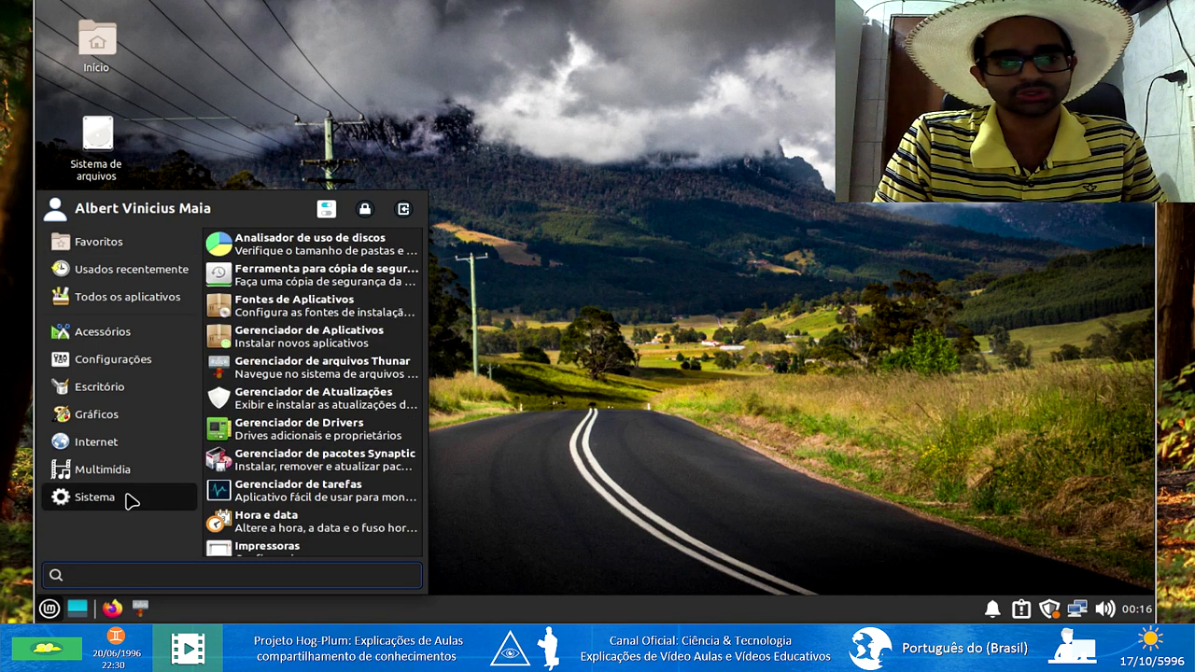
pyautogui.click(127, 475)
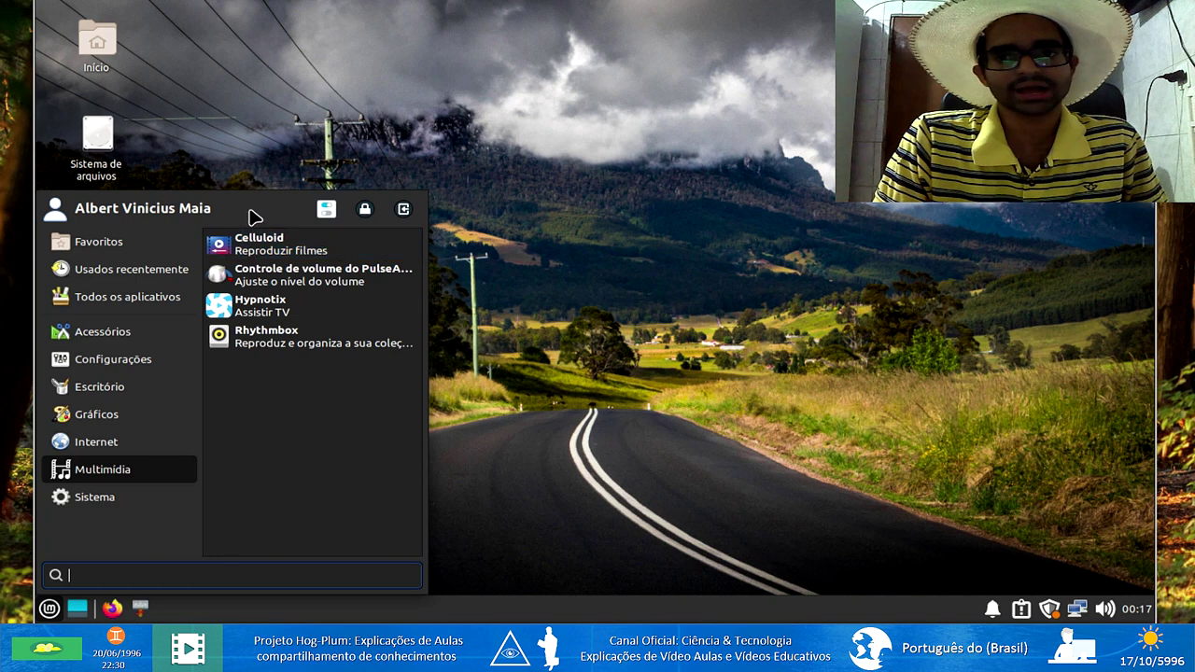
pyautogui.click(665, 275)
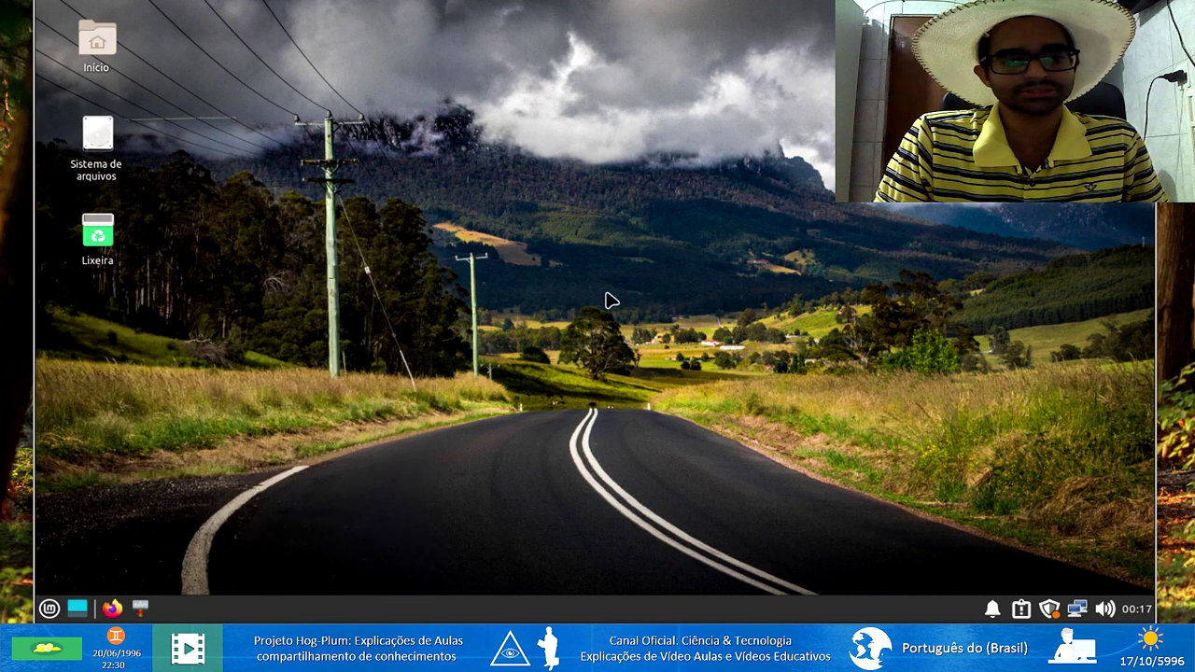
# Lower the Whisker Menu background opacity to 33 in its Propriedades window.
pyautogui.rightClick(50, 609)
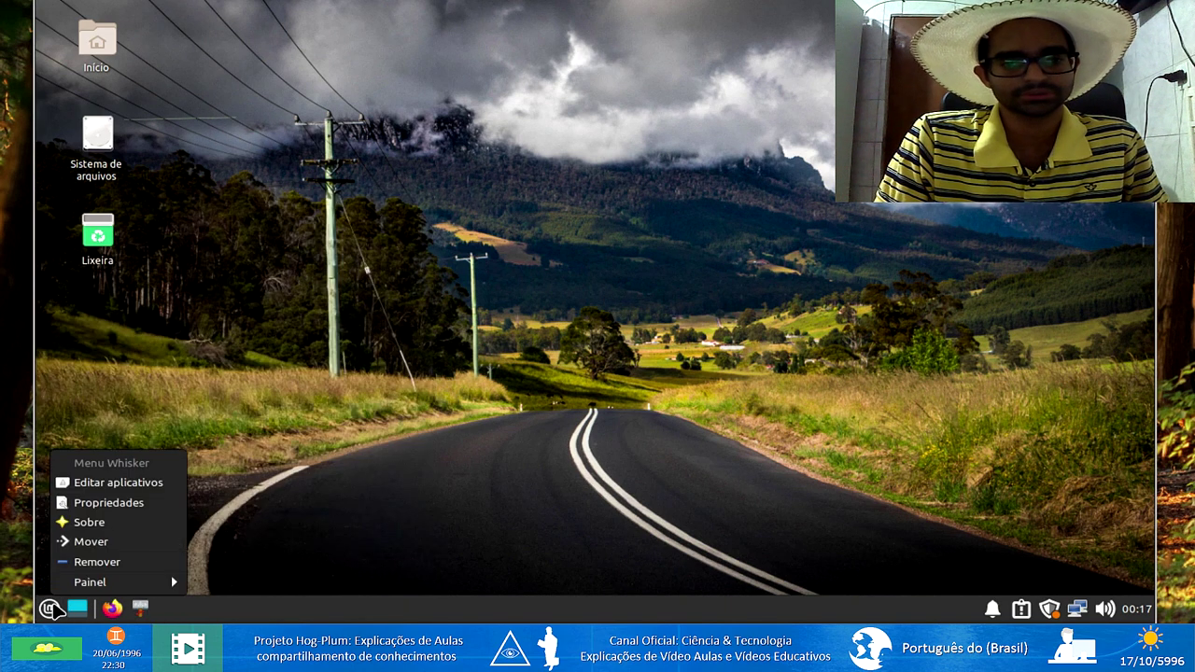
pyautogui.click(117, 505)
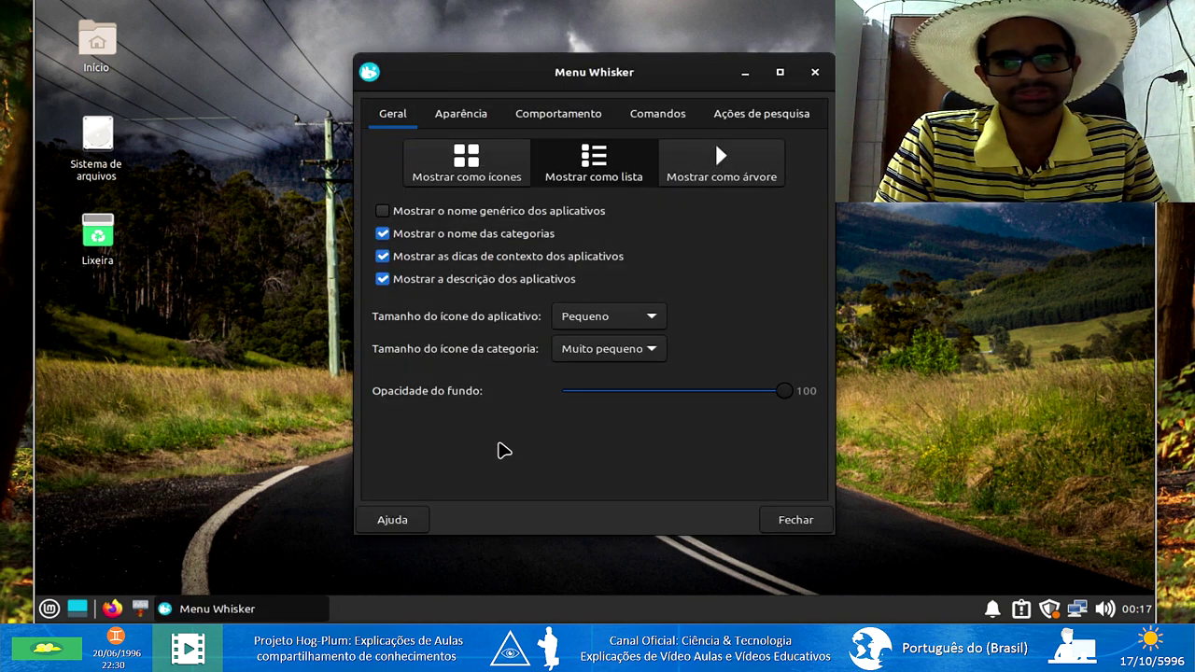
pyautogui.moveTo(784, 391); pyautogui.dragTo(635, 396)
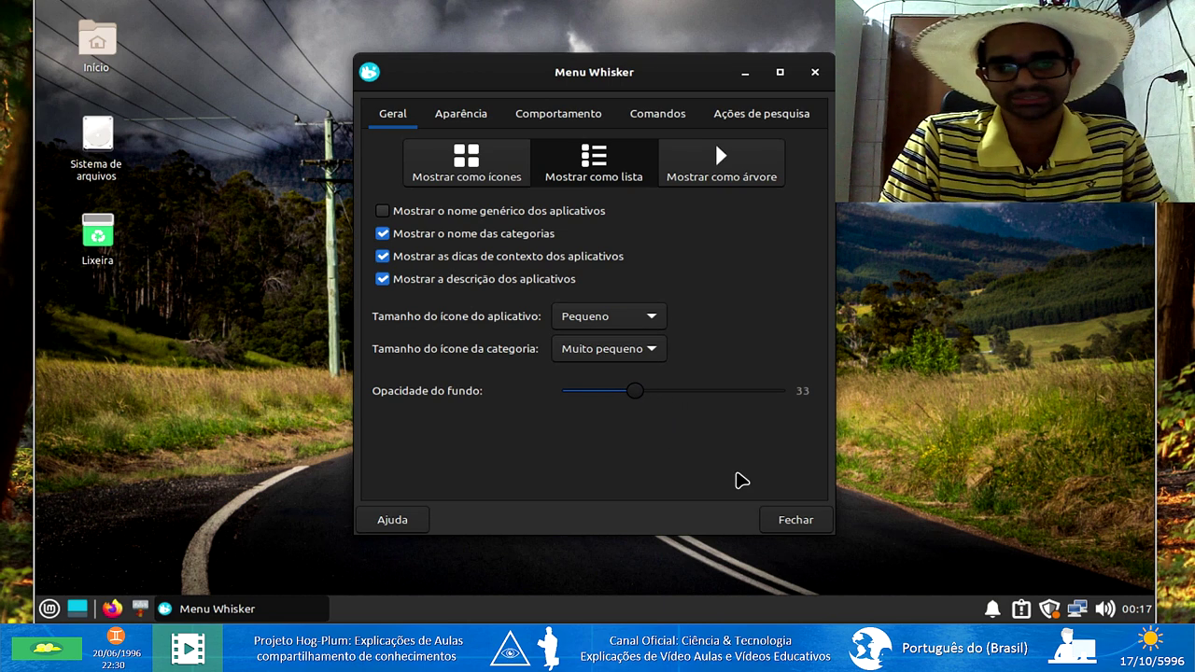
pyautogui.click(780, 521)
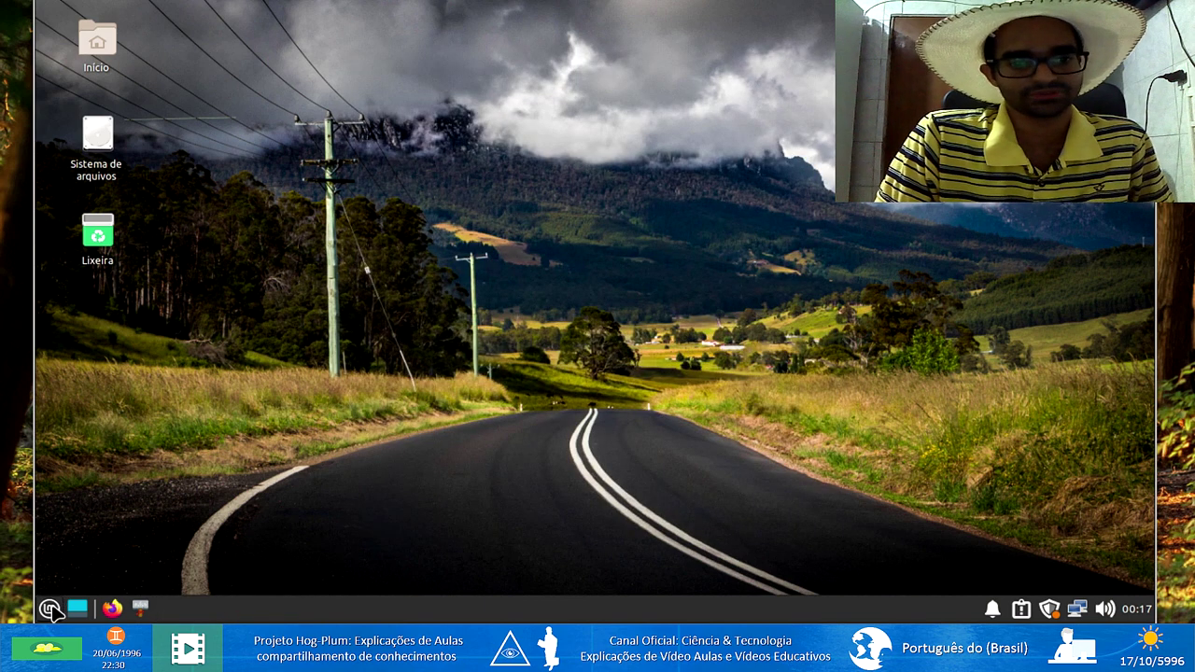
# Reopen the menu on the Acessórios category to check the new transparency.
pyautogui.click(50, 609)
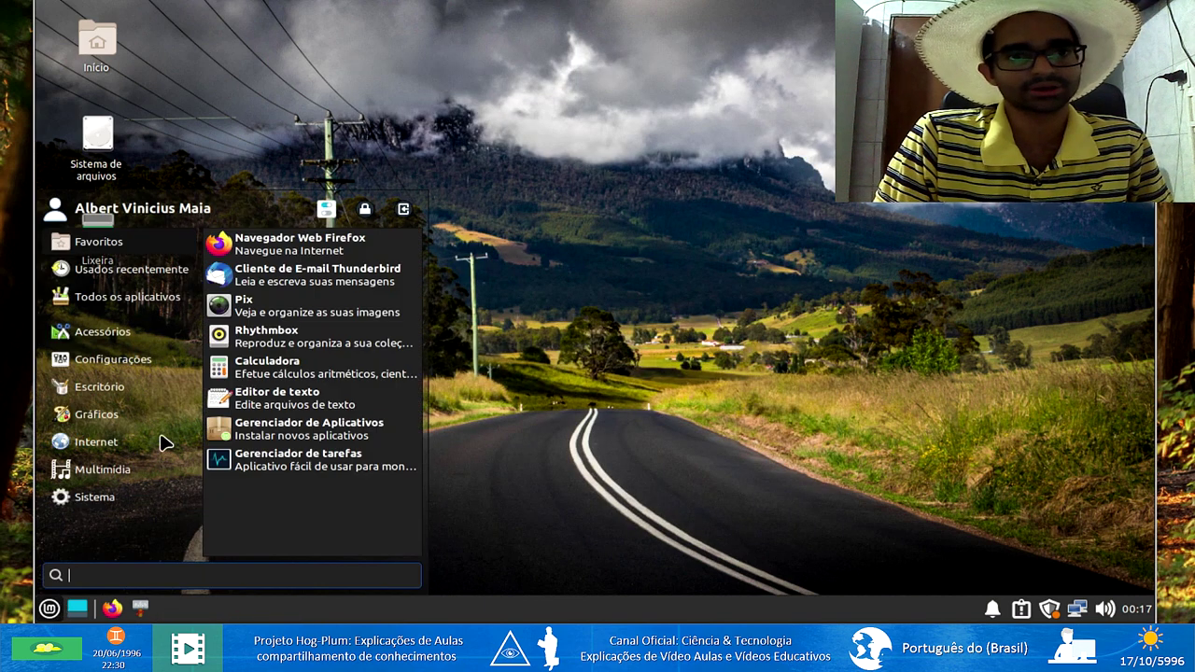
pyautogui.click(102, 332)
pyautogui.click(656, 407)
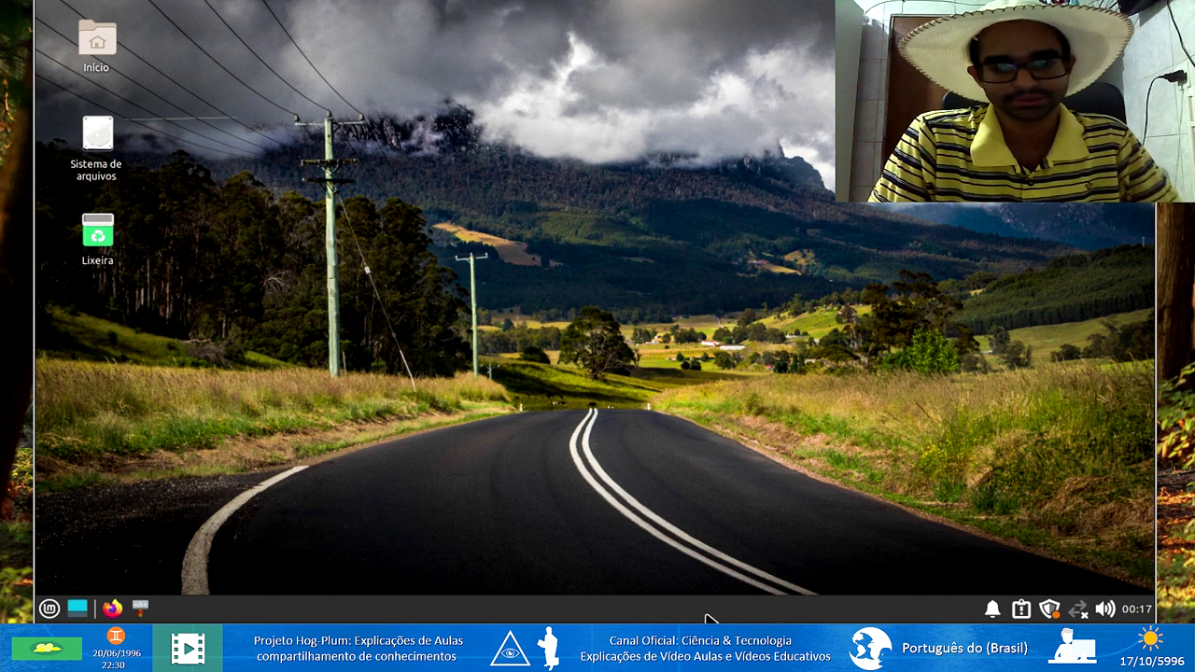
# Open Preferências do painel, centre the window, and show its Aparência settings.
pyautogui.rightClick(694, 616)
pyautogui.moveTo(756, 590)
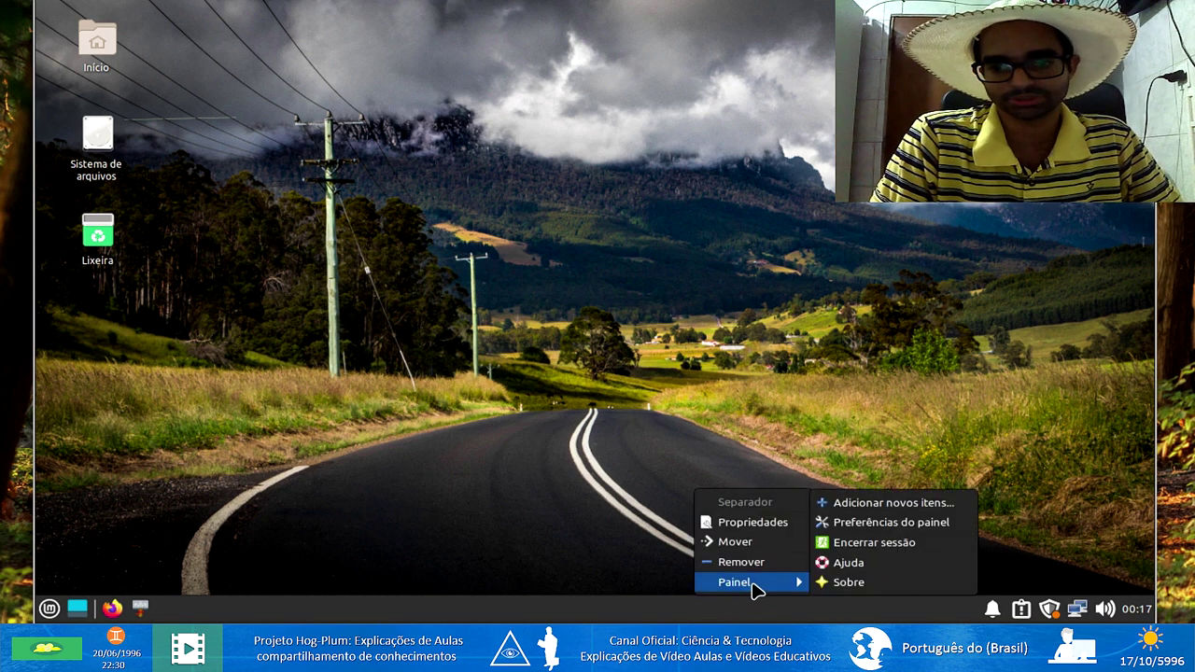
pyautogui.click(905, 529)
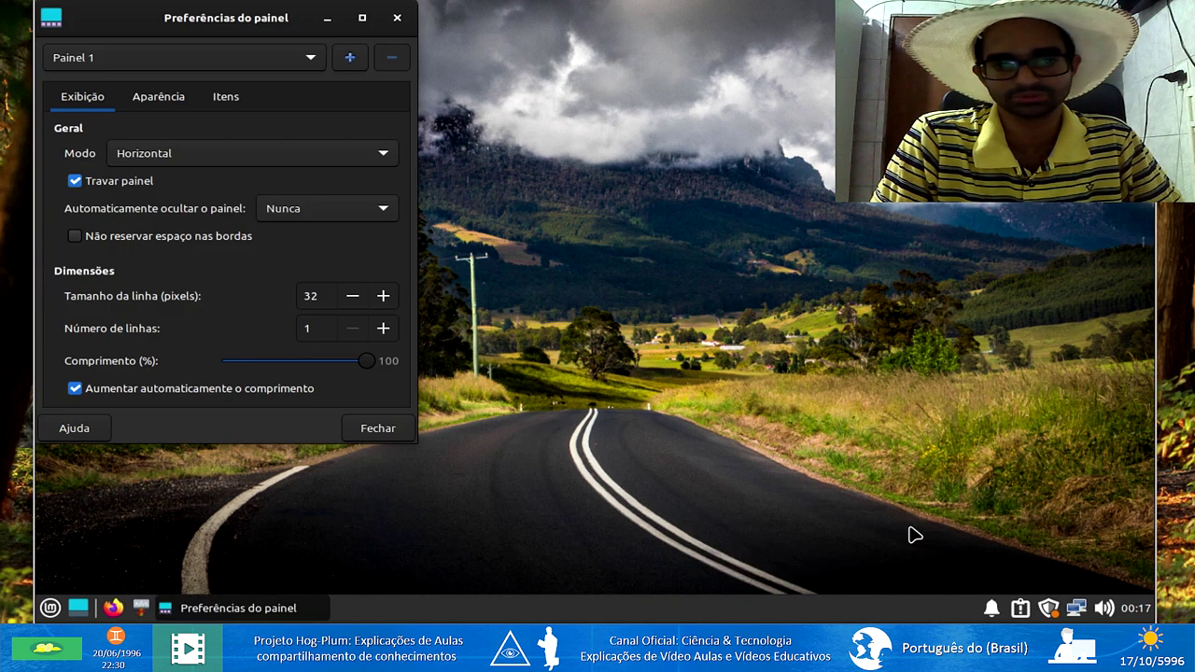
pyautogui.moveTo(174, 27); pyautogui.dragTo(561, 87)
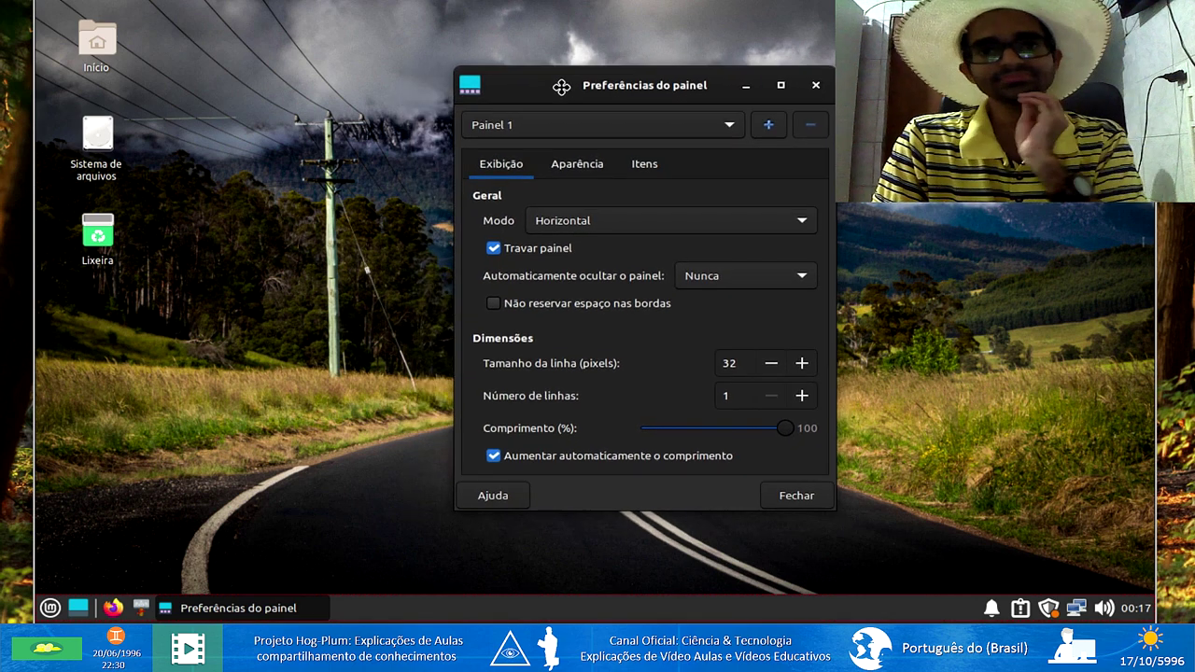
pyautogui.click(604, 177)
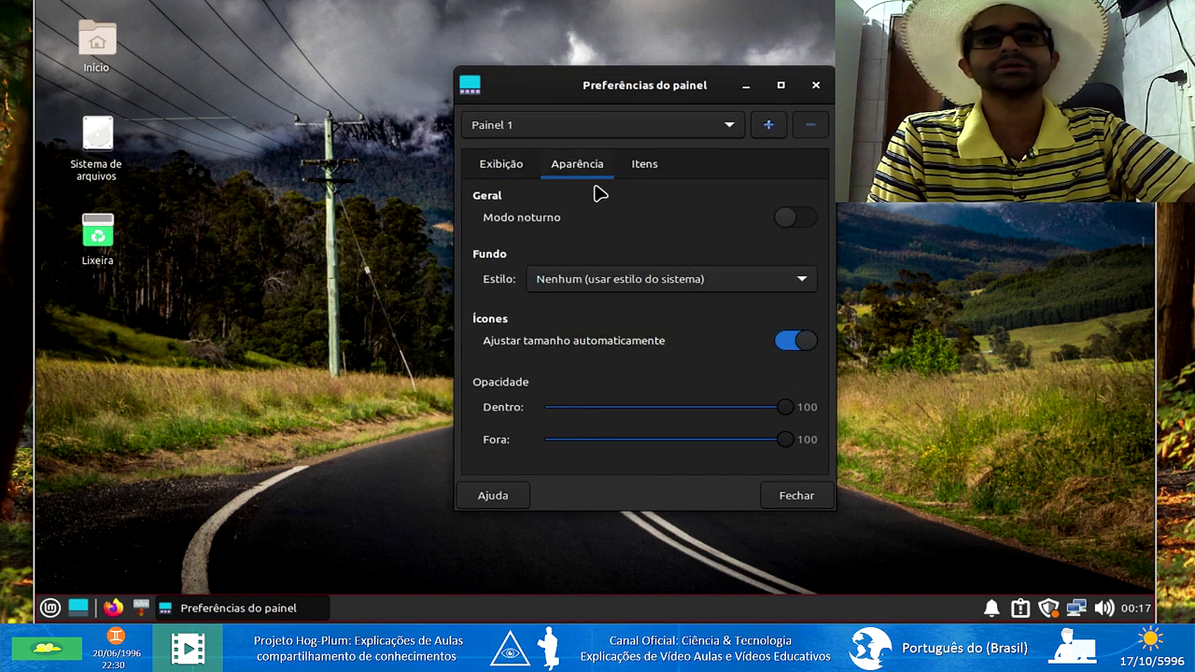
# Give the panel a Cor sólida teal #21C9C2 background made almost fully transparent.
pyautogui.click(563, 285)
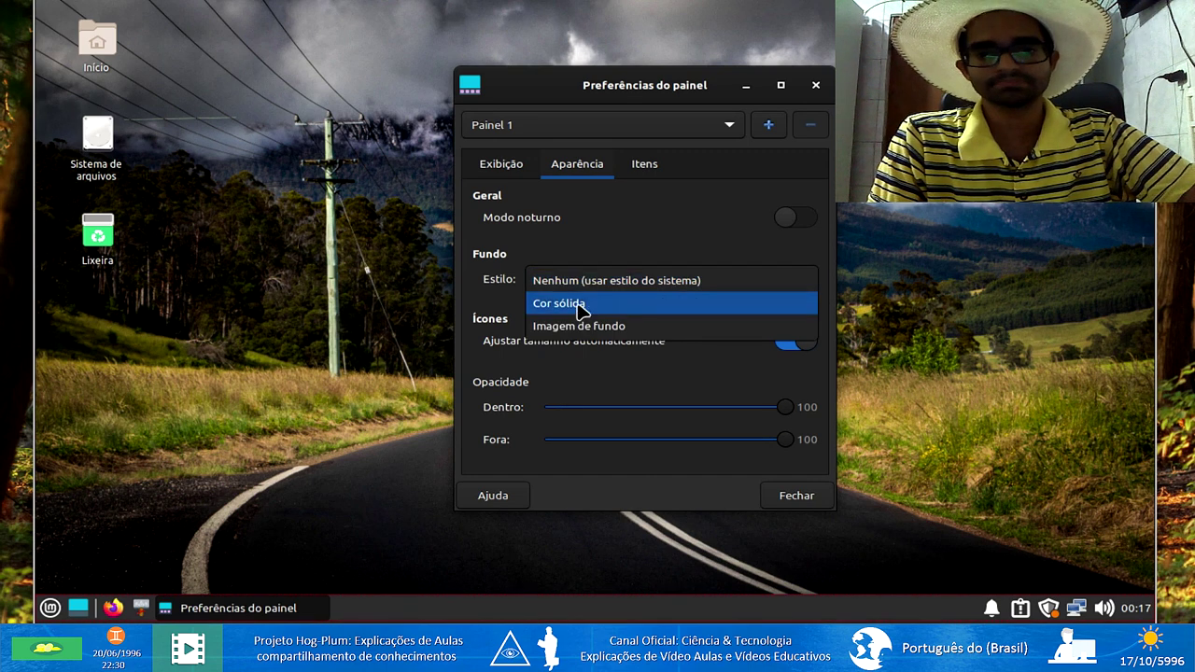
pyautogui.click(566, 308)
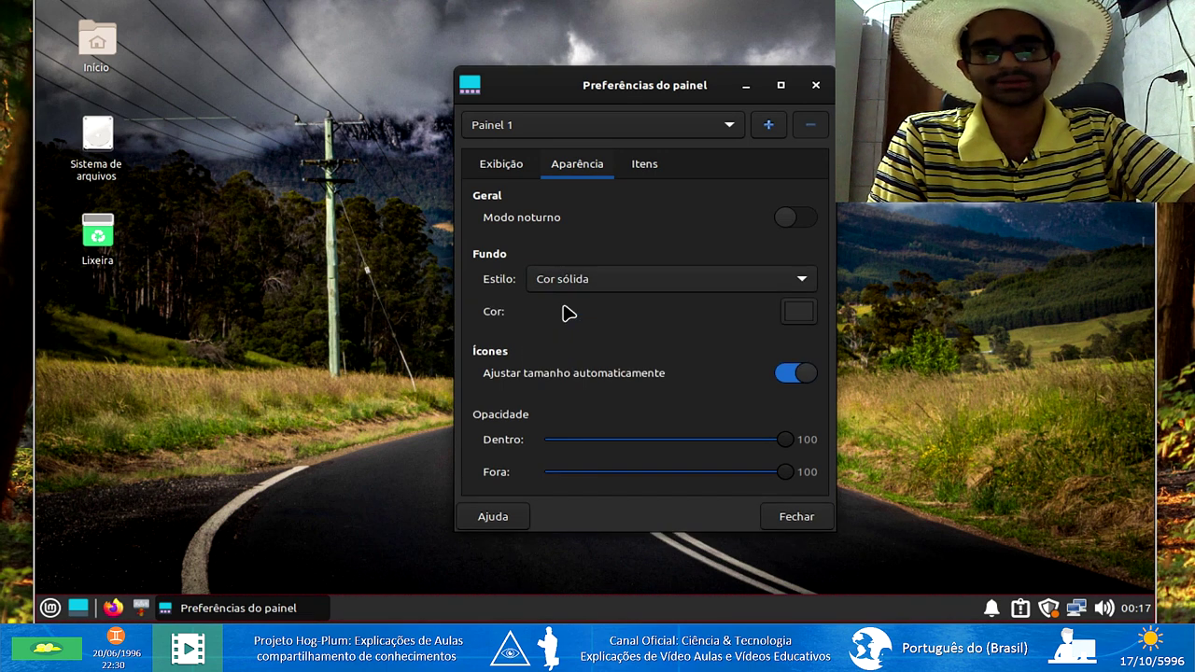
pyautogui.click(803, 318)
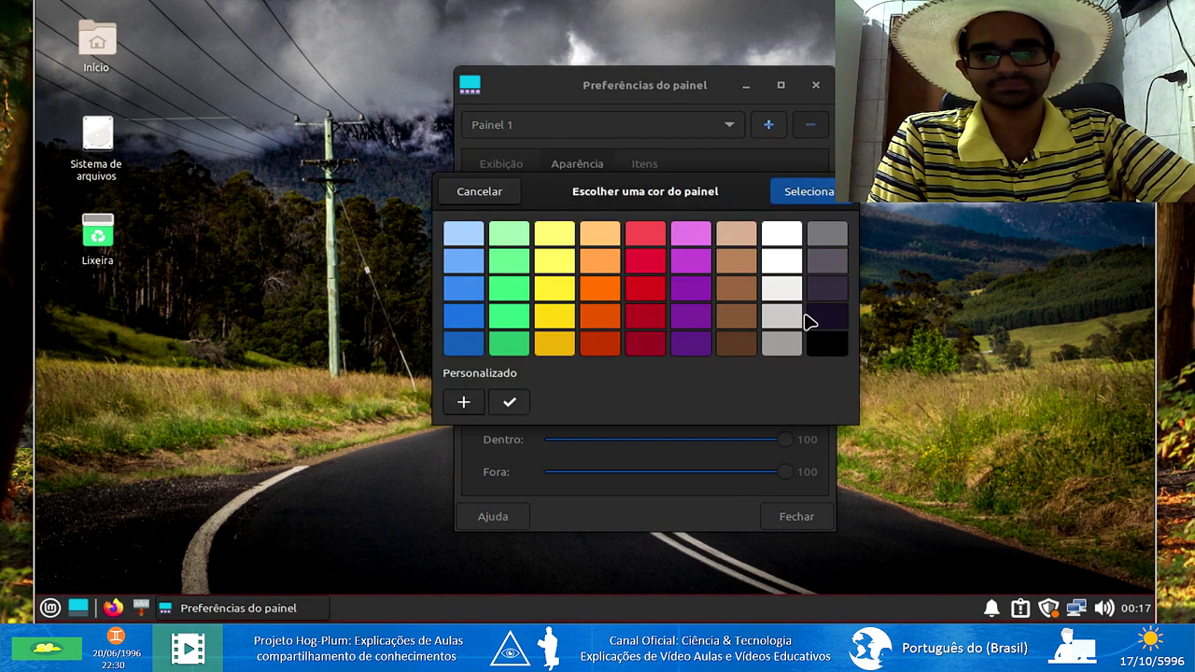
pyautogui.click(463, 403)
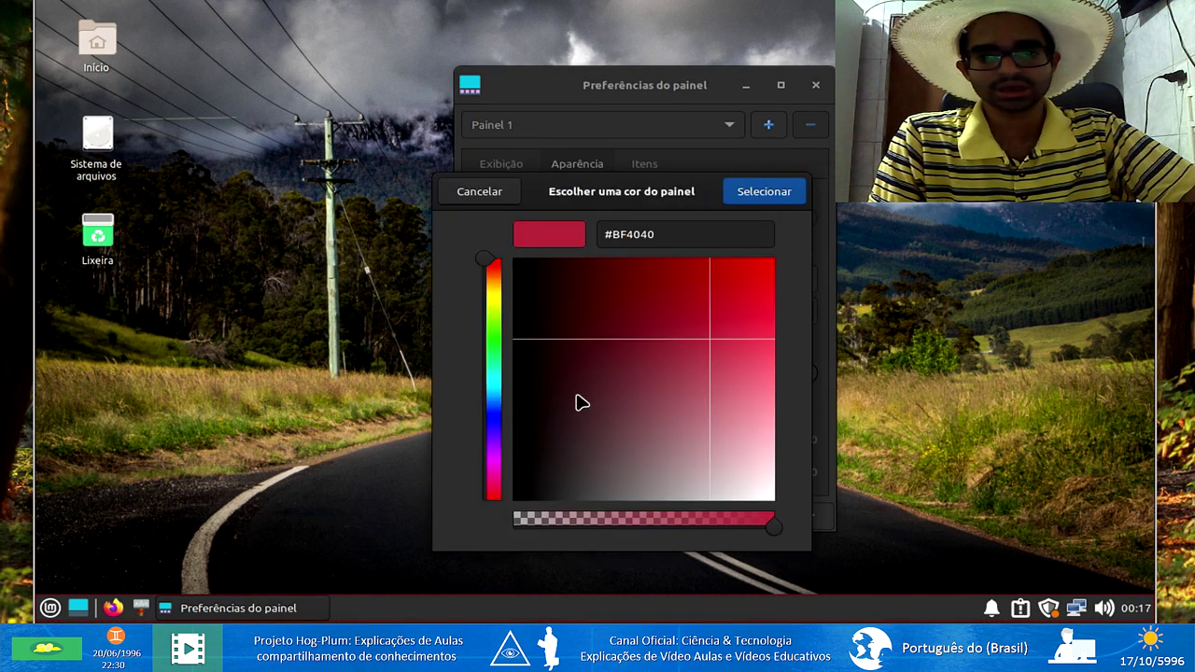
pyautogui.moveTo(493, 267); pyautogui.dragTo(493, 376)
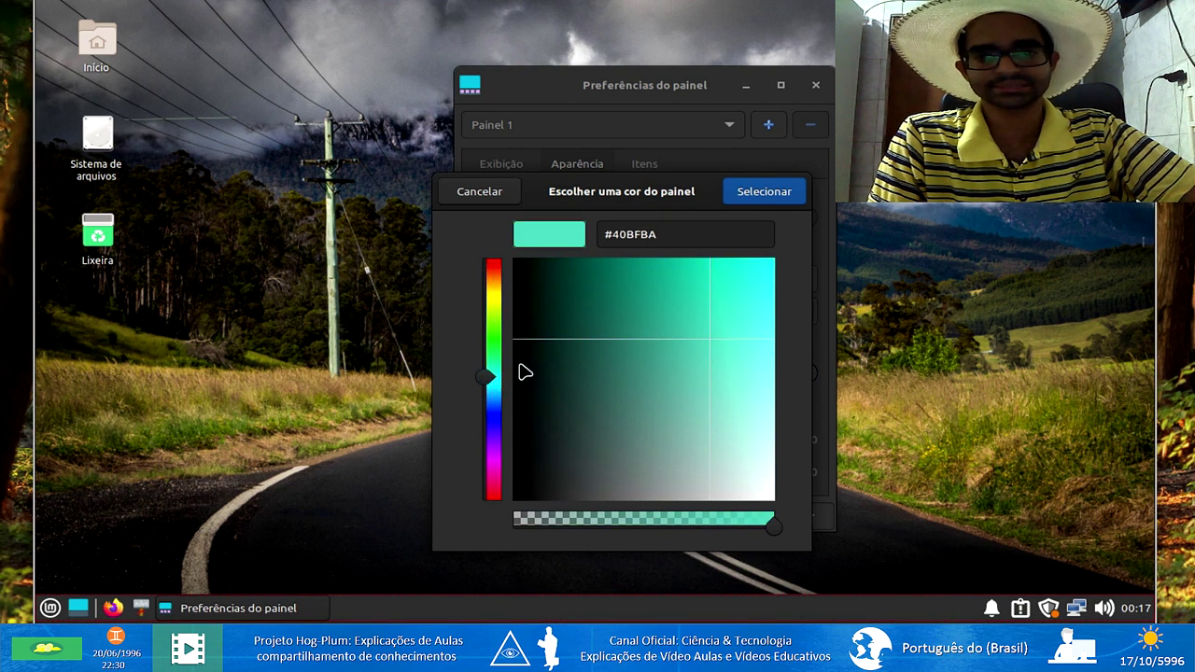
pyautogui.moveTo(715, 330); pyautogui.dragTo(719, 299)
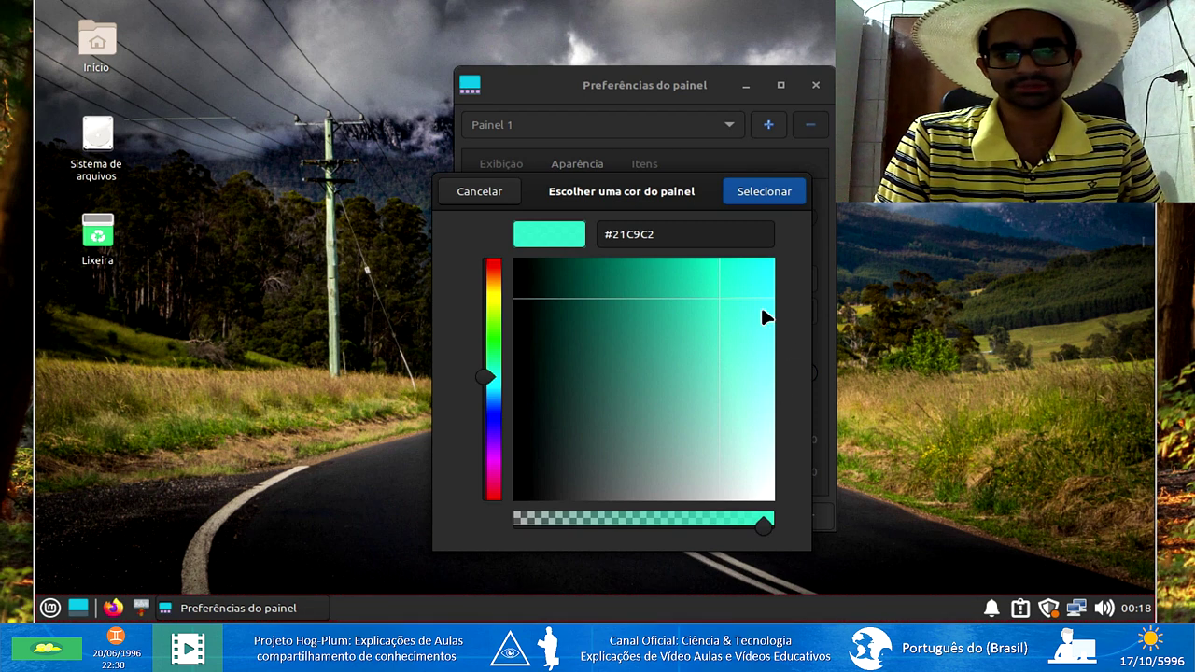
pyautogui.moveTo(763, 527); pyautogui.dragTo(498, 535)
pyautogui.click(768, 193)
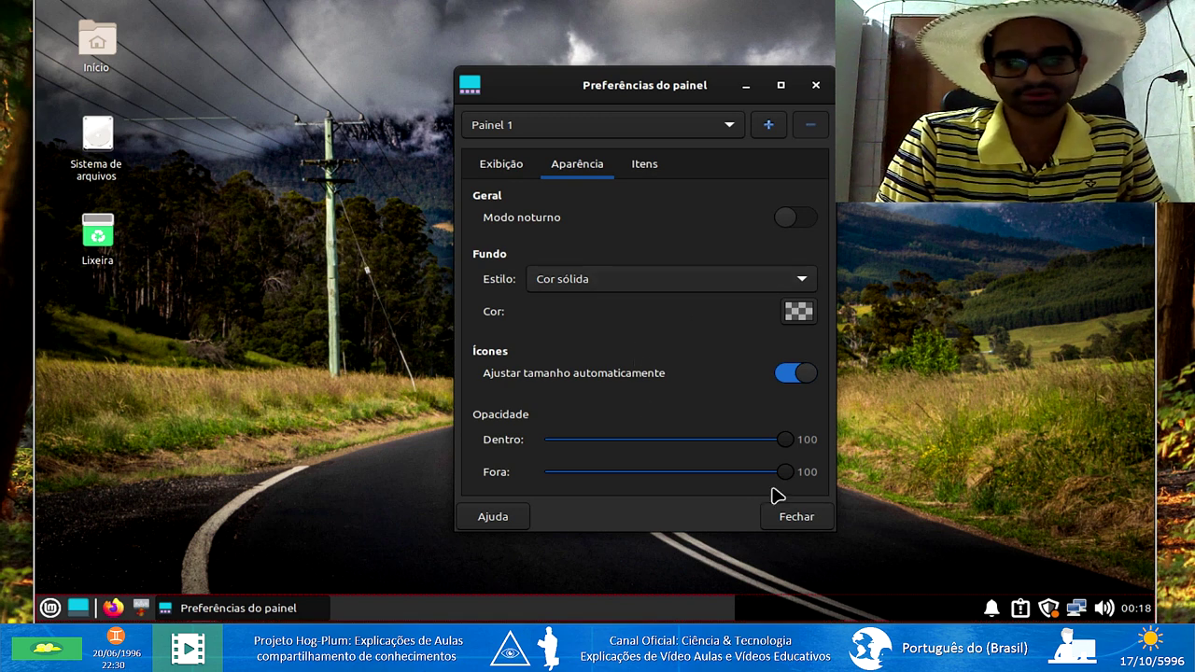
# Close the panel preferences and bring up the Encerrar sessão options.
pyautogui.click(794, 519)
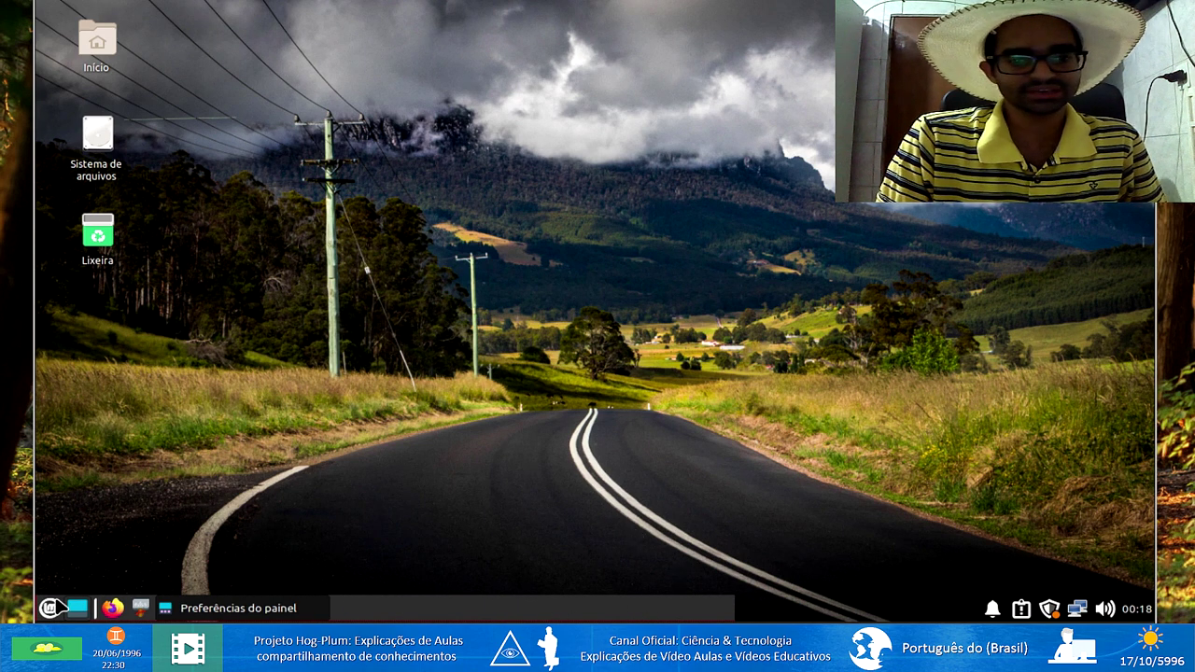
pyautogui.click(49, 608)
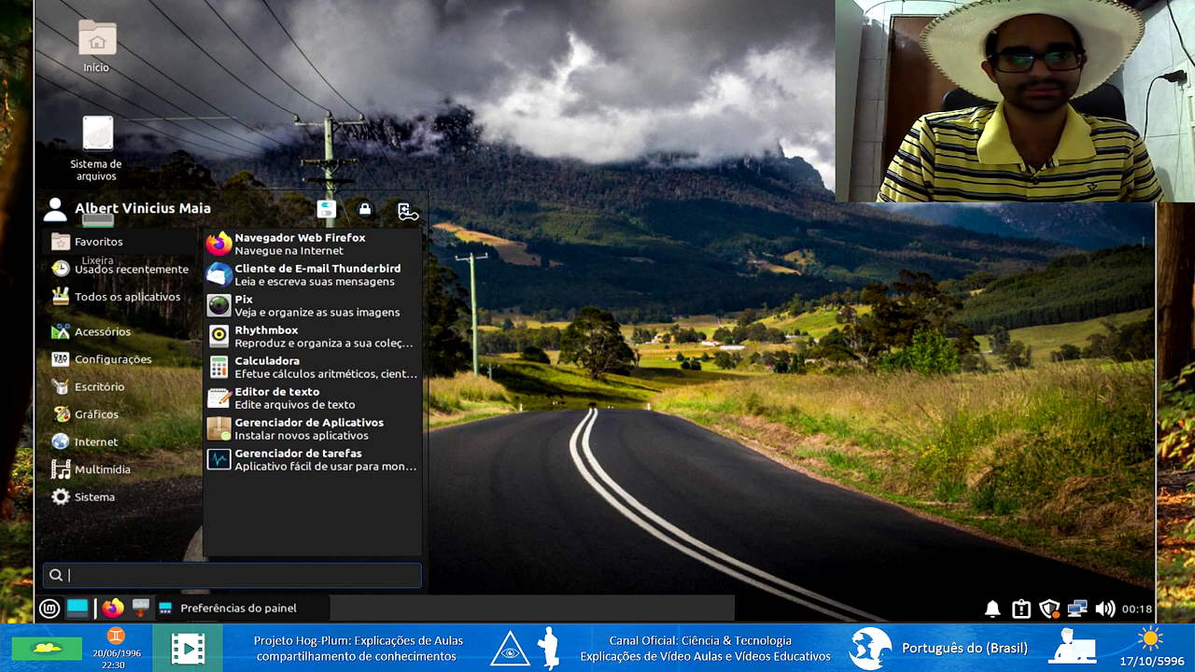
pyautogui.press('Escape')
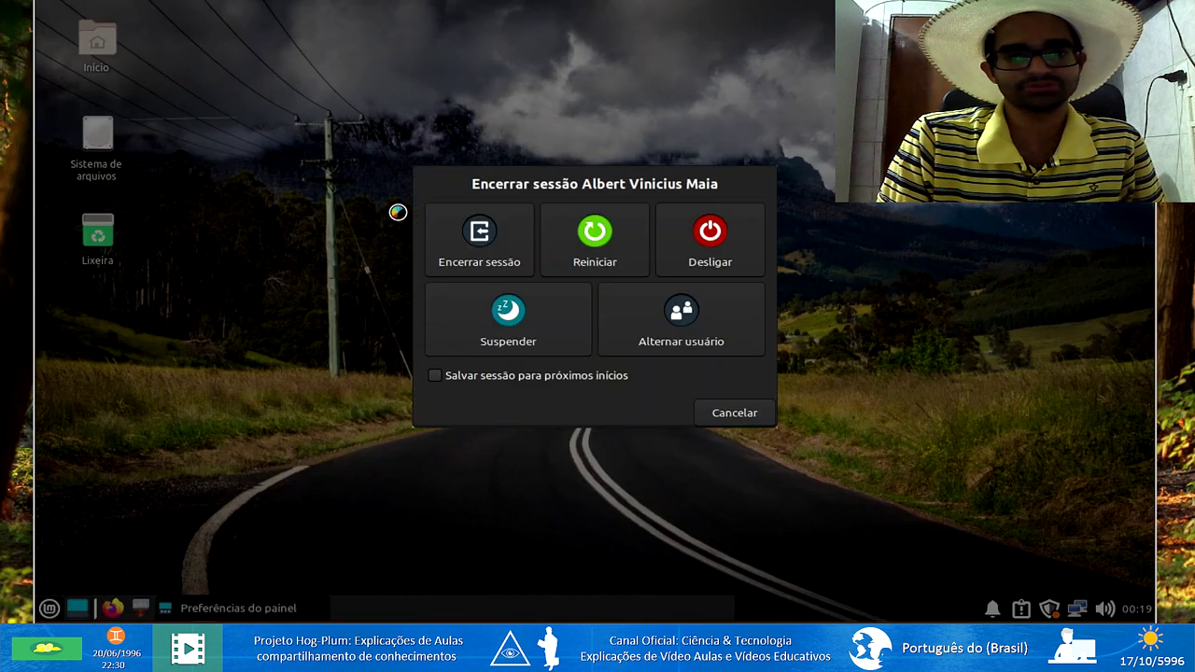
# Choose Reiniciar and wait for the Linux Mint desktop to load again.
pyautogui.click(593, 241)
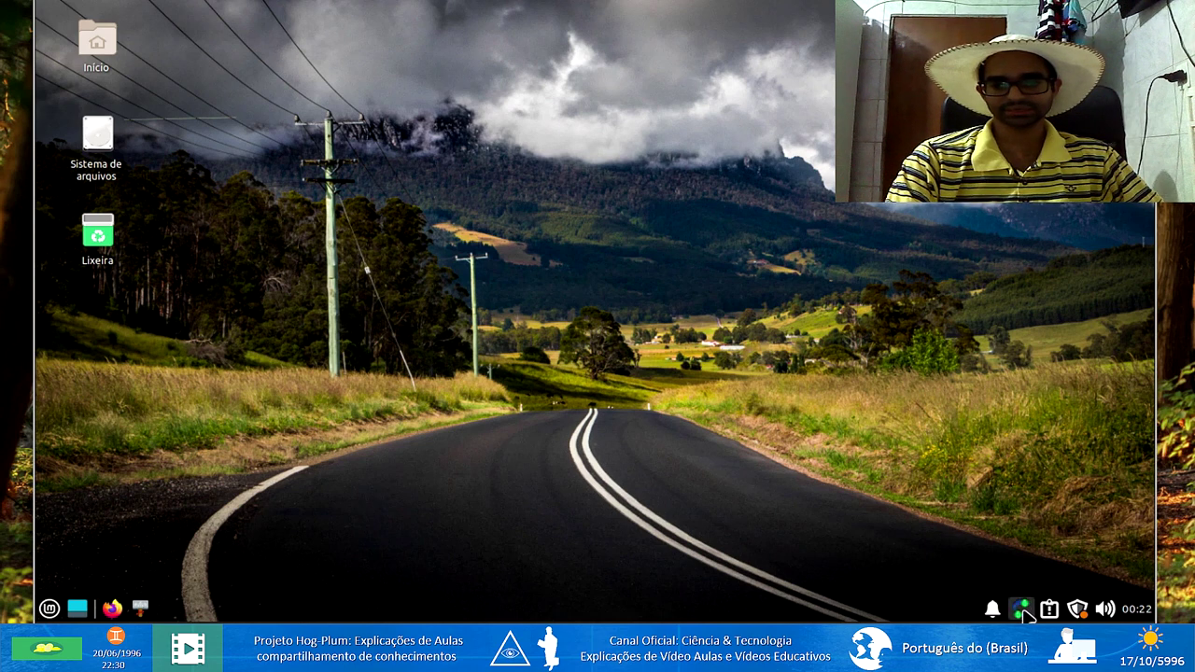
# Move Relatórios do Sistema aside, then disconnect and reconnect the network from the tray.
pyautogui.moveTo(1026, 614)
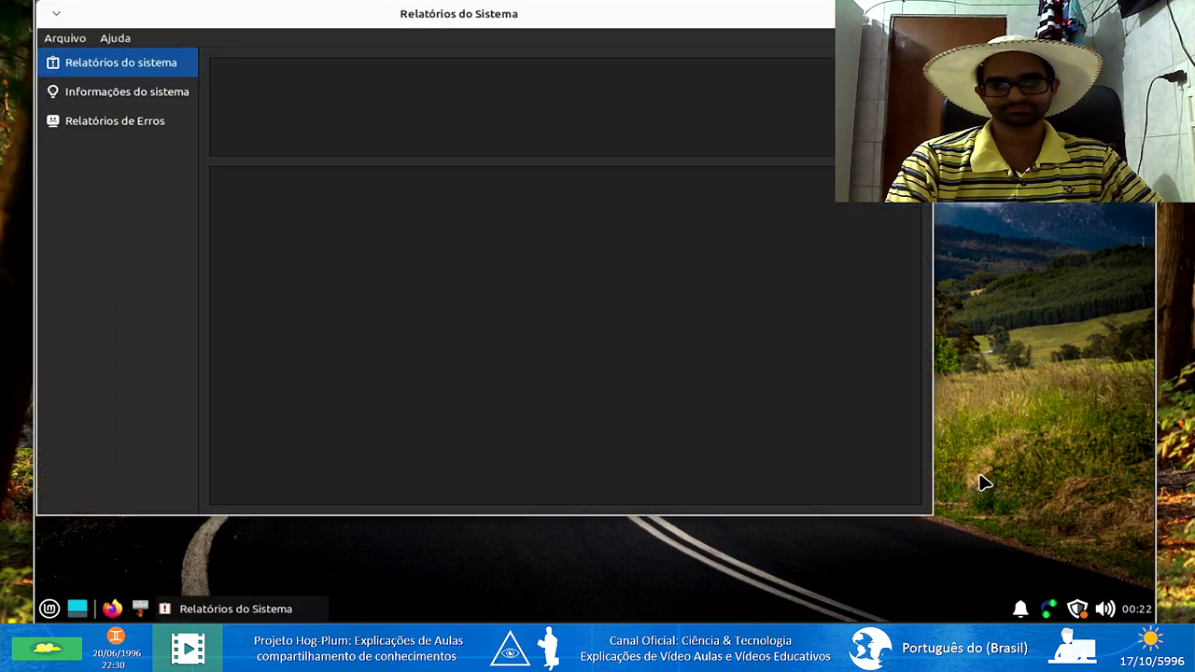
pyautogui.moveTo(392, 24); pyautogui.dragTo(485, 29)
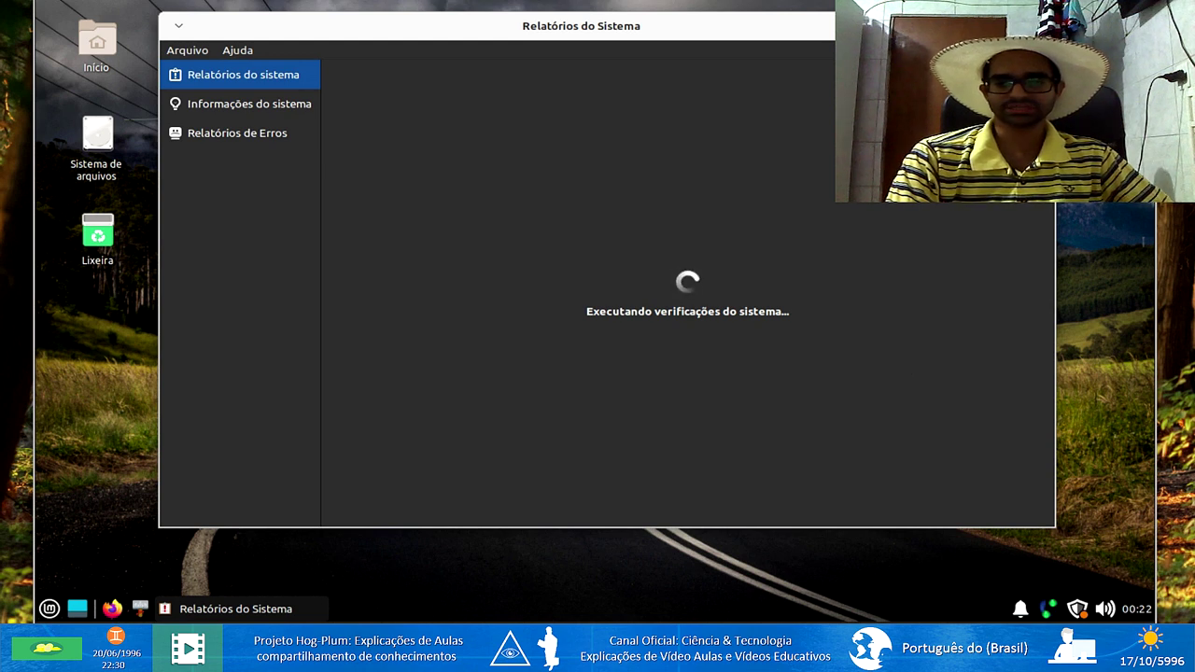
pyautogui.click(1046, 607)
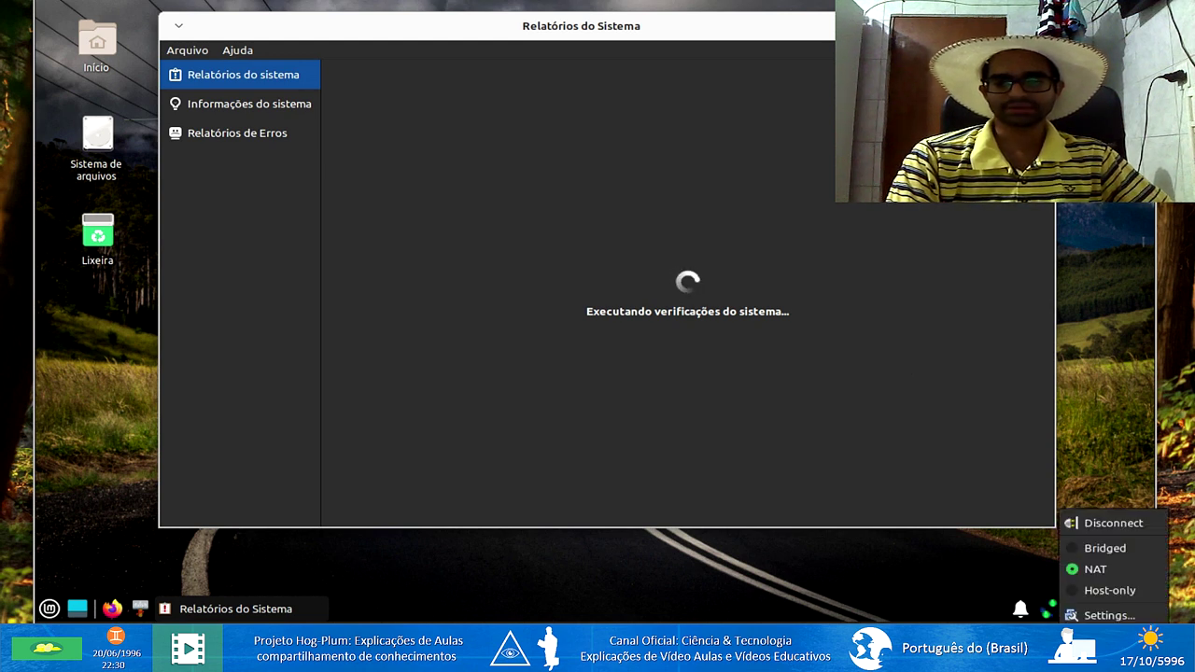
pyautogui.click(1088, 521)
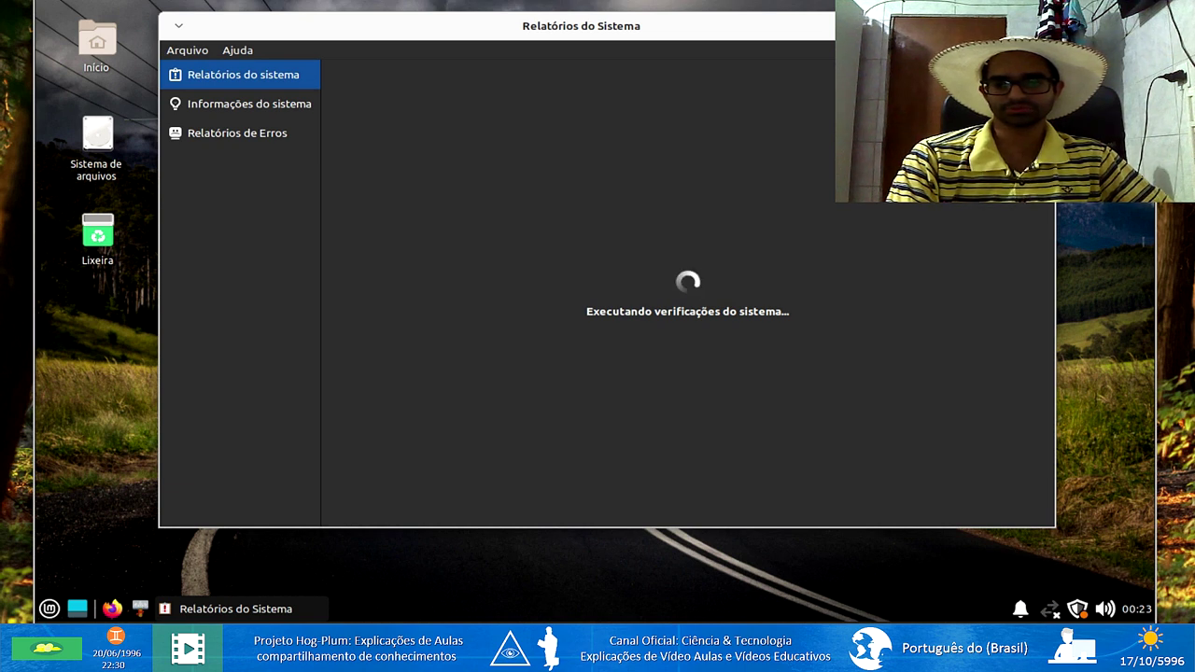
pyautogui.click(1049, 608)
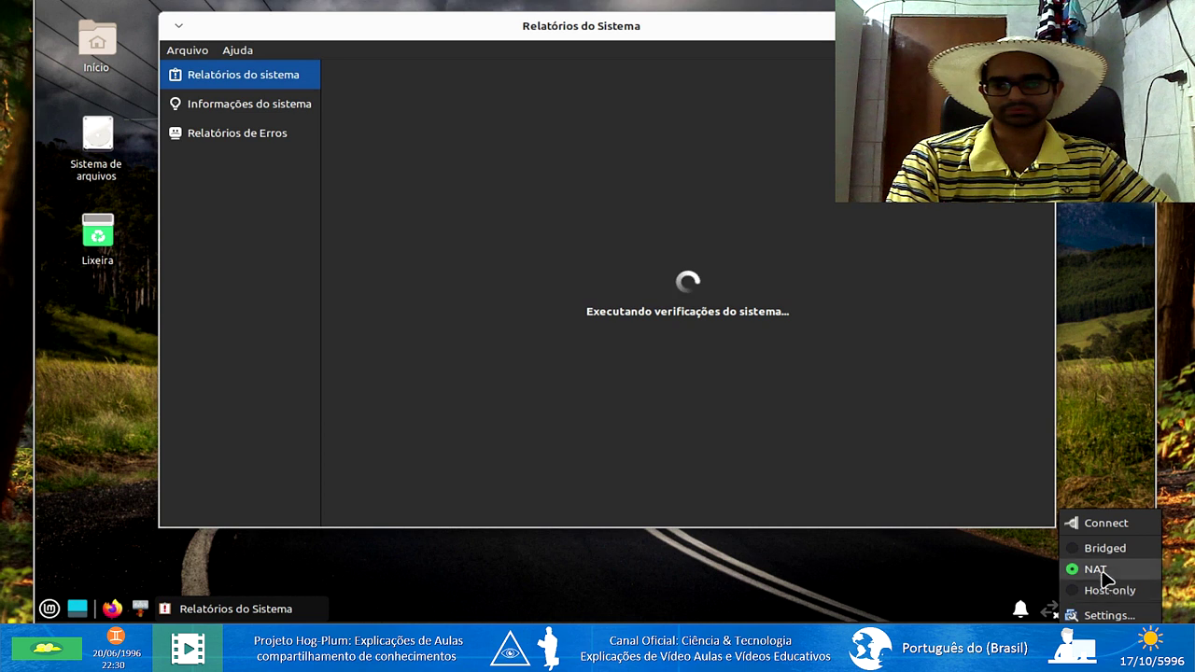
pyautogui.click(1101, 530)
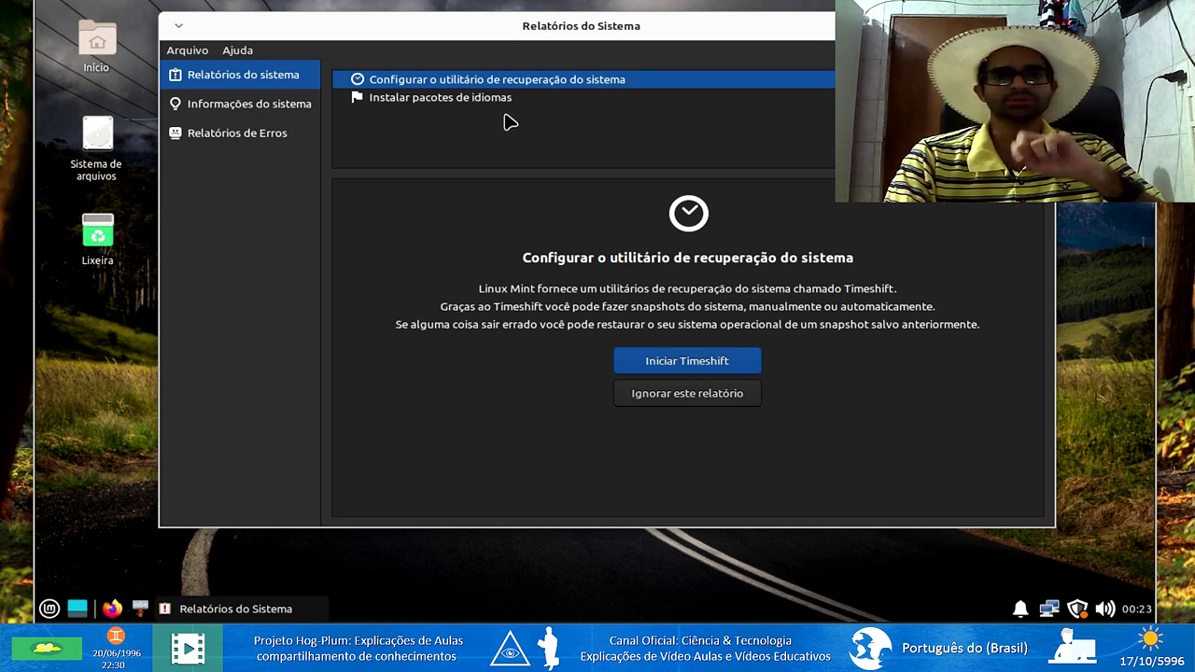
# Install the missing firefox-locale-pt language pack from System Reports, authenticating when prompted.
pyautogui.click(384, 103)
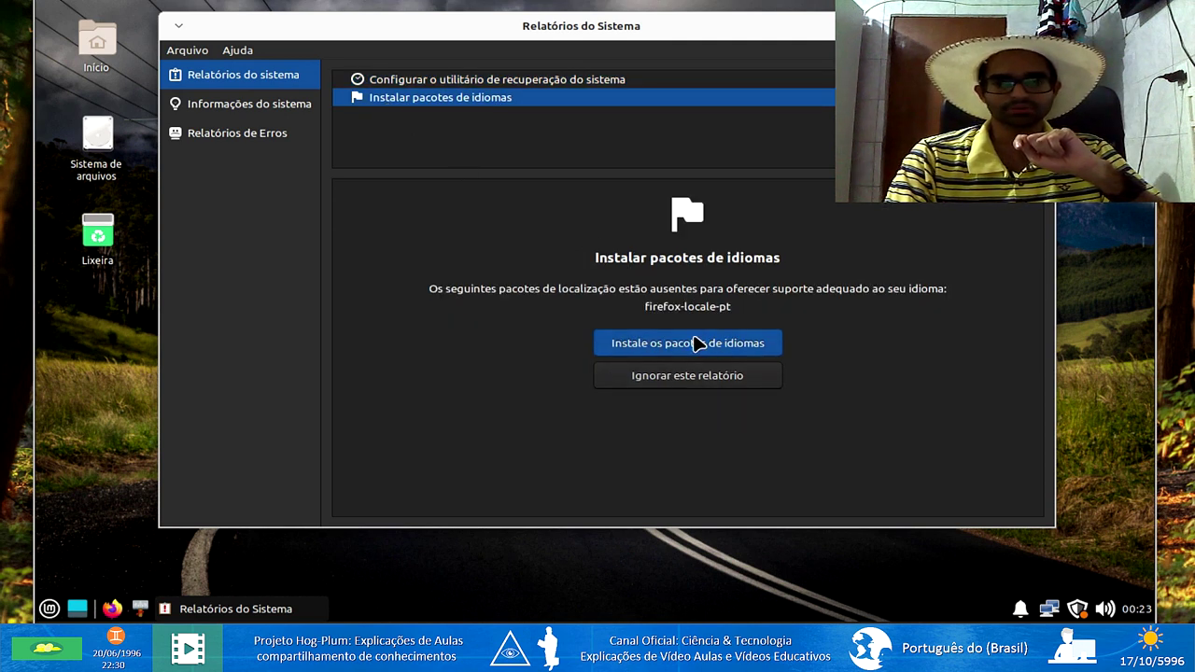
pyautogui.click(662, 347)
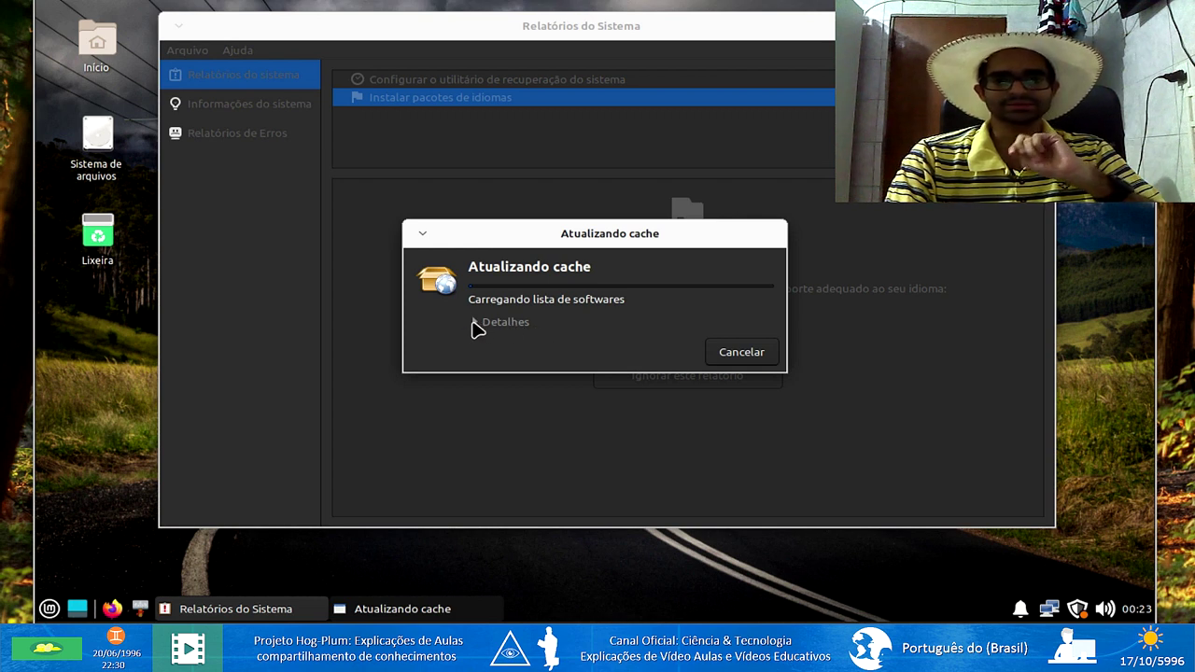
pyautogui.click(476, 323)
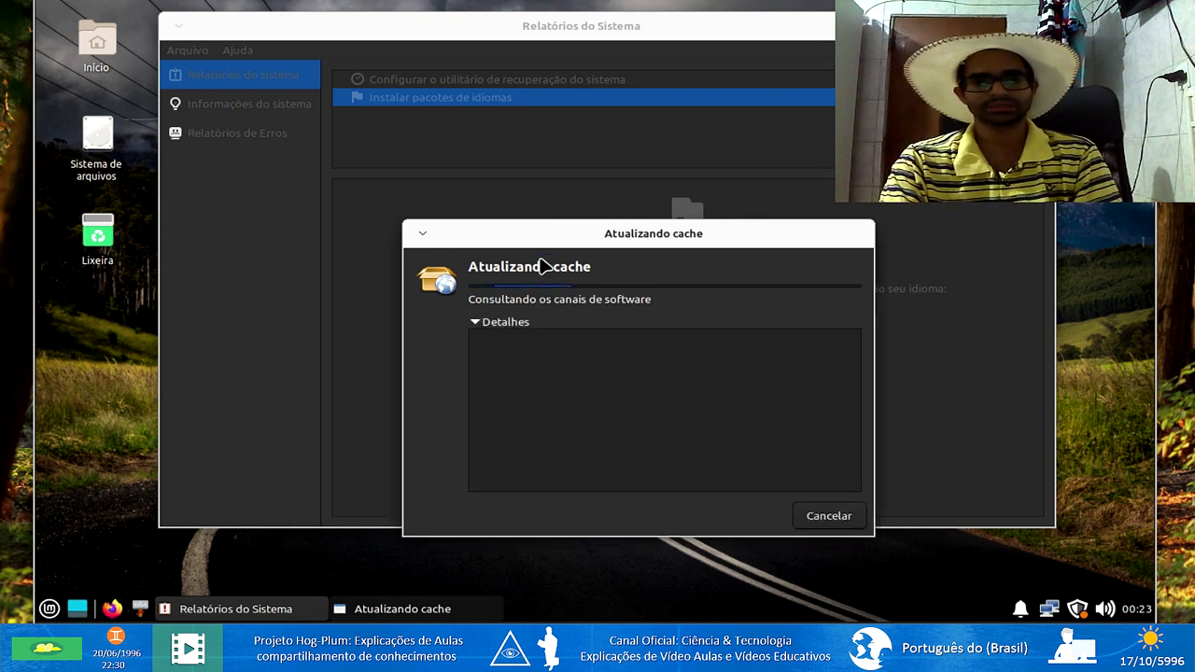
pyautogui.moveTo(535, 220); pyautogui.dragTo(522, 190)
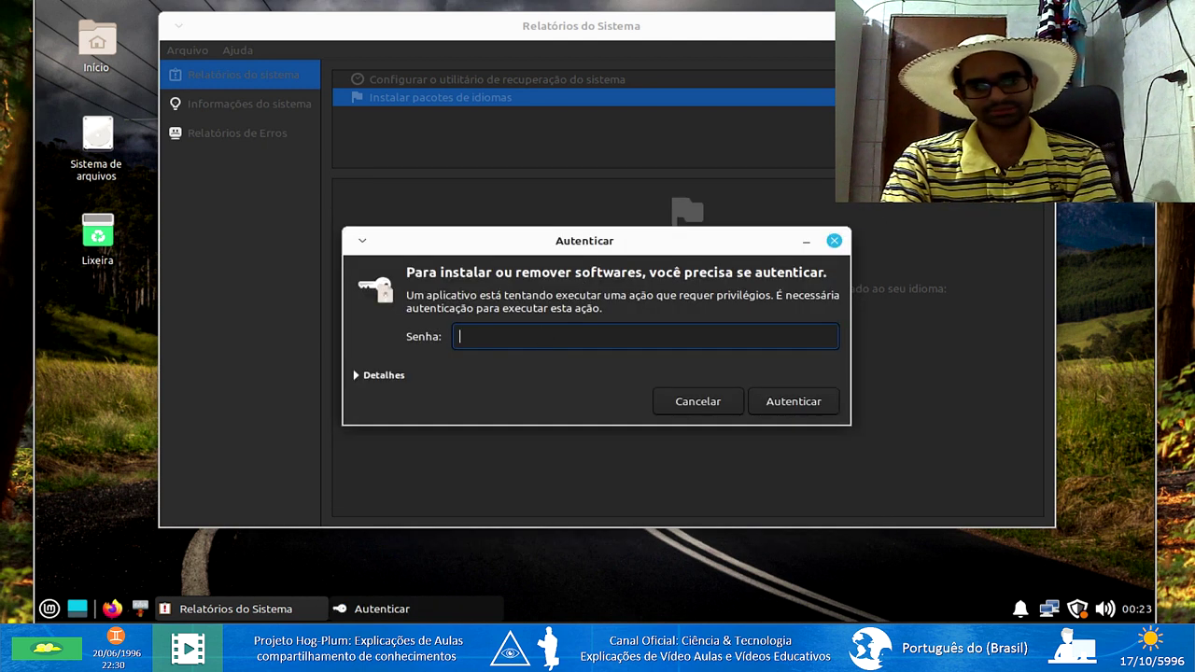
pyautogui.click(782, 402)
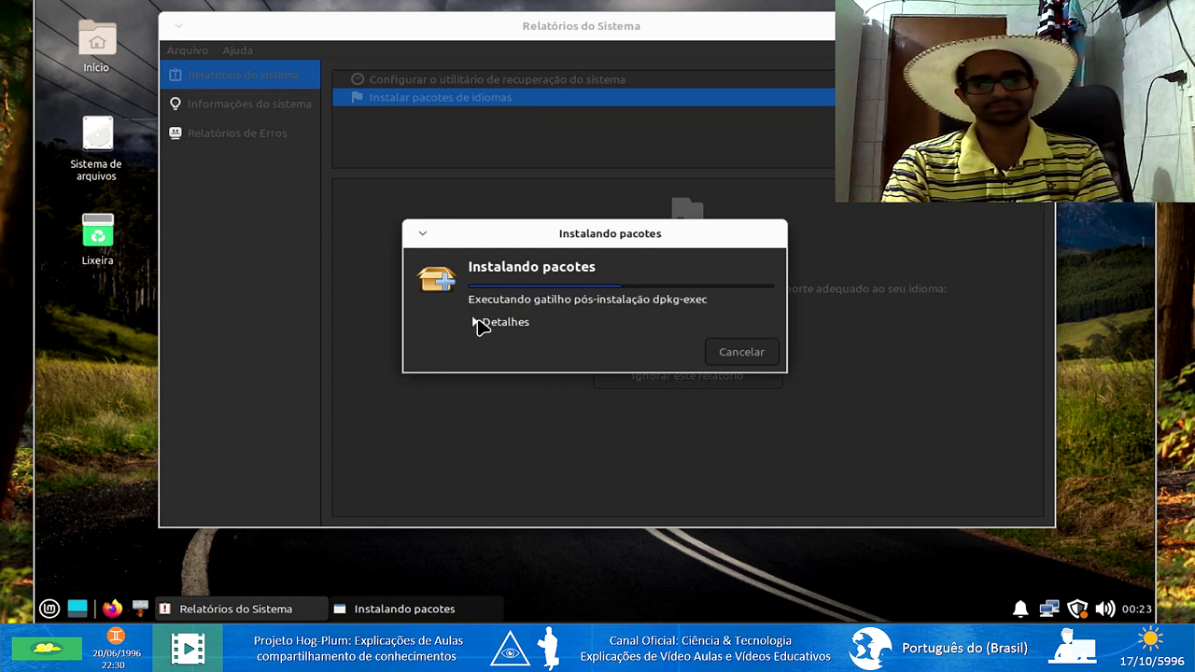
pyautogui.click(485, 326)
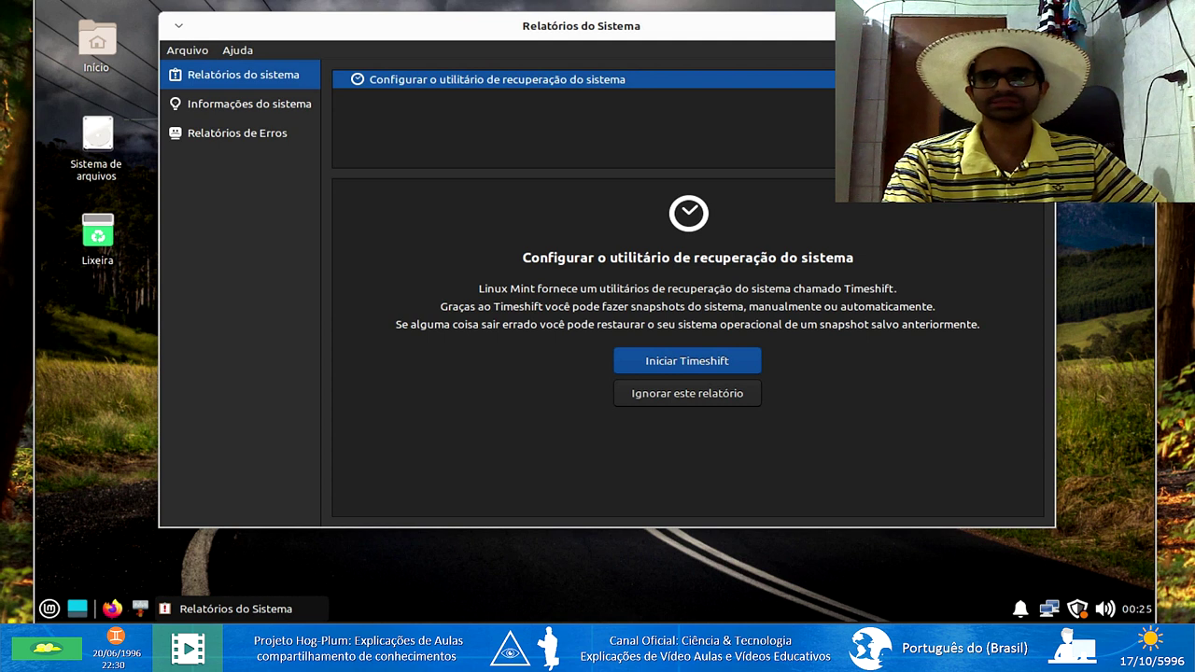
# Close System Reports and open Gerenciador de Atualizações from the tray shield, clicking OK on its welcome screen.
pyautogui.hotkey('alt', 'F4')
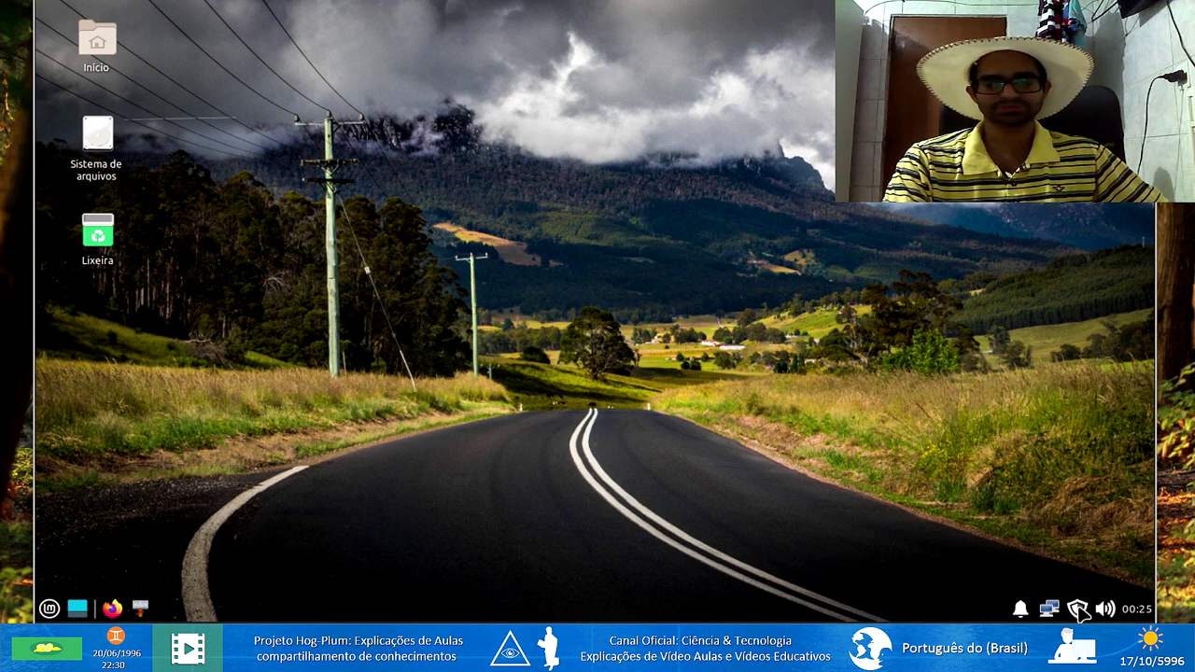
pyautogui.click(1078, 609)
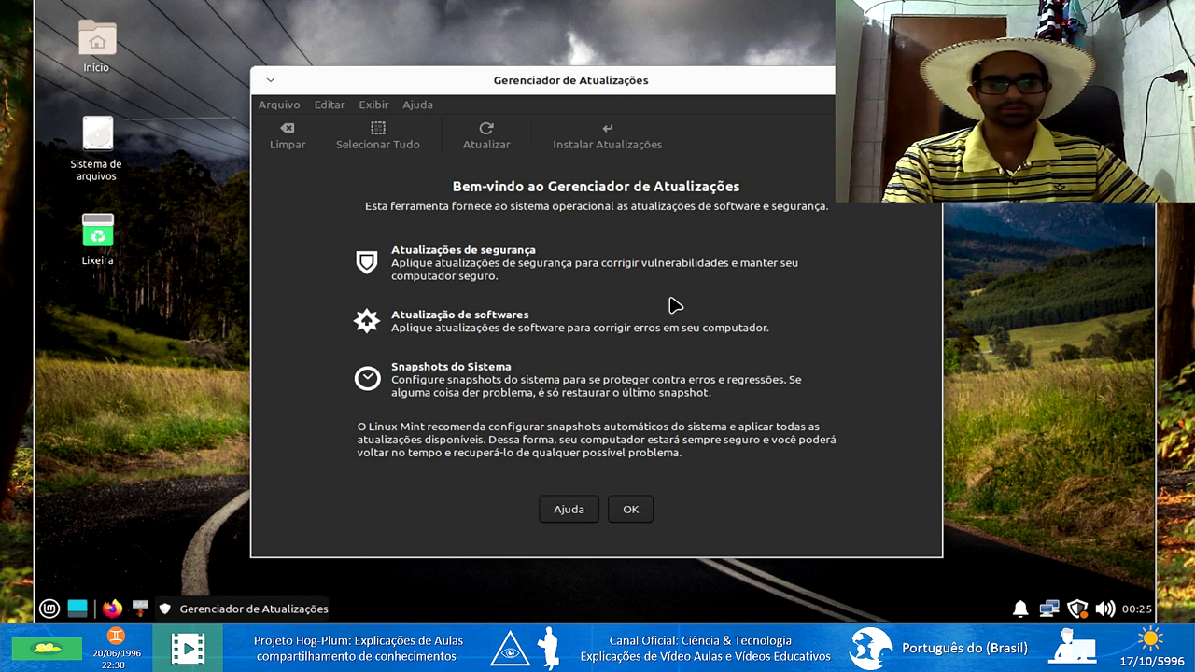
pyautogui.click(634, 515)
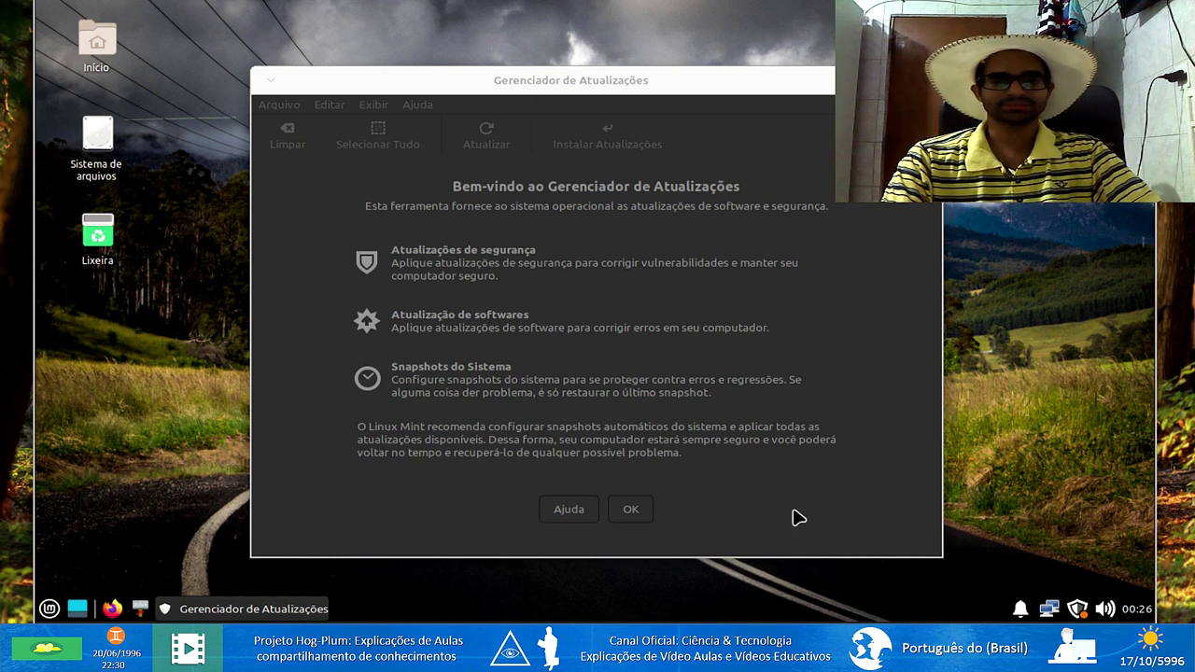
# Accept the regional repository switch, authenticate with the password, and centre Fontes de Aplicativos.
pyautogui.moveTo(409, 76); pyautogui.dragTo(392, 58)
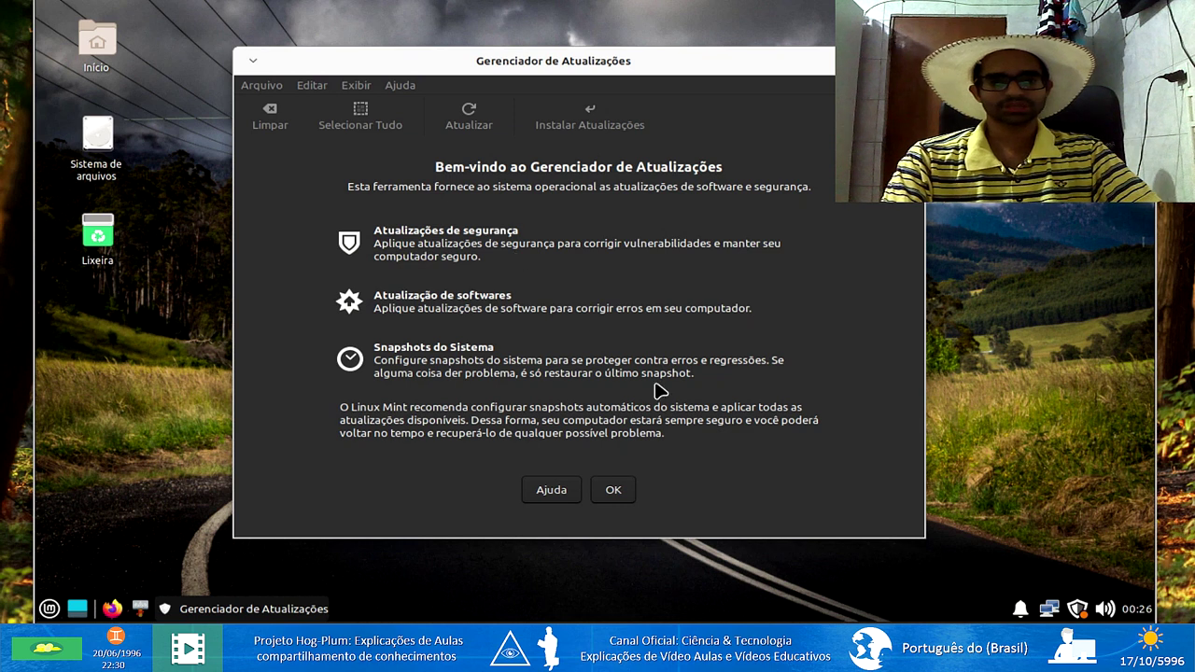
pyautogui.click(618, 489)
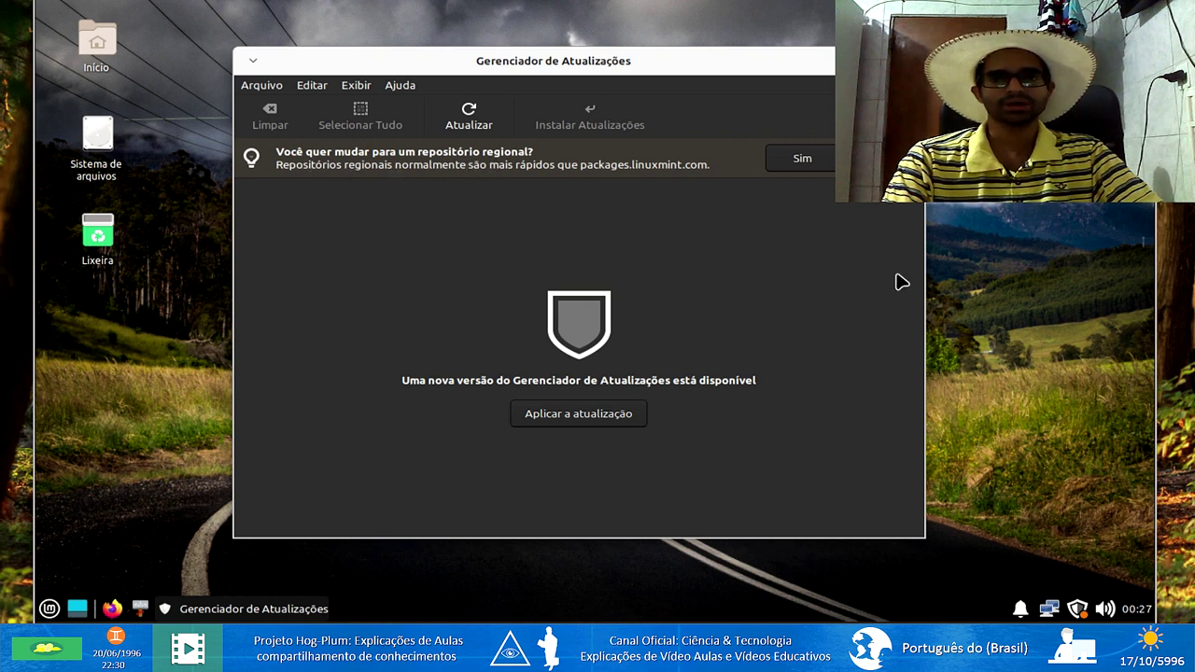
pyautogui.click(794, 160)
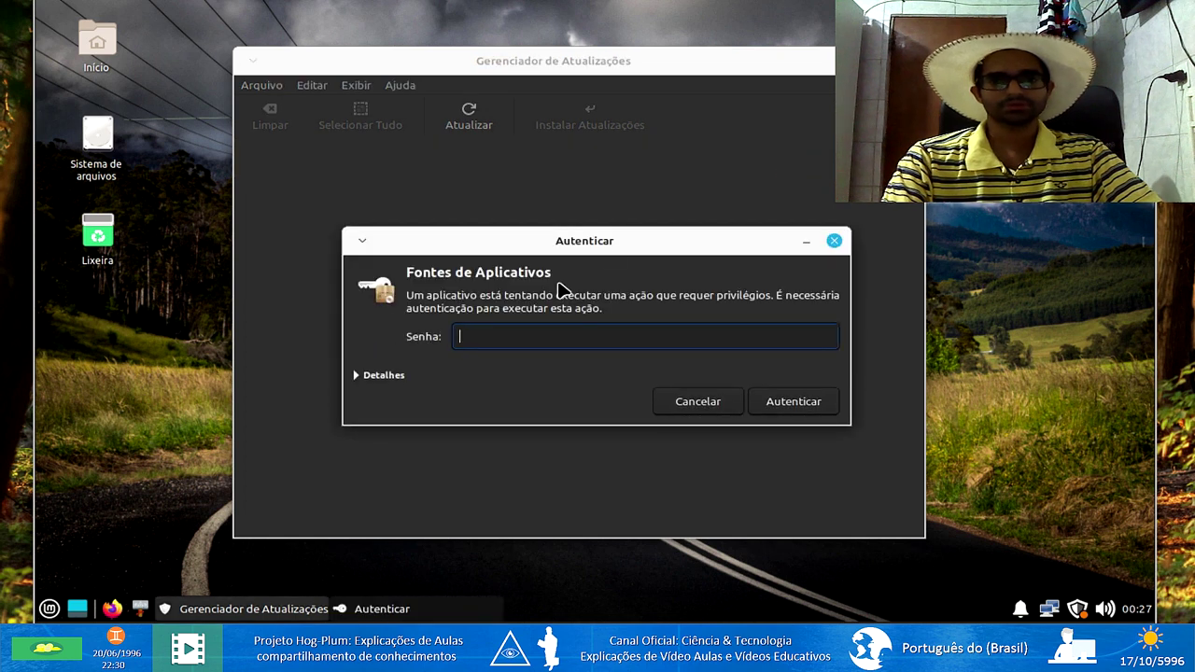
pyautogui.write('•••')
pyautogui.click(808, 413)
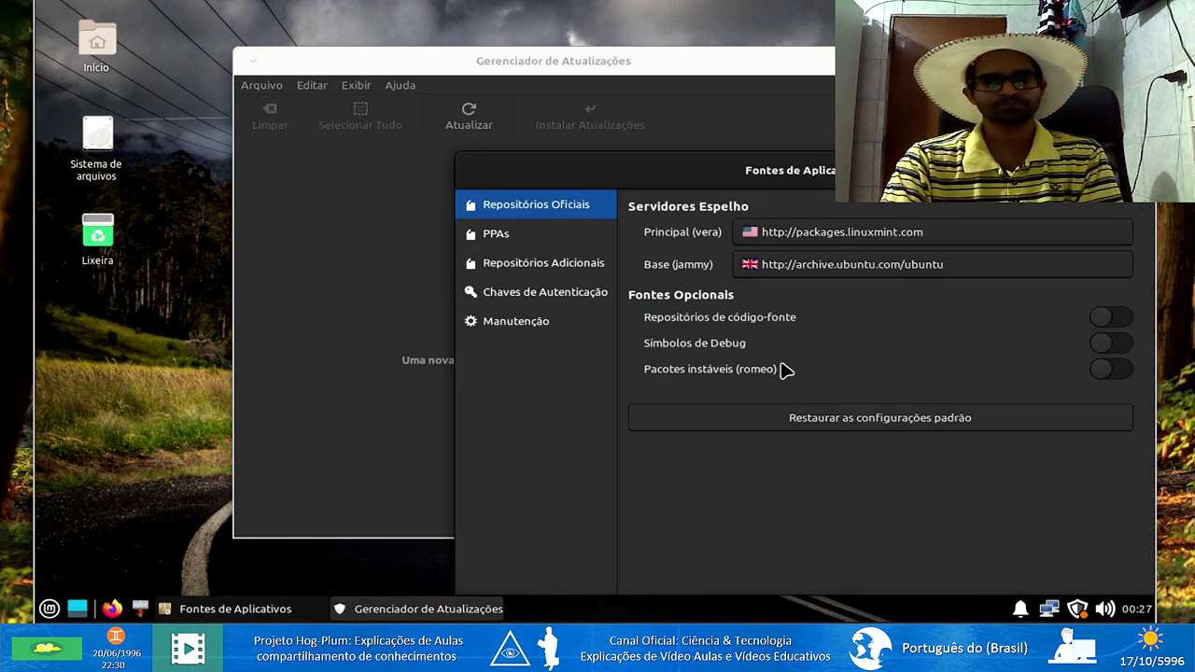
pyautogui.moveTo(723, 175); pyautogui.dragTo(510, 128)
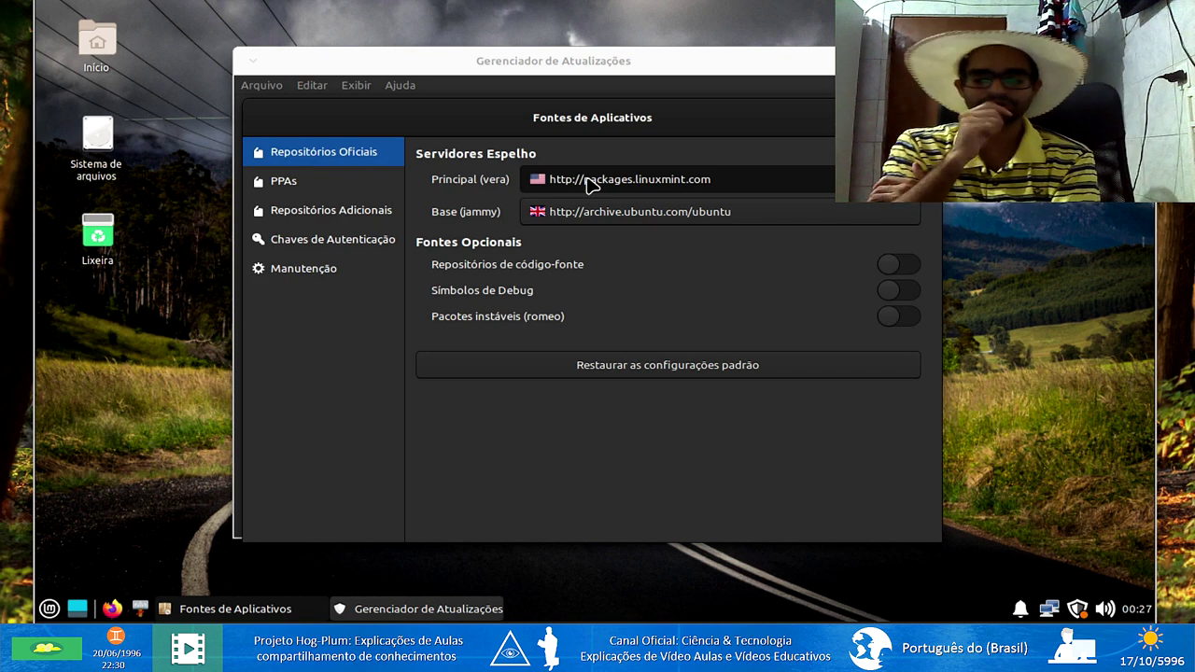
# Set the main Mint mirror to Universidade Federal do Amazonas.
pyautogui.click(589, 182)
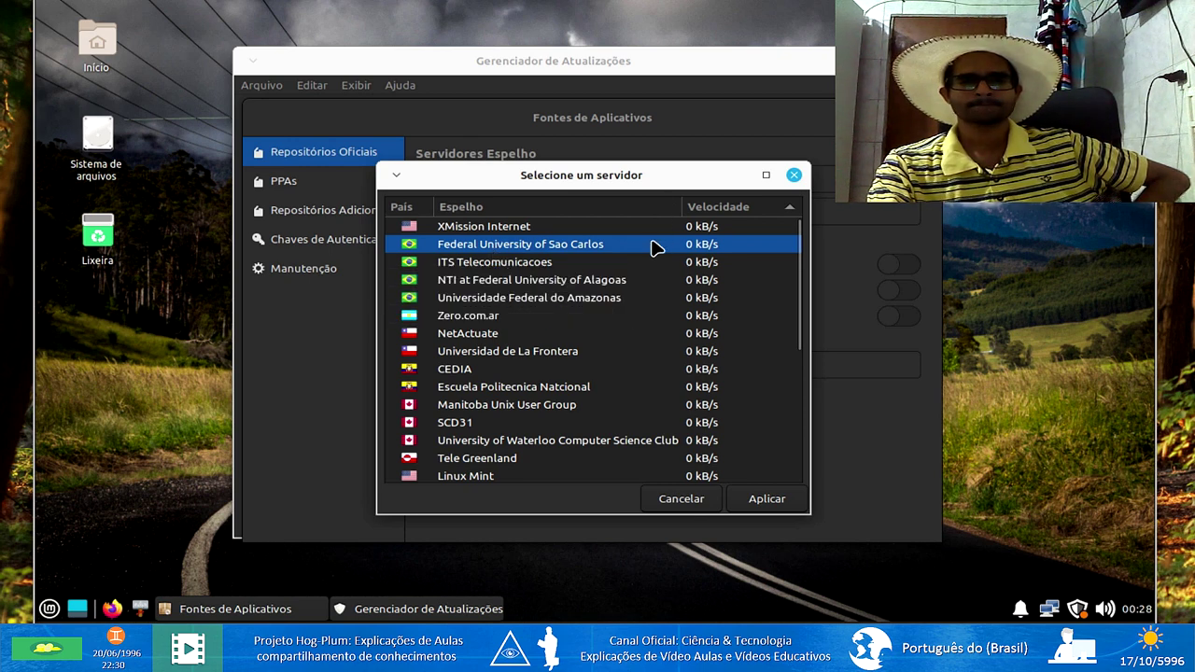
pyautogui.click(539, 302)
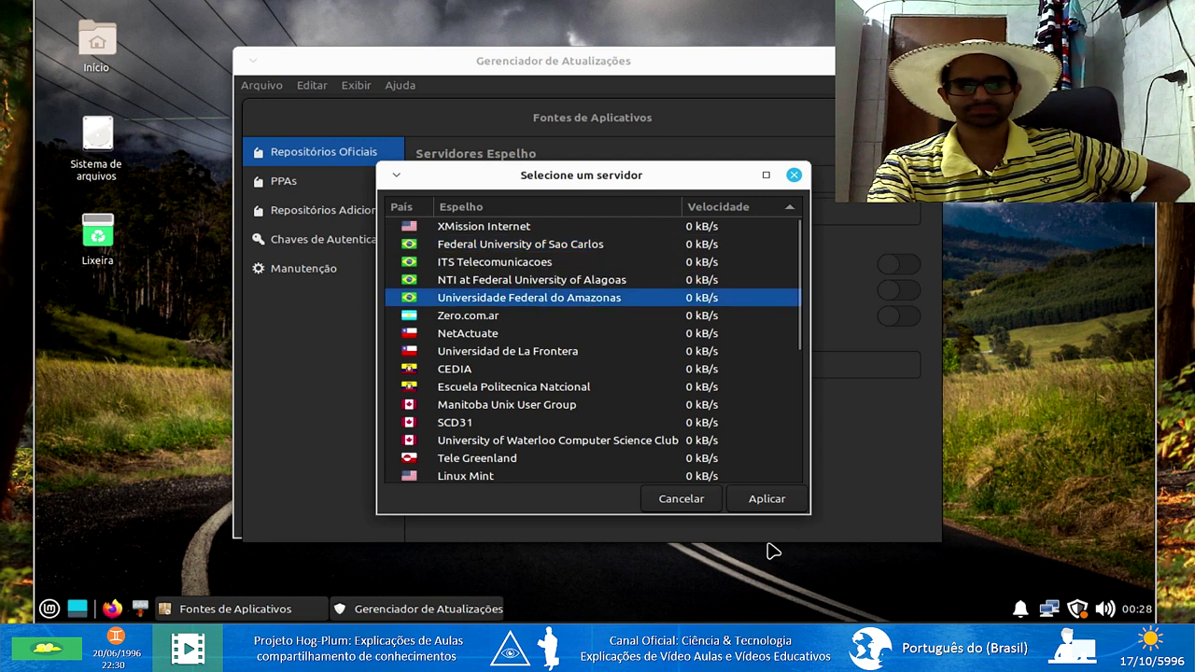
pyautogui.click(767, 500)
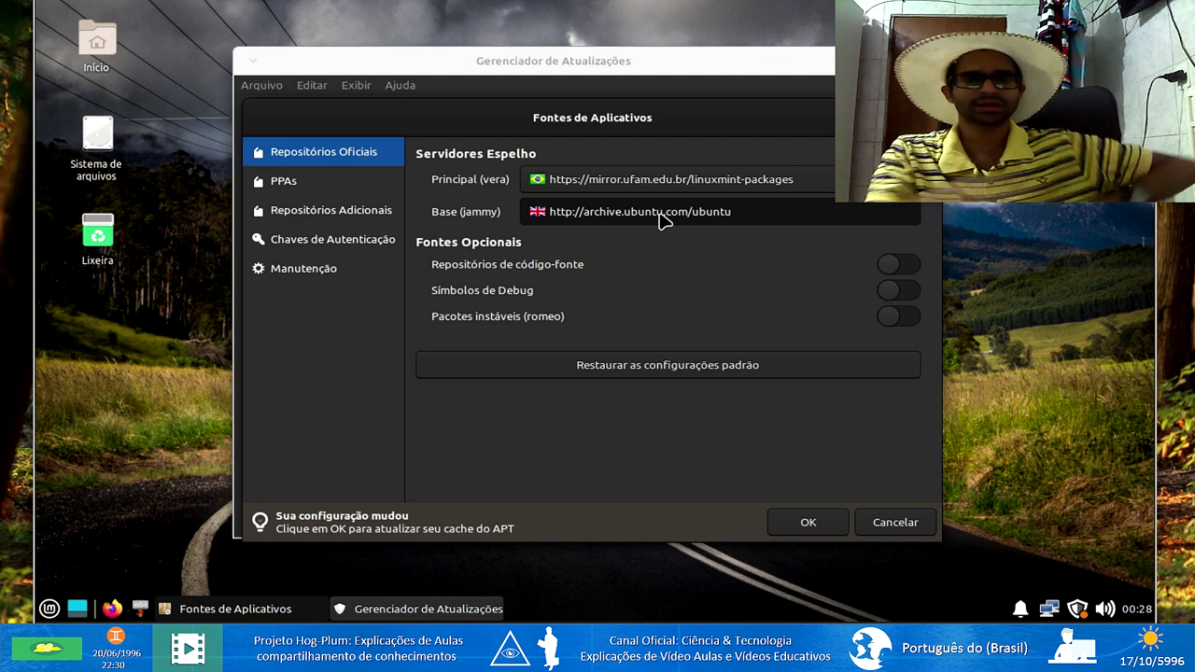
# Set the Ubuntu base mirror to mirror.ufam.edu.br and confirm to refresh the cache.
pyautogui.click(663, 220)
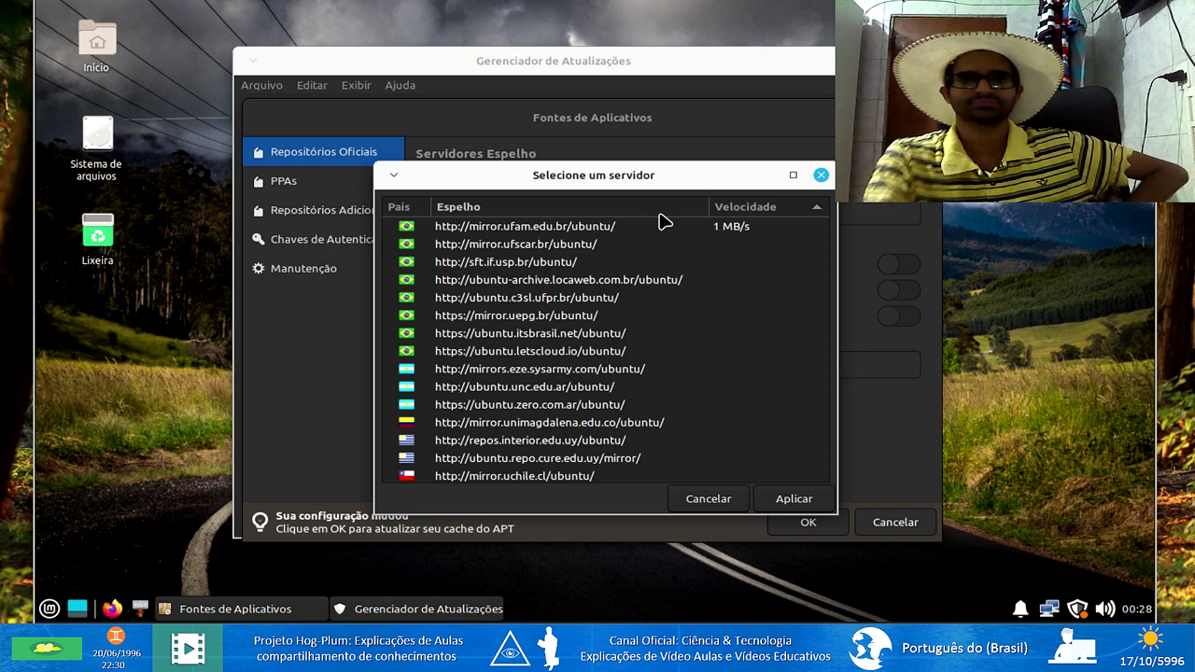
pyautogui.moveTo(589, 178); pyautogui.dragTo(580, 113)
pyautogui.click(550, 164)
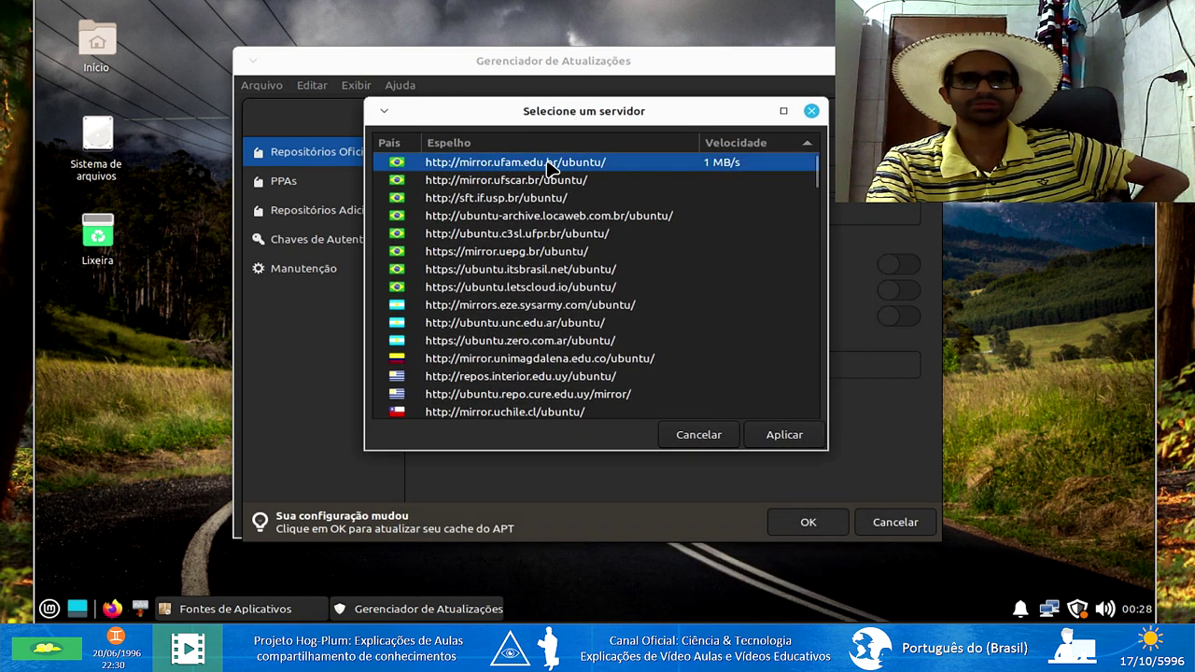
pyautogui.click(786, 436)
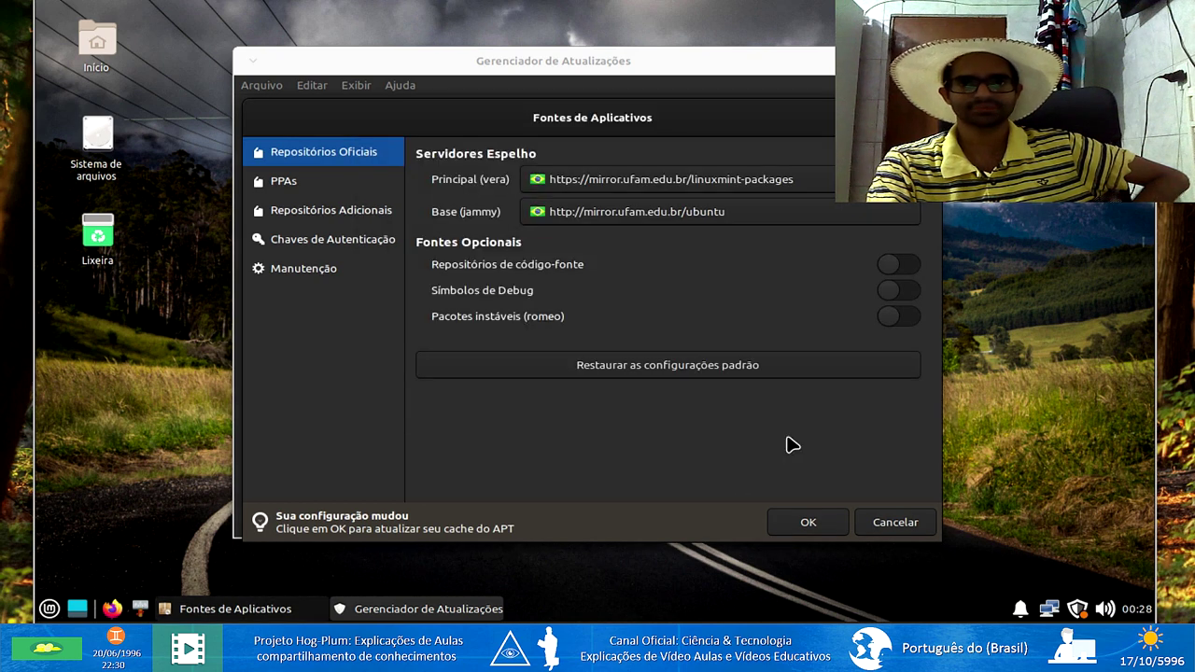
pyautogui.click(805, 525)
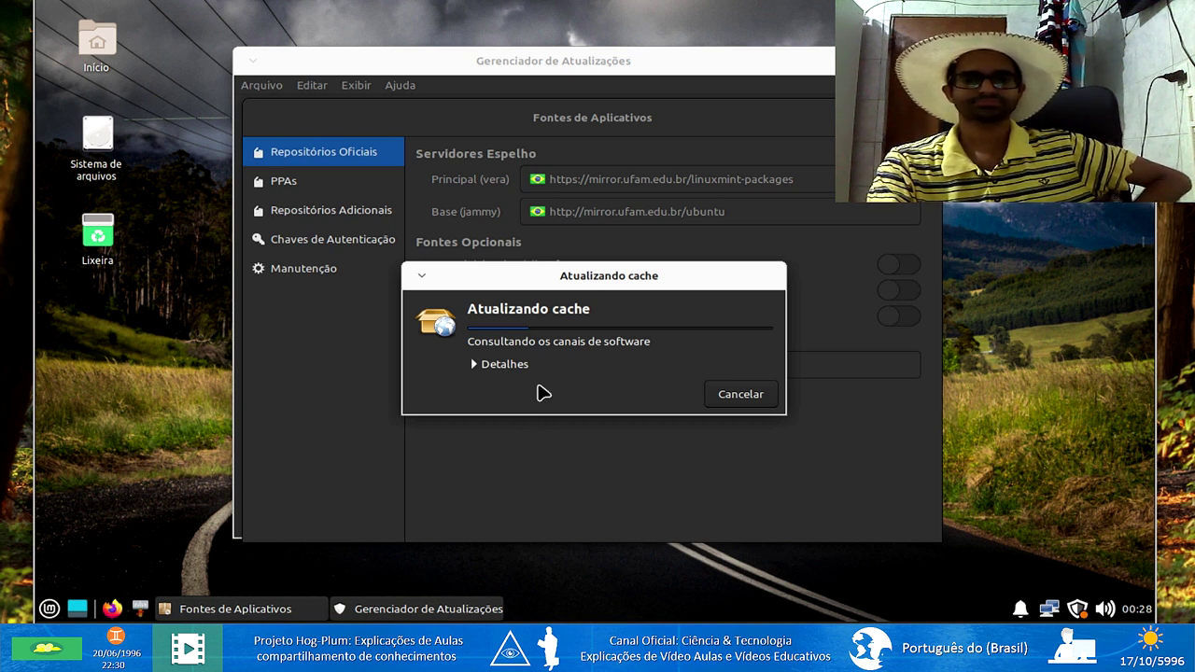
# Expand the Atualizando cache details, move the dialog aside, and wait for the refresh to finish.
pyautogui.click(509, 370)
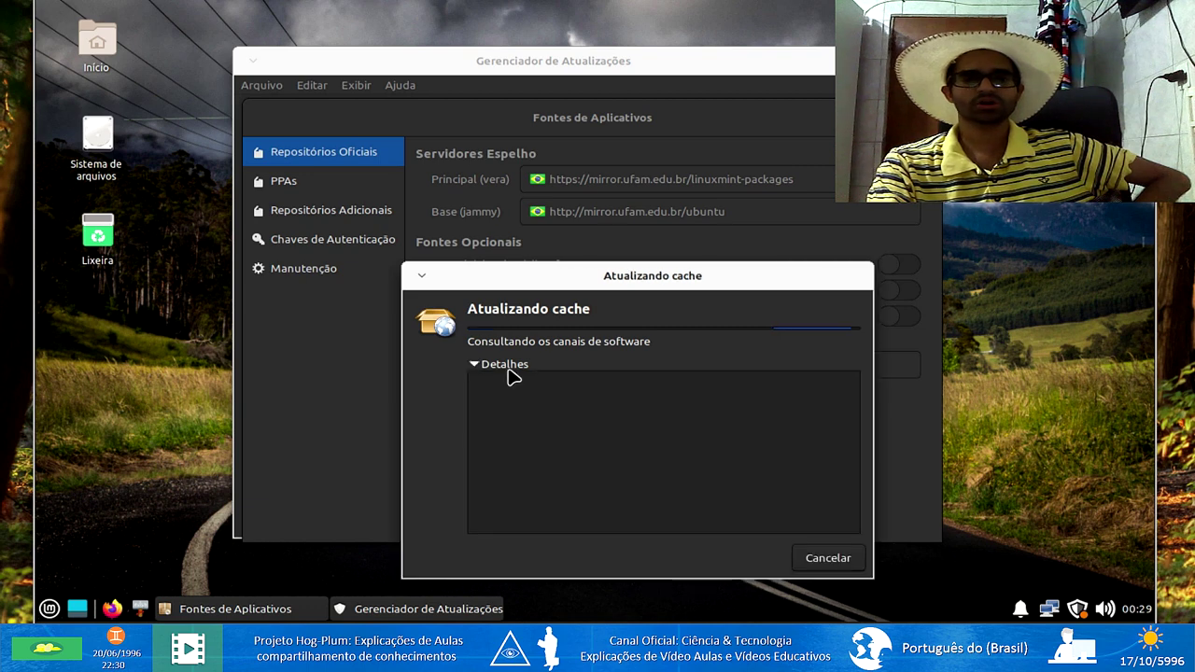
pyautogui.moveTo(542, 274)
pyautogui.mouseDown()
pyautogui.moveTo(533, 246)
pyautogui.moveTo(539, 260)
pyautogui.mouseUp()
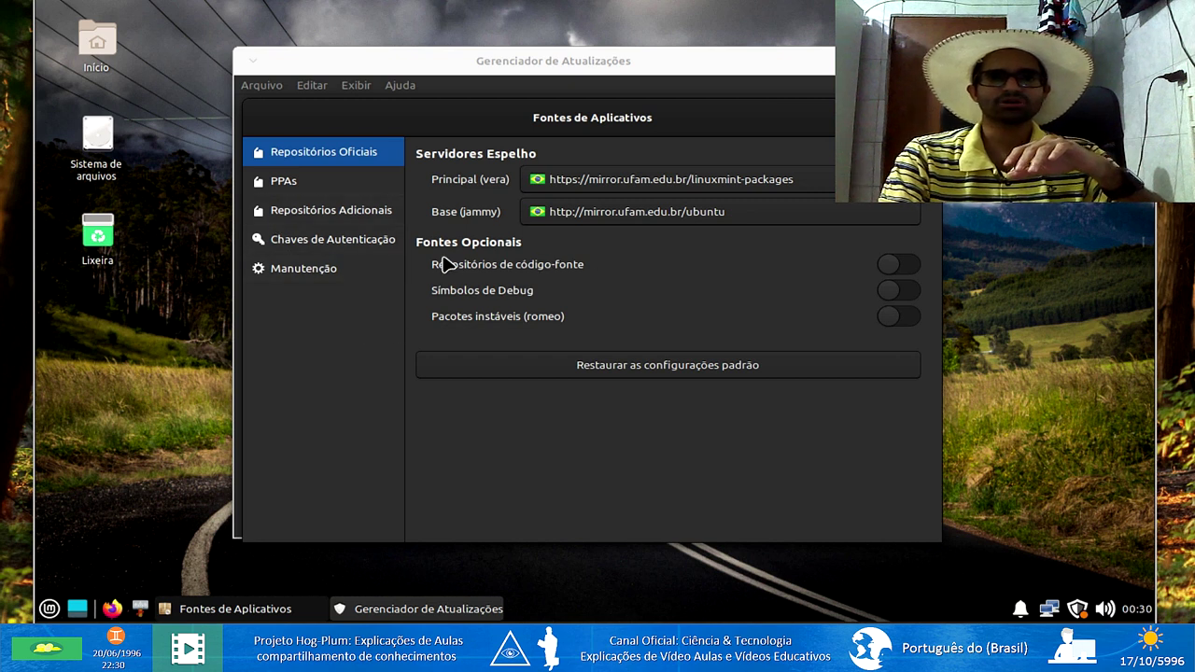
pyautogui.click(667, 286)
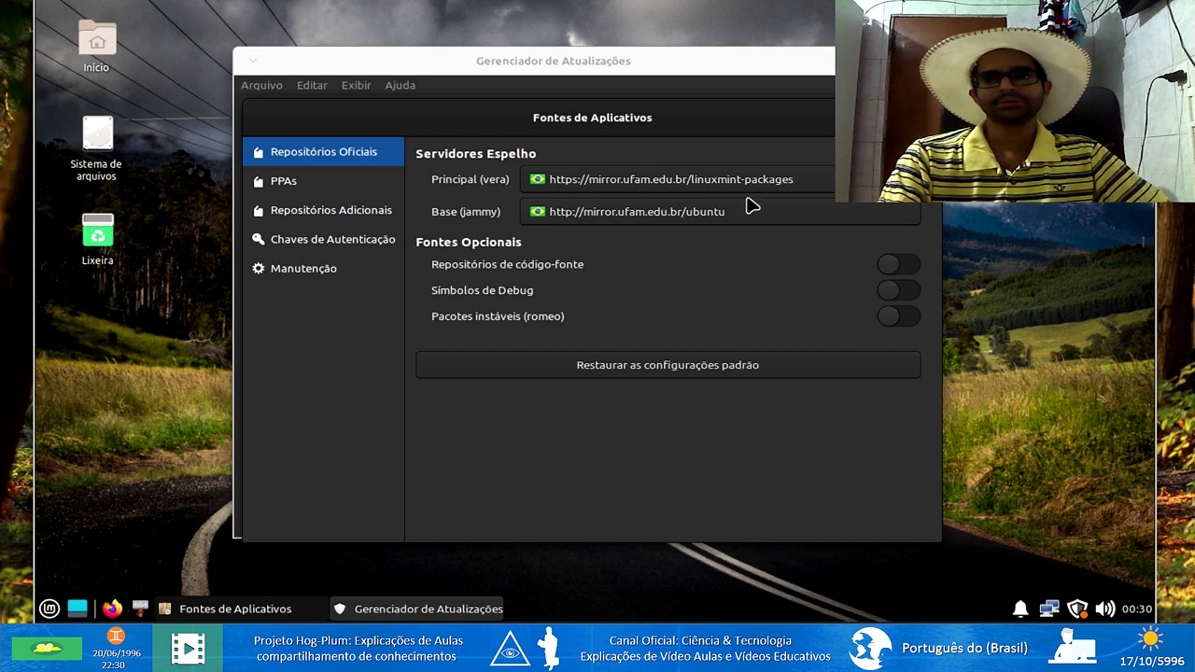
# Close Software Sources, then apply the new Update Manager version and authenticate with the password.
pyautogui.click(924, 118)
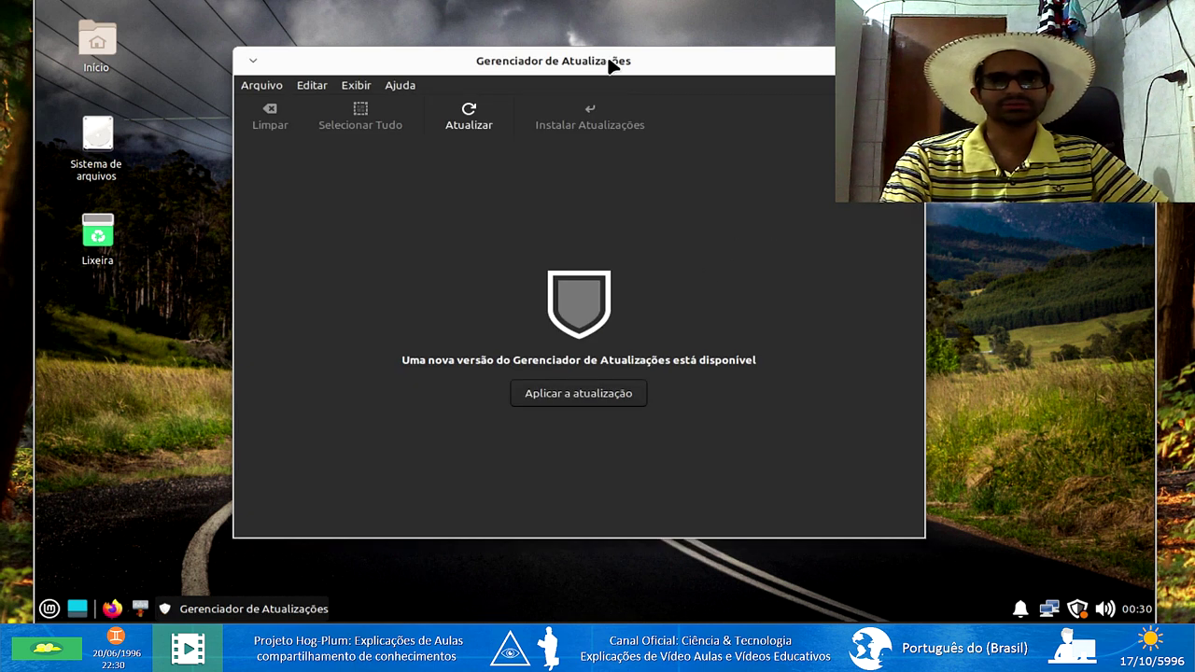
pyautogui.moveTo(602, 59); pyautogui.dragTo(623, 38)
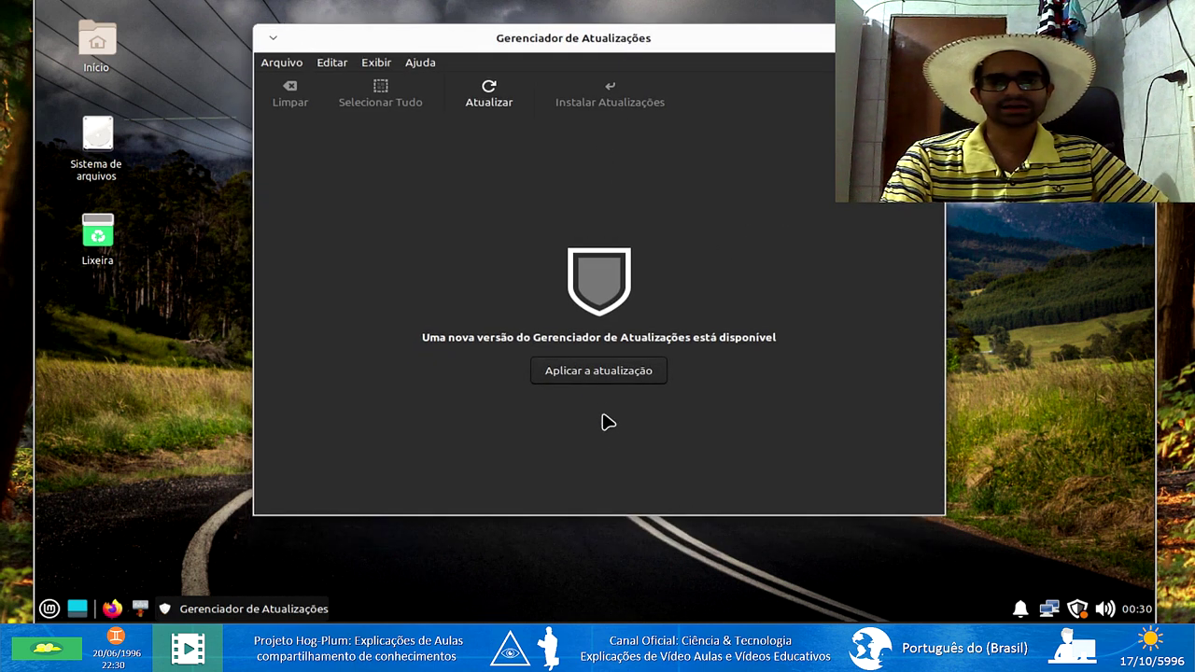
pyautogui.click(596, 369)
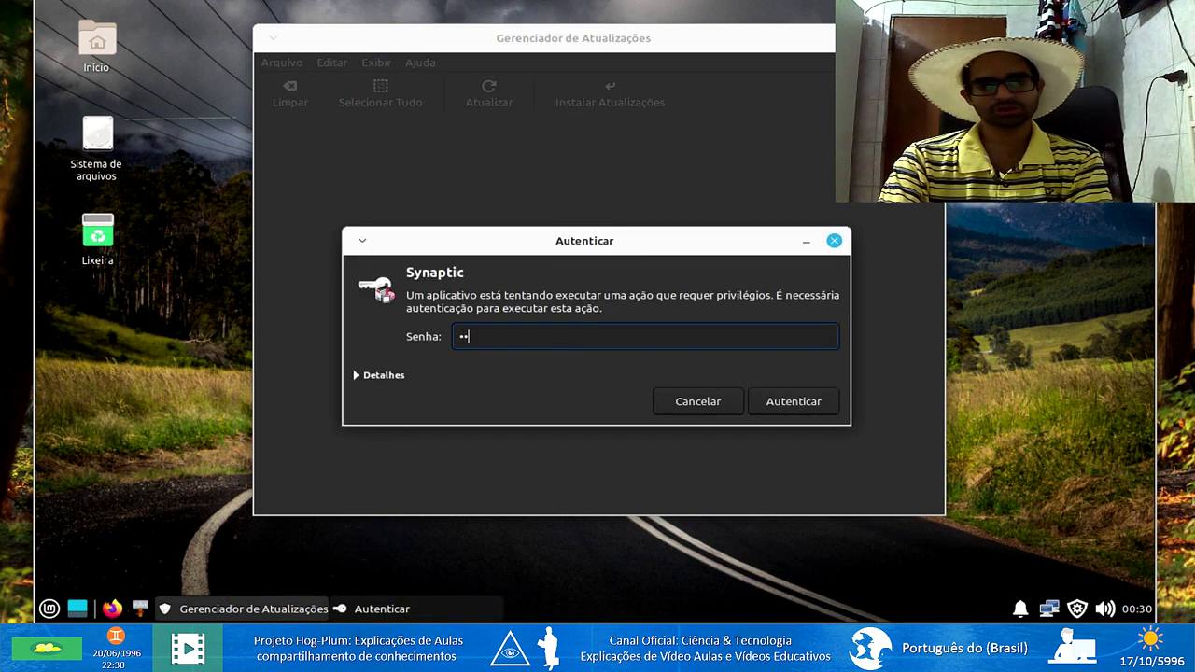
pyautogui.click(779, 402)
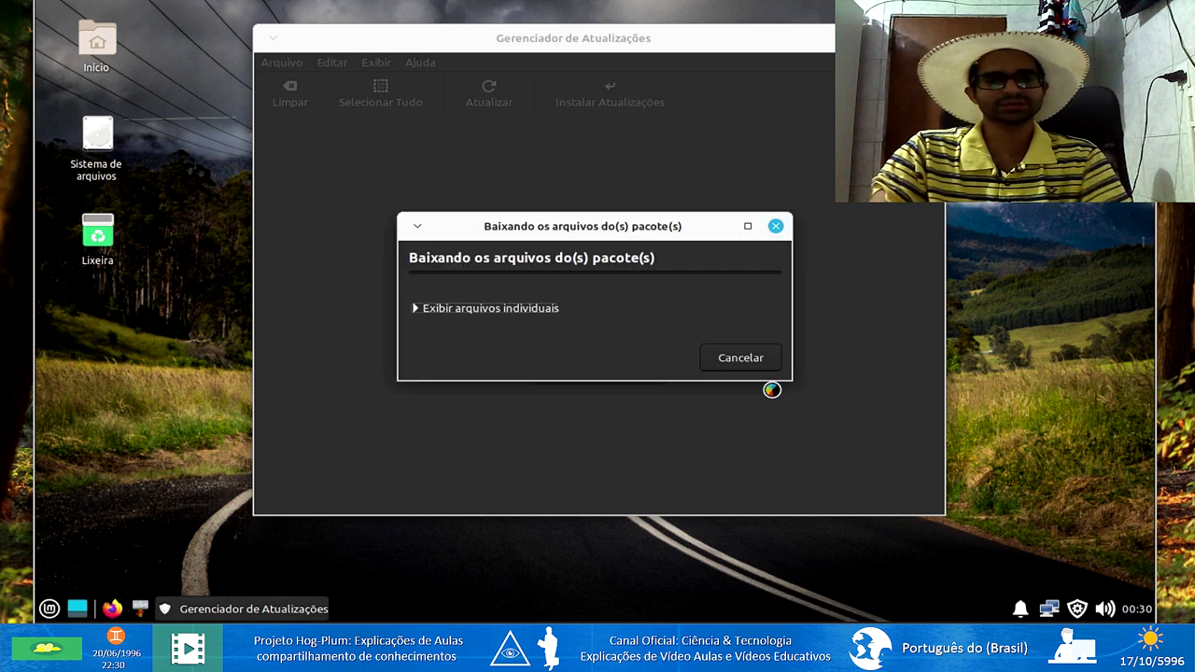
# Follow the download and installation details, then let the Update Manager restart.
pyautogui.click(526, 312)
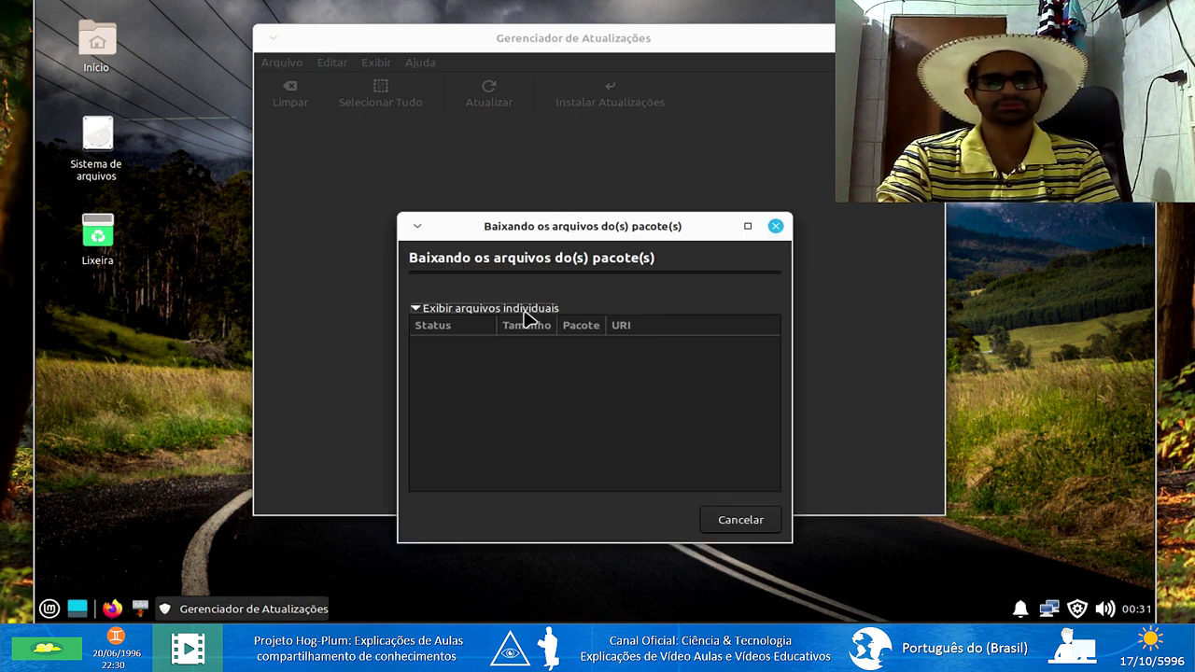
pyautogui.moveTo(543, 230); pyautogui.dragTo(538, 143)
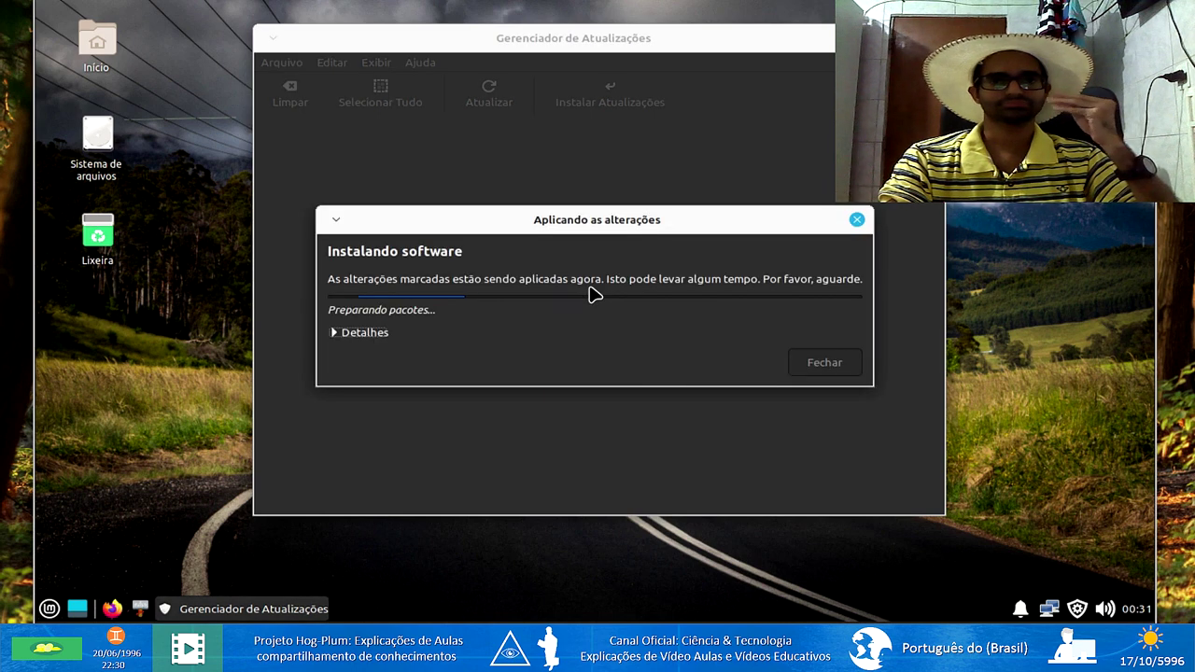
pyautogui.click(374, 334)
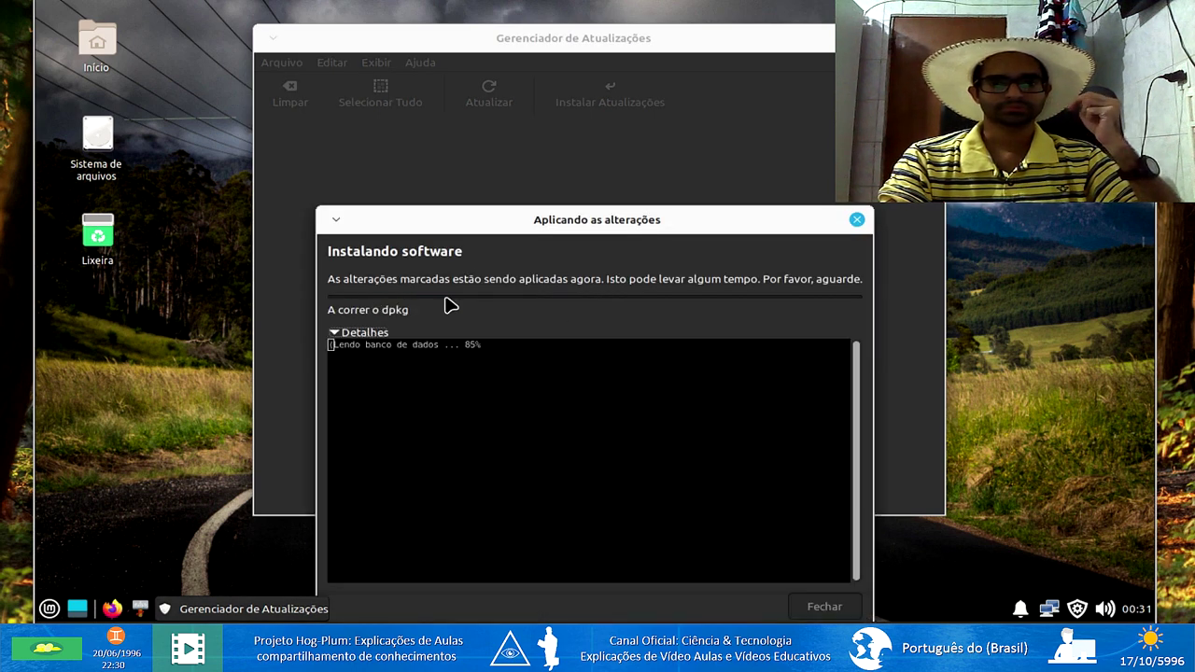
pyautogui.moveTo(479, 240); pyautogui.dragTo(476, 169)
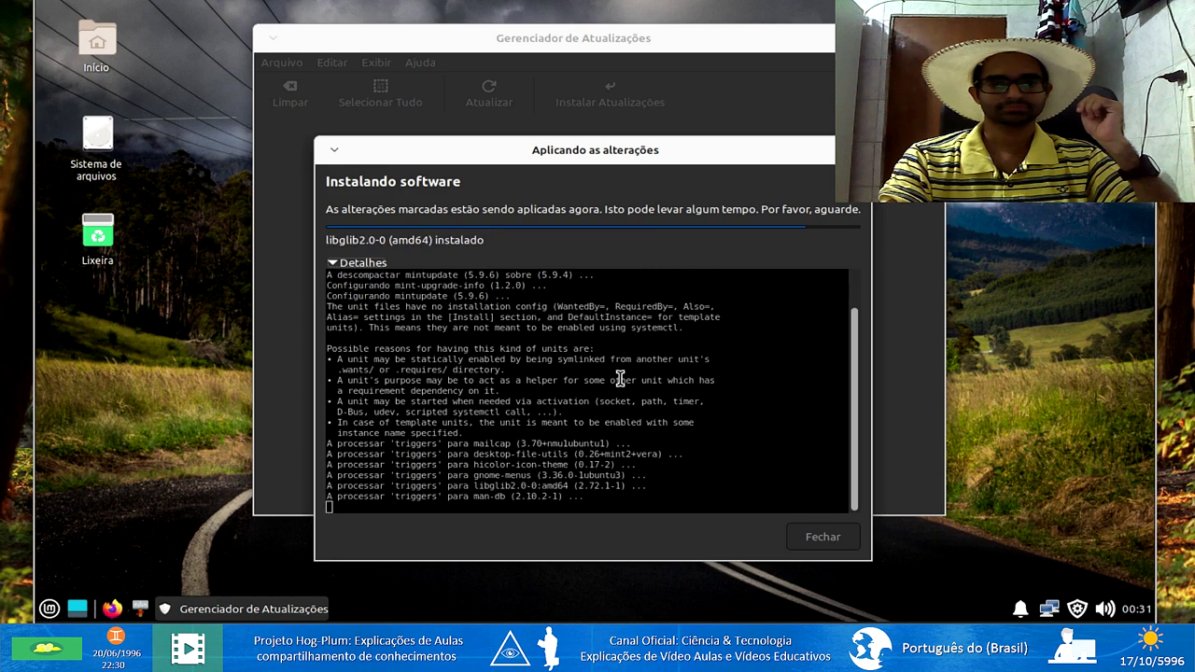
pyautogui.click(623, 384)
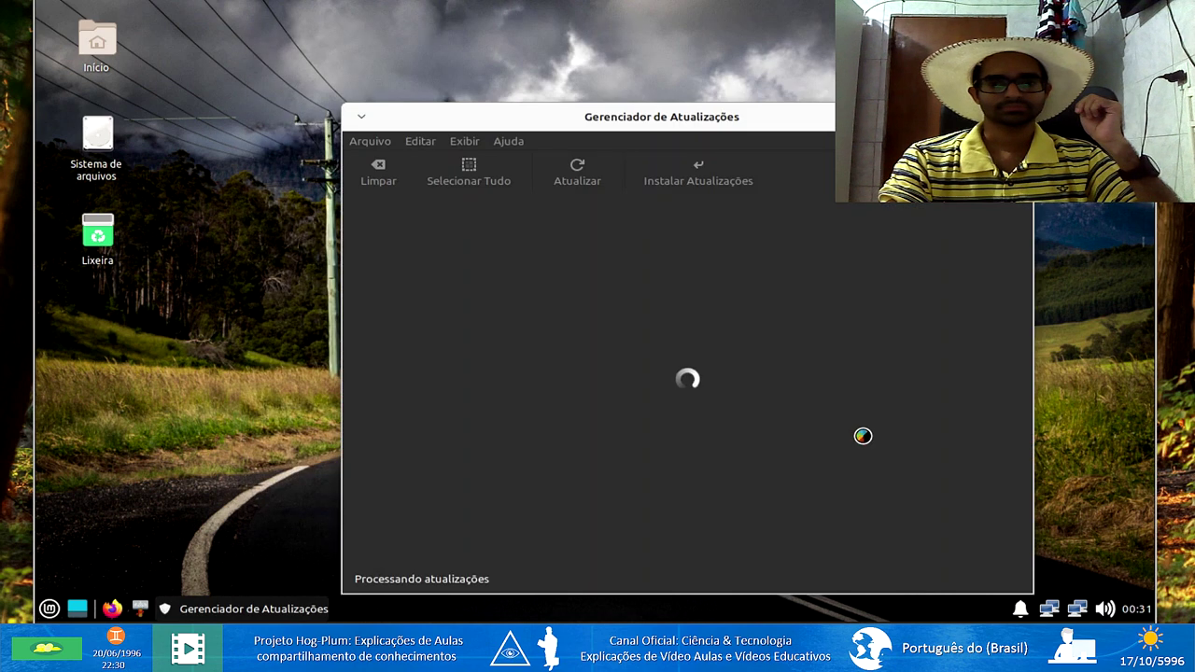
pyautogui.moveTo(523, 119); pyautogui.dragTo(428, 67)
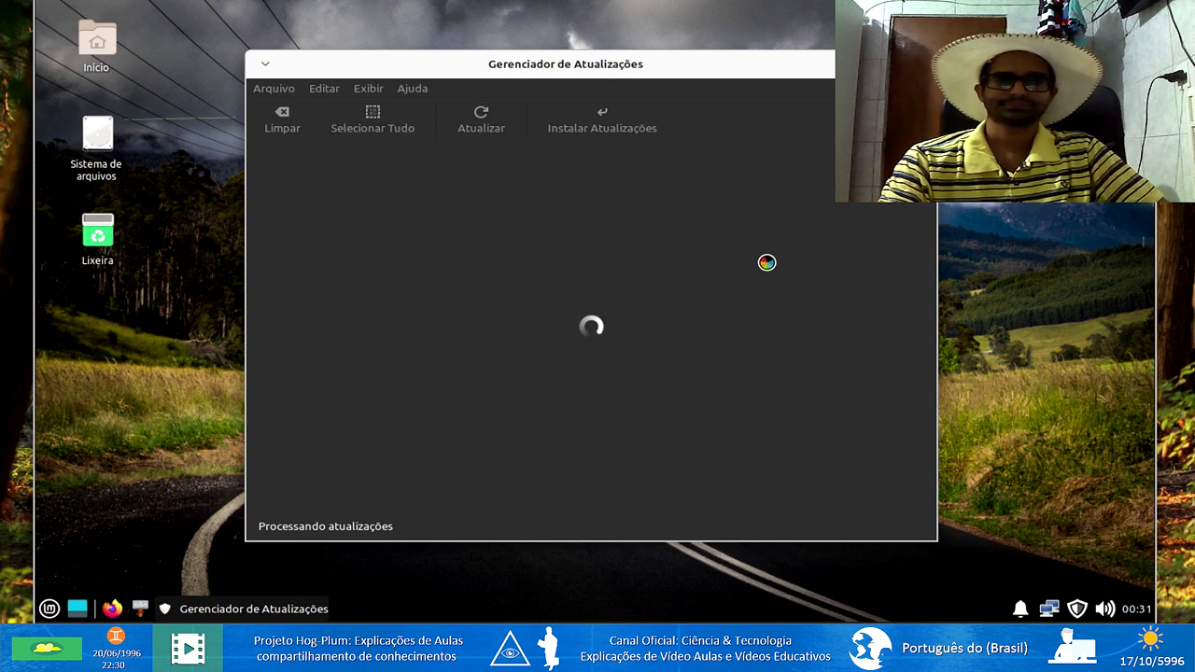
# Review the loaded update list showing 11 selected updates (255 MB).
pyautogui.scroll(-3, 523, 224)
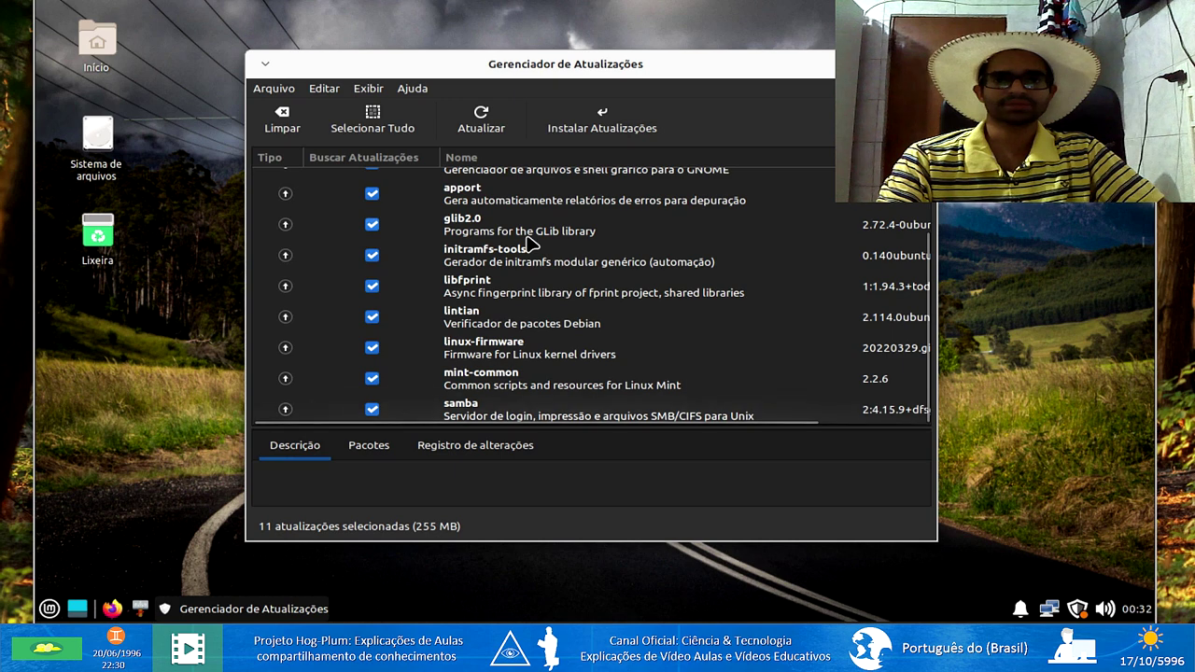
pyautogui.scroll(3, 599, 315)
pyautogui.scroll(-3, 599, 315)
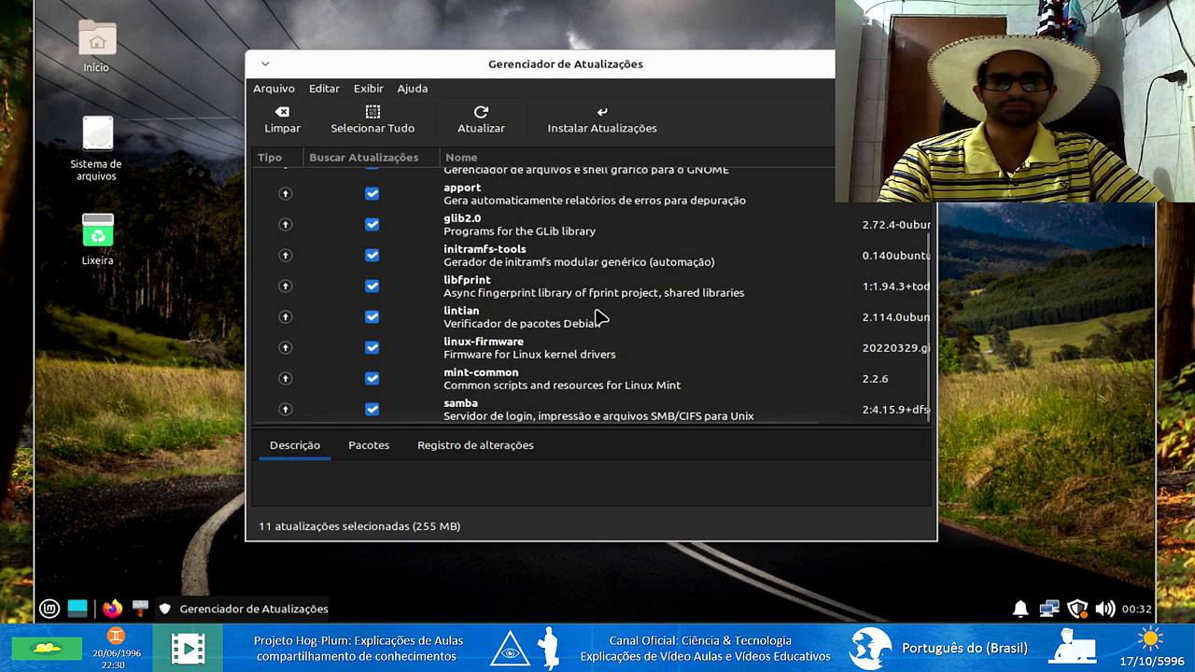
pyautogui.scroll(3, 599, 317)
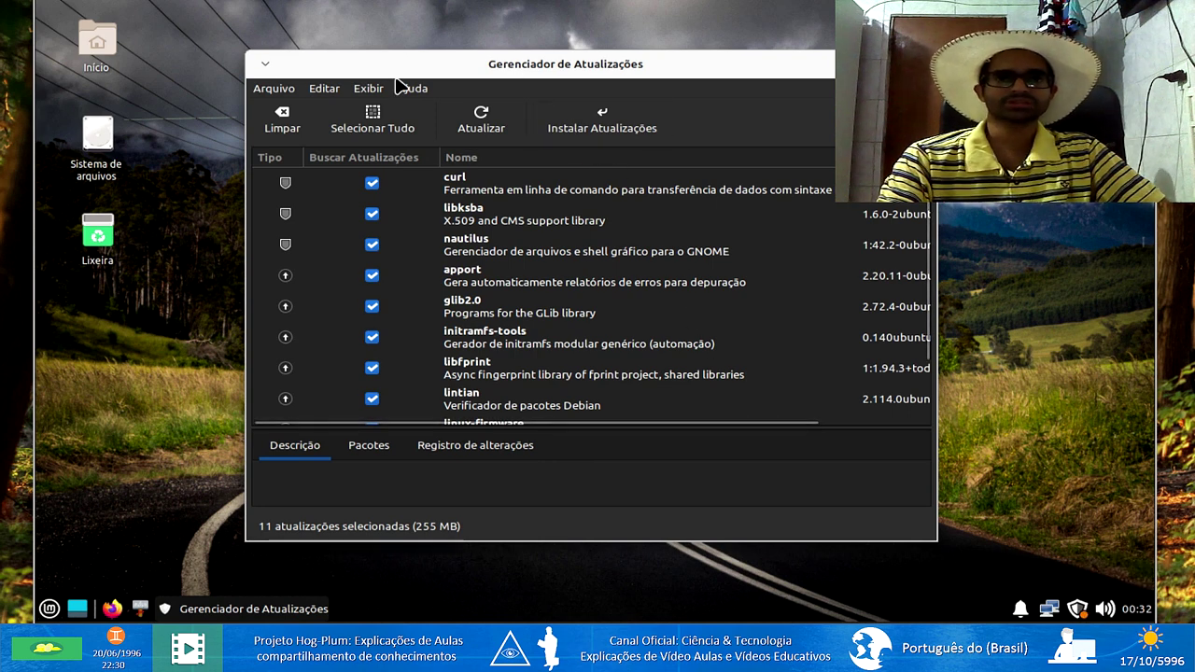
pyautogui.moveTo(427, 74); pyautogui.dragTo(443, 68)
# Authenticate installing the updates and show the individual file downloads, all marked Falhou.
pyautogui.click(611, 119)
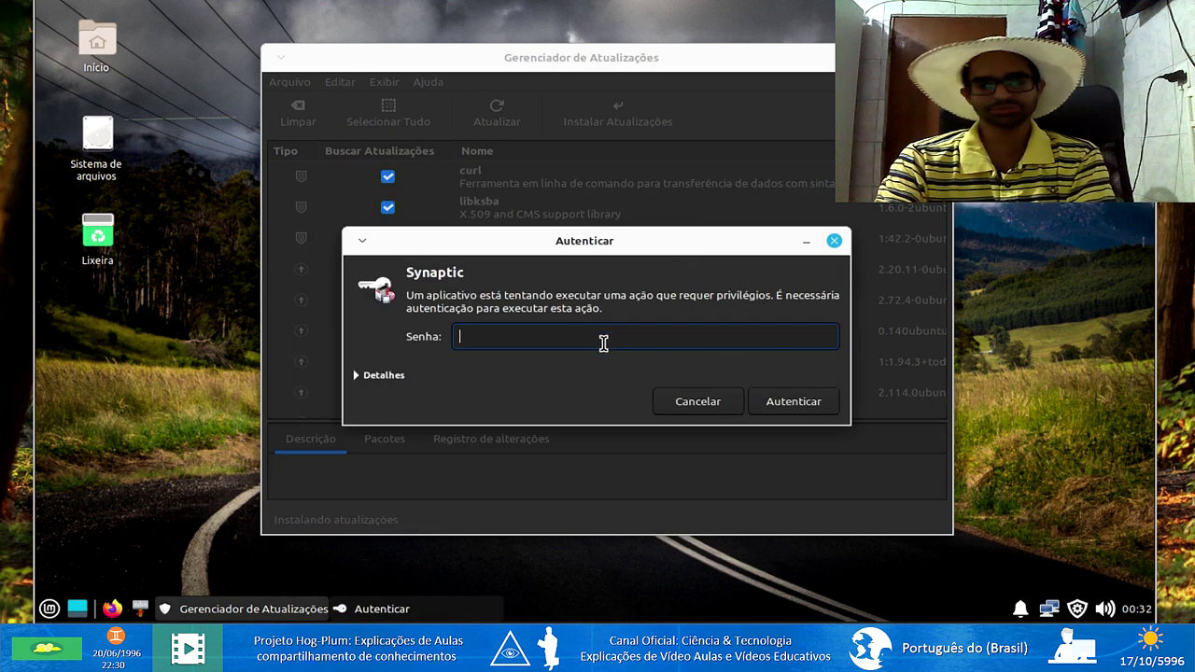
pyautogui.click(807, 403)
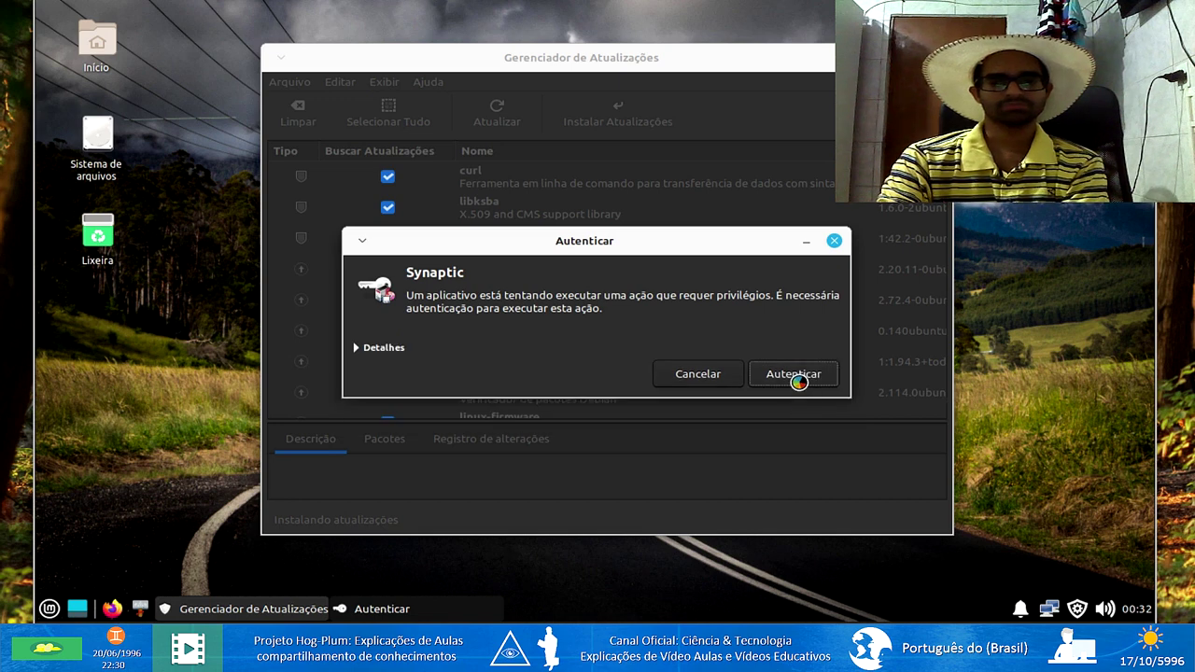
pyautogui.click(799, 381)
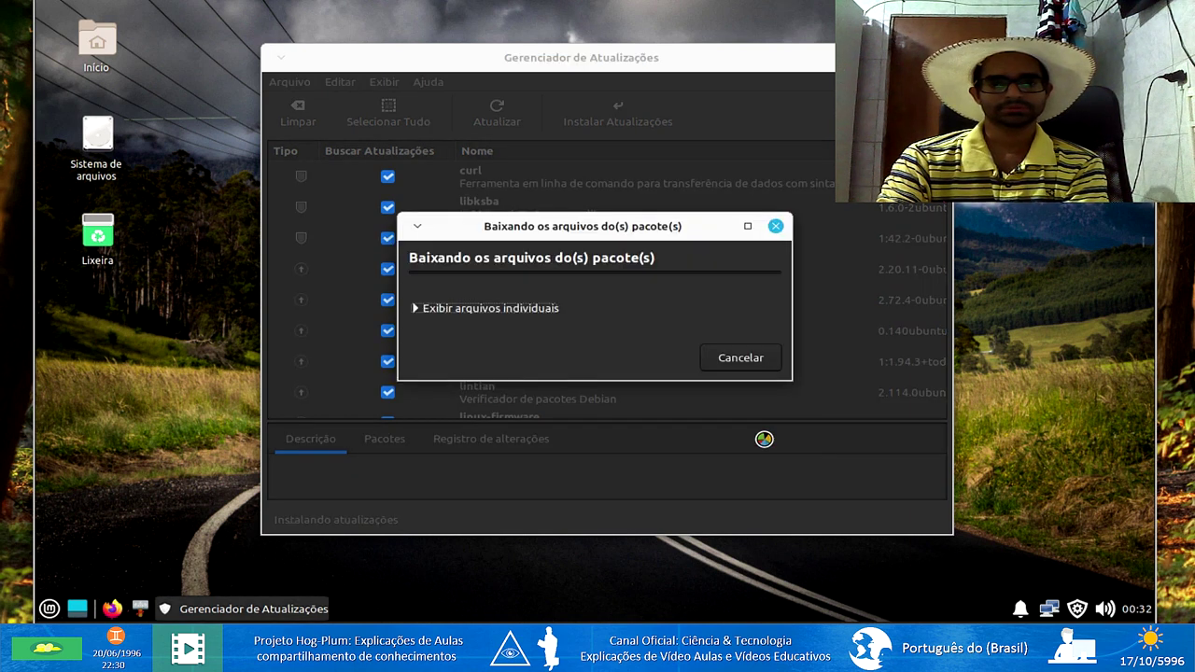
pyautogui.click(520, 314)
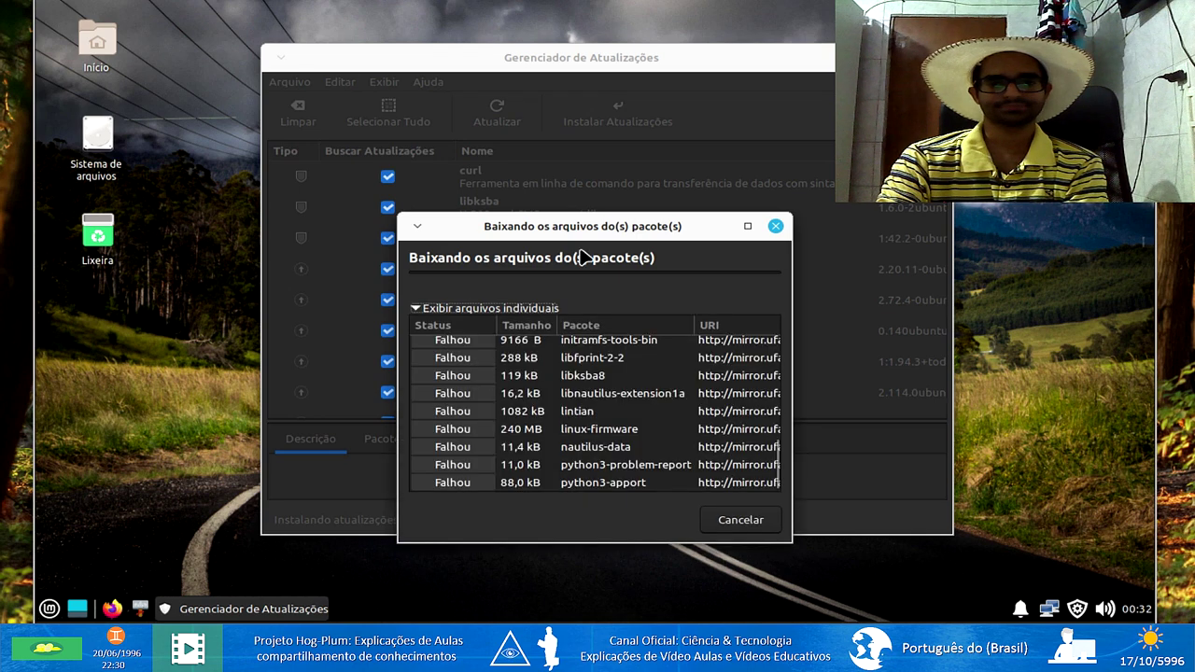
pyautogui.moveTo(573, 228); pyautogui.dragTo(572, 137)
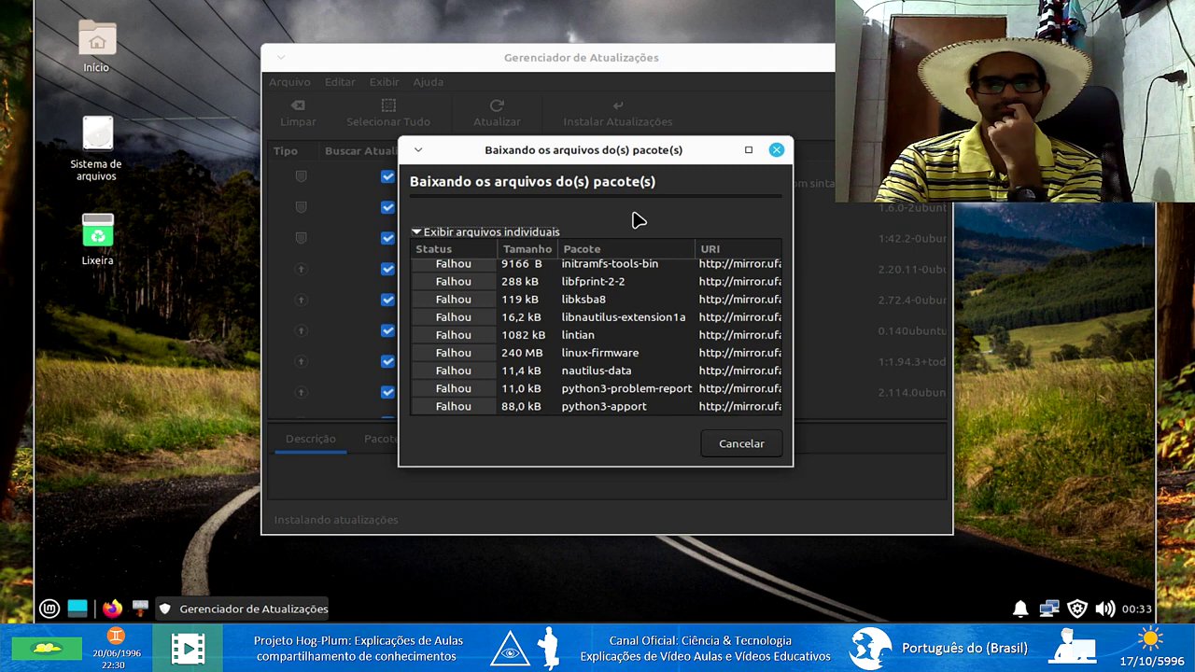
# Set the panel clock's Apresentação to Analógico with 'Mostrar os segundos' enabled.
pyautogui.rightClick(1137, 609)
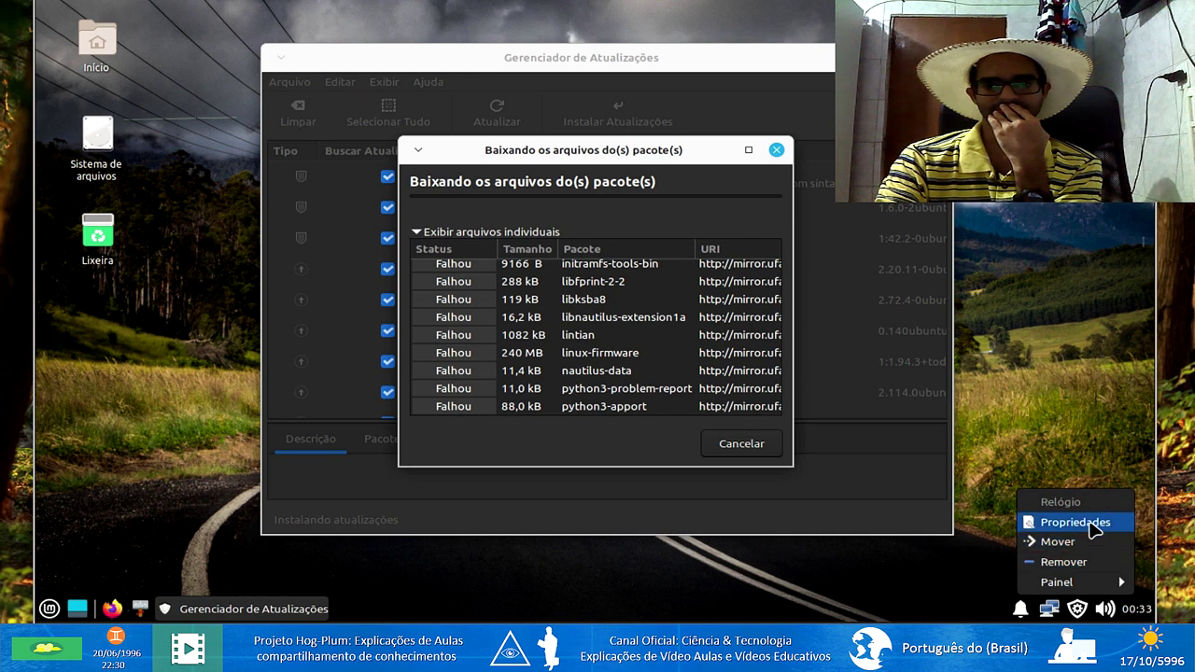
pyautogui.click(1087, 522)
pyautogui.moveTo(544, 147); pyautogui.dragTo(479, 95)
pyautogui.click(522, 249)
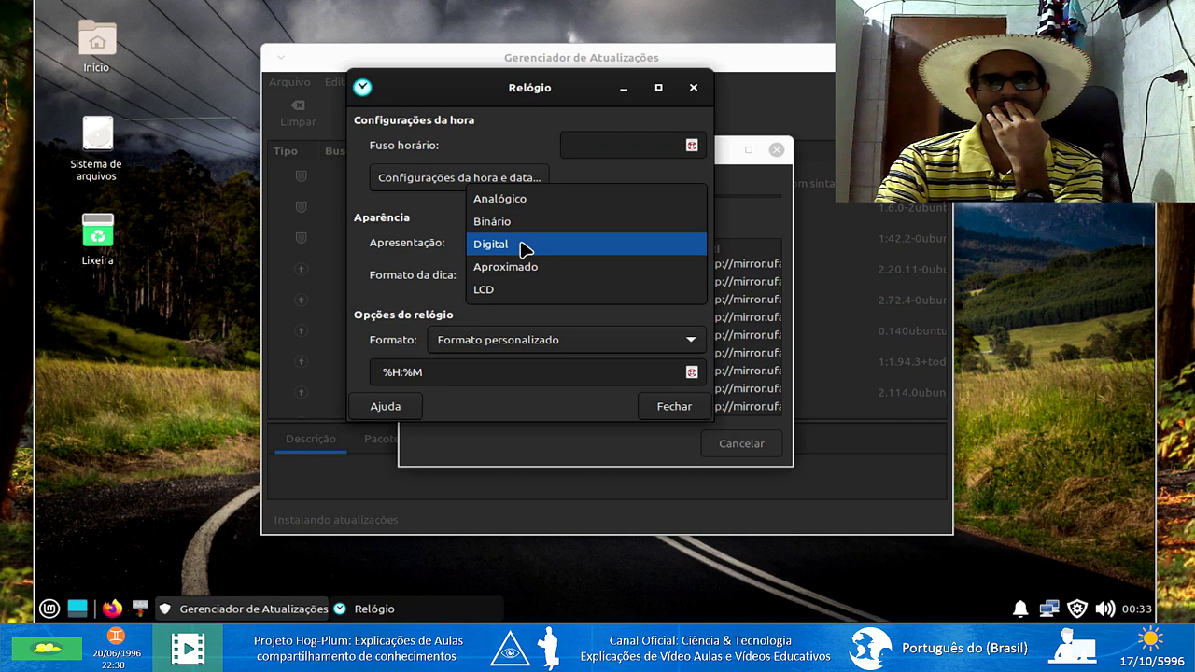
pyautogui.click(513, 201)
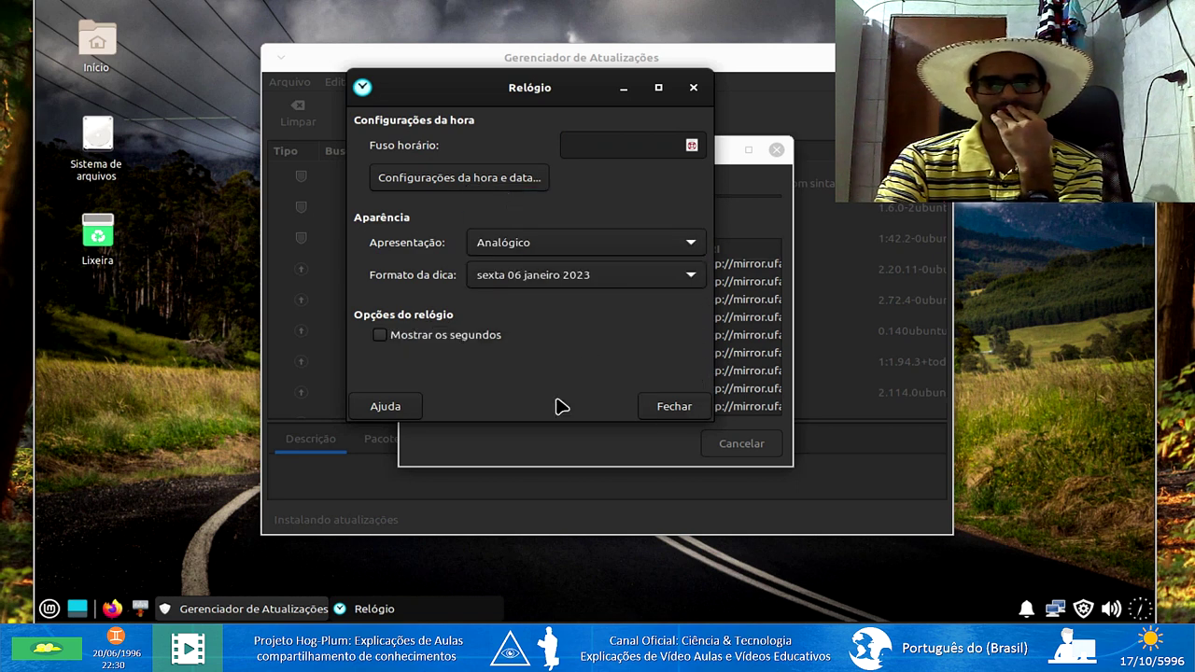
pyautogui.click(437, 338)
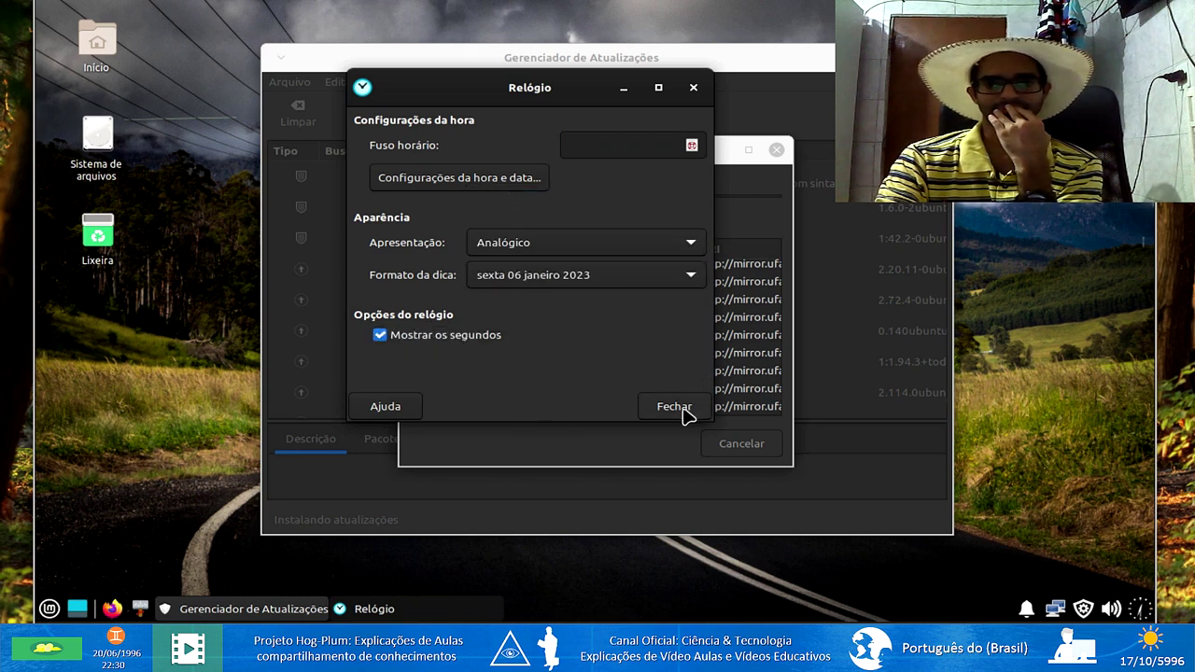
pyautogui.click(685, 413)
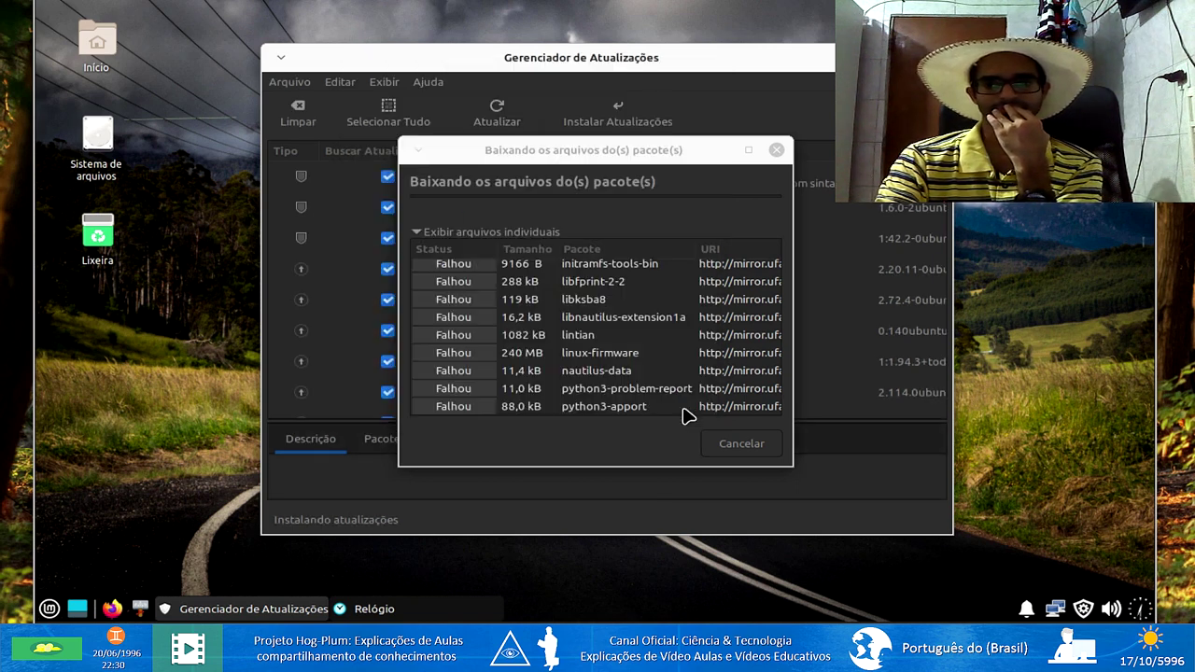
# Cancel the failed package download and dismiss the error message.
pyautogui.click(611, 449)
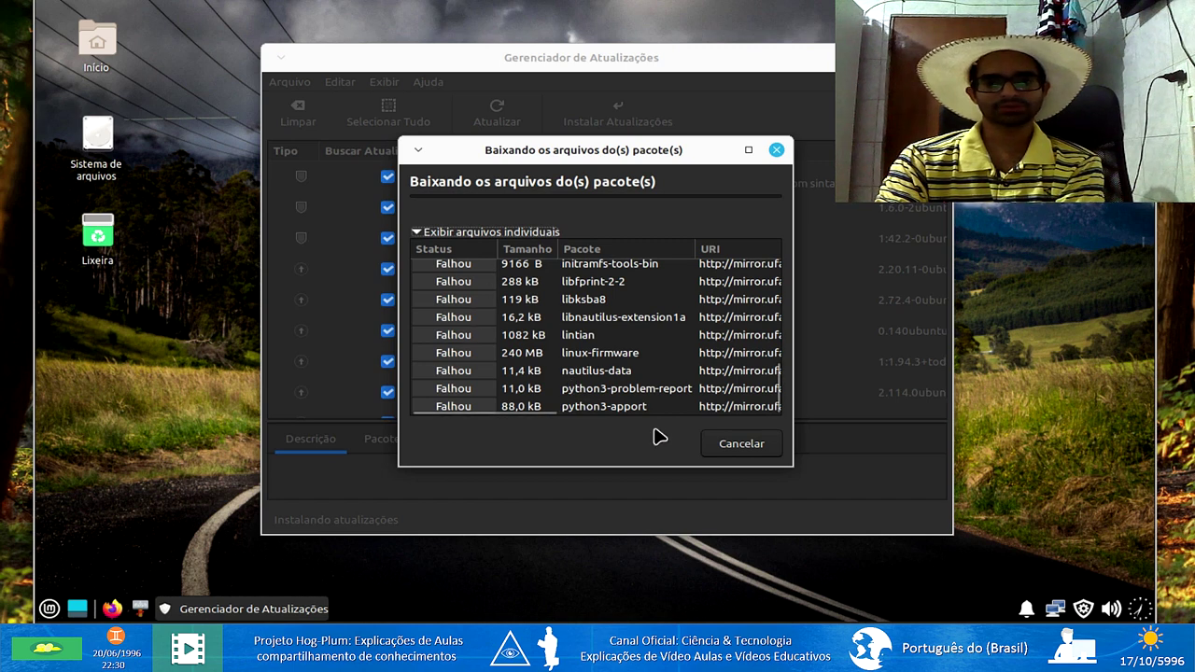
pyautogui.click(741, 444)
pyautogui.click(648, 407)
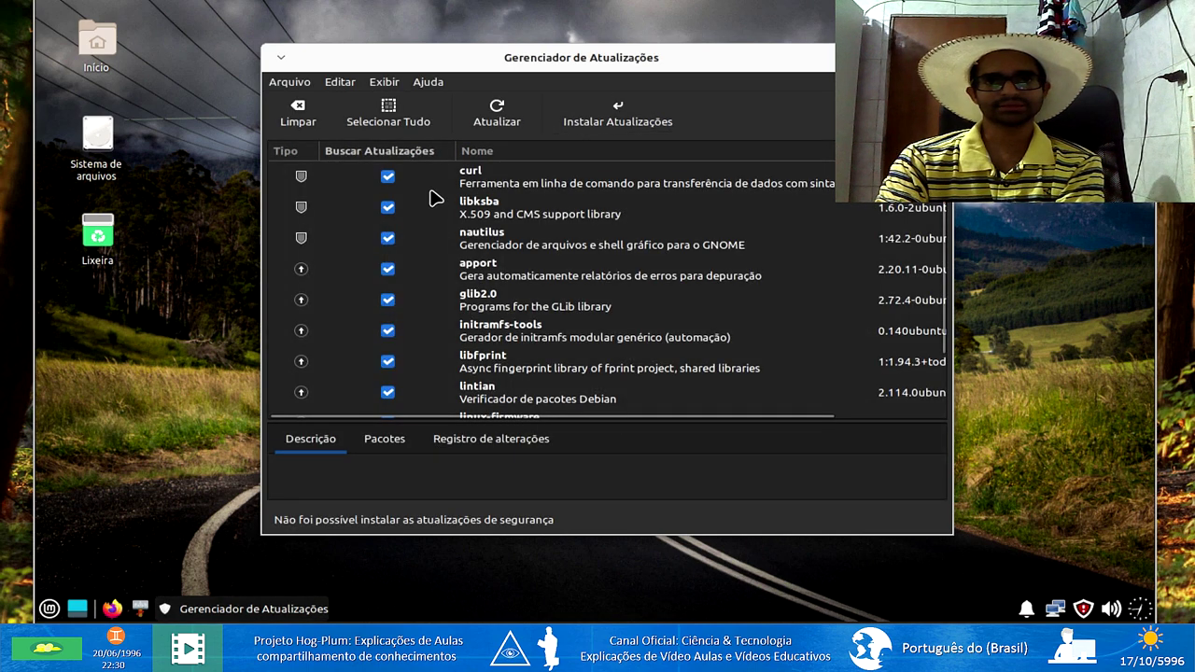
# Refresh the update list, review the 11 updates (255 MB), and start installing them.
pyautogui.click(495, 114)
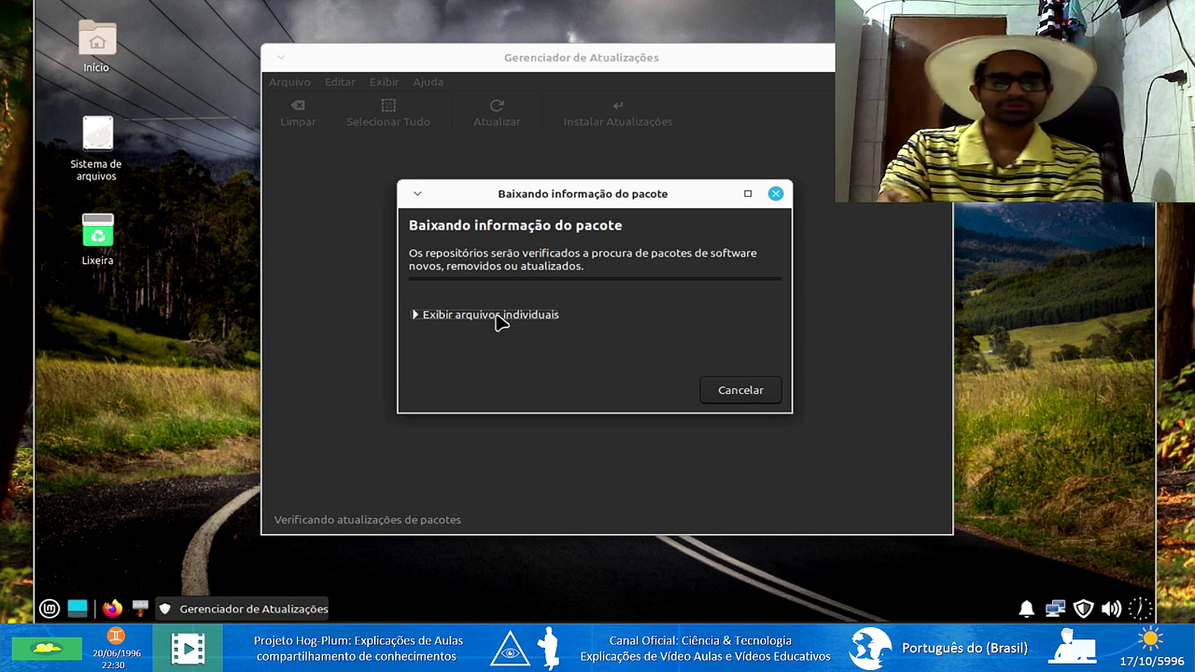
pyautogui.click(500, 317)
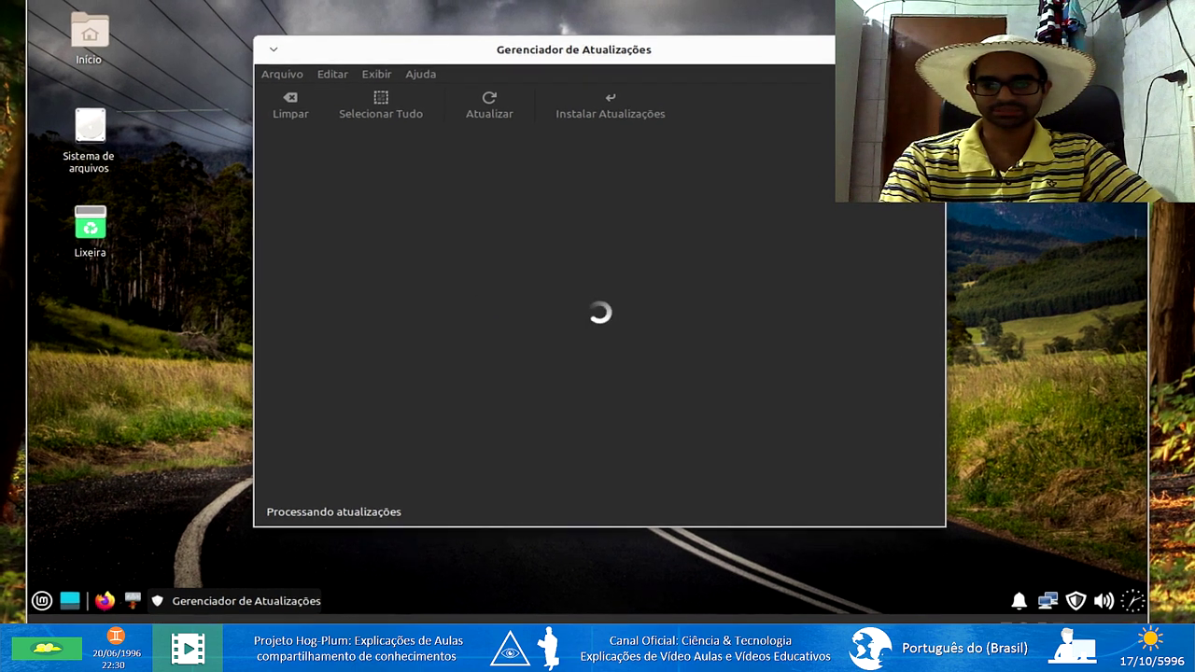
pyautogui.rightClick(1134, 586)
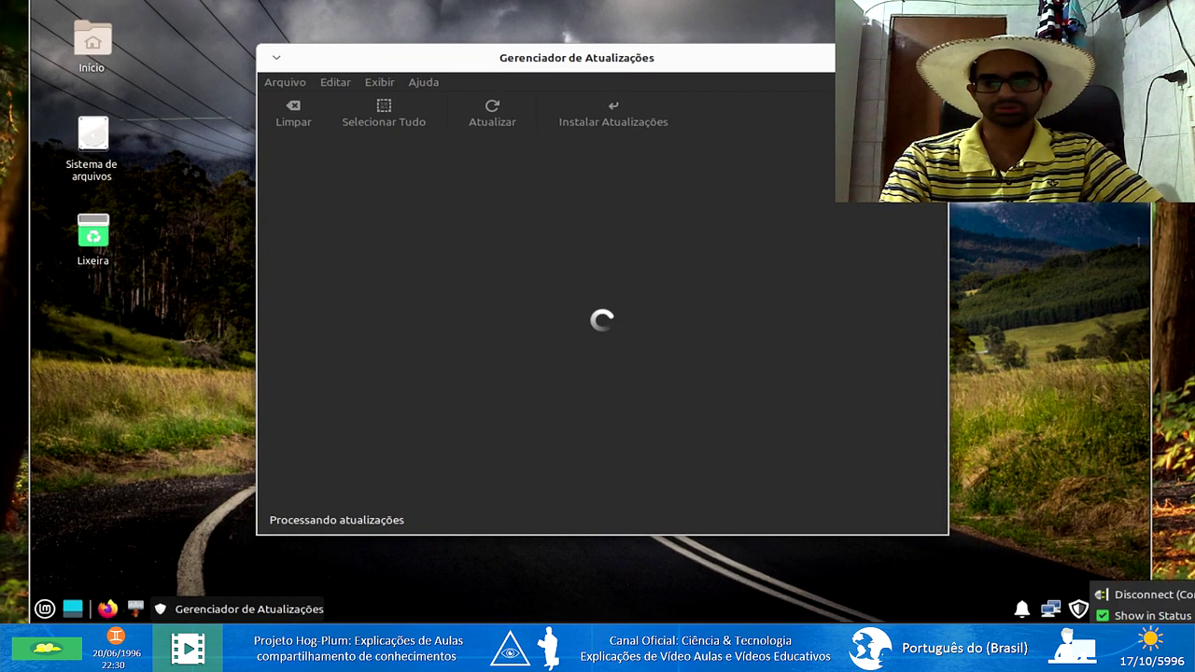
pyautogui.click(1140, 598)
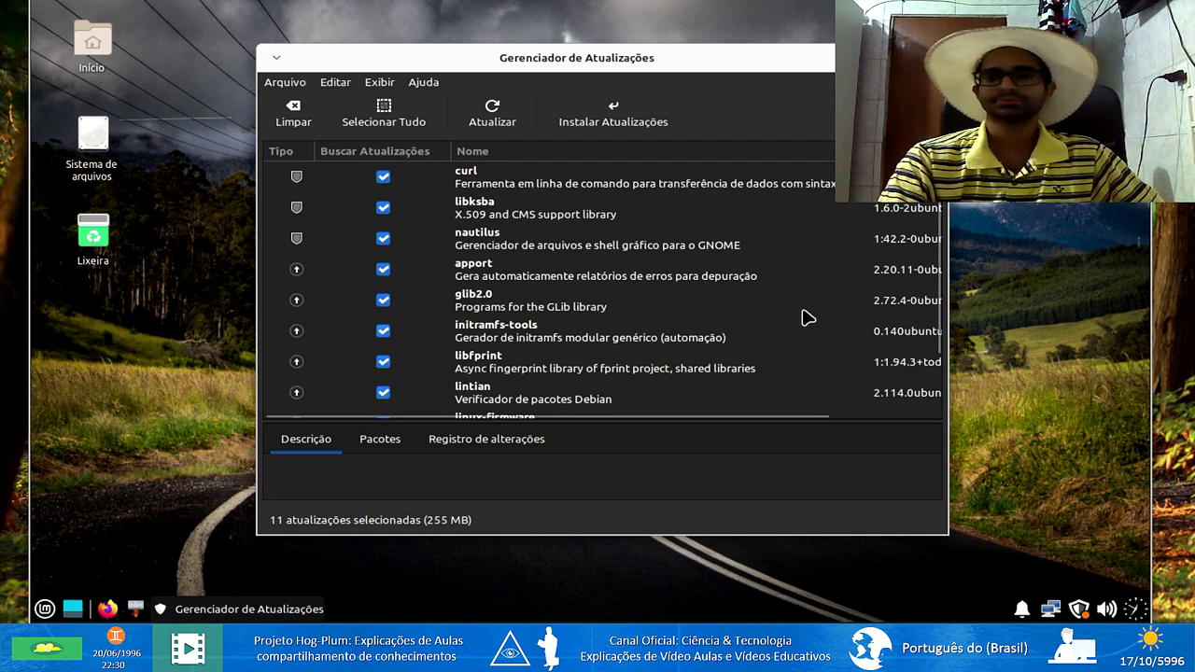
pyautogui.scroll(-2, 782, 282)
pyautogui.scroll(2, 579, 336)
pyautogui.scroll(-2, 579, 336)
pyautogui.scroll(2, 579, 336)
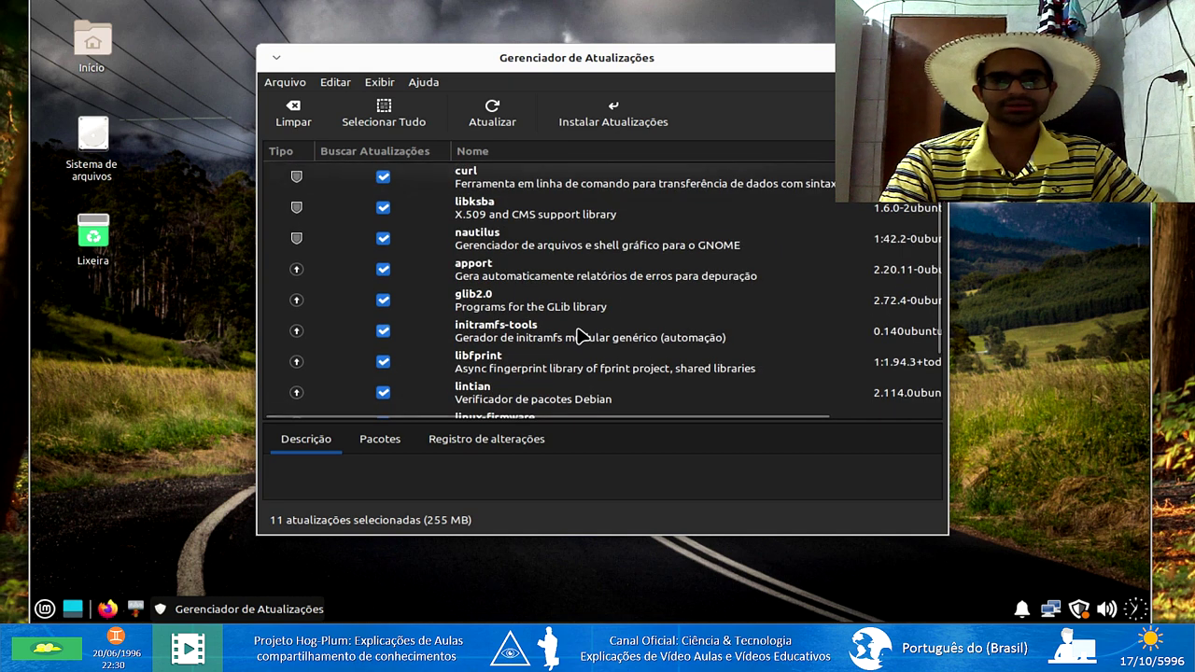
pyautogui.click(590, 114)
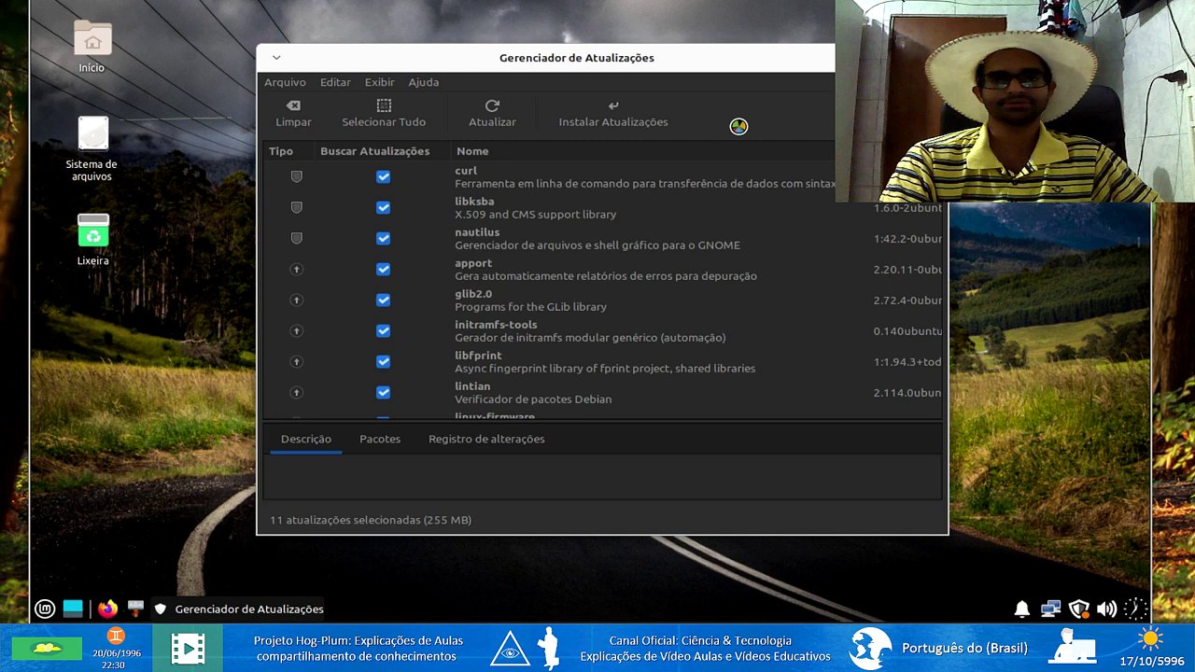
# Show the per-file downloads, then the detailed dpkg installation log while packages unpack.
pyautogui.click(497, 314)
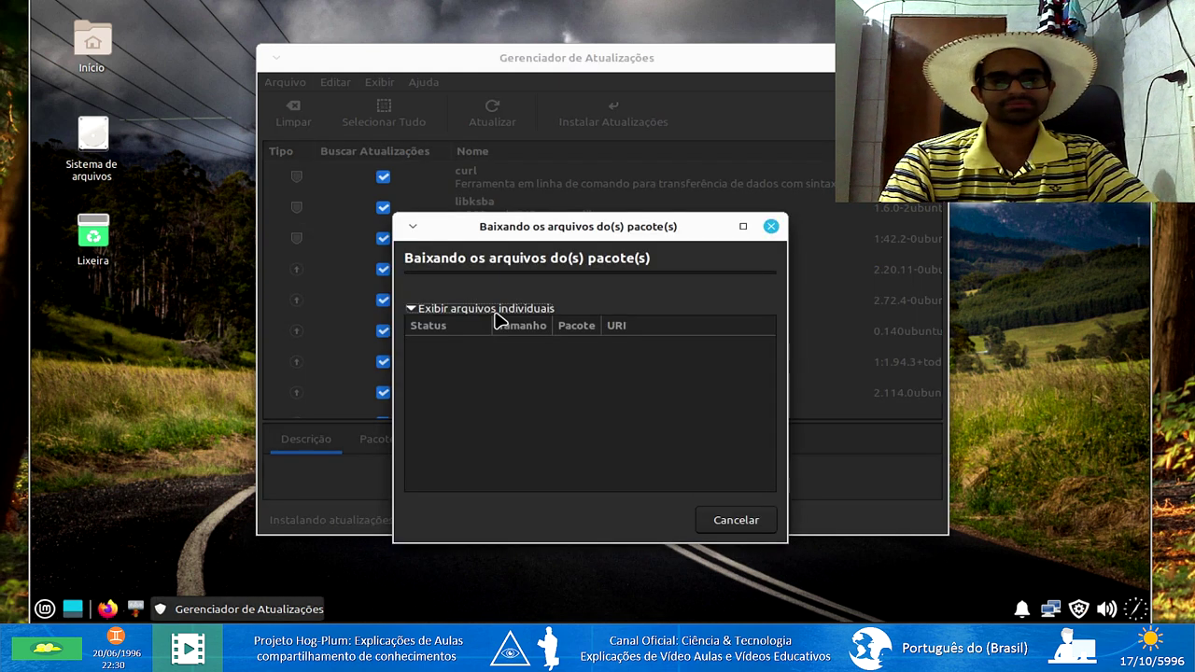
pyautogui.moveTo(656, 220); pyautogui.dragTo(655, 150)
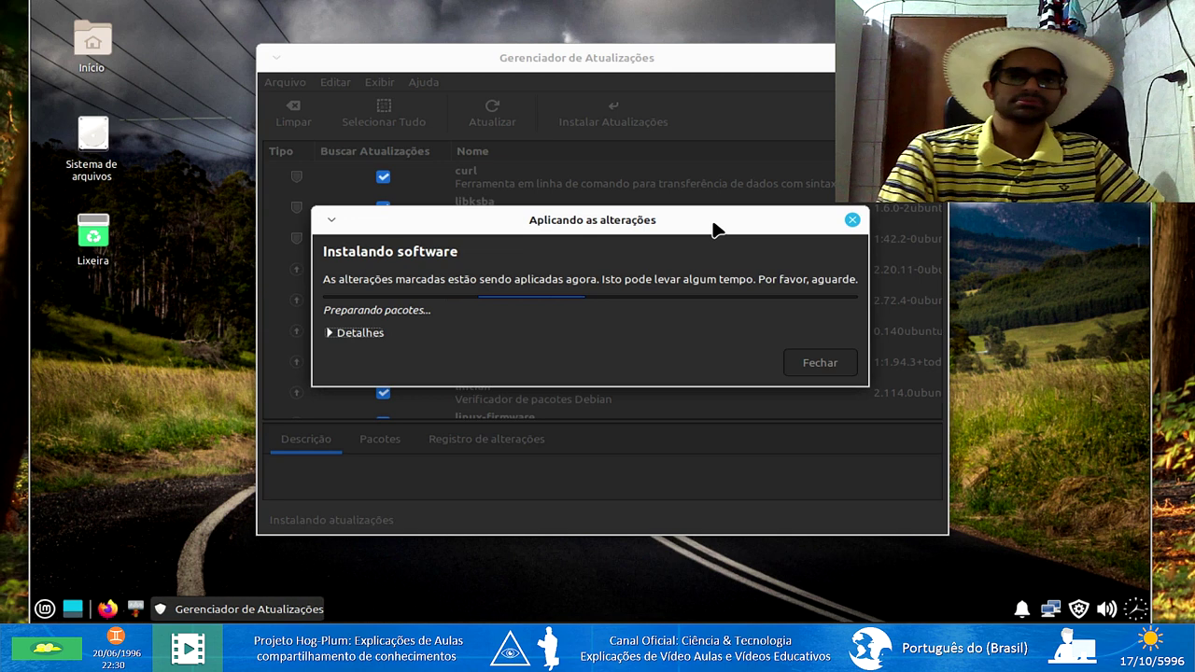
pyautogui.click(356, 333)
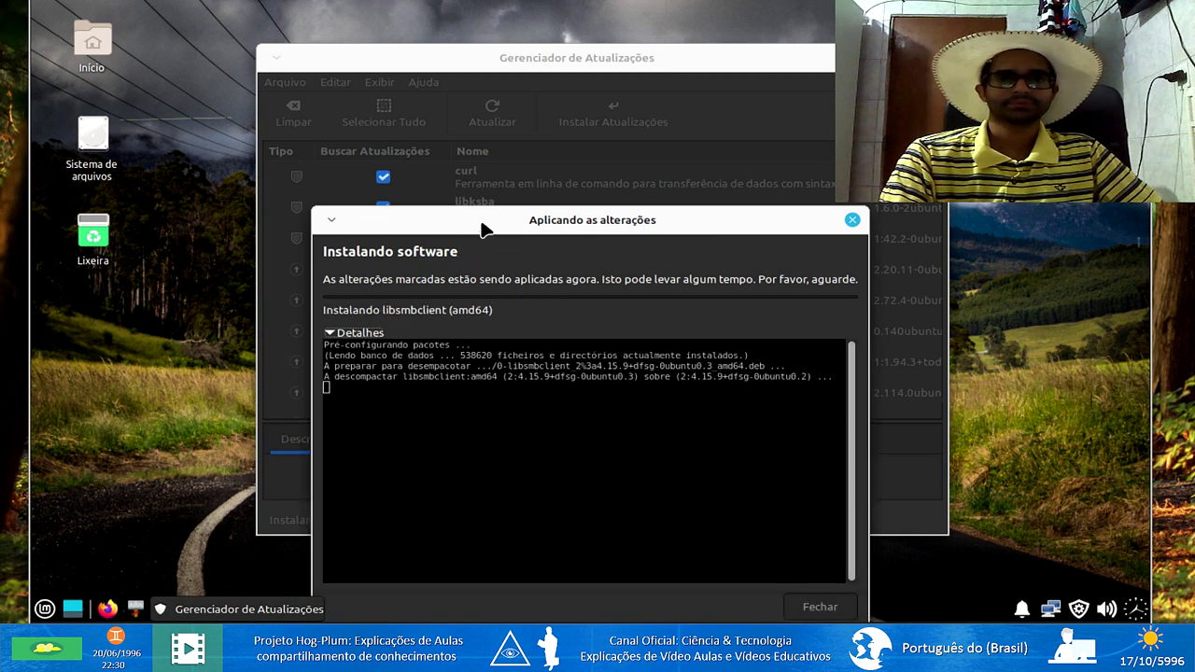
pyautogui.moveTo(480, 215); pyautogui.dragTo(489, 111)
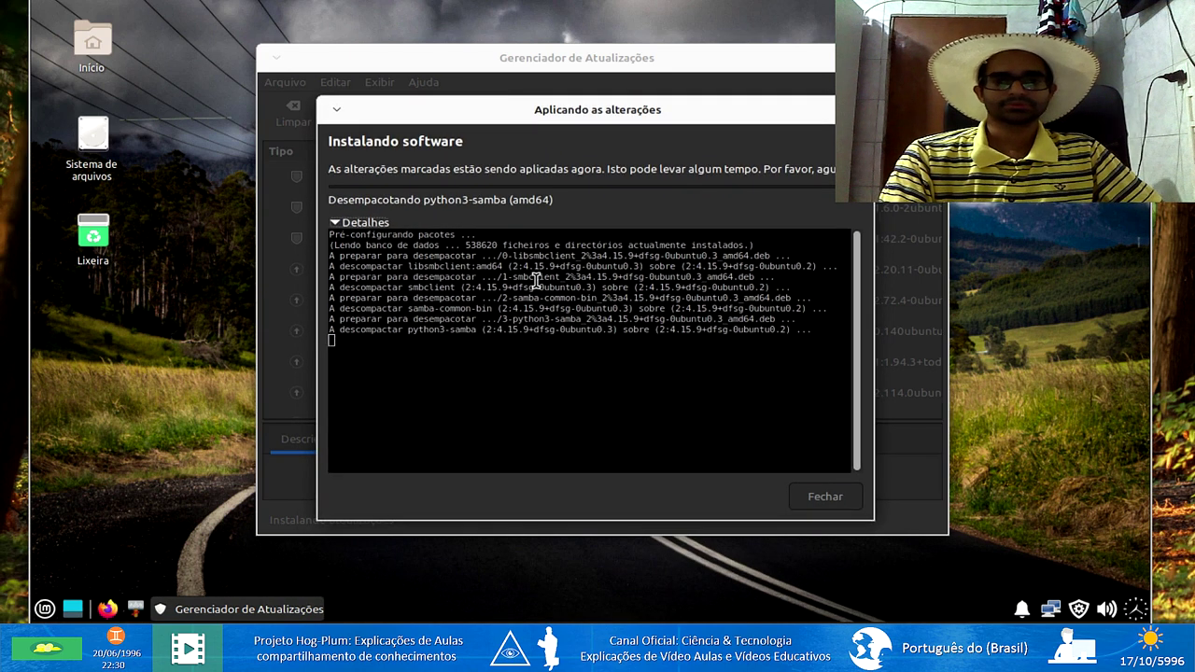
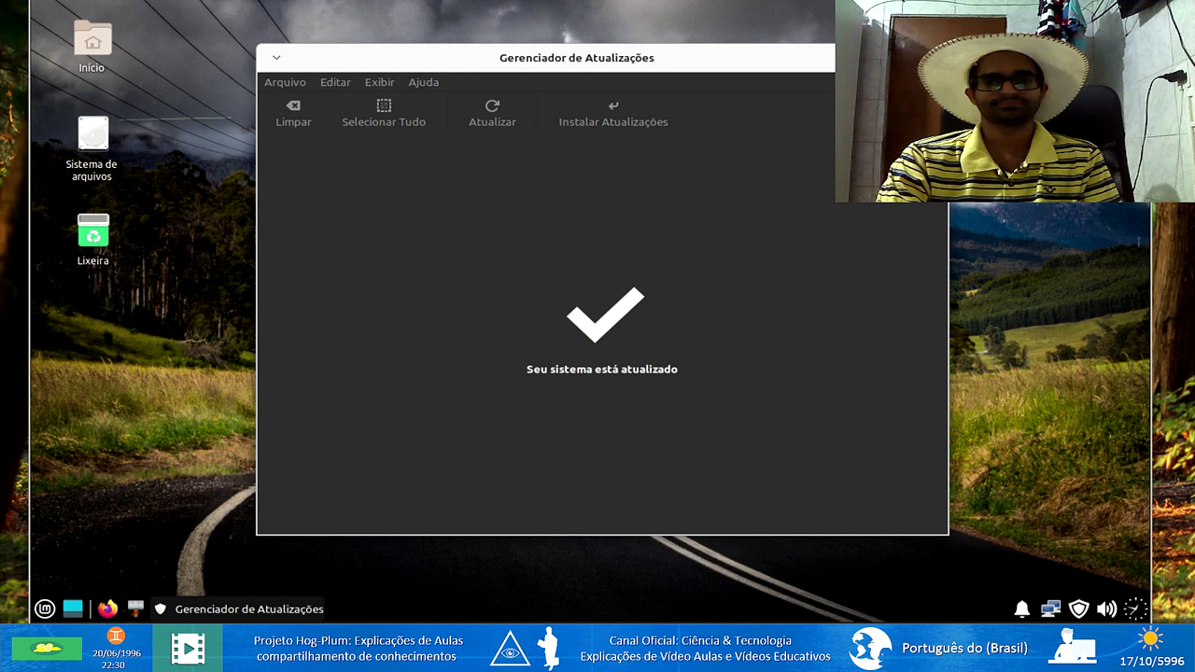
# Close the up-to-date Gerenciador de Atualizações window with Alt+F4.
pyautogui.hotkey('alt', 'F4')
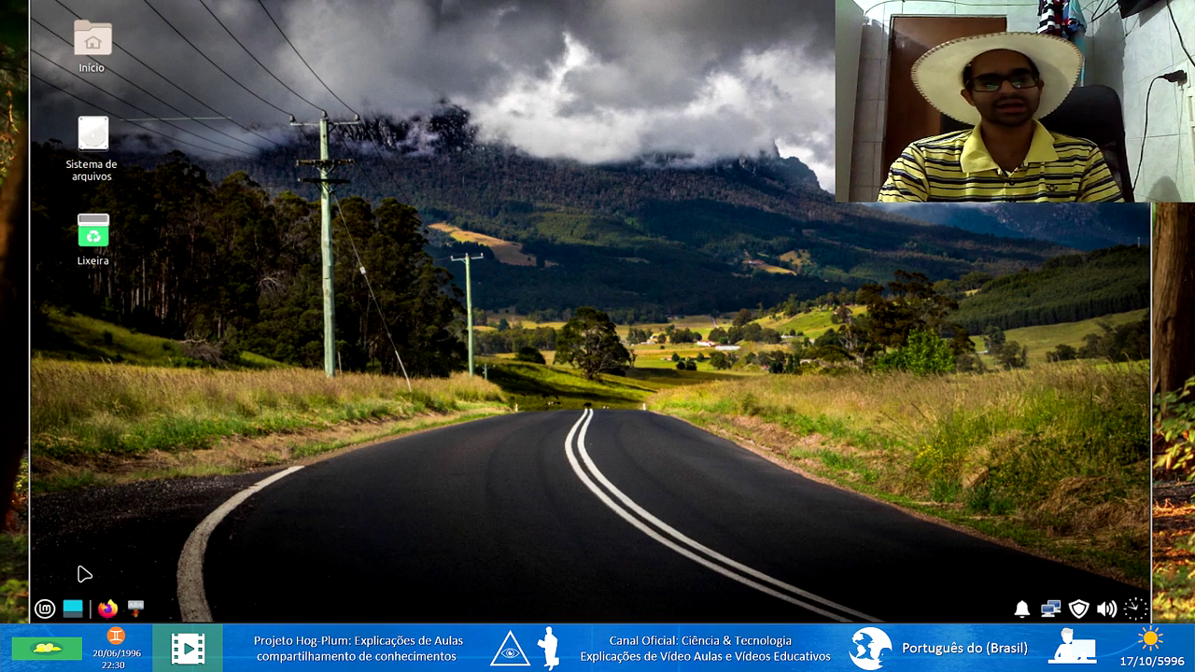
pyautogui.click(45, 610)
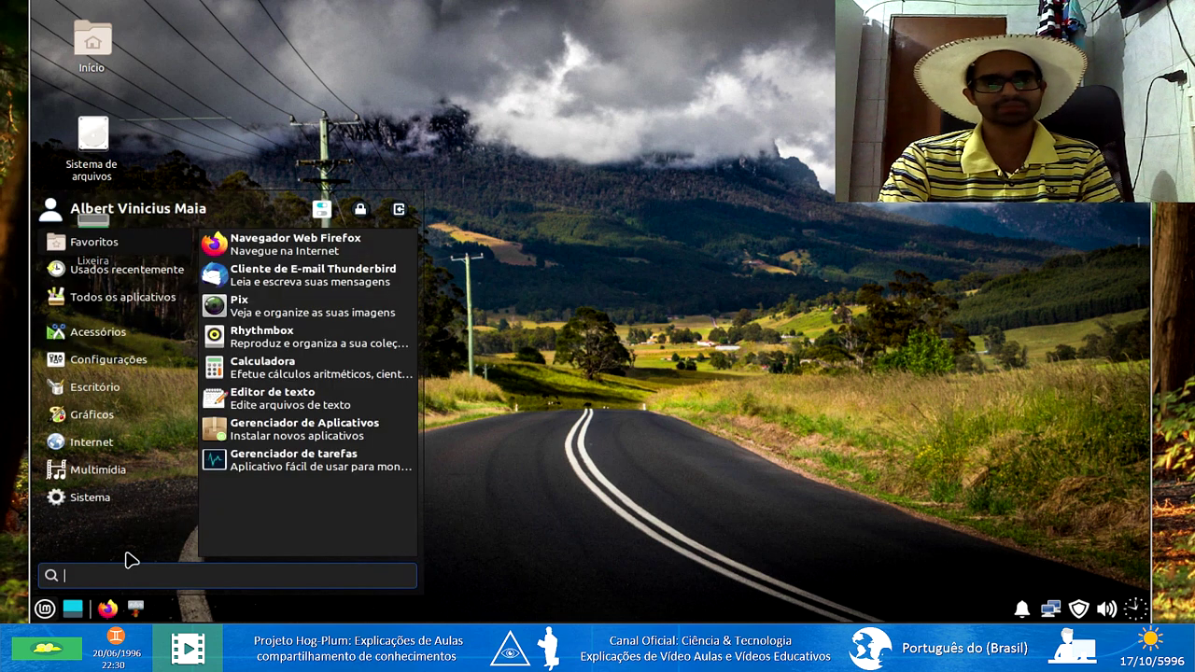
pyautogui.click(400, 210)
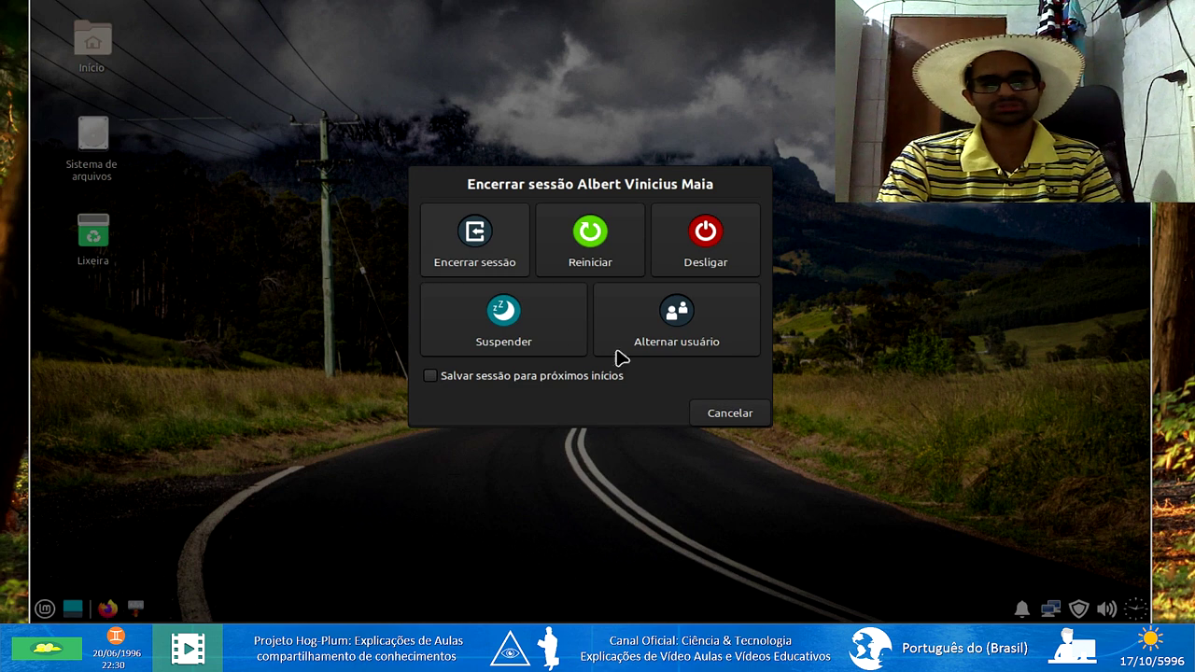
pyautogui.click(747, 418)
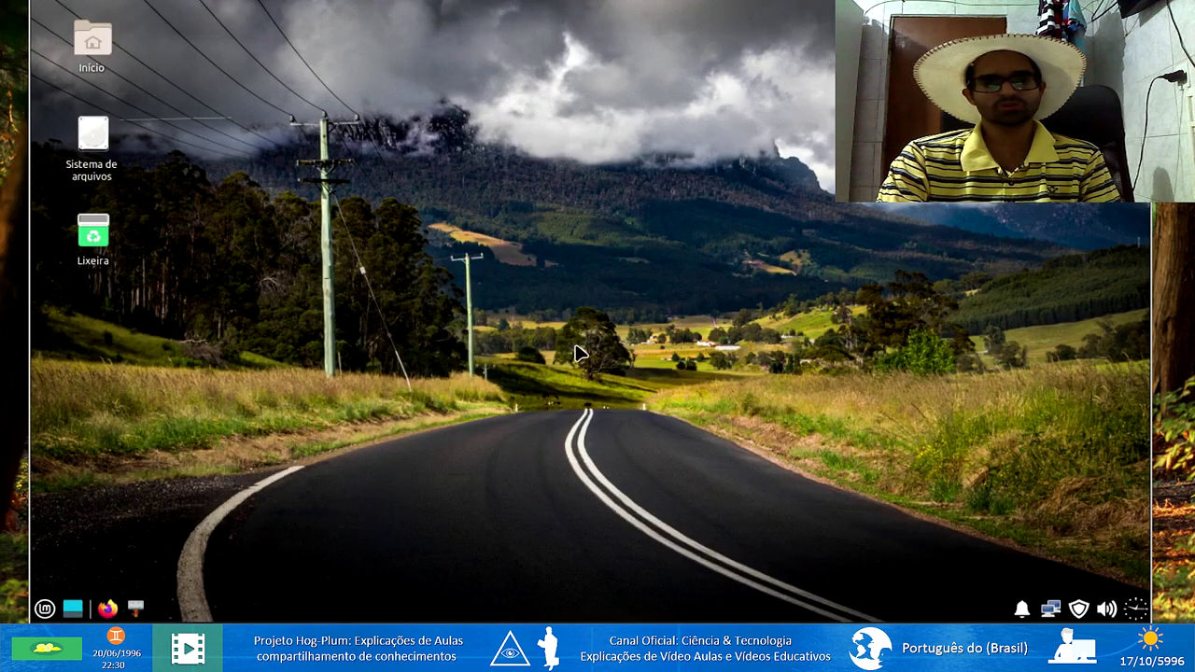
pyautogui.click(89, 145)
pyautogui.doubleClick(89, 144)
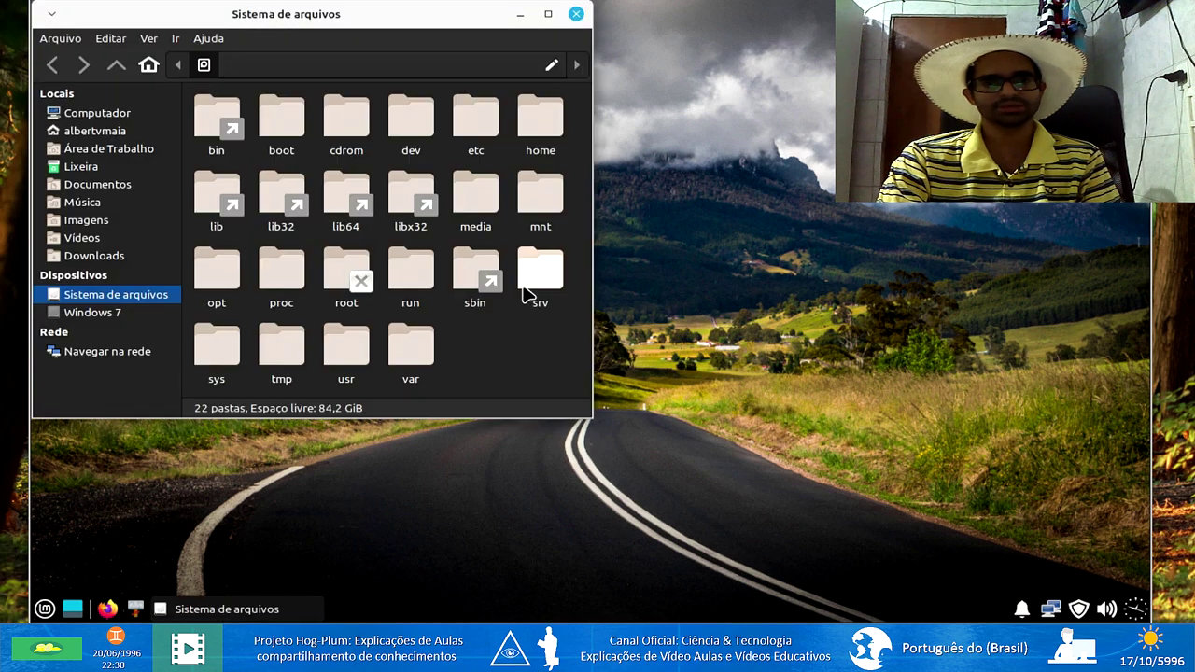
pyautogui.moveTo(260, 17); pyautogui.dragTo(465, 18)
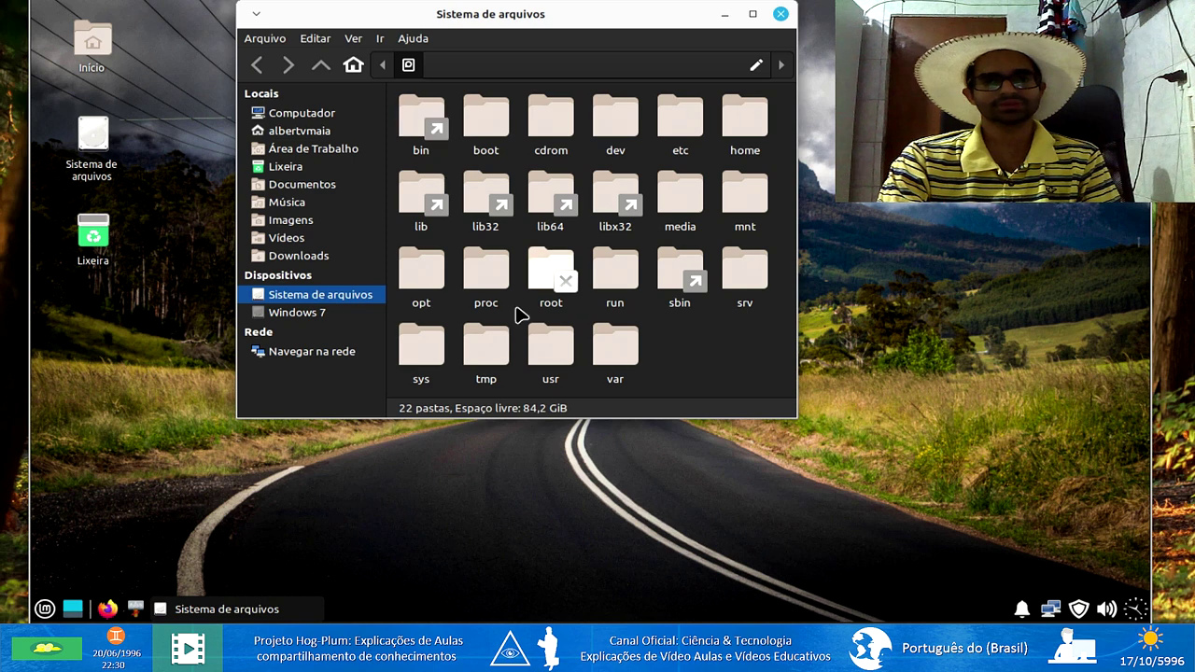
pyautogui.click(613, 346)
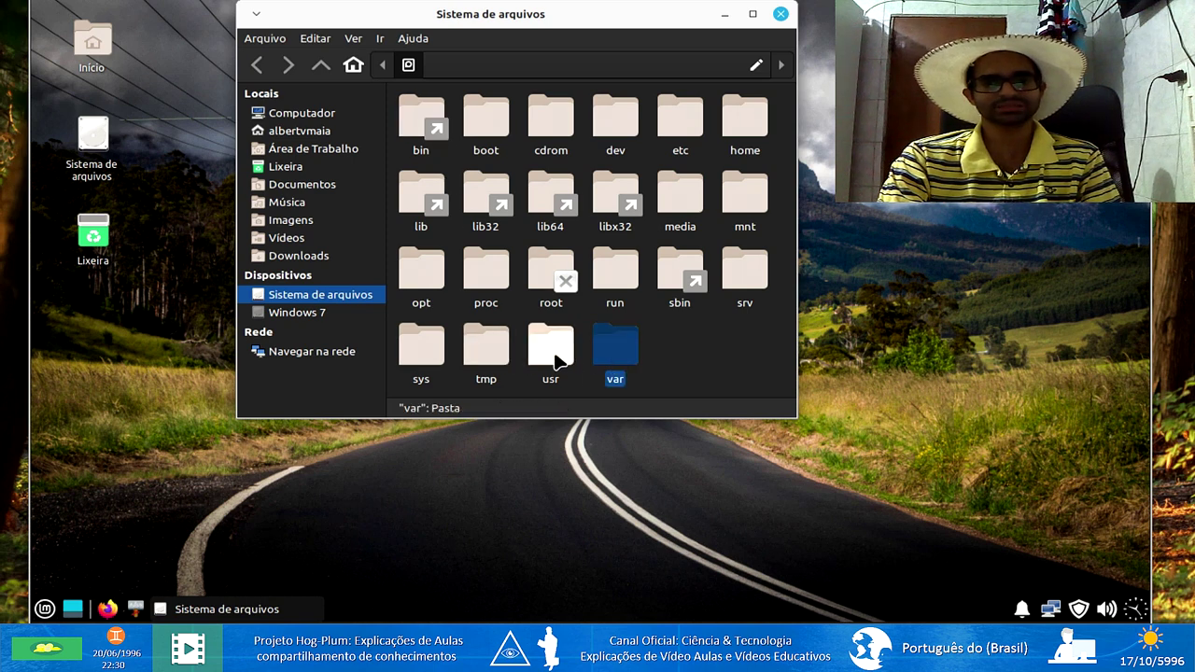
pyautogui.click(487, 273)
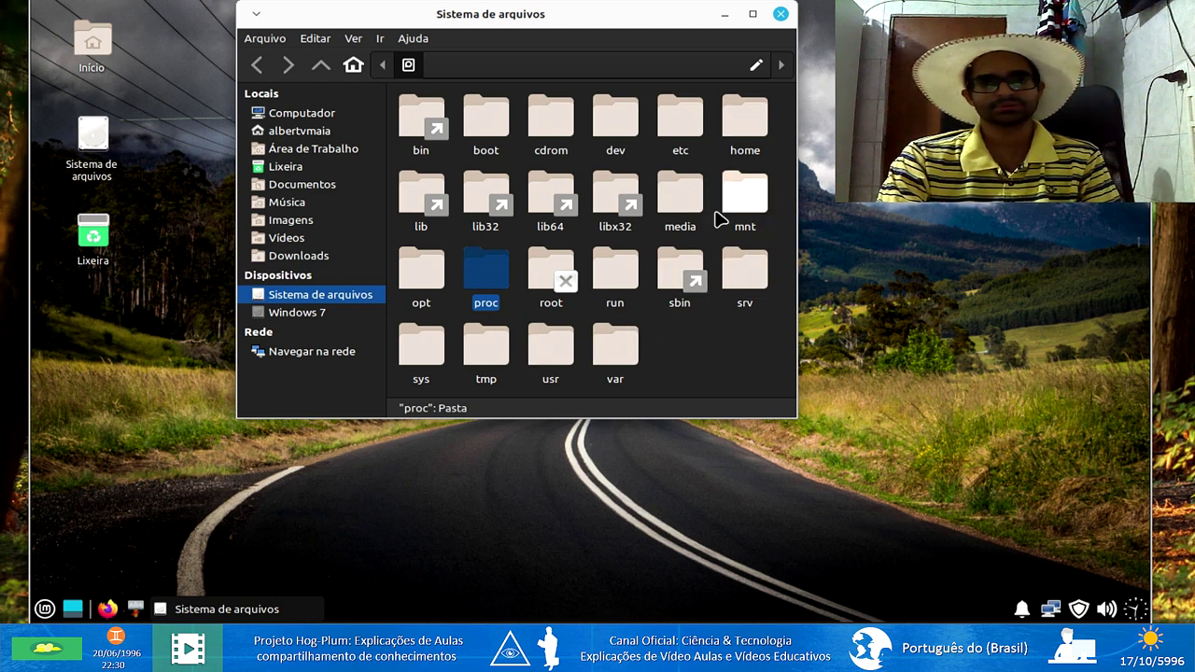
pyautogui.click(693, 327)
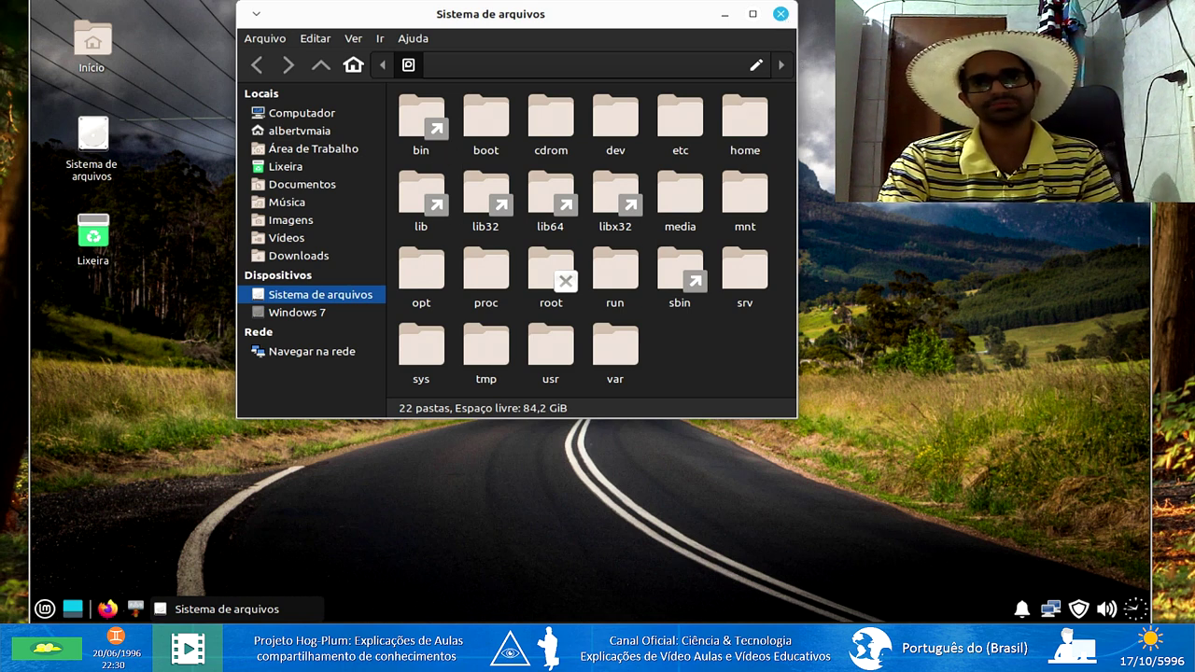
pyautogui.click(780, 14)
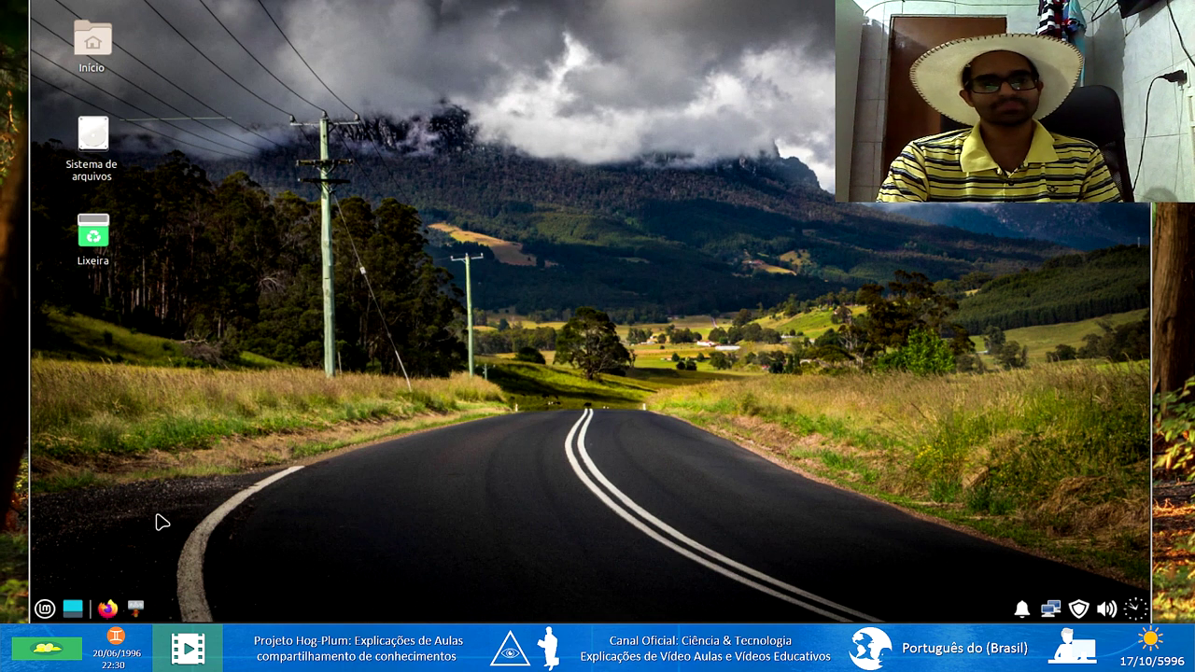
# Restart Linux Mint through the Mint menu's end-session dialog, choosing Reiniciar.
pyautogui.click(44, 608)
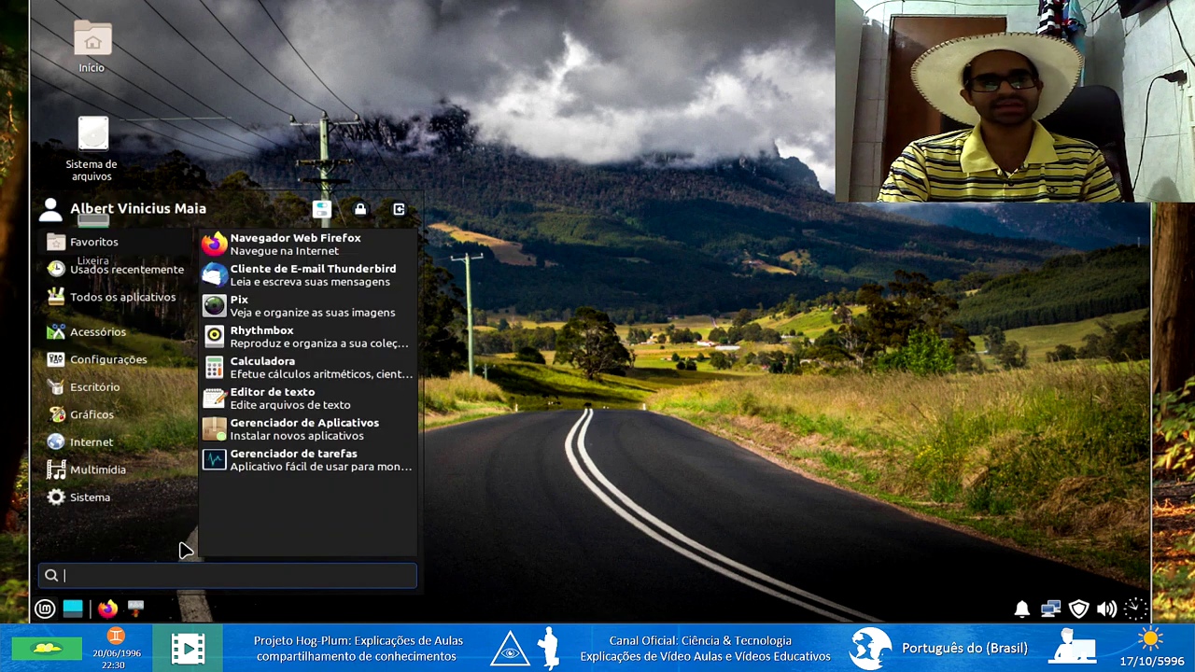
pyautogui.click(399, 207)
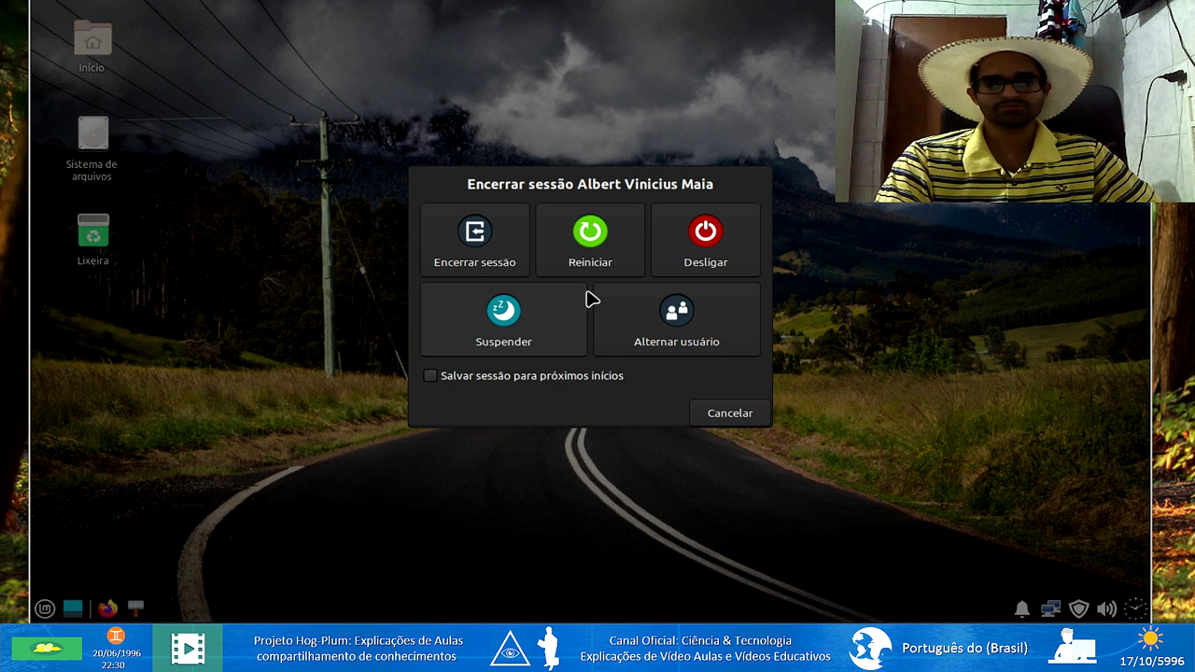
pyautogui.click(593, 241)
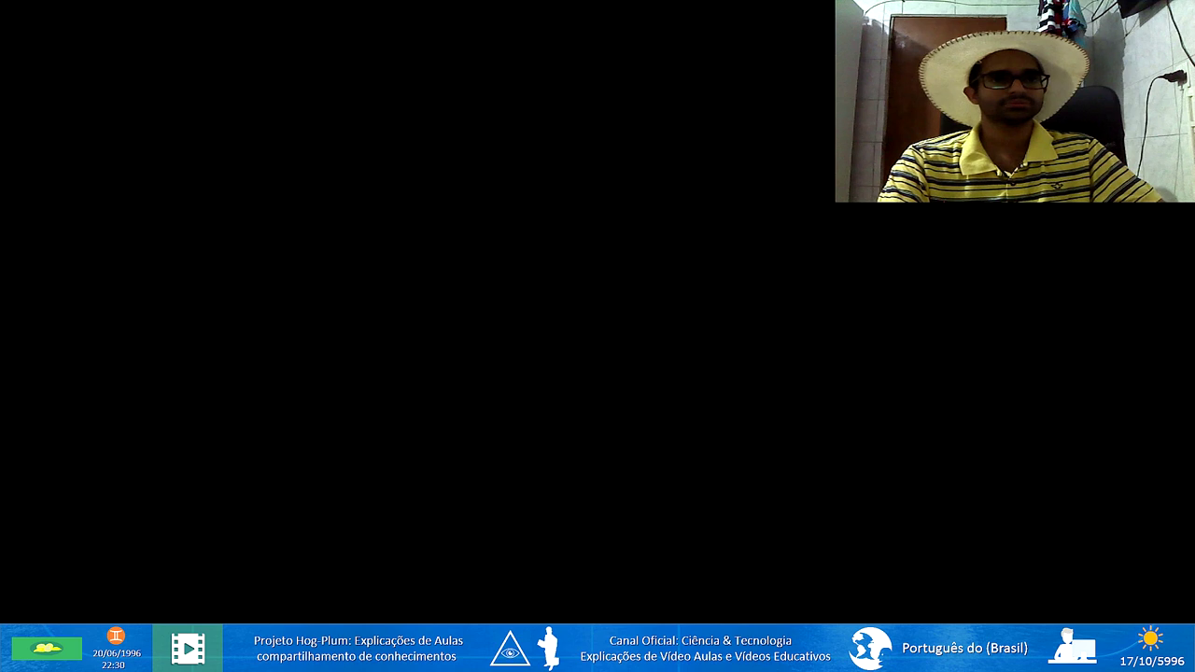
# Reset the guest from VMware's VM > Power menu and confirm the restart.
pyautogui.click(134, 6)
pyautogui.moveTo(196, 215)
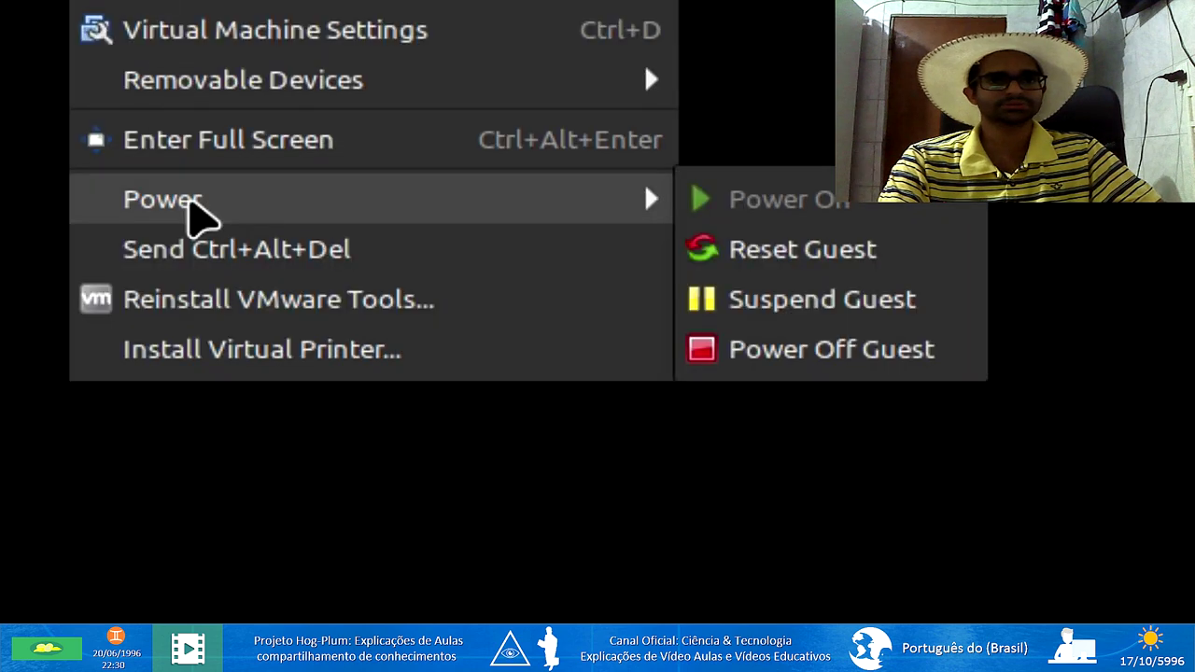
pyautogui.click(819, 253)
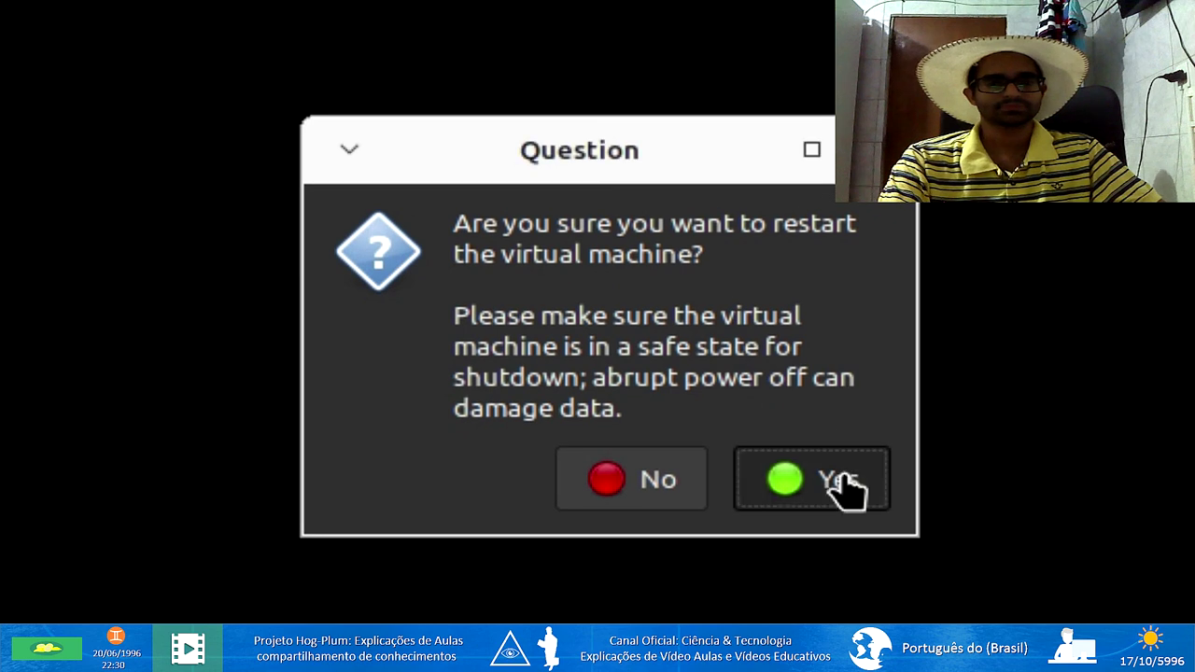
pyautogui.click(840, 480)
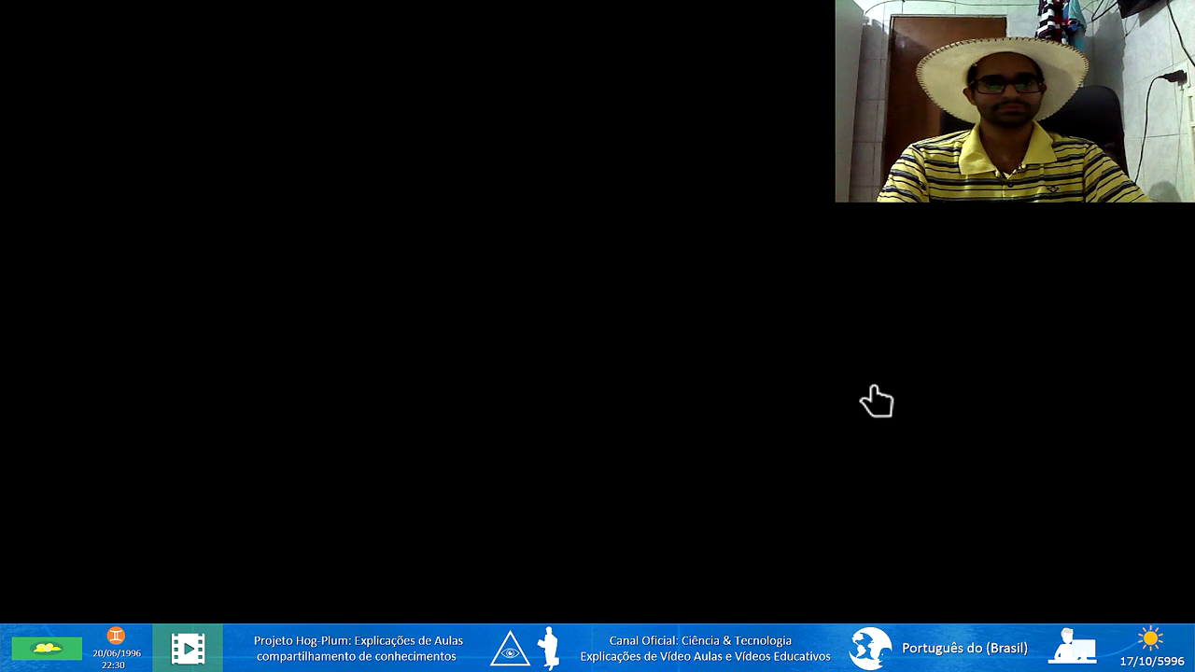
# Select Windows 7 (on /dev/sda1) in the GRUB menu and boot it.
pyautogui.press('Down')
pyautogui.press('Down')
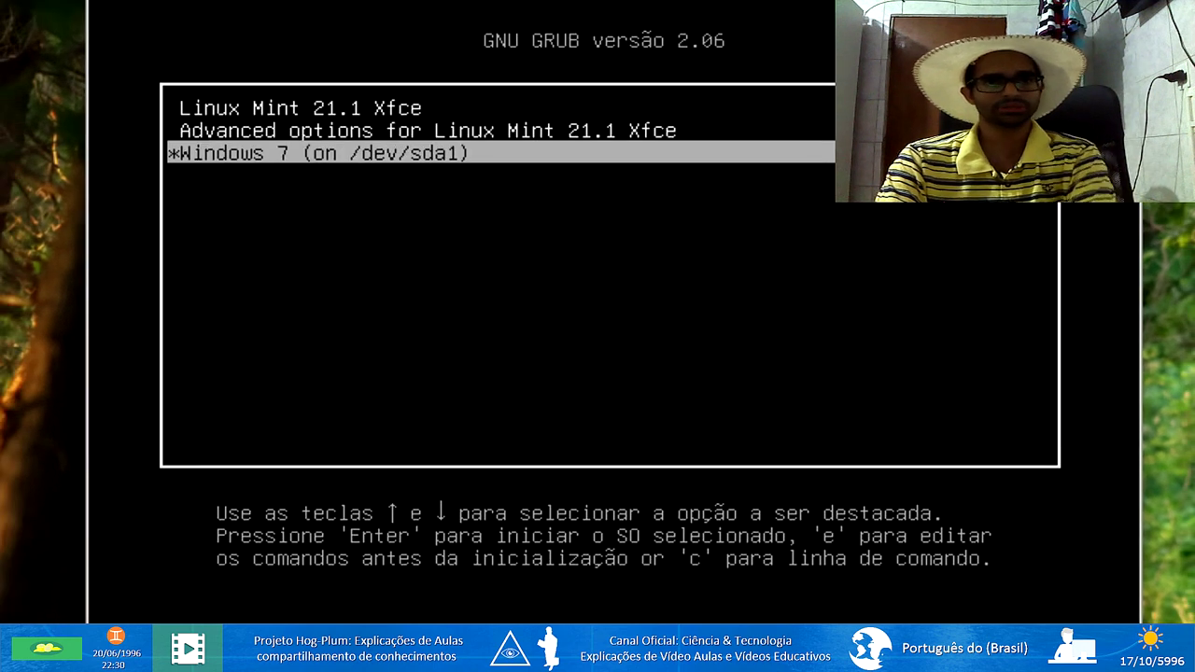
pyautogui.press('Return')
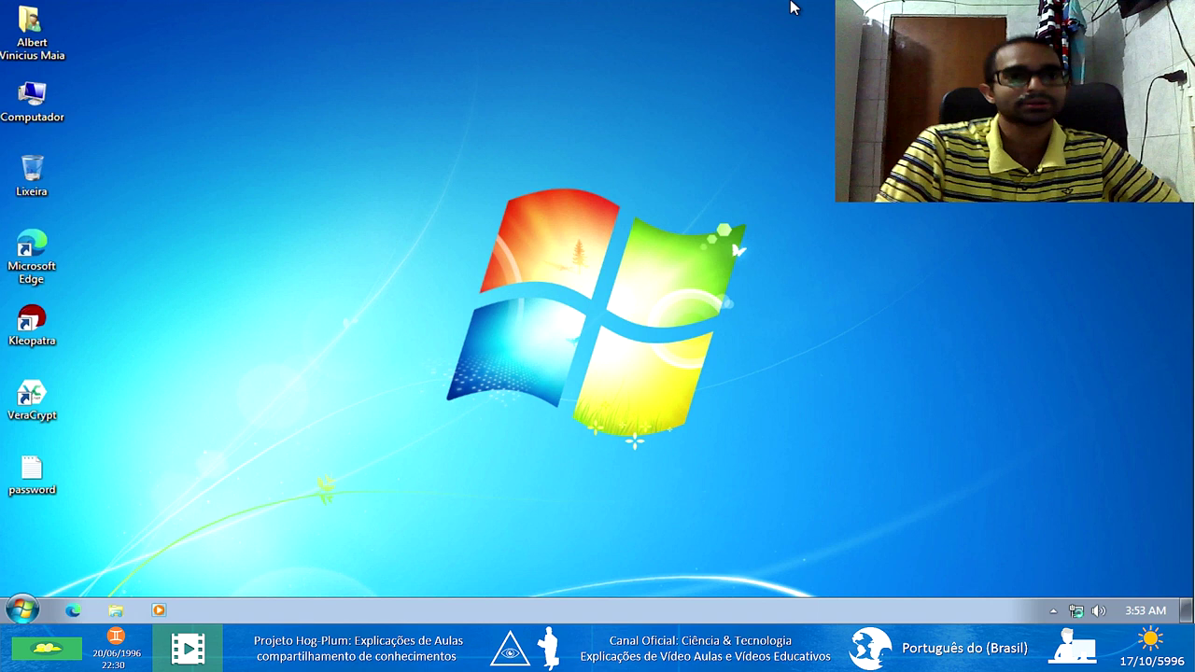
# Open Computador from the desktop icon to view drive C: and the optical drives.
pyautogui.doubleClick(36, 103)
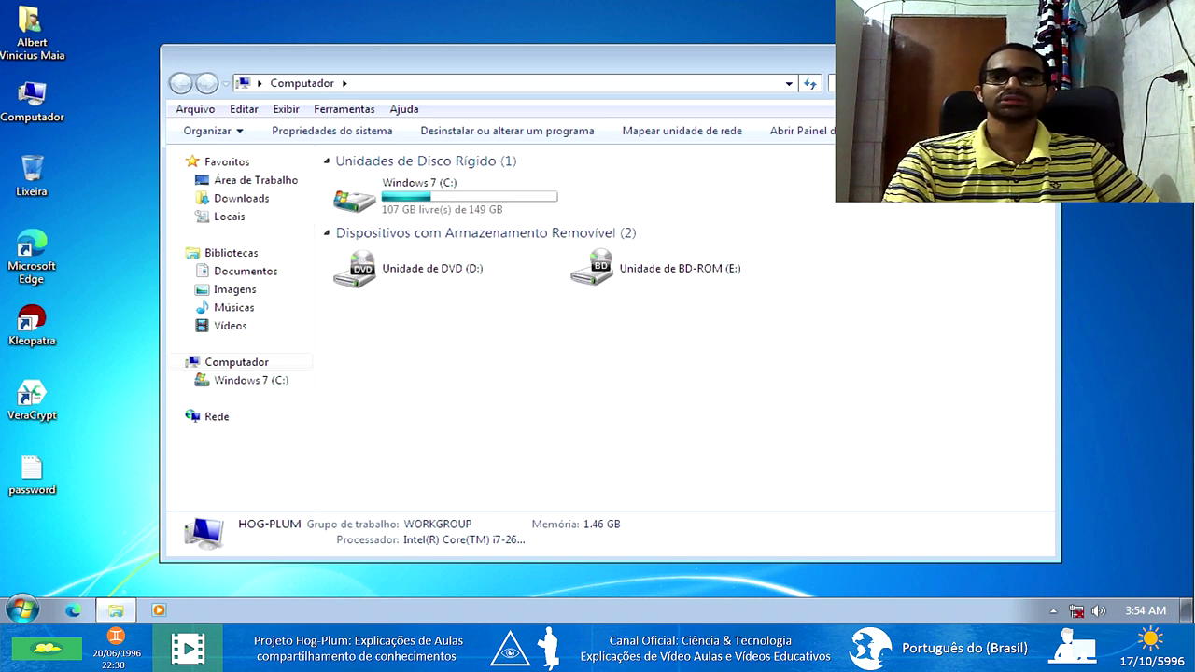
# Close the Computador window and clear the desktop icon selection.
pyautogui.hotkey('alt', 'F4')
pyautogui.click(846, 327)
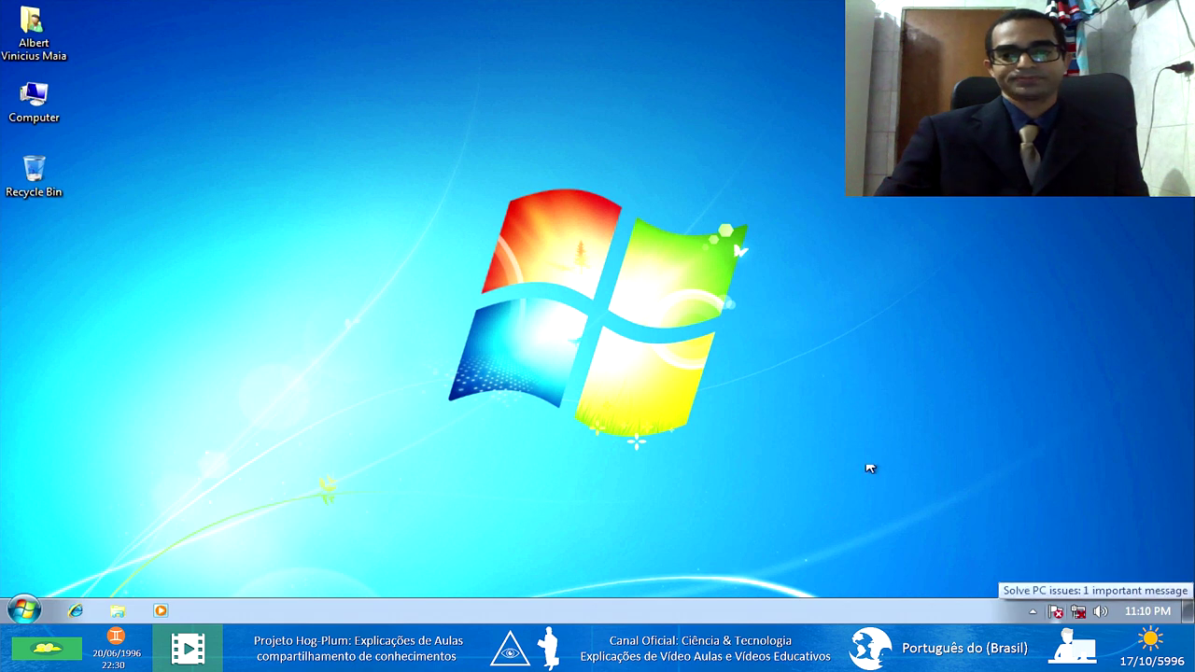
# Open the DVD drive in a new window and enter its decryption-programs folder.
pyautogui.doubleClick(55, 116)
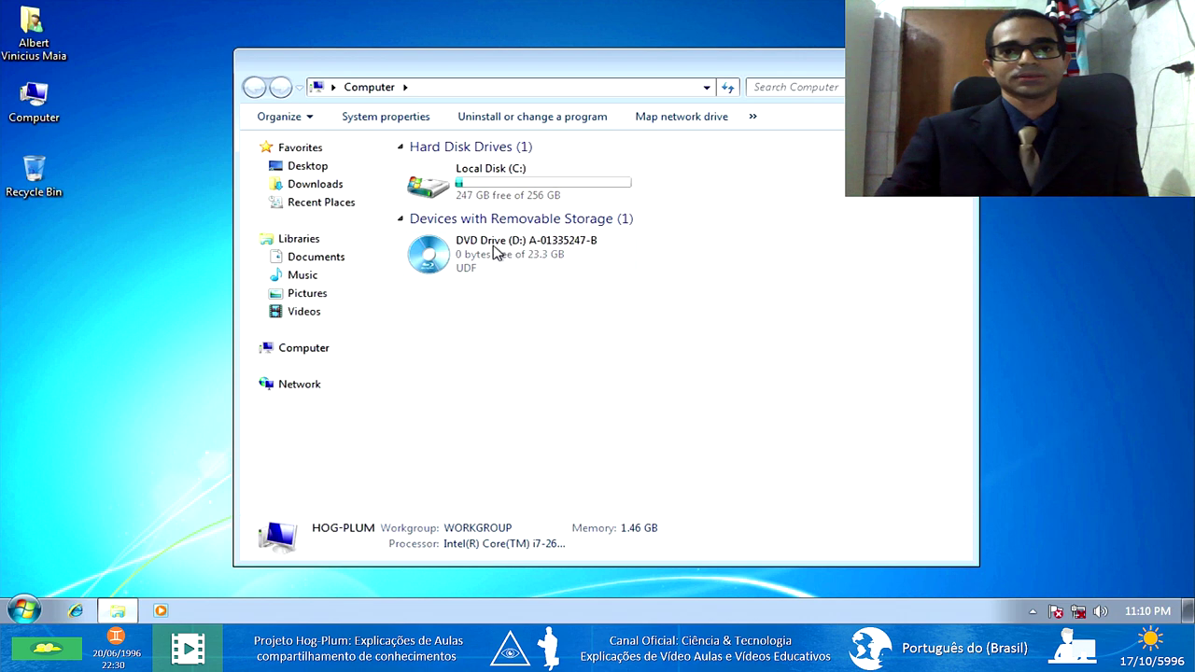
pyautogui.rightClick(495, 250)
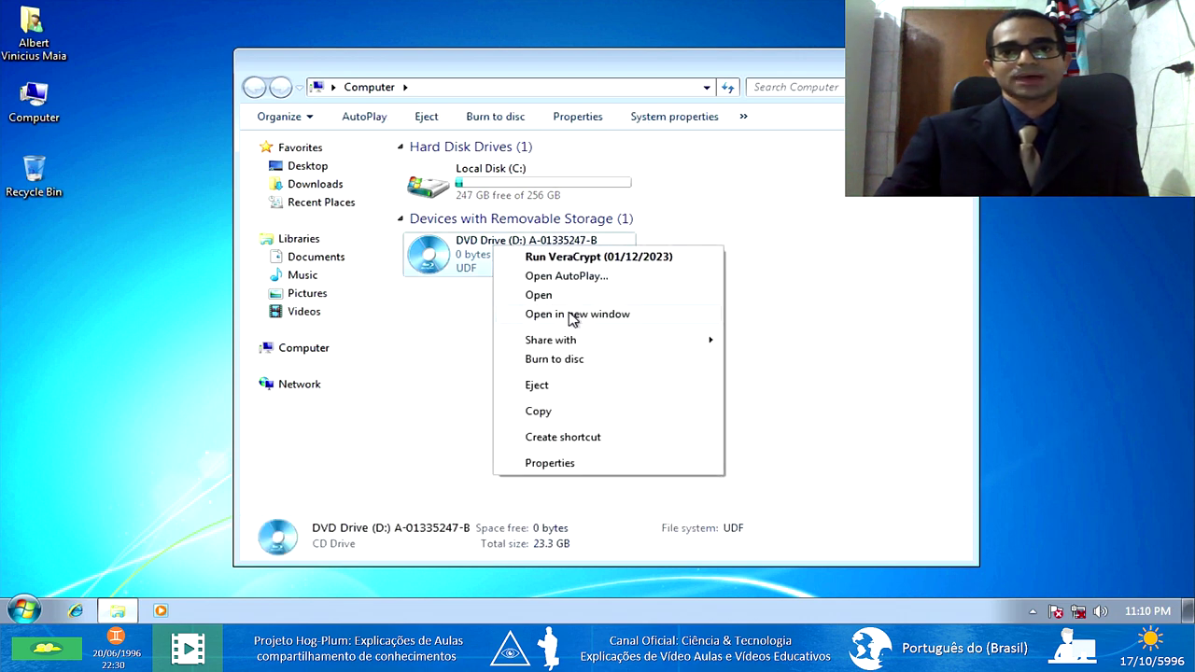
pyautogui.click(572, 316)
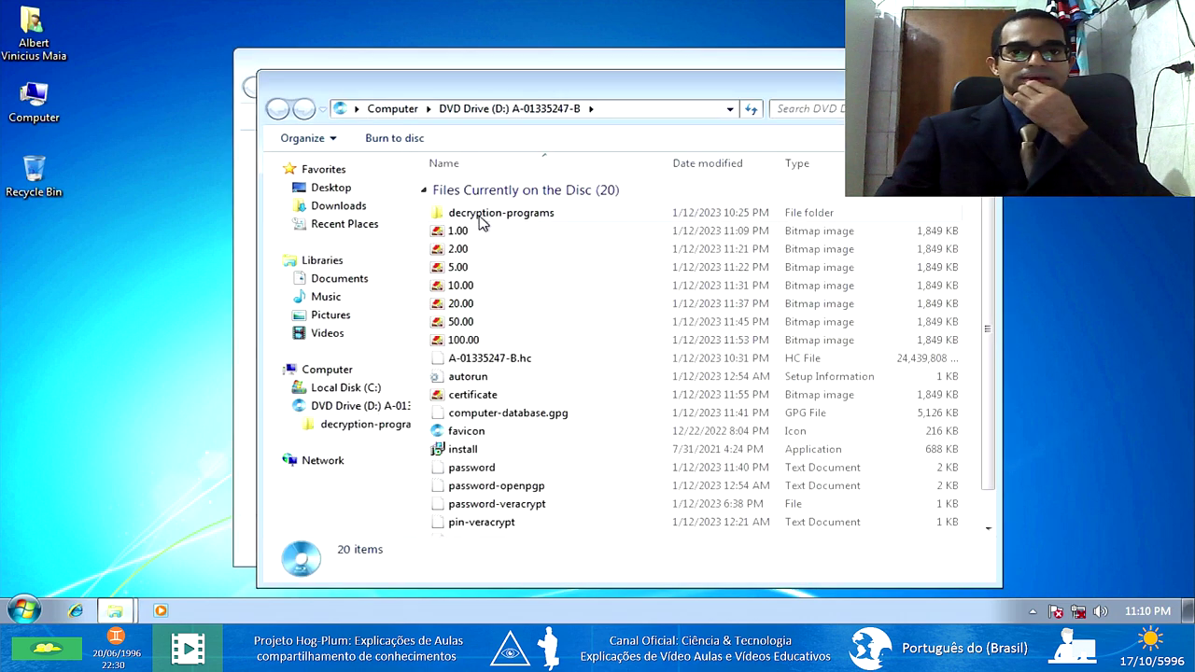
pyautogui.doubleClick(481, 215)
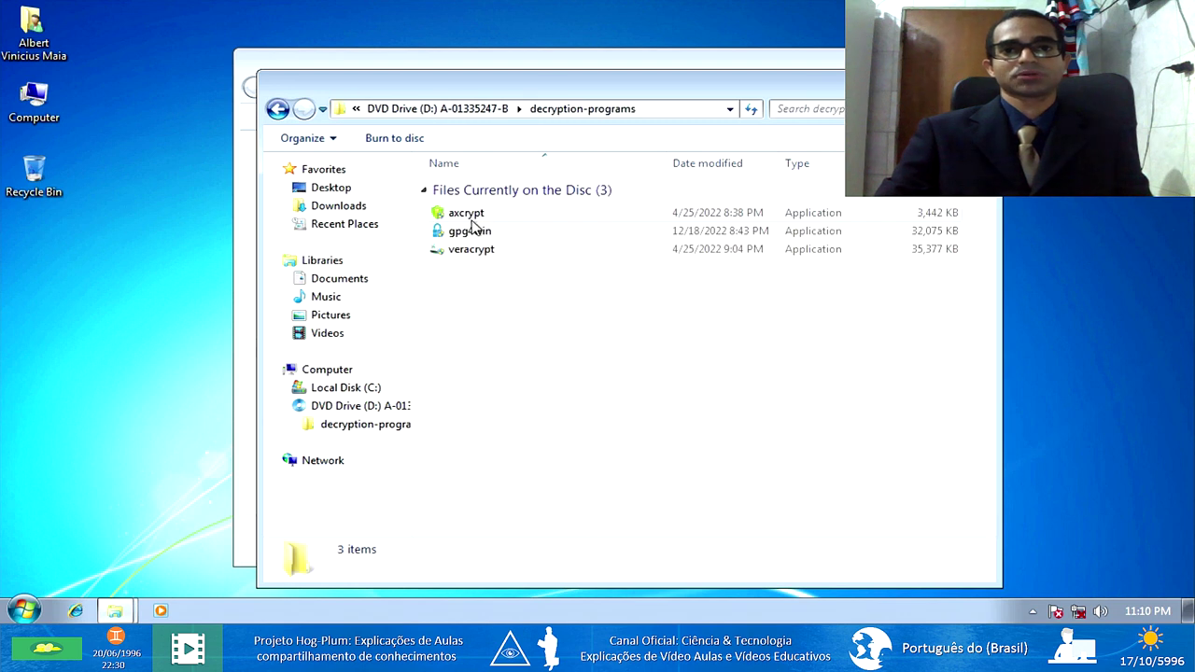
# Run the axcrypt installer, accept the license, and install AxCrypt 1.7.3233.0.
pyautogui.click(471, 221)
pyautogui.doubleClick(471, 217)
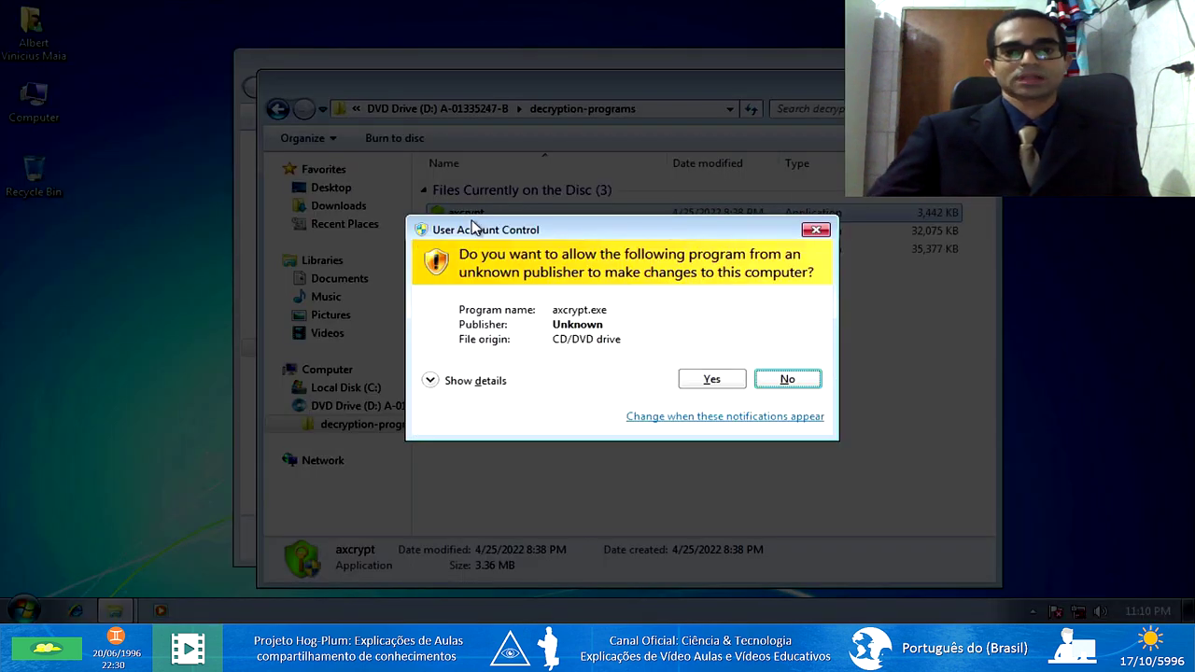
pyautogui.click(710, 380)
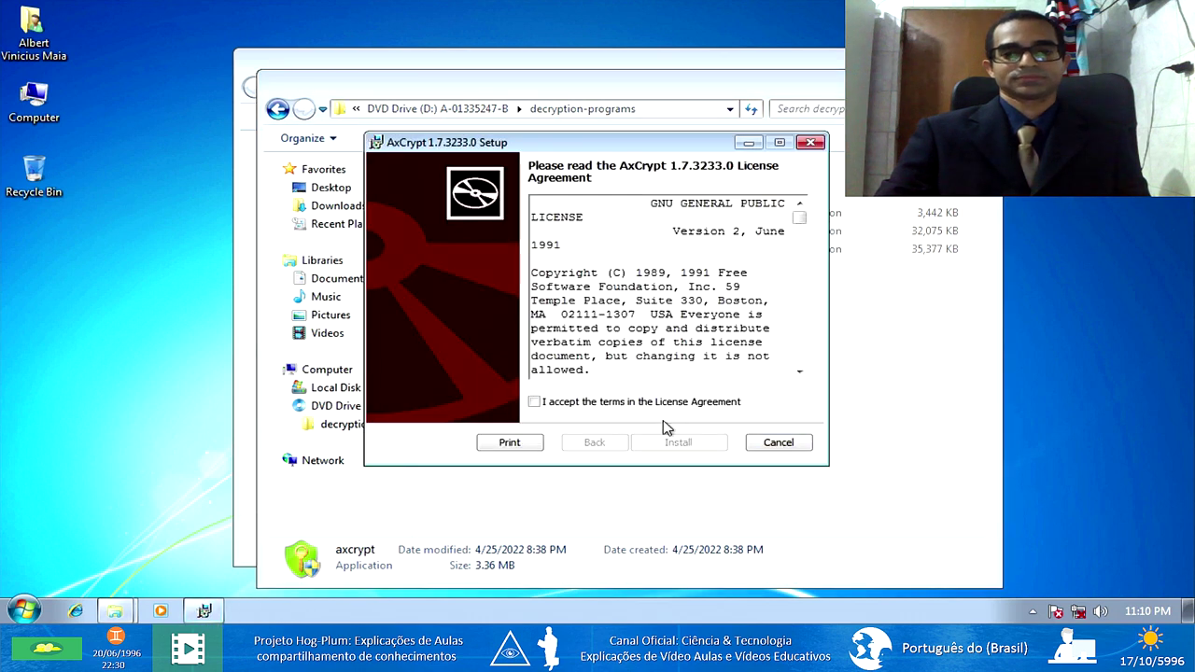
pyautogui.click(638, 403)
pyautogui.click(677, 445)
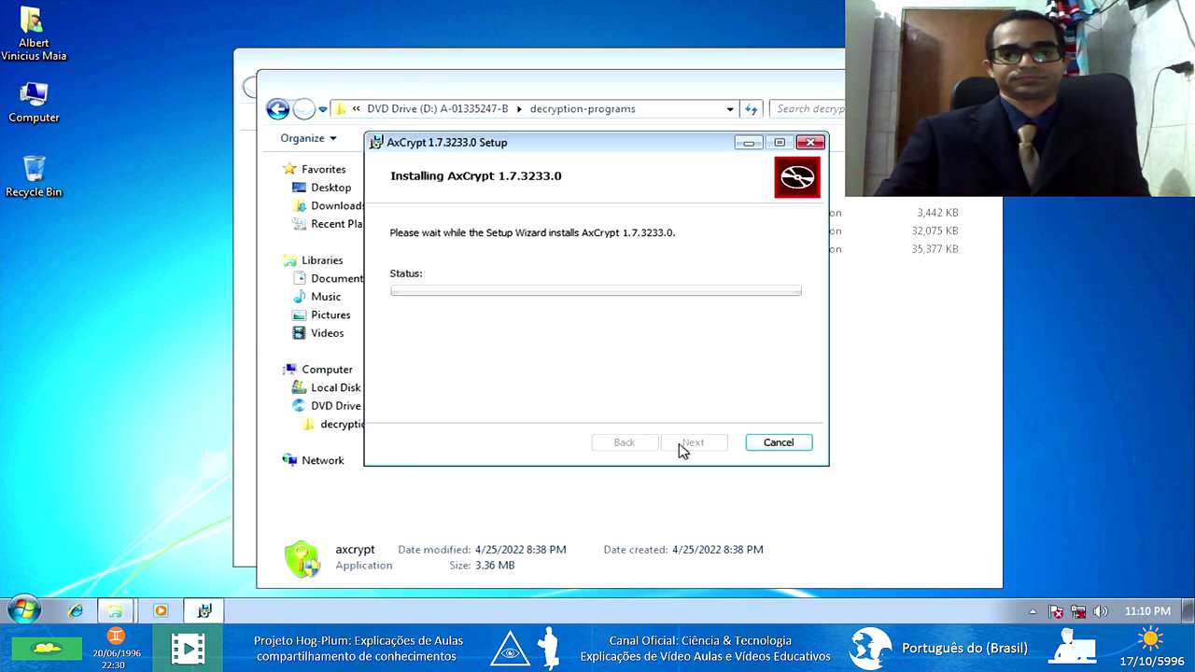
pyautogui.click(693, 444)
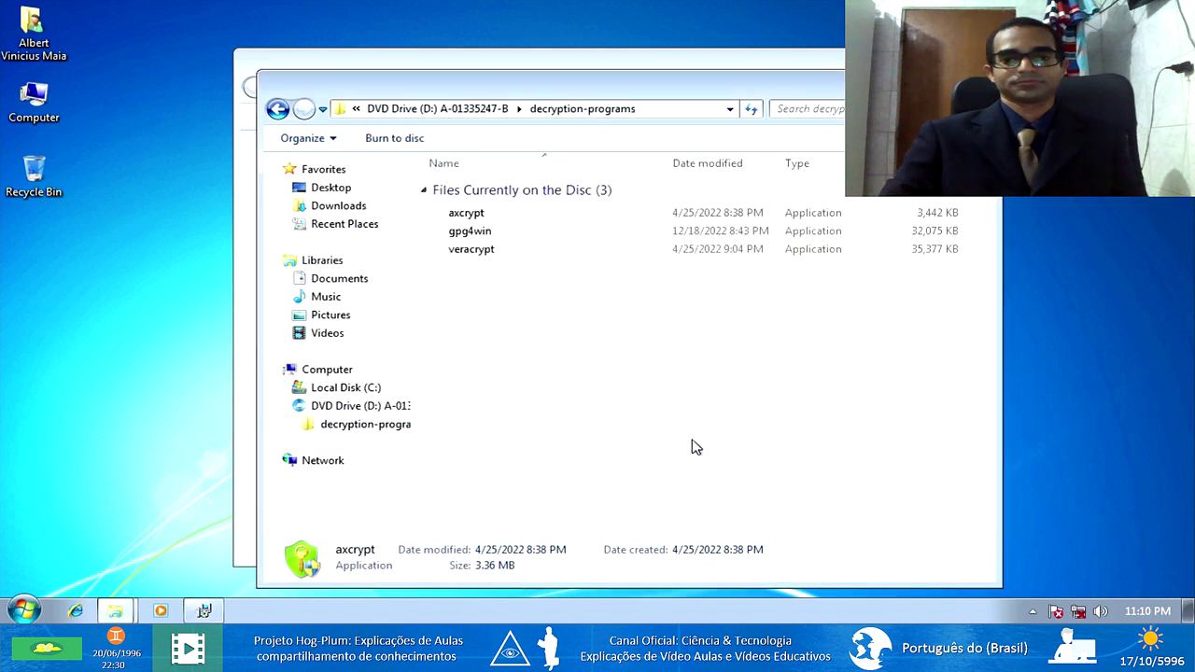
# Launch the gpg4win installer and choose Portuguese as its language.
pyautogui.doubleClick(451, 237)
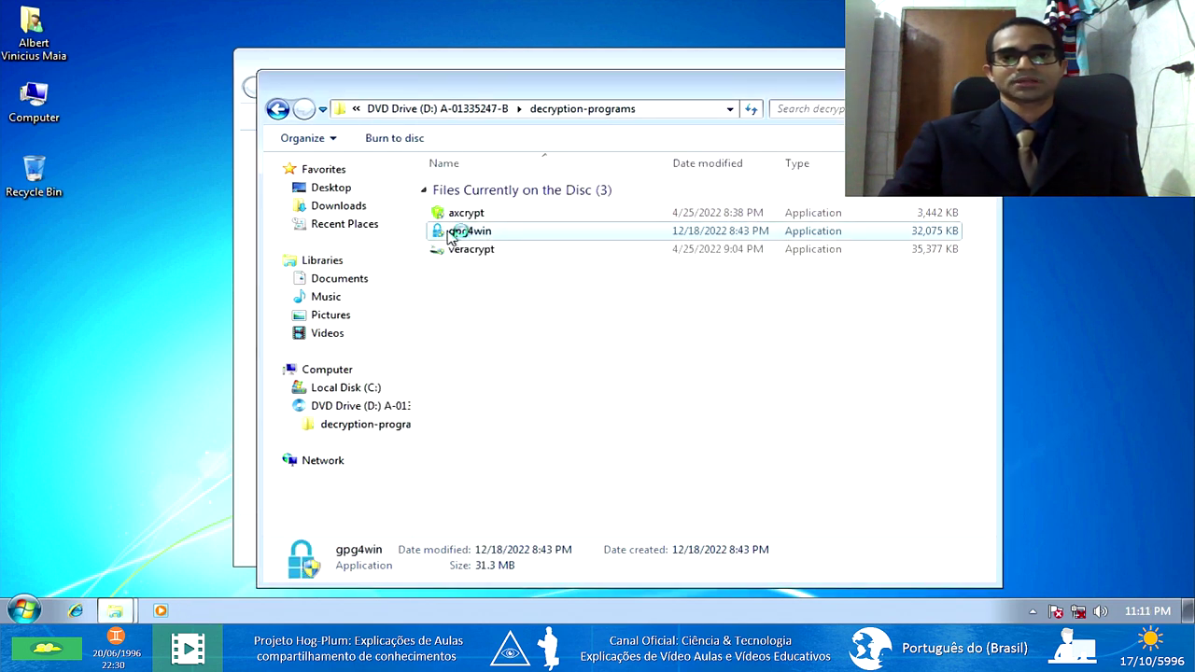
pyautogui.click(711, 379)
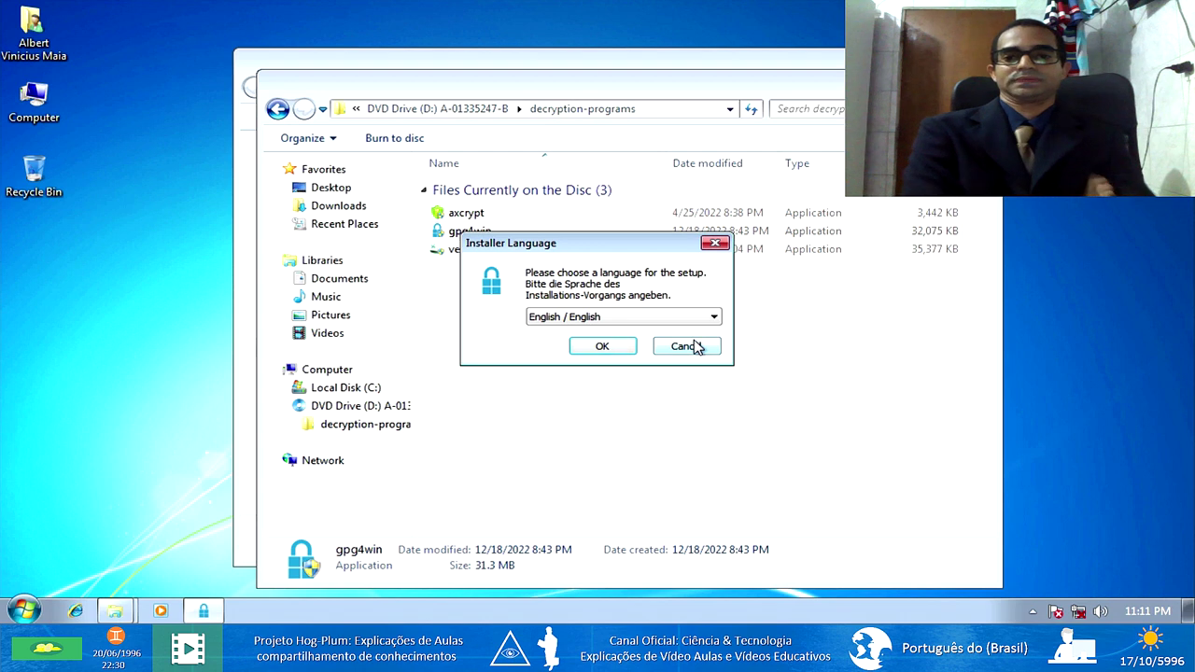
pyautogui.click(646, 317)
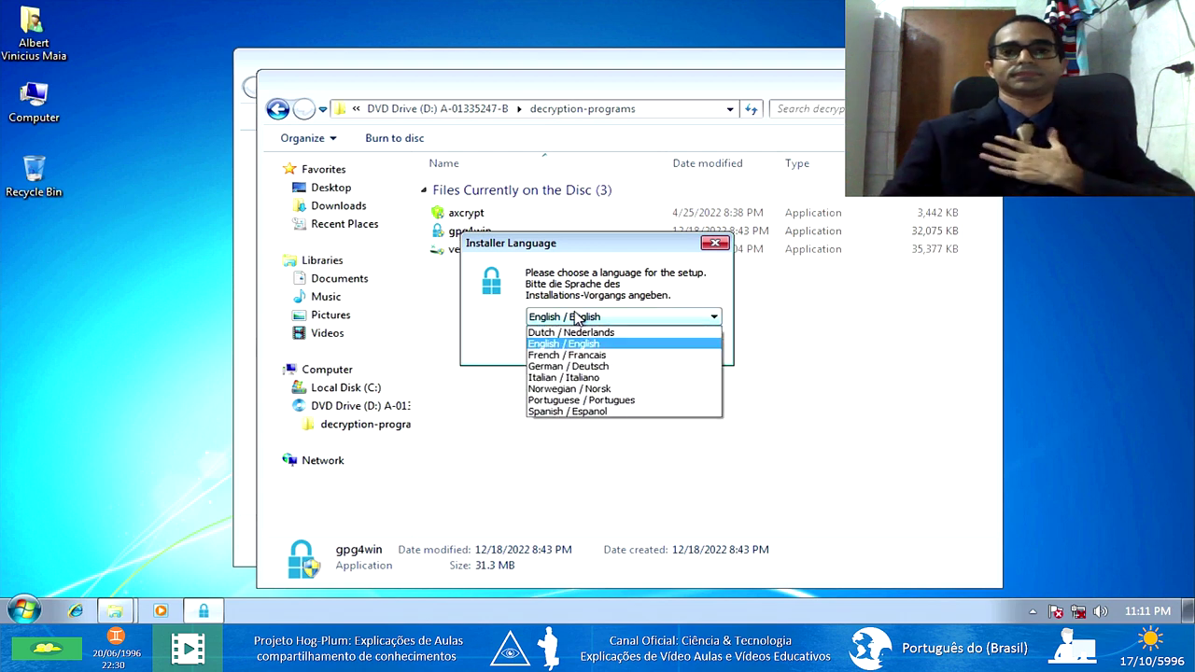
pyautogui.click(623, 399)
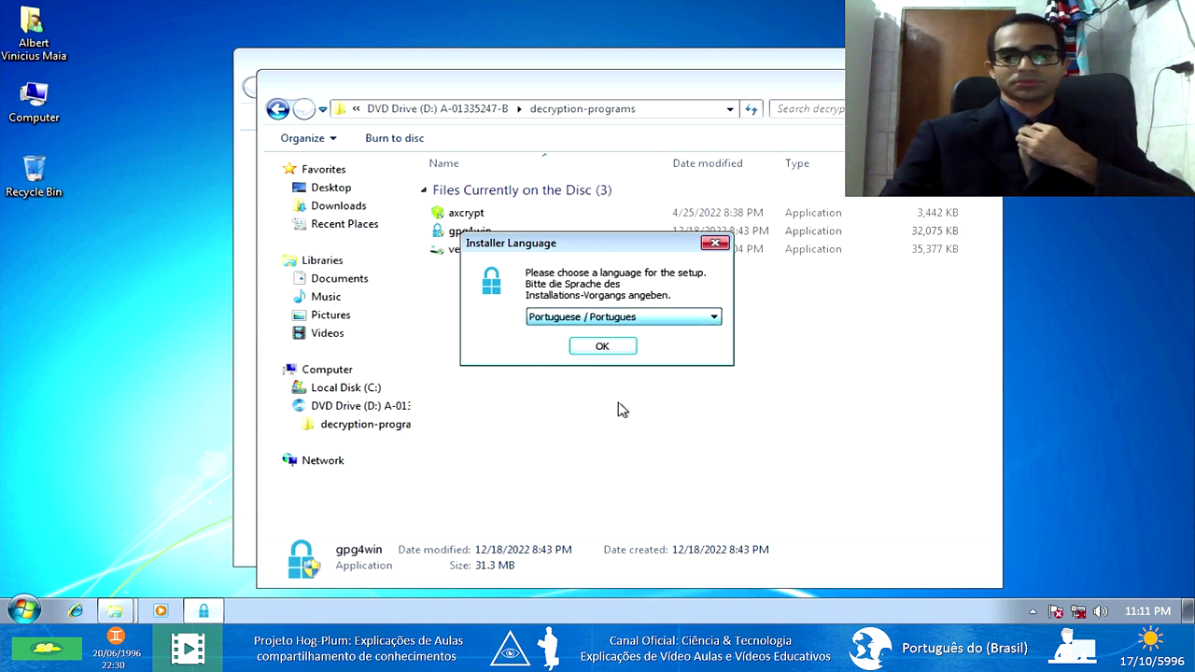
pyautogui.click(598, 355)
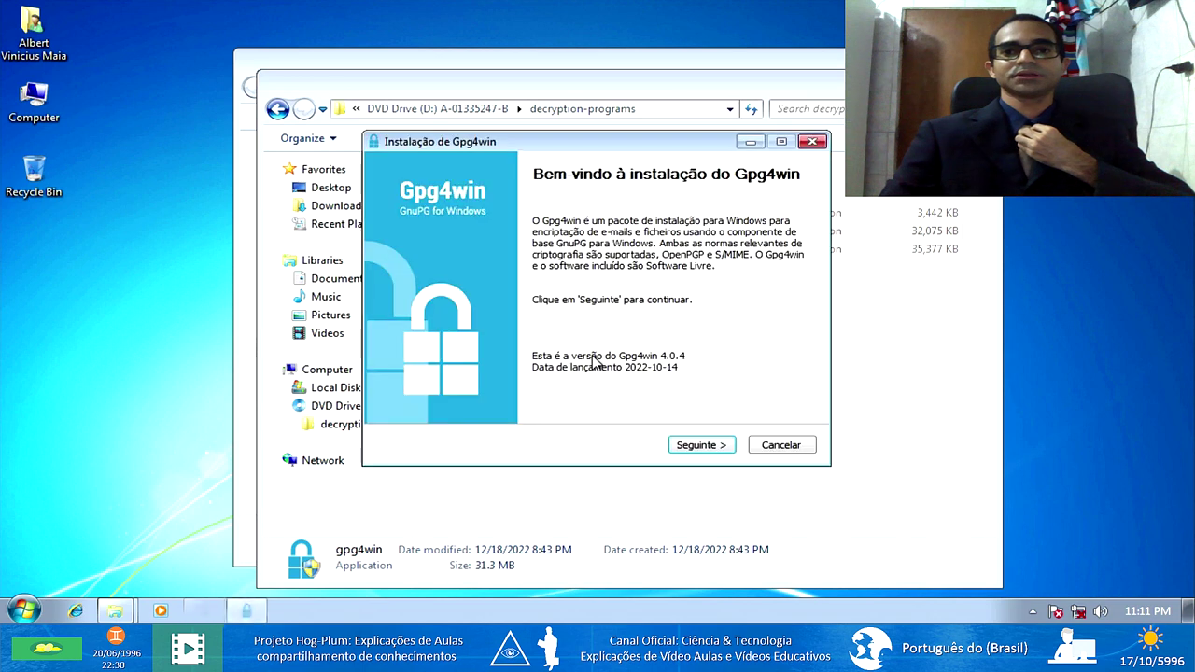
# Add GPA and Browser integration to the components and install Gpg4win 4.0.4 in the default folder.
pyautogui.click(702, 445)
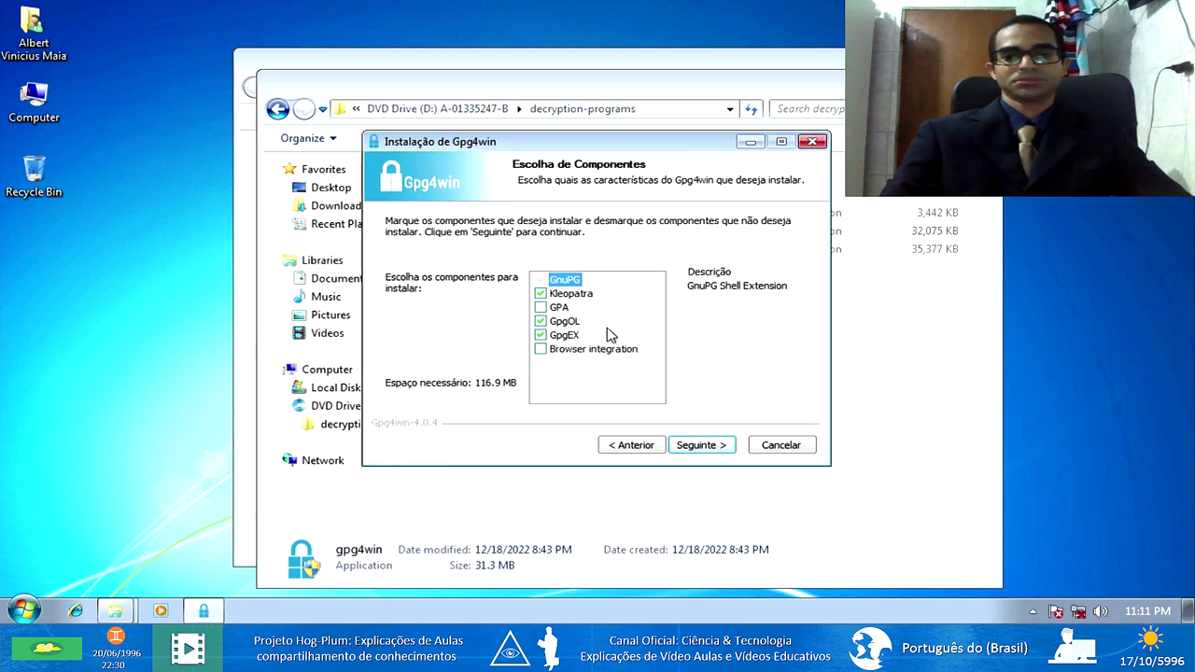
pyautogui.moveTo(523, 147); pyautogui.dragTo(487, 77)
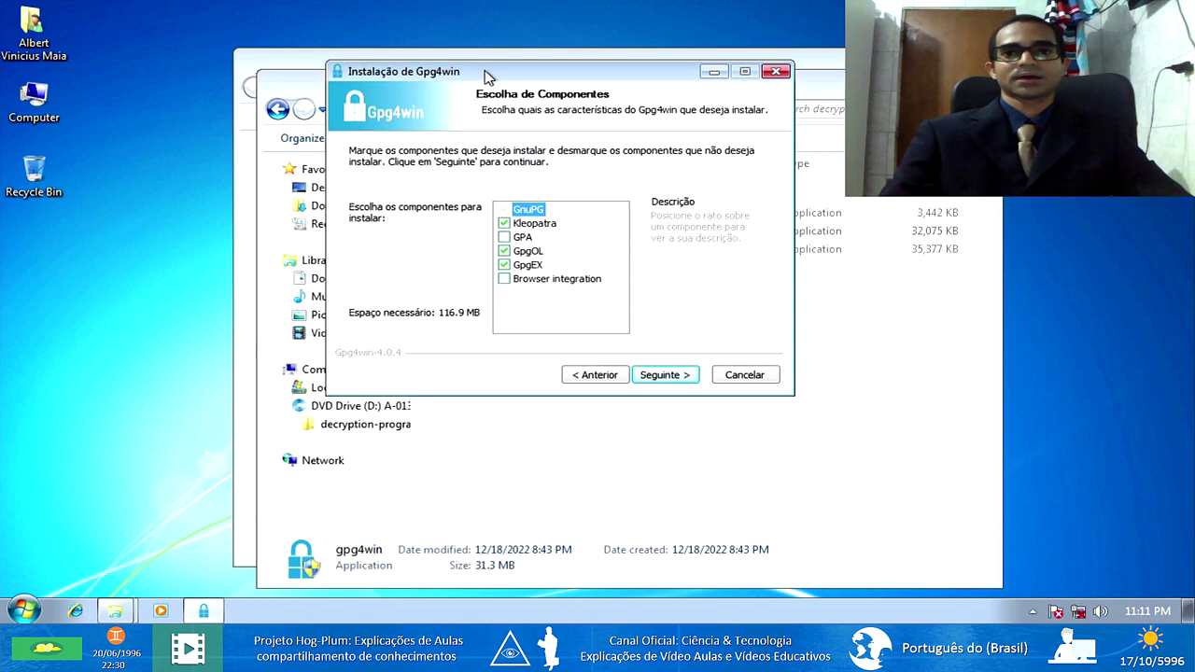
pyautogui.click(504, 239)
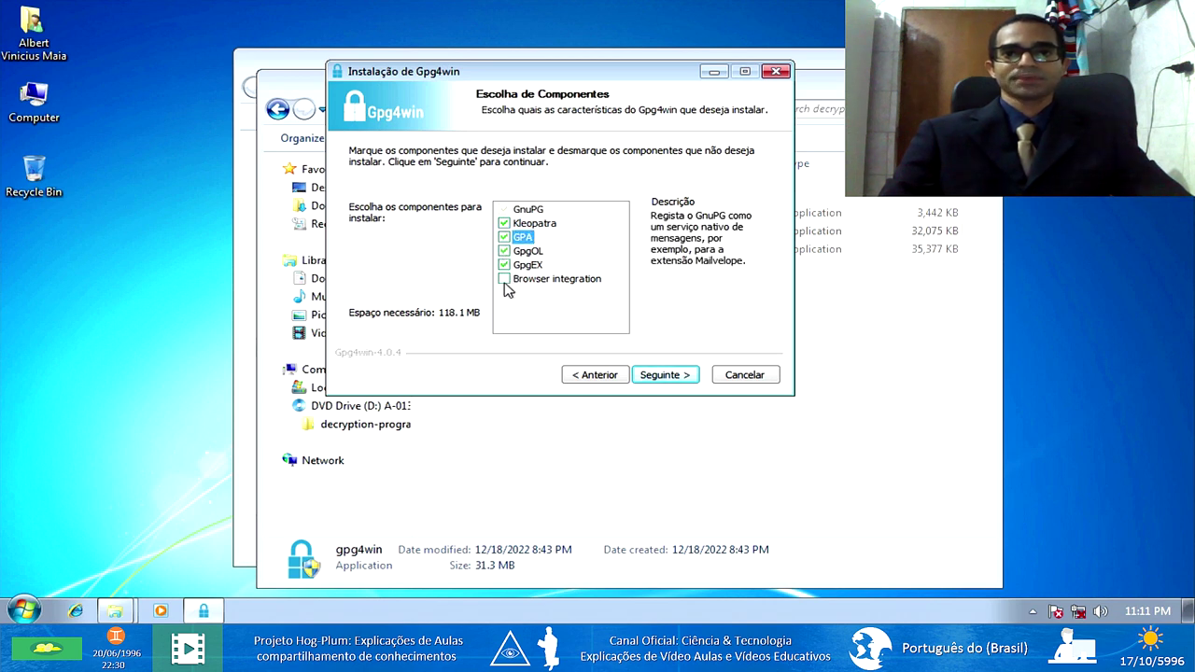
pyautogui.click(505, 279)
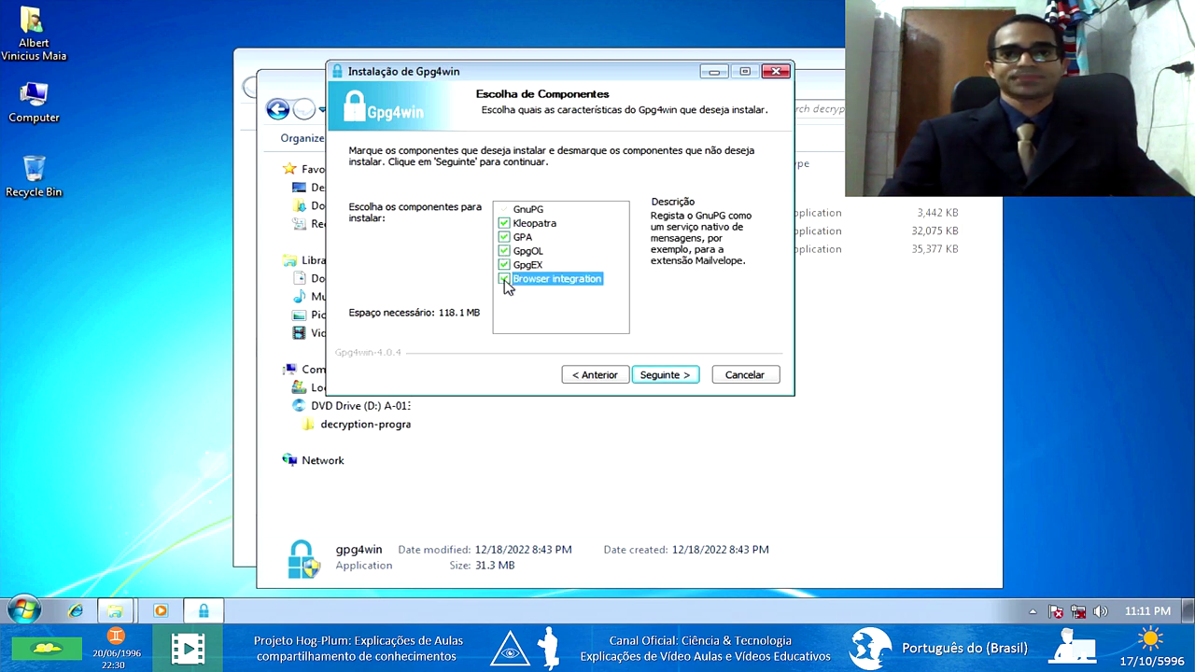
pyautogui.click(669, 374)
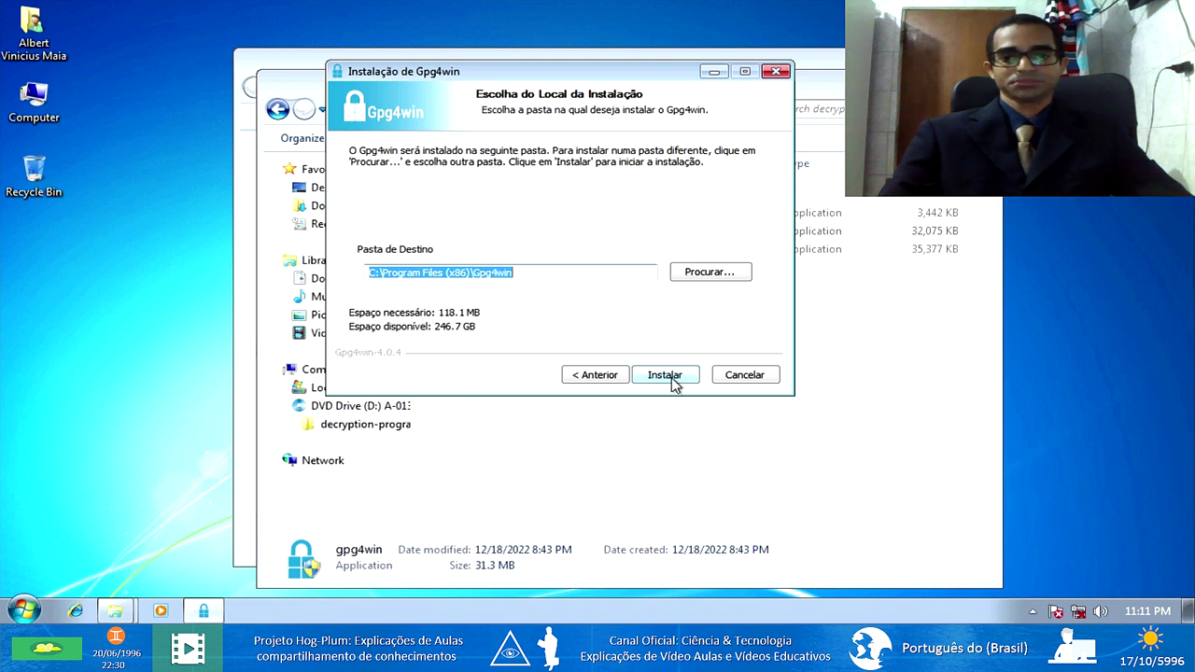
pyautogui.click(673, 378)
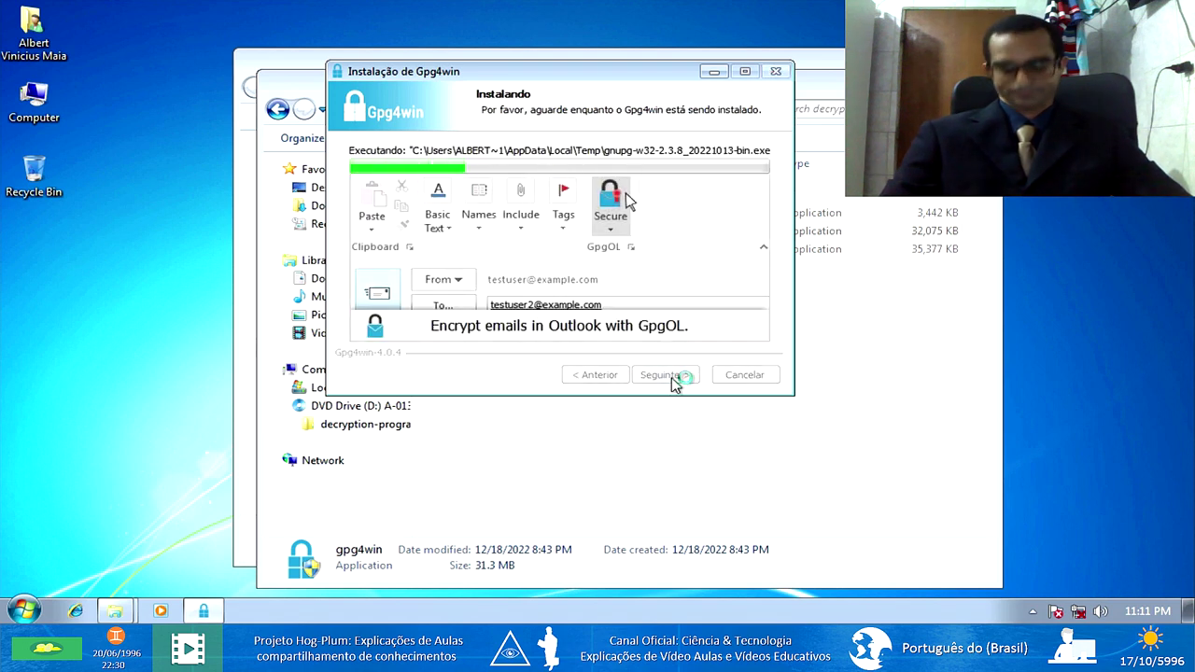
pyautogui.click(676, 379)
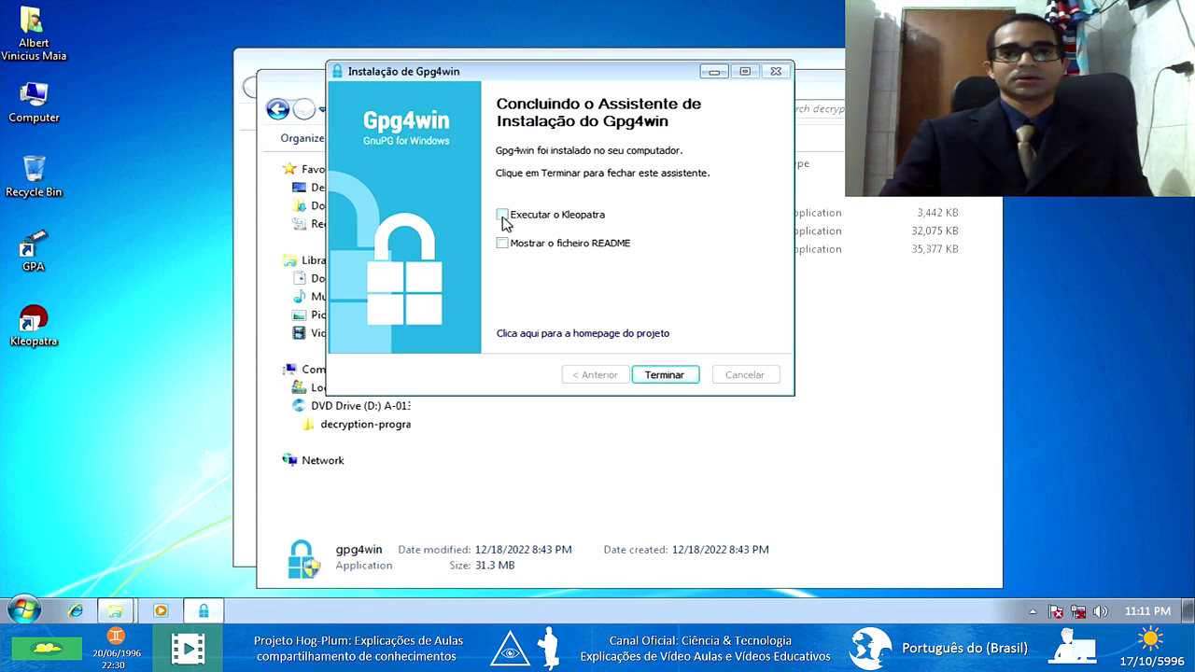
# Close the finished Gpg4win installer and launch VeraCrypt setup with Español as its language.
pyautogui.click(669, 377)
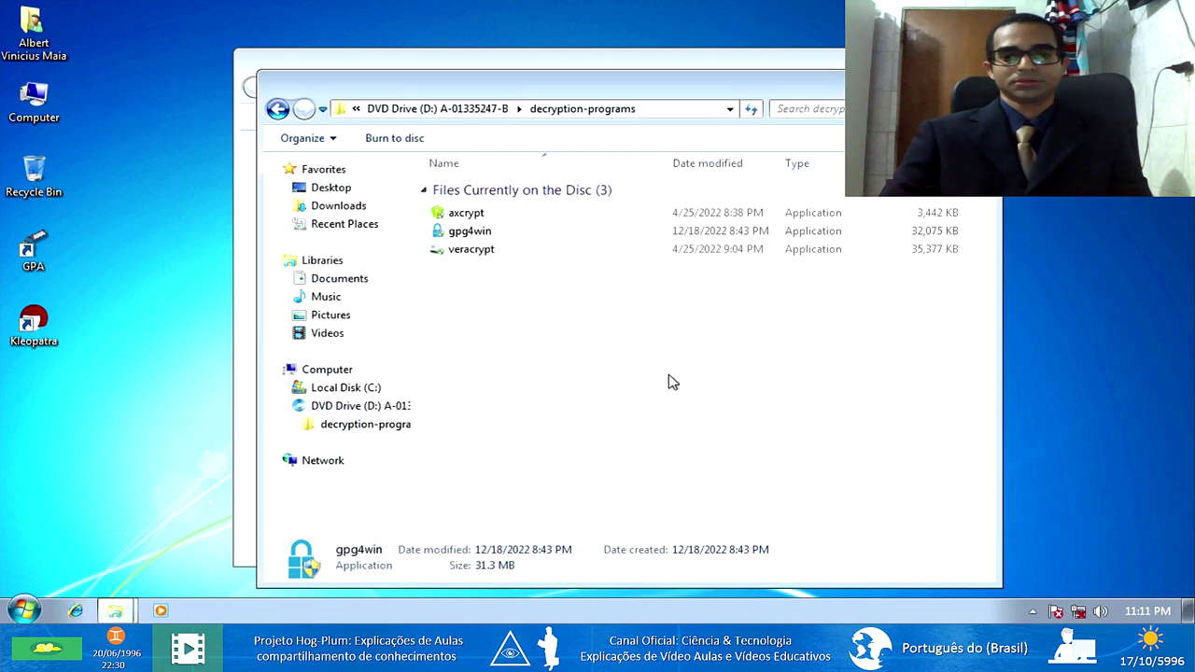
pyautogui.doubleClick(471, 250)
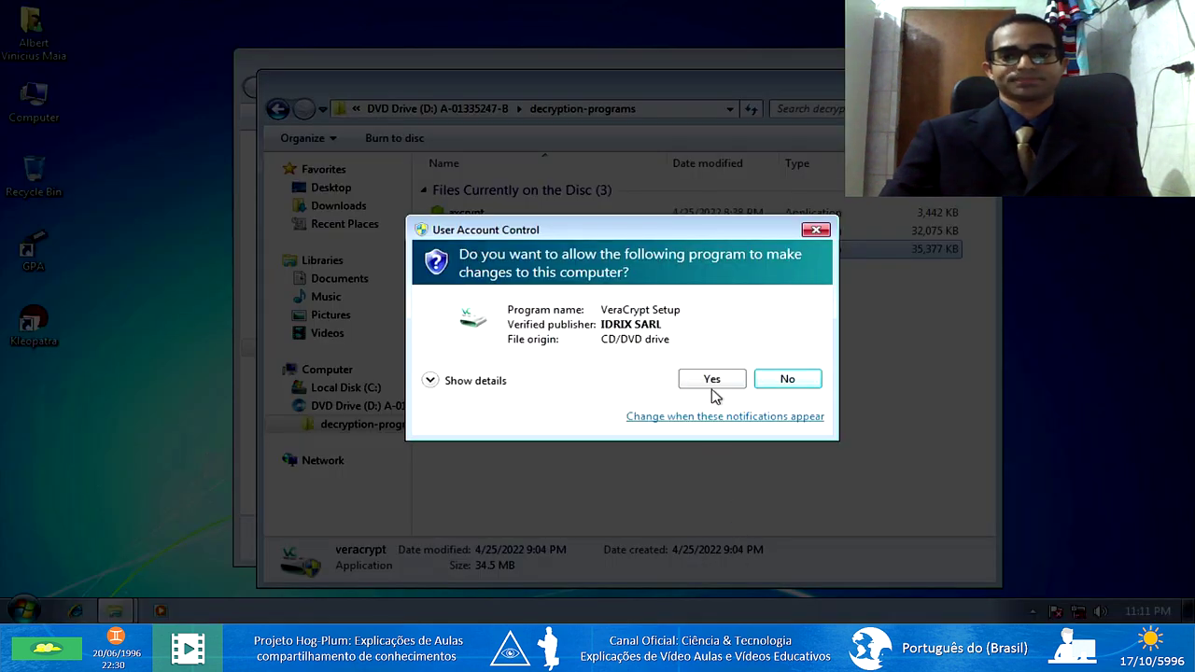
pyautogui.click(712, 381)
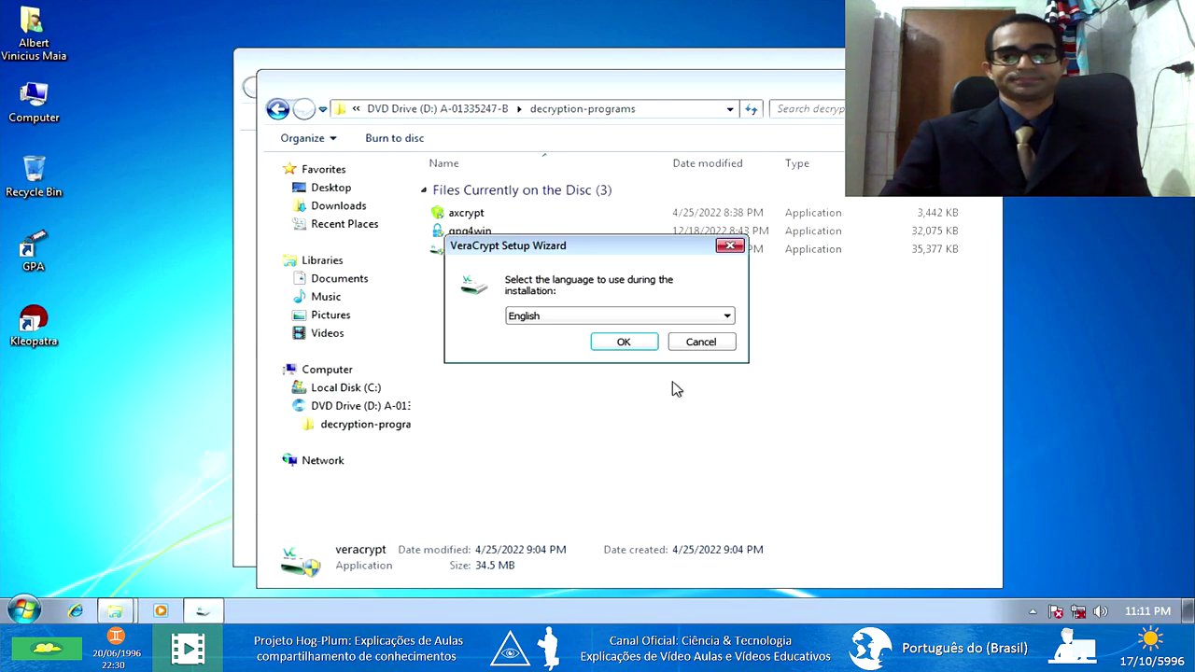
pyautogui.click(602, 317)
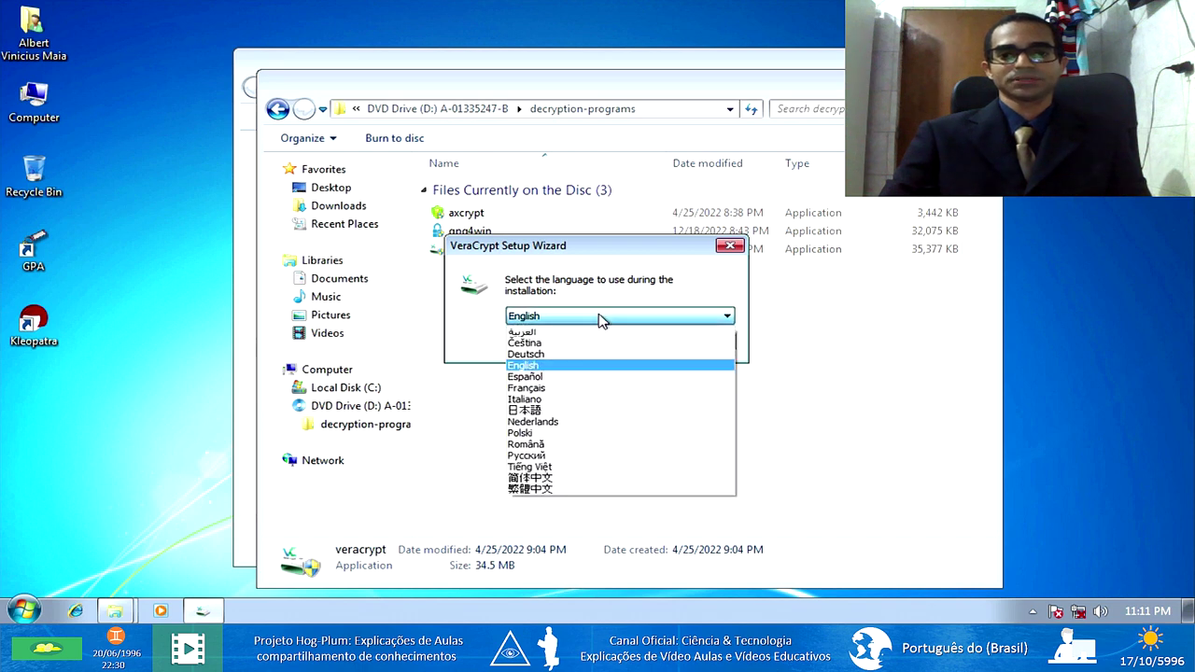
pyautogui.click(569, 253)
pyautogui.moveTo(557, 247); pyautogui.dragTo(461, 75)
pyautogui.click(428, 142)
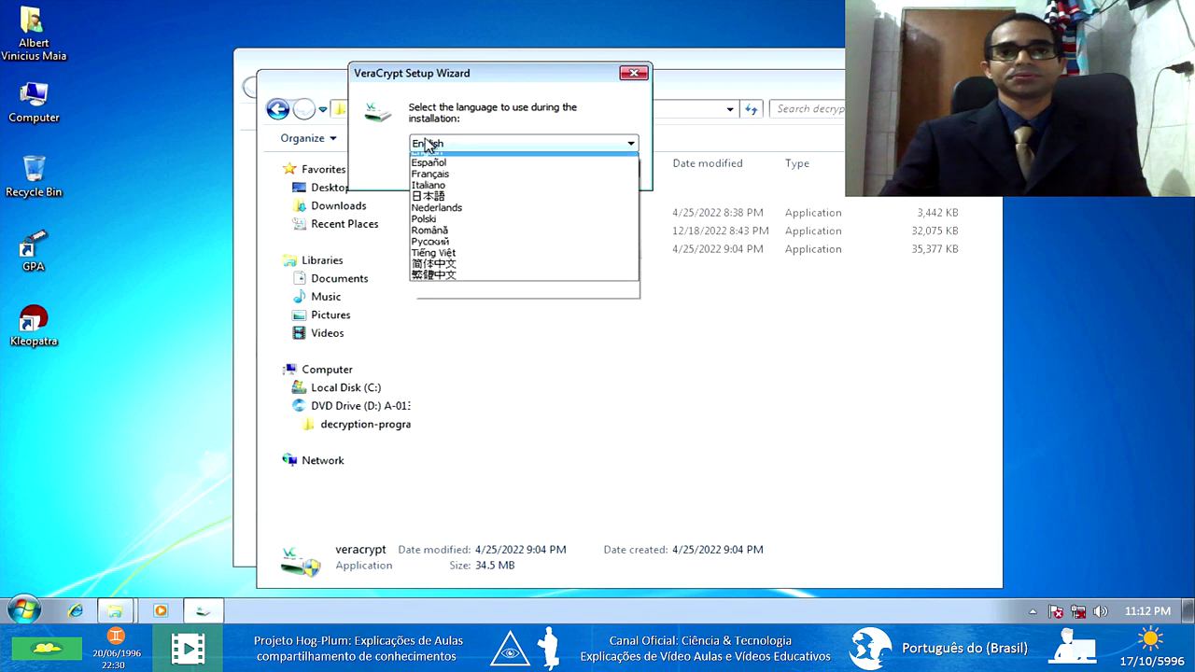
pyautogui.click(445, 205)
pyautogui.click(526, 171)
# Accept the VeraCrypt license and install in standard install mode.
pyautogui.moveTo(520, 138); pyautogui.dragTo(483, 36)
pyautogui.click(389, 308)
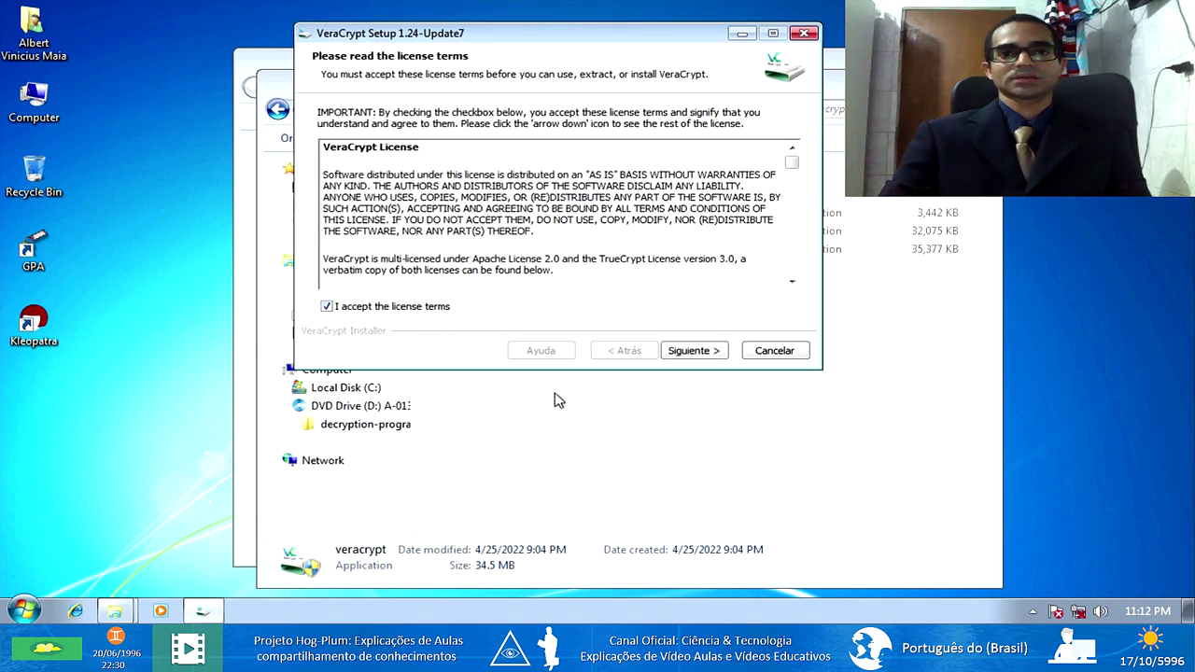
pyautogui.click(685, 351)
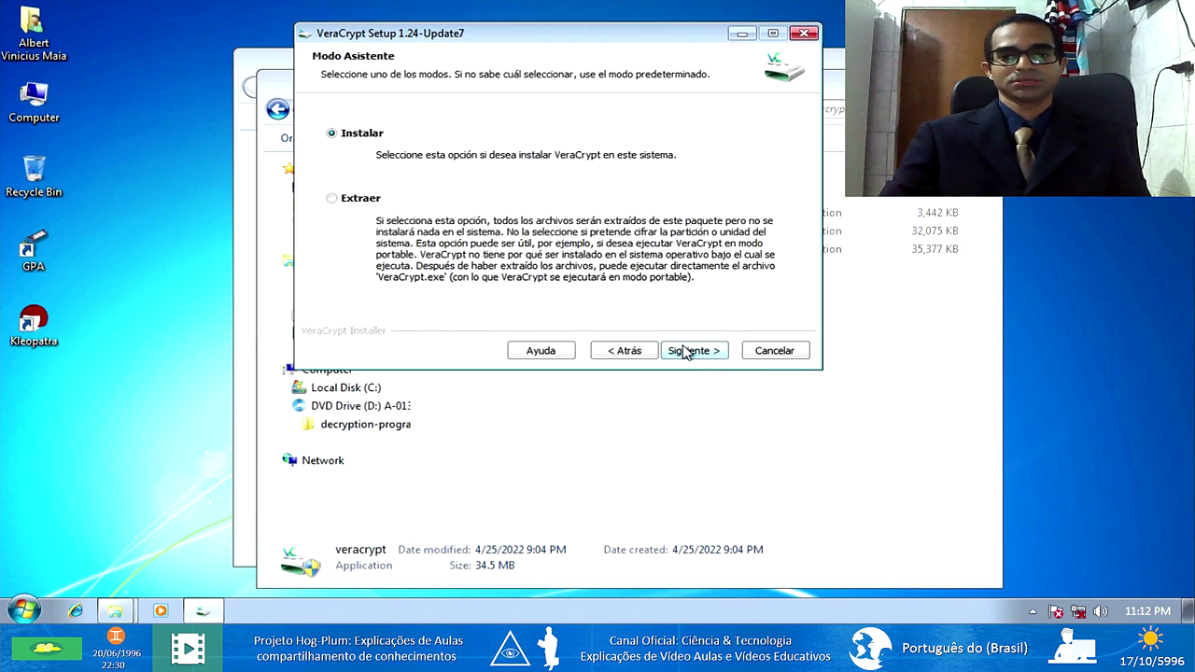
pyautogui.click(687, 351)
pyautogui.click(686, 351)
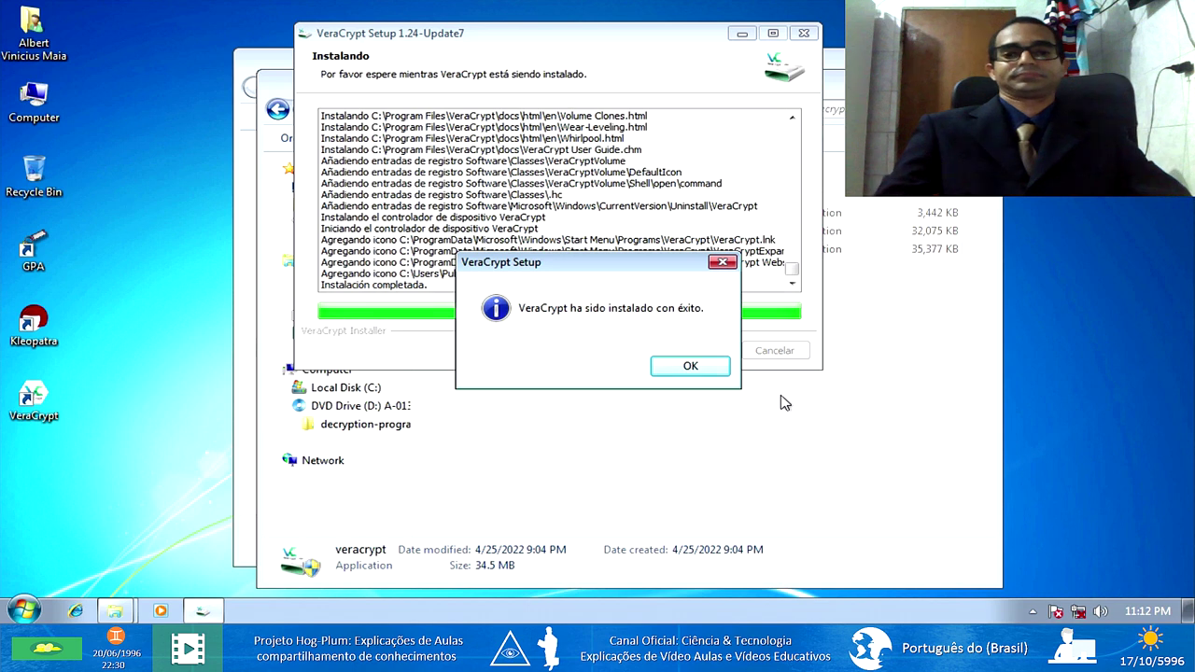
# Finish VeraCrypt setup, decline the beginner tutorial, and return to the DVD's root folder.
pyautogui.click(691, 366)
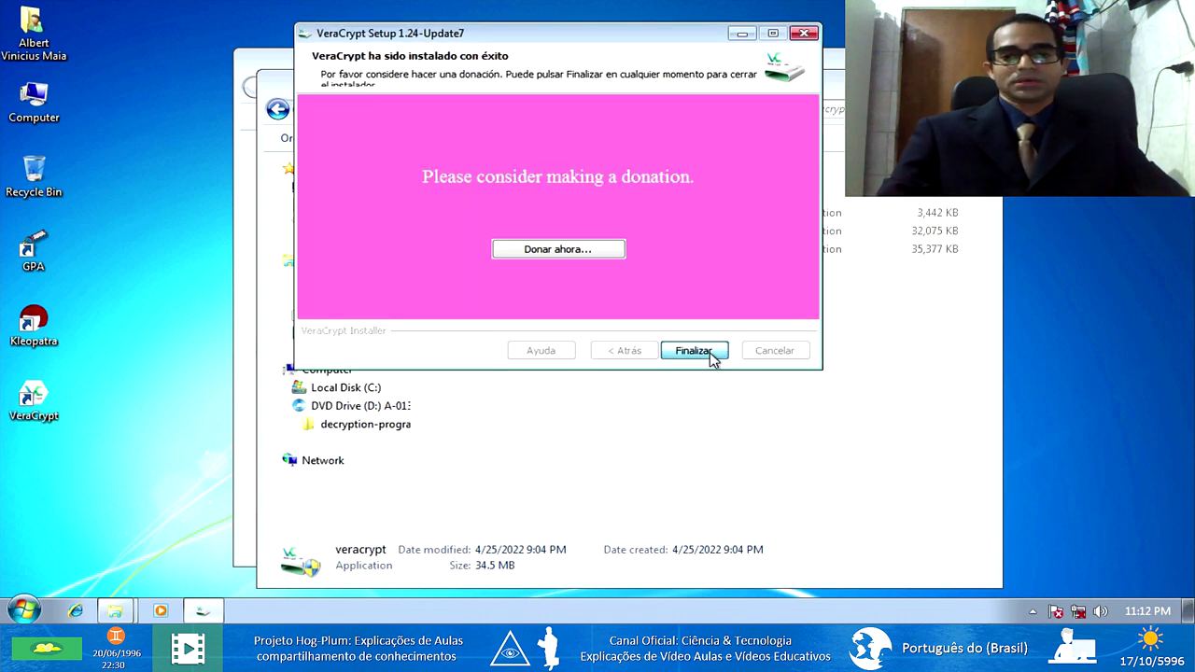
pyautogui.click(694, 351)
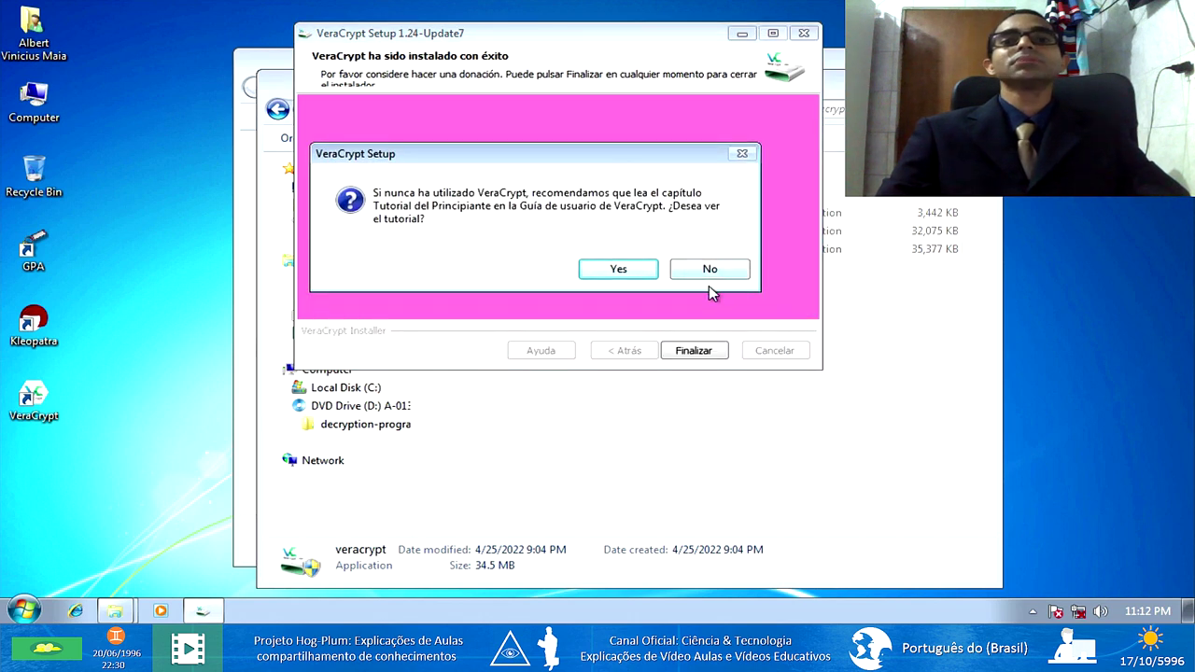
pyautogui.click(713, 276)
pyautogui.click(276, 110)
# Run the disc's install program for DVDFab Virtual Drive with Português (Brasil) as setup language.
pyautogui.moveTo(469, 84); pyautogui.dragTo(401, 31)
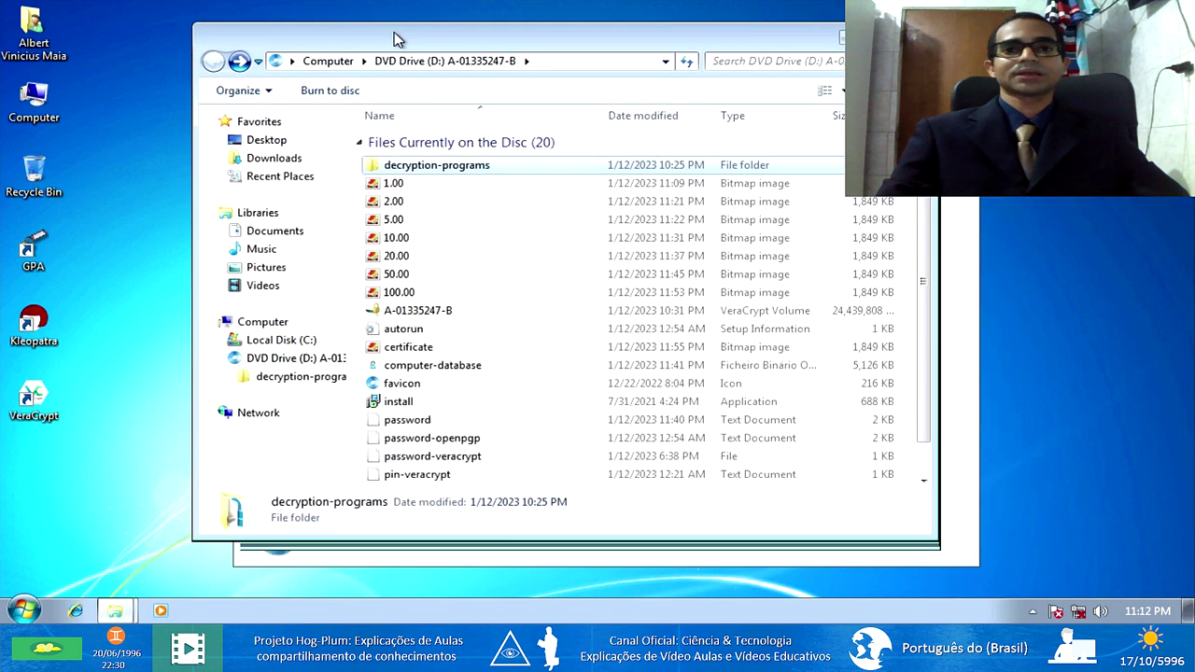
pyautogui.scroll(-2, 444, 261)
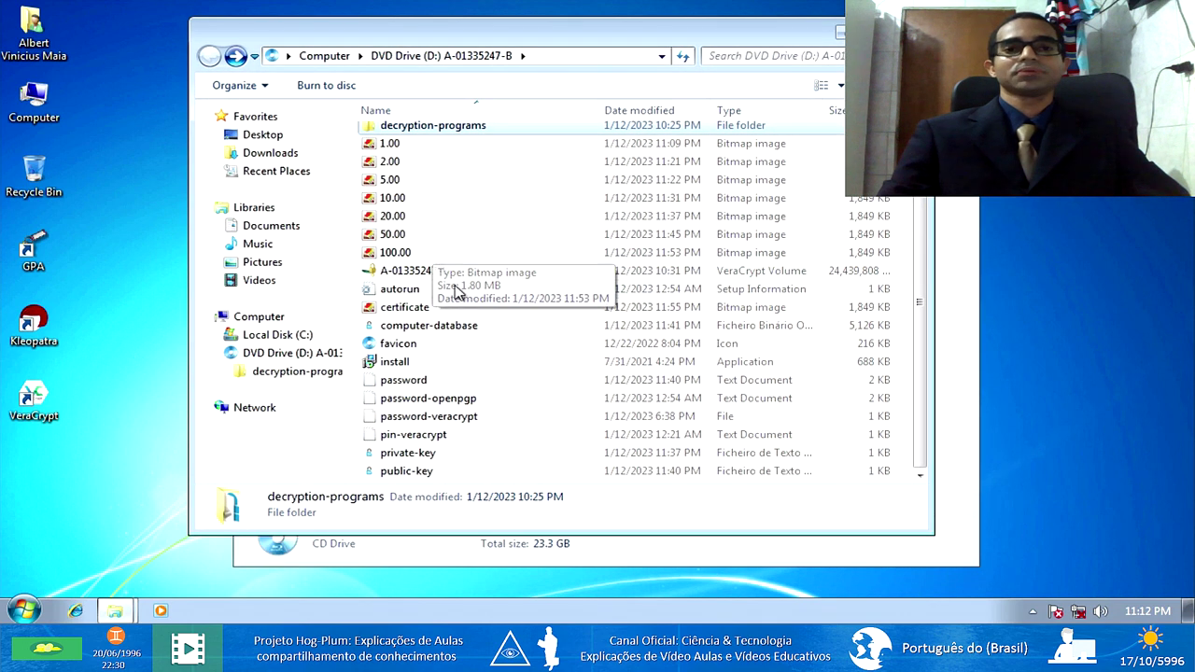
pyautogui.moveTo(929, 325)
pyautogui.mouseDown()
pyautogui.moveTo(930, 280)
pyautogui.moveTo(932, 334)
pyautogui.mouseUp()
pyautogui.moveTo(422, 40); pyautogui.dragTo(378, 24)
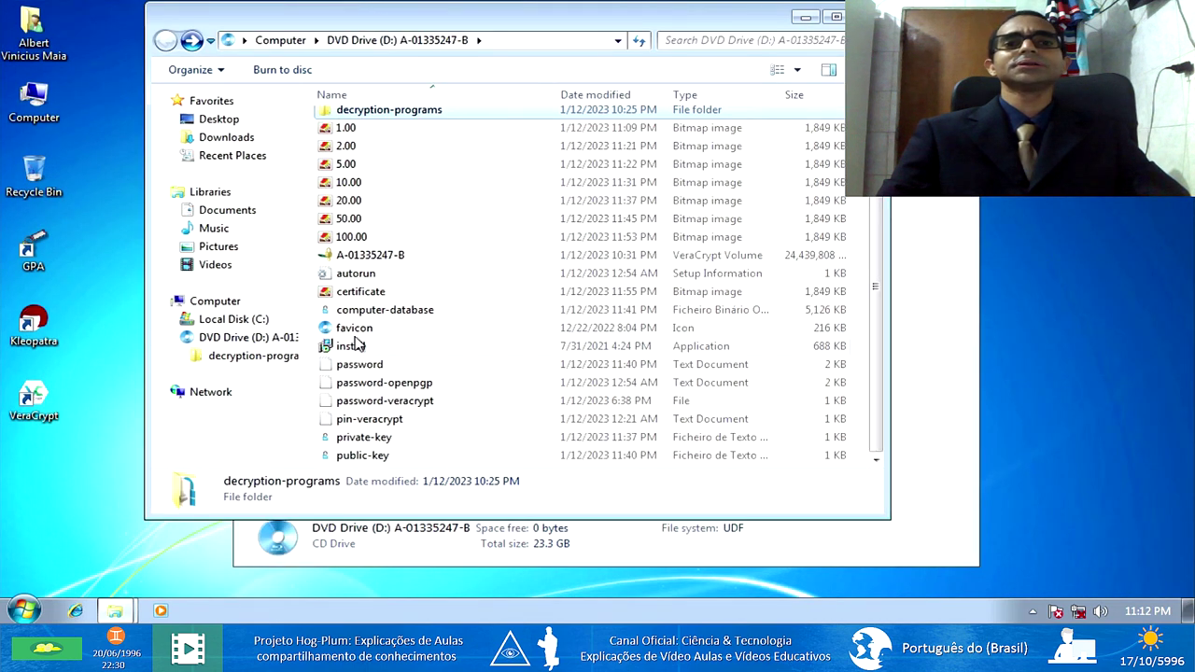
pyautogui.doubleClick(358, 347)
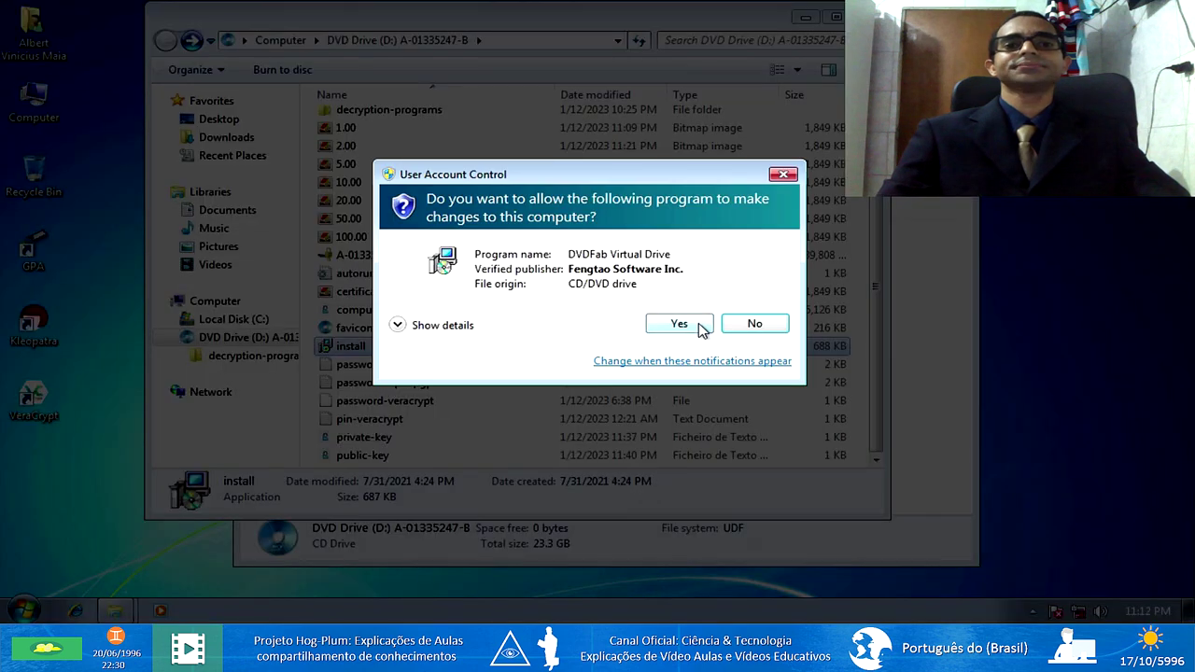
pyautogui.click(700, 324)
pyautogui.click(666, 315)
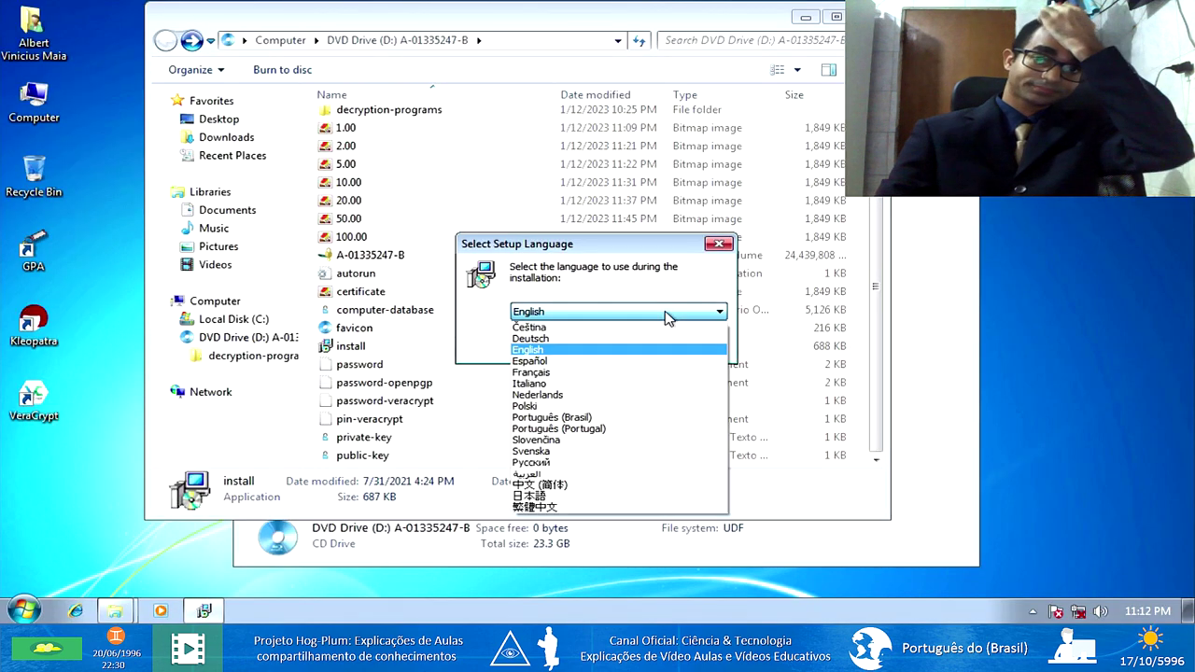
pyautogui.click(605, 417)
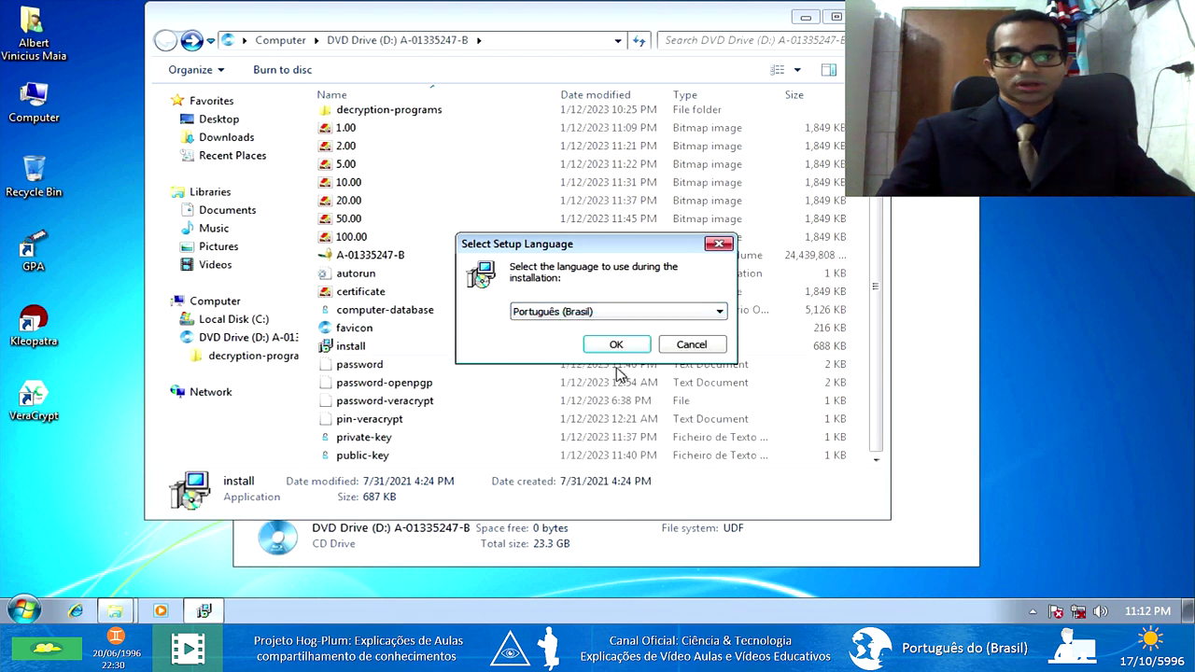
pyautogui.moveTo(592, 245); pyautogui.dragTo(551, 162)
pyautogui.click(576, 260)
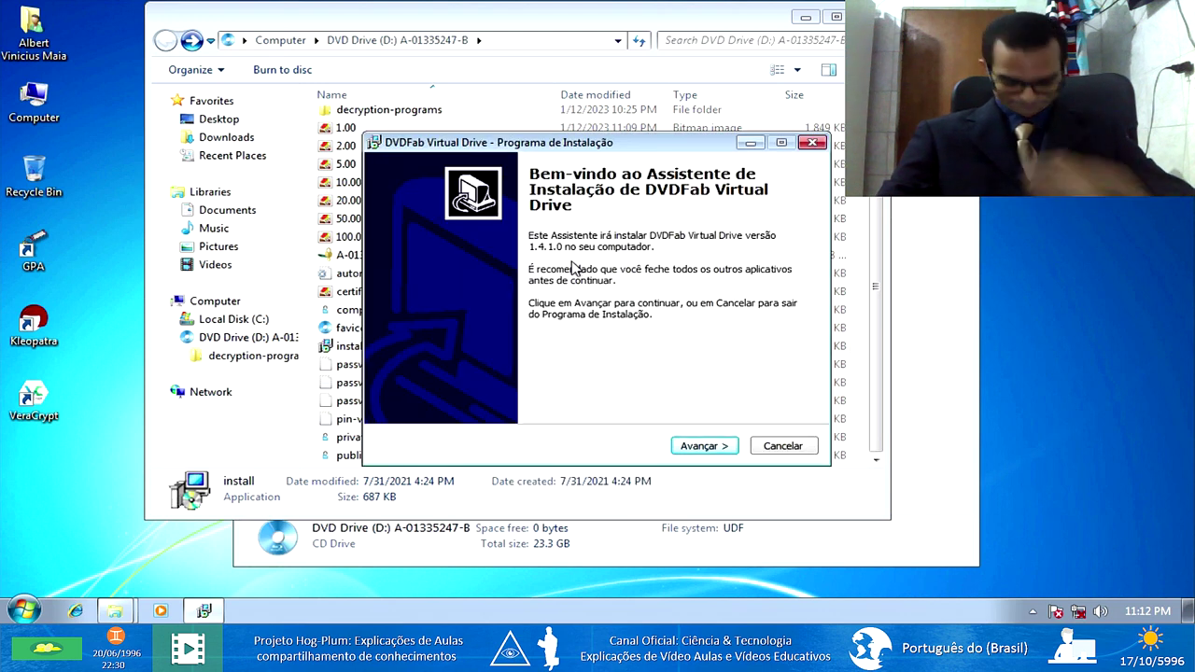
# Proceed past the license, default install folder and default Start Menu folder.
pyautogui.moveTo(605, 147); pyautogui.dragTo(545, 58)
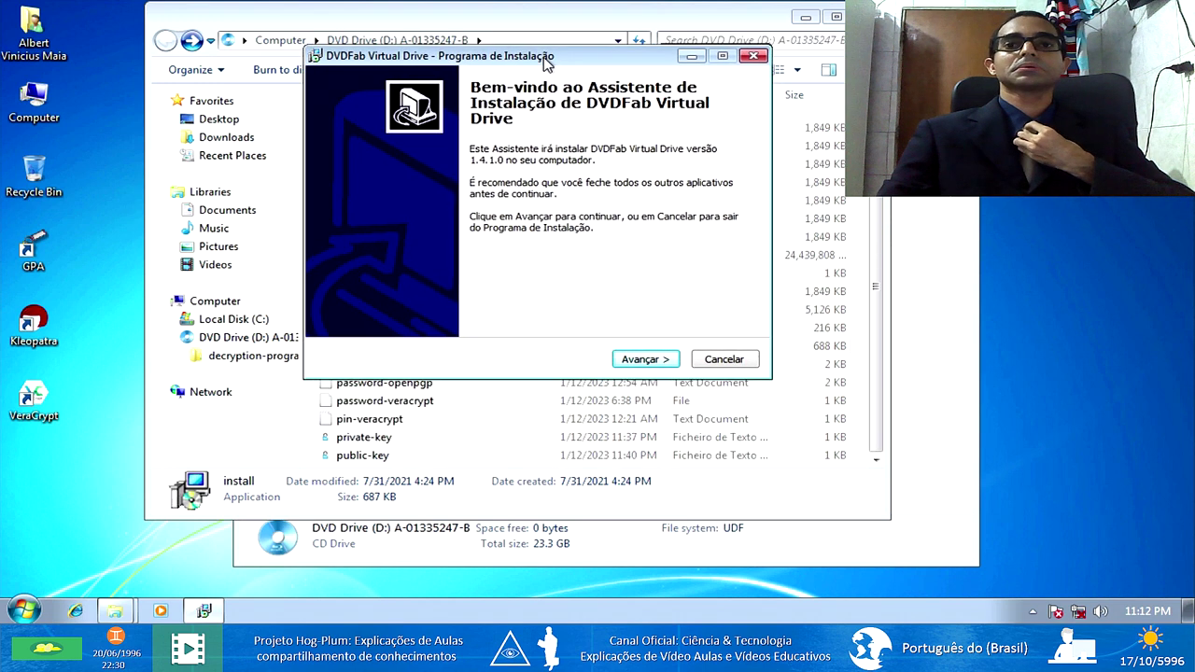
pyautogui.click(646, 362)
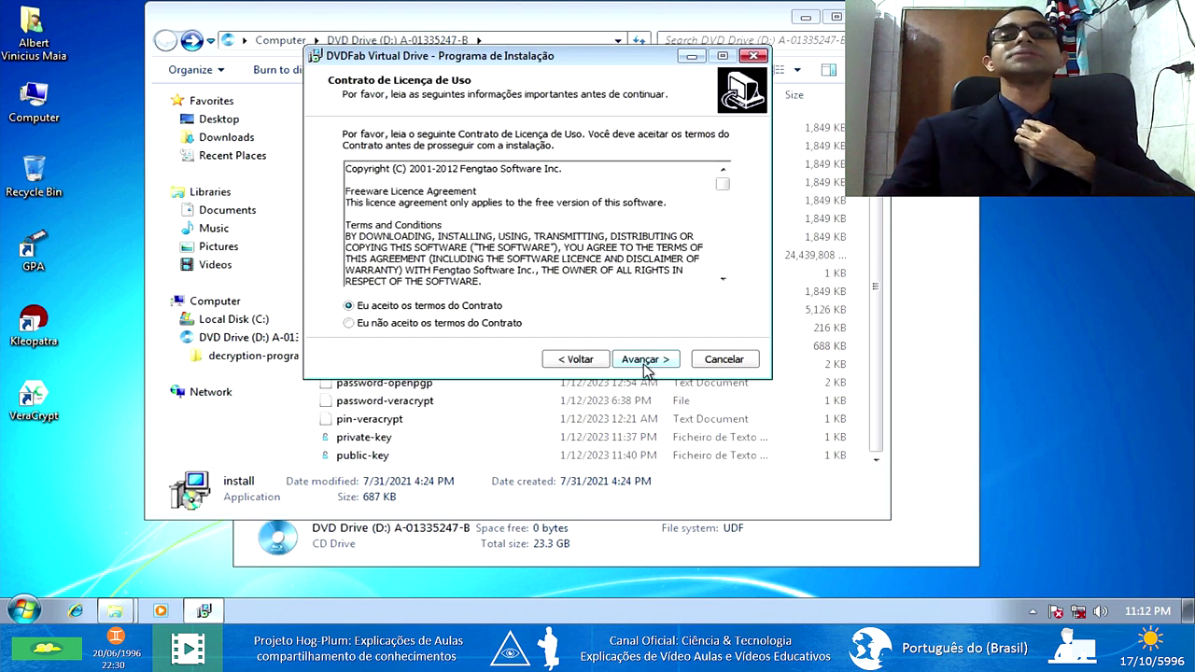
pyautogui.click(646, 362)
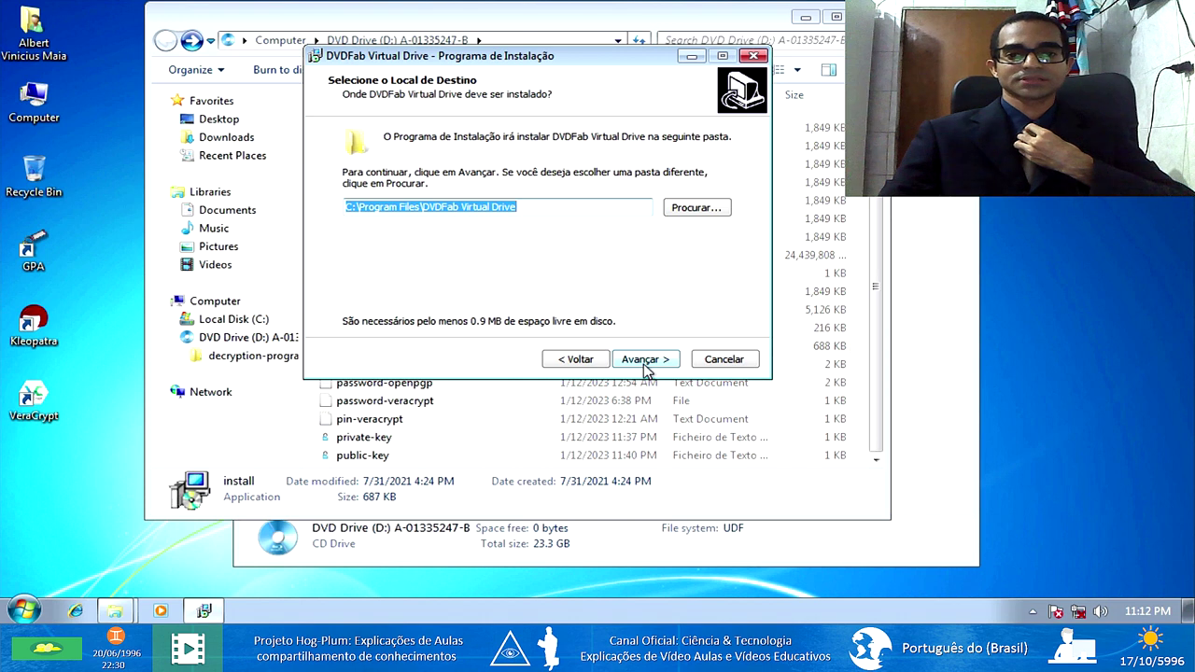
pyautogui.click(645, 362)
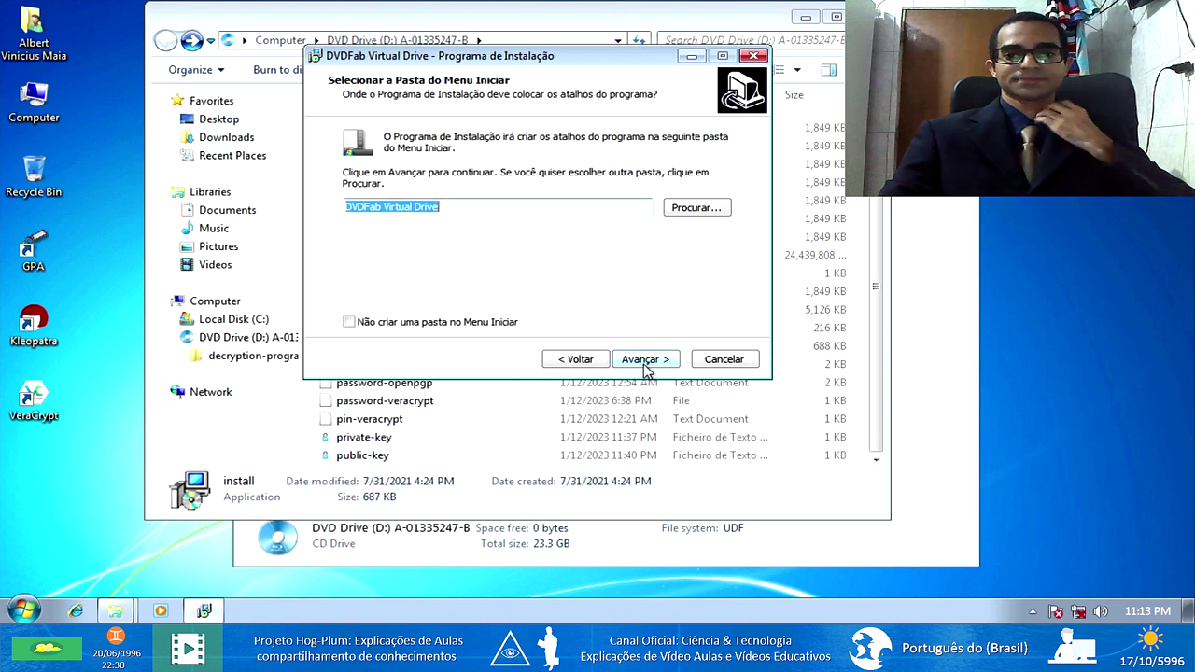
pyautogui.click(646, 362)
# Skip the desktop icon, install, always trust Fengtao Software's driver, and finish setup.
pyautogui.click(450, 192)
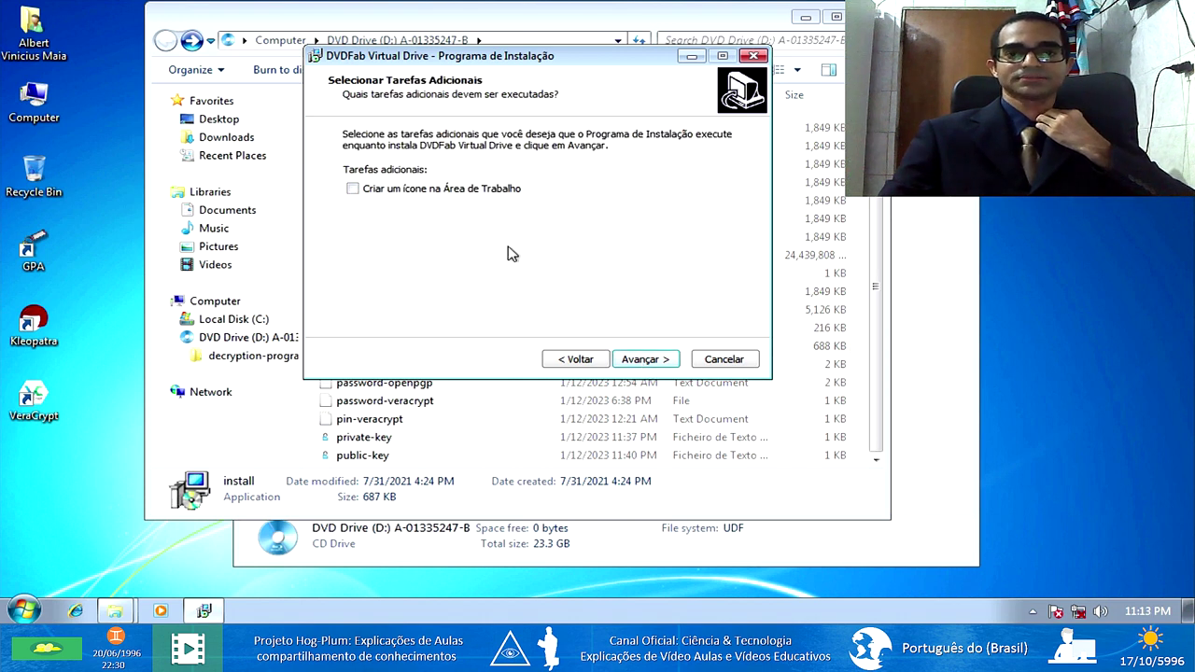
pyautogui.click(644, 360)
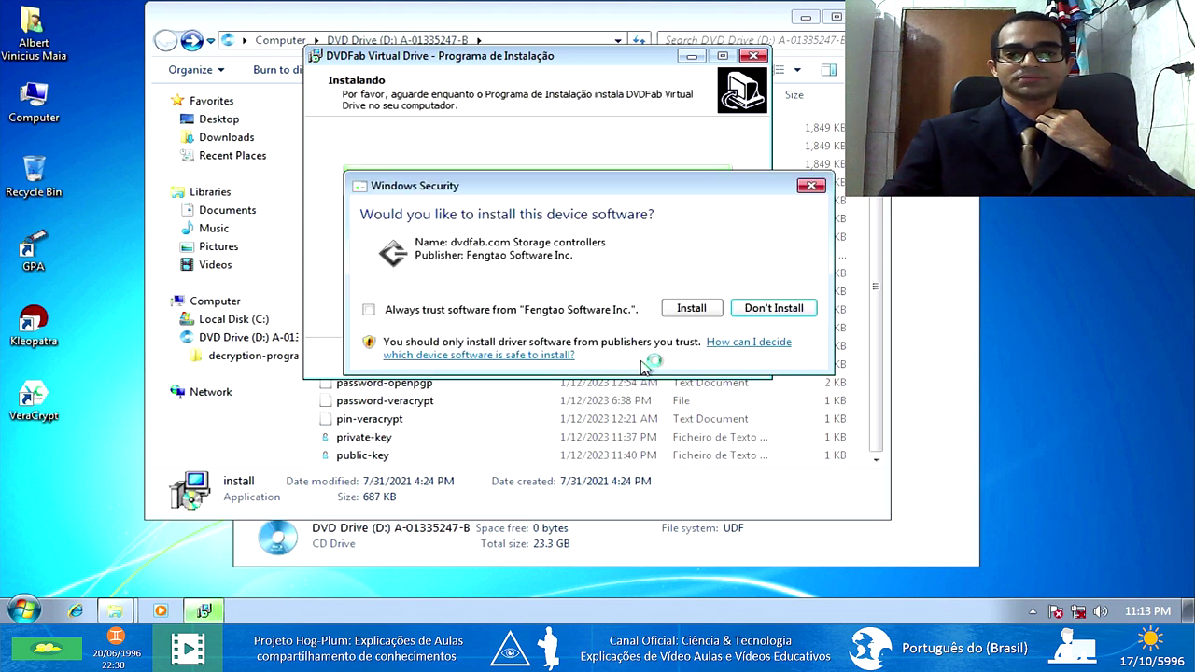
pyautogui.click(484, 309)
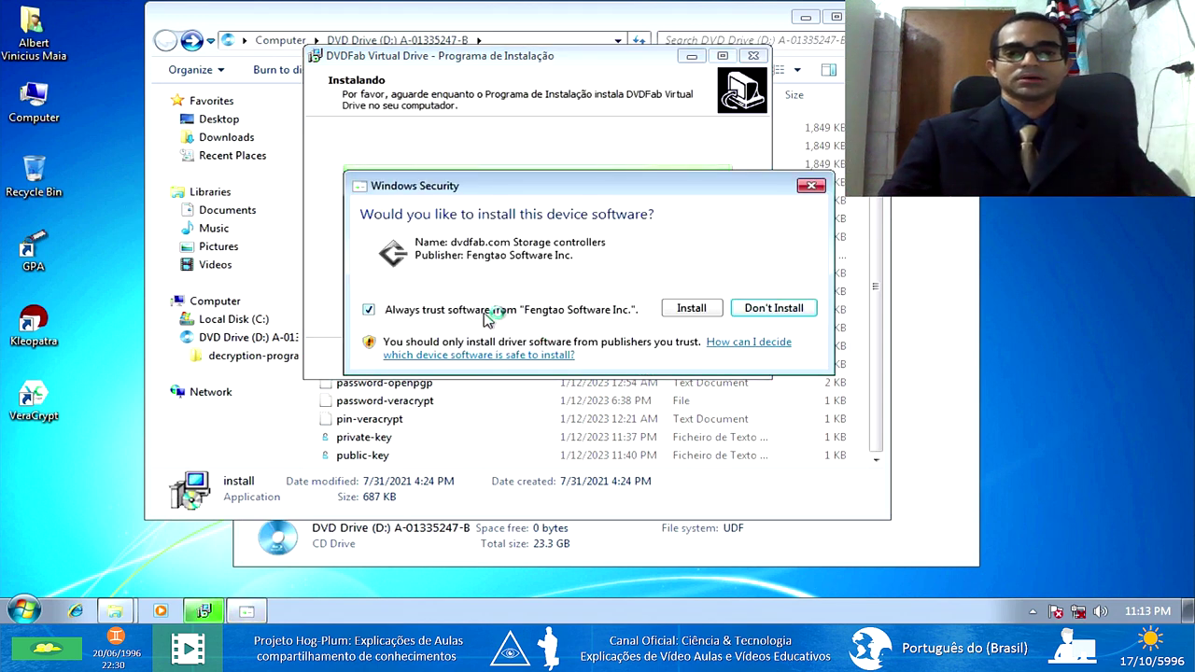
pyautogui.click(689, 308)
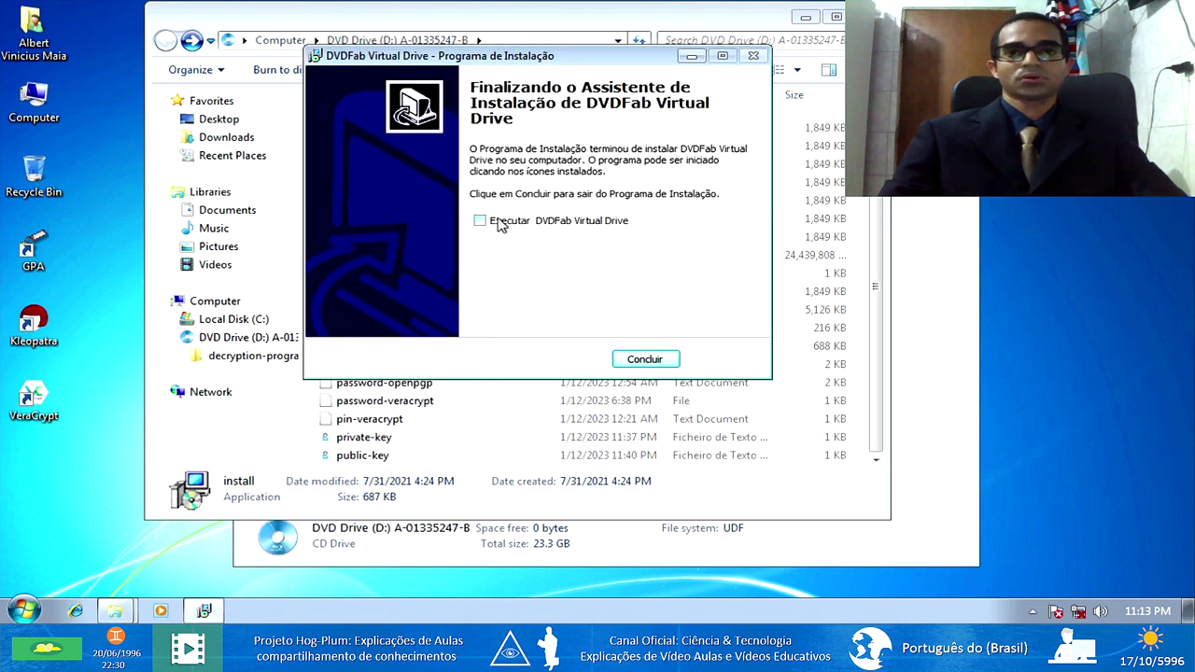
pyautogui.click(682, 356)
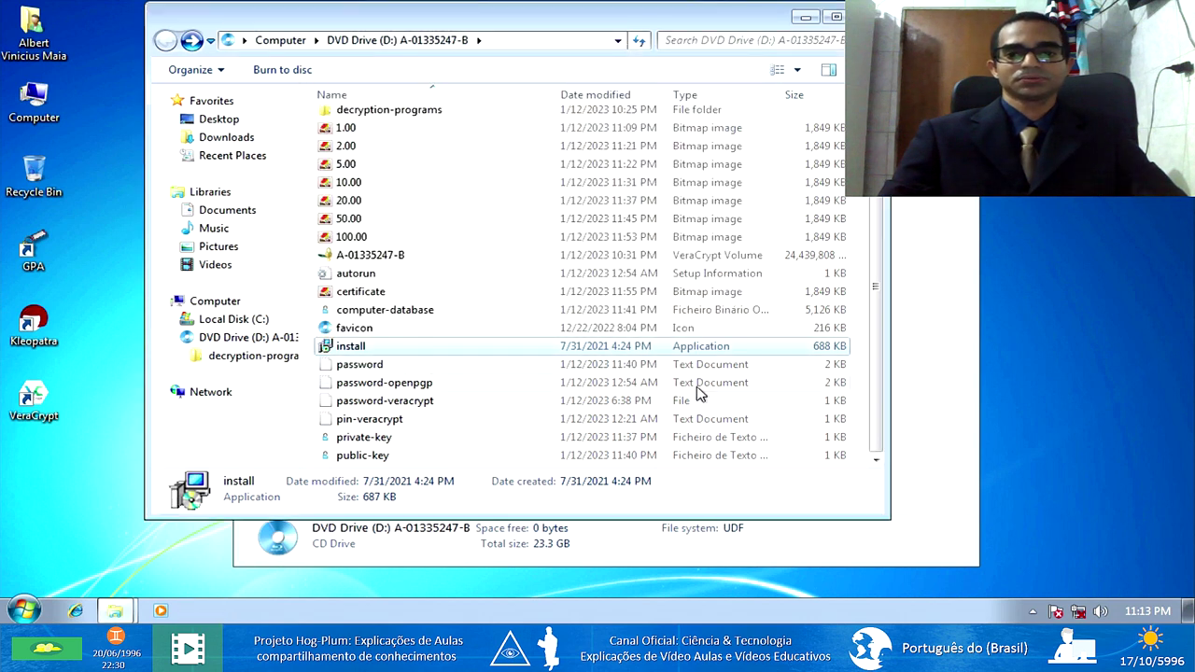
# Close the background Computer window, then switch AxCrypt's language to Português do Brasil from the favicon file's menu.
pyautogui.hotkey('alt', 'F4')
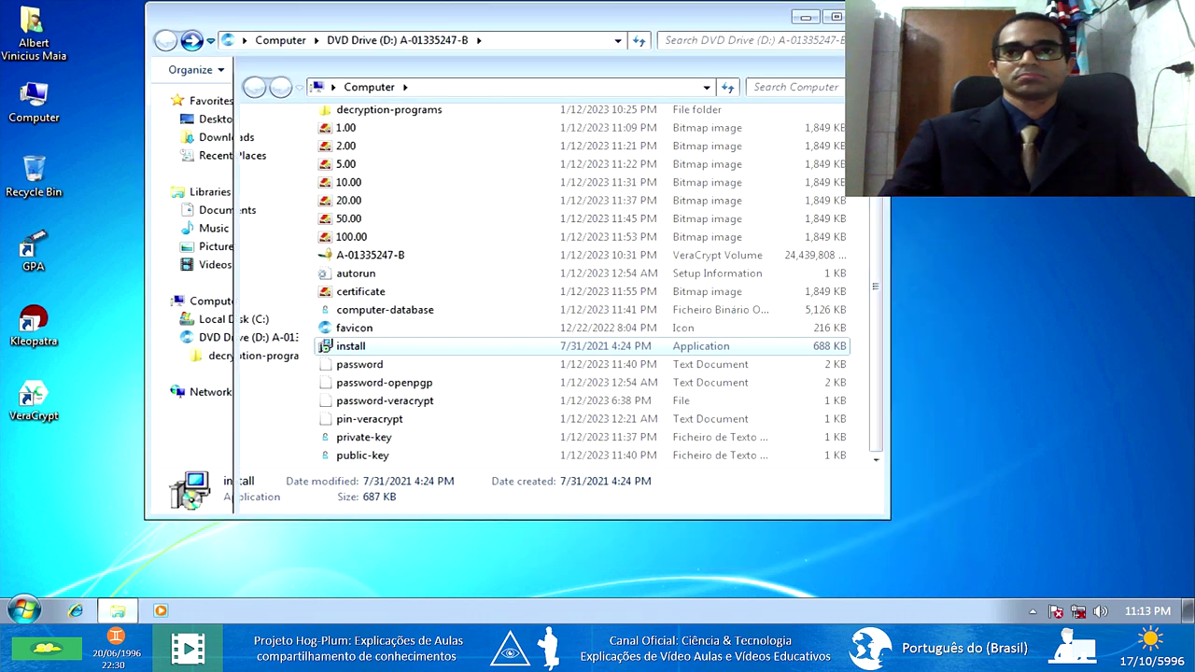
pyautogui.moveTo(730, 33); pyautogui.dragTo(778, 48)
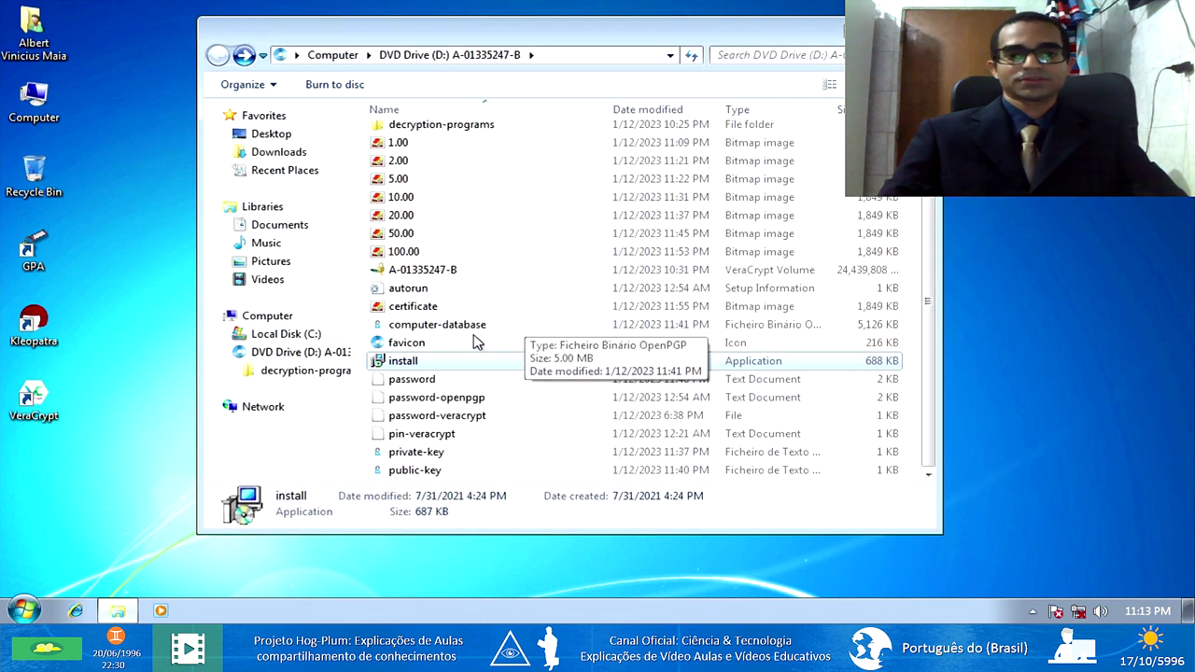
pyautogui.rightClick(413, 343)
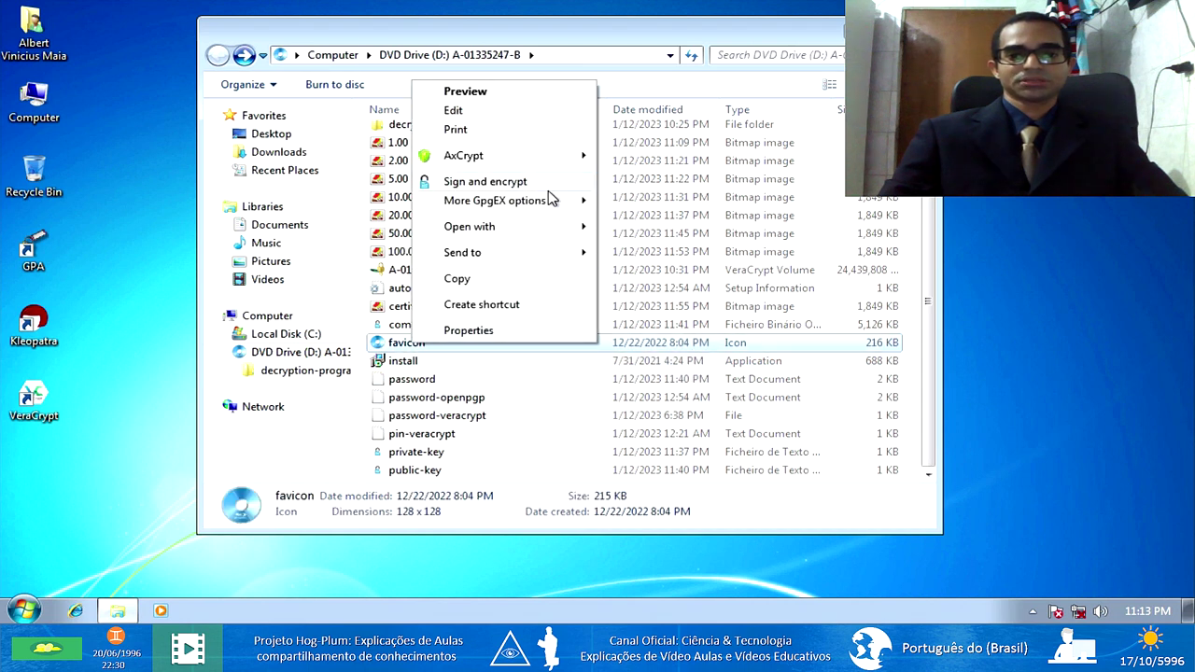
pyautogui.moveTo(537, 162)
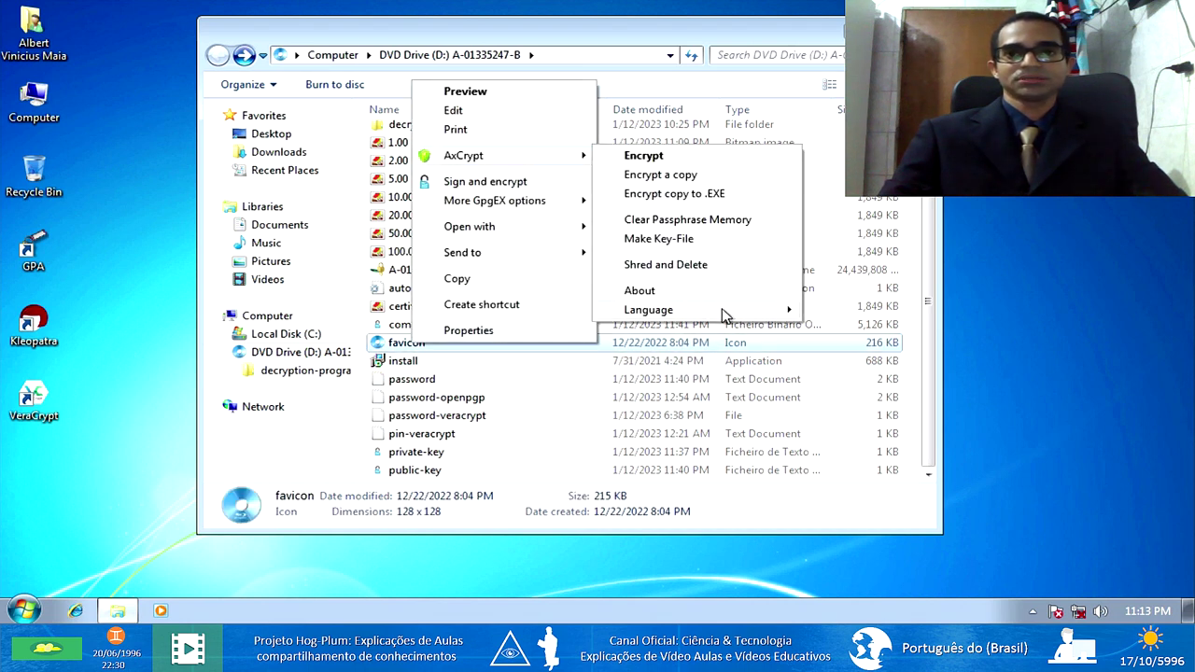
pyautogui.moveTo(725, 315)
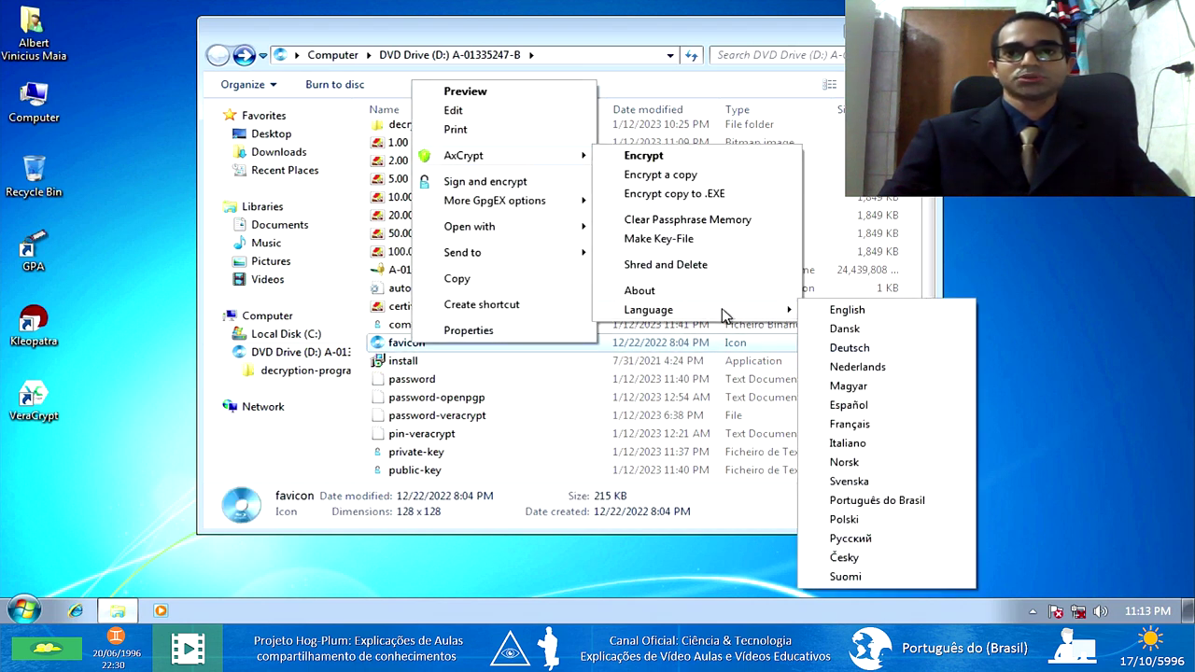
pyautogui.click(902, 504)
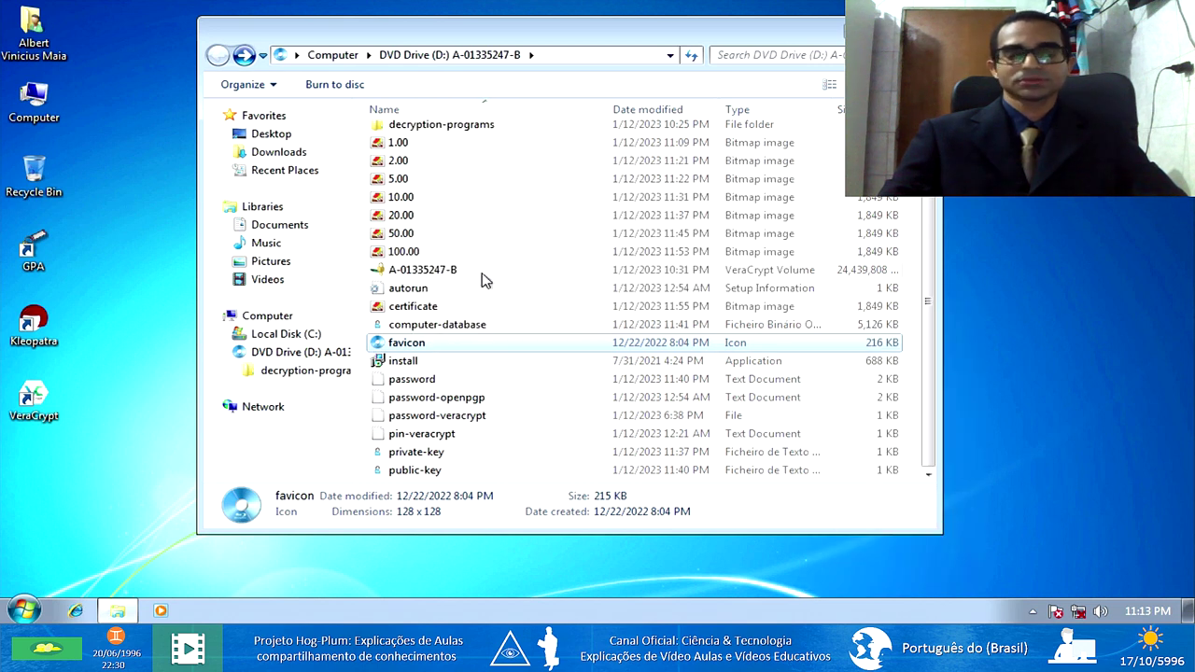
# Permanently delete the GPA shortcut from the desktop.
pyautogui.click(35, 250)
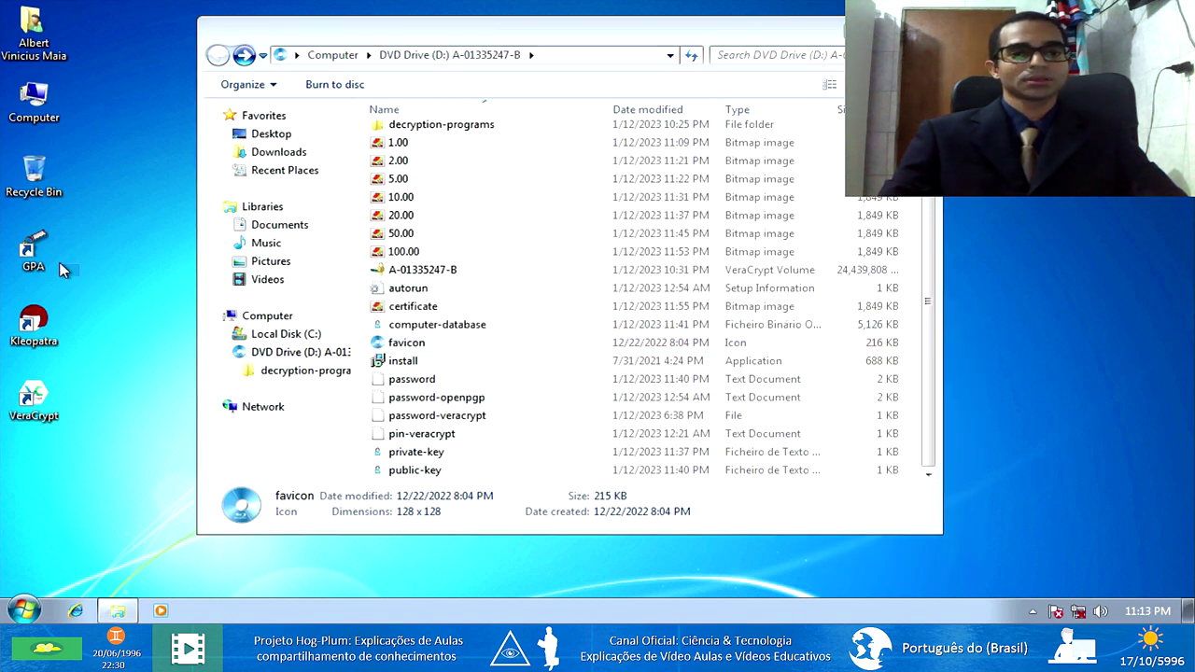
pyautogui.press('Delete')
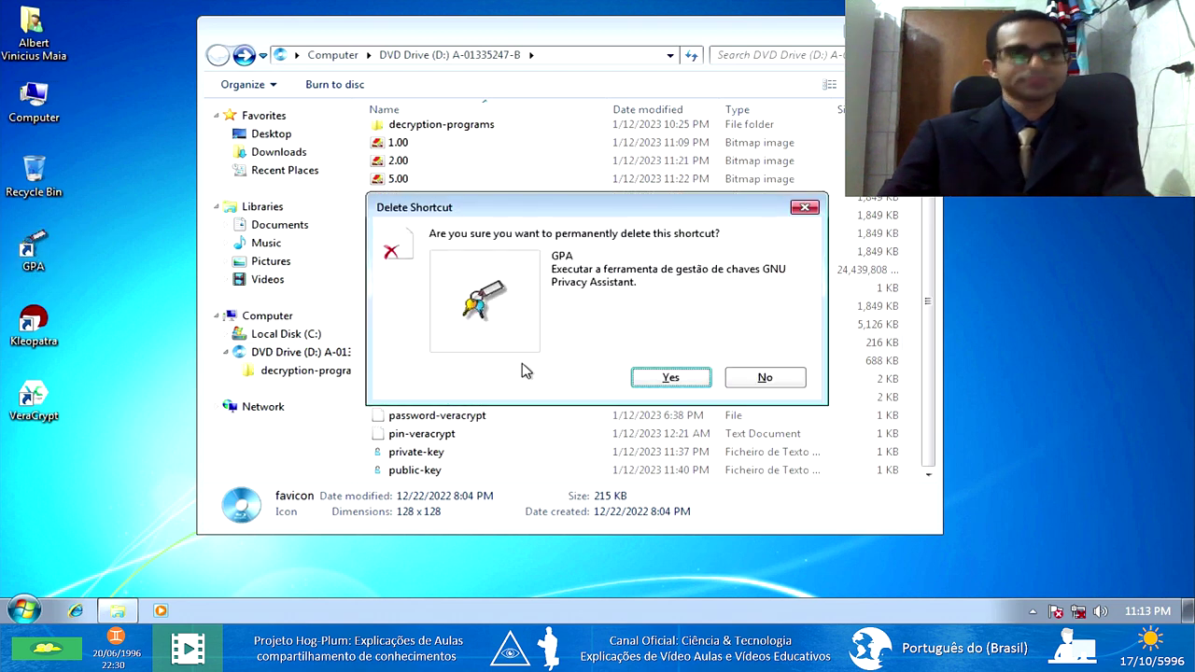
pyautogui.click(670, 377)
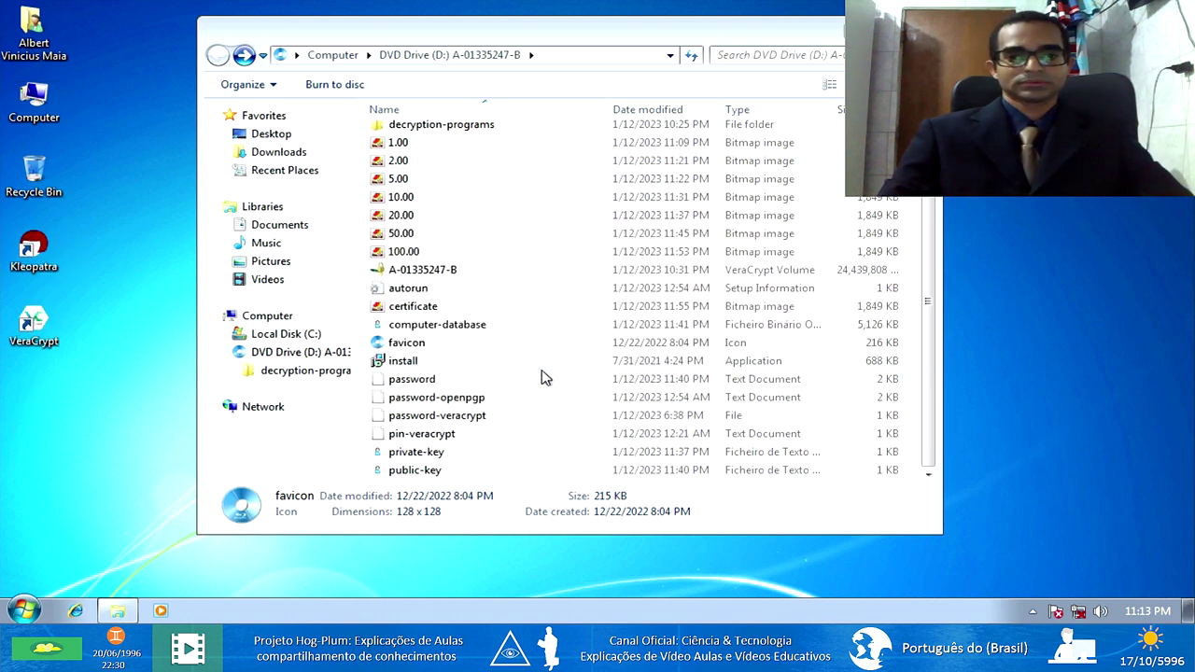
# Copy the password file from the disc and paste it onto the desktop.
pyautogui.click(418, 388)
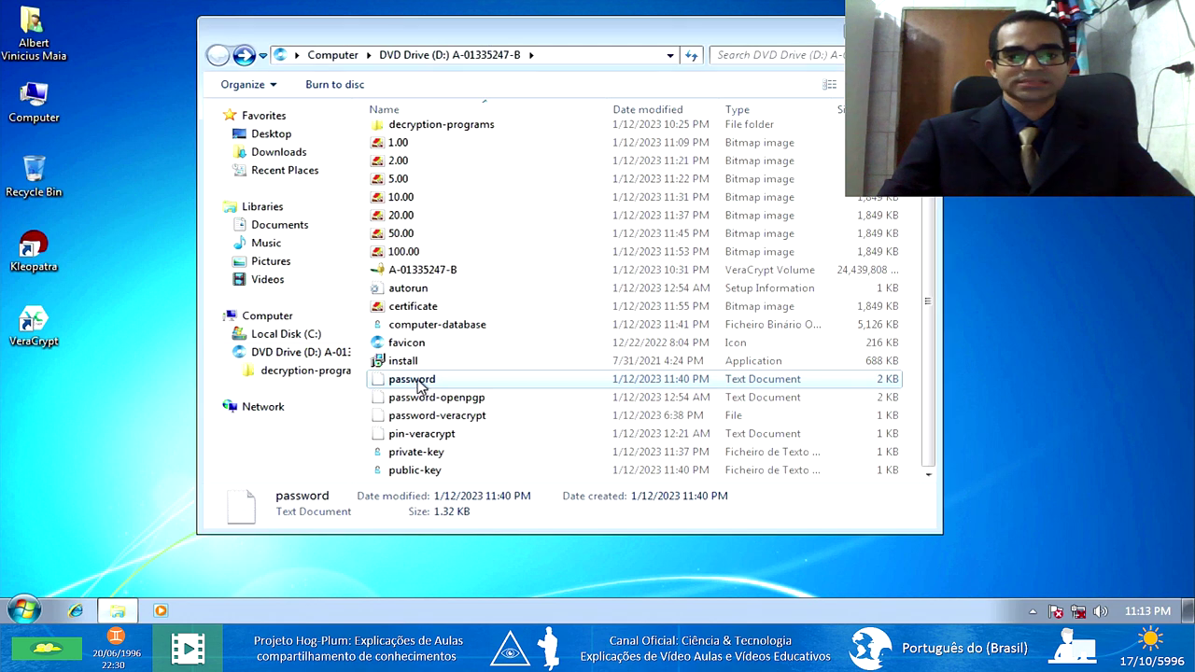
pyautogui.rightClick(418, 386)
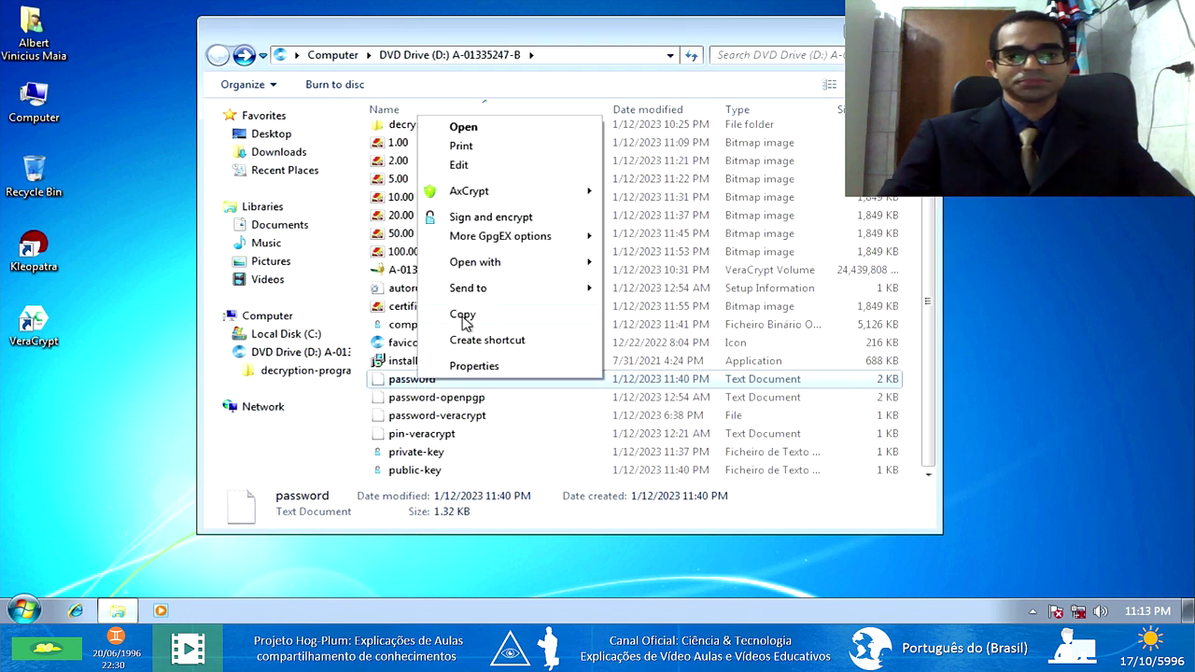
pyautogui.click(462, 315)
pyautogui.rightClick(66, 399)
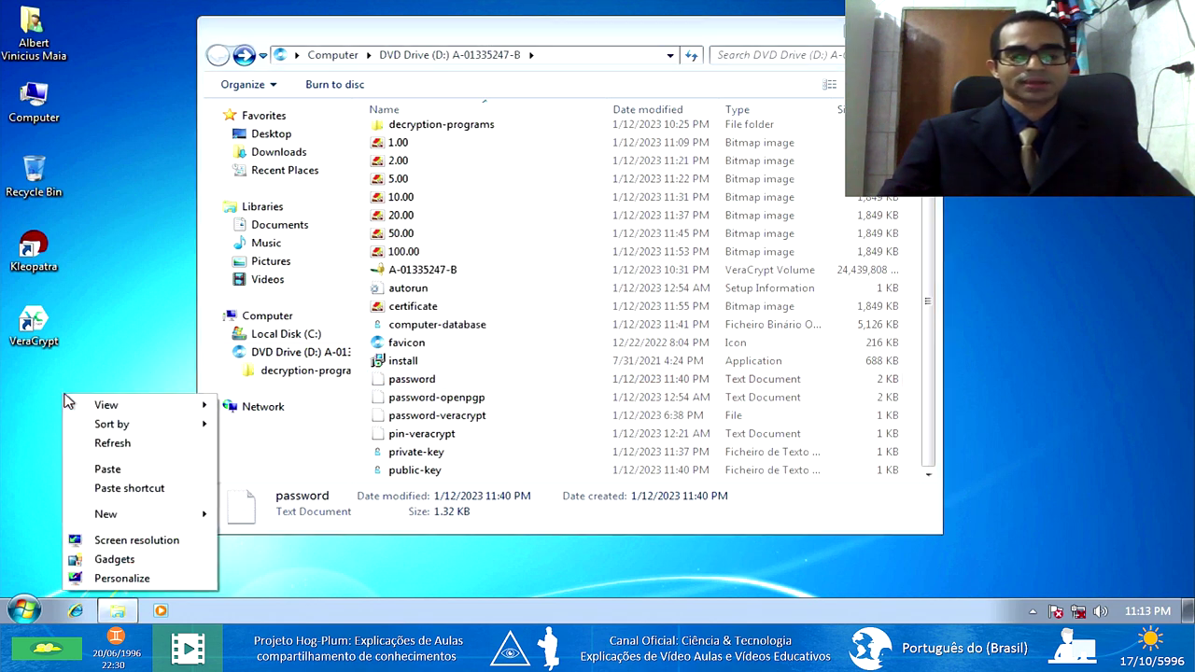
pyautogui.click(105, 470)
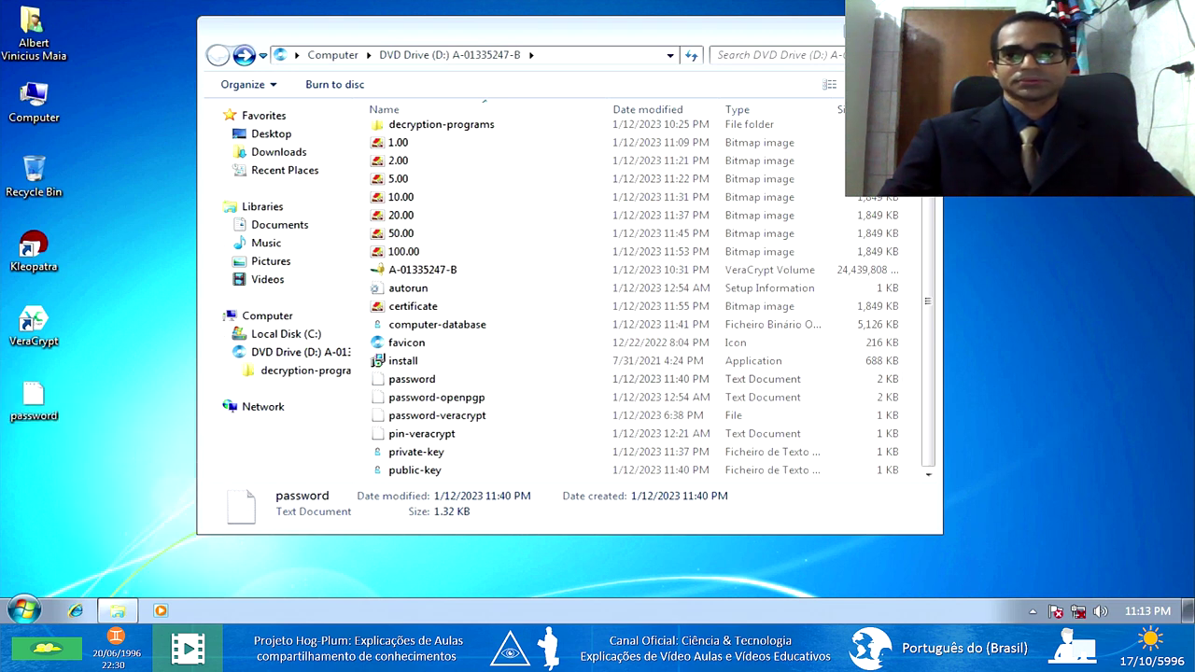
pyautogui.click(786, 37)
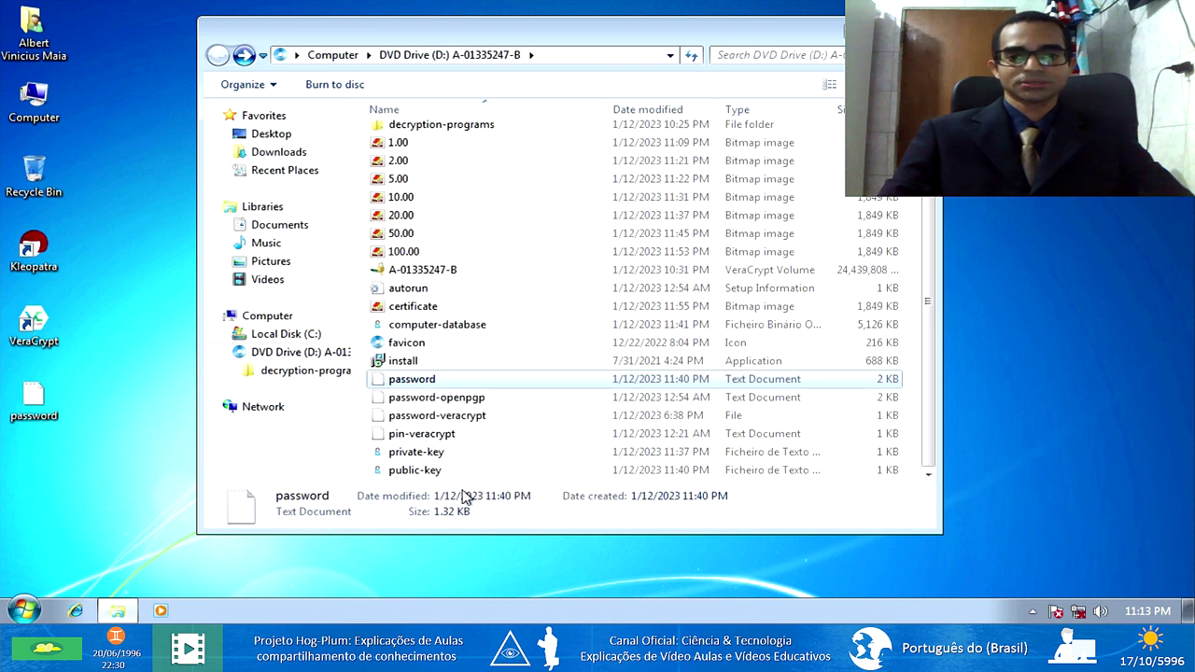
# Dismiss the certificate import result and close the DVD drive window.
pyautogui.click(425, 452)
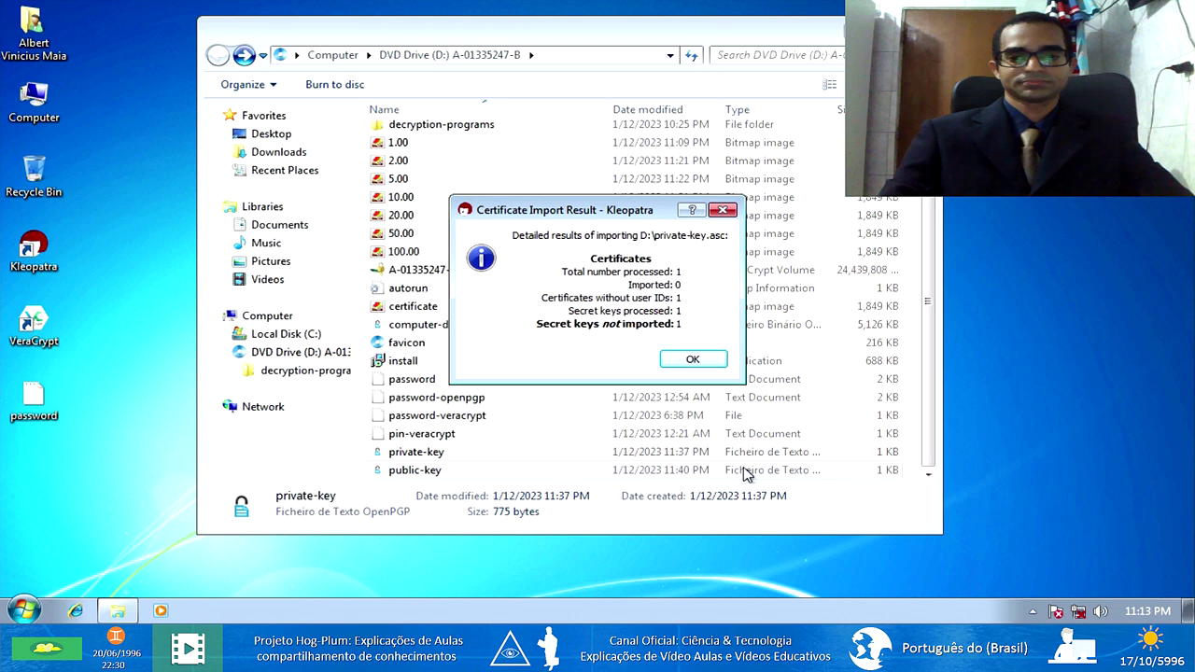
pyautogui.click(694, 354)
pyautogui.moveTo(630, 210); pyautogui.dragTo(575, 126)
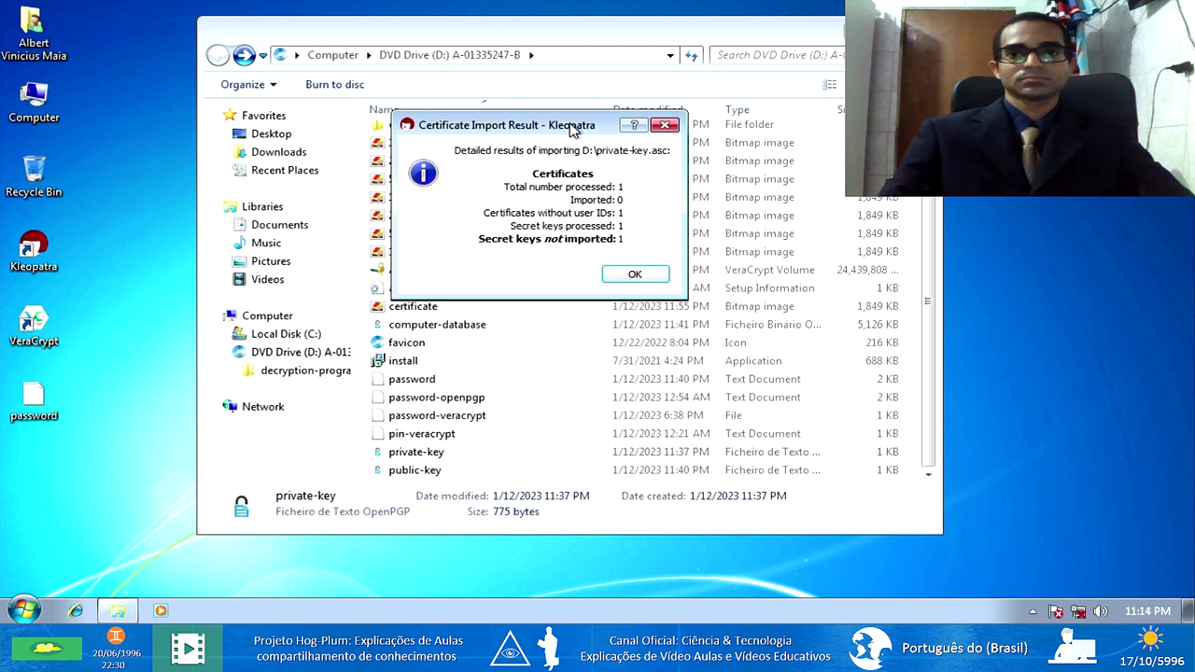
pyautogui.click(632, 275)
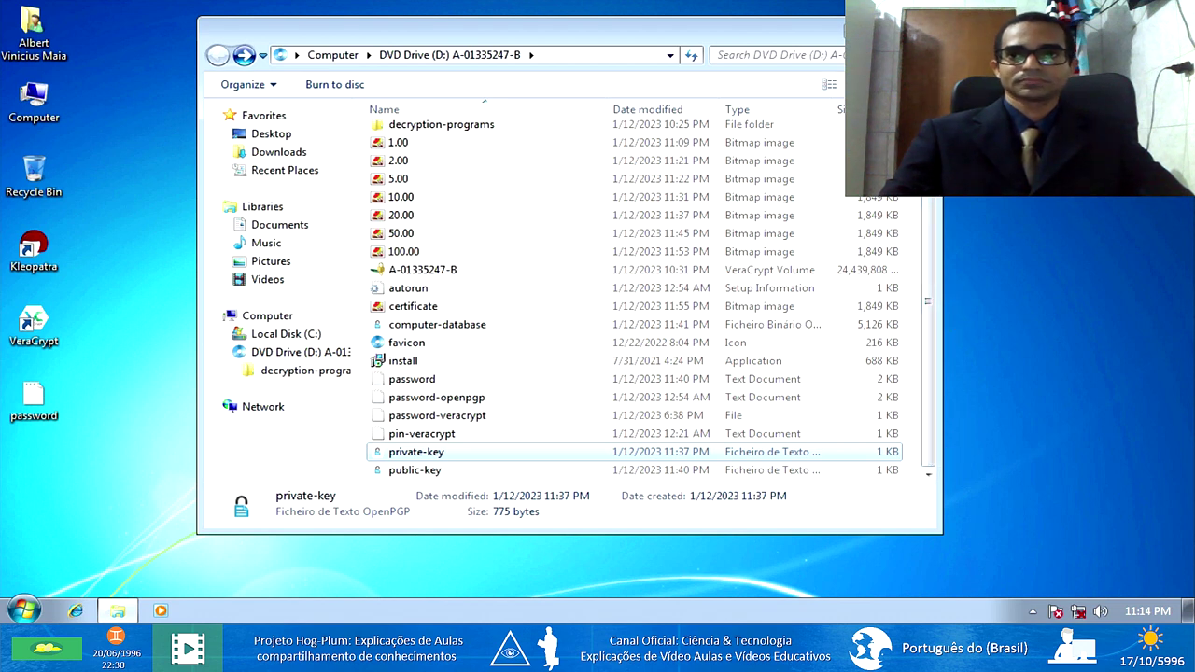
pyautogui.click(919, 28)
# Bring up Kleopatra's main window from the notification area.
pyautogui.click(1033, 612)
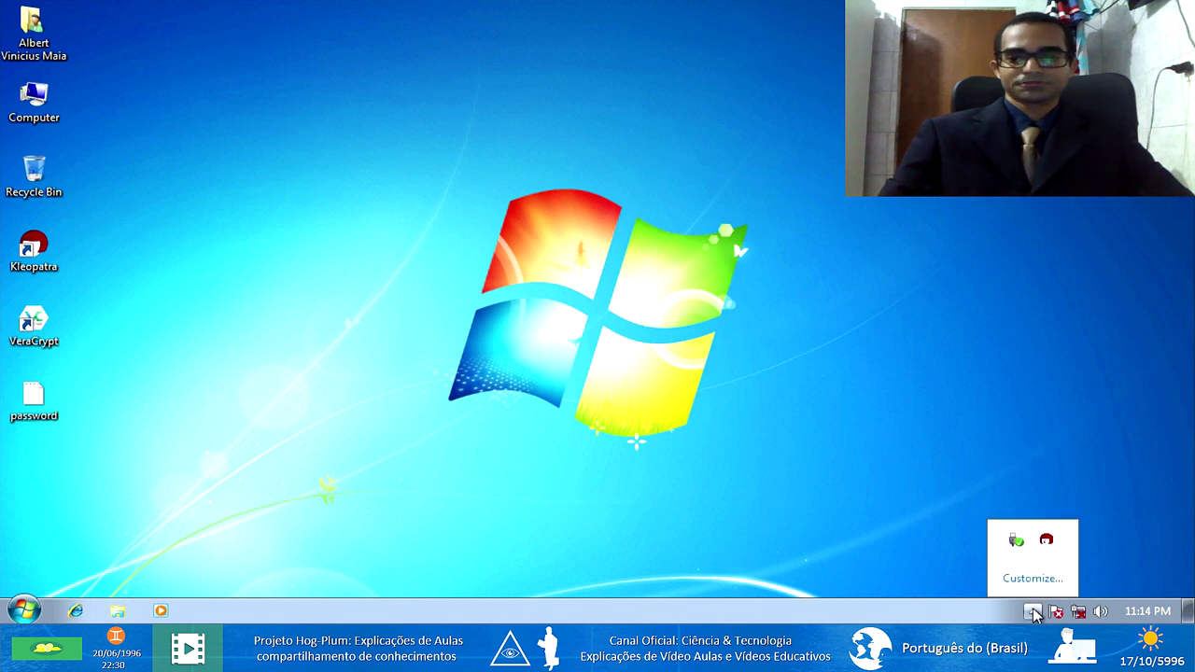
pyautogui.click(1047, 543)
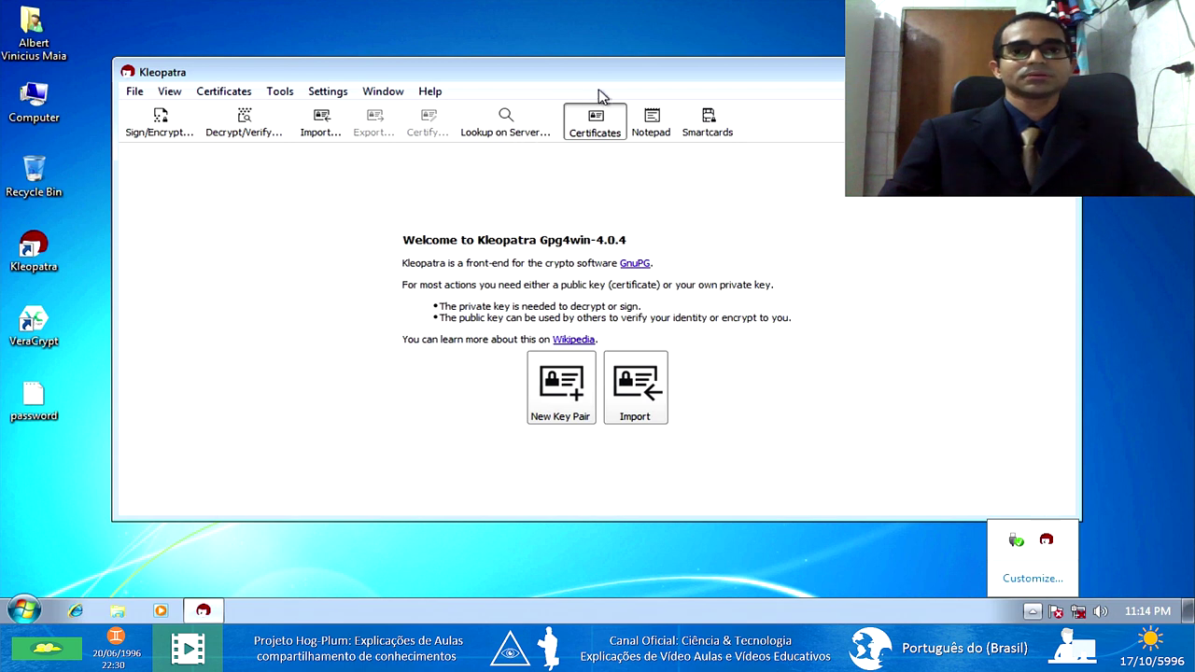
pyautogui.moveTo(563, 75); pyautogui.dragTo(520, 56)
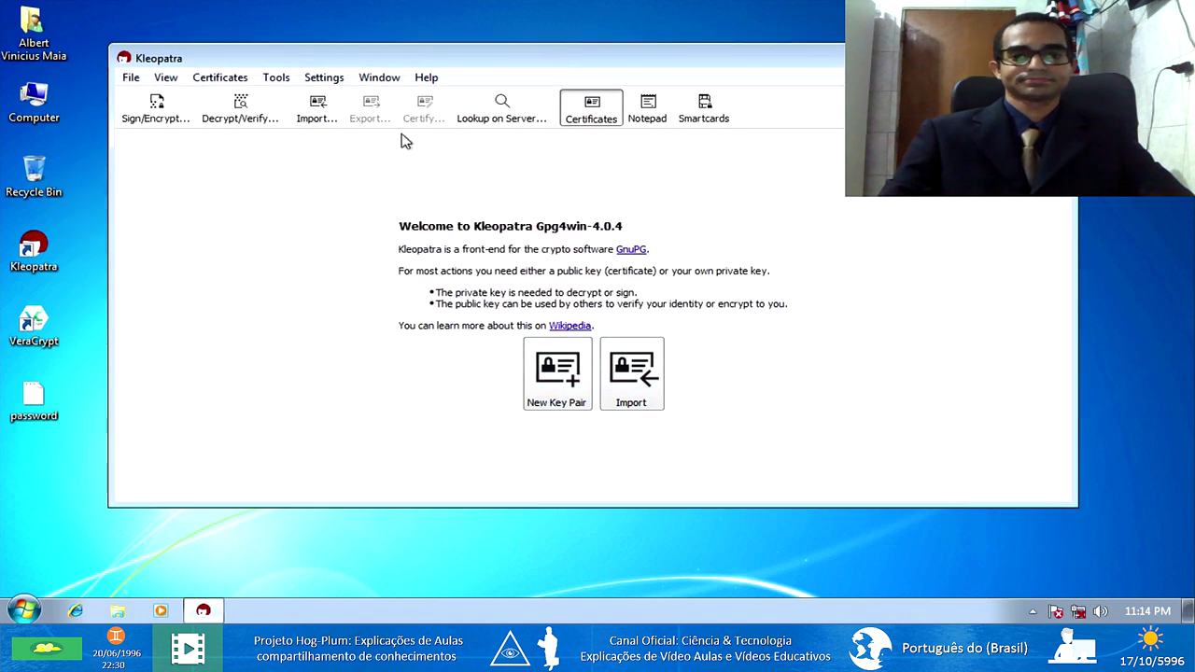
# Set Kleopatra's primary language to Brazil portuguese (pt_BR), acknowledge the notice, and close Kleopatra.
pyautogui.click(324, 78)
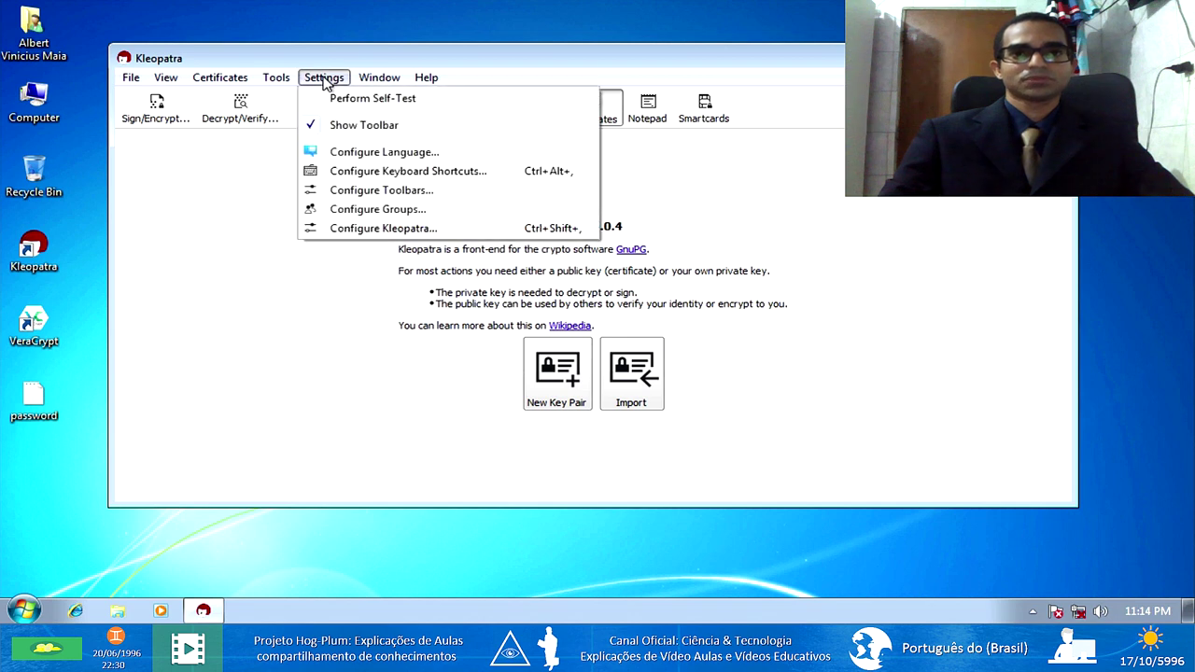
pyautogui.click(363, 153)
pyautogui.moveTo(572, 236); pyautogui.dragTo(446, 163)
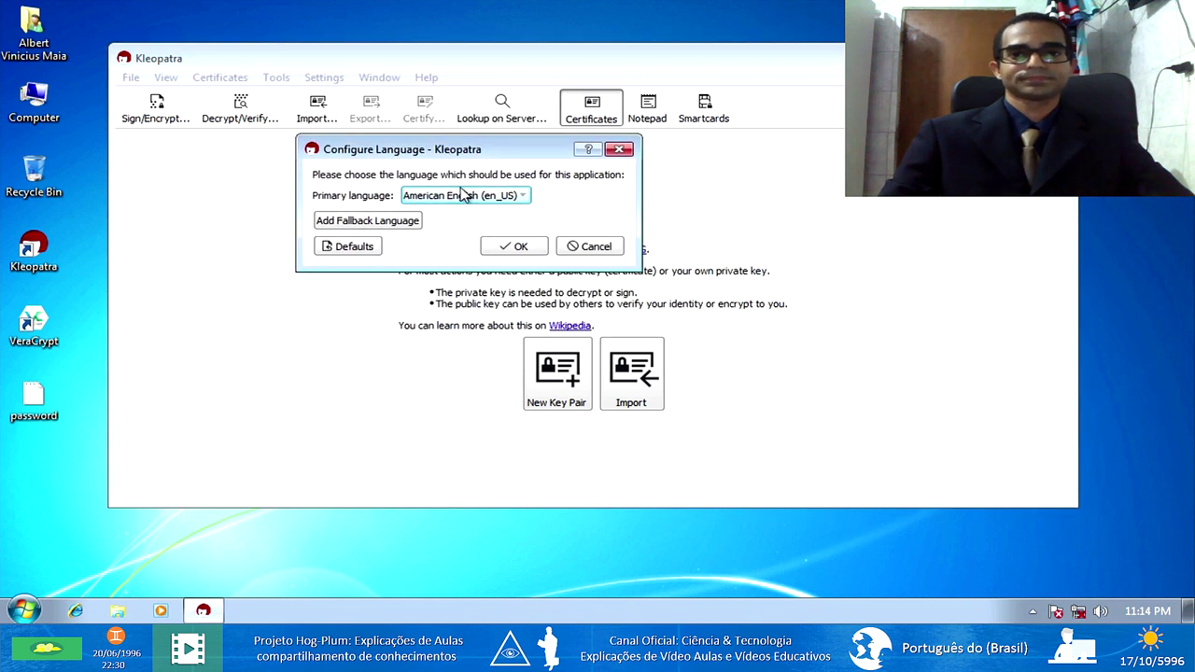
pyautogui.click(461, 192)
pyautogui.click(532, 148)
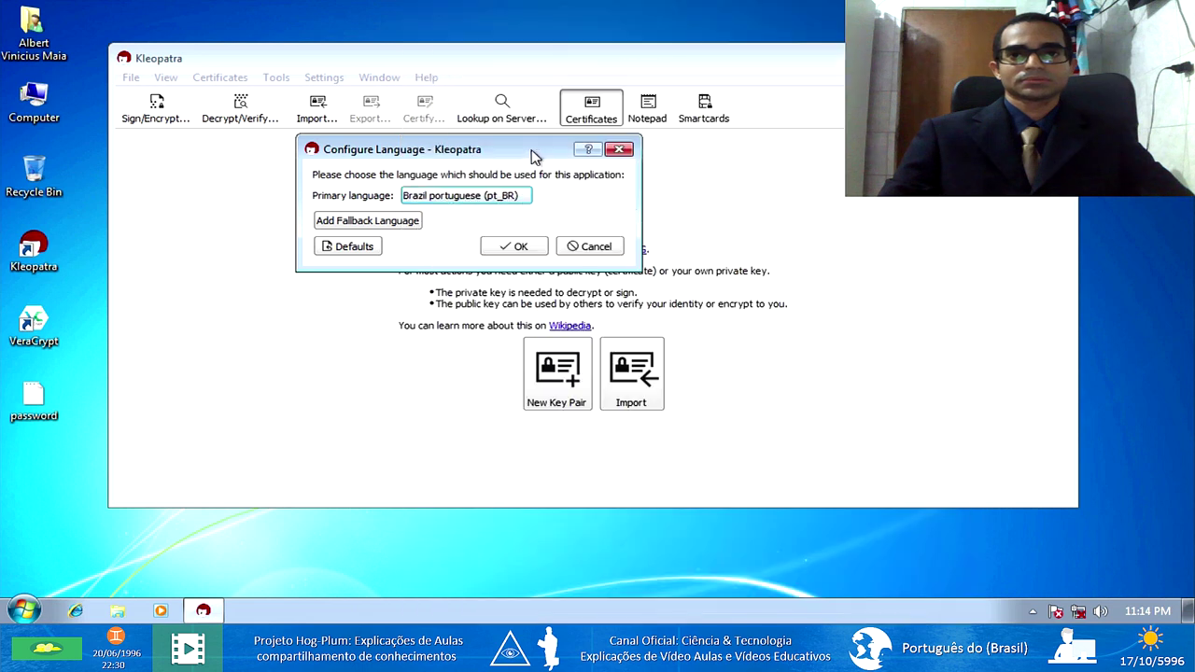
pyautogui.click(543, 248)
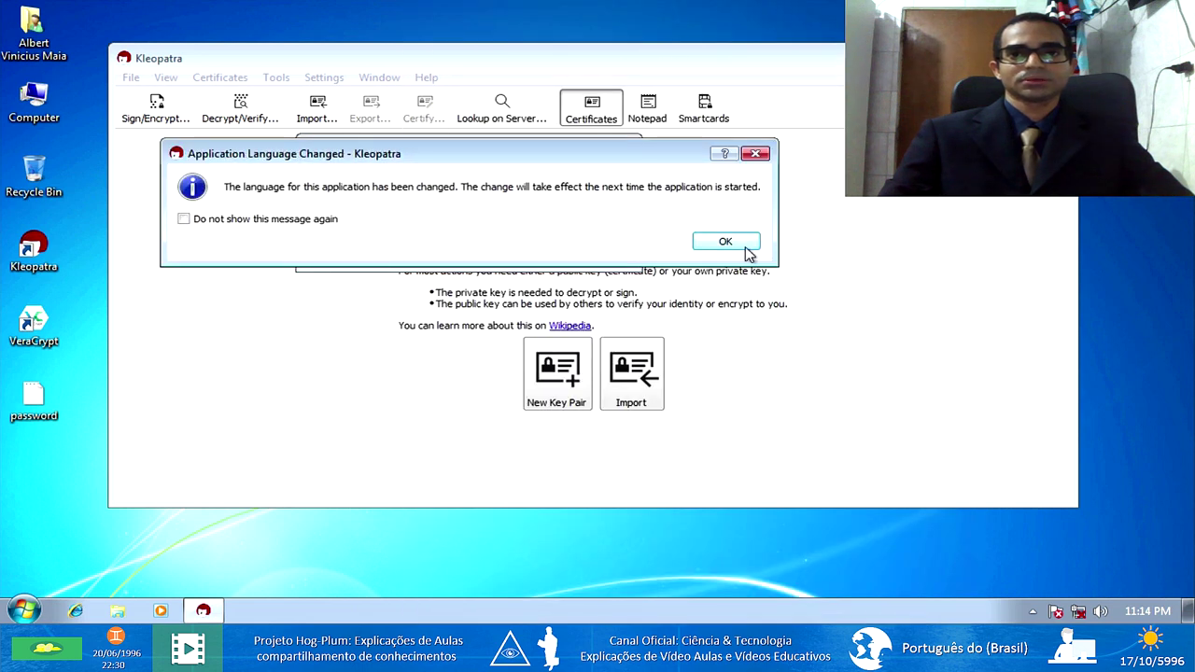
pyautogui.click(725, 241)
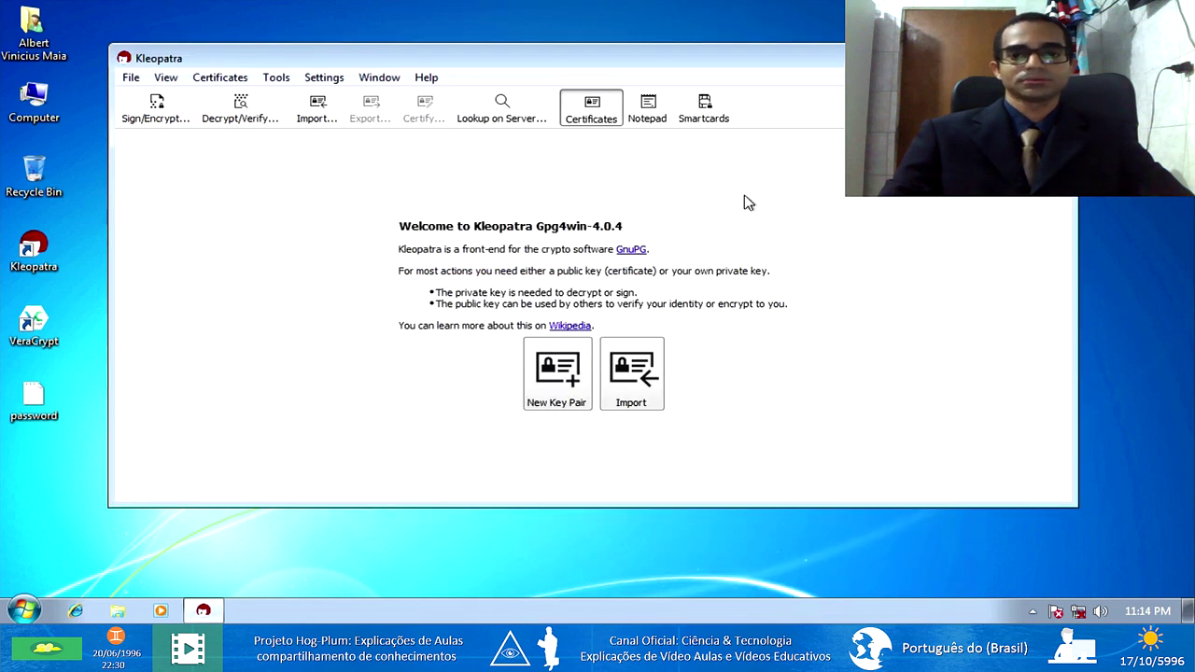
pyautogui.click(1062, 57)
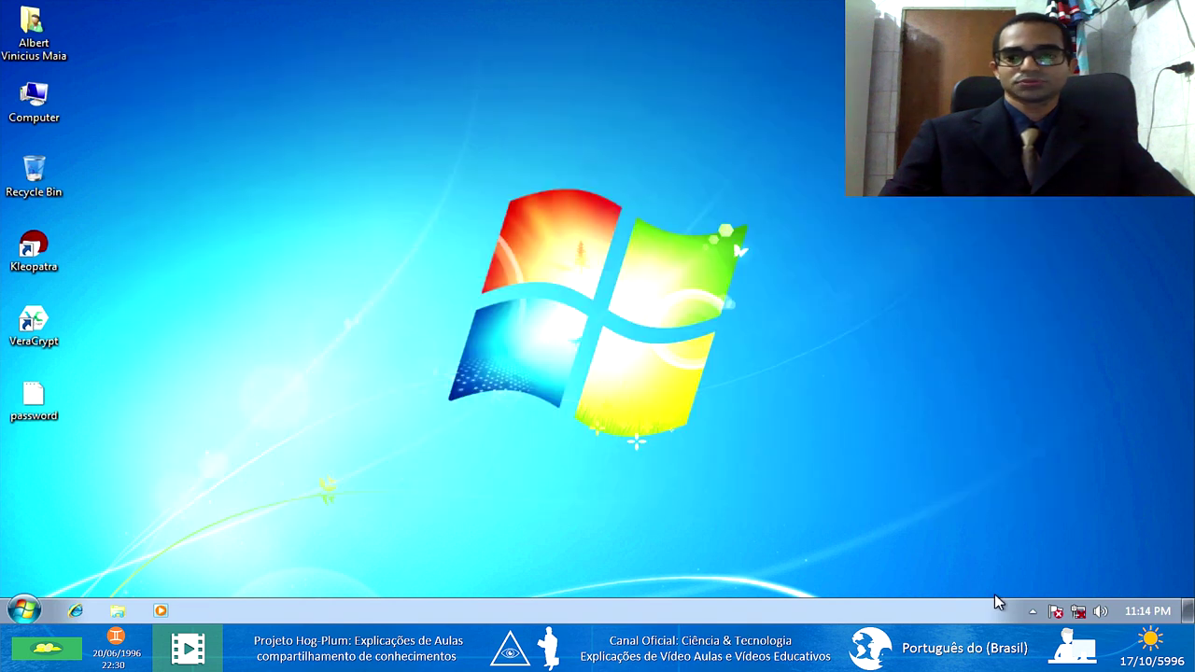
# Shut Kleopatra down from its tray icon and relaunch it from the desktop icon.
pyautogui.click(1028, 612)
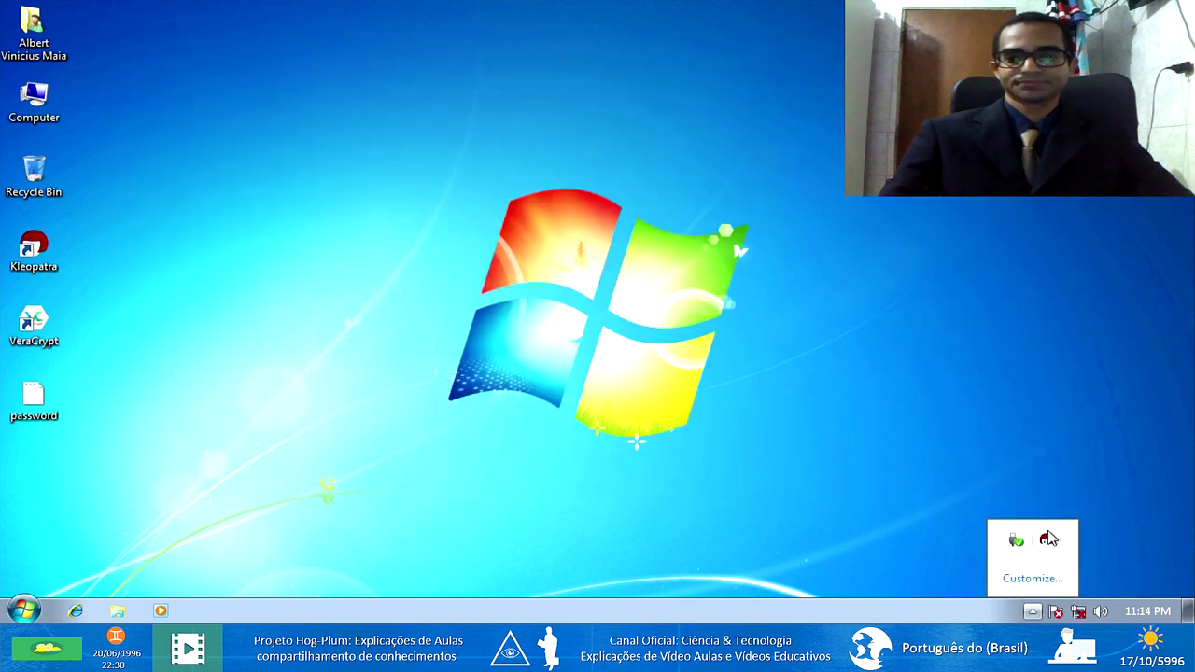
pyautogui.rightClick(1047, 540)
pyautogui.click(1053, 520)
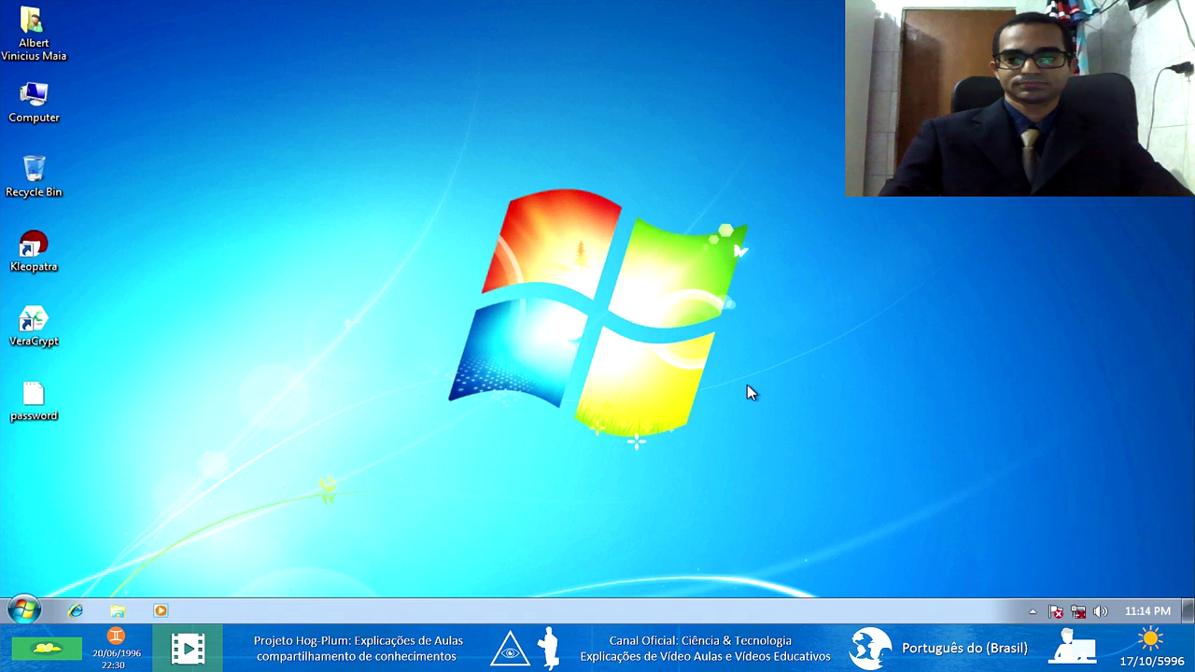
pyautogui.doubleClick(45, 251)
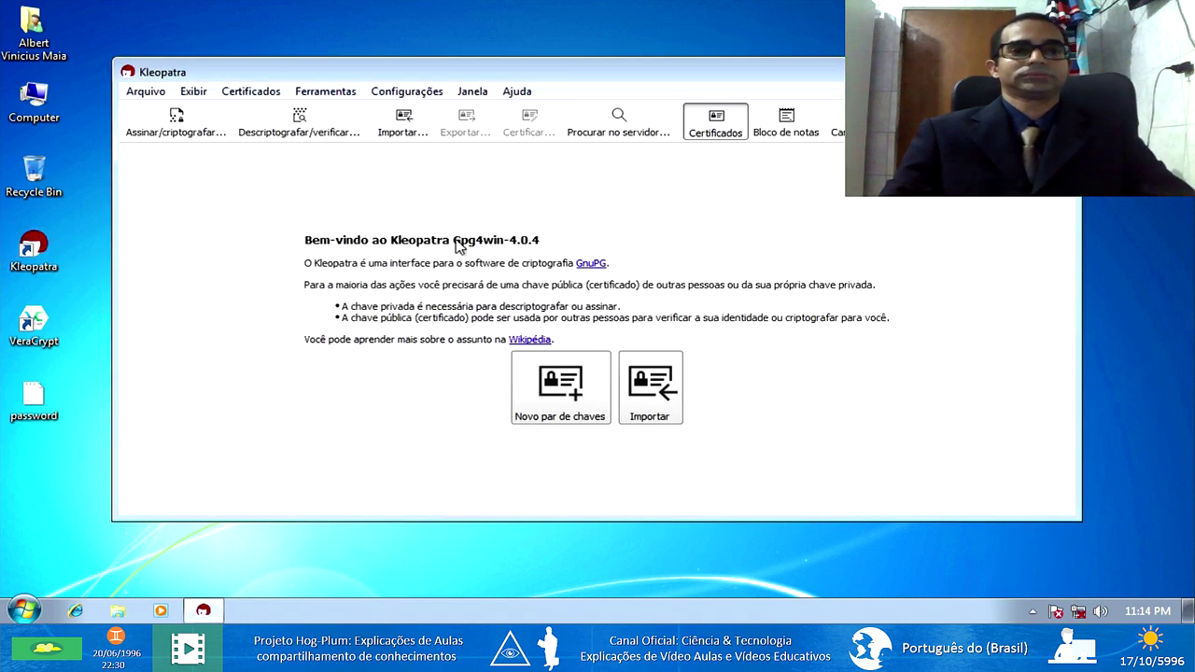
pyautogui.moveTo(487, 77); pyautogui.dragTo(474, 40)
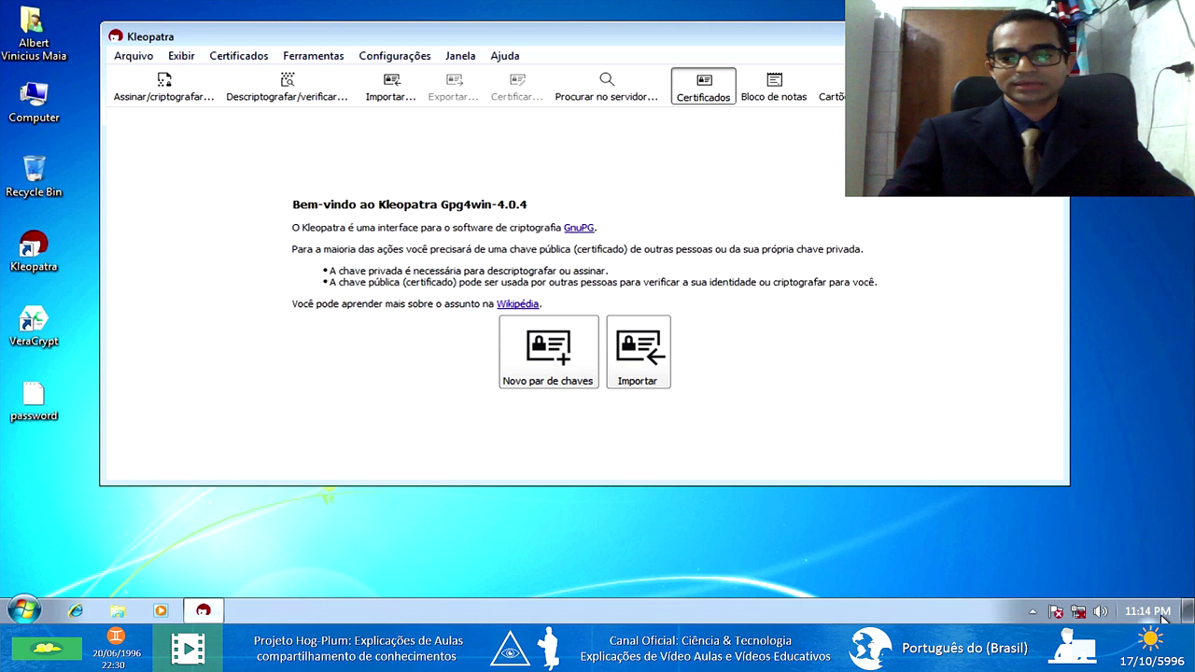
# Open the Date and Time settings and adjustment dialog, then close both with OK.
pyautogui.moveTo(1163, 619)
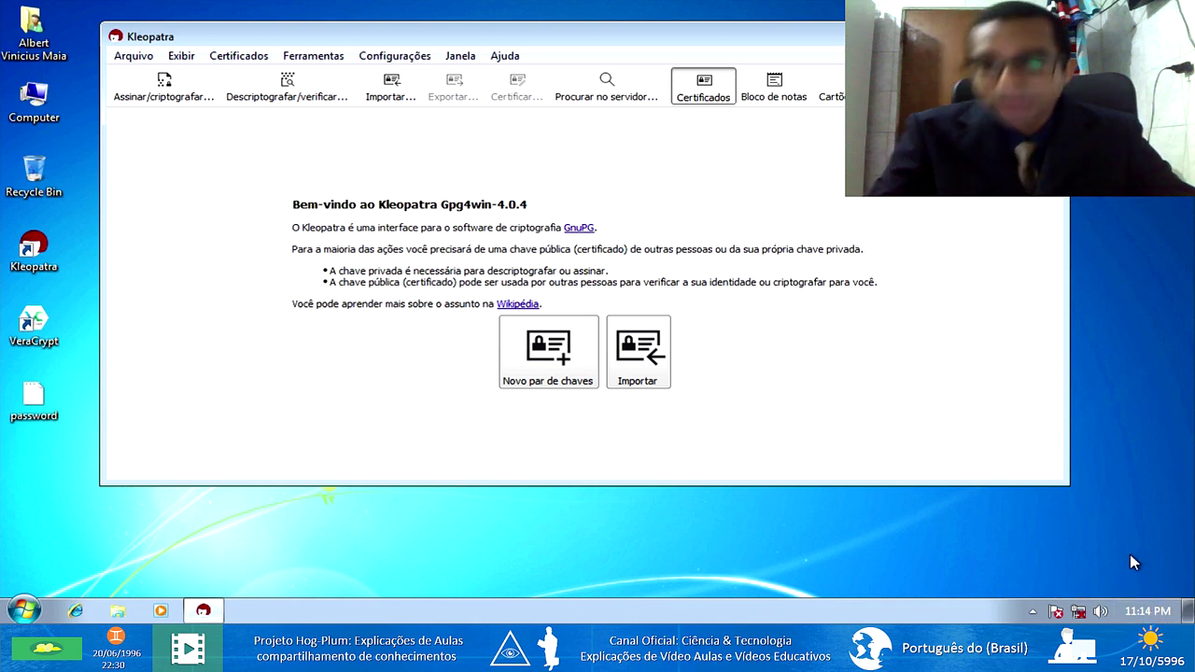
pyautogui.click(1137, 619)
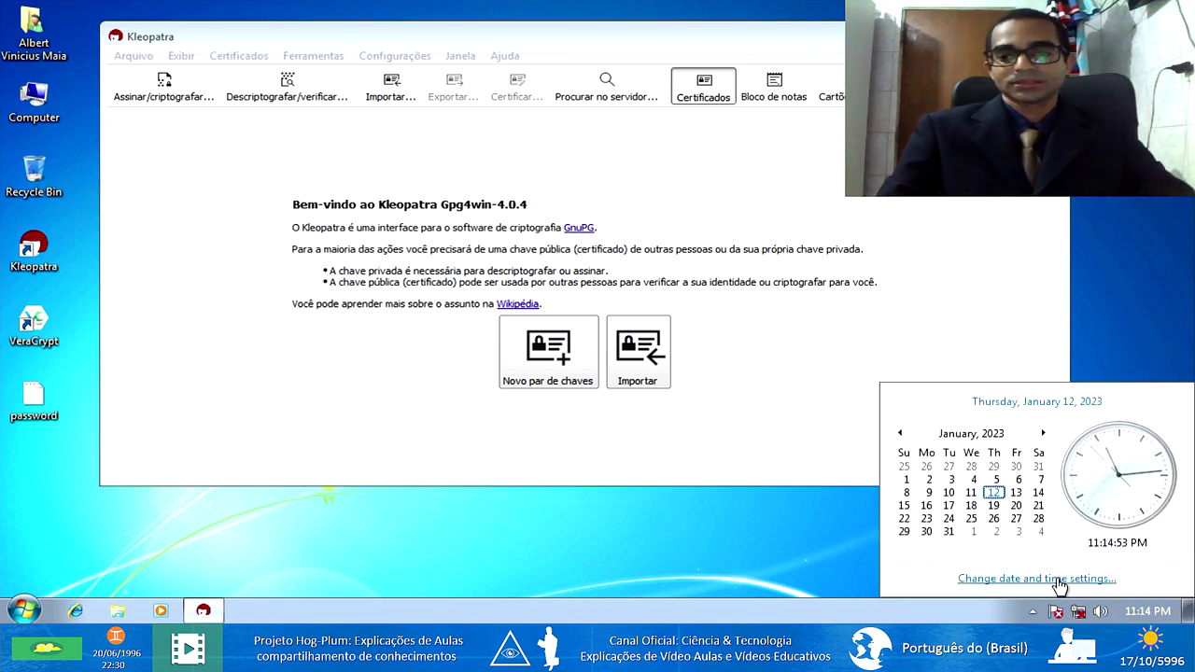
pyautogui.click(980, 582)
pyautogui.moveTo(347, 105); pyautogui.dragTo(401, 51)
pyautogui.click(446, 211)
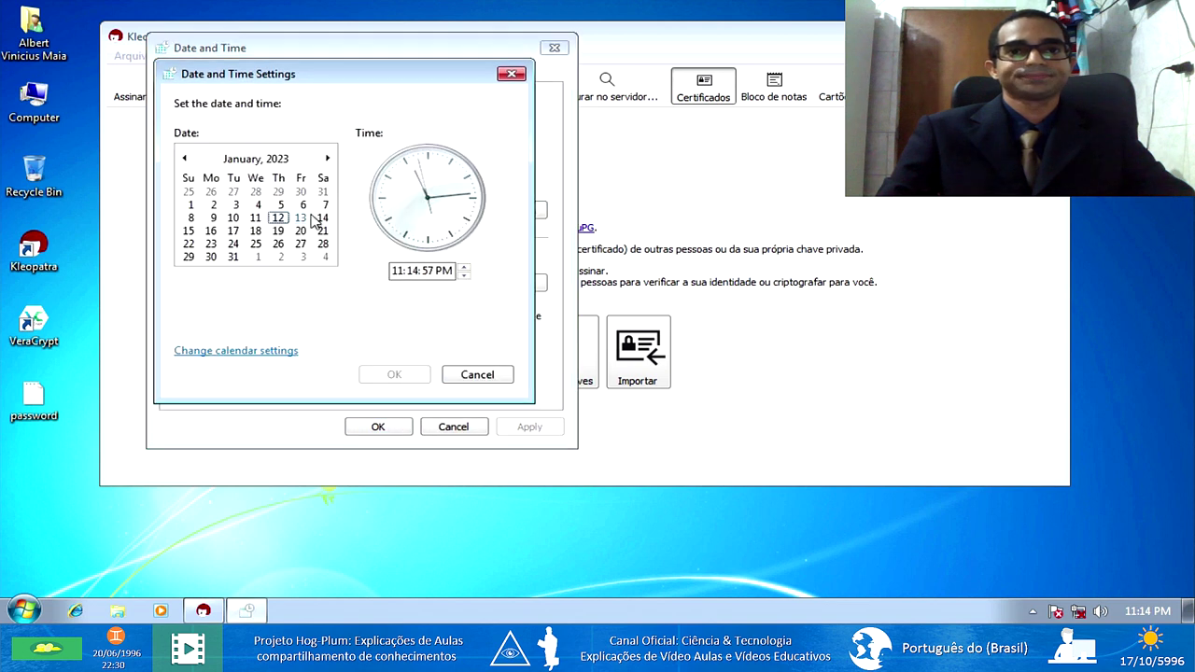
pyautogui.click(394, 375)
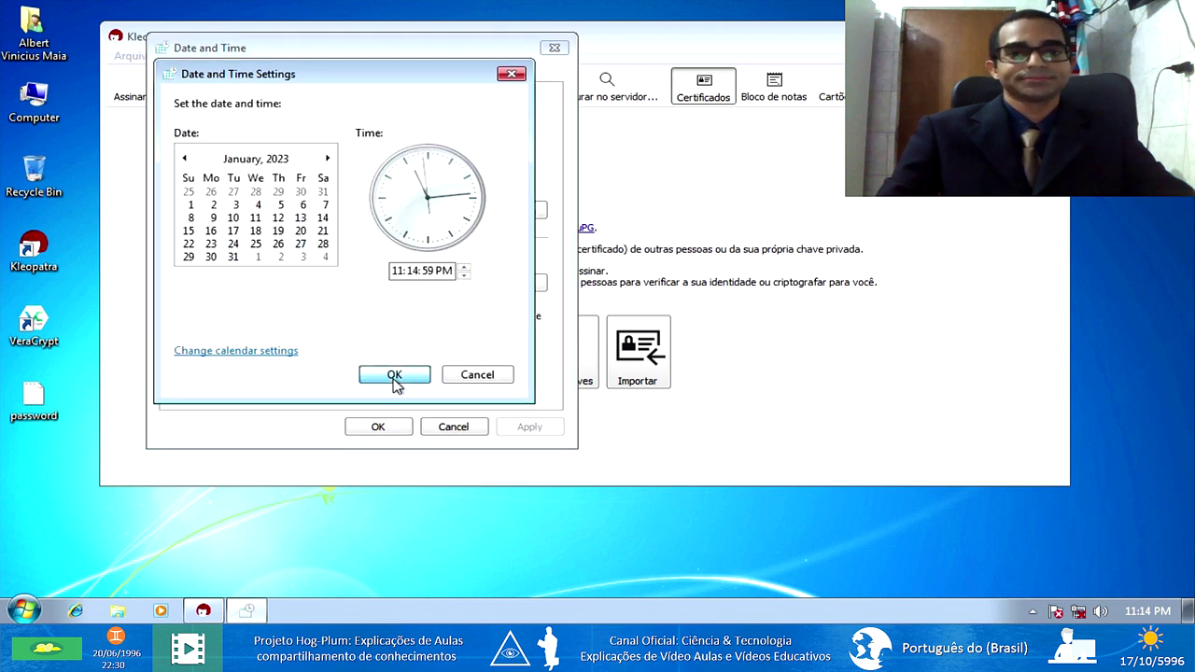
pyautogui.click(378, 426)
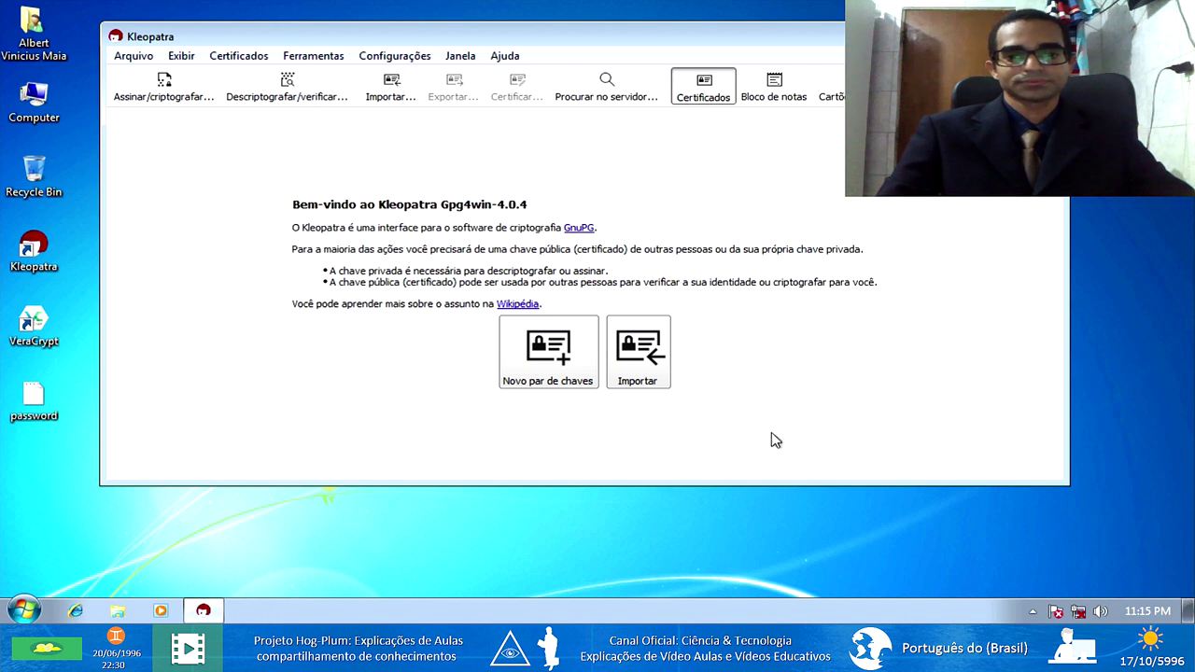
# Import D:/private-key.asc as your own key, then narrow the Nome column and sort by it.
pyautogui.moveTo(483, 38); pyautogui.dragTo(500, 40)
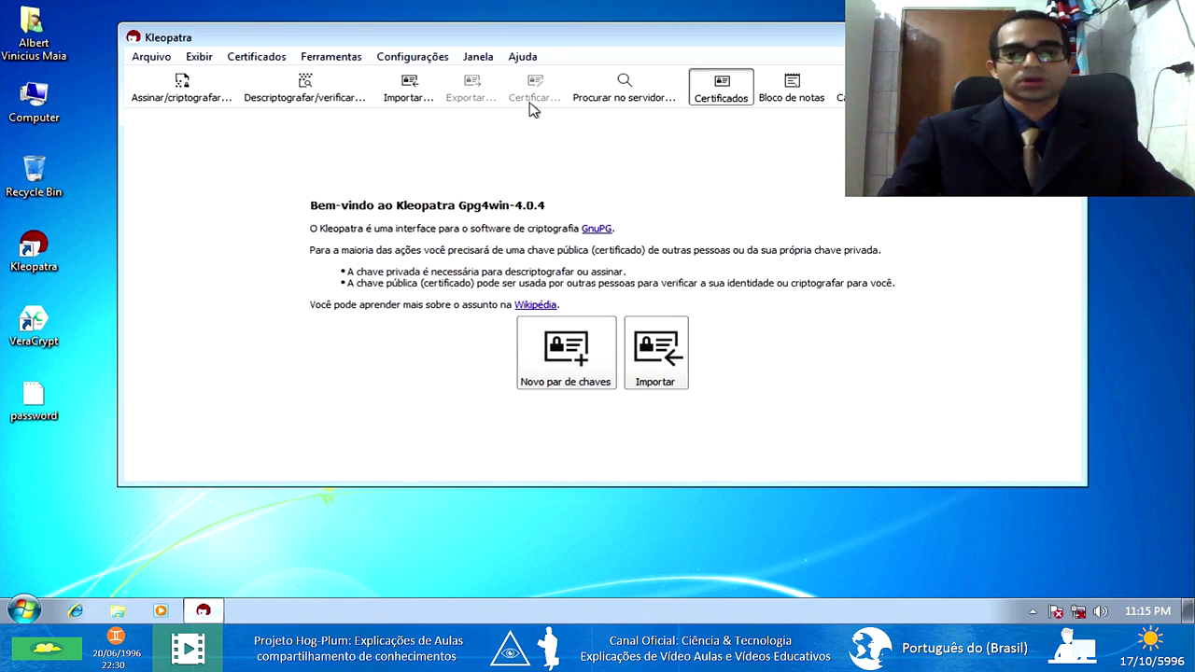
pyautogui.click(674, 382)
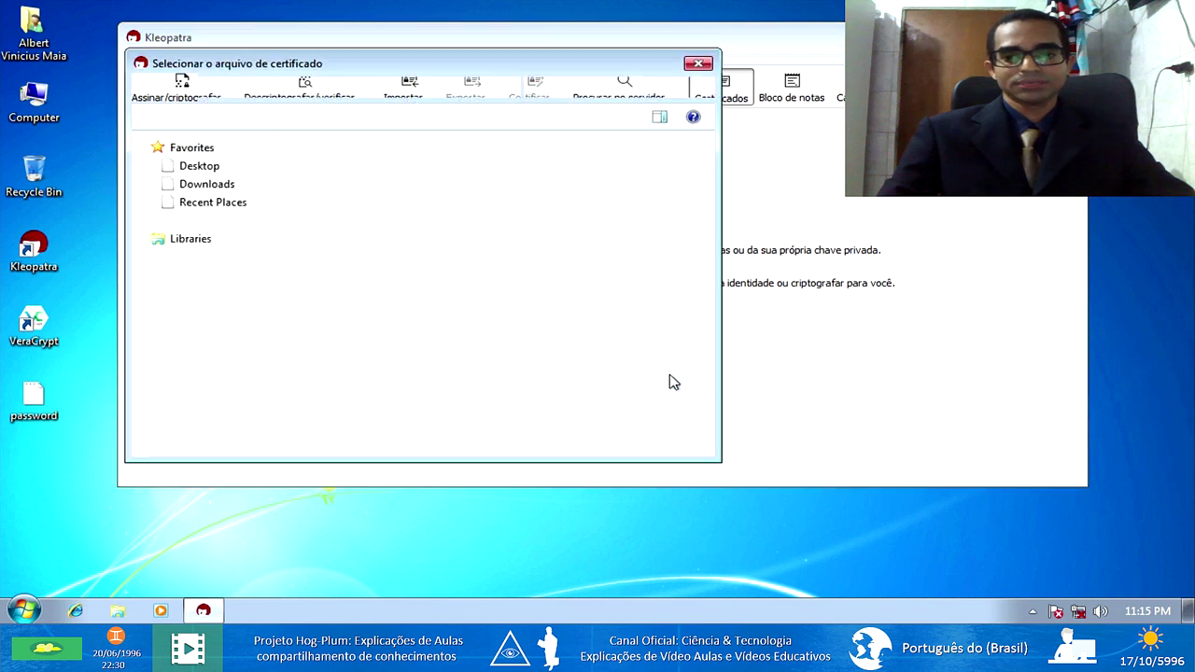
pyautogui.scroll(-2, 278, 336)
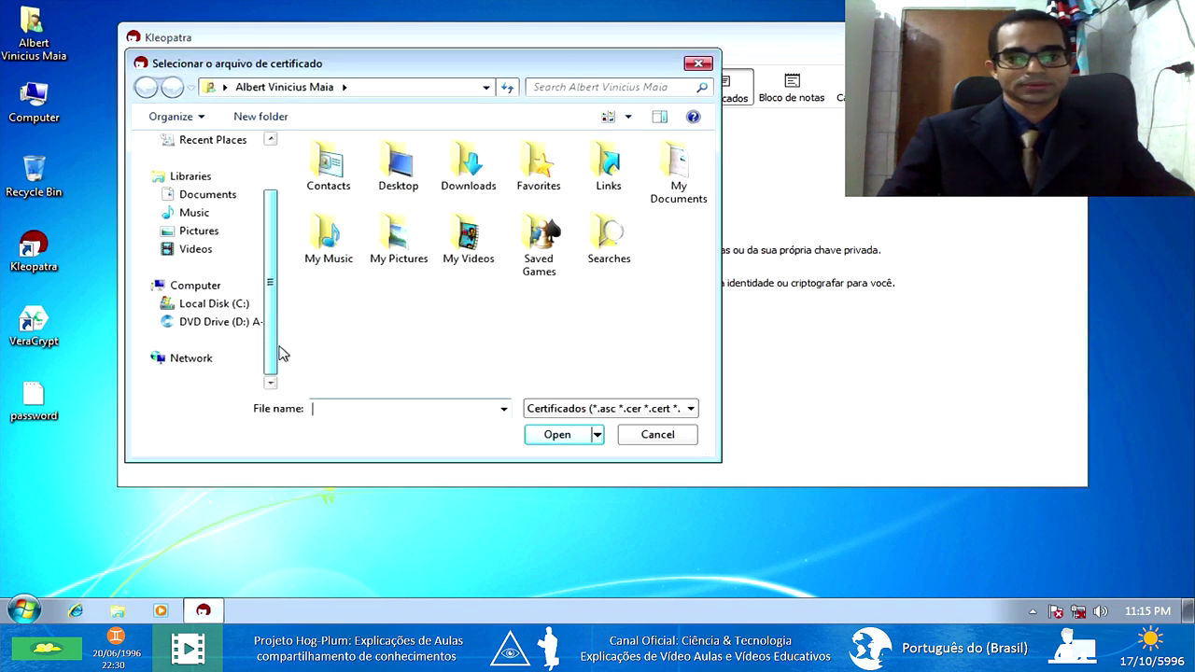
pyautogui.click(233, 323)
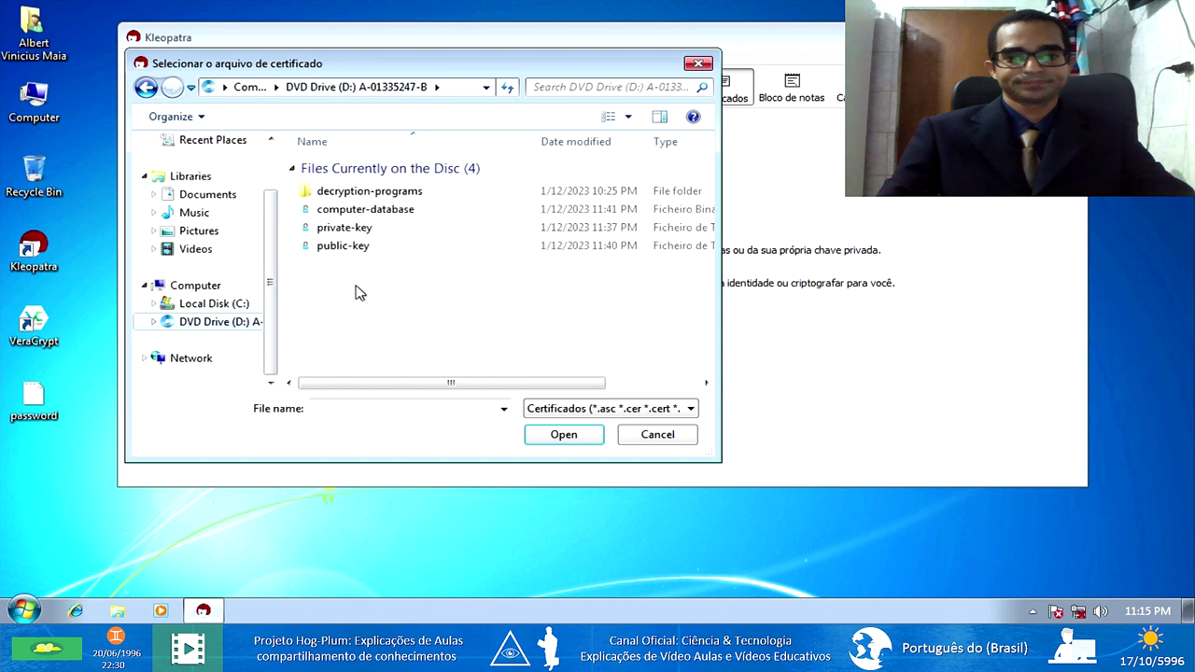
pyautogui.click(346, 227)
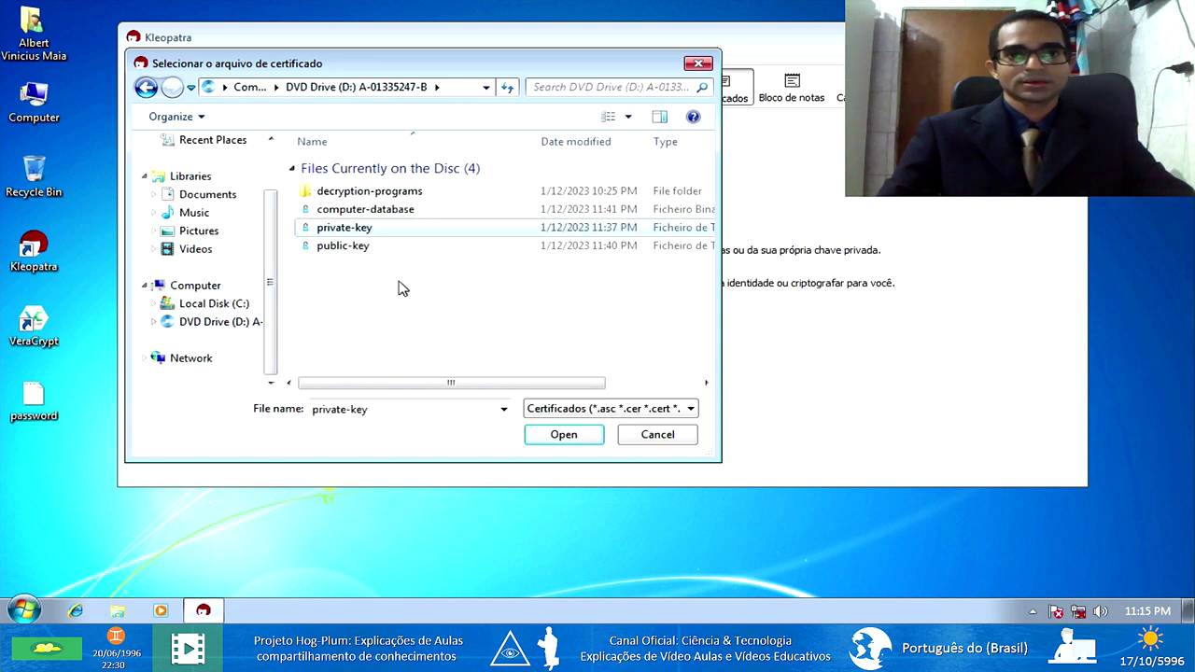
pyautogui.click(562, 439)
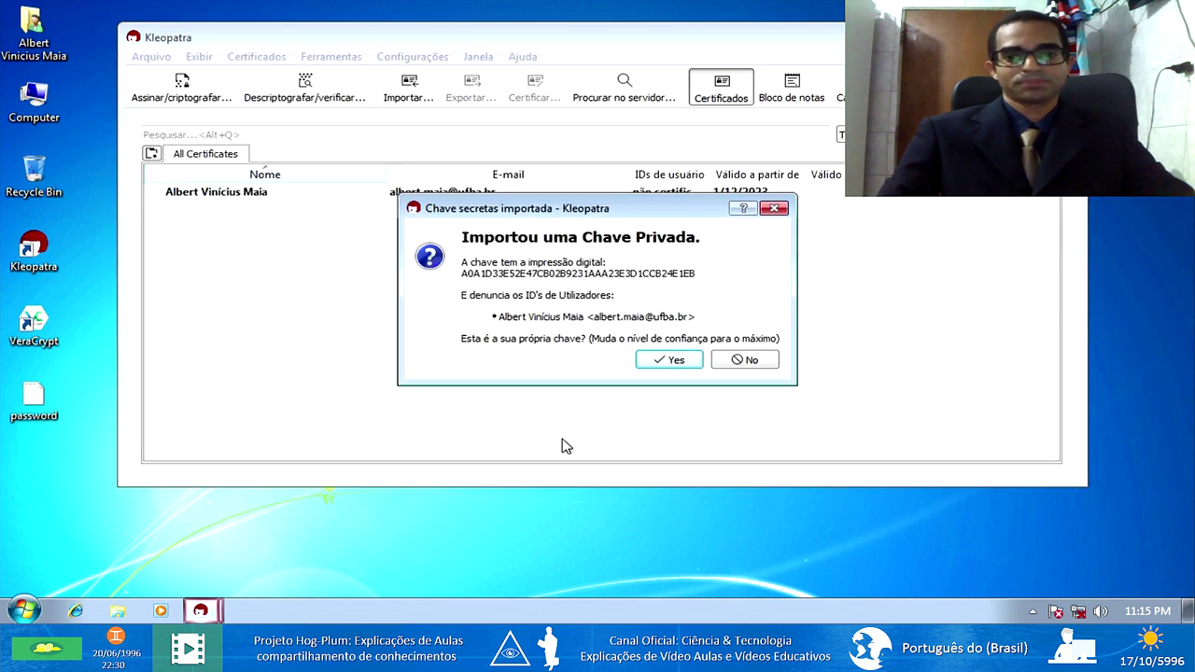
pyautogui.click(666, 362)
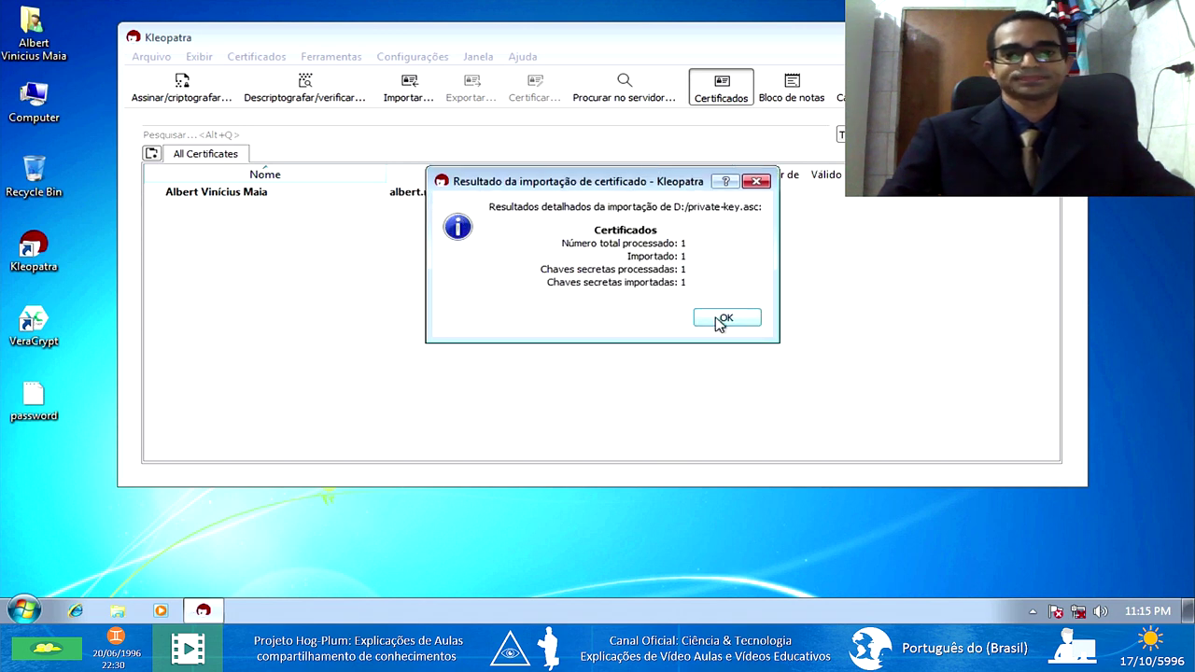
pyautogui.click(720, 320)
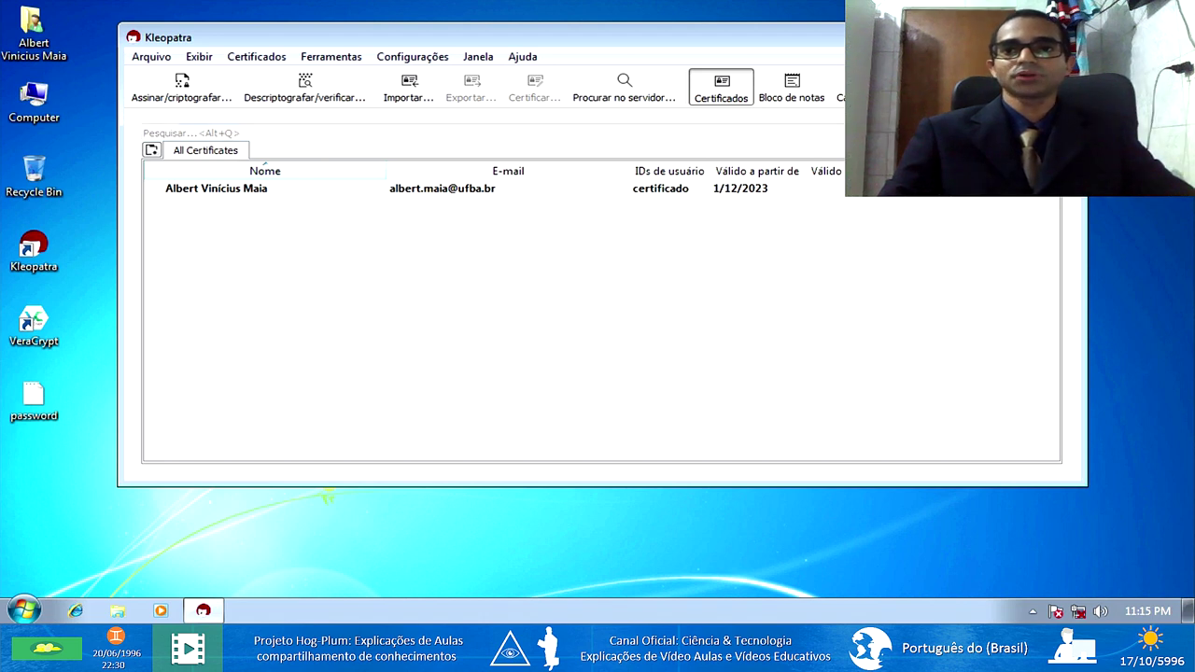
pyautogui.moveTo(390, 172); pyautogui.dragTo(294, 171)
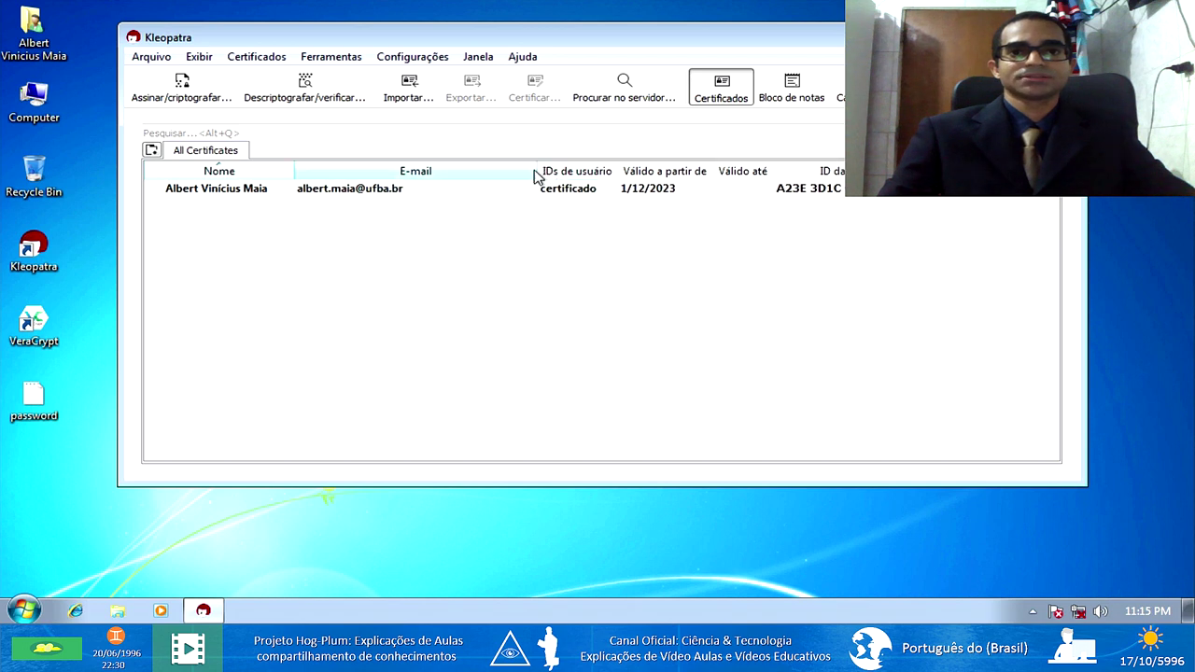
pyautogui.click(267, 173)
# Copy the PGP message from the password file into Kleopatra's notepad and decrypt and verify it.
pyautogui.click(777, 104)
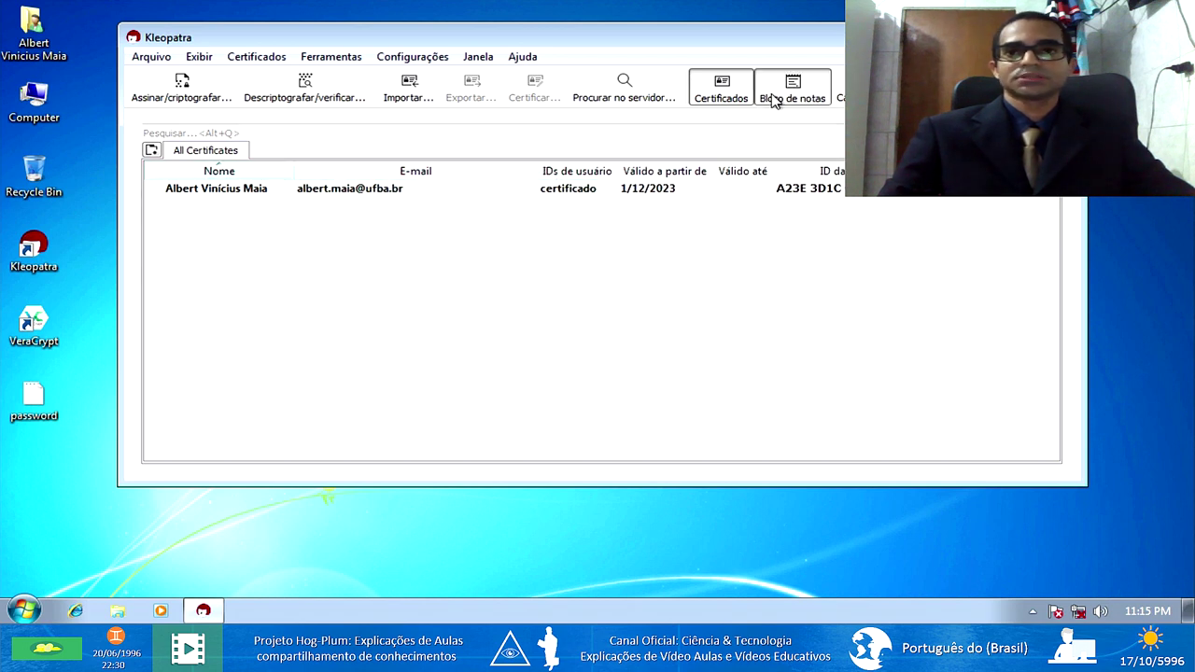
pyautogui.doubleClick(52, 425)
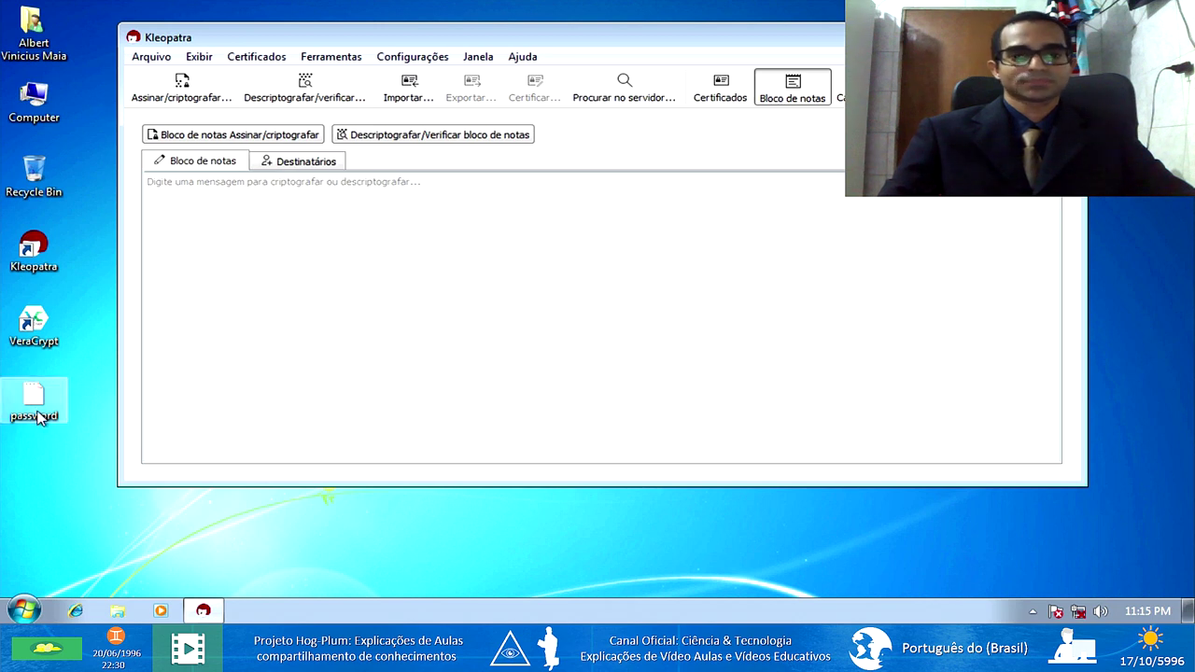
pyautogui.moveTo(258, 330); pyautogui.dragTo(21, 80)
pyautogui.rightClick(178, 152)
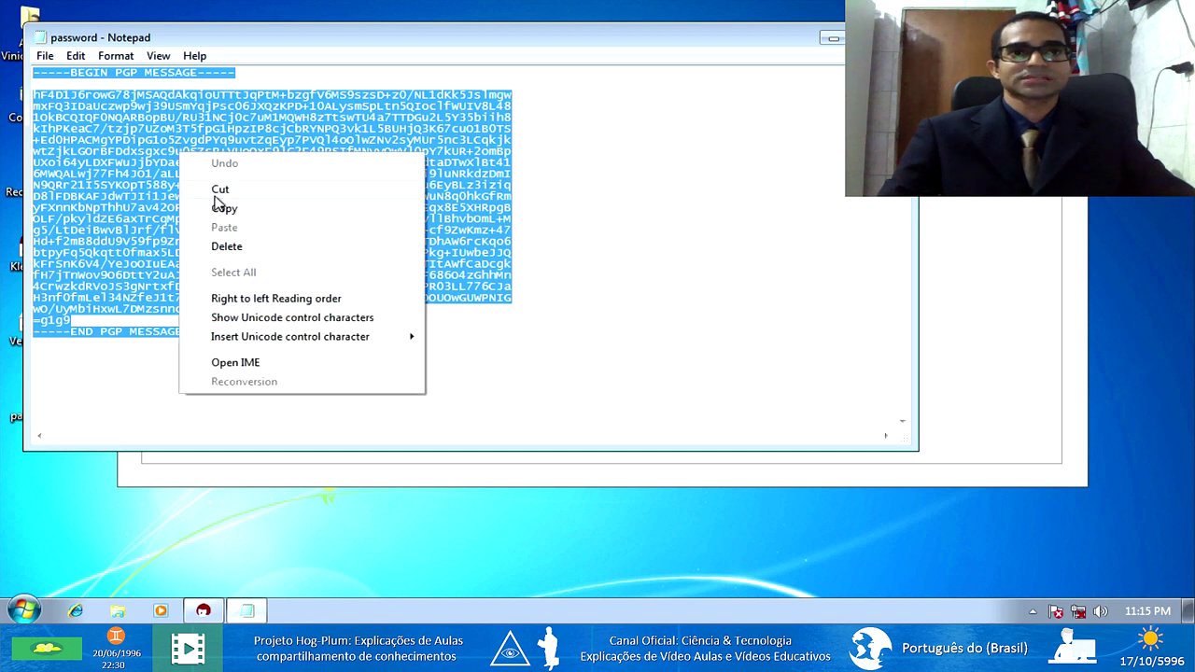
pyautogui.click(222, 210)
pyautogui.hotkey('alt', 'F4')
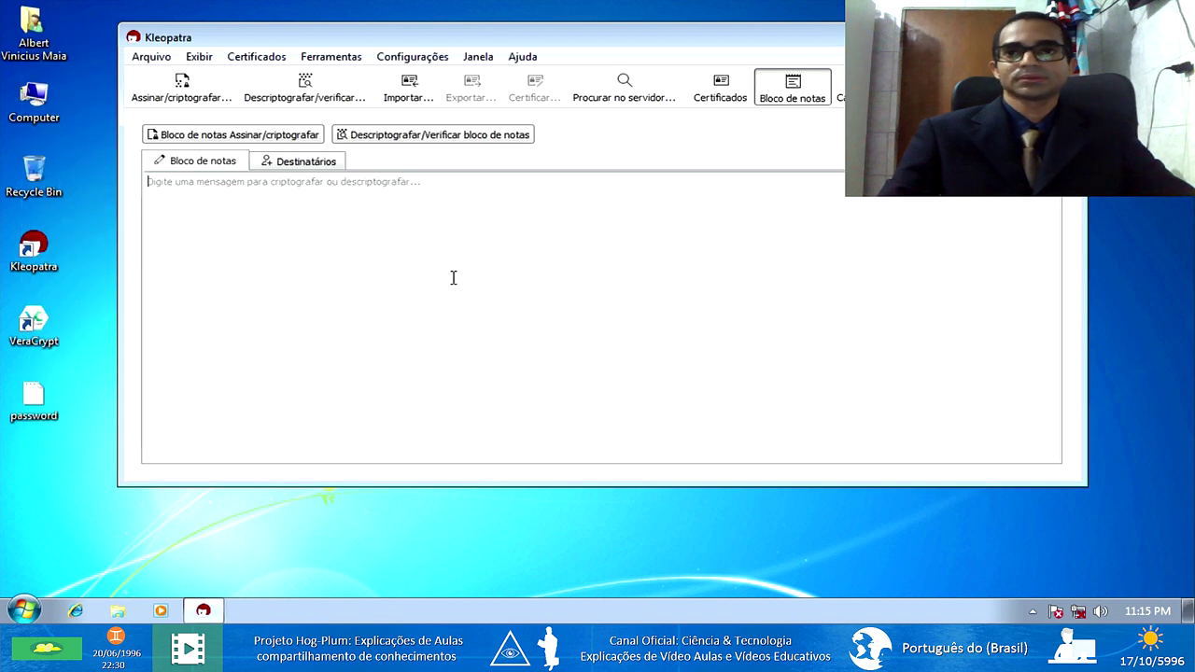
pyautogui.rightClick(415, 224)
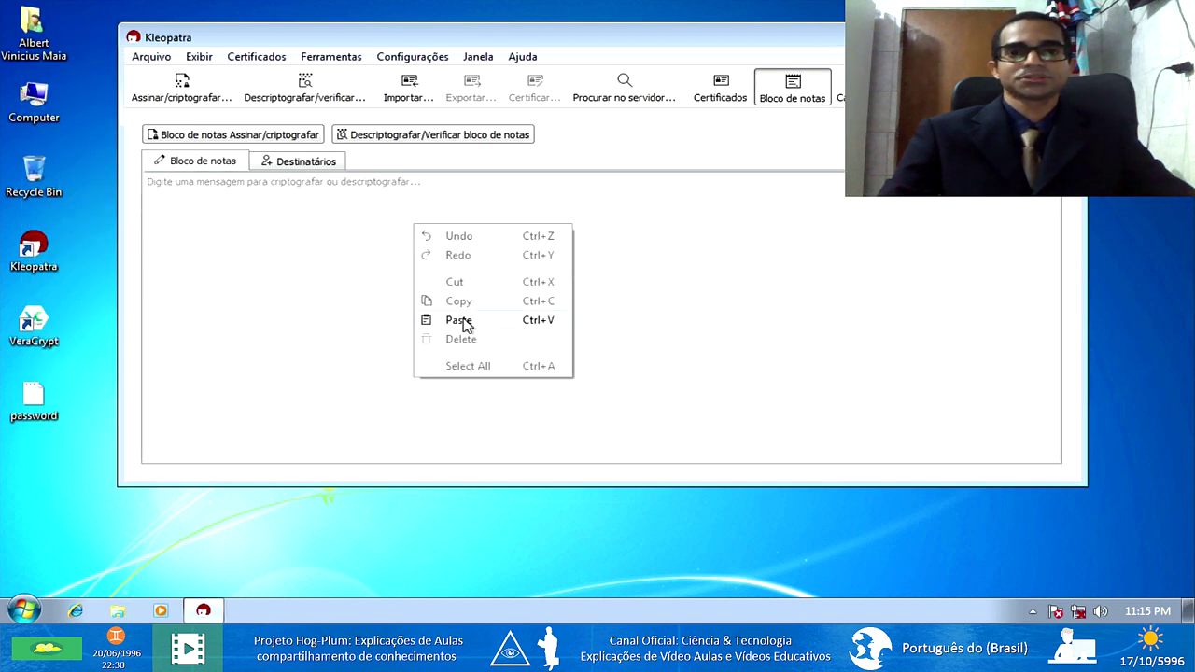
pyautogui.click(464, 322)
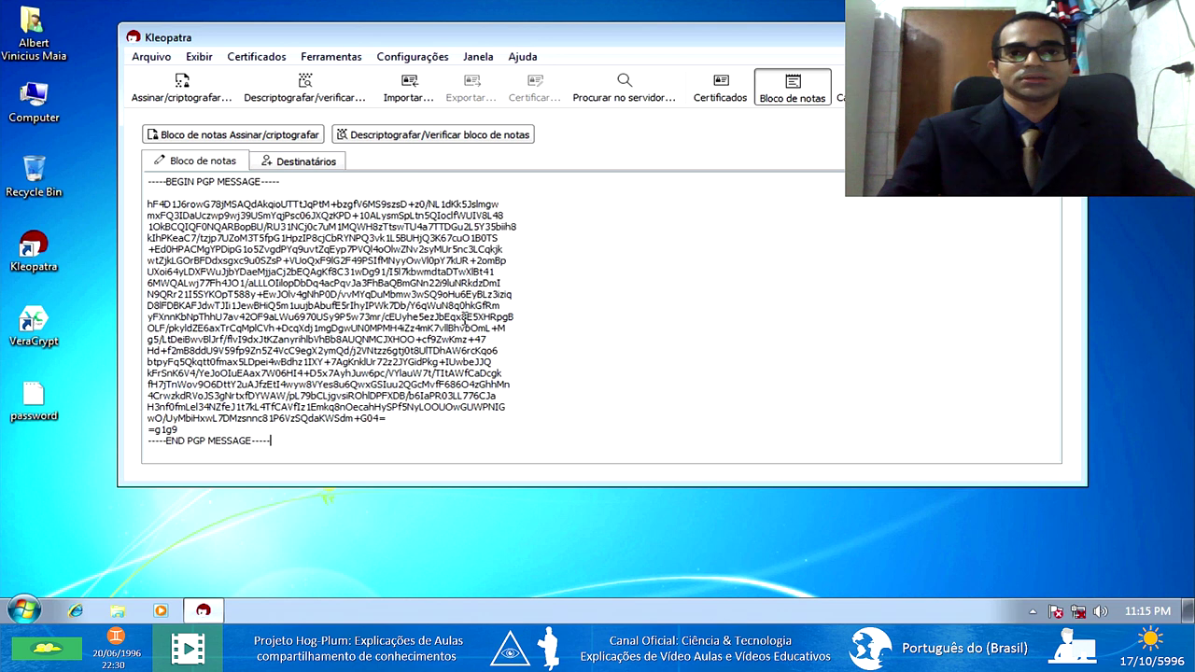
pyautogui.click(401, 137)
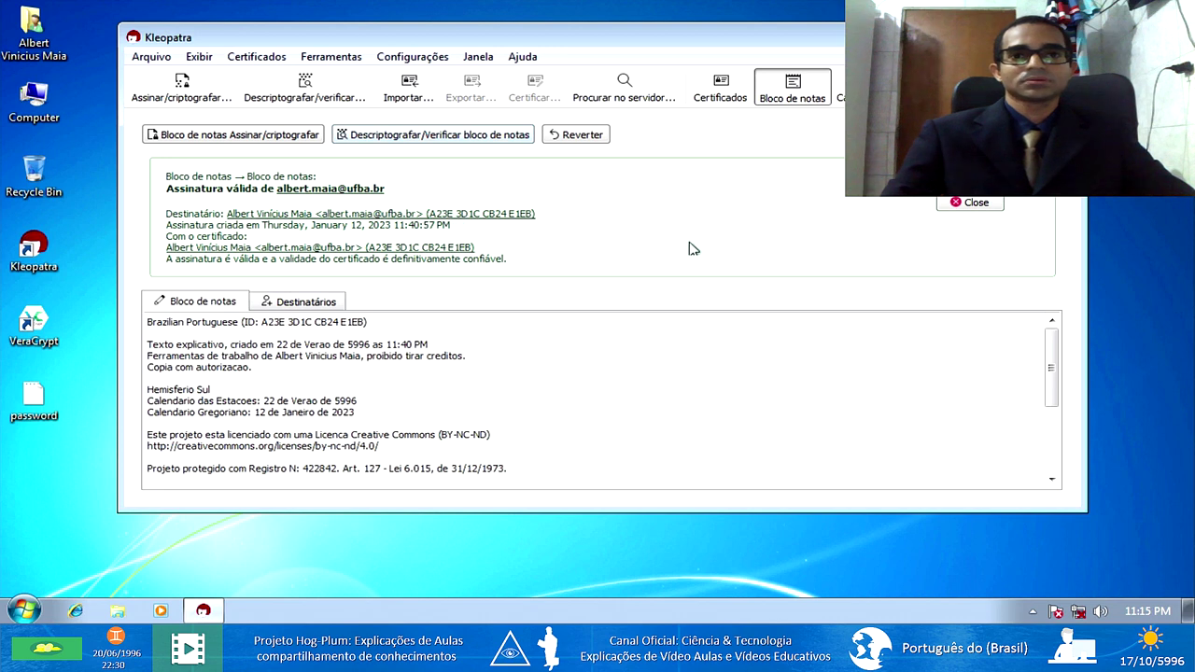
pyautogui.click(952, 206)
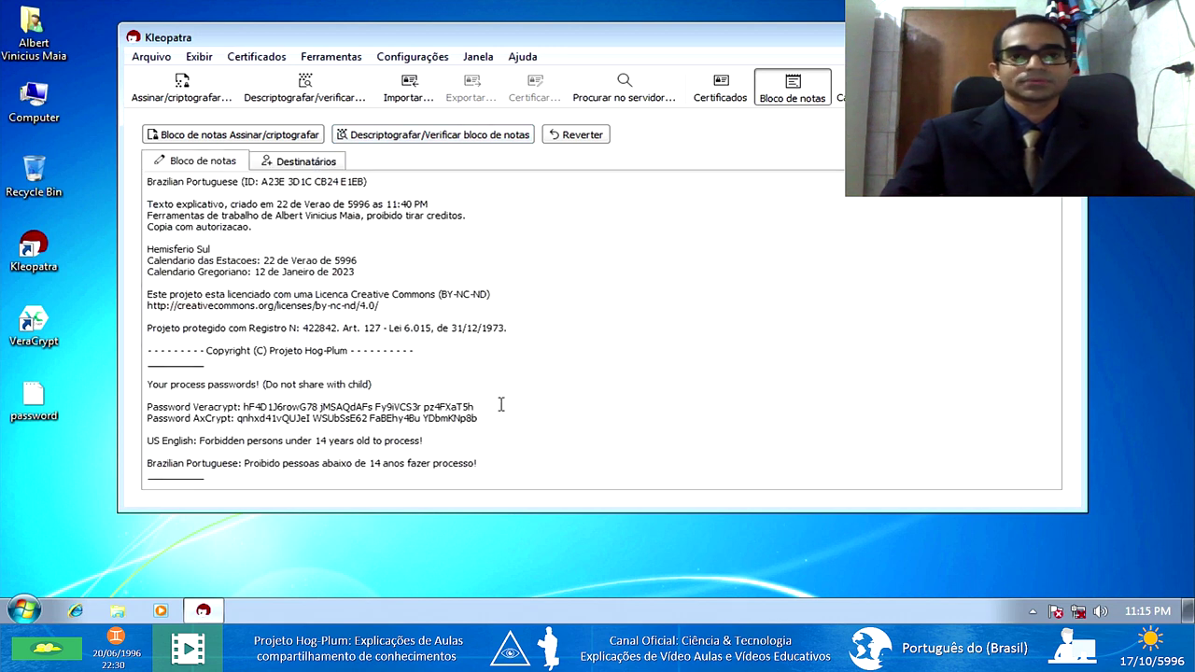
# Select the whole decrypted message and close Kleopatra.
pyautogui.moveTo(234, 480); pyautogui.dragTo(120, 117)
pyautogui.rightClick(268, 229)
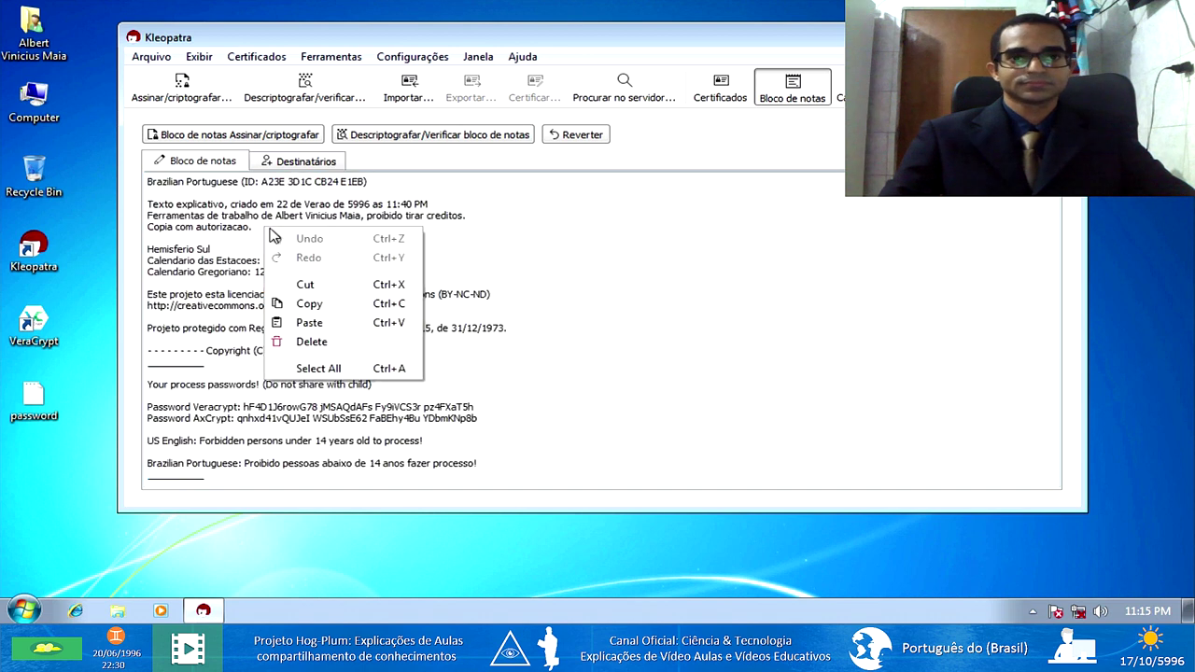
pyautogui.hotkey('ctrl', 'a')
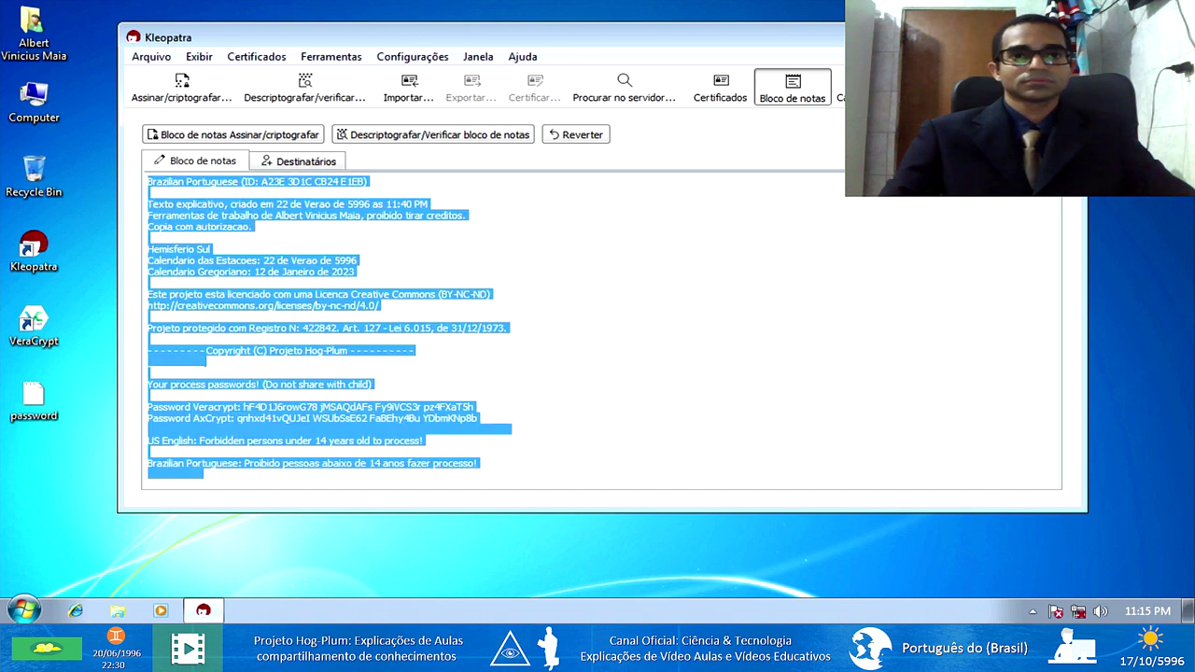
pyautogui.hotkey('alt', 'F4')
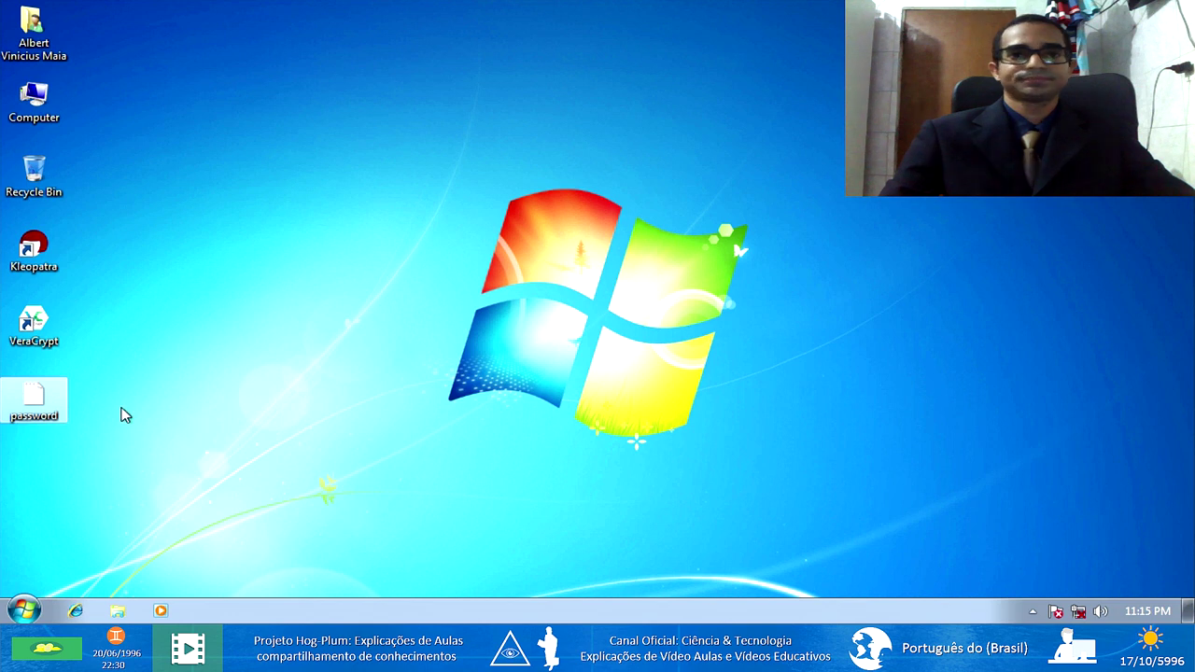
# Replace the PGP message in the password file with the decrypted text and save it.
pyautogui.doubleClick(33, 405)
pyautogui.moveTo(285, 341); pyautogui.dragTo(34, 71)
pyautogui.press('Delete')
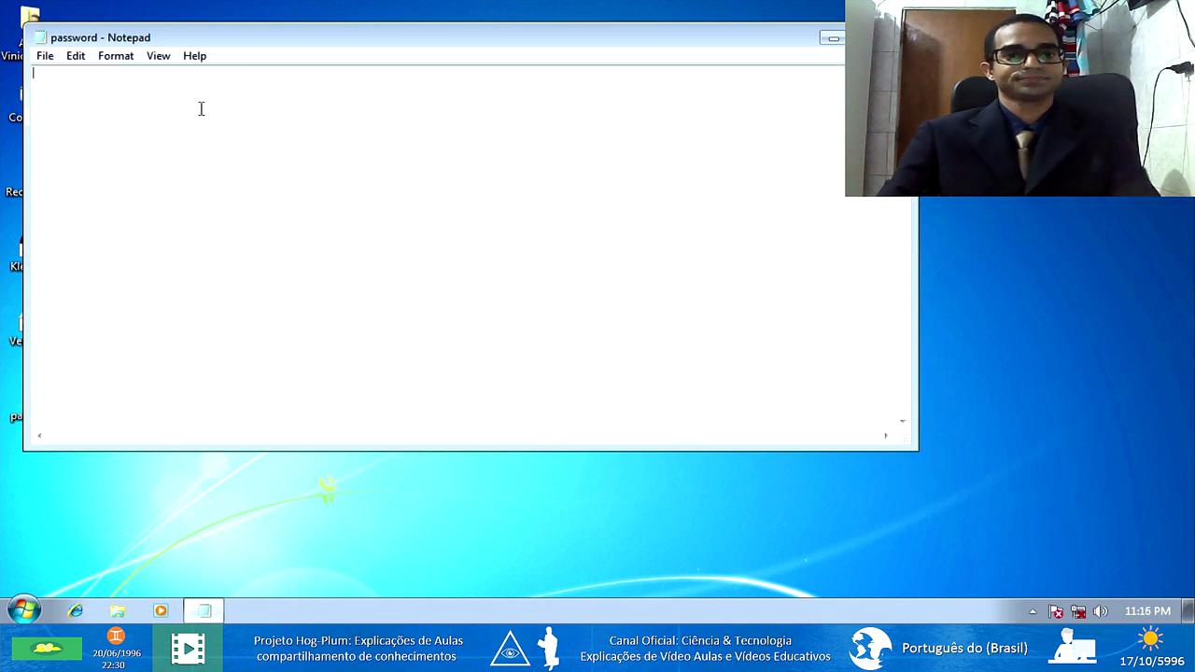
pyautogui.hotkey('ctrl', 'v')
pyautogui.click(44, 56)
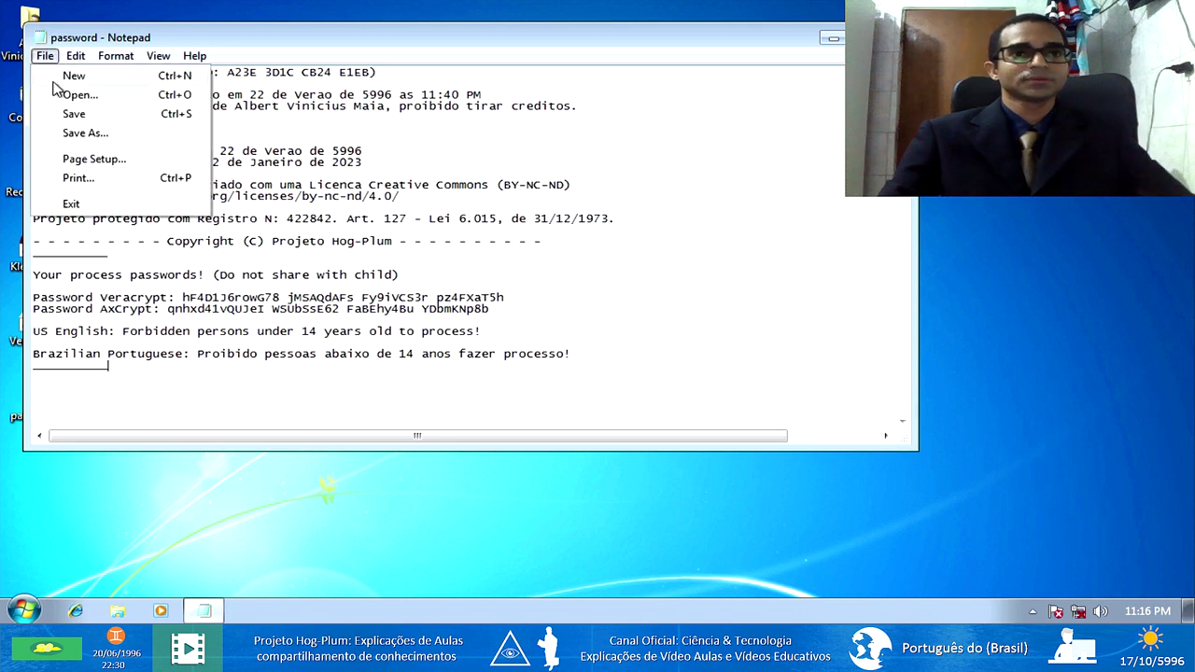
pyautogui.click(74, 116)
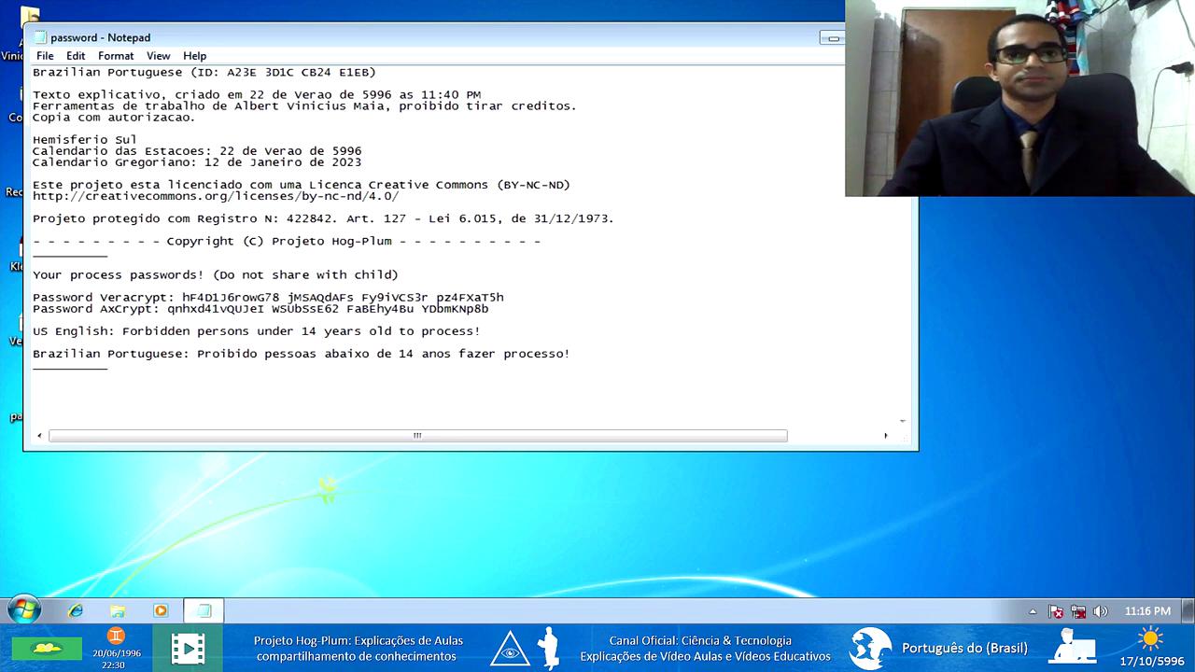
# Minimize Notepad, open Computer, and bring up the options for DVD Drive (D:).
pyautogui.moveTo(598, 42); pyautogui.dragTo(690, 82)
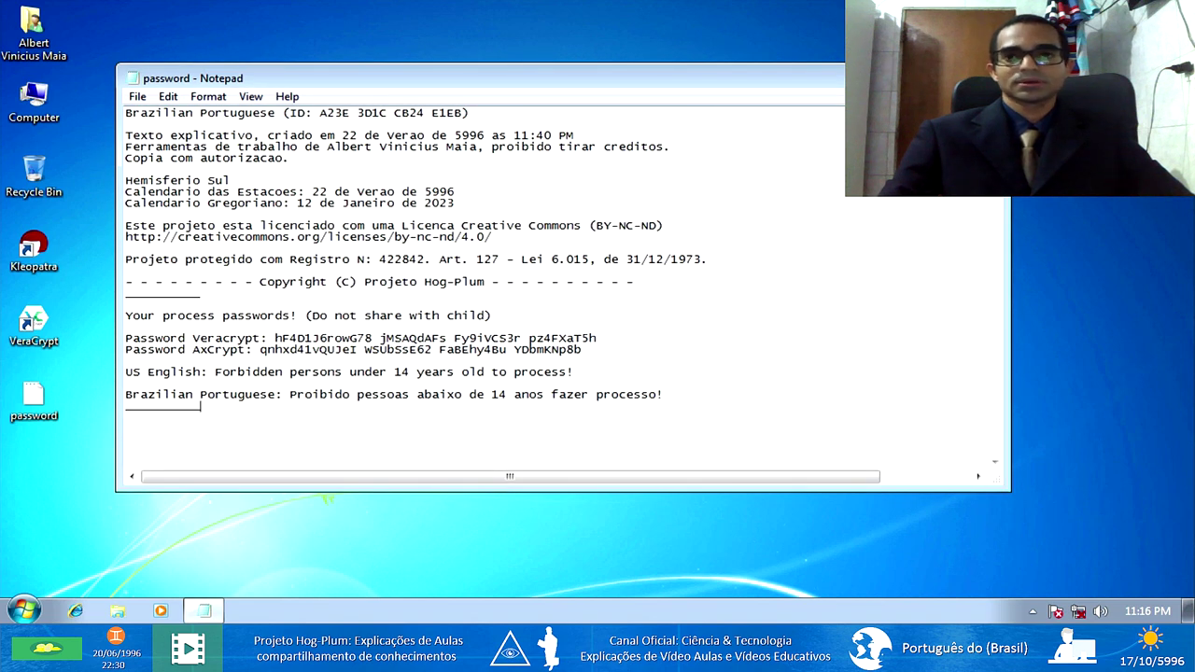
pyautogui.click(941, 78)
pyautogui.doubleClick(47, 105)
pyautogui.click(476, 212)
pyautogui.rightClick(476, 212)
# Open the DVD drive in a new window, load A-01335247-B into VeraCrypt, and select drive A:.
pyautogui.click(529, 276)
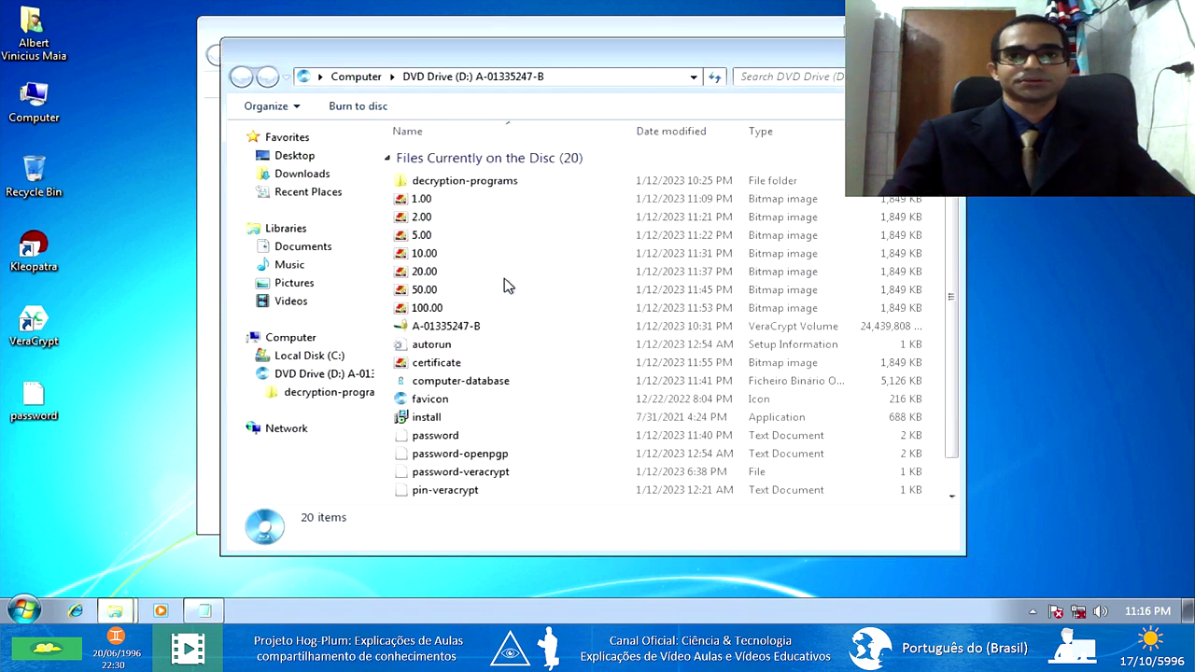
pyautogui.doubleClick(468, 325)
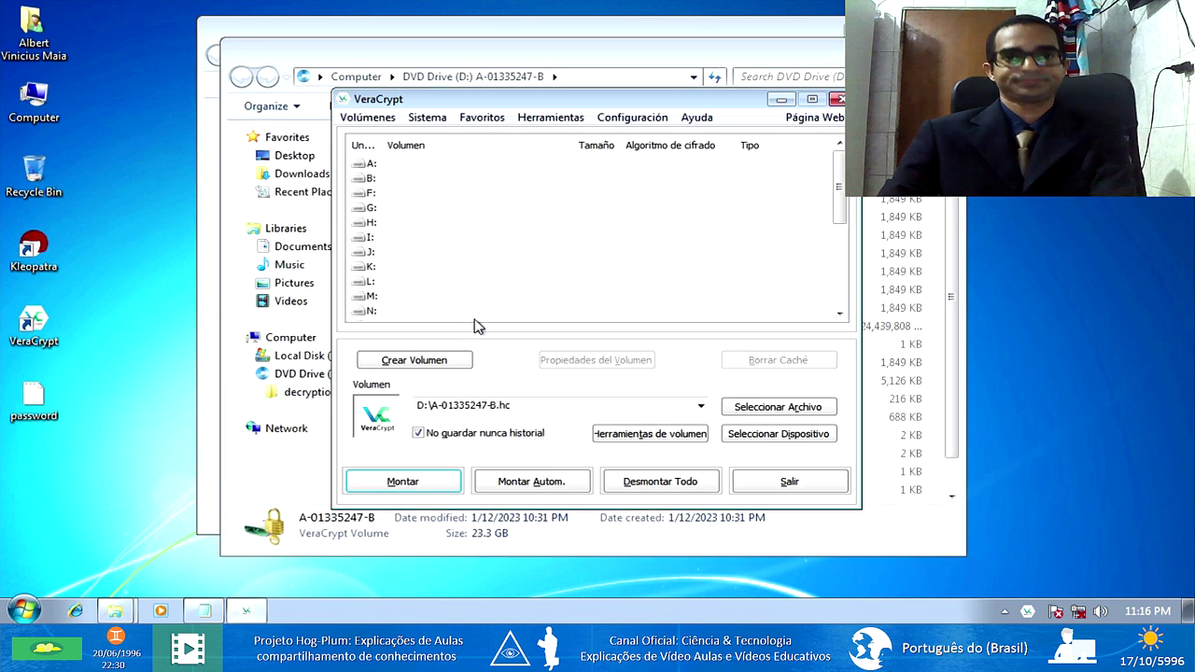
pyautogui.click(368, 165)
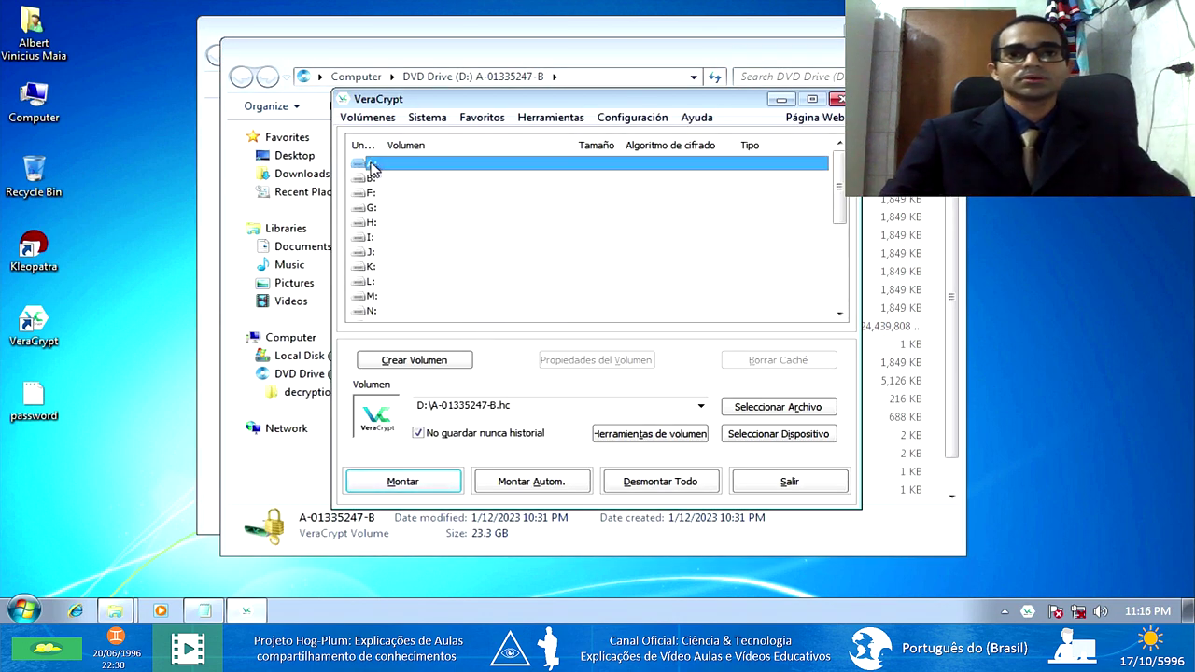
# Switch VeraCrypt's interface language from Spanish to Português-Brasil.
pyautogui.click(628, 118)
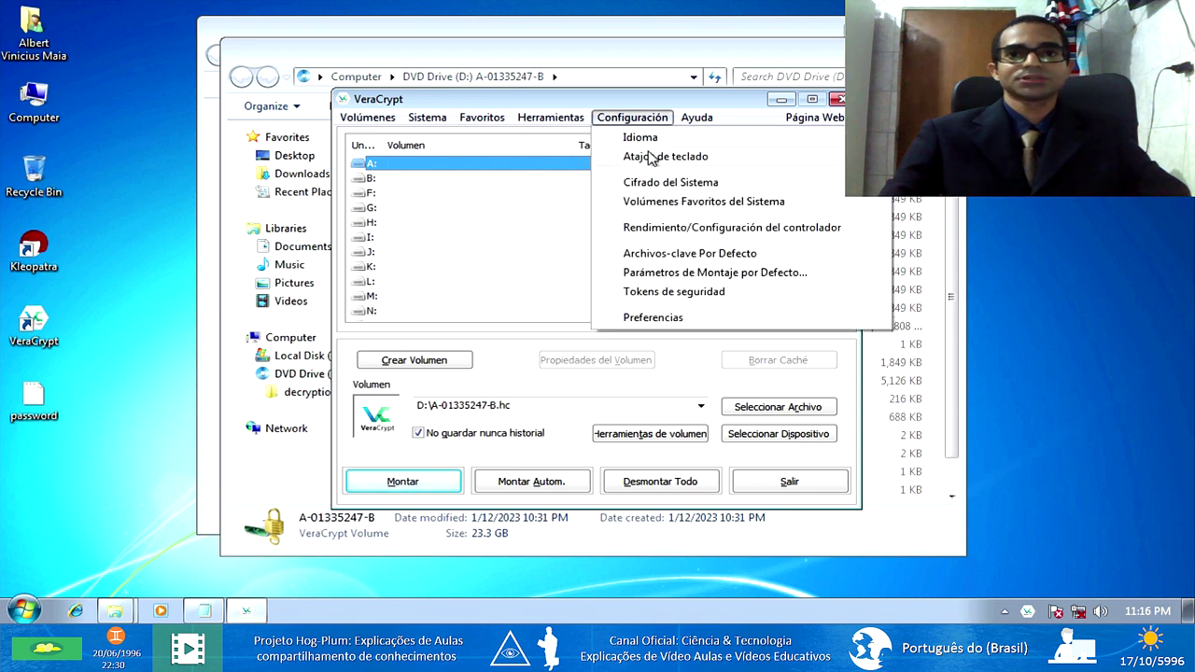
pyautogui.click(642, 138)
pyautogui.click(727, 232)
pyautogui.click(724, 230)
pyautogui.click(519, 275)
pyautogui.click(600, 417)
pyautogui.moveTo(572, 99); pyautogui.dragTo(501, 59)
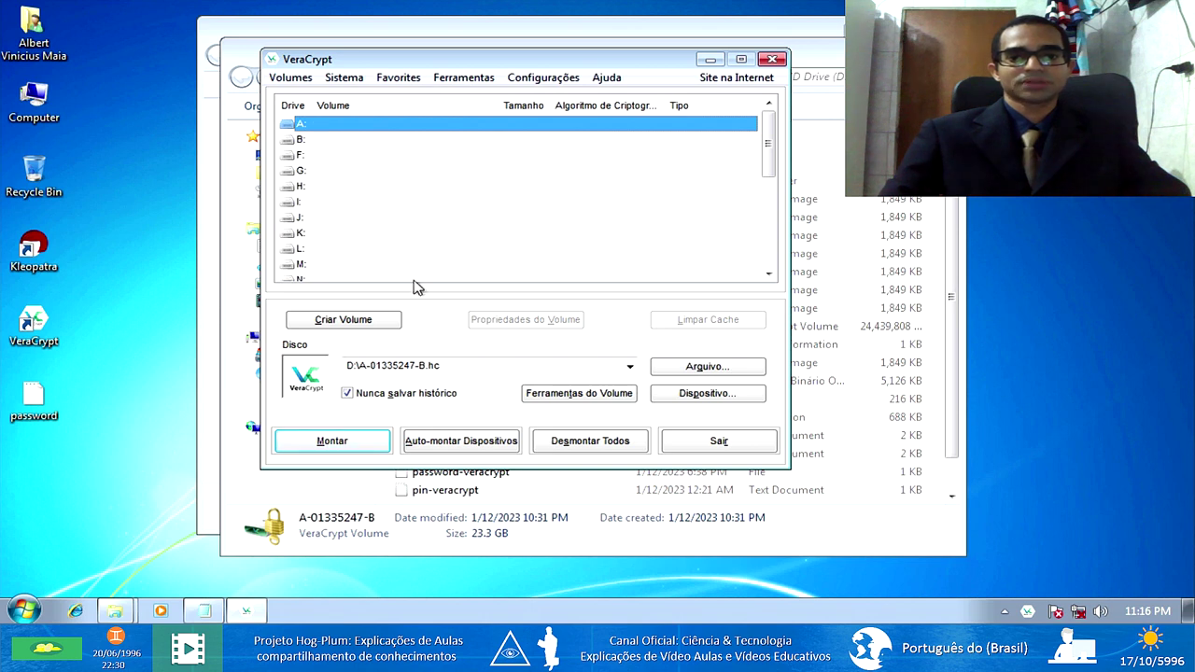
# Start mounting the volume on drive A: and enter the volume PIM.
pyautogui.click(359, 442)
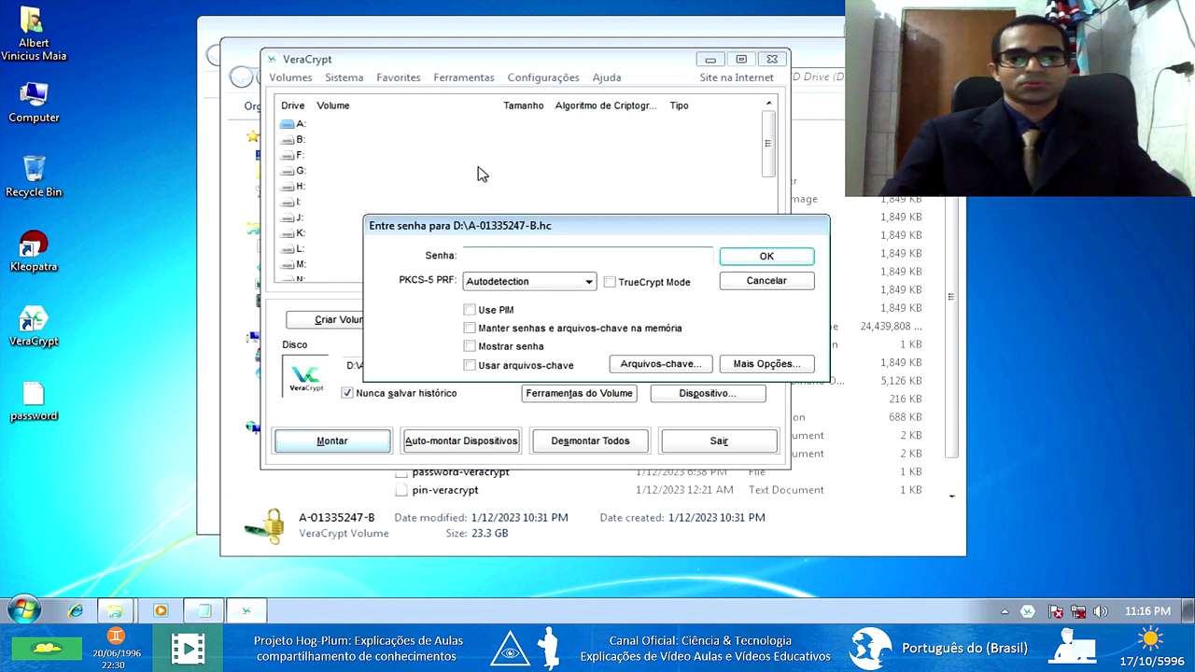
pyautogui.moveTo(490, 231); pyautogui.dragTo(387, 98)
pyautogui.click(385, 180)
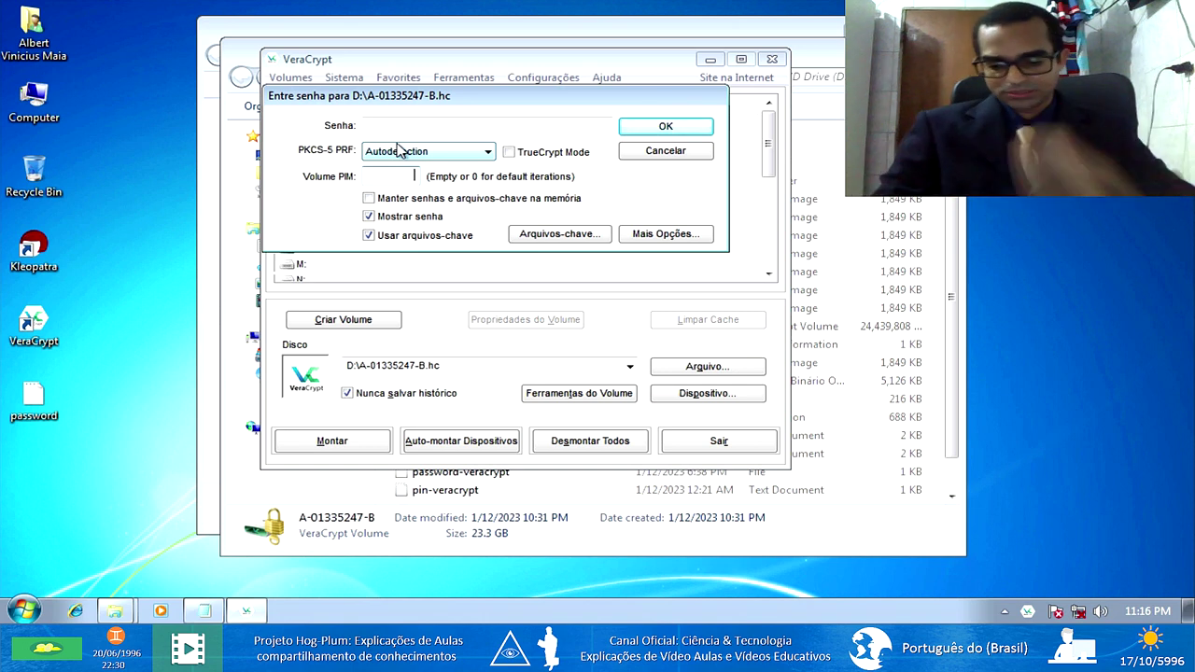
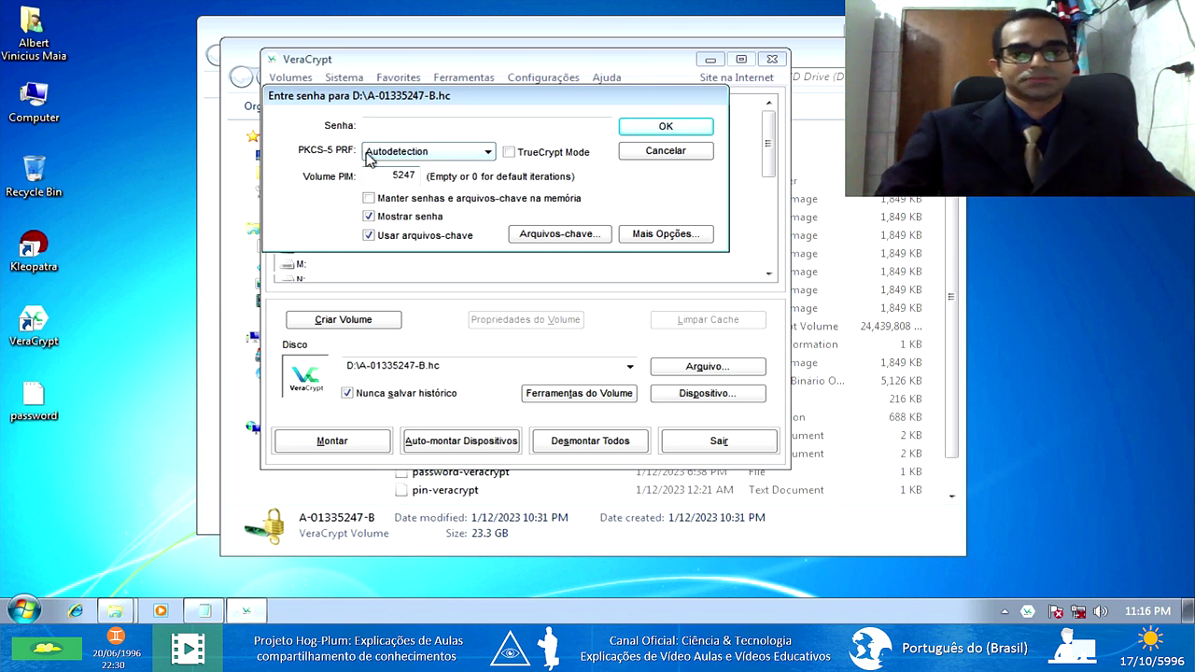
# Copy the VeraCrypt password from the password text file and paste it into the prompt, hidden.
pyautogui.doubleClick(32, 425)
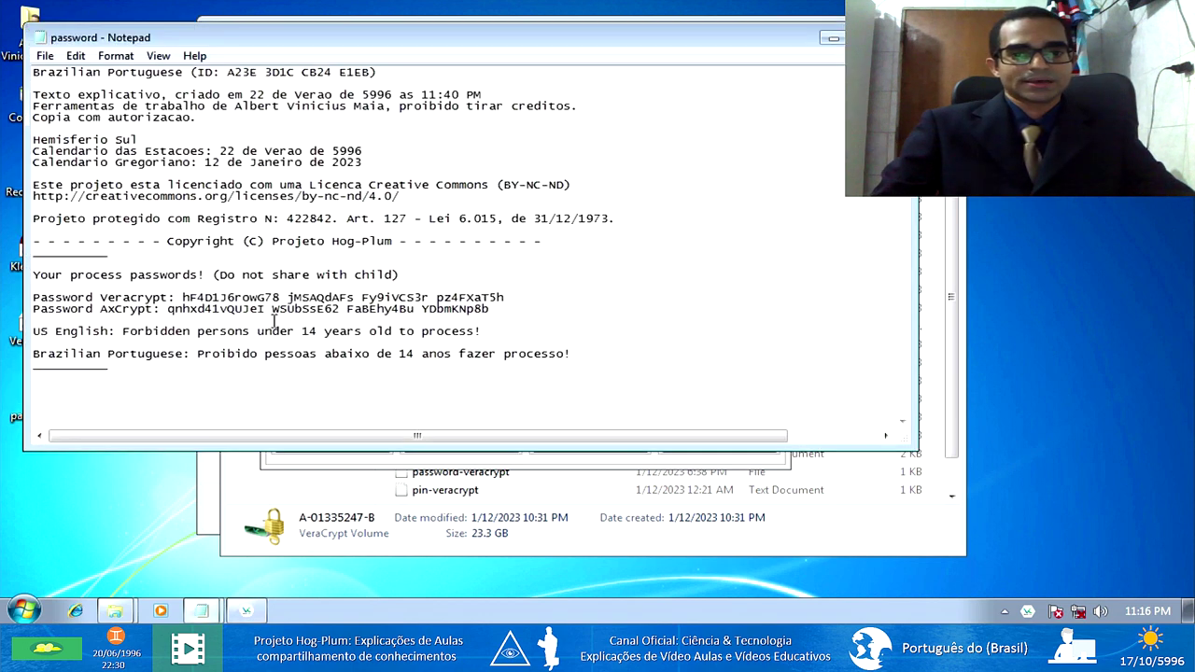
pyautogui.moveTo(512, 297); pyautogui.dragTo(216, 299)
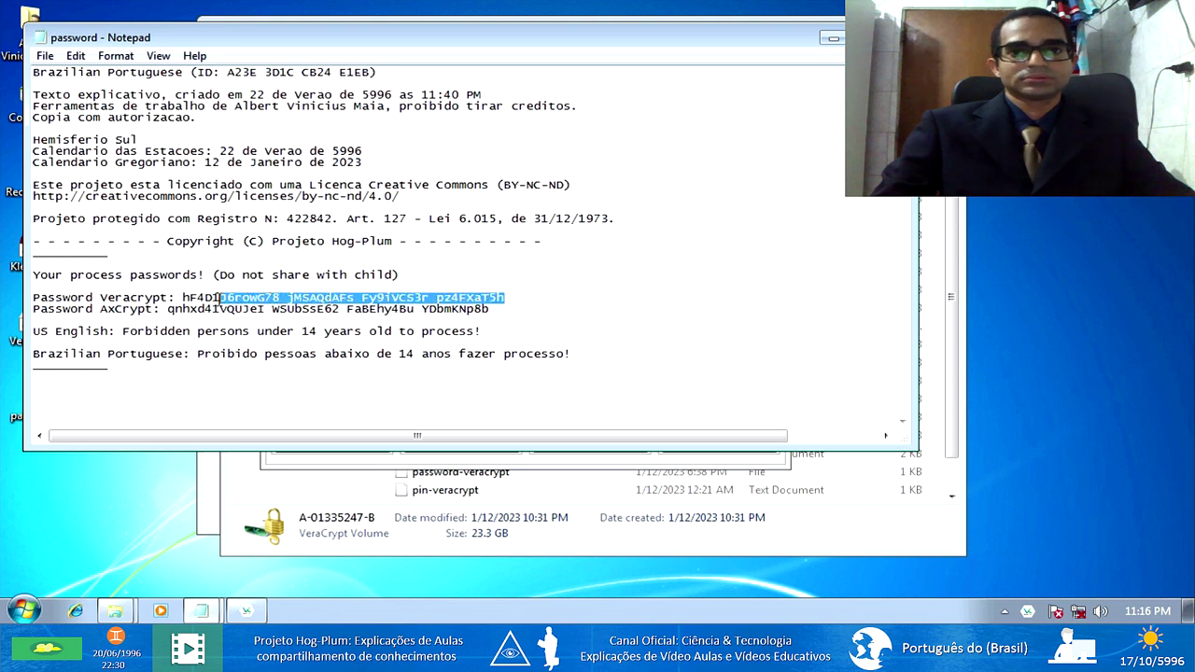
pyautogui.rightClick(185, 301)
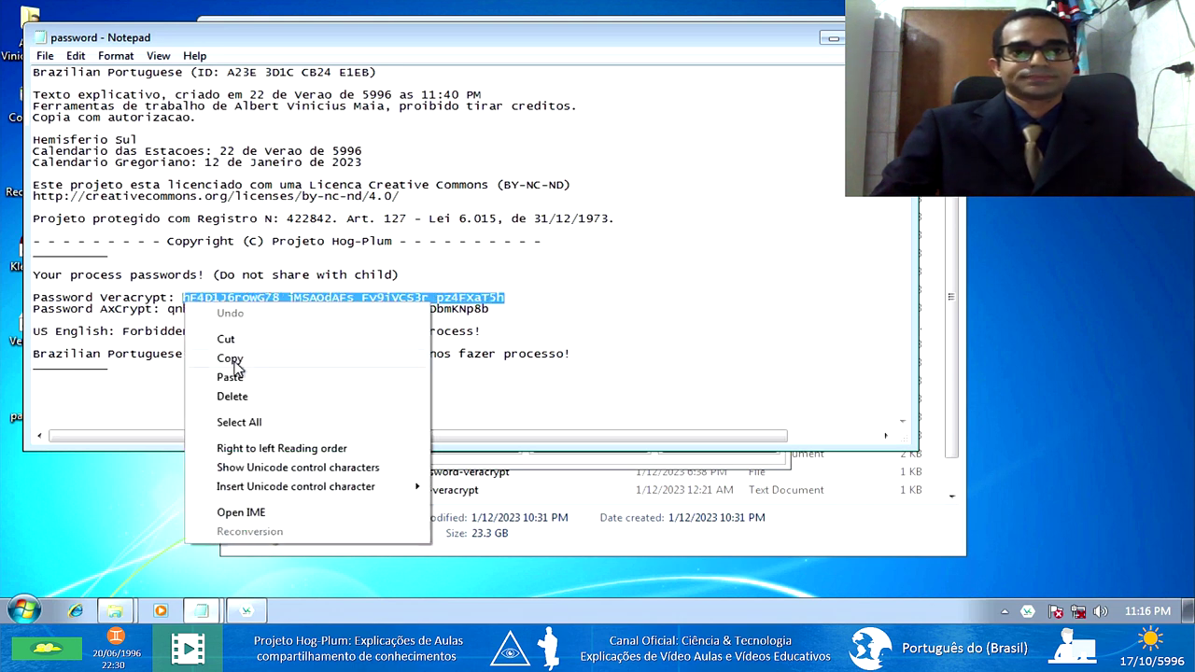
pyautogui.click(231, 358)
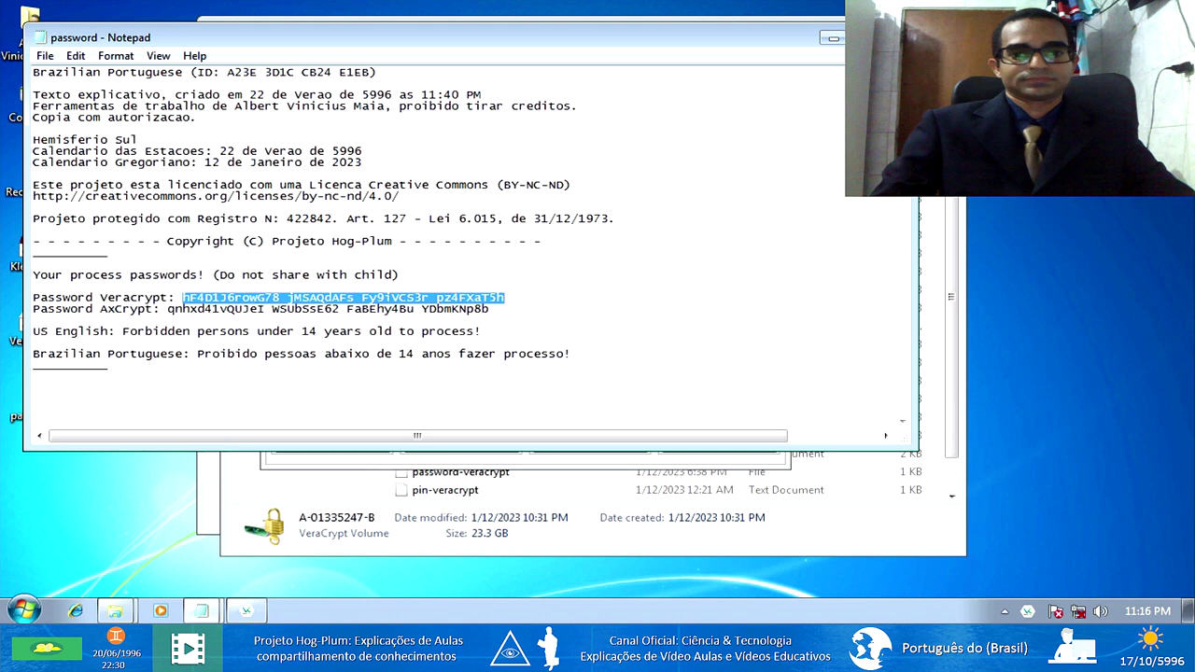
pyautogui.click(833, 38)
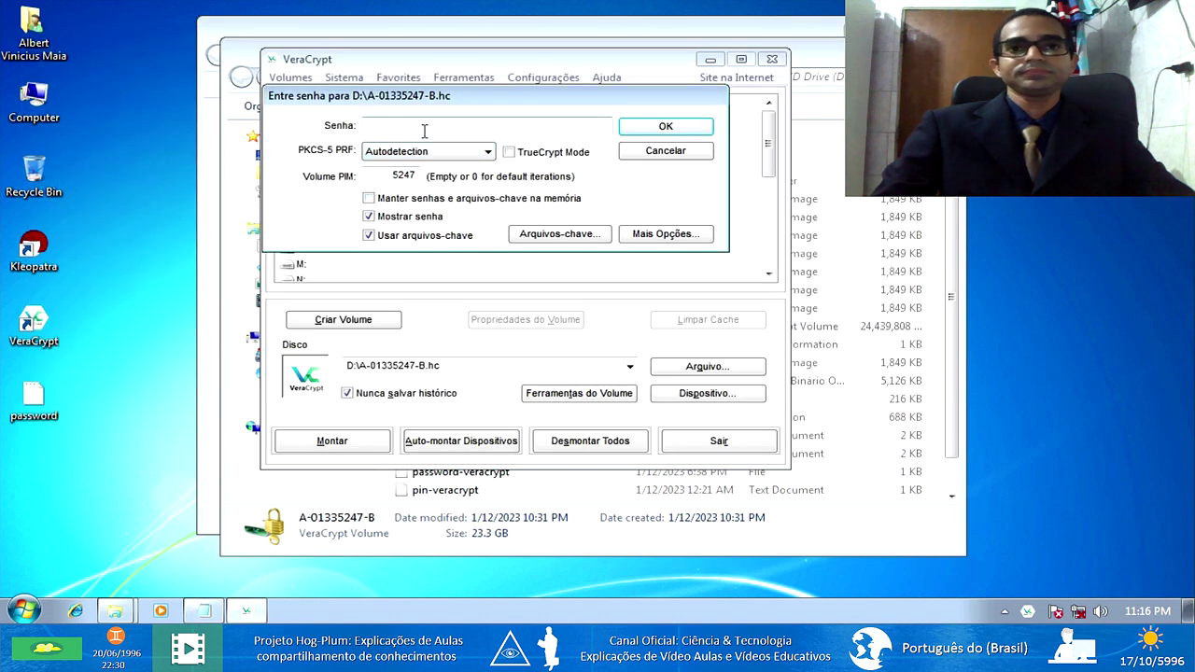
pyautogui.hotkey('ctrl', 'v')
pyautogui.click(414, 220)
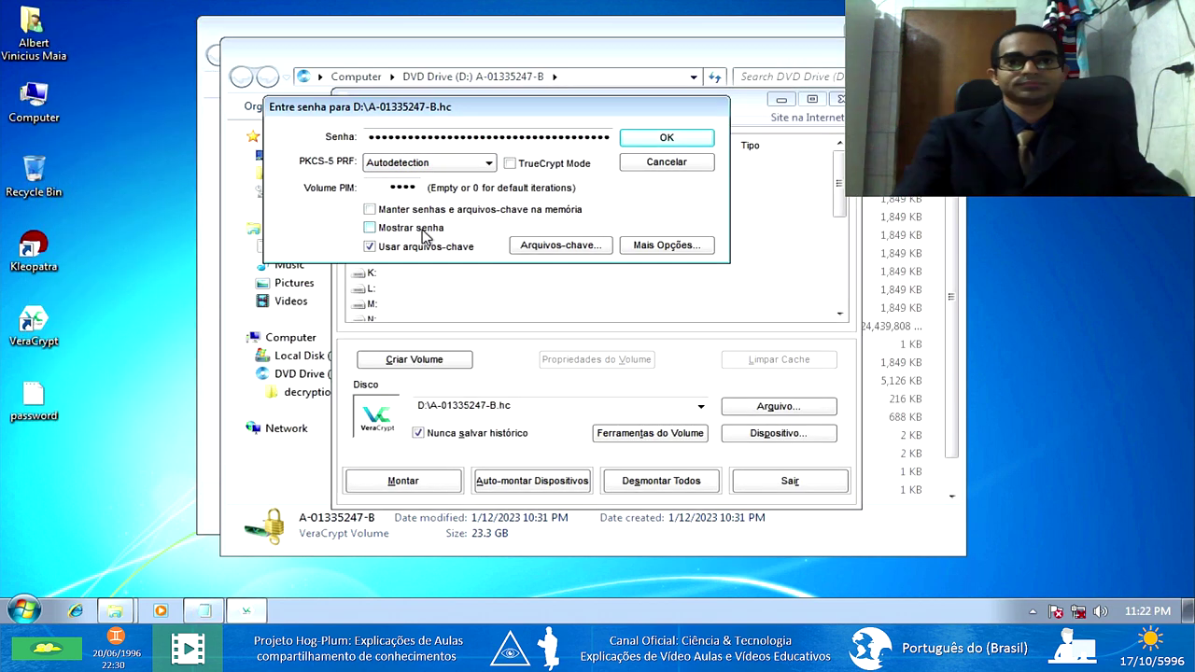
# Add public-key, private-key, password-veracrypt, computer-database and certificate from D: as keyfiles.
pyautogui.click(560, 245)
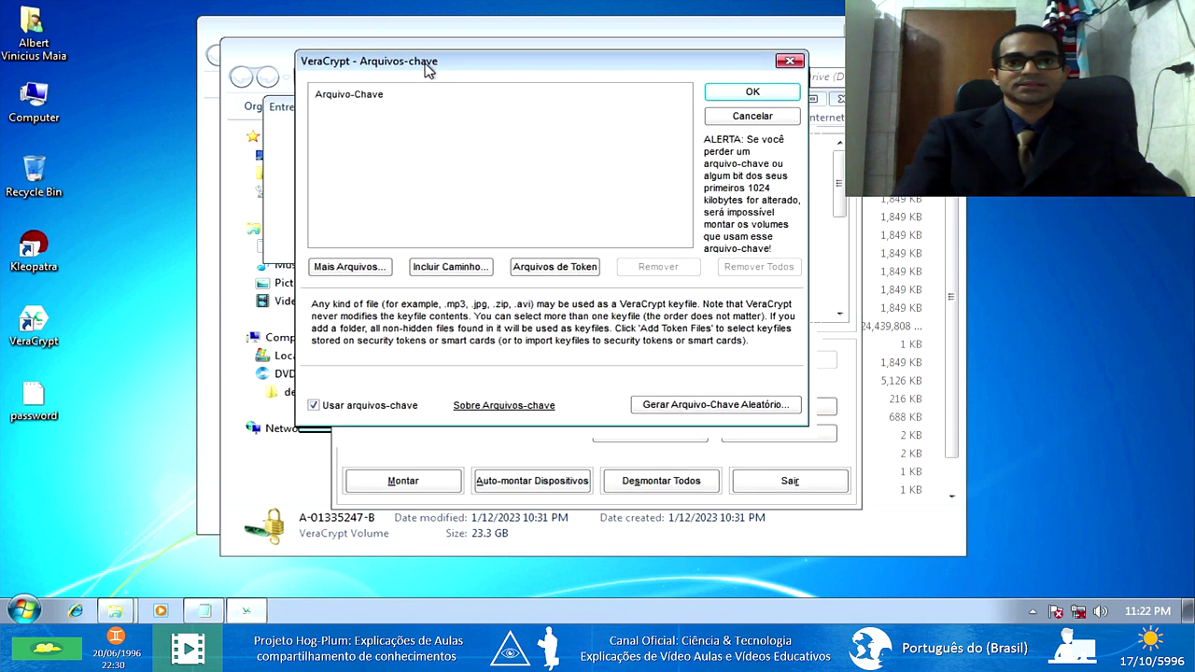
pyautogui.click(355, 259)
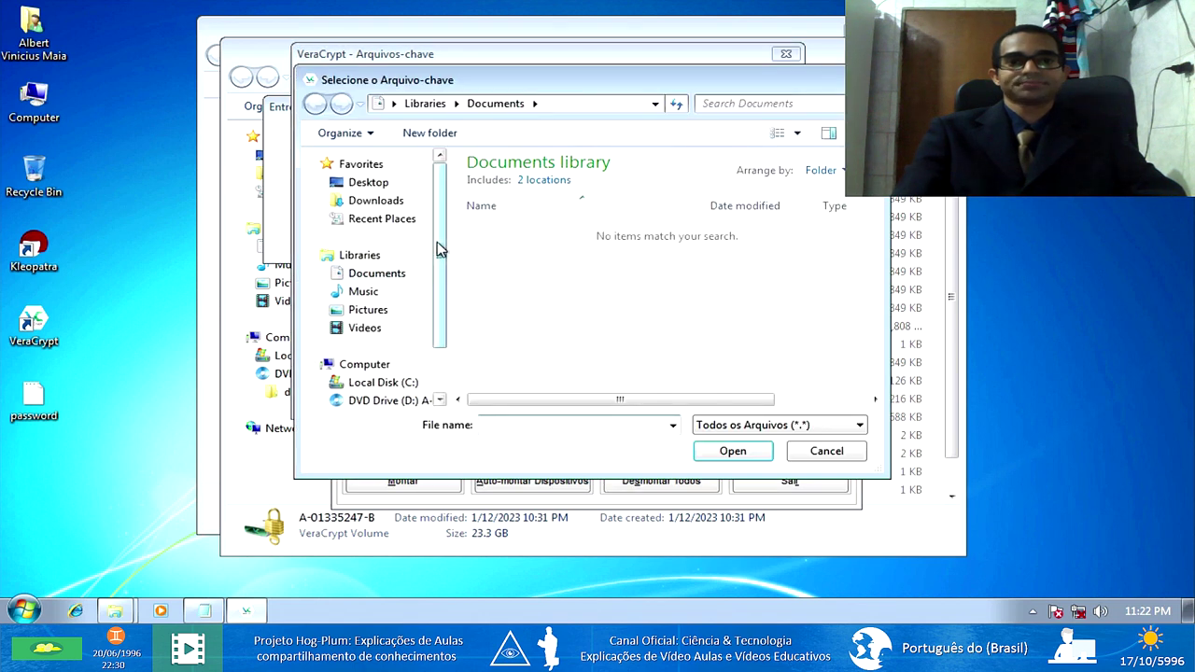
pyautogui.scroll(-2, 424, 336)
pyautogui.click(427, 338)
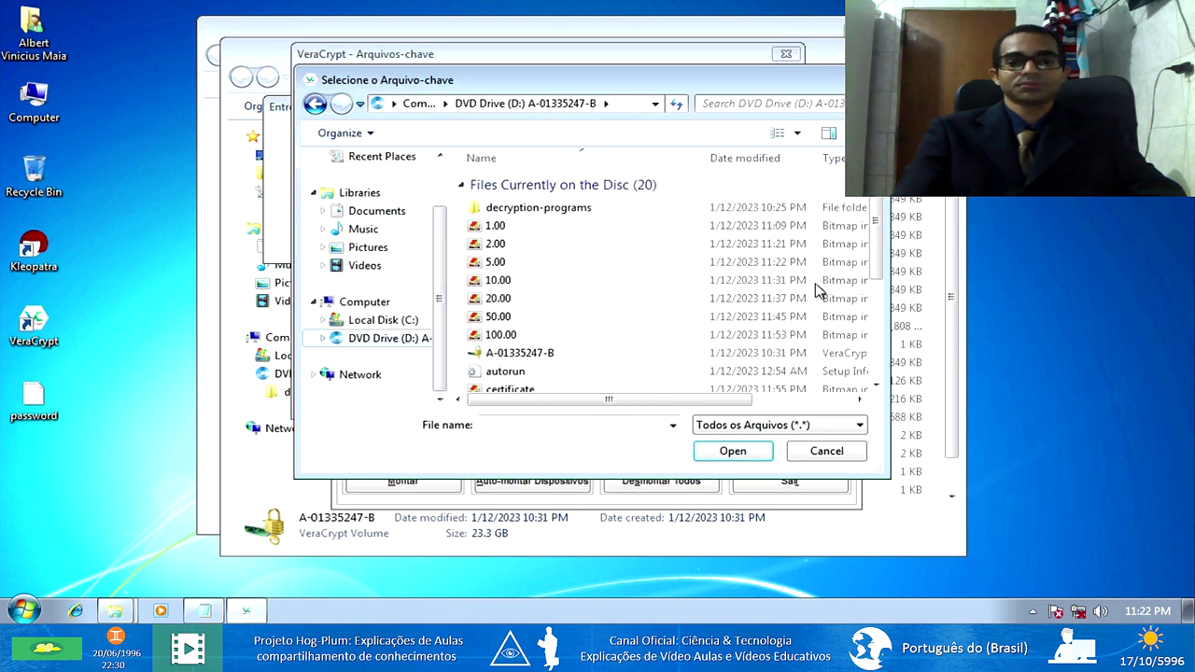
pyautogui.moveTo(872, 252); pyautogui.dragTo(872, 374)
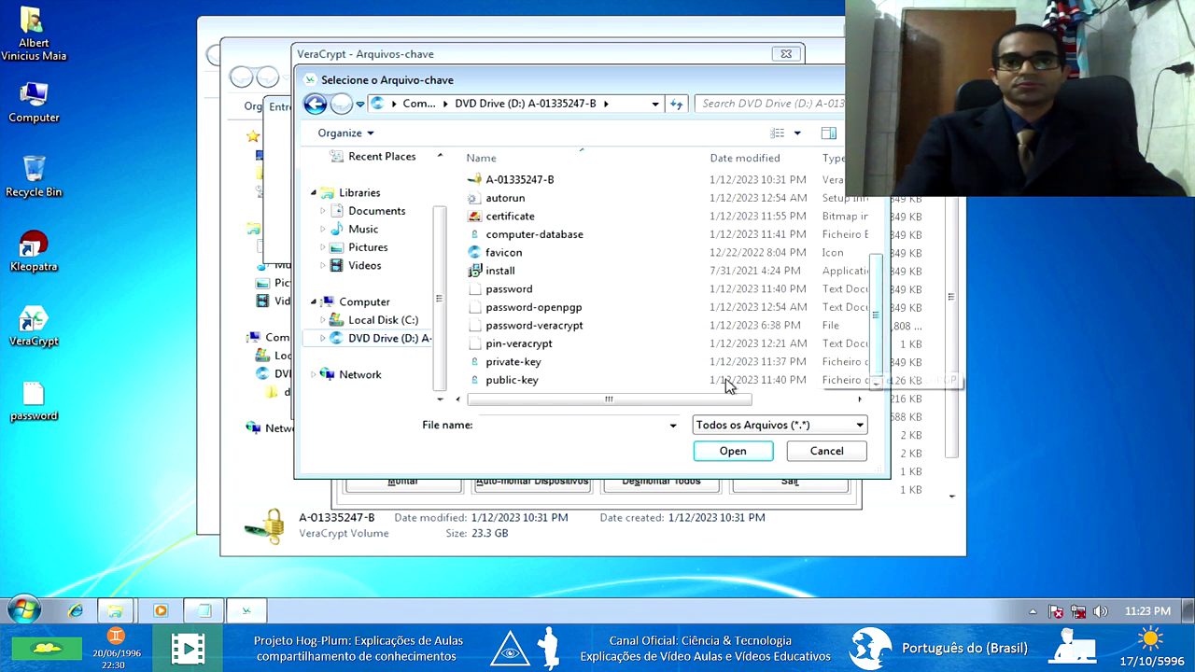
pyautogui.click(532, 383)
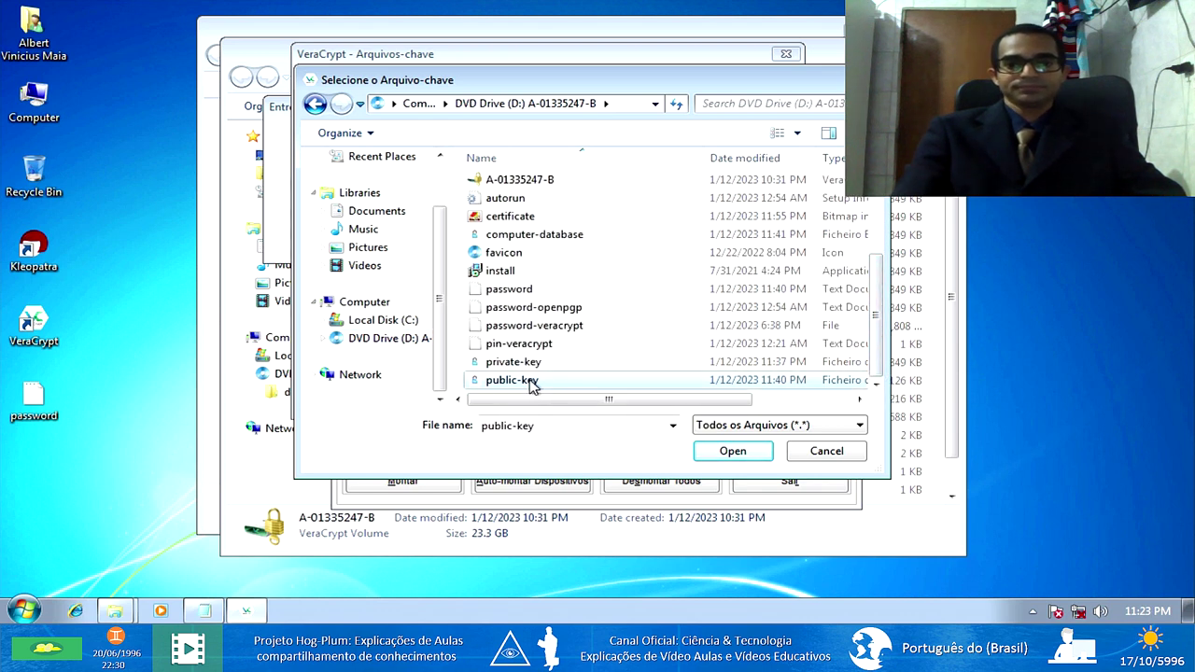
pyautogui.keyDown('ctrl'); pyautogui.click(525, 364); pyautogui.keyUp('ctrl')
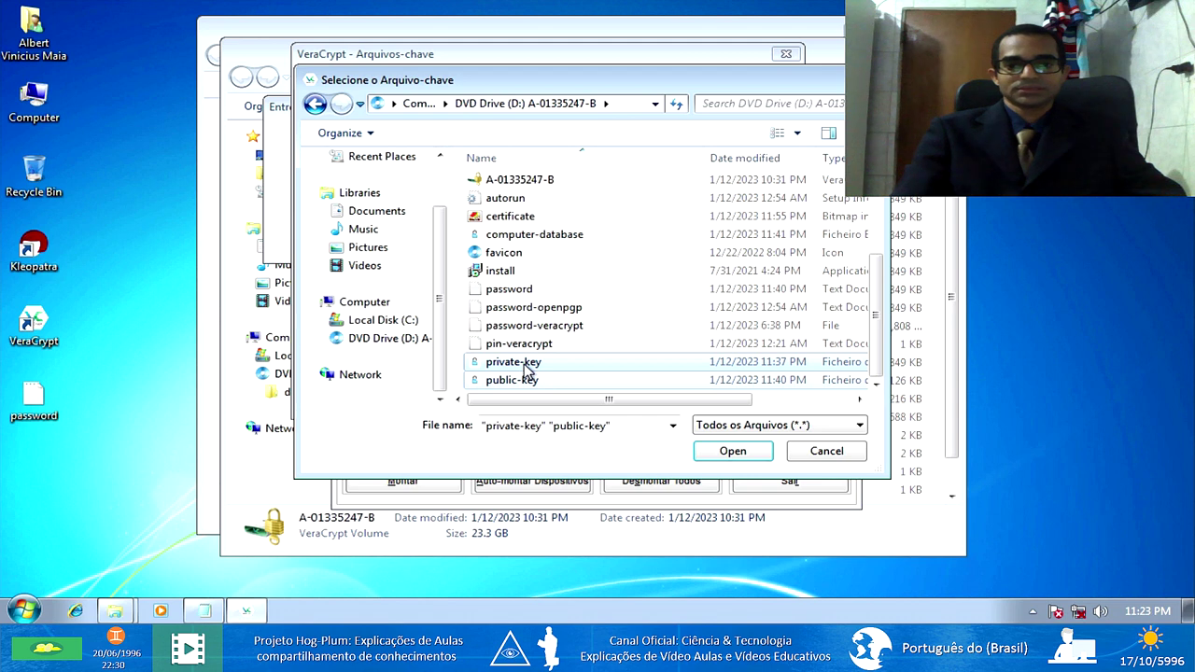
pyautogui.keyDown('ctrl'); pyautogui.click(537, 325); pyautogui.keyUp('ctrl')
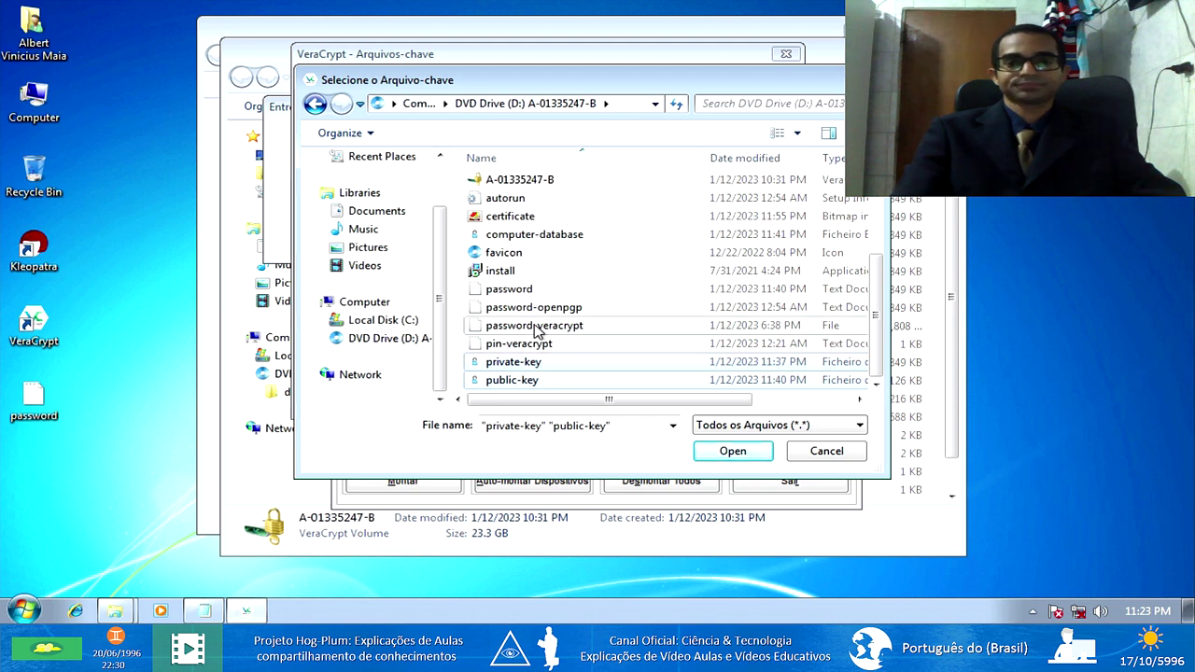
pyautogui.keyDown('ctrl'); pyautogui.click(578, 241); pyautogui.keyUp('ctrl')
pyautogui.keyDown('ctrl'); pyautogui.click(515, 215); pyautogui.keyUp('ctrl')
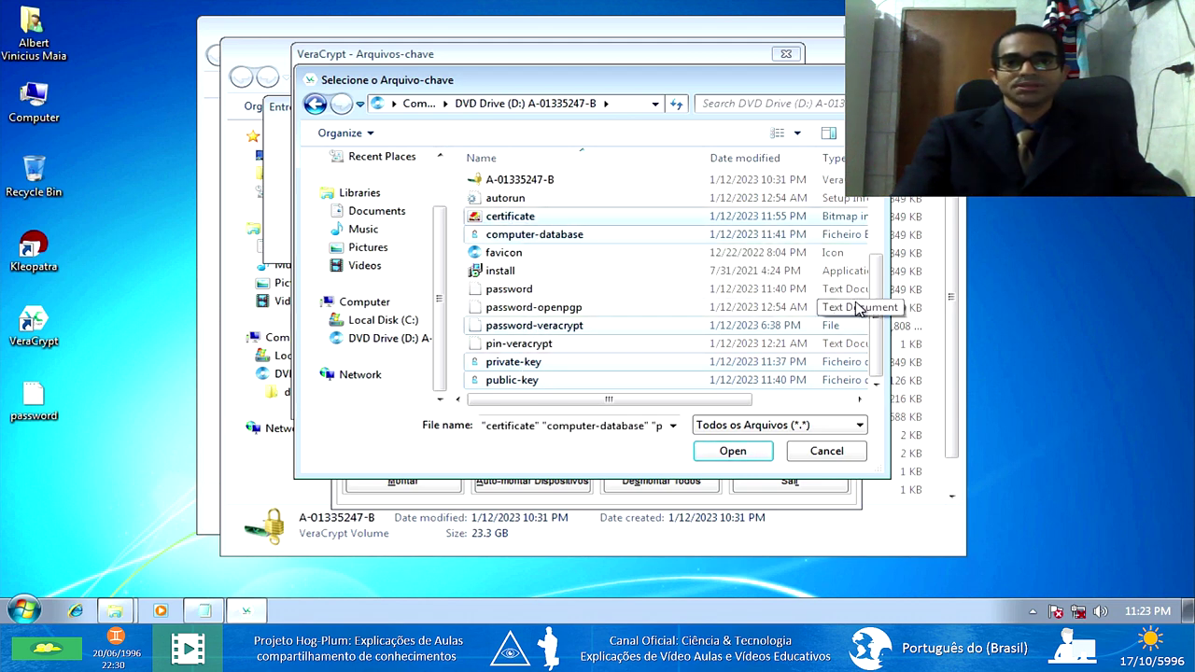
# Also add the 100.00, 50.00, 20.00, 10.00, 5.00, 2.00 and 1.00 files as keyfiles.
pyautogui.moveTo(880, 314); pyautogui.dragTo(887, 231)
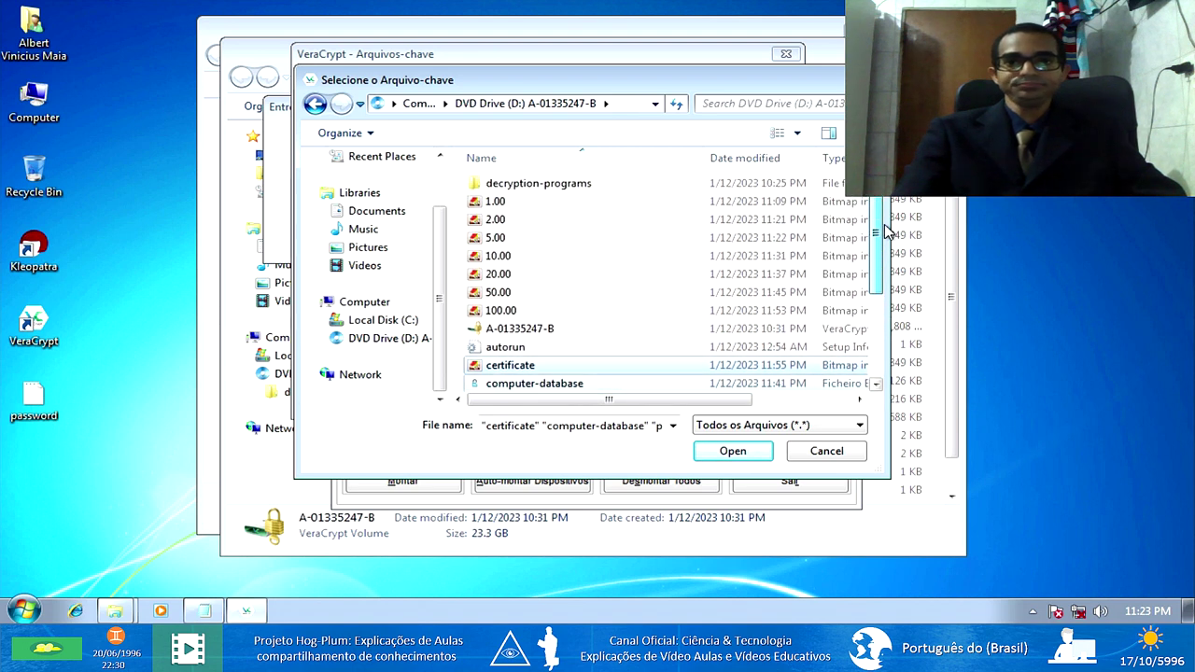
pyautogui.keyDown('ctrl'); pyautogui.click(501, 311); pyautogui.keyUp('ctrl')
pyautogui.keyDown('ctrl'); pyautogui.click(501, 291); pyautogui.keyUp('ctrl')
pyautogui.keyDown('ctrl'); pyautogui.click(499, 273); pyautogui.keyUp('ctrl')
pyautogui.keyDown('ctrl'); pyautogui.click(497, 256); pyautogui.keyUp('ctrl')
pyautogui.keyDown('ctrl'); pyautogui.click(496, 237); pyautogui.keyUp('ctrl')
pyautogui.keyDown('ctrl'); pyautogui.click(495, 220); pyautogui.keyUp('ctrl')
pyautogui.keyDown('ctrl'); pyautogui.click(496, 202); pyautogui.keyUp('ctrl')
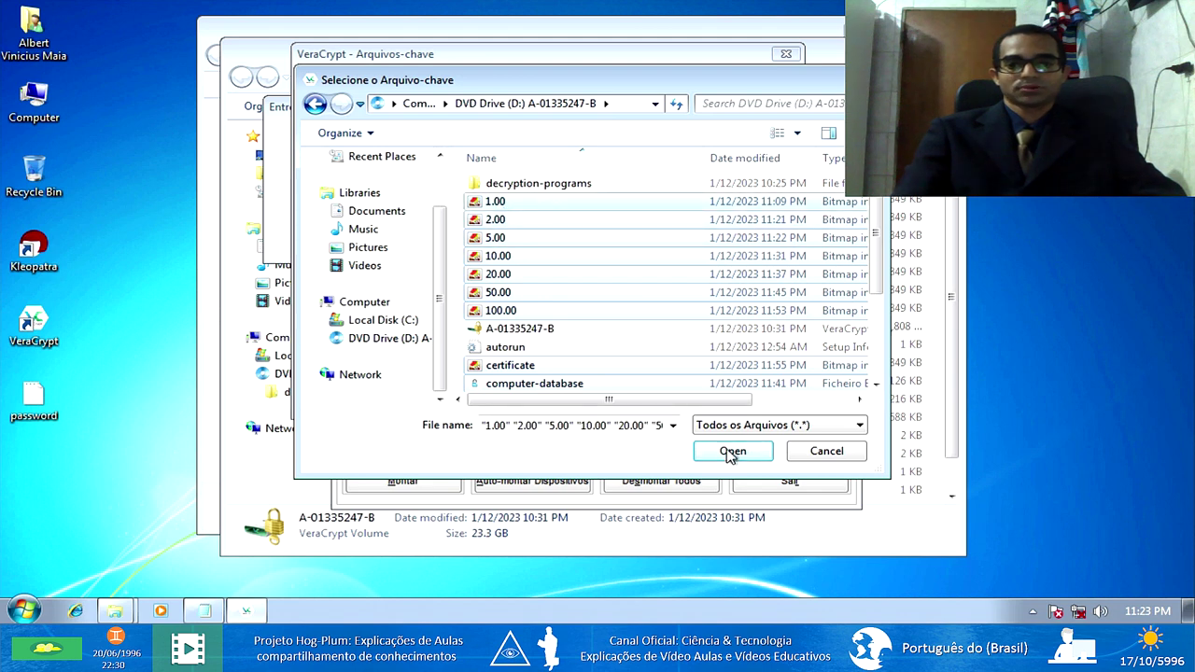
# Confirm the keyfile list and mount the volume with password, PIM and keyfiles.
pyautogui.click(730, 451)
pyautogui.scroll(-1, 679, 221)
pyautogui.scroll(2, 679, 221)
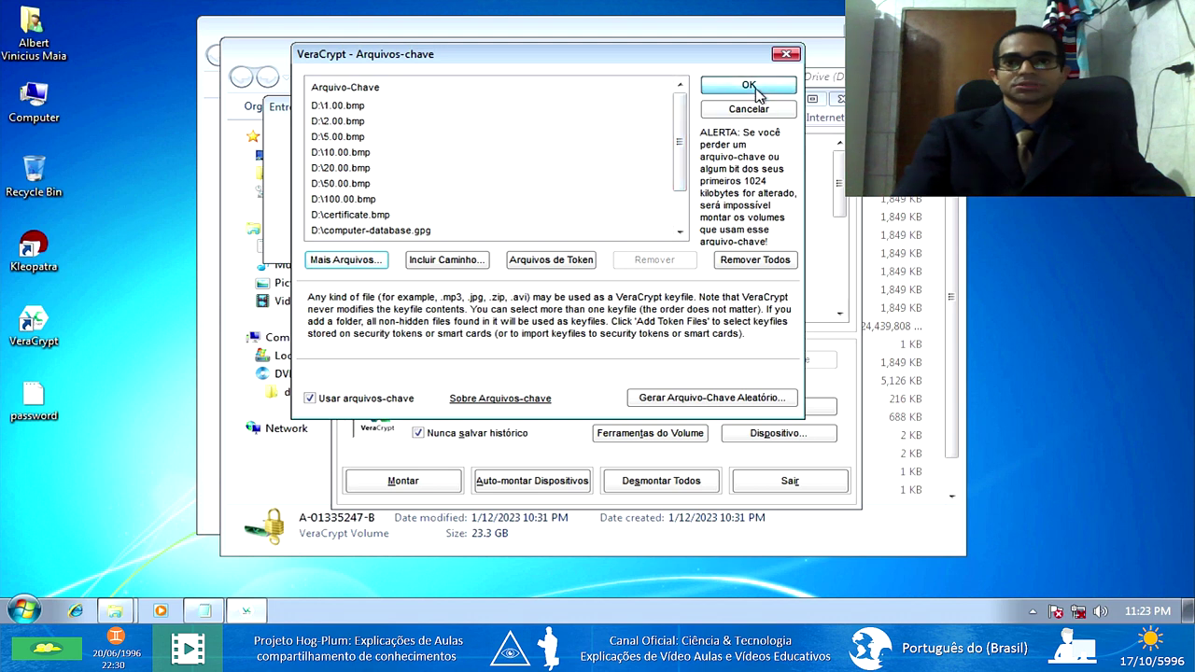
pyautogui.click(748, 86)
pyautogui.click(650, 142)
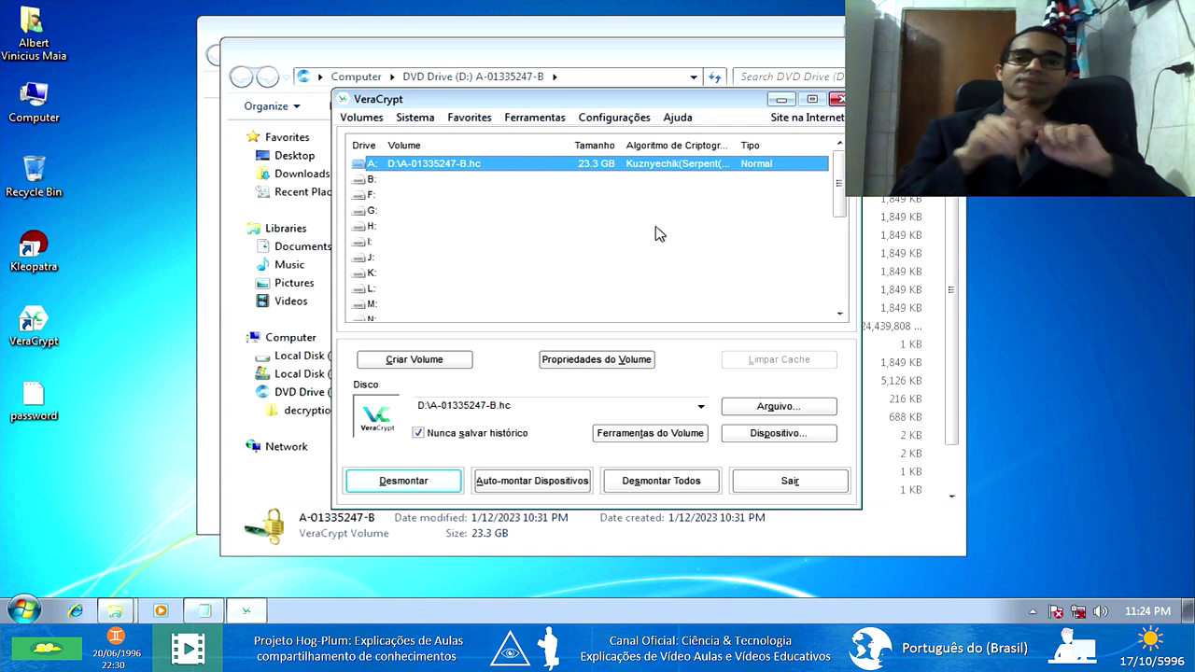
# Close VeraCrypt, open Local Disk (A:), and mount the wou_w7-x64 ISO as drive E:.
pyautogui.click(838, 99)
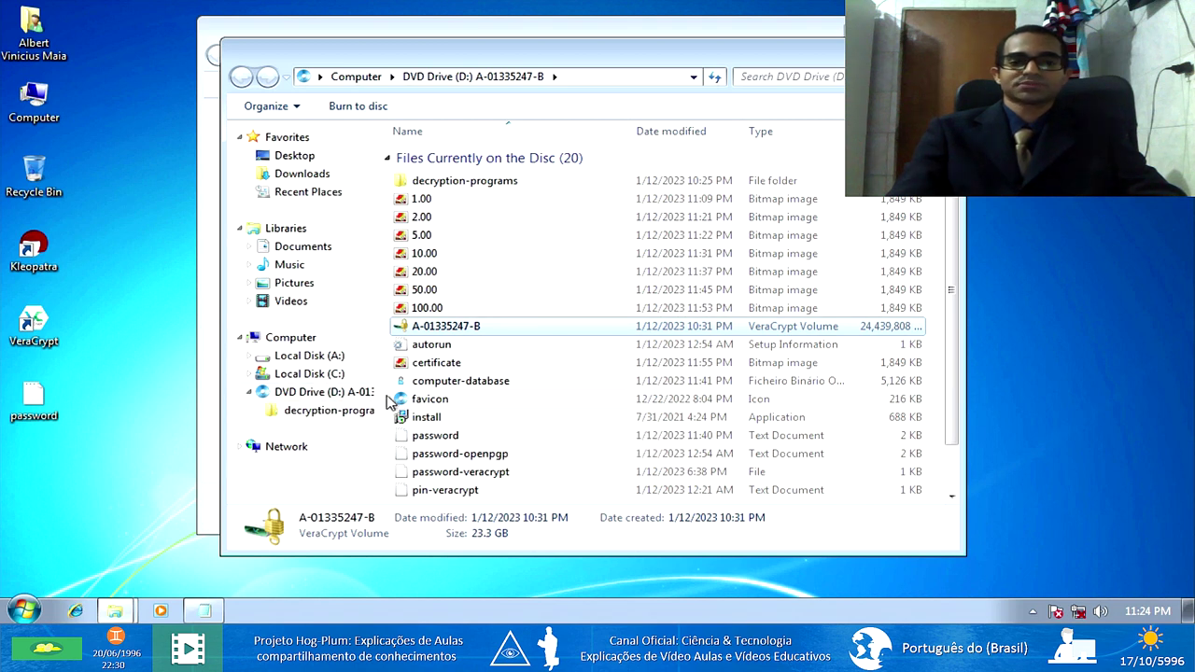
pyautogui.click(323, 362)
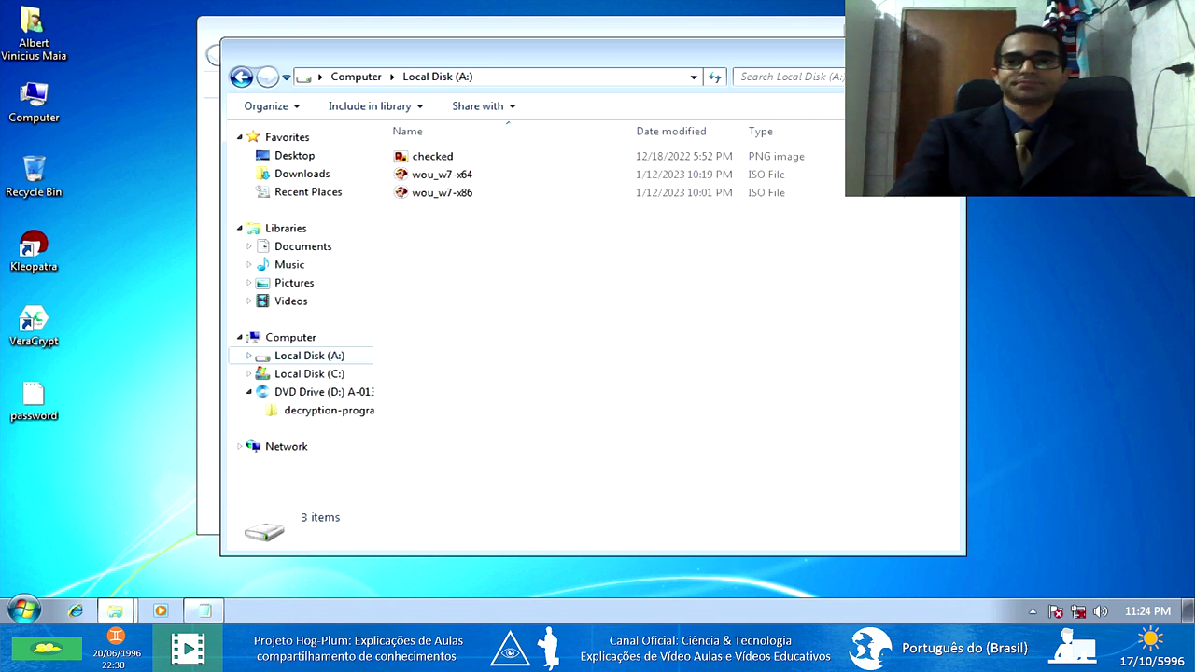
pyautogui.moveTo(863, 138); pyautogui.dragTo(821, 138)
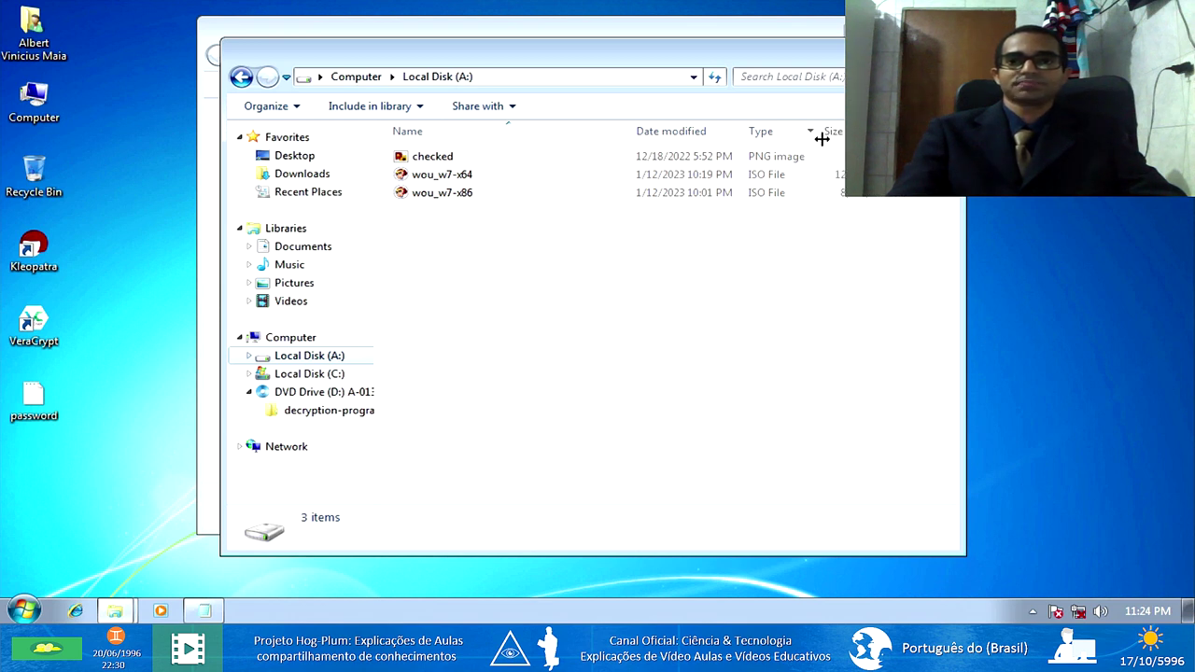
pyautogui.rightClick(454, 176)
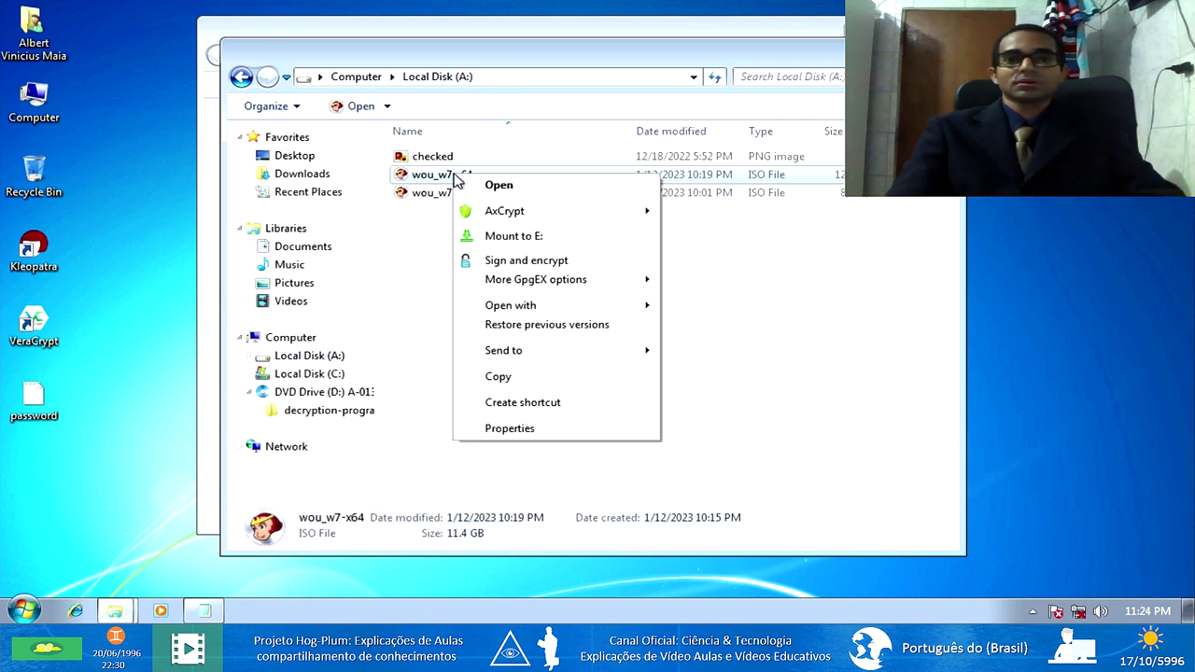
pyautogui.click(530, 239)
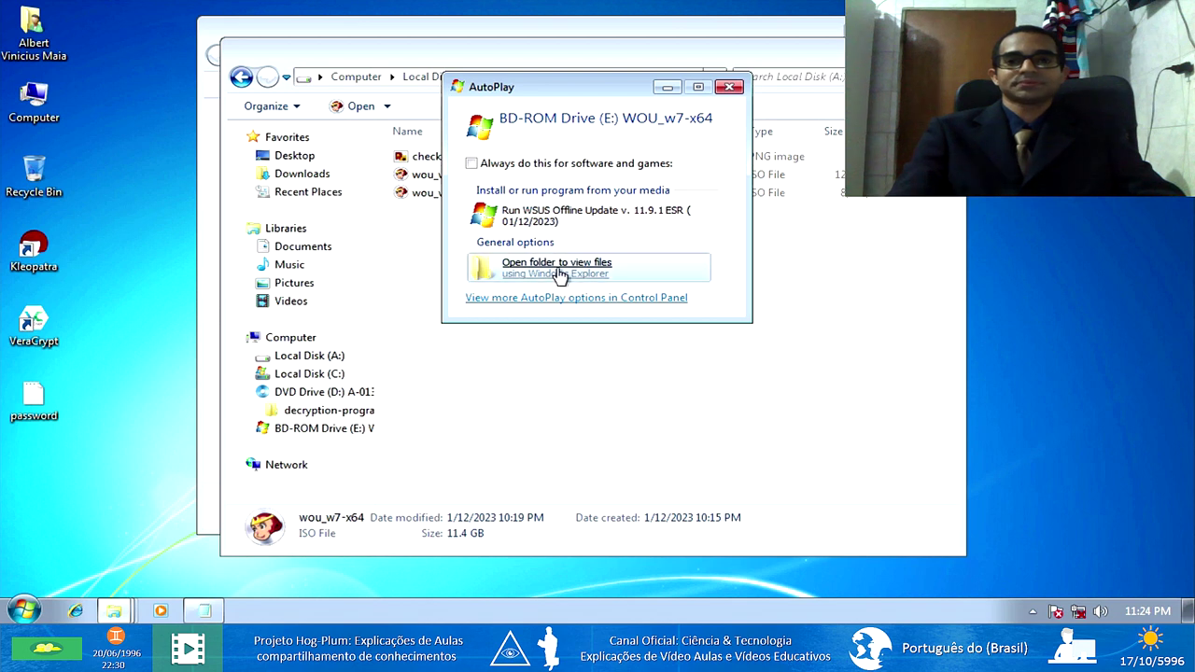
# Browse the mounted disc's files and read, then close, the BRAZIL-INSTRUCTION display.
pyautogui.click(559, 272)
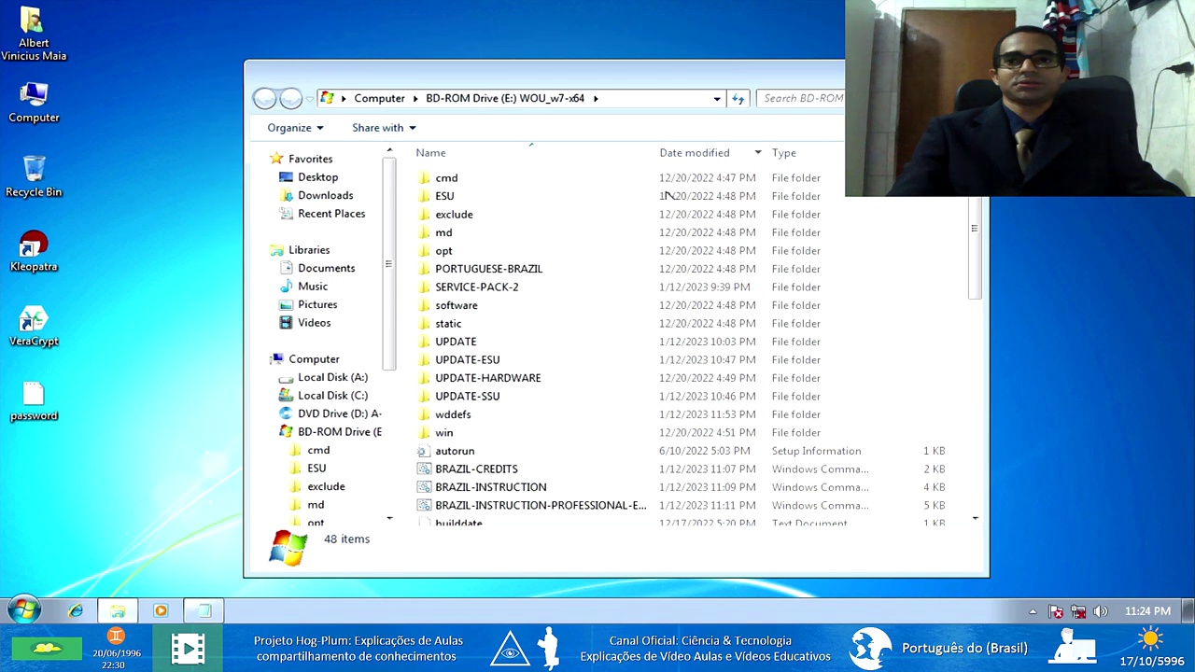
pyautogui.scroll(-3, 514, 405)
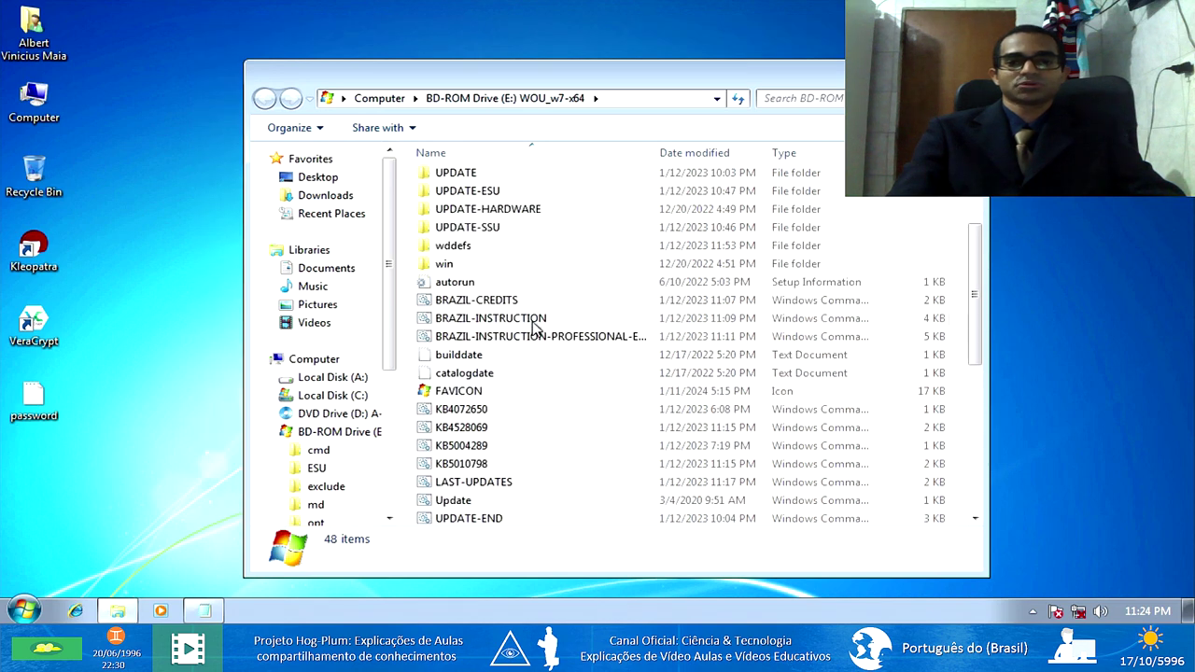
pyautogui.doubleClick(534, 318)
pyautogui.scroll(10, 442, 250)
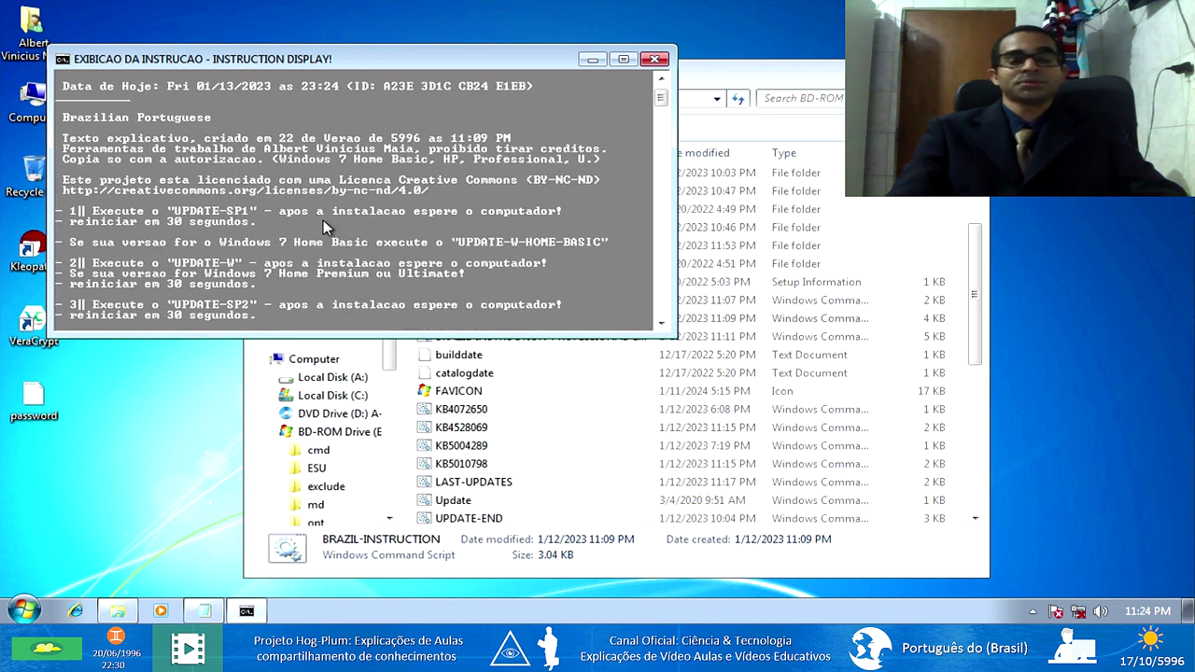
pyautogui.click(656, 61)
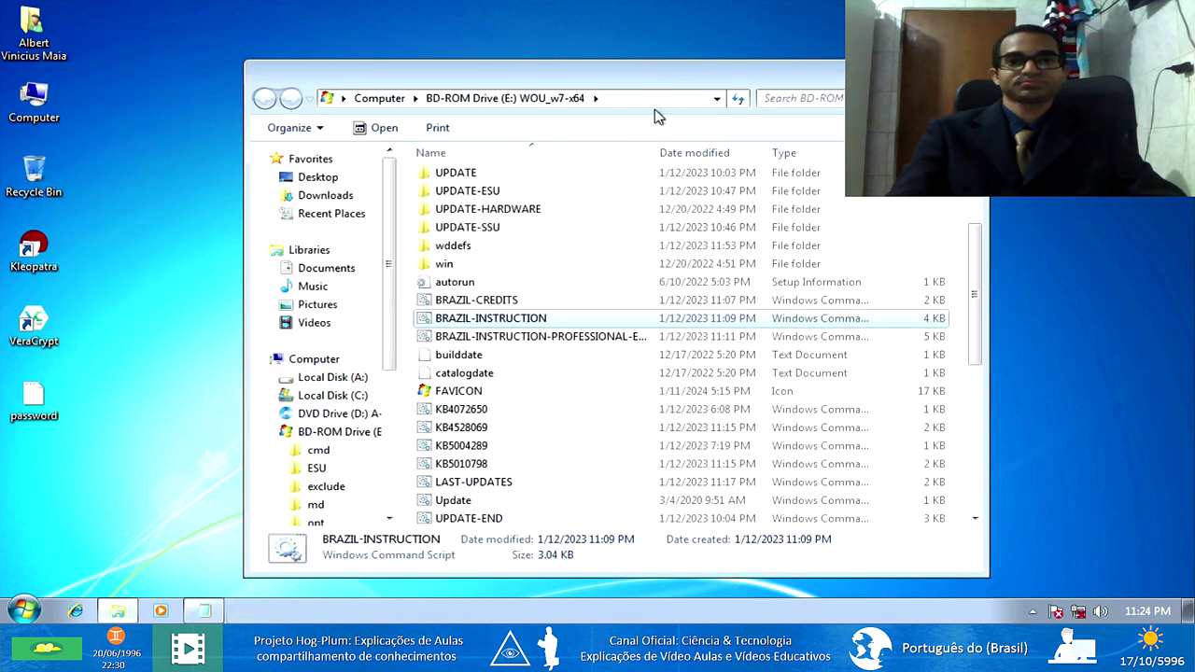
pyautogui.scroll(-6, 616, 250)
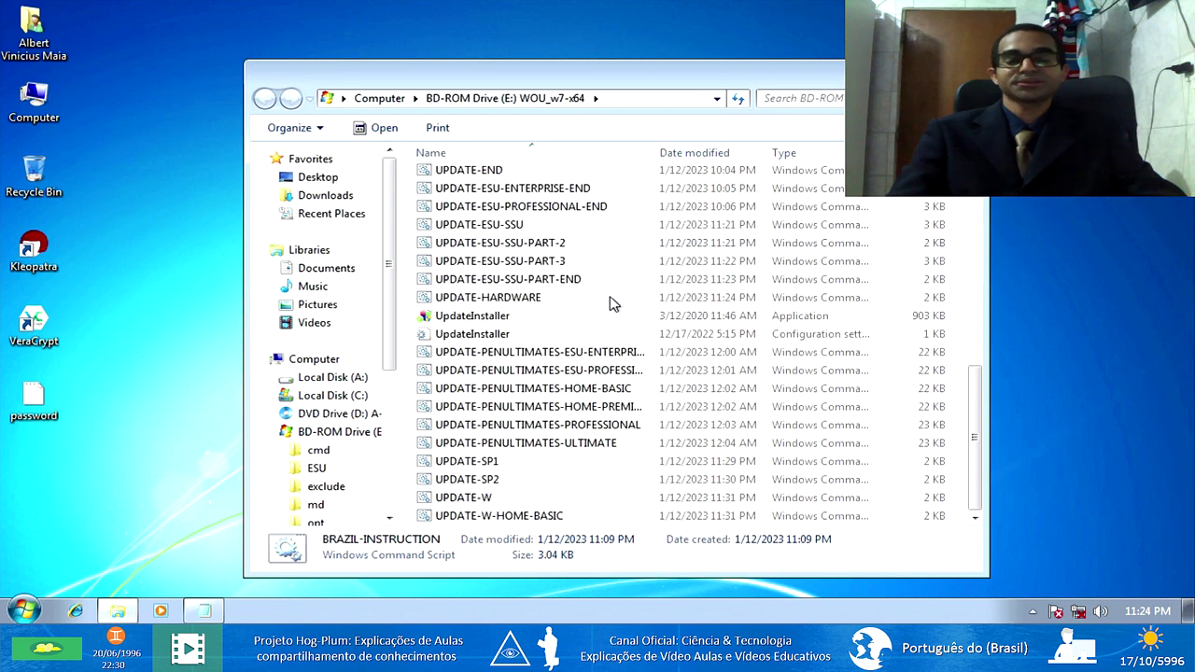
# Run the UPDATE-SP1 script from the update disc and allow the installer to make changes.
pyautogui.doubleClick(467, 461)
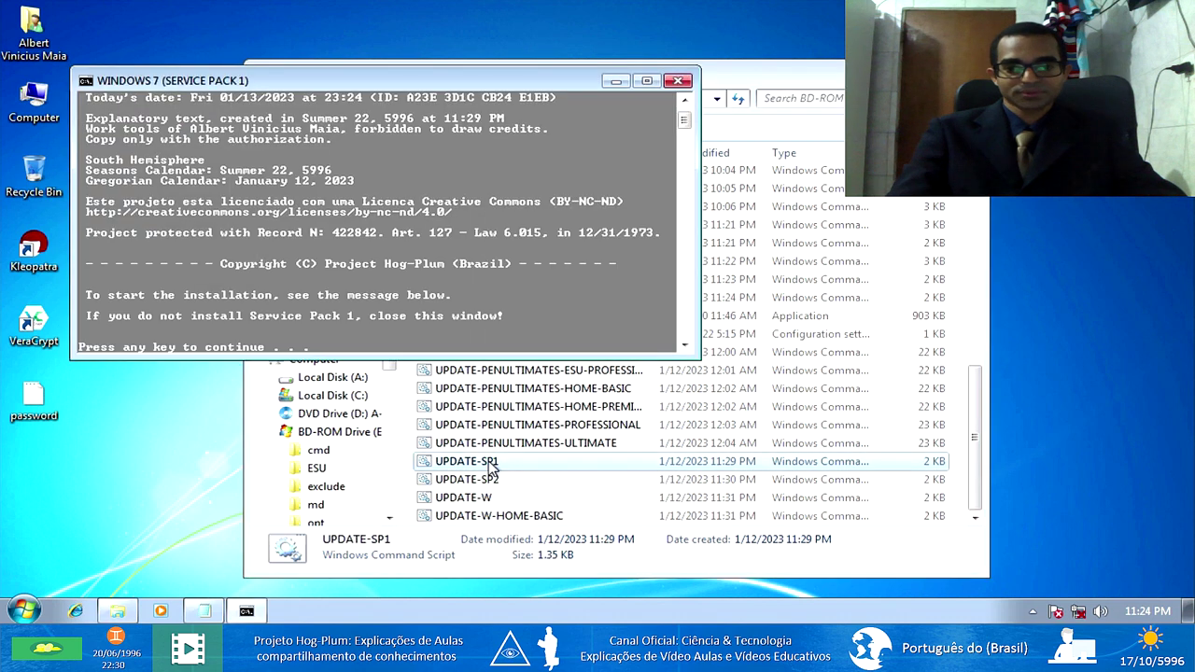
pyautogui.moveTo(347, 76); pyautogui.dragTo(396, 82)
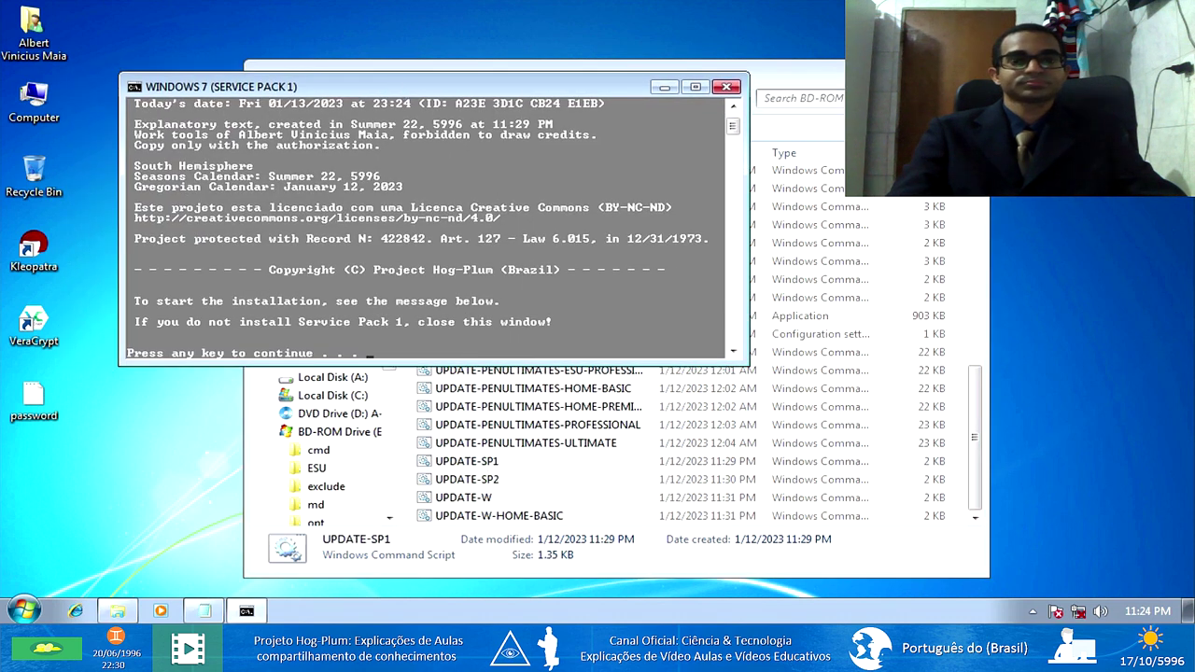
pyautogui.moveTo(622, 88); pyautogui.dragTo(693, 60)
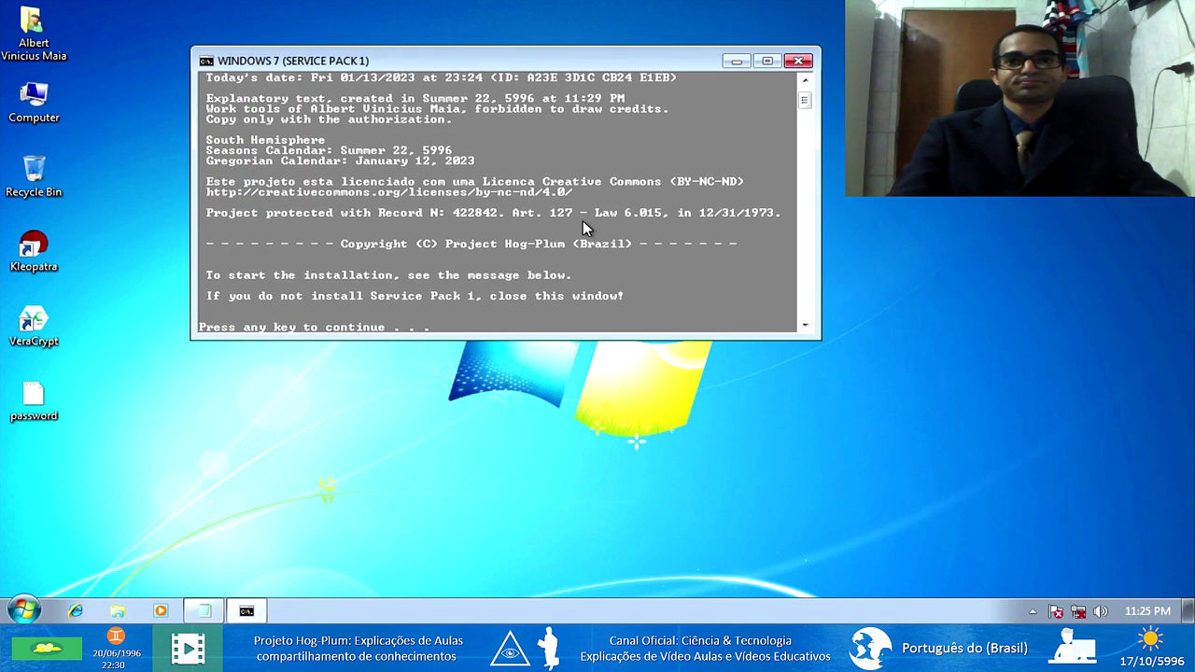
pyautogui.press('Return')
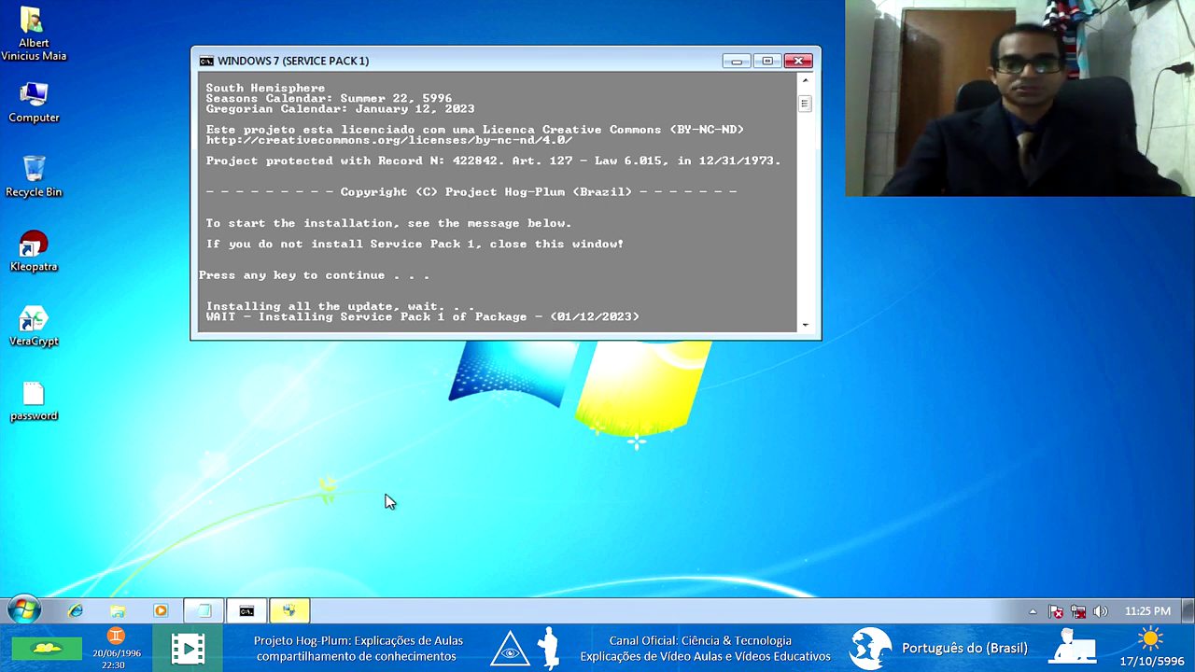
pyautogui.click(289, 611)
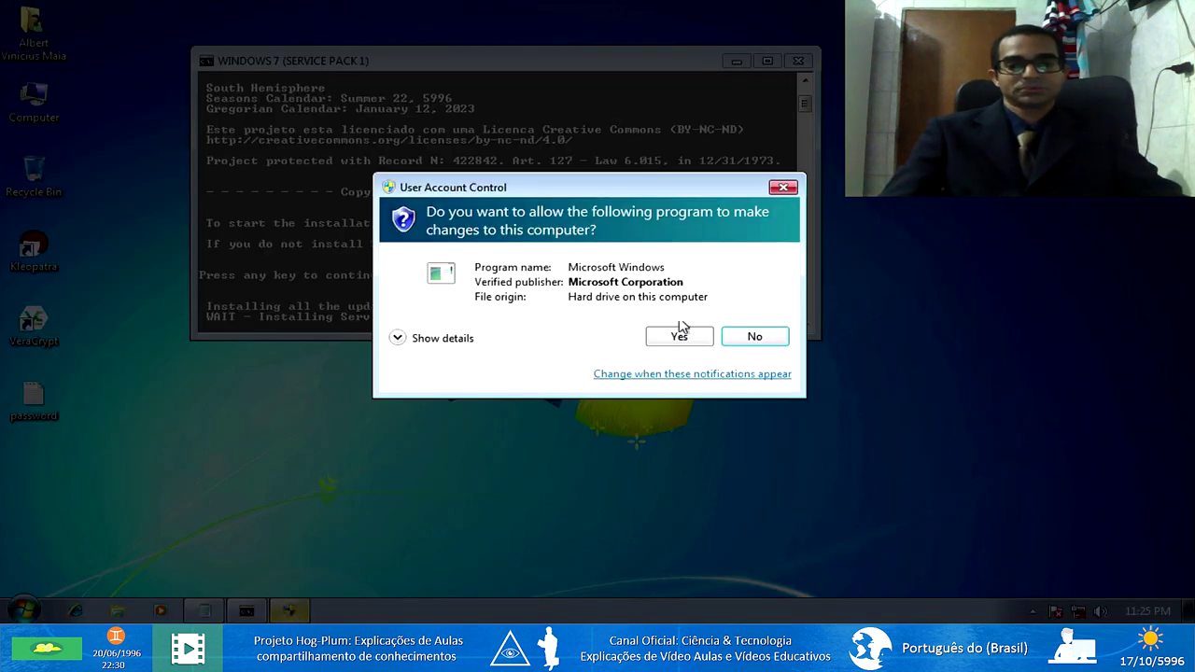
pyautogui.click(678, 337)
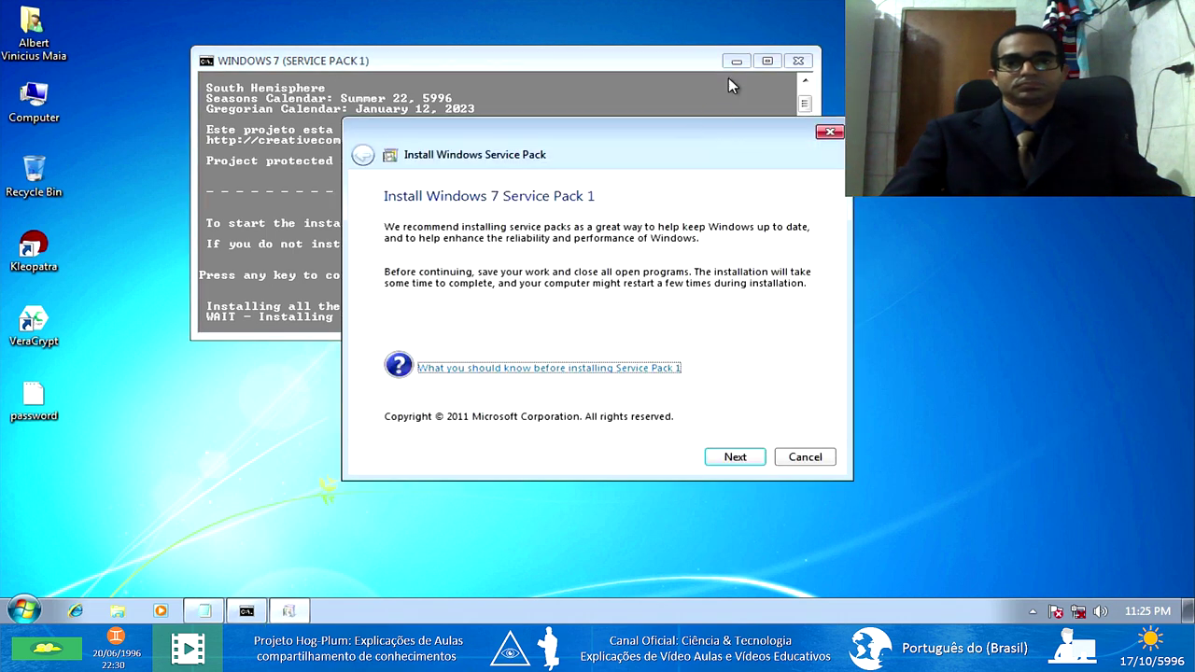
# Begin installing Service Pack 1 with 'Automatically restart the computer' unchecked.
pyautogui.click(734, 62)
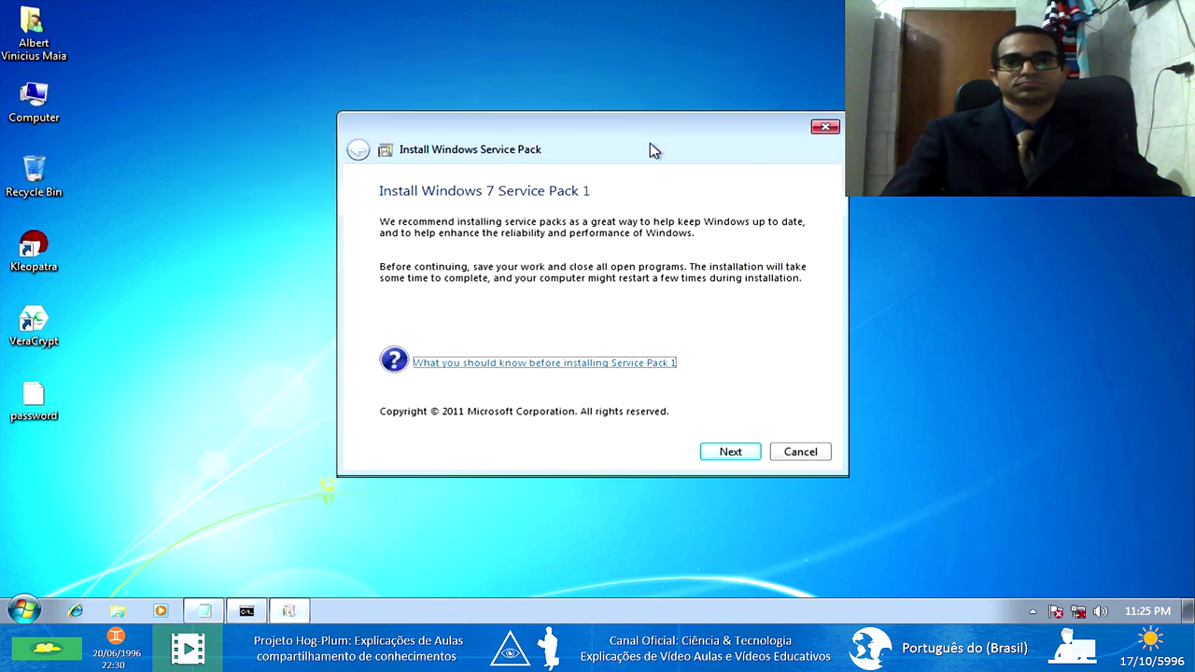
pyautogui.click(715, 430)
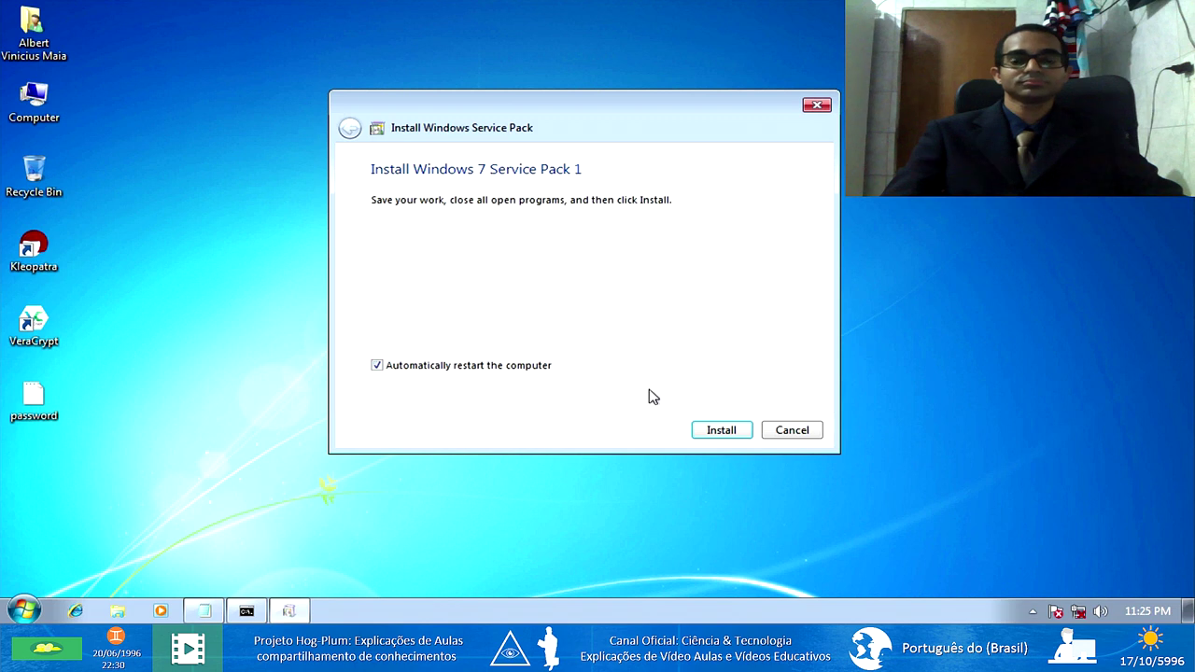
pyautogui.click(520, 373)
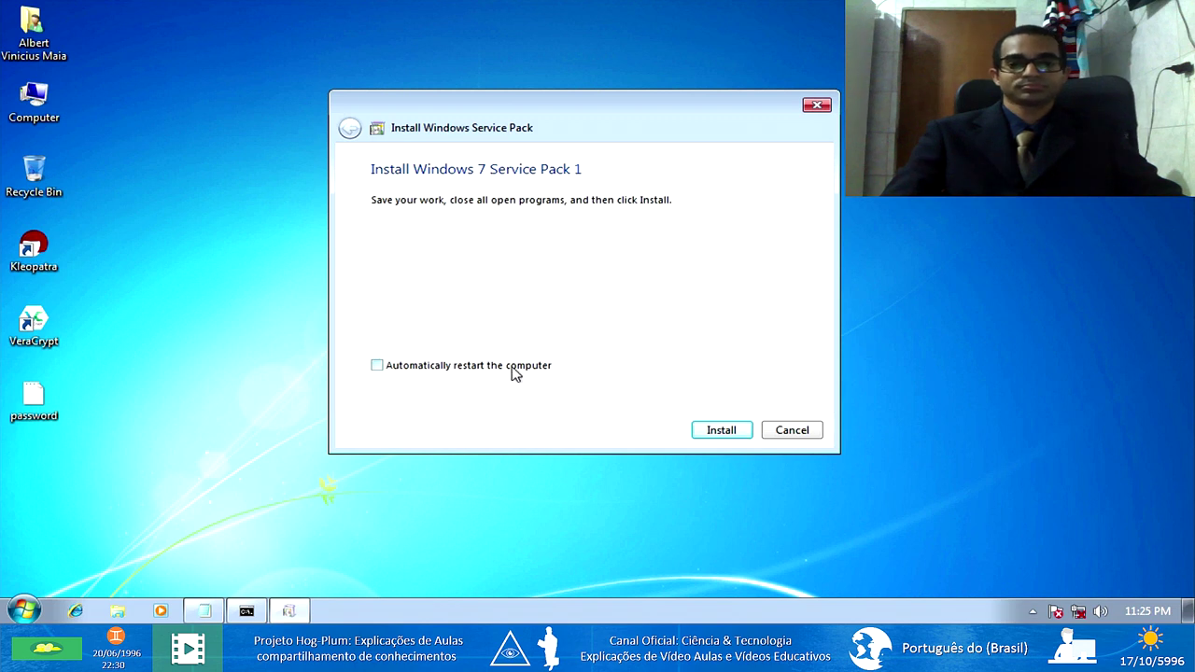
pyautogui.click(719, 430)
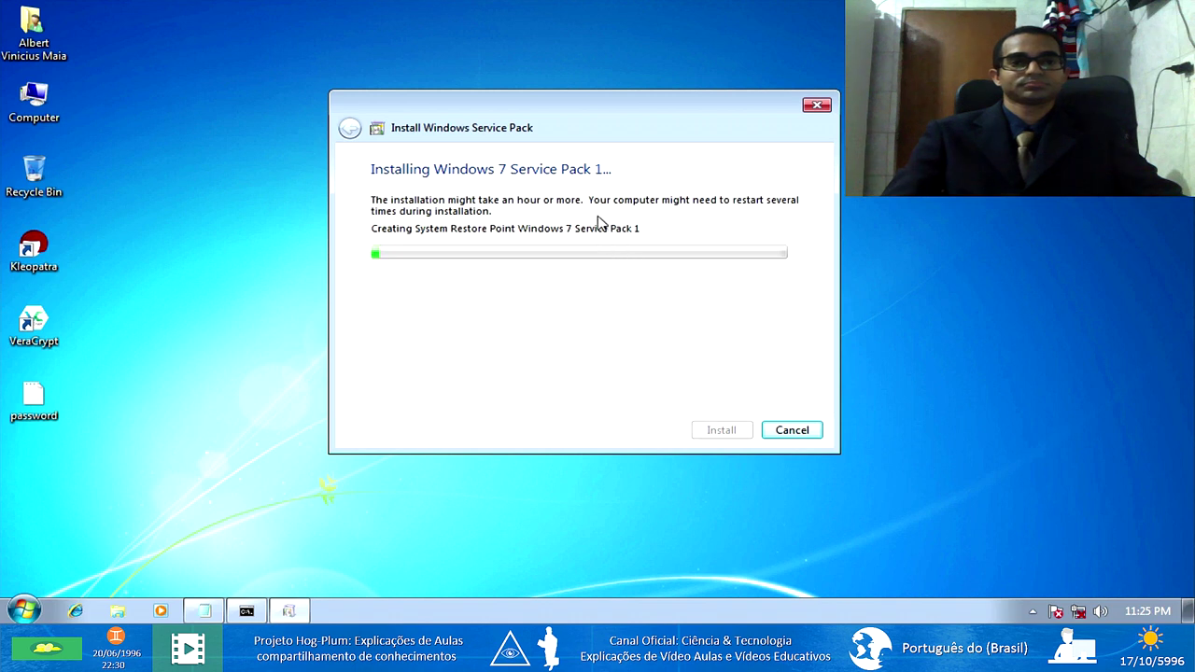
pyautogui.moveTo(567, 98); pyautogui.dragTo(540, 98)
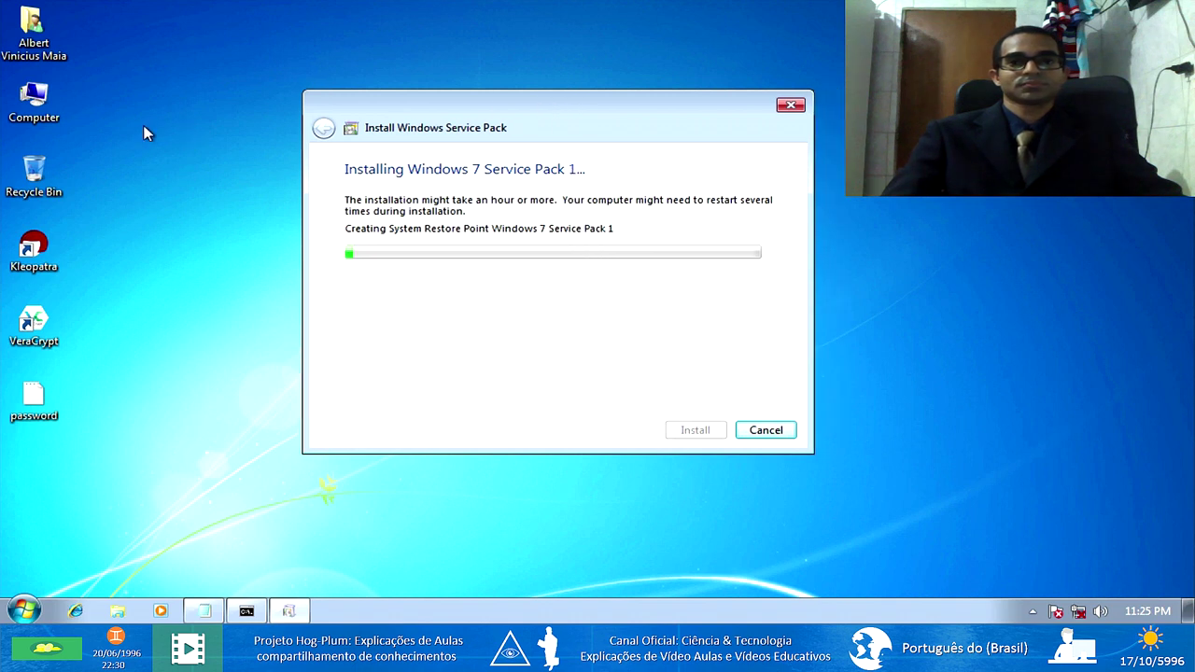
pyautogui.rightClick(34, 104)
# Set Performance Options visual effects to 'Adjust for best performance', apply, and confirm with OK.
pyautogui.click(122, 308)
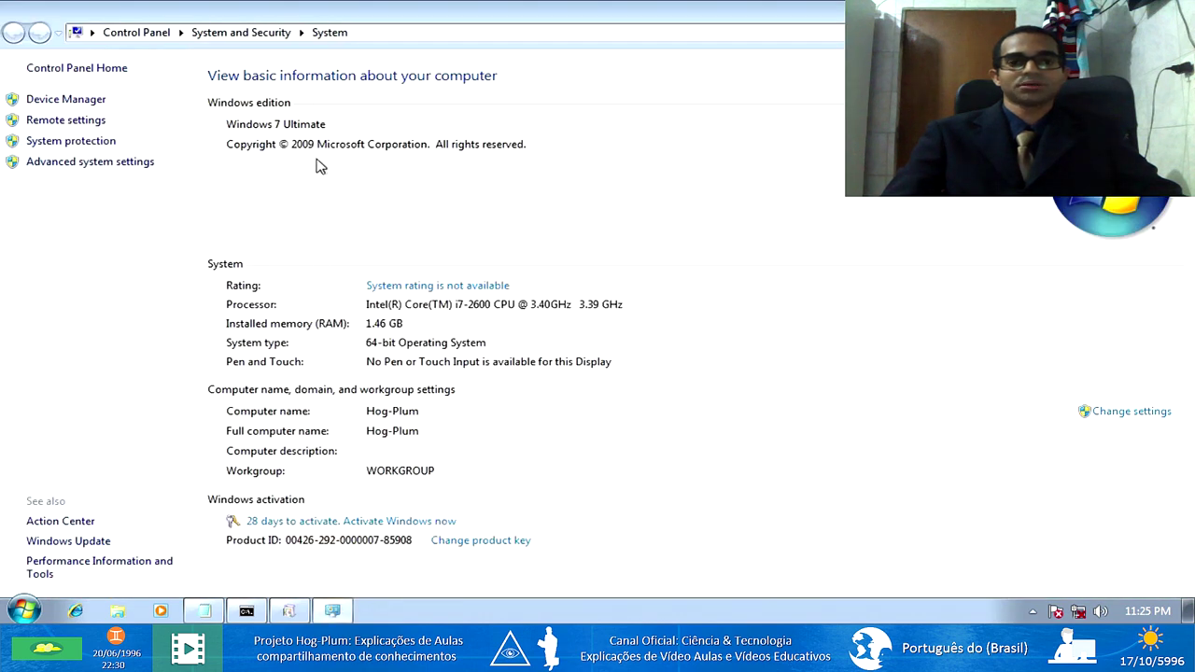
pyautogui.click(147, 165)
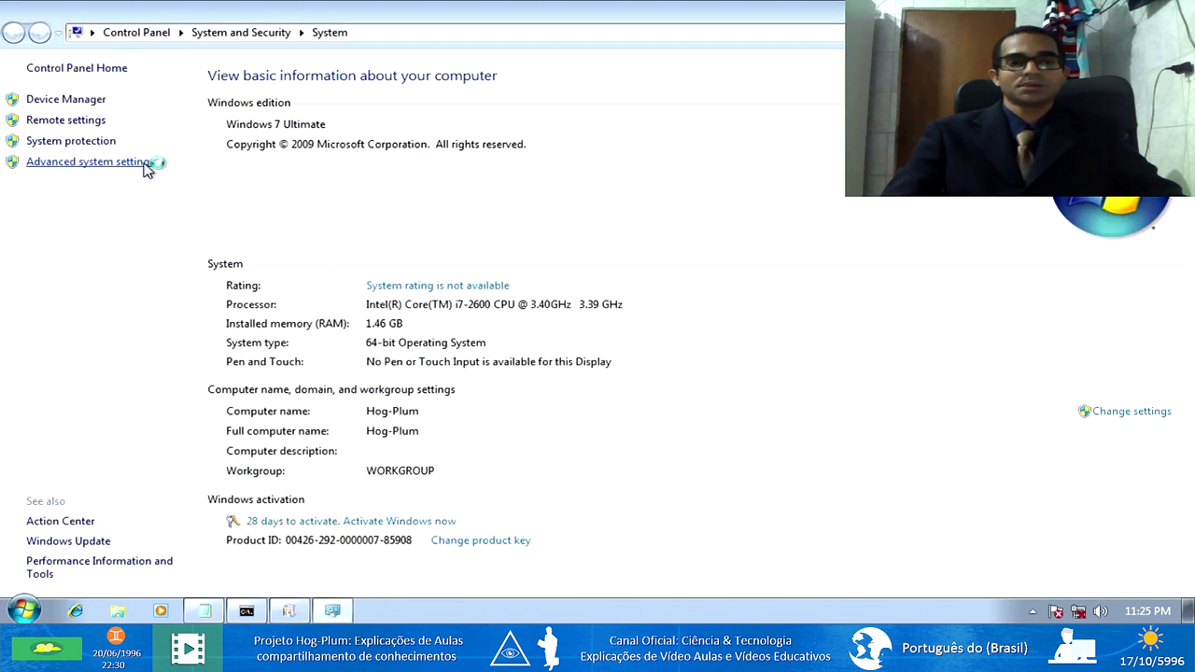
pyautogui.click(422, 224)
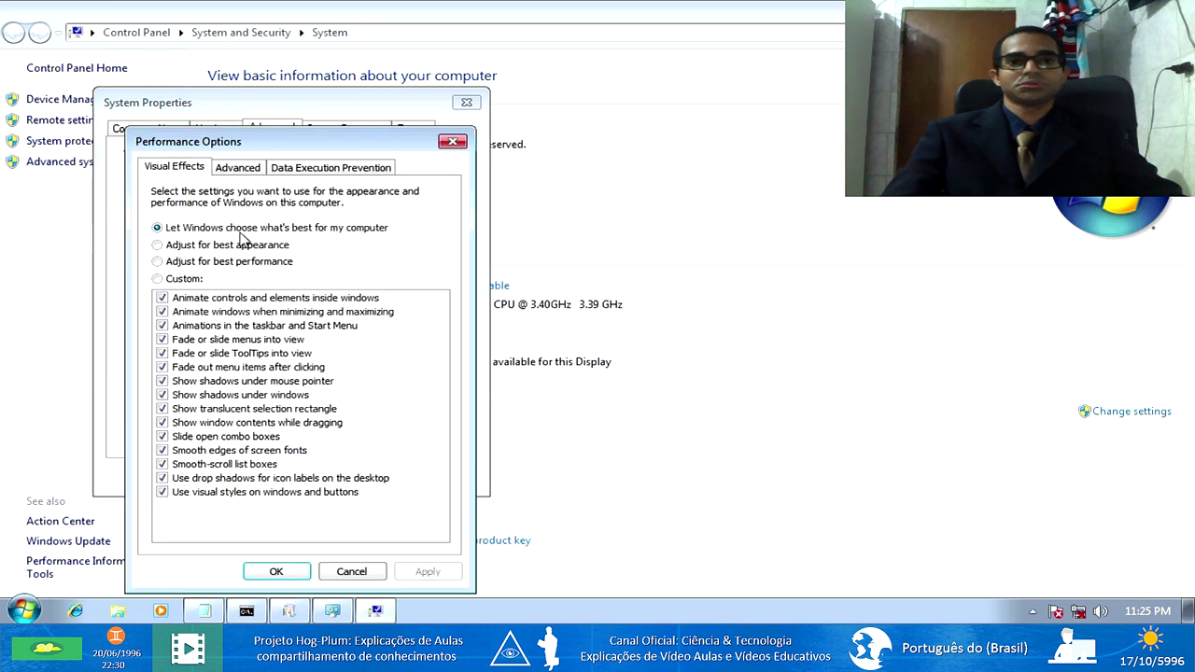
pyautogui.click(213, 262)
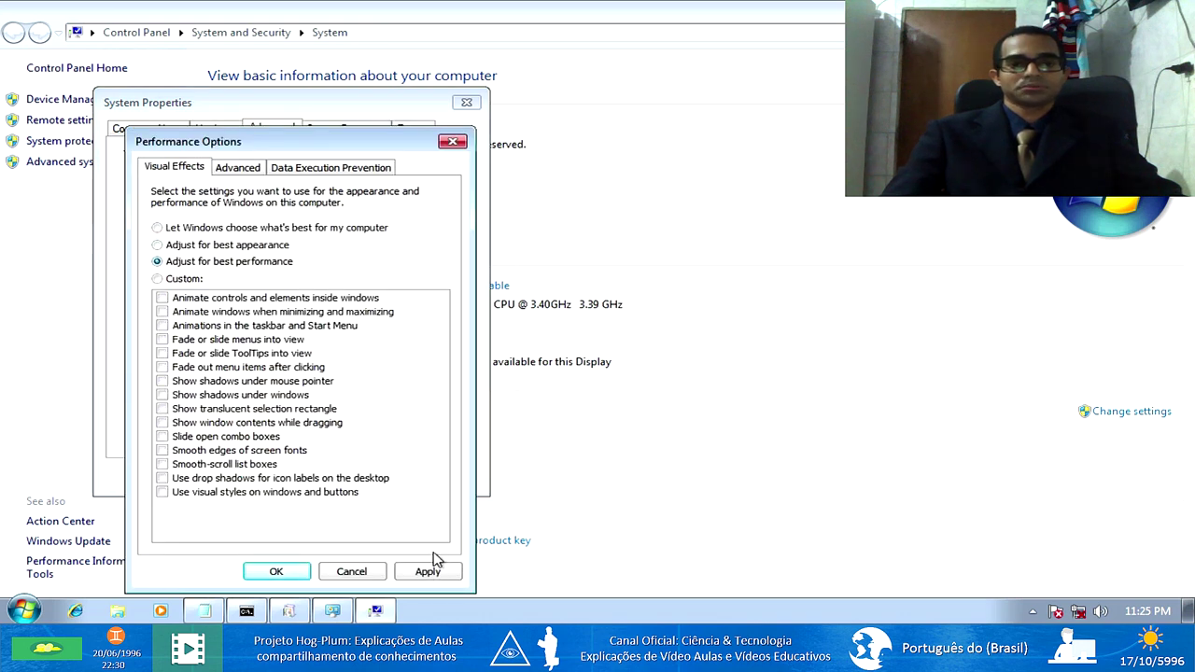
pyautogui.click(427, 571)
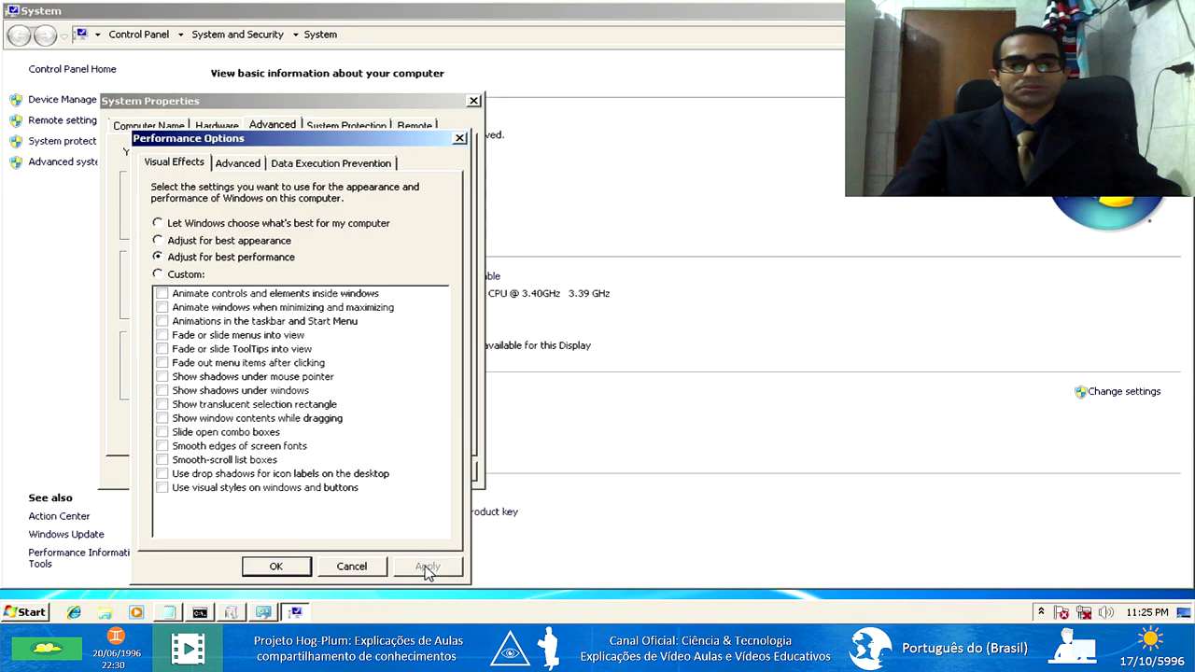
pyautogui.click(273, 569)
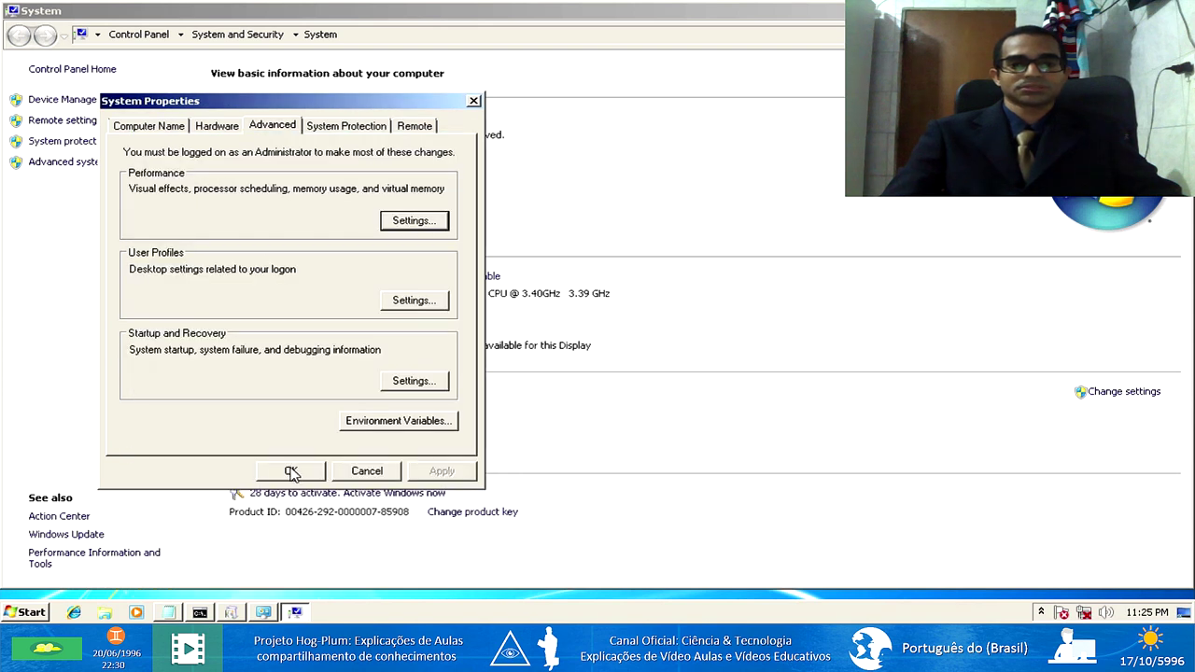
pyautogui.click(292, 471)
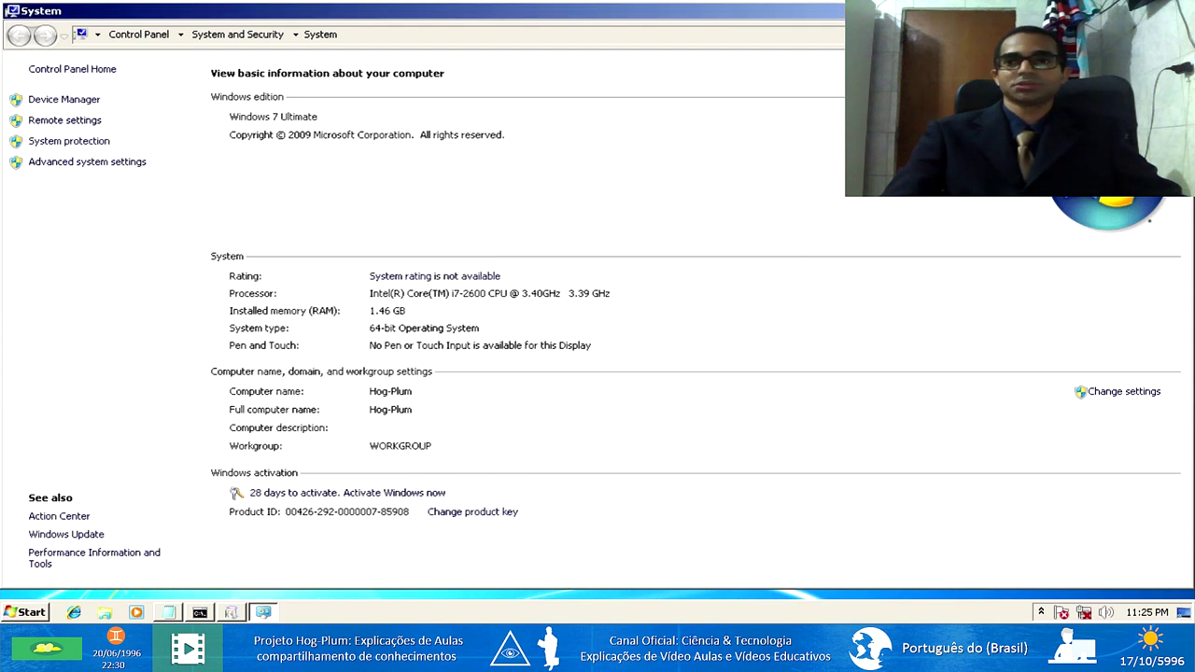
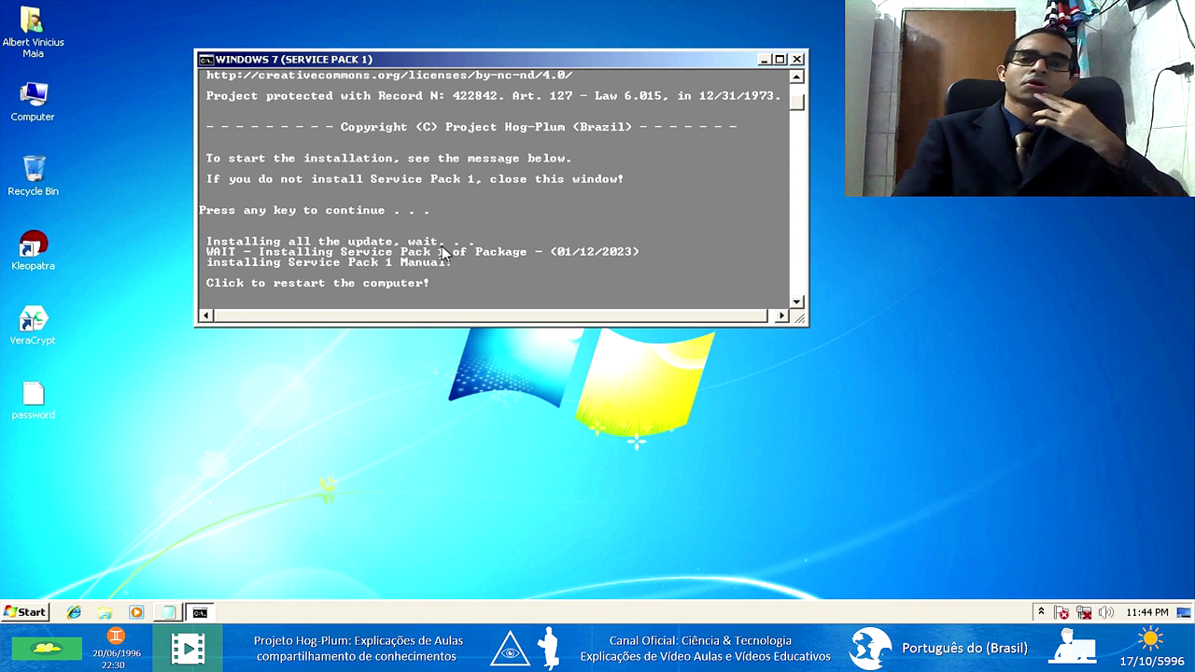
# Let the update script continue so the Windows 7 Service Pack 1 installer runs to completion.
pyautogui.press('Return')
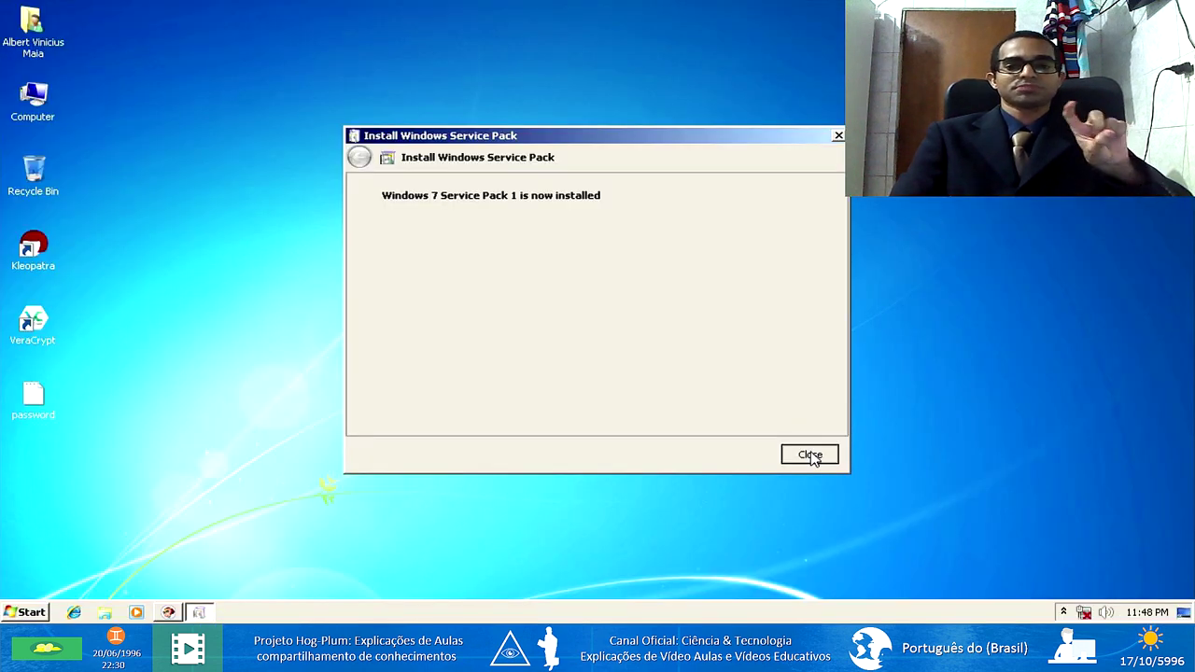
# Dismiss the Service Pack and DVDFab welcome messages and open the virtual drive's settings from the tray.
pyautogui.click(809, 454)
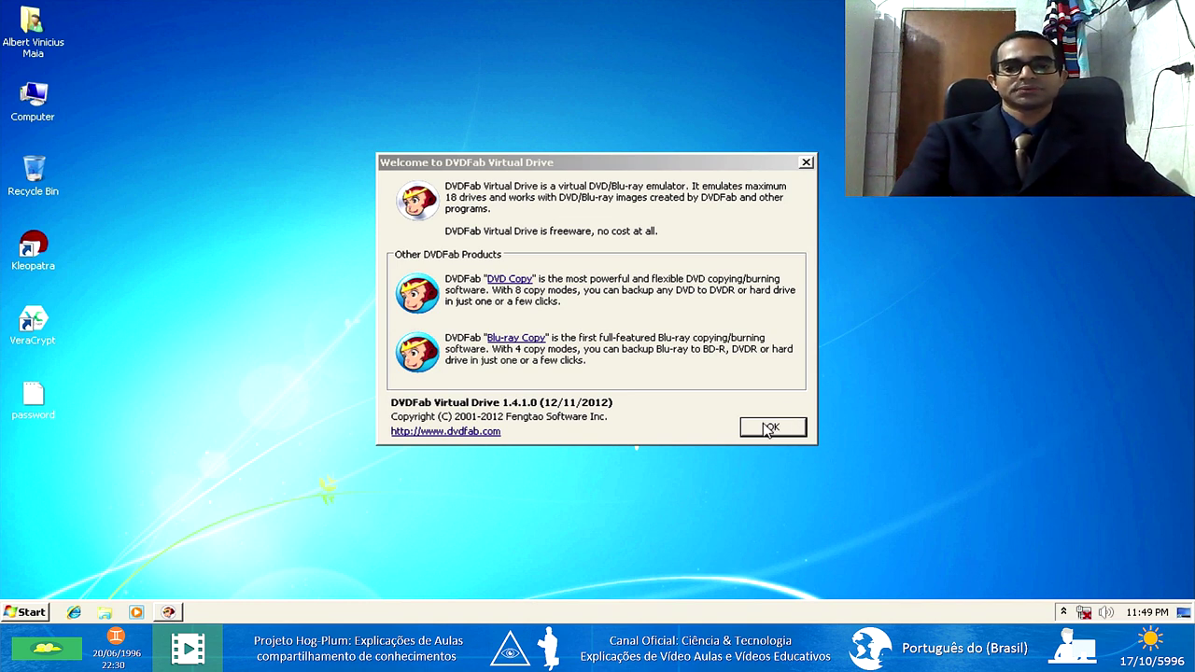
pyautogui.click(773, 427)
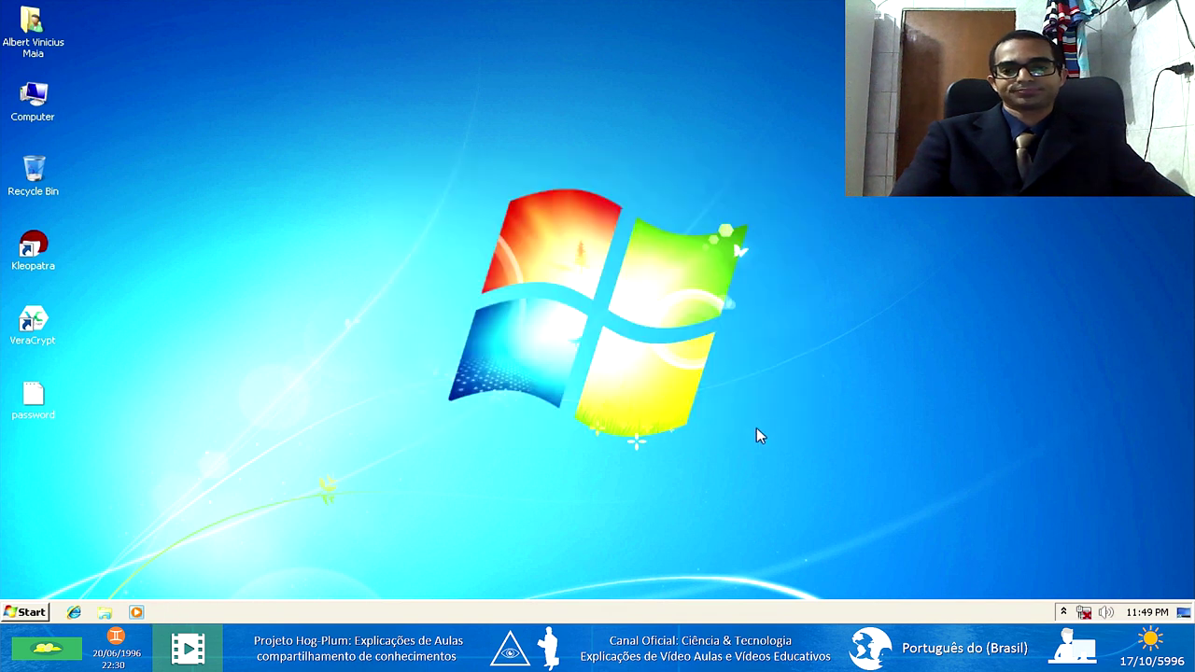
pyautogui.click(1063, 611)
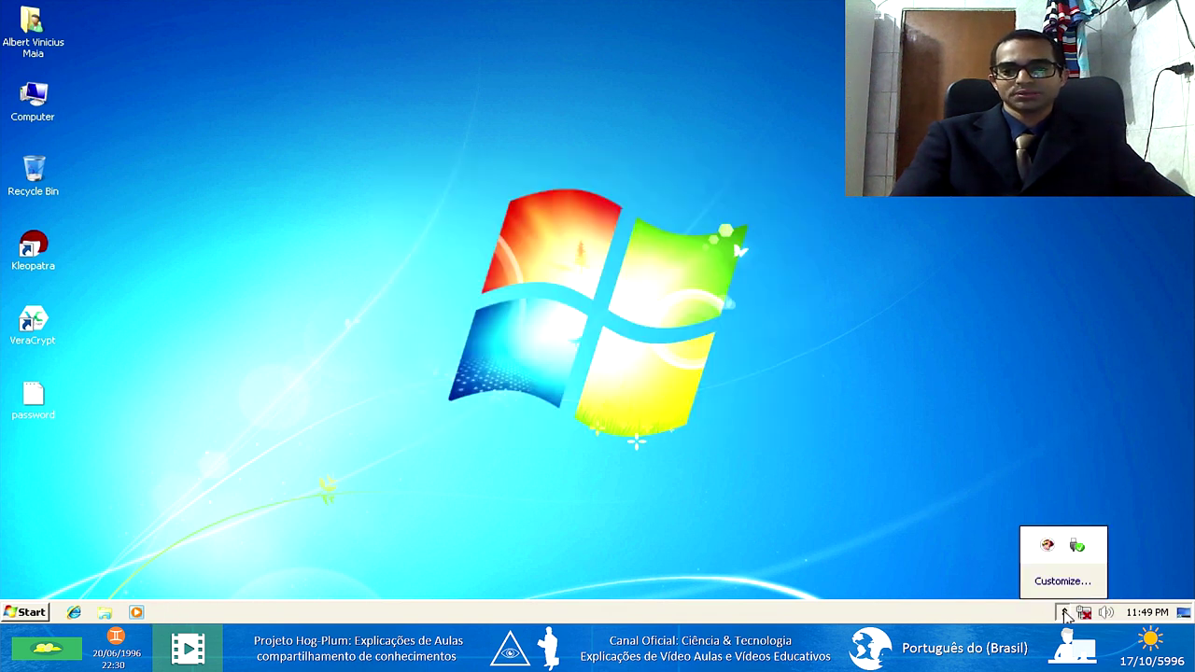
pyautogui.rightClick(1047, 547)
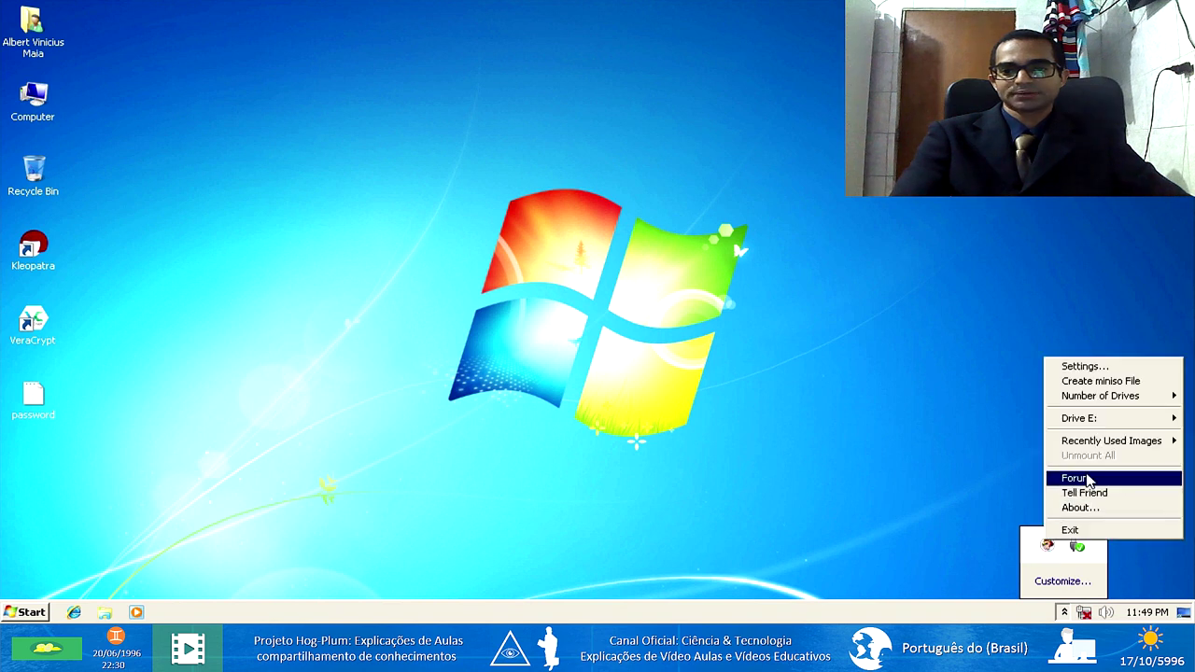
pyautogui.click(1084, 368)
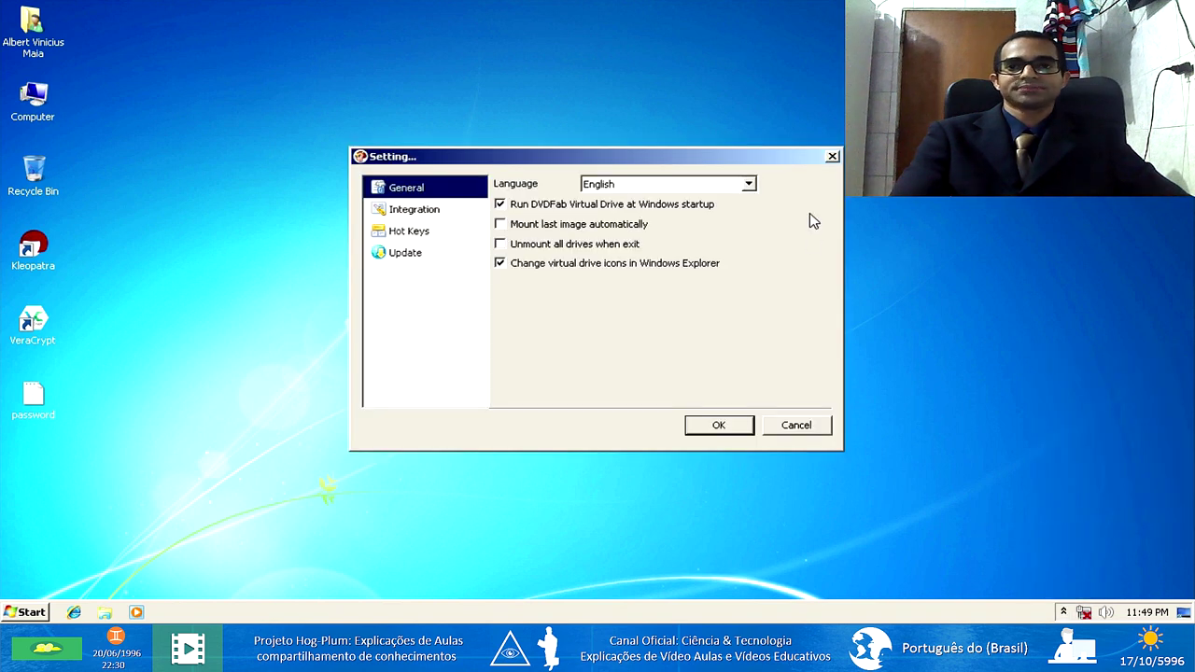
pyautogui.moveTo(714, 161); pyautogui.dragTo(684, 64)
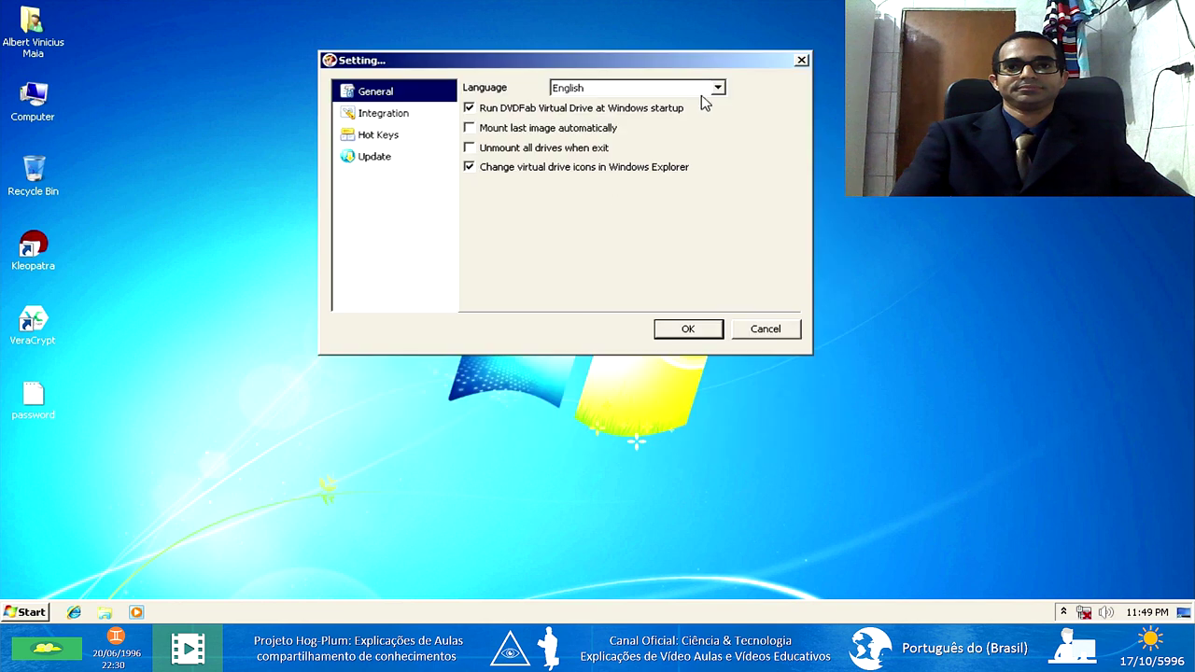
# Set the interface language to Portuguese (Brazil) and associate all image file types.
pyautogui.click(717, 90)
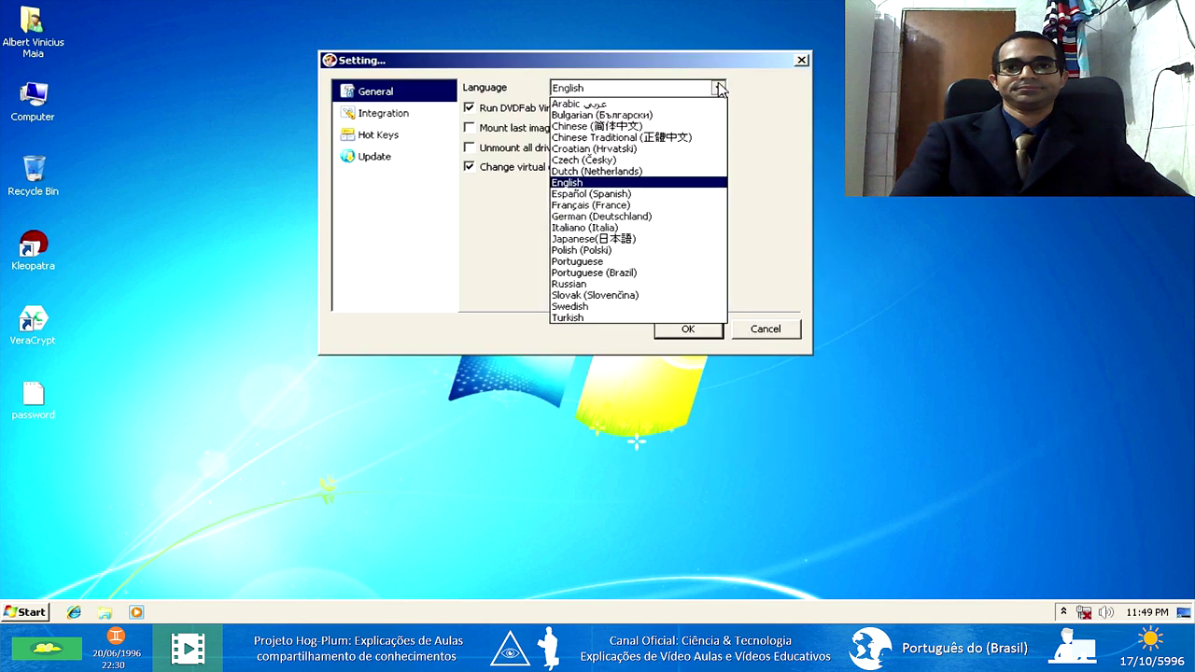
pyautogui.click(644, 274)
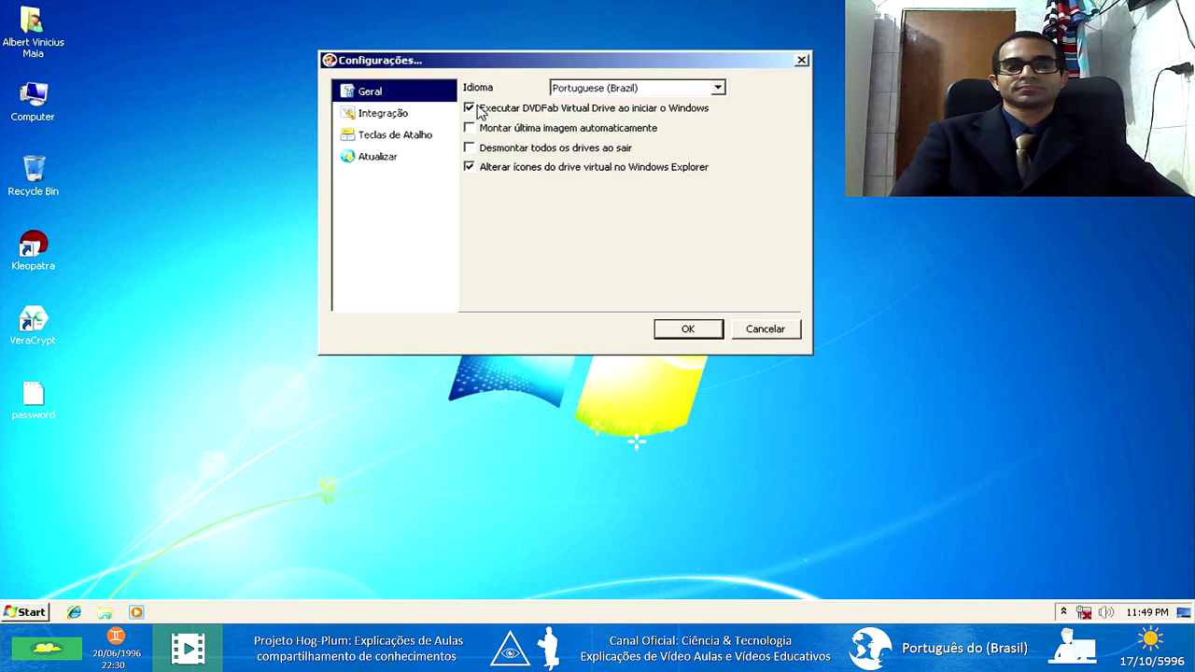
pyautogui.click(402, 114)
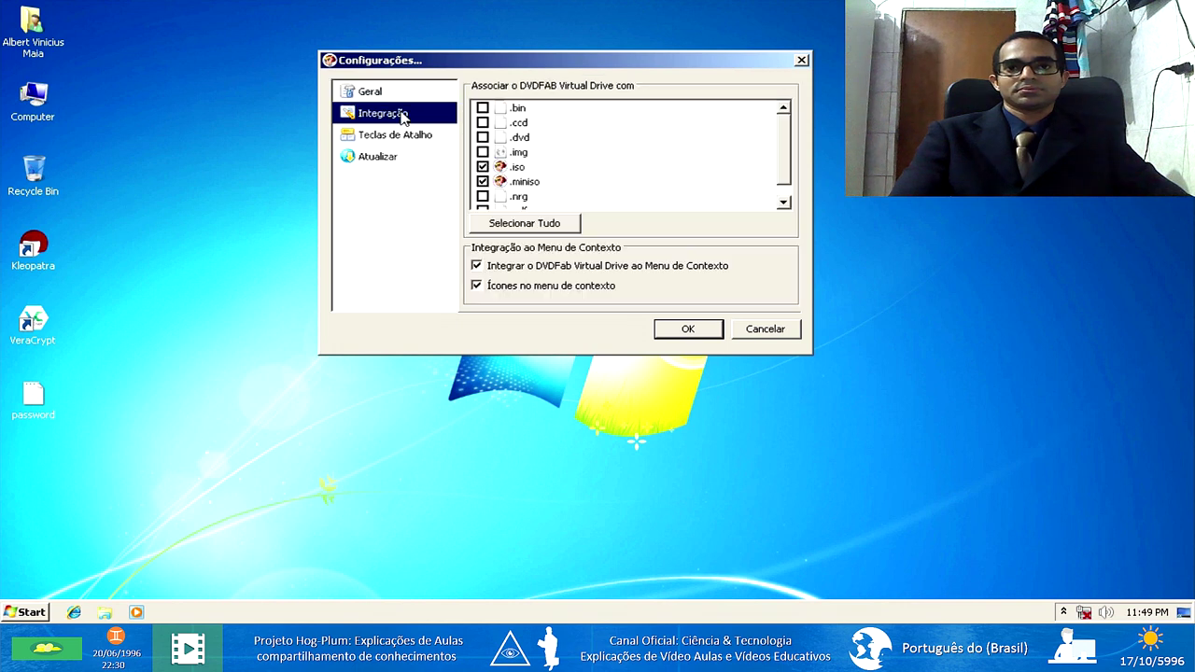
pyautogui.click(523, 224)
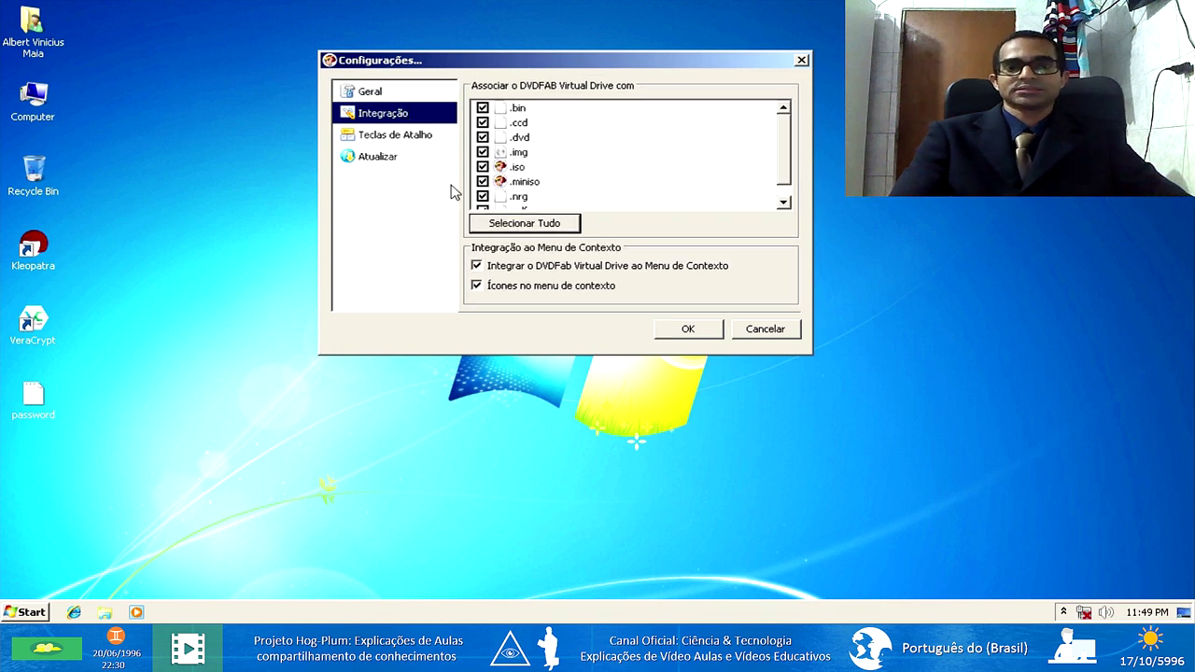
# Turn off automatic new-version checks and save the settings, approving the permission prompt.
pyautogui.click(396, 135)
pyautogui.click(395, 161)
pyautogui.click(403, 138)
pyautogui.click(397, 159)
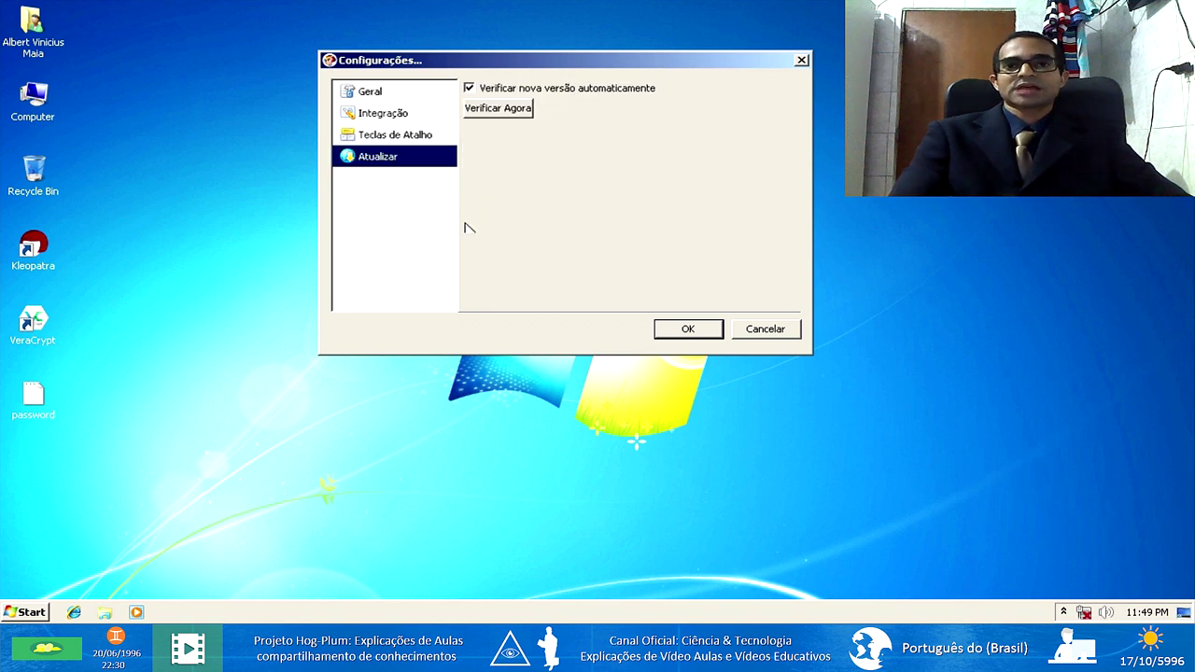
pyautogui.click(468, 89)
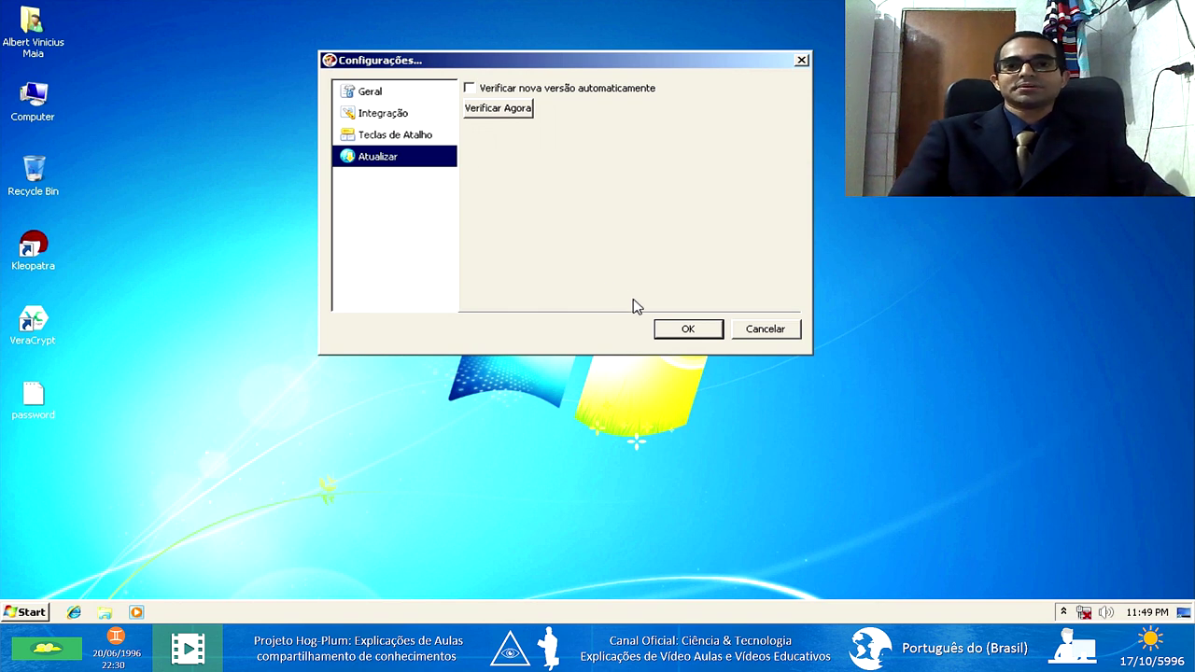
pyautogui.click(691, 336)
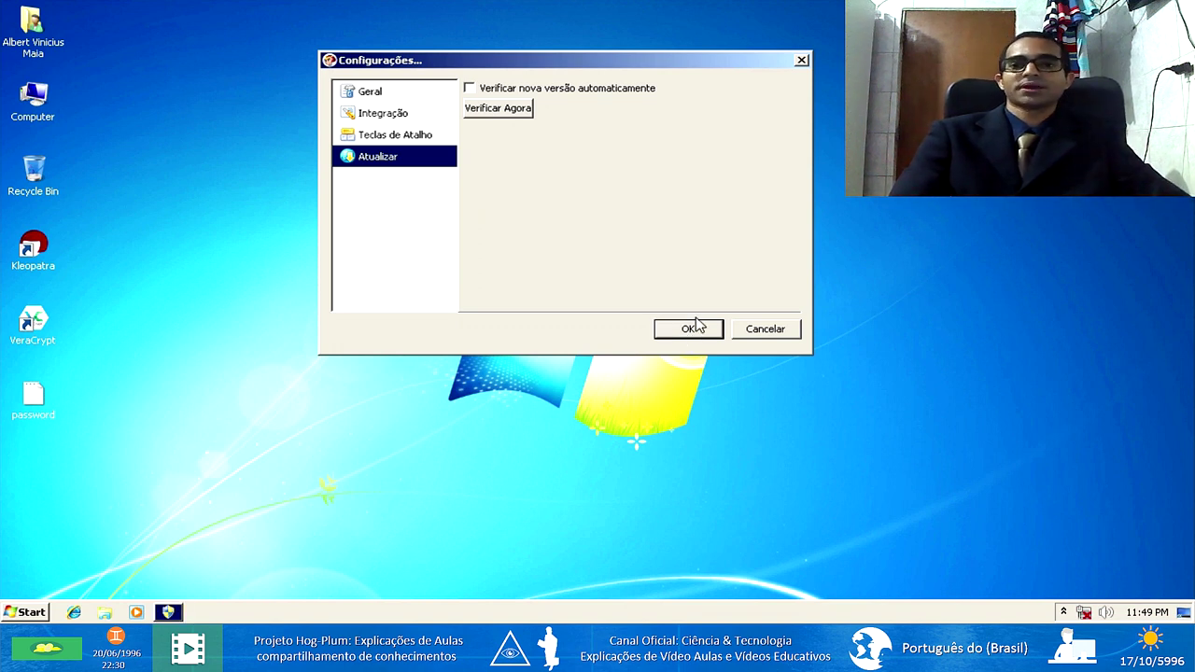
pyautogui.click(691, 331)
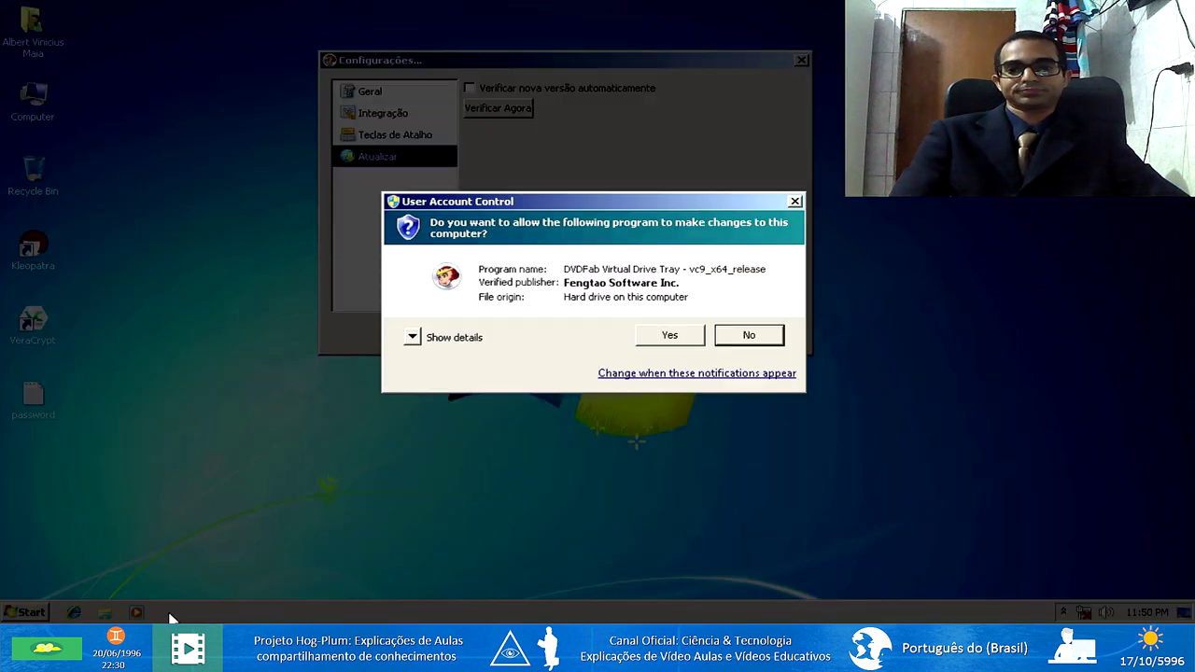
pyautogui.click(670, 332)
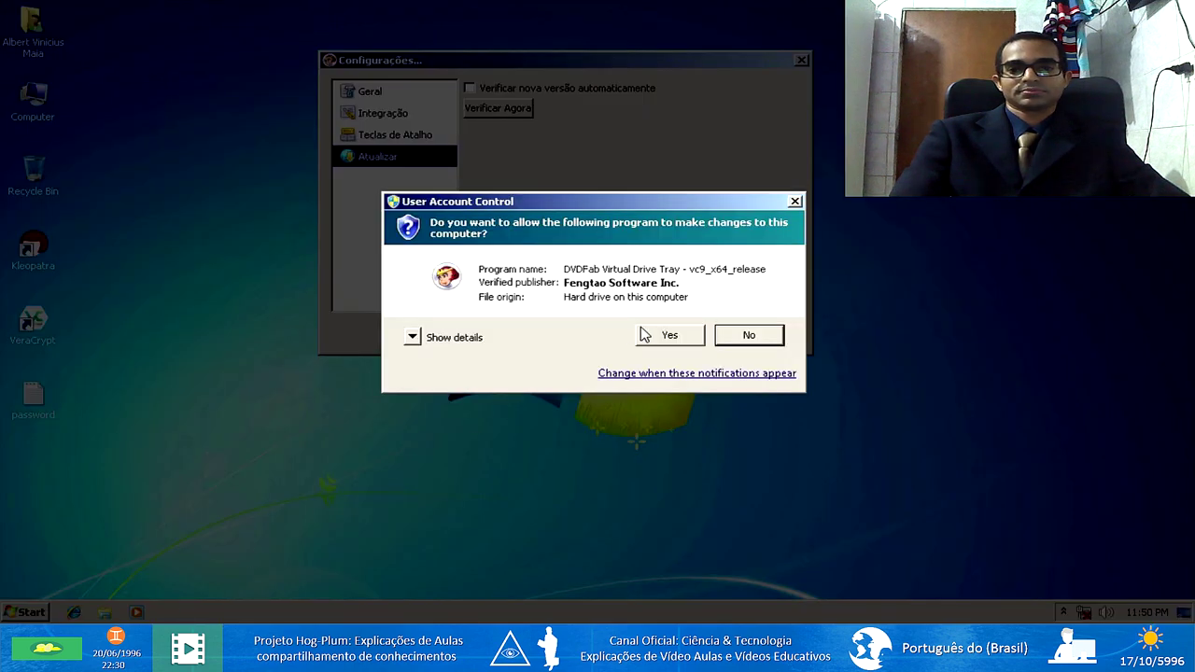
pyautogui.click(664, 334)
pyautogui.click(668, 336)
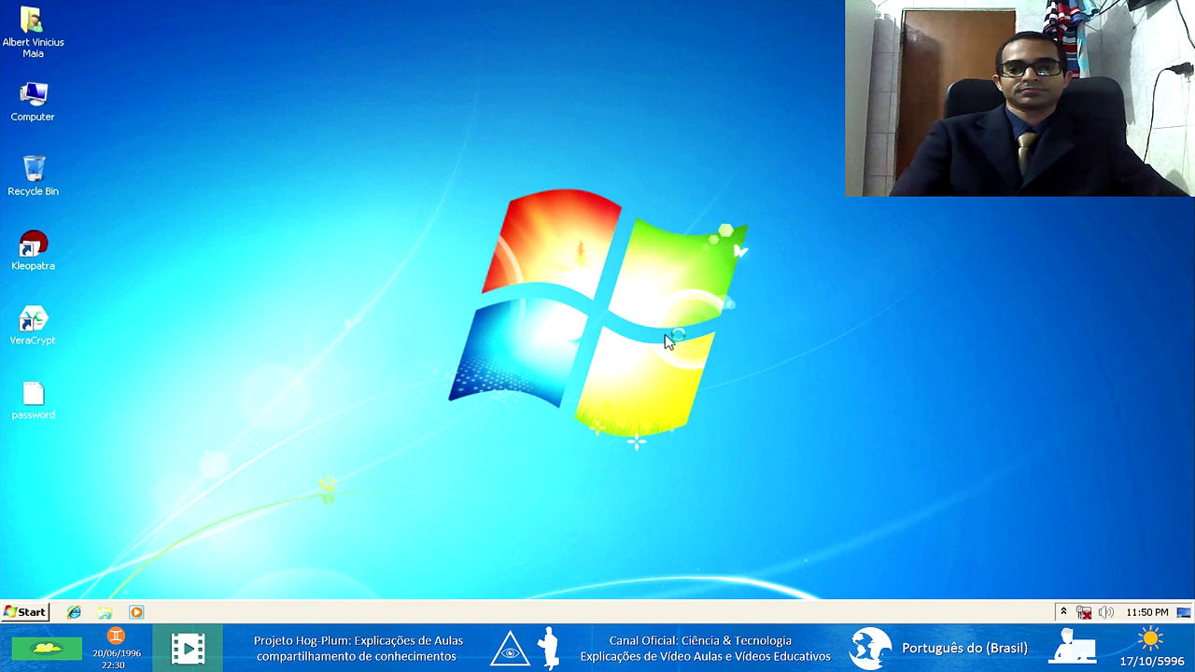
# Open DVD Drive (D:) in its own window and launch the A-01335247-B volume file in VeraCrypt.
pyautogui.doubleClick(40, 112)
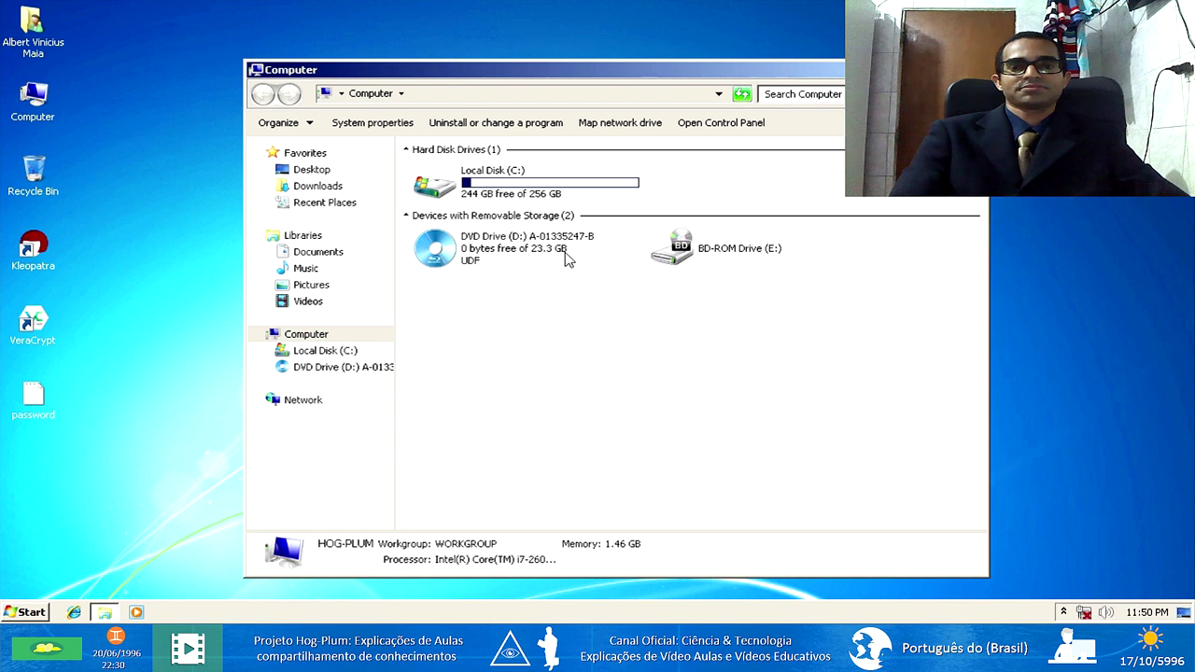
pyautogui.click(542, 248)
pyautogui.rightClick(541, 248)
pyautogui.click(616, 305)
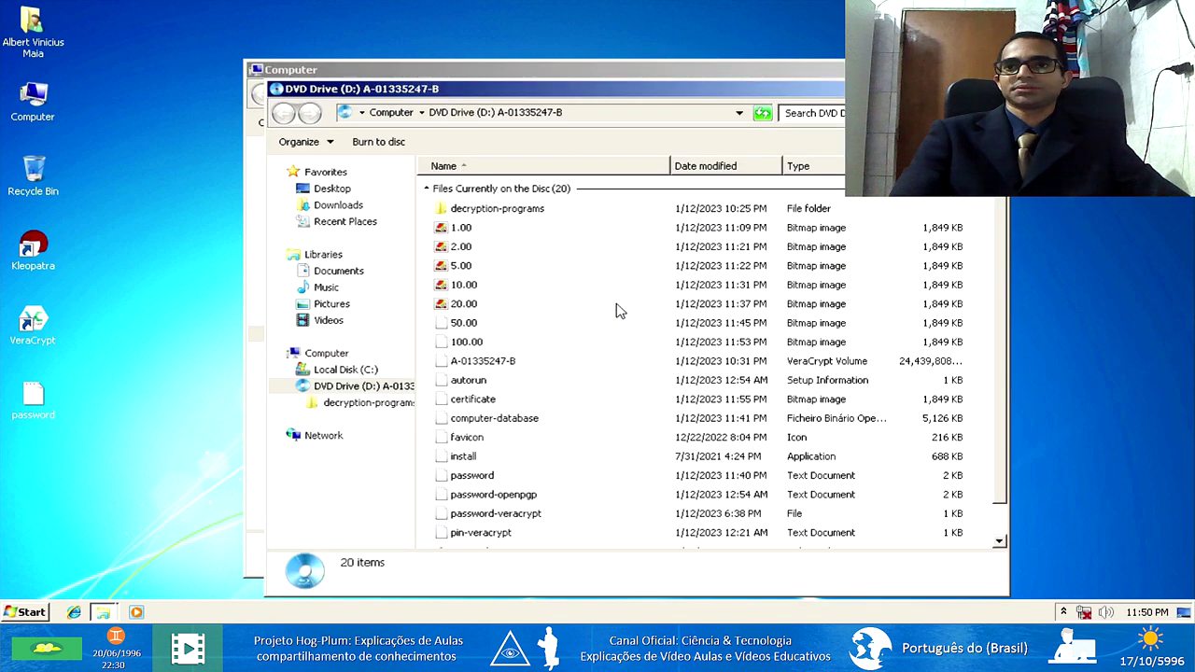
pyautogui.click(971, 69)
pyautogui.moveTo(854, 89); pyautogui.dragTo(800, 43)
pyautogui.click(450, 318)
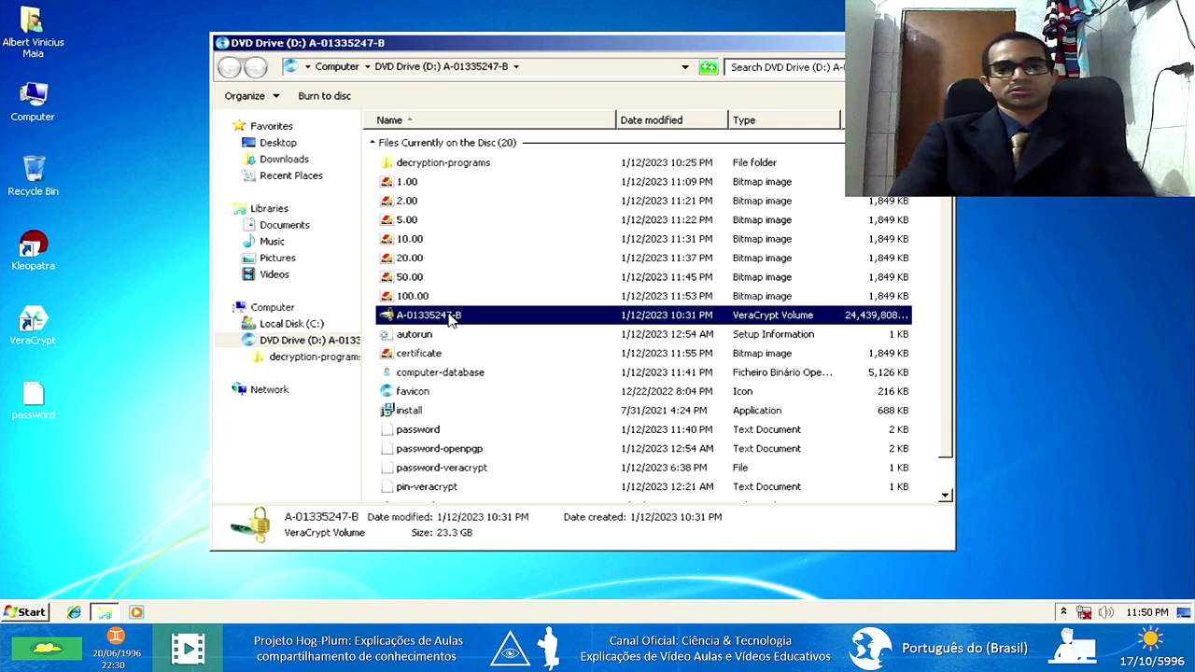
pyautogui.doubleClick(450, 317)
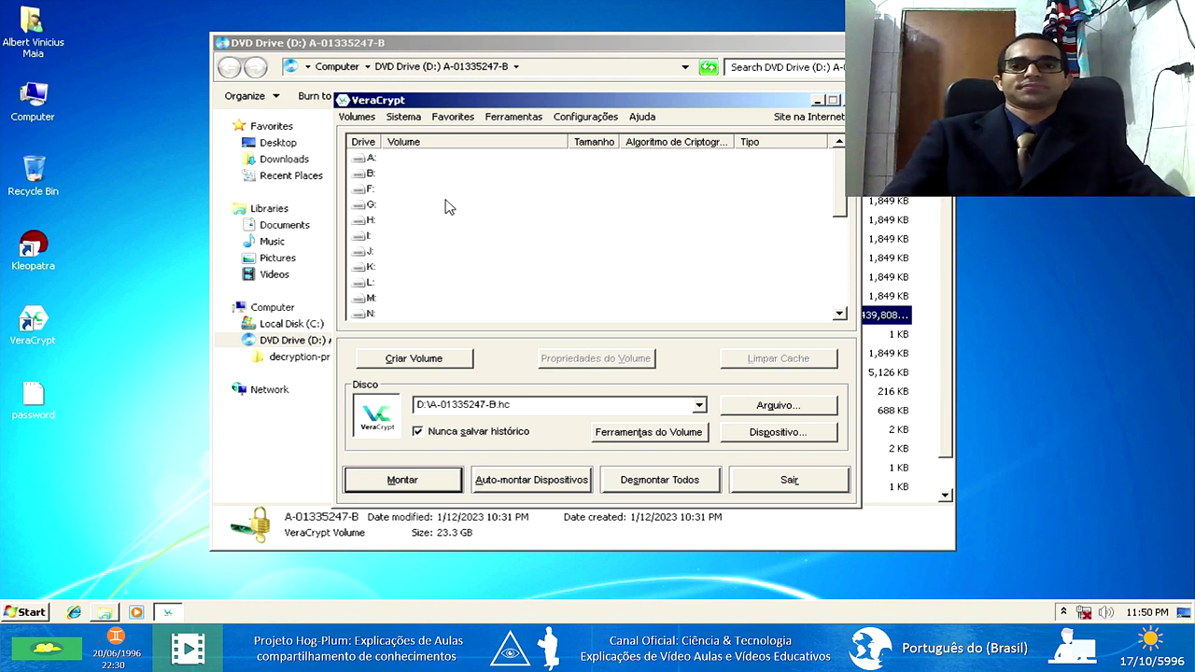
pyautogui.moveTo(840, 197); pyautogui.dragTo(838, 297)
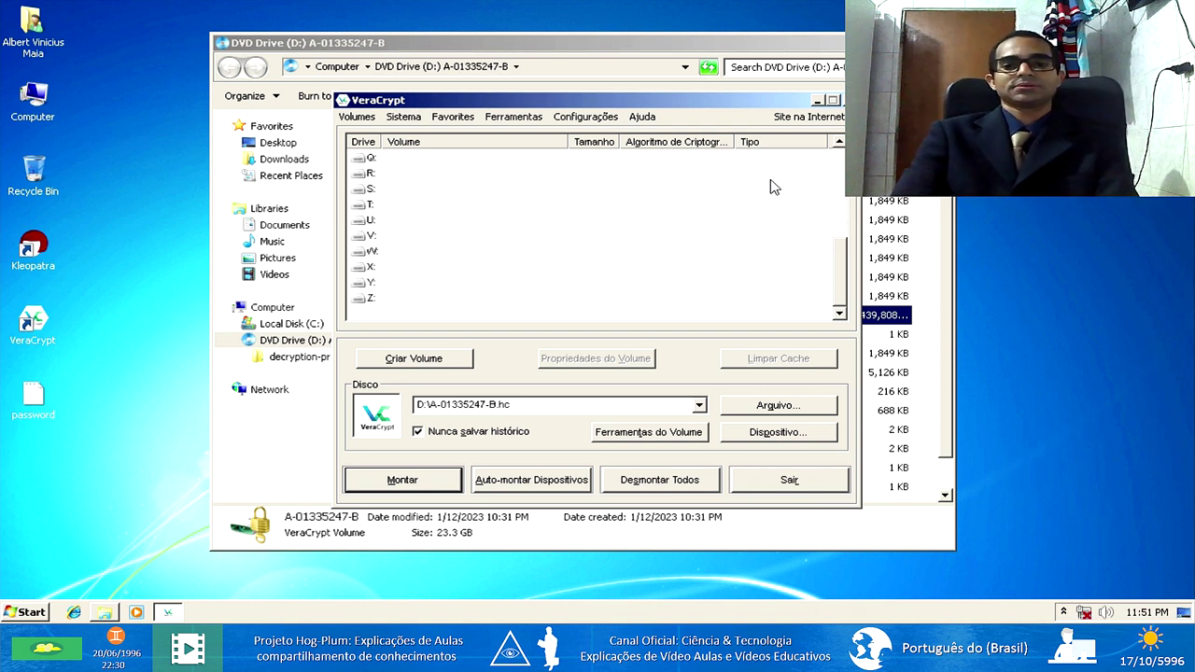
pyautogui.scroll(5, 439, 182)
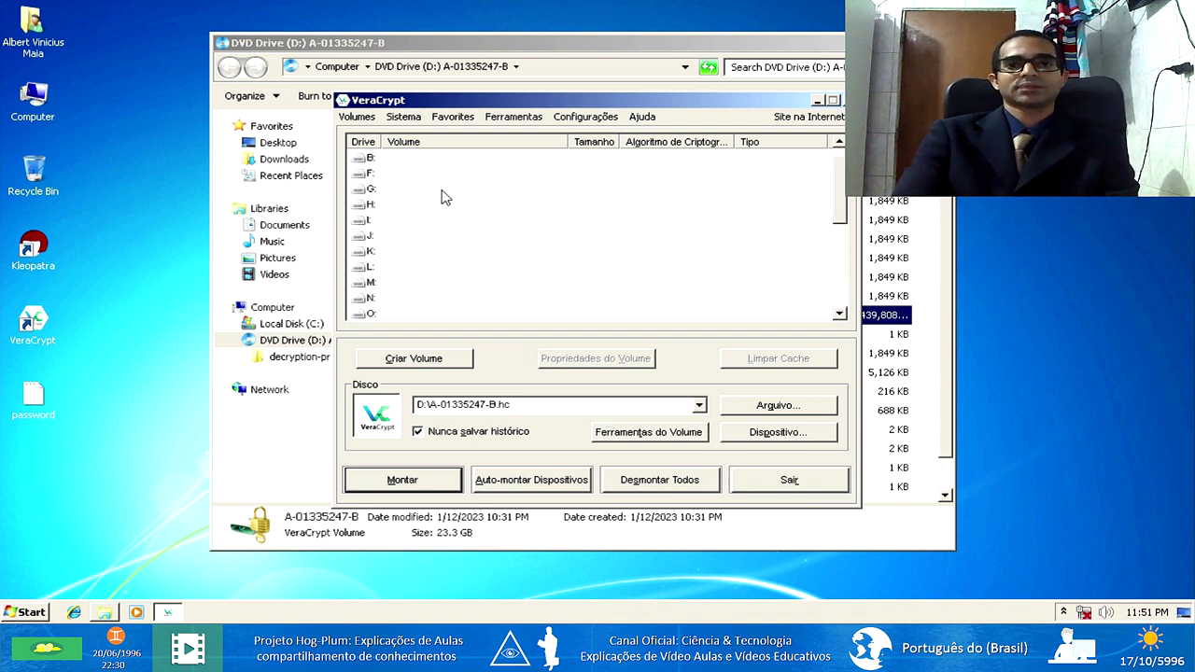
# Pick drive A: for mounting, enable the PIM, show-password and keyfile options, and enter the volume's PIM.
pyautogui.click(369, 158)
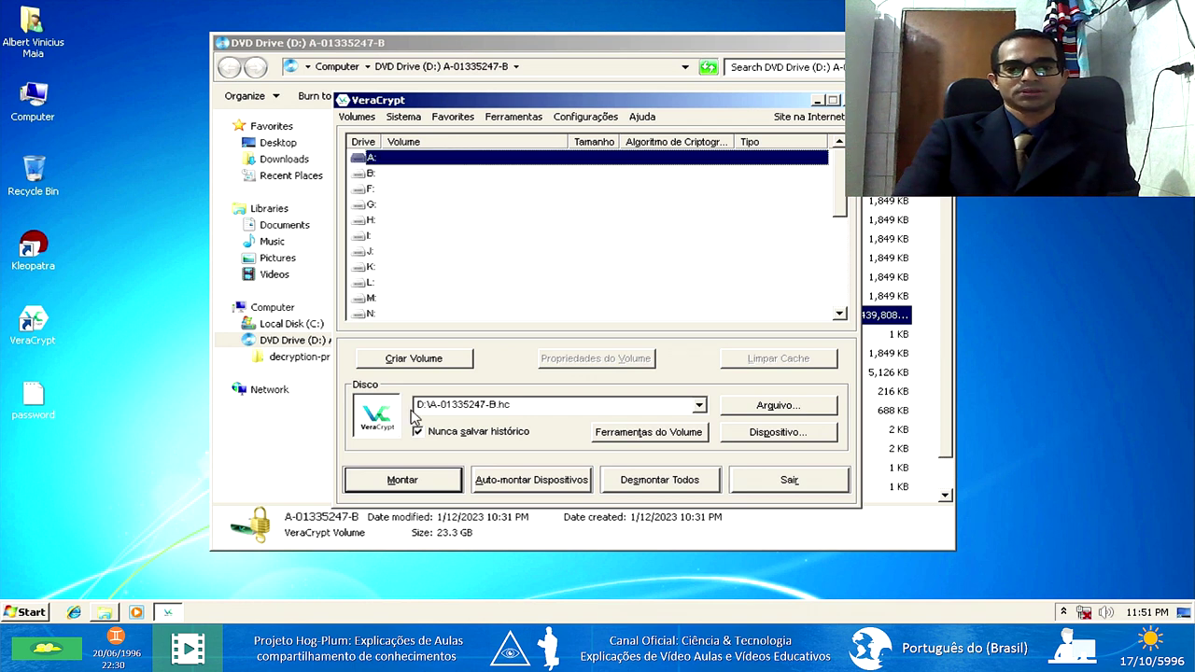
pyautogui.click(410, 479)
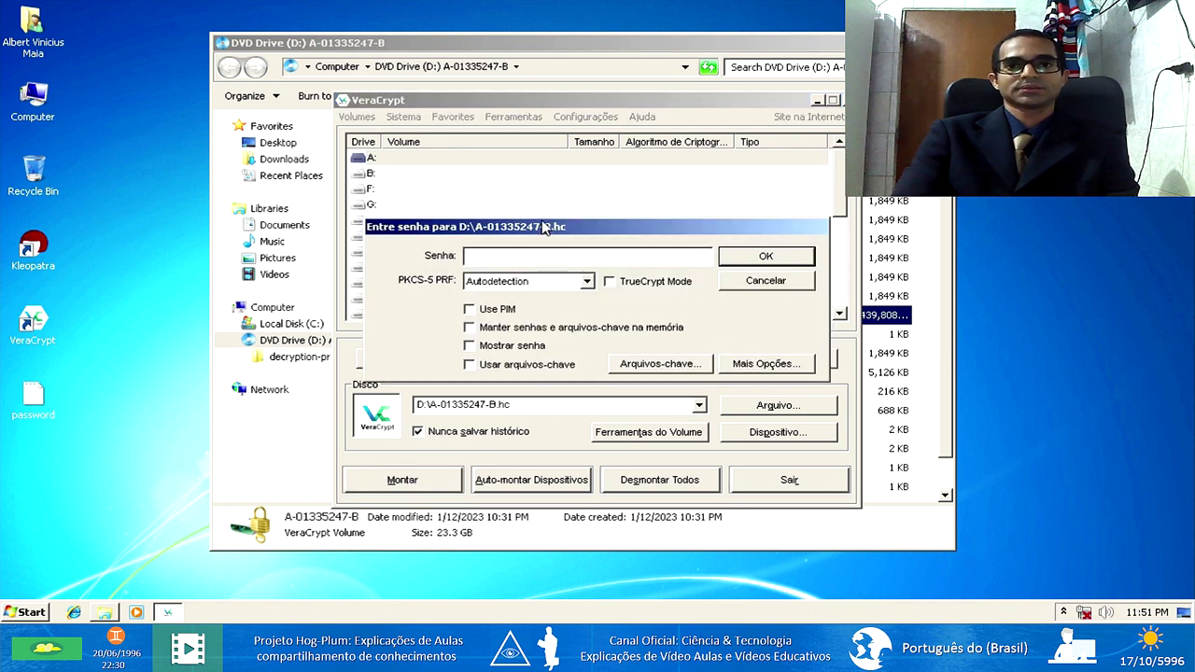
pyautogui.moveTo(548, 229); pyautogui.dragTo(516, 103)
pyautogui.click(457, 185)
pyautogui.click(466, 223)
pyautogui.click(468, 240)
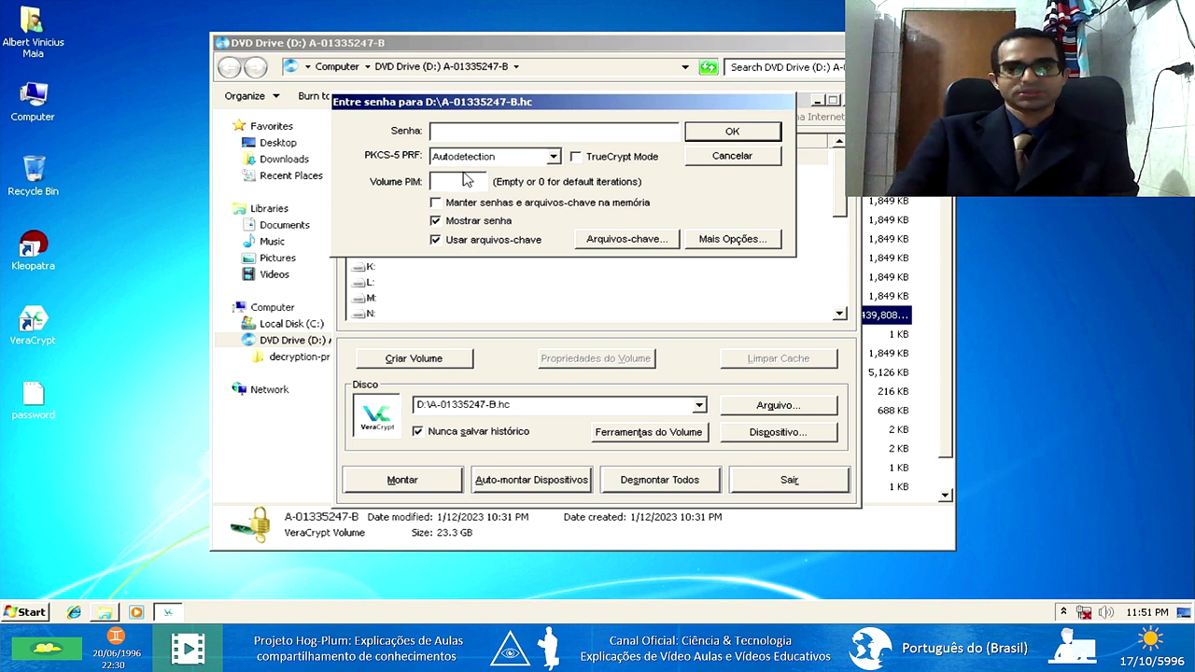
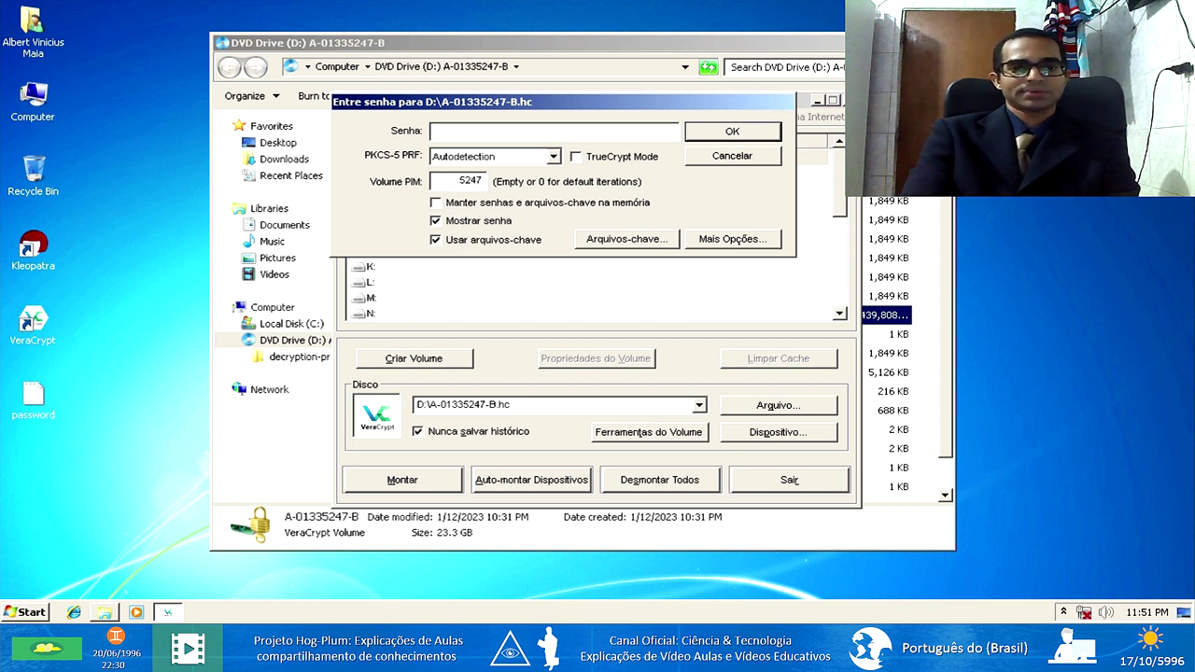
# Copy the VeraCrypt password from the password notes into the password field, then hide it.
pyautogui.doubleClick(54, 411)
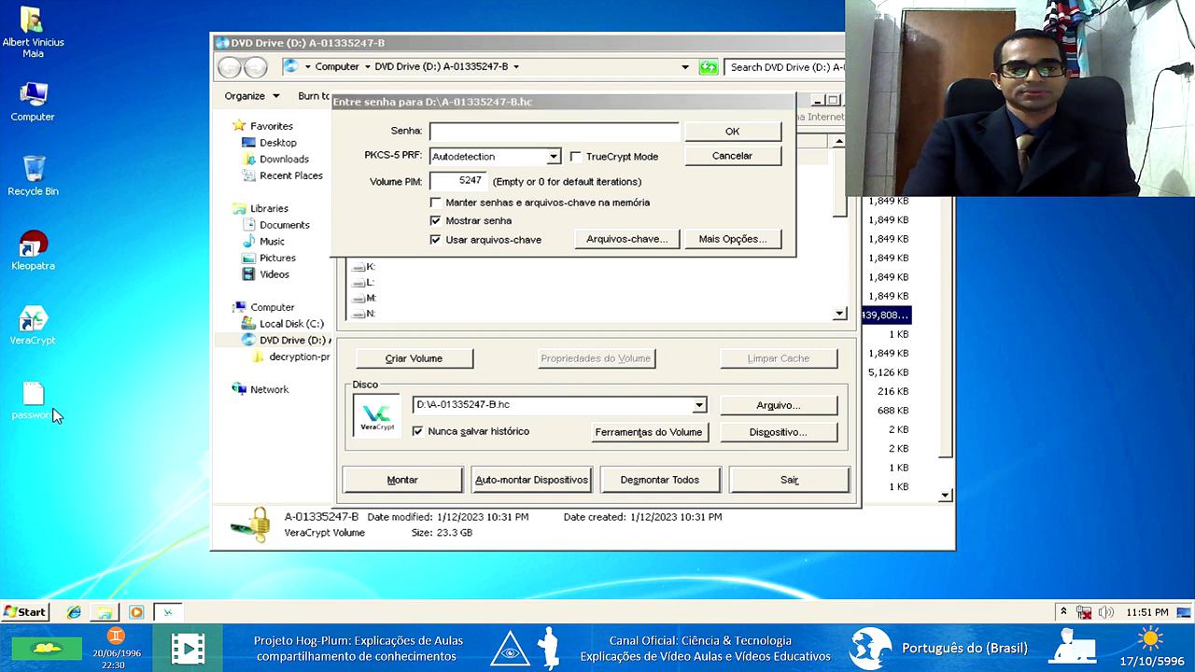
pyautogui.moveTo(501, 292); pyautogui.dragTo(171, 290)
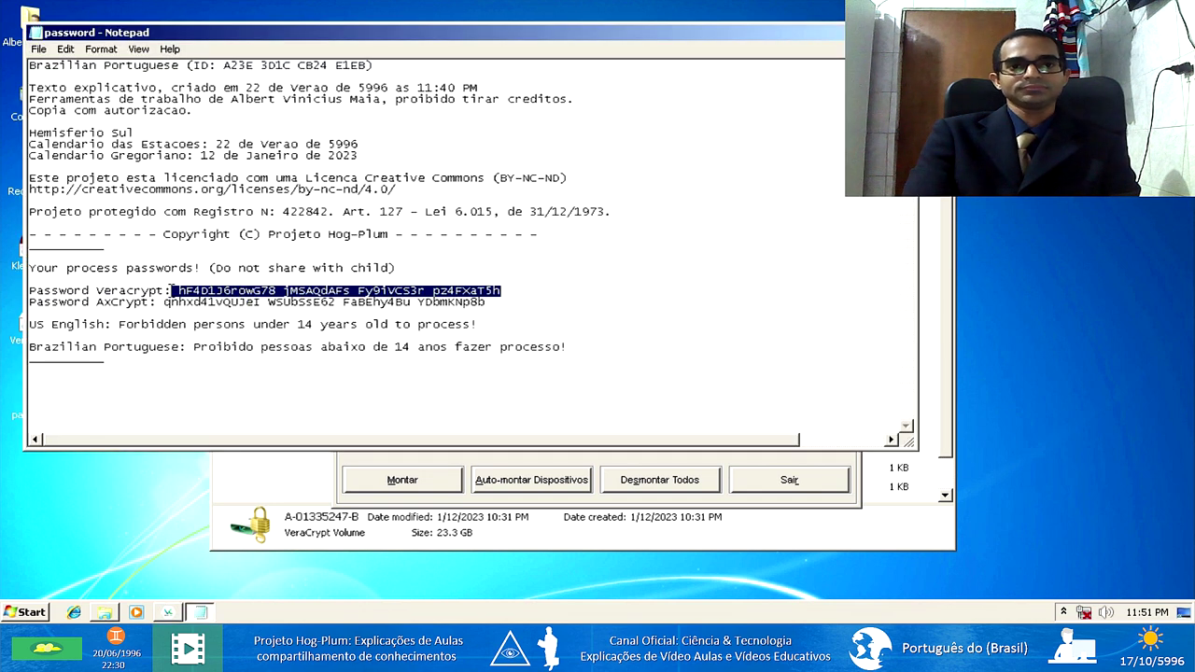
pyautogui.rightClick(180, 289)
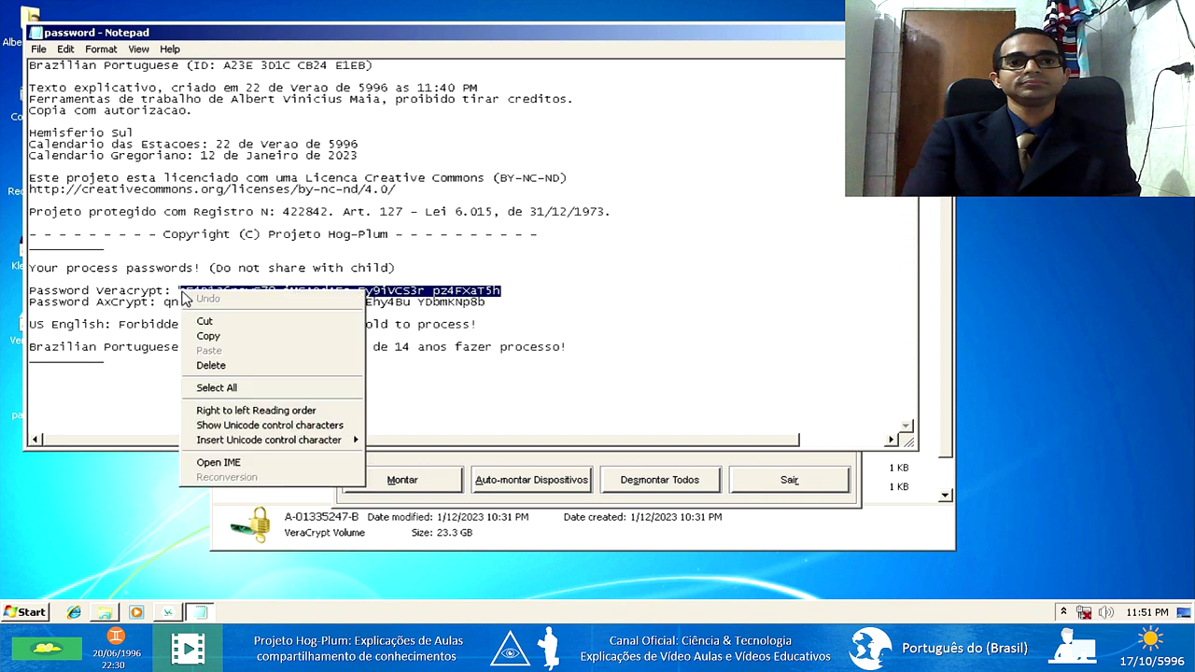
pyautogui.click(233, 338)
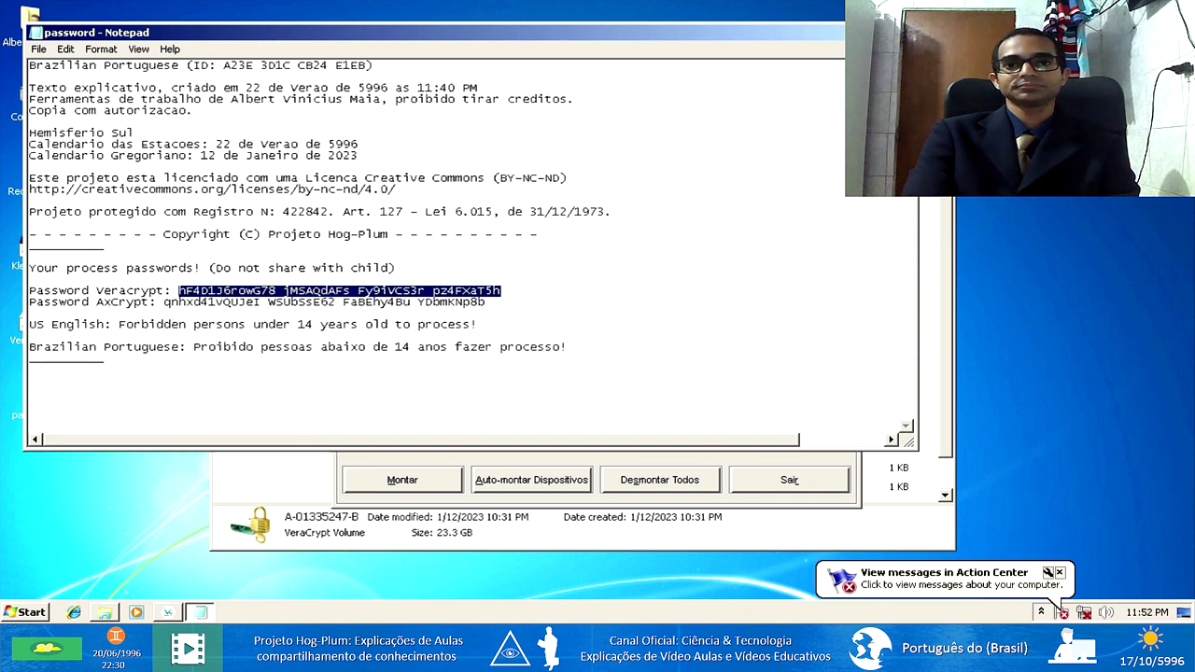
pyautogui.click(902, 31)
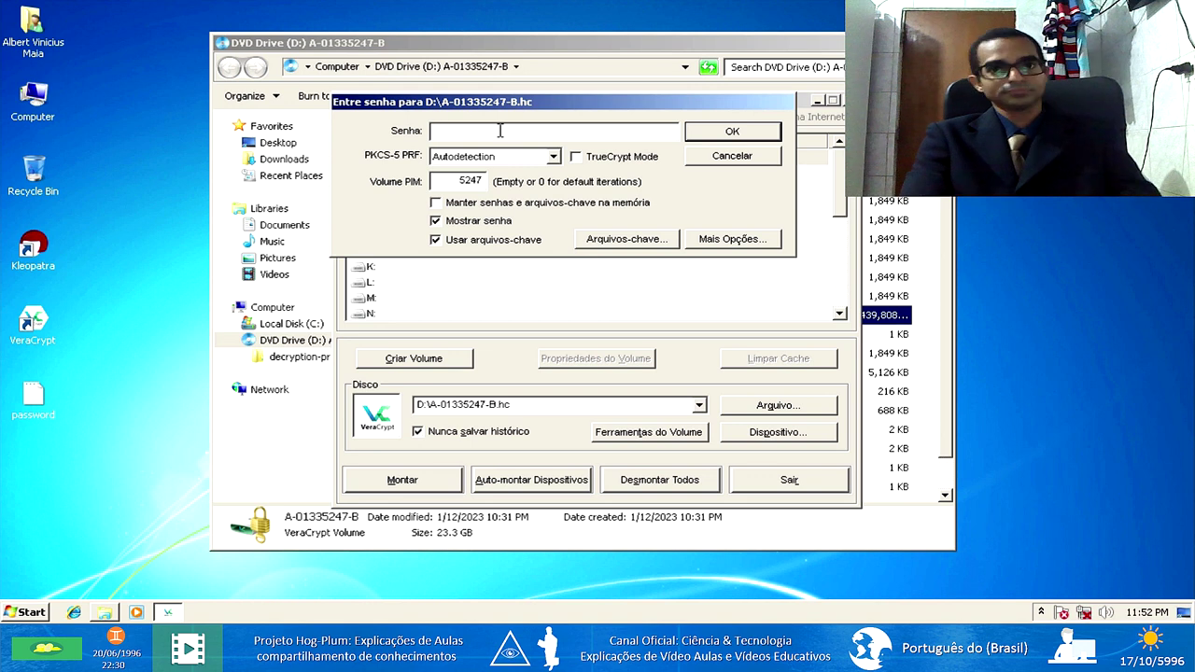
pyautogui.hotkey('ctrl', 'v')
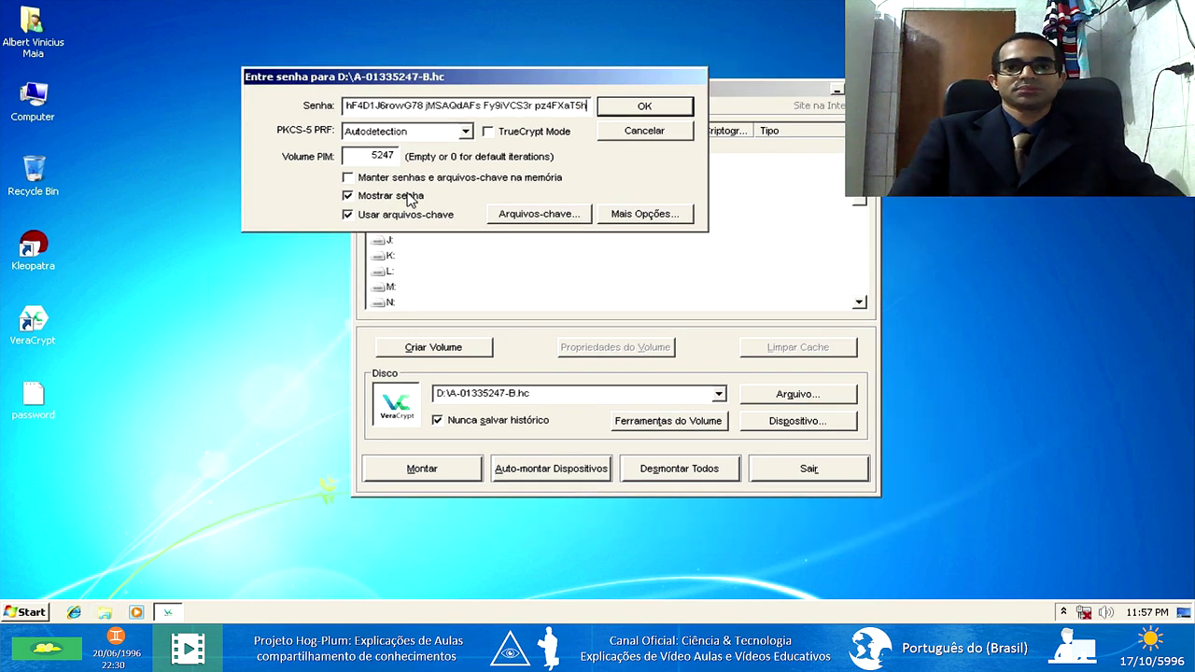
pyautogui.click(407, 195)
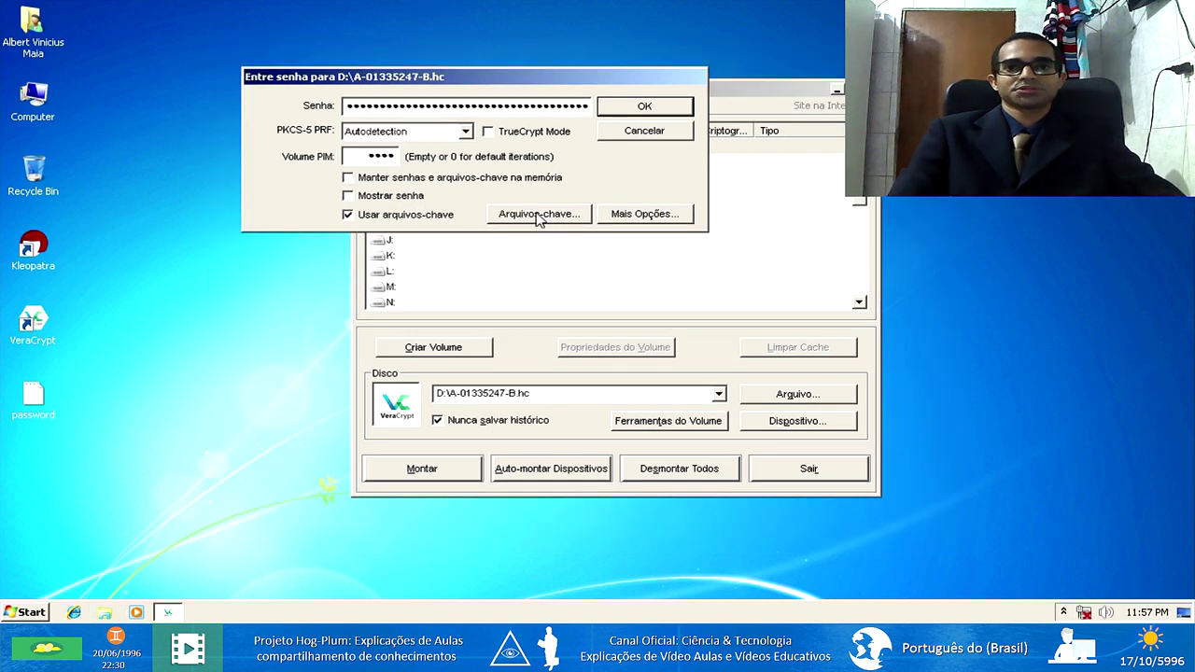
# Open the volume's keyfile list and browse to the files on DVD drive D:.
pyautogui.click(539, 214)
pyautogui.moveTo(399, 126); pyautogui.dragTo(347, 61)
pyautogui.click(343, 258)
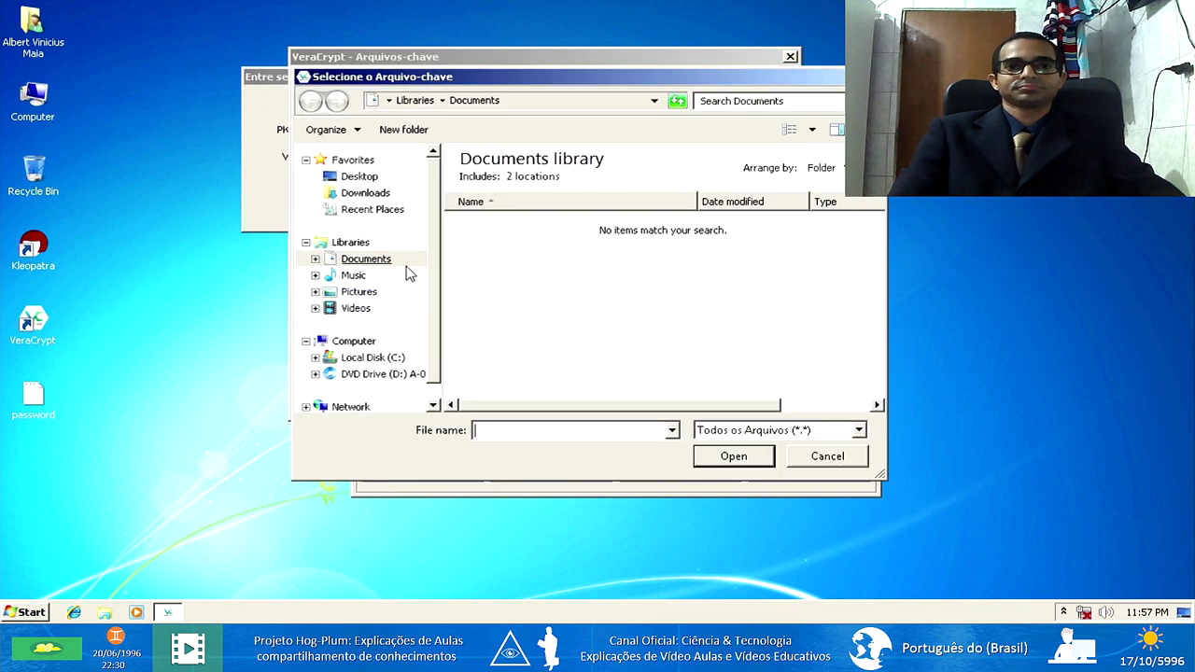
pyautogui.scroll(-1, 434, 266)
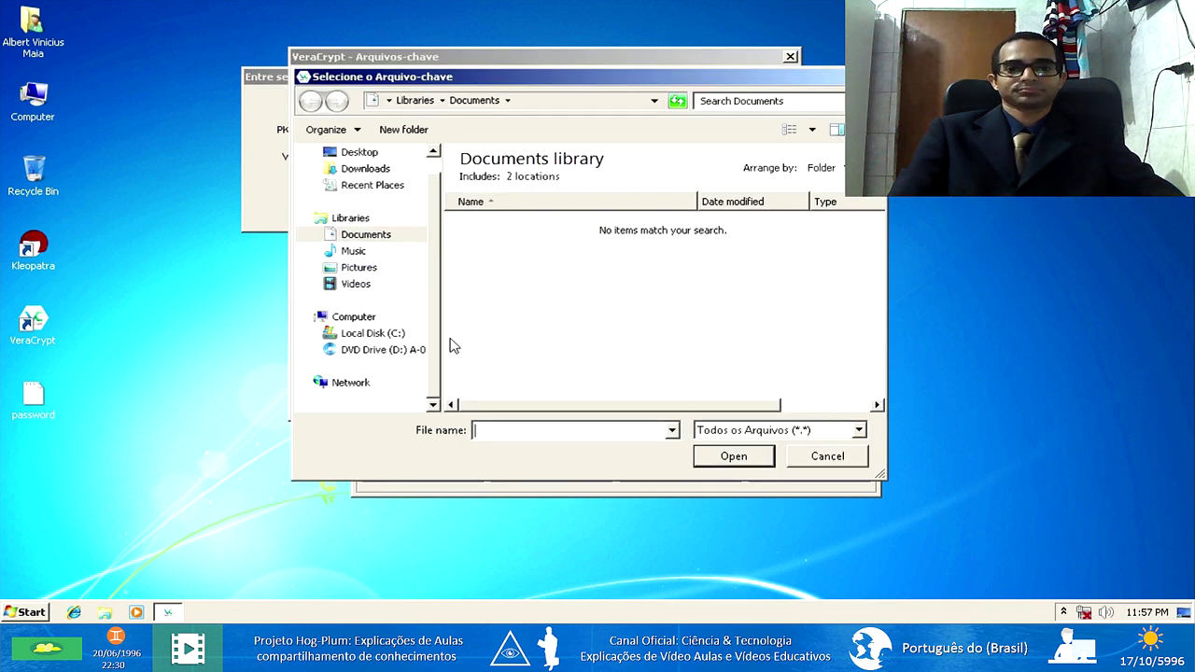
pyautogui.click(375, 350)
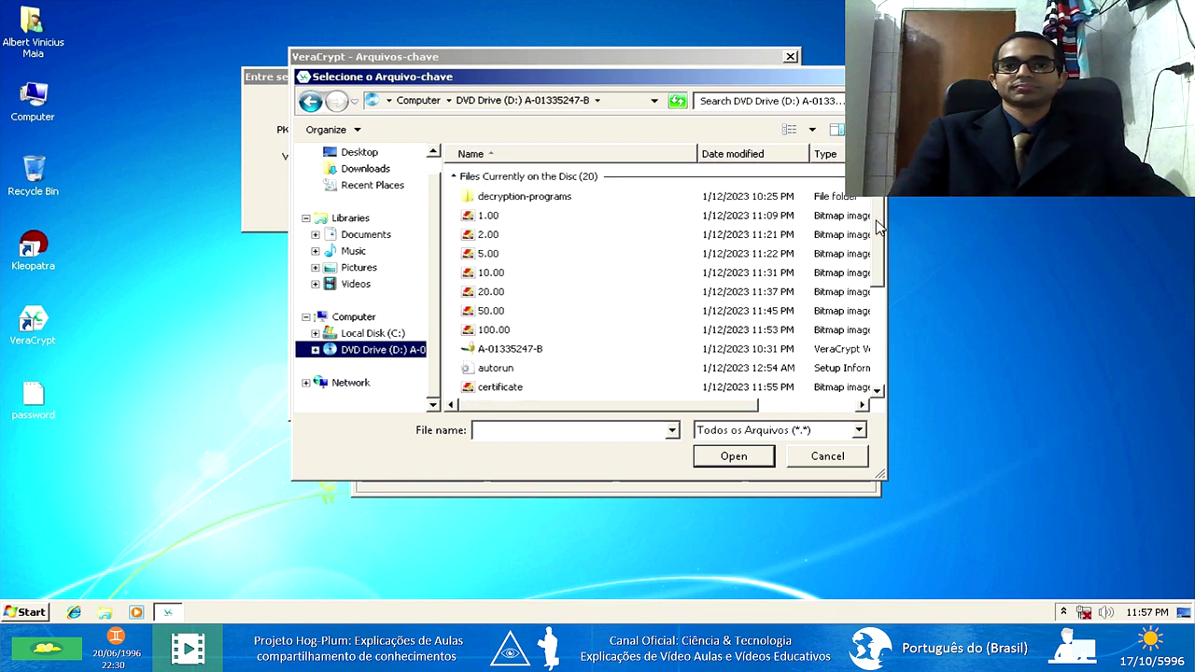
pyautogui.scroll(-3, 878, 227)
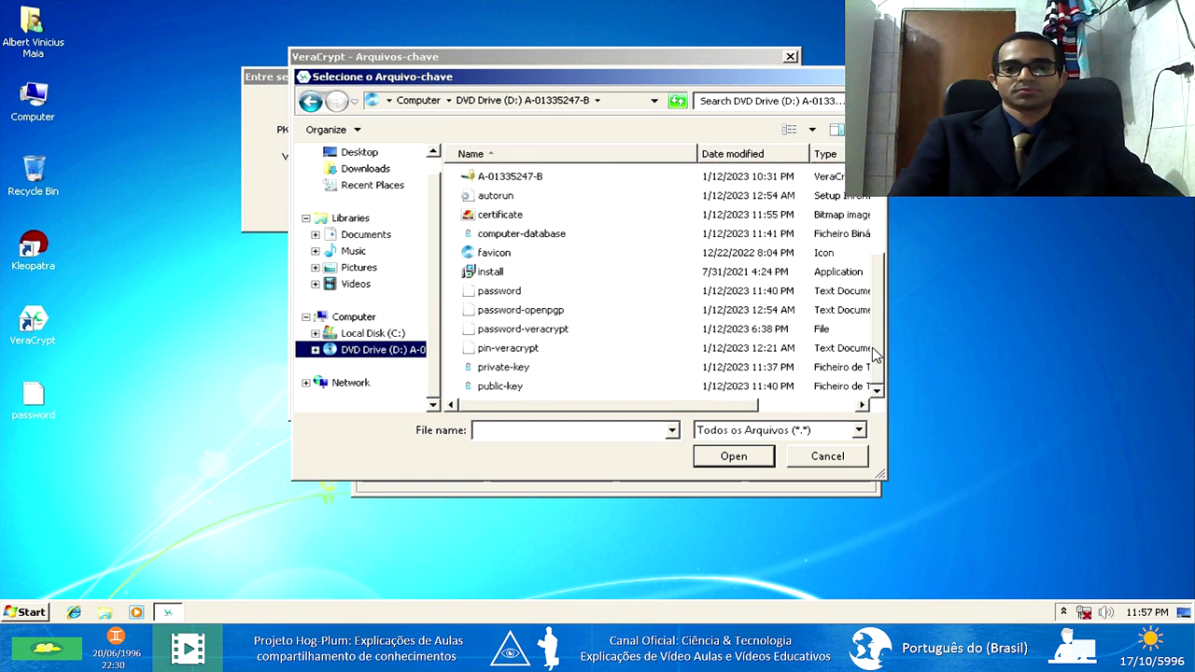
# Choose public-key, private-key, password-veracrypt, computer-database, certificate and images 100.00, 50.00, 20.00, 10.00, 5.00, 2.00, 1.00 as keyfiles.
pyautogui.click(494, 387)
pyautogui.keyDown('ctrl'); pyautogui.click(499, 368); pyautogui.keyUp('ctrl')
pyautogui.keyDown('ctrl'); pyautogui.click(536, 331); pyautogui.keyUp('ctrl')
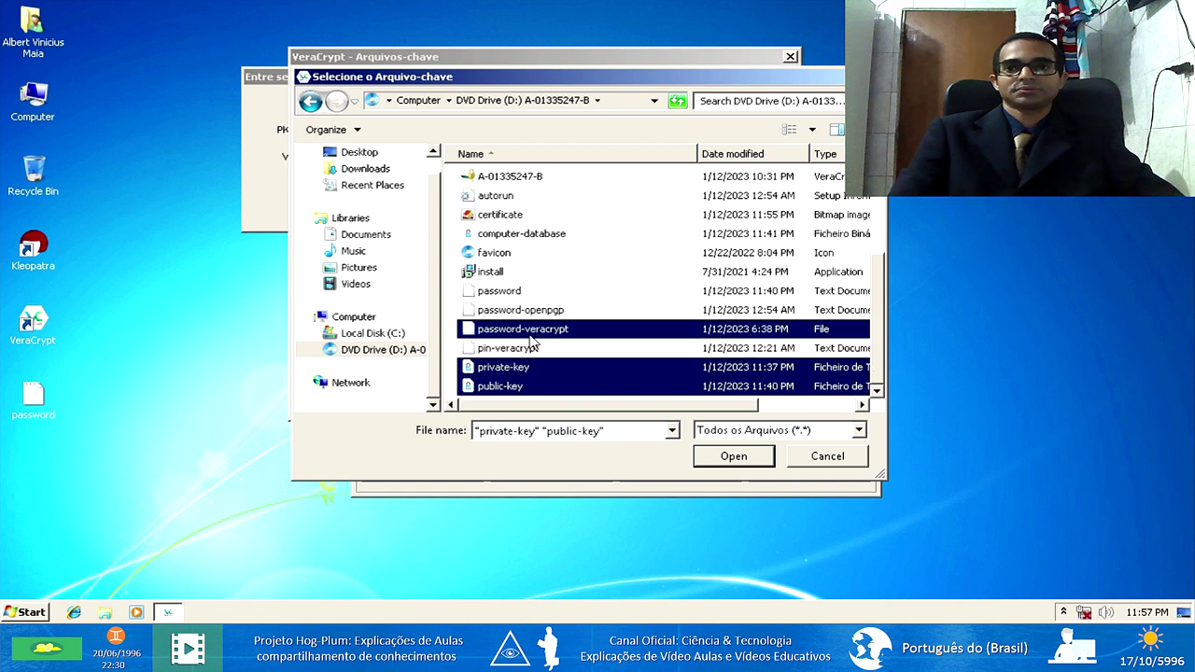
pyautogui.moveTo(878, 295); pyautogui.dragTo(874, 261)
pyautogui.keyDown('ctrl'); pyautogui.click(515, 297); pyautogui.keyUp('ctrl')
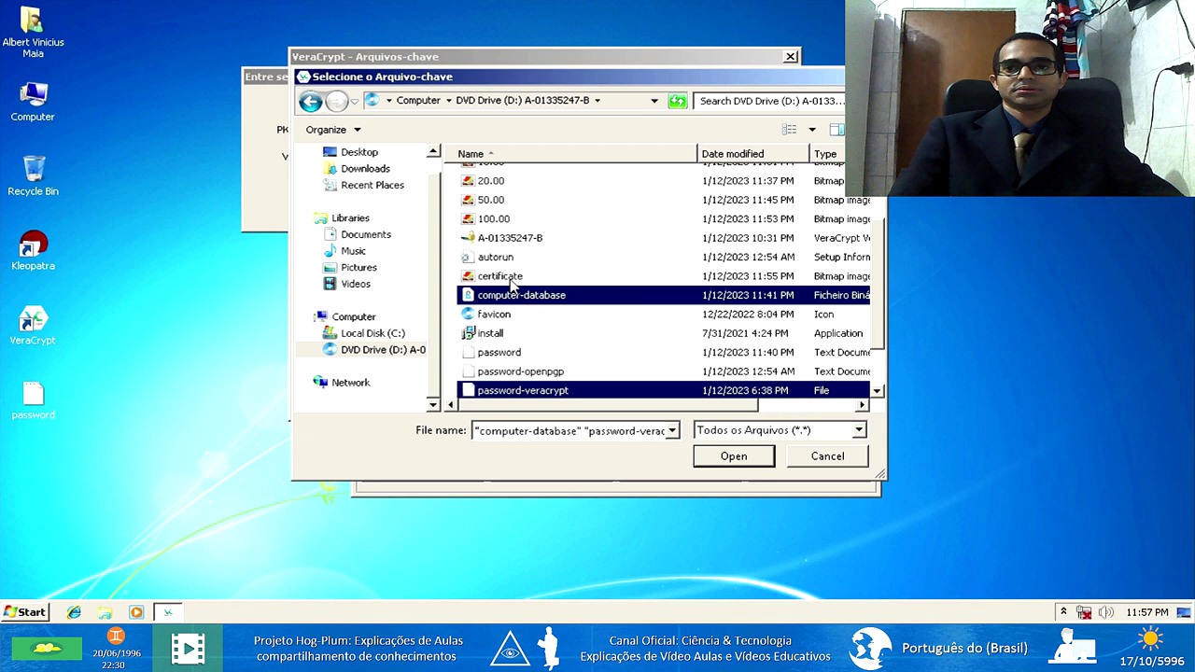
pyautogui.keyDown('ctrl'); pyautogui.click(504, 277); pyautogui.keyUp('ctrl')
pyautogui.moveTo(880, 258); pyautogui.dragTo(898, 208)
pyautogui.keyDown('ctrl'); pyautogui.click(499, 316); pyautogui.keyUp('ctrl')
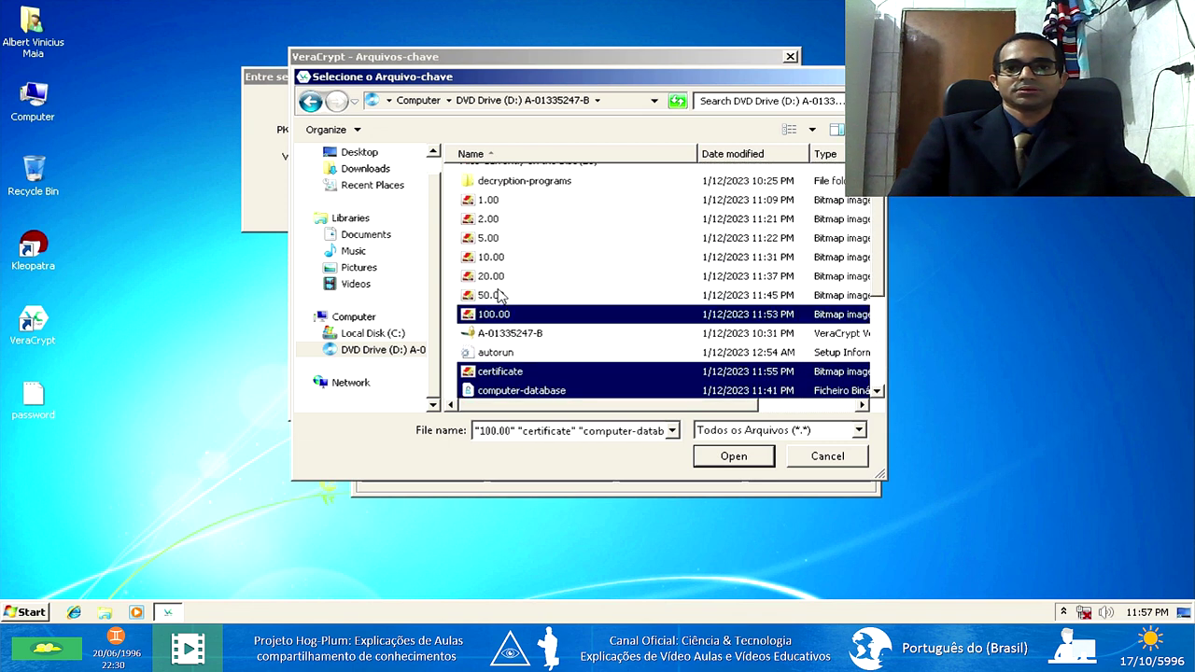
pyautogui.keyDown('ctrl'); pyautogui.click(498, 295); pyautogui.keyUp('ctrl')
pyautogui.keyDown('ctrl'); pyautogui.click(495, 277); pyautogui.keyUp('ctrl')
pyautogui.keyDown('ctrl'); pyautogui.click(492, 257); pyautogui.keyUp('ctrl')
pyautogui.keyDown('ctrl'); pyautogui.click(487, 238); pyautogui.keyUp('ctrl')
pyautogui.keyDown('ctrl'); pyautogui.click(488, 218); pyautogui.keyUp('ctrl')
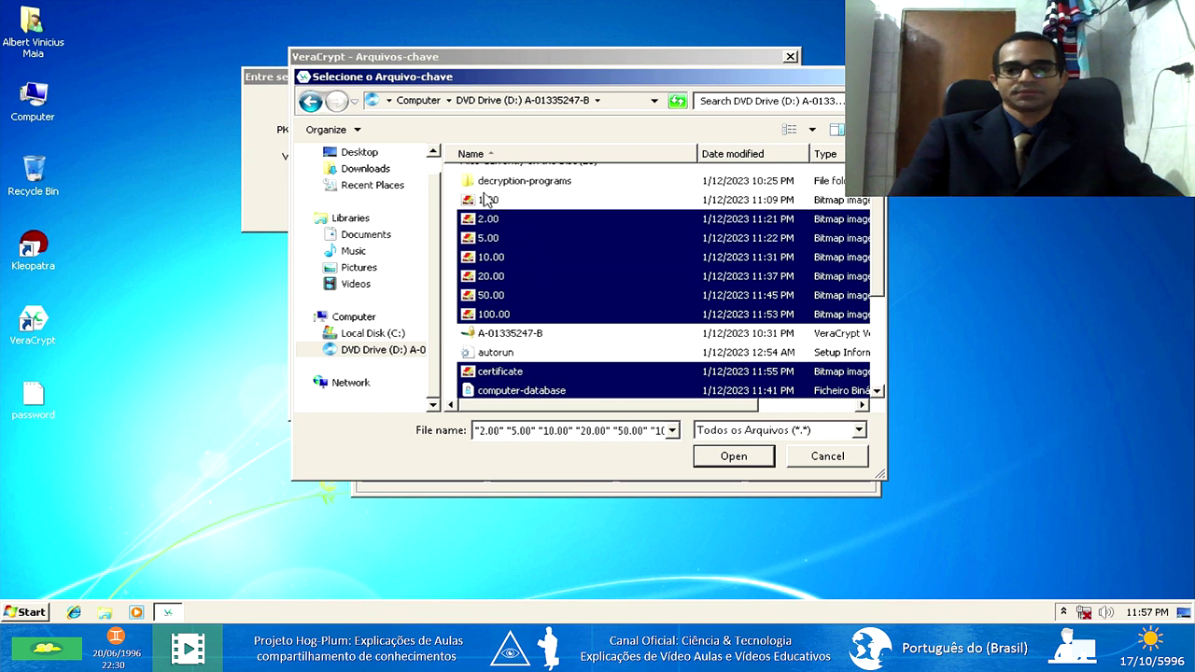
pyautogui.keyDown('ctrl'); pyautogui.click(488, 200); pyautogui.keyUp('ctrl')
pyautogui.click(735, 458)
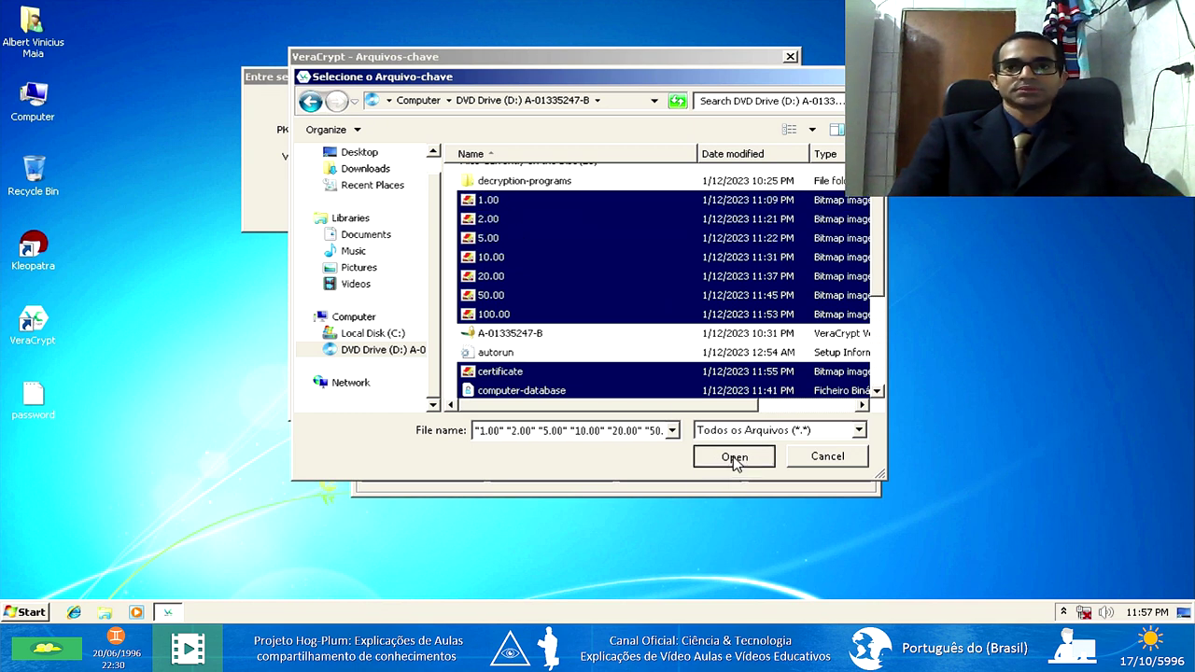
# Accept the keyfiles, mount A-01335247-B as drive A:, then close VeraCrypt.
pyautogui.click(742, 87)
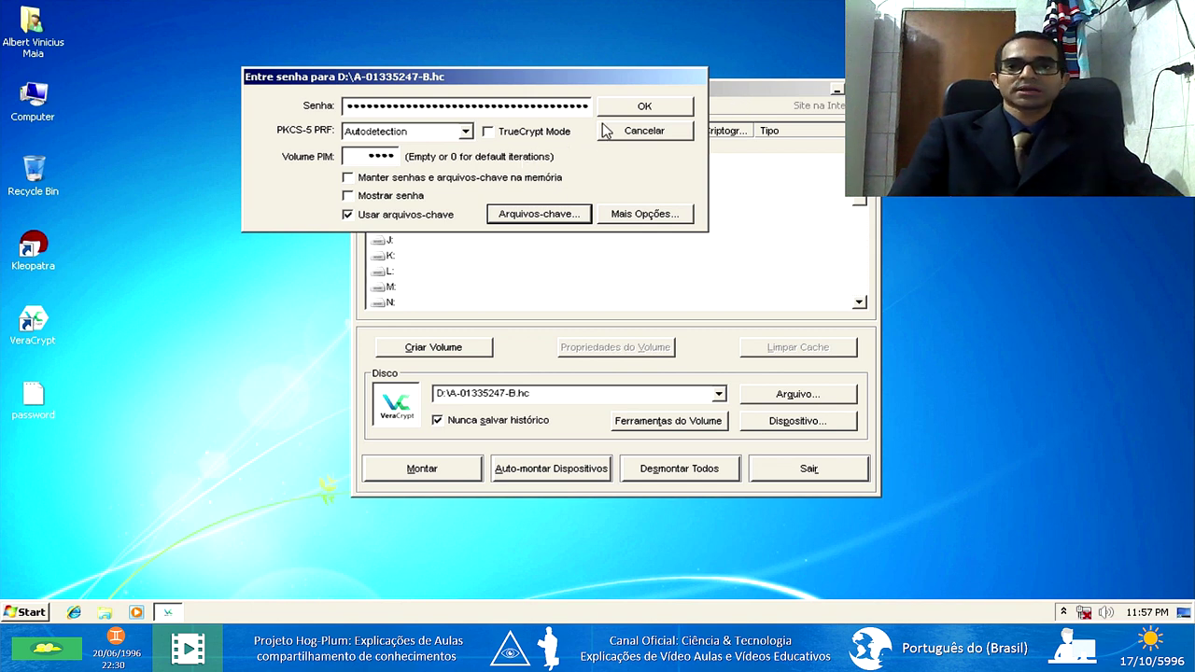
pyautogui.click(646, 105)
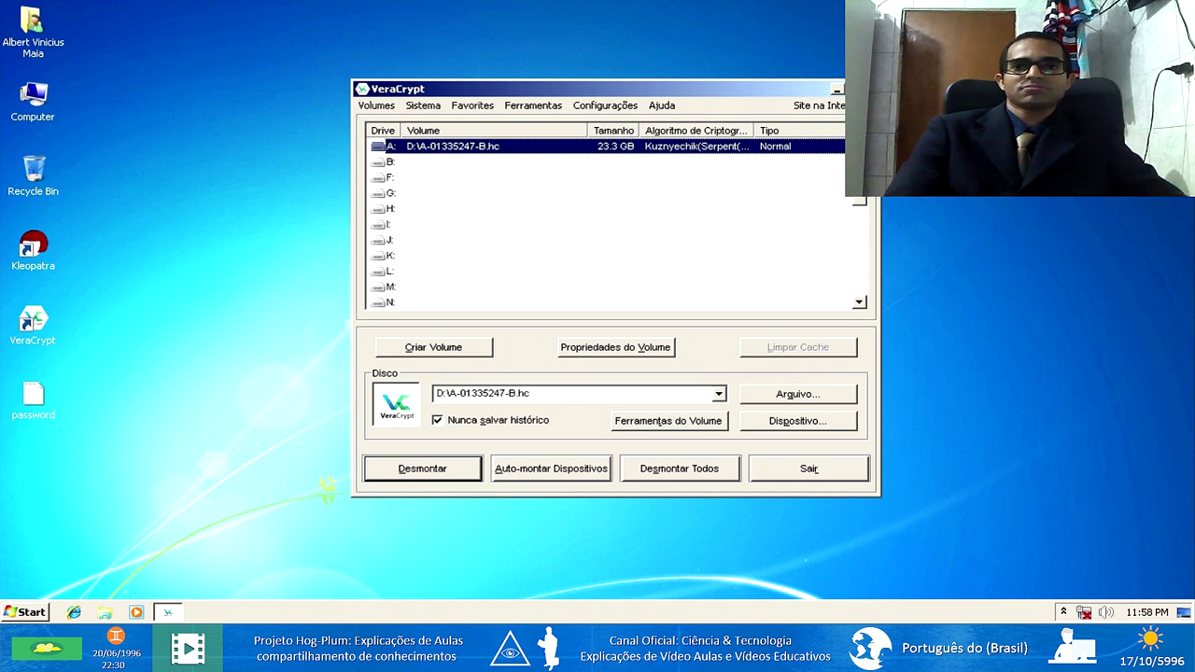
pyautogui.click(867, 88)
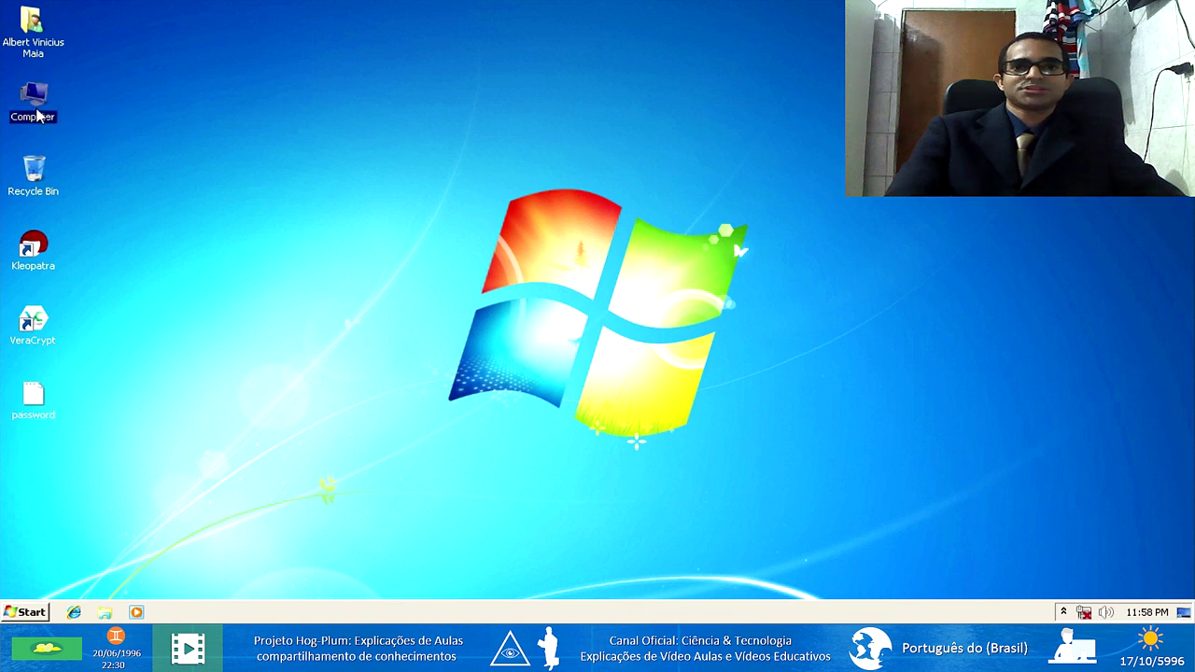
# Open mounted drive A: in Explorer and bring up the actions for the wou_w7-x64 ISO.
pyautogui.doubleClick(38, 114)
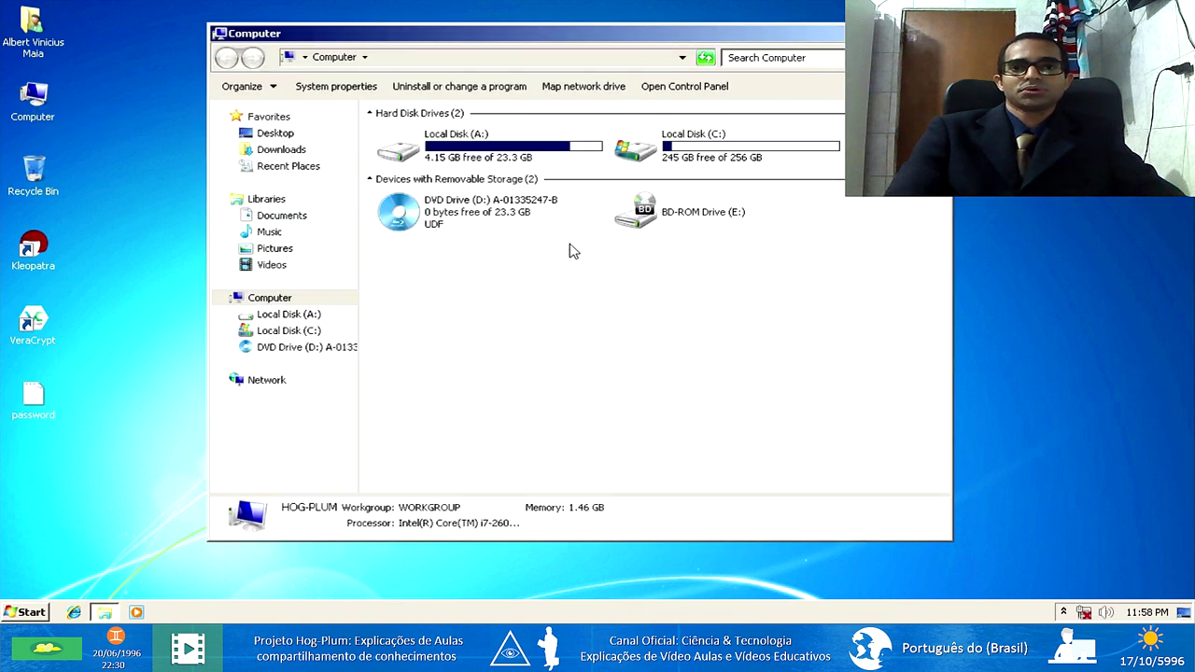
pyautogui.doubleClick(444, 157)
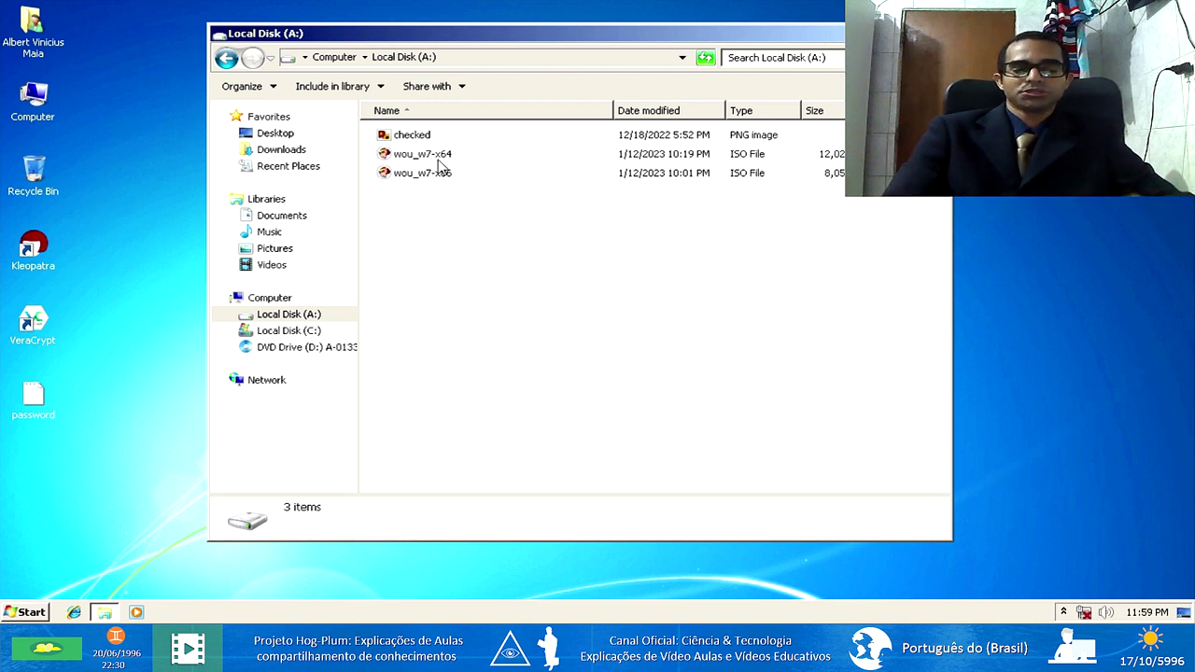
pyautogui.moveTo(442, 161)
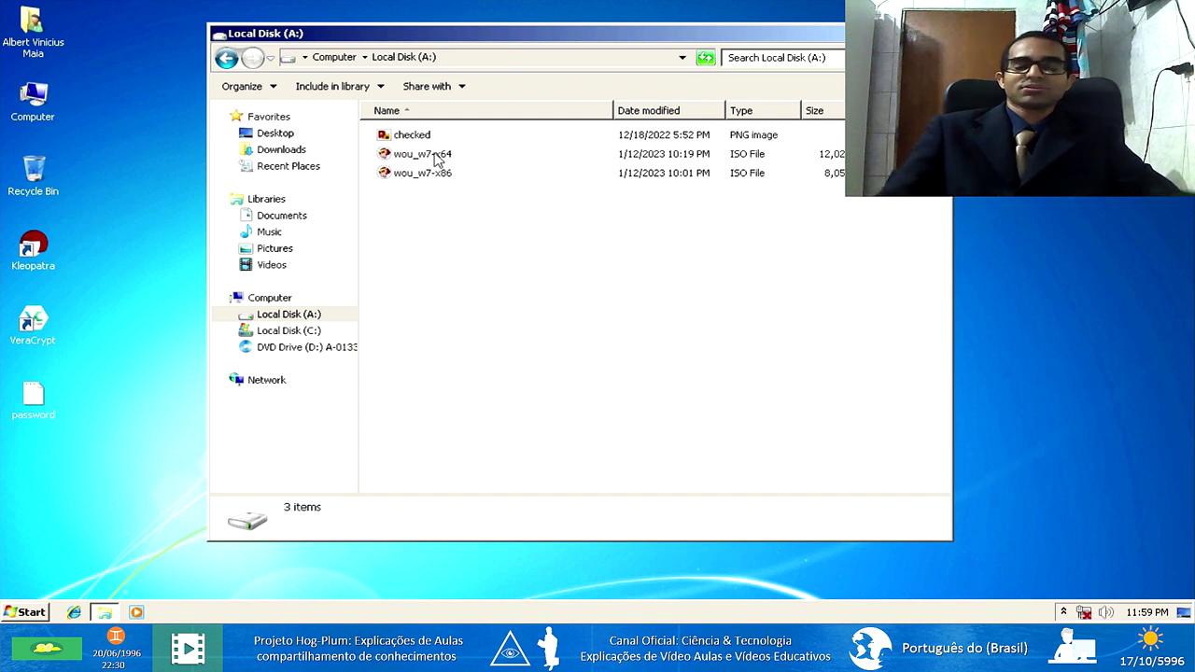
pyautogui.click(437, 159)
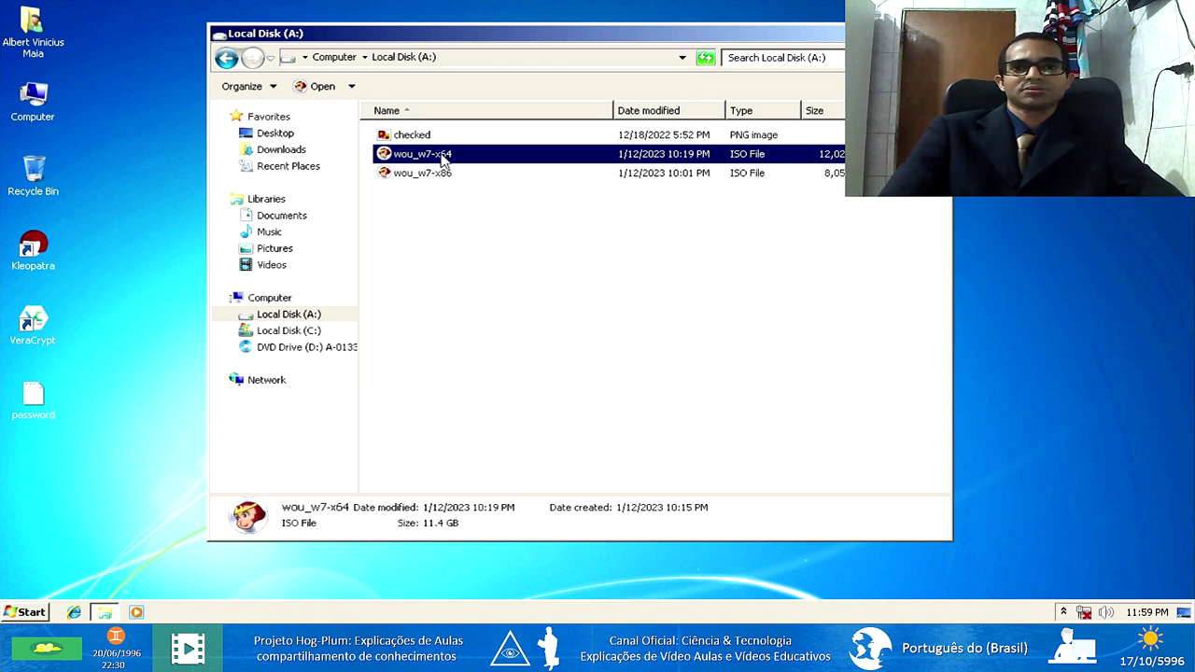
pyautogui.rightClick(442, 160)
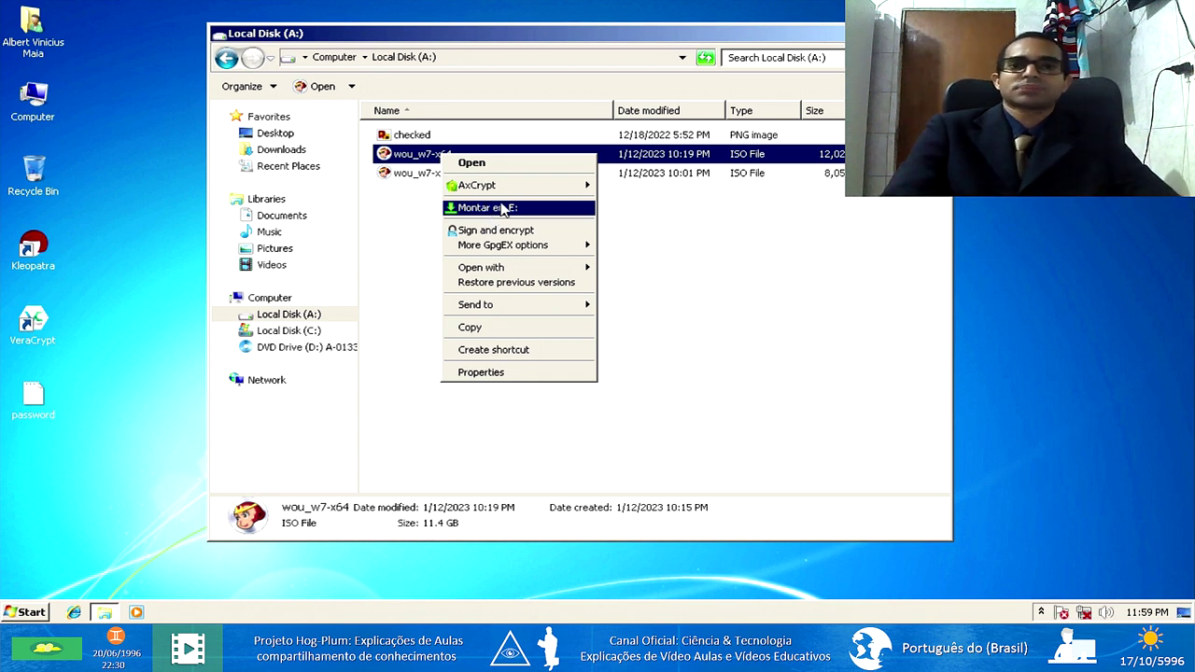
pyautogui.click(504, 209)
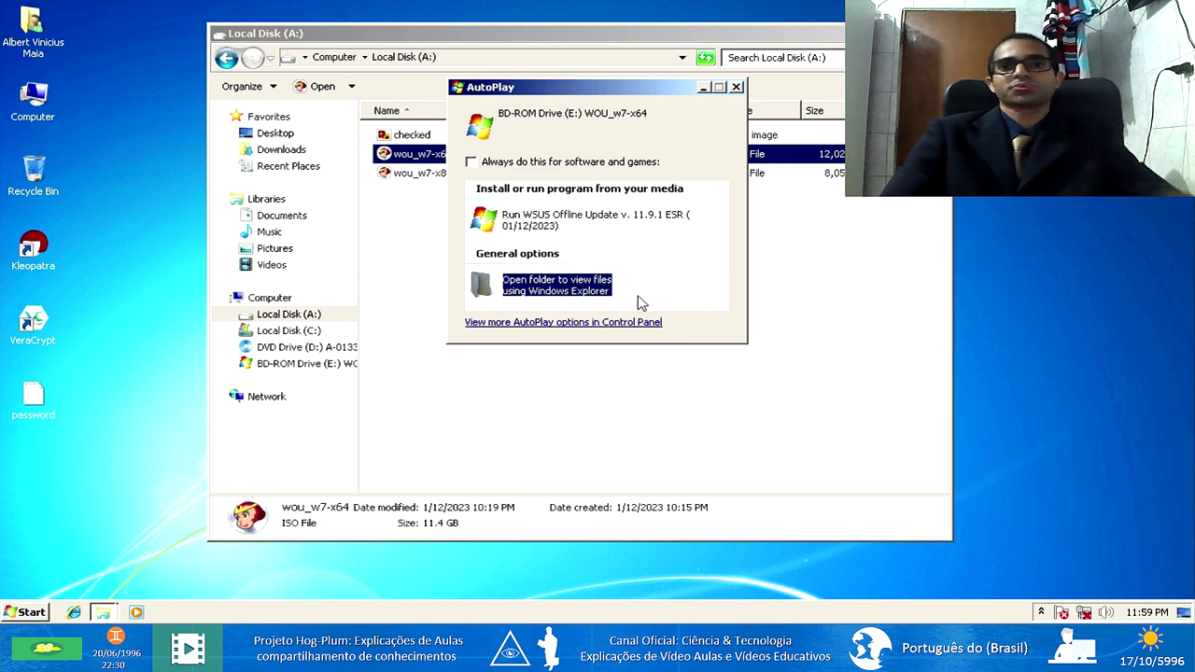
pyautogui.click(571, 284)
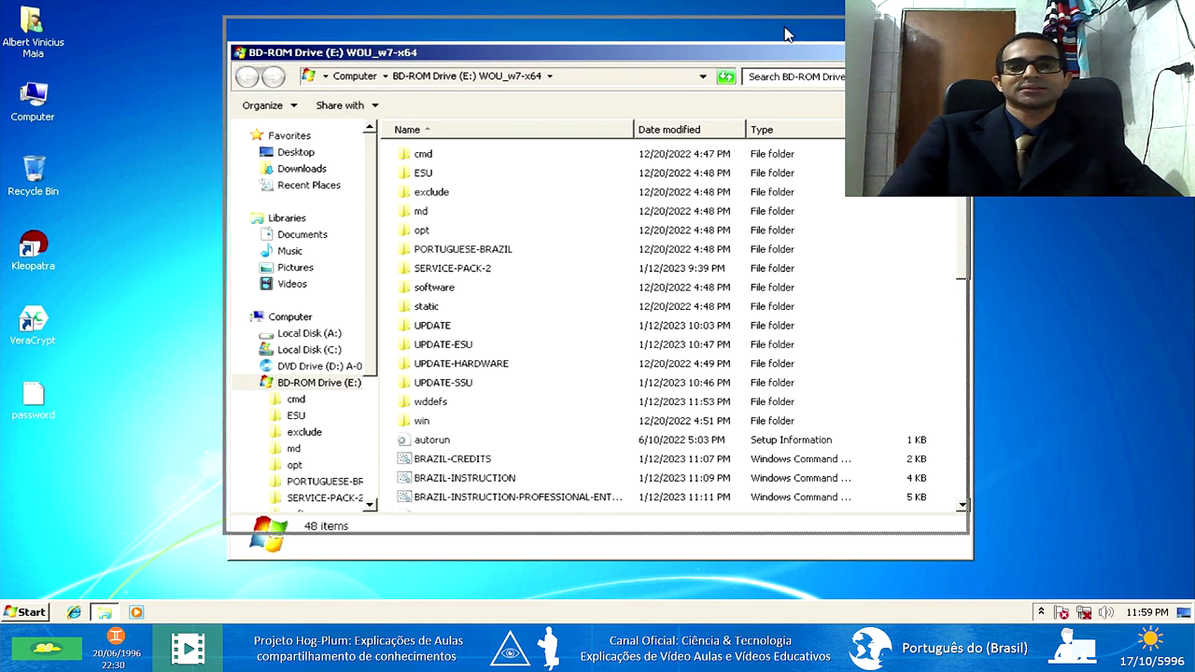
pyautogui.moveTo(796, 65); pyautogui.dragTo(792, 39)
pyautogui.scroll(-10, 763, 198)
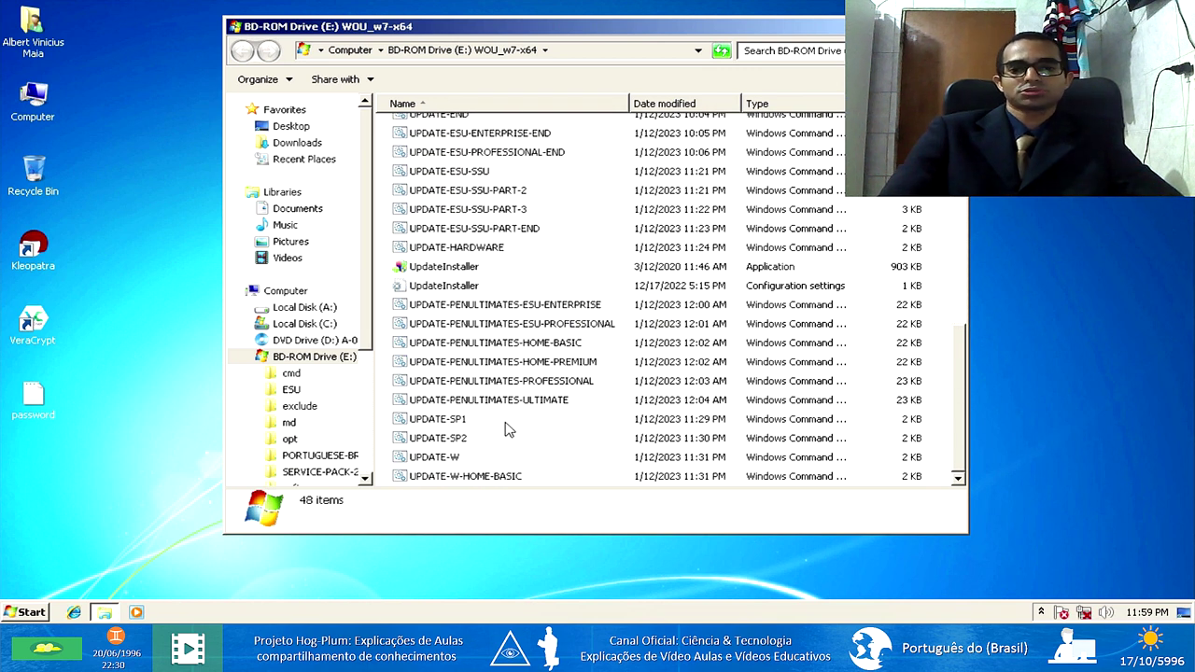
pyautogui.click(456, 442)
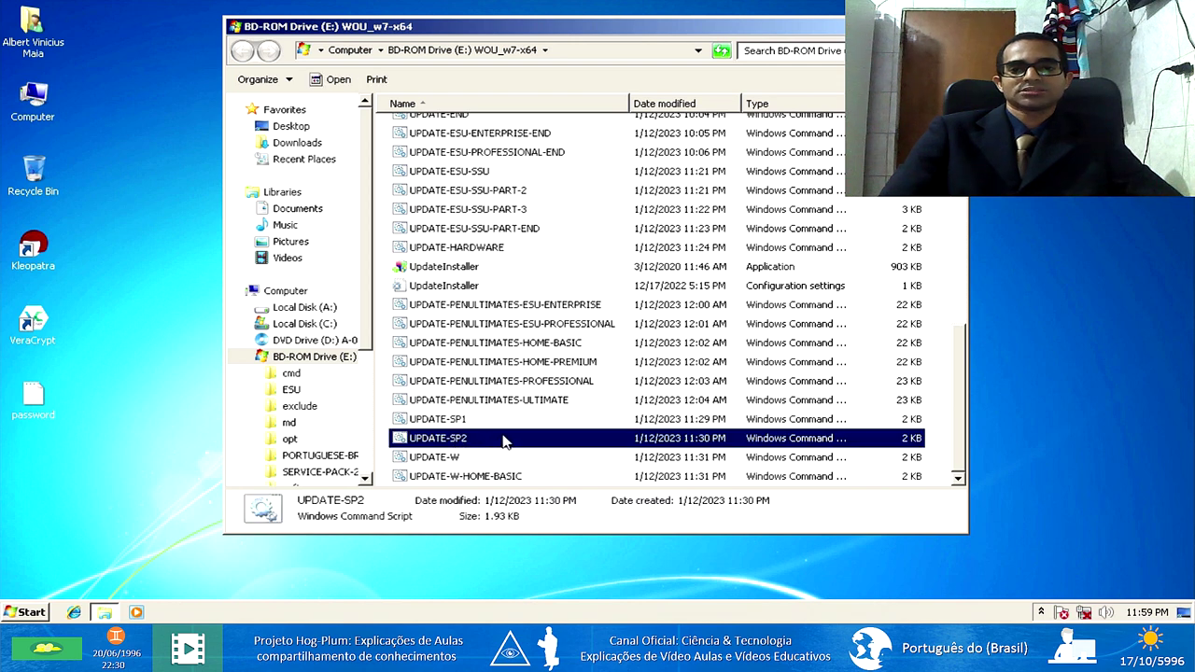
pyautogui.scroll(6, 522, 391)
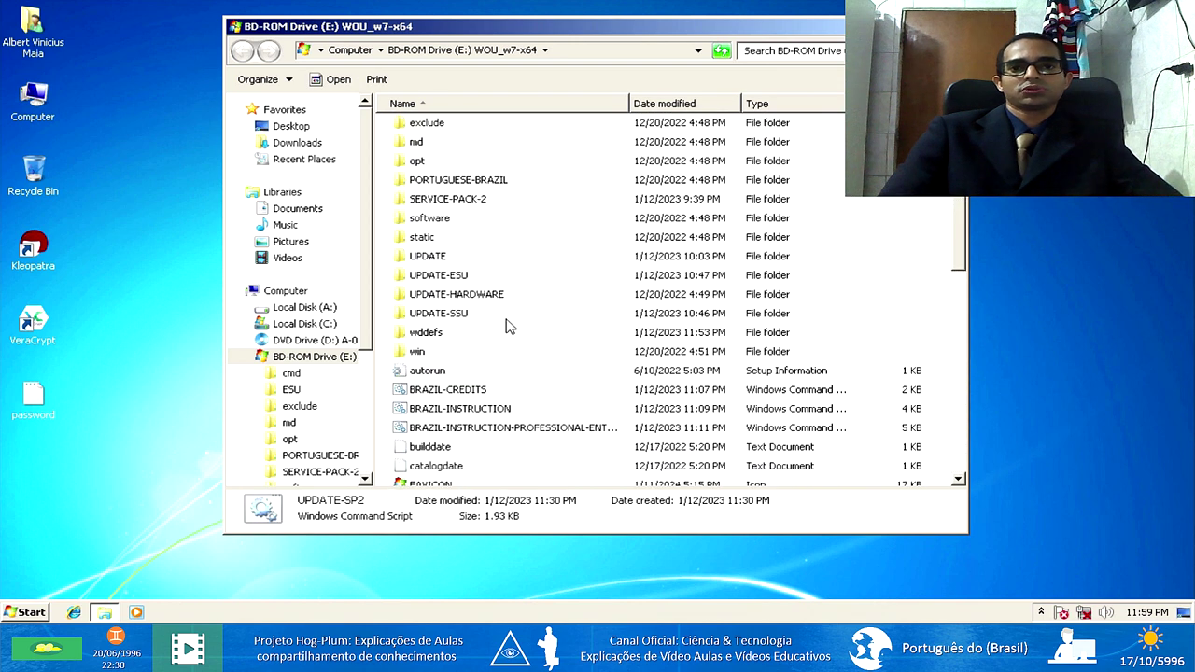
pyautogui.doubleClick(488, 252)
pyautogui.scroll(10, 407, 273)
pyautogui.scroll(8, 406, 270)
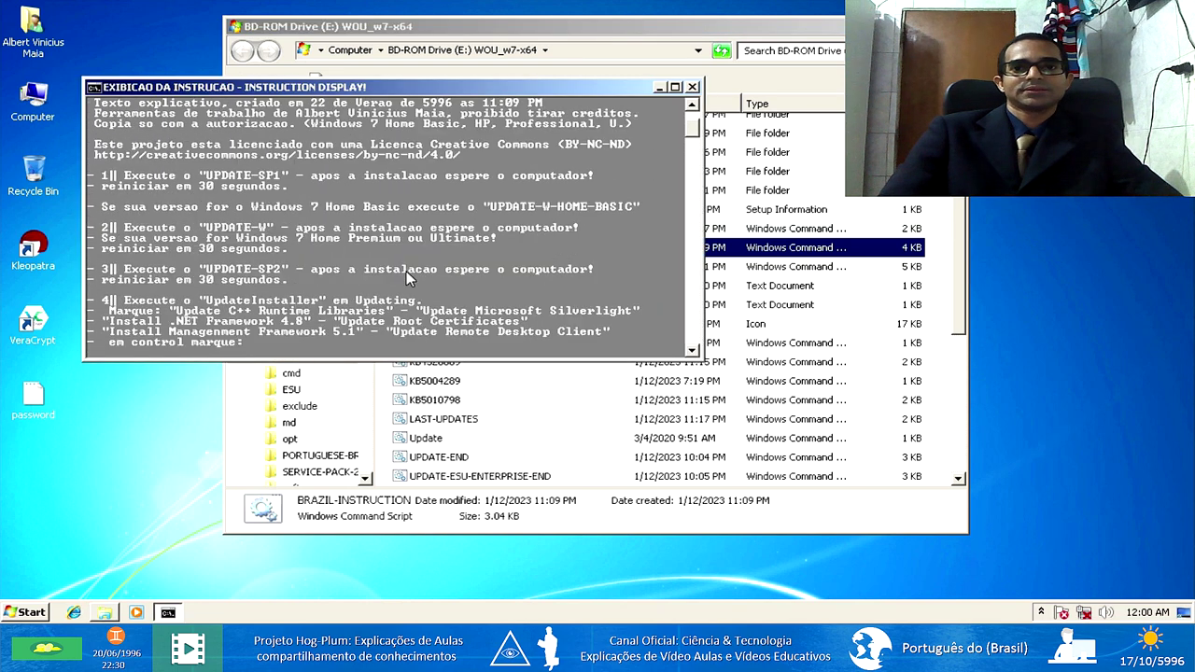
pyautogui.scroll(-2, 406, 271)
pyautogui.scroll(-3, 399, 272)
pyautogui.scroll(3, 396, 273)
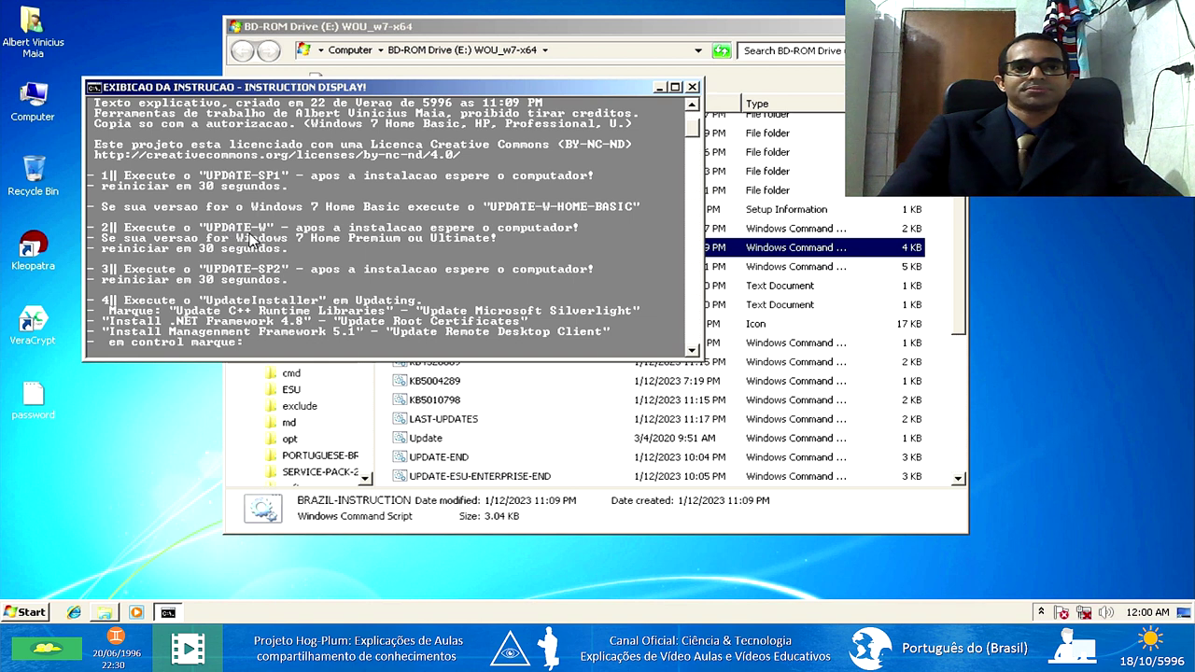
pyautogui.click(692, 87)
pyautogui.scroll(-6, 504, 260)
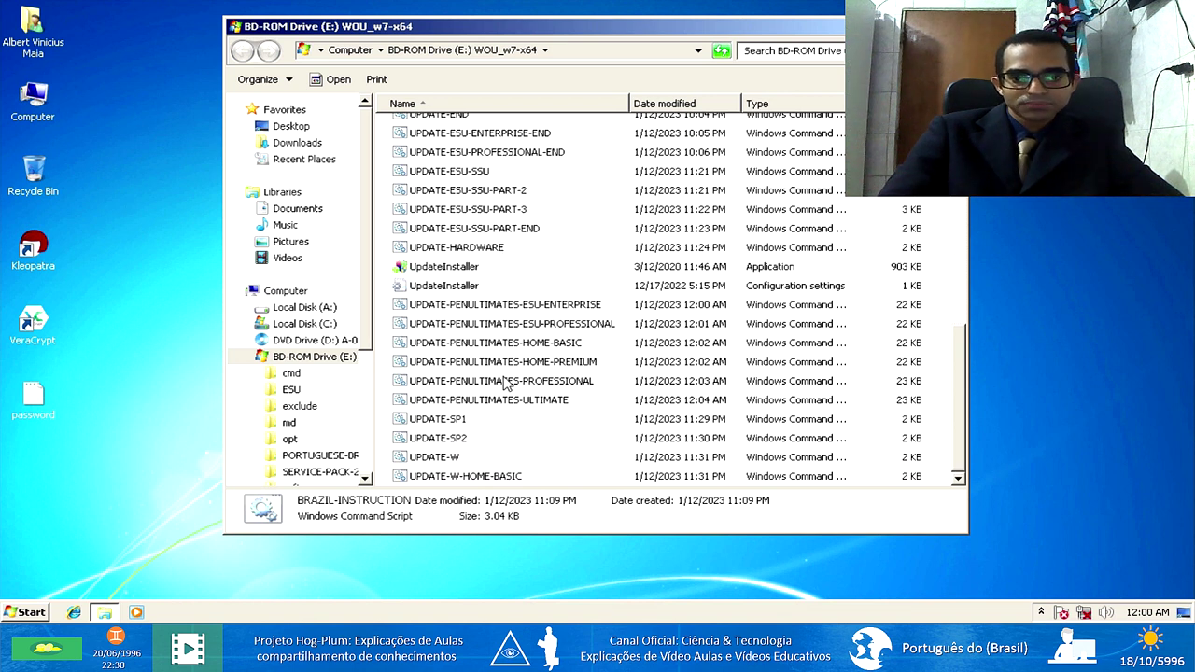
pyautogui.click(459, 461)
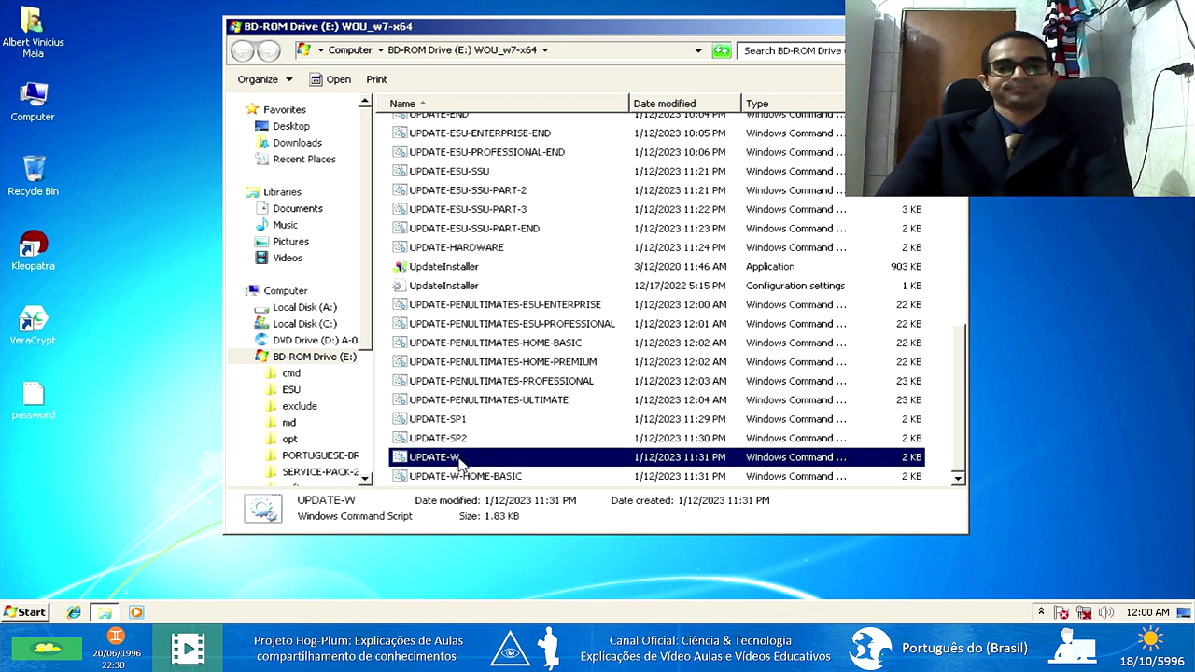
# Run the UPDATE-W script, close the disc window, and install update KB3170735 to completion.
pyautogui.doubleClick(459, 457)
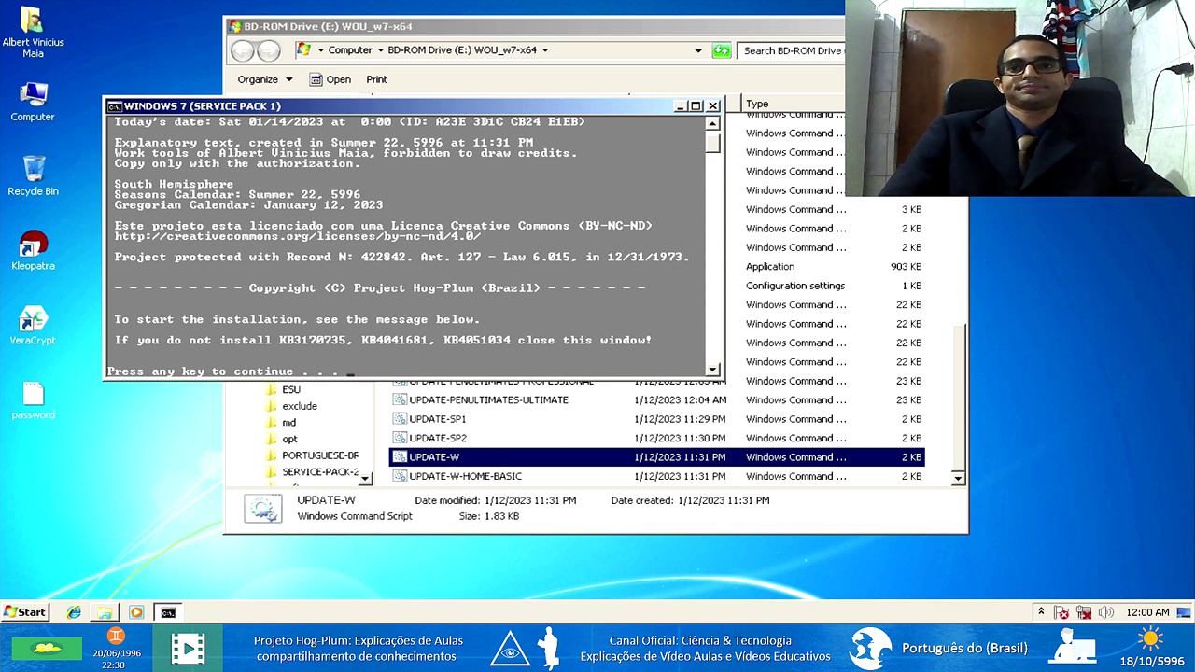
pyautogui.click(952, 26)
pyautogui.moveTo(619, 105); pyautogui.dragTo(742, 84)
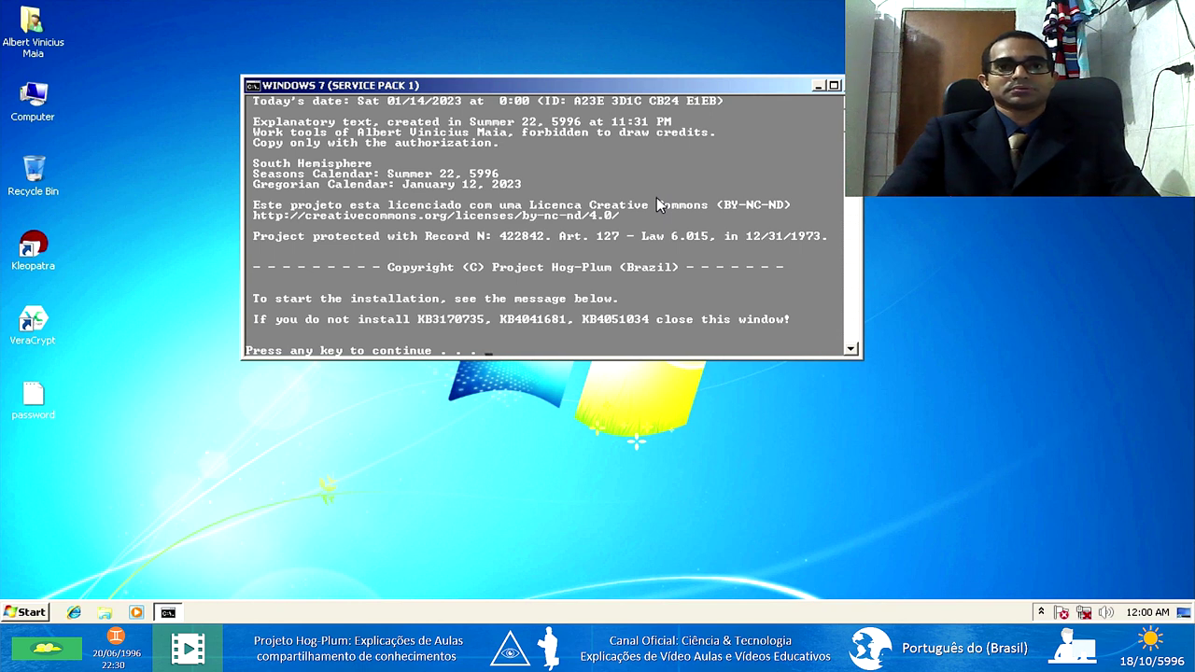
pyautogui.press('Return')
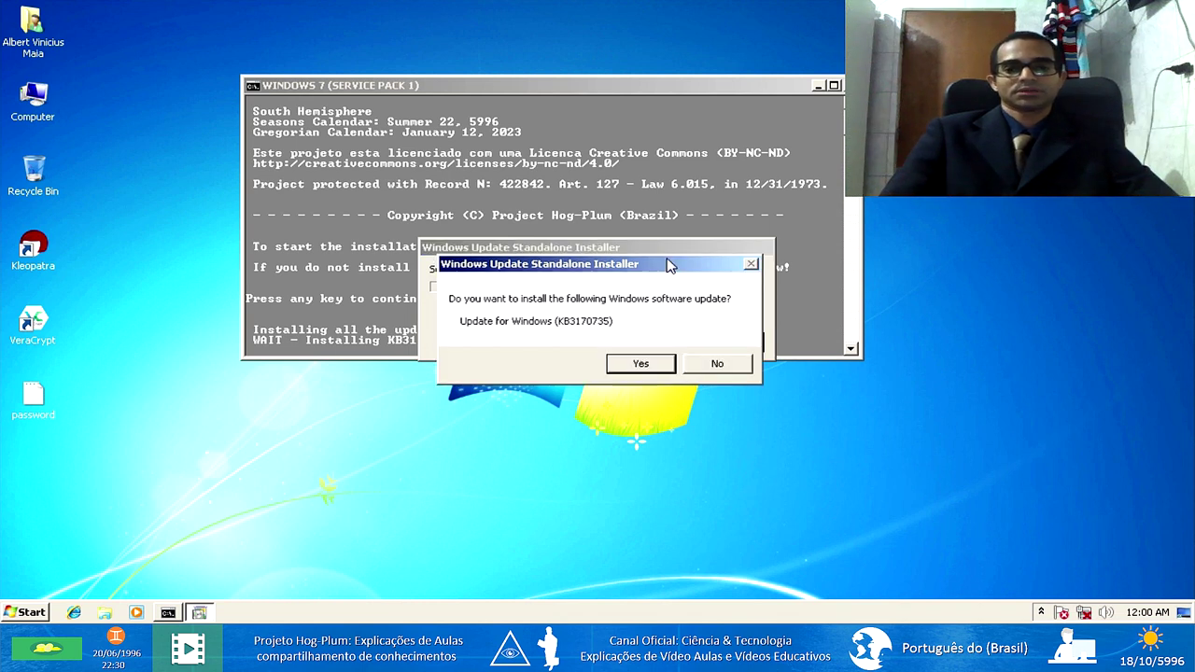
pyautogui.click(646, 366)
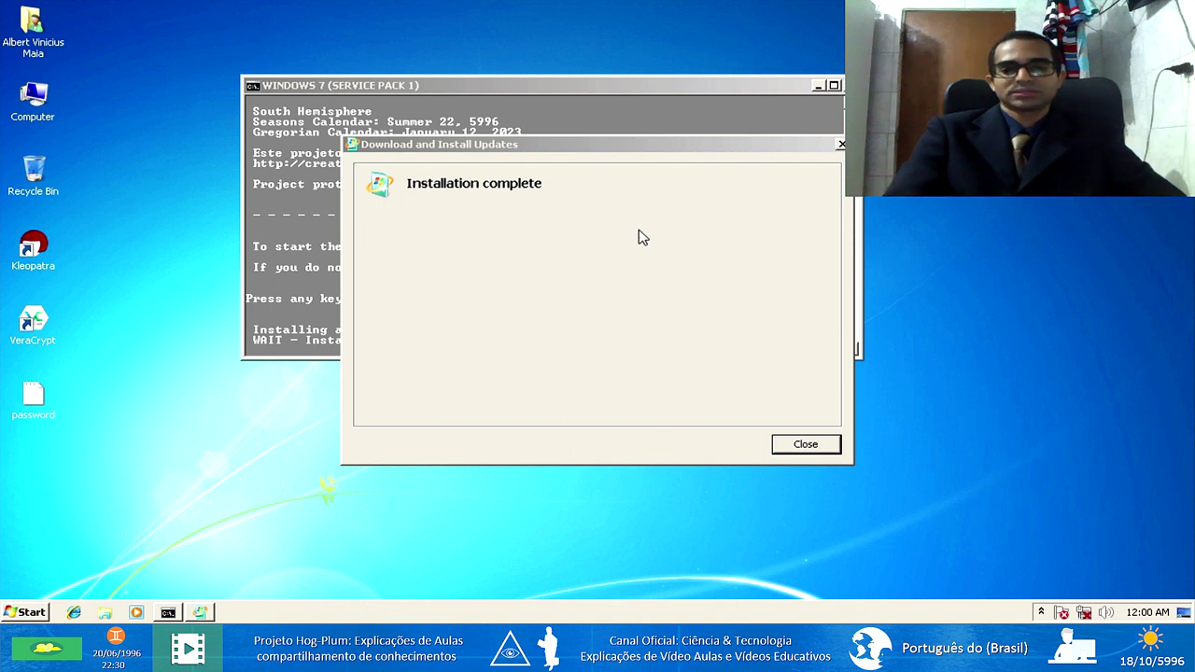
pyautogui.click(780, 444)
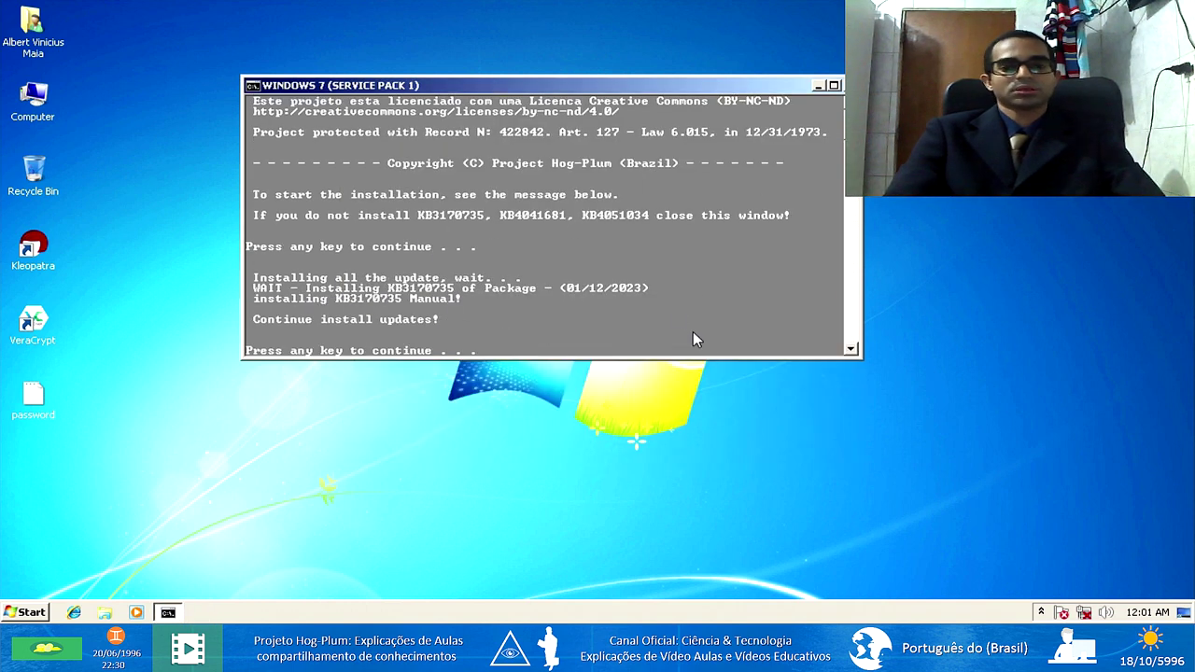
# Continue the script to install security update KB4041681, closing the notice without restarting.
pyautogui.press('Return')
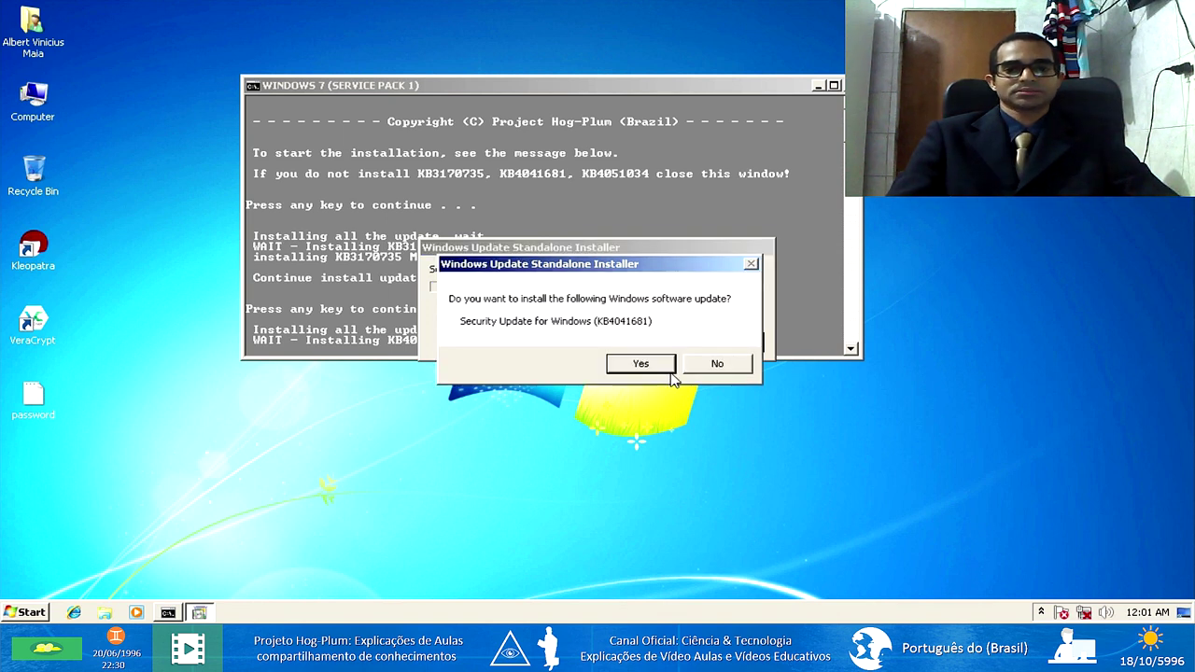
pyautogui.click(657, 369)
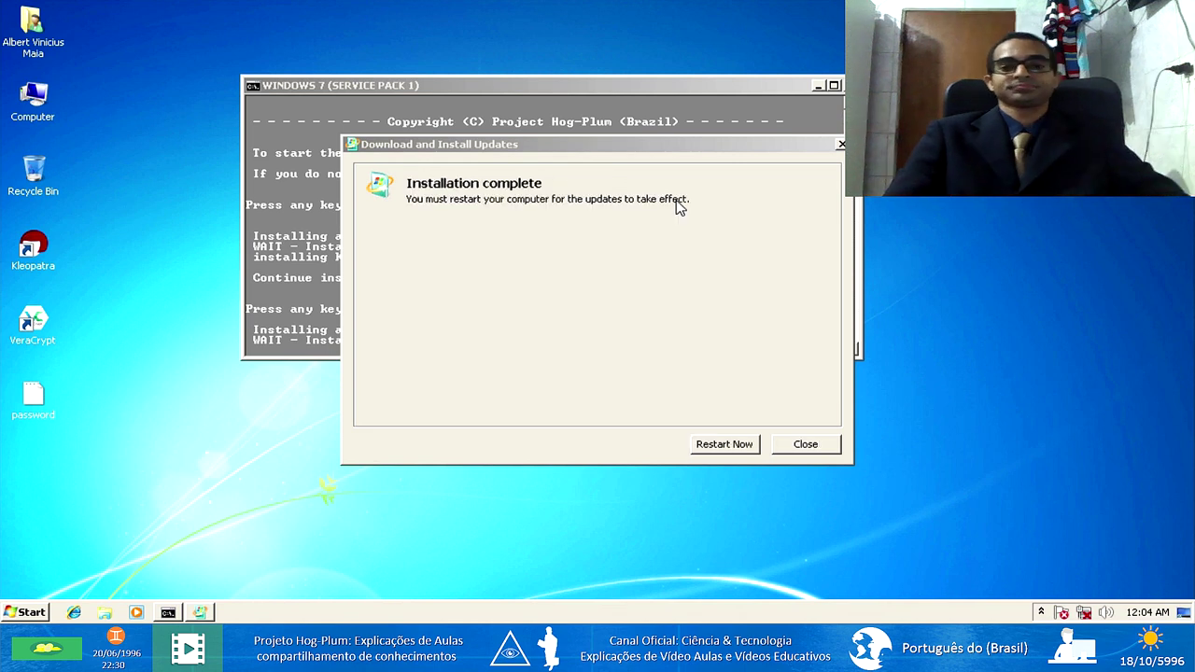
pyautogui.click(807, 446)
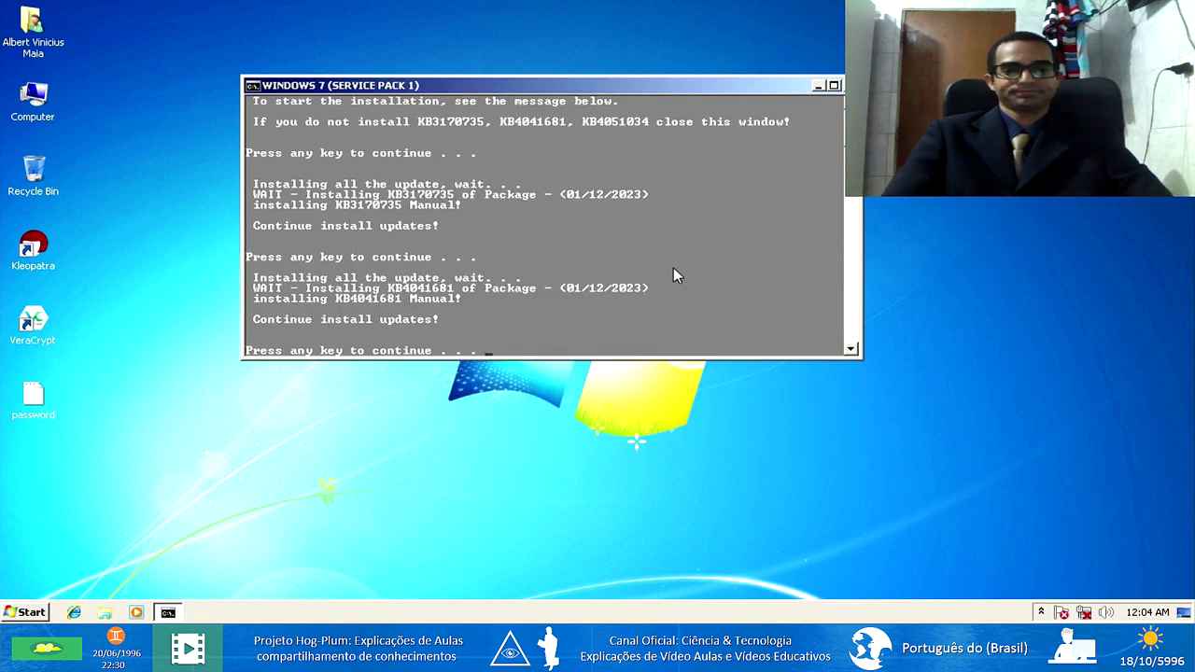
# Continue the script and approve installing update KB4051034.
pyautogui.press('Return')
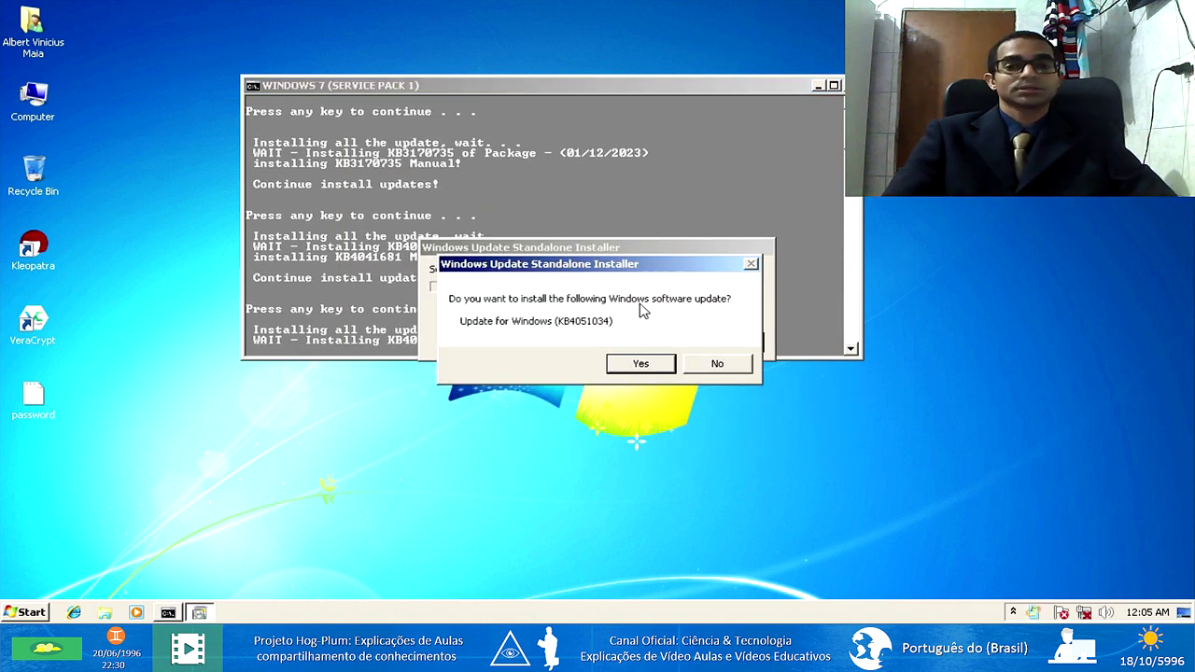
pyautogui.click(662, 365)
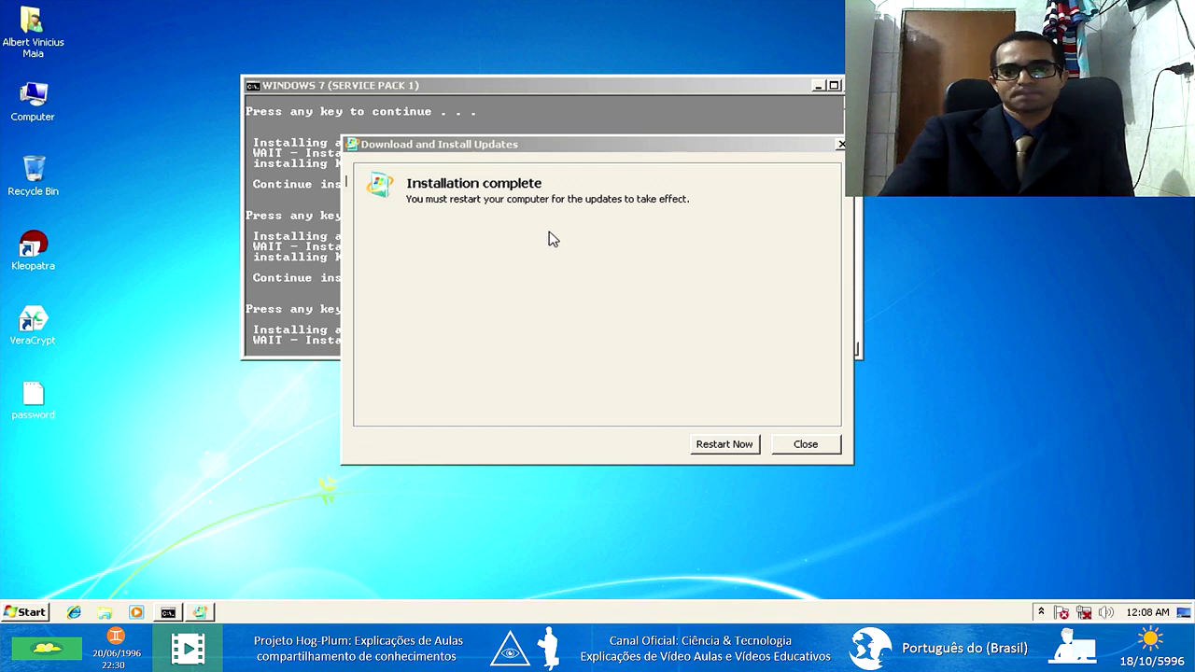
# Dismiss the KB4051034 installation-complete notice without restarting the computer now.
pyautogui.click(808, 446)
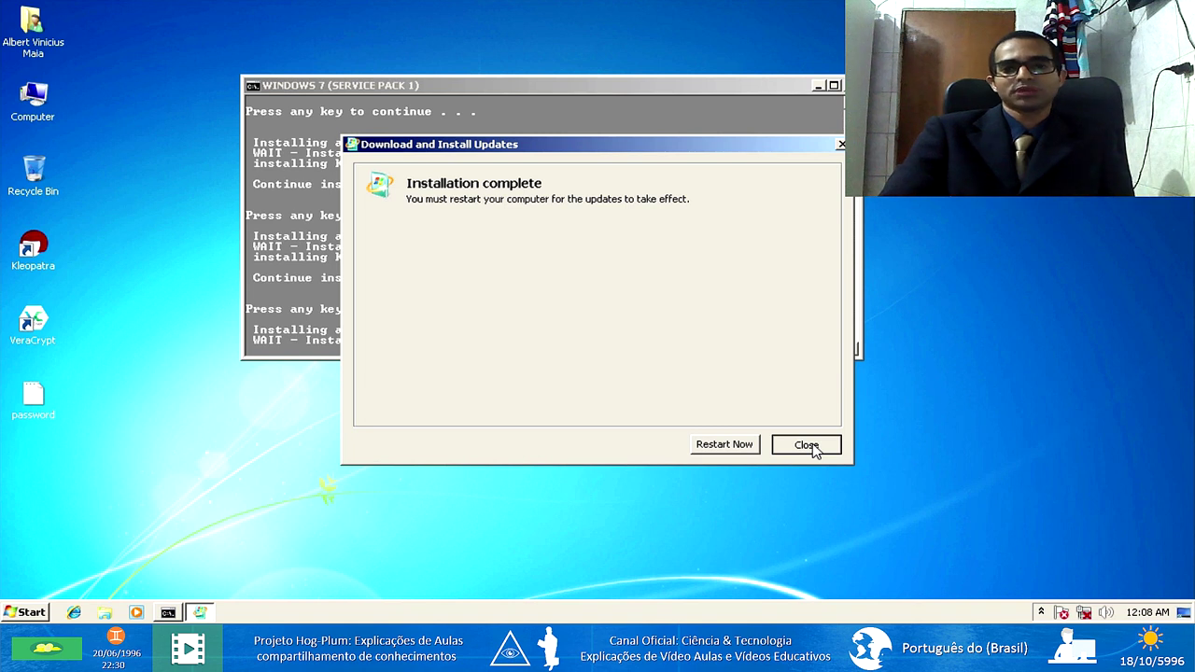
pyautogui.click(808, 445)
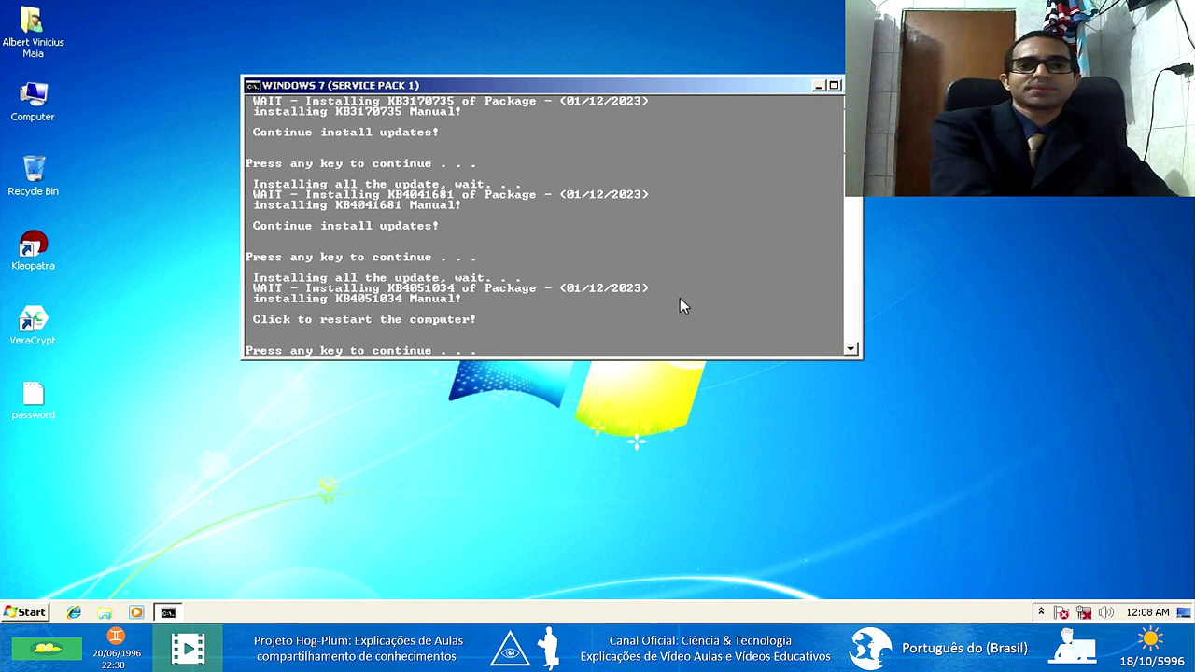
# Let the update script proceed toward restarting the computer.
pyautogui.press('Return')
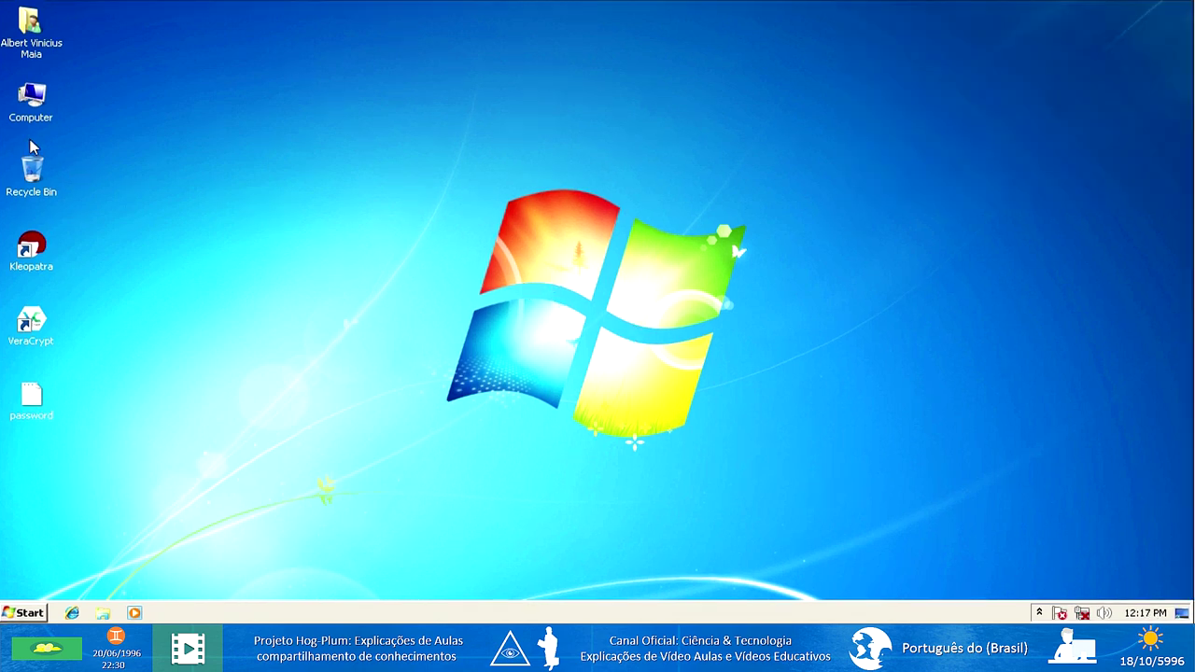
# Open DVD drive D: and start mounting A-01335247-B in VeraCrypt on drive letter A:.
pyautogui.doubleClick(32, 99)
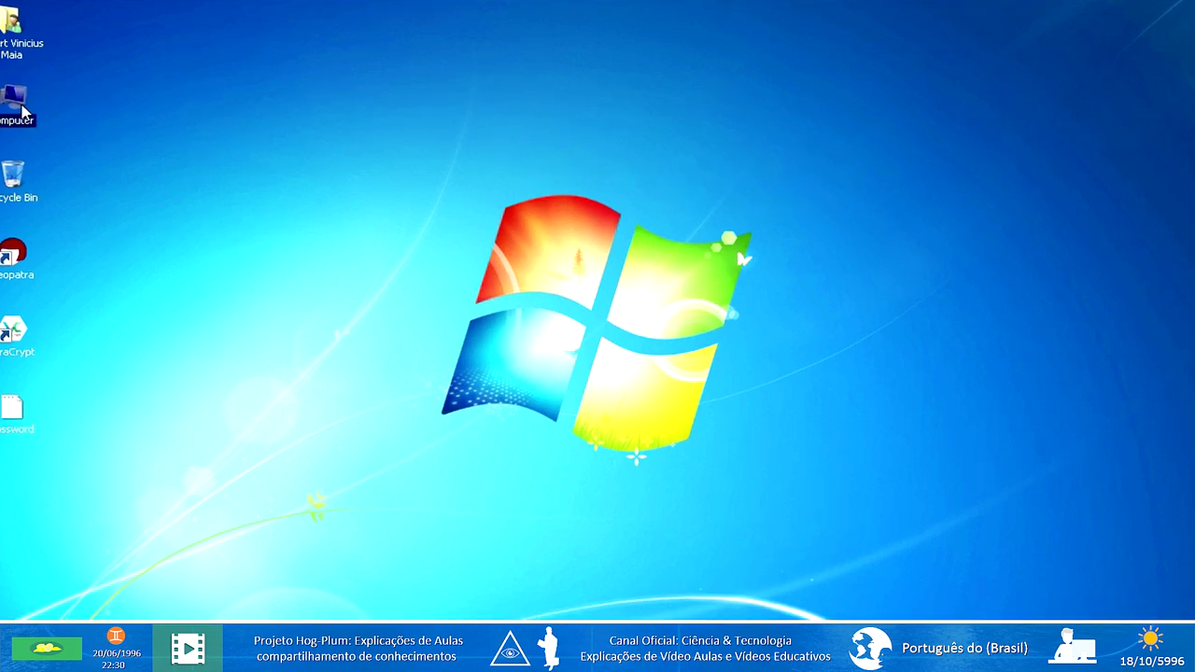
pyautogui.click(425, 303)
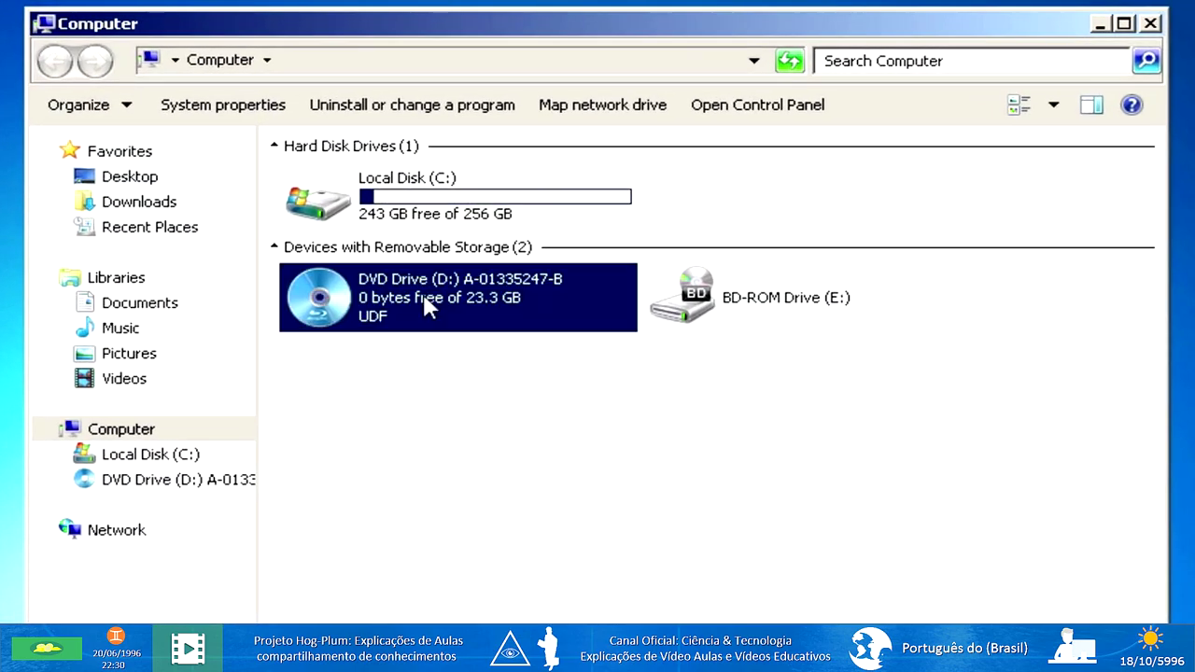
pyautogui.rightClick(424, 299)
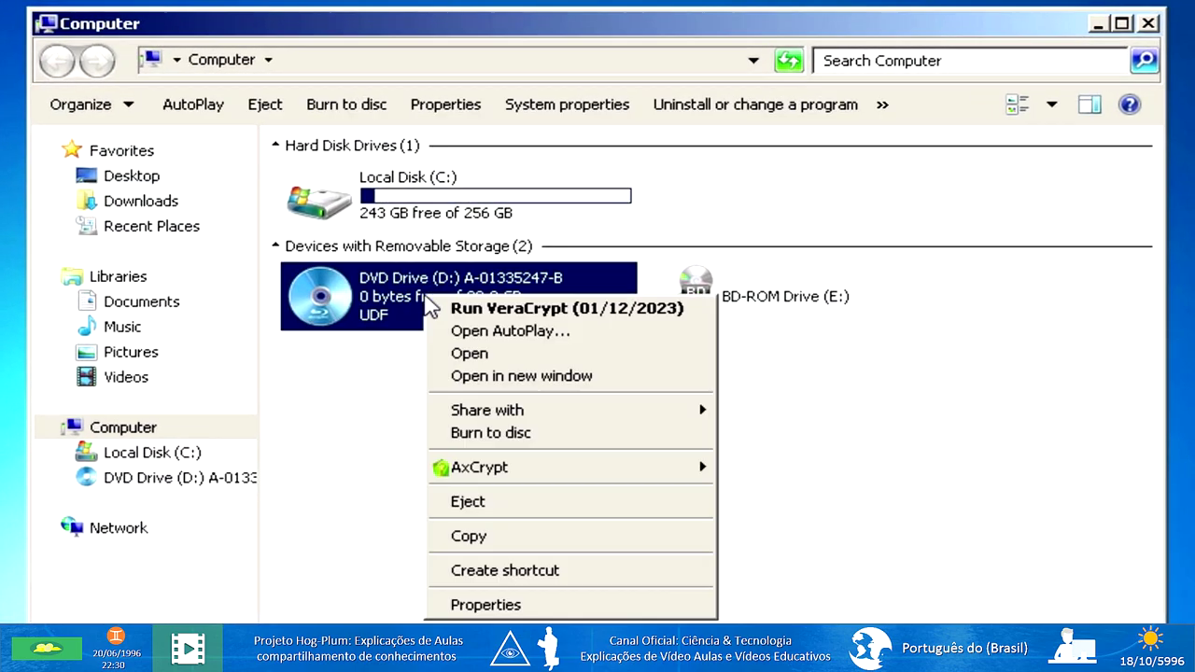
pyautogui.click(471, 374)
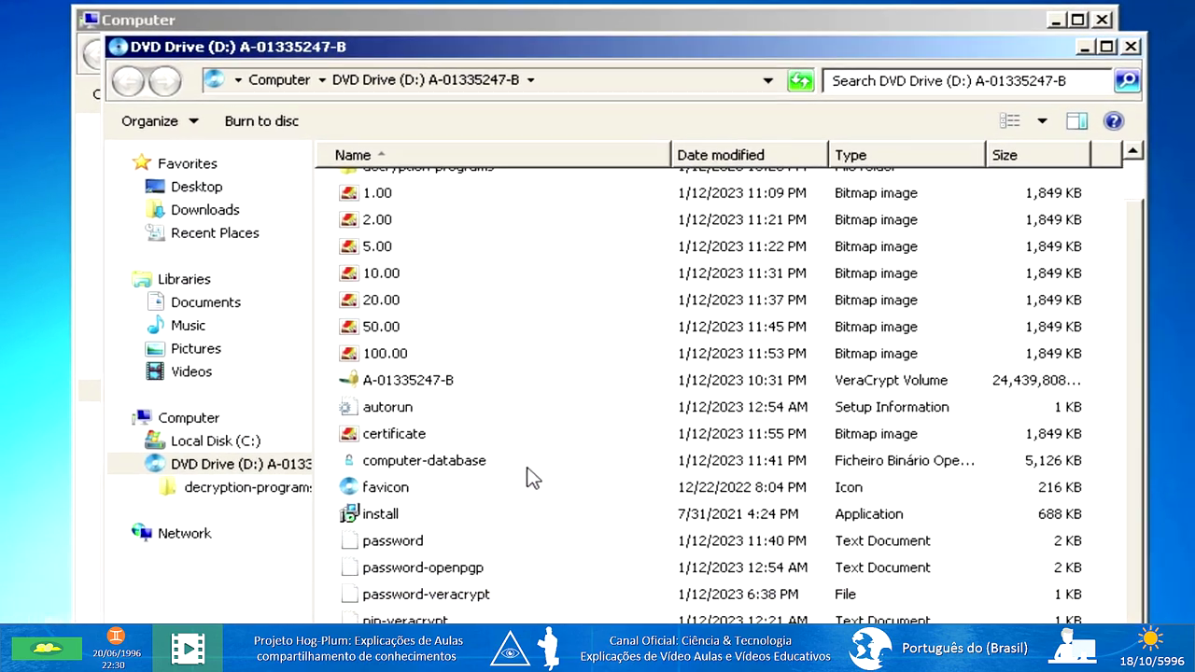
pyautogui.doubleClick(431, 464)
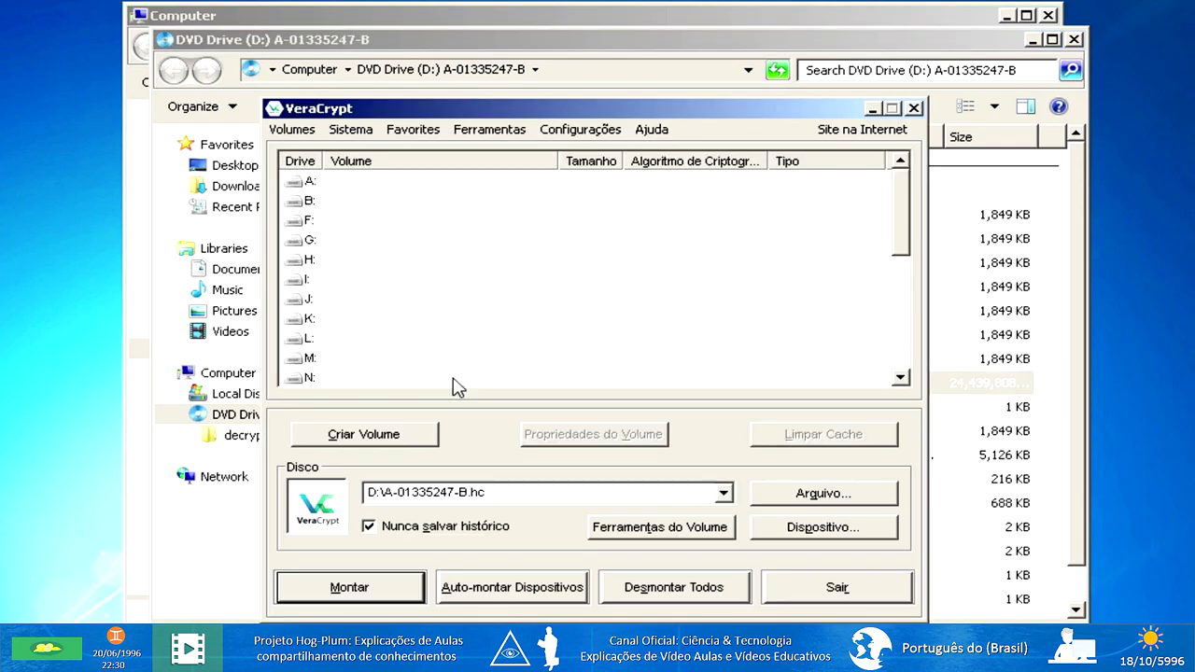
pyautogui.click(325, 184)
pyautogui.click(366, 596)
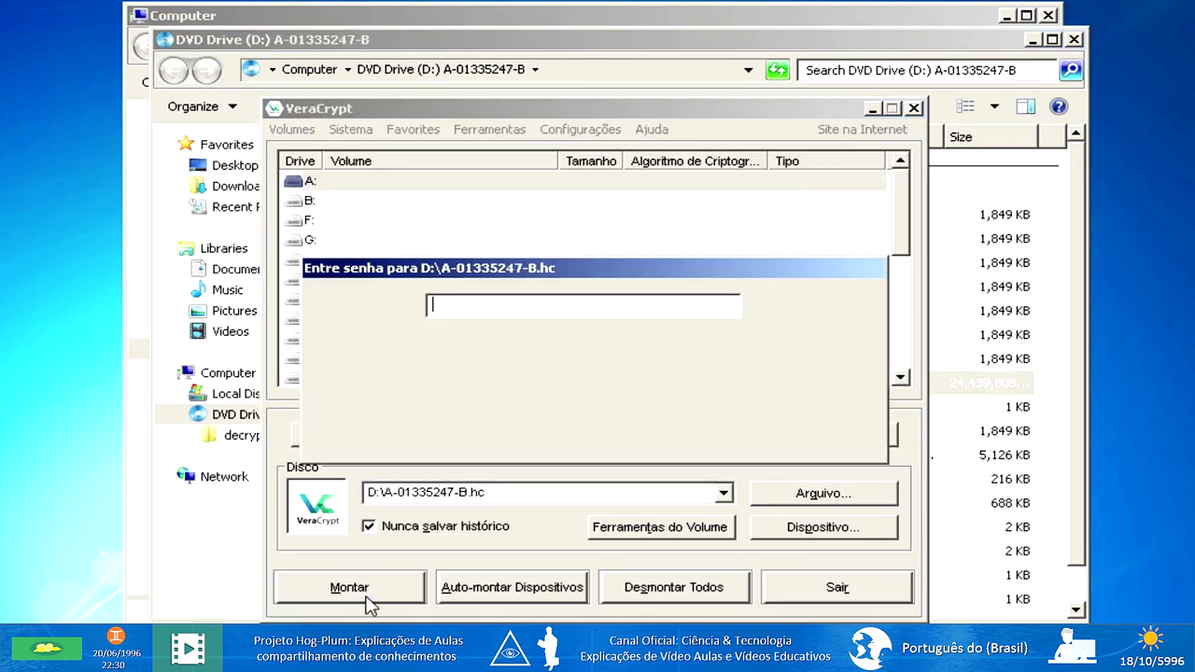
# Enable keyfiles, enter the PIM, and paste the volume password copied from the Notepad notes.
pyautogui.click(457, 421)
pyautogui.click(456, 442)
pyautogui.hotkey('alt', 'Tab')
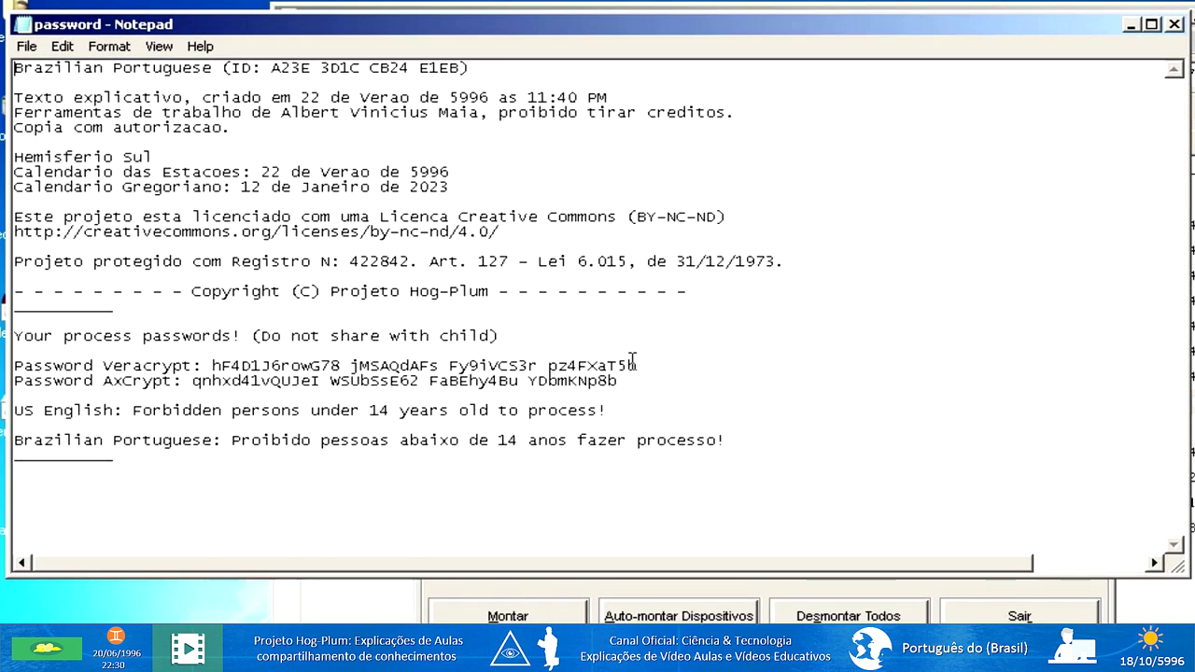
pyautogui.moveTo(637, 366); pyautogui.dragTo(211, 370)
pyautogui.rightClick(234, 363)
pyautogui.click(278, 424)
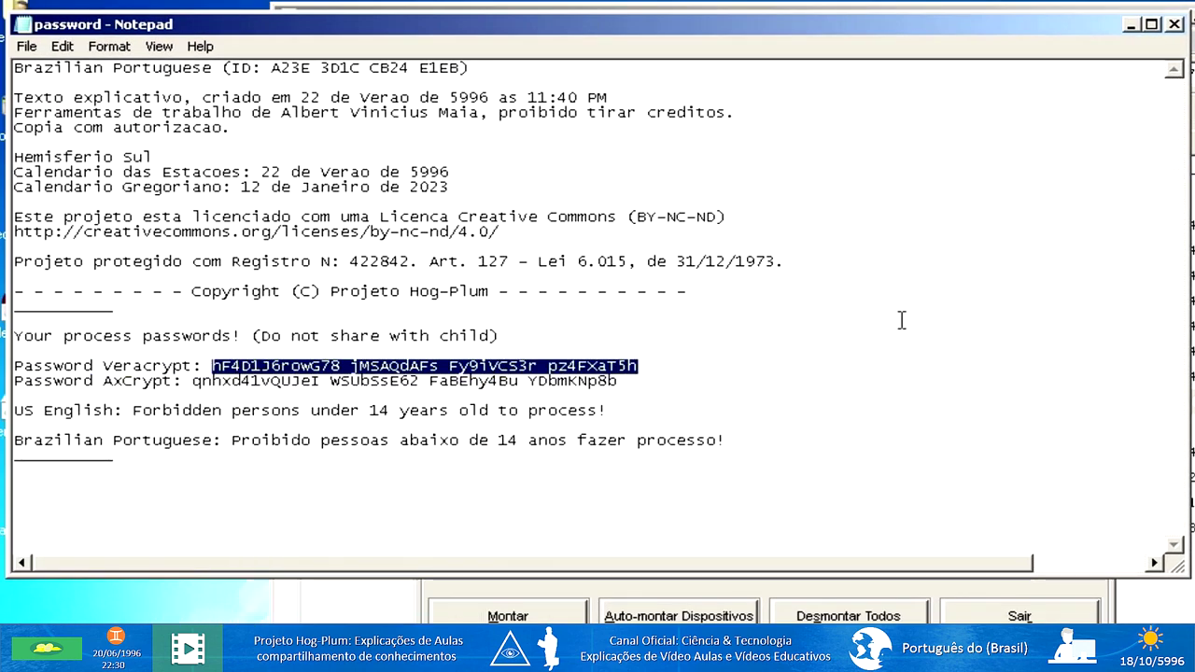
pyautogui.hotkey('alt', 'Tab')
pyautogui.hotkey('ctrl', 'v')
# Select public-key, private-key, password-veracrypt, computer-database and certificate on D: as keyfiles.
pyautogui.click(477, 411)
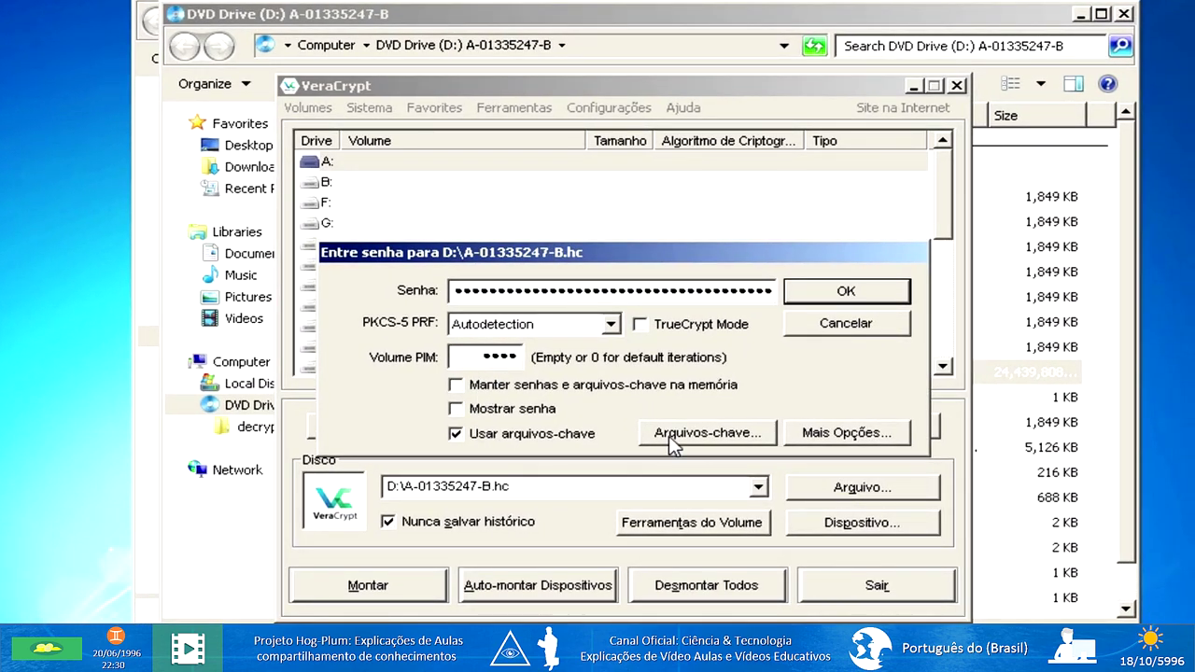
pyautogui.click(666, 438)
pyautogui.click(361, 381)
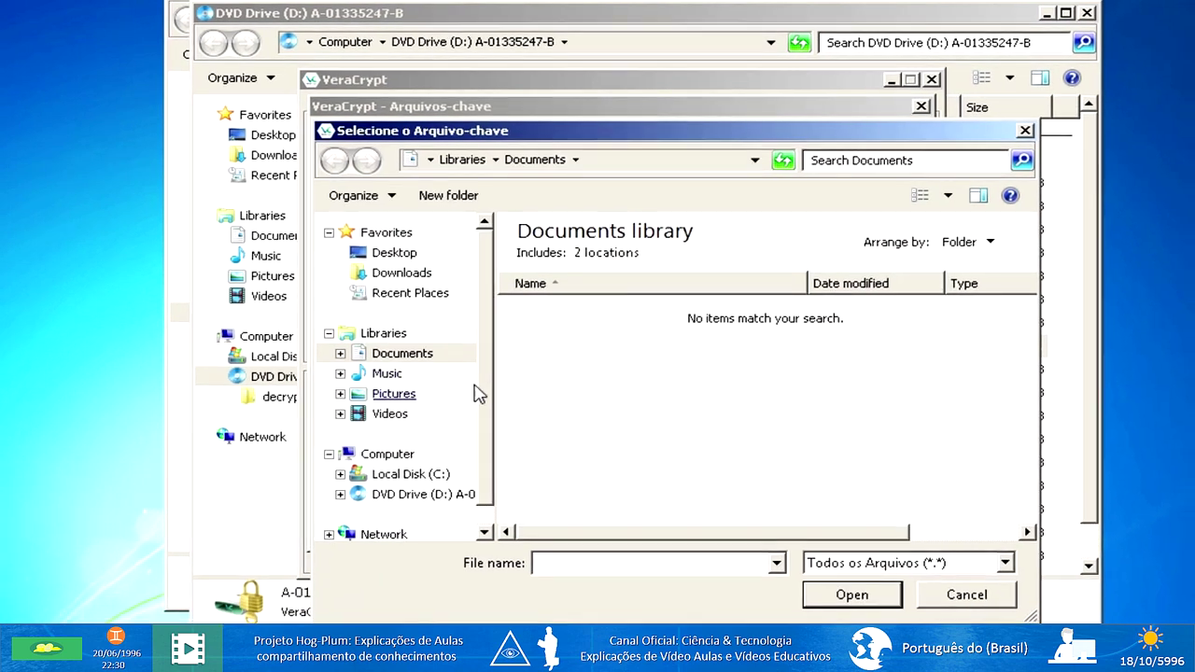
pyautogui.scroll(-1, 476, 392)
pyautogui.click(434, 464)
pyautogui.moveTo(1030, 353); pyautogui.dragTo(1035, 499)
pyautogui.click(600, 514)
pyautogui.keyDown('ctrl'); pyautogui.click(580, 488); pyautogui.keyUp('ctrl')
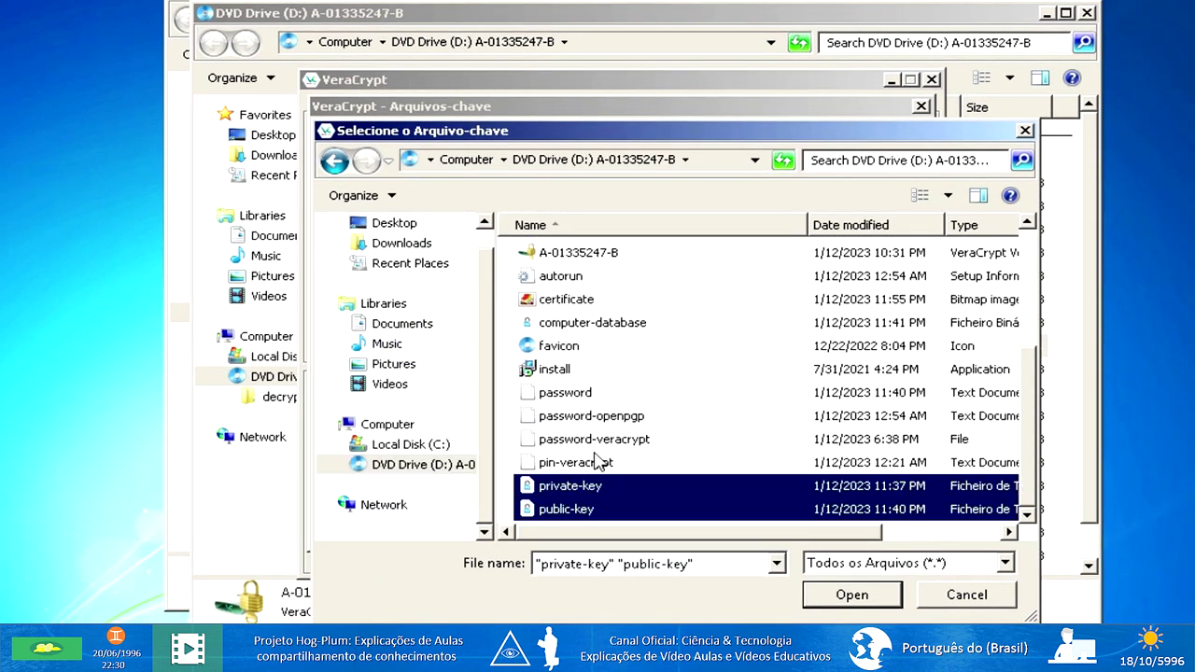
pyautogui.keyDown('ctrl'); pyautogui.click(596, 440); pyautogui.keyUp('ctrl')
pyautogui.keyDown('ctrl'); pyautogui.click(588, 325); pyautogui.keyUp('ctrl')
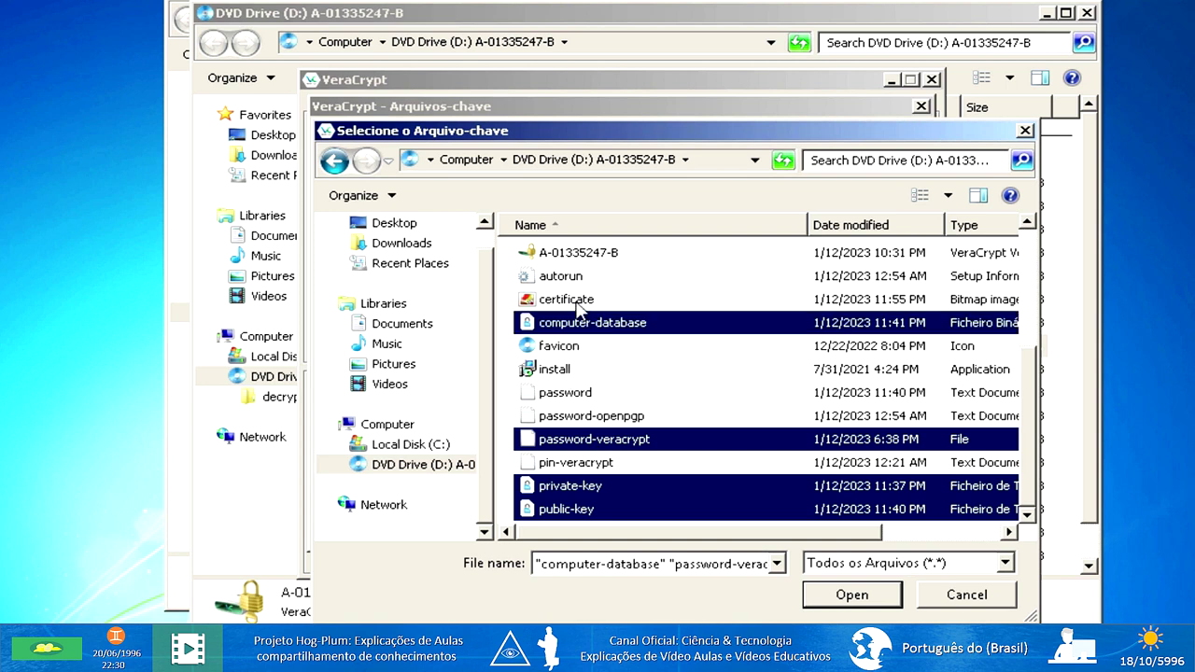
pyautogui.keyDown('ctrl'); pyautogui.click(578, 302); pyautogui.keyUp('ctrl')
# Add the 100.00, 50.00, 20.00, 10.00, 5.00, 2.00 and 1.00 images as keyfiles.
pyautogui.moveTo(1029, 394); pyautogui.dragTo(987, 241)
pyautogui.keyDown('ctrl'); pyautogui.click(560, 441); pyautogui.keyUp('ctrl')
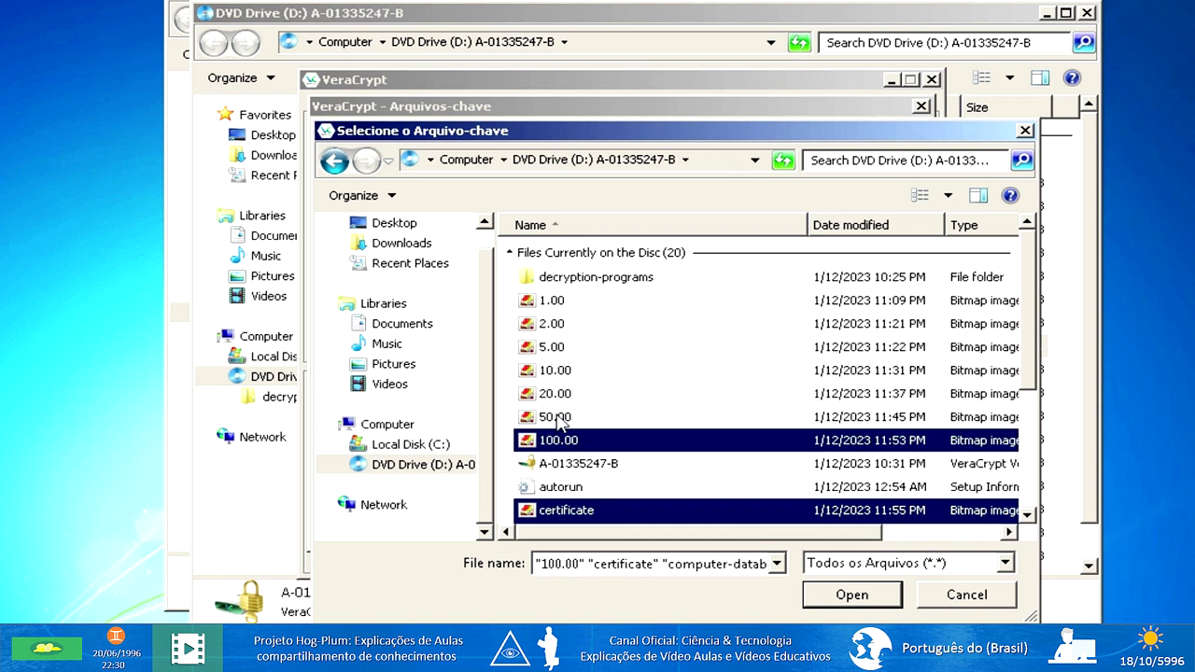
pyautogui.keyDown('ctrl'); pyautogui.click(556, 417); pyautogui.keyUp('ctrl')
pyautogui.keyDown('ctrl'); pyautogui.click(556, 394); pyautogui.keyUp('ctrl')
pyautogui.keyDown('ctrl'); pyautogui.click(555, 370); pyautogui.keyUp('ctrl')
pyautogui.keyDown('ctrl'); pyautogui.click(553, 347); pyautogui.keyUp('ctrl')
pyautogui.keyDown('ctrl'); pyautogui.click(553, 324); pyautogui.keyUp('ctrl')
pyautogui.keyDown('ctrl'); pyautogui.click(553, 300); pyautogui.keyUp('ctrl')
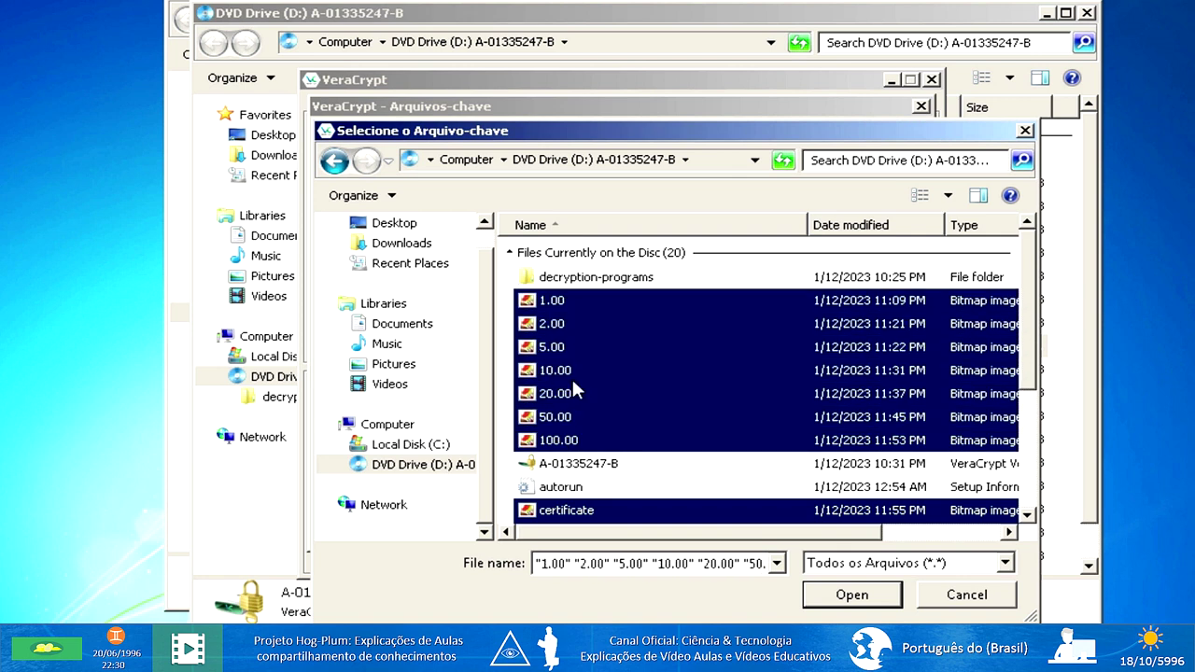
pyautogui.click(827, 597)
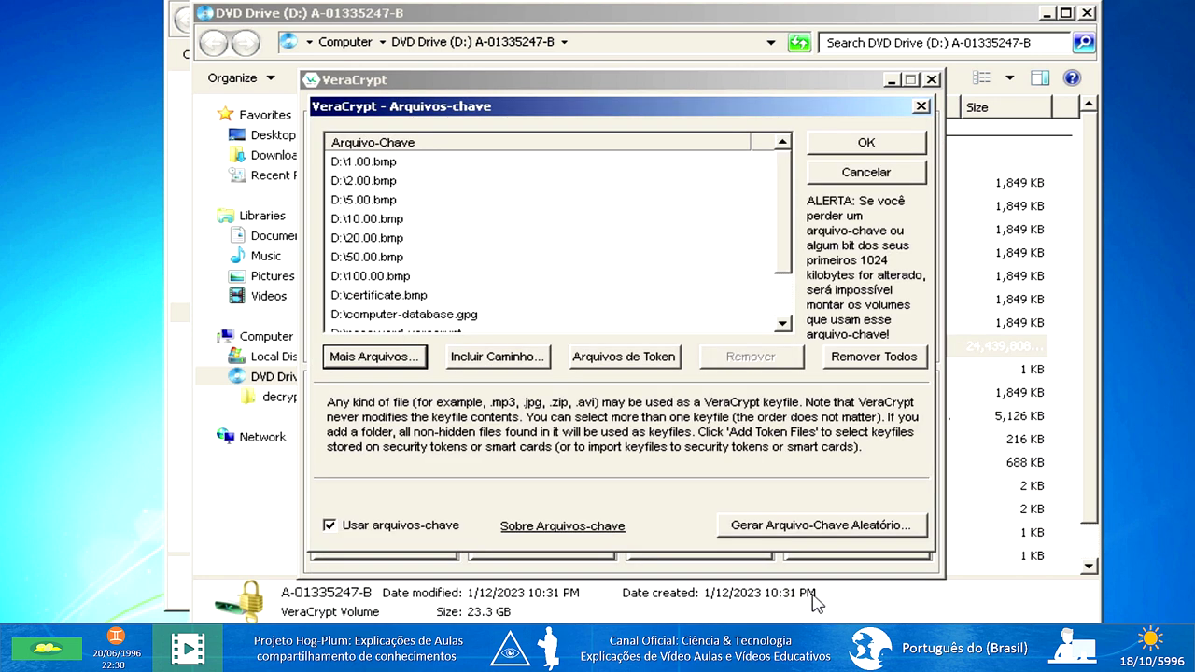
# Accept the keyfile list and mount the volume with the entered credentials.
pyautogui.scroll(-1, 789, 249)
pyautogui.scroll(1, 795, 315)
pyautogui.click(828, 142)
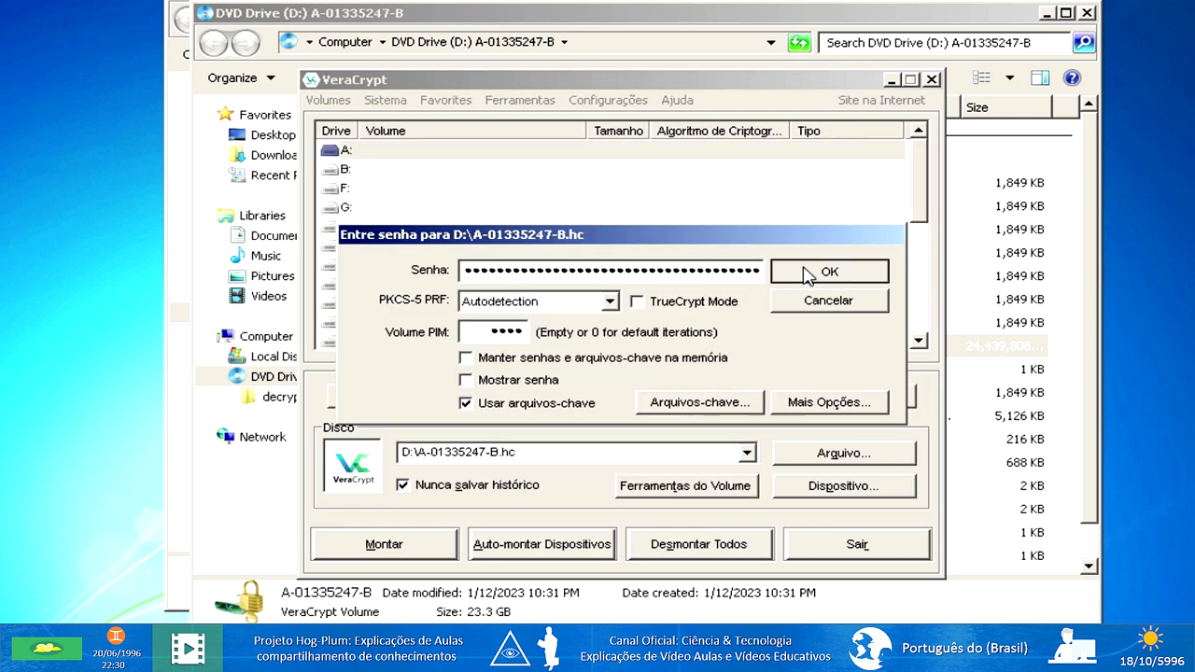
pyautogui.click(808, 273)
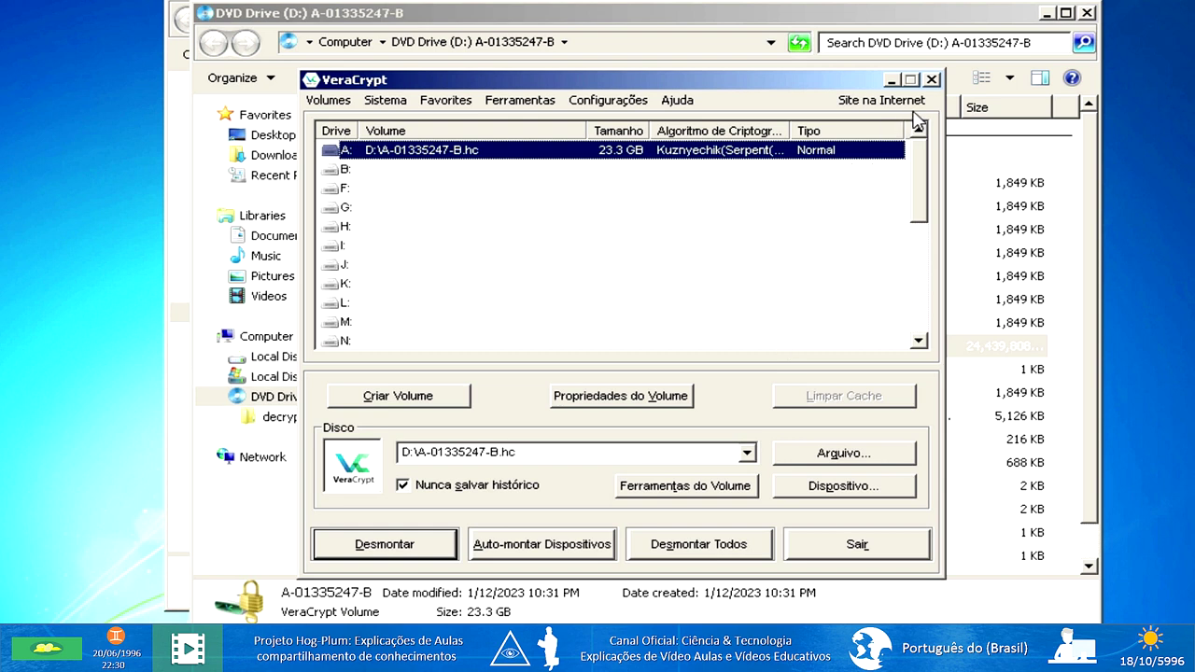
# Close VeraCrypt and mount the wou_w7-x64 ISO from Local Disk (A:) as drive E:.
pyautogui.click(932, 79)
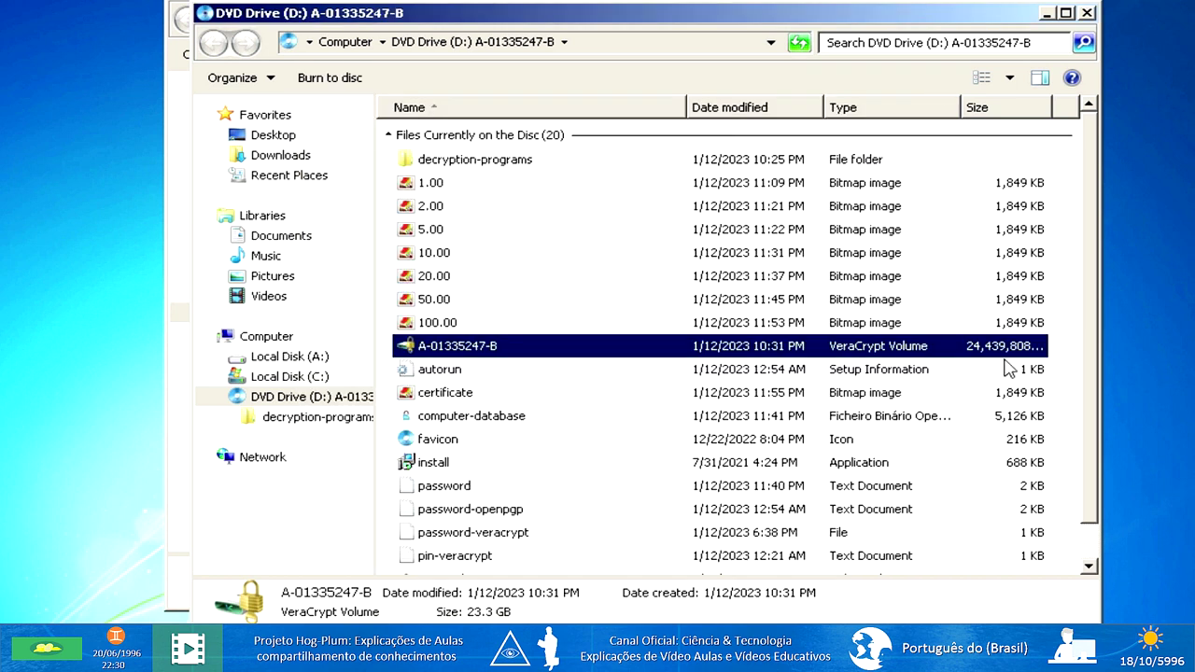
pyautogui.click(285, 356)
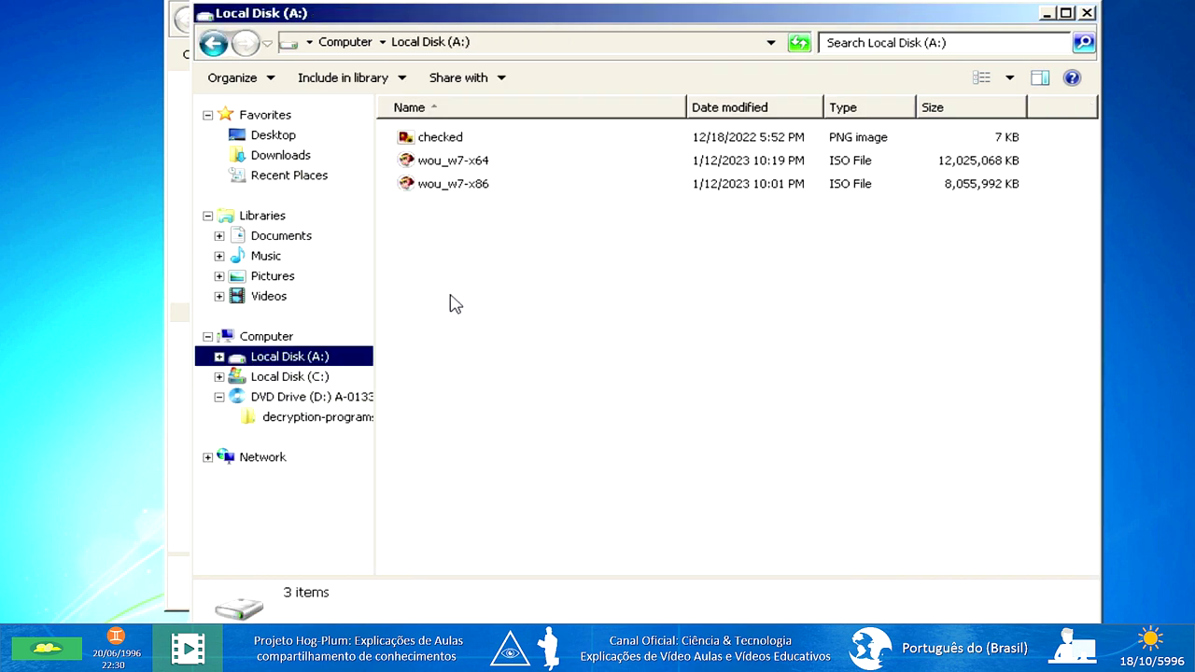
pyautogui.rightClick(464, 162)
pyautogui.click(509, 225)
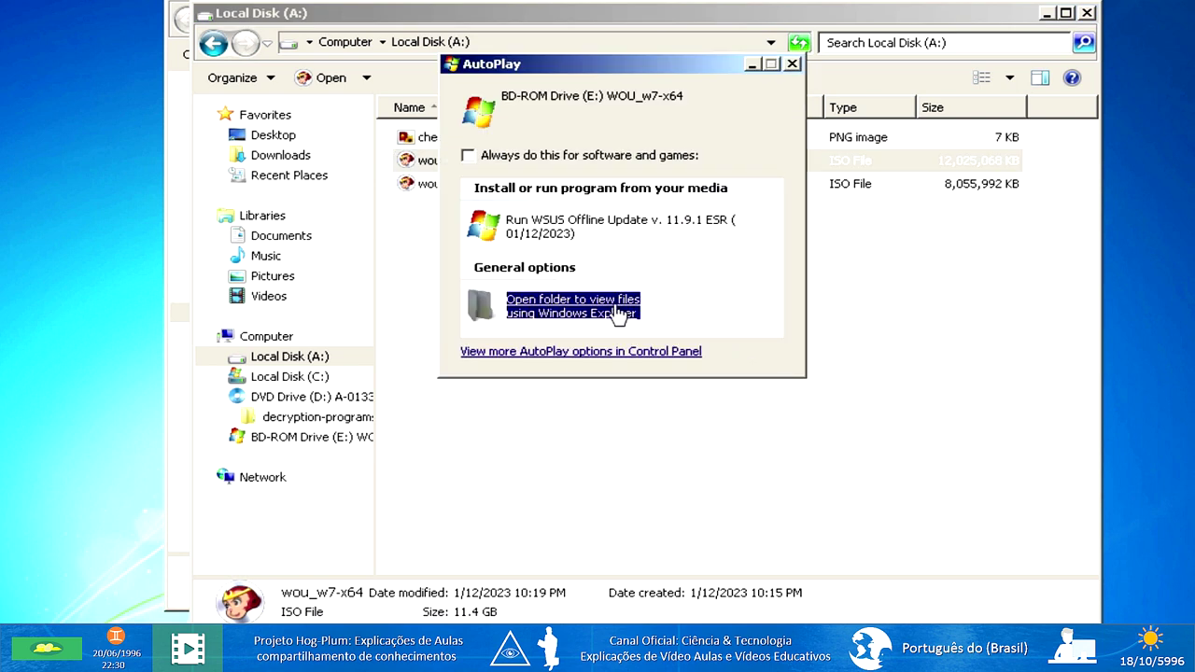
pyautogui.click(621, 312)
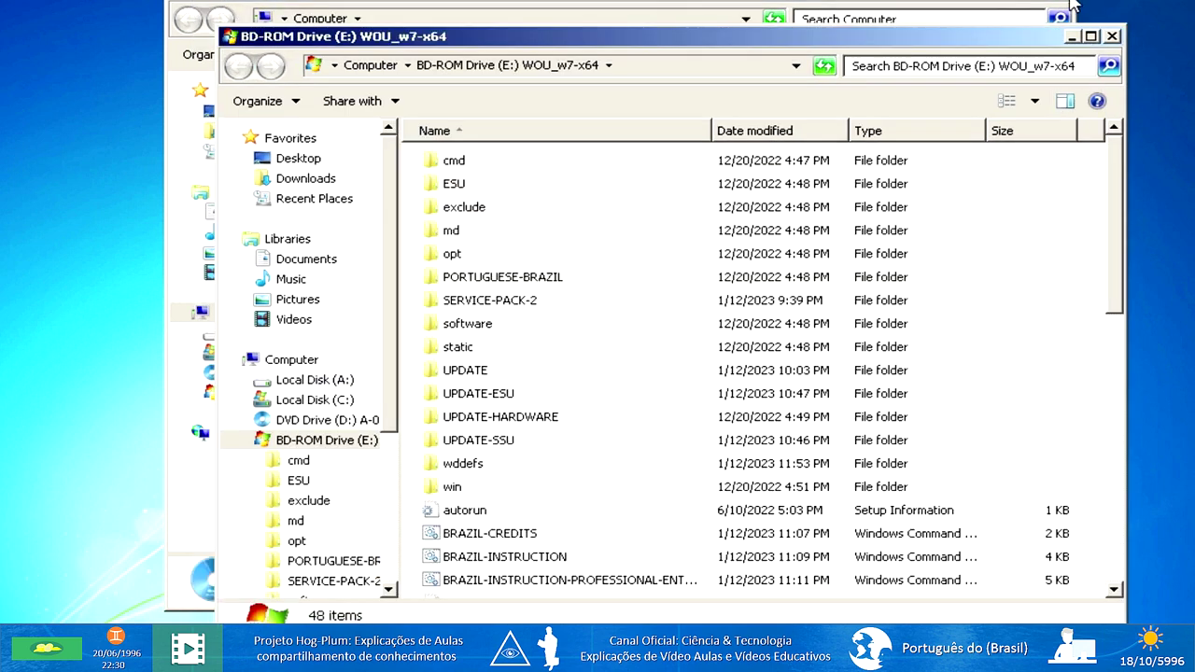
# Open BRAZIL-INSTRUCTION on drive E: and read through its update steps.
pyautogui.click(1086, 13)
pyautogui.moveTo(915, 44); pyautogui.dragTo(831, 34)
pyautogui.scroll(-3, 568, 379)
pyautogui.scroll(3, 560, 410)
pyautogui.scroll(-2, 563, 418)
pyautogui.doubleClick(426, 417)
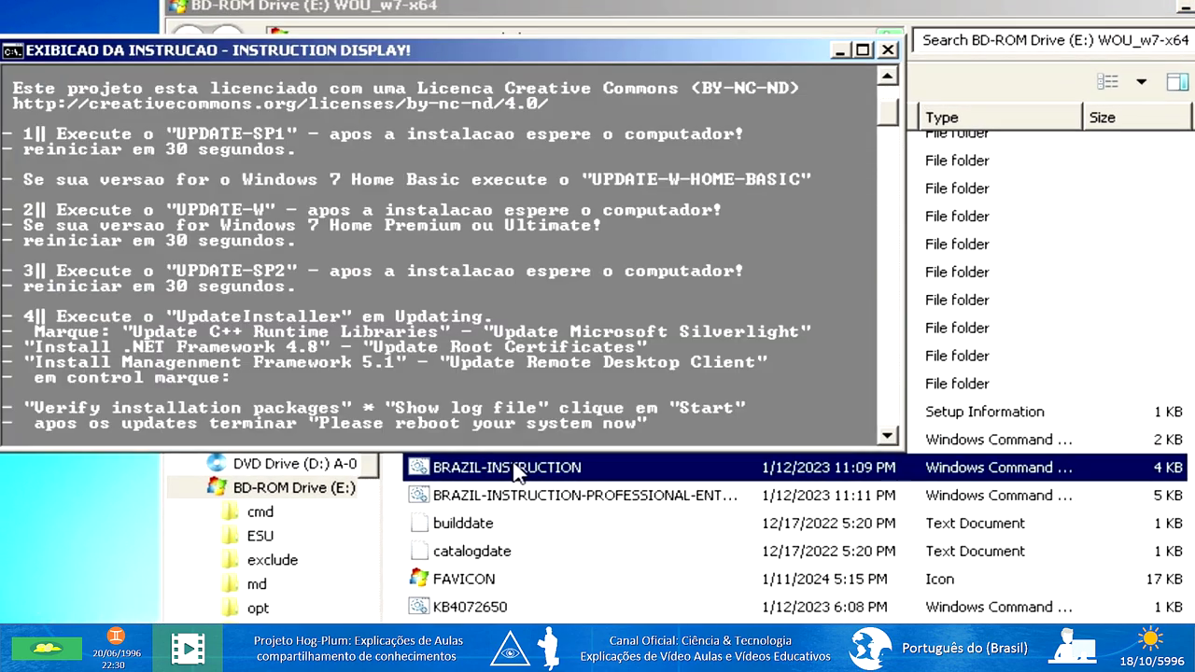
pyautogui.scroll(10, 654, 373)
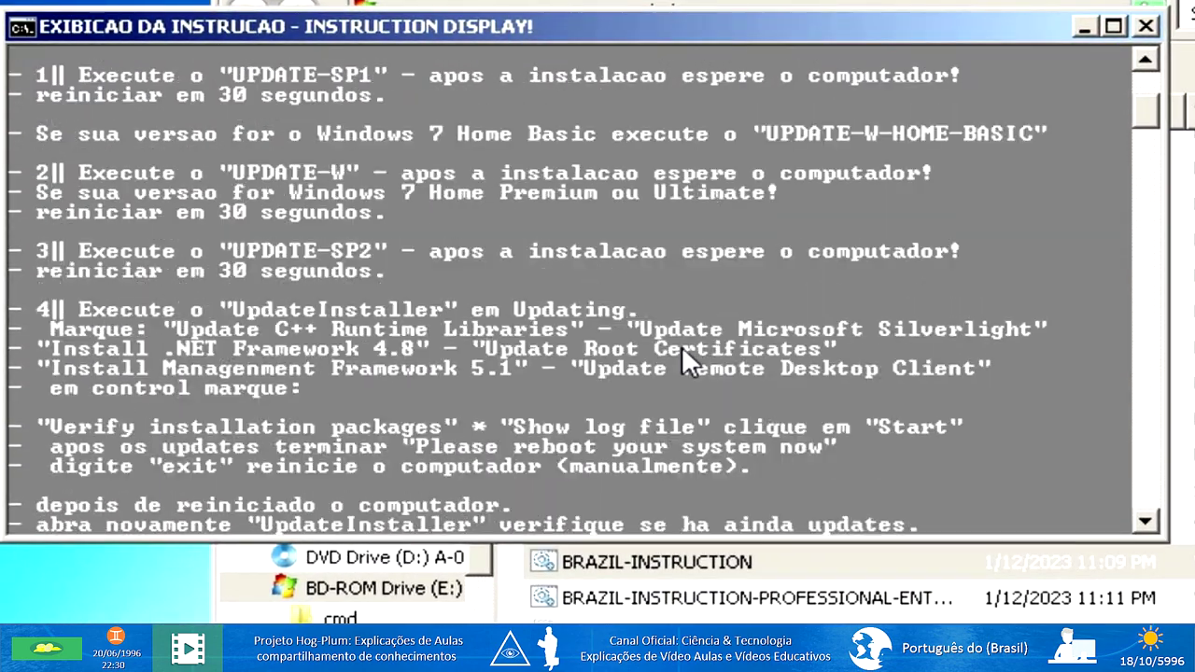
pyautogui.scroll(5, 727, 331)
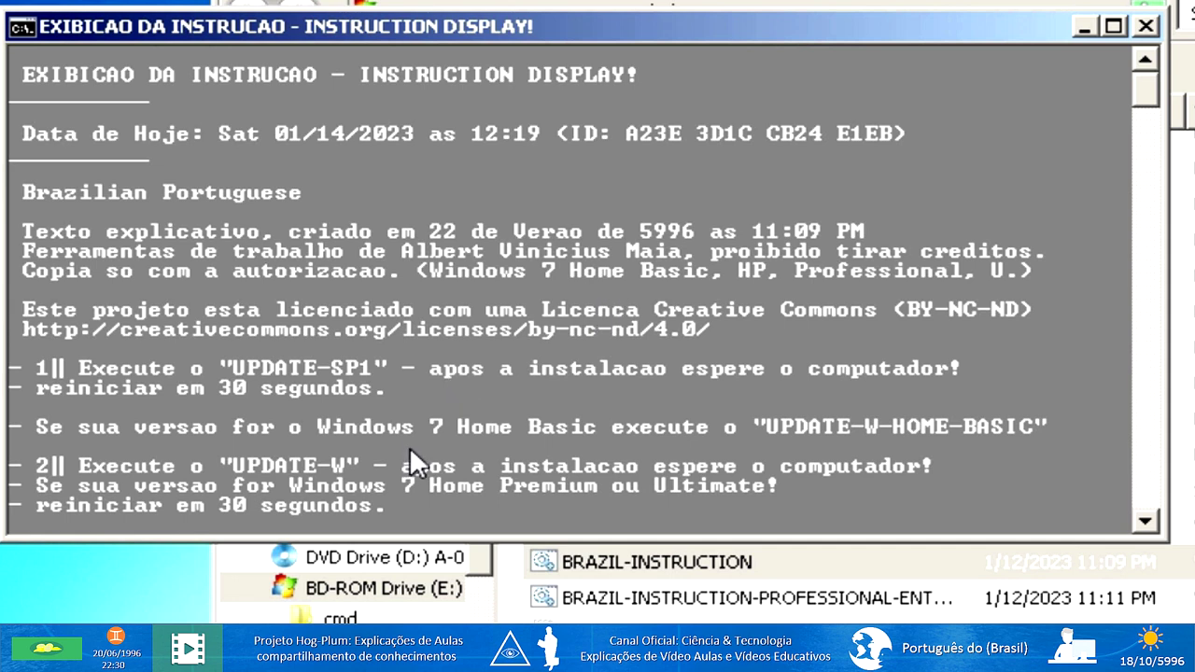
pyautogui.scroll(-2, 438, 416)
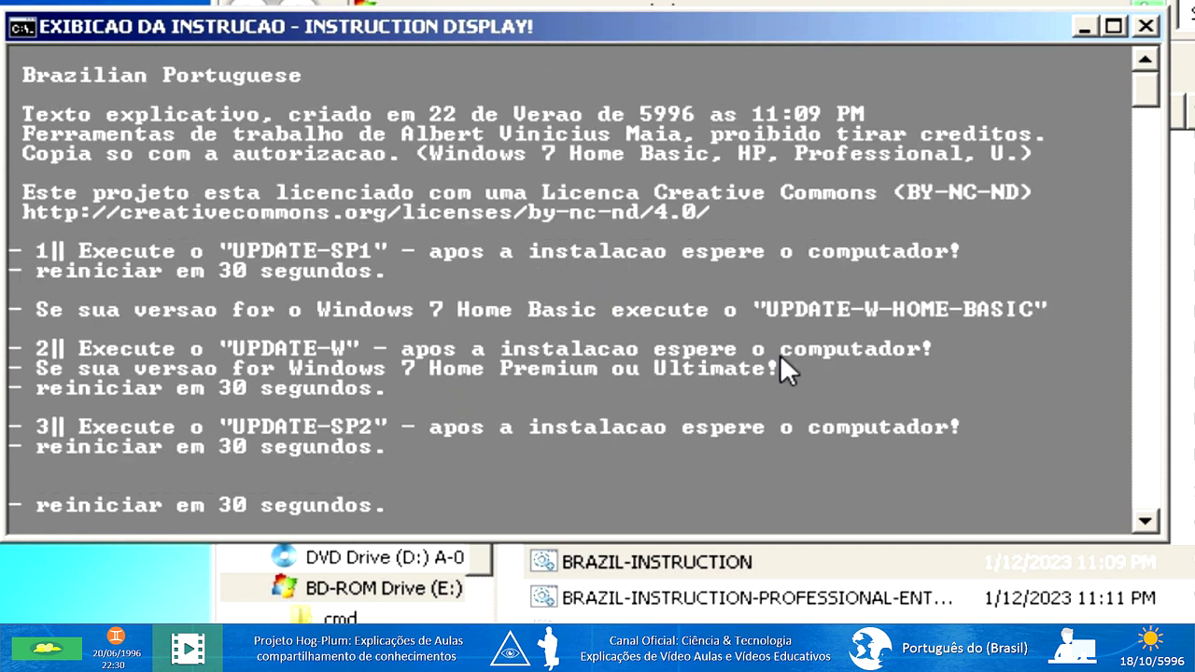
pyautogui.scroll(-1, 409, 442)
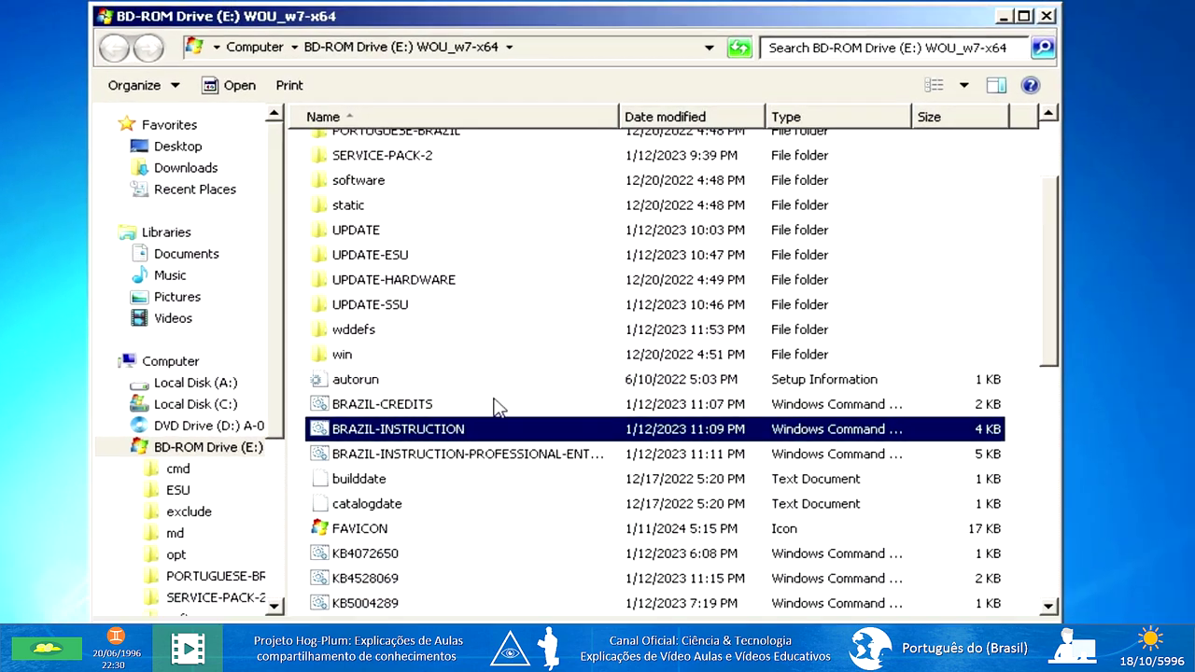
pyautogui.scroll(-7, 495, 432)
# Run UPDATE-SP2 and continue its prompts to install KB3020369, KB3125574 and KB3172605.
pyautogui.doubleClick(392, 554)
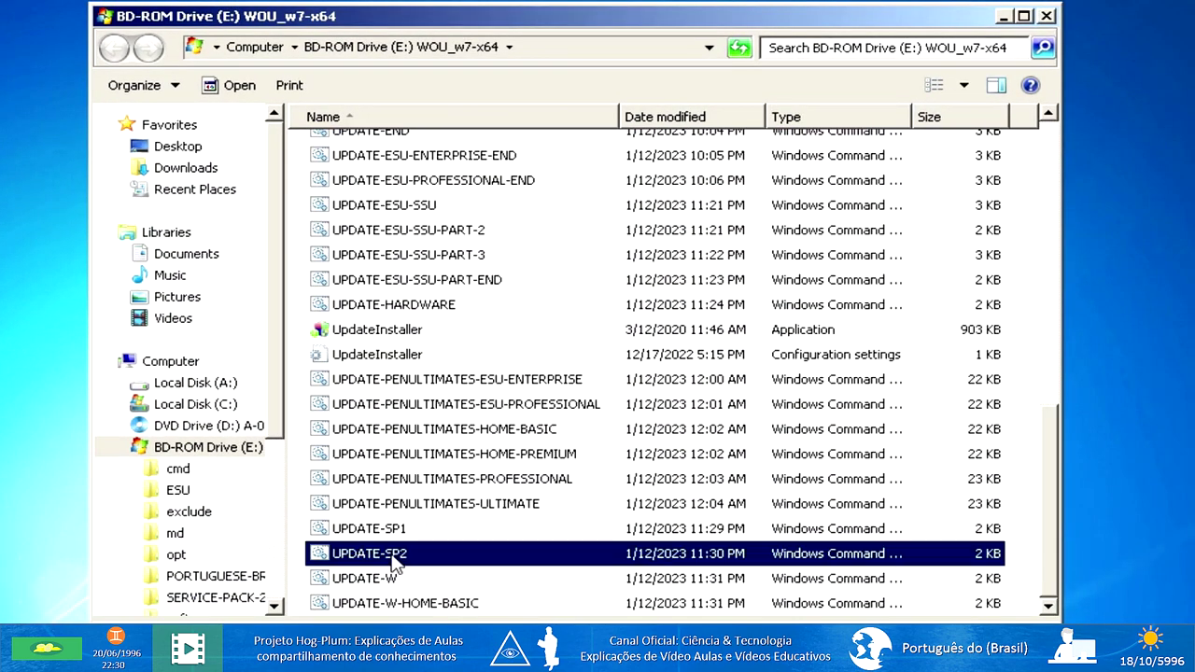
pyautogui.click(1047, 16)
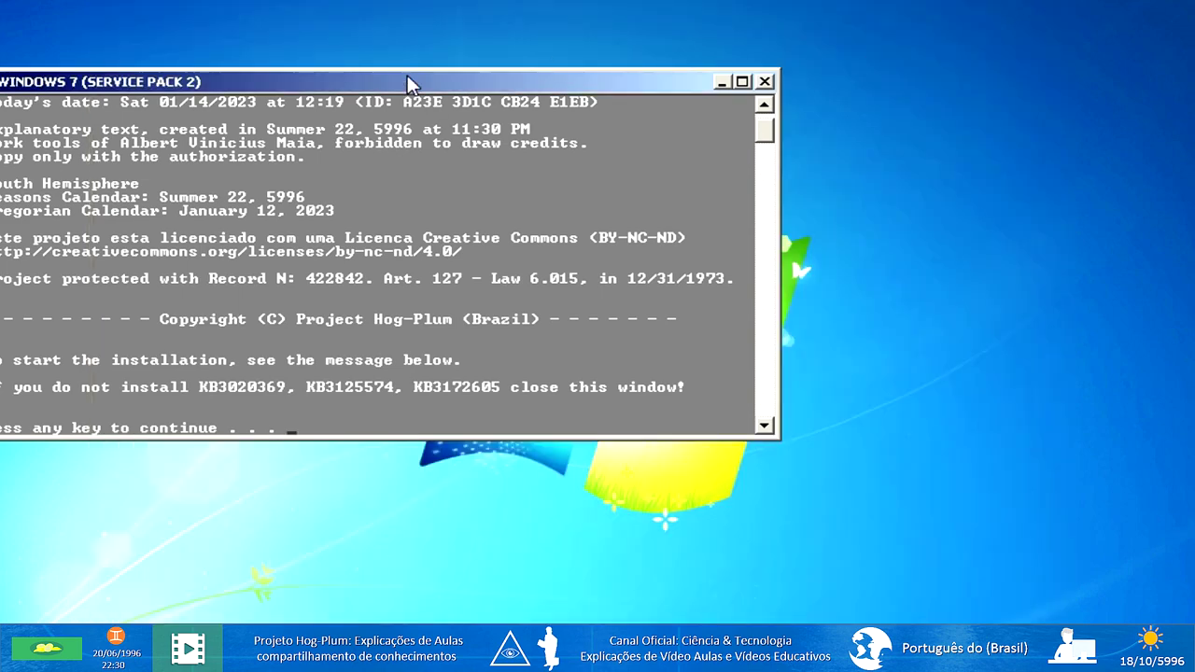
pyautogui.moveTo(408, 82); pyautogui.dragTo(604, 81)
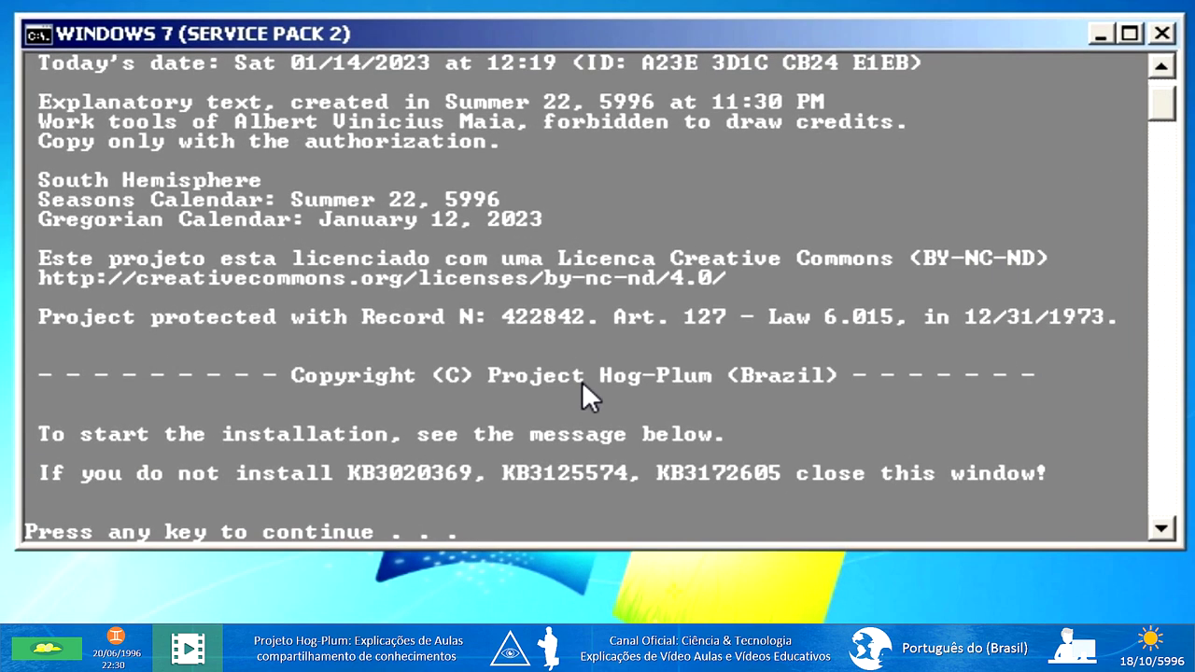
pyautogui.press('Return')
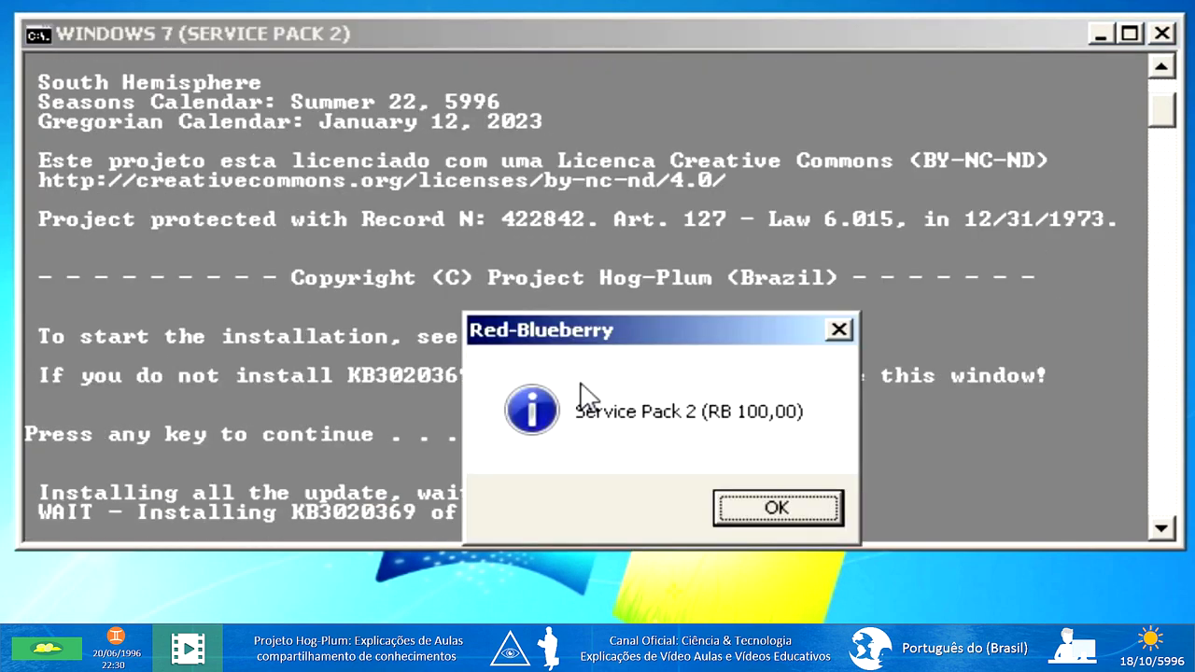
pyautogui.press('Return')
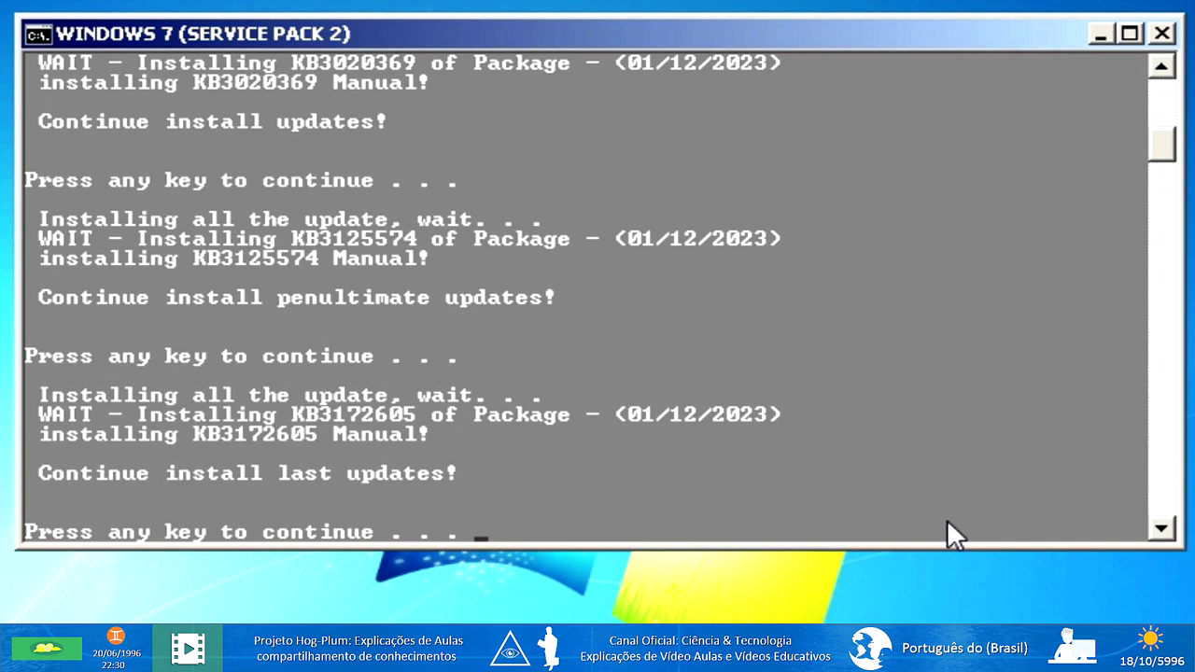
pyautogui.press('Return')
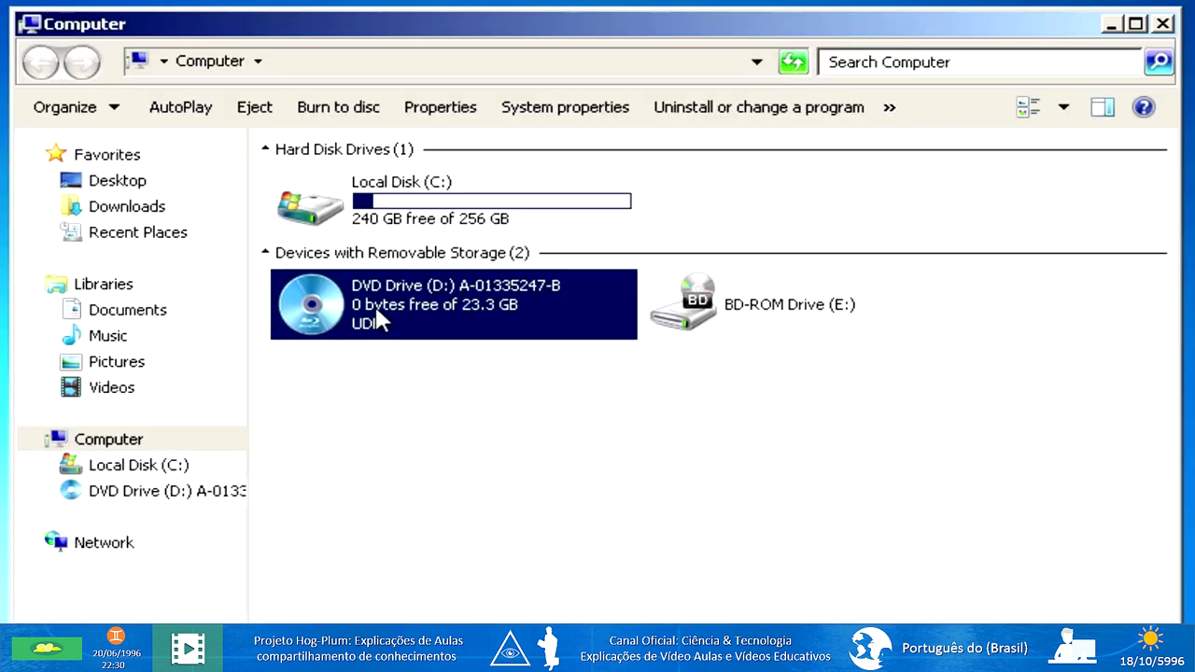
# Open A-01335247-B from DVD drive D: in VeraCrypt and start mounting it on A:.
pyautogui.doubleClick(375, 305)
pyautogui.rightClick(375, 304)
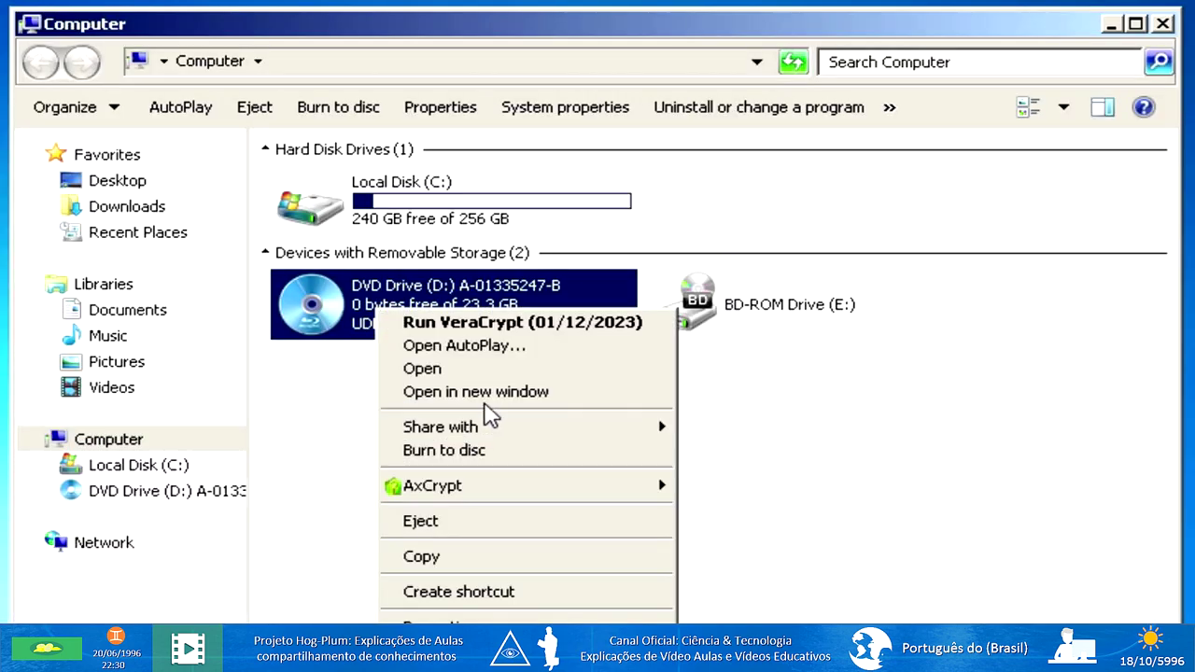
pyautogui.scroll(-1, 507, 314)
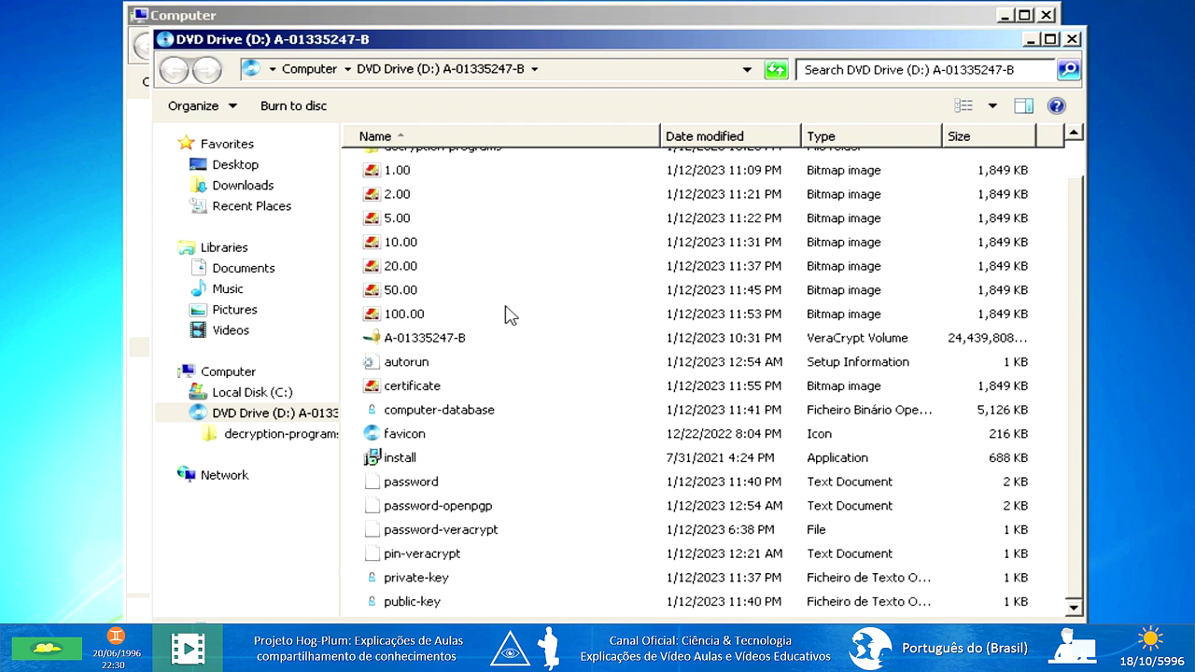
pyautogui.click(432, 344)
pyautogui.doubleClick(432, 345)
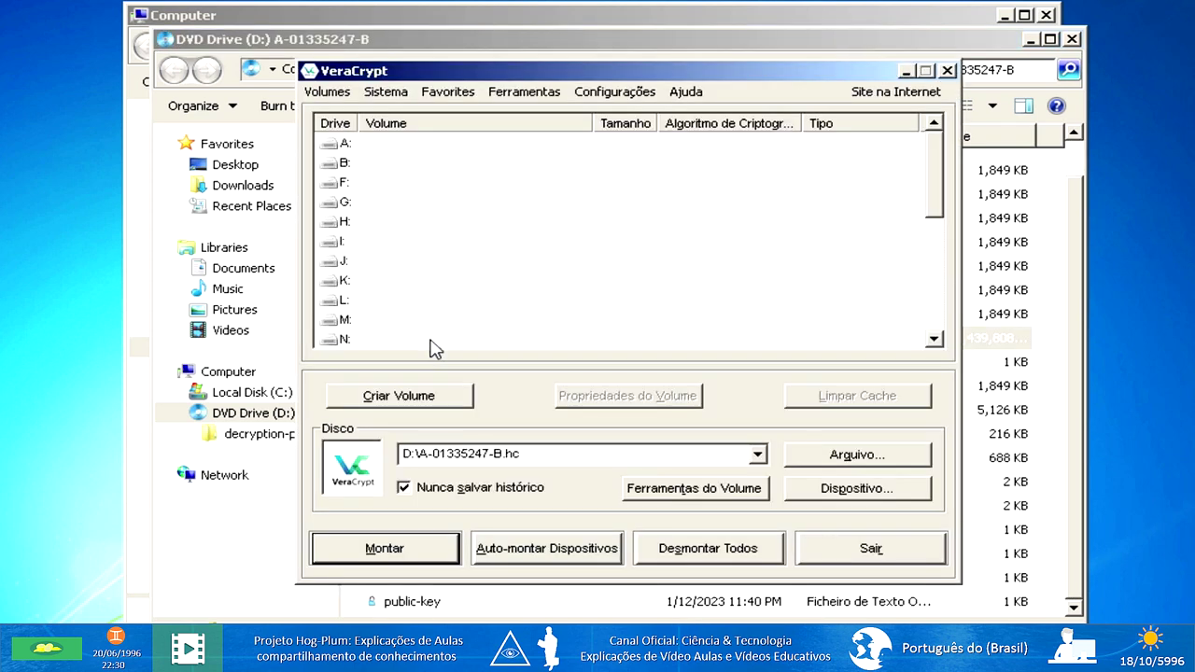
pyautogui.click(341, 145)
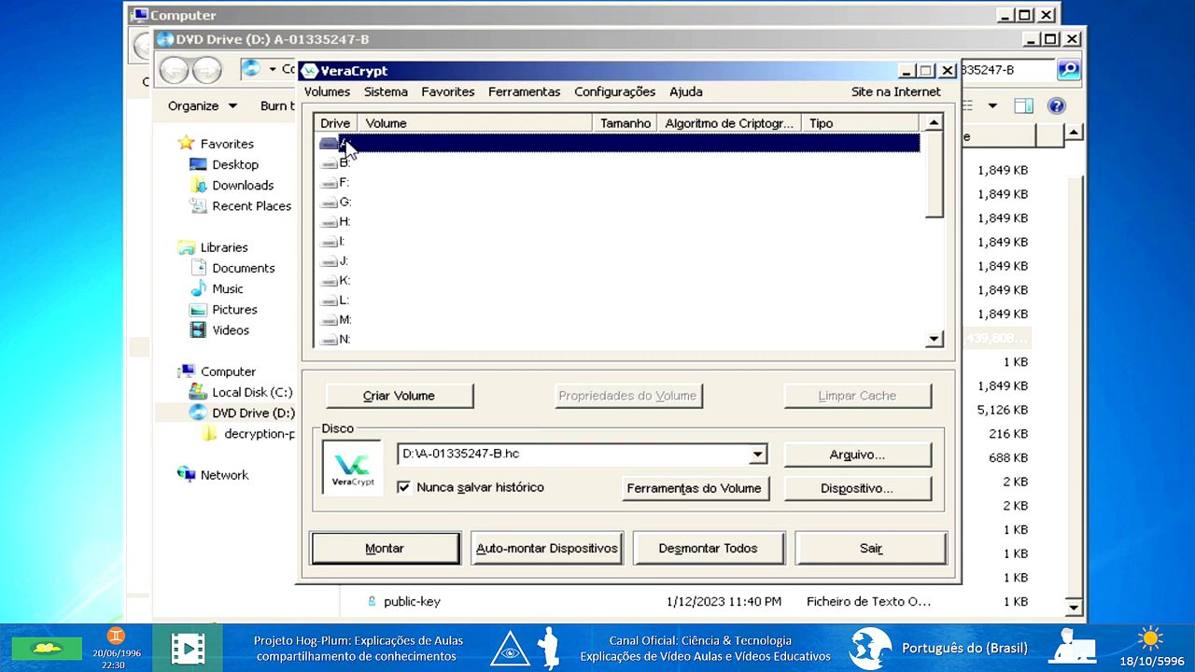
pyautogui.click(431, 550)
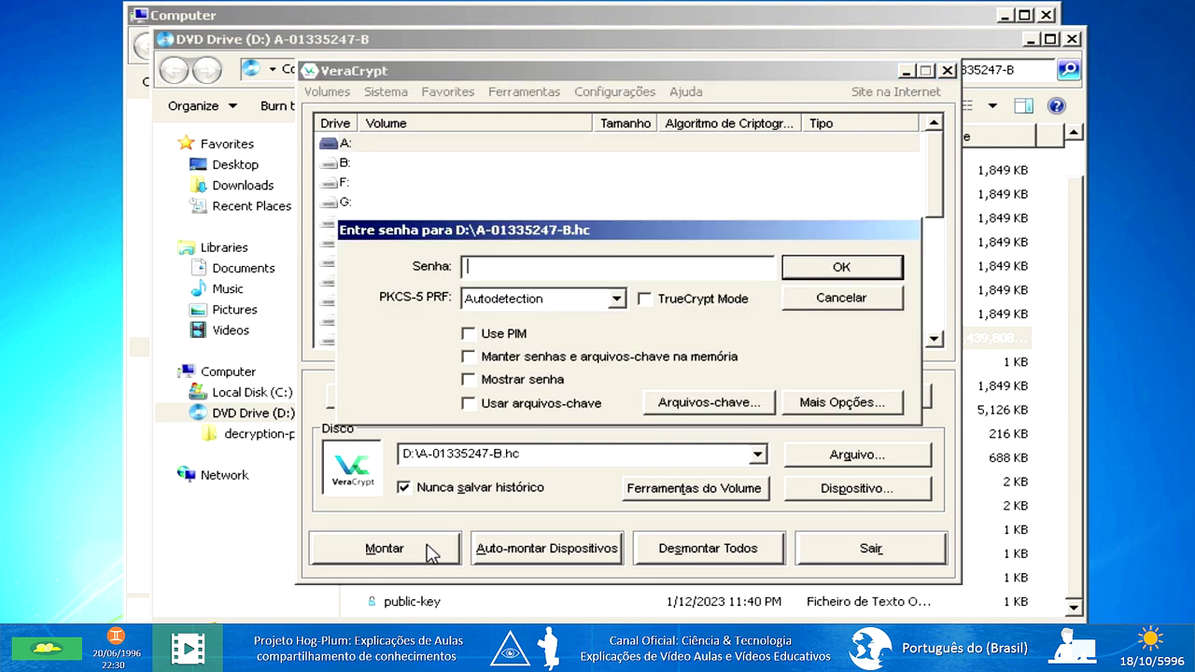
# Enable PIM and keyfiles, paste the password copied from the notes, hide it, and open Arquivos-chave.
pyautogui.click(467, 333)
pyautogui.click(468, 378)
pyautogui.click(468, 403)
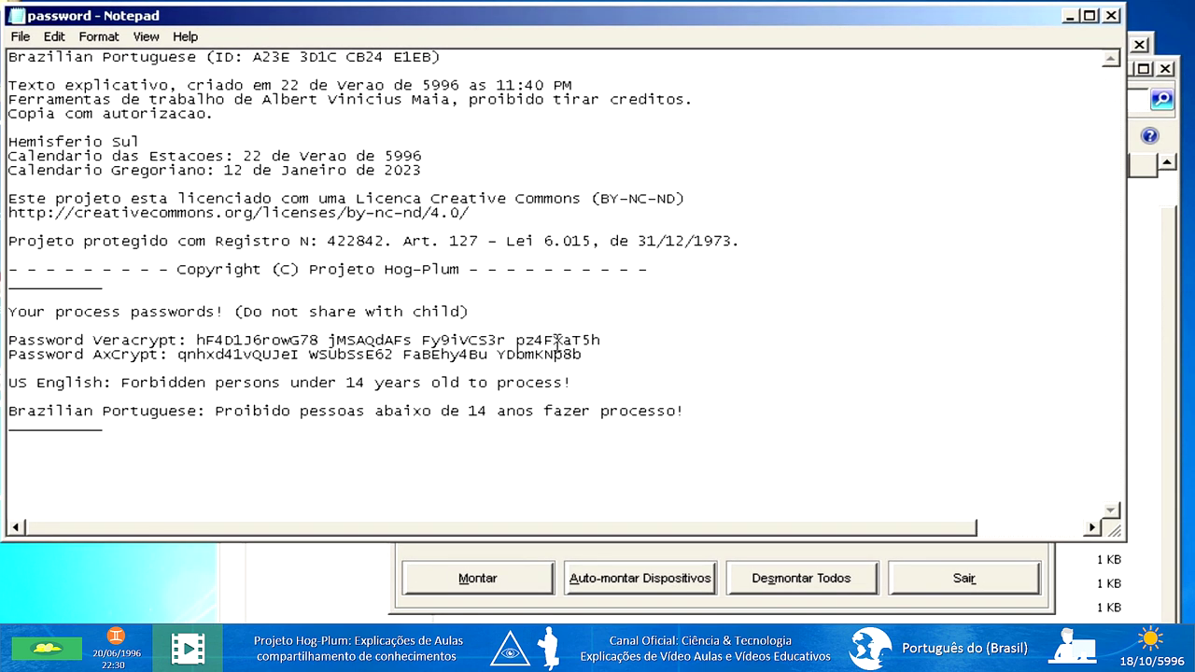
pyautogui.moveTo(598, 340); pyautogui.dragTo(195, 340)
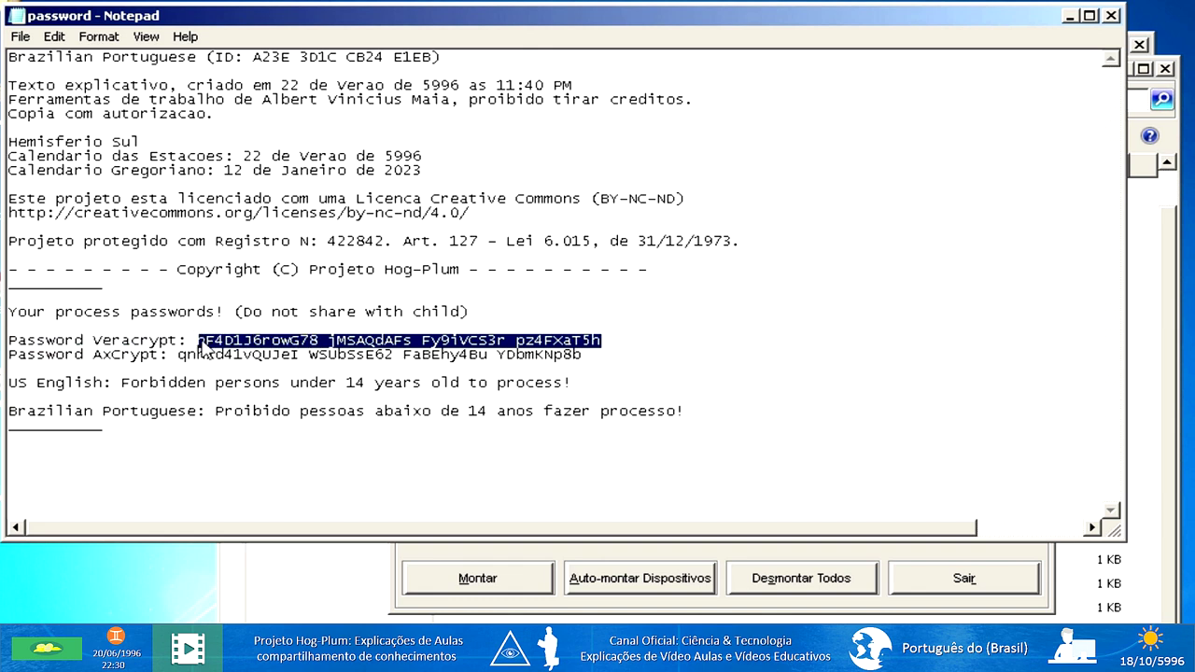
pyautogui.rightClick(201, 345)
pyautogui.click(254, 394)
pyautogui.click(1111, 15)
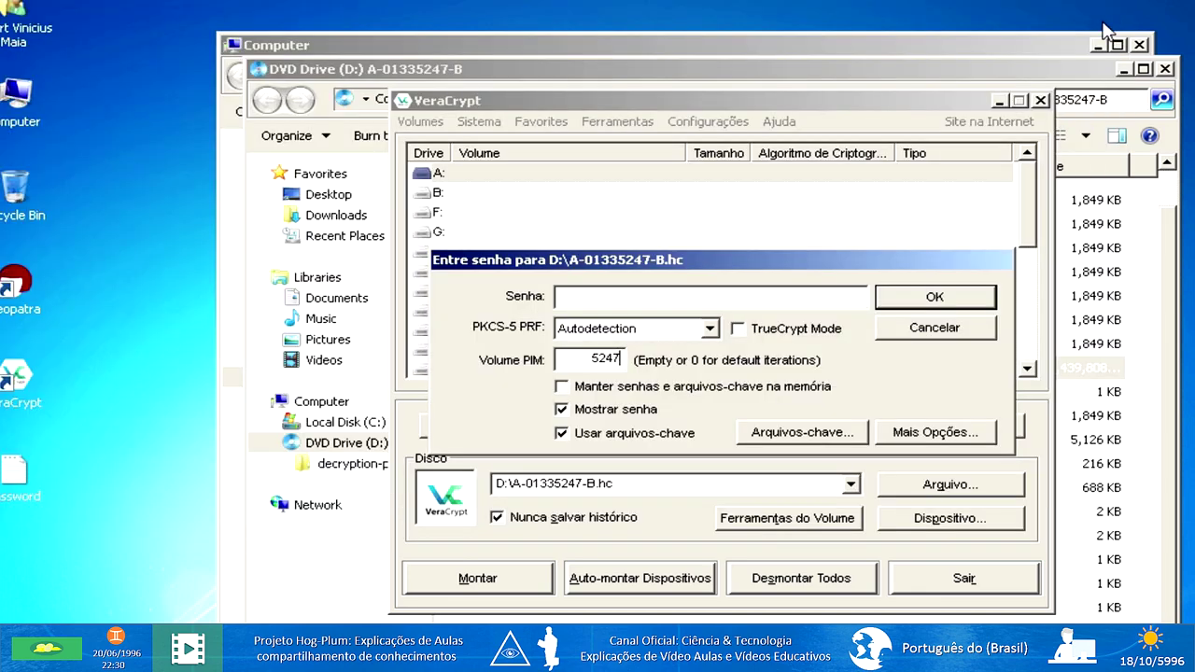
pyautogui.click(582, 296)
pyautogui.hotkey('ctrl', 'v')
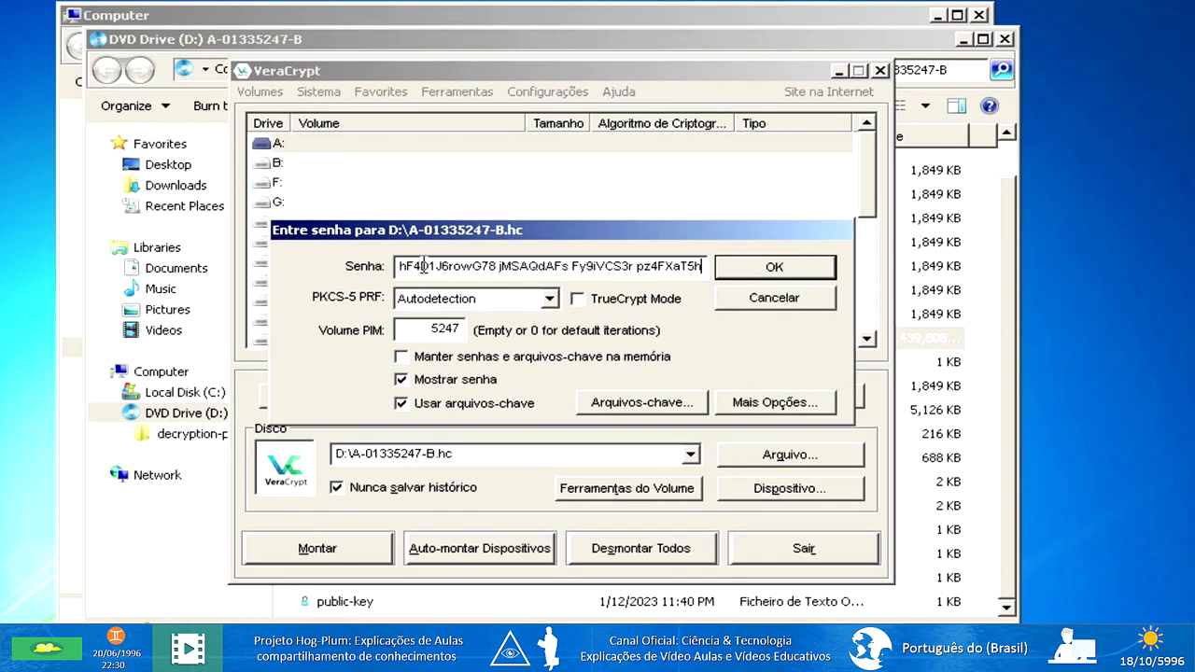
pyautogui.click(444, 381)
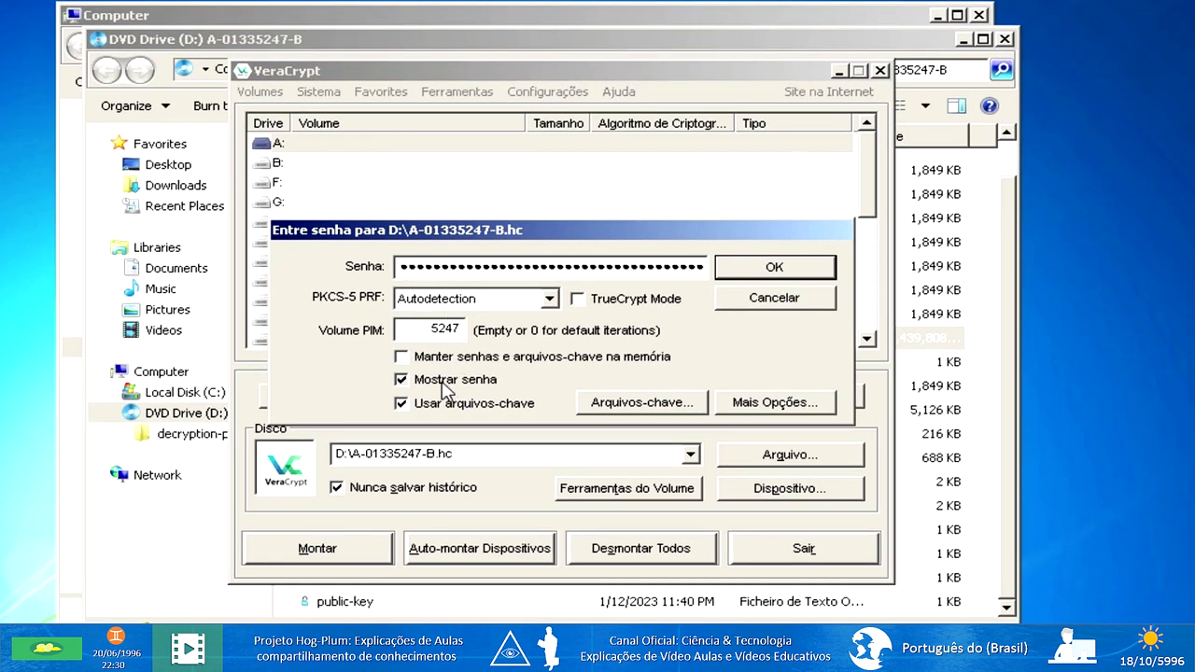
pyautogui.click(627, 403)
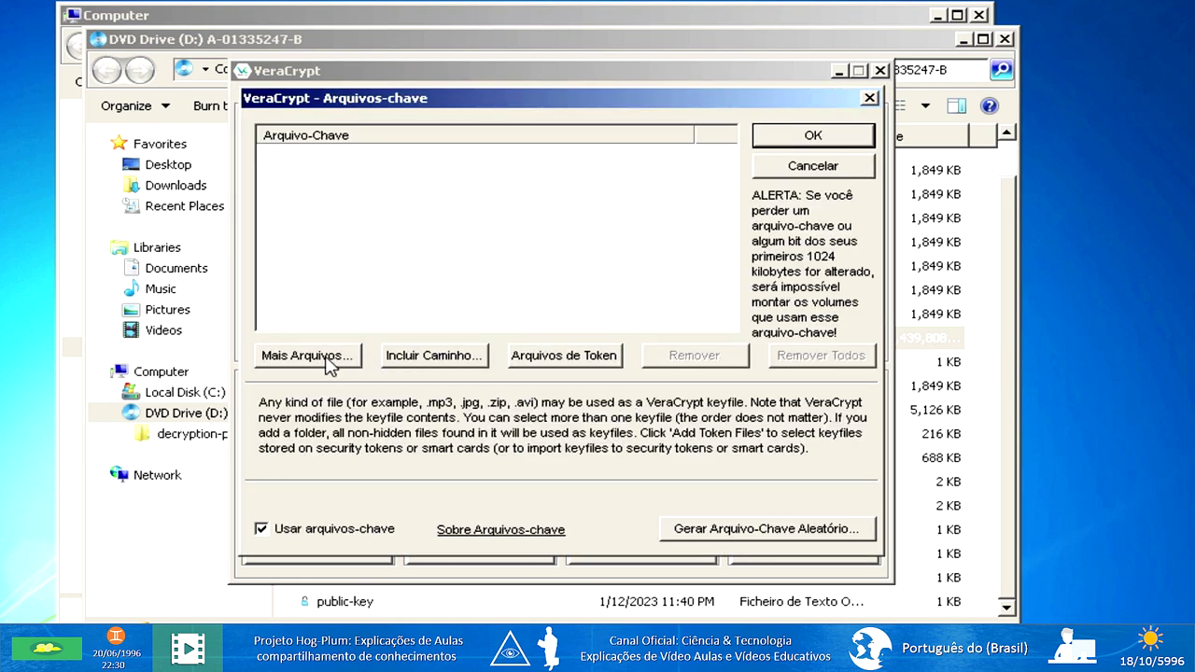
# Choose public-key, private-key, password-veracrypt, certificate and computer-database on D: as keyfiles.
pyautogui.click(324, 358)
pyautogui.scroll(-1, 420, 430)
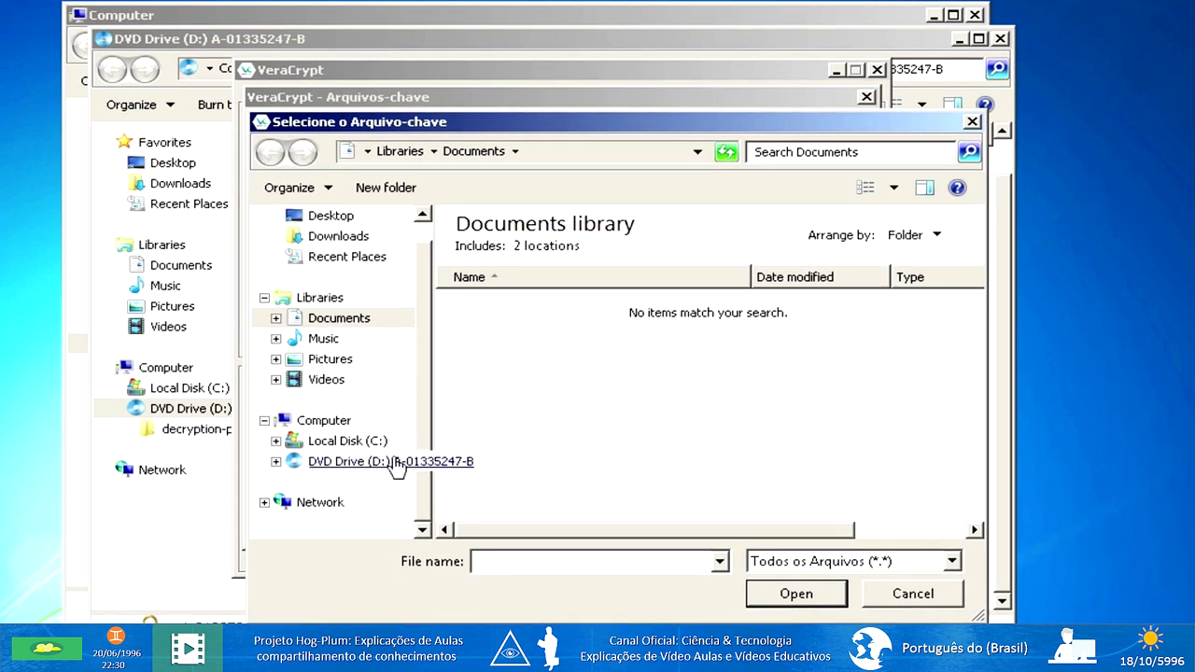
pyautogui.click(388, 463)
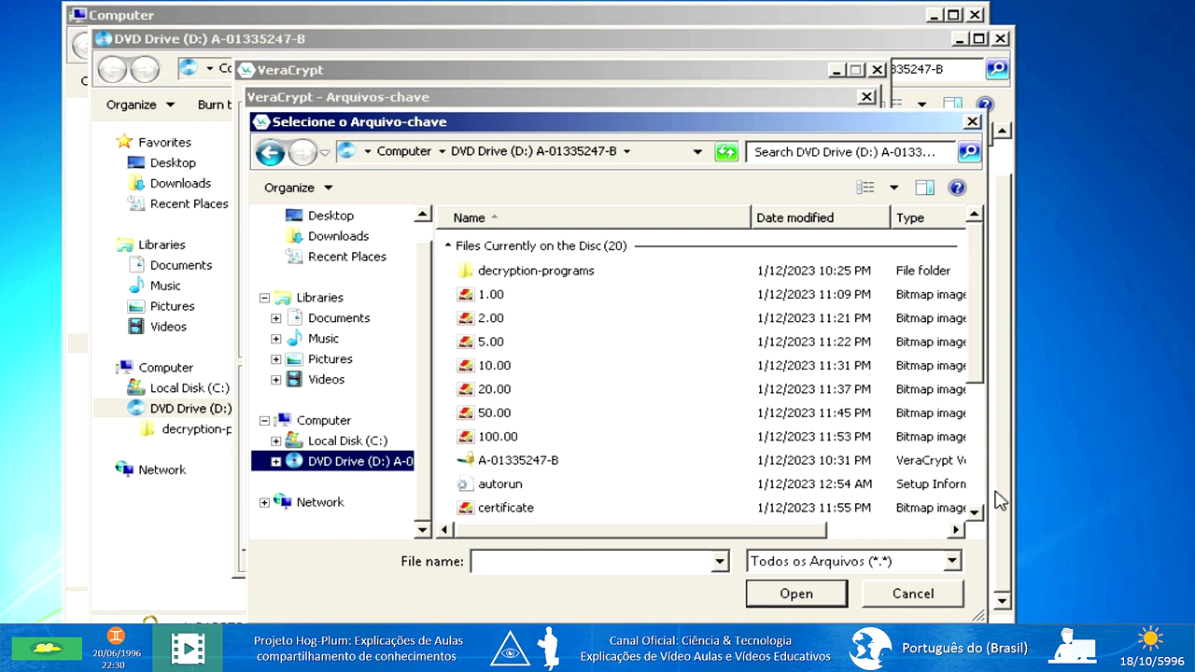
pyautogui.moveTo(985, 374); pyautogui.dragTo(987, 500)
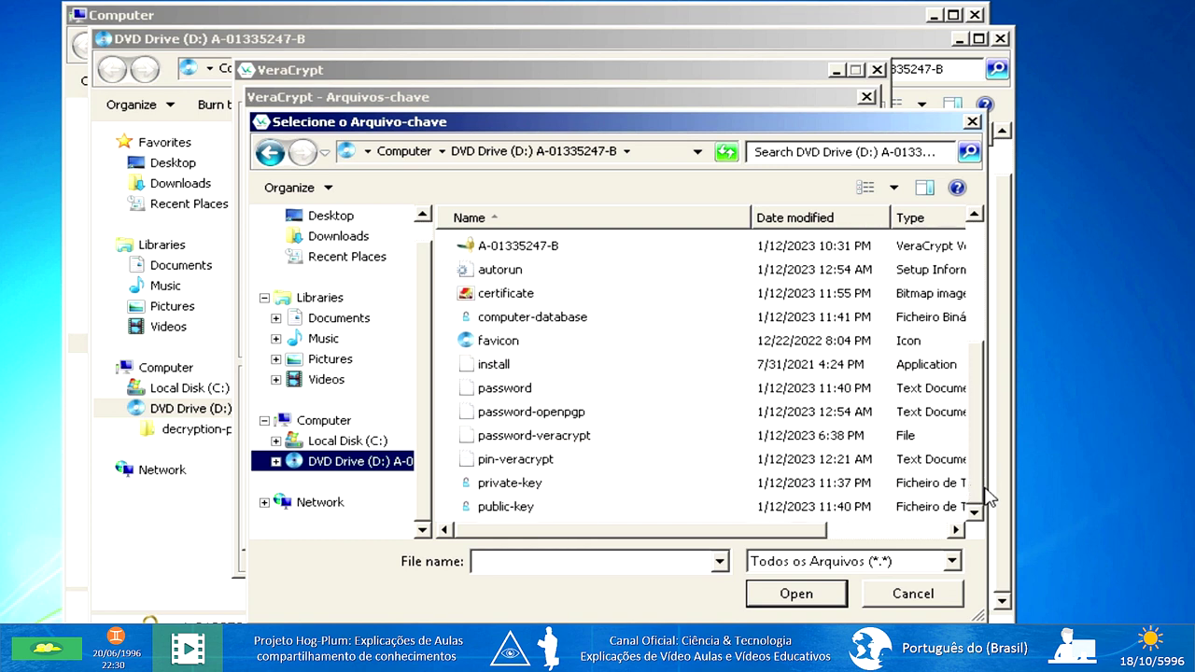
pyautogui.click(517, 513)
pyautogui.keyDown('ctrl'); pyautogui.click(510, 482); pyautogui.keyUp('ctrl')
pyautogui.keyDown('ctrl'); pyautogui.click(522, 438); pyautogui.keyUp('ctrl')
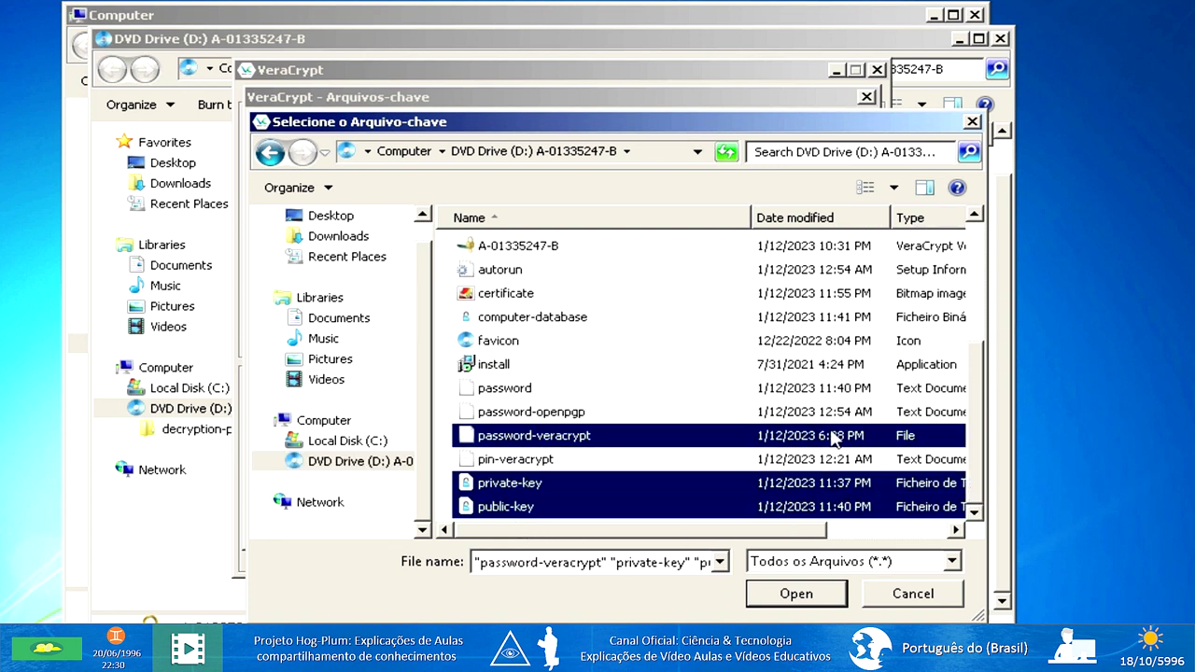
pyautogui.moveTo(975, 430); pyautogui.dragTo(969, 347)
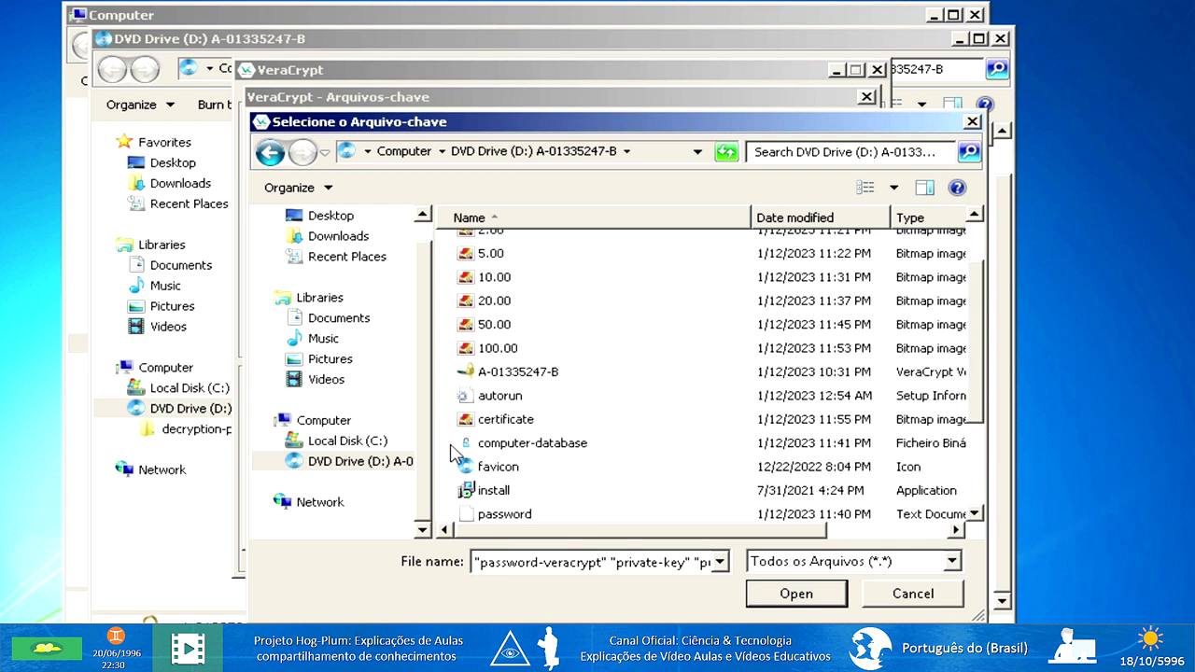
pyautogui.scroll(1, 530, 455)
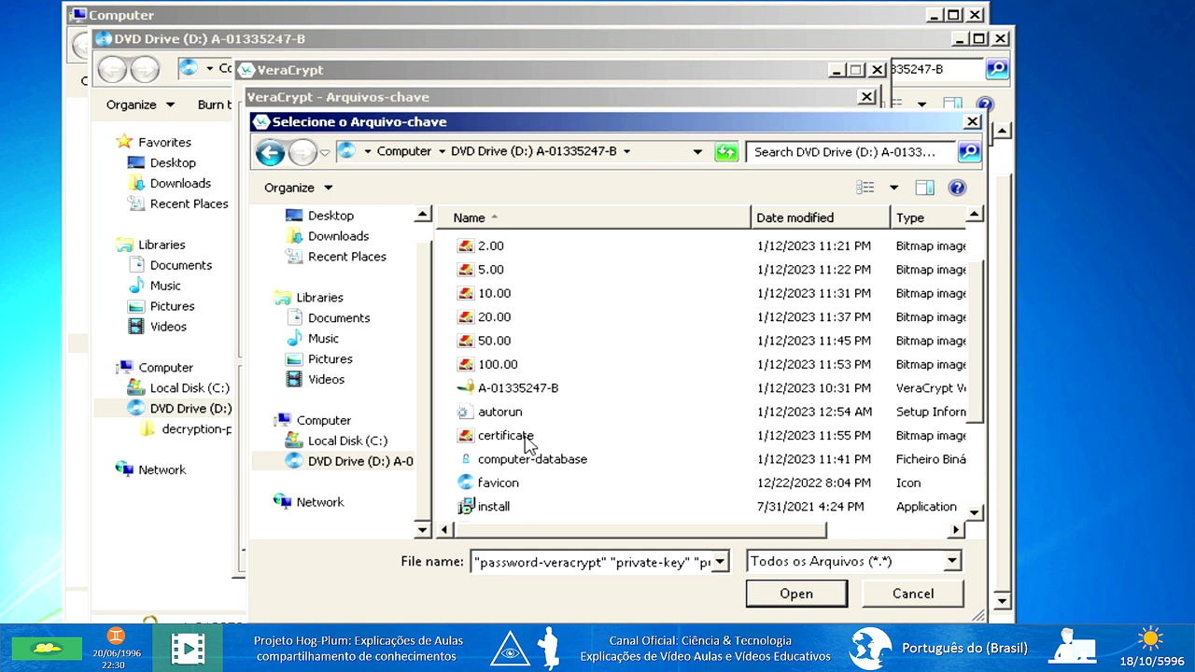
pyautogui.keyDown('ctrl'); pyautogui.click(531, 439); pyautogui.keyUp('ctrl')
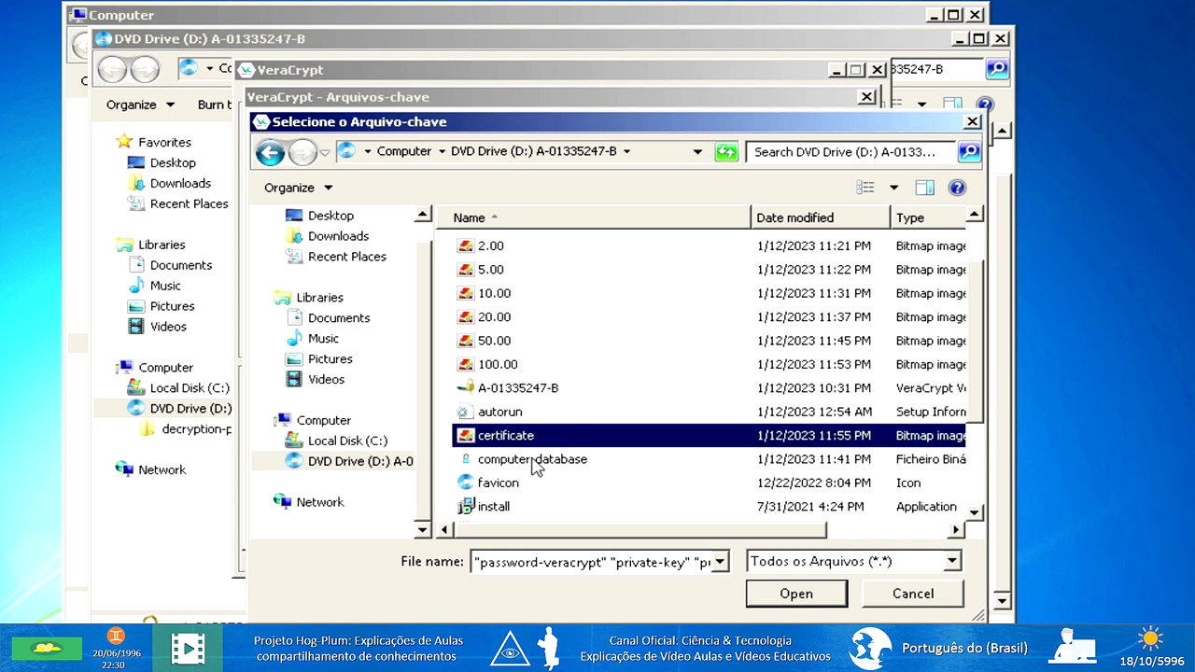
pyautogui.keyDown('ctrl'); pyautogui.click(532, 459); pyautogui.keyUp('ctrl')
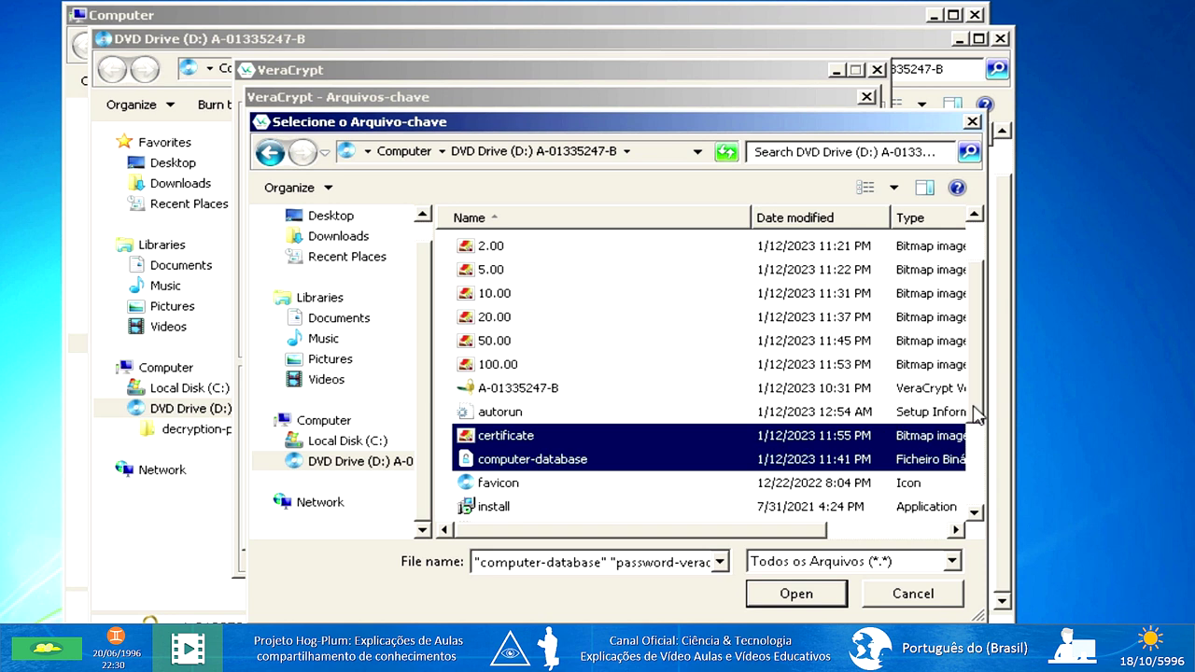
# Add the 100.00, 50.00, 20.00, 10.00, 5.00, 2.00 and 1.00 images as keyfiles.
pyautogui.scroll(-2, 975, 415)
pyautogui.scroll(4, 978, 510)
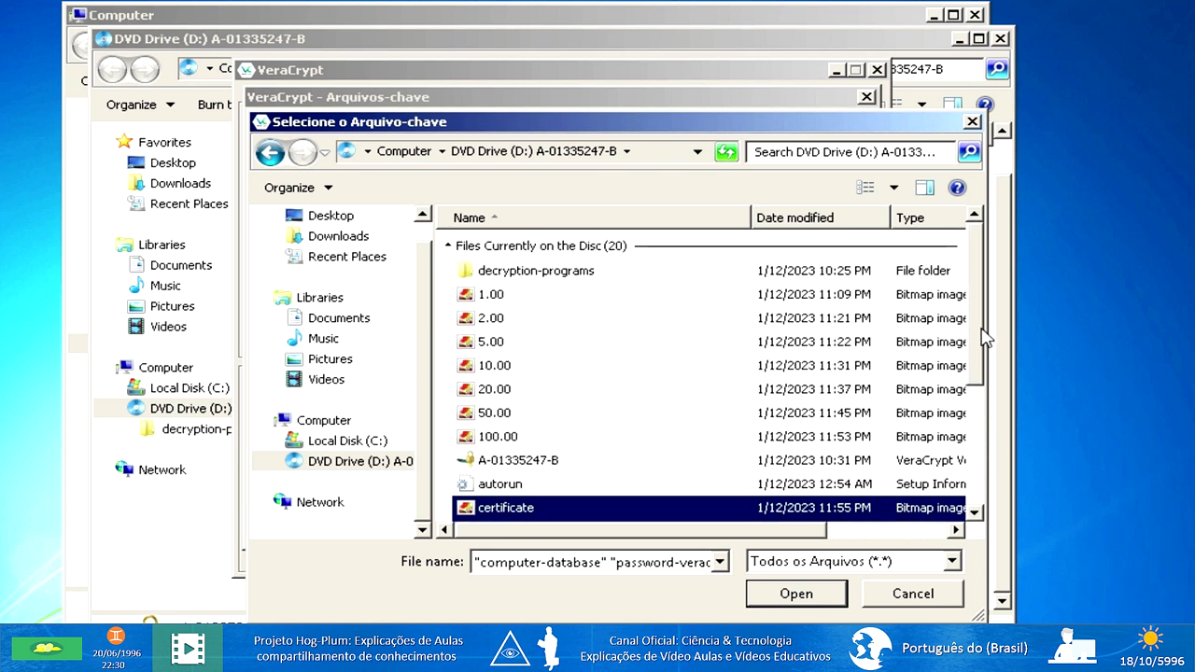
pyautogui.keyDown('ctrl'); pyautogui.click(480, 436); pyautogui.keyUp('ctrl')
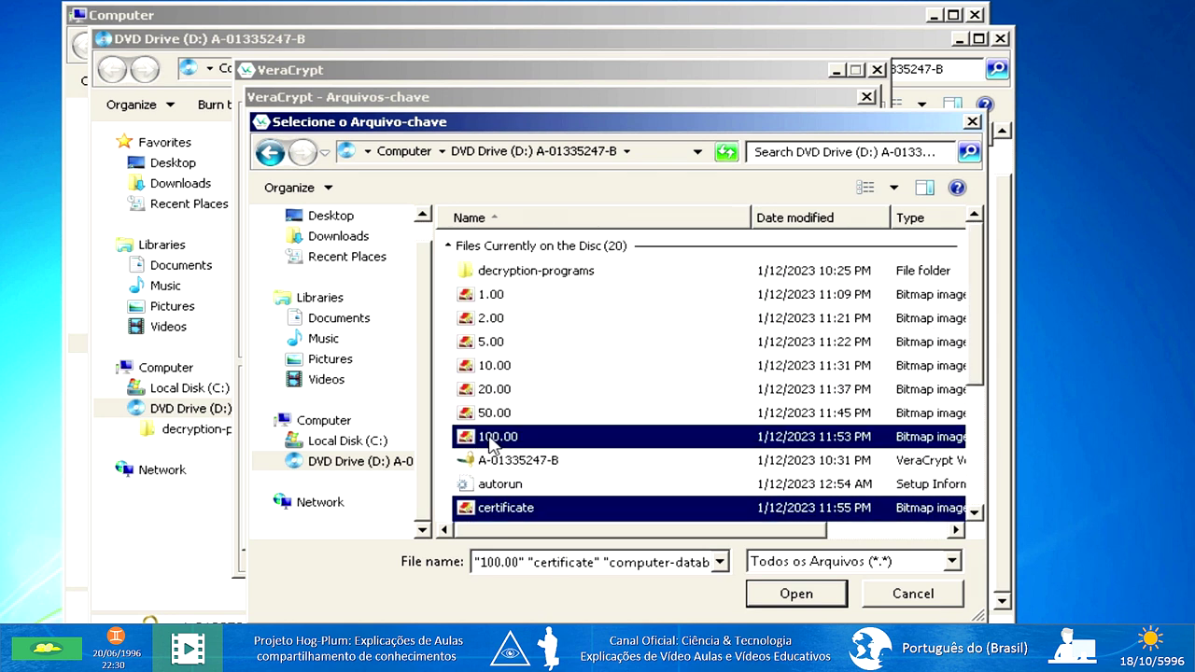
pyautogui.keyDown('ctrl'); pyautogui.click(491, 414); pyautogui.keyUp('ctrl')
pyautogui.keyDown('ctrl'); pyautogui.click(490, 390); pyautogui.keyUp('ctrl')
pyautogui.keyDown('ctrl'); pyautogui.click(484, 365); pyautogui.keyUp('ctrl')
pyautogui.keyDown('ctrl'); pyautogui.click(482, 343); pyautogui.keyUp('ctrl')
pyautogui.keyDown('ctrl'); pyautogui.click(482, 319); pyautogui.keyUp('ctrl')
pyautogui.keyDown('ctrl'); pyautogui.click(487, 296); pyautogui.keyUp('ctrl')
pyautogui.click(786, 595)
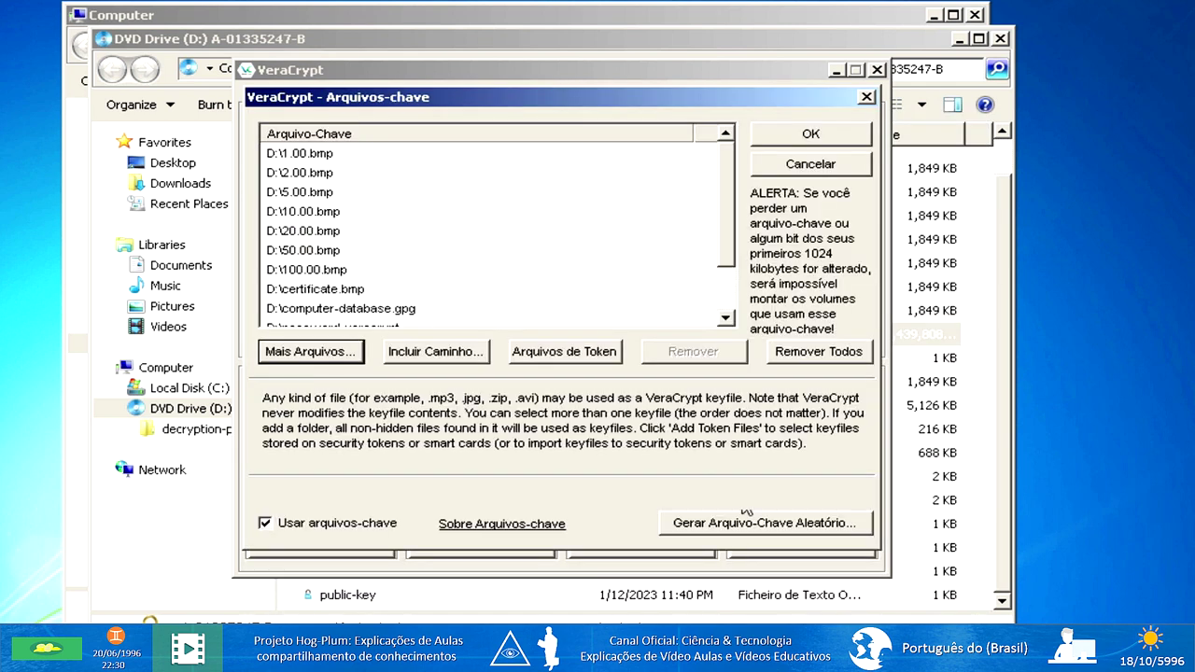
# Accept the keyfile list and mount A-01335247-B.hc with the password and keyfiles.
pyautogui.scroll(-1, 728, 230)
pyautogui.scroll(1, 737, 293)
pyautogui.click(811, 138)
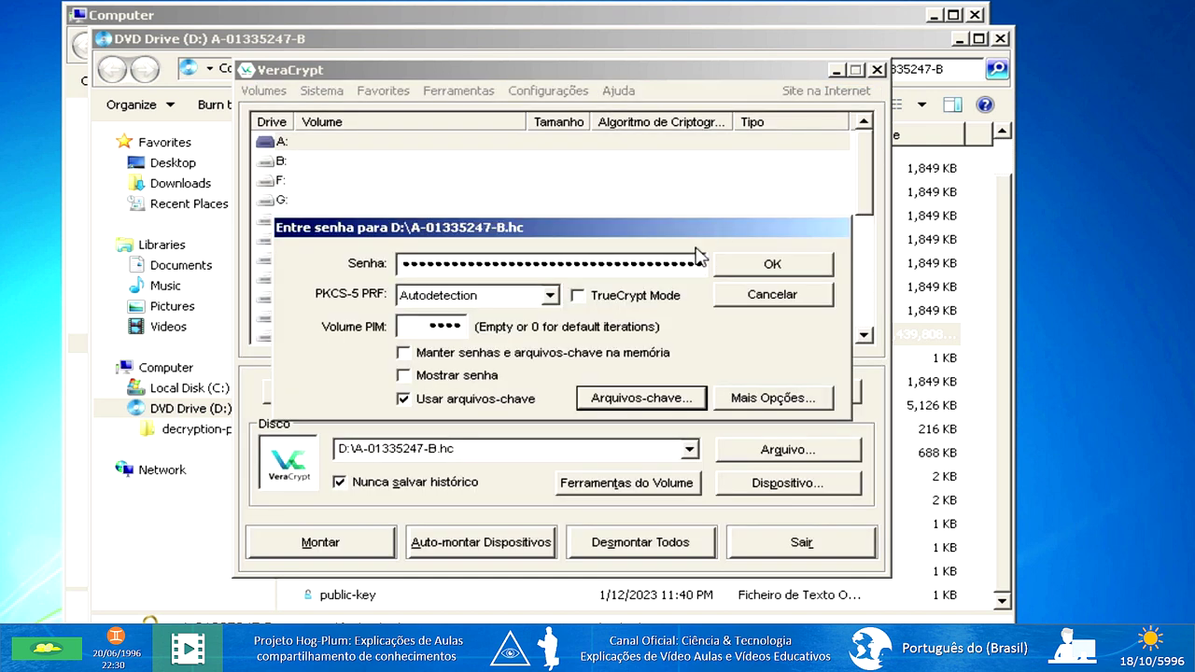
pyautogui.click(754, 266)
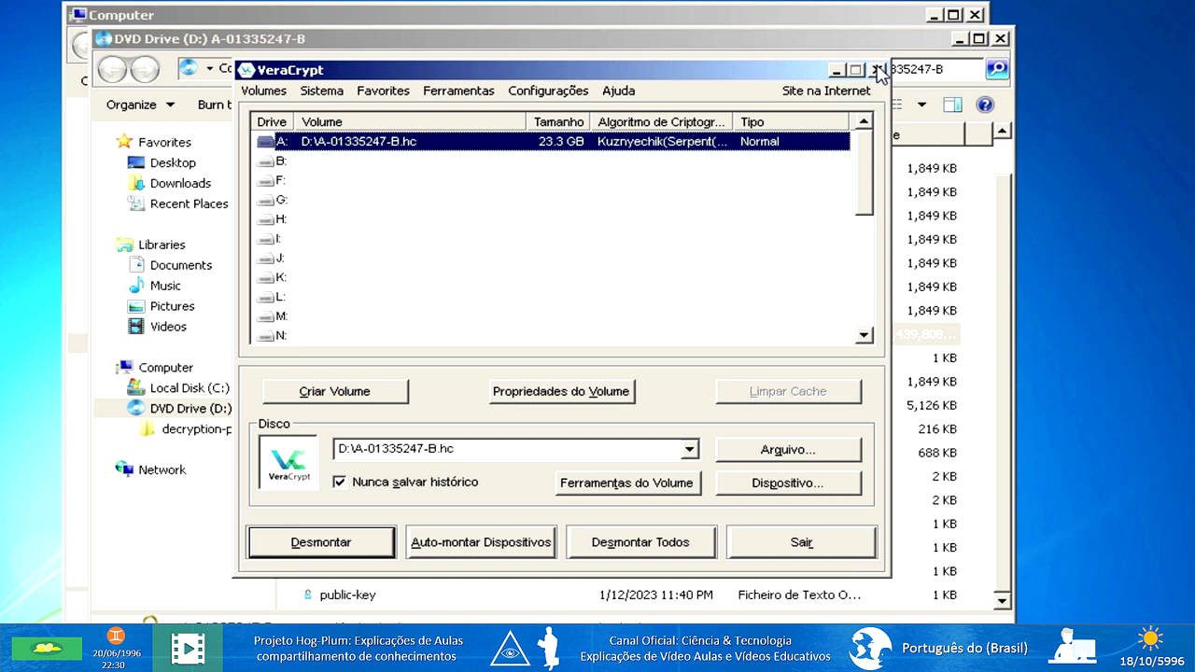
# Close VeraCrypt and mount the wou_w7-x64 ISO from Local Disk (A:) as drive E:.
pyautogui.click(877, 71)
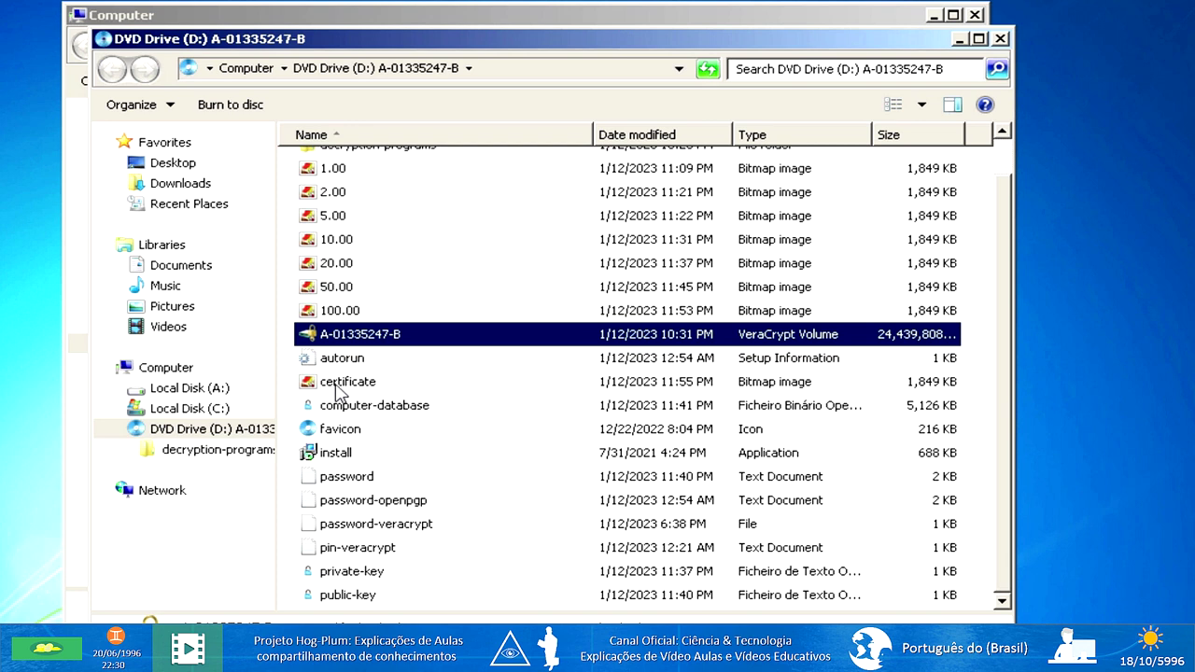
pyautogui.click(191, 389)
pyautogui.rightClick(370, 197)
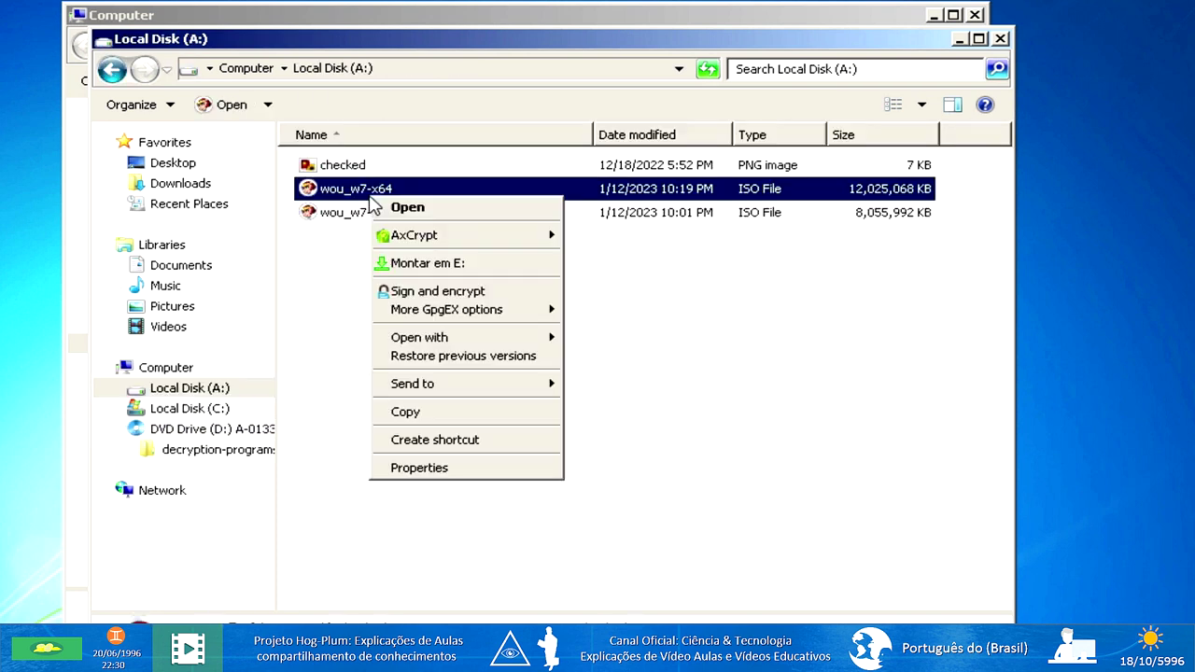
pyautogui.click(429, 264)
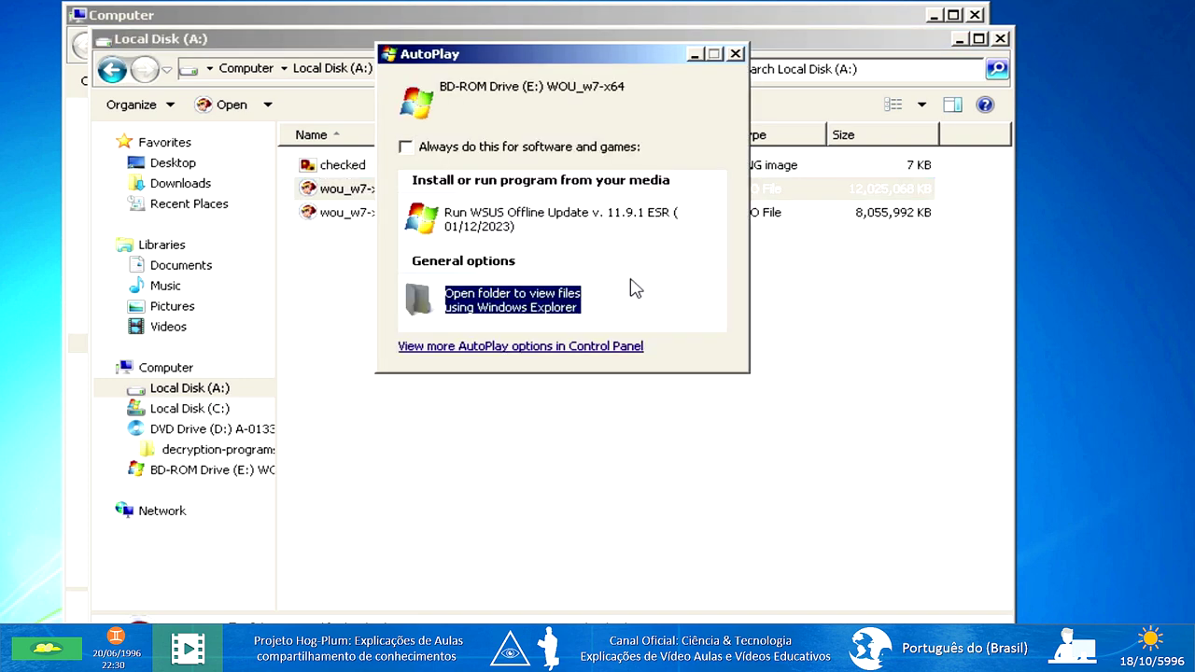
# Close the A: and Computer windows and open BRAZIL-INSTRUCTION from drive E:.
pyautogui.click(1000, 38)
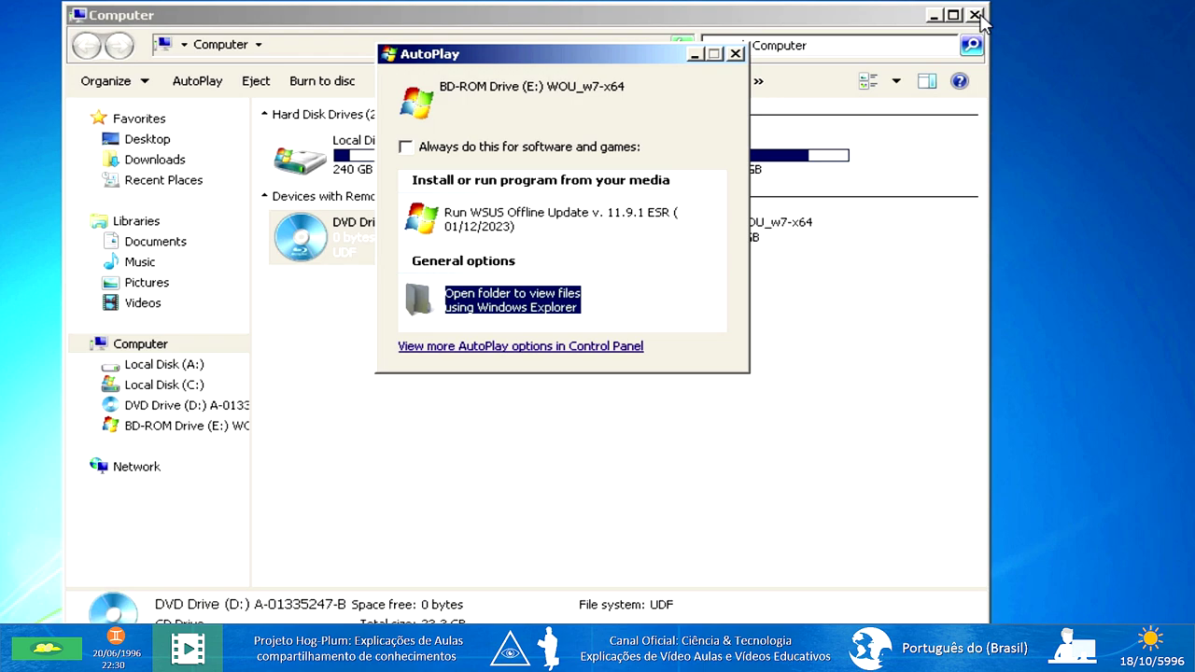
pyautogui.click(975, 15)
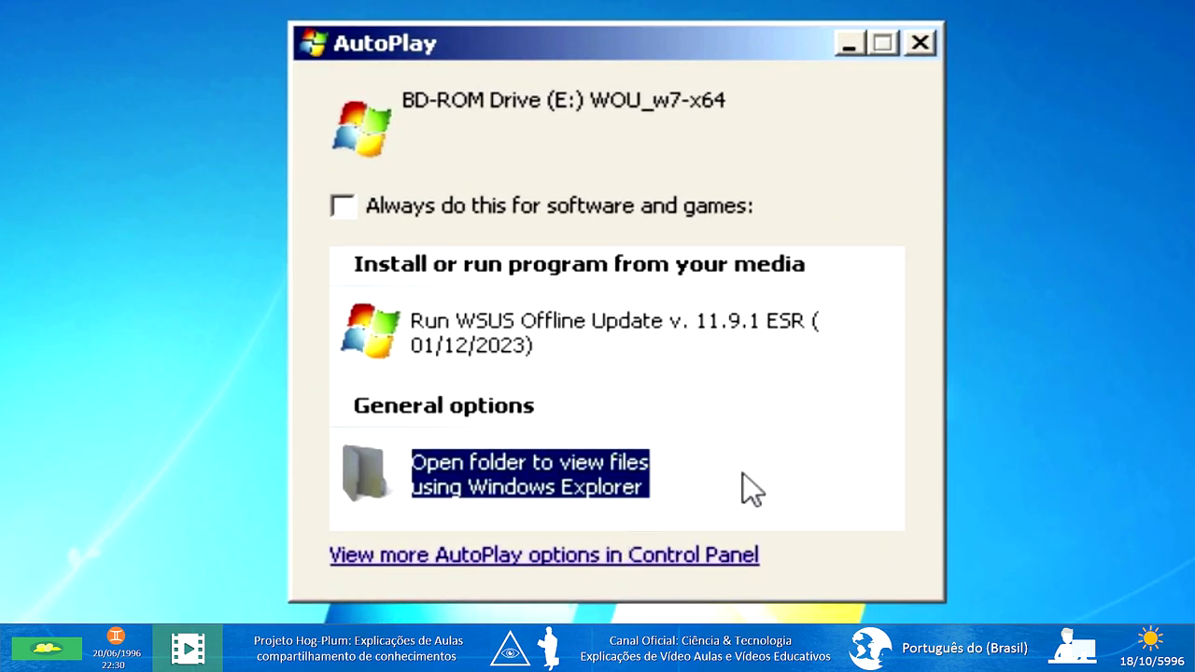
pyautogui.click(744, 474)
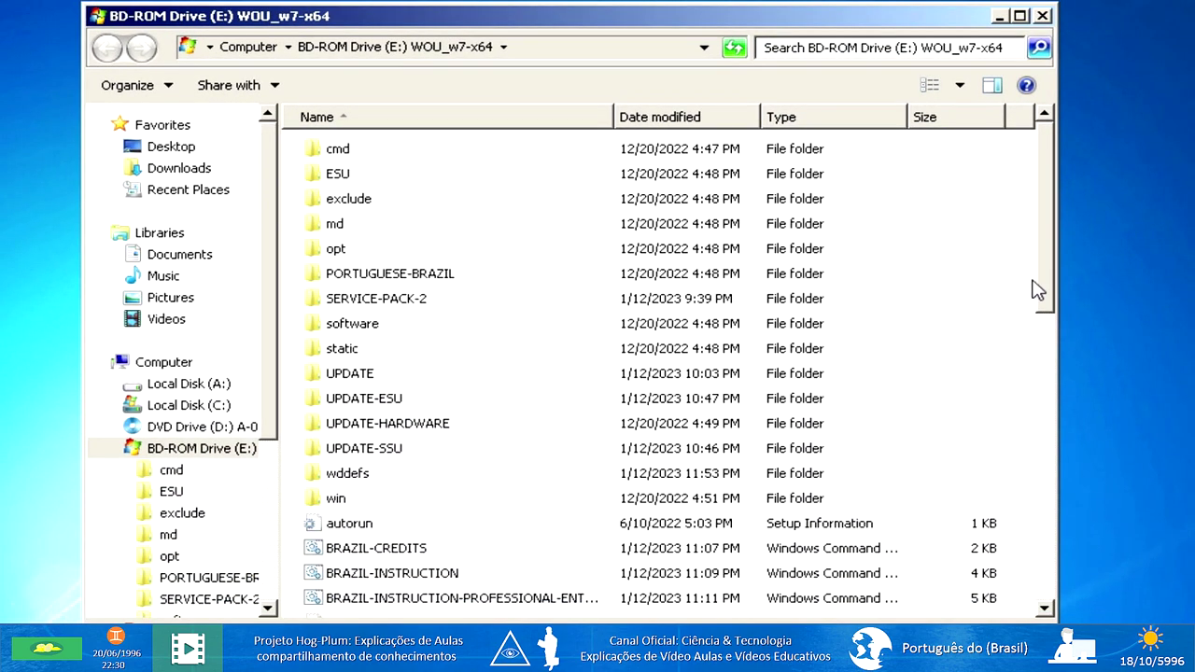
pyautogui.moveTo(1043, 289); pyautogui.dragTo(1047, 373)
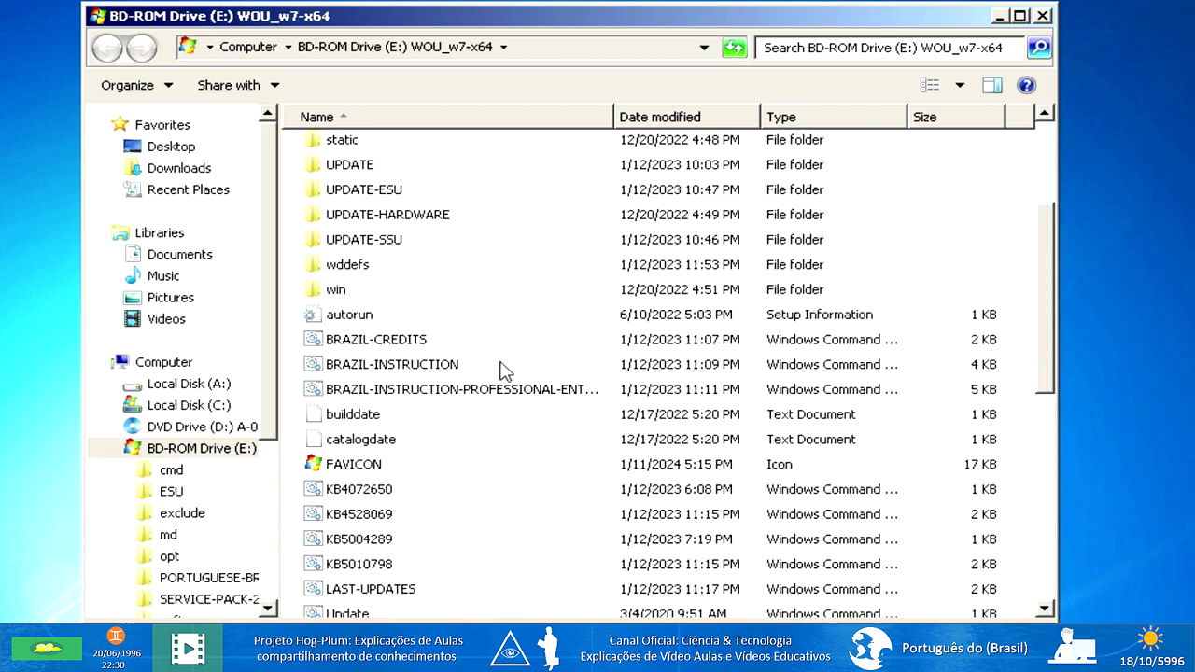
pyautogui.doubleClick(416, 373)
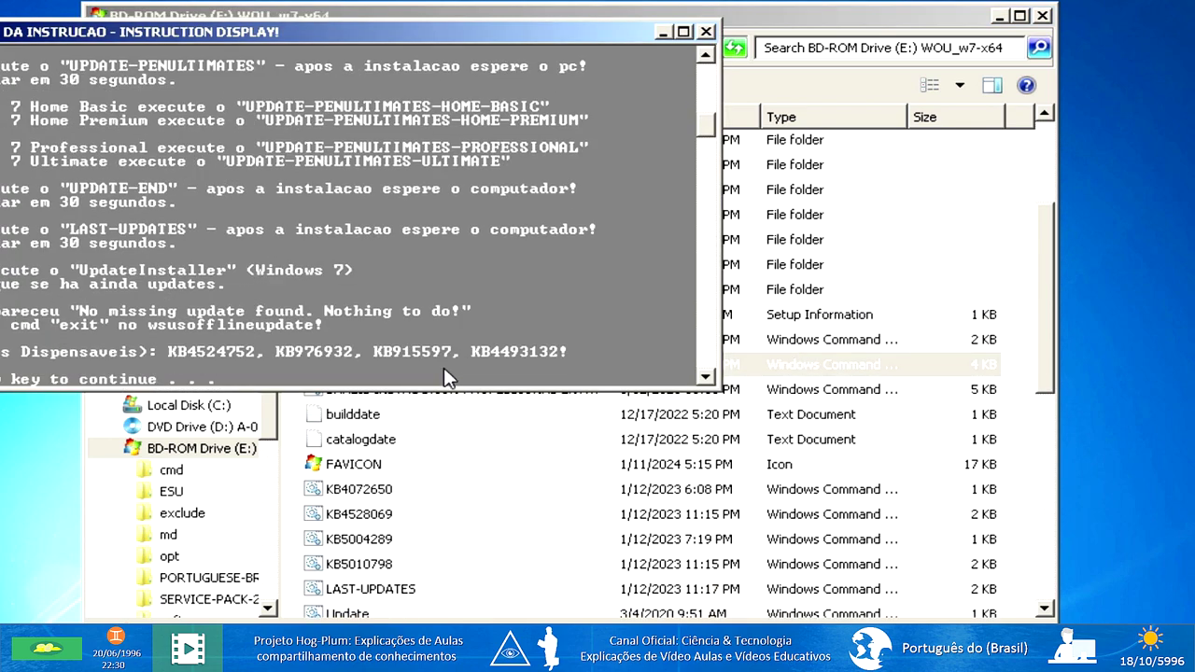
pyautogui.scroll(6, 439, 243)
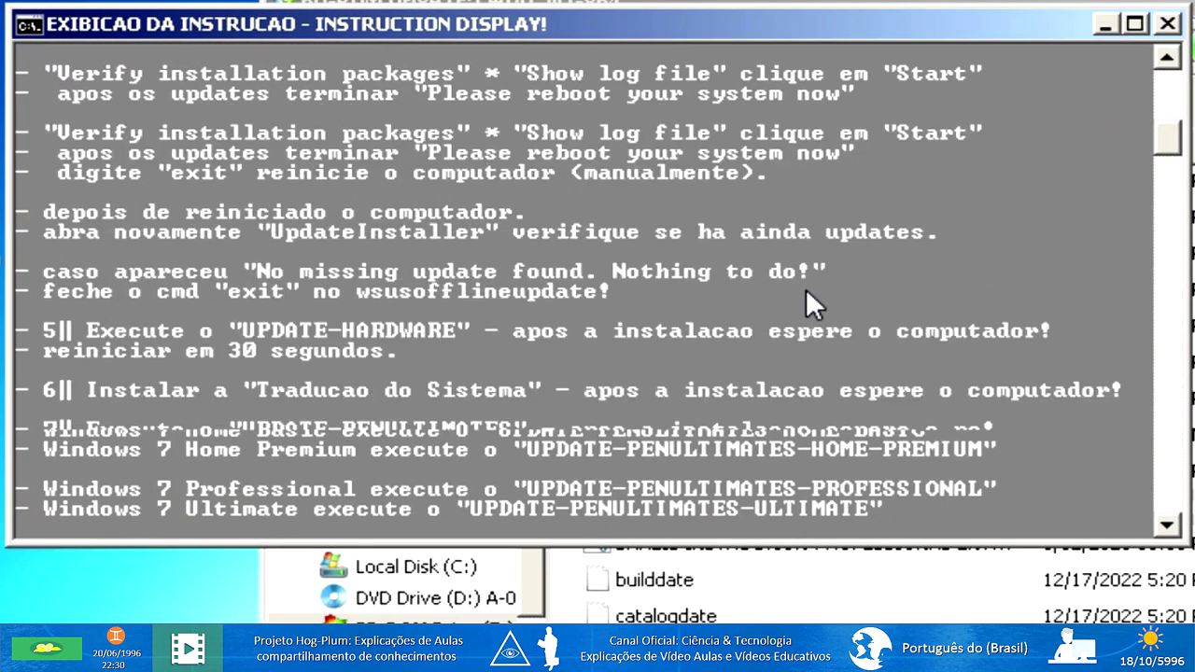
pyautogui.scroll(7, 805, 288)
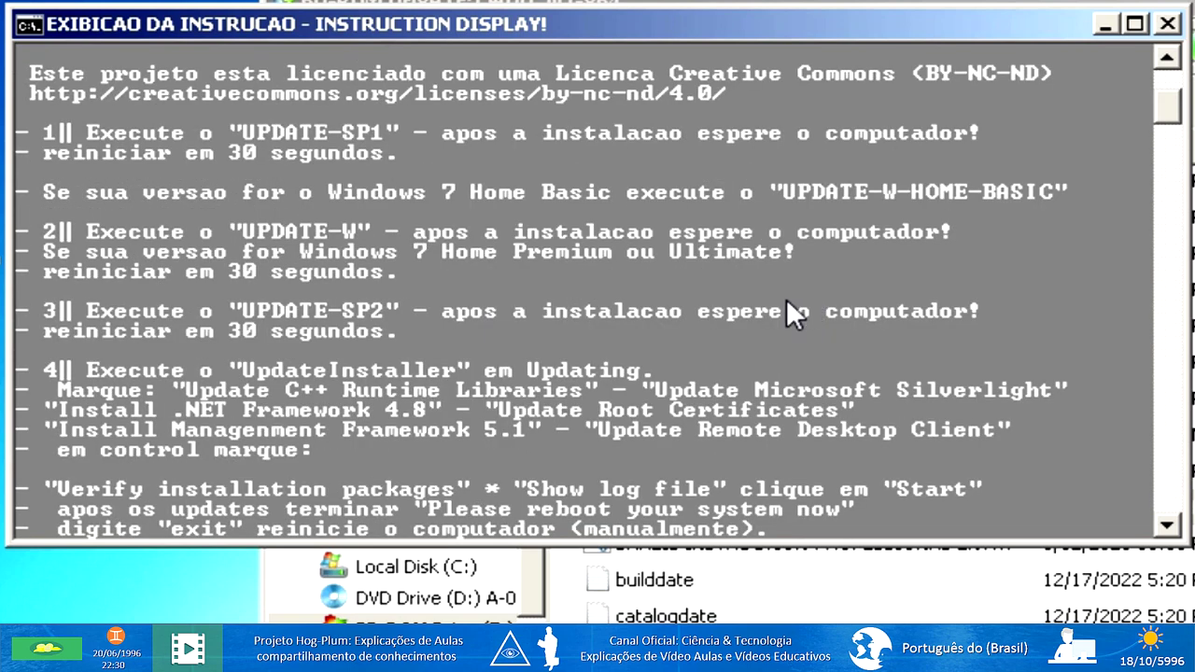
pyautogui.scroll(-1, 389, 426)
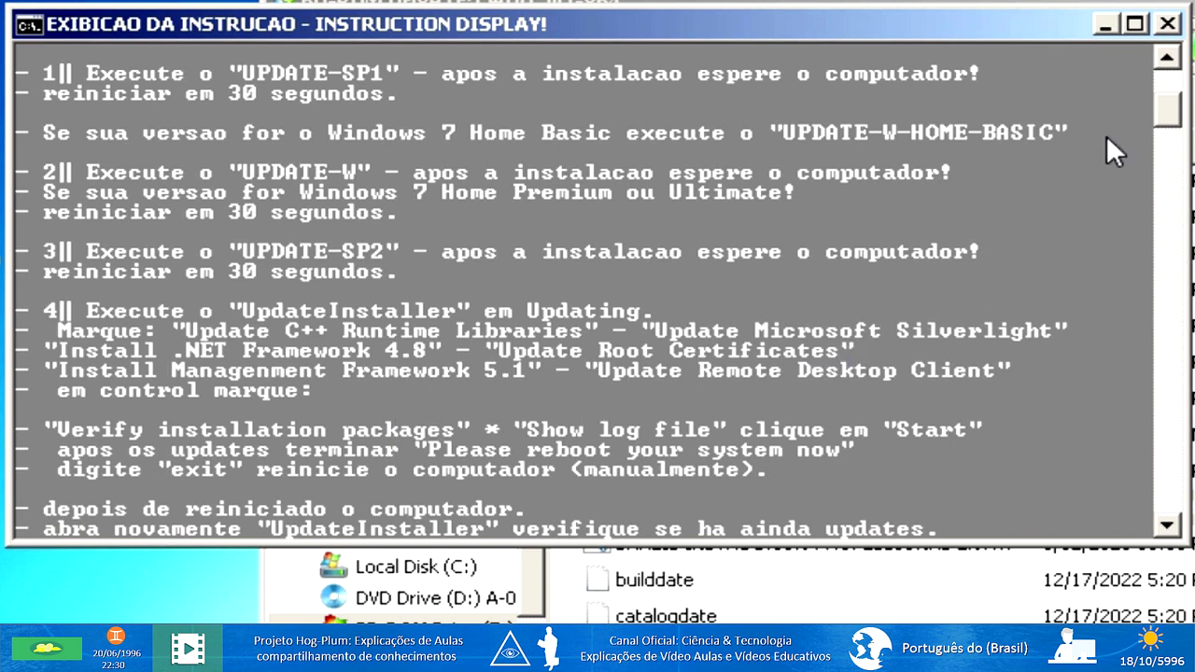
# Run UpdateInstaller as administrator and dismiss the IE11 information notice.
pyautogui.click(1168, 24)
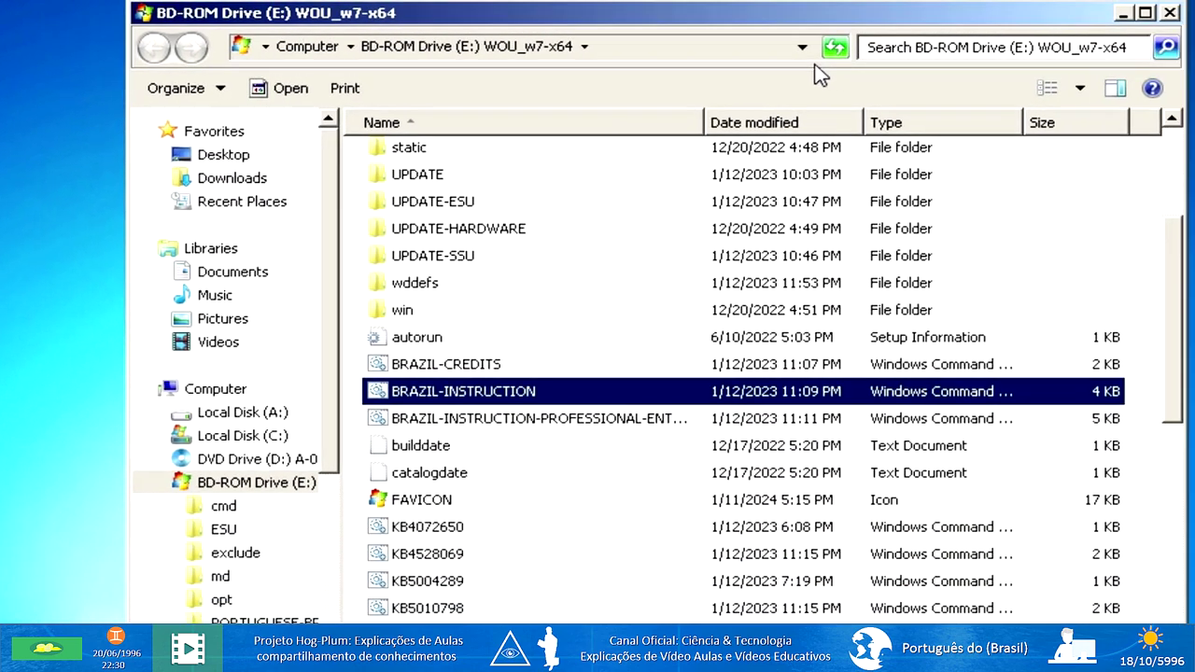
pyautogui.scroll(-1, 1049, 374)
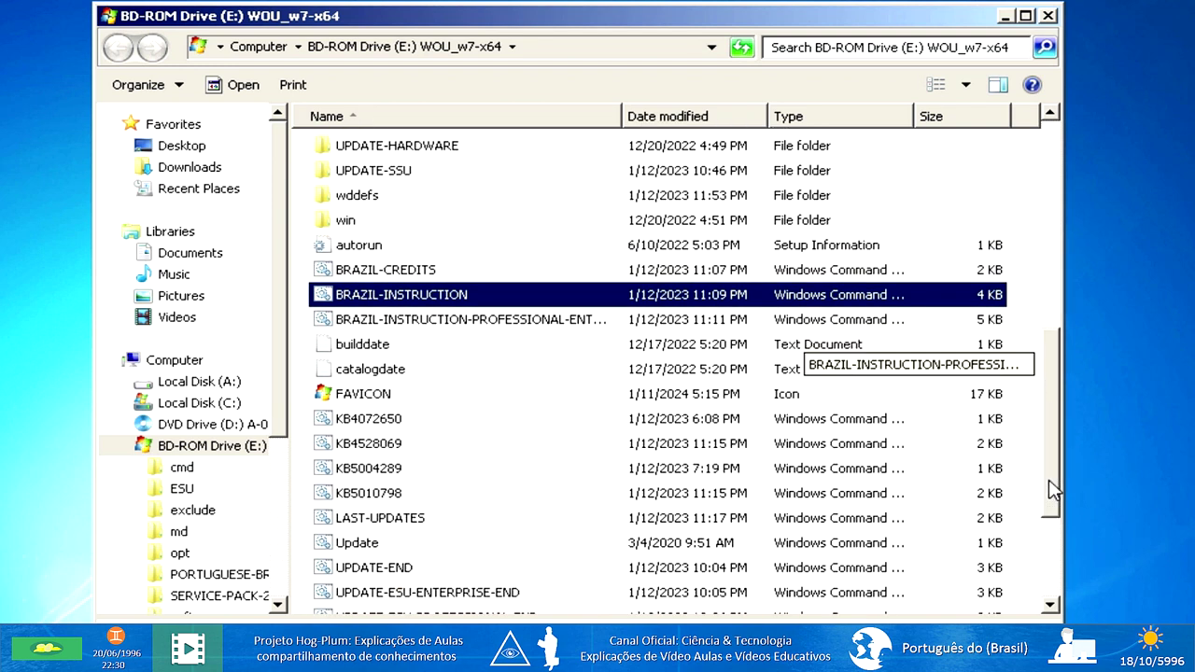
pyautogui.scroll(-3, 1052, 490)
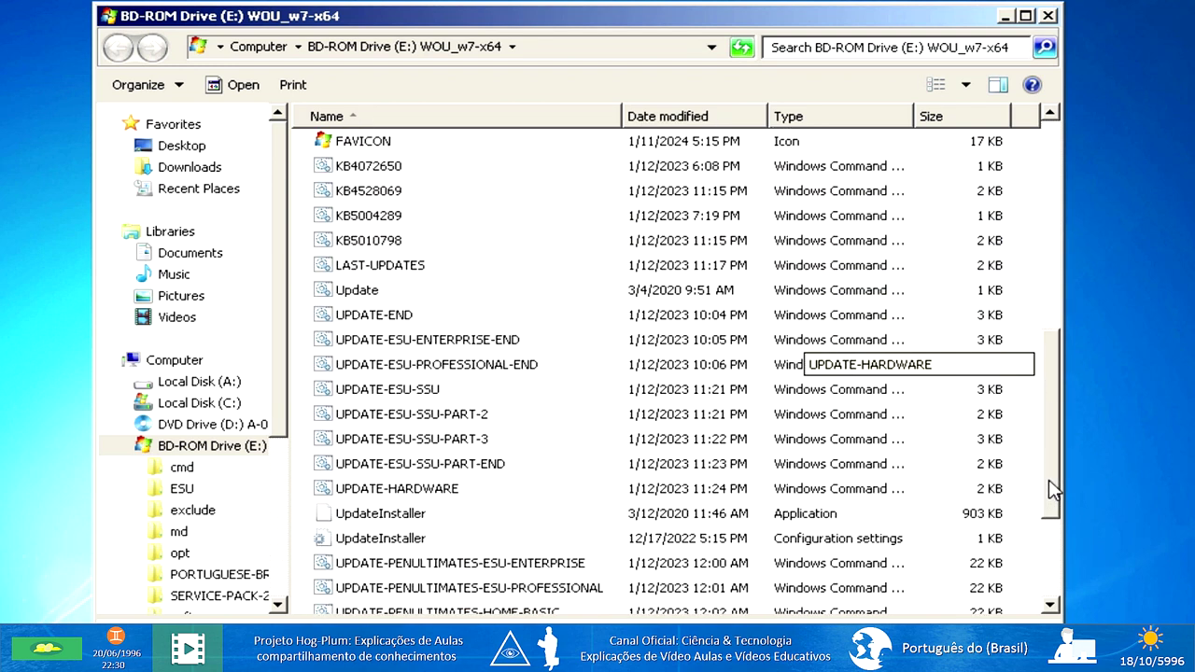
pyautogui.rightClick(379, 513)
pyautogui.click(451, 295)
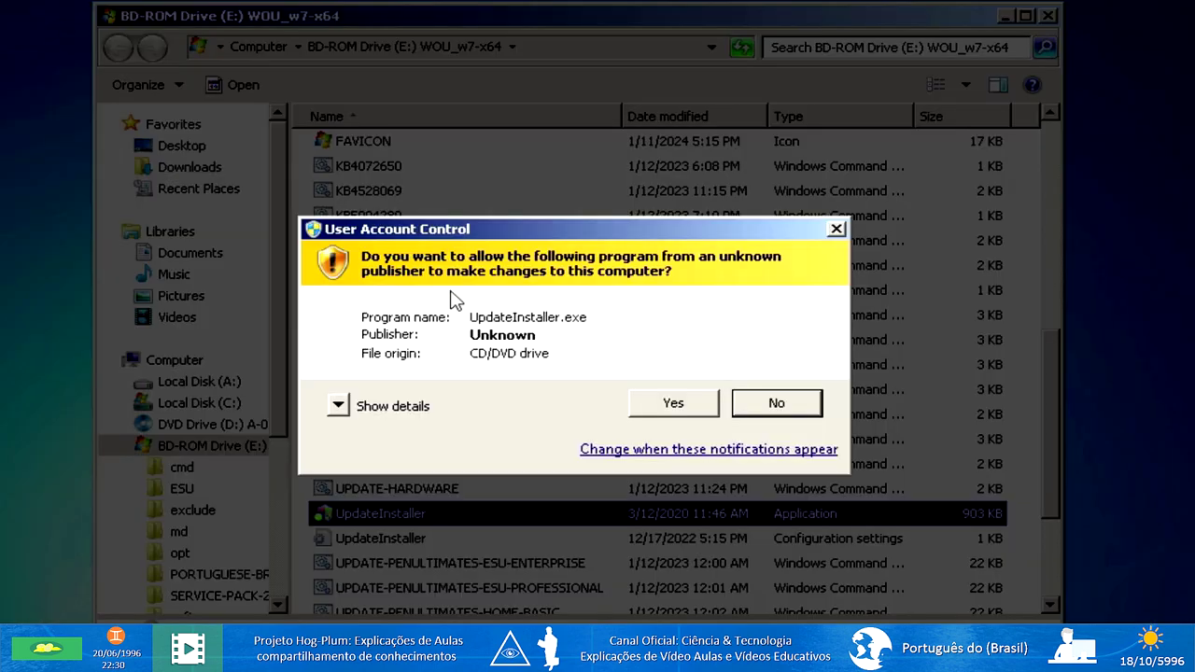
pyautogui.click(674, 402)
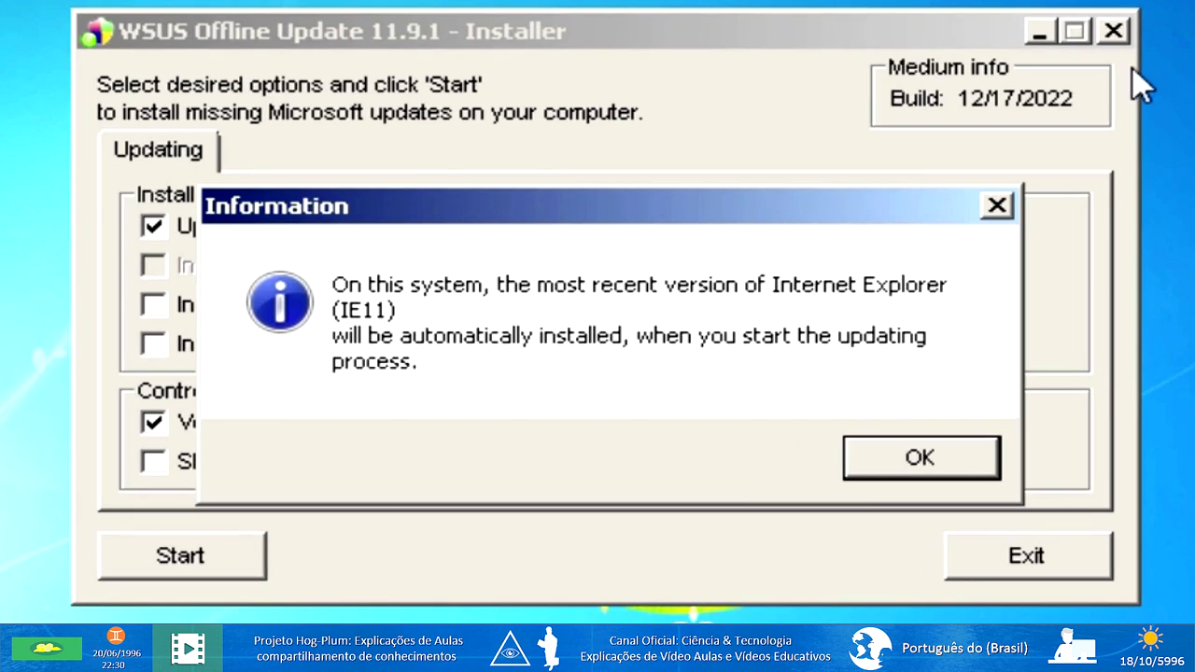
pyautogui.click(996, 206)
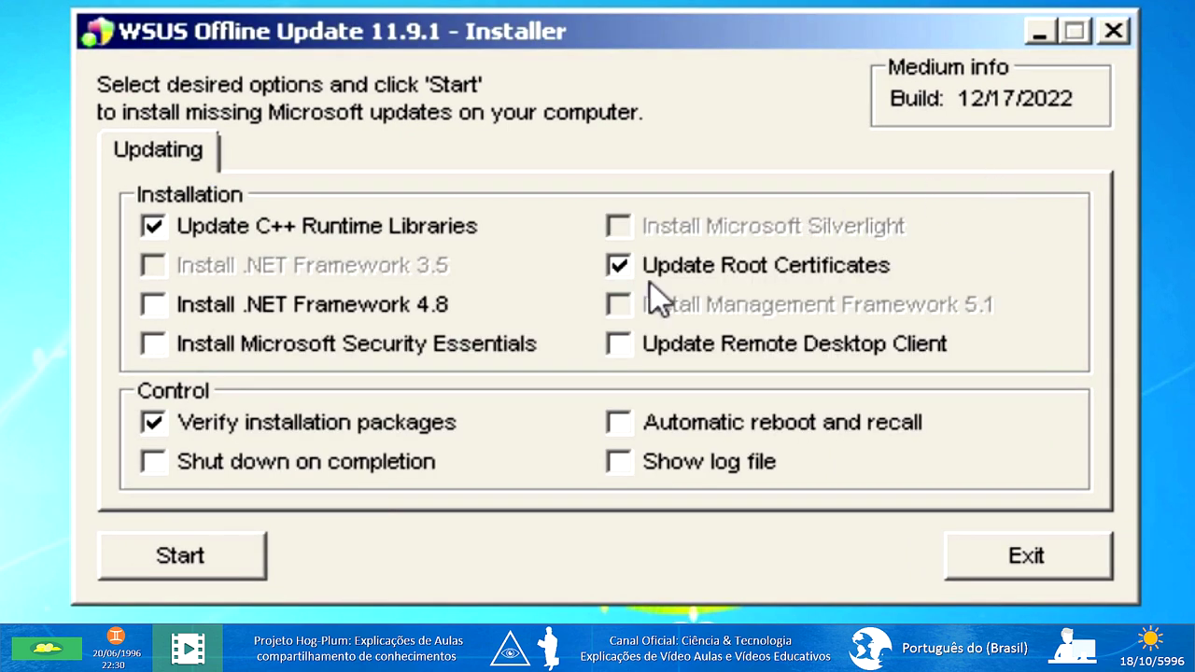
# Include .NET Framework 4.8, Management Framework 5.1, Remote Desktop Client and Show log file, then start installing.
pyautogui.click(417, 312)
pyautogui.click(647, 309)
pyautogui.click(642, 347)
pyautogui.click(629, 466)
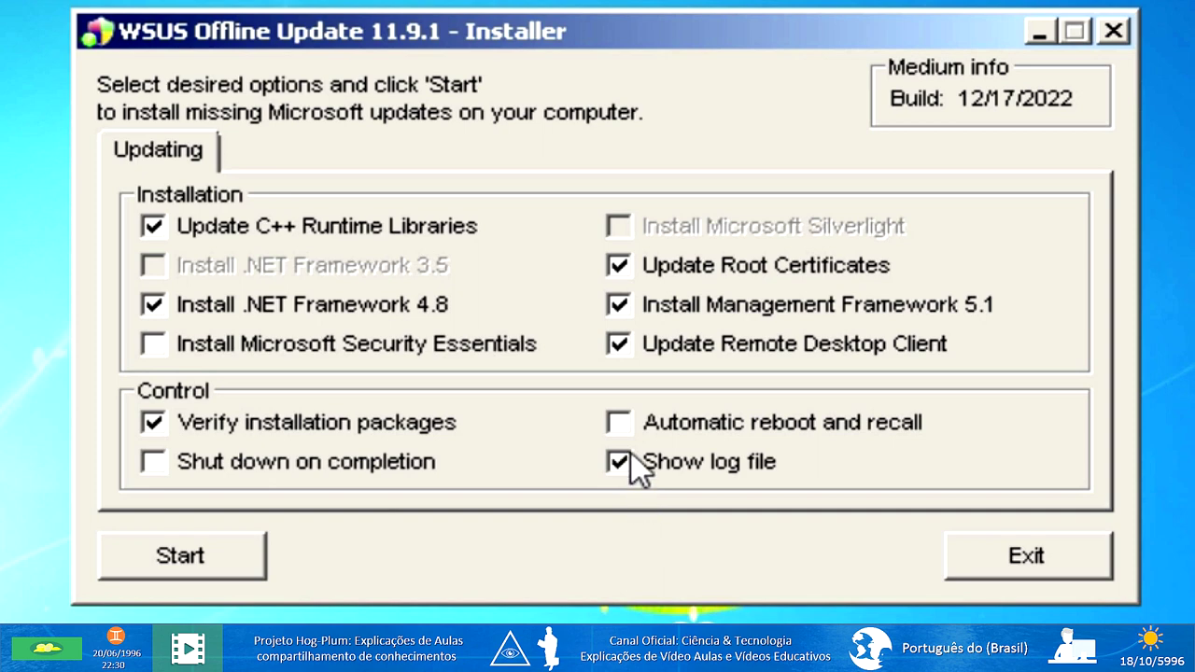
pyautogui.moveTo(562, 24)
pyautogui.mouseDown()
pyautogui.moveTo(522, 11)
pyautogui.moveTo(576, 31)
pyautogui.mouseUp()
pyautogui.click(229, 573)
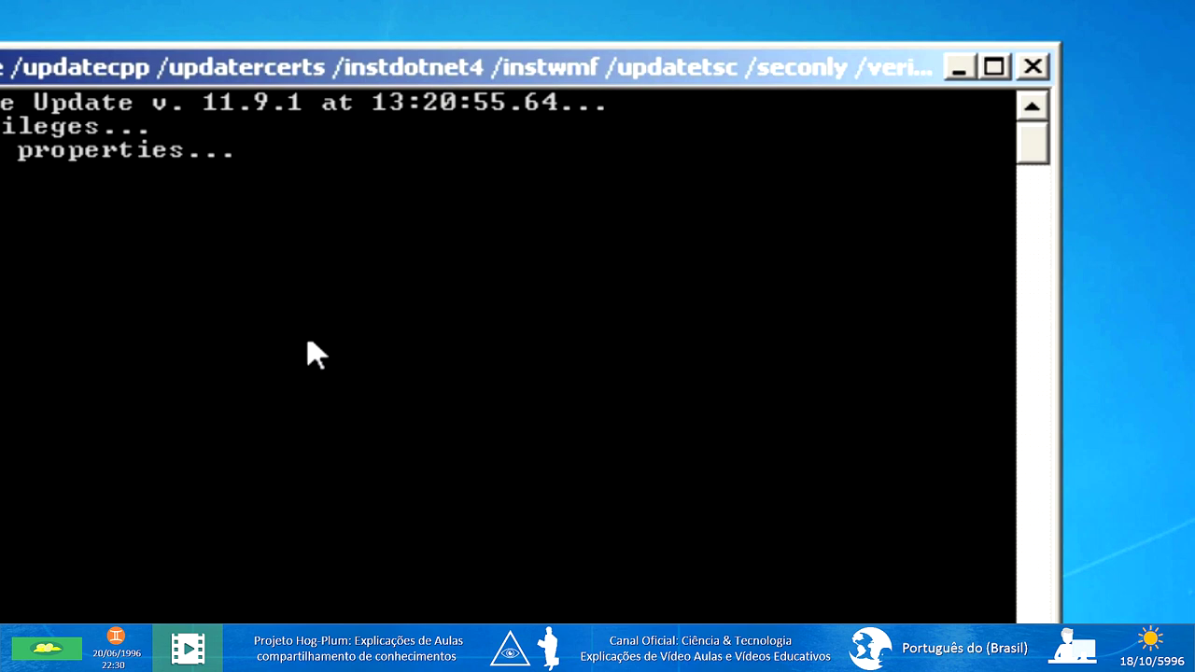
# Close the update console once all 7 updates have installed.
pyautogui.moveTo(309, 75); pyautogui.dragTo(267, 4)
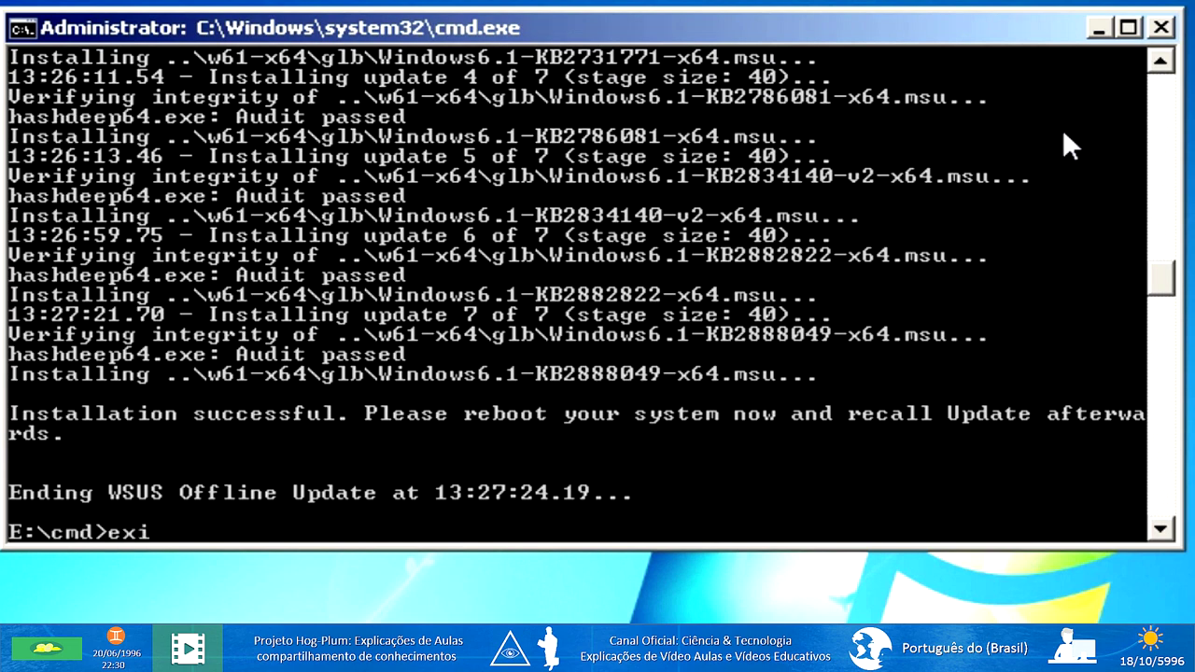
pyautogui.write('t')
pyautogui.press('Return')
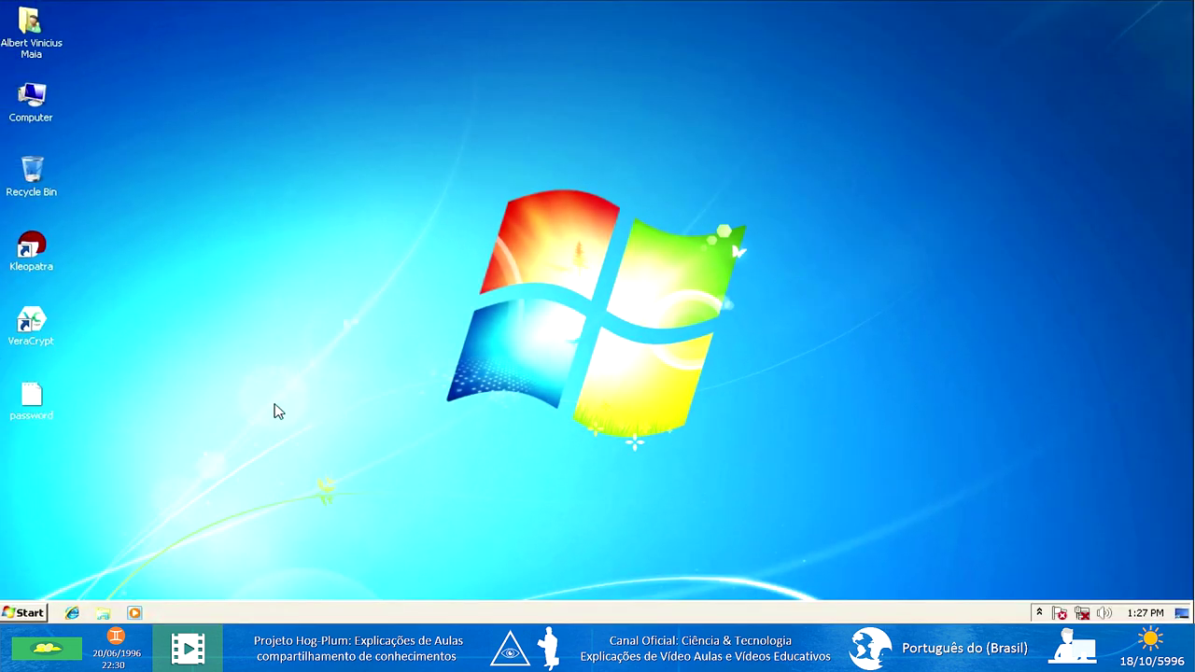
pyautogui.click(28, 613)
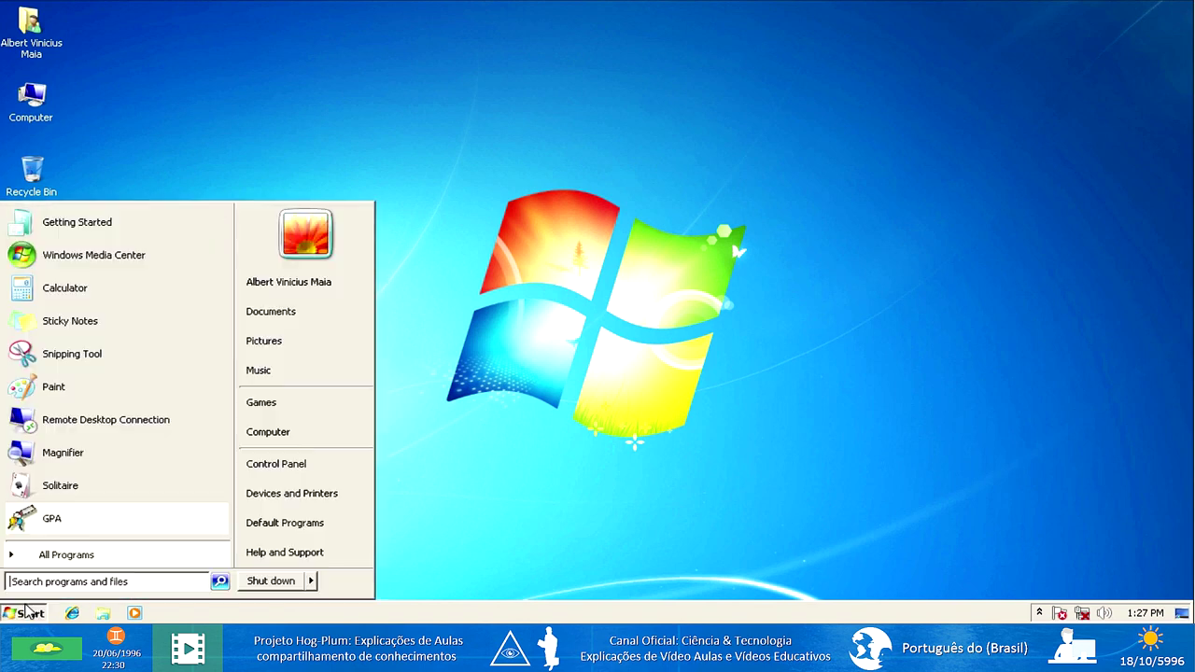
# Restart Windows 7 using Restart from the Start menu's Shut down options.
pyautogui.click(311, 581)
pyautogui.click(391, 541)
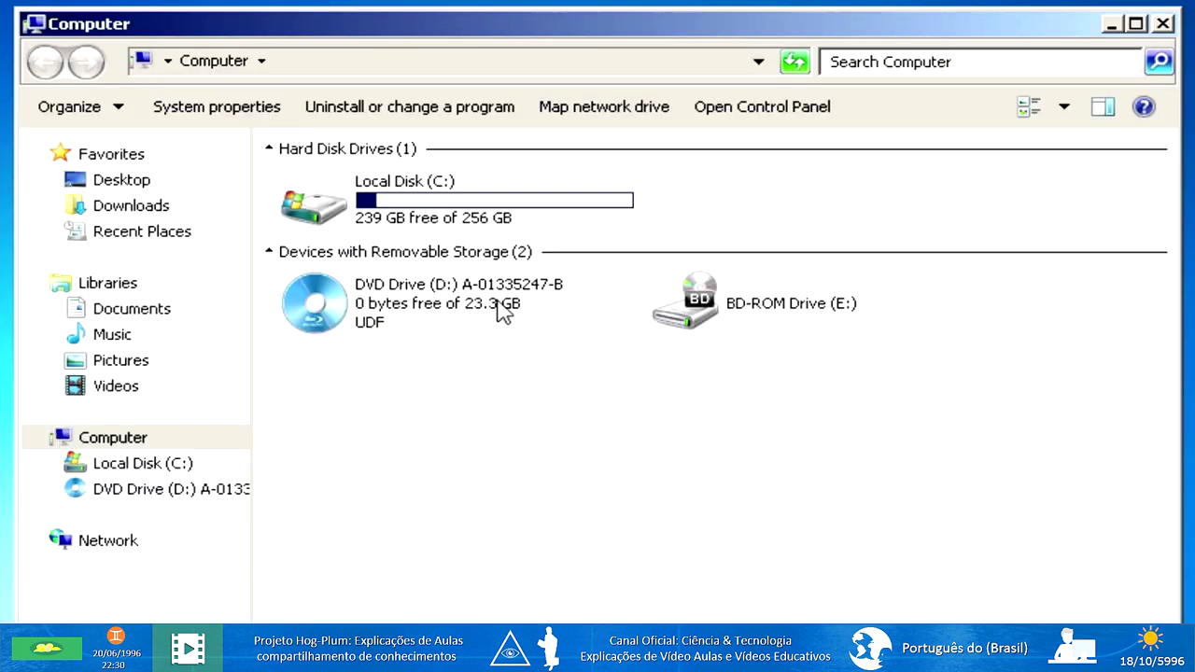
# Open DVD drive D: in a new window and load A-01335247-B.hc into VeraCrypt.
pyautogui.click(461, 280)
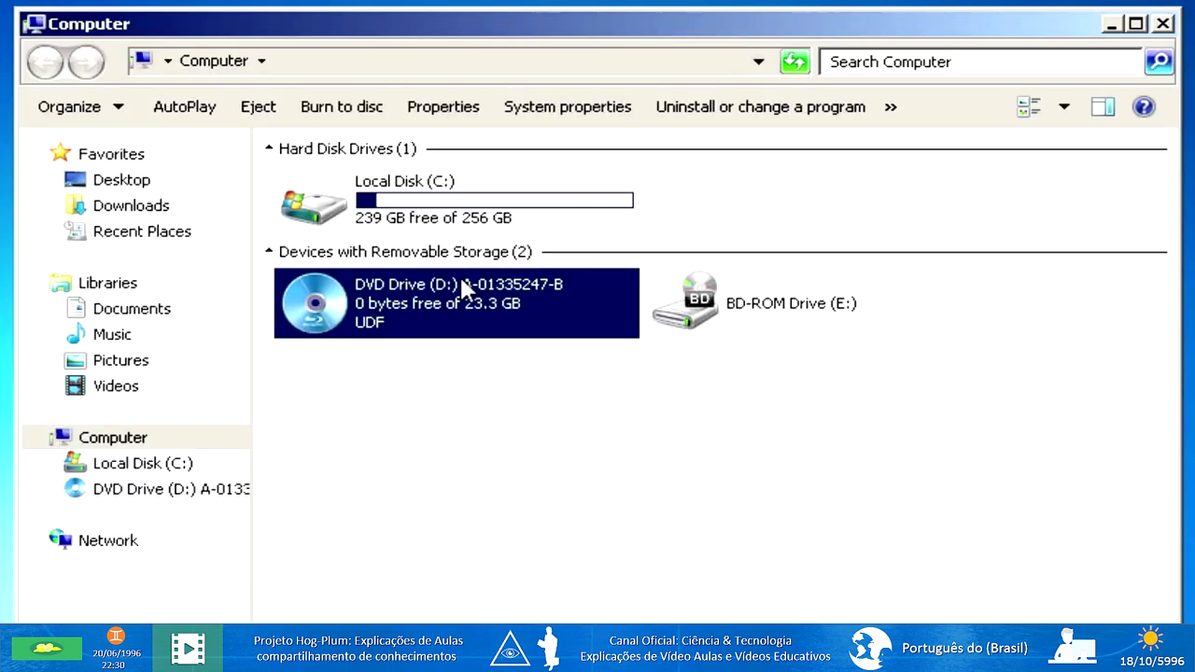
pyautogui.rightClick(461, 280)
pyautogui.click(475, 363)
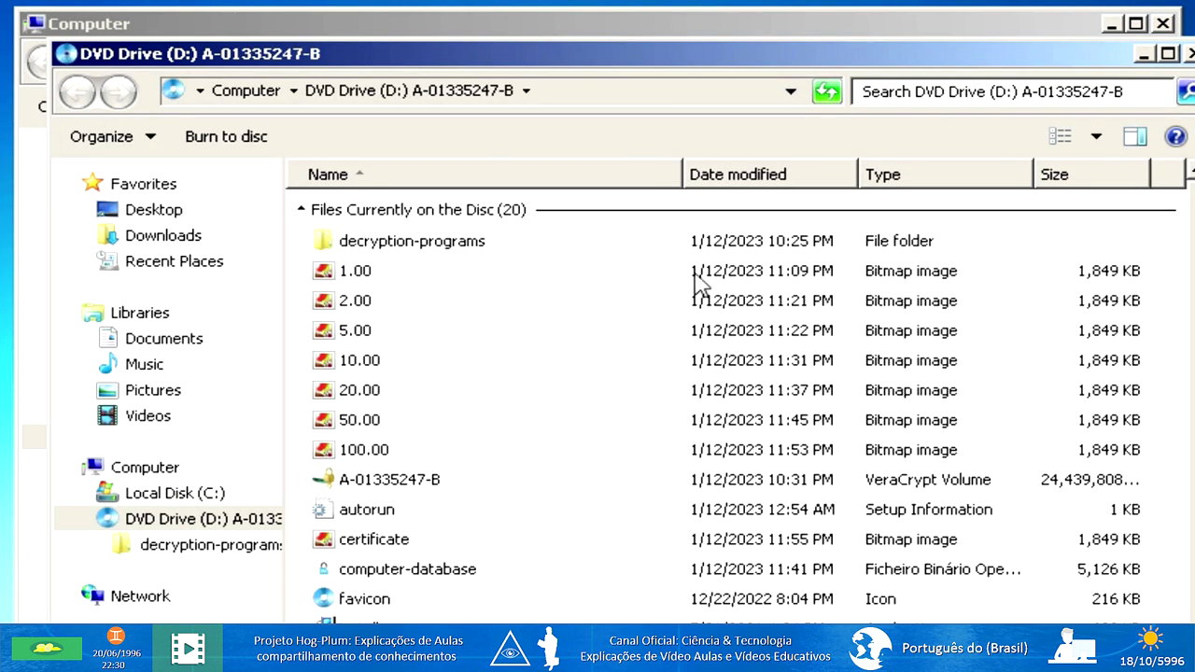
pyautogui.click(1163, 24)
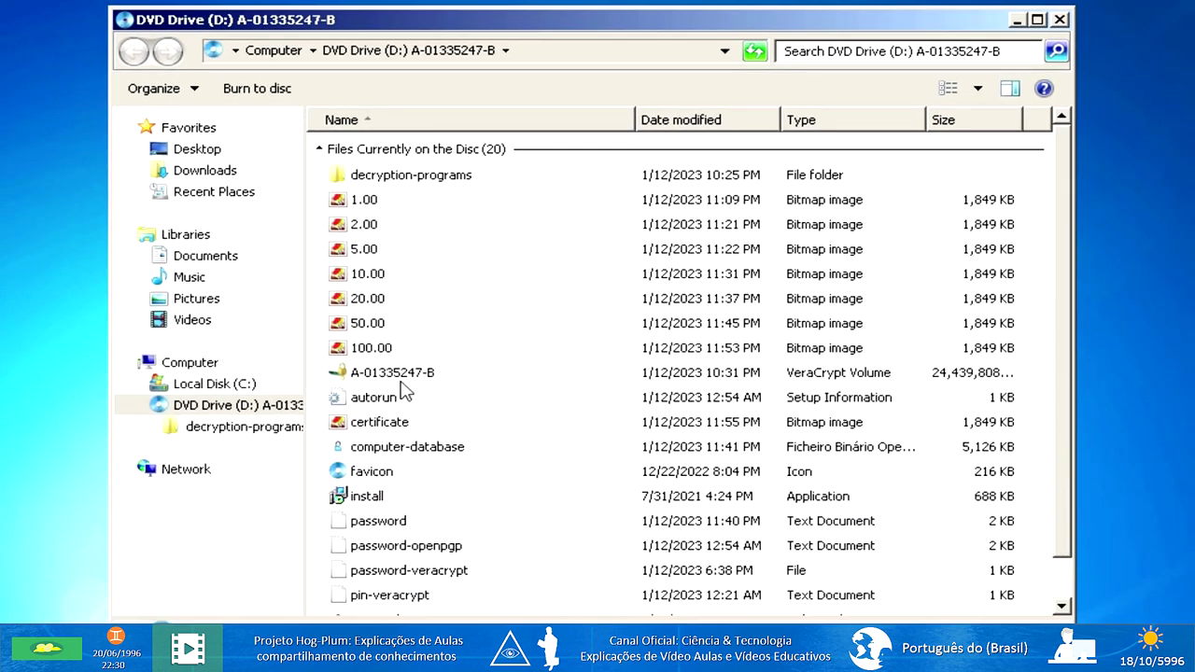
pyautogui.doubleClick(399, 376)
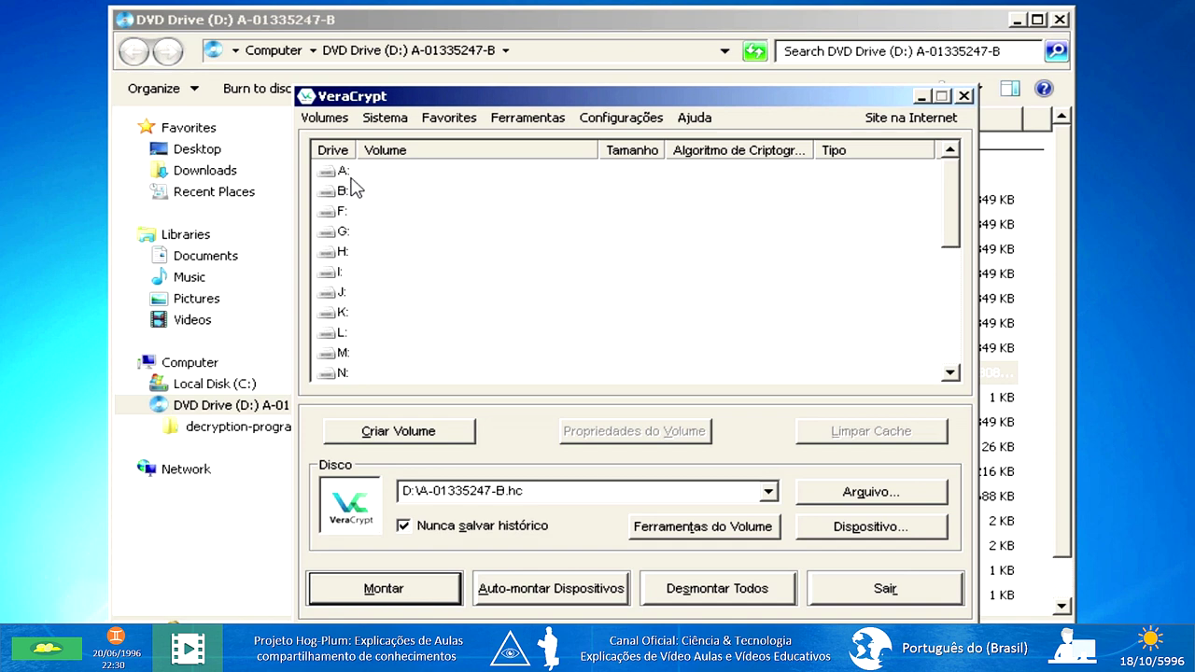
# Mount to drive A: with Use PIM, Mostrar senha and Usar arquivos-chave on, entering the volume's PIM.
pyautogui.click(353, 176)
pyautogui.click(403, 589)
pyautogui.click(515, 370)
pyautogui.click(523, 416)
pyautogui.click(524, 439)
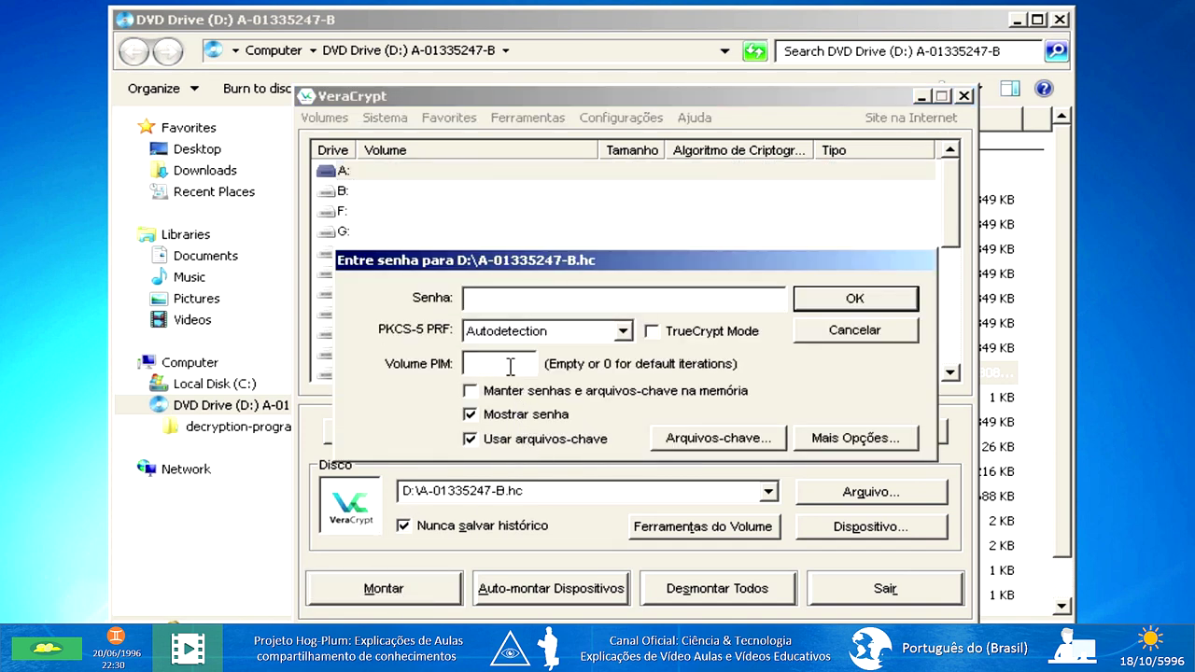
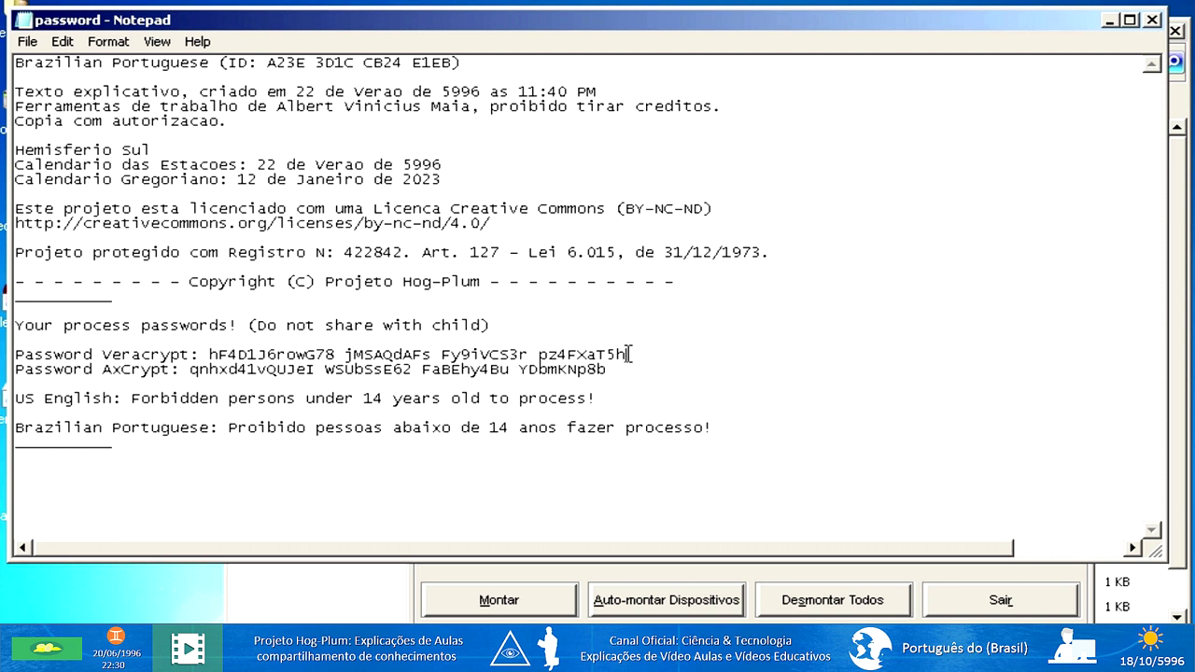
# Copy the 'Password Veracrypt' value from the Notepad notes, then close Notepad.
pyautogui.moveTo(629, 354); pyautogui.dragTo(207, 353)
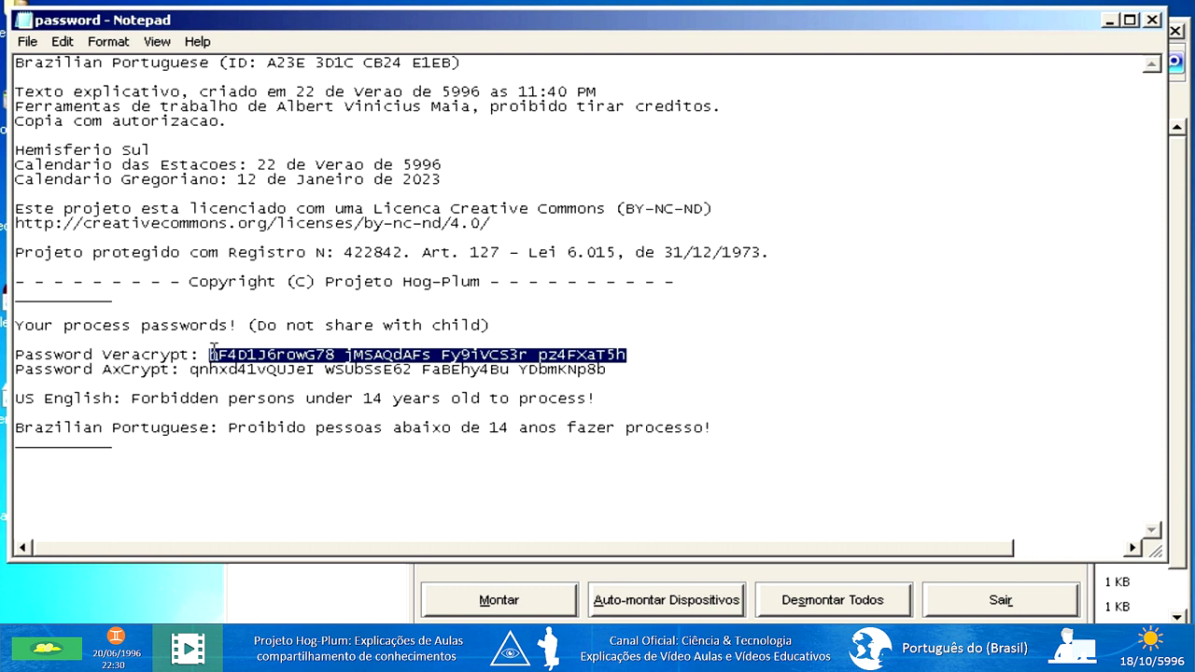
pyautogui.rightClick(223, 352)
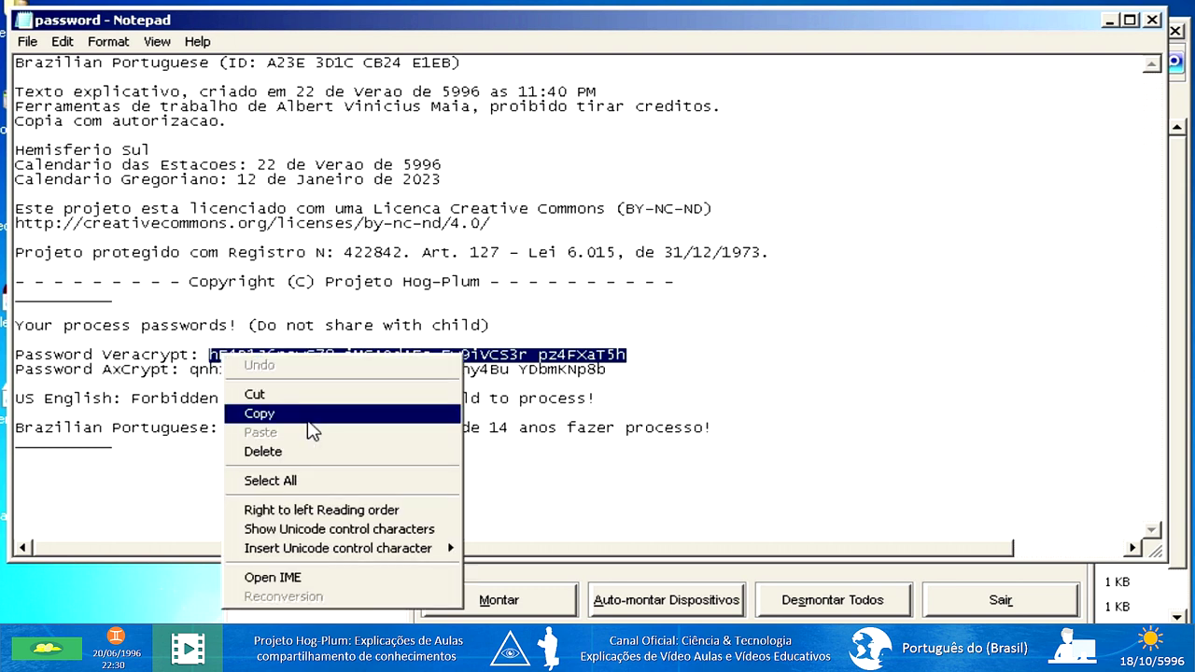
pyautogui.click(259, 414)
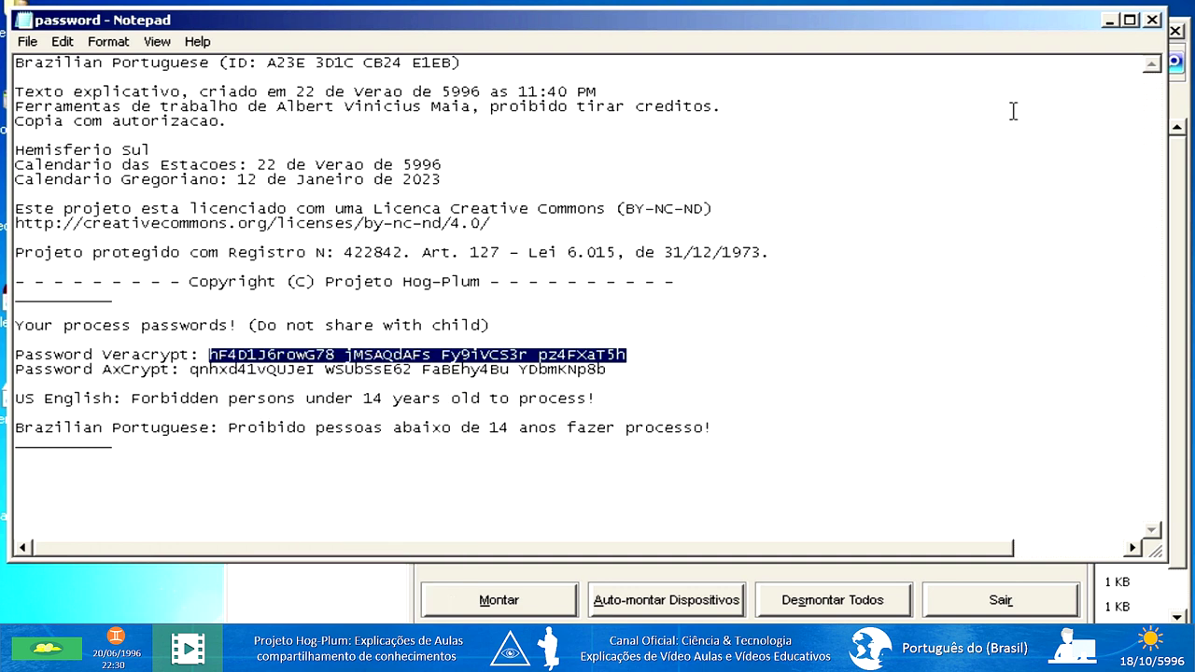
pyautogui.click(1151, 20)
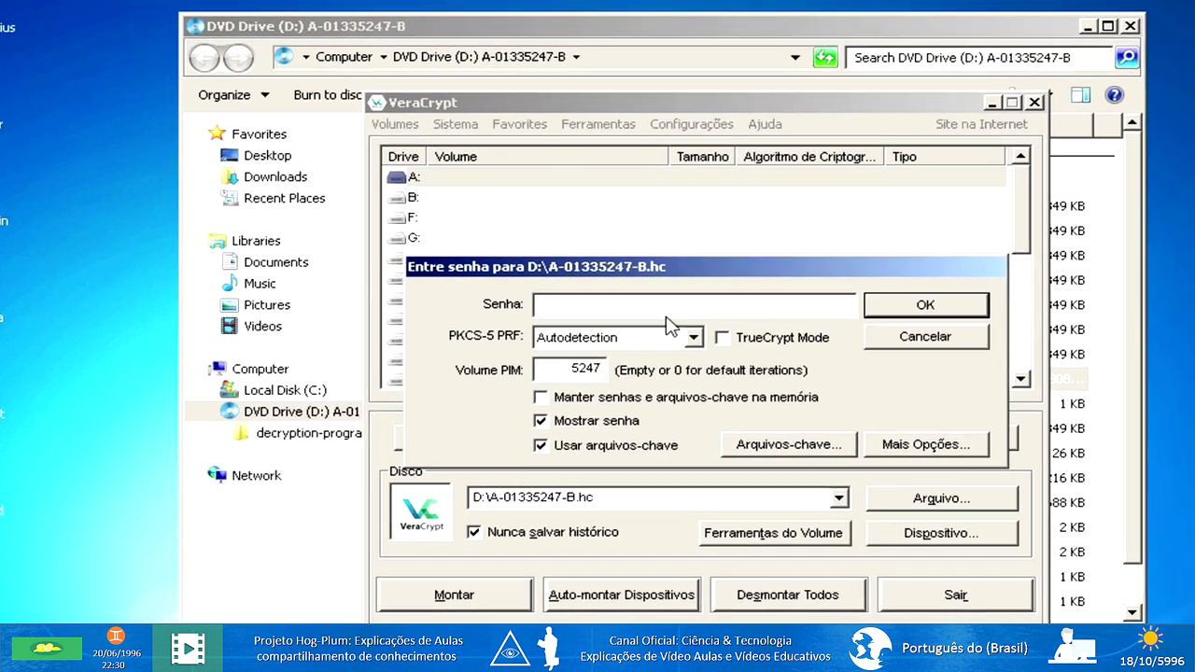
# Paste the password into Senha, untick Mostrar senha, and open Arquivos-chave > Mais Arquivos.
pyautogui.hotkey('ctrl', 'v')
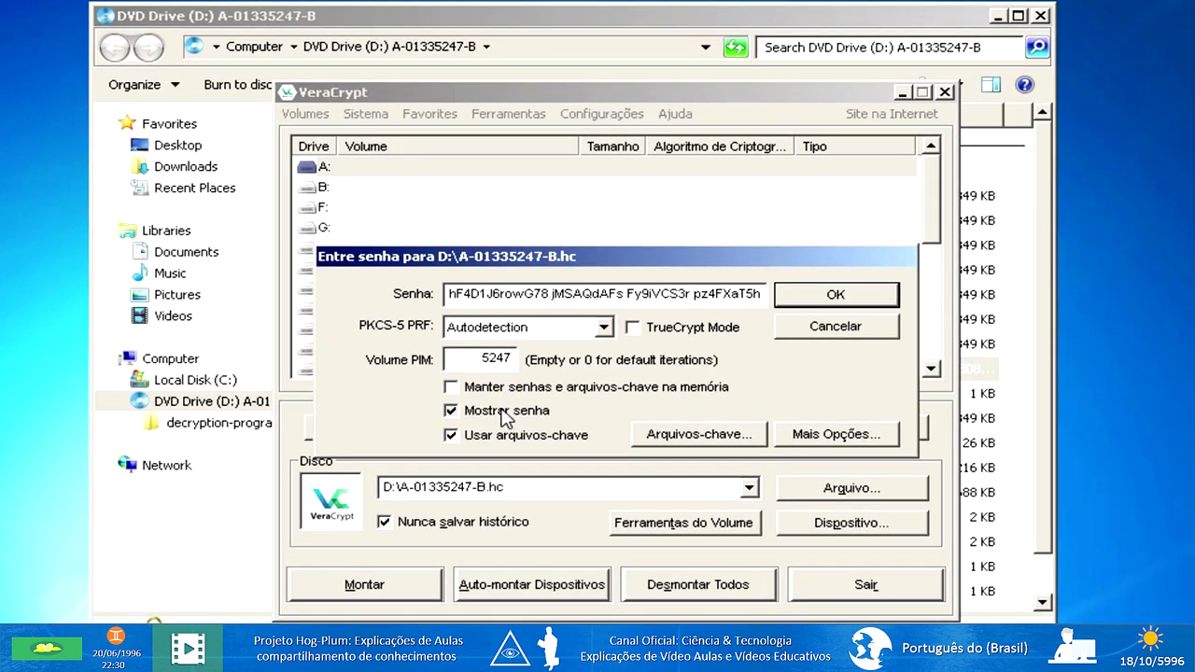
pyautogui.click(602, 412)
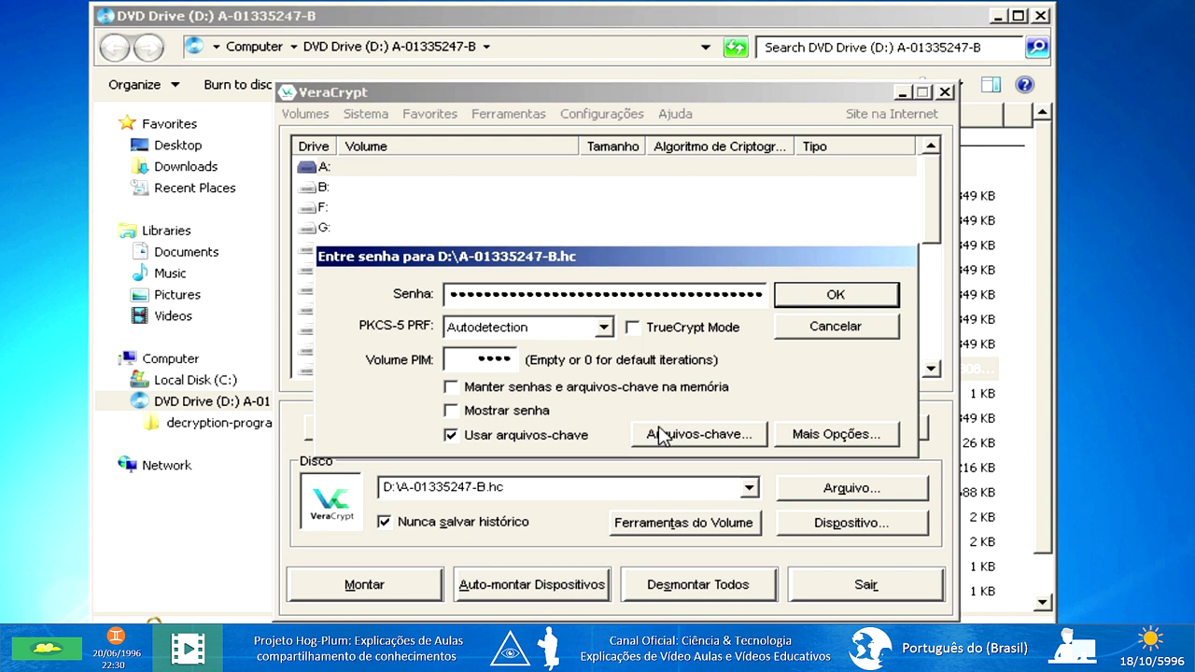
pyautogui.click(659, 431)
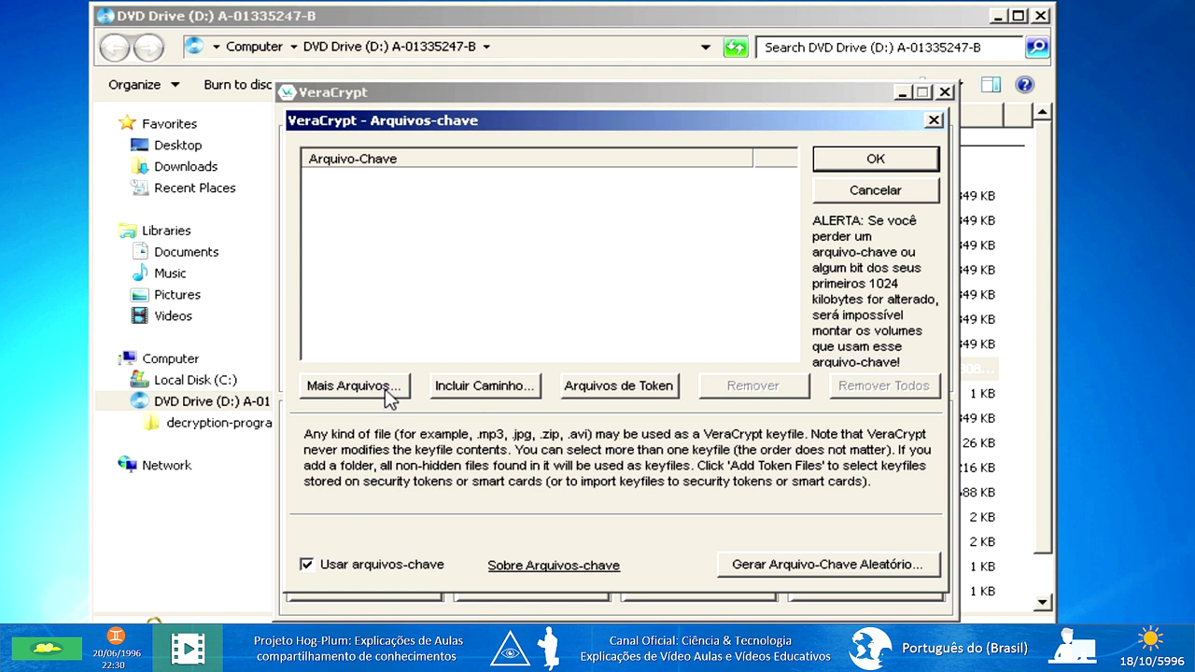
pyautogui.click(355, 386)
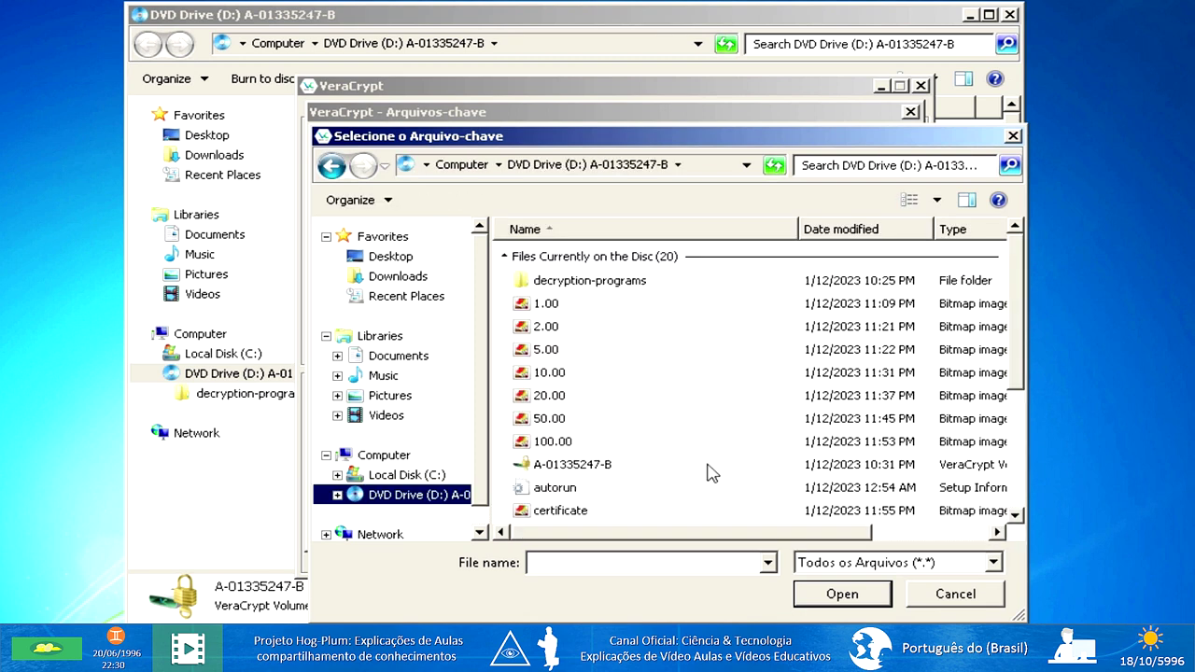
# Select public-key, private-key, password-veracrypt, computer-database and certificate as keyfiles.
pyautogui.moveTo(1017, 364); pyautogui.dragTo(1003, 498)
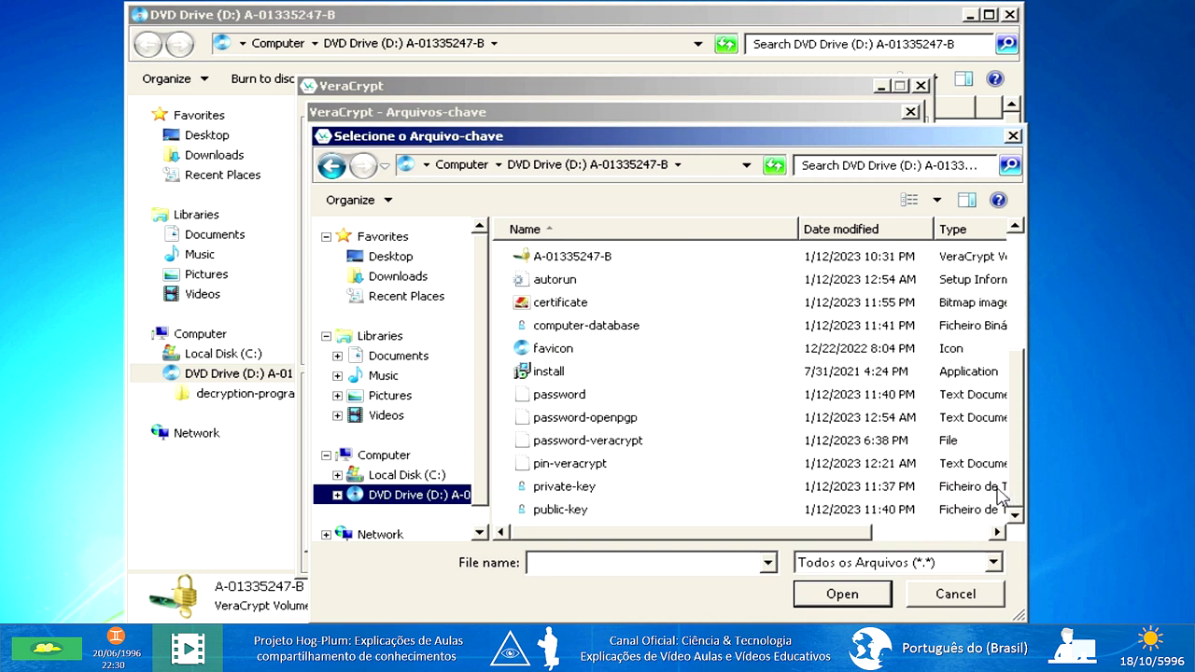
pyautogui.click(582, 509)
pyautogui.keyDown('ctrl'); pyautogui.click(580, 487); pyautogui.keyUp('ctrl')
pyautogui.keyDown('ctrl'); pyautogui.click(575, 442); pyautogui.keyUp('ctrl')
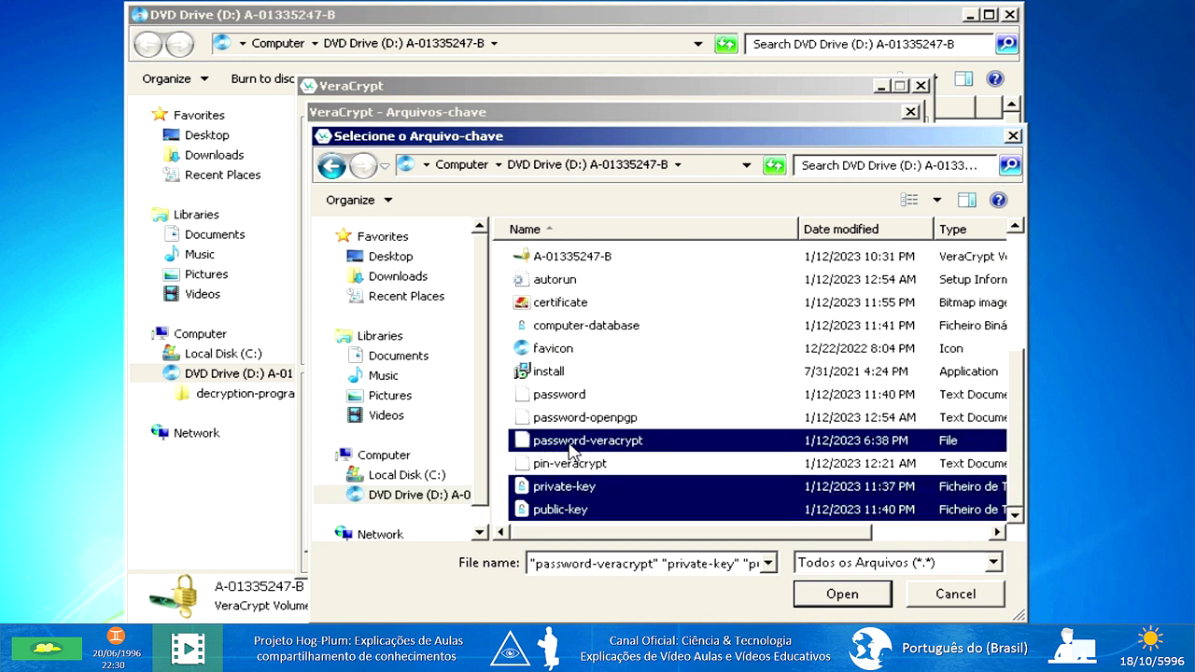
pyautogui.scroll(1, 812, 406)
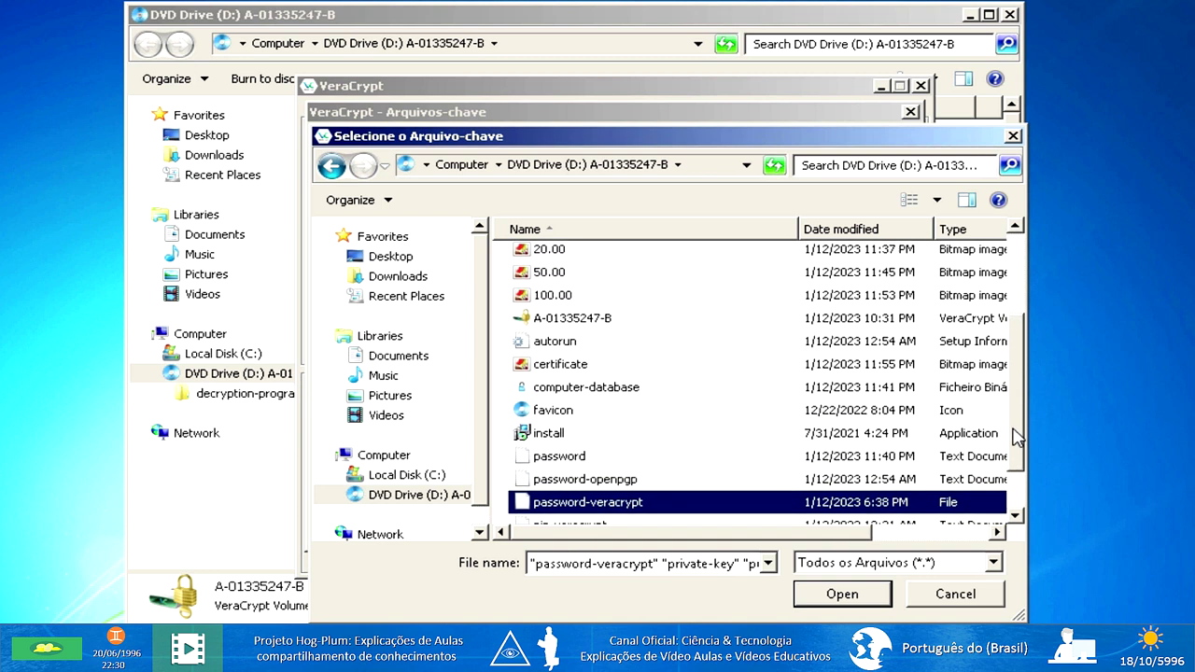
pyautogui.keyDown('ctrl'); pyautogui.click(588, 393); pyautogui.keyUp('ctrl')
pyautogui.keyDown('ctrl'); pyautogui.click(564, 369); pyautogui.keyUp('ctrl')
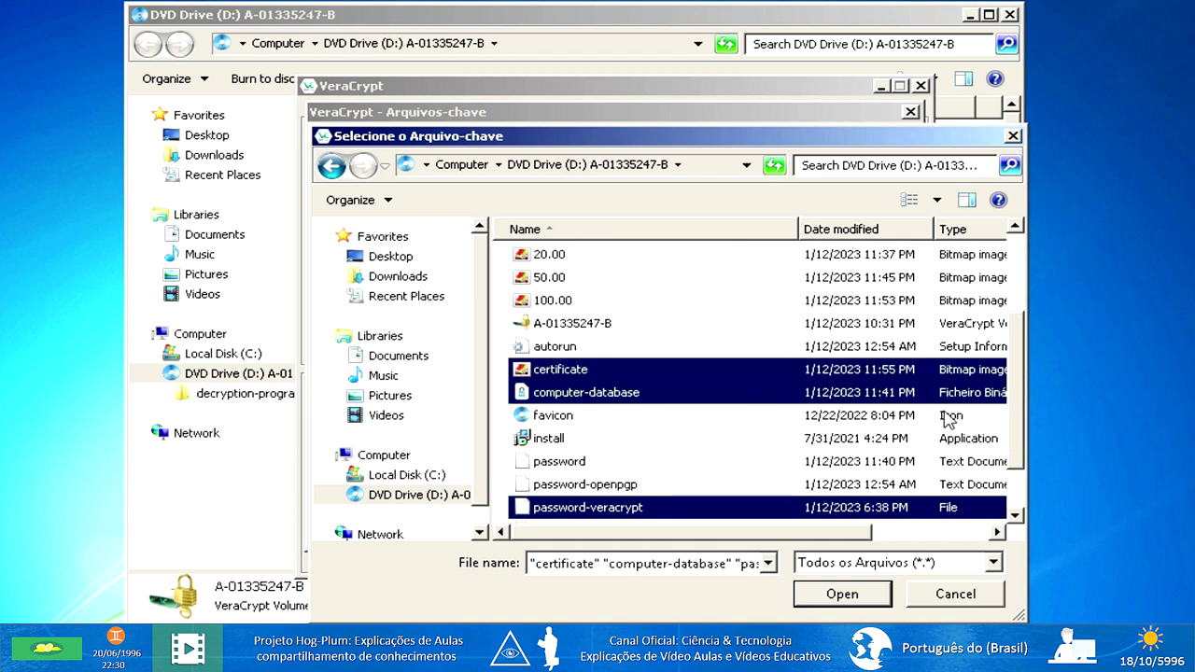
# Add the 100.00, 50.00, 20.00, 10.00, 5.00, 2.00 and 1.00 images to the keyfile selection.
pyautogui.moveTo(1025, 425); pyautogui.dragTo(1034, 312)
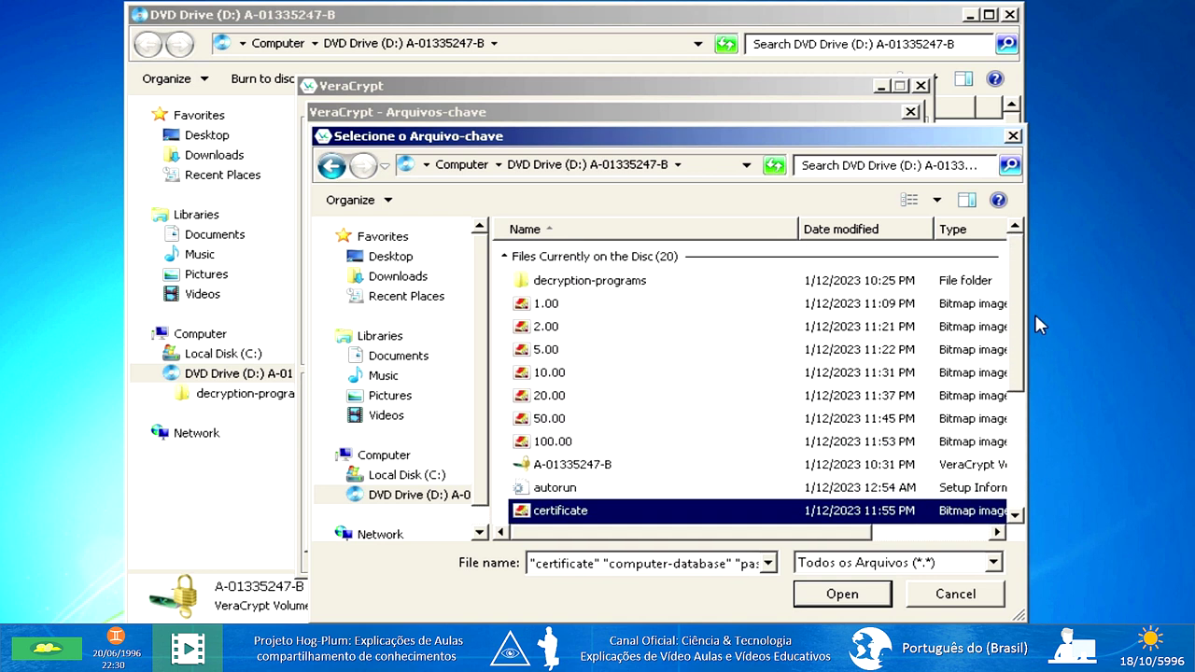
pyautogui.keyDown('ctrl'); pyautogui.click(561, 444); pyautogui.keyUp('ctrl')
pyautogui.keyDown('ctrl'); pyautogui.click(554, 418); pyautogui.keyUp('ctrl')
pyautogui.keyDown('ctrl'); pyautogui.click(553, 395); pyautogui.keyUp('ctrl')
pyautogui.keyDown('ctrl'); pyautogui.click(552, 373); pyautogui.keyUp('ctrl')
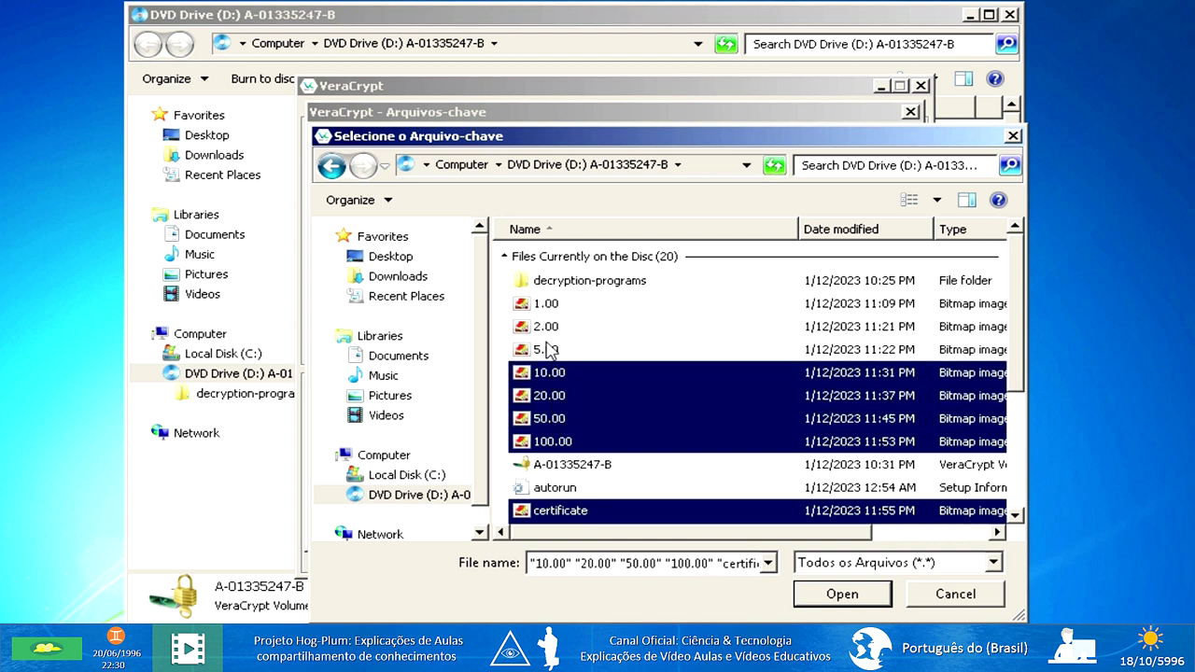
pyautogui.keyDown('ctrl'); pyautogui.click(550, 349); pyautogui.keyUp('ctrl')
pyautogui.keyDown('ctrl'); pyautogui.click(549, 326); pyautogui.keyUp('ctrl')
pyautogui.keyDown('ctrl'); pyautogui.click(546, 306); pyautogui.keyUp('ctrl')
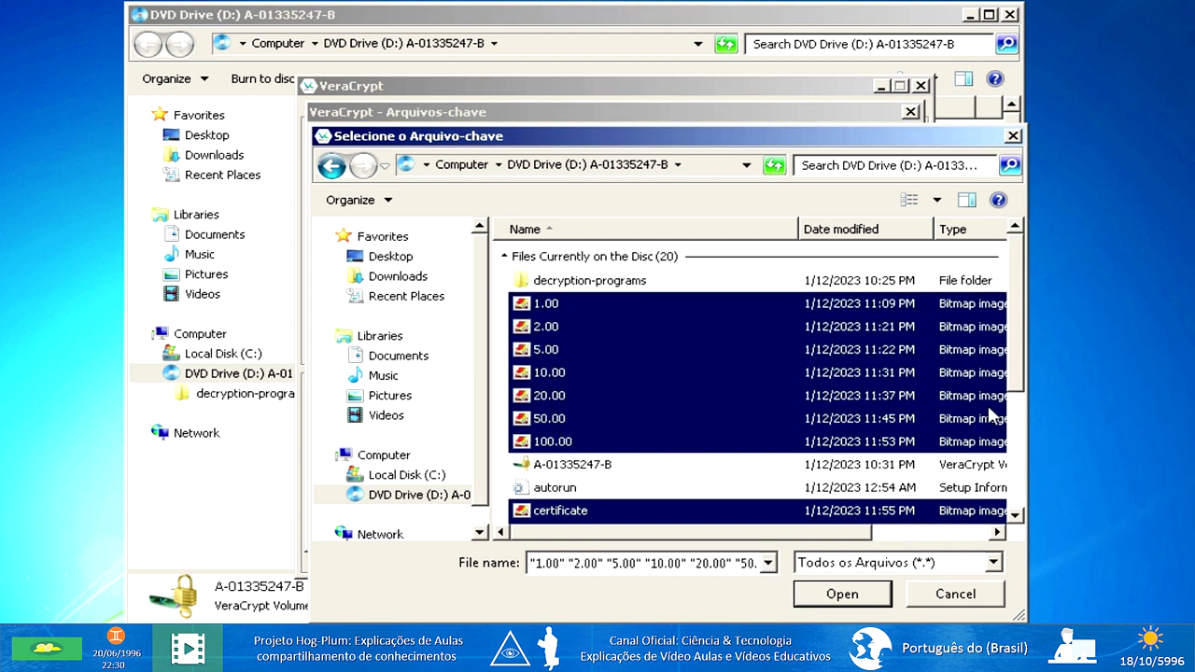
# Confirm the chosen keyfiles and mount A-01335247-B.hc as drive A:.
pyautogui.moveTo(1015, 389); pyautogui.dragTo(1027, 499)
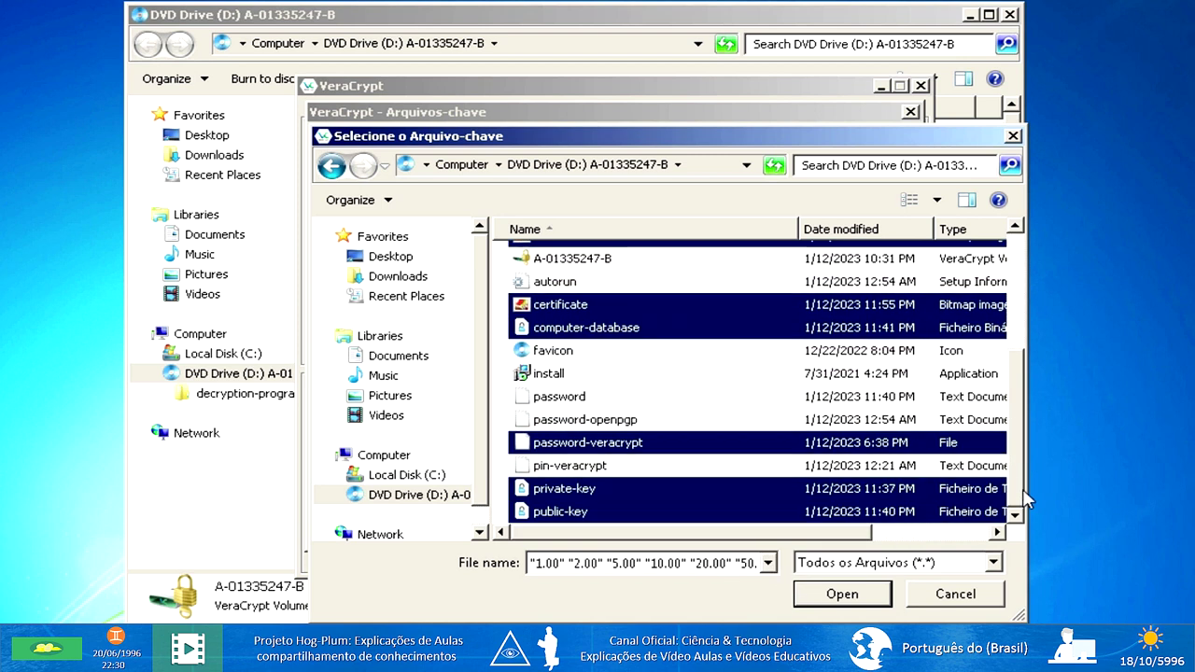
pyautogui.click(854, 594)
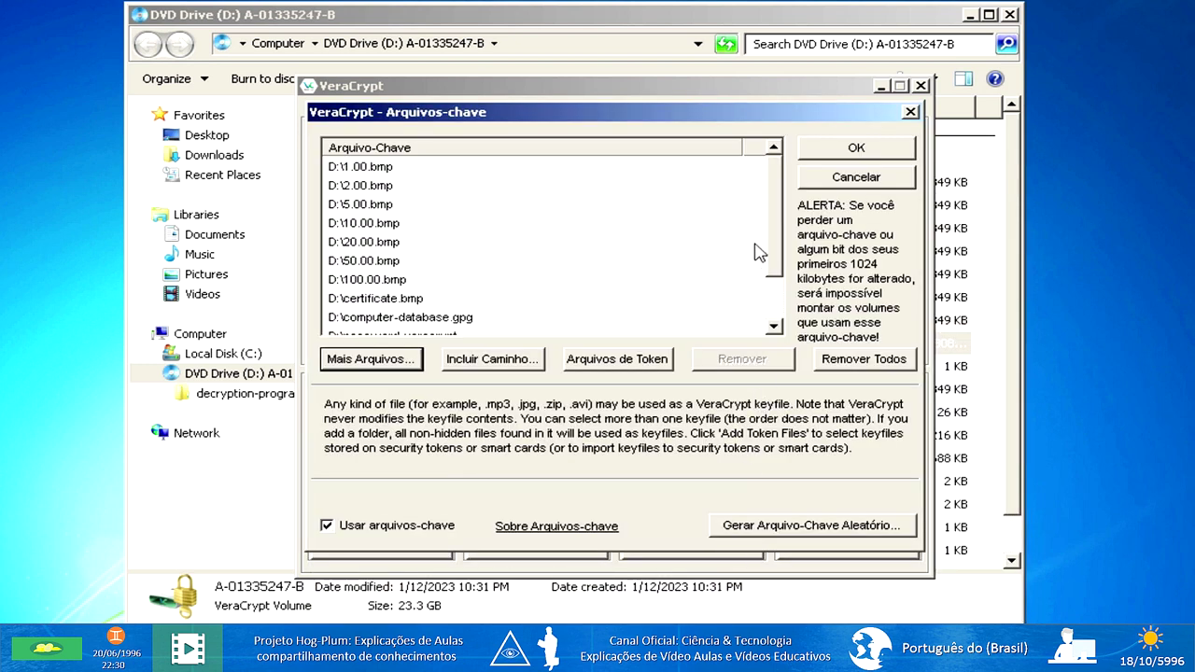
pyautogui.moveTo(771, 240); pyautogui.dragTo(782, 189)
pyautogui.click(816, 159)
pyautogui.click(791, 275)
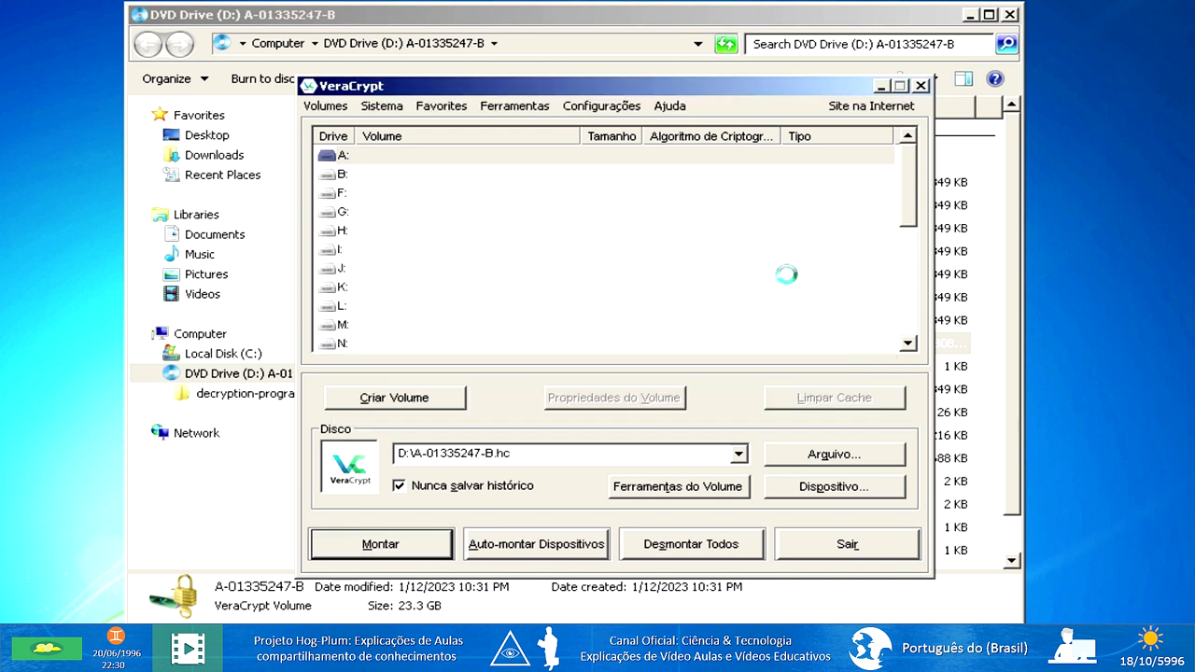
# Mount wou_w7-x64 from Local Disk (A:) as E: and run WSUS Offline Update, allowing UAC.
pyautogui.click(922, 88)
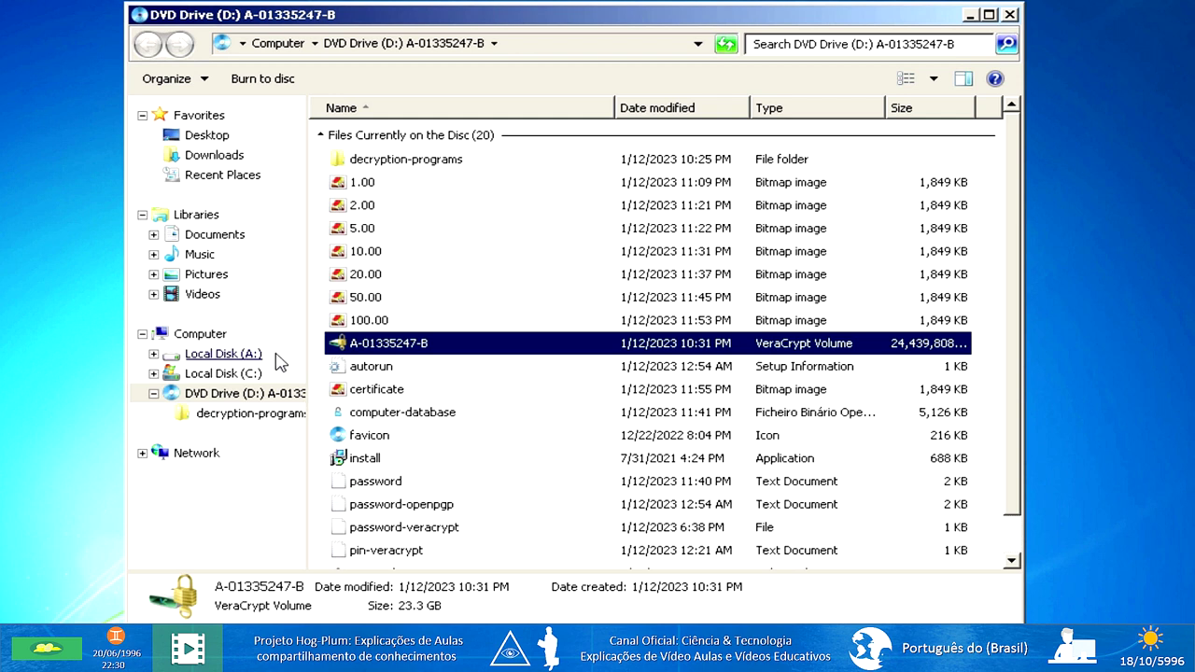
pyautogui.click(214, 358)
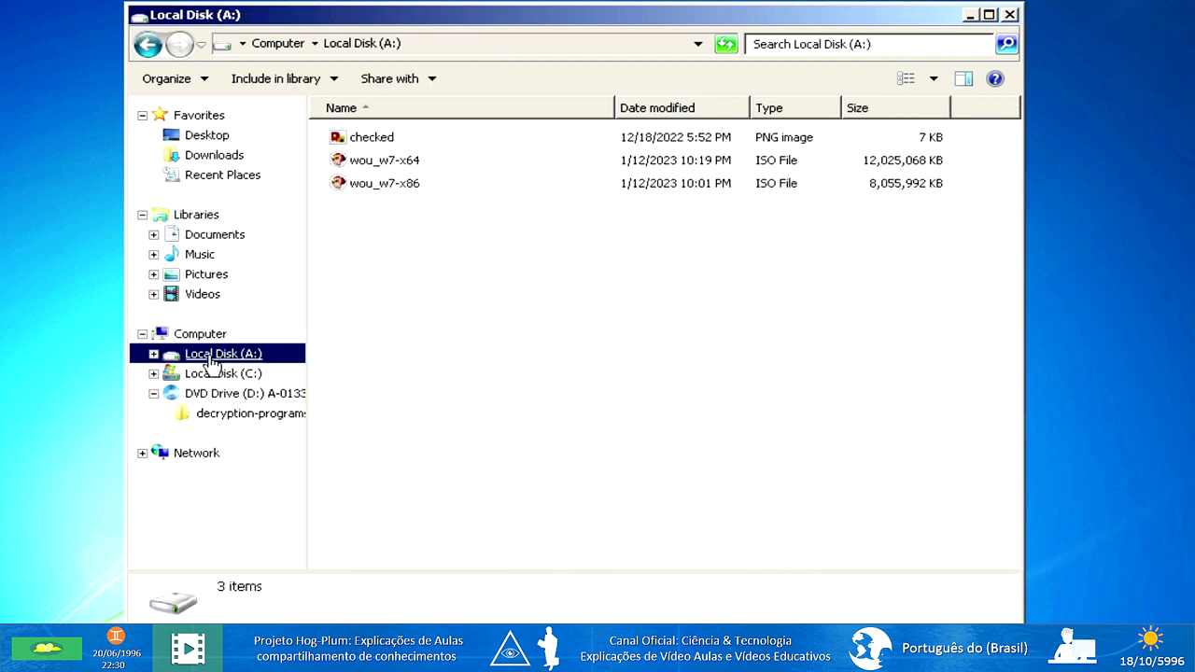
pyautogui.rightClick(390, 163)
pyautogui.click(443, 225)
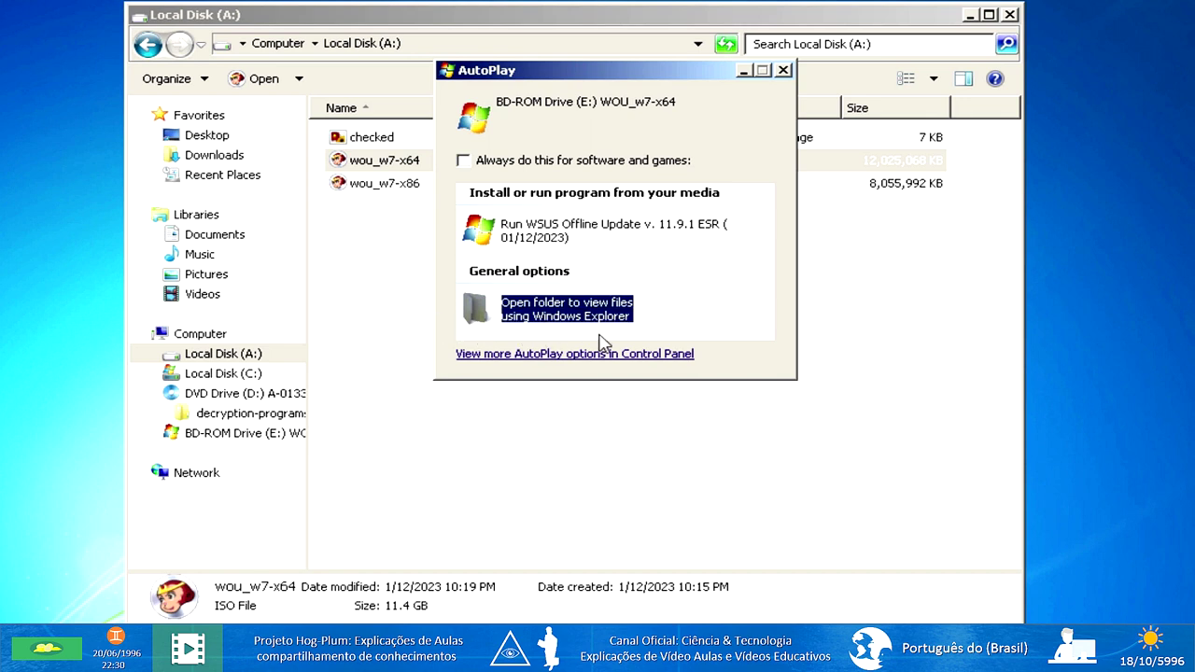
pyautogui.click(564, 235)
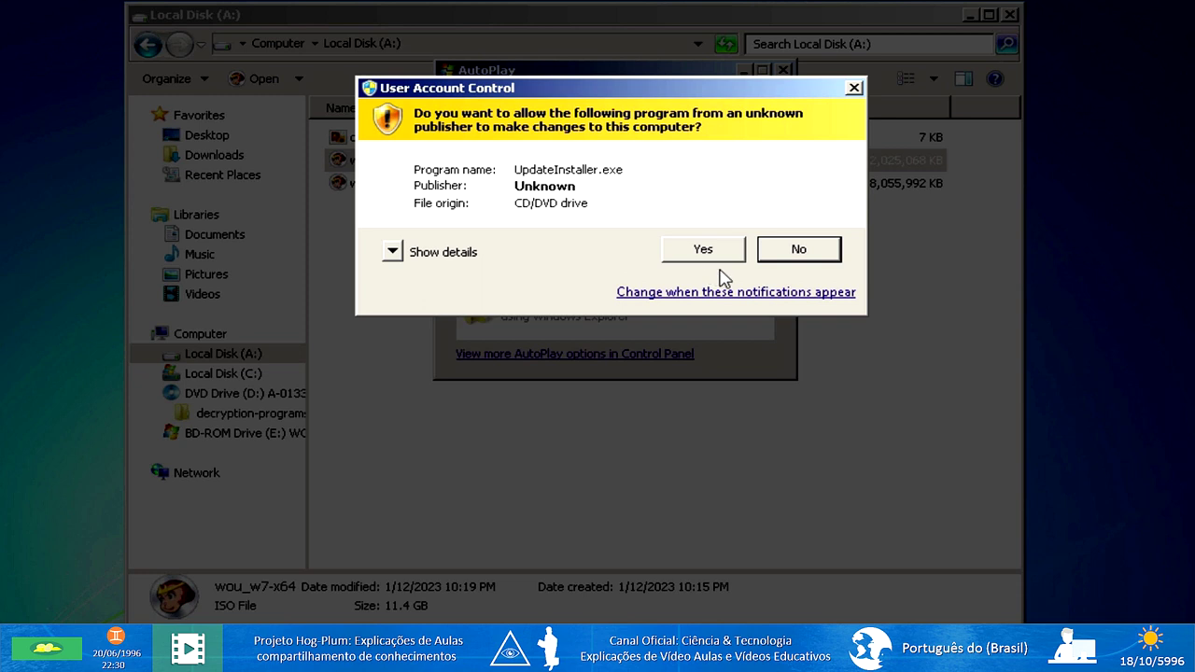
pyautogui.click(702, 250)
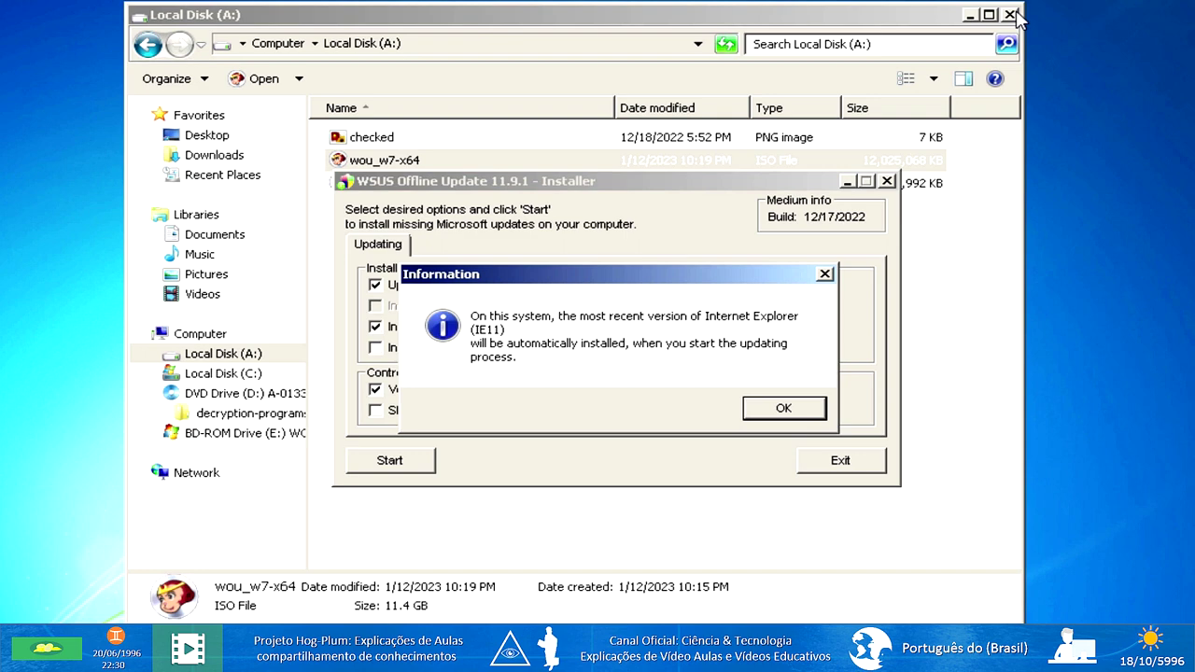
# Dismiss the IE11 notice, run the default update install, then exit the console.
pyautogui.click(1009, 15)
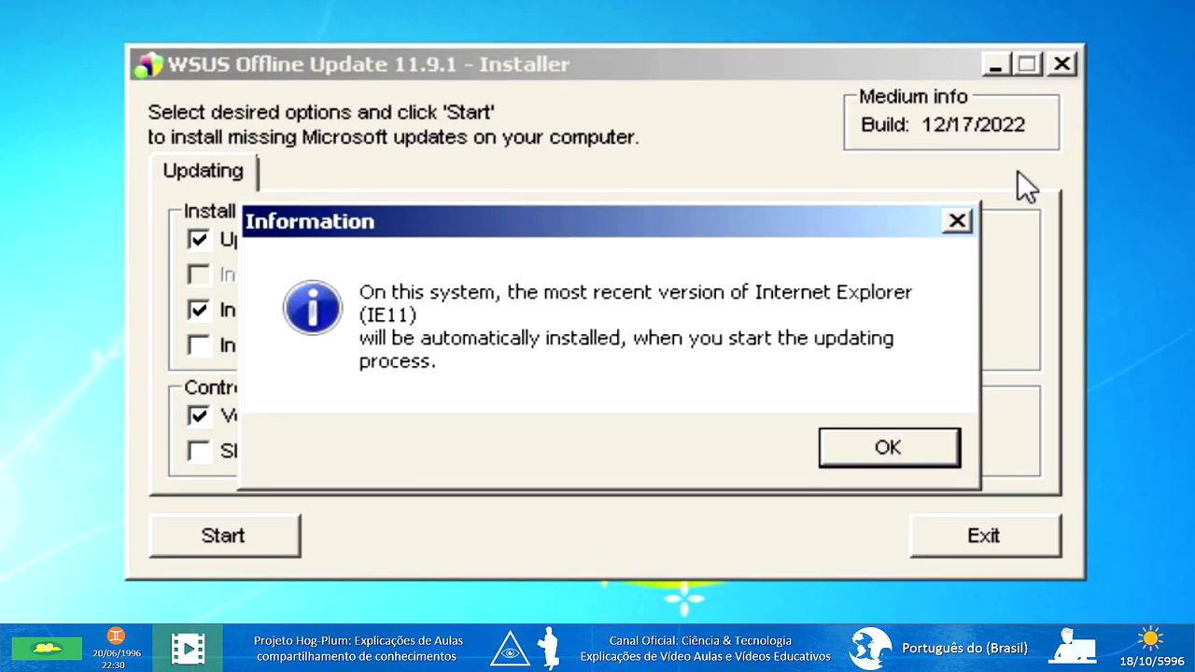
pyautogui.click(958, 222)
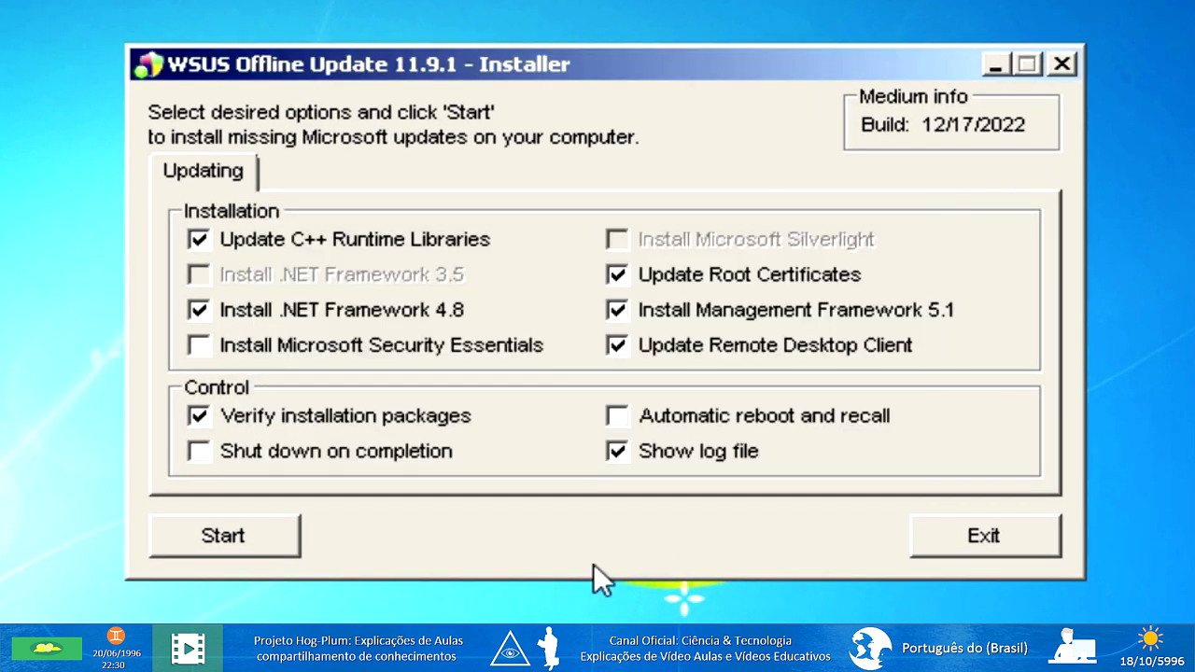
pyautogui.click(236, 536)
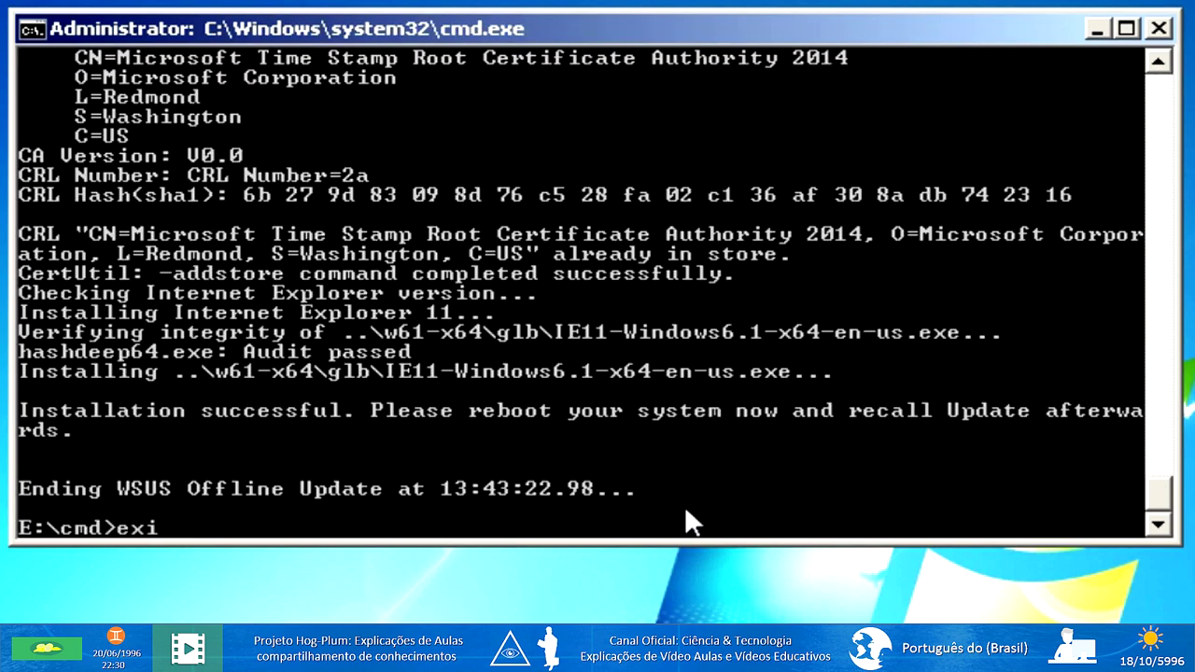
pyautogui.write('t')
pyautogui.press('Return')
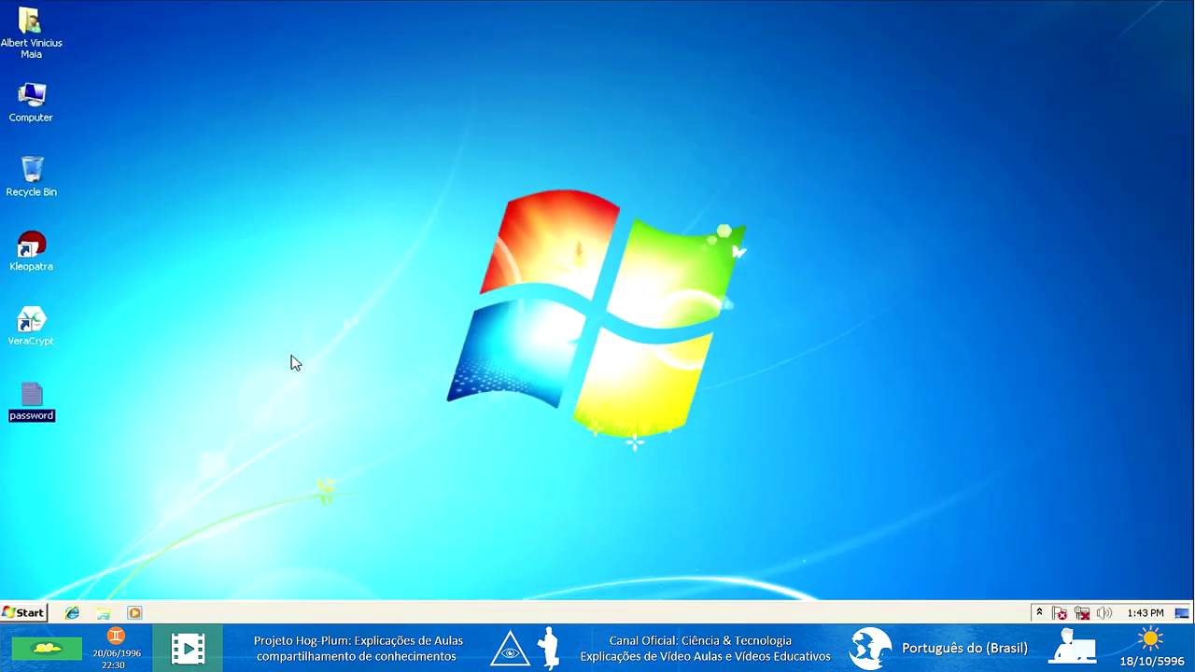
# Restart via Start > Shut down arrow > Restart, then select DVD Drive (D:) after reboot.
pyautogui.click(40, 612)
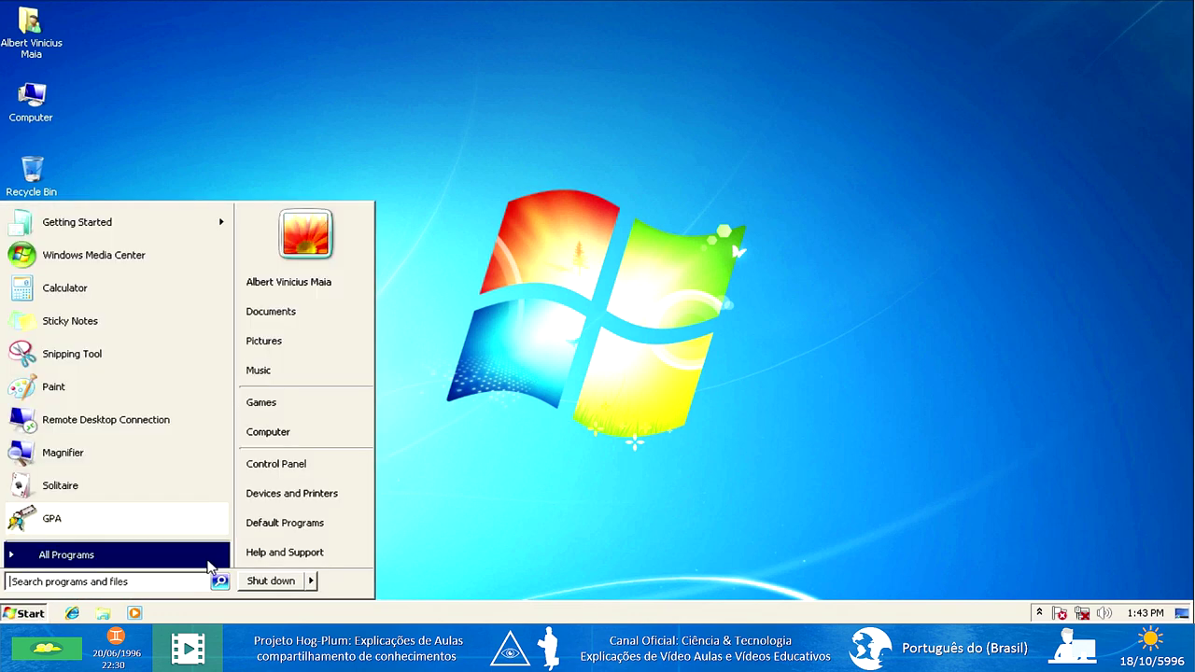
pyautogui.click(314, 580)
pyautogui.click(368, 545)
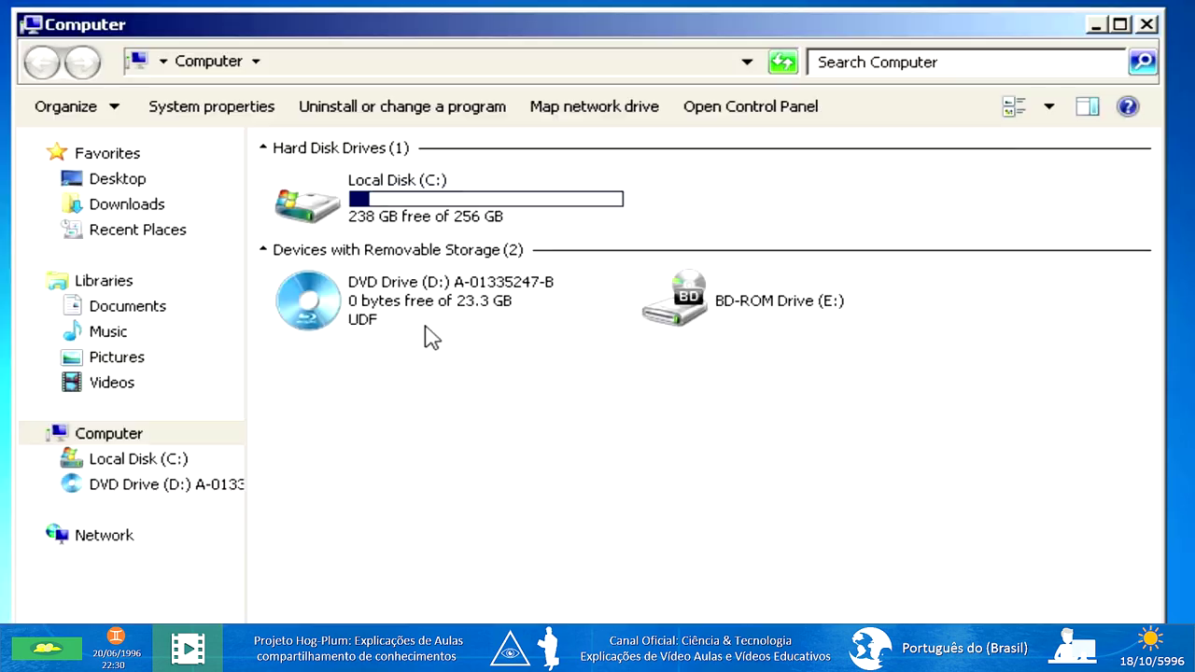
pyautogui.click(385, 308)
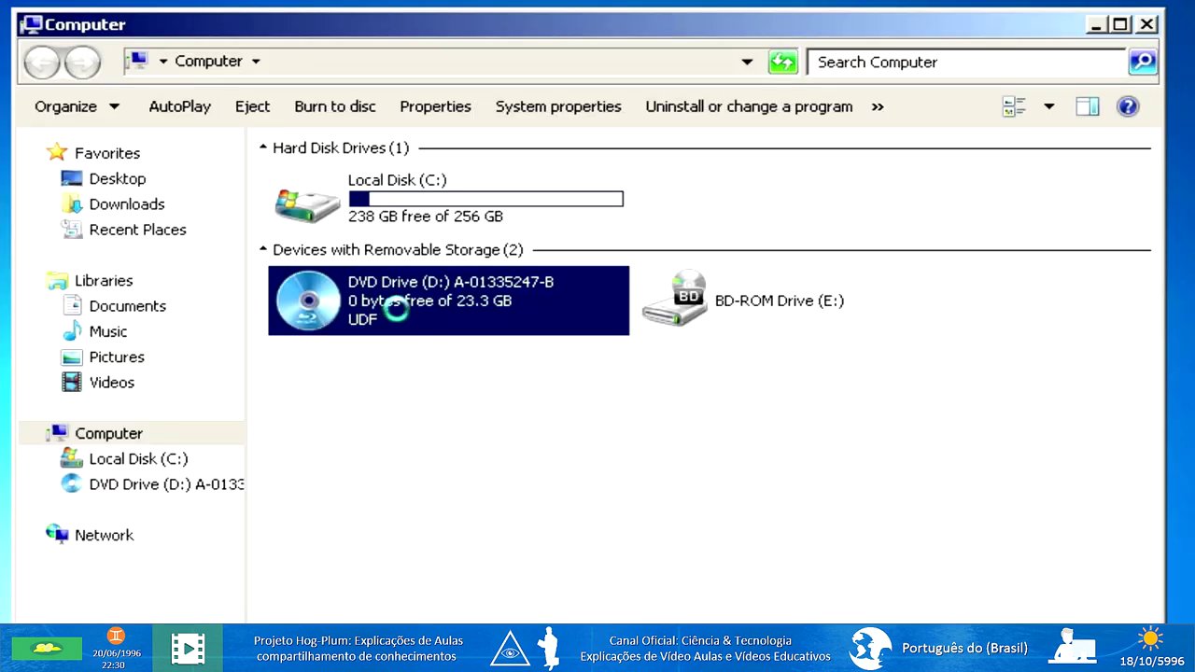
# Open A-01335247-B.hc from DVD drive D: in VeraCrypt and close the Explorer windows.
pyautogui.rightClick(385, 311)
pyautogui.click(475, 387)
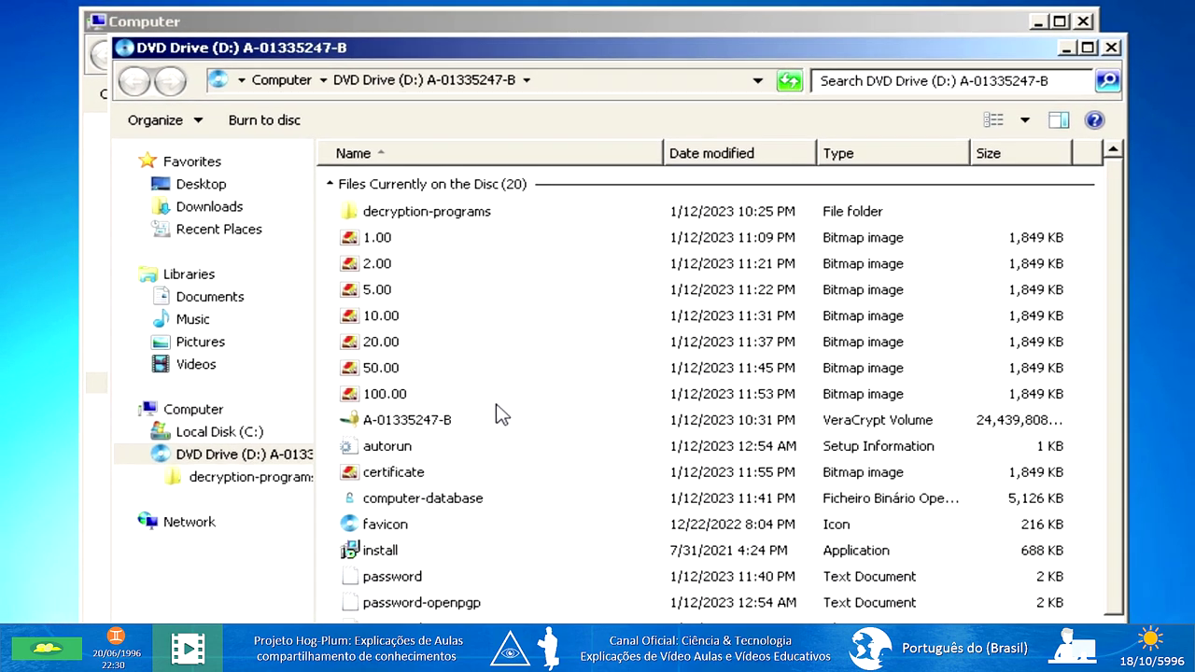
pyautogui.scroll(-1, 480, 581)
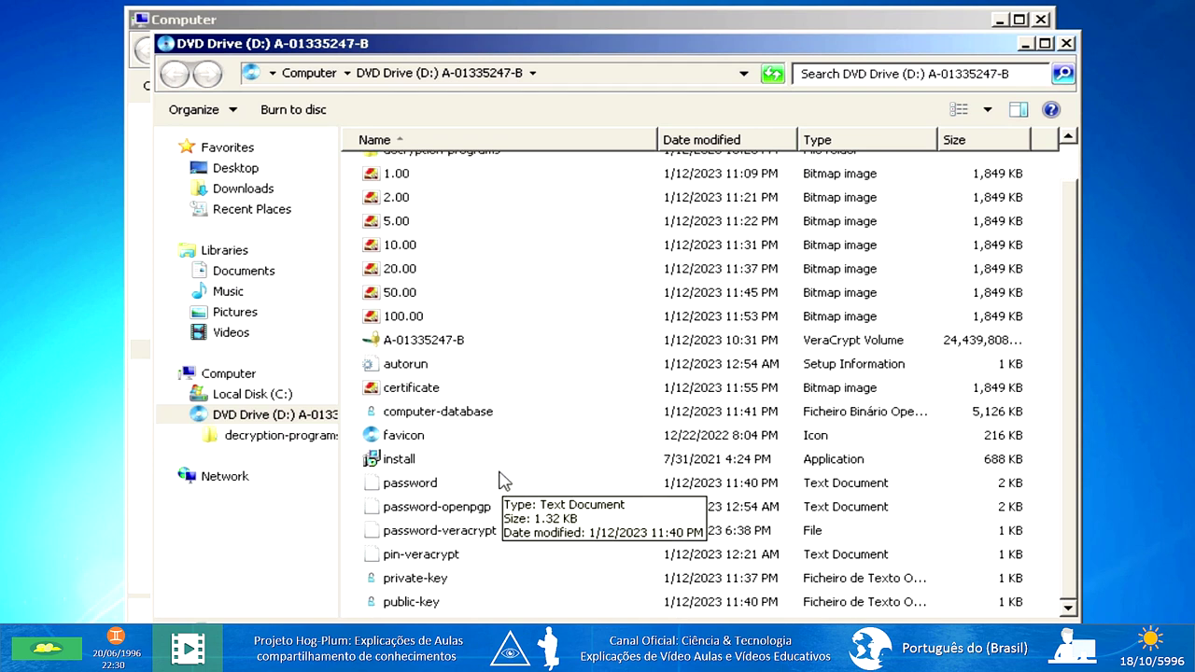
pyautogui.doubleClick(436, 340)
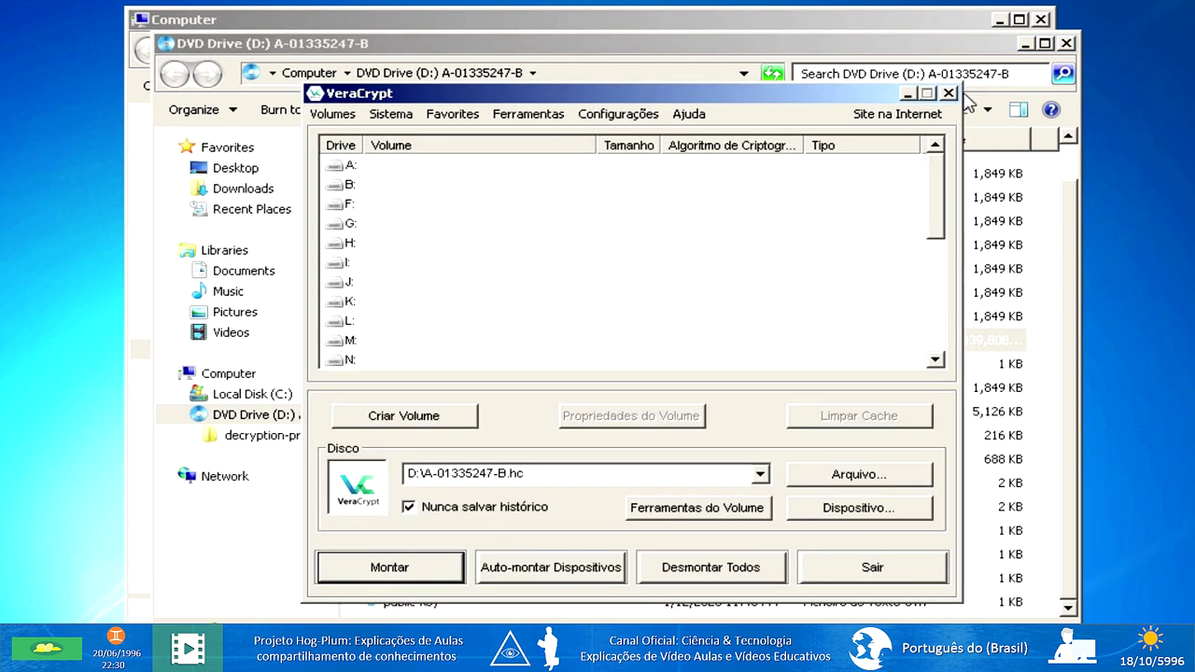
pyautogui.click(1065, 44)
pyautogui.click(1045, 21)
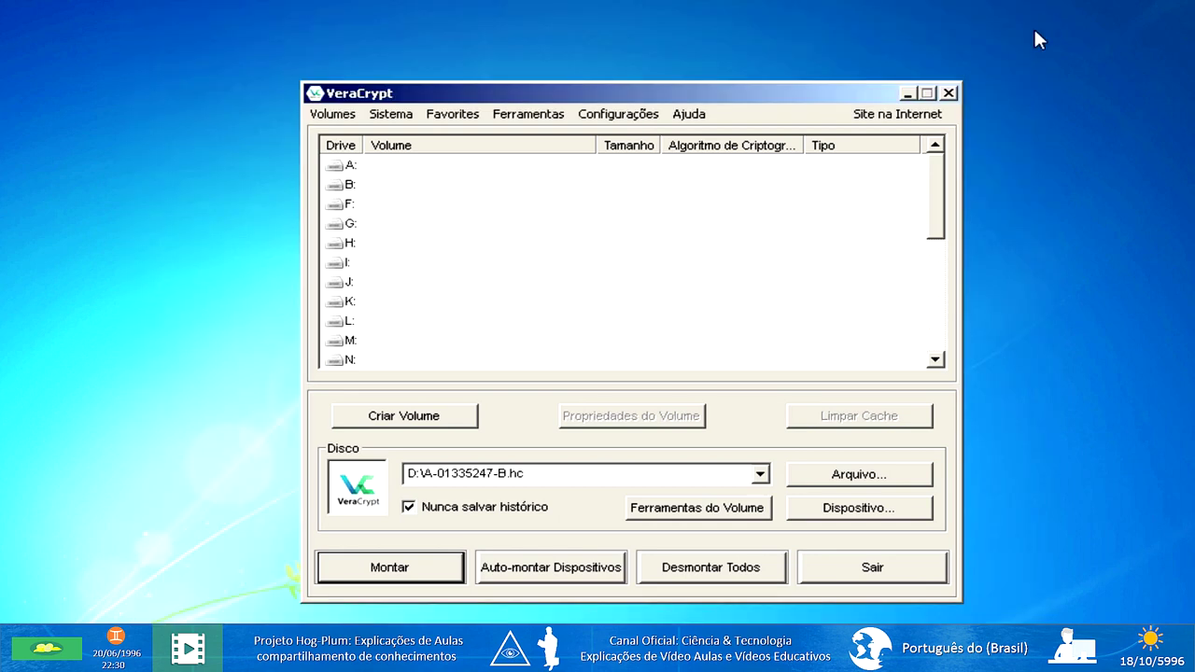
# Mount to drive A: with PIM, password display and keyfiles enabled, entering the volume's PIM.
pyautogui.click(353, 168)
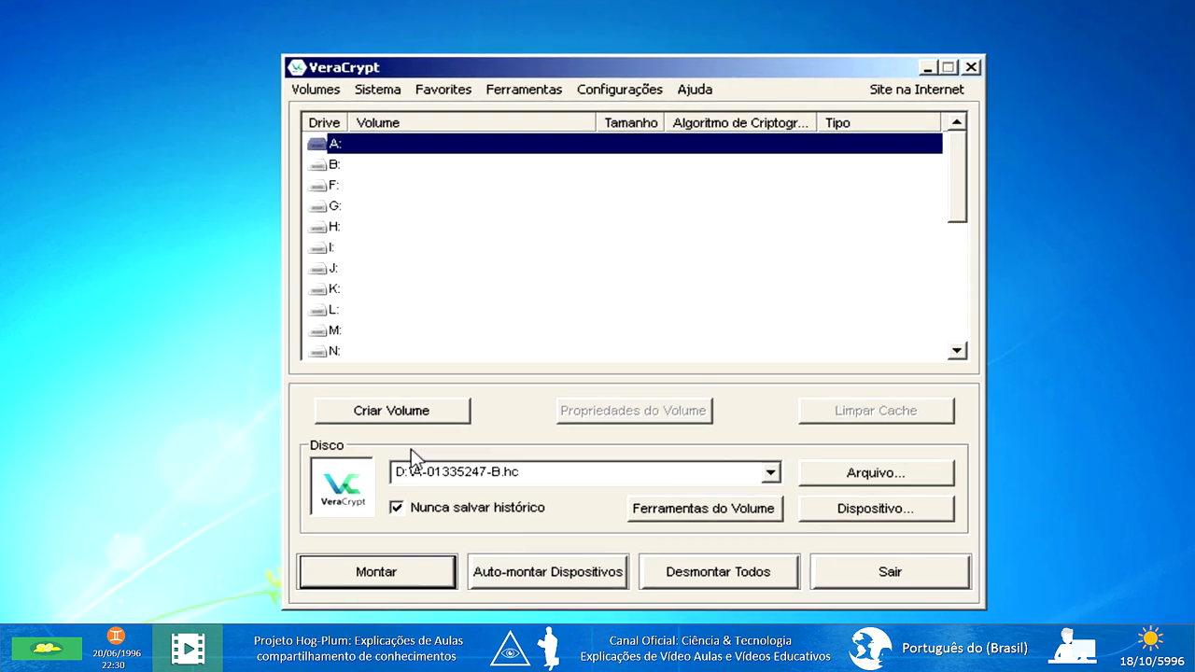
pyautogui.click(389, 567)
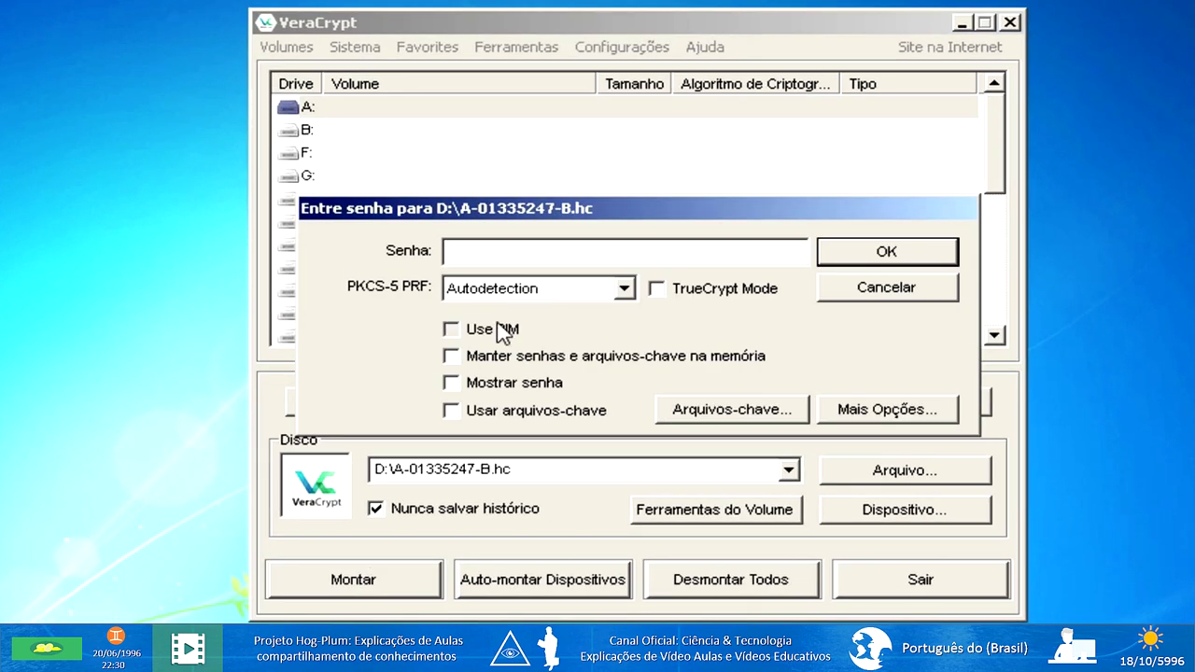
pyautogui.click(504, 331)
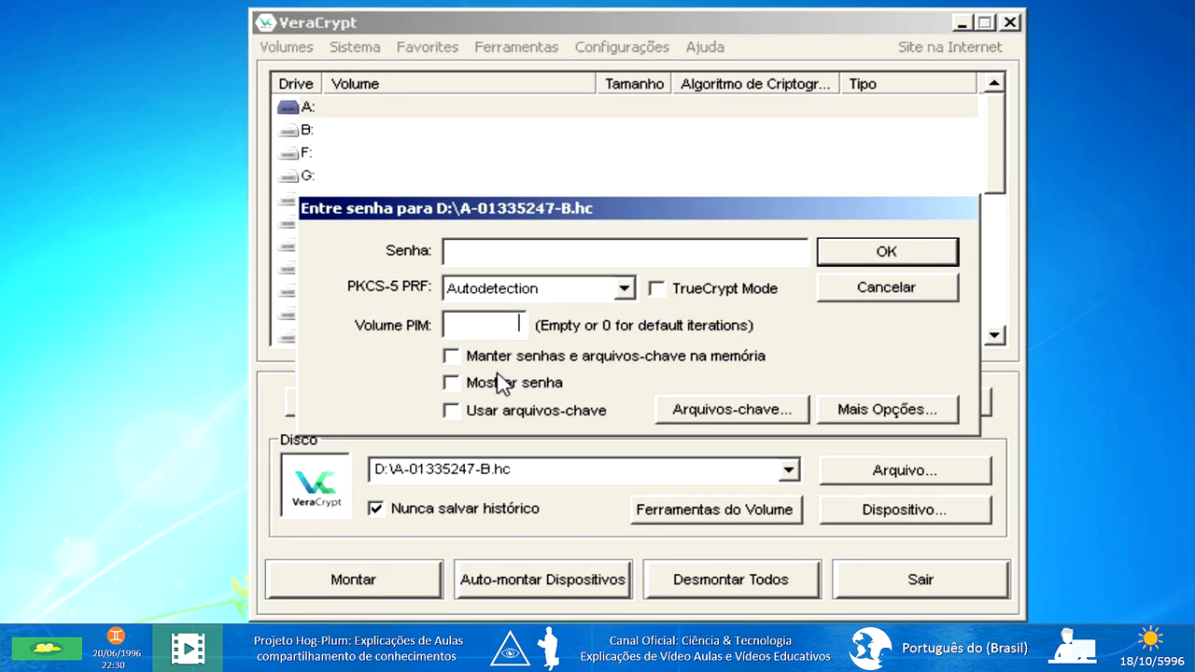
pyautogui.click(509, 383)
pyautogui.click(483, 411)
pyautogui.click(474, 326)
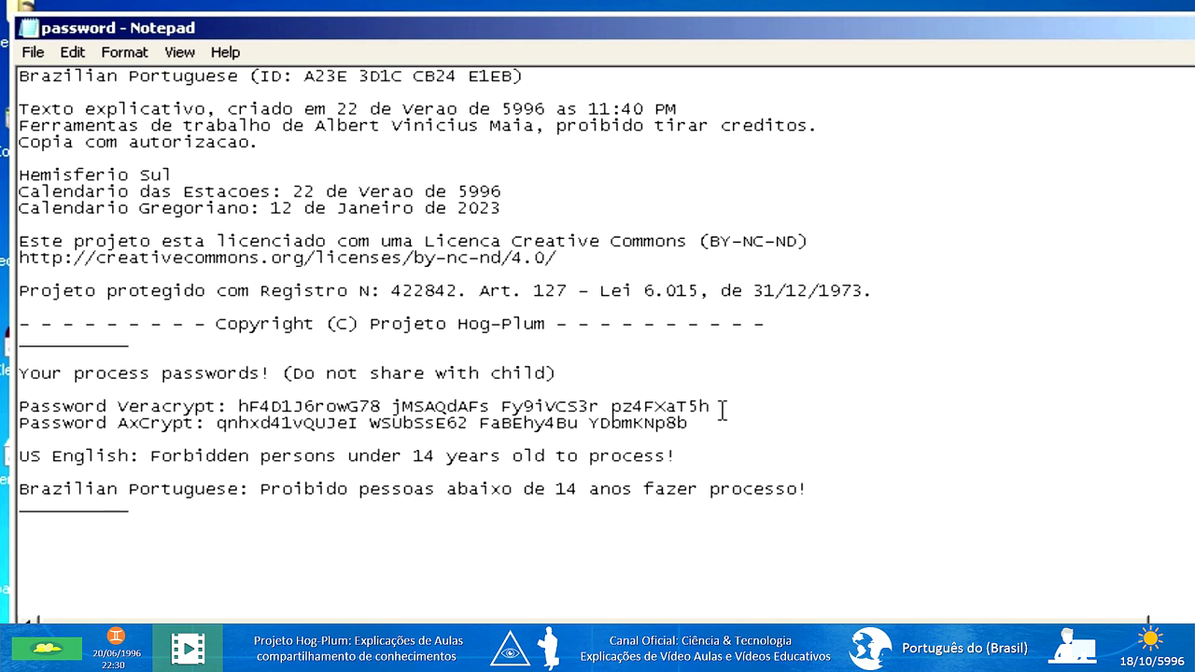
# Copy the VeraCrypt password from the notes into Senha, hide it, and open Arquivos-chave.
pyautogui.moveTo(711, 408); pyautogui.dragTo(366, 392)
pyautogui.rightClick(238, 402)
pyautogui.click(274, 467)
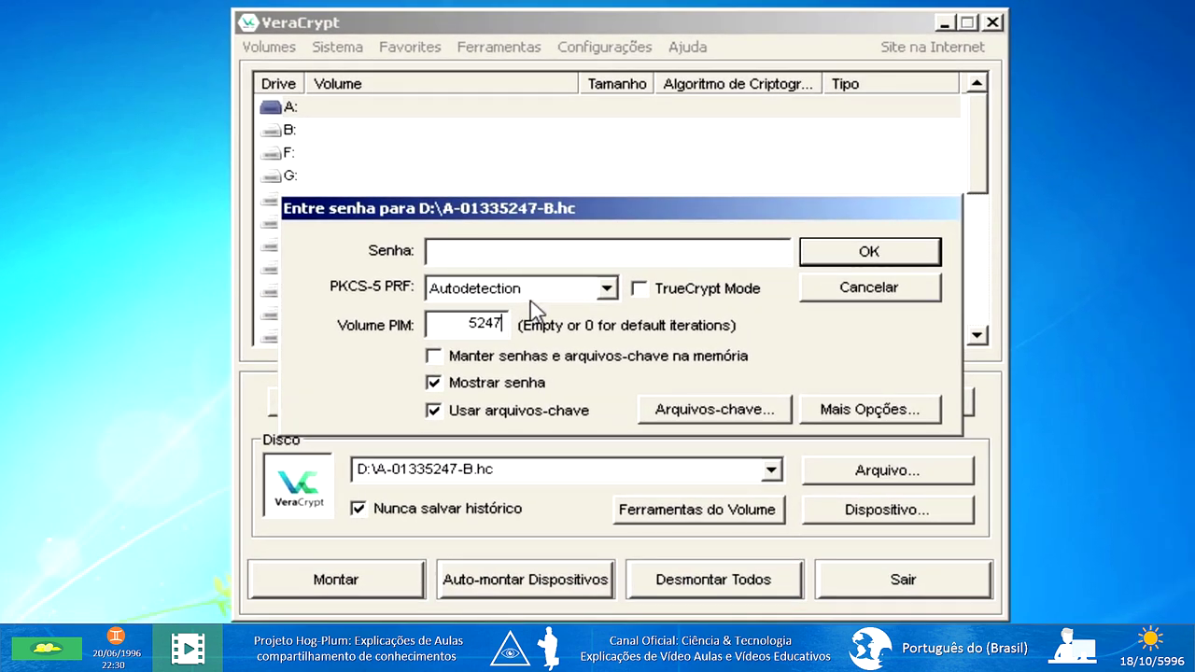
pyautogui.click(547, 250)
pyautogui.hotkey('ctrl', 'v')
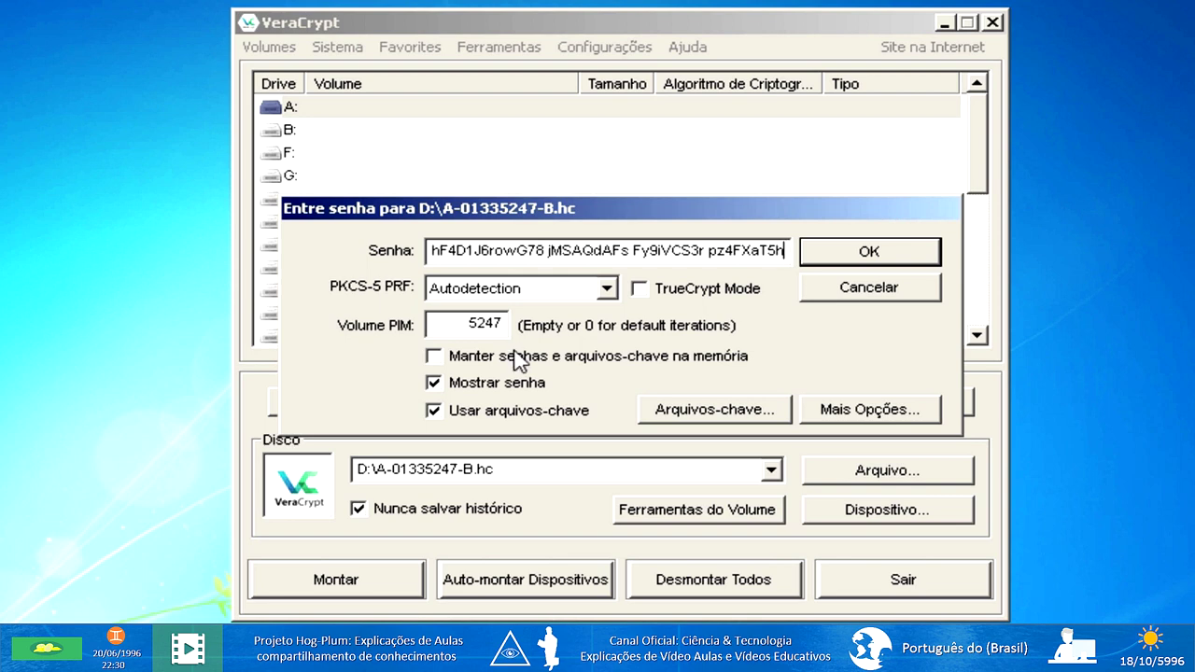
pyautogui.click(502, 383)
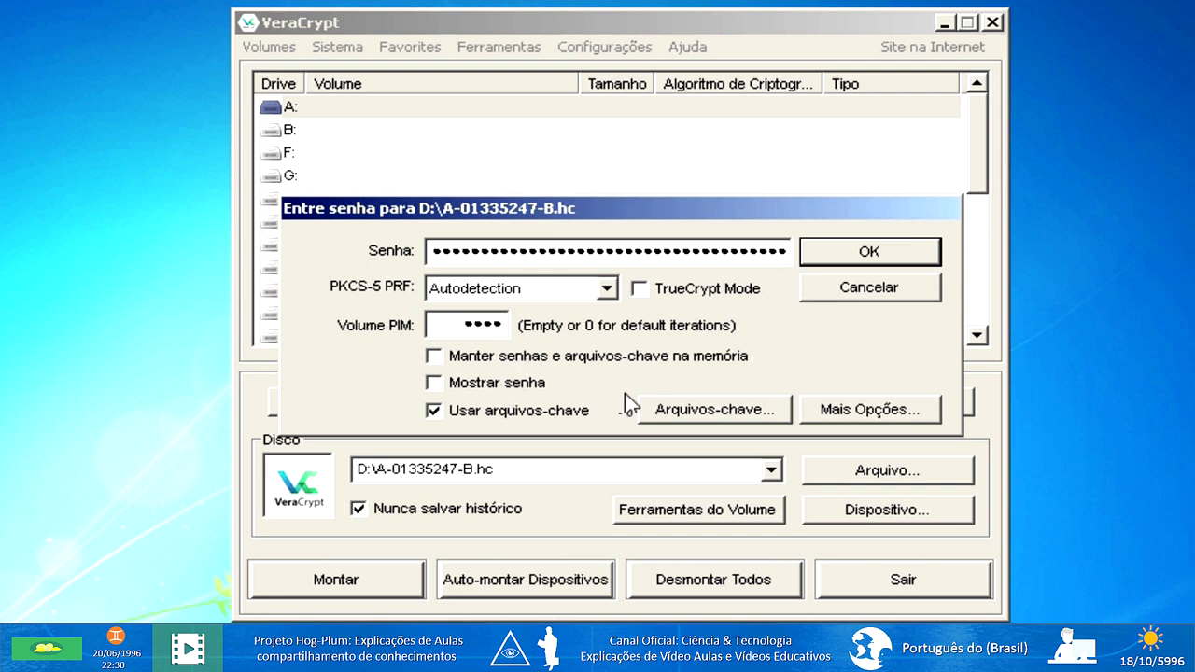
pyautogui.click(680, 415)
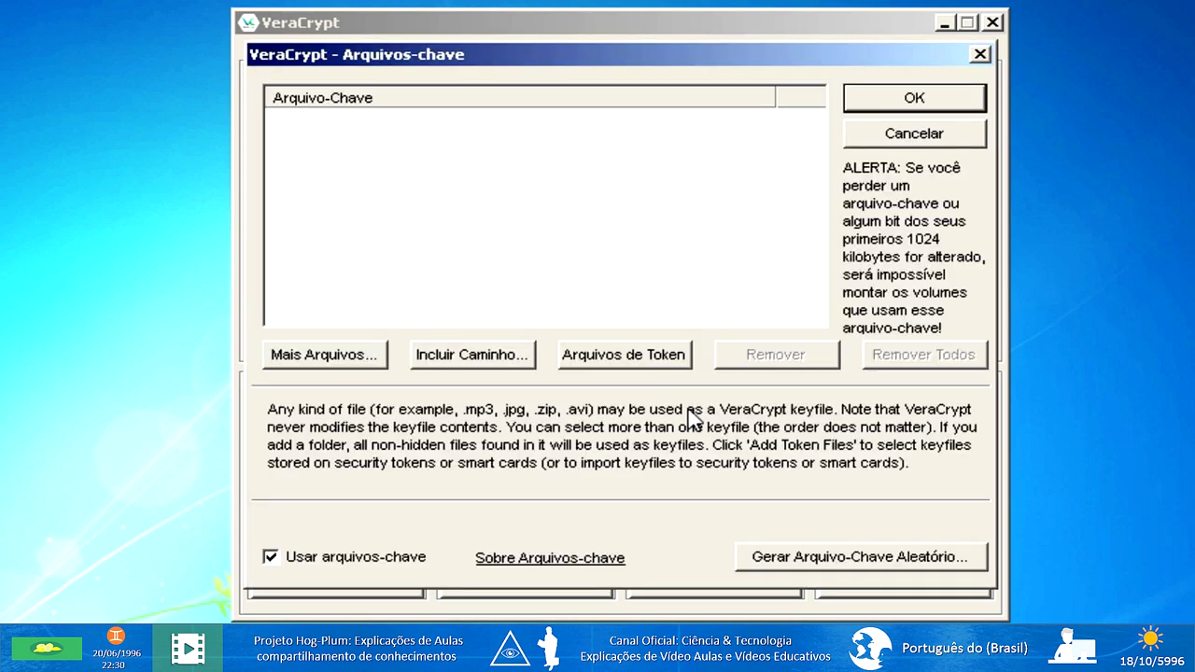
# Browse to drive D: and select public-key, private-key, password-veracrypt, computer-database and certificate as keyfiles.
pyautogui.click(325, 353)
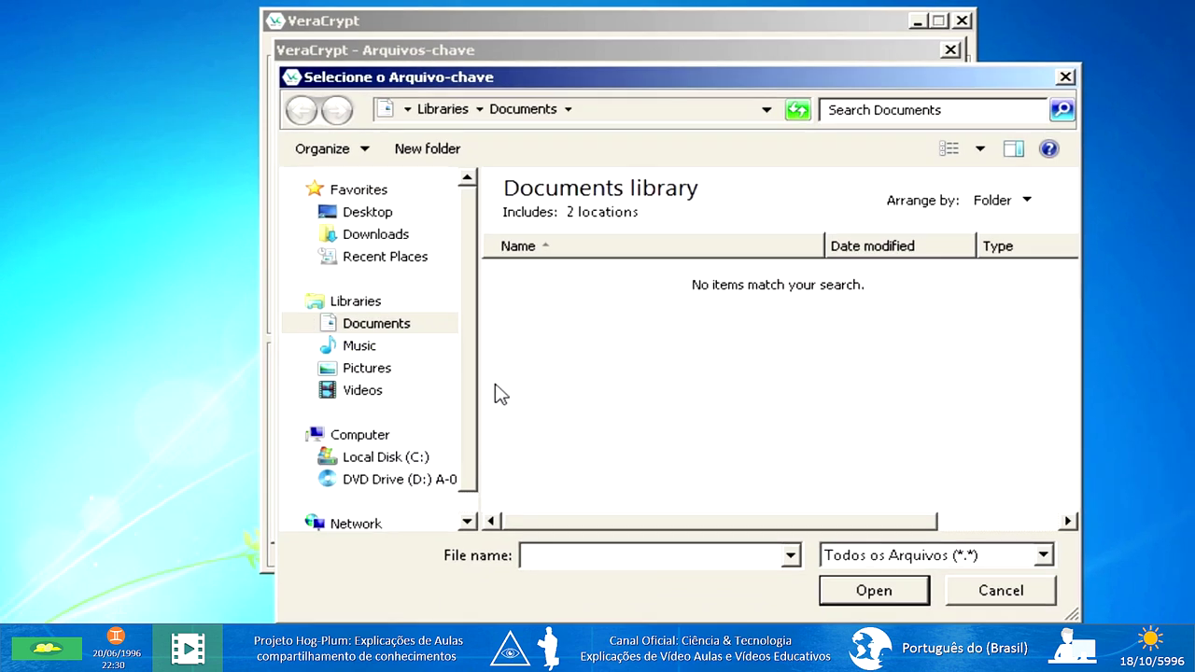
pyautogui.scroll(-1, 474, 429)
pyautogui.click(431, 447)
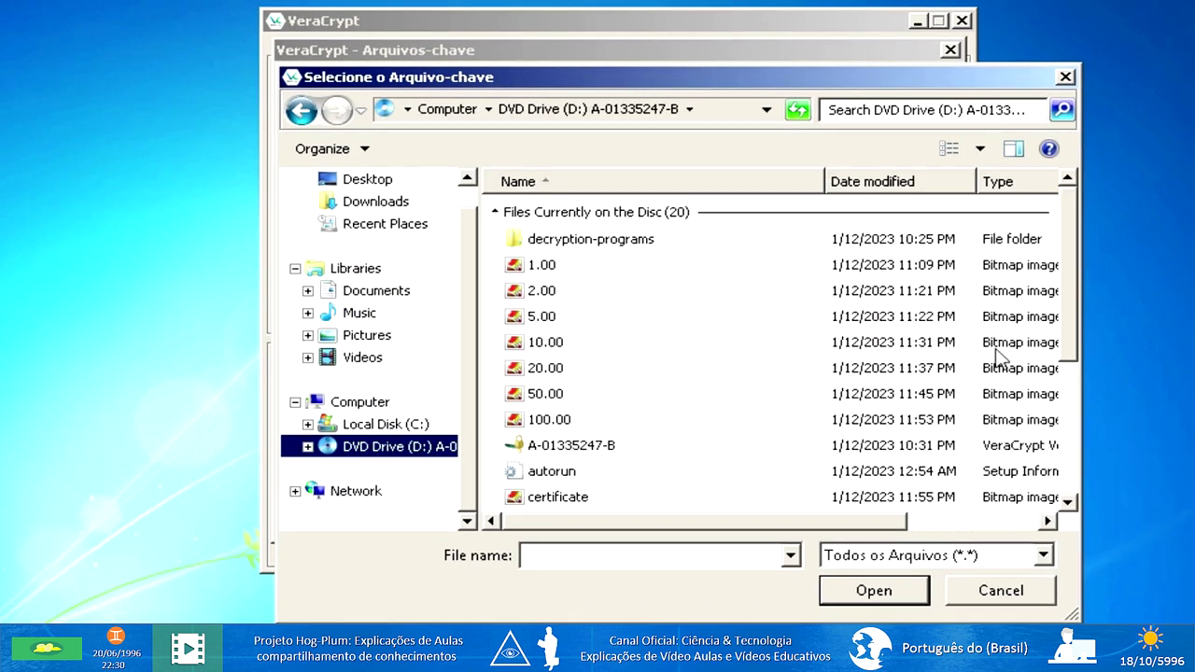
pyautogui.moveTo(1066, 330); pyautogui.dragTo(1069, 460)
pyautogui.click(557, 504)
pyautogui.keyDown('shift'); pyautogui.click(565, 478); pyautogui.keyUp('shift')
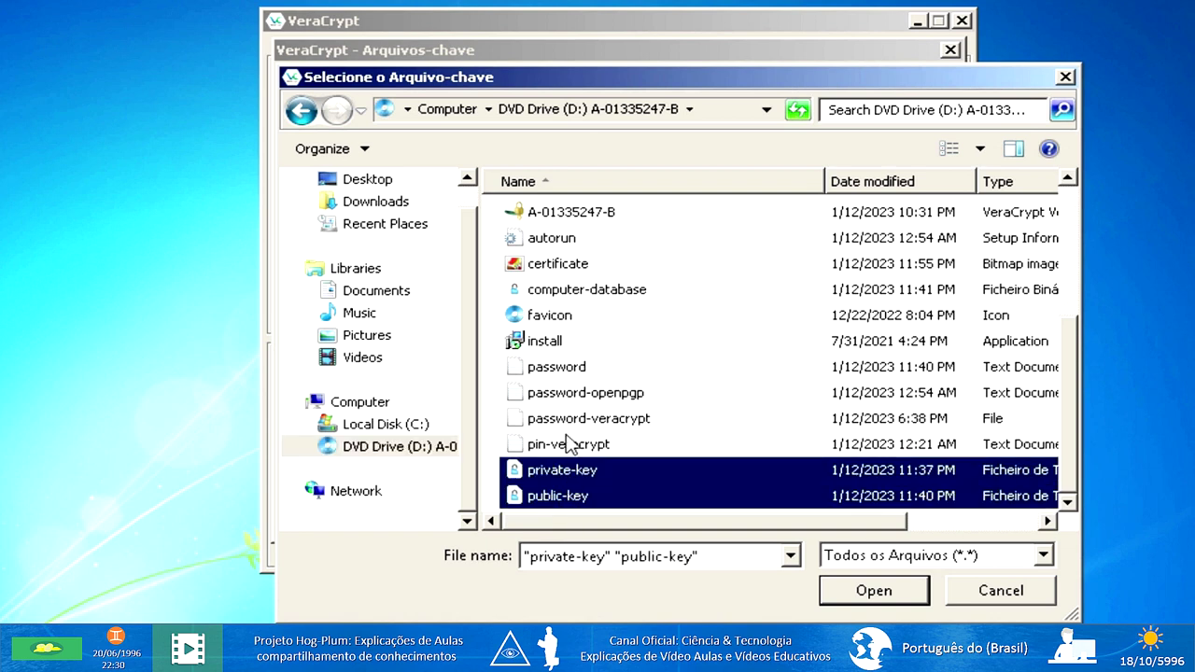
pyautogui.keyDown('ctrl'); pyautogui.click(571, 420); pyautogui.keyUp('ctrl')
pyautogui.keyDown('ctrl'); pyautogui.click(584, 295); pyautogui.keyUp('ctrl')
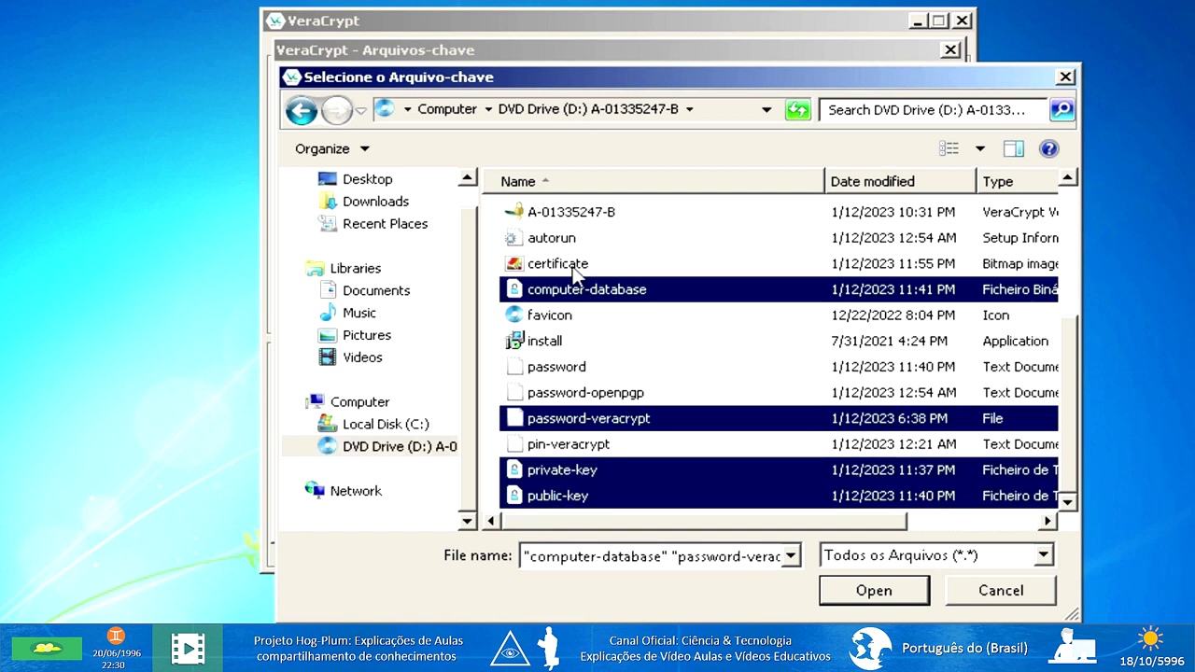
pyautogui.keyDown('ctrl'); pyautogui.click(573, 269); pyautogui.keyUp('ctrl')
# Add the 100.00, 50.00, 20.00, 10.00, 5.00, 2.00 and 1.00 images to the chosen files.
pyautogui.moveTo(1066, 400); pyautogui.dragTo(1078, 280)
pyautogui.keyDown('ctrl'); pyautogui.click(566, 417); pyautogui.keyUp('ctrl')
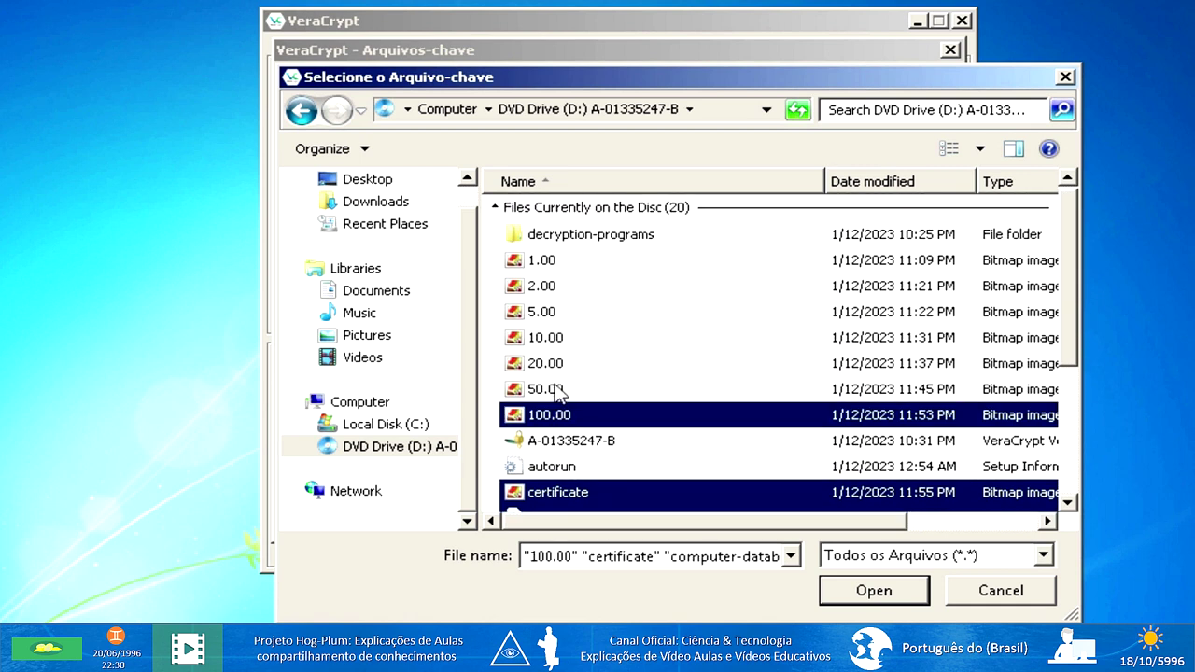
pyautogui.keyDown('ctrl'); pyautogui.click(549, 389); pyautogui.keyUp('ctrl')
pyautogui.keyDown('ctrl'); pyautogui.click(551, 364); pyautogui.keyUp('ctrl')
pyautogui.keyDown('ctrl'); pyautogui.click(553, 338); pyautogui.keyUp('ctrl')
pyautogui.keyDown('ctrl'); pyautogui.click(550, 313); pyautogui.keyUp('ctrl')
pyautogui.keyDown('ctrl'); pyautogui.click(553, 287); pyautogui.keyUp('ctrl')
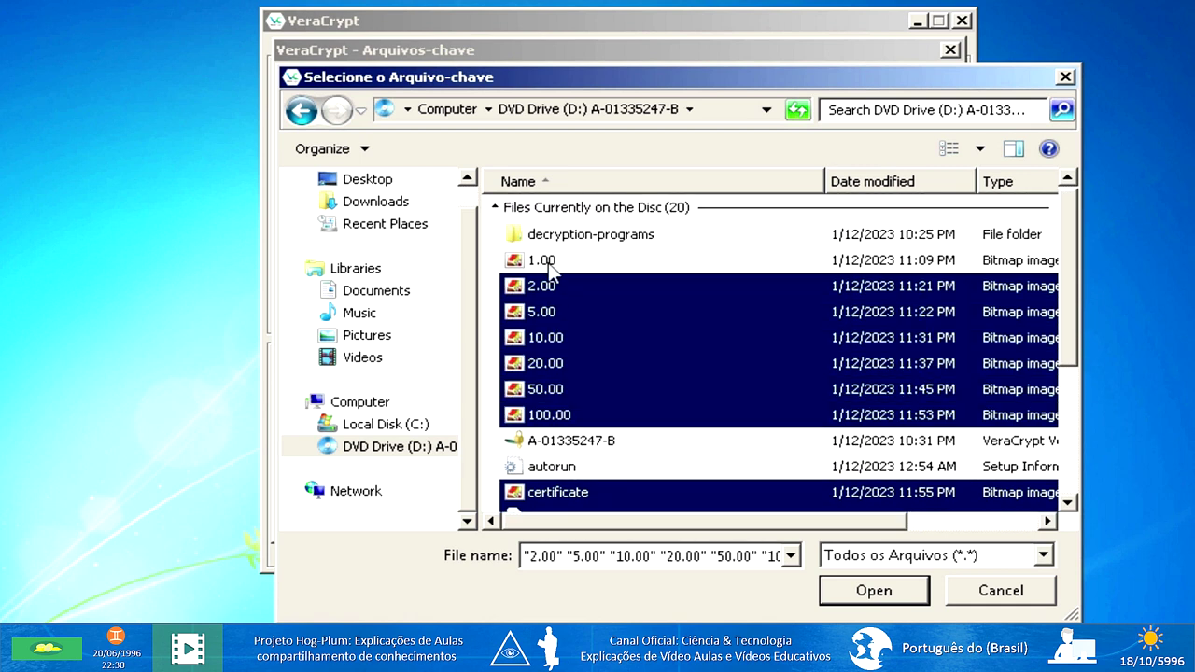
pyautogui.keyDown('ctrl'); pyautogui.click(551, 263); pyautogui.keyUp('ctrl')
# Confirm the keyfiles, mount A-01335247-B.hc on A:, and close VeraCrypt.
pyautogui.moveTo(1072, 271); pyautogui.dragTo(1087, 451)
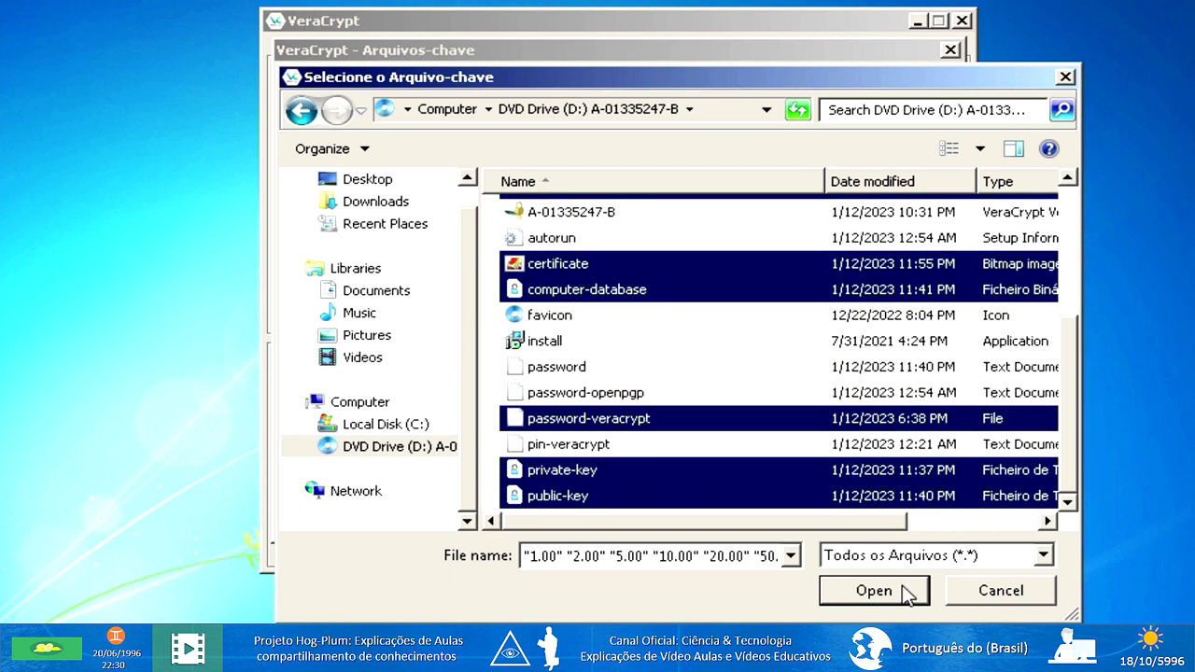
pyautogui.click(901, 588)
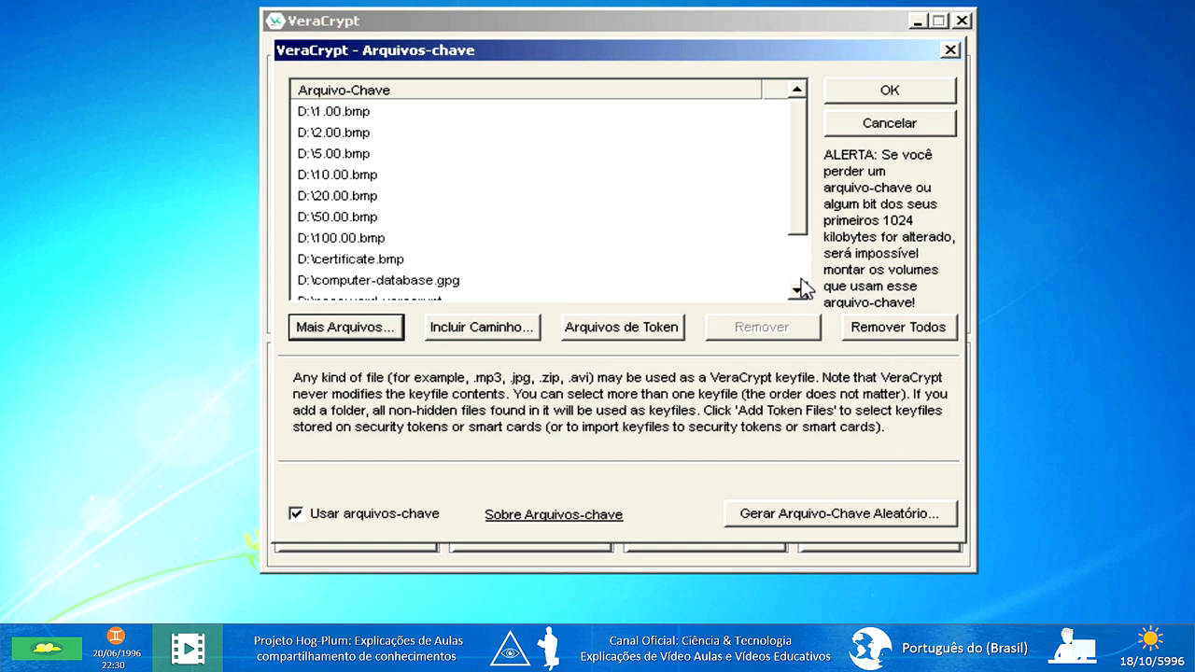
pyautogui.click(887, 97)
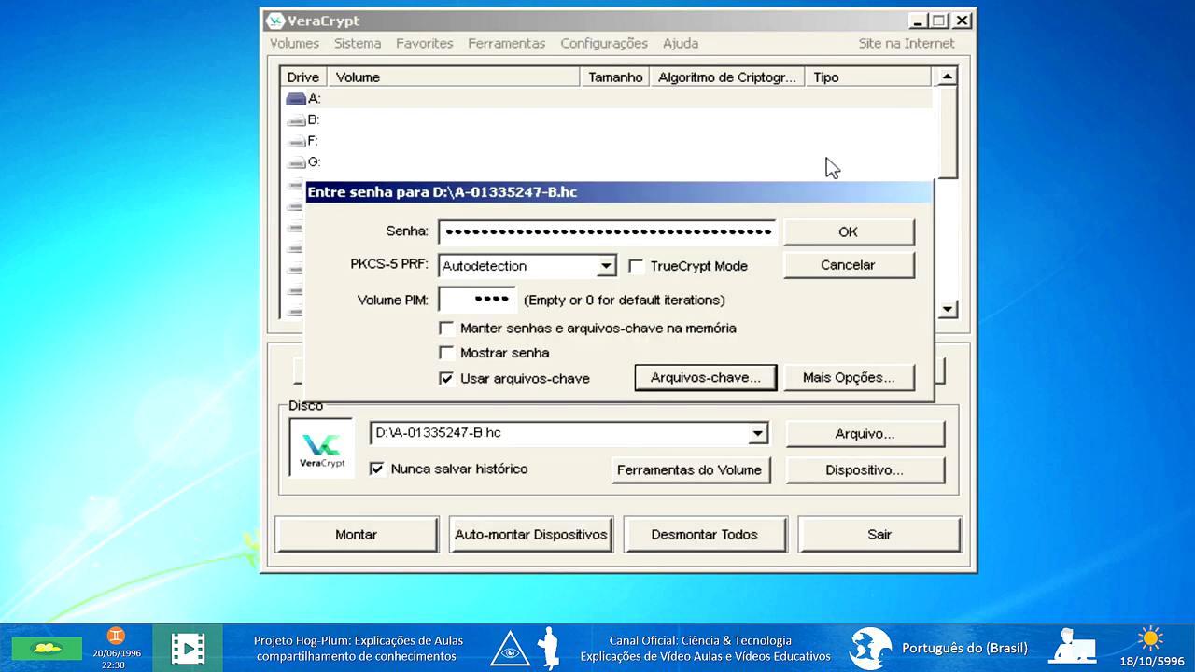
pyautogui.click(829, 237)
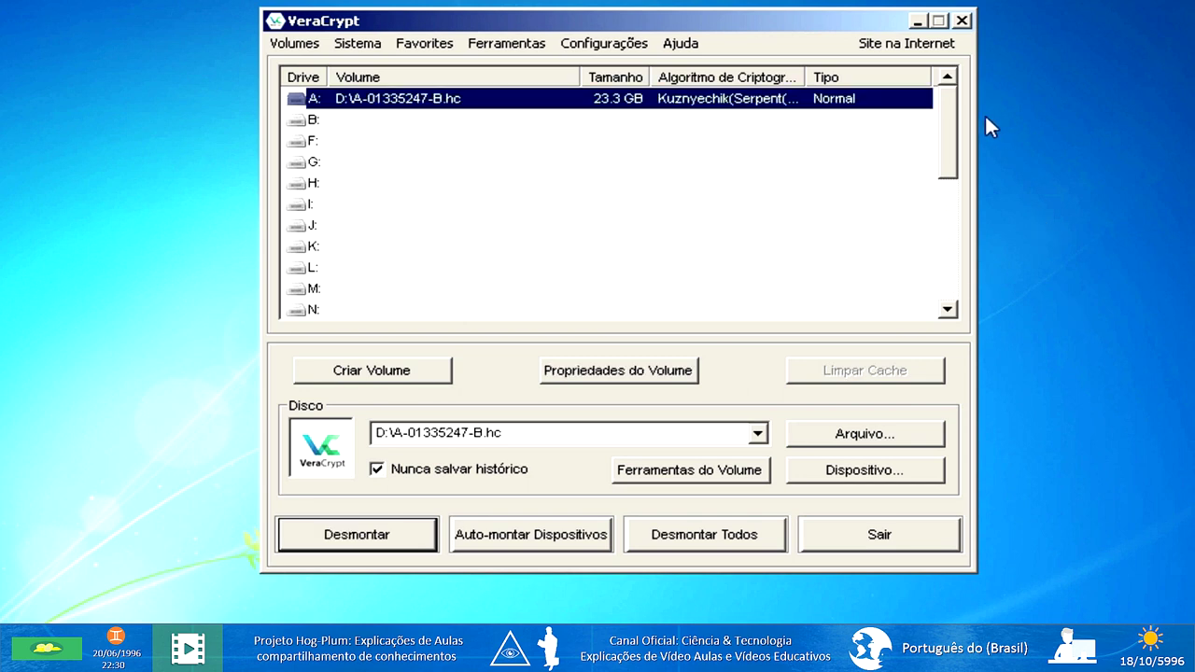
pyautogui.click(962, 20)
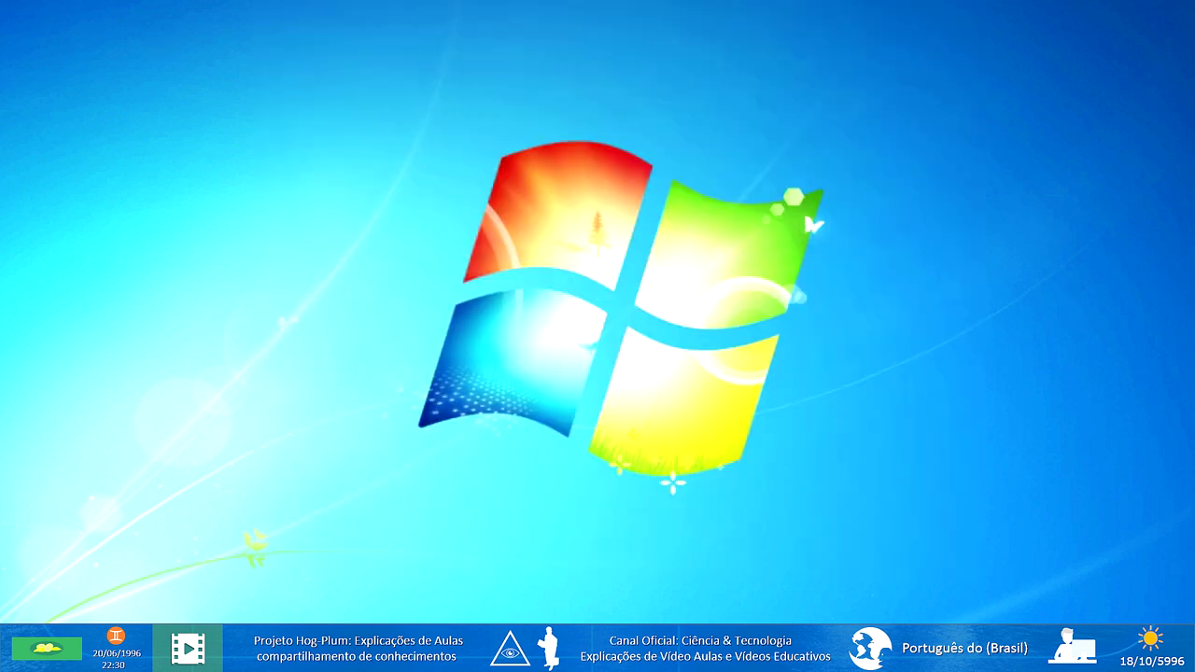
# Mount the wou_w7-x64 ISO from Local Disk (A:) as drive E:.
pyautogui.press('super+e')
pyautogui.doubleClick(382, 102)
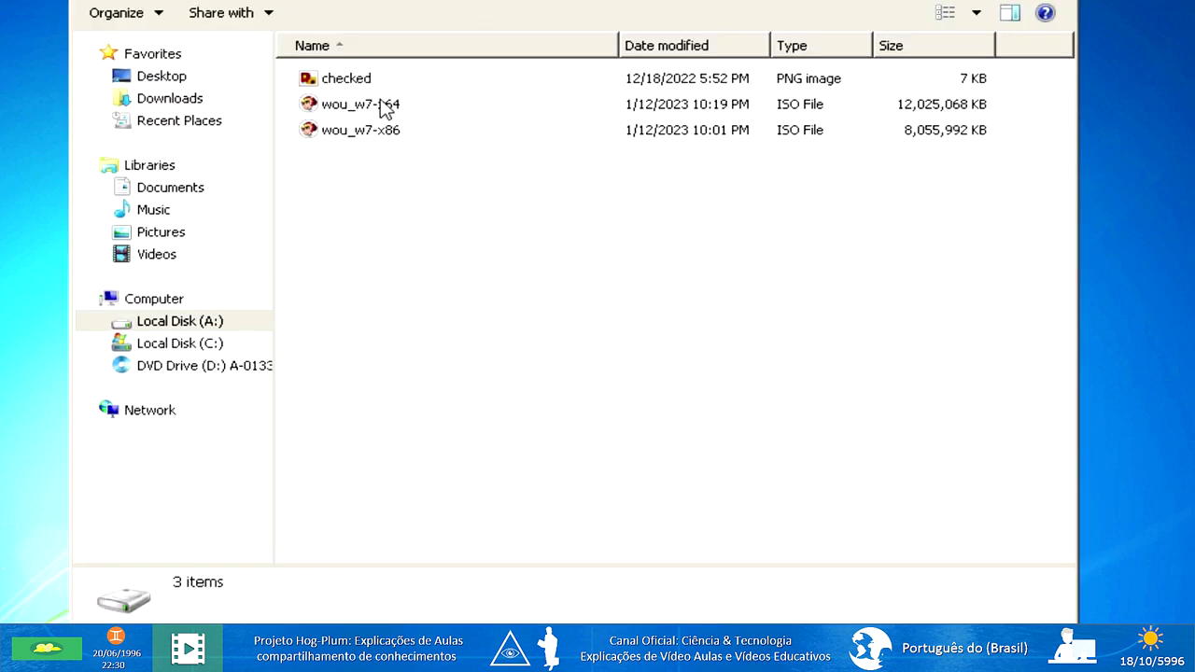
pyautogui.rightClick(373, 104)
pyautogui.click(420, 179)
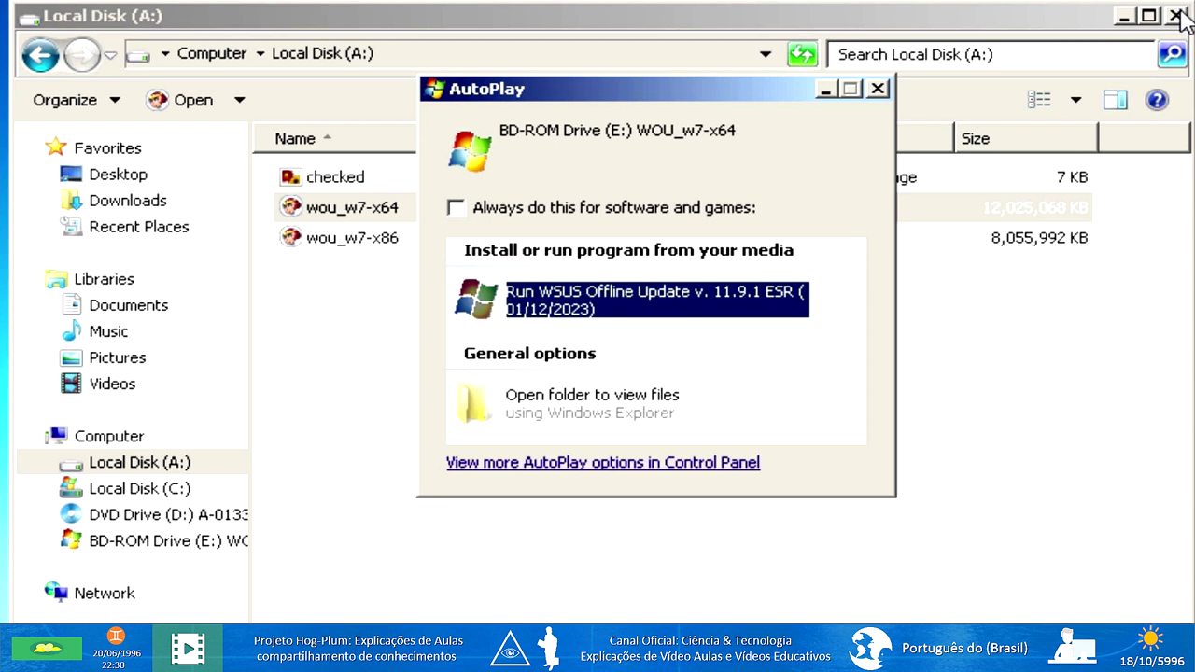
# Close Explorer and run WSUS Offline Update from drive E:'s AutoPlay, approving the UAC prompt.
pyautogui.click(1178, 11)
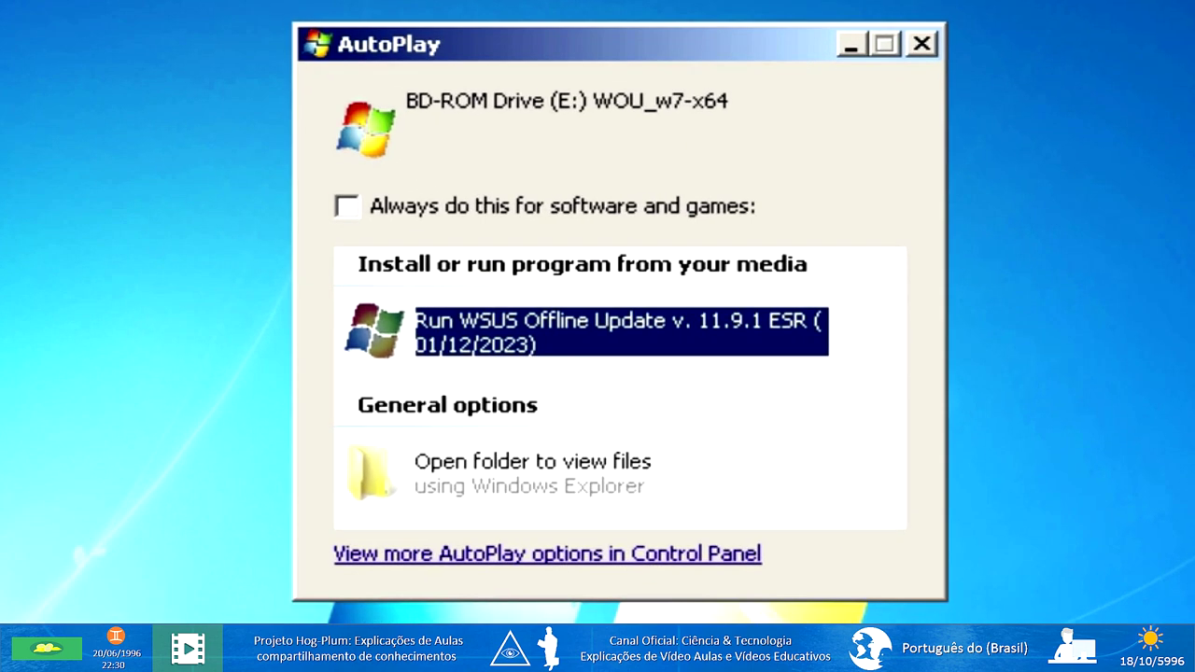
pyautogui.click(640, 331)
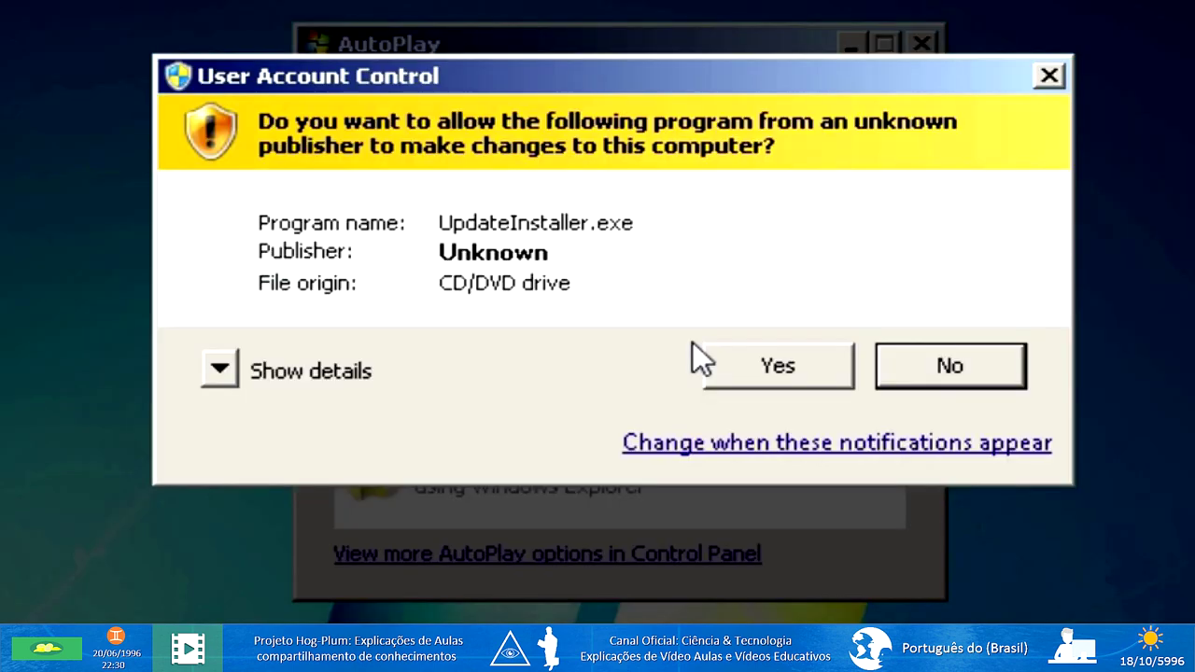
pyautogui.click(765, 362)
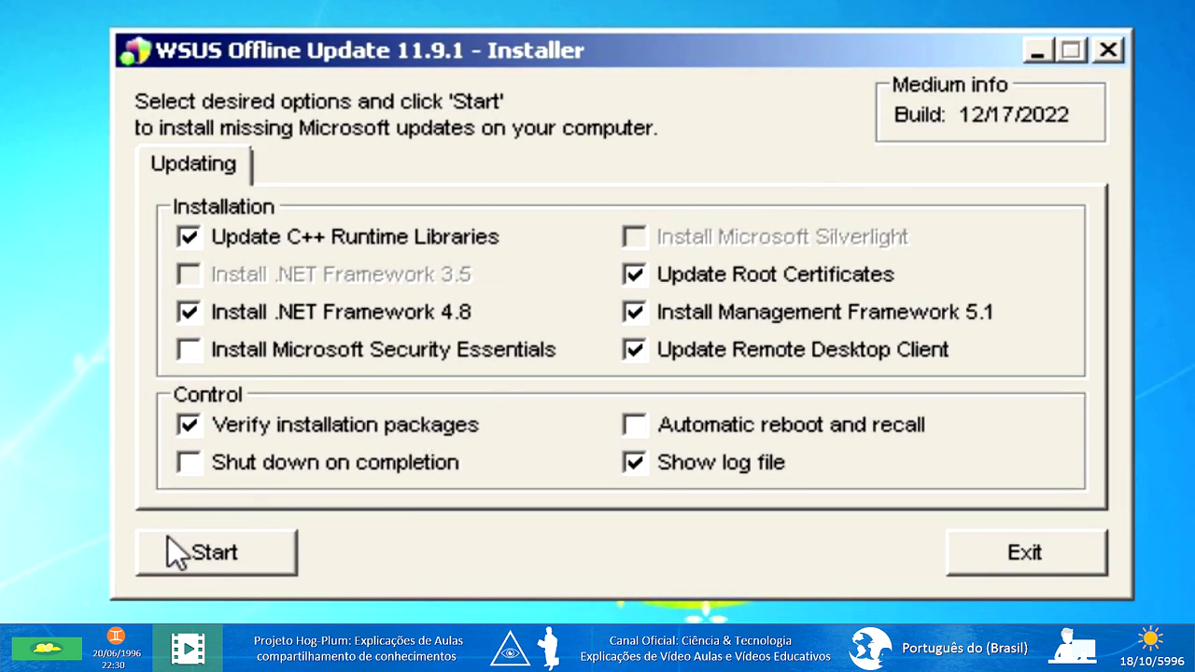
# Install the missing updates with default options, including .NET Framework 4.8, then exit the console.
pyautogui.click(188, 562)
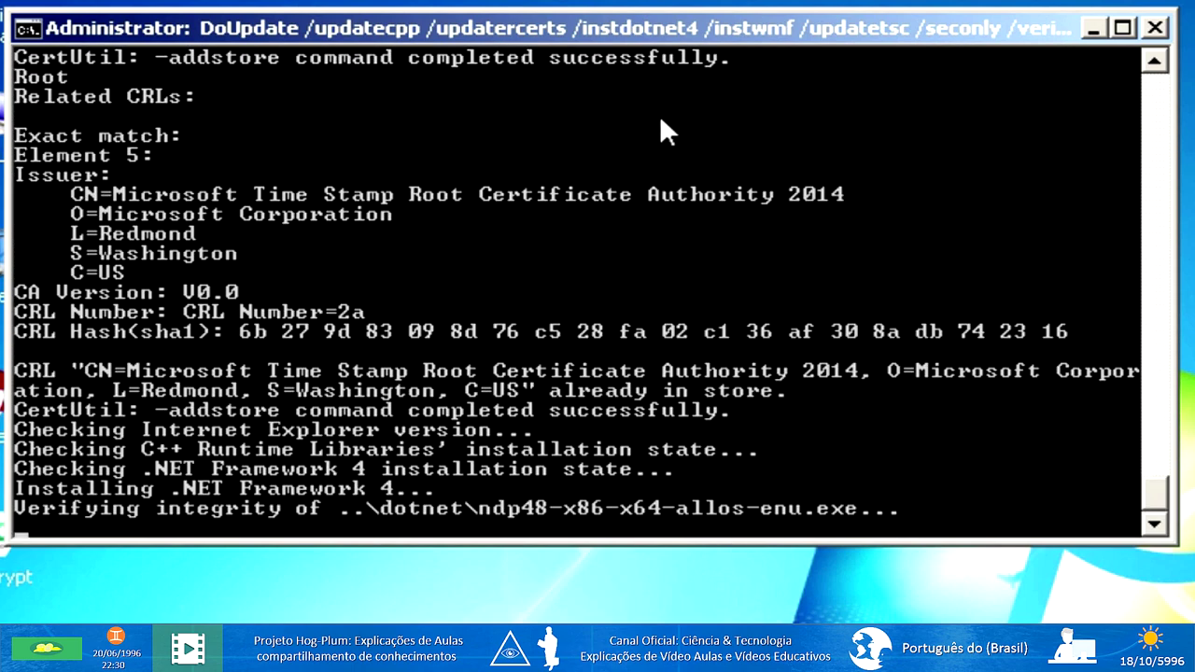
pyautogui.moveTo(679, 39); pyautogui.dragTo(726, 21)
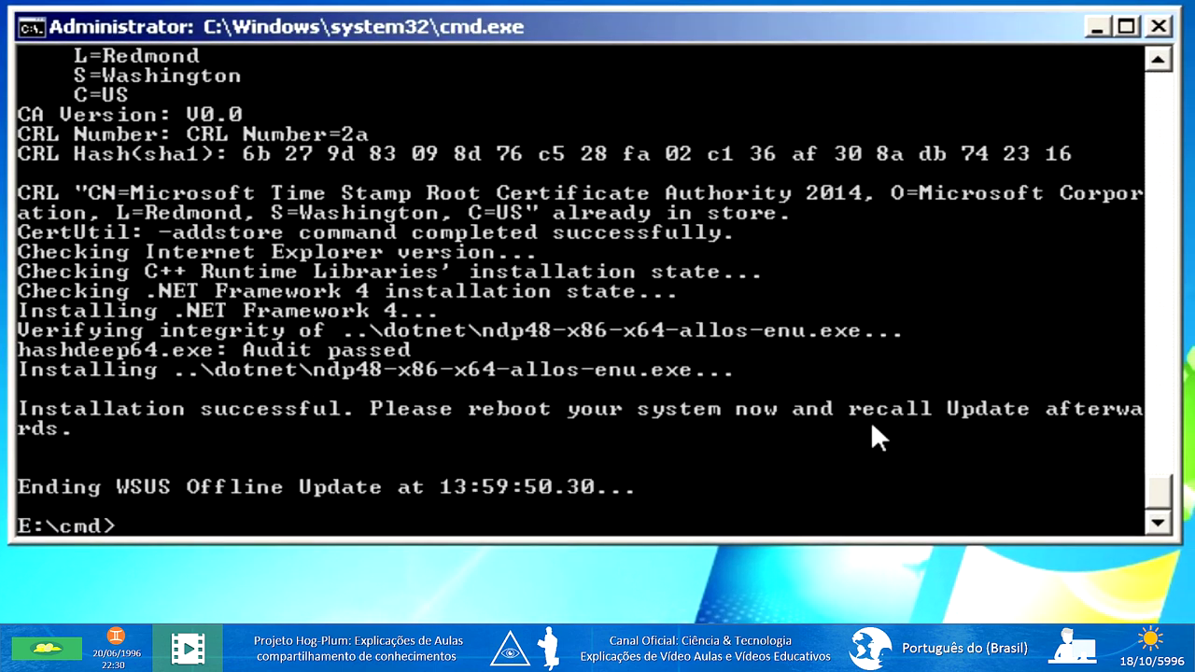
pyautogui.write('exit')
pyautogui.press('Return')
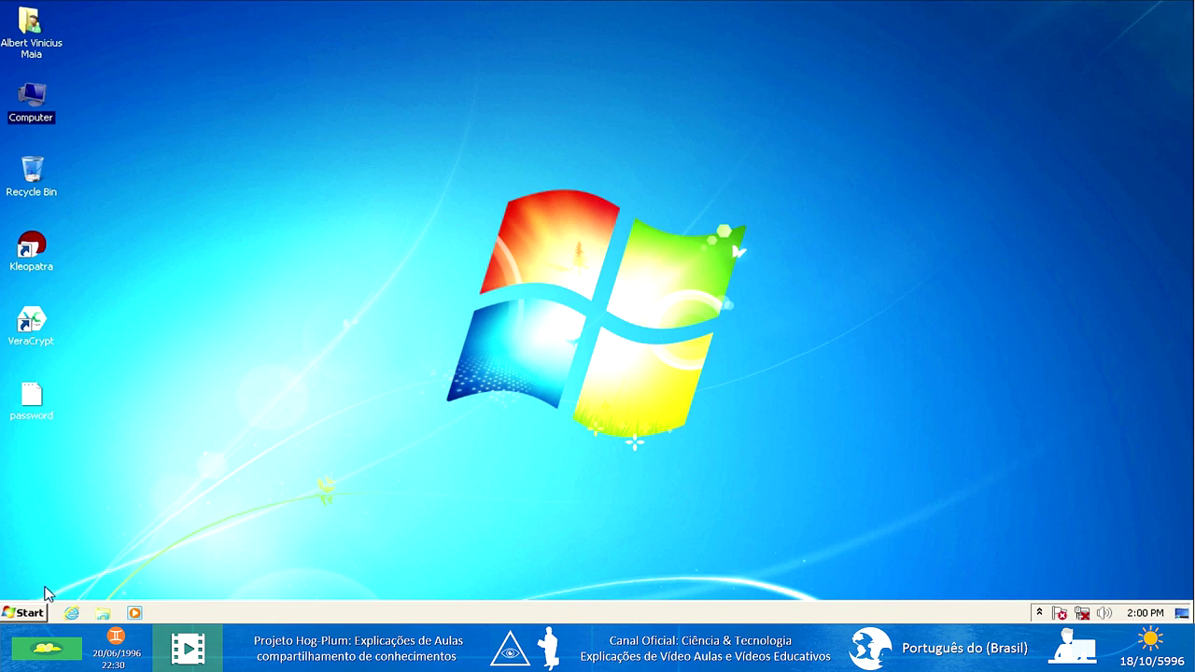
# Restart Windows 7 from the Start menu's Shut down options.
pyautogui.click(33, 614)
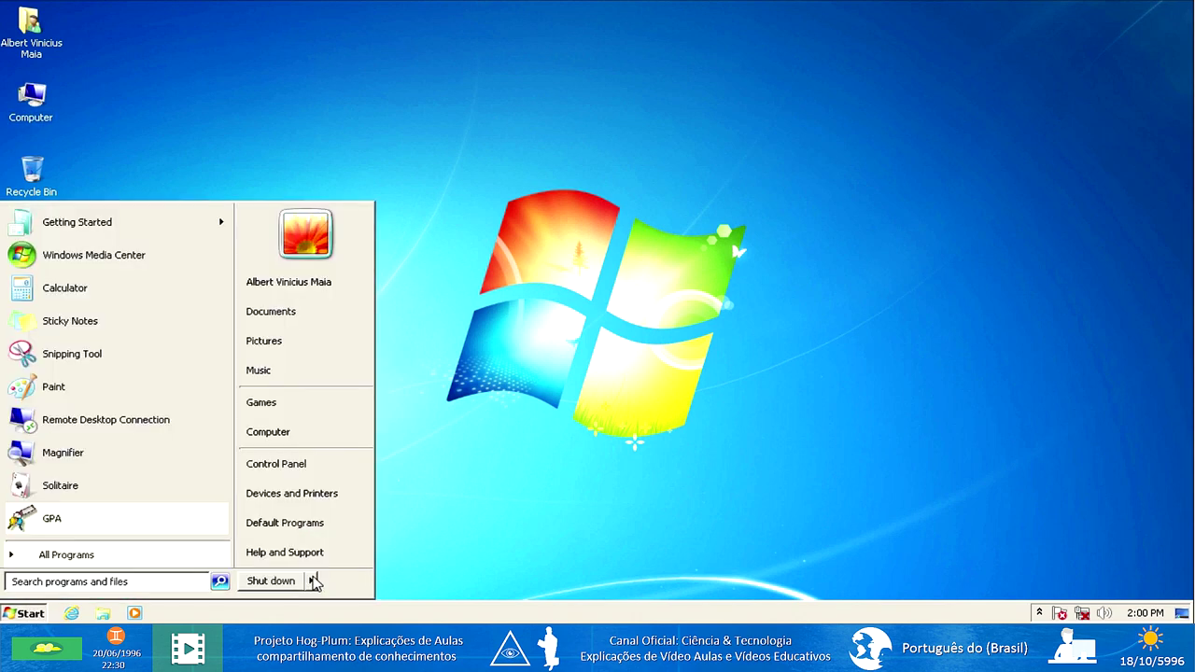
pyautogui.click(313, 581)
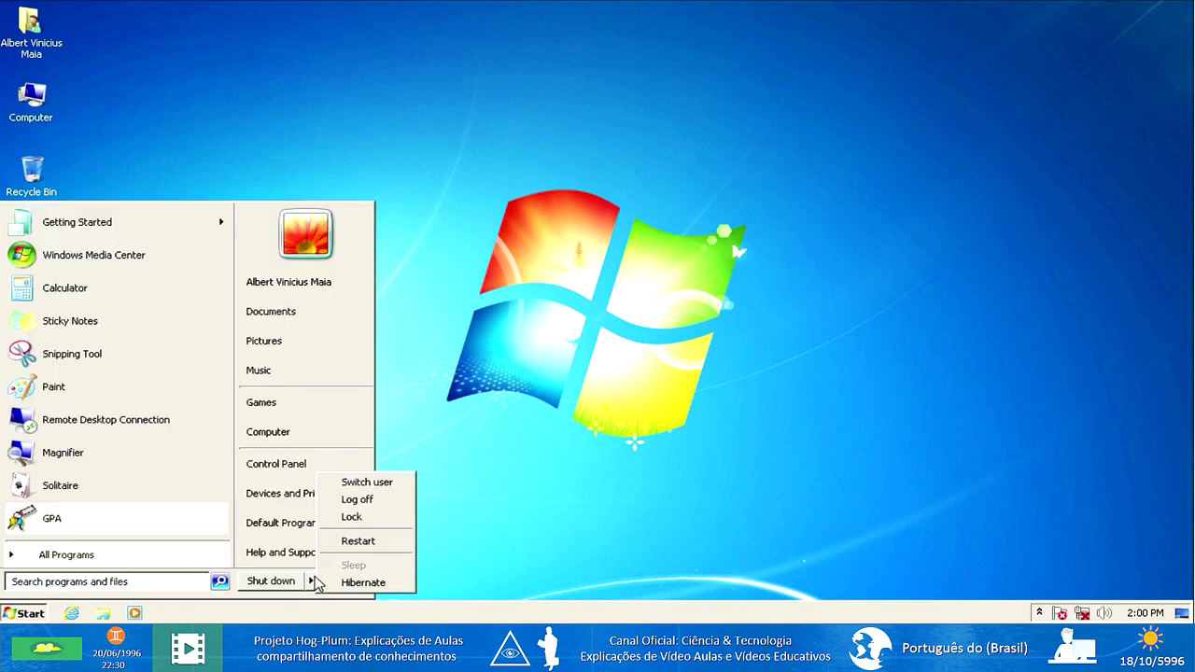
pyautogui.click(370, 542)
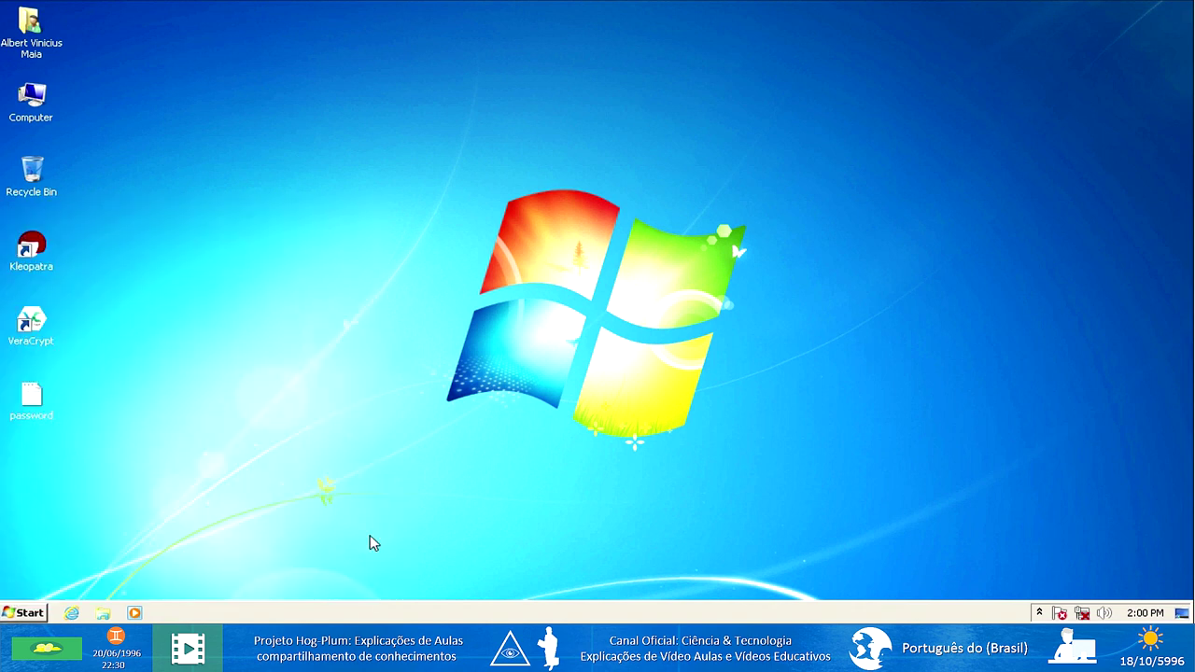
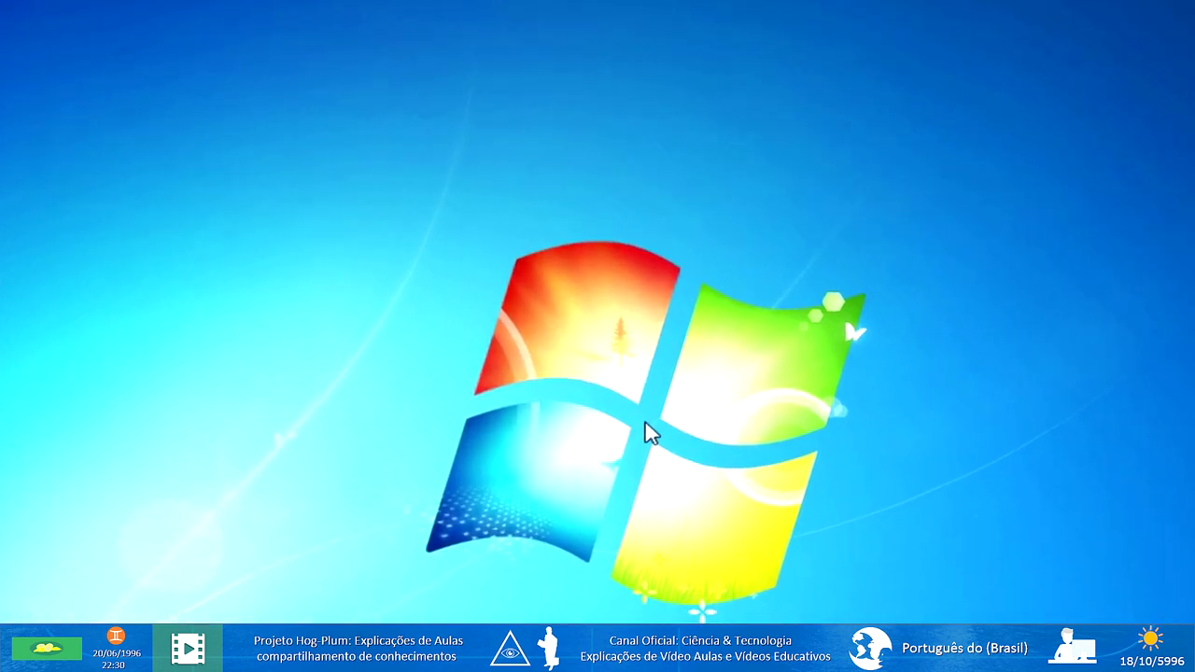
# Open DVD Drive (D:) in its own window and load the A-01335247-B volume into VeraCrypt.
pyautogui.click(413, 306)
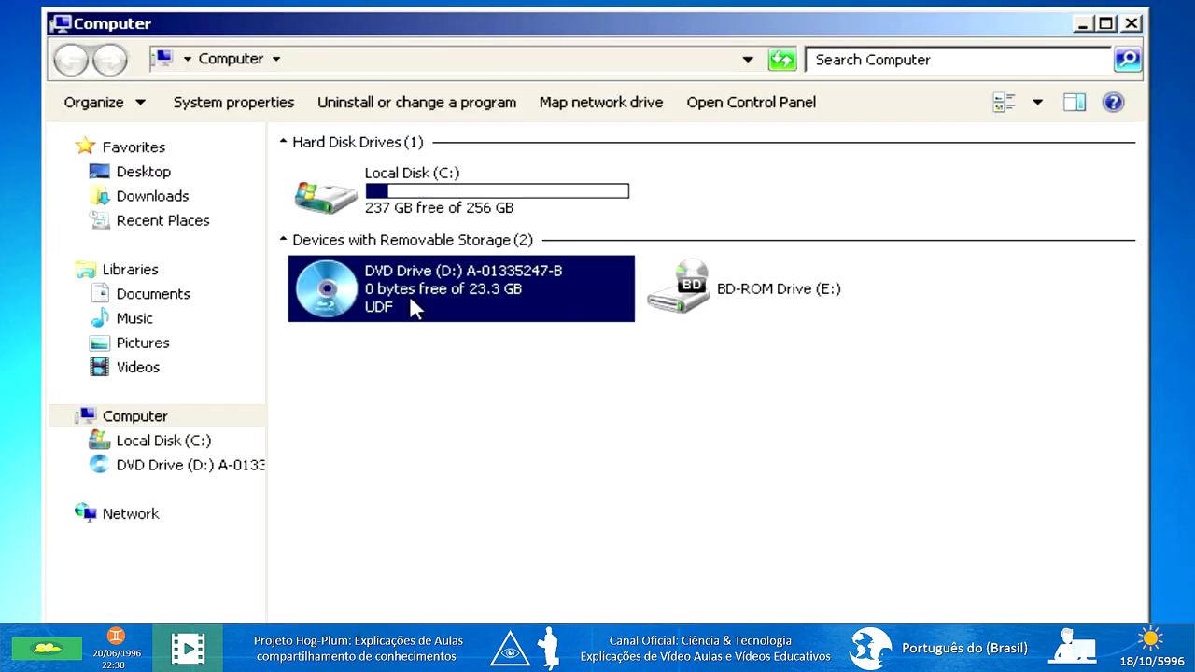
pyautogui.rightClick(396, 297)
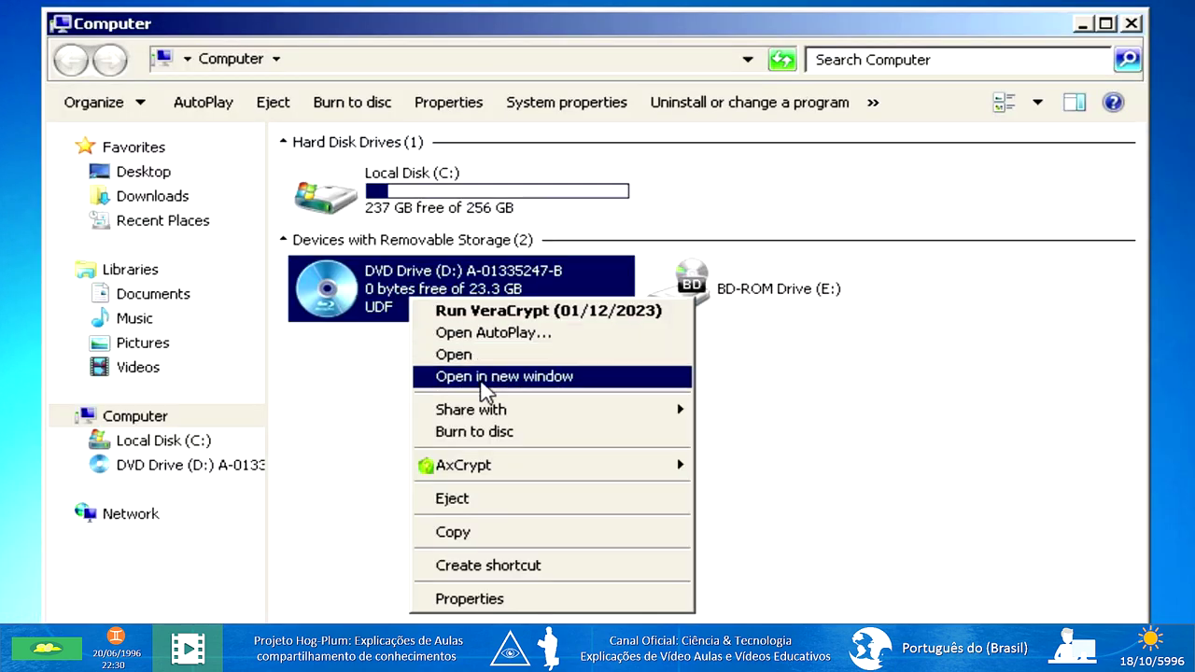
pyautogui.click(484, 378)
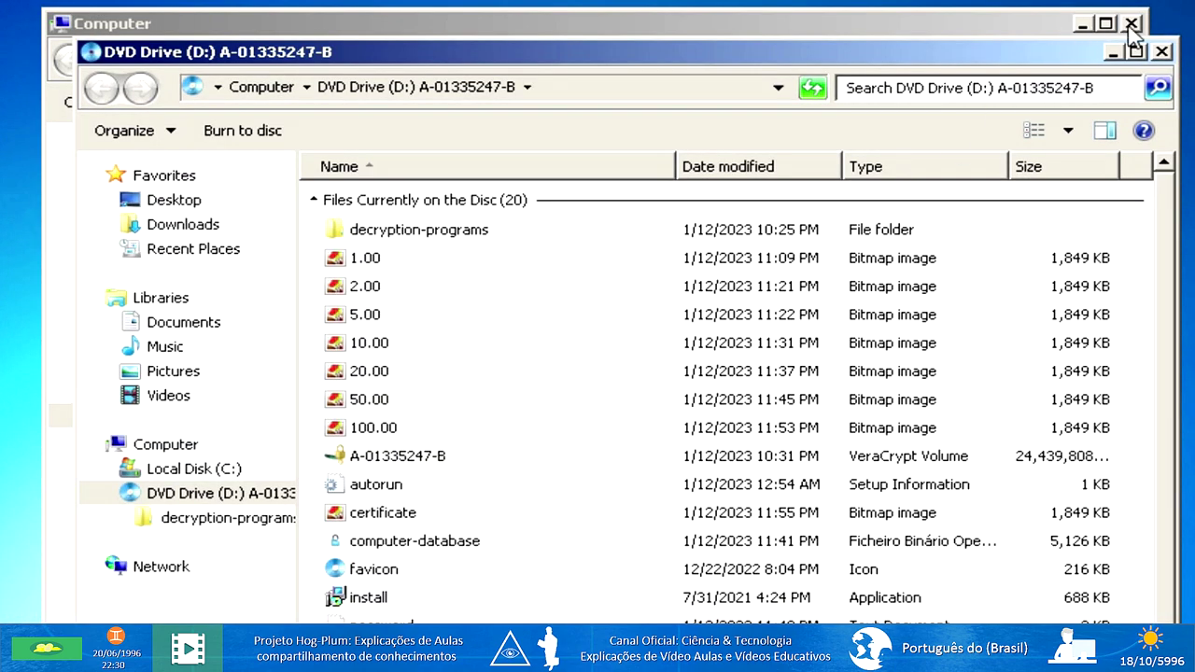
pyautogui.click(1127, 24)
pyautogui.click(401, 421)
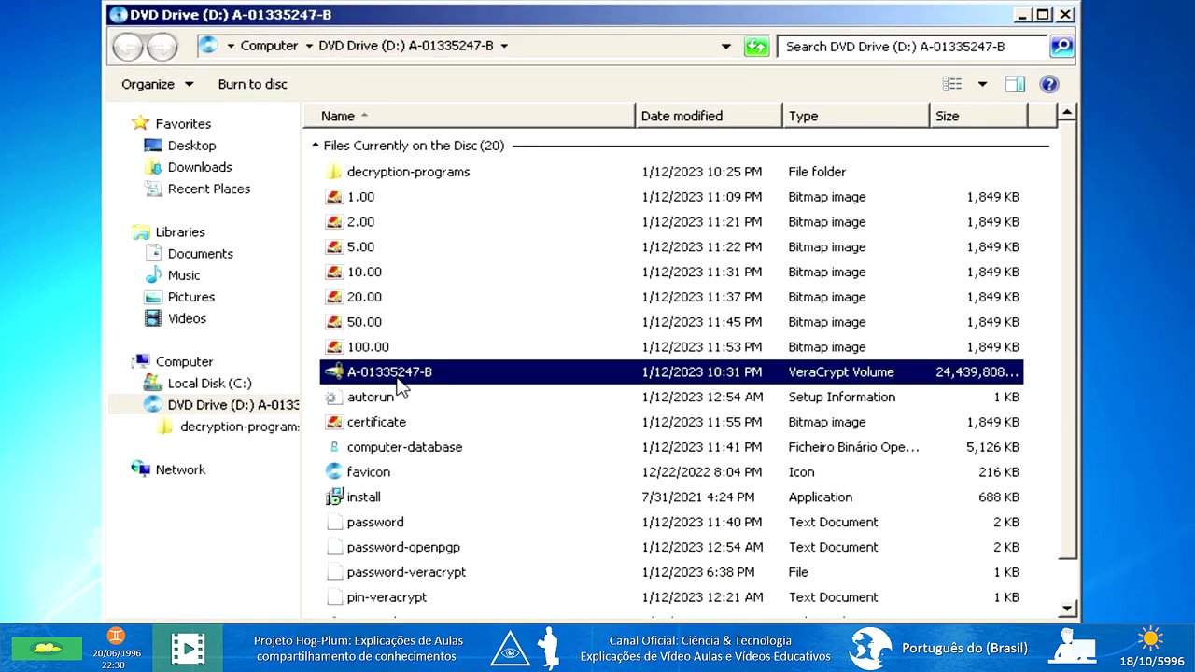
pyautogui.doubleClick(399, 382)
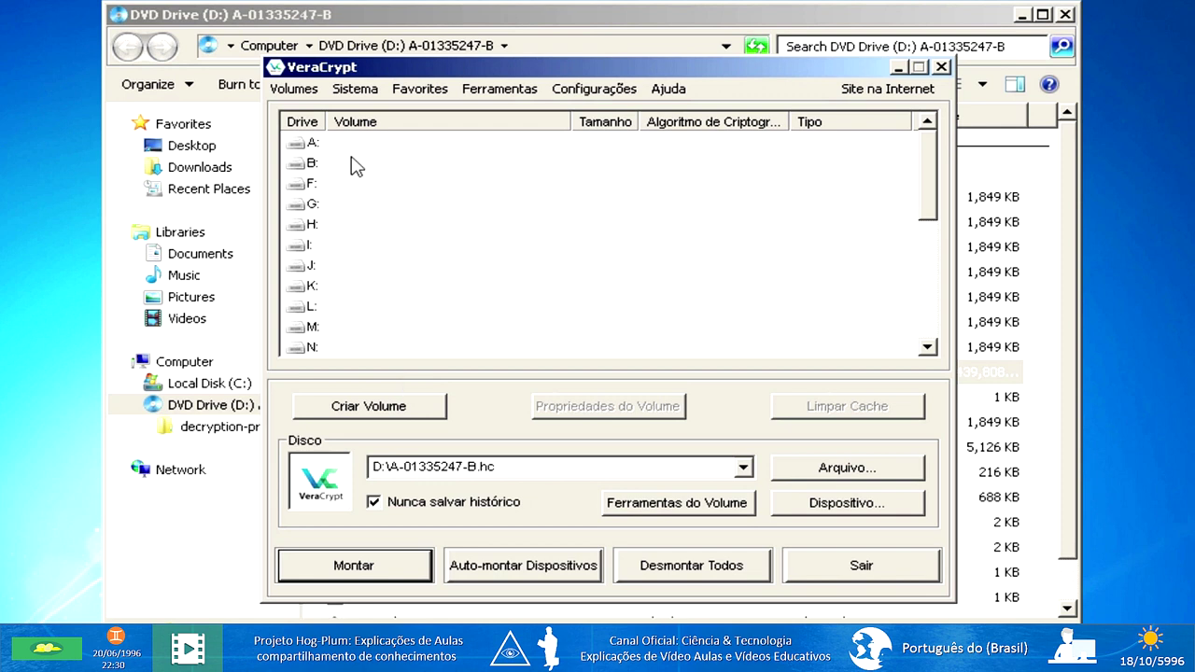
# Start mounting on drive A:, show the password, enable keyfiles and enter the volume PIM.
pyautogui.click(329, 149)
pyautogui.click(391, 565)
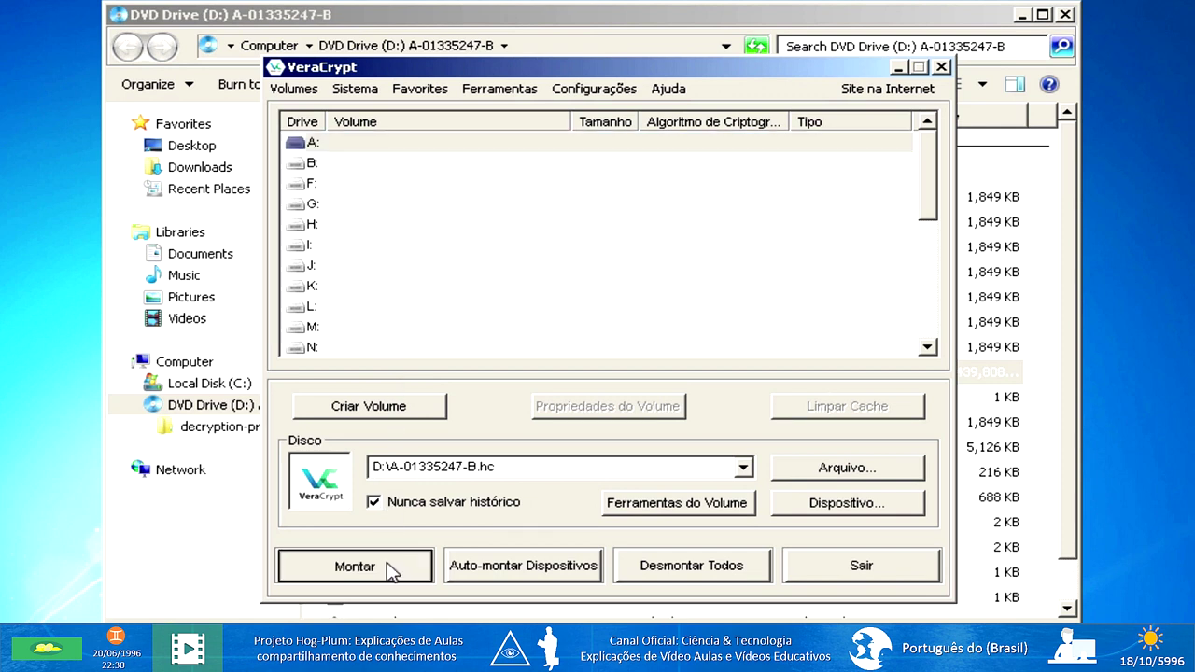
pyautogui.click(490, 389)
pyautogui.click(490, 414)
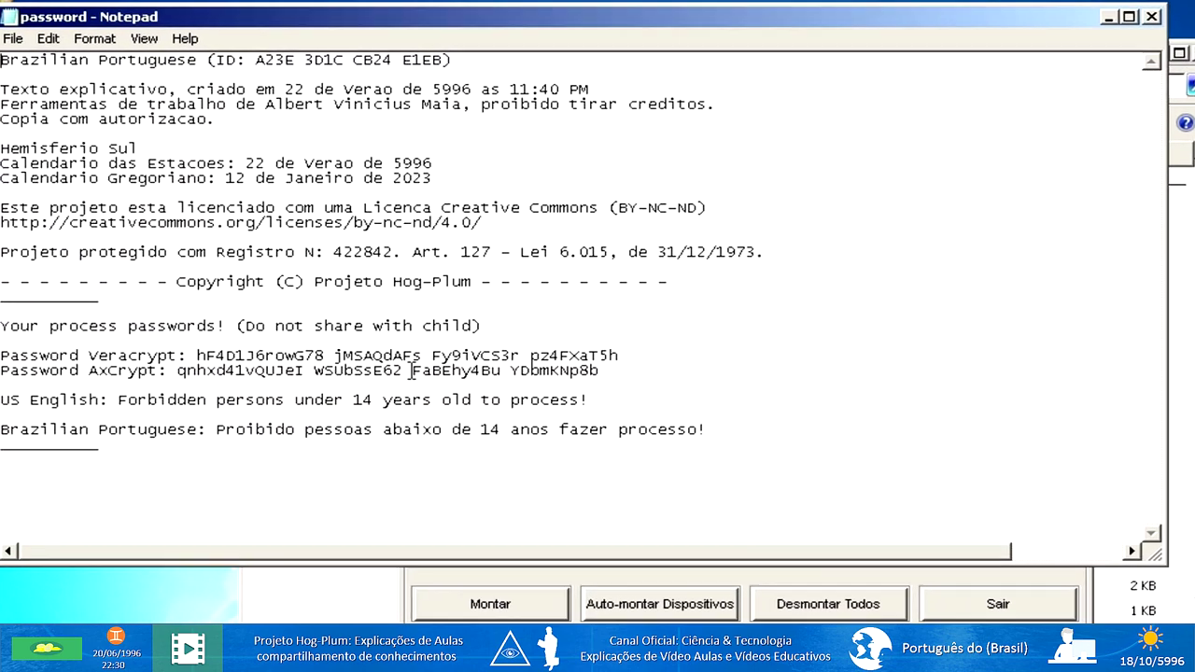
# Paste the VeraCrypt password copied from Notepad, hide the characters and open the keyfile list.
pyautogui.moveTo(619, 356); pyautogui.dragTo(209, 355)
pyautogui.rightClick(213, 358)
pyautogui.click(269, 421)
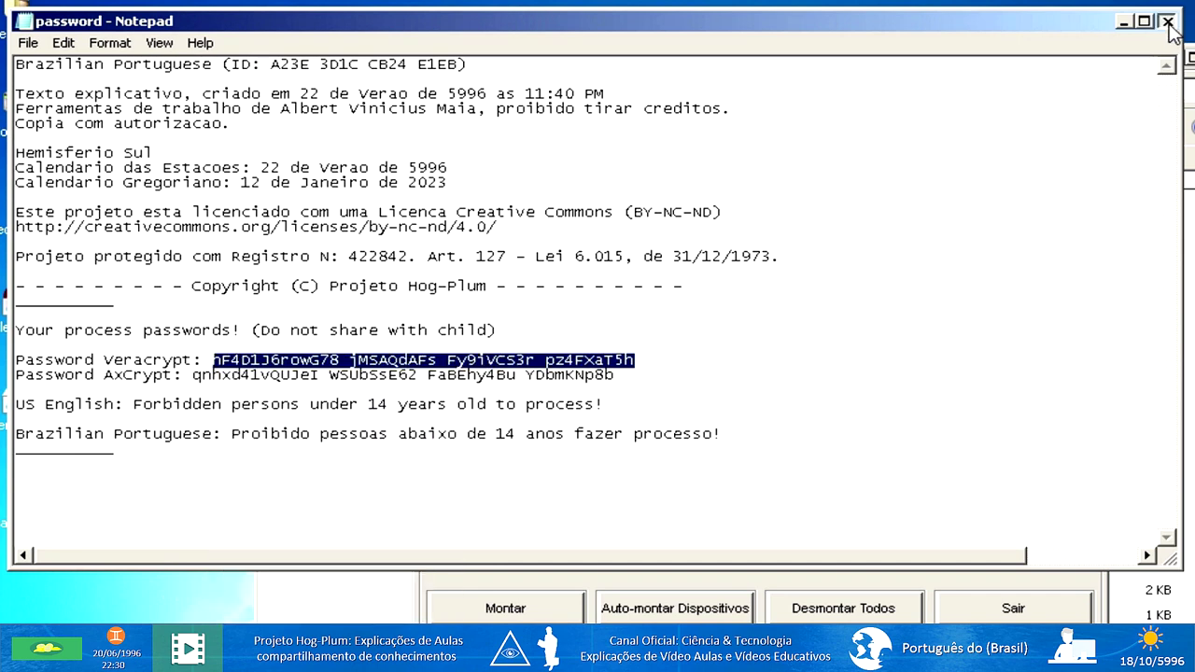
pyautogui.click(1167, 21)
pyautogui.click(612, 288)
pyautogui.hotkey('ctrl', 'v')
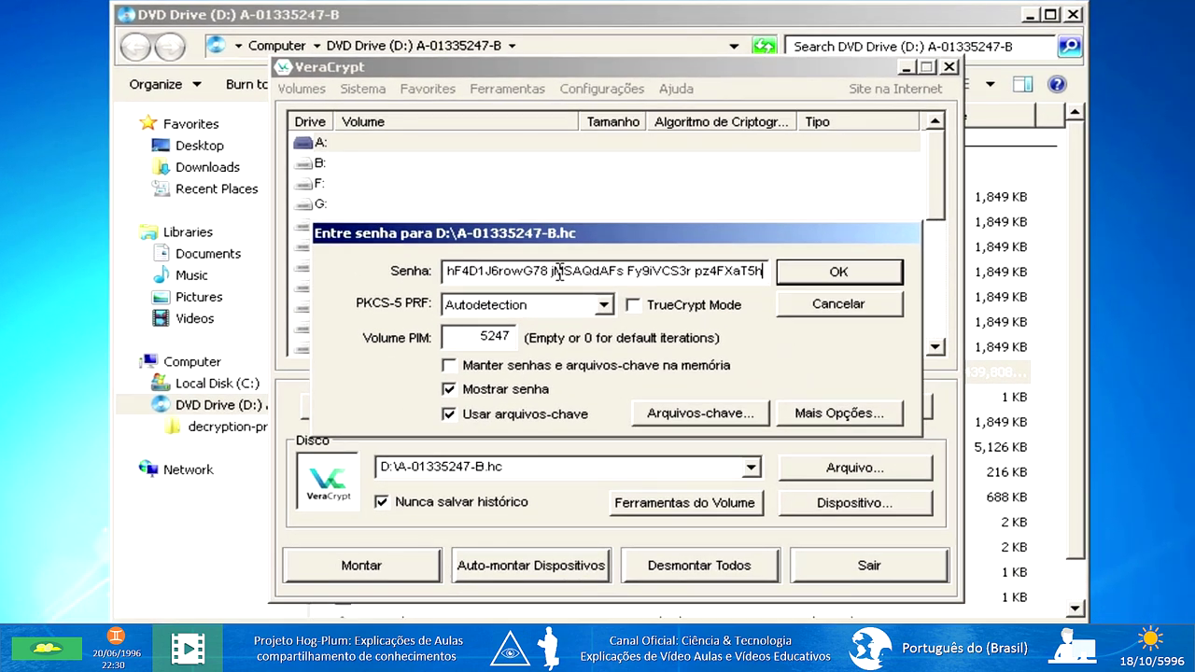
pyautogui.click(526, 389)
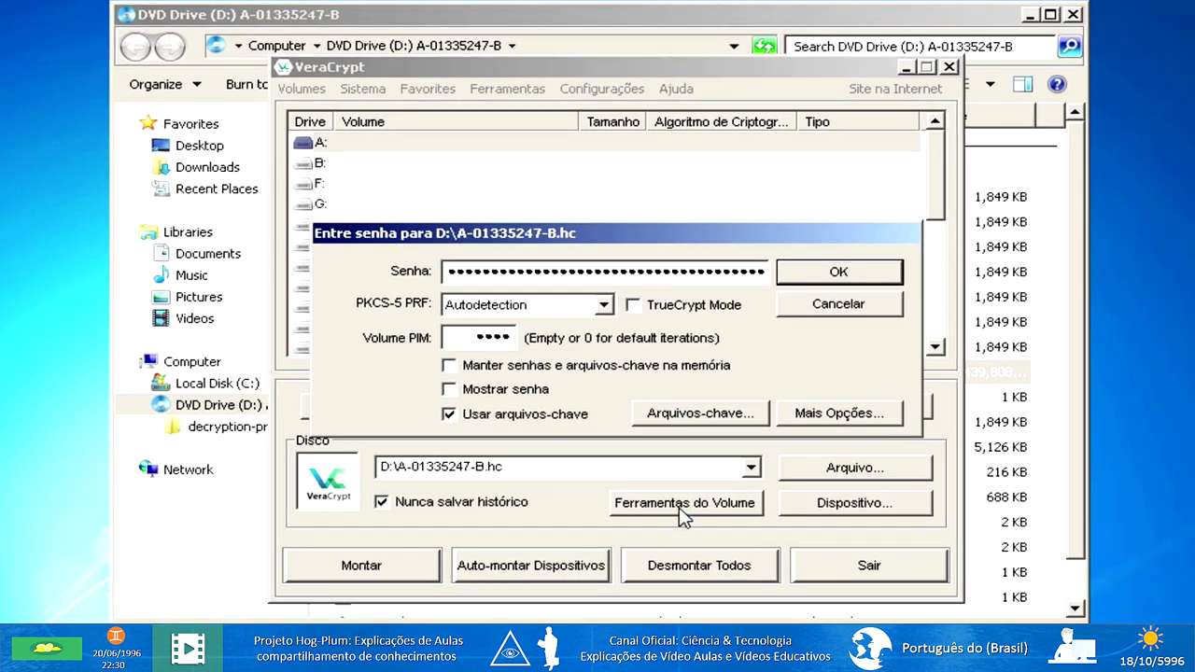
pyautogui.click(699, 415)
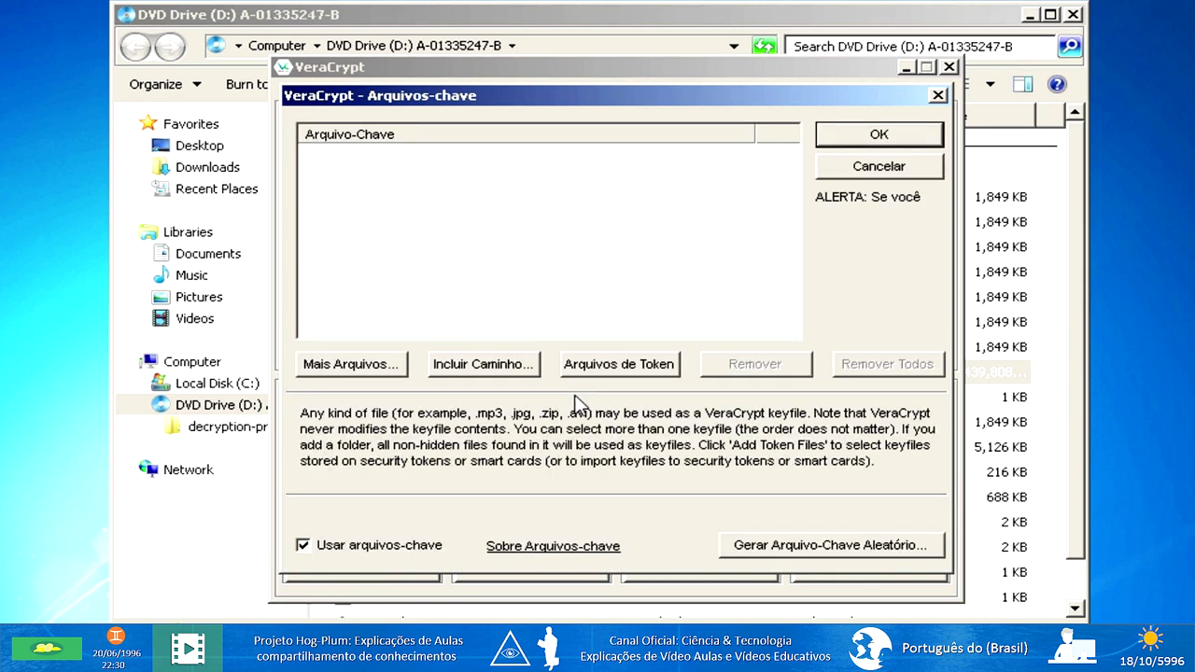
# Add public-key, private-key, password-veracrypt, computer-database and certificate from the DVD drive as keyfiles.
pyautogui.click(380, 373)
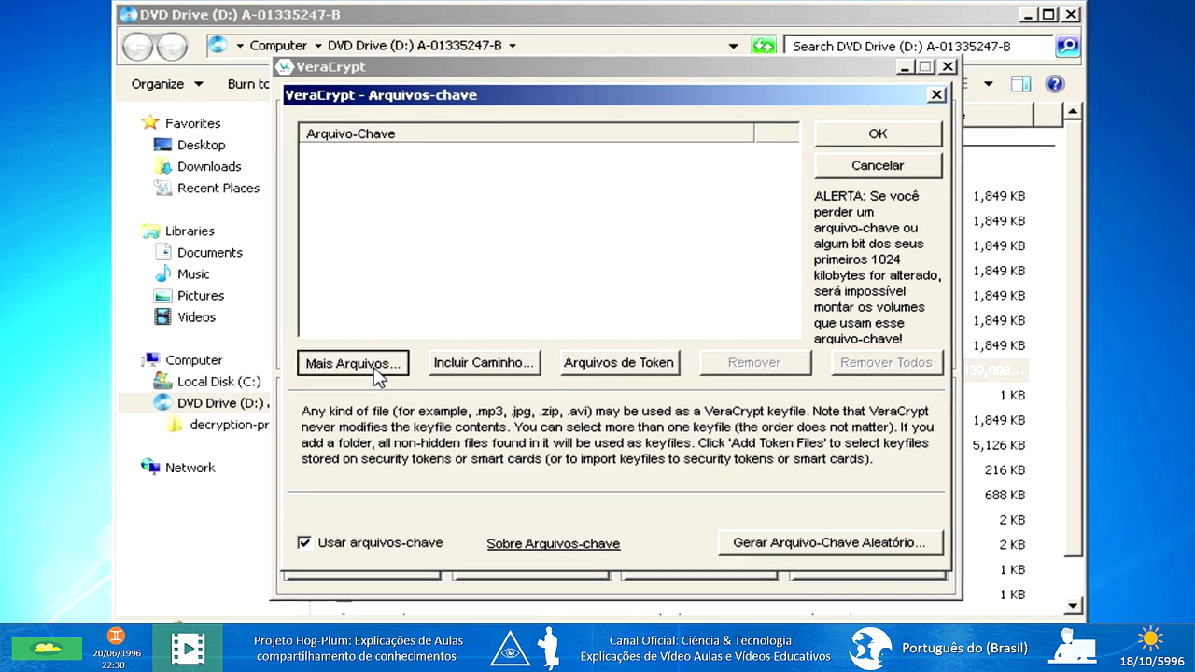
pyautogui.scroll(-1, 476, 485)
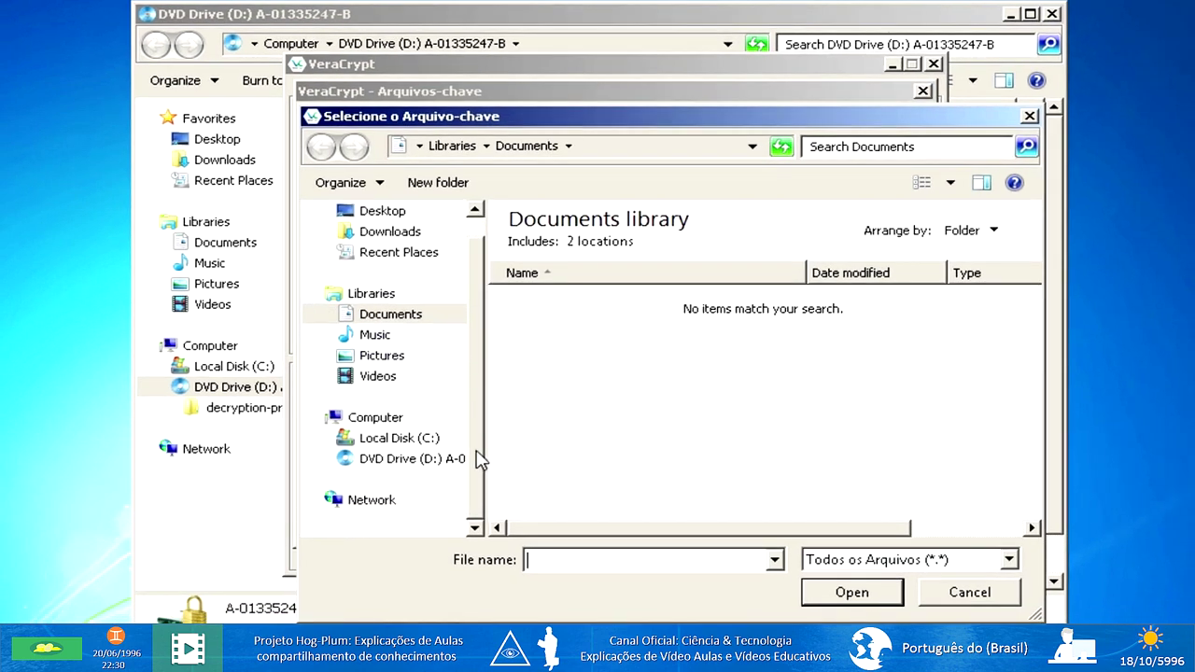
pyautogui.click(411, 458)
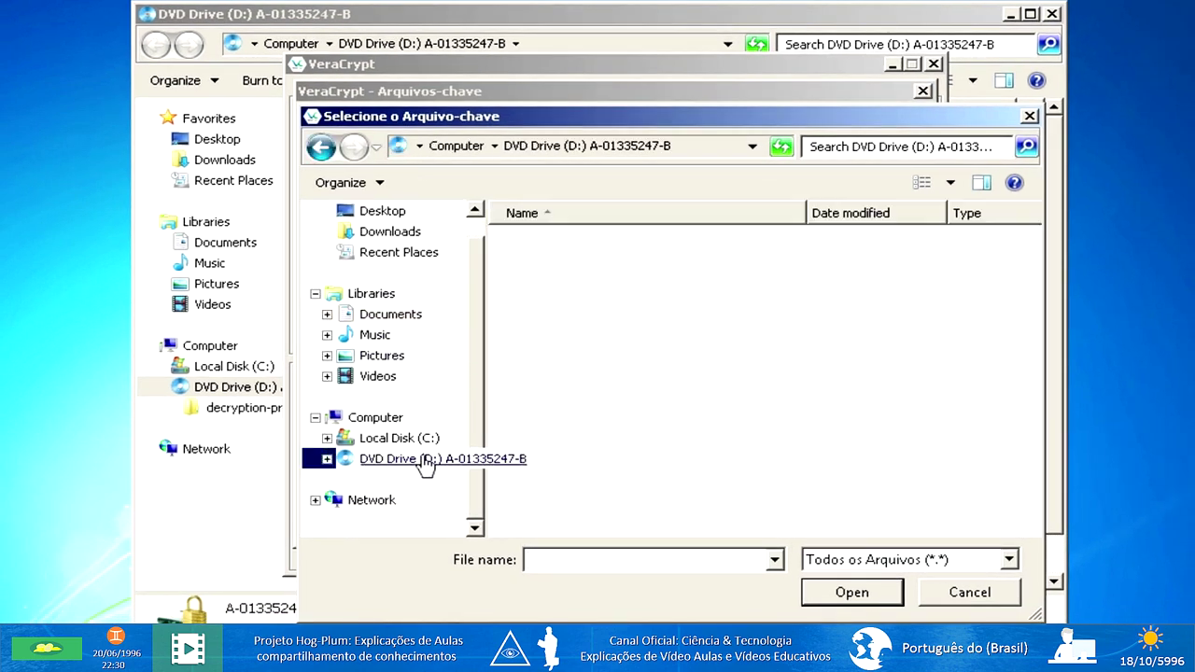
pyautogui.scroll(-3, 1034, 498)
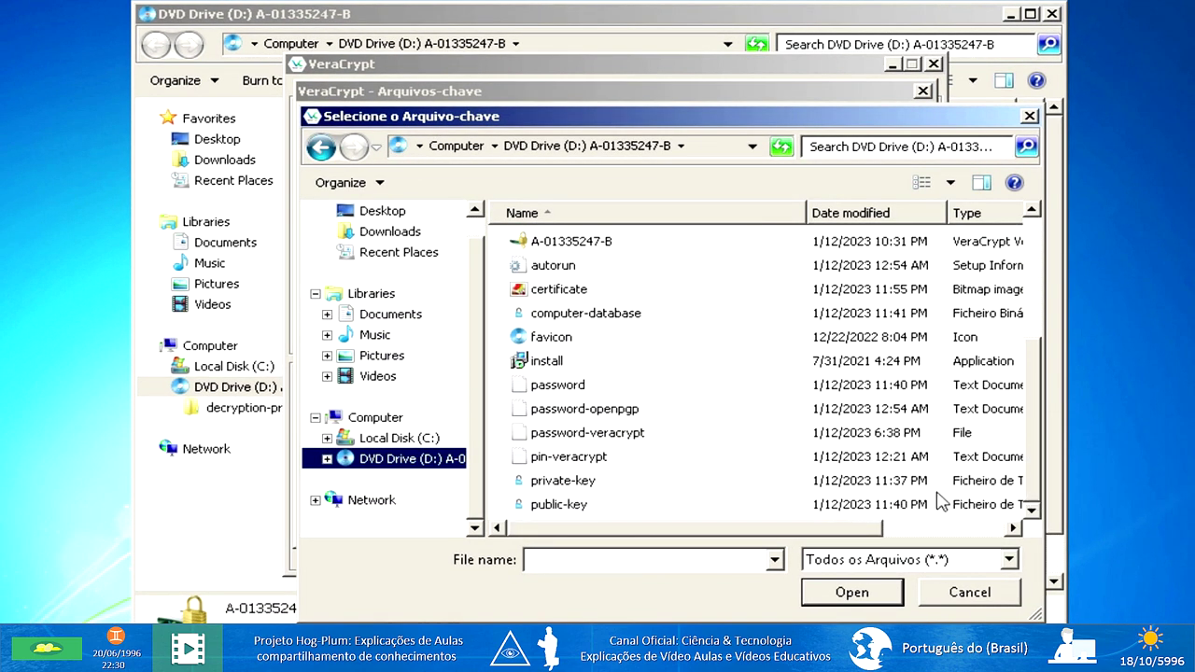
pyautogui.click(564, 504)
pyautogui.keyDown('ctrl'); pyautogui.click(564, 480); pyautogui.keyUp('ctrl')
pyautogui.keyDown('ctrl'); pyautogui.click(588, 434); pyautogui.keyUp('ctrl')
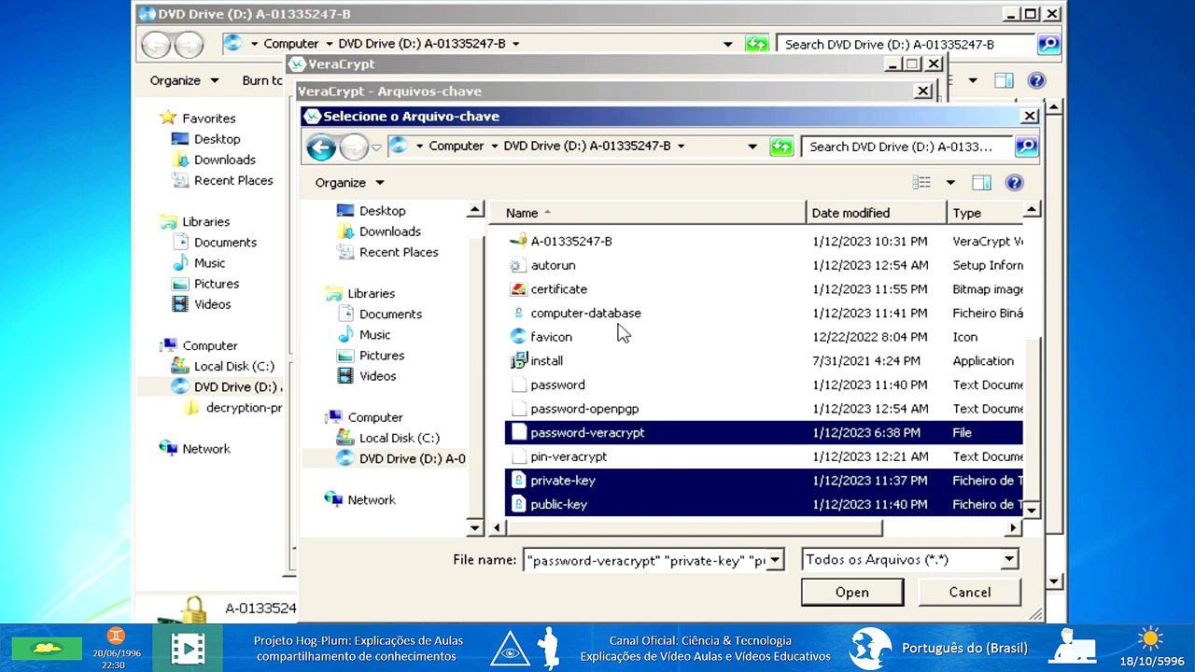
pyautogui.keyDown('ctrl'); pyautogui.click(569, 313); pyautogui.keyUp('ctrl')
pyautogui.keyDown('ctrl'); pyautogui.click(566, 290); pyautogui.keyUp('ctrl')
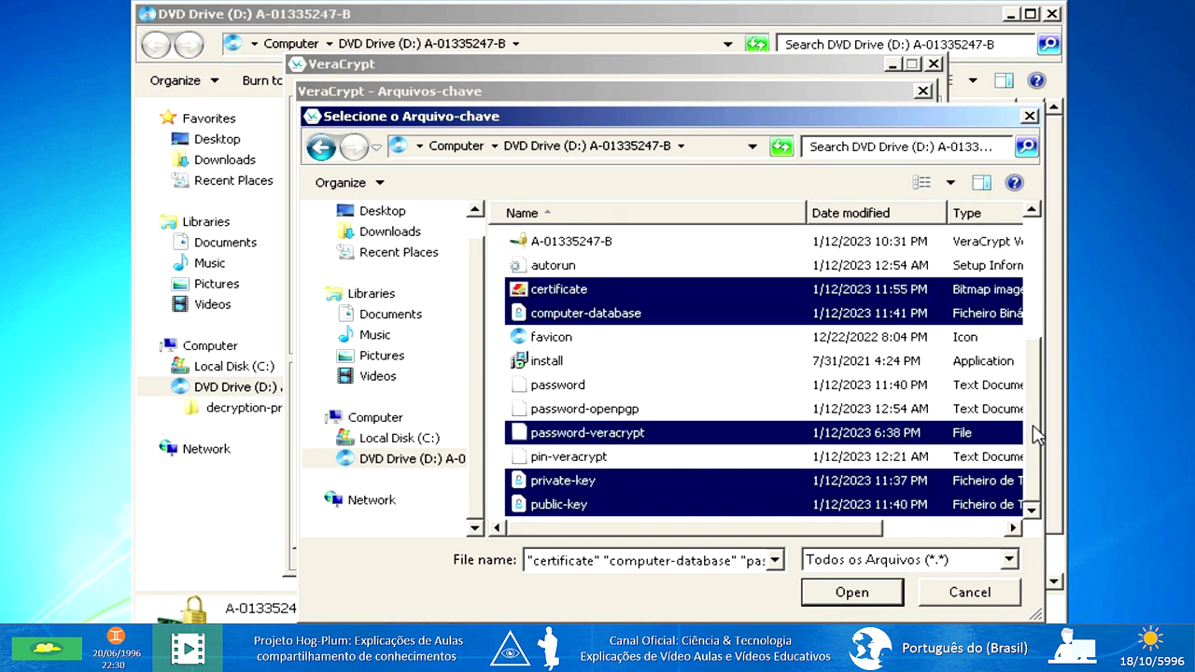
# Also add the 100.00, 50.00, 20.00, 10.00, 5.00, 2.00 and 1.00 images as keyfiles.
pyautogui.scroll(3, 1017, 429)
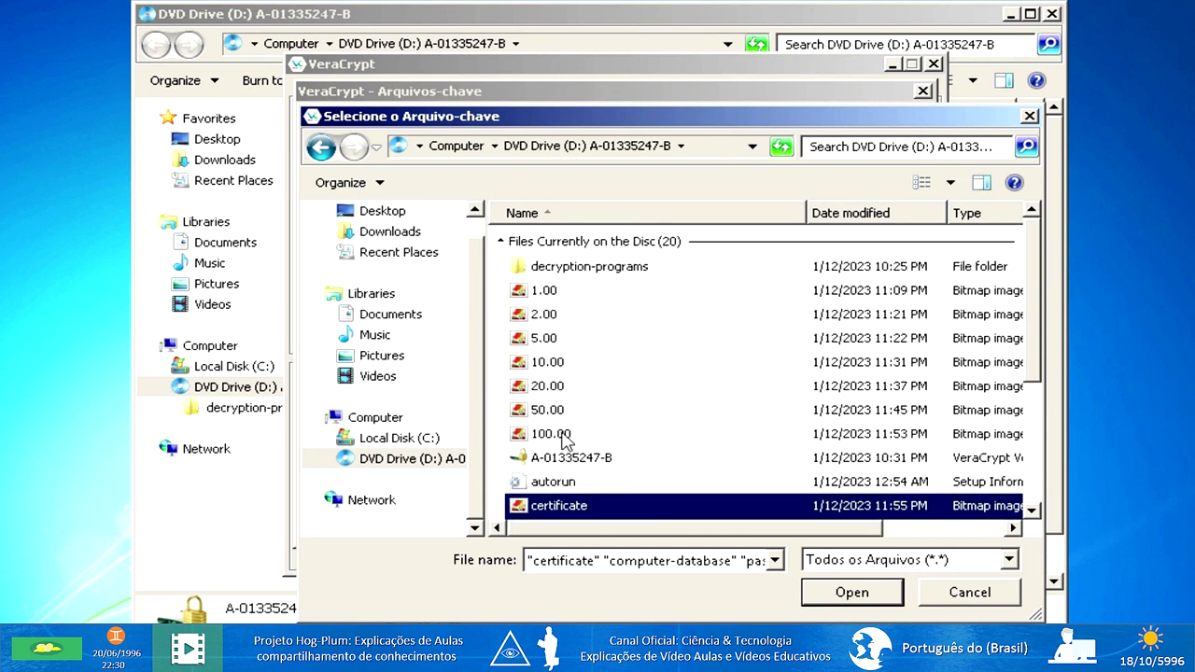
pyautogui.keyDown('ctrl'); pyautogui.click(566, 435); pyautogui.keyUp('ctrl')
pyautogui.keyDown('ctrl'); pyautogui.click(565, 412); pyautogui.keyUp('ctrl')
pyautogui.keyDown('ctrl'); pyautogui.click(553, 387); pyautogui.keyUp('ctrl')
pyautogui.keyDown('ctrl'); pyautogui.click(548, 368); pyautogui.keyUp('ctrl')
pyautogui.keyDown('ctrl'); pyautogui.click(557, 336); pyautogui.keyUp('ctrl')
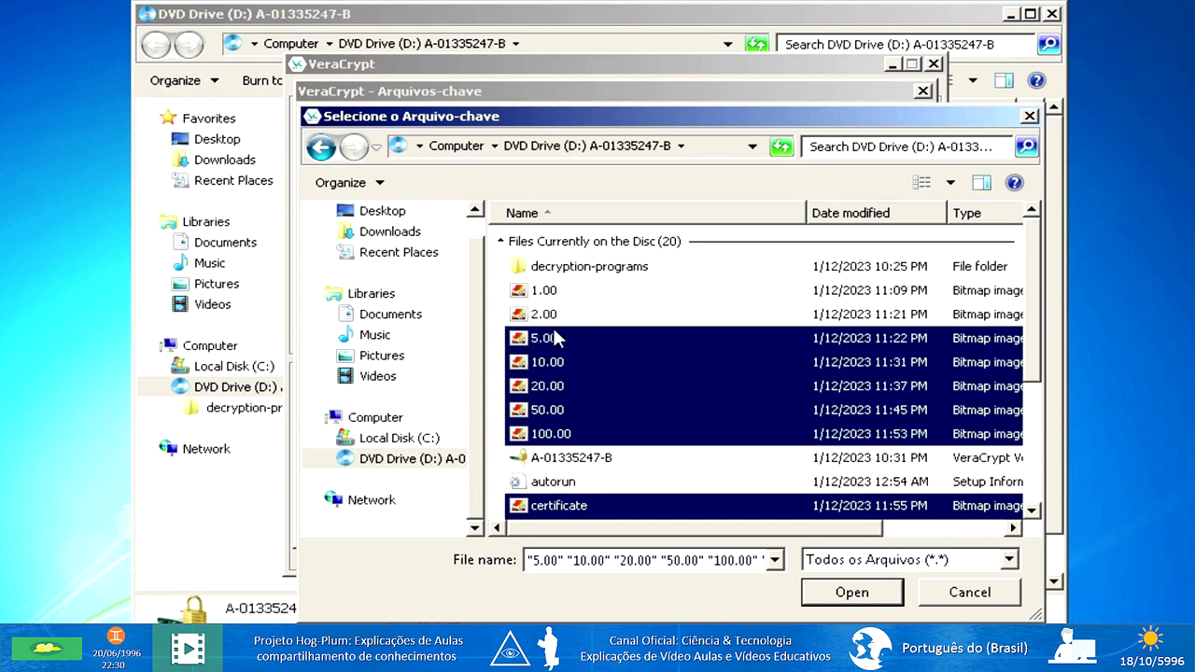
pyautogui.keyDown('ctrl'); pyautogui.click(553, 315); pyautogui.keyUp('ctrl')
pyautogui.keyDown('ctrl'); pyautogui.click(549, 292); pyautogui.keyUp('ctrl')
pyautogui.scroll(-3, 1044, 303)
pyautogui.moveTo(1034, 471); pyautogui.dragTo(1051, 228)
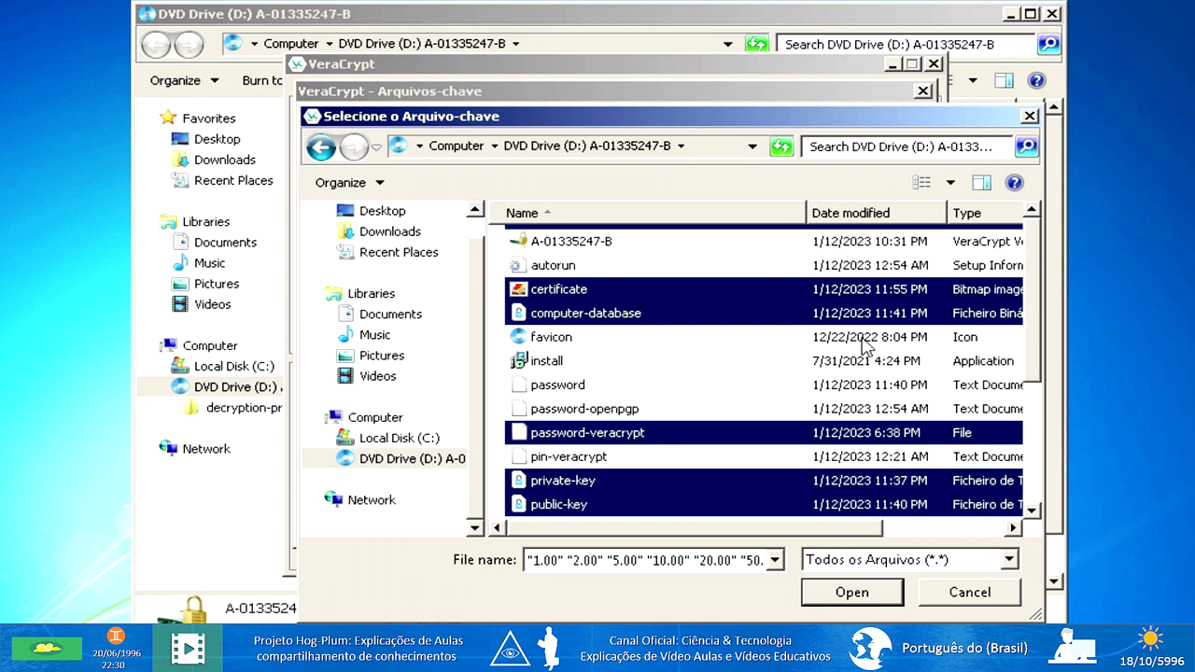
# Confirm the keyfile list and mount the volume as drive A:.
pyautogui.click(849, 592)
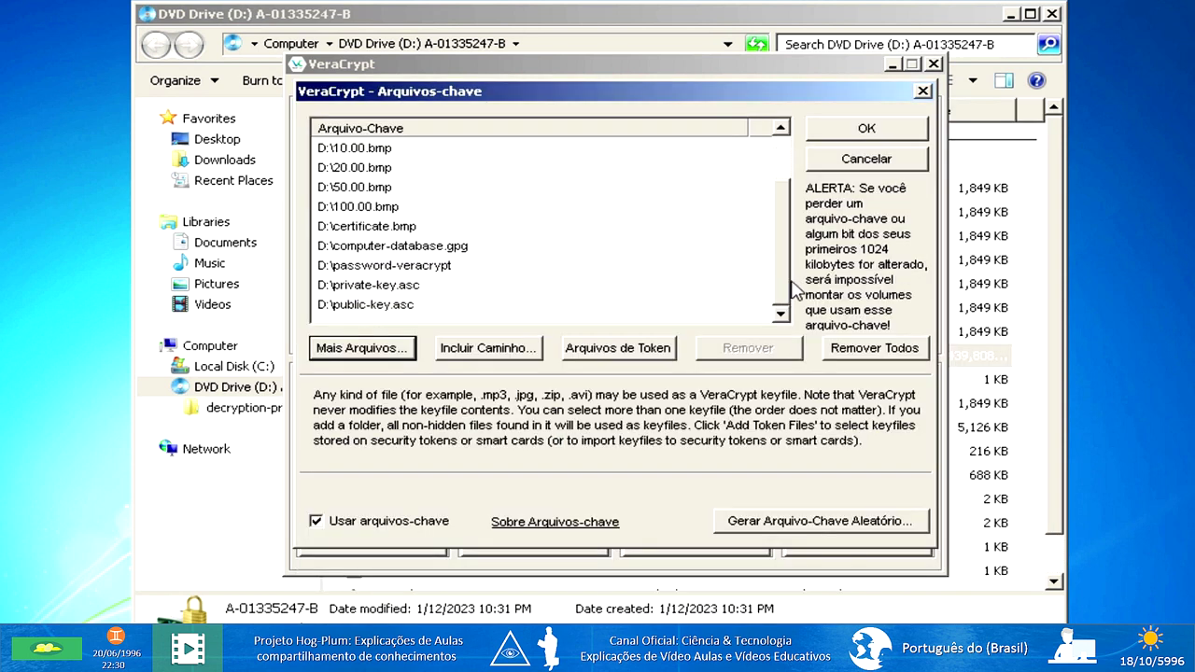
pyautogui.click(827, 130)
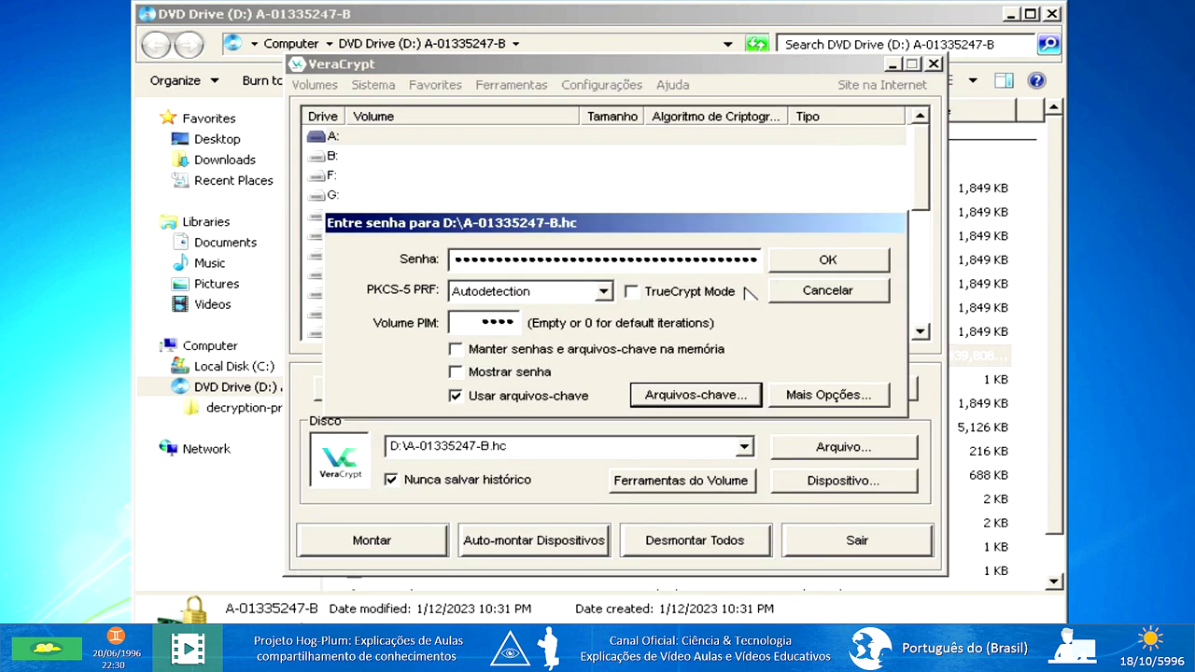
pyautogui.click(810, 264)
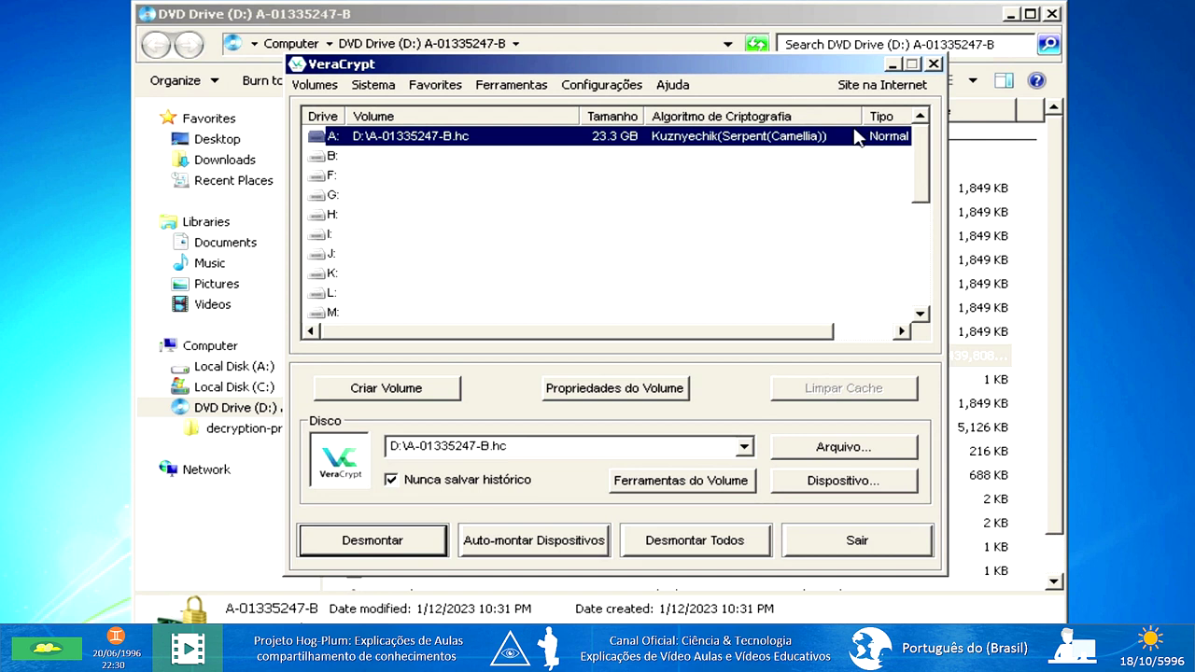
# Widen the encryption algorithm column, close VeraCrypt and return to the Computer view.
pyautogui.moveTo(858, 123); pyautogui.dragTo(841, 124)
pyautogui.moveTo(834, 125); pyautogui.dragTo(838, 125)
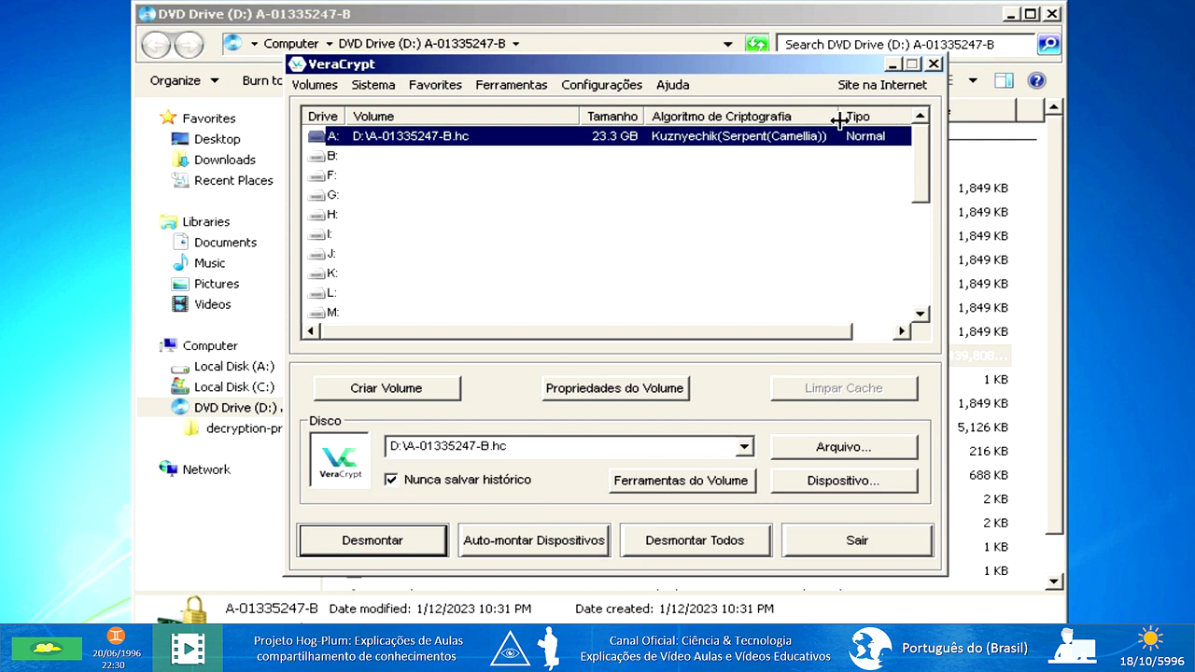
pyautogui.click(933, 64)
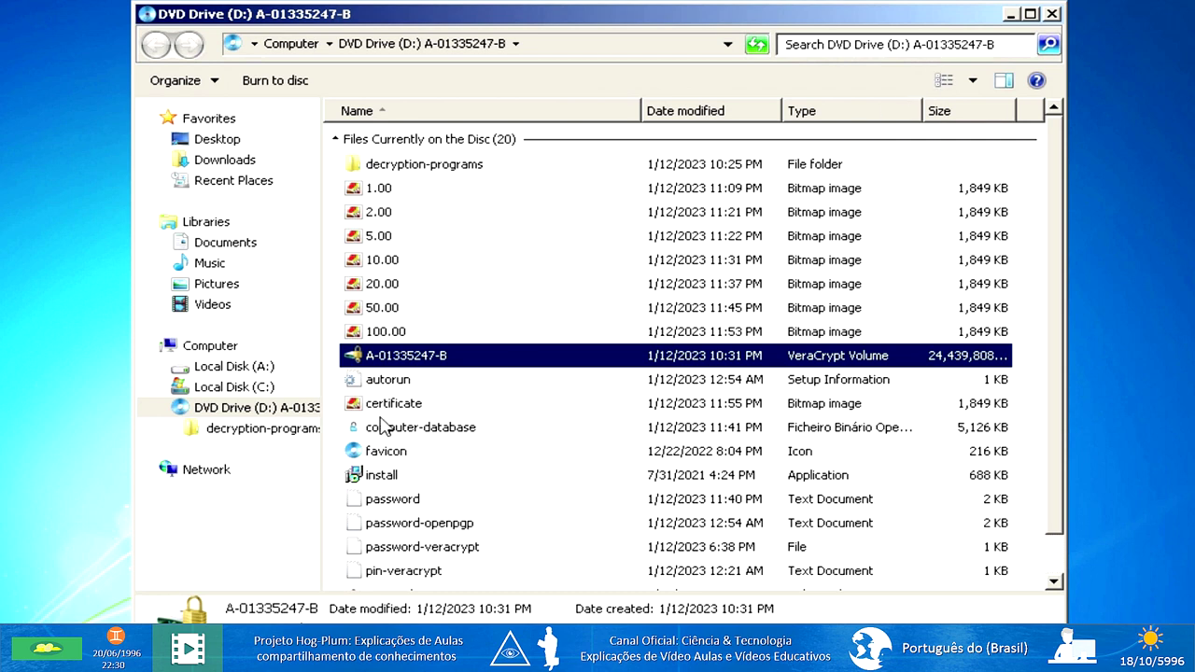
pyautogui.click(270, 358)
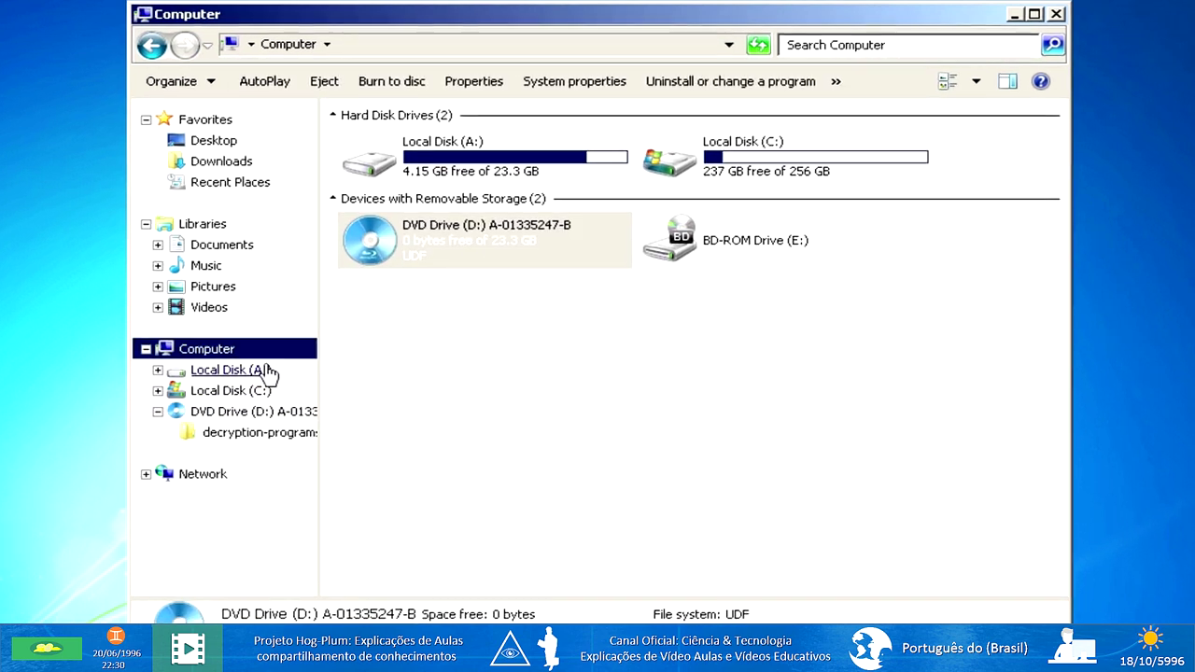
# Mount wou_w7-x64 from Local Disk (A:) as drive E: and start WSUS Offline Update with administrator rights.
pyautogui.click(269, 371)
pyautogui.rightClick(430, 176)
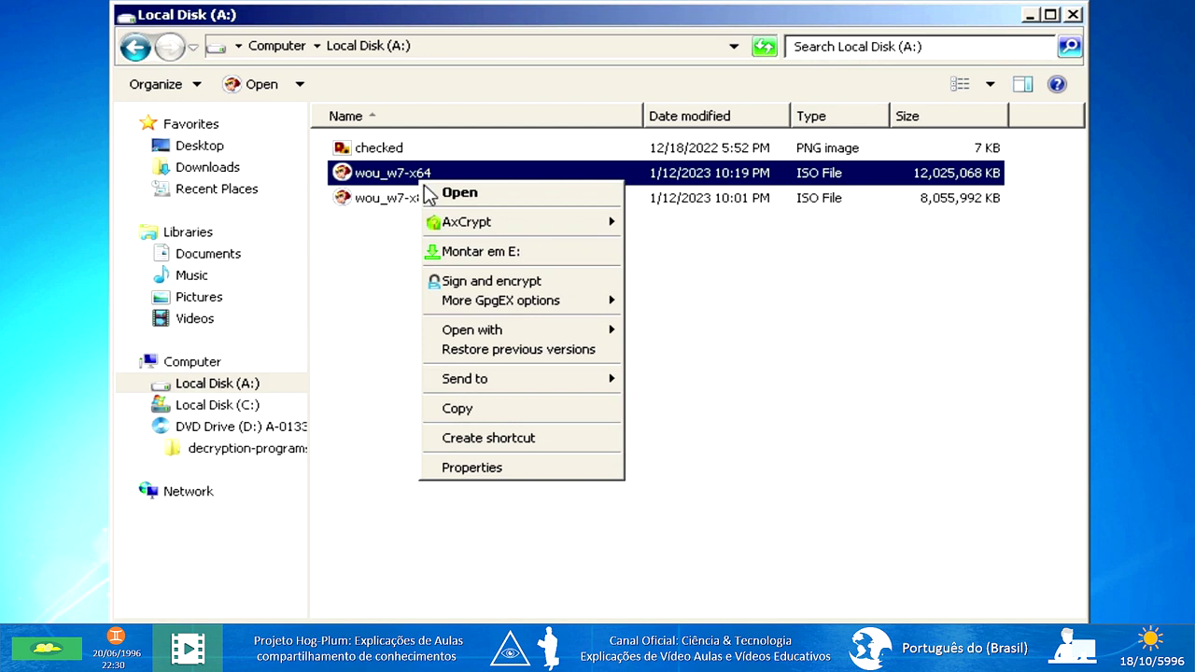
pyautogui.click(471, 251)
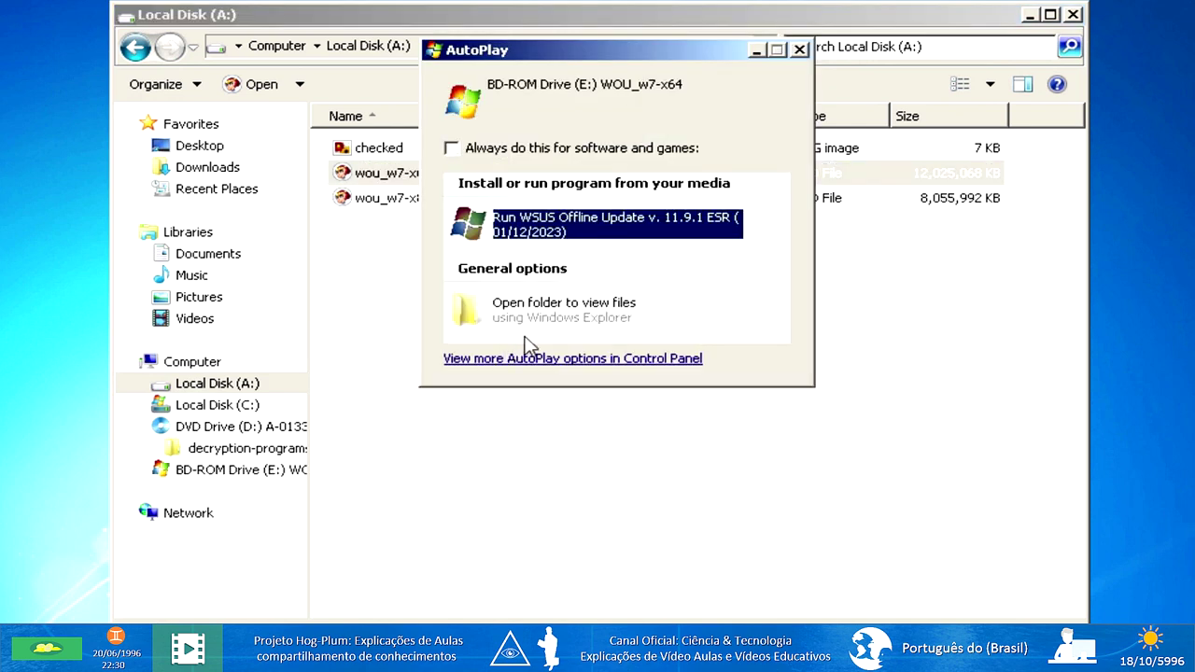
pyautogui.click(573, 229)
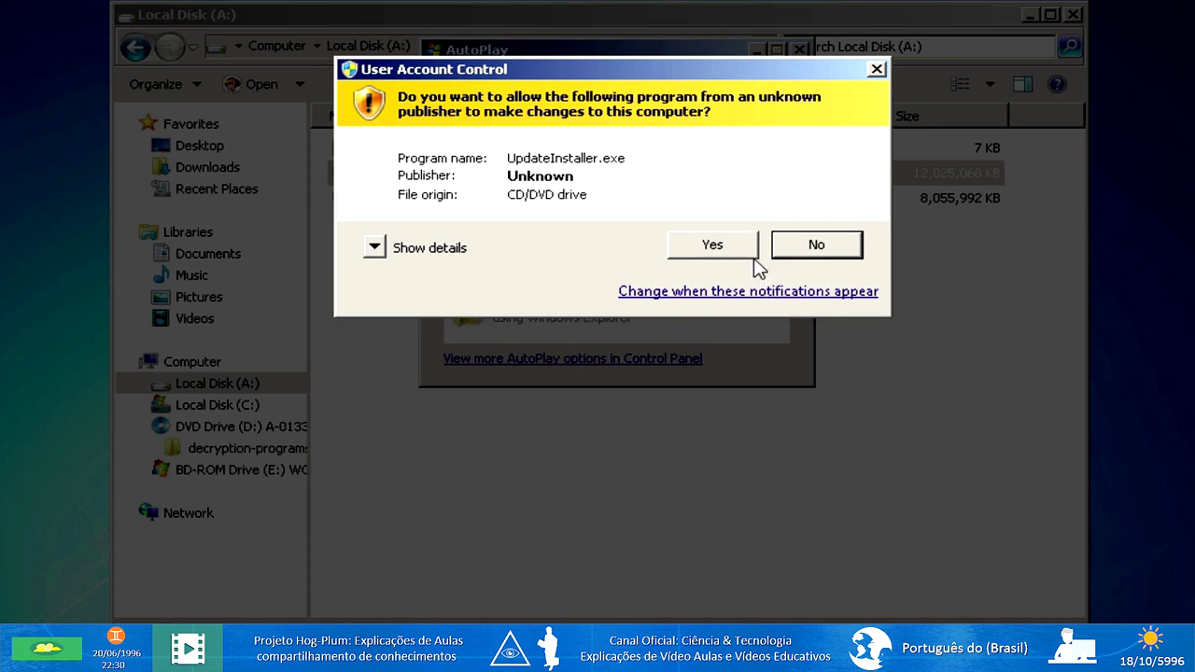
pyautogui.click(752, 260)
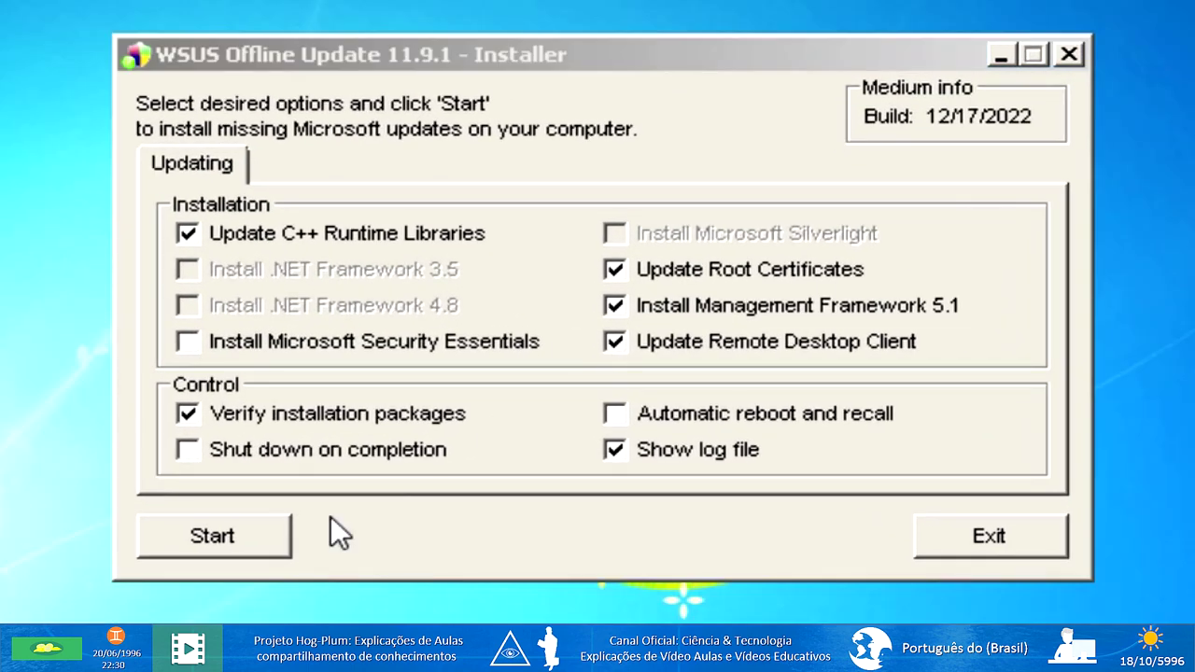
pyautogui.click(217, 548)
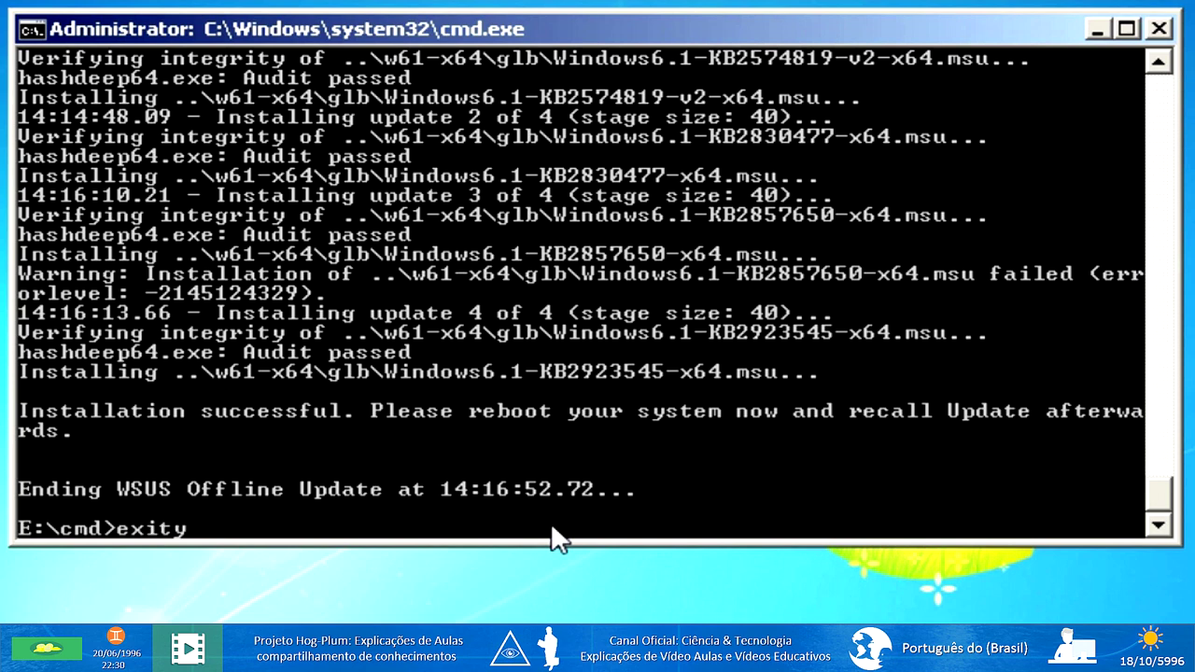
# Close the finished update console and restart Windows from the Start menu.
pyautogui.press('Return')
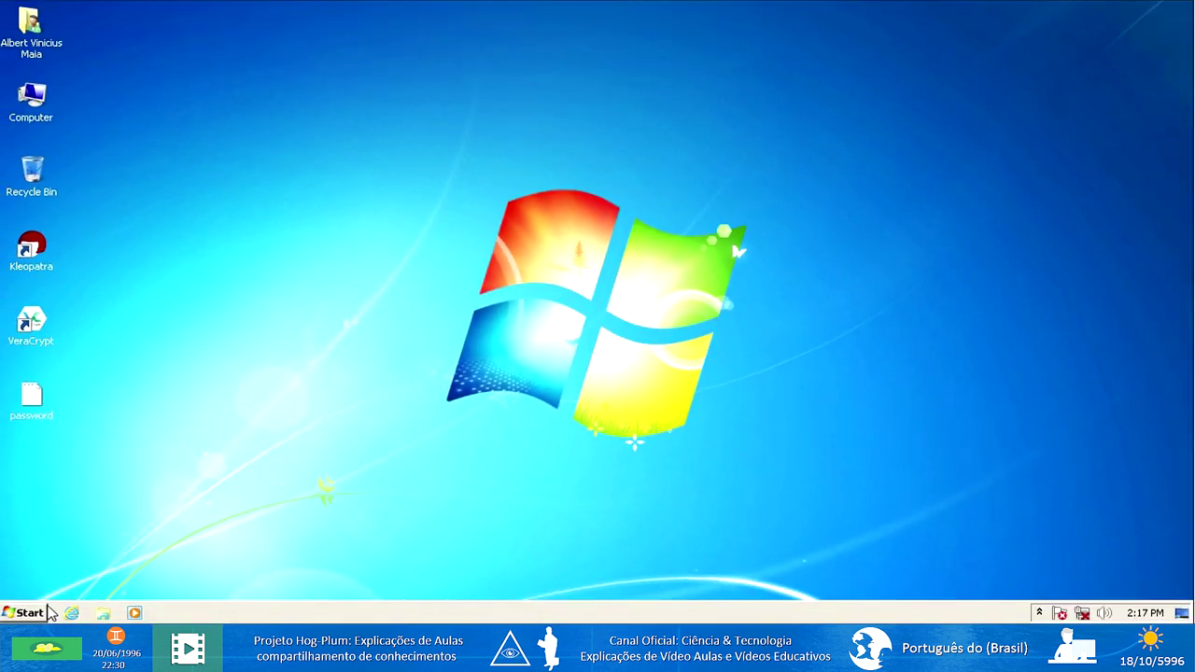
pyautogui.click(31, 615)
pyautogui.moveTo(310, 580)
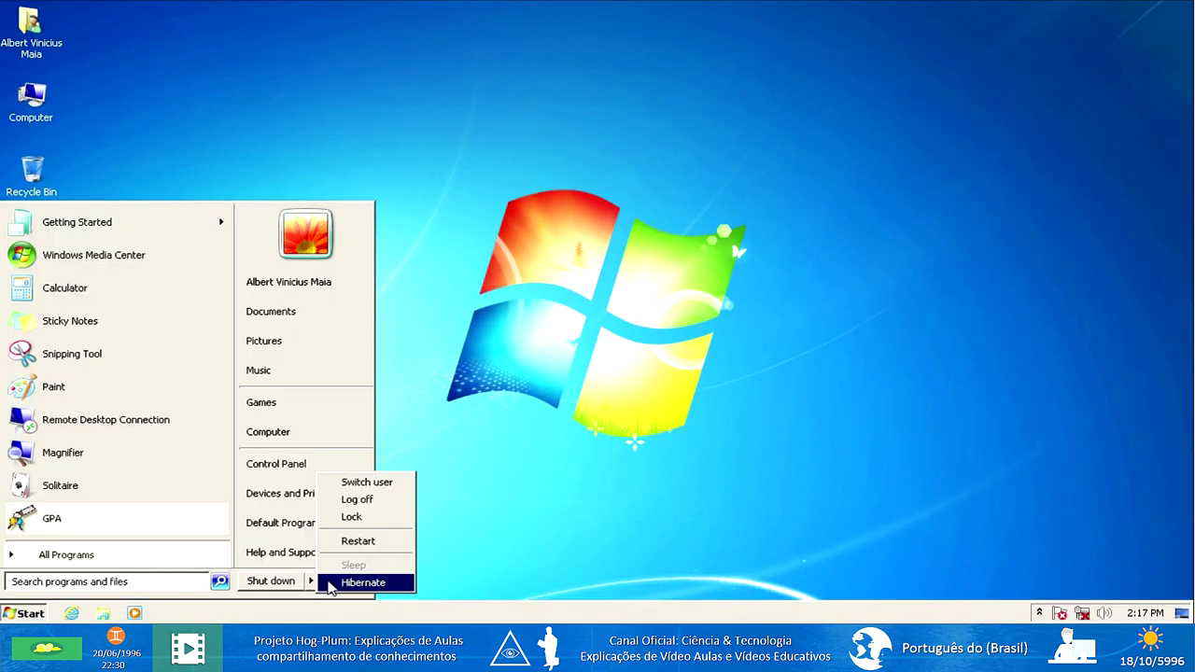
pyautogui.click(378, 540)
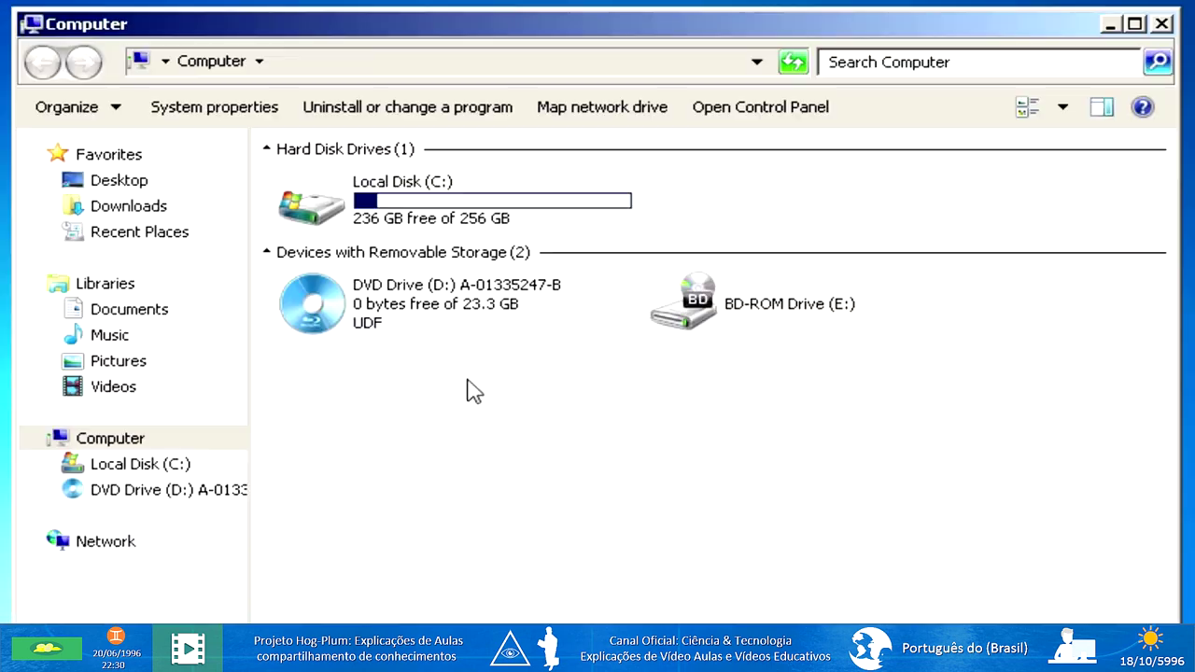
# Open DVD Drive (D:) in a new window, load A-01335247-B into VeraCrypt, and close the Explorer windows.
pyautogui.click(426, 291)
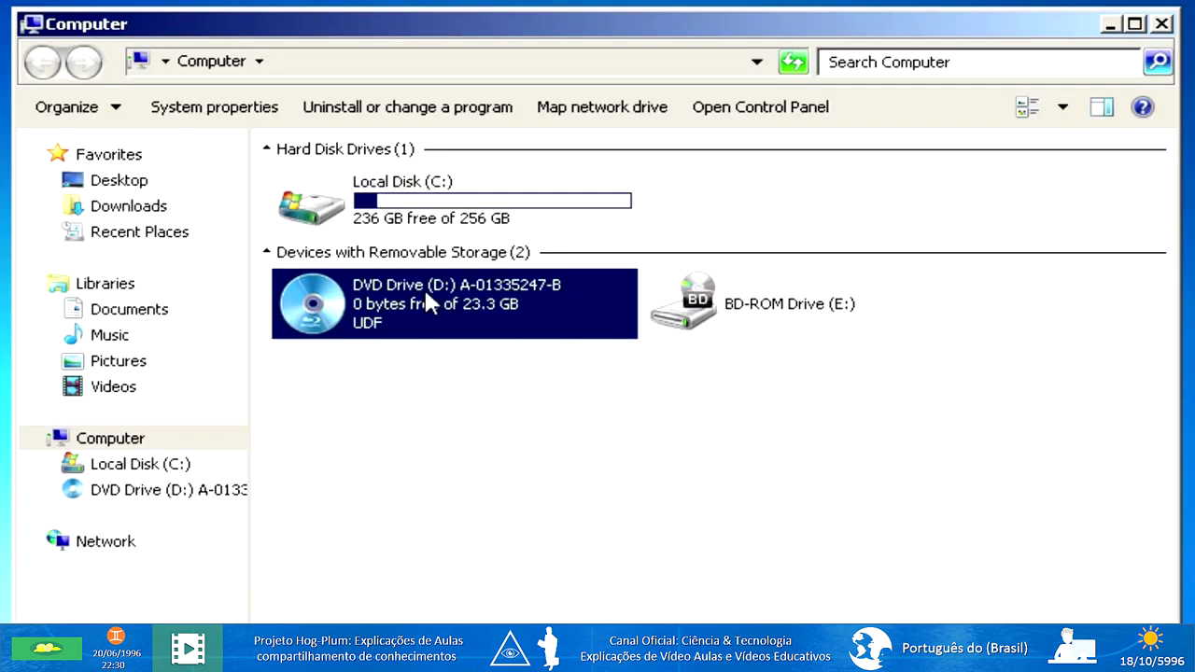
pyautogui.rightClick(426, 291)
pyautogui.click(476, 367)
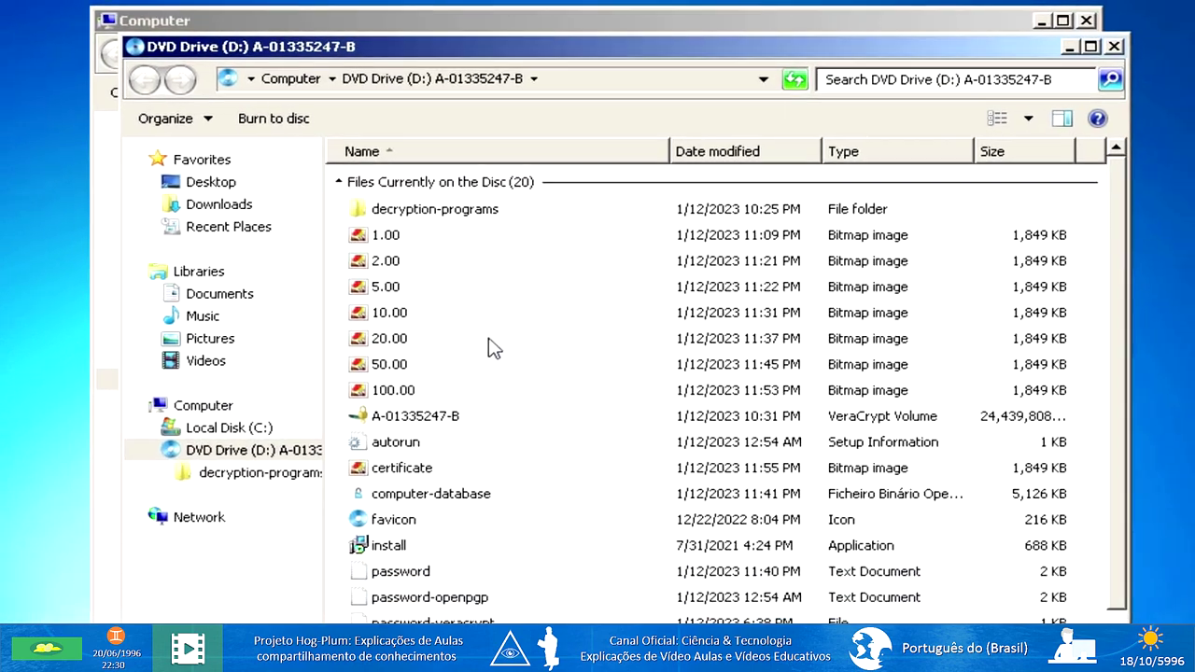
pyautogui.click(428, 426)
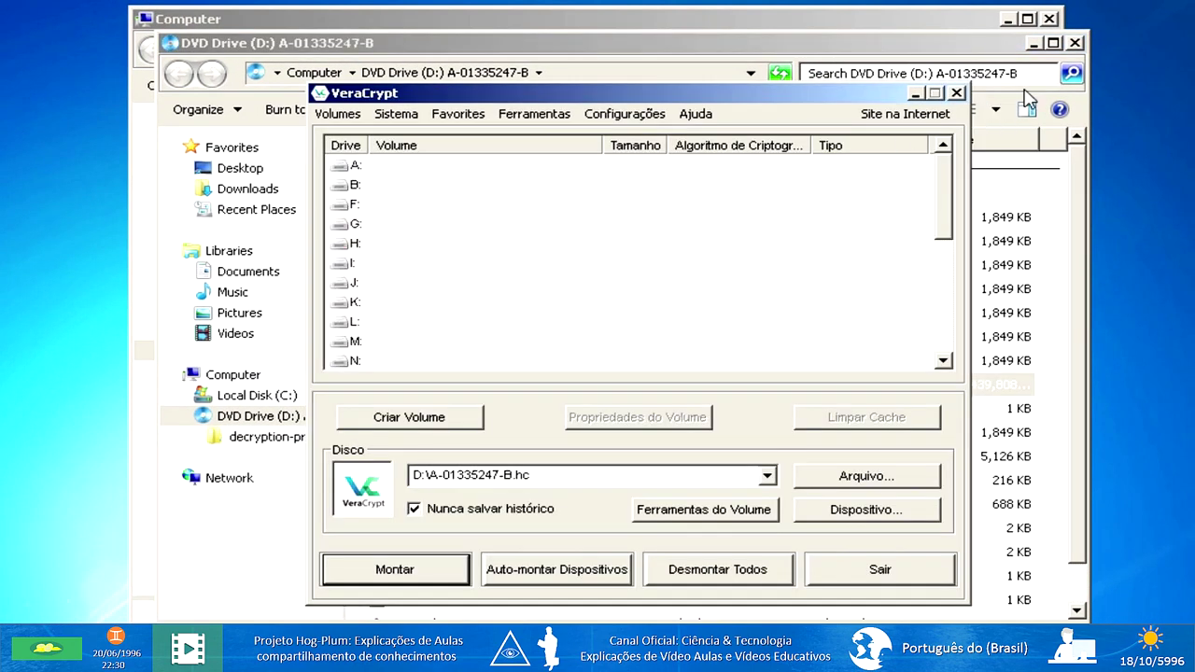
pyautogui.click(1073, 42)
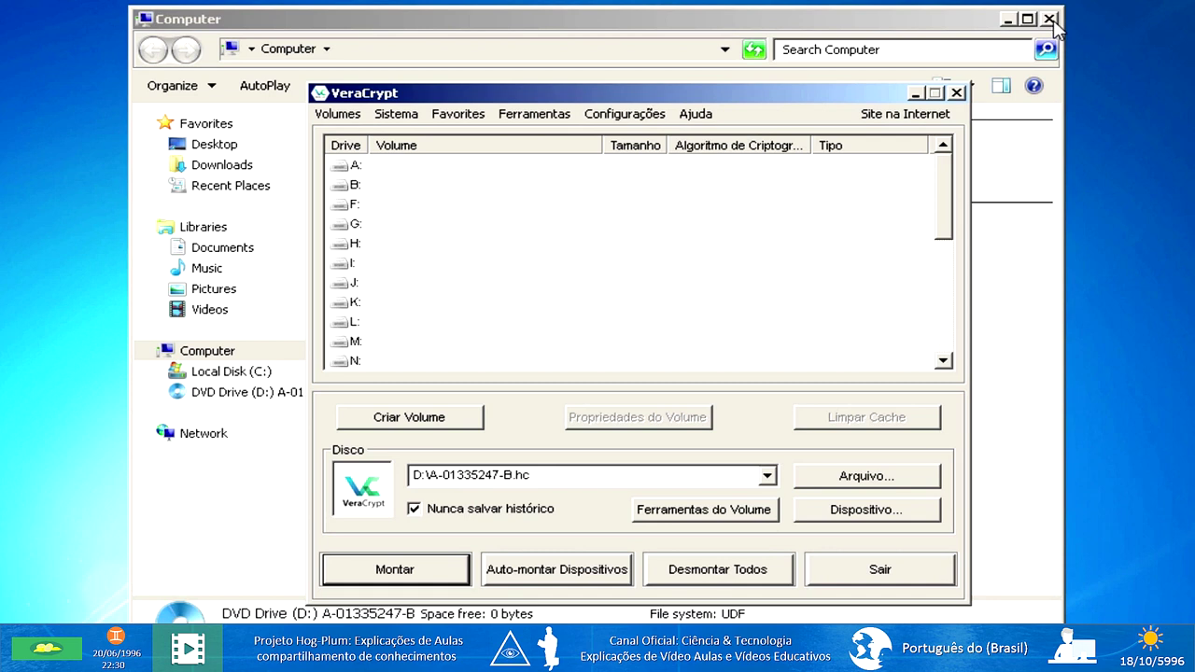
pyautogui.click(1049, 18)
# Start mounting on drive A: with PIM, visible password and keyfiles enabled.
pyautogui.click(354, 167)
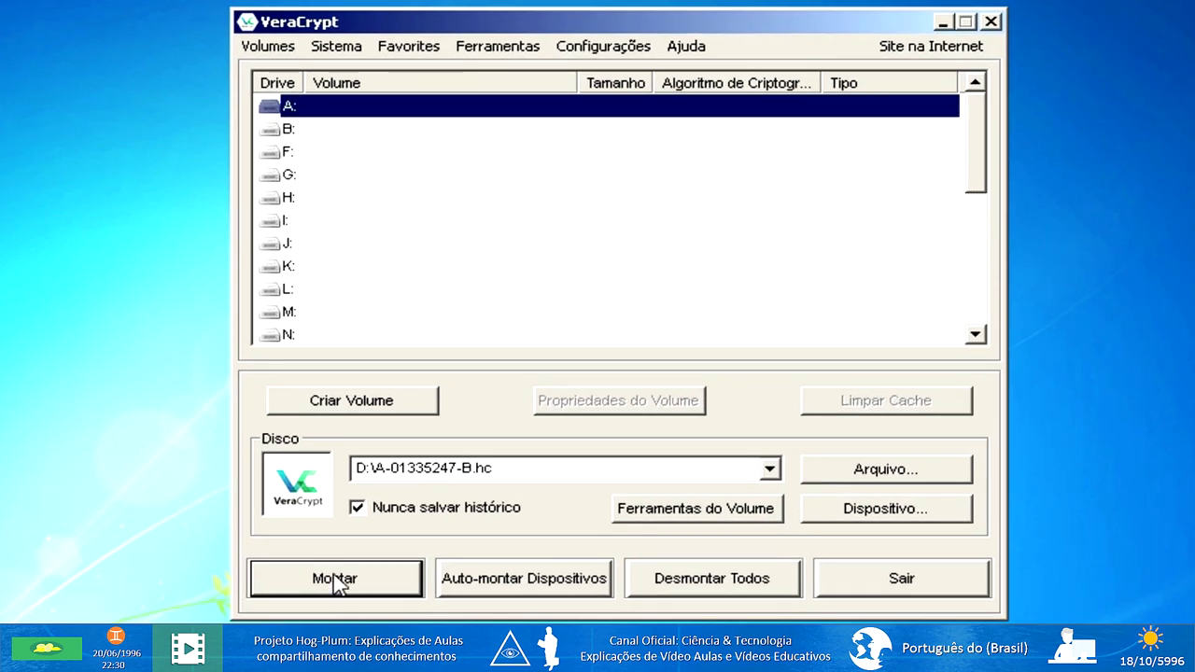
pyautogui.click(334, 579)
pyautogui.click(468, 336)
pyautogui.click(470, 383)
pyautogui.click(463, 413)
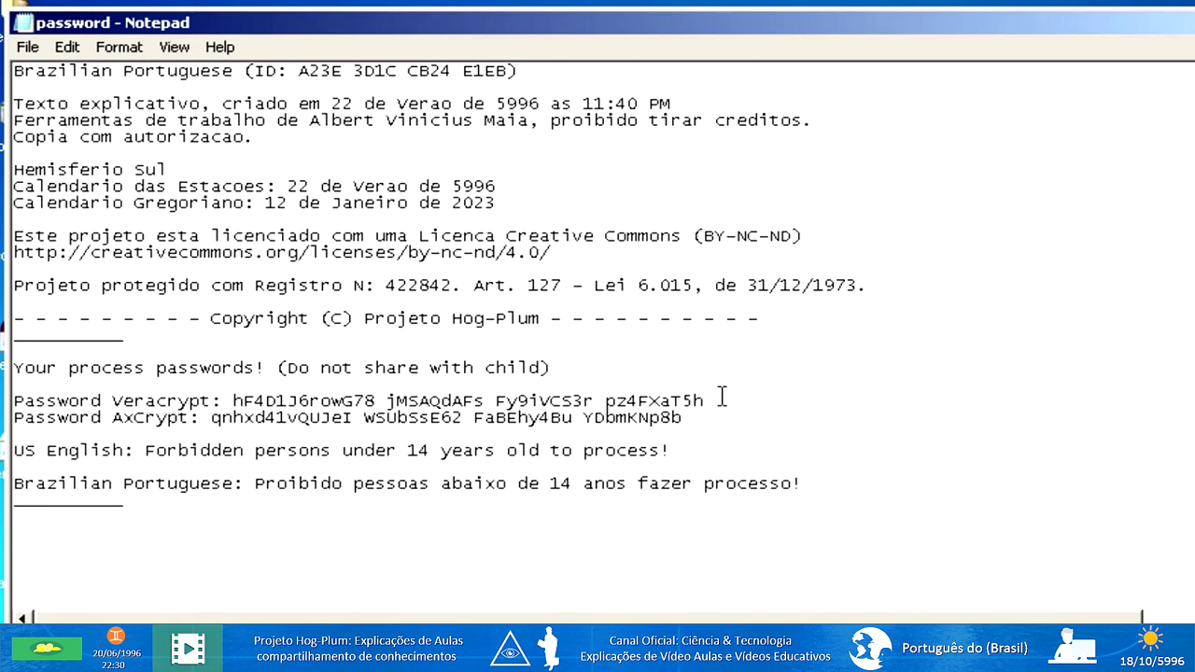
# Paste the password copied from Notepad, hide it, and open the keyfile list.
pyautogui.moveTo(706, 401); pyautogui.dragTo(234, 401)
pyautogui.rightClick(244, 407)
pyautogui.click(282, 473)
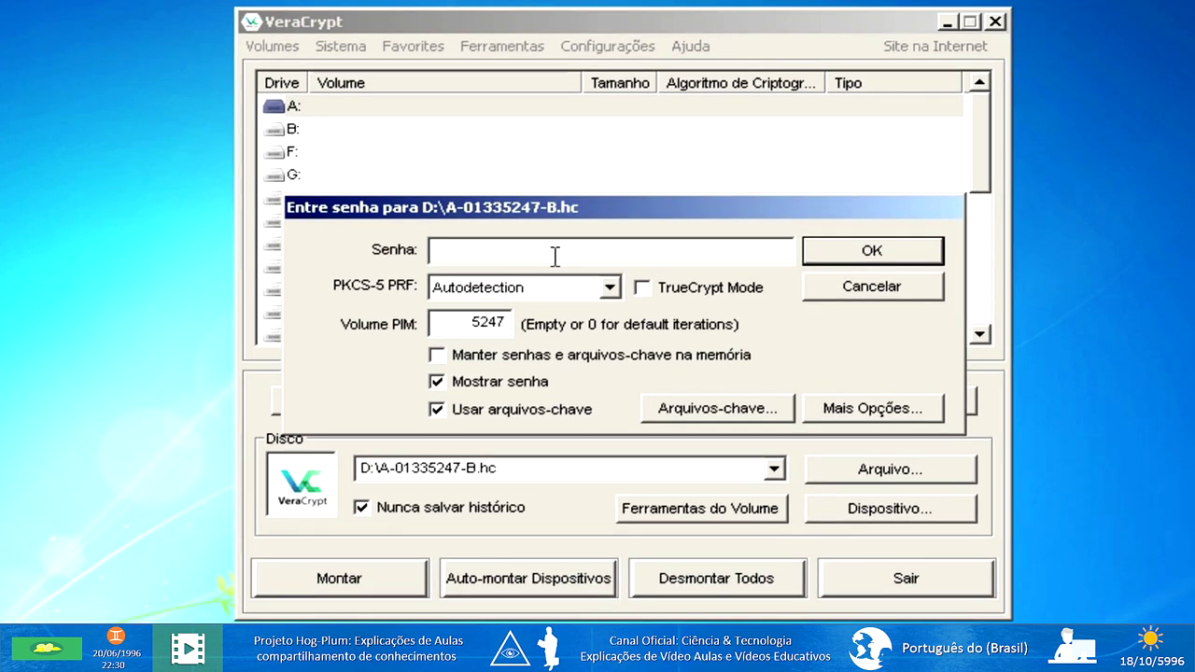
pyautogui.hotkey('ctrl', 'v')
pyautogui.click(508, 382)
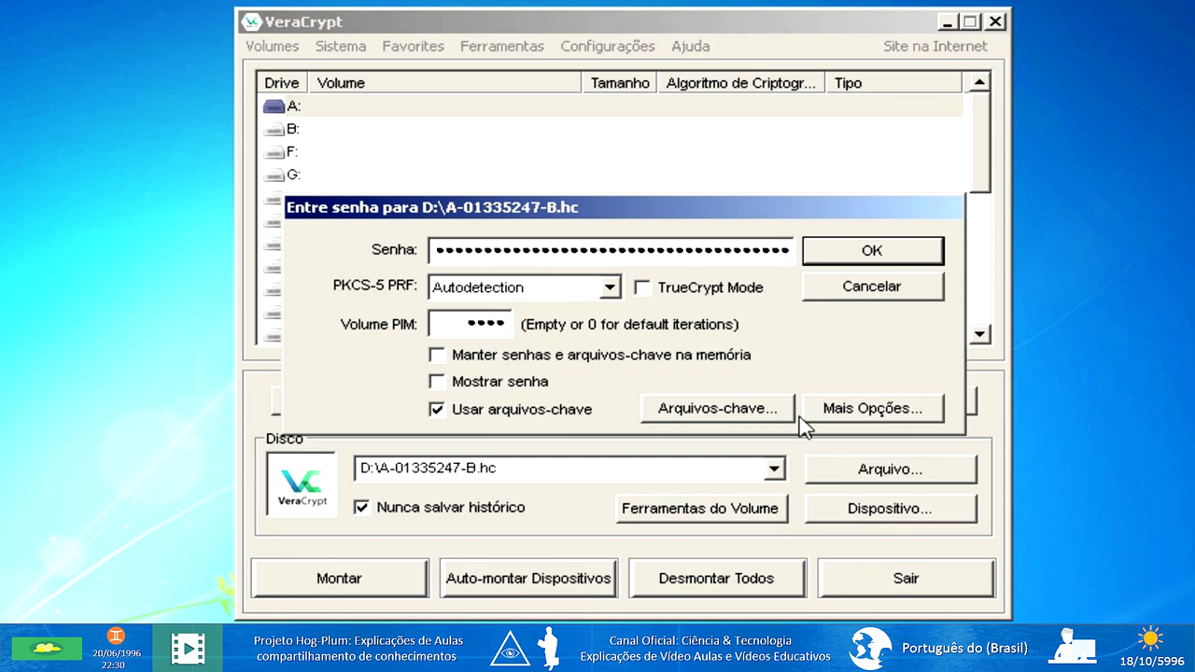
pyautogui.click(767, 417)
# Add public-key, private-key, password-veracrypt, computer-database and certificate from the DVD drive as keyfiles.
pyautogui.click(331, 347)
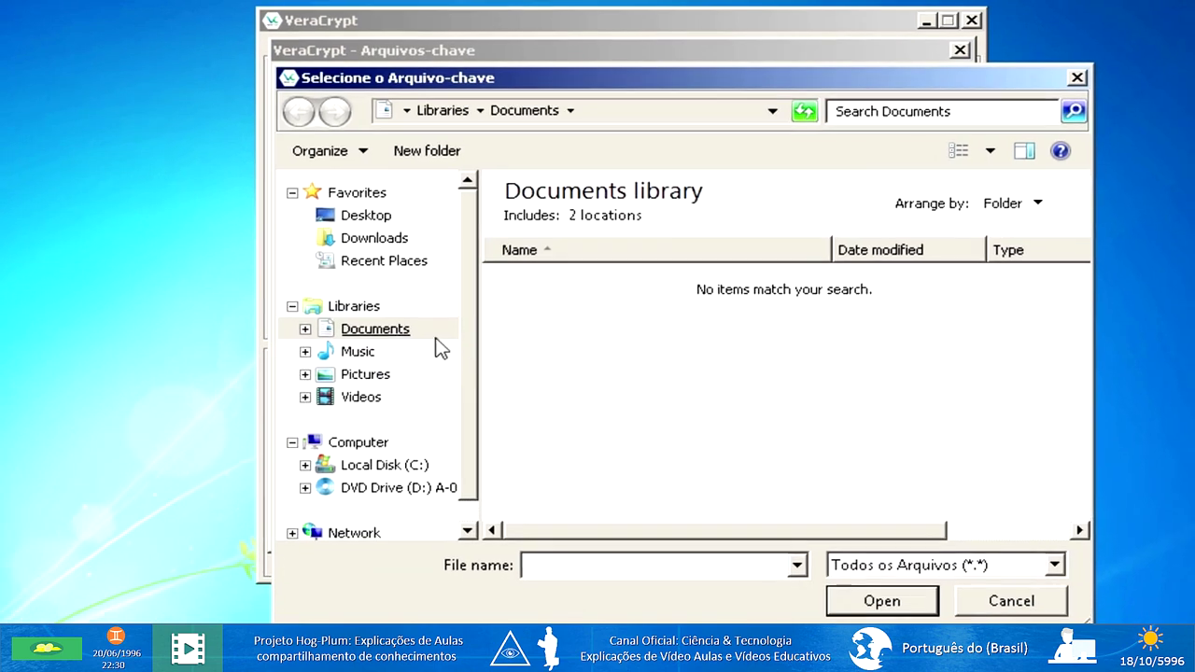
pyautogui.scroll(-1, 475, 411)
pyautogui.click(438, 488)
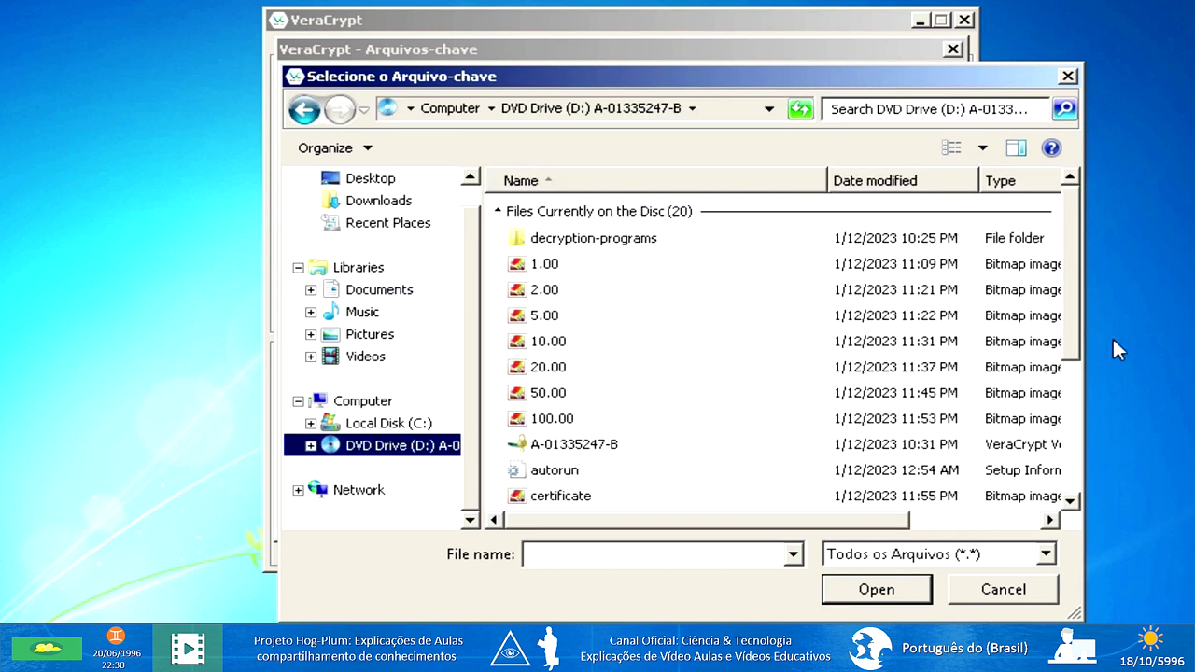
pyautogui.moveTo(1079, 328); pyautogui.dragTo(1131, 490)
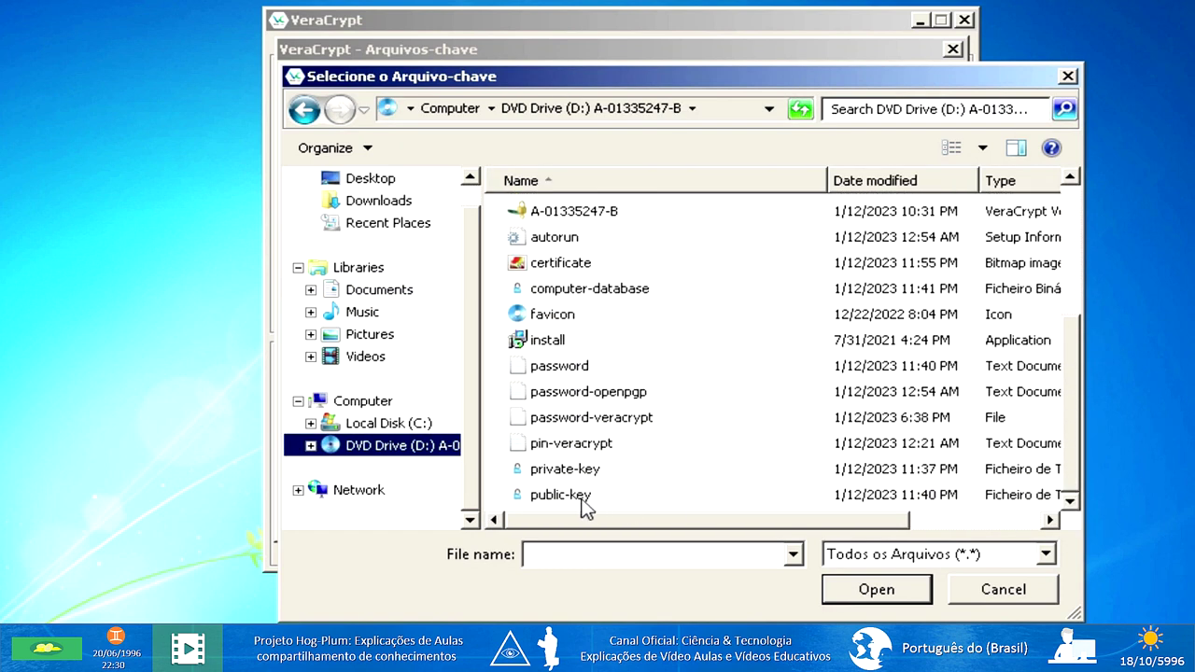
pyautogui.click(583, 497)
pyautogui.keyDown('ctrl'); pyautogui.click(582, 471); pyautogui.keyUp('ctrl')
pyautogui.keyDown('ctrl'); pyautogui.click(585, 420); pyautogui.keyUp('ctrl')
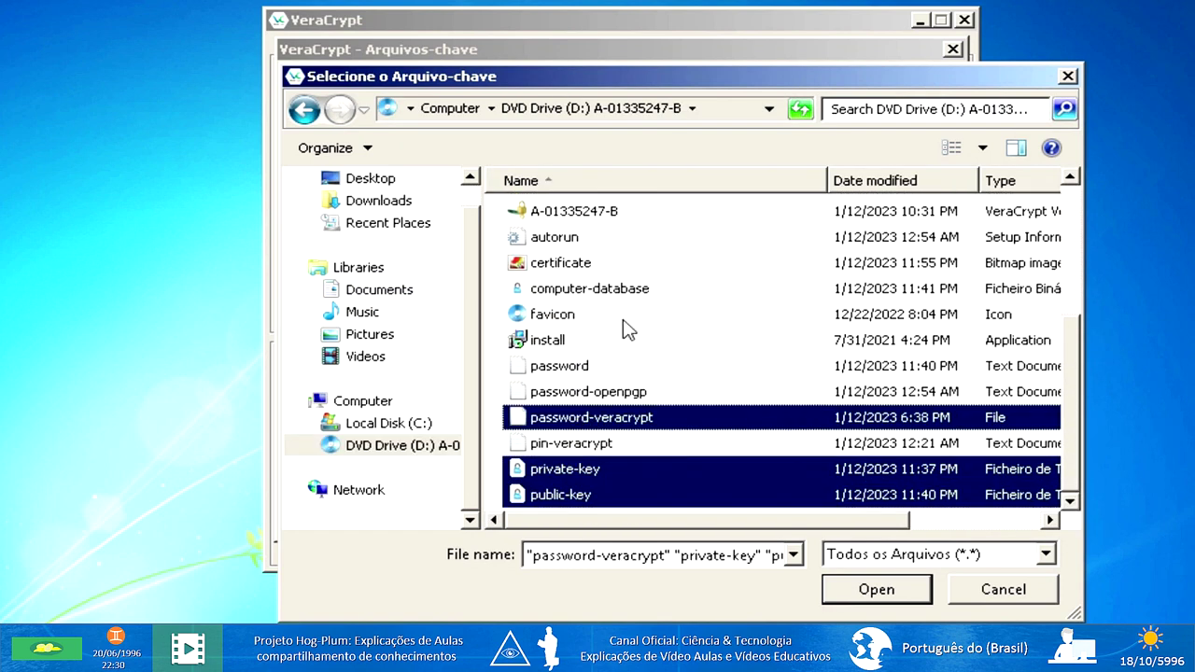
pyautogui.keyDown('ctrl'); pyautogui.click(597, 290); pyautogui.keyUp('ctrl')
pyautogui.keyDown('ctrl'); pyautogui.click(572, 264); pyautogui.keyUp('ctrl')
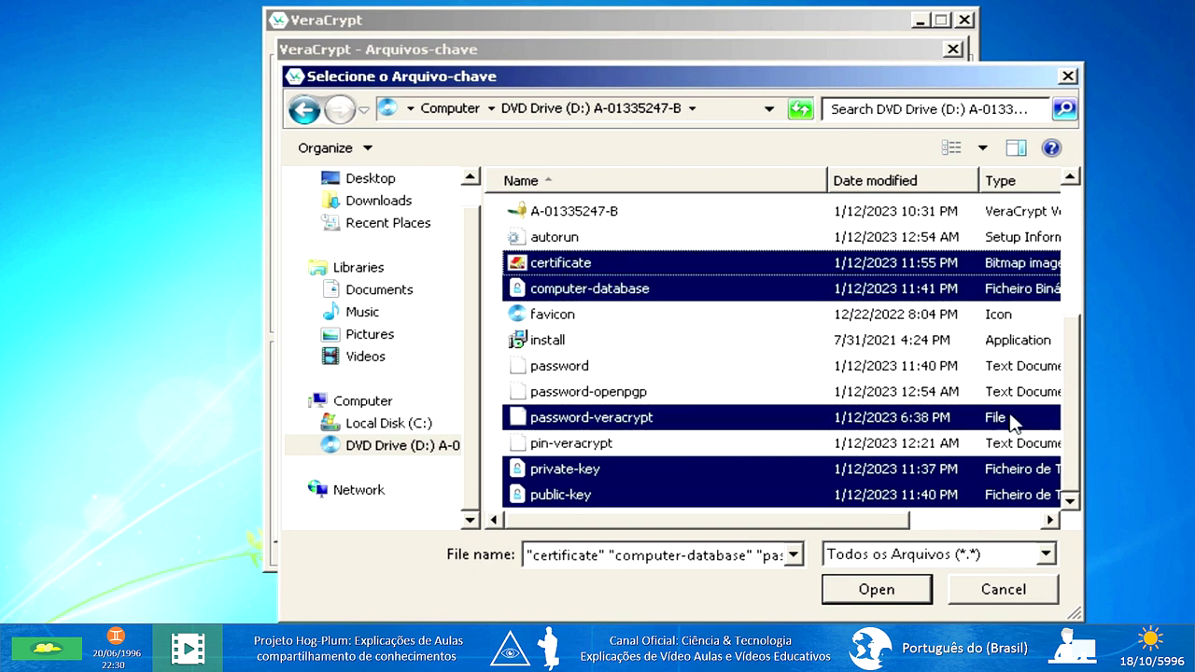
# Also add the 100.00, 50.00, 20.00, 10.00, 5.00, 2.00 and 1.00 images as keyfiles.
pyautogui.moveTo(1069, 435); pyautogui.dragTo(1033, 322)
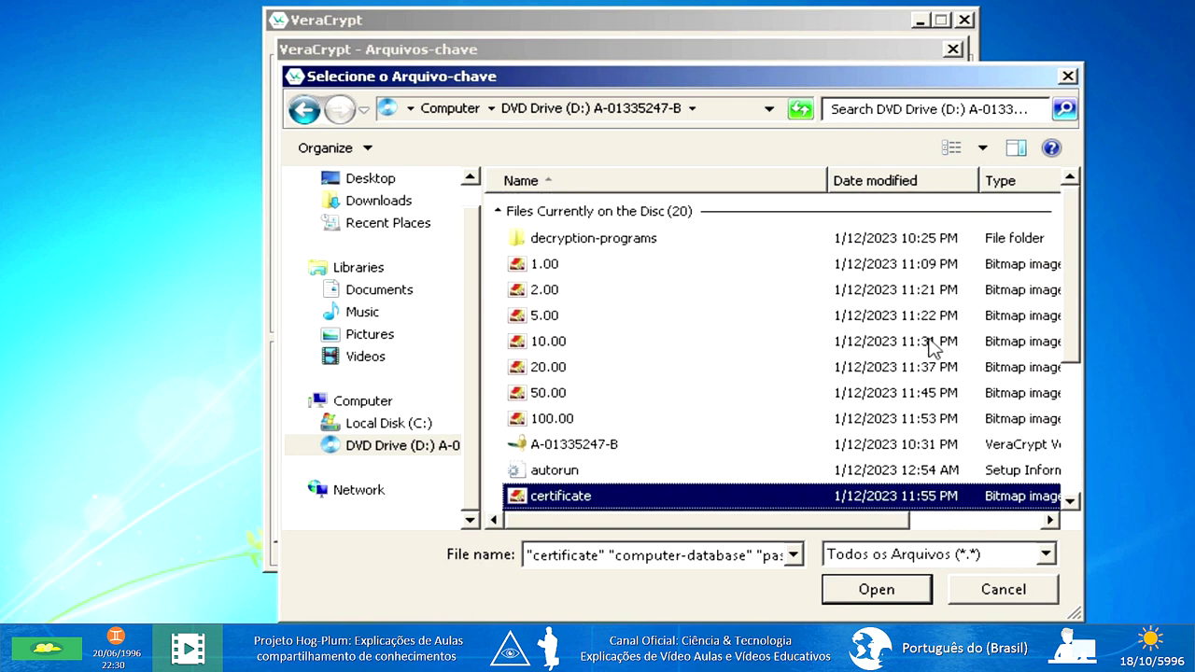
pyautogui.keyDown('ctrl'); pyautogui.click(550, 418); pyautogui.keyUp('ctrl')
pyautogui.keyDown('ctrl'); pyautogui.click(549, 392); pyautogui.keyUp('ctrl')
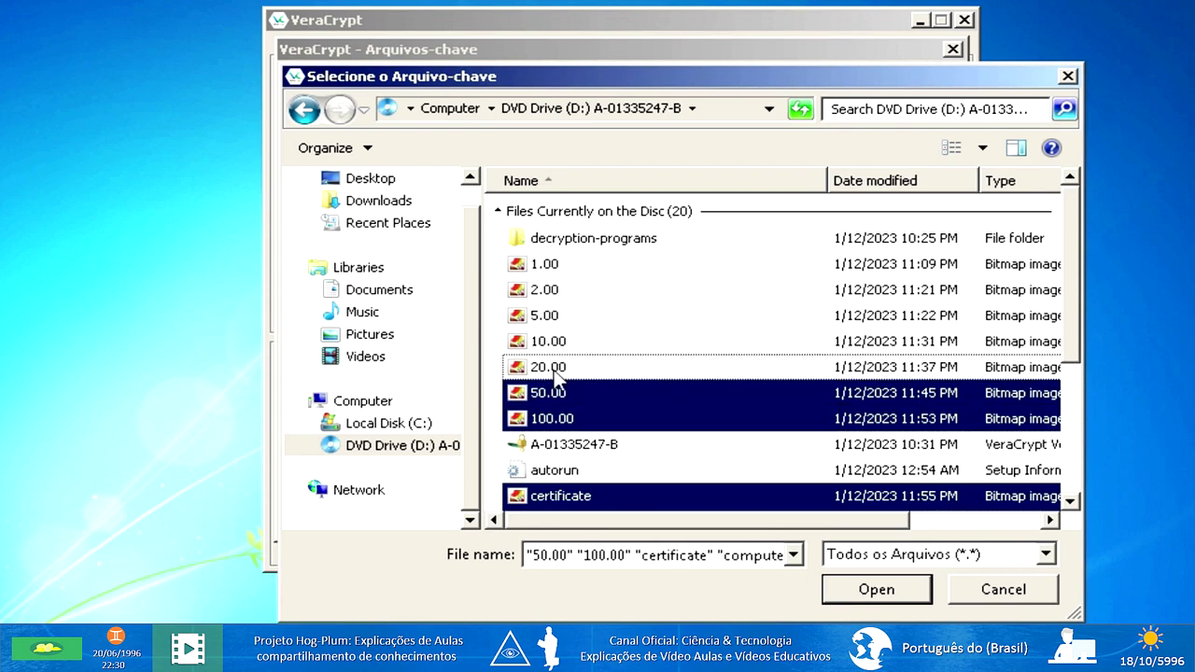
pyautogui.keyDown('ctrl'); pyautogui.click(553, 367); pyautogui.keyUp('ctrl')
pyautogui.keyDown('ctrl'); pyautogui.click(548, 342); pyautogui.keyUp('ctrl')
pyautogui.keyDown('ctrl'); pyautogui.click(546, 316); pyautogui.keyUp('ctrl')
pyautogui.keyDown('ctrl'); pyautogui.click(545, 290); pyautogui.keyUp('ctrl')
pyautogui.keyDown('ctrl'); pyautogui.click(545, 264); pyautogui.keyUp('ctrl')
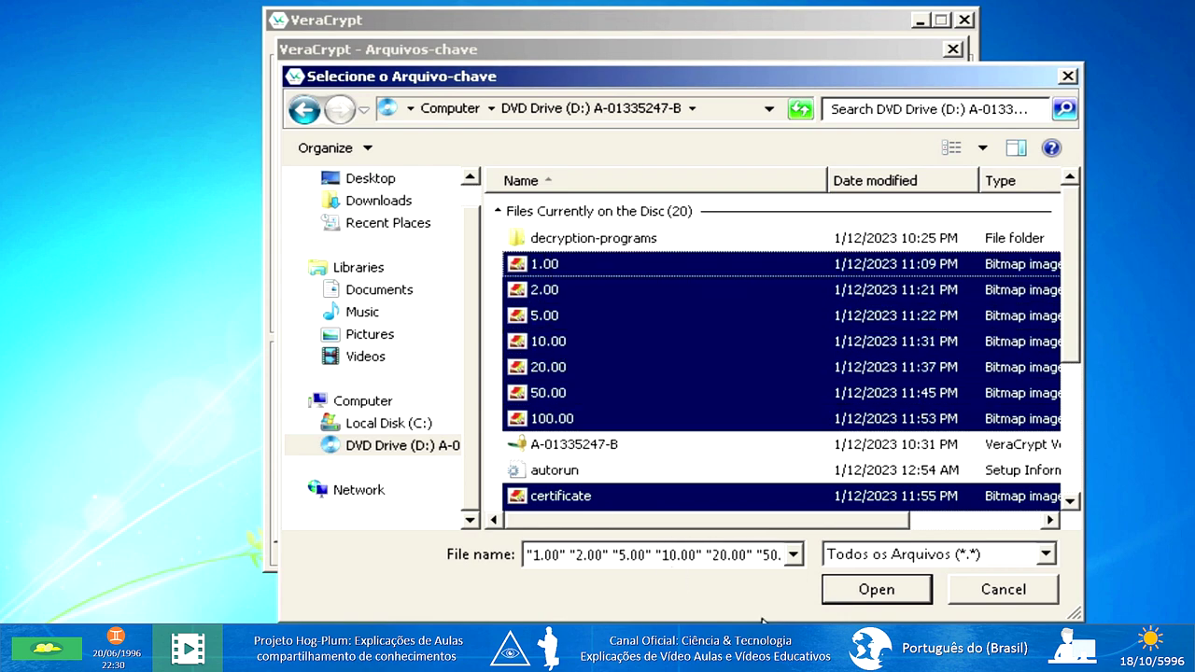
# Confirm the twelve keyfiles and mount the volume as drive A:.
pyautogui.click(875, 590)
pyautogui.scroll(-1, 803, 278)
pyautogui.scroll(1, 819, 297)
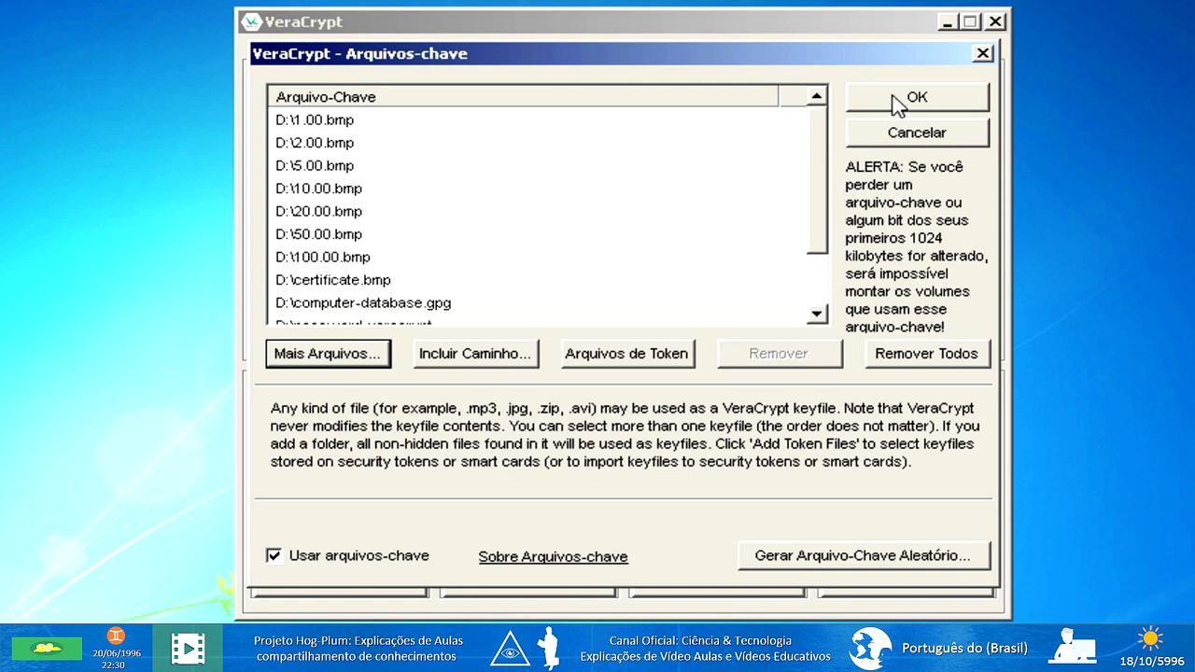
pyautogui.click(893, 99)
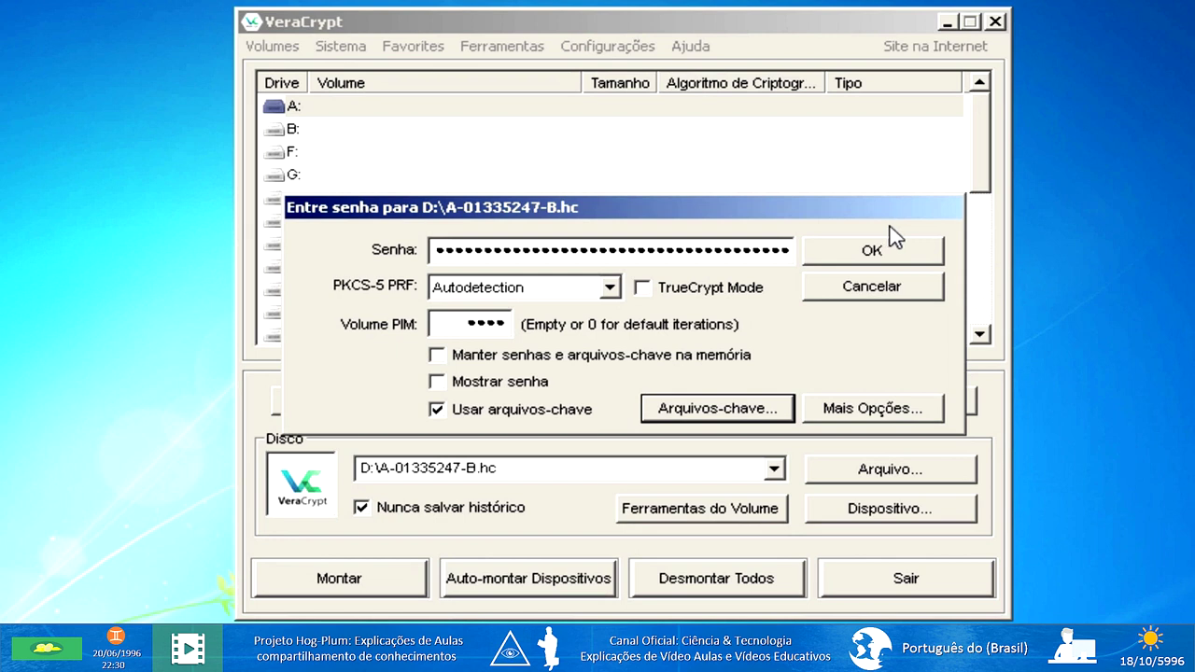
pyautogui.click(871, 251)
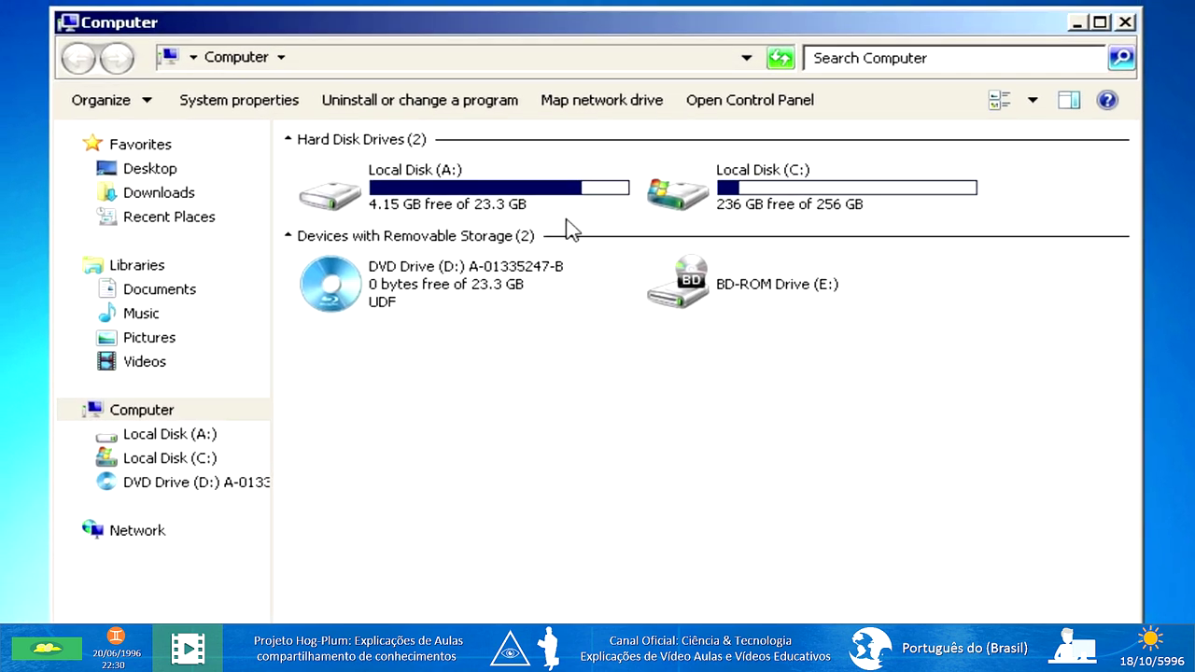
# Mount the wou_w7-x64 ISO as drive E:, then close the Local Disk (A:) and VeraCrypt windows.
pyautogui.rightClick(349, 204)
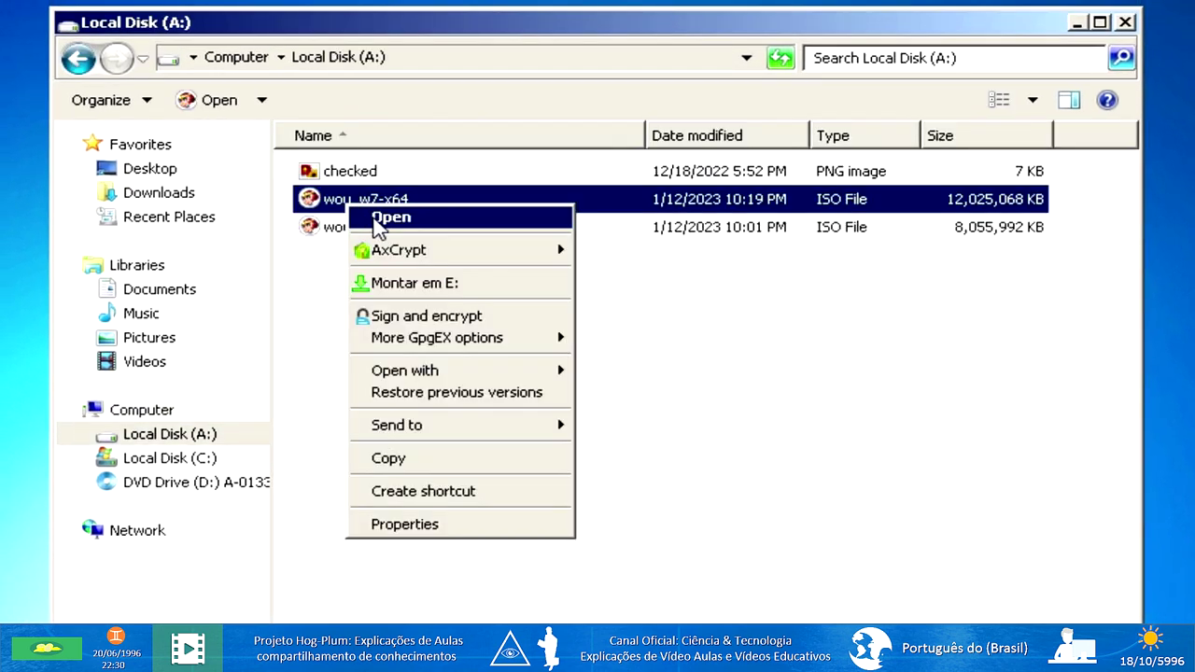
pyautogui.click(420, 284)
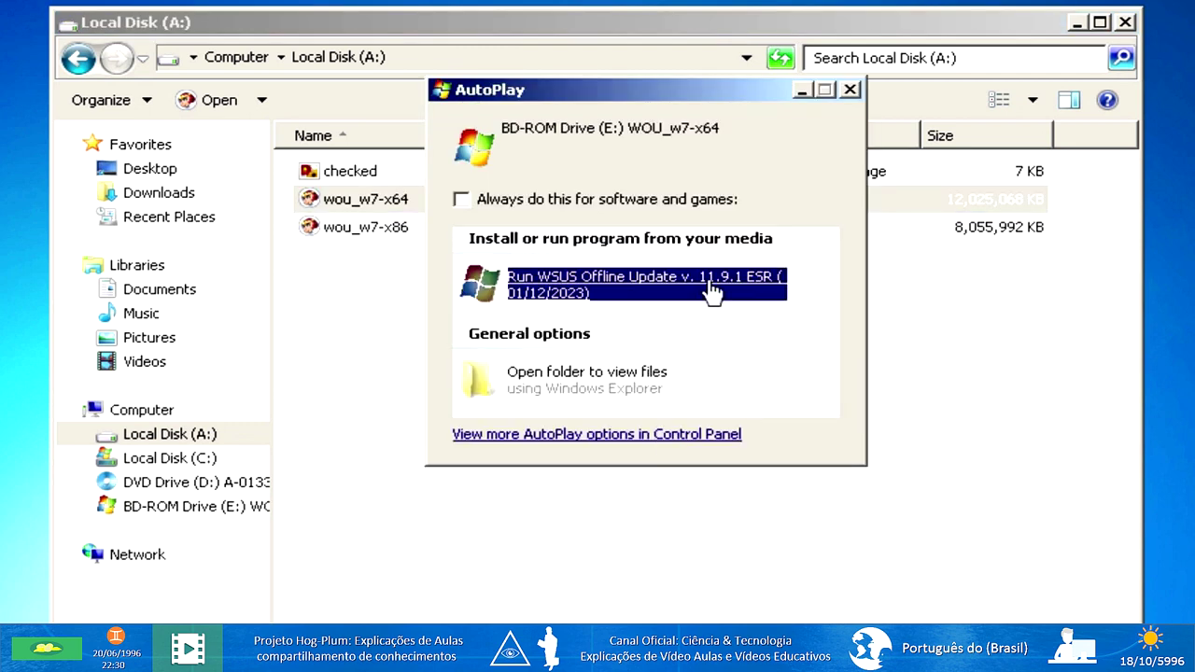
pyautogui.click(1124, 21)
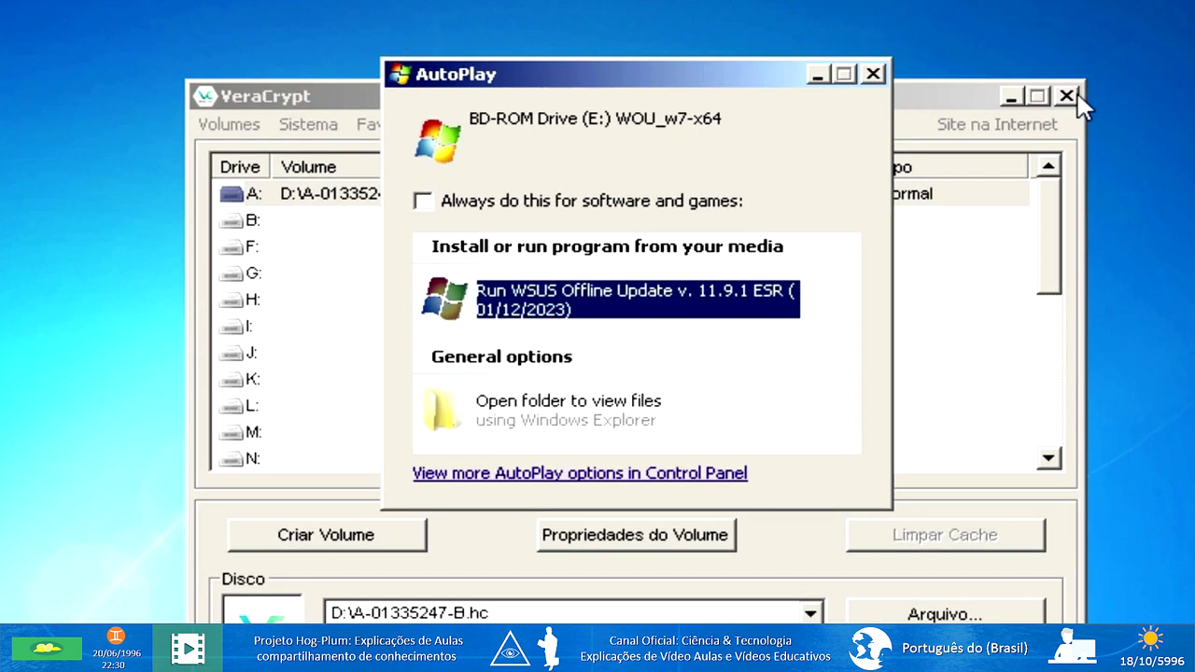
pyautogui.click(1016, 108)
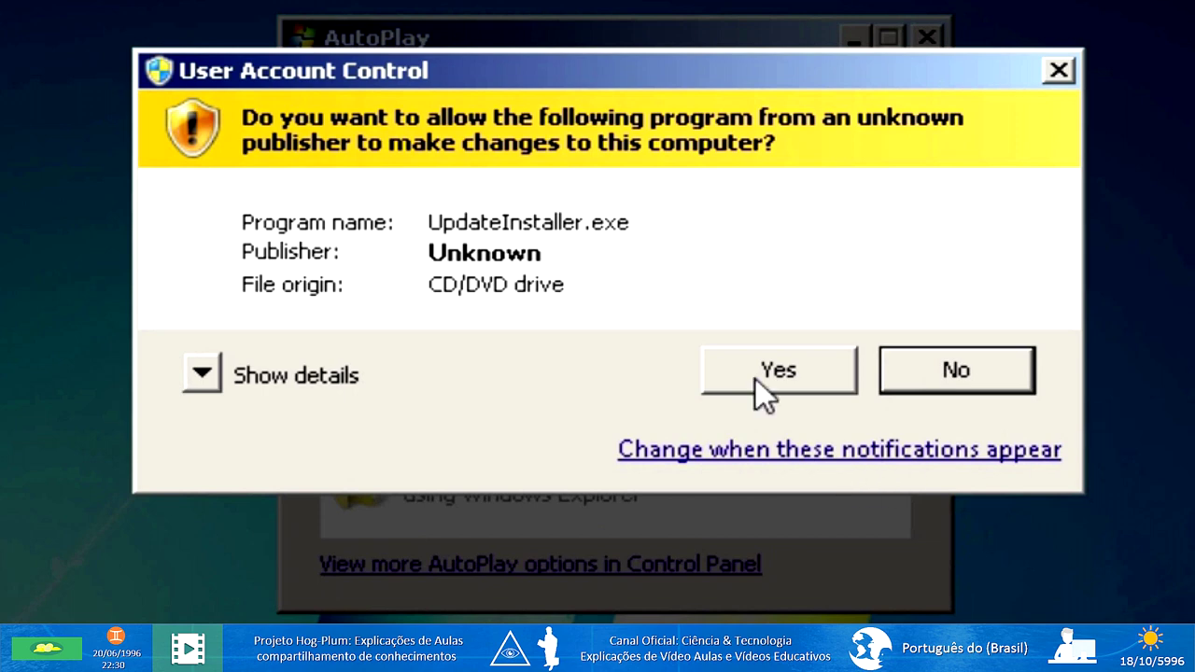
# Allow the installer, install the 4 missing updates, and close the console once finished.
pyautogui.click(752, 376)
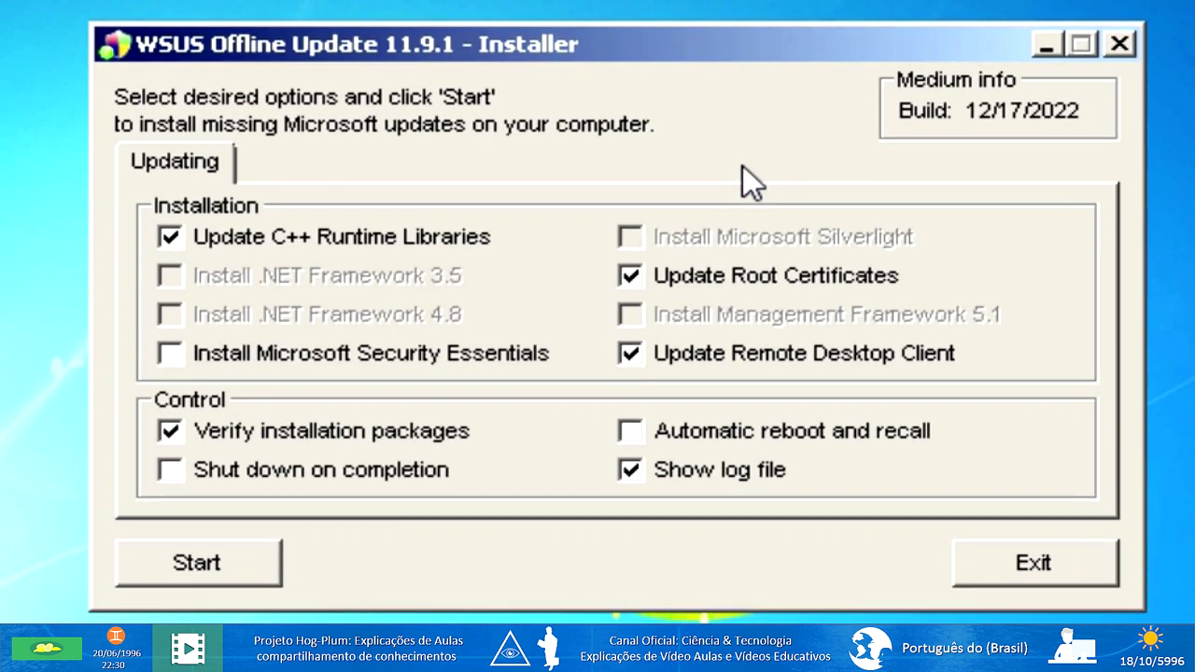
pyautogui.click(173, 570)
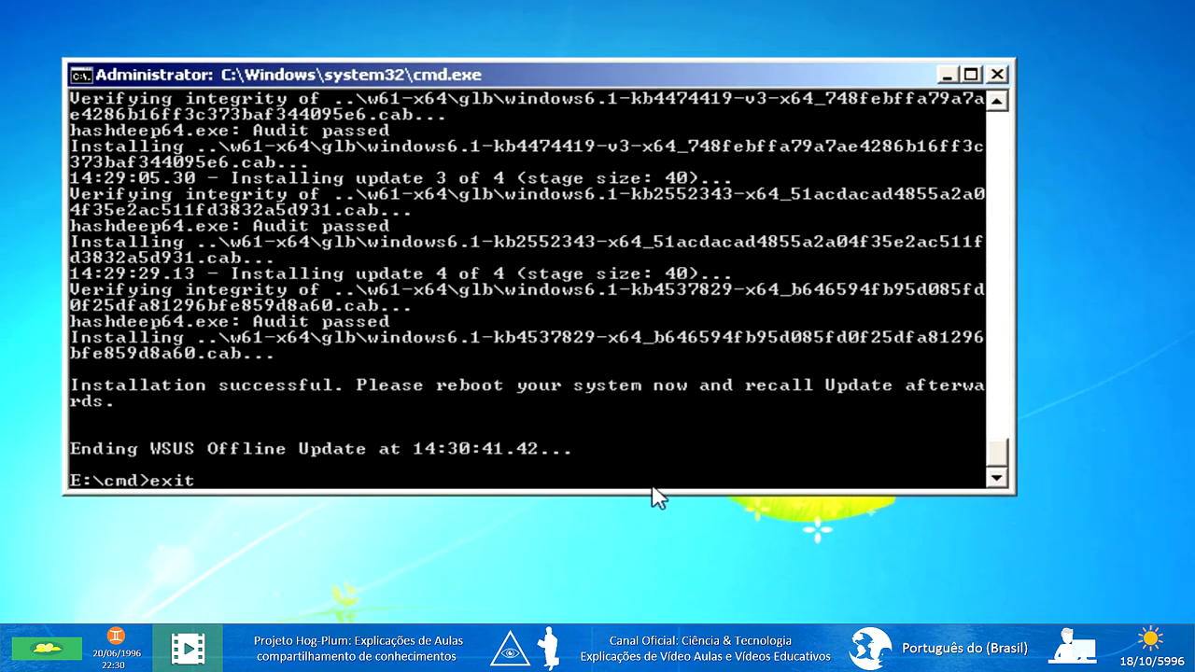
pyautogui.press('Return')
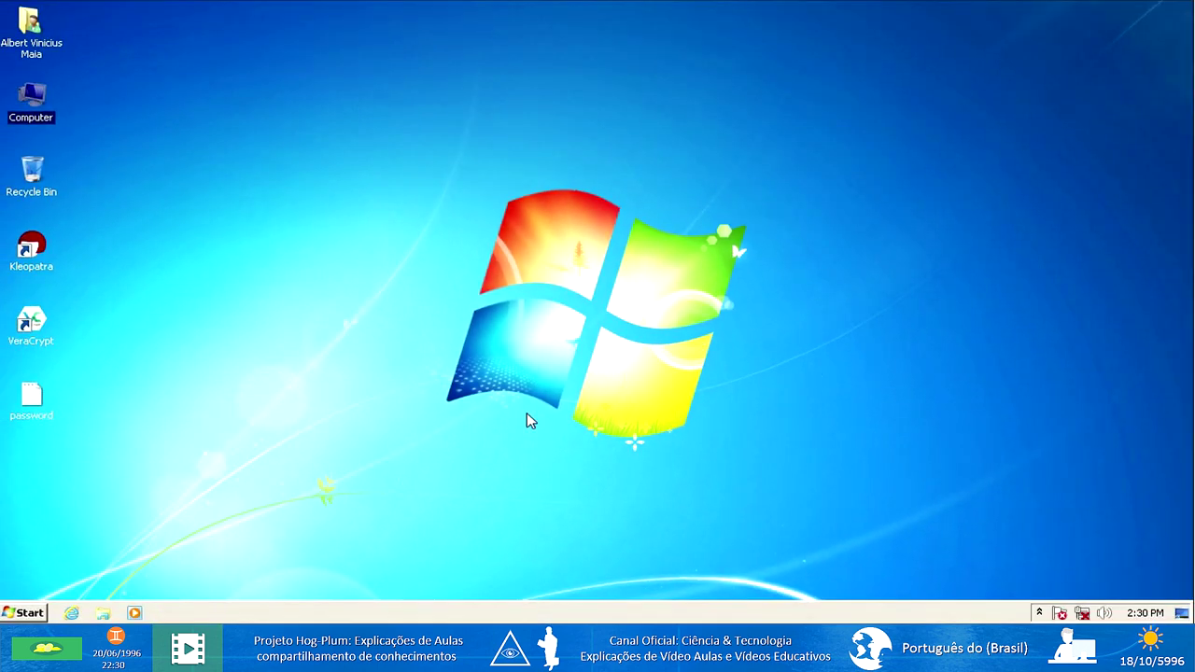
# Restart Windows from the Shut down options, then bring up the DVD drive's context menu after sign-in.
pyautogui.click(28, 612)
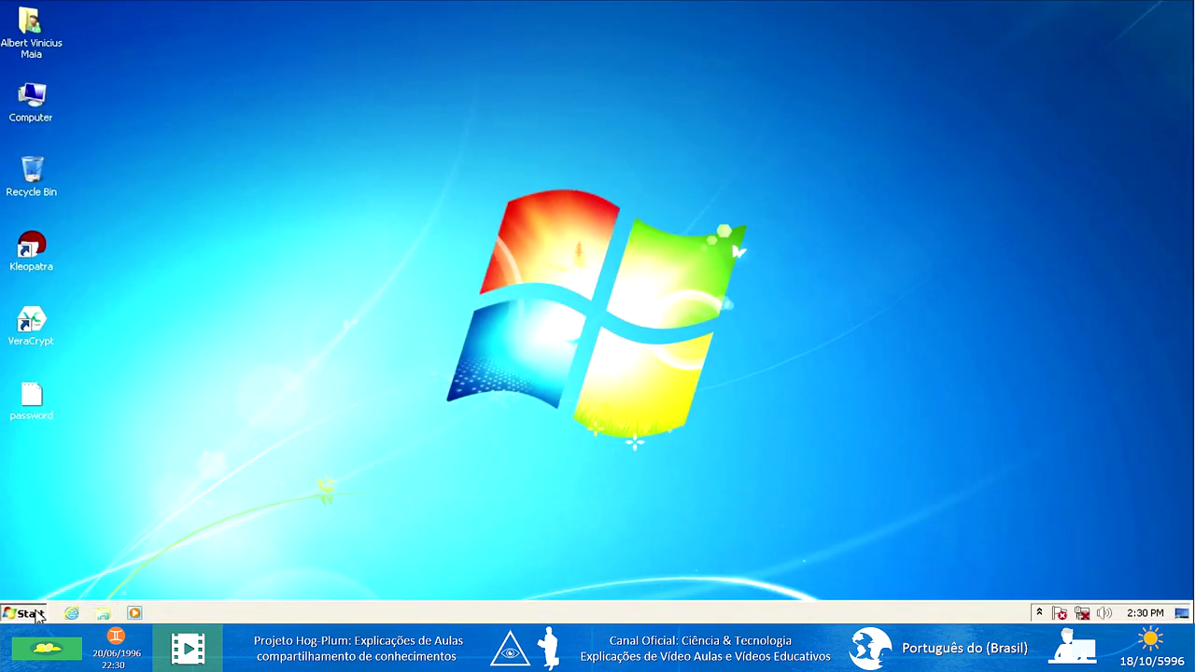
pyautogui.click(312, 581)
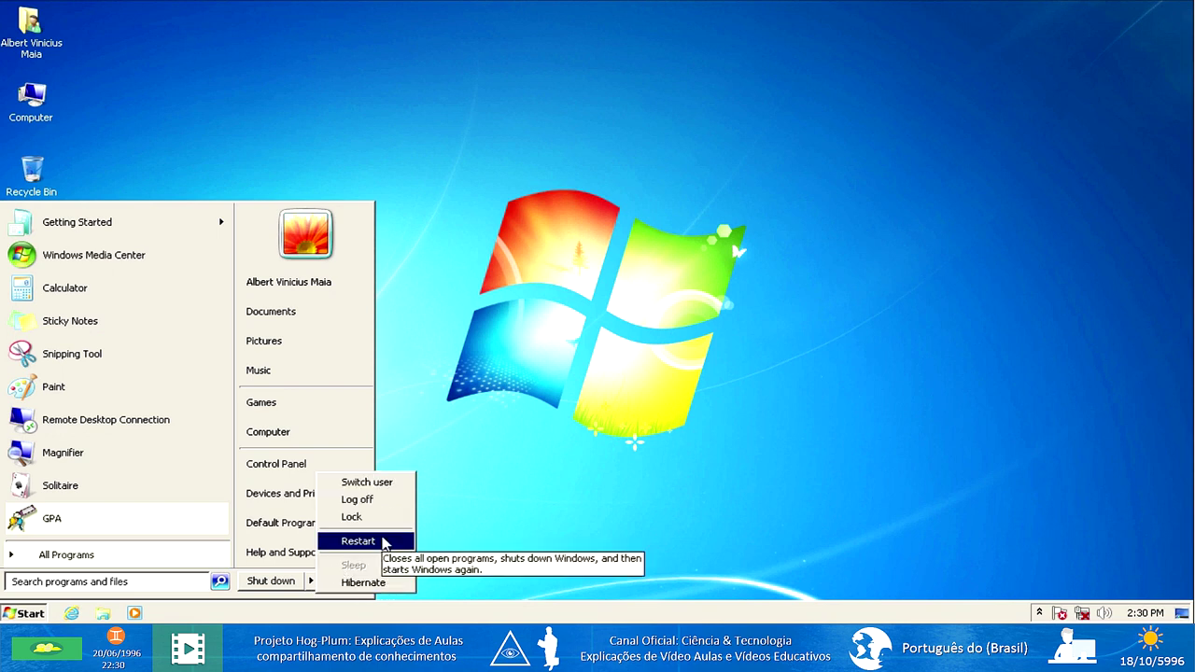
pyautogui.click(382, 541)
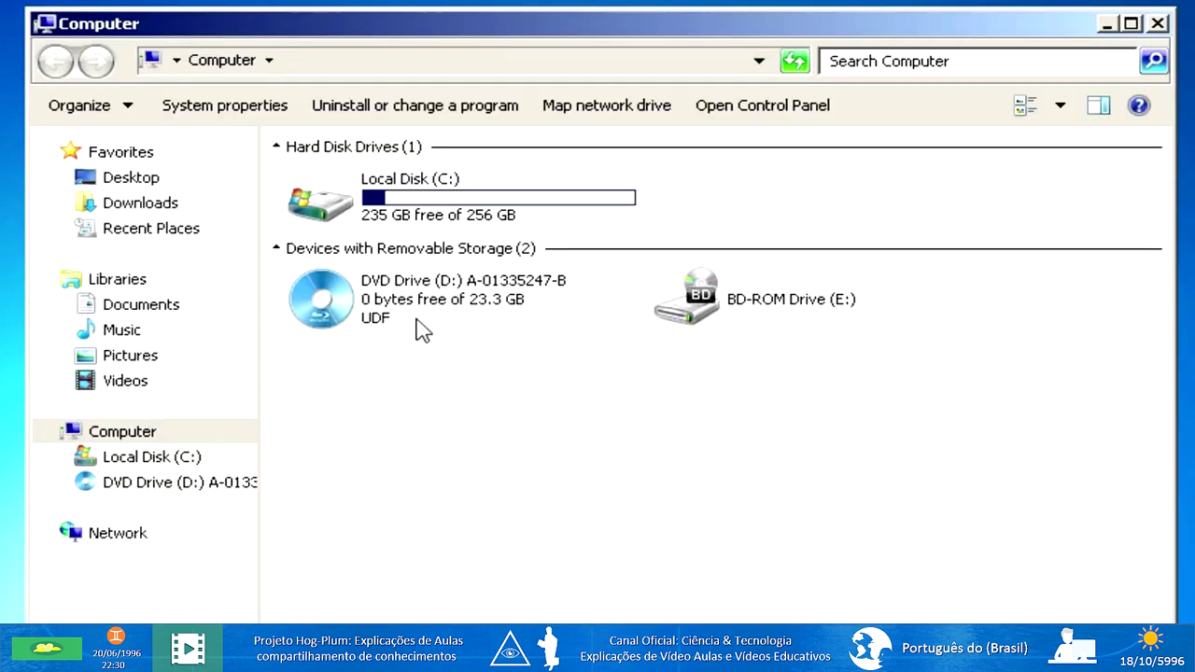
pyautogui.rightClick(418, 324)
pyautogui.rightClick(398, 286)
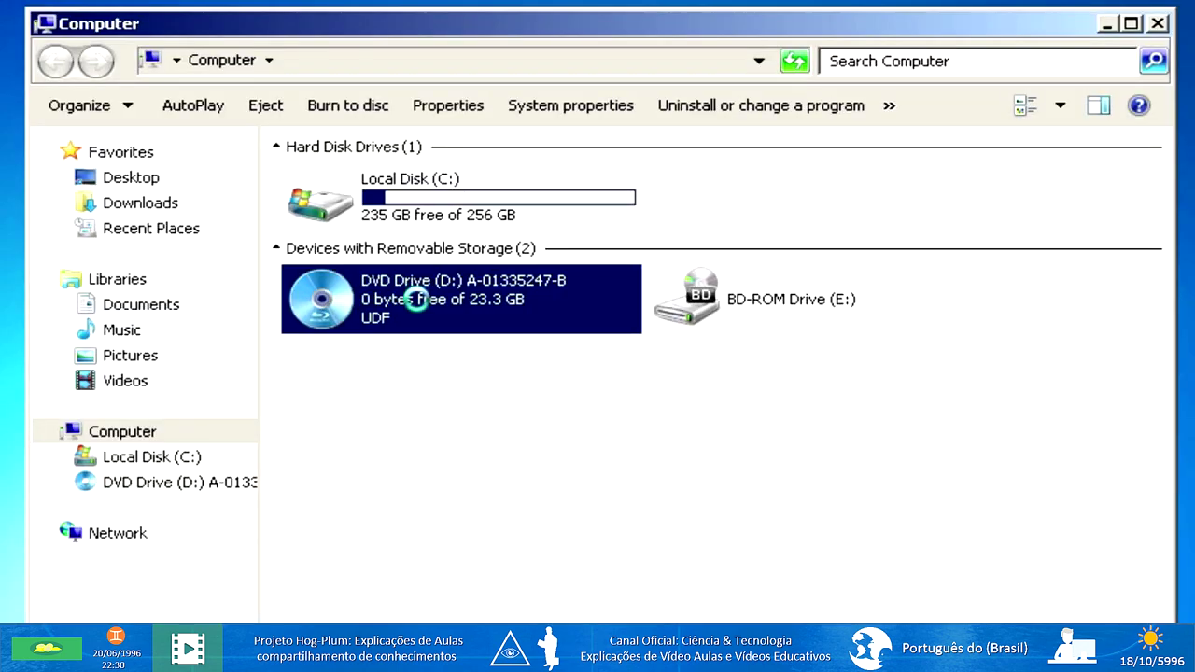
# Load the A-01335247-B volume from the DVD for drive A: with PIM, password display and keyfiles on.
pyautogui.click(468, 370)
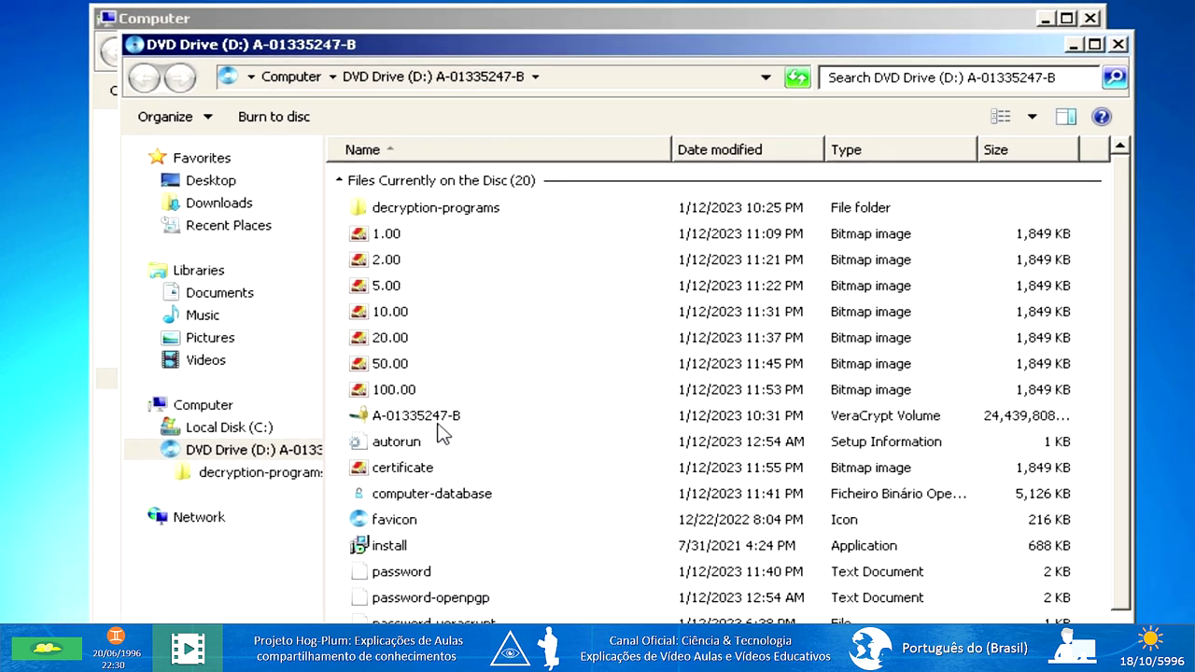
pyautogui.click(422, 469)
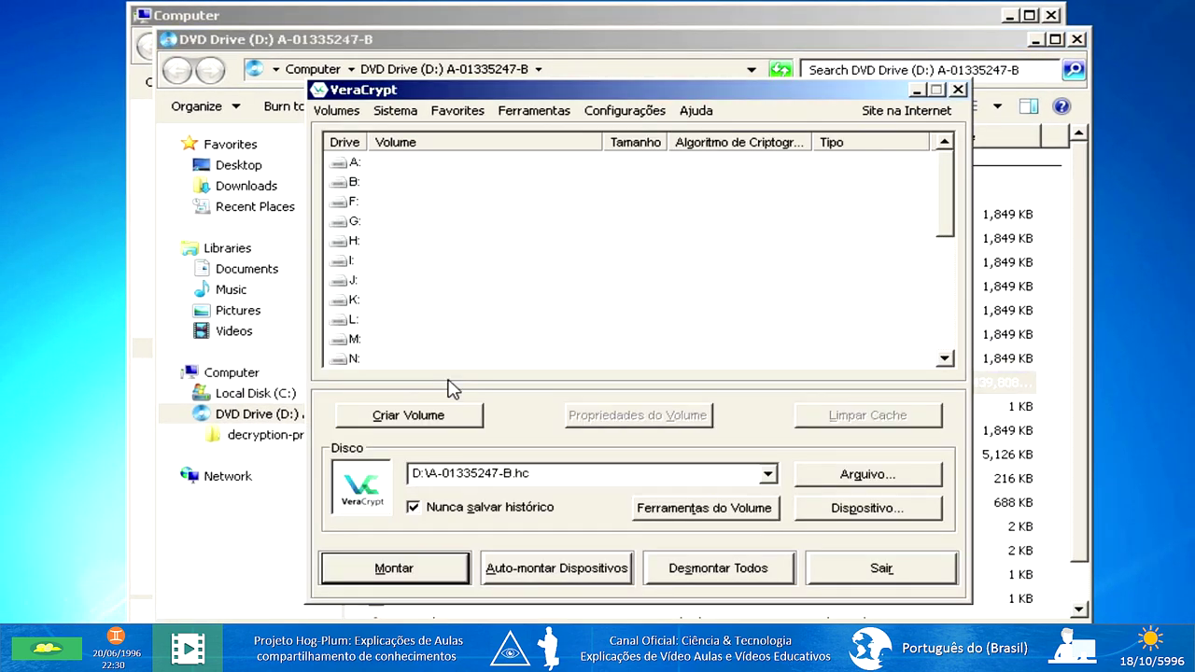
pyautogui.click(353, 164)
pyautogui.click(421, 568)
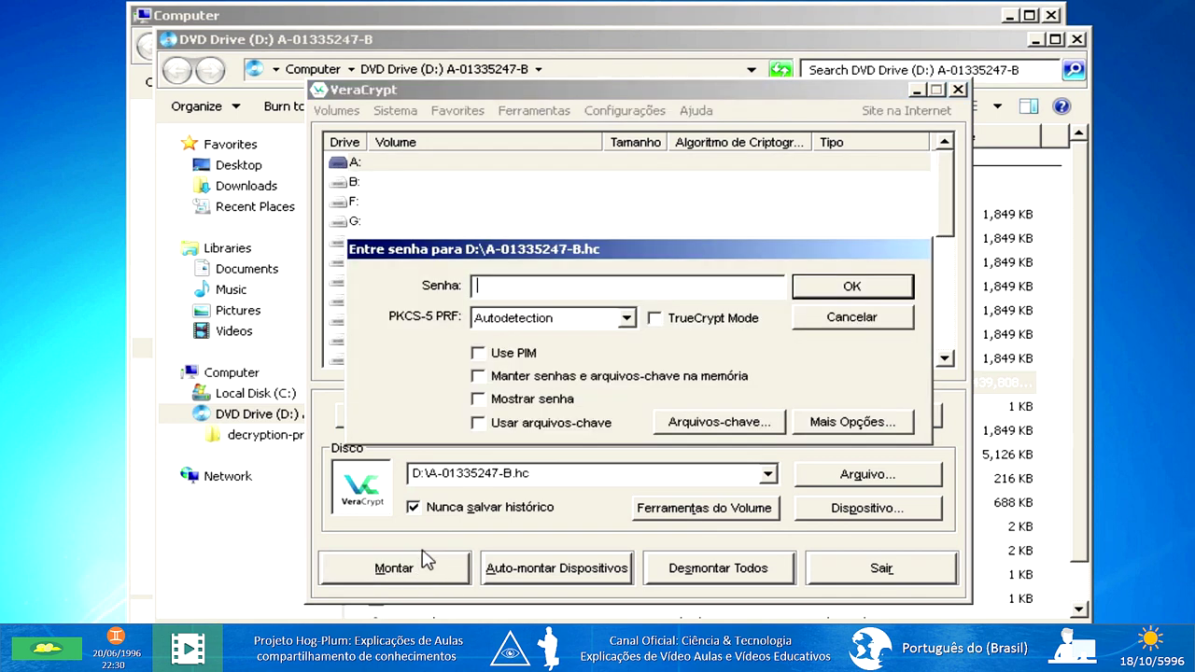
pyautogui.click(509, 351)
pyautogui.click(505, 402)
pyautogui.click(500, 425)
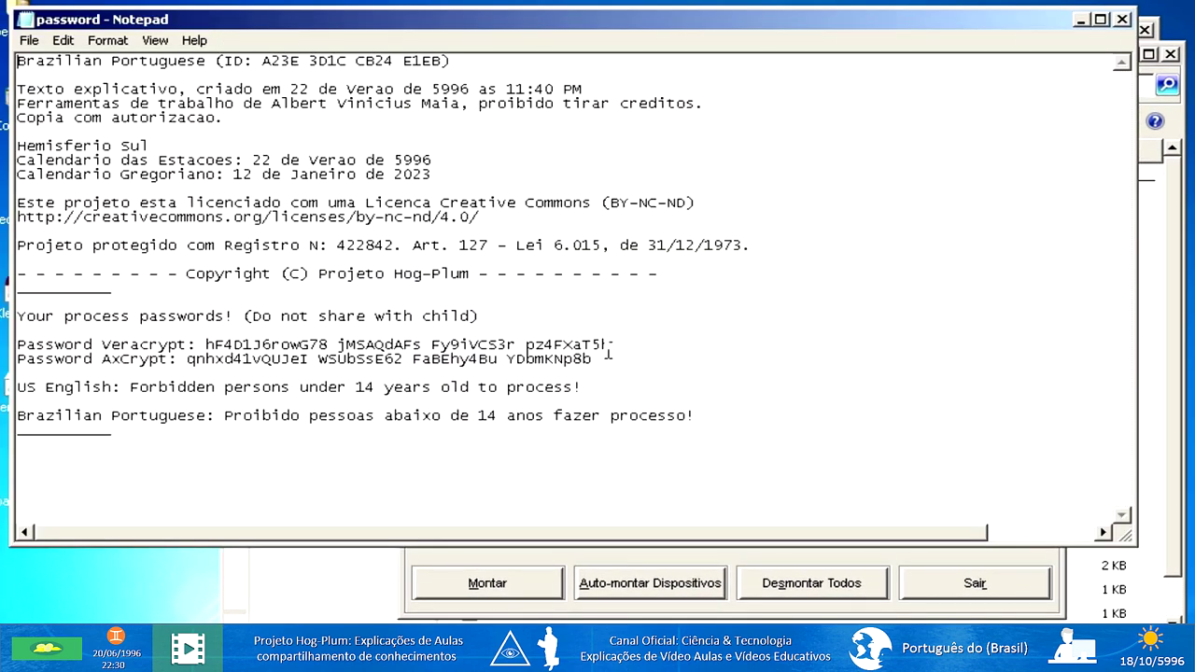
# Paste the VeraCrypt password copied from the notes, hide it, and open the keyfiles list.
pyautogui.moveTo(612, 345); pyautogui.dragTo(209, 345)
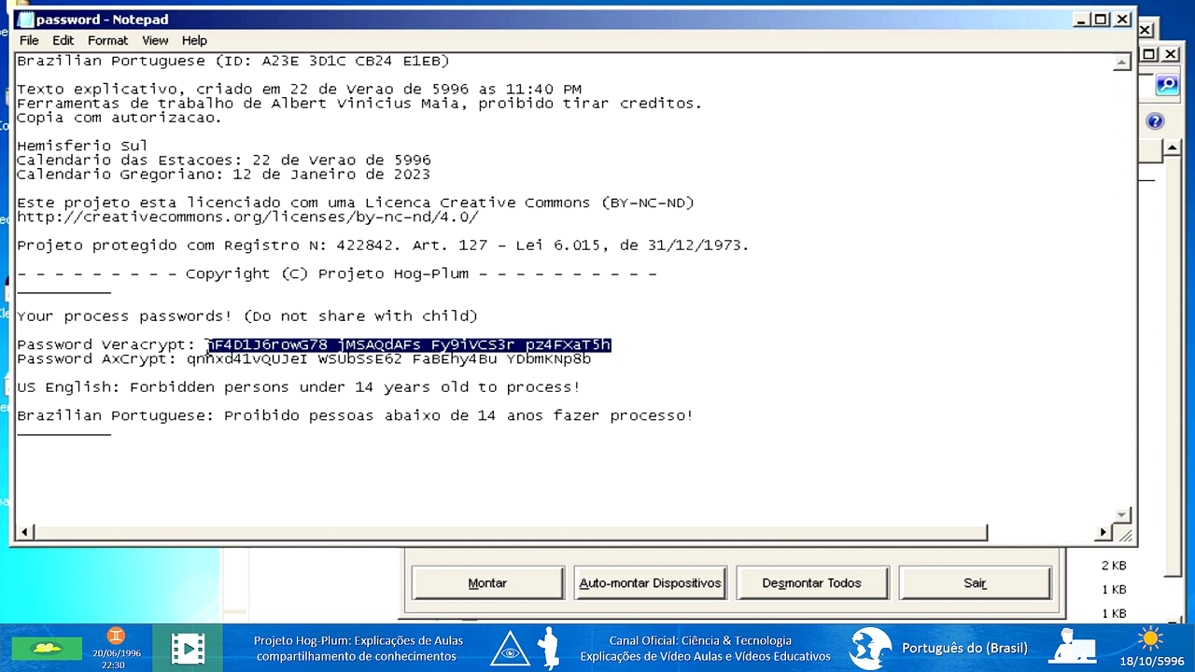
pyautogui.rightClick(207, 346)
pyautogui.click(250, 405)
pyautogui.click(1124, 22)
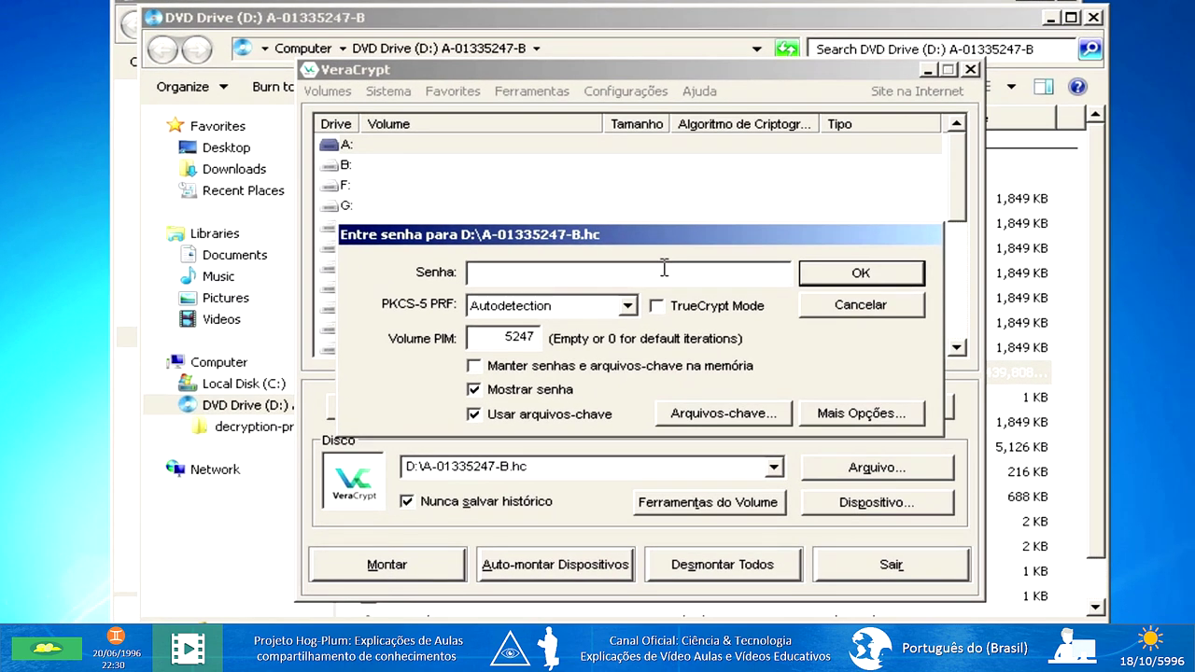
pyautogui.hotkey('ctrl', 'v')
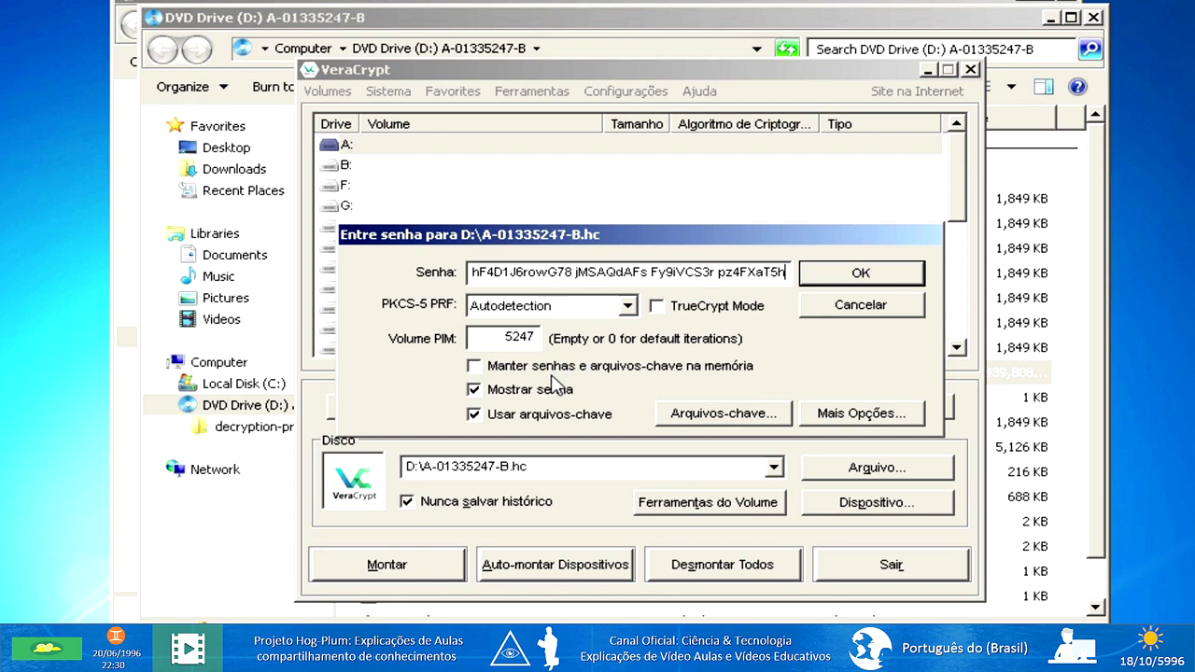
pyautogui.click(543, 388)
pyautogui.click(679, 413)
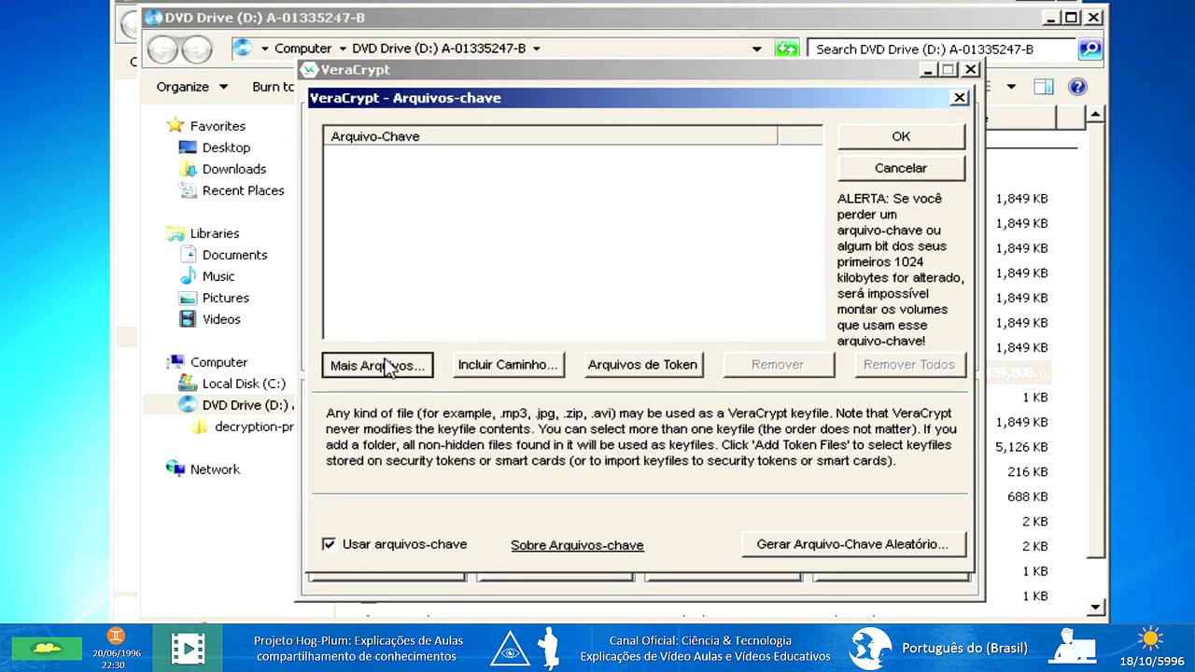
# On D:, select public-key, private-key, password-veracrypt, computer-database and certificate as keyfiles.
pyautogui.click(384, 365)
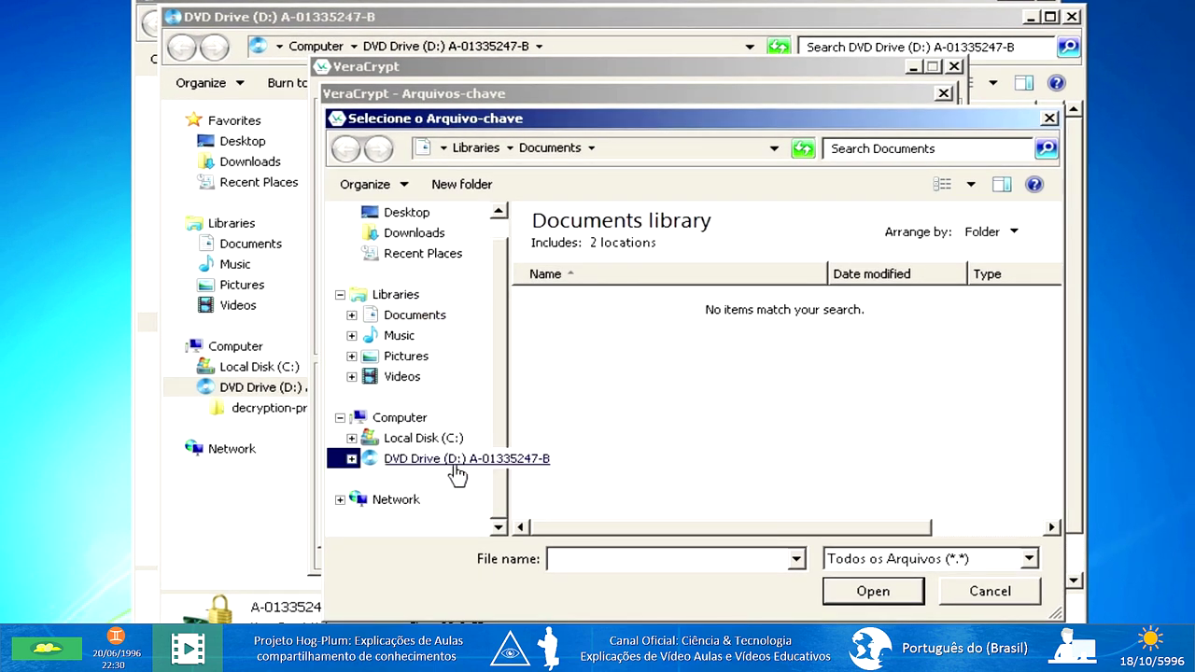
pyautogui.click(450, 461)
pyautogui.moveTo(1058, 355); pyautogui.dragTo(1062, 490)
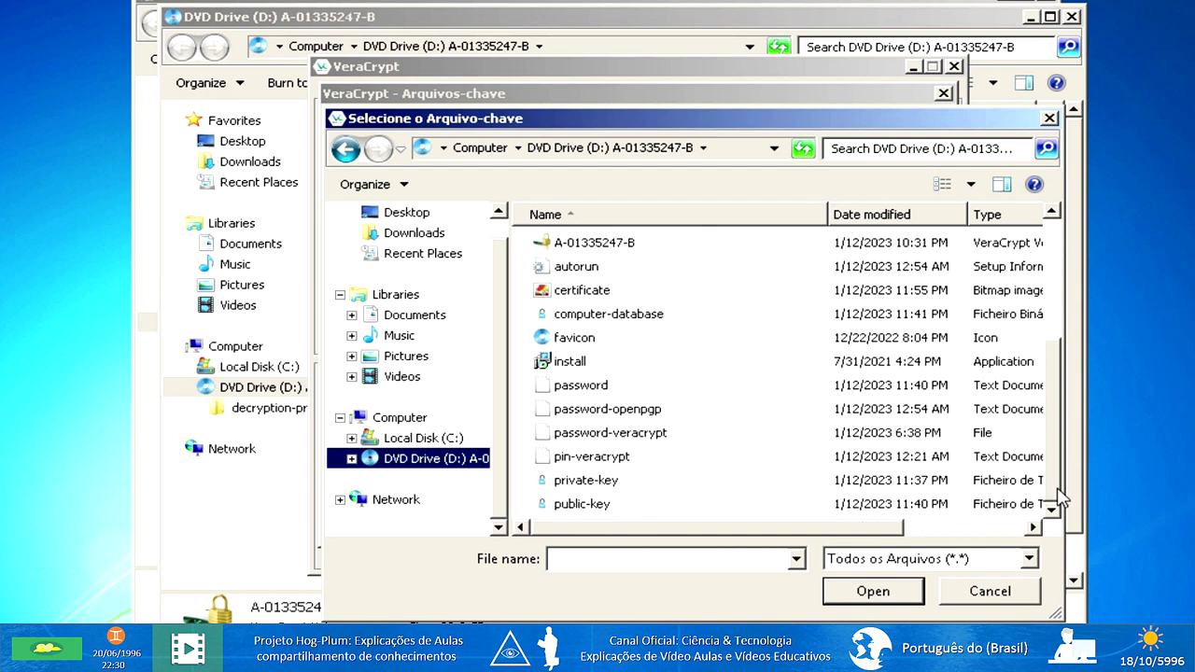
pyautogui.click(593, 507)
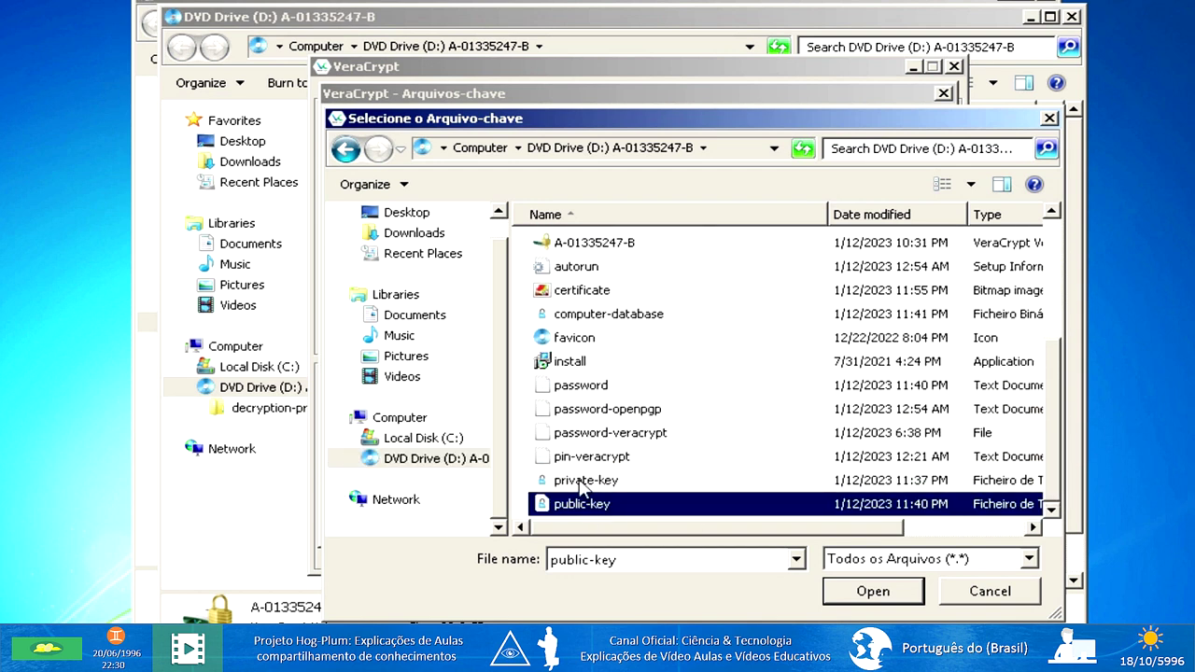
pyautogui.keyDown('ctrl'); pyautogui.click(584, 482); pyautogui.keyUp('ctrl')
pyautogui.keyDown('ctrl'); pyautogui.click(588, 433); pyautogui.keyUp('ctrl')
pyautogui.keyDown('ctrl'); pyautogui.click(616, 314); pyautogui.keyUp('ctrl')
pyautogui.keyDown('ctrl'); pyautogui.click(598, 291); pyautogui.keyUp('ctrl')
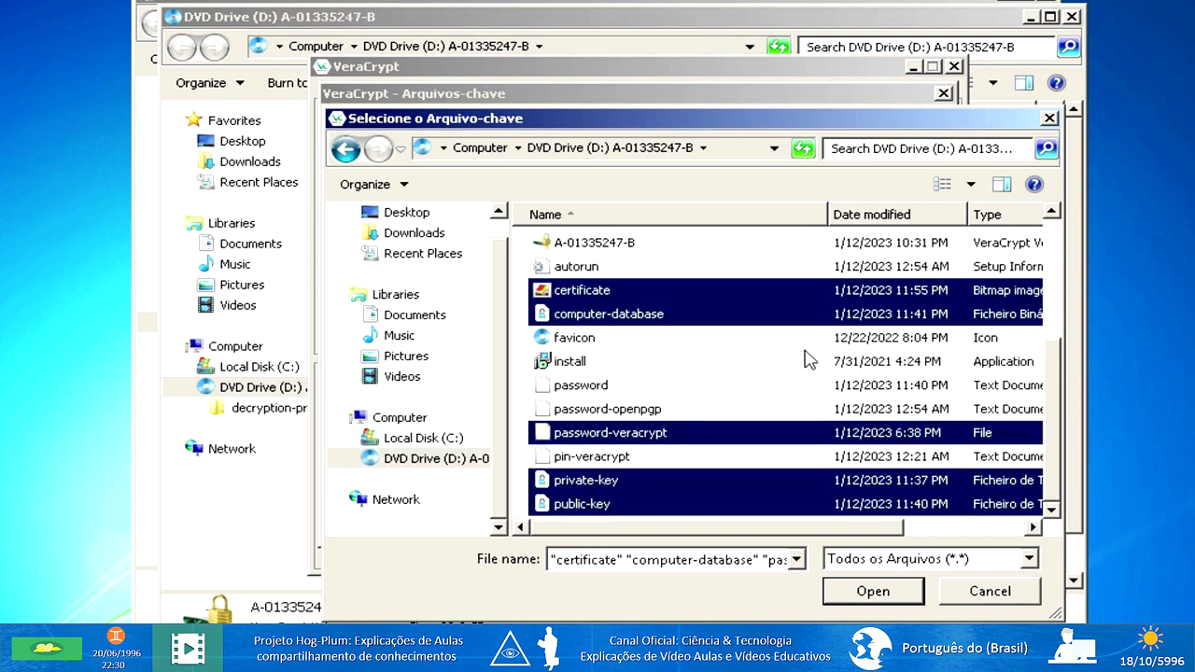
# Add the bitmaps 100.00, 50.00, 20.00, 10.00, 5.00, 2.00 and 1.00, leaving out the decryption-programs folder.
pyautogui.moveTo(1052, 442); pyautogui.dragTo(1071, 311)
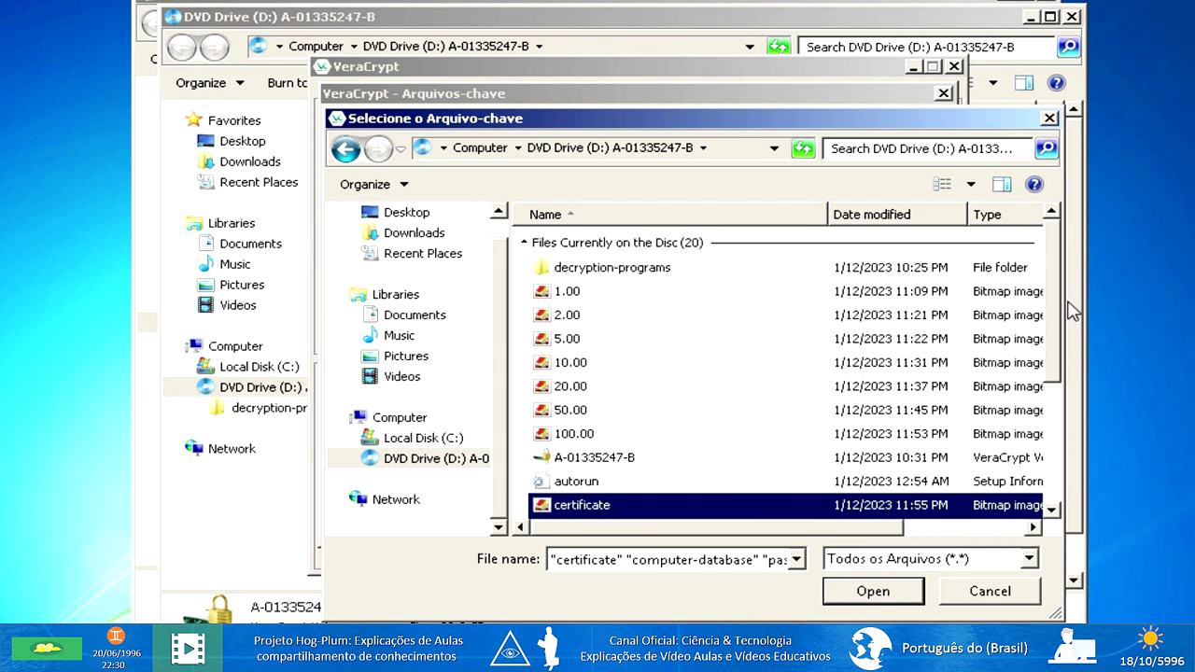
pyautogui.keyDown('ctrl'); pyautogui.click(585, 435); pyautogui.keyUp('ctrl')
pyautogui.keyDown('ctrl'); pyautogui.click(590, 412); pyautogui.keyUp('ctrl')
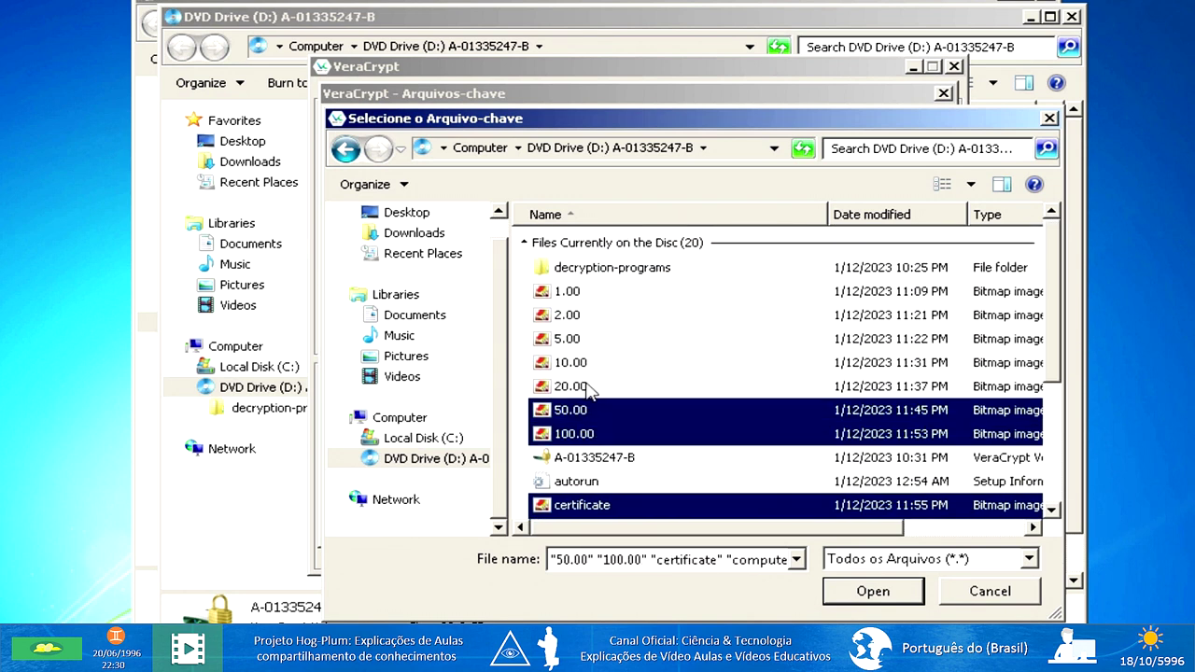
pyautogui.keyDown('ctrl'); pyautogui.click(592, 388); pyautogui.keyUp('ctrl')
pyautogui.keyDown('ctrl'); pyautogui.click(588, 364); pyautogui.keyUp('ctrl')
pyautogui.keyDown('ctrl'); pyautogui.click(579, 340); pyautogui.keyUp('ctrl')
pyautogui.keyDown('ctrl'); pyautogui.click(574, 317); pyautogui.keyUp('ctrl')
pyautogui.keyDown('ctrl'); pyautogui.click(567, 278); pyautogui.keyUp('ctrl')
pyautogui.keyDown('ctrl'); pyautogui.click(583, 274); pyautogui.keyUp('ctrl')
pyautogui.keyDown('ctrl'); pyautogui.click(586, 292); pyautogui.keyUp('ctrl')
# Add the chosen keyfiles, confirm the list and mount the volume on A:.
pyautogui.moveTo(1057, 330); pyautogui.dragTo(1055, 478)
pyautogui.scroll(4, 976, 347)
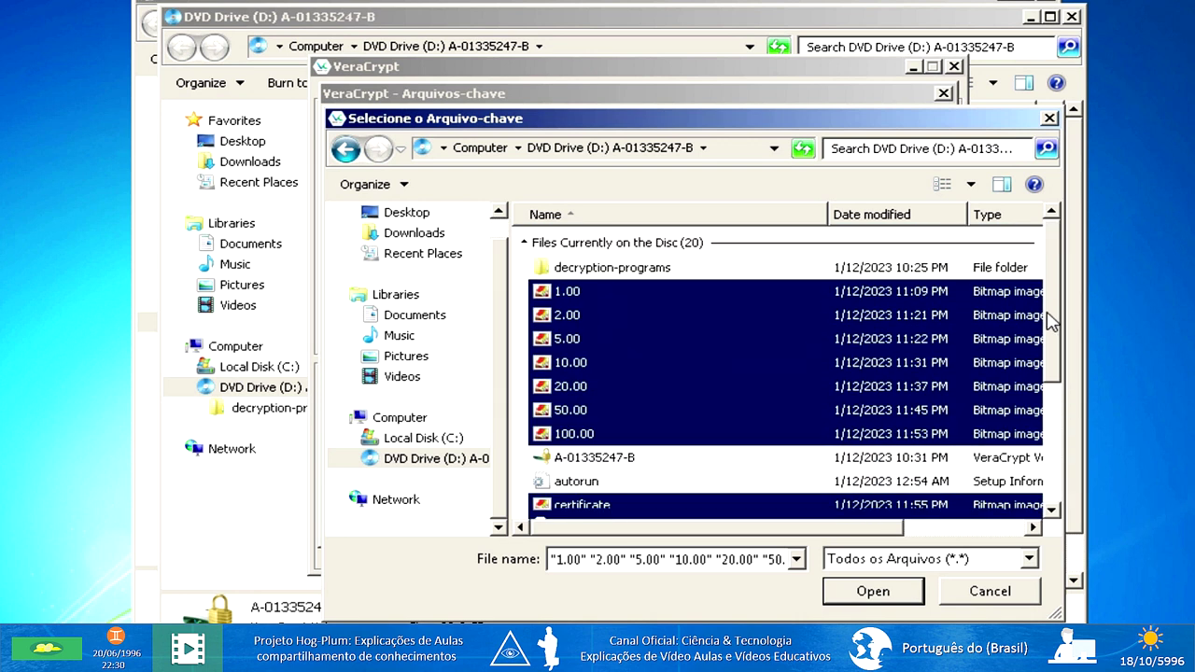
pyautogui.click(872, 591)
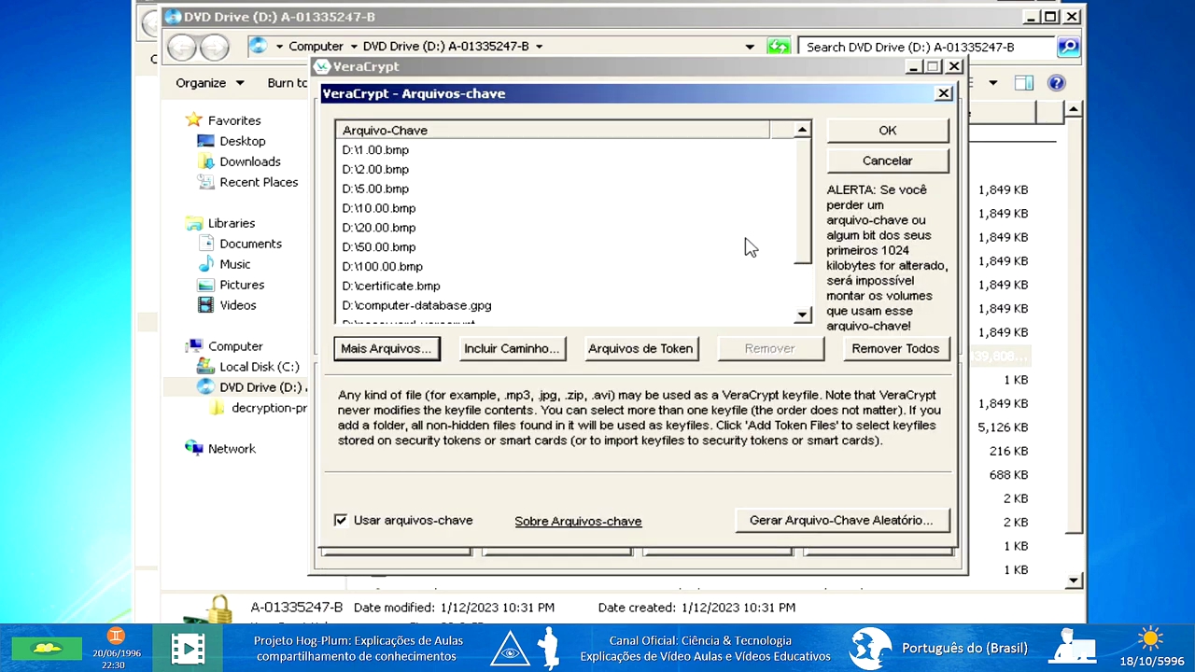
pyautogui.click(882, 135)
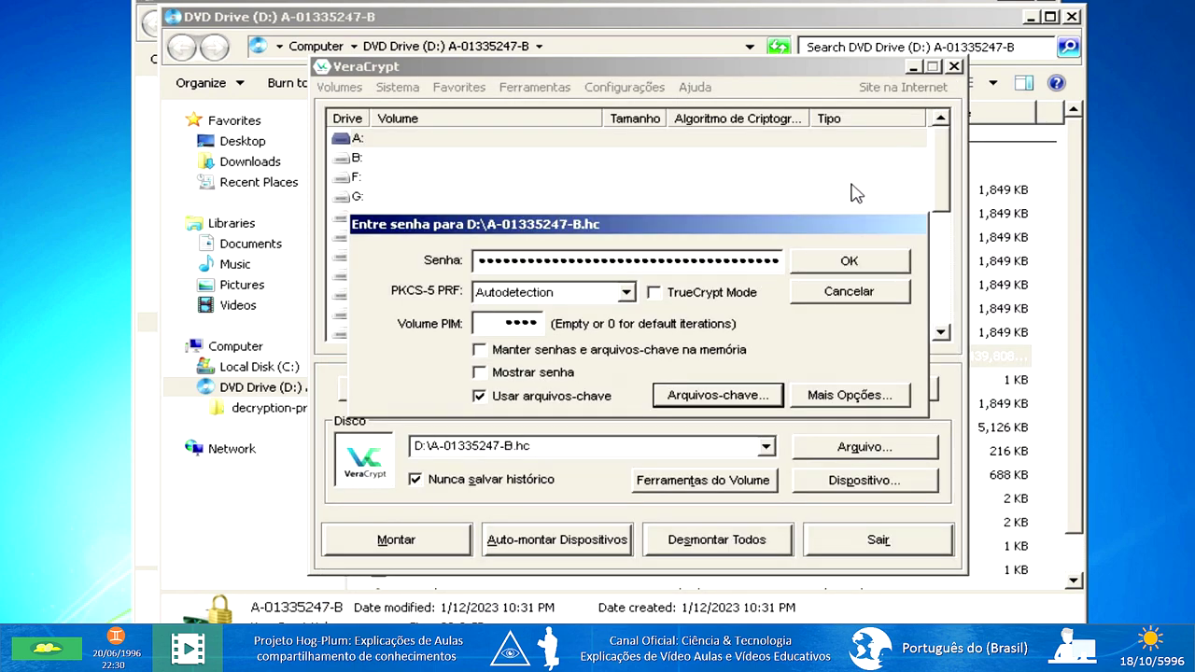
pyautogui.click(851, 262)
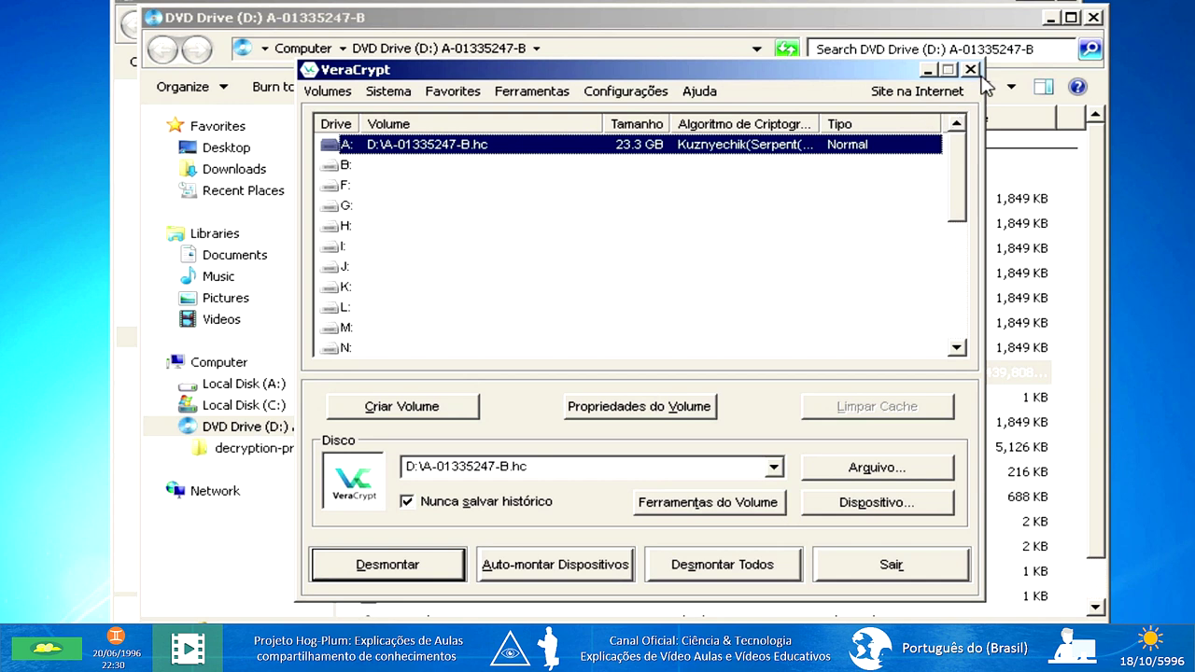
# Close VeraCrypt and mount the wou_w7-x64 ISO from drive A: as drive E:.
pyautogui.click(971, 69)
pyautogui.click(258, 387)
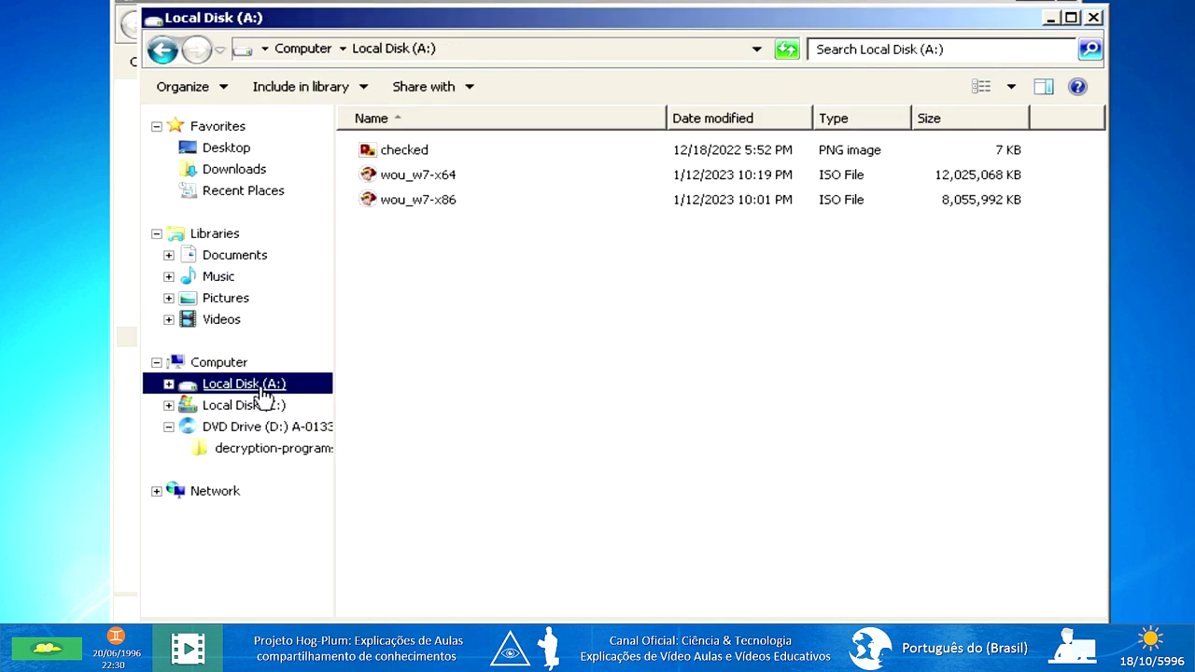
pyautogui.rightClick(428, 184)
pyautogui.click(498, 252)
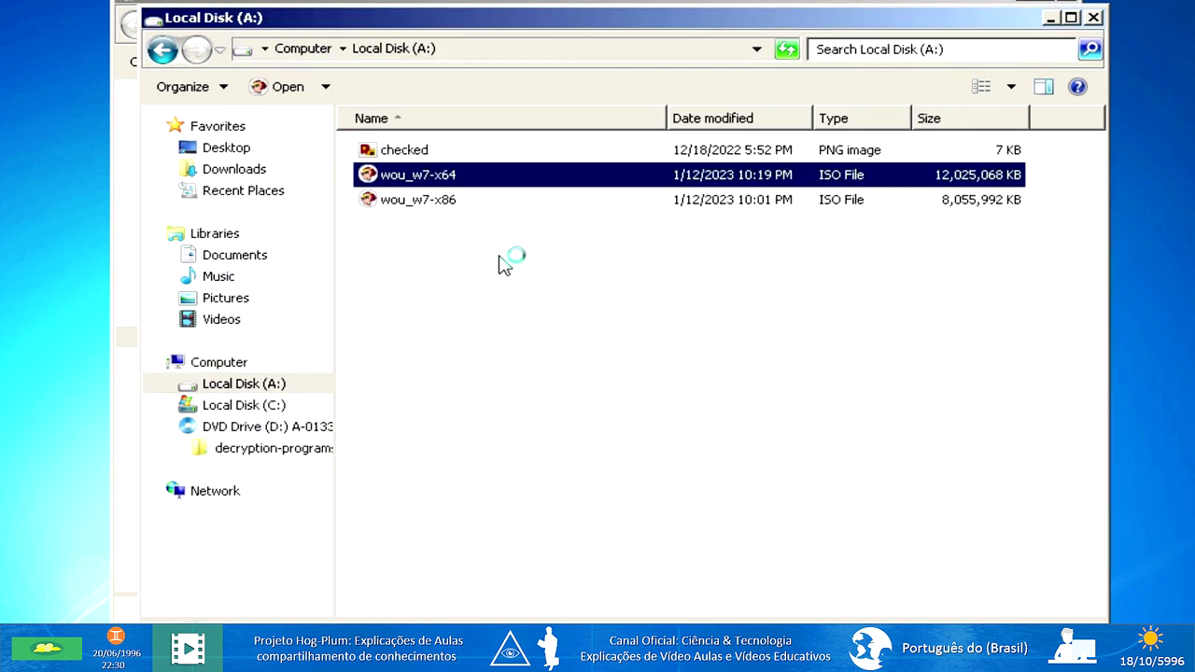
pyautogui.click(1093, 17)
pyautogui.click(1090, 15)
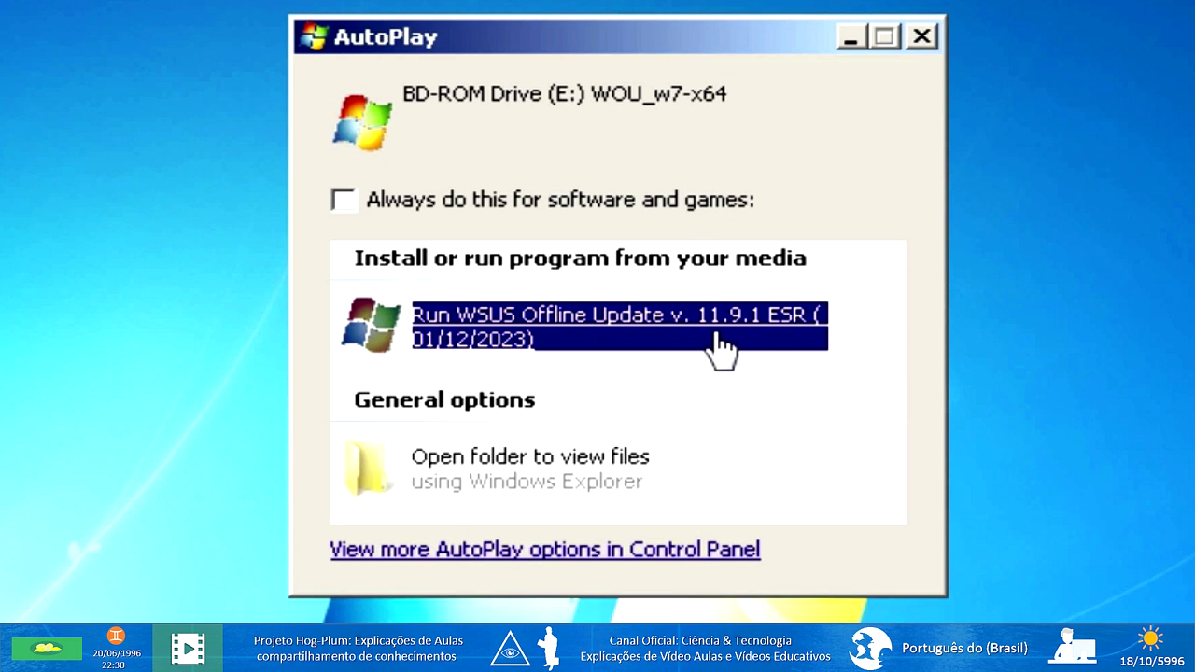
# Run WSUS Offline Update from E:, install the updates, and close the finished console.
pyautogui.click(723, 350)
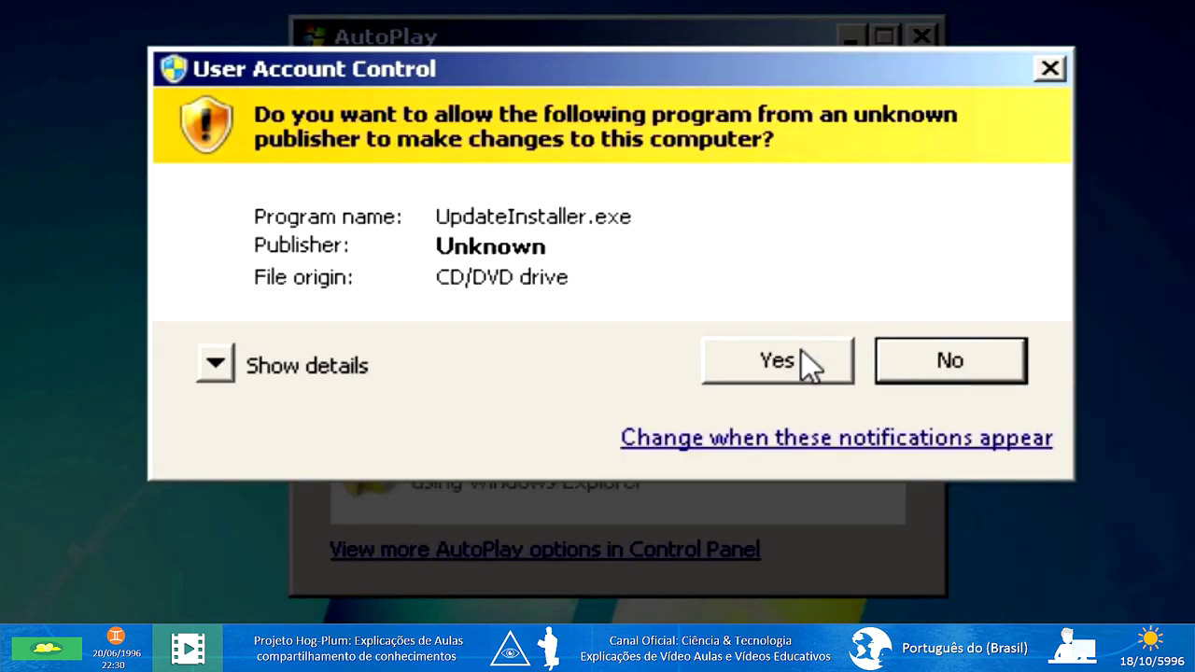
pyautogui.click(795, 357)
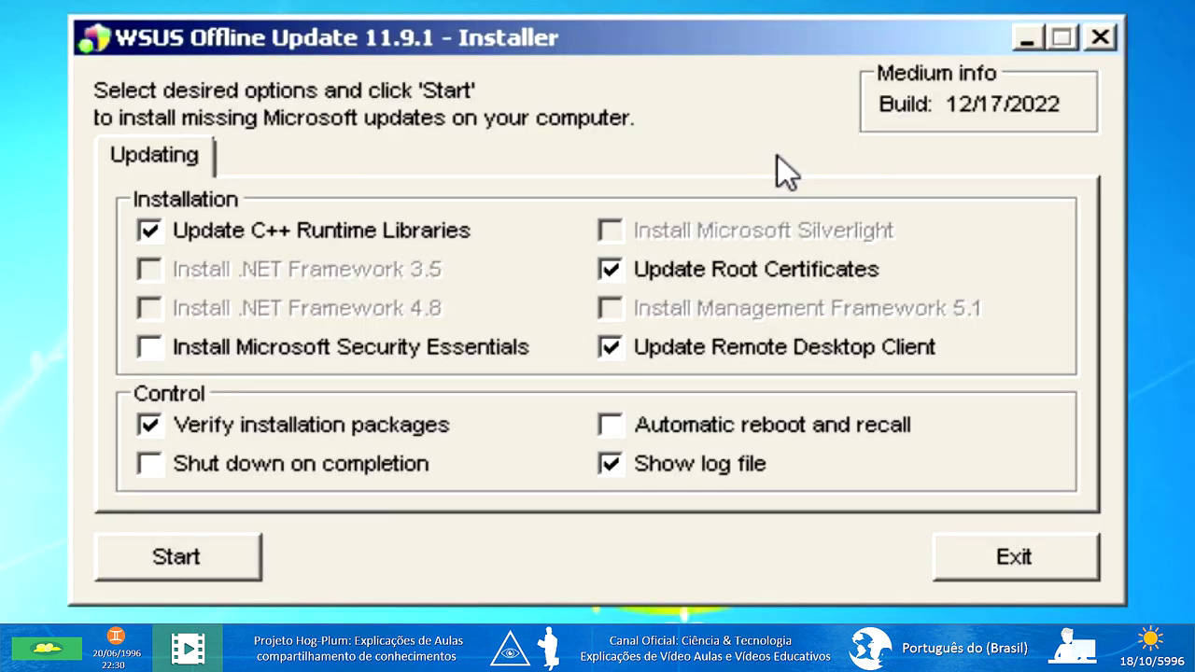
pyautogui.click(185, 566)
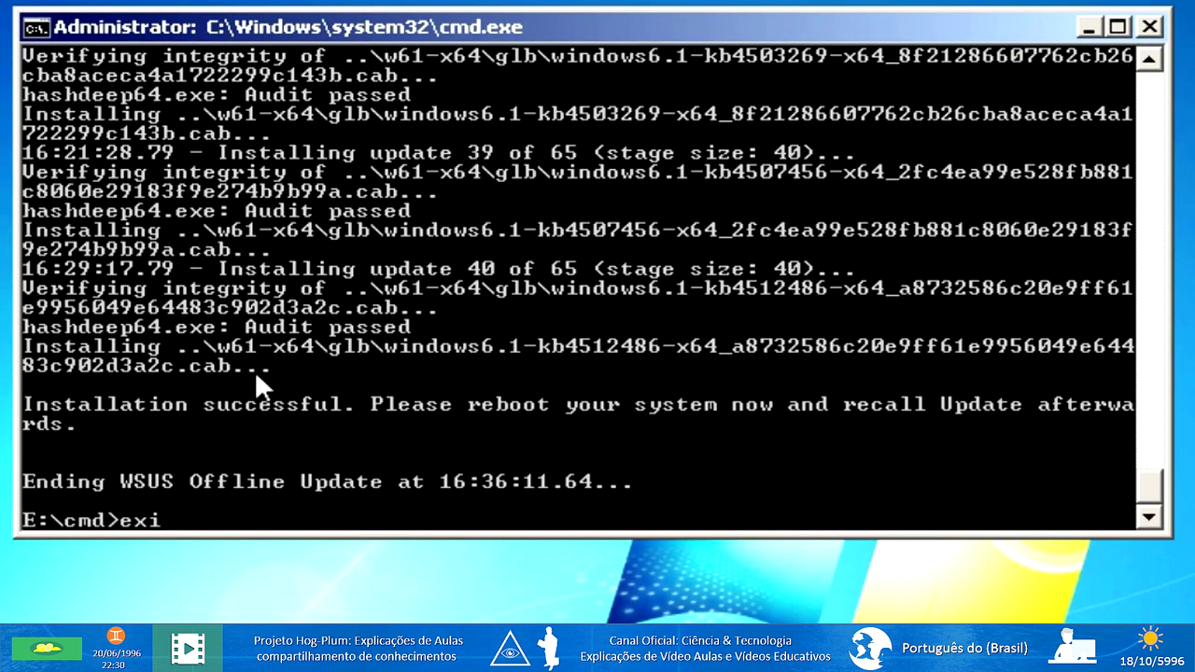
pyautogui.write('t')
pyautogui.press('Return')
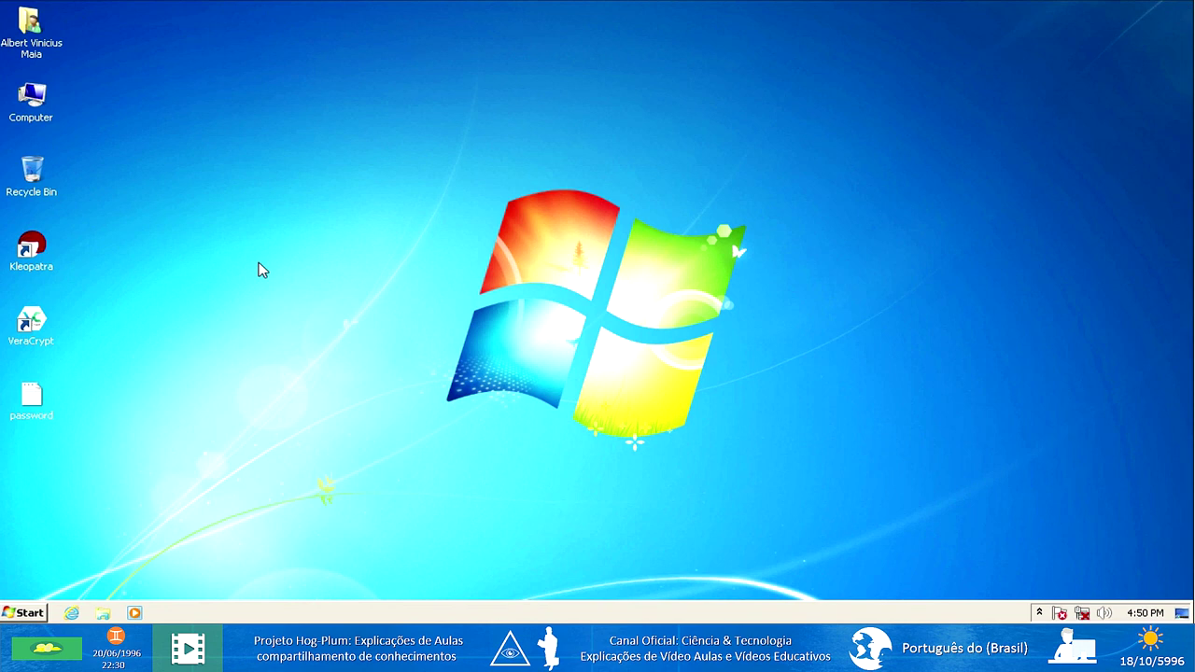
# Restart Windows 7 from the Start menu's shut-down options.
pyautogui.click(26, 612)
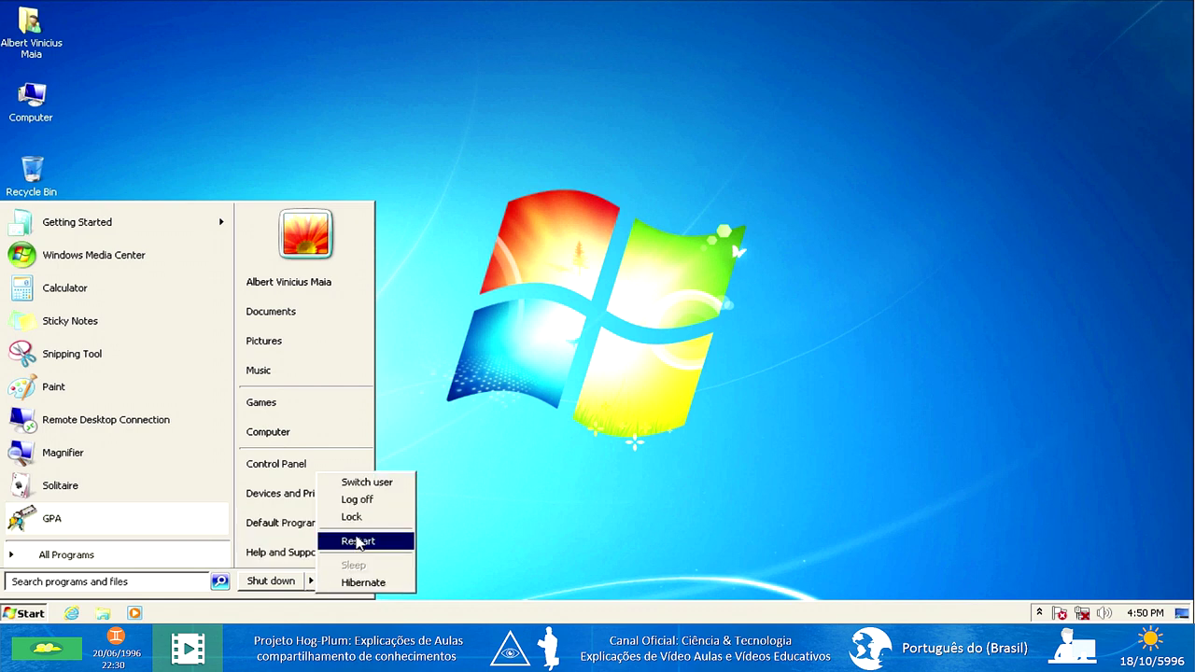
pyautogui.click(355, 536)
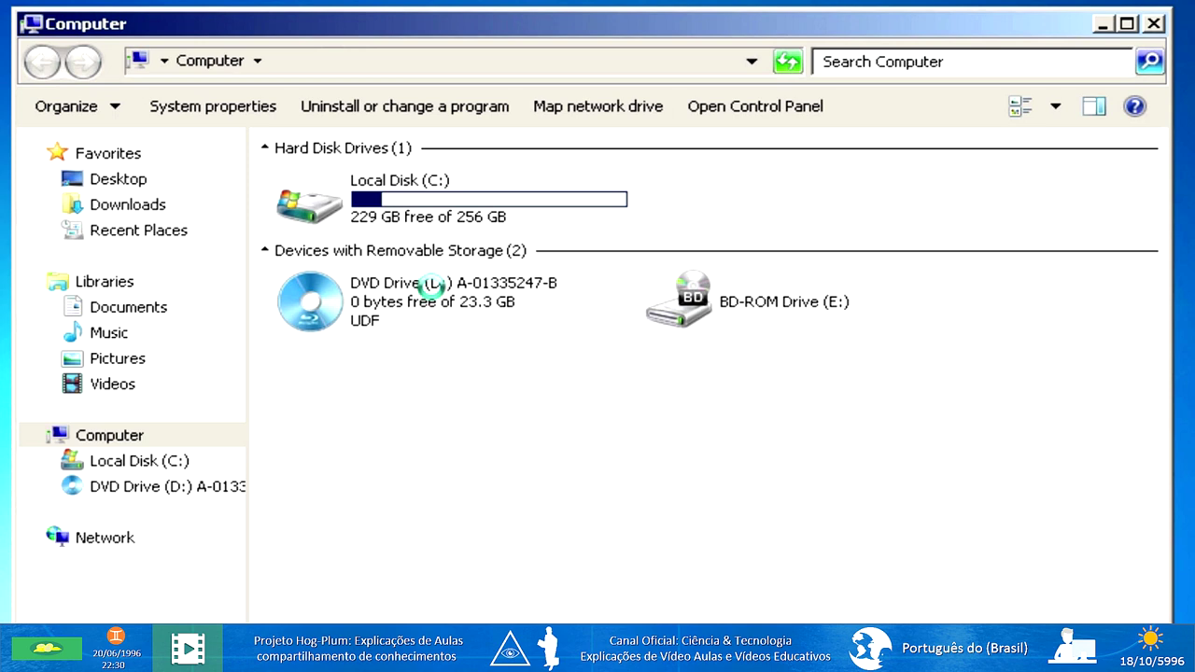
pyautogui.rightClick(435, 295)
pyautogui.click(489, 370)
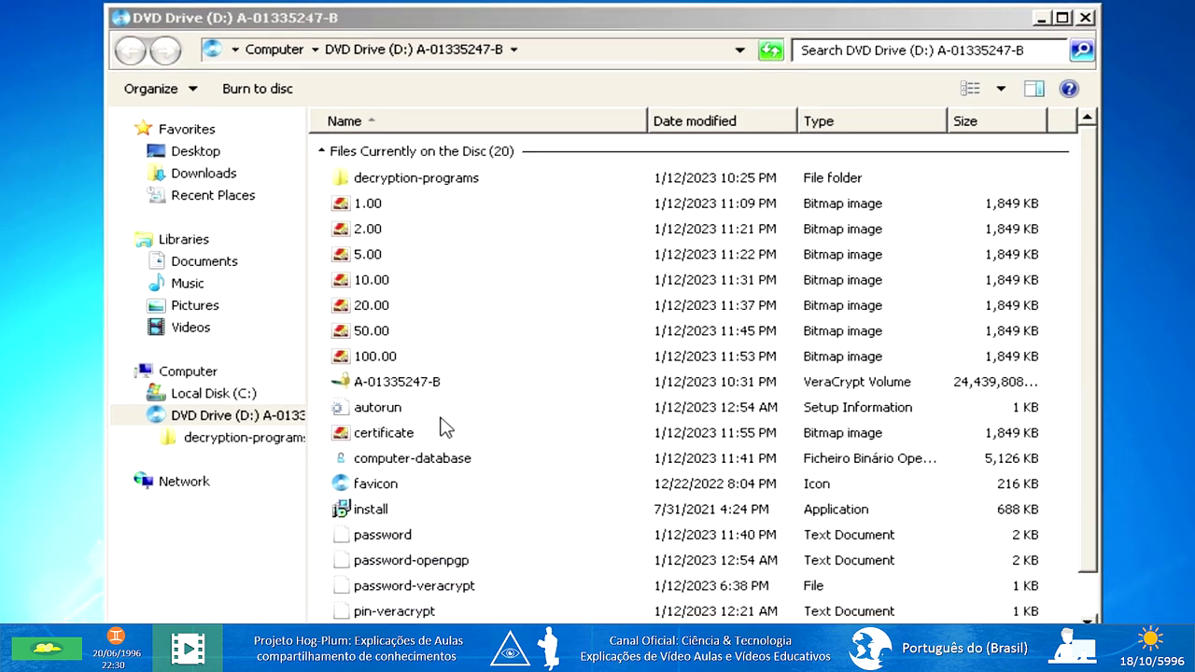
pyautogui.doubleClick(425, 381)
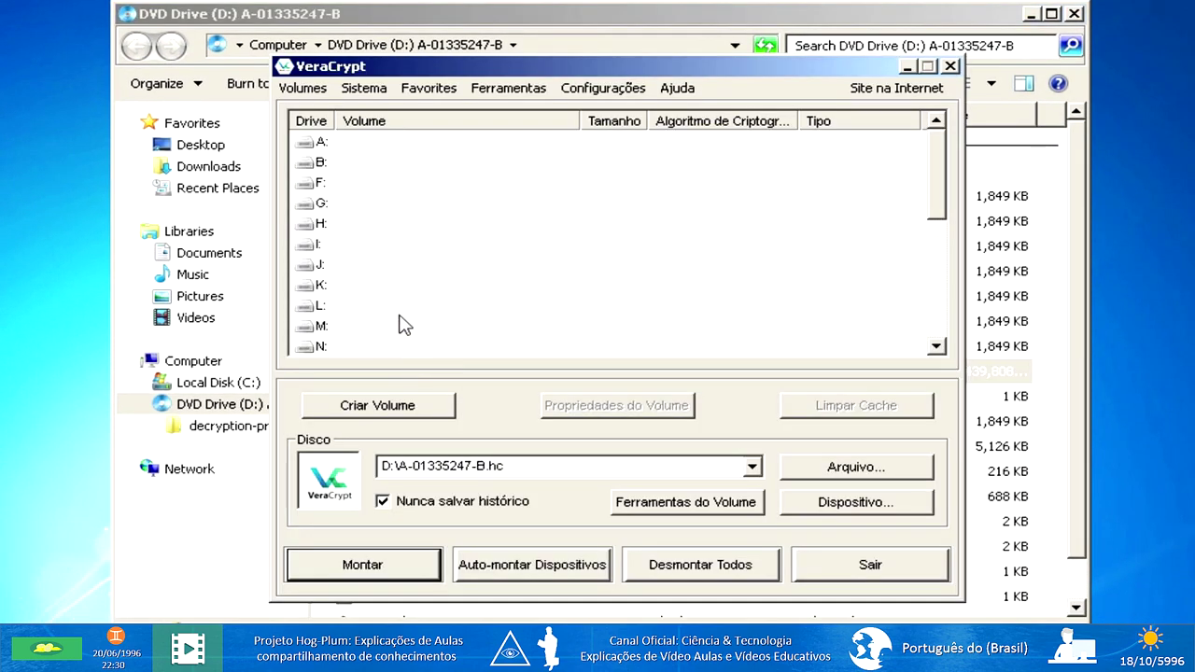
pyautogui.click(397, 569)
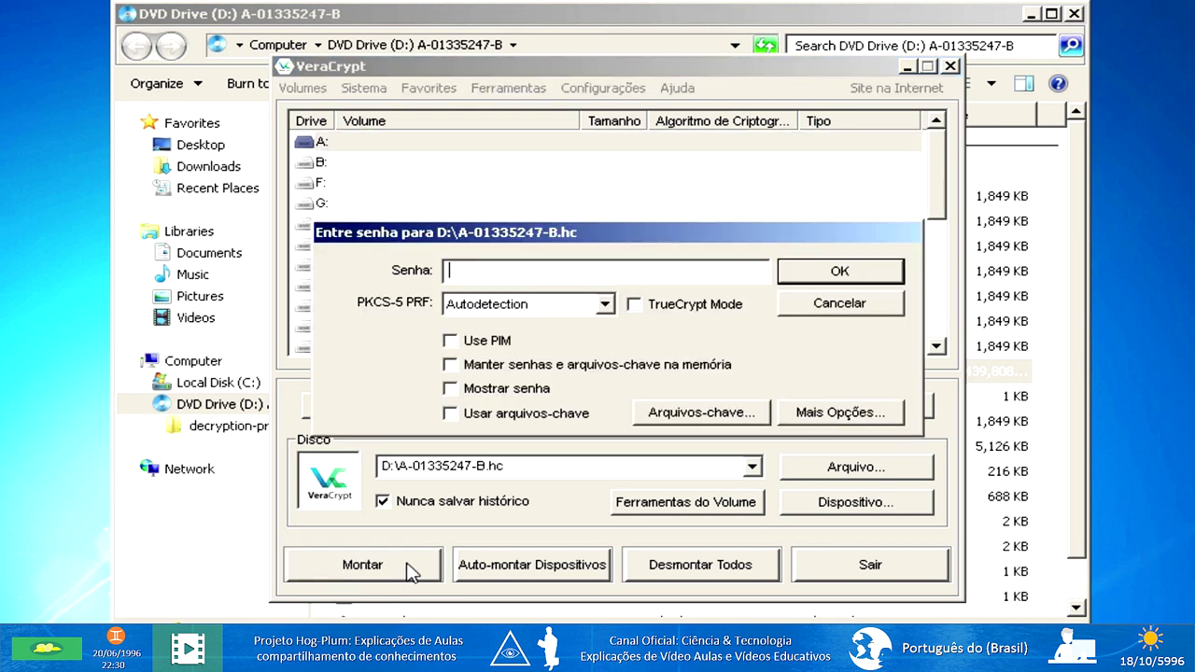
pyautogui.click(450, 388)
pyautogui.click(467, 413)
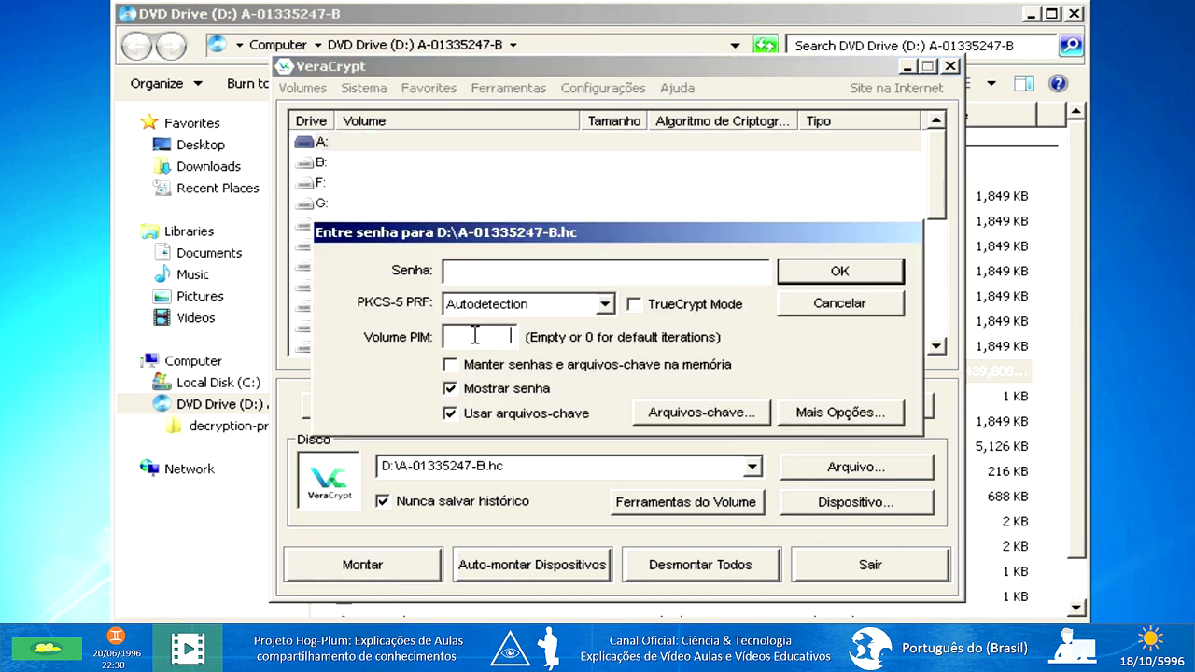
# Copy the VeraCrypt password from the notes for the password prompt.
pyautogui.hotkey('alt', 'Tab')
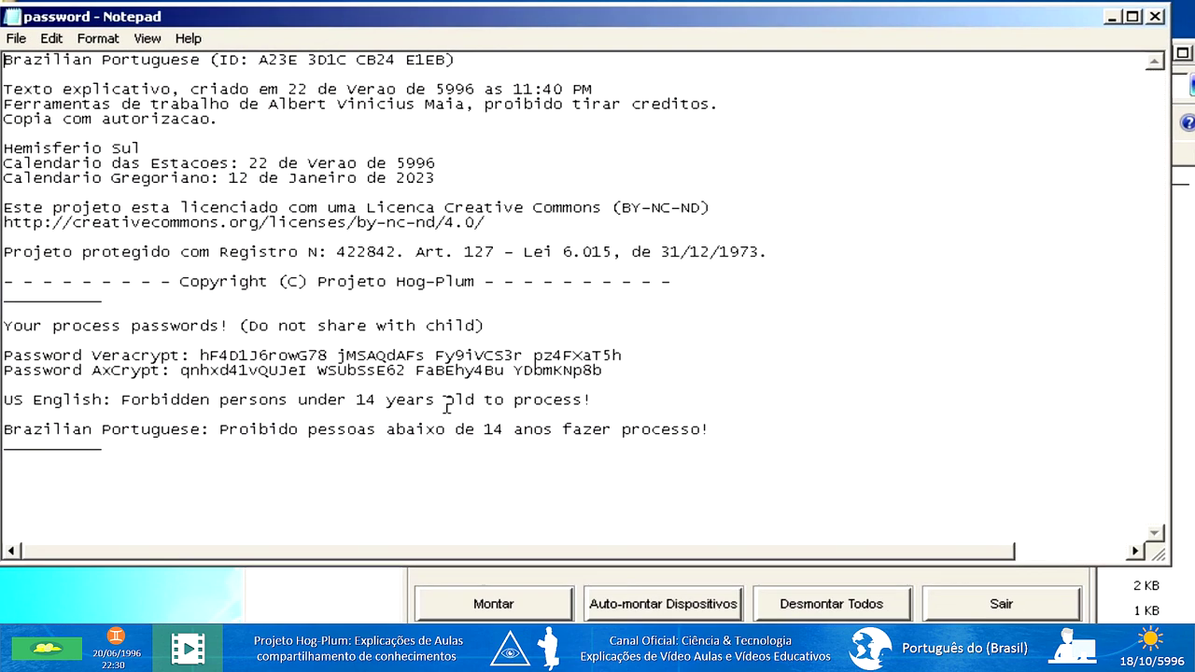
pyautogui.moveTo(649, 358); pyautogui.dragTo(210, 359)
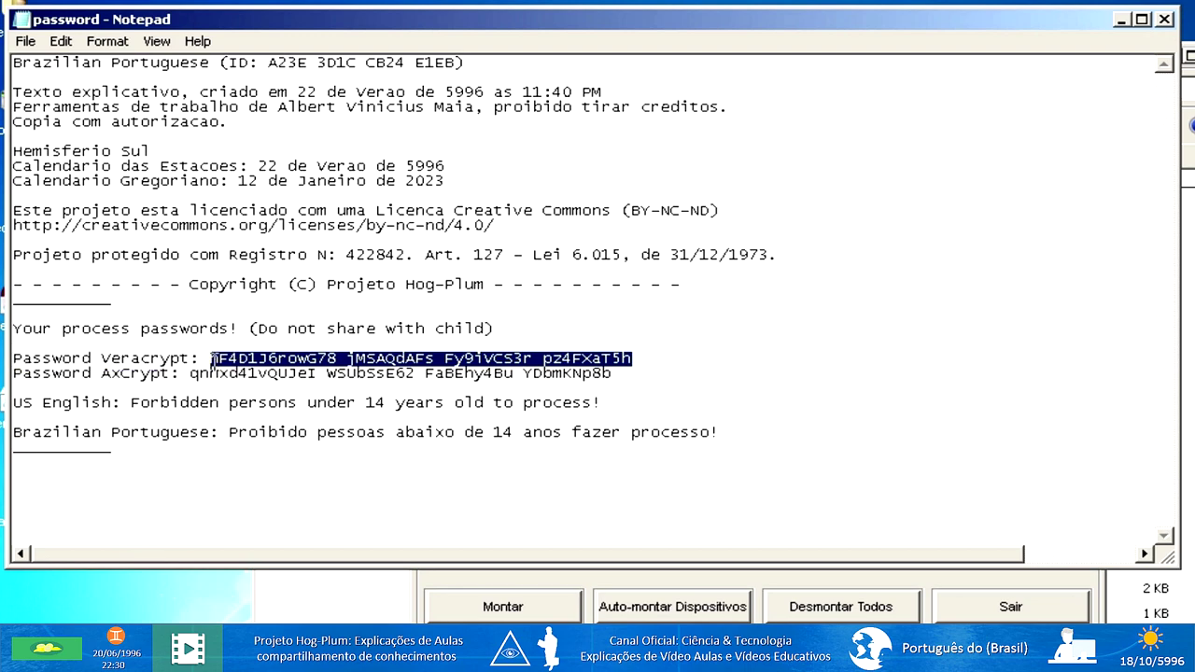
pyautogui.rightClick(210, 358)
pyautogui.click(247, 420)
pyautogui.hotkey('alt', 'Tab')
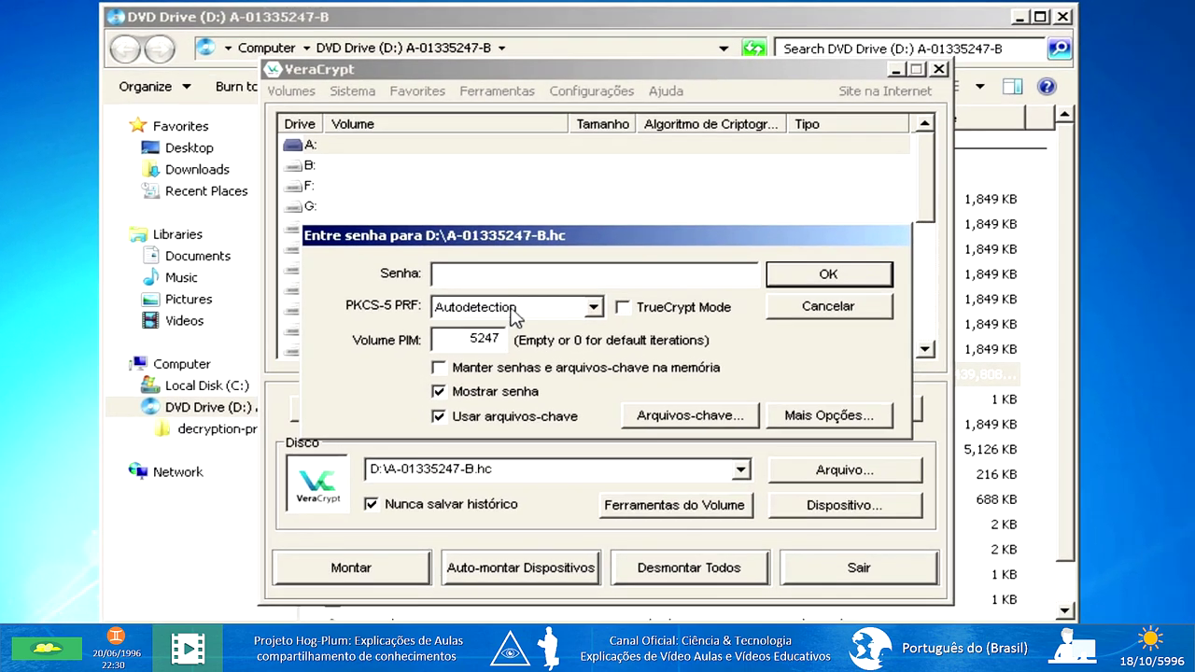
# Paste the volume password, hide it, and open the keyfiles list.
pyautogui.click(489, 279)
pyautogui.hotkey('ctrl', 'v')
pyautogui.click(439, 391)
pyautogui.click(701, 428)
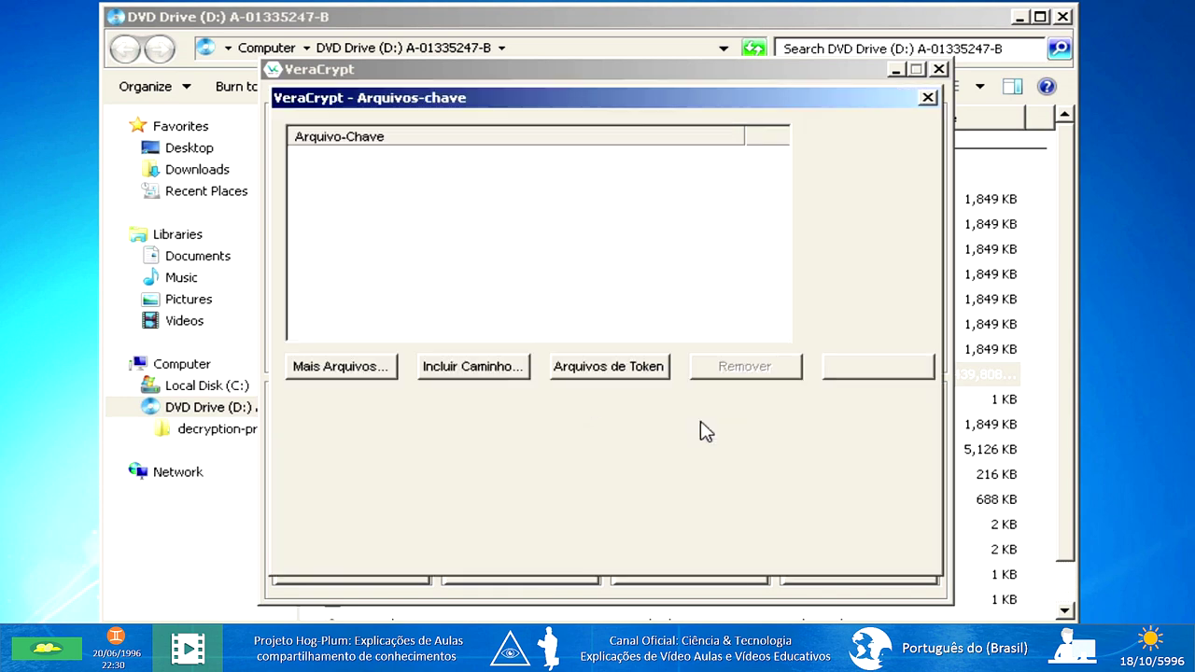
# On D:, select public-key, private-key, password-veracrypt, computer-database and certificate as keyfiles.
pyautogui.click(392, 367)
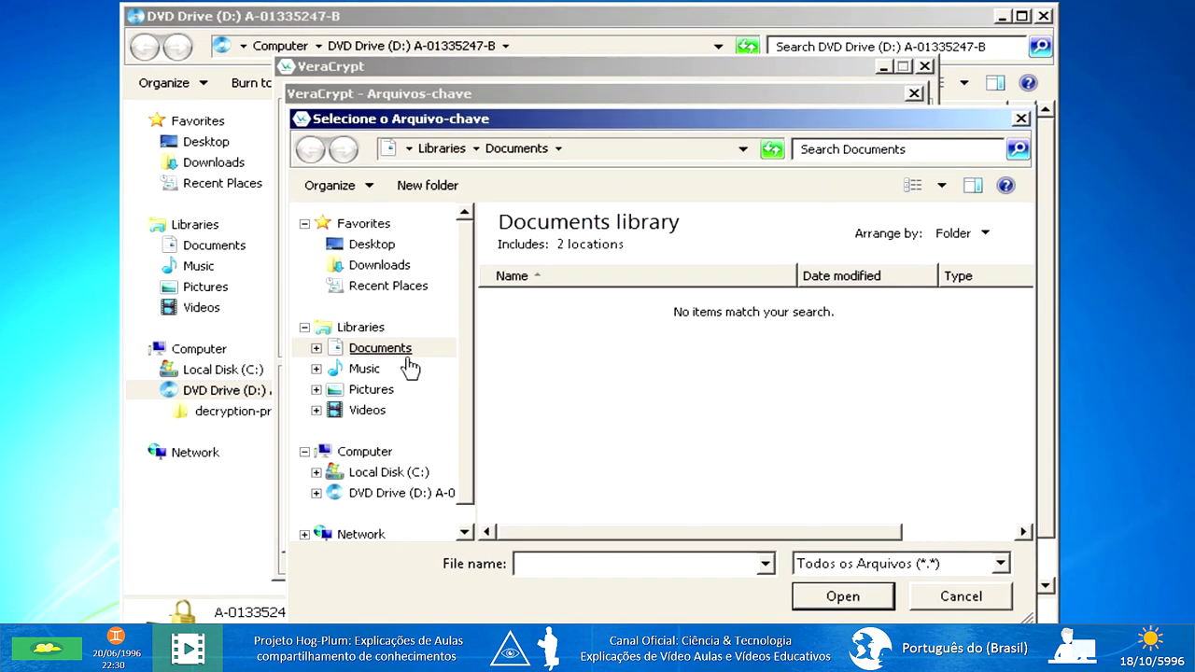
pyautogui.scroll(-1, 471, 458)
pyautogui.click(428, 459)
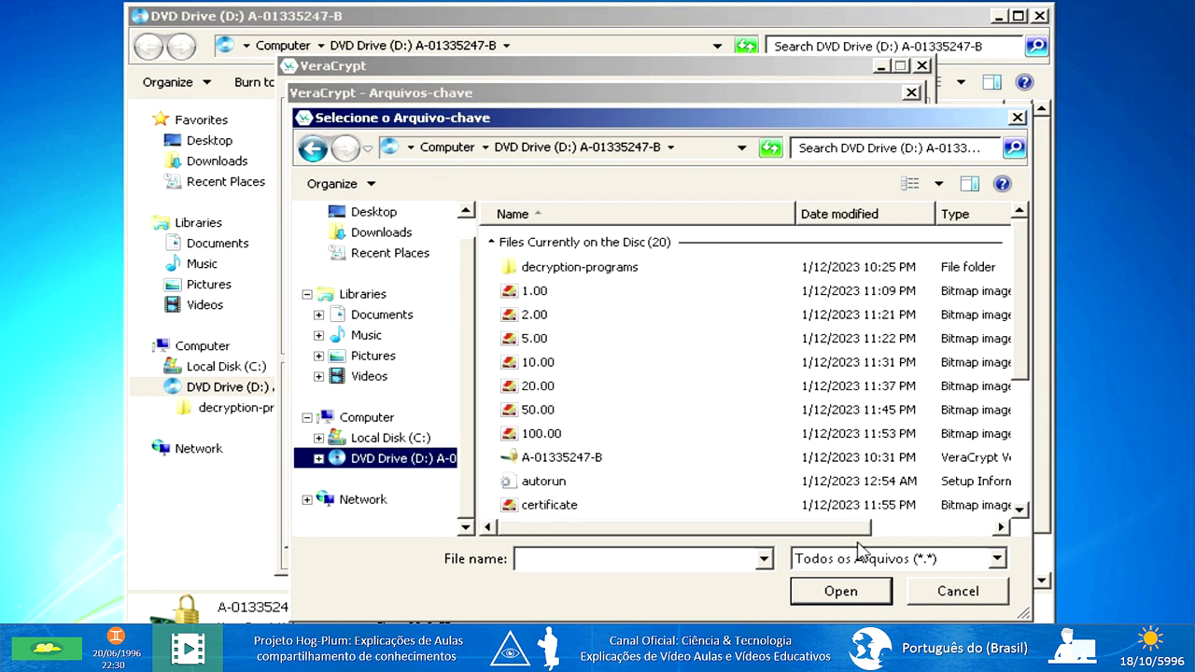
pyautogui.moveTo(1019, 361); pyautogui.dragTo(1017, 514)
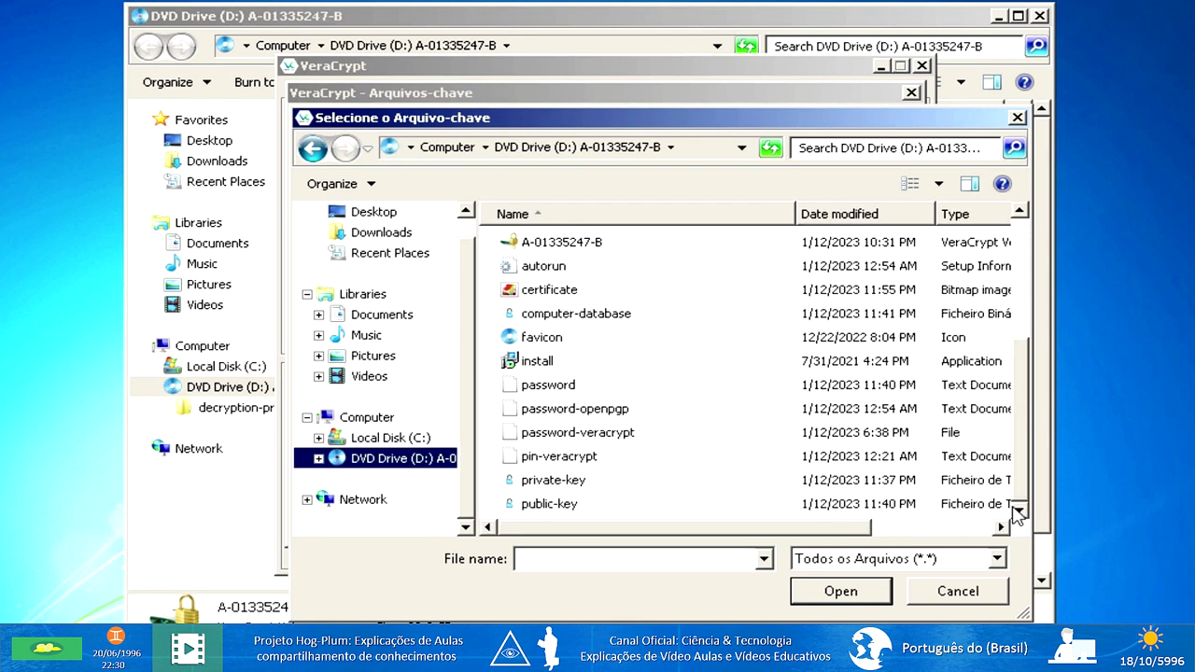
pyautogui.click(578, 507)
pyautogui.keyDown('ctrl'); pyautogui.click(575, 481); pyautogui.keyUp('ctrl')
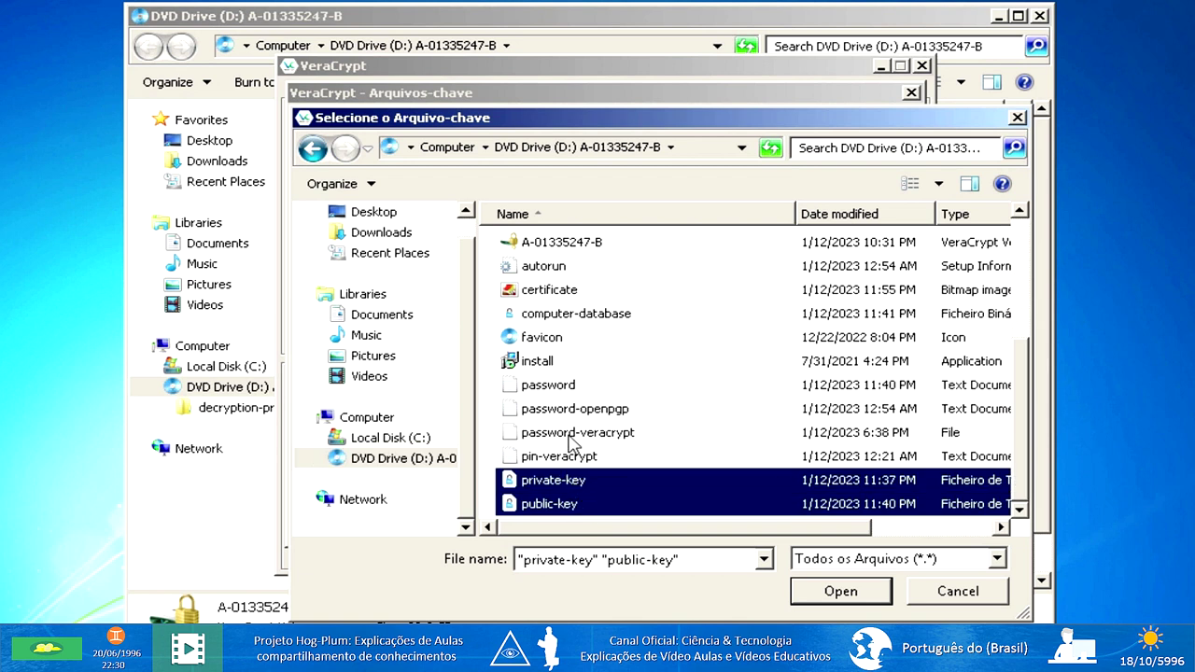
pyautogui.keyDown('ctrl'); pyautogui.click(568, 435); pyautogui.keyUp('ctrl')
pyautogui.scroll(1, 1028, 386)
pyautogui.scroll(1, 1030, 394)
pyautogui.keyDown('ctrl'); pyautogui.click(553, 404); pyautogui.keyUp('ctrl')
pyautogui.keyDown('ctrl'); pyautogui.click(554, 378); pyautogui.keyUp('ctrl')
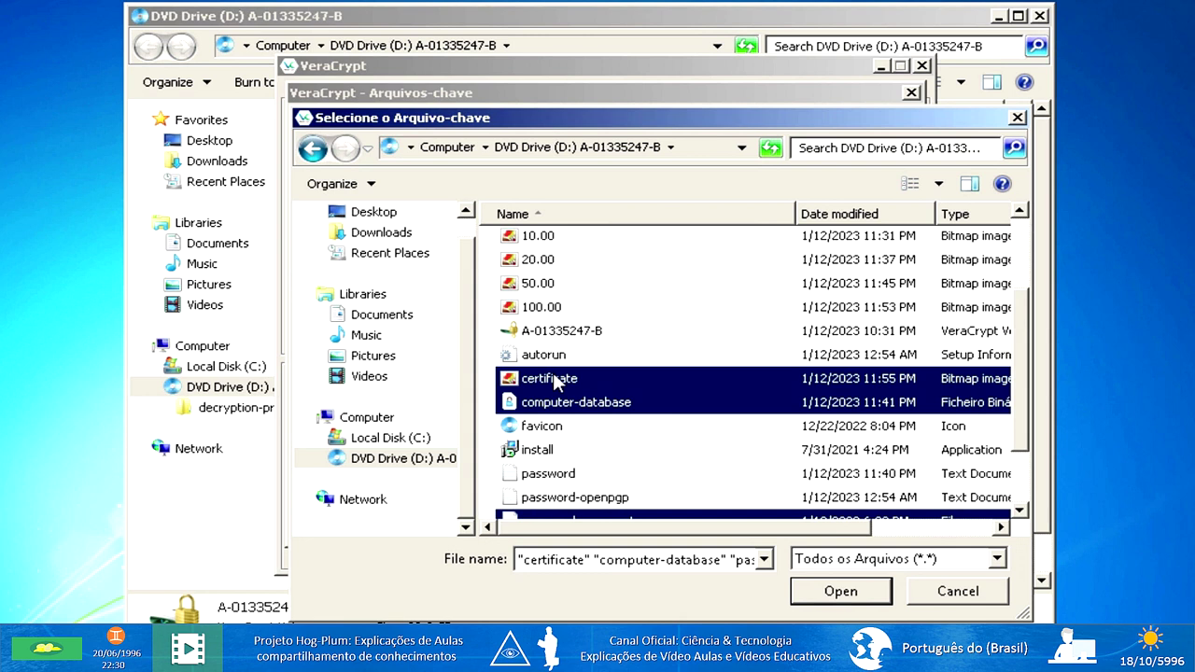
# Add bitmaps 100.00, 50.00, 20.00, 10.00, 5.00, 2.00 and 1.00, then confirm the keyfile list.
pyautogui.scroll(-2, 1018, 415)
pyautogui.moveTo(1025, 492); pyautogui.dragTo(1026, 347)
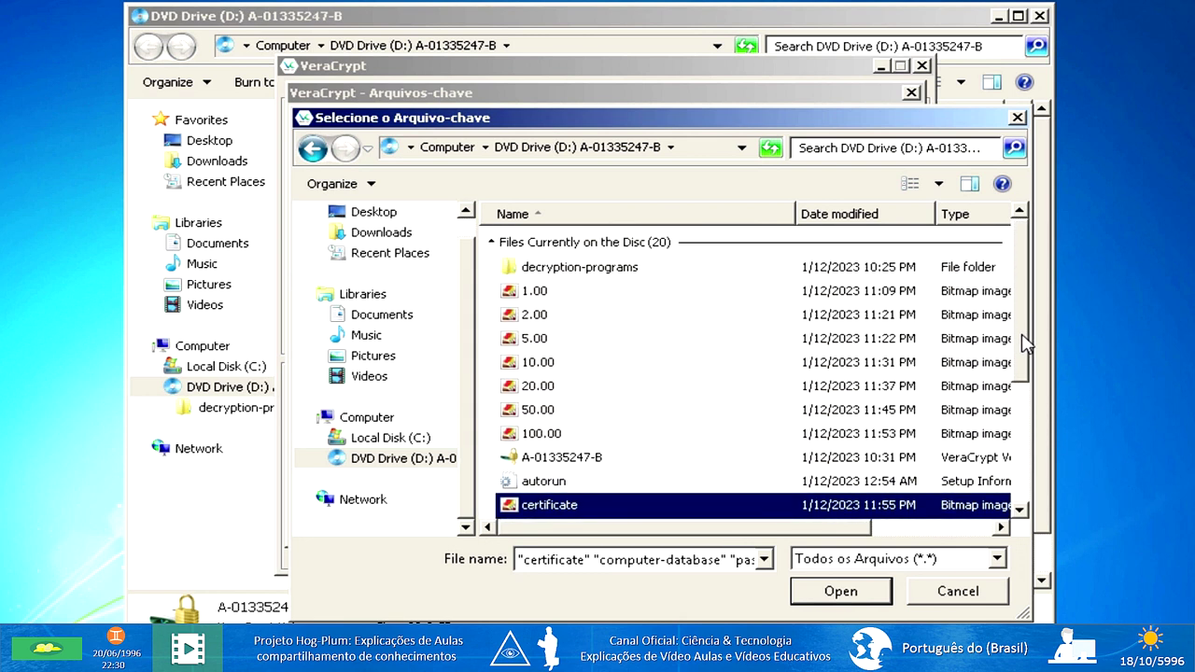
pyautogui.keyDown('ctrl'); pyautogui.click(533, 435); pyautogui.keyUp('ctrl')
pyautogui.keyDown('ctrl'); pyautogui.click(539, 411); pyautogui.keyUp('ctrl')
pyautogui.keyDown('ctrl'); pyautogui.click(540, 386); pyautogui.keyUp('ctrl')
pyautogui.keyDown('ctrl'); pyautogui.click(540, 362); pyautogui.keyUp('ctrl')
pyautogui.keyDown('ctrl'); pyautogui.click(540, 338); pyautogui.keyUp('ctrl')
pyautogui.keyDown('ctrl'); pyautogui.click(537, 314); pyautogui.keyUp('ctrl')
pyautogui.keyDown('ctrl'); pyautogui.click(536, 291); pyautogui.keyUp('ctrl')
pyautogui.click(830, 596)
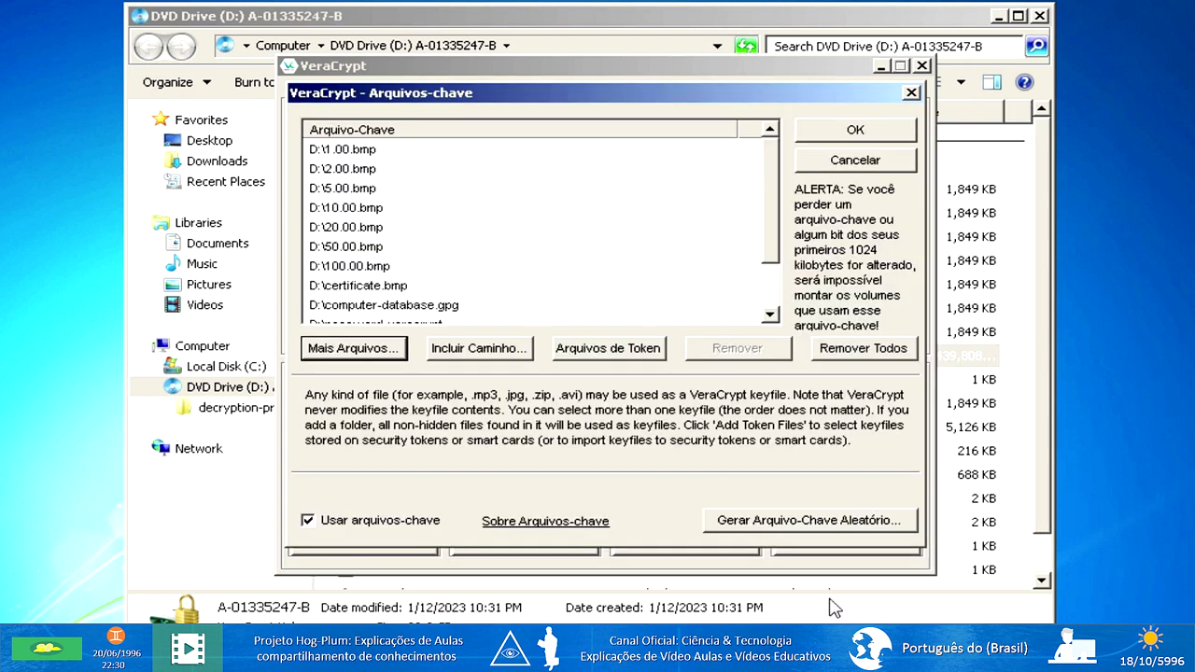
pyautogui.click(852, 135)
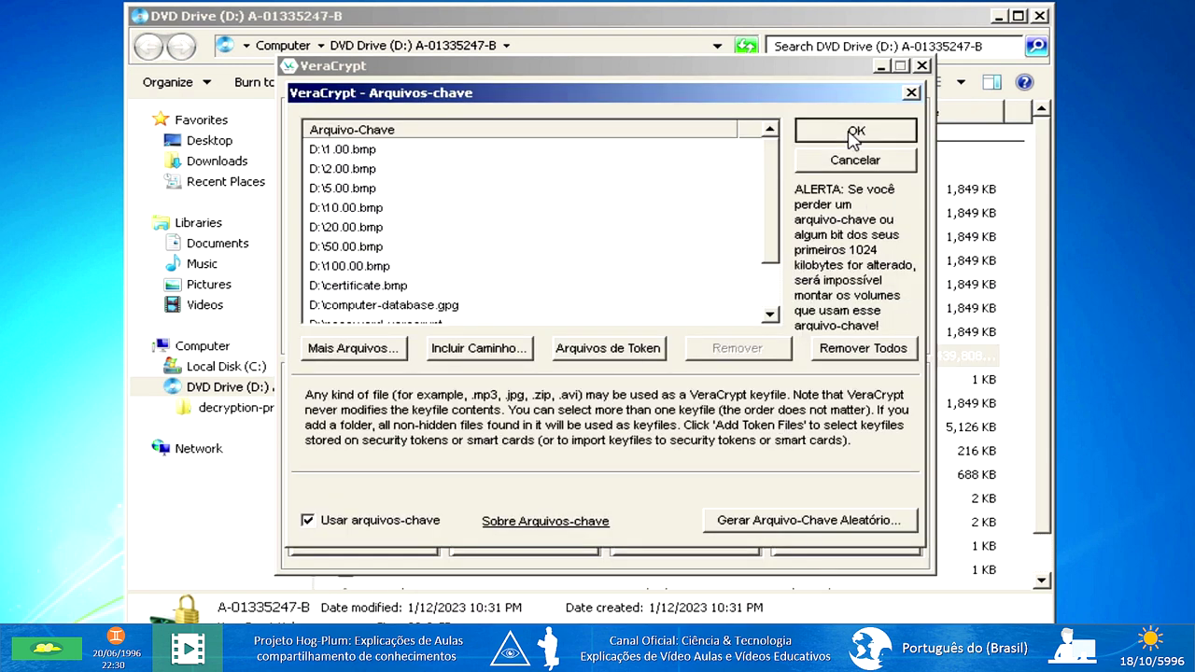
# Mount the volume, then mount the wou_w7-x64 ISO from drive A: as drive E:.
pyautogui.click(789, 269)
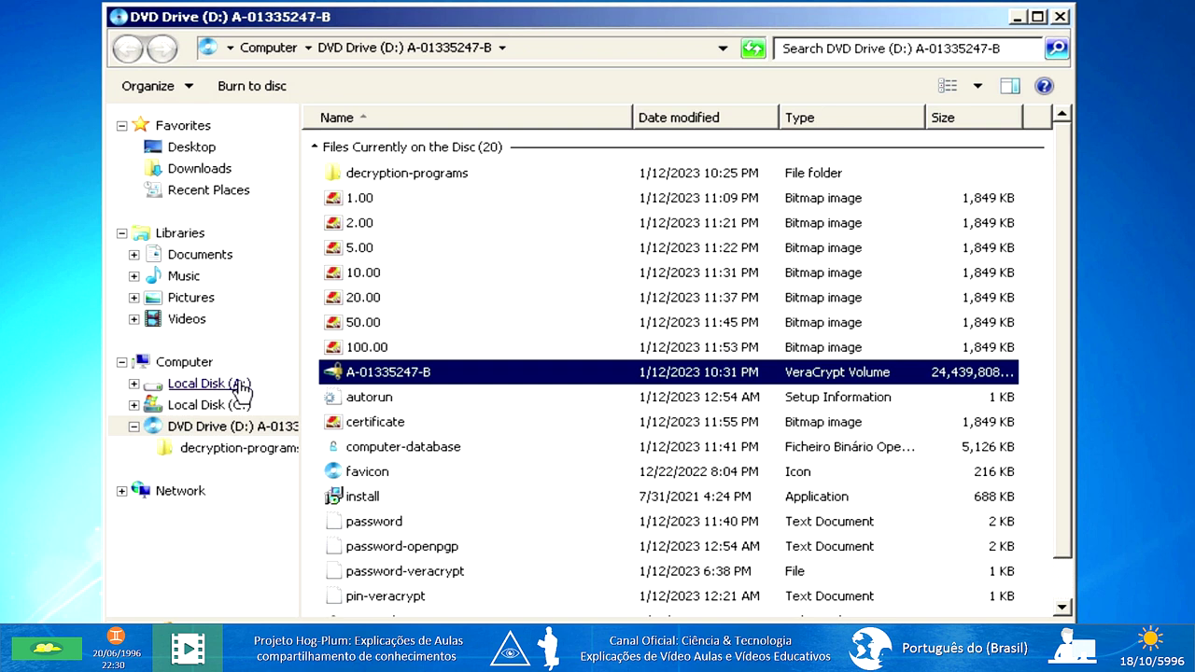
pyautogui.click(240, 386)
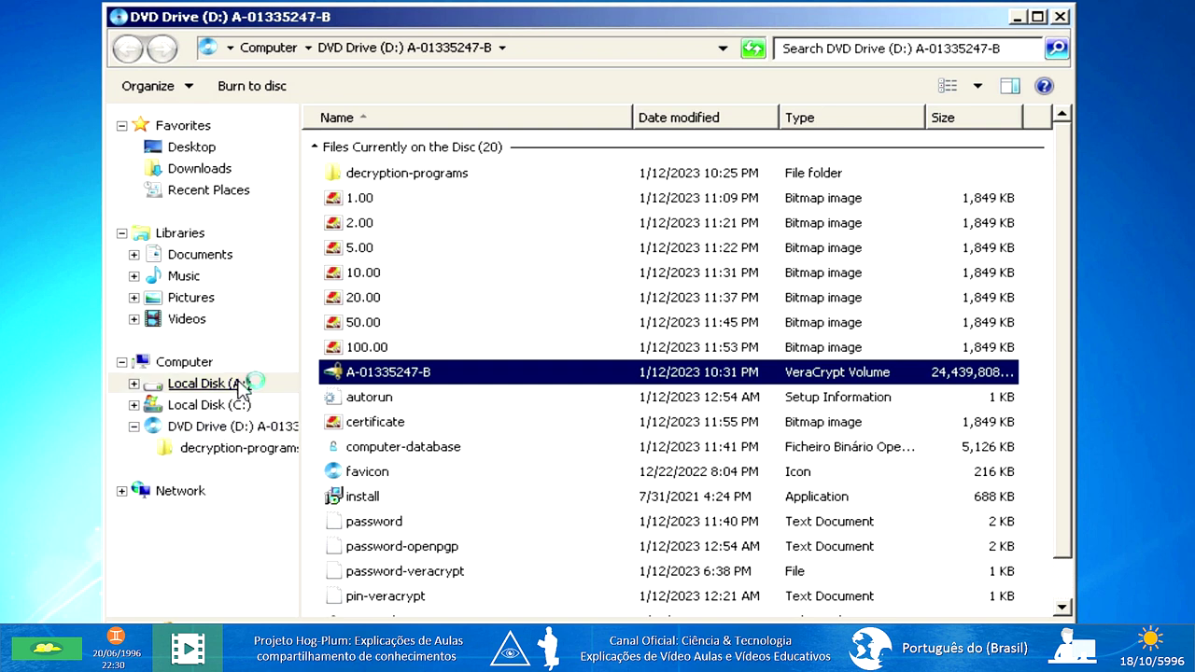
pyautogui.rightClick(396, 174)
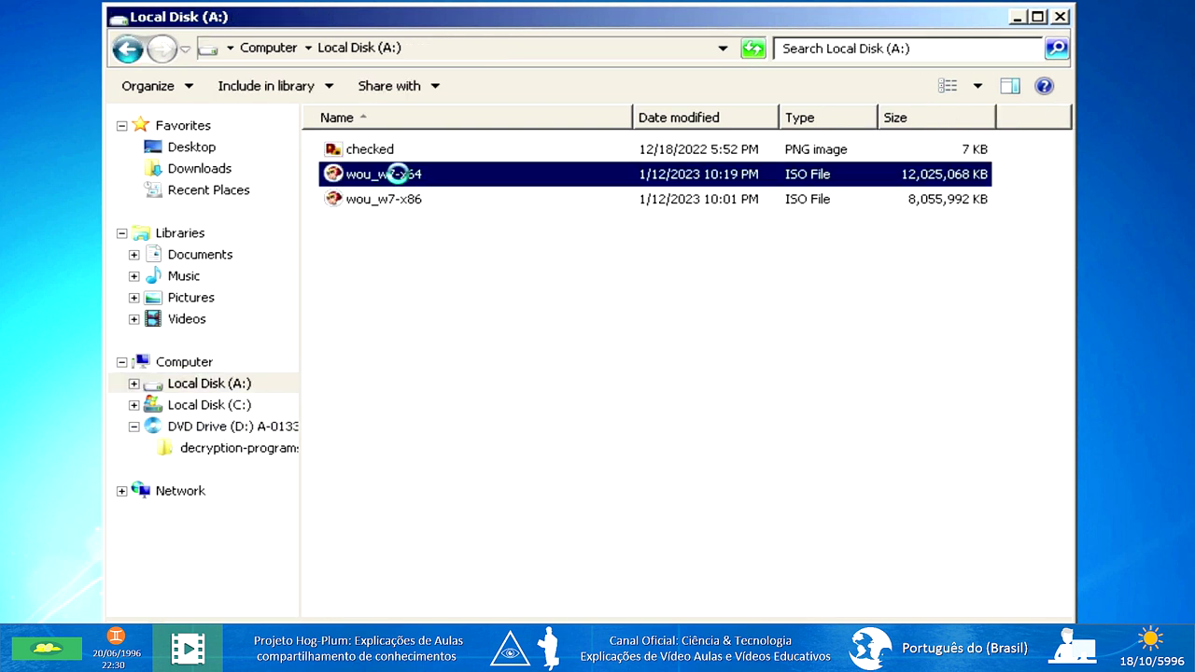
pyautogui.click(470, 241)
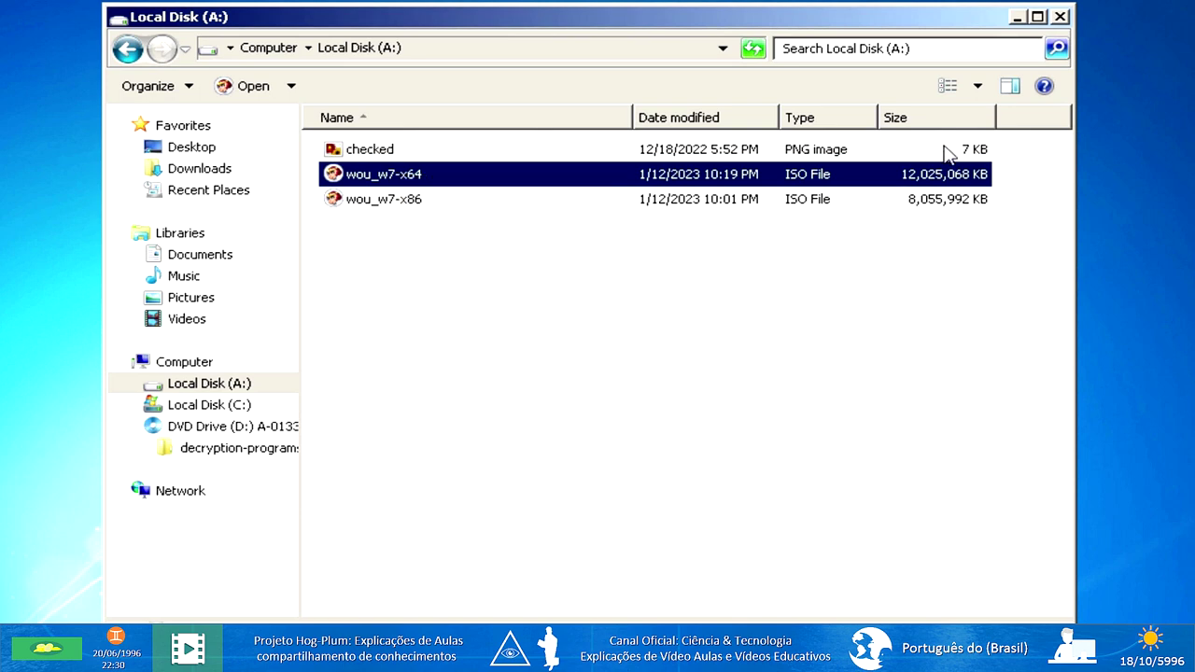
# Run WSUS Offline Update from the E: disc's AutoPlay and approve the UAC prompt.
pyautogui.click(1060, 16)
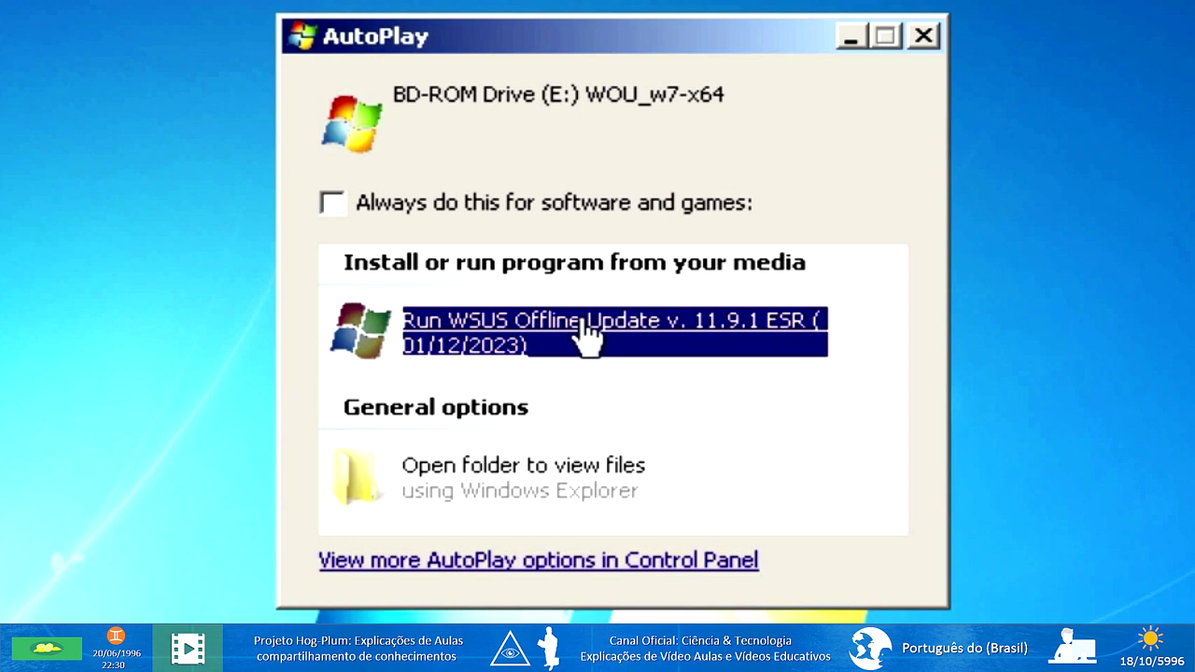
pyautogui.click(588, 331)
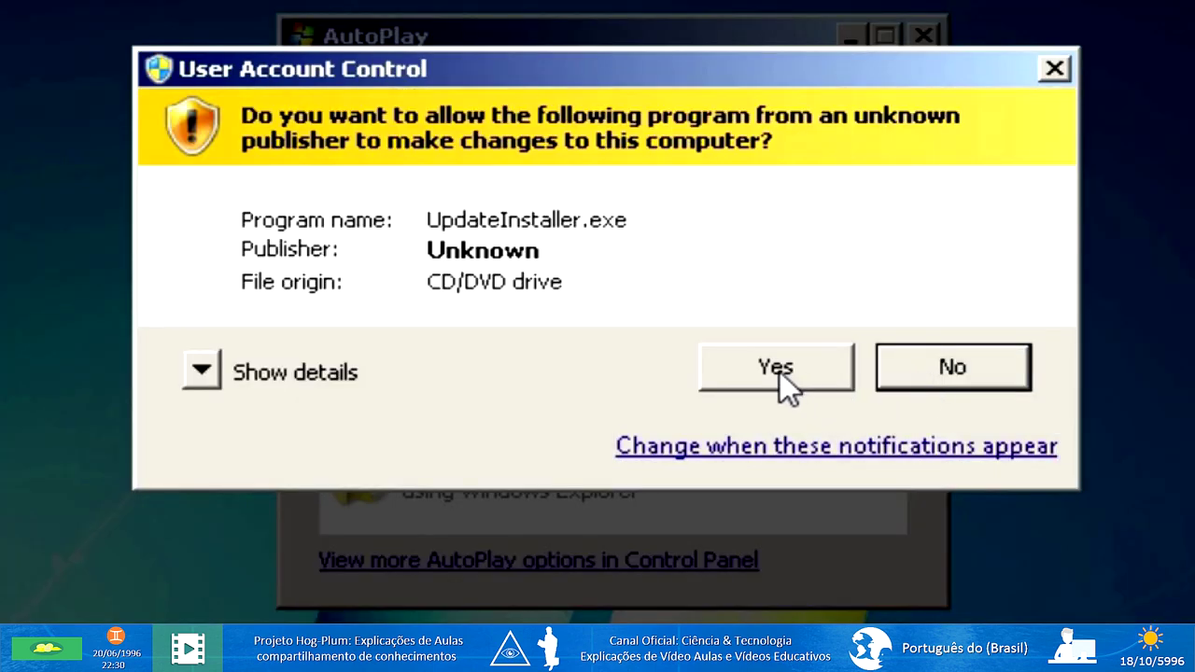
pyautogui.click(778, 368)
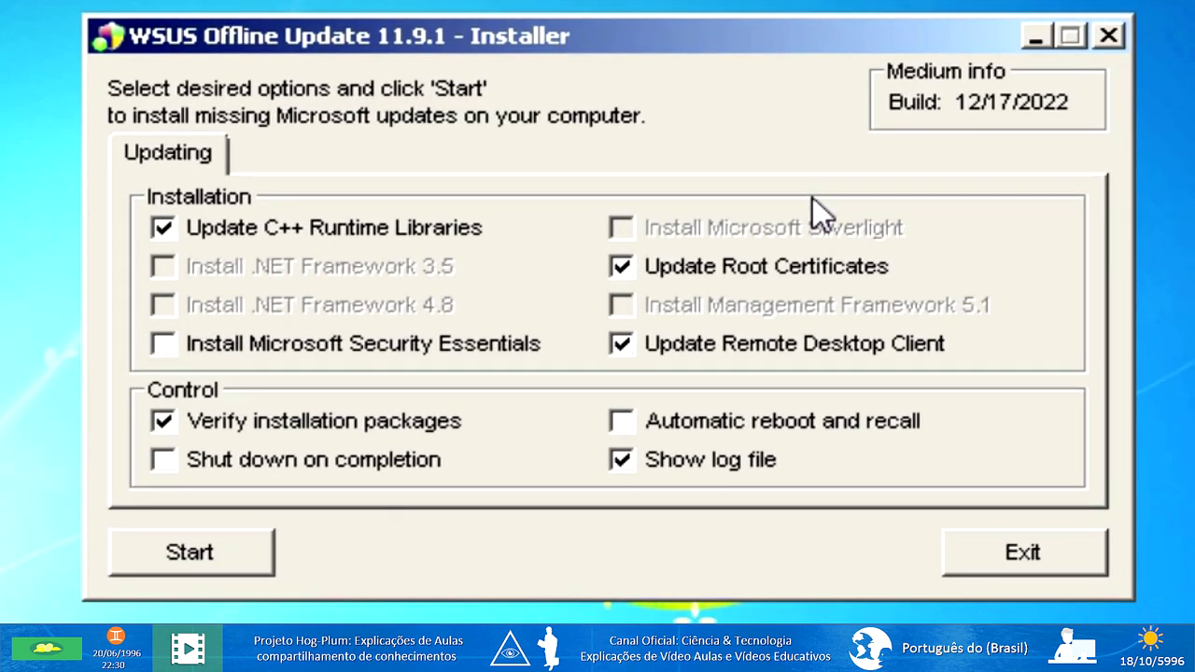
pyautogui.click(223, 555)
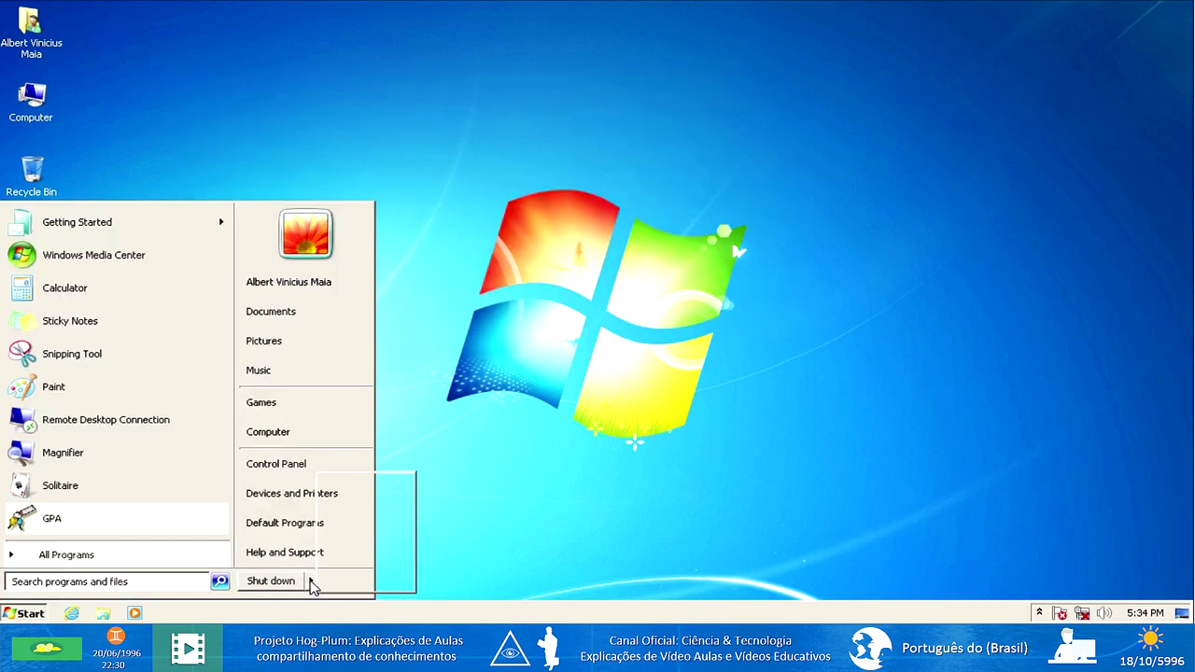
# Restart Windows 7 and choose Remind me later on the out-of-support notice.
pyautogui.moveTo(314, 581)
pyautogui.click(359, 543)
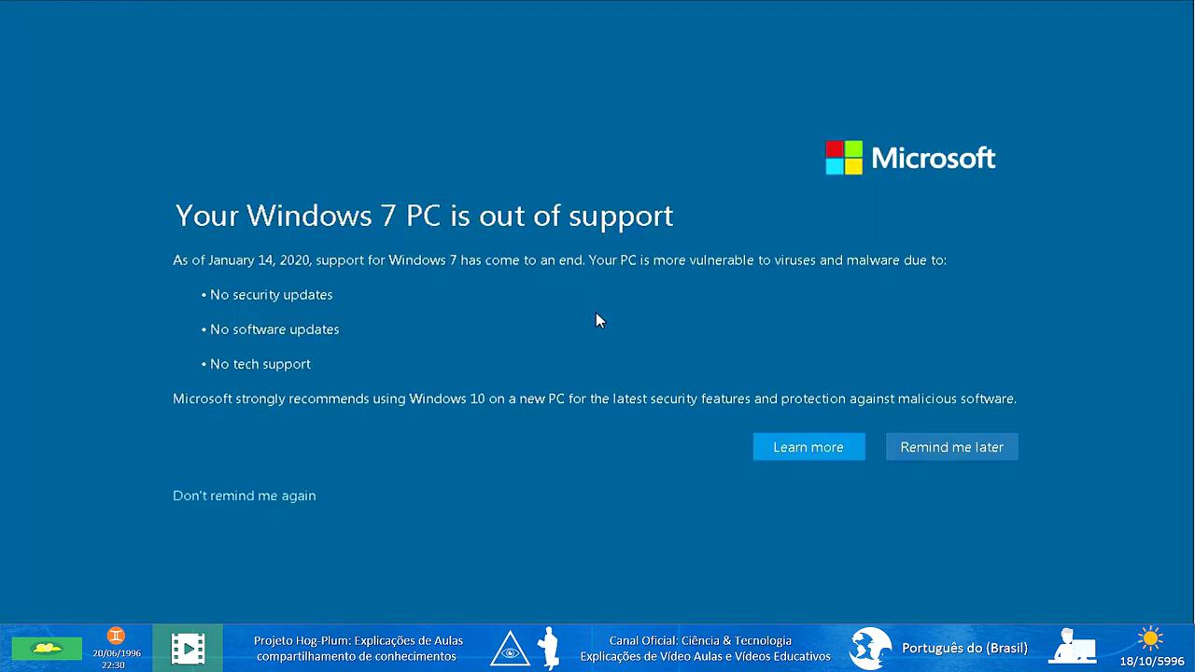
pyautogui.click(980, 450)
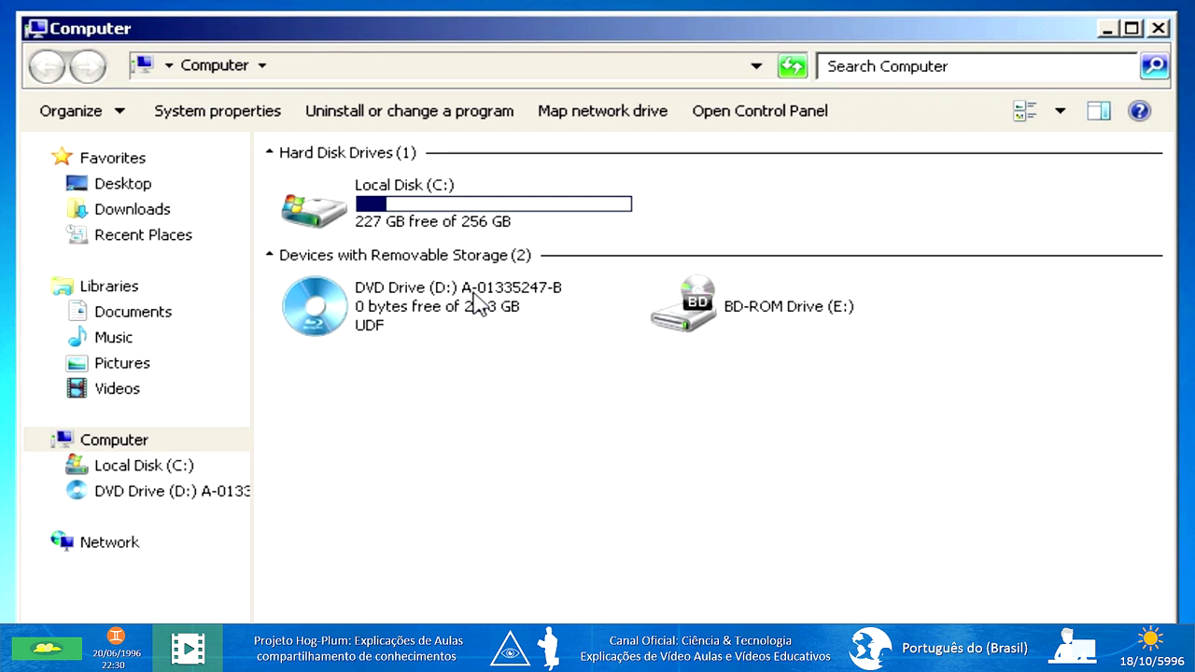
# Open DVD Drive (D:) in a new window, close Computer, and load A-01335247-B into VeraCrypt.
pyautogui.click(473, 295)
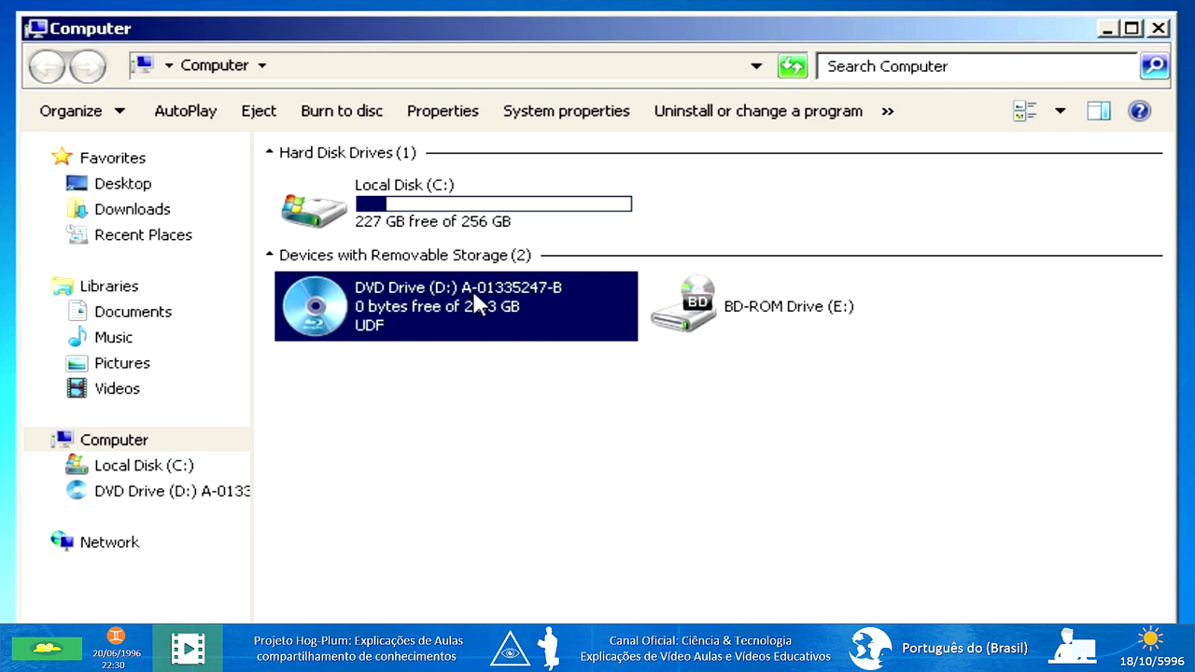
pyautogui.rightClick(475, 296)
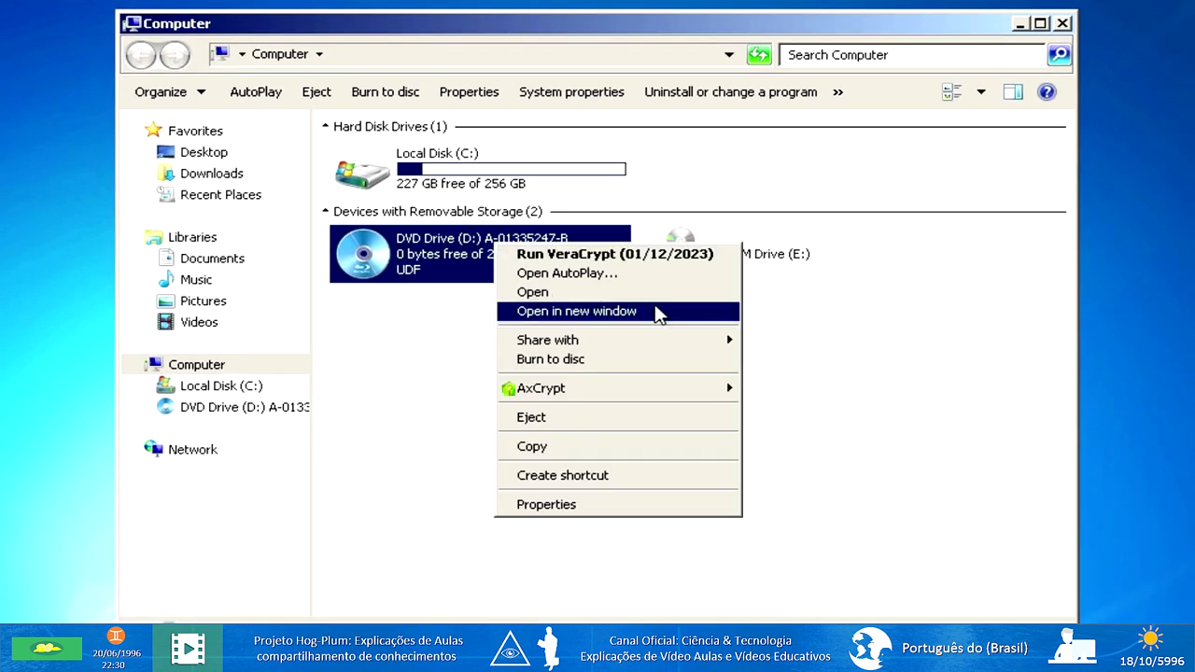
pyautogui.click(656, 312)
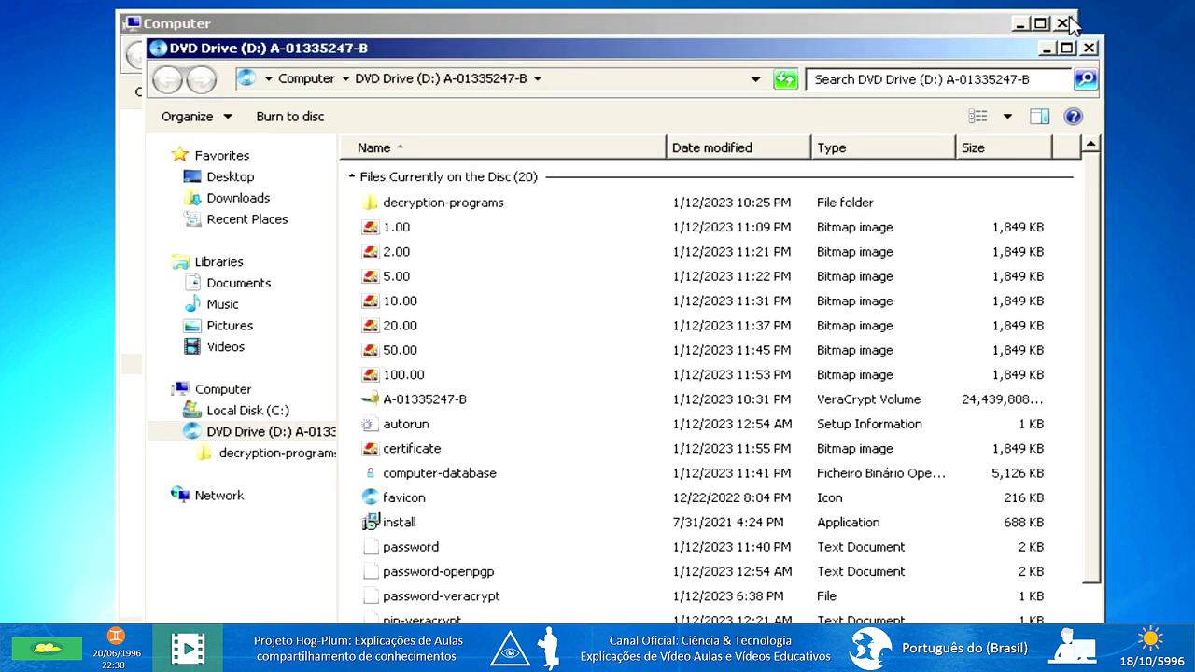
pyautogui.click(1065, 23)
pyautogui.doubleClick(471, 396)
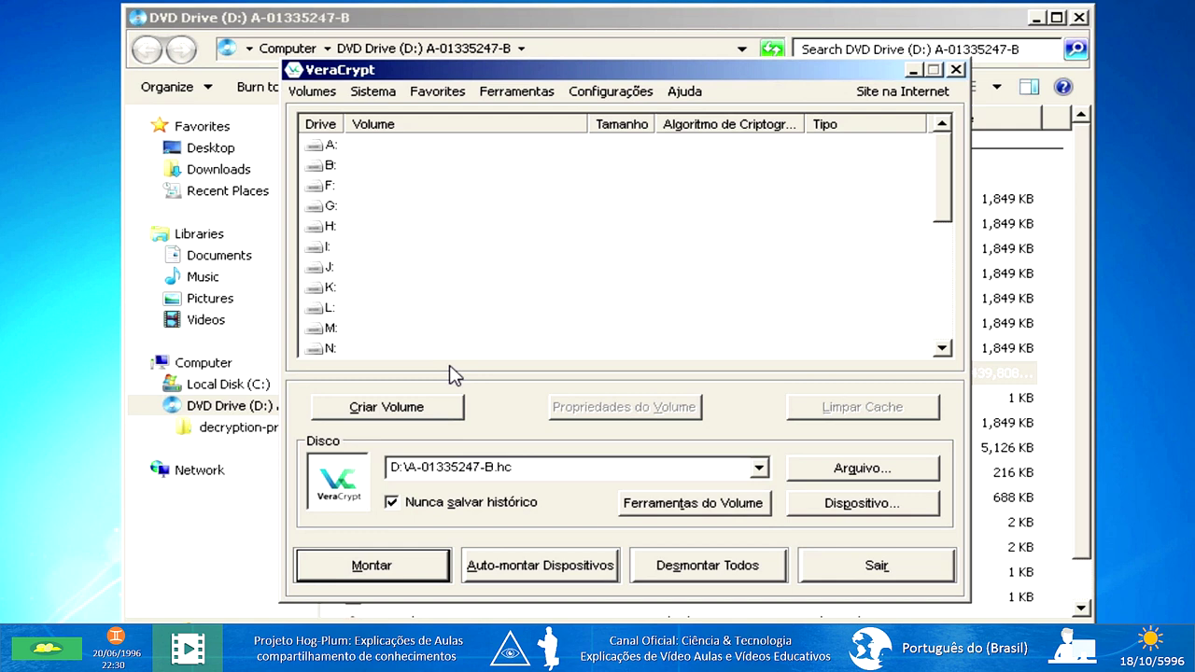
# Open the mount prompt for drive A: with PIM, password display and keyfiles enabled.
pyautogui.click(343, 149)
pyautogui.click(392, 558)
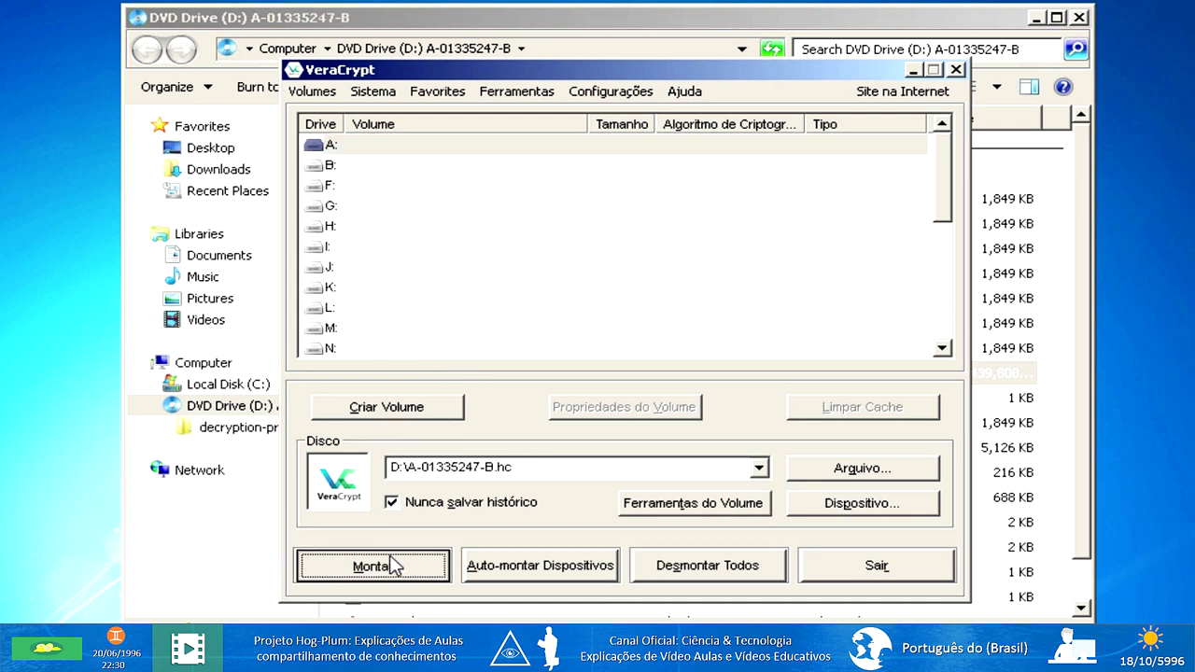
pyautogui.click(493, 342)
pyautogui.click(491, 390)
pyautogui.click(487, 414)
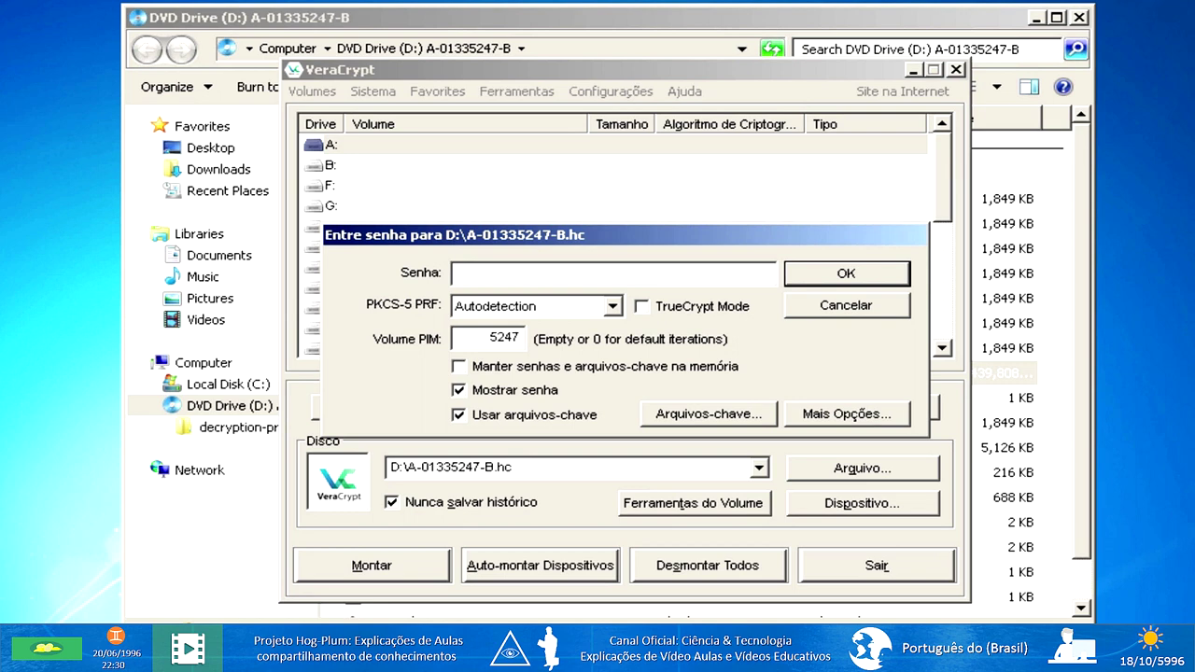
# Copy the VeraCrypt password from the Notepad notes and close Notepad.
pyautogui.click(64, 450)
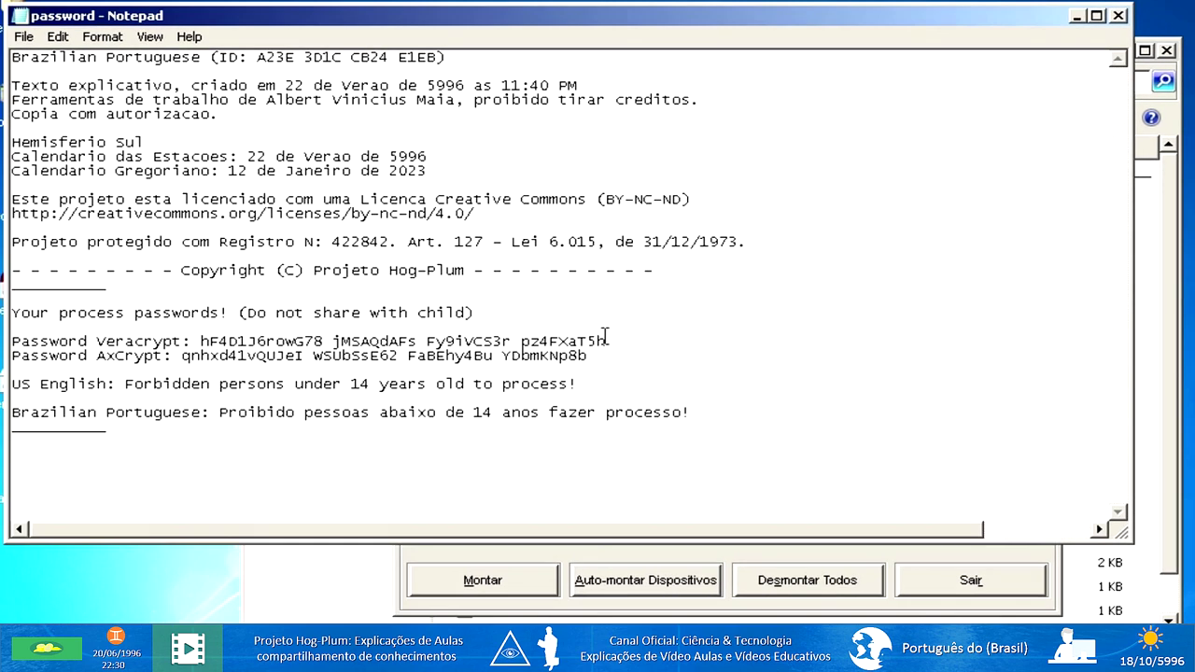
pyautogui.moveTo(605, 336); pyautogui.dragTo(524, 339)
pyautogui.moveTo(210, 338); pyautogui.dragTo(193, 338)
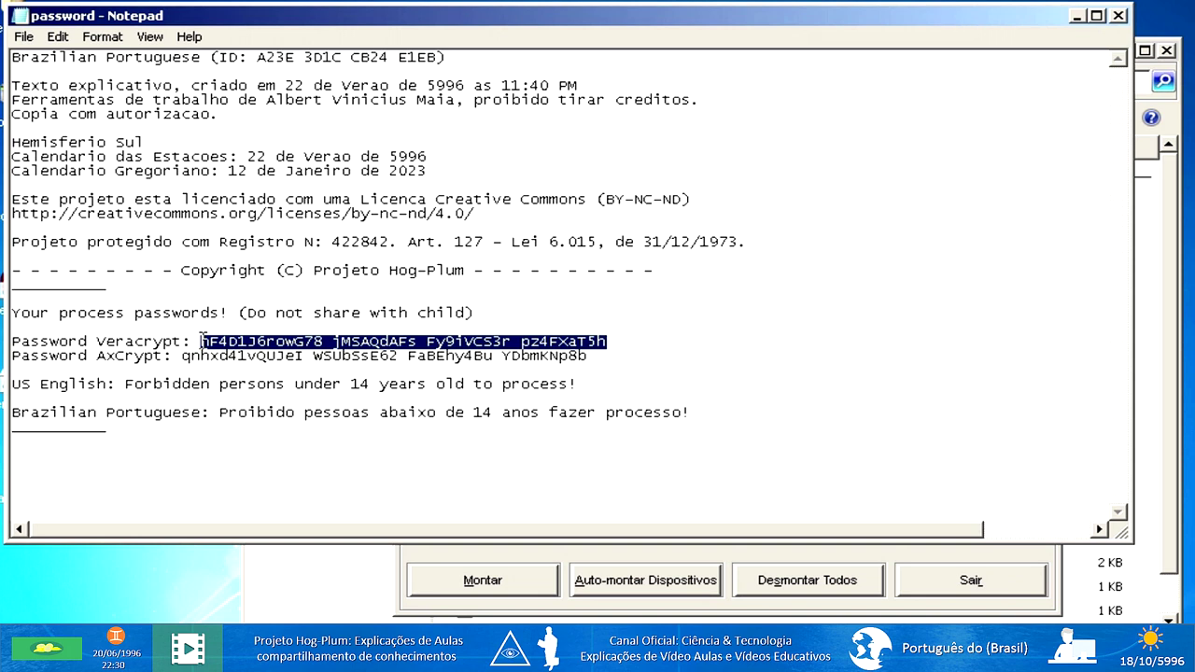
pyautogui.rightClick(202, 339)
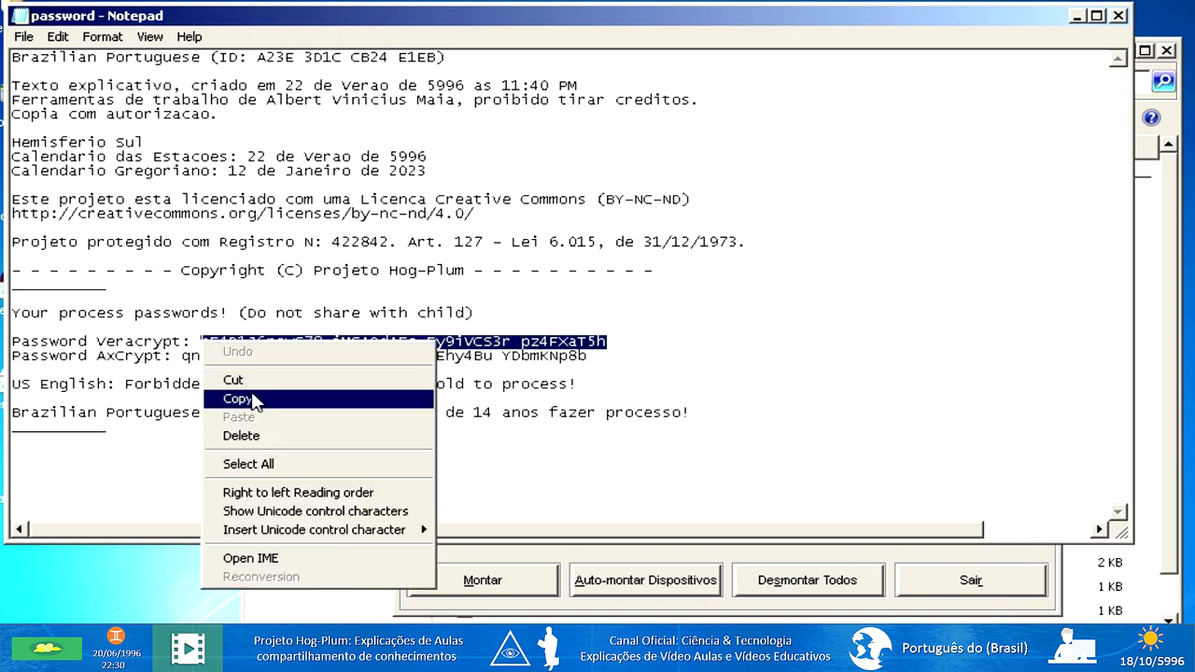
pyautogui.click(253, 399)
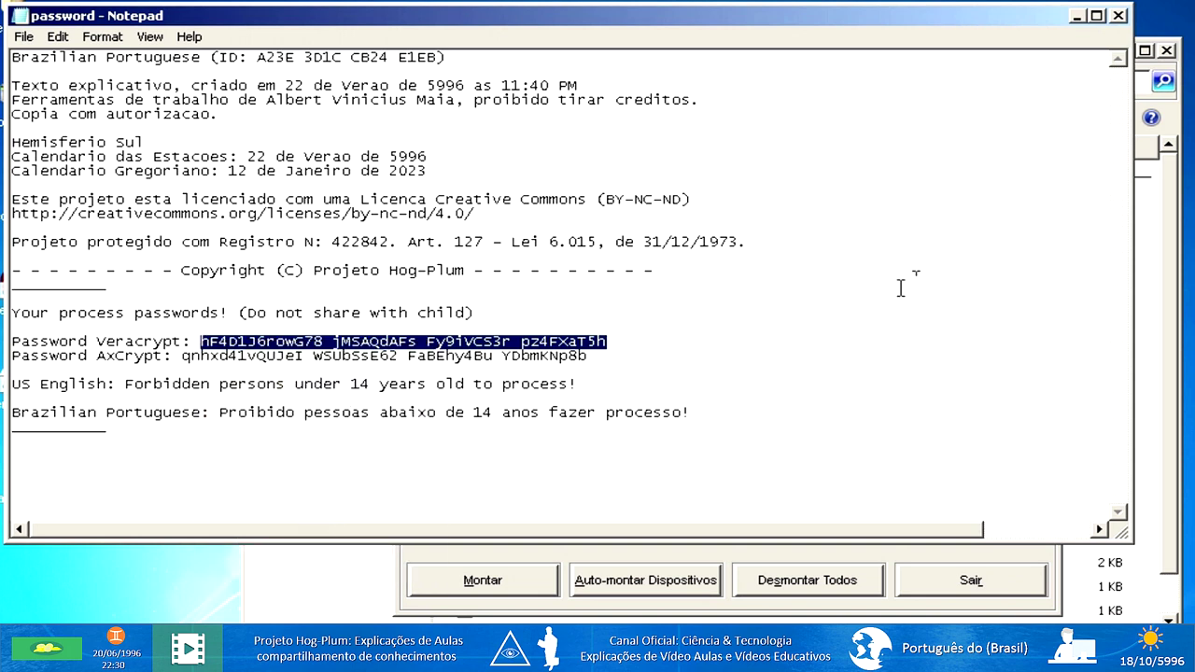
pyautogui.click(1118, 15)
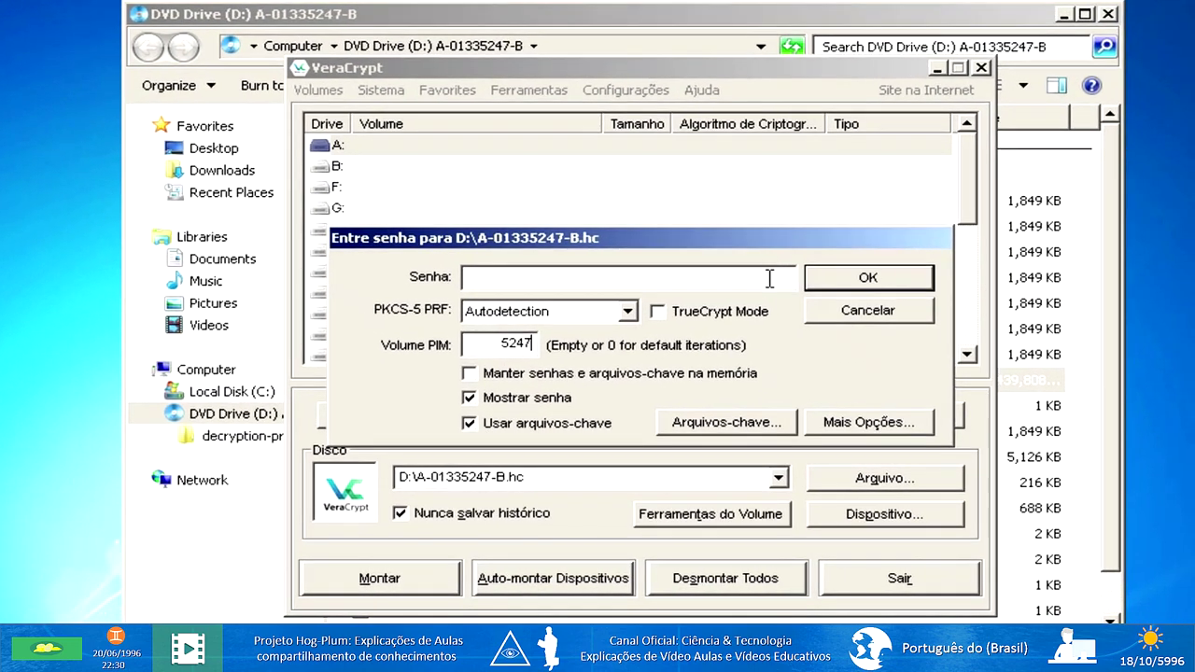
# Paste the volume password, hide it, and browse DVD Drive (D:) to add keyfiles.
pyautogui.hotkey('ctrl', 'v')
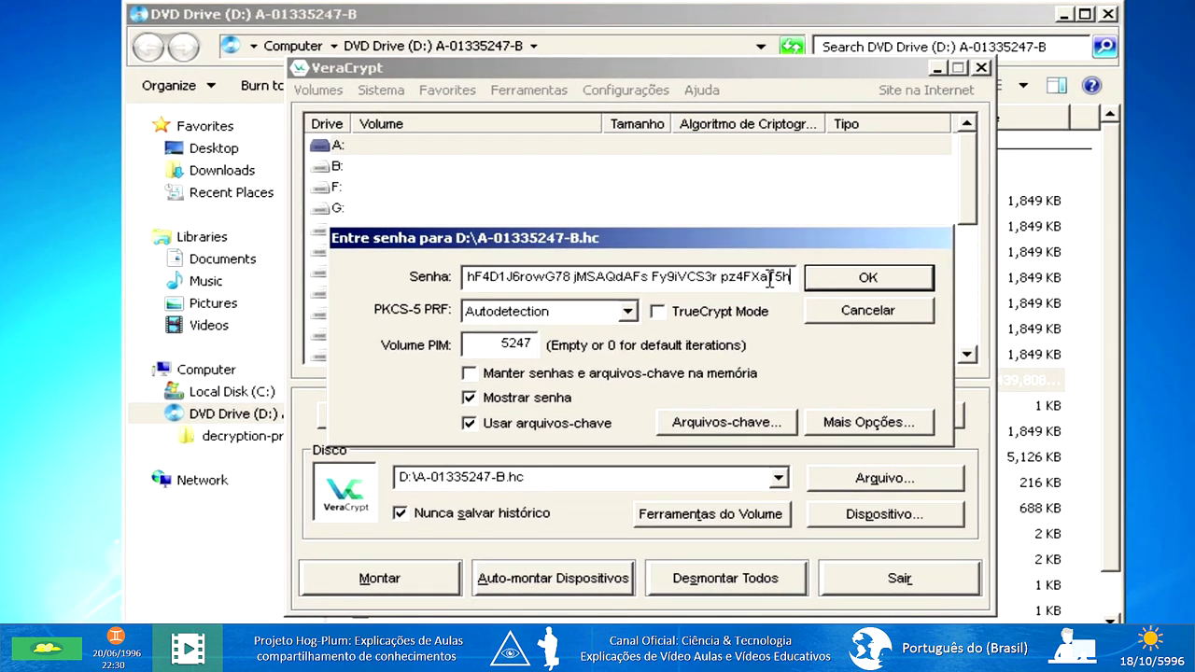
pyautogui.click(538, 401)
pyautogui.click(686, 425)
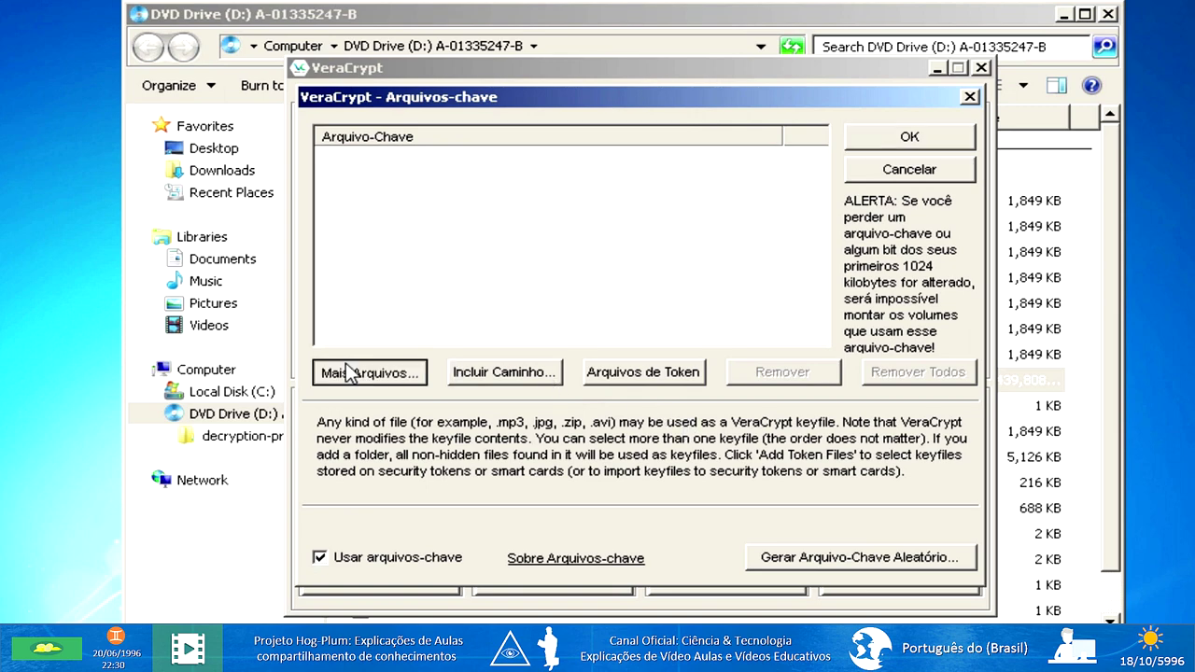
pyautogui.click(347, 372)
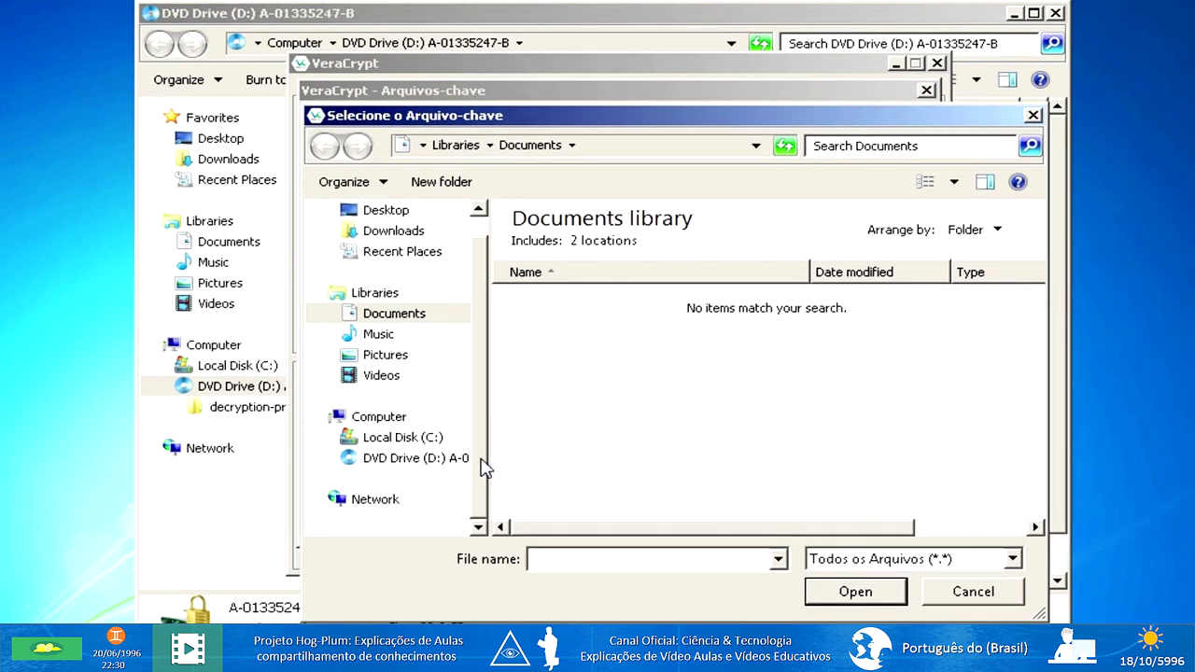
pyautogui.click(454, 459)
# Select public-key, private-key, password-veracrypt, computer-database and certificate as keyfiles.
pyautogui.moveTo(1028, 333); pyautogui.dragTo(1045, 537)
pyautogui.click(573, 507)
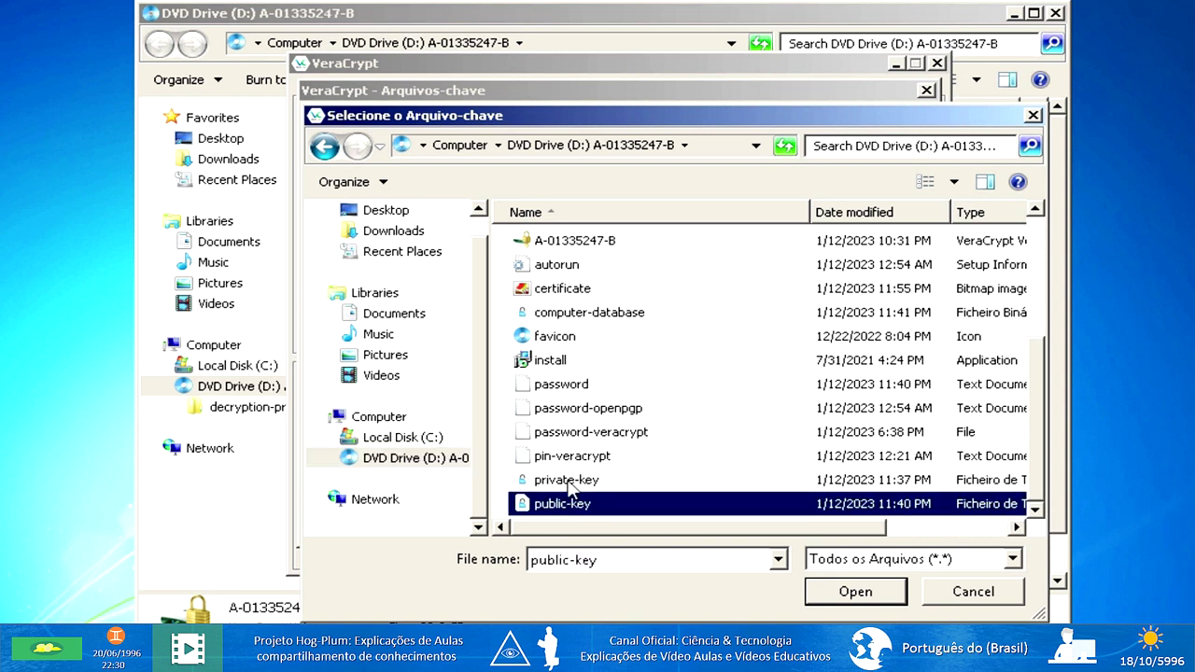
pyautogui.keyDown('ctrl'); pyautogui.click(572, 483); pyautogui.keyUp('ctrl')
pyautogui.keyDown('ctrl'); pyautogui.click(584, 434); pyautogui.keyUp('ctrl')
pyautogui.moveTo(1040, 472); pyautogui.dragTo(1042, 292)
pyautogui.keyDown('ctrl'); pyautogui.click(585, 396); pyautogui.keyUp('ctrl')
pyautogui.keyDown('ctrl'); pyautogui.click(576, 378); pyautogui.keyUp('ctrl')
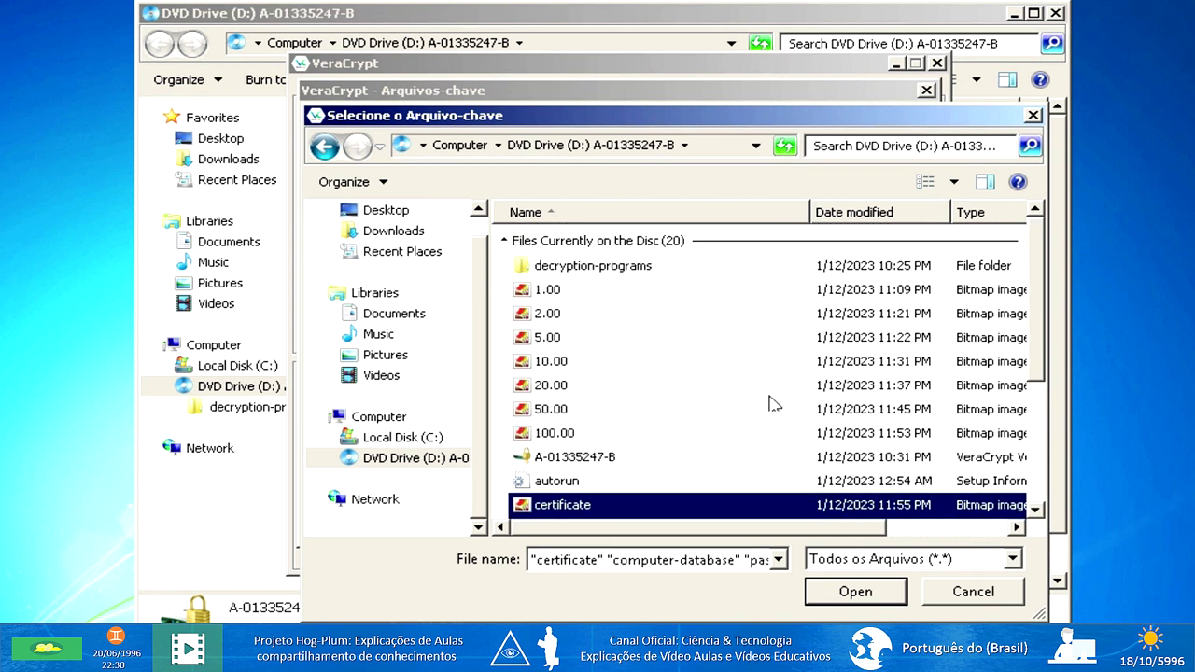
# Add the 100.00, 50.00, 20.00, 10.00, 5.00, 2.00 and 1.00 images and accept the keyfile list.
pyautogui.keyDown('ctrl'); pyautogui.click(579, 433); pyautogui.keyUp('ctrl')
pyautogui.keyDown('ctrl'); pyautogui.click(565, 409); pyautogui.keyUp('ctrl')
pyautogui.keyDown('ctrl'); pyautogui.click(560, 385); pyautogui.keyUp('ctrl')
pyautogui.keyDown('ctrl'); pyautogui.click(558, 362); pyautogui.keyUp('ctrl')
pyautogui.keyDown('ctrl'); pyautogui.click(551, 338); pyautogui.keyUp('ctrl')
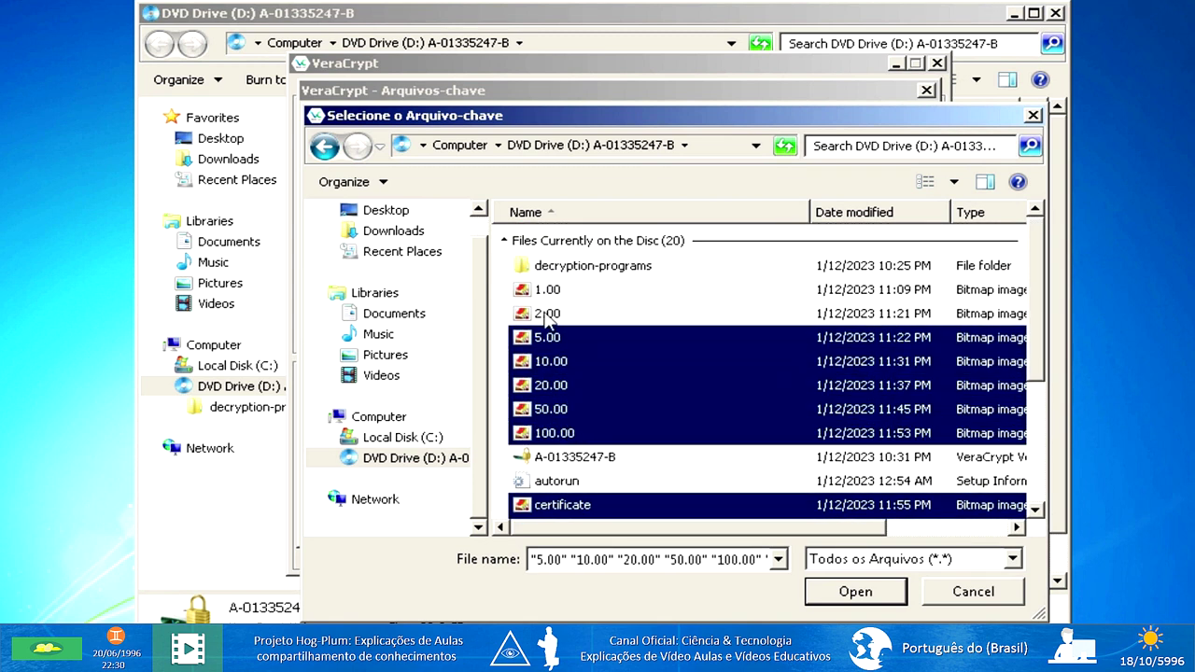
pyautogui.keyDown('ctrl'); pyautogui.click(549, 313); pyautogui.keyUp('ctrl')
pyautogui.keyDown('ctrl'); pyautogui.click(547, 290); pyautogui.keyUp('ctrl')
pyautogui.moveTo(1041, 320); pyautogui.dragTo(1059, 304)
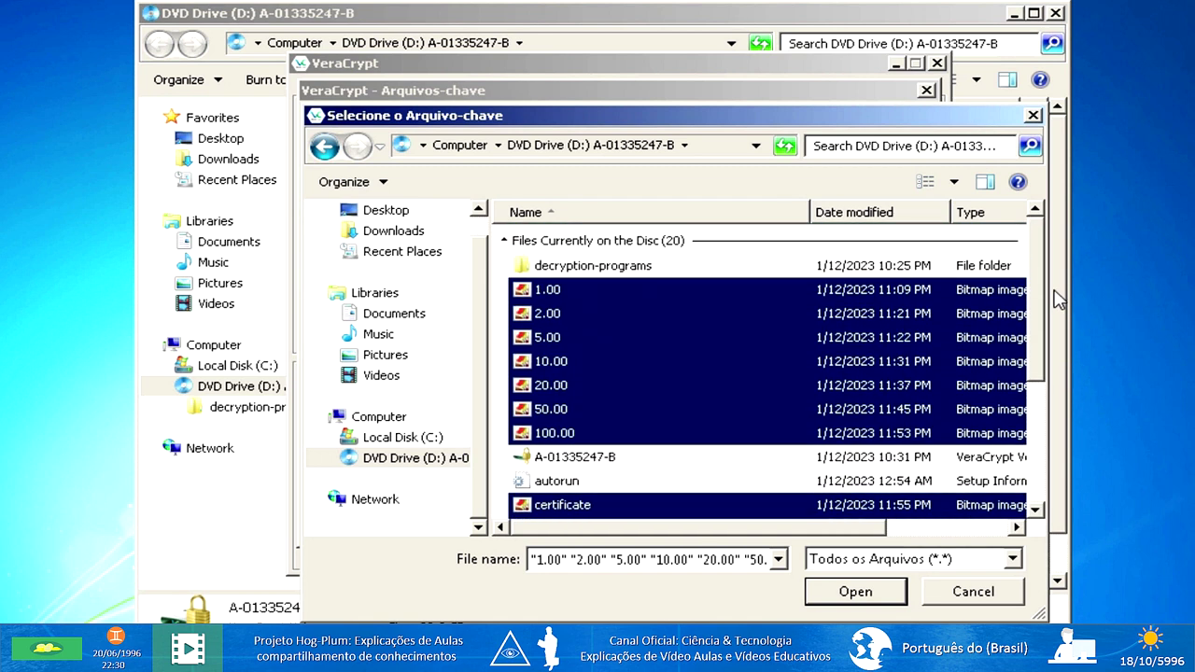
pyautogui.click(873, 598)
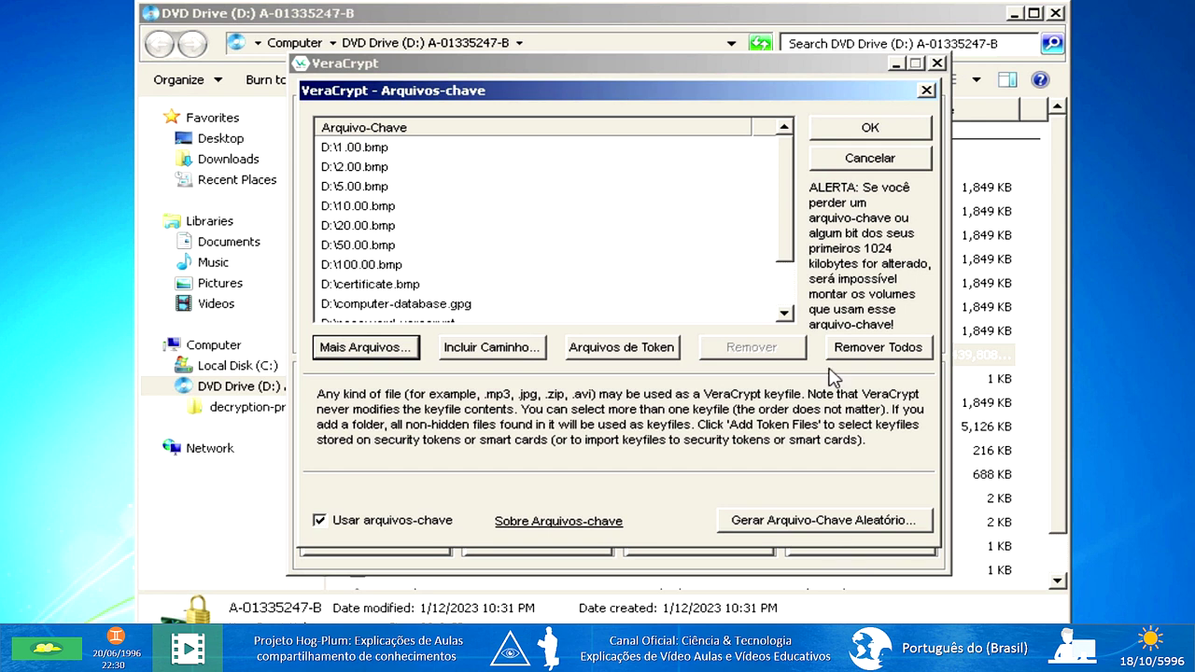
pyautogui.moveTo(783, 246); pyautogui.dragTo(791, 141)
pyautogui.click(881, 127)
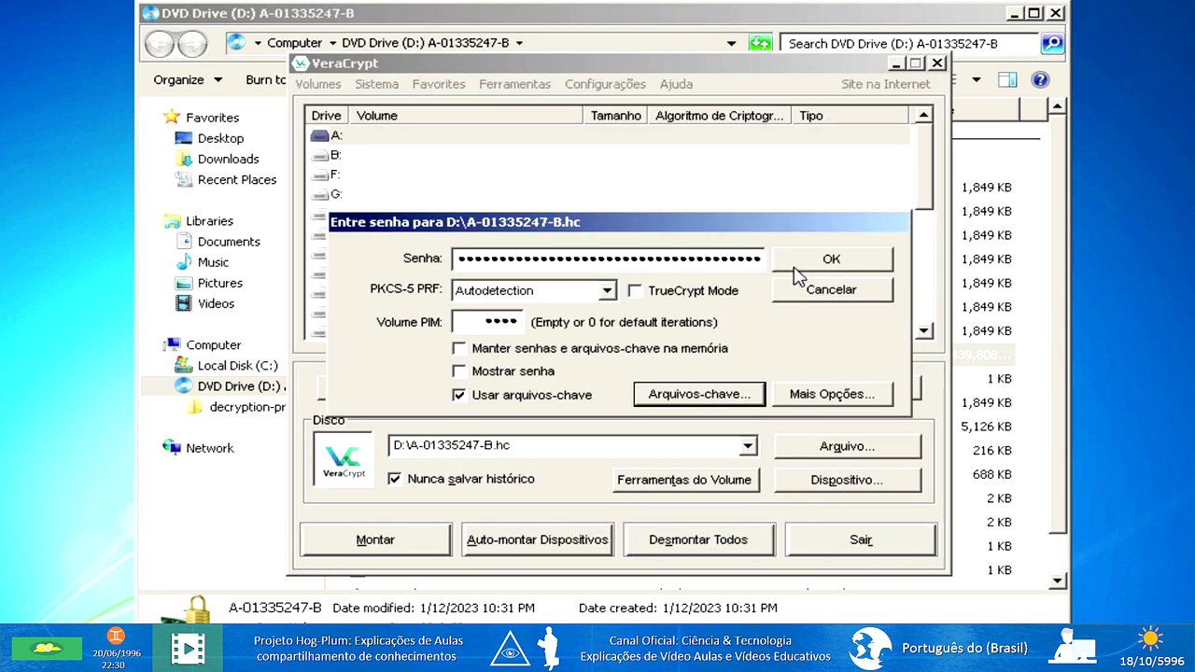
# Mount the VeraCrypt volume as A:, then mount its wou_w7-x64 ISO as drive E:.
pyautogui.click(794, 259)
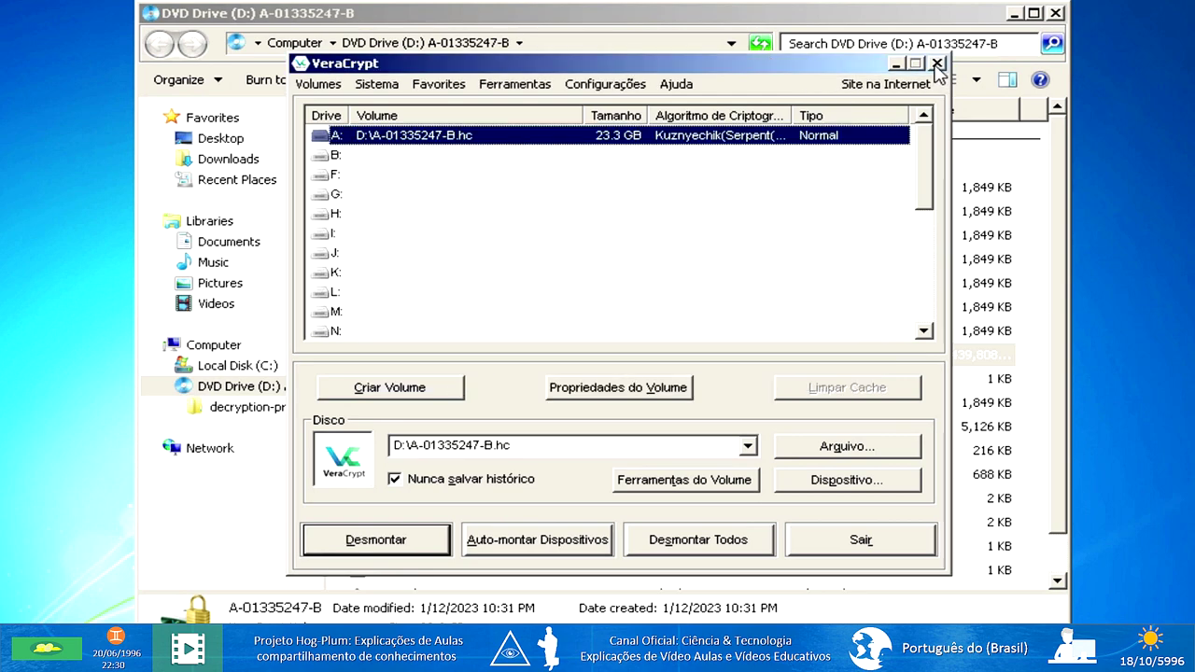
pyautogui.click(937, 62)
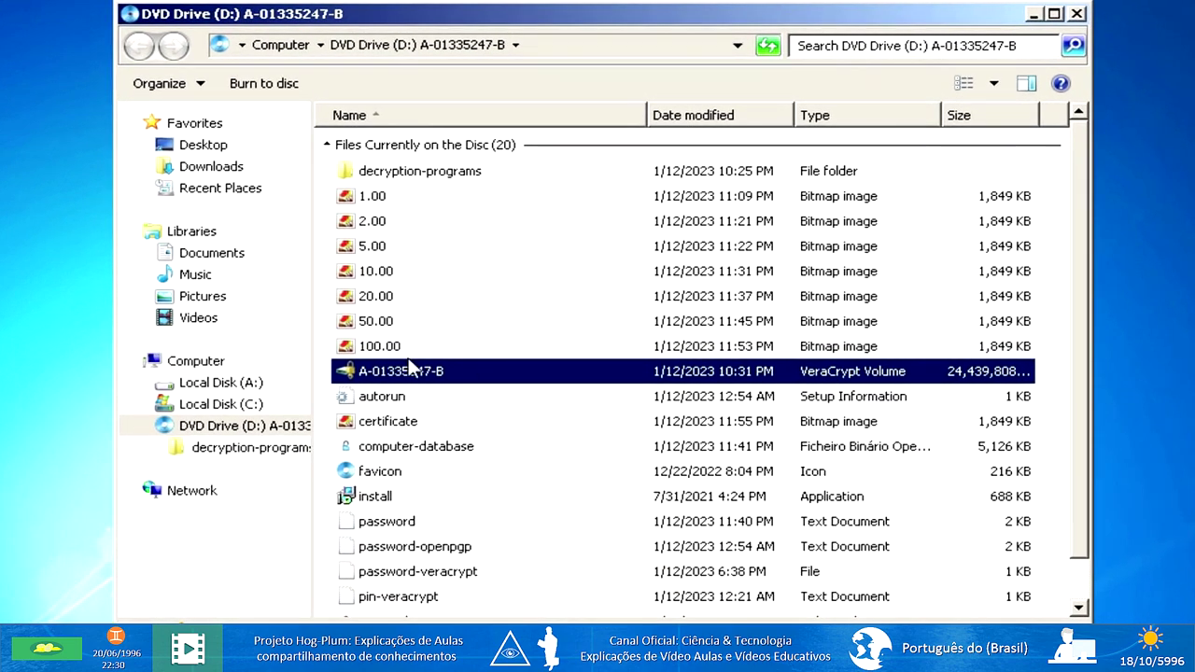
pyautogui.click(259, 373)
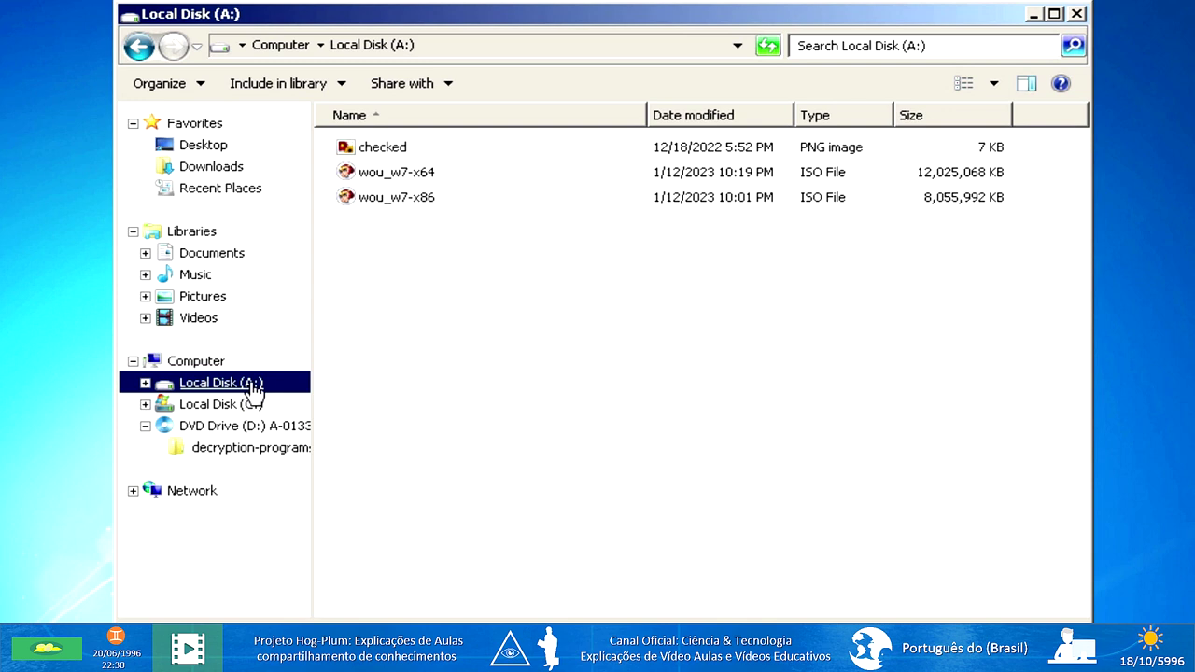
pyautogui.rightClick(379, 174)
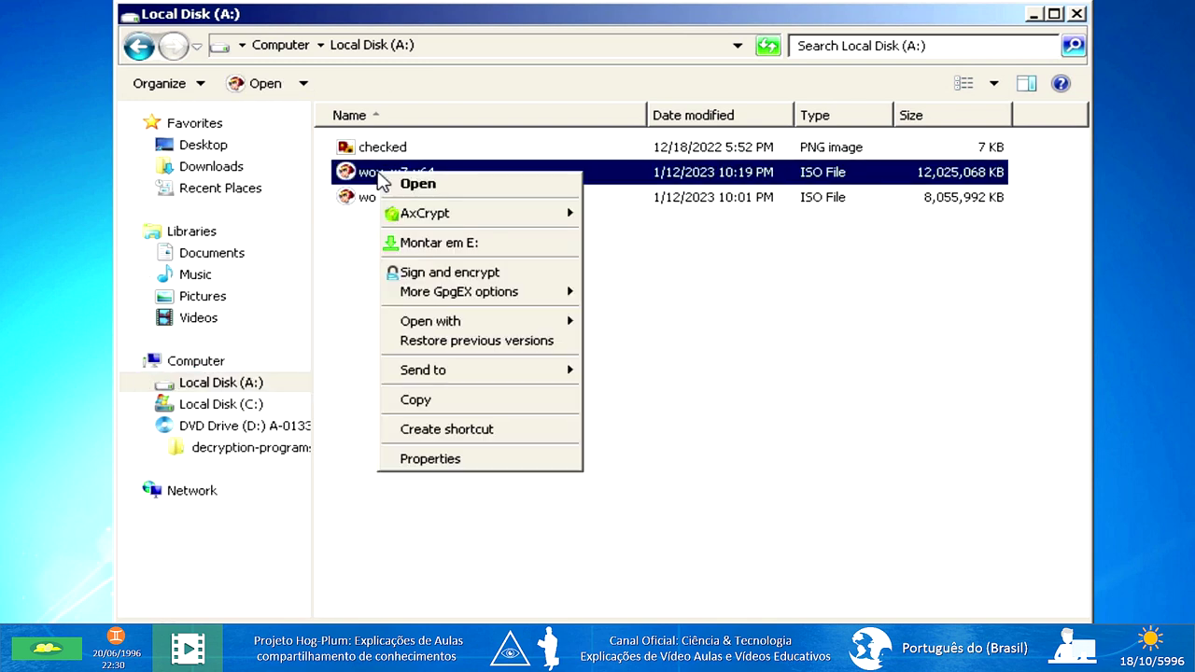
pyautogui.click(437, 243)
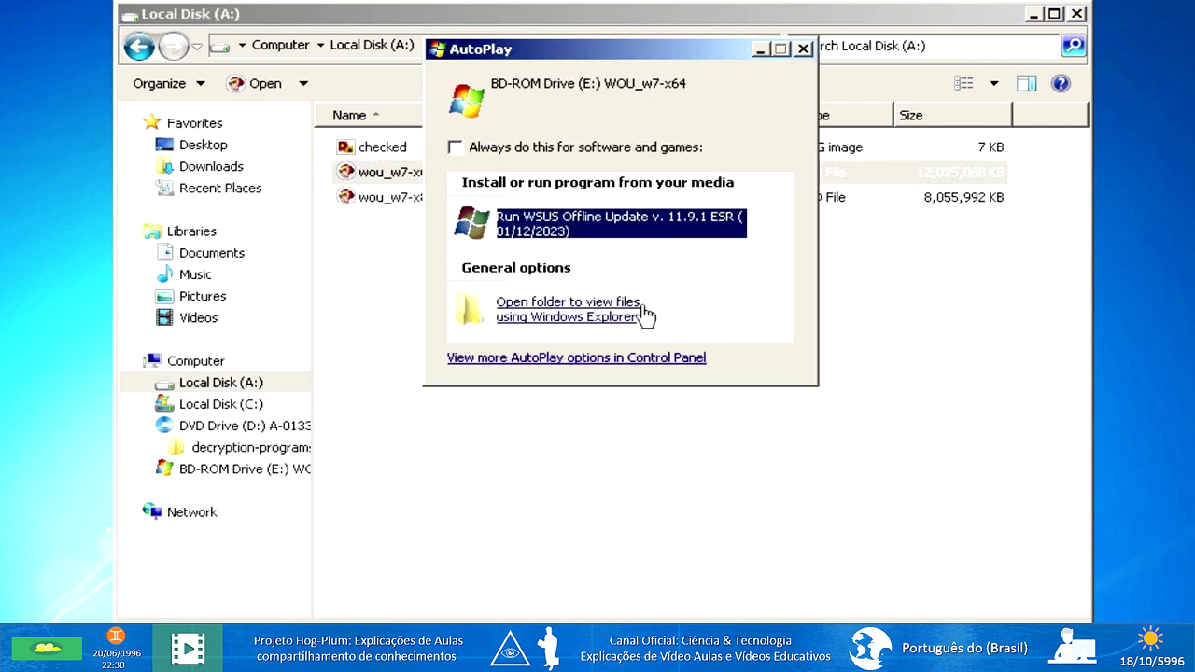
pyautogui.click(1088, 17)
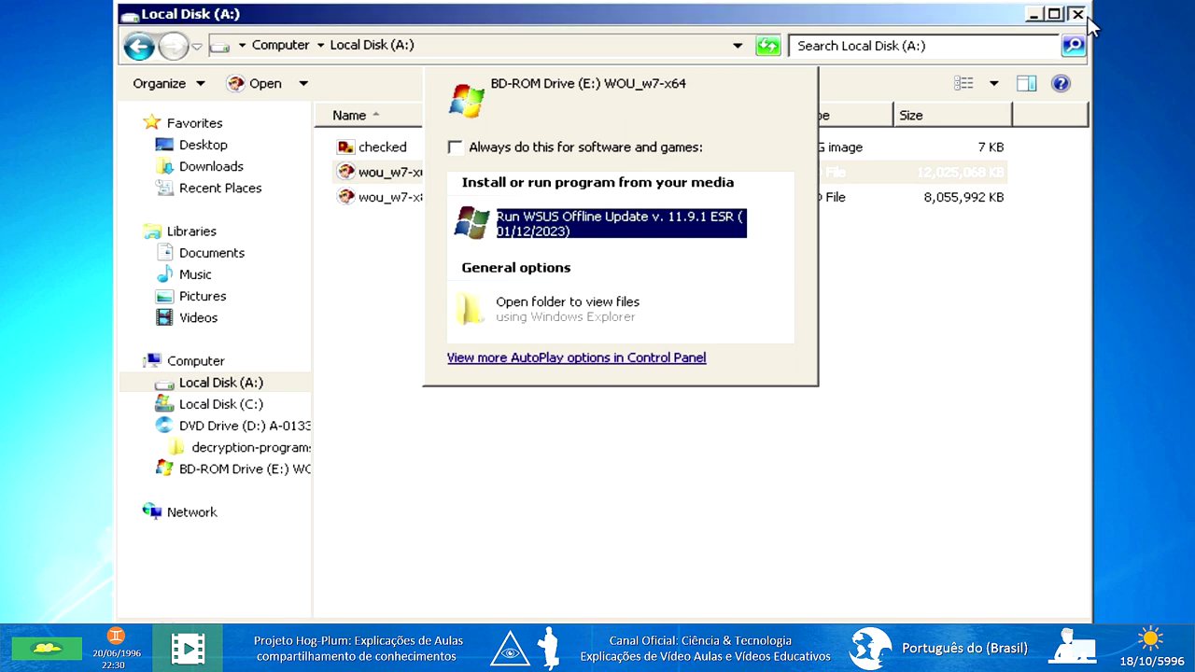
pyautogui.click(1078, 15)
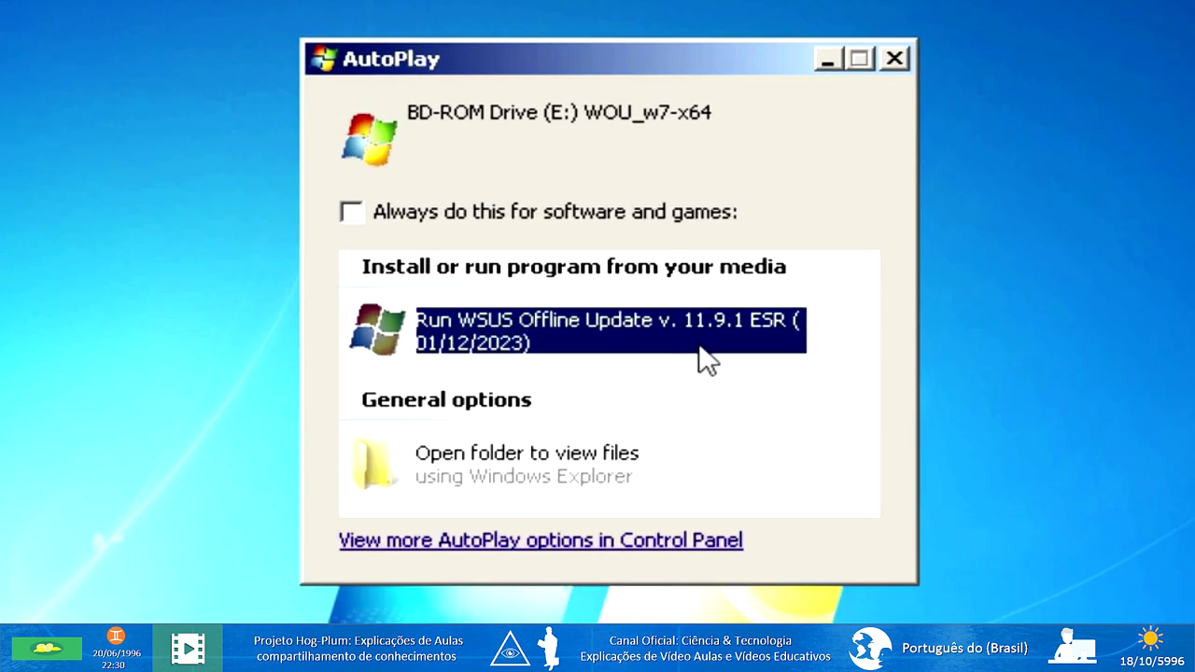
# Run WSUS Offline Update as administrator with Remote Desktop Client updates, then close the console.
pyautogui.click(679, 353)
pyautogui.click(726, 371)
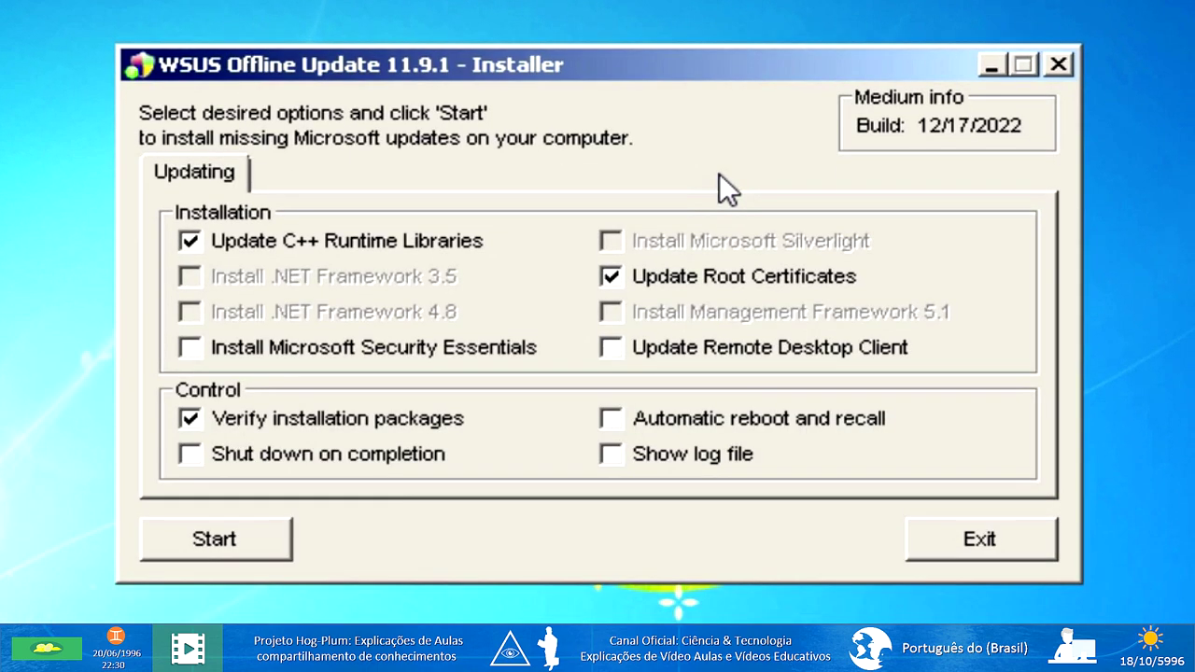
pyautogui.click(685, 347)
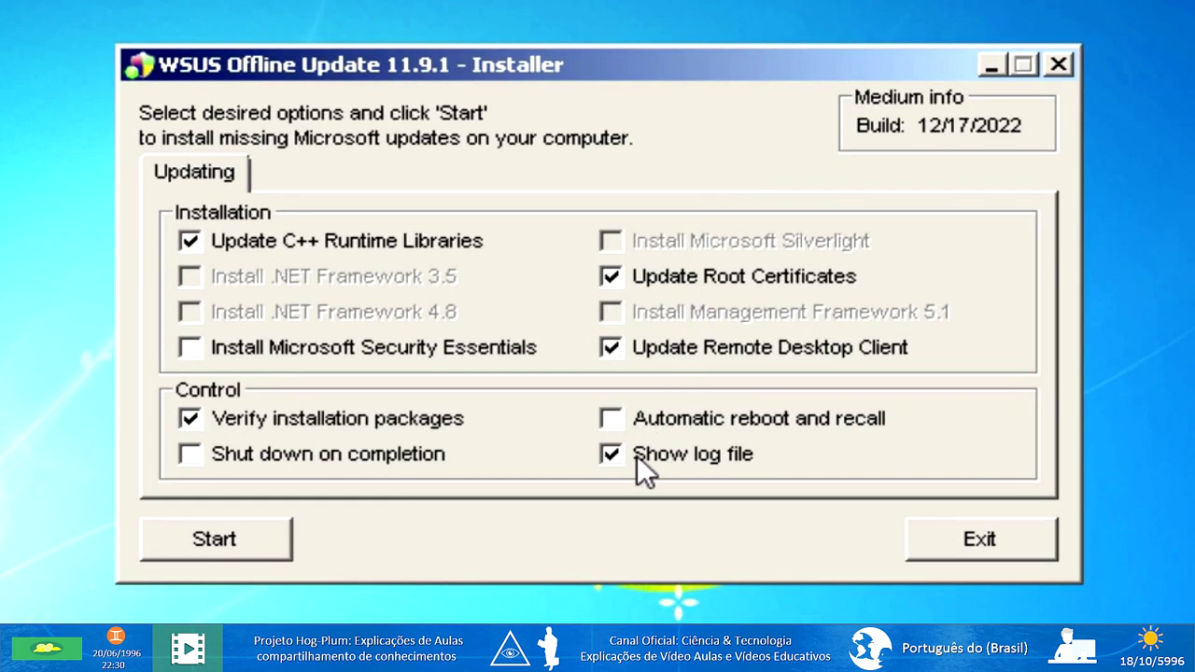
pyautogui.click(210, 551)
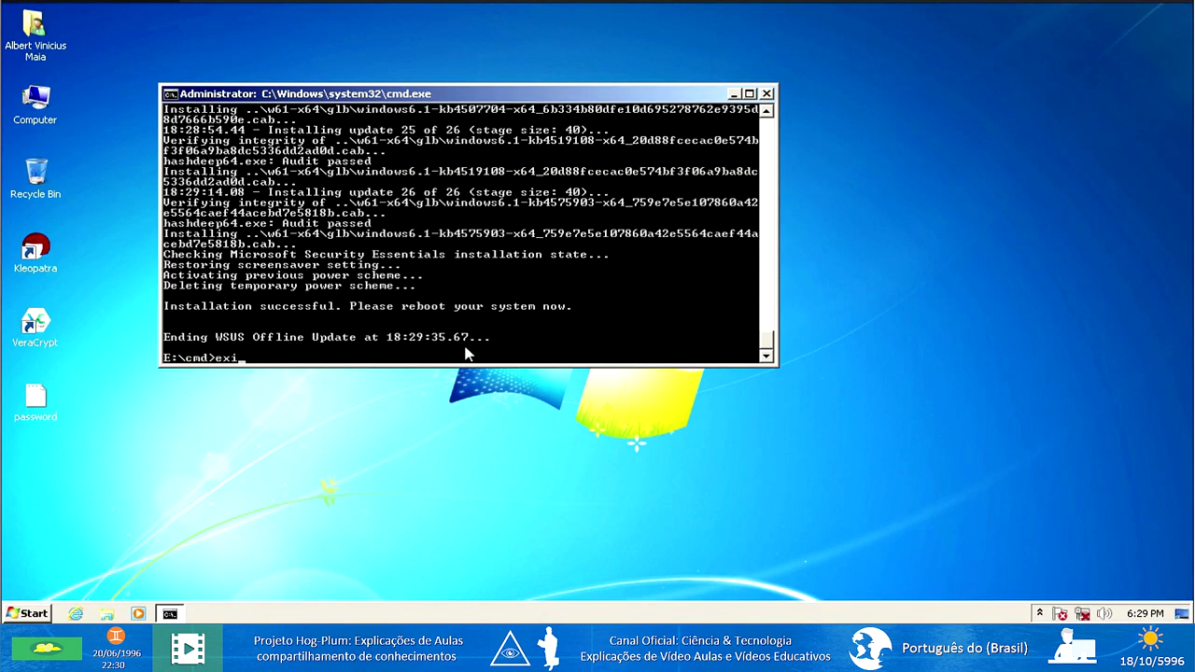
pyautogui.press('Return')
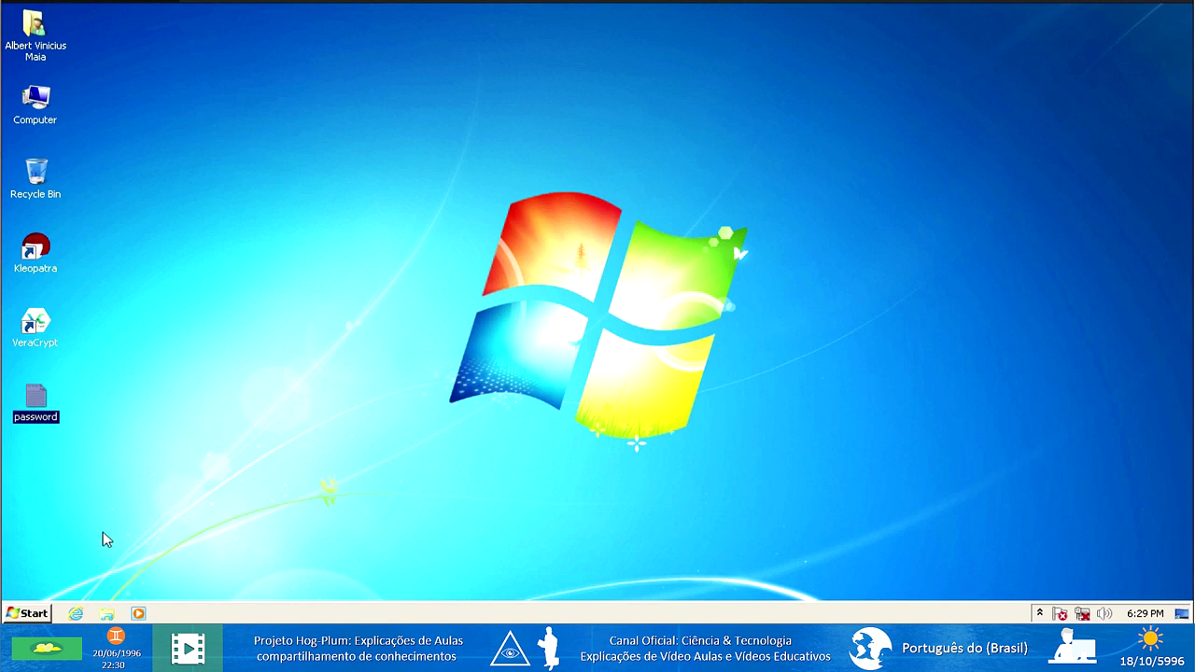
pyautogui.click(45, 614)
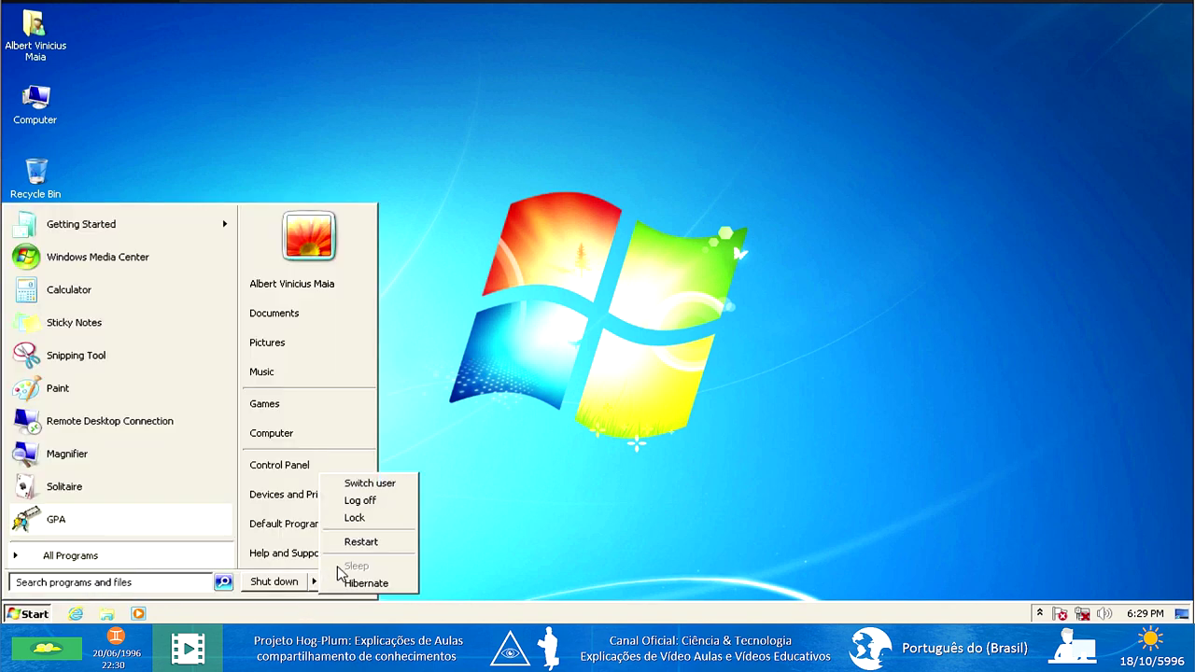
pyautogui.click(368, 547)
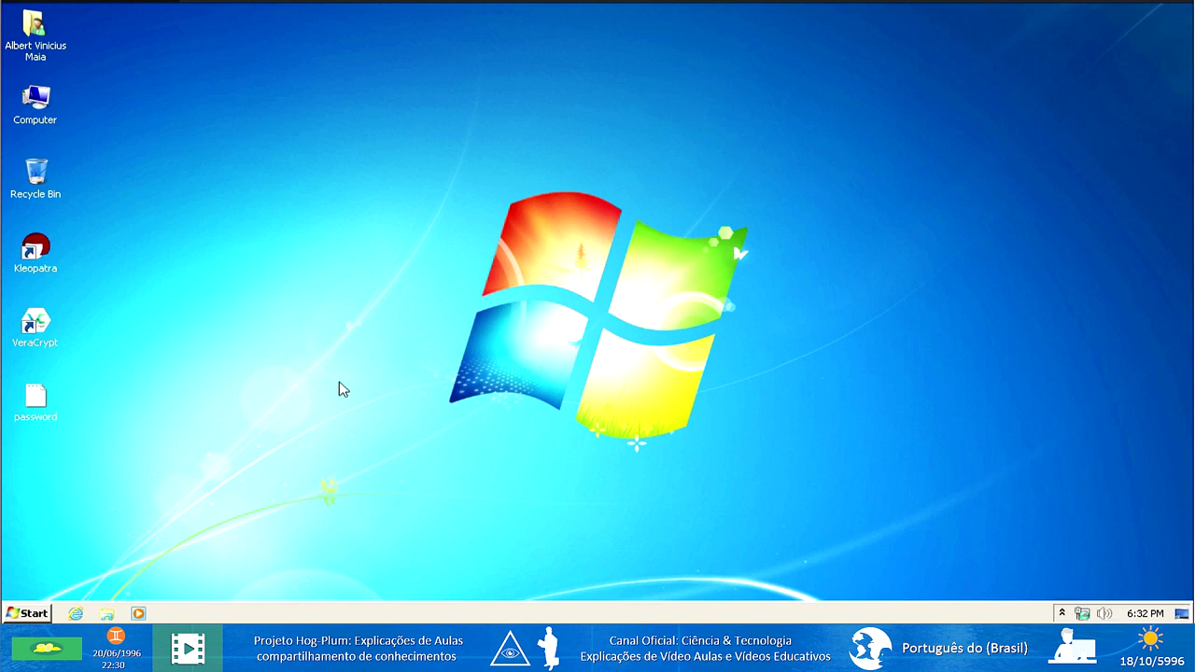
# Open DVD Drive (D:) in a new window from Computer and select the A-01335247-B volume.
pyautogui.doubleClick(38, 105)
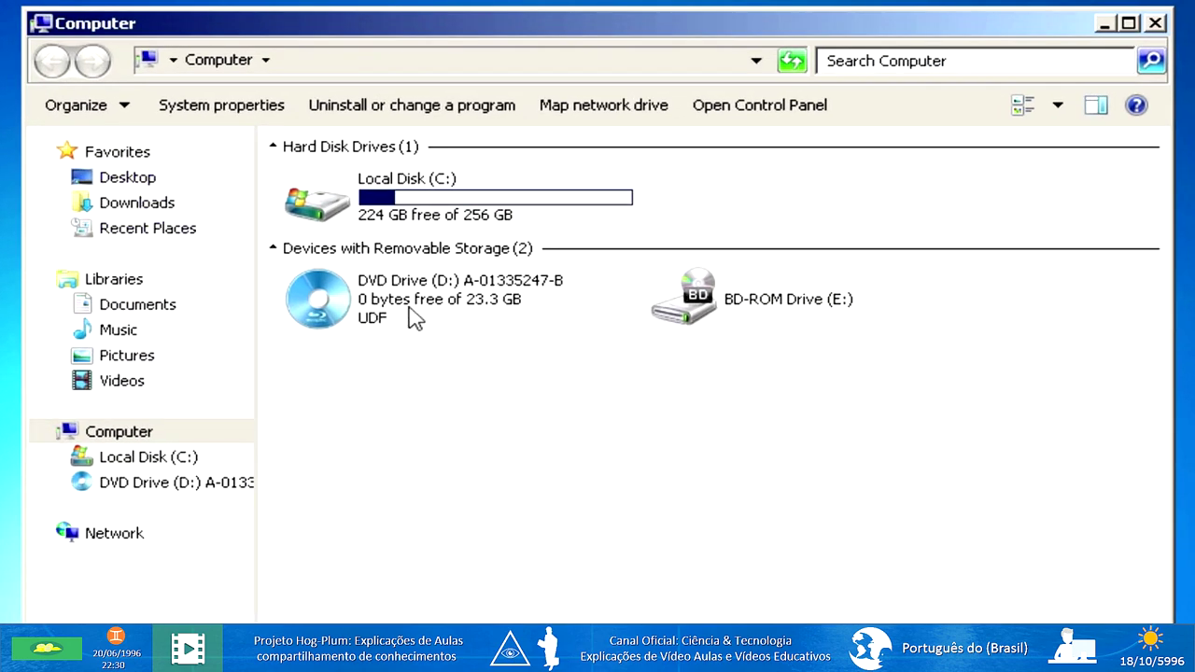
pyautogui.rightClick(398, 307)
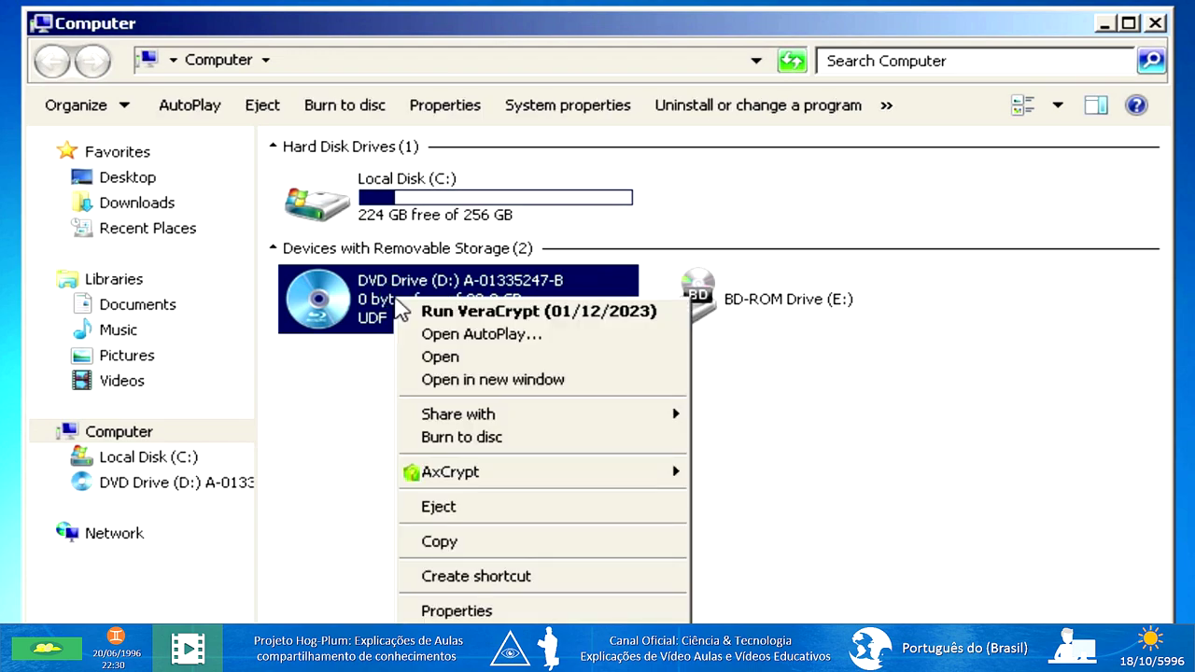
pyautogui.click(466, 381)
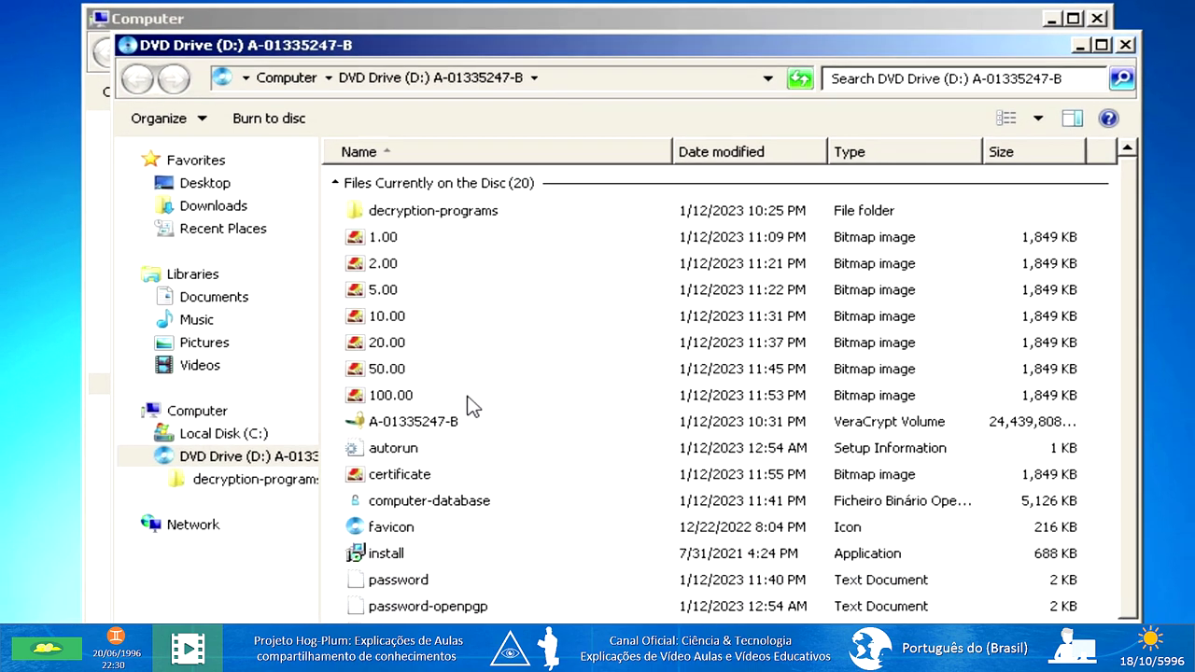
pyautogui.click(425, 423)
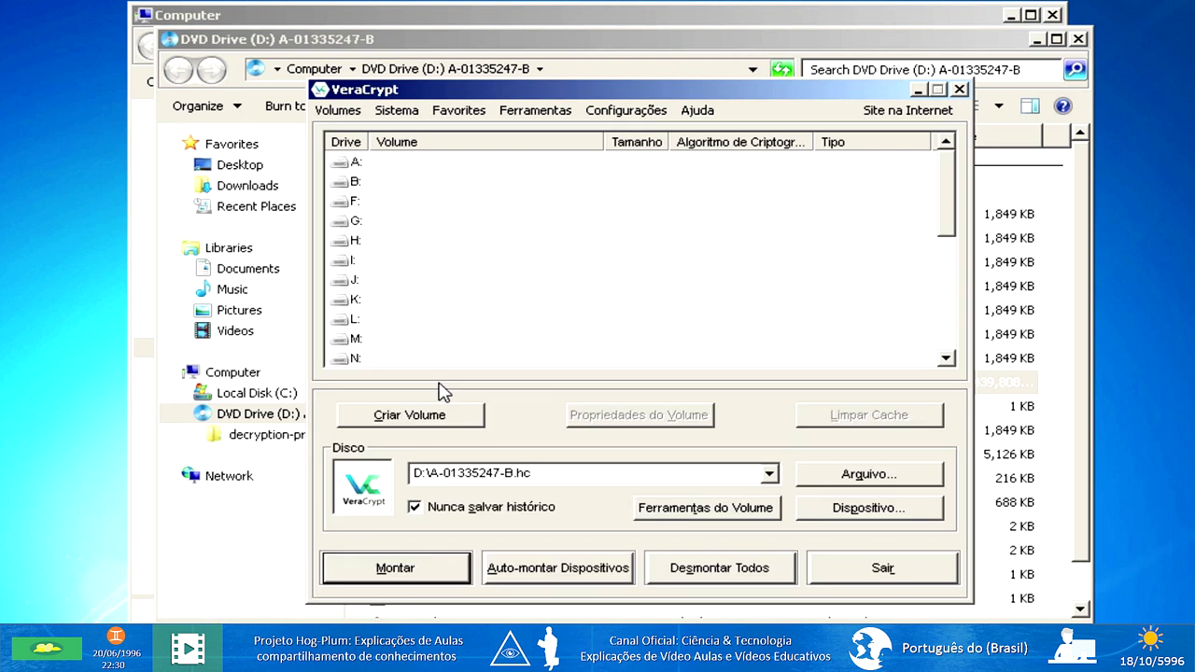
pyautogui.scroll(-5, 424, 294)
pyautogui.scroll(5, 457, 383)
# Start mounting to drive A: with PIM entry, visible password and keyfiles enabled.
pyautogui.click(362, 166)
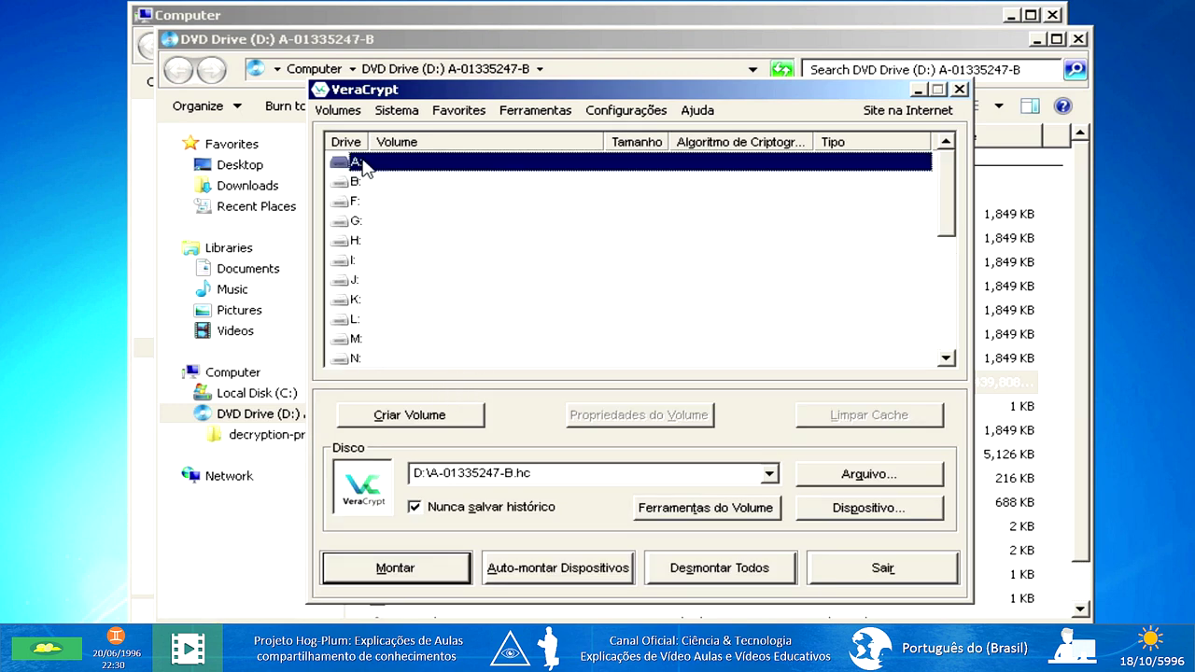
pyautogui.click(393, 571)
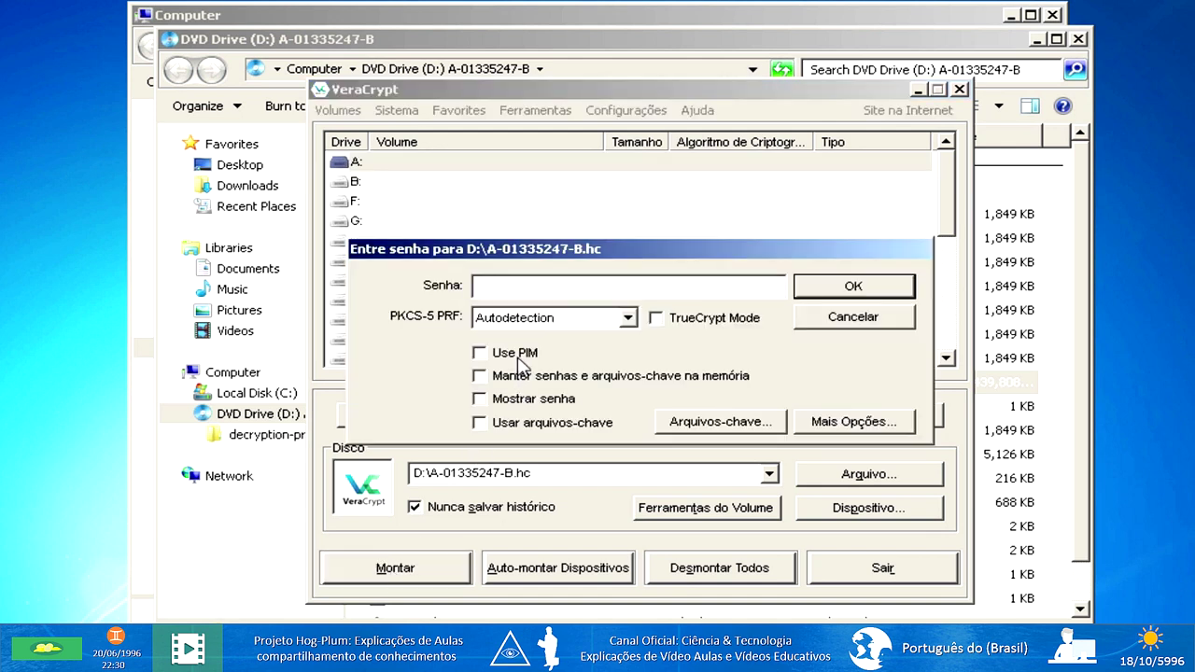
pyautogui.click(517, 356)
pyautogui.click(525, 402)
pyautogui.click(516, 430)
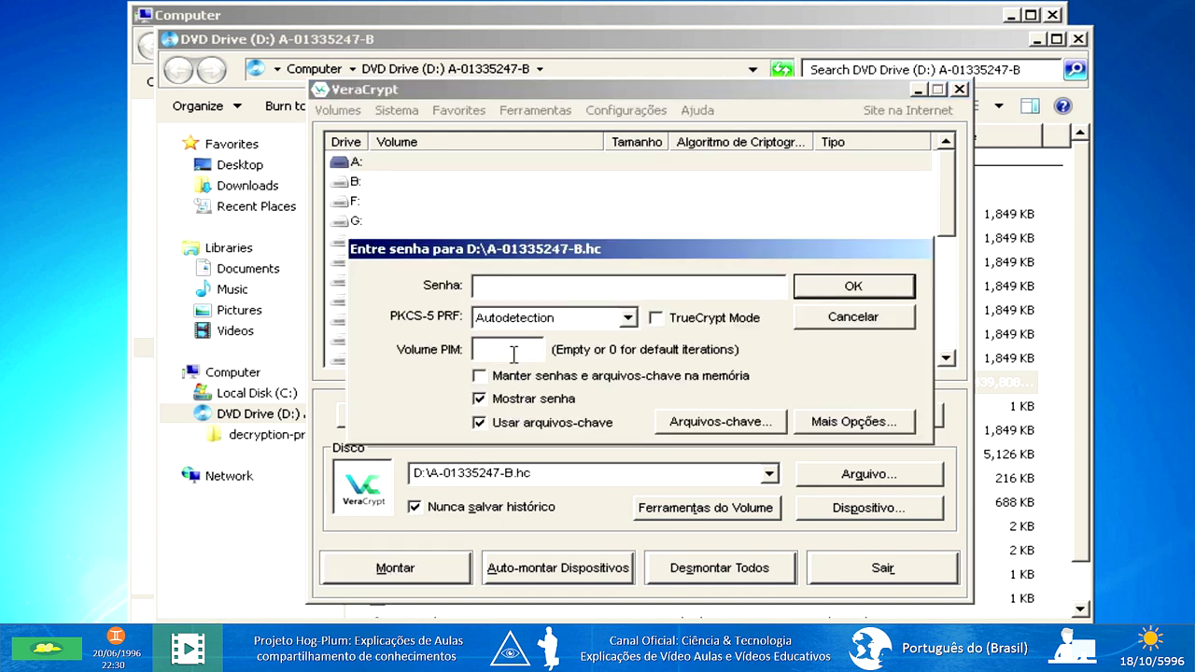
# Copy the password from the notes, paste it hidden, and bring up the keyfile list.
pyautogui.hotkey('alt', 'Tab')
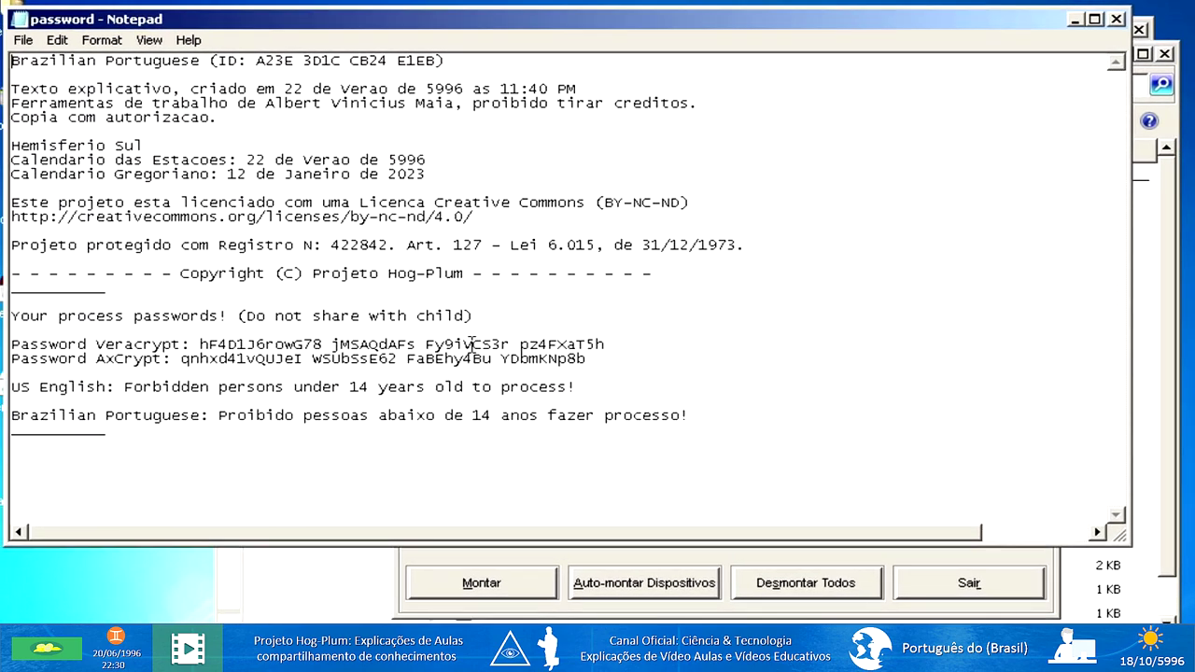
pyautogui.moveTo(613, 345); pyautogui.dragTo(198, 340)
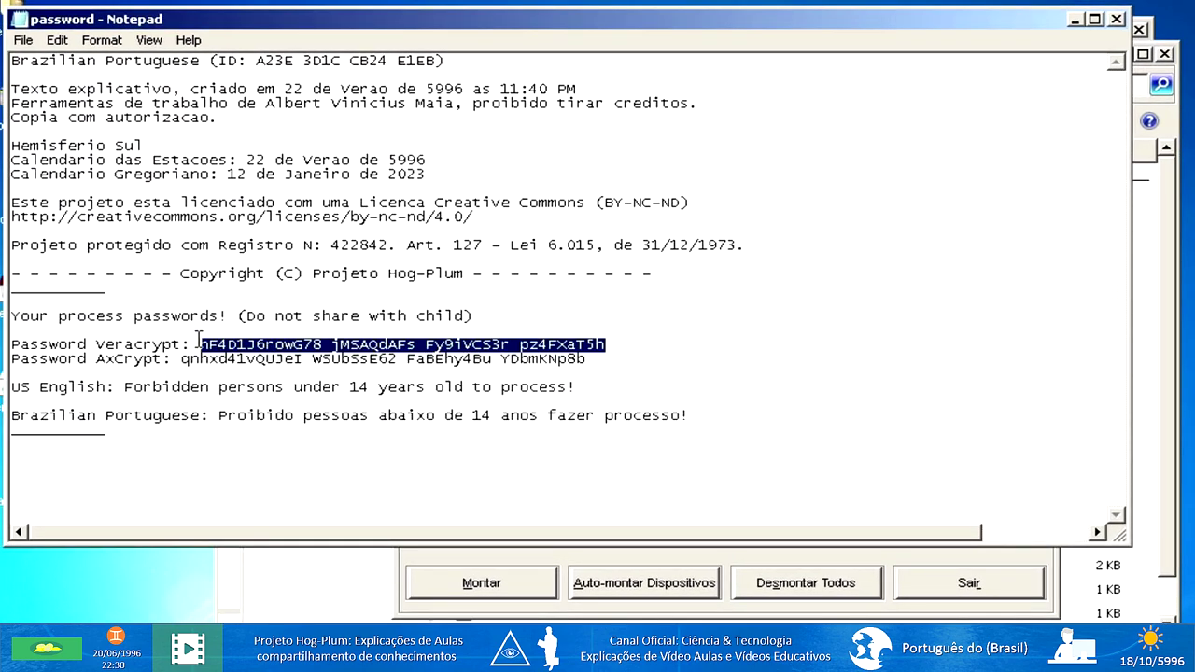
pyautogui.rightClick(223, 333)
pyautogui.click(258, 396)
pyautogui.click(1115, 21)
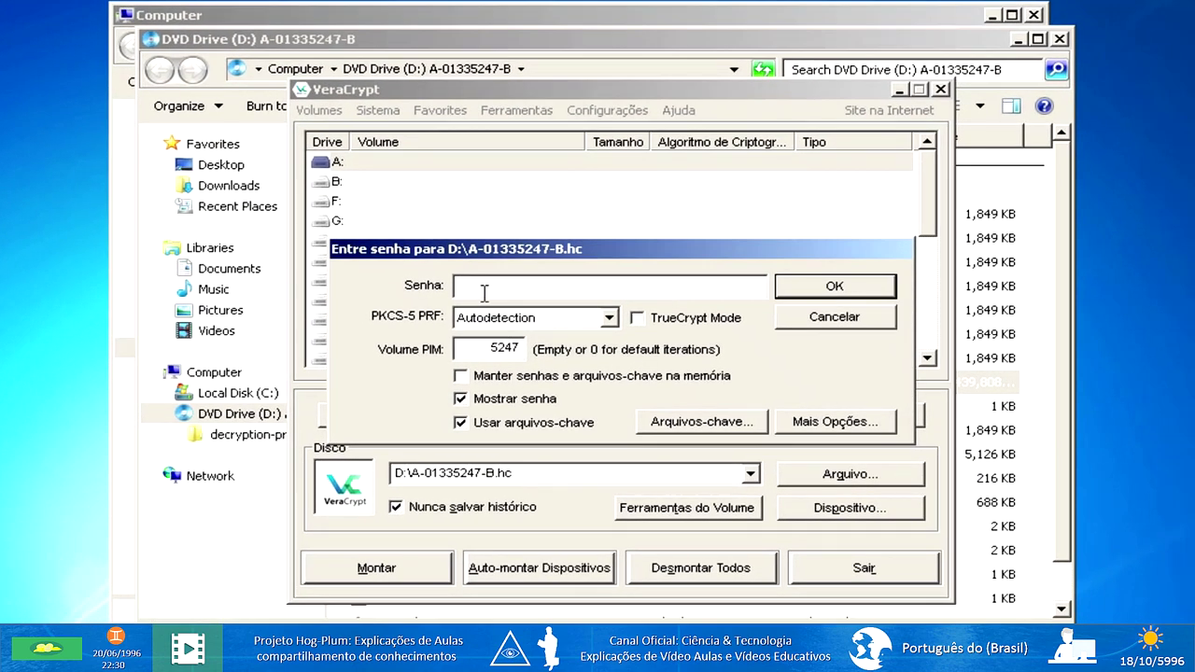
pyautogui.hotkey('ctrl', 'v')
pyautogui.click(460, 399)
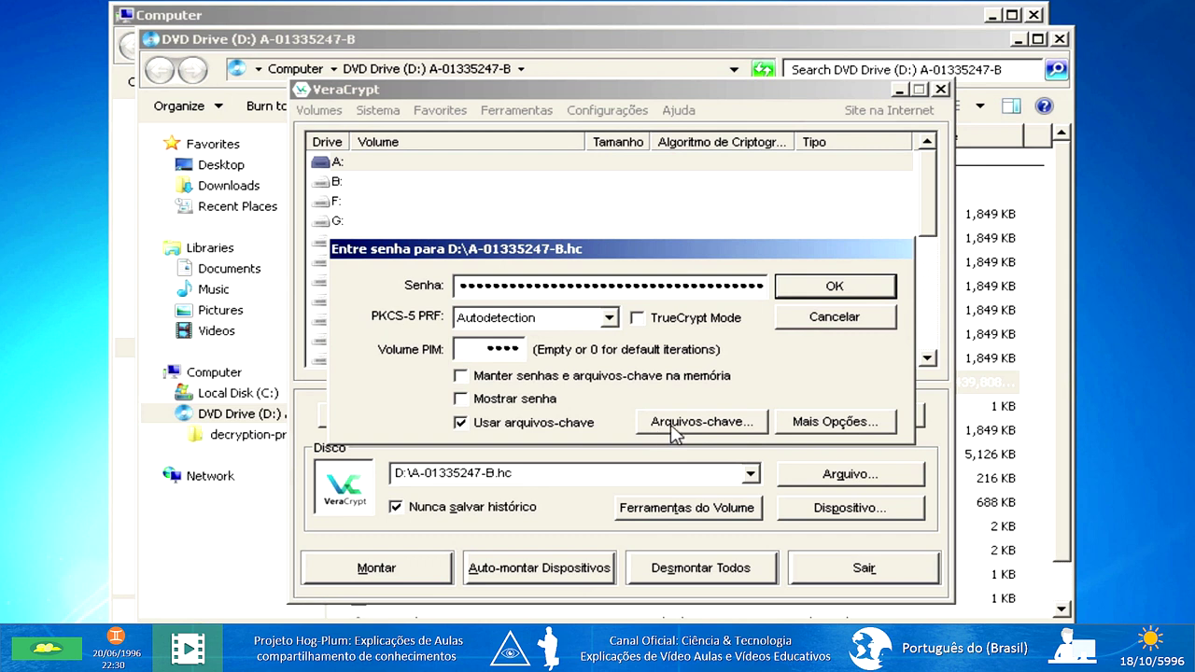
pyautogui.click(676, 422)
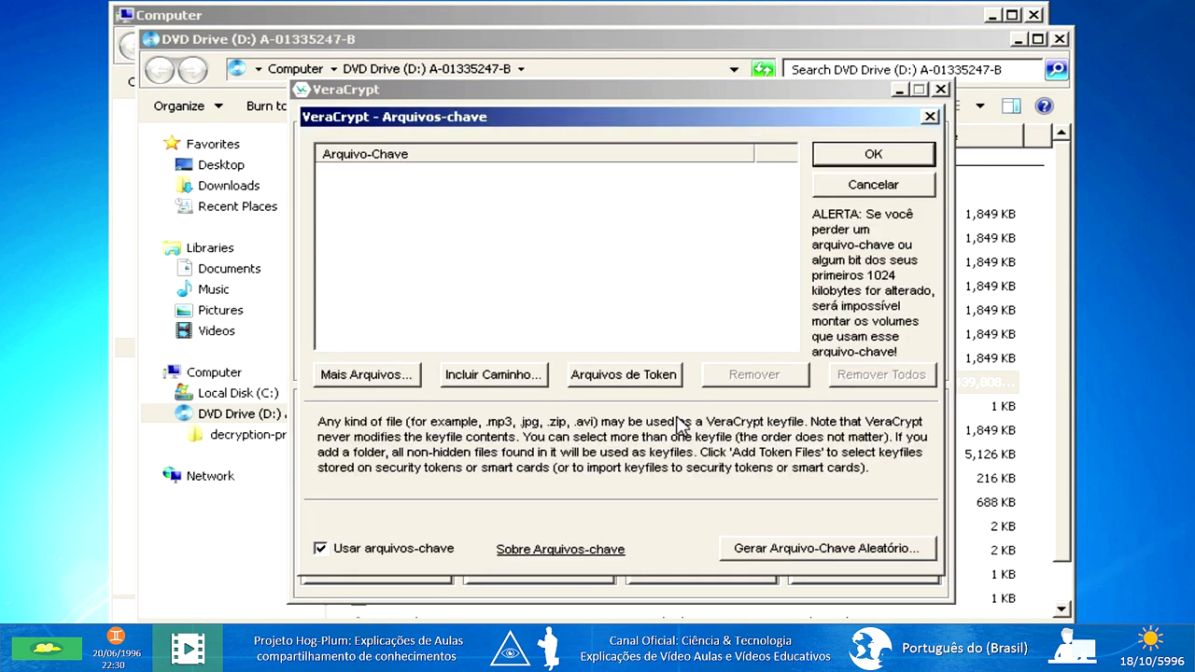
# Browse DVD Drive (D:) and select public-key, private-key, password-veracrypt, computer-database and certificate.
pyautogui.click(363, 378)
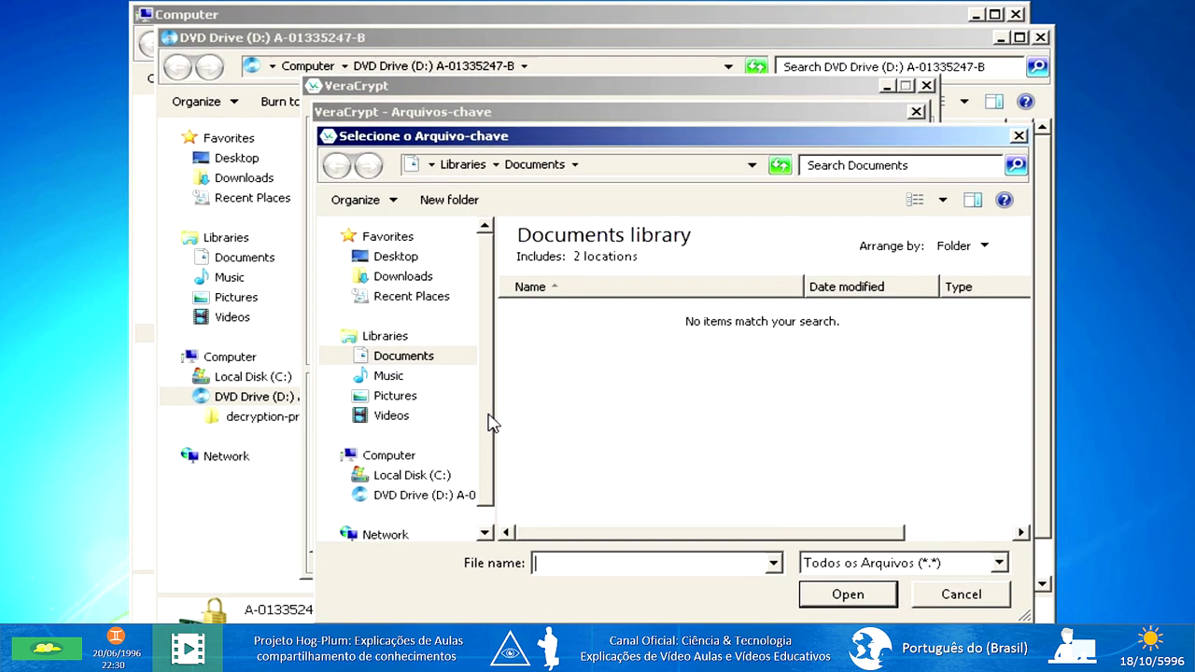
pyautogui.scroll(-1, 485, 420)
pyautogui.click(439, 466)
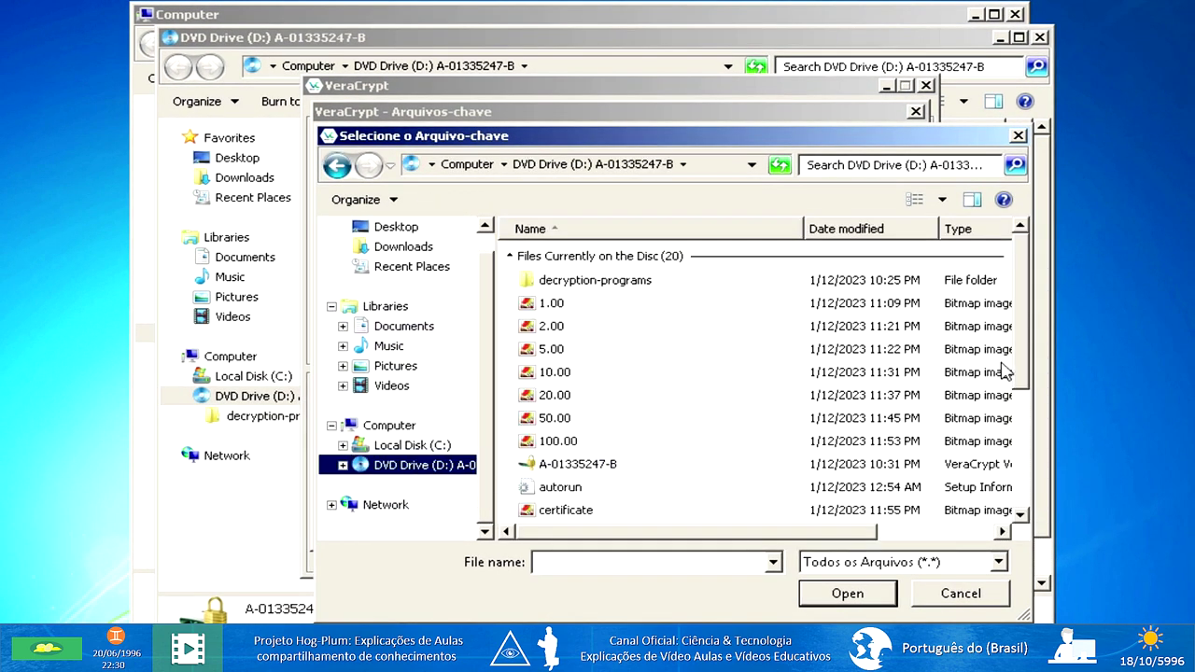
pyautogui.moveTo(1031, 369); pyautogui.dragTo(1026, 476)
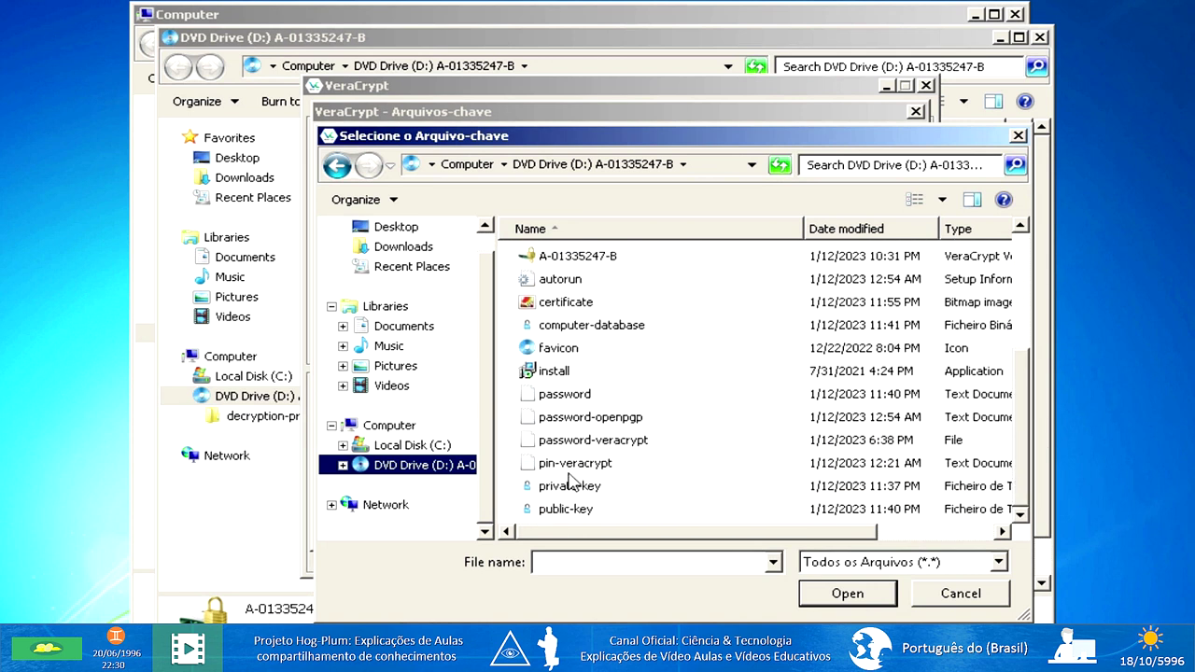
pyautogui.click(578, 509)
pyautogui.keyDown('ctrl'); pyautogui.click(575, 485); pyautogui.keyUp('ctrl')
pyautogui.keyDown('ctrl'); pyautogui.click(594, 440); pyautogui.keyUp('ctrl')
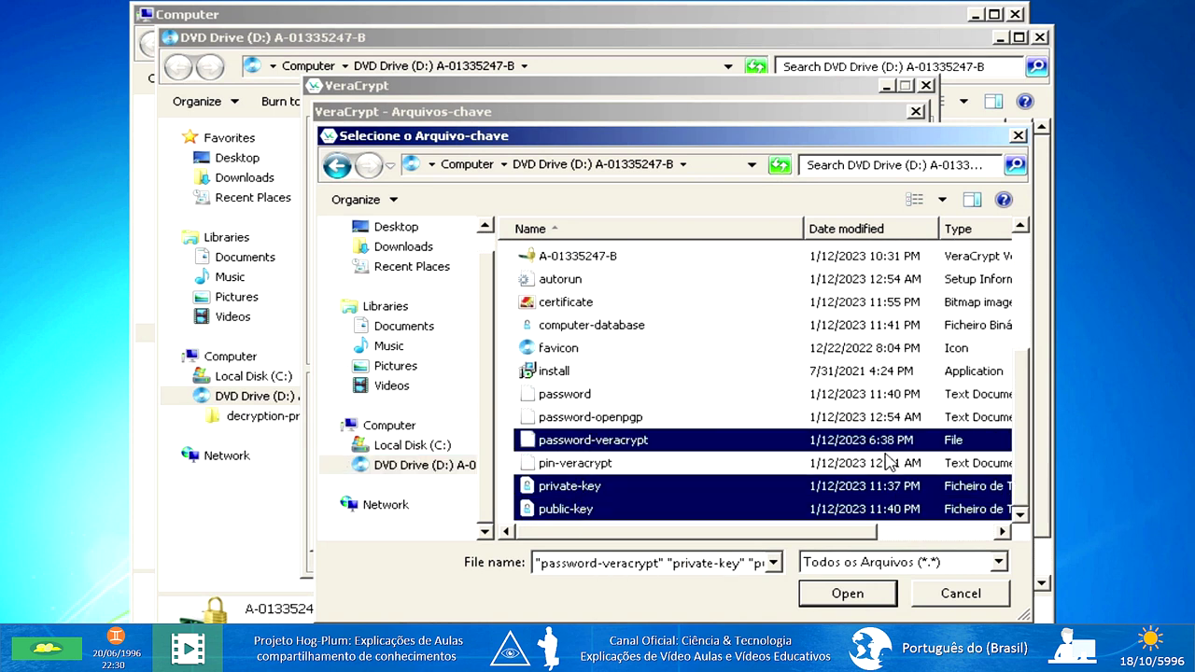
pyautogui.moveTo(1021, 467); pyautogui.dragTo(1032, 379)
pyautogui.keyDown('ctrl'); pyautogui.click(572, 408); pyautogui.keyUp('ctrl')
pyautogui.keyDown('ctrl'); pyautogui.click(565, 385); pyautogui.keyUp('ctrl')
# Also select the 100.00, 50.00, 20.00, 10.00, 5.00, 2.00 and 1.00 images and confirm them.
pyautogui.keyDown('ctrl'); pyautogui.click(569, 442); pyautogui.keyUp('ctrl')
pyautogui.keyDown('ctrl'); pyautogui.click(566, 419); pyautogui.keyUp('ctrl')
pyautogui.keyDown('ctrl'); pyautogui.click(561, 396); pyautogui.keyUp('ctrl')
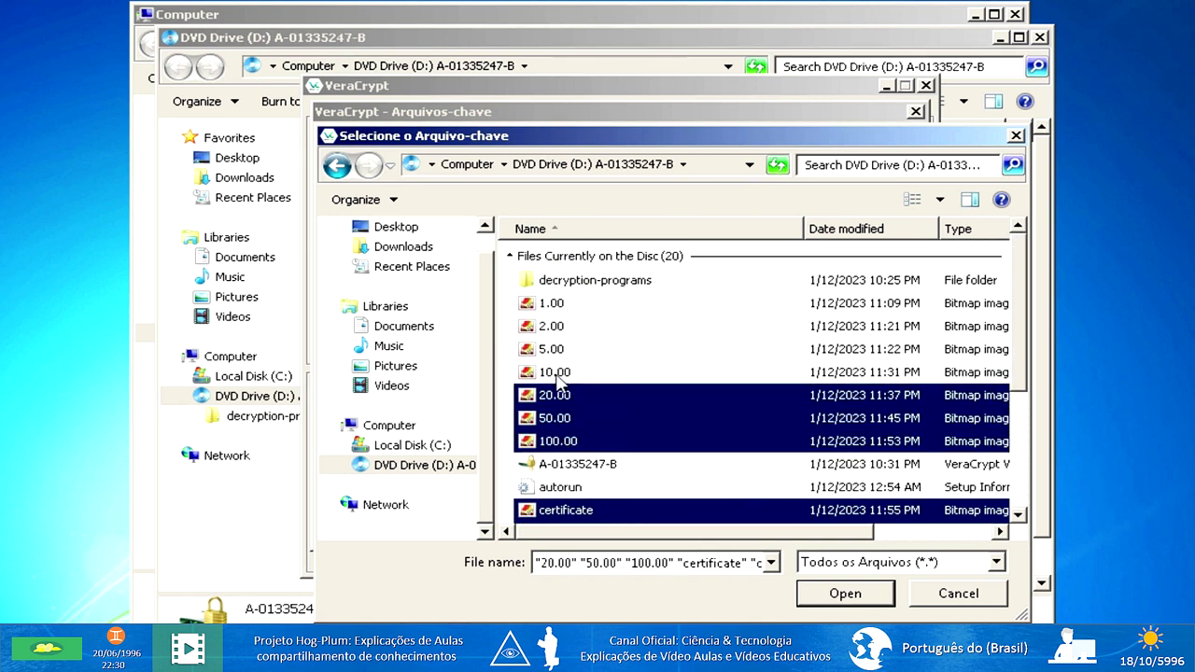
pyautogui.keyDown('ctrl'); pyautogui.click(557, 373); pyautogui.keyUp('ctrl')
pyautogui.keyDown('ctrl'); pyautogui.click(553, 350); pyautogui.keyUp('ctrl')
pyautogui.keyDown('ctrl'); pyautogui.click(547, 326); pyautogui.keyUp('ctrl')
pyautogui.keyDown('ctrl'); pyautogui.click(546, 314); pyautogui.keyUp('ctrl')
pyautogui.moveTo(1022, 366); pyautogui.dragTo(1024, 485)
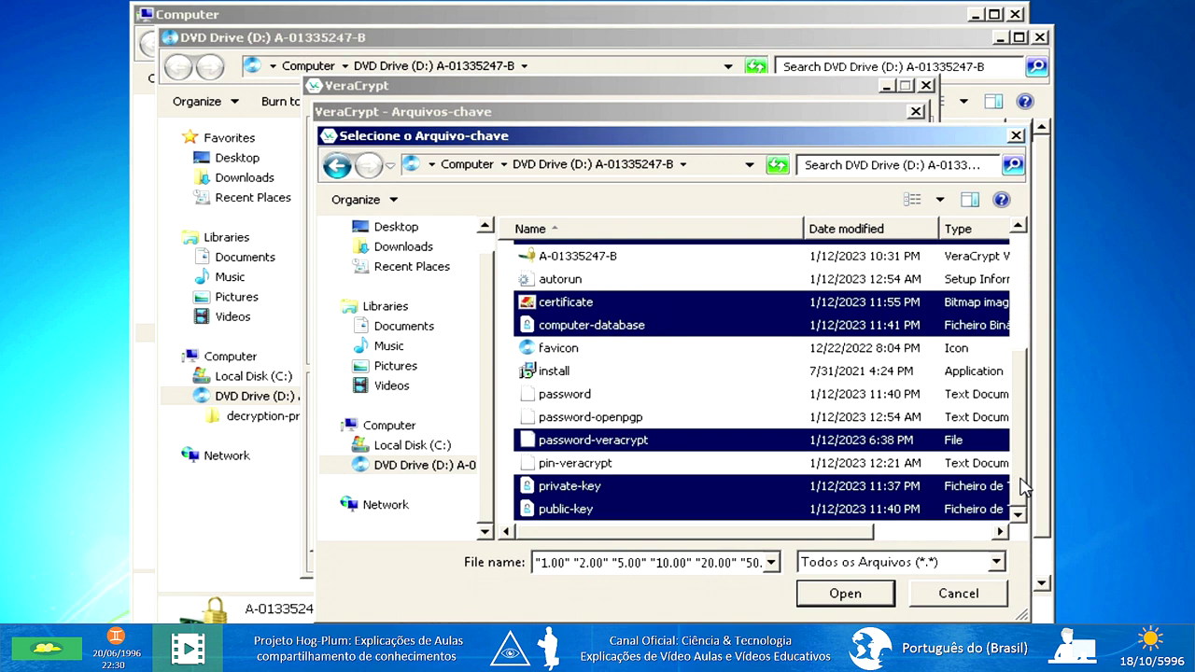
pyautogui.moveTo(1020, 486); pyautogui.dragTo(1022, 304)
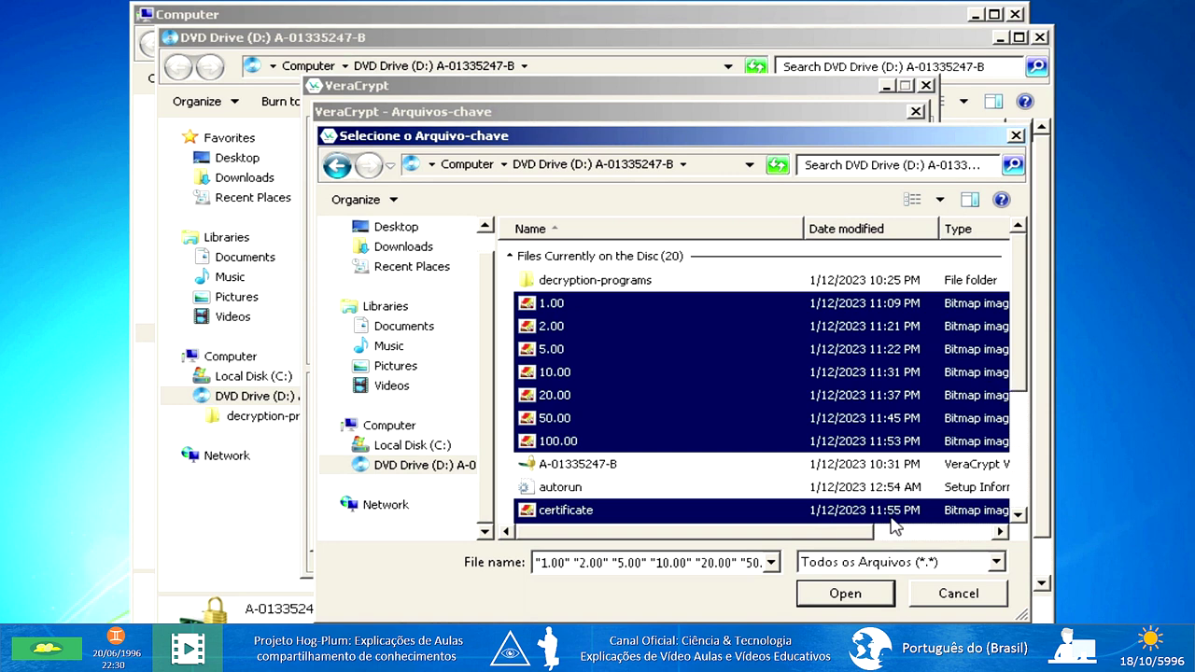
pyautogui.click(853, 596)
pyautogui.moveTo(784, 217)
pyautogui.mouseDown()
pyautogui.moveTo(782, 287)
pyautogui.moveTo(792, 224)
pyautogui.mouseUp()
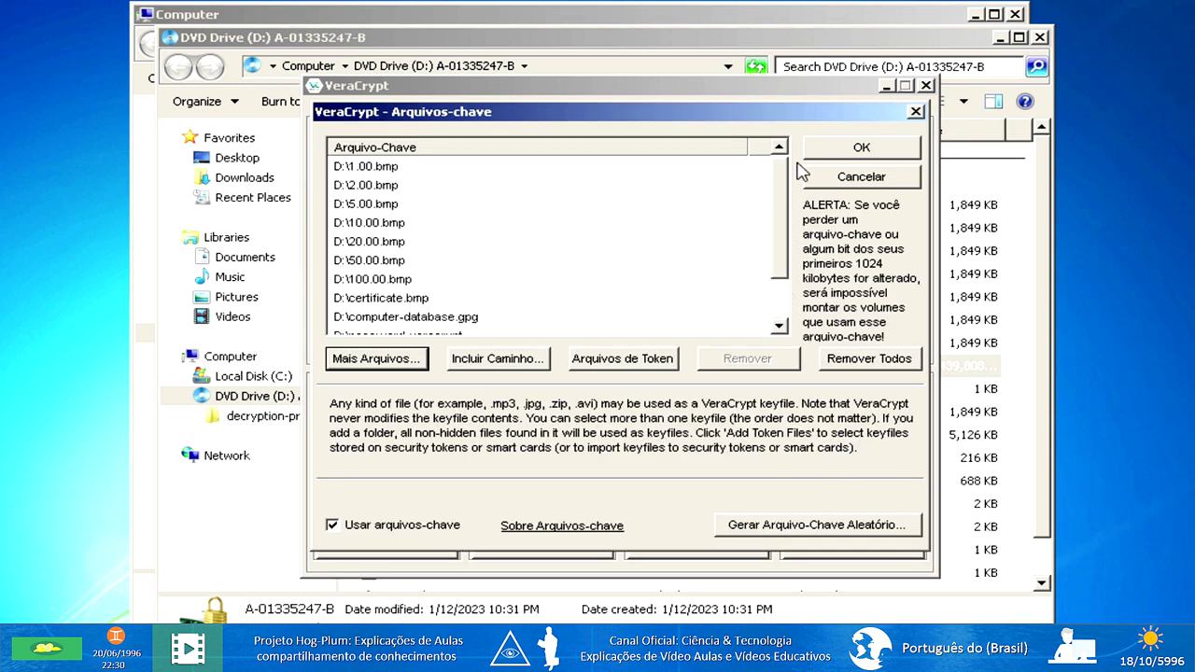
# Accept the keyfiles, mount the volume as A:, and mount wou_w7-x64 from Local Disk (A:) as E:.
pyautogui.click(864, 142)
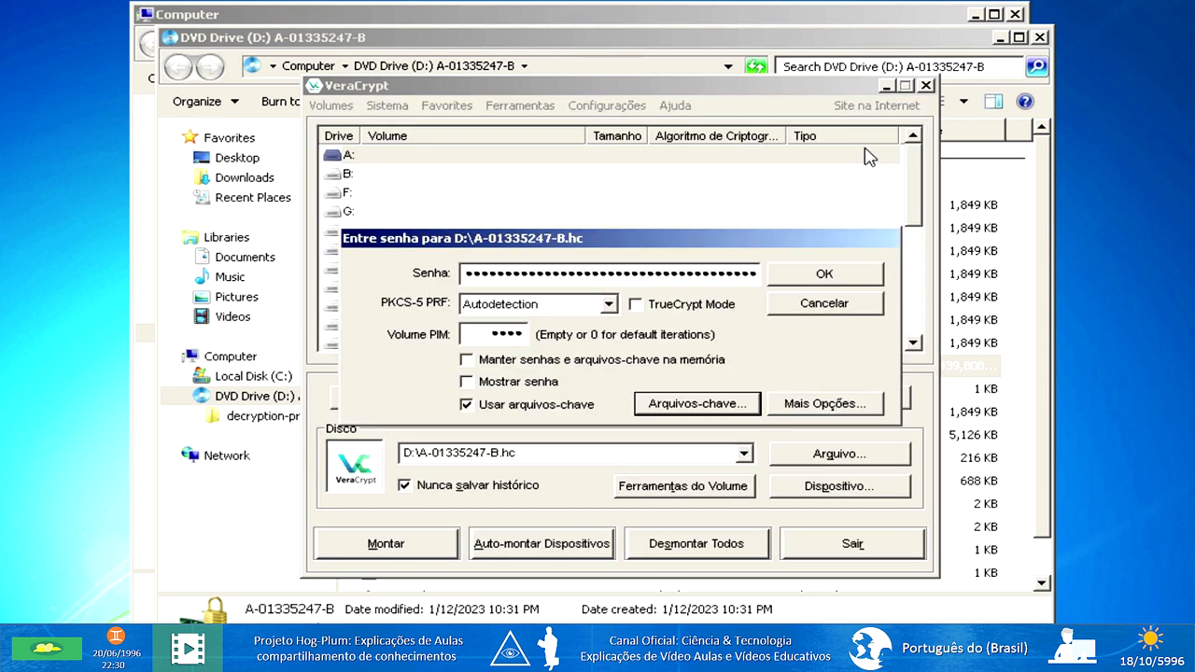
pyautogui.click(823, 273)
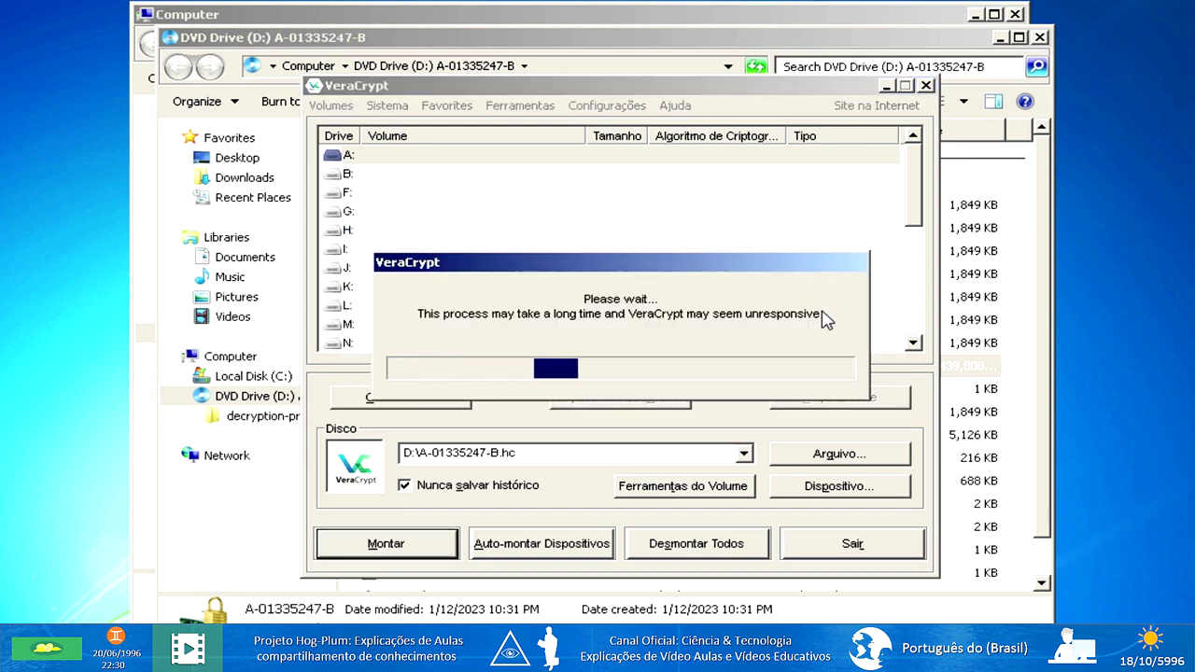
pyautogui.click(927, 86)
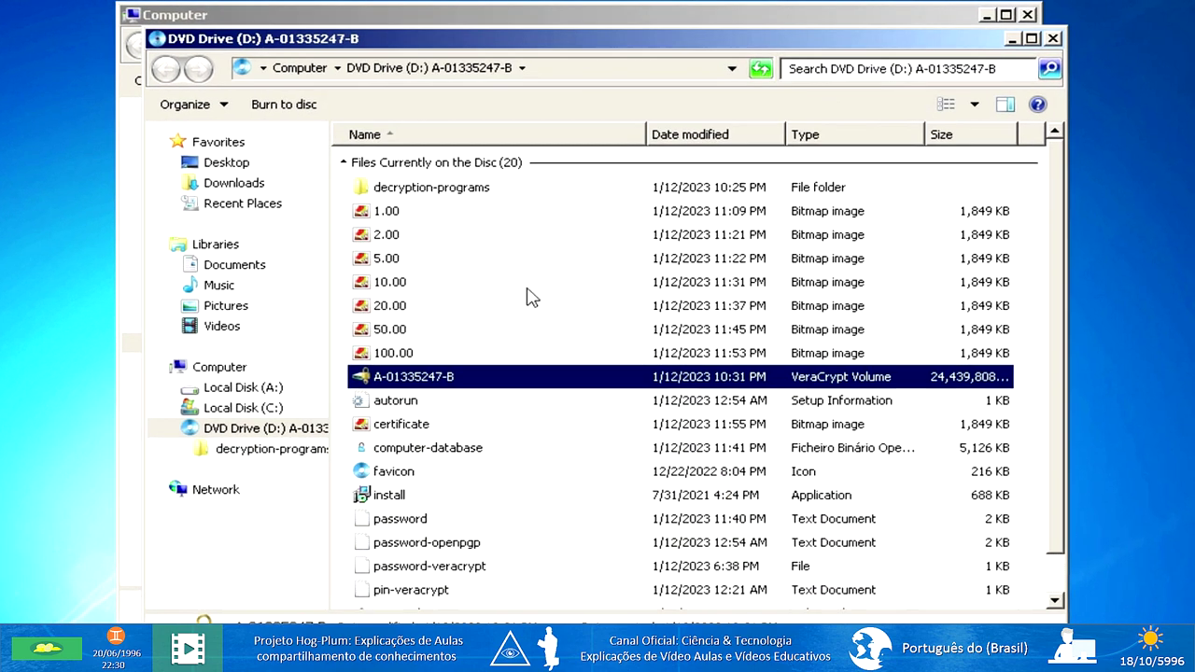
pyautogui.click(228, 383)
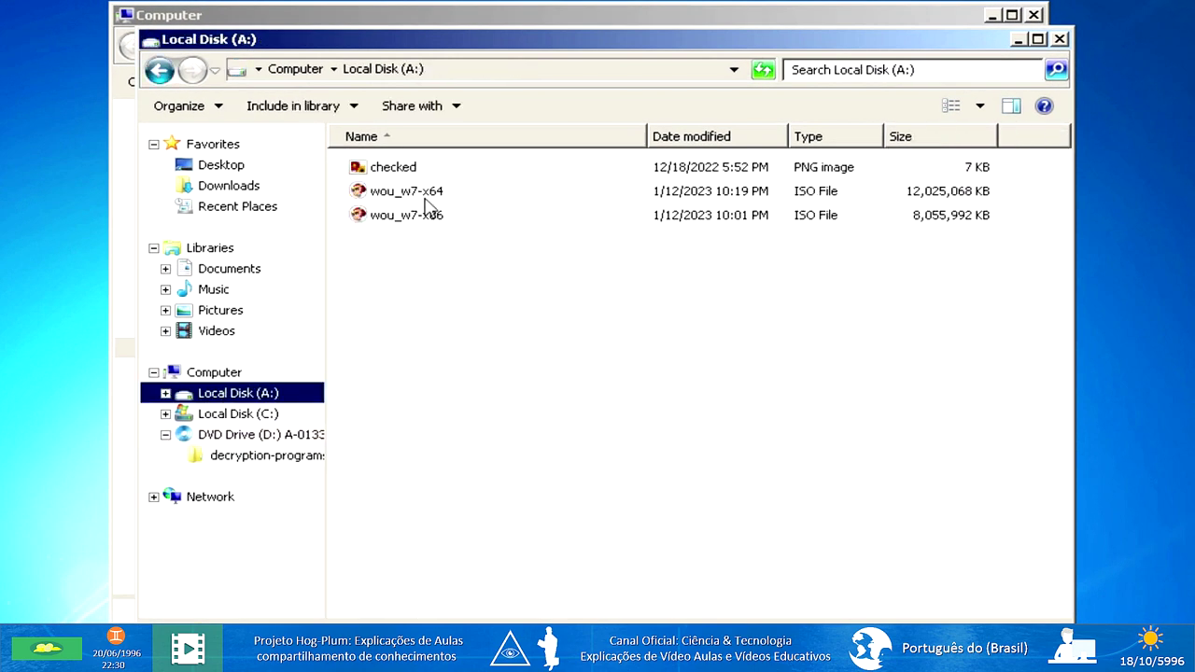
pyautogui.rightClick(424, 192)
pyautogui.click(469, 263)
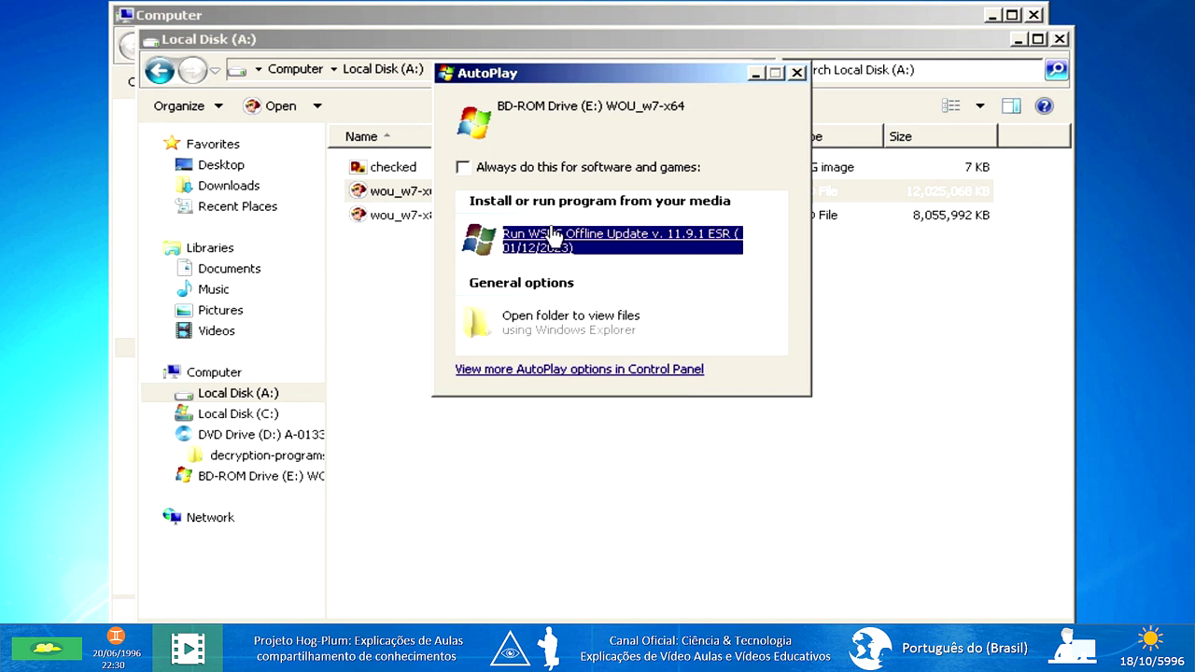
# Run WSUS Offline Update with Remote Desktop Client and Show log file, then type exit to close it.
pyautogui.click(553, 234)
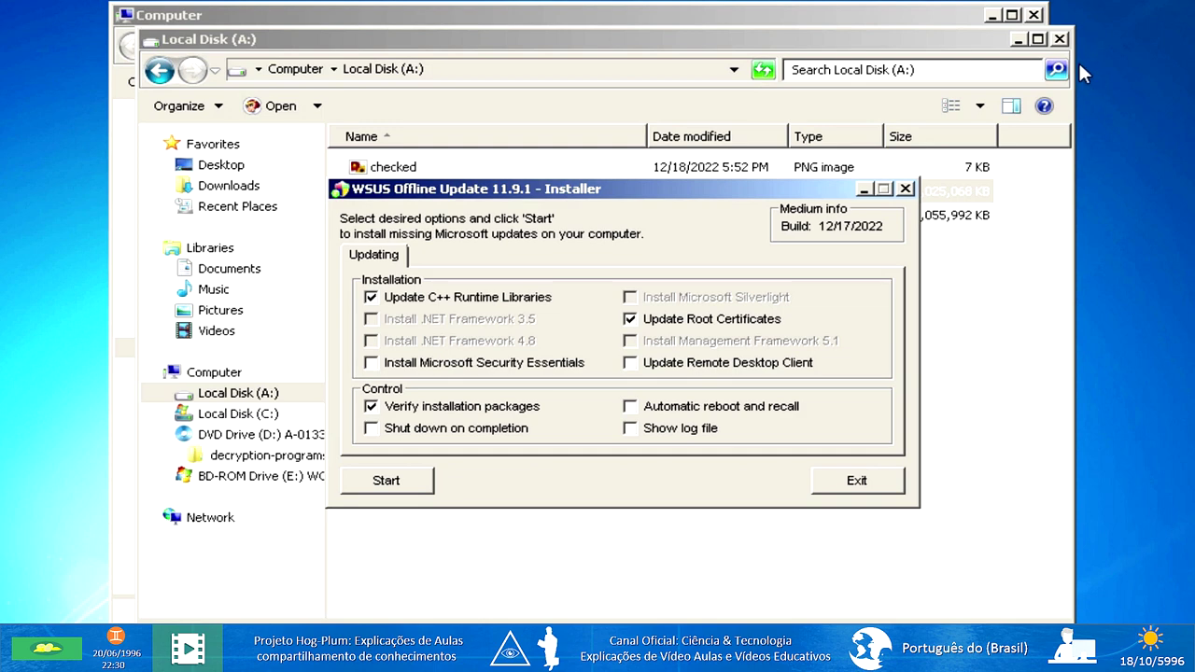
pyautogui.click(1060, 39)
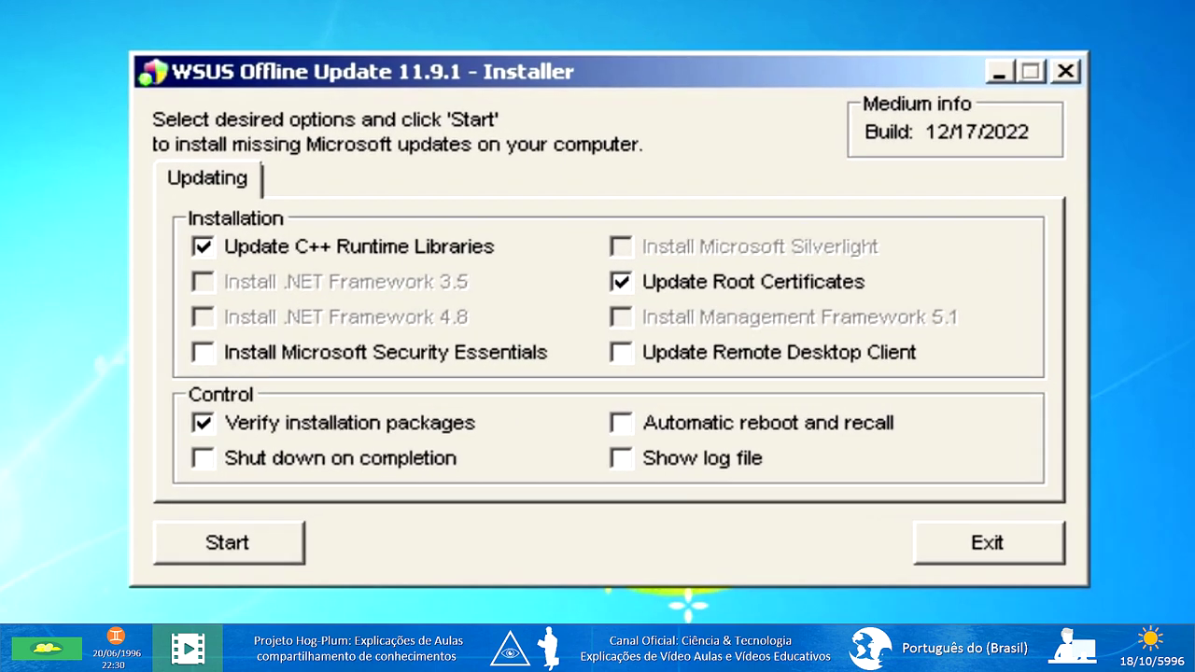
pyautogui.click(787, 354)
pyautogui.click(733, 464)
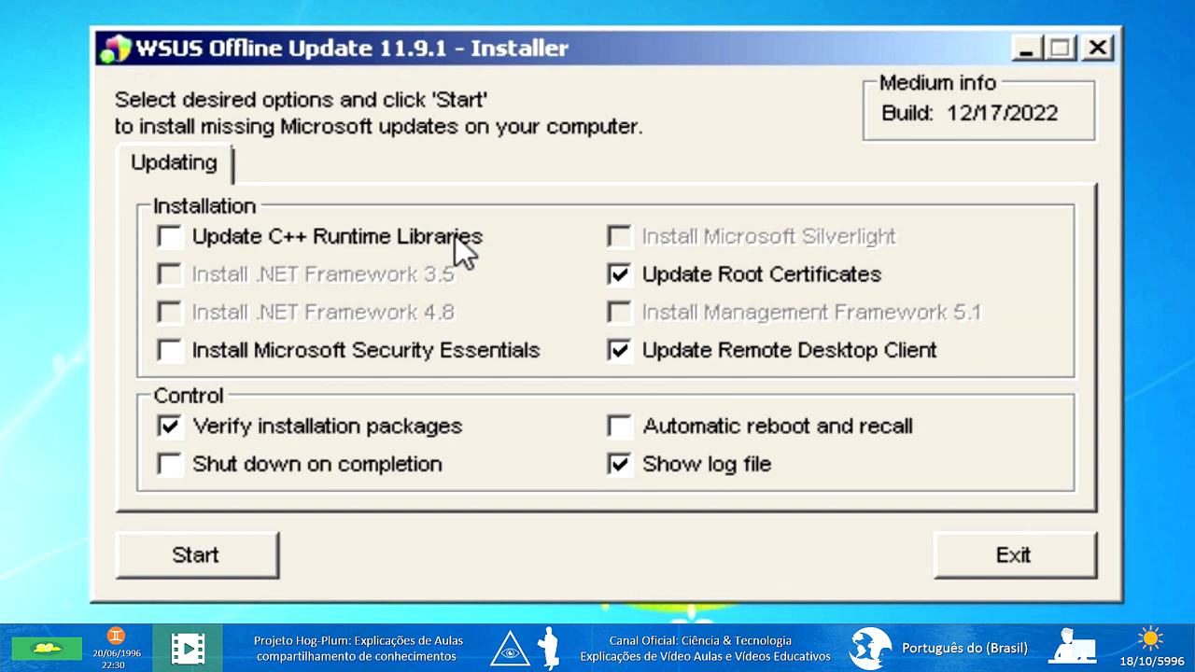
pyautogui.click(228, 569)
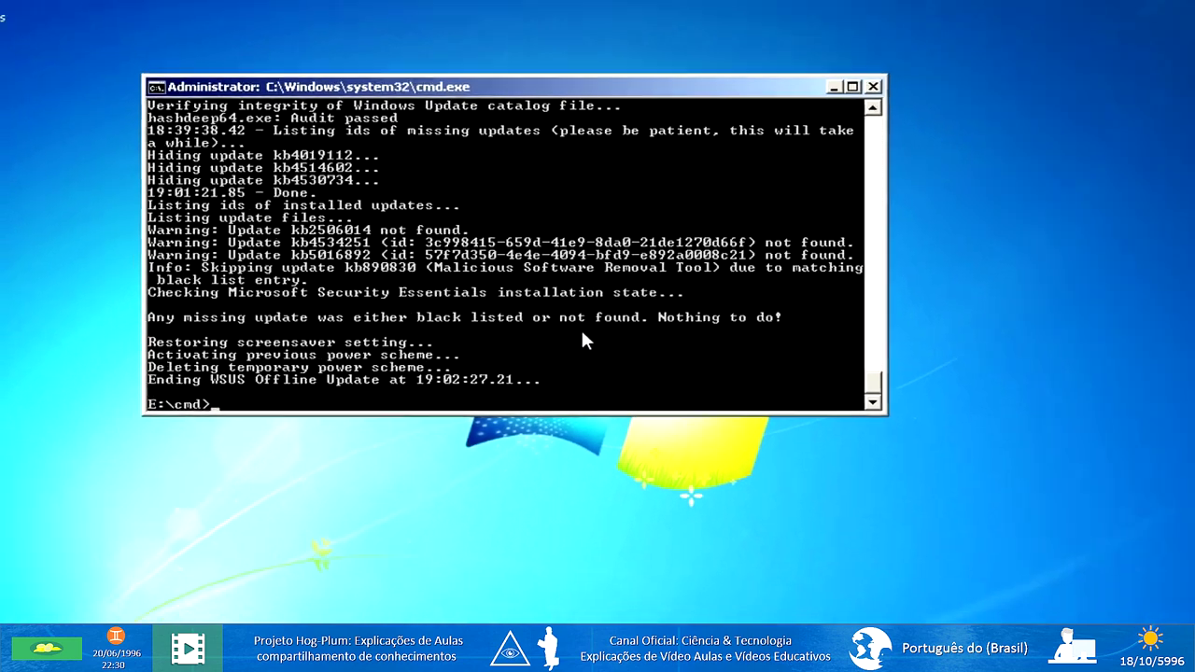
pyautogui.write('exit')
pyautogui.press('Return')
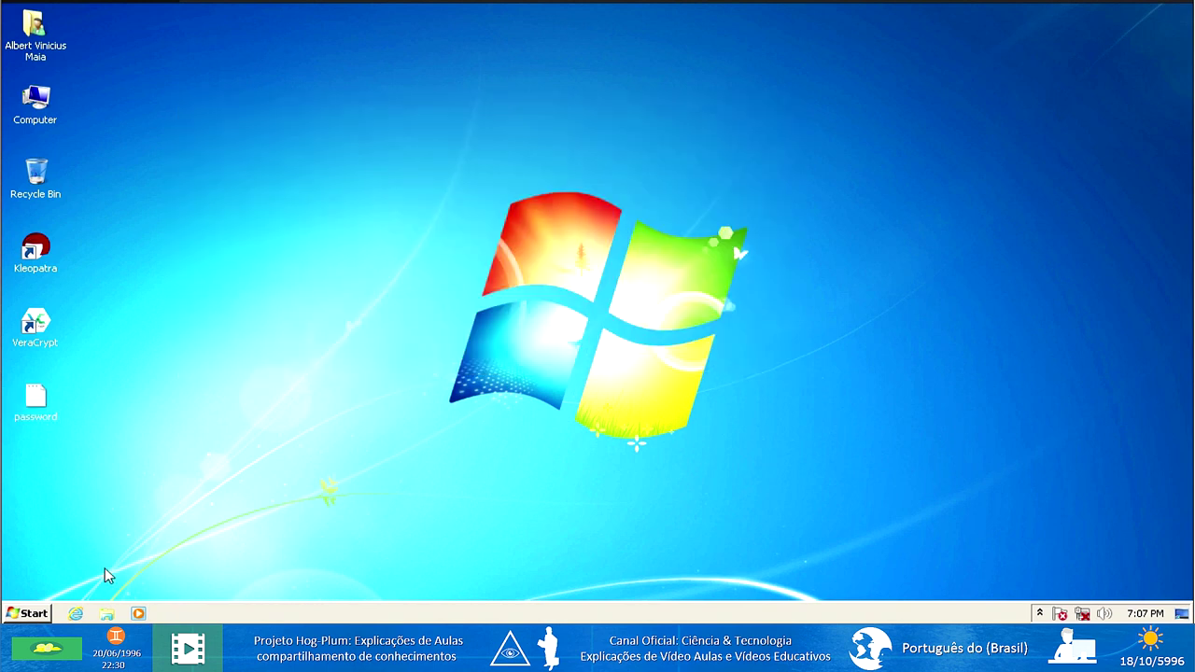
# Restart Windows 7 from the Start menu's Shut down options.
pyautogui.click(39, 614)
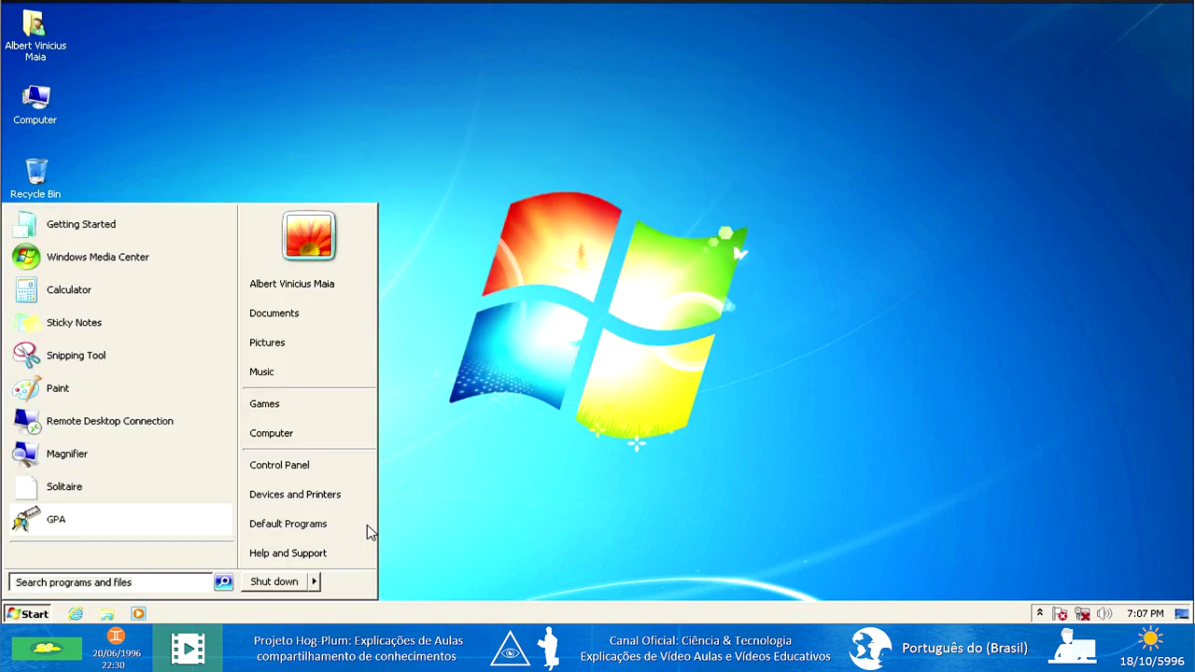
pyautogui.moveTo(315, 582)
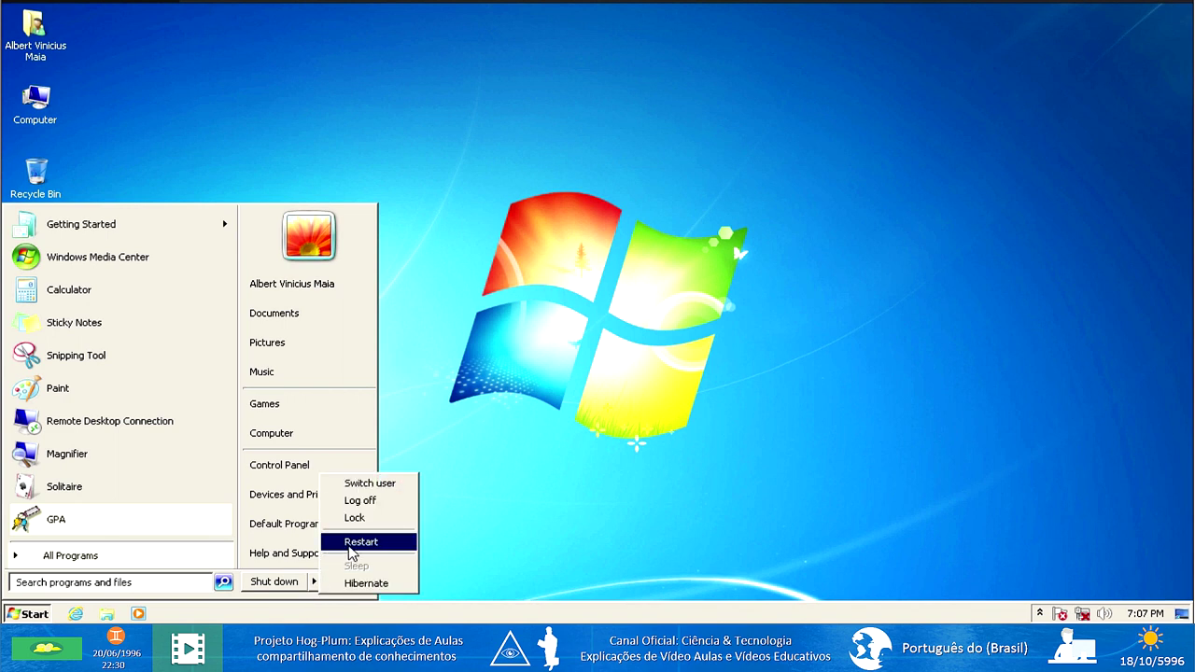
pyautogui.click(350, 544)
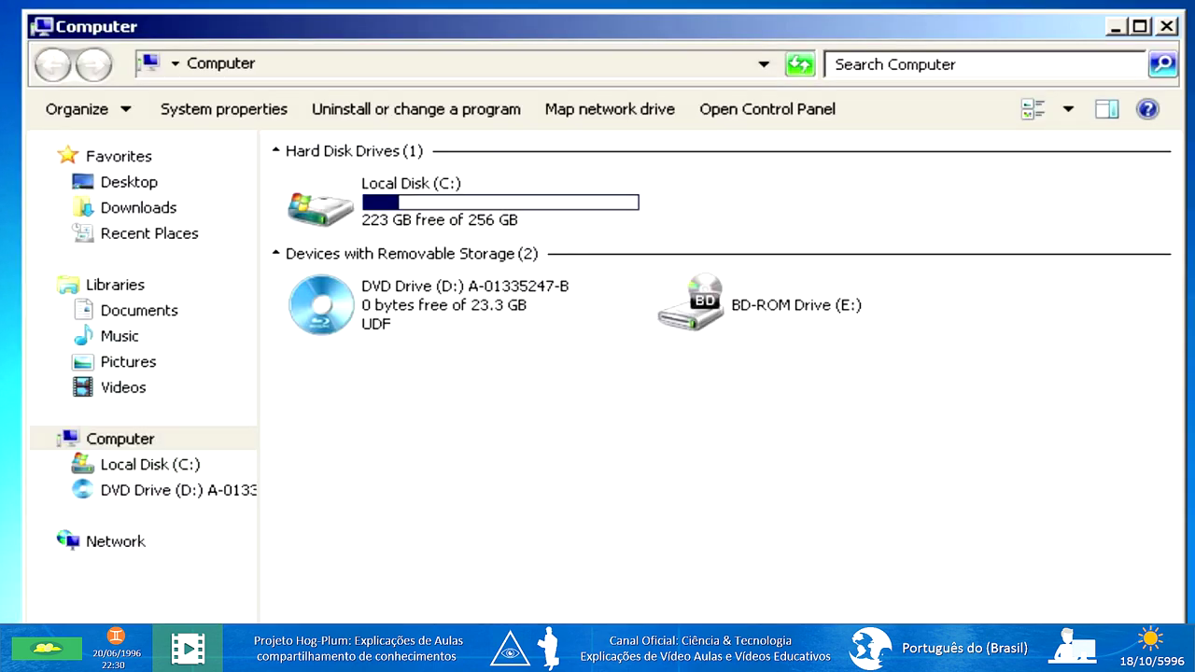
# Open DVD Drive (D:), load A-01335247-B for drive A:, and enable shown password and keyfiles.
pyautogui.click(456, 315)
pyautogui.rightClick(467, 309)
pyautogui.click(551, 398)
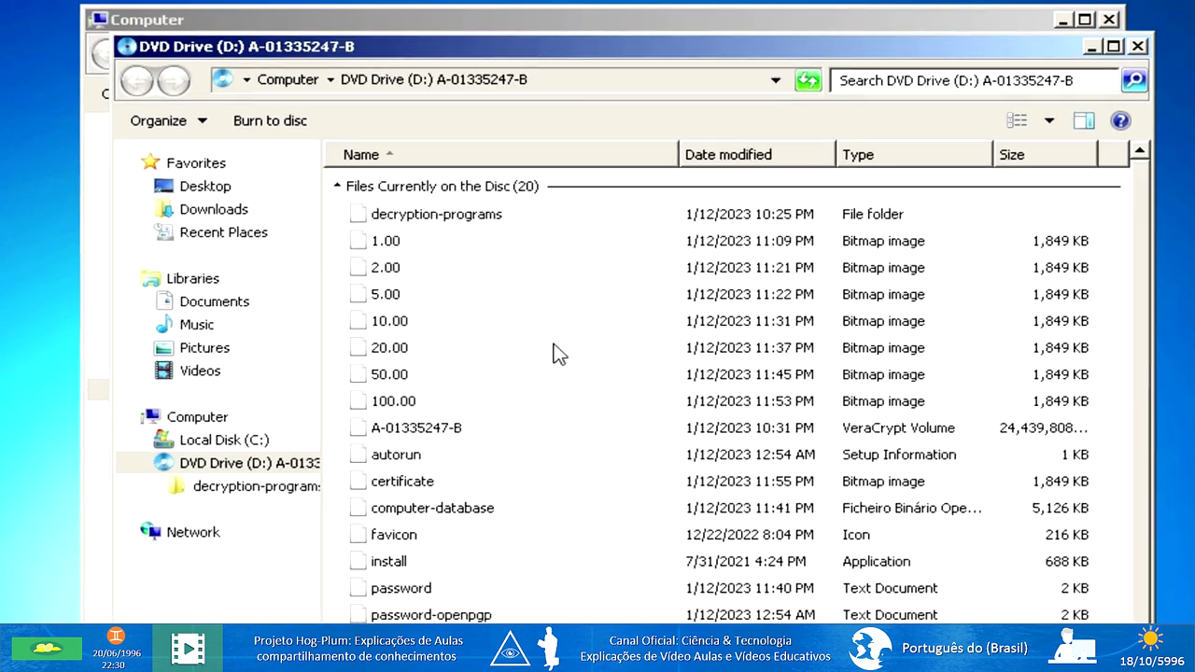
pyautogui.click(433, 435)
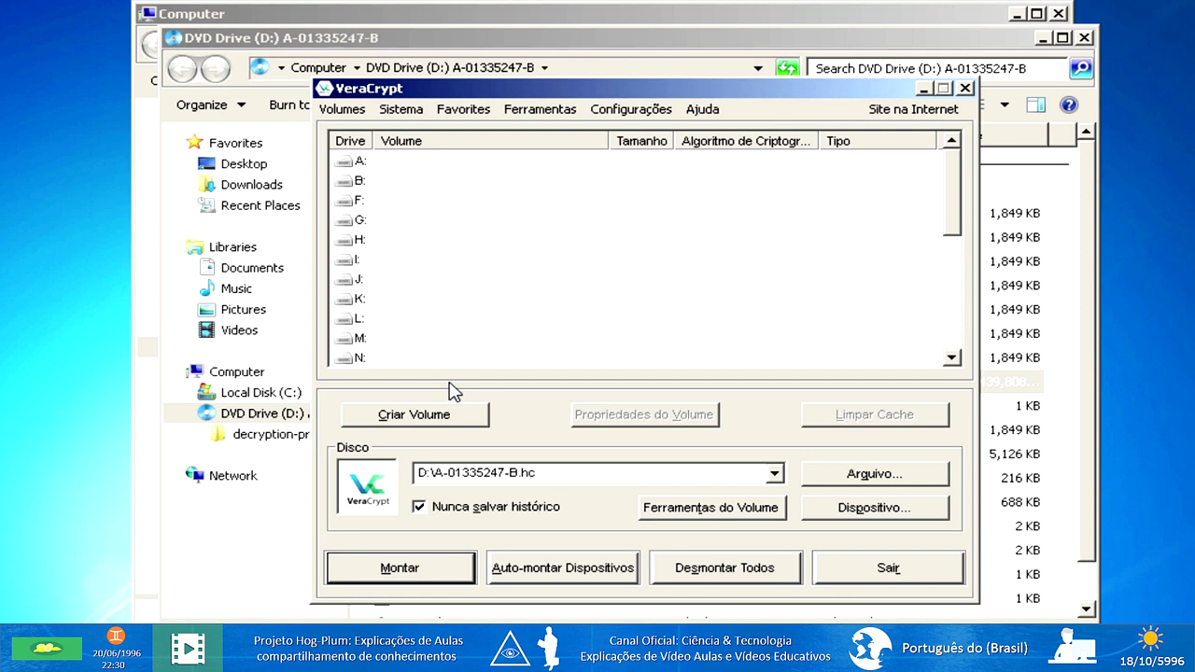
pyautogui.click(372, 162)
pyautogui.click(413, 574)
pyautogui.click(514, 398)
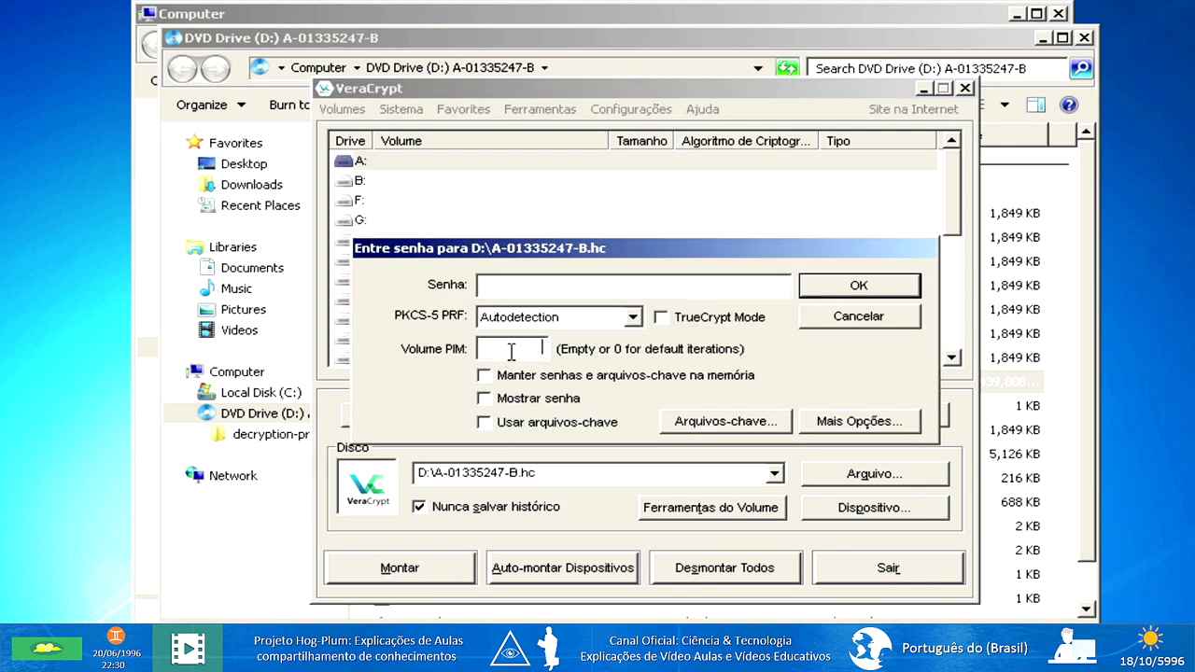
pyautogui.click(519, 421)
# Copy the full VeraCrypt password from the notes and paste it hidden into the prompt.
pyautogui.hotkey('alt', 'Tab')
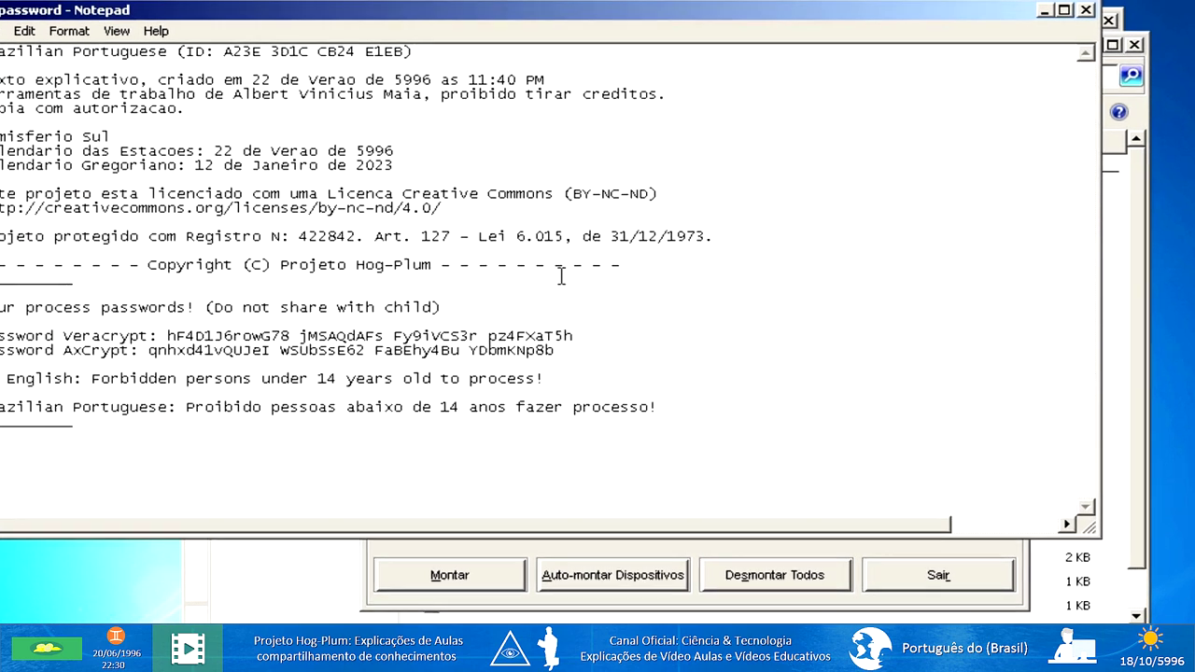
pyautogui.moveTo(607, 340); pyautogui.dragTo(204, 341)
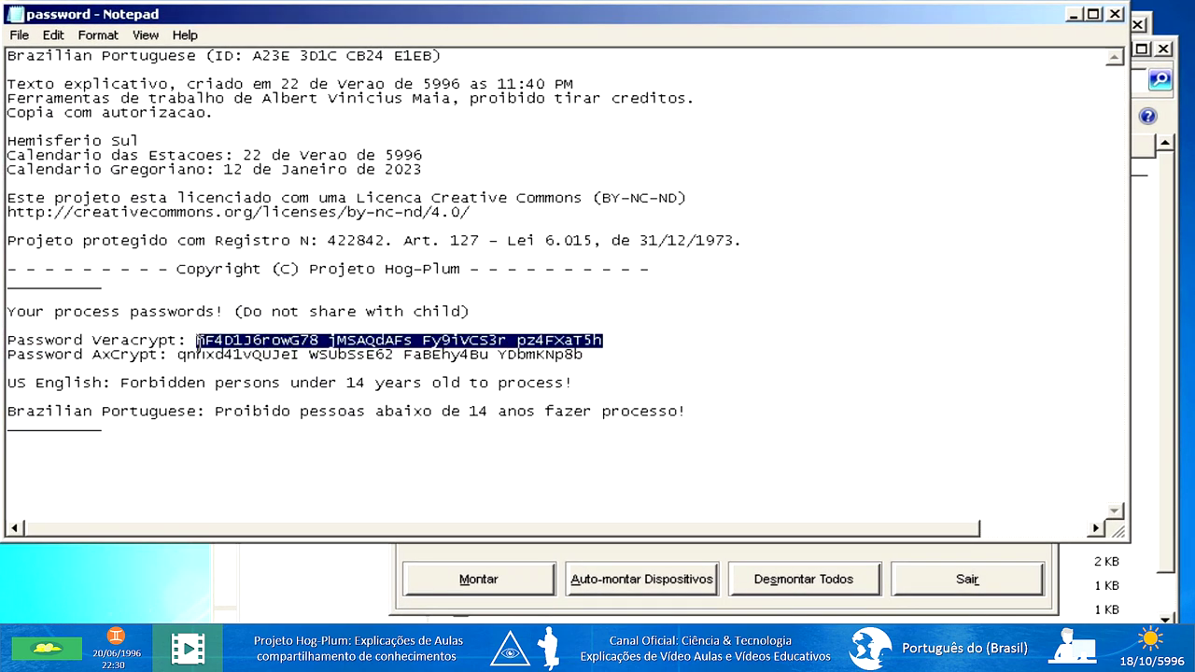
pyautogui.rightClick(198, 342)
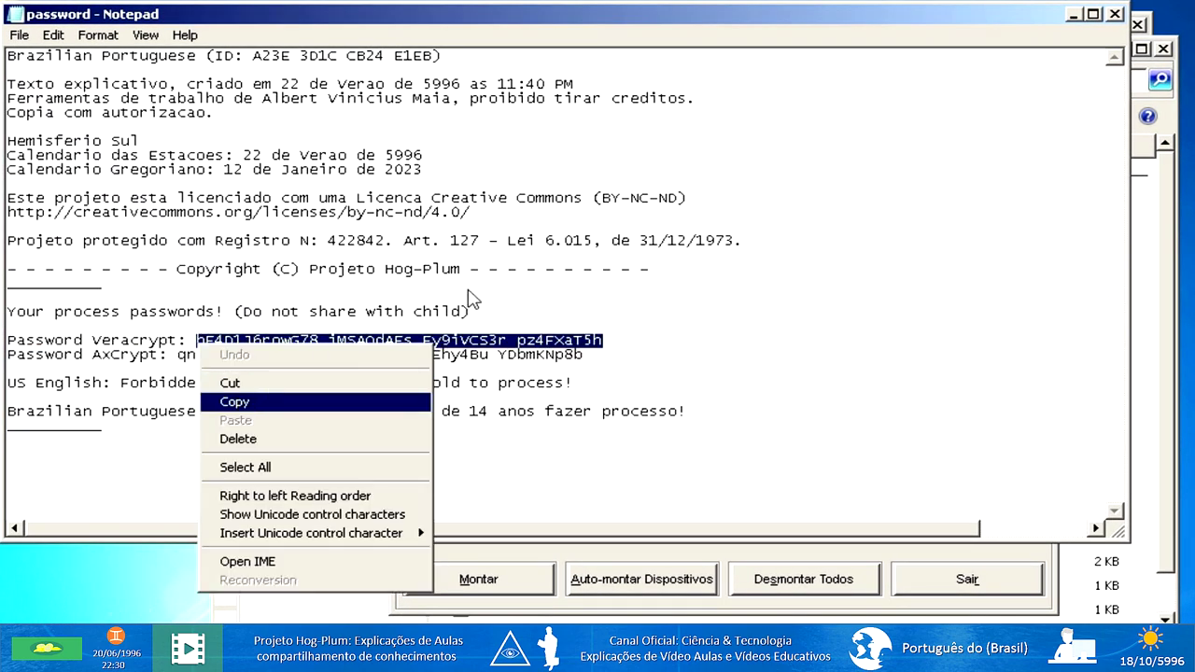
pyautogui.click(237, 403)
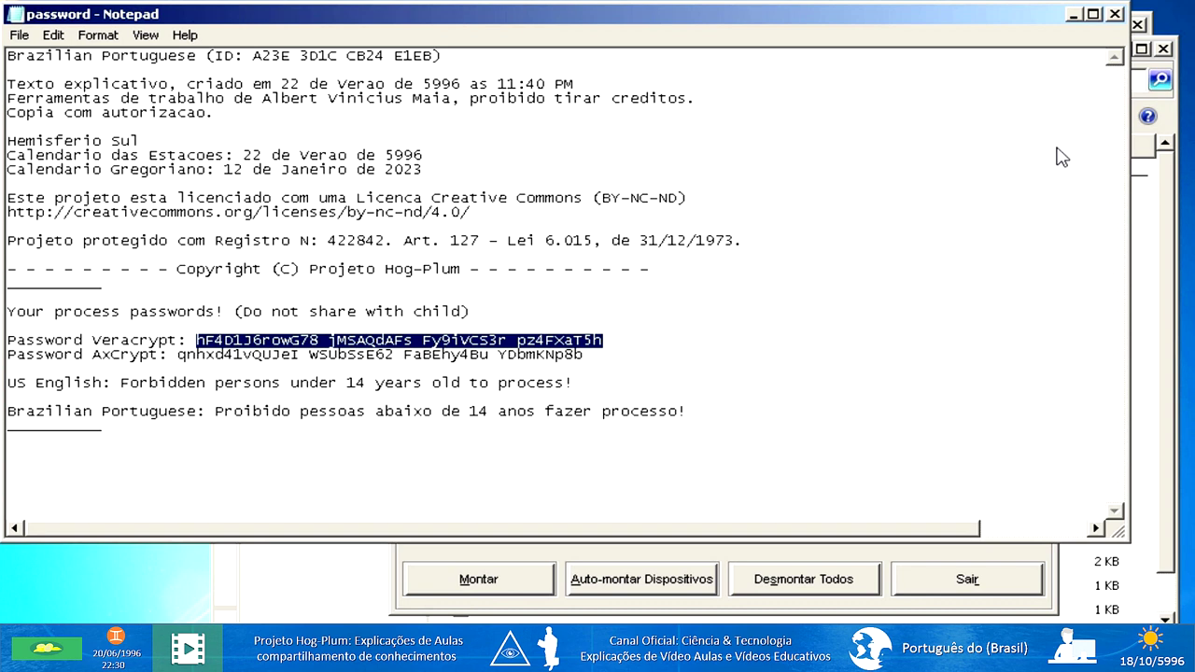
pyautogui.rightClick(586, 333)
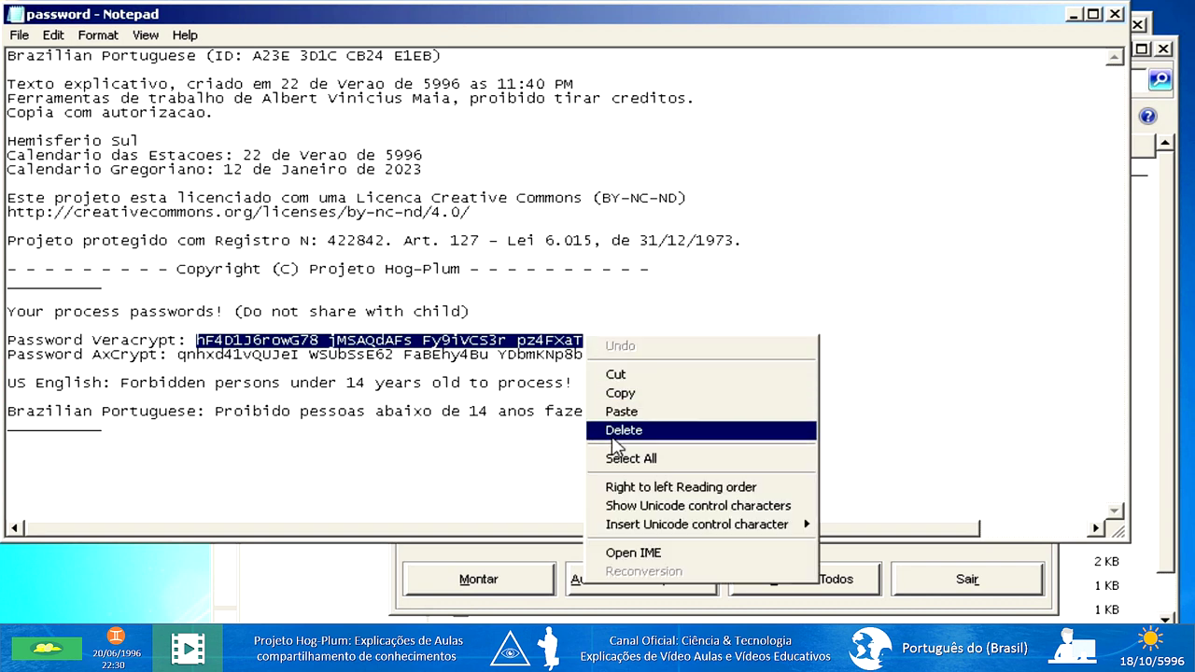
pyautogui.click(623, 393)
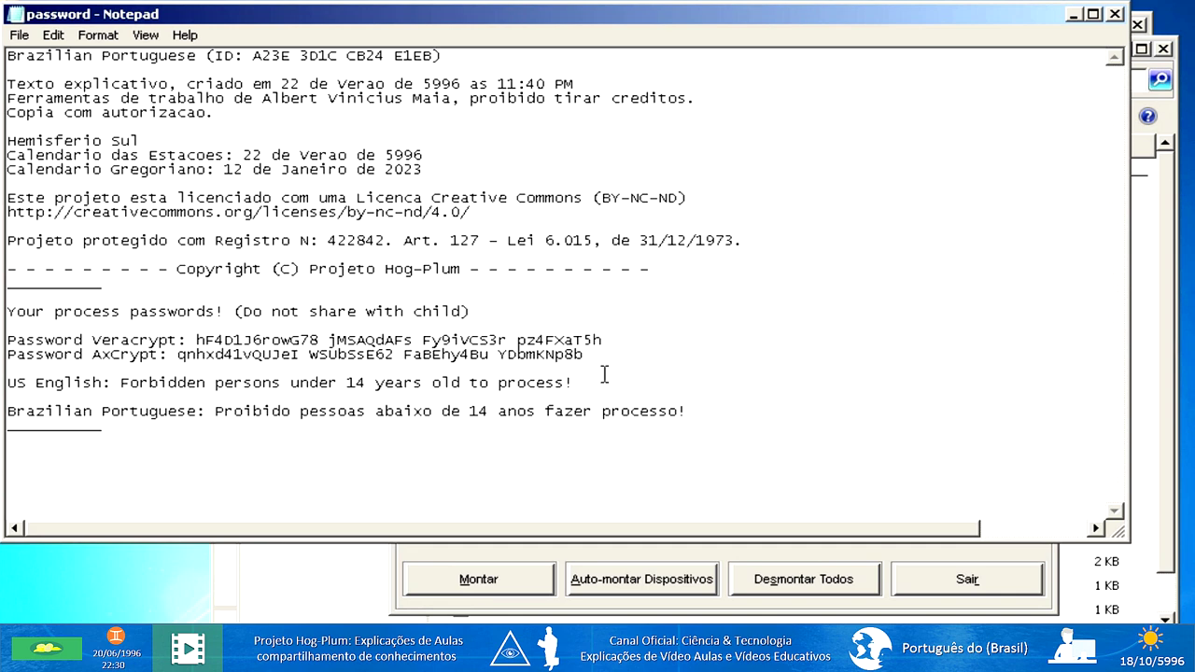
pyautogui.moveTo(615, 339); pyautogui.dragTo(196, 342)
pyautogui.rightClick(196, 342)
pyautogui.click(237, 407)
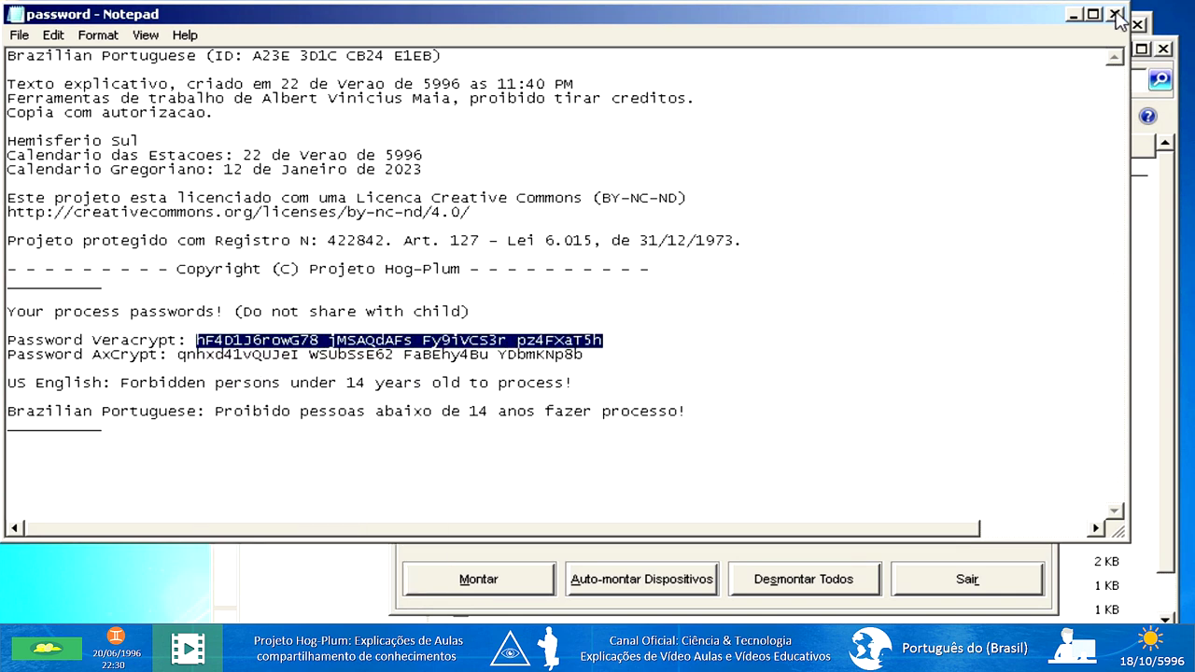
pyautogui.click(1116, 15)
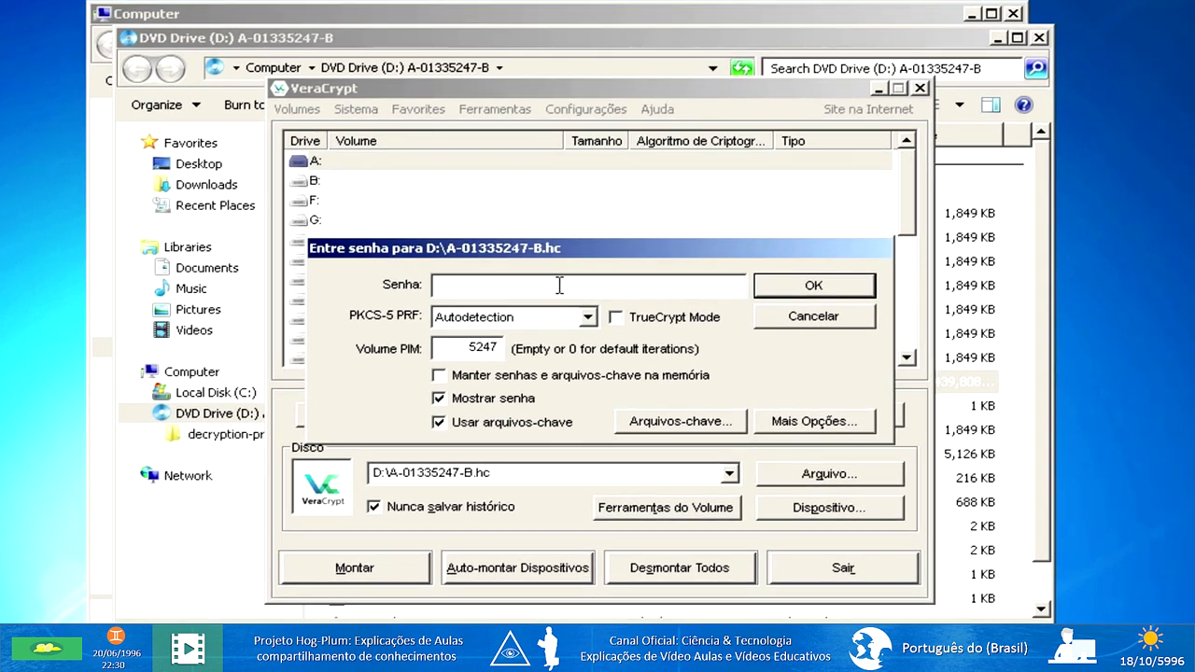
pyautogui.hotkey('ctrl', 'v')
pyautogui.click(501, 403)
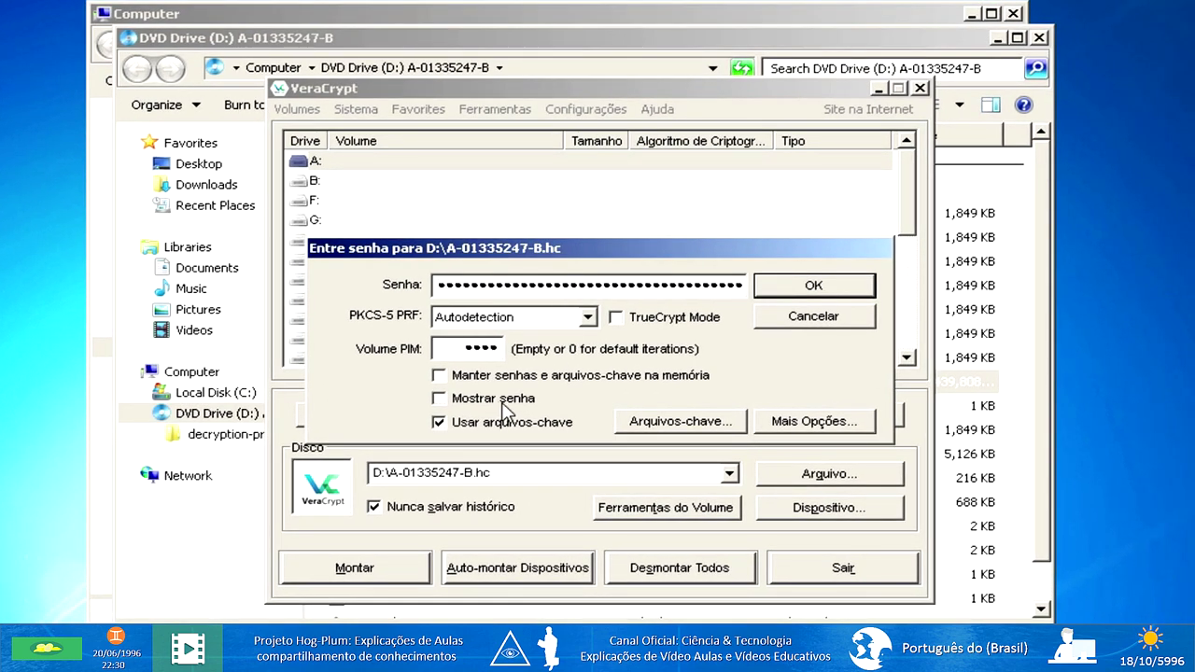
# Add public-key, private-key, password-veracrypt, computer-database and certificate from D: as keyfiles.
pyautogui.click(658, 424)
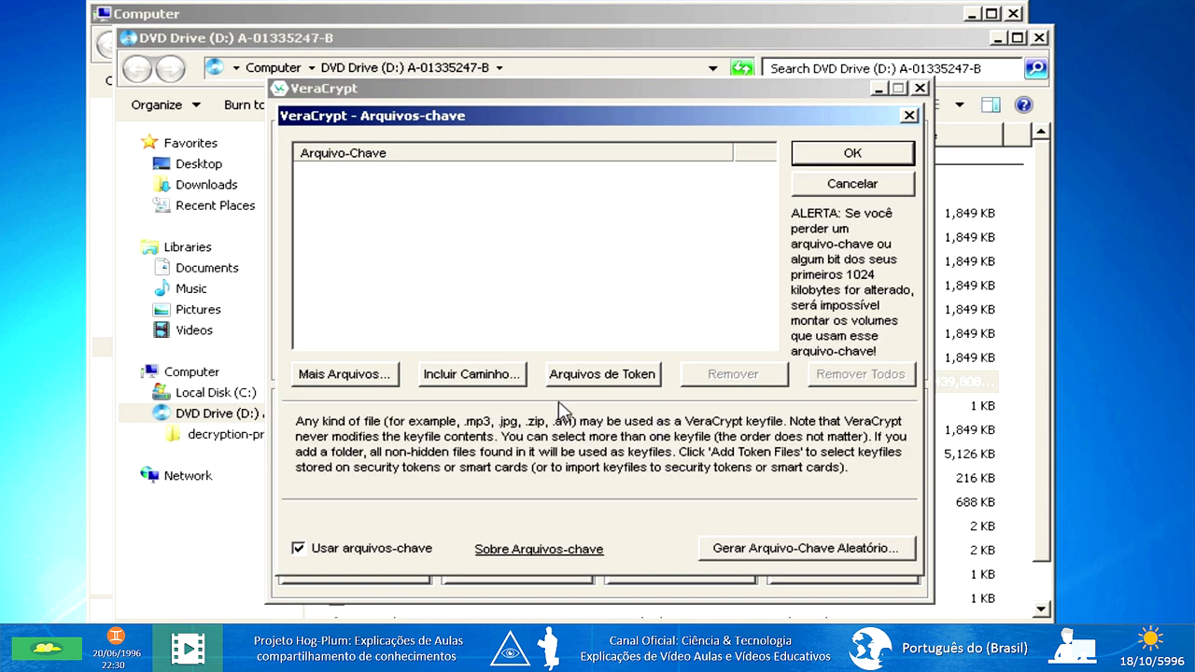
pyautogui.click(400, 378)
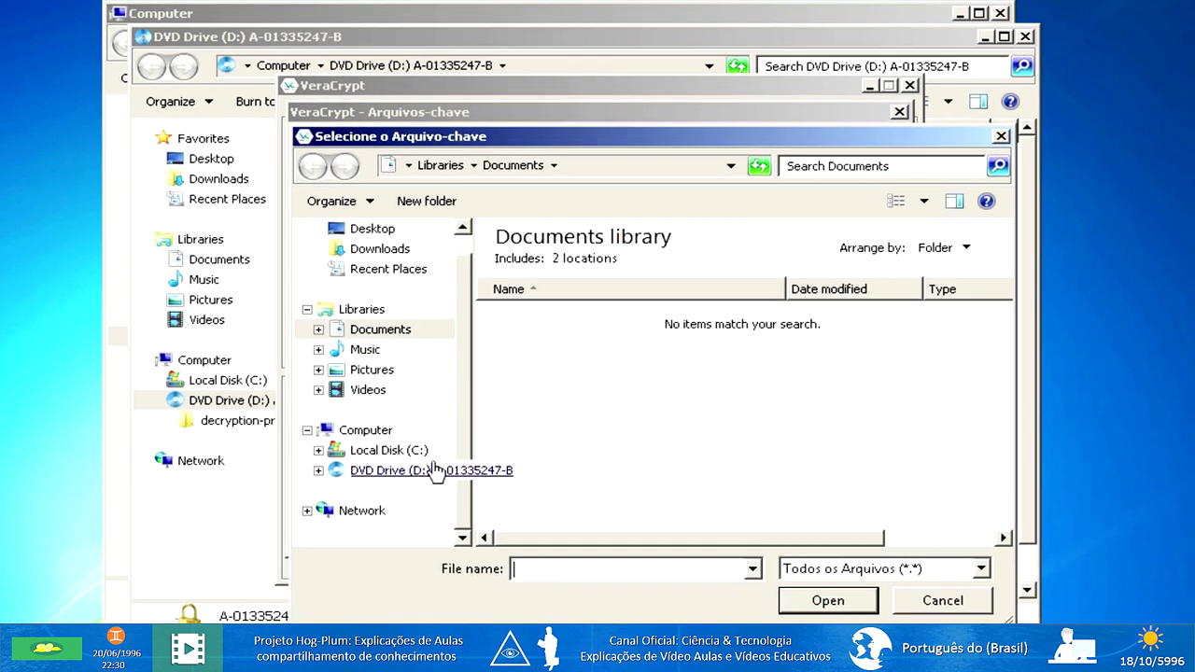
pyautogui.click(401, 483)
pyautogui.moveTo(1017, 381); pyautogui.dragTo(1007, 512)
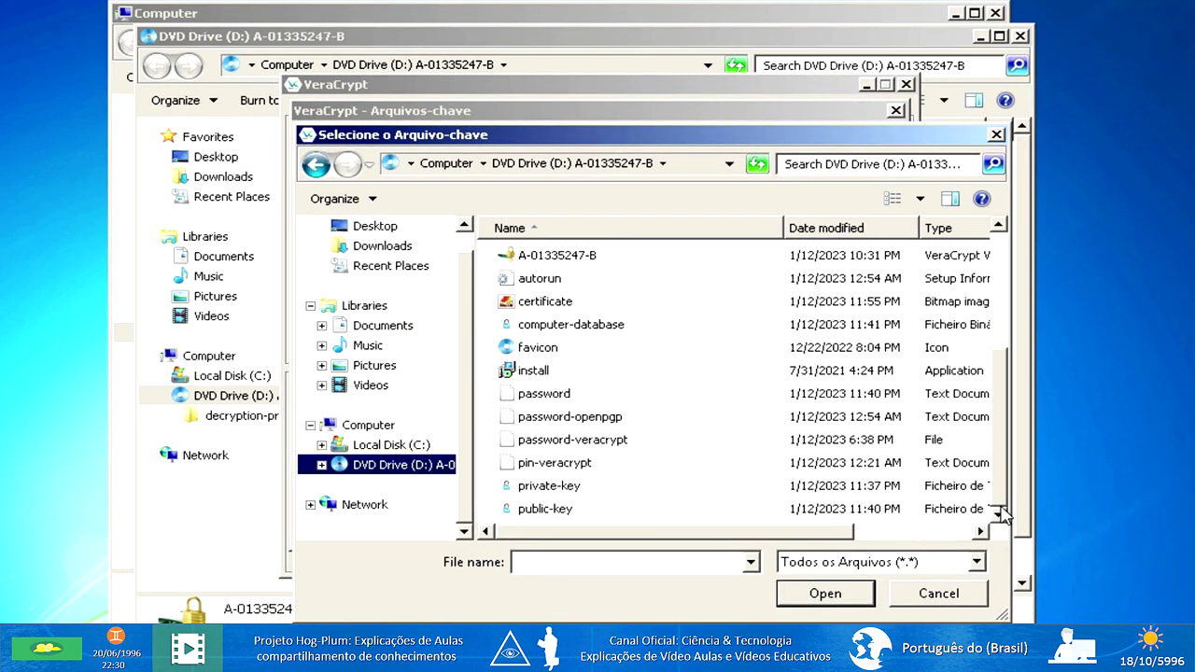
pyautogui.click(571, 509)
pyautogui.keyDown('ctrl'); pyautogui.click(567, 486); pyautogui.keyUp('ctrl')
pyautogui.keyDown('ctrl'); pyautogui.click(567, 444); pyautogui.keyUp('ctrl')
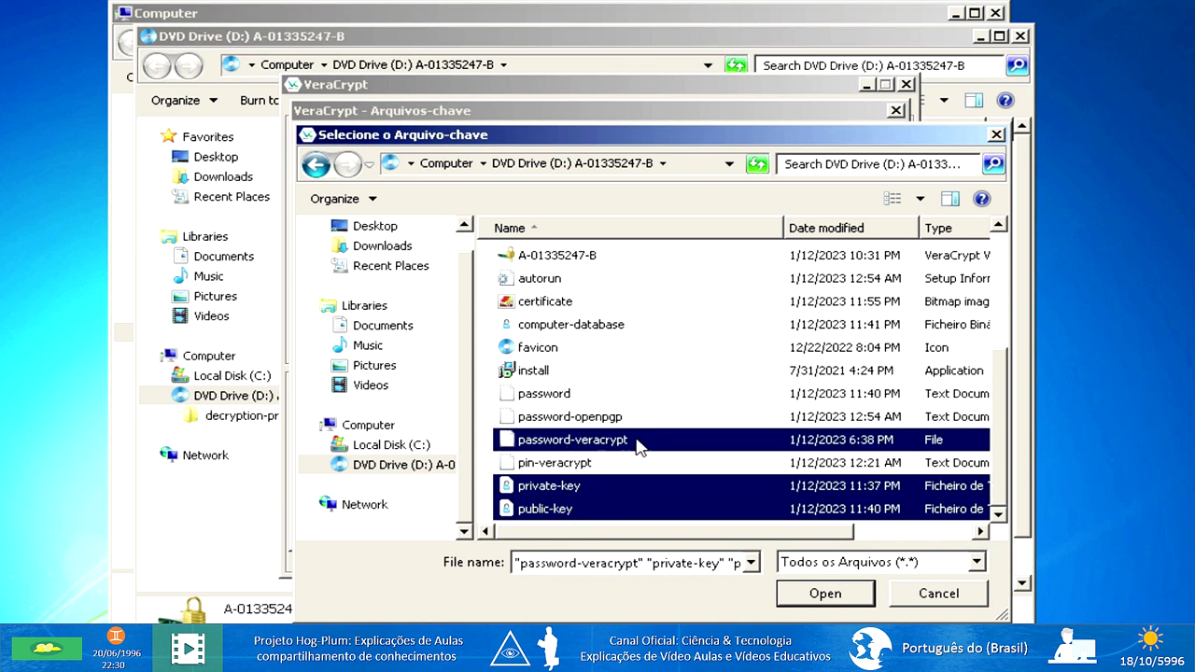
pyautogui.moveTo(1006, 481); pyautogui.dragTo(966, 441)
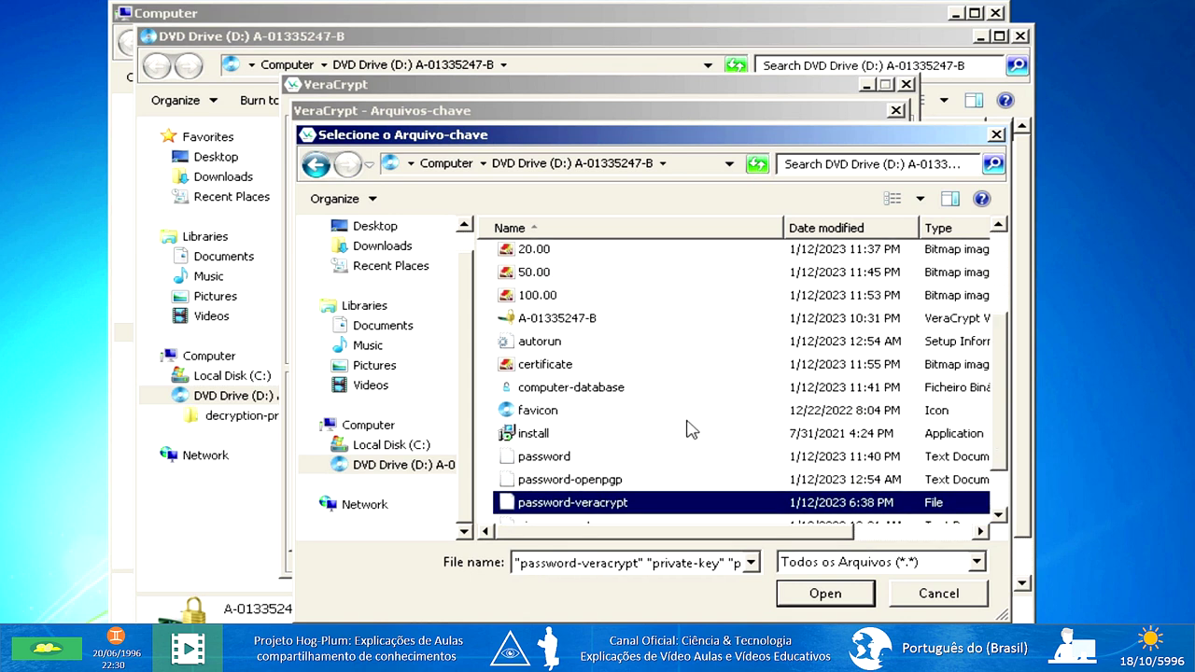
pyautogui.keyDown('ctrl'); pyautogui.click(577, 390); pyautogui.keyUp('ctrl')
pyautogui.keyDown('ctrl'); pyautogui.click(554, 366); pyautogui.keyUp('ctrl')
# Also select the 100.00, 50.00, 20.00, 10.00, 5.00, 2.00 and 1.00 images.
pyautogui.moveTo(996, 429); pyautogui.dragTo(987, 347)
pyautogui.keyDown('ctrl'); pyautogui.click(537, 442); pyautogui.keyUp('ctrl')
pyautogui.keyDown('ctrl'); pyautogui.click(538, 418); pyautogui.keyUp('ctrl')
pyautogui.keyDown('ctrl'); pyautogui.click(537, 395); pyautogui.keyUp('ctrl')
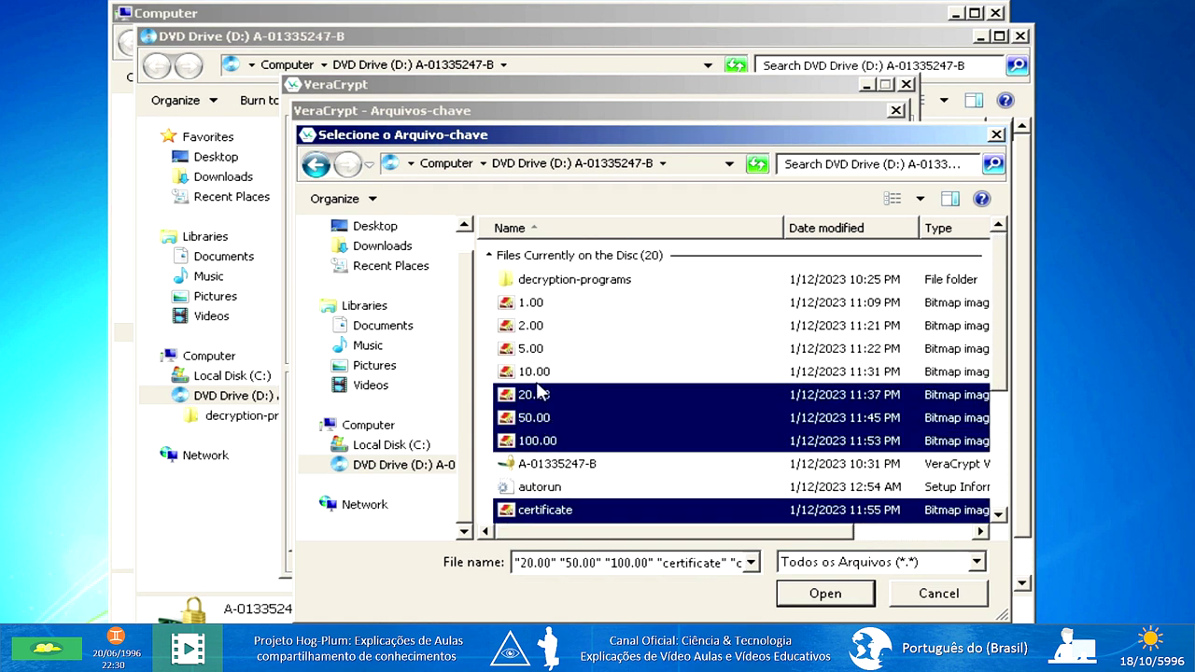
pyautogui.keyDown('ctrl'); pyautogui.click(534, 372); pyautogui.keyUp('ctrl')
pyautogui.keyDown('ctrl'); pyautogui.click(533, 348); pyautogui.keyUp('ctrl')
pyautogui.keyDown('ctrl'); pyautogui.click(531, 326); pyautogui.keyUp('ctrl')
pyautogui.keyDown('ctrl'); pyautogui.click(531, 303); pyautogui.keyUp('ctrl')
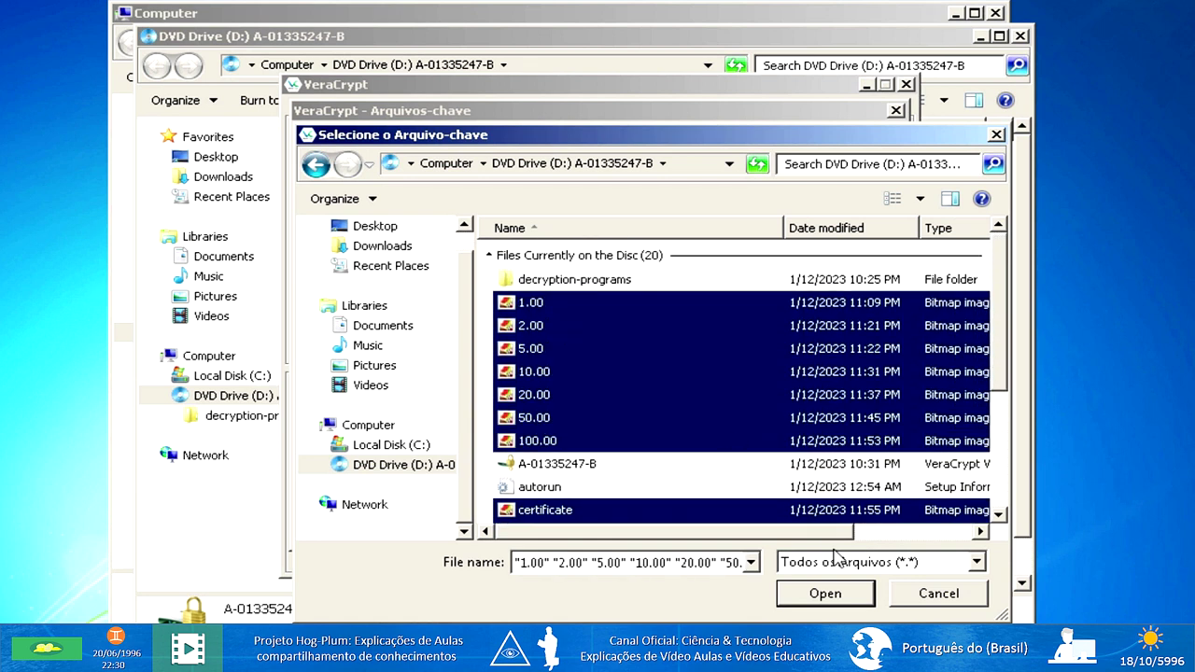
# Confirm the keyfile list and mount the volume as drive A:.
pyautogui.click(845, 591)
pyautogui.scroll(-1, 755, 257)
pyautogui.scroll(1, 761, 224)
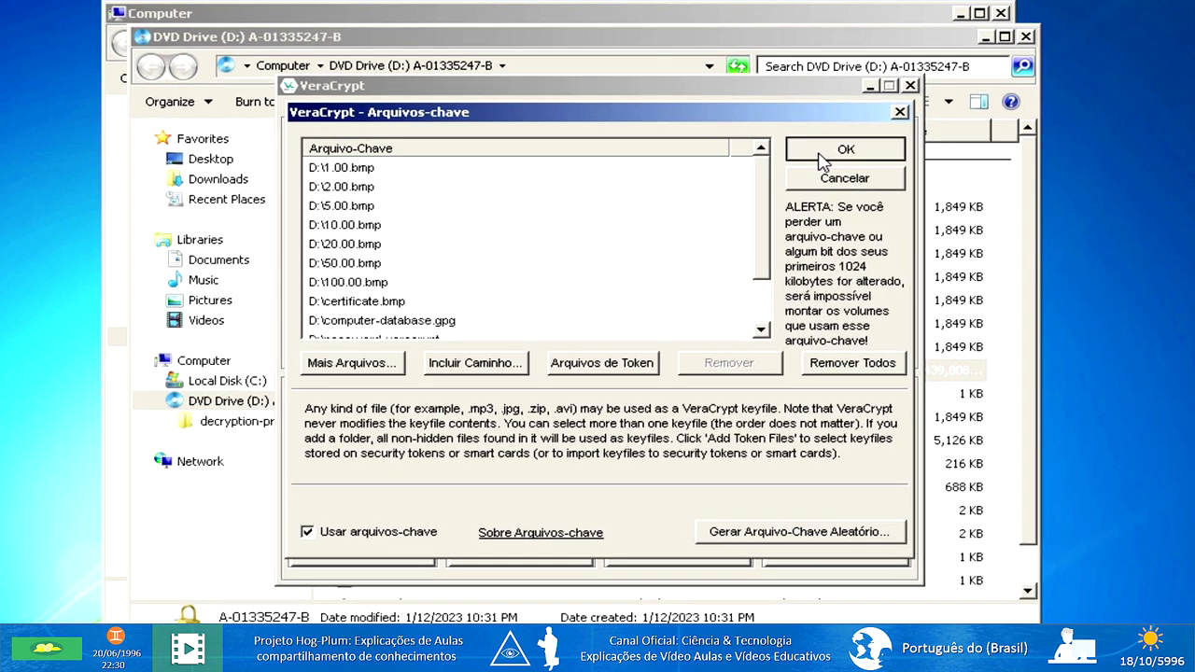
pyautogui.click(819, 154)
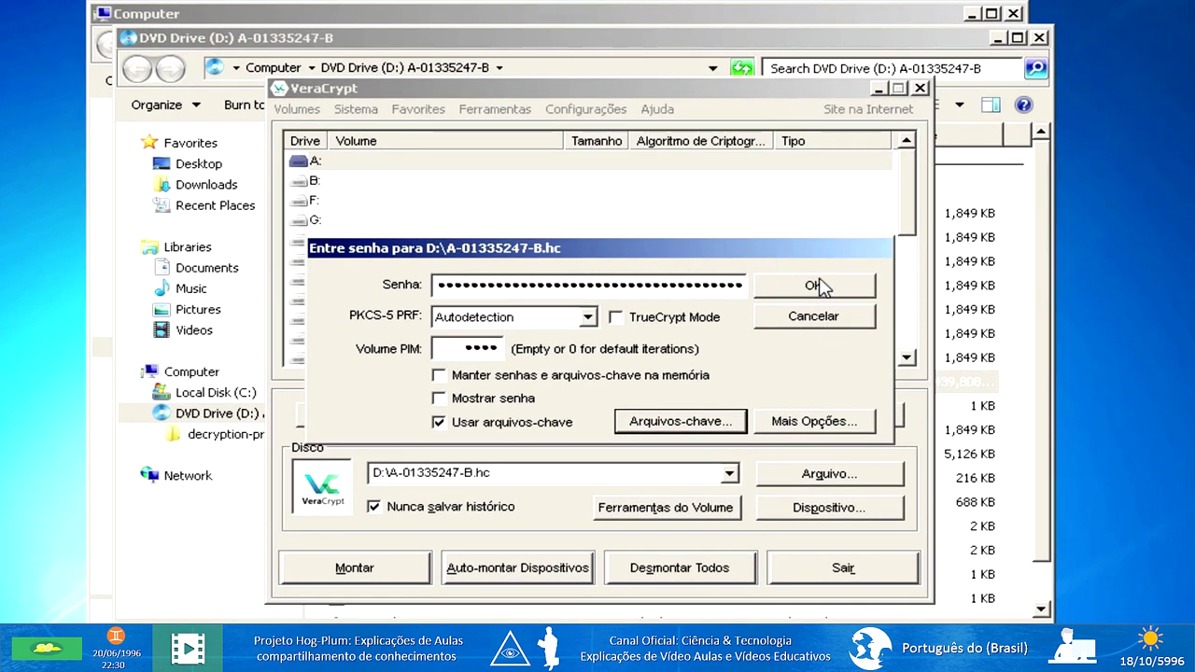
pyautogui.click(818, 286)
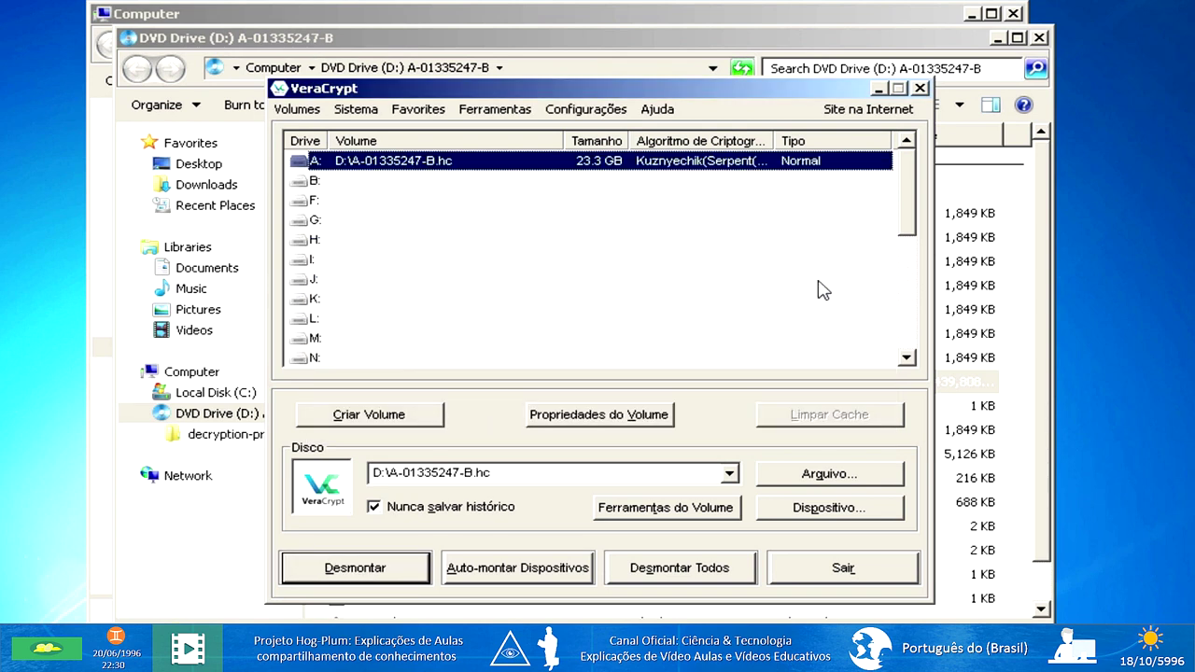
# Close VeraCrypt and mount the wou_w7-x64 ISO from Local Disk (A:) as drive E:.
pyautogui.click(919, 88)
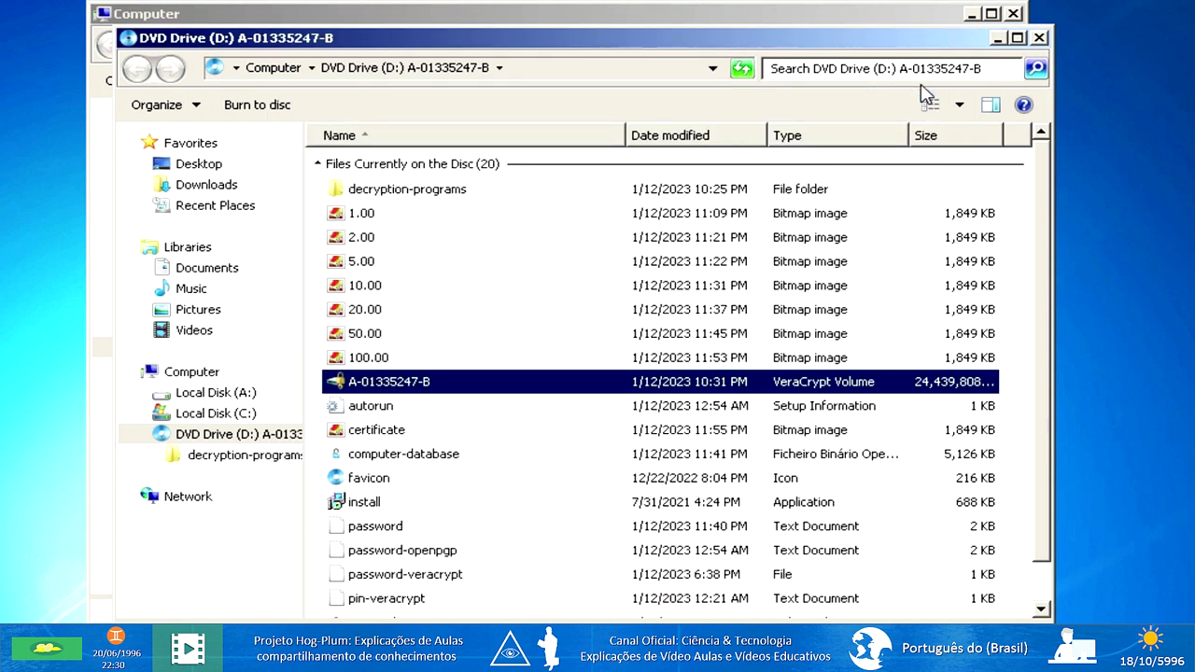
pyautogui.click(219, 393)
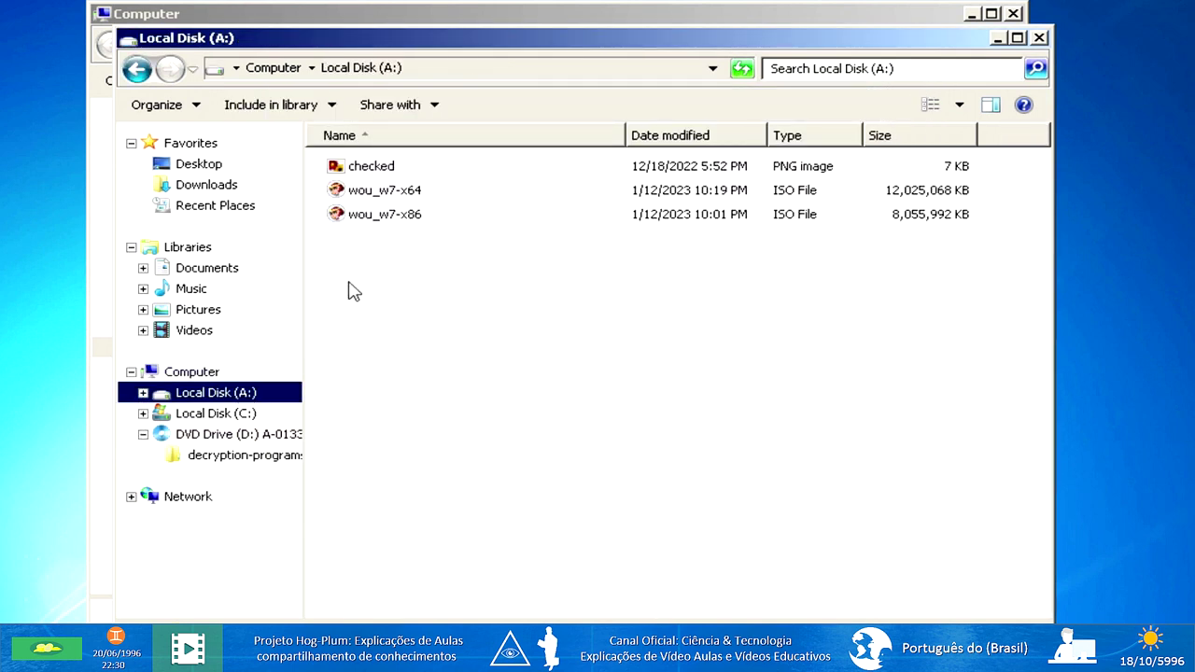
pyautogui.rightClick(405, 194)
pyautogui.click(459, 266)
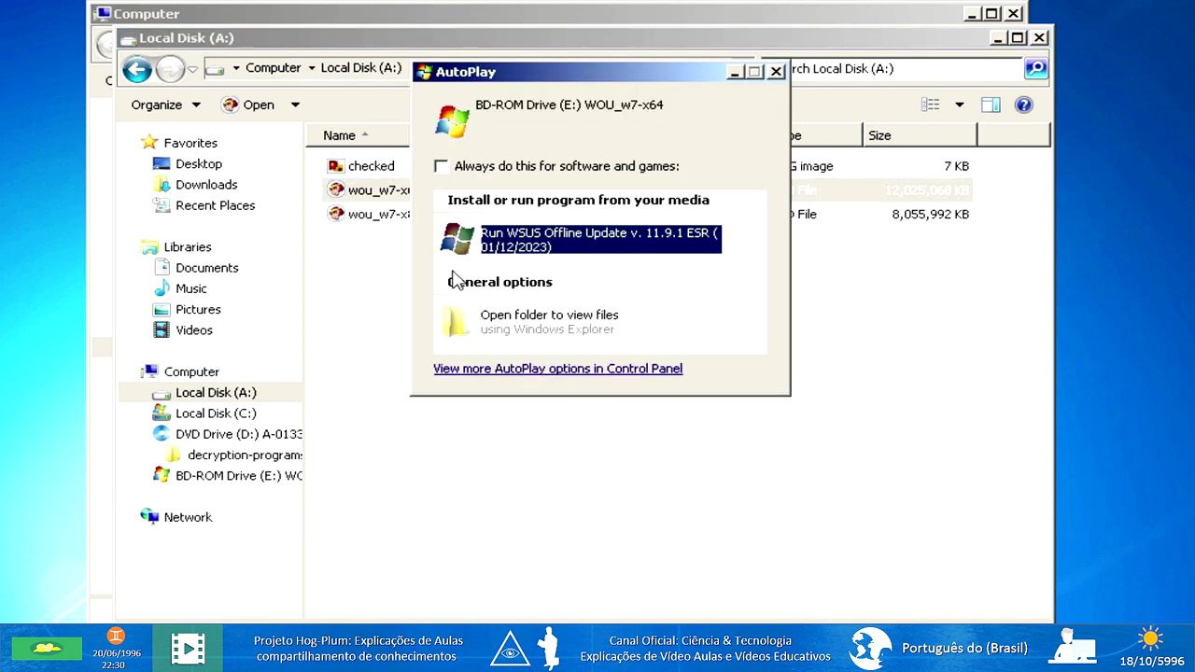
# Browse the mounted E: disc's files and close the Local Disk (A:) and Computer windows.
pyautogui.click(510, 335)
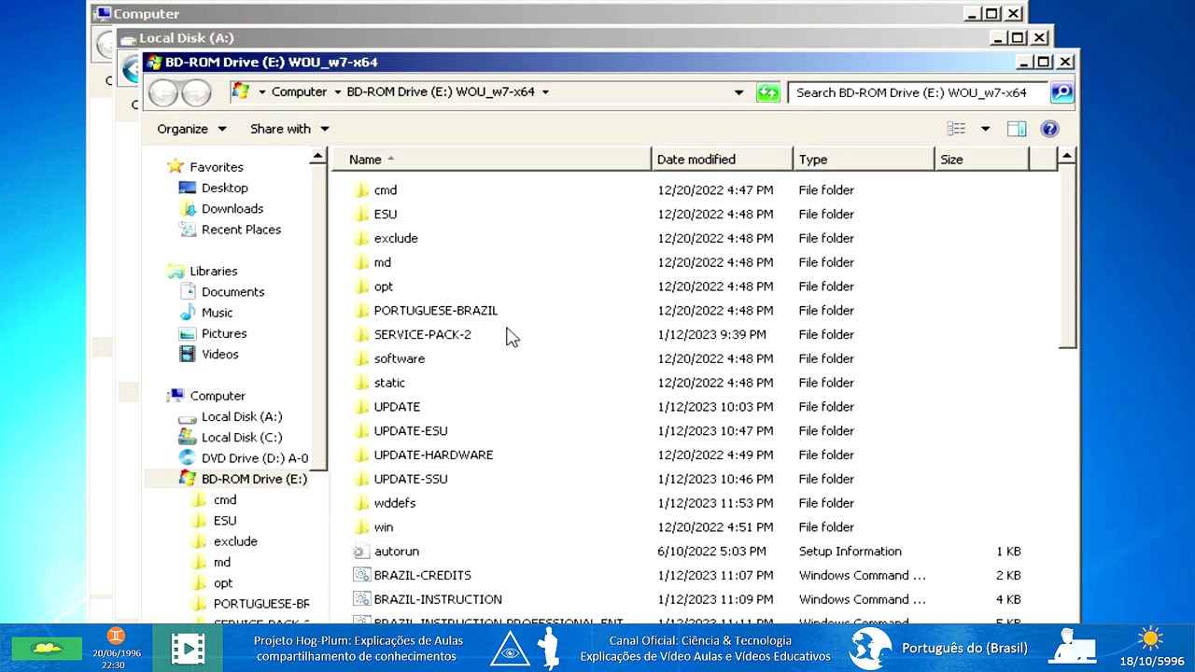
pyautogui.click(1039, 39)
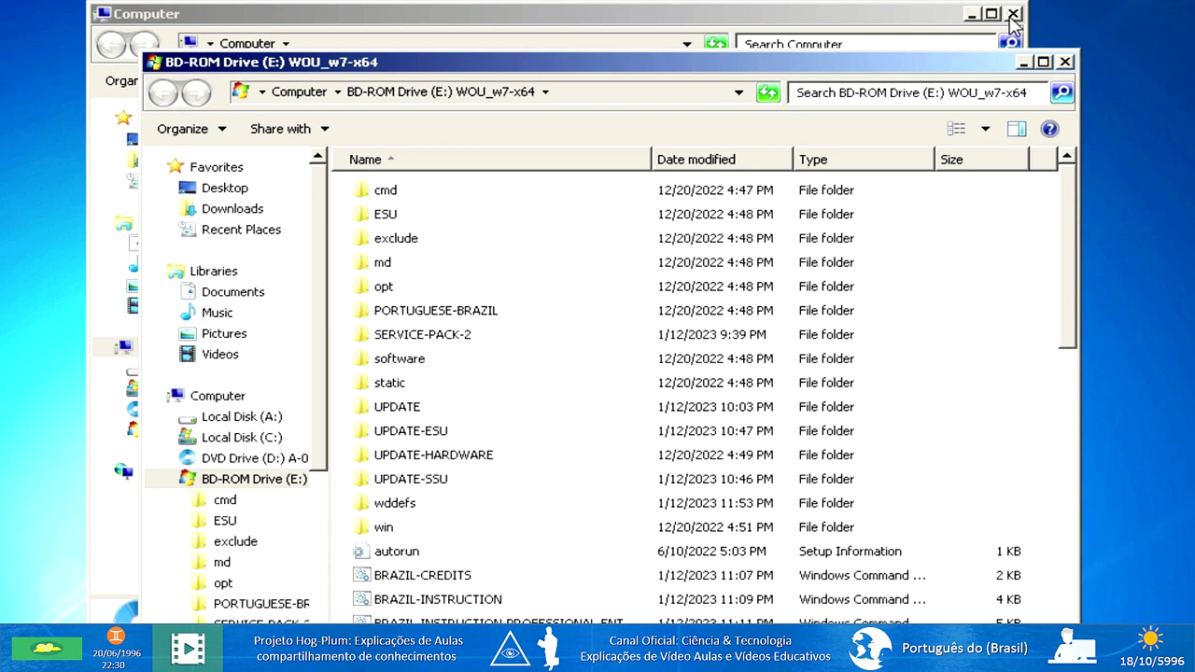
pyautogui.click(1012, 13)
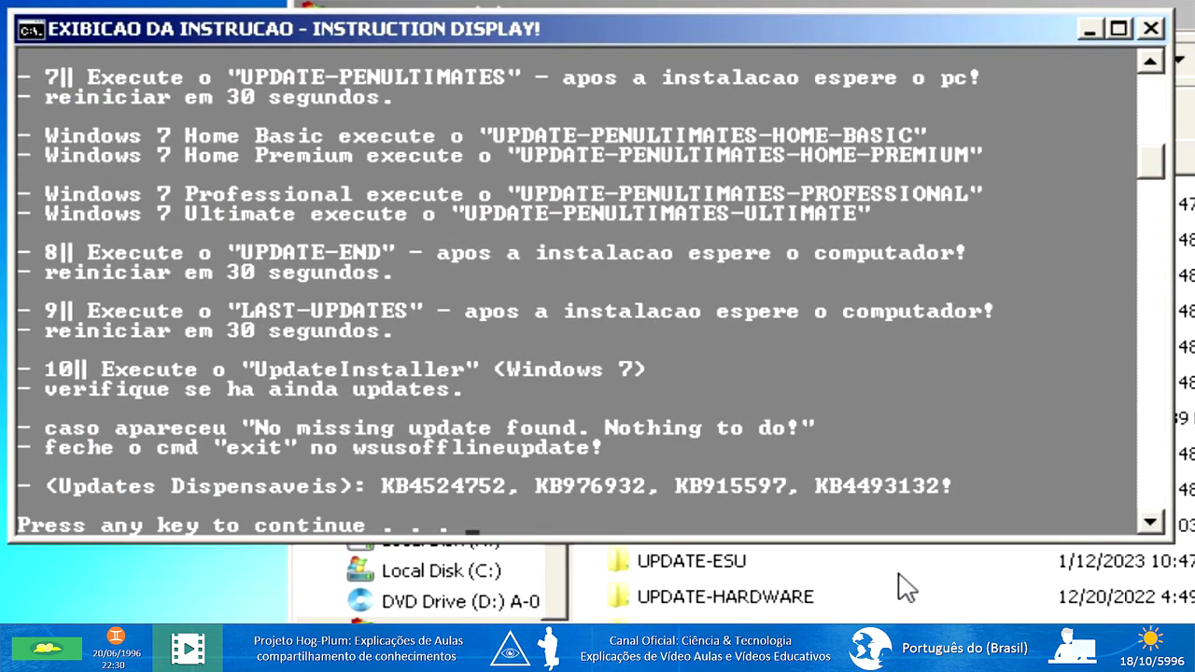
# Read through and close the instruction display console.
pyautogui.scroll(7, 945, 443)
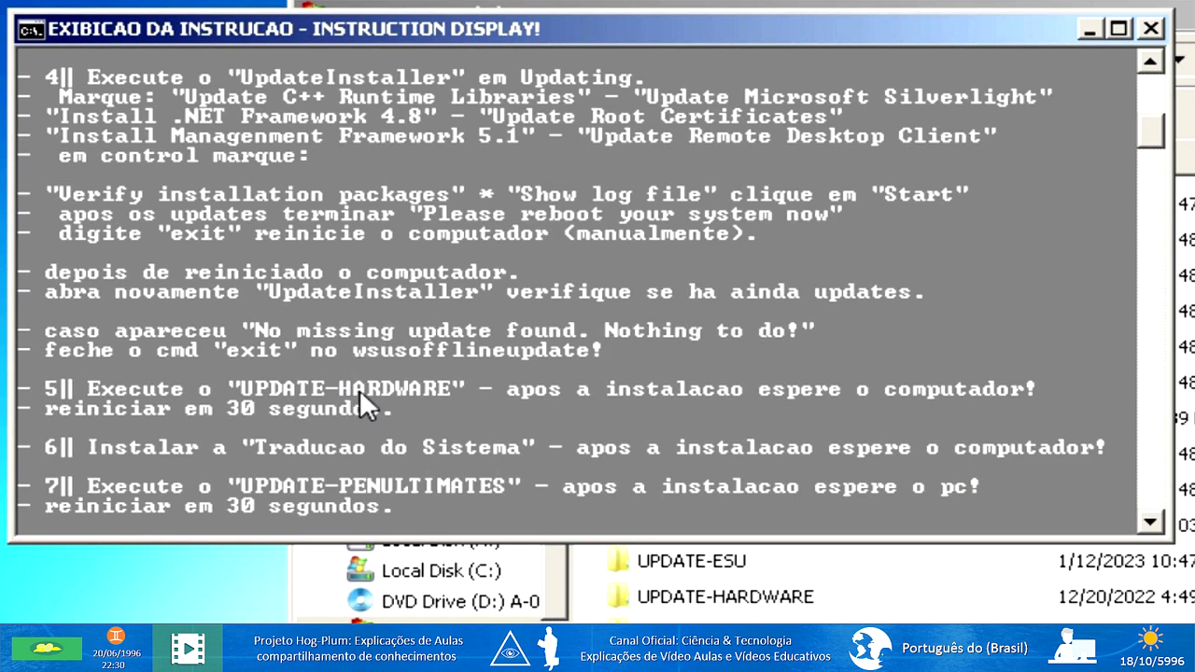
pyautogui.click(1148, 29)
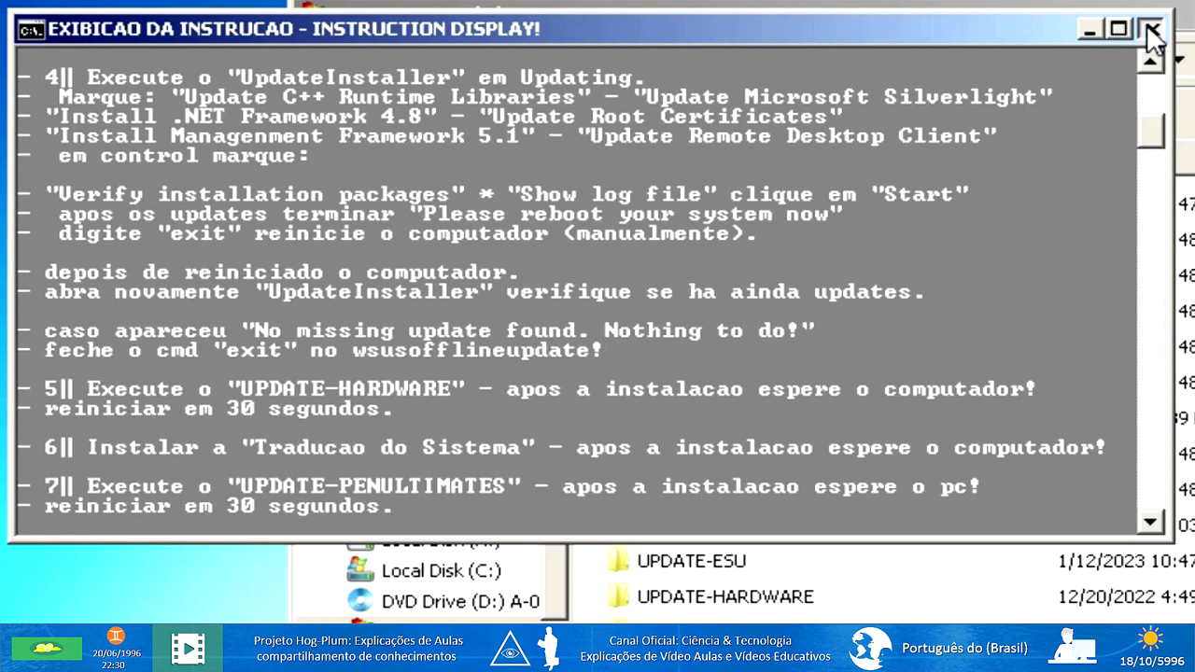
pyautogui.scroll(-8, 597, 401)
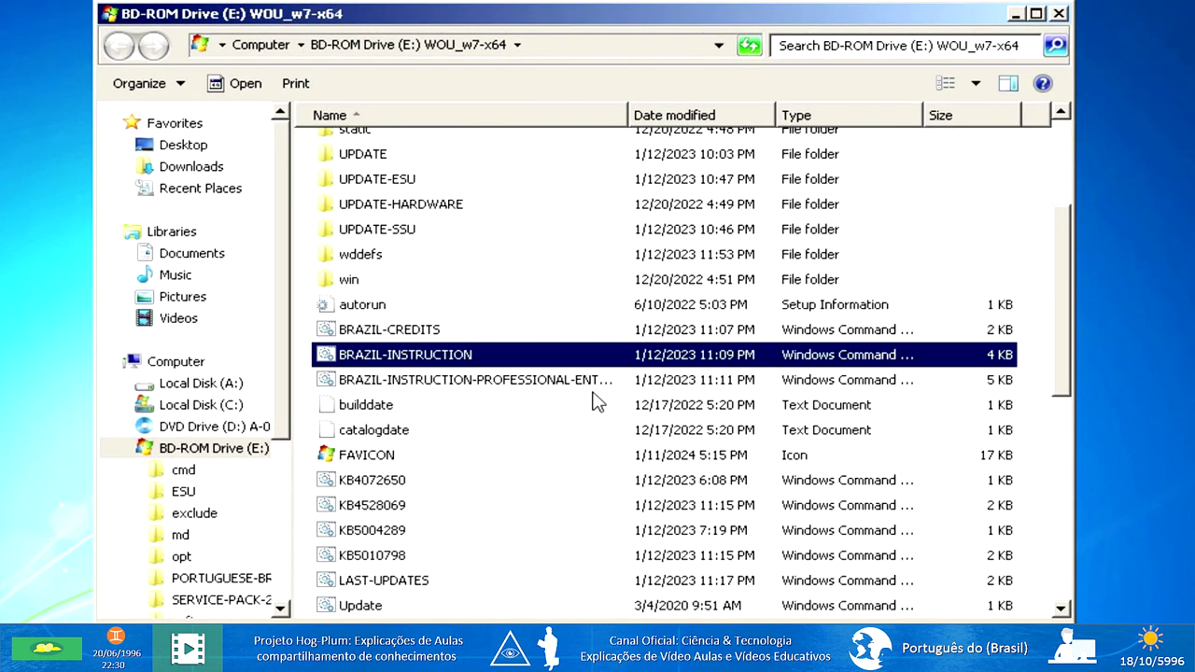
pyautogui.scroll(-2, 598, 401)
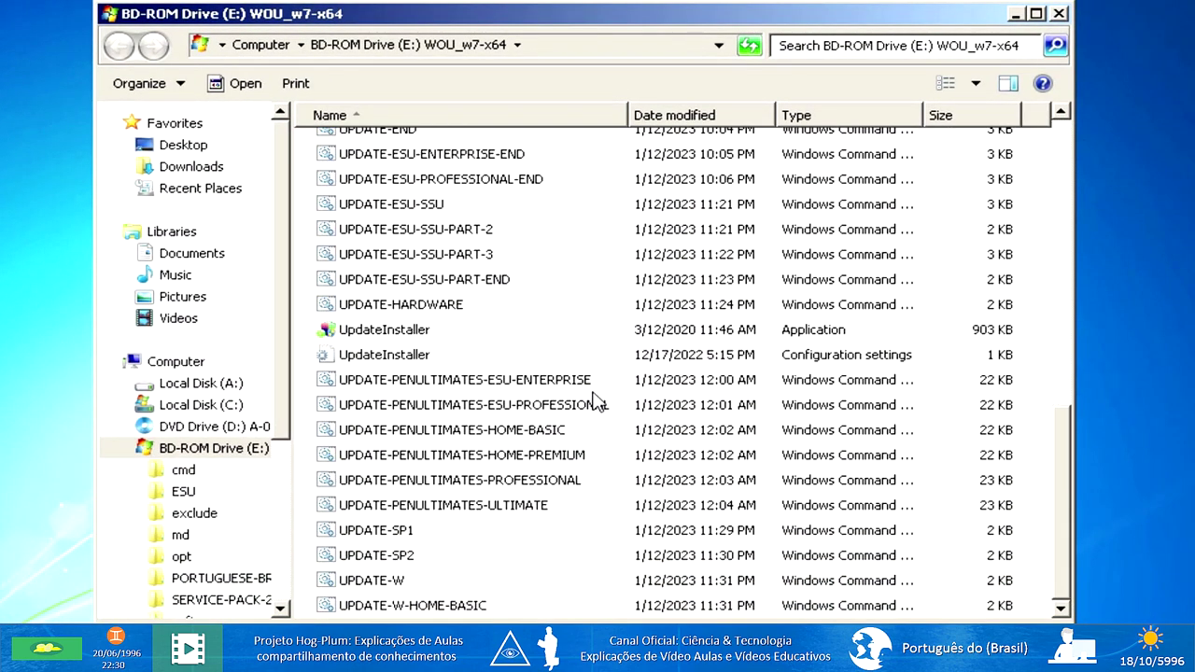
pyautogui.scroll(2, 597, 402)
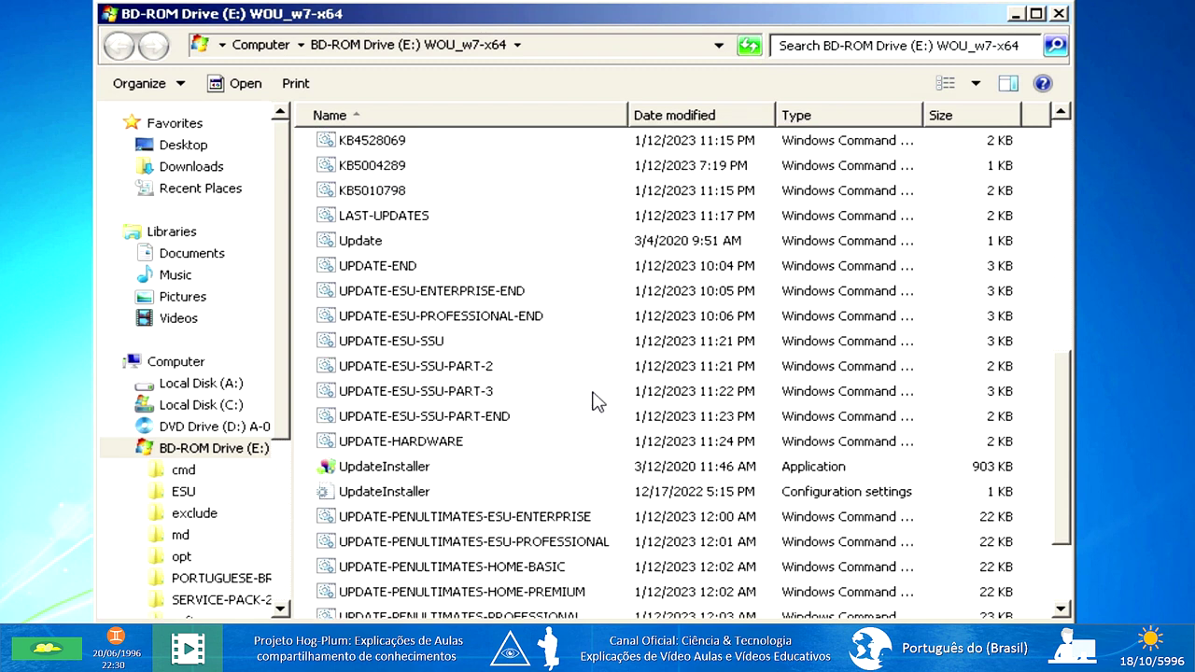
# Run UPDATE-HARDWARE from drive E: and continue past its prompts to install the package.
pyautogui.doubleClick(403, 444)
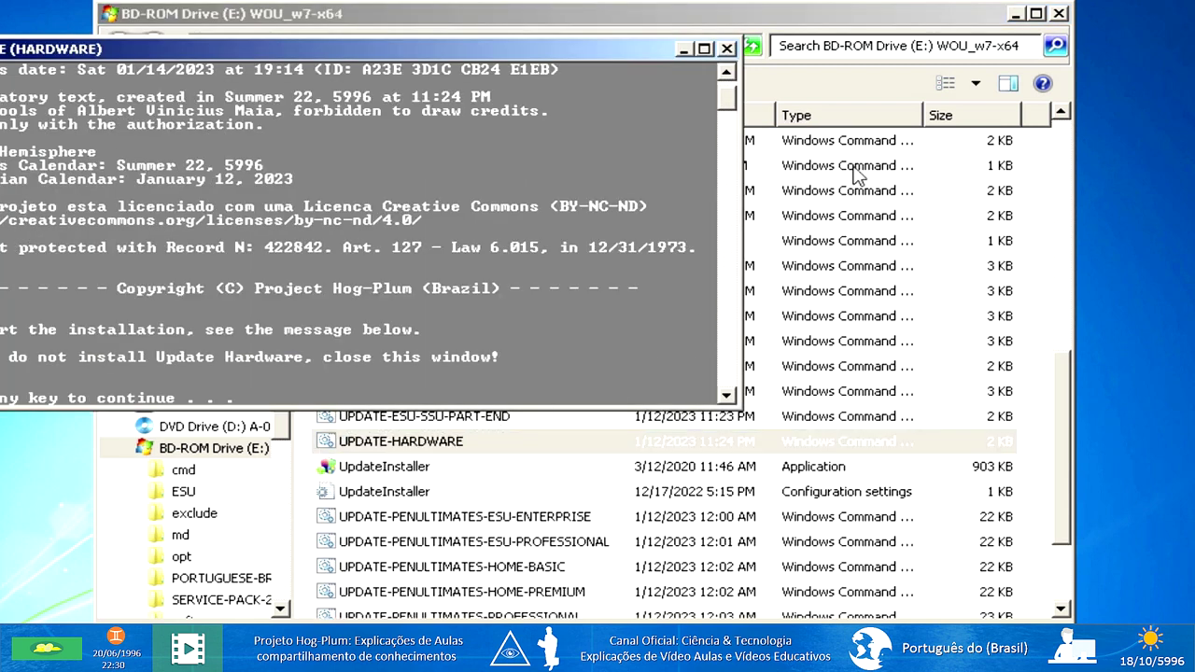
pyautogui.click(1062, 14)
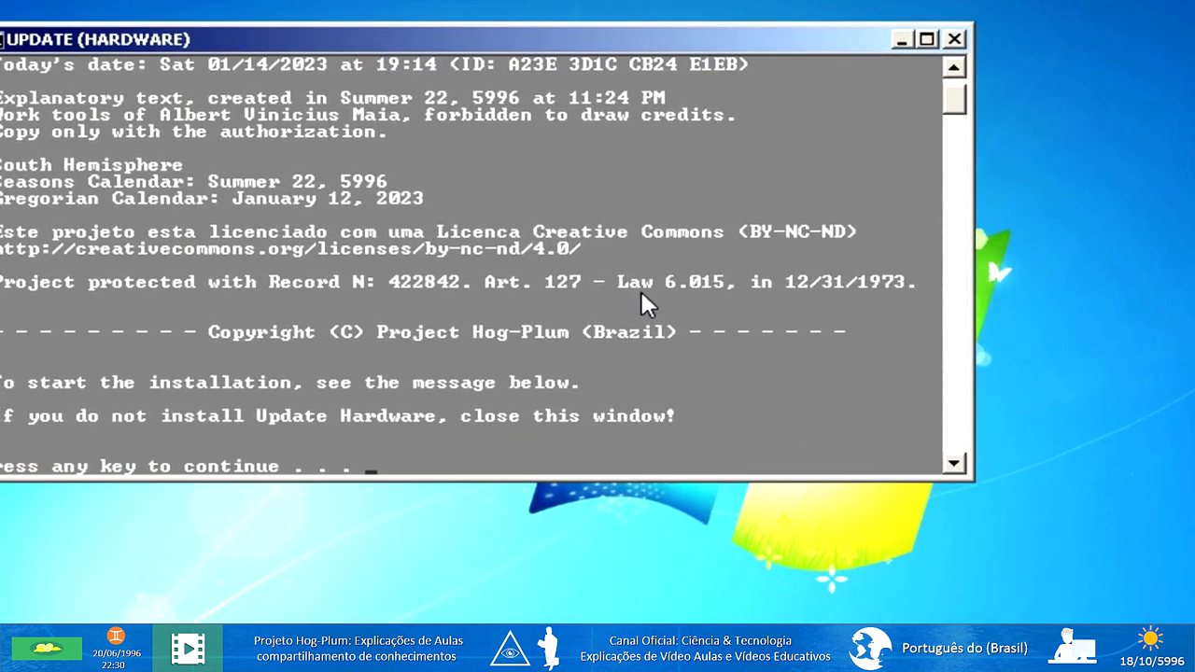
pyautogui.press('Return')
pyautogui.press('Return')
pyautogui.press('Return')
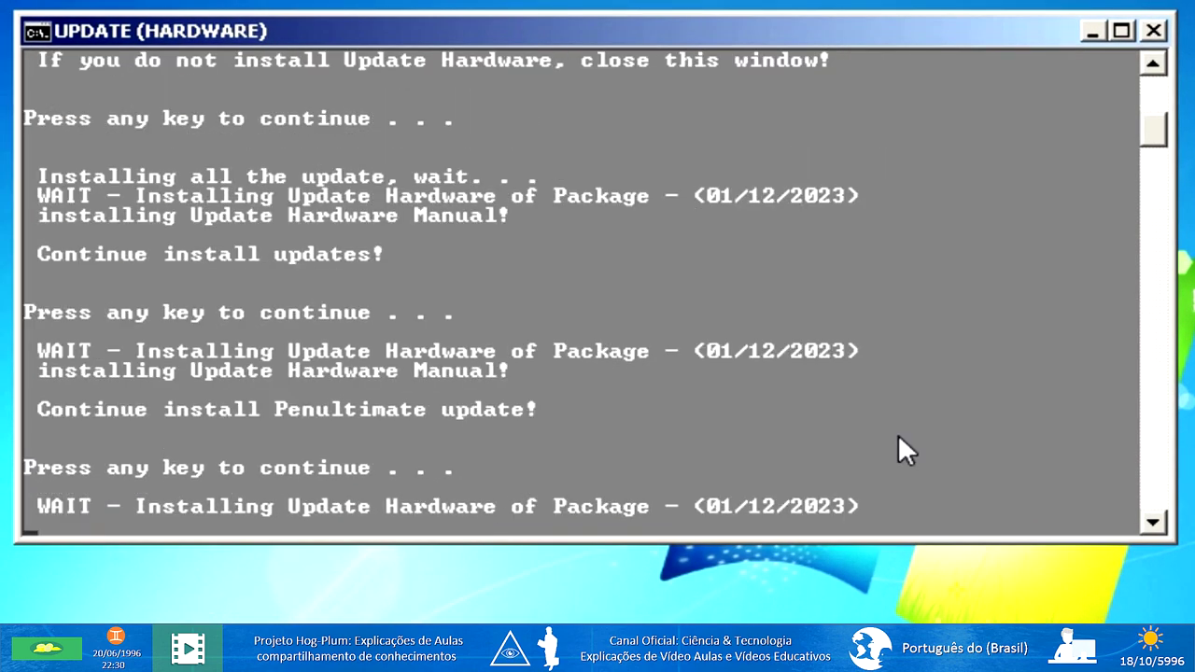
pyautogui.press('Return')
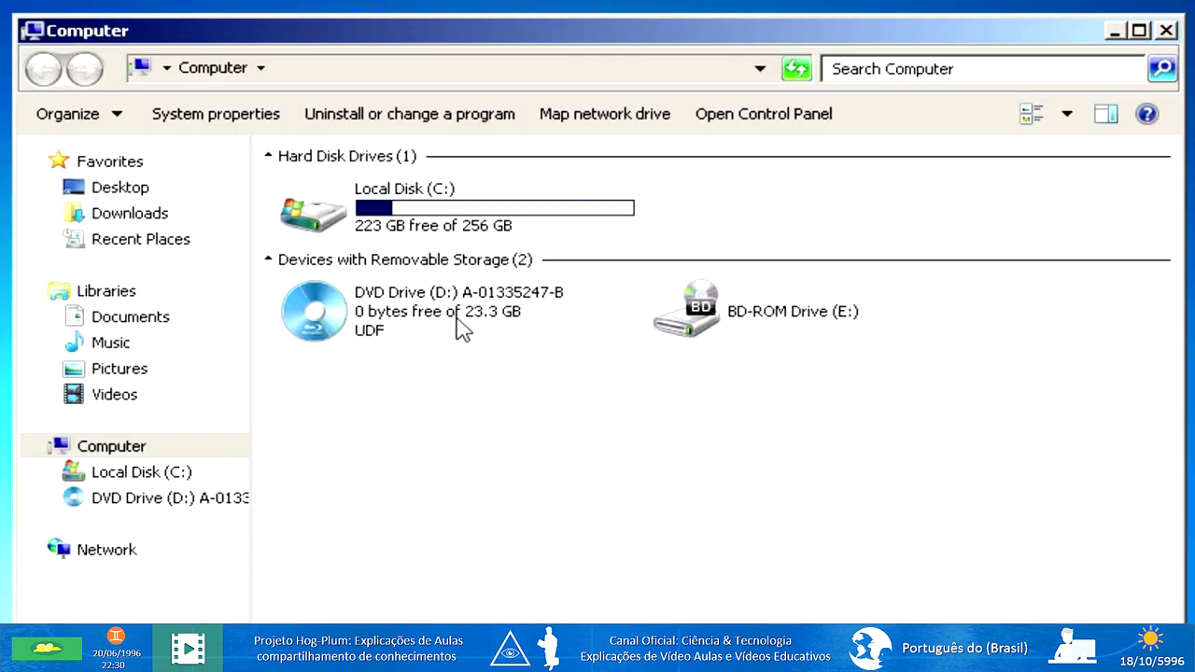
# Launch VeraCrypt from the DVD drive via the Computer window.
pyautogui.doubleClick(455, 318)
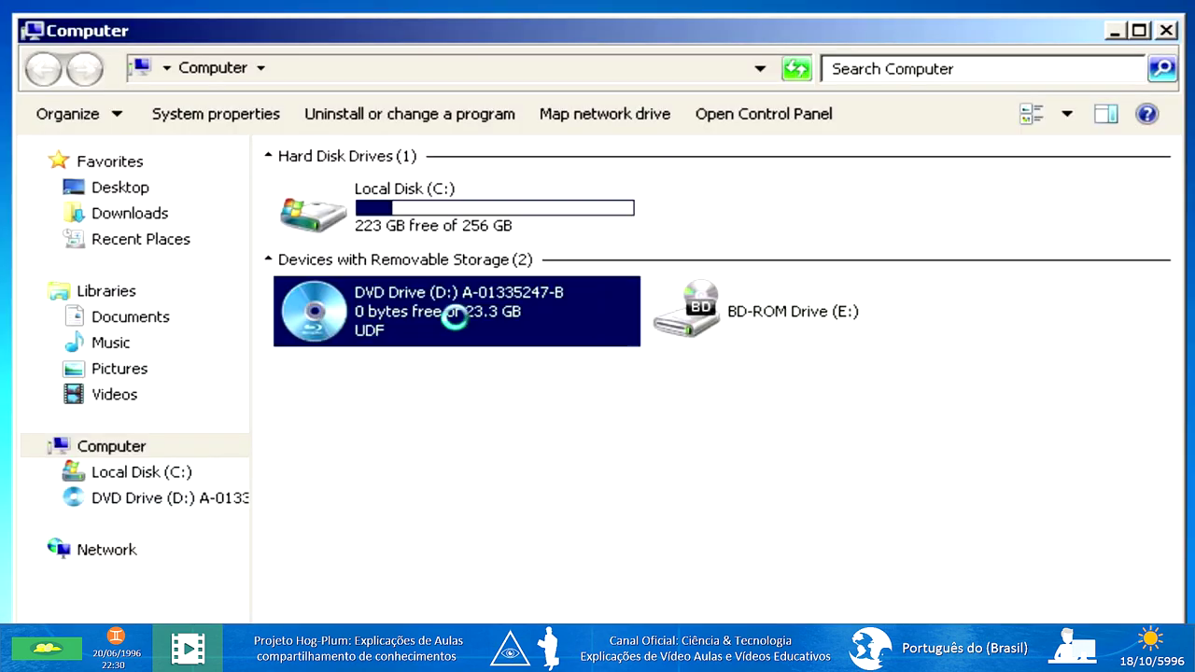
pyautogui.rightClick(456, 317)
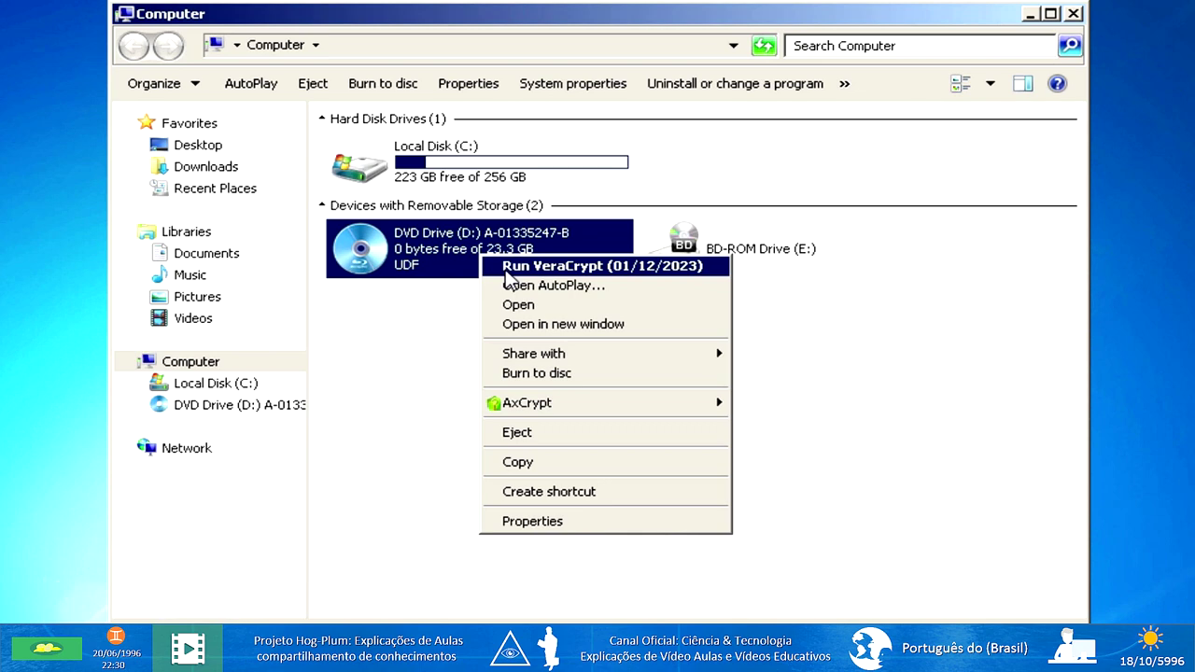
pyautogui.click(522, 266)
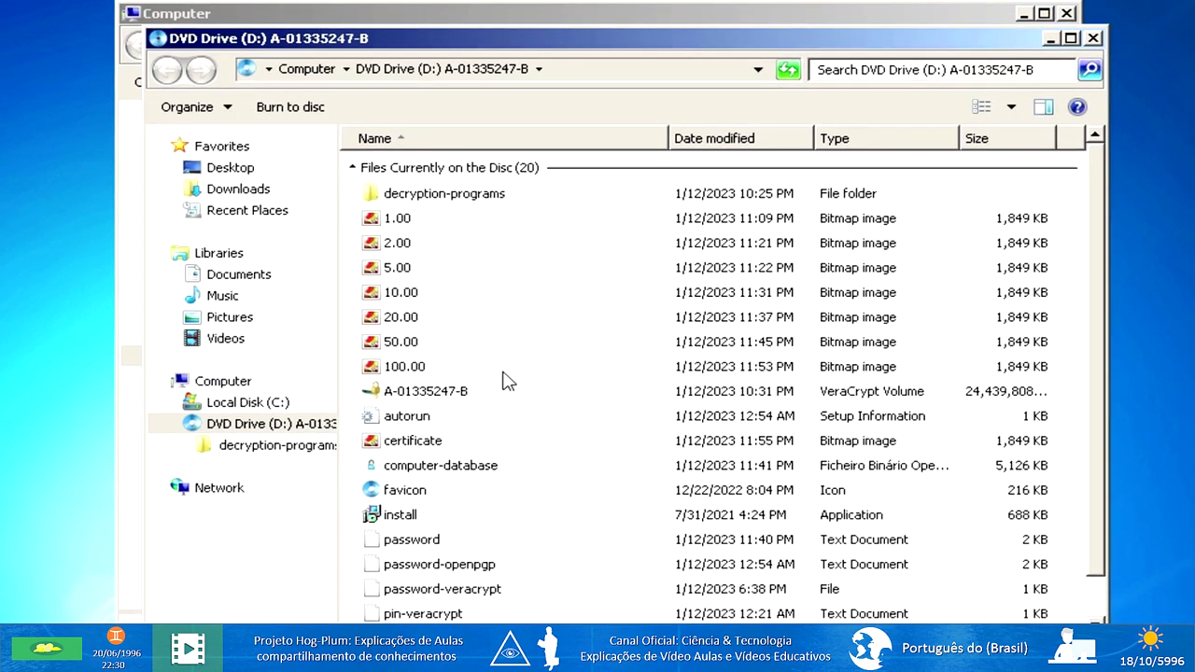
# Mount the A-01335247-B volume to drive A:, enabling Use PIM and Mostrar senha.
pyautogui.click(448, 392)
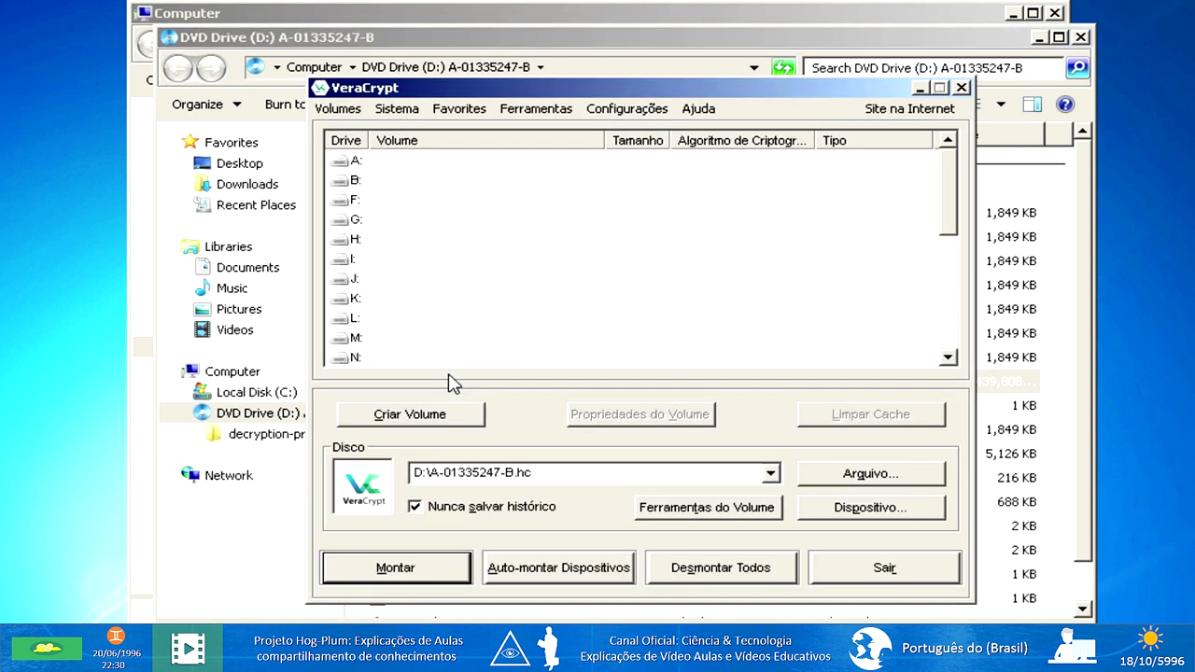
pyautogui.click(358, 163)
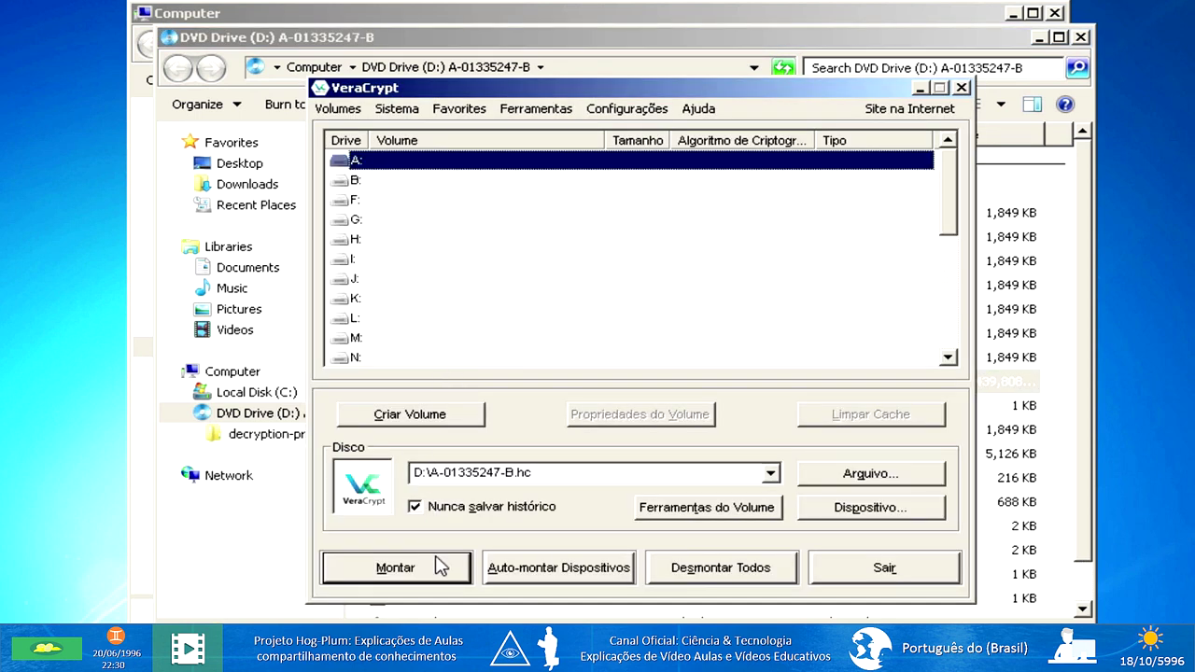
pyautogui.click(437, 565)
pyautogui.click(519, 354)
pyautogui.click(521, 397)
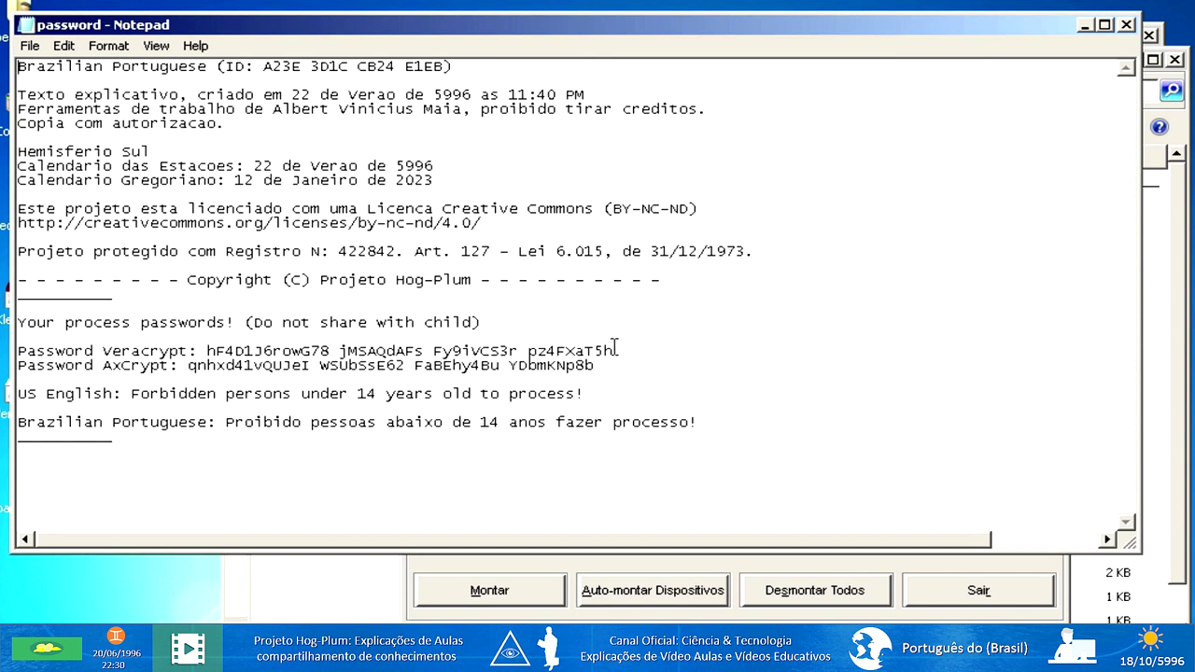
# Copy the volume password from the notes, paste it into the prompt, and hide it.
pyautogui.moveTo(616, 350); pyautogui.dragTo(207, 347)
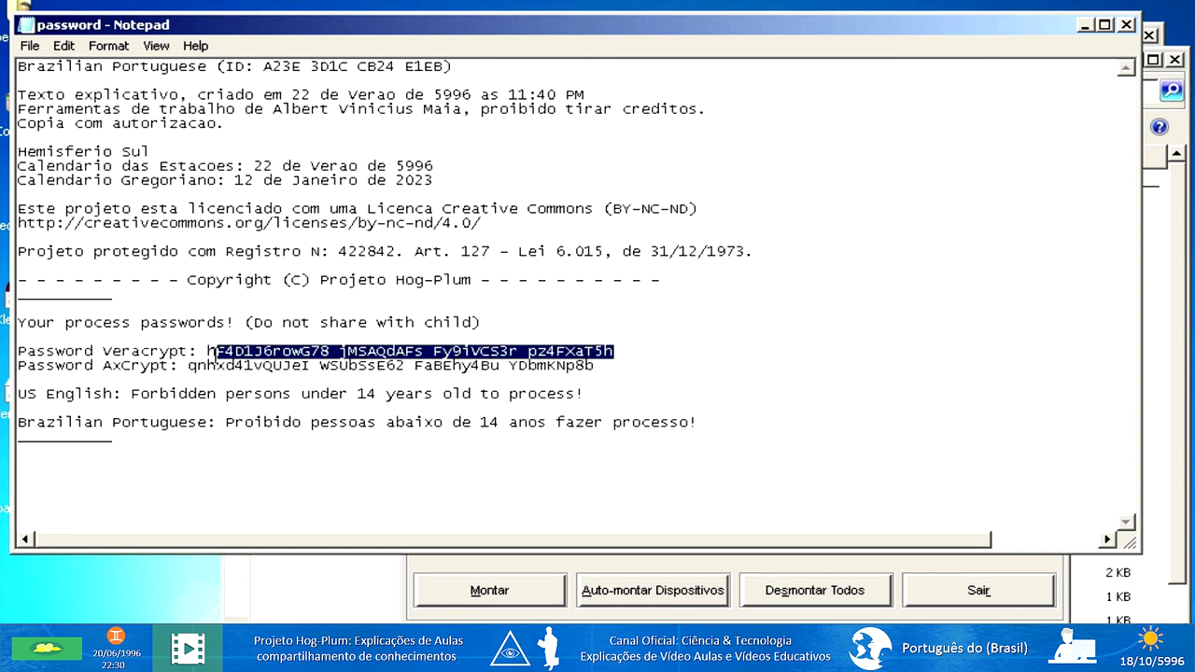
pyautogui.rightClick(209, 352)
pyautogui.click(244, 413)
pyautogui.click(1127, 28)
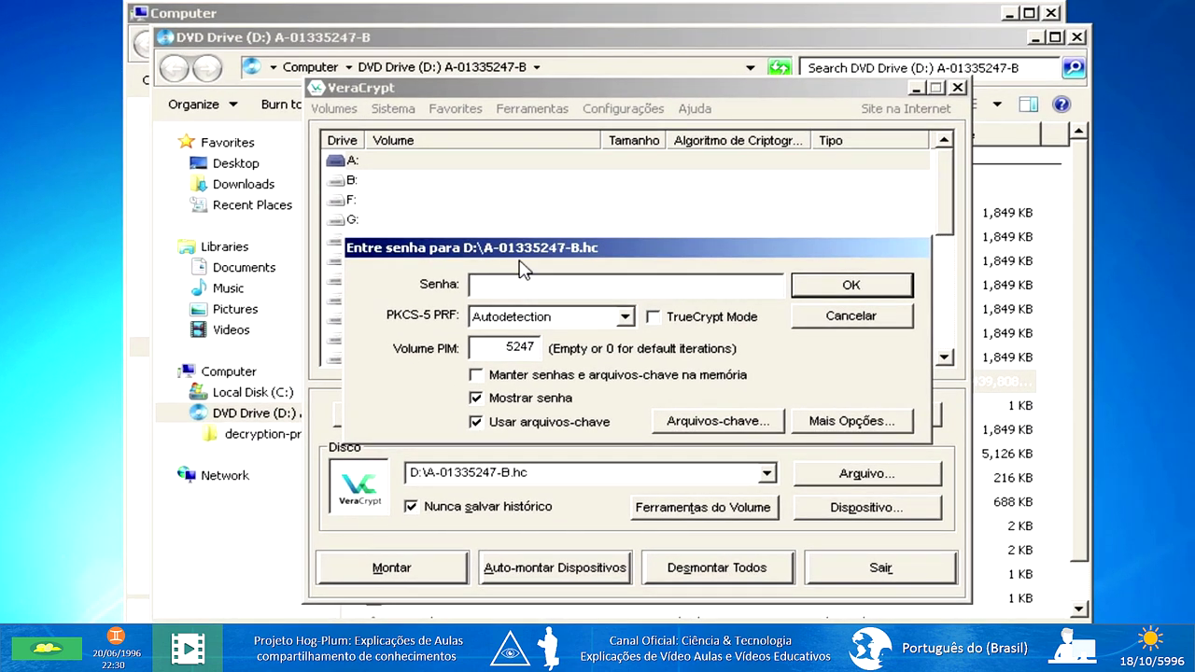
pyautogui.hotkey('ctrl', 'v')
pyautogui.click(521, 400)
# Choose keyfiles from D: public-key, private-key, password-veracrypt, computer-database and certificate.
pyautogui.click(692, 422)
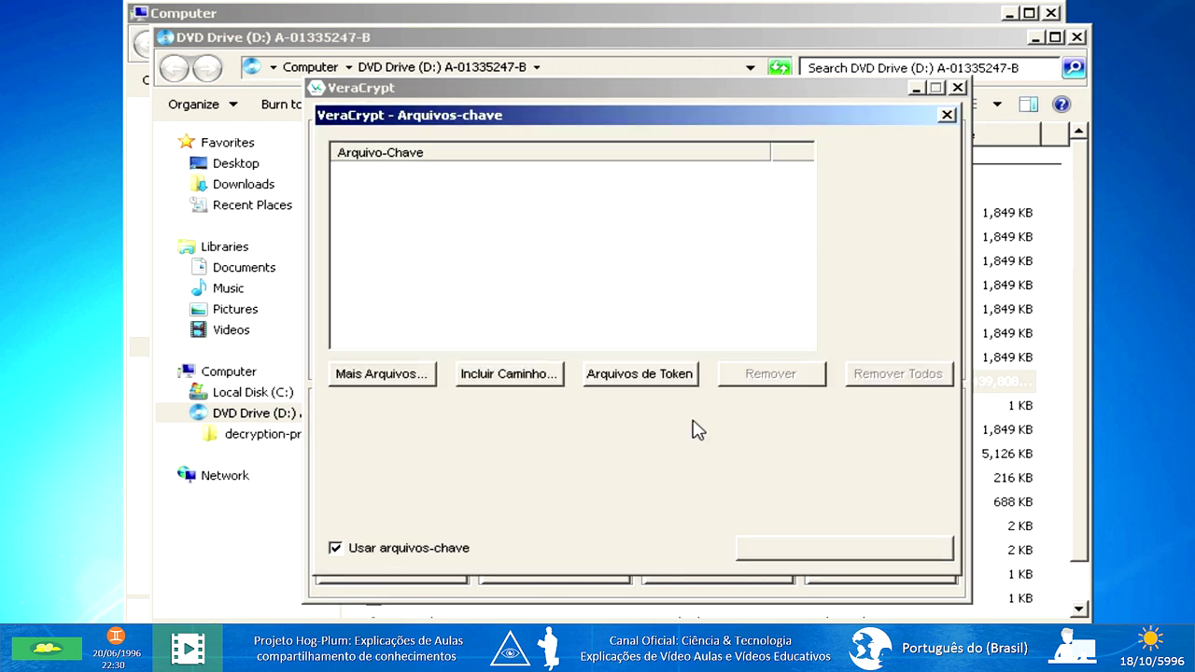
pyautogui.click(414, 375)
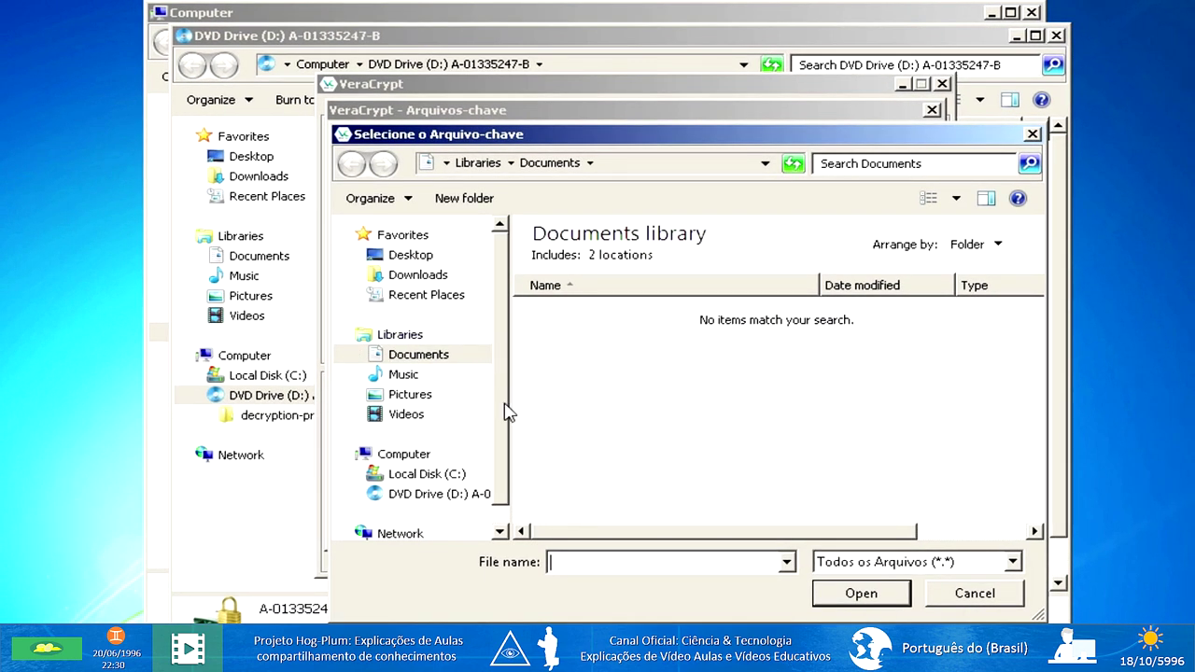
pyautogui.scroll(-1, 448, 439)
pyautogui.click(448, 461)
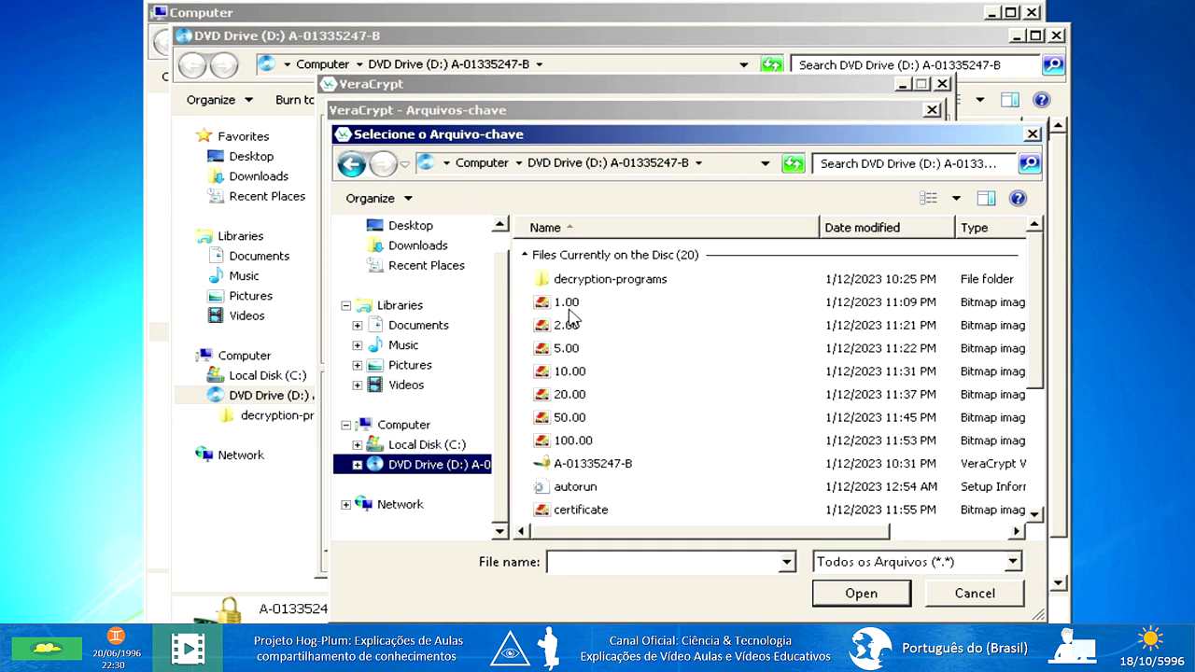
pyautogui.moveTo(1034, 355); pyautogui.dragTo(1027, 495)
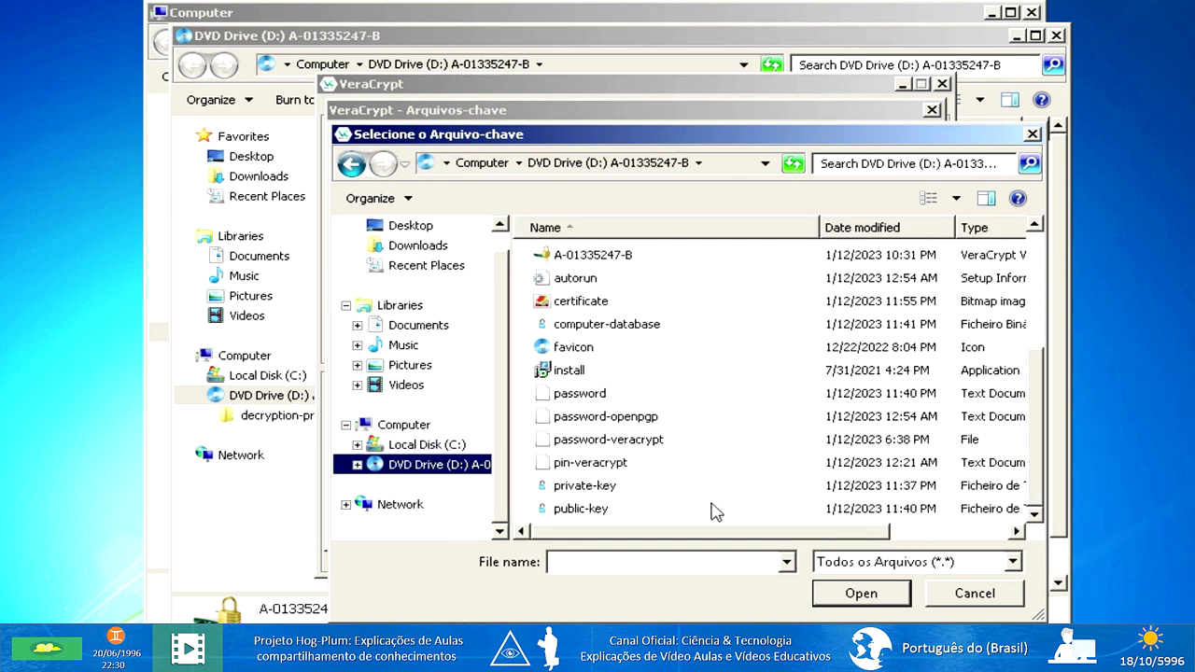
pyautogui.click(569, 510)
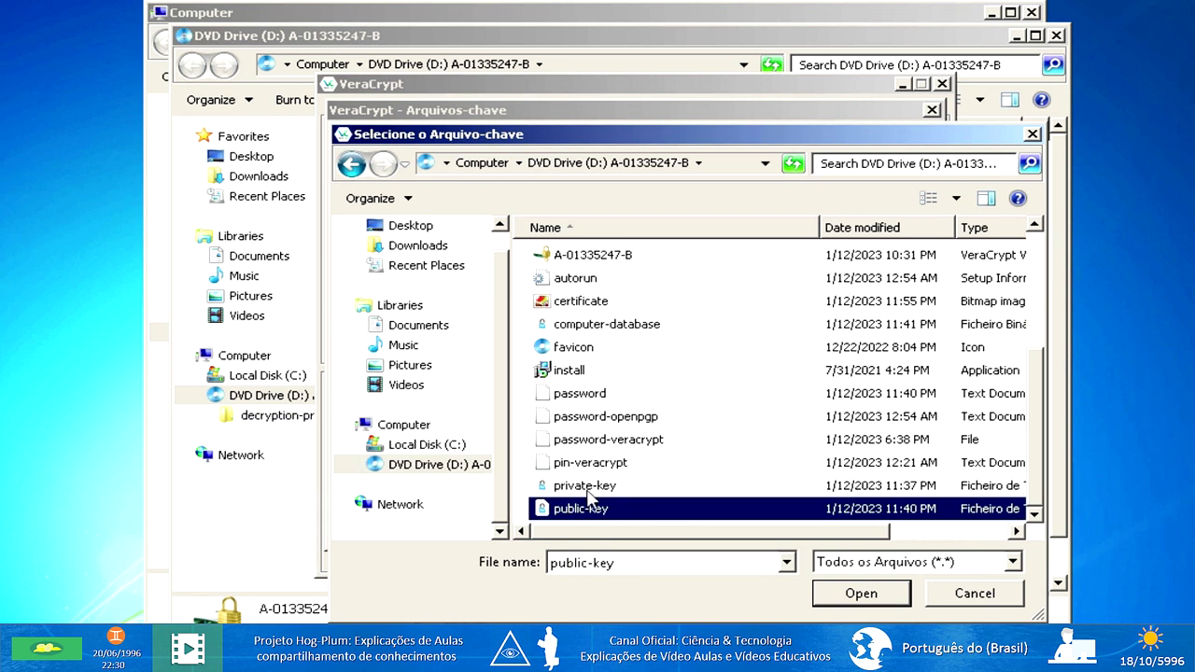
pyautogui.keyDown('ctrl'); pyautogui.click(593, 486); pyautogui.keyUp('ctrl')
pyautogui.keyDown('ctrl'); pyautogui.click(607, 439); pyautogui.keyUp('ctrl')
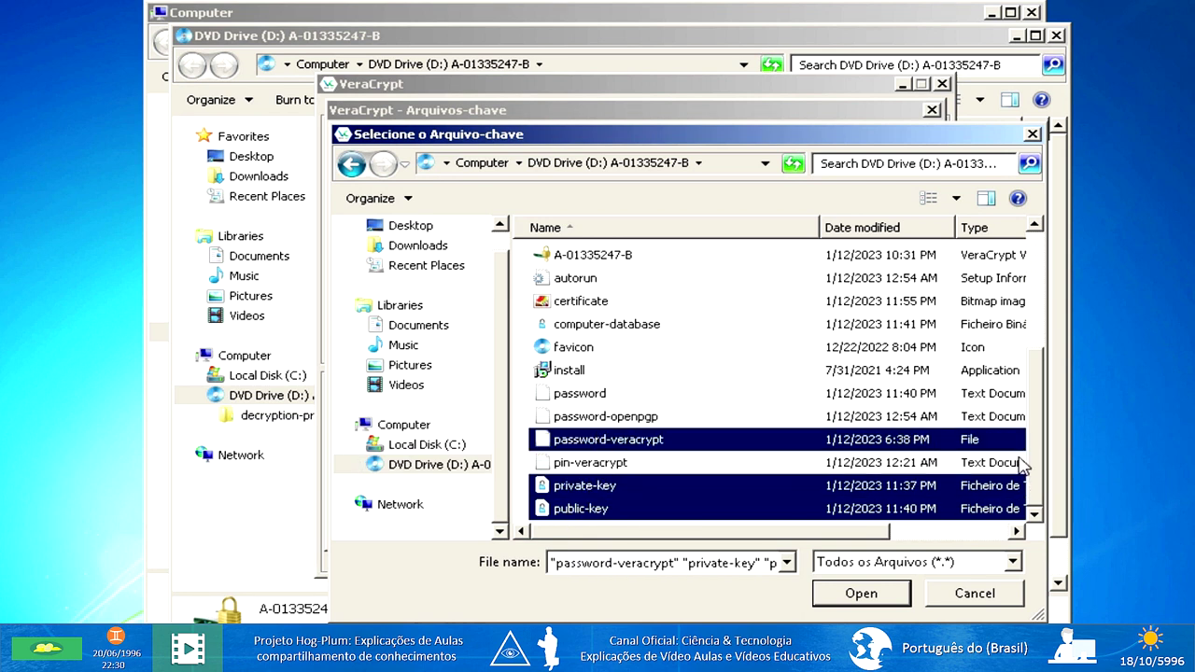
pyautogui.scroll(1, 860, 401)
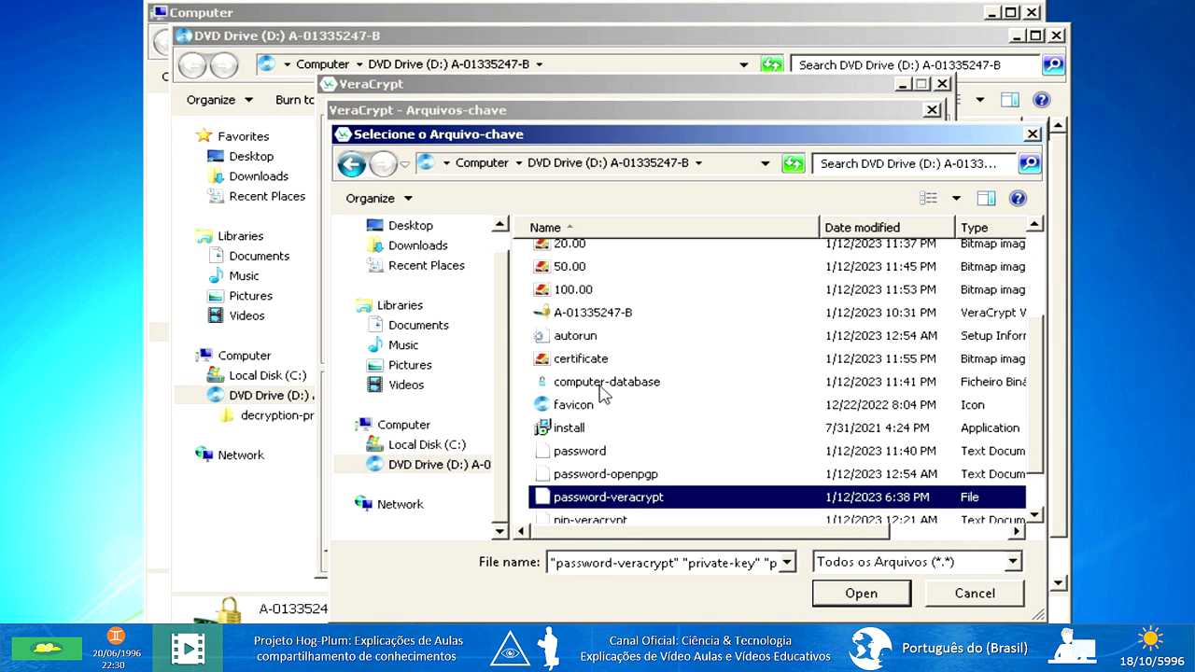
pyautogui.keyDown('ctrl'); pyautogui.click(600, 384); pyautogui.keyUp('ctrl')
pyautogui.keyDown('ctrl'); pyautogui.click(595, 362); pyautogui.keyUp('ctrl')
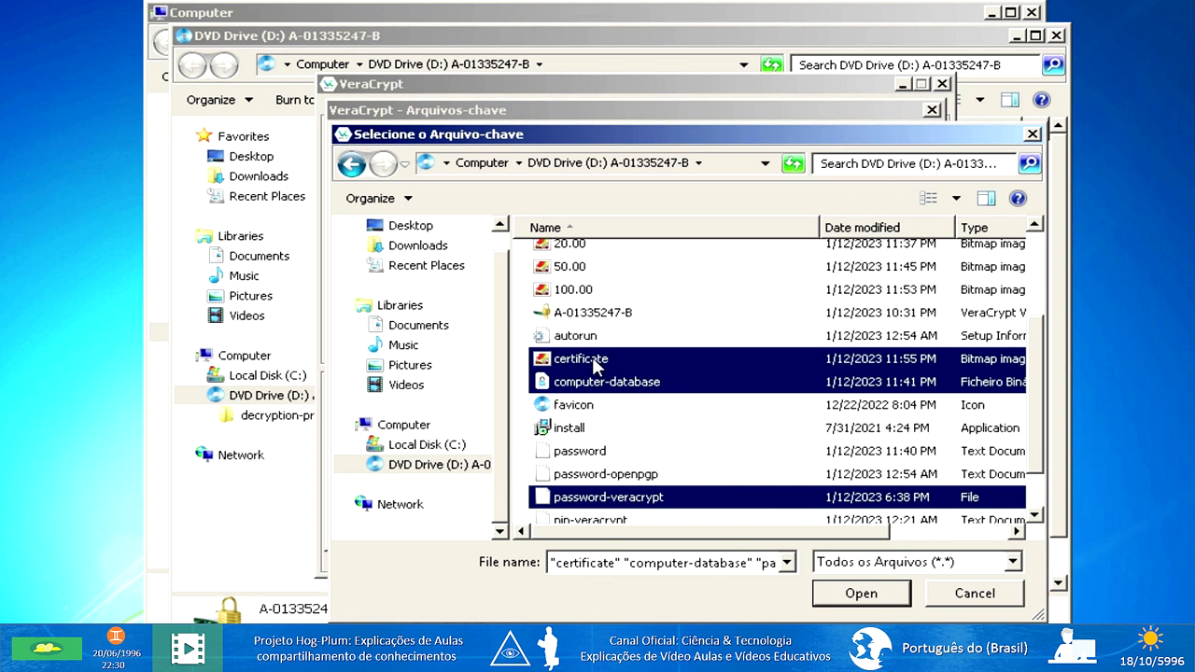
# Add keyfiles 100.00, 50.00, 20.00, 10.00, 5.00, 2.00 and 1.00, loading all twelve.
pyautogui.moveTo(1036, 446); pyautogui.dragTo(1047, 354)
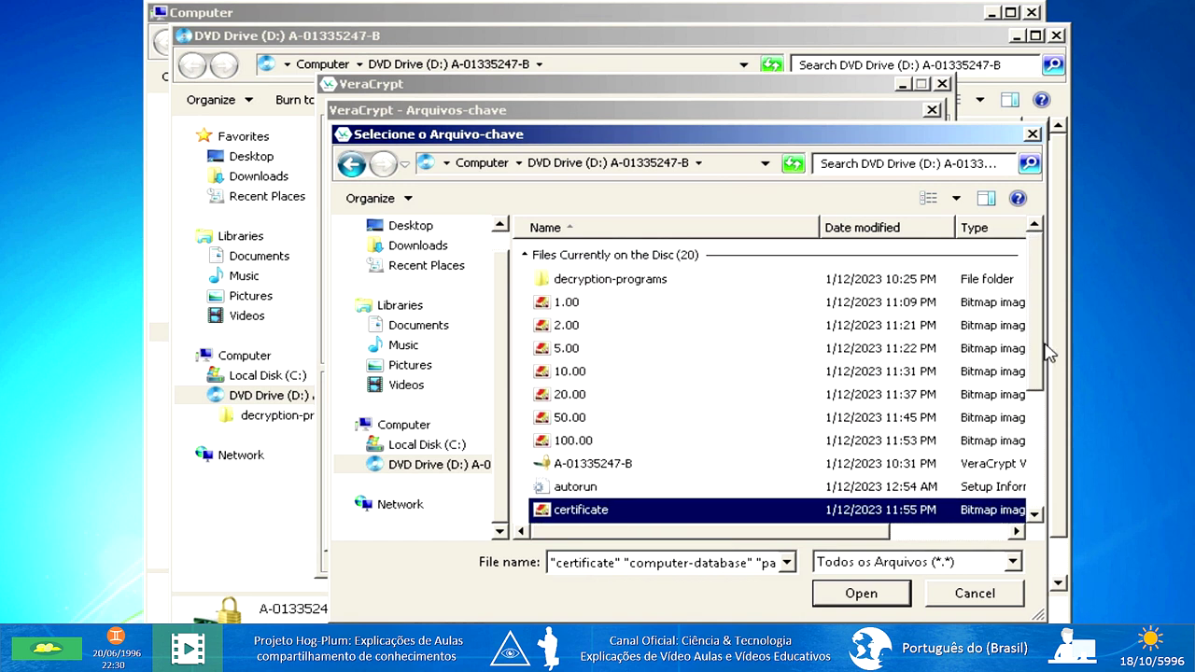
pyautogui.keyDown('ctrl'); pyautogui.click(565, 440); pyautogui.keyUp('ctrl')
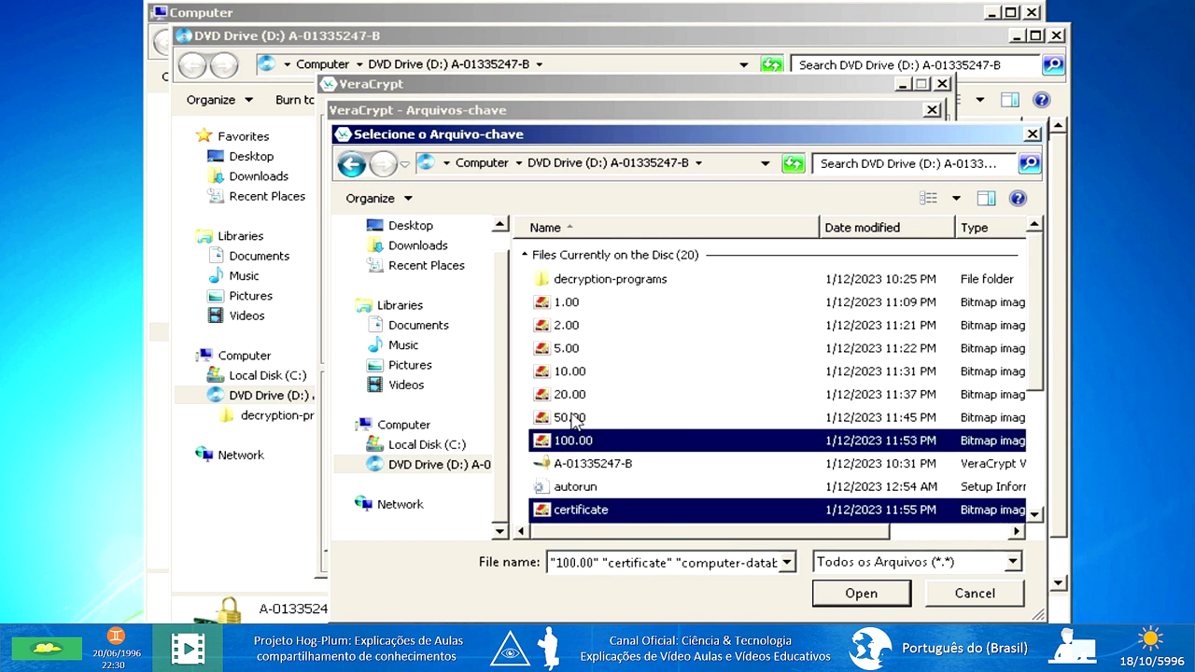
pyautogui.keyDown('ctrl'); pyautogui.click(571, 417); pyautogui.keyUp('ctrl')
pyautogui.keyDown('ctrl'); pyautogui.click(573, 394); pyautogui.keyUp('ctrl')
pyautogui.keyDown('ctrl'); pyautogui.click(574, 370); pyautogui.keyUp('ctrl')
pyautogui.keyDown('ctrl'); pyautogui.click(574, 348); pyautogui.keyUp('ctrl')
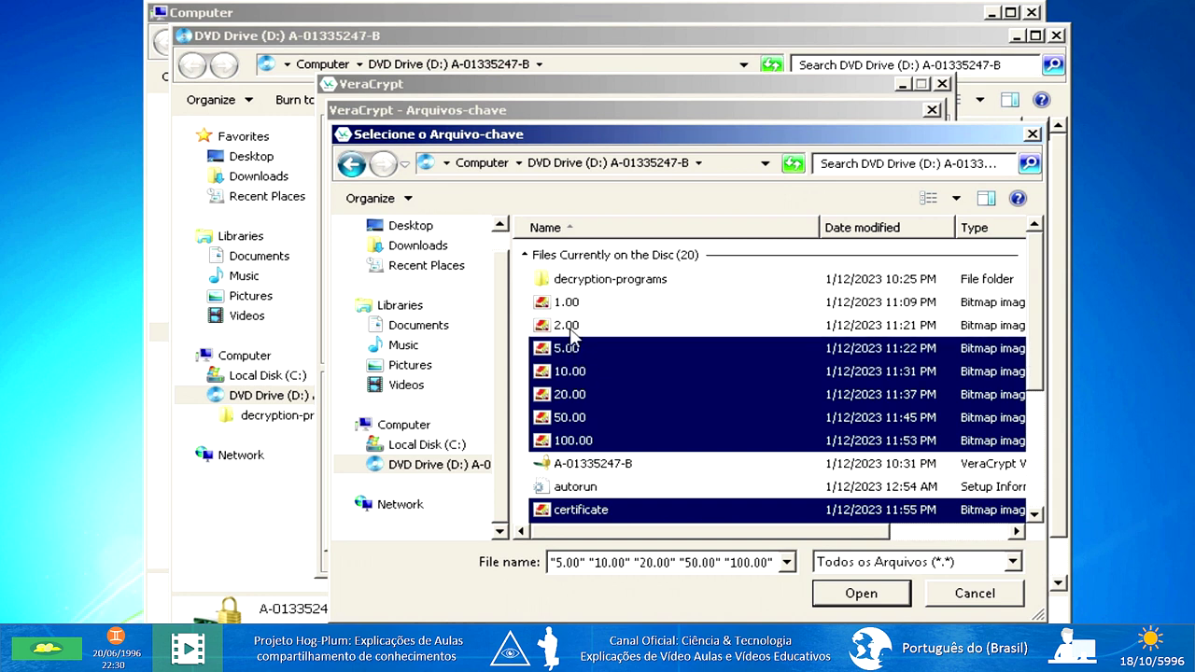
pyautogui.keyDown('ctrl'); pyautogui.click(572, 324); pyautogui.keyUp('ctrl')
pyautogui.keyDown('ctrl'); pyautogui.click(570, 304); pyautogui.keyUp('ctrl')
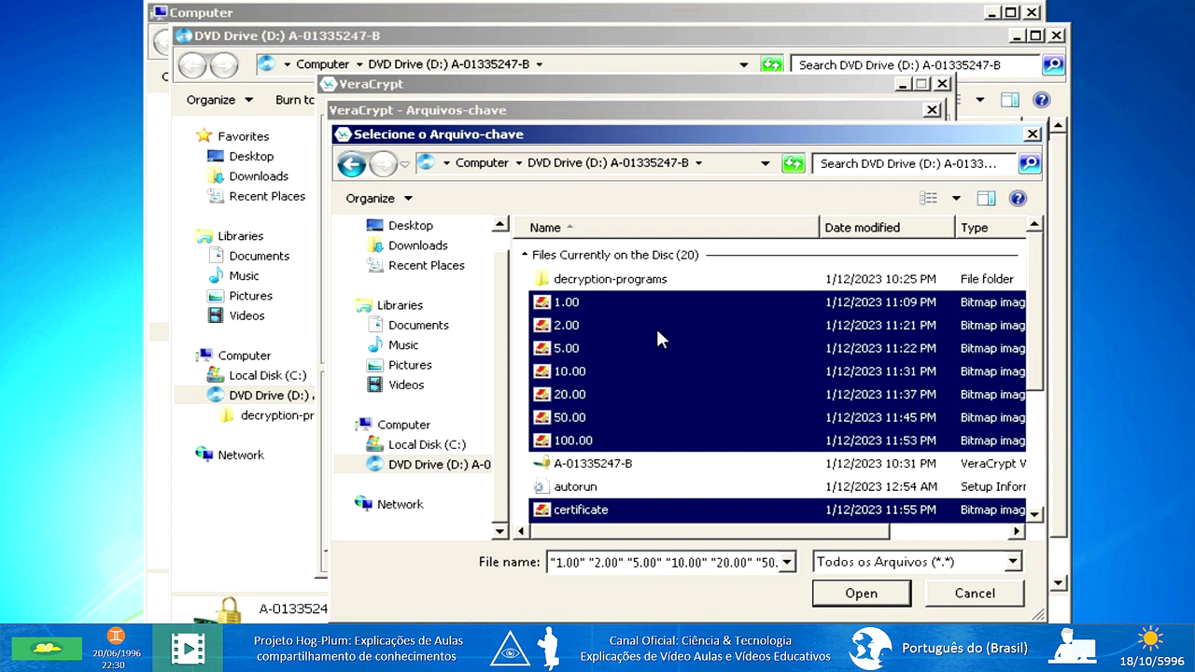
pyautogui.moveTo(1034, 300); pyautogui.dragTo(1033, 456)
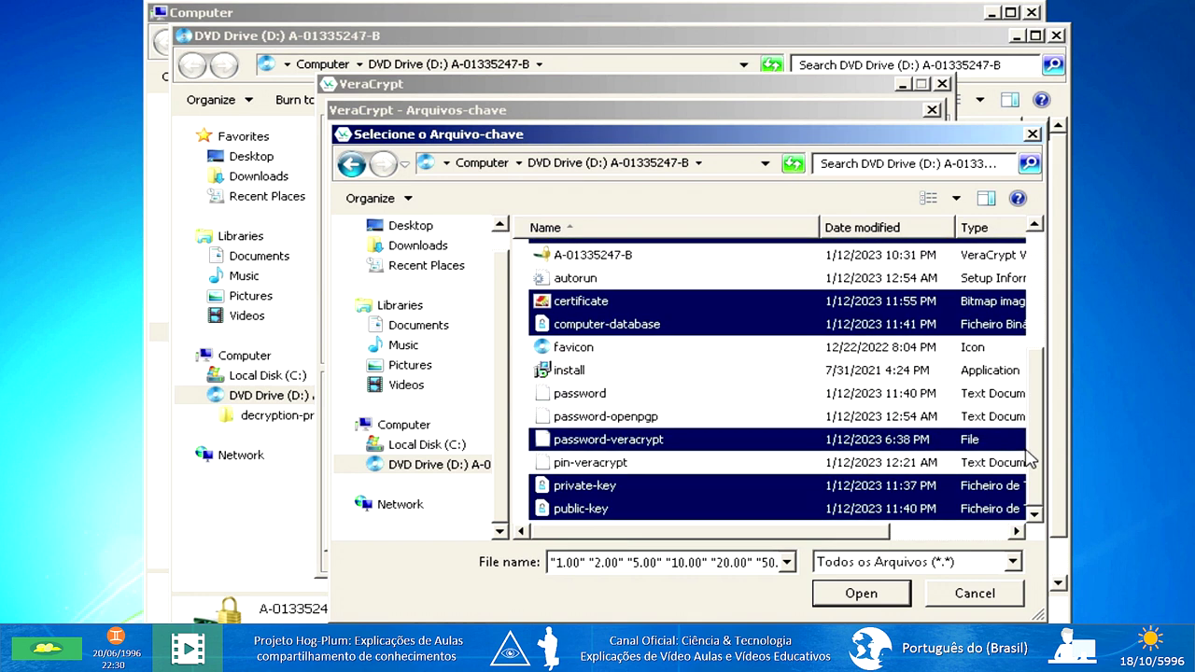
pyautogui.click(880, 595)
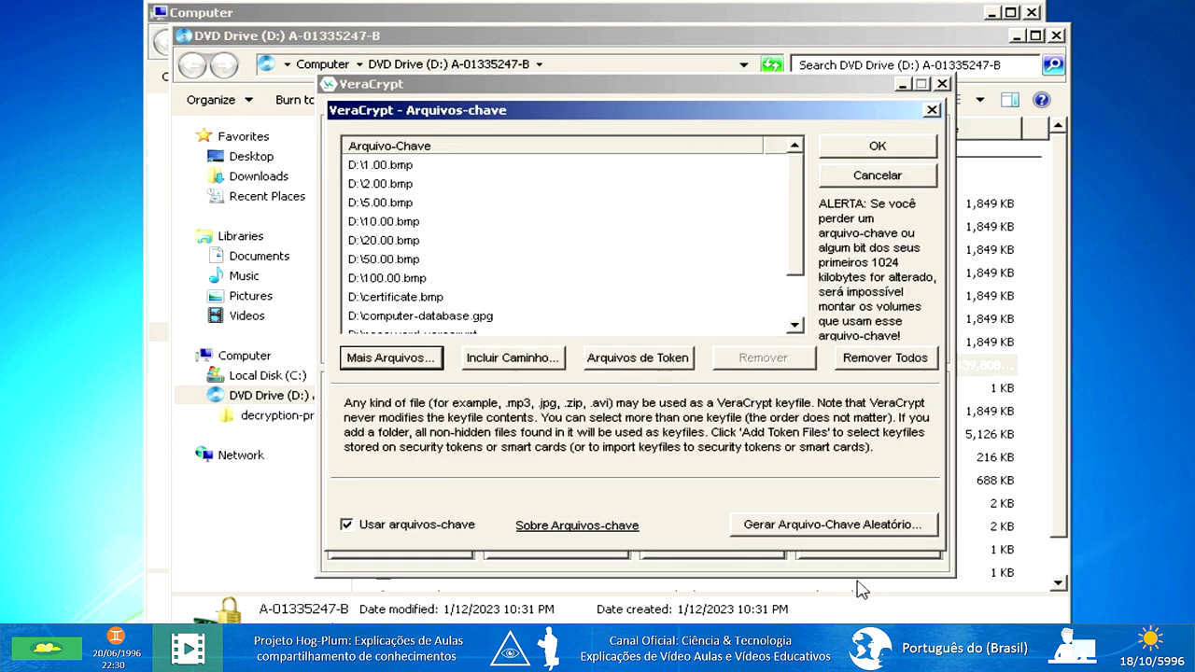
# Accept the keyfile list and mount the volume with password and keyfiles.
pyautogui.moveTo(798, 251)
pyautogui.mouseDown()
pyautogui.moveTo(799, 308)
pyautogui.moveTo(810, 241)
pyautogui.mouseUp()
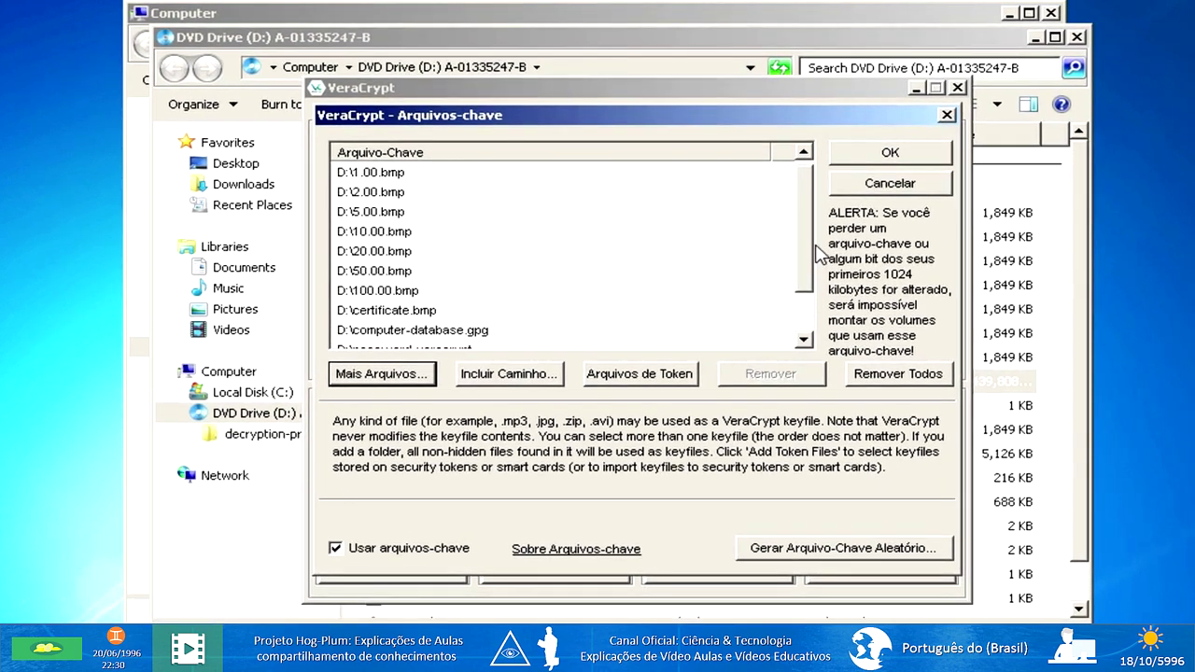
pyautogui.click(855, 161)
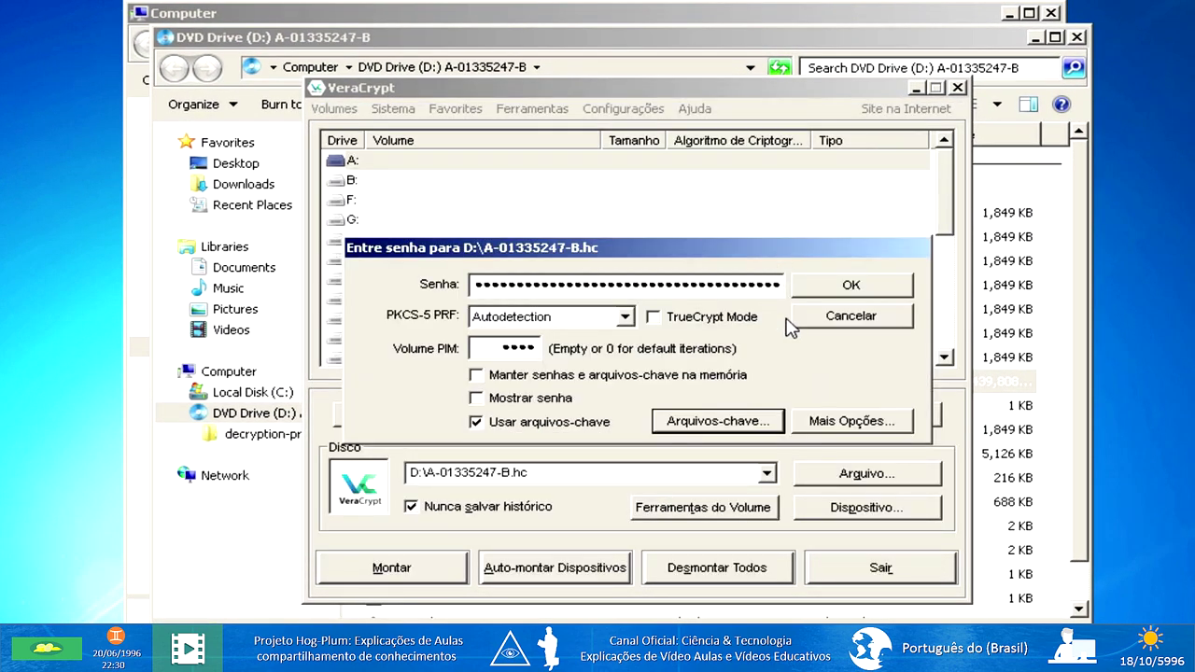
pyautogui.click(838, 287)
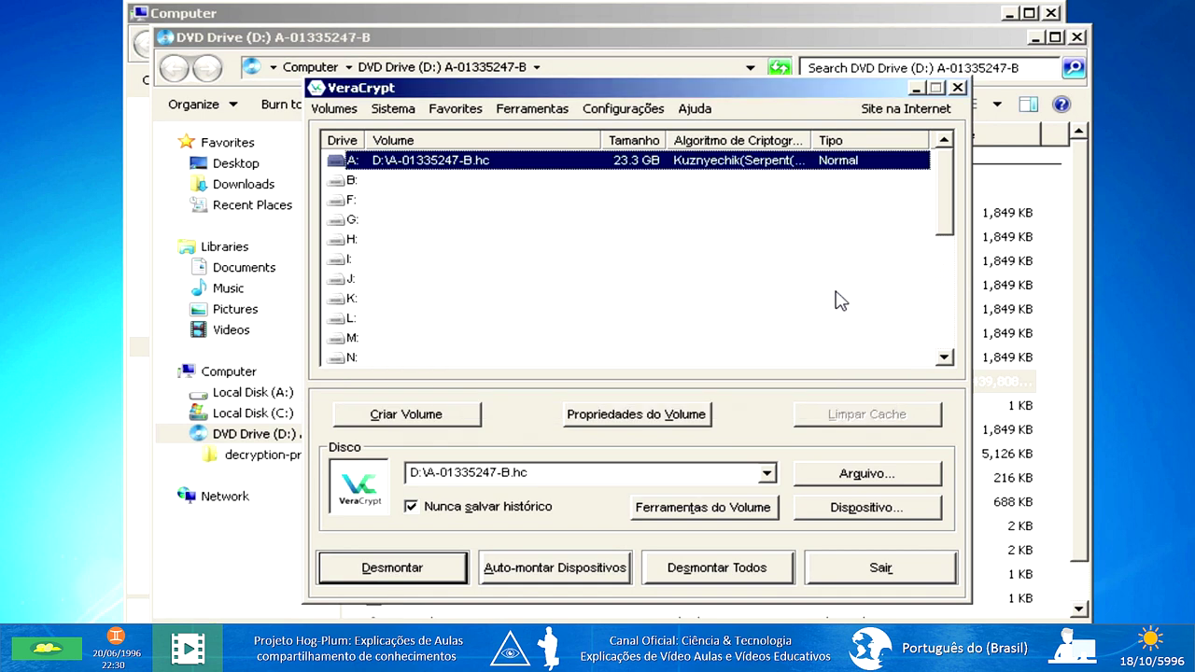
# Close VeraCrypt, mount the wou_w7-x64 ISO from A: as drive E:, and browse it.
pyautogui.click(955, 88)
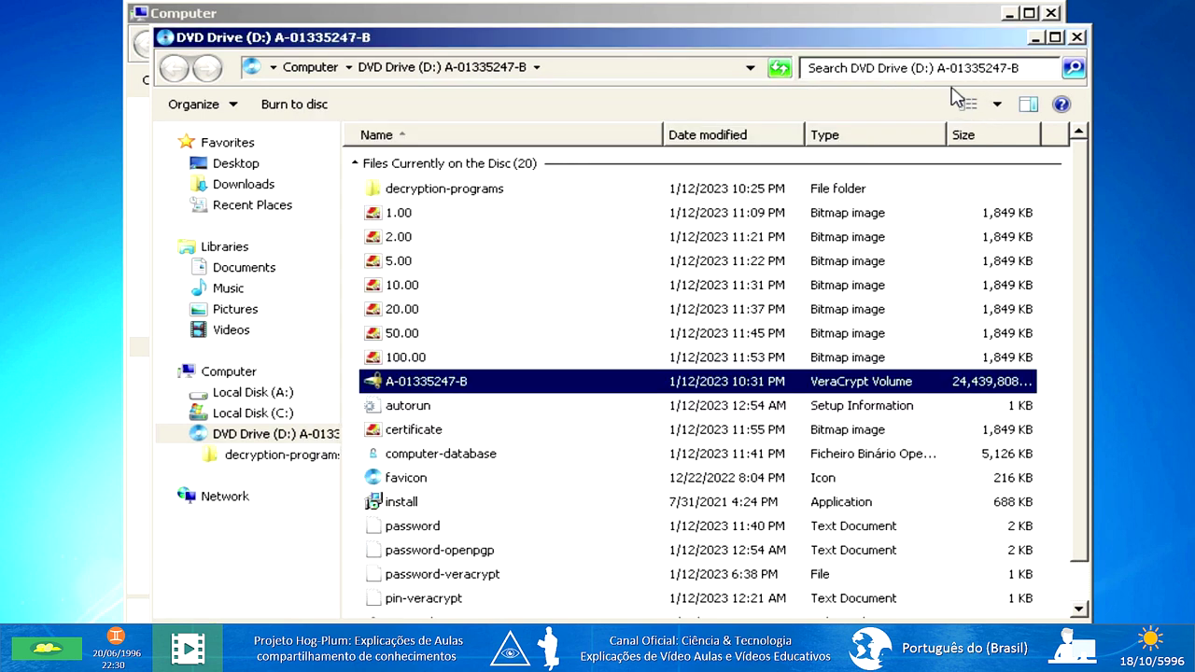
pyautogui.click(222, 393)
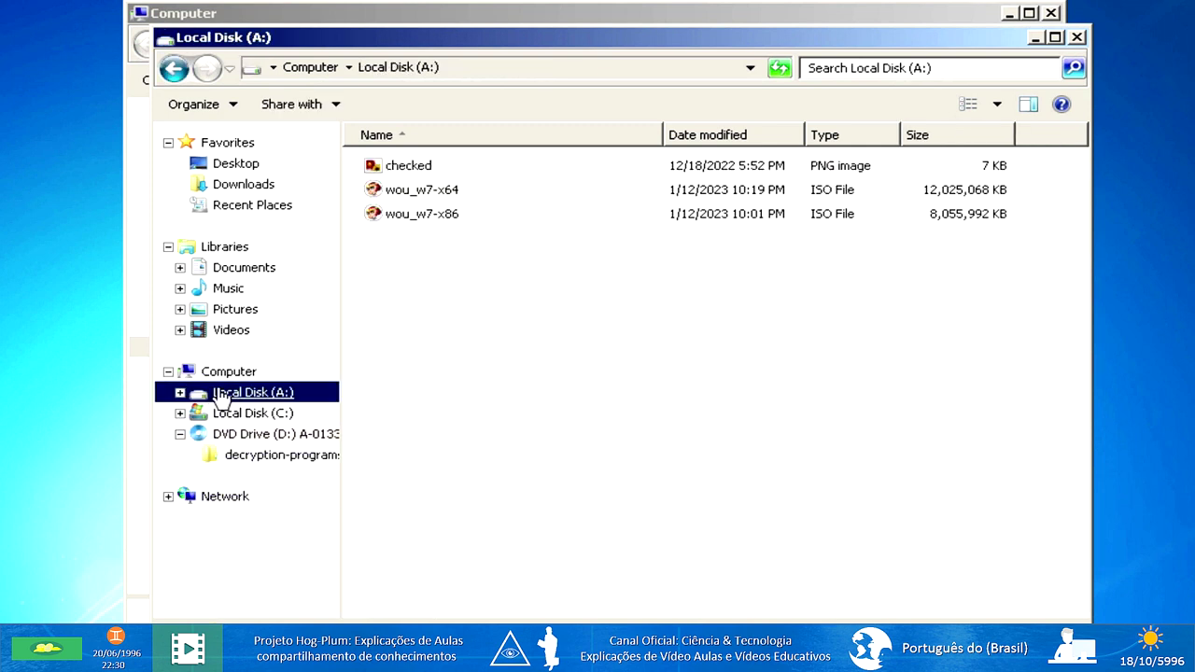
pyautogui.rightClick(449, 193)
pyautogui.click(488, 265)
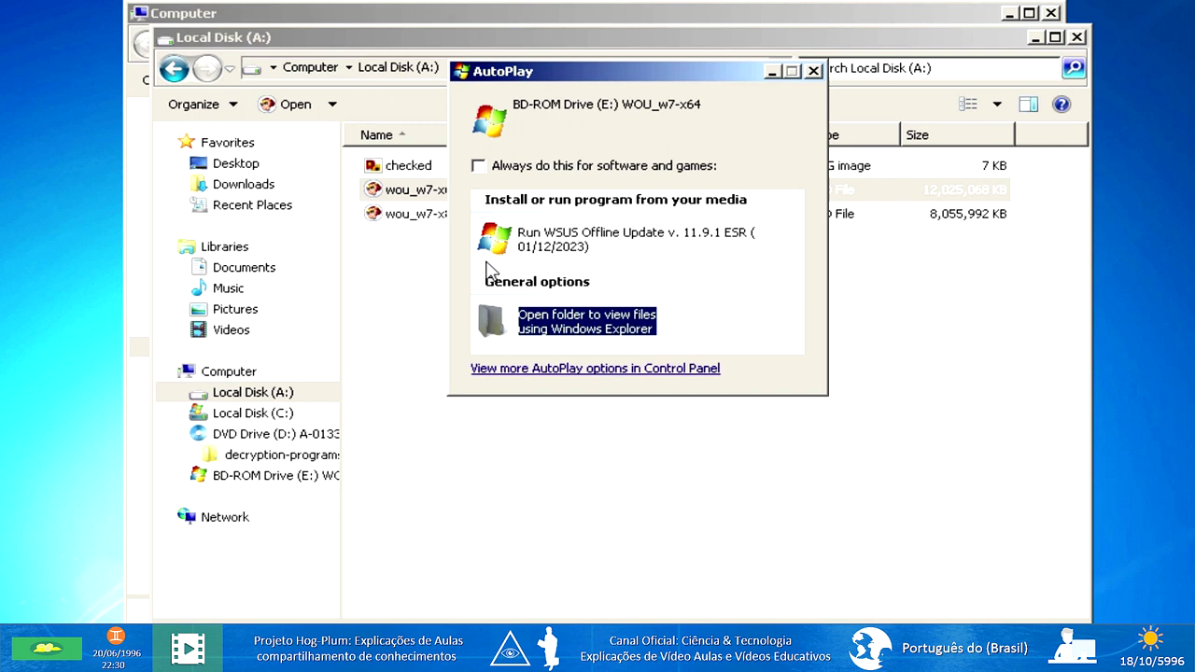
pyautogui.click(616, 322)
# Read the BRAZIL-INSTRUCTION steps and close the instruction display.
pyautogui.scroll(-3, 565, 467)
pyautogui.doubleClick(532, 390)
pyautogui.scroll(9, 639, 373)
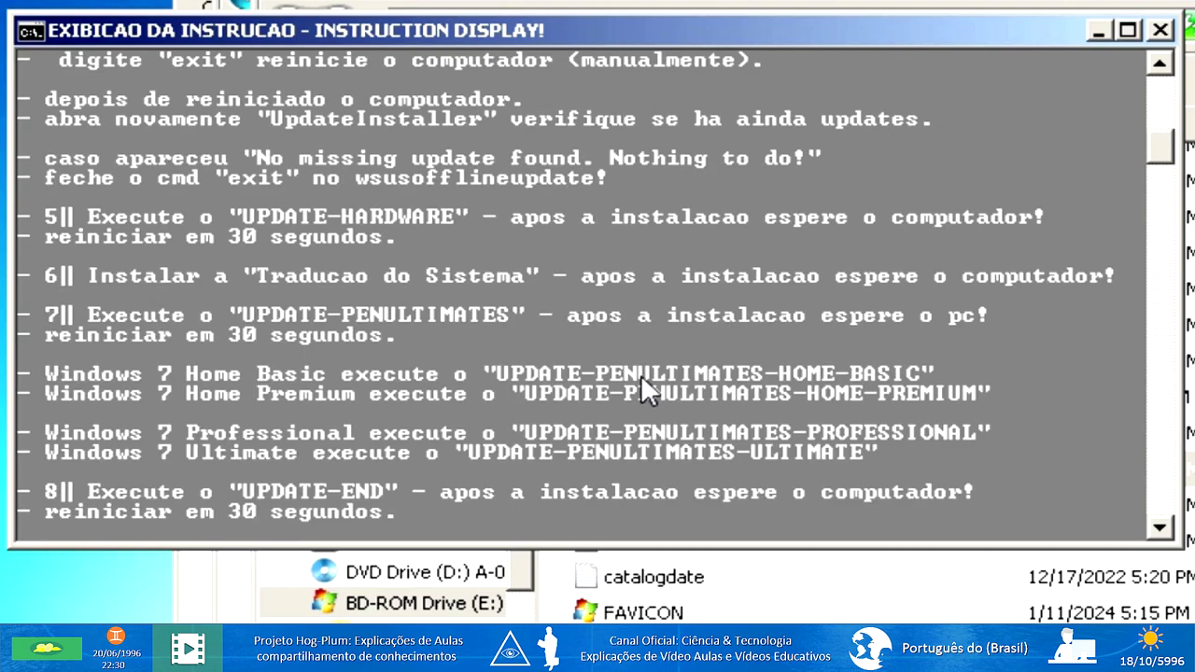
pyautogui.scroll(-1, 523, 364)
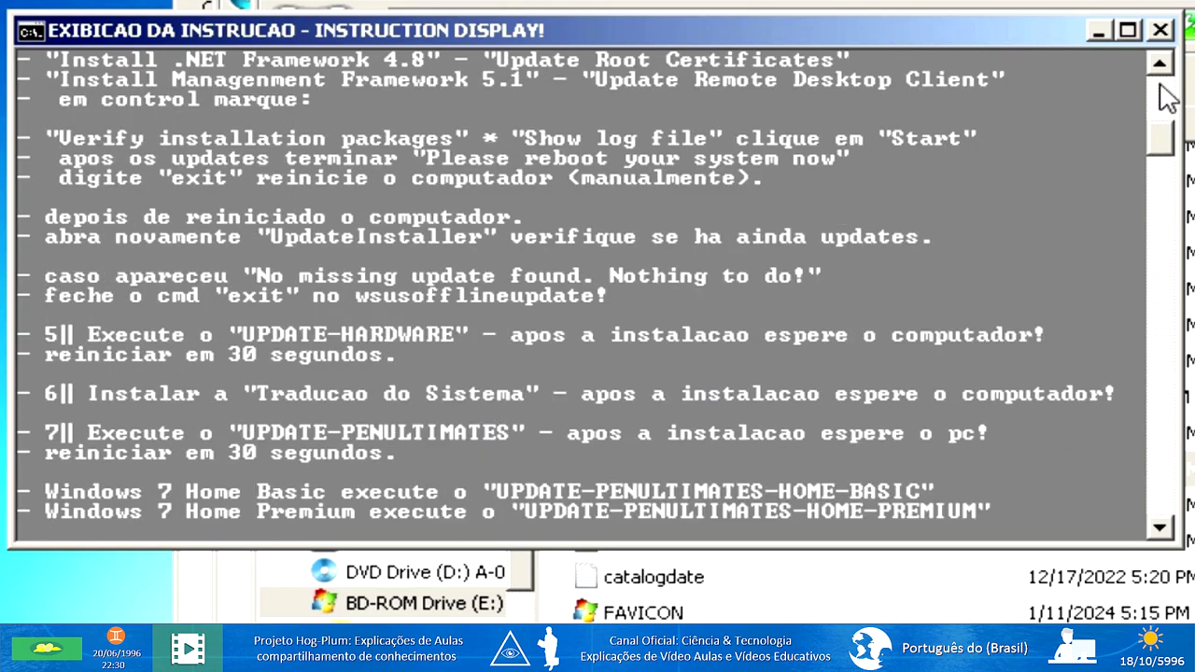
pyautogui.click(1161, 30)
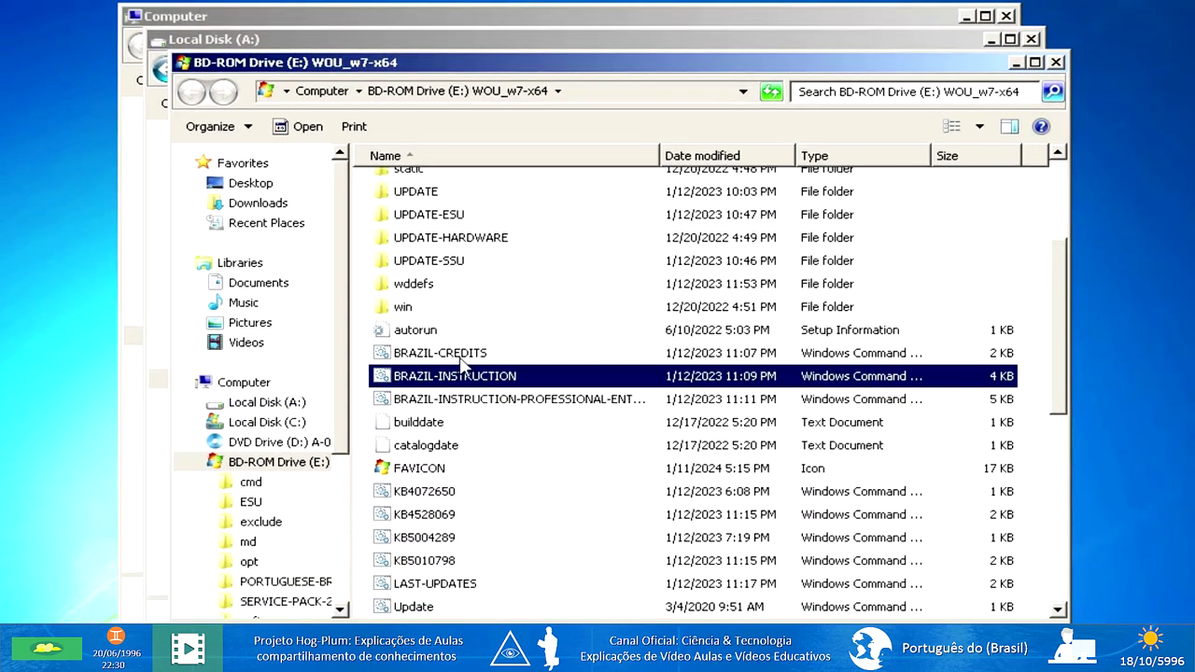
# Open the PORTUGUESE-BRAZIL folder and select both idioma and leia.
pyautogui.scroll(3, 430, 336)
pyautogui.doubleClick(476, 303)
pyautogui.moveTo(507, 299); pyautogui.dragTo(397, 176)
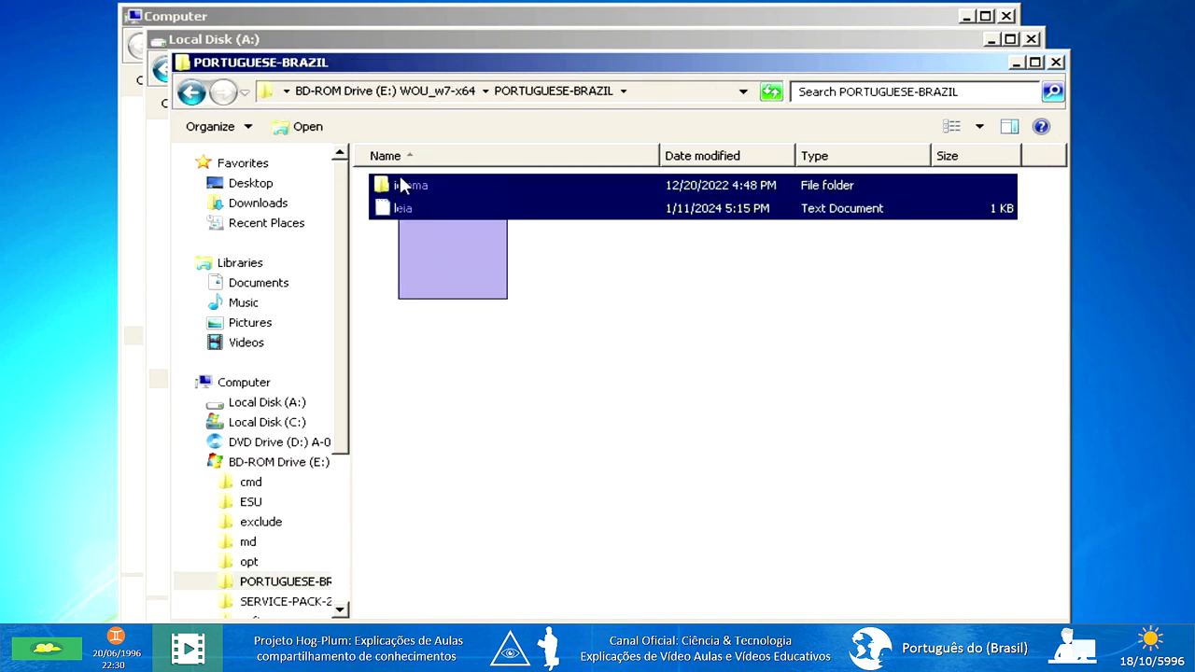
# Copy idioma and leia into the root of Local Disk (C:), approving administrator permission.
pyautogui.rightClick(398, 175)
pyautogui.click(458, 330)
pyautogui.click(292, 422)
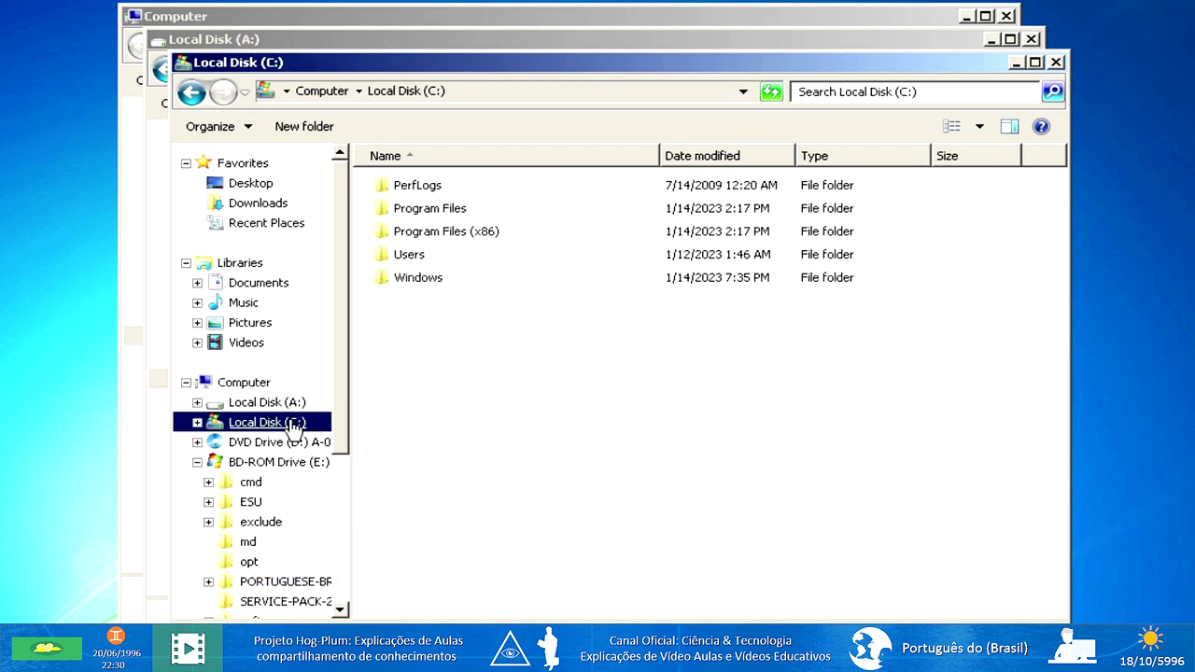
pyautogui.rightClick(420, 336)
pyautogui.click(455, 421)
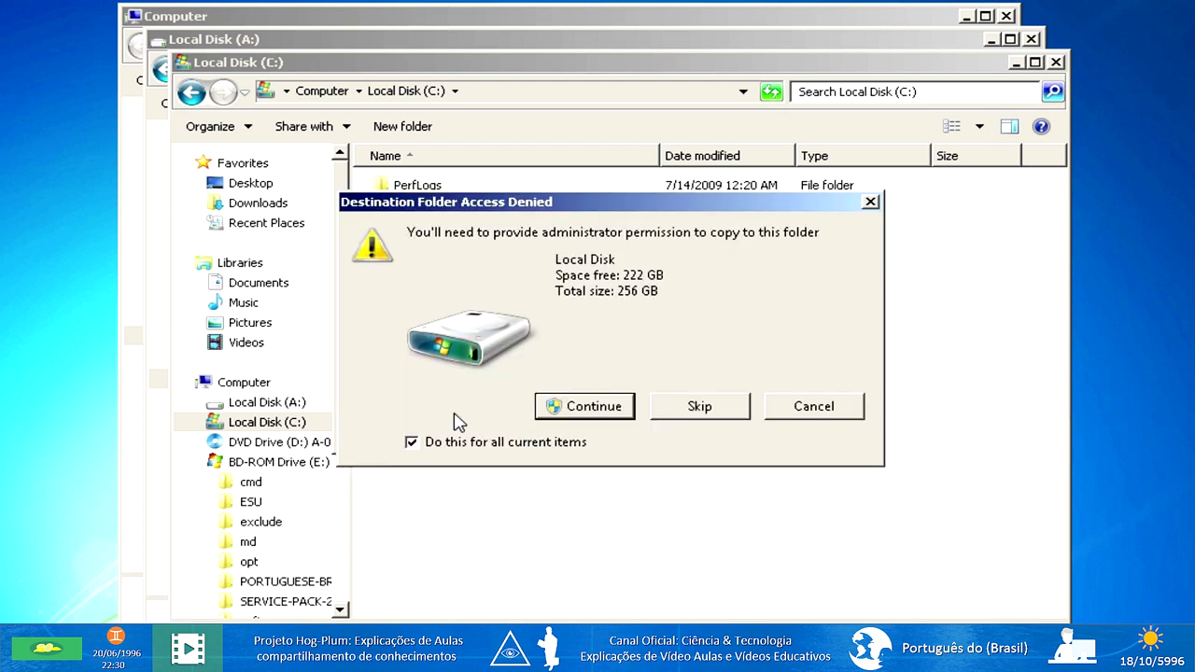
pyautogui.click(612, 412)
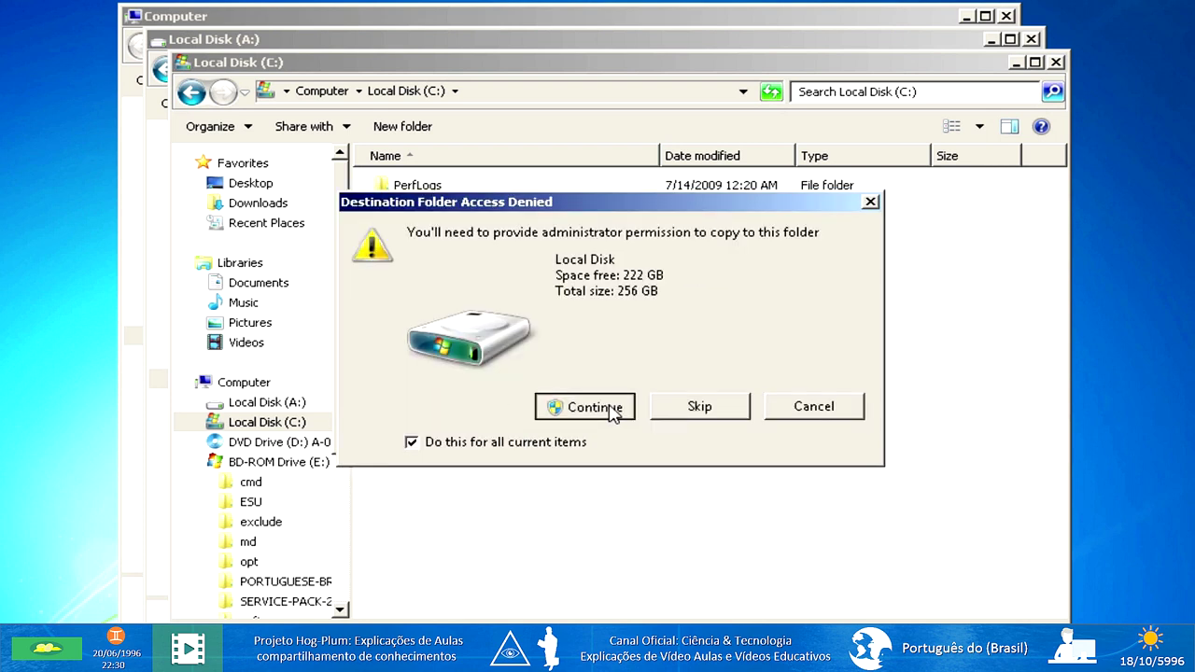
pyautogui.click(611, 411)
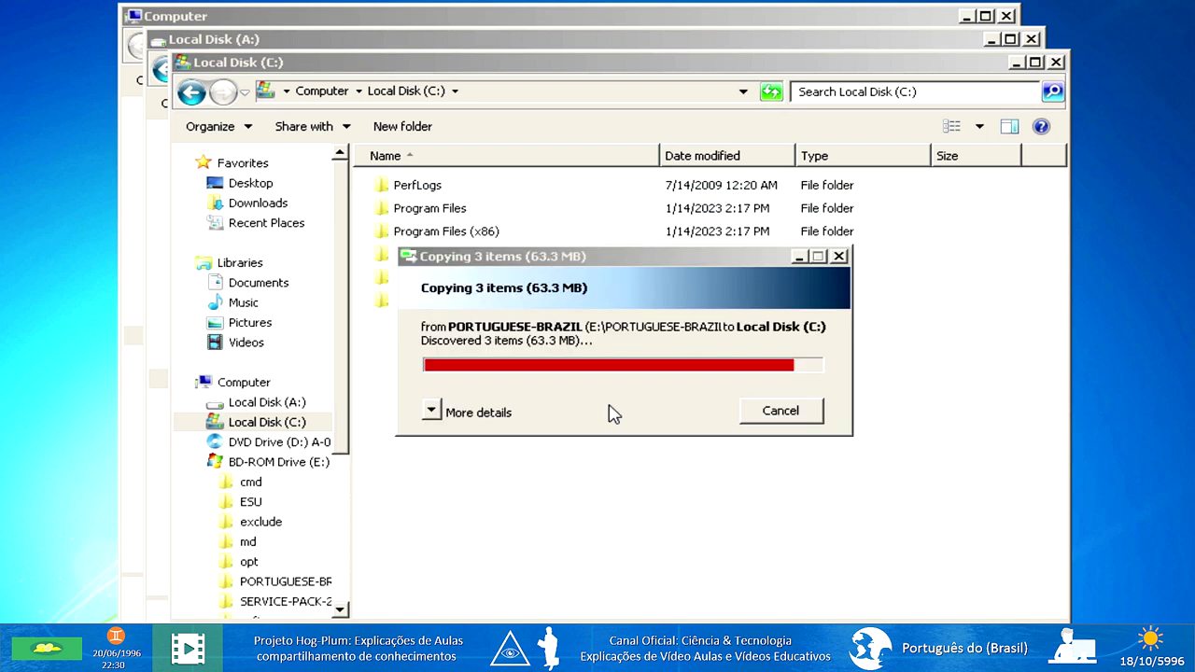
# Refresh the C: listing, close the A: and Computer windows, and open leia.
pyautogui.rightClick(672, 386)
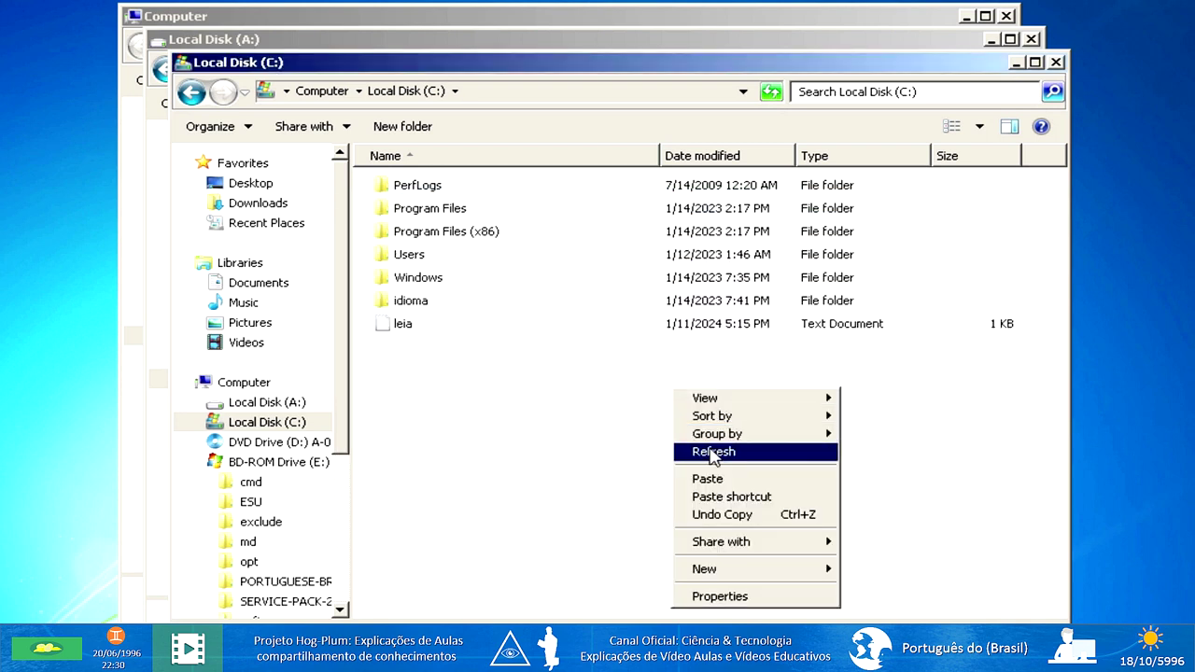
pyautogui.click(715, 454)
pyautogui.click(1031, 39)
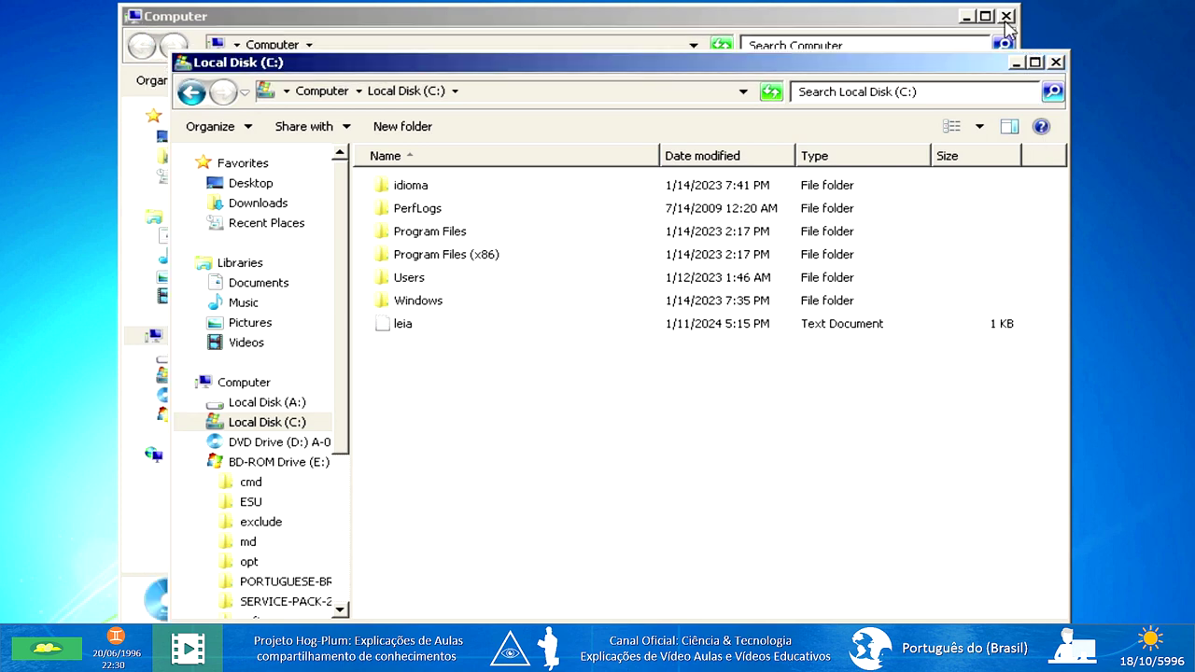
pyautogui.click(1006, 16)
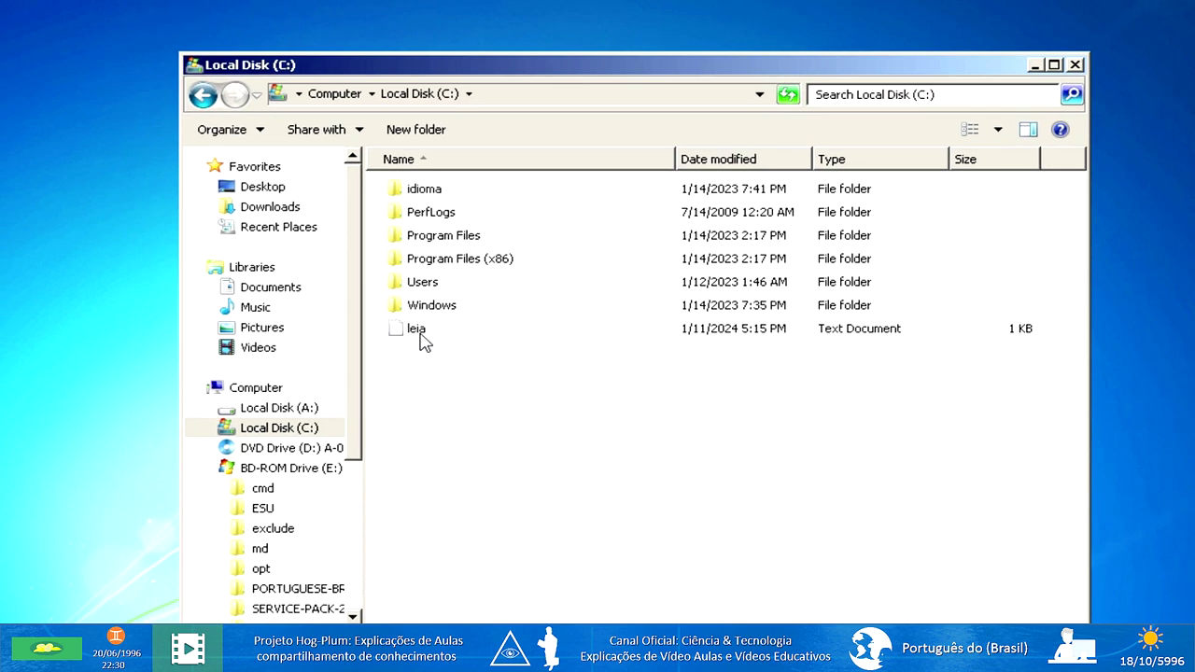
pyautogui.doubleClick(407, 329)
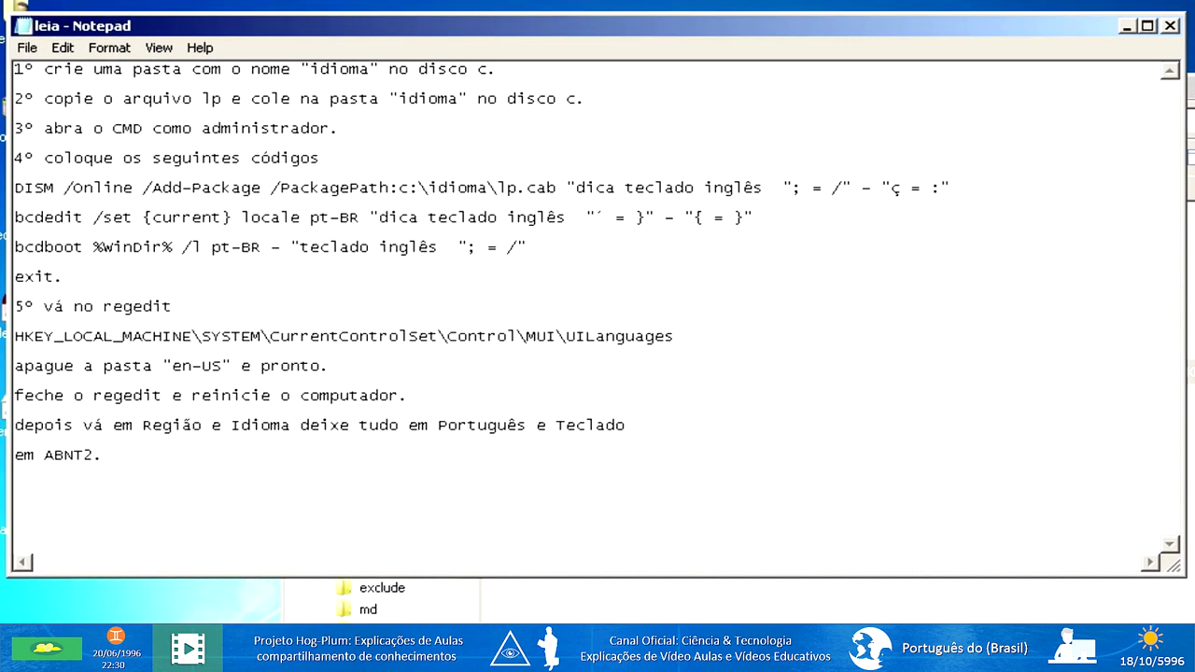
# Start a Command Prompt with administrator rights, replacing the non-elevated one.
pyautogui.hotkey('alt', 'Tab')
pyautogui.hotkey('alt', 'Tab')
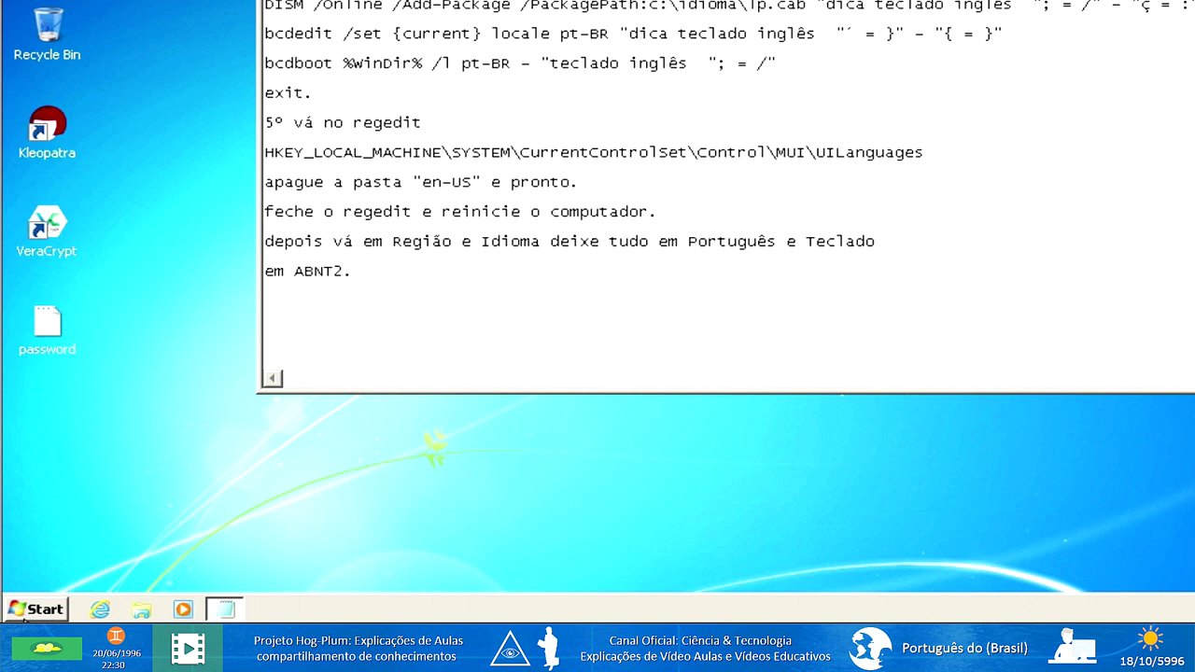
pyautogui.click(33, 610)
pyautogui.write('cmd')
pyautogui.click(75, 113)
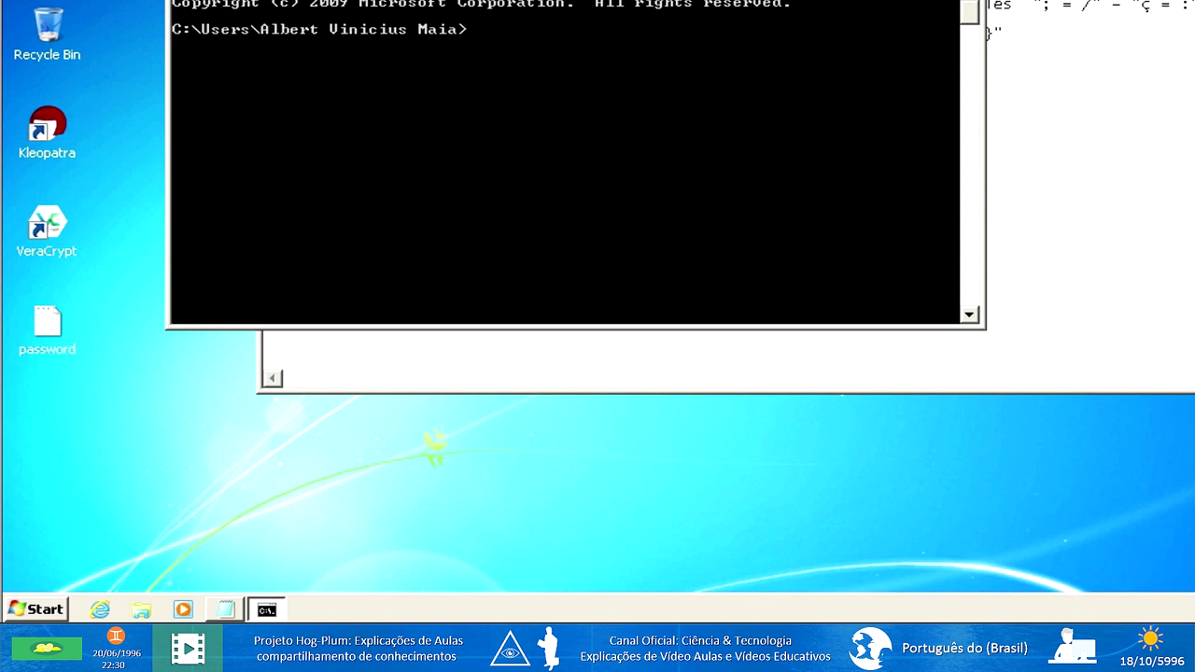
pyautogui.hotkey('alt', 'F4')
pyautogui.click(37, 612)
pyautogui.write('cmd')
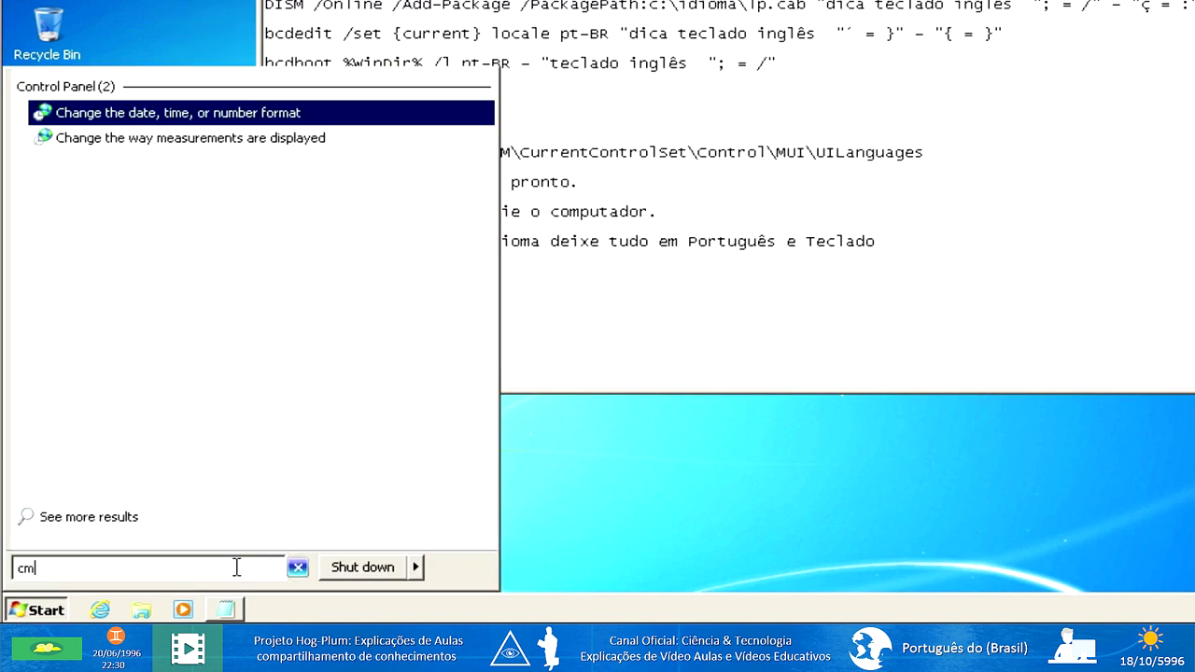
pyautogui.rightClick(83, 115)
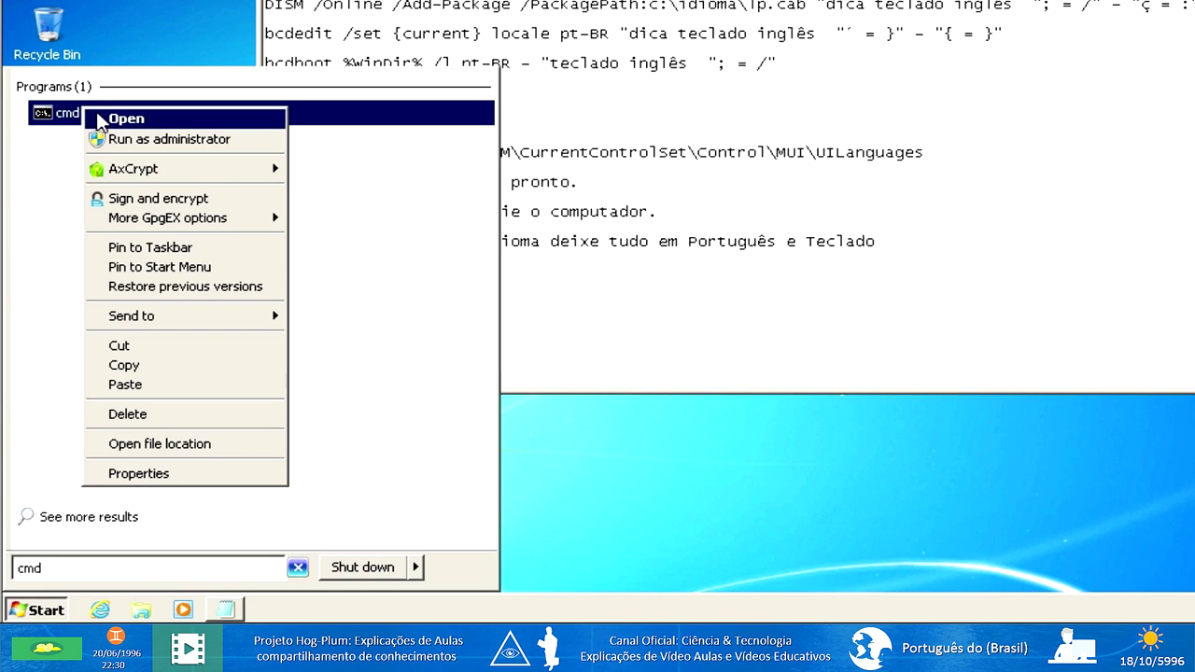
pyautogui.click(107, 139)
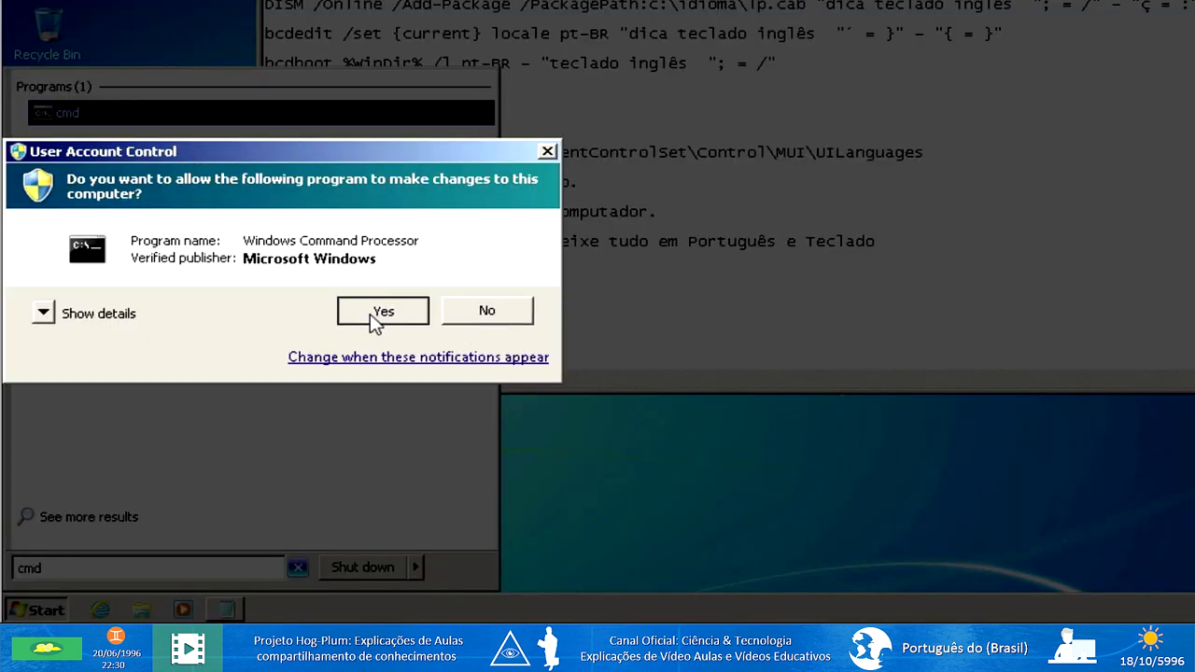
pyautogui.click(379, 315)
# Run DISM /Online /Add-Package /PackagePath:c:\idioma\lp.cab copied from the notes.
pyautogui.hotkey('alt', 'Tab')
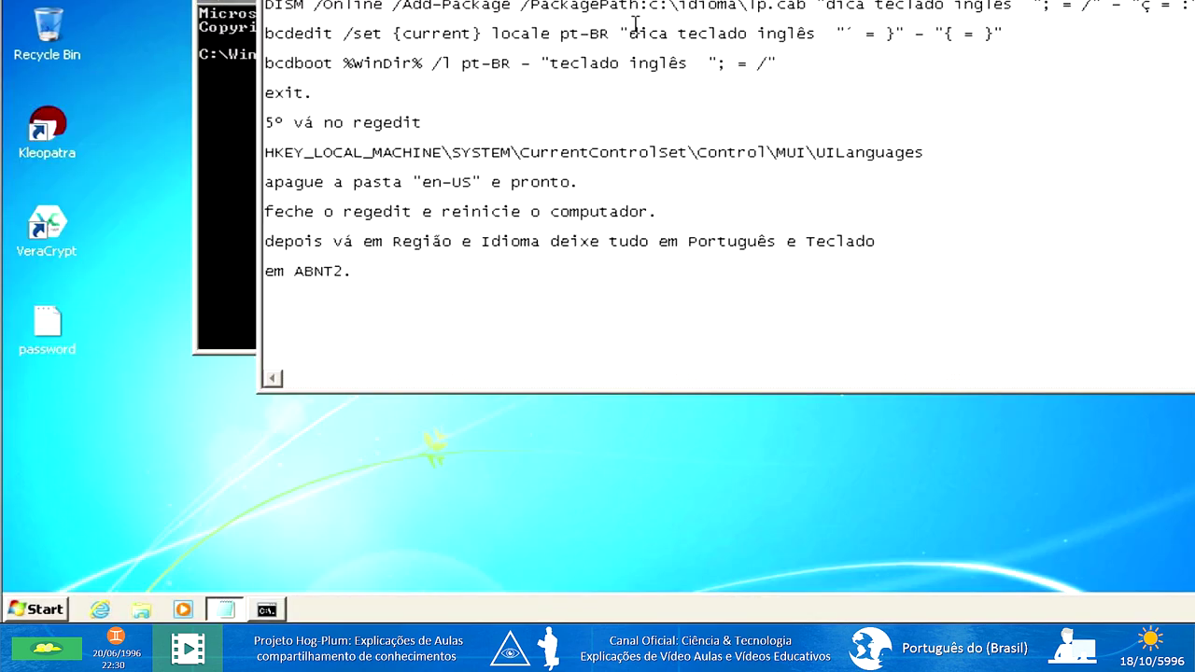
pyautogui.moveTo(953, 84); pyautogui.dragTo(154, 86)
pyautogui.rightClick(156, 87)
pyautogui.click(214, 169)
pyautogui.click(112, 67)
pyautogui.rightClick(437, 161)
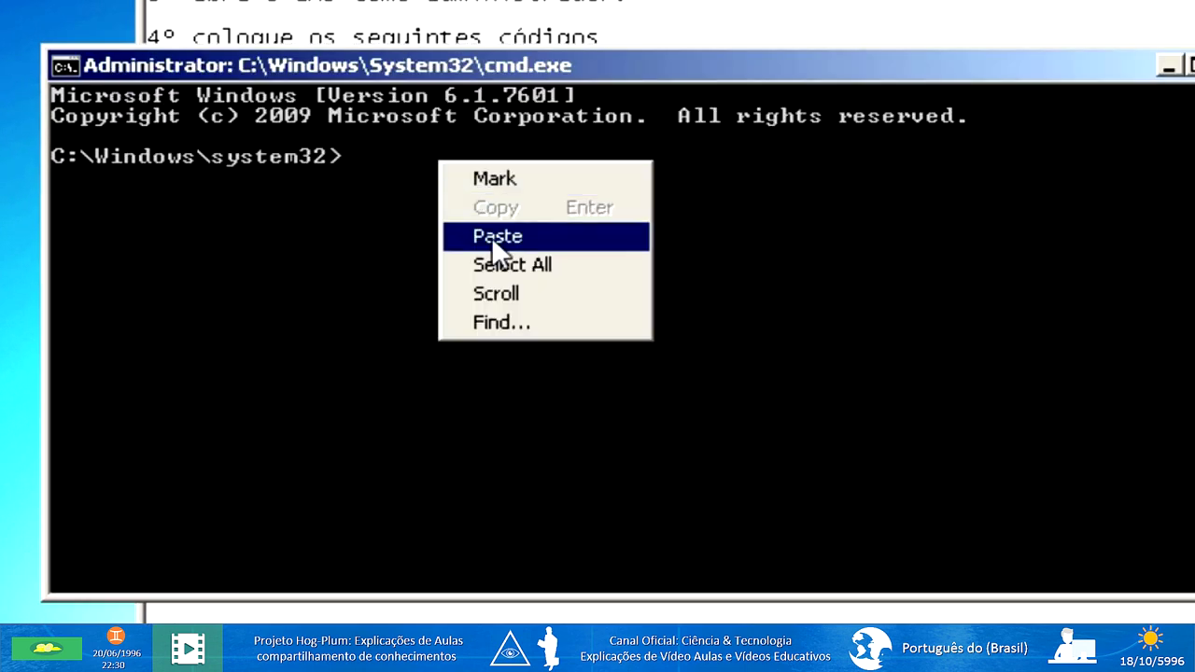
pyautogui.click(517, 234)
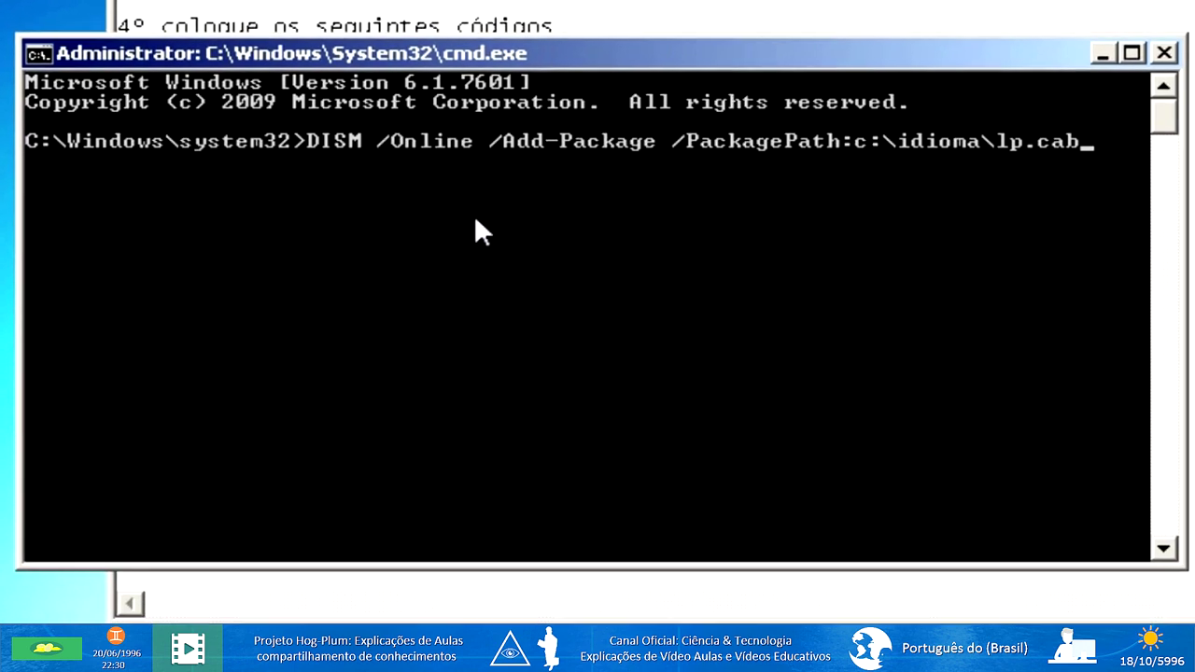
pyautogui.press('Return')
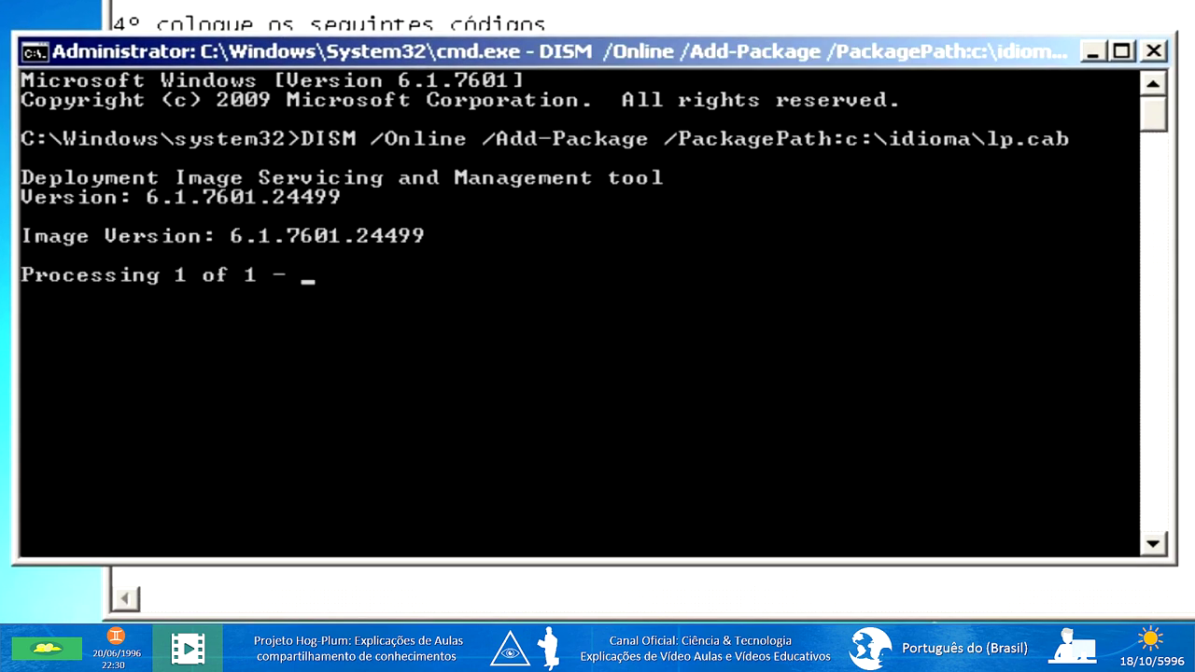
# Run the bcdedit and bcdboot pt-BR locale commands and exit the prompt.
pyautogui.hotkey('alt', 'Tab')
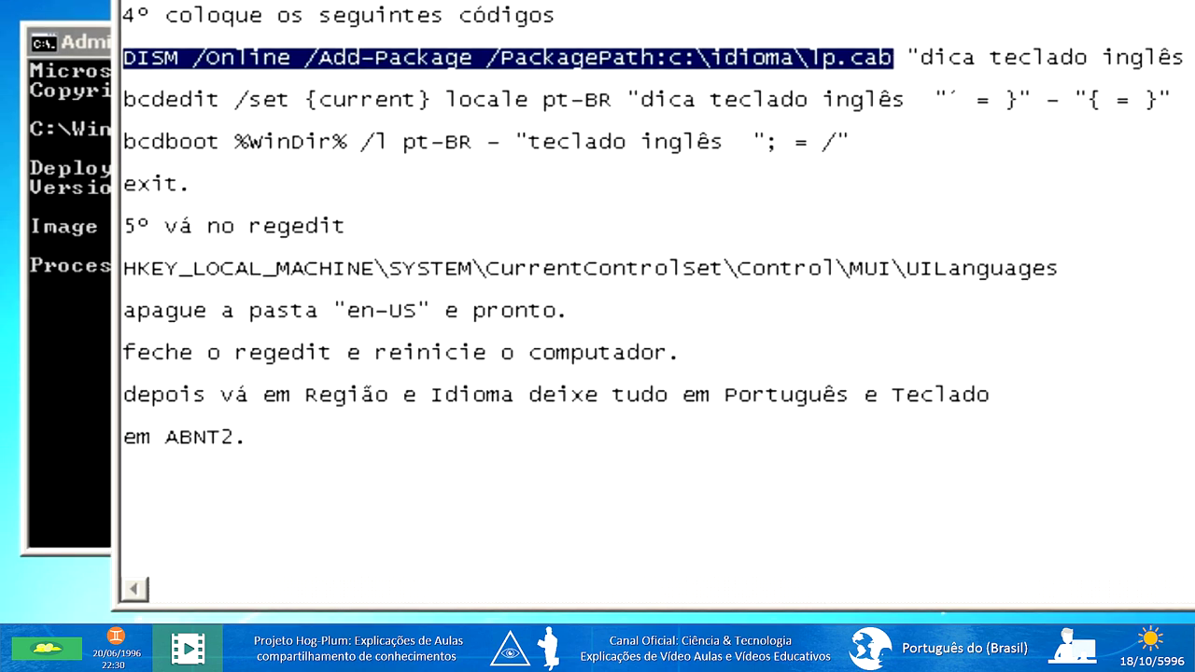
pyautogui.hotkey('alt', 'Tab')
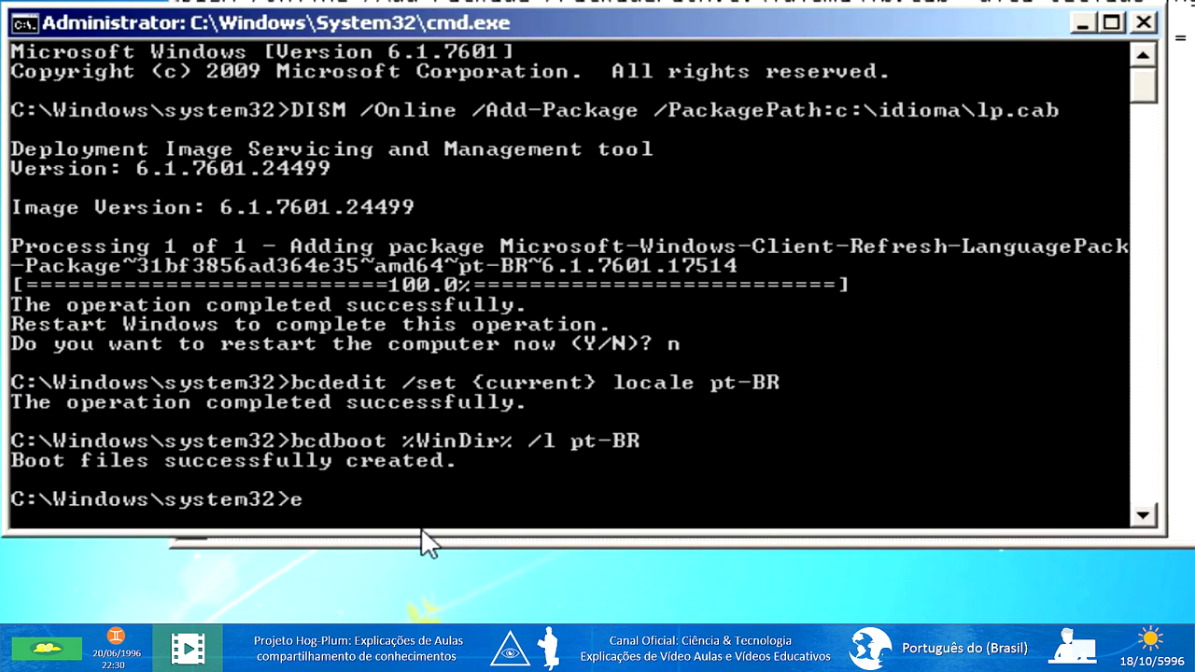
pyautogui.press('Return')
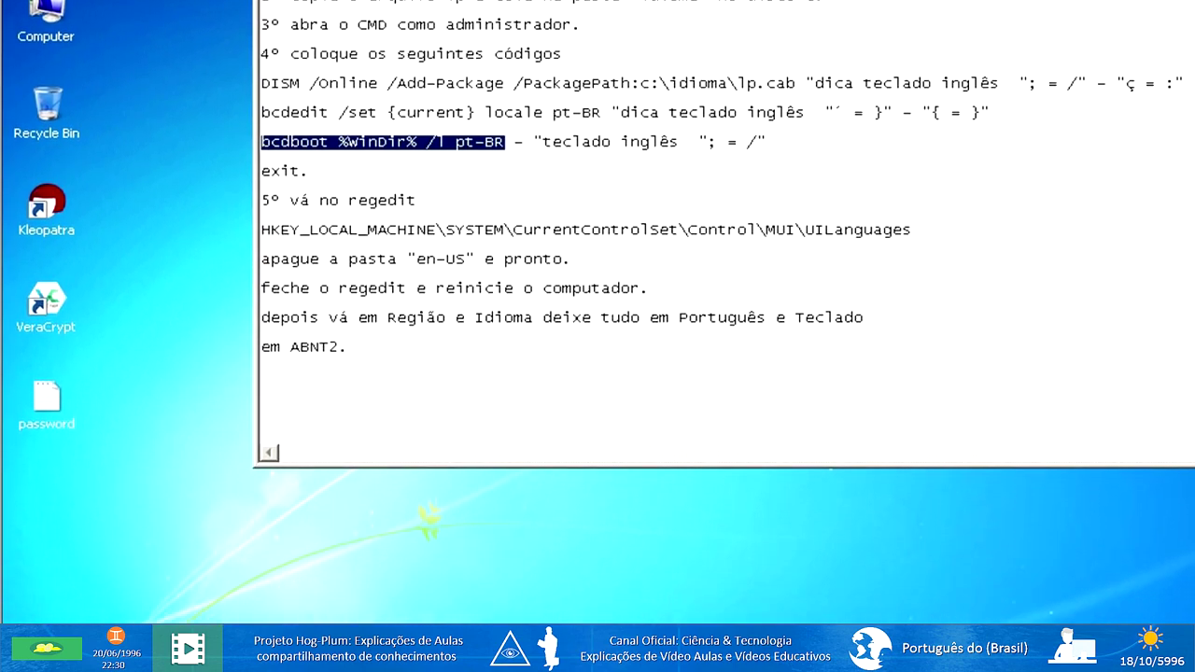
# Open Region and Language in Control Panel and set the location to Brazil.
pyautogui.click(37, 611)
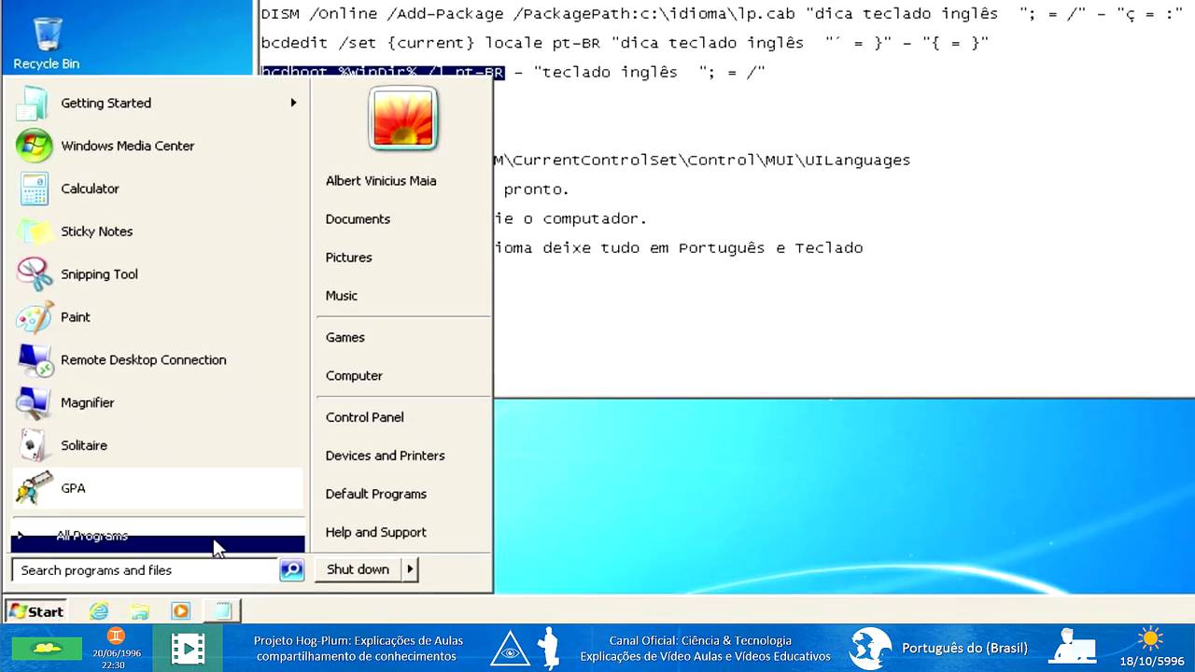
pyautogui.click(402, 491)
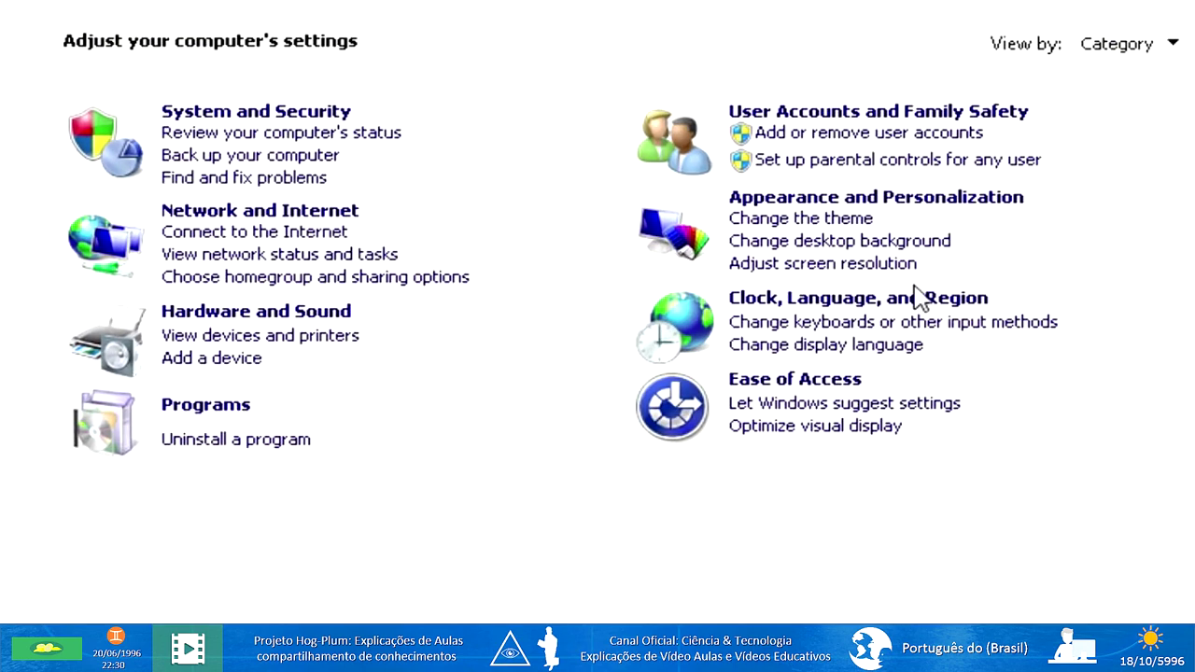
pyautogui.click(947, 220)
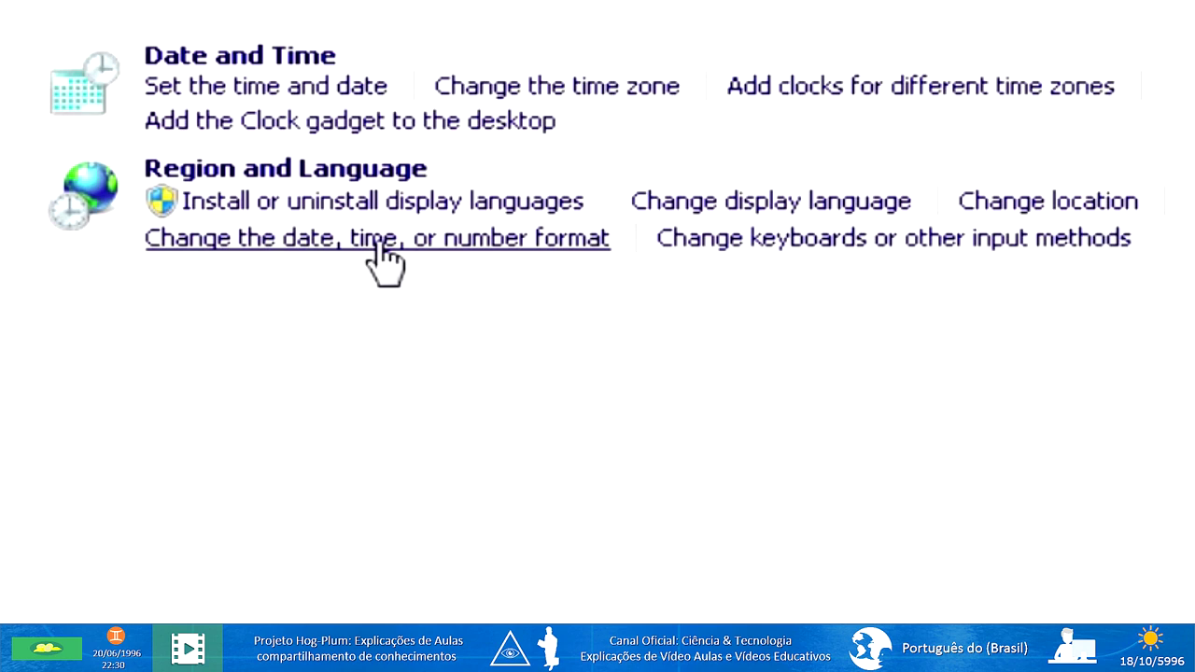
pyautogui.click(380, 245)
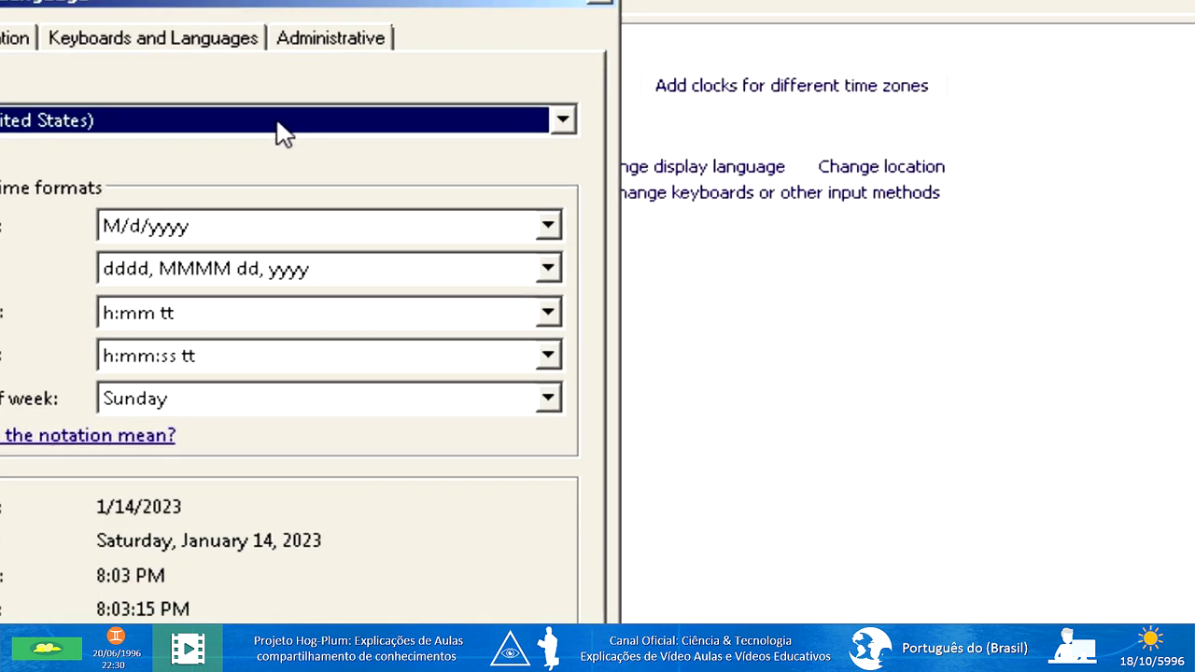
pyautogui.click(113, 51)
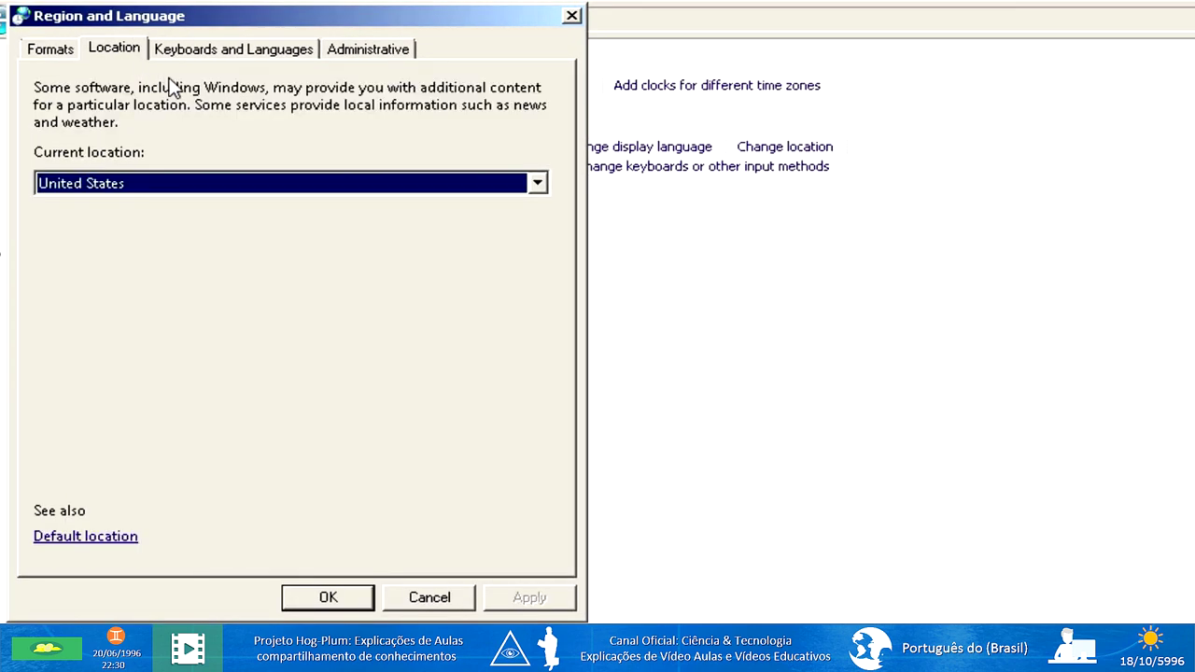
pyautogui.click(226, 190)
pyautogui.moveTo(539, 644); pyautogui.dragTo(537, 247)
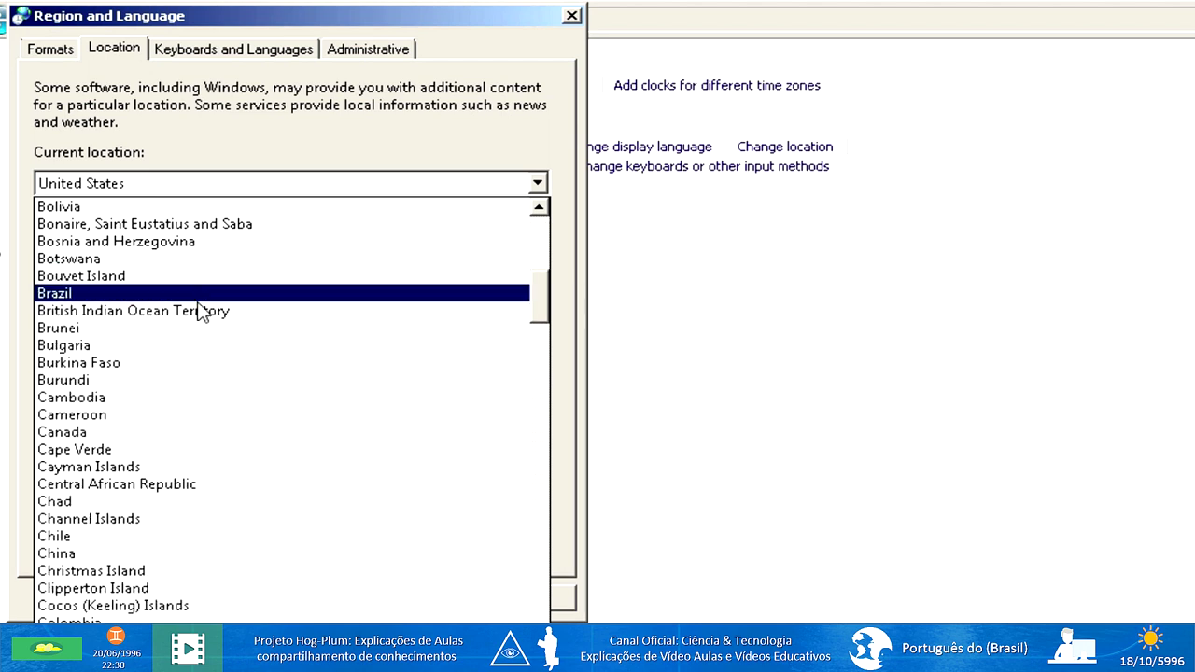
pyautogui.click(192, 297)
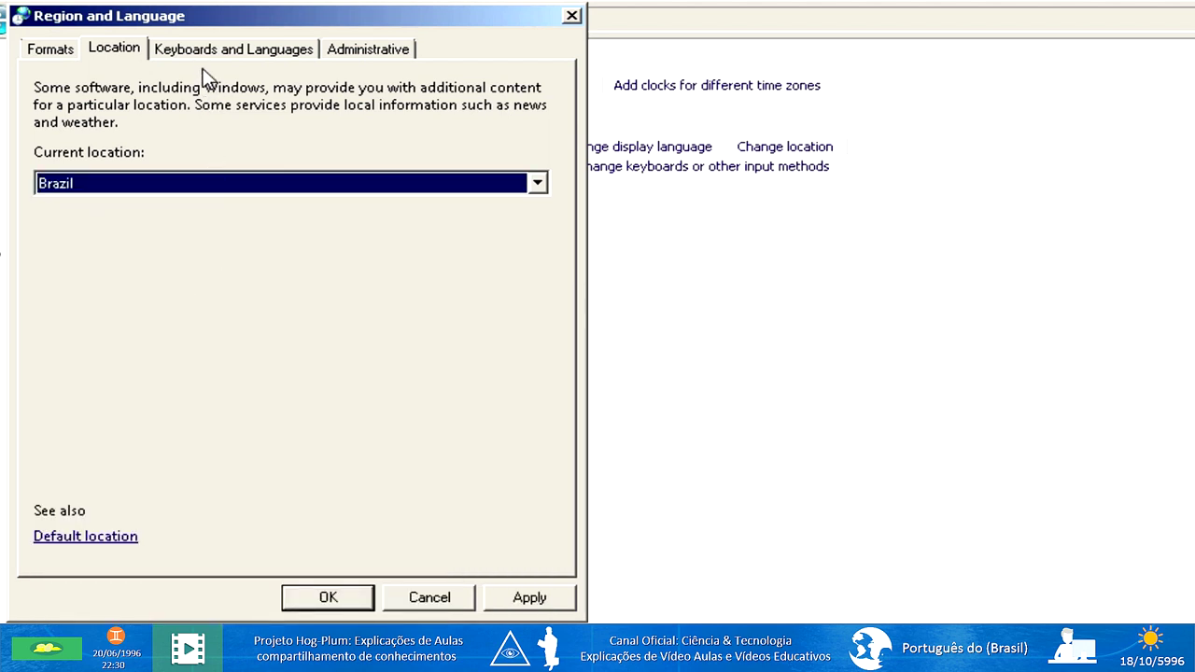
# Add the Portuguese (Brazilian ABNT2) keyboard layout as an input language.
pyautogui.click(233, 50)
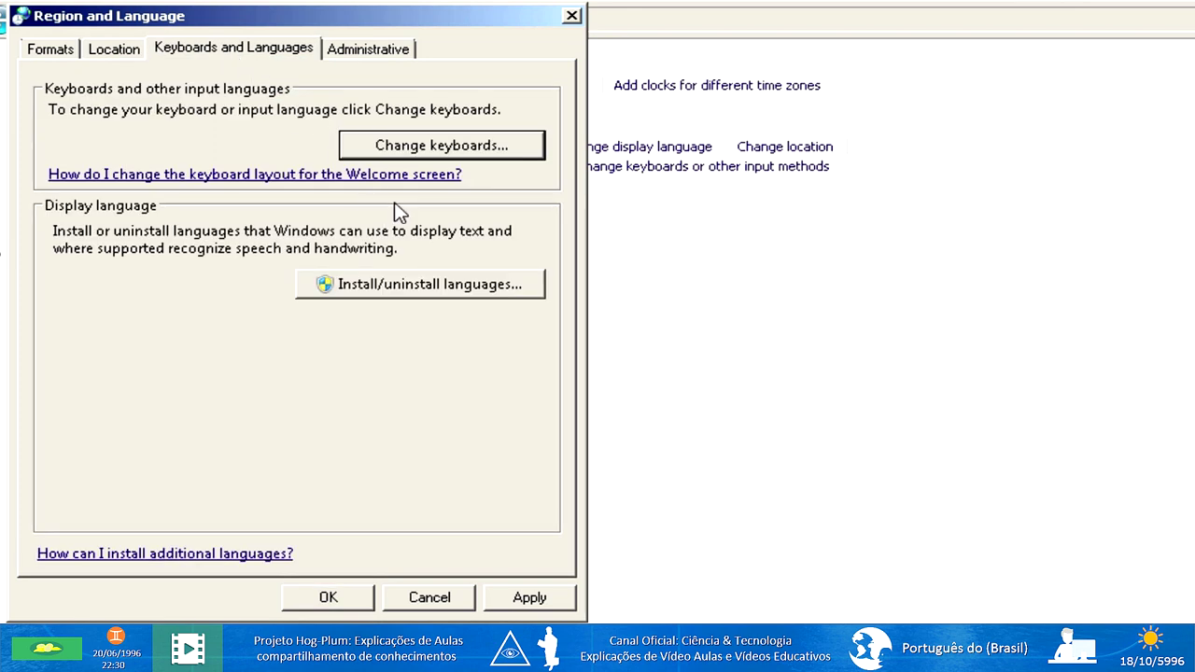
pyautogui.click(434, 147)
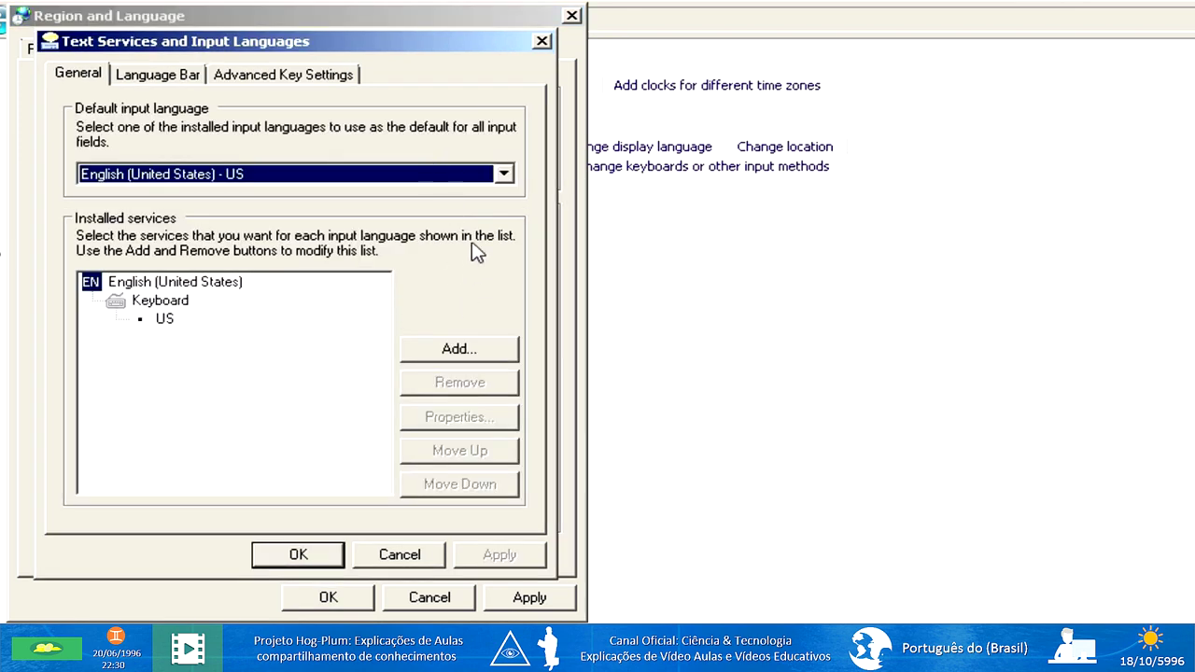
pyautogui.click(480, 350)
pyautogui.moveTo(402, 157); pyautogui.dragTo(405, 337)
pyautogui.click(113, 224)
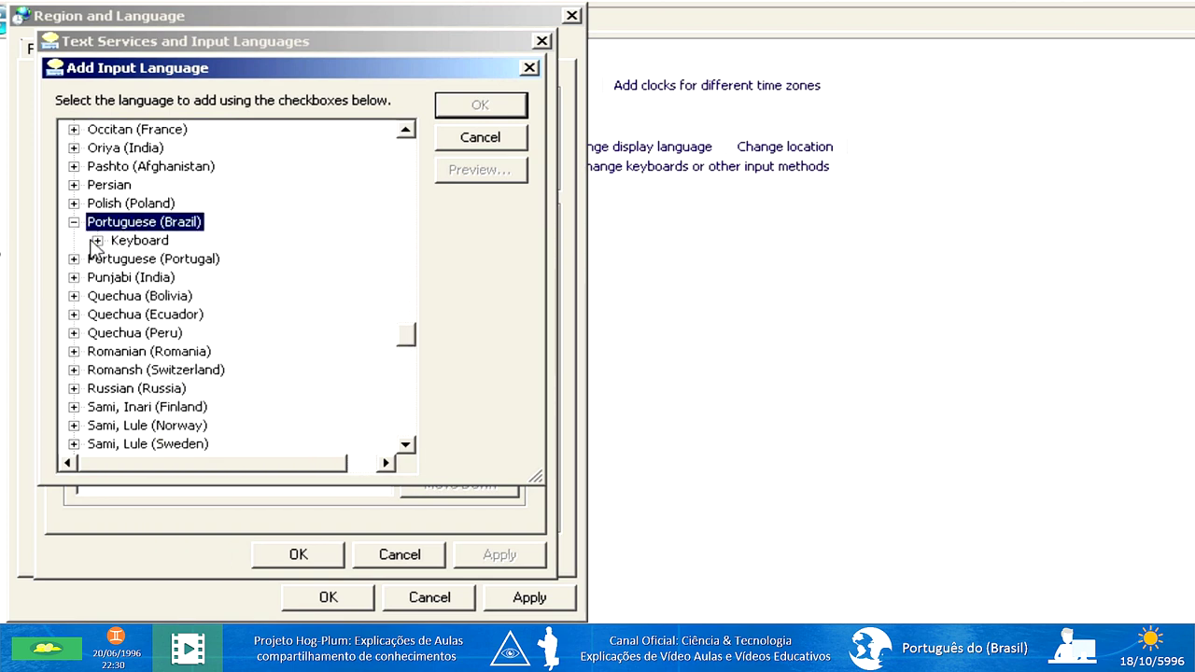
pyautogui.click(97, 240)
pyautogui.click(143, 277)
pyautogui.click(480, 105)
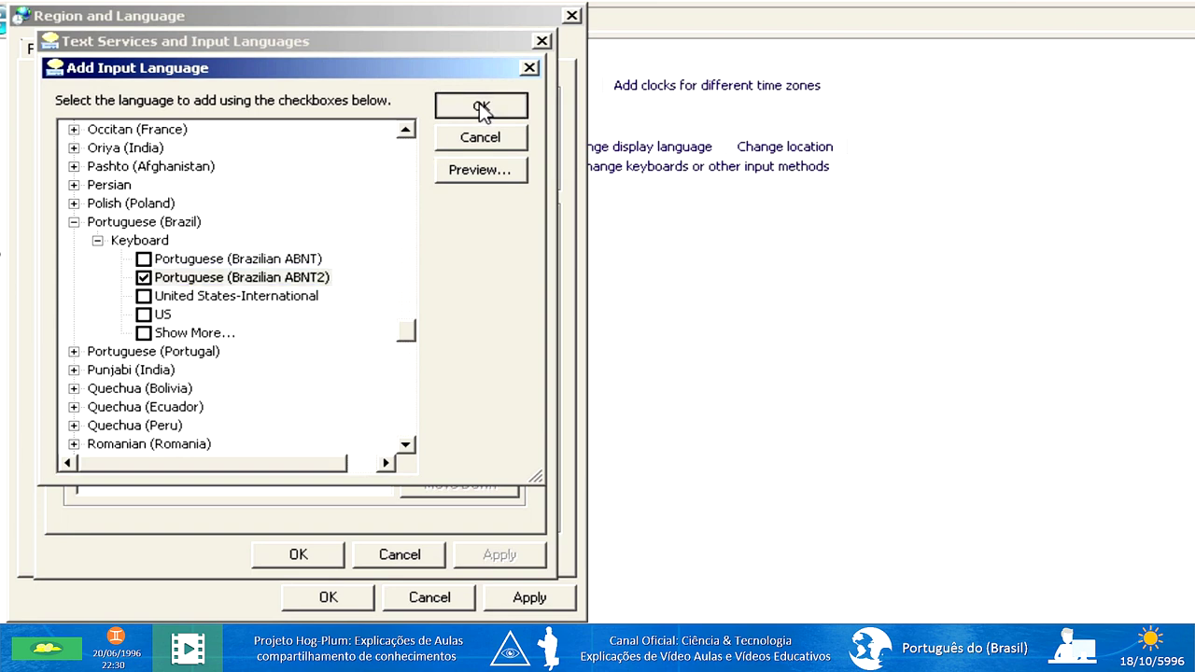
# Make Portuguese (Brazil) the default input language and apply the change.
pyautogui.click(501, 174)
pyautogui.click(458, 210)
pyautogui.click(500, 555)
pyautogui.click(299, 554)
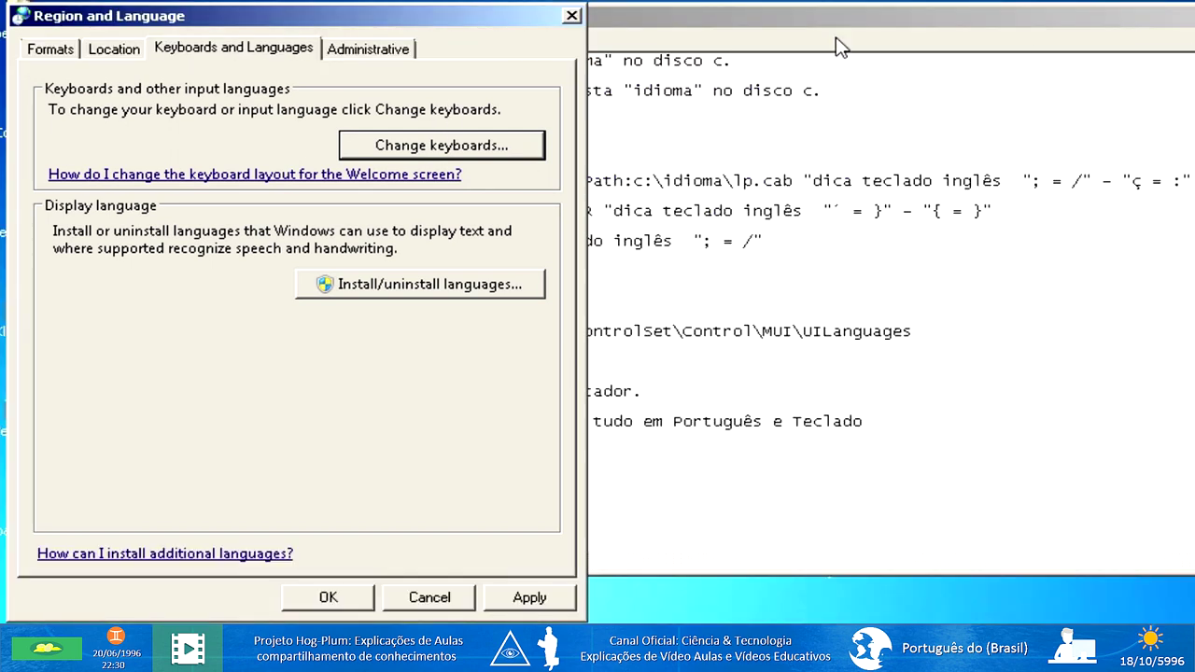
pyautogui.moveTo(488, 21); pyautogui.dragTo(1073, 112)
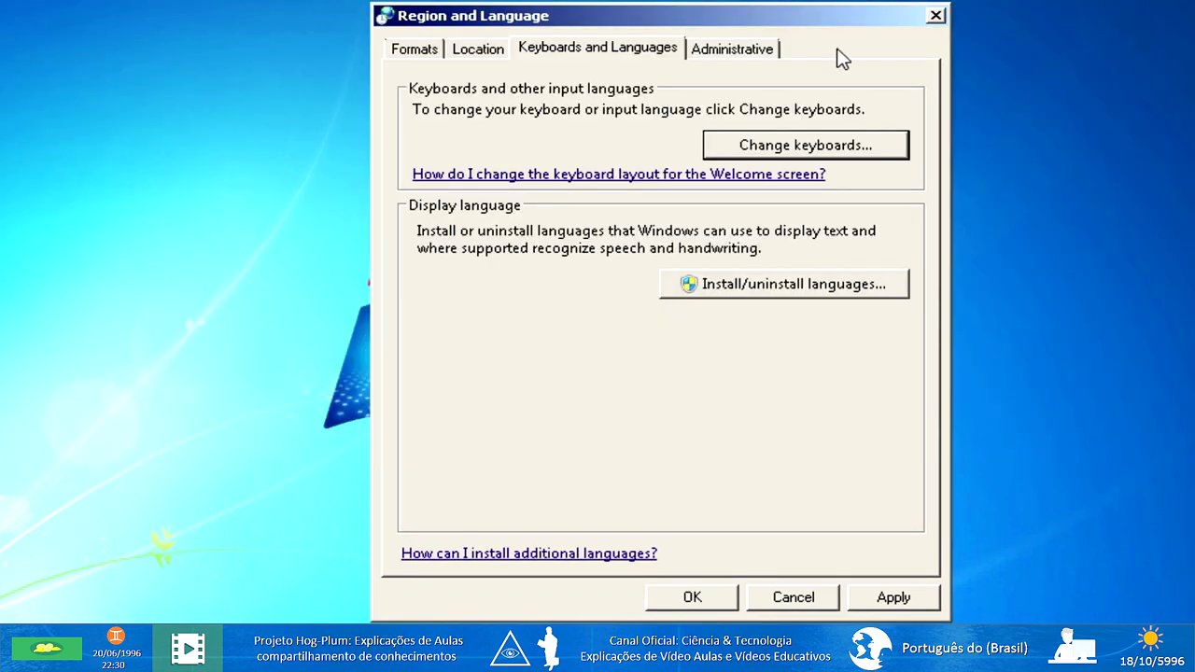
# On the Administrative tab, start changing the system locale and apply pending changes.
pyautogui.click(765, 48)
pyautogui.click(717, 392)
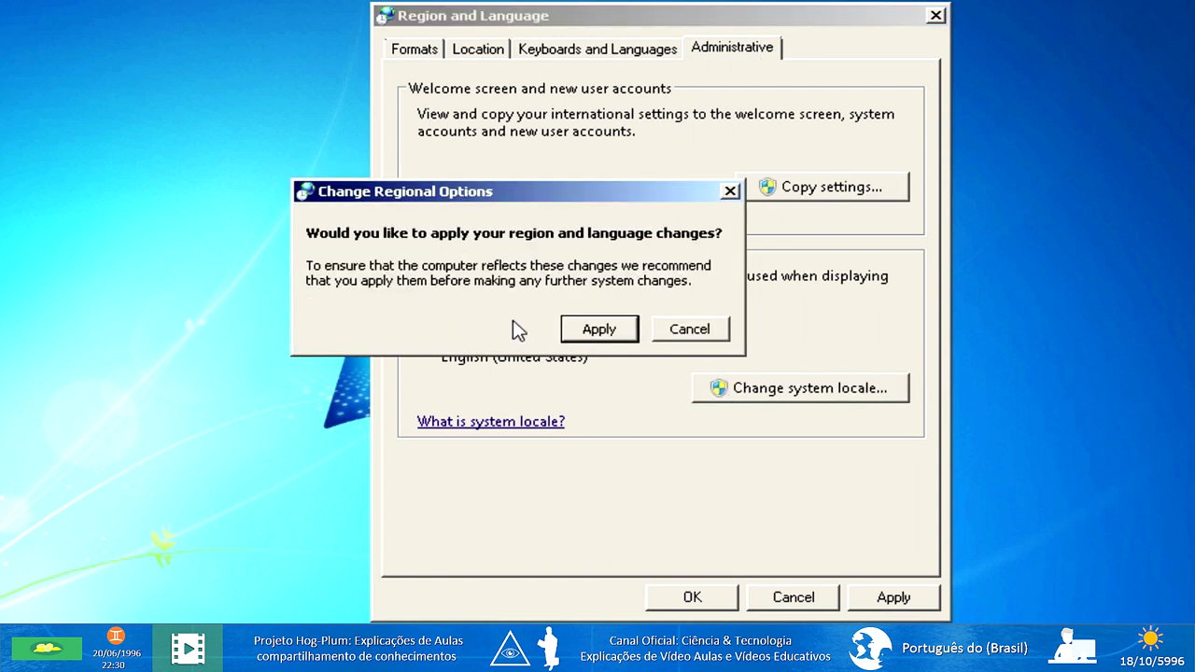
pyautogui.click(597, 329)
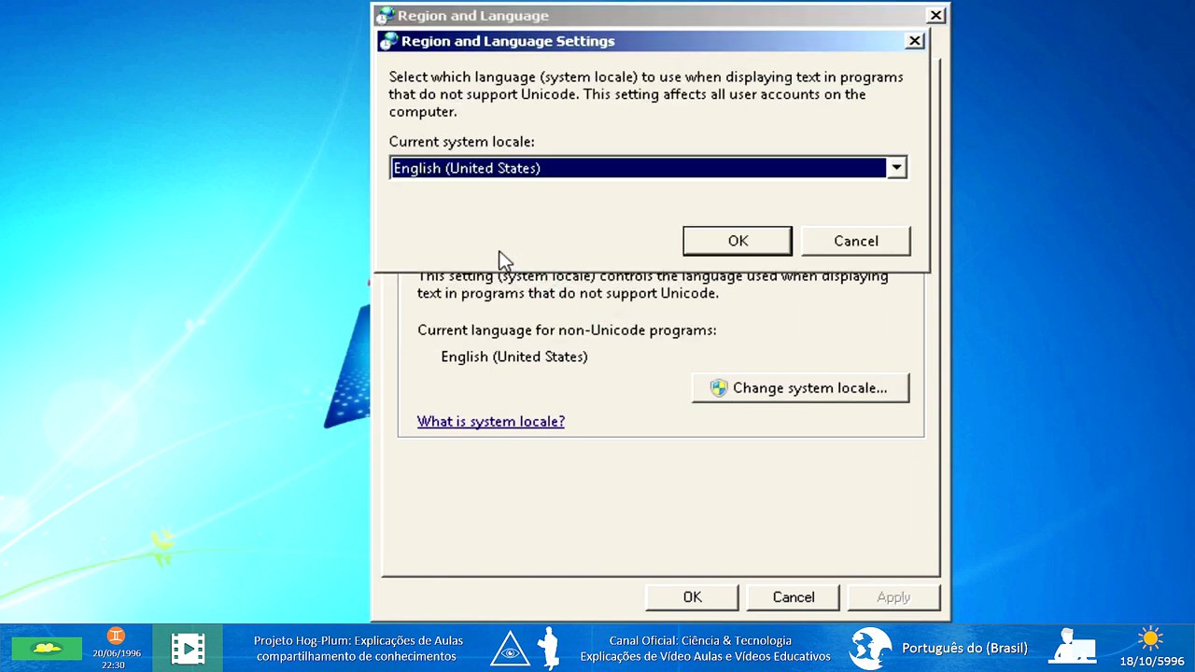
# Choose Portuguese (Brazil) as the system locale, confirm, and restart now.
pyautogui.click(520, 175)
pyautogui.moveTo(896, 402); pyautogui.dragTo(901, 488)
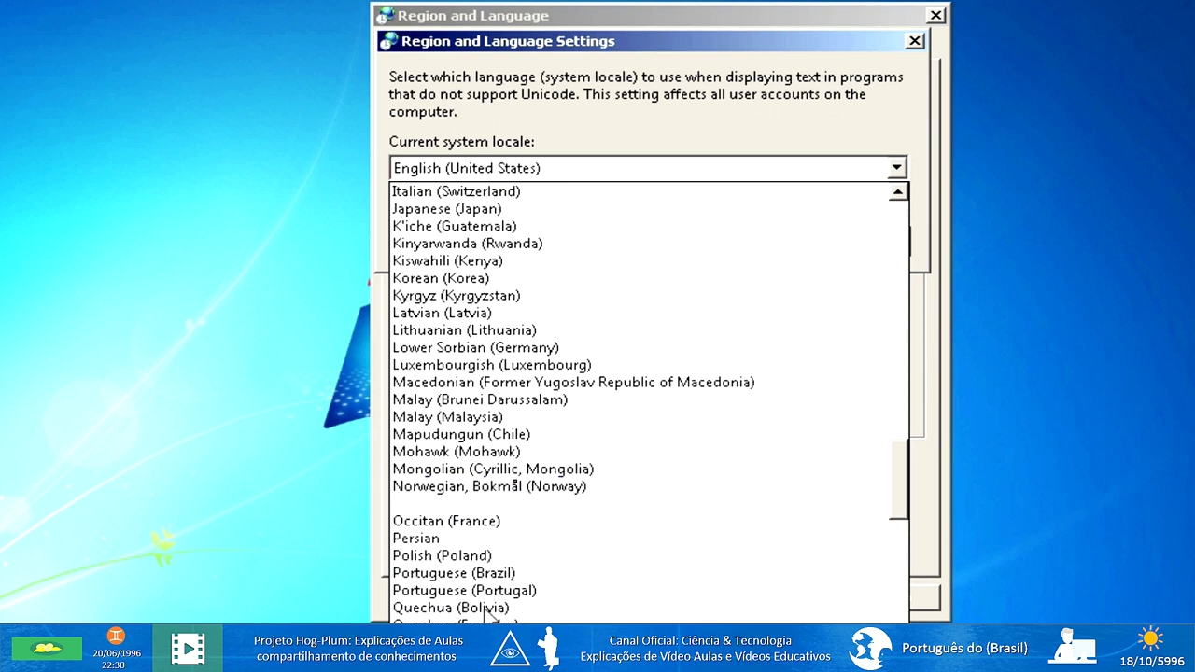
pyautogui.click(488, 574)
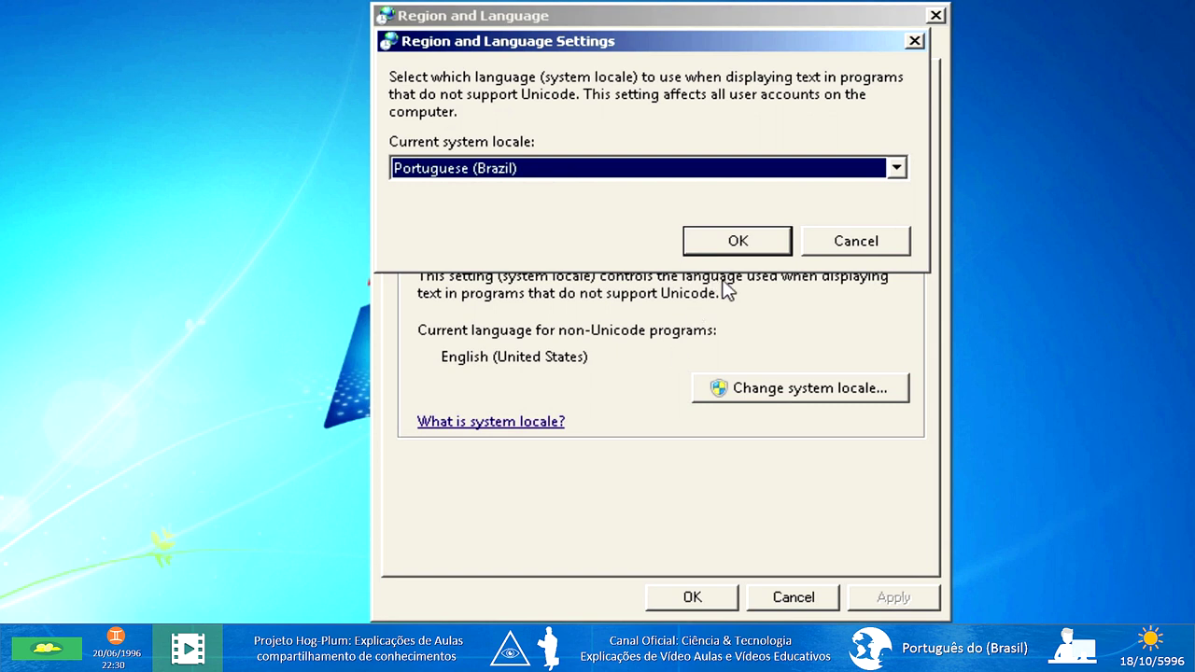
pyautogui.click(736, 250)
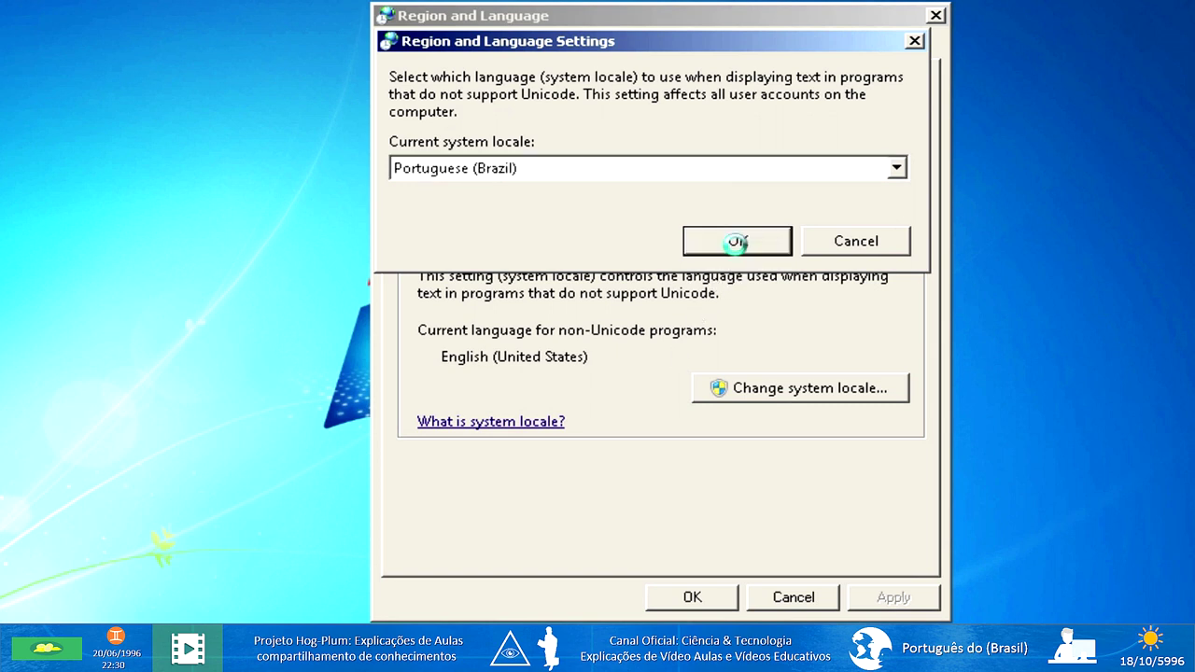
pyautogui.click(607, 337)
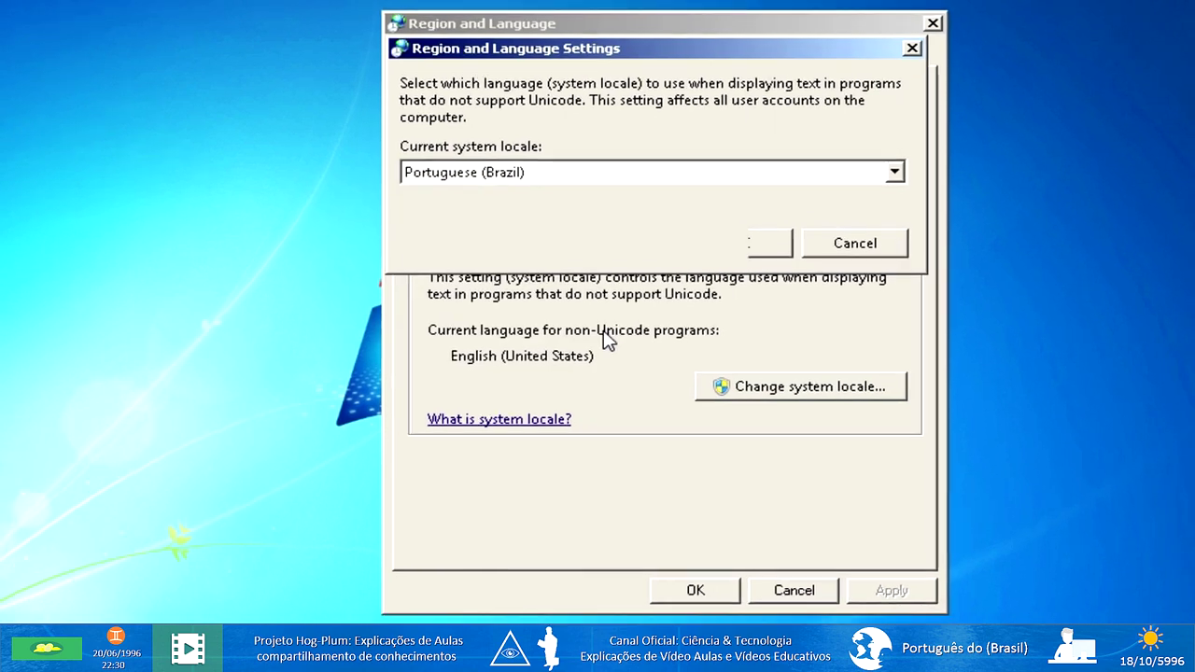
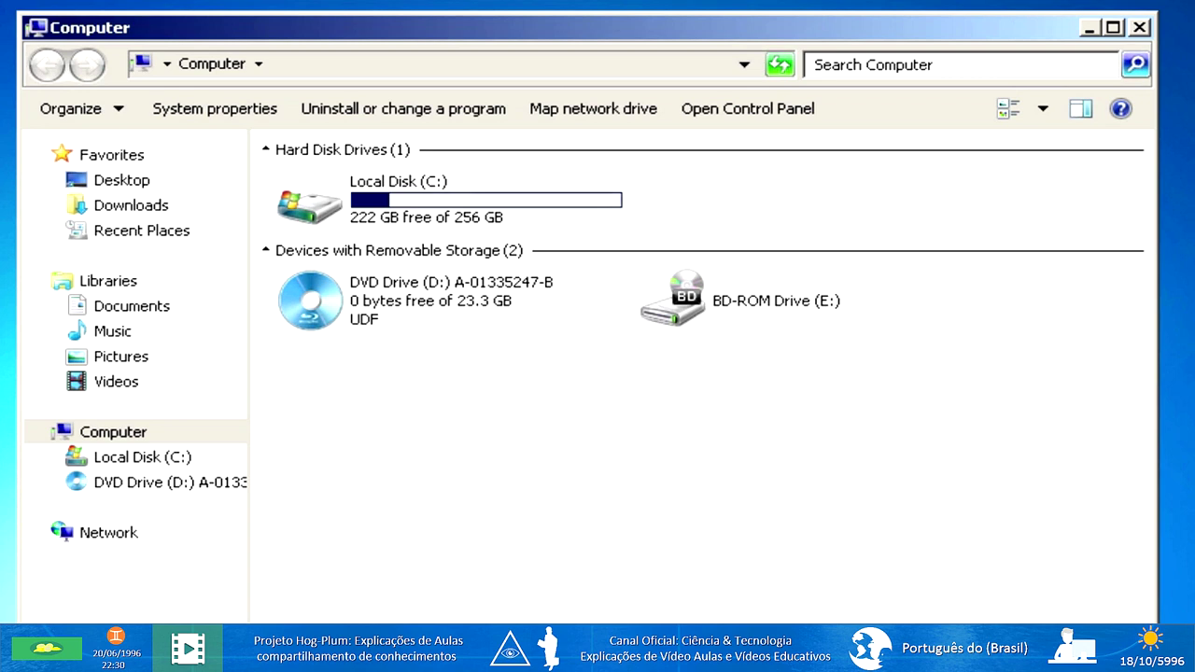
# Open Local Disk (C:) and the leia.txt instructions file.
pyautogui.doubleClick(408, 192)
pyautogui.click(322, 366)
pyautogui.doubleClick(322, 366)
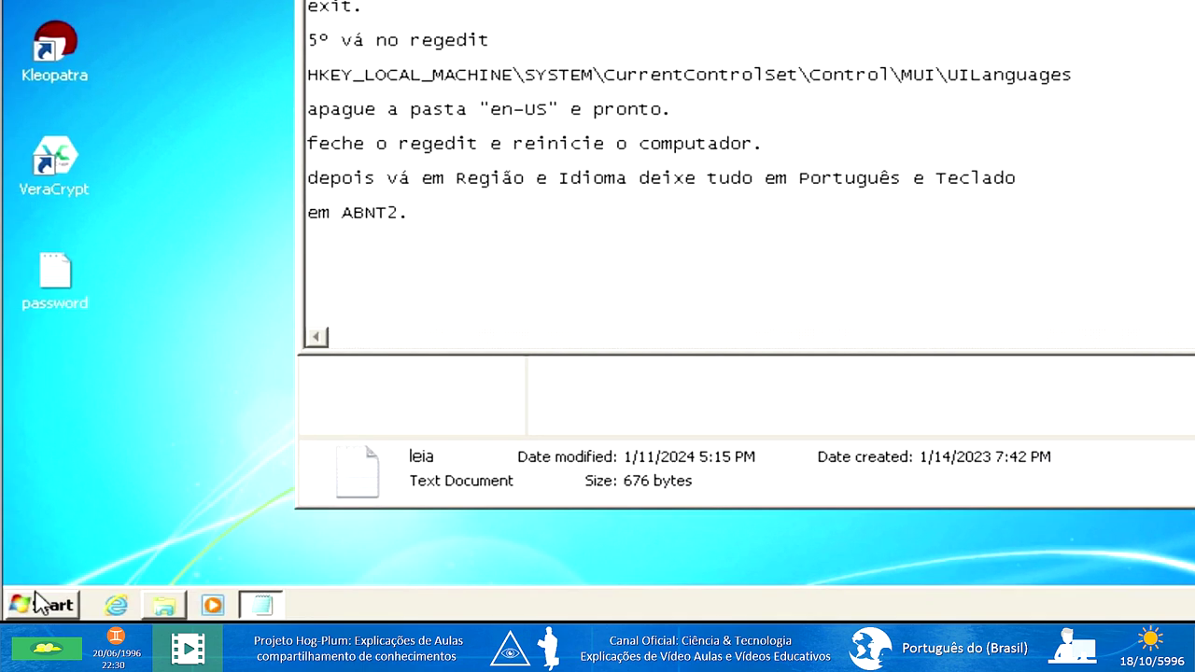
# Launch regedit from Start menu search, approve UAC, and place it right of Notepad.
pyautogui.click(37, 603)
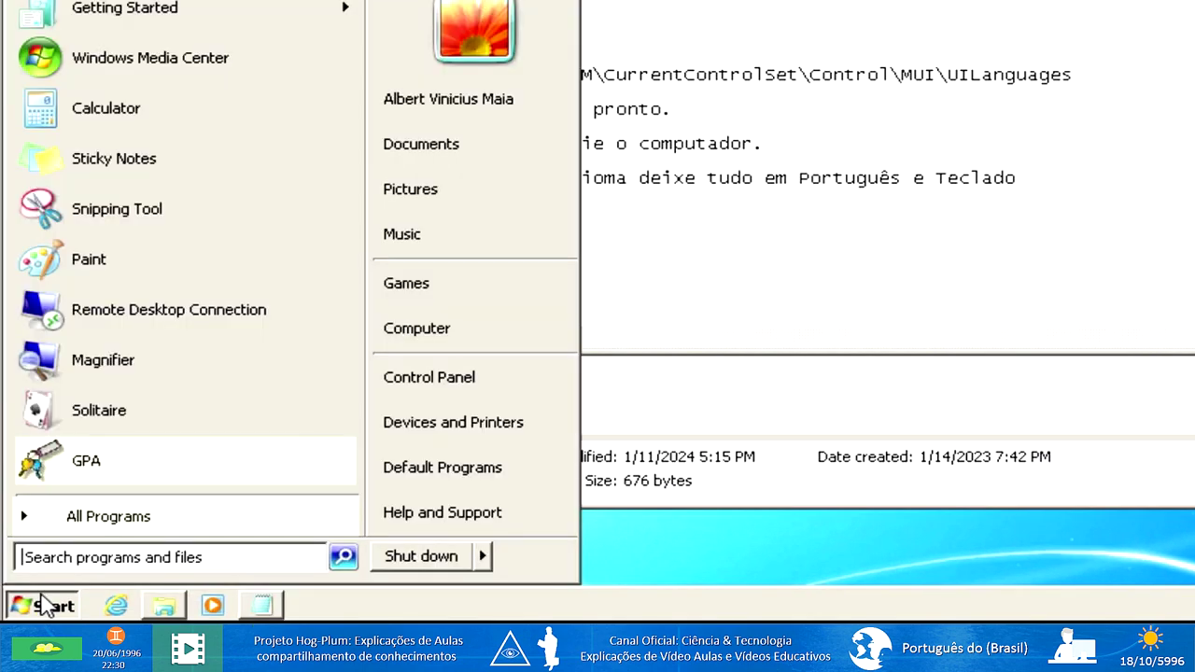
pyautogui.click(103, 557)
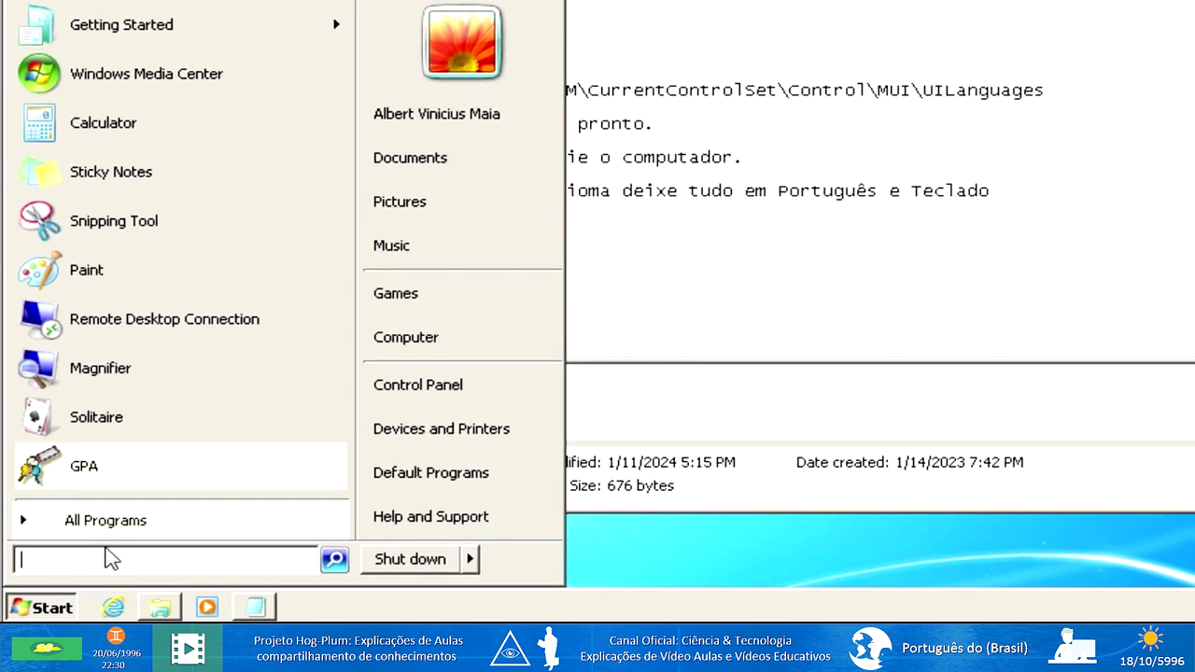
pyautogui.write('regedit')
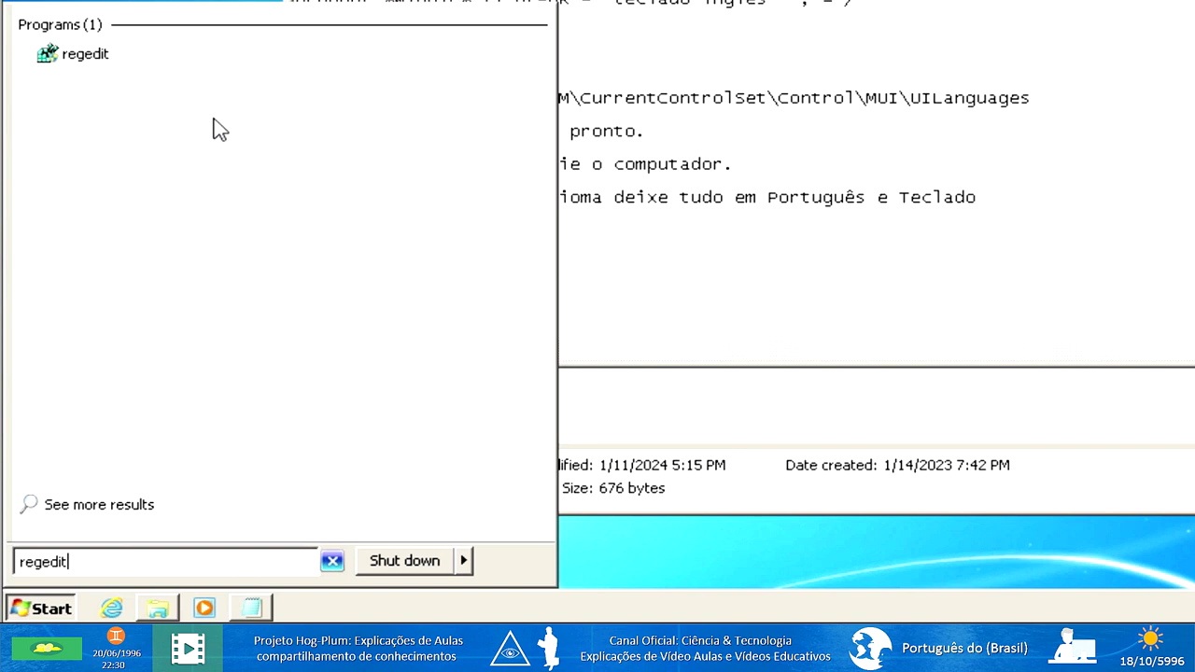
pyautogui.click(126, 56)
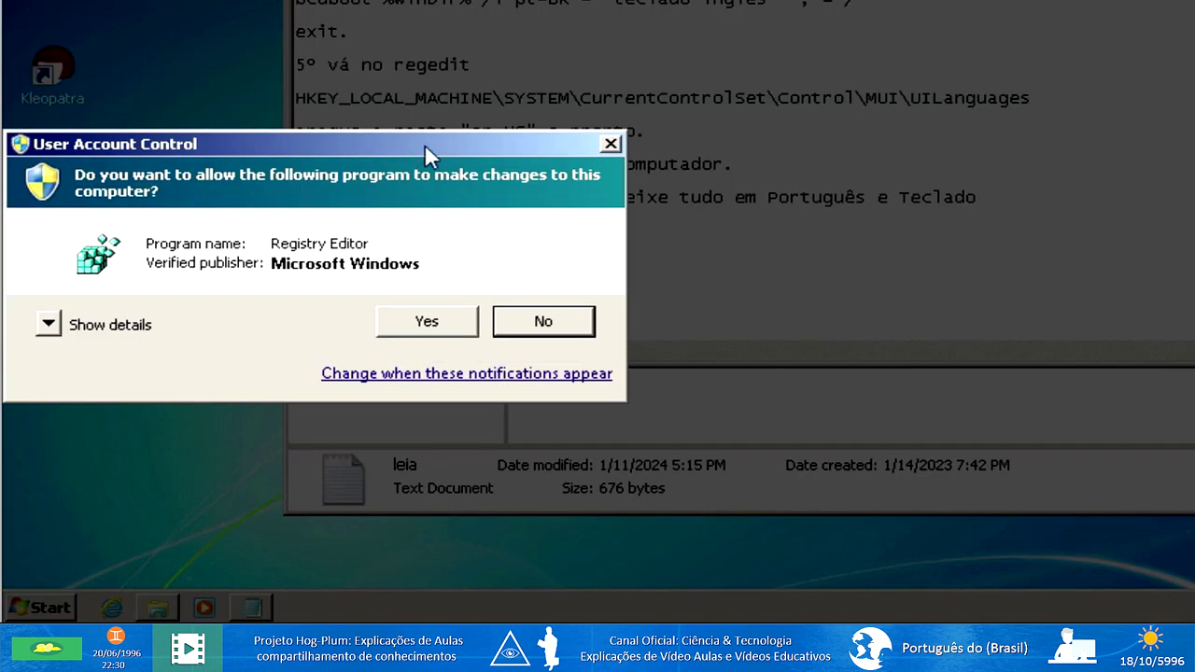
pyautogui.click(422, 322)
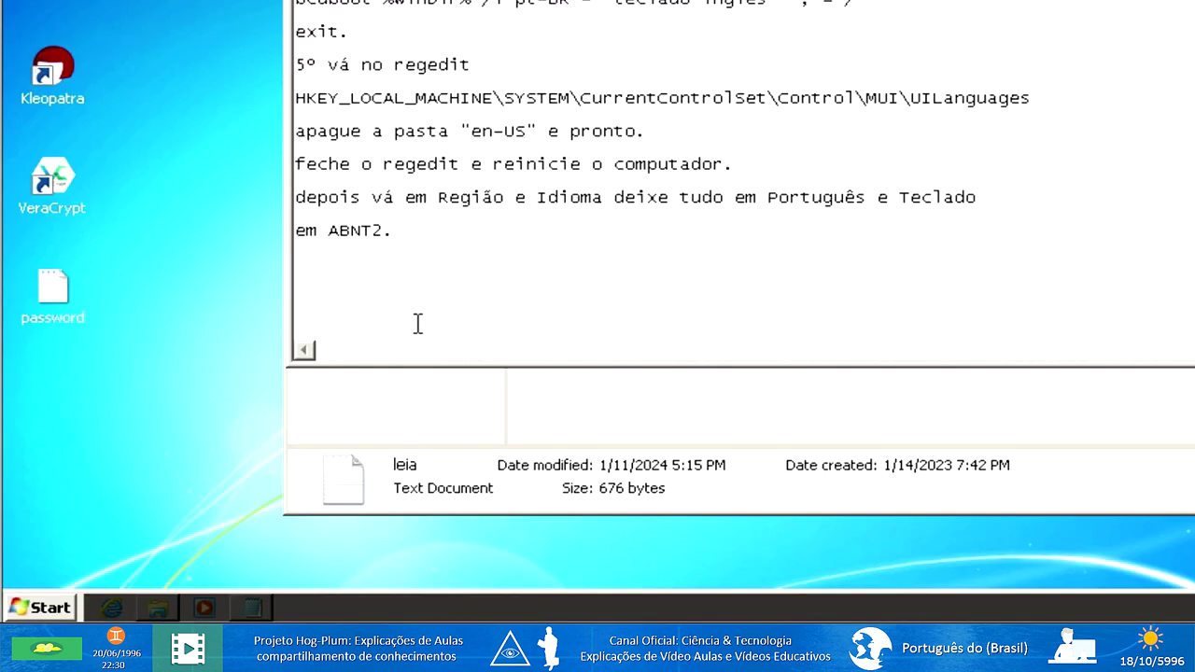
pyautogui.moveTo(373, 0); pyautogui.dragTo(1147, 0)
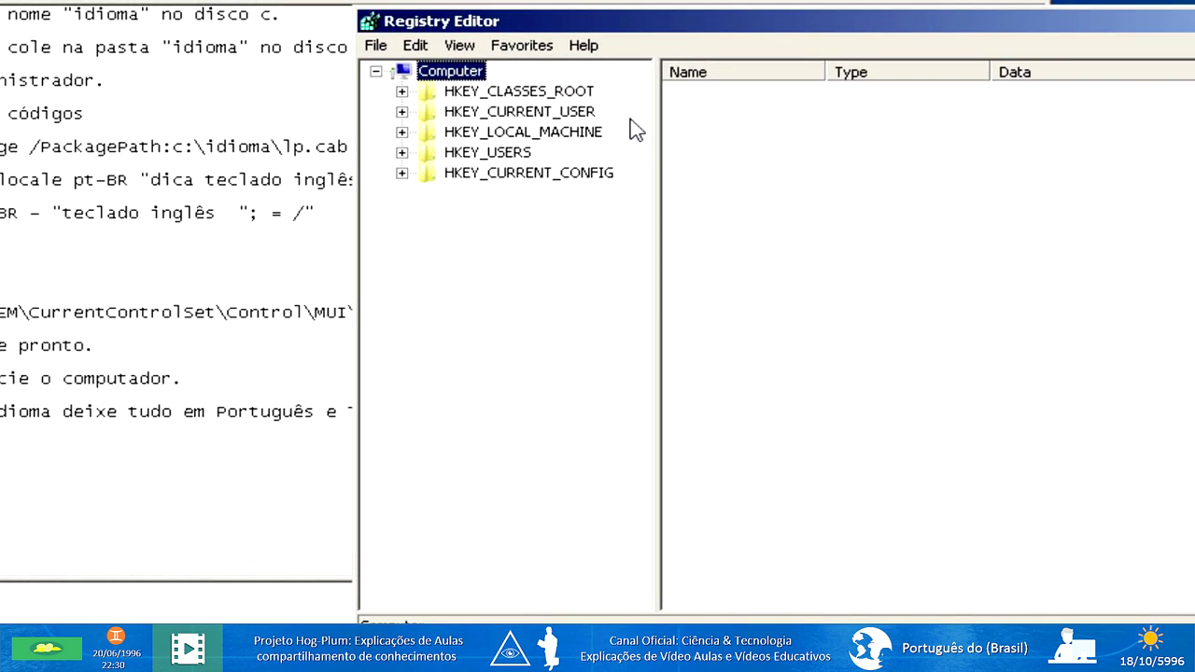
# Expand HKEY_LOCAL_MACHINE\SYSTEM\CurrentControlSet\Control in the registry tree.
pyautogui.doubleClick(555, 204)
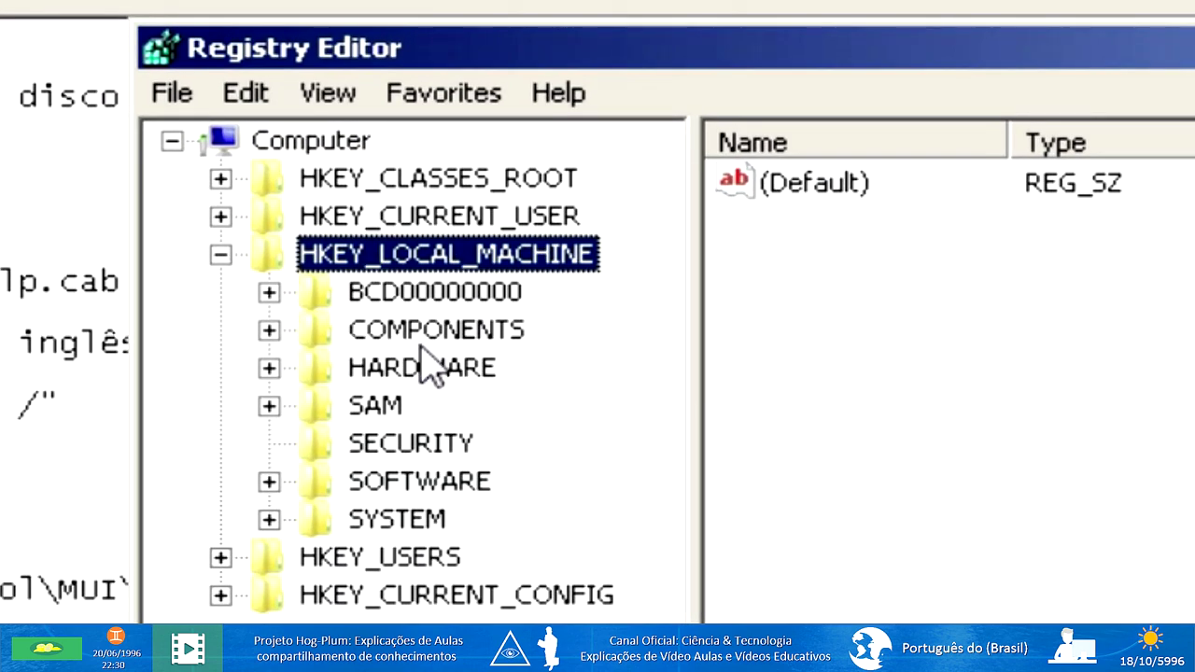
pyautogui.click(402, 519)
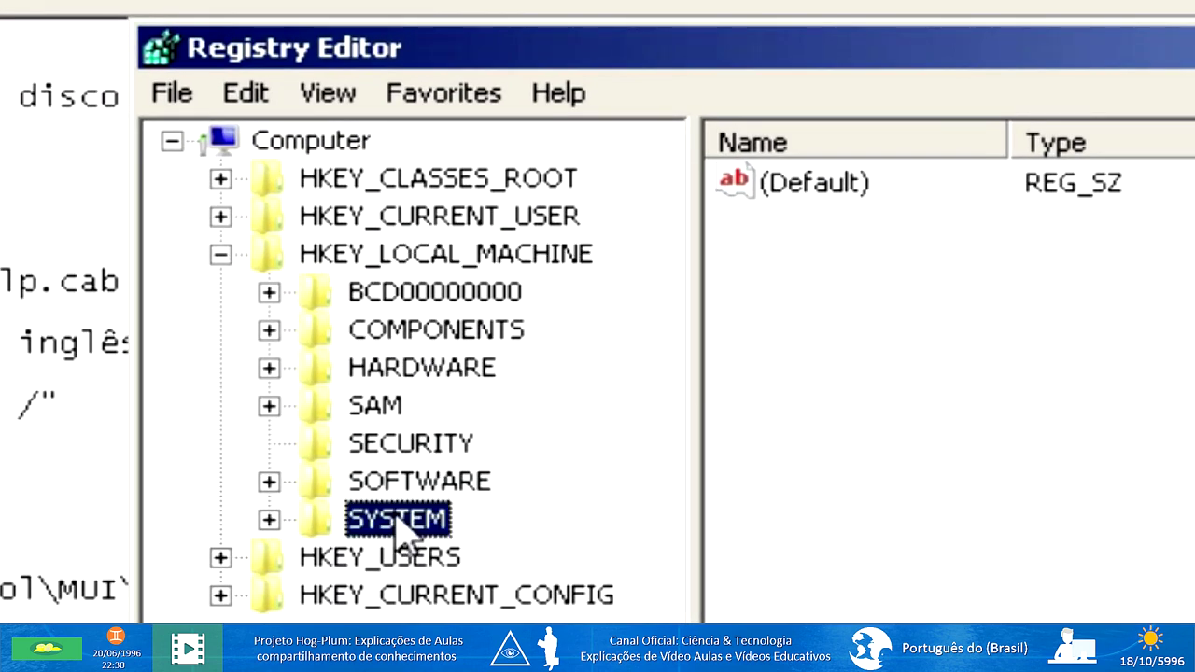
pyautogui.click(269, 519)
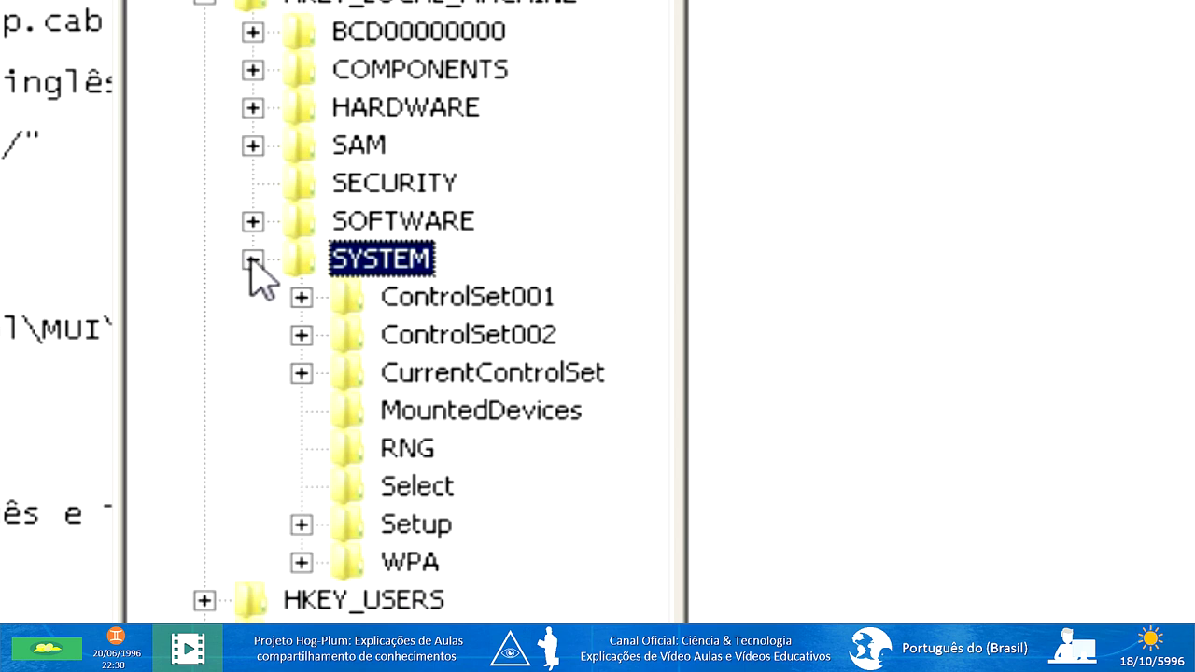
pyautogui.click(464, 374)
pyautogui.click(300, 373)
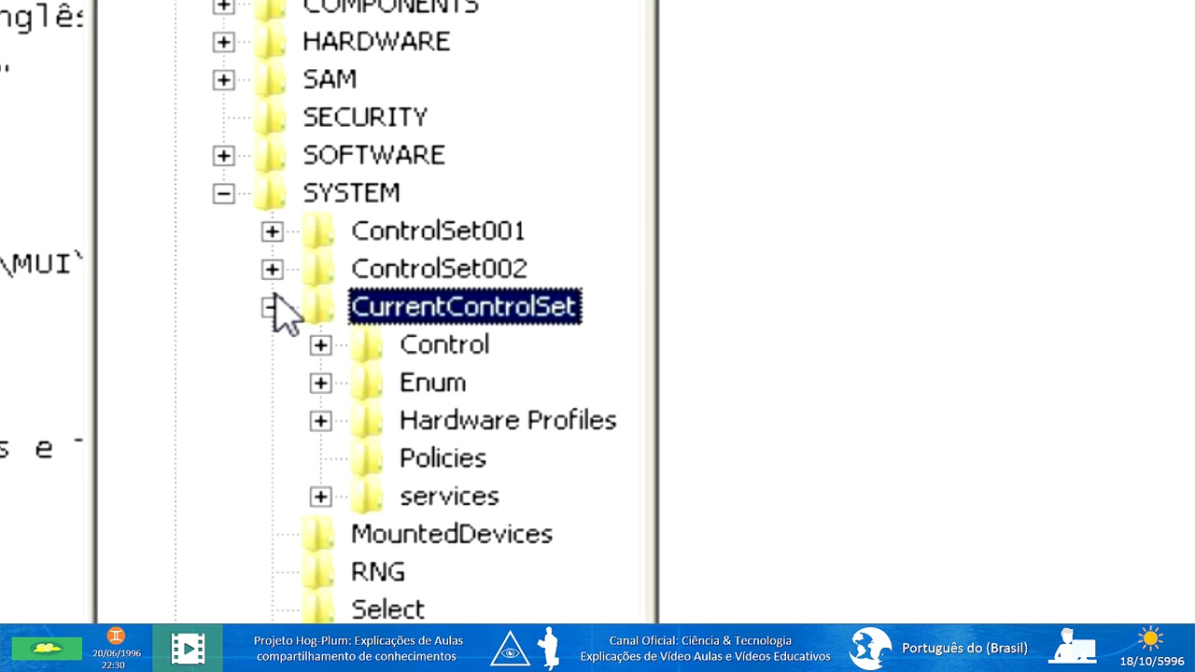
pyautogui.click(437, 355)
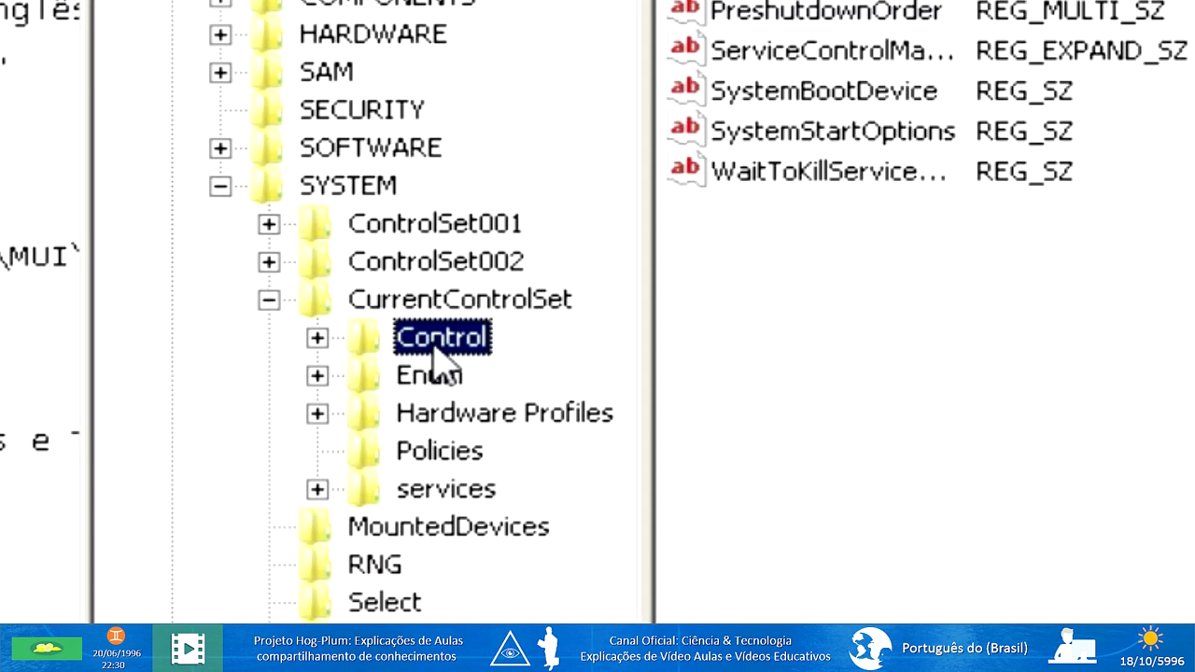
pyautogui.click(318, 338)
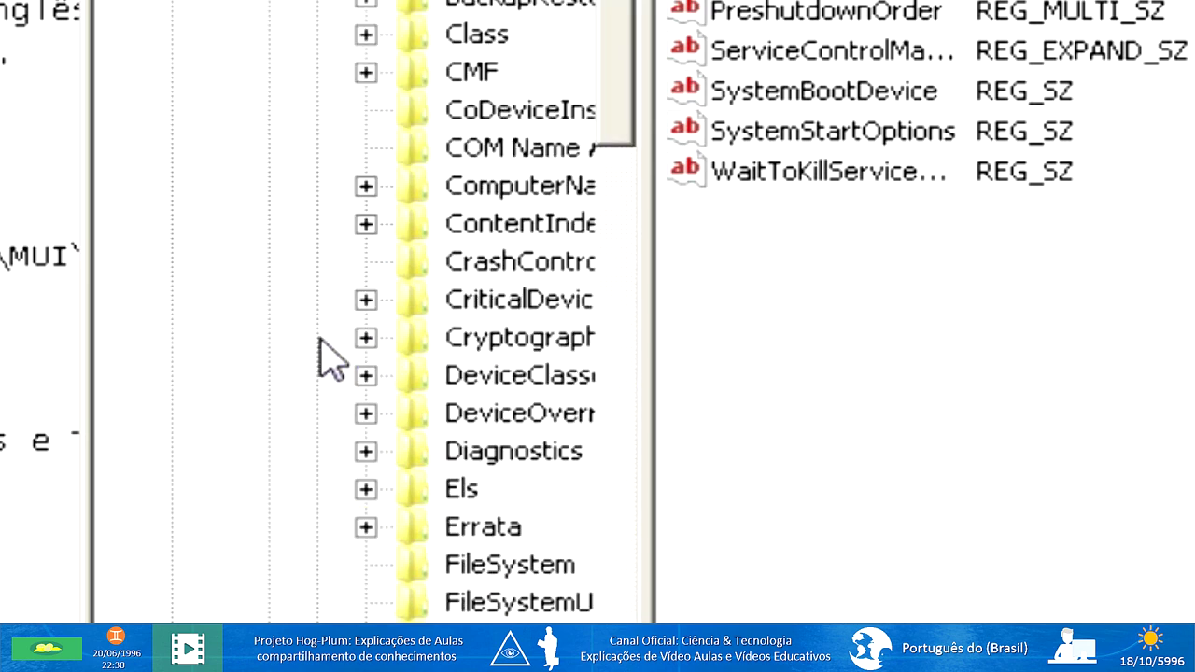
pyautogui.hscroll(3, 435, 311)
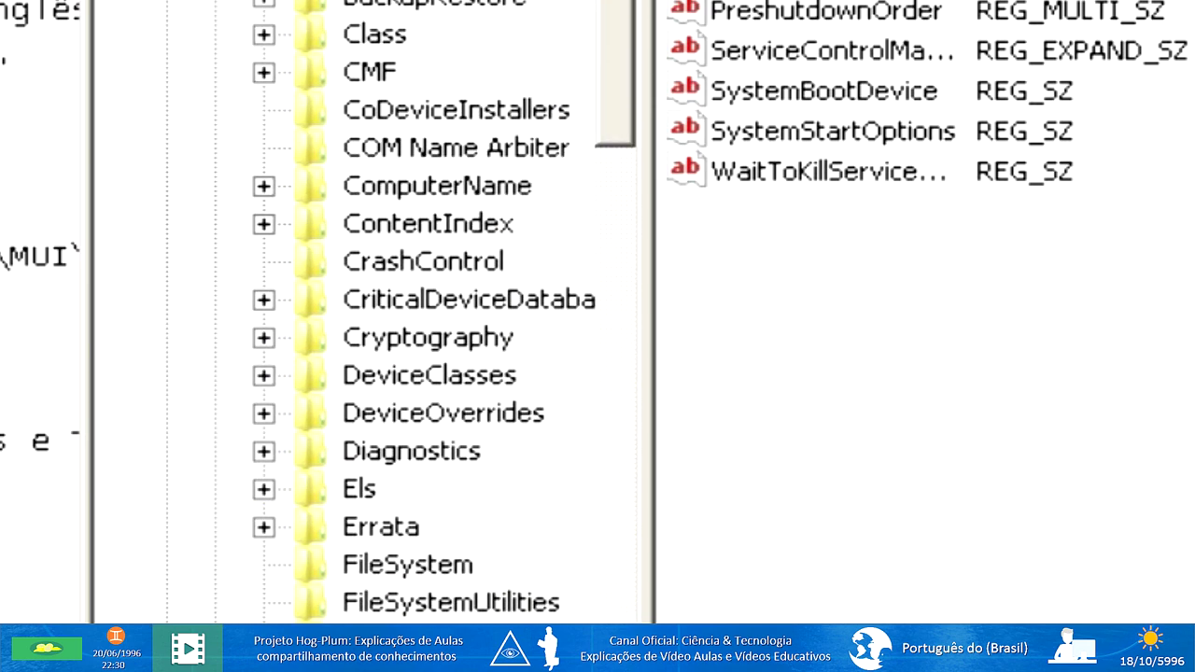
pyautogui.hscroll(1, 435, 312)
pyautogui.moveTo(613, 101); pyautogui.dragTo(608, 314)
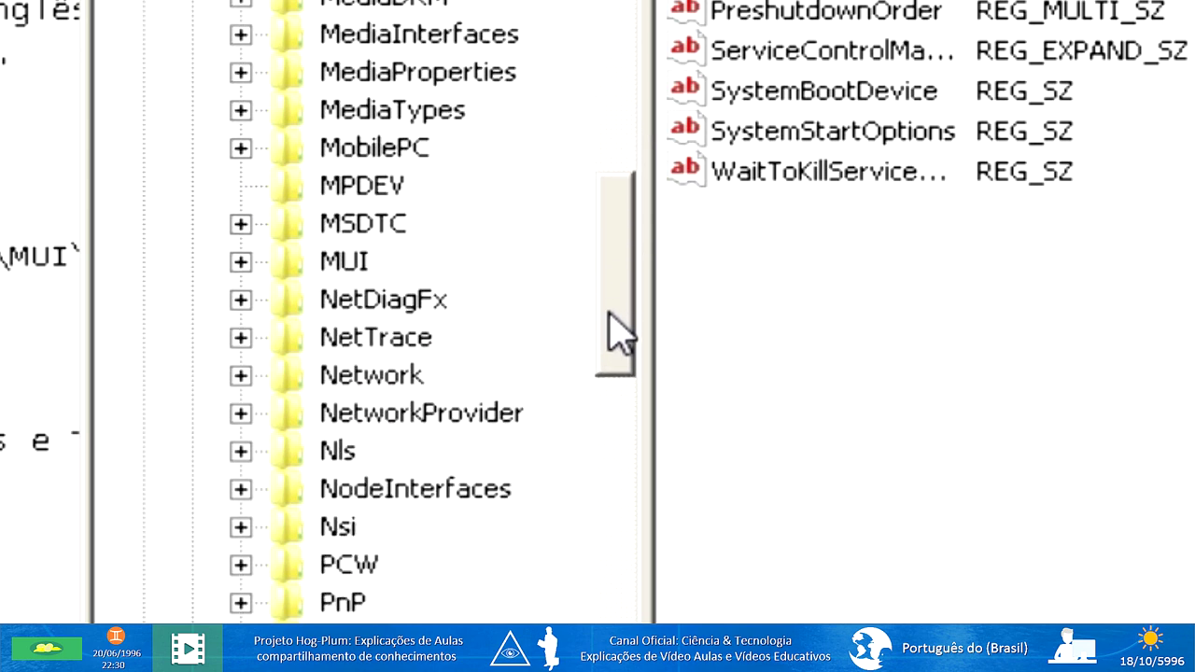
# Expand MUI\UILanguages and delete the en-US key, confirming with Yes.
pyautogui.click(346, 262)
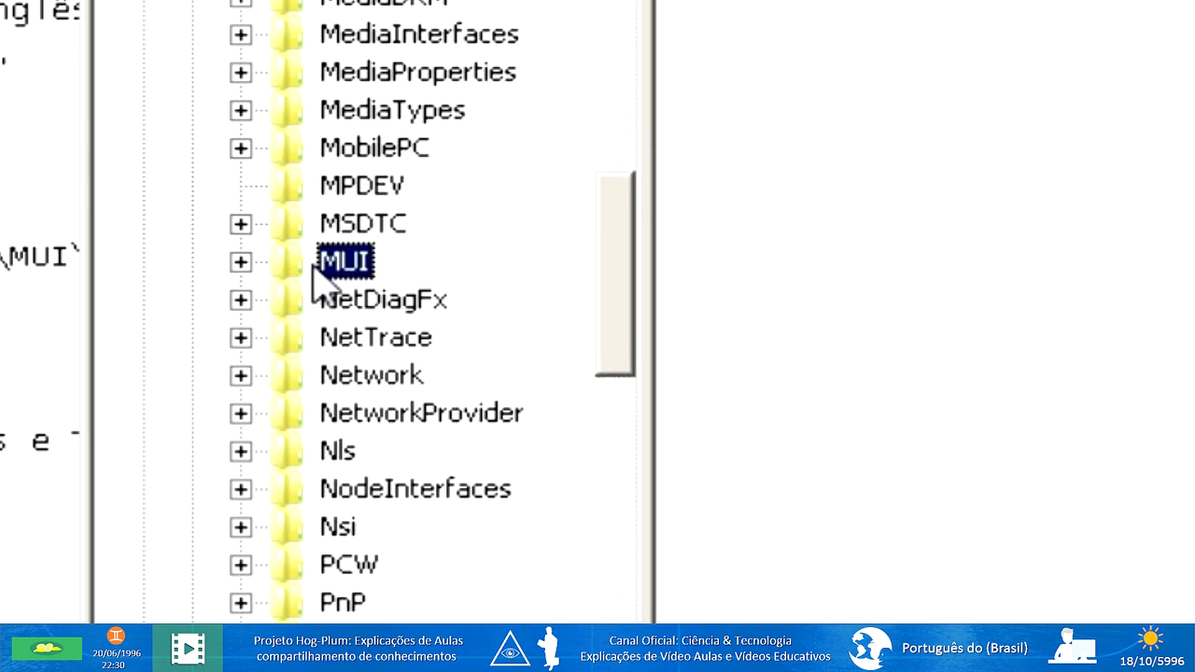
pyautogui.click(240, 262)
pyautogui.click(453, 416)
pyautogui.click(288, 413)
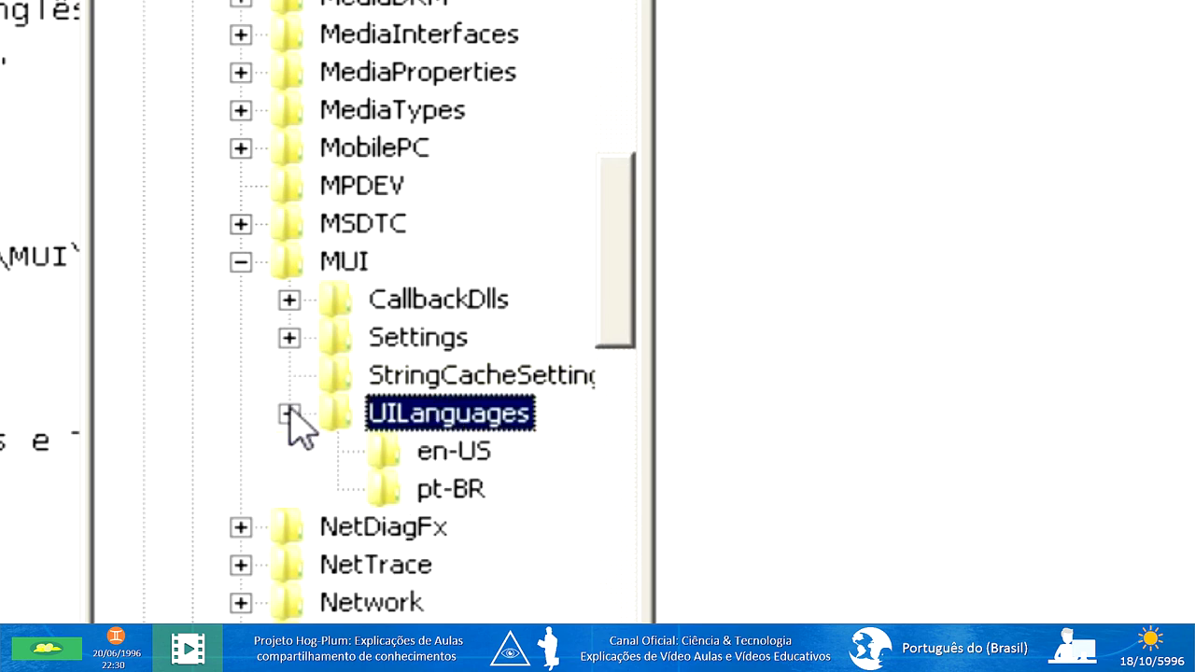
pyautogui.rightClick(467, 451)
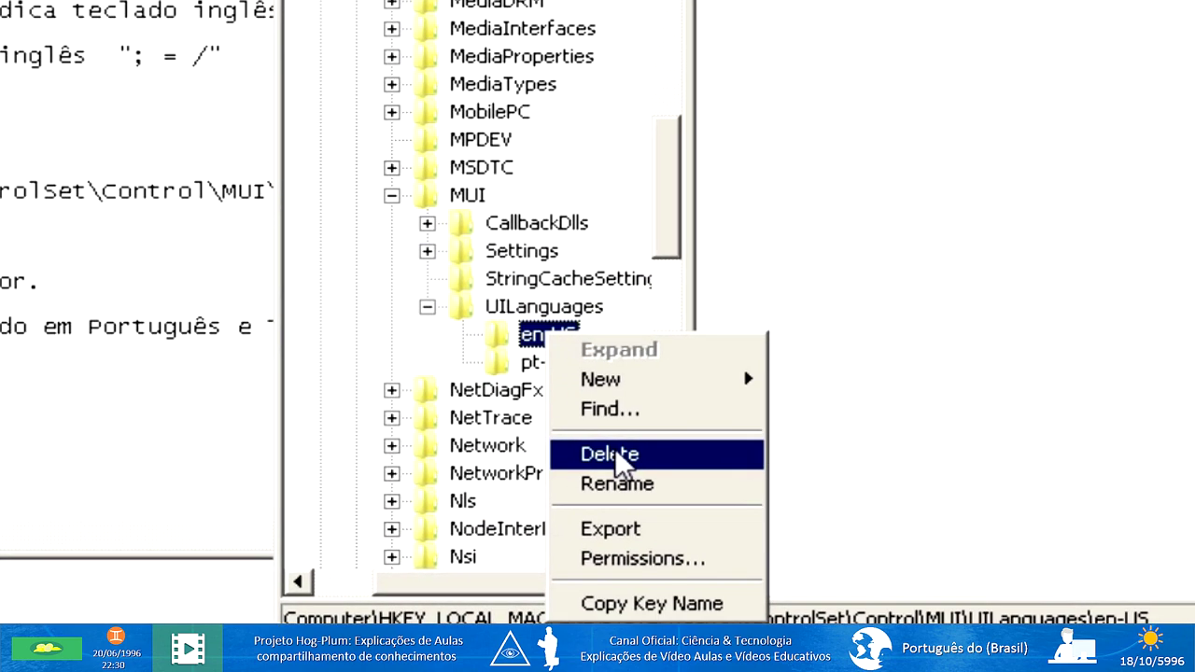
pyautogui.click(611, 455)
pyautogui.click(664, 297)
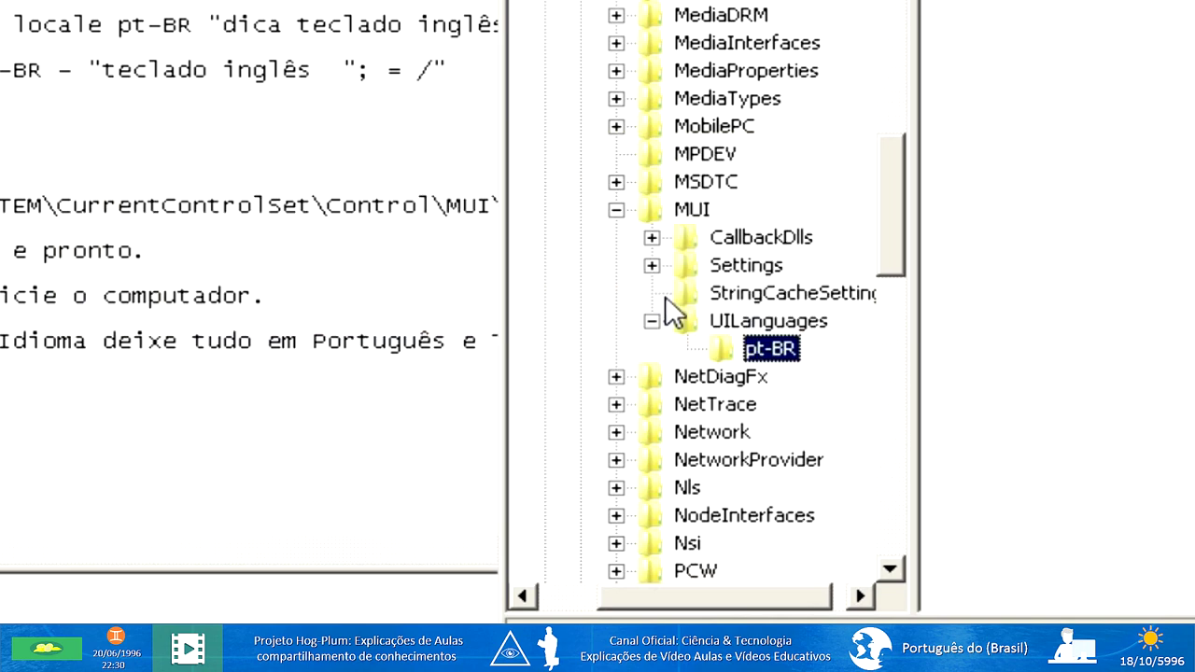
# Collapse the registry tree back to the root hives and move the window over Notepad.
pyautogui.press('Left')
pyautogui.press('Left')
pyautogui.press('Left')
pyautogui.press('Left')
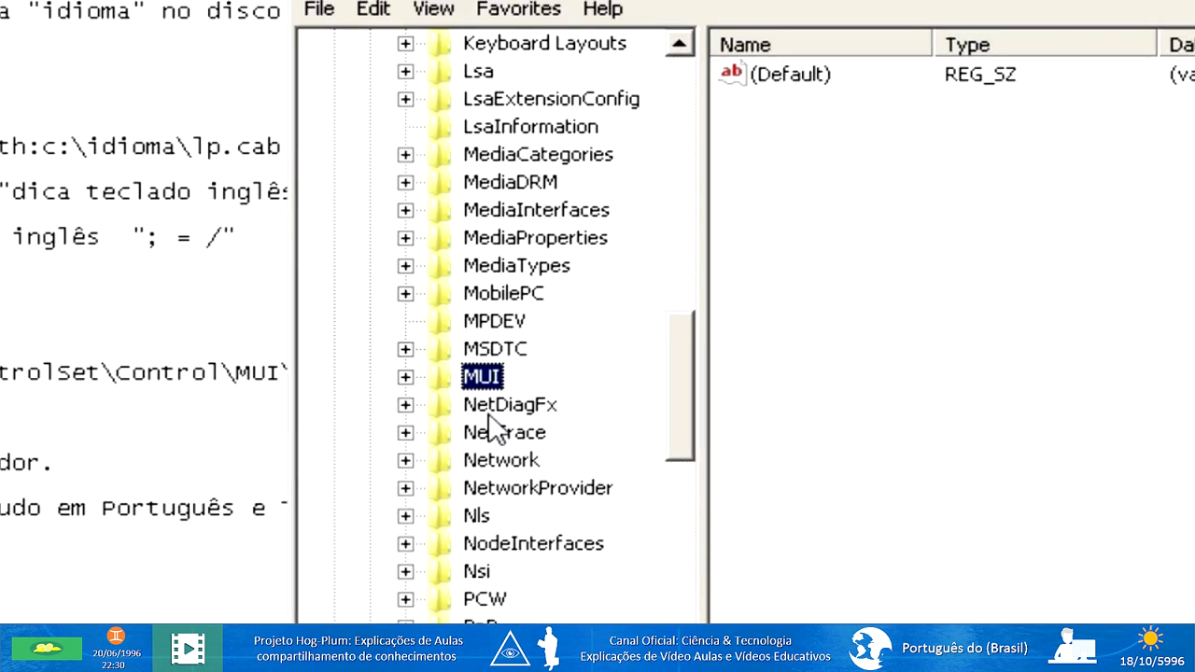
pyautogui.moveTo(663, 431); pyautogui.dragTo(666, 197)
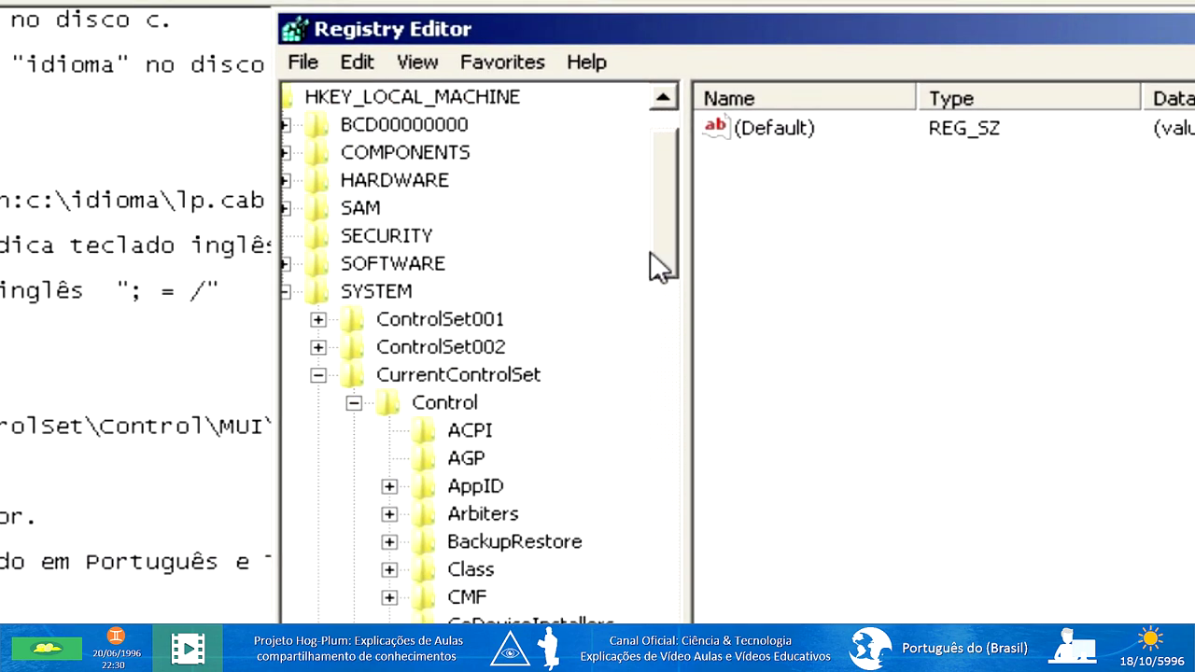
pyautogui.click(355, 402)
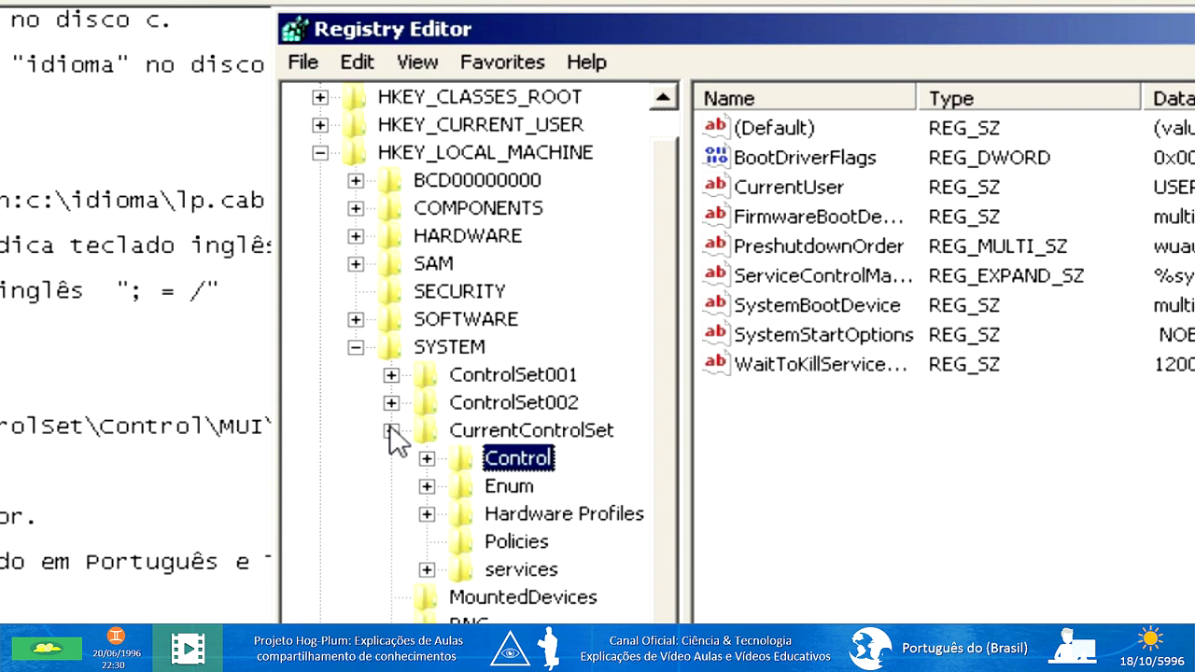
pyautogui.click(391, 430)
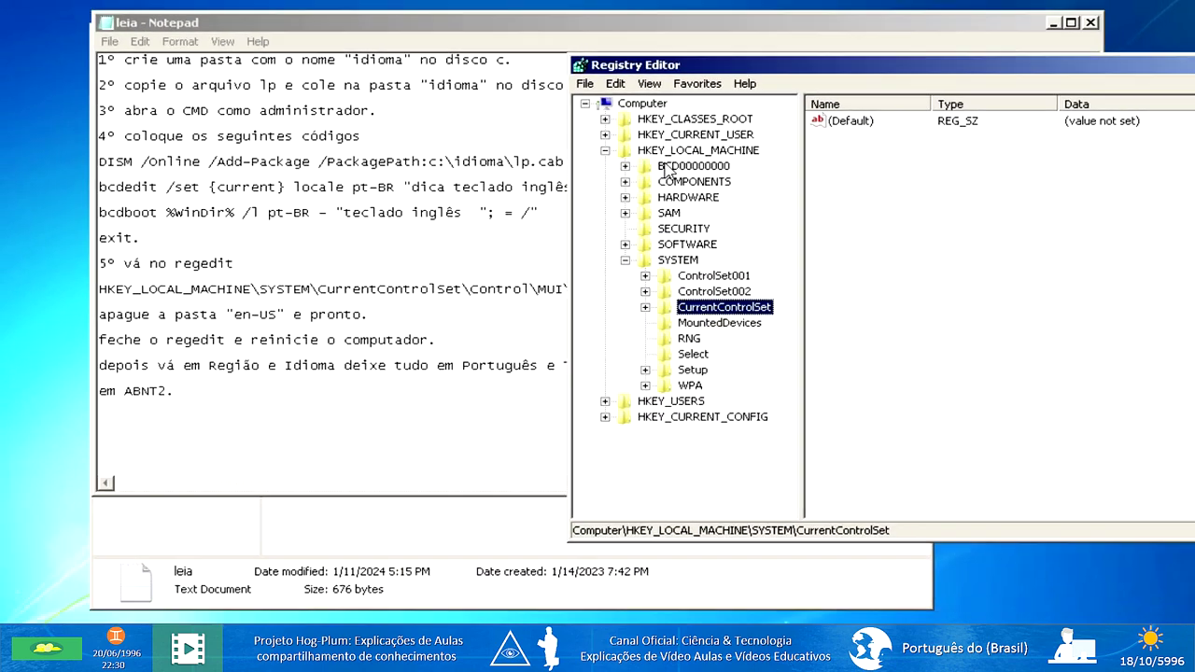
pyautogui.click(374, 374)
pyautogui.click(339, 180)
pyautogui.moveTo(705, 74); pyautogui.dragTo(316, 178)
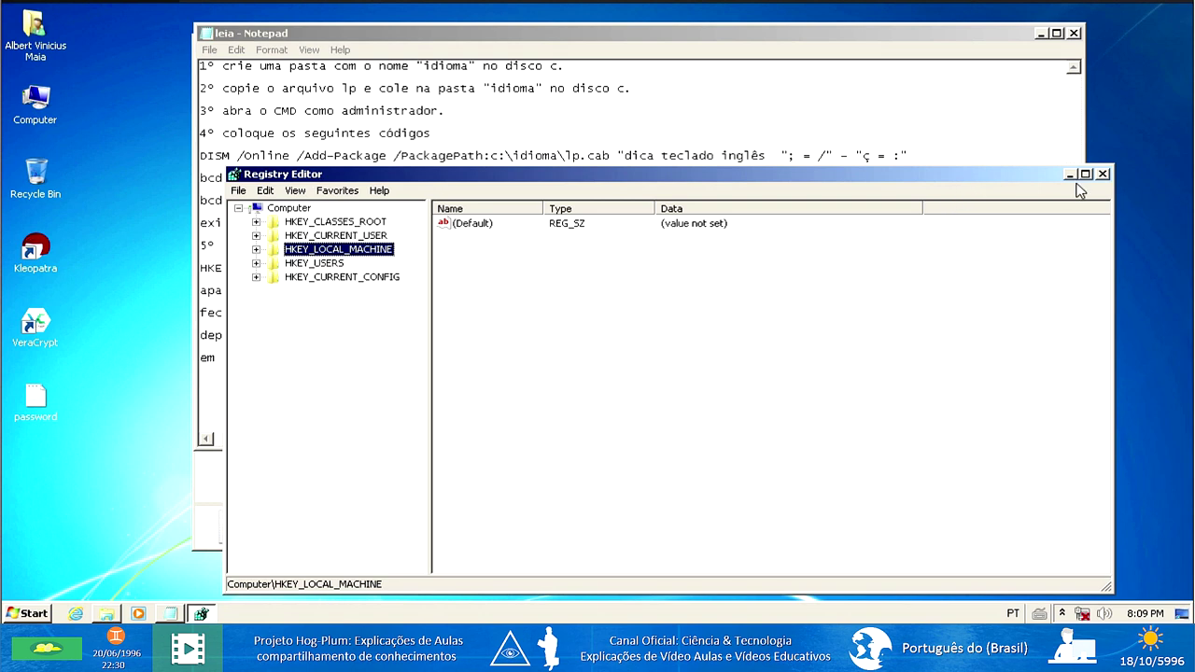
# Close Registry Editor, the leia Notepad window, and the Local Disk (C:) window.
pyautogui.click(297, 207)
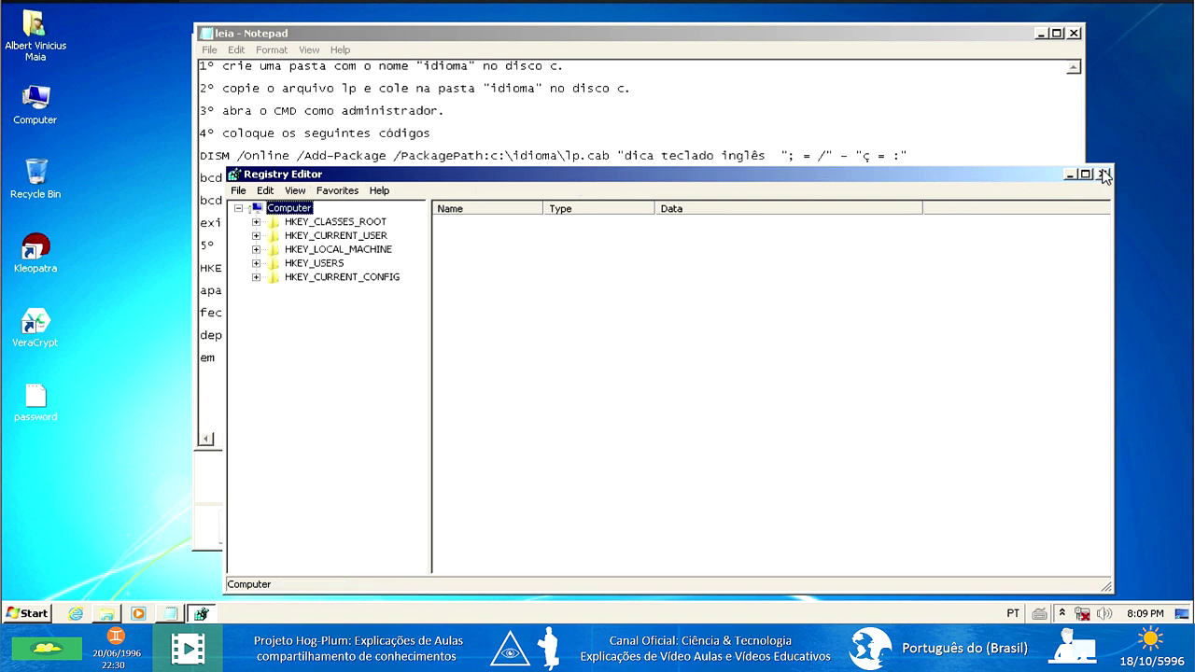
pyautogui.click(1102, 174)
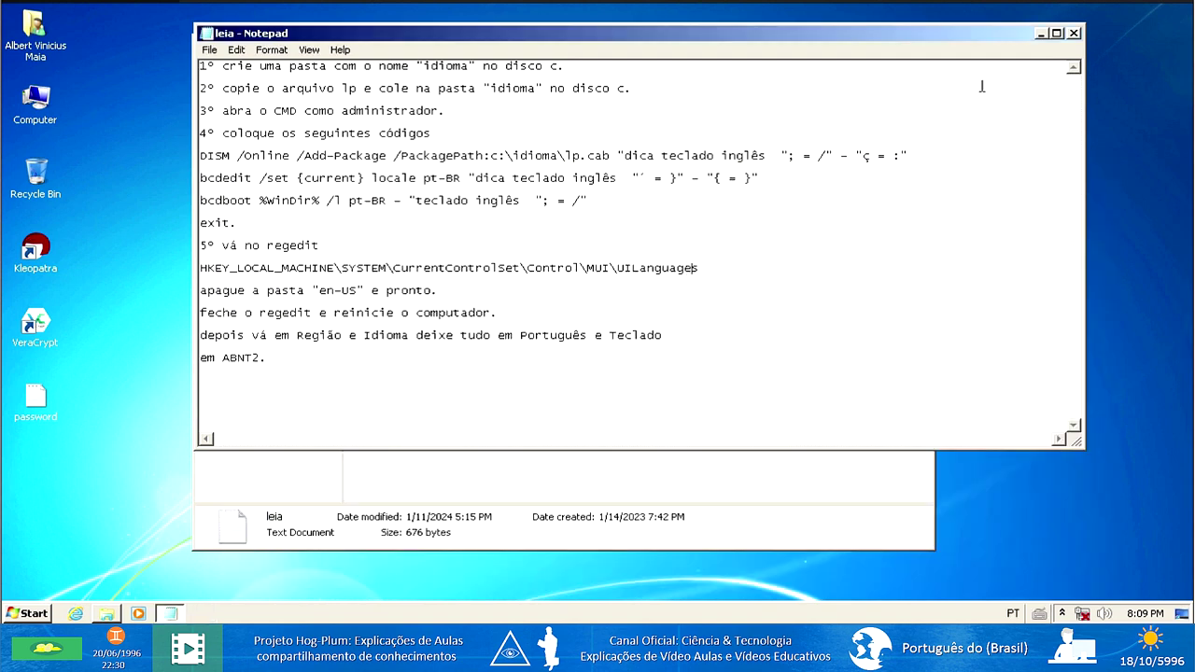
pyautogui.click(1073, 33)
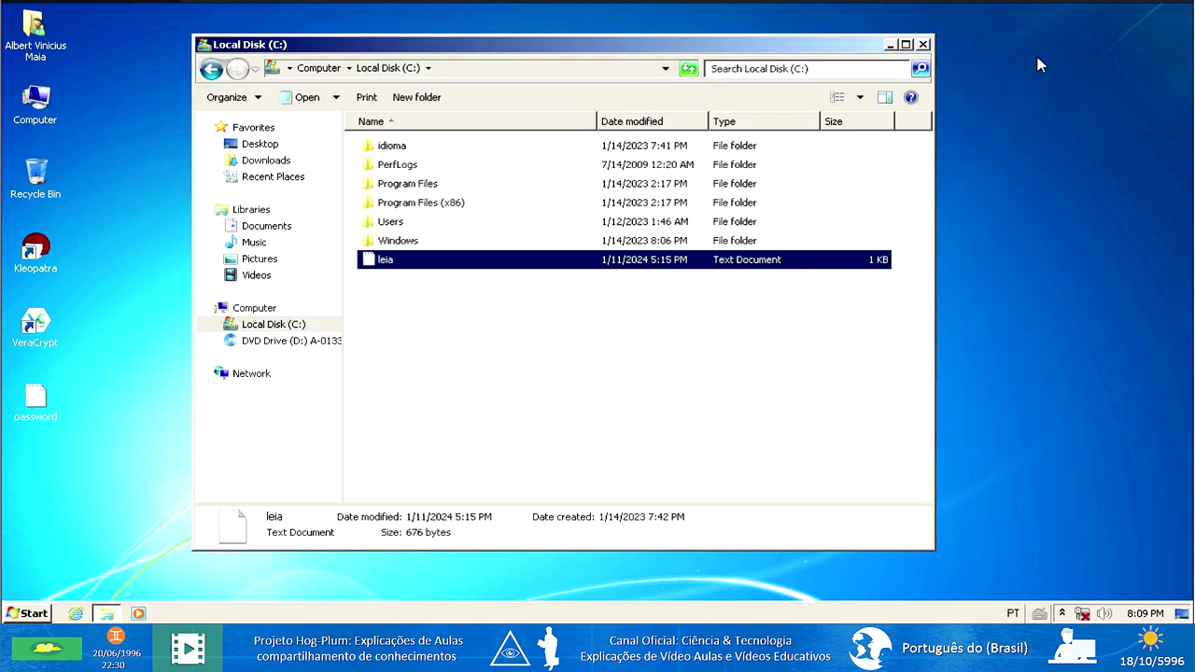
pyautogui.click(922, 45)
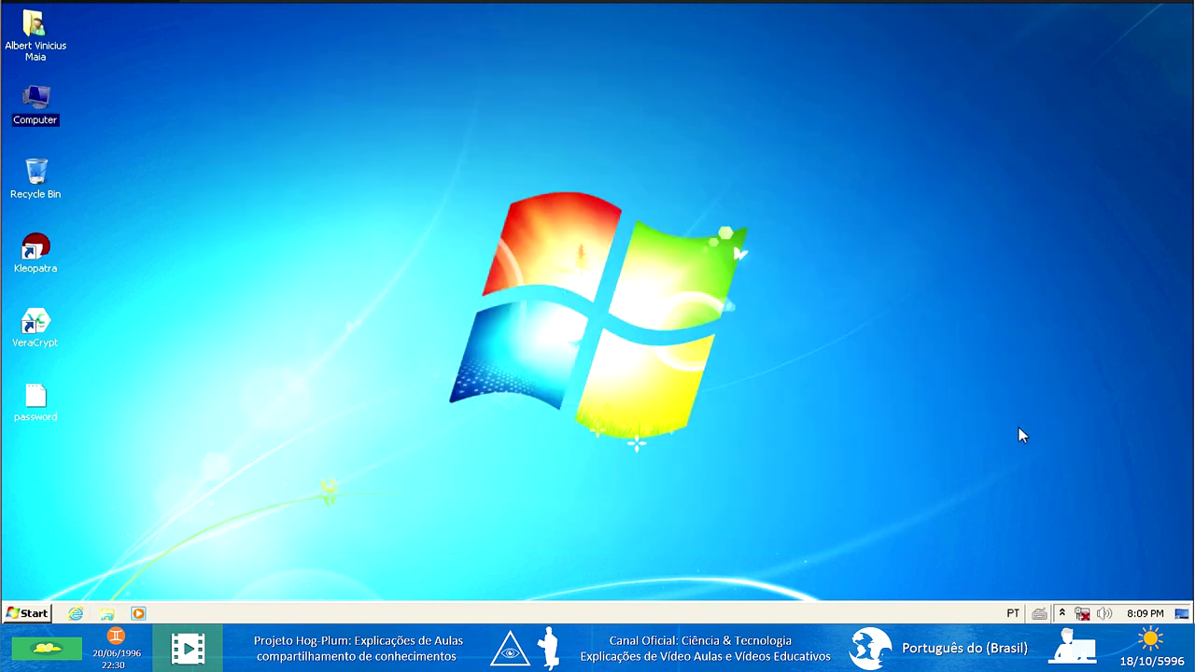
# Close the Language bar from the PT indicator and acknowledge the notice.
pyautogui.rightClick(1017, 612)
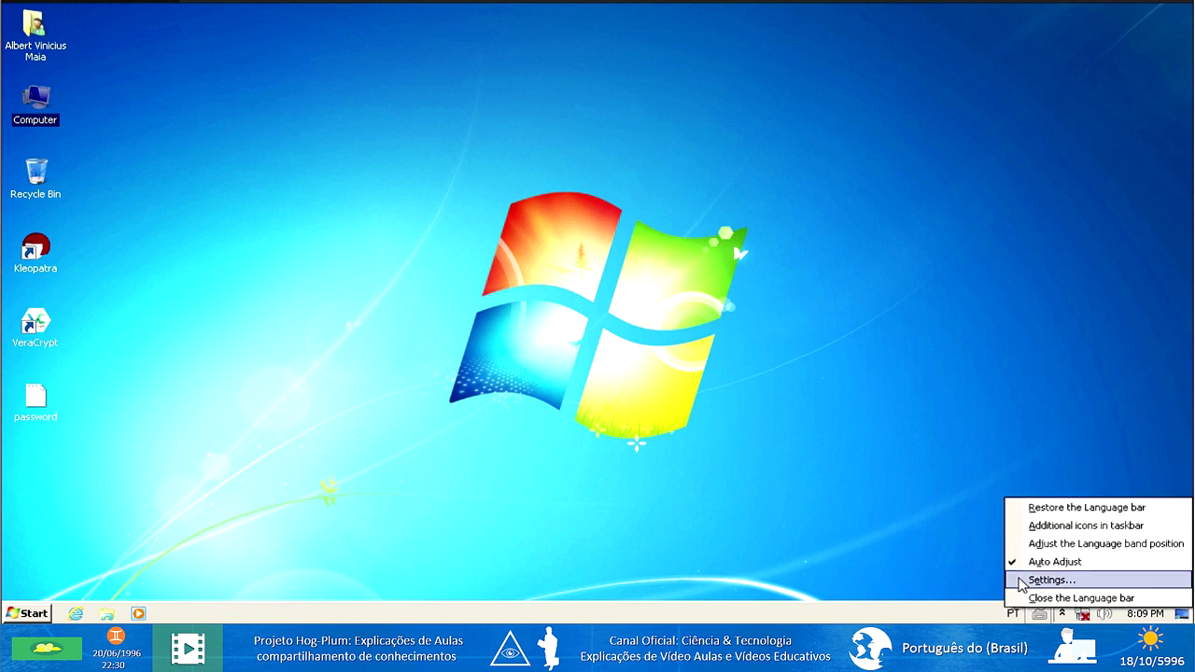
pyautogui.click(1059, 598)
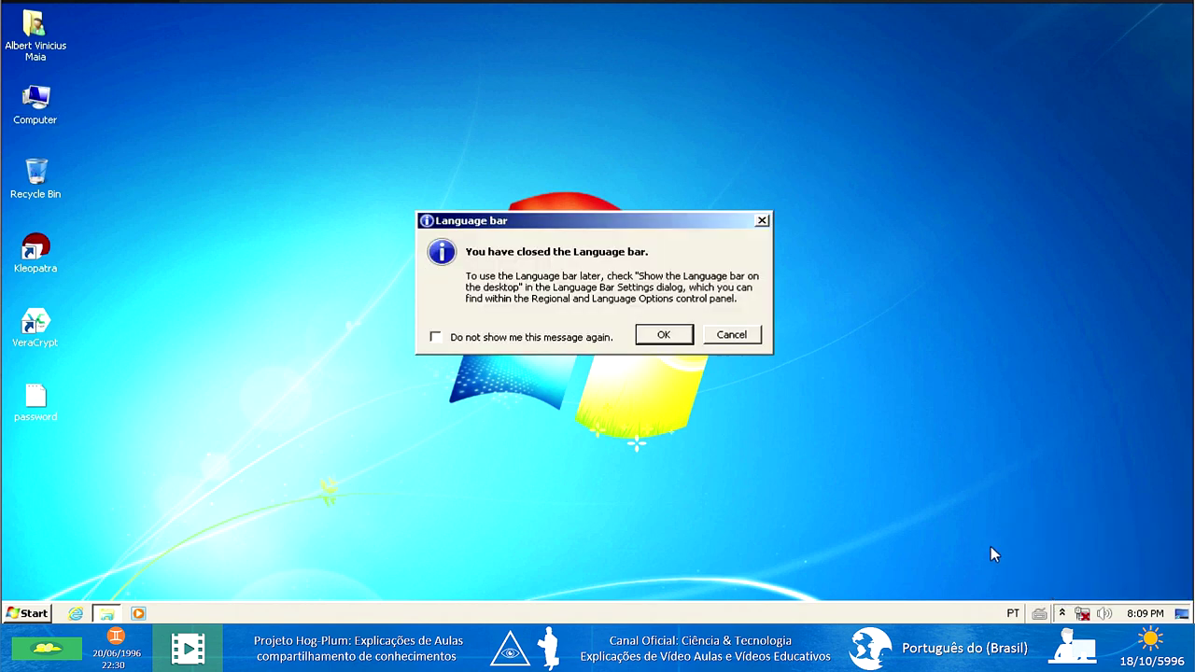
pyautogui.click(664, 335)
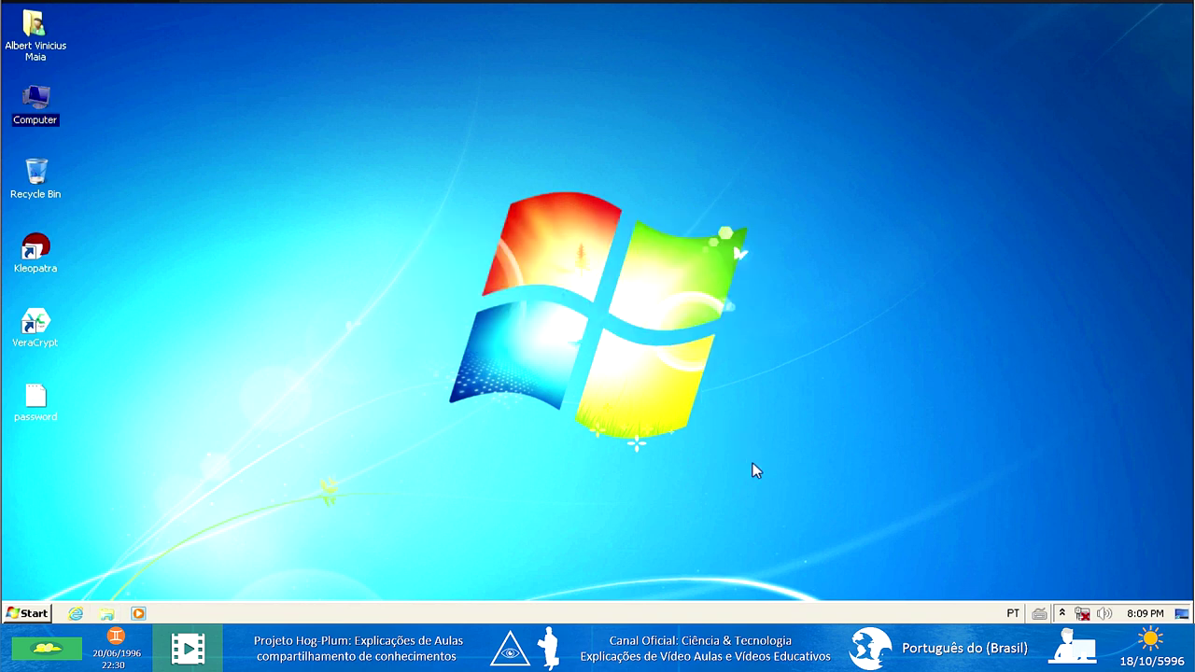
pyautogui.rightClick(1016, 614)
pyautogui.click(1031, 602)
# Restart Windows using the Start menu's Shut down arrow options.
pyautogui.click(154, 504)
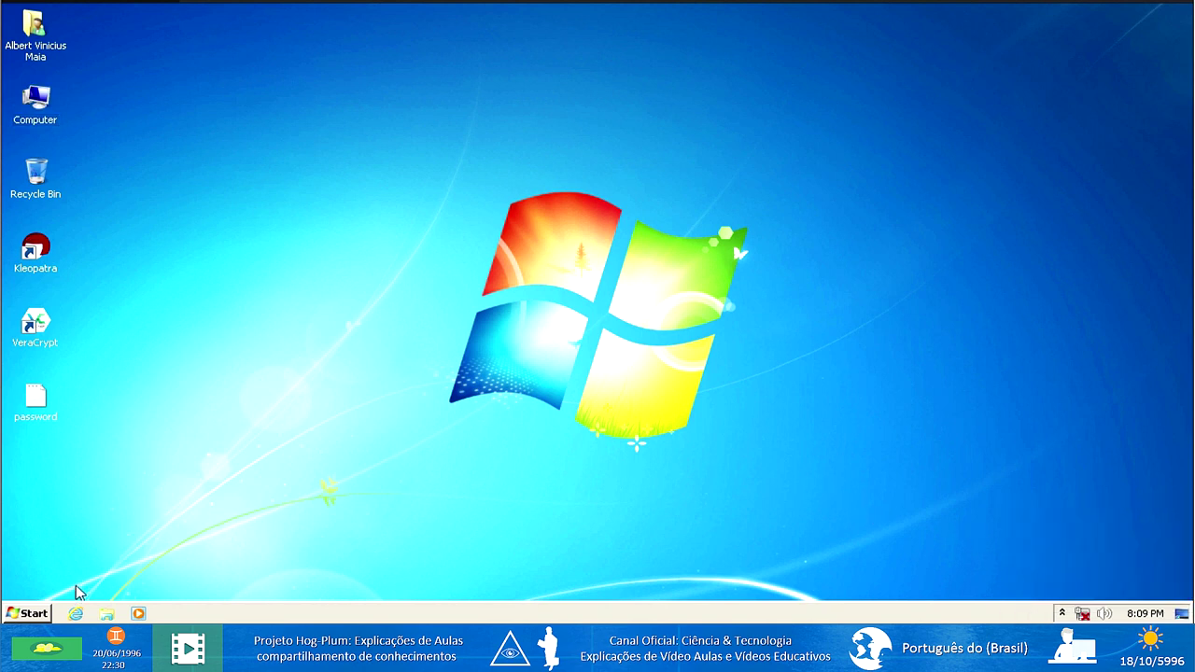
pyautogui.click(34, 613)
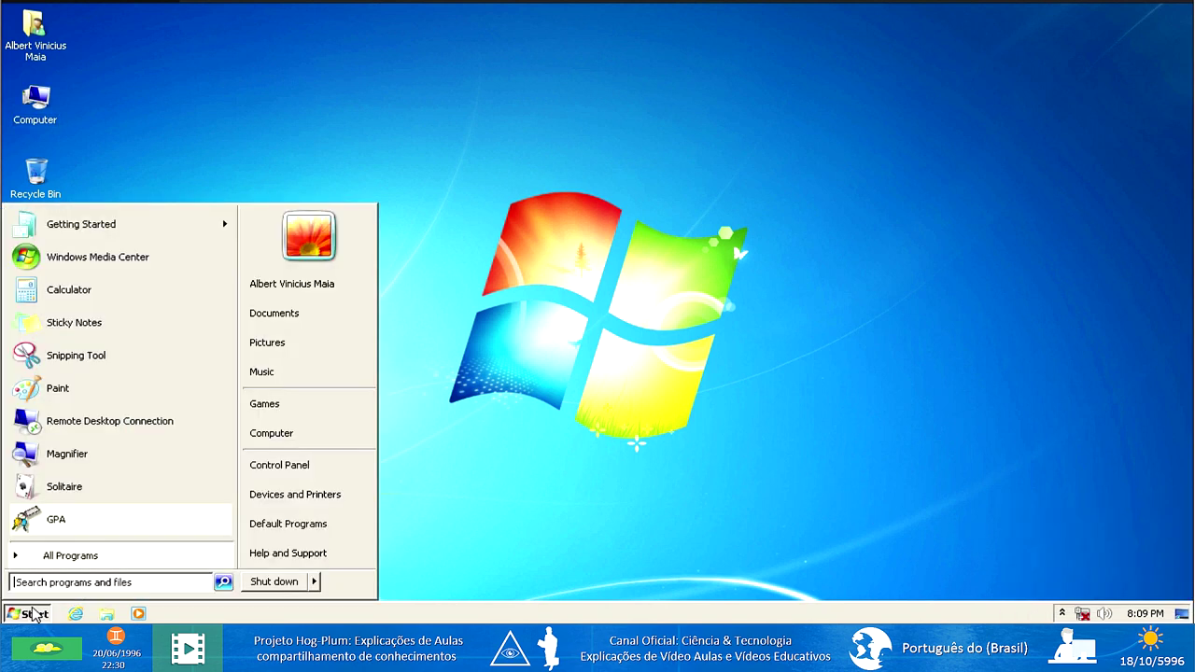
pyautogui.click(314, 582)
pyautogui.click(376, 543)
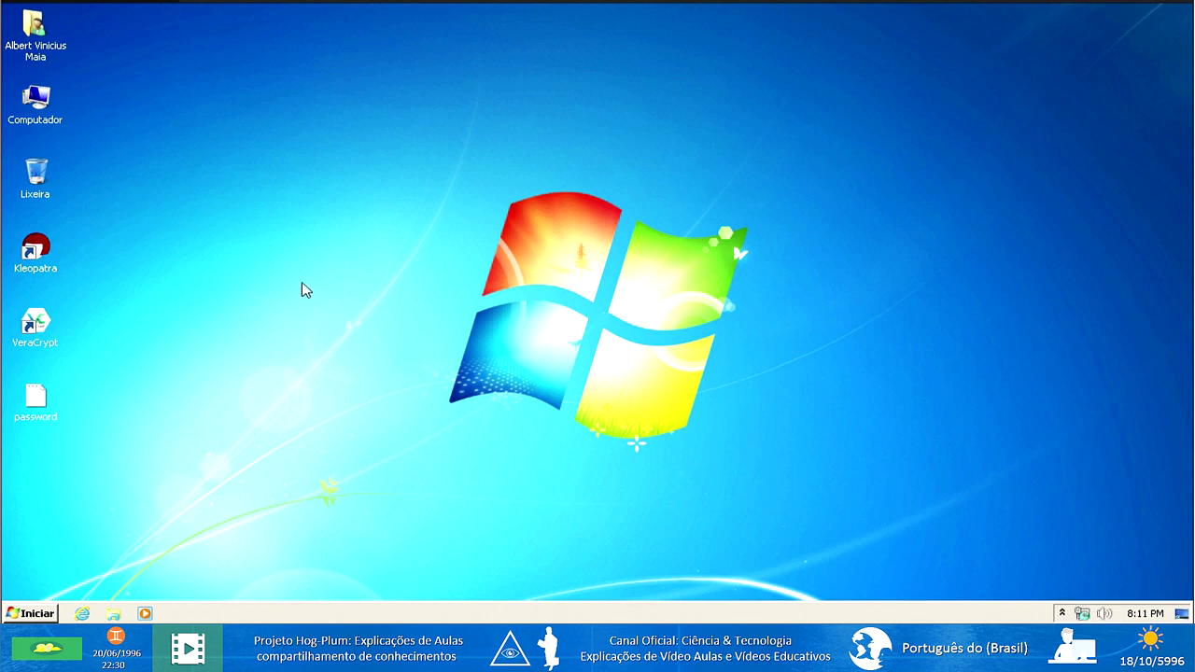
# In Disco Local (C:), permanently delete the leia file with Shift+Delete, approving the admin prompt.
pyautogui.doubleClick(42, 102)
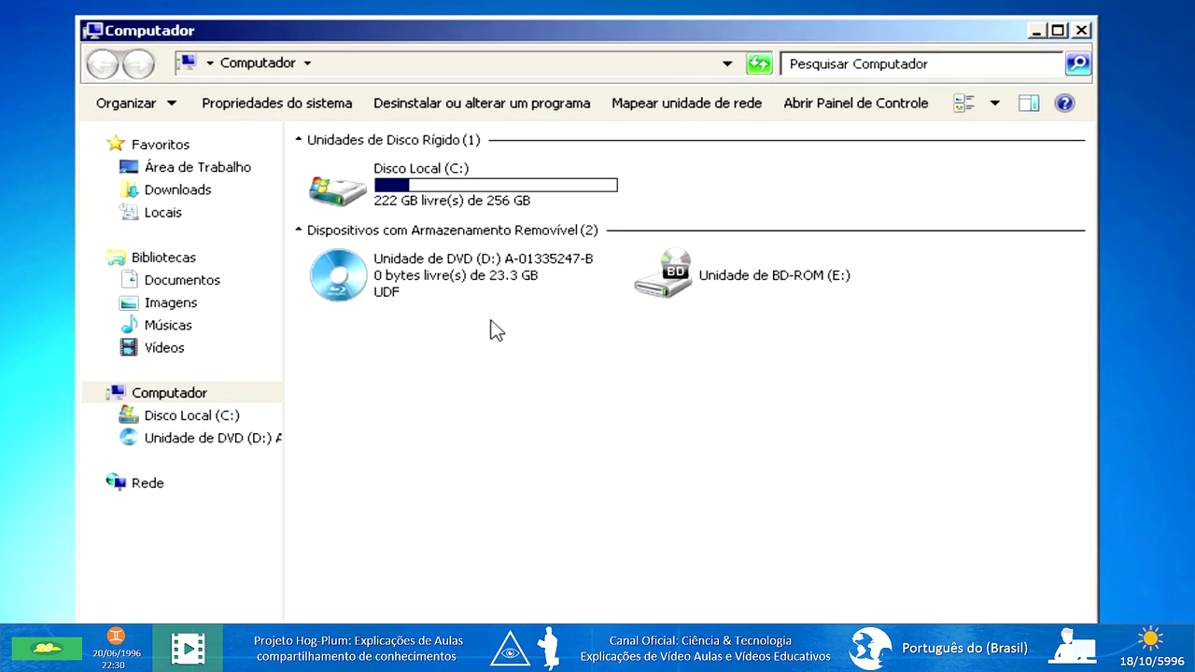
pyautogui.doubleClick(407, 224)
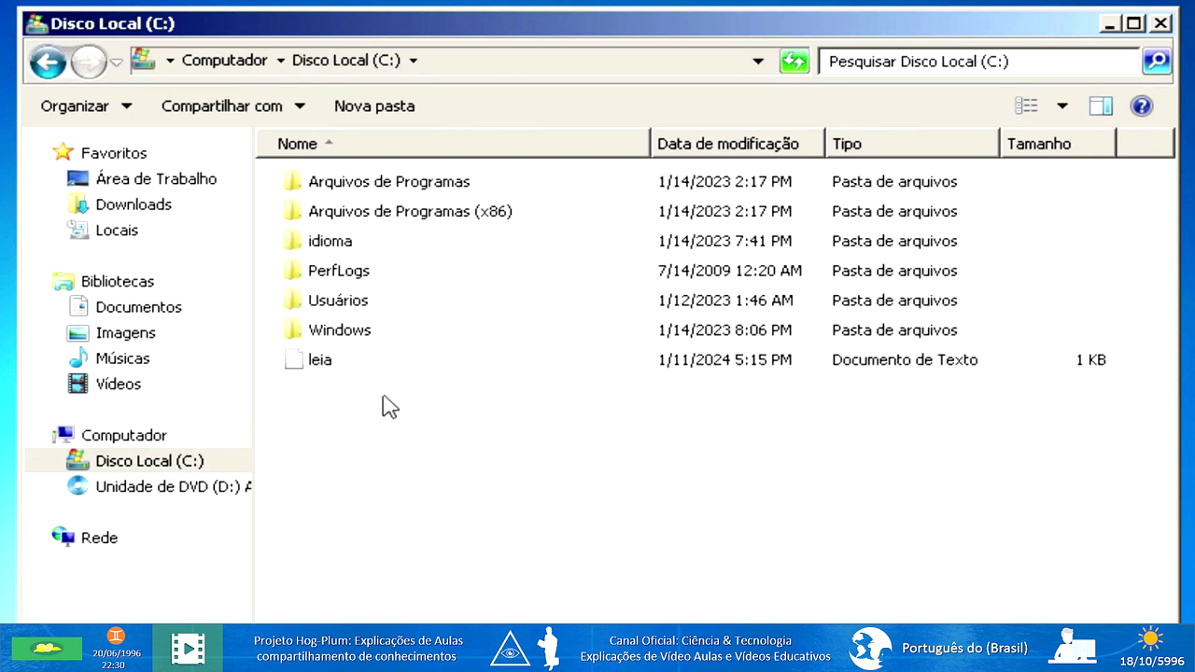
pyautogui.click(331, 363)
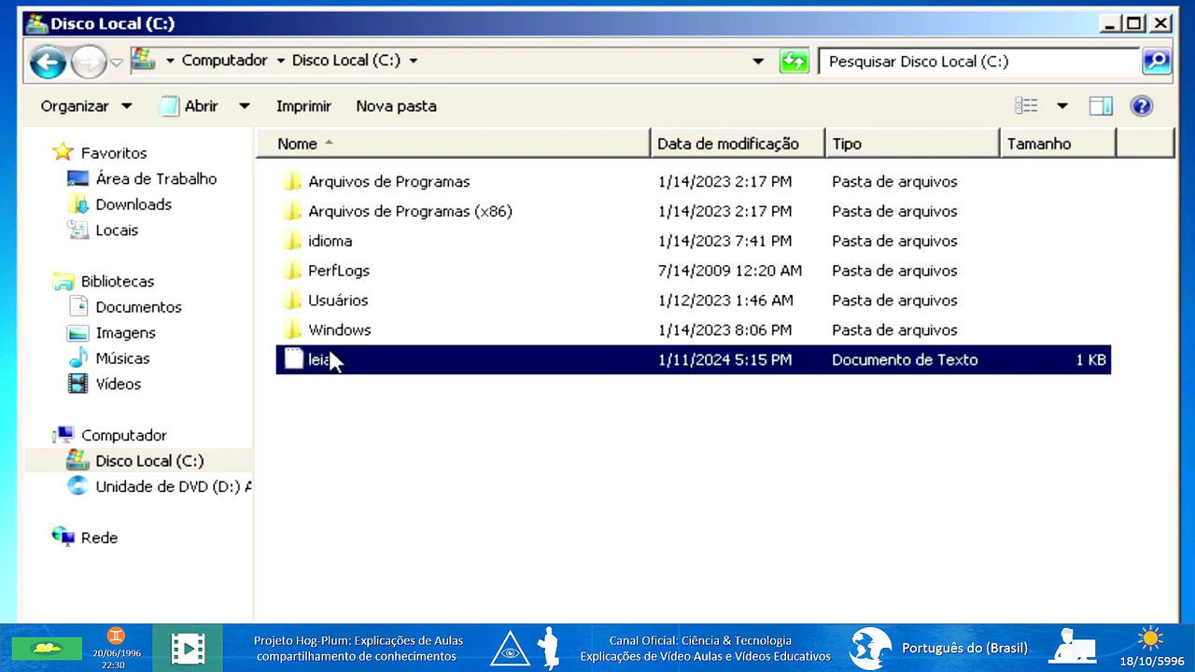
pyautogui.hotkey('shift', 'Delete')
pyautogui.click(767, 459)
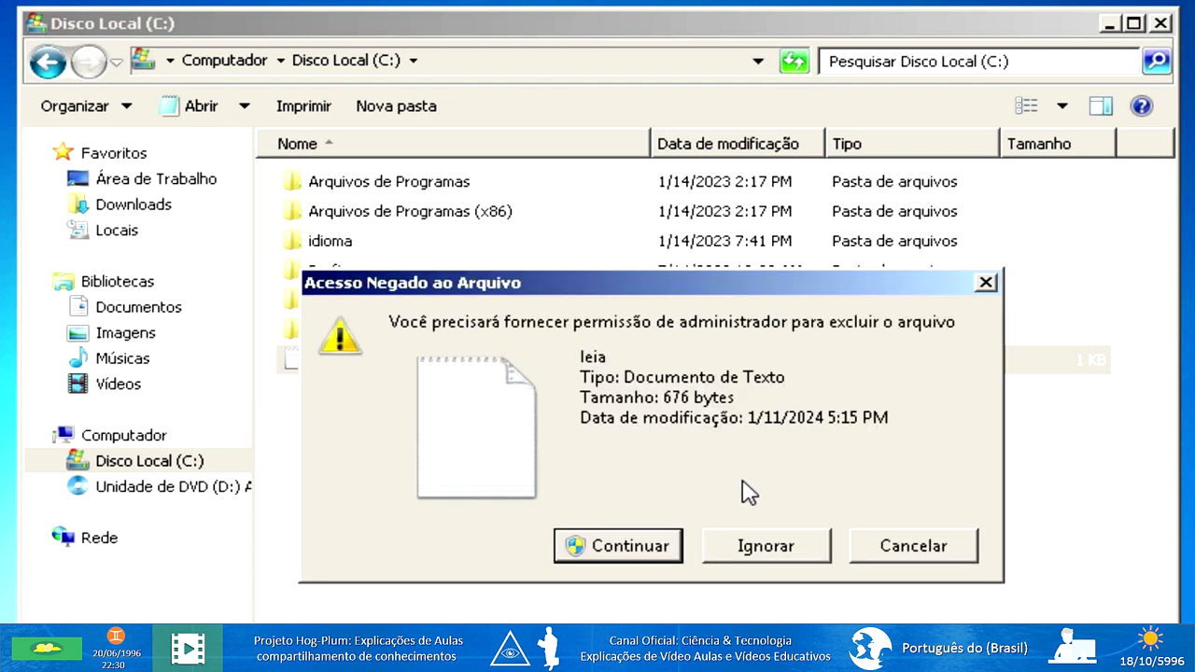
pyautogui.click(634, 545)
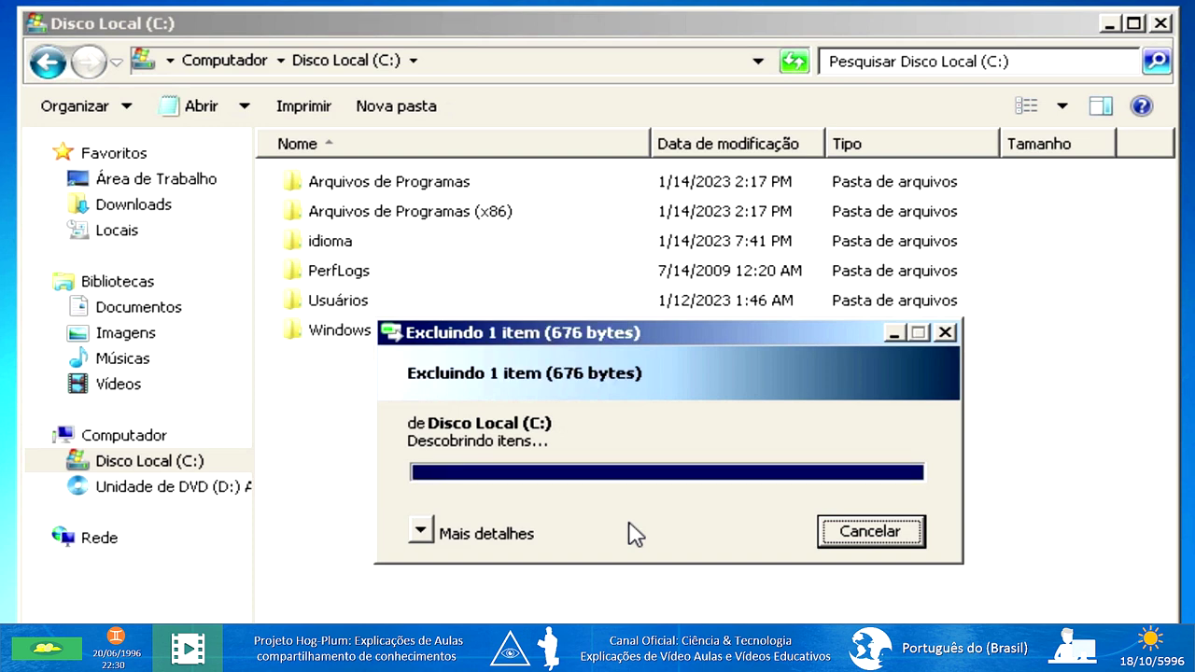
# Permanently delete the idioma folder and close the C: drive window.
pyautogui.click(329, 245)
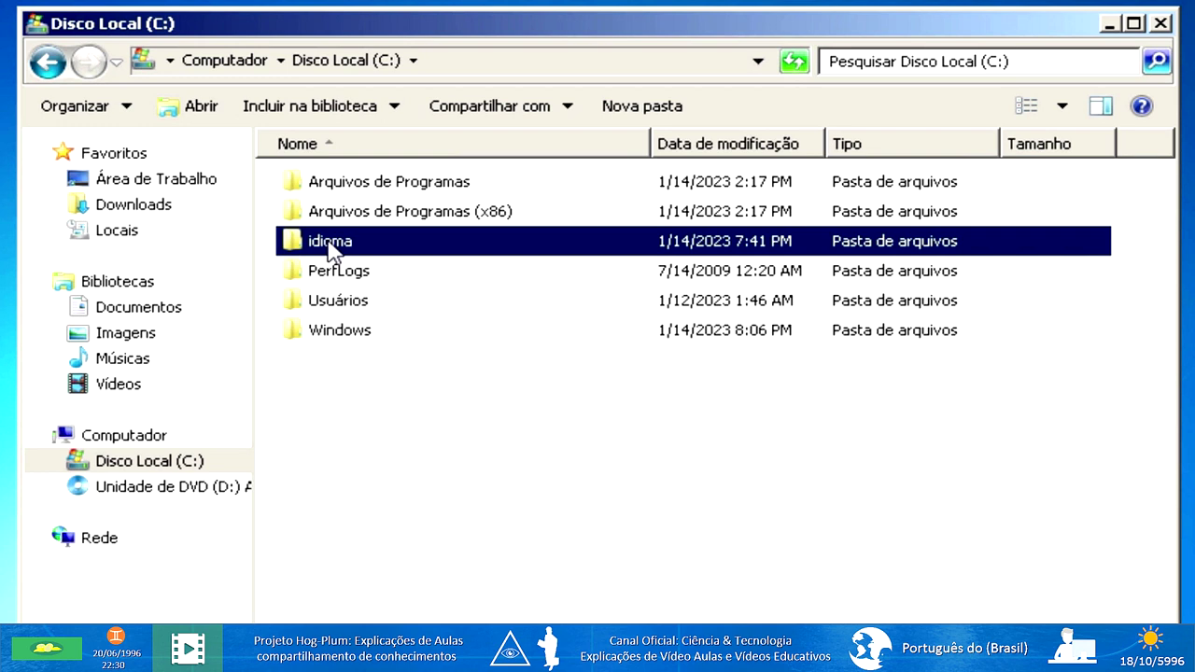
pyautogui.hotkey('shift', 'Delete')
pyautogui.click(735, 546)
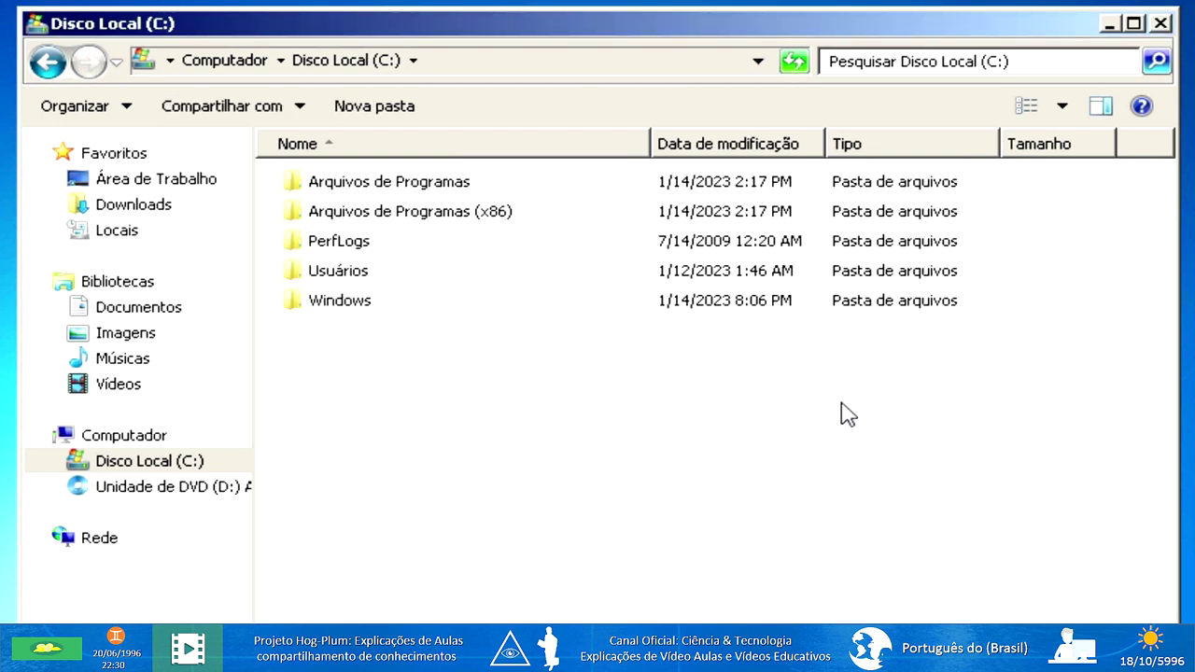
pyautogui.click(1159, 23)
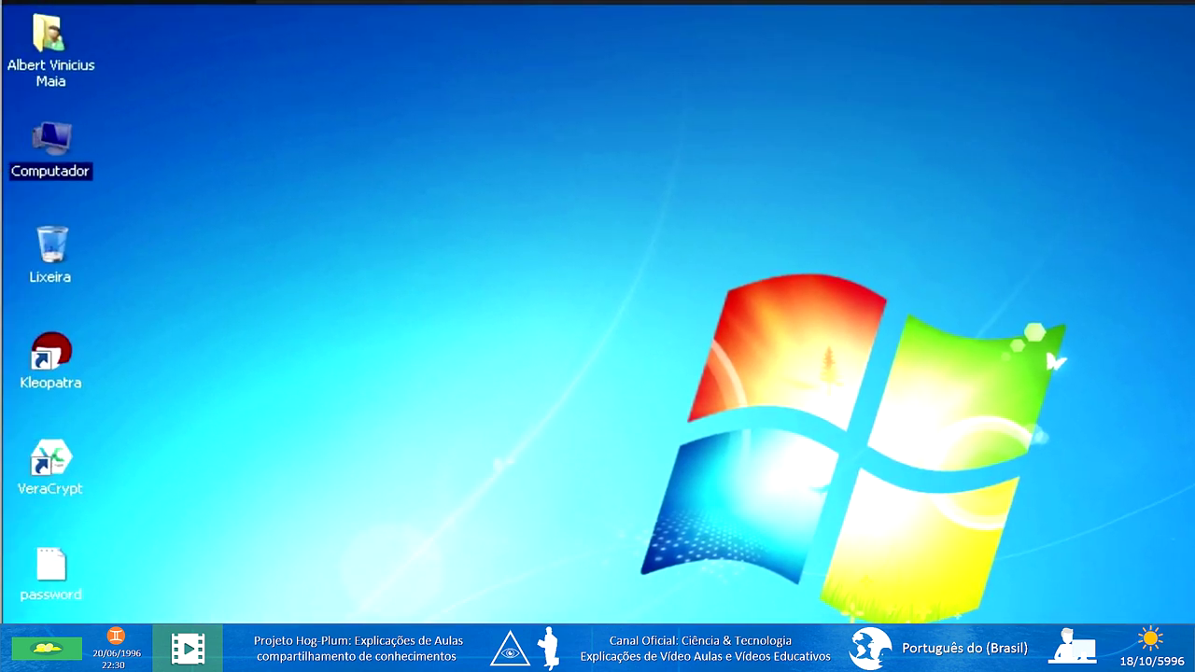
pyautogui.click(235, 139)
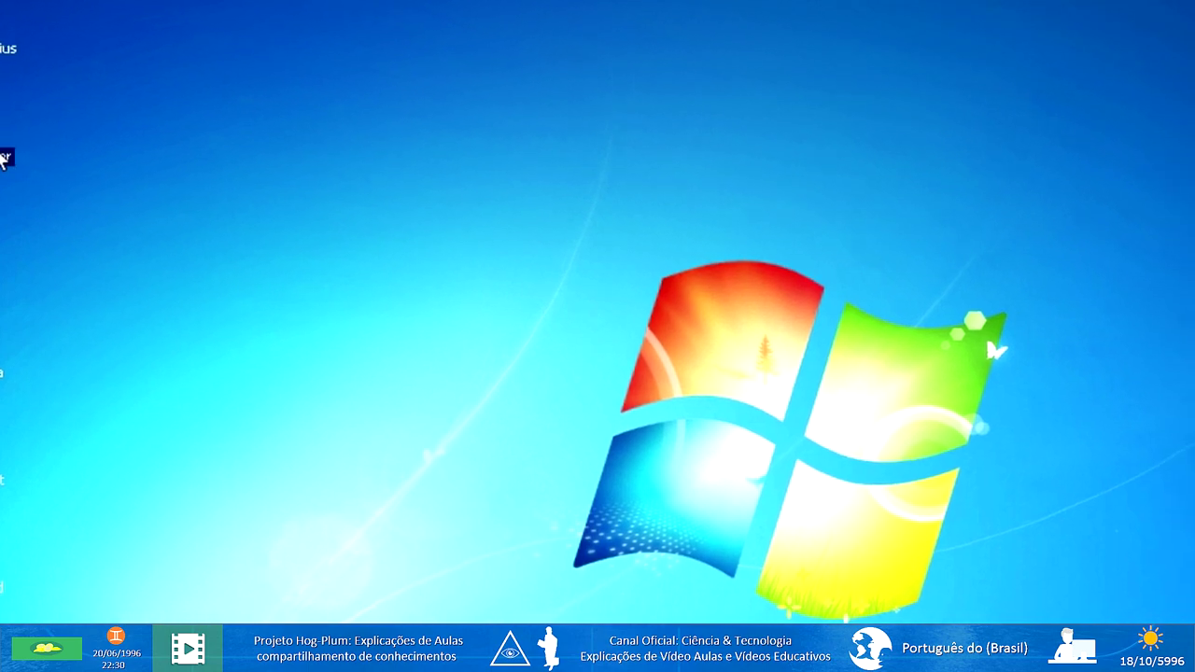
# Open the DVD drive in a new window and open A-01335247-B in VeraCrypt.
pyautogui.doubleClick(52, 140)
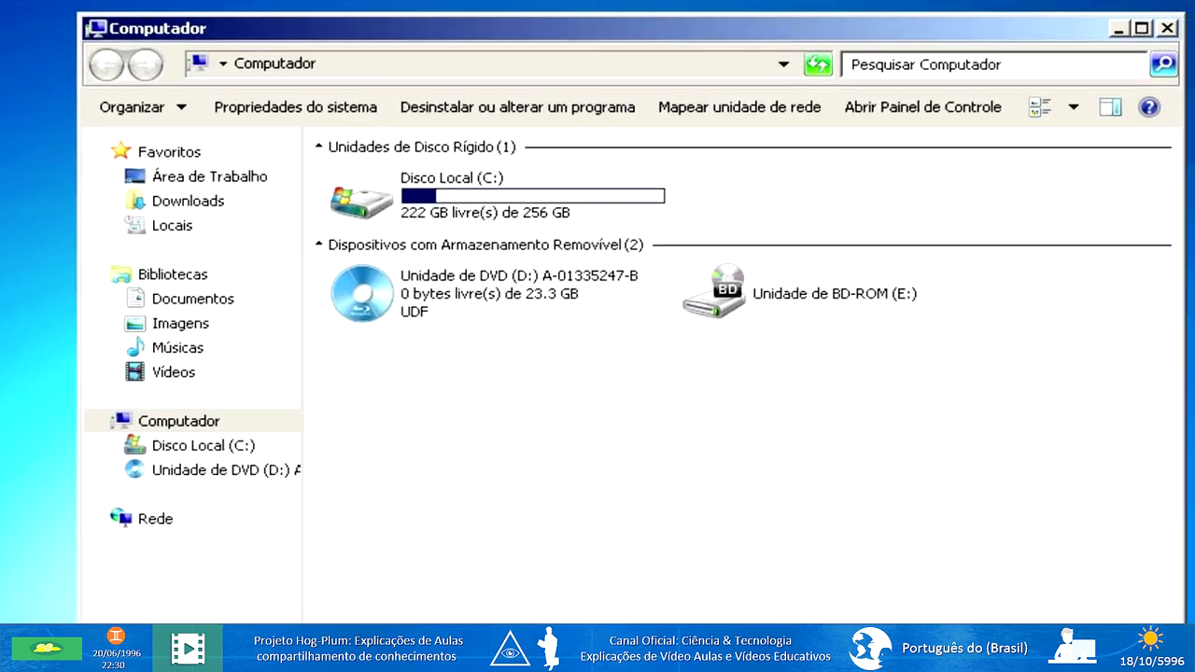
pyautogui.click(436, 295)
pyautogui.rightClick(436, 295)
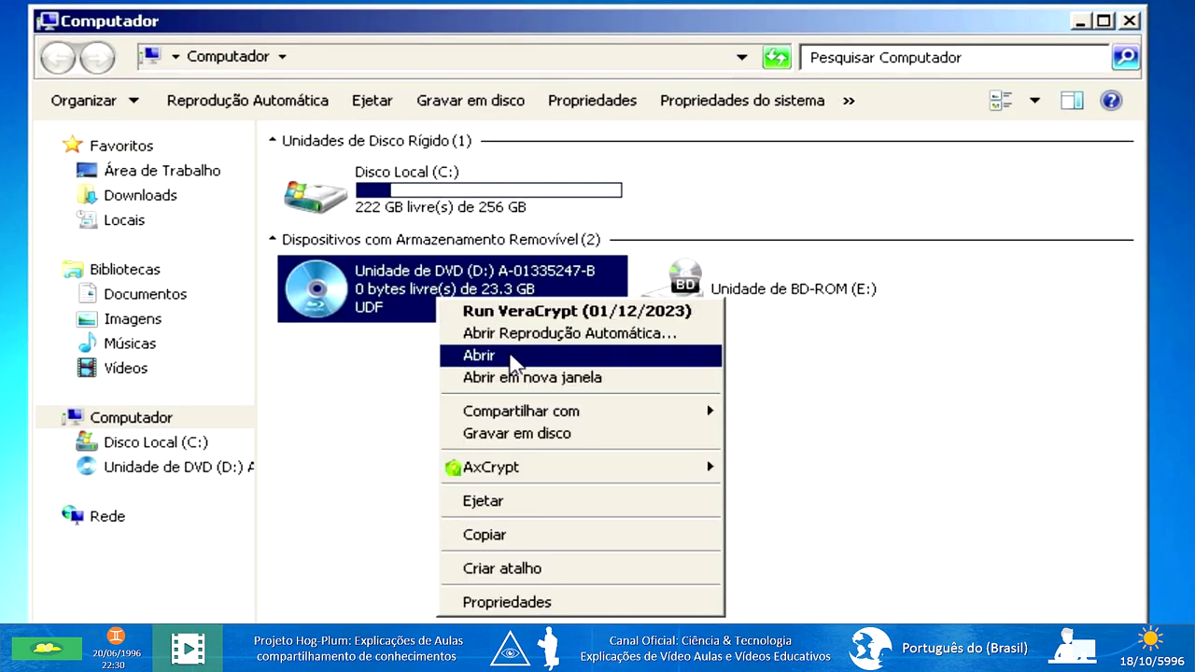
pyautogui.click(464, 378)
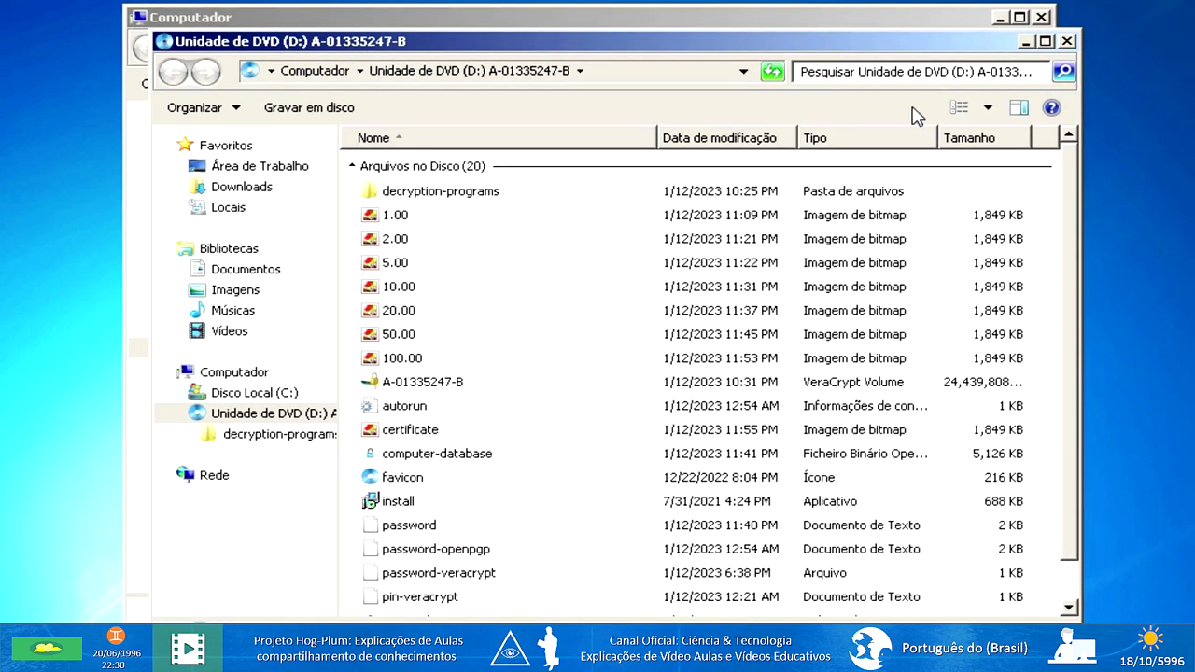
pyautogui.click(1041, 16)
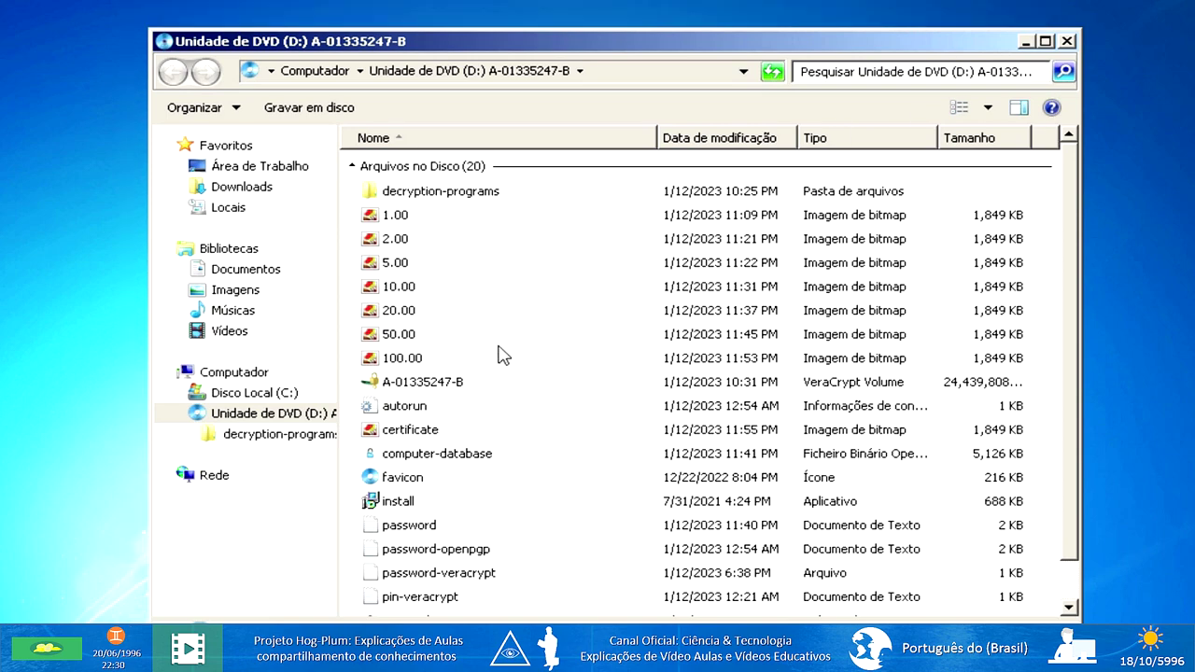
pyautogui.click(411, 384)
pyautogui.doubleClick(404, 374)
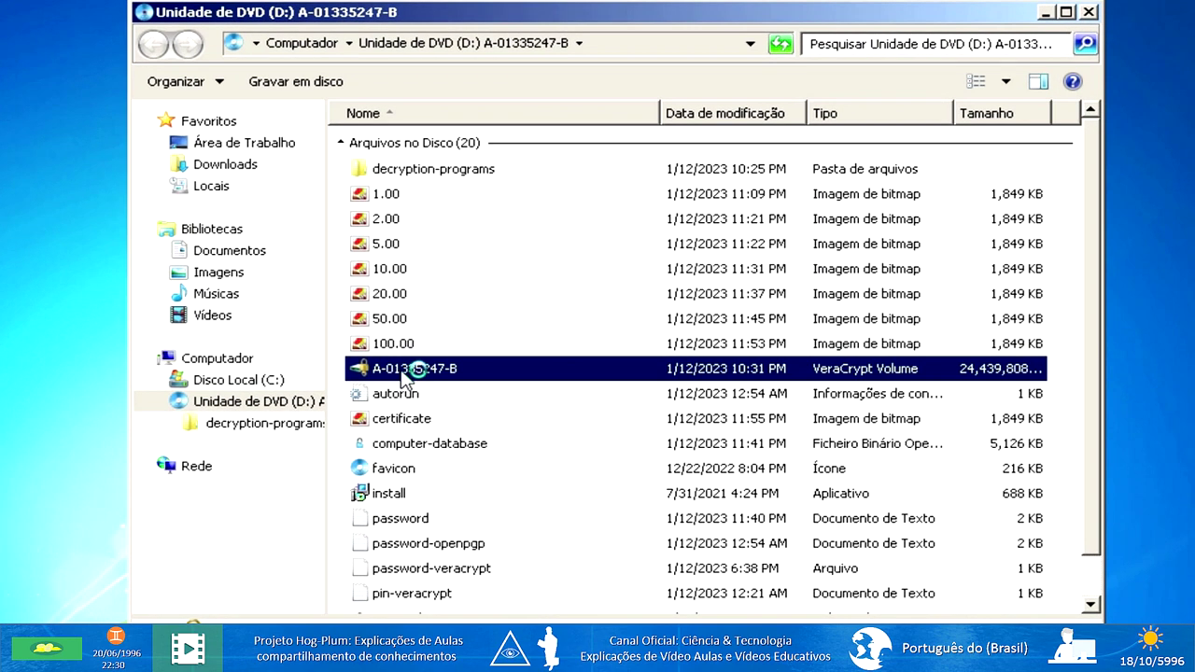
# Choose drive A:, start Montar, and enable PIM, password display and keyfiles.
pyautogui.click(336, 140)
pyautogui.click(399, 572)
pyautogui.click(487, 336)
pyautogui.click(502, 387)
pyautogui.click(495, 409)
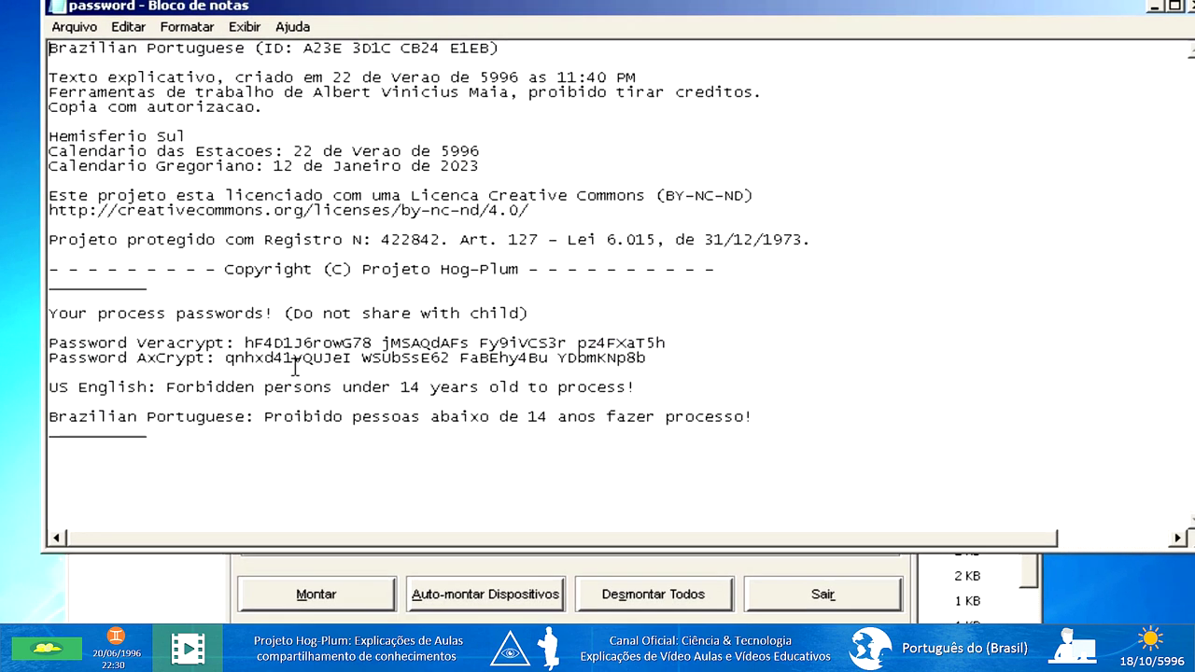
# Copy the VeraCrypt password from the notes and paste it into the Senha field.
pyautogui.moveTo(645, 356); pyautogui.dragTo(221, 355)
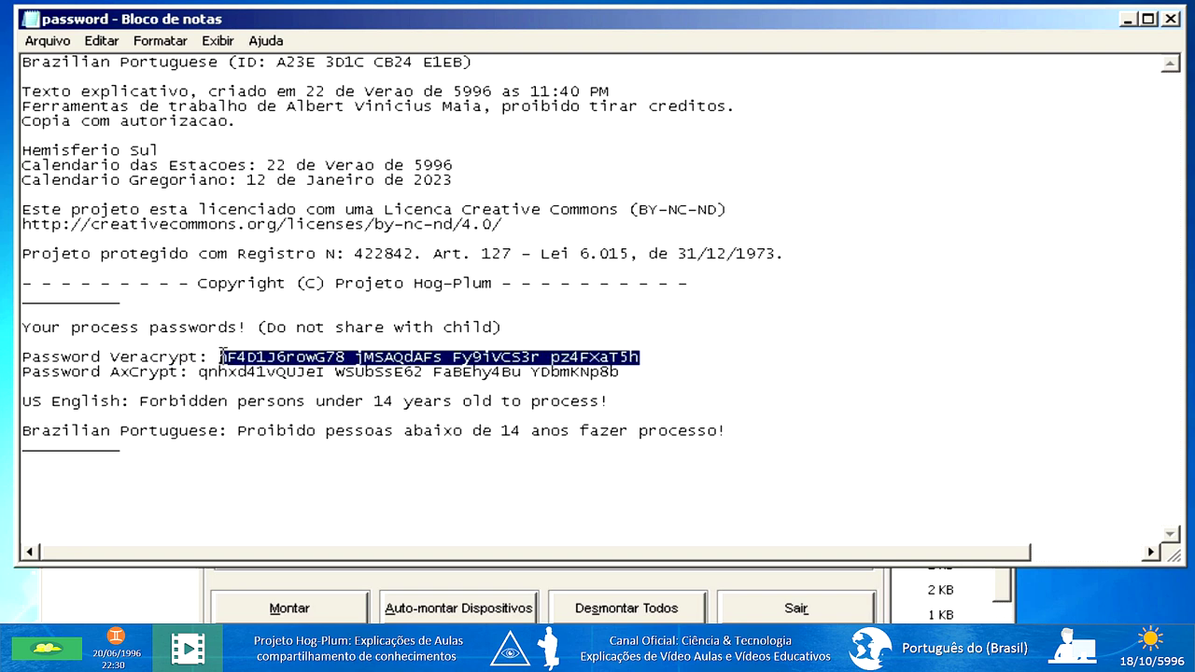
pyautogui.rightClick(220, 353)
pyautogui.click(250, 415)
pyautogui.click(1168, 20)
pyautogui.hotkey('ctrl', 'v')
# Hide the password and open the keyfiles dialog, browsing to the DVD's files.
pyautogui.click(478, 392)
pyautogui.click(659, 415)
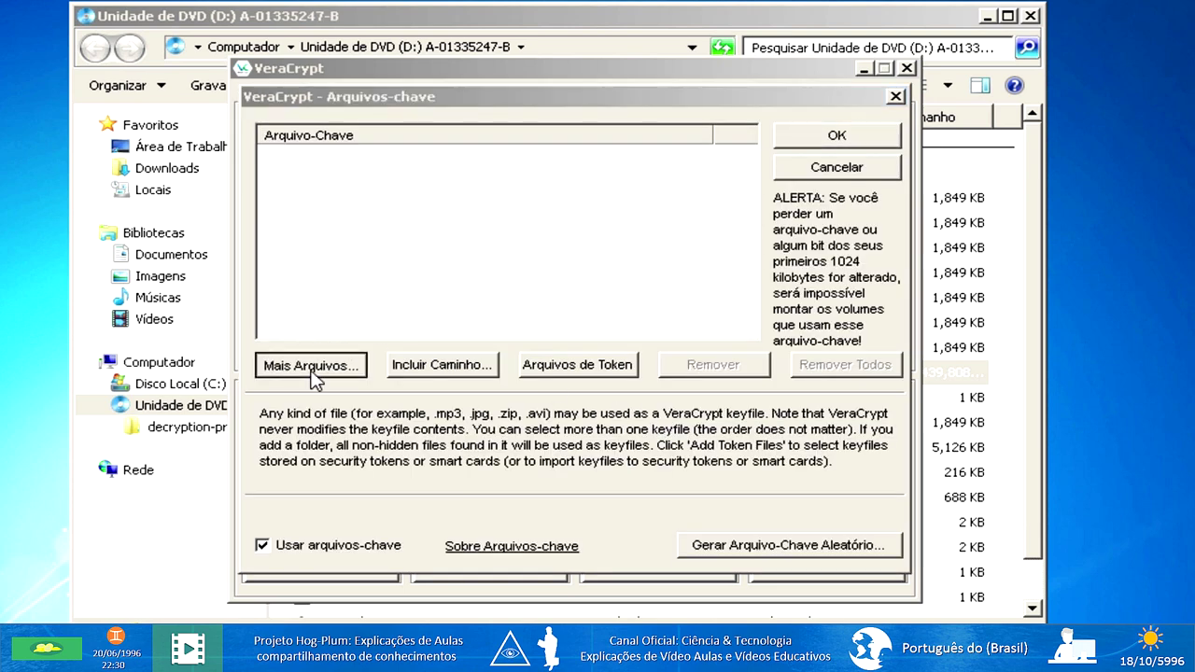
pyautogui.click(311, 378)
pyautogui.click(396, 458)
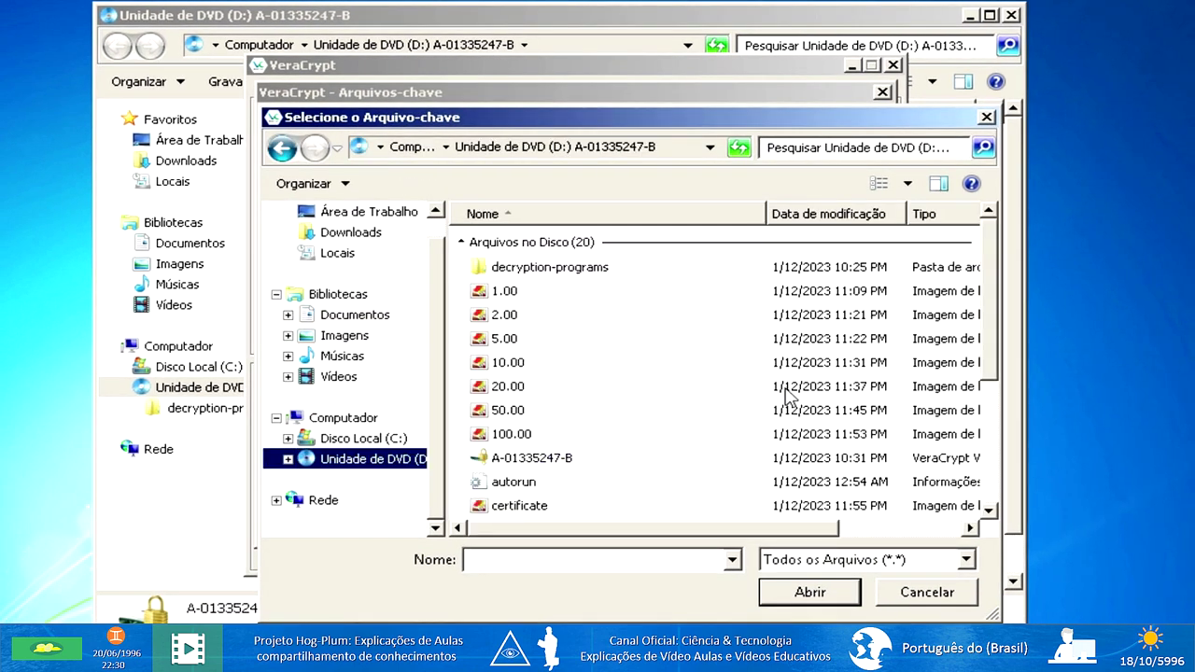
pyautogui.moveTo(987, 333); pyautogui.dragTo(981, 501)
# Select public-key, private-key, password-veracrypt, computer-database and certificate as keyfiles.
pyautogui.click(540, 504)
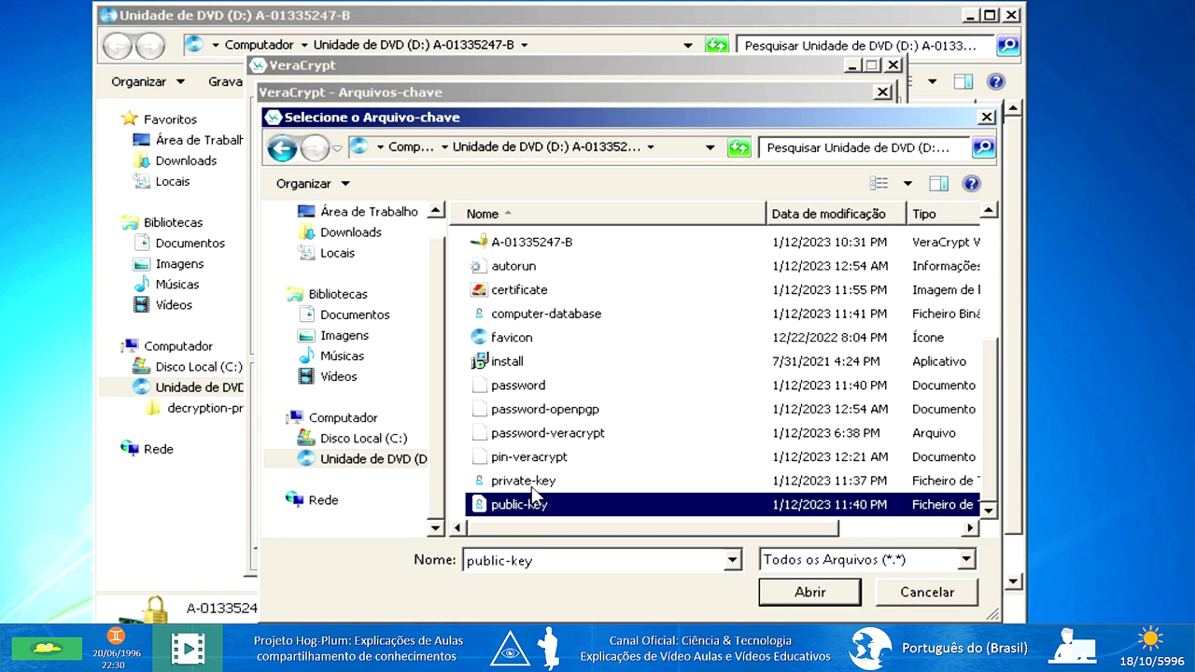
pyautogui.keyDown('ctrl'); pyautogui.click(531, 481); pyautogui.keyUp('ctrl')
pyautogui.keyDown('ctrl'); pyautogui.click(536, 434); pyautogui.keyUp('ctrl')
pyautogui.keyDown('ctrl'); pyautogui.click(541, 319); pyautogui.keyUp('ctrl')
pyautogui.keyDown('ctrl'); pyautogui.click(564, 298); pyautogui.keyUp('ctrl')
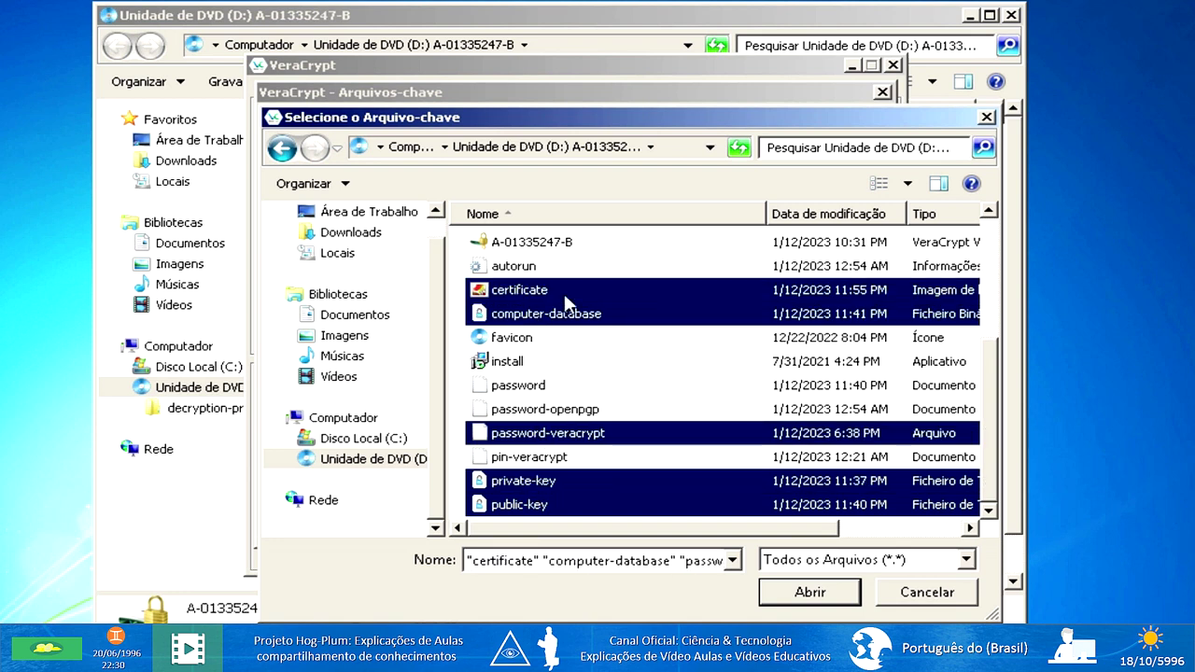
pyautogui.scroll(3, 980, 417)
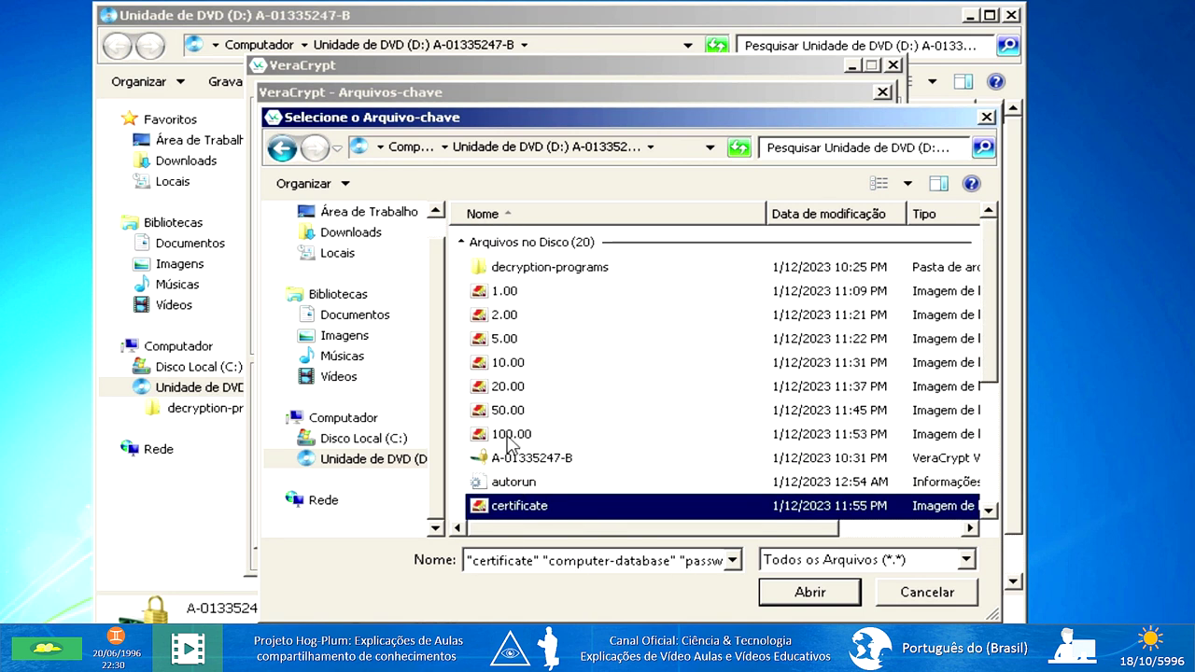
# Add the 100.00, 50.00, 20.00, 10.00, 5.00, 2.00 and 1.00 images and load them as keyfiles.
pyautogui.keyDown('ctrl'); pyautogui.click(508, 434); pyautogui.keyUp('ctrl')
pyautogui.keyDown('ctrl'); pyautogui.click(508, 409); pyautogui.keyUp('ctrl')
pyautogui.keyDown('ctrl'); pyautogui.click(507, 387); pyautogui.keyUp('ctrl')
pyautogui.keyDown('ctrl'); pyautogui.click(506, 362); pyautogui.keyUp('ctrl')
pyautogui.keyDown('ctrl'); pyautogui.click(505, 339); pyautogui.keyUp('ctrl')
pyautogui.keyDown('ctrl'); pyautogui.click(504, 316); pyautogui.keyUp('ctrl')
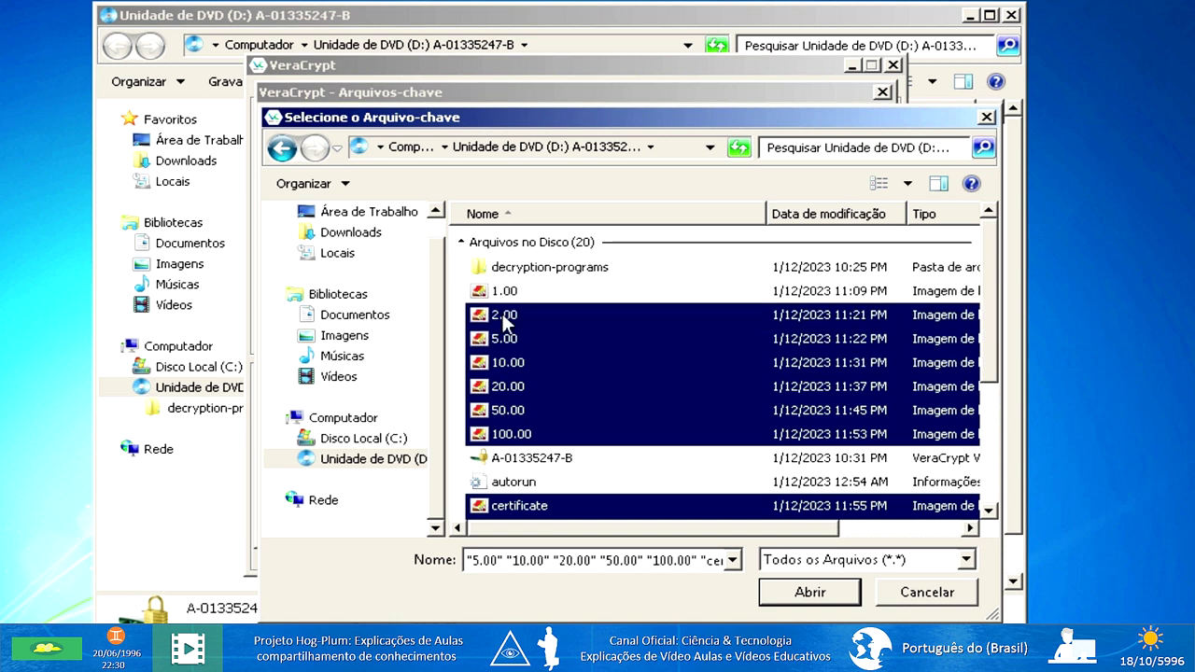
pyautogui.keyDown('ctrl'); pyautogui.click(503, 291); pyautogui.keyUp('ctrl')
pyautogui.click(811, 597)
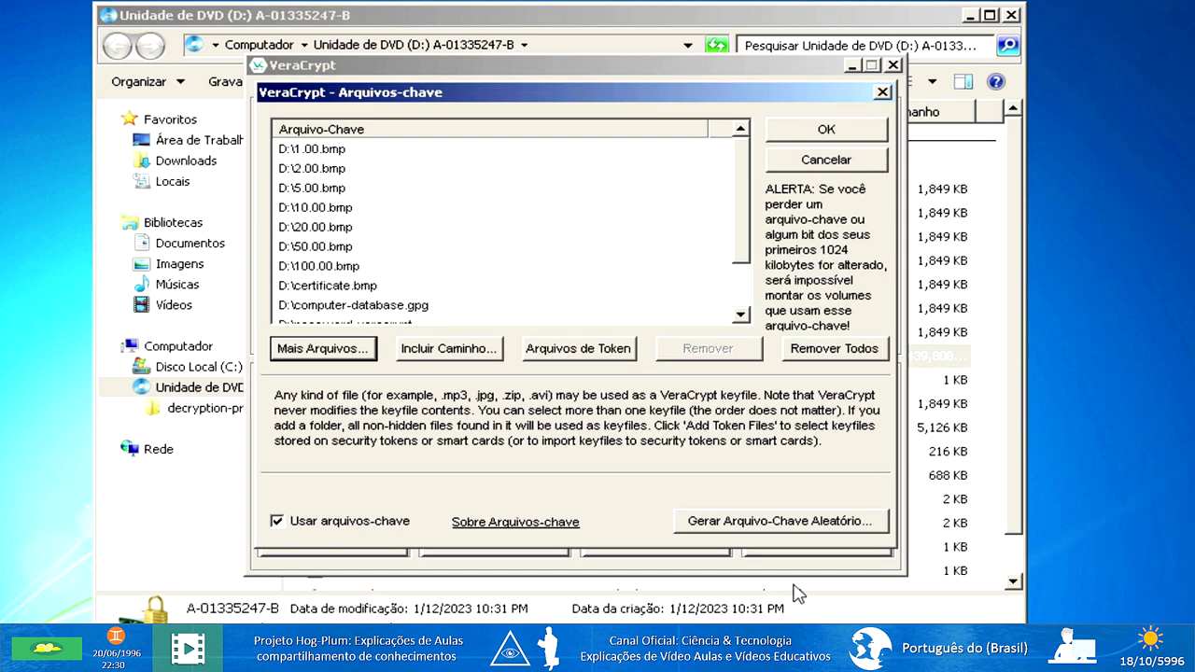
# Confirm the keyfile list and mount the volume as drive A:.
pyautogui.scroll(-1, 758, 283)
pyautogui.scroll(1, 758, 283)
pyautogui.click(833, 129)
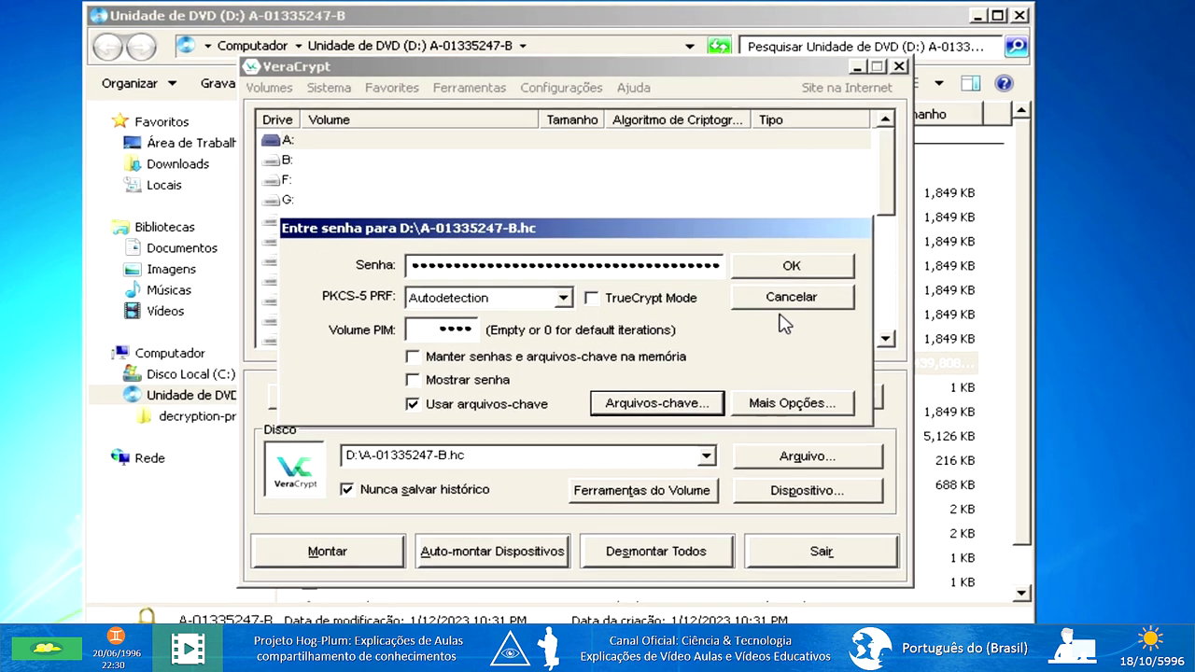
pyautogui.press('Return')
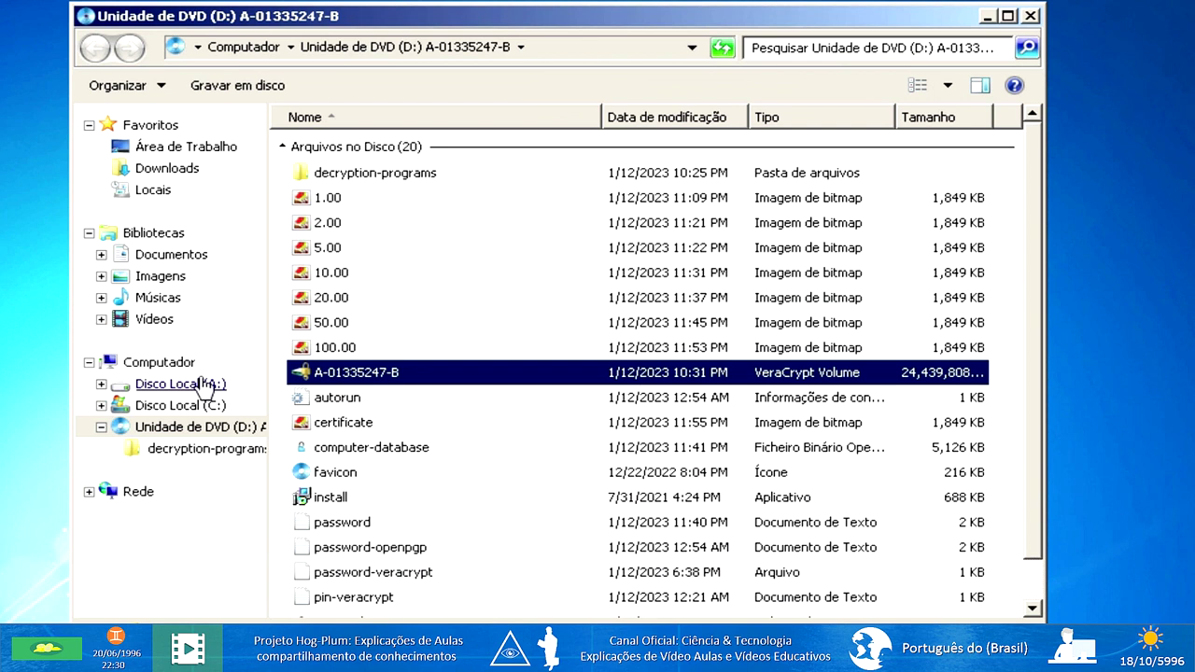
# Mount the wou_w7-x64 ISO from drive A: as drive E: and close the A: window.
pyautogui.click(200, 385)
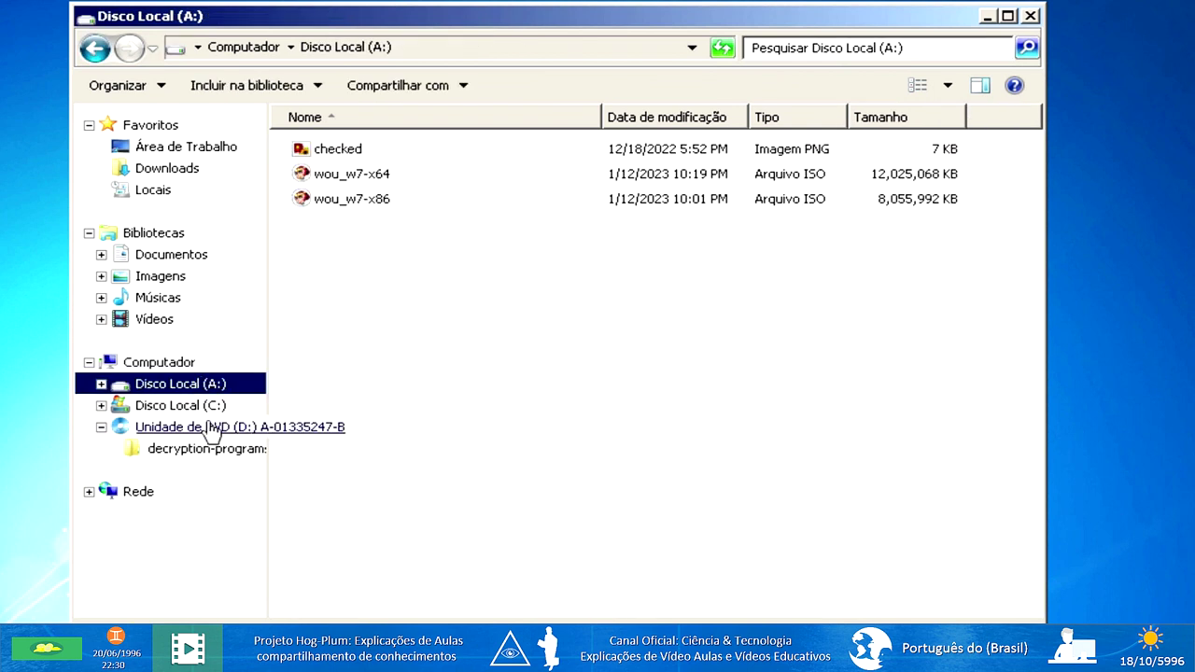
pyautogui.rightClick(386, 176)
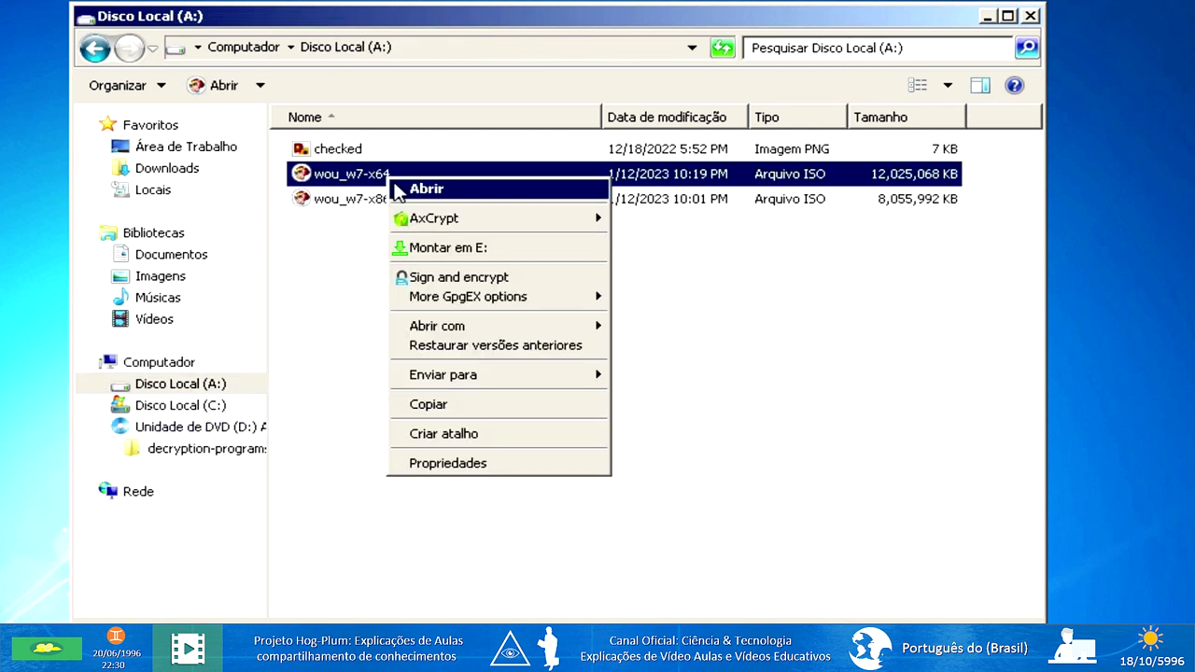
pyautogui.click(421, 240)
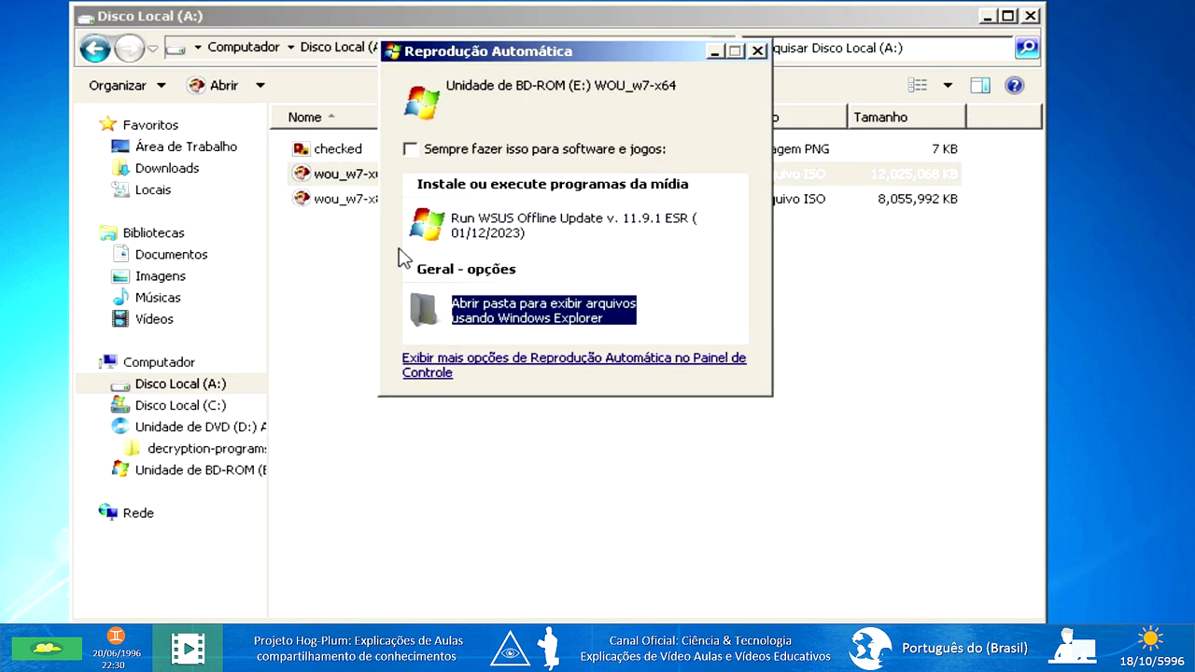
pyautogui.click(1032, 17)
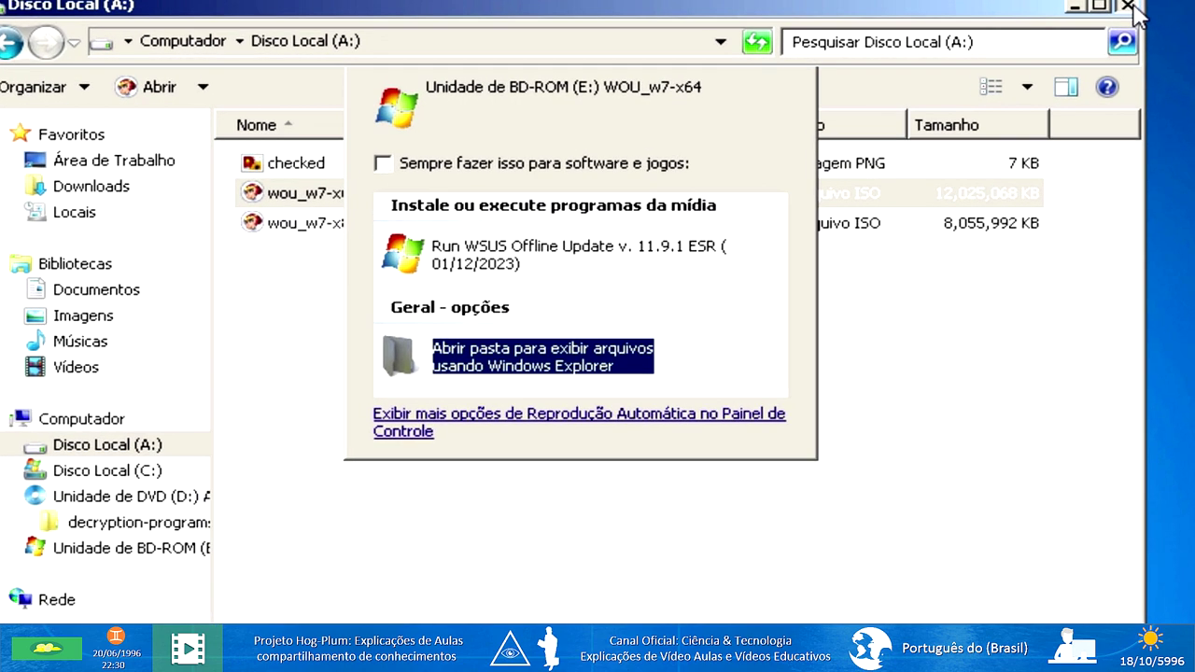
pyautogui.click(1032, 17)
# Browse the E: drive and read the BRAZIL-INSTRUCTION file, then close it.
pyautogui.click(628, 471)
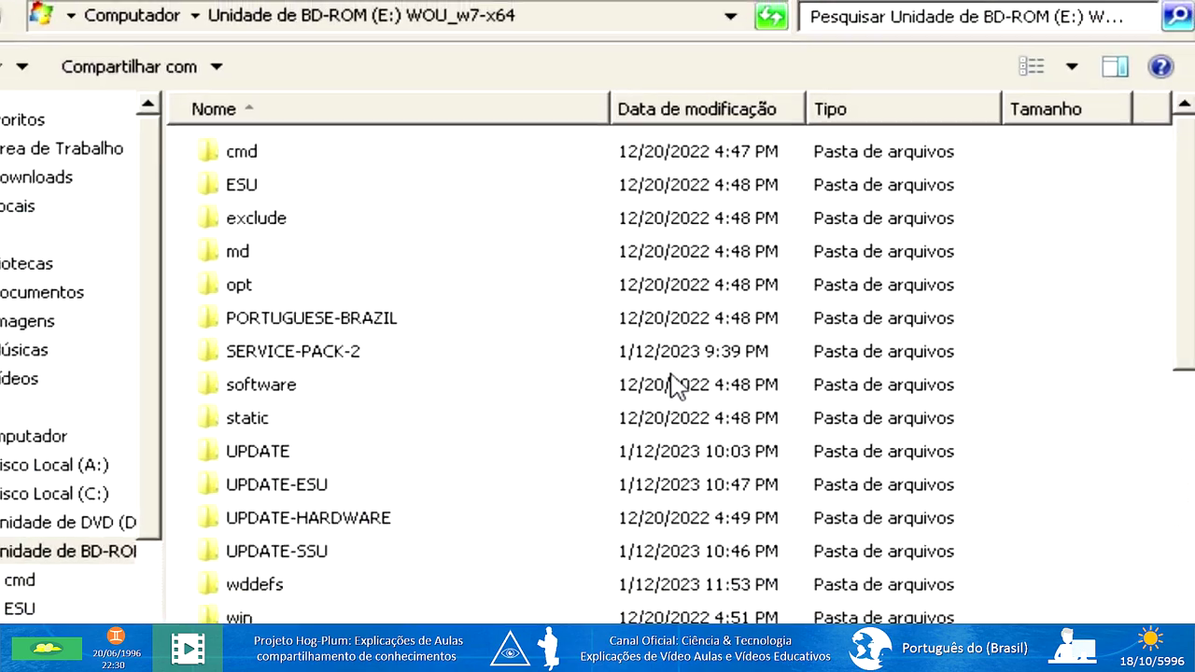
pyautogui.scroll(-5, 629, 462)
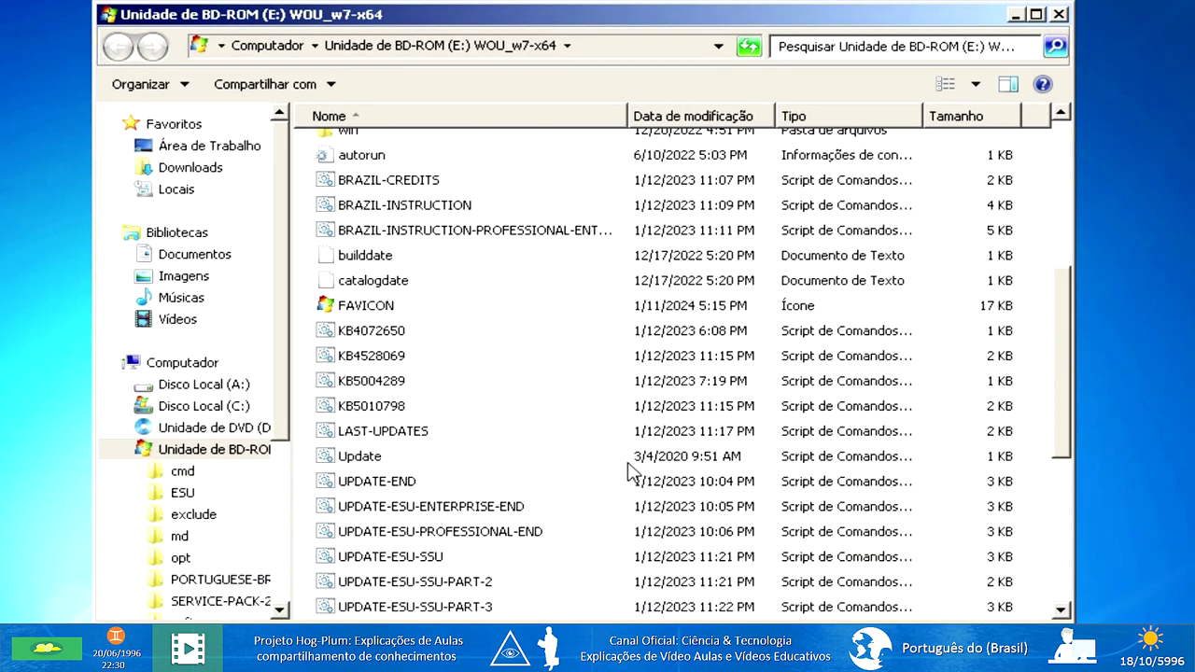
pyautogui.scroll(1, 616, 462)
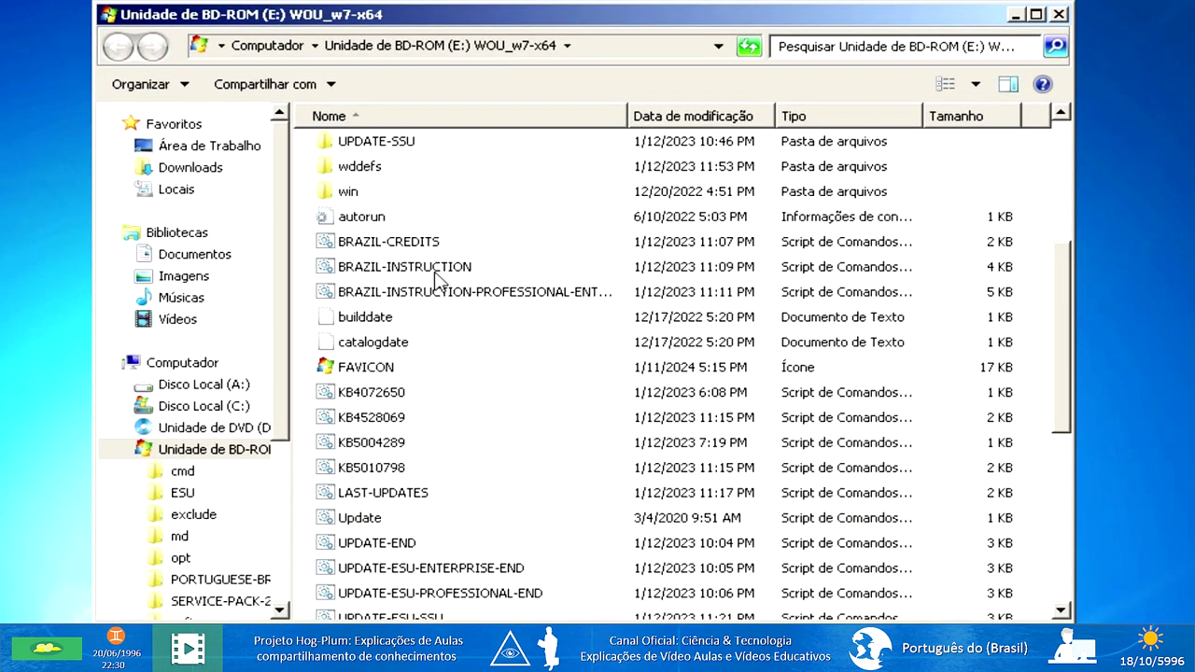
pyautogui.doubleClick(439, 273)
pyautogui.scroll(5, 535, 360)
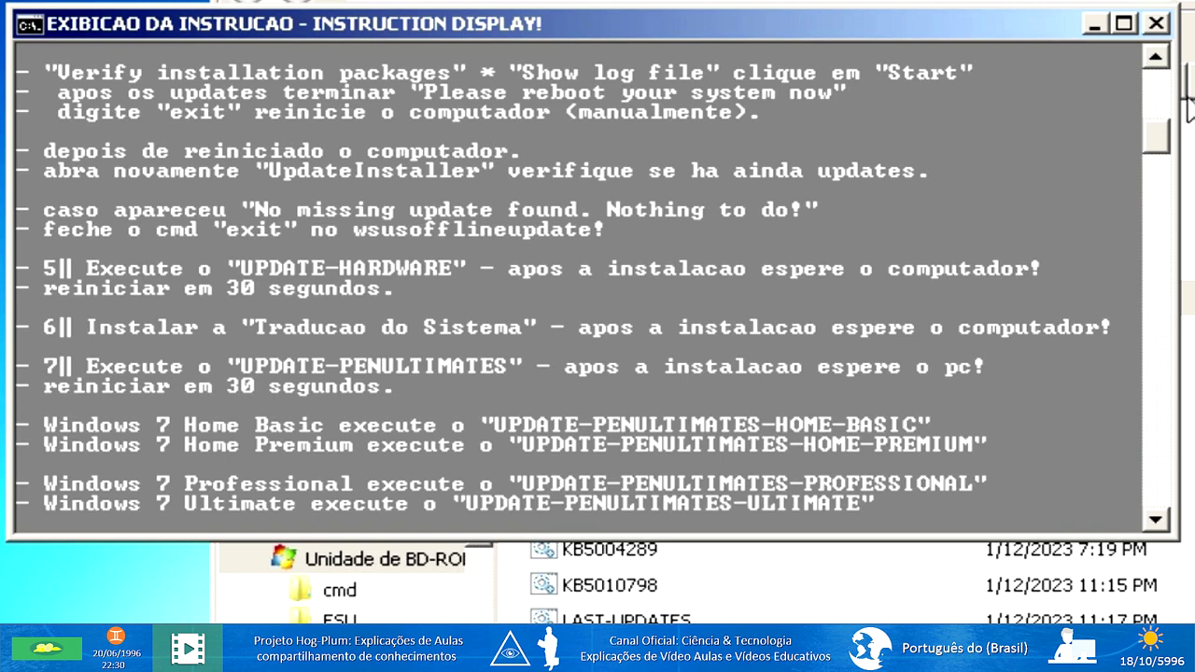
pyautogui.click(1156, 23)
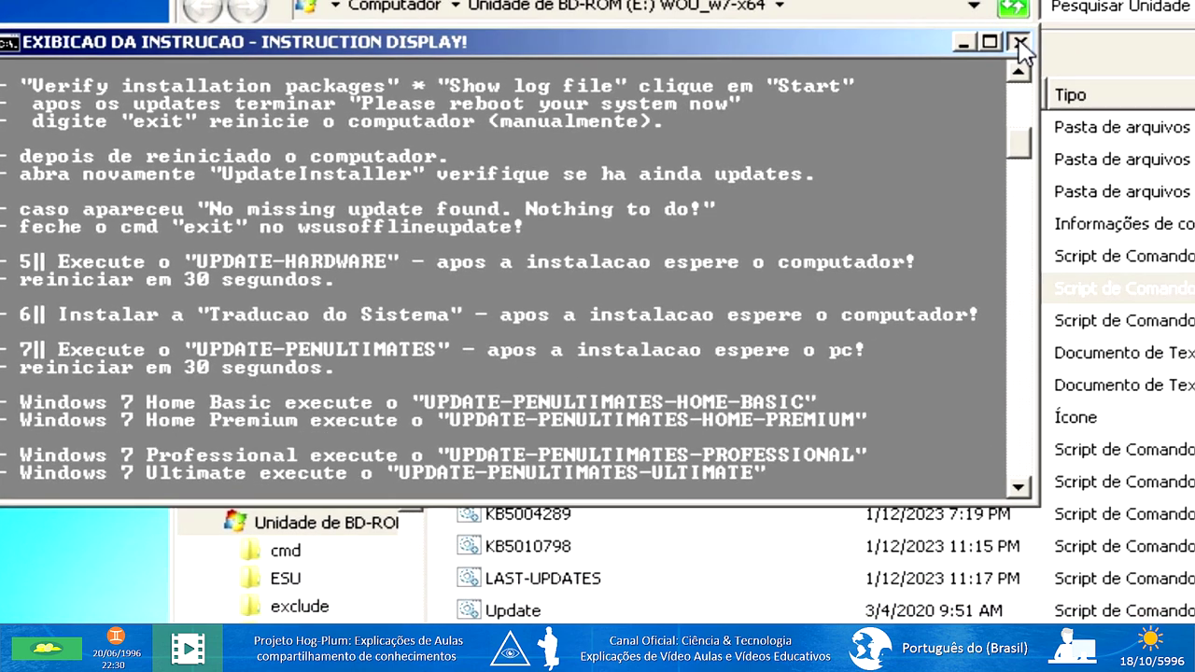
# Run the UPDATE-PENULTIMATES-ULTIMATE update script from drive E:.
pyautogui.scroll(-5, 541, 357)
pyautogui.scroll(-1, 541, 358)
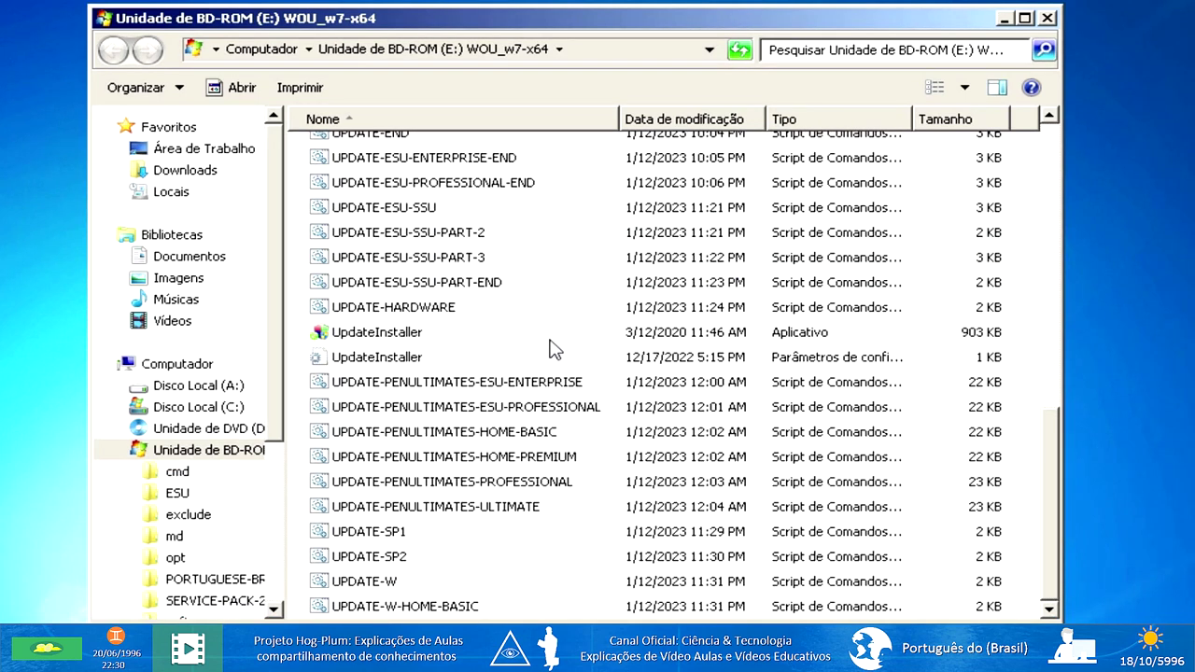
pyautogui.doubleClick(407, 514)
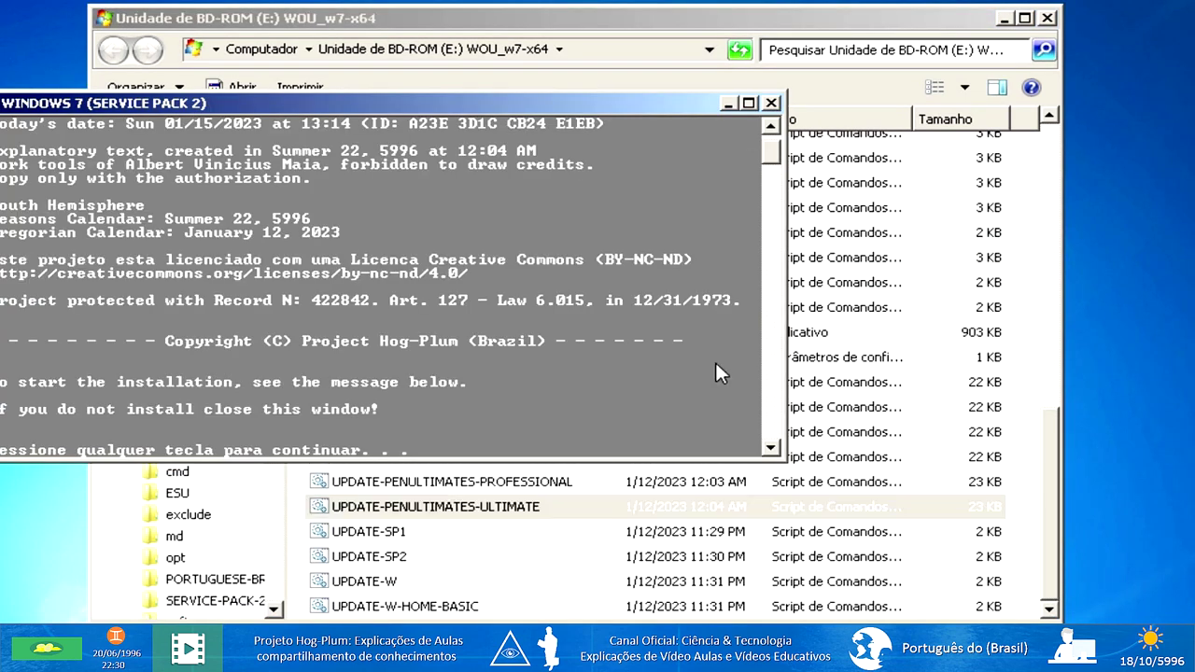
# Close the E: window, continue past the script's press-any-key prompt, and open Computador.
pyautogui.click(1051, 17)
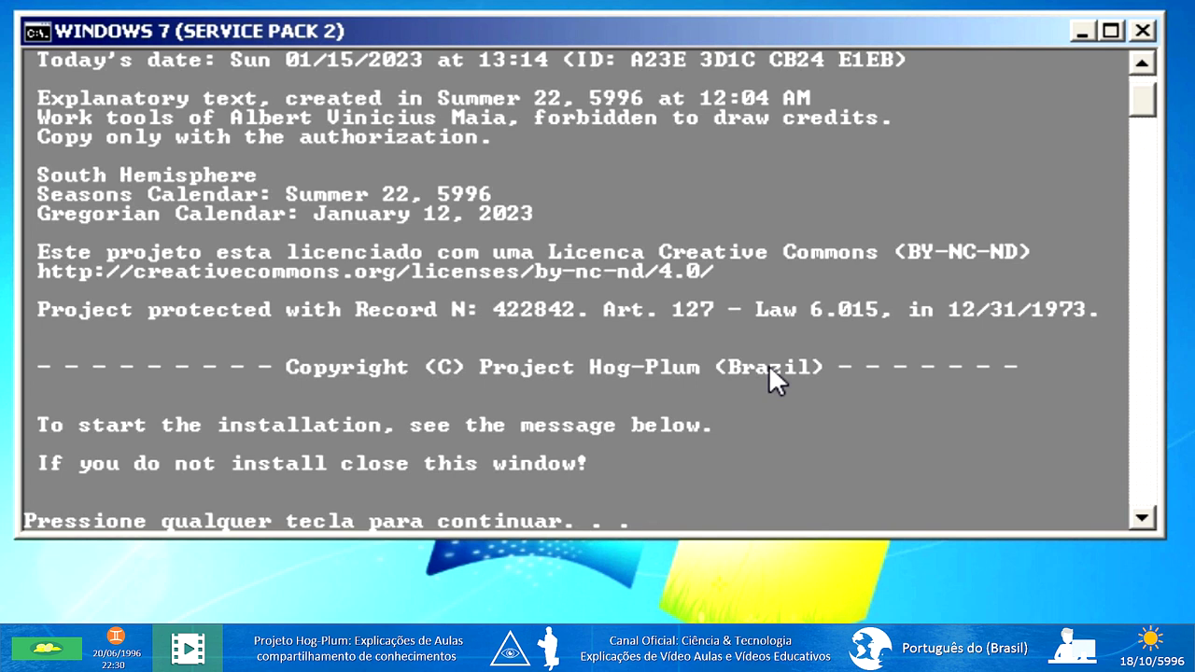
pyautogui.press('Return')
pyautogui.press('Return')
pyautogui.press('Return')
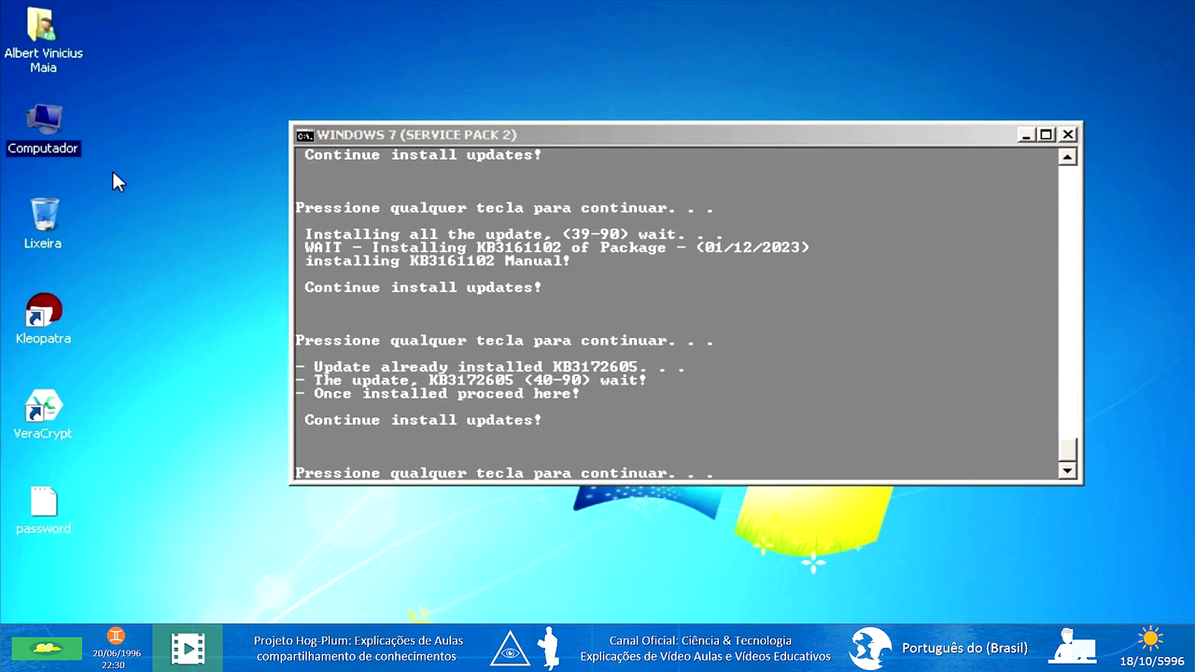
pyautogui.click(183, 304)
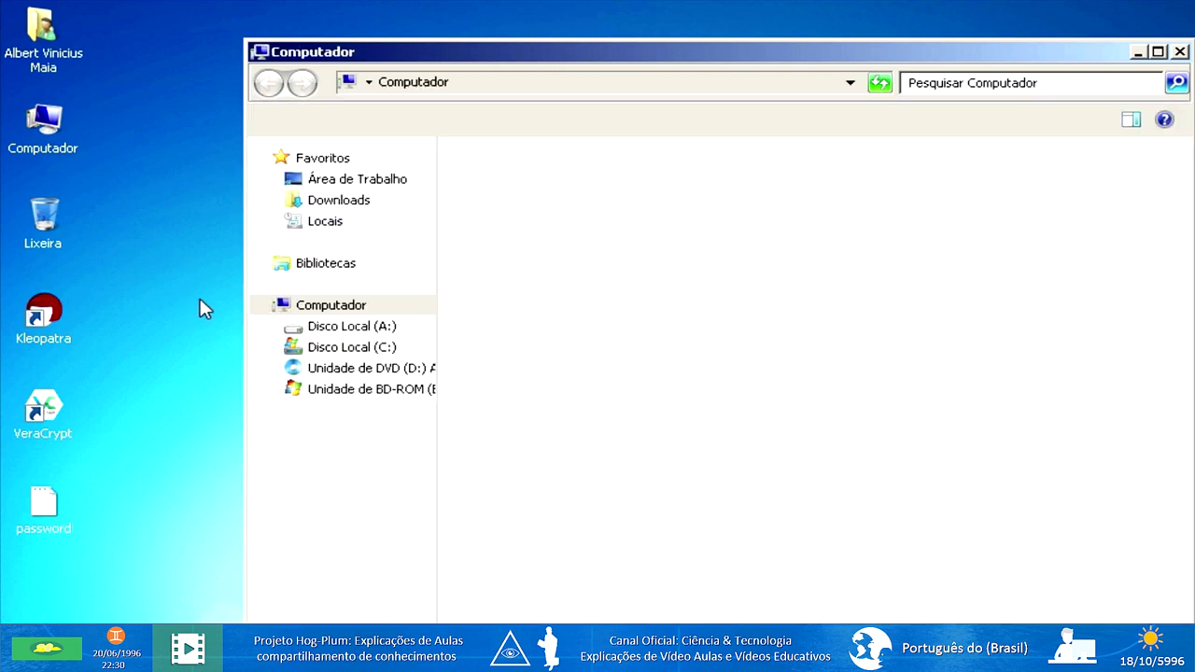
# Open the BD-ROM E: drive listing and arrange it beside the update console.
pyautogui.doubleClick(803, 270)
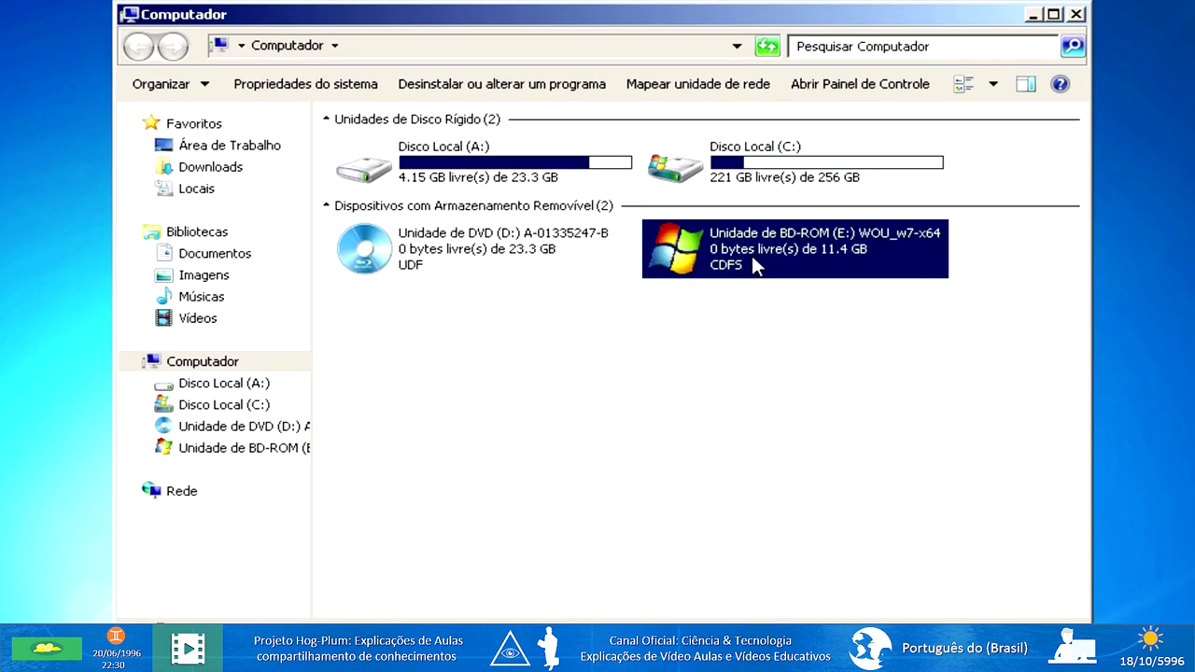
pyautogui.rightClick(759, 259)
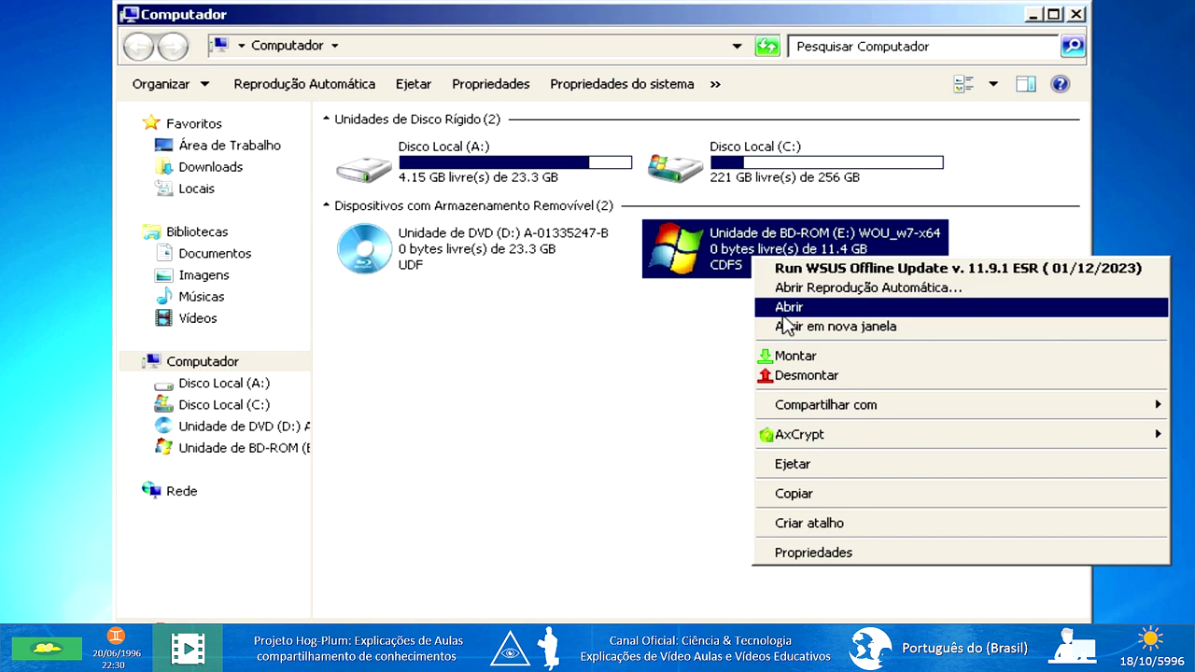
pyautogui.click(775, 305)
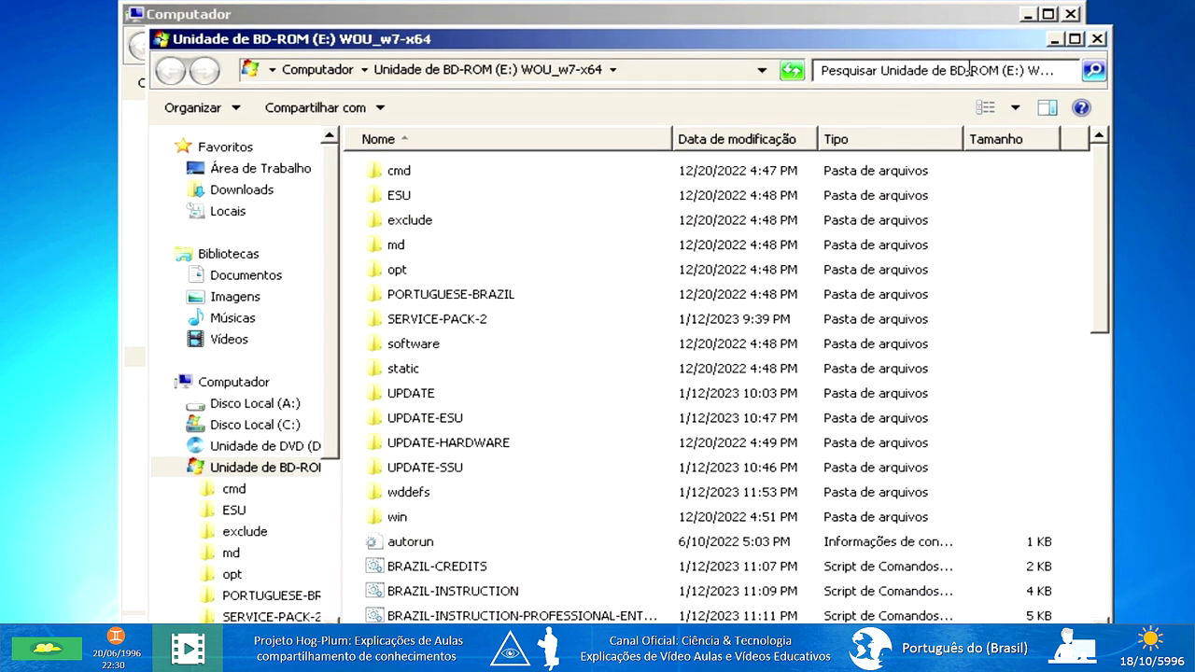
pyautogui.moveTo(504, 37); pyautogui.dragTo(1004, 35)
pyautogui.moveTo(463, 101); pyautogui.dragTo(291, 44)
pyautogui.moveTo(838, 32); pyautogui.dragTo(619, 36)
# Open the E:\UPDATE folder and search it for KB3172.
pyautogui.scroll(-3, 630, 336)
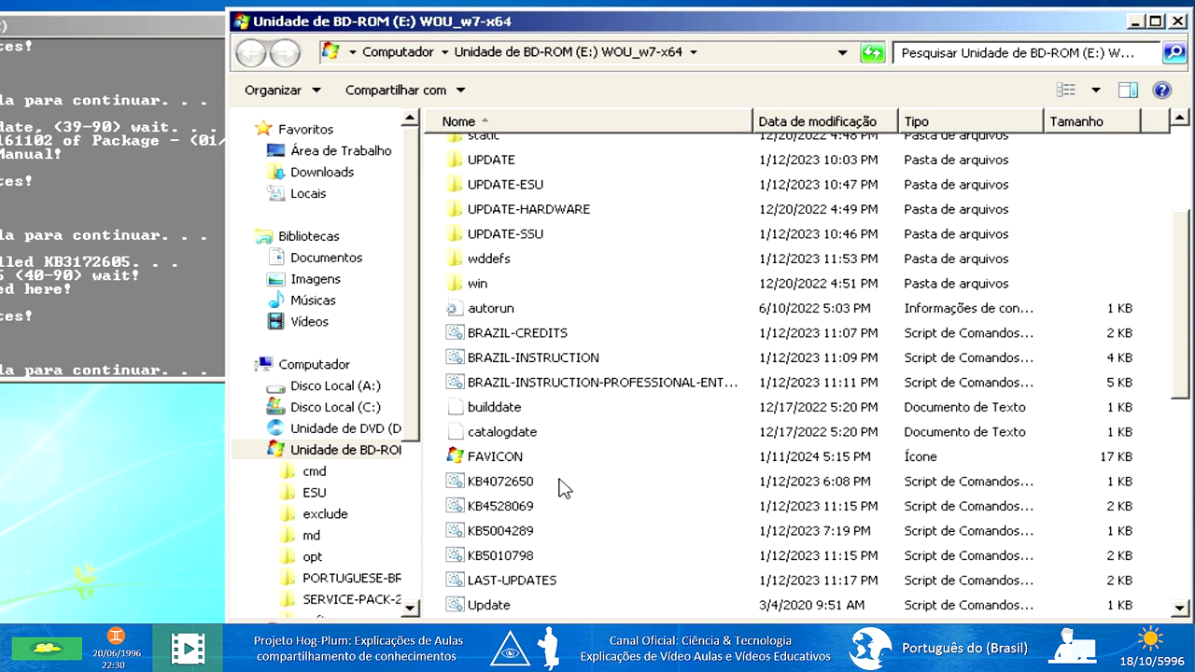
pyautogui.scroll(-7, 537, 528)
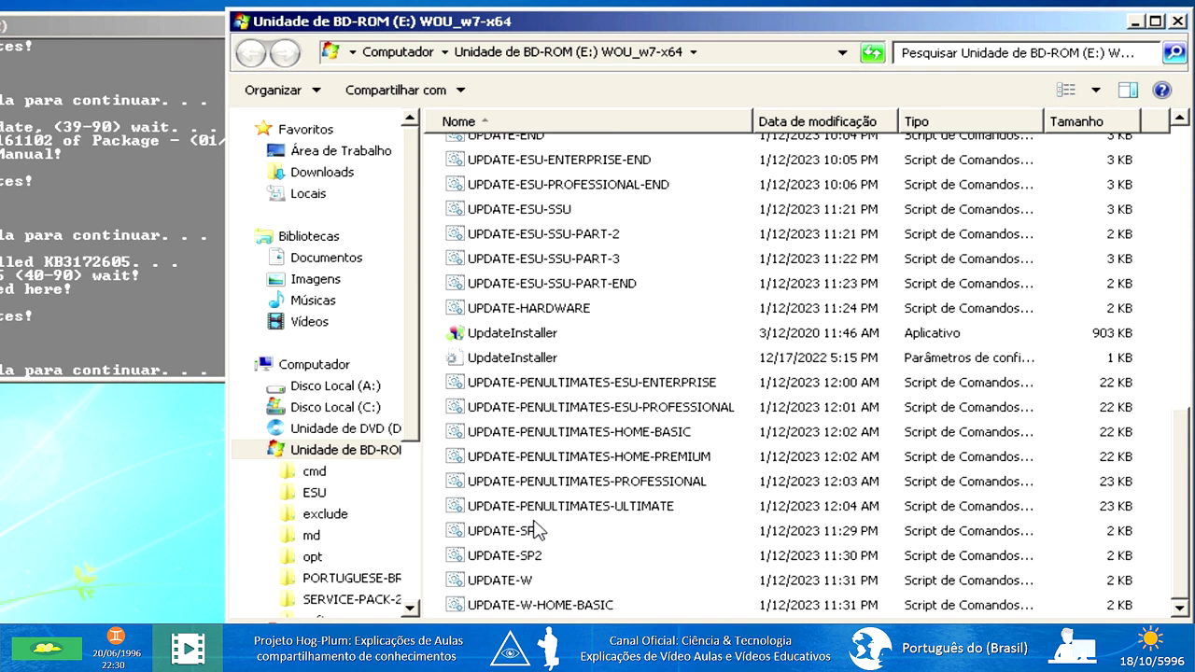
pyautogui.scroll(4, 538, 528)
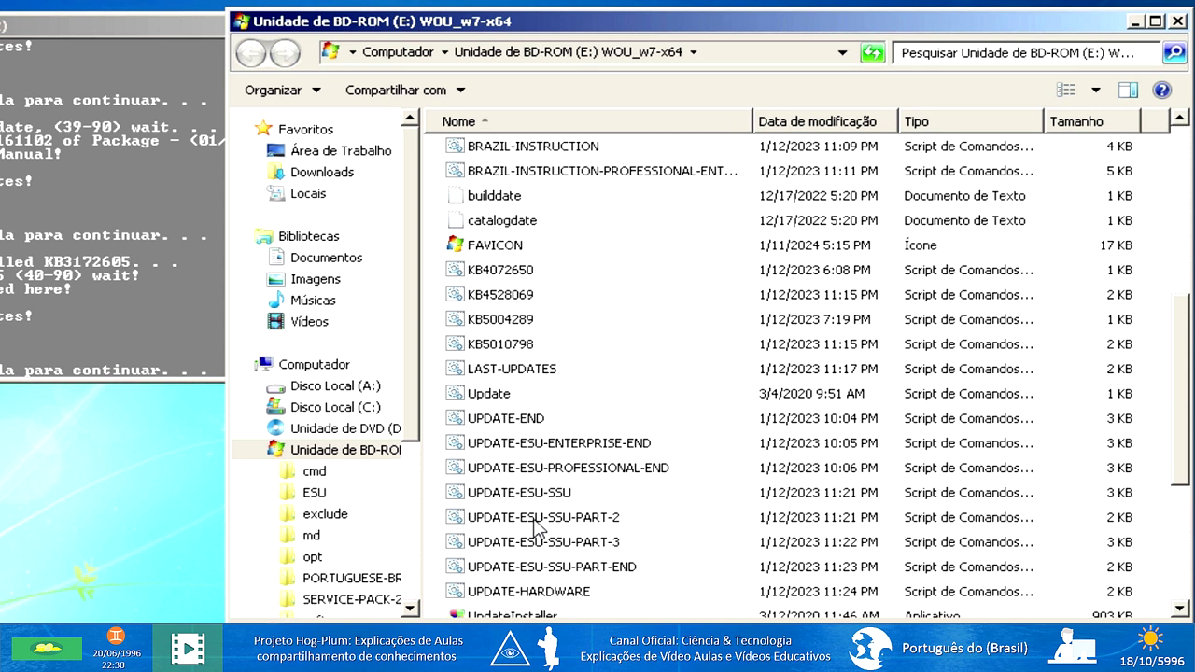
pyautogui.scroll(5, 538, 528)
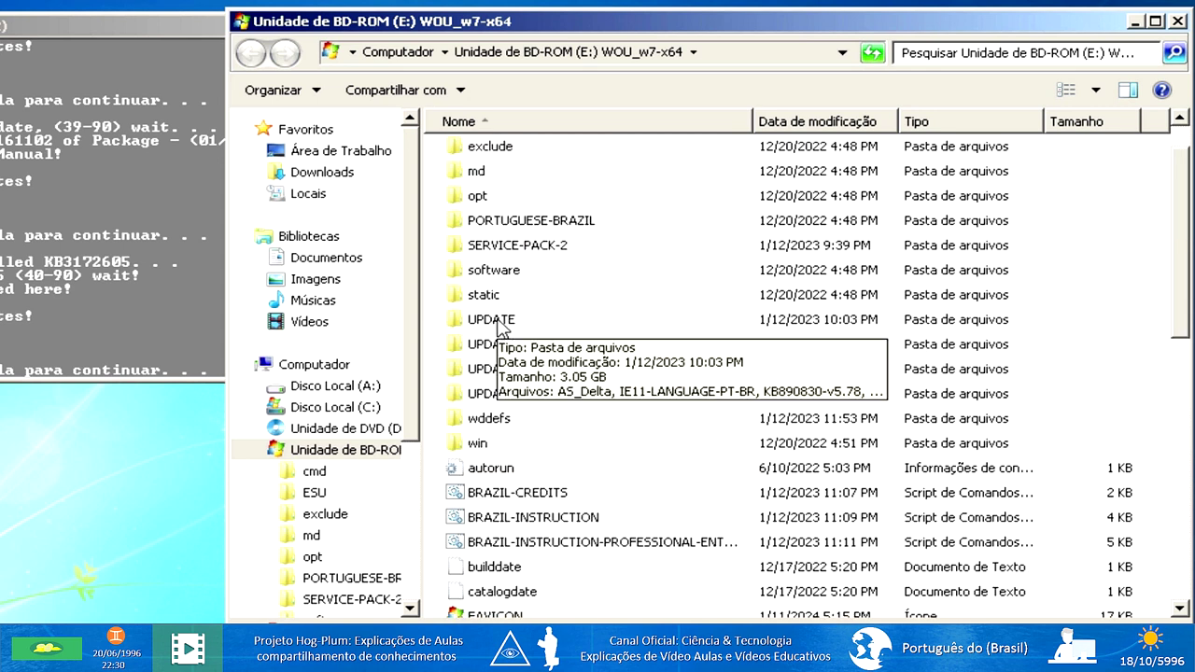
pyautogui.doubleClick(500, 320)
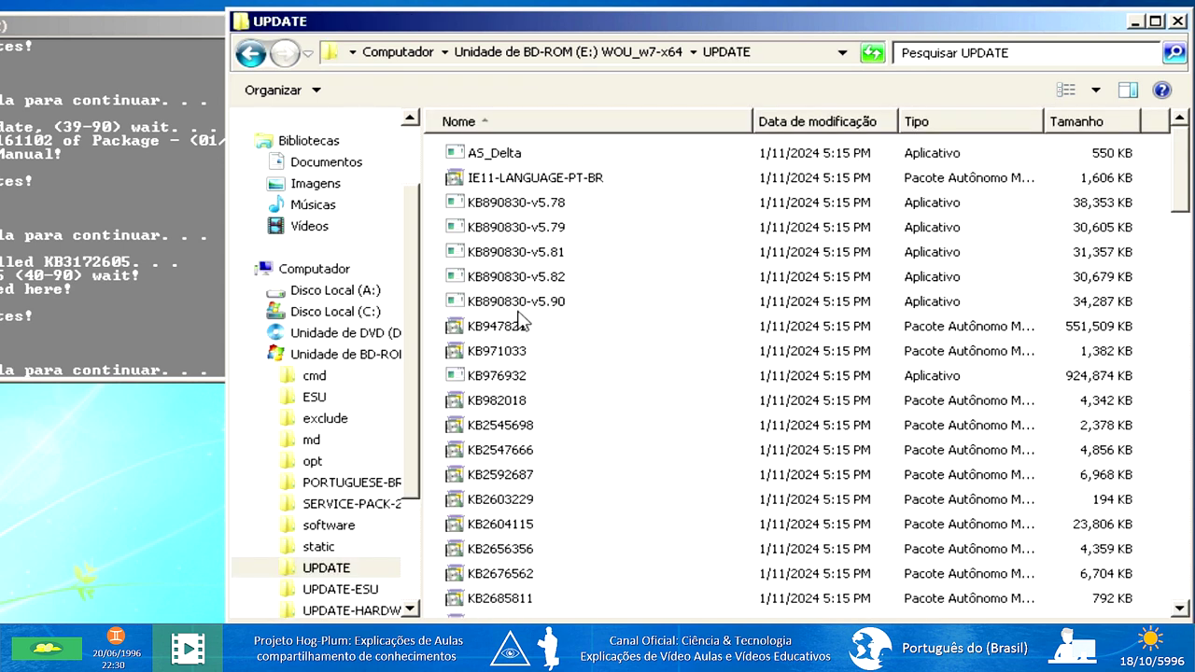
pyautogui.click(1019, 53)
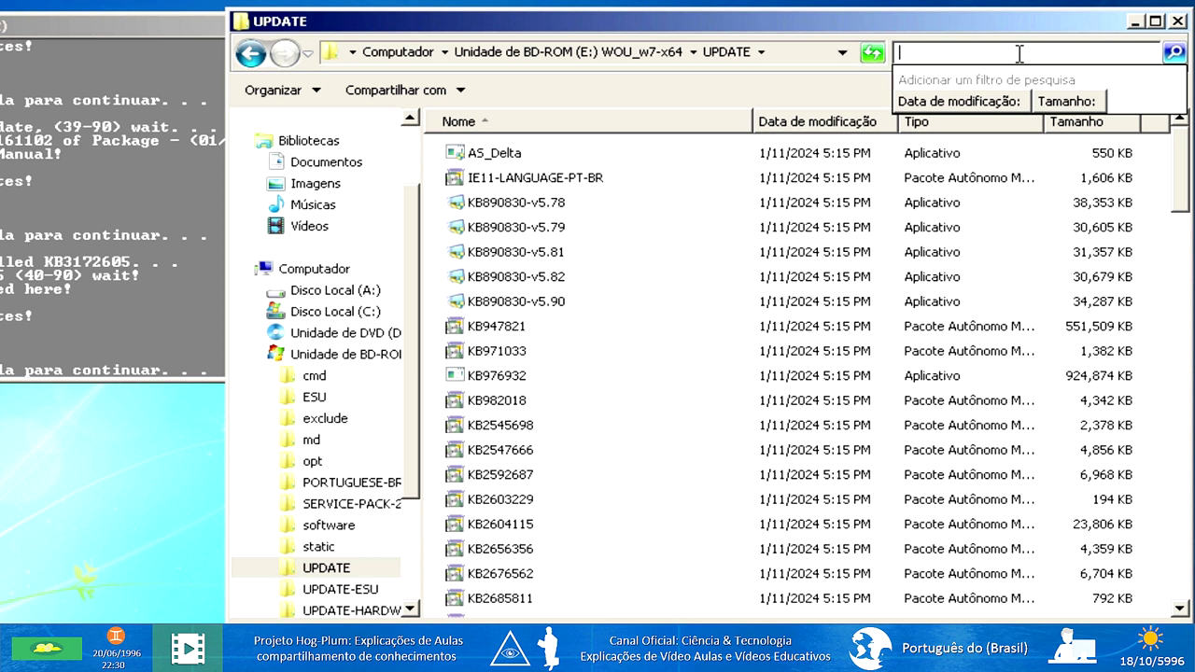
pyautogui.write('KB')
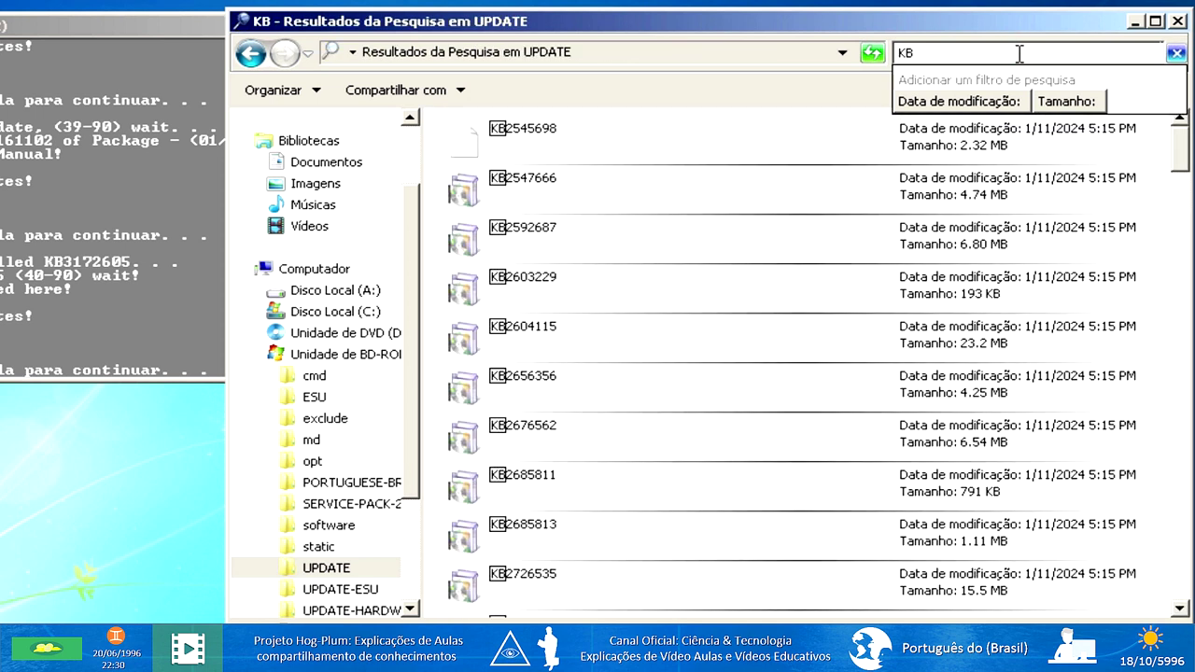
pyautogui.write('31')
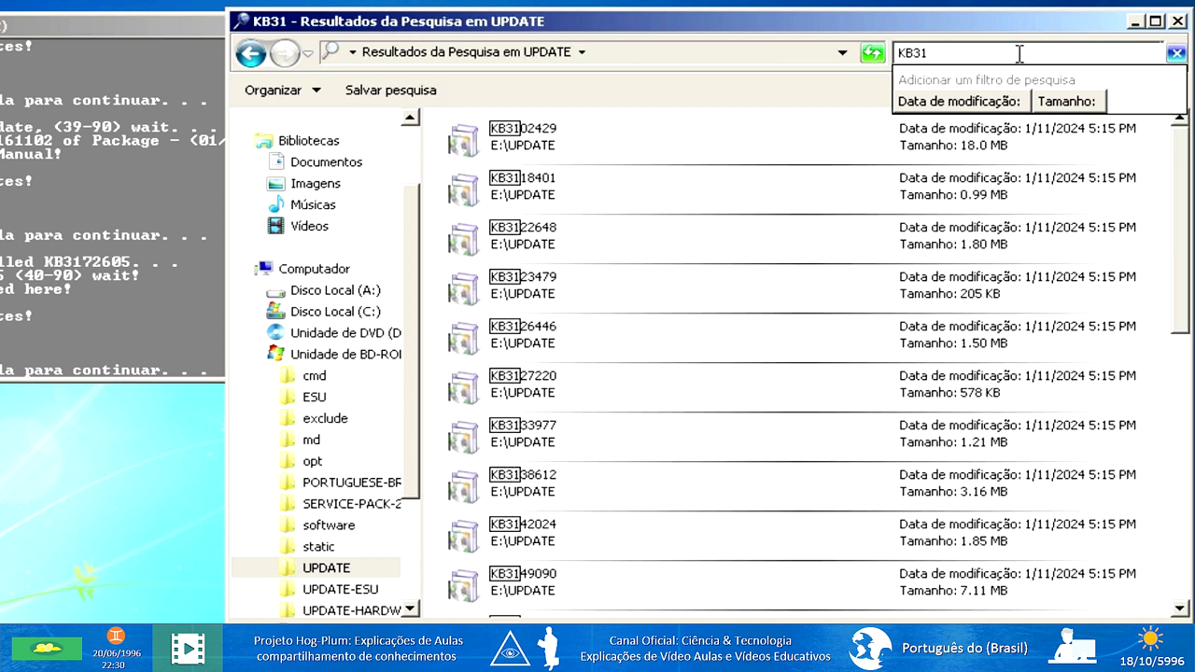
pyautogui.write('7')
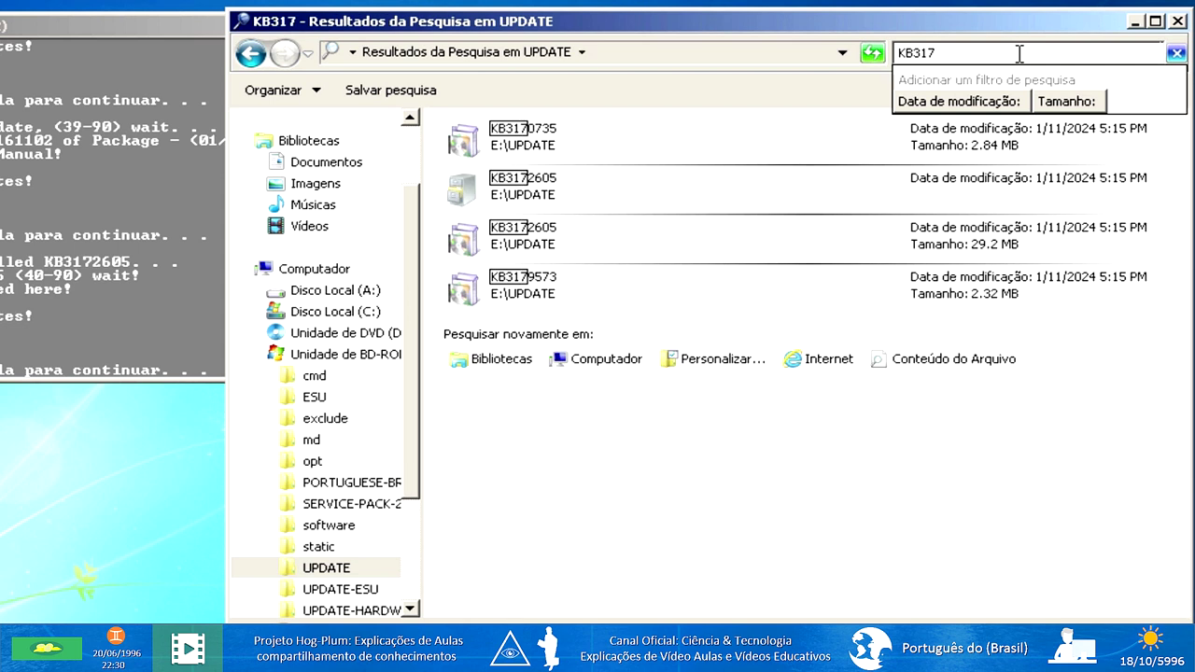
pyautogui.write('2')
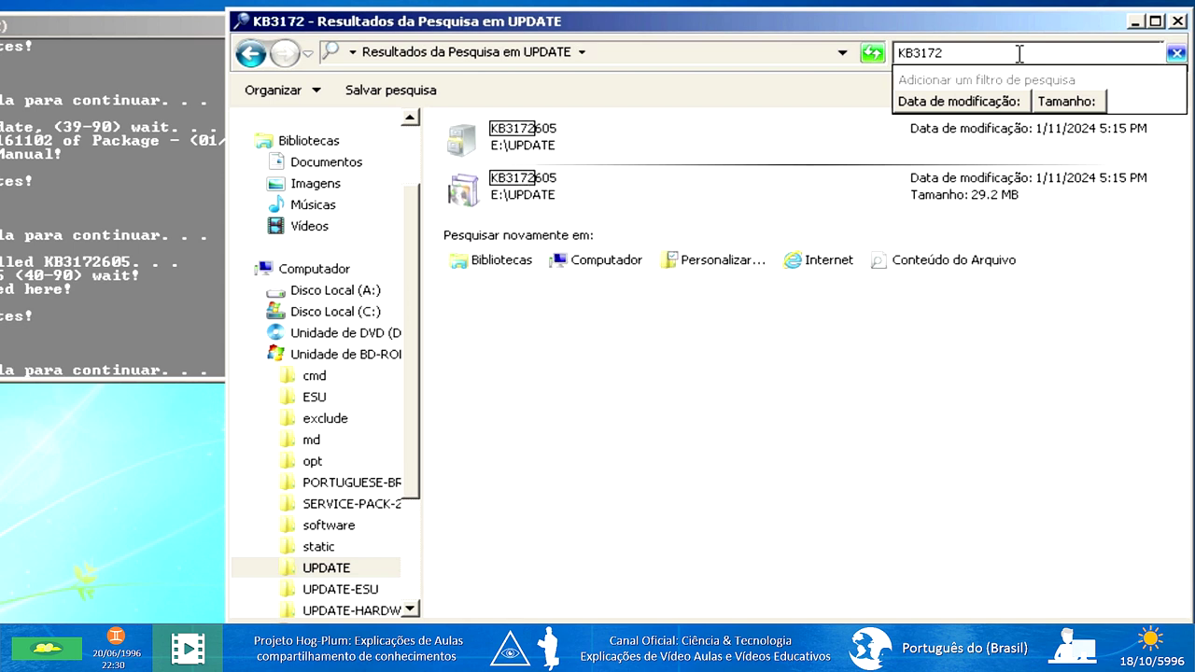
# Run the KB3172605 package, dismiss its installer error, and bring the update console forward.
pyautogui.doubleClick(565, 196)
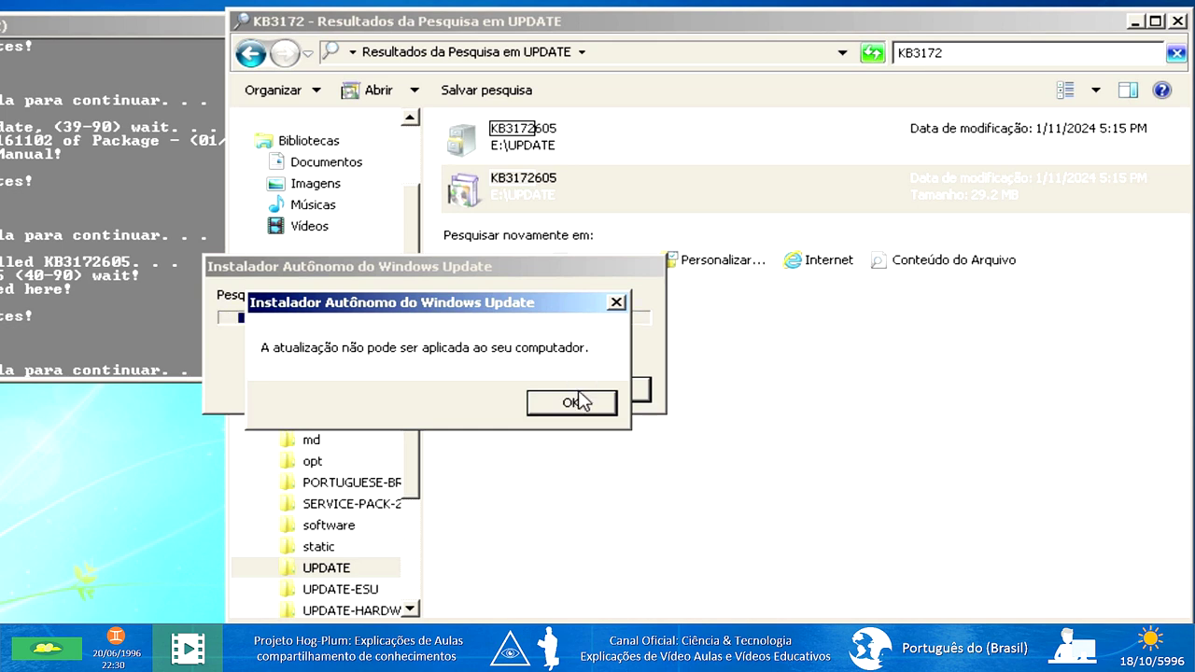
pyautogui.click(615, 303)
pyautogui.click(654, 398)
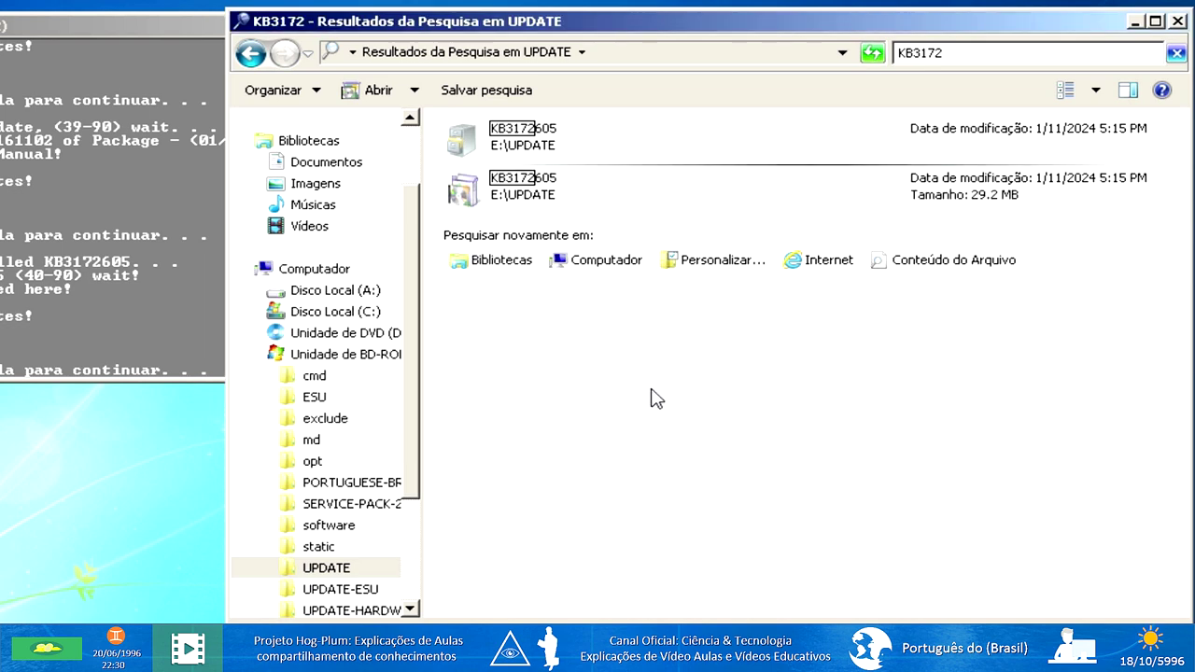
pyautogui.click(131, 40)
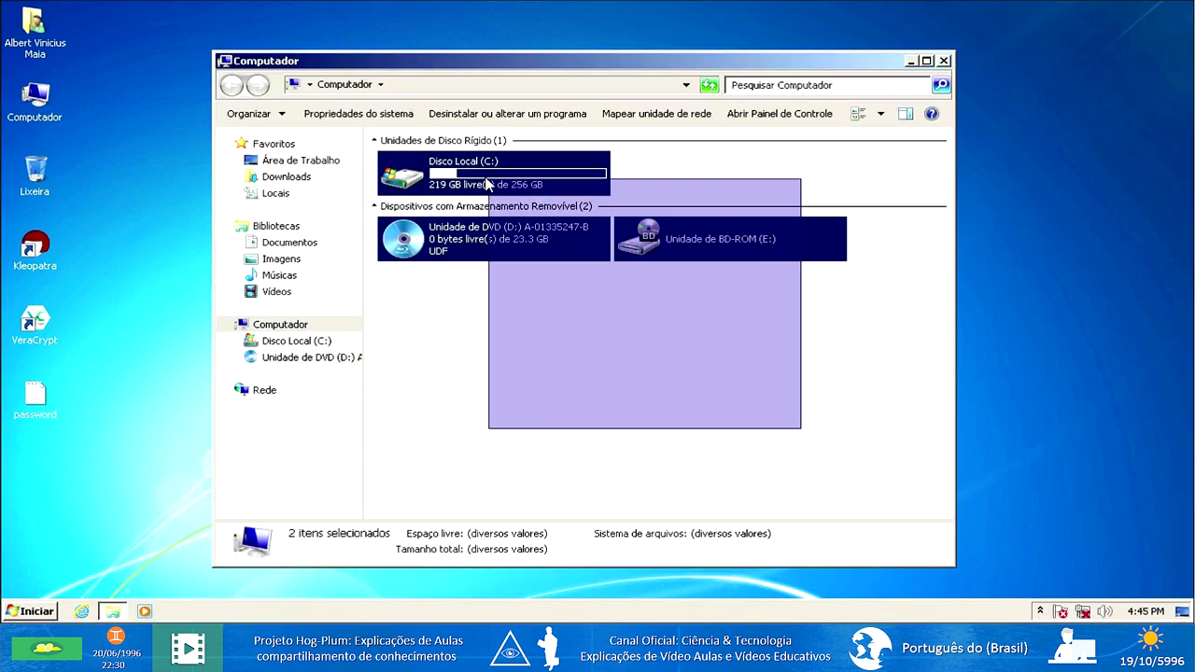
# Open the DVD drive in a new window and launch the A-01335247-B volume in VeraCrypt.
pyautogui.moveTo(794, 427); pyautogui.dragTo(629, 331)
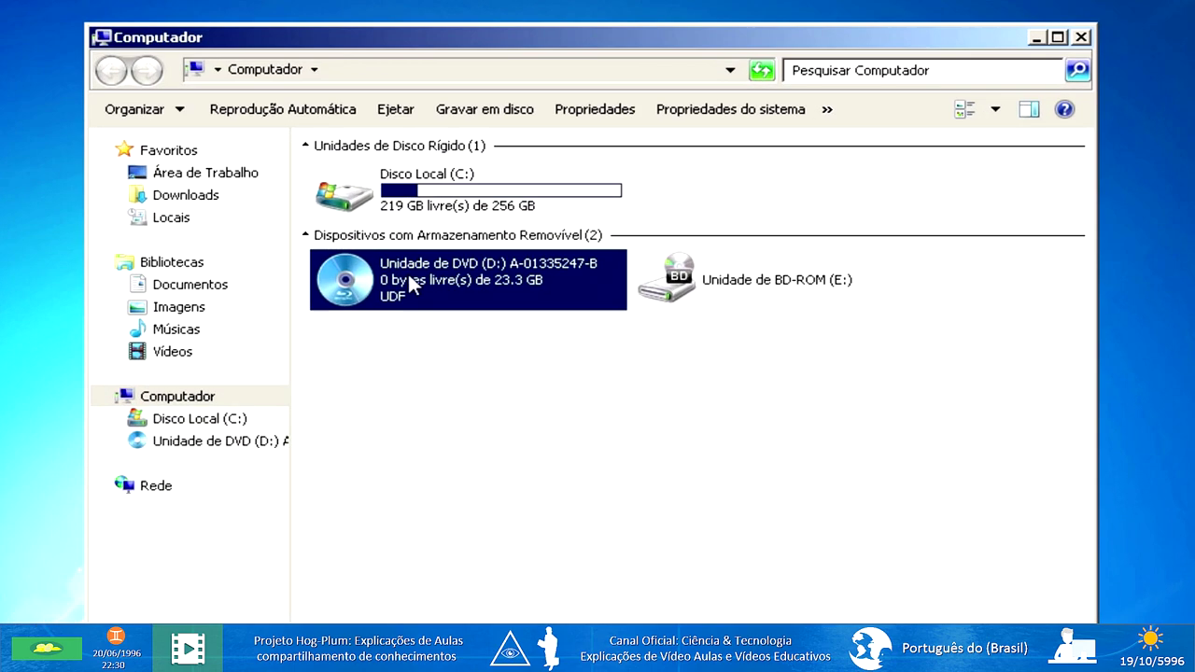
pyautogui.rightClick(415, 284)
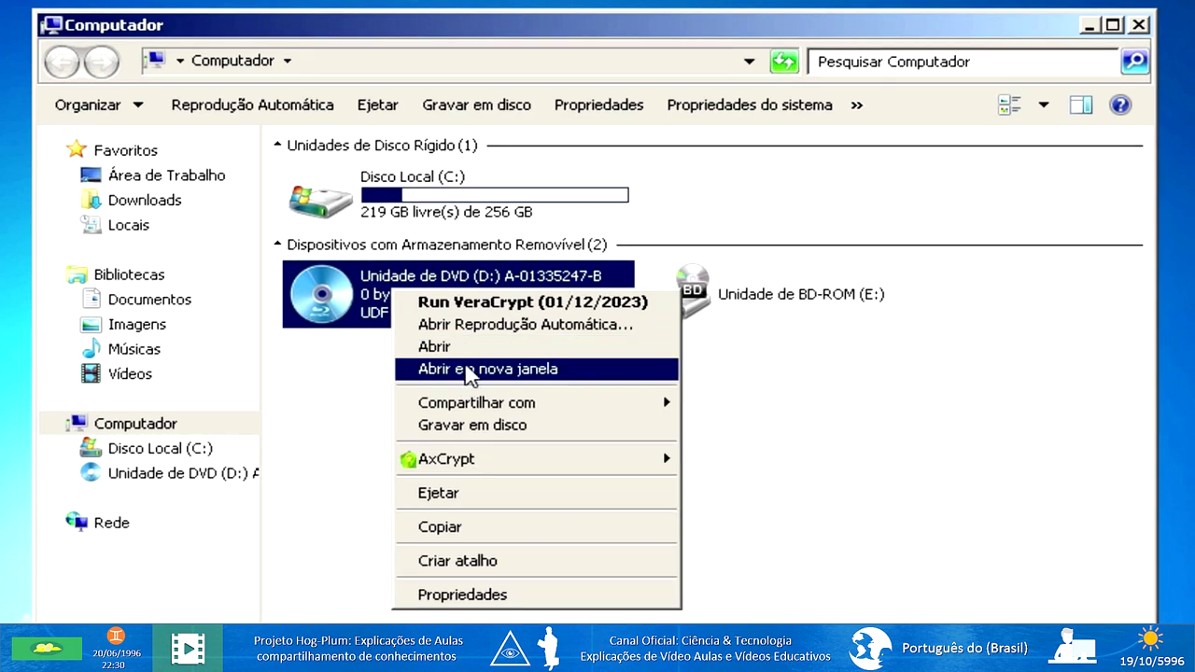
pyautogui.click(465, 368)
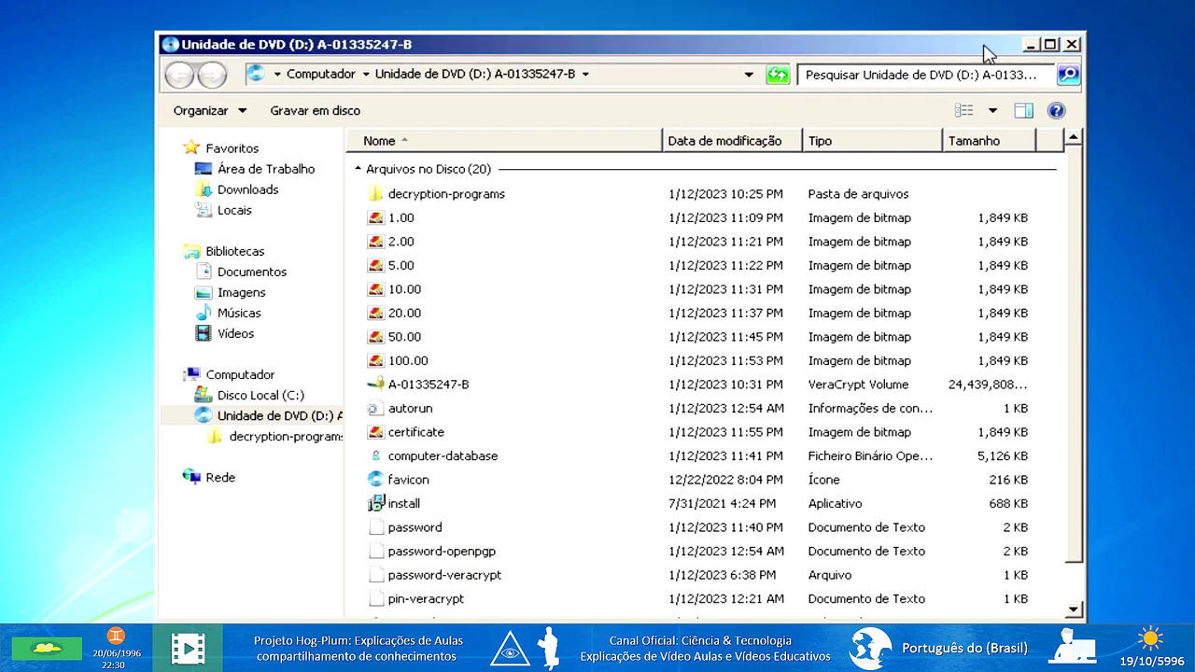
pyautogui.scroll(-2, 494, 439)
pyautogui.click(438, 347)
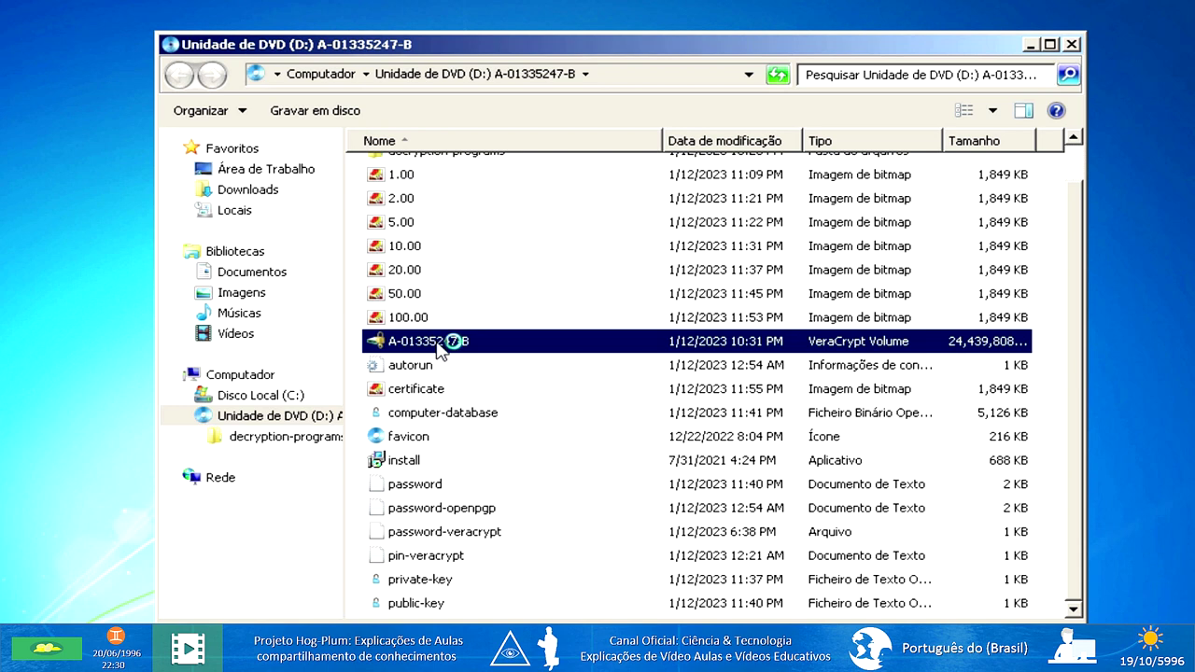
# Choose drive A:, start mounting with password display and keyfiles enabled, and select the noted password.
pyautogui.click(325, 145)
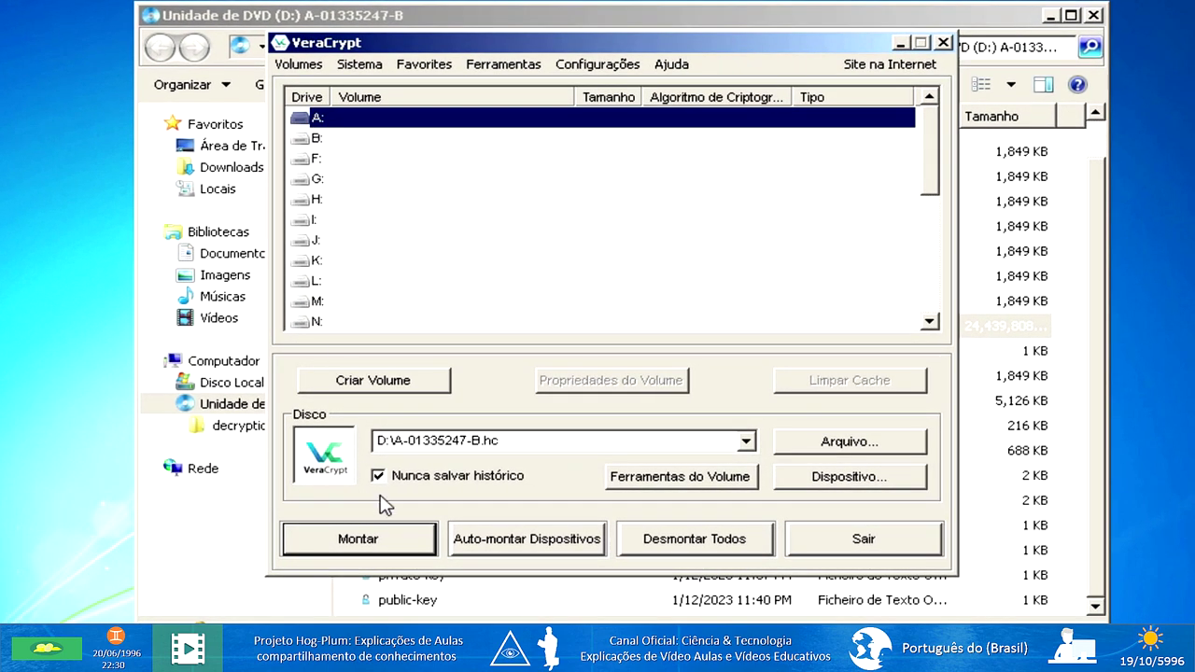
pyautogui.click(387, 536)
pyautogui.click(485, 366)
pyautogui.click(482, 391)
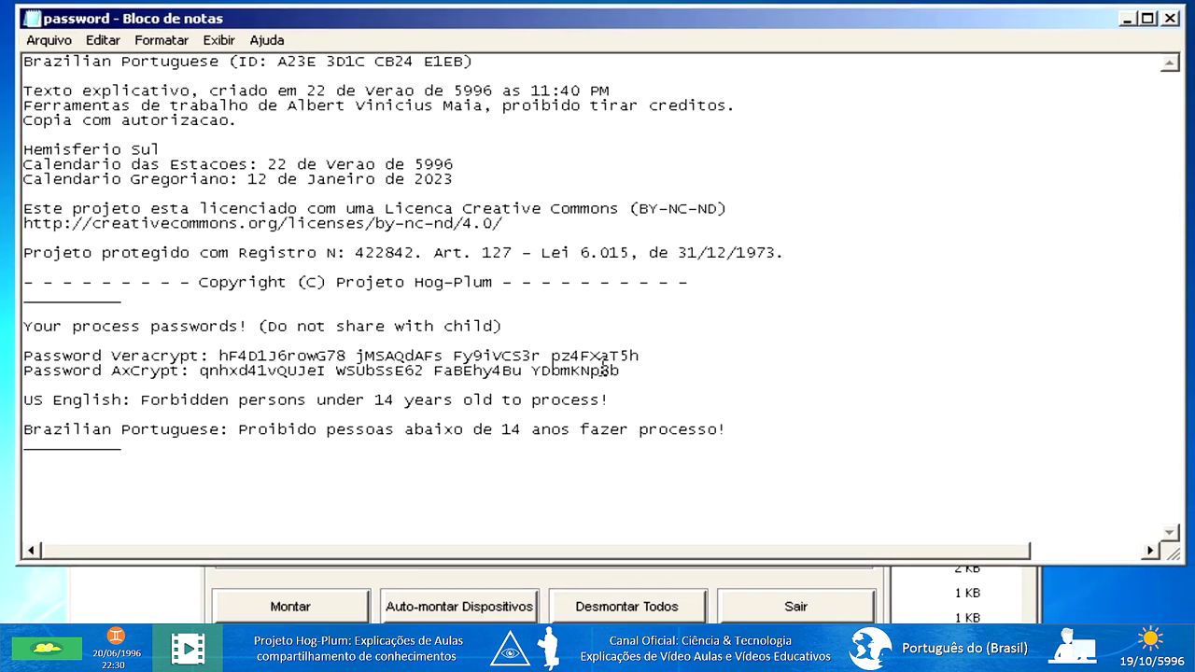
pyautogui.moveTo(642, 358); pyautogui.dragTo(217, 358)
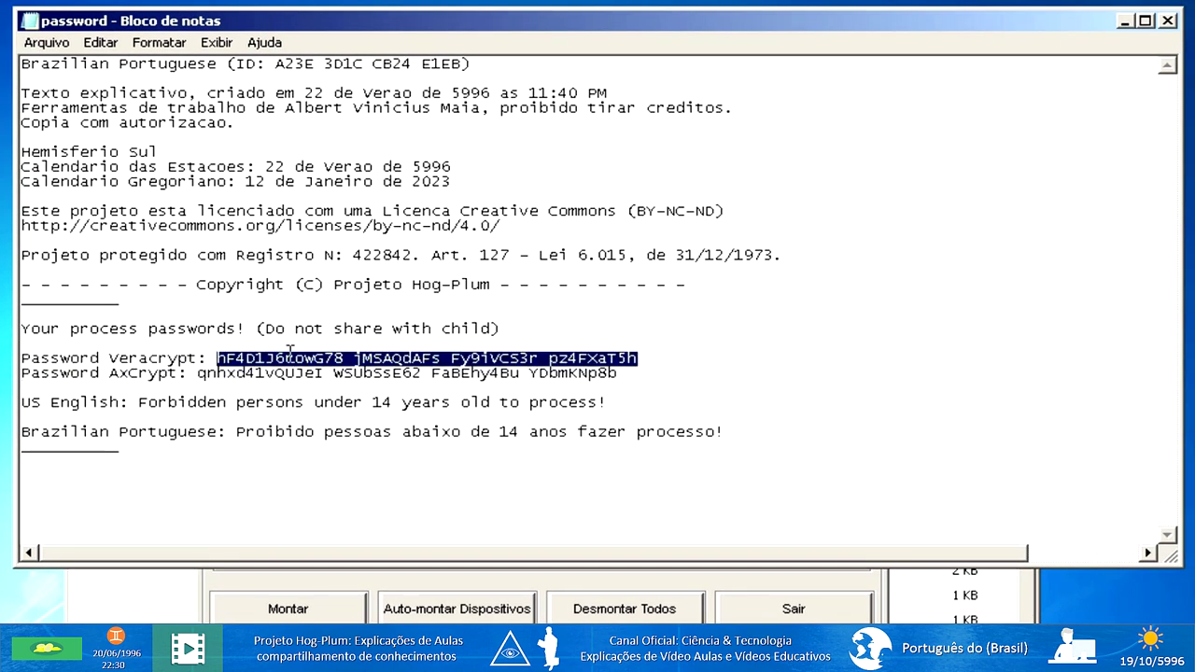
# Close the password notes and paste the volume password, with its characters hidden.
pyautogui.click(1167, 21)
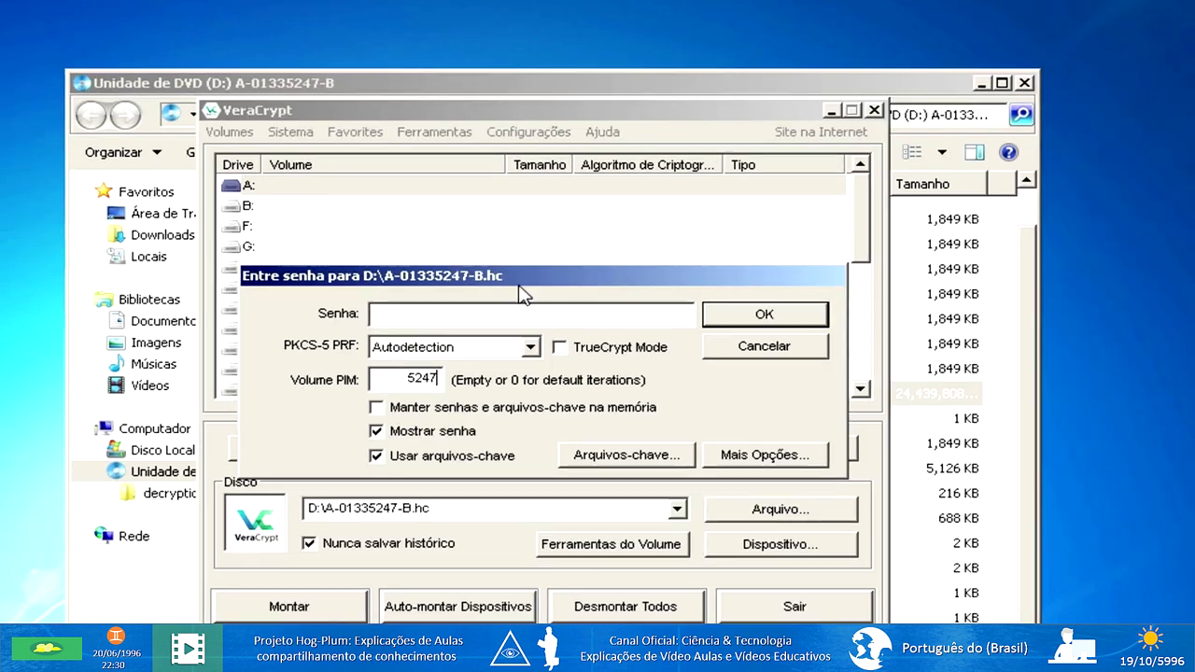
pyautogui.hotkey('ctrl', 'v')
pyautogui.click(477, 396)
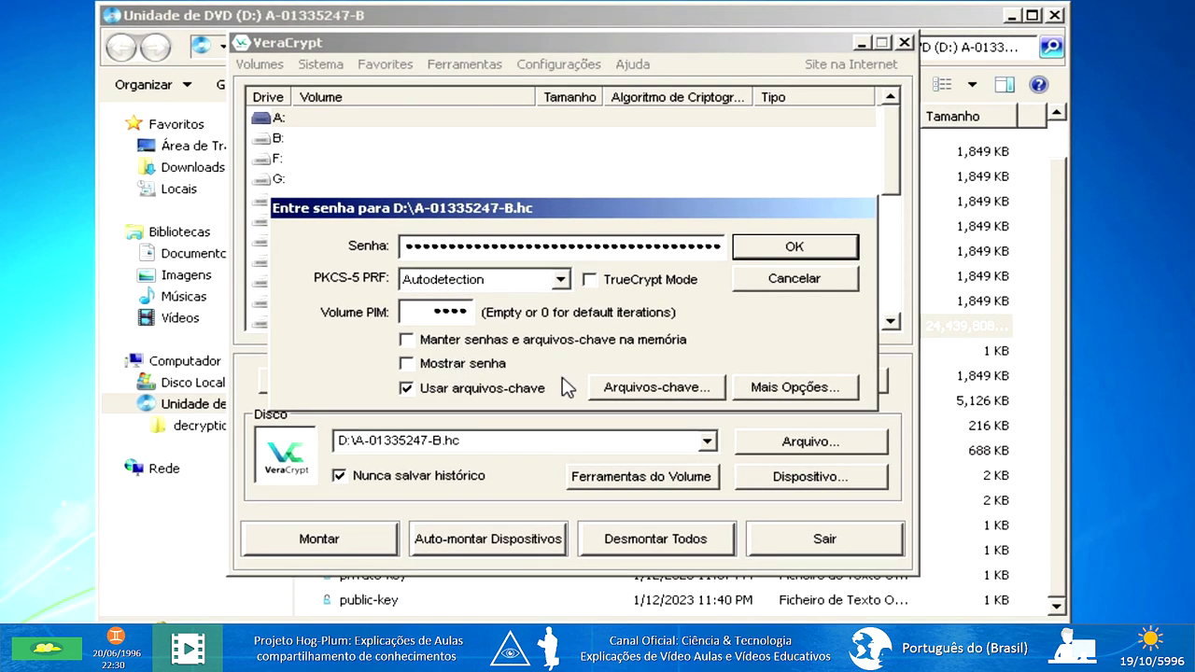
# Add the public-key and private-key files from D: as keyfiles, then clear the keyfile list.
pyautogui.click(642, 419)
pyautogui.click(355, 341)
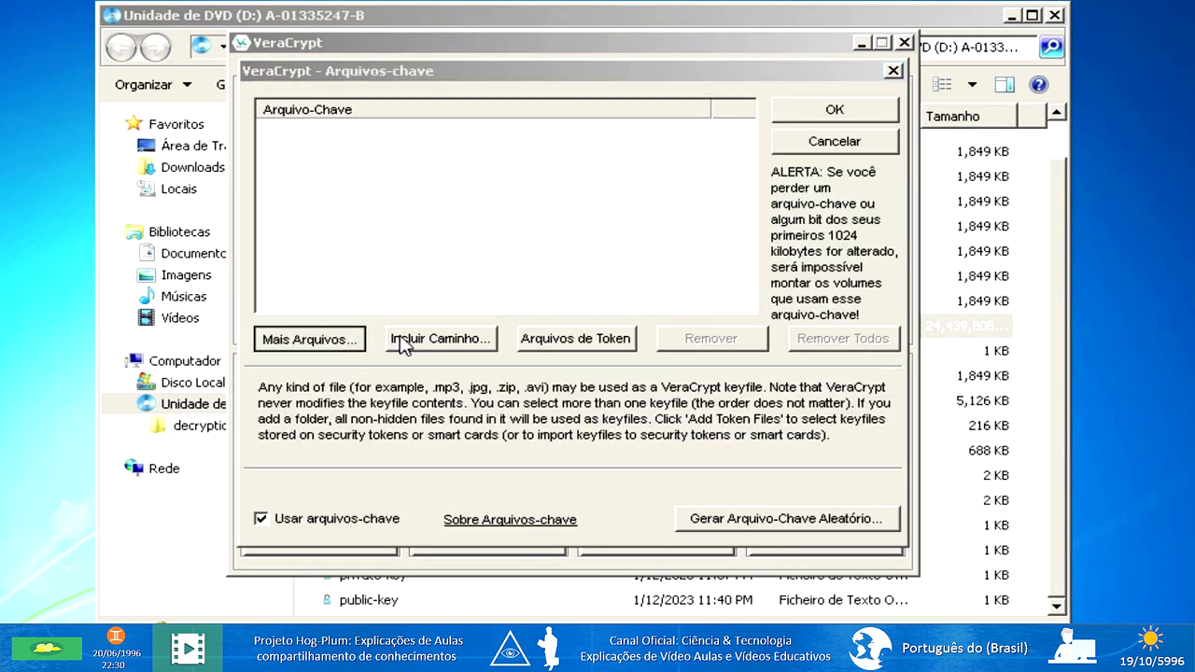
pyautogui.scroll(-1, 425, 425)
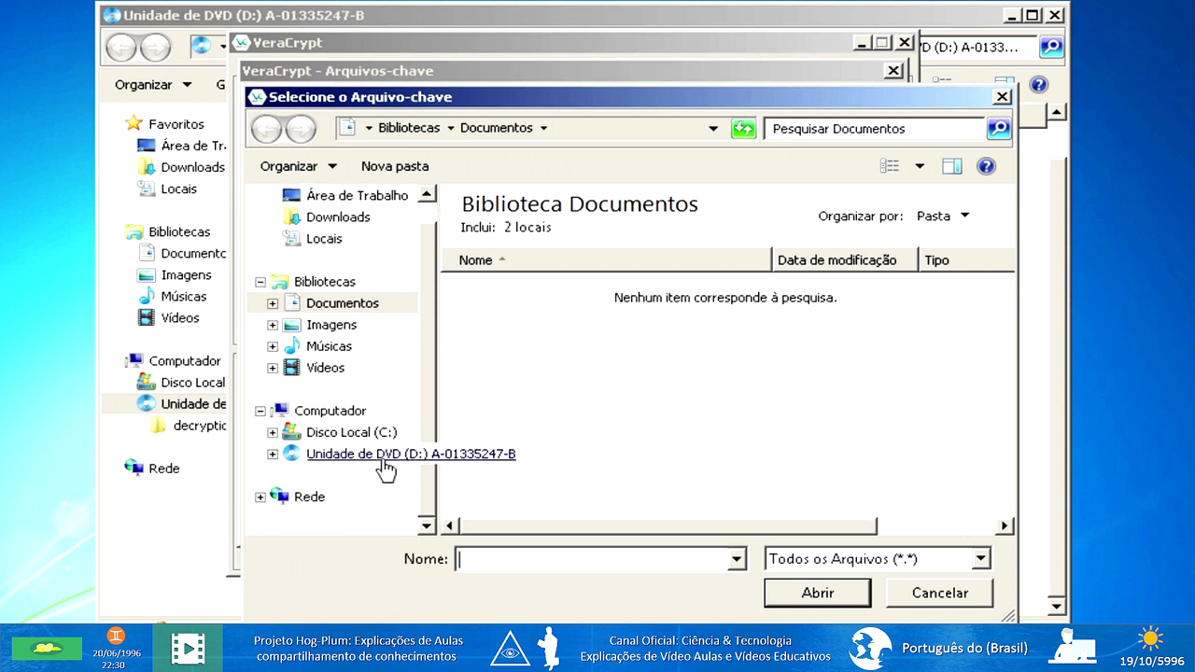
pyautogui.click(378, 455)
pyautogui.moveTo(1008, 333); pyautogui.dragTo(1006, 508)
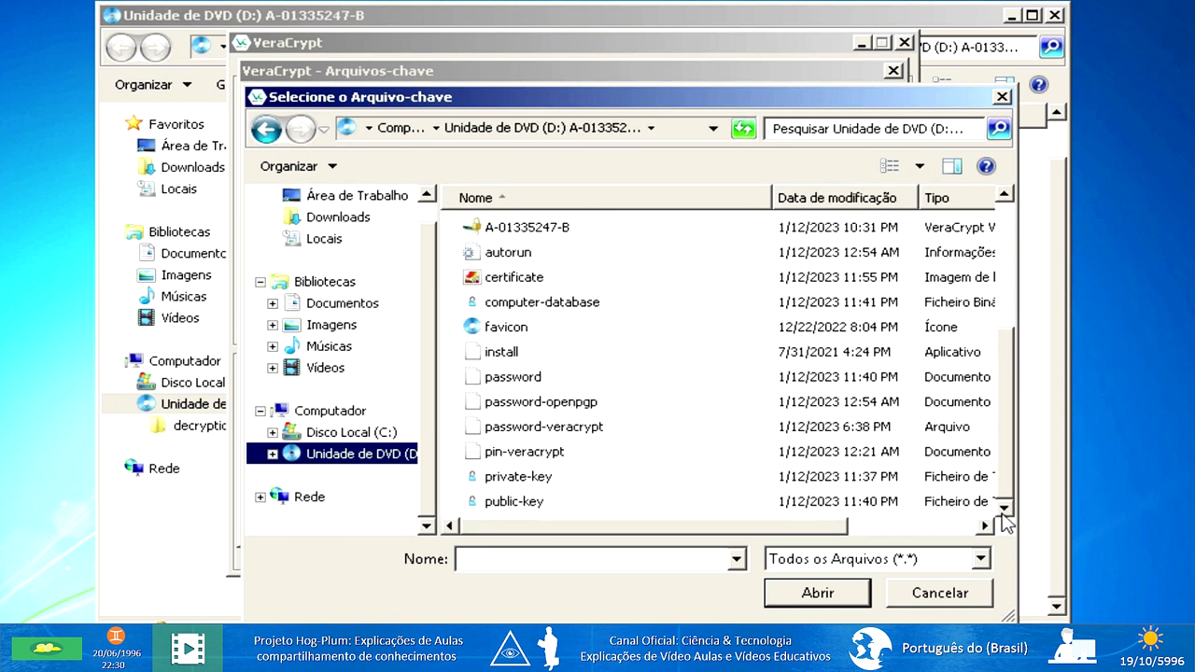
pyautogui.click(525, 504)
pyautogui.keyDown('ctrl'); pyautogui.click(532, 476); pyautogui.keyUp('ctrl')
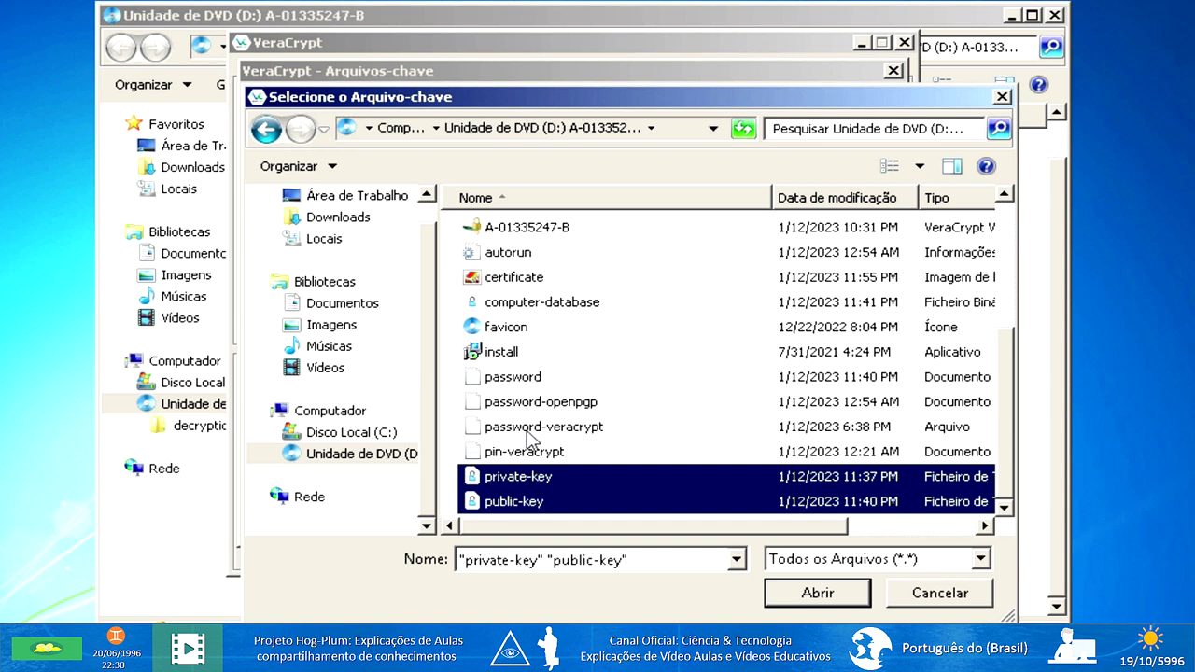
pyautogui.press('Return')
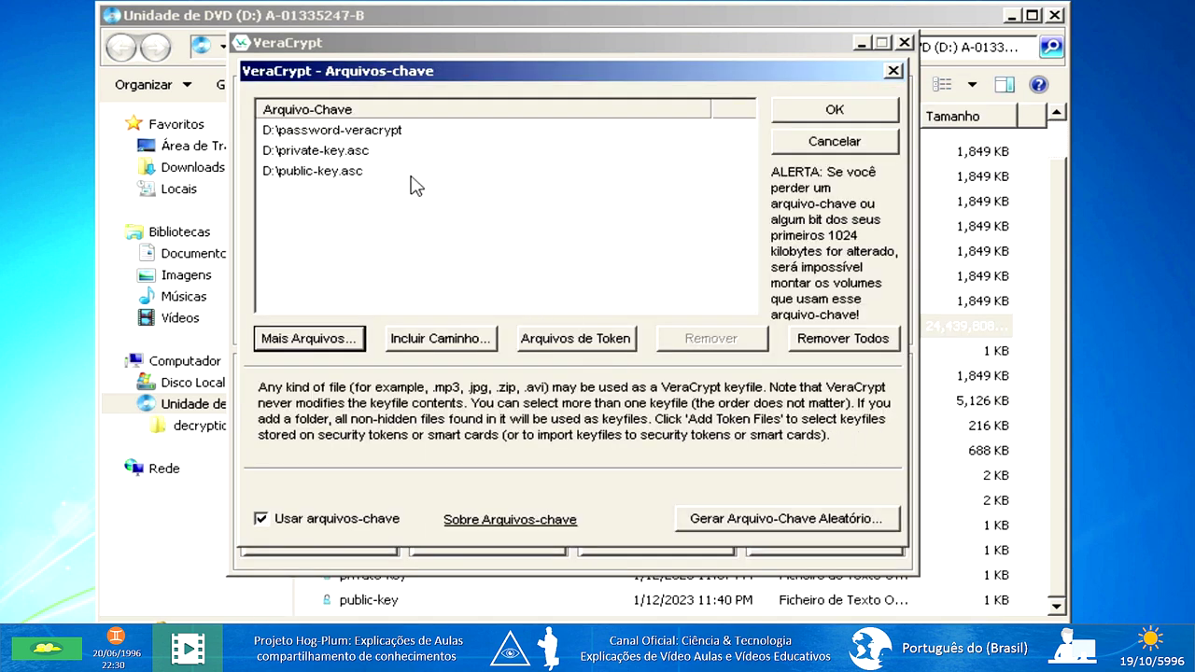
pyautogui.click(840, 343)
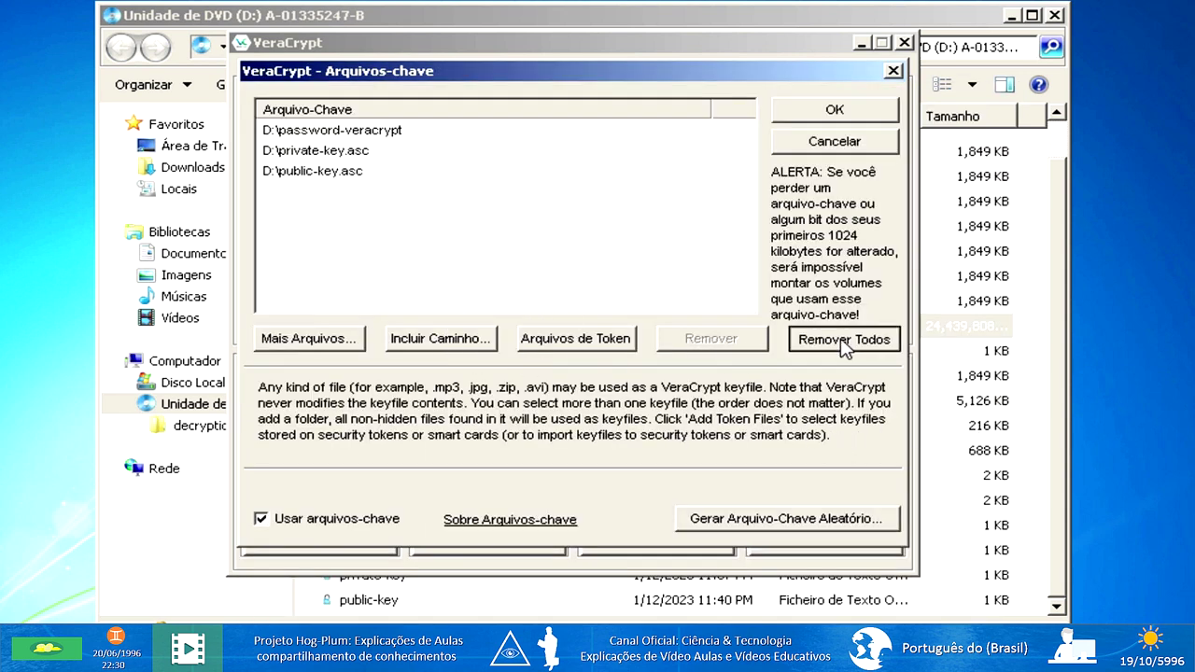
# Reselect public-key, private-key, password-veracrypt, computer-database and certificate on D: as keyfiles.
pyautogui.click(297, 340)
pyautogui.scroll(-1, 426, 411)
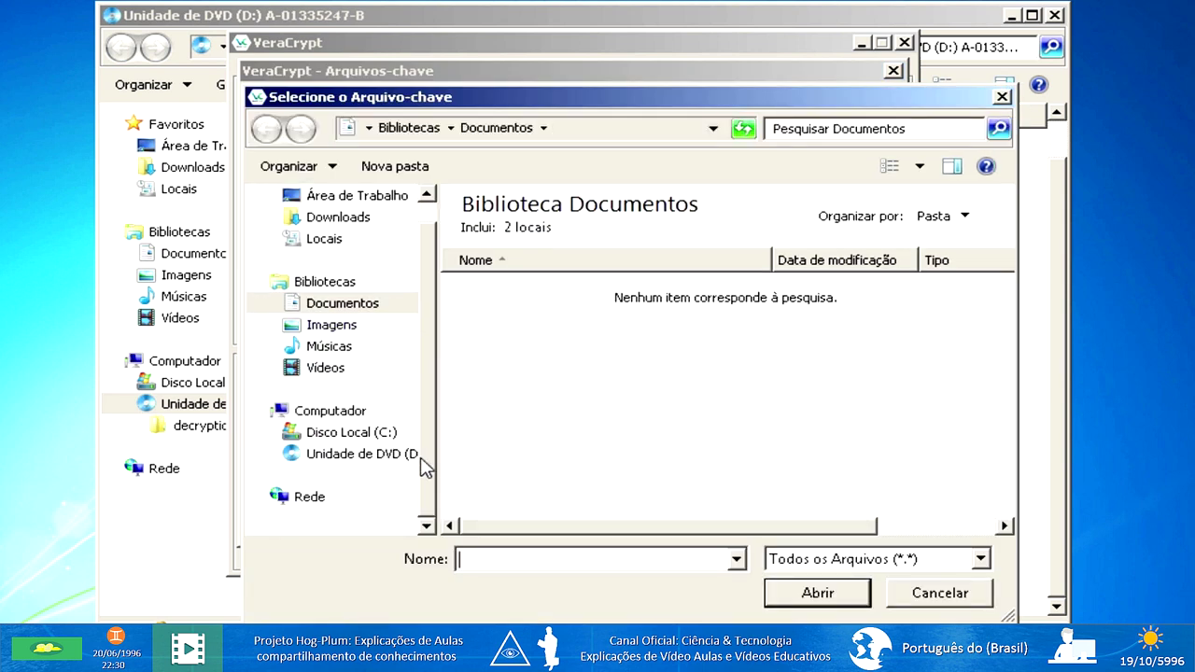
pyautogui.click(395, 457)
pyautogui.scroll(-3, 513, 504)
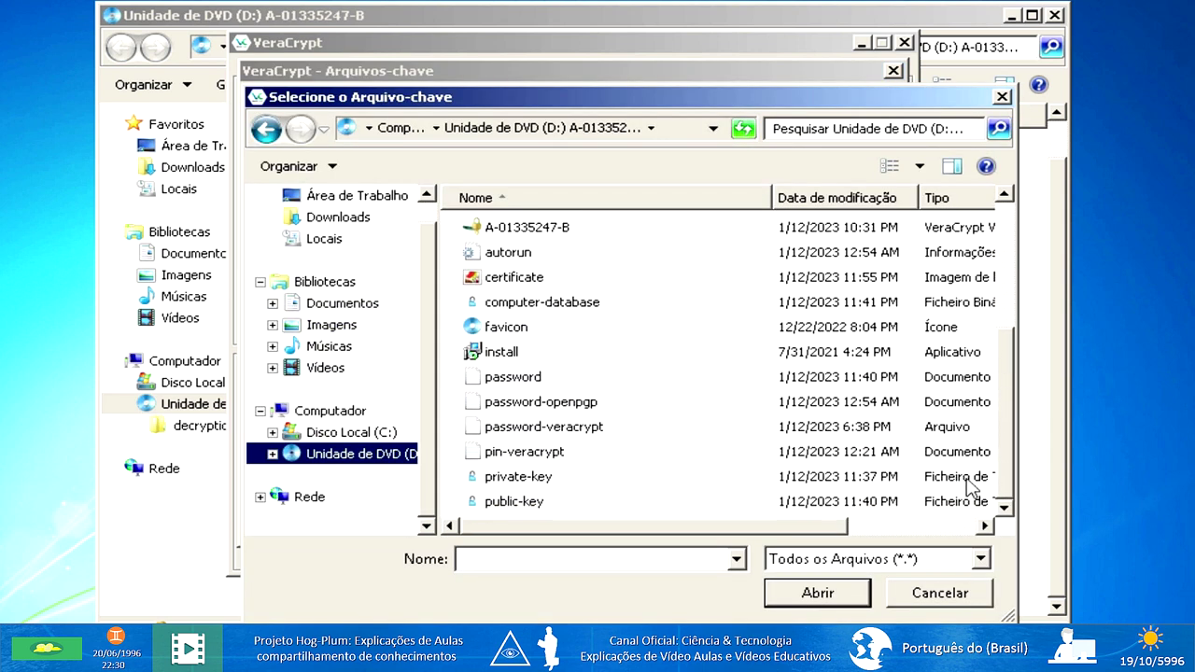
pyautogui.click(514, 504)
pyautogui.keyDown('ctrl'); pyautogui.click(527, 478); pyautogui.keyUp('ctrl')
pyautogui.keyDown('ctrl'); pyautogui.click(525, 429); pyautogui.keyUp('ctrl')
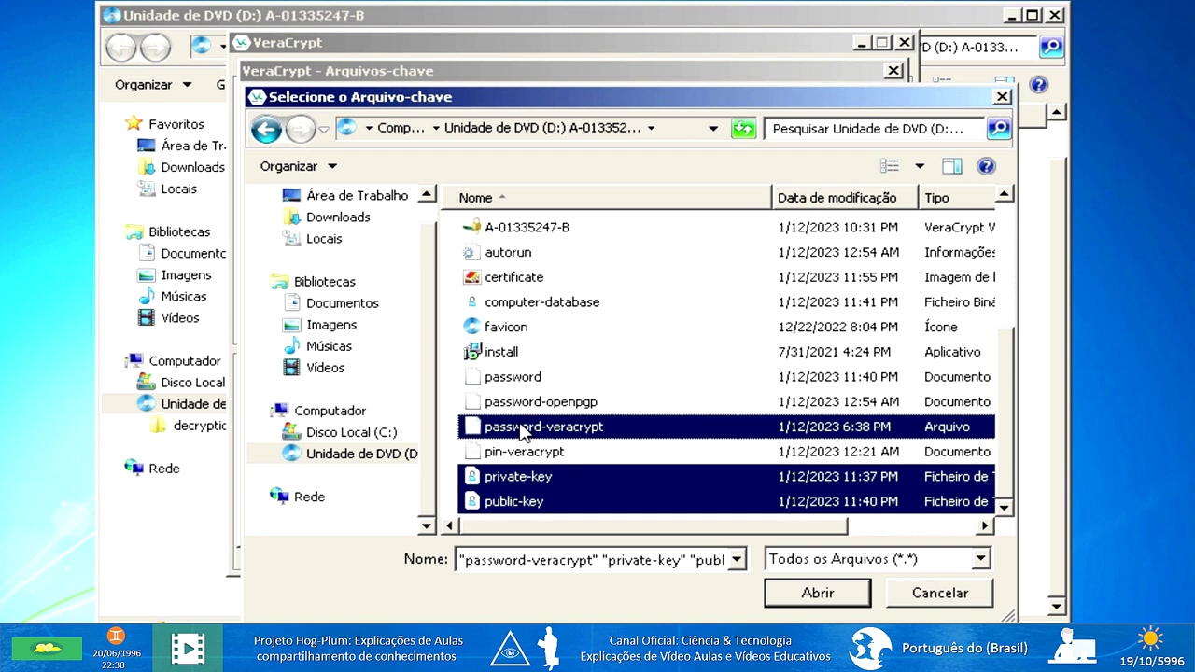
pyautogui.scroll(2, 1008, 422)
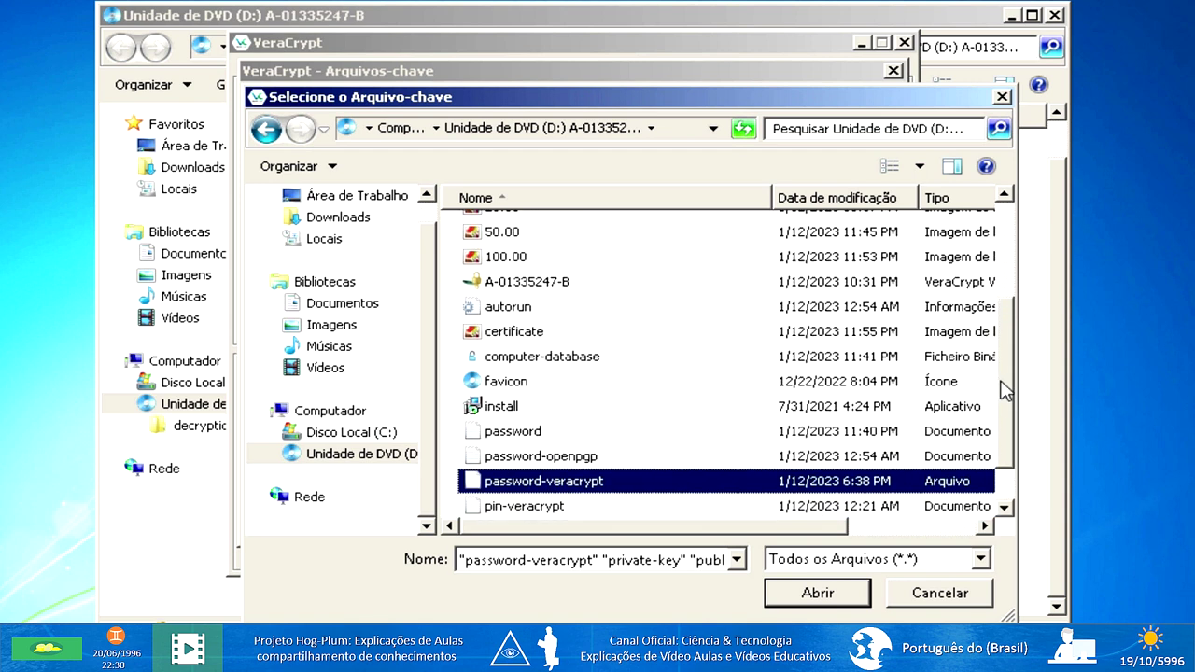
pyautogui.keyDown('ctrl'); pyautogui.click(521, 395); pyautogui.keyUp('ctrl')
pyautogui.keyDown('ctrl'); pyautogui.click(519, 371); pyautogui.keyUp('ctrl')
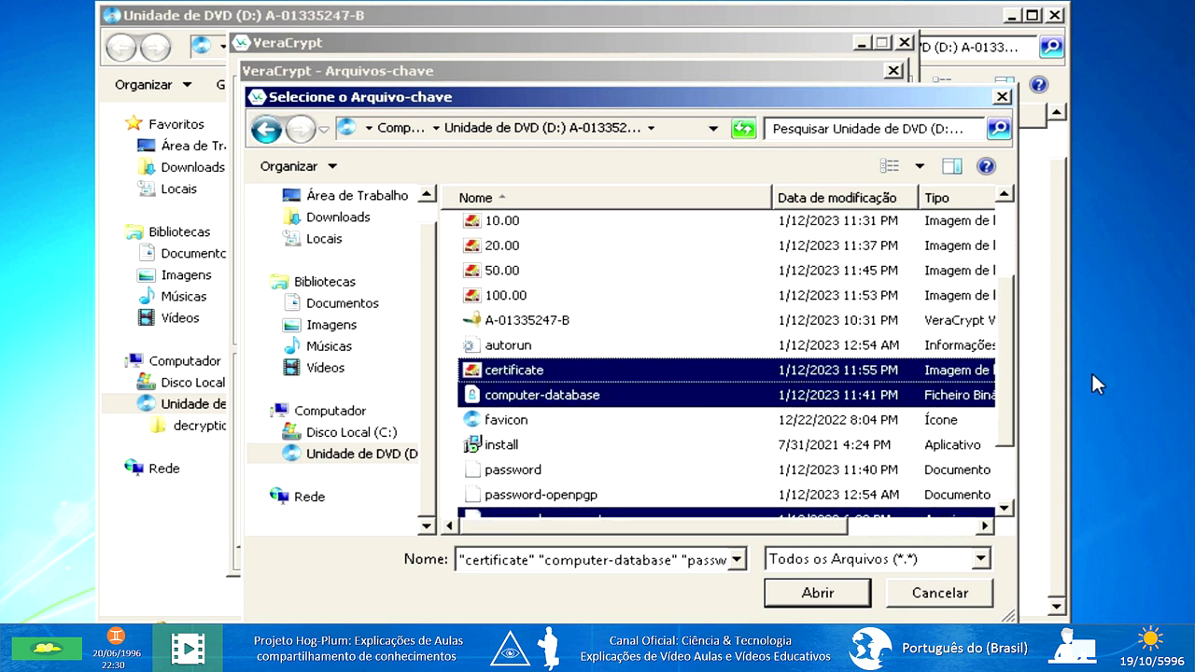
# Also select the 100.00, 50.00, 20.00, 10.00, 5.00, 2.00 and 1.00 files and add them all.
pyautogui.scroll(2, 1008, 350)
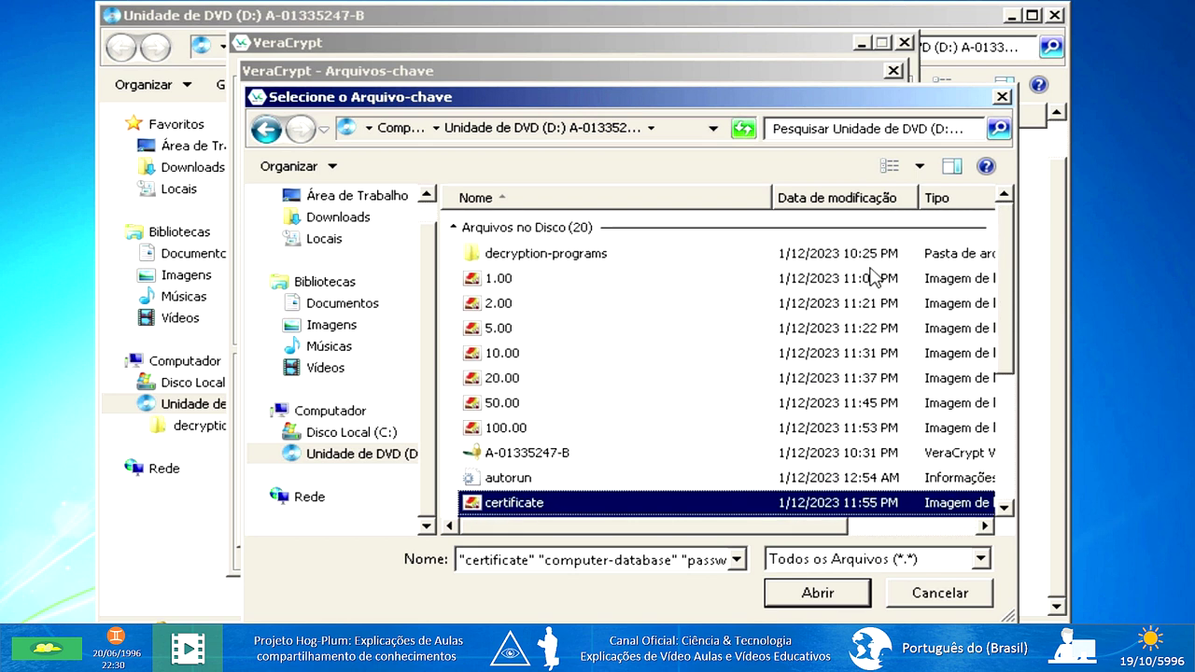
pyautogui.keyDown('ctrl'); pyautogui.click(478, 431); pyautogui.keyUp('ctrl')
pyautogui.keyDown('ctrl'); pyautogui.click(497, 407); pyautogui.keyUp('ctrl')
pyautogui.keyDown('ctrl'); pyautogui.click(495, 380); pyautogui.keyUp('ctrl')
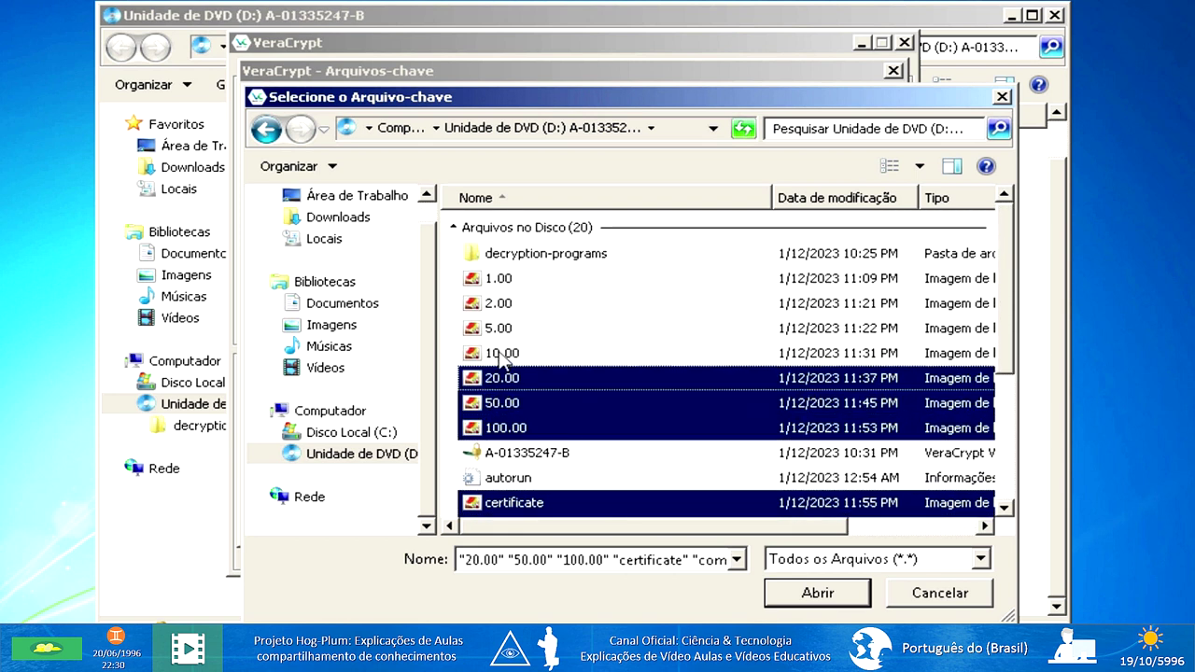
pyautogui.keyDown('ctrl'); pyautogui.click(493, 355); pyautogui.keyUp('ctrl')
pyautogui.keyDown('ctrl'); pyautogui.click(491, 329); pyautogui.keyUp('ctrl')
pyautogui.keyDown('ctrl'); pyautogui.click(497, 304); pyautogui.keyUp('ctrl')
pyautogui.keyDown('ctrl'); pyautogui.click(496, 280); pyautogui.keyUp('ctrl')
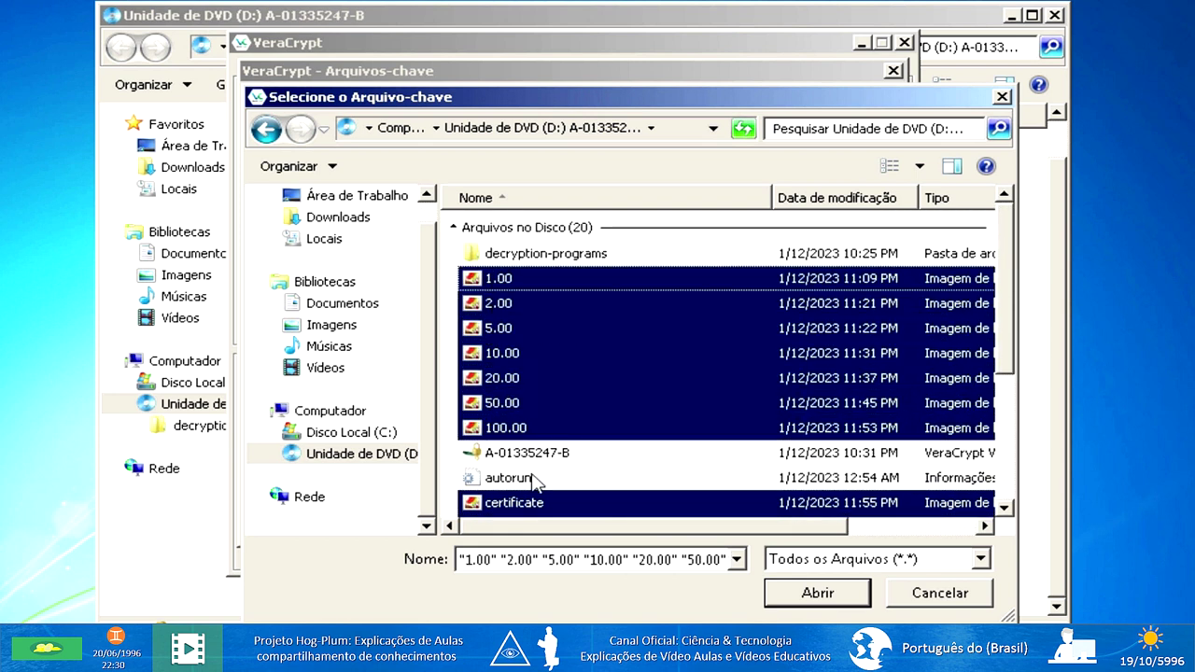
pyautogui.click(817, 592)
# Confirm the keyfile list and submit the password to mount the volume.
pyautogui.scroll(-1, 742, 175)
pyautogui.scroll(1, 756, 243)
pyautogui.click(793, 112)
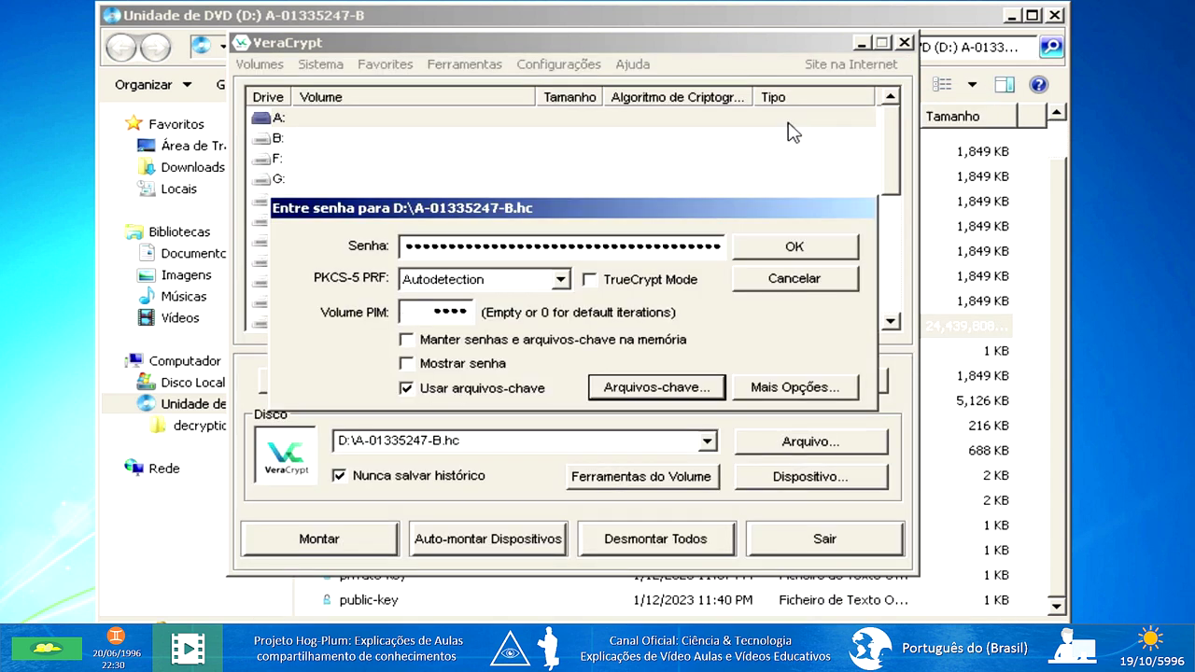
pyautogui.click(758, 247)
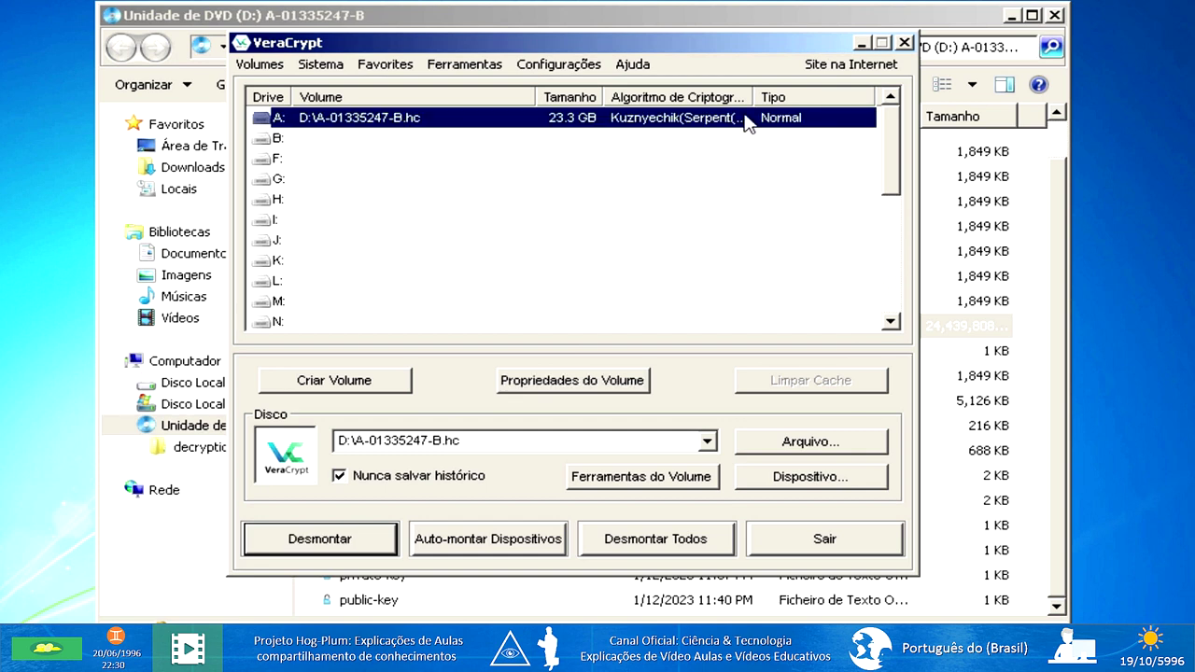
# Close VeraCrypt, open drive A:, and mount the wou_w7-x64 ISO as drive E: with its AutoPlay centred.
pyautogui.moveTo(754, 96); pyautogui.dragTo(808, 97)
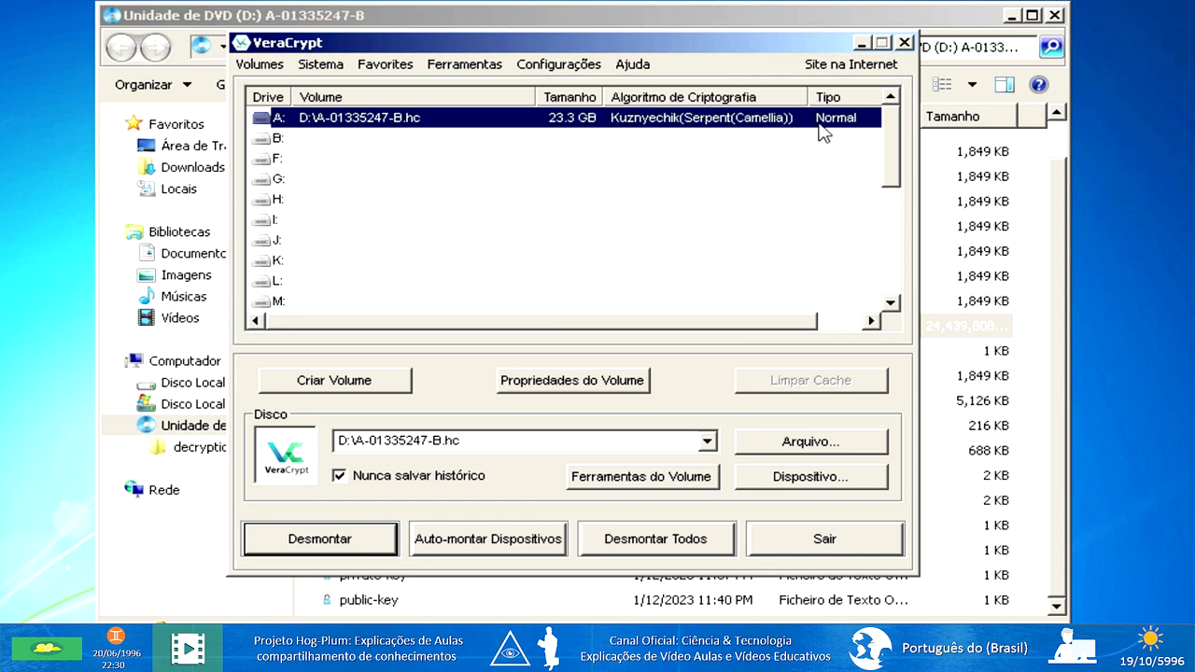
pyautogui.click(903, 43)
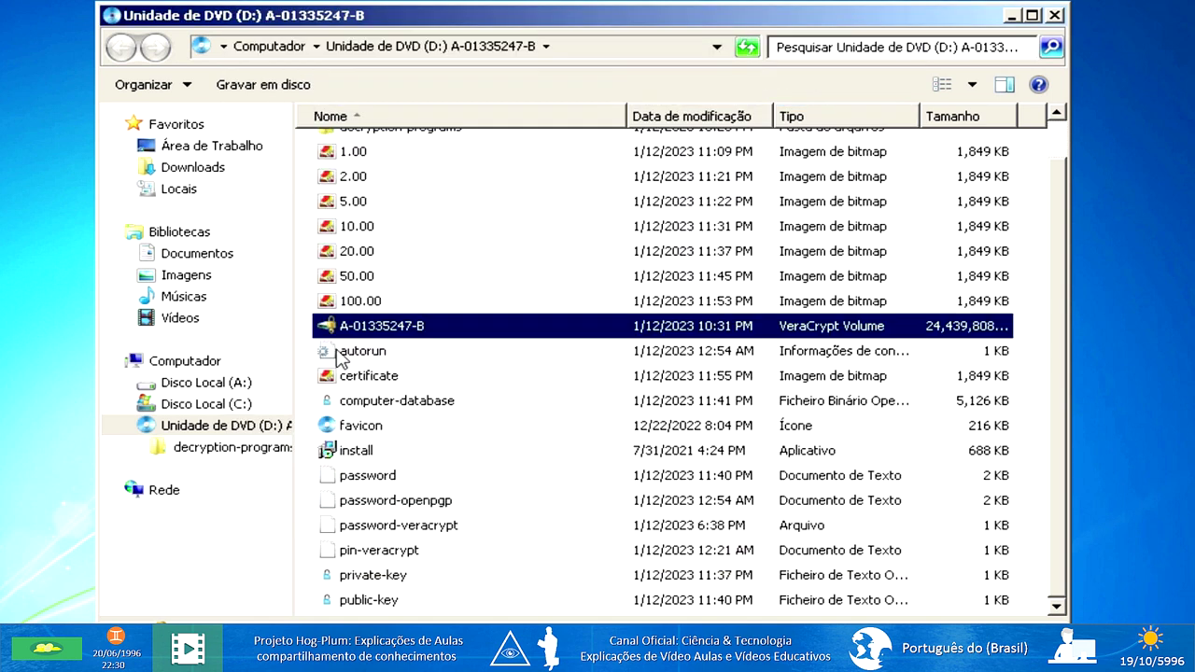
pyautogui.click(238, 383)
pyautogui.rightClick(373, 177)
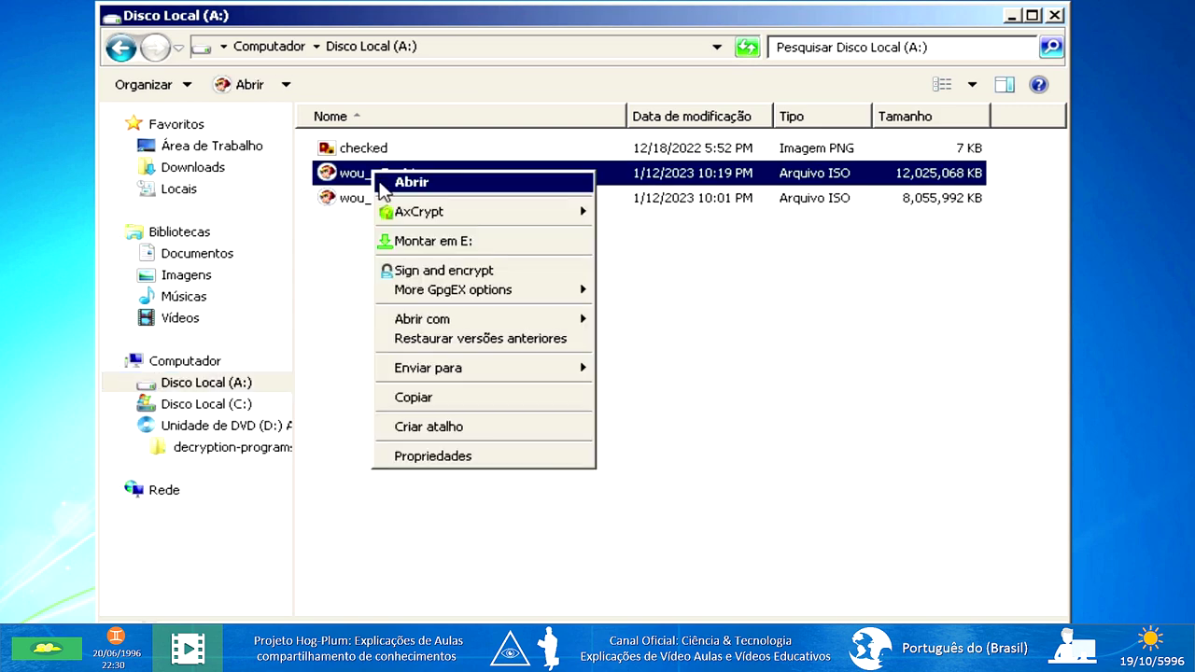
pyautogui.click(431, 239)
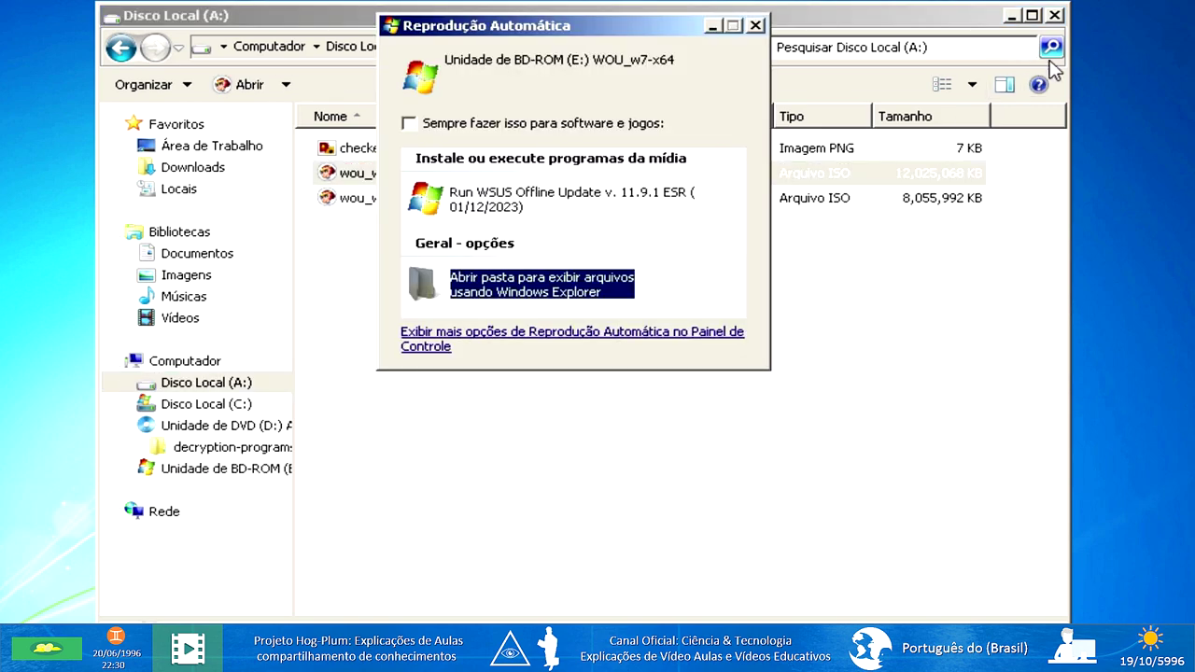
pyautogui.click(1054, 15)
pyautogui.moveTo(627, 22); pyautogui.dragTo(653, 71)
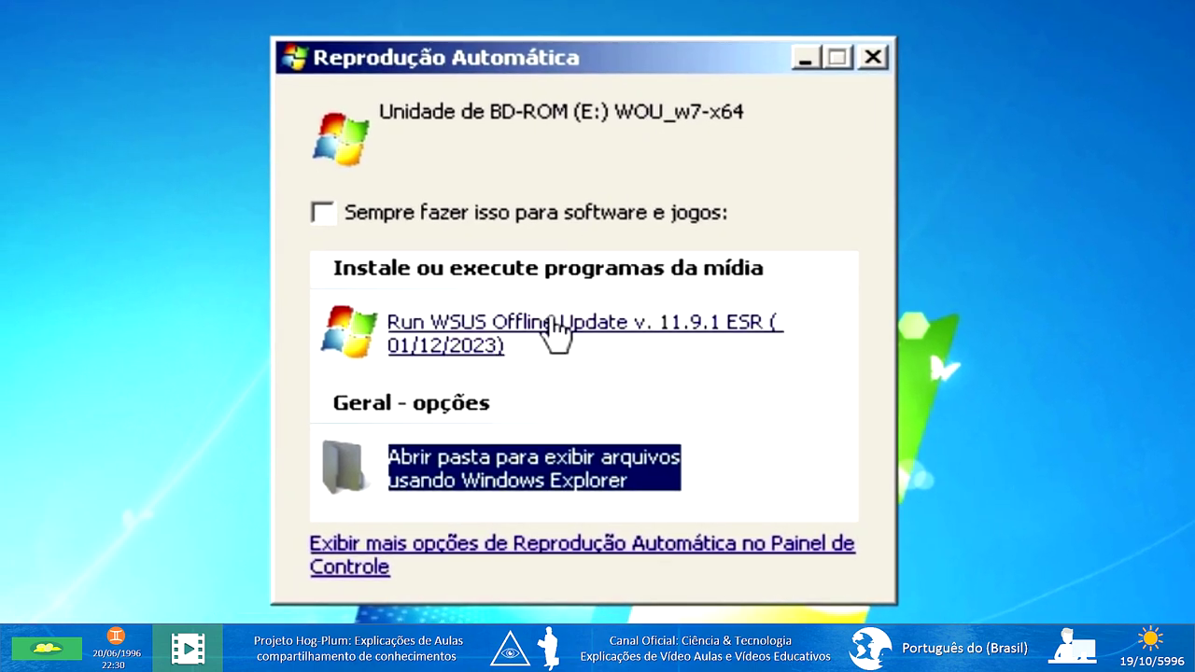
# Open drive E:, read the BRAZIL-INSTRUCTION guide, close it, and select the UPDATE-END script.
pyautogui.click(545, 476)
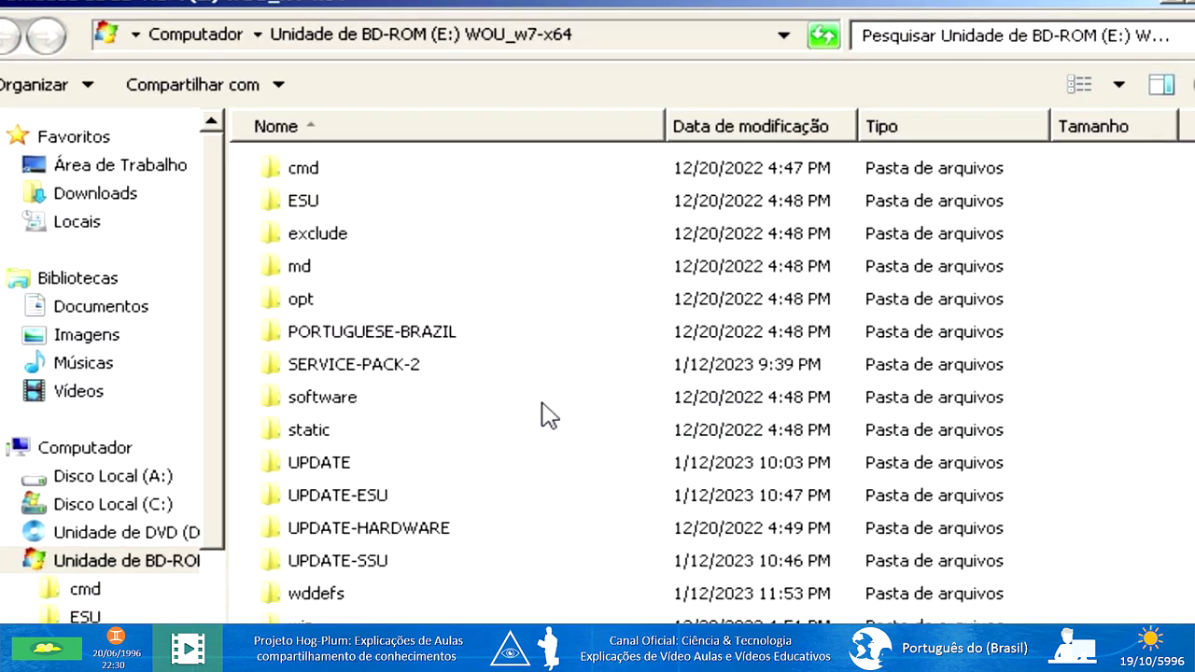
pyautogui.scroll(-3, 523, 327)
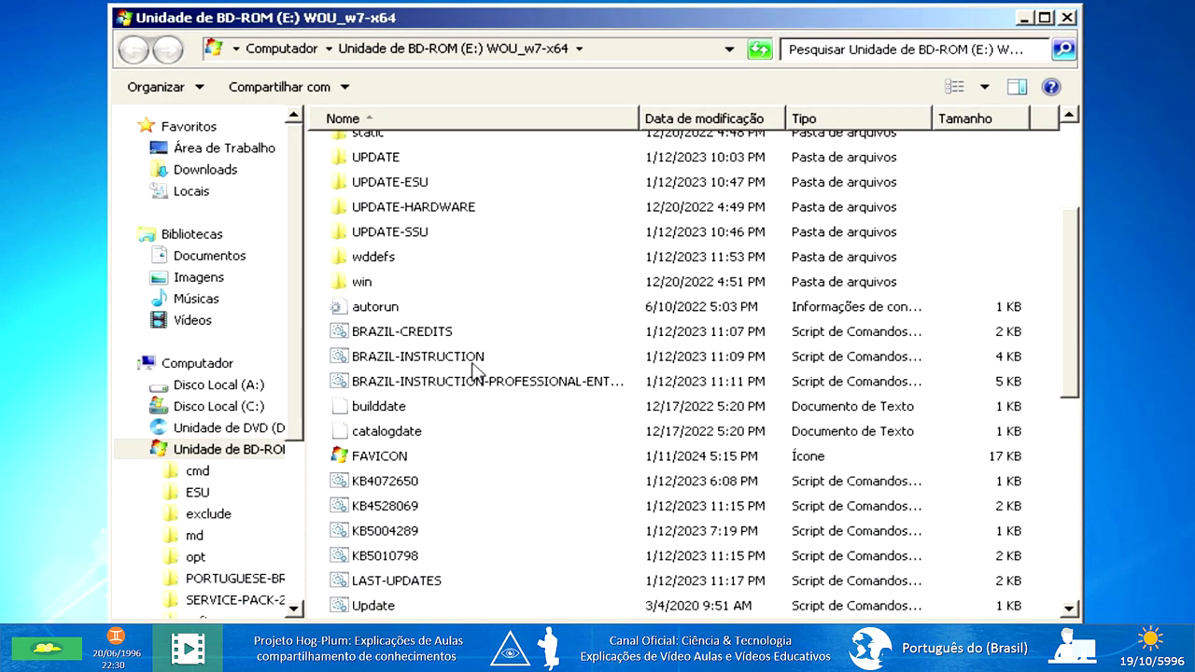
pyautogui.doubleClick(429, 357)
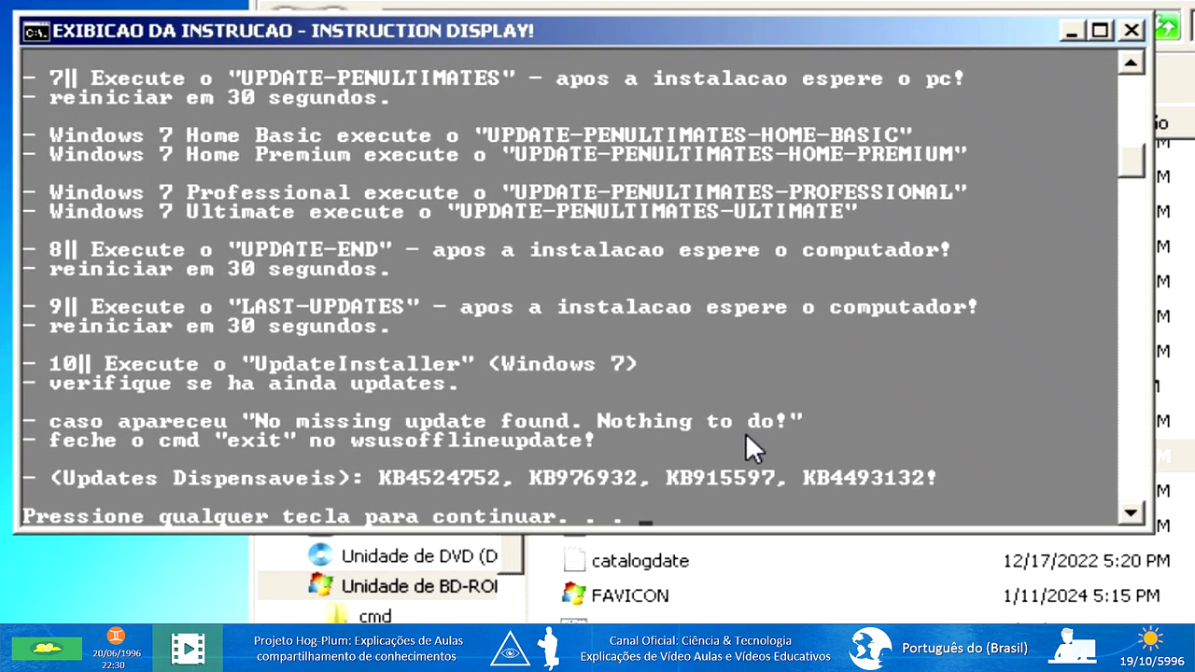
pyautogui.scroll(4, 745, 432)
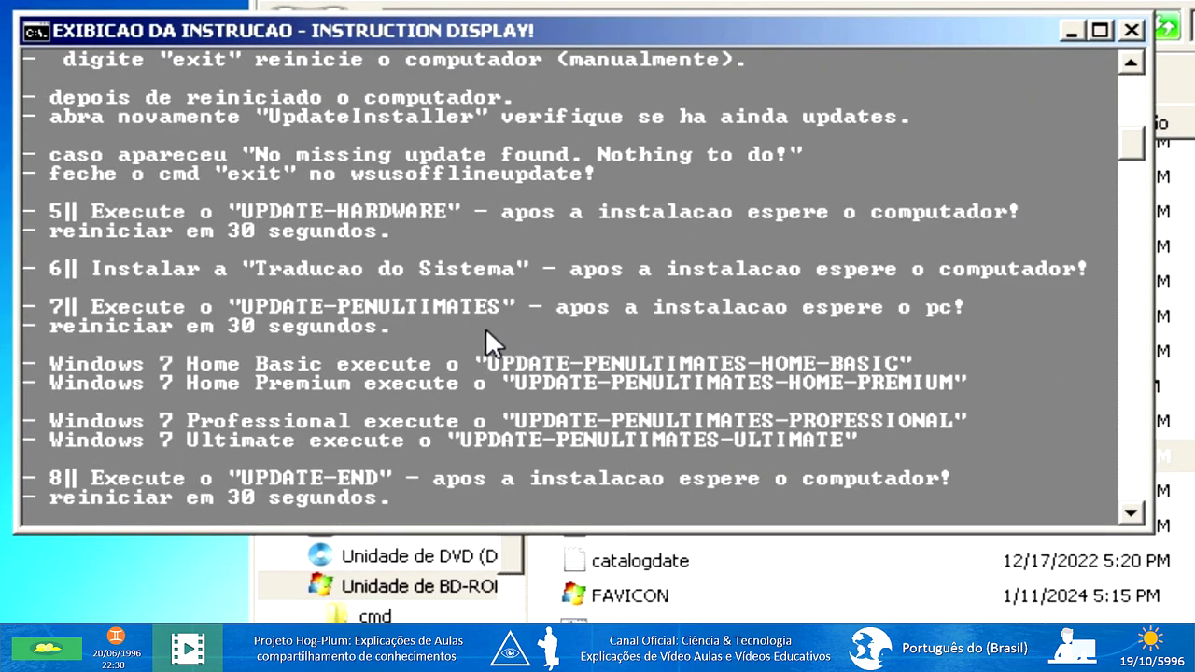
pyautogui.scroll(-3, 485, 327)
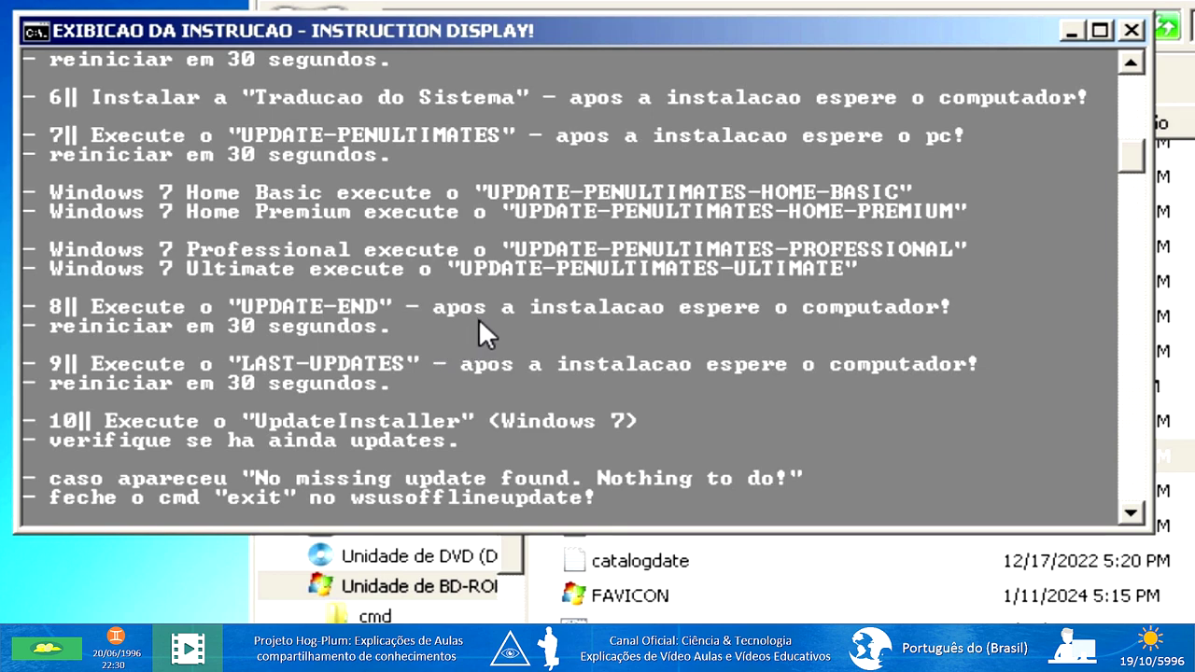
pyautogui.click(1136, 30)
pyautogui.scroll(-5, 832, 480)
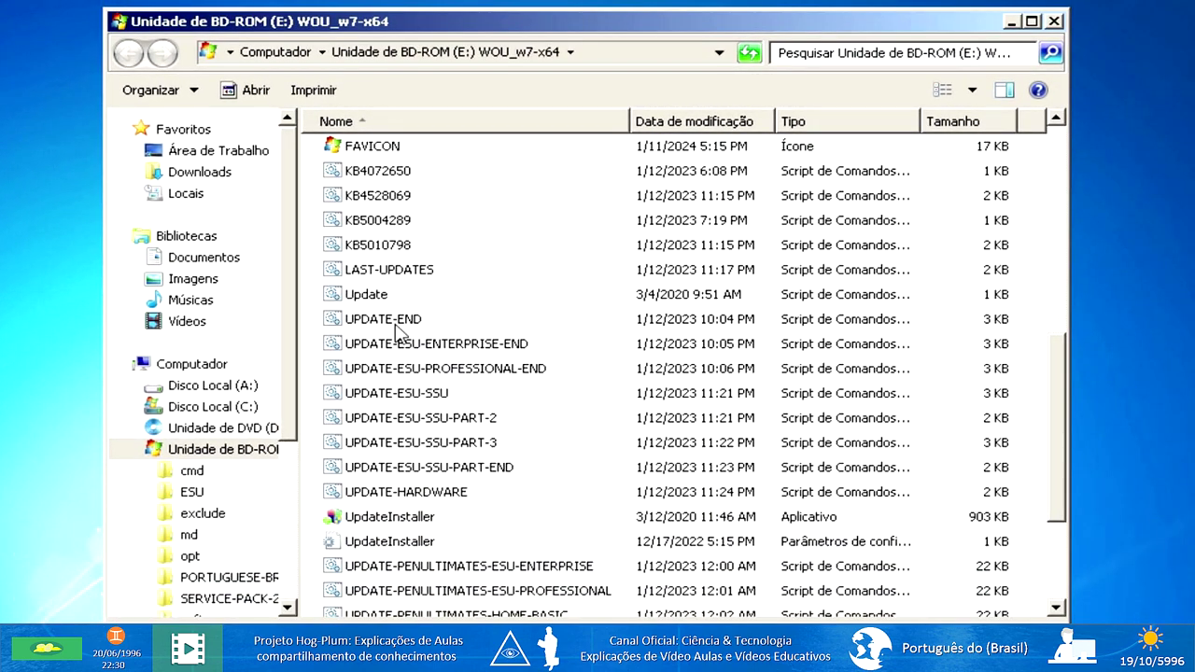
pyautogui.click(396, 329)
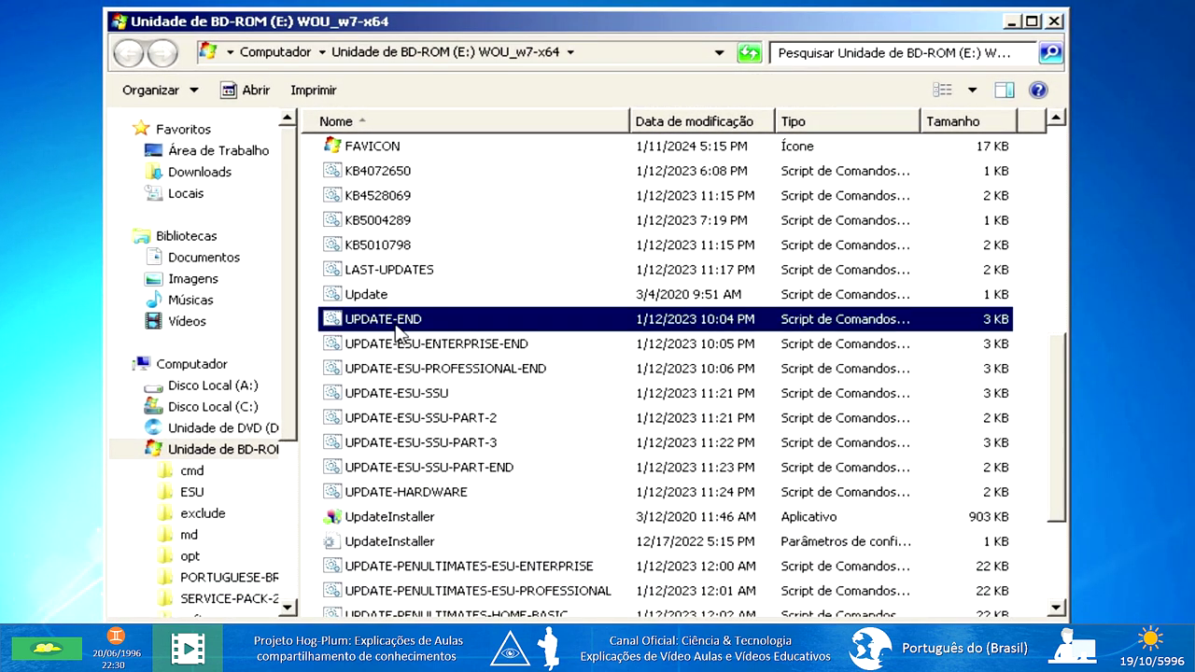
# Run UPDATE-END, confirm each pause prompt and the UAC request, and let Windows restart.
pyautogui.doubleClick(397, 319)
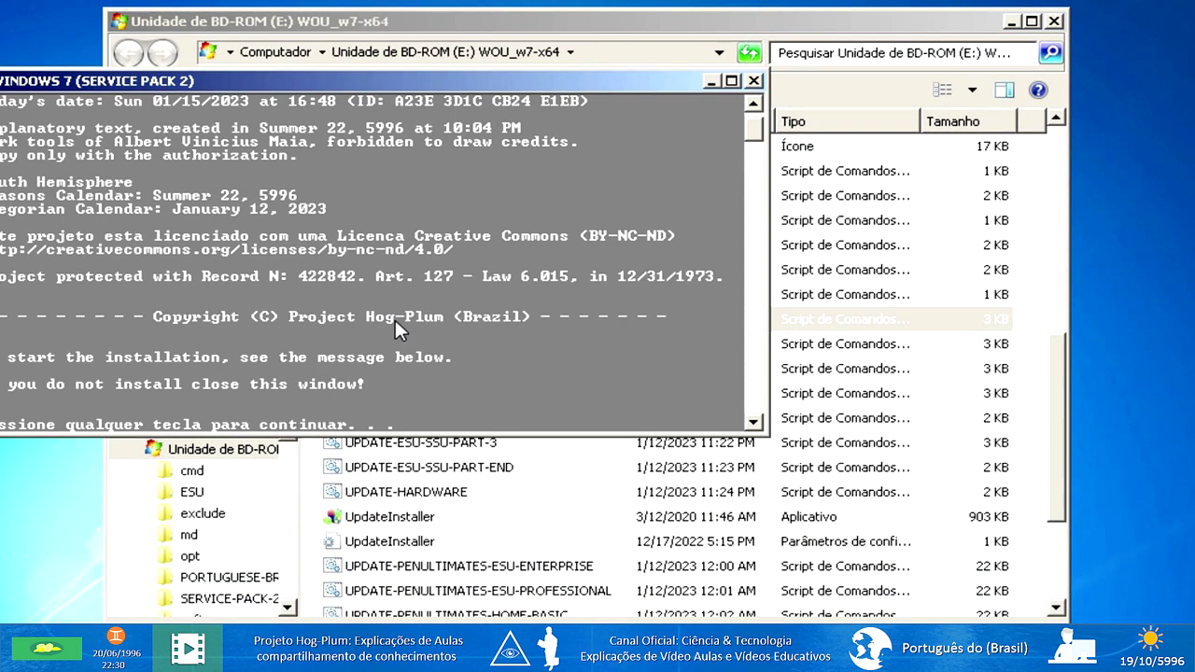
pyautogui.click(1054, 22)
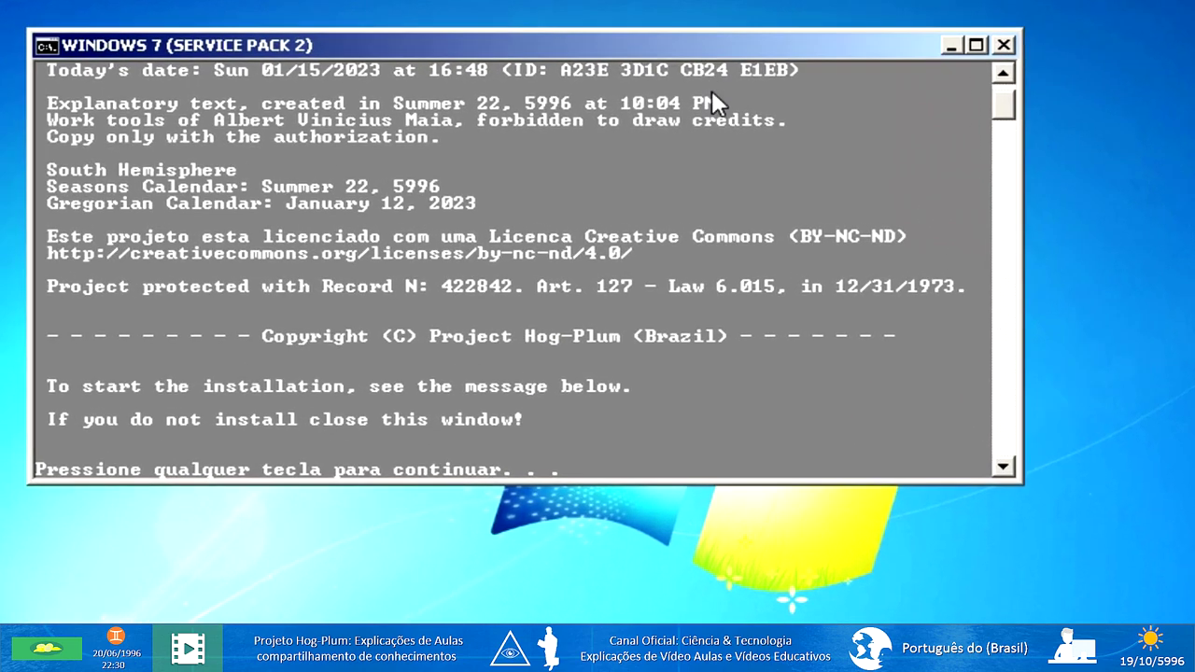
pyautogui.press('Return')
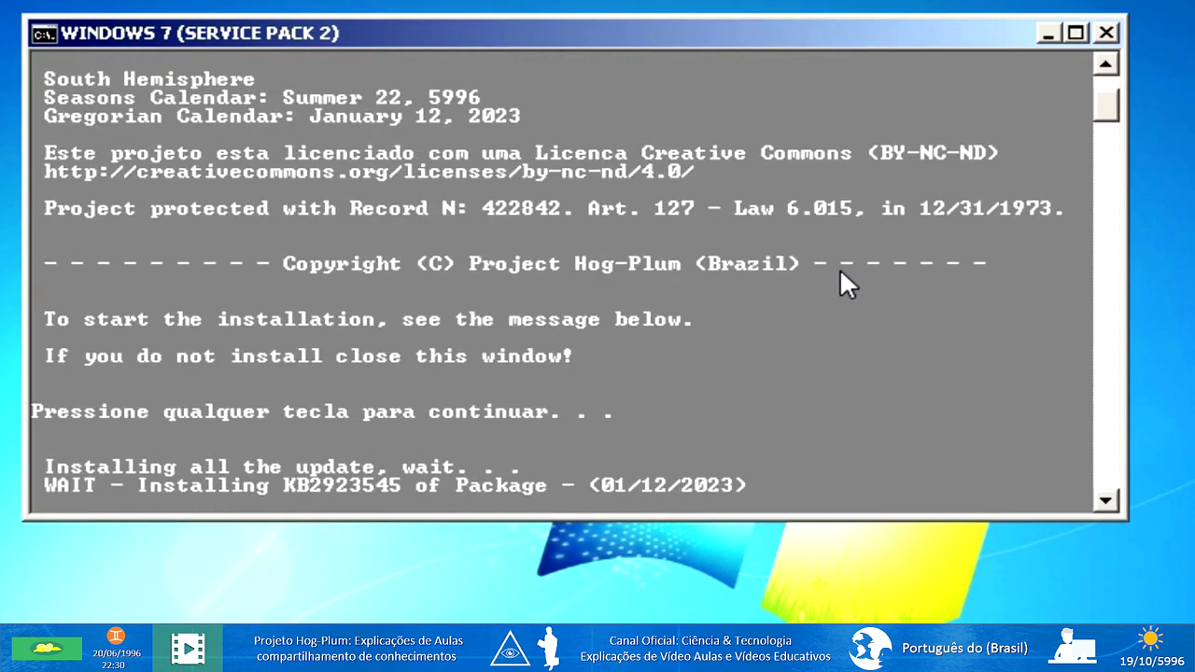
pyautogui.press('Return')
pyautogui.press('Return')
pyautogui.press('Return')
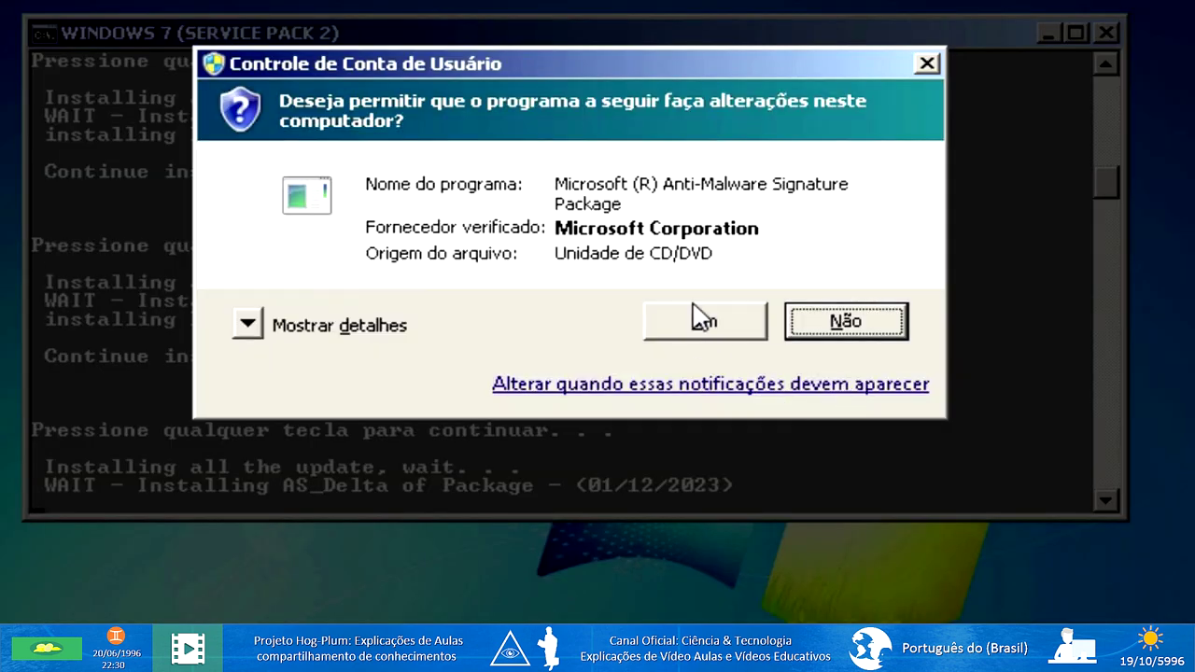
pyautogui.click(696, 312)
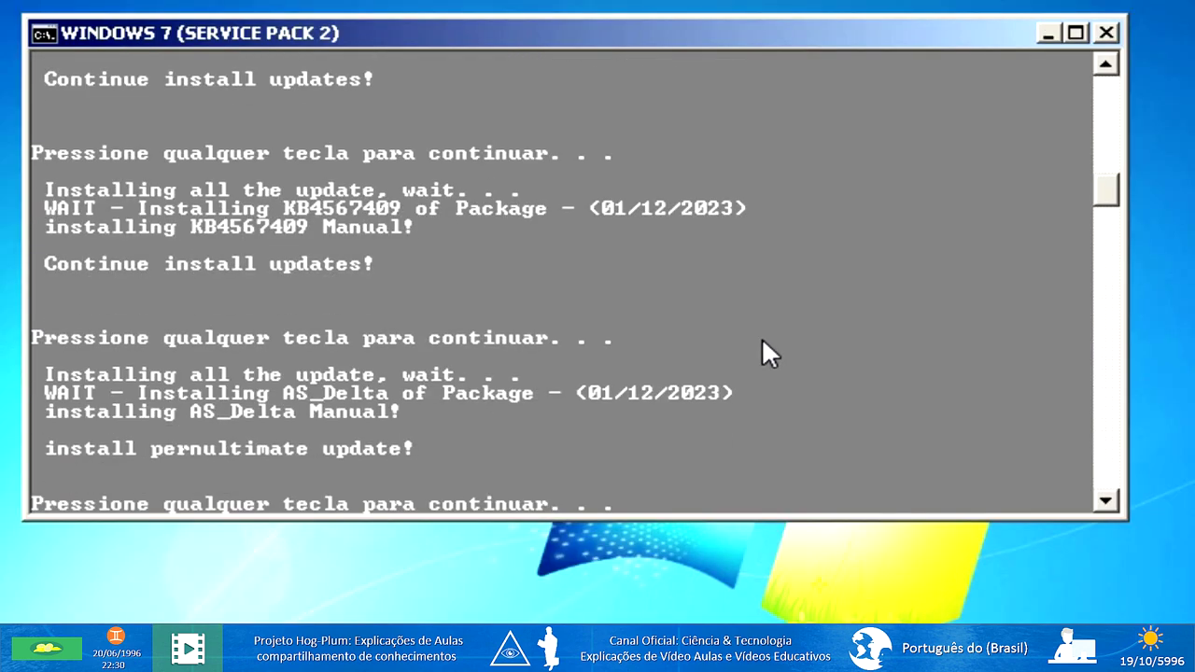
pyautogui.press('Return')
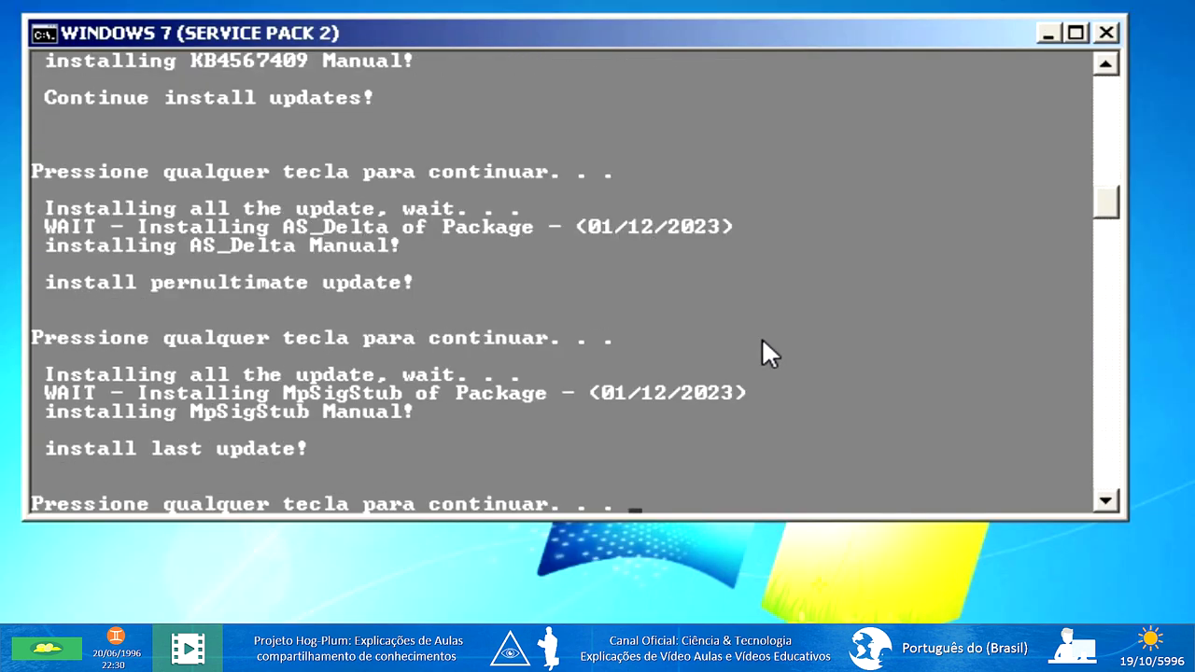
pyautogui.press('Return')
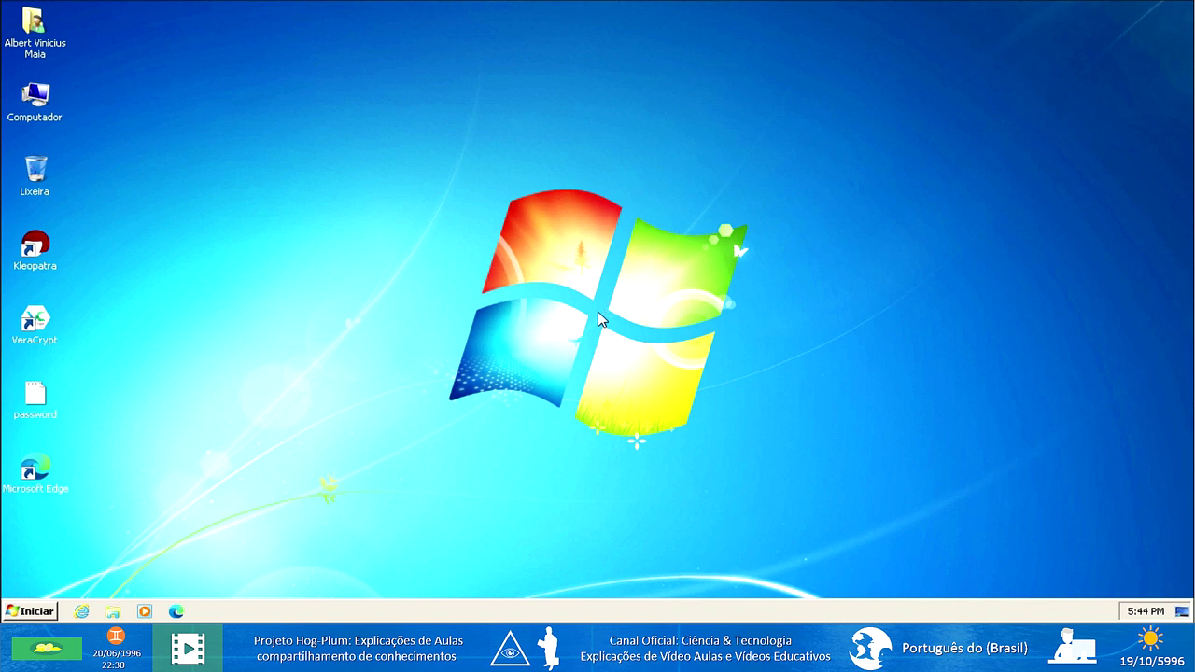
pyautogui.click(41, 468)
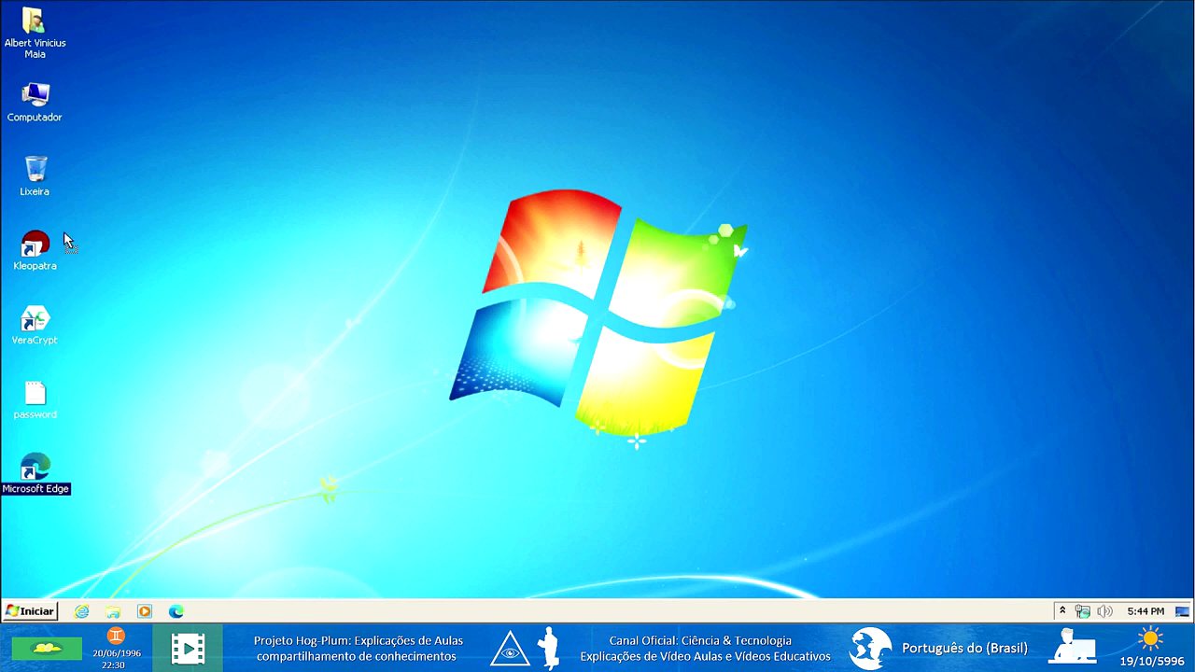
# Complete Edge first-run setup with no data import, the Informativo layout, and no sign-in.
pyautogui.moveTo(50, 214); pyautogui.dragTo(51, 213)
pyautogui.click(206, 277)
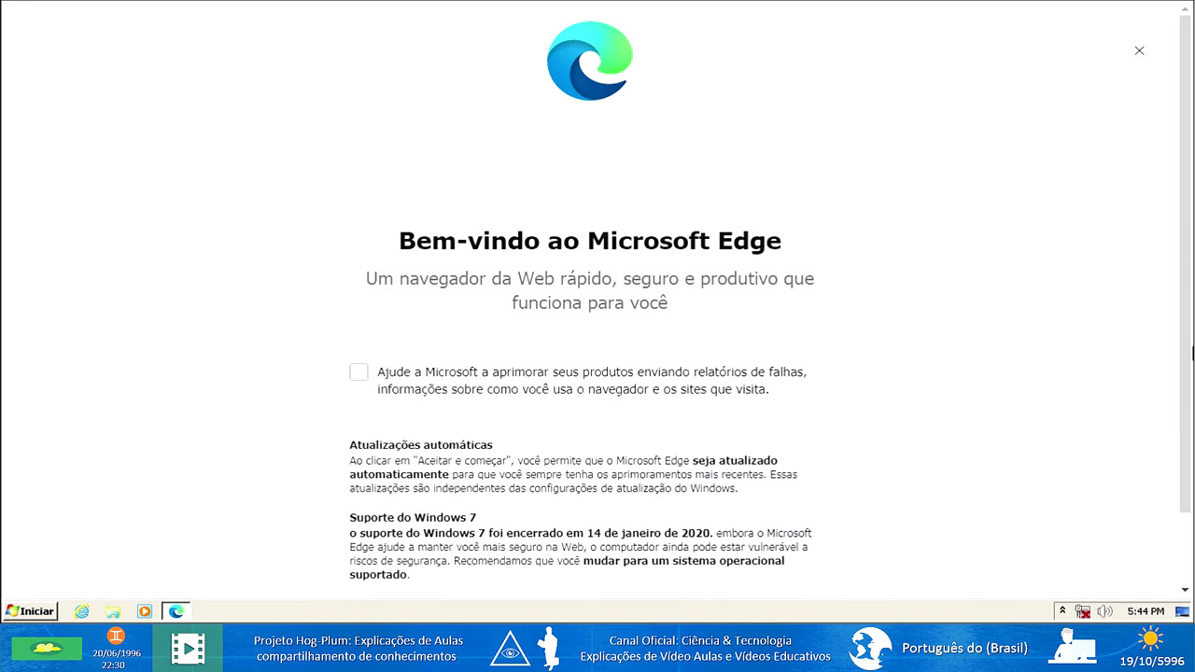
pyautogui.scroll(-2, 710, 562)
pyautogui.click(710, 558)
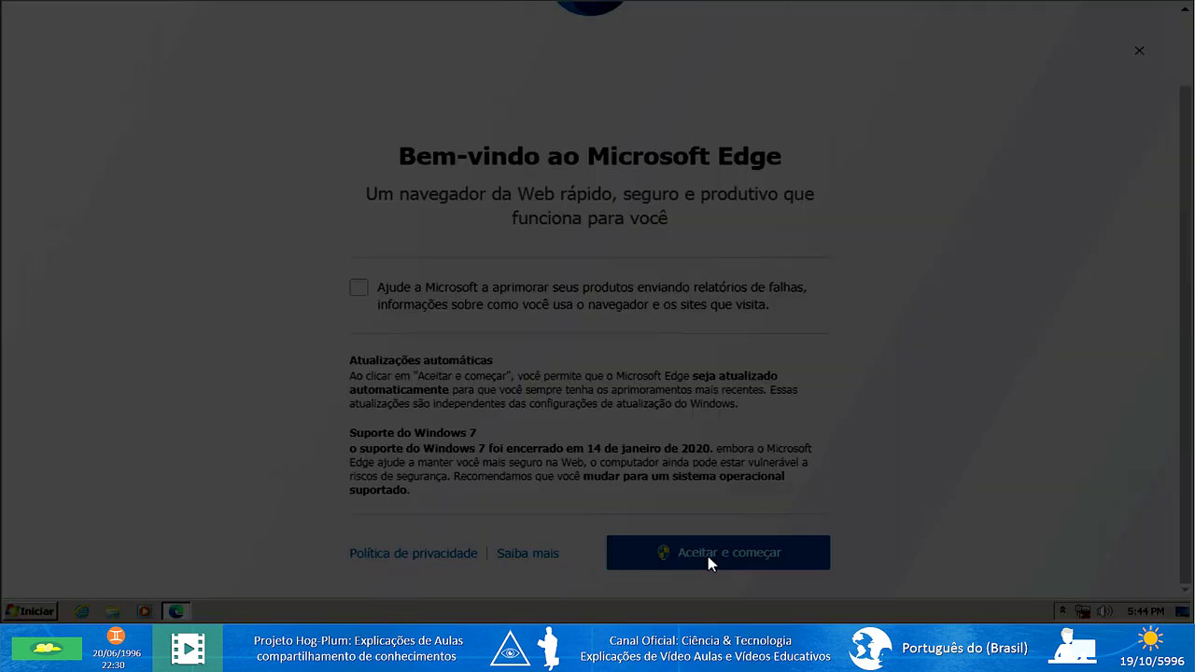
pyautogui.click(676, 317)
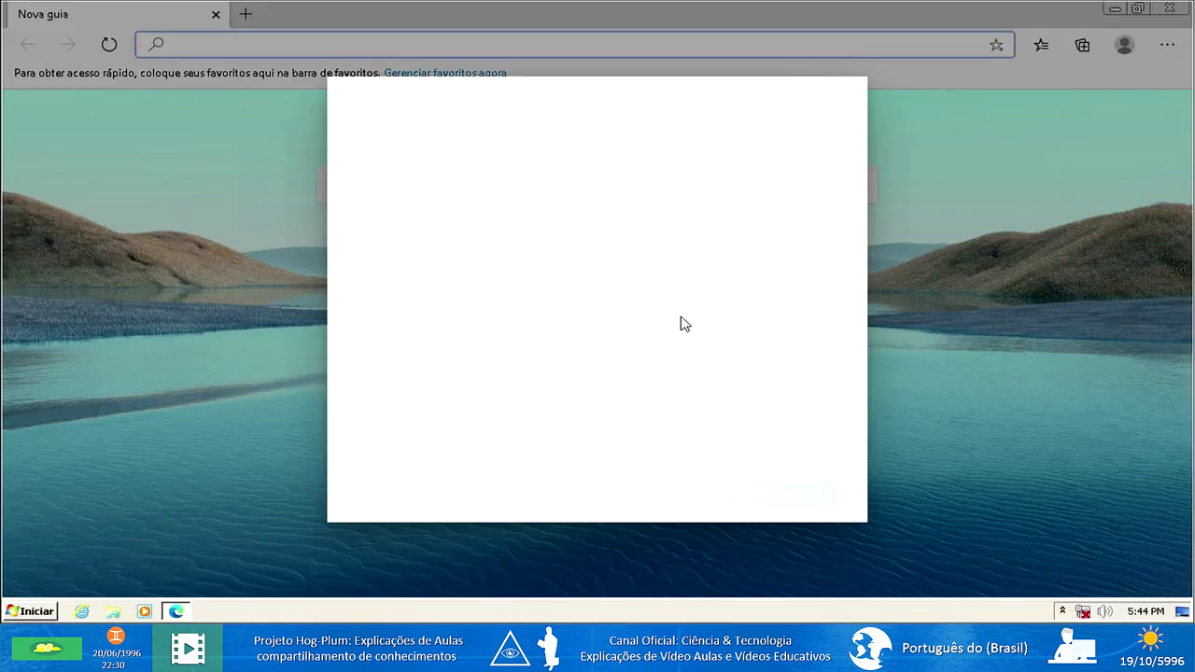
pyautogui.click(712, 397)
pyautogui.click(771, 496)
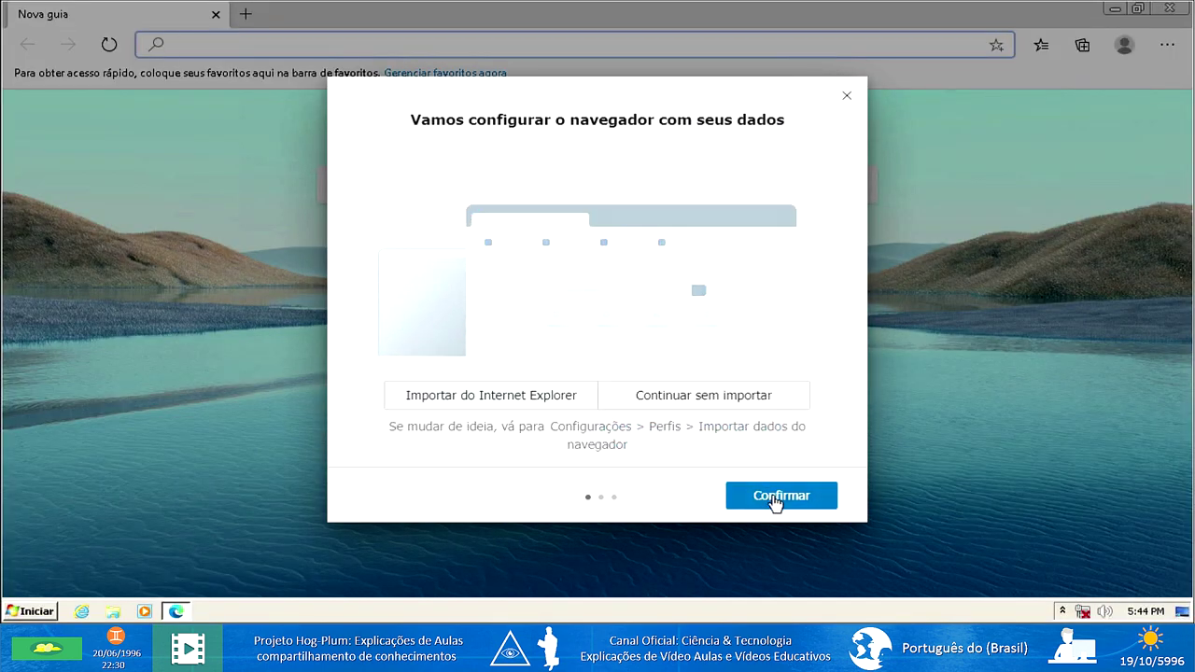
pyautogui.click(640, 401)
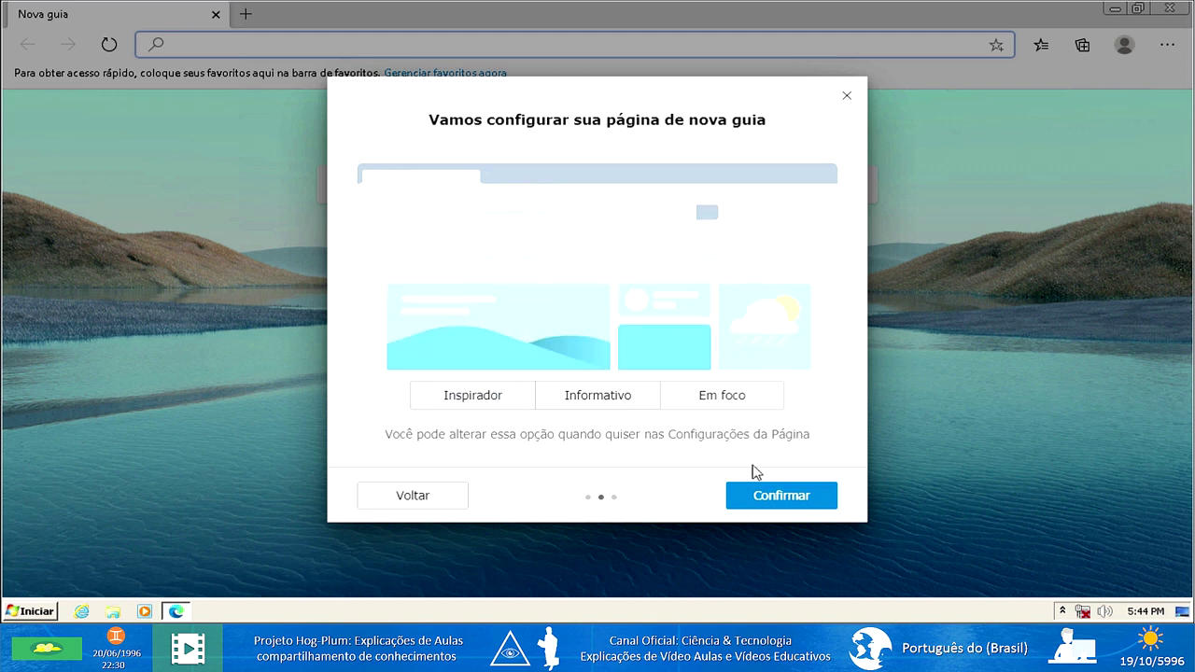
pyautogui.click(774, 498)
pyautogui.click(644, 437)
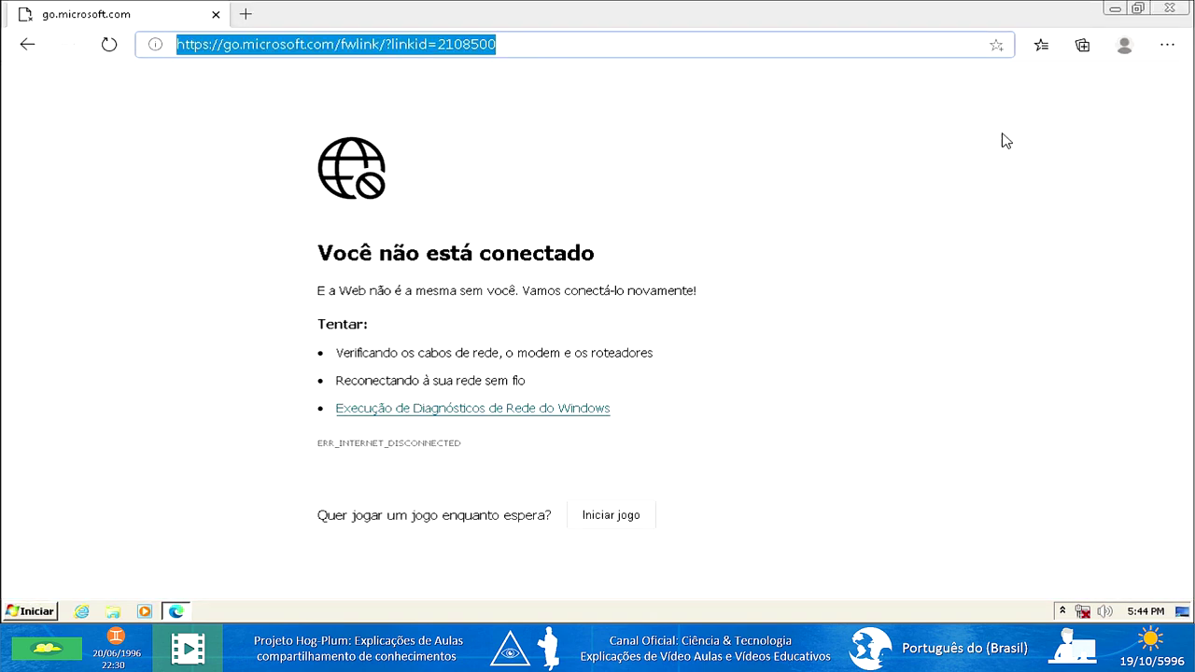
# Set Edge's default theme to Escuro under Aparência, then close the browser.
pyautogui.click(1166, 44)
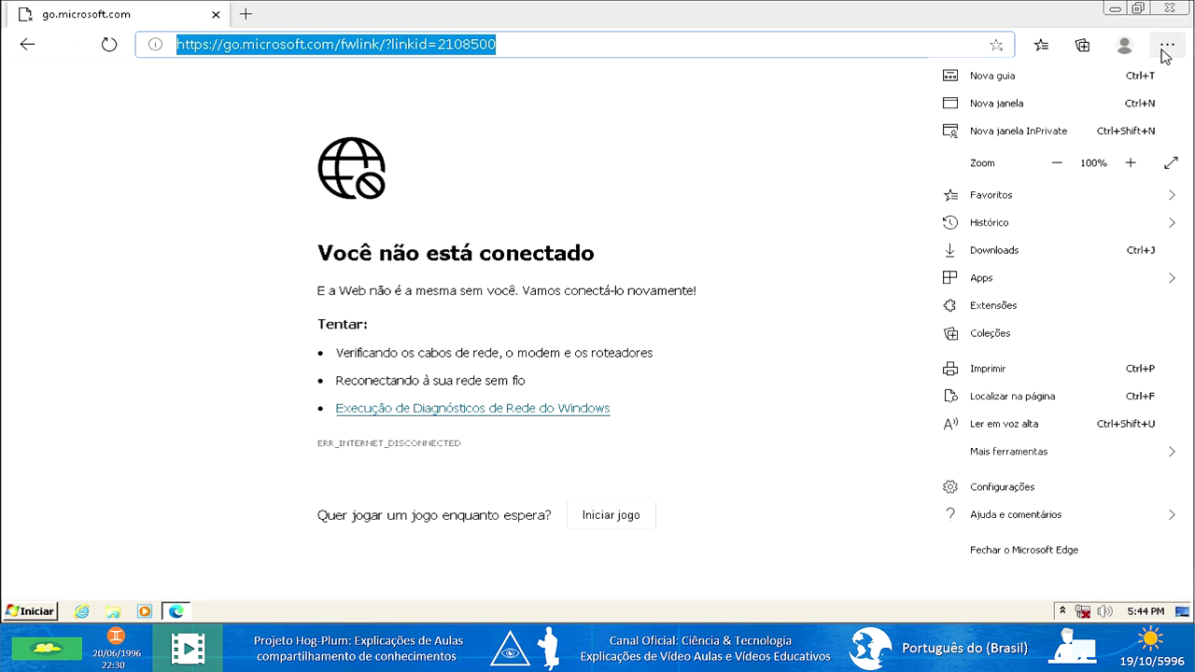
pyautogui.click(991, 491)
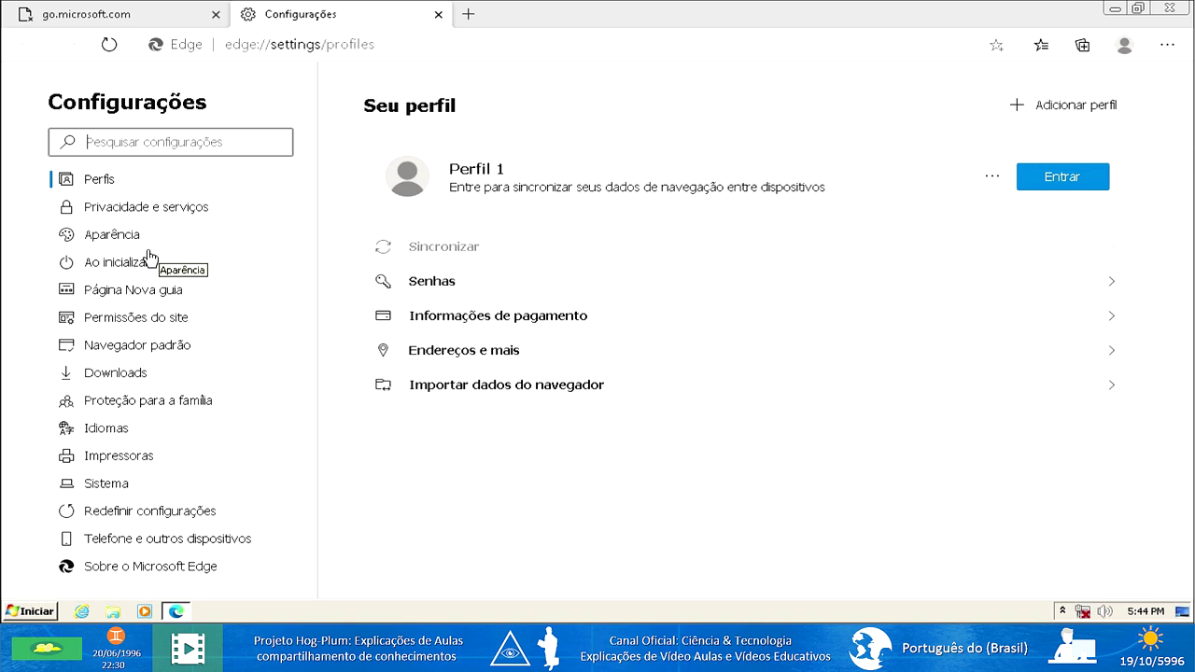
pyautogui.click(121, 235)
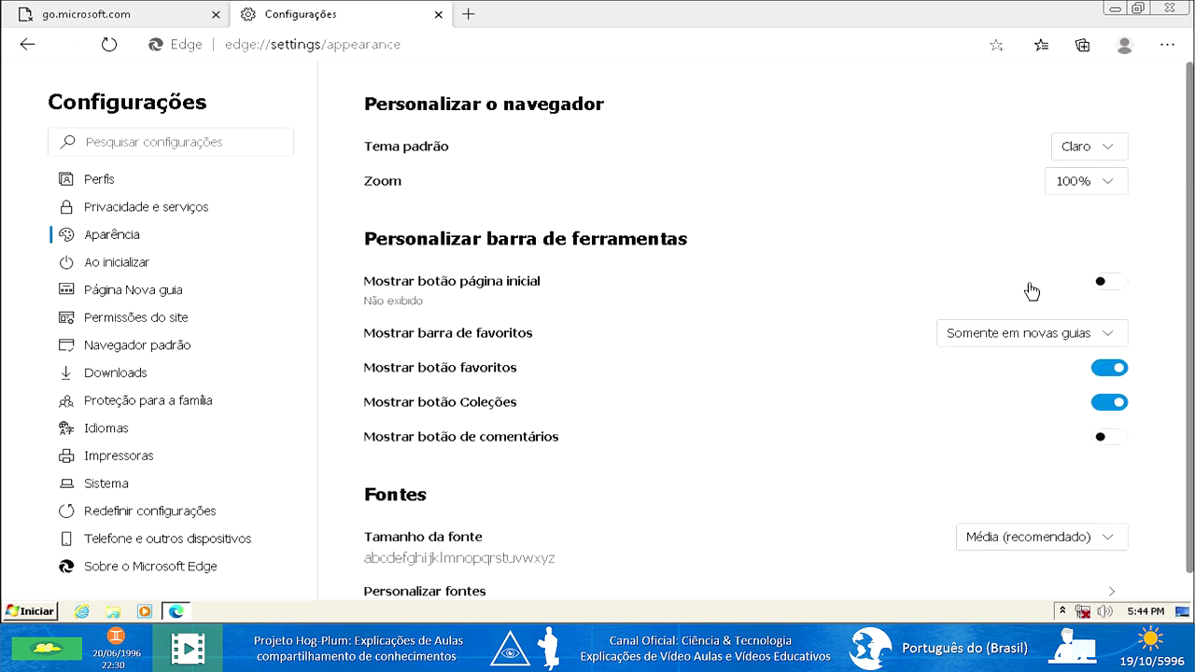
pyautogui.click(1086, 153)
pyautogui.click(1086, 205)
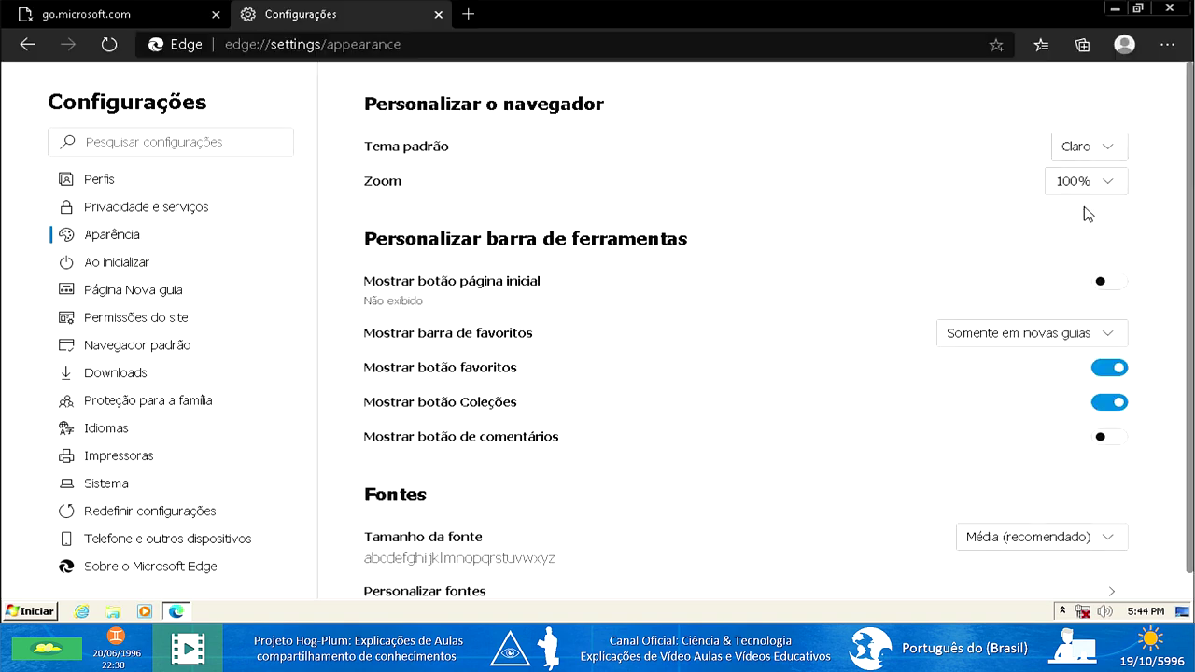
pyautogui.click(438, 14)
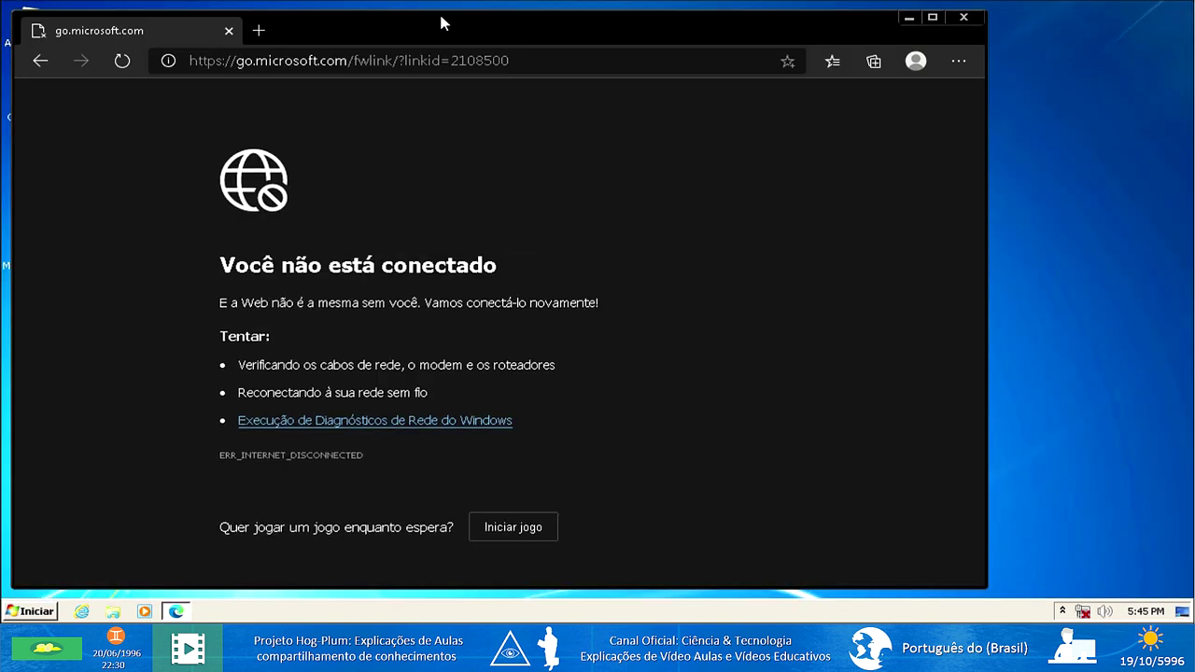
pyautogui.click(964, 19)
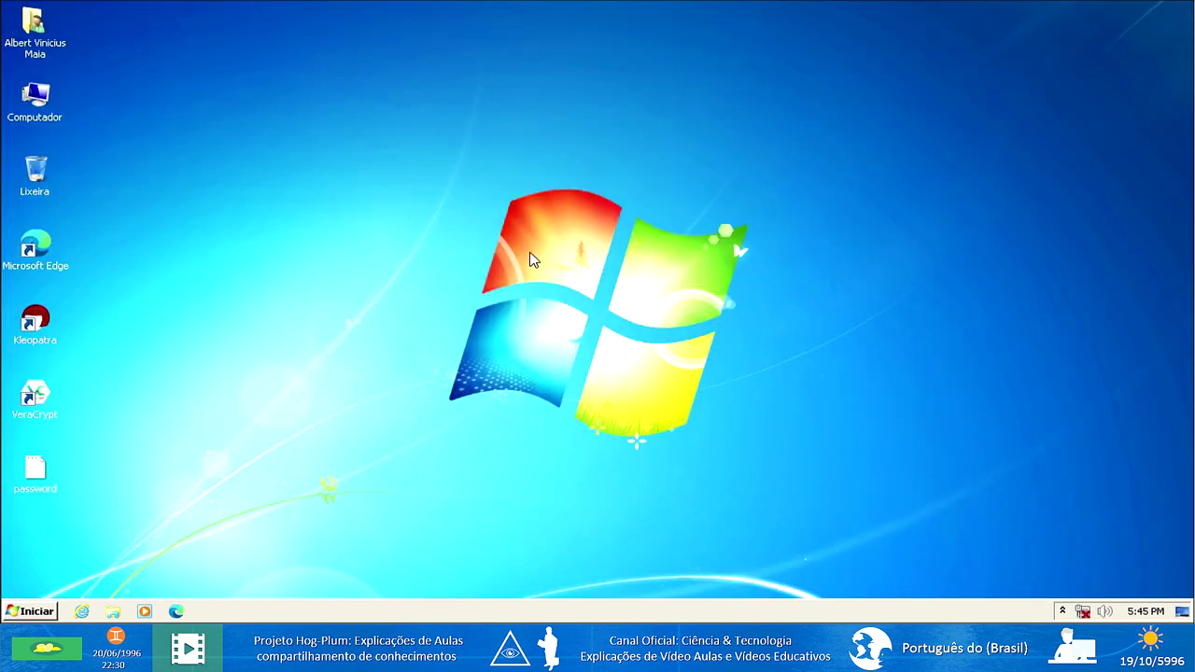
# Unpin Internet Explorer from the taskbar and open DVD drive D: in a new window.
pyautogui.rightClick(82, 611)
pyautogui.click(75, 579)
pyautogui.doubleClick(35, 98)
pyautogui.click(411, 306)
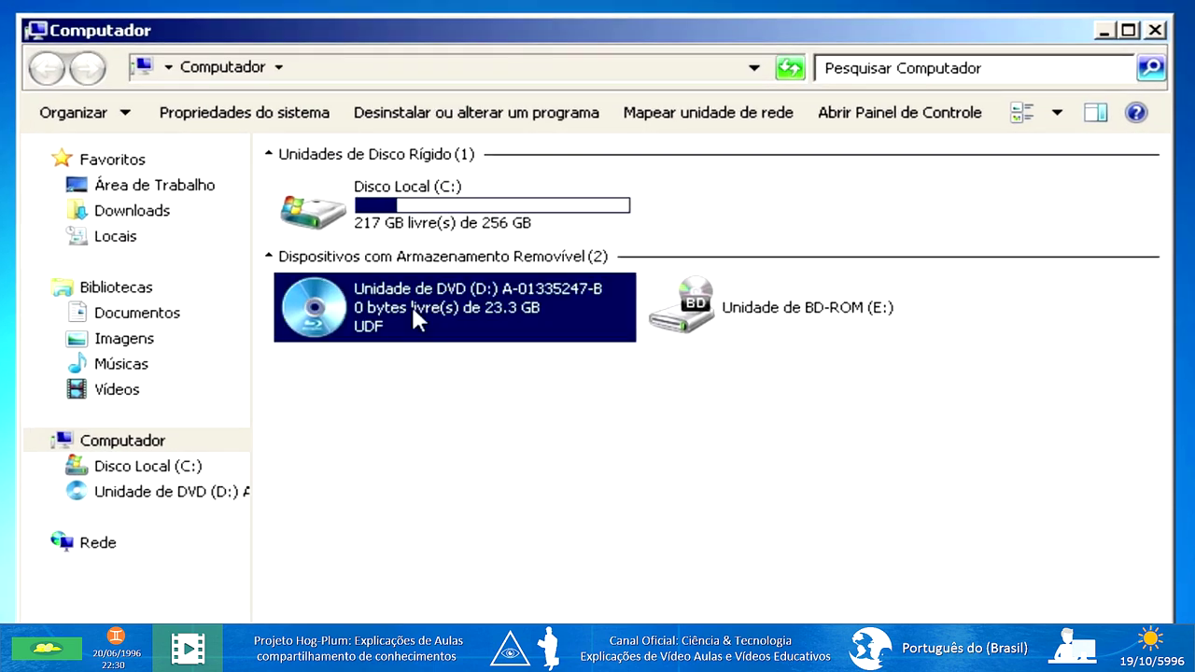
pyautogui.rightClick(412, 309)
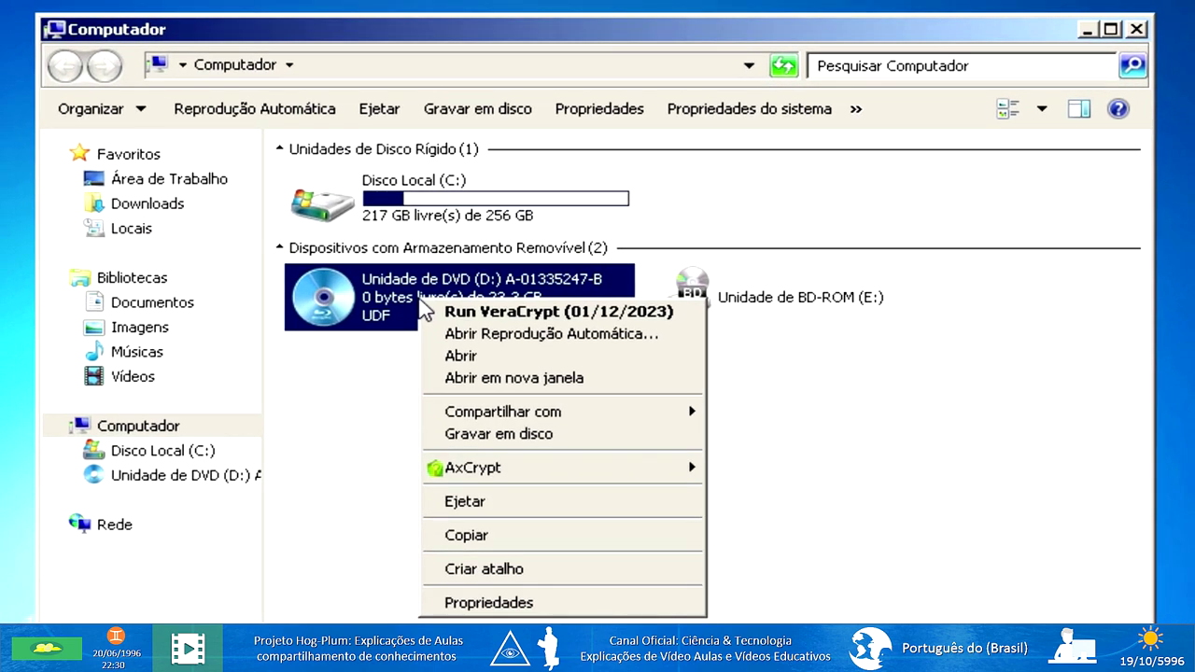
pyautogui.click(534, 381)
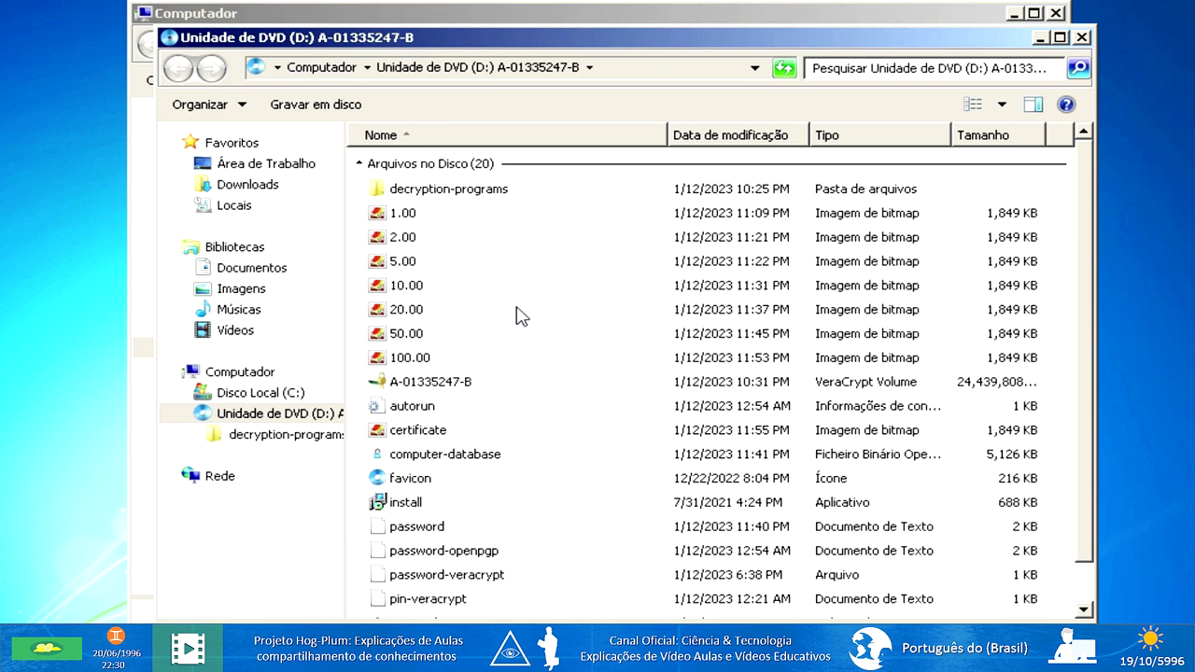
# Launch A-01335247-B in VeraCrypt and paste the password copied from the notes, masked.
pyautogui.click(440, 384)
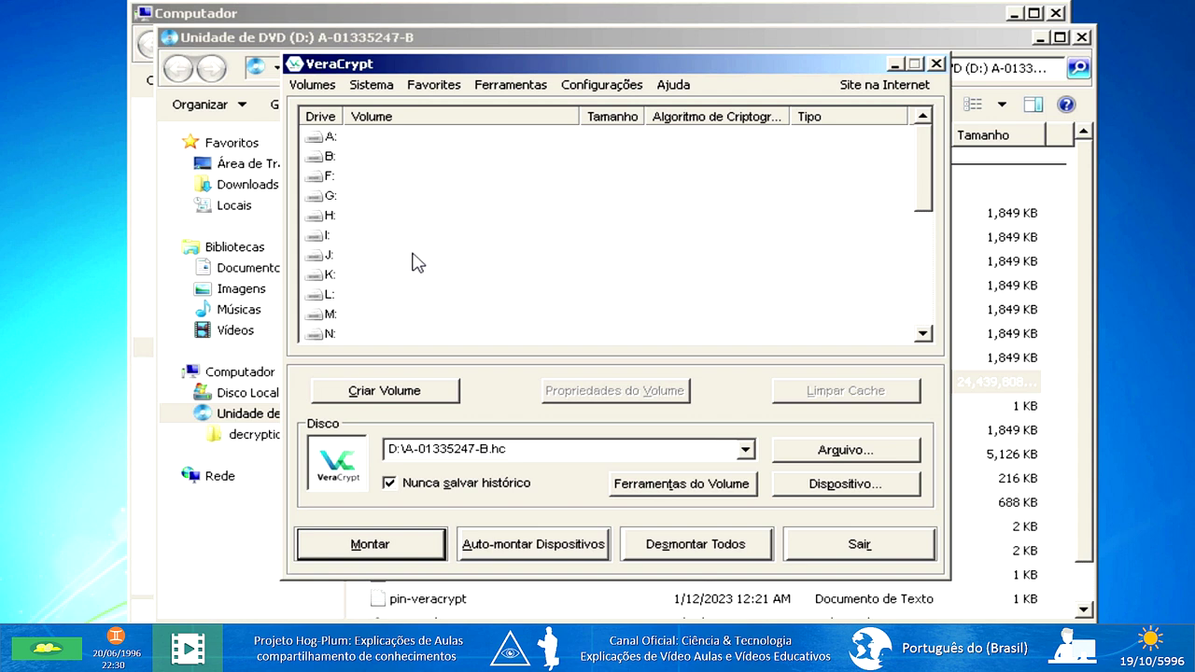
pyautogui.click(475, 400)
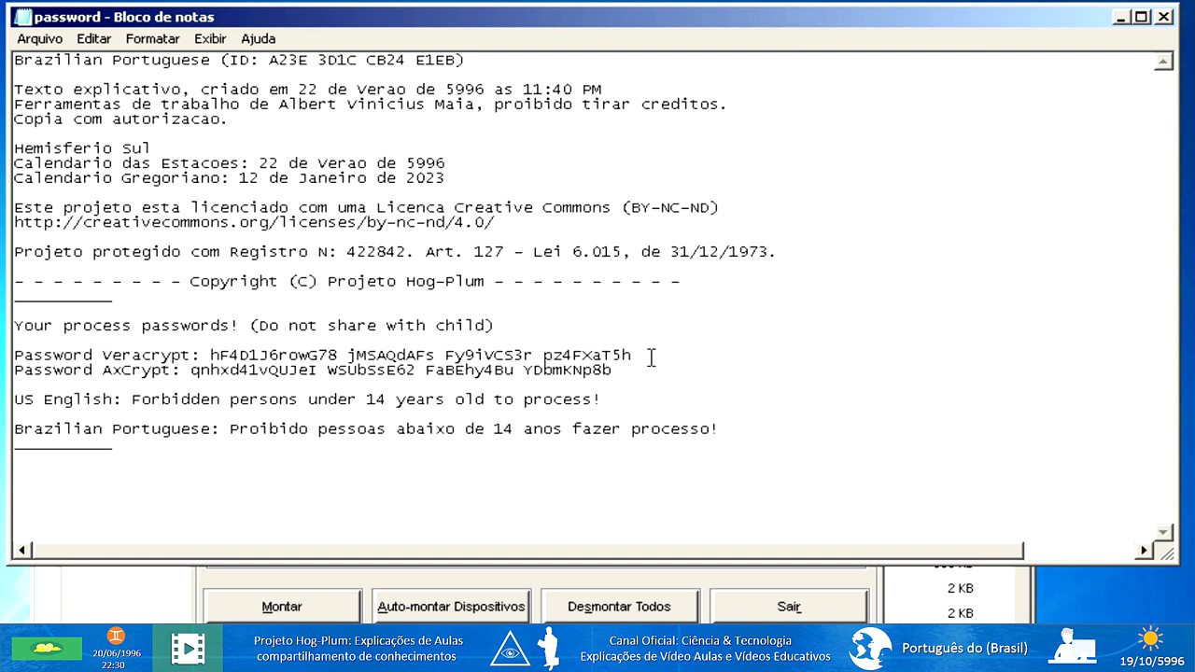
pyautogui.moveTo(631, 354); pyautogui.dragTo(213, 349)
pyautogui.rightClick(212, 347)
pyautogui.click(259, 414)
pyautogui.click(1165, 16)
pyautogui.click(496, 311)
pyautogui.hotkey('ctrl', 'v')
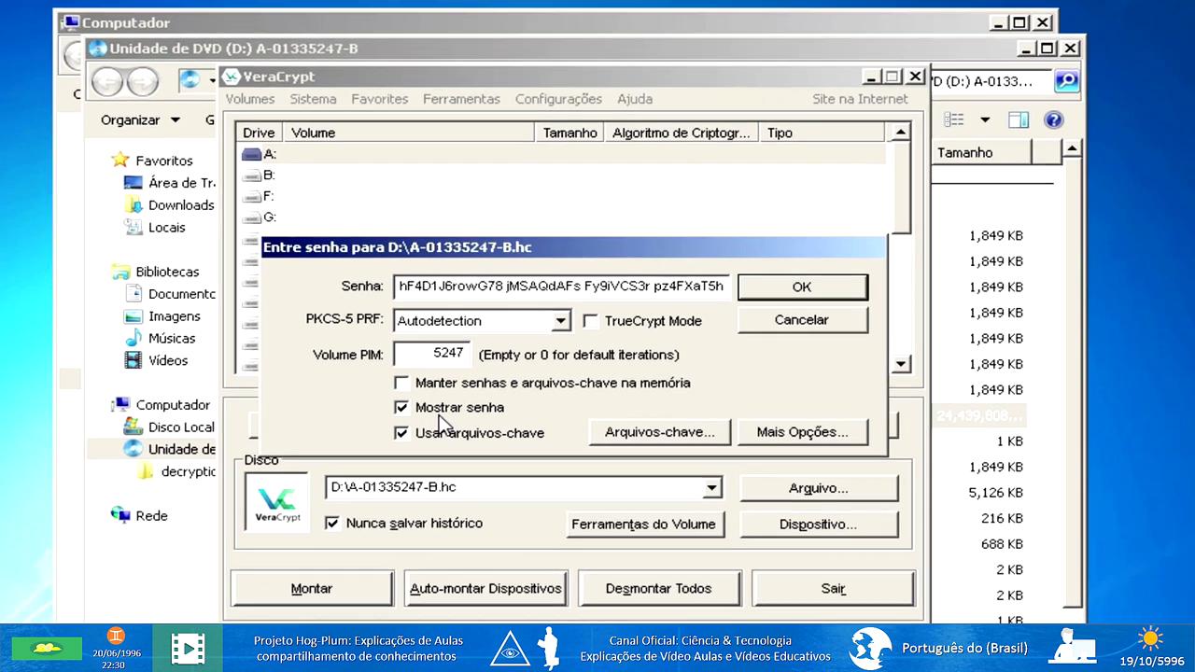
pyautogui.click(446, 411)
pyautogui.click(663, 434)
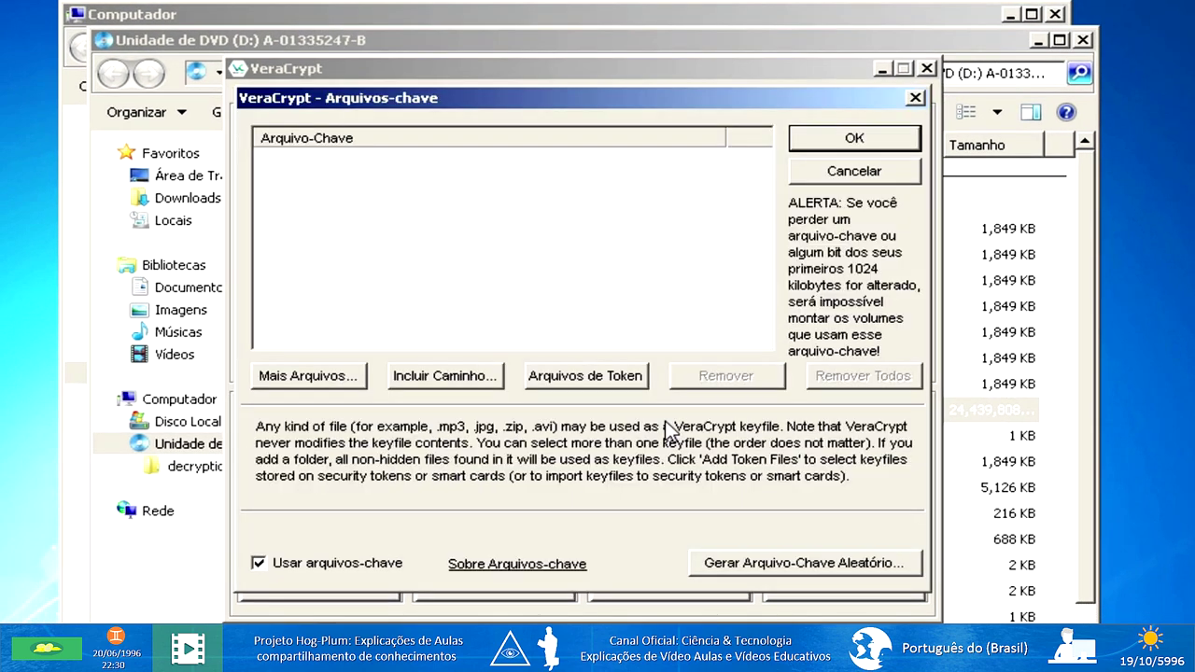
# Select public-key, private-key, password-veracrypt, computer-database and certificate on D: as keyfiles.
pyautogui.click(331, 377)
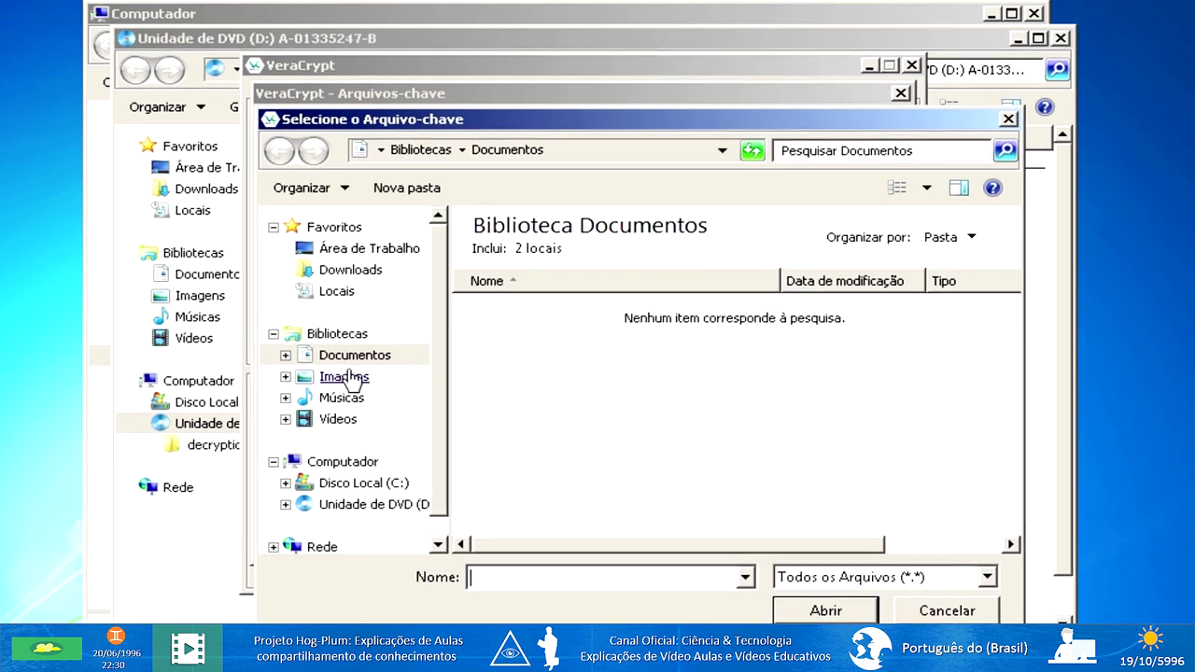
pyautogui.scroll(-1, 446, 471)
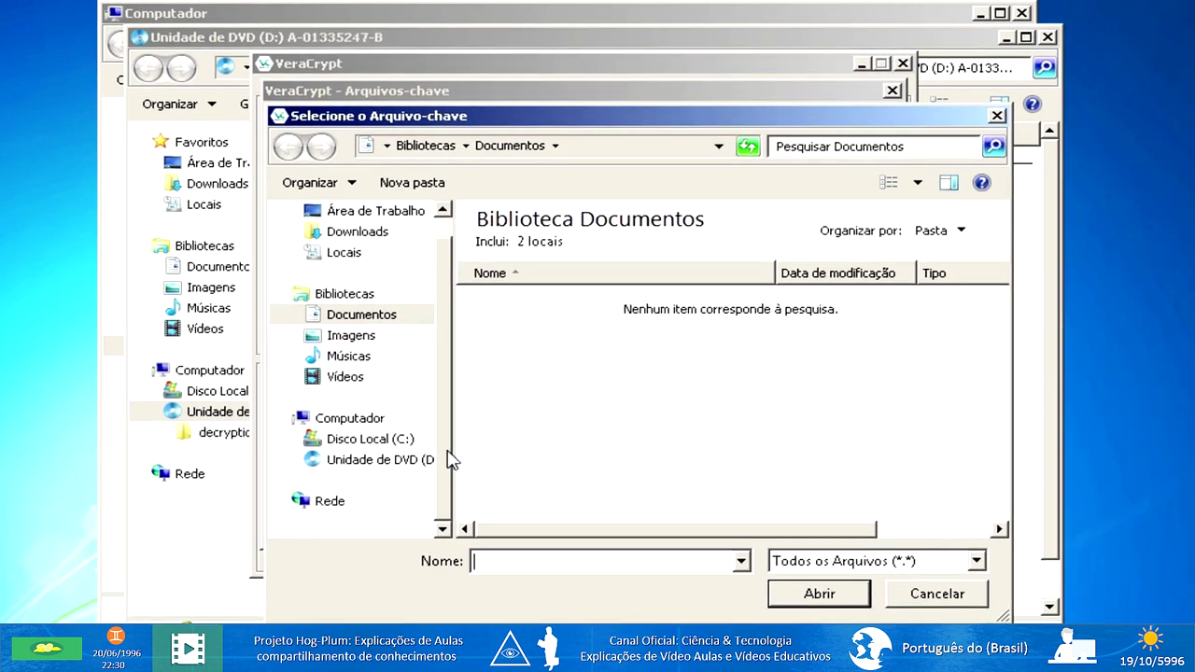
pyautogui.click(385, 474)
pyautogui.moveTo(992, 339); pyautogui.dragTo(1005, 465)
pyautogui.click(529, 509)
pyautogui.keyDown('ctrl'); pyautogui.click(529, 484); pyautogui.keyUp('ctrl')
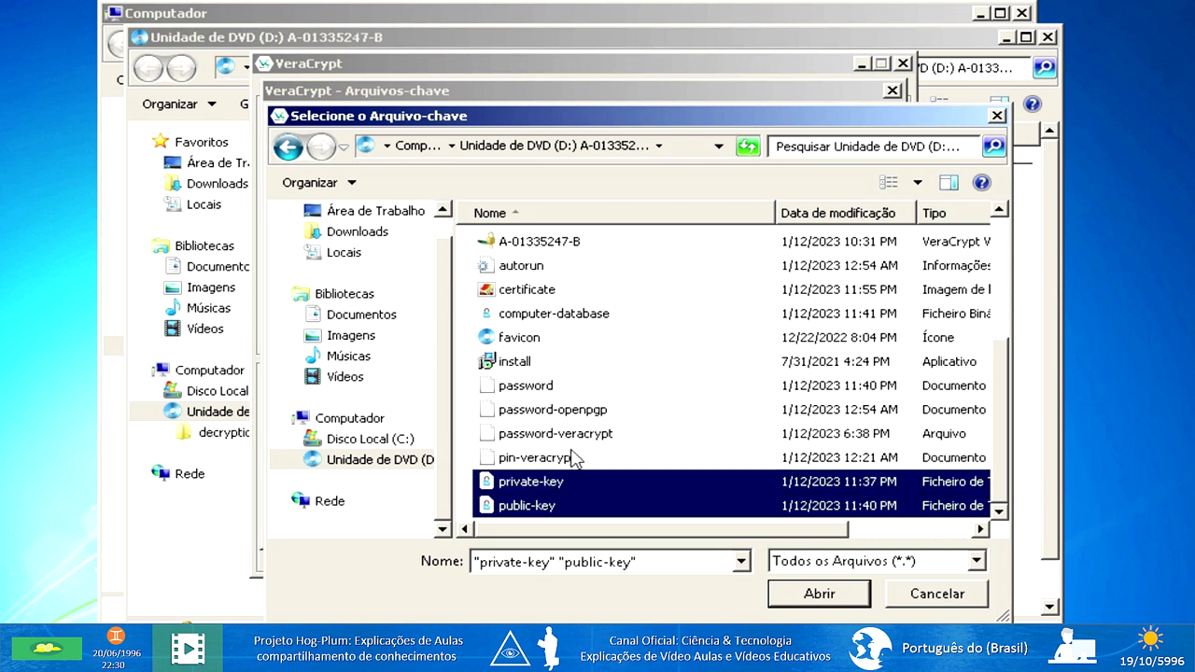
pyautogui.keyDown('ctrl'); pyautogui.click(576, 438); pyautogui.keyUp('ctrl')
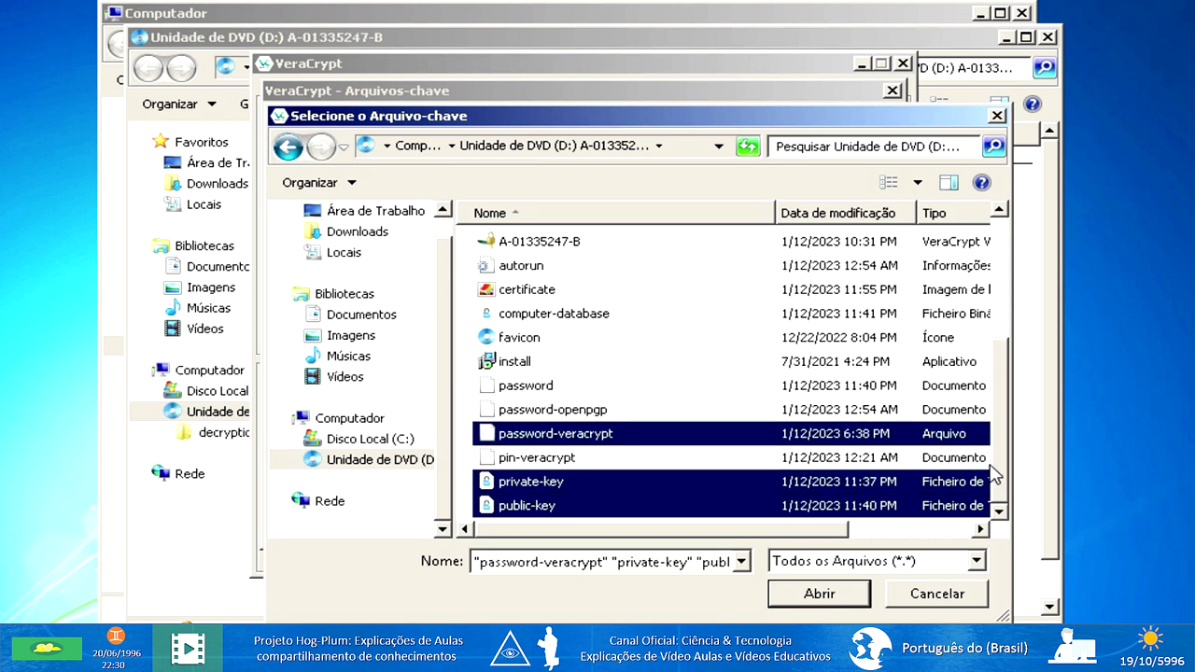
pyautogui.moveTo(1004, 476); pyautogui.dragTo(1000, 341)
pyautogui.keyDown('ctrl'); pyautogui.click(551, 437); pyautogui.keyUp('ctrl')
pyautogui.keyDown('ctrl'); pyautogui.click(544, 411); pyautogui.keyUp('ctrl')
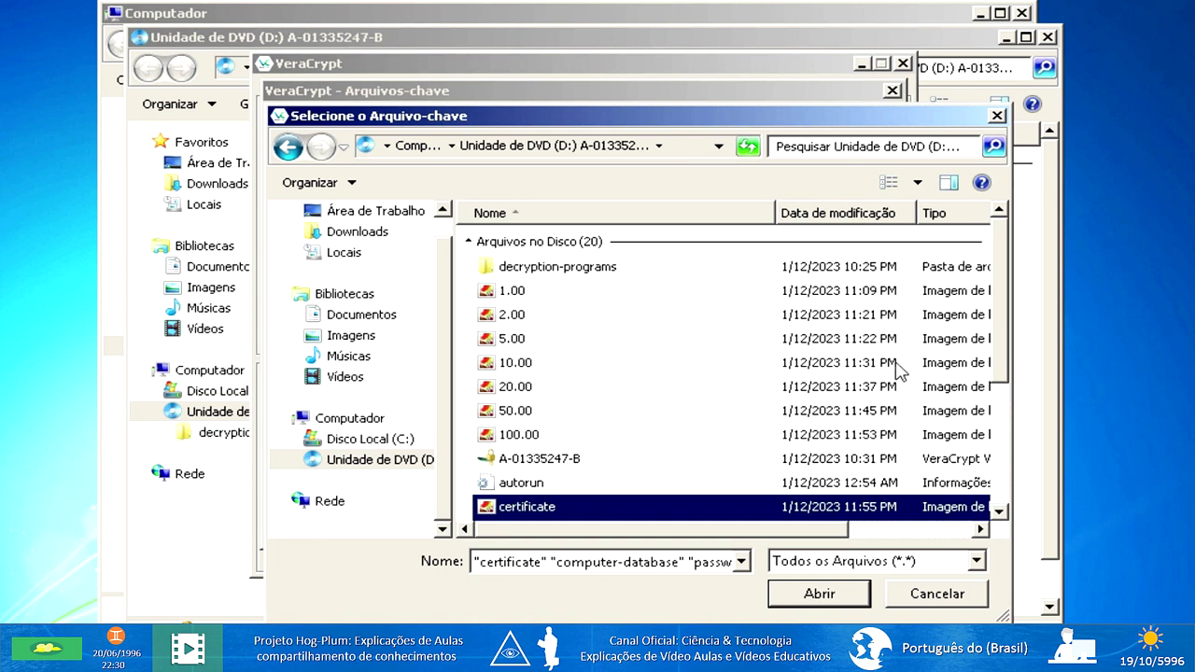
# Add the 100.00, 50.00, 20.00, 10.00, 5.00, 2.00 and 1.00 files and confirm them as keyfiles.
pyautogui.keyDown('ctrl'); pyautogui.click(534, 437); pyautogui.keyUp('ctrl')
pyautogui.keyDown('ctrl'); pyautogui.click(522, 411); pyautogui.keyUp('ctrl')
pyautogui.keyDown('ctrl'); pyautogui.click(523, 386); pyautogui.keyUp('ctrl')
pyautogui.keyDown('ctrl'); pyautogui.click(523, 363); pyautogui.keyUp('ctrl')
pyautogui.keyDown('ctrl'); pyautogui.click(517, 338); pyautogui.keyUp('ctrl')
pyautogui.keyDown('ctrl'); pyautogui.click(515, 314); pyautogui.keyUp('ctrl')
pyautogui.keyDown('ctrl'); pyautogui.click(515, 291); pyautogui.keyUp('ctrl')
pyautogui.moveTo(999, 355); pyautogui.dragTo(1027, 327)
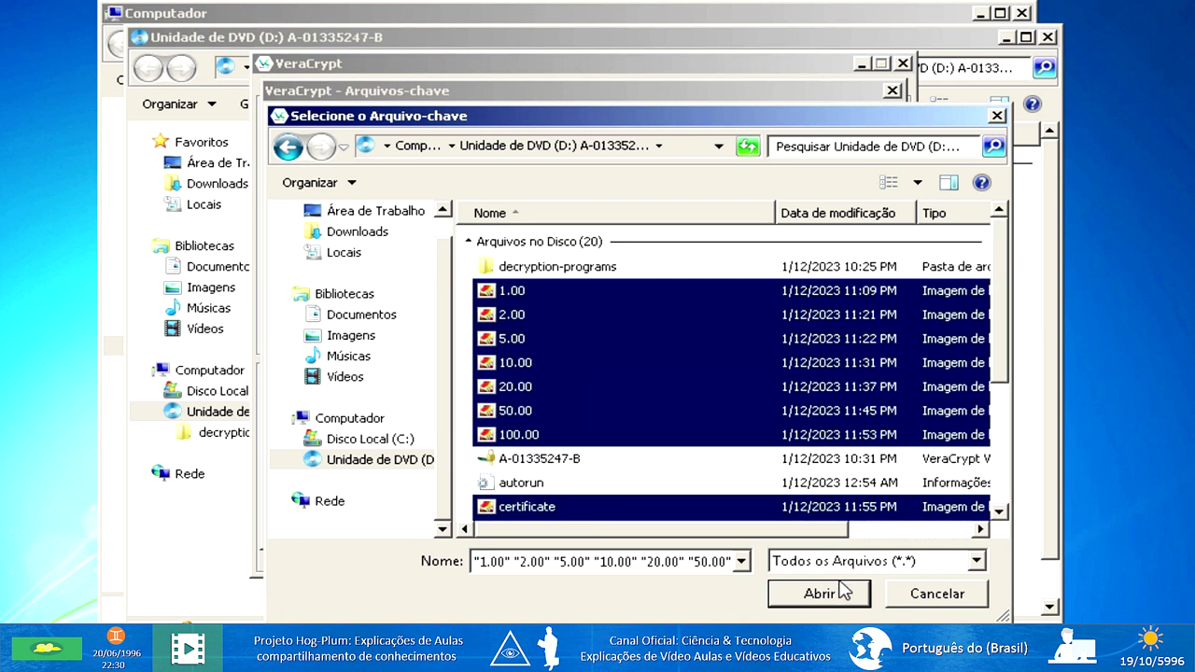
pyautogui.click(830, 598)
# Accept the keyfile list, mount the volume as drive A:, and close VeraCrypt.
pyautogui.scroll(-1, 737, 266)
pyautogui.scroll(1, 745, 211)
pyautogui.click(820, 131)
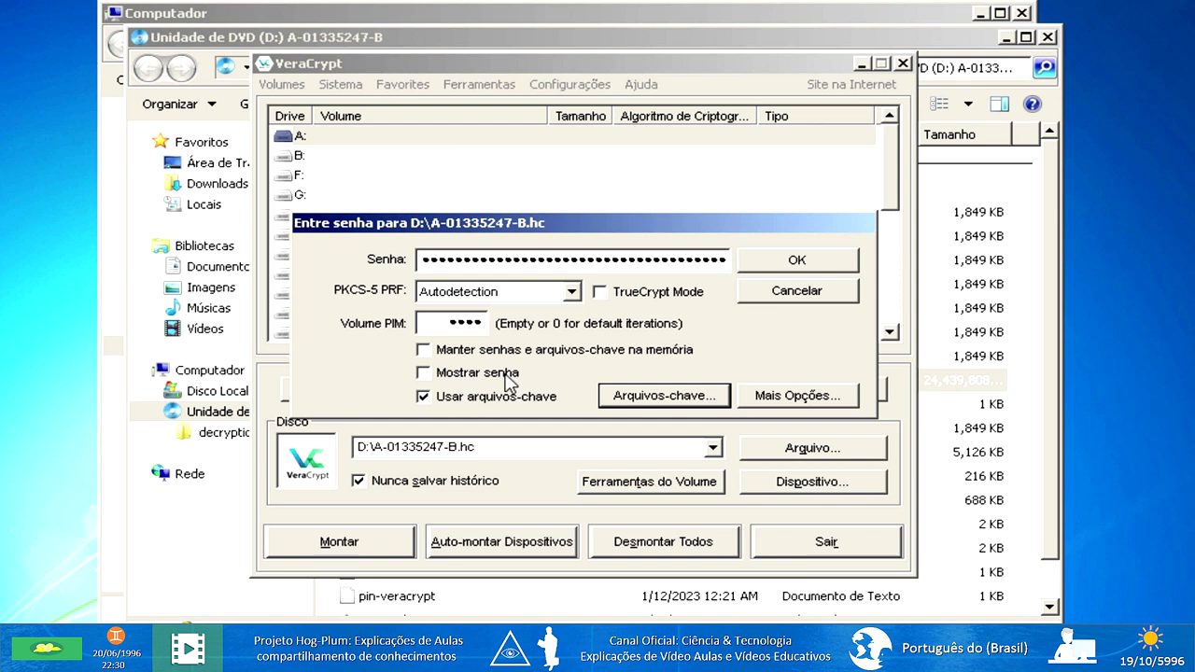
pyautogui.click(778, 271)
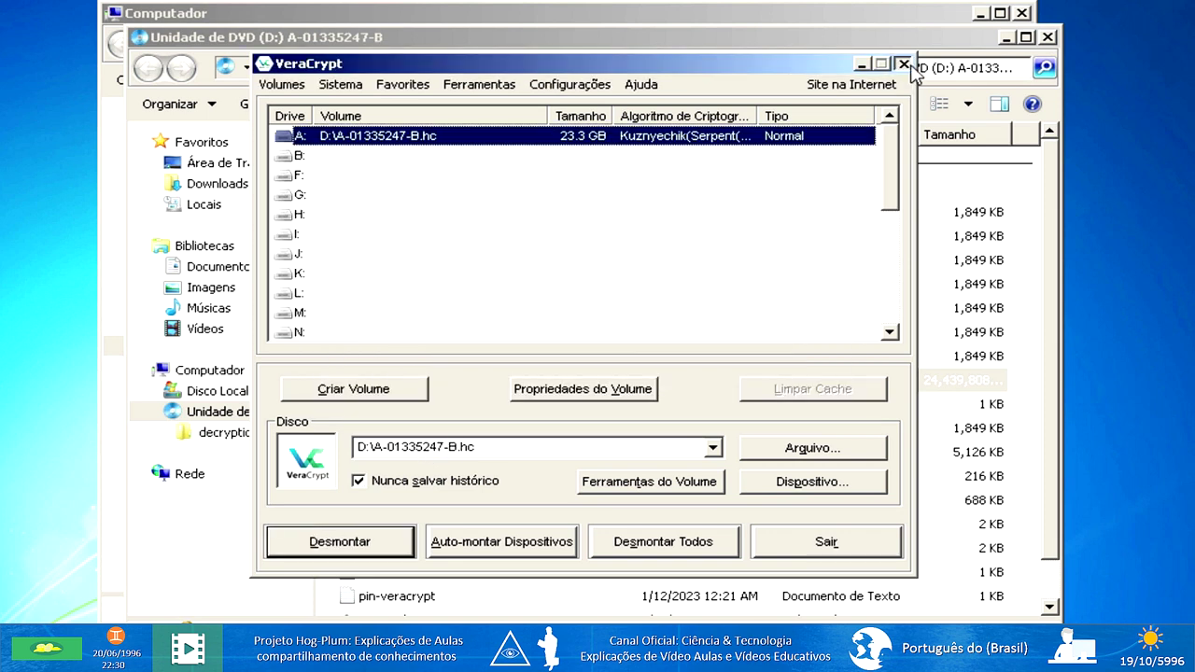
pyautogui.click(905, 65)
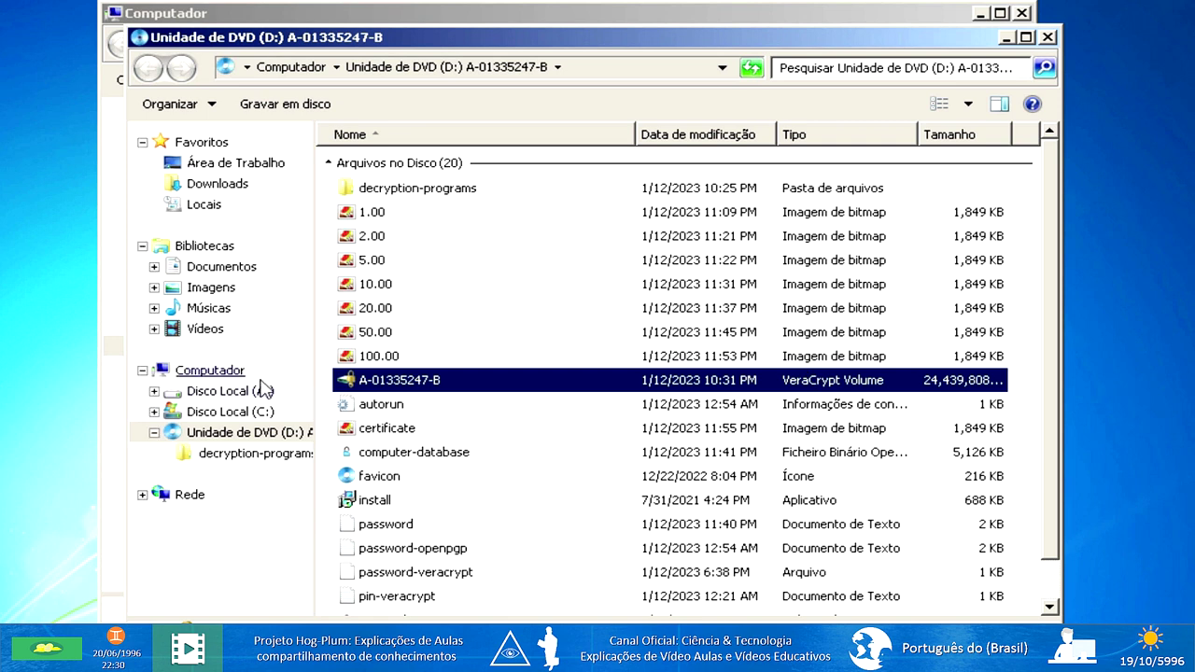
# Mount the wou_w7-x64 image from drive A: as drive E: and close the Explorer windows.
pyautogui.click(260, 391)
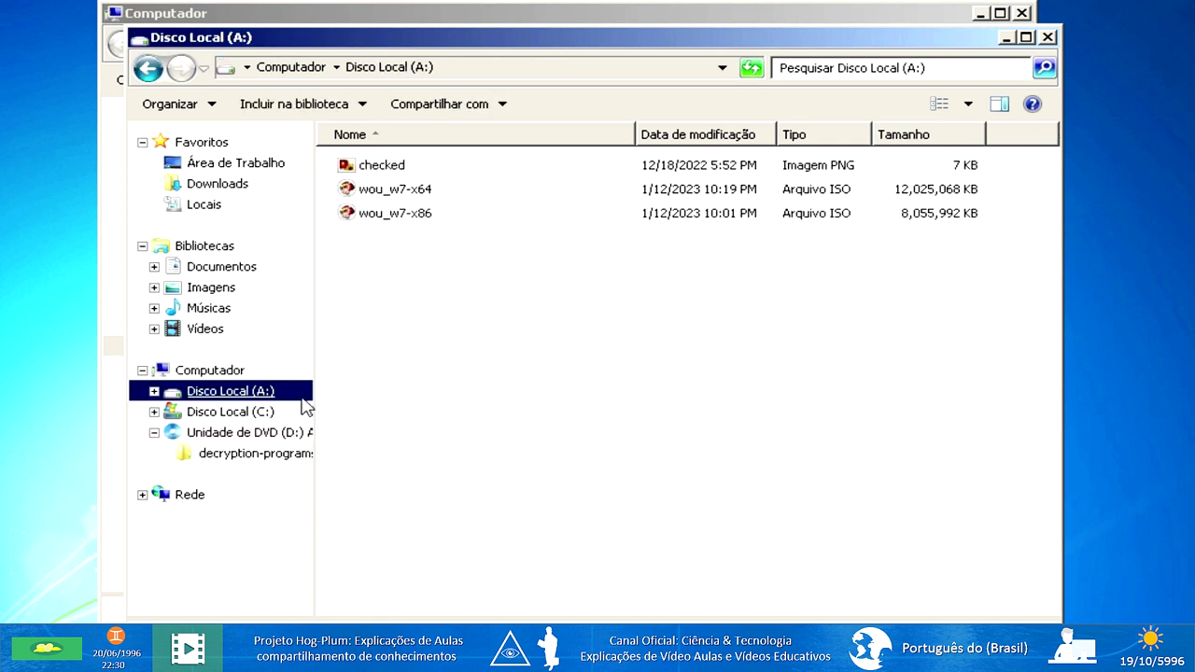
pyautogui.rightClick(404, 191)
pyautogui.click(450, 265)
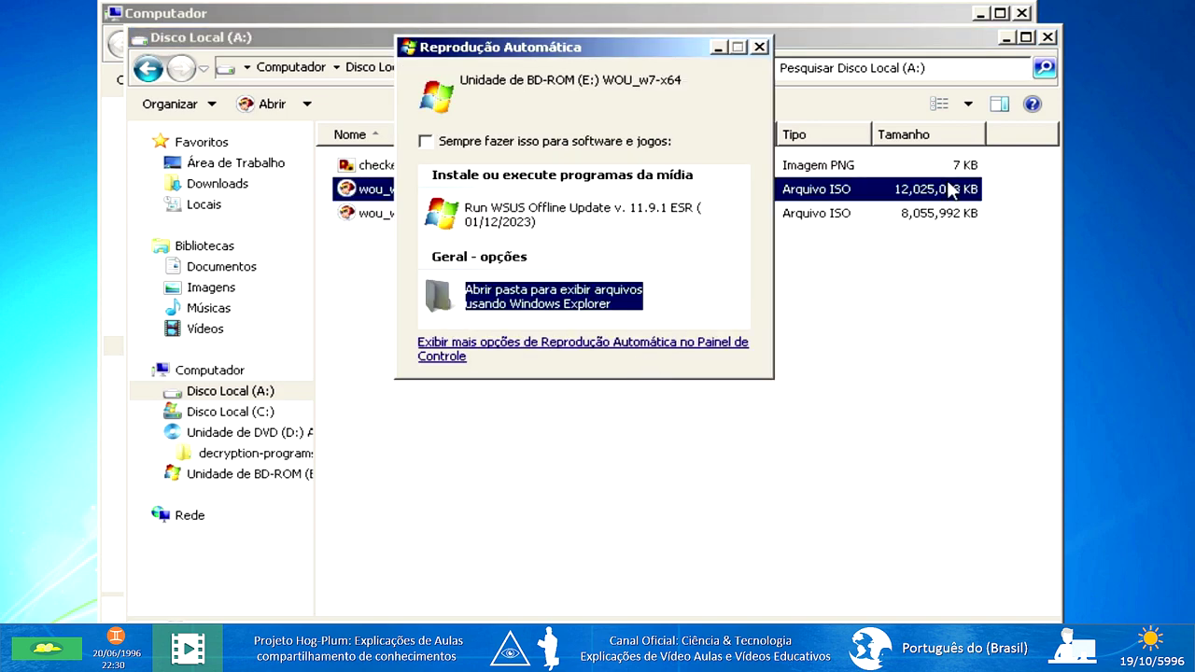
pyautogui.click(1048, 38)
pyautogui.click(1041, 12)
# Open the BD-ROM drive's files and run the BRAZIL-INSTRUCTION script, then close it.
pyautogui.click(490, 465)
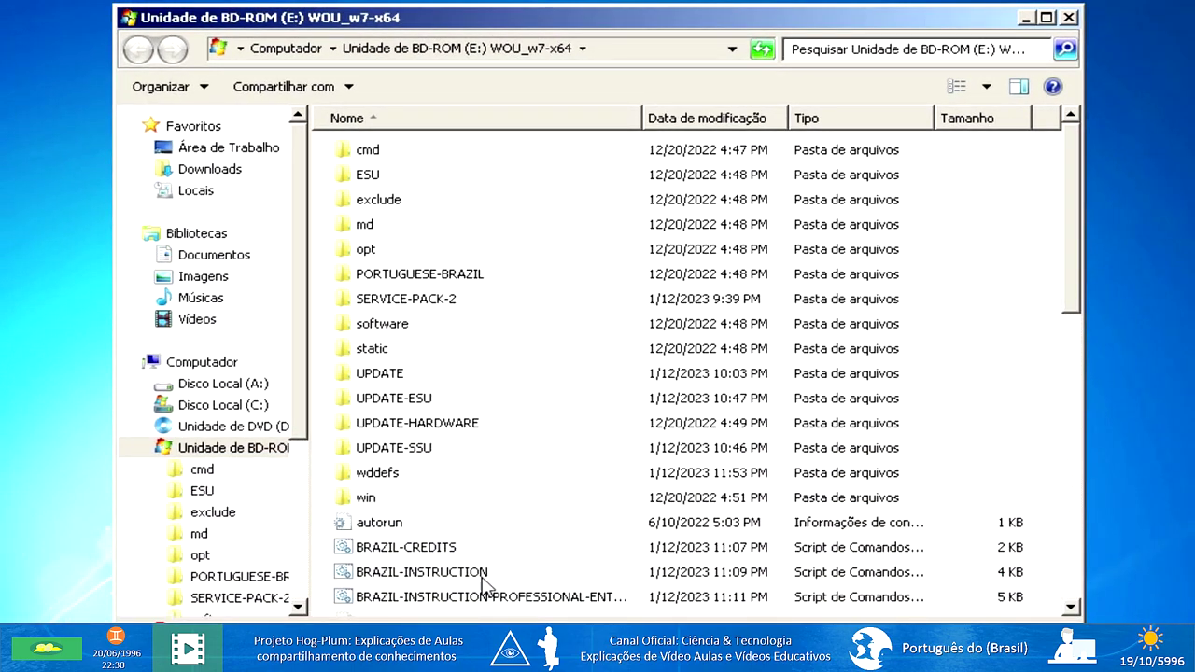
pyautogui.doubleClick(464, 574)
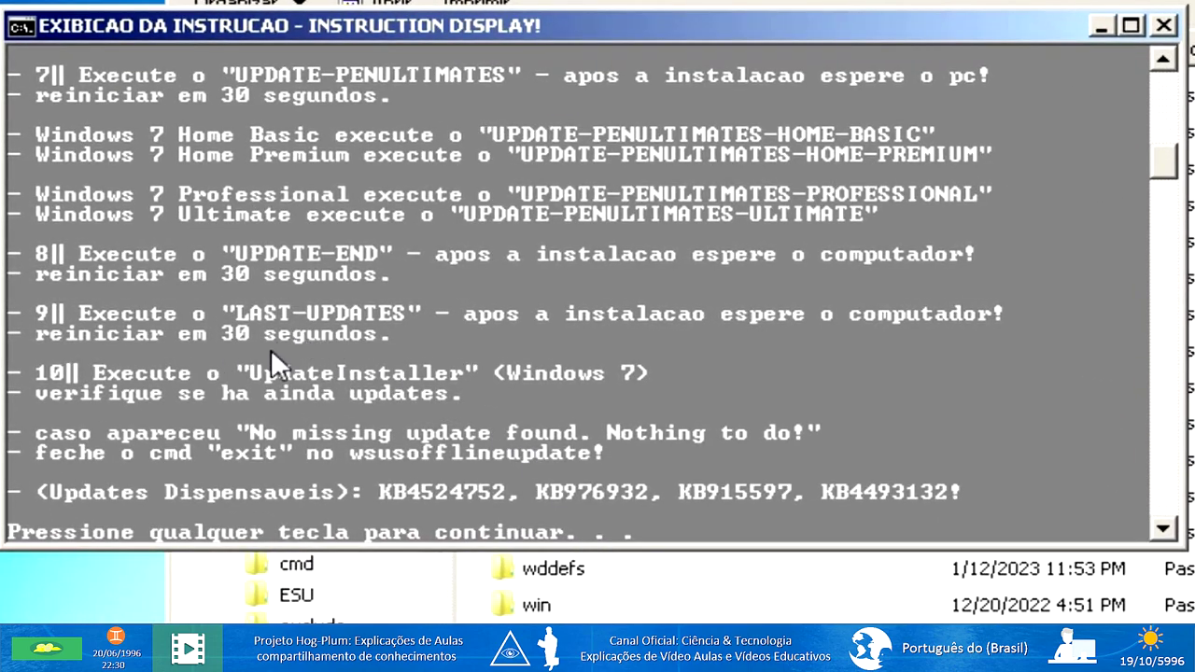
pyautogui.click(1163, 25)
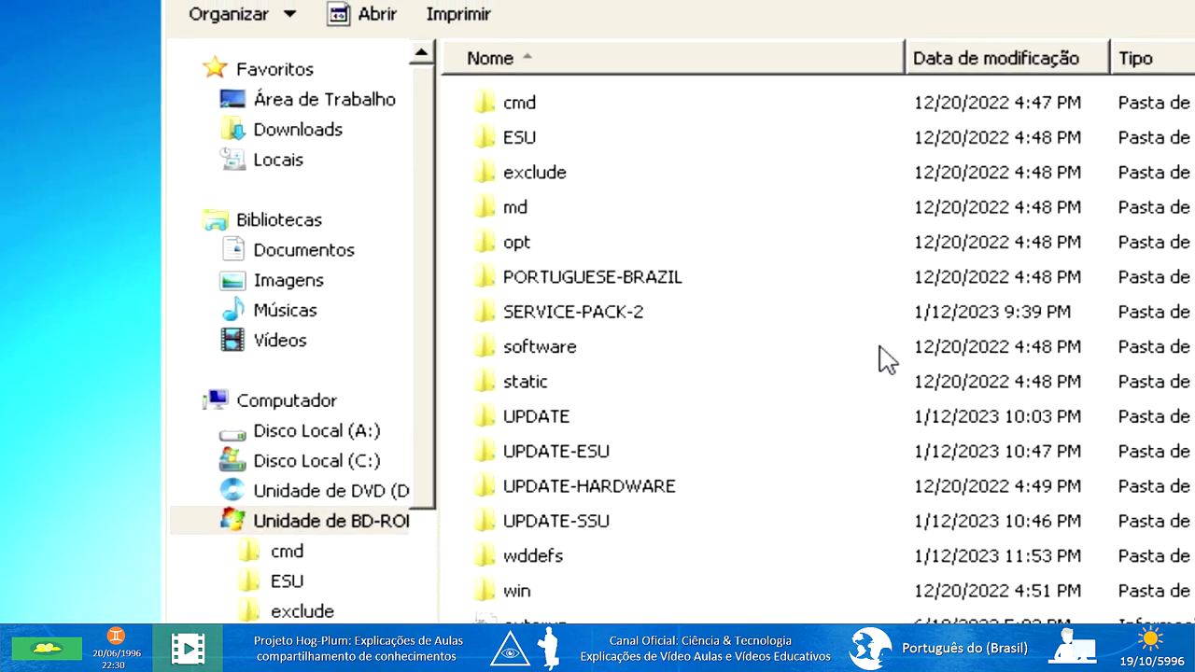
pyautogui.scroll(-4, 654, 420)
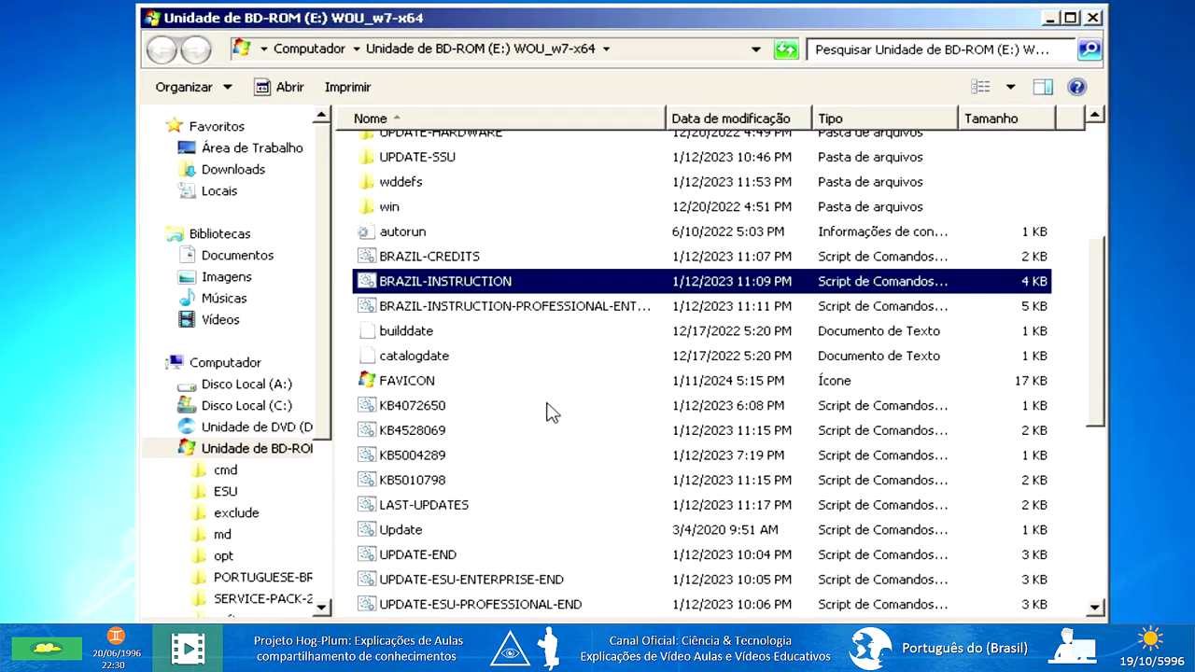
pyautogui.scroll(-1, 551, 412)
# Run LAST-UPDATES as administrator and continue through its prompts to install KB3172605.
pyautogui.rightClick(410, 437)
pyautogui.click(485, 207)
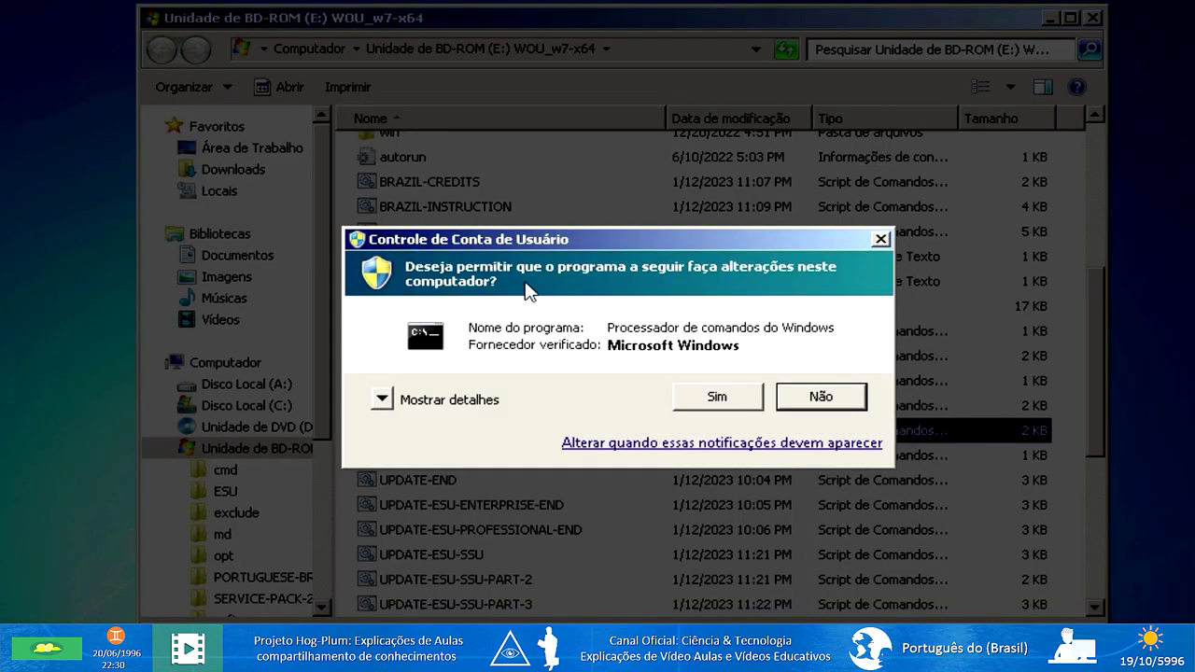
pyautogui.click(702, 403)
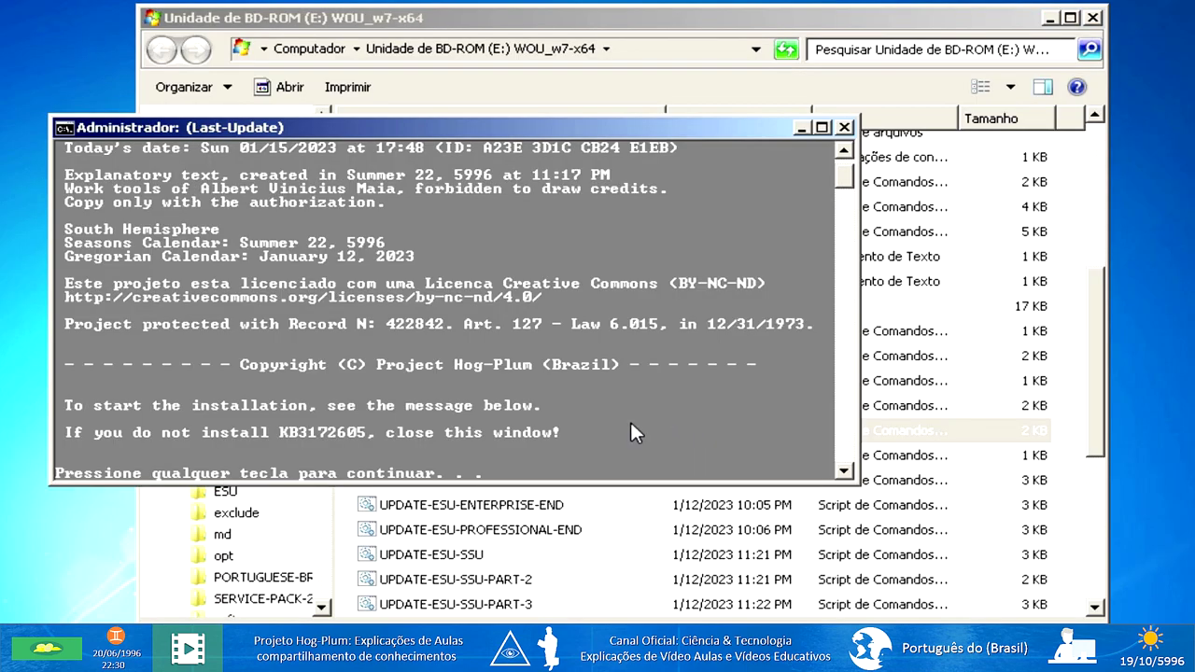
pyautogui.press('Return')
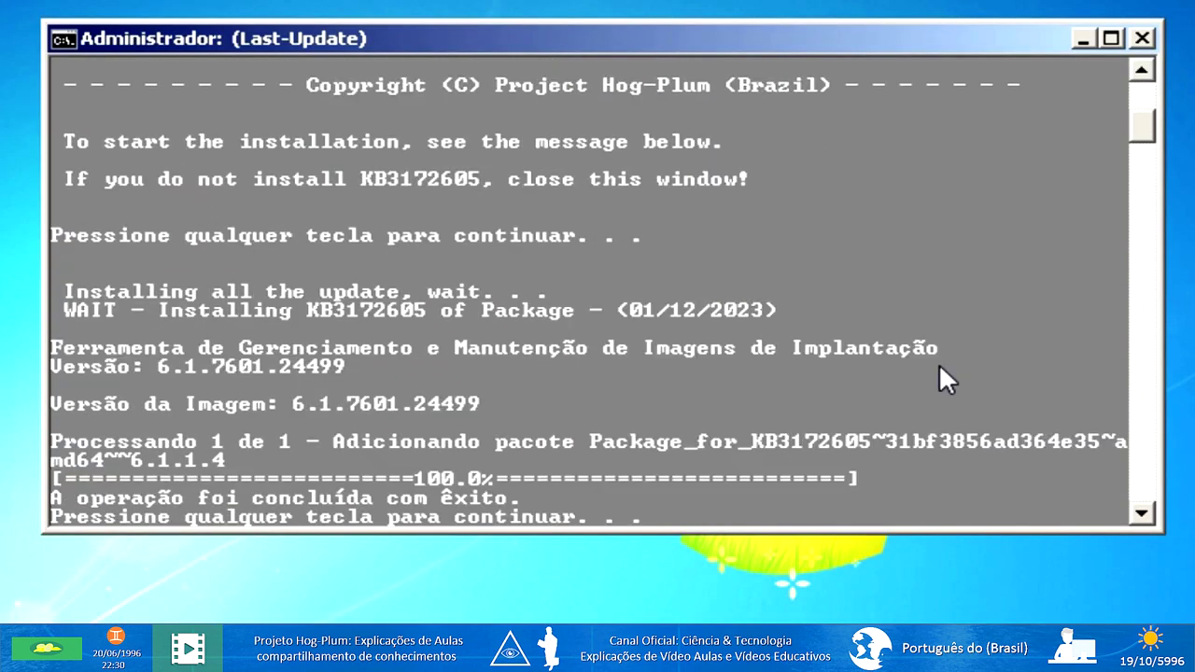
pyautogui.press('Return')
pyautogui.press('Return')
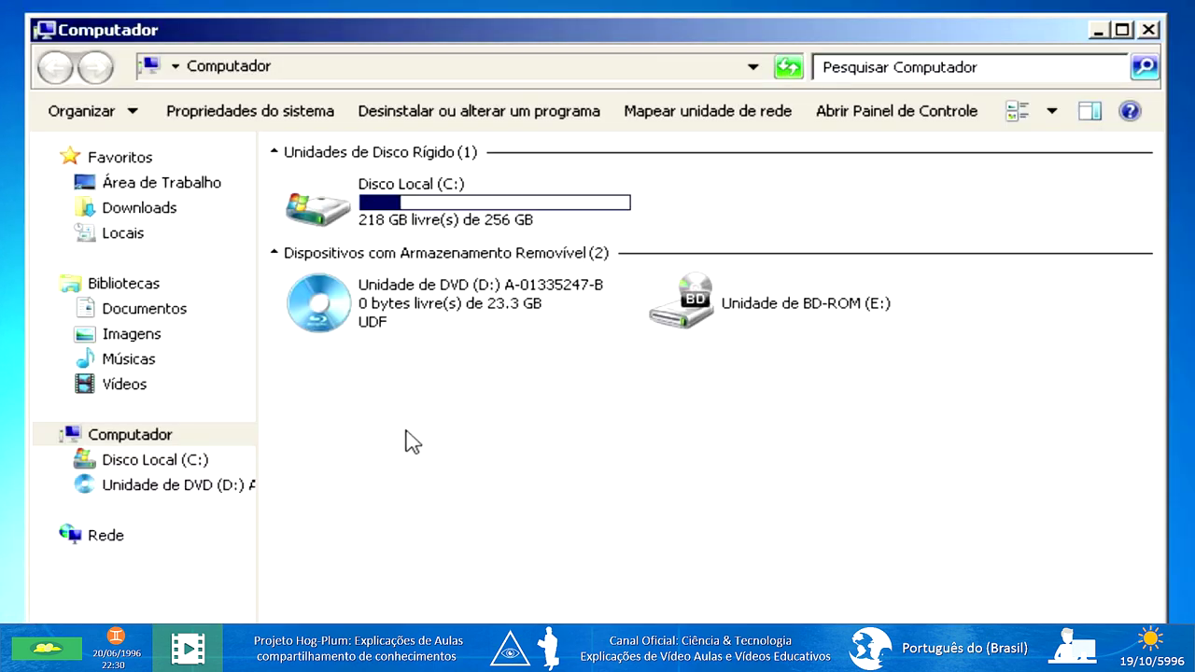
# Open the DVD drive D: in its own window and close the Computador window.
pyautogui.click(405, 297)
pyautogui.rightClick(400, 277)
pyautogui.click(480, 370)
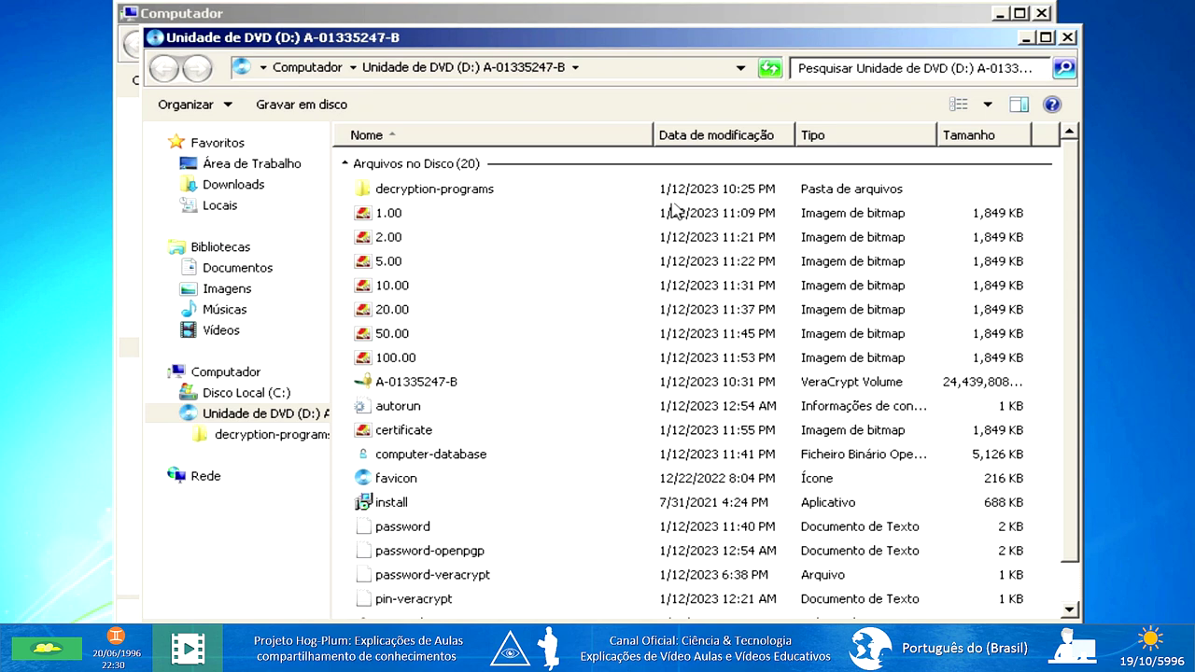
pyautogui.click(1043, 14)
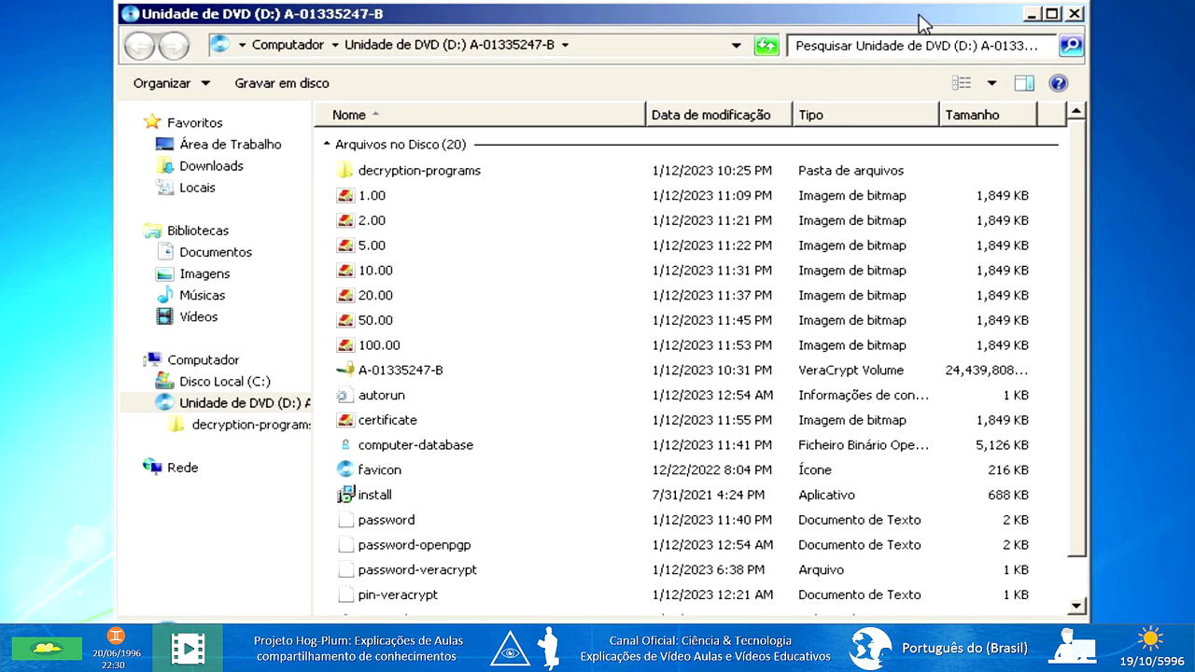
# Mount the DVD's volume to slot A:, showing the password and enabling keyfiles.
pyautogui.scroll(-2, 360, 246)
pyautogui.scroll(2, 361, 246)
pyautogui.click(316, 146)
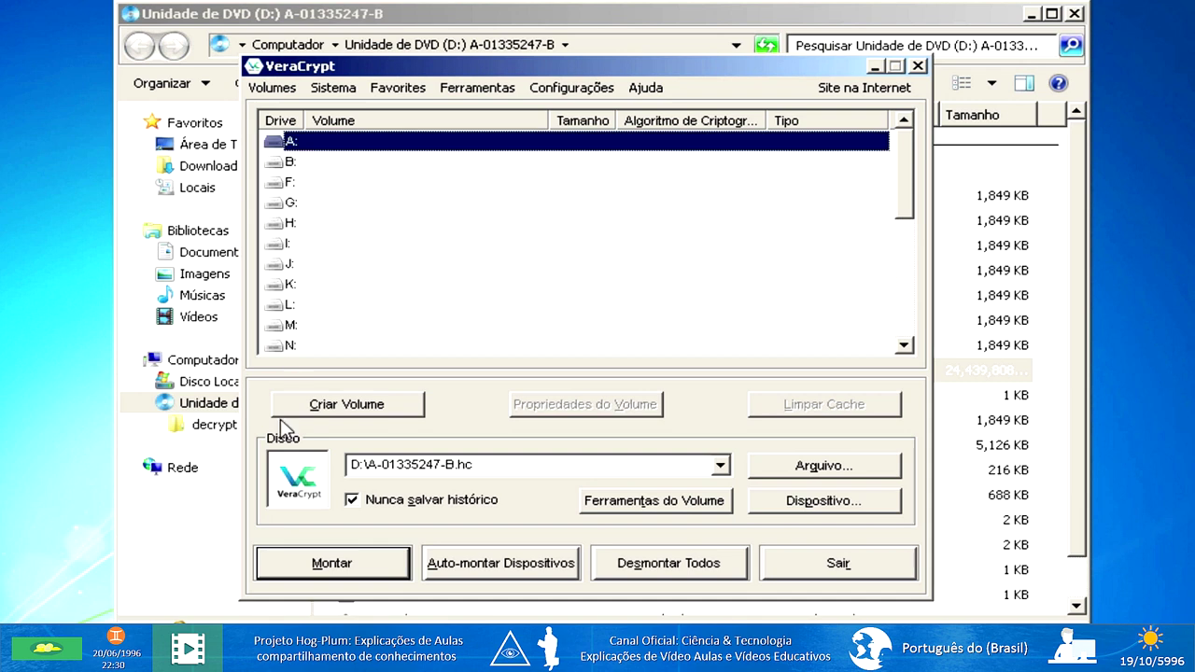
pyautogui.click(335, 565)
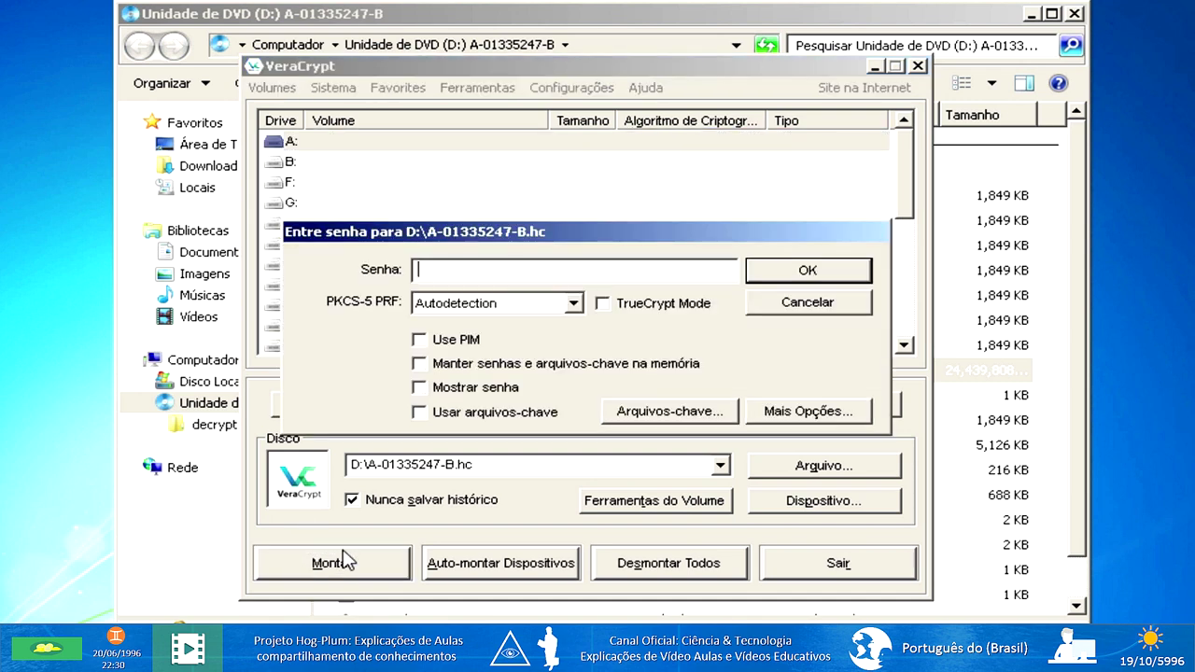
pyautogui.click(442, 392)
pyautogui.click(420, 413)
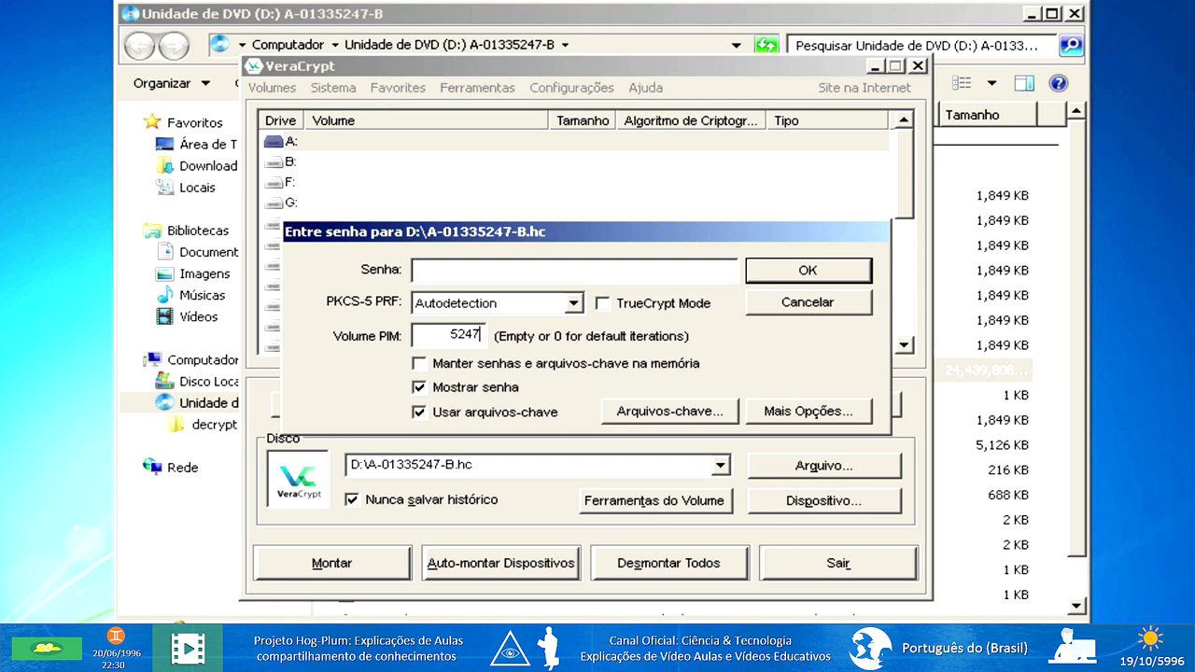
# Copy the VeraCrypt password from the notes, paste it in, and mask it.
pyautogui.hotkey('alt', 'Tab')
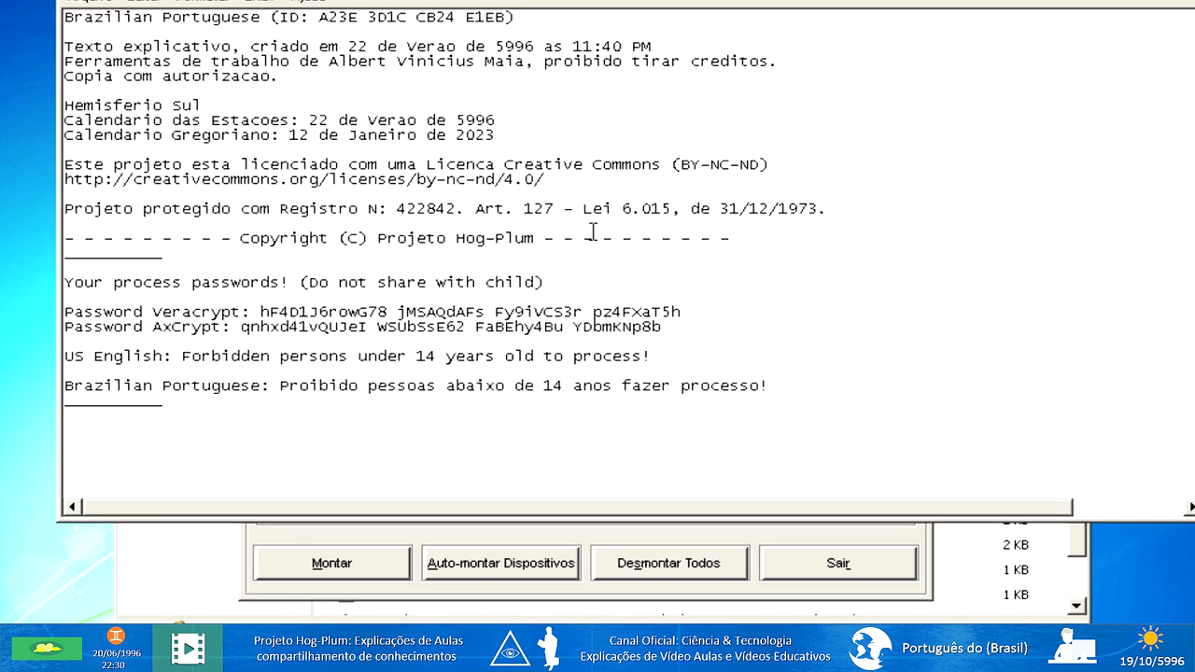
pyautogui.moveTo(692, 312); pyautogui.dragTo(282, 317)
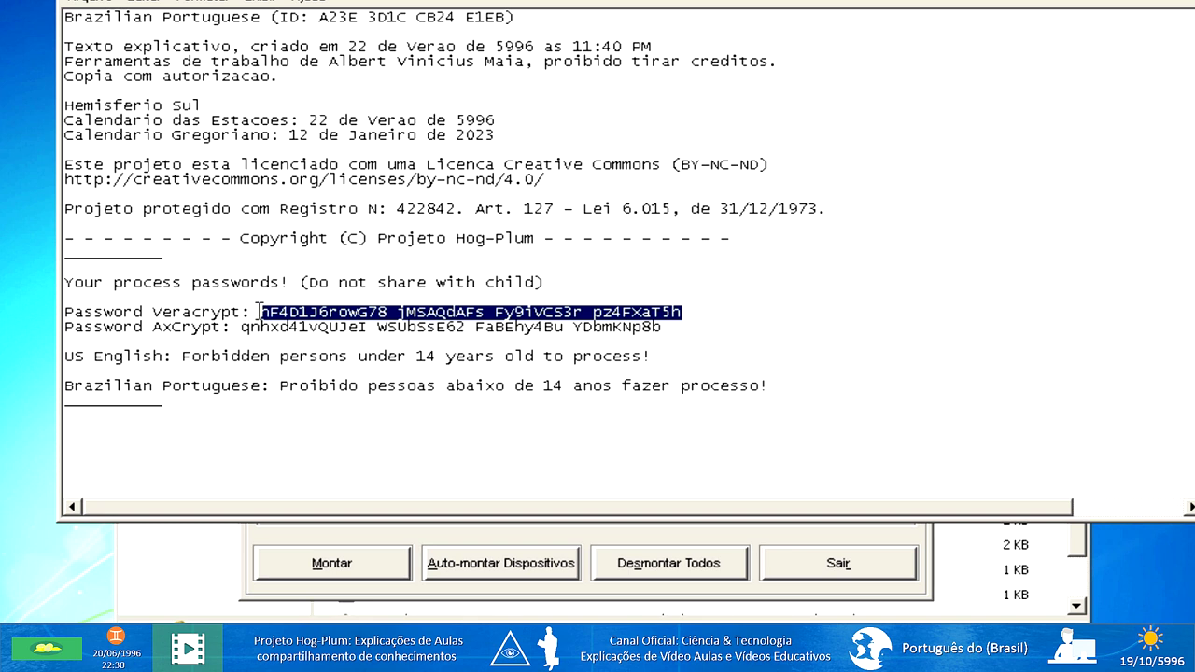
pyautogui.rightClick(258, 312)
pyautogui.click(327, 373)
pyautogui.hotkey('alt', 'F4')
pyautogui.hotkey('ctrl', 'v')
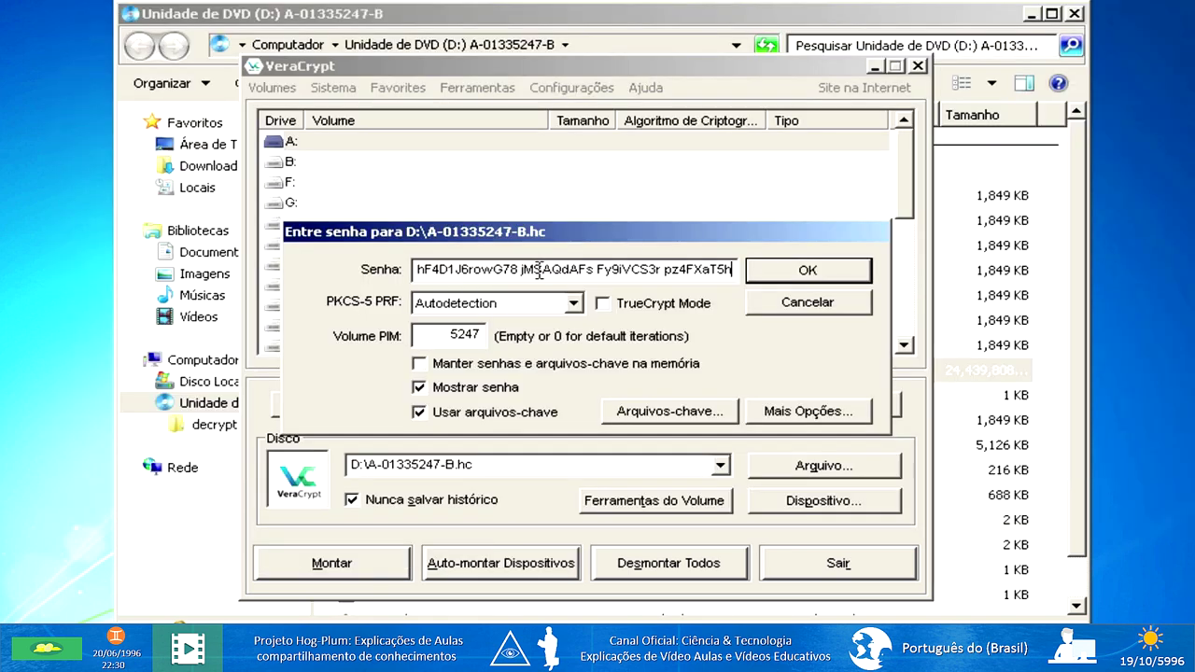
pyautogui.click(516, 390)
# Add public-key, private-key and password-veracrypt from drive D: as keyfiles.
pyautogui.click(654, 412)
pyautogui.click(364, 362)
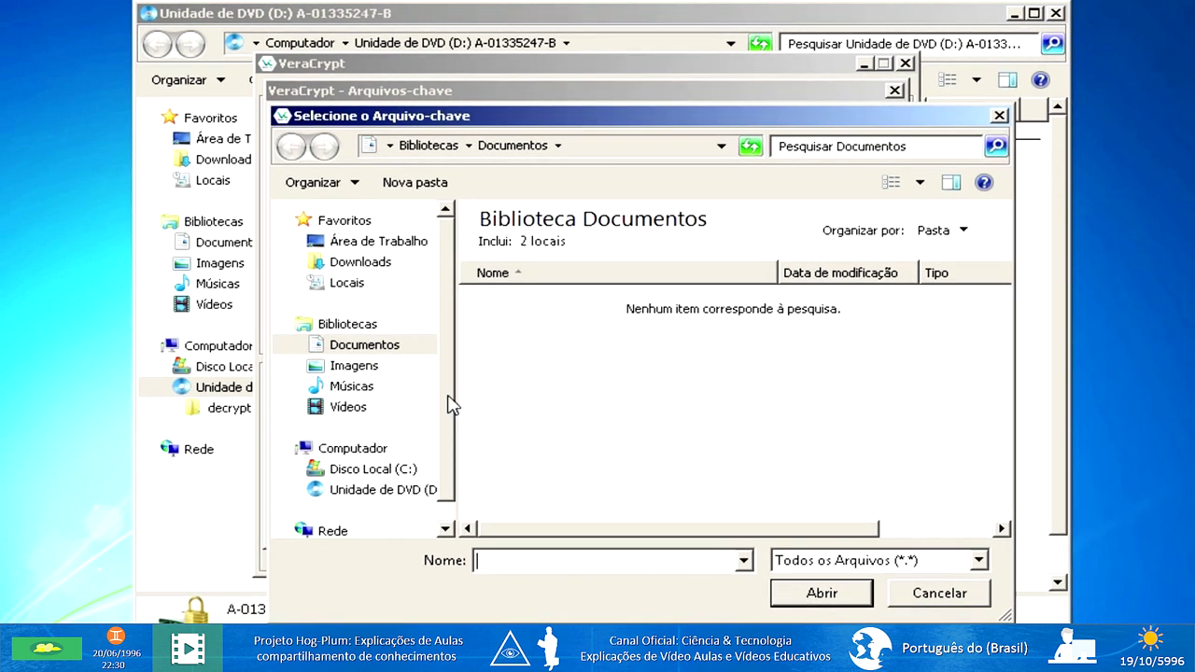
pyautogui.scroll(-2, 446, 438)
pyautogui.click(318, 458)
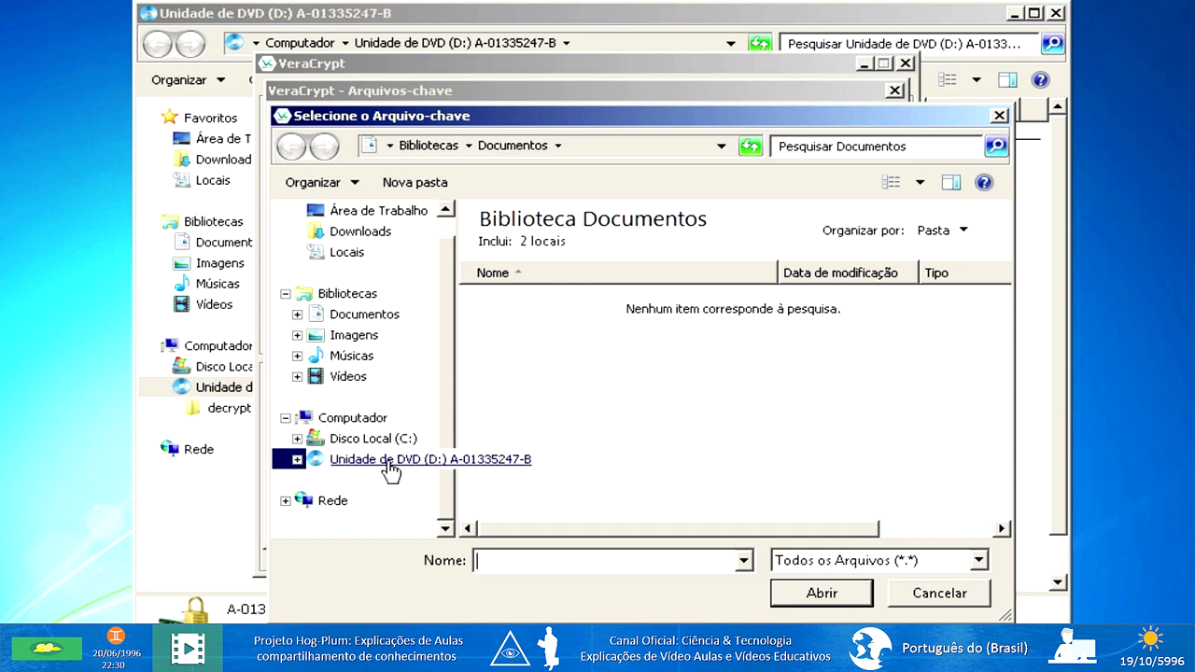
pyautogui.scroll(-3, 987, 362)
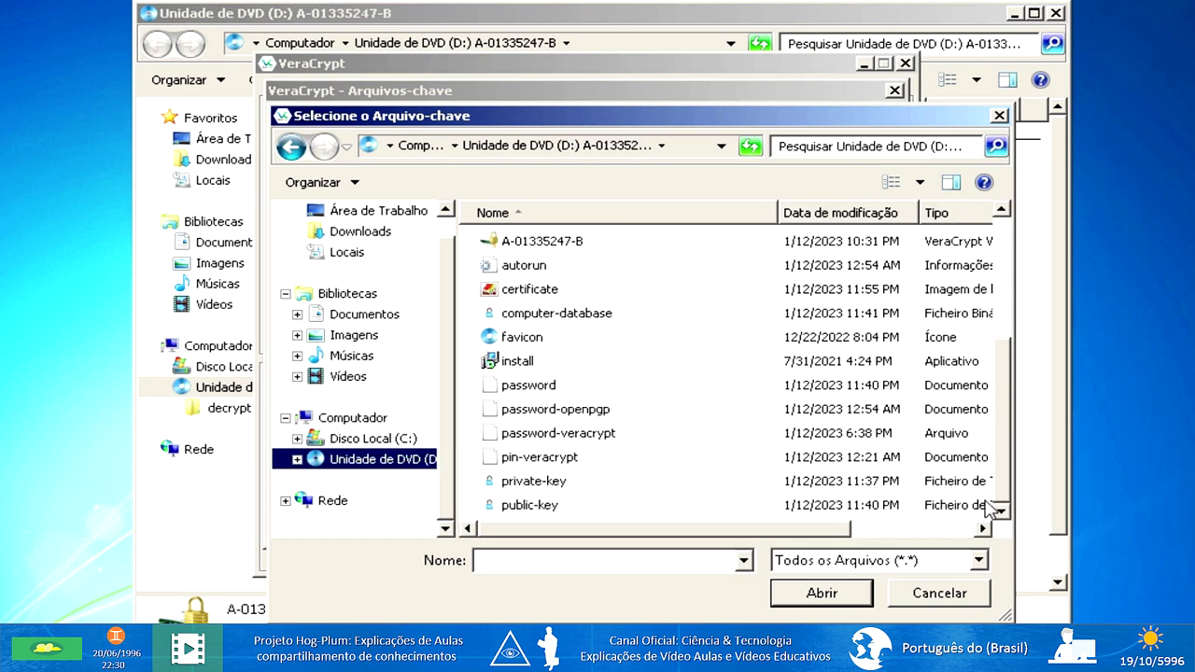
pyautogui.click(553, 505)
pyautogui.keyDown('shift'); pyautogui.click(547, 483); pyautogui.keyUp('shift')
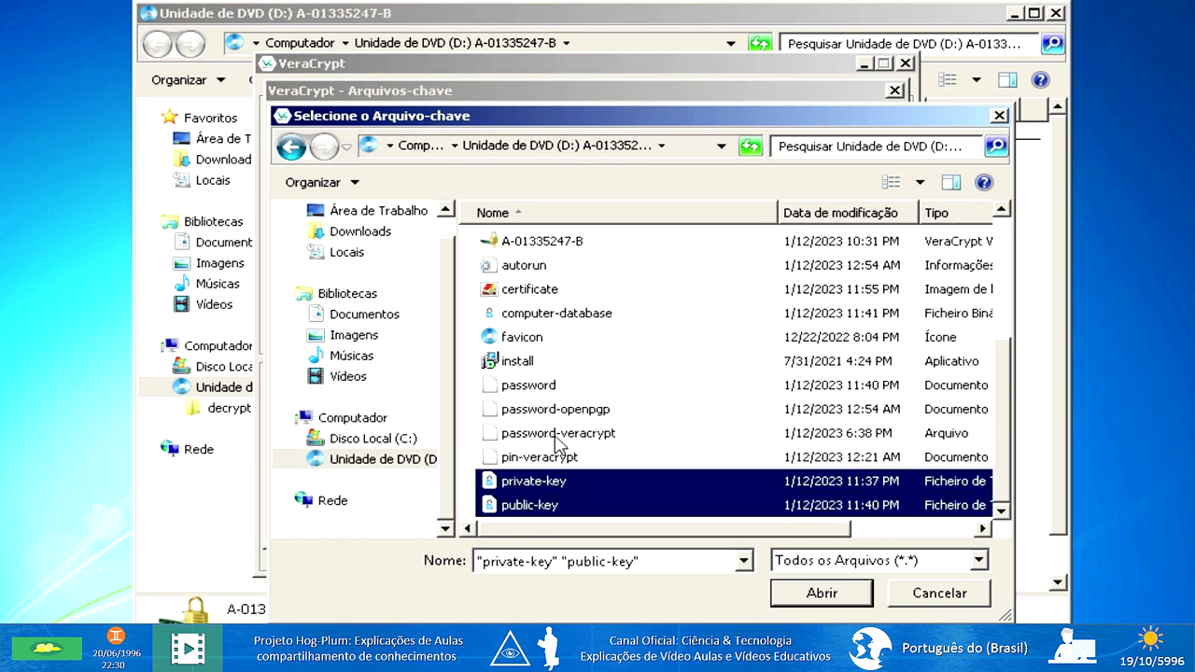
pyautogui.keyDown('ctrl'); pyautogui.click(556, 435); pyautogui.keyUp('ctrl')
# Add computer-database, certificate and the 100.00 to 1.00 images as keyfiles.
pyautogui.moveTo(1001, 457); pyautogui.dragTo(1004, 321)
pyautogui.keyDown('ctrl'); pyautogui.click(572, 427); pyautogui.keyUp('ctrl')
pyautogui.keyDown('ctrl'); pyautogui.click(532, 403); pyautogui.keyUp('ctrl')
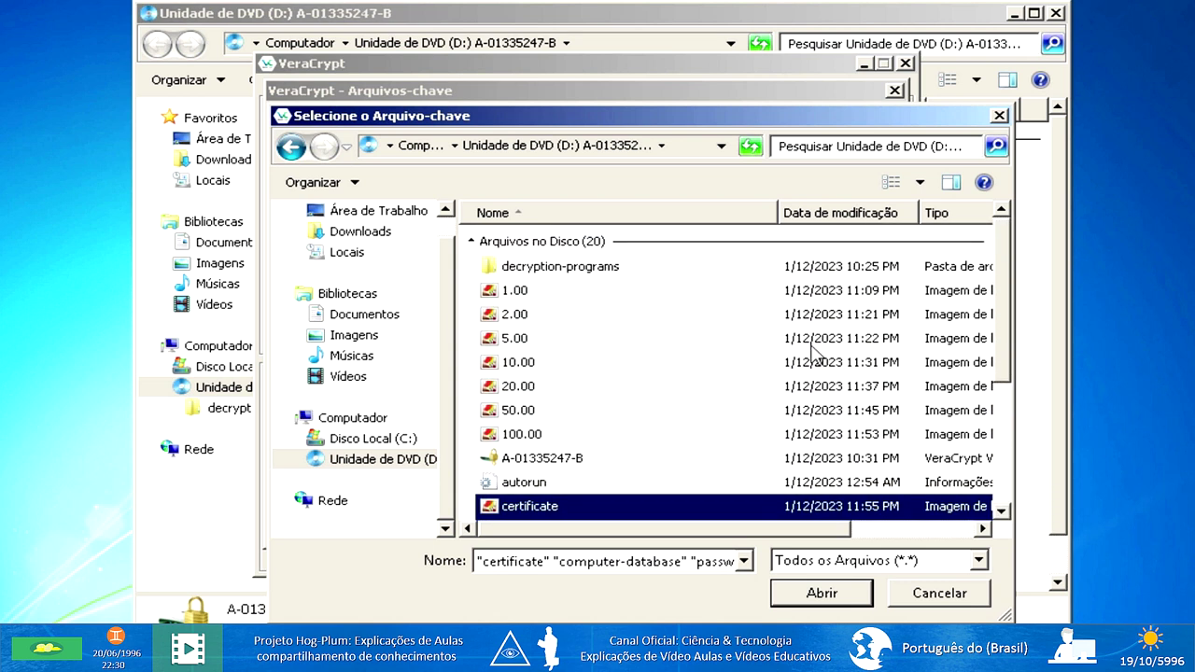
pyautogui.keyDown('ctrl'); pyautogui.click(536, 435); pyautogui.keyUp('ctrl')
pyautogui.keyDown('ctrl'); pyautogui.click(523, 411); pyautogui.keyUp('ctrl')
pyautogui.keyDown('ctrl'); pyautogui.click(519, 387); pyautogui.keyUp('ctrl')
pyautogui.keyDown('ctrl'); pyautogui.click(516, 362); pyautogui.keyUp('ctrl')
pyautogui.keyDown('ctrl'); pyautogui.click(513, 337); pyautogui.keyUp('ctrl')
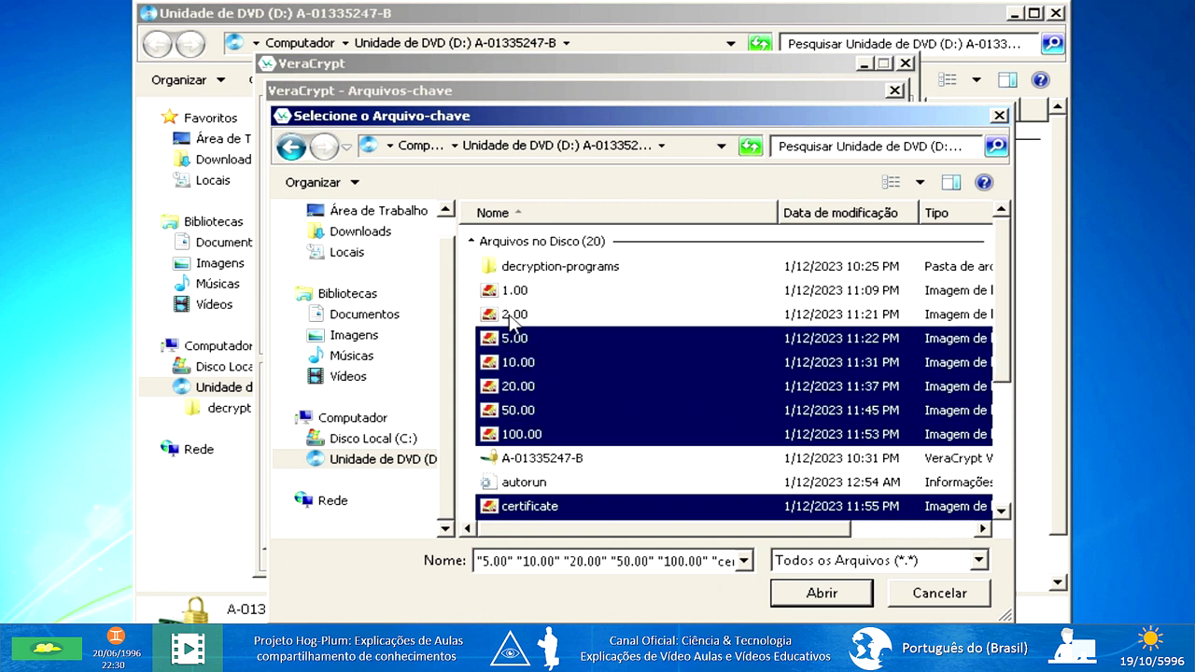
pyautogui.keyDown('ctrl'); pyautogui.click(511, 316); pyautogui.keyUp('ctrl')
pyautogui.keyDown('ctrl'); pyautogui.click(513, 292); pyautogui.keyUp('ctrl')
pyautogui.click(840, 599)
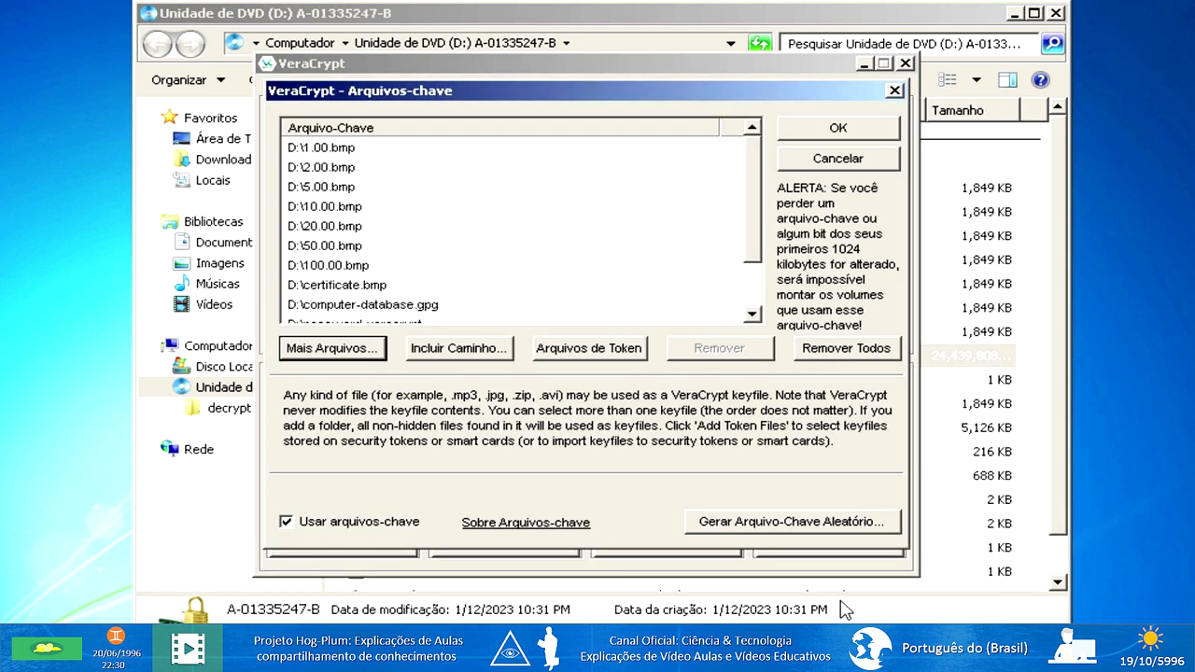
# Accept the keyfile list and mount the volume as A:.
pyautogui.moveTo(752, 214); pyautogui.dragTo(765, 183)
pyautogui.click(826, 131)
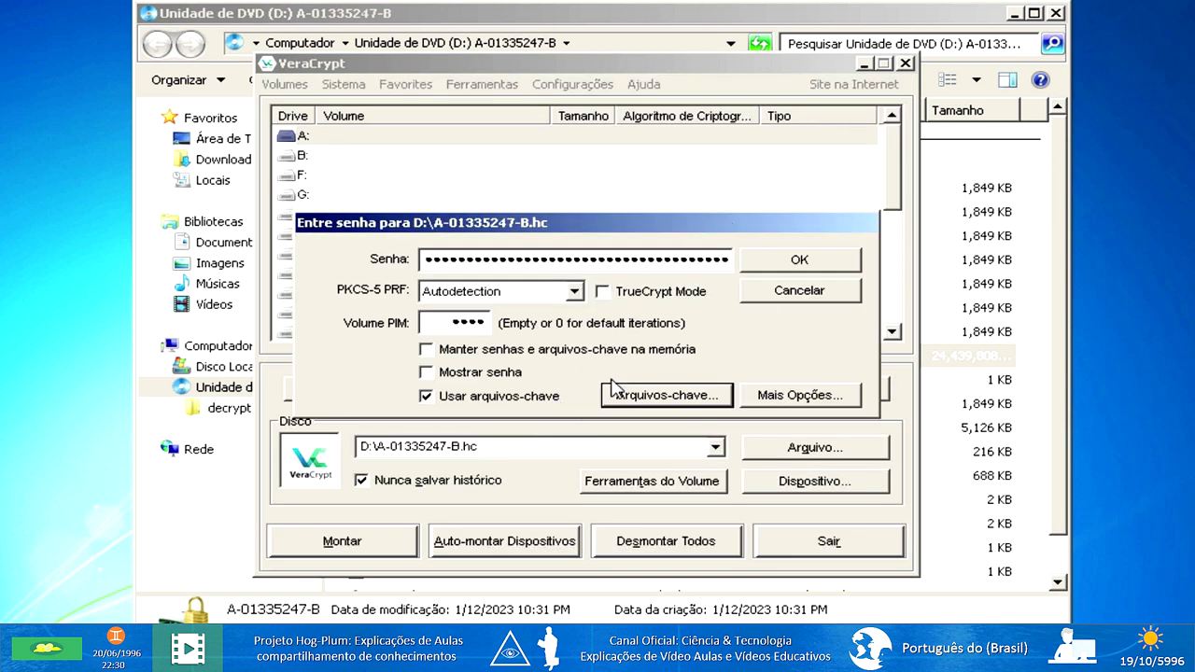
pyautogui.click(786, 262)
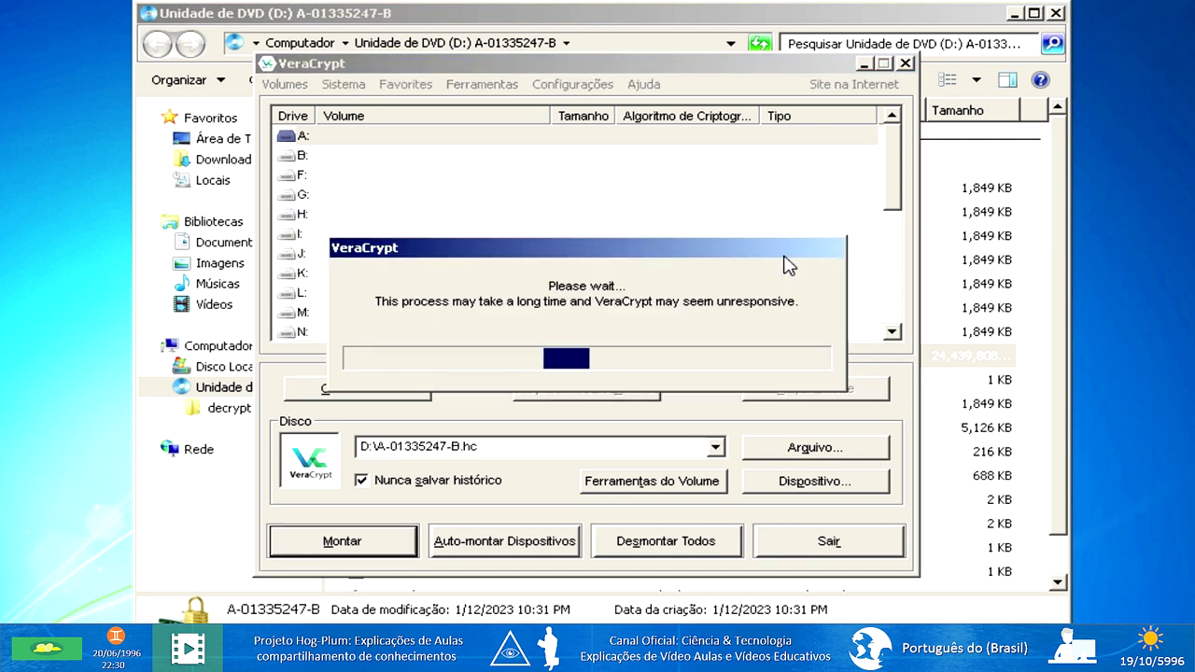
# Close VeraCrypt, mount wou_w7-x64 from drive A: as E:, and open its files.
pyautogui.click(908, 65)
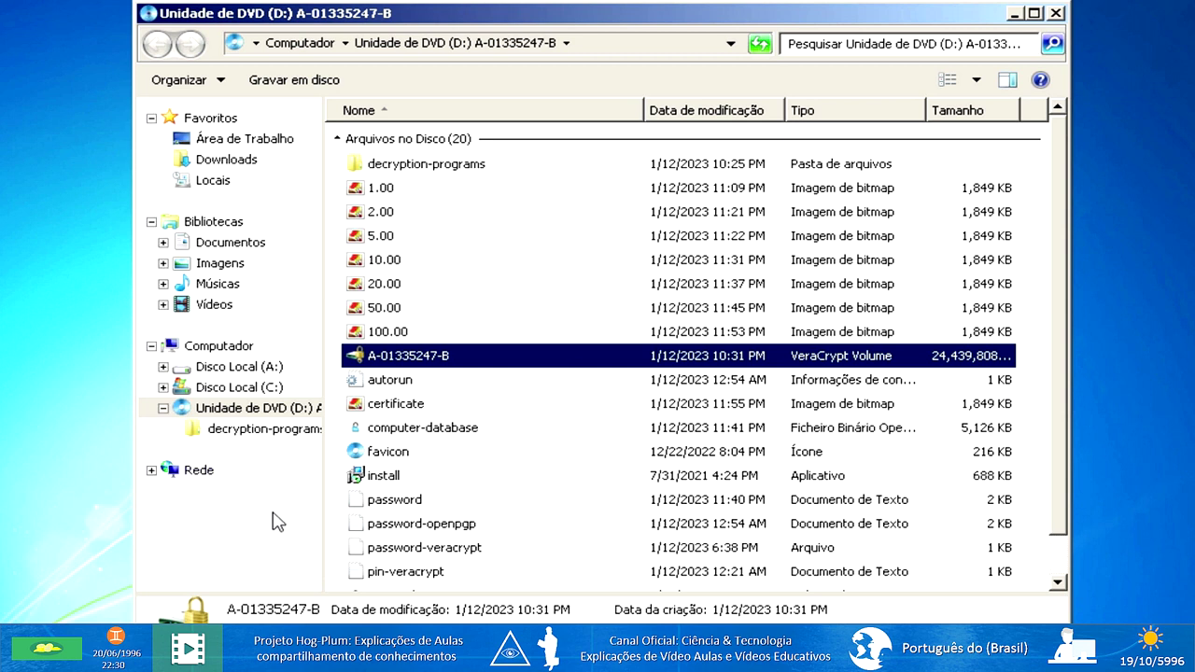
pyautogui.click(267, 368)
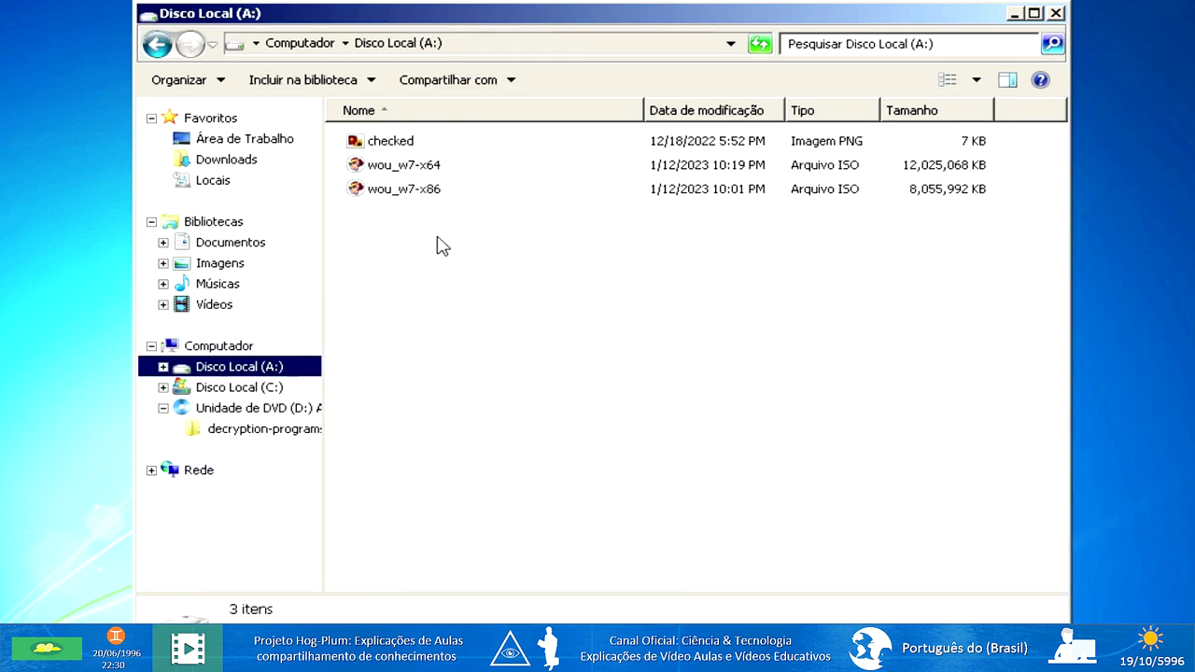
pyautogui.rightClick(429, 170)
pyautogui.click(472, 230)
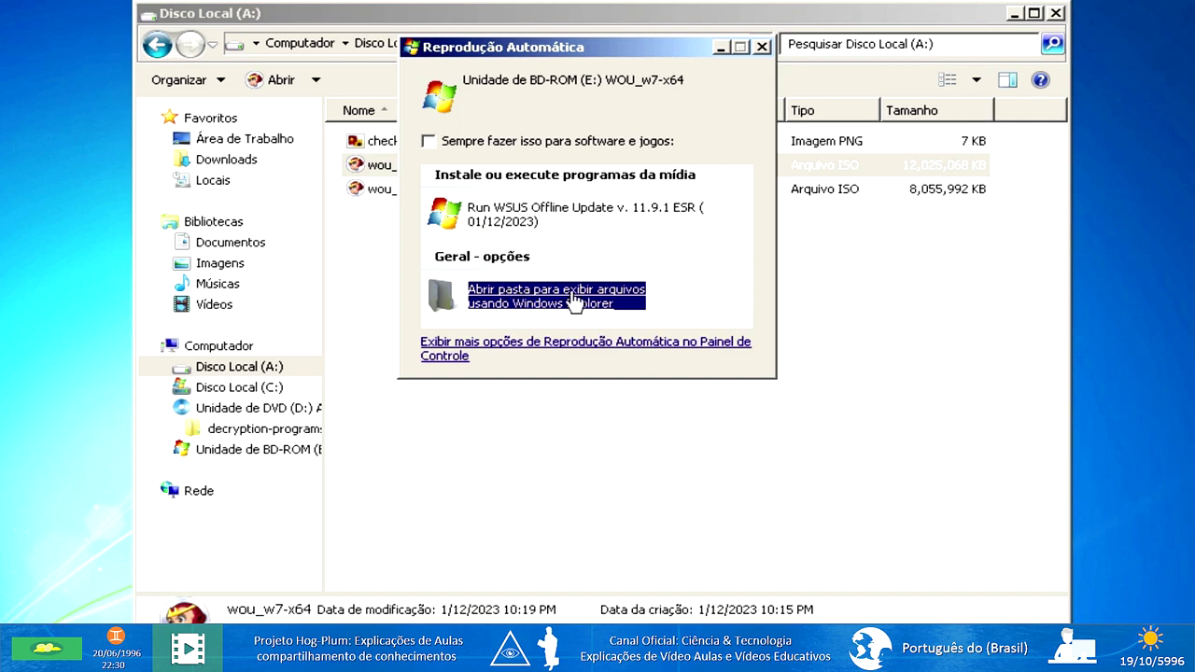
pyautogui.click(574, 300)
pyautogui.click(1054, 14)
# Read the BRAZIL-INSTRUCTION update instructions on the disc.
pyautogui.scroll(-3, 434, 431)
pyautogui.doubleClick(448, 280)
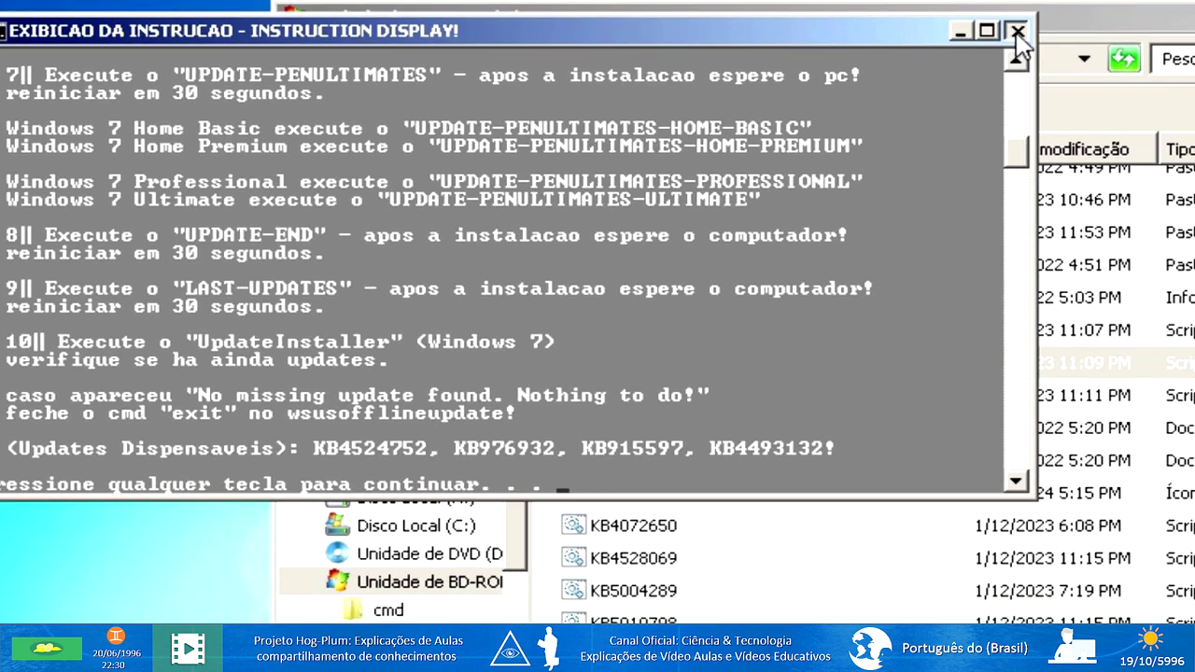
pyautogui.click(1143, 31)
# Run UpdateInstaller as administrator with Show log file and Update Remote Desktop Client, and start.
pyautogui.scroll(-6, 627, 484)
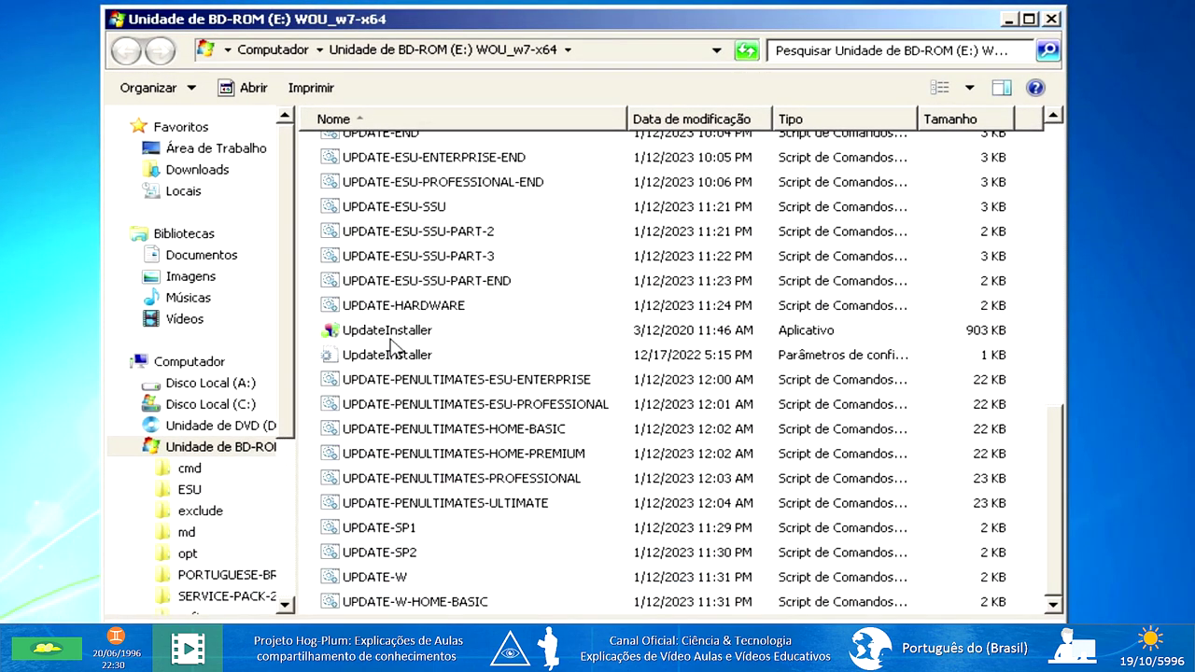
pyautogui.rightClick(394, 334)
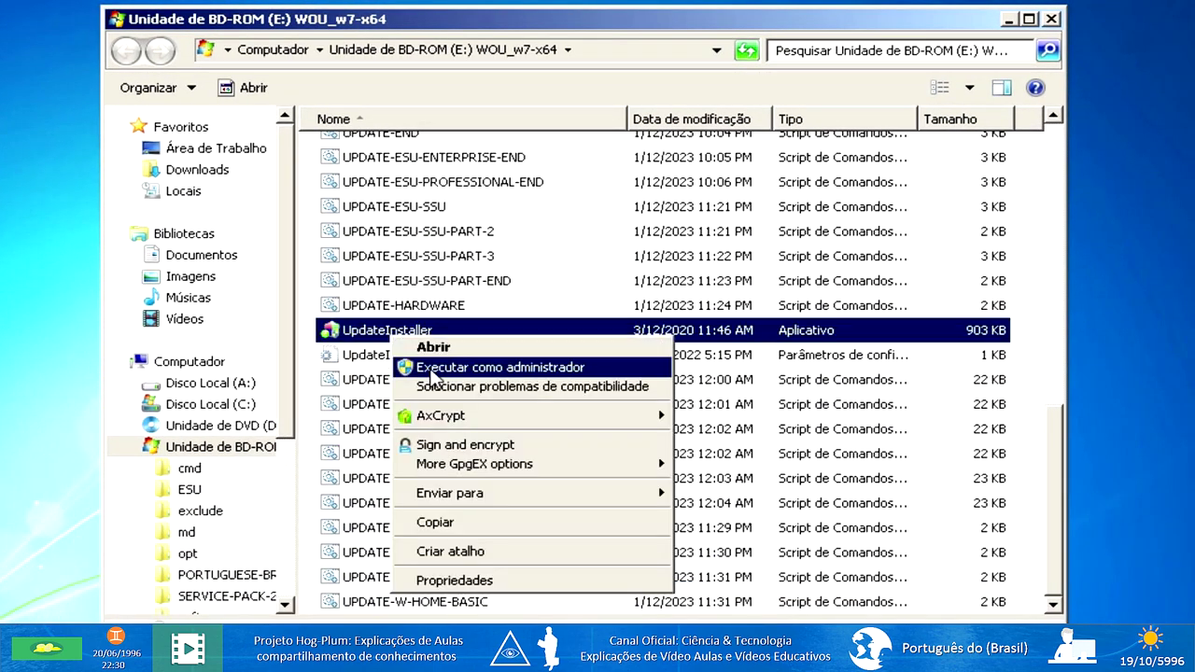
pyautogui.click(432, 370)
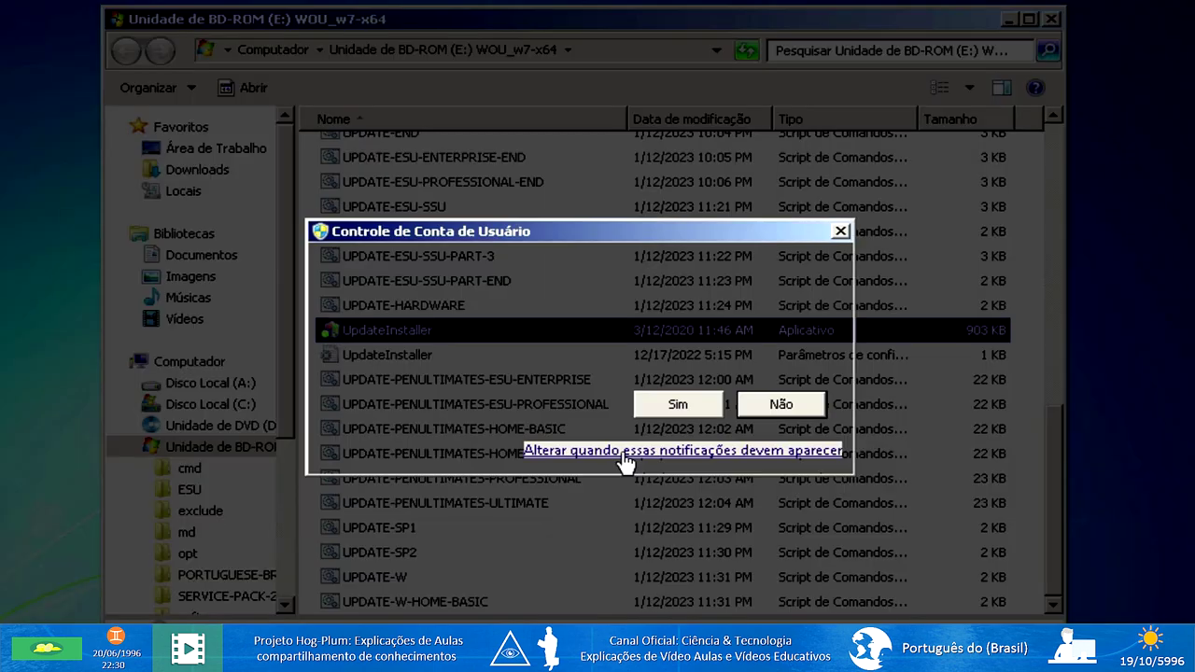
pyautogui.click(669, 412)
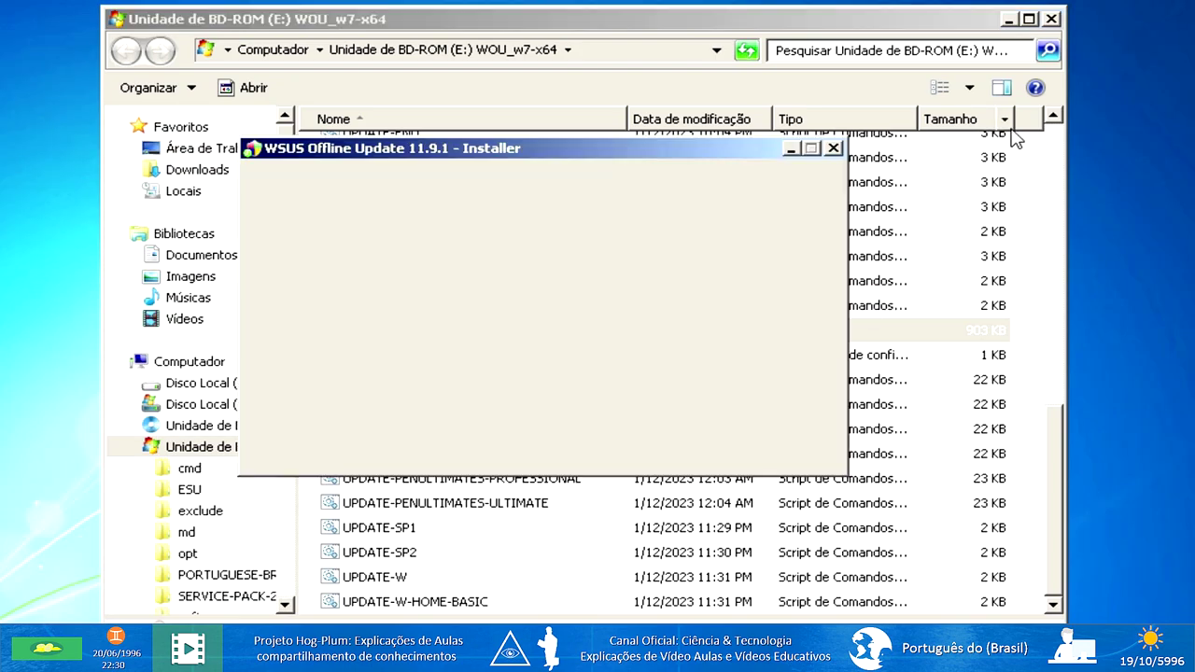
pyautogui.click(1050, 18)
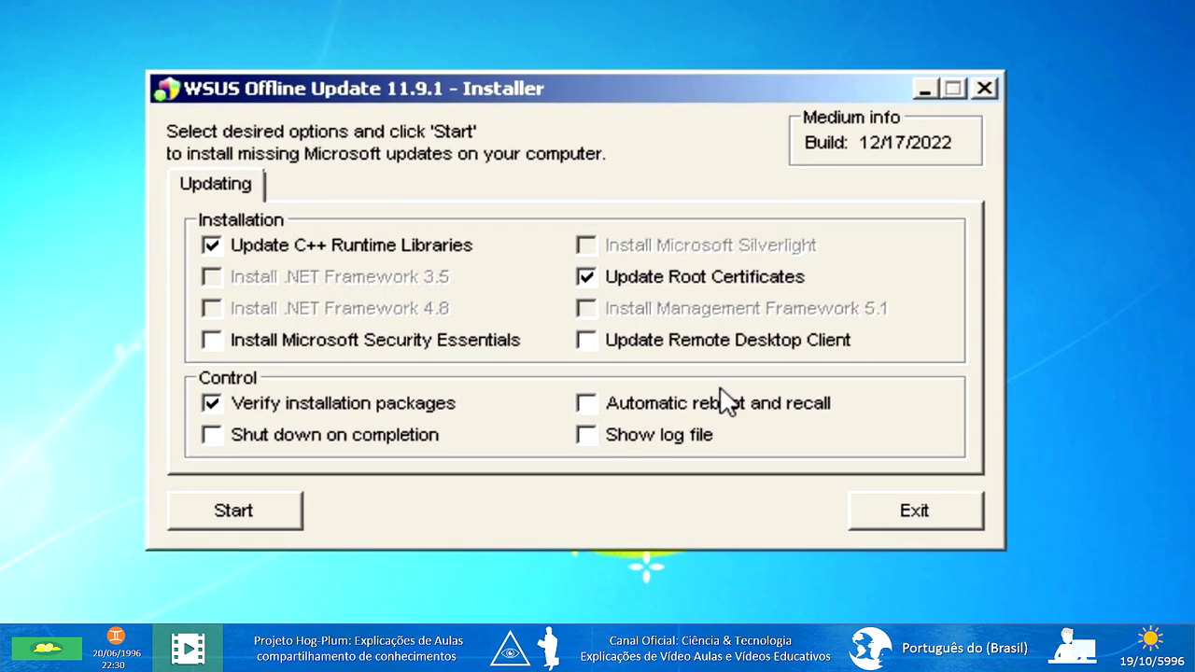
pyautogui.click(619, 395)
pyautogui.click(697, 349)
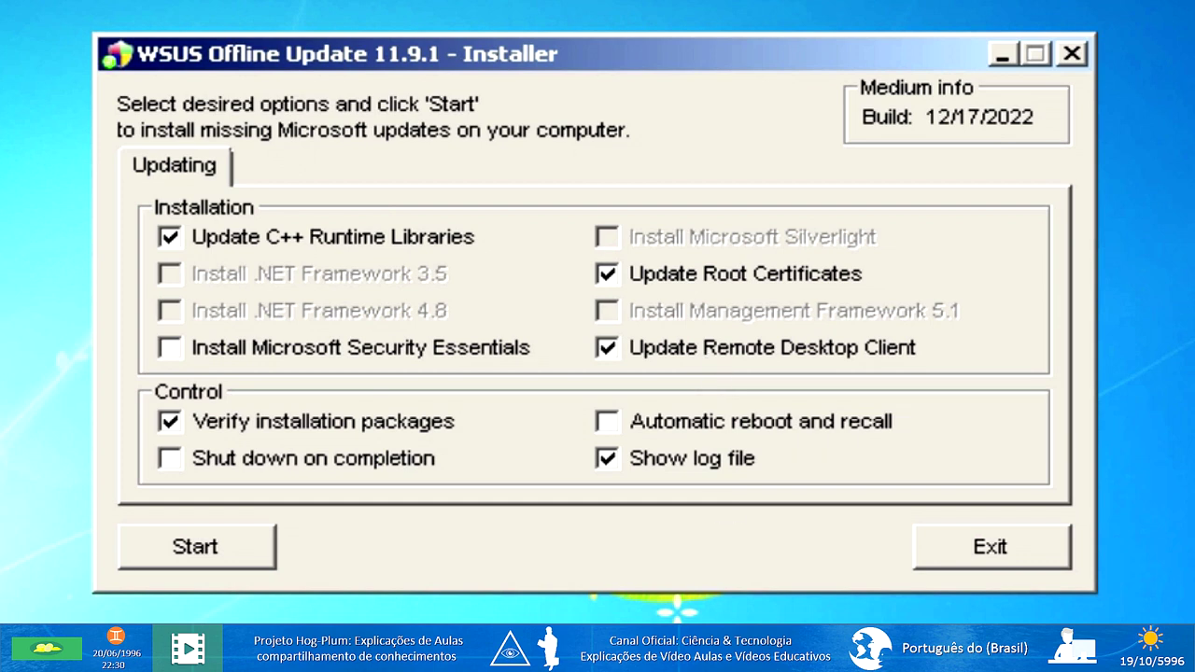
pyautogui.click(234, 543)
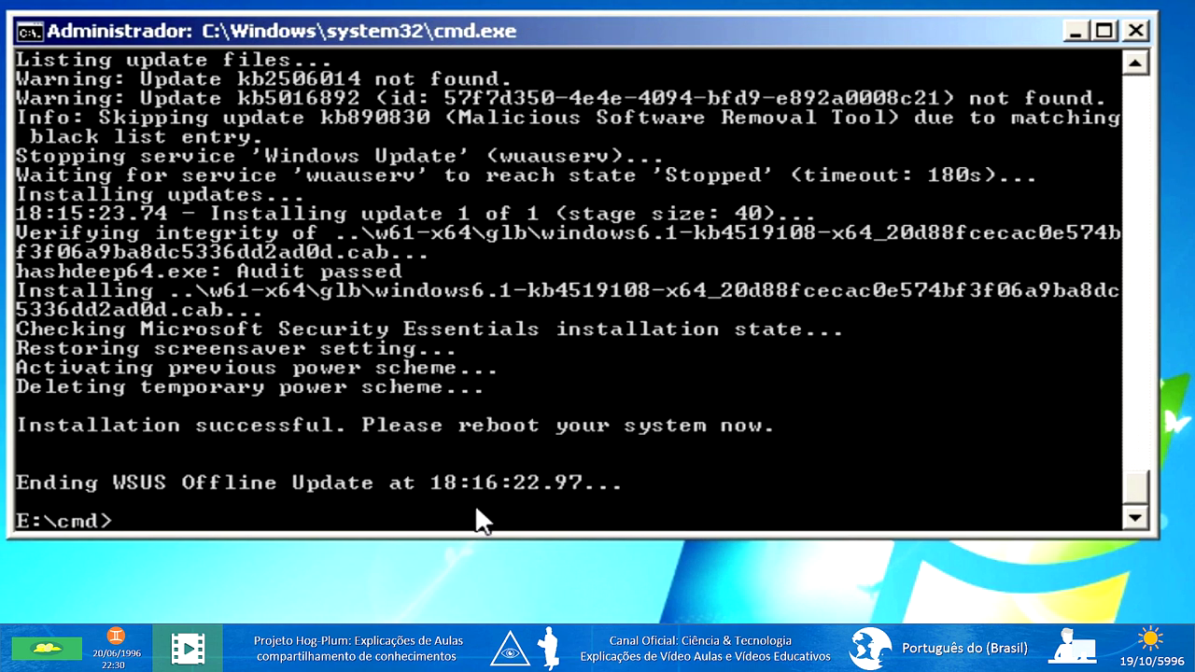
# Exit the finished update console and clear the desktop selection.
pyautogui.write('it')
pyautogui.press('Return')
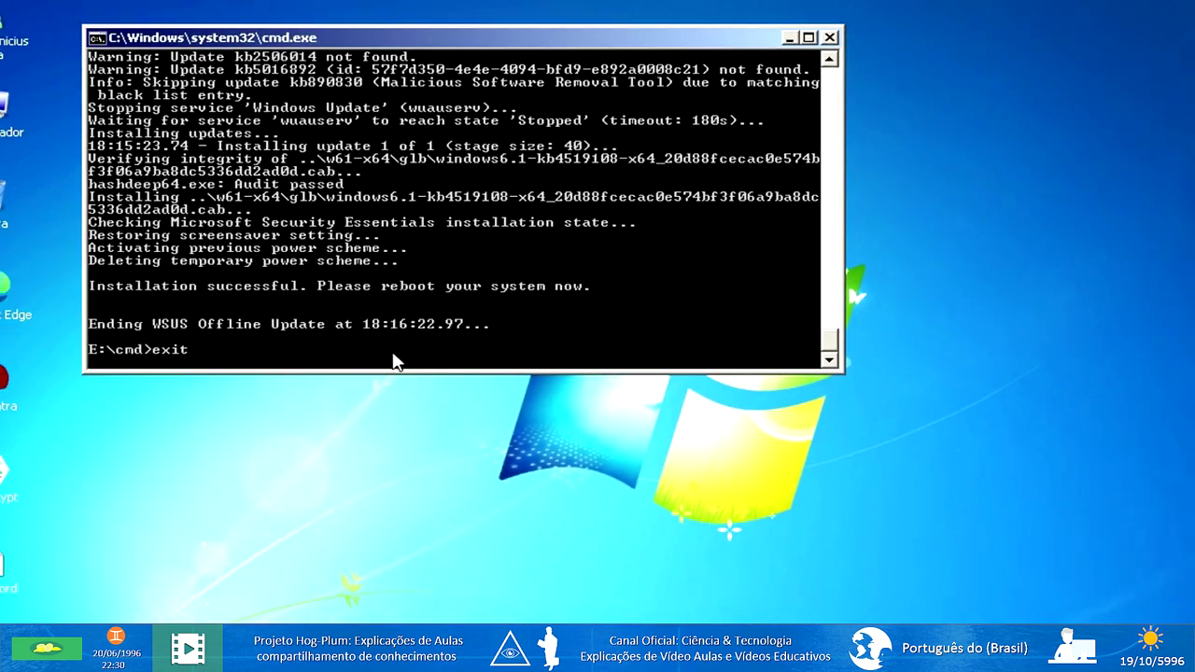
pyautogui.click(110, 533)
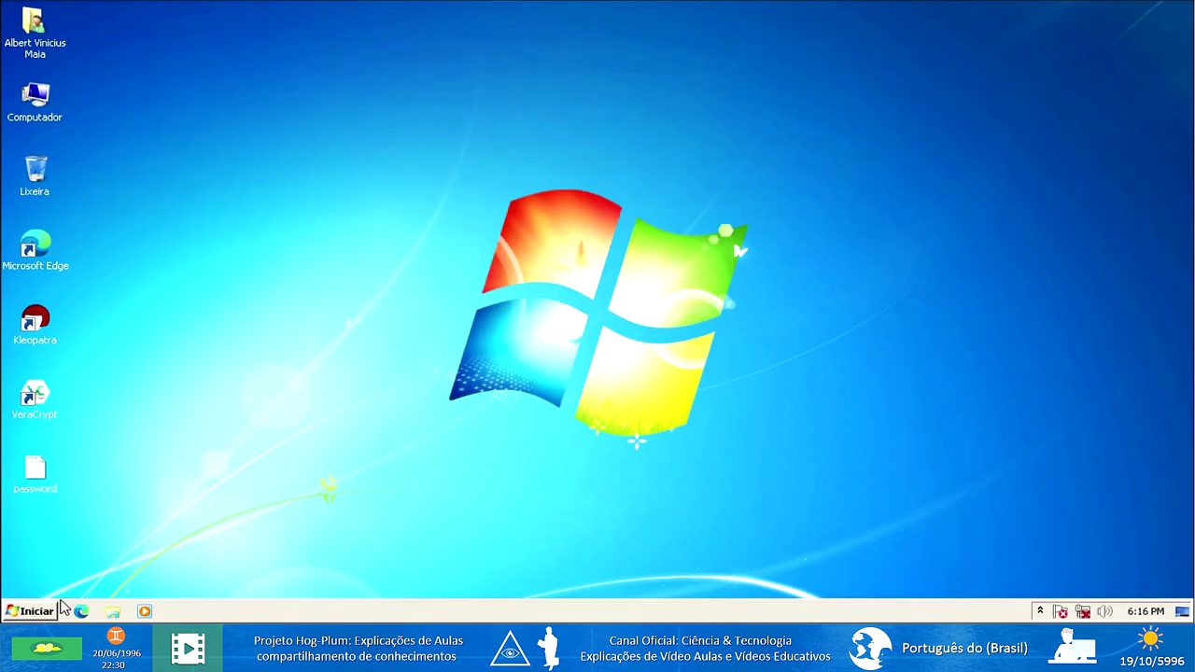
# Choose Reiniciar from the Desligar arrow in the Start menu.
pyautogui.press('super')
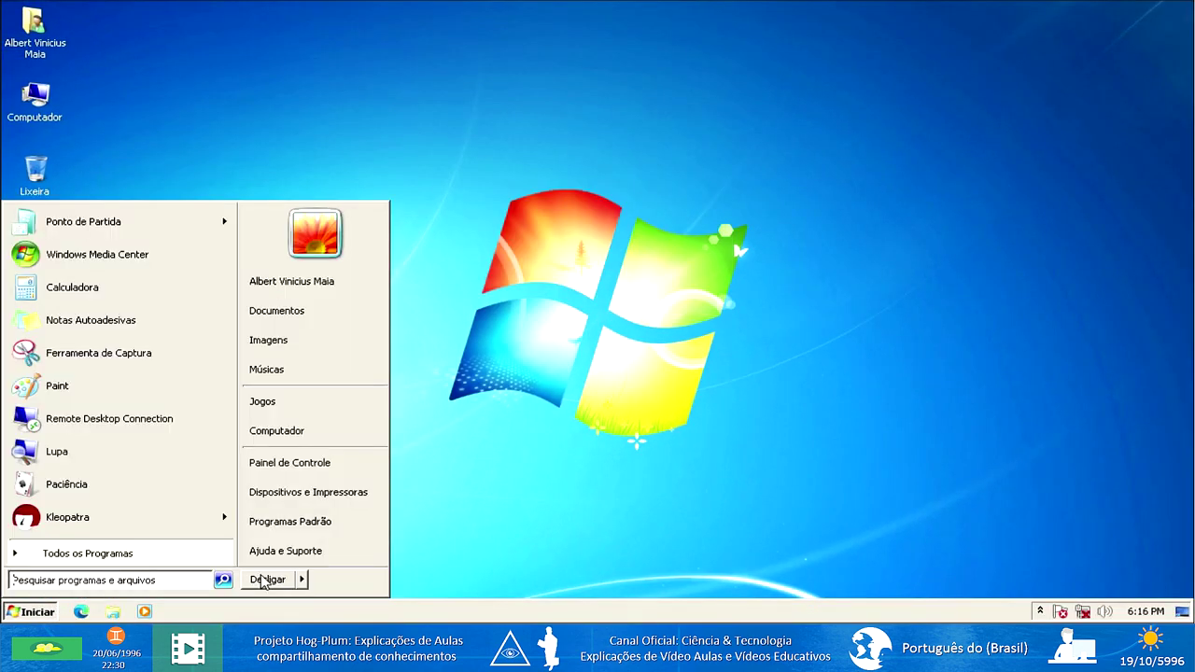
pyautogui.click(303, 580)
pyautogui.click(347, 540)
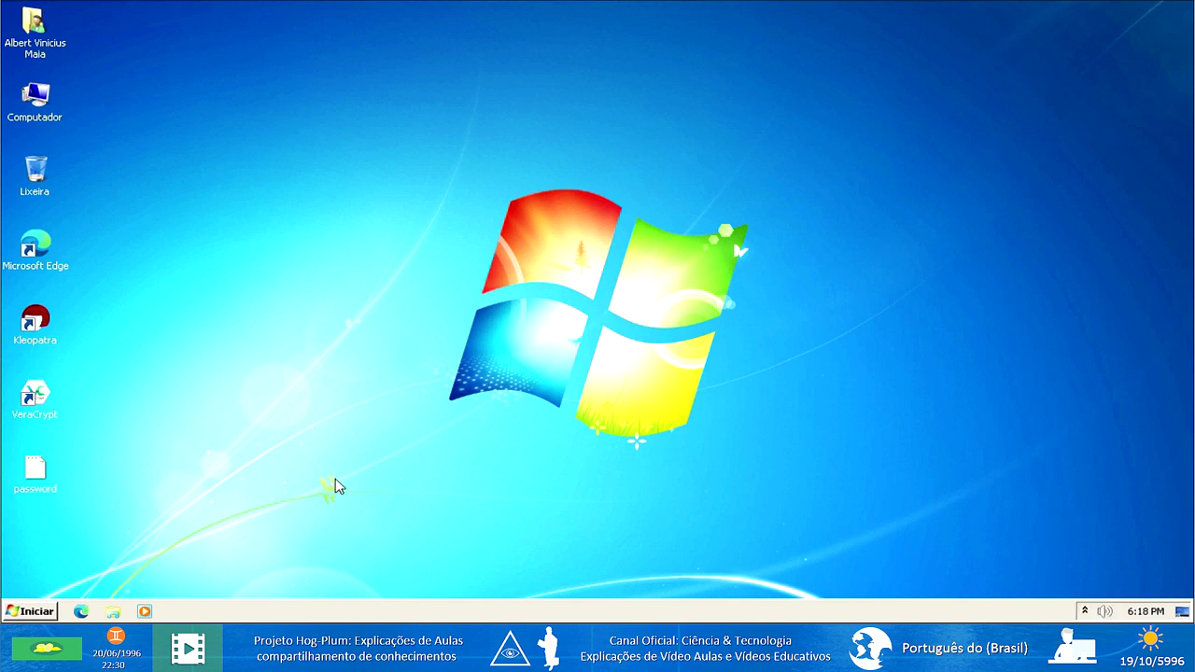
# Open DVD drive D: from Computador in a separate maximized window.
pyautogui.doubleClick(39, 116)
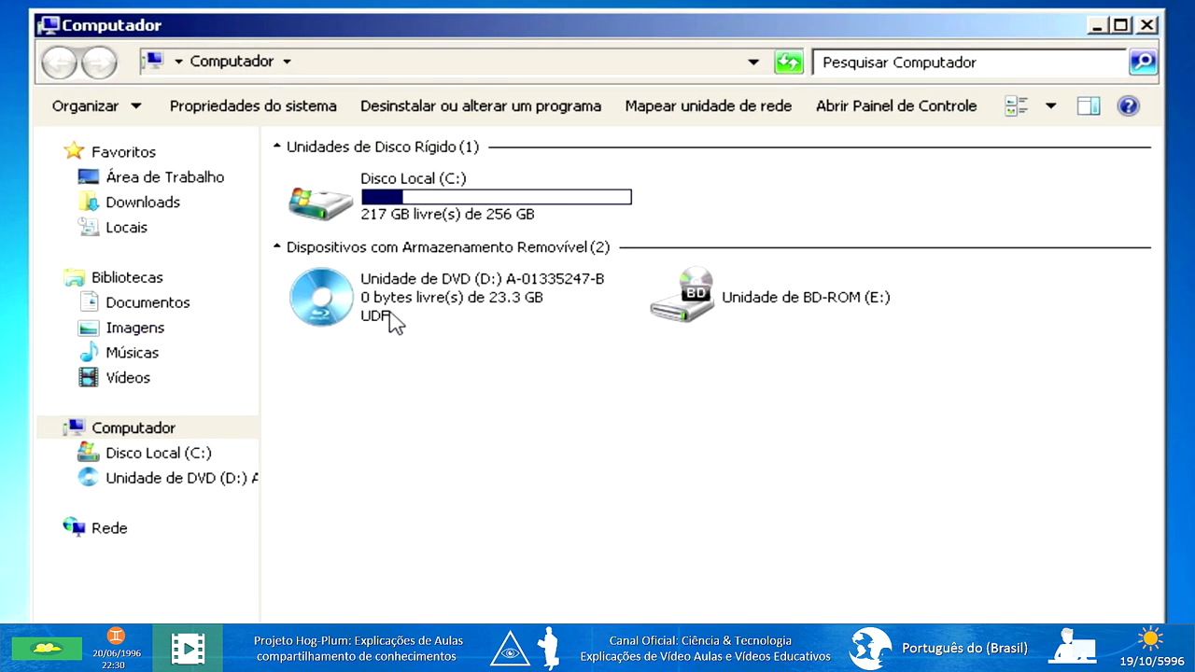
pyautogui.click(390, 318)
pyautogui.rightClick(386, 302)
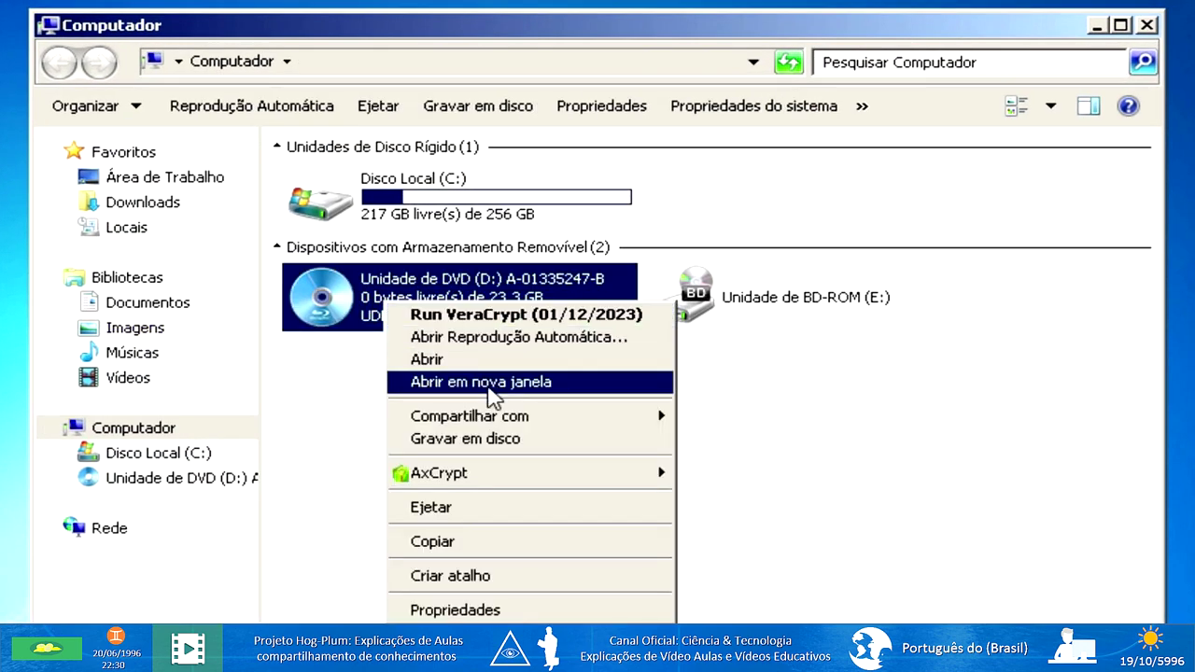
pyautogui.click(492, 397)
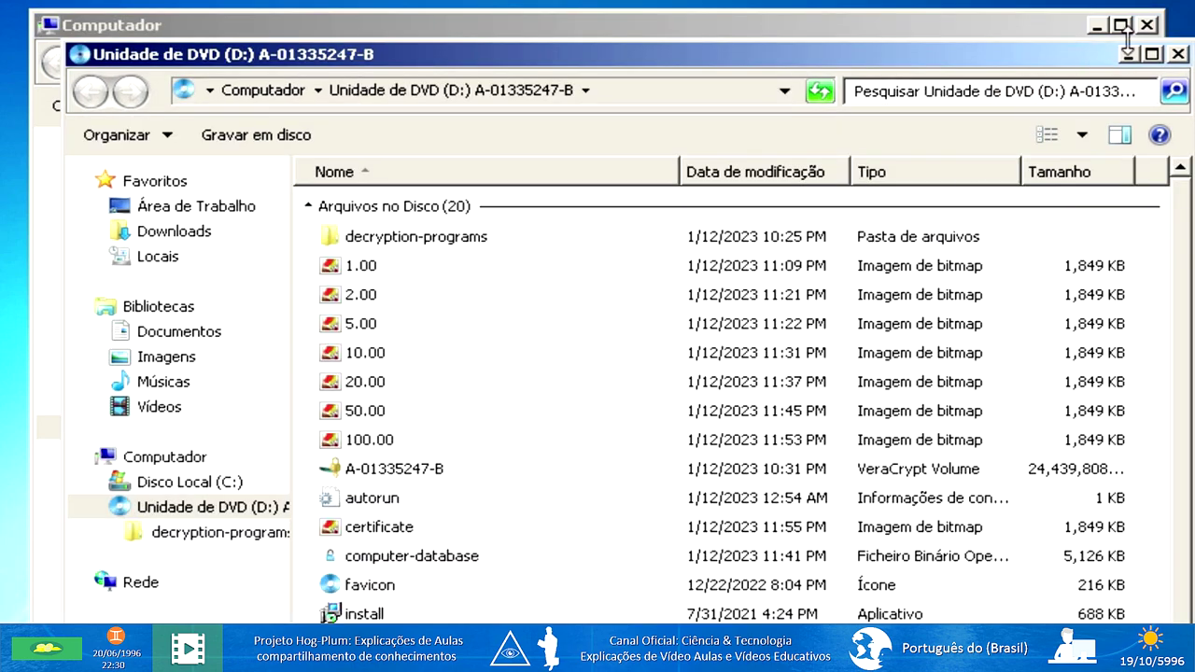
pyautogui.click(1151, 54)
pyautogui.moveTo(971, 19); pyautogui.dragTo(746, 14)
# Start mounting A-01335247-B to slot A: with PIM and keyfiles enabled.
pyautogui.scroll(-1, 475, 458)
pyautogui.scroll(1, 475, 457)
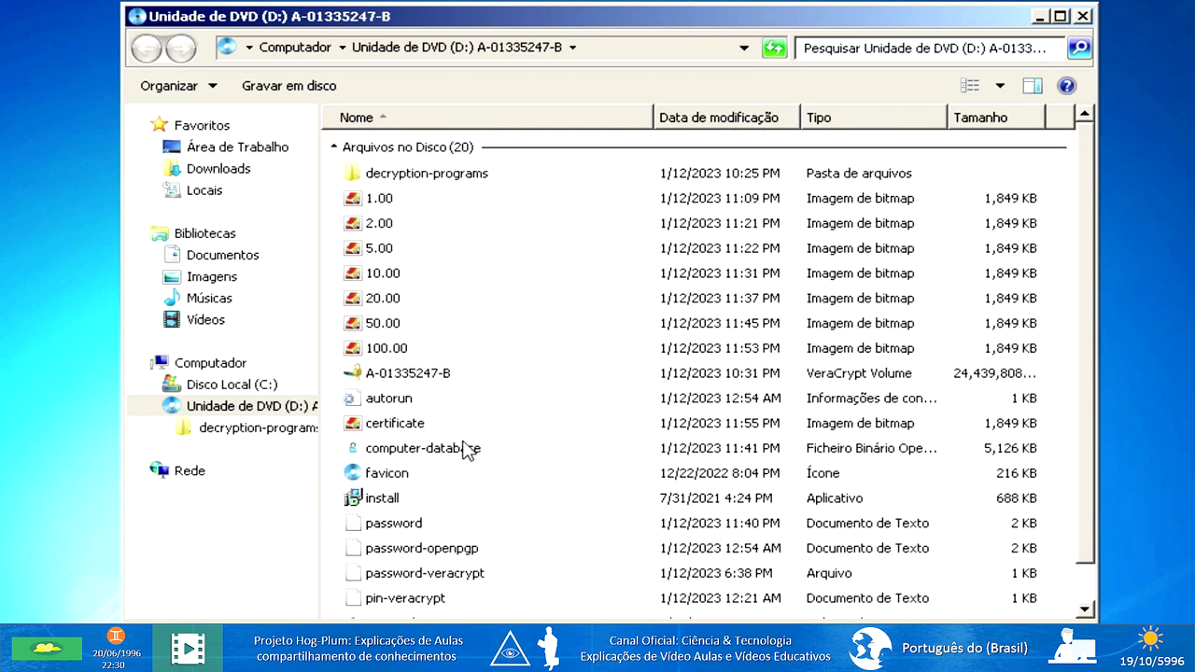
pyautogui.click(380, 375)
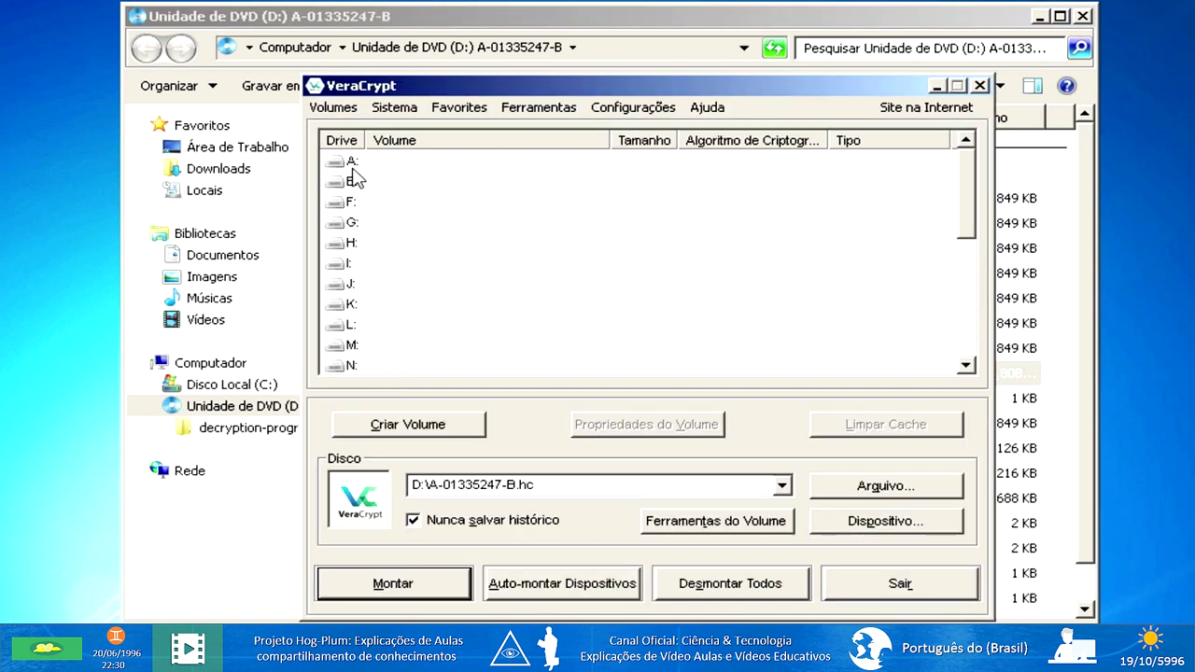
pyautogui.click(353, 168)
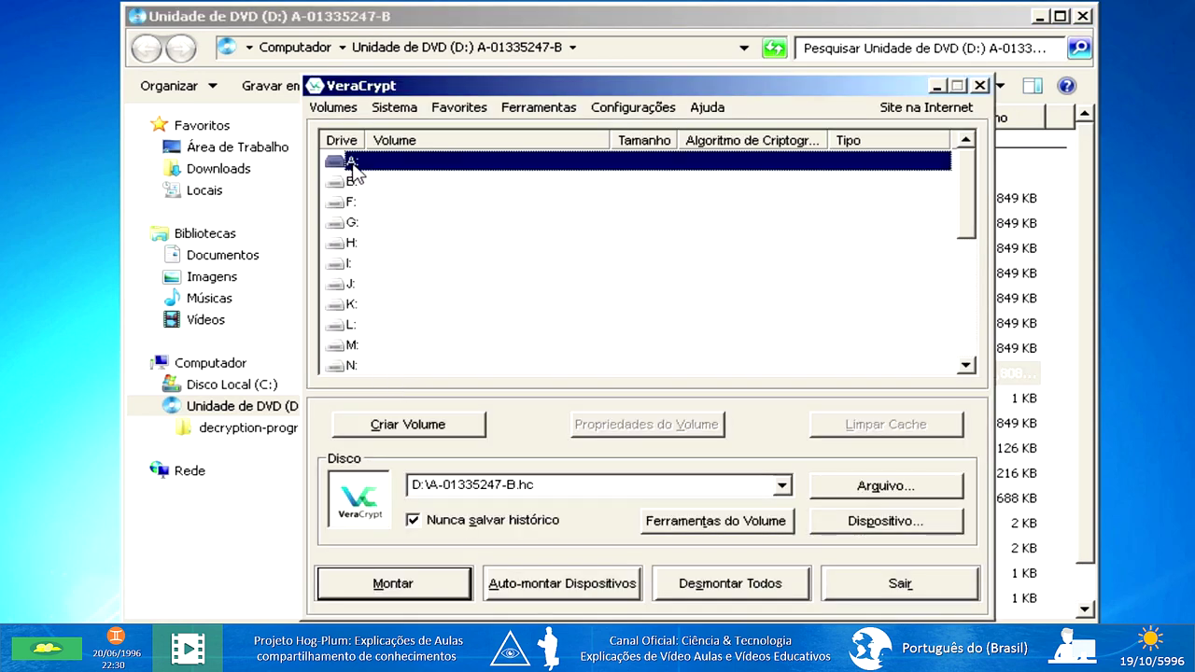
pyautogui.click(390, 583)
pyautogui.click(525, 360)
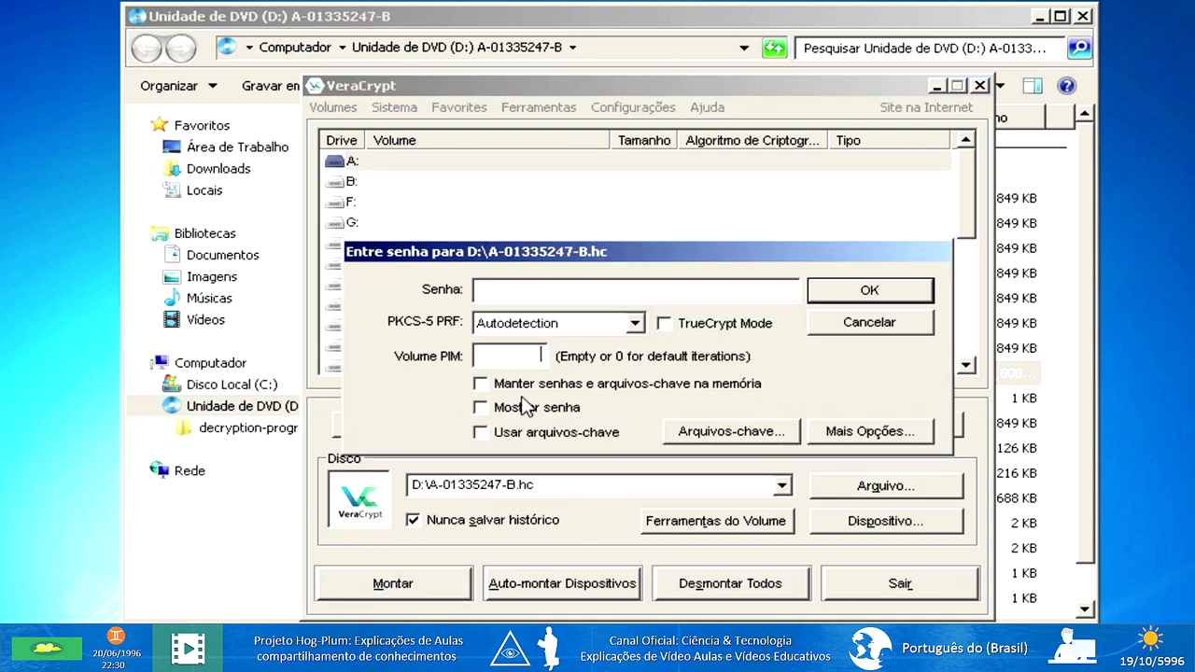
pyautogui.click(520, 432)
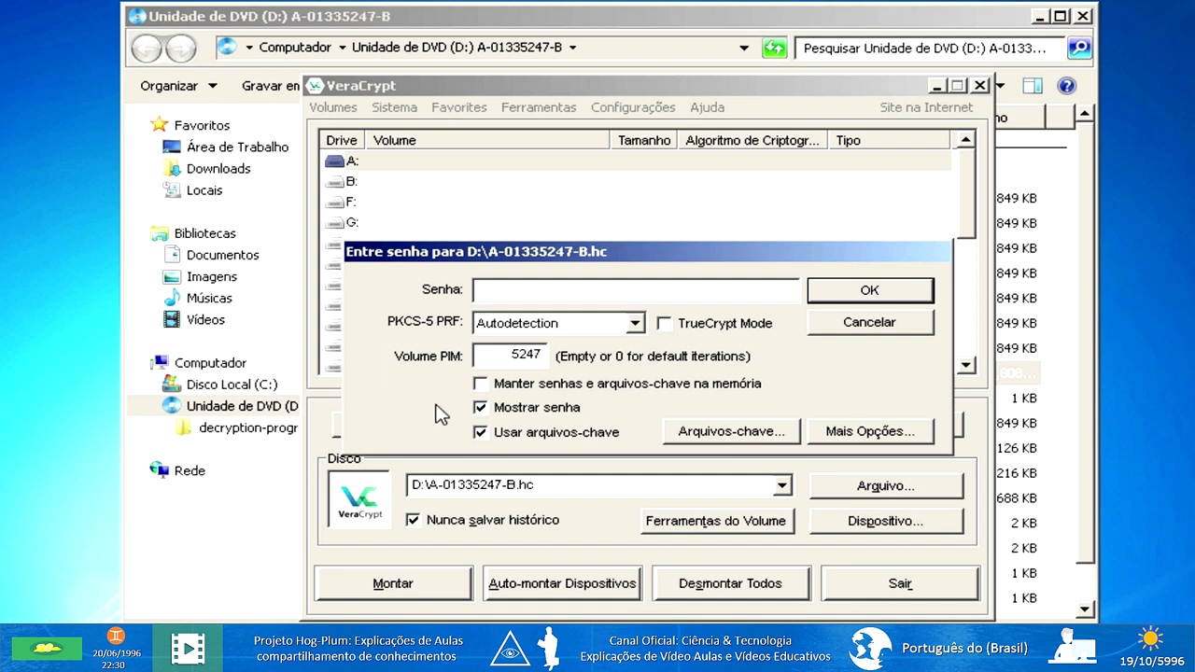
# Copy the VeraCrypt password from the notes into the password field and hide it.
pyautogui.hotkey('alt', 'Tab')
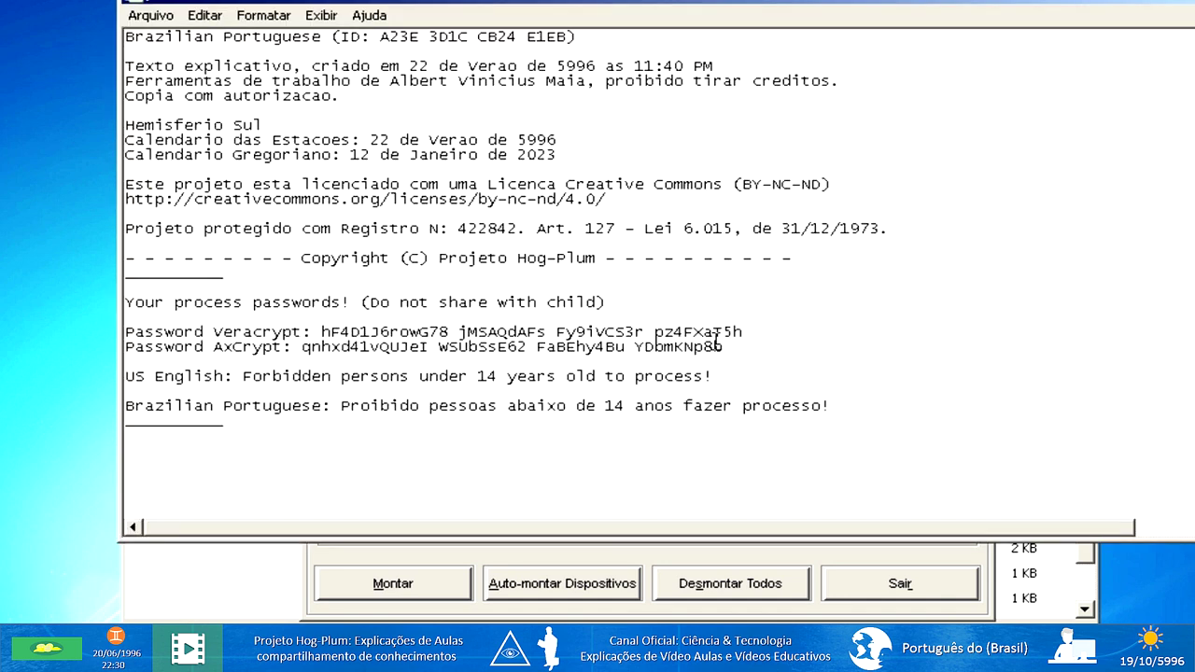
pyautogui.moveTo(744, 332); pyautogui.dragTo(319, 332)
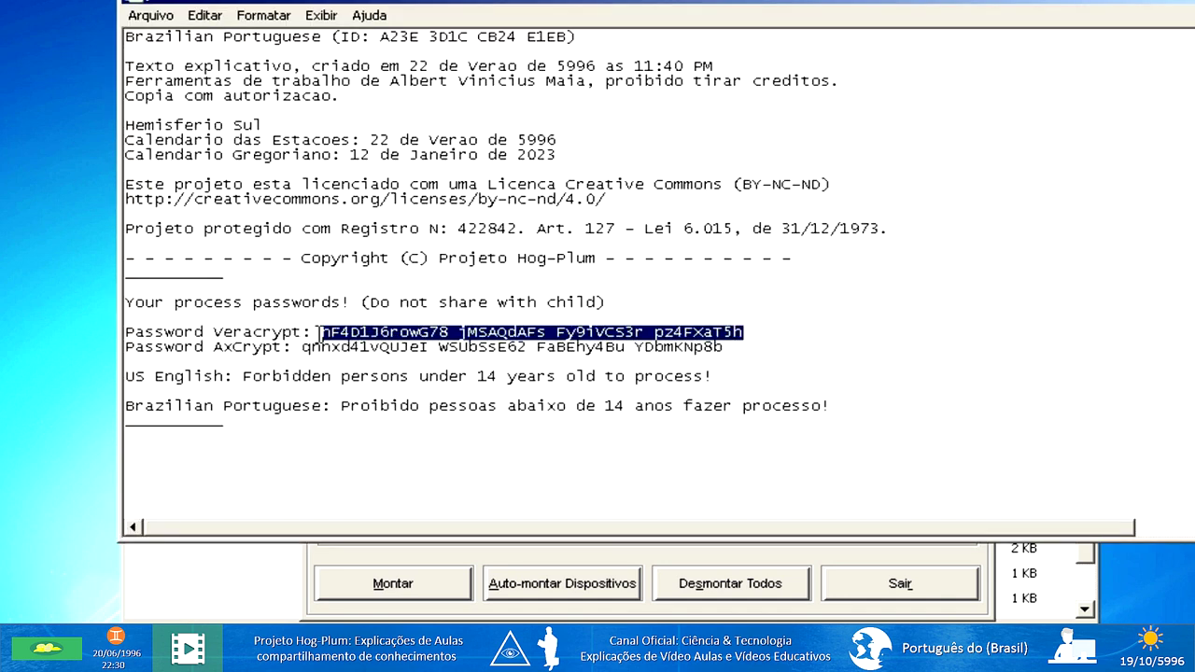
pyautogui.rightClick(334, 339)
pyautogui.click(376, 396)
pyautogui.hotkey('alt', 'Tab')
pyautogui.click(635, 287)
pyautogui.hotkey('ctrl', 'v')
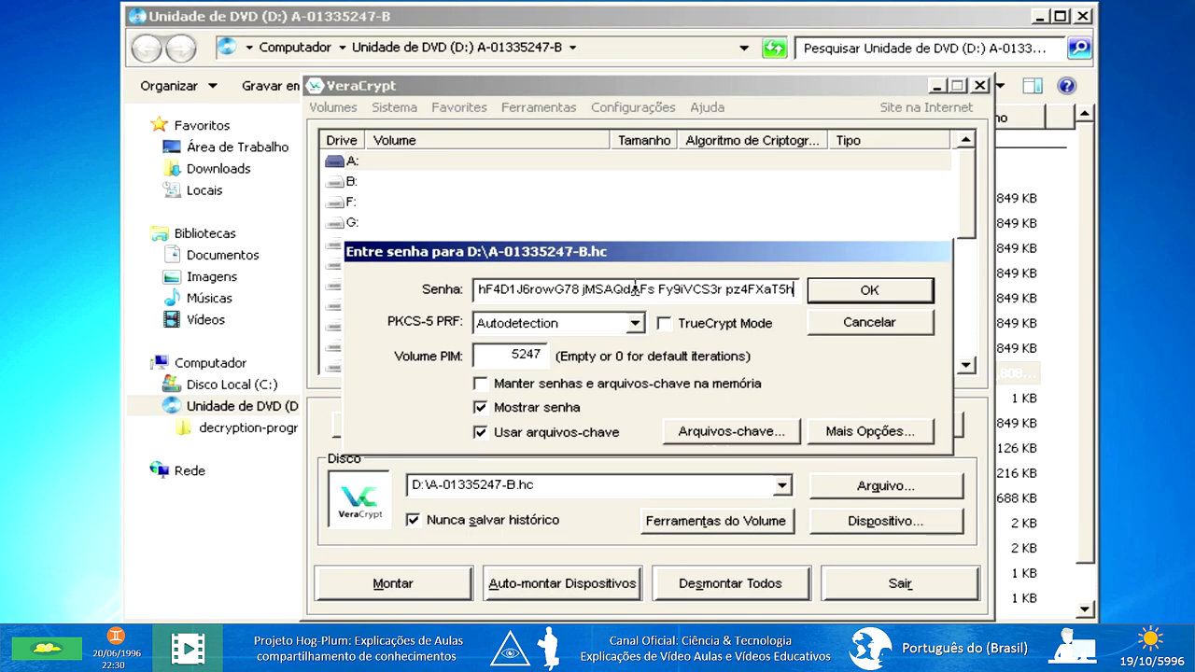
pyautogui.click(573, 409)
# Add public-key, private-key and password-veracrypt from drive D: as keyfiles.
pyautogui.click(693, 433)
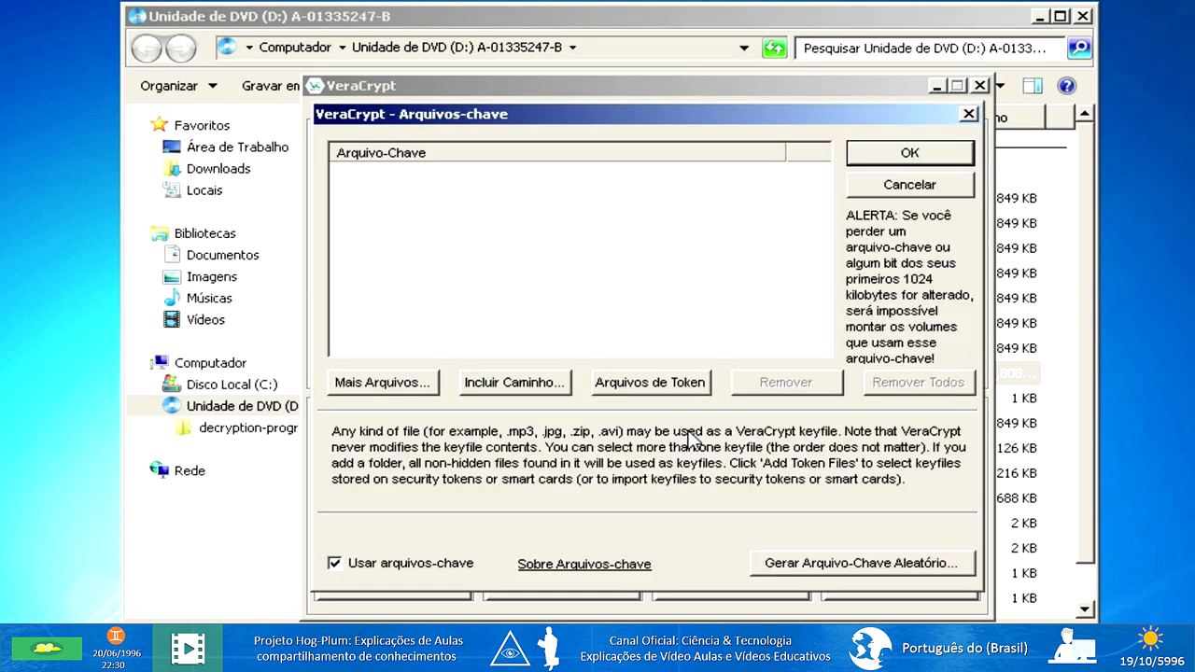
pyautogui.click(415, 386)
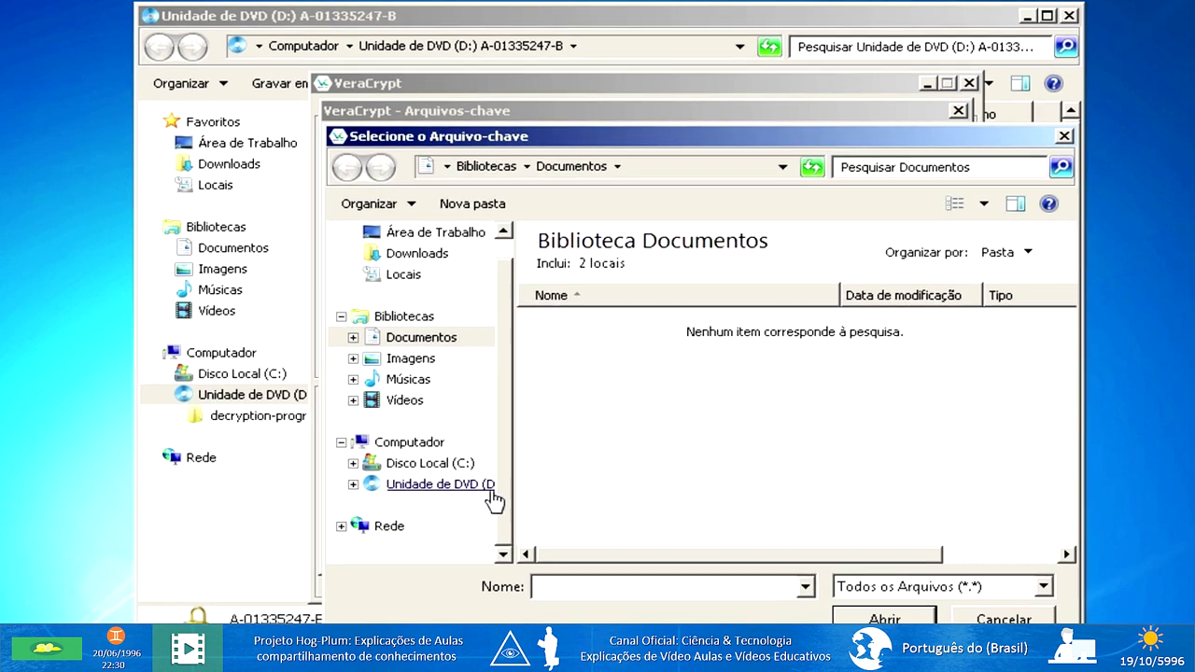
pyautogui.click(426, 528)
pyautogui.scroll(-3, 1049, 378)
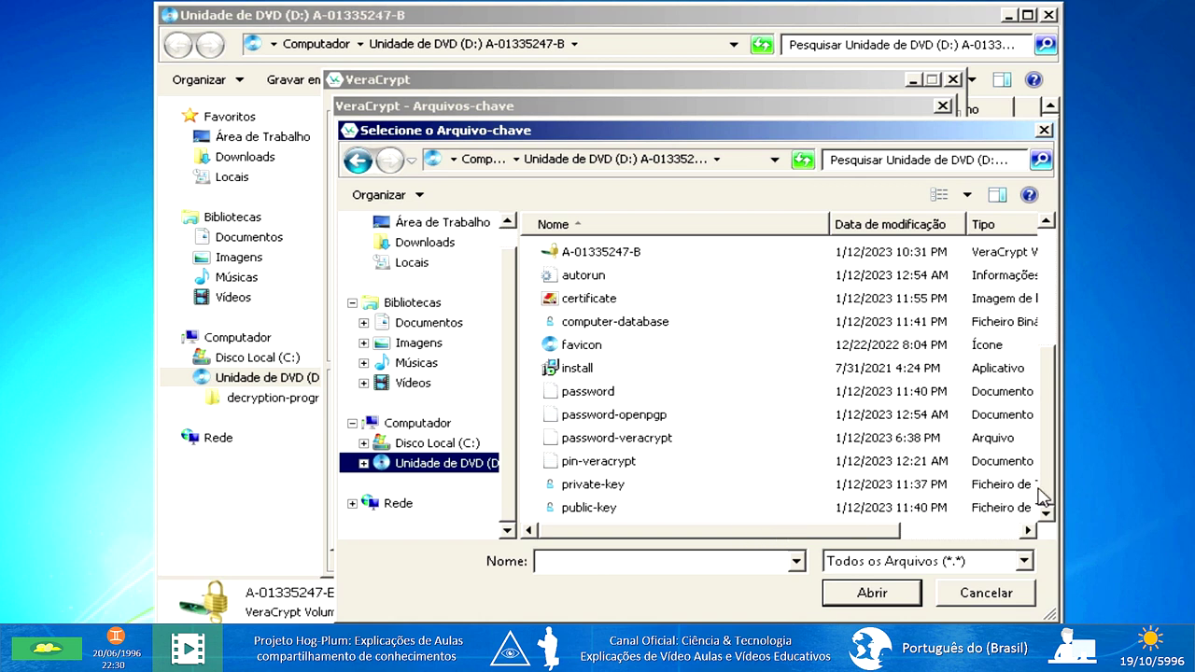
pyautogui.click(607, 508)
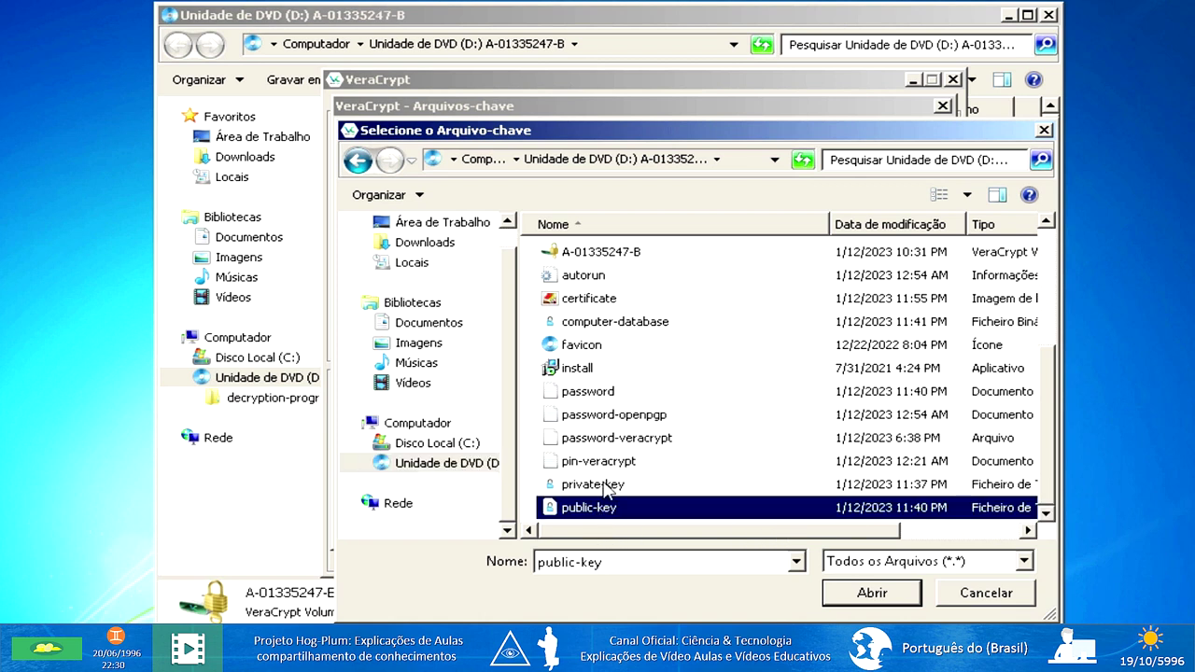
pyautogui.keyDown('ctrl'); pyautogui.click(606, 485); pyautogui.keyUp('ctrl')
pyautogui.keyDown('ctrl'); pyautogui.click(626, 438); pyautogui.keyUp('ctrl')
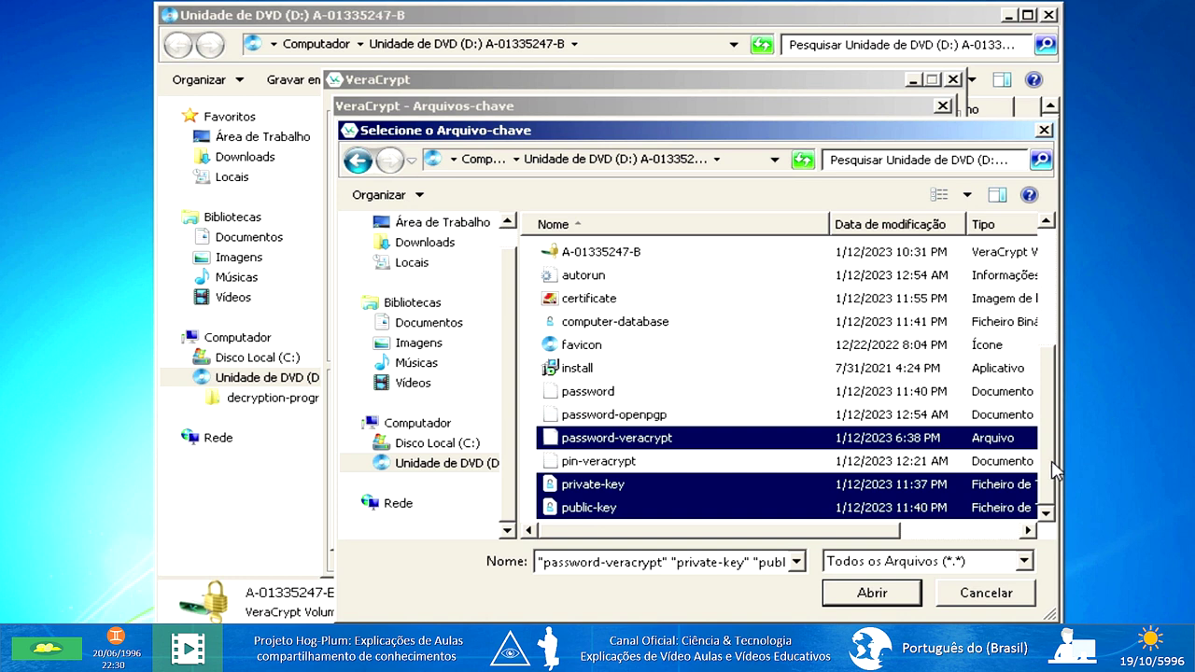
pyautogui.moveTo(1049, 462); pyautogui.dragTo(1063, 393)
# Add computer-database, certificate and the 100.00 to 1.00 images as keyfiles.
pyautogui.keyDown('ctrl'); pyautogui.click(602, 432); pyautogui.keyUp('ctrl')
pyautogui.keyDown('ctrl'); pyautogui.click(598, 407); pyautogui.keyUp('ctrl')
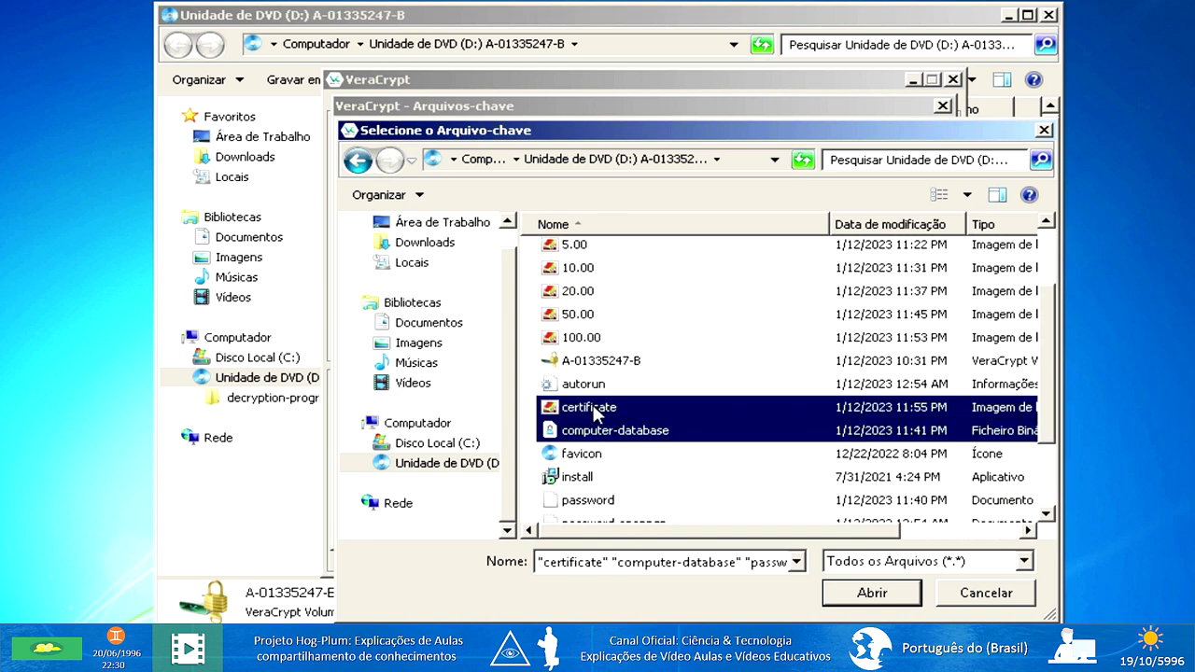
pyautogui.moveTo(1039, 423); pyautogui.dragTo(1056, 341)
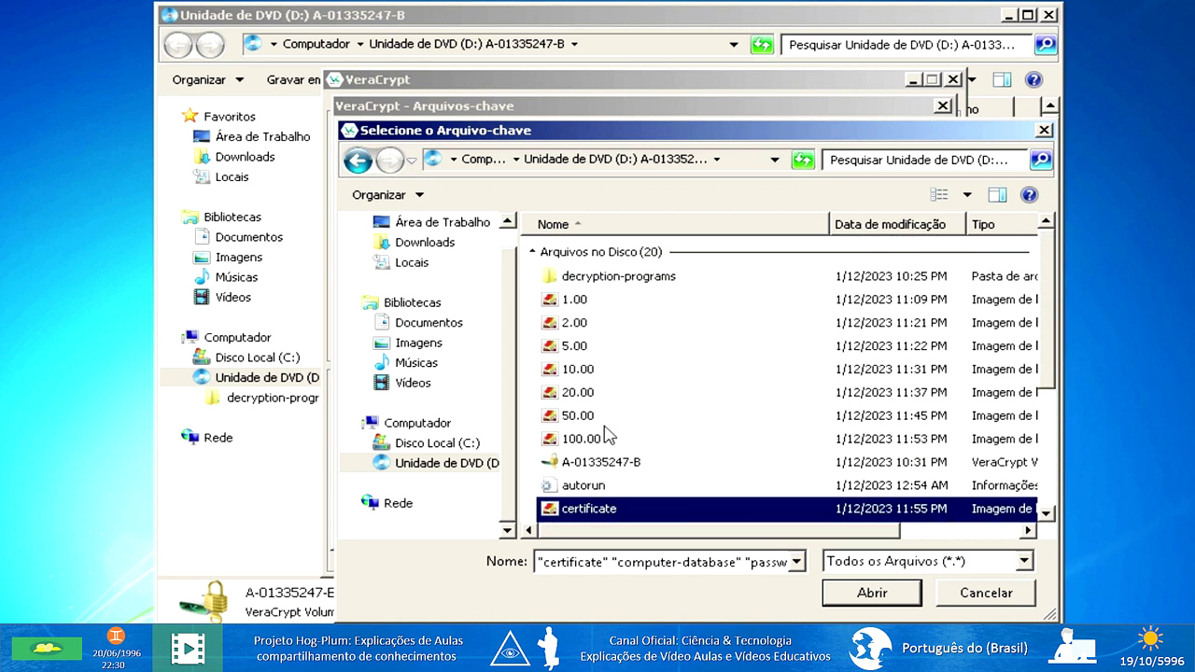
pyautogui.keyDown('ctrl'); pyautogui.click(586, 448); pyautogui.keyUp('ctrl')
pyautogui.keyDown('ctrl'); pyautogui.click(588, 413); pyautogui.keyUp('ctrl')
pyautogui.keyDown('ctrl'); pyautogui.click(586, 392); pyautogui.keyUp('ctrl')
pyautogui.keyDown('ctrl'); pyautogui.click(580, 369); pyautogui.keyUp('ctrl')
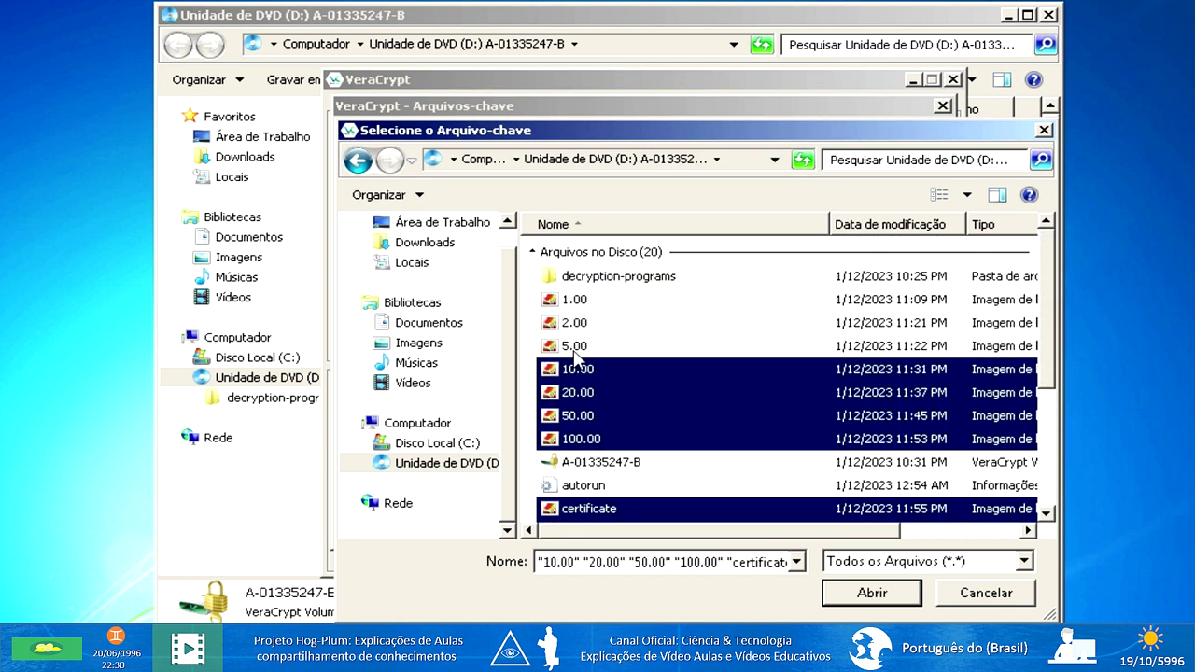
pyautogui.keyDown('ctrl'); pyautogui.click(579, 345); pyautogui.keyUp('ctrl')
pyautogui.keyDown('ctrl'); pyautogui.click(577, 322); pyautogui.keyUp('ctrl')
pyautogui.keyDown('ctrl'); pyautogui.click(575, 301); pyautogui.keyUp('ctrl')
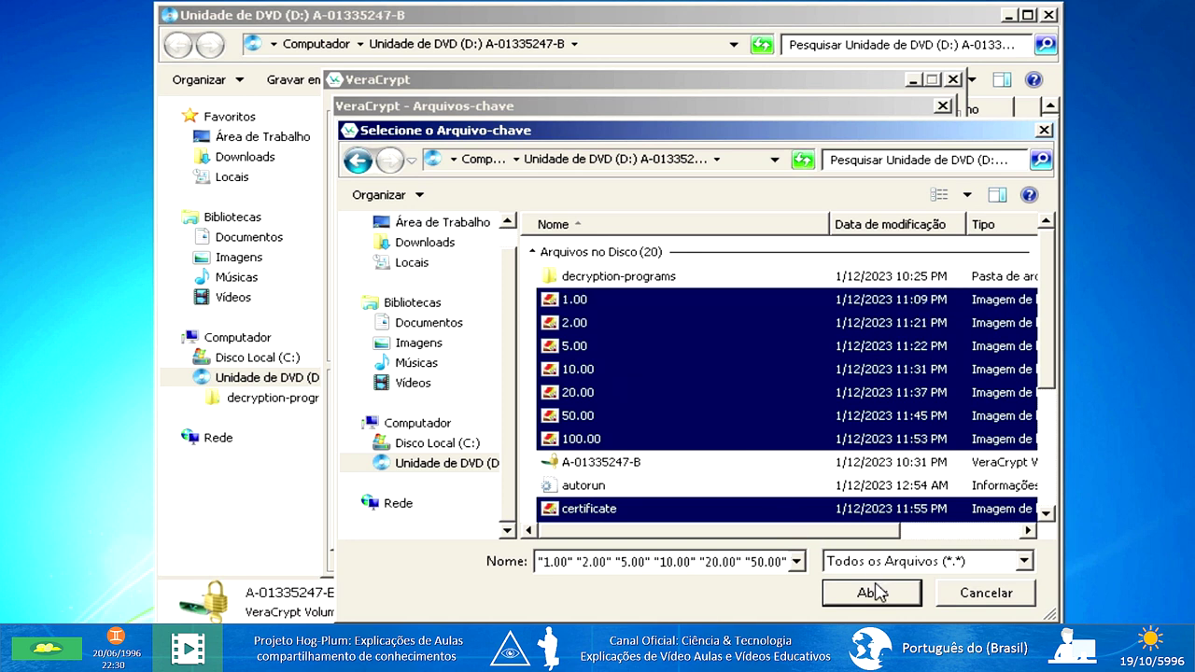
pyautogui.click(875, 591)
# Accept the keyfiles, mount the volume as A:, check its algorithm, and close VeraCrypt.
pyautogui.moveTo(812, 235); pyautogui.dragTo(830, 191)
pyautogui.click(859, 150)
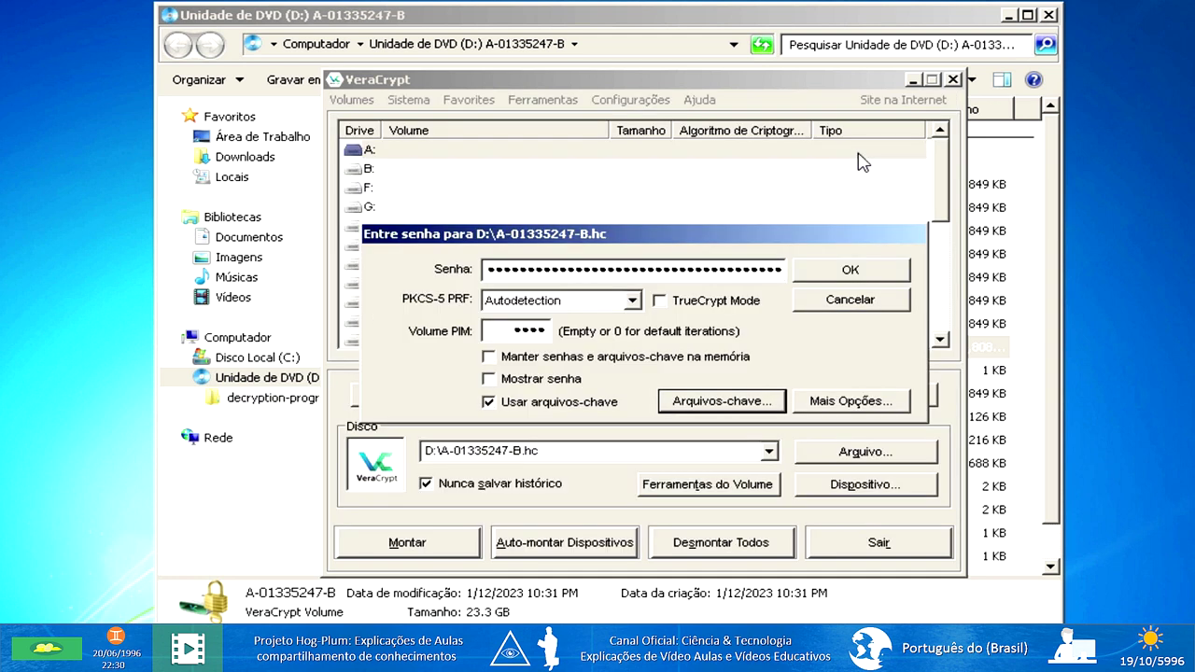
pyautogui.click(851, 269)
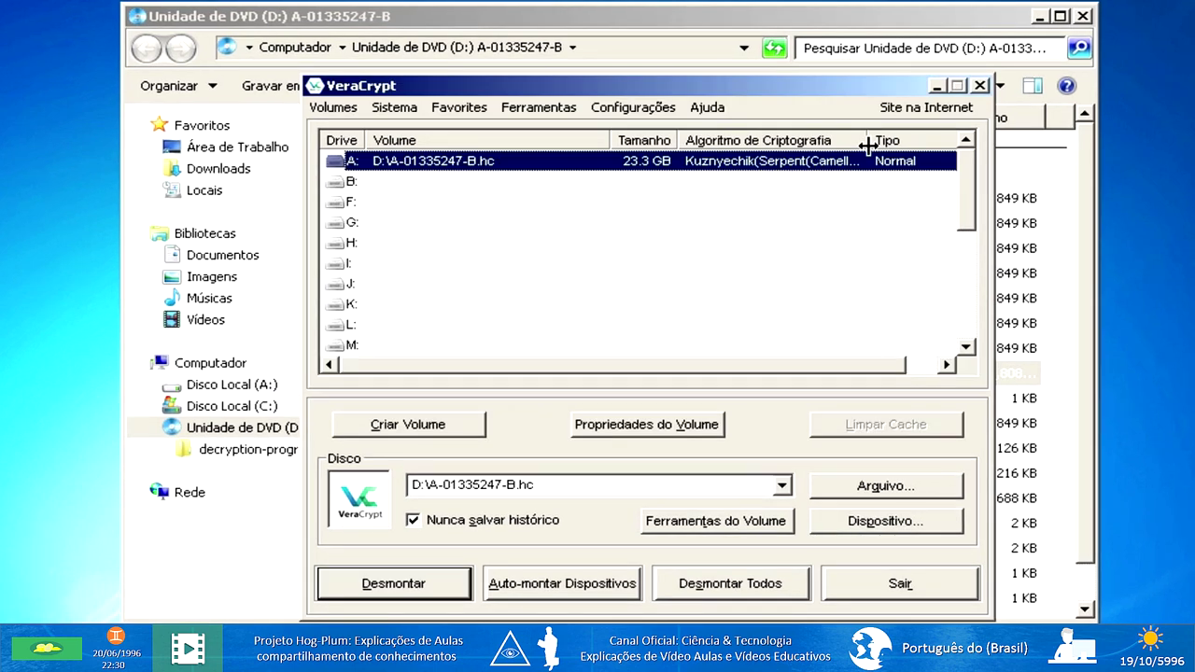
pyautogui.moveTo(868, 145); pyautogui.dragTo(892, 150)
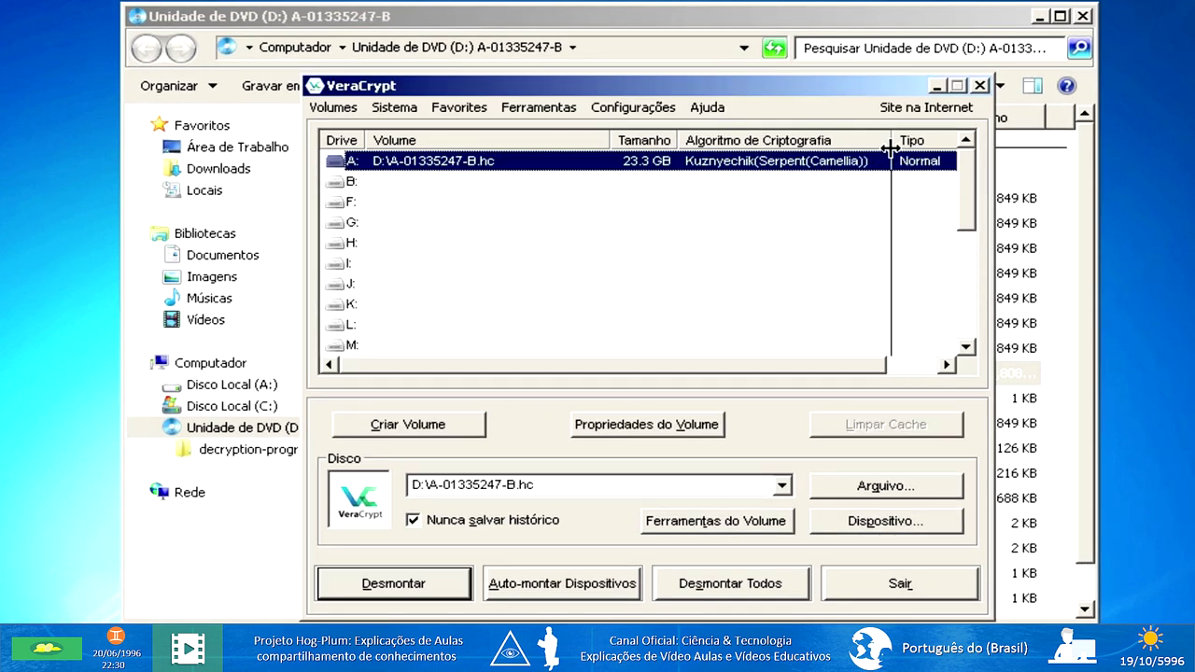
pyautogui.click(978, 85)
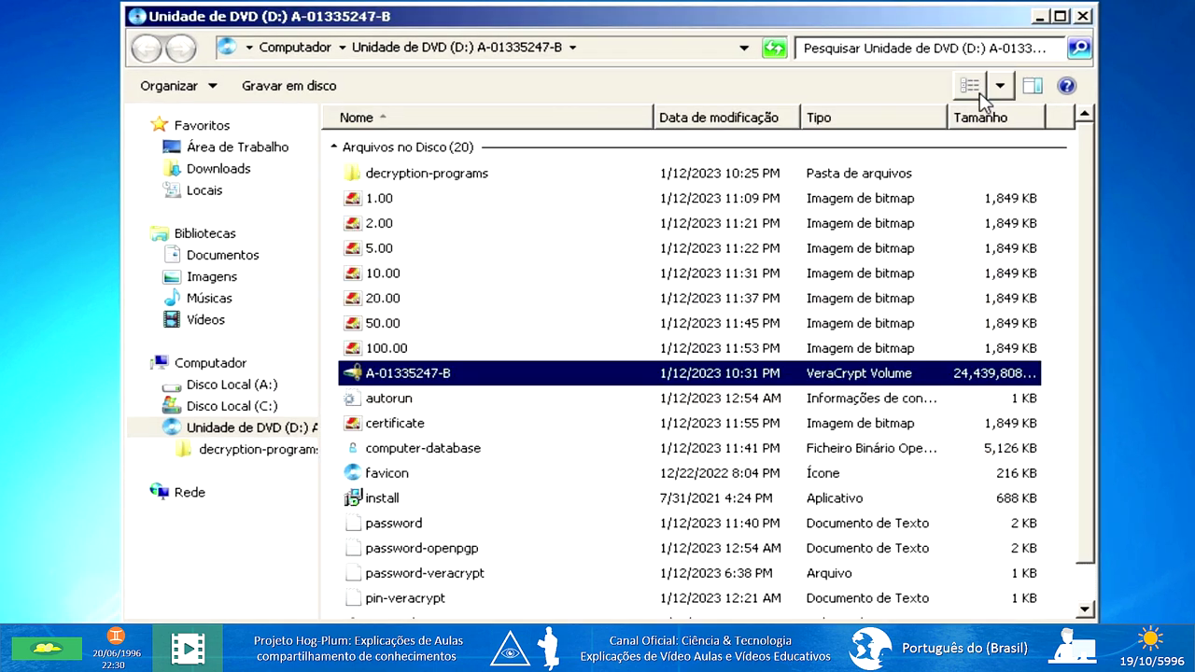
# Mount wou_w7-x64 as E:, launch WSUS Offline Update with Remote Desktop Client and log options, and start.
pyautogui.click(271, 383)
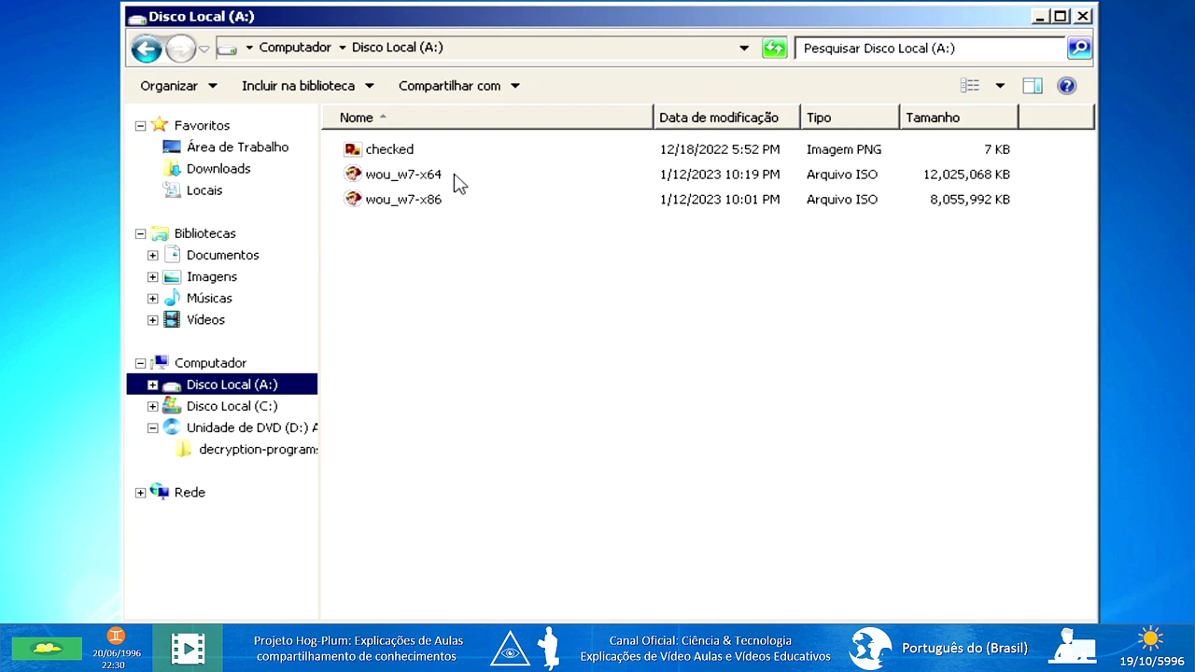
pyautogui.rightClick(422, 181)
pyautogui.click(472, 252)
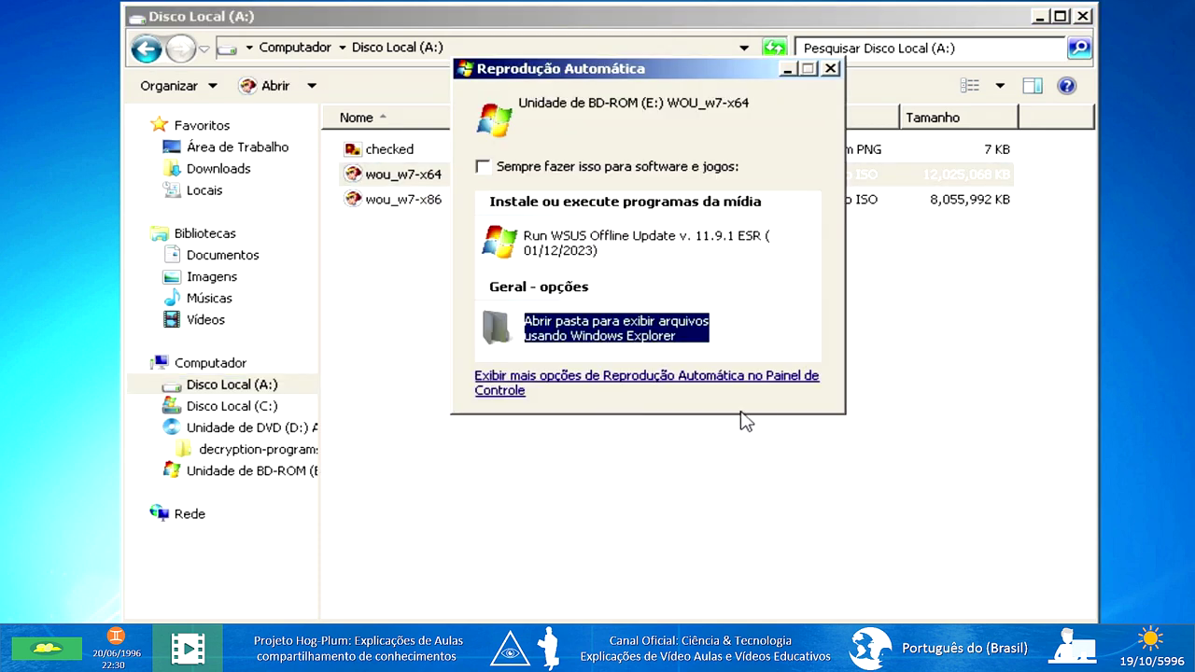
pyautogui.click(572, 244)
pyautogui.click(748, 276)
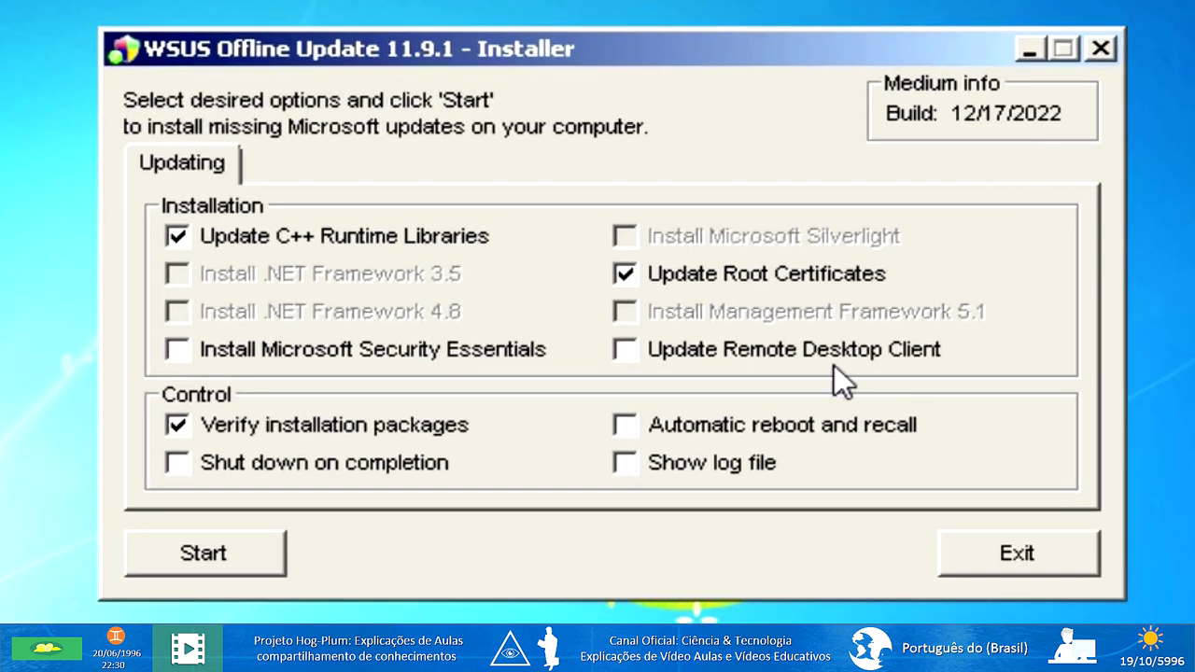
pyautogui.click(833, 362)
pyautogui.click(747, 466)
pyautogui.click(232, 552)
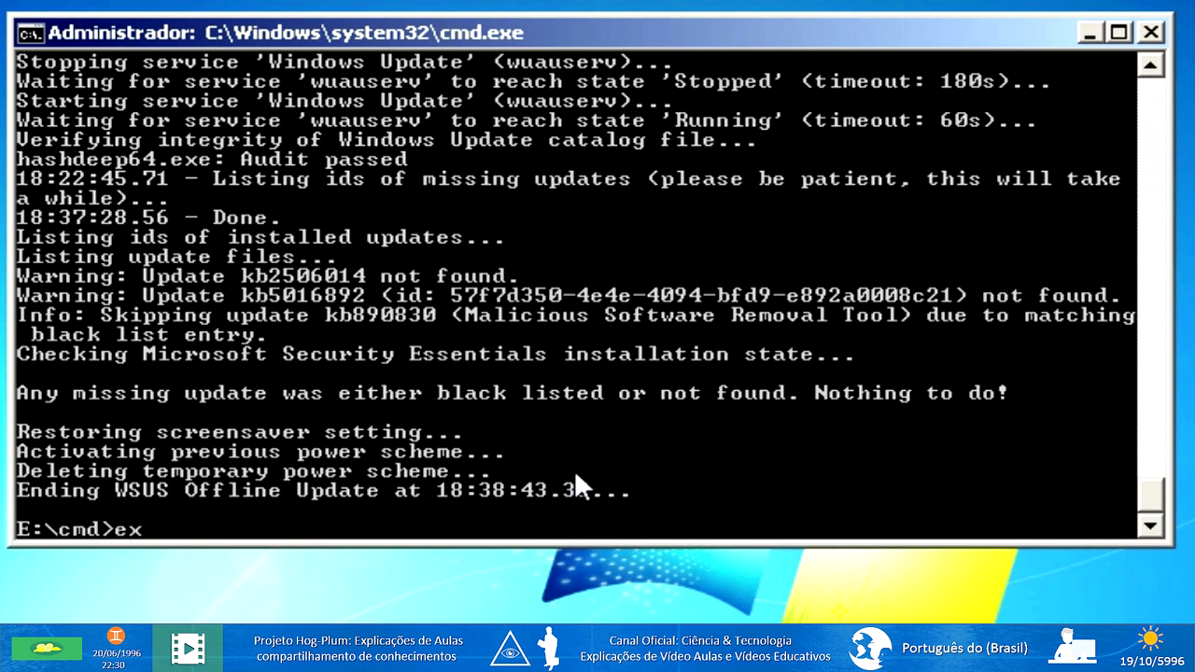
# Close the finished update console with exit and clear the desktop selection.
pyautogui.write('it')
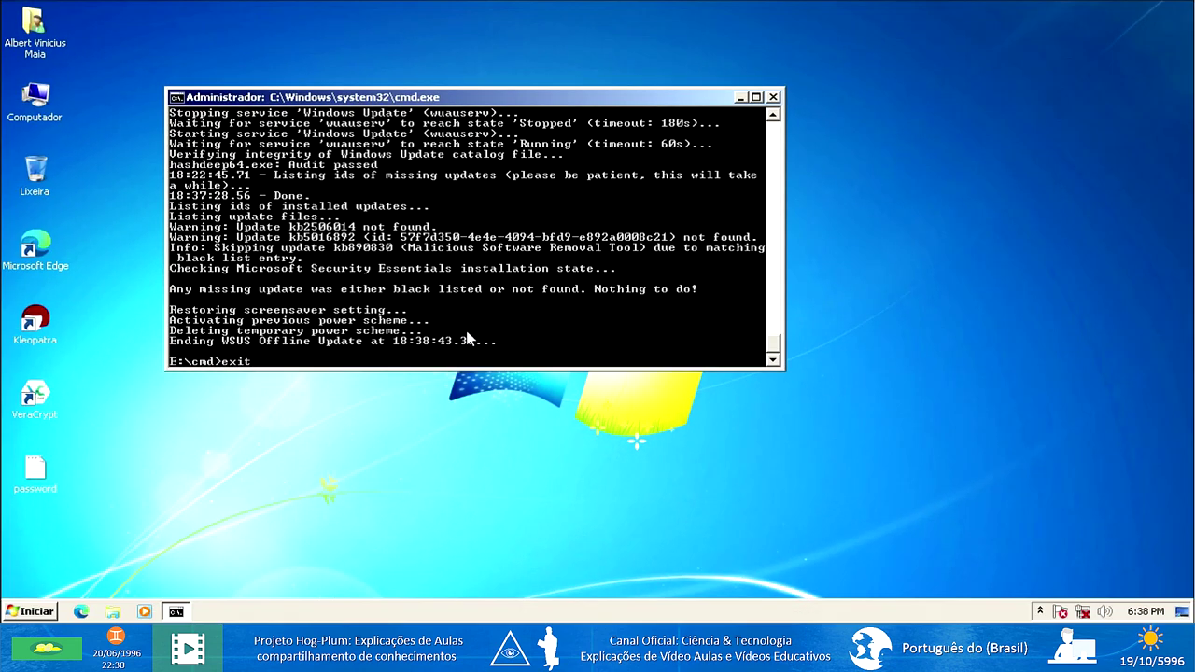
pyautogui.press('Return')
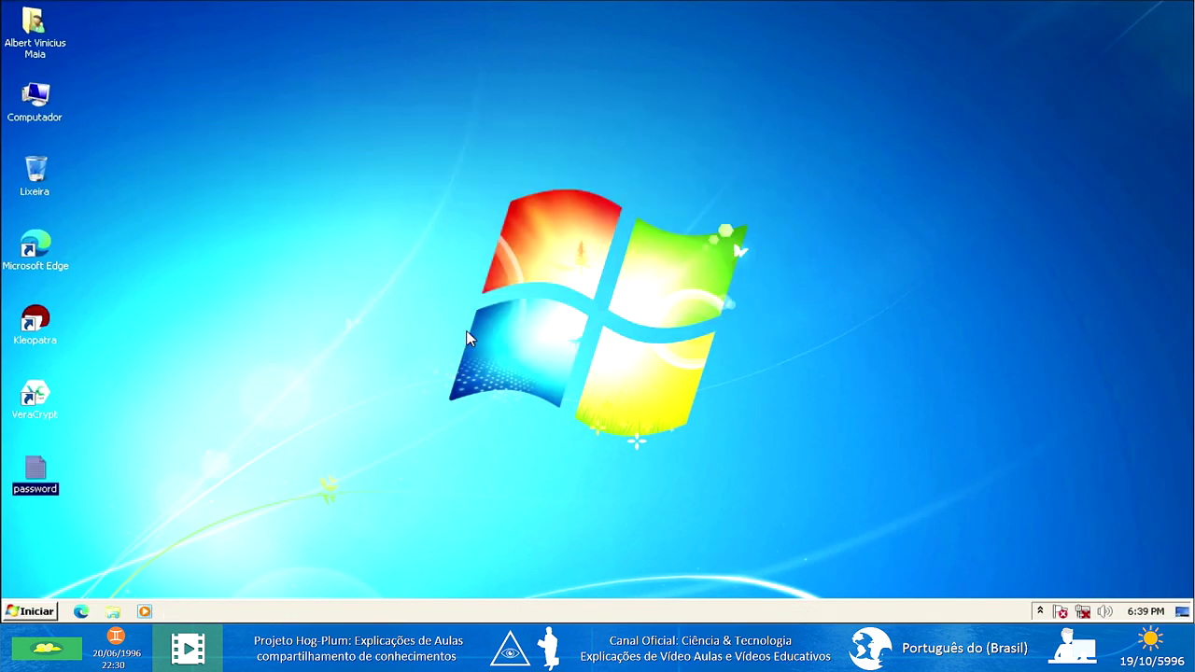
pyautogui.click(191, 412)
# Restart Windows via Reiniciar in the Start menu.
pyautogui.click(45, 614)
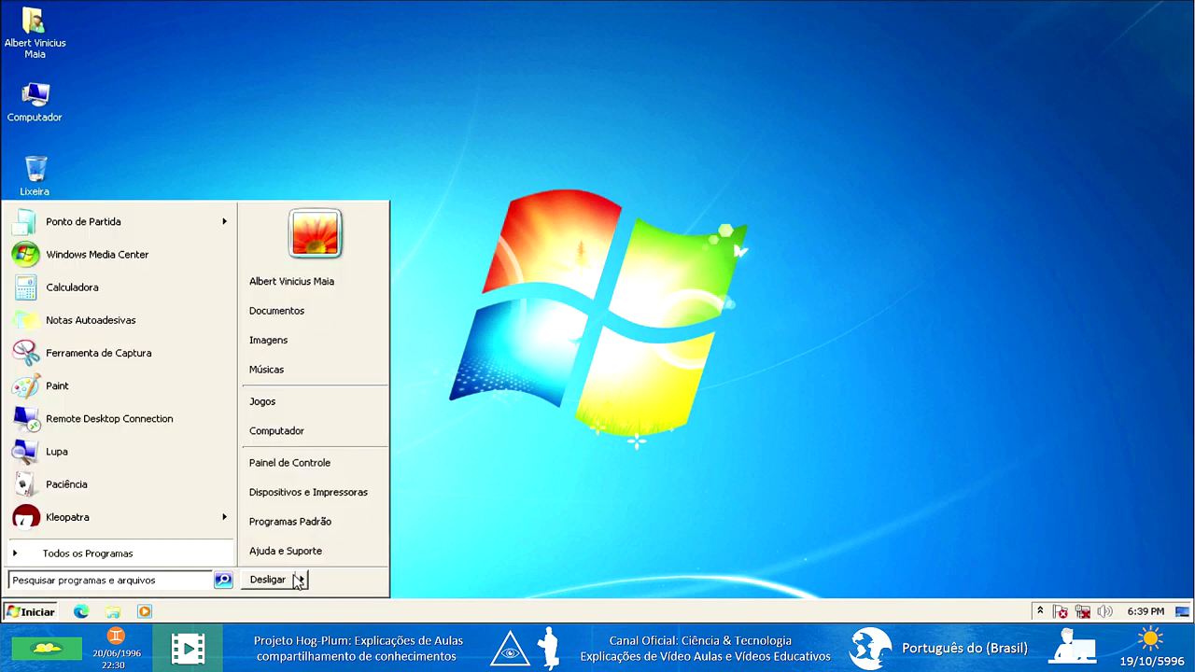
pyautogui.moveTo(305, 582)
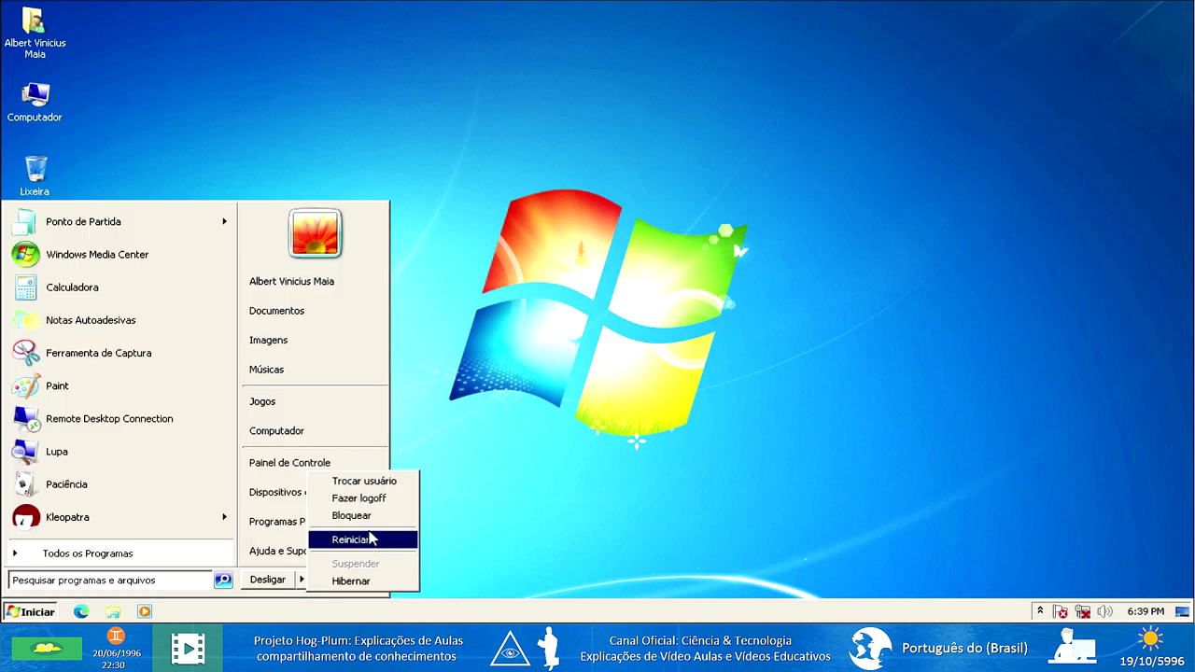
pyautogui.click(371, 539)
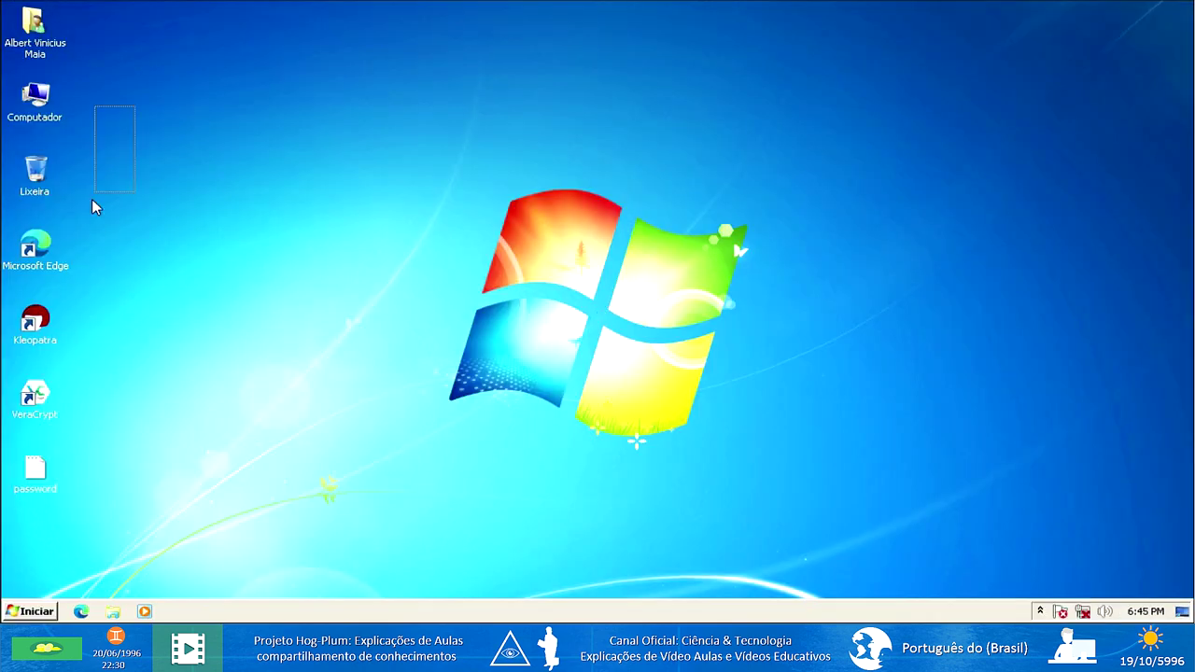
# Rename the C: drive to 'Windows 7', granting administrator permission.
pyautogui.moveTo(136, 91); pyautogui.dragTo(59, 469)
pyautogui.click(277, 399)
pyautogui.doubleClick(53, 114)
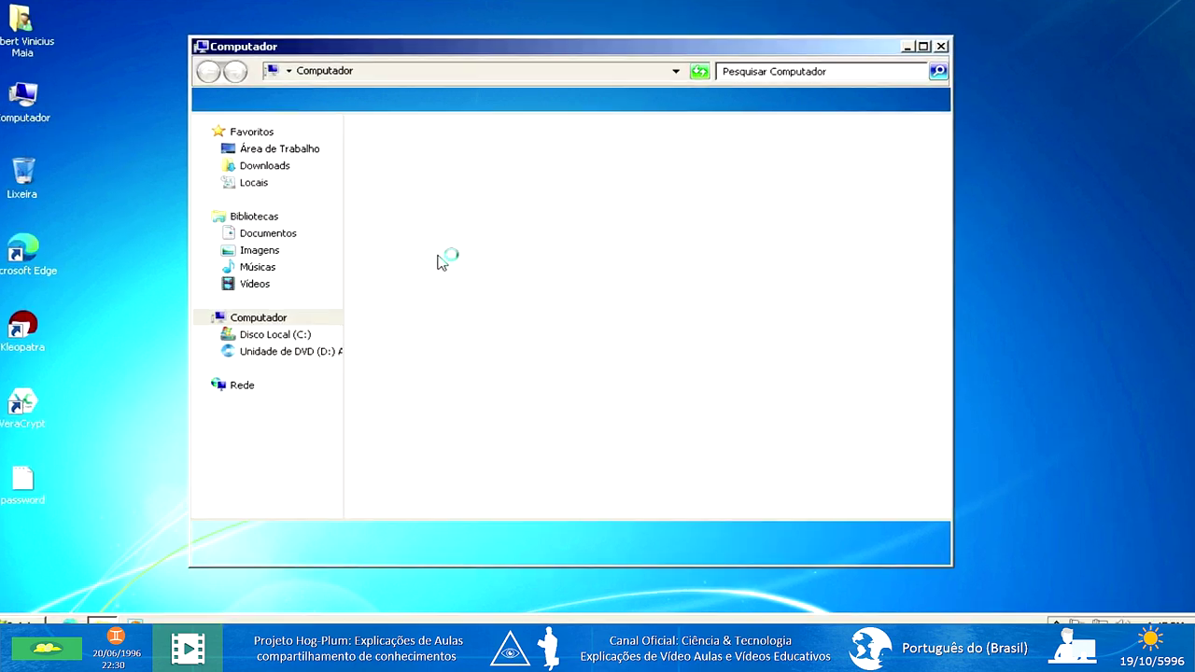
pyautogui.click(448, 164)
pyautogui.press('F2')
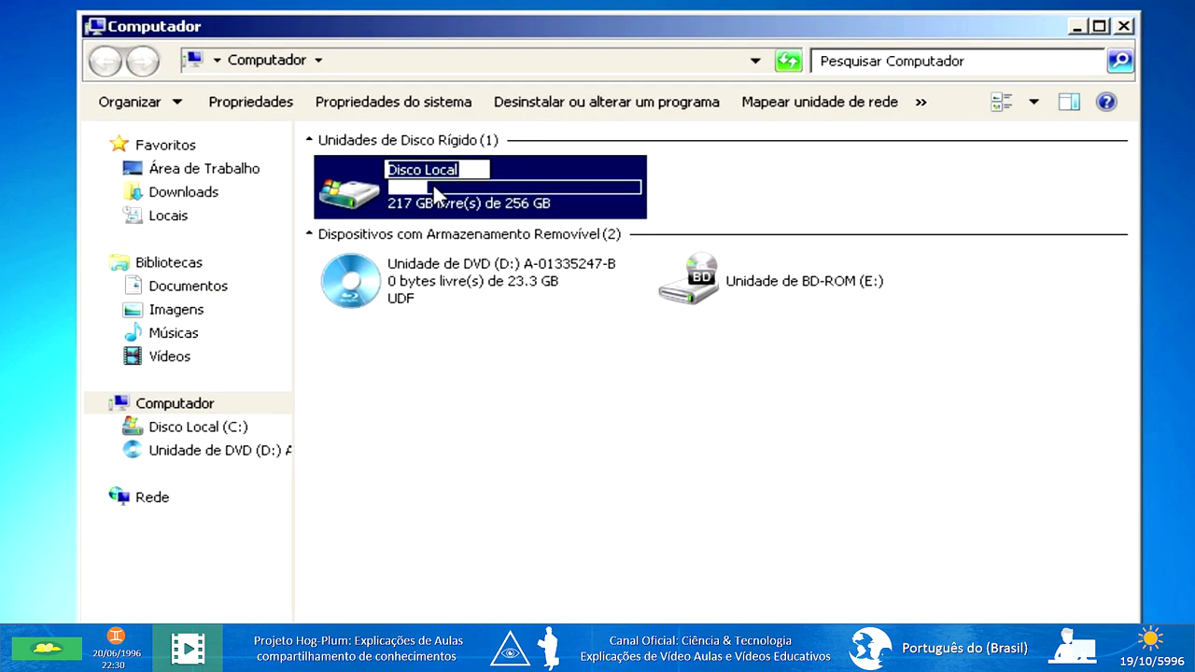
pyautogui.write('Windows ')
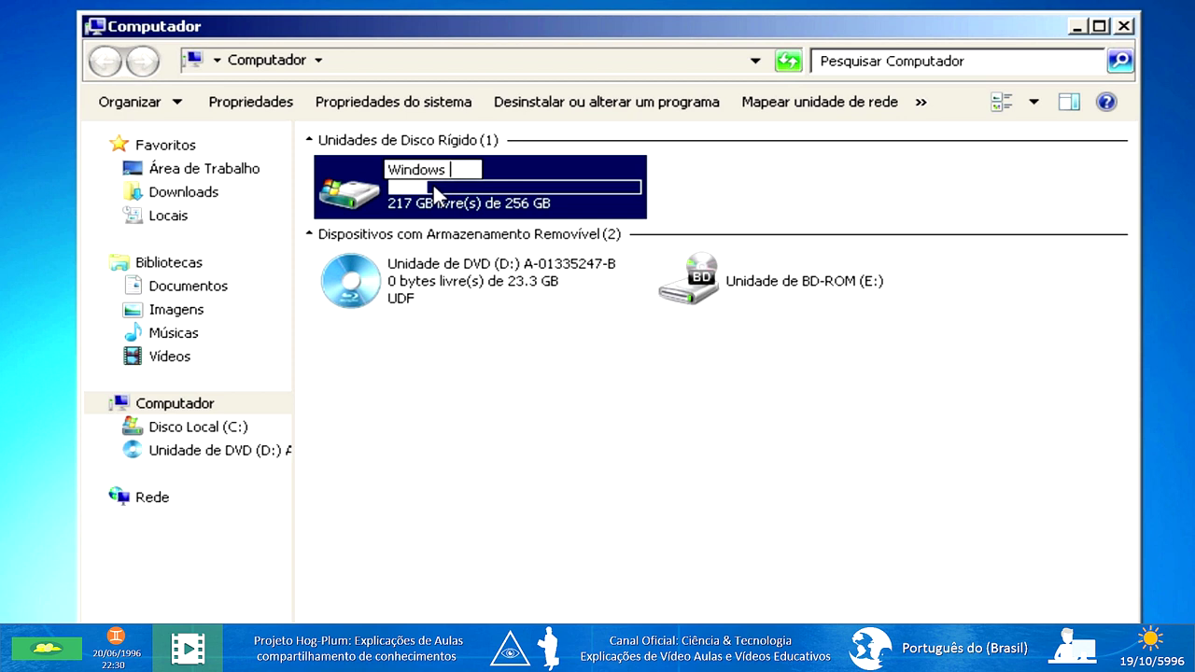
pyautogui.write('7')
pyautogui.press('Return')
pyautogui.click(584, 396)
# Refresh the drive list, close Computador, and set the network location to home network.
pyautogui.rightClick(578, 383)
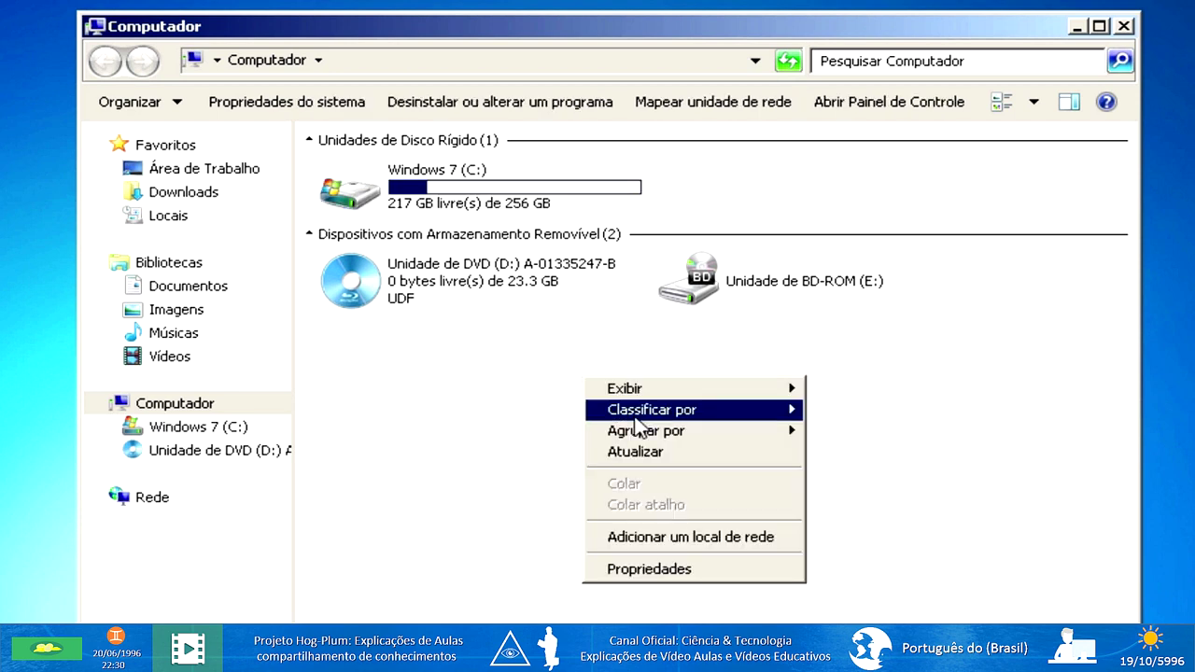
pyautogui.click(656, 455)
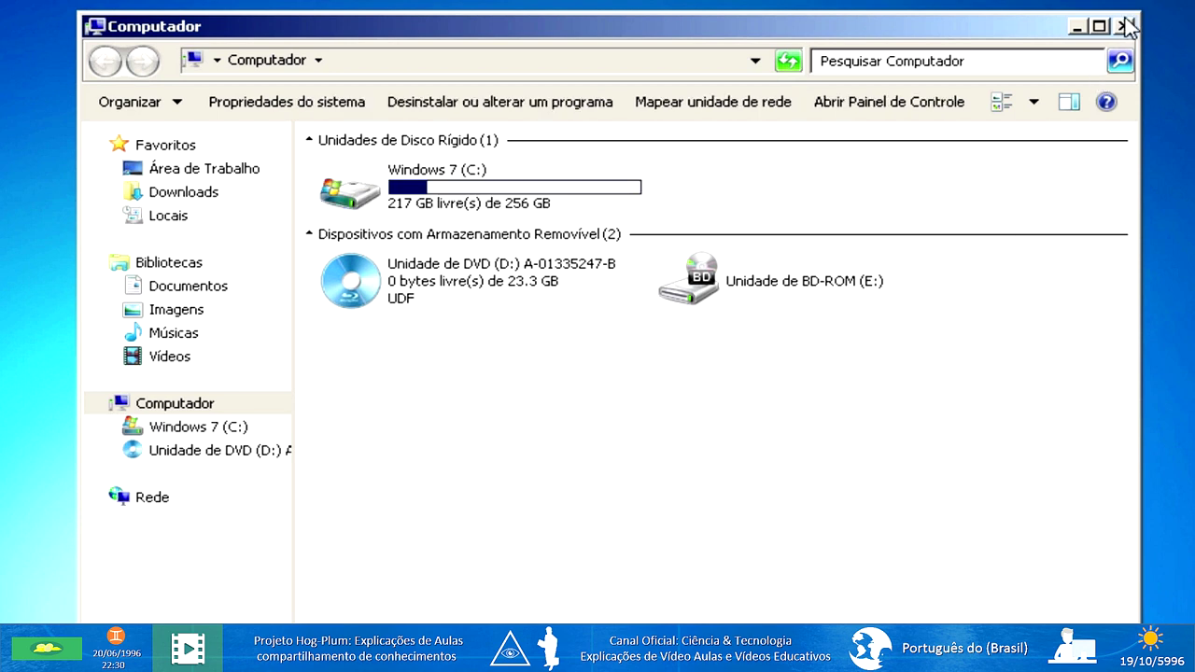
pyautogui.click(1124, 27)
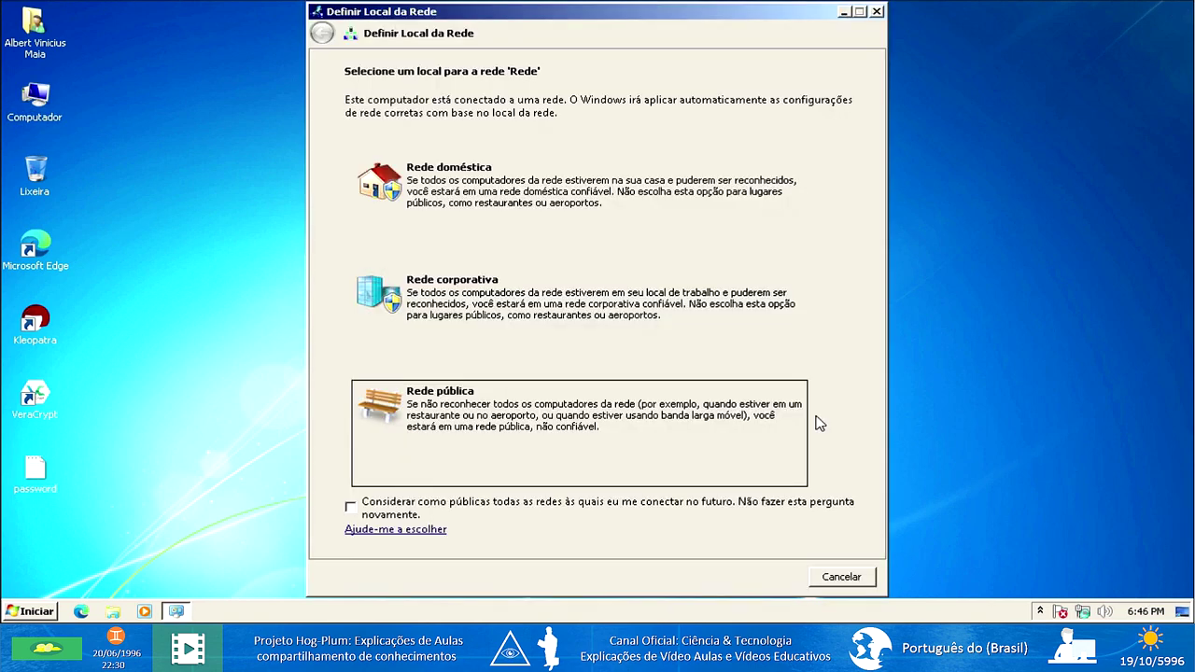
pyautogui.click(435, 194)
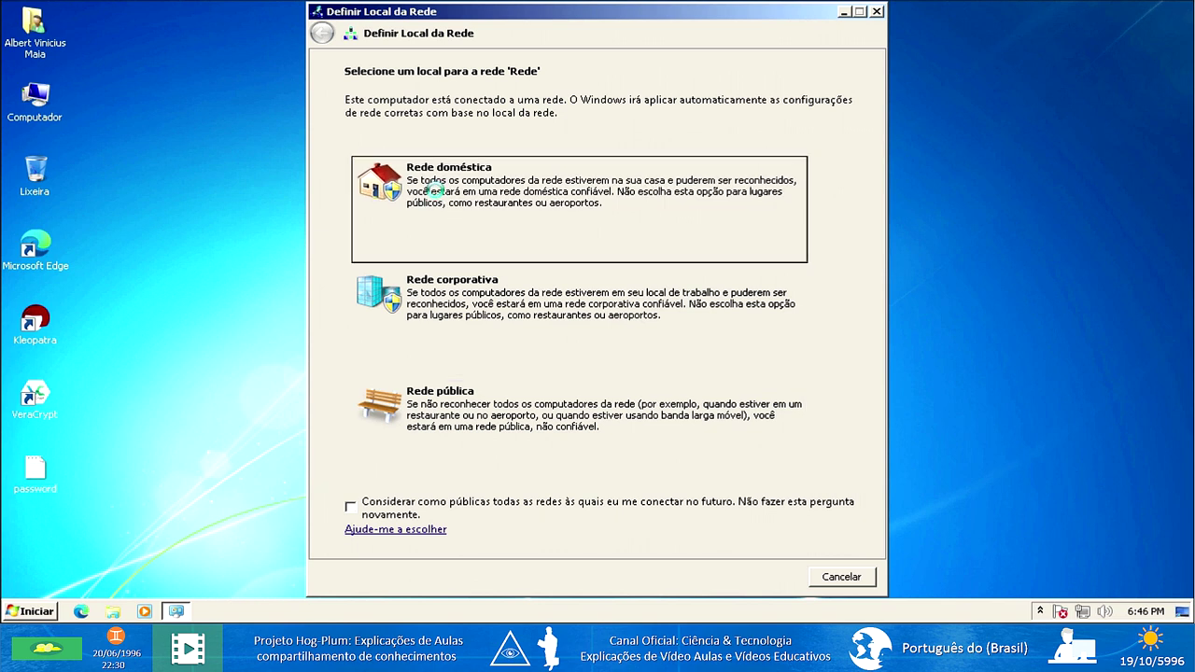
# Close the network setup and open Windows Update through a Start menu search.
pyautogui.click(876, 12)
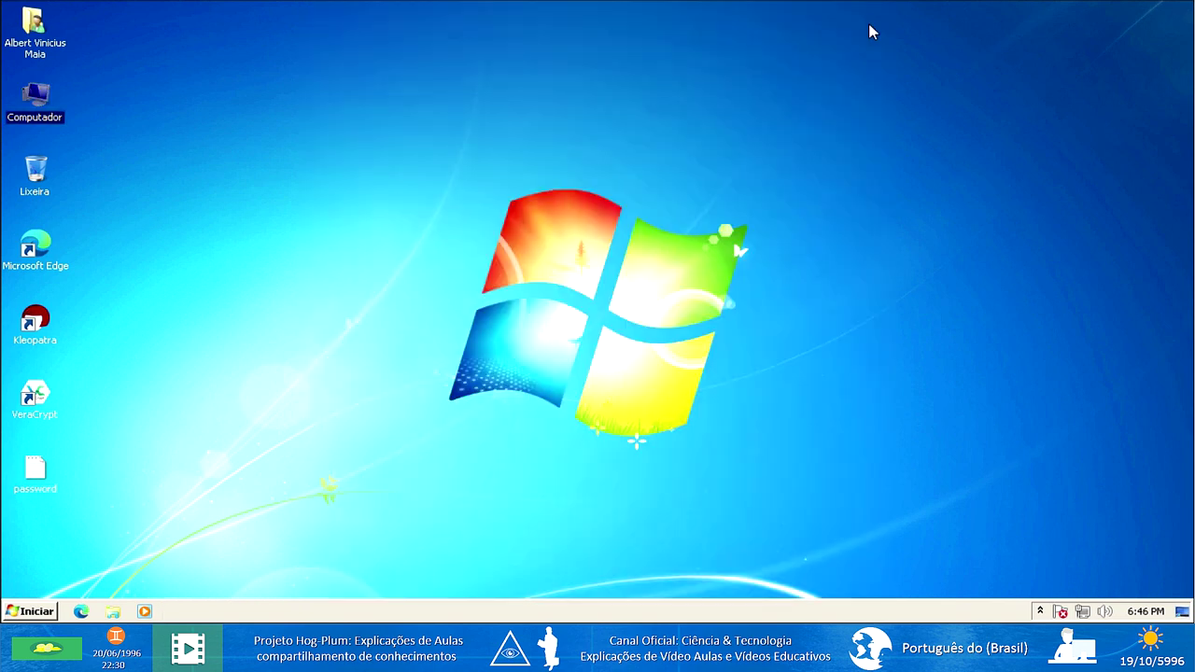
pyautogui.click(51, 613)
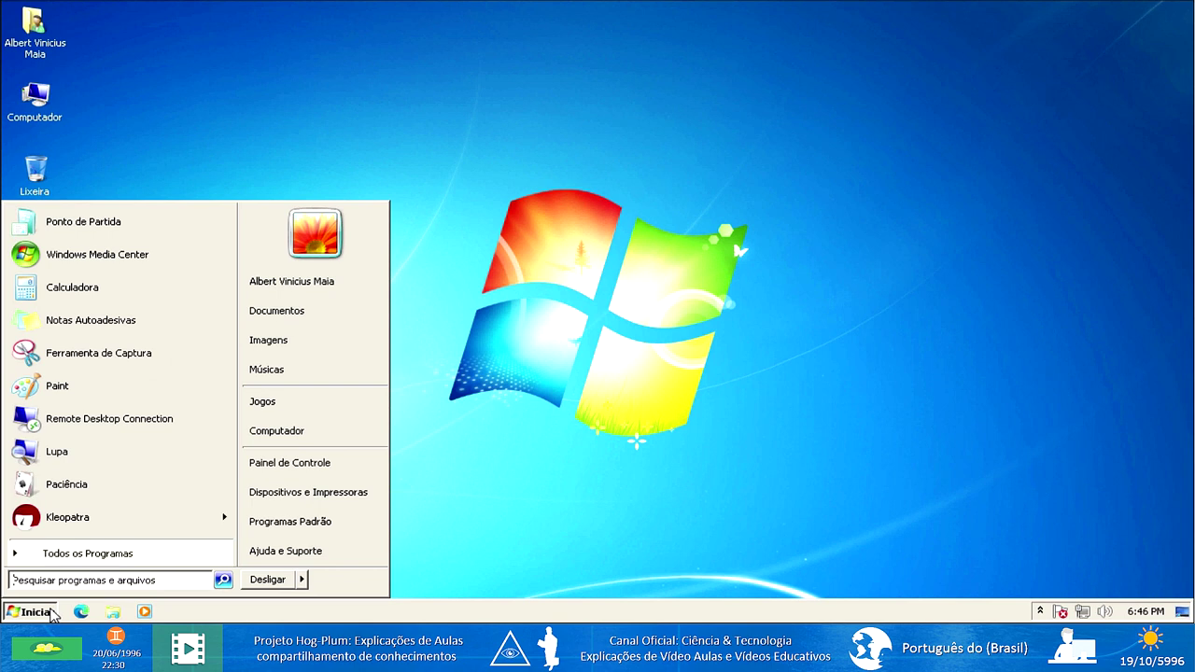
pyautogui.click(64, 581)
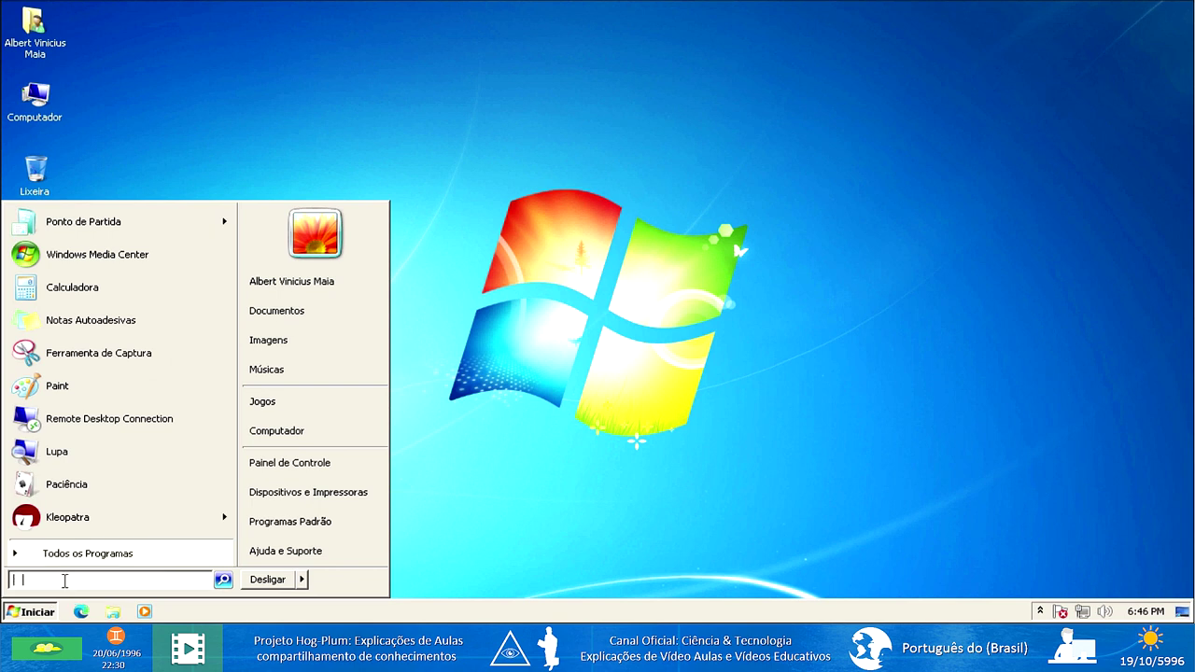
pyautogui.write('Wijd')
pyautogui.write('ows Update')
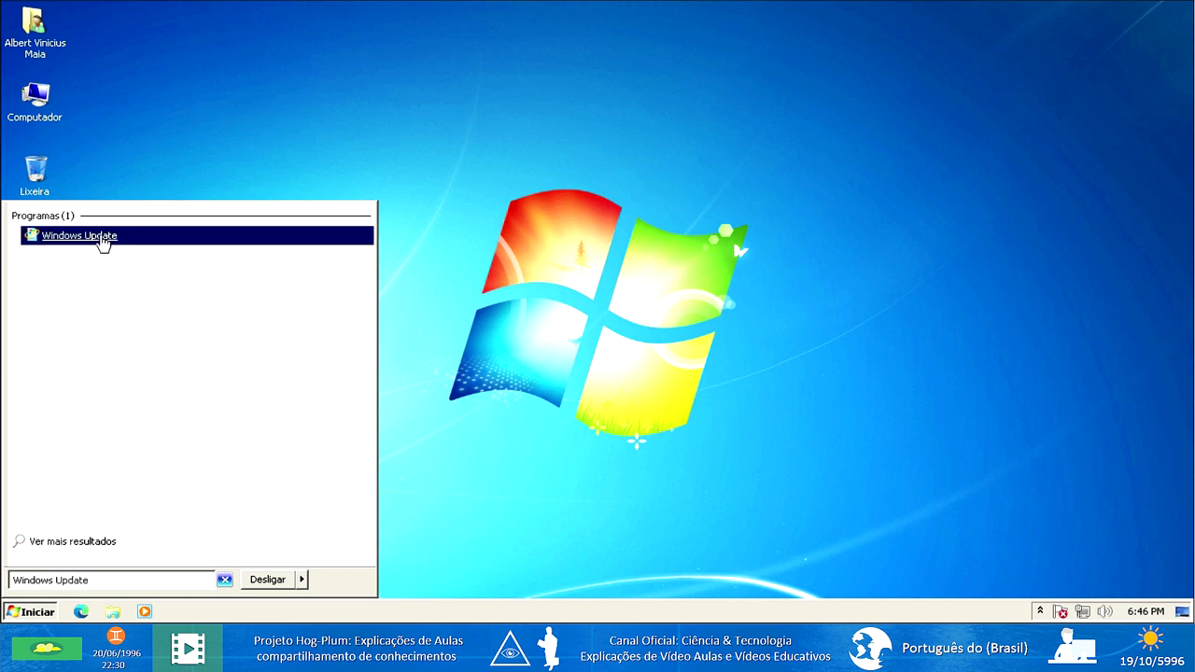
pyautogui.click(102, 240)
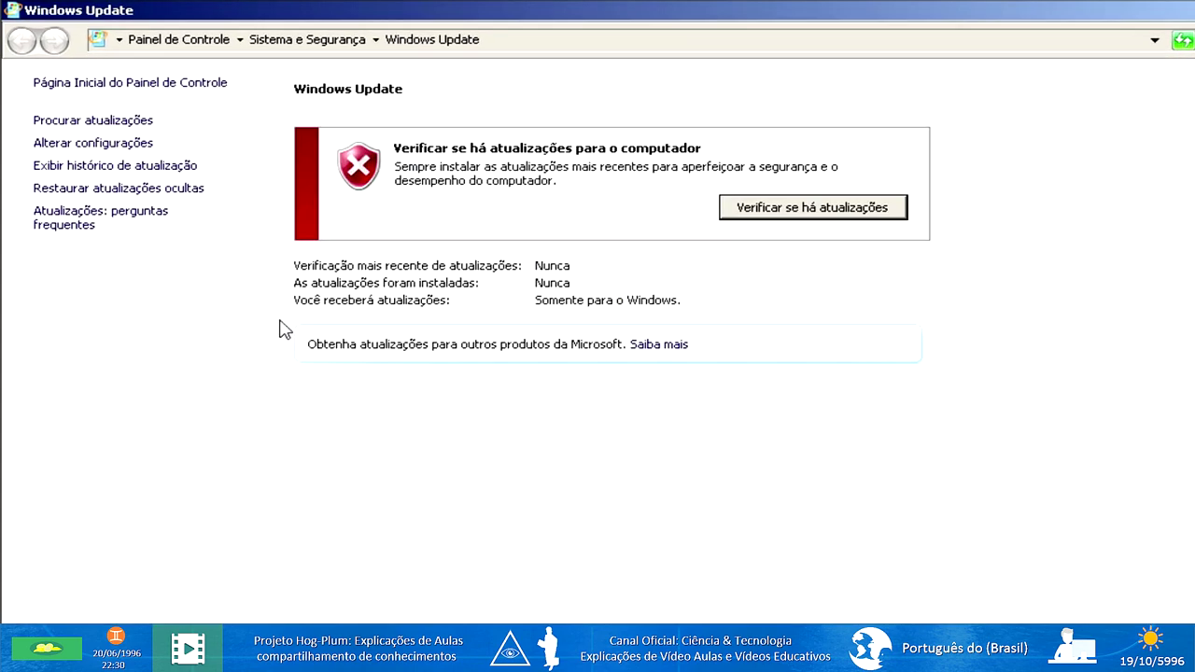
# Set important updates to 'Baixar atualizações, mas permitir que eu escolha quando instalá-las' and save.
pyautogui.click(138, 181)
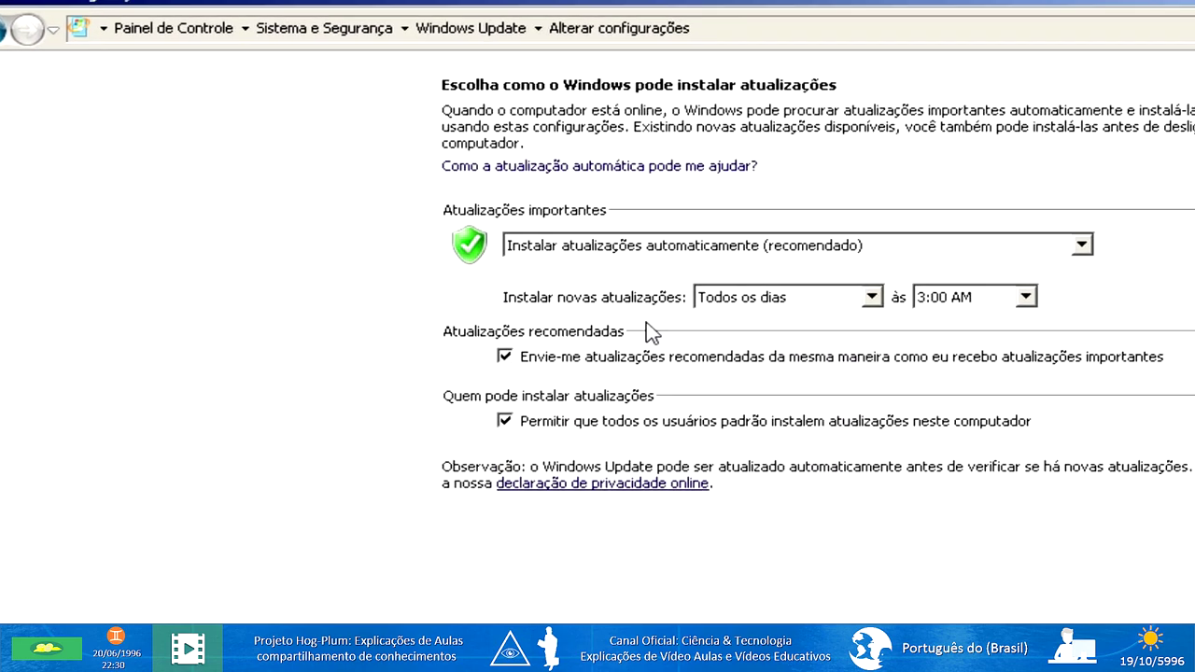
pyautogui.click(442, 147)
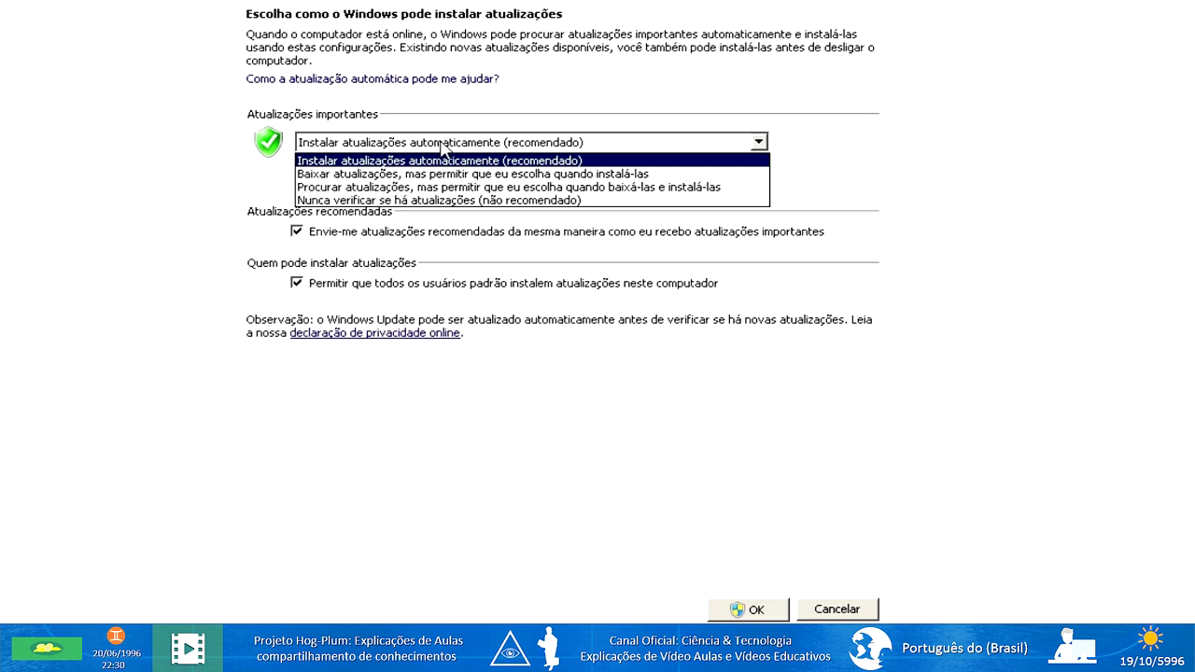
pyautogui.click(442, 175)
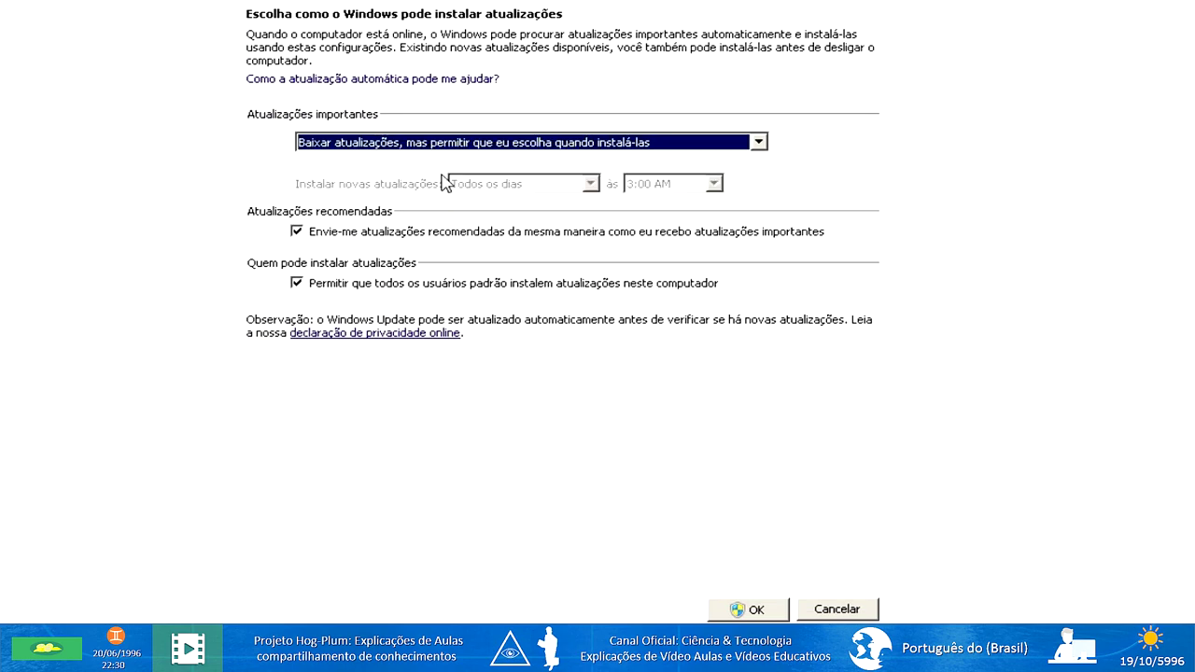
pyautogui.click(750, 609)
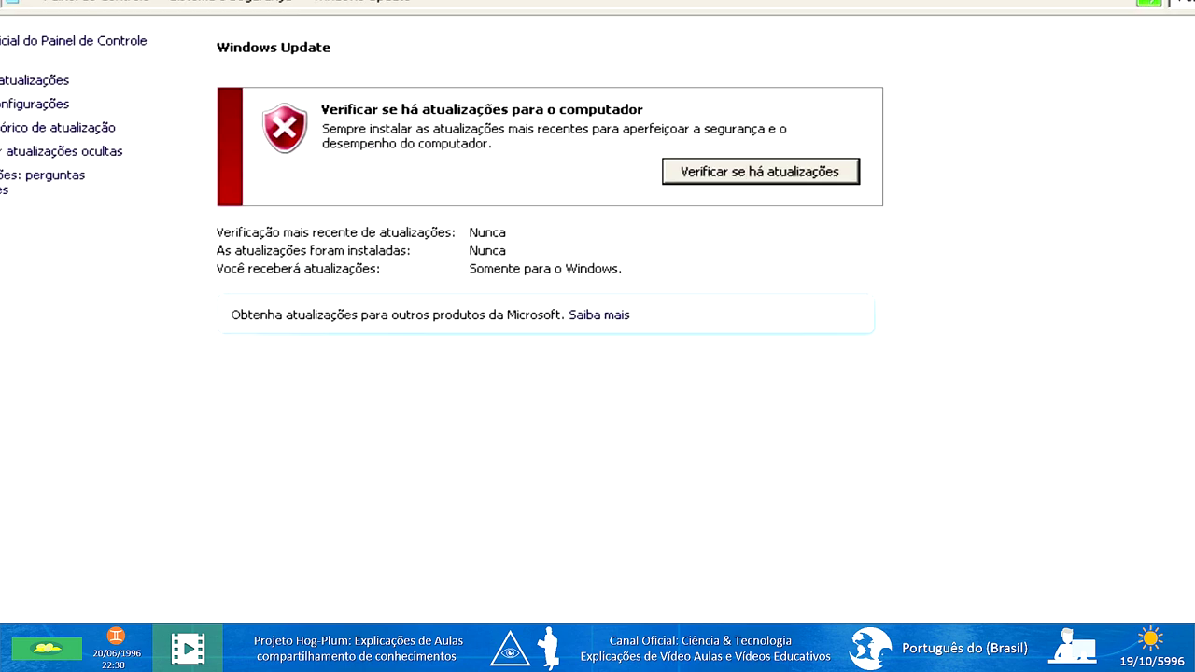
# Check for updates and review the 5 important and 34 optional updates found.
pyautogui.click(710, 171)
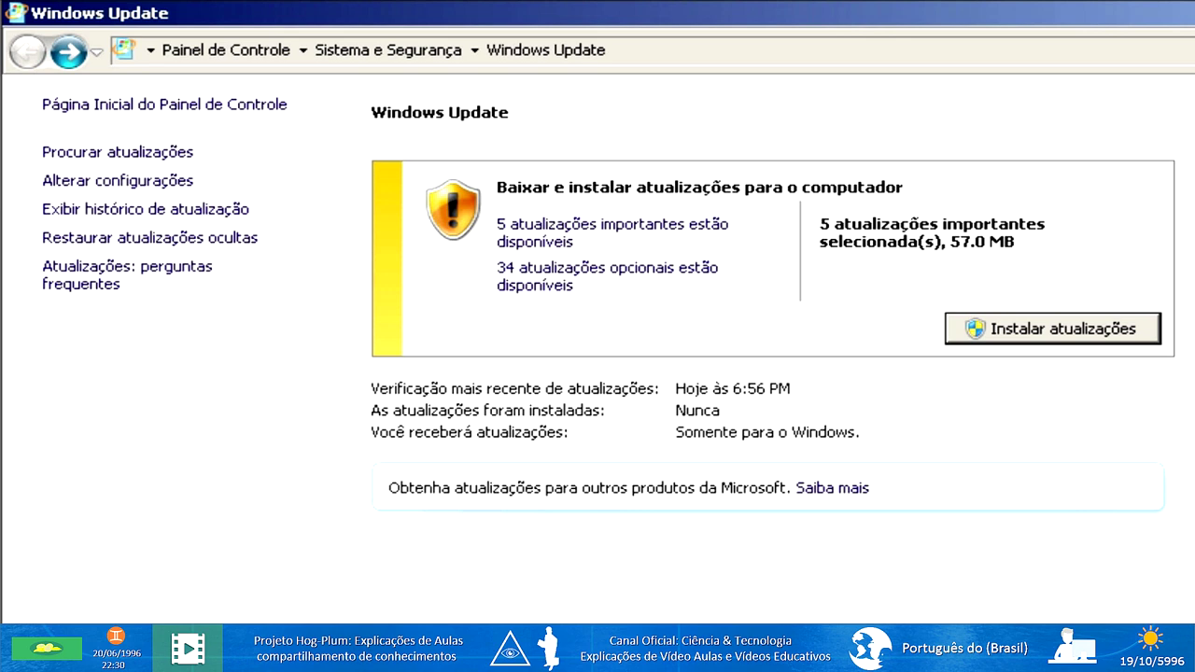
pyautogui.click(563, 230)
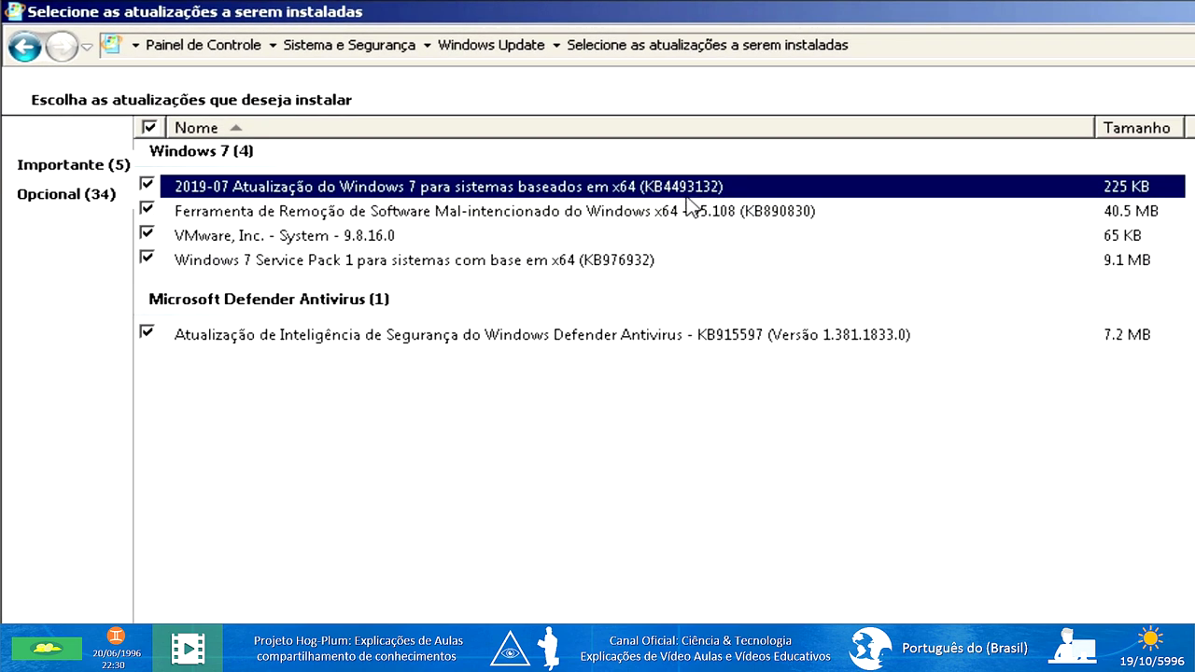
pyautogui.click(795, 217)
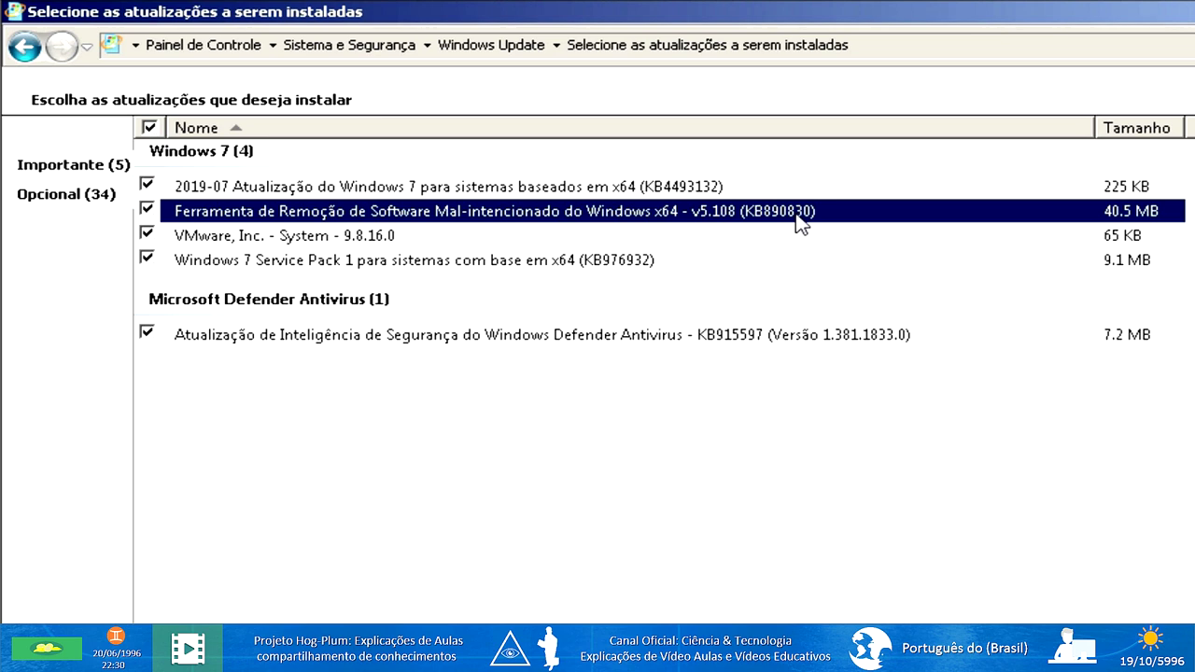
pyautogui.click(580, 242)
pyautogui.click(587, 269)
pyautogui.click(602, 336)
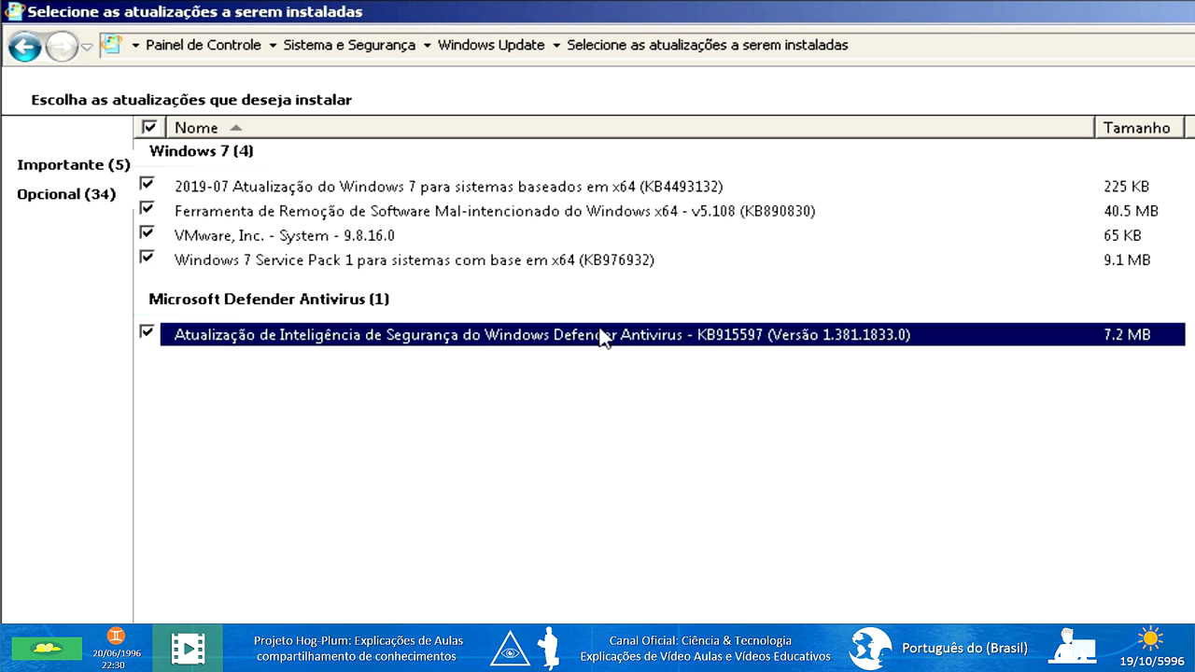
pyautogui.click(105, 200)
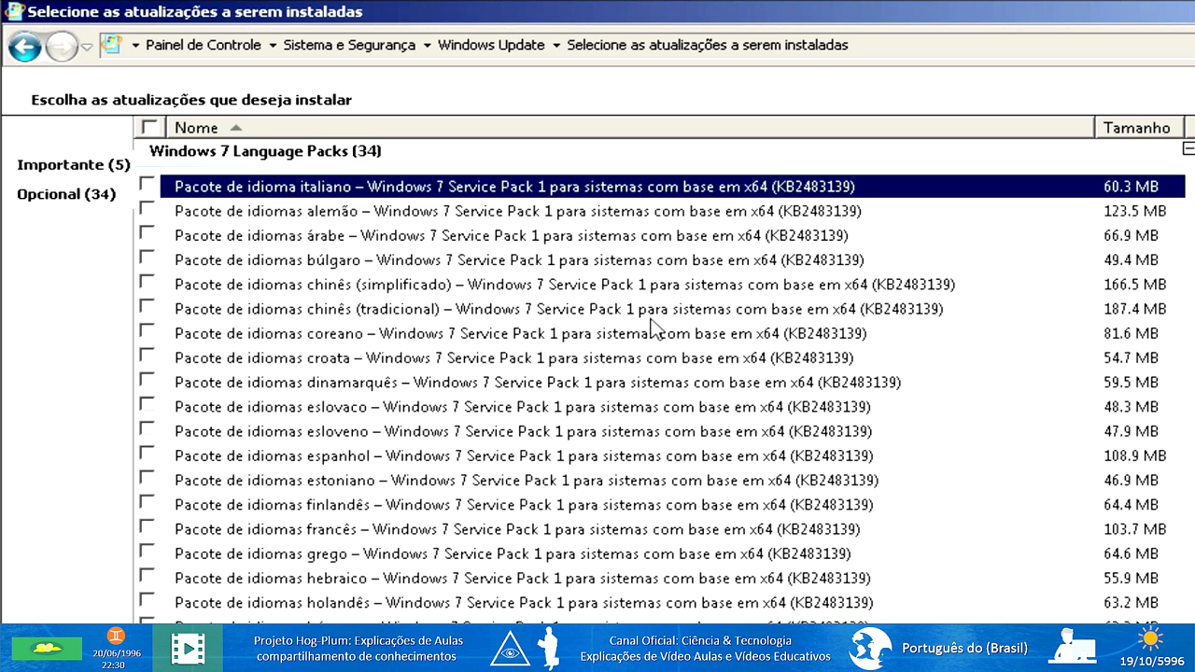
pyautogui.scroll(-4, 598, 383)
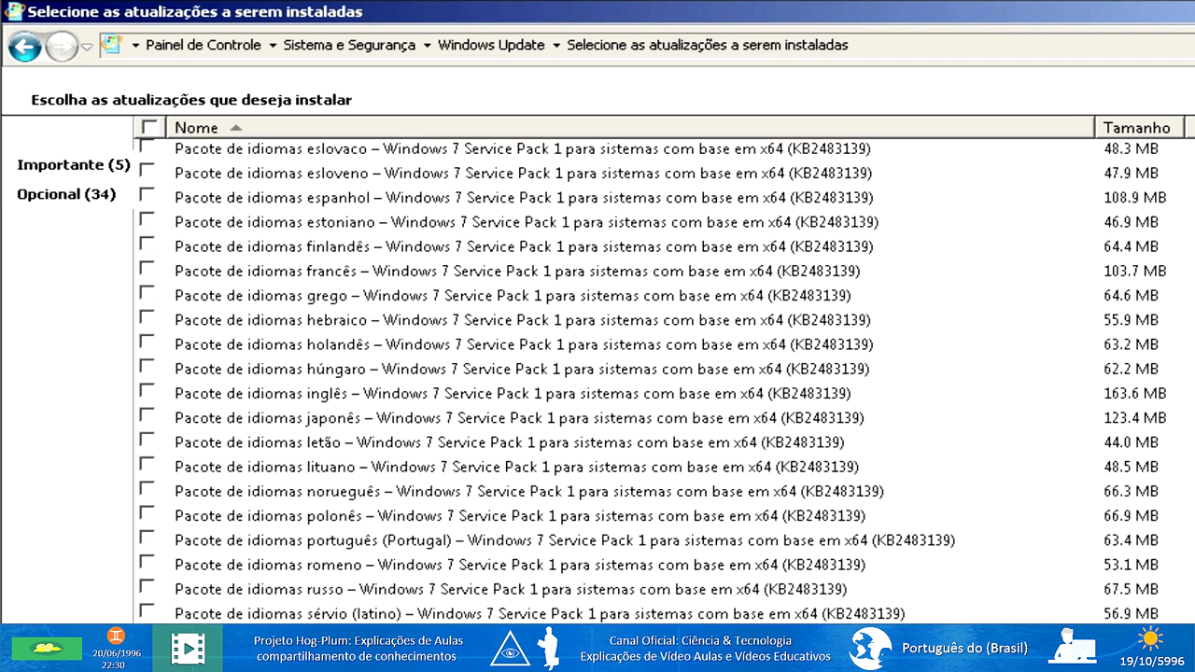
pyautogui.scroll(4, 597, 383)
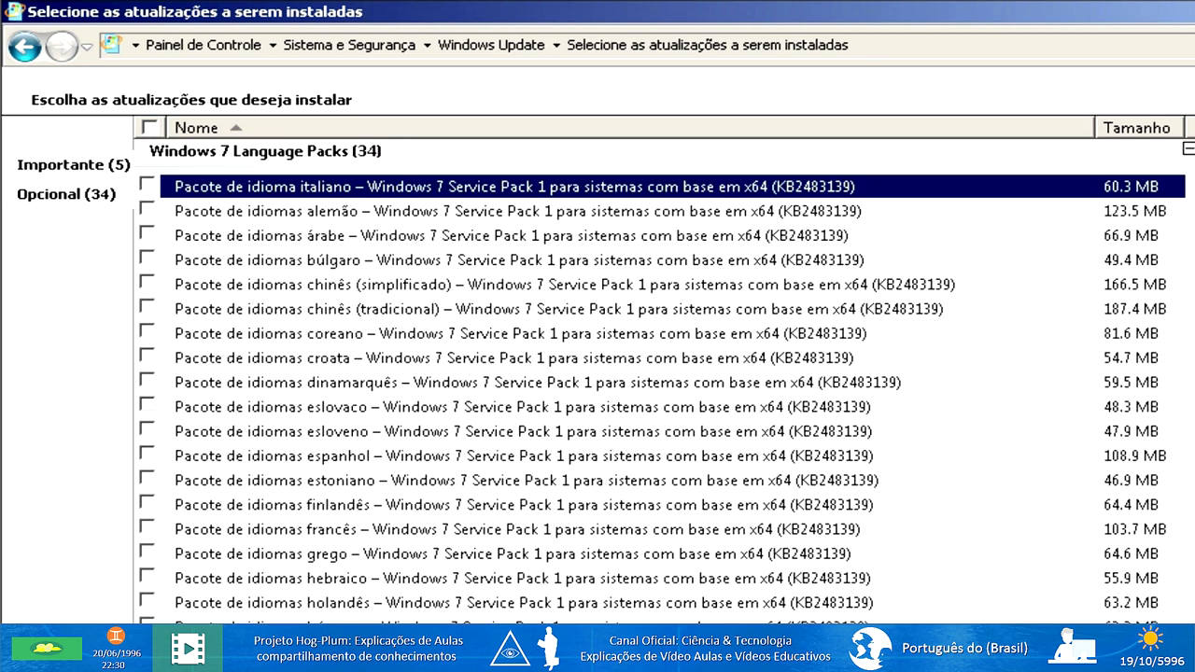
pyautogui.click(83, 168)
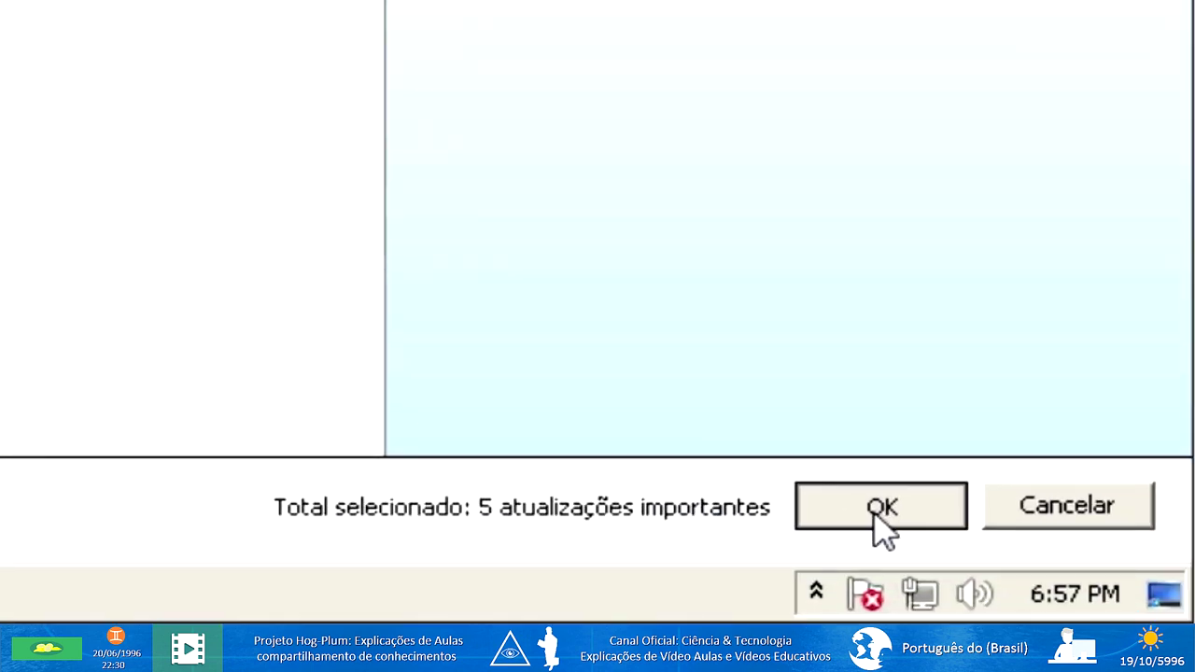
# Confirm the 5 important updates, start installing them, and accept the KB890830 removal tool licence.
pyautogui.click(878, 511)
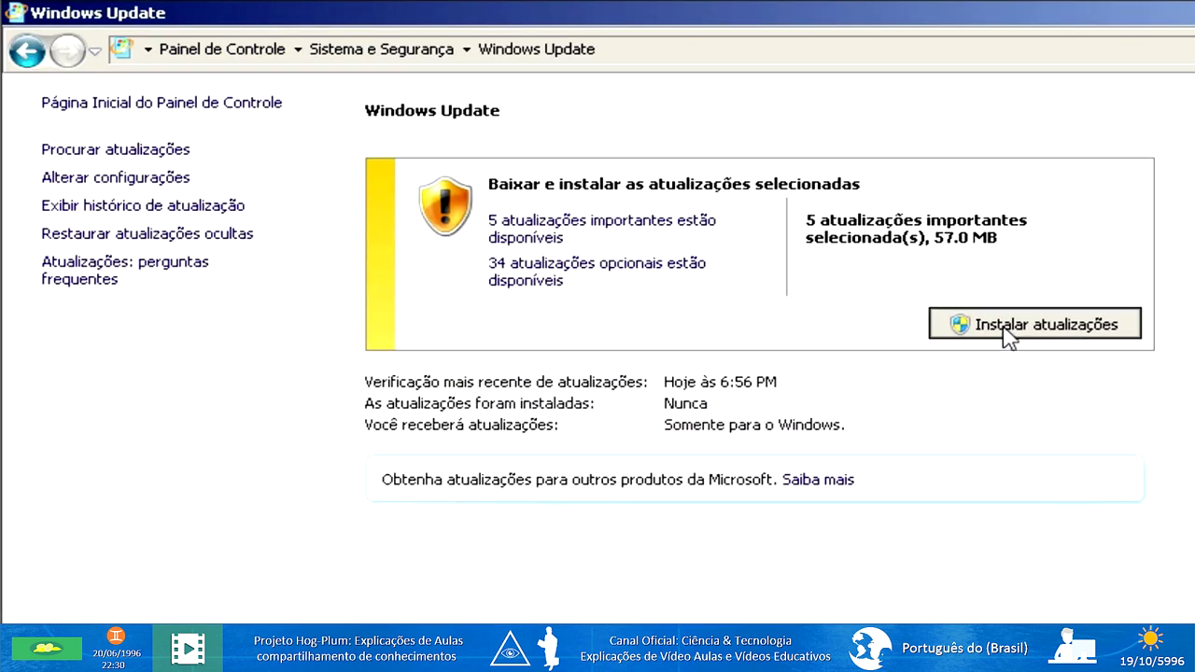
pyautogui.click(1008, 328)
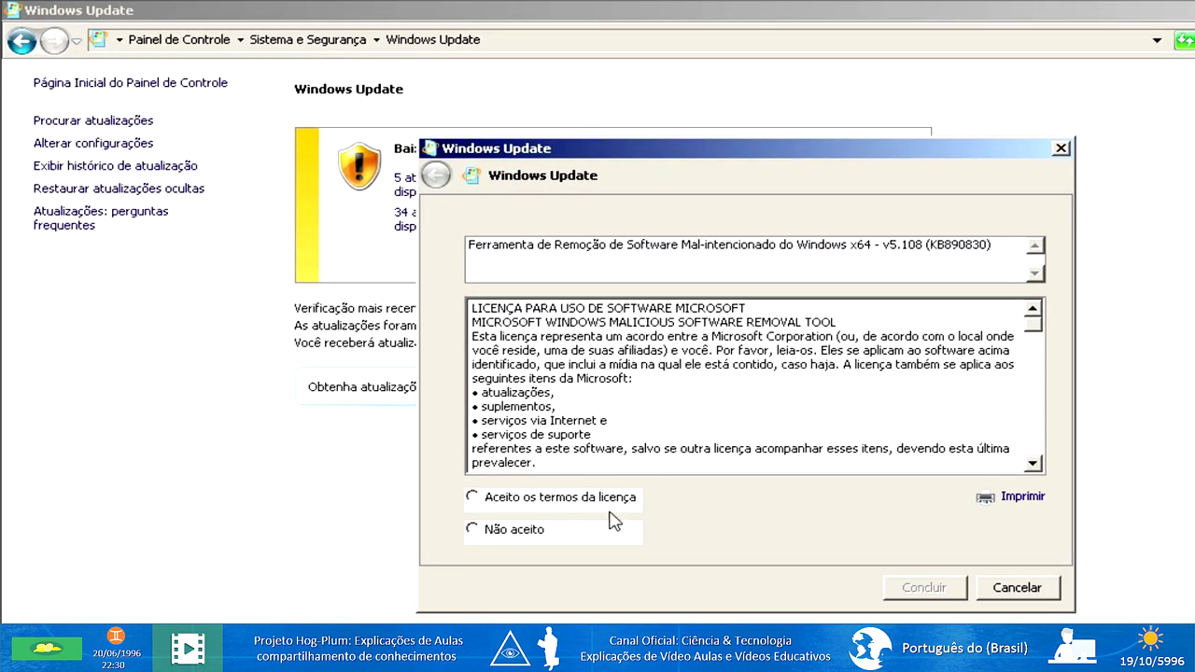
pyautogui.click(584, 501)
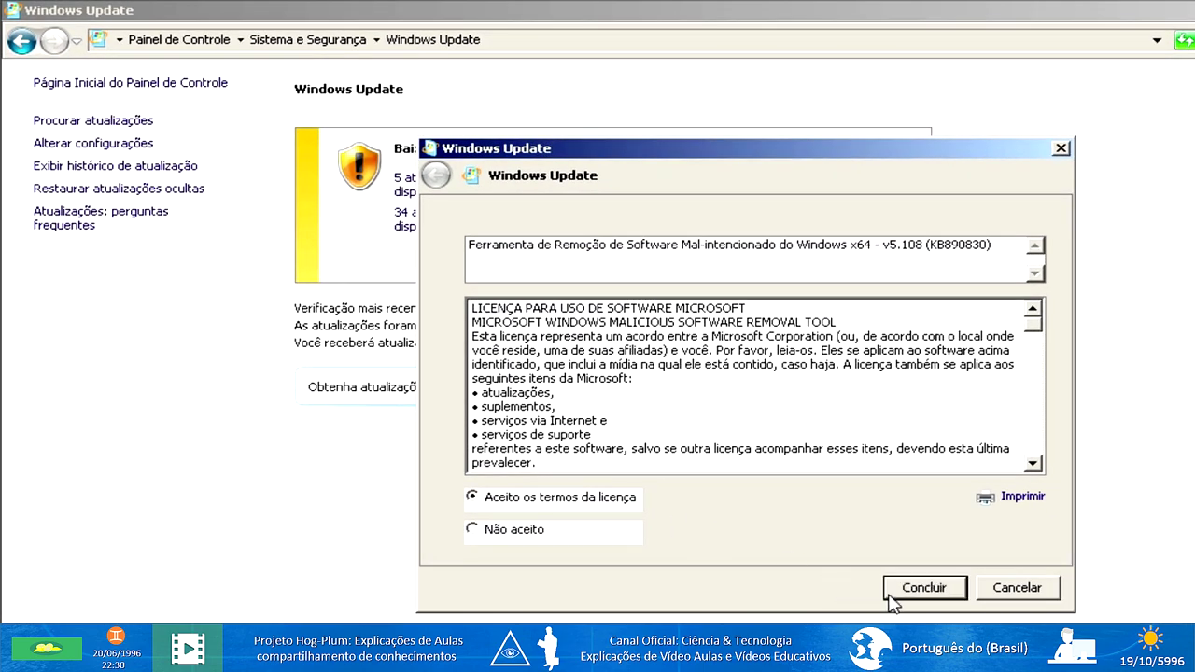
pyautogui.click(910, 587)
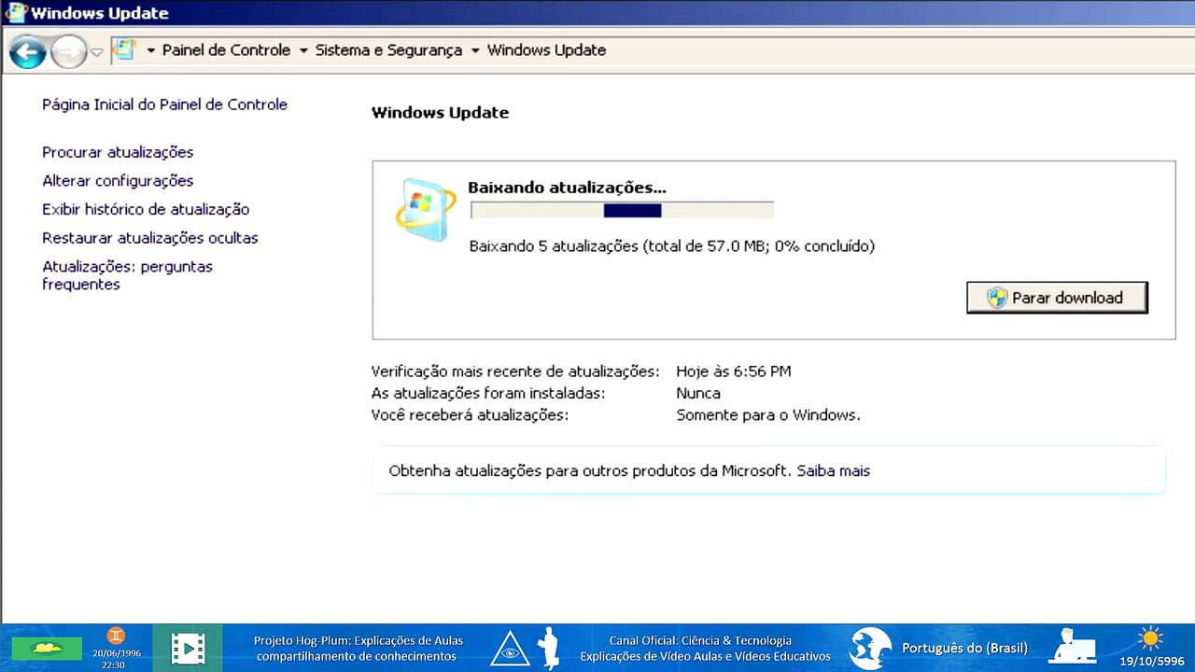
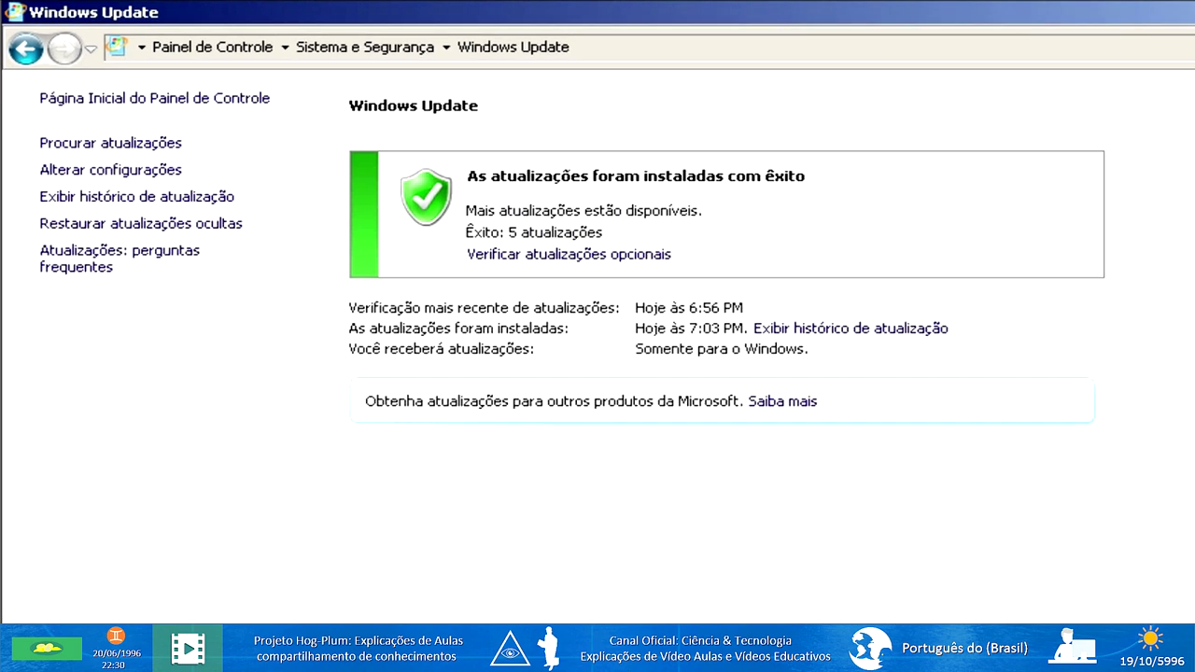
# Close the Windows Update window and restart the computer from the Start menu's shutdown options.
pyautogui.click(1183, 7)
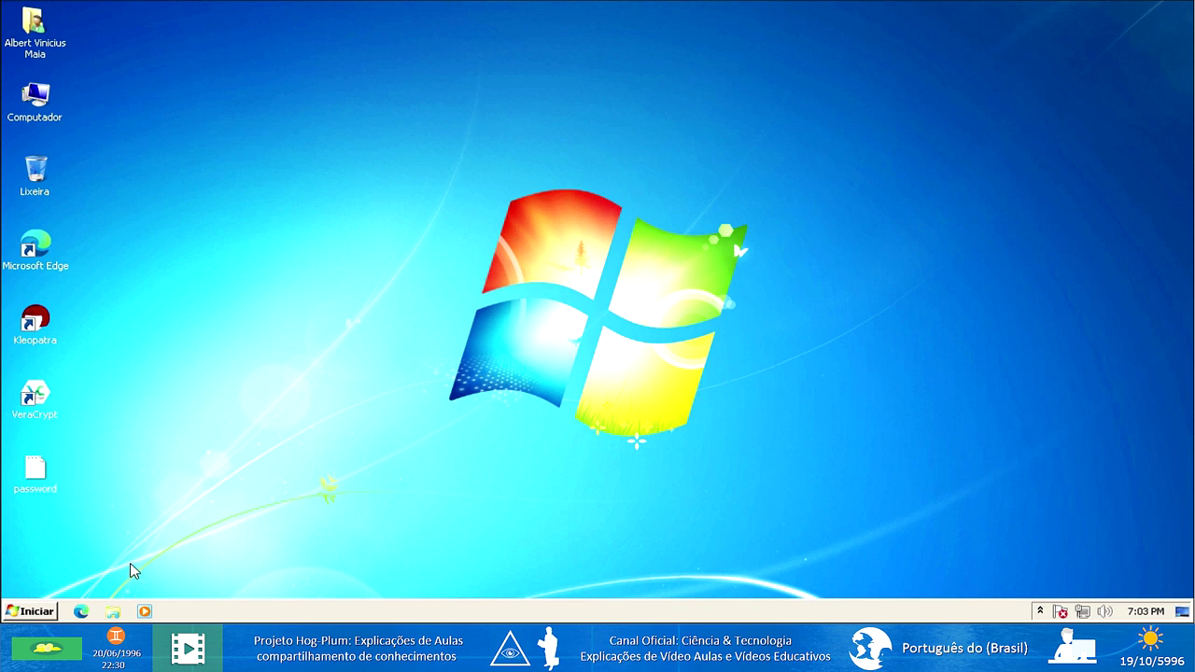
pyautogui.click(42, 612)
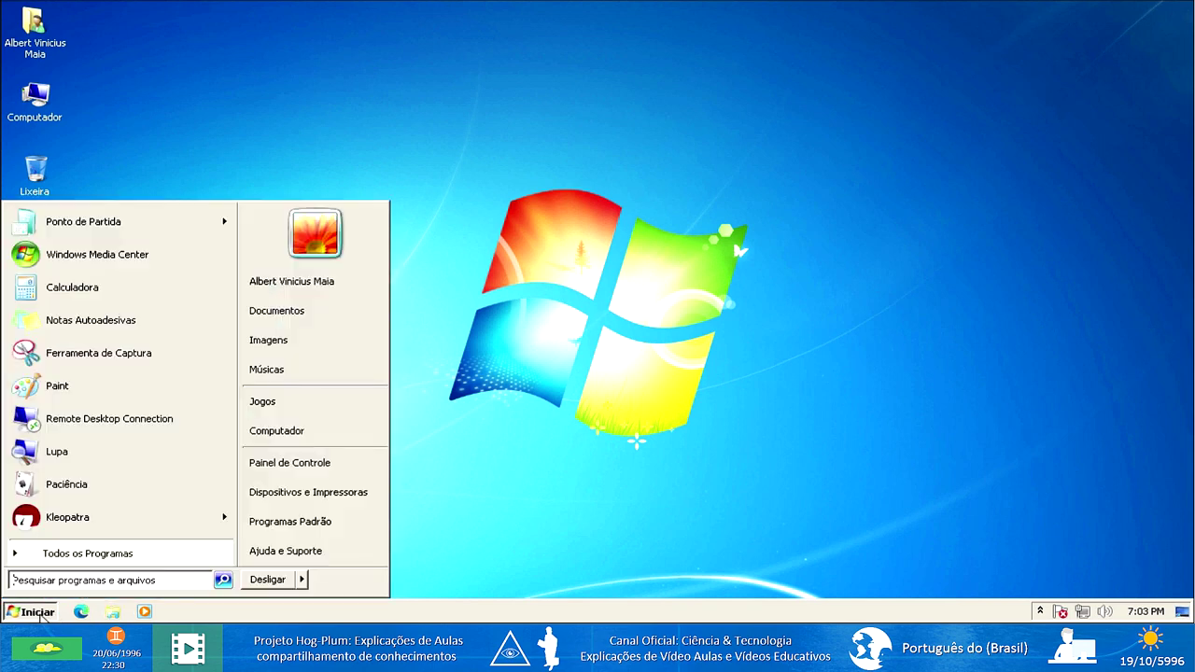
pyautogui.click(304, 580)
pyautogui.click(377, 547)
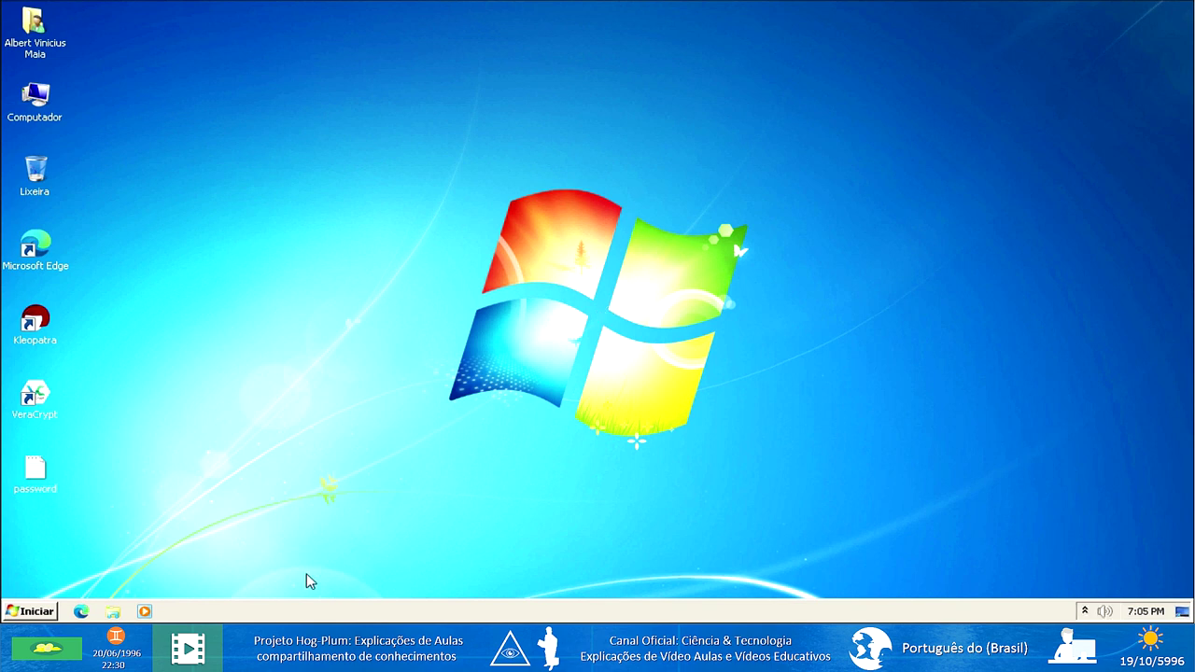
# Reopen Windows Update via Start search, check again, confirm no important updates remain, and close it.
pyautogui.click(31, 611)
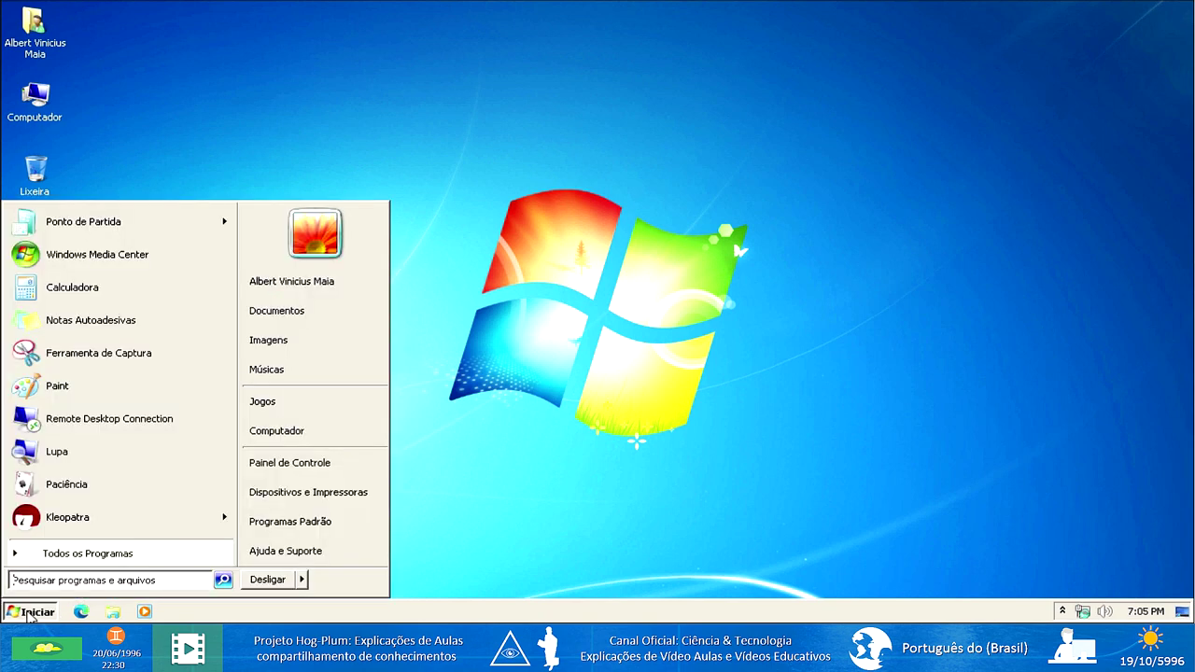
pyautogui.write('Windows Update')
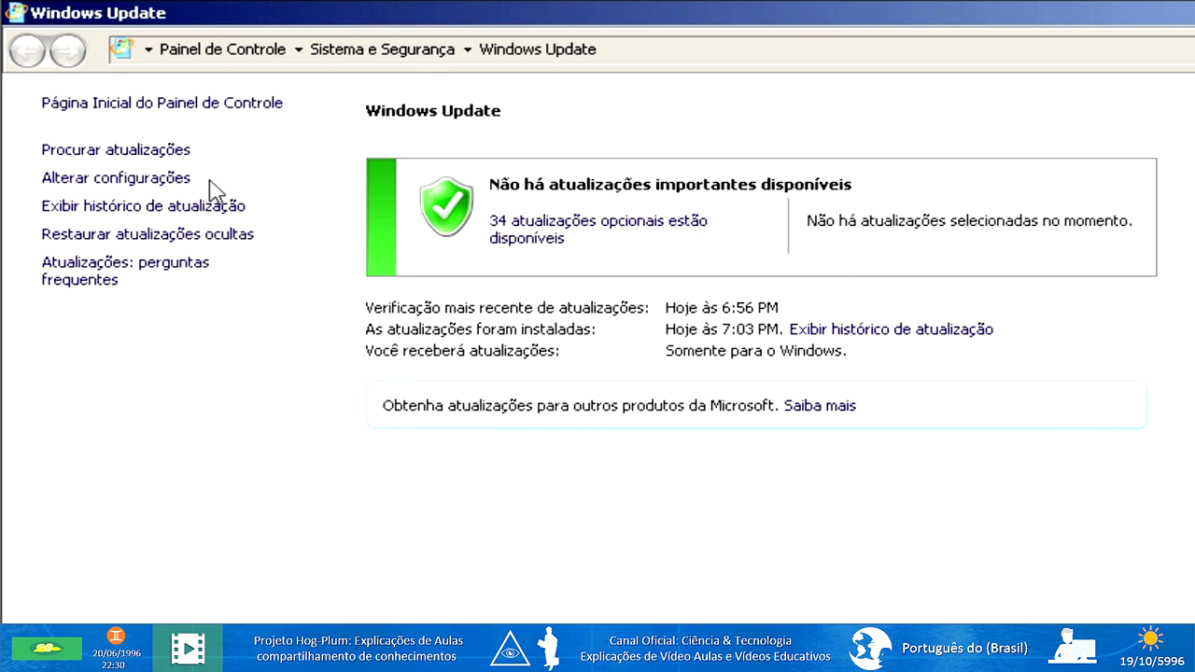
pyautogui.click(140, 155)
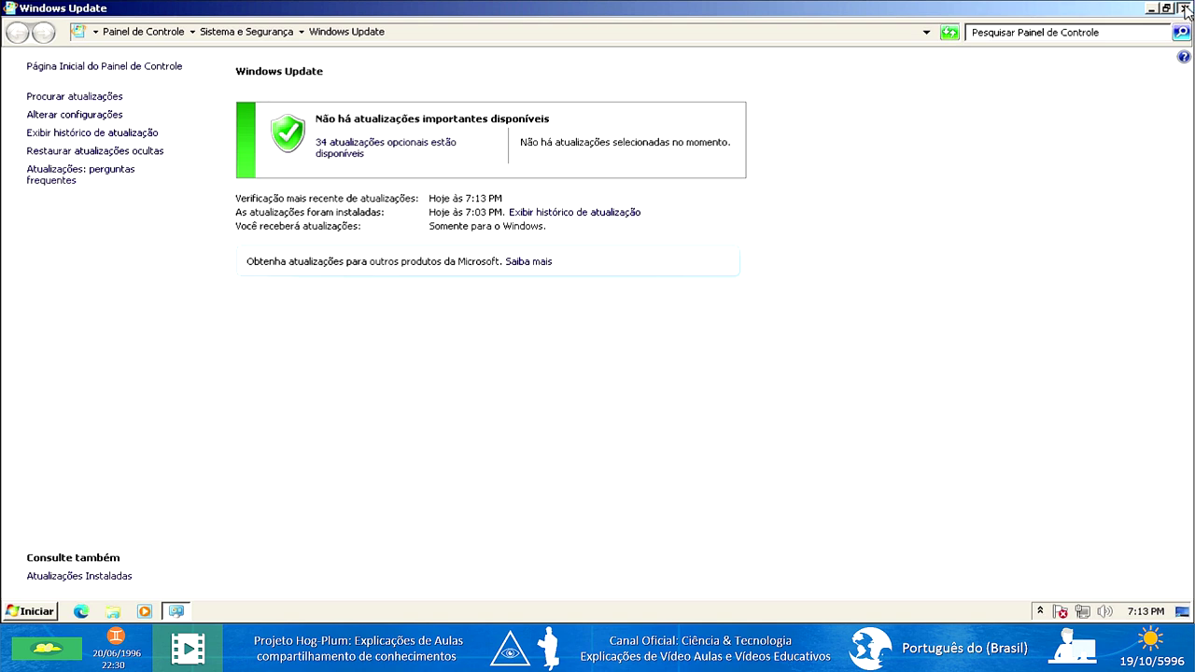
pyautogui.click(1185, 9)
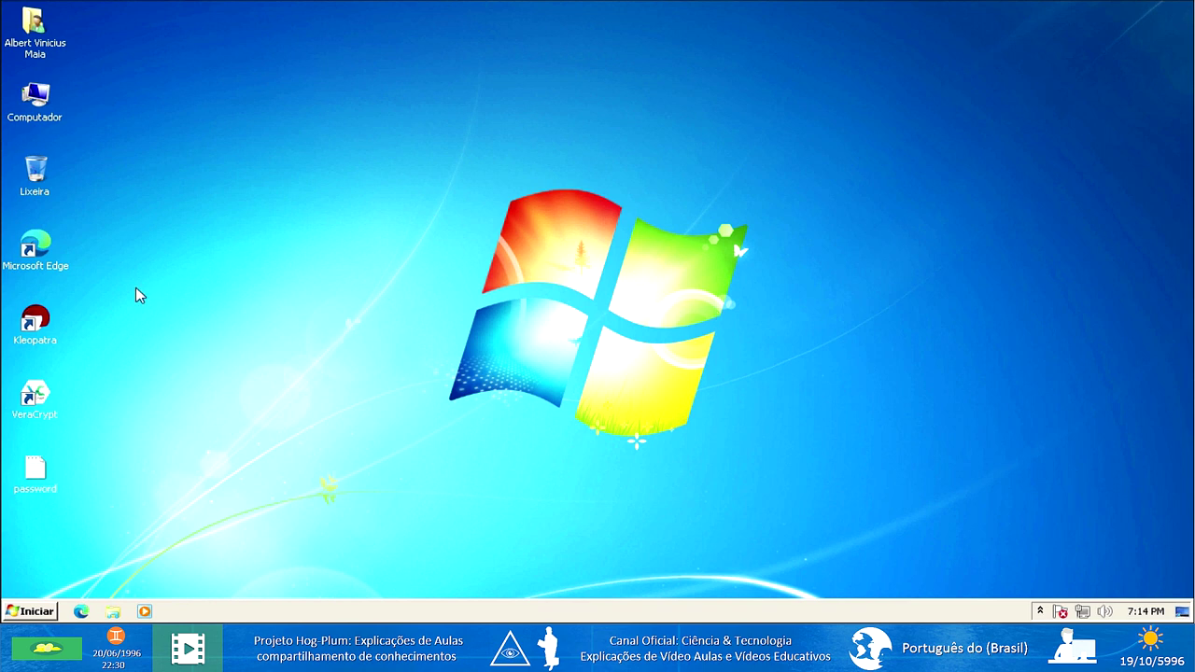
# Restart Edge to finish updating to version 108.0.1462.76, dismiss the compatibility warning bar, and close it.
pyautogui.doubleClick(33, 266)
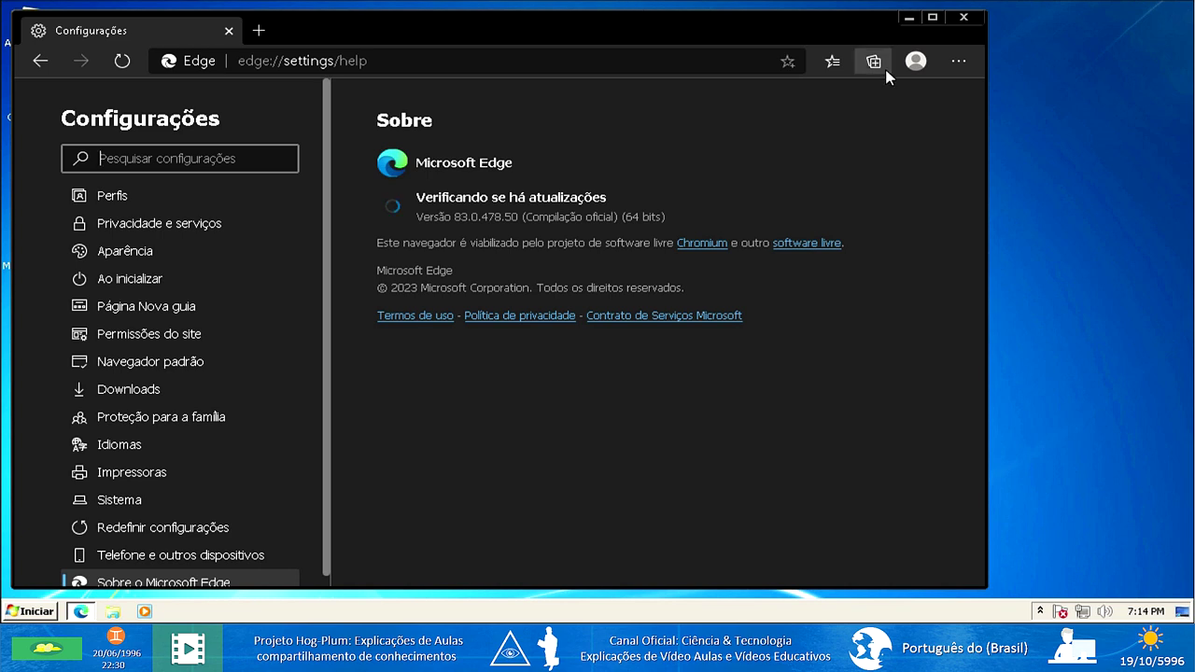
pyautogui.click(931, 17)
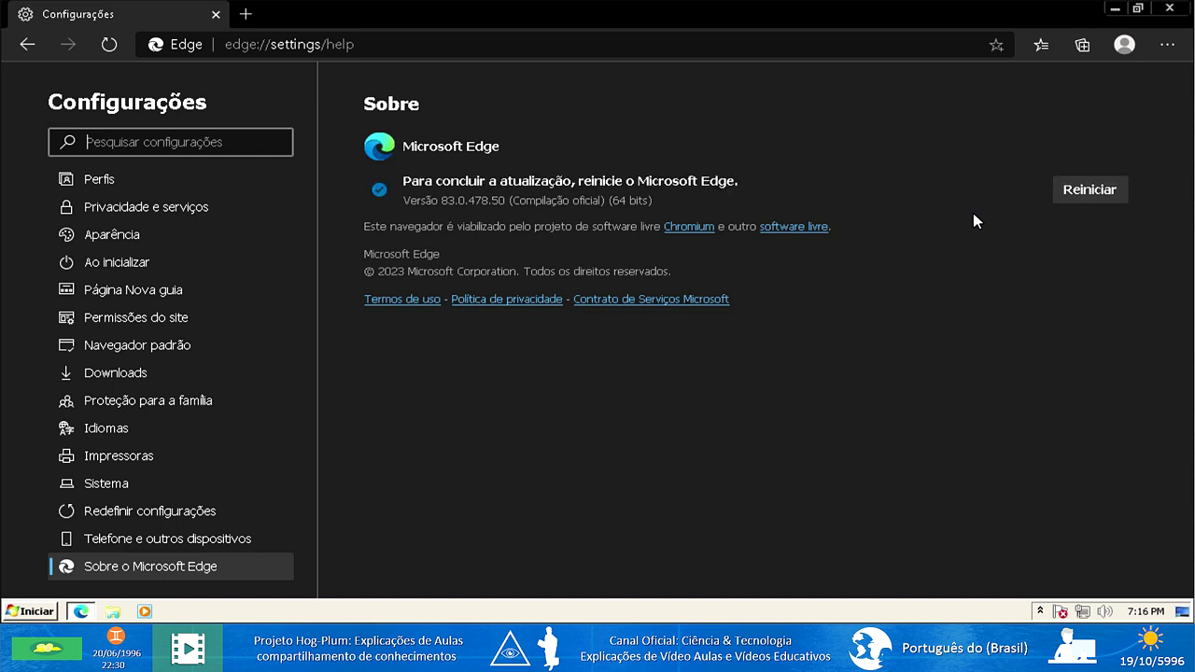
pyautogui.click(1077, 196)
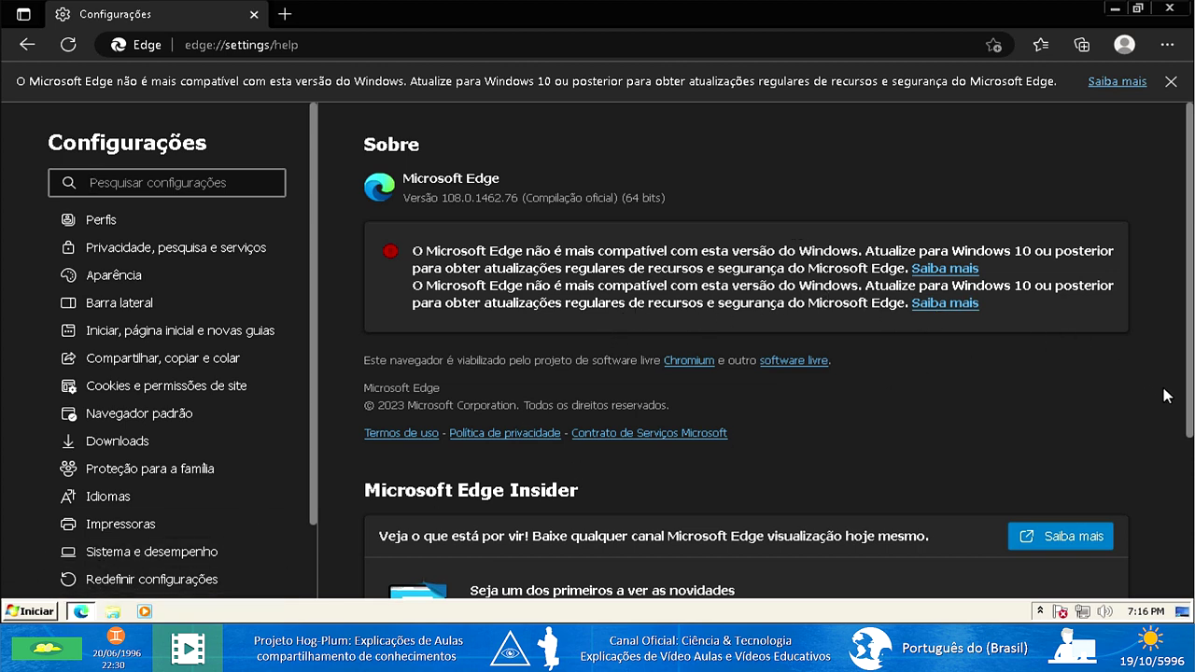
pyautogui.scroll(-3, 1188, 417)
pyautogui.scroll(3, 1165, 475)
pyautogui.click(1170, 81)
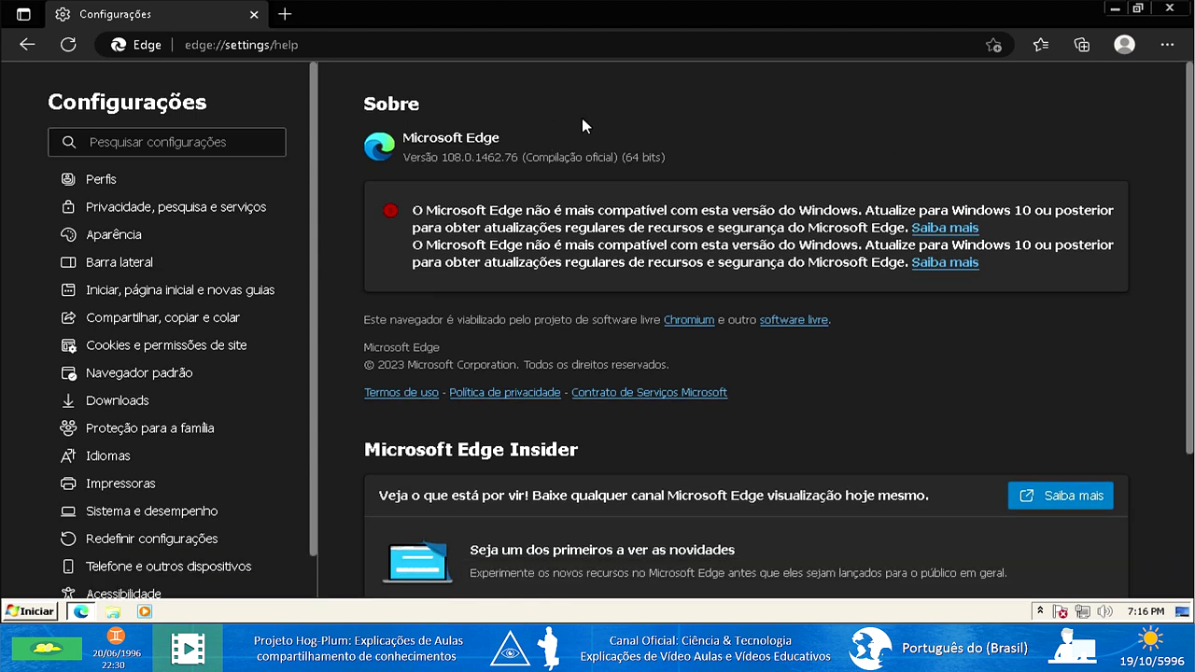
pyautogui.click(1167, 9)
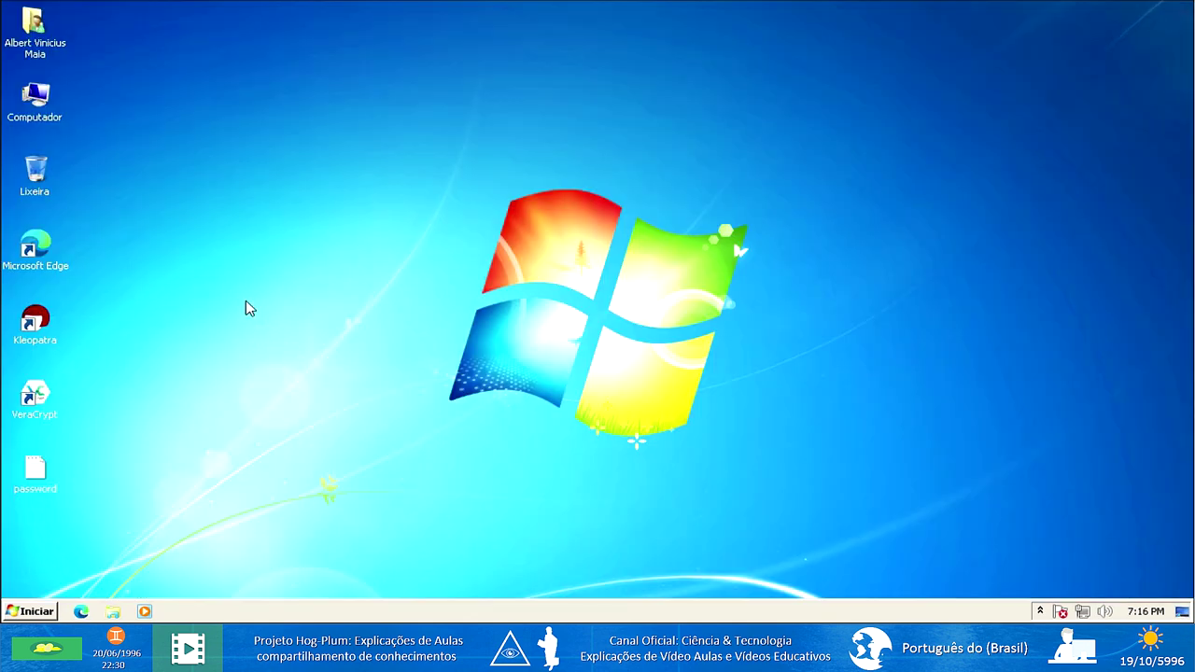
# Glance at the drives list, then open the adapter settings from the Network and Sharing Center.
pyautogui.doubleClick(54, 119)
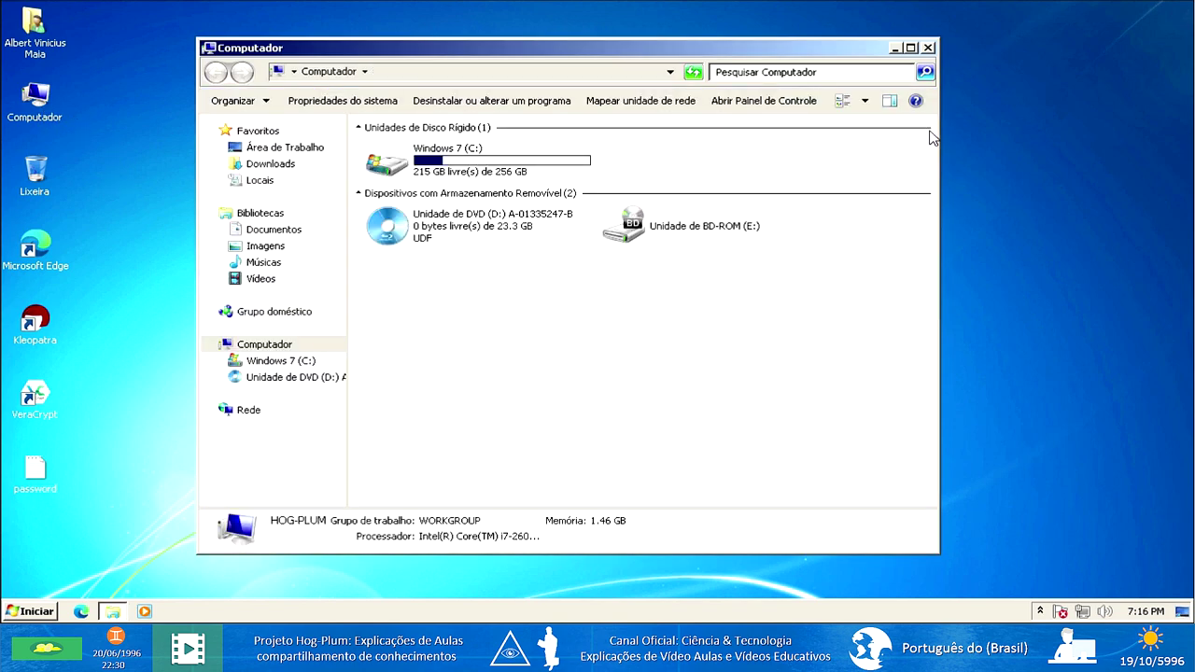
pyautogui.click(927, 48)
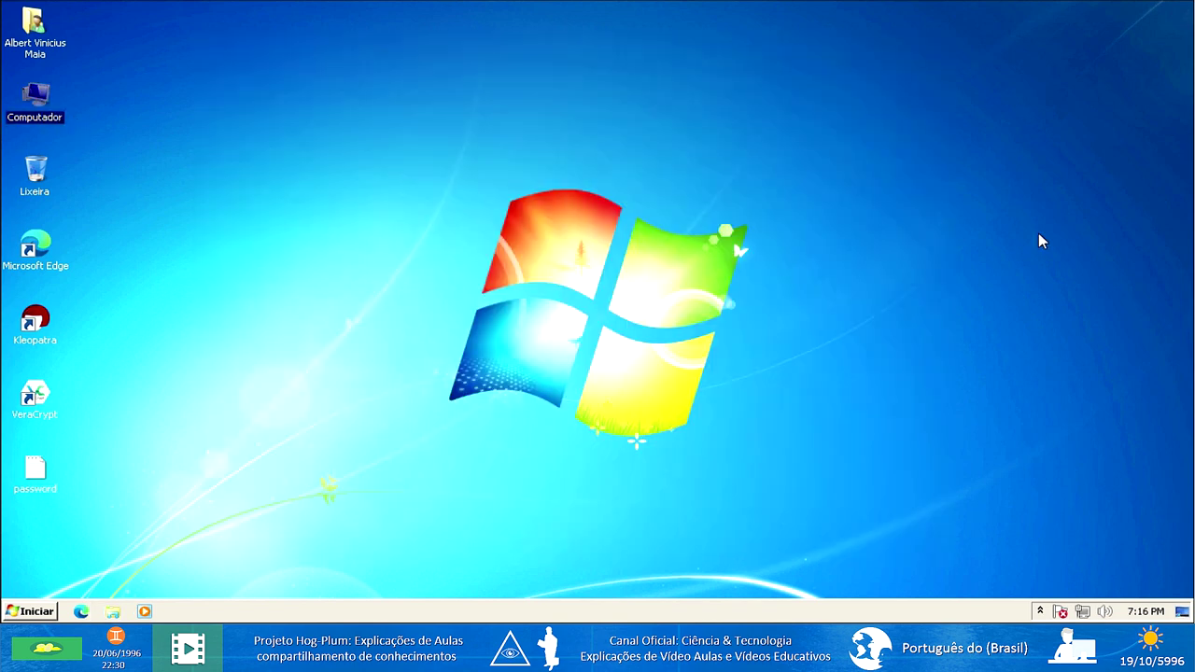
pyautogui.rightClick(1085, 613)
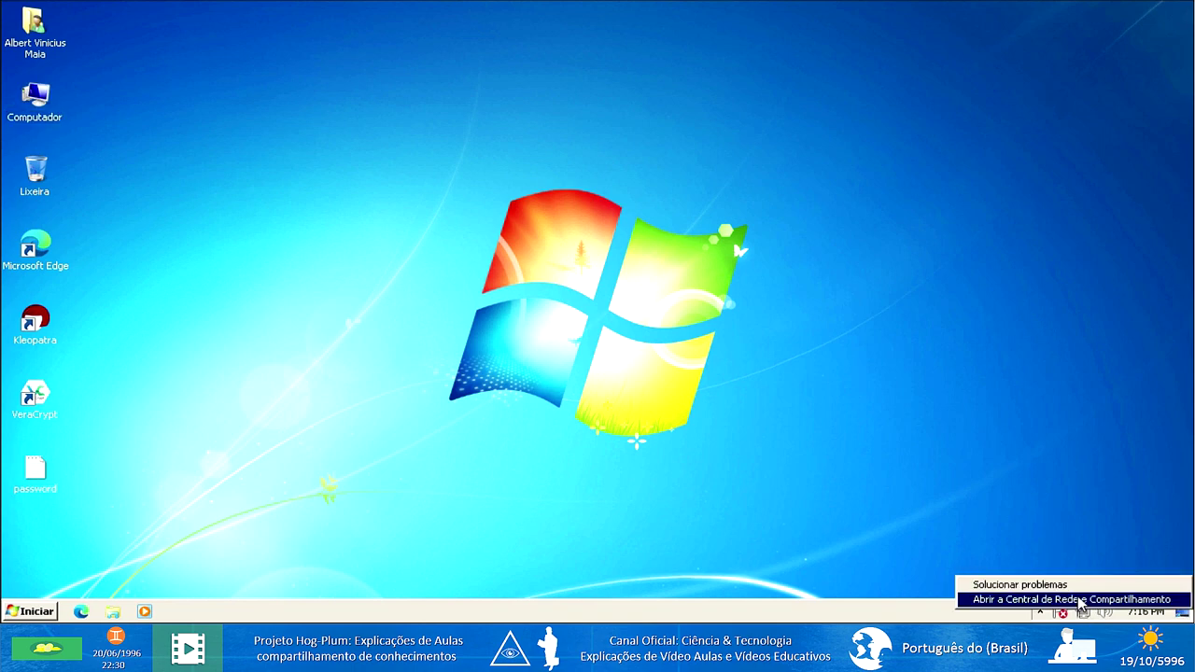
pyautogui.click(1081, 599)
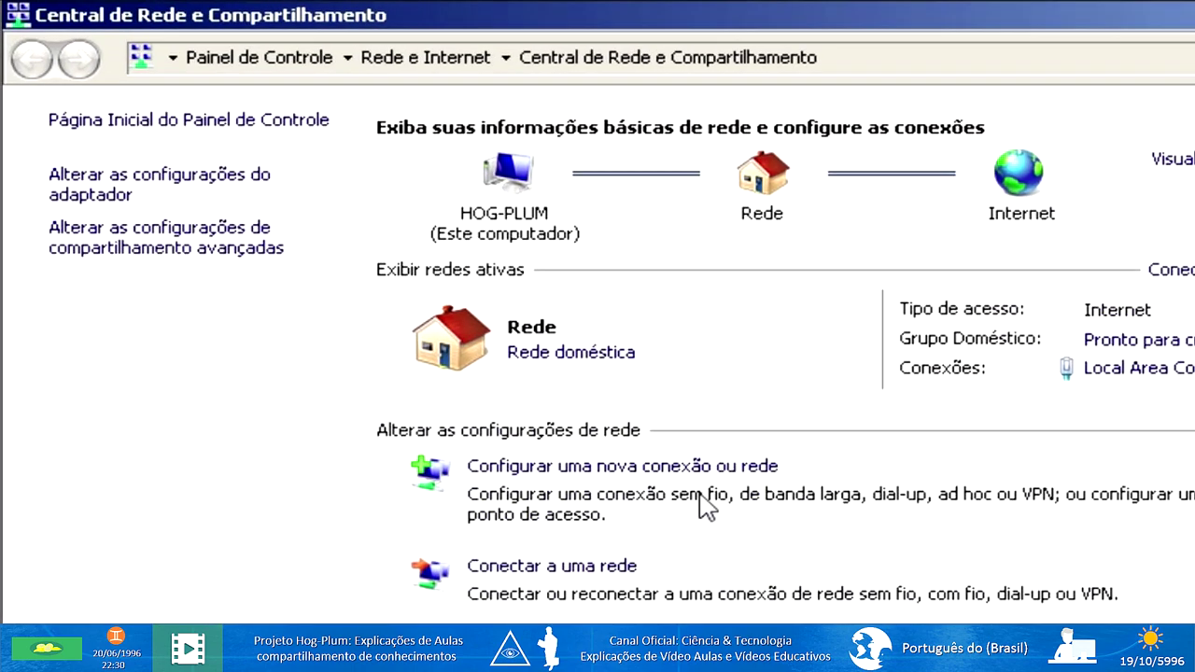
pyautogui.click(173, 280)
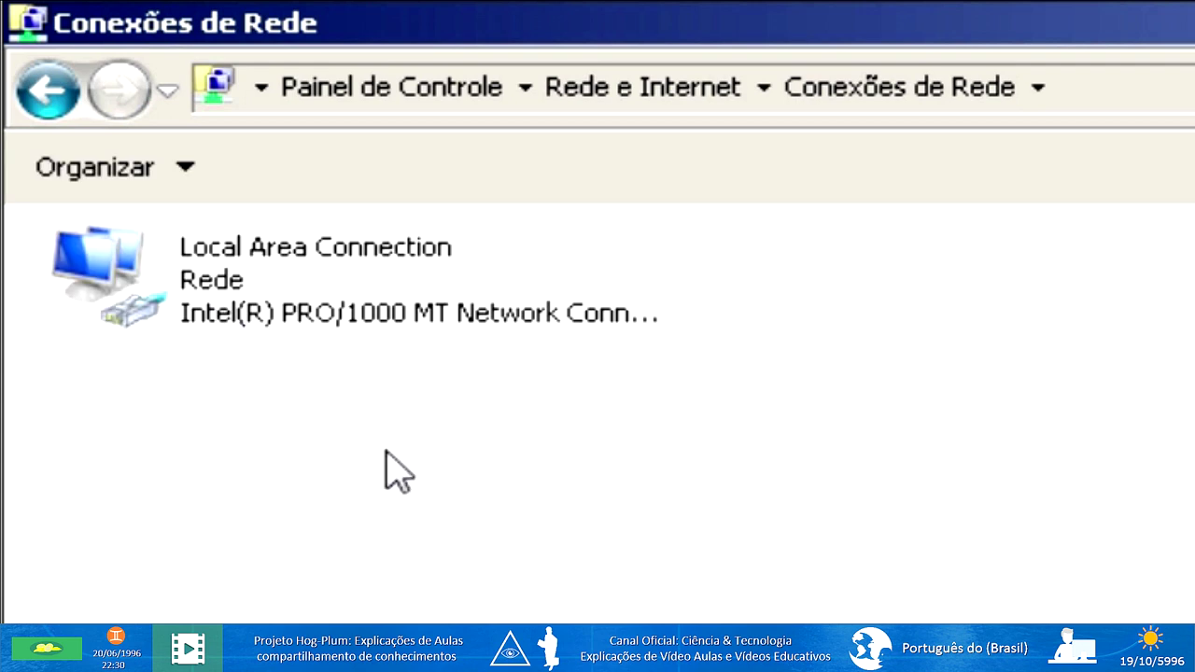
# Disable Local Area Connection, refresh the connections list, and close the Network and Sharing Center.
pyautogui.click(224, 280)
pyautogui.rightClick(224, 280)
pyautogui.click(878, 500)
pyautogui.click(878, 494)
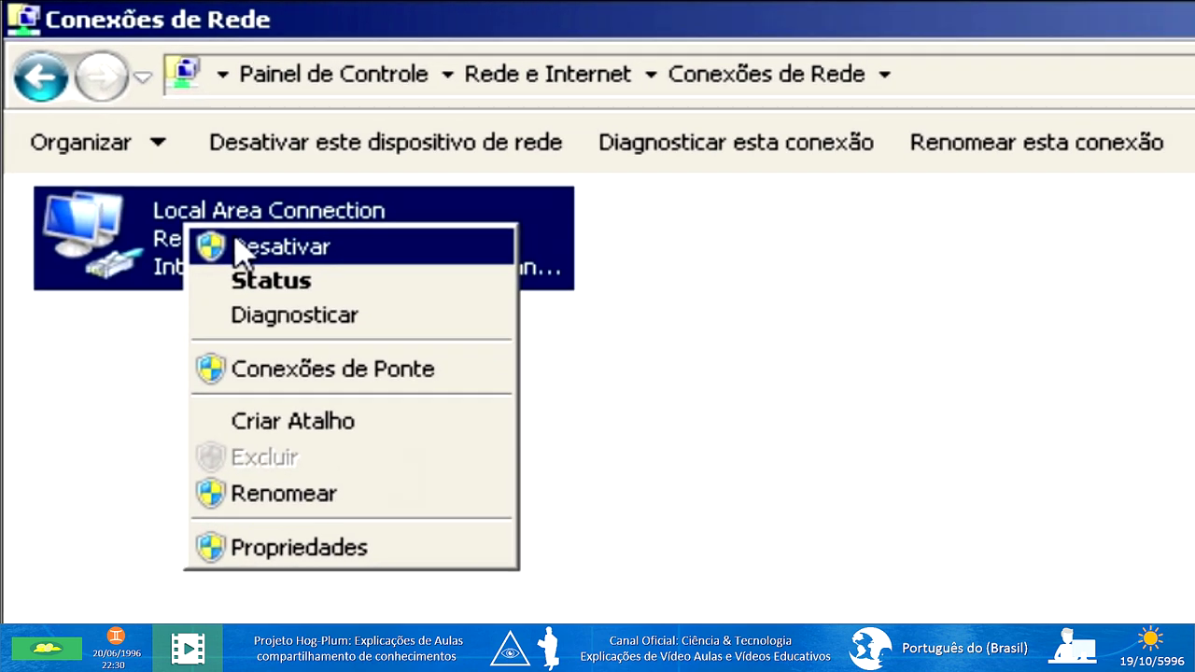
pyautogui.rightClick(318, 180)
pyautogui.click(356, 229)
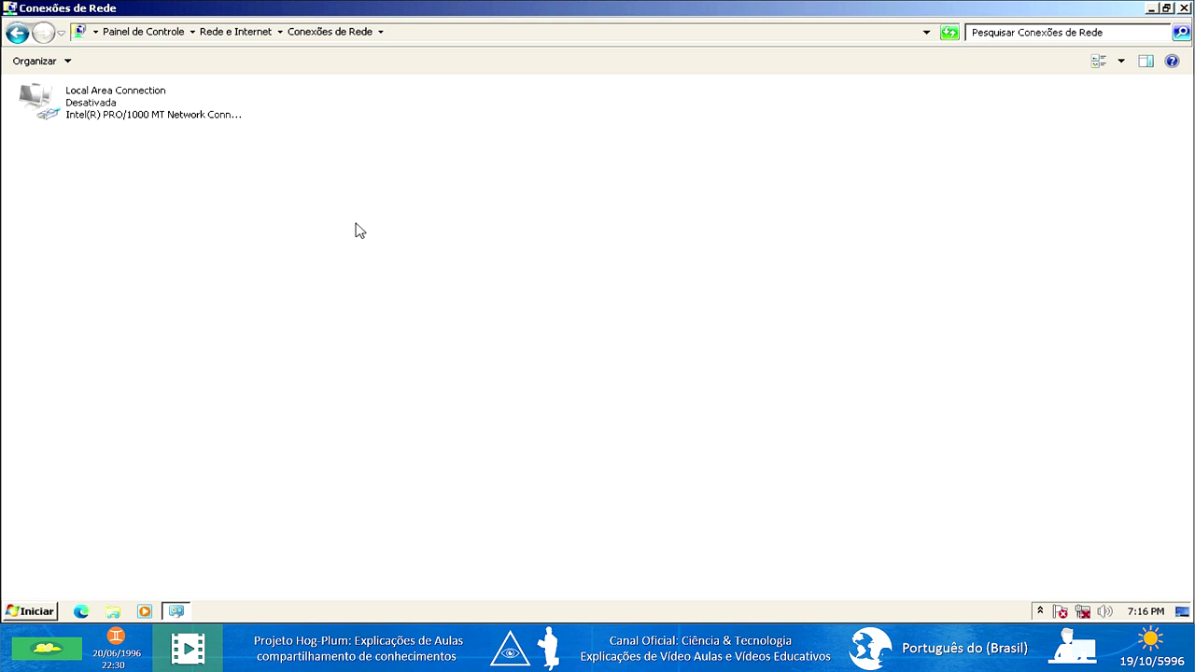
pyautogui.click(16, 33)
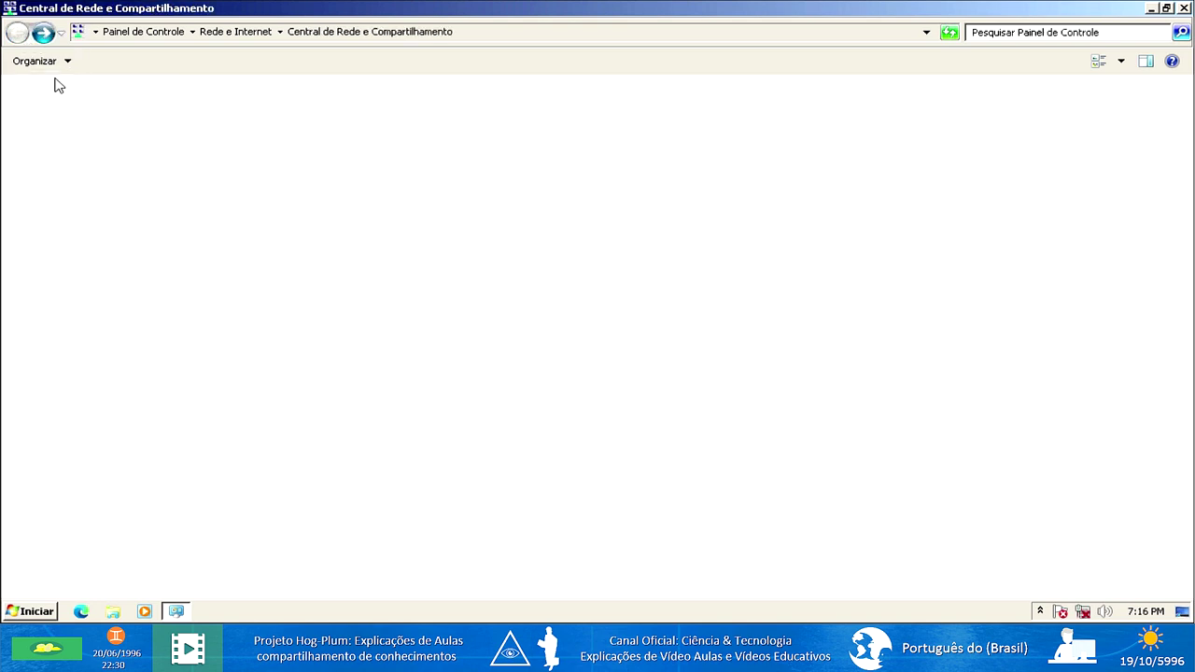
pyautogui.click(1182, 9)
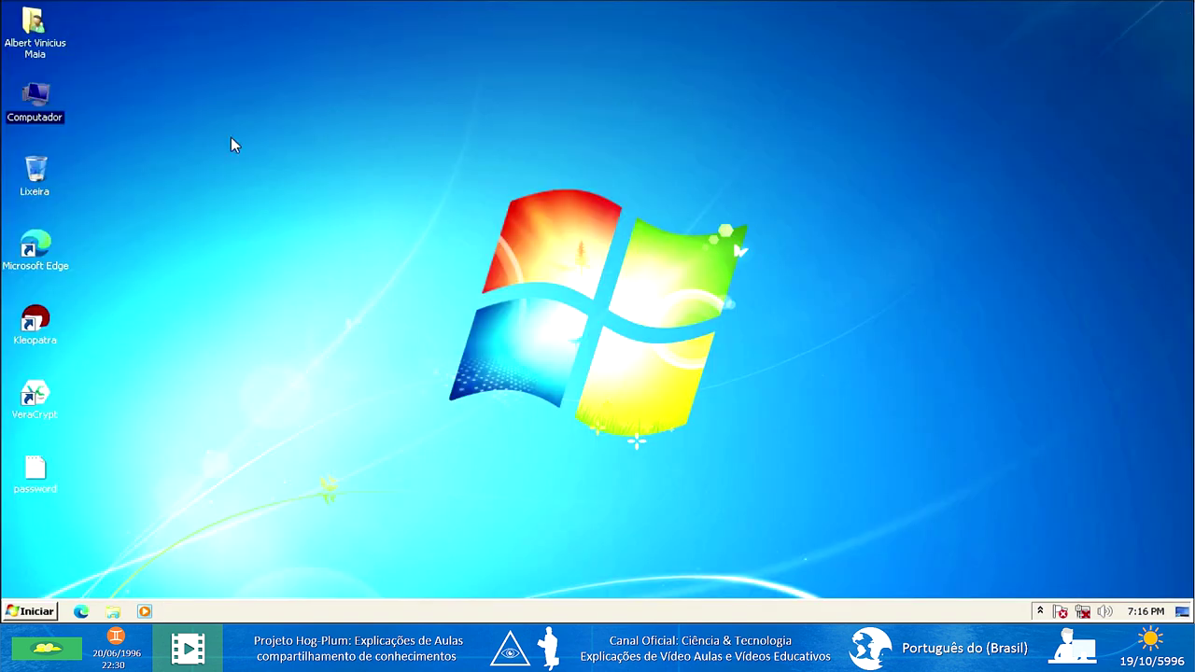
# Set Performance visual effects to 'Let Windows choose what's best', apply, and close System Properties.
pyautogui.rightClick(59, 117)
pyautogui.click(106, 267)
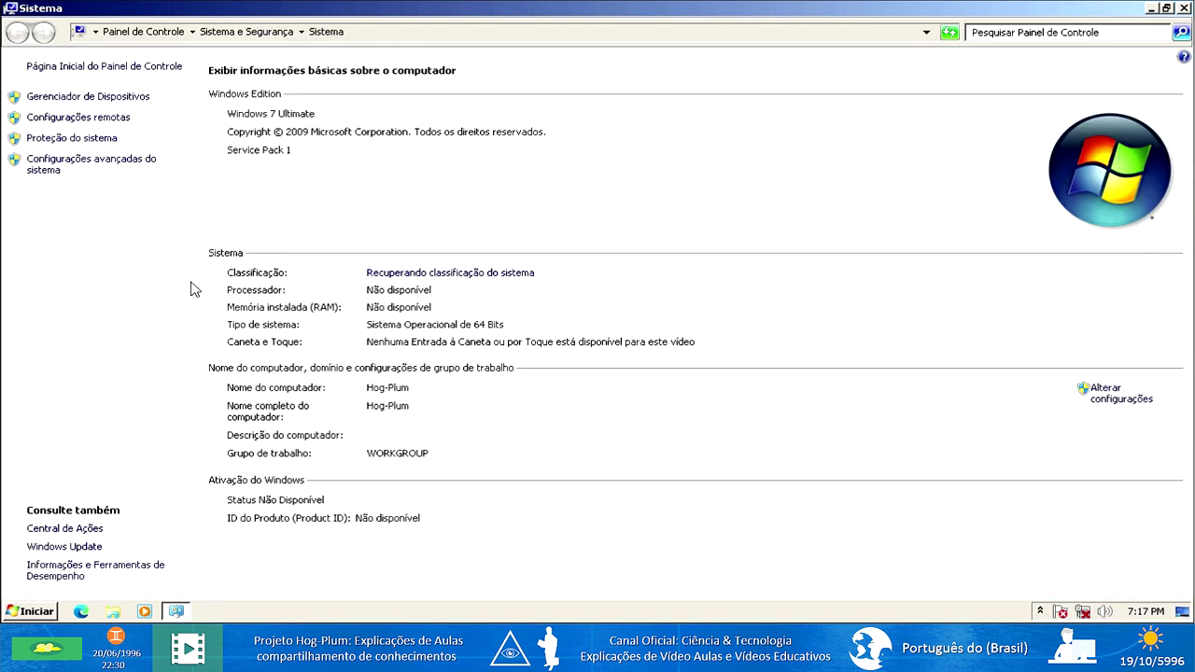
pyautogui.click(131, 168)
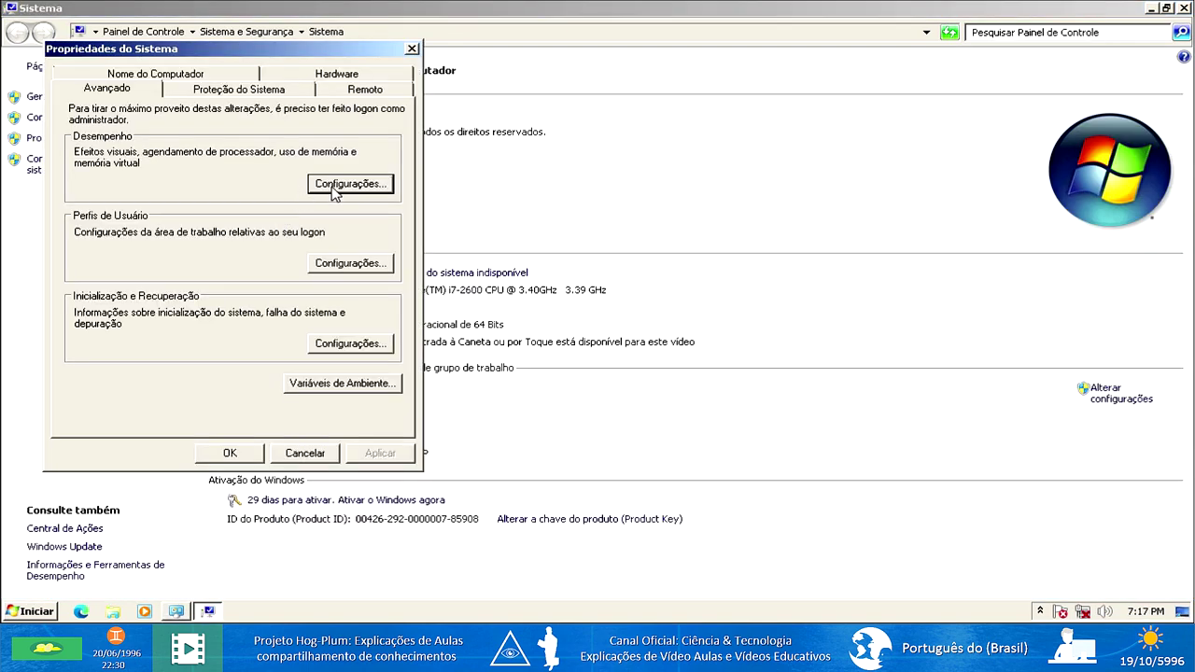
pyautogui.click(336, 184)
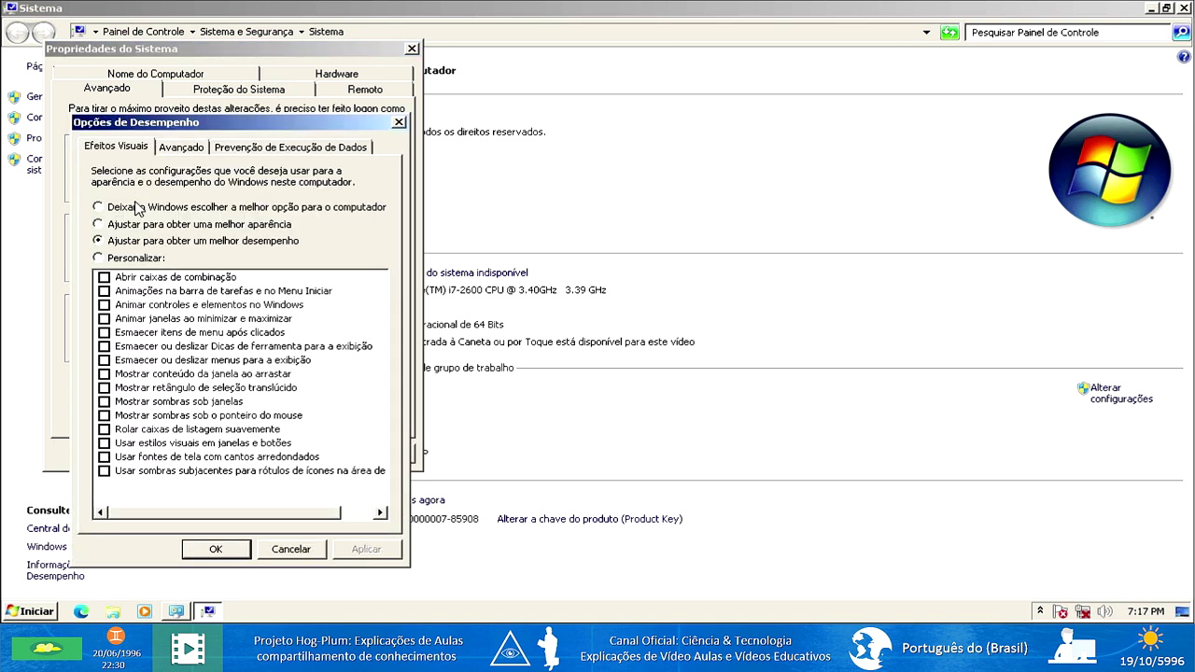
pyautogui.click(368, 550)
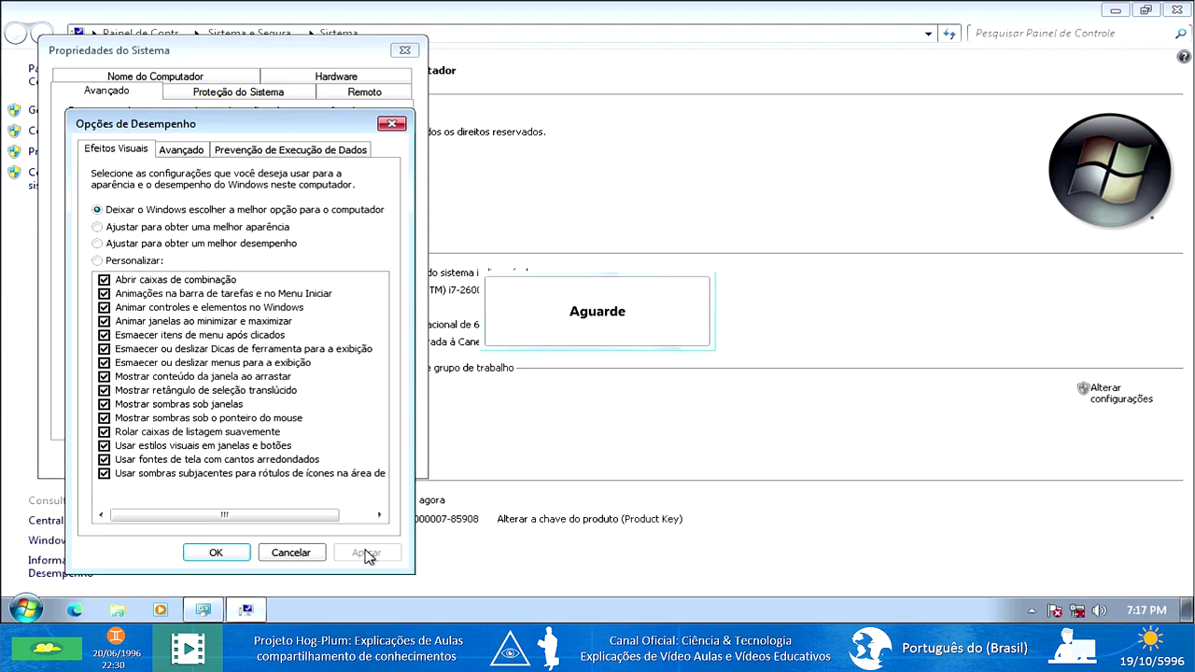
pyautogui.click(215, 551)
pyautogui.click(230, 457)
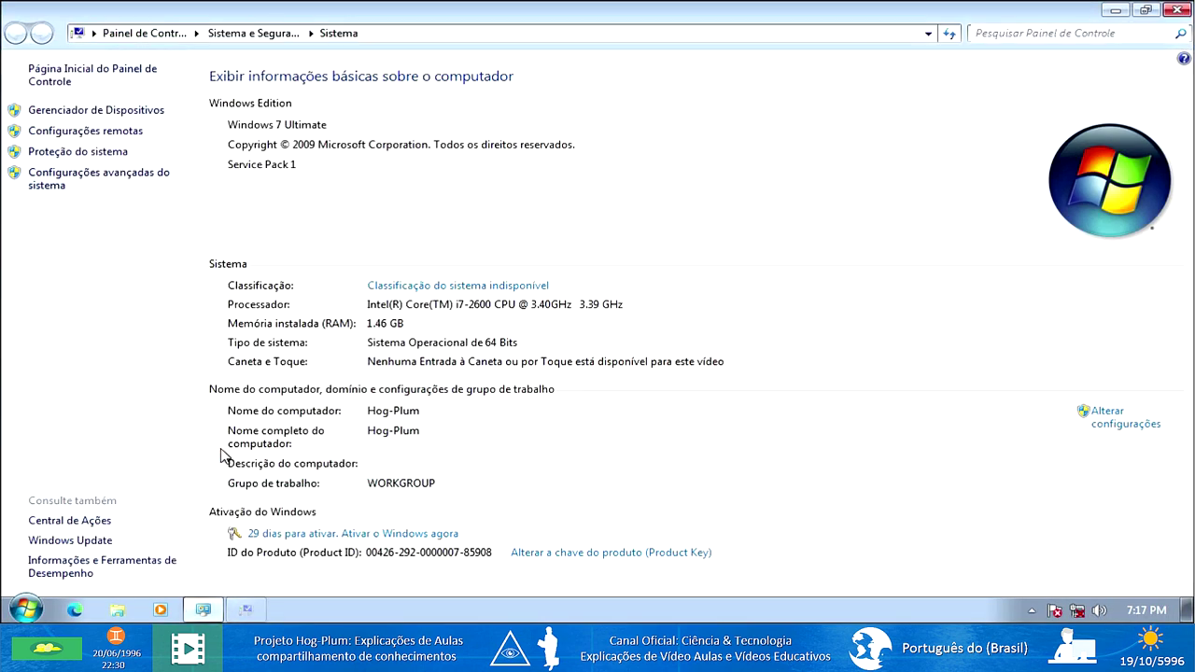
pyautogui.click(1176, 12)
# Open Disk Management in Computer Management and shrink the Windows 7 (C:) volume by 8193 MB.
pyautogui.rightClick(48, 125)
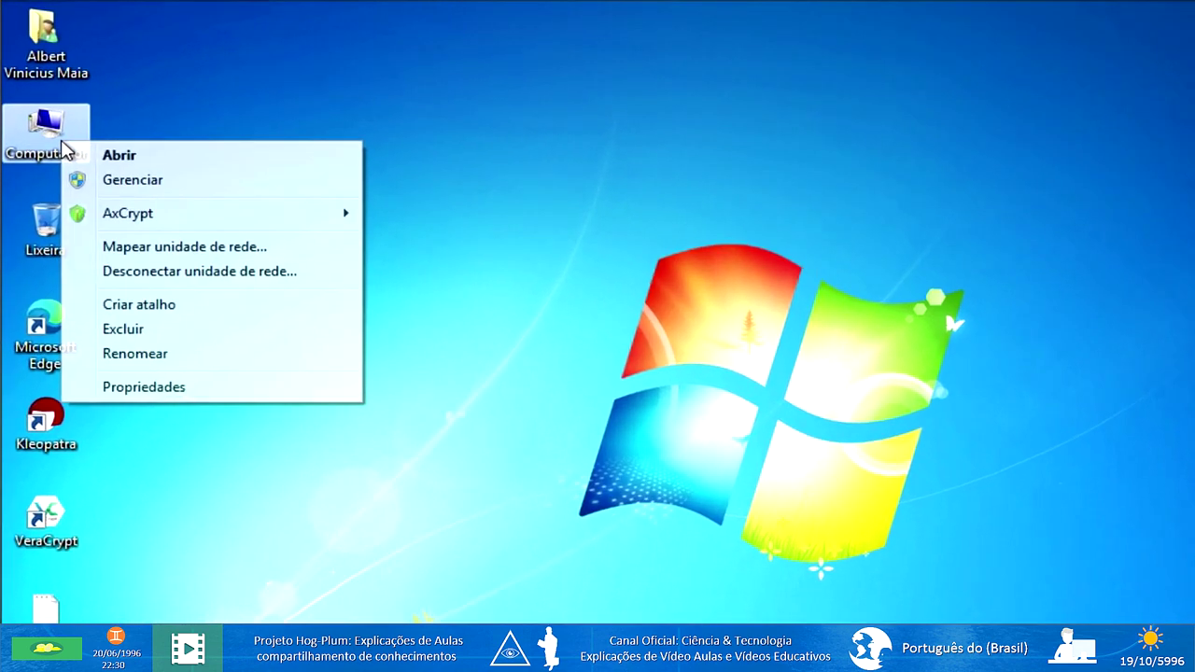
pyautogui.click(117, 183)
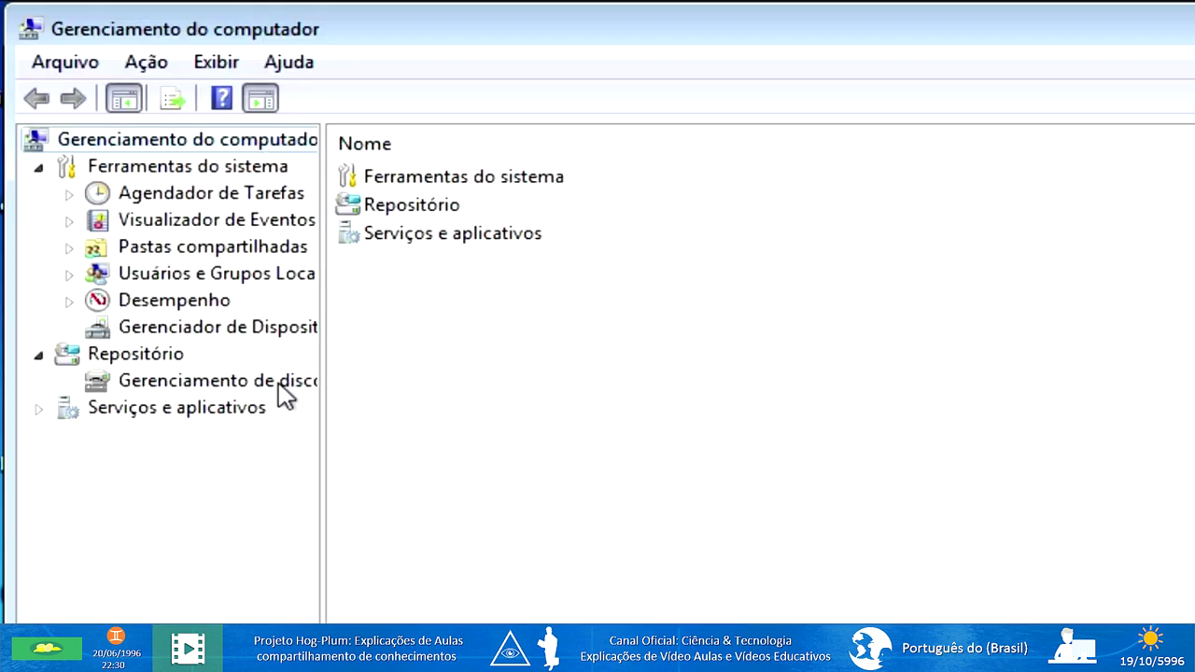
pyautogui.click(285, 382)
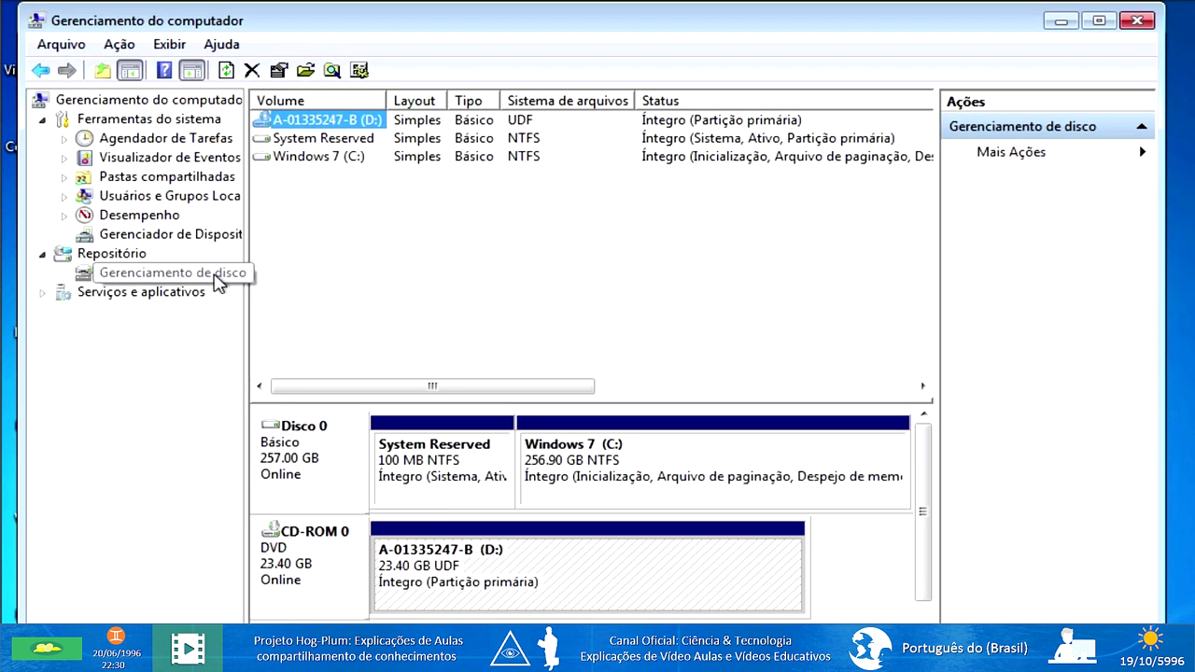
pyautogui.rightClick(637, 462)
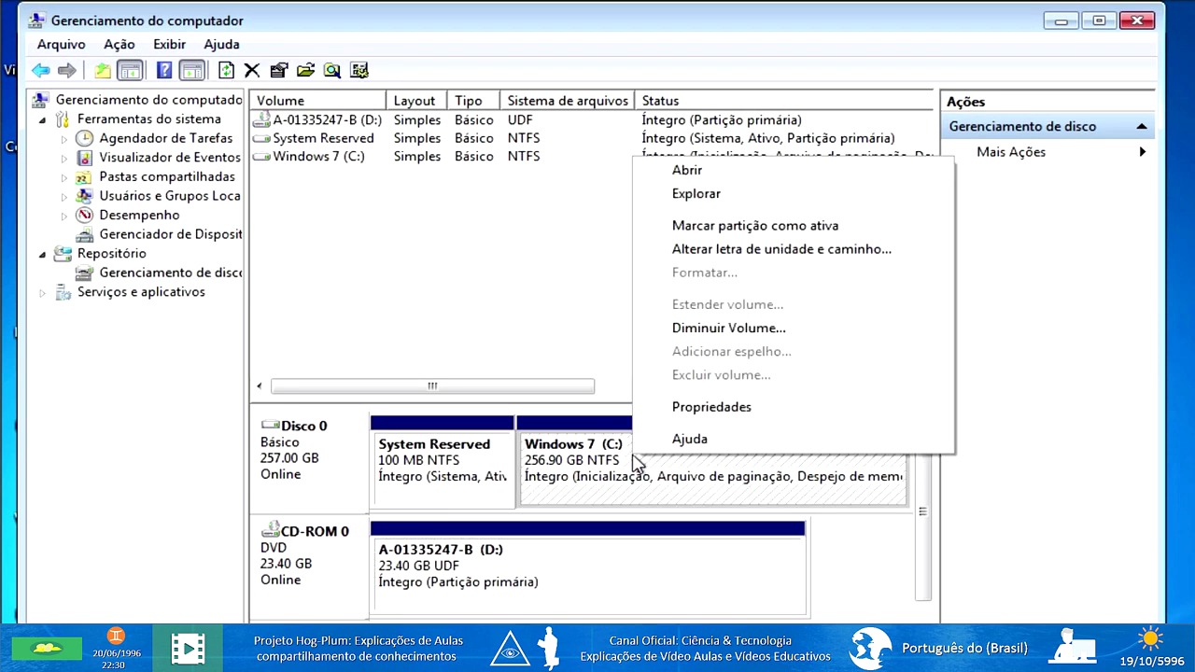
pyautogui.click(761, 336)
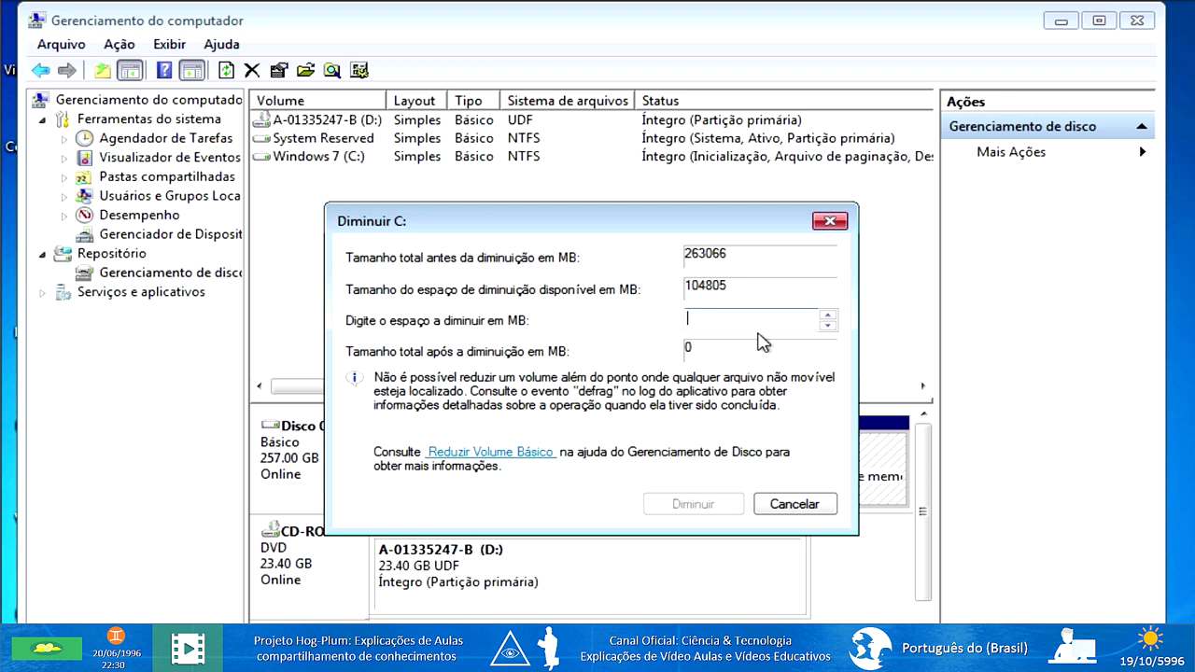
pyautogui.write('8193')
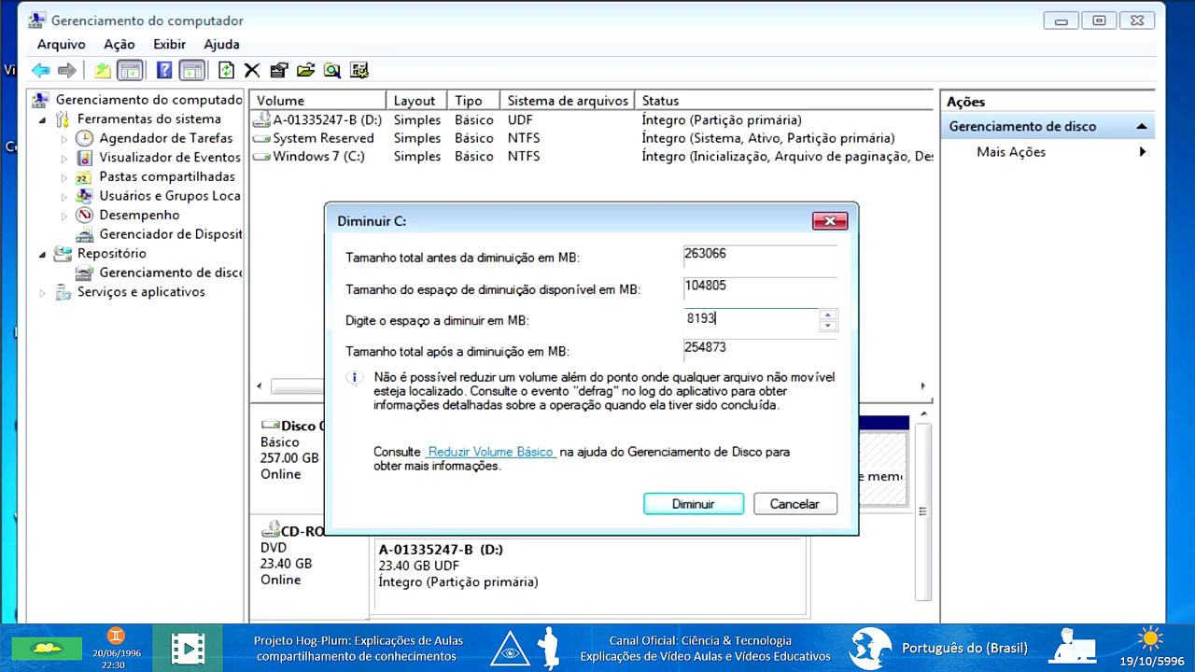
pyautogui.click(690, 509)
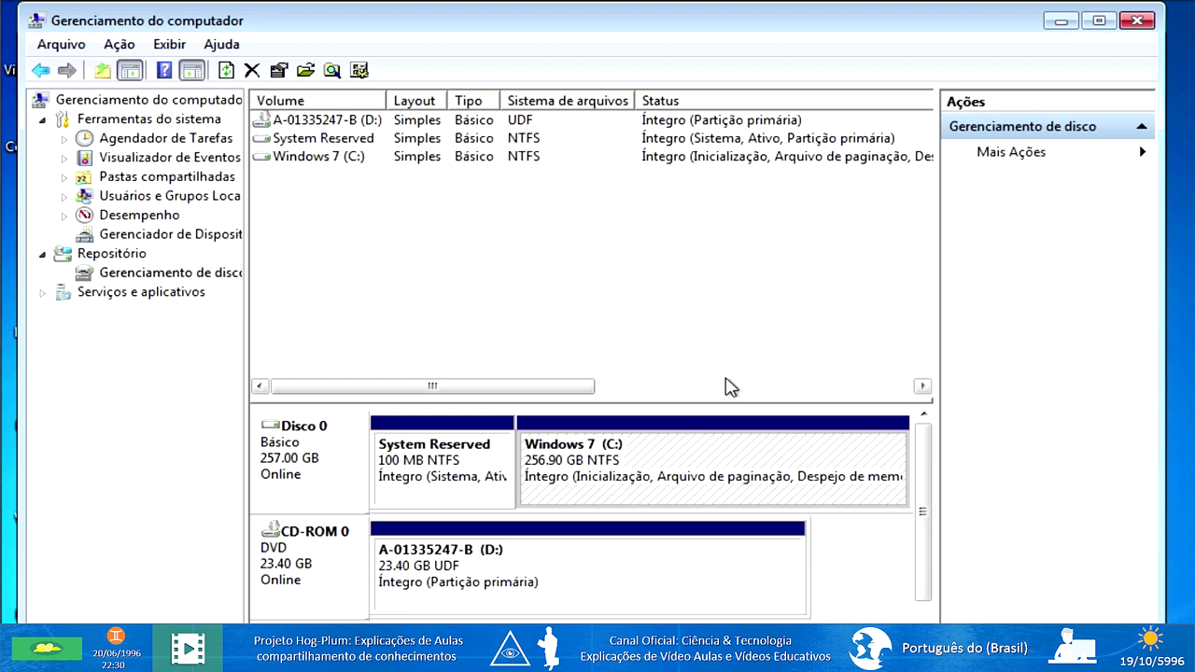
# Create a full 8 GB simple volume on the unallocated space, drive F:, labeled Swap.
pyautogui.rightClick(776, 454)
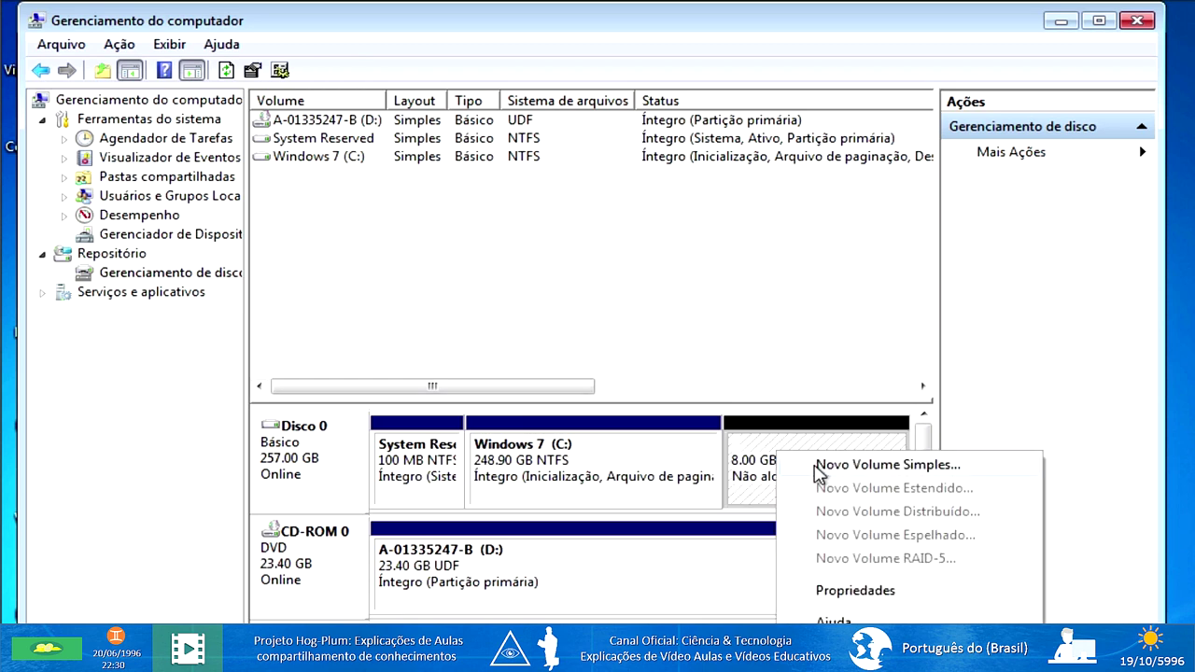
pyautogui.click(817, 467)
pyautogui.click(717, 505)
pyautogui.click(716, 505)
pyautogui.click(717, 505)
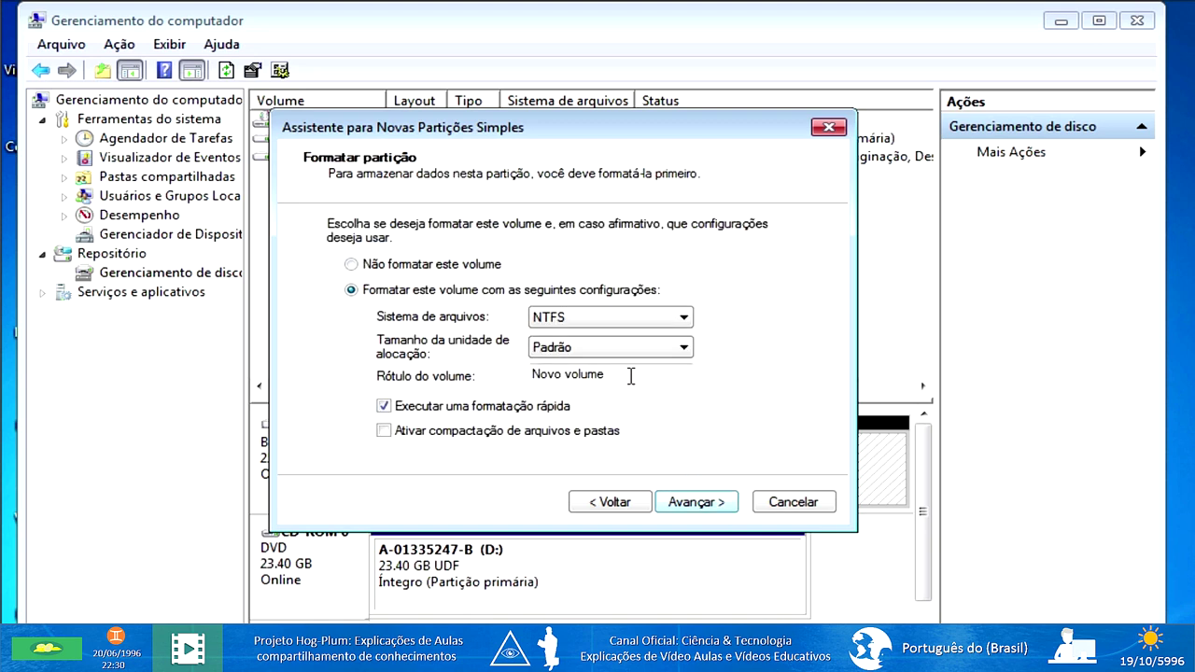
pyautogui.moveTo(630, 376); pyautogui.dragTo(346, 341)
pyautogui.write('Swa')
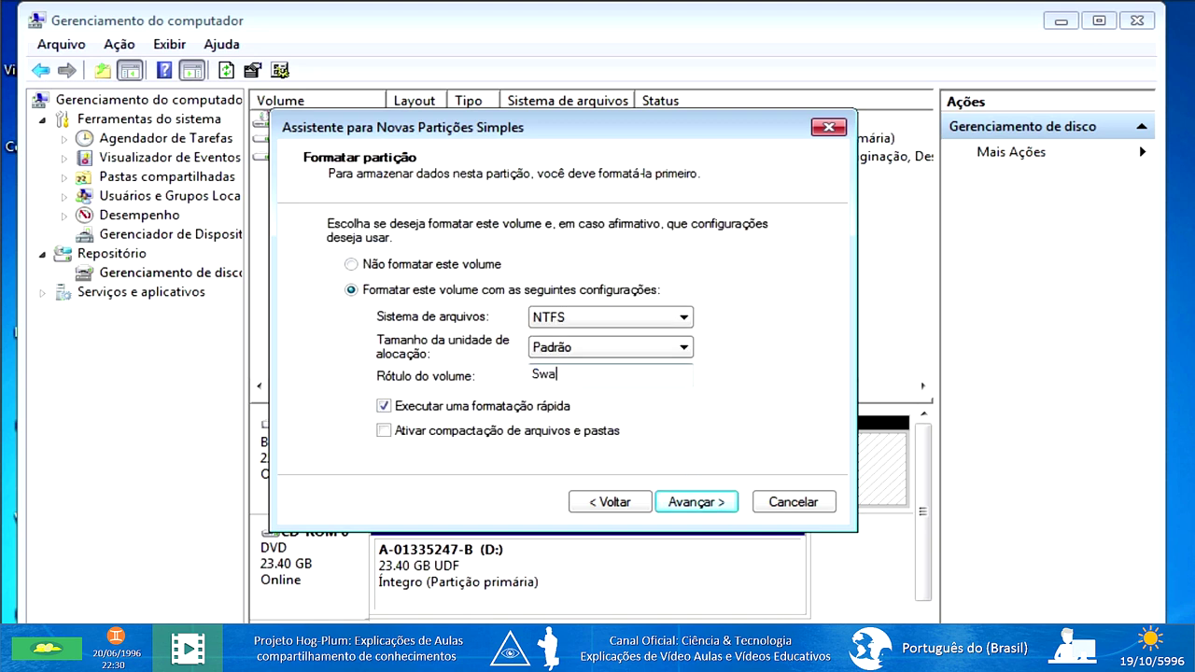
pyautogui.click(708, 505)
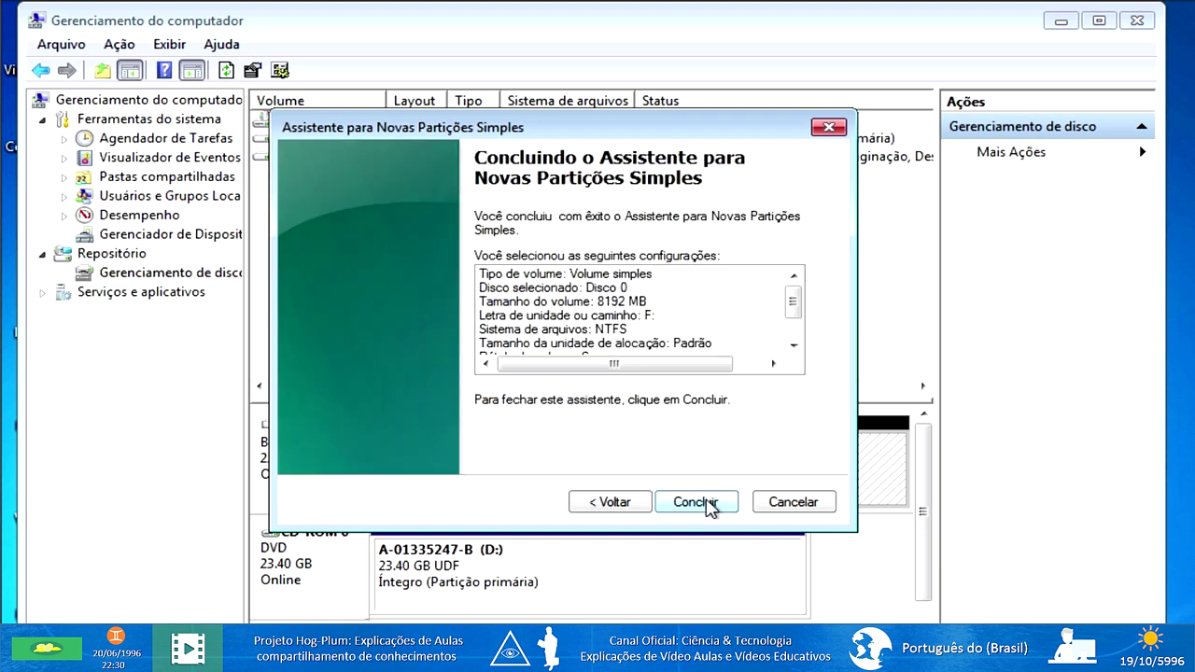
pyautogui.click(709, 505)
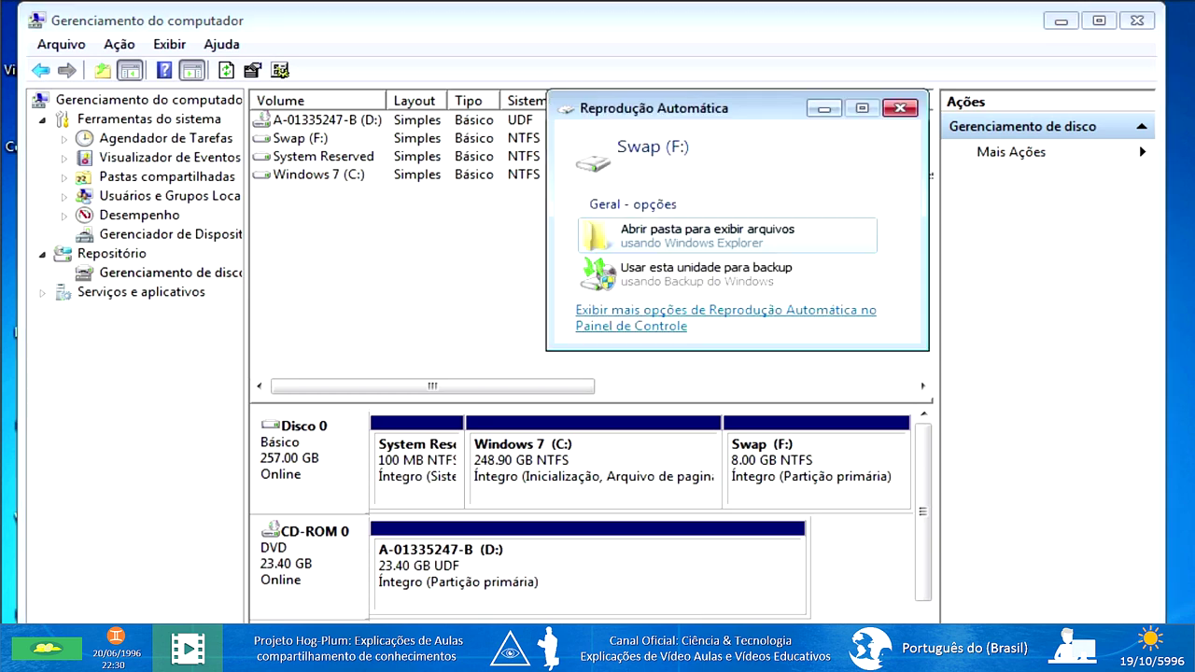
pyautogui.click(901, 109)
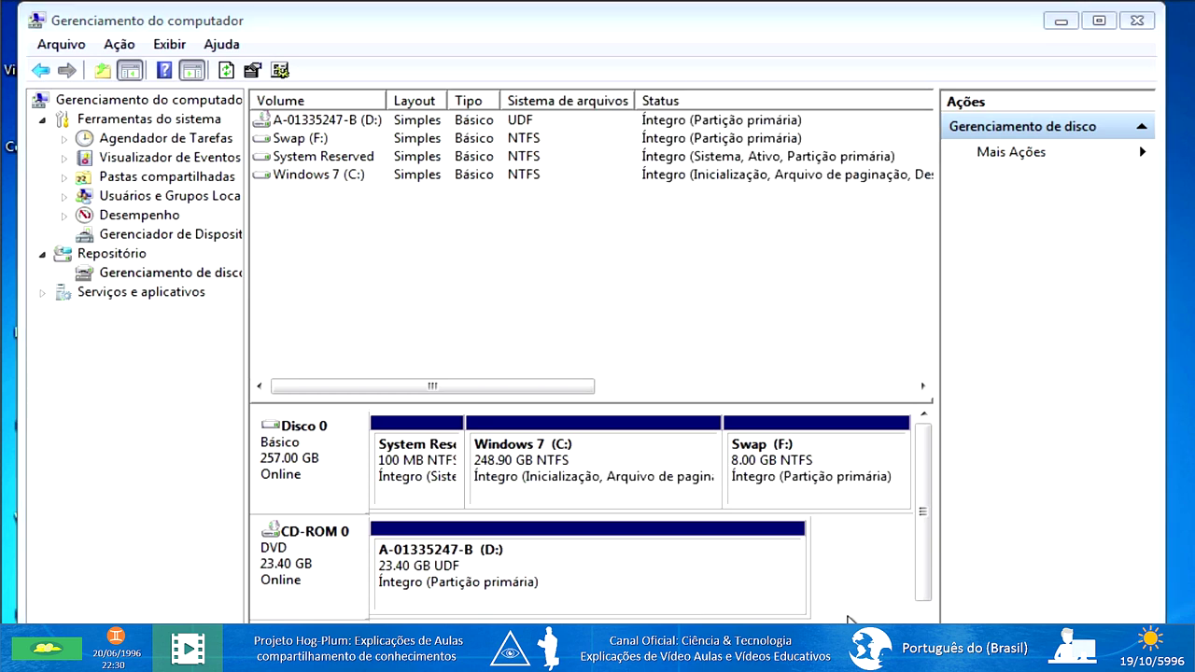
# Shrink Windows 7 (C:) again to free about 94.35 GB of unallocated space.
pyautogui.rightClick(558, 465)
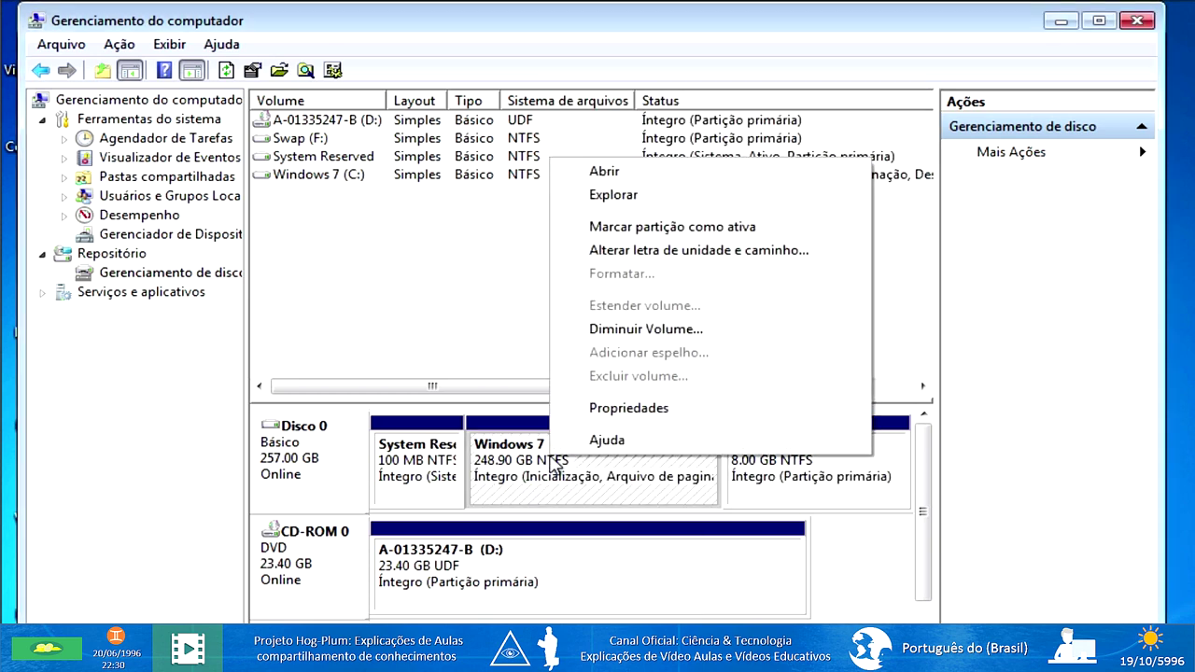
pyautogui.click(677, 330)
pyautogui.click(725, 504)
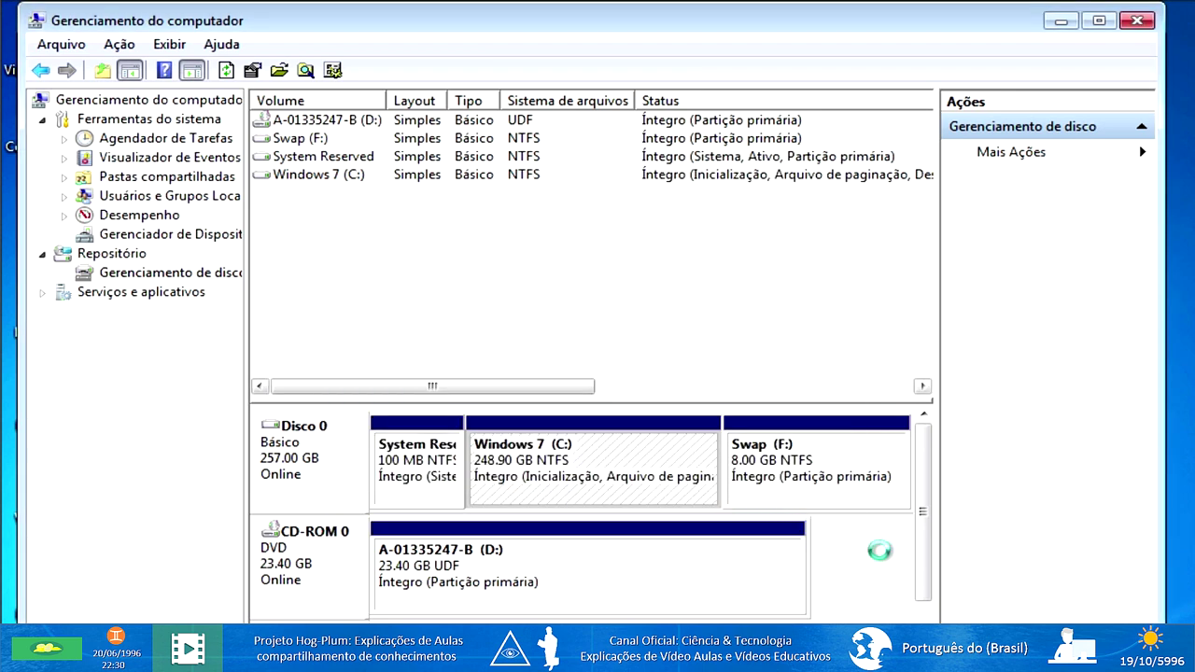
# Create a full-size NTFS simple volume on the 94.35 GB space as drive G:, labeled MX-Linux.
pyautogui.rightClick(699, 448)
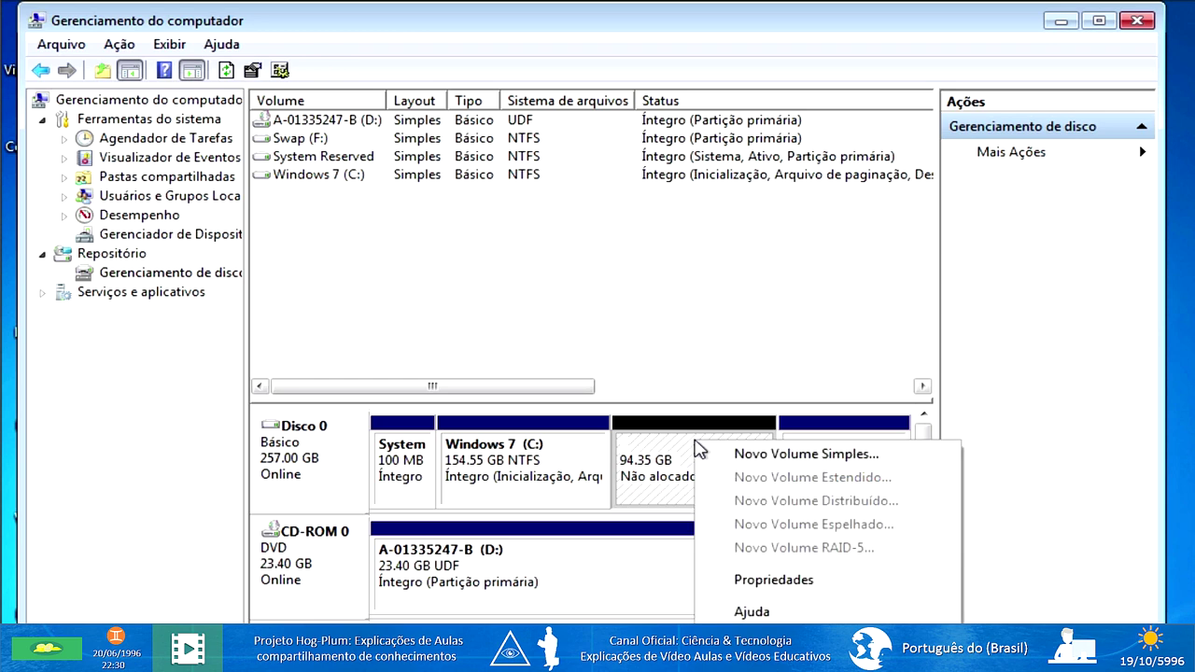
pyautogui.click(734, 454)
pyautogui.click(698, 501)
pyautogui.click(698, 502)
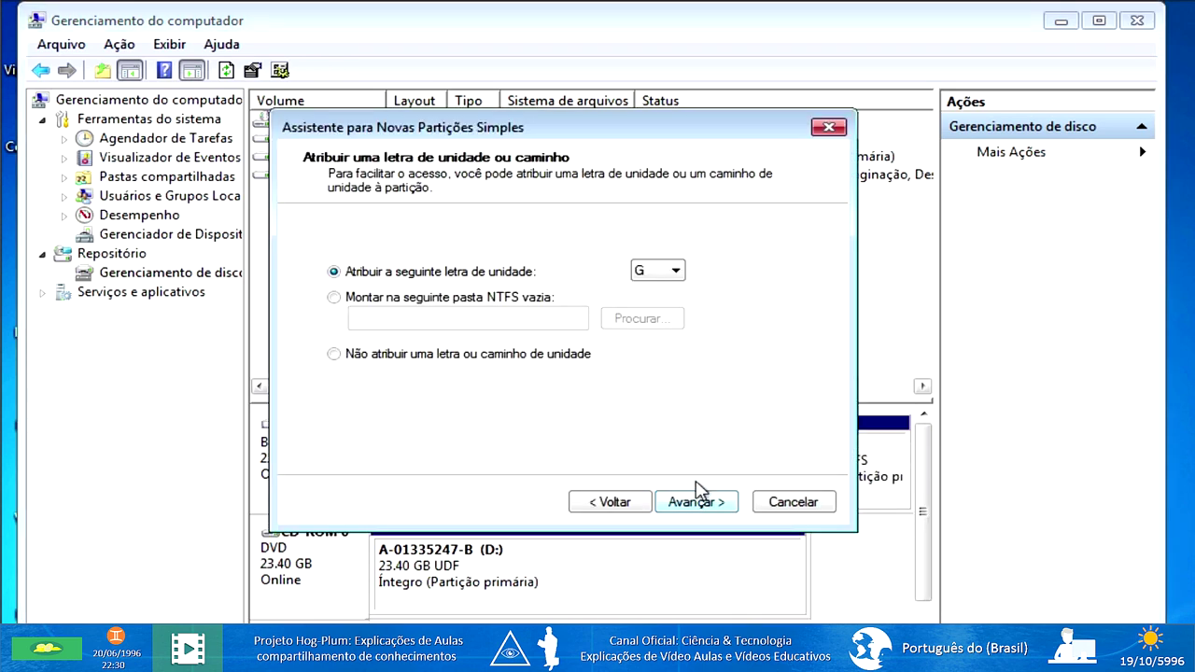
pyautogui.click(684, 494)
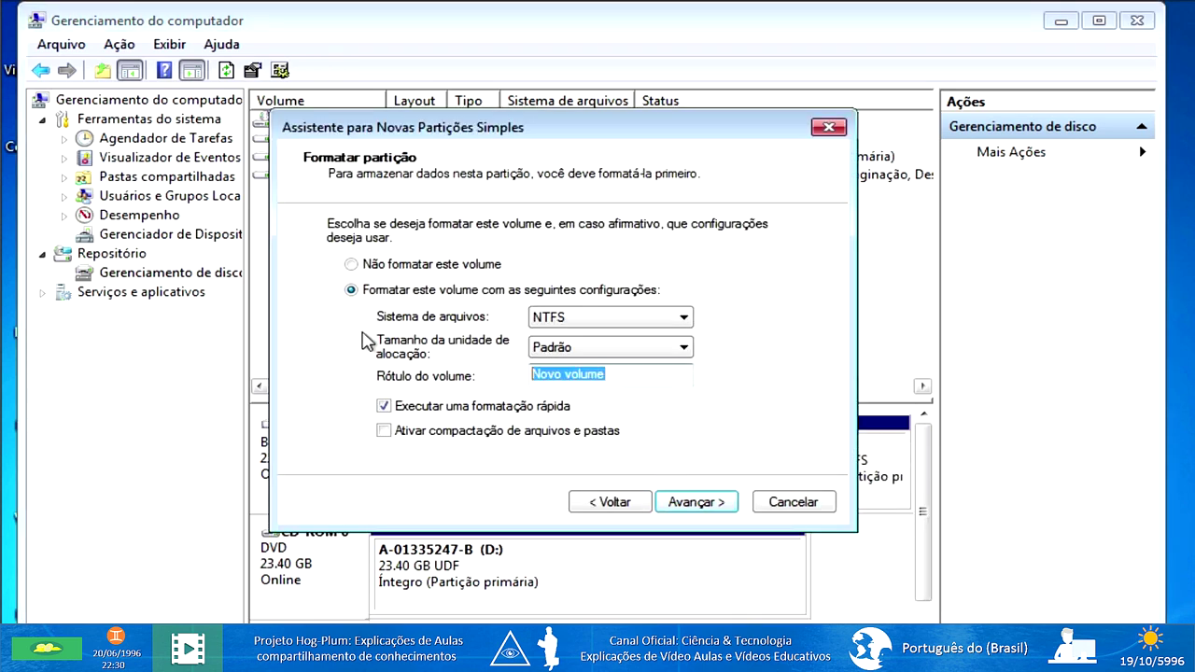
pyautogui.write('MX-Linux (21')
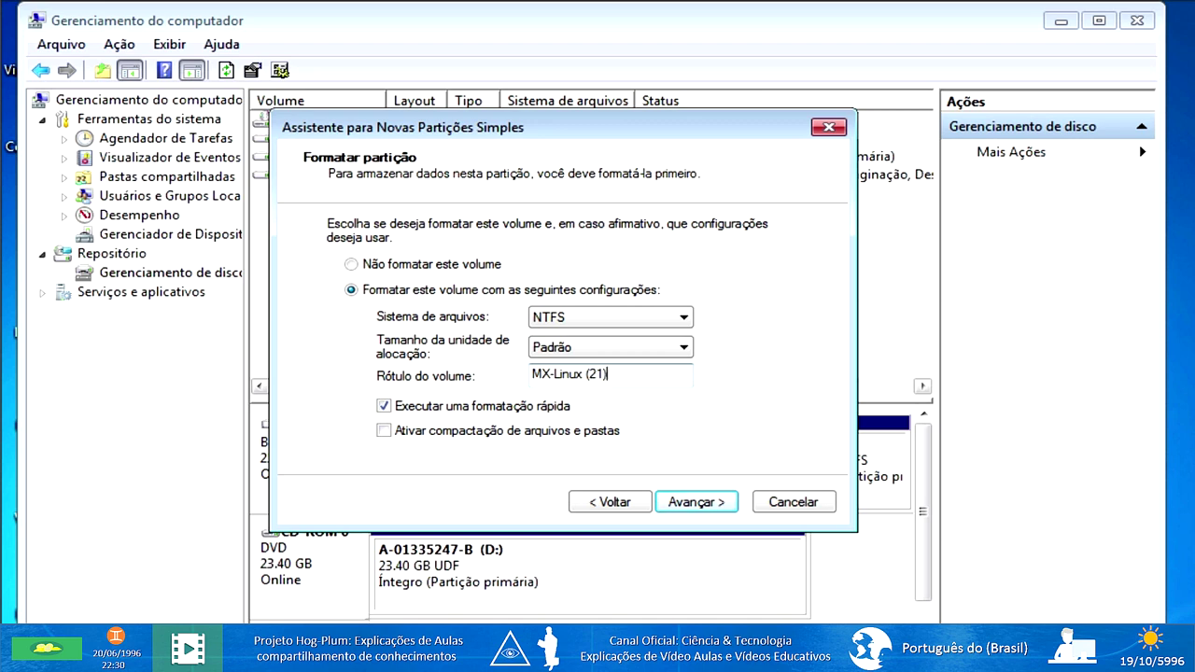
pyautogui.moveTo(627, 373); pyautogui.dragTo(597, 369)
pyautogui.press('BackSpace')
pyautogui.press('BackSpace')
pyautogui.click(712, 502)
pyautogui.click(709, 502)
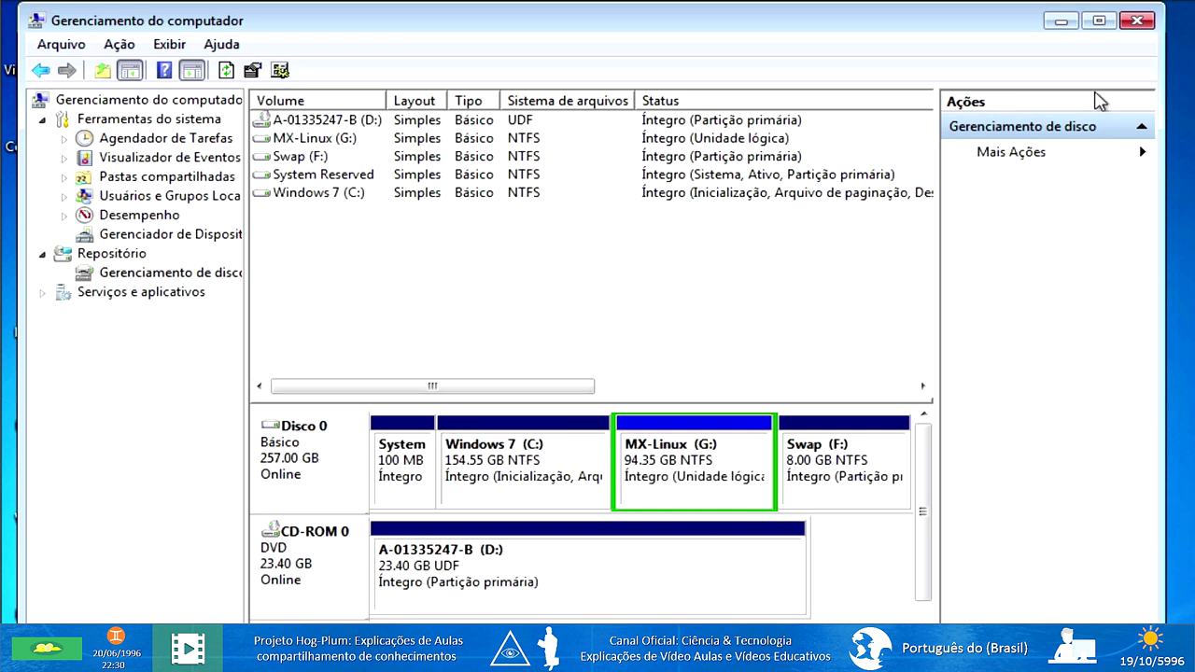
# Close Disk Management and check the Swap (F:) and MX-Linux (G:) drives in Computer.
pyautogui.click(1136, 21)
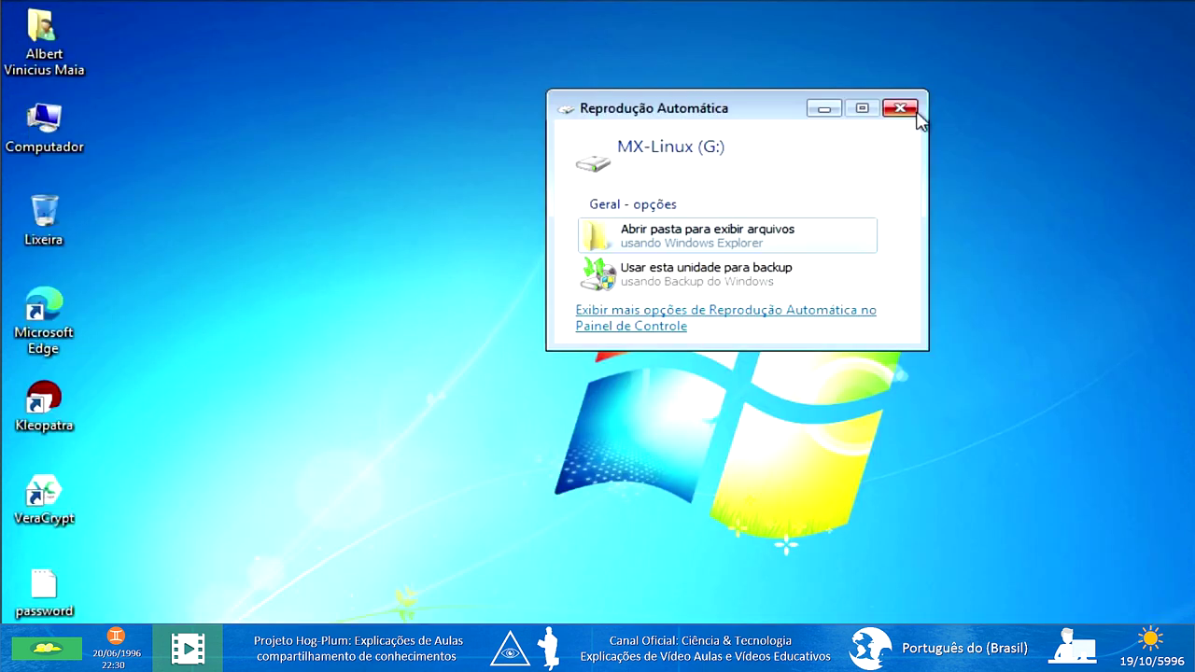
pyautogui.click(900, 108)
pyautogui.doubleClick(44, 126)
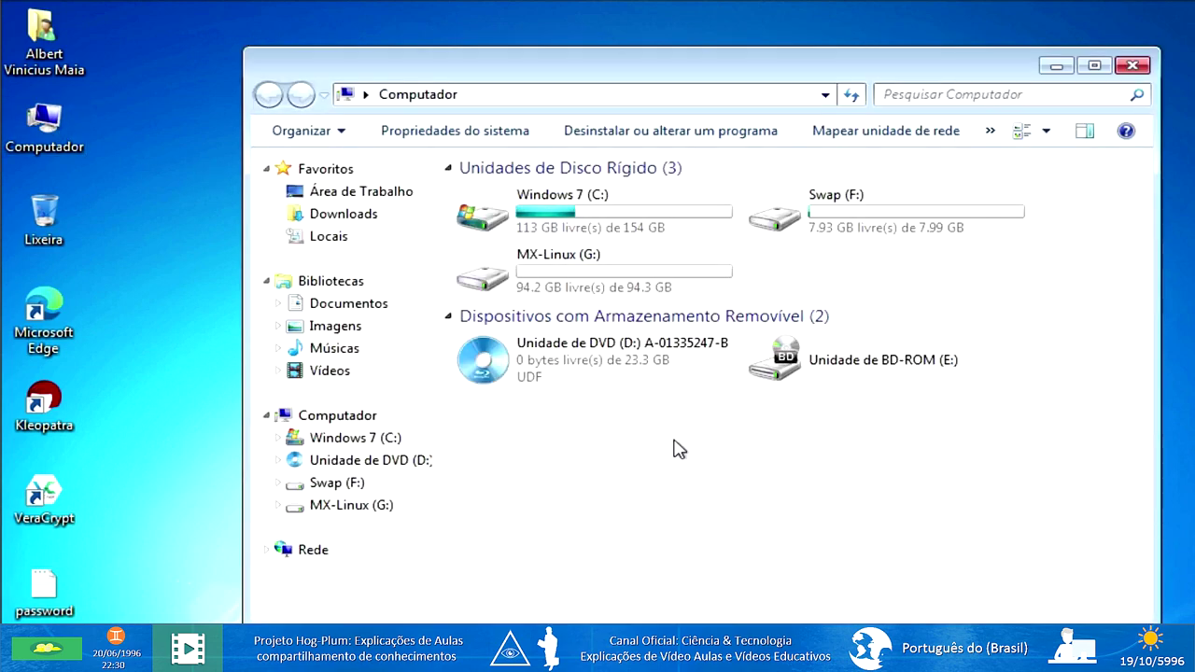
pyautogui.moveTo(1134, 402); pyautogui.dragTo(1194, 403)
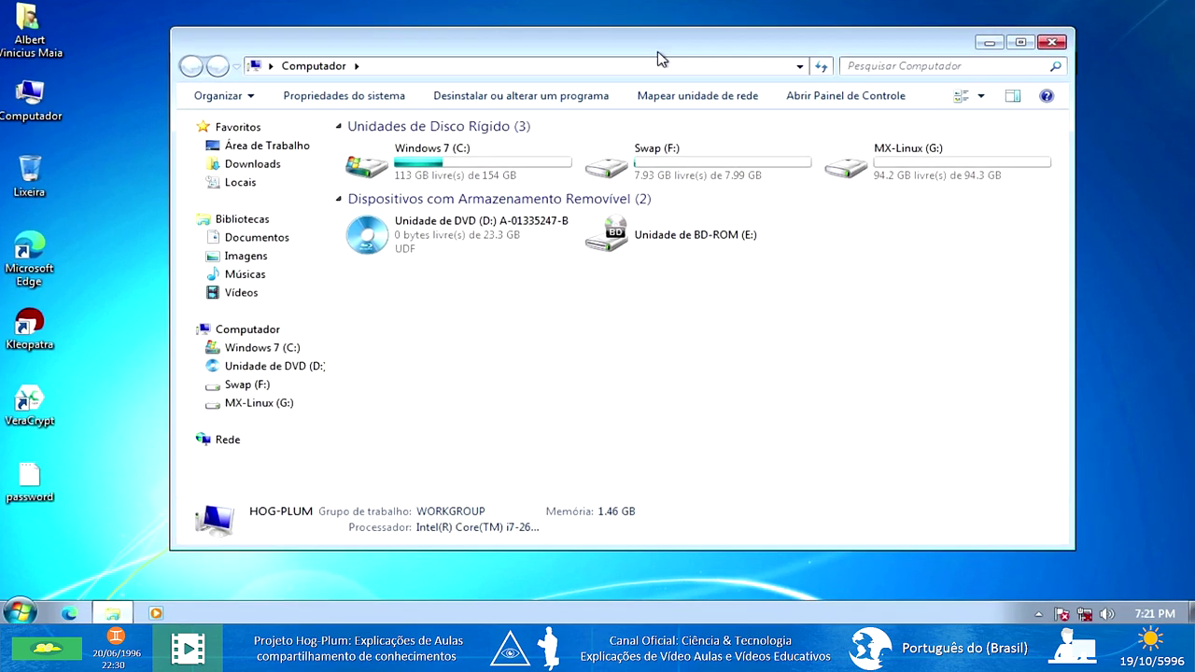
pyautogui.moveTo(1028, 350); pyautogui.dragTo(392, 105)
pyautogui.click(711, 420)
pyautogui.moveTo(844, 396); pyautogui.dragTo(509, 191)
pyautogui.click(800, 372)
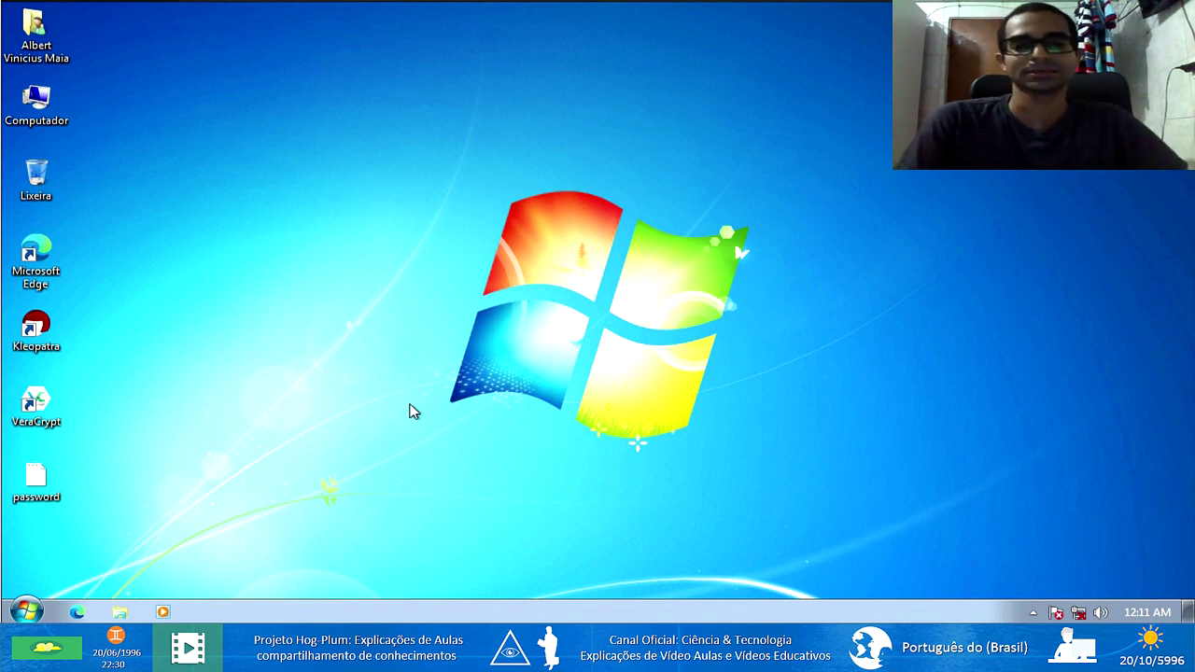
pyautogui.doubleClick(36, 103)
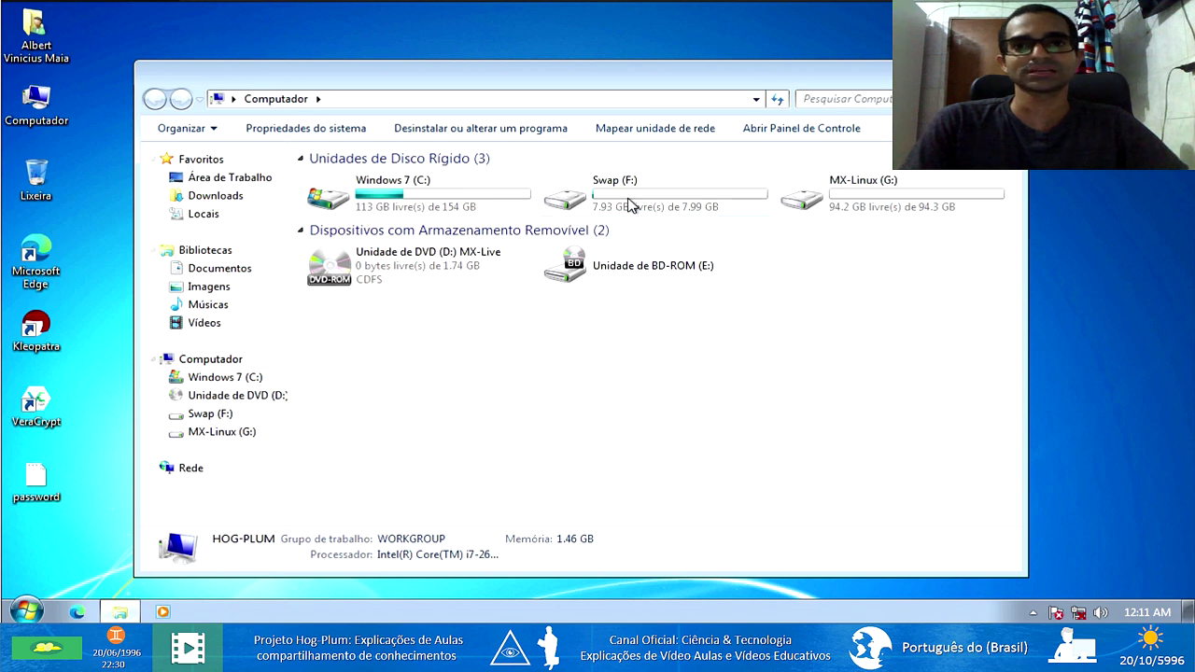
pyautogui.click(630, 205)
pyautogui.click(789, 207)
pyautogui.click(591, 198)
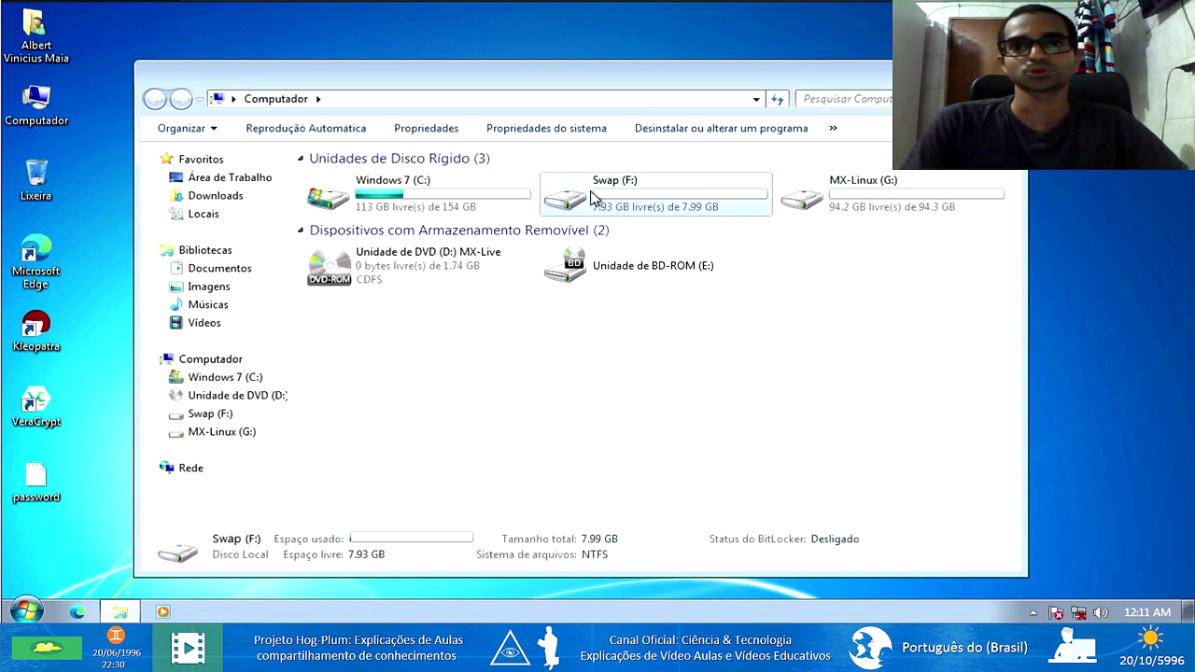
pyautogui.click(828, 211)
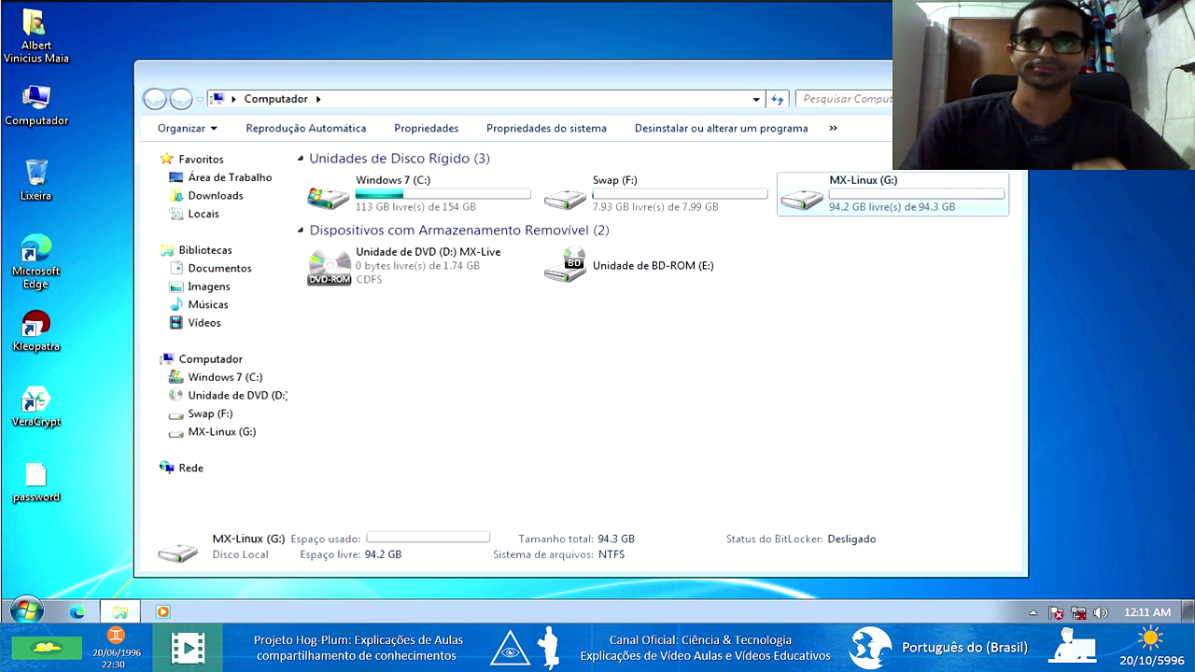
pyautogui.click(1008, 71)
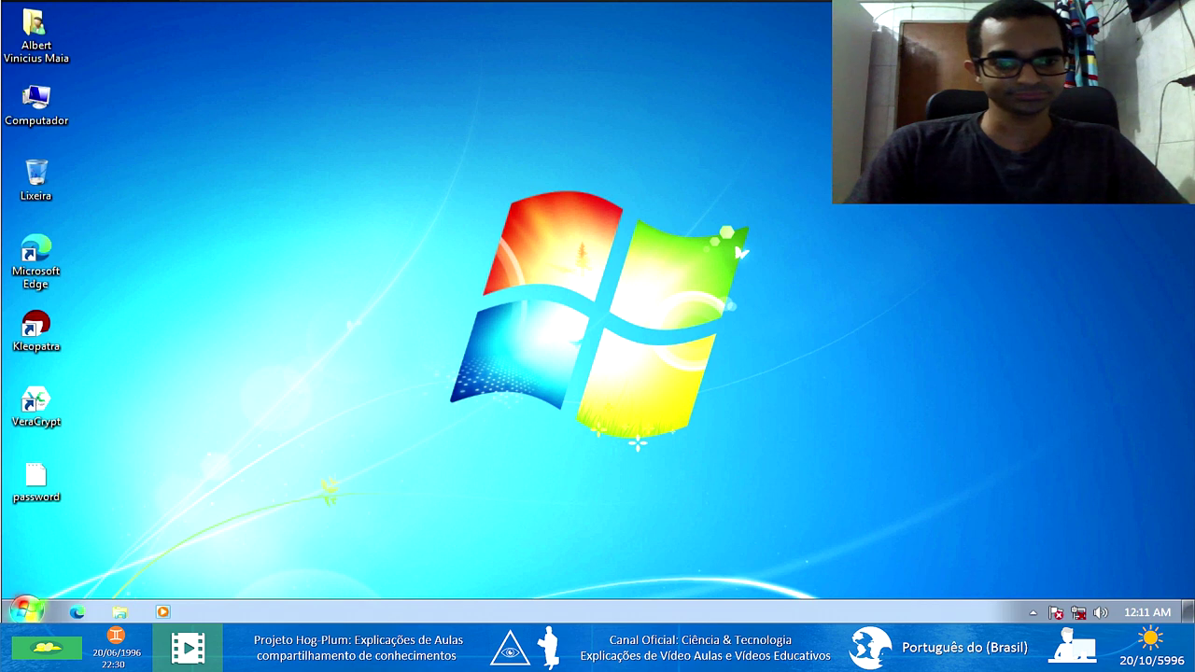
# Restart Windows 7 from the Start menu so the machine boots into PhoenixBIOS setup.
pyautogui.click(26, 611)
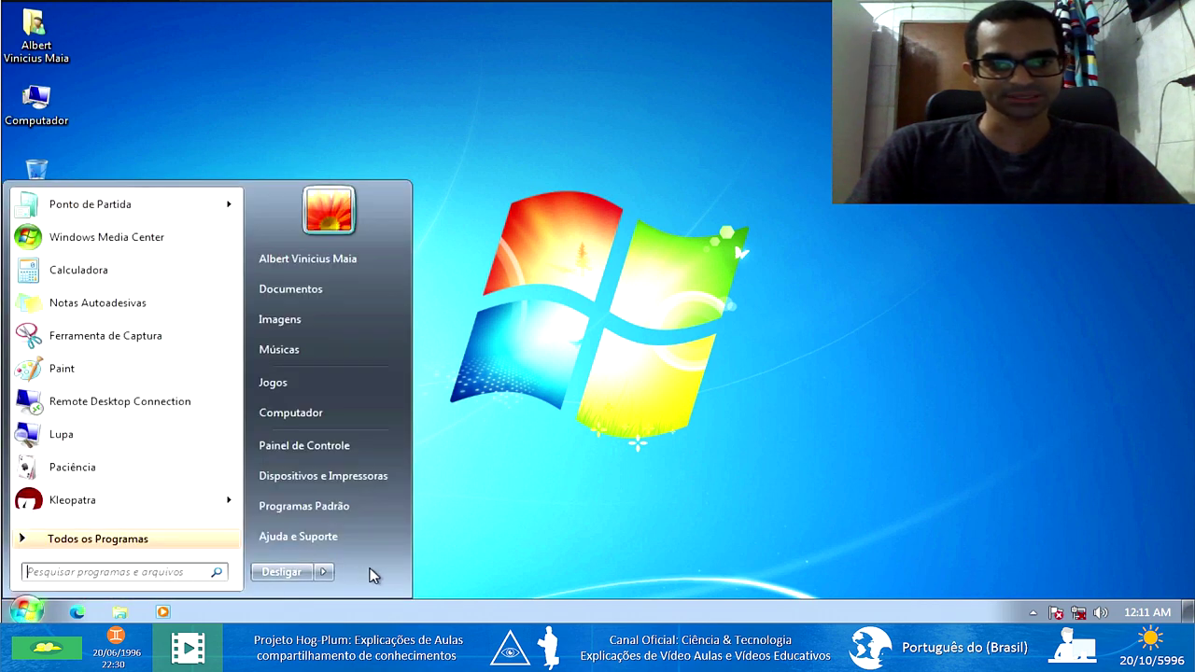
pyautogui.click(324, 572)
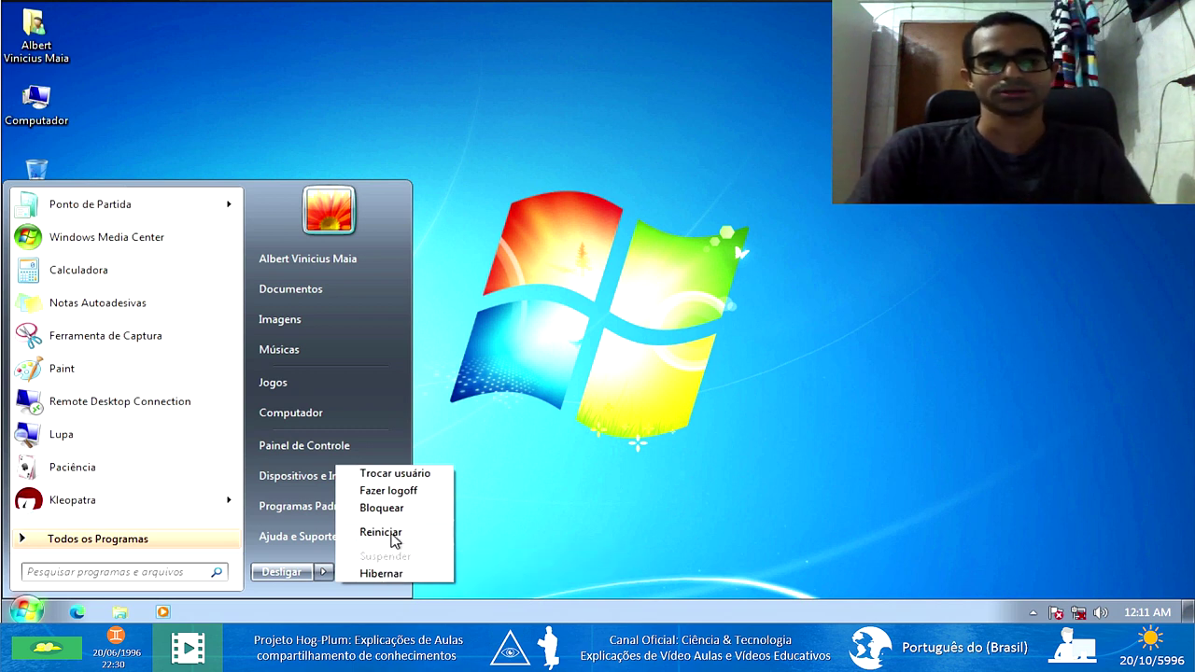
pyautogui.click(392, 539)
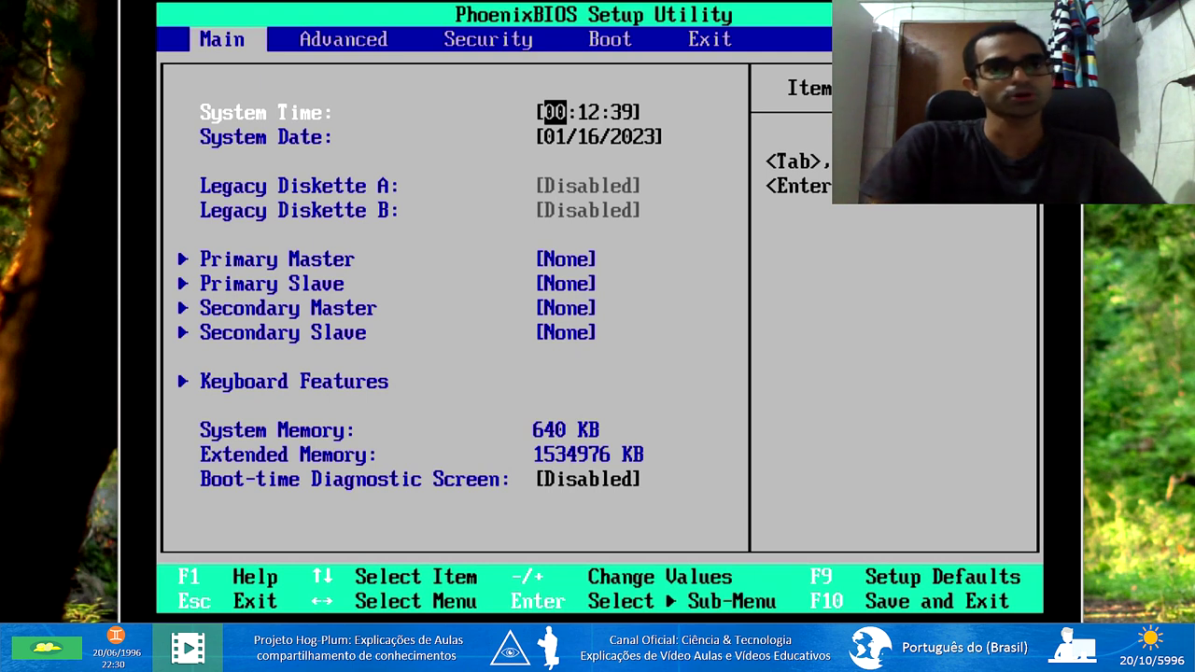
# Put CD-ROM Drive first in the Boot order, then save with F10 and exit.
pyautogui.press('Right')
pyautogui.press('Right')
pyautogui.press('Right')
pyautogui.press('Down')
pyautogui.press('Down')
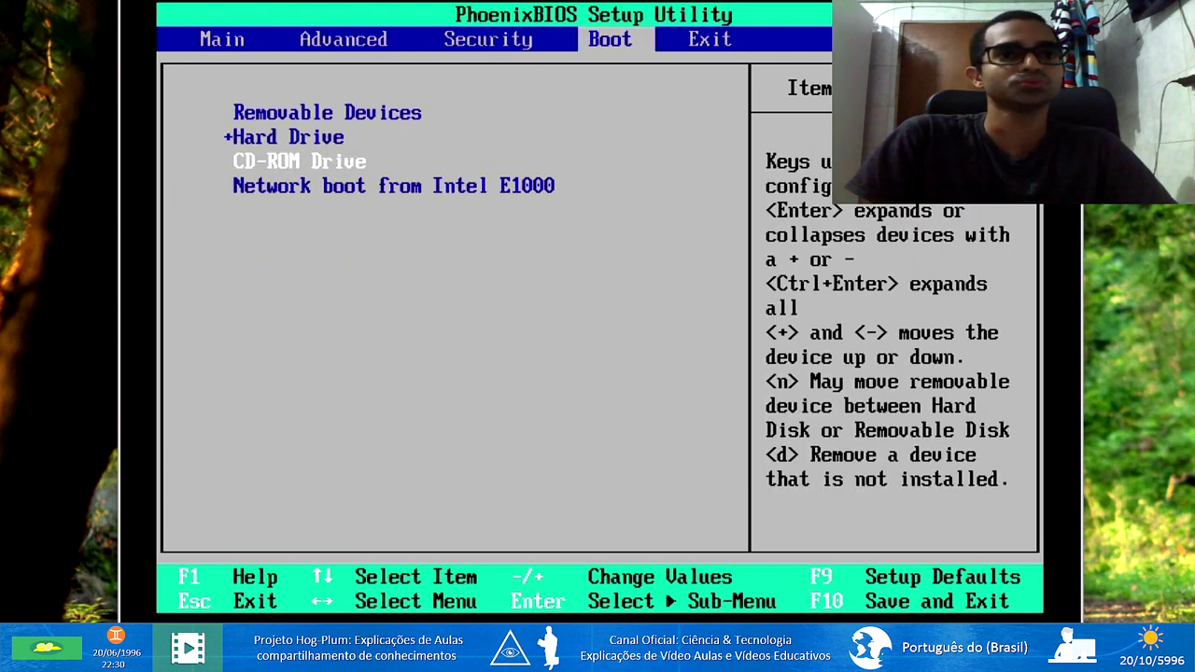
pyautogui.press('+')
pyautogui.press('+')
pyautogui.press('Down')
pyautogui.press('Down')
pyautogui.press('+')
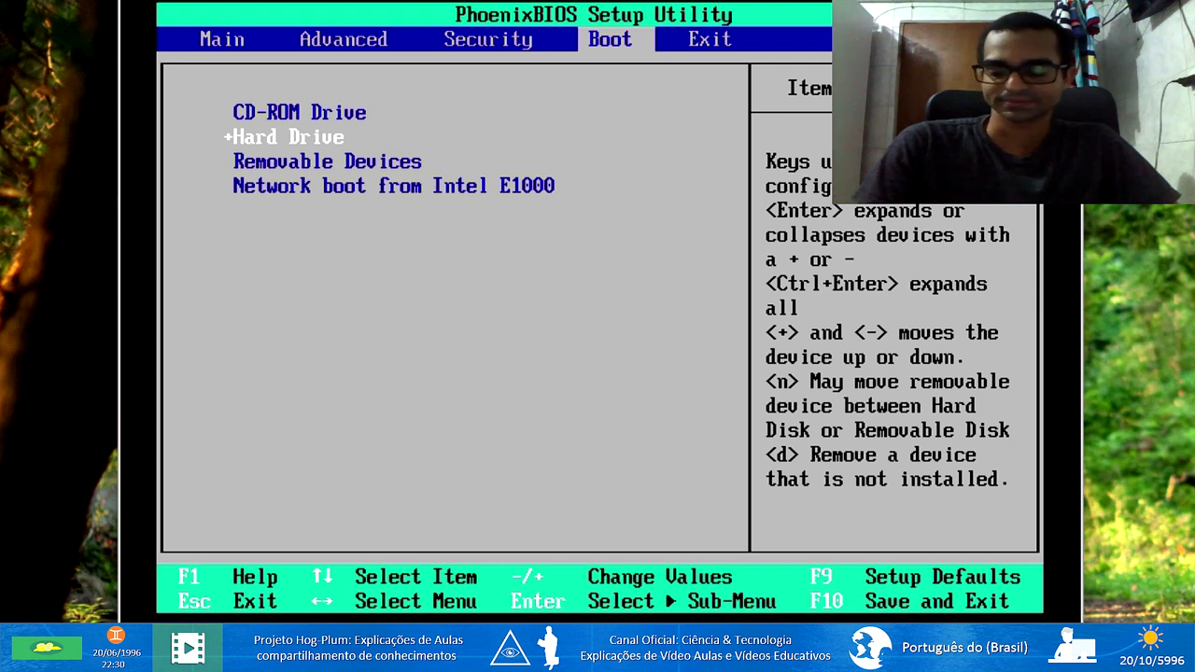
pyautogui.press('Up')
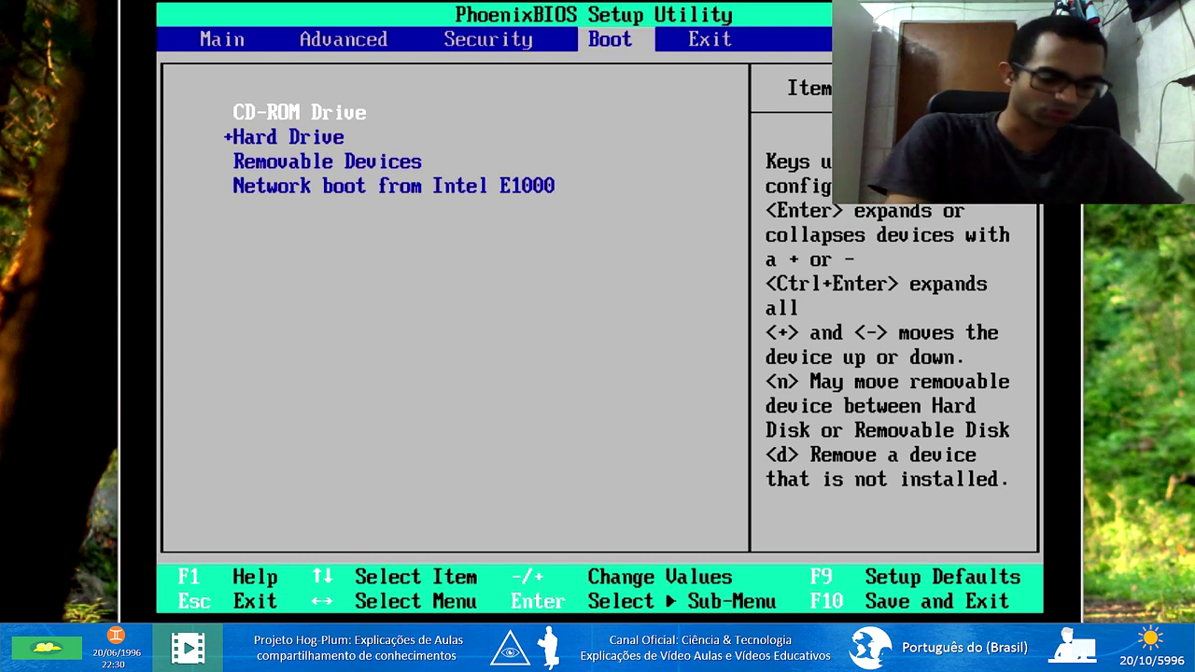
pyautogui.press('F10')
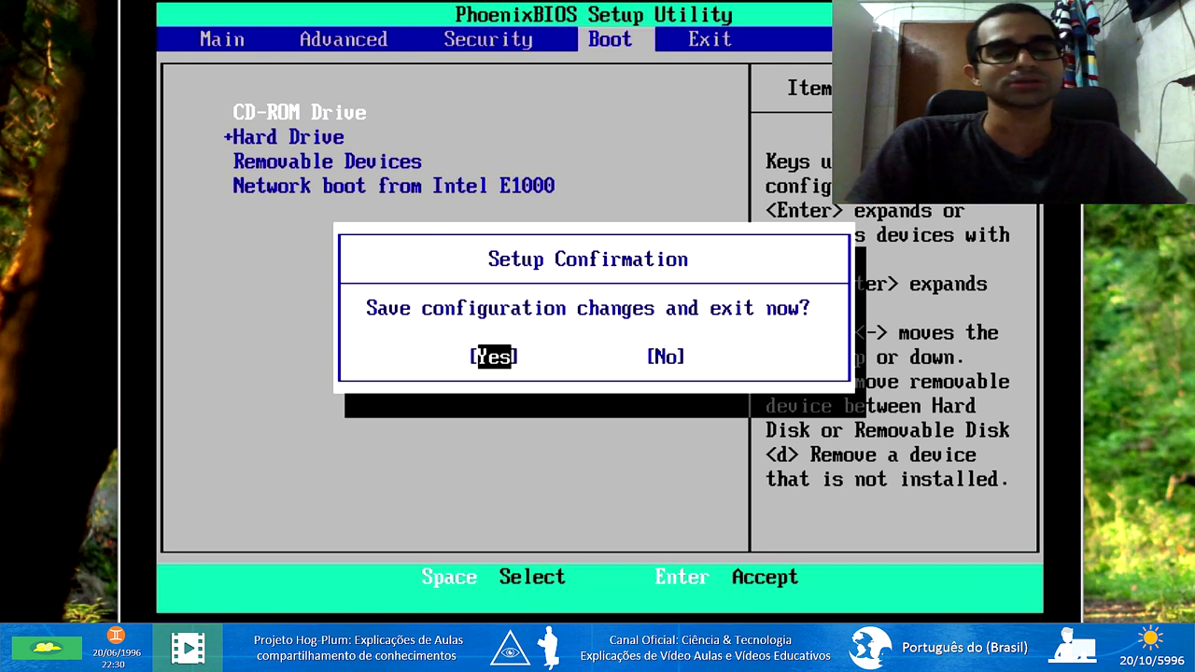
pyautogui.press('Return')
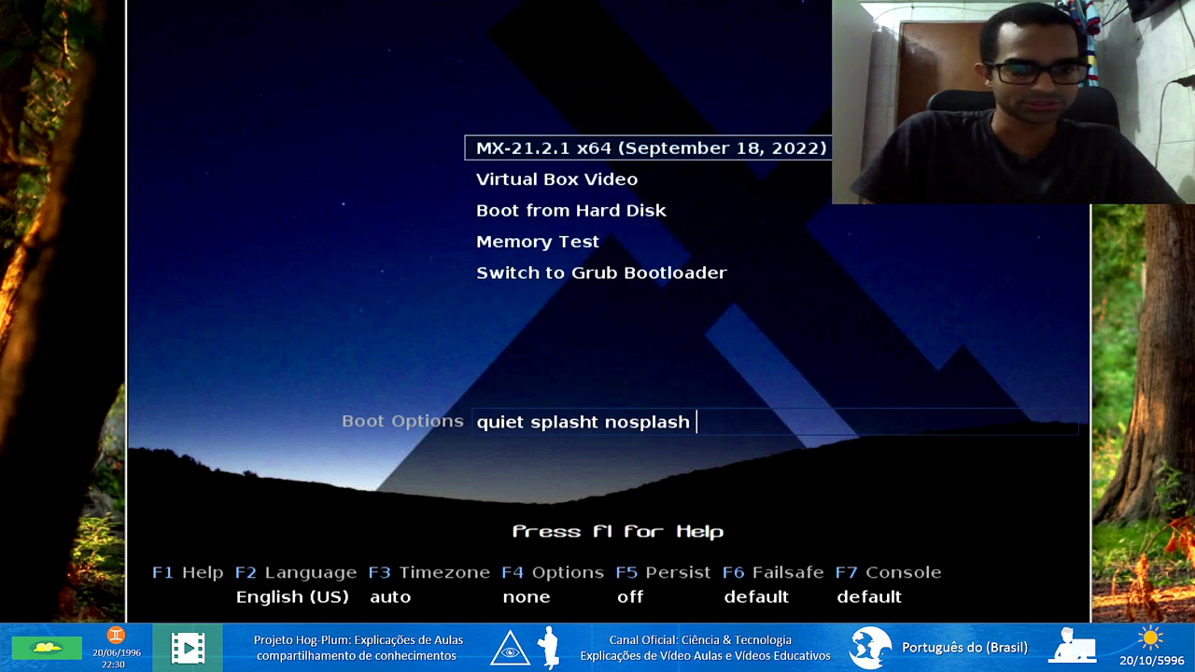
# Set the boot menu language to Português (BR) with F2.
pyautogui.press('F2')
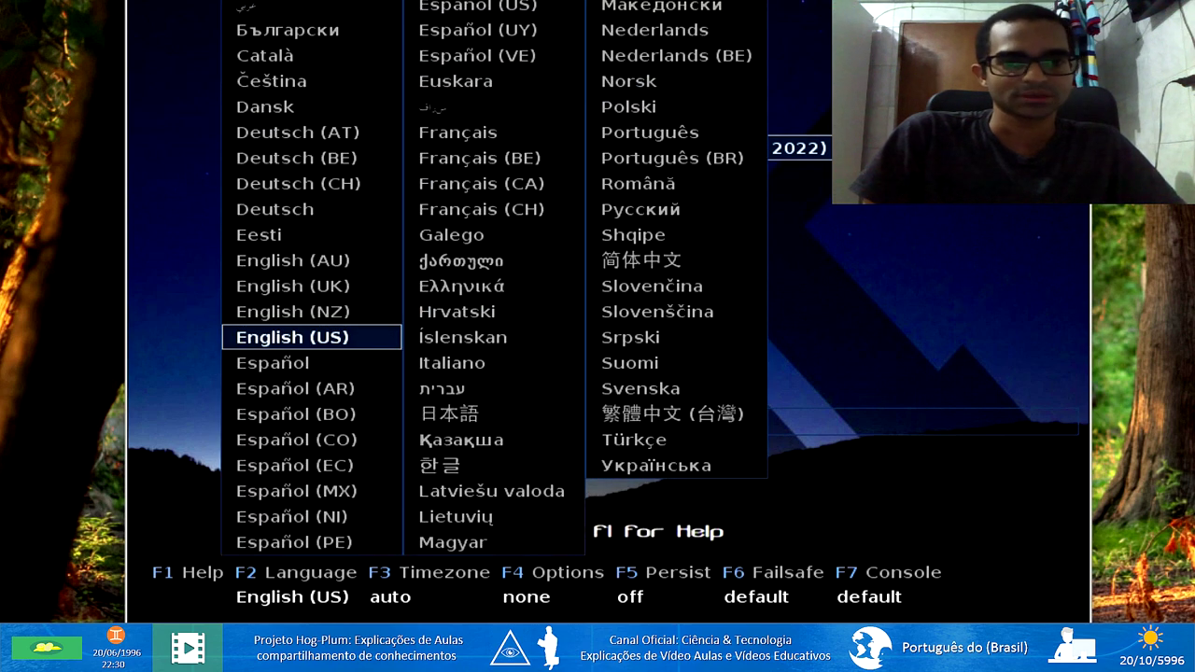
pyautogui.press('Right')
pyautogui.press('Right')
pyautogui.press('Up')
pyautogui.press('Up')
pyautogui.press('Up')
pyautogui.press('Up')
pyautogui.press('Up')
pyautogui.press('Up')
pyautogui.press('Up')
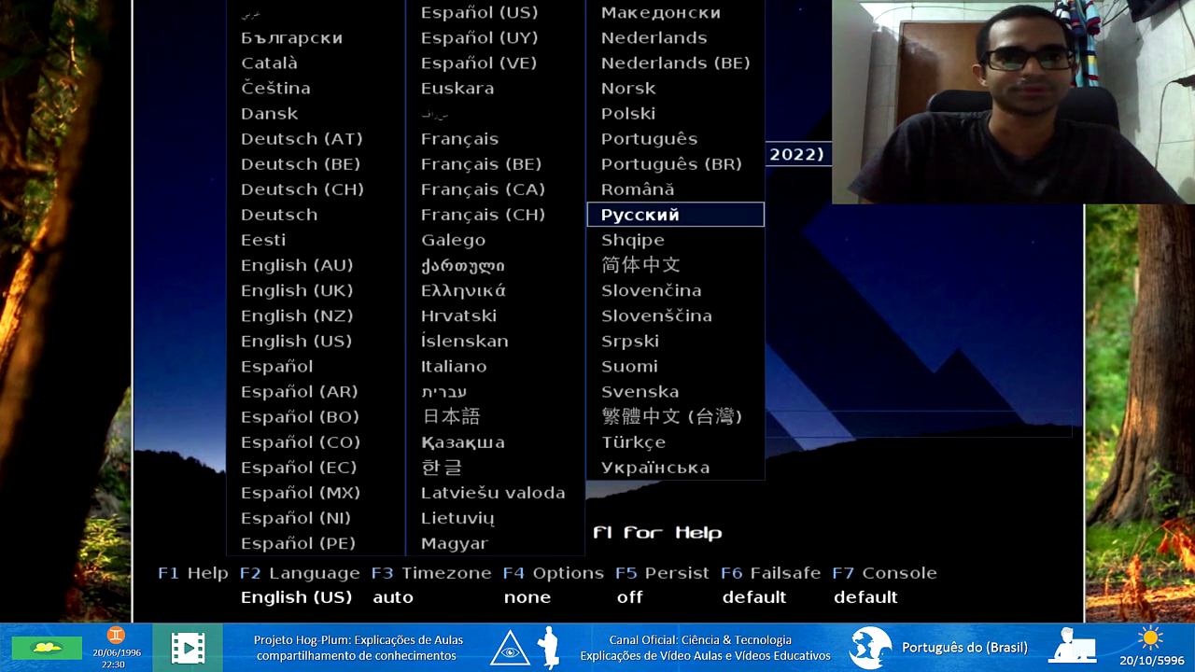
pyautogui.press('Return')
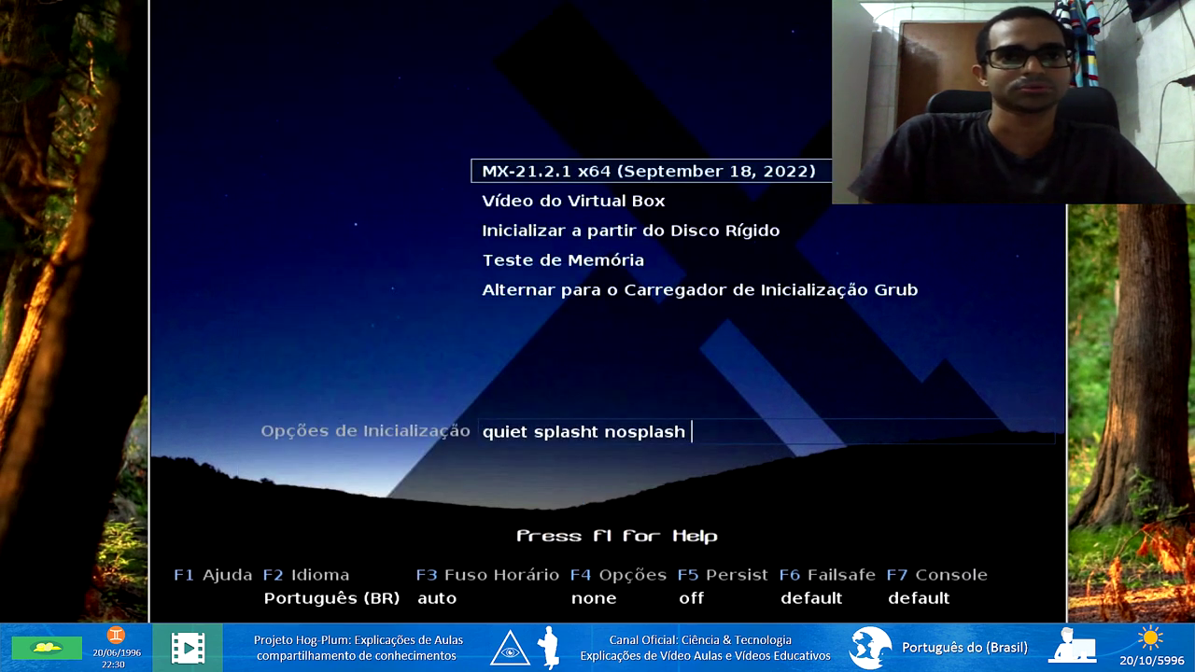
# Boot the MX-21.2.1 live system from its menu entry.
pyautogui.press('Down')
pyautogui.press('Down')
pyautogui.press('Up')
pyautogui.press('Up')
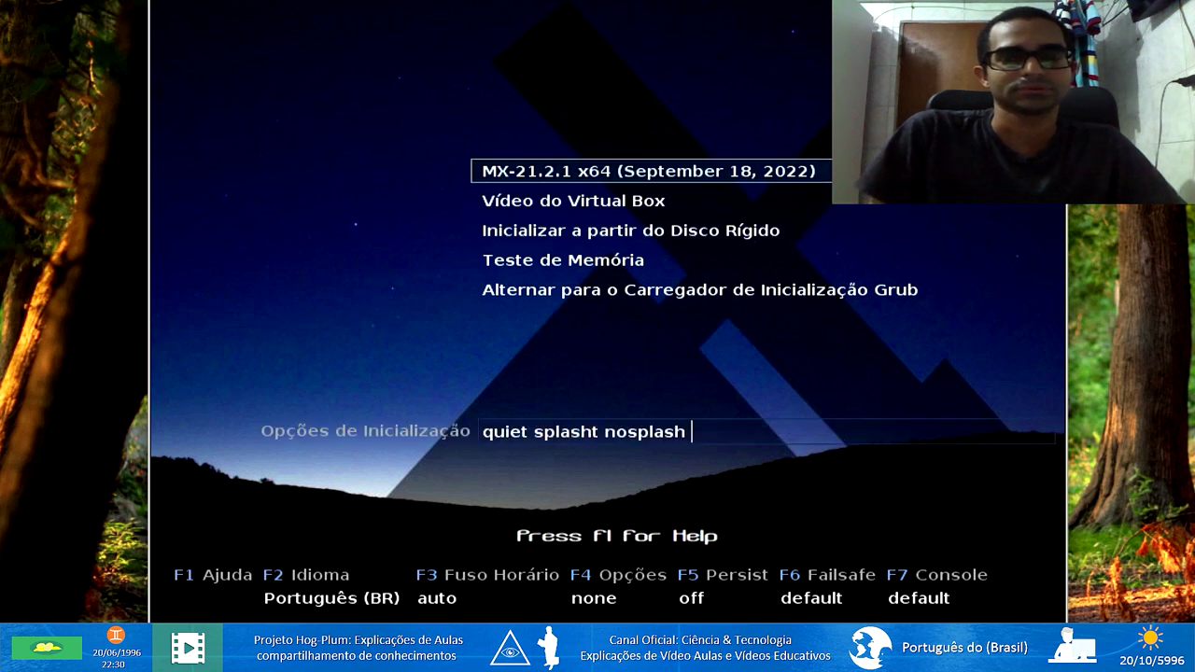
pyautogui.press('Return')
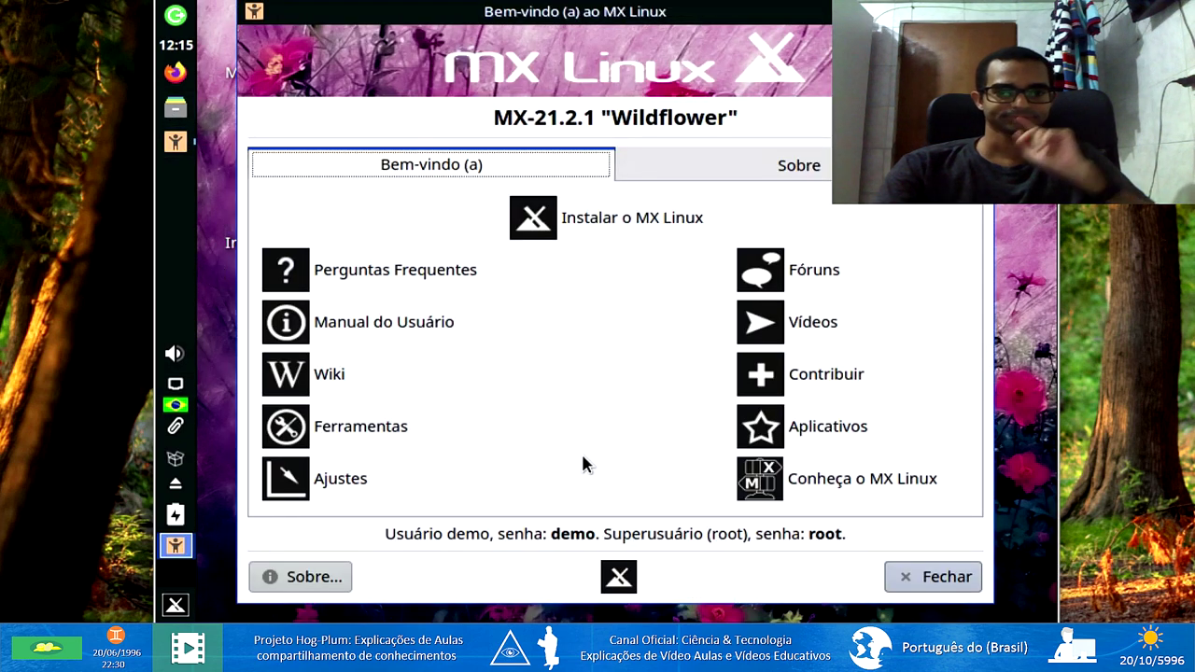
# Dismiss the welcome window and set the Monitor resolution to 1360x768, keeping the change.
pyautogui.click(954, 580)
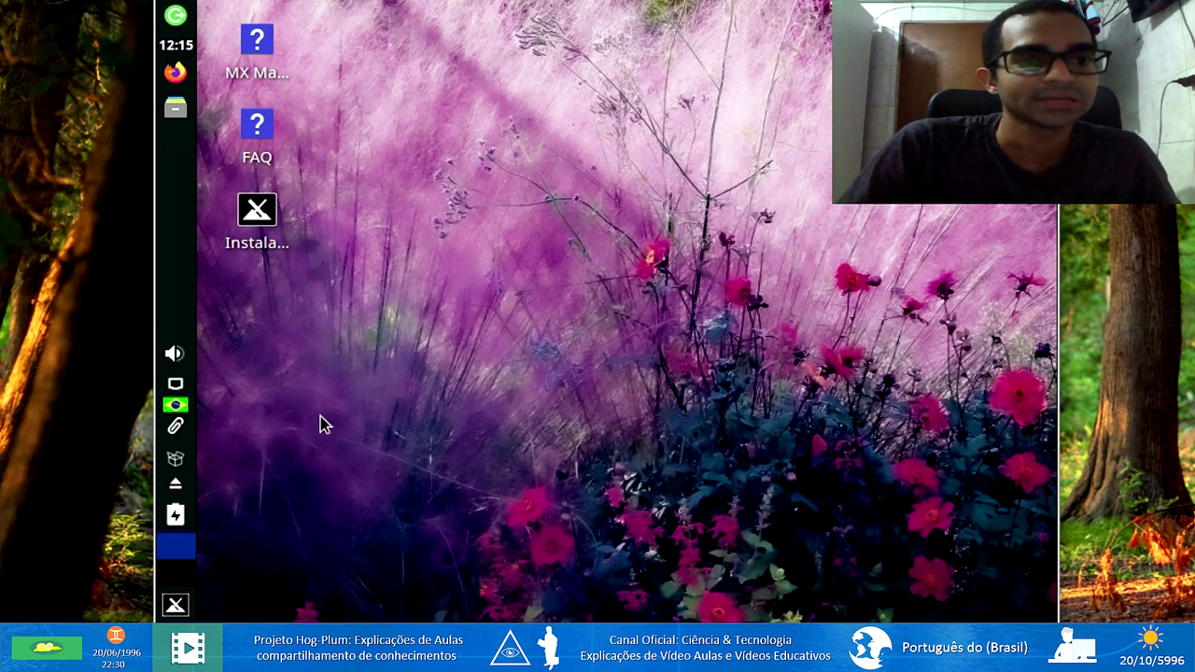
pyautogui.click(174, 605)
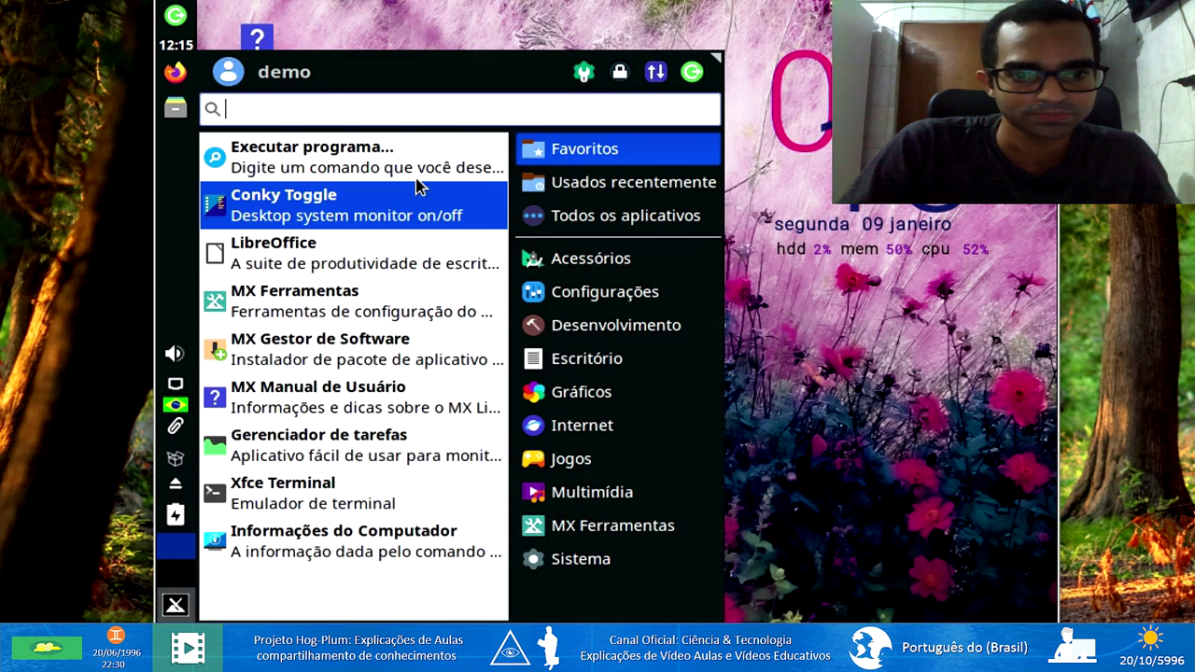
pyautogui.write('m')
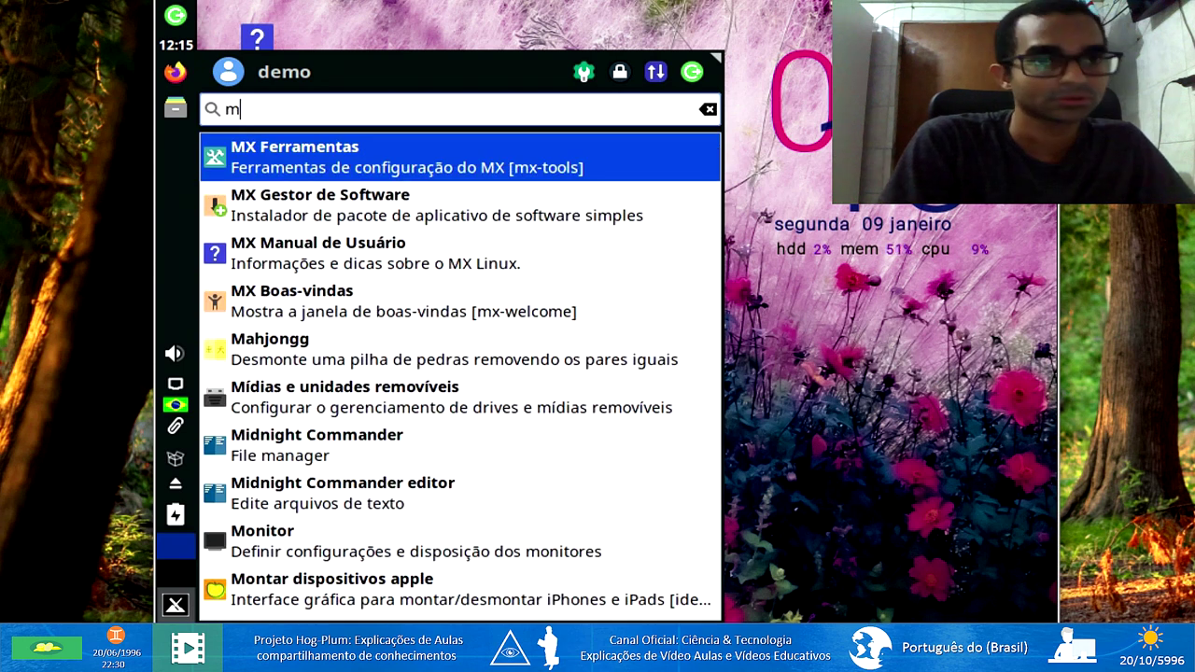
pyautogui.write('o')
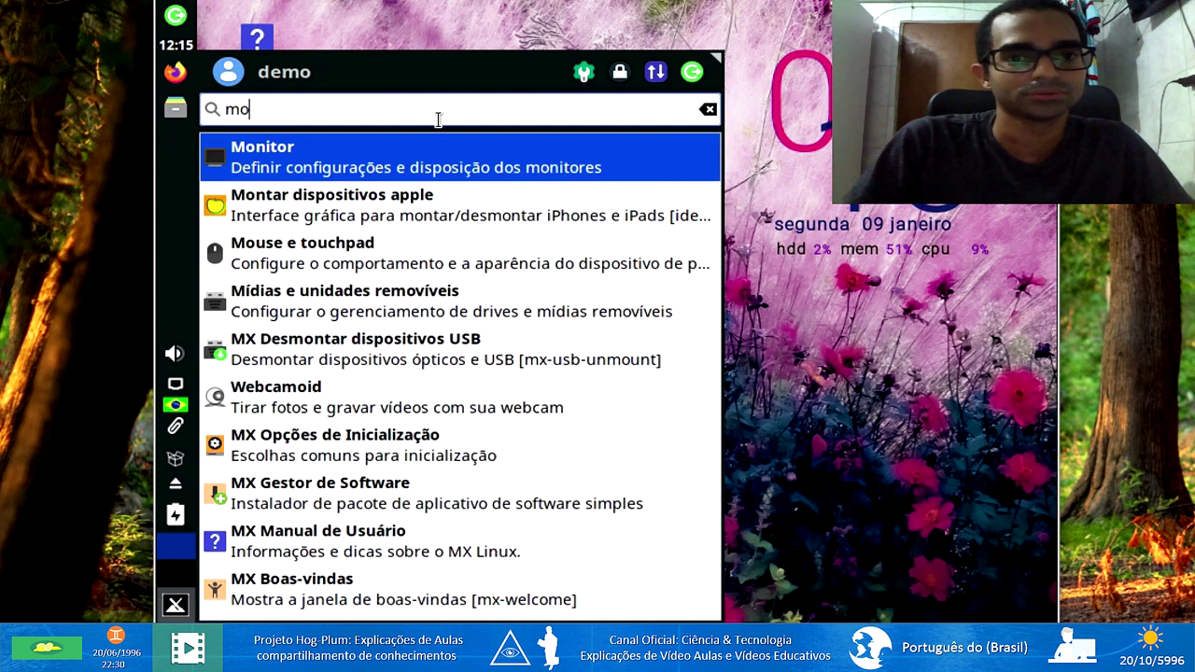
pyautogui.click(308, 157)
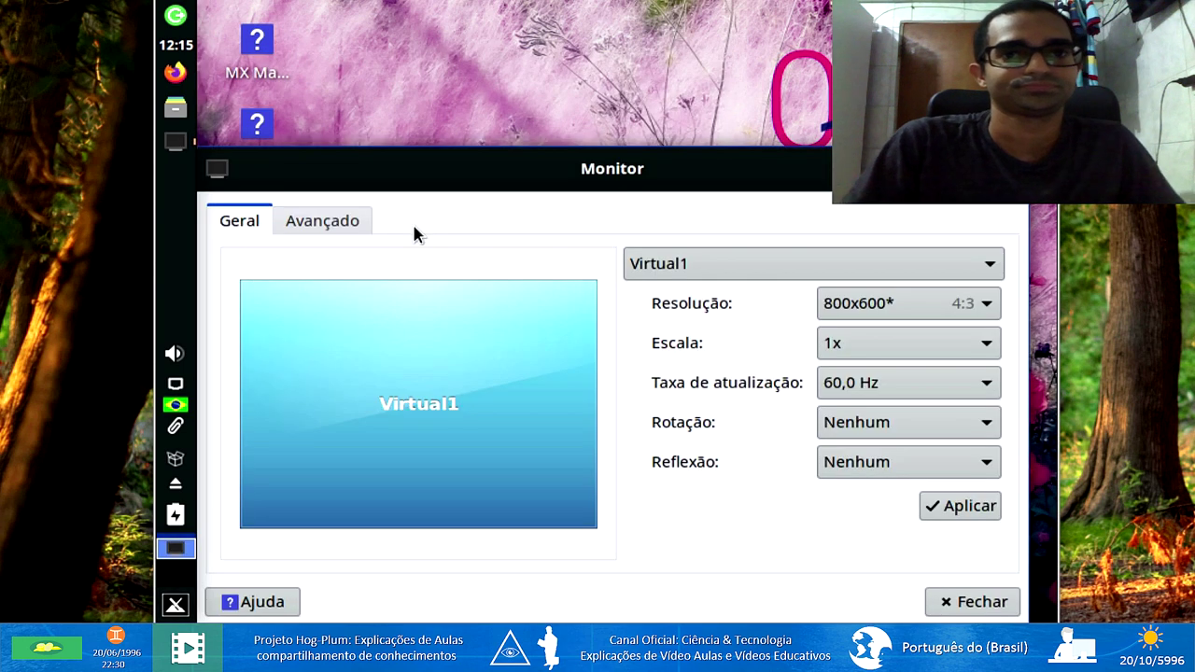
pyautogui.click(924, 307)
pyautogui.scroll(-3, 887, 485)
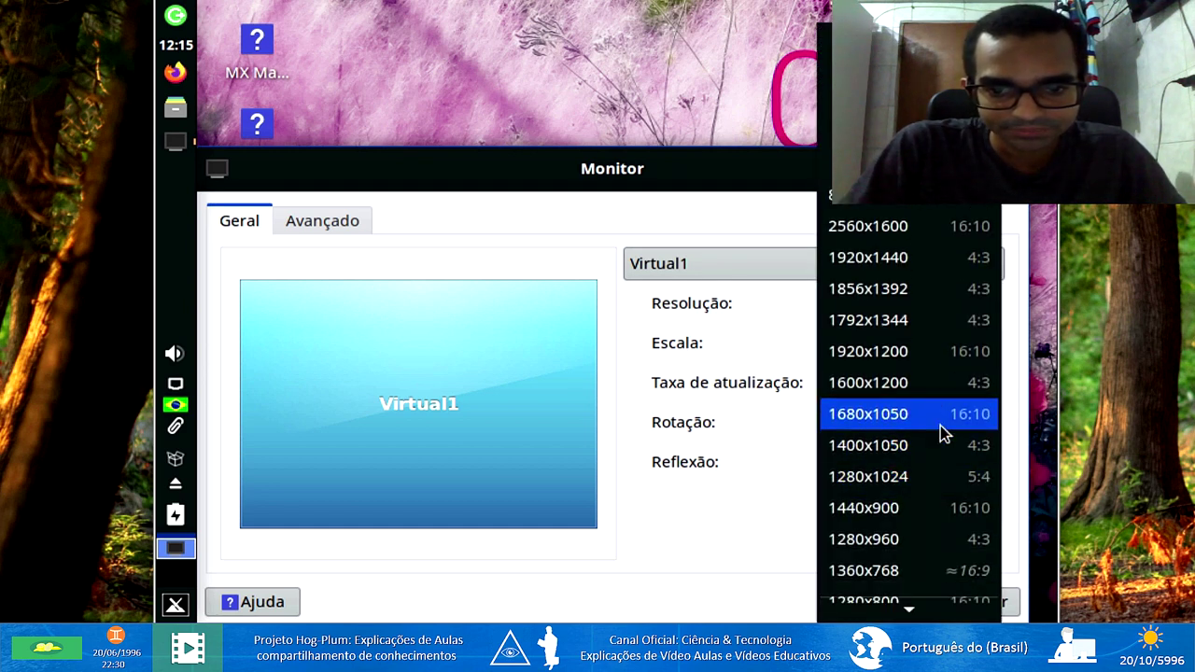
pyautogui.scroll(-1, 943, 434)
pyautogui.scroll(-1, 928, 504)
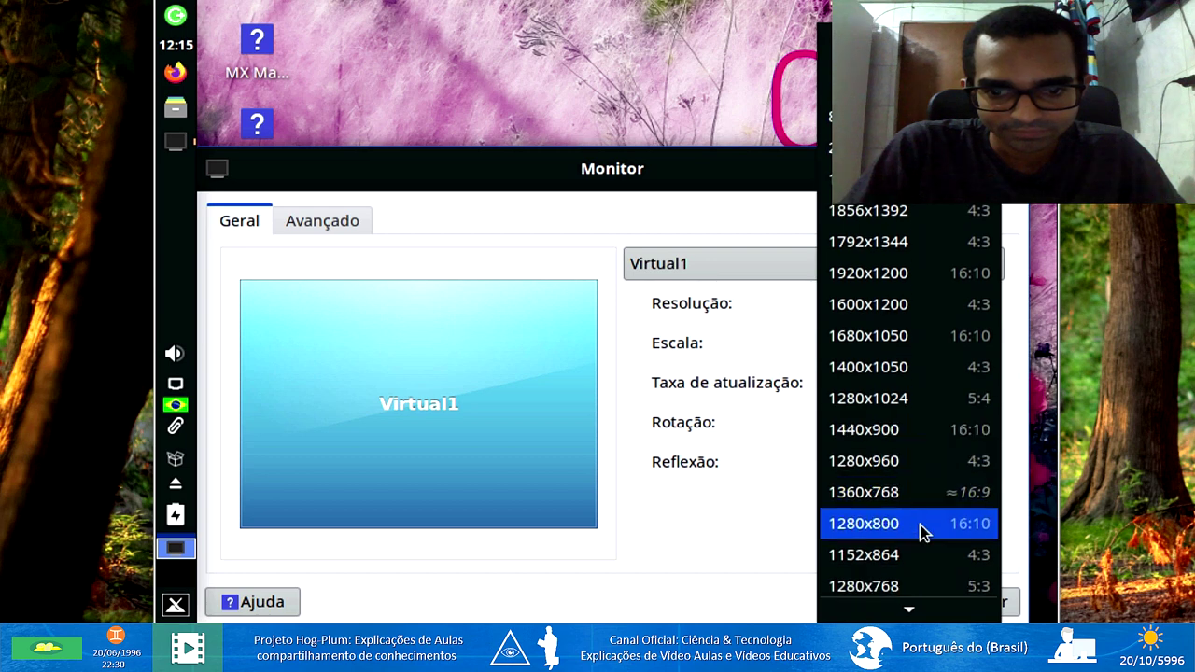
pyautogui.click(891, 495)
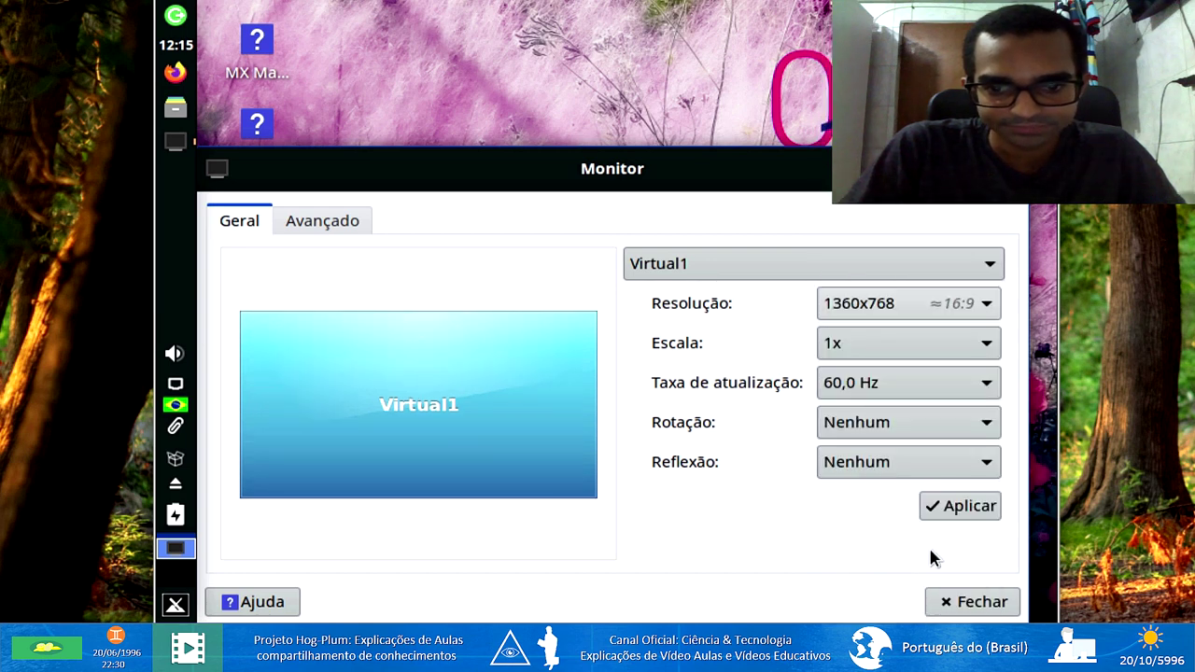
pyautogui.click(965, 509)
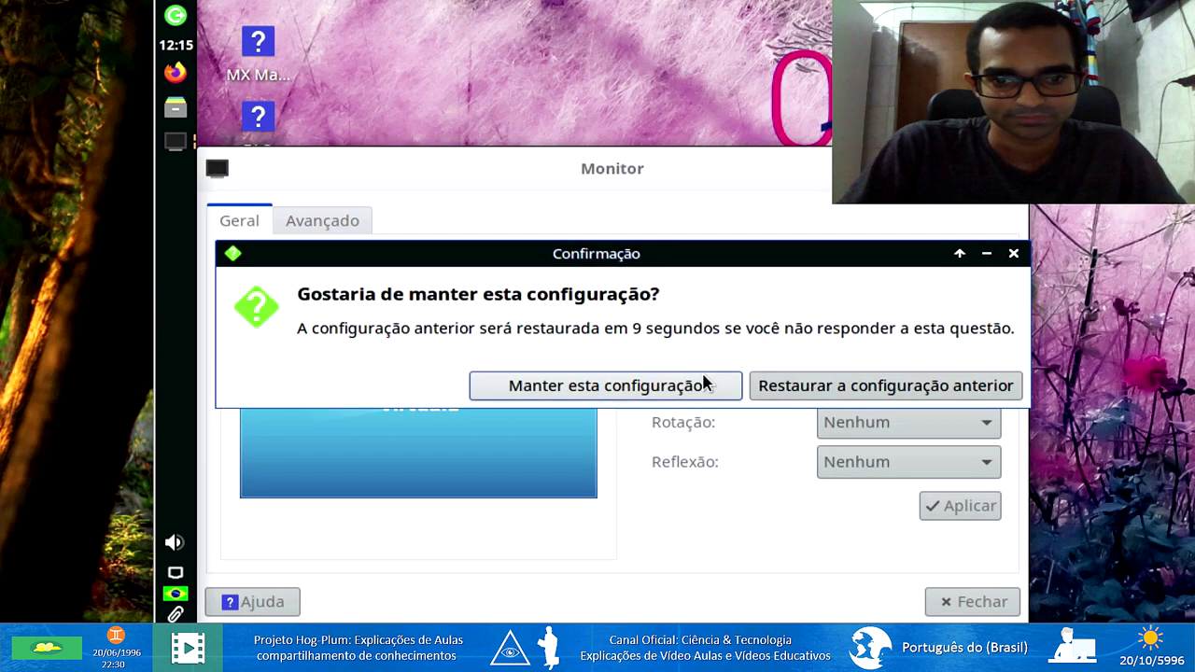
pyautogui.click(606, 385)
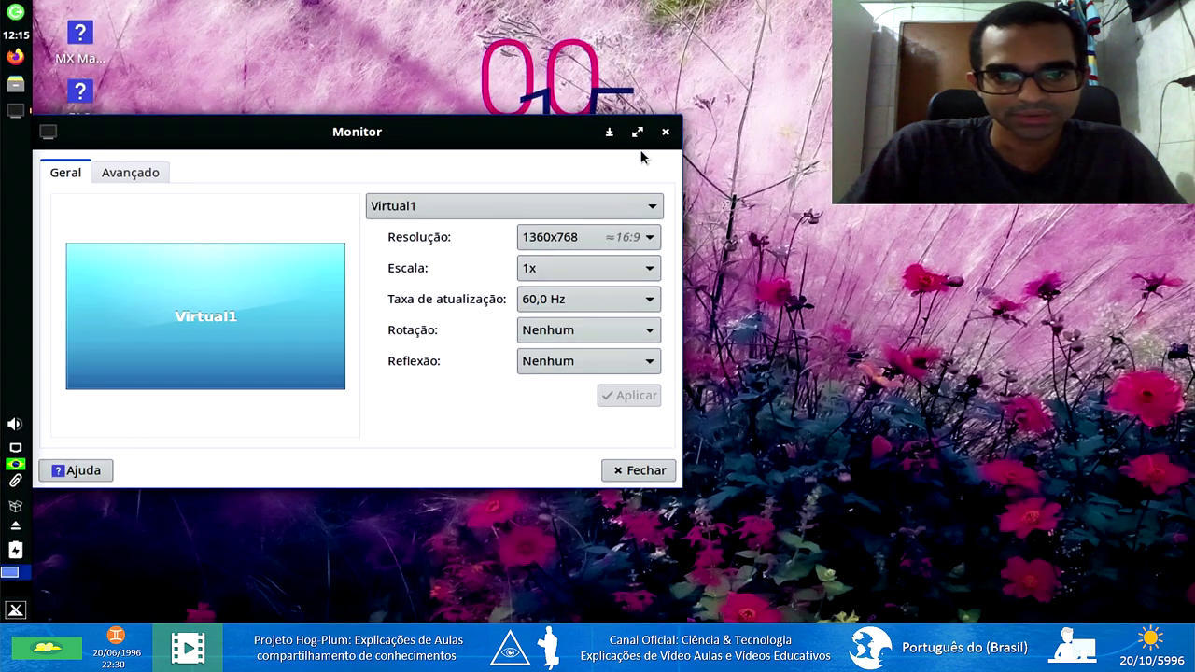
pyautogui.click(664, 136)
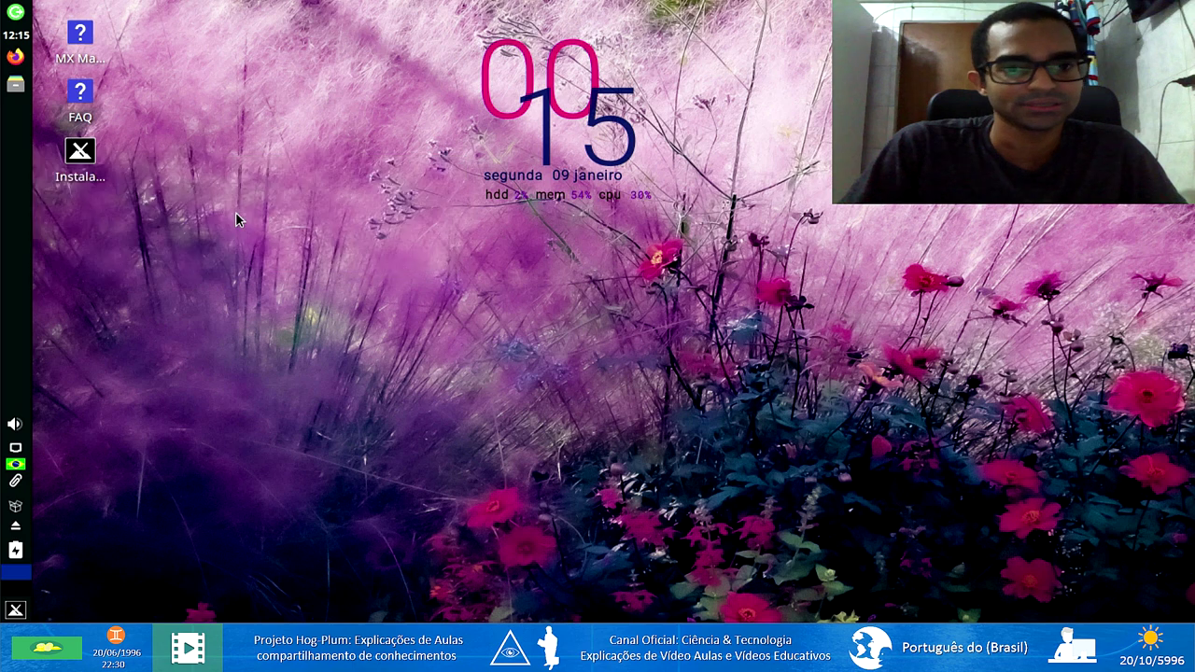
# Launch the installer, accept the br/us keyboard layouts unchanged, and get past the terms page.
pyautogui.doubleClick(79, 151)
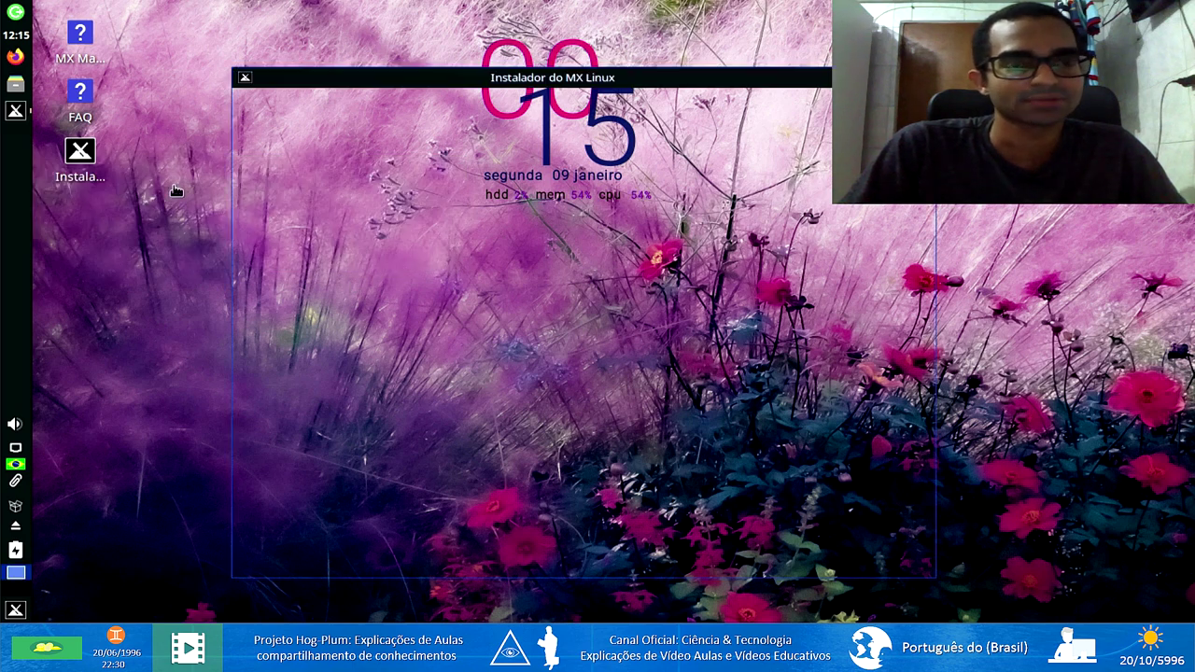
pyautogui.moveTo(448, 83); pyautogui.dragTo(420, 72)
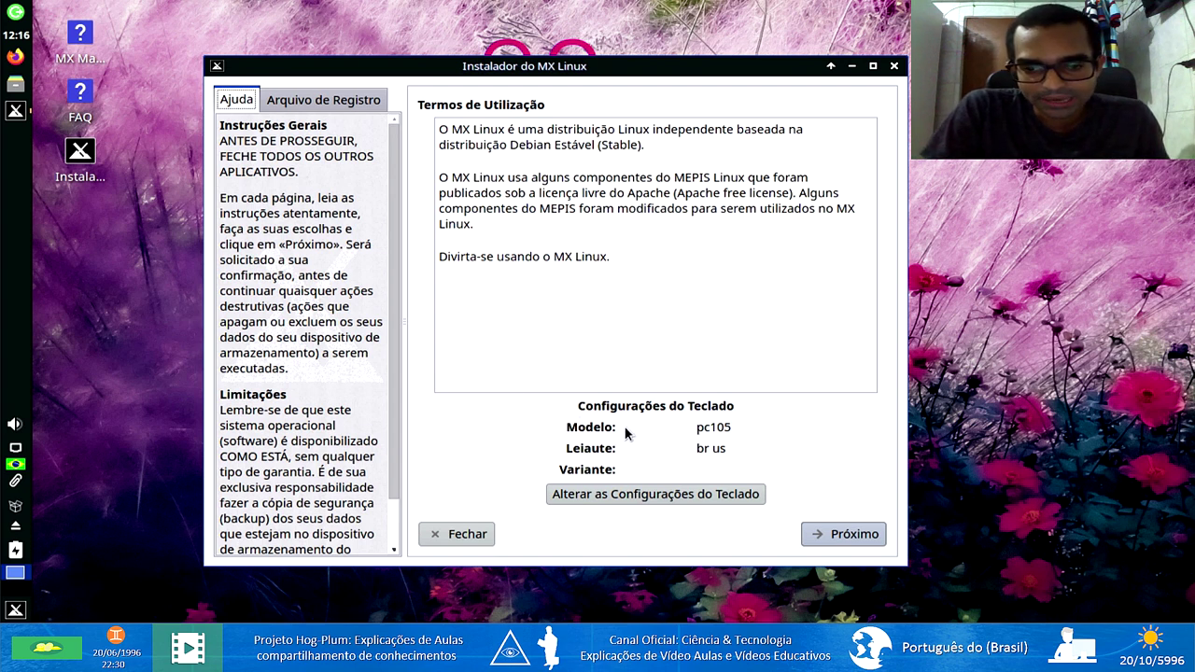
pyautogui.click(663, 496)
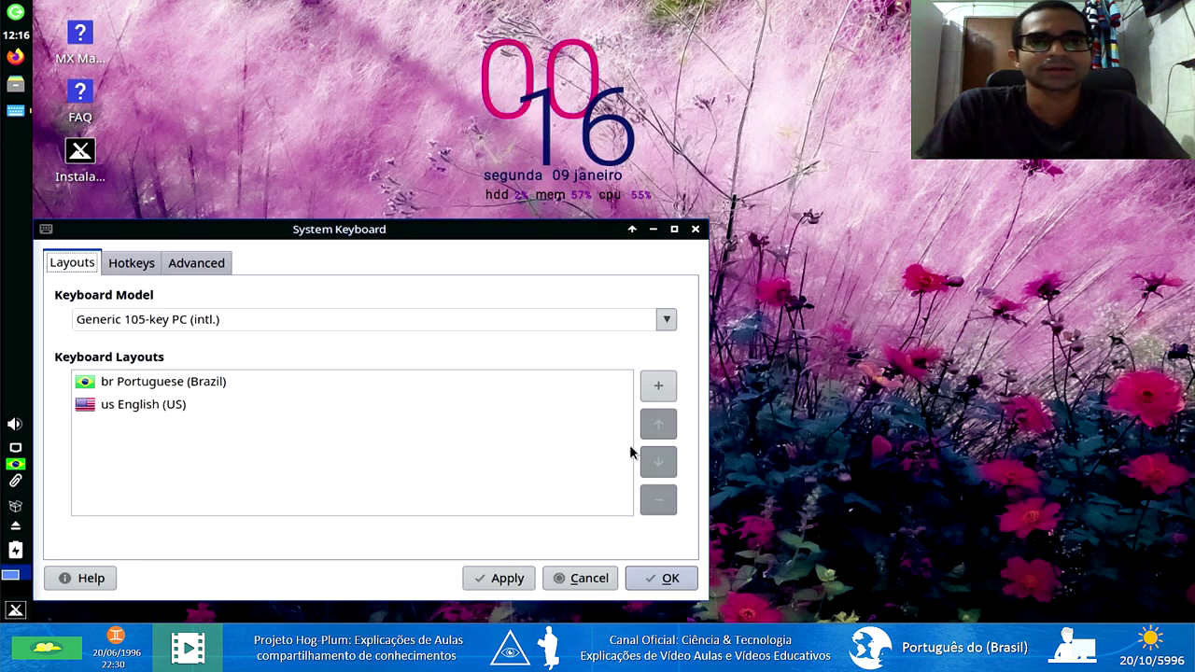
pyautogui.moveTo(445, 231); pyautogui.dragTo(566, 83)
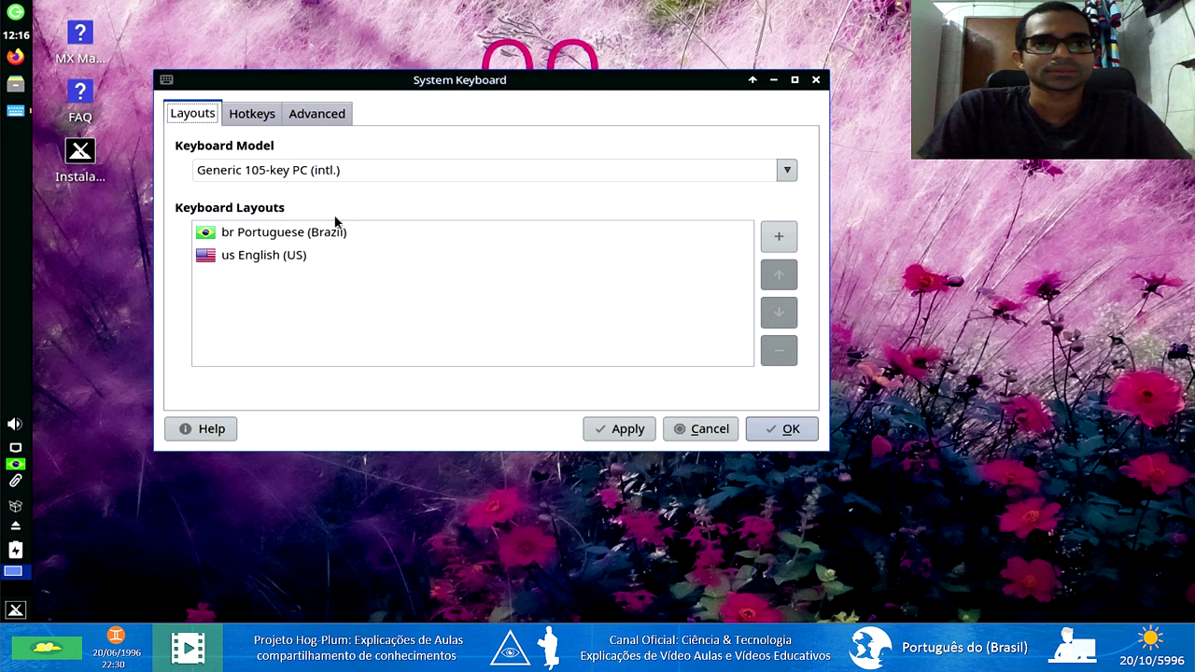
pyautogui.click(789, 431)
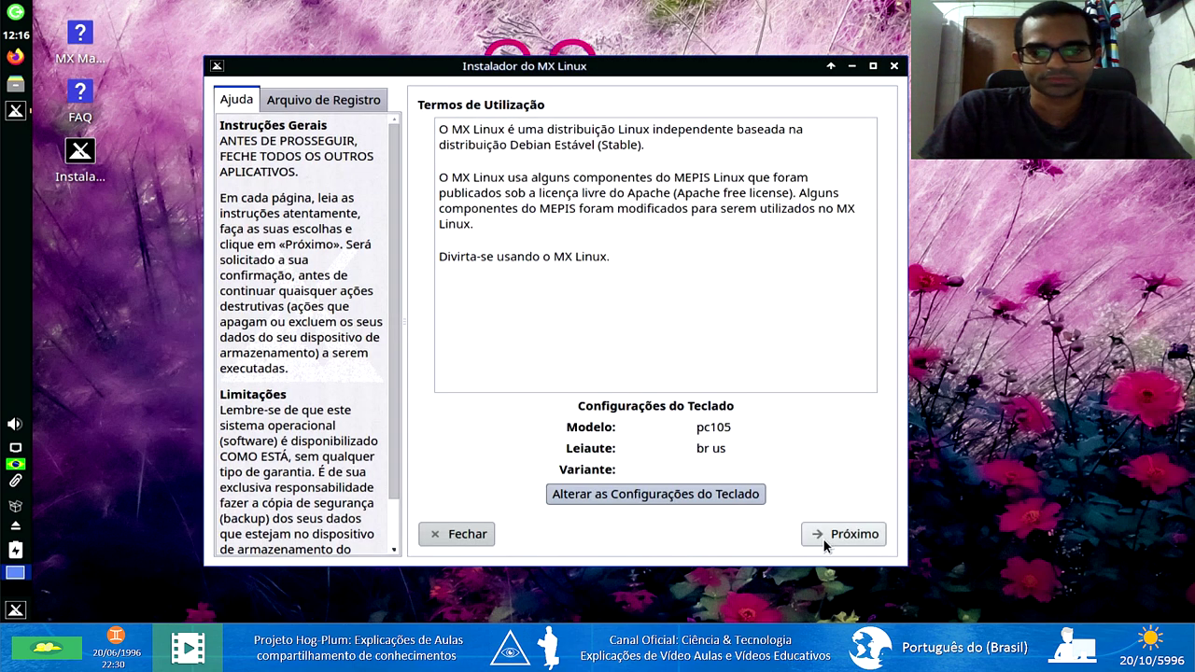
pyautogui.click(827, 541)
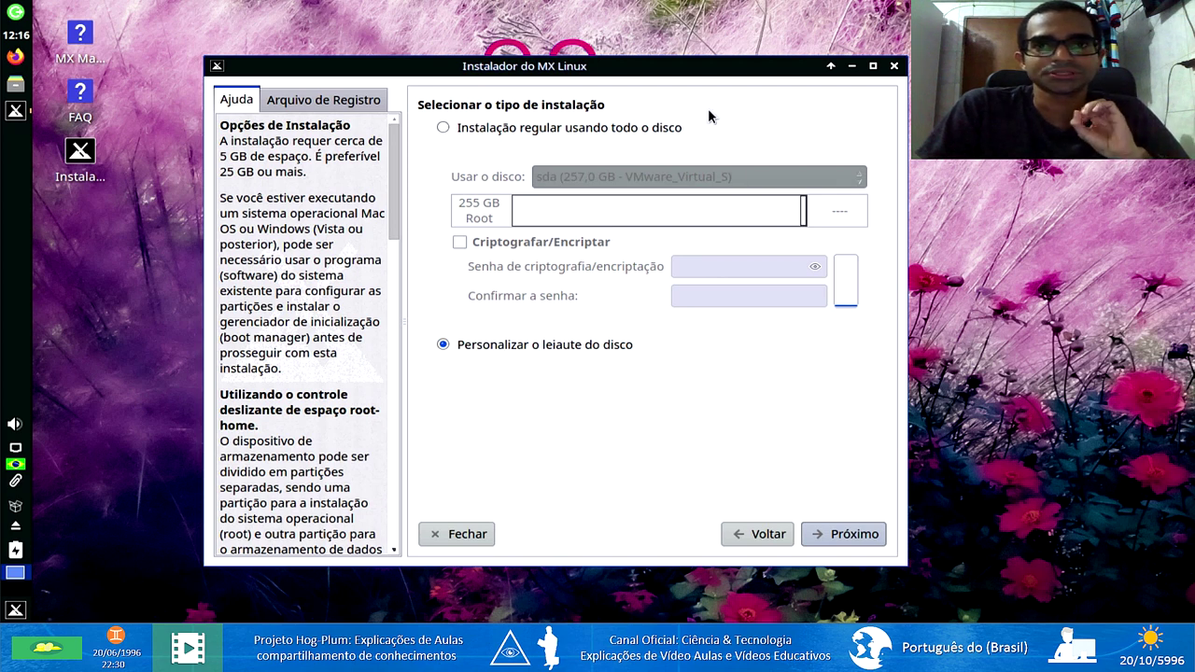
# Go to partition selection and set sda4 to be used as swap.
pyautogui.moveTo(610, 67); pyautogui.dragTo(633, 44)
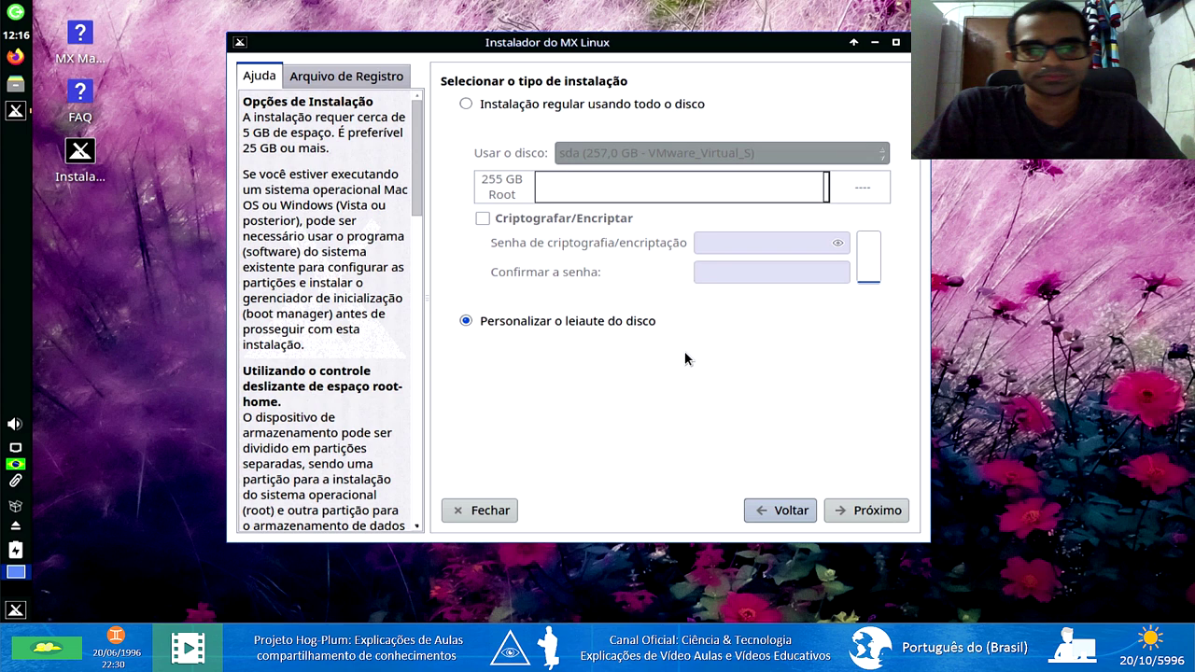
pyautogui.click(876, 509)
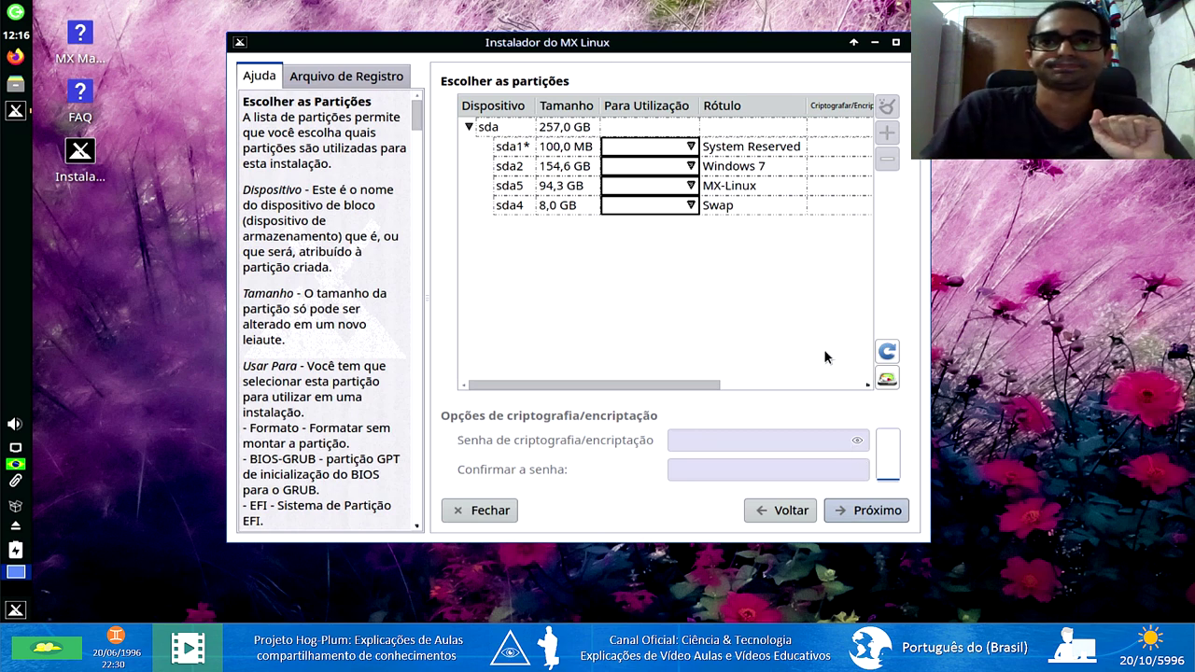
pyautogui.click(746, 207)
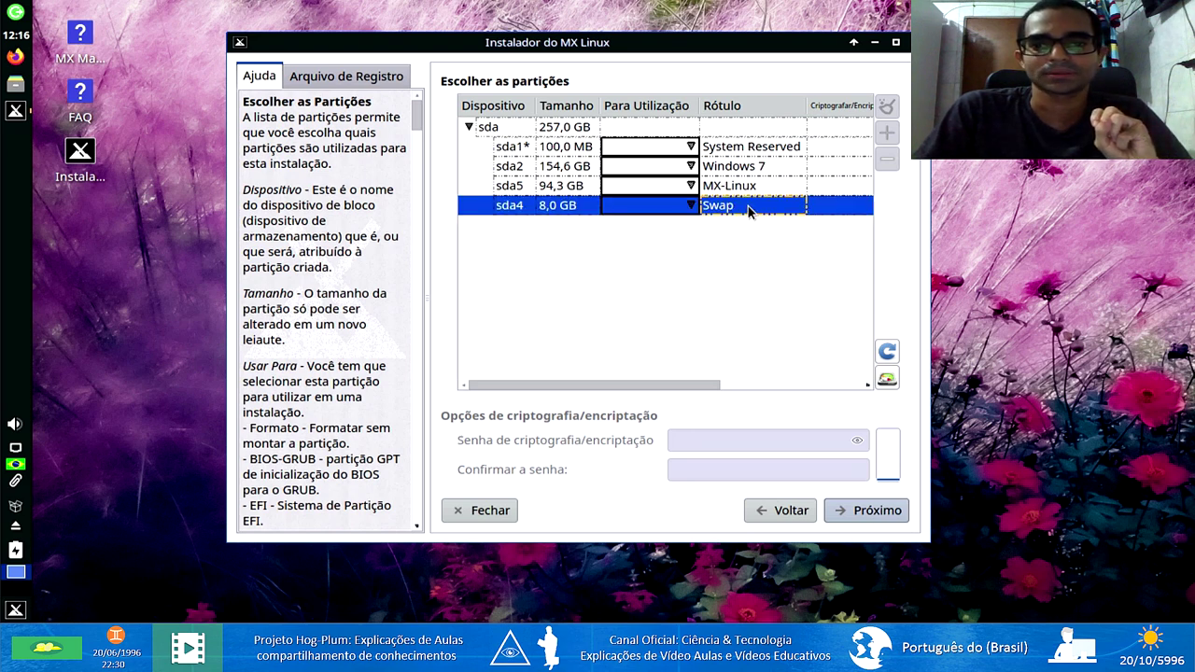
pyautogui.click(692, 205)
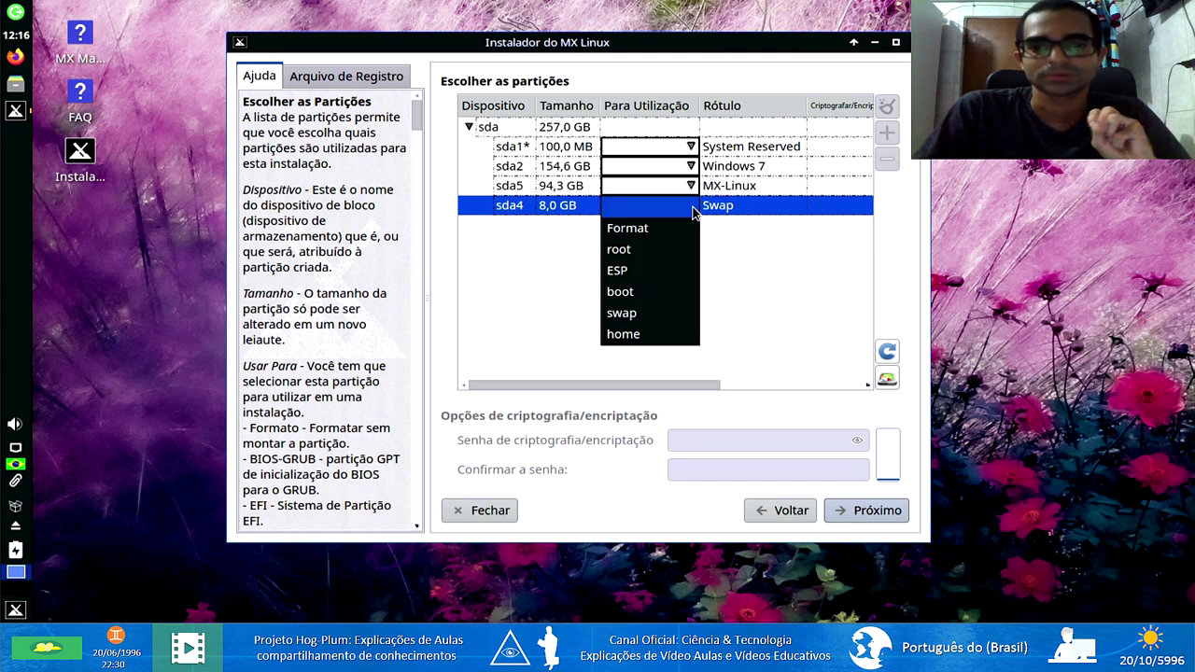
pyautogui.click(629, 316)
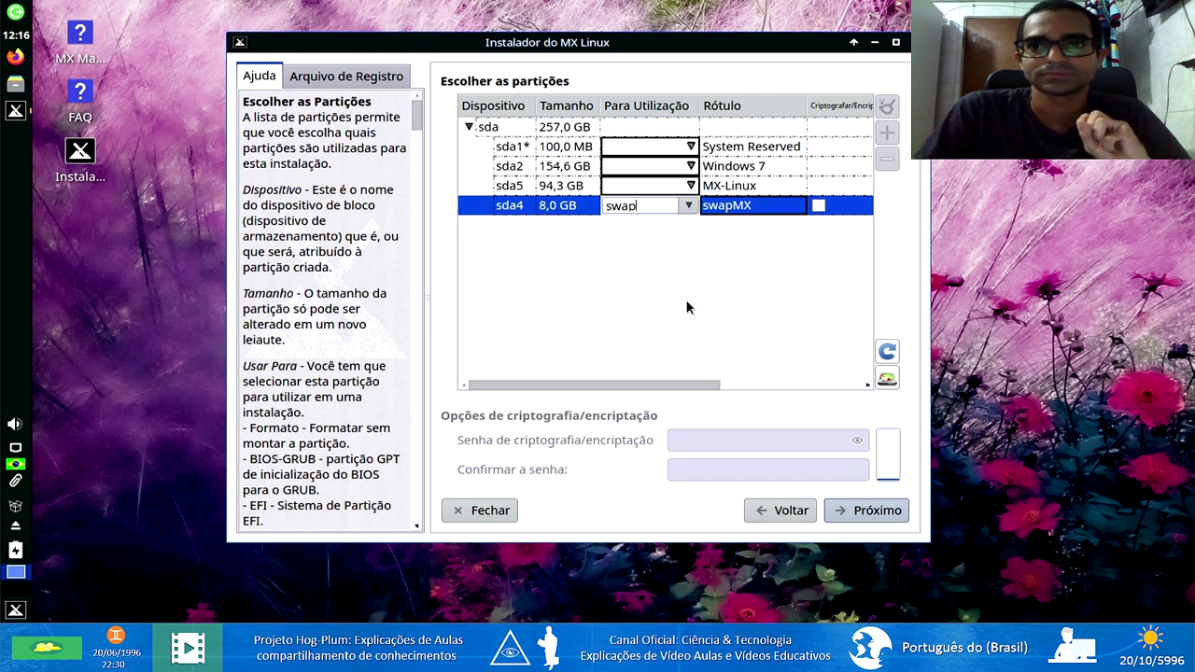
pyautogui.click(738, 269)
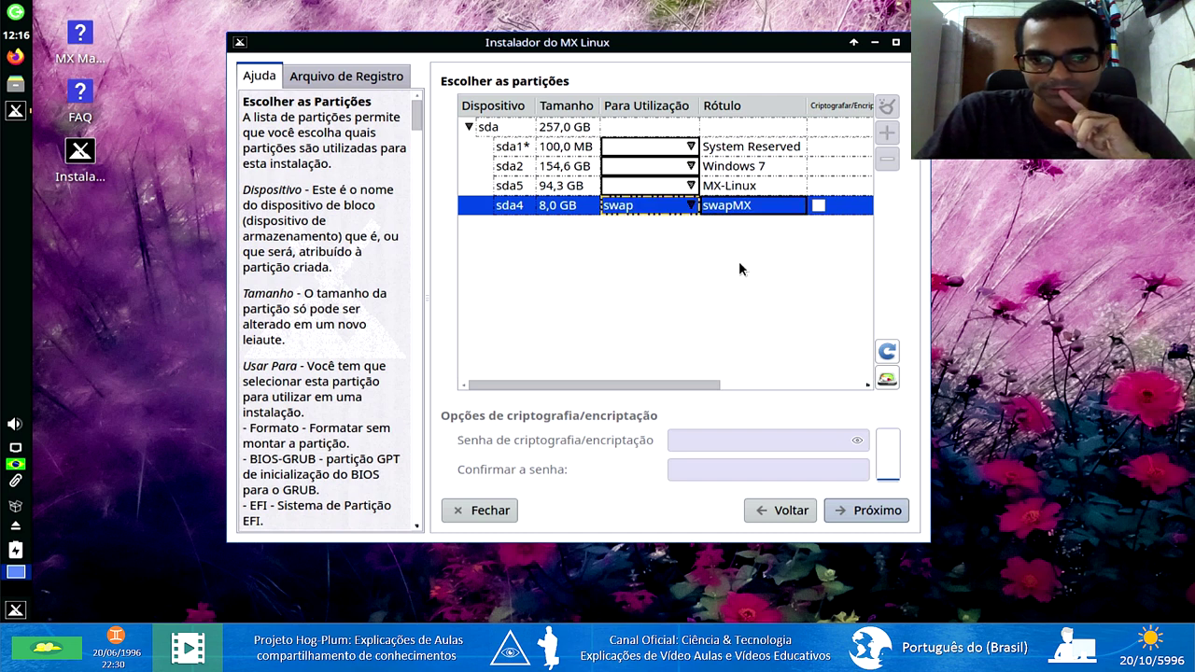
# Make sda5 the root partition labelled rootMX21 and proceed with the layout.
pyautogui.click(770, 187)
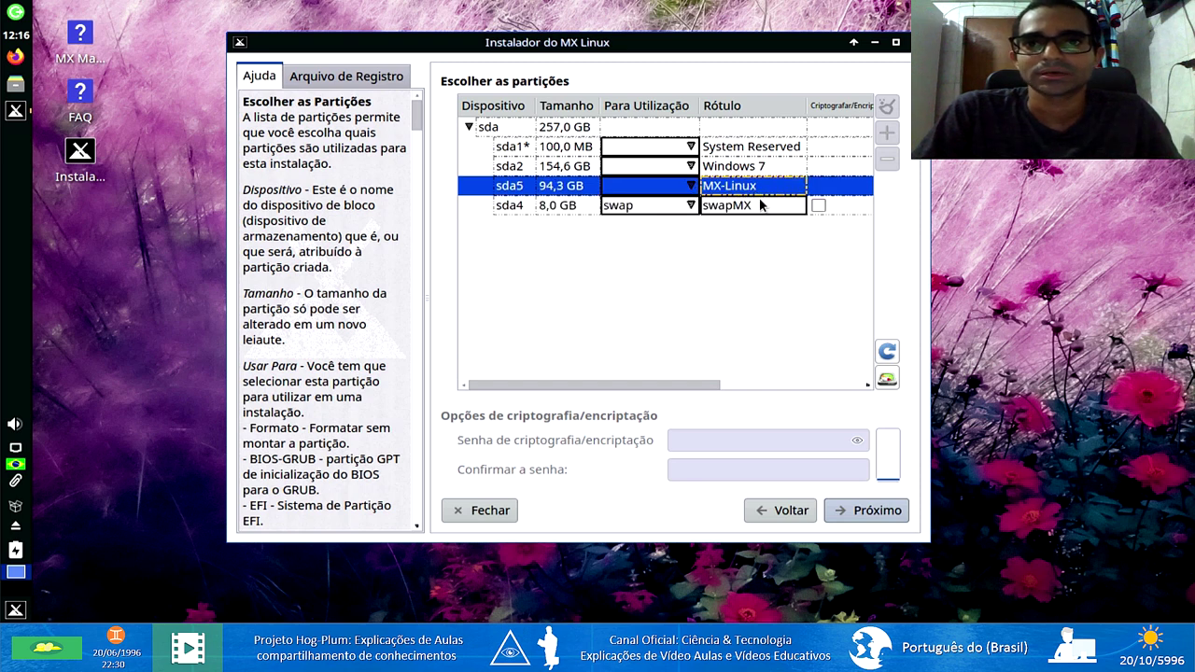
pyautogui.click(687, 186)
pyautogui.click(691, 188)
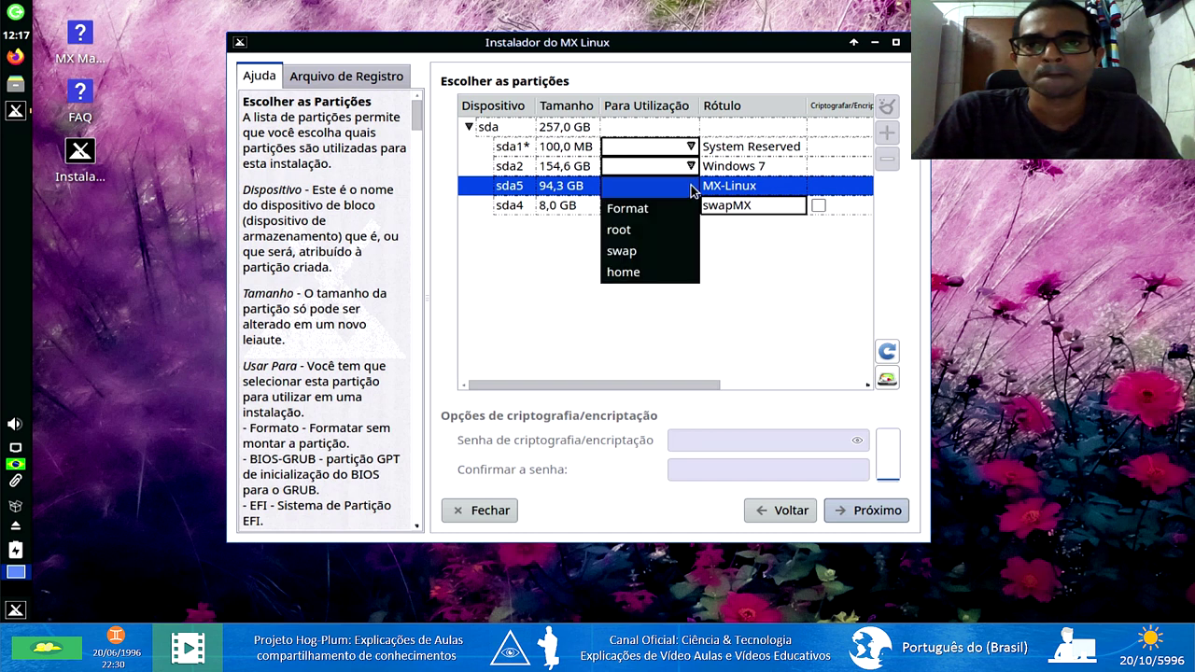
pyautogui.click(644, 230)
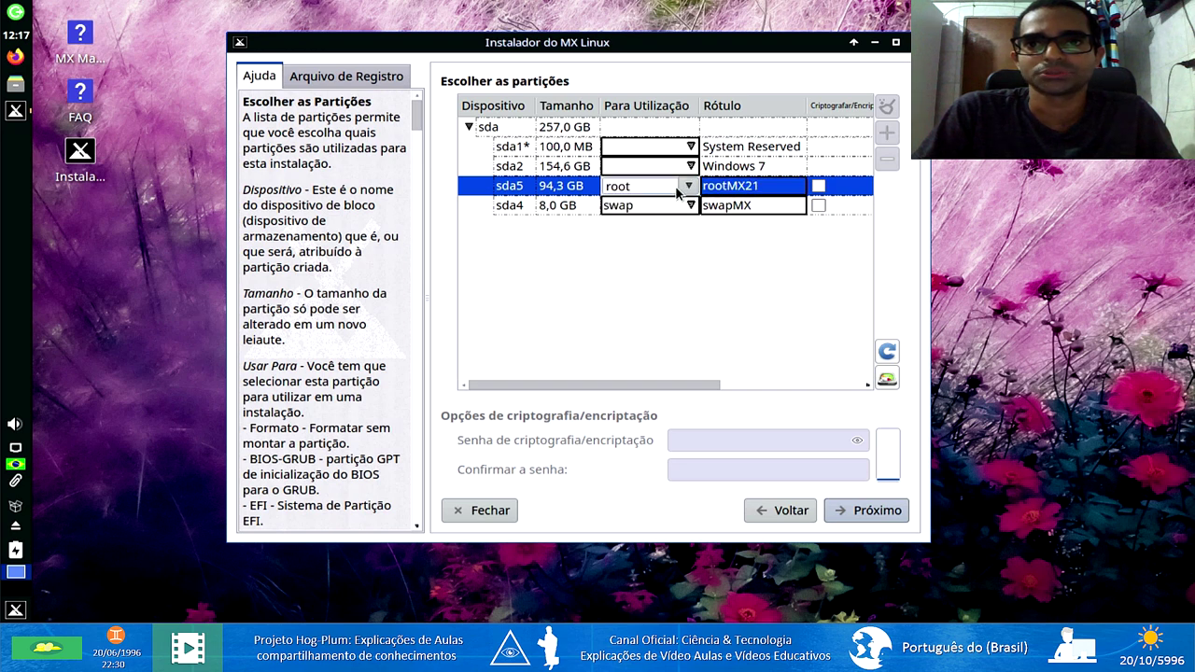
pyautogui.click(695, 263)
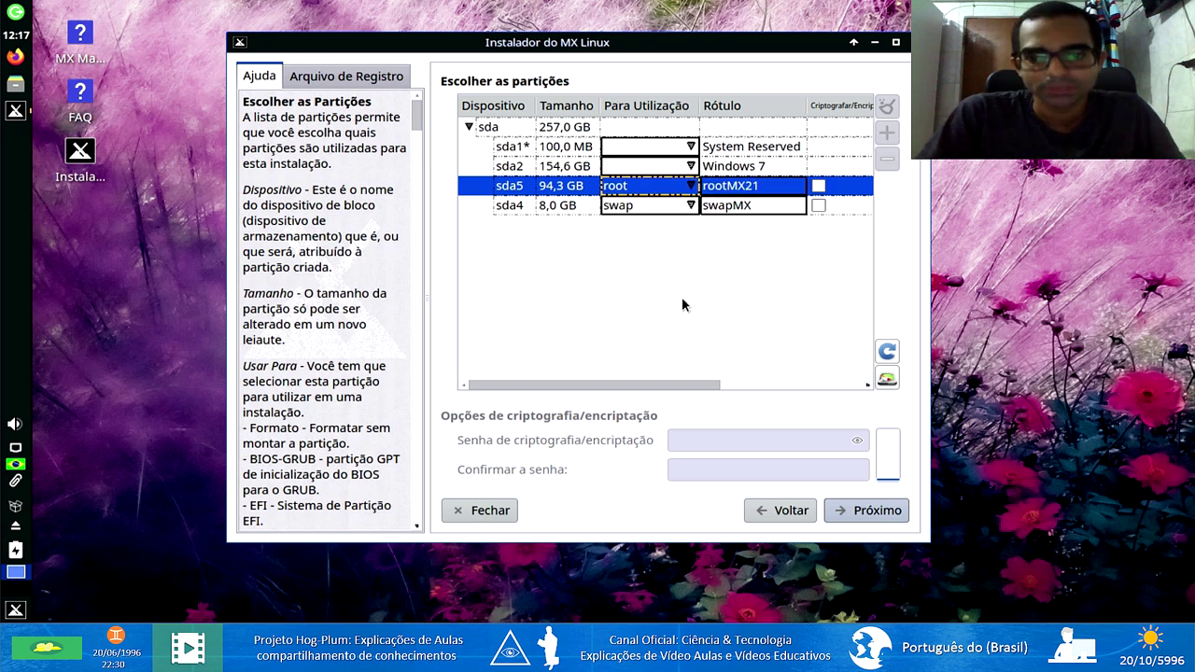
pyautogui.click(559, 207)
pyautogui.click(558, 189)
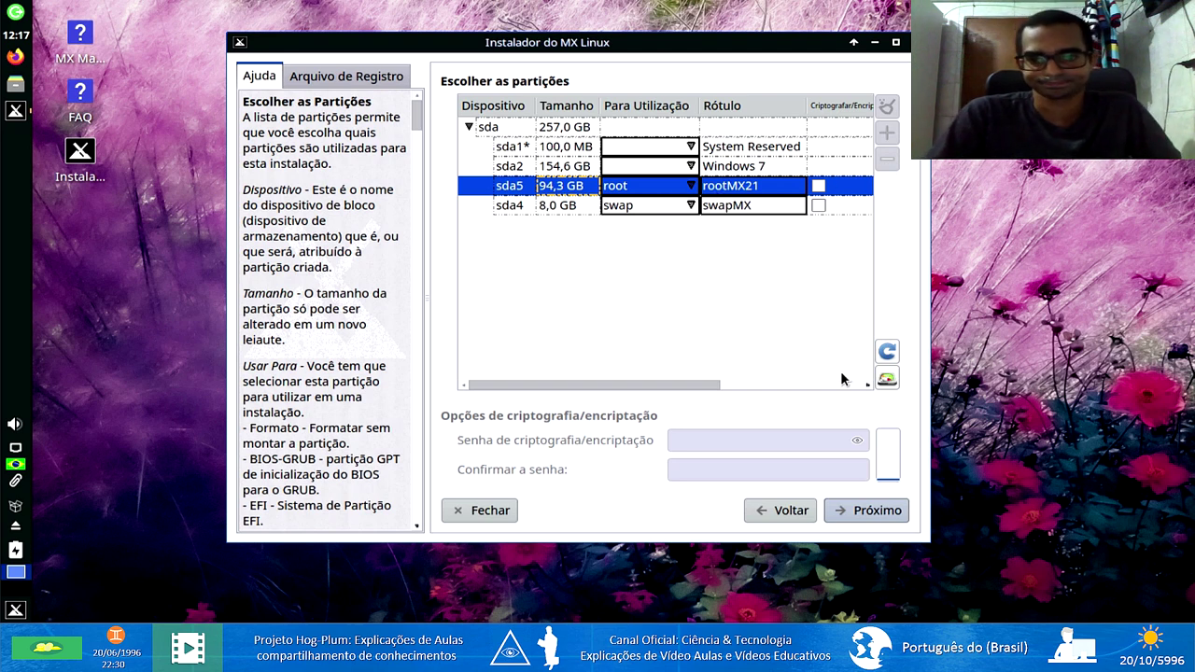
pyautogui.click(867, 519)
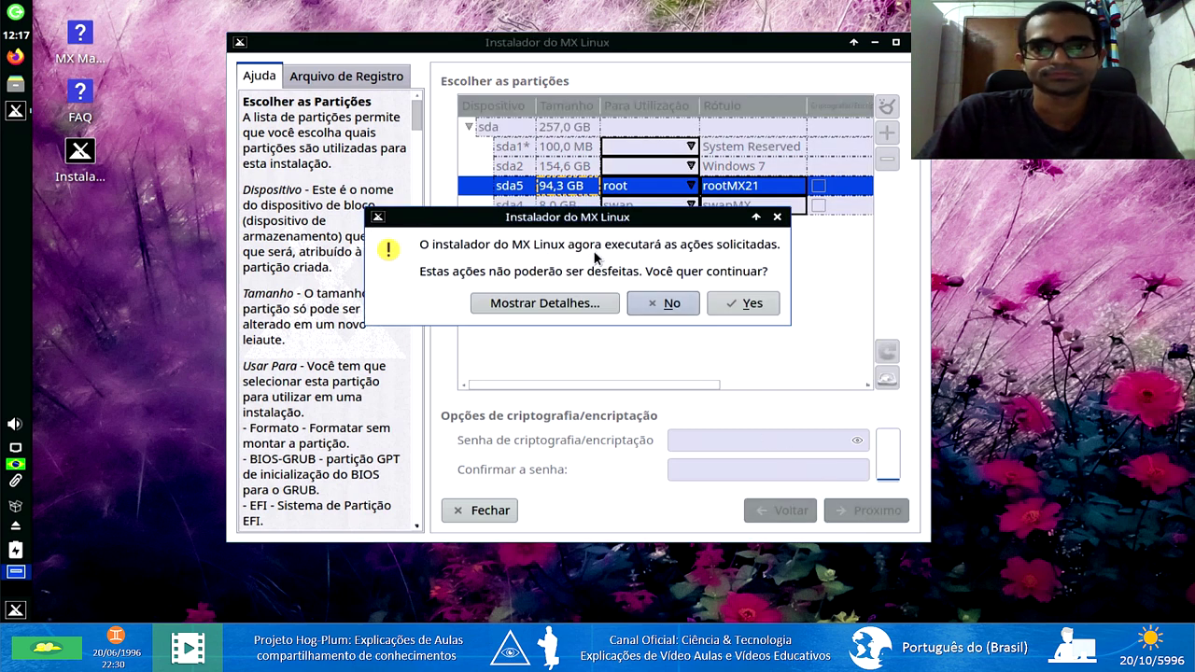
# Approve the partition changes, keep GRUB on the MBR of sda, and continue.
pyautogui.click(746, 307)
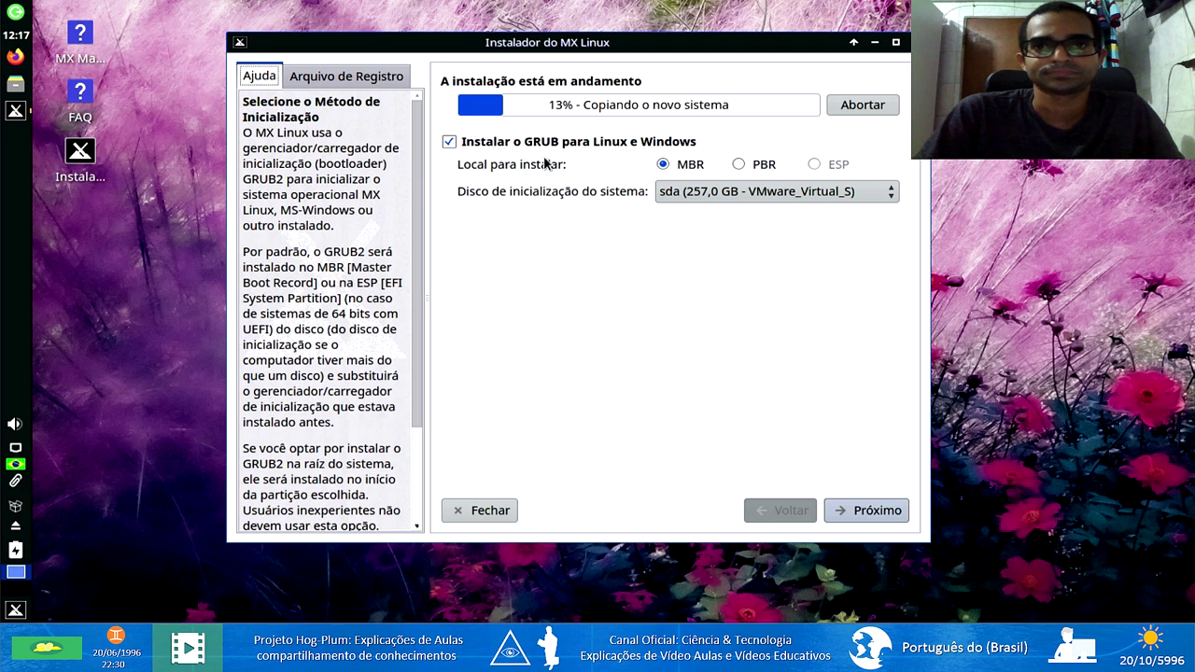
pyautogui.click(724, 191)
pyautogui.click(725, 194)
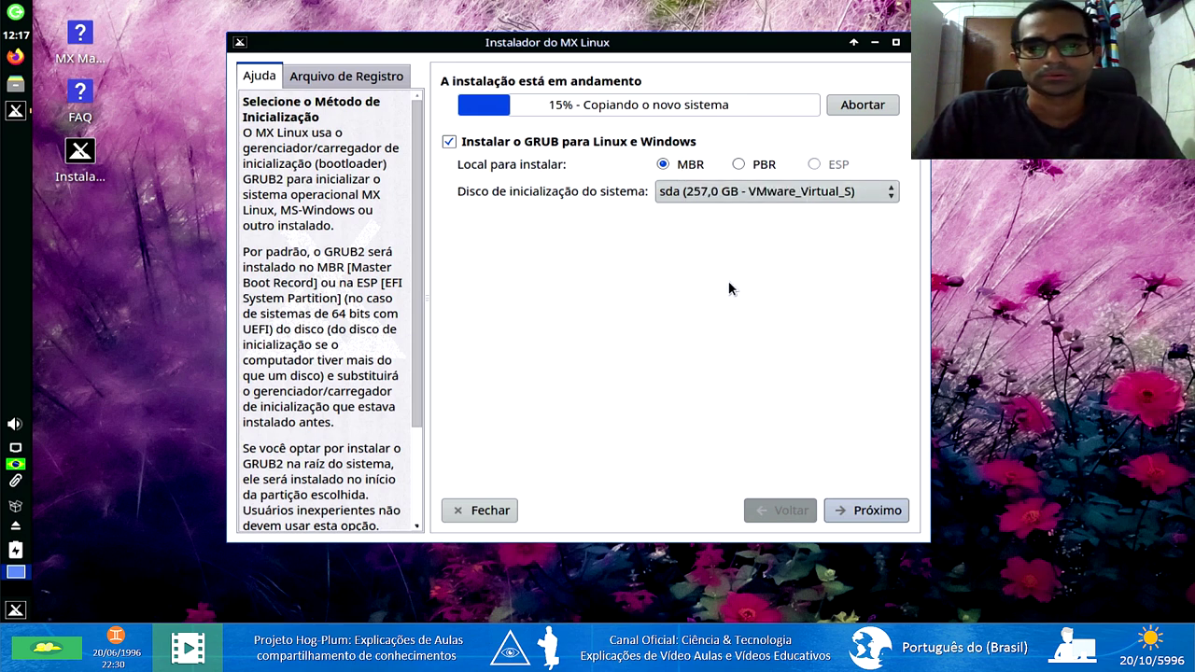
pyautogui.click(858, 508)
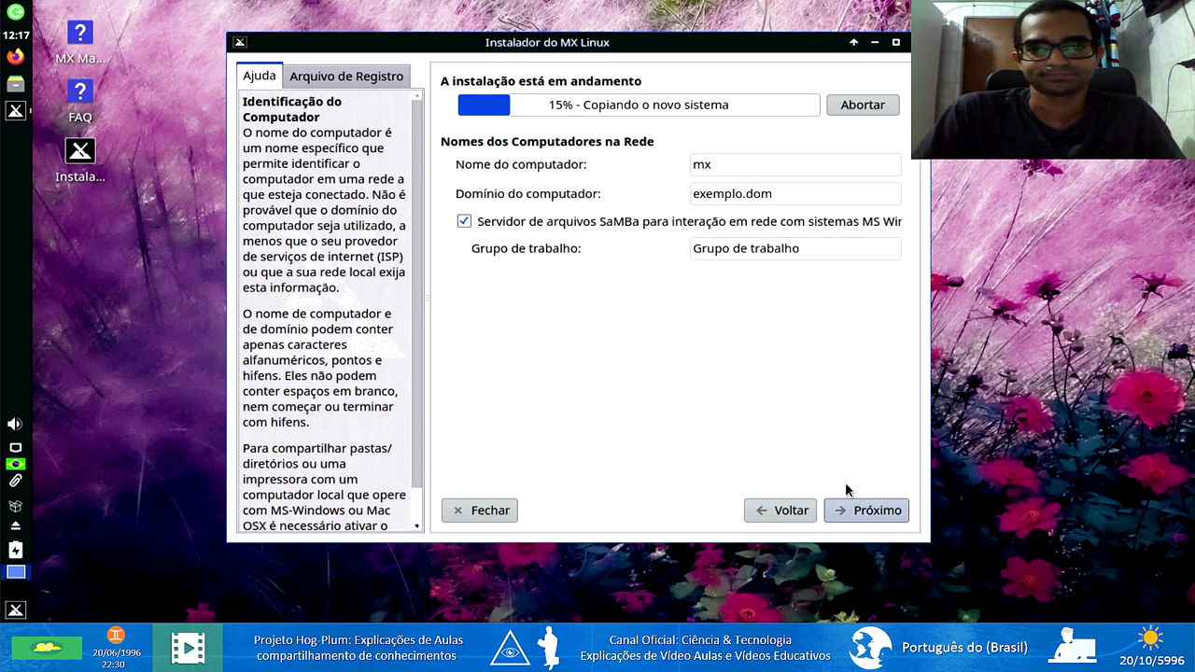
# Clear the default computer name mx and start changing the domain to hog-plum.com.
pyautogui.click(746, 167)
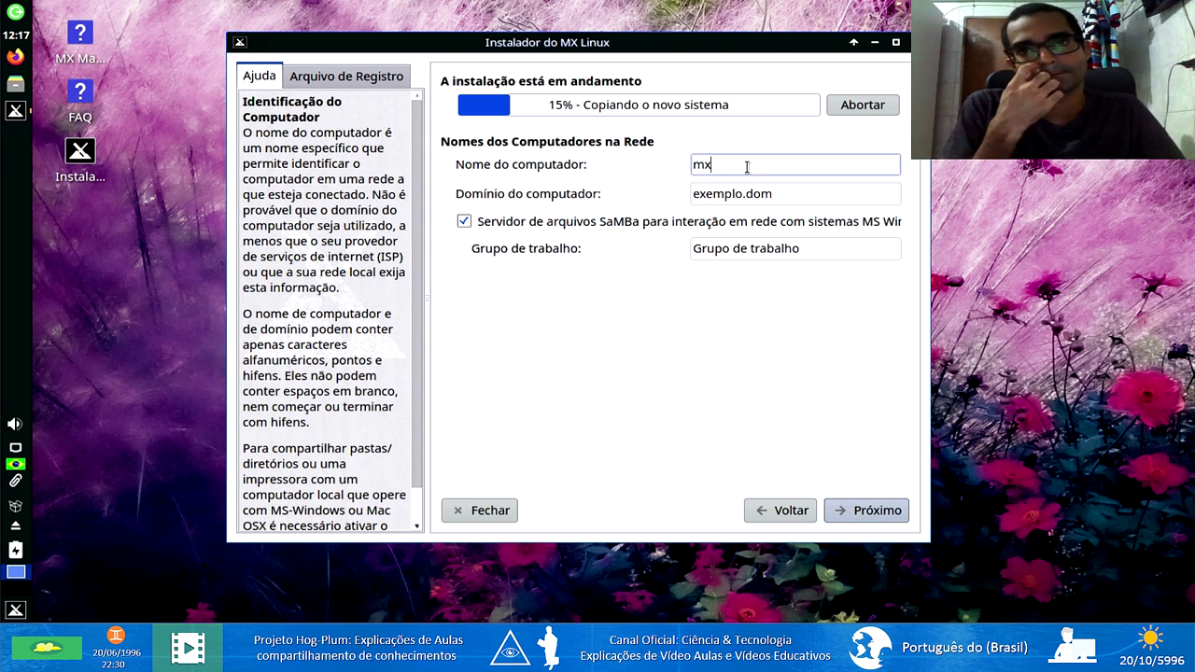
pyautogui.press('BackSpace')
pyautogui.press('BackSpace')
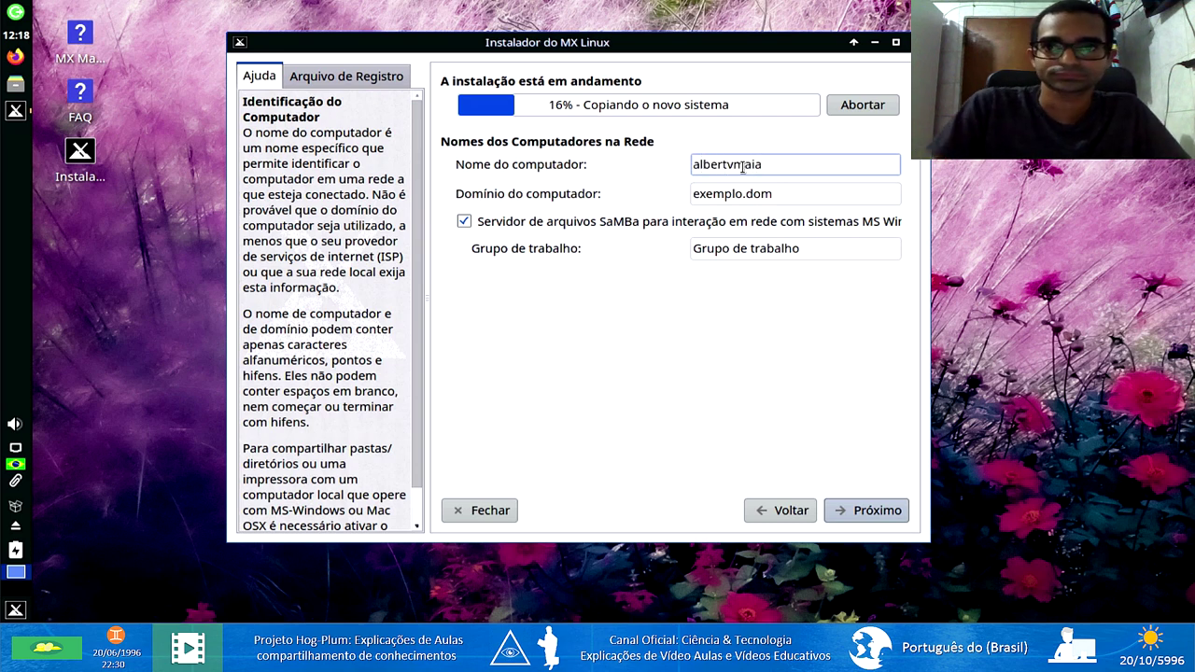
pyautogui.click(739, 190)
pyautogui.press('BackSpace')
pyautogui.press('BackSpace')
pyautogui.press('BackSpace')
pyautogui.press('BackSpace')
pyautogui.press('BackSpace')
pyautogui.press('BackSpace')
pyautogui.press('BackSpace')
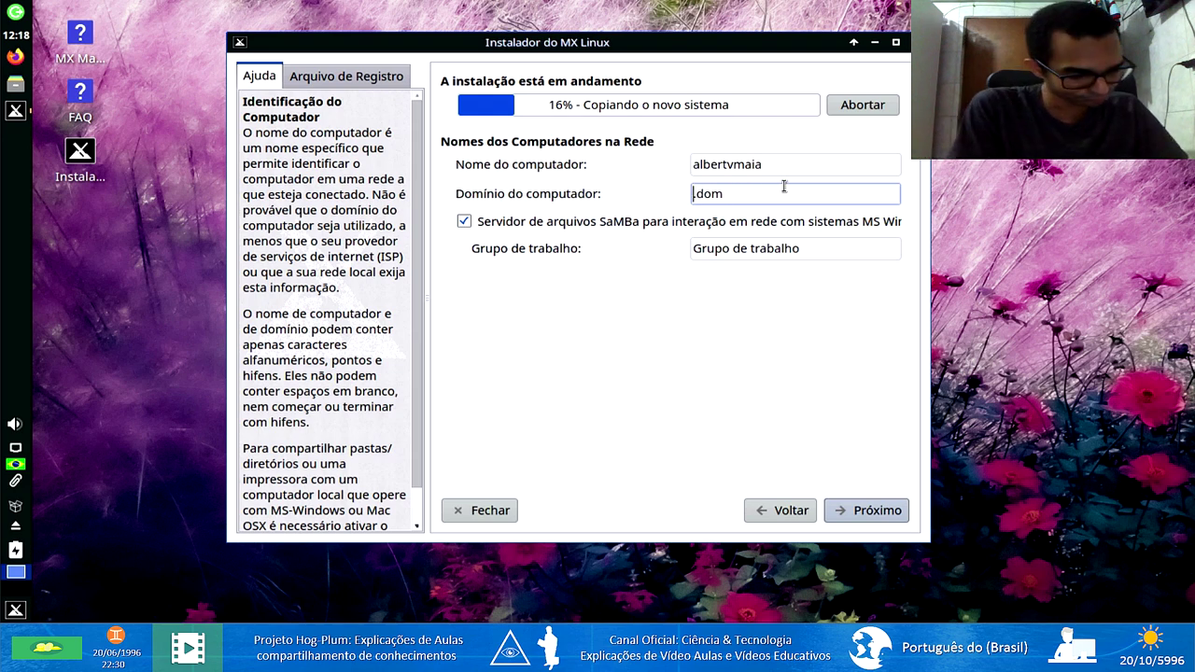
pyautogui.write('hog')
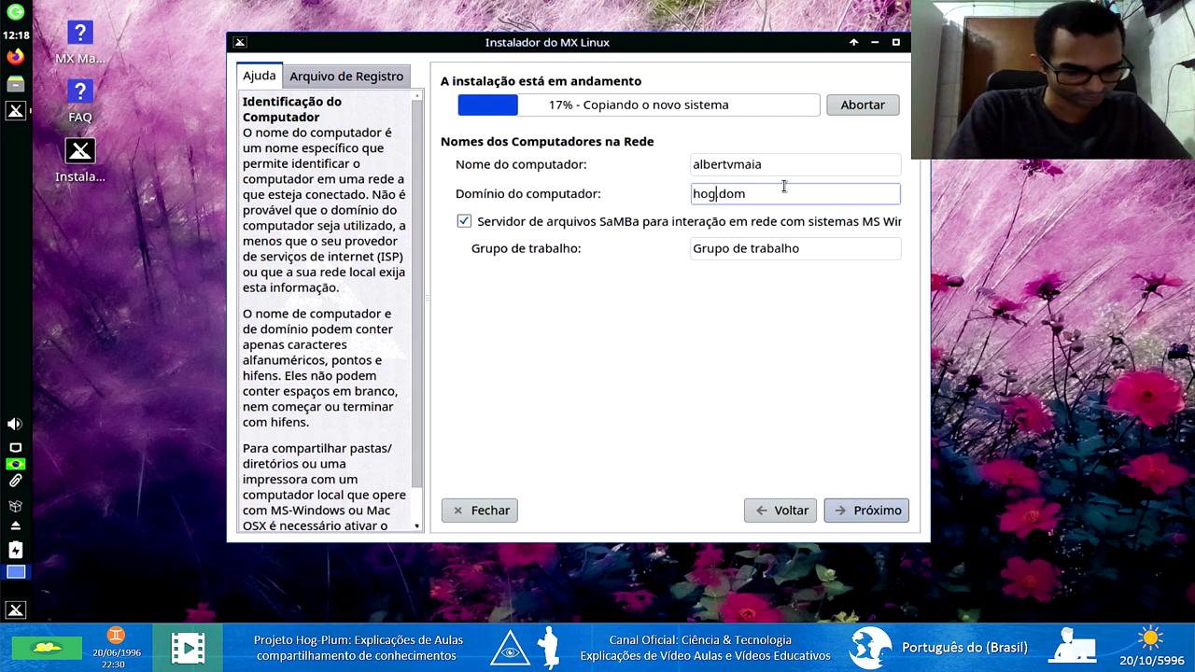
pyautogui.write('-plum')
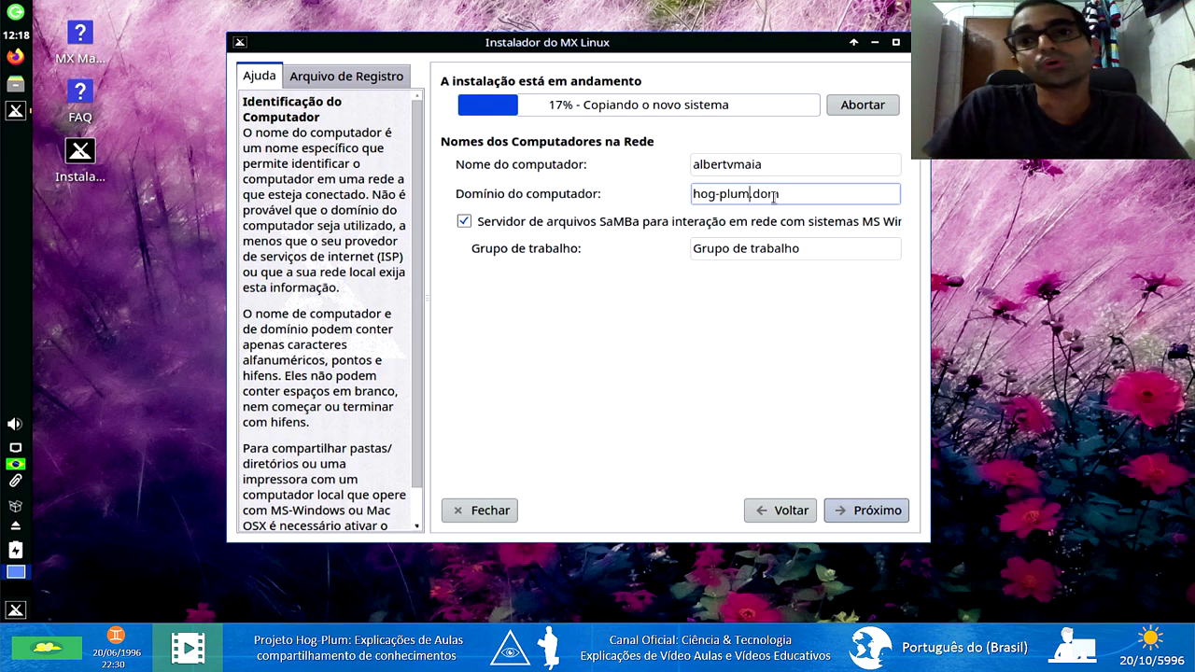
pyautogui.write('.co')
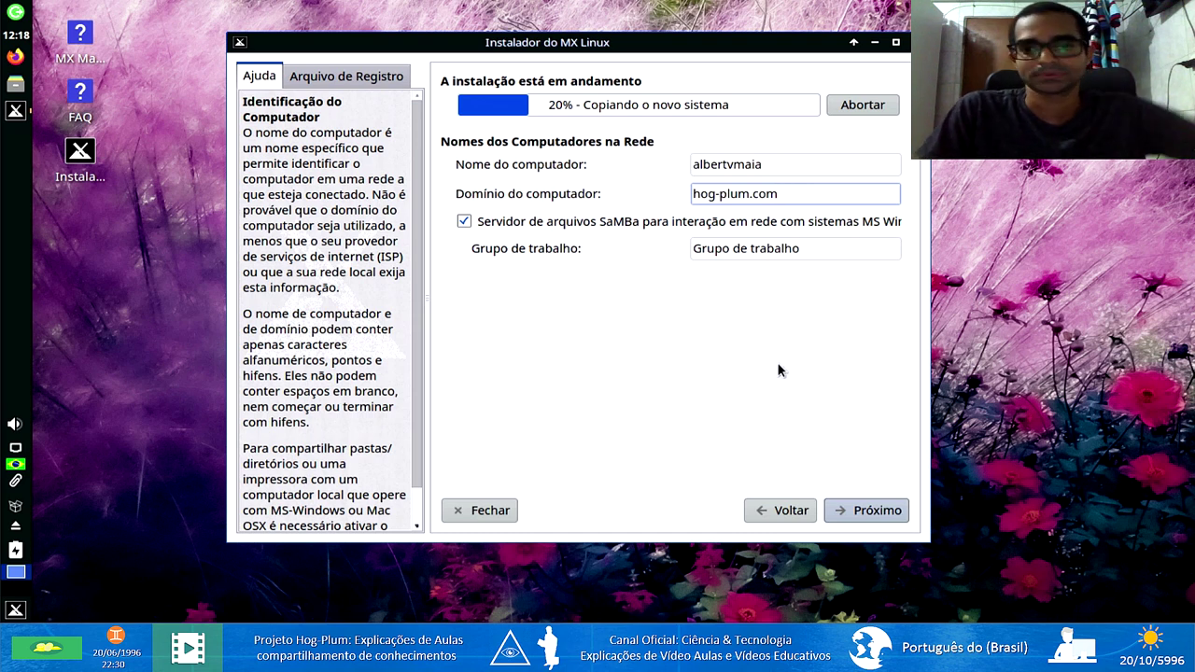
# Settle the computer domain on hog-plum.com after briefly trying red-blueberry.com.
pyautogui.moveTo(778, 194); pyautogui.dragTo(677, 194)
pyautogui.click(750, 193)
pyautogui.write('red-')
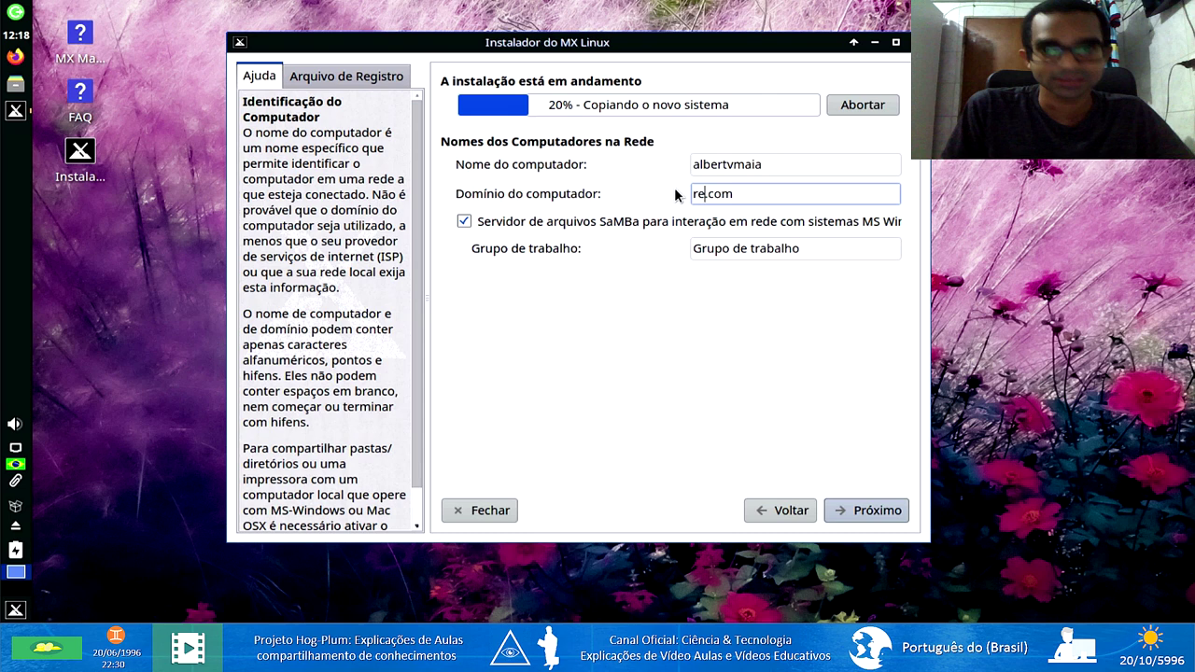
pyautogui.write('blueberry')
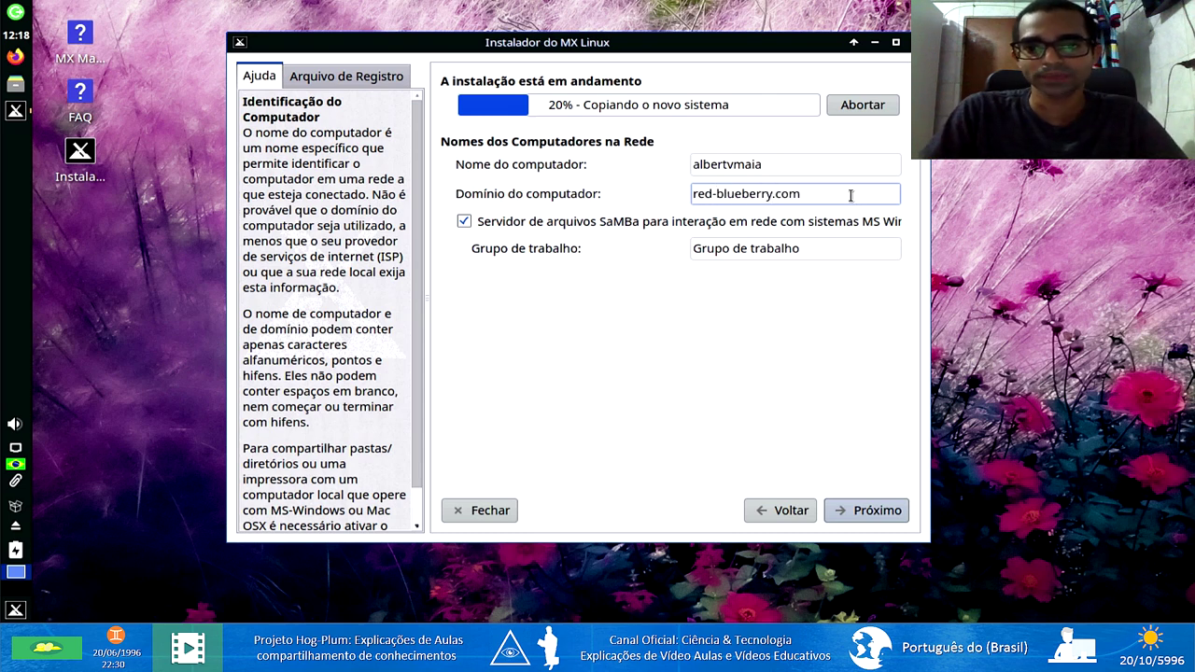
pyautogui.moveTo(822, 193); pyautogui.dragTo(677, 190)
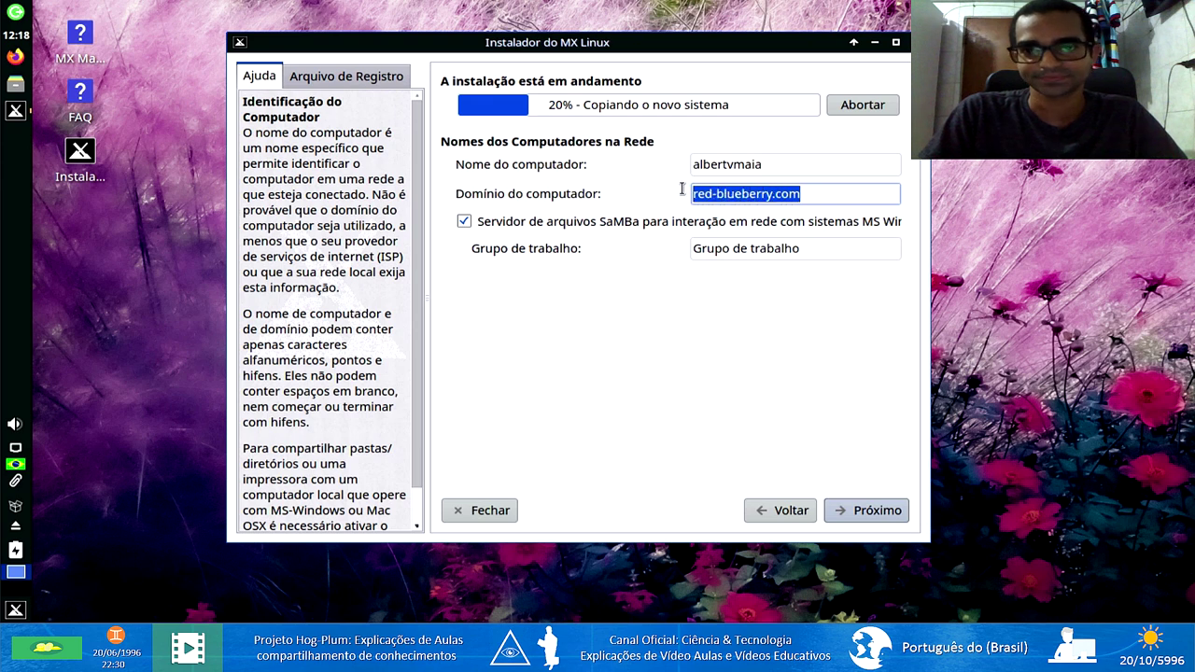
pyautogui.click(804, 195)
pyautogui.moveTo(775, 197); pyautogui.dragTo(620, 196)
pyautogui.press('BackSpace')
pyautogui.write('hog-plum')
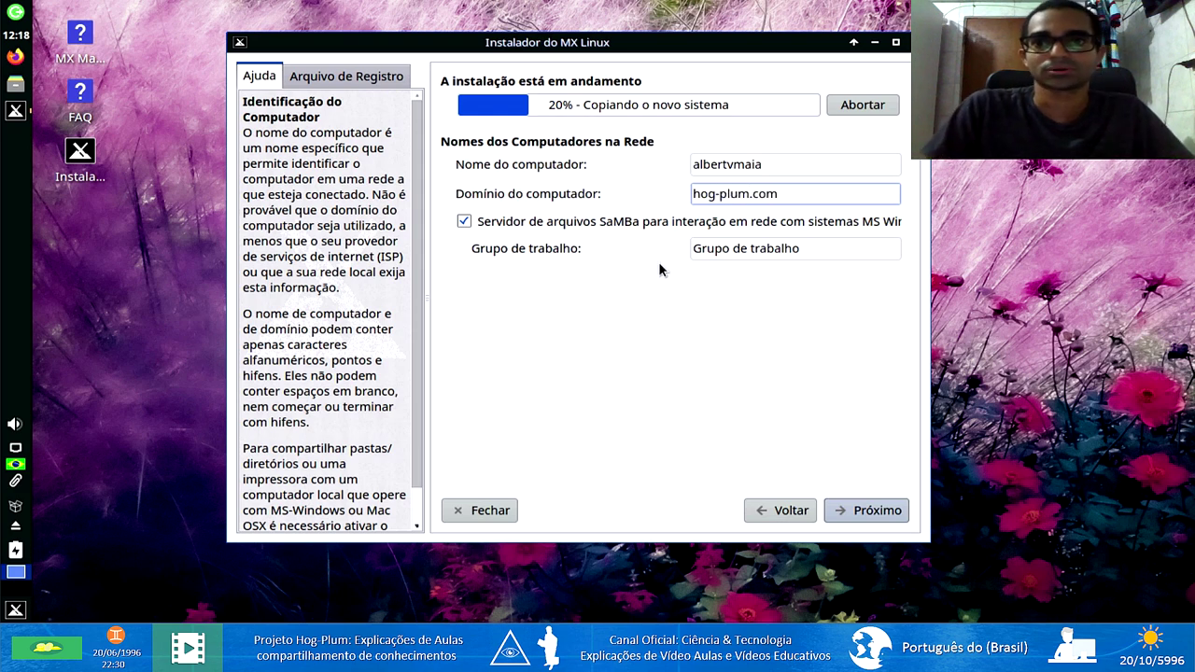
pyautogui.click(875, 508)
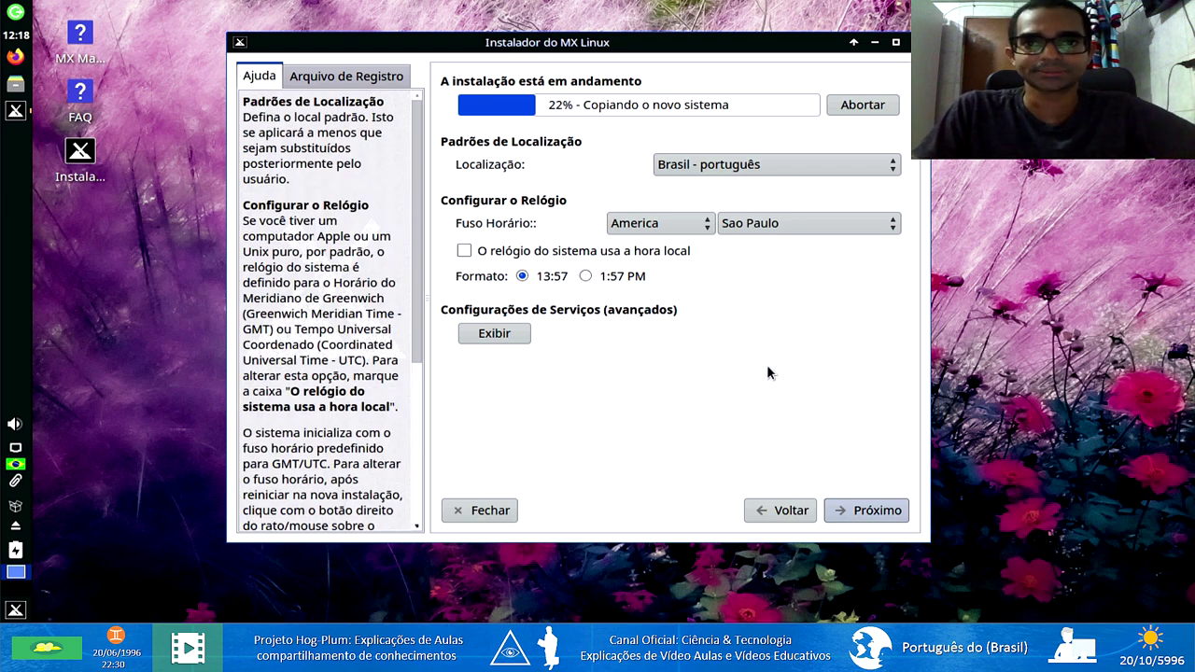
# Choose the 12-hour (1:57 PM) clock format and set the time-zone city to Bahia.
pyautogui.click(585, 275)
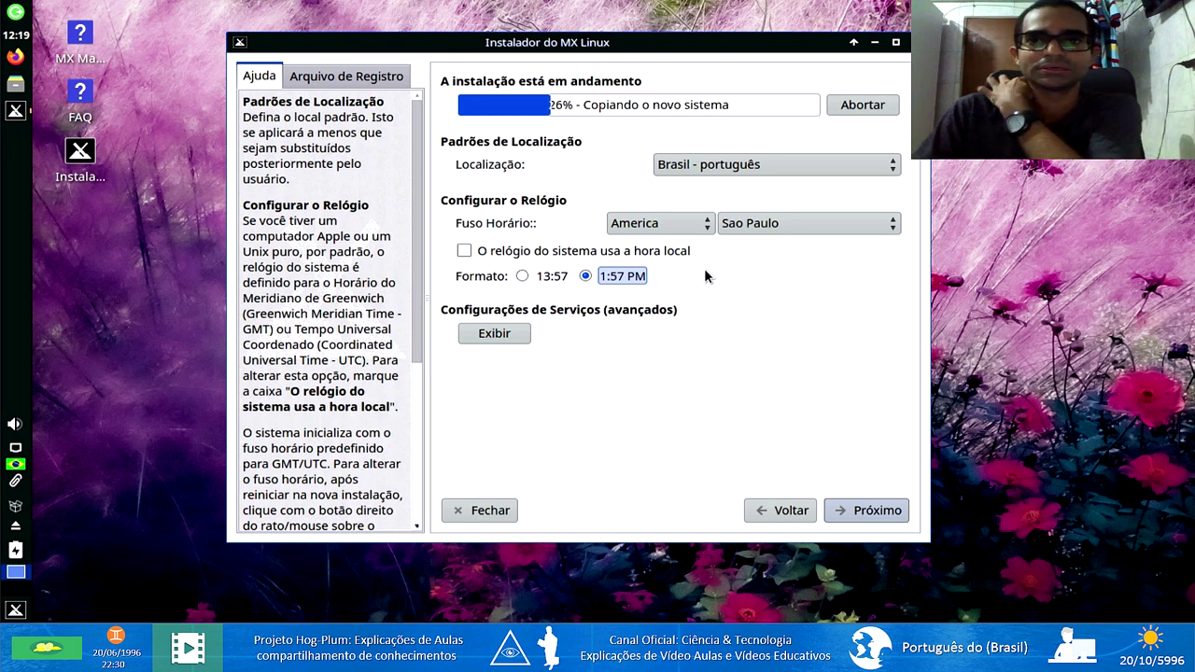
pyautogui.click(756, 224)
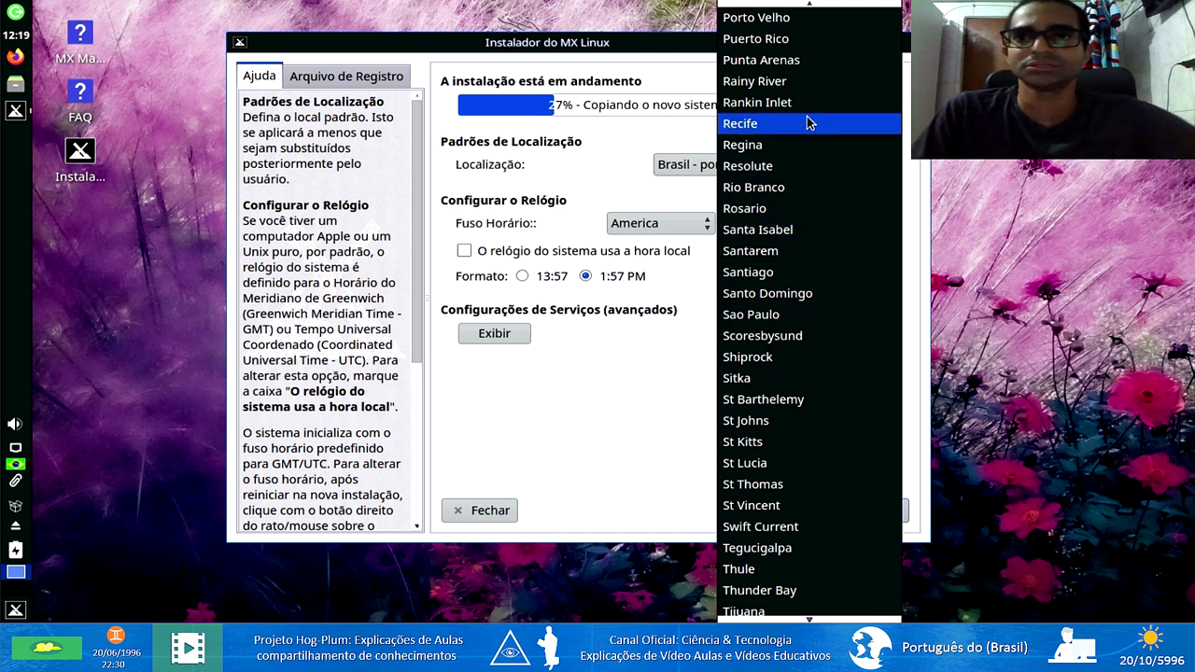
pyautogui.scroll(-3, 791, 196)
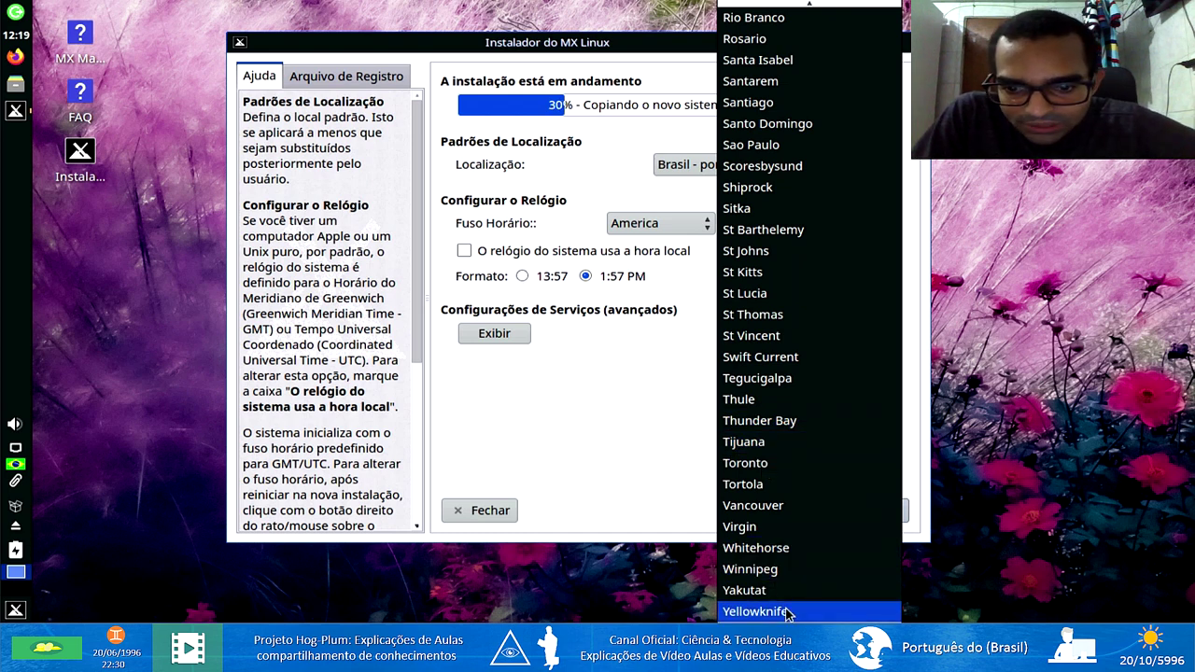
pyautogui.scroll(1, 793, 587)
pyautogui.scroll(-1, 787, 523)
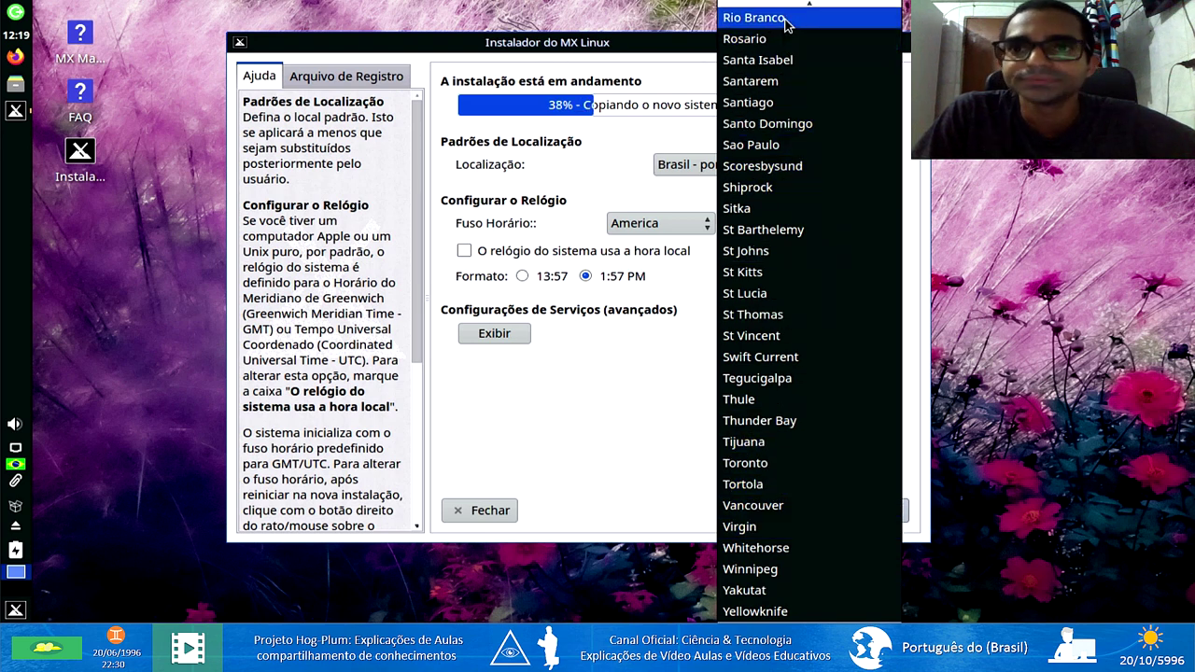
pyautogui.moveTo(812, 8)
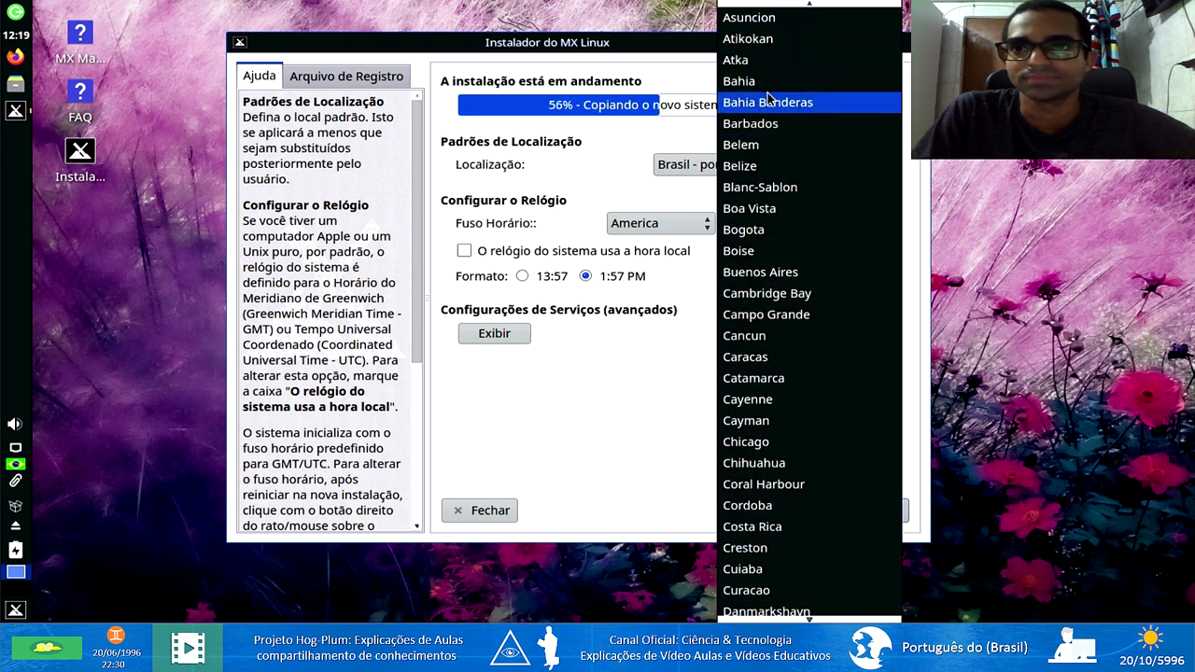
pyautogui.click(761, 82)
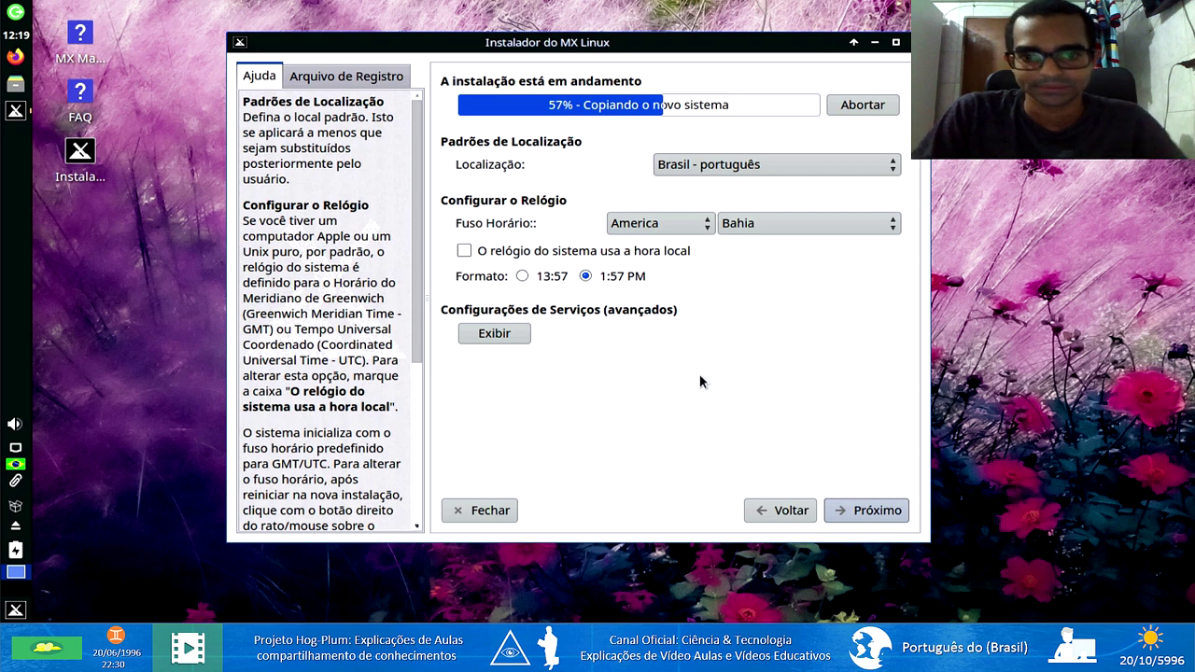
pyautogui.click(870, 512)
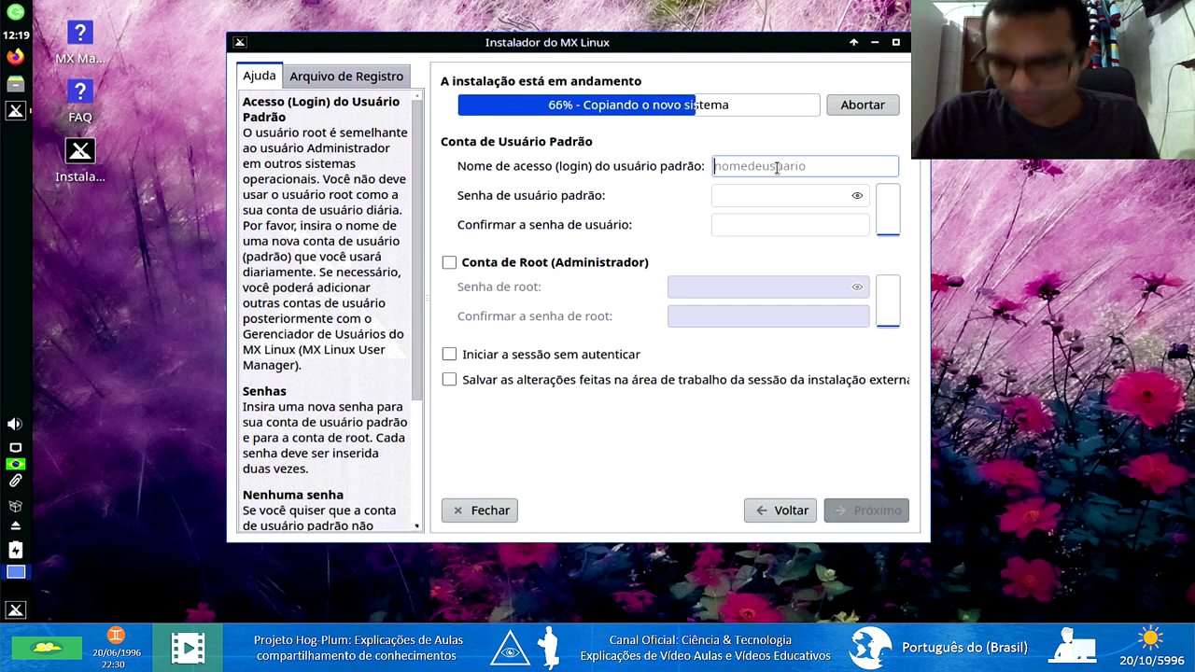
# Enter the default username, then type and confirm the user's password.
pyautogui.write('albertvmaia')
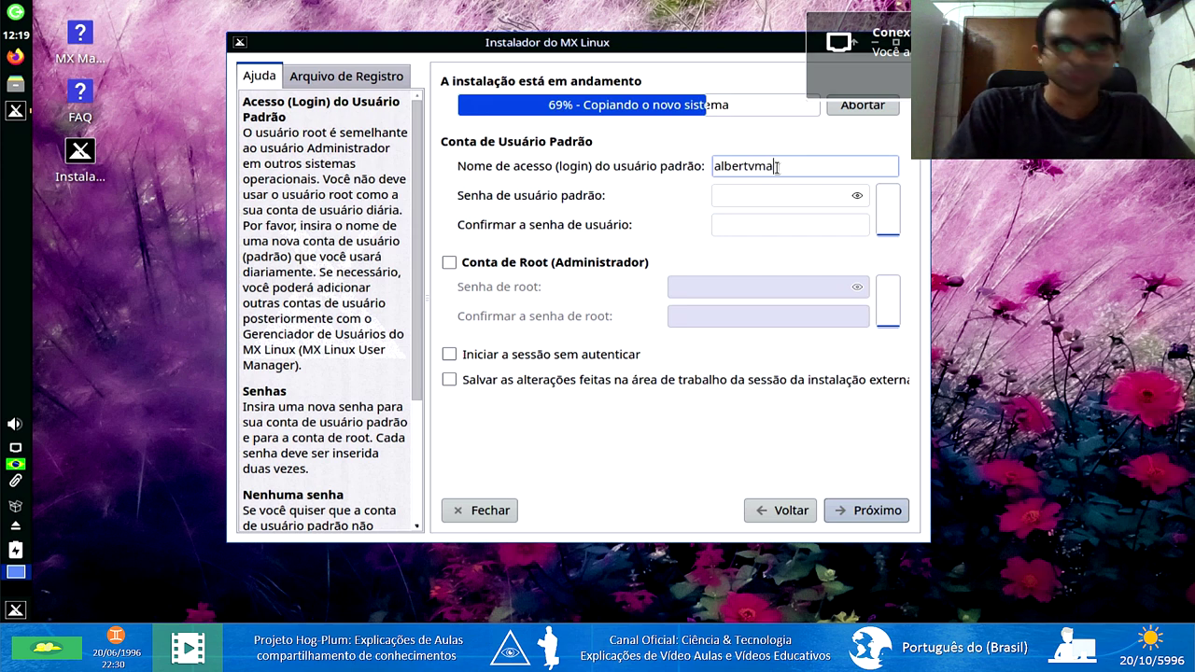
pyautogui.click(764, 195)
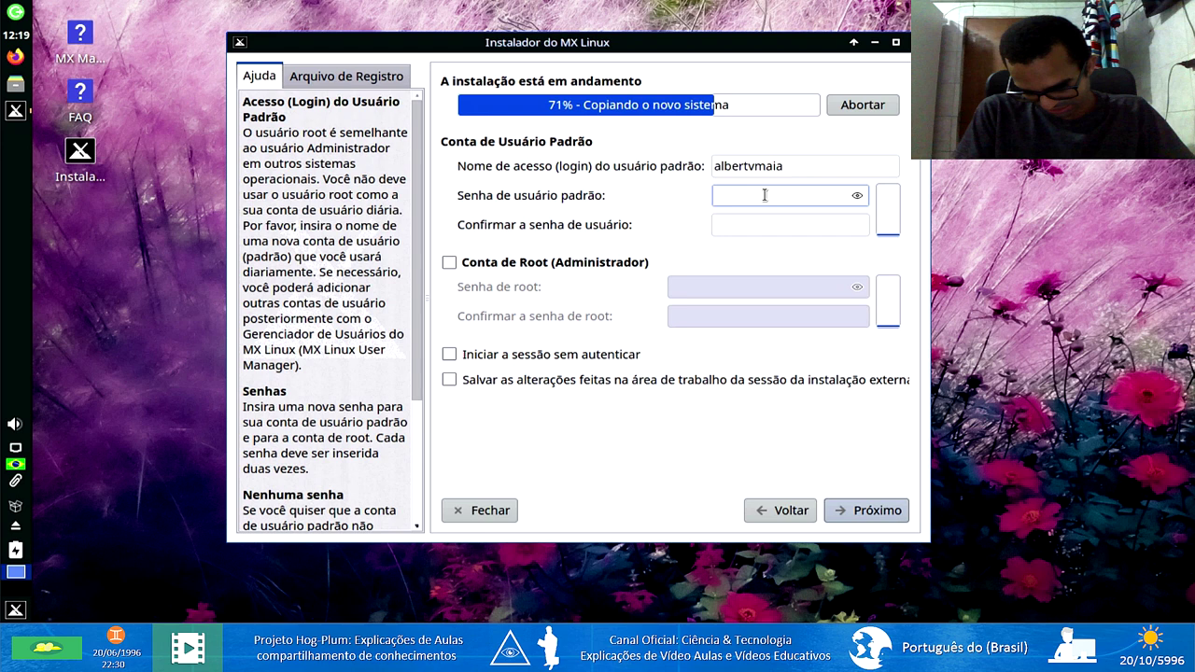
pyautogui.click(744, 228)
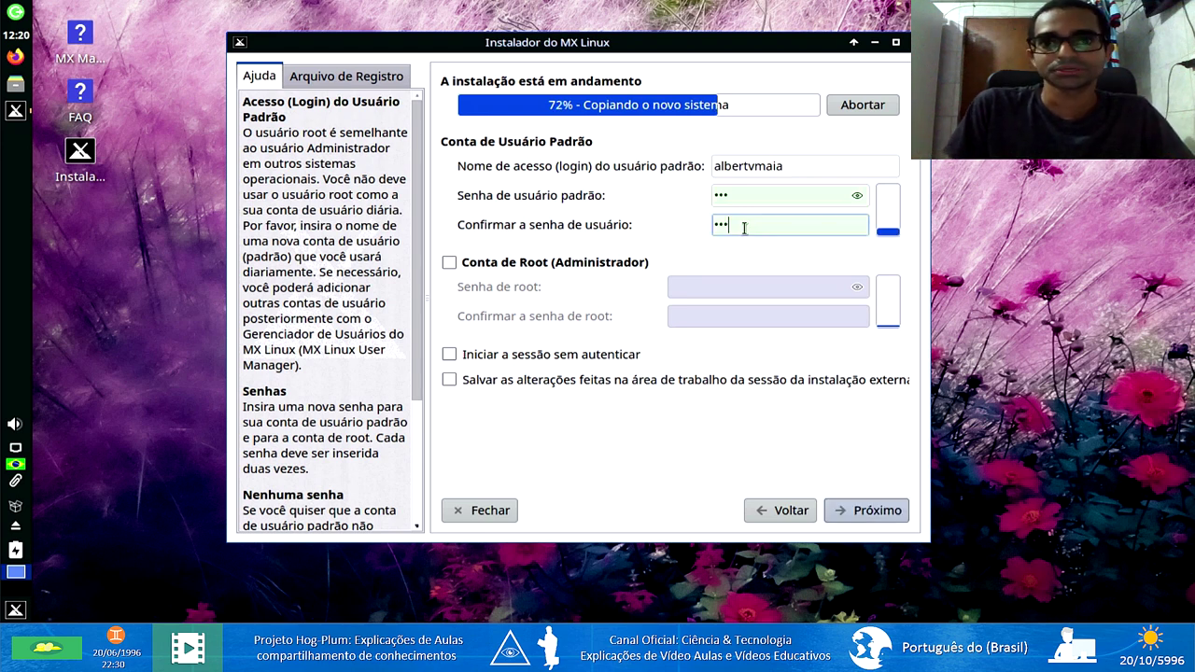
# Enable the root account with its own confirmed password and turn on automatic login.
pyautogui.click(449, 264)
pyautogui.click(703, 287)
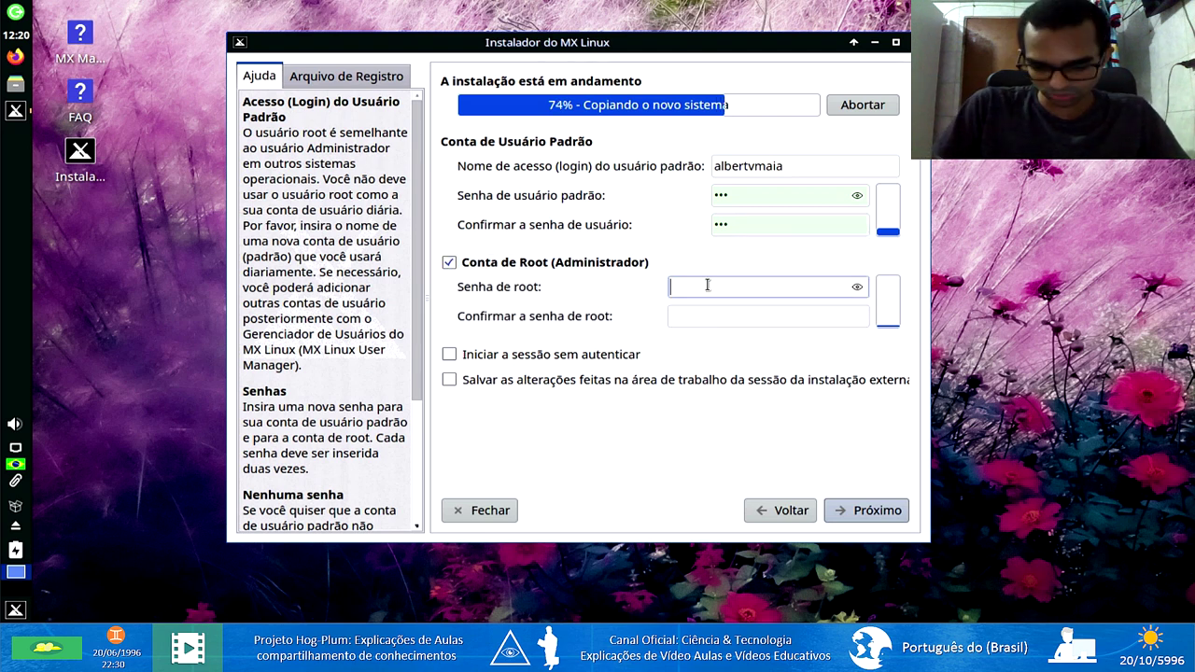
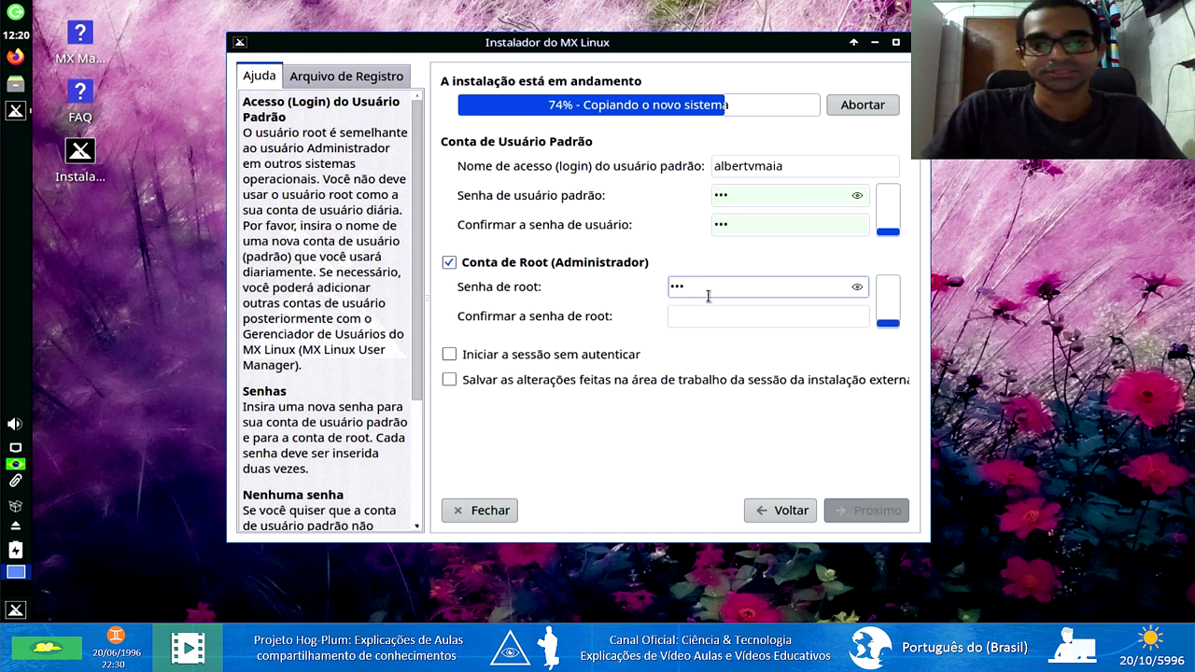
pyautogui.click(711, 310)
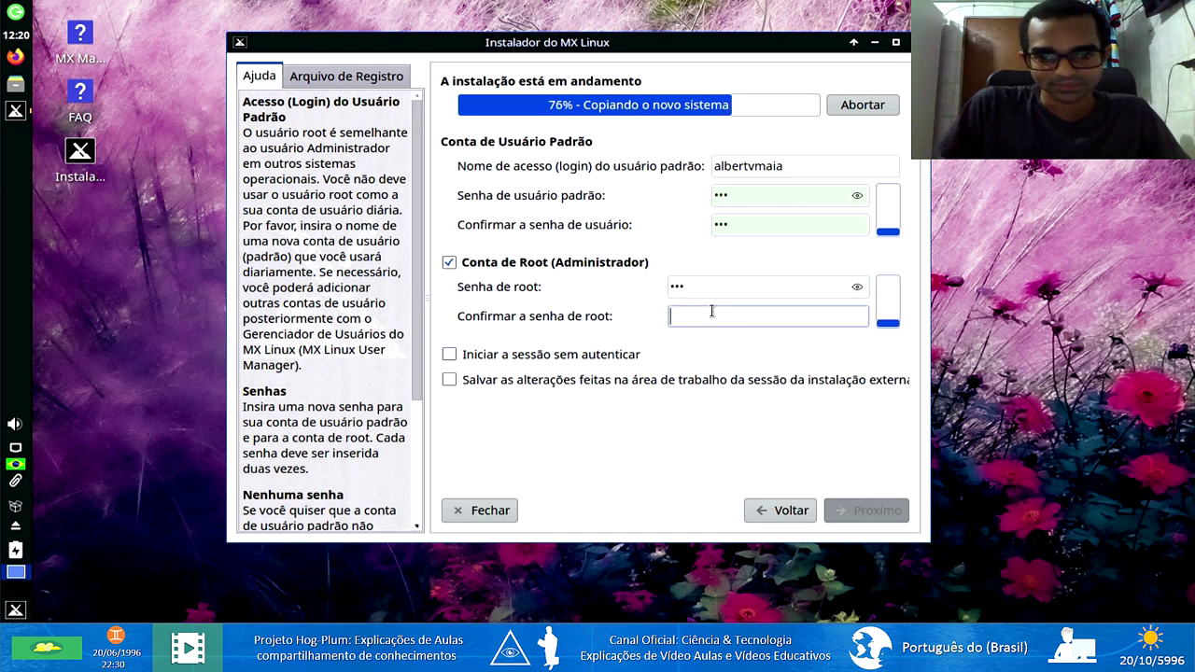
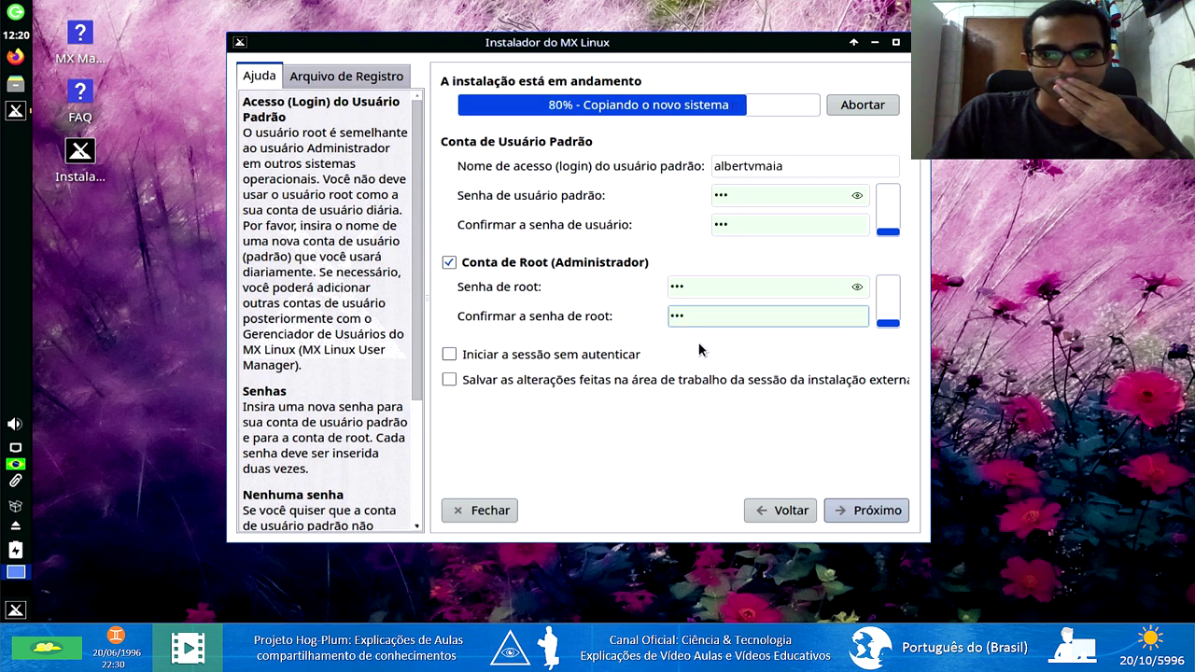
pyautogui.click(604, 360)
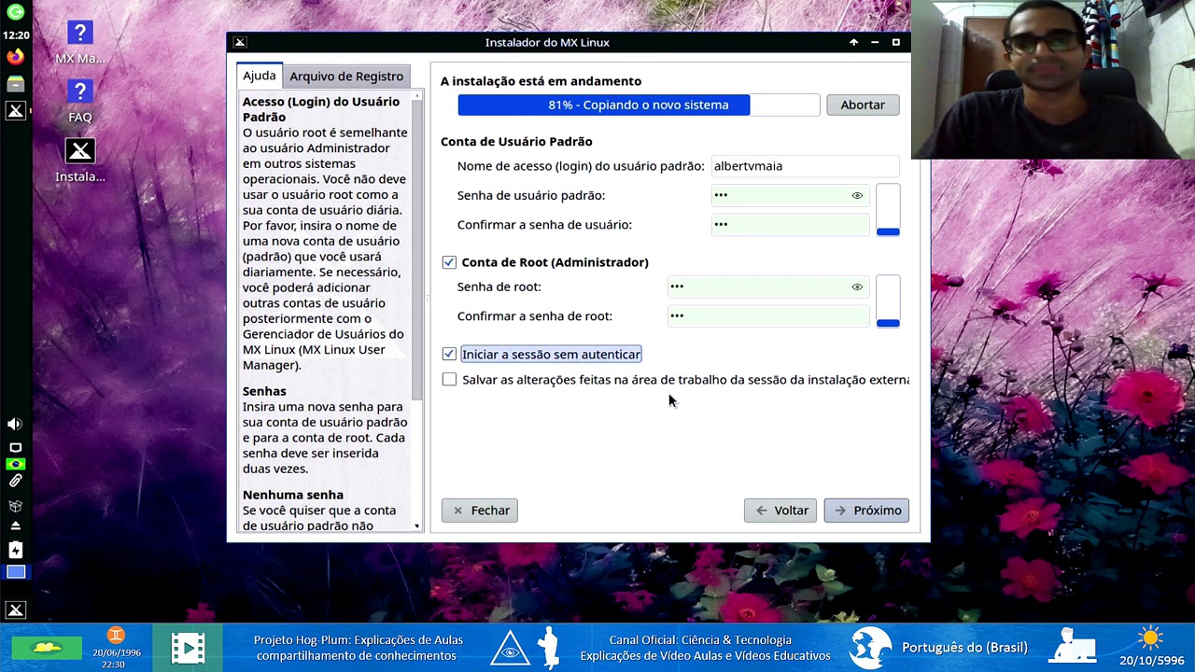
pyautogui.click(864, 518)
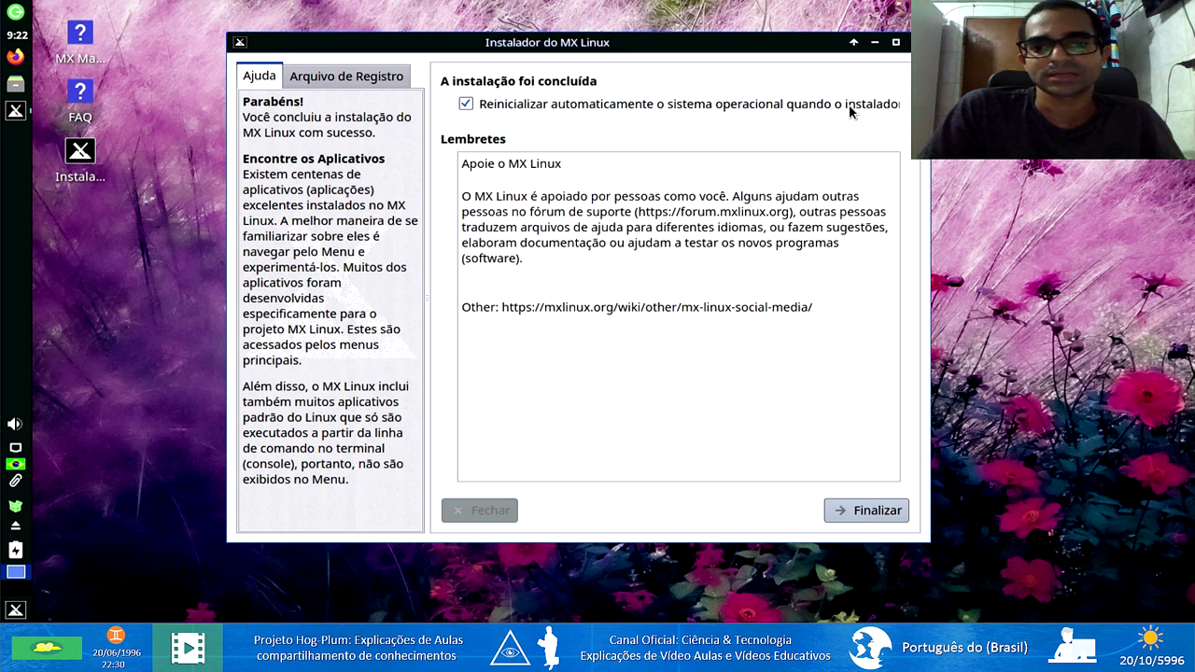
# Press Finalizar and confirm the 'Remova o disco' prompt to reboot.
pyautogui.click(877, 513)
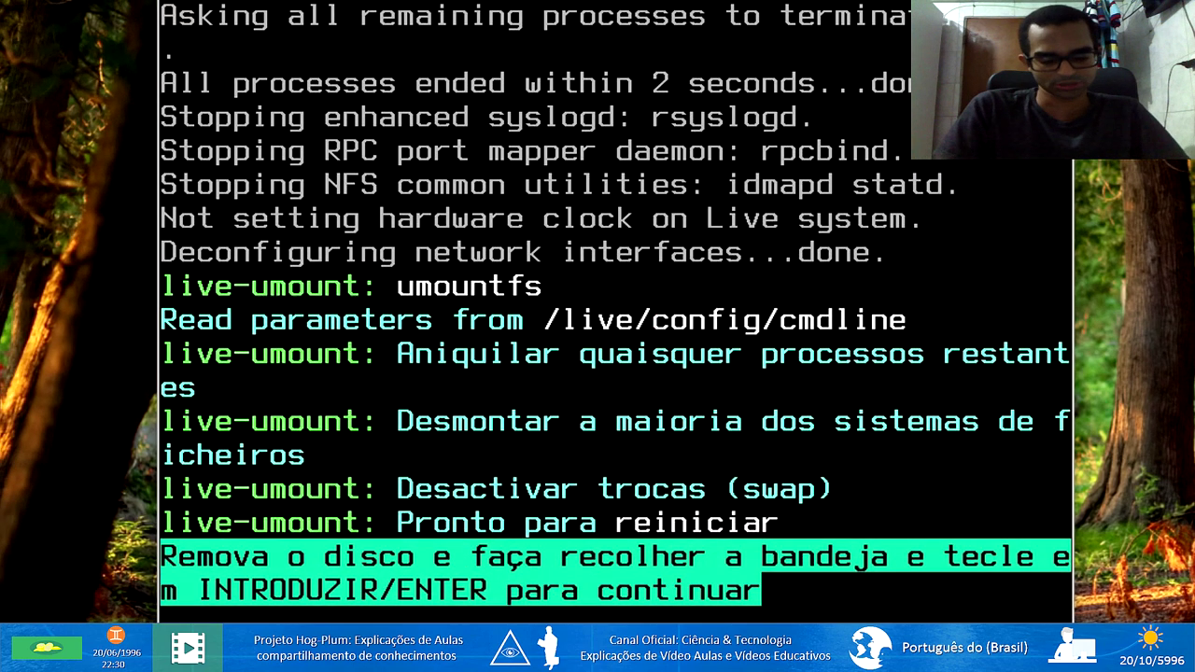
pyautogui.press('Return')
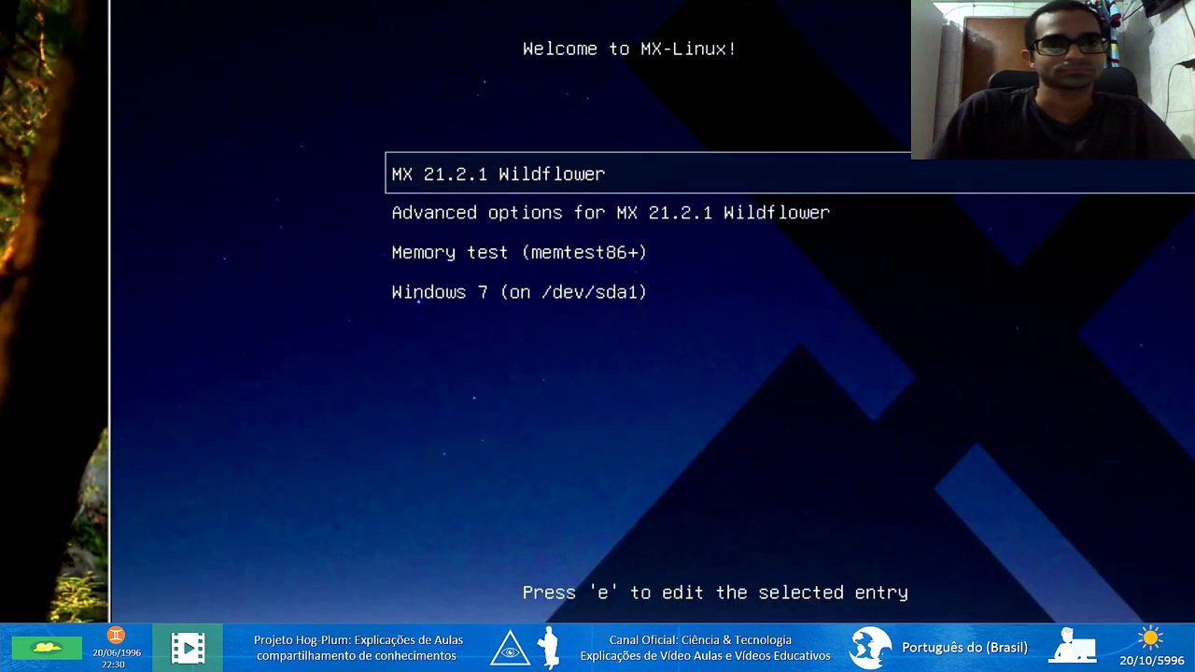
# Browse the GRUB entries: MX 21.2.1 Wildflower, advanced options, memtest86+, and Windows 7.
pyautogui.press('Down')
pyautogui.press('Down')
pyautogui.press('Up')
pyautogui.press('Up')
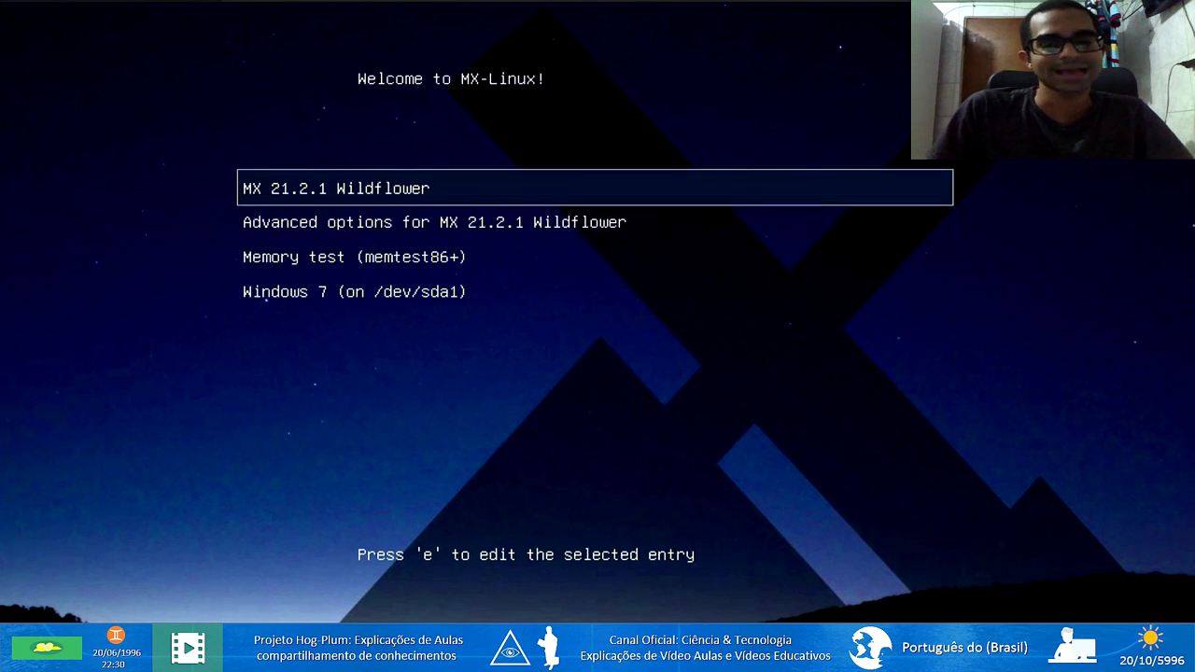
pyautogui.press('Down')
pyautogui.press('Down')
pyautogui.press('Down')
pyautogui.press('Up')
pyautogui.press('Up')
pyautogui.press('Up')
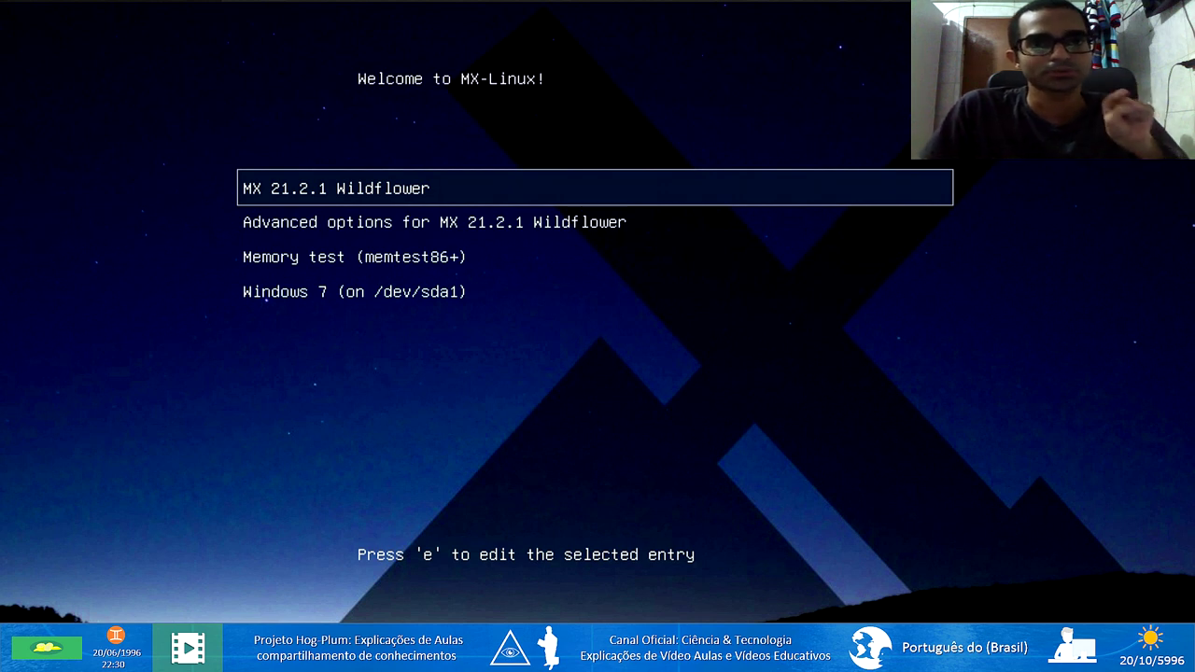
pyautogui.press('Down')
pyautogui.press('Down')
pyautogui.press('Up')
pyautogui.press('Down')
pyautogui.press('Down')
pyautogui.press('Up')
pyautogui.press('Up')
pyautogui.press('Down')
pyautogui.press('Up')
pyautogui.press('Up')
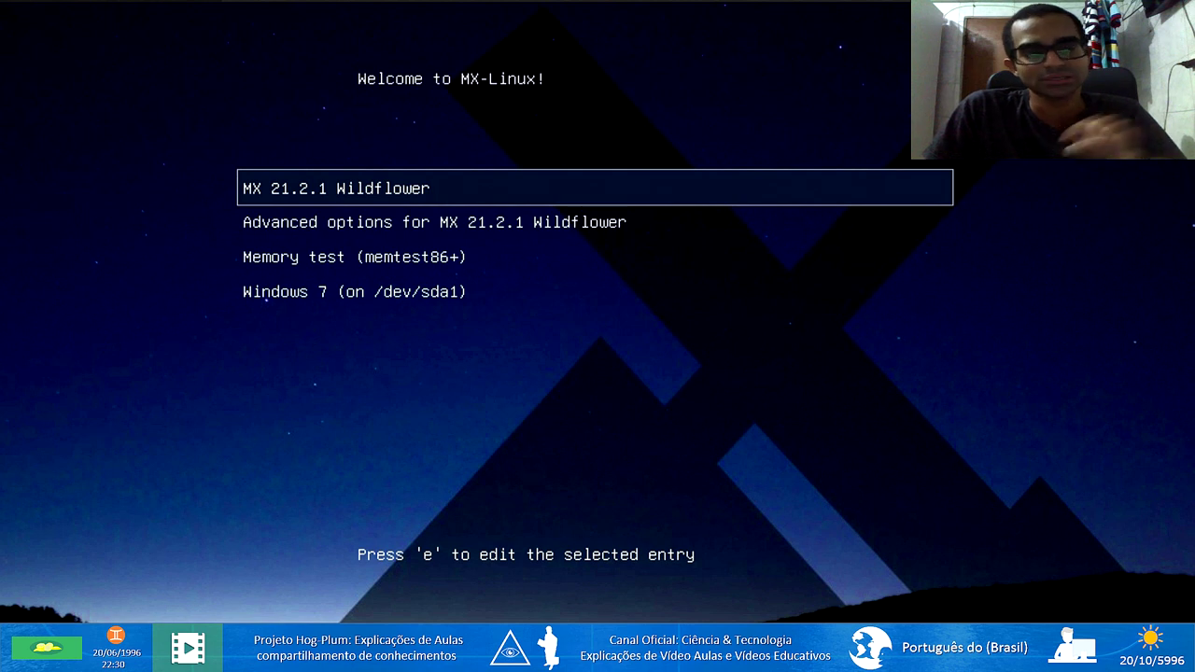
# Select the MX 21.2.1 Wildflower entry in the GRUB menu and boot it.
pyautogui.press('Down')
pyautogui.press('Down')
pyautogui.press('Down')
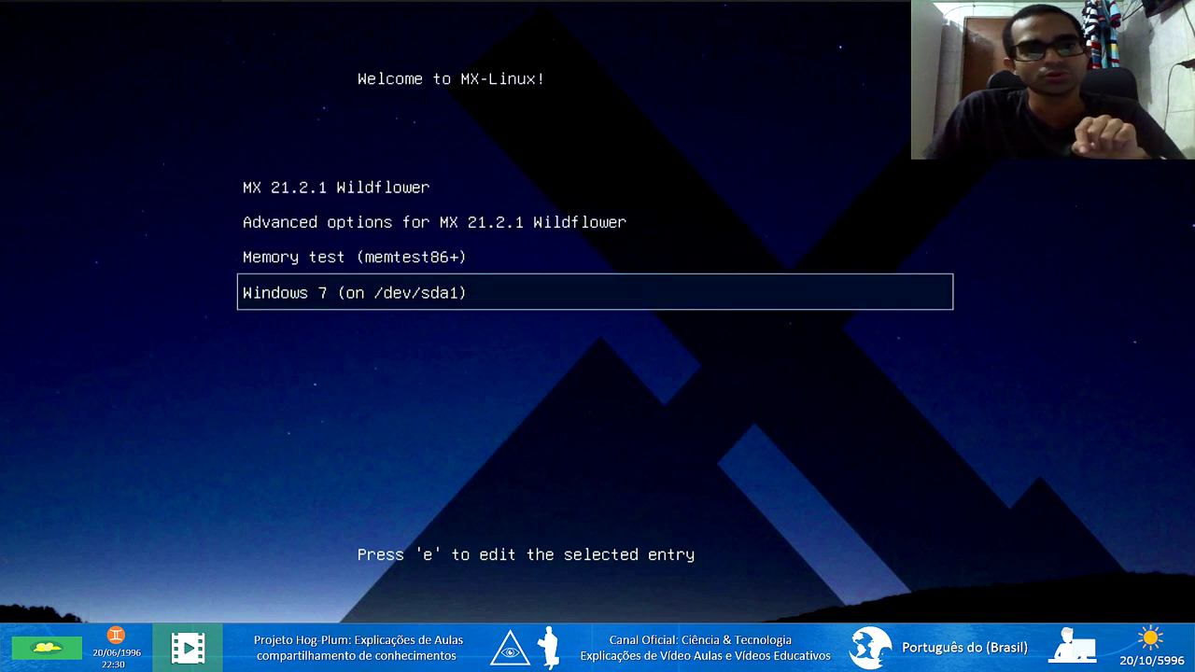
pyautogui.press('Up')
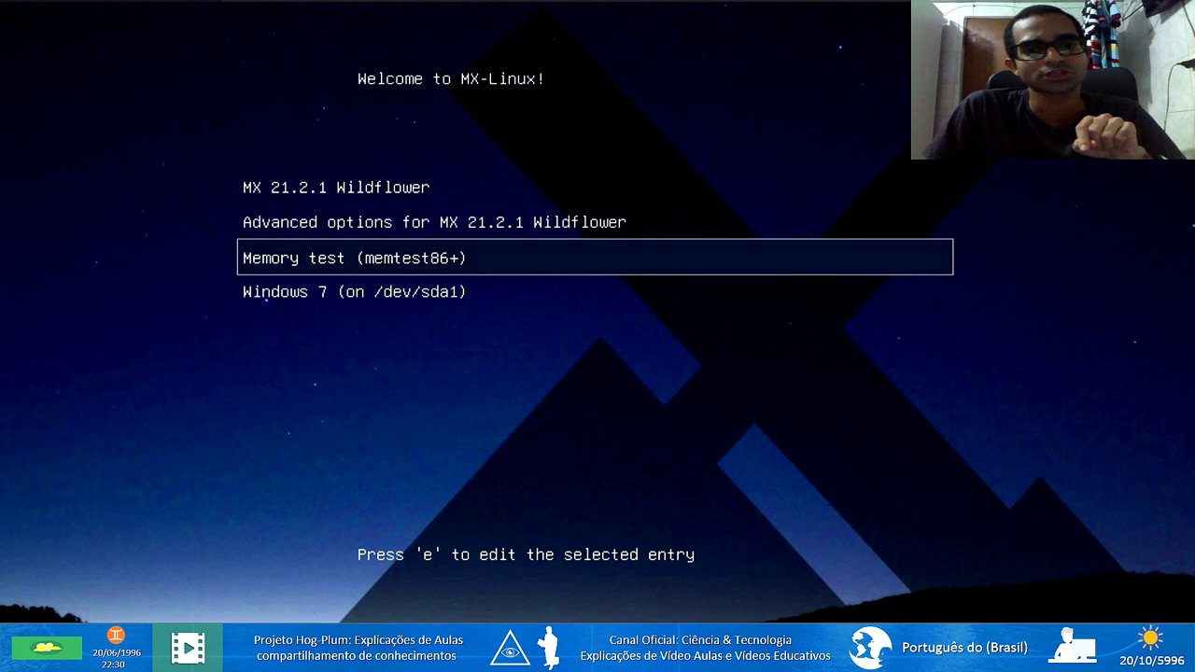
pyautogui.press('Up')
pyautogui.press('Up')
pyautogui.press('Down')
pyautogui.press('Down')
pyautogui.press('Down')
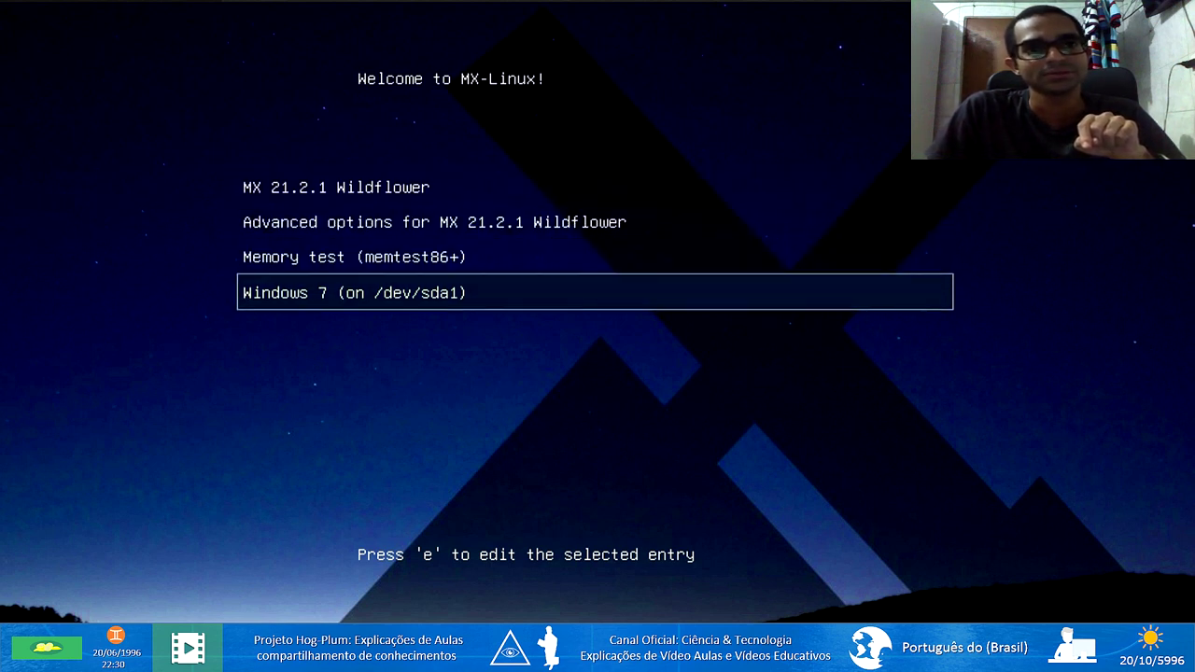
pyautogui.press('Up')
pyautogui.press('Up')
pyautogui.press('Up')
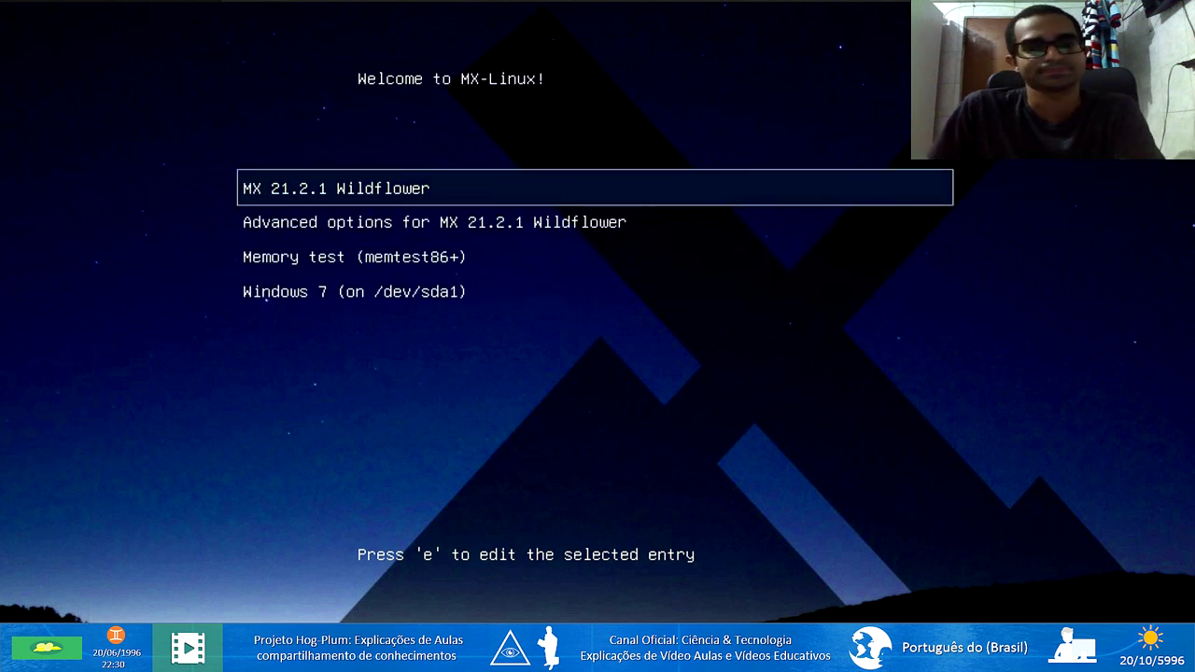
pyautogui.press('Return')
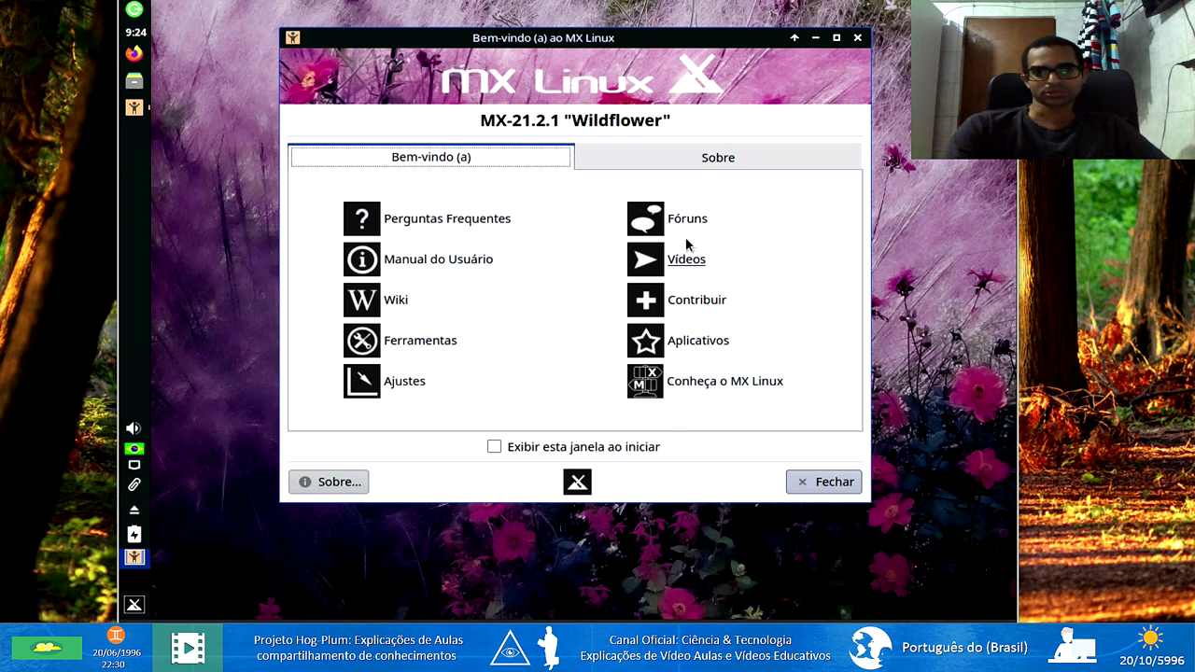
# Check Sobre (MX-21.2.1, Debian 11.5, Xfce 4.16.0), close MX Welcome, and select the MX Manual and FAQ icons.
pyautogui.click(717, 159)
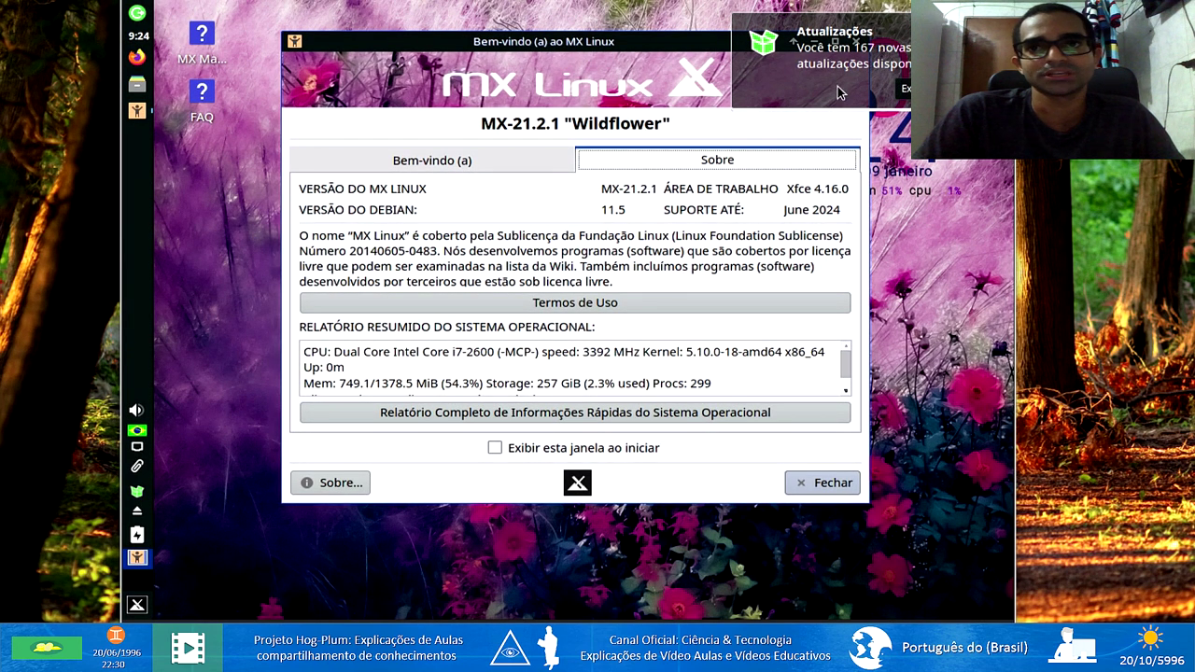
pyautogui.click(839, 485)
pyautogui.moveTo(290, 170); pyautogui.dragTo(196, 30)
# Permanently delete the selected MX Manual and FAQ desktop icons.
pyautogui.rightClick(196, 30)
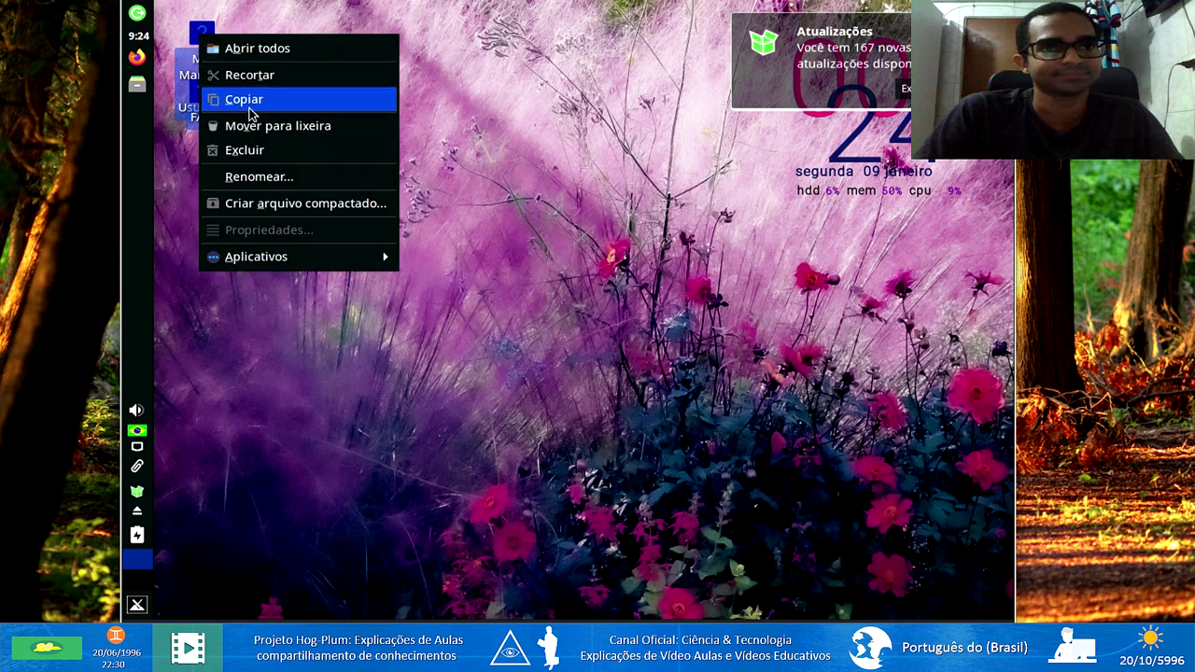
pyautogui.click(260, 153)
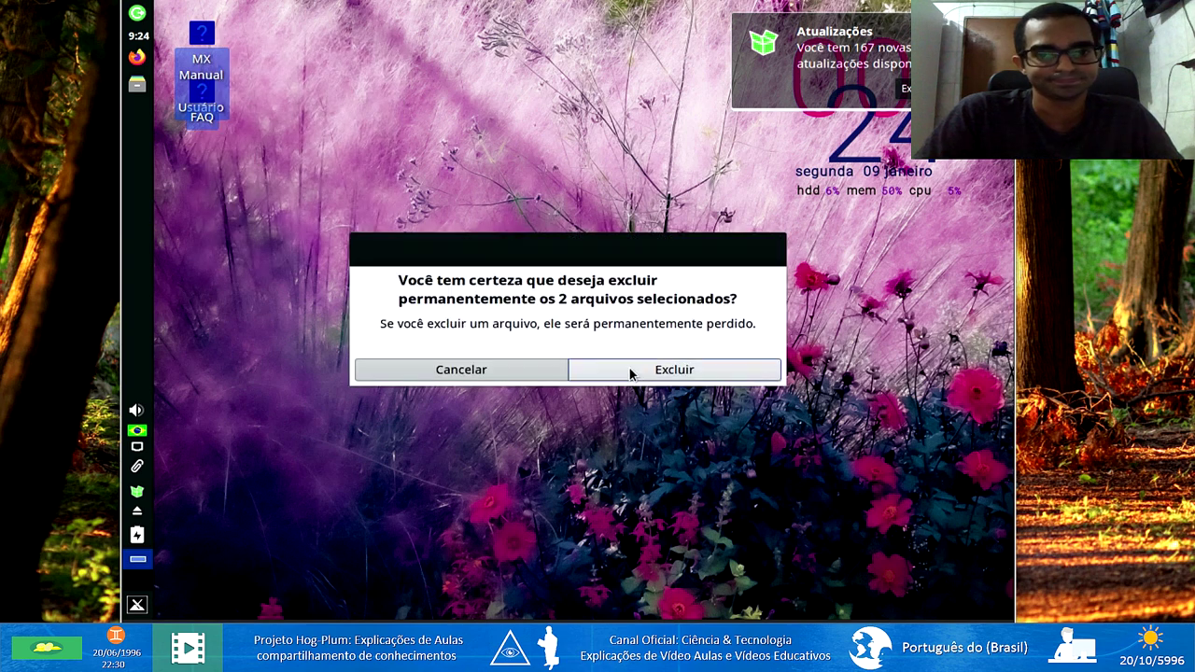
pyautogui.click(624, 369)
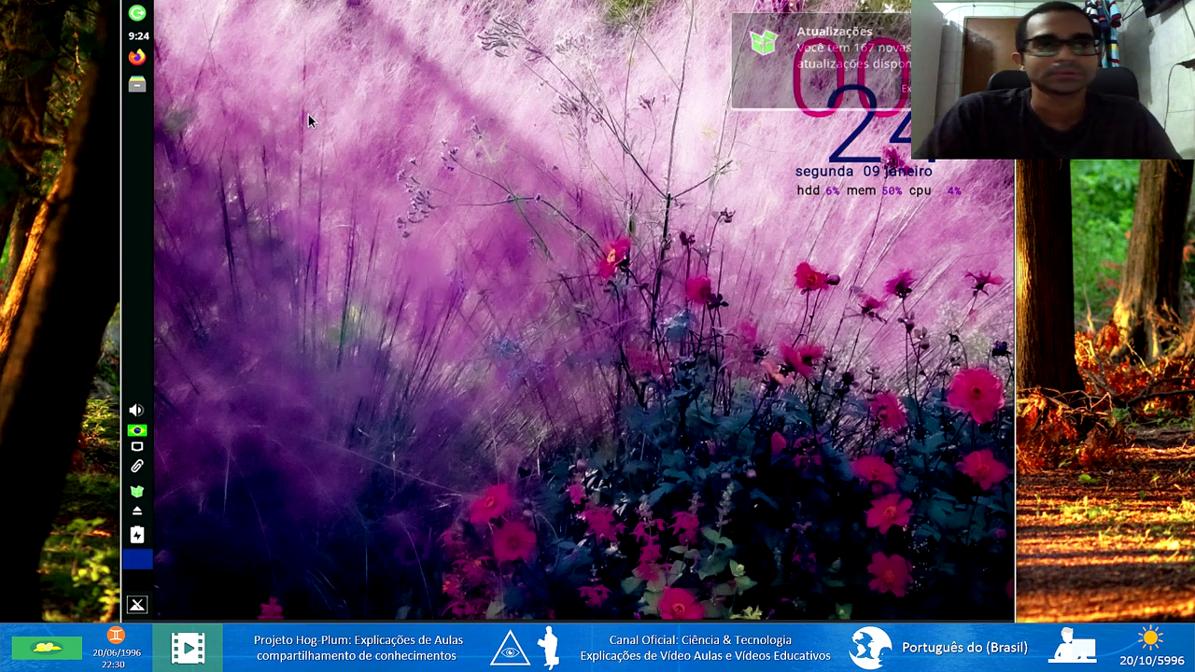
# Bring up Preferências do painel from the side panel's Painel submenu.
pyautogui.rightClick(142, 269)
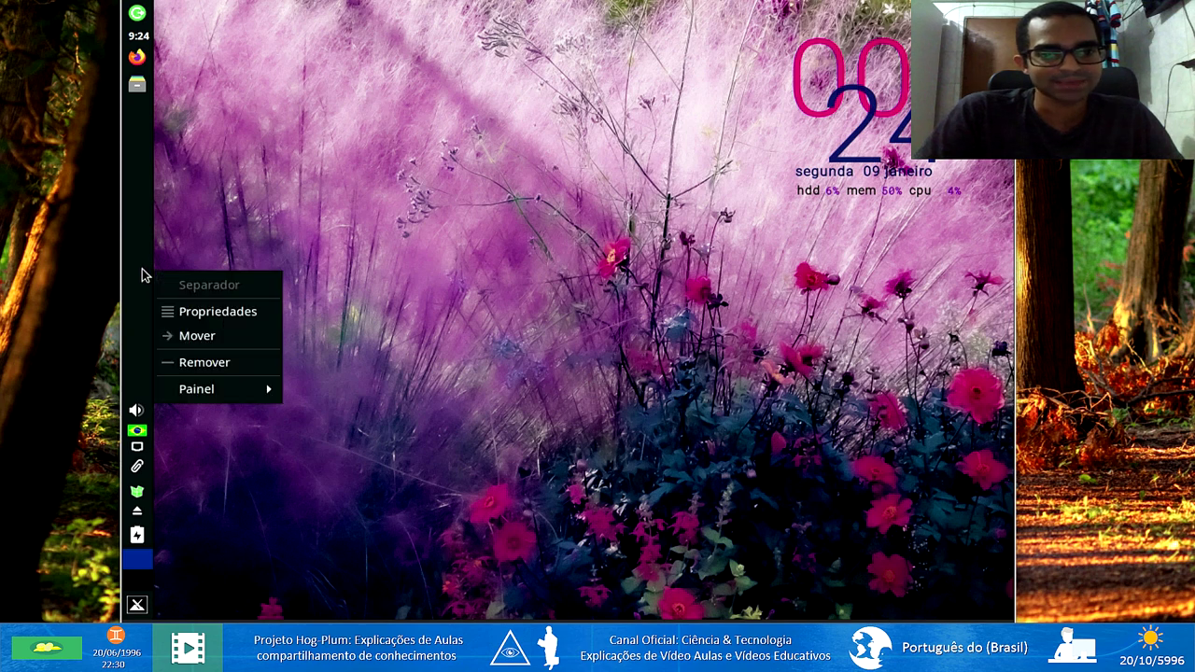
pyautogui.moveTo(231, 400)
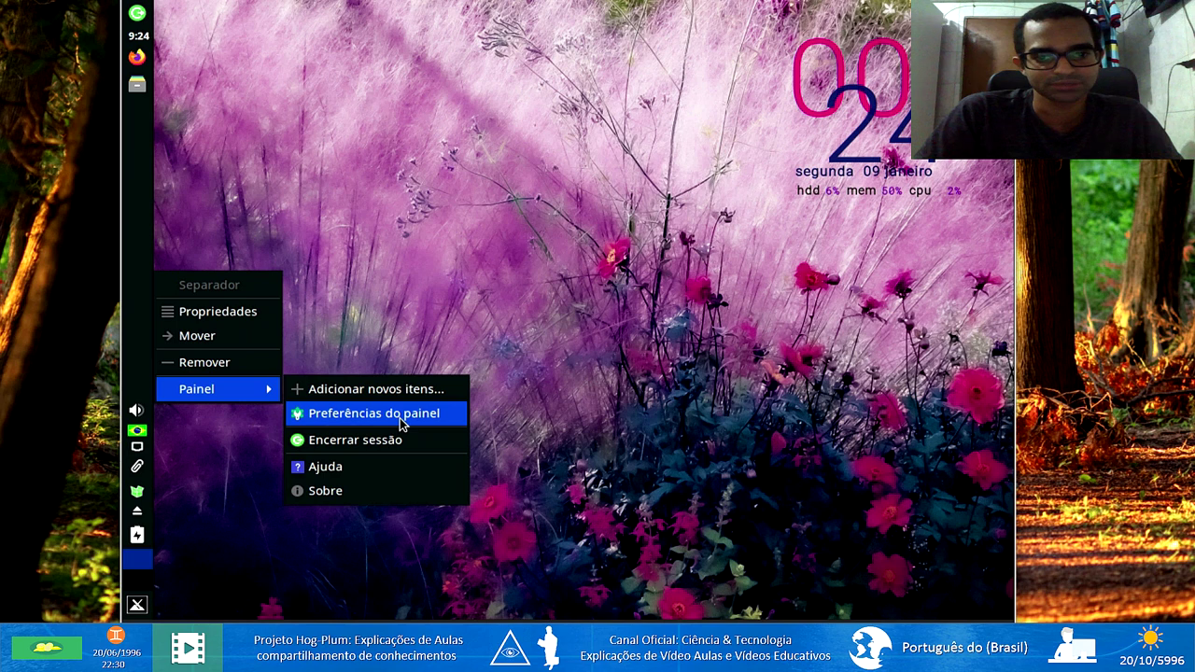
pyautogui.click(604, 384)
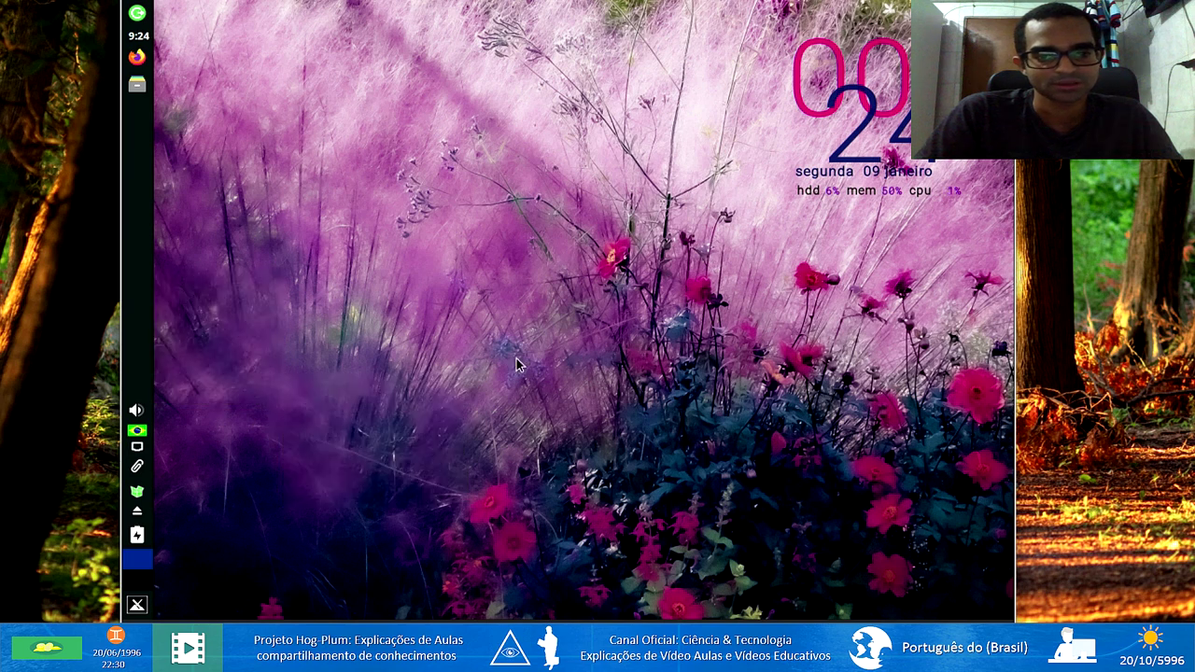
pyautogui.rightClick(147, 336)
pyautogui.moveTo(234, 448)
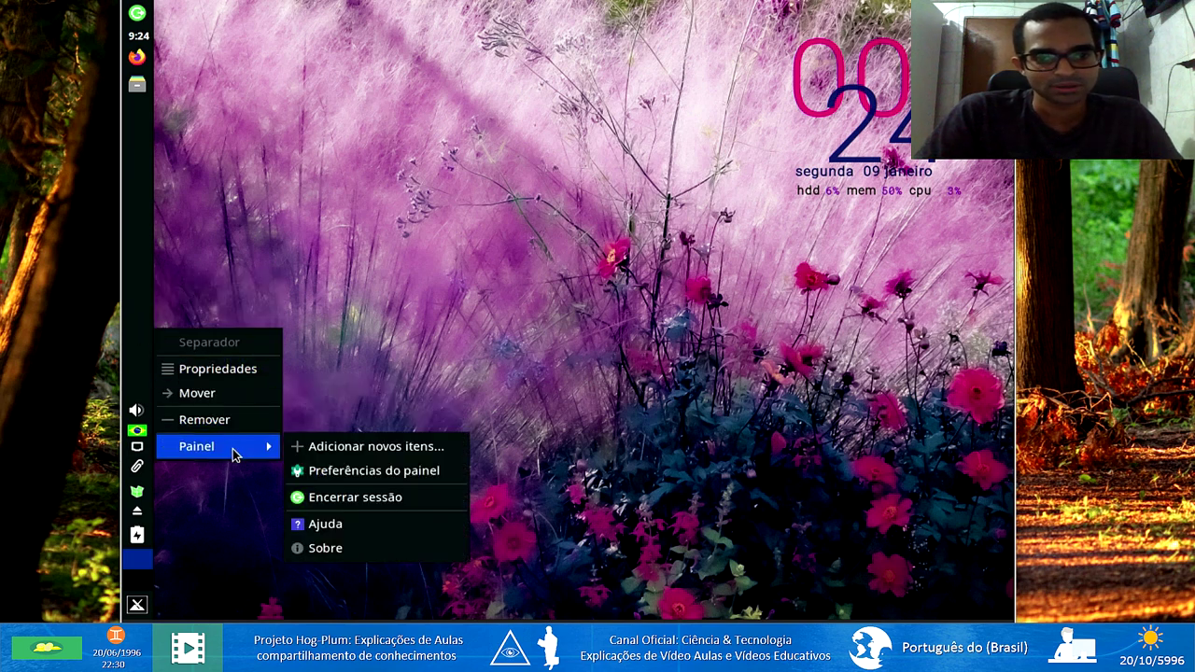
pyautogui.click(425, 474)
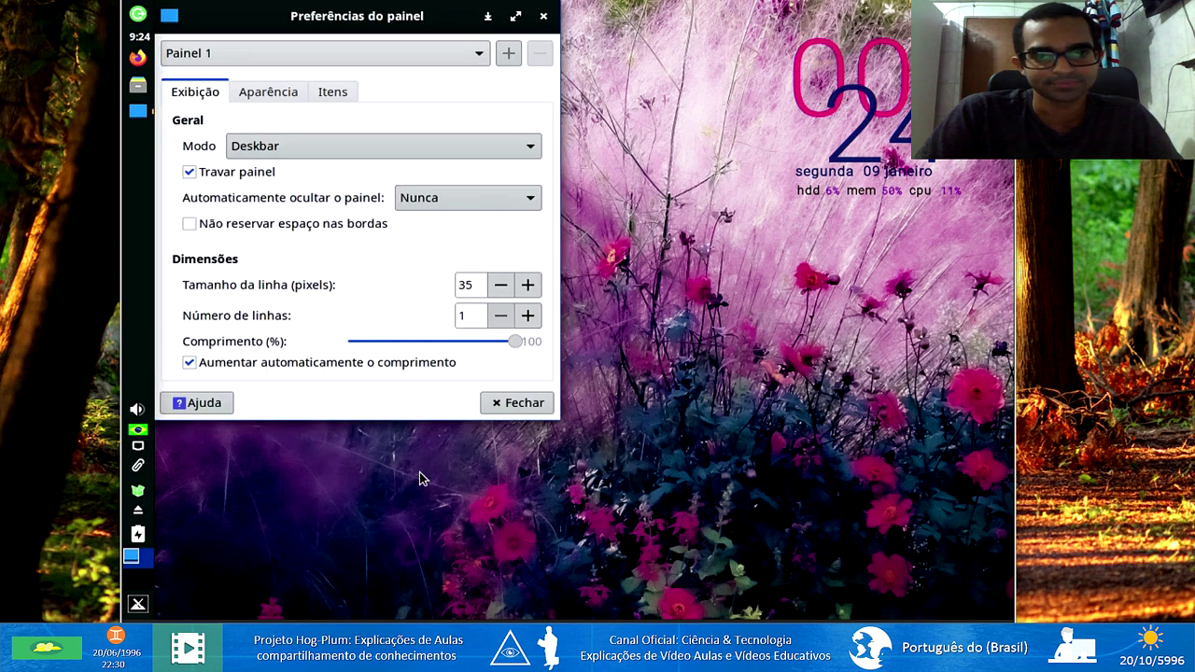
# Switch Painel 1 to Horizontal mode, move it to the bottom edge, and lock it.
pyautogui.moveTo(264, 21); pyautogui.dragTo(440, 48)
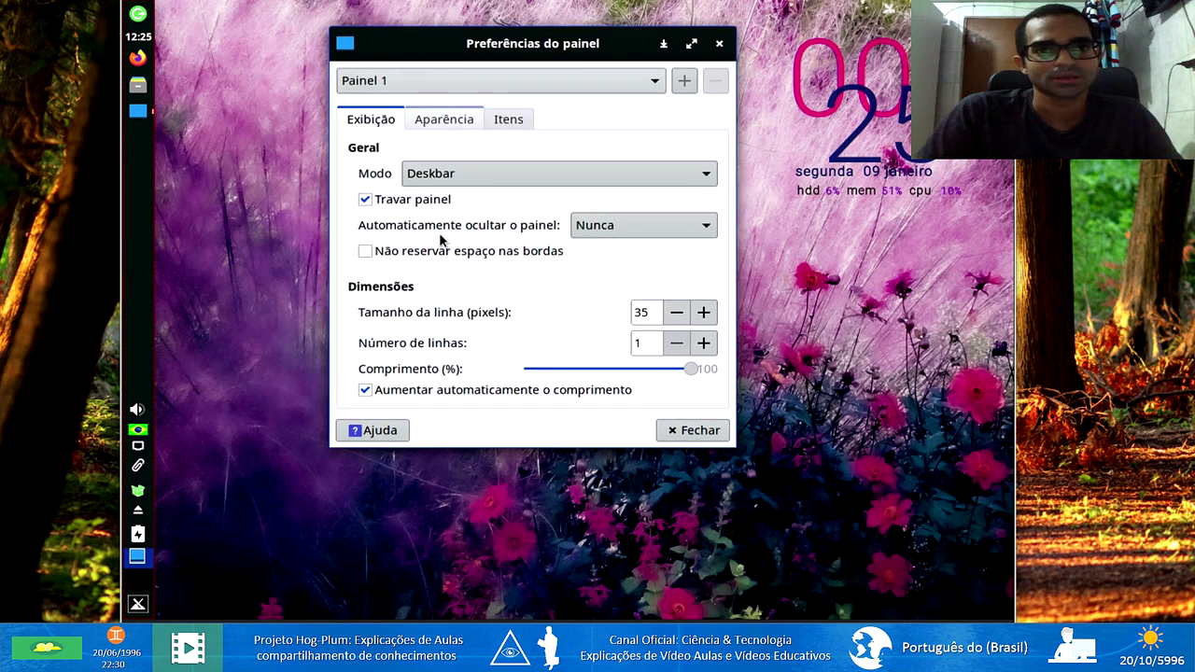
pyautogui.click(365, 201)
pyautogui.click(461, 177)
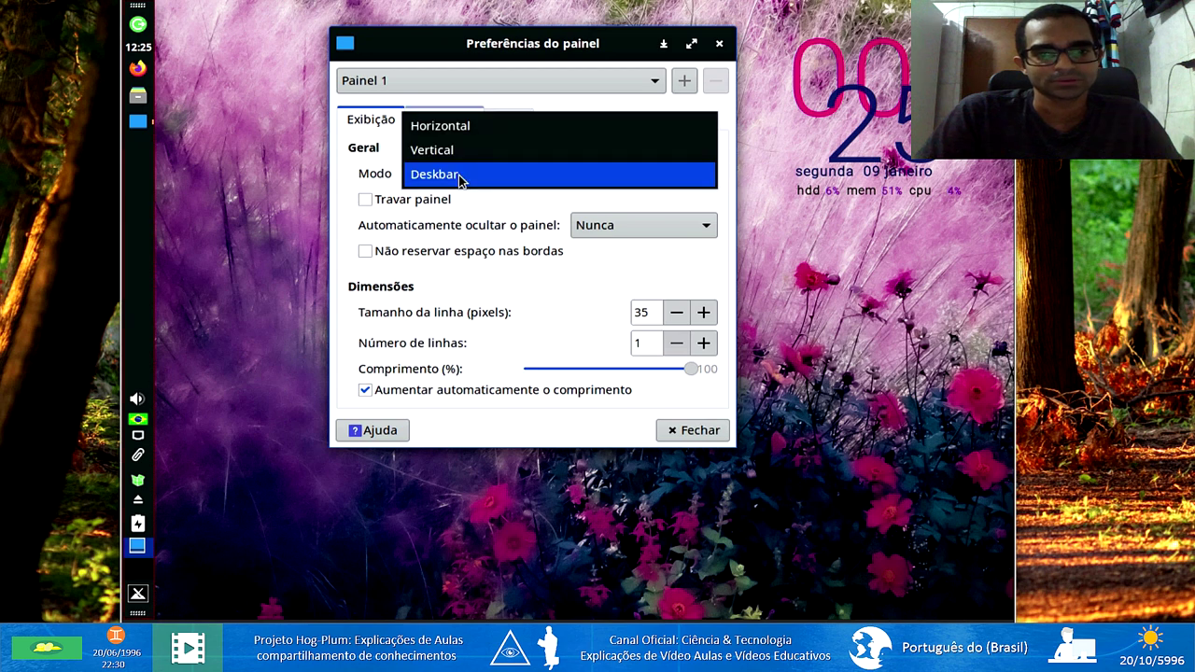
pyautogui.click(460, 135)
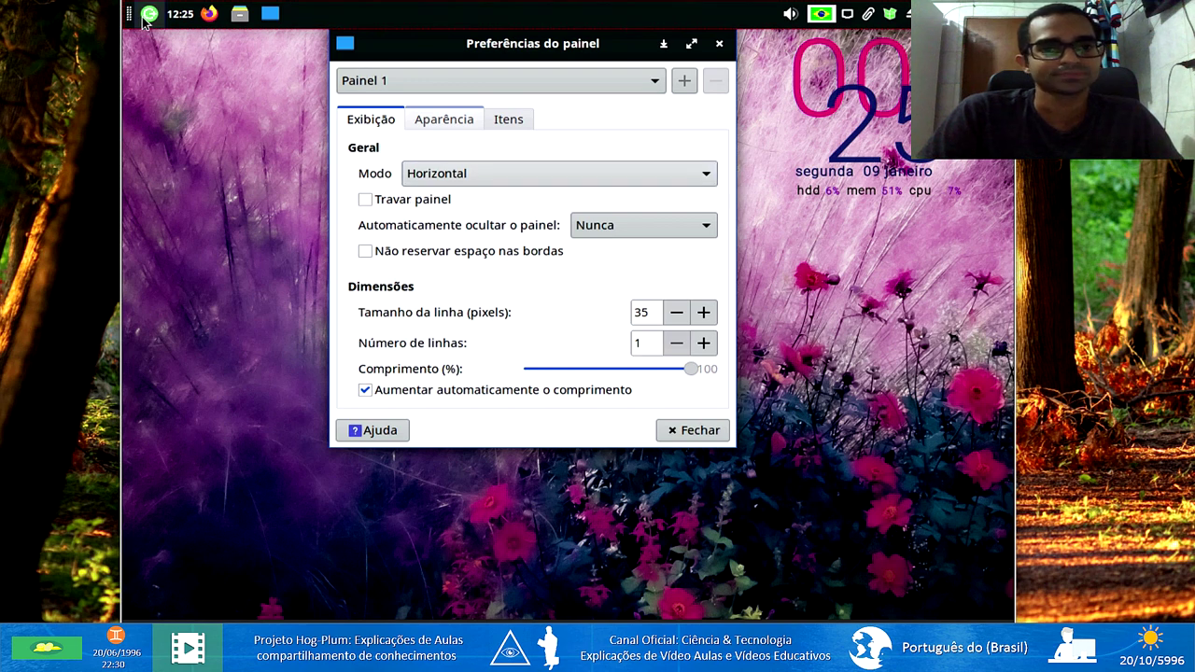
pyautogui.moveTo(129, 16); pyautogui.dragTo(129, 618)
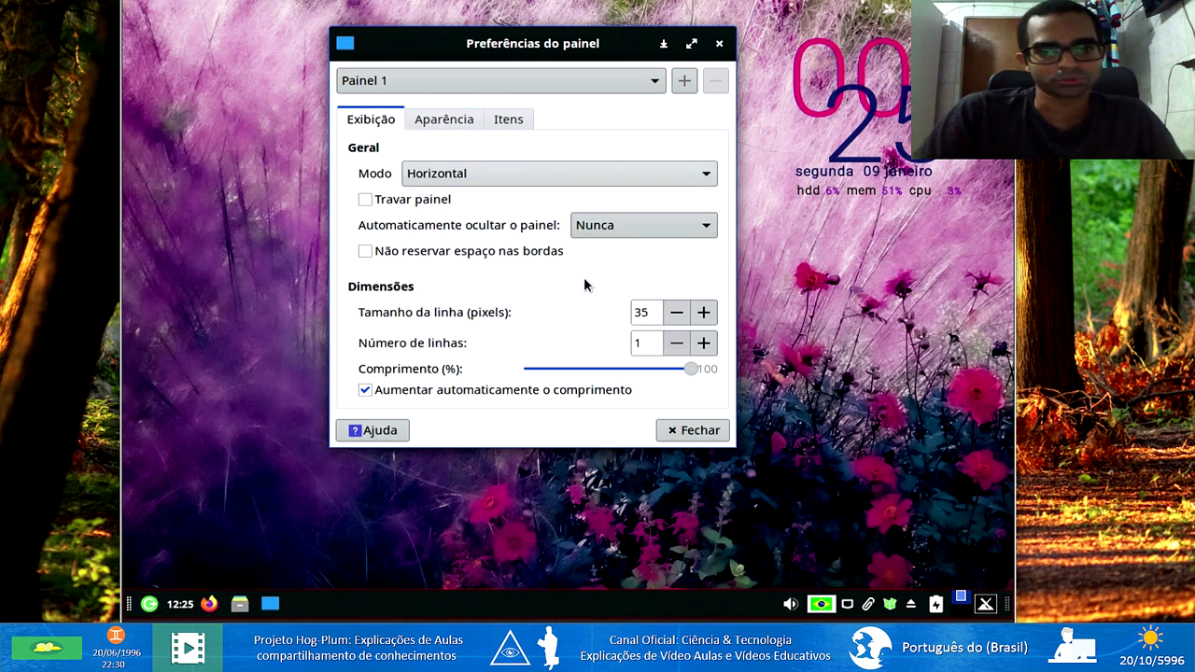
pyautogui.click(429, 200)
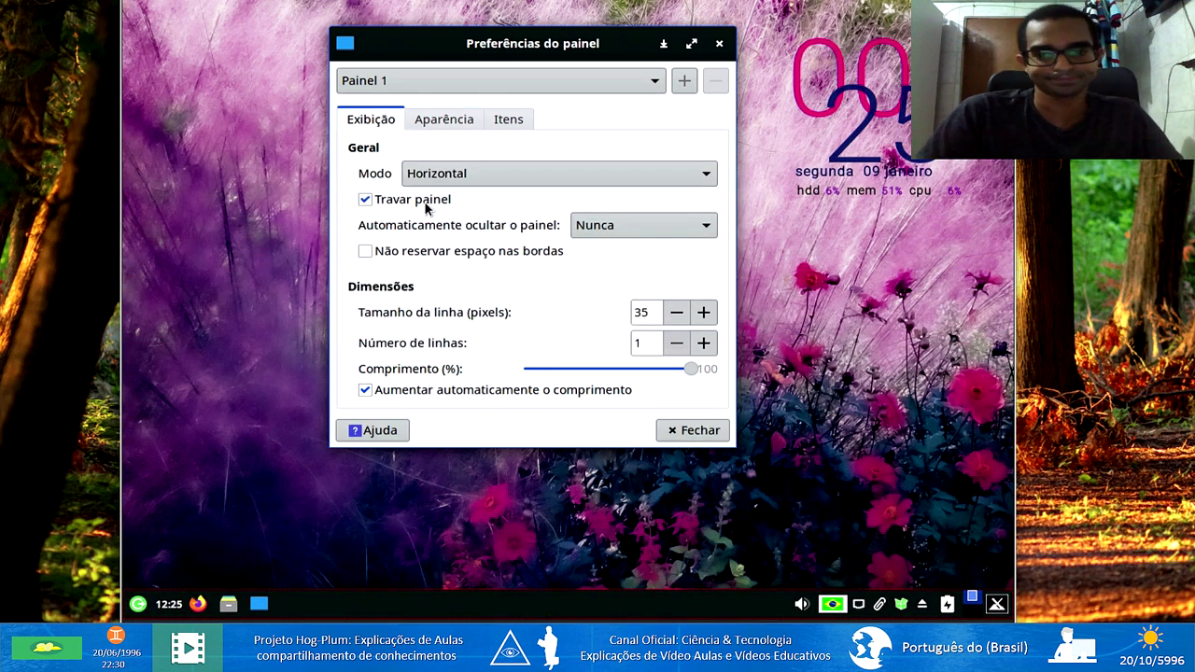
pyautogui.click(445, 119)
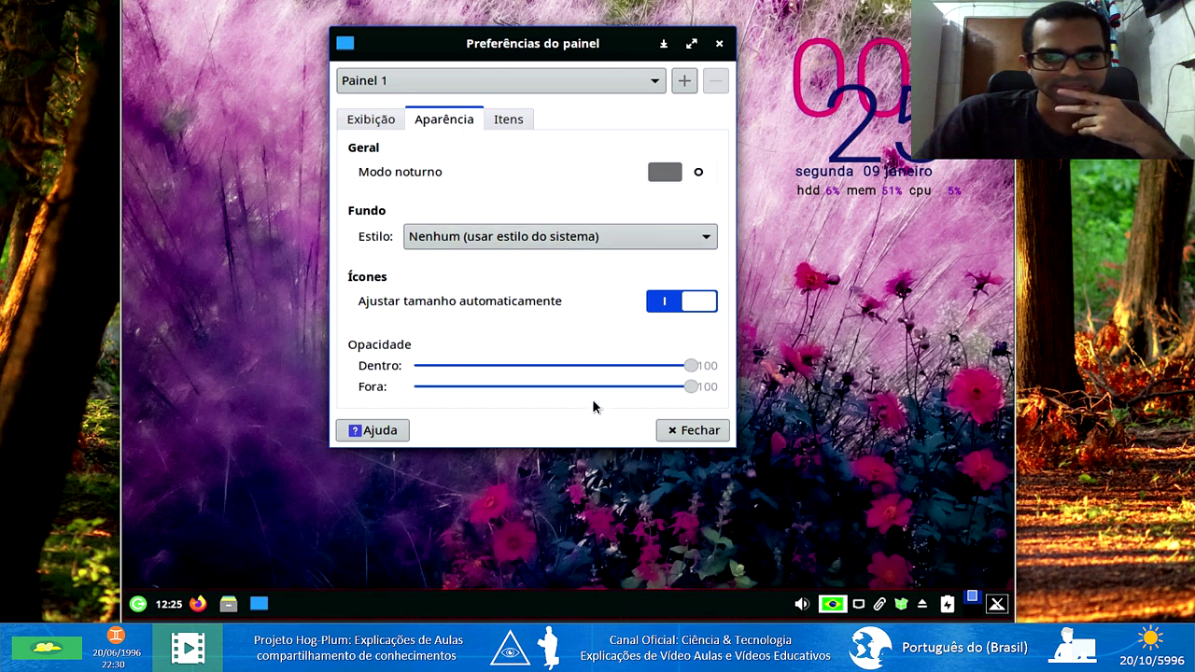
# On the Itens list, move Menu Whisker up to become the first panel item.
pyautogui.click(507, 122)
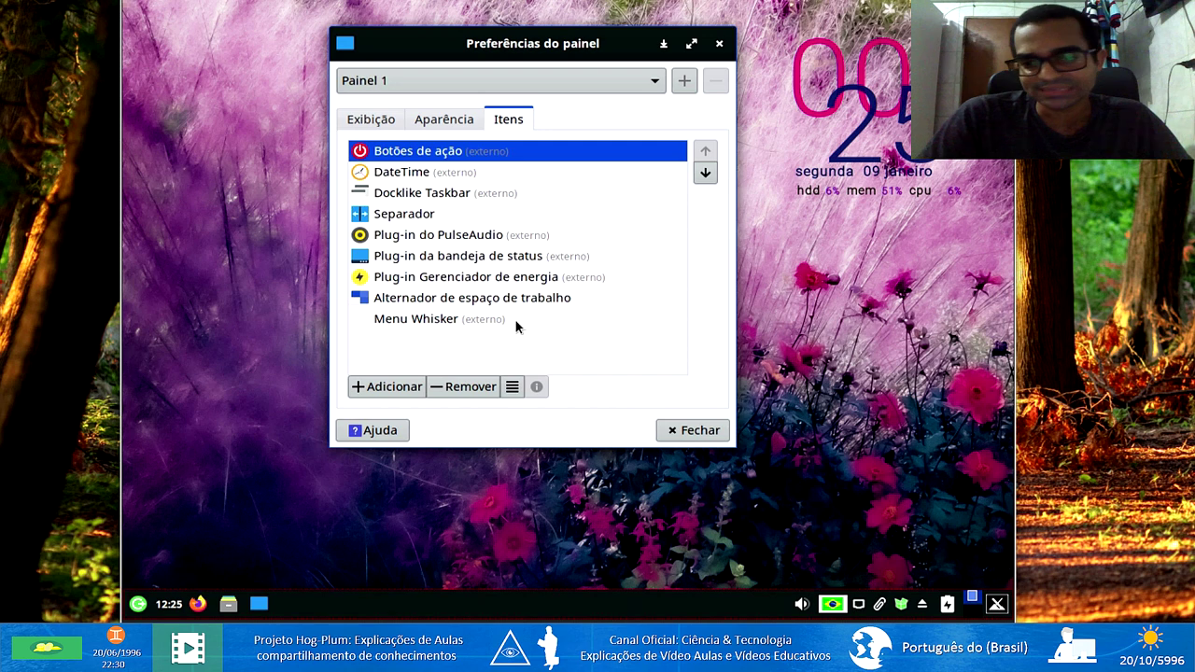
pyautogui.click(996, 605)
pyautogui.click(995, 605)
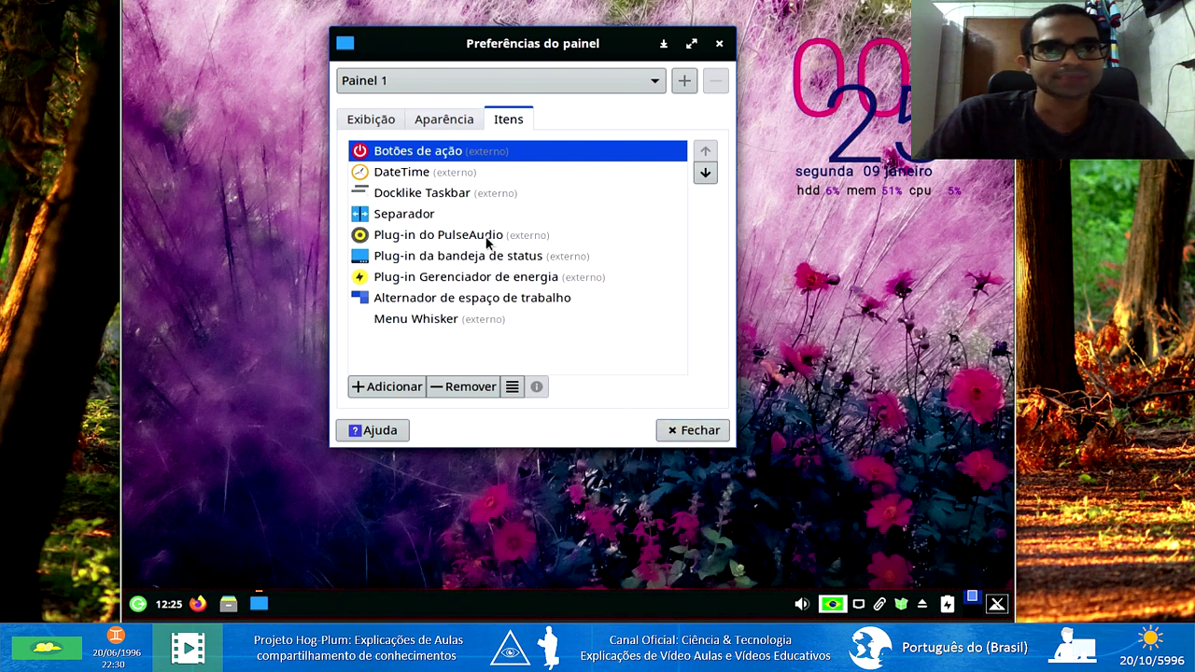
pyautogui.click(402, 321)
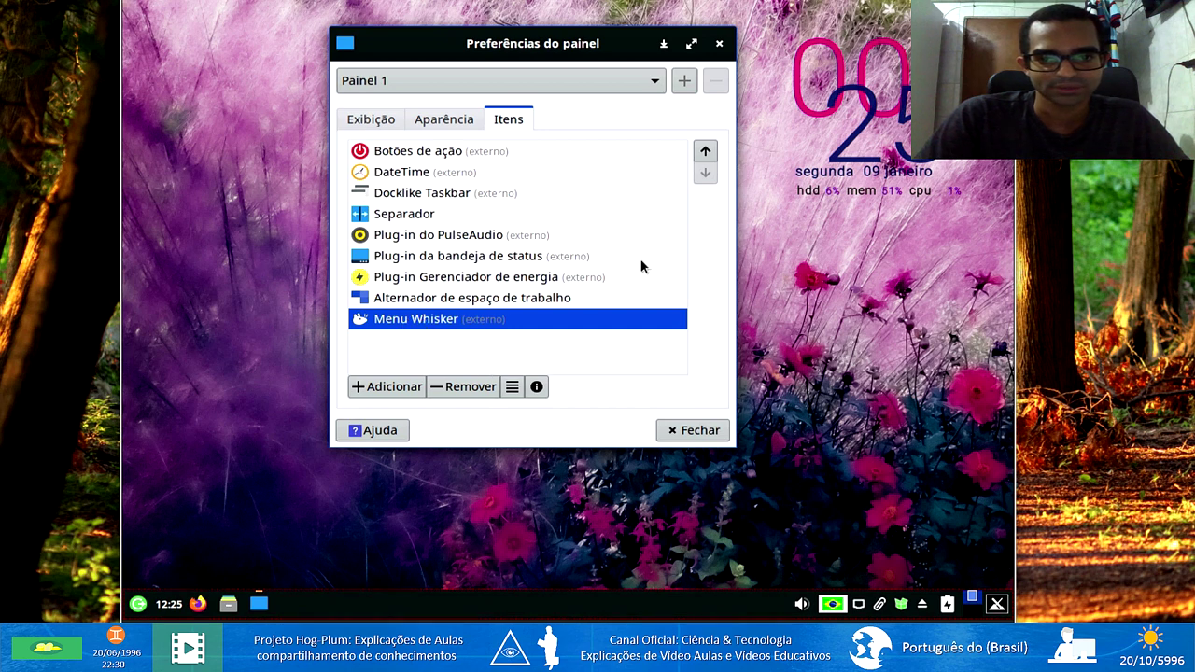
pyautogui.click(704, 152)
pyautogui.click(705, 152)
pyautogui.click(704, 152)
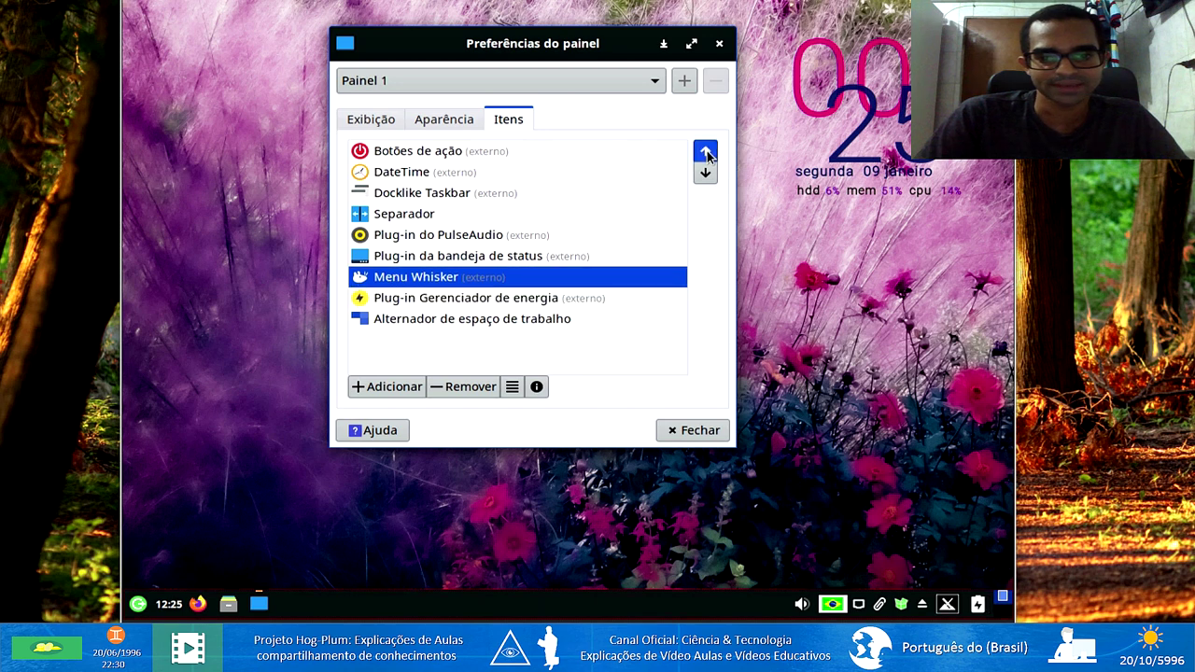
pyautogui.click(704, 152)
pyautogui.click(705, 153)
pyautogui.click(704, 152)
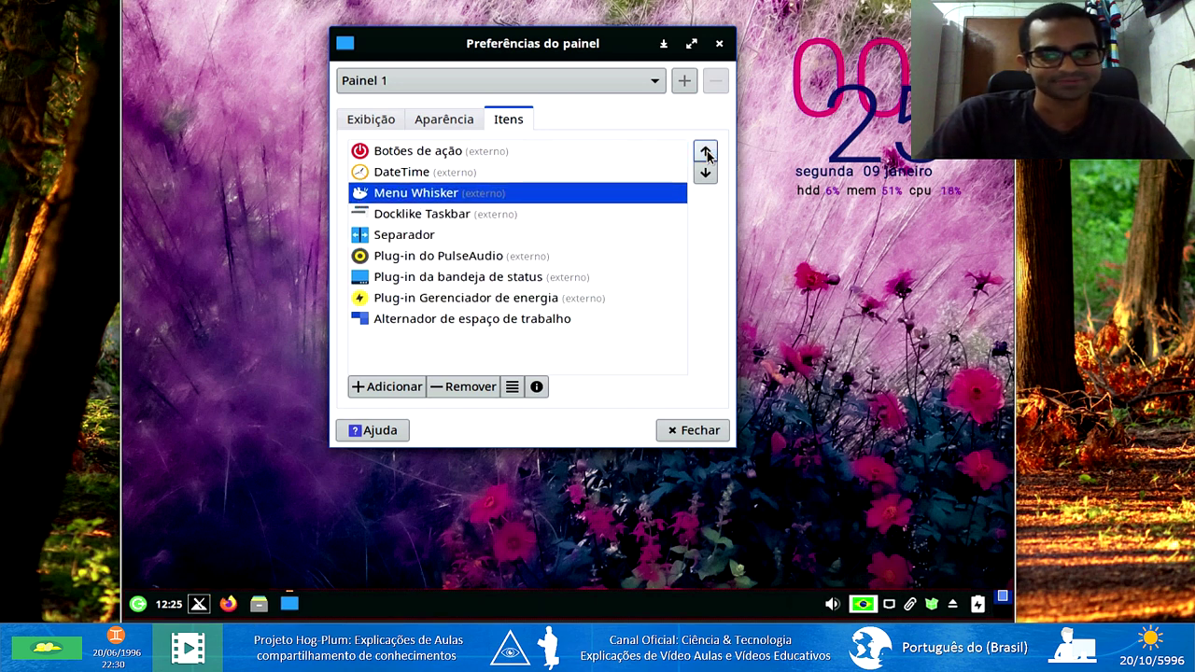
pyautogui.click(704, 152)
pyautogui.click(705, 152)
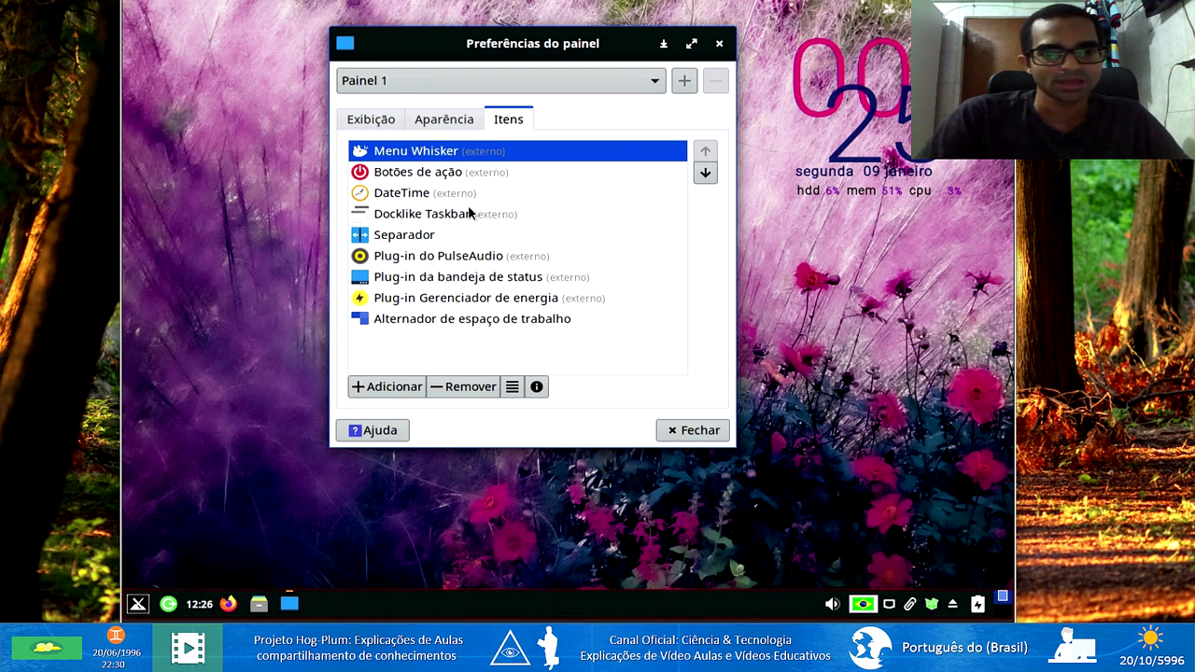
# Remove Botões de ação from the panel.
pyautogui.click(426, 176)
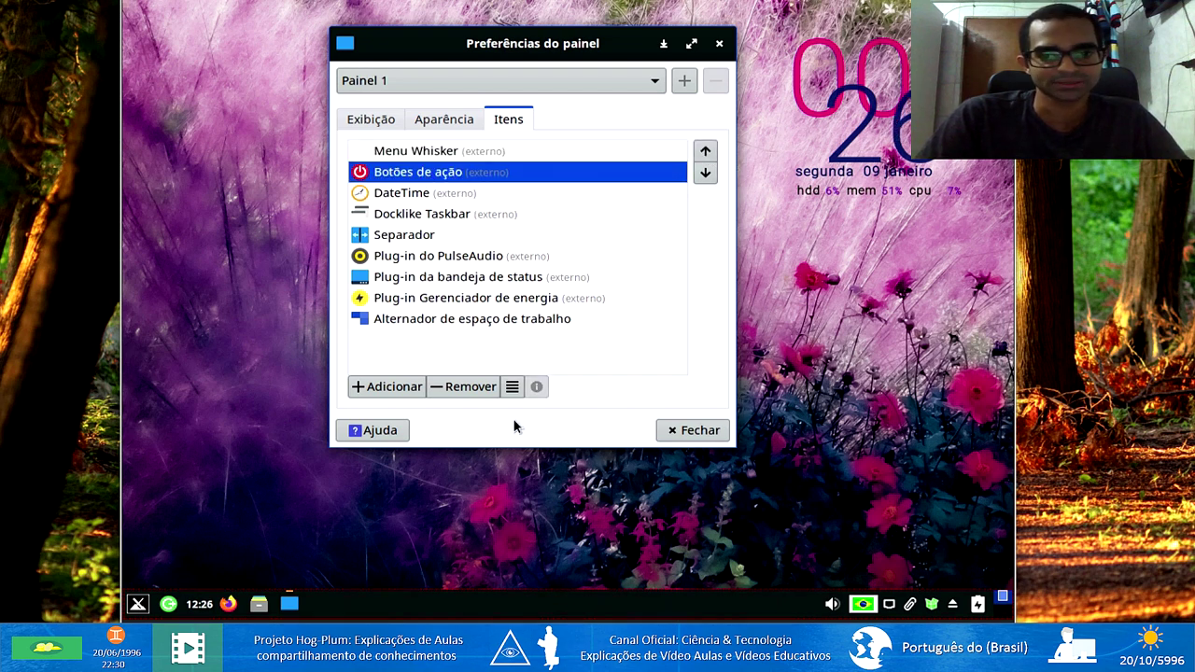
pyautogui.click(476, 388)
pyautogui.click(616, 292)
# Move DateTime five places later, then request removal of the workspace switcher.
pyautogui.click(422, 176)
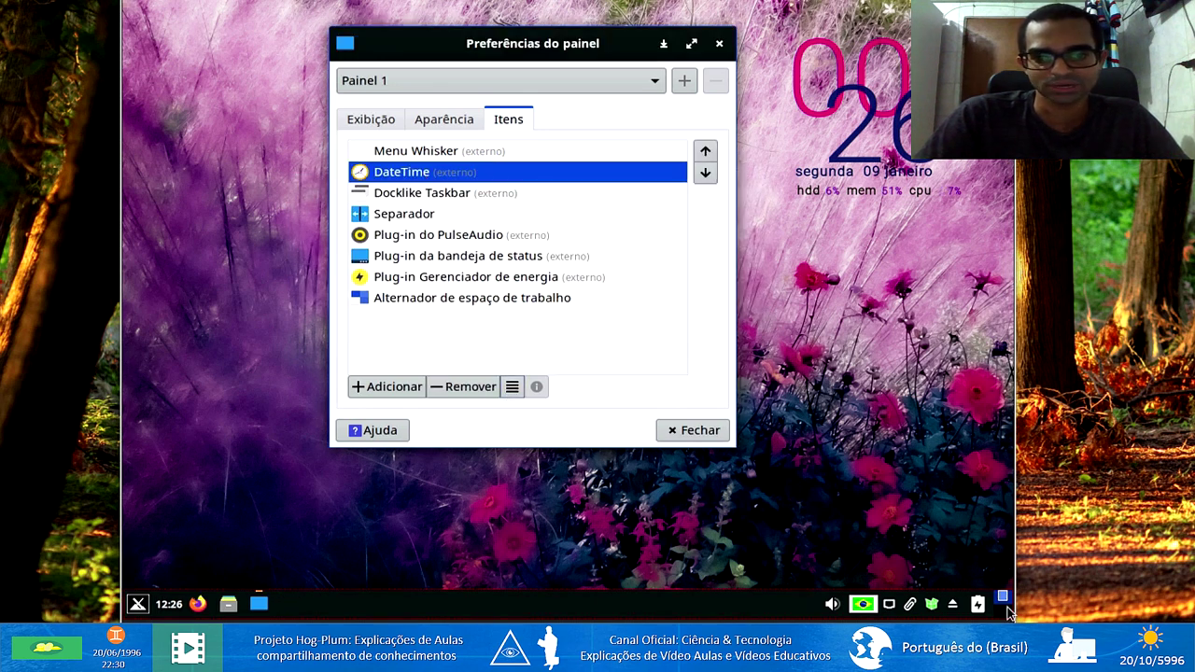
pyautogui.click(704, 173)
pyautogui.click(705, 174)
pyautogui.click(704, 173)
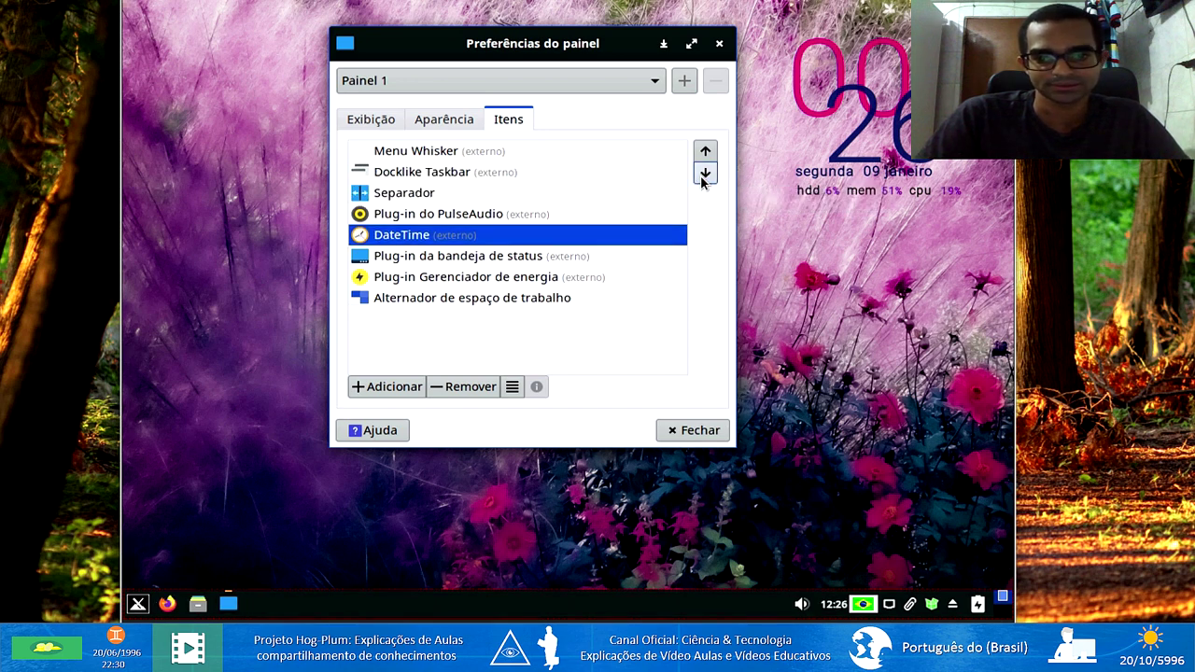
pyautogui.click(704, 174)
pyautogui.click(705, 174)
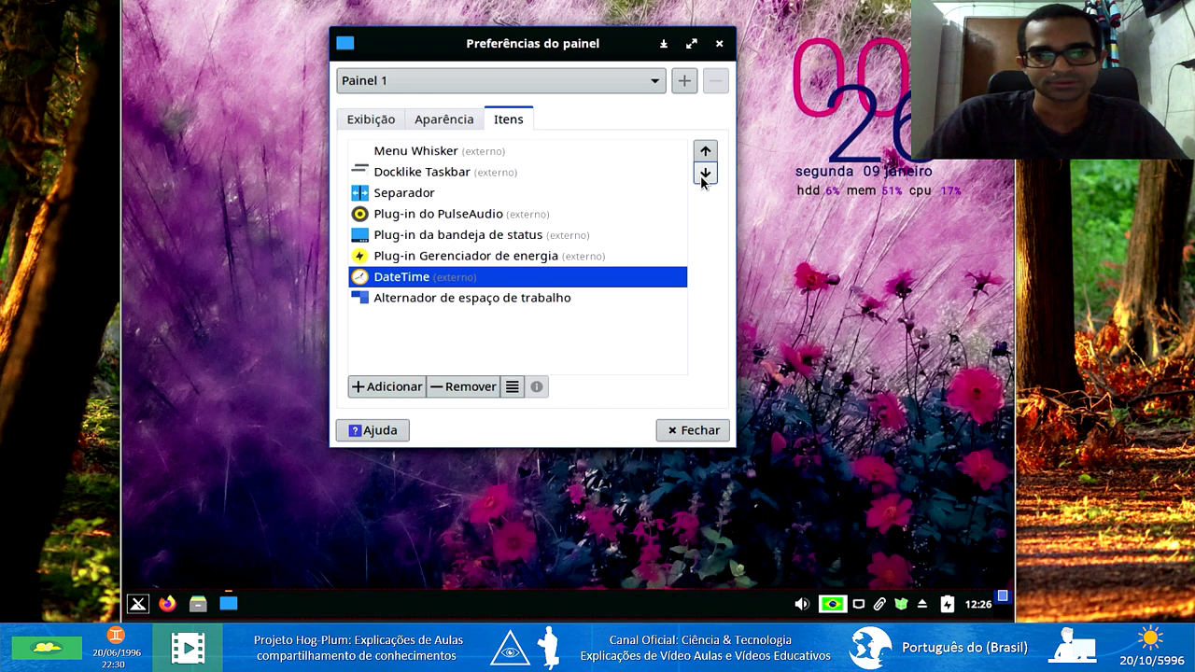
pyautogui.click(484, 300)
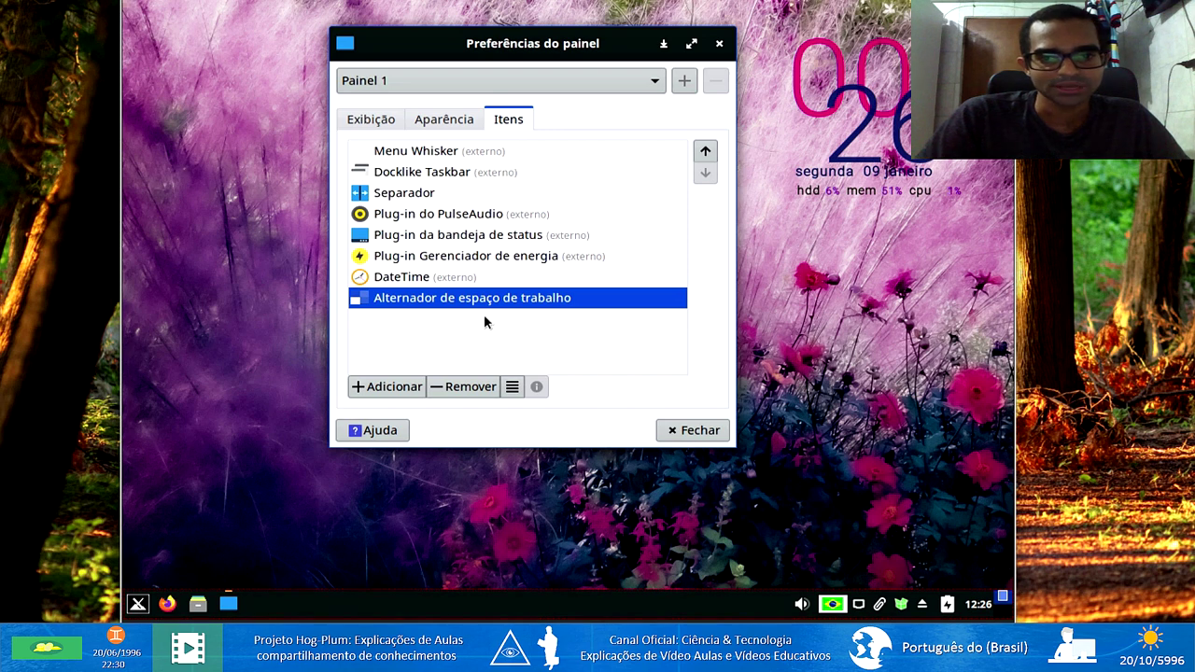
pyautogui.click(484, 390)
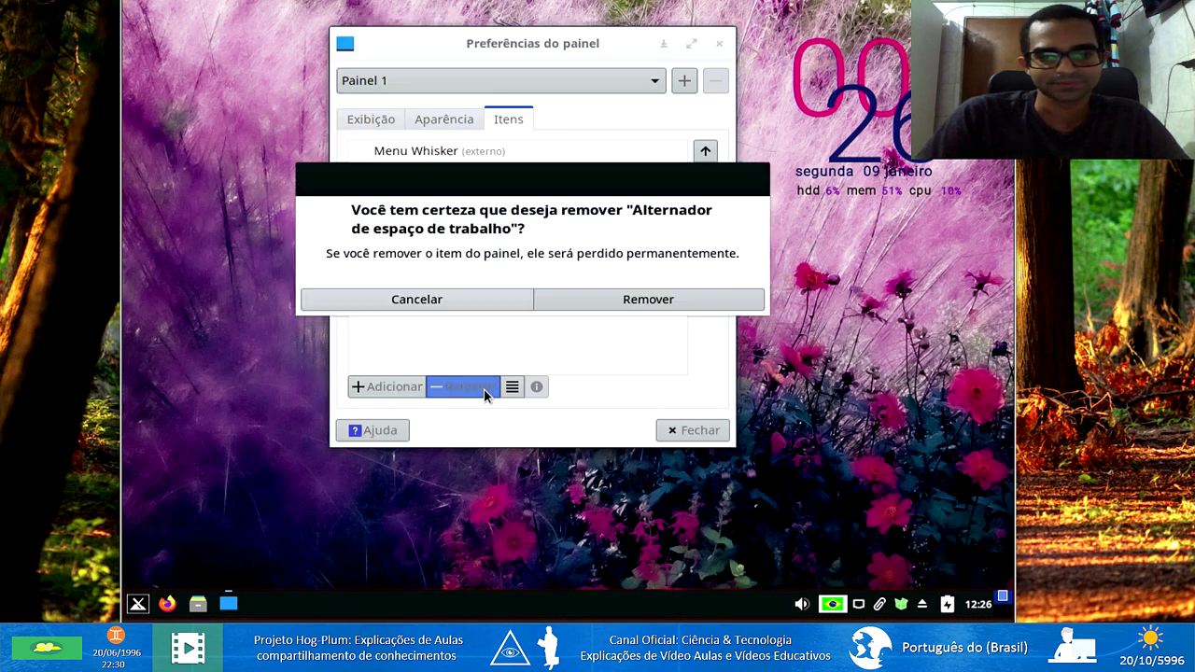
# Remove Alternador de espaço de trabalho and the power manager plug-in, then quit the flag tray applet.
pyautogui.click(622, 301)
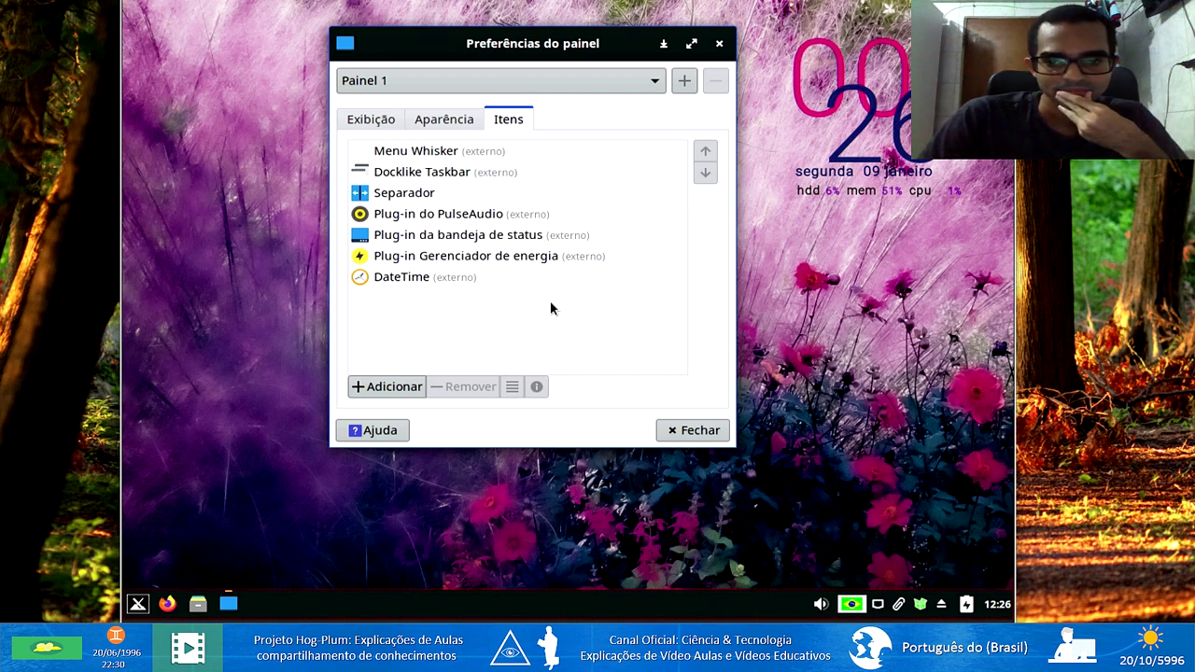
pyautogui.click(469, 260)
pyautogui.click(704, 175)
pyautogui.click(706, 152)
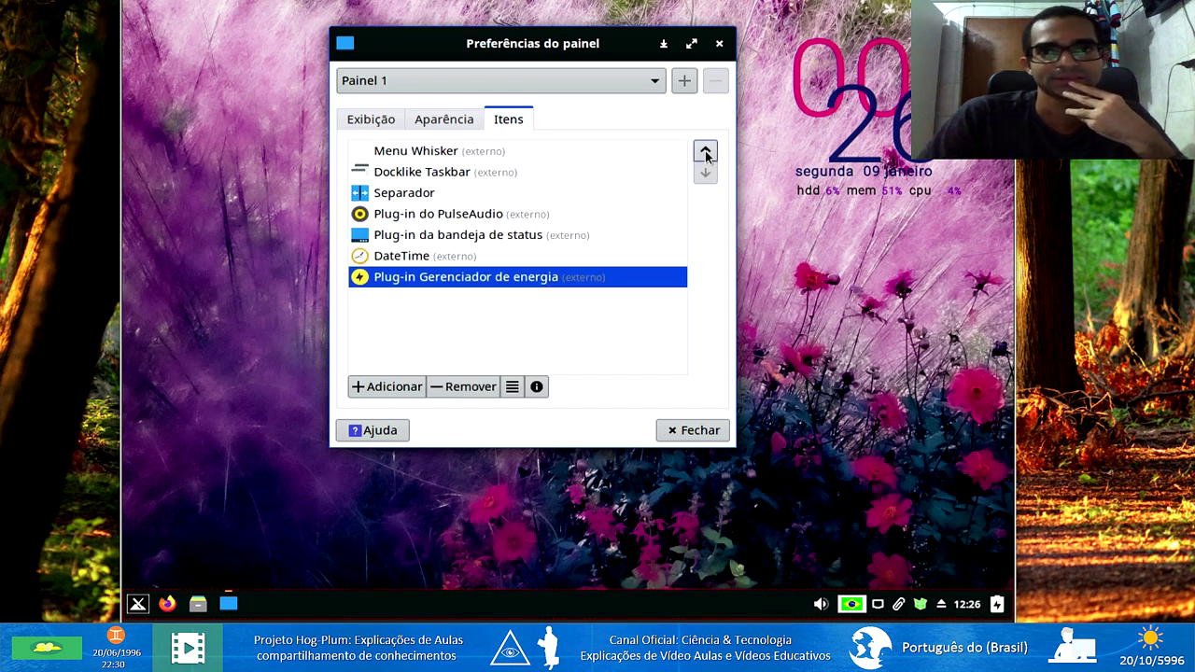
pyautogui.click(471, 387)
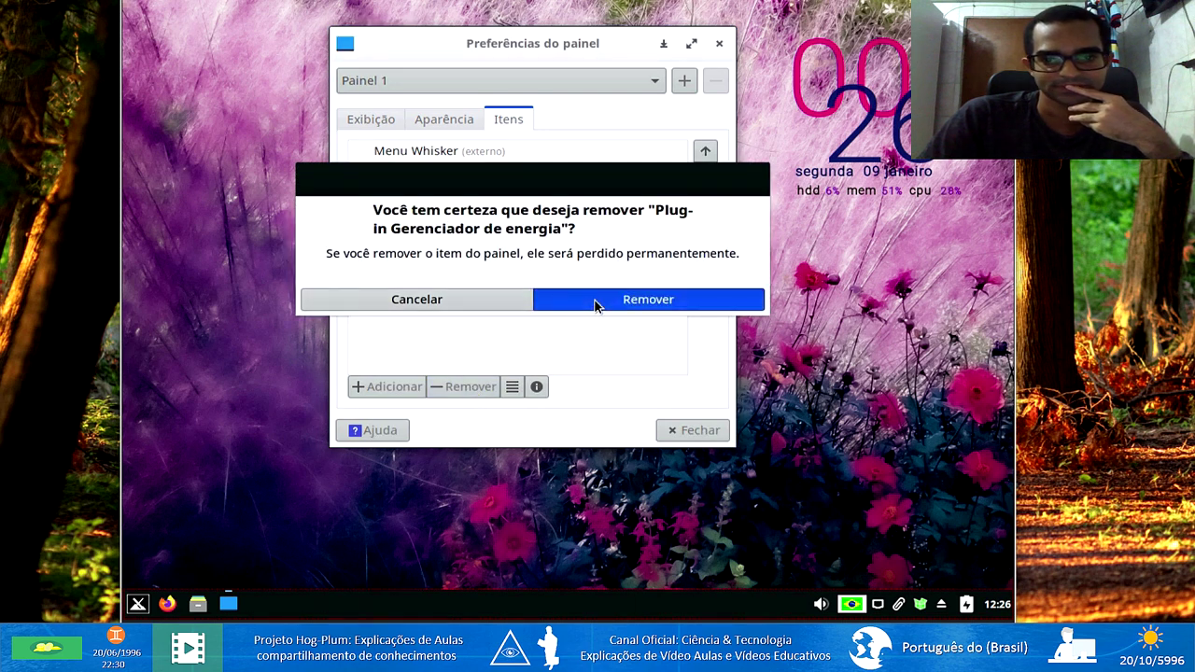
pyautogui.click(595, 303)
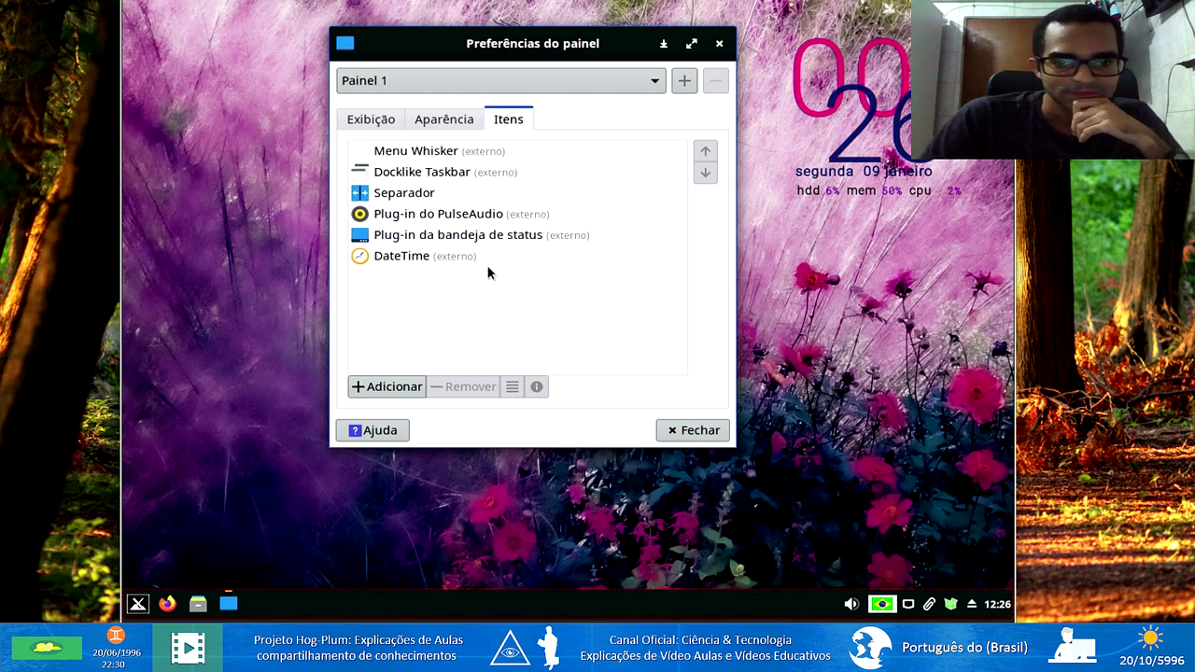
pyautogui.rightClick(886, 607)
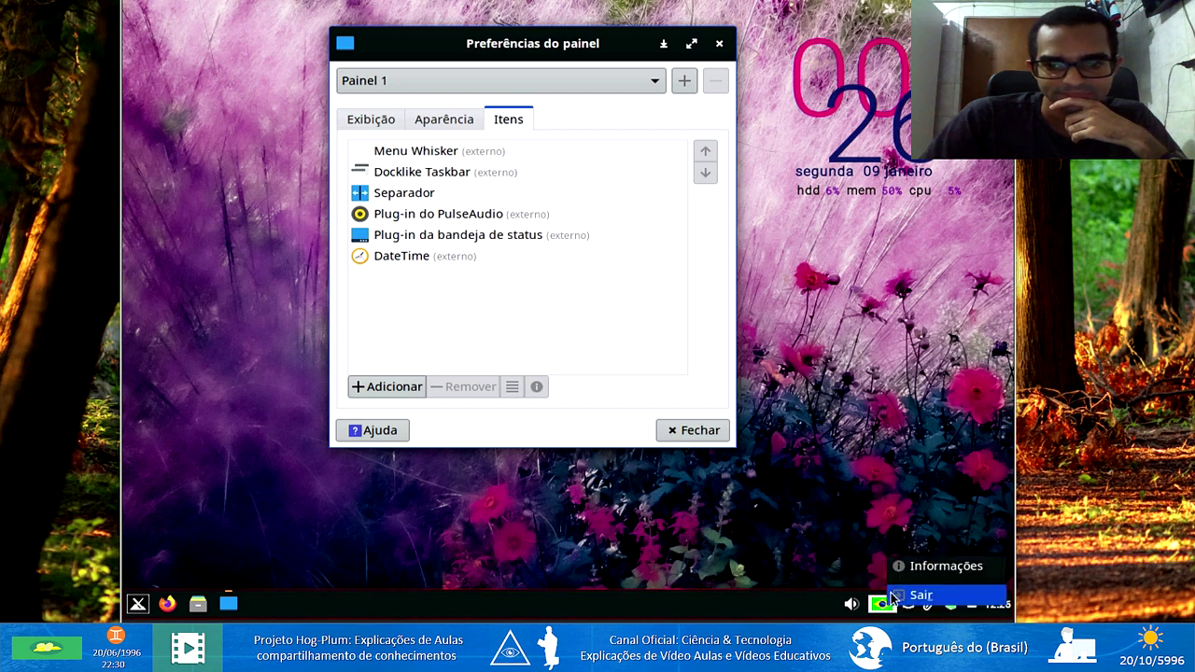
pyautogui.click(898, 596)
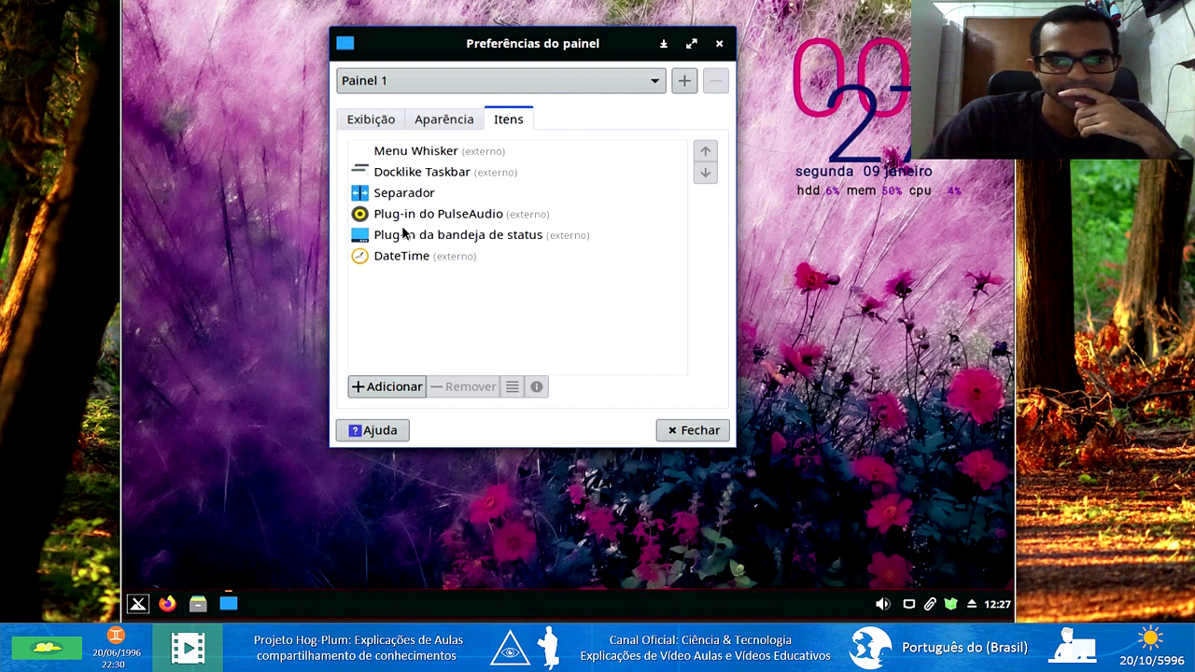
# Set the panel background Estilo to Cor sólida on Aparência and close Panel Preferences.
pyautogui.click(439, 119)
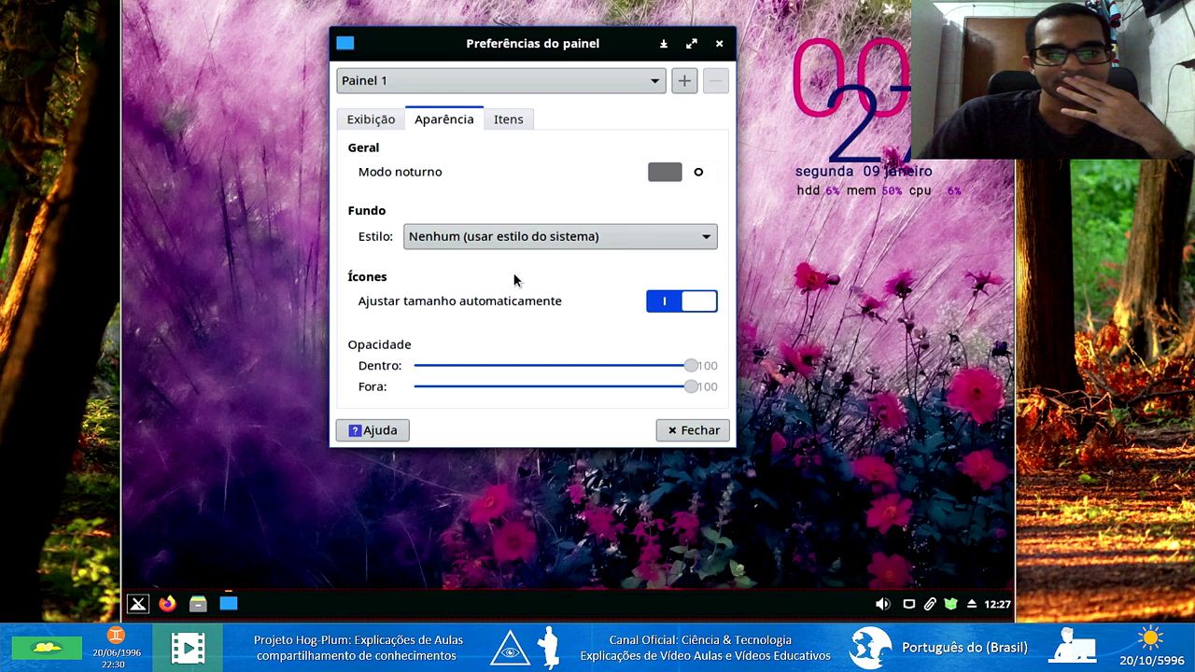
pyautogui.click(532, 241)
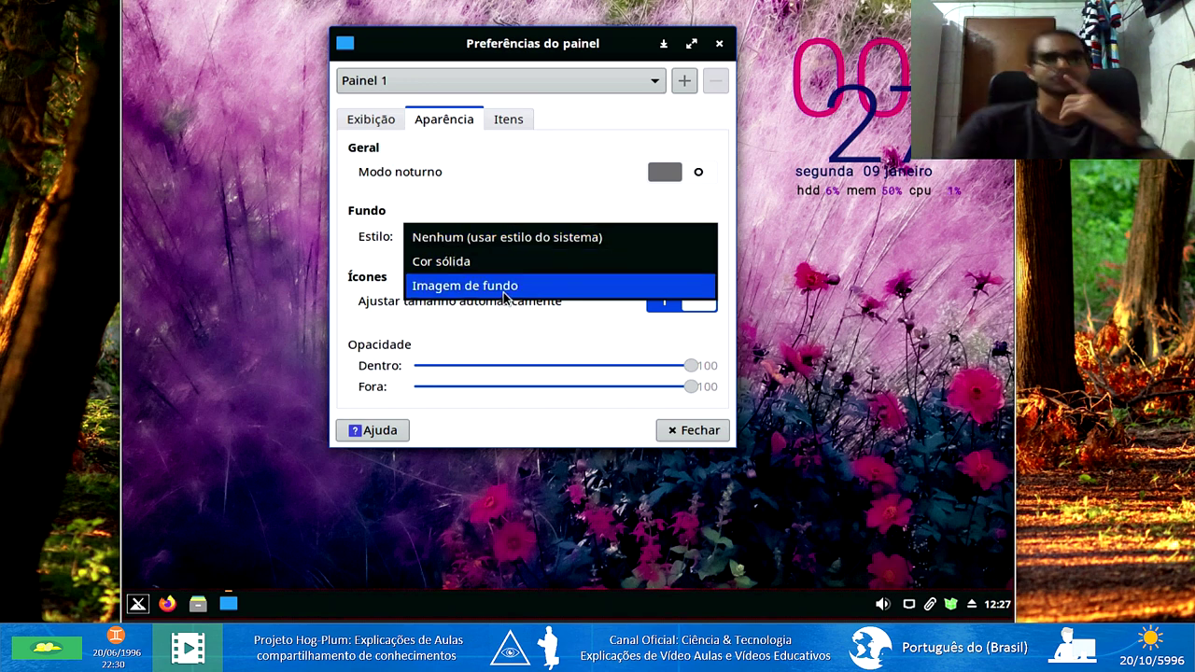
pyautogui.click(458, 266)
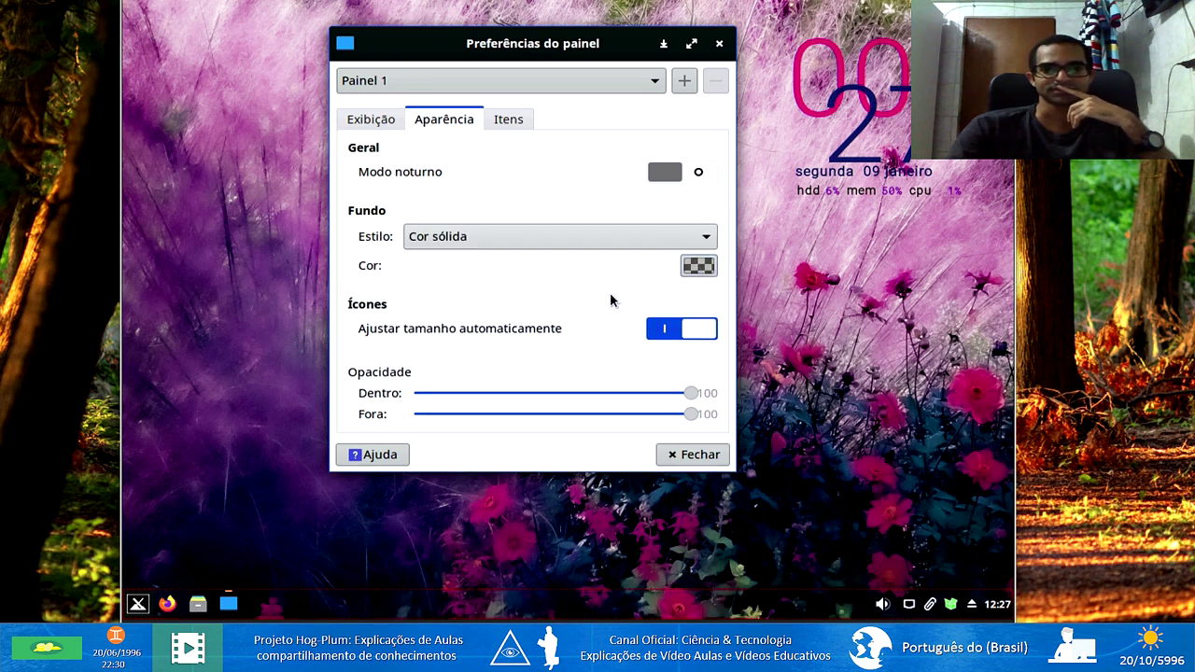
pyautogui.click(693, 457)
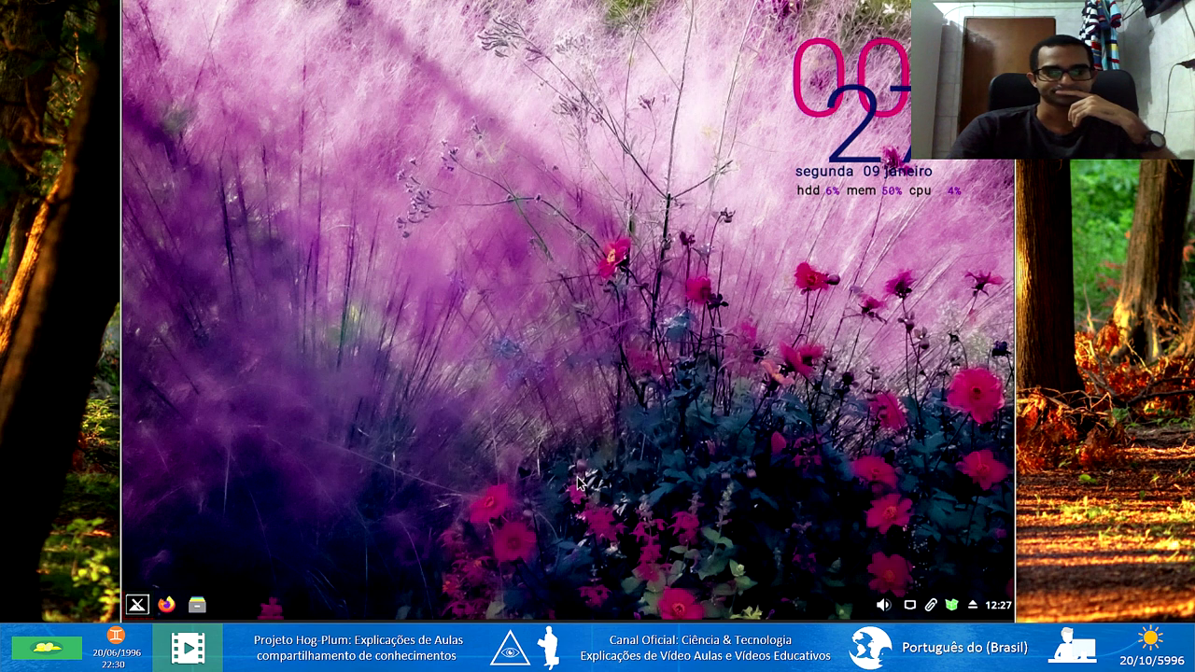
# Open Whisker Menu settings and lower the menu's background opacity, checking the transparency.
pyautogui.click(139, 605)
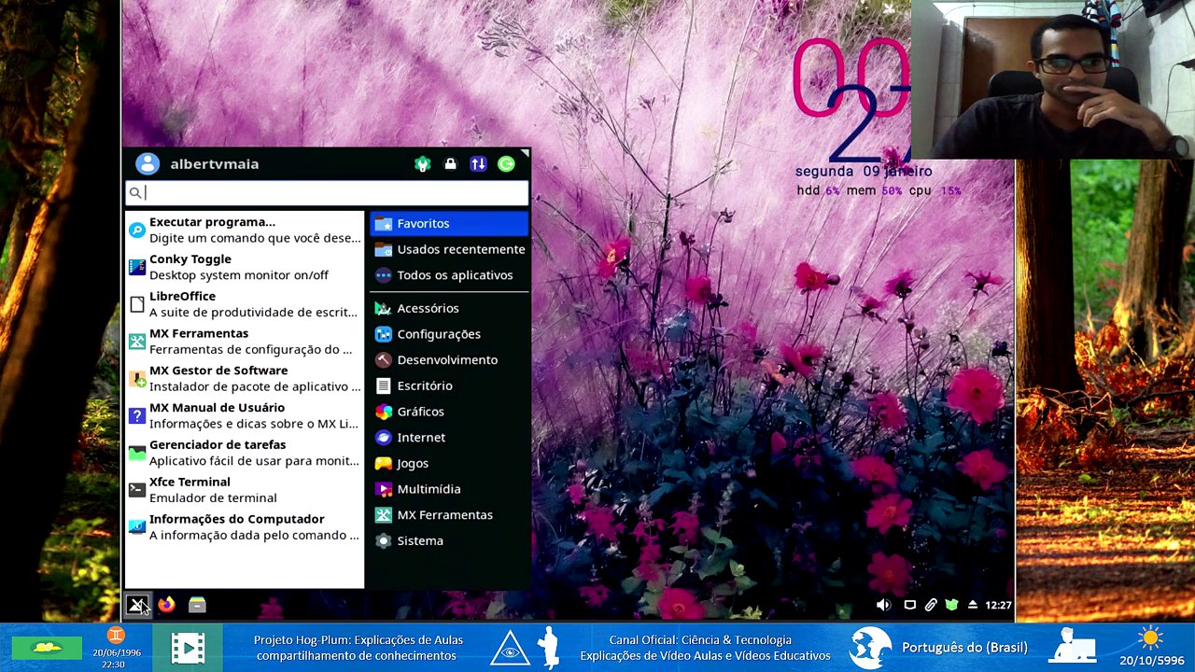
pyautogui.rightClick(139, 605)
pyautogui.click(214, 473)
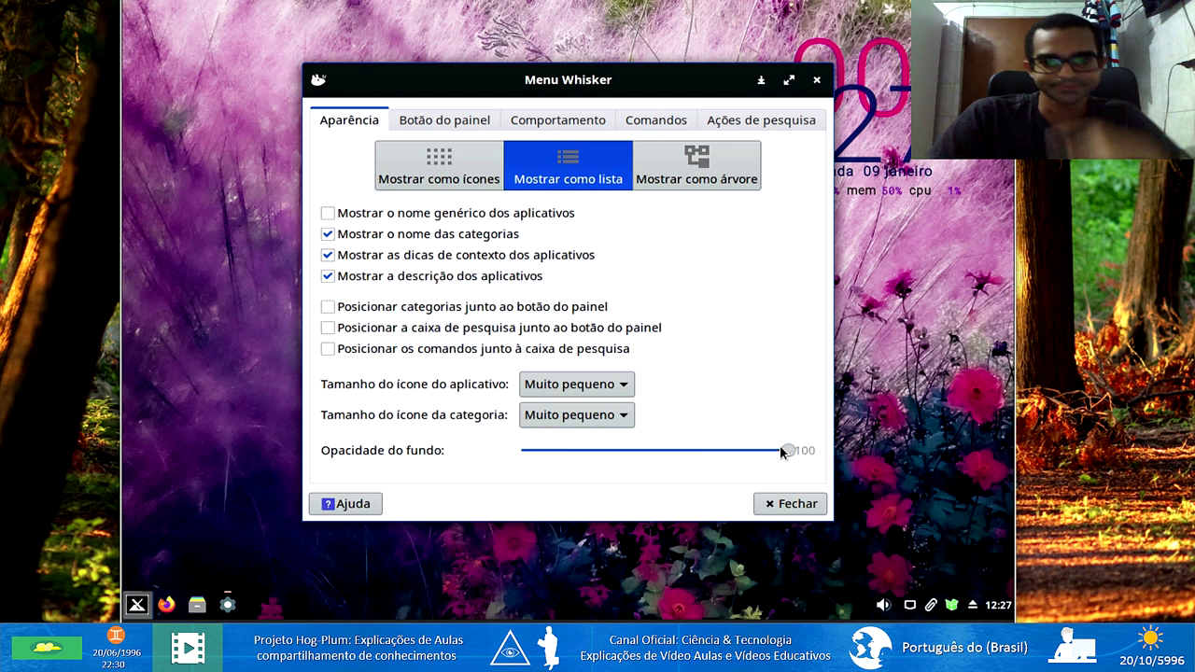
pyautogui.moveTo(788, 451); pyautogui.dragTo(612, 460)
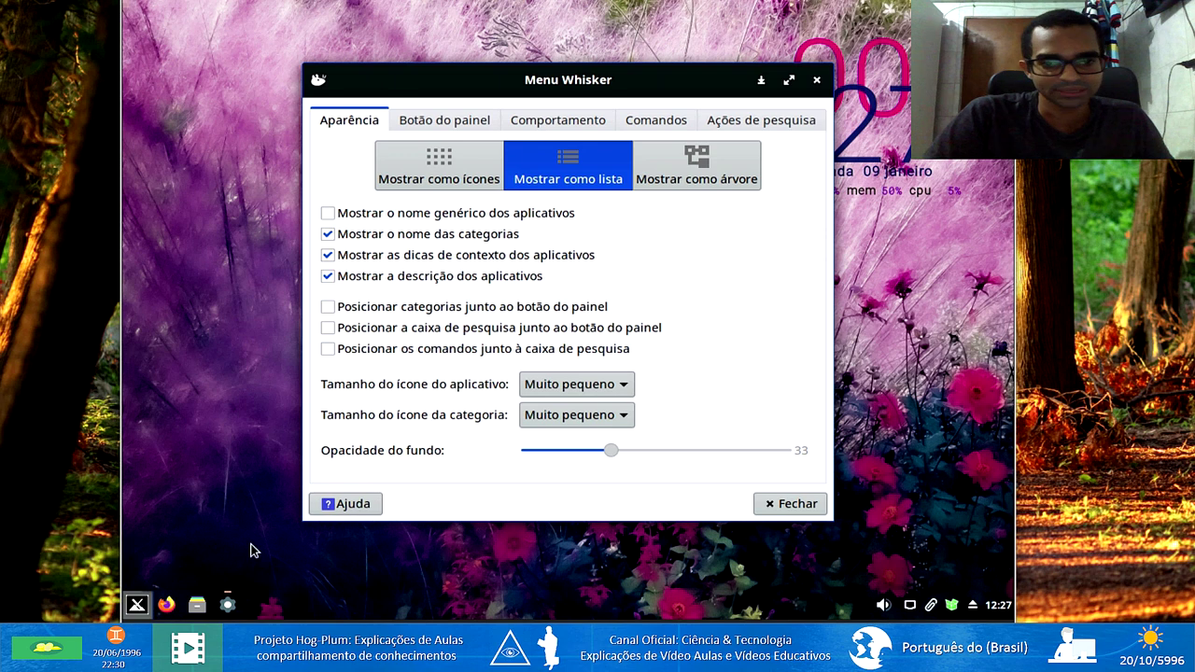
pyautogui.click(136, 605)
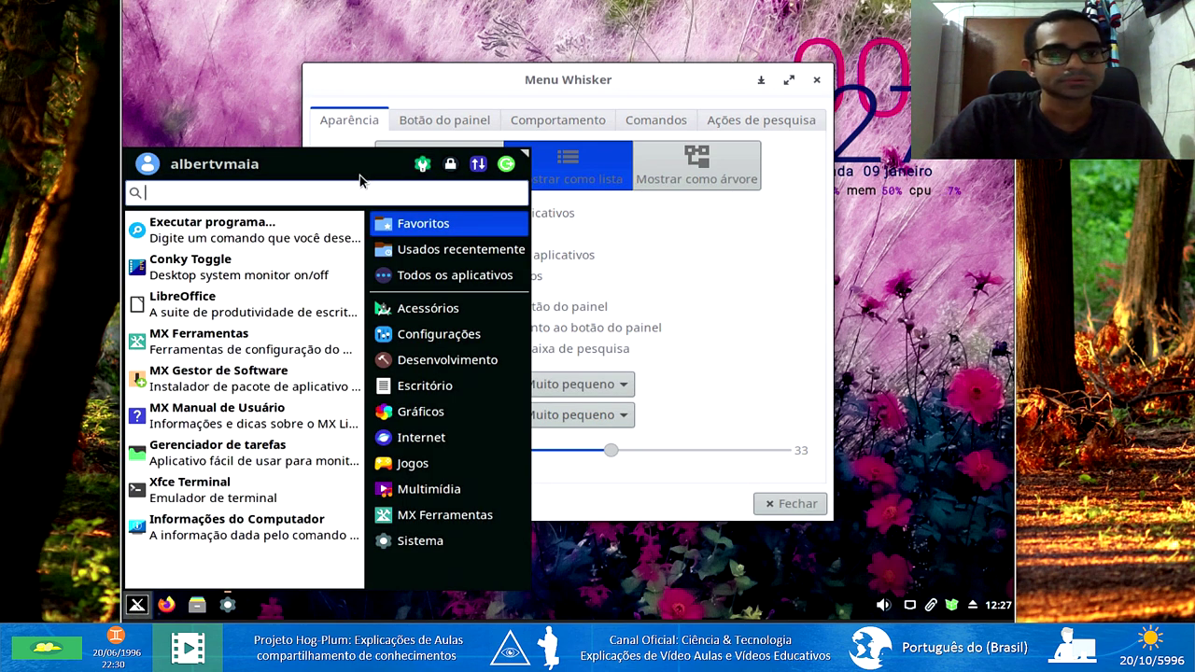
pyautogui.click(672, 499)
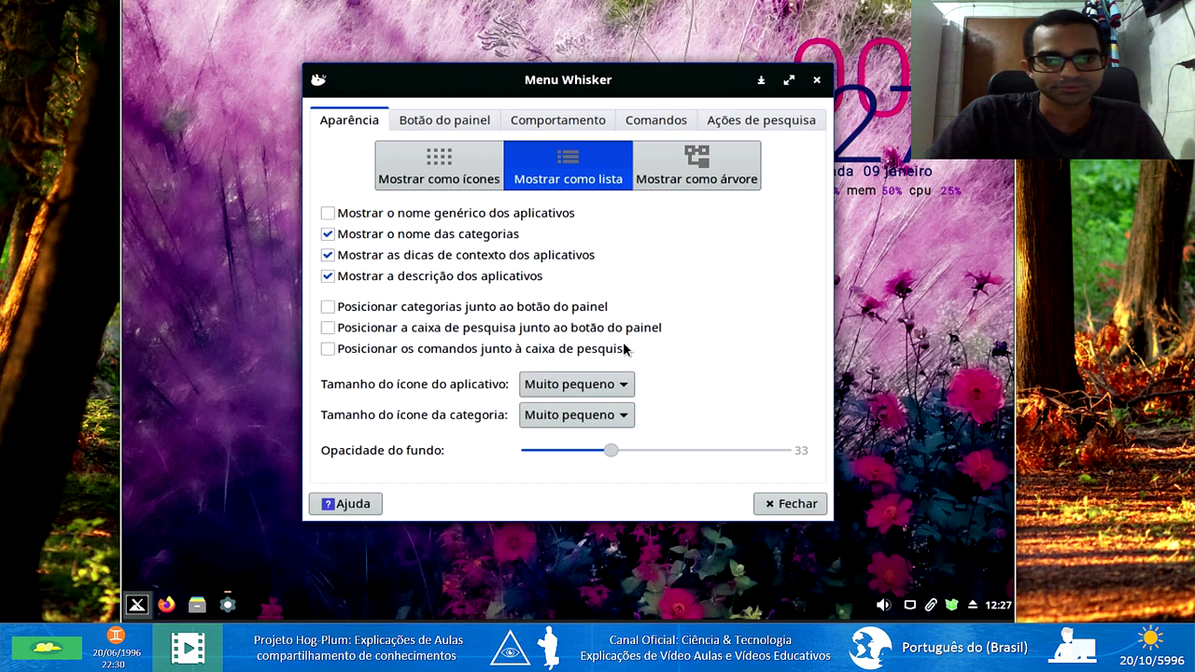
# Review the Botão do painel, Comportamento, Comandos and Ações de pesquisa pages, then close settings.
pyautogui.click(467, 123)
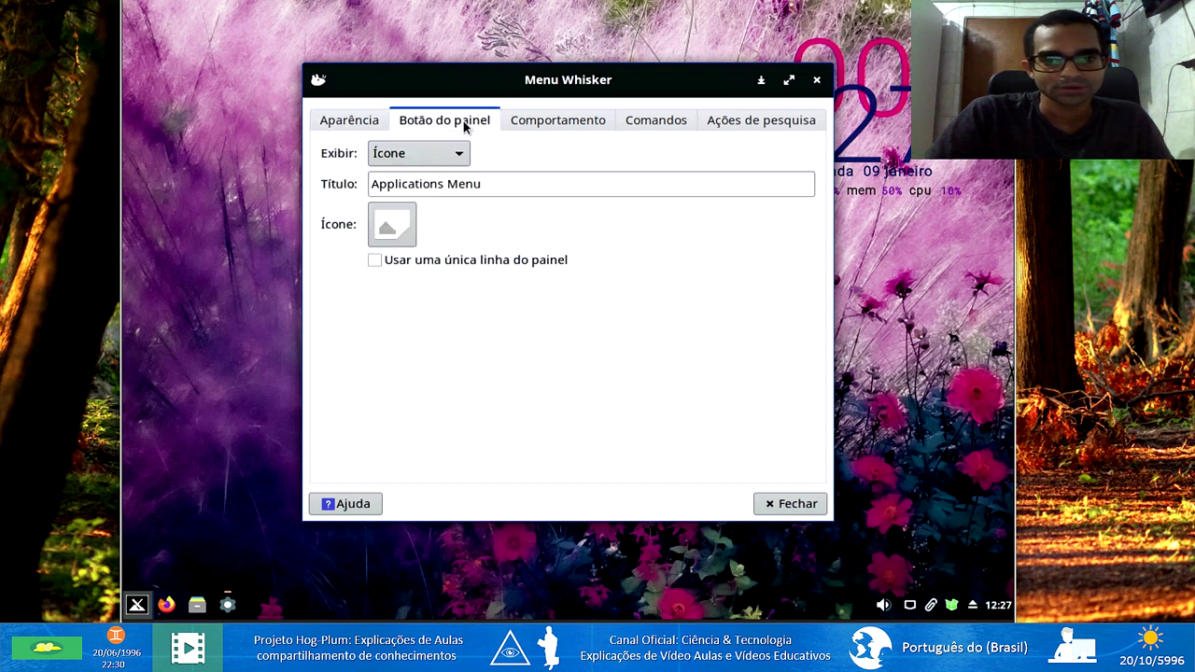
pyautogui.click(564, 124)
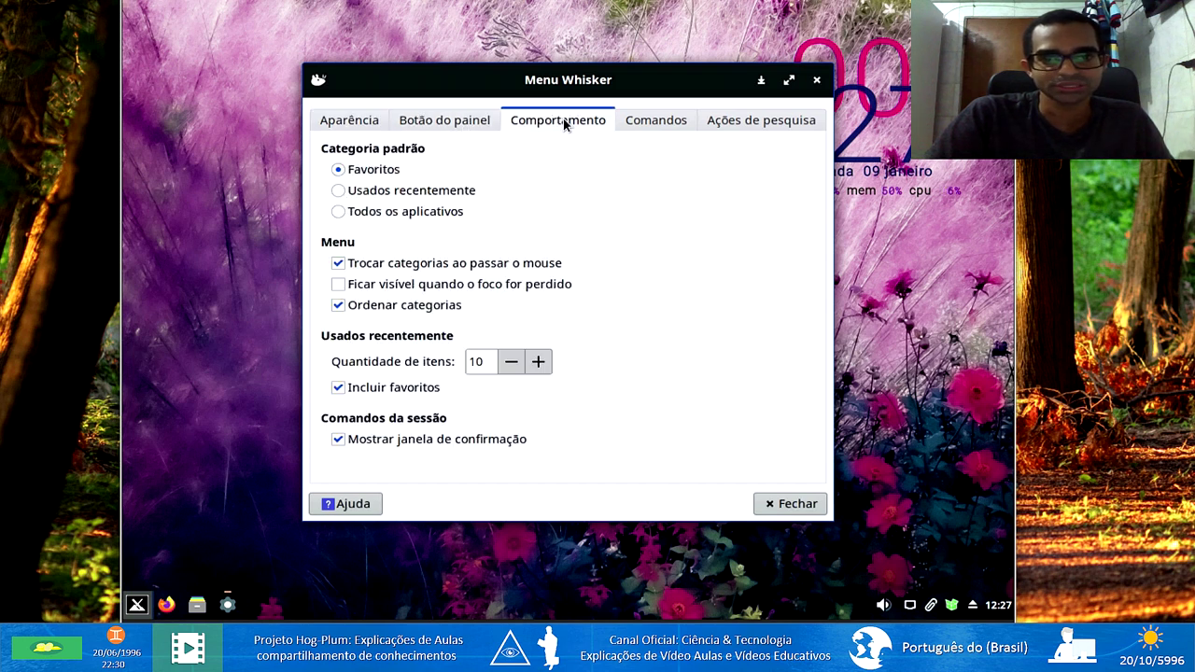
pyautogui.click(656, 119)
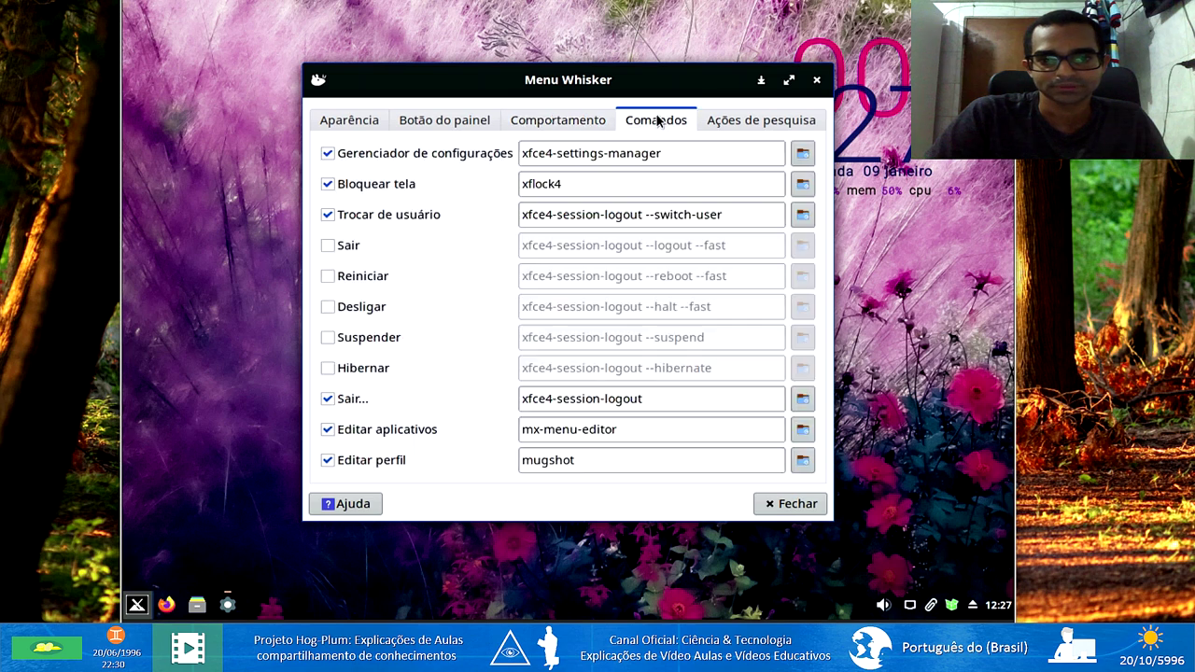
pyautogui.click(774, 119)
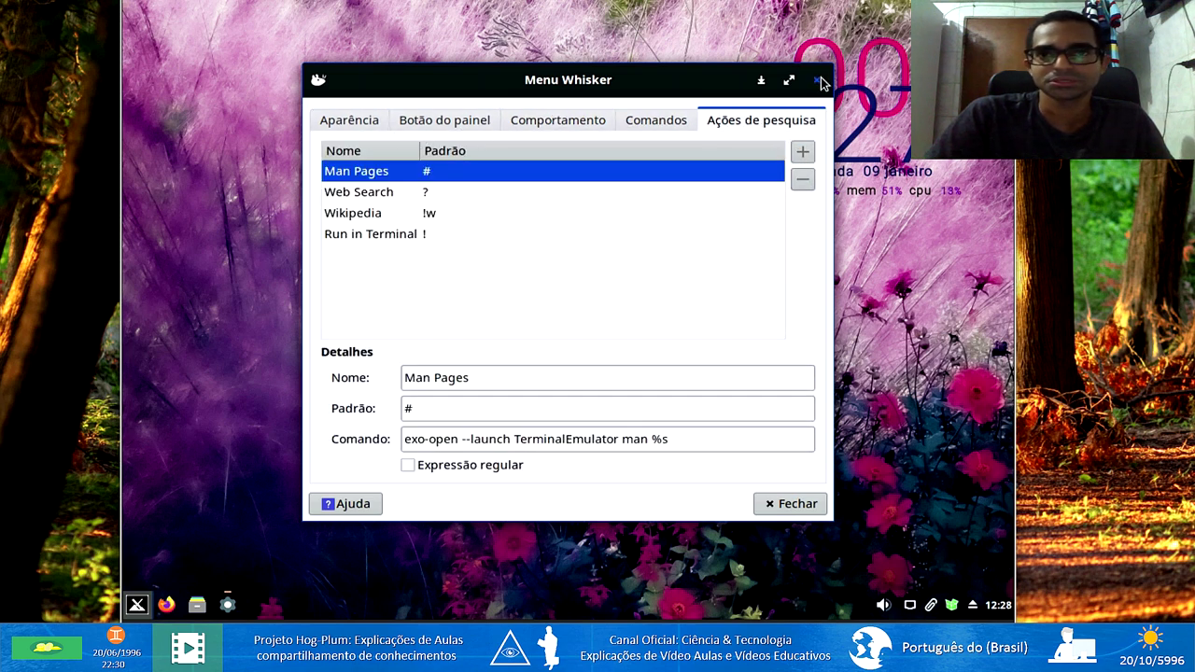
pyautogui.click(820, 81)
# Open the desktop settings and set the wallpaper to the crashing-wave image from backgrounds.
pyautogui.rightClick(439, 177)
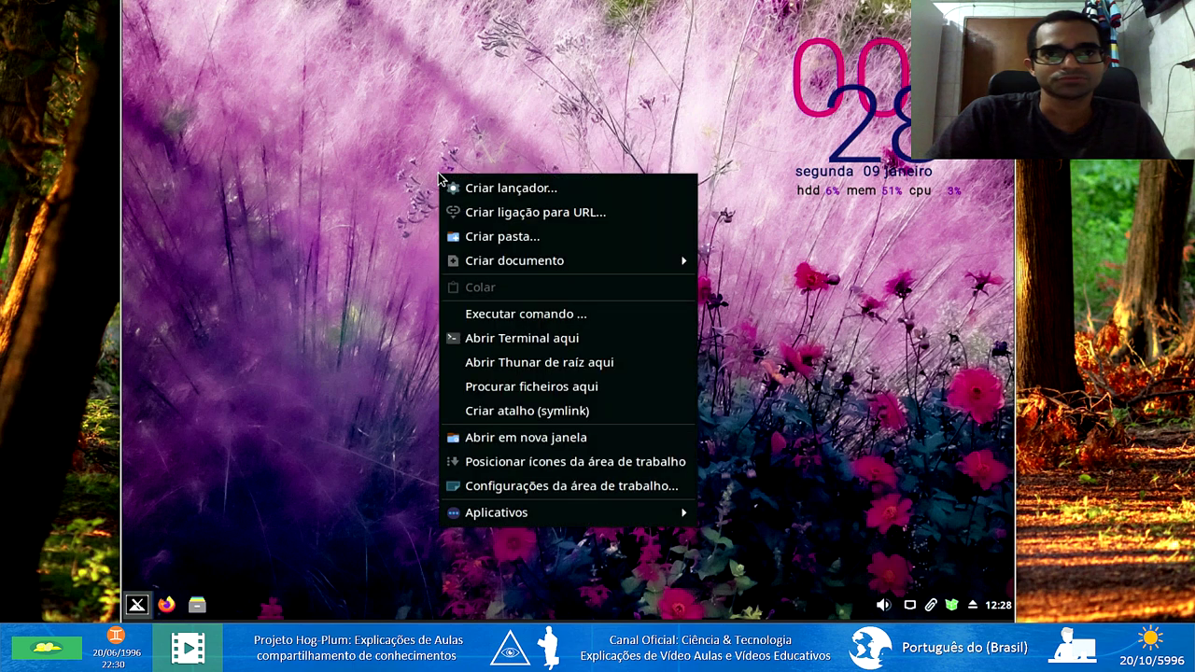
pyautogui.click(549, 510)
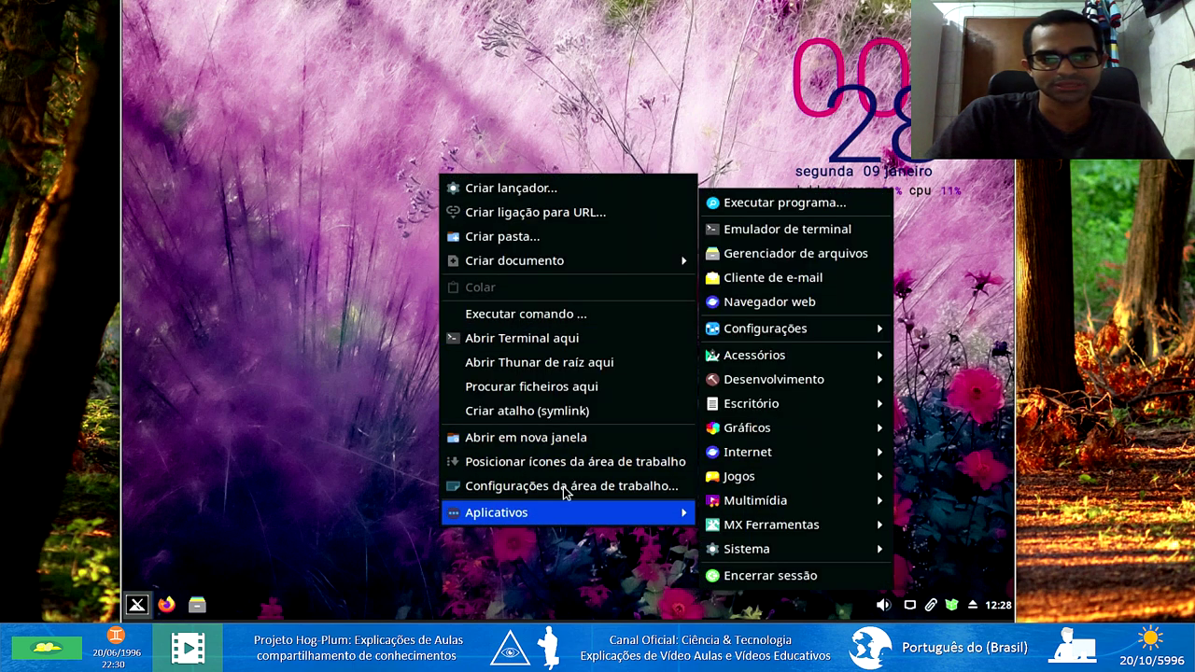
pyautogui.click(521, 486)
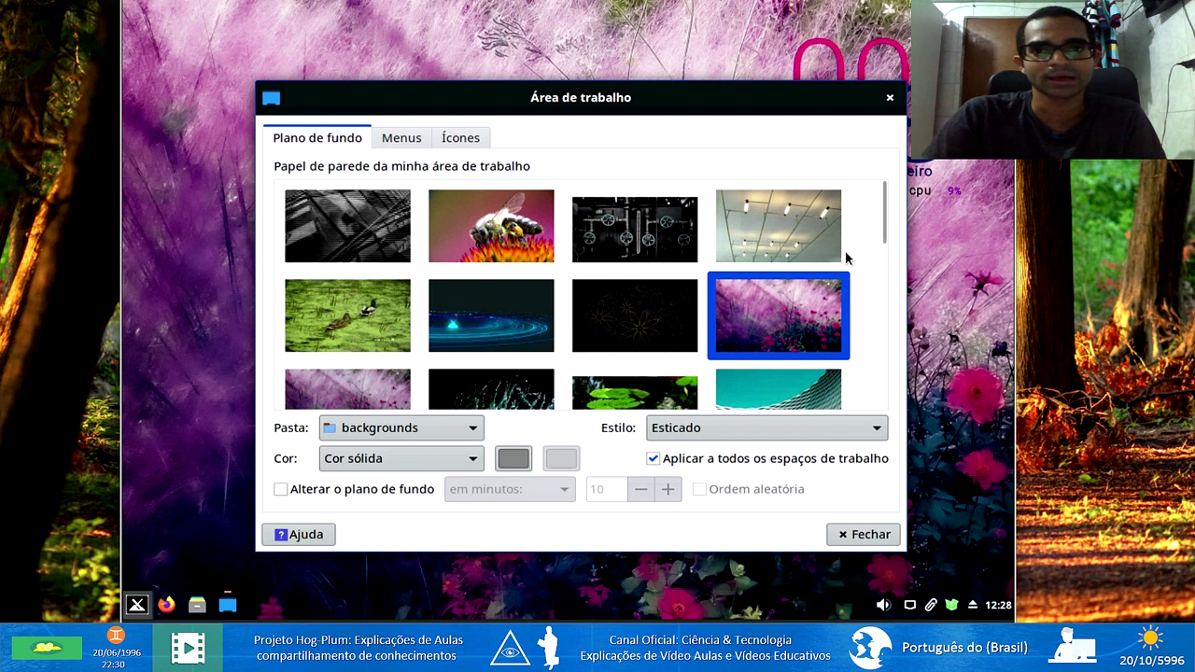
pyautogui.moveTo(883, 224); pyautogui.dragTo(867, 370)
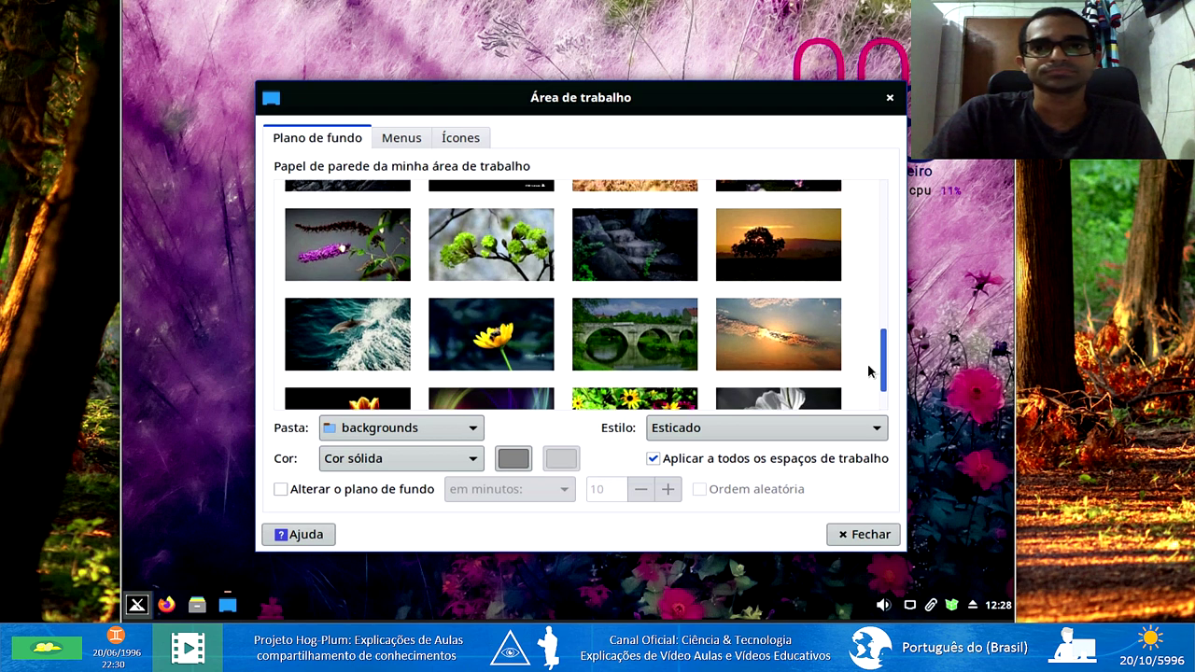
pyautogui.click(613, 265)
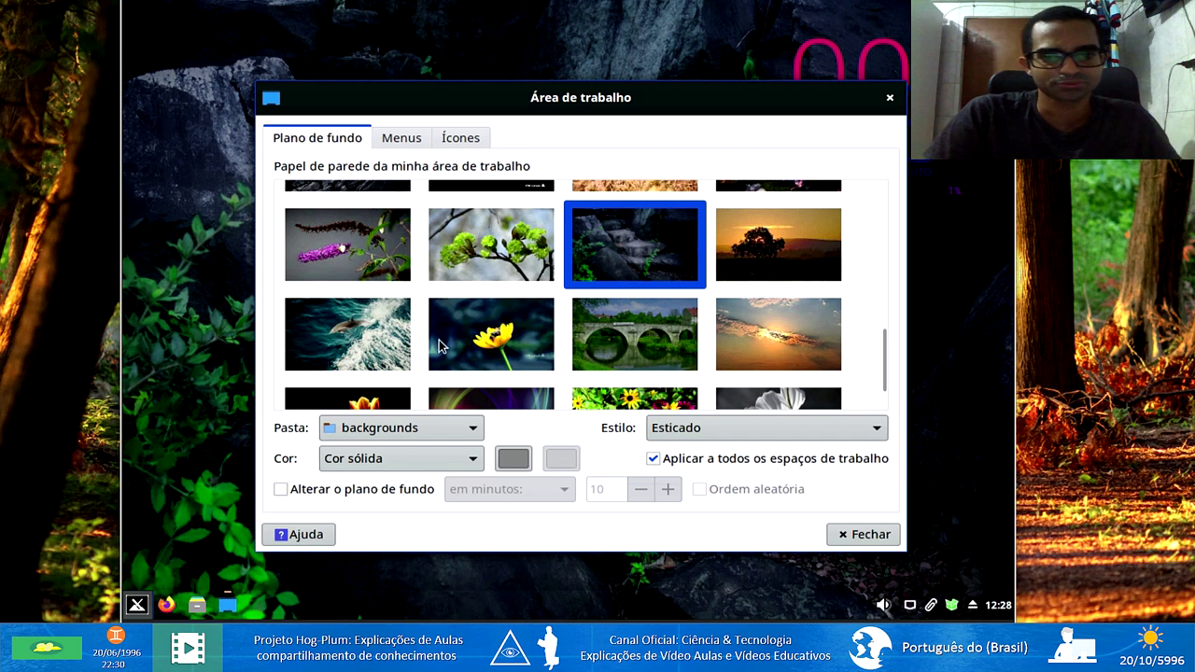
pyautogui.click(409, 310)
pyautogui.moveTo(456, 98); pyautogui.dragTo(422, 147)
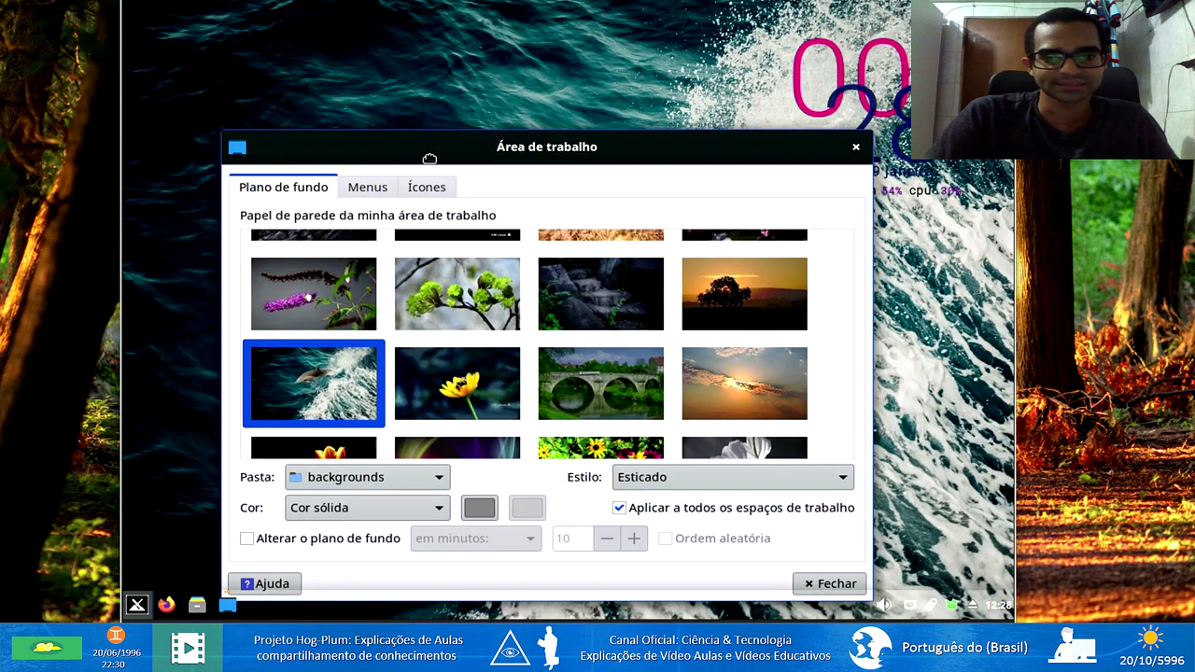
pyautogui.click(417, 185)
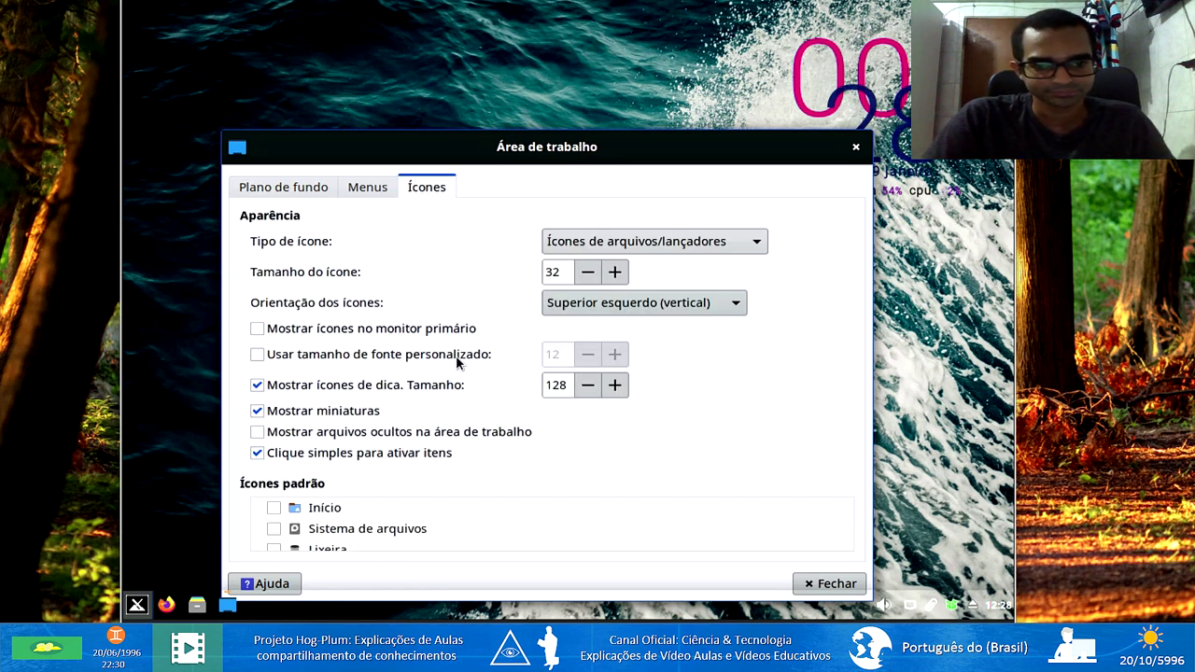
# Disable single-click activation and enable the Início, Sistema de arquivos and Lixeira desktop icons.
pyautogui.click(258, 453)
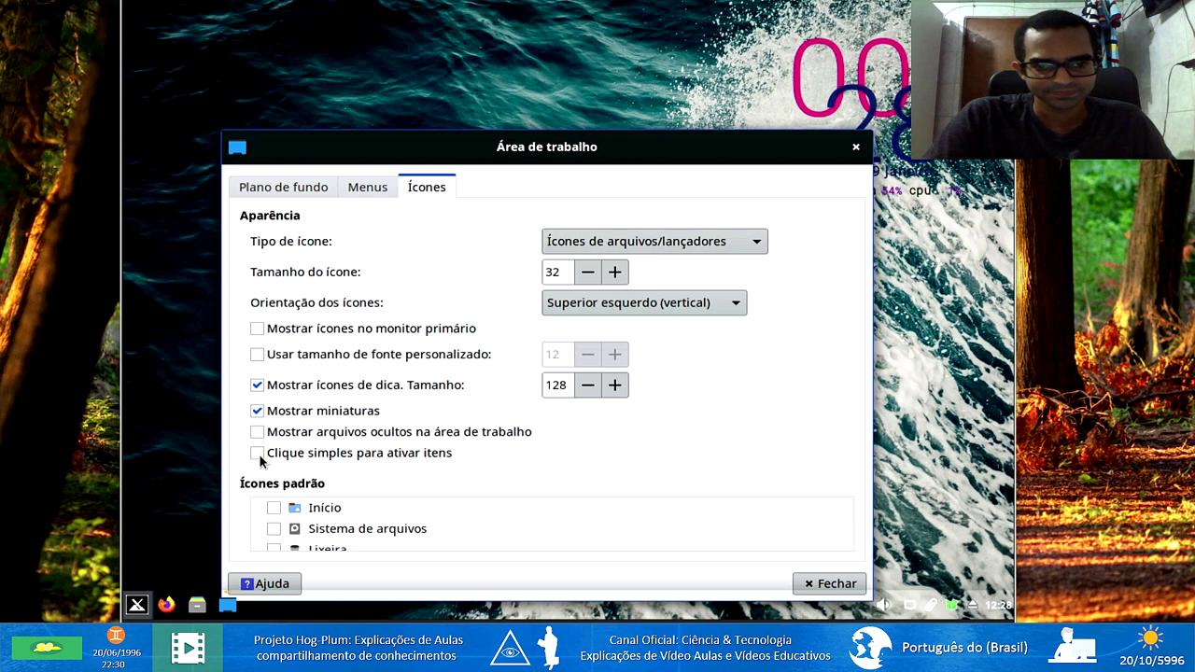
pyautogui.click(273, 508)
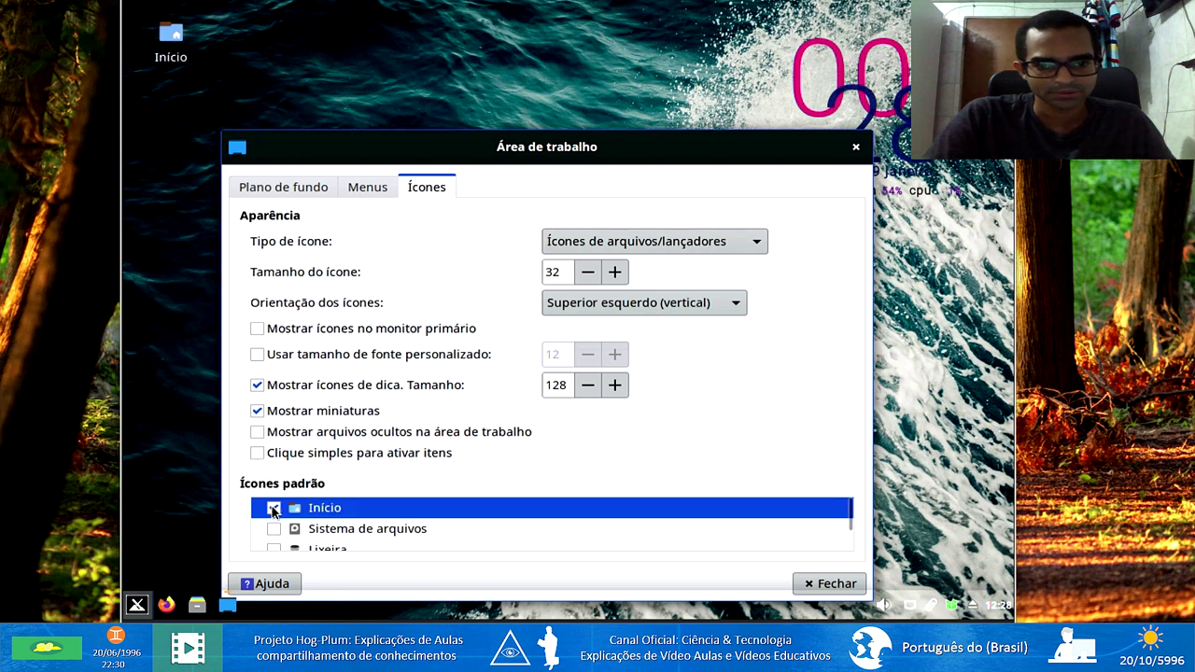
pyautogui.click(274, 530)
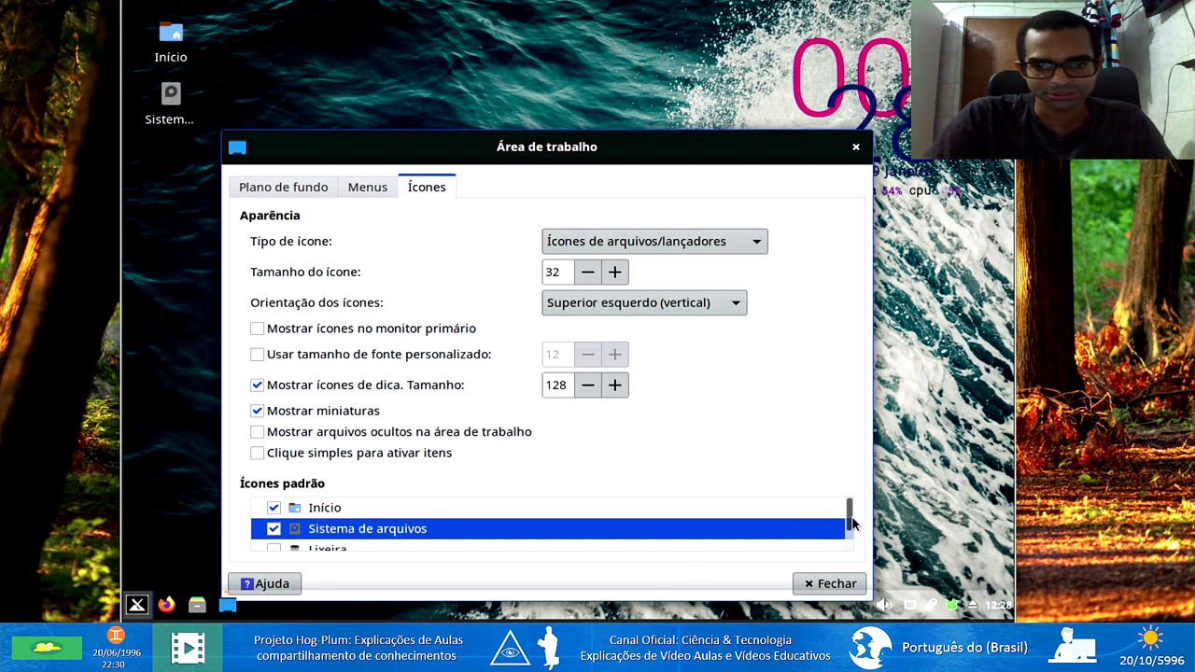
pyautogui.scroll(-2, 845, 523)
pyautogui.click(276, 522)
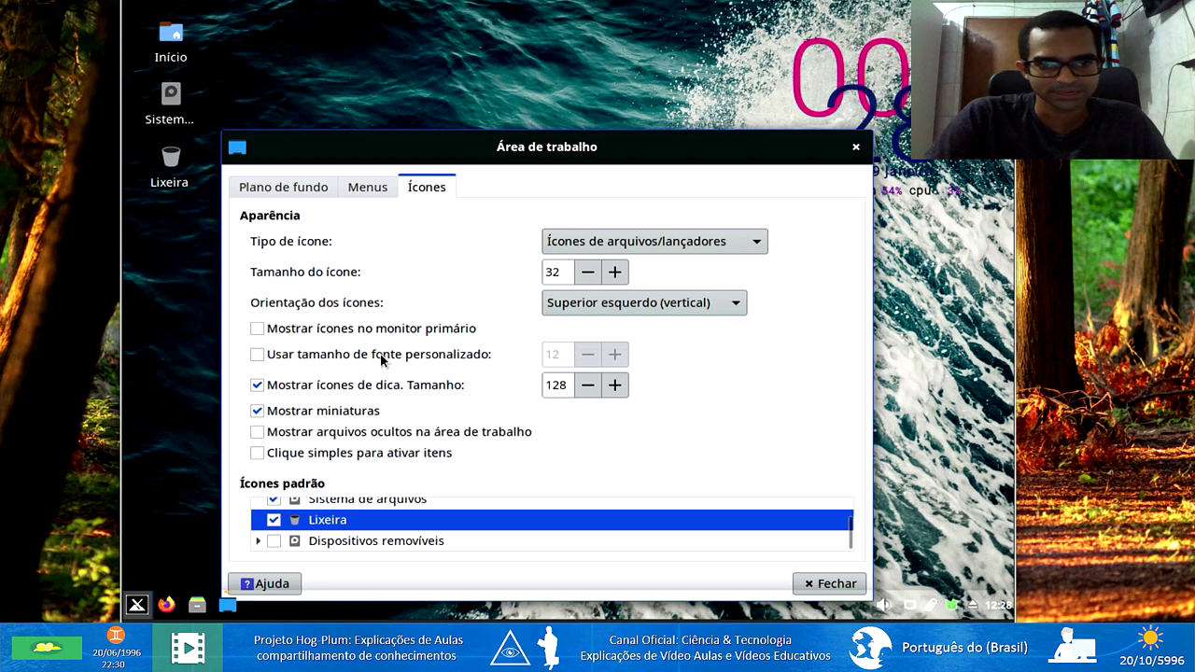
pyautogui.moveTo(333, 146); pyautogui.dragTo(397, 100)
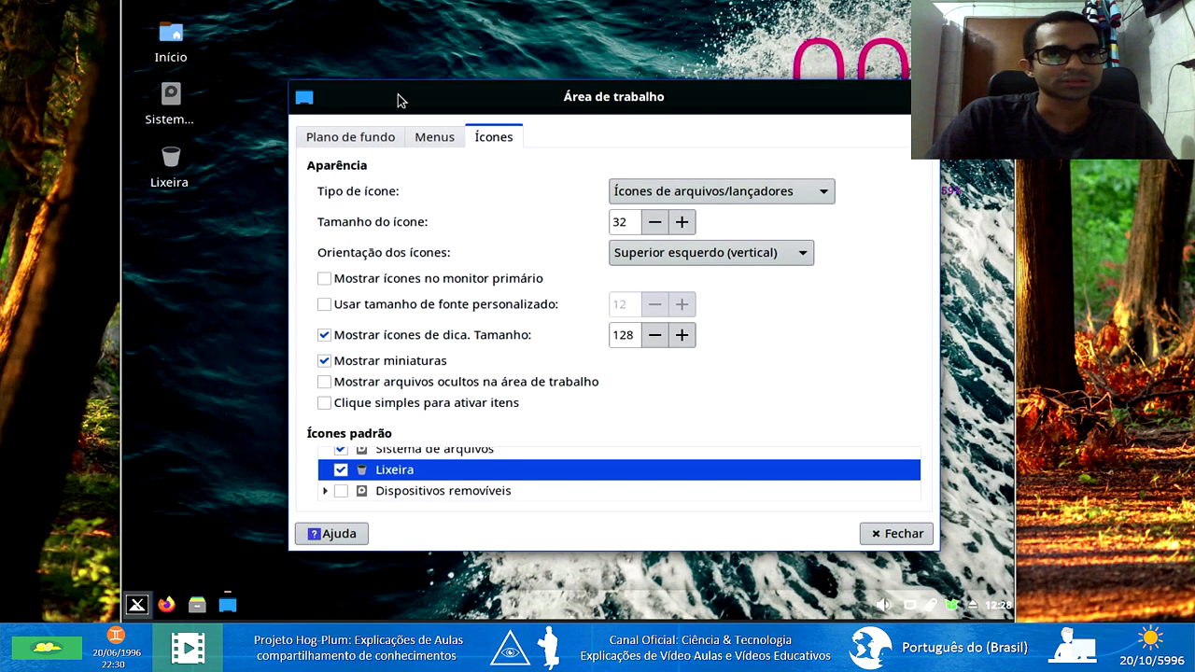
pyautogui.click(170, 96)
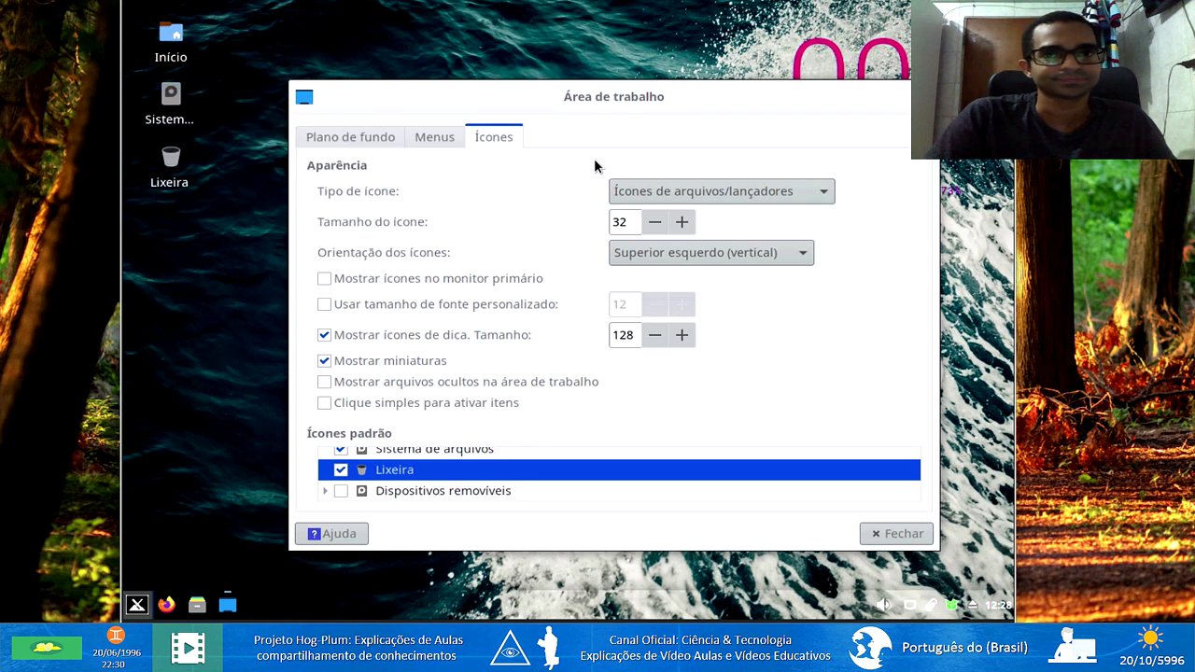
pyautogui.click(449, 94)
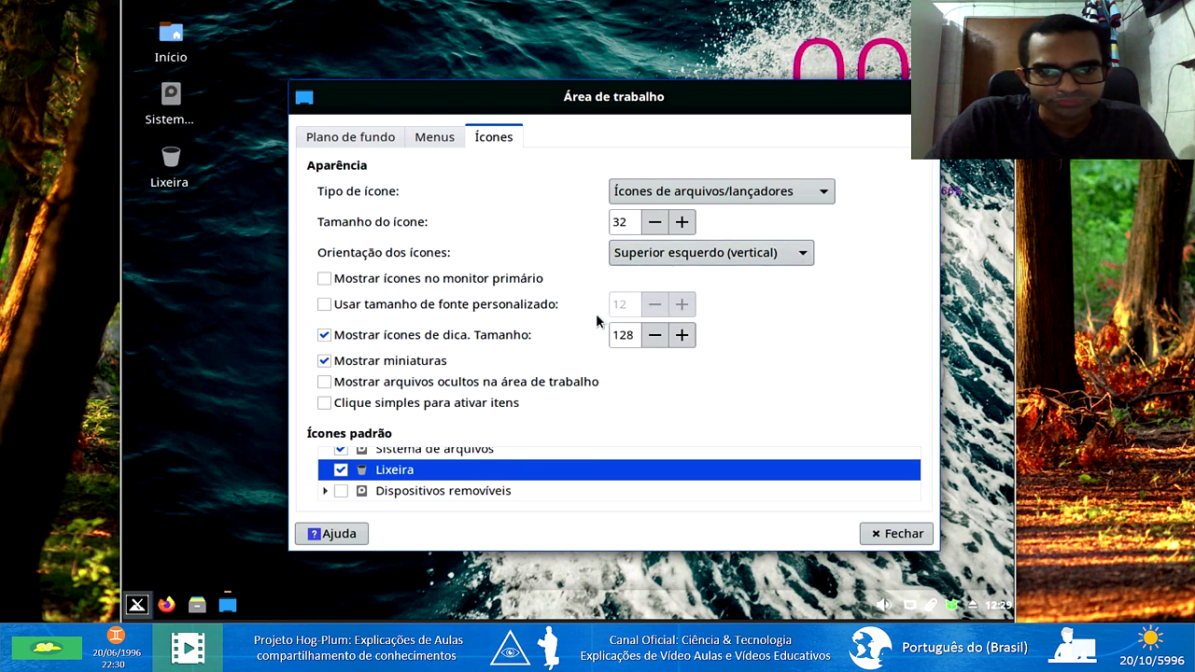
# Adjust the tooltip icon size, raising it toward 142 and then lowering it back to 128.
pyautogui.click(437, 140)
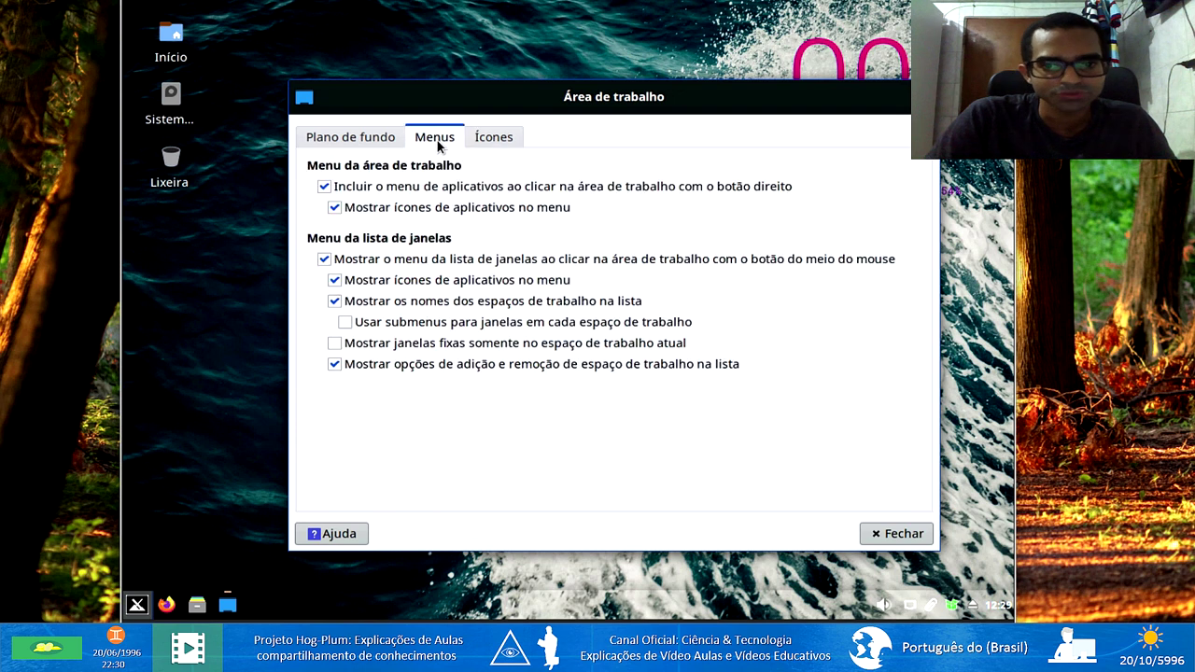
pyautogui.click(493, 146)
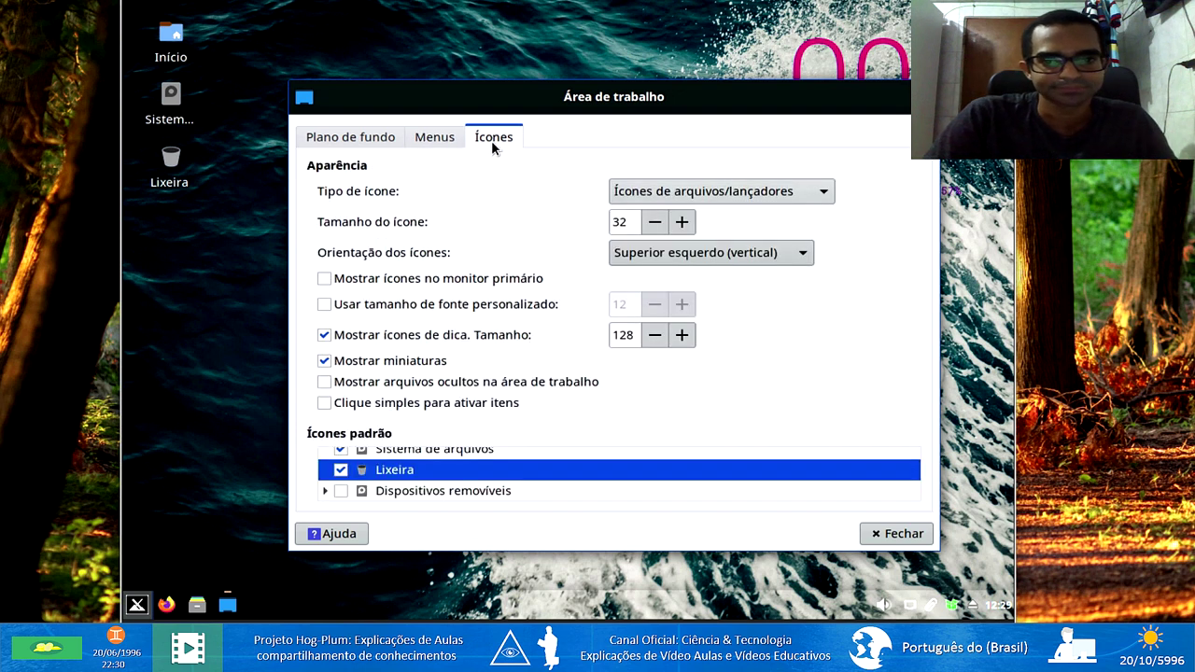
pyautogui.doubleClick(685, 341)
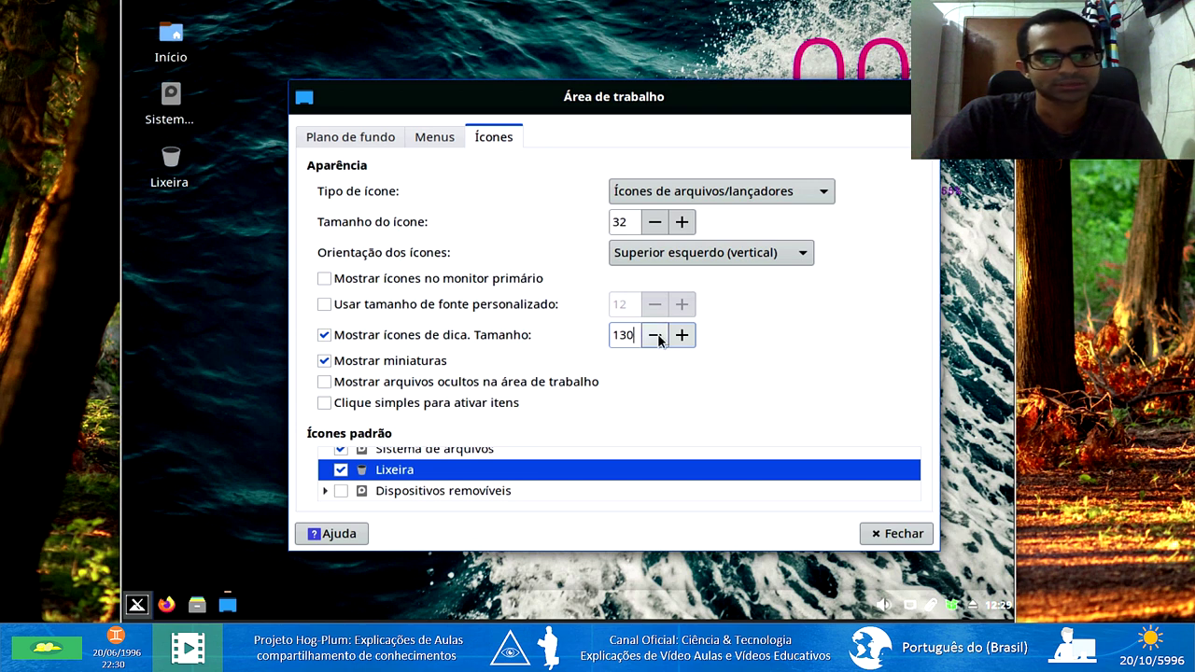
pyautogui.click(682, 335)
pyautogui.click(682, 334)
pyautogui.click(682, 334)
pyautogui.click(683, 335)
pyautogui.click(682, 334)
pyautogui.click(682, 335)
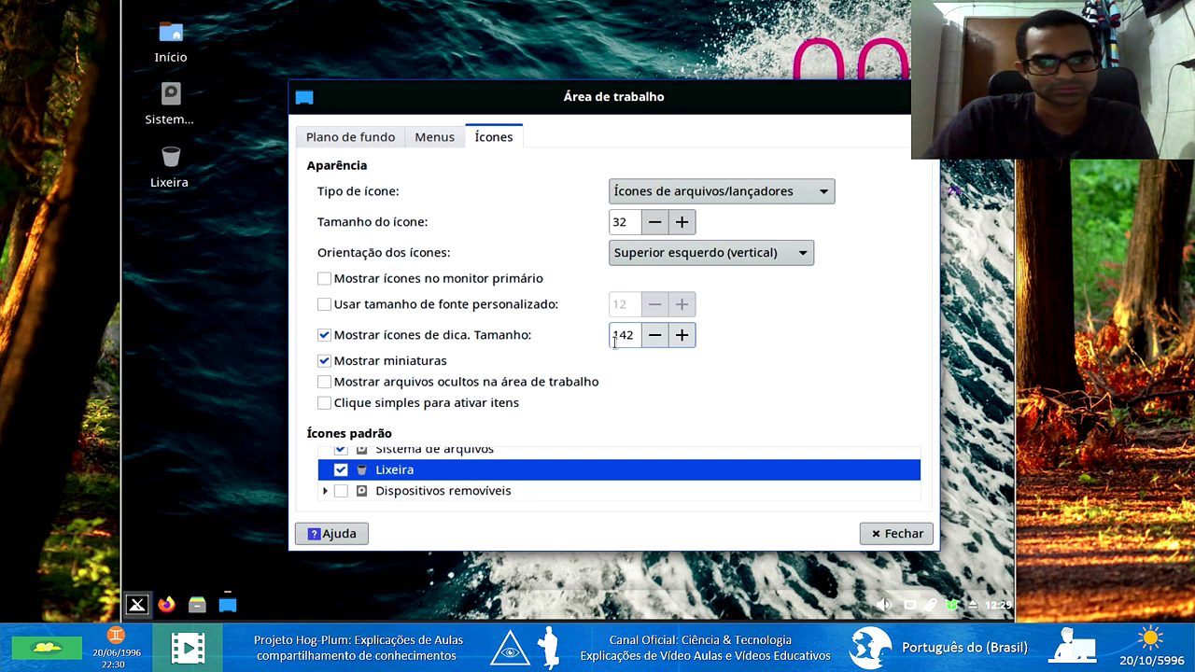
pyautogui.click(655, 334)
pyautogui.click(655, 334)
pyautogui.click(654, 334)
pyautogui.click(655, 334)
pyautogui.click(663, 341)
pyautogui.click(663, 340)
pyautogui.click(663, 341)
pyautogui.click(664, 341)
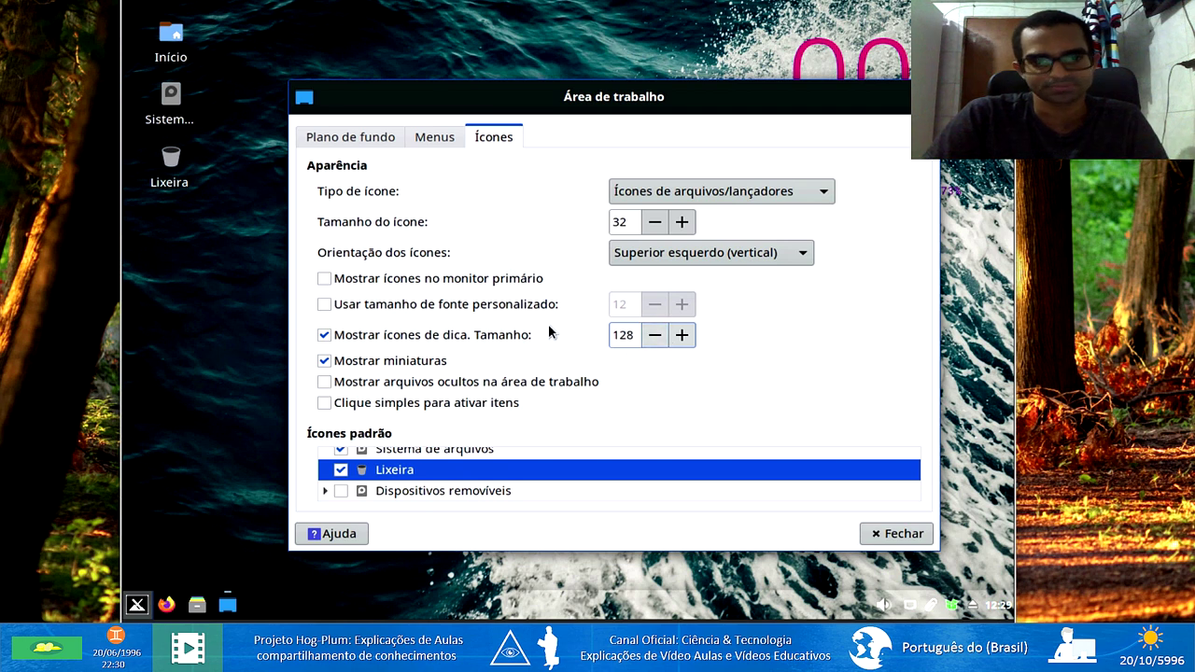
# Enlarge the desktop icons step by step up to 54.
pyautogui.click(681, 224)
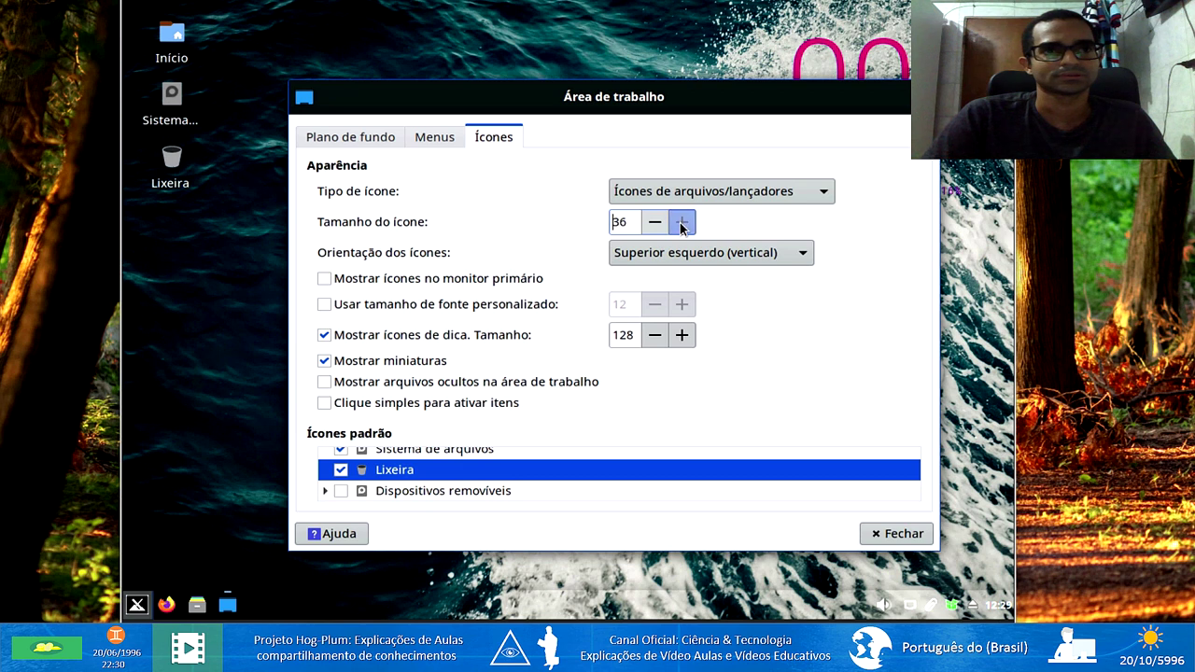
pyautogui.click(681, 224)
pyautogui.click(682, 224)
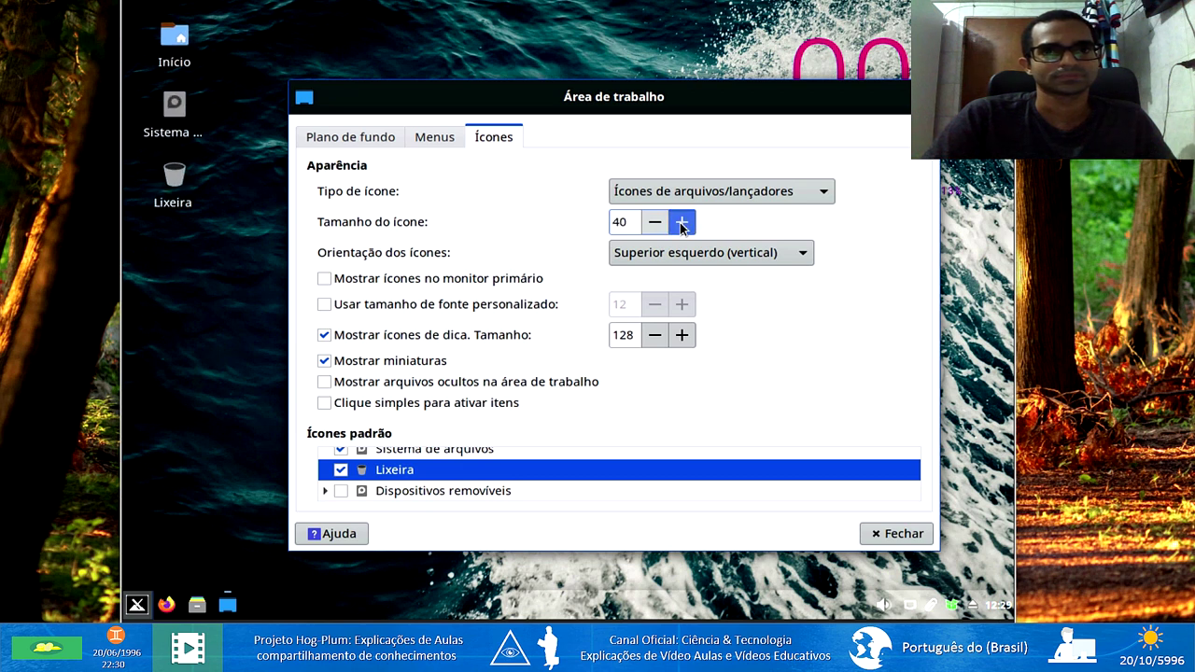
pyautogui.click(681, 224)
pyautogui.click(681, 224)
pyautogui.click(682, 224)
pyautogui.click(682, 224)
pyautogui.click(681, 224)
pyautogui.click(681, 224)
pyautogui.click(681, 224)
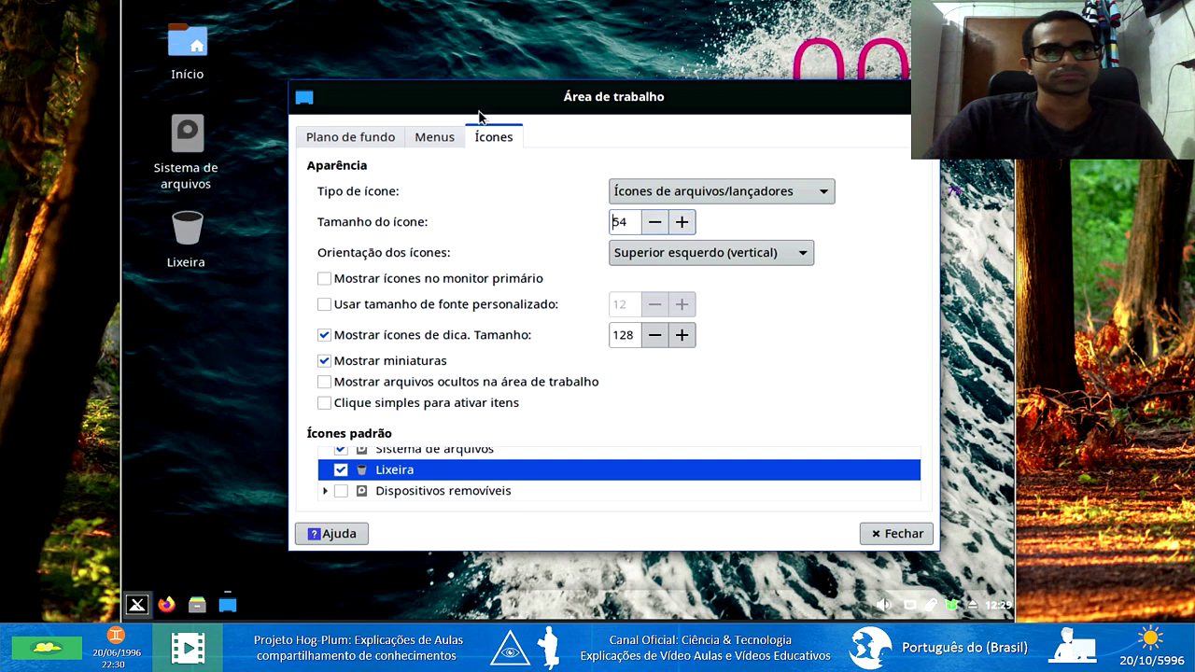
# Enter 56 as the desktop icon size and close the desktop settings.
pyautogui.moveTo(457, 103); pyautogui.dragTo(514, 87)
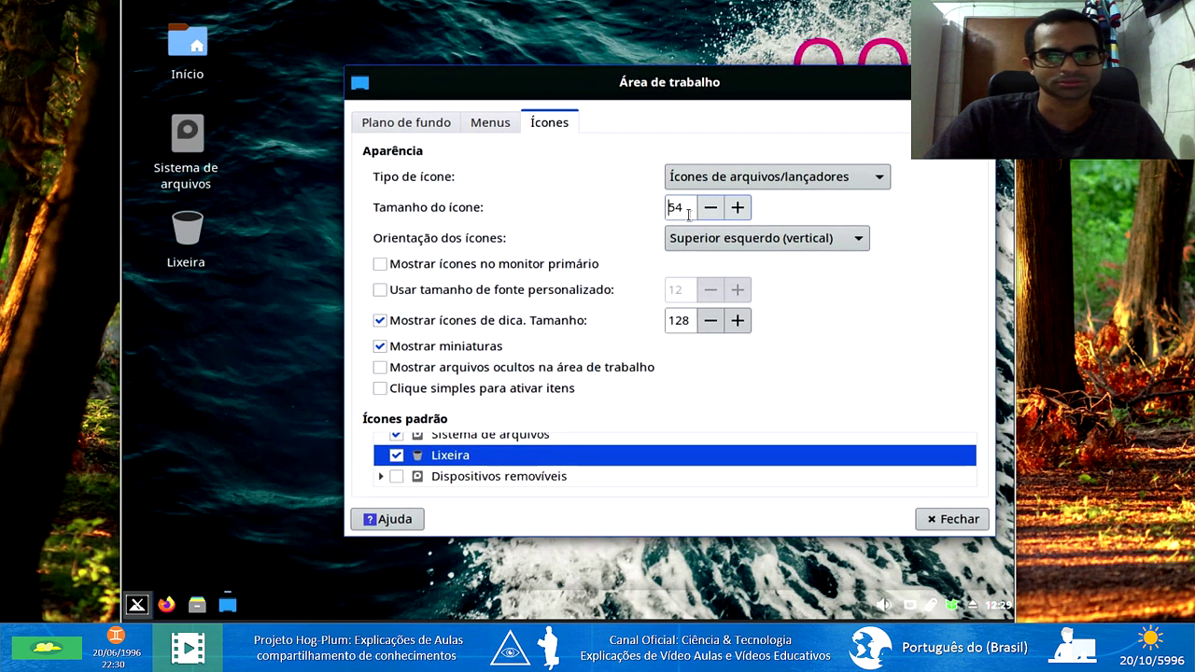
pyautogui.moveTo(688, 207); pyautogui.dragTo(647, 211)
pyautogui.press('Left')
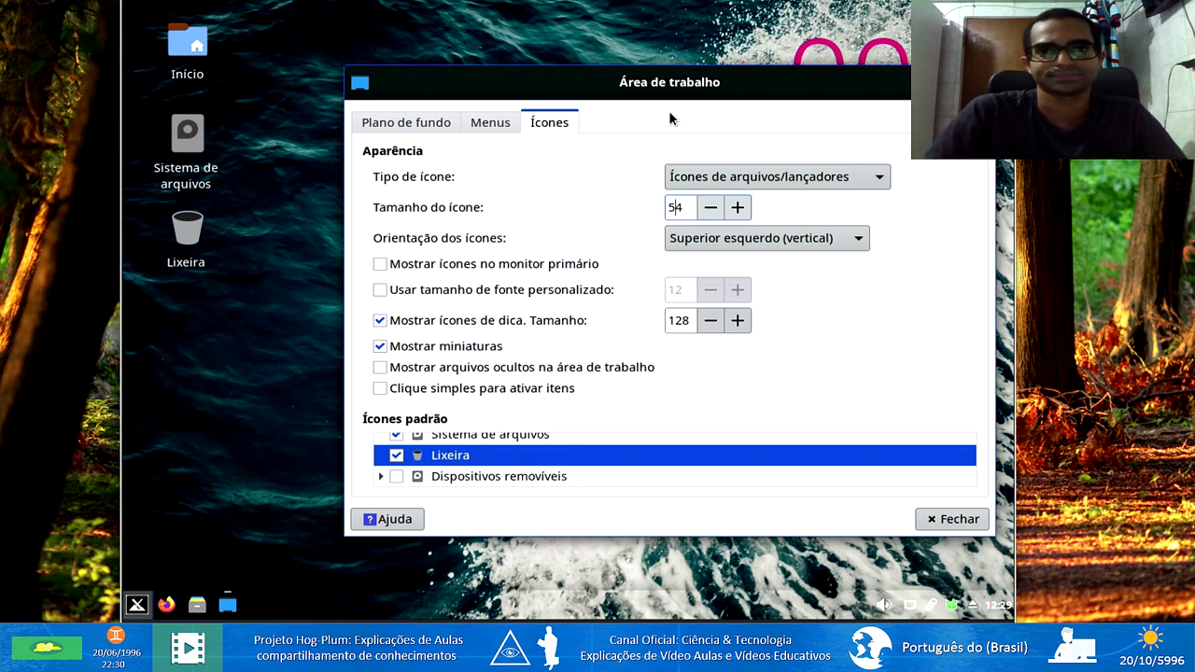
pyautogui.press('Delete')
pyautogui.press('End')
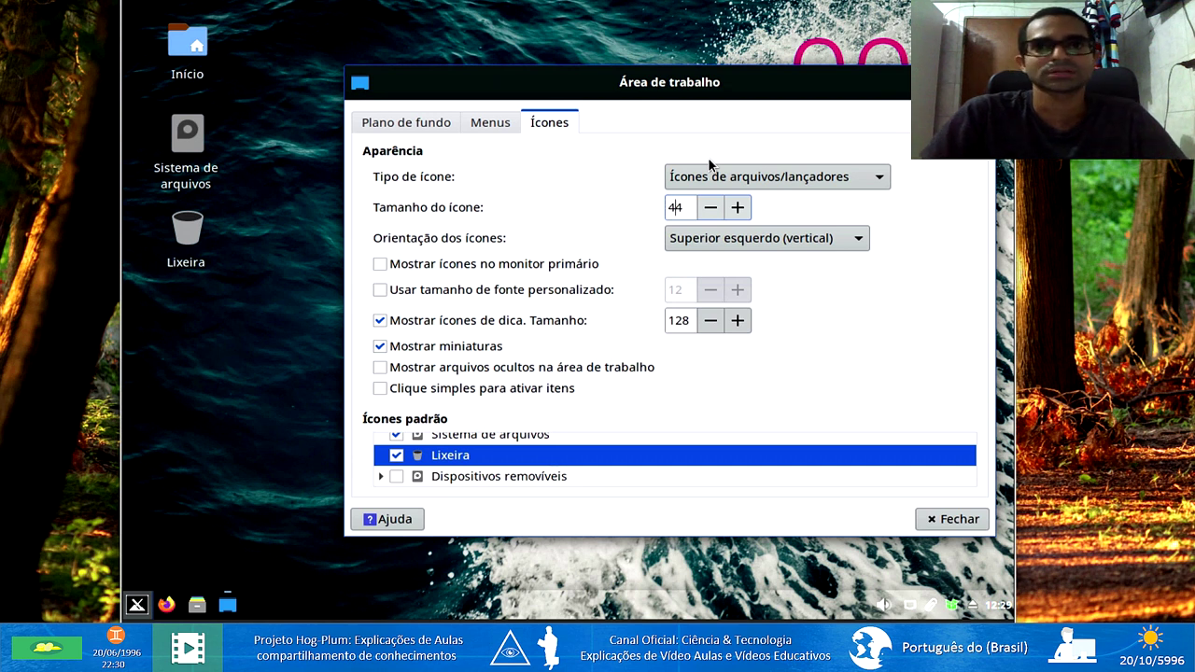
pyautogui.write('9')
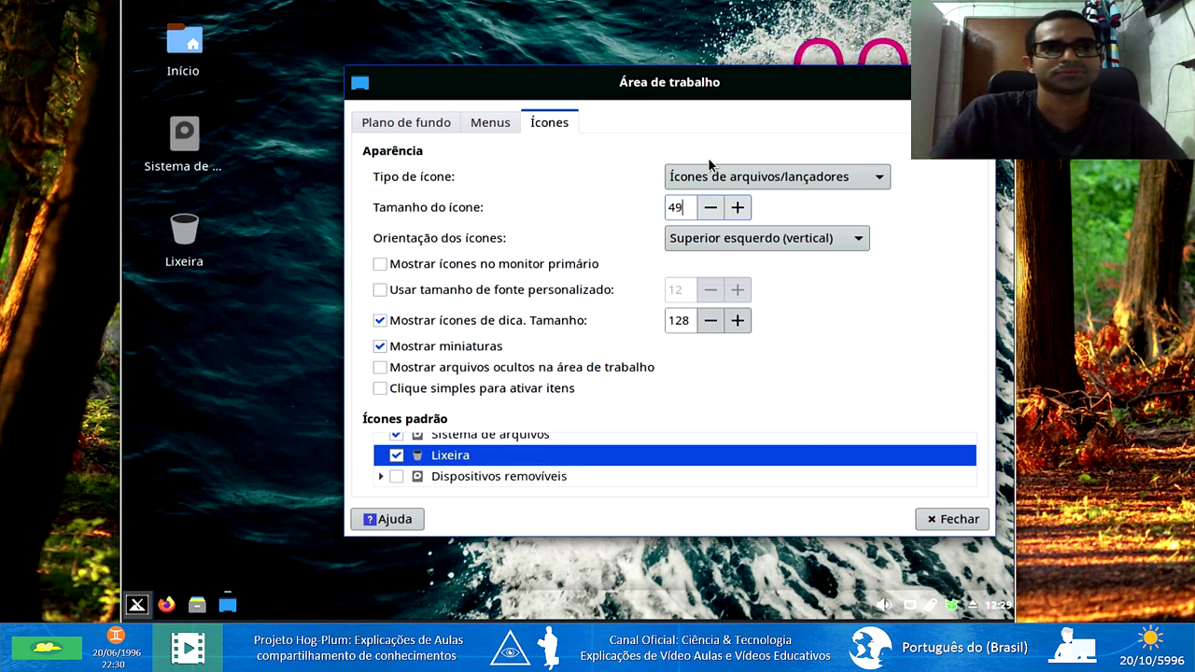
pyautogui.moveTo(687, 207); pyautogui.dragTo(665, 208)
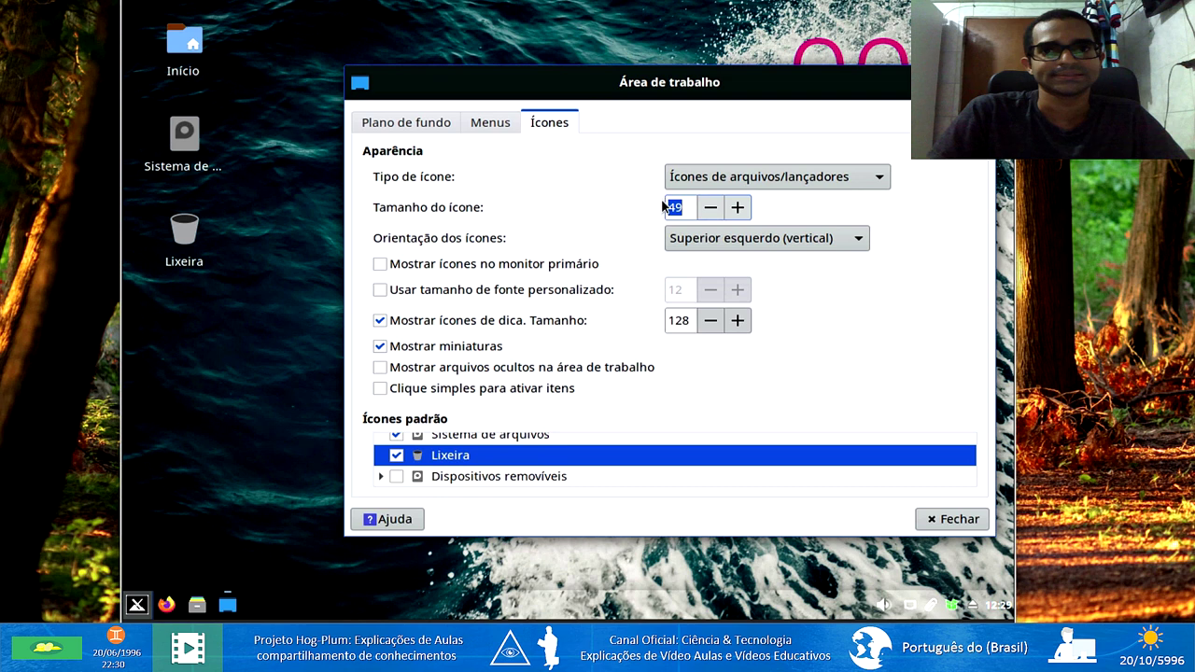
pyautogui.write('56')
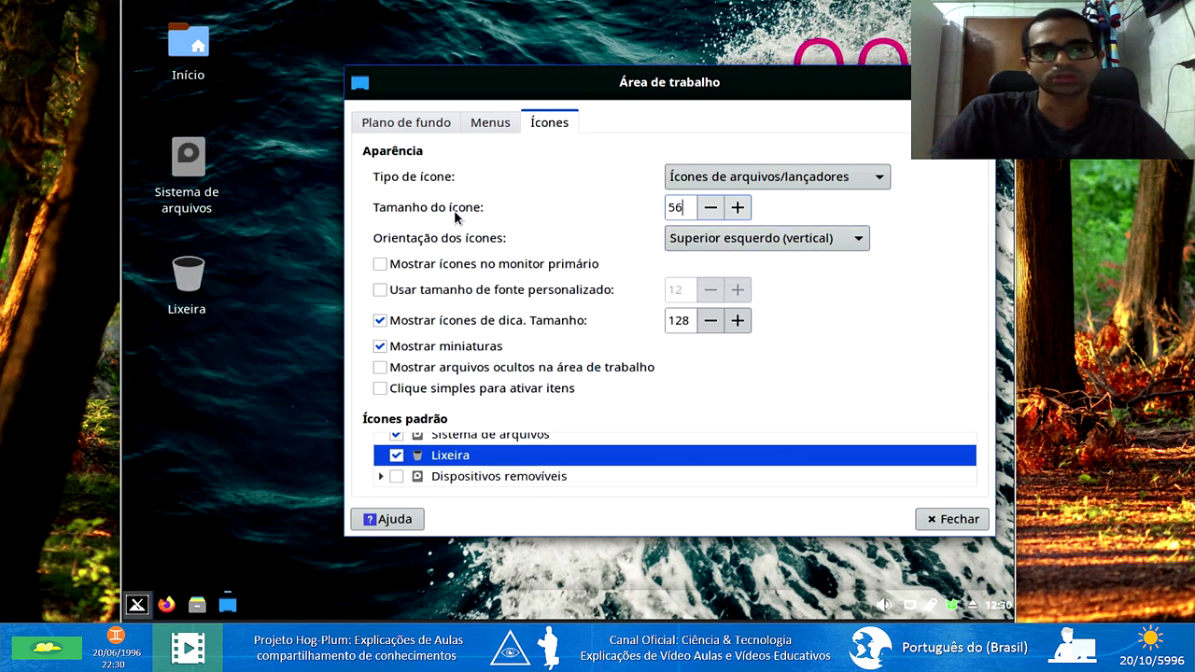
pyautogui.moveTo(726, 87); pyautogui.dragTo(675, 64)
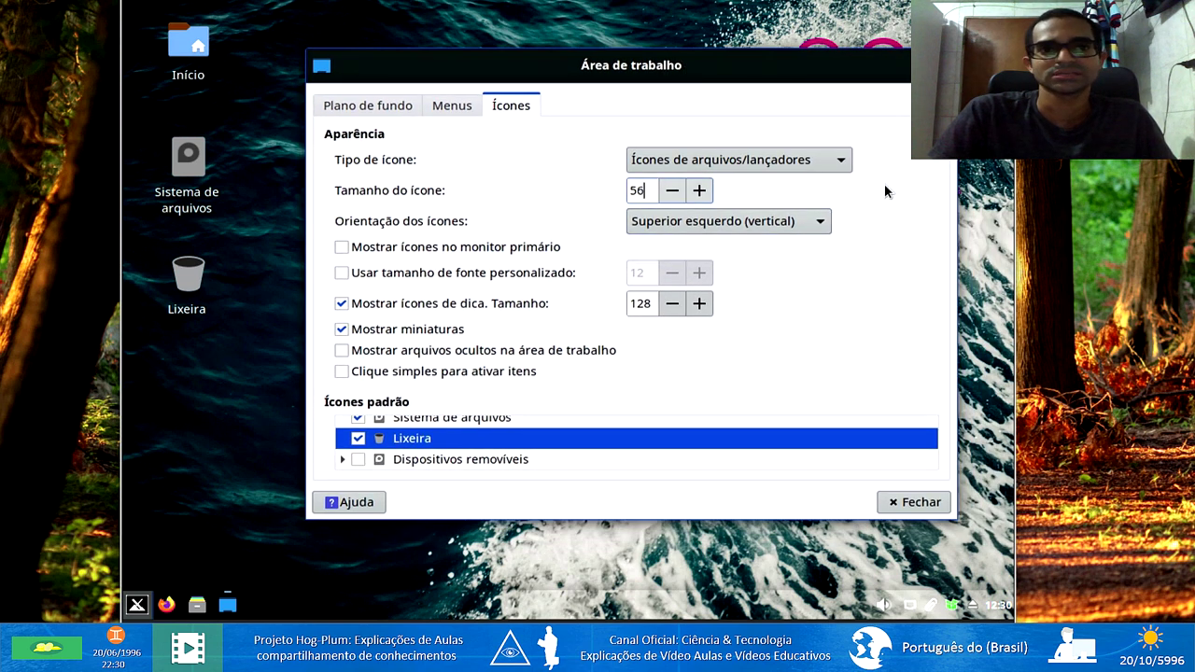
pyautogui.click(945, 65)
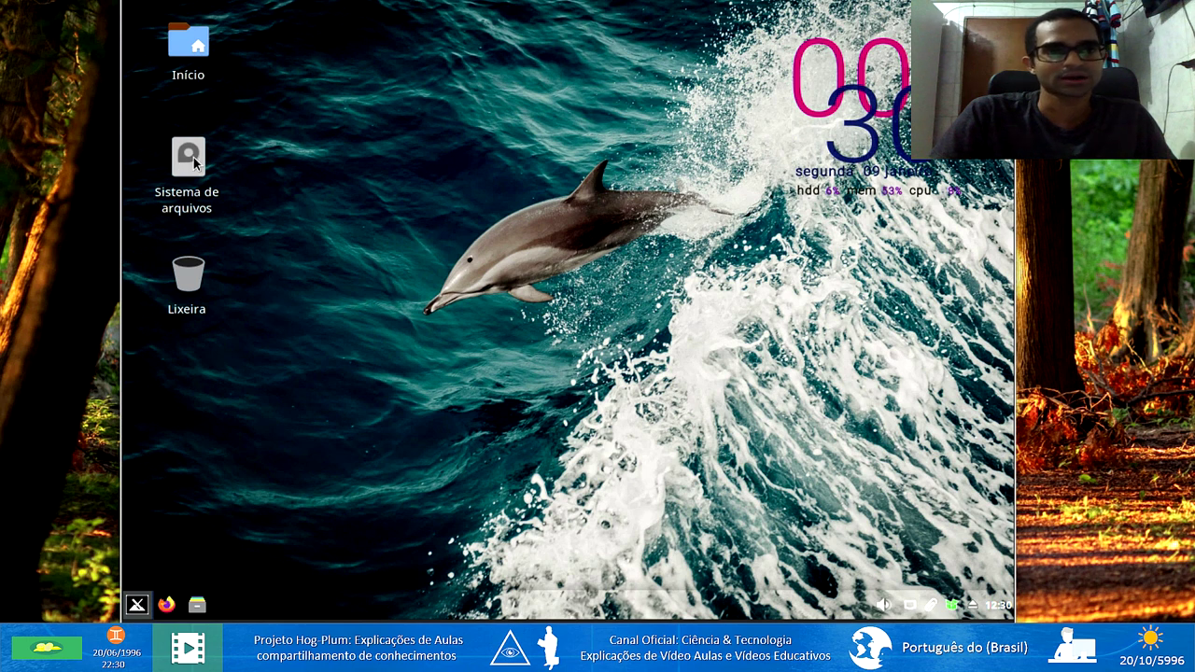
# Open the root file system in Thunar, select the tmp, sys and run folders, and open the Editar menu.
pyautogui.doubleClick(191, 159)
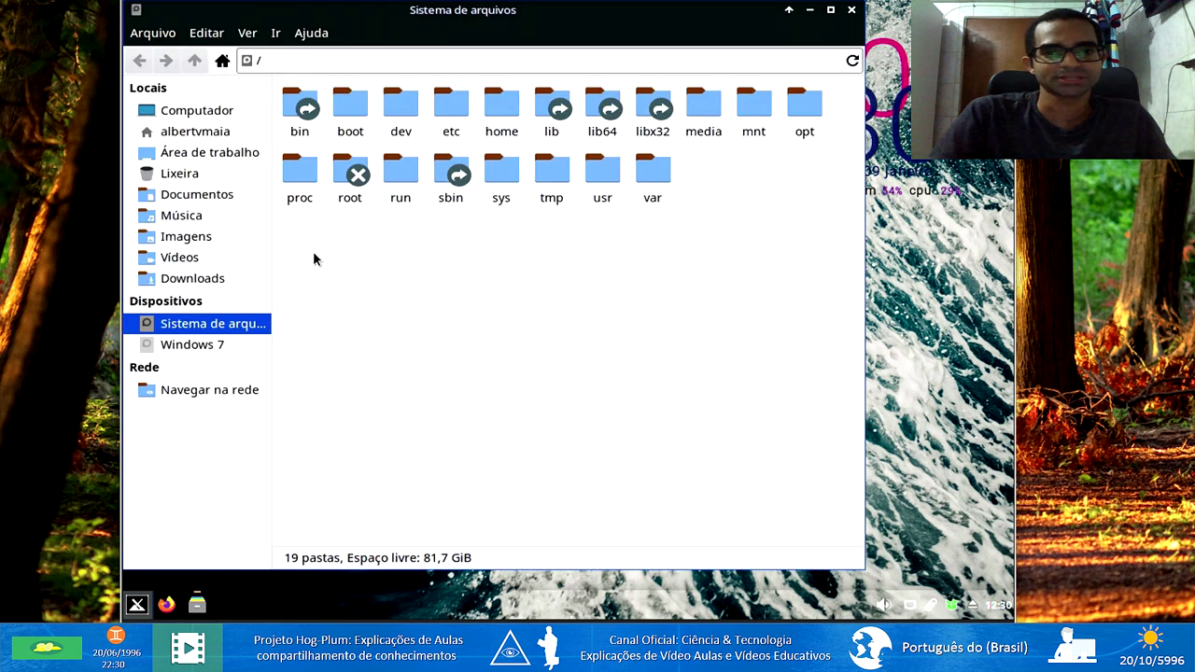
pyautogui.click(551, 173)
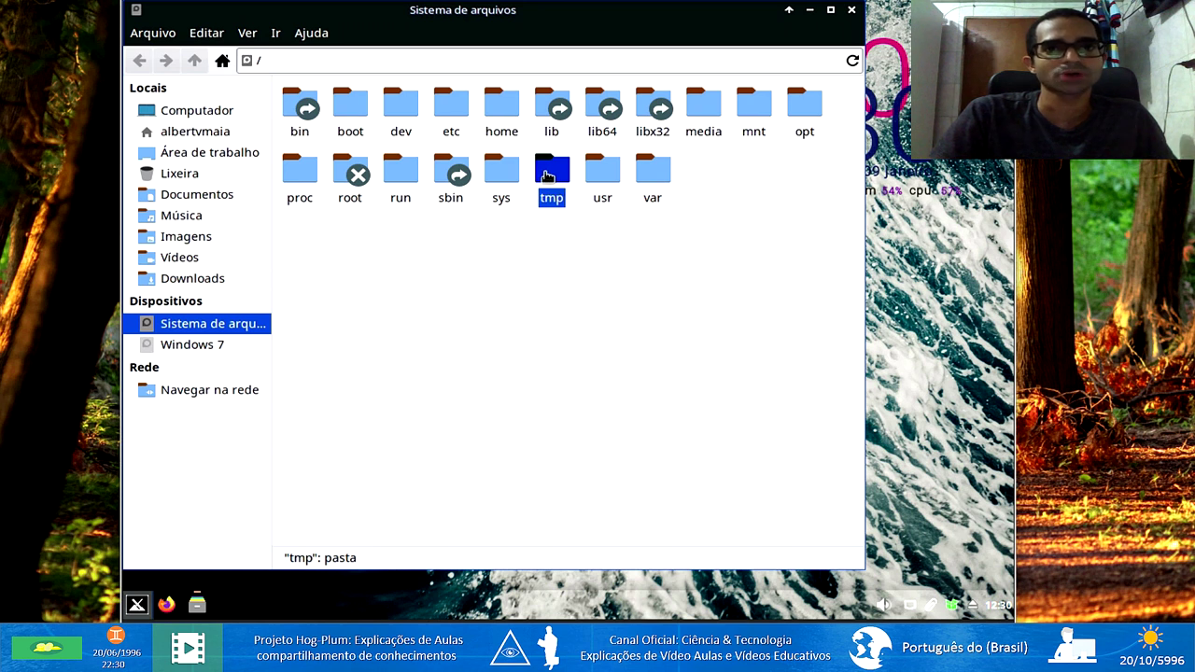
pyautogui.click(501, 173)
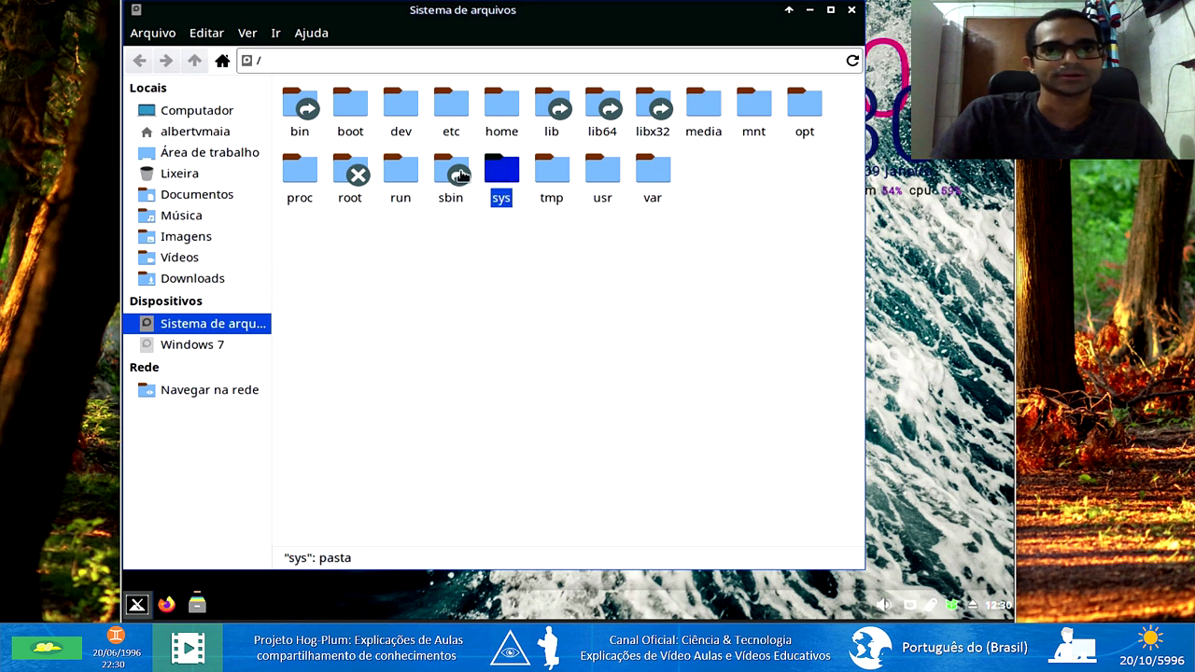
pyautogui.click(401, 170)
pyautogui.click(205, 36)
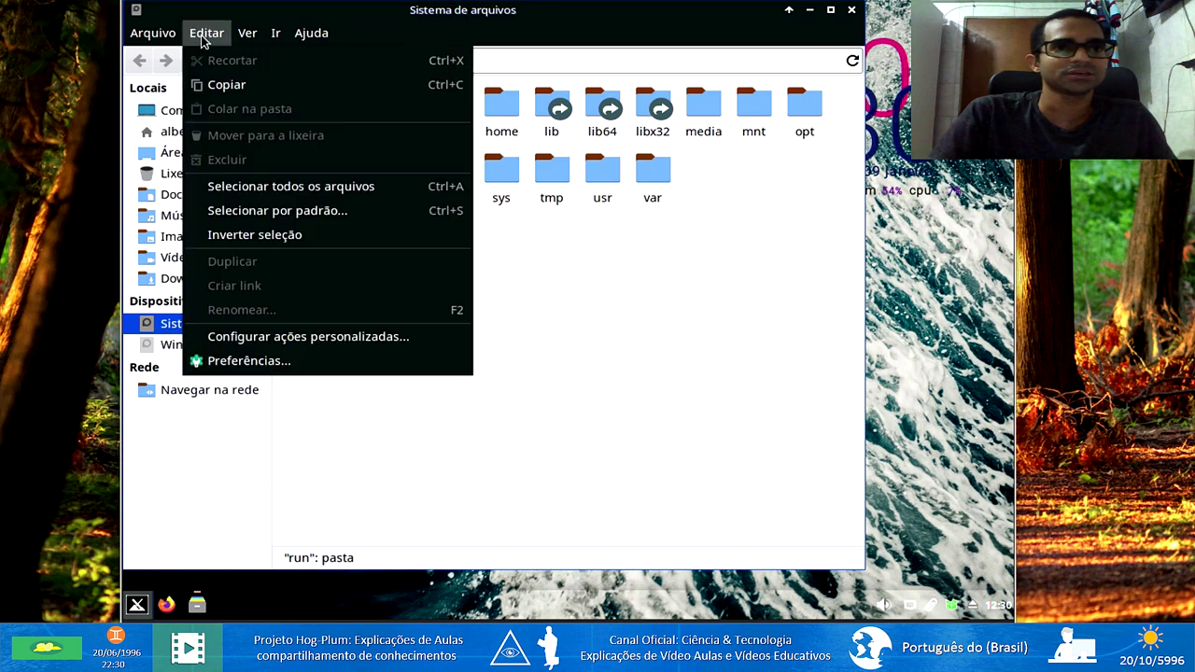
pyautogui.moveTo(250, 36)
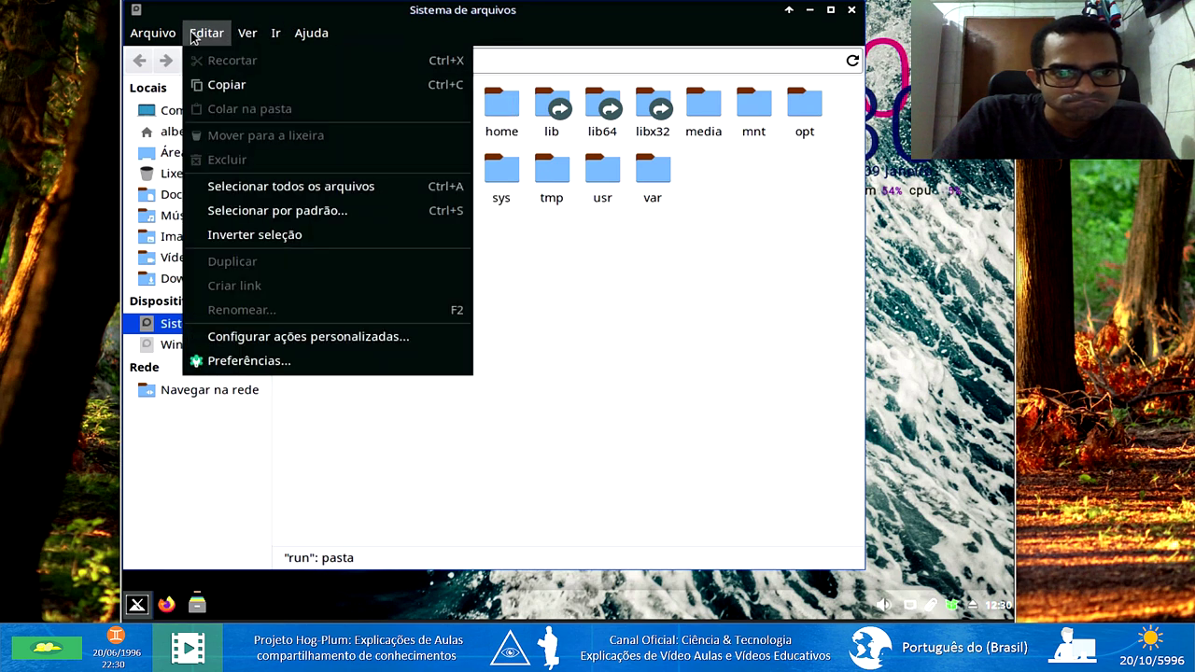
pyautogui.moveTo(168, 41)
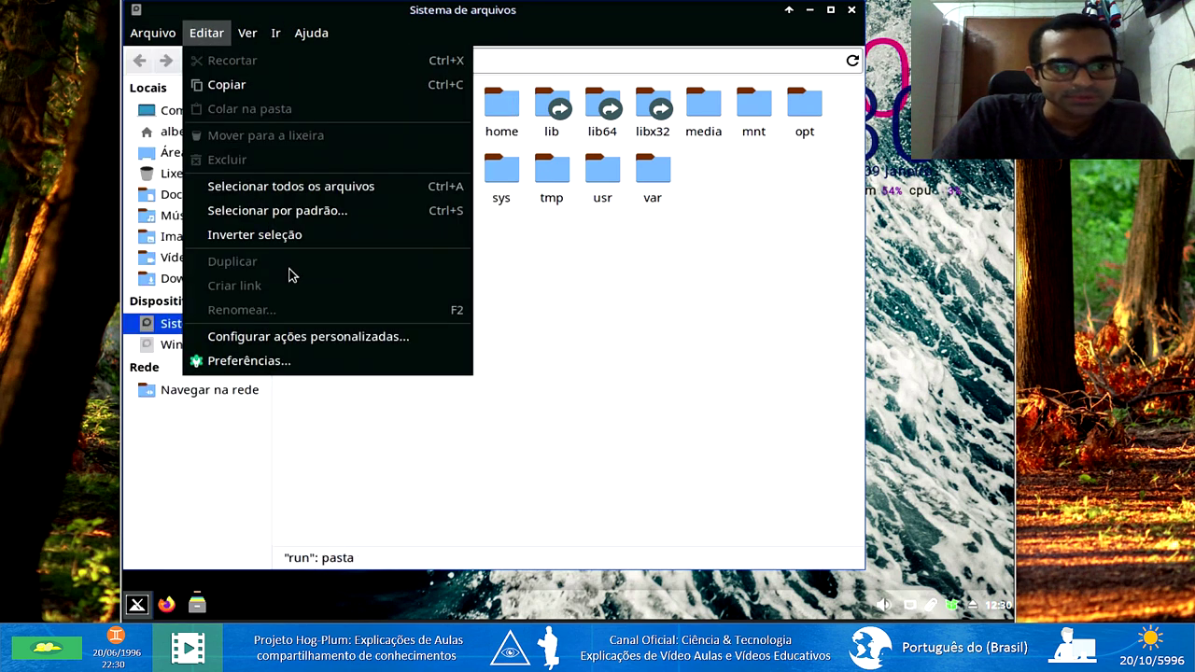
# In Thunar Preferences, set items to activate with a double click.
pyautogui.click(280, 364)
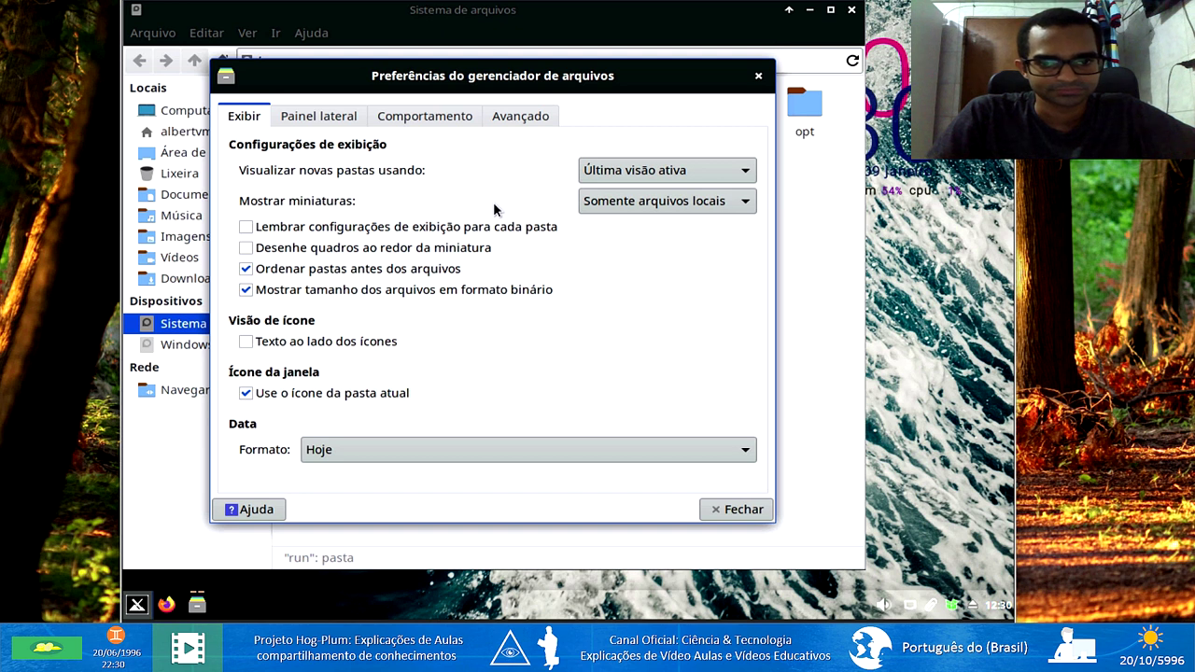
pyautogui.click(344, 116)
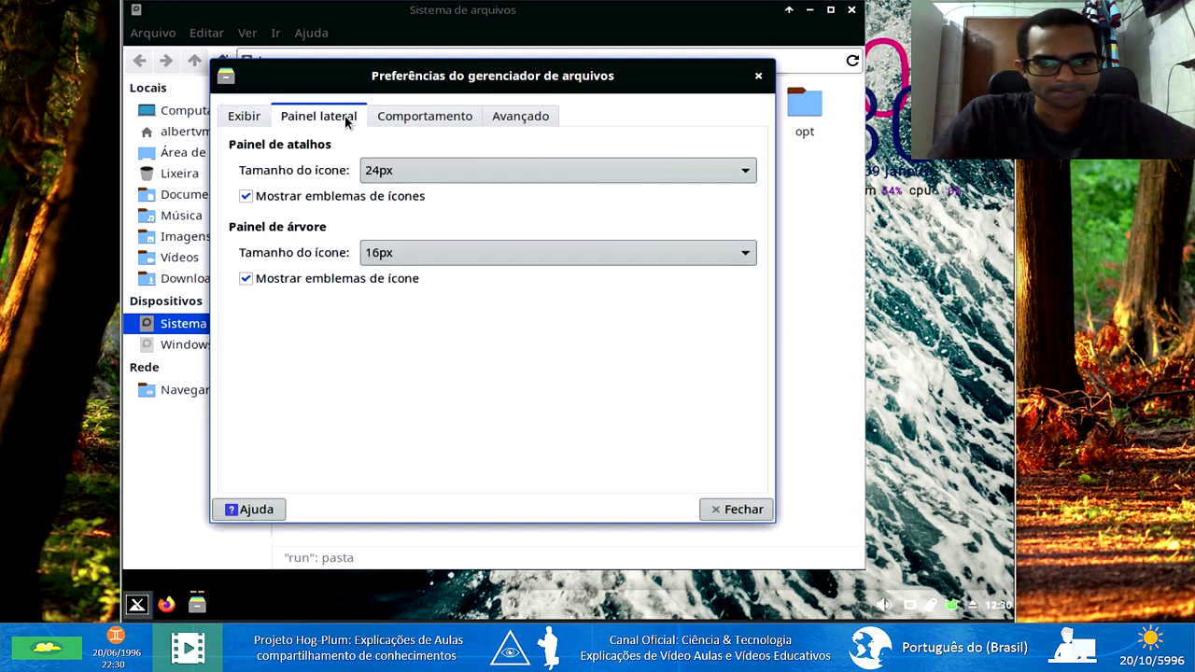
pyautogui.click(394, 116)
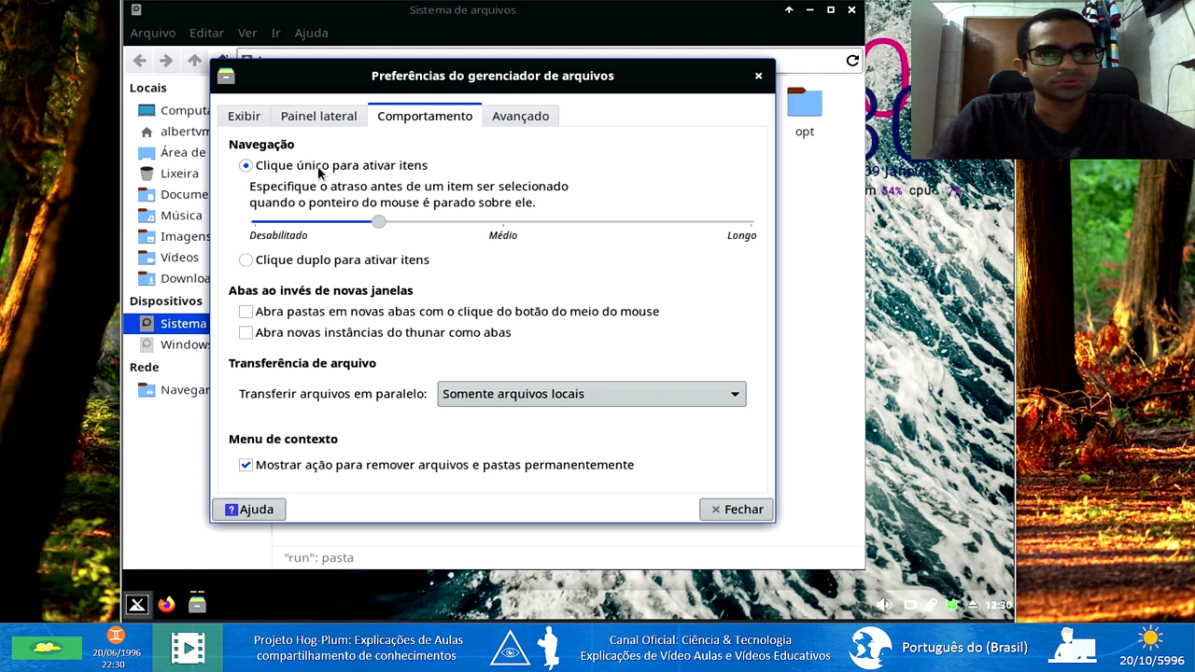
pyautogui.click(245, 261)
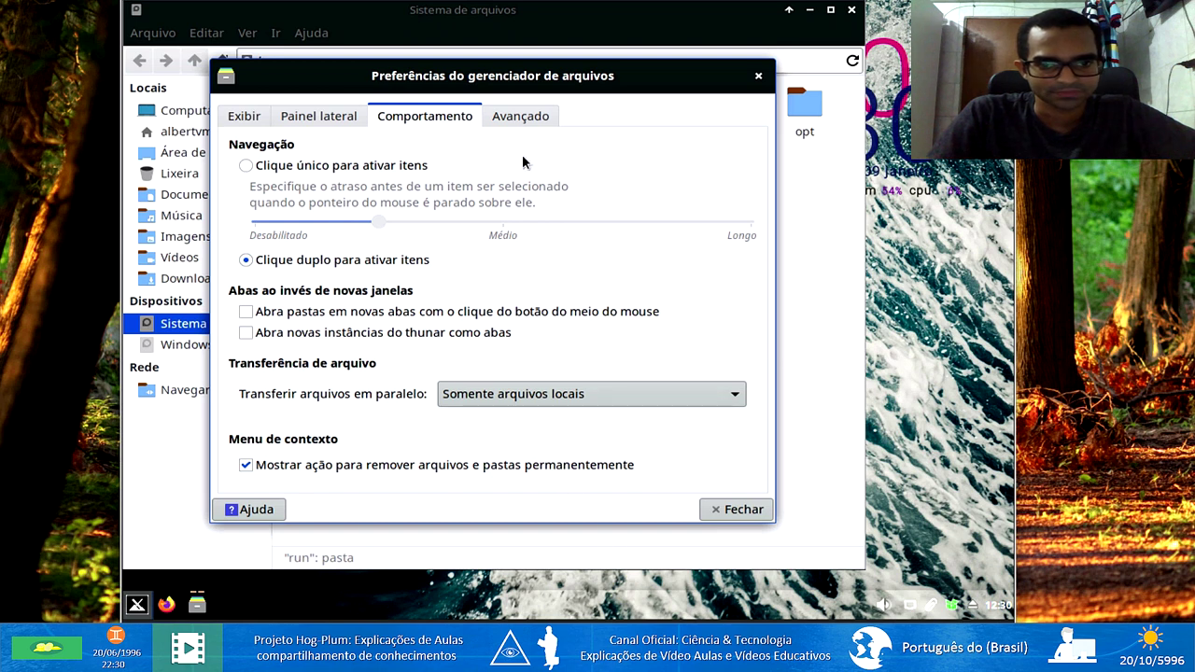
pyautogui.click(525, 118)
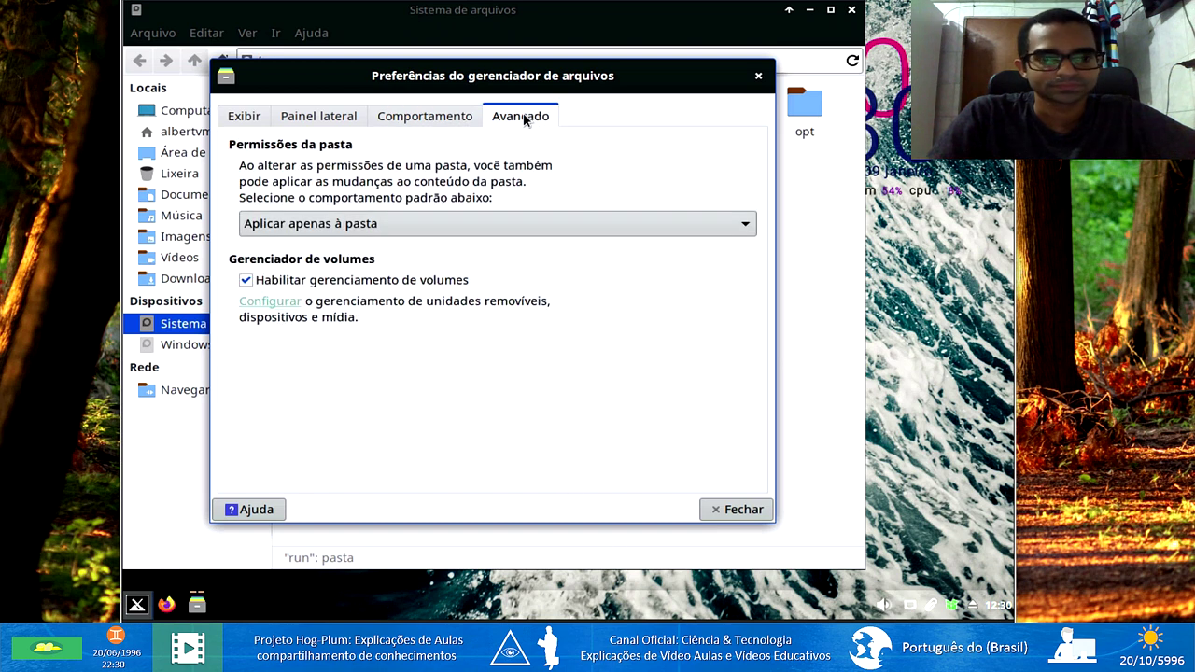
pyautogui.click(441, 120)
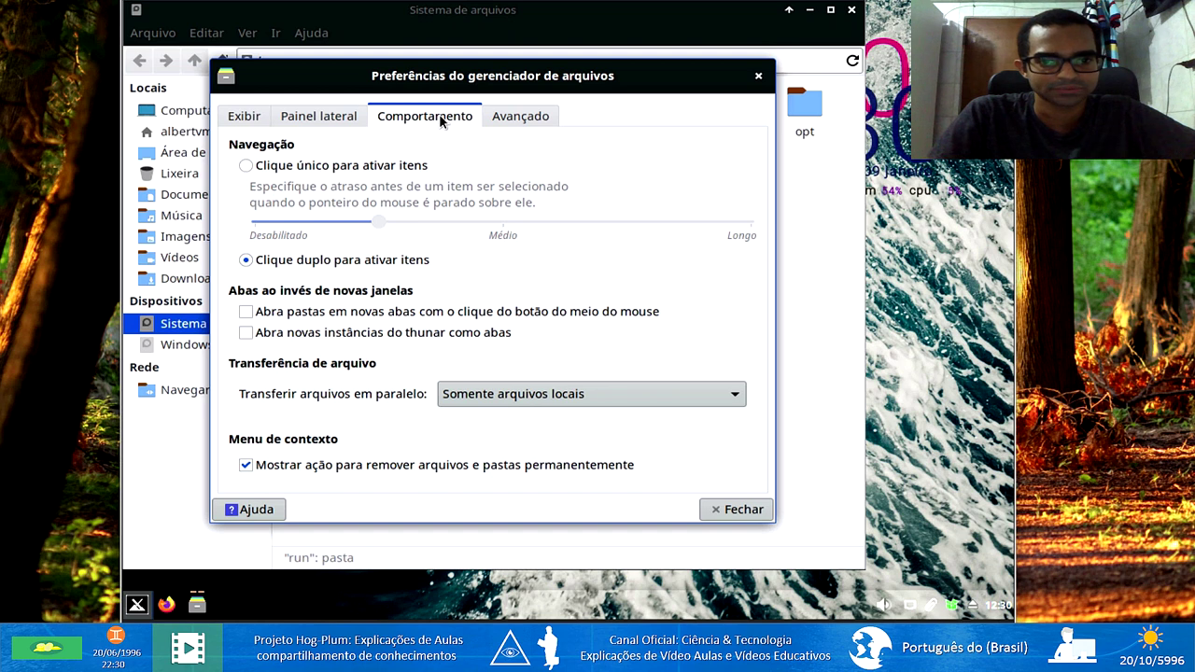
pyautogui.click(744, 512)
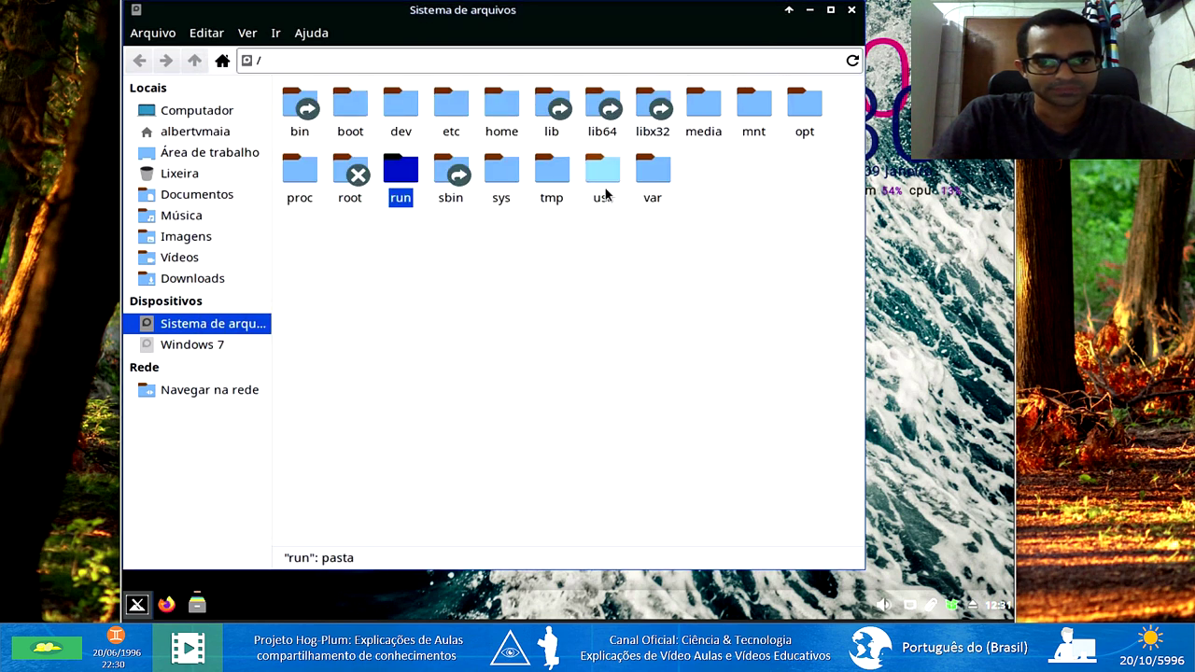
# Open the usr folder, then close the file manager.
pyautogui.click(492, 263)
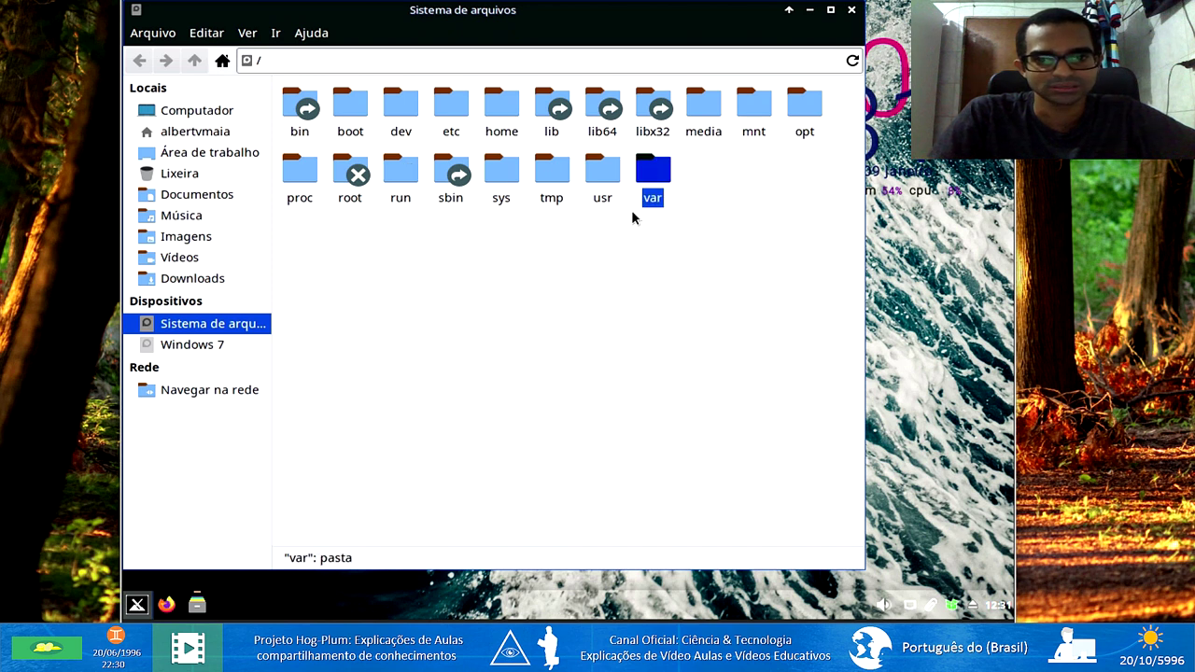
pyautogui.click(600, 176)
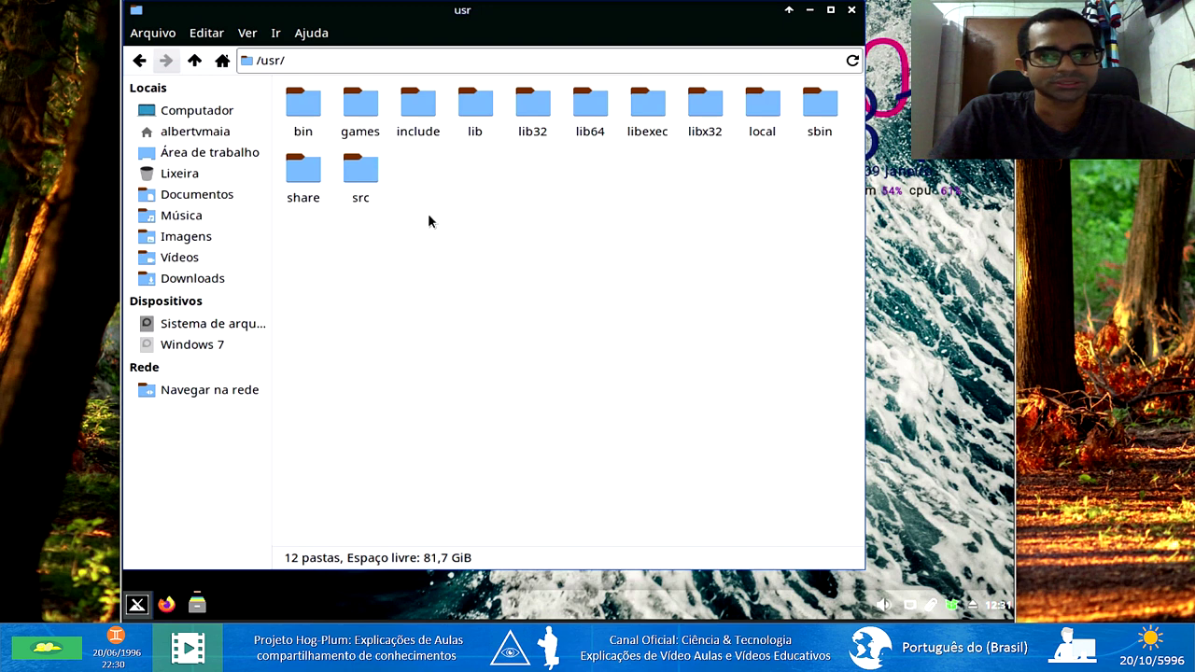
pyautogui.click(851, 11)
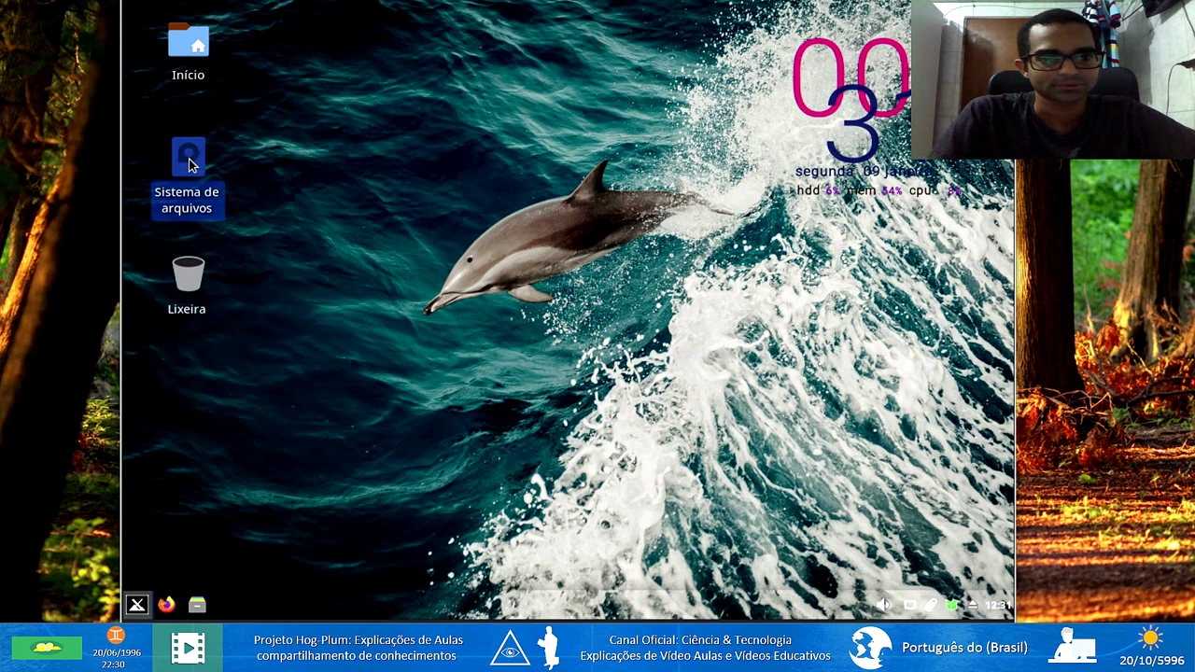
# Create a desktop folder named 5996! and briefly open it in the file manager.
pyautogui.rightClick(273, 241)
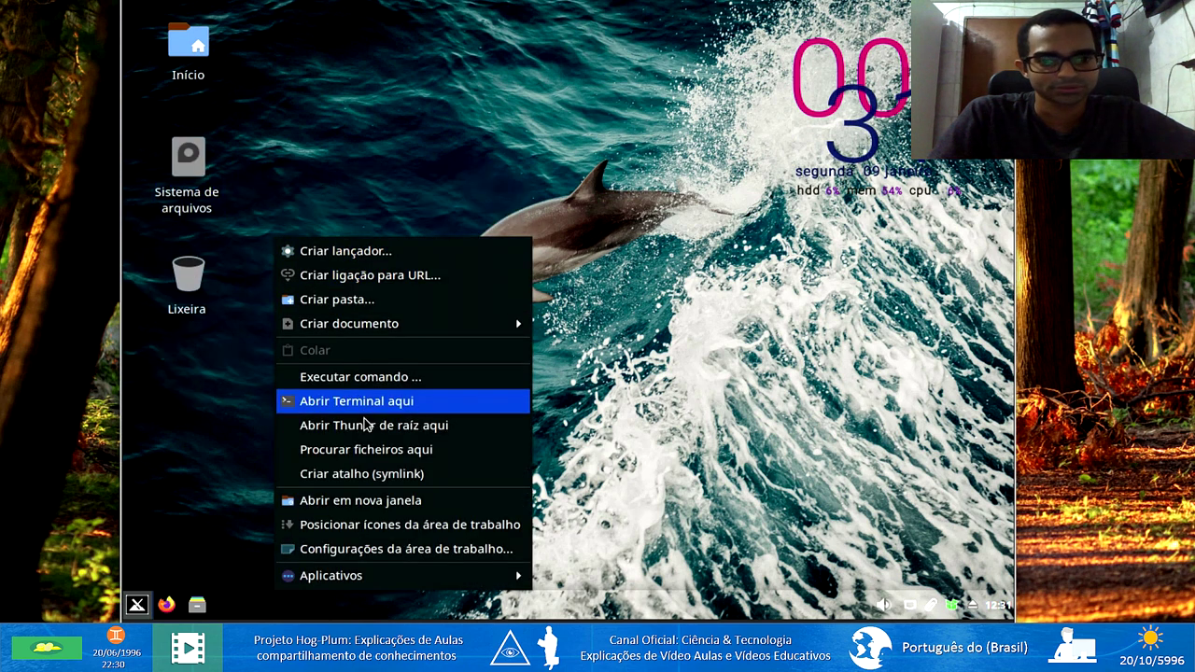
pyautogui.click(343, 304)
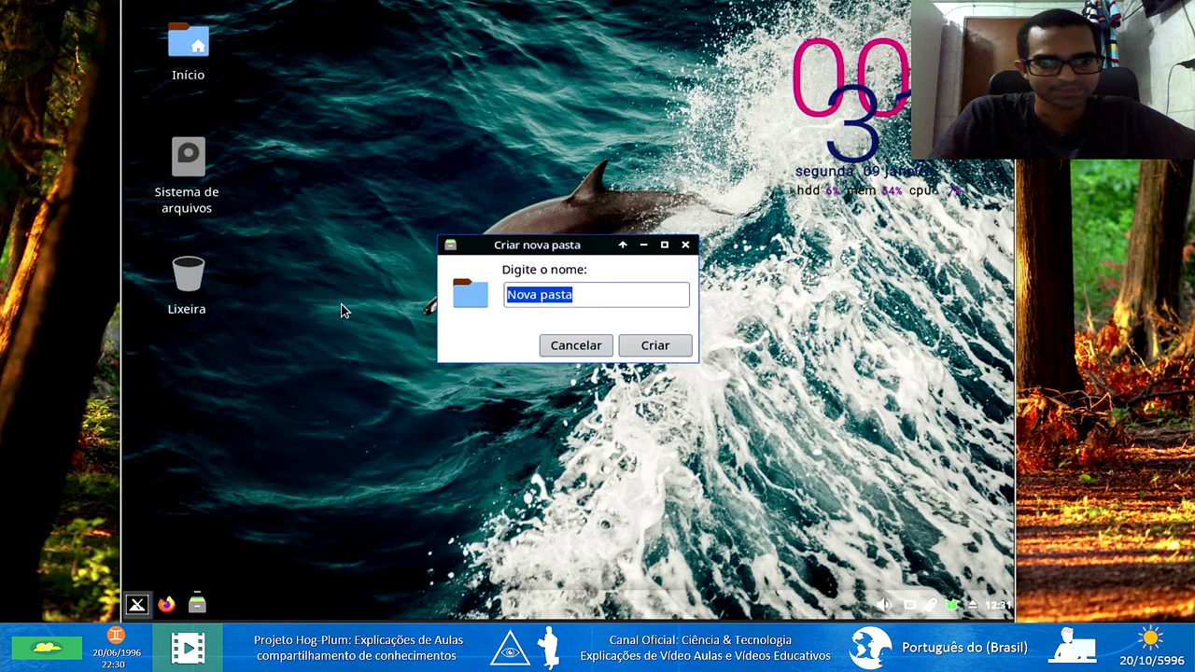
pyautogui.write('5')
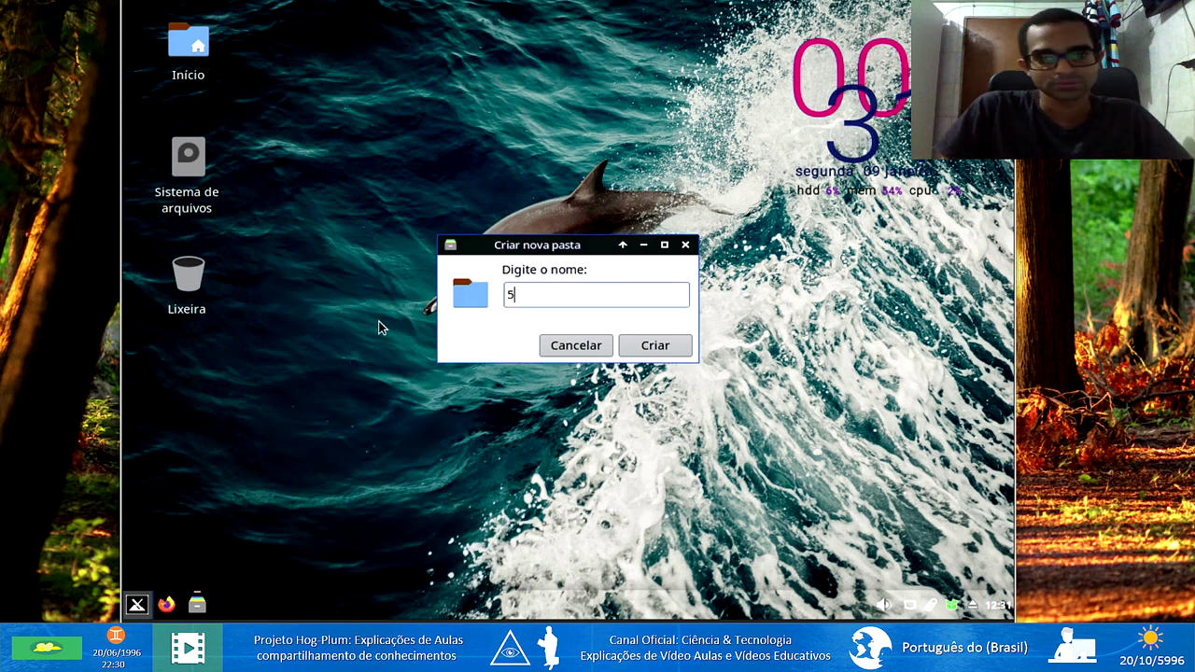
pyautogui.write('996!')
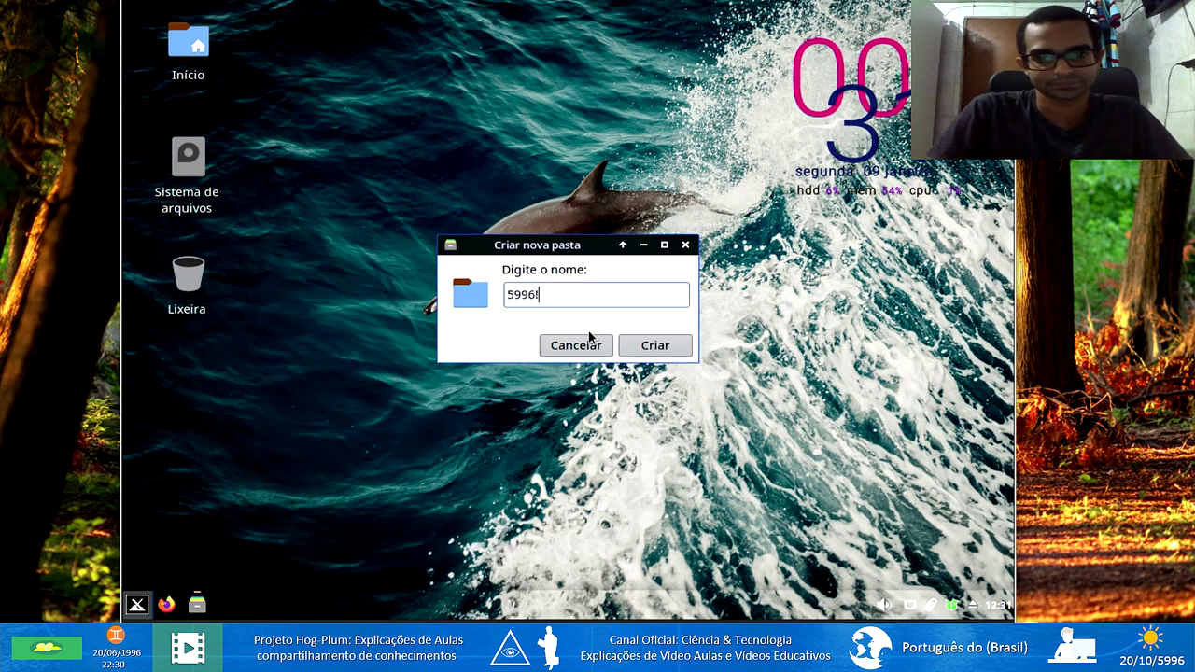
pyautogui.click(652, 345)
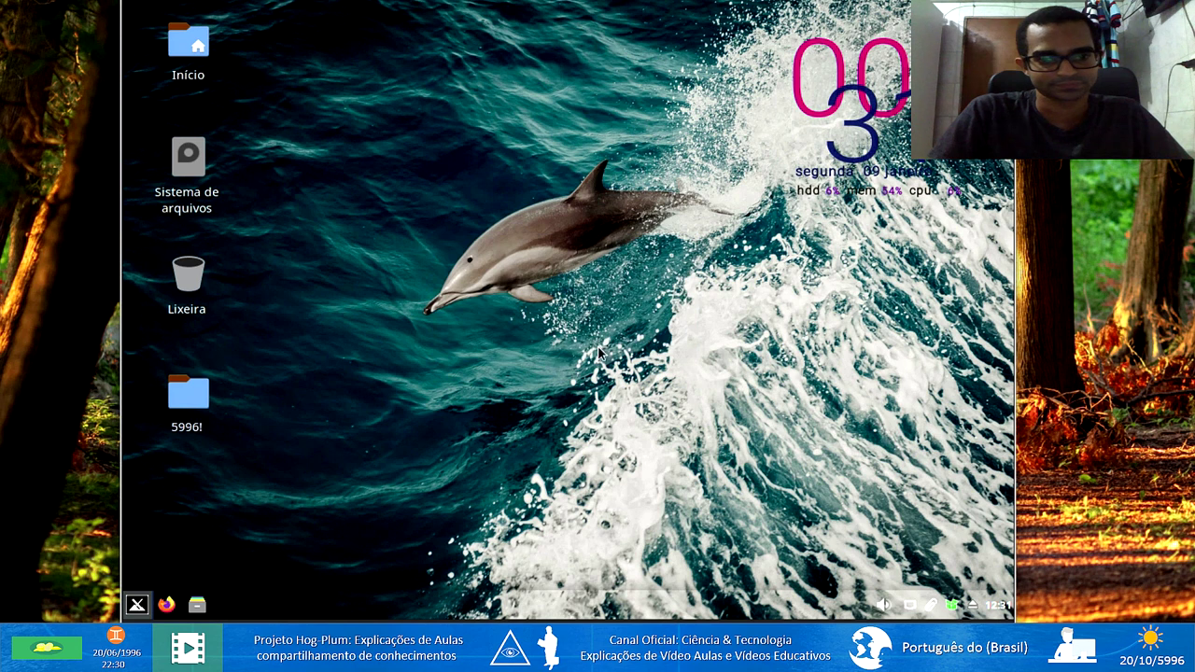
pyautogui.click(187, 399)
pyautogui.doubleClick(188, 396)
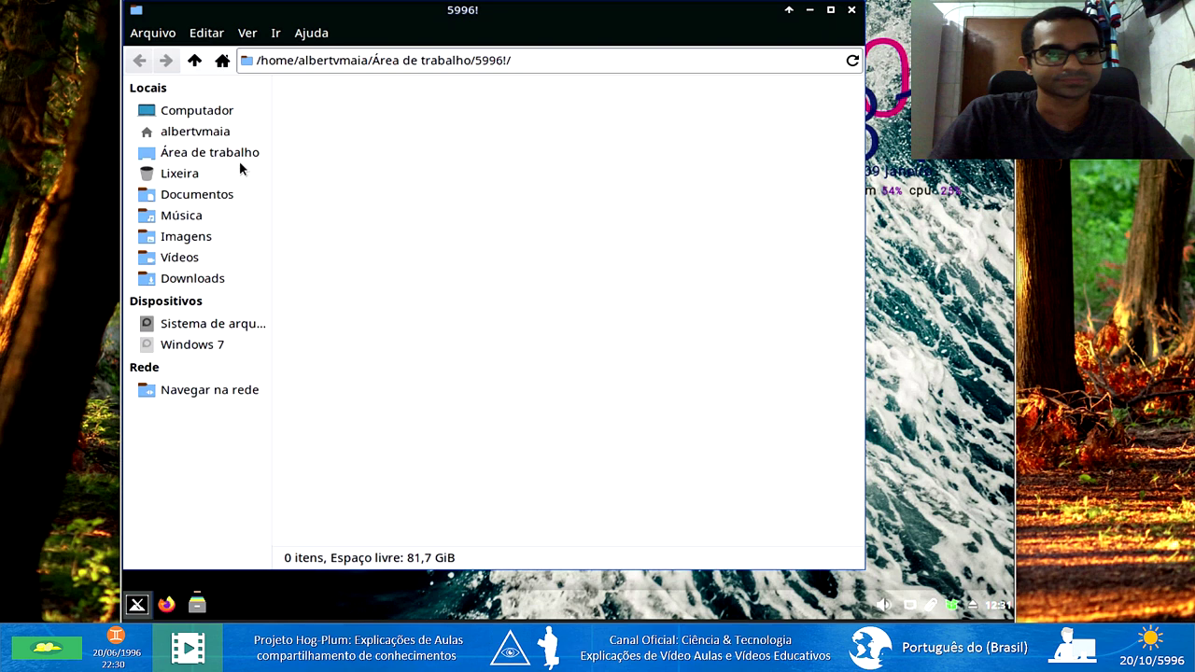
pyautogui.click(852, 10)
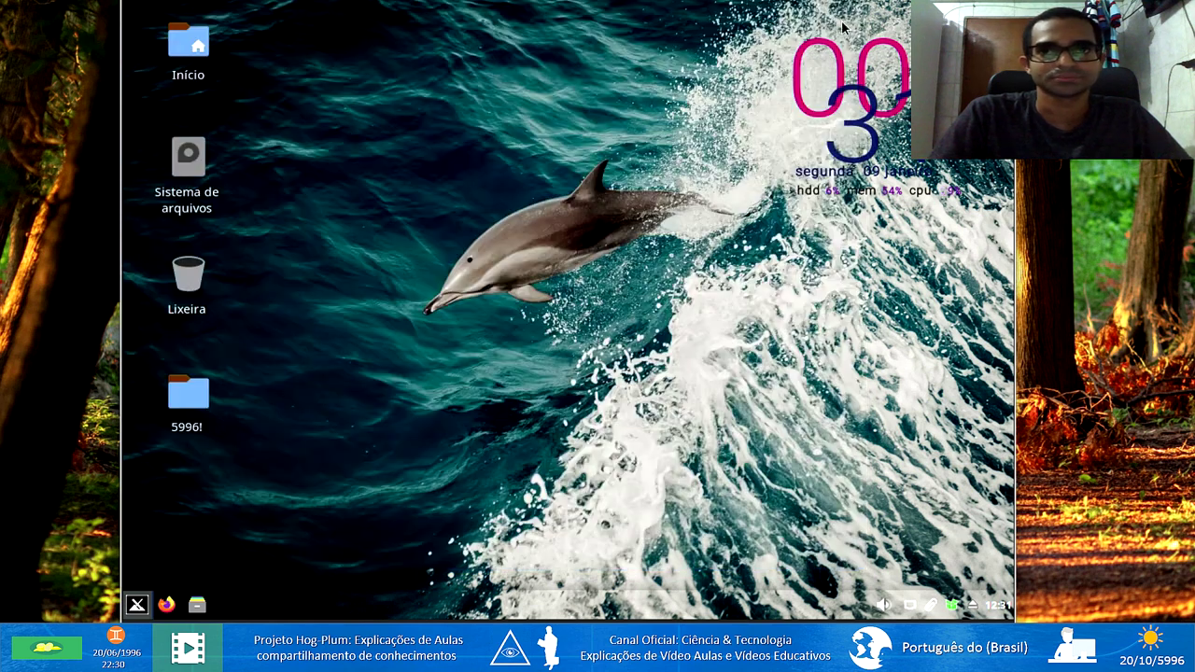
# Select the 5996! folder and permanently delete it with Excluir.
pyautogui.moveTo(184, 399); pyautogui.dragTo(179, 375)
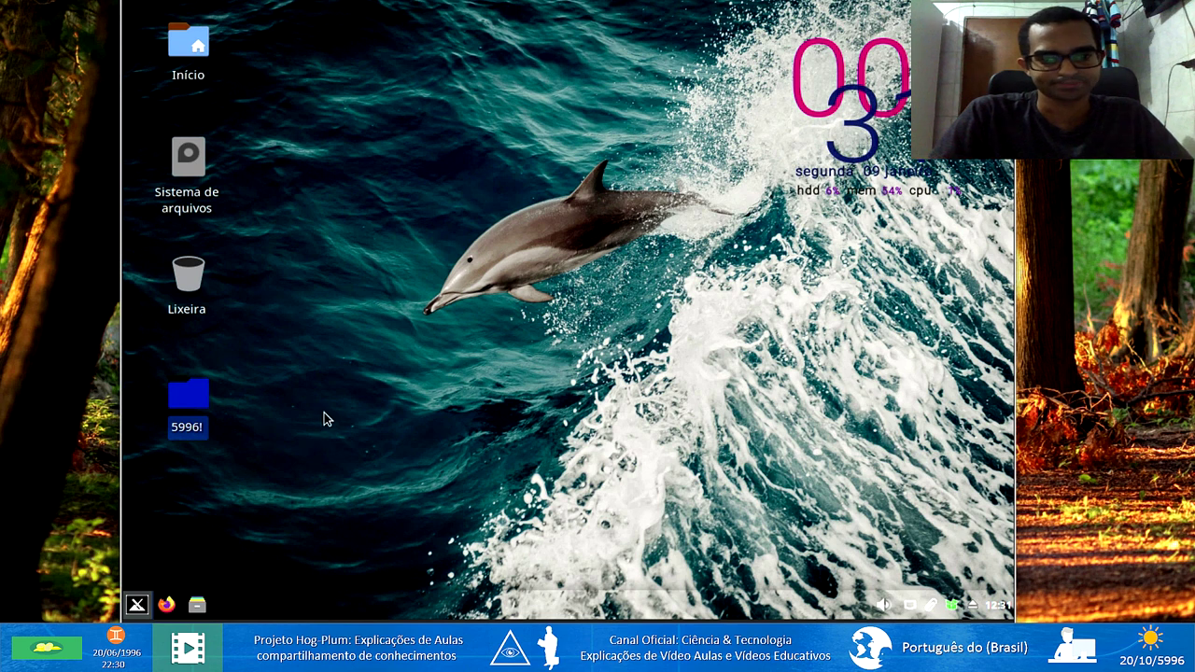
pyautogui.moveTo(270, 458); pyautogui.dragTo(178, 383)
pyautogui.click(231, 414)
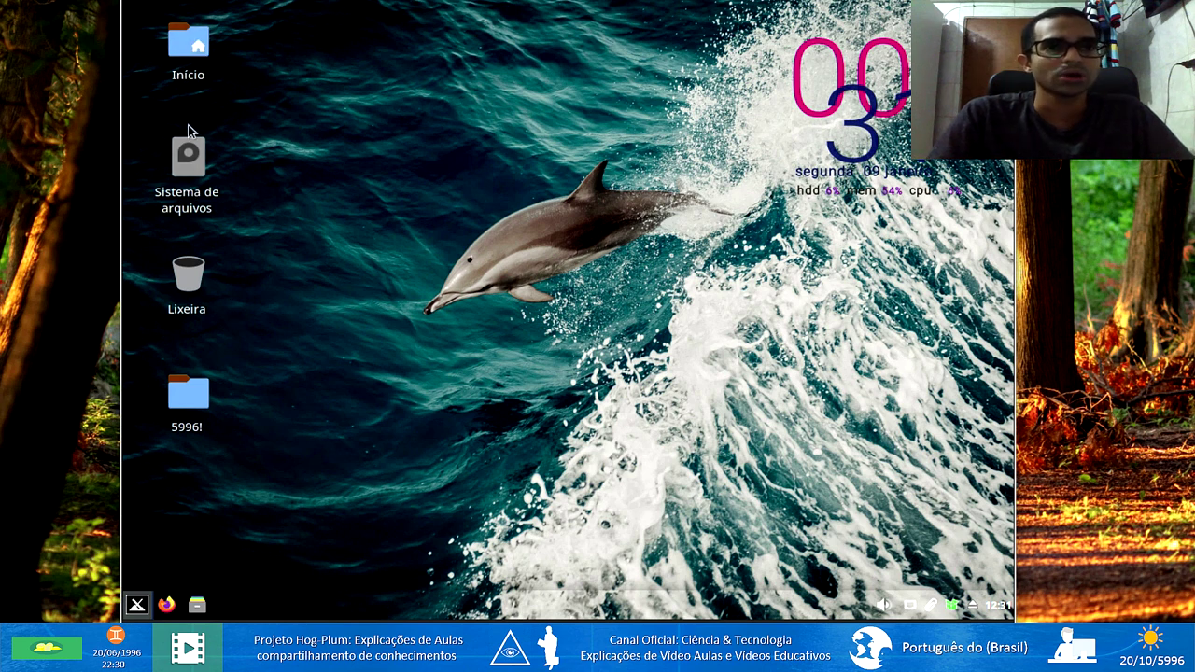
pyautogui.click(196, 202)
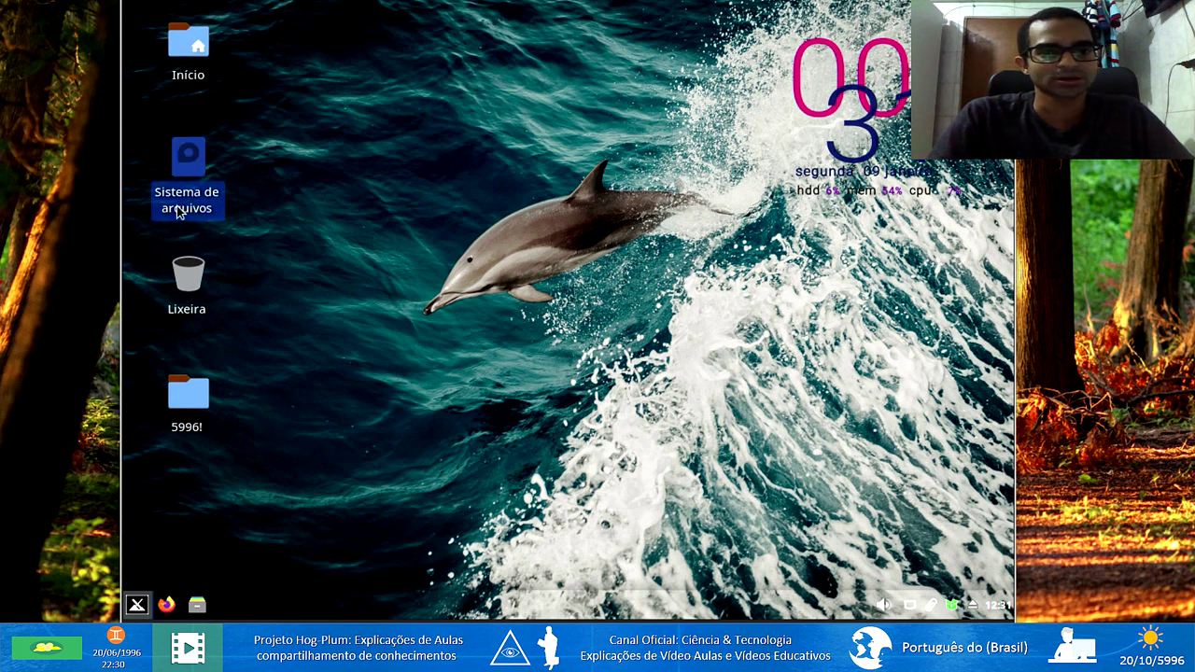
pyautogui.moveTo(278, 449); pyautogui.dragTo(199, 408)
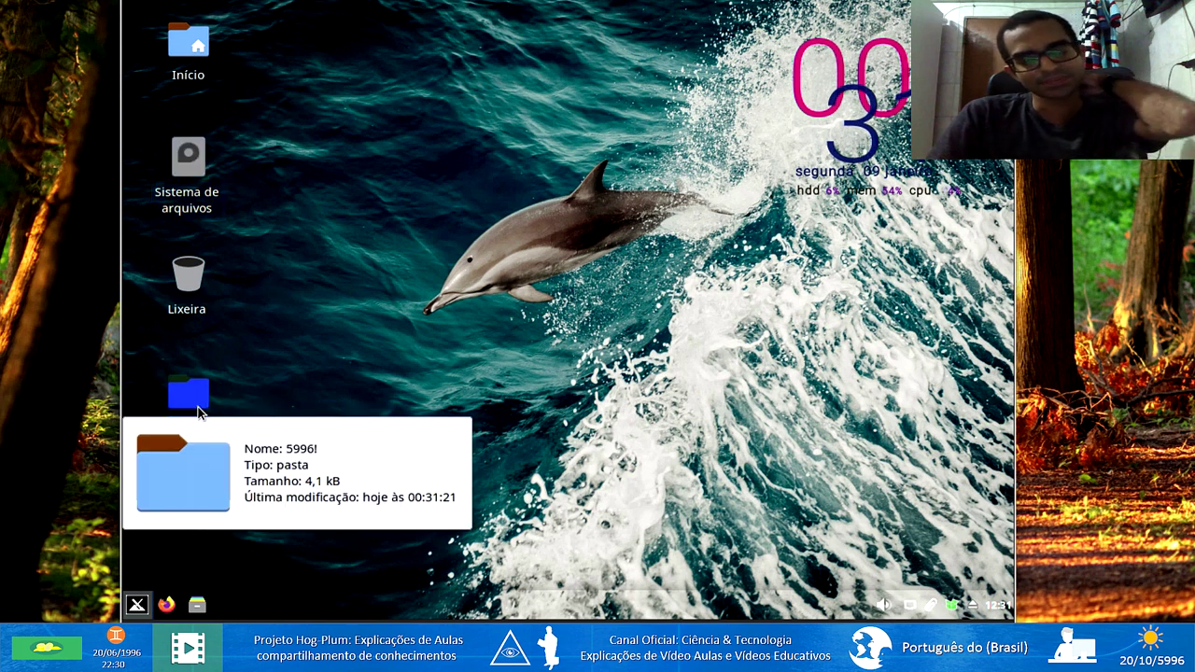
pyautogui.moveTo(207, 198)
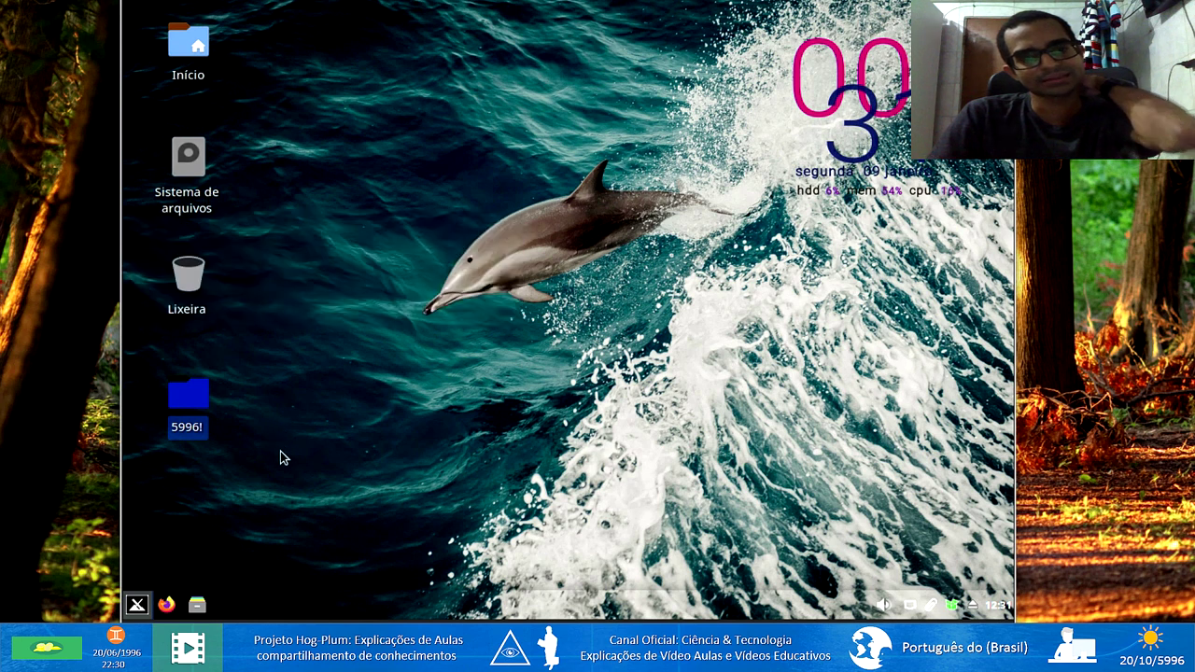
pyautogui.moveTo(263, 461); pyautogui.dragTo(189, 384)
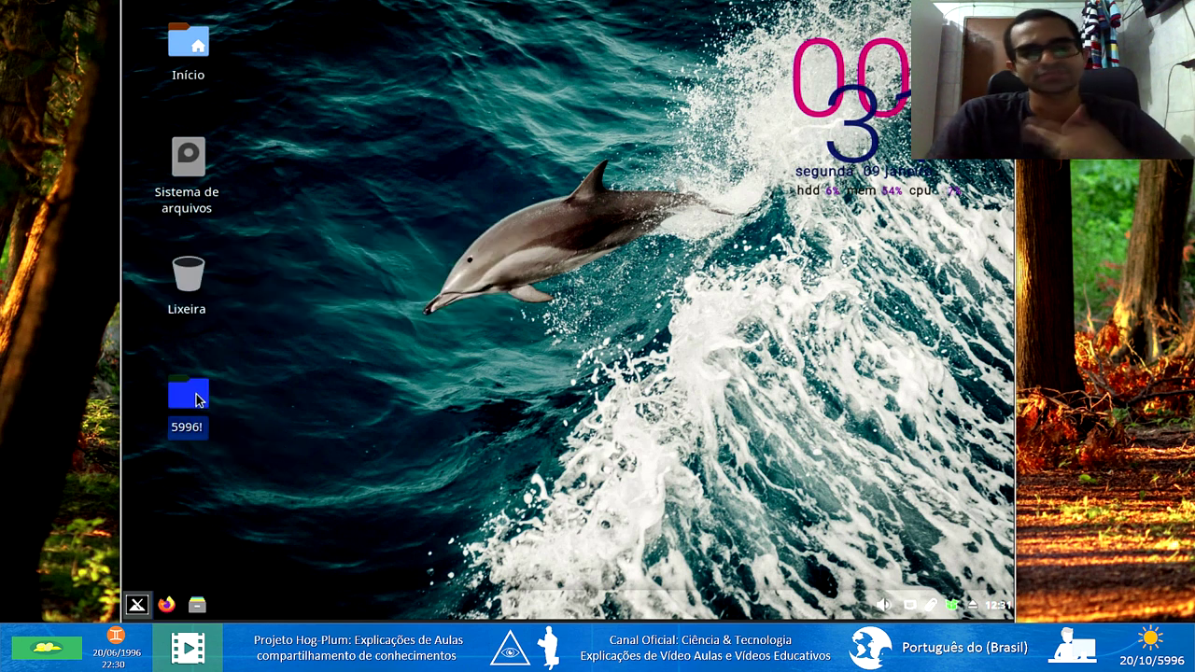
pyautogui.rightClick(199, 399)
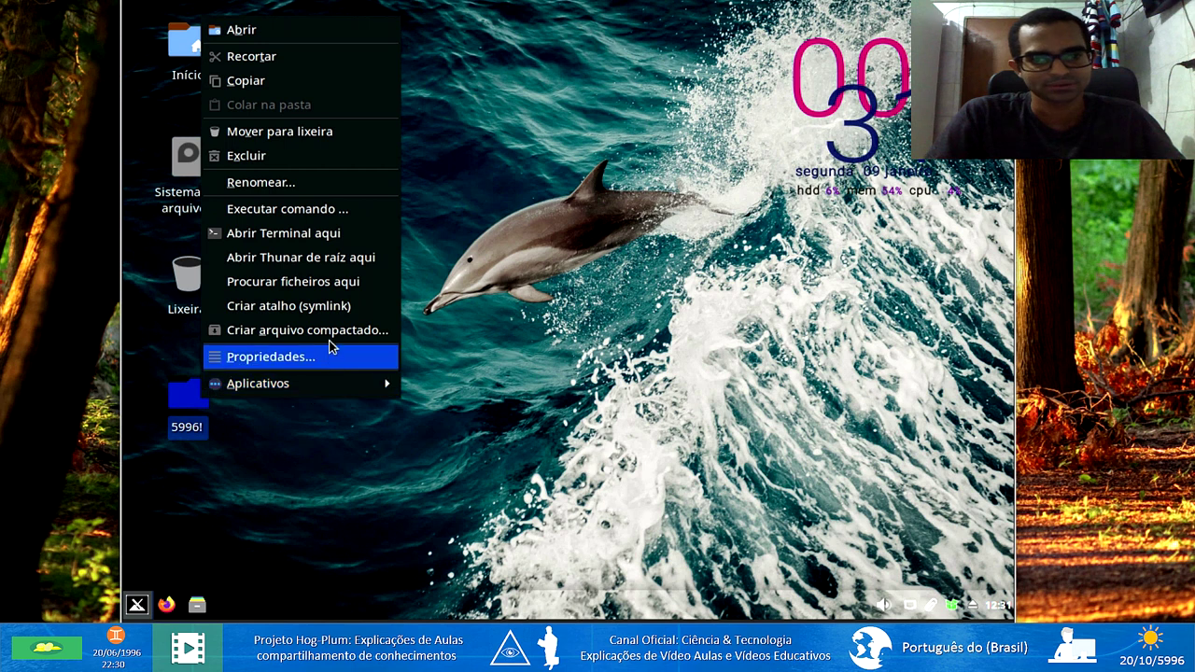
pyautogui.click(248, 156)
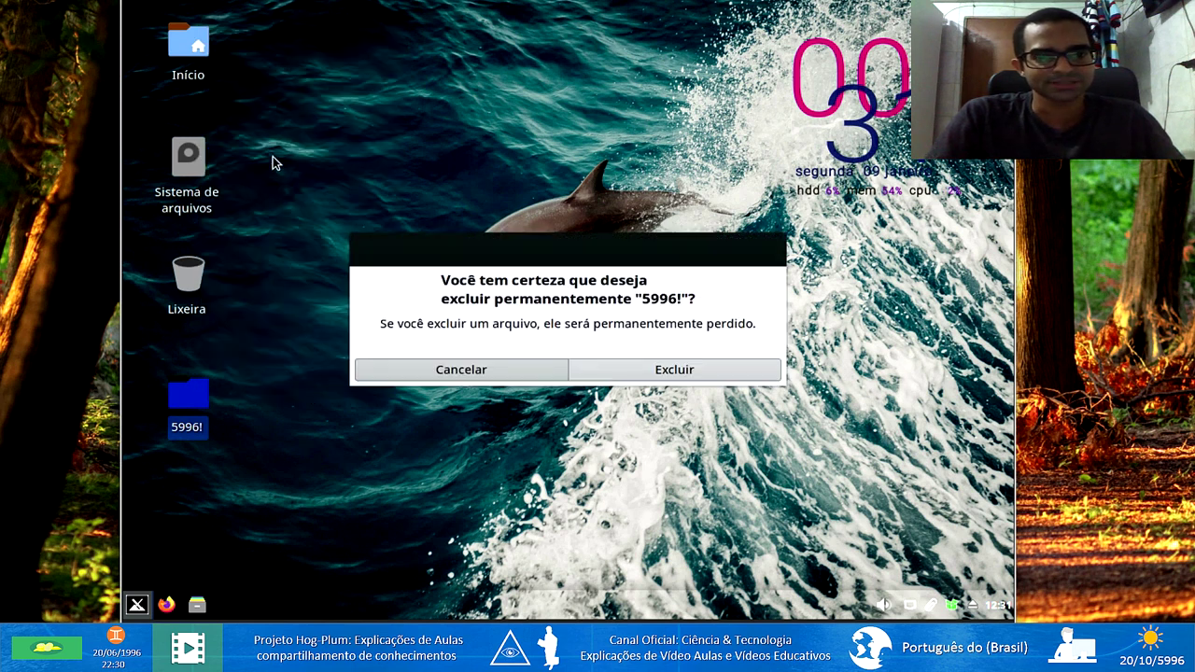
pyautogui.click(652, 371)
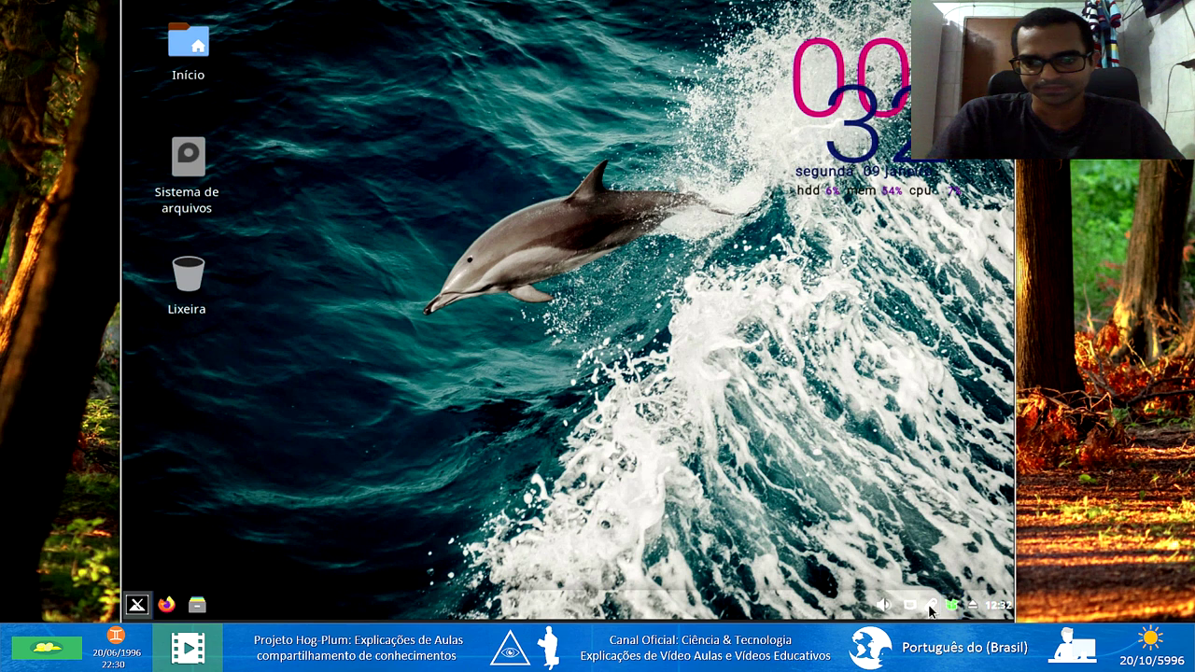
# Pick the ceiling-lights thumbnail as wallpaper in Desktop Settings, review Menus and Ícones, then close.
pyautogui.rightClick(595, 394)
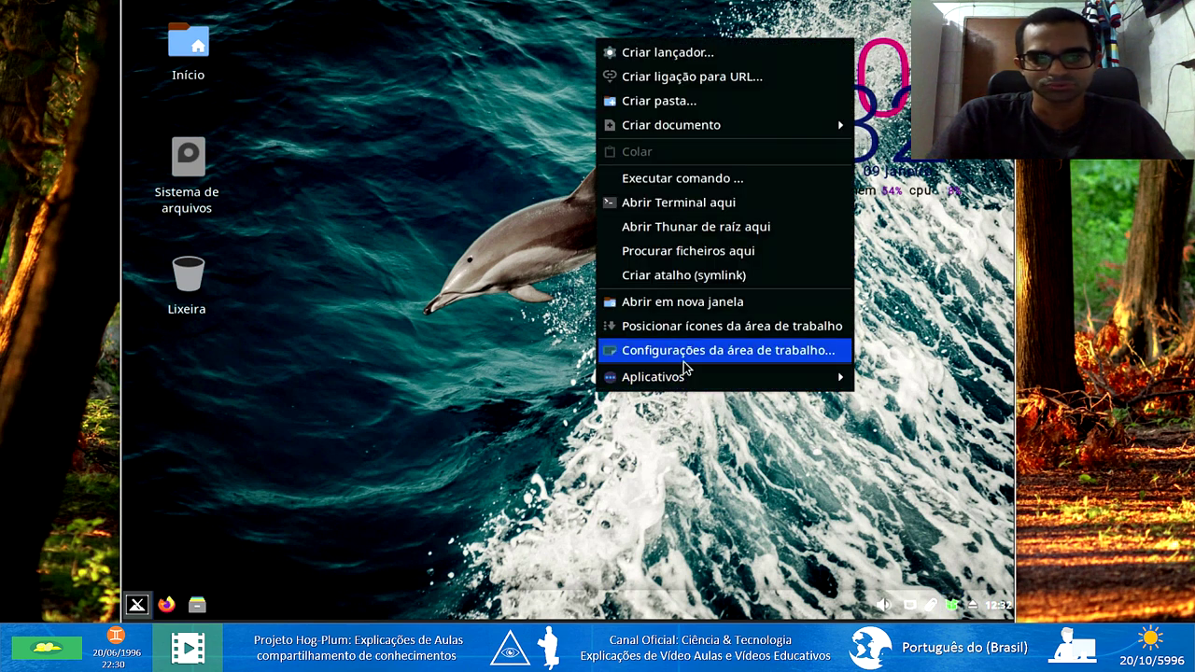
pyautogui.click(682, 358)
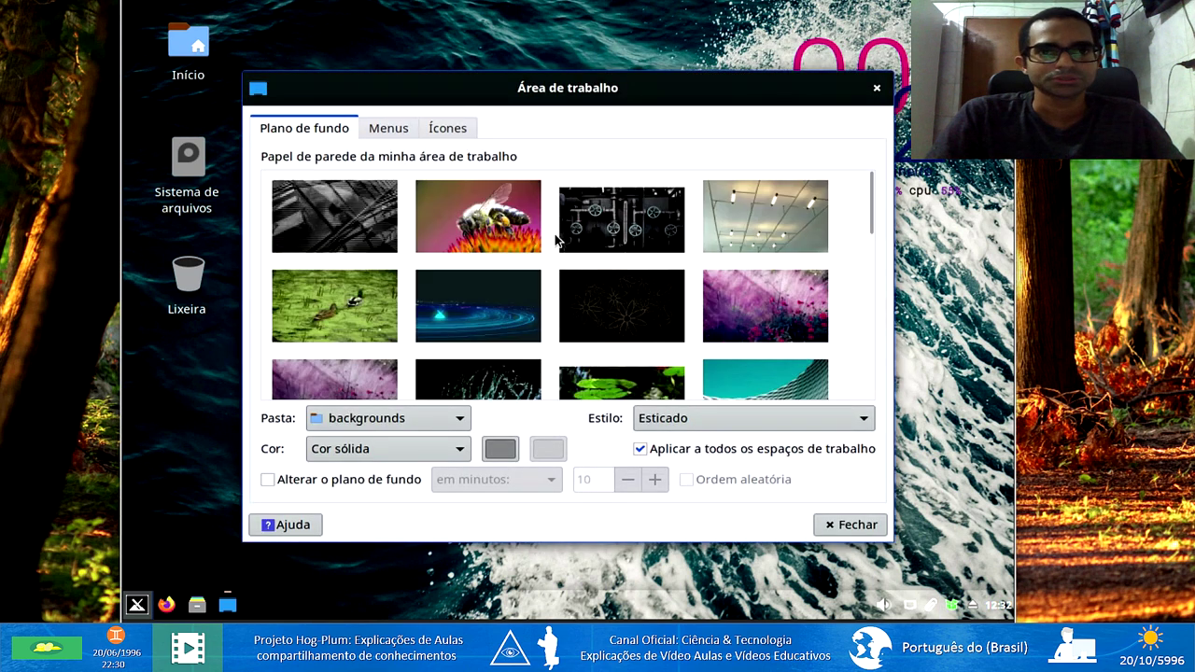
pyautogui.click(771, 224)
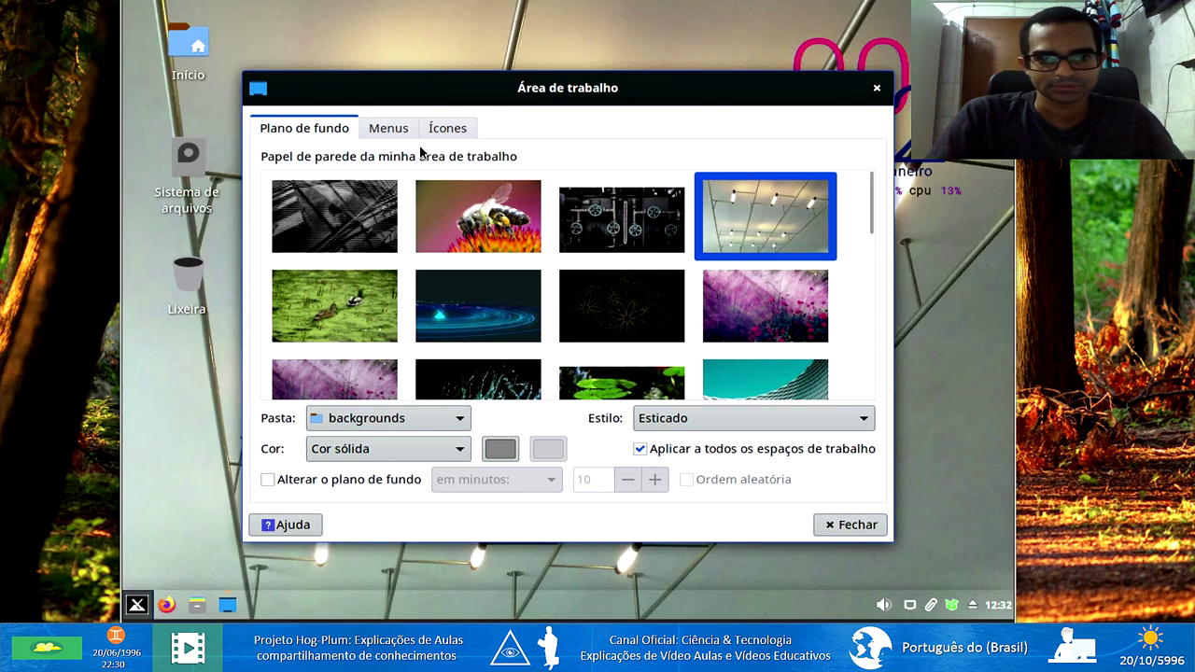
pyautogui.click(388, 128)
pyautogui.click(446, 128)
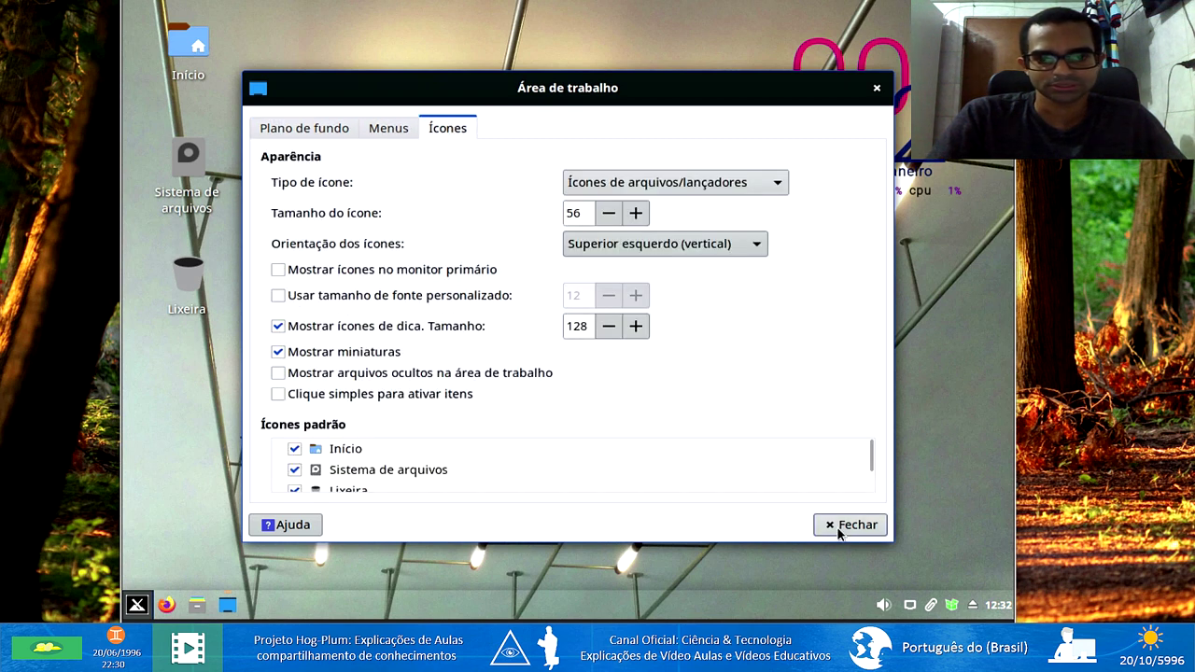
pyautogui.click(850, 525)
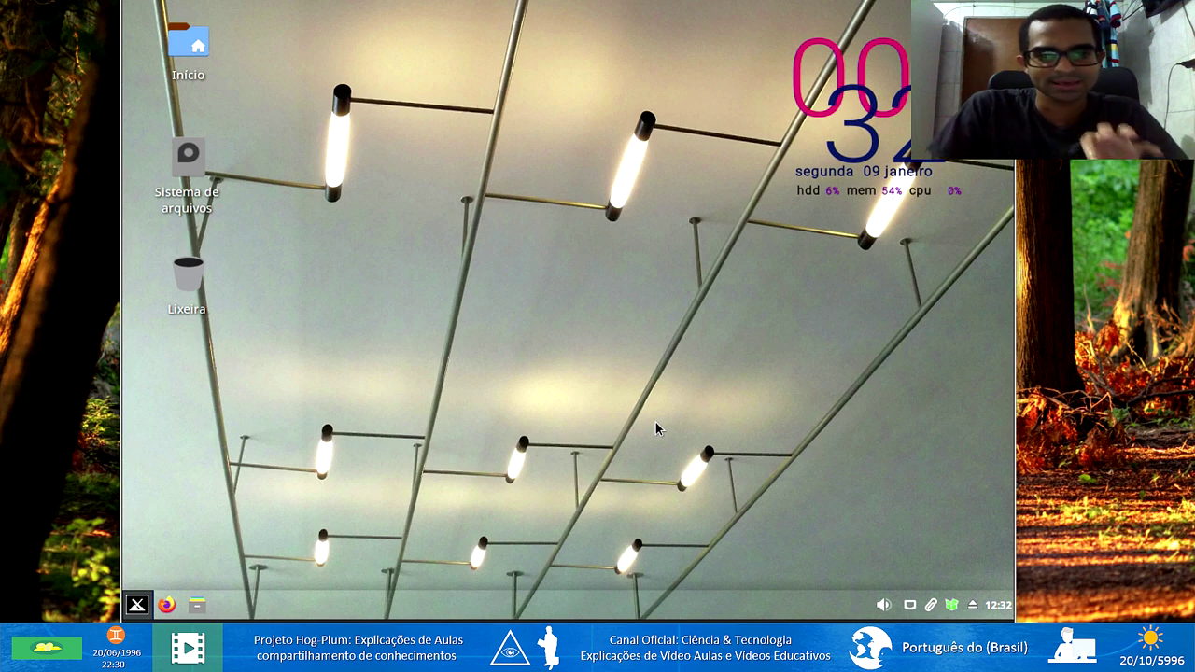
# Launch Monitor via a 'moni' menu search, then apply and keep the 1280x768 resolution.
pyautogui.click(146, 605)
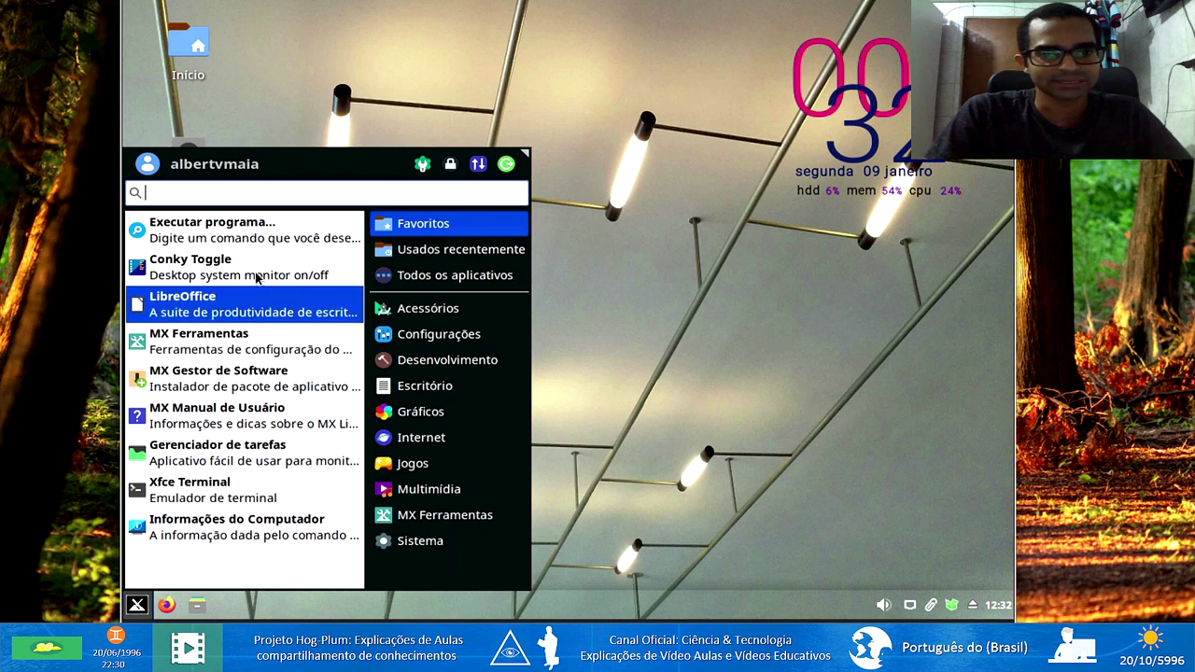
pyautogui.write('moni')
pyautogui.click(268, 239)
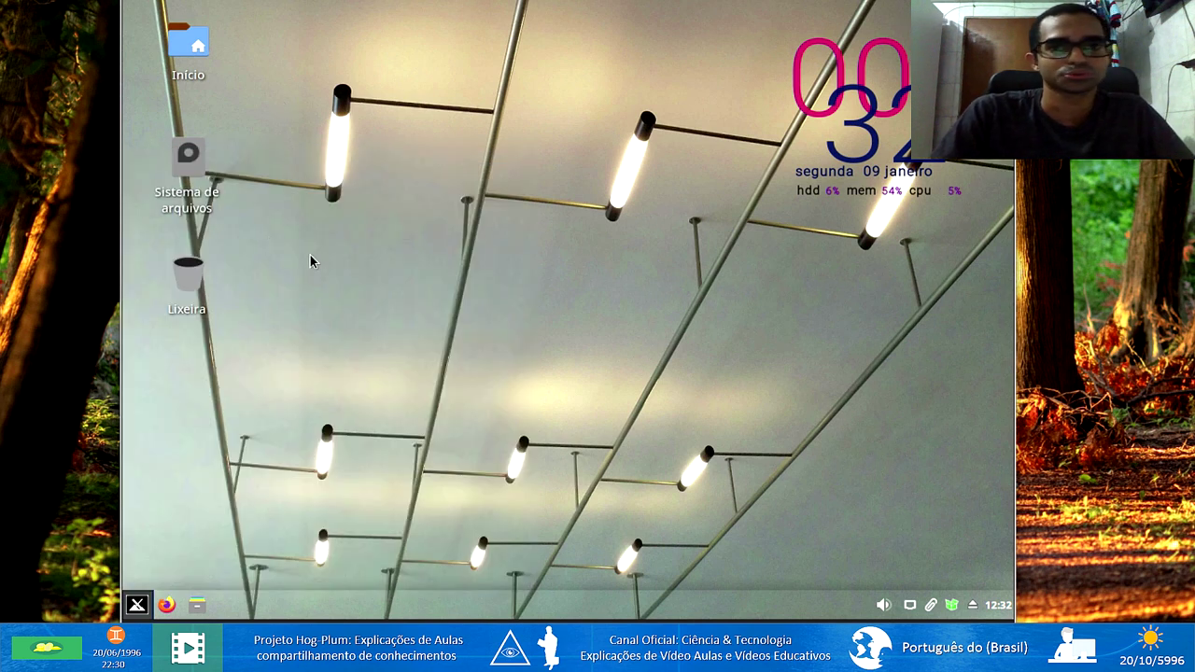
pyautogui.click(670, 123)
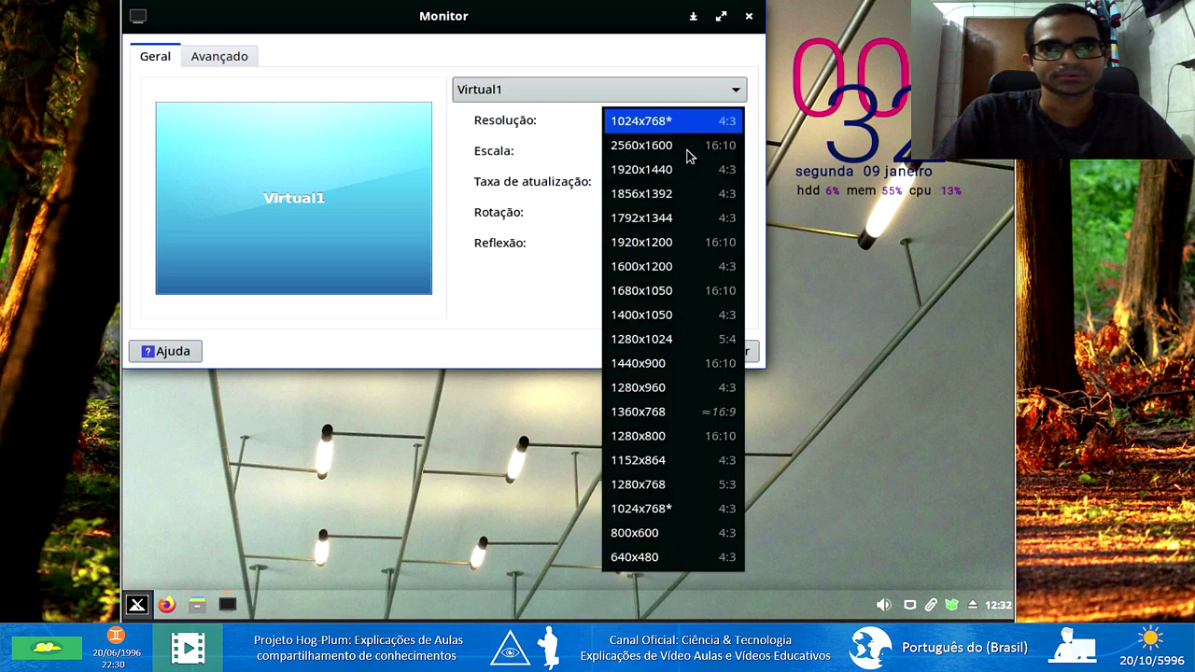
pyautogui.click(689, 496)
pyautogui.click(715, 284)
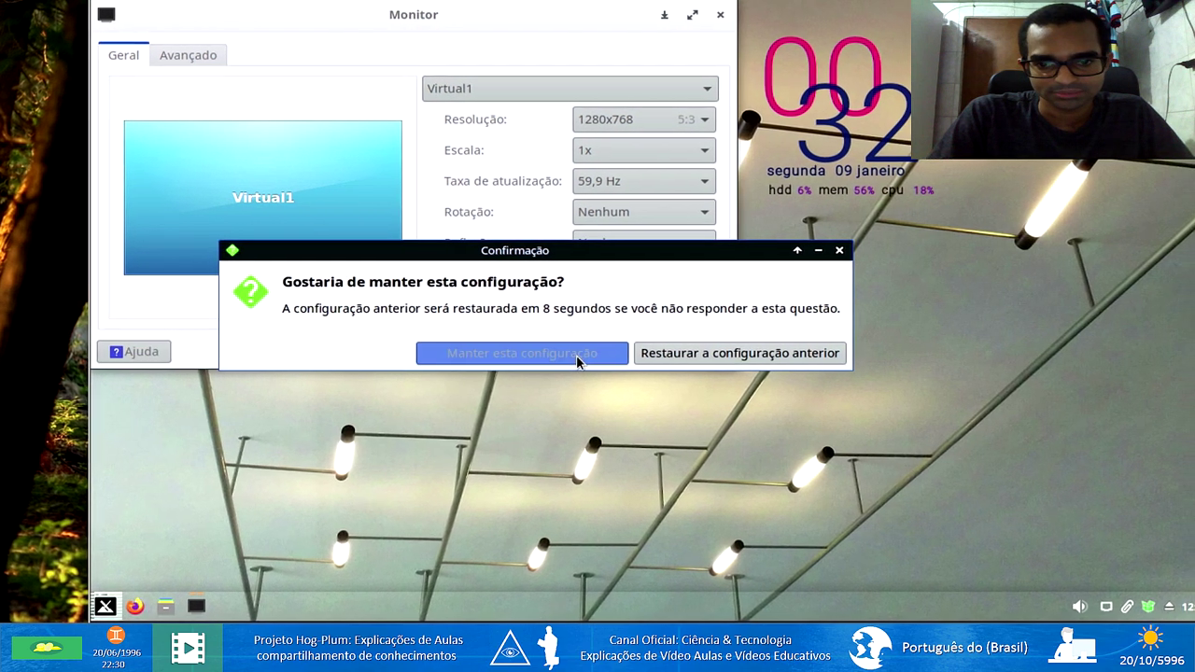
pyautogui.click(578, 354)
pyautogui.click(669, 12)
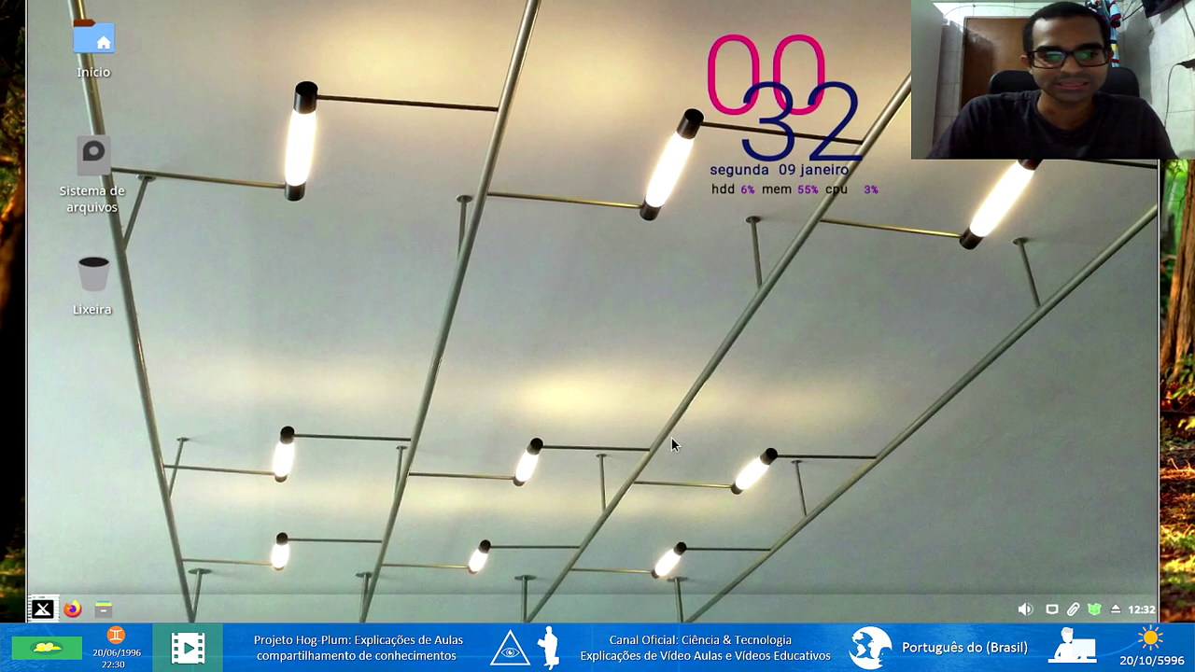
pyautogui.moveTo(1095, 614)
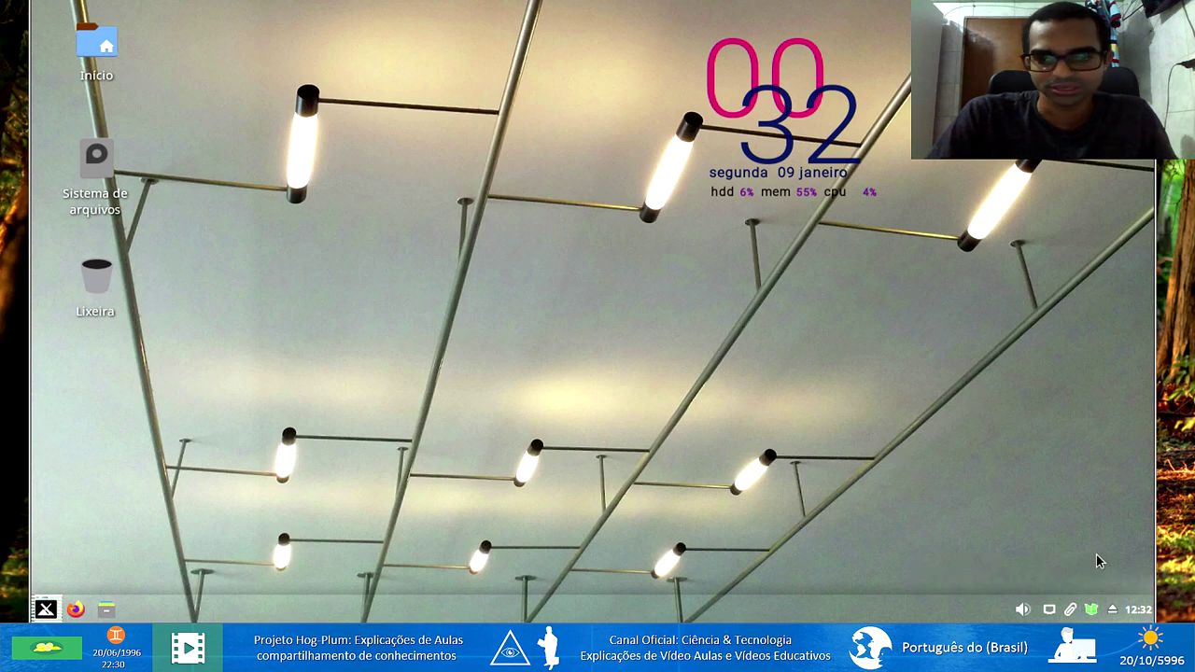
# Start the full upgrade from the tray MX Updater, authenticate, and maximize the upgrade terminal.
pyautogui.click(1092, 610)
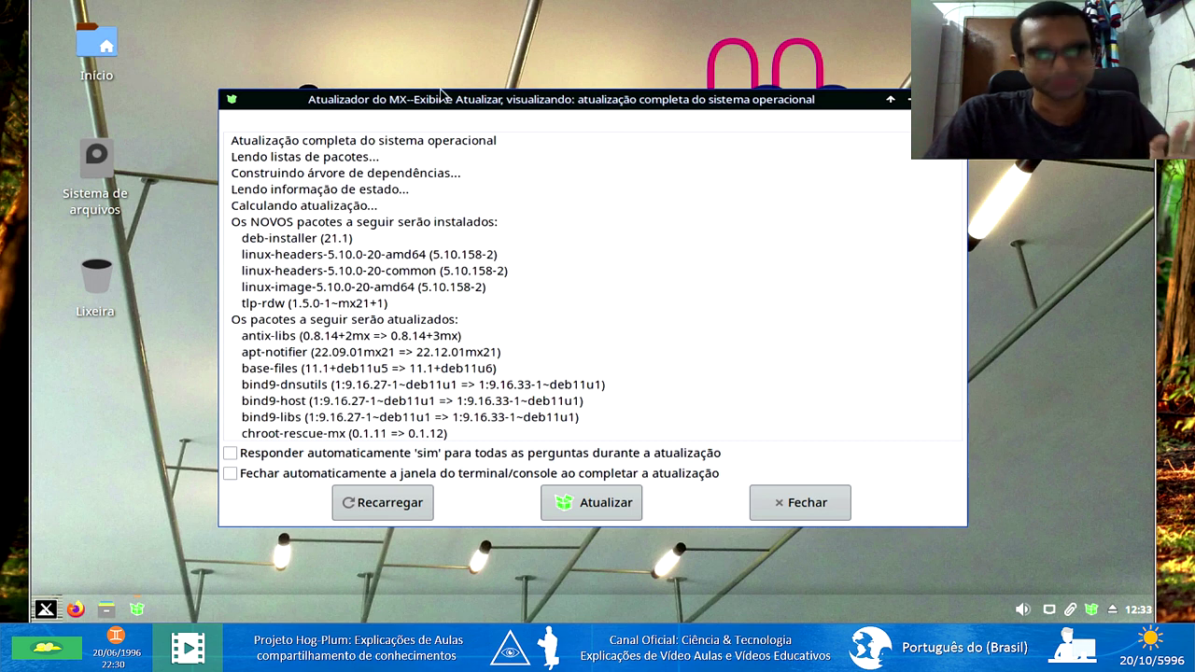
pyautogui.moveTo(376, 100); pyautogui.dragTo(371, 55)
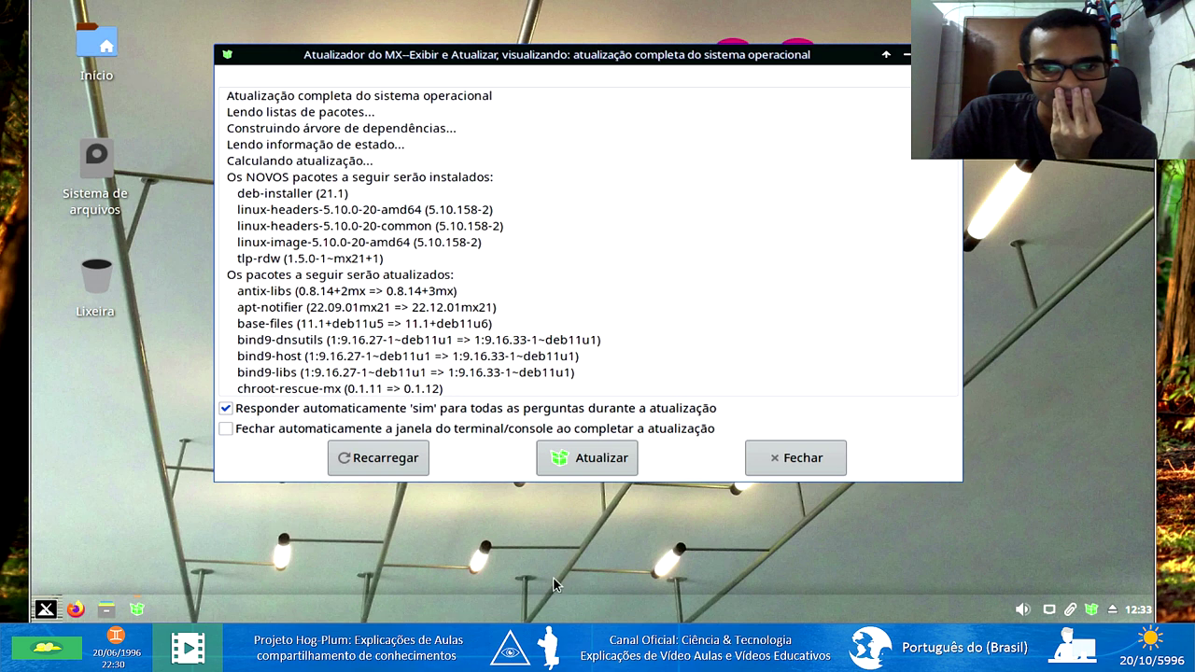
pyautogui.click(588, 458)
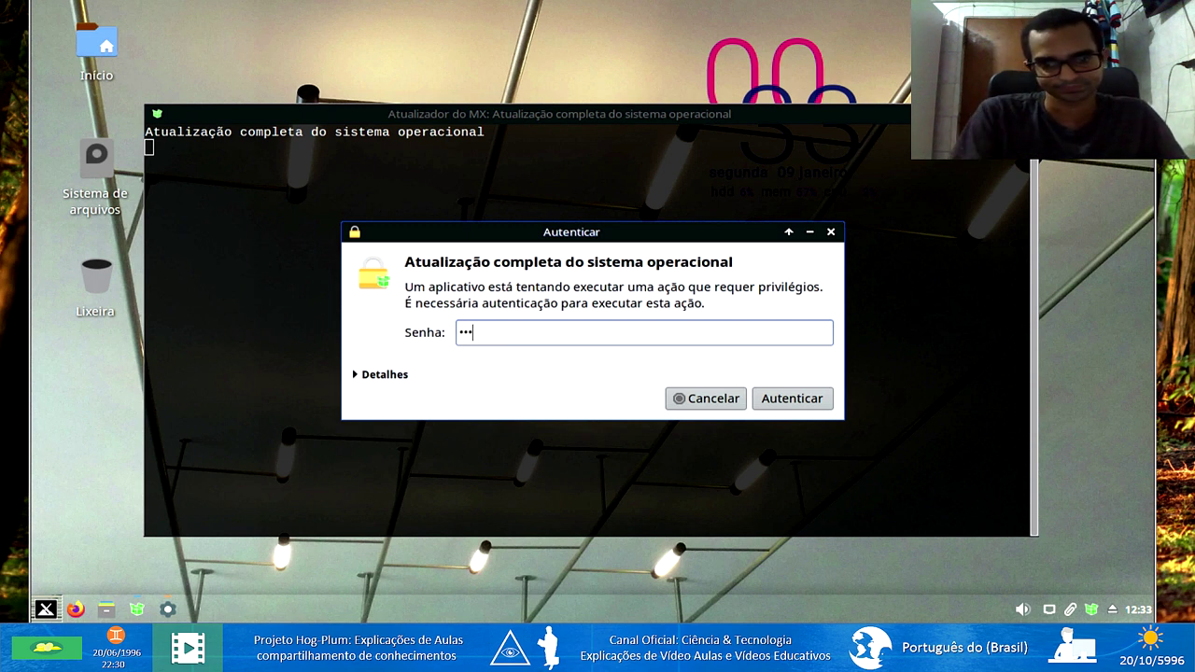
pyautogui.click(792, 399)
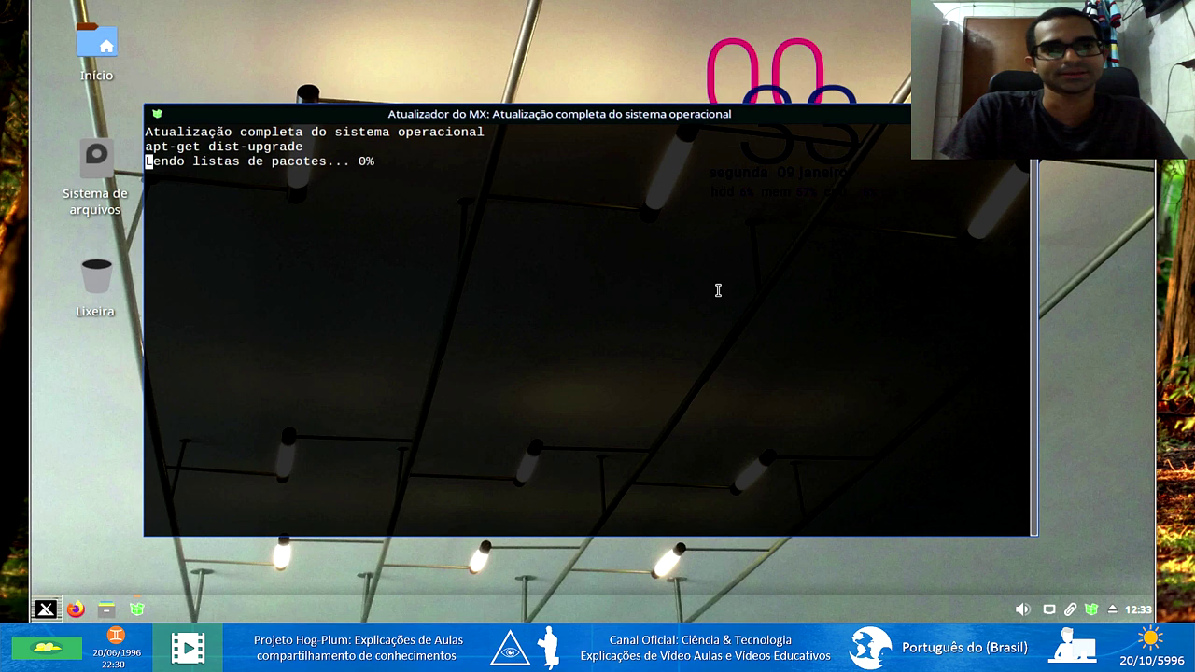
pyautogui.moveTo(328, 106); pyautogui.dragTo(333, 67)
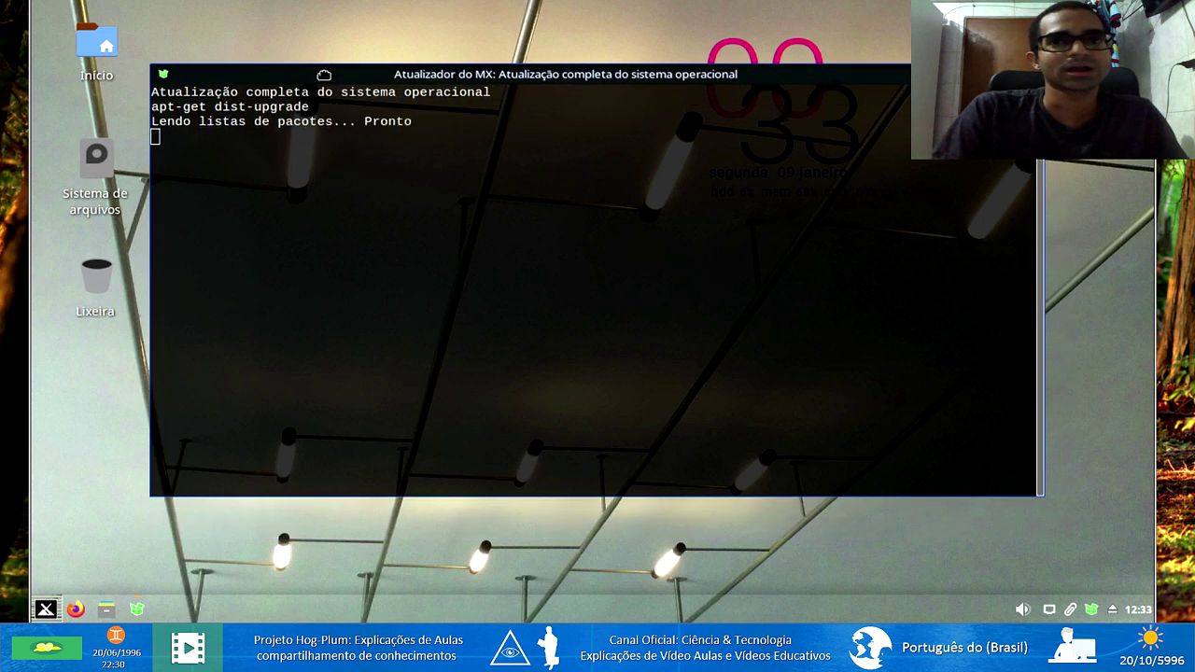
pyautogui.doubleClick(333, 67)
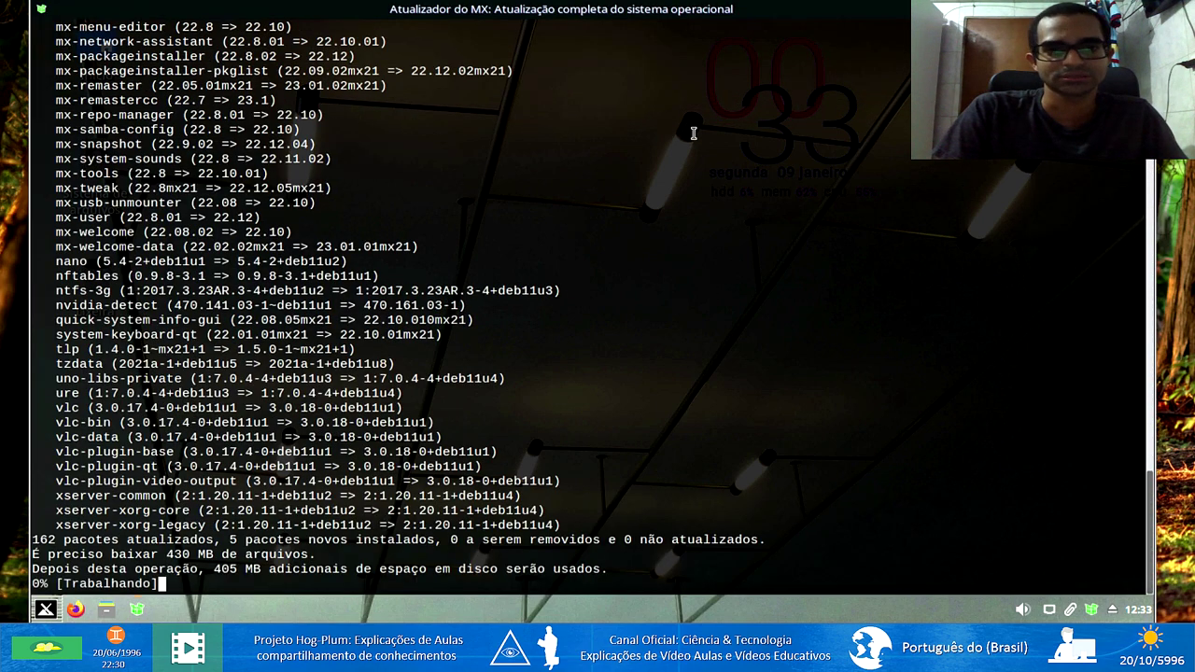
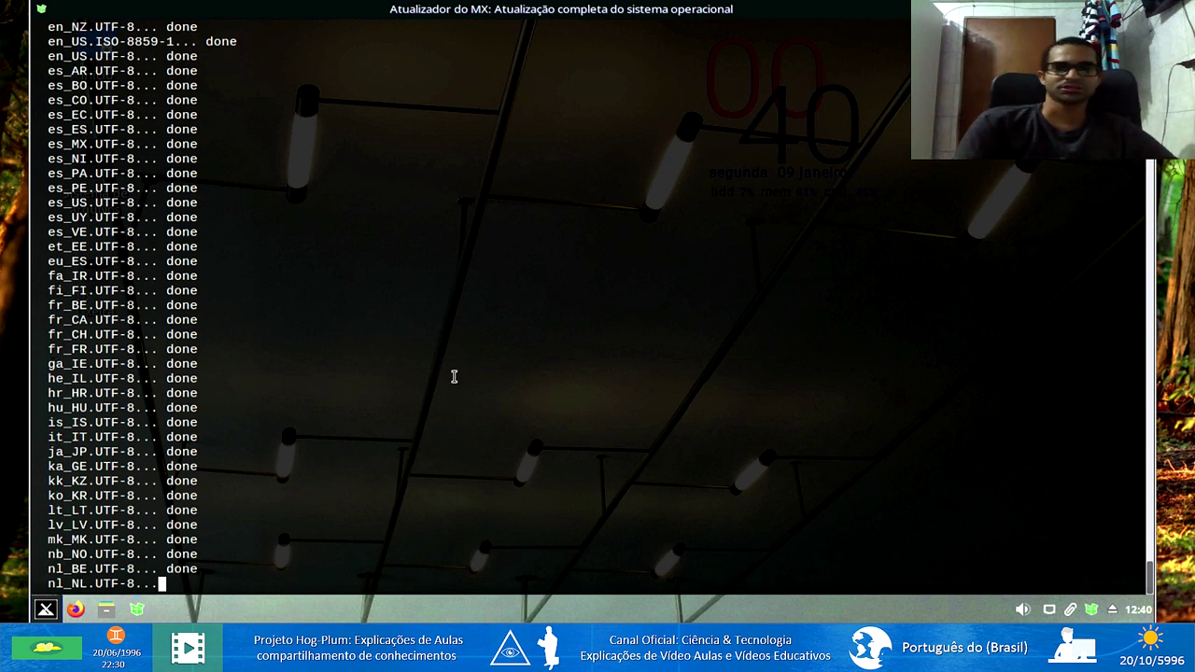
# Launch Gerenciador de tarefas from the Whisker menu's favourites.
pyautogui.click(45, 610)
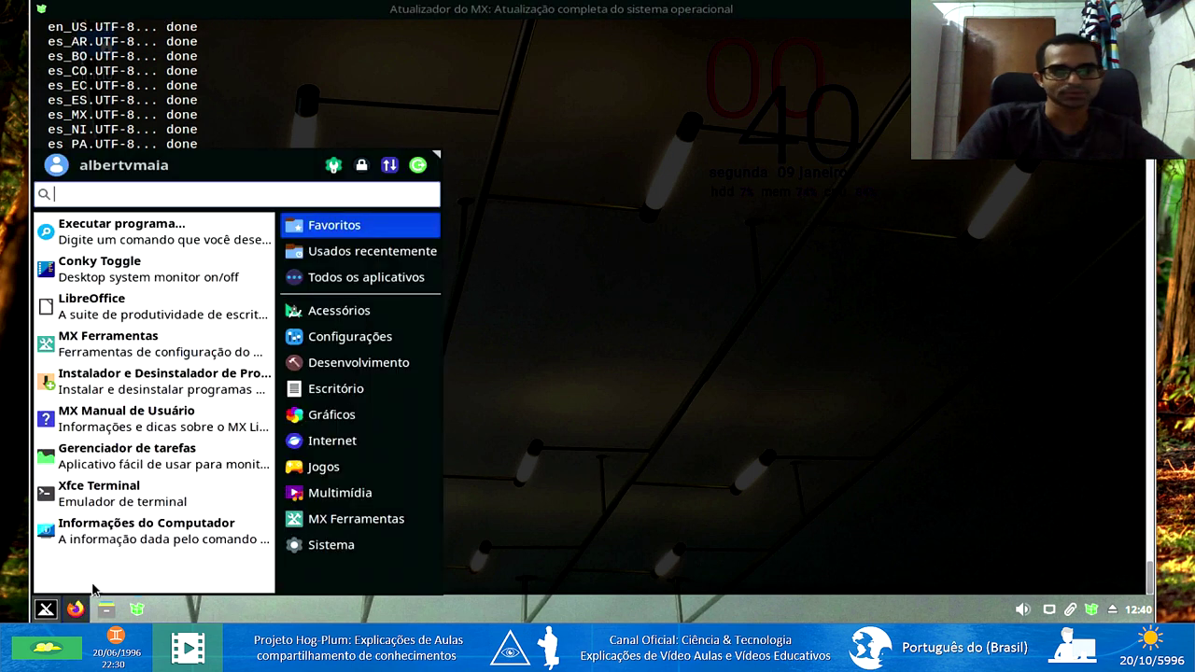
pyautogui.click(164, 464)
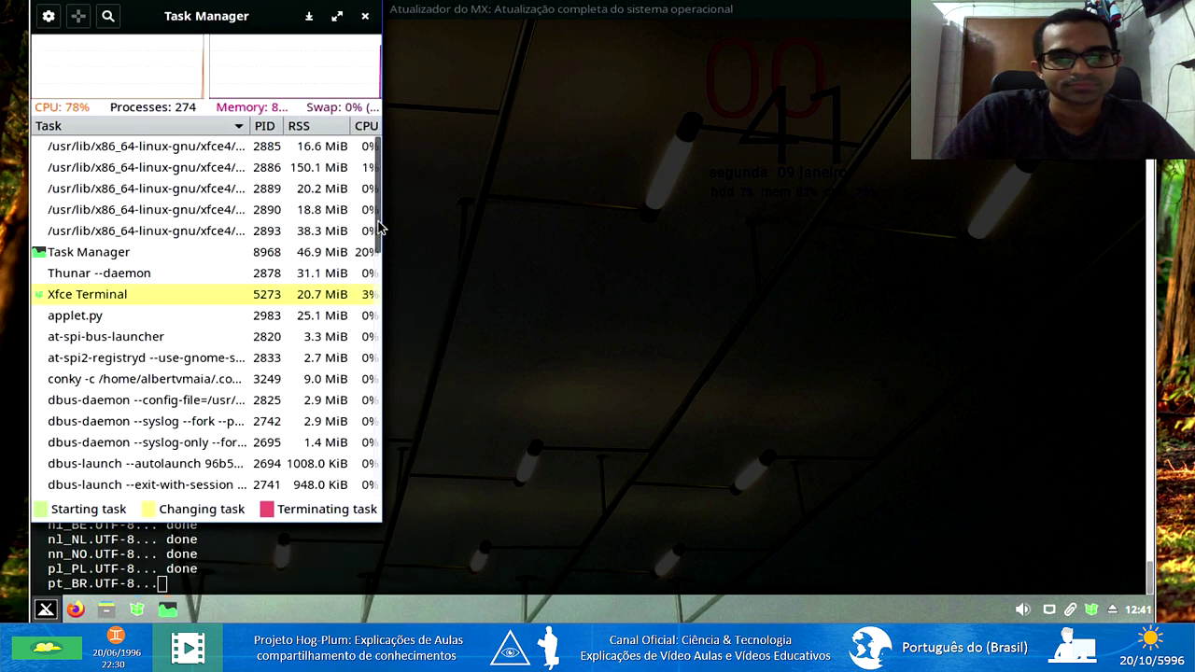
# Widen the Task Manager window so full process command lines are readable.
pyautogui.moveTo(378, 293); pyautogui.dragTo(835, 295)
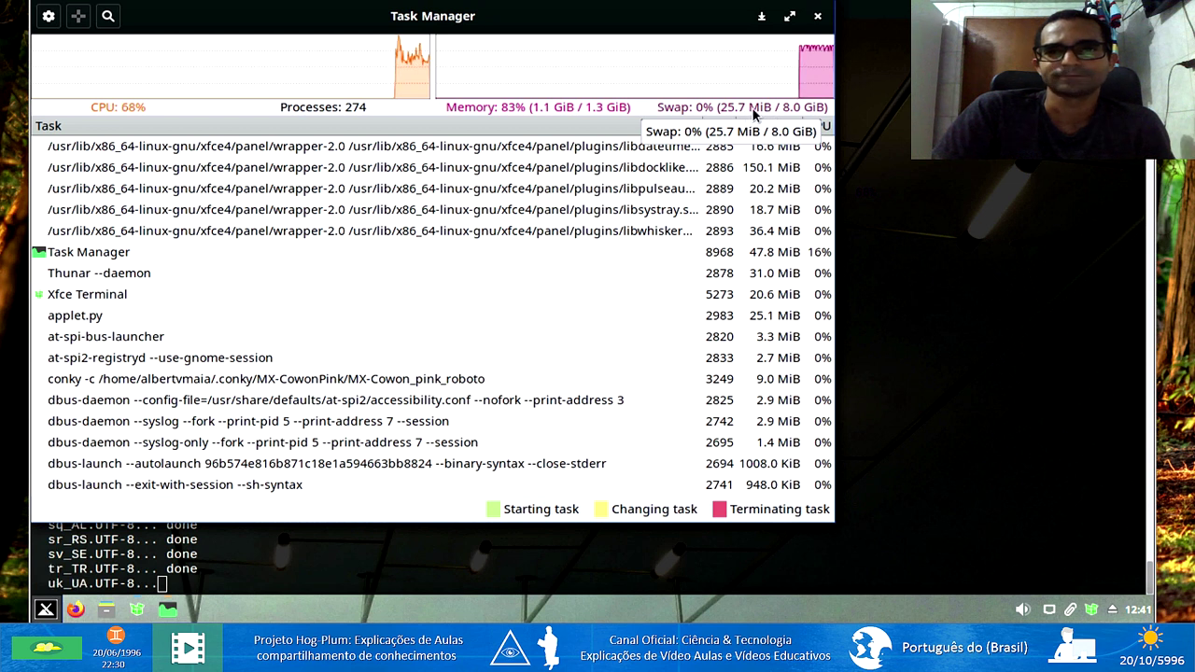
# Close Task Manager while the MX upgrade builds the rtl8821ce DKMS module.
pyautogui.click(818, 19)
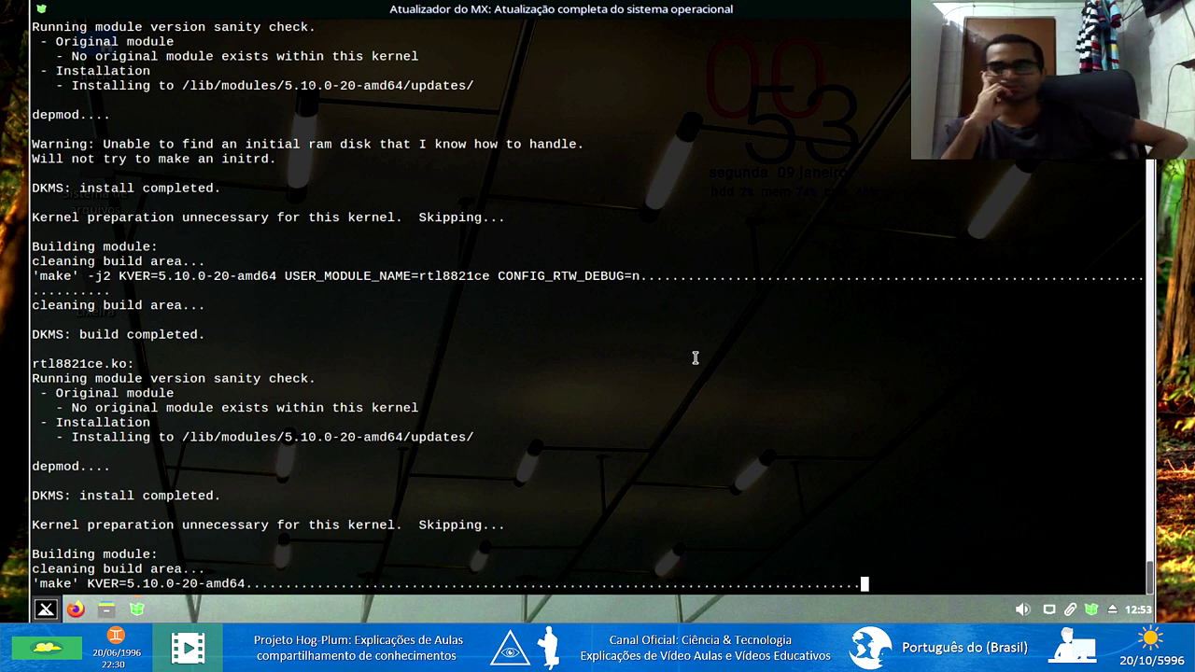
pyautogui.rightClick(1139, 612)
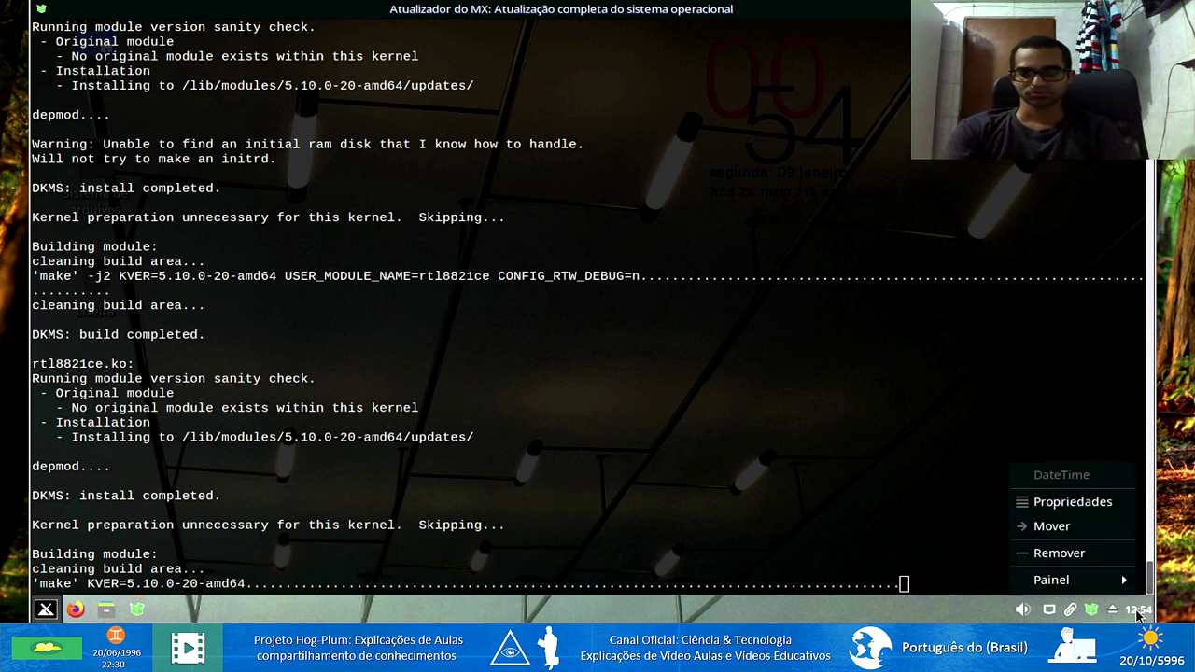
pyautogui.click(1070, 501)
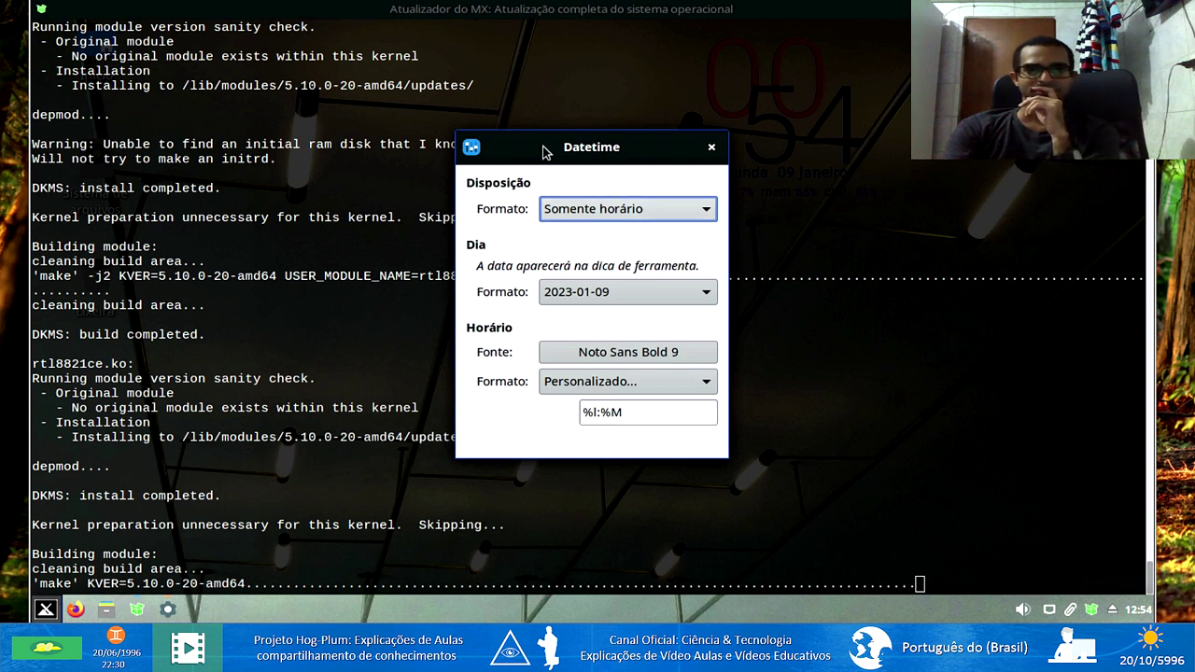
pyautogui.moveTo(545, 152); pyautogui.dragTo(483, 70)
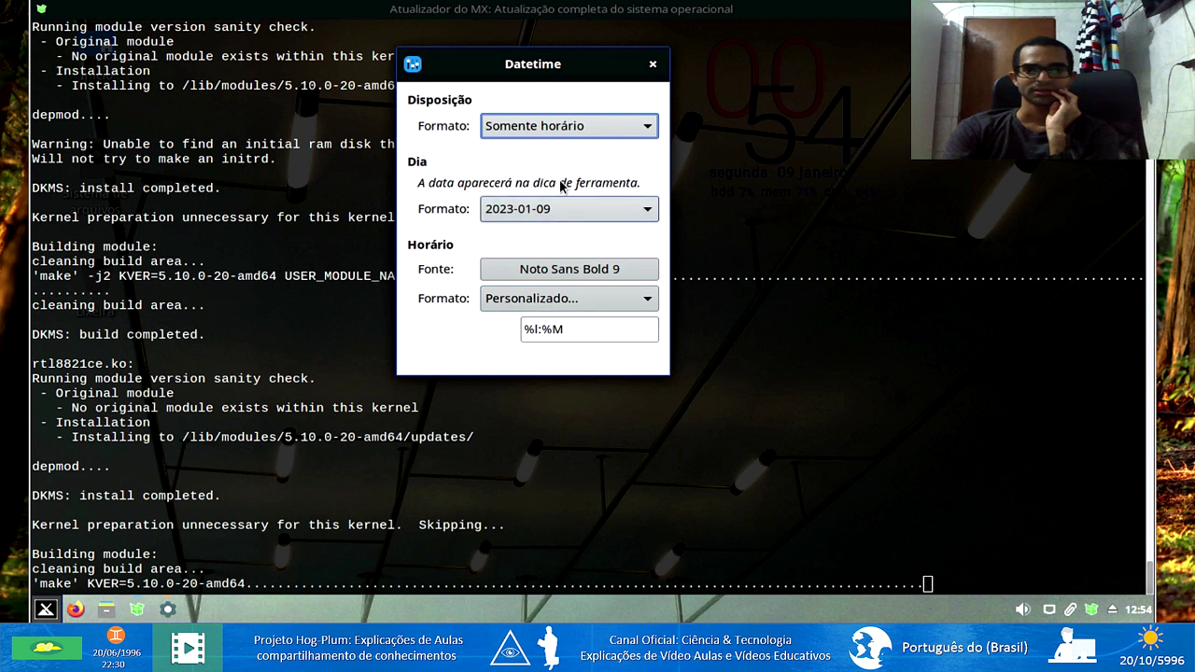
pyautogui.click(541, 127)
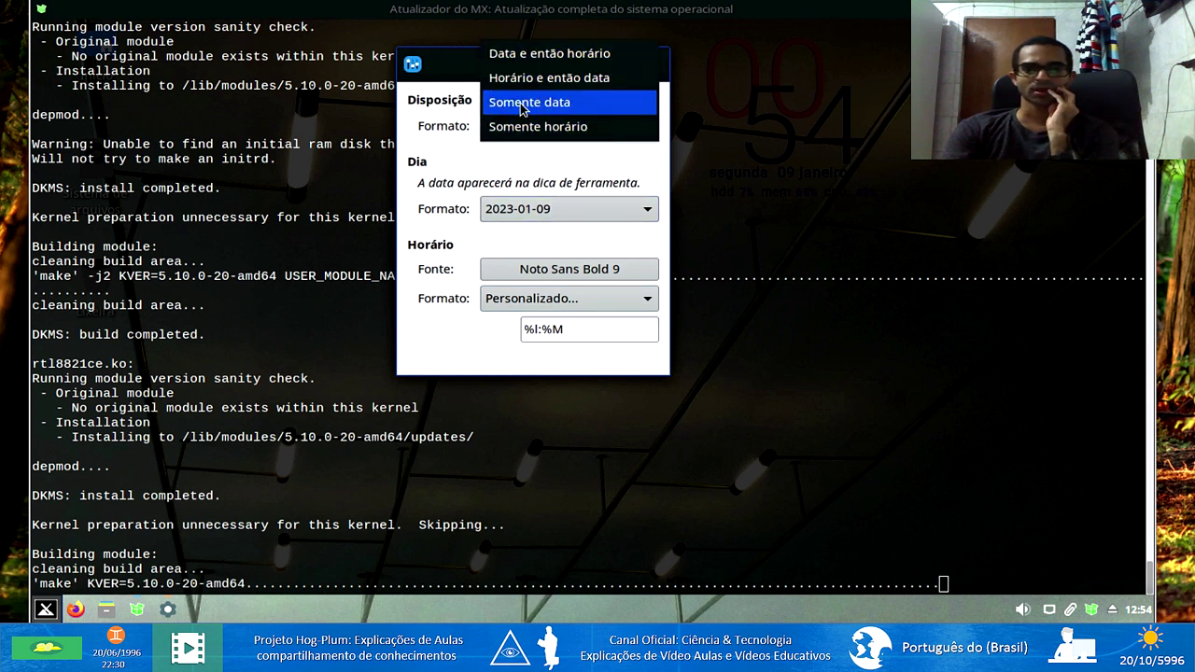
pyautogui.click(515, 154)
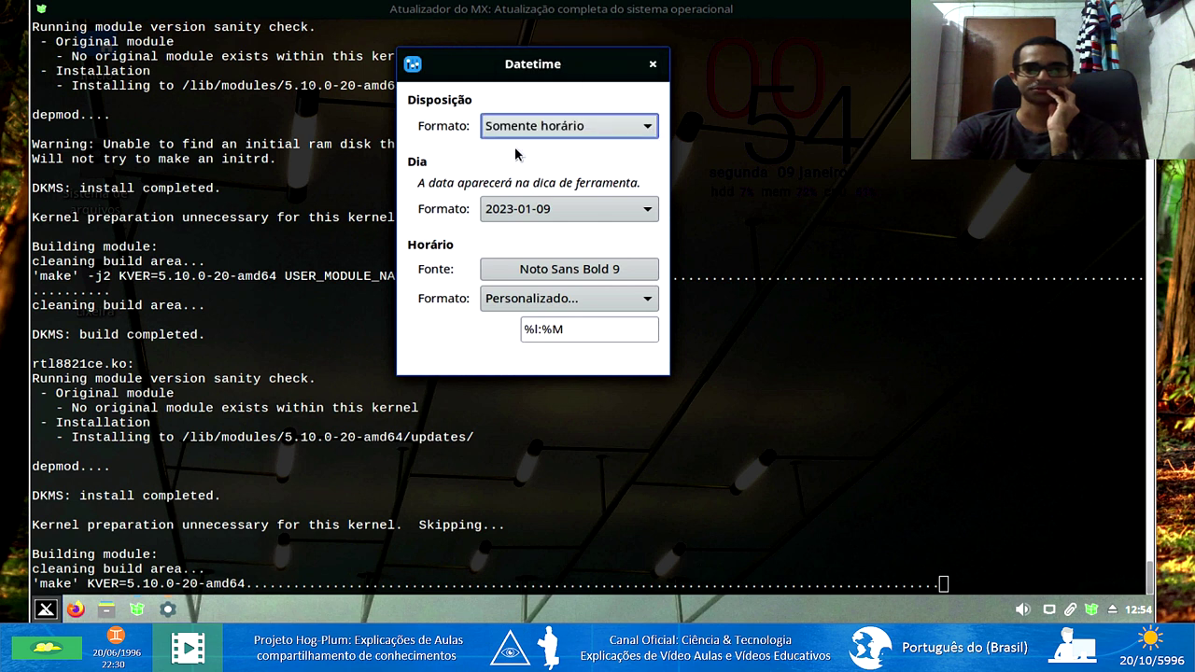
pyautogui.click(654, 66)
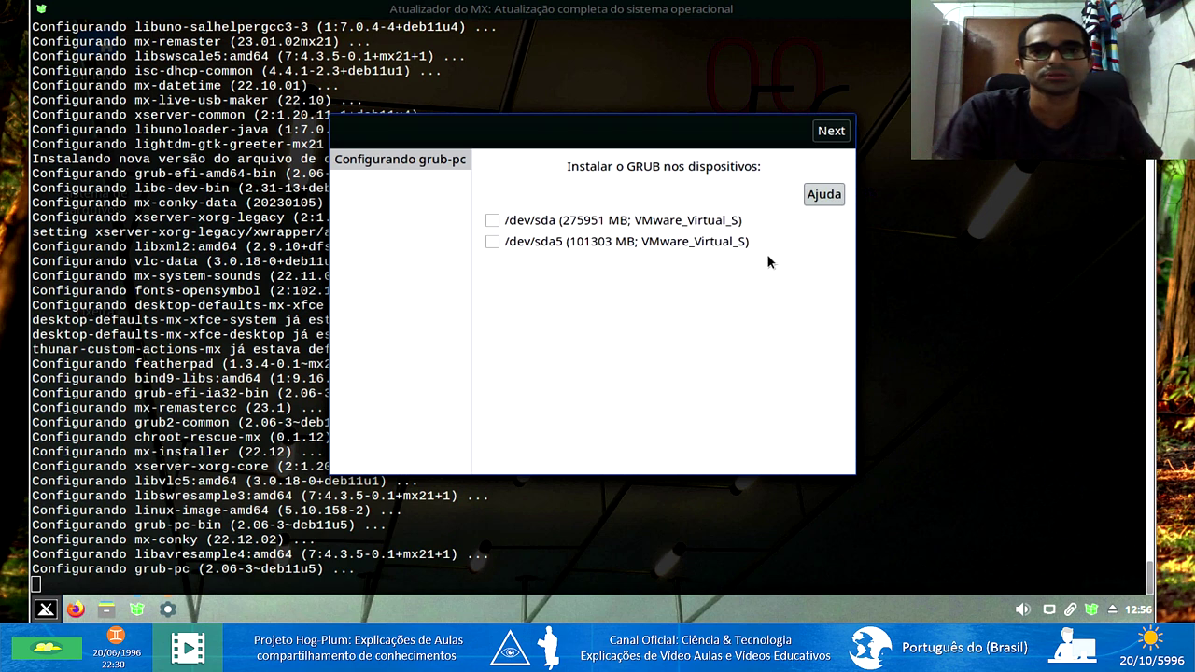
# Tick /dev/sda (275951 MB) as the GRUB install device and continue.
pyautogui.moveTo(769, 253)
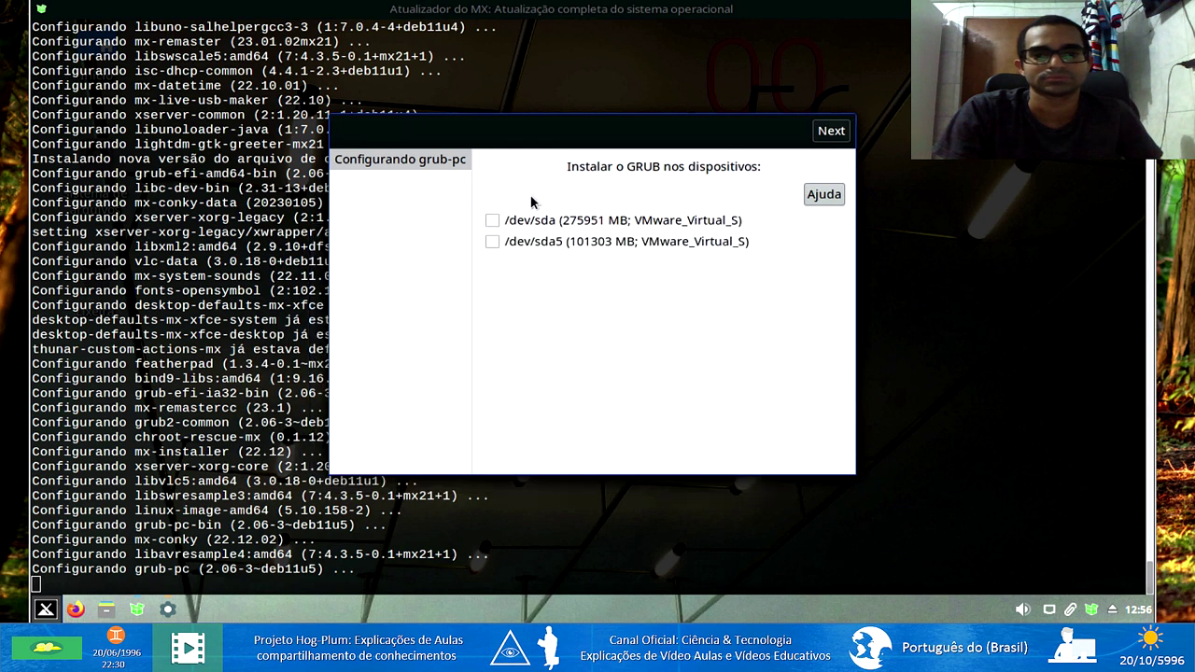
pyautogui.click(492, 222)
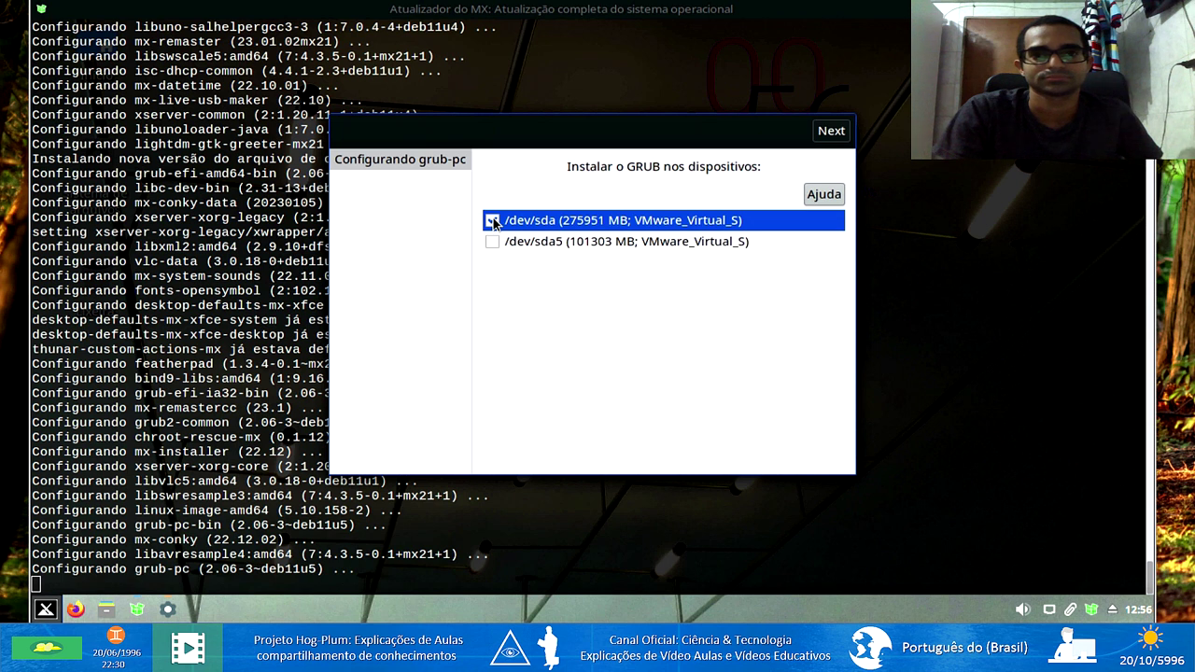
pyautogui.click(814, 136)
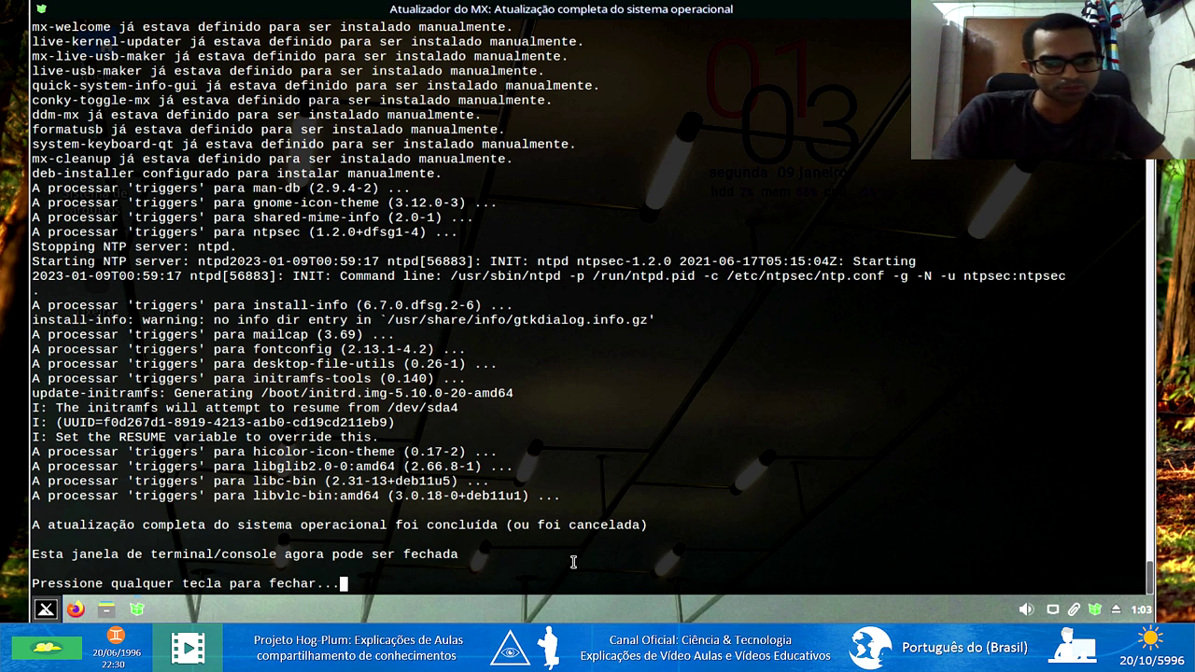
# Dismiss the finished upgrade window, then open and close the applications menu.
pyautogui.press('Return')
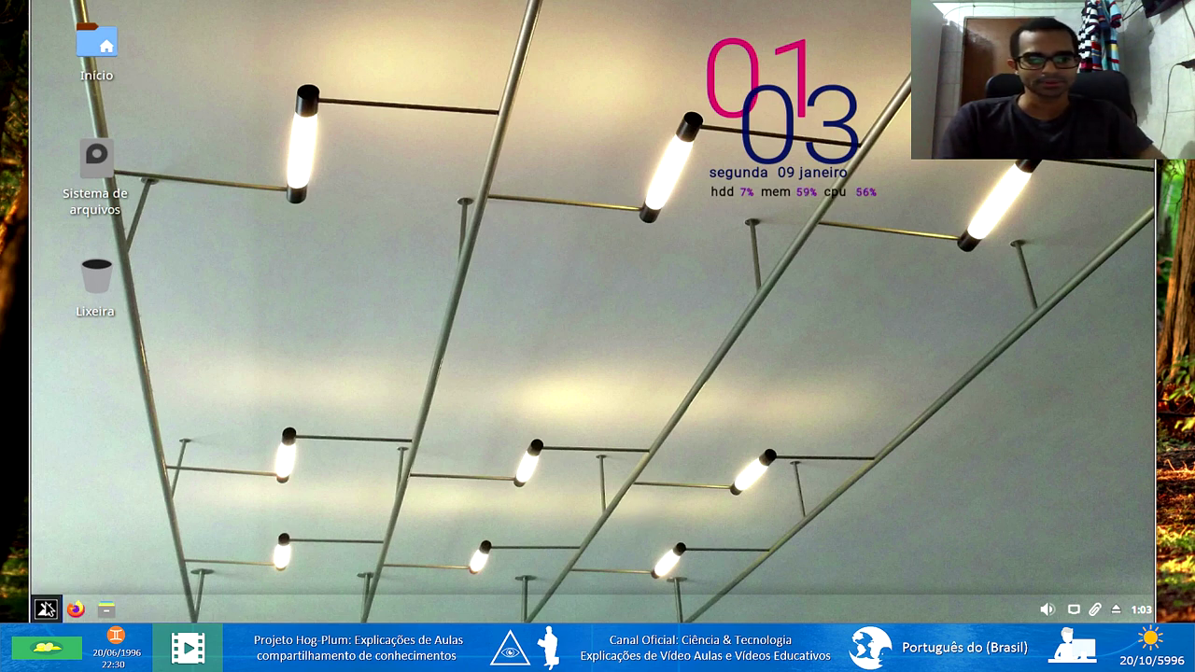
pyautogui.click(45, 609)
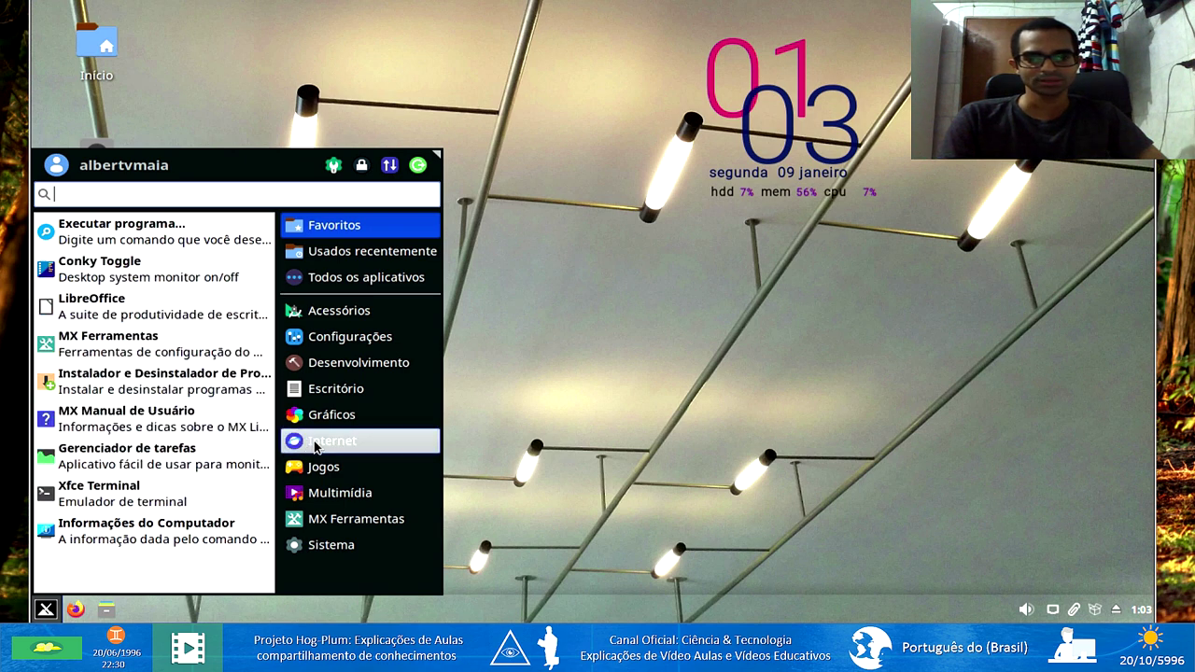
pyautogui.moveTo(336, 468)
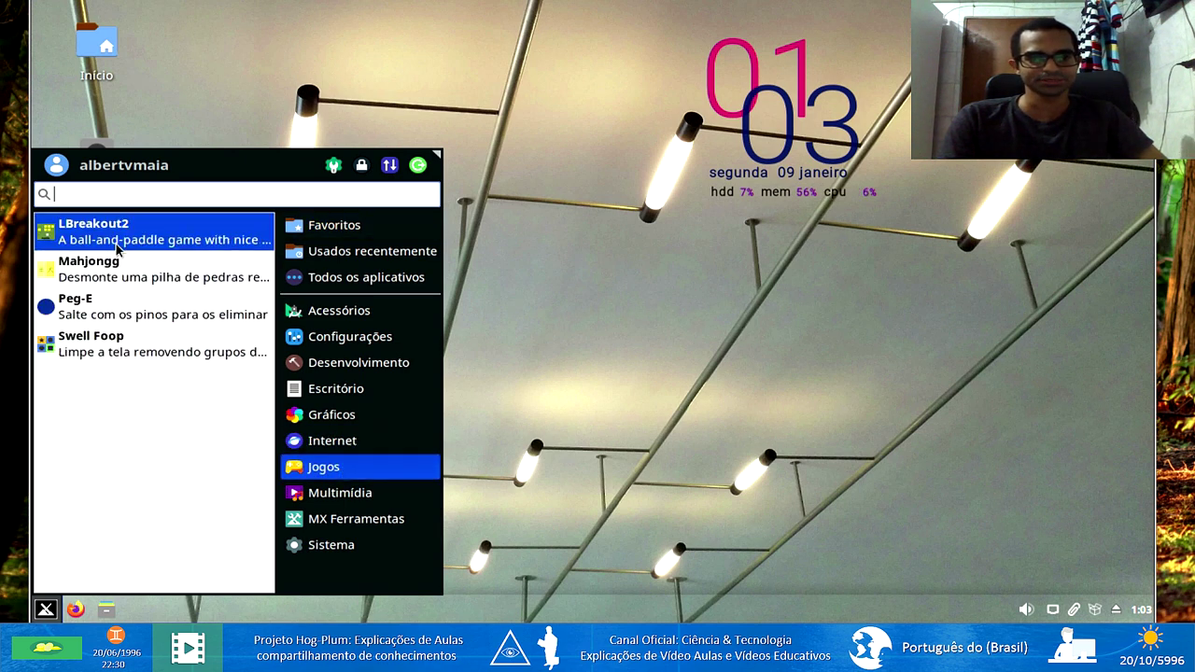
pyautogui.moveTo(363, 495)
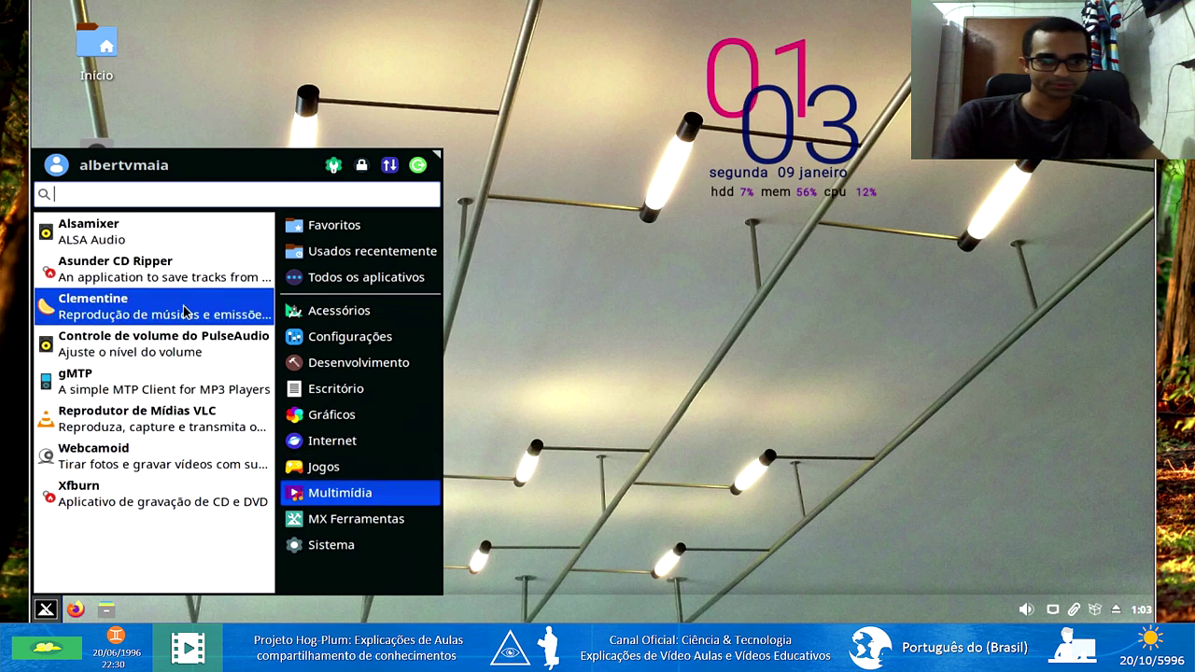
pyautogui.moveTo(357, 373)
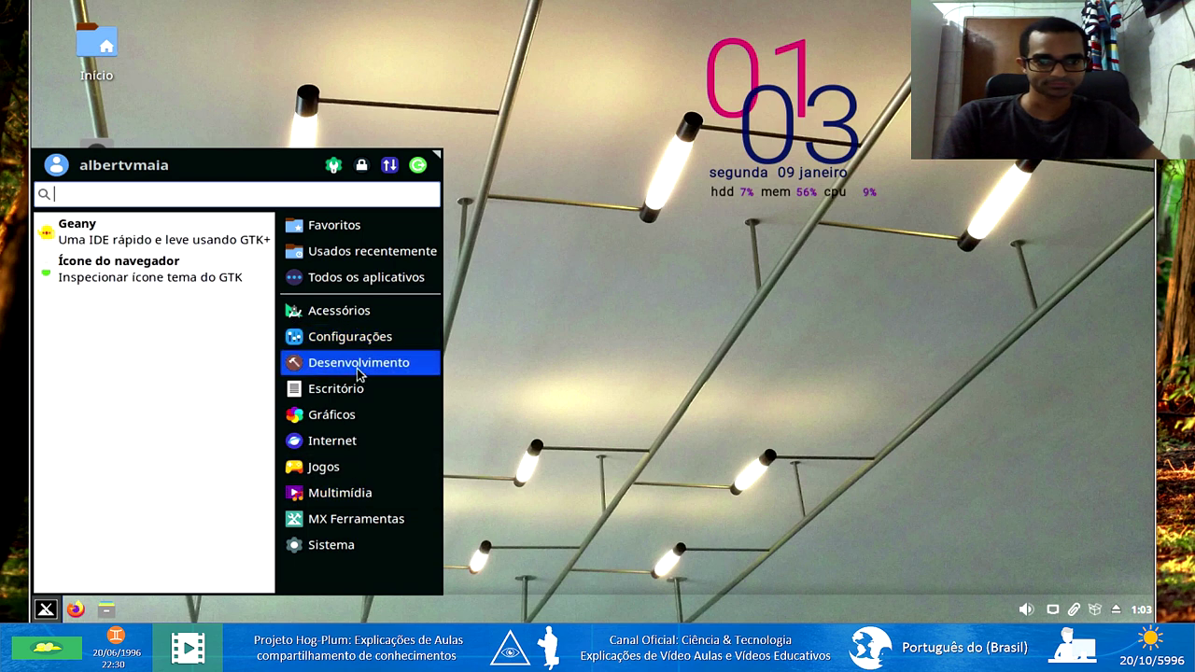
pyautogui.moveTo(327, 234)
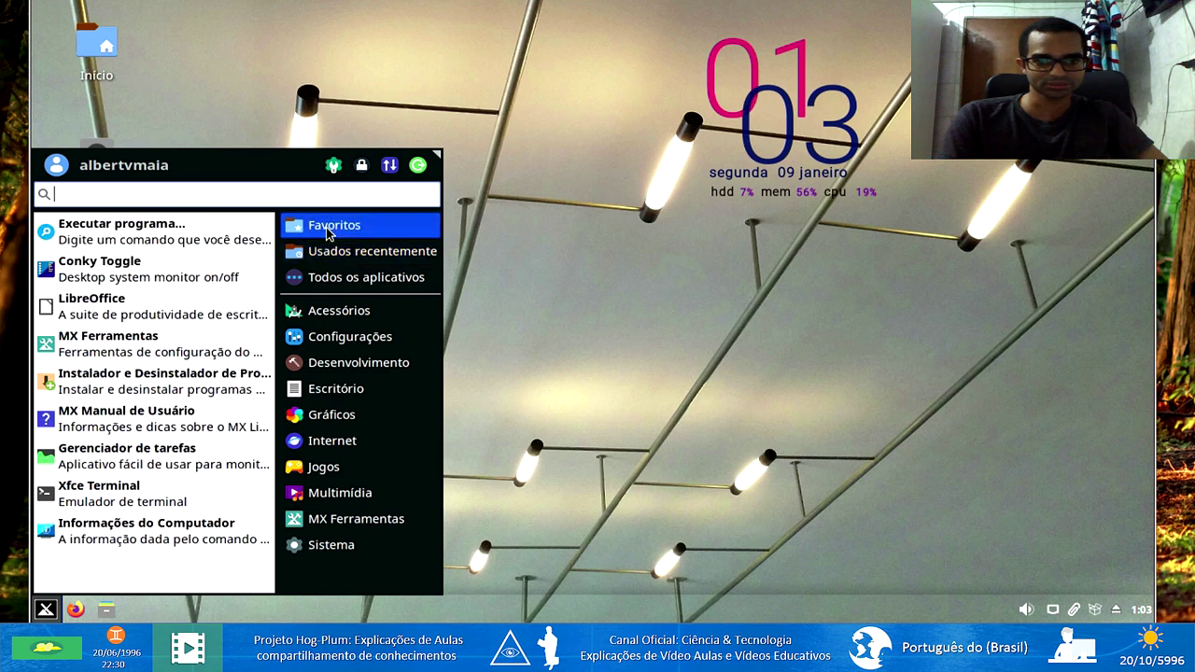
pyautogui.click(724, 336)
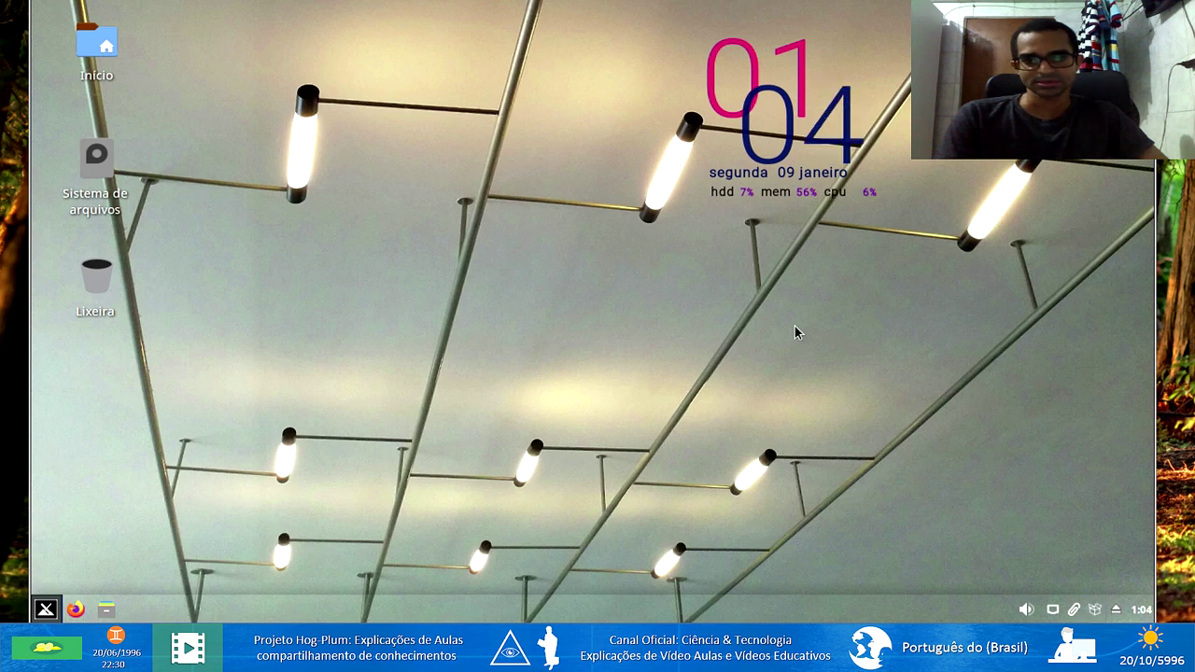
# Reboot MX Linux using the Whisker menu's logout icon and Reiniciar.
pyautogui.moveTo(1095, 611)
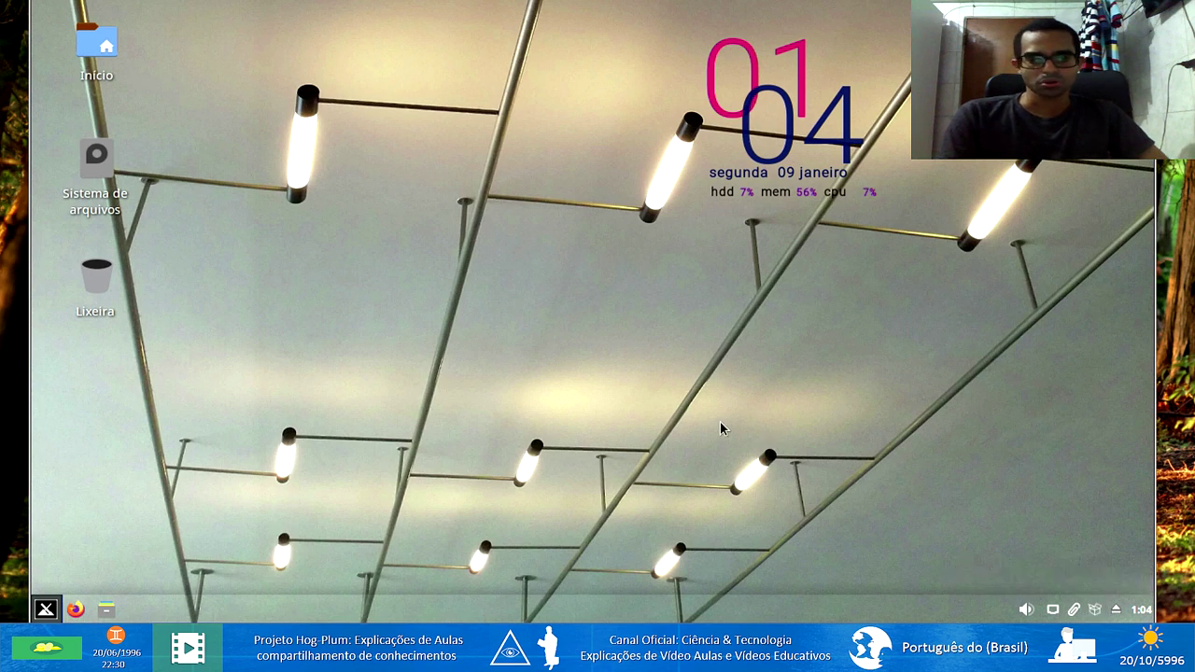
pyautogui.click(47, 609)
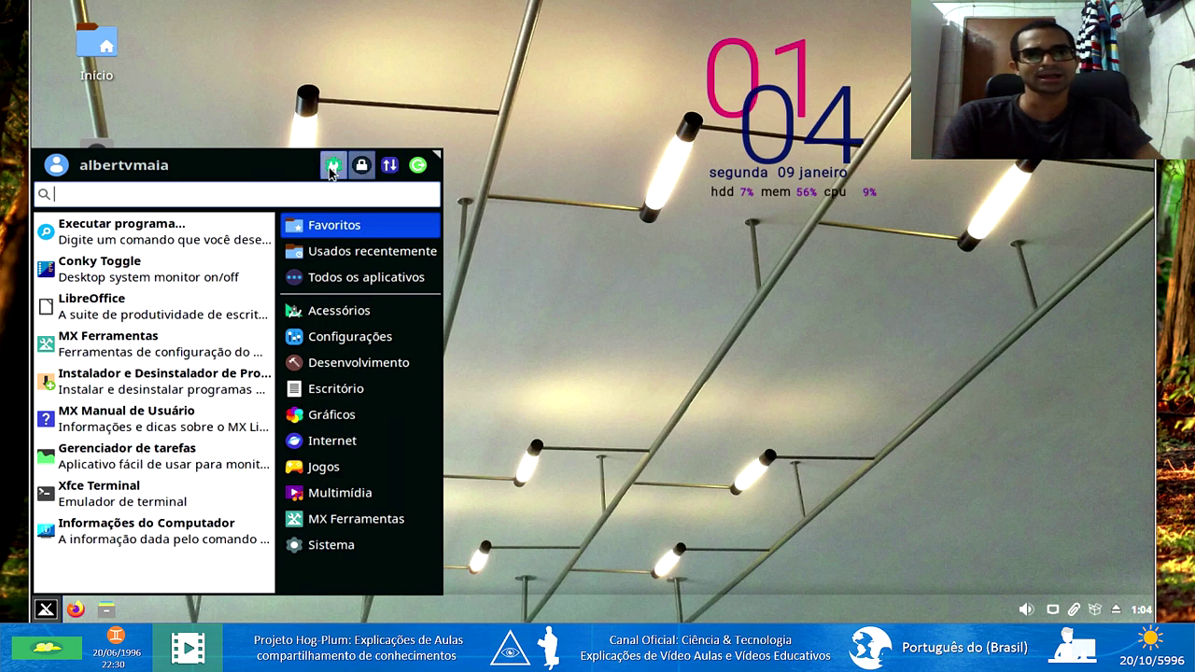
pyautogui.click(419, 170)
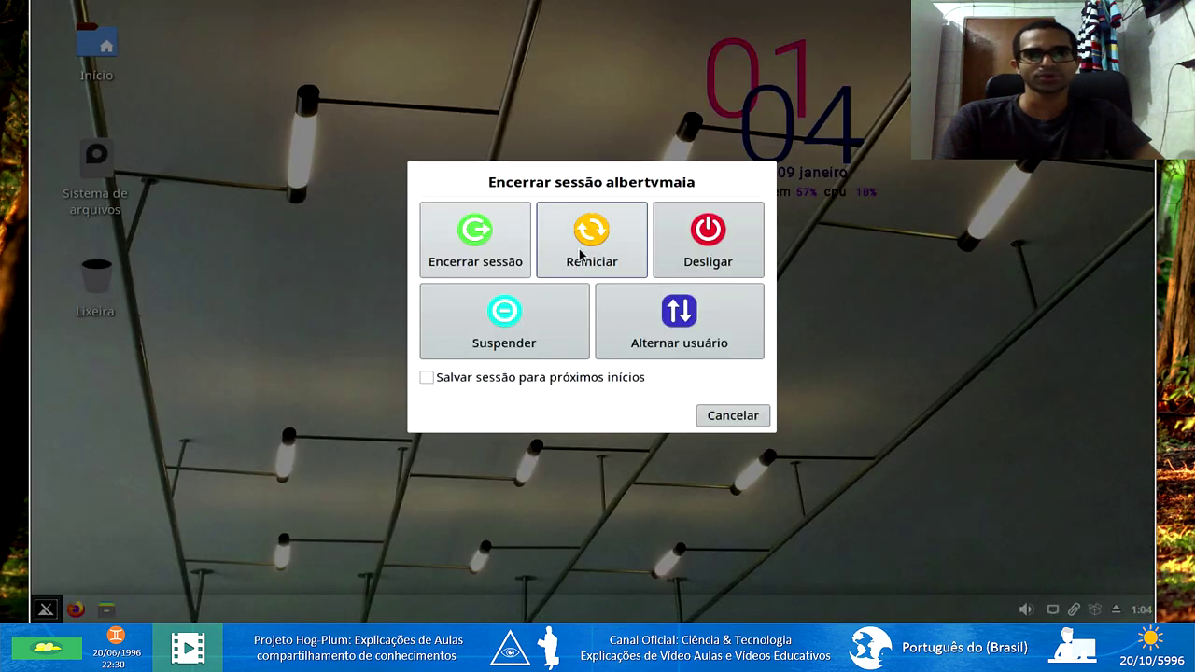
pyautogui.click(588, 256)
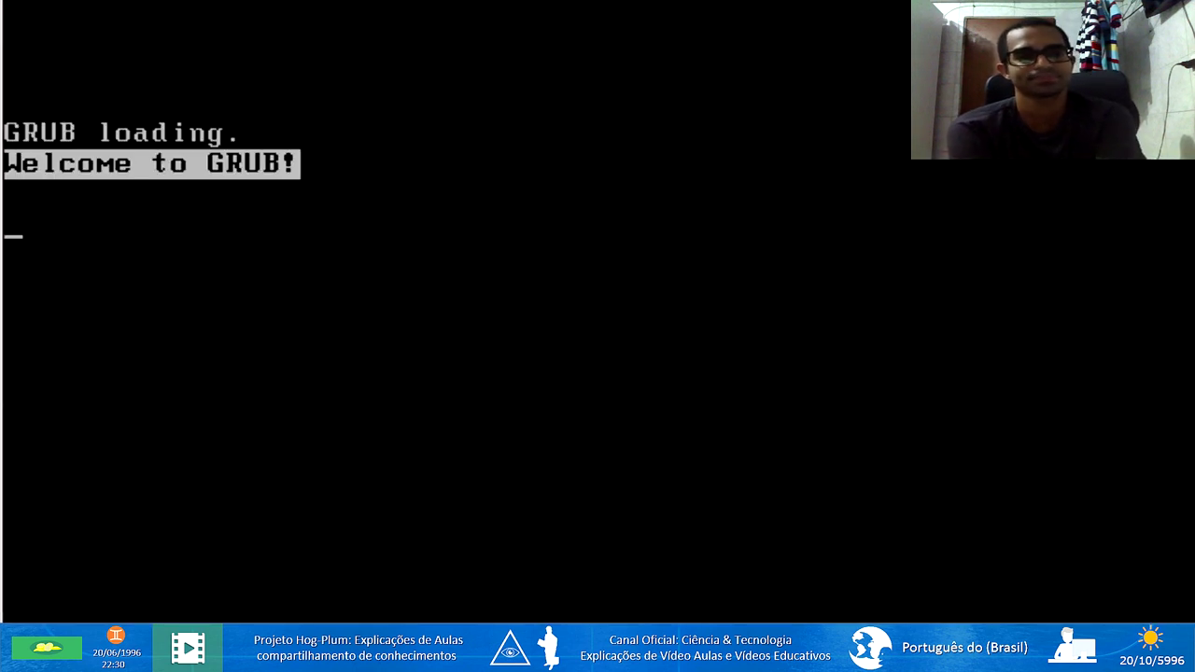
# Select 'Windows 7 (on /dev/sda1)' in the GRUB menu and boot it.
pyautogui.press('Down')
pyautogui.press('Down')
pyautogui.press('Down')
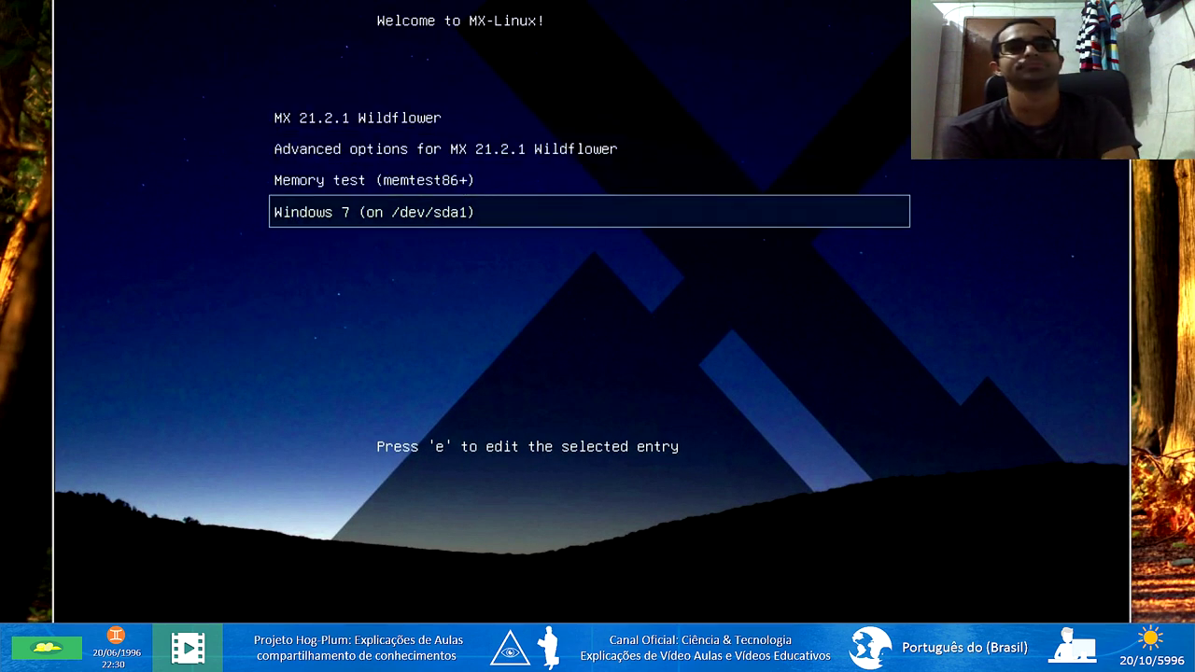
pyautogui.press('Return')
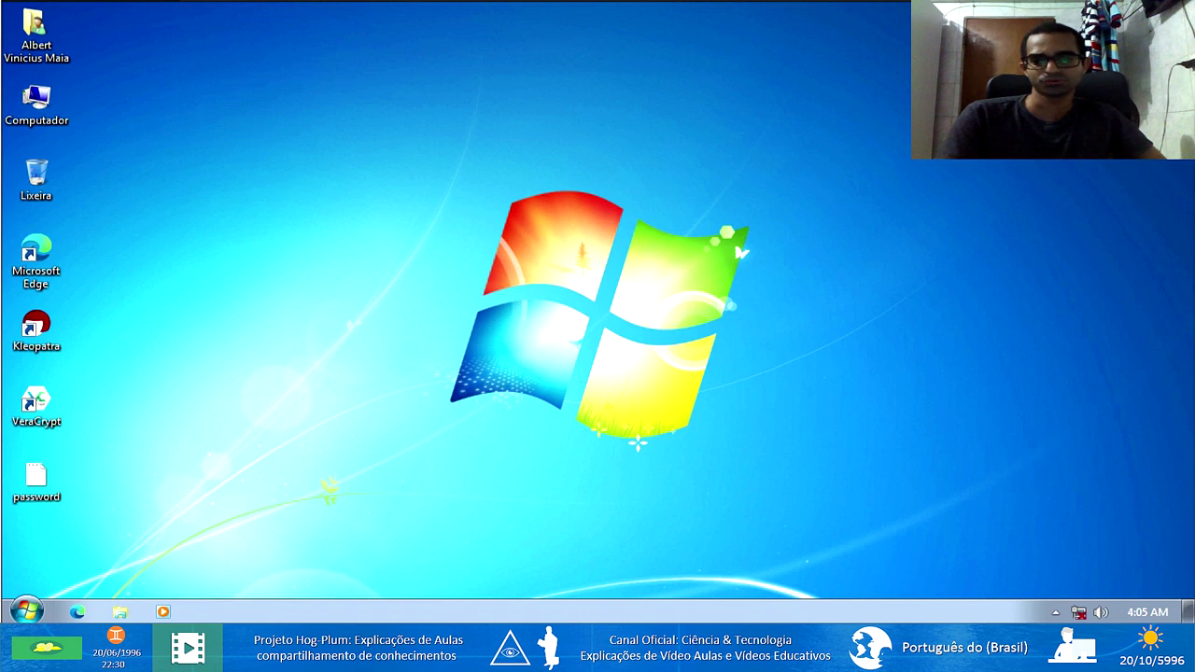
# Connect the virtual CD/DVD drive and browse Outros locais for another ISO image.
pyautogui.rightClick(1078, 612)
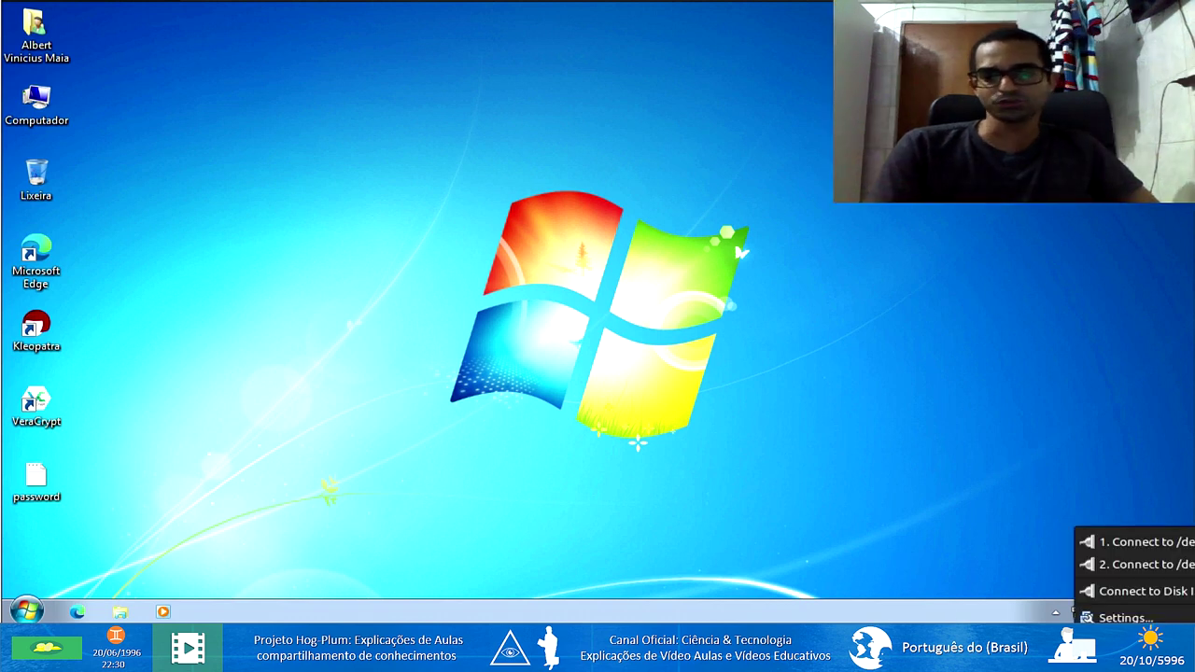
pyautogui.click(1128, 618)
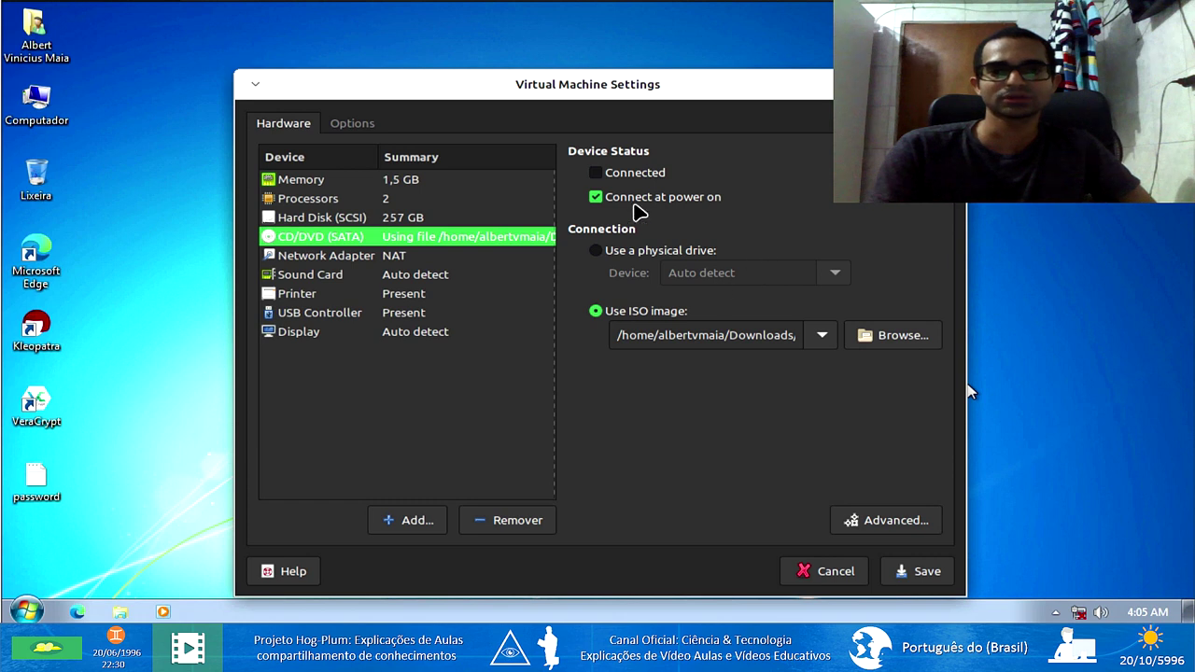
pyautogui.click(596, 173)
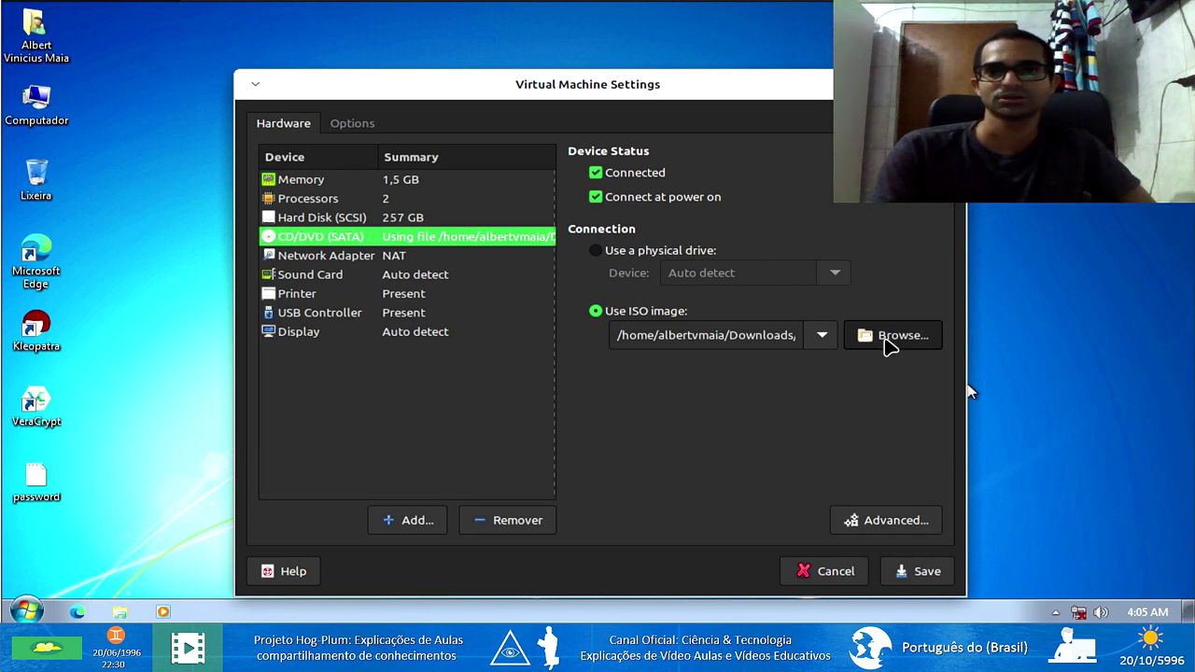
pyautogui.click(893, 340)
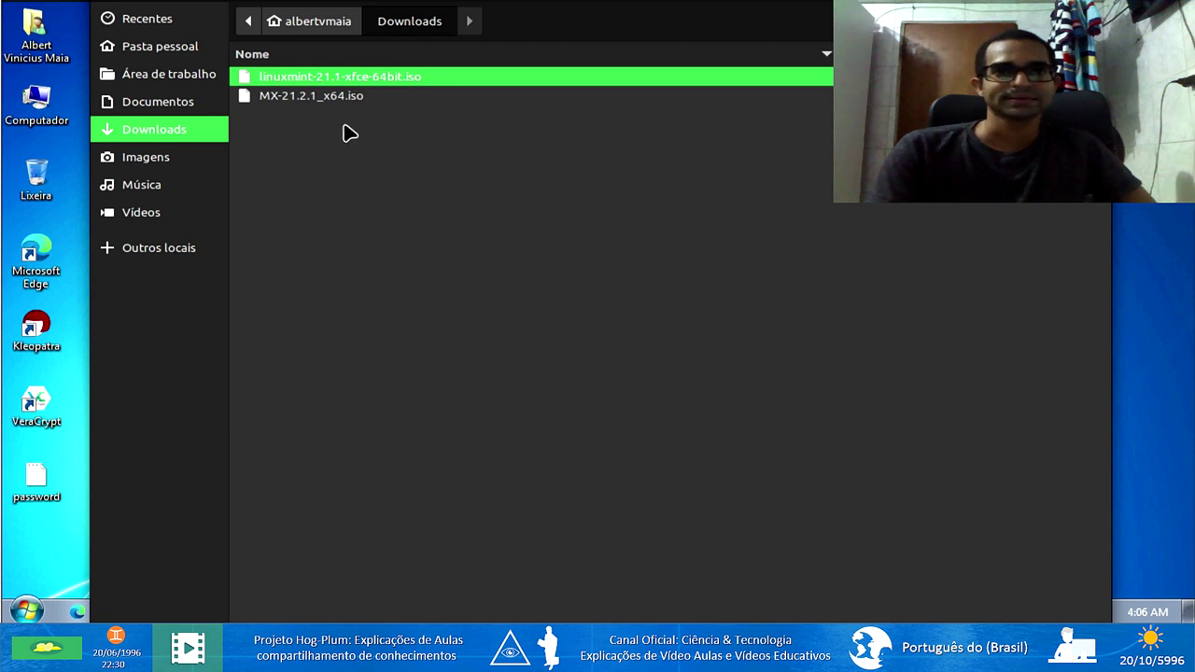
pyautogui.click(190, 254)
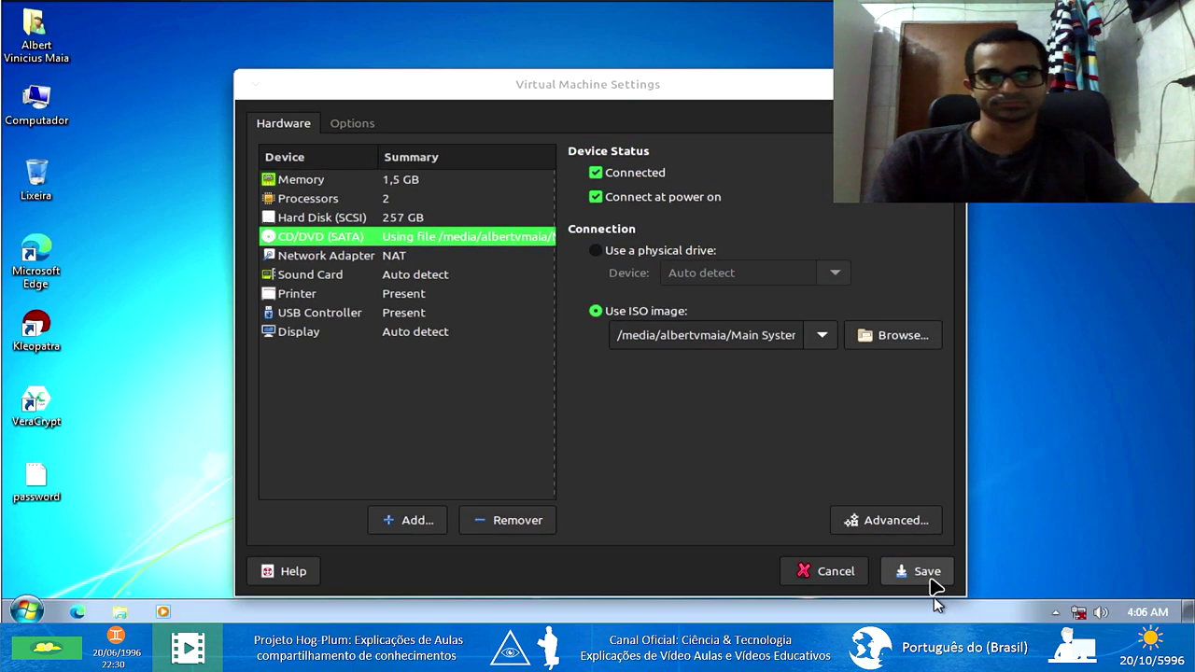
# Save the CD/DVD settings and open Unidade de DVD (D:) in a new Explorer window.
pyautogui.click(929, 579)
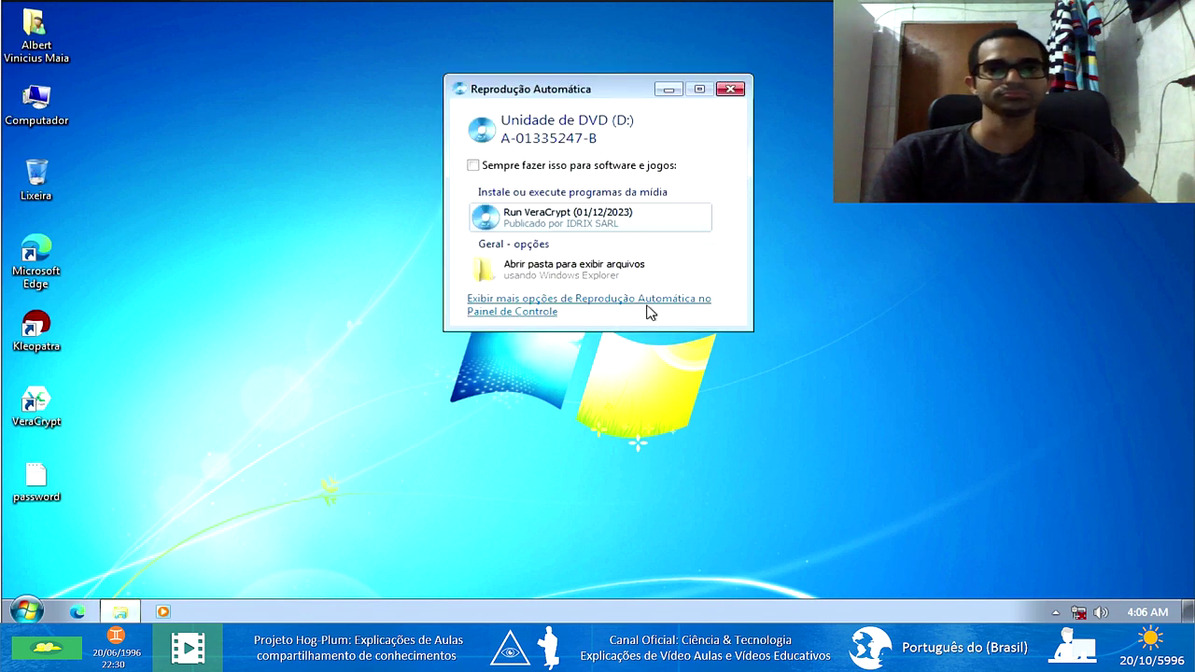
pyautogui.click(558, 268)
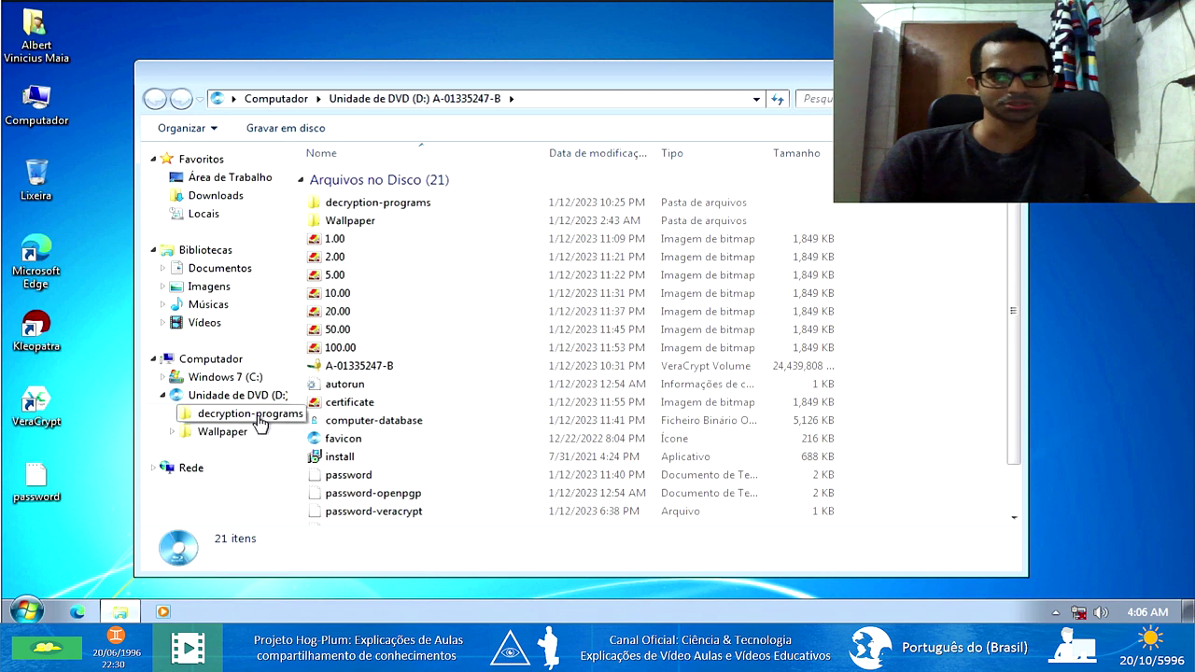
pyautogui.click(232, 362)
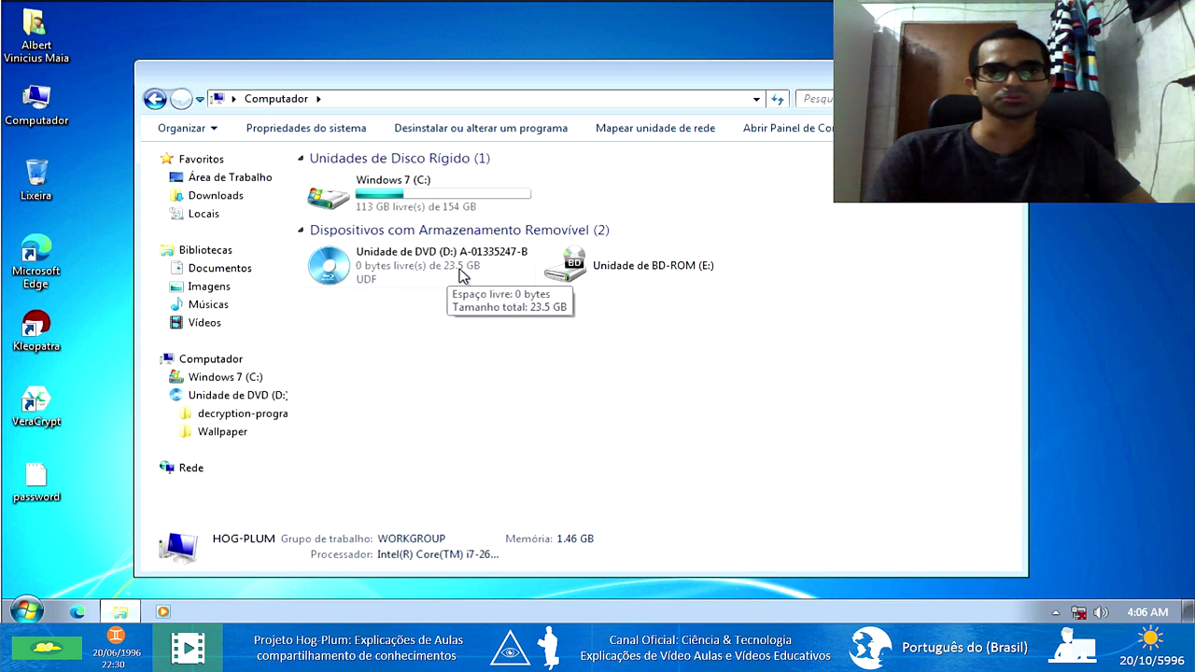
pyautogui.click(442, 269)
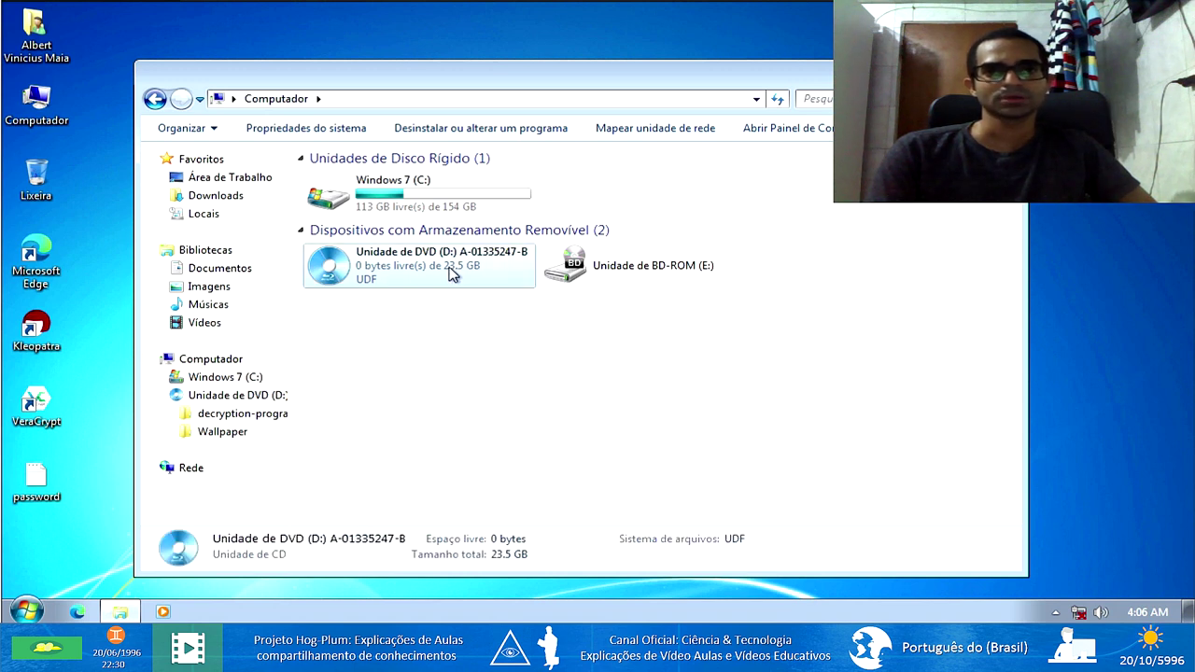
pyautogui.rightClick(409, 268)
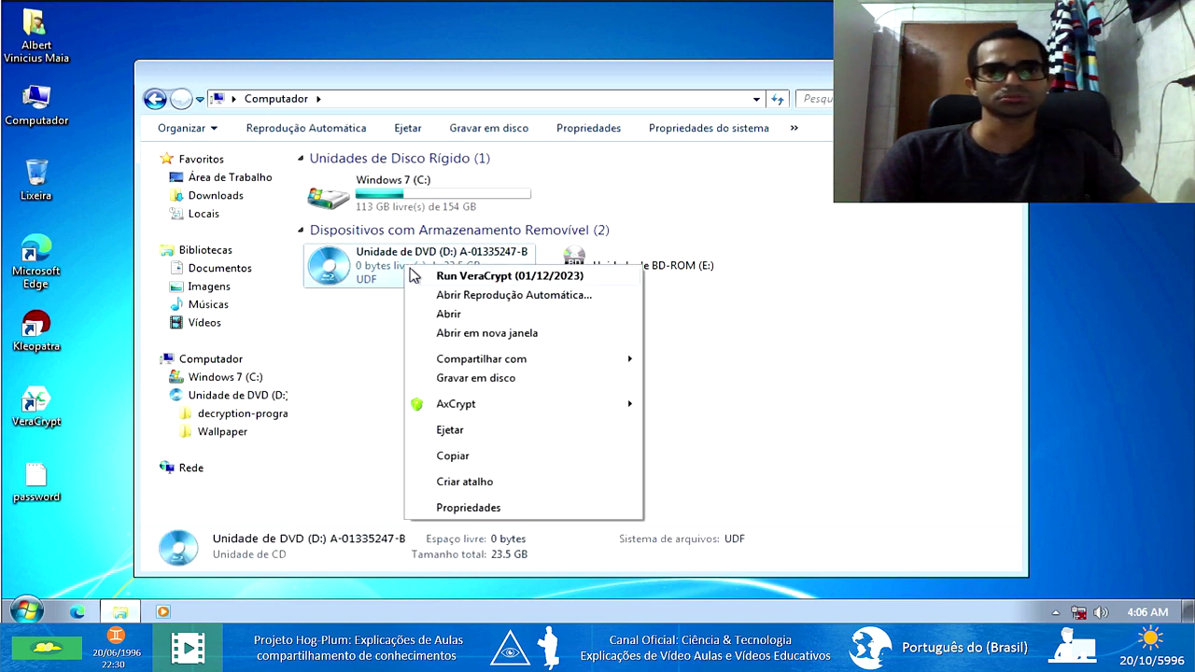
pyautogui.click(464, 333)
pyautogui.click(371, 164)
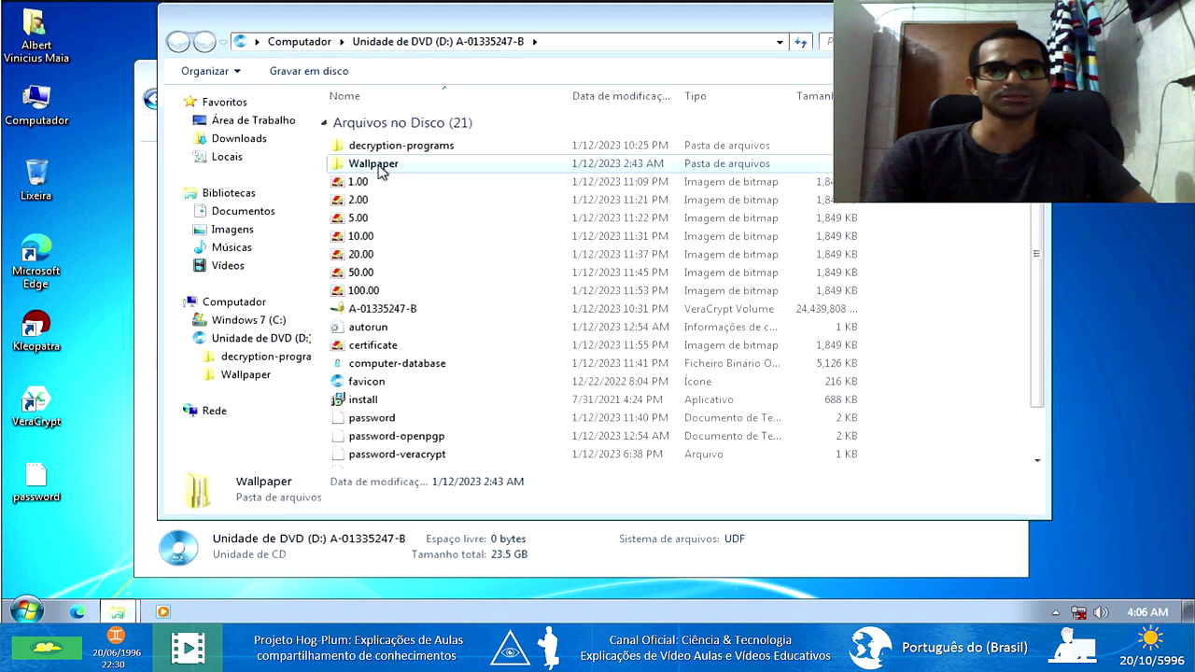
pyautogui.click(387, 314)
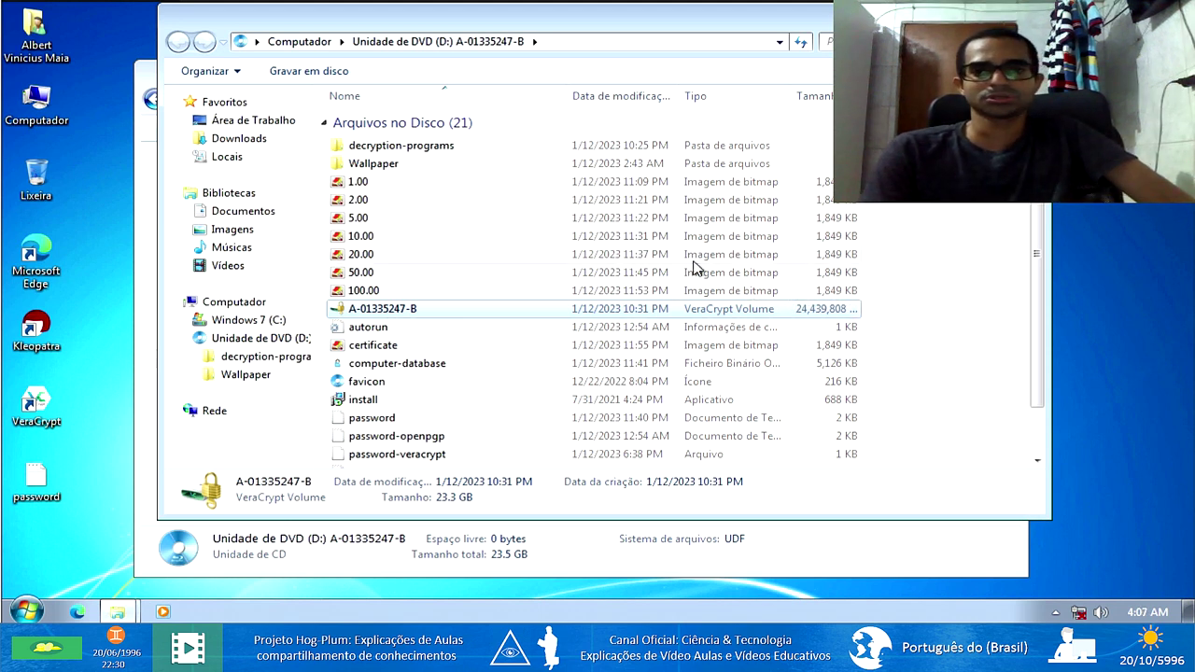
# Copy the DVD's Wallpaper folder and go to C:\Windows\Web.
pyautogui.click(375, 168)
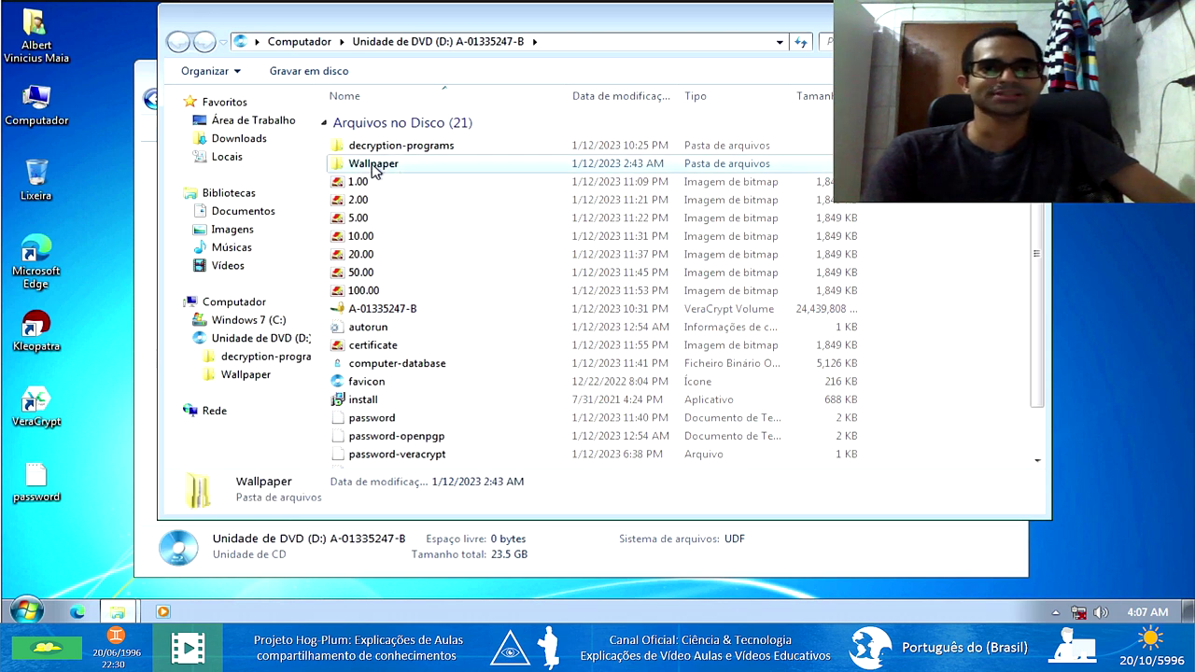
pyautogui.rightClick(374, 166)
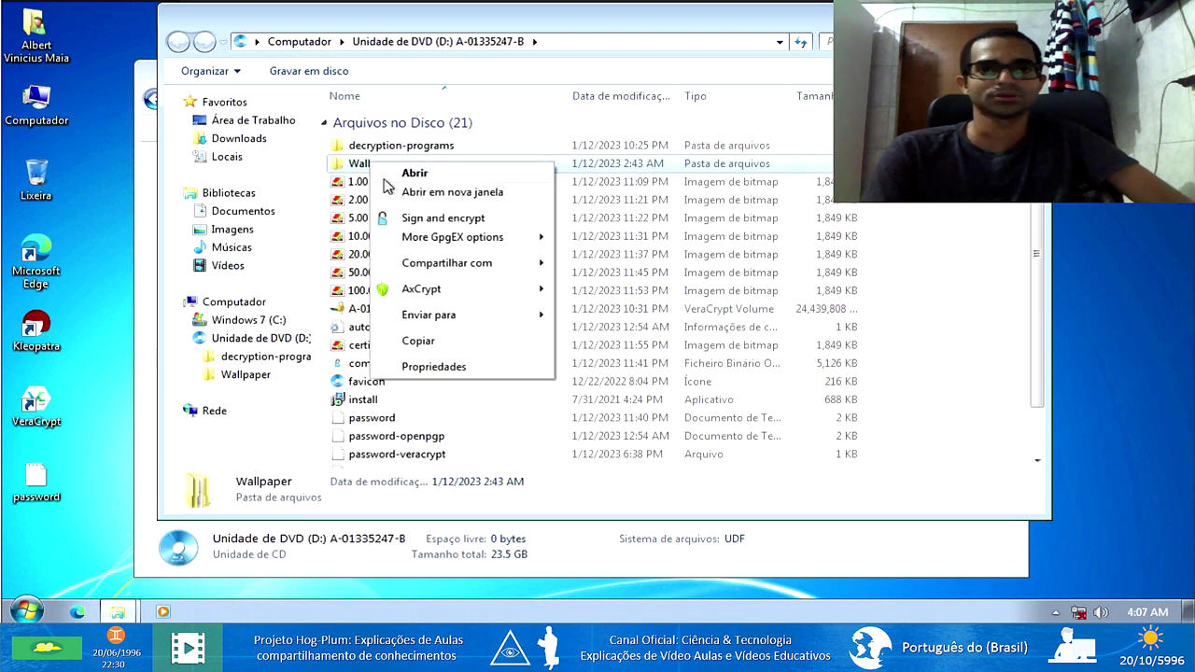
pyautogui.click(427, 342)
pyautogui.click(264, 324)
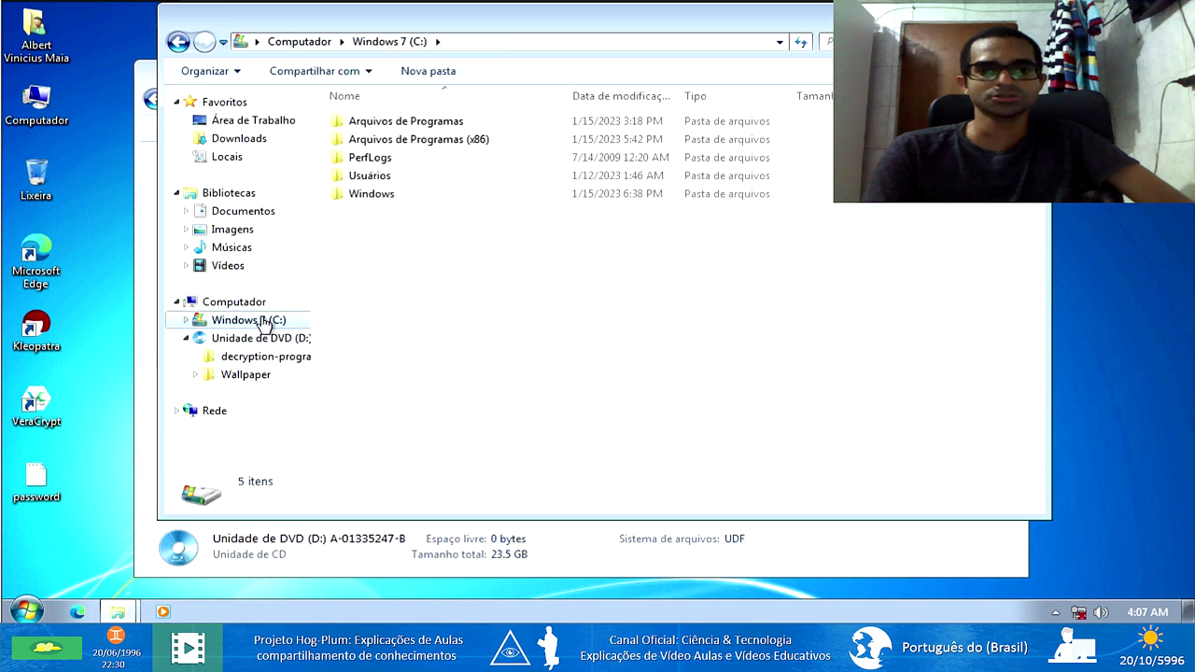
pyautogui.doubleClick(357, 193)
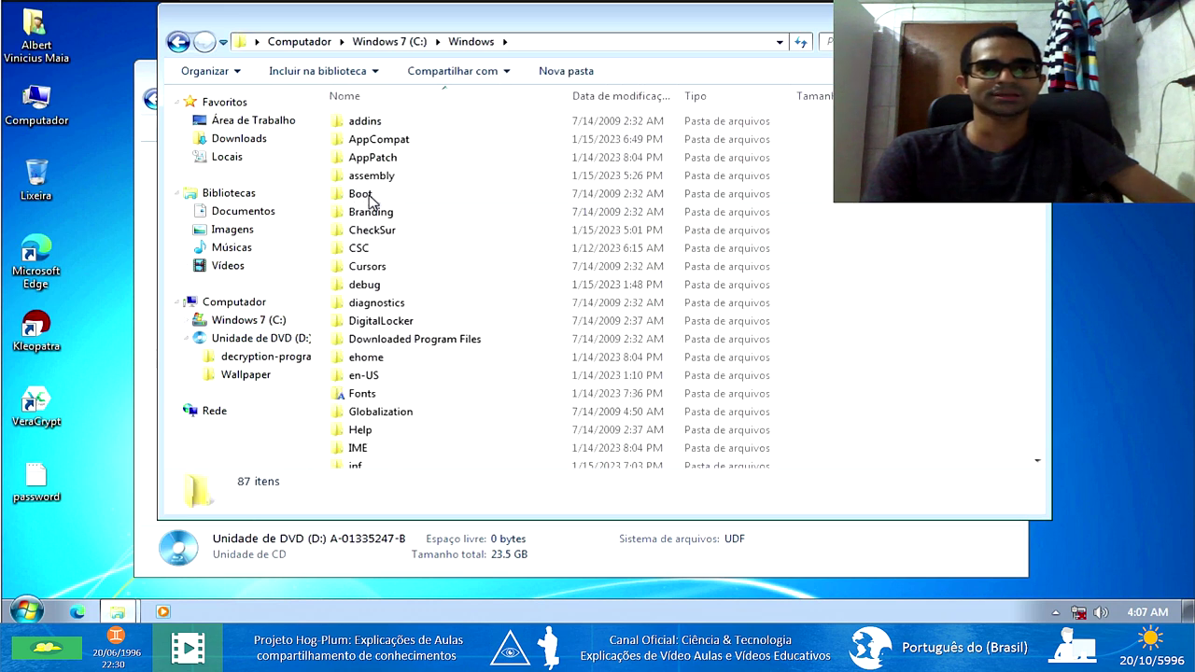
pyautogui.scroll(-13, 469, 287)
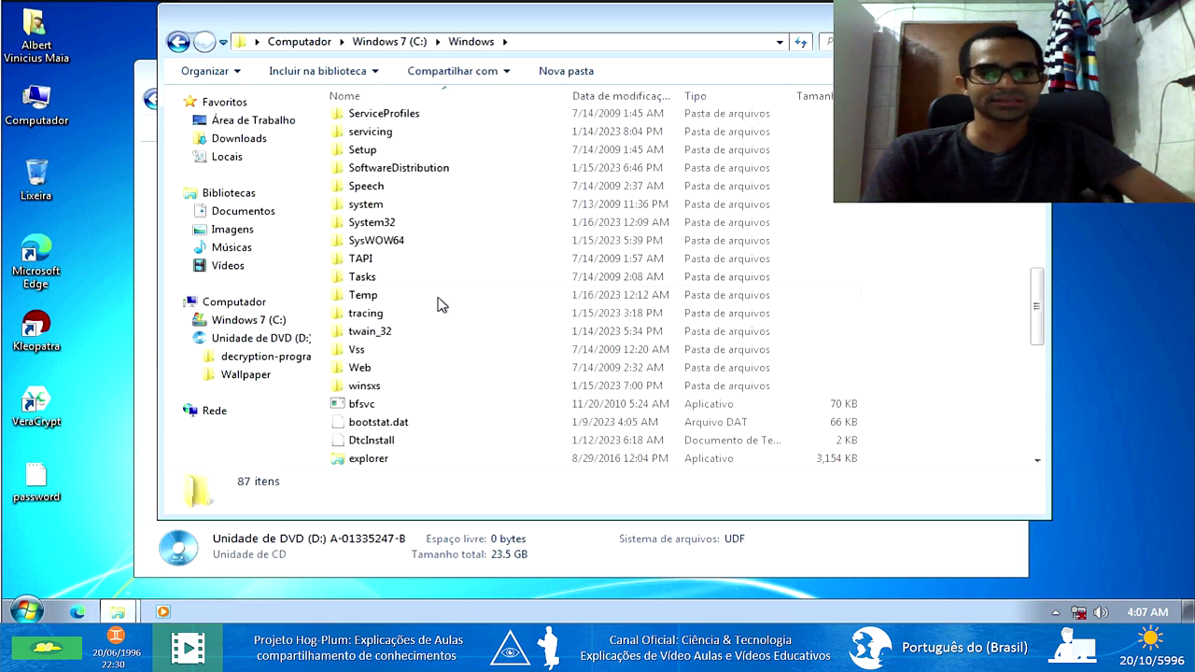
pyautogui.doubleClick(361, 368)
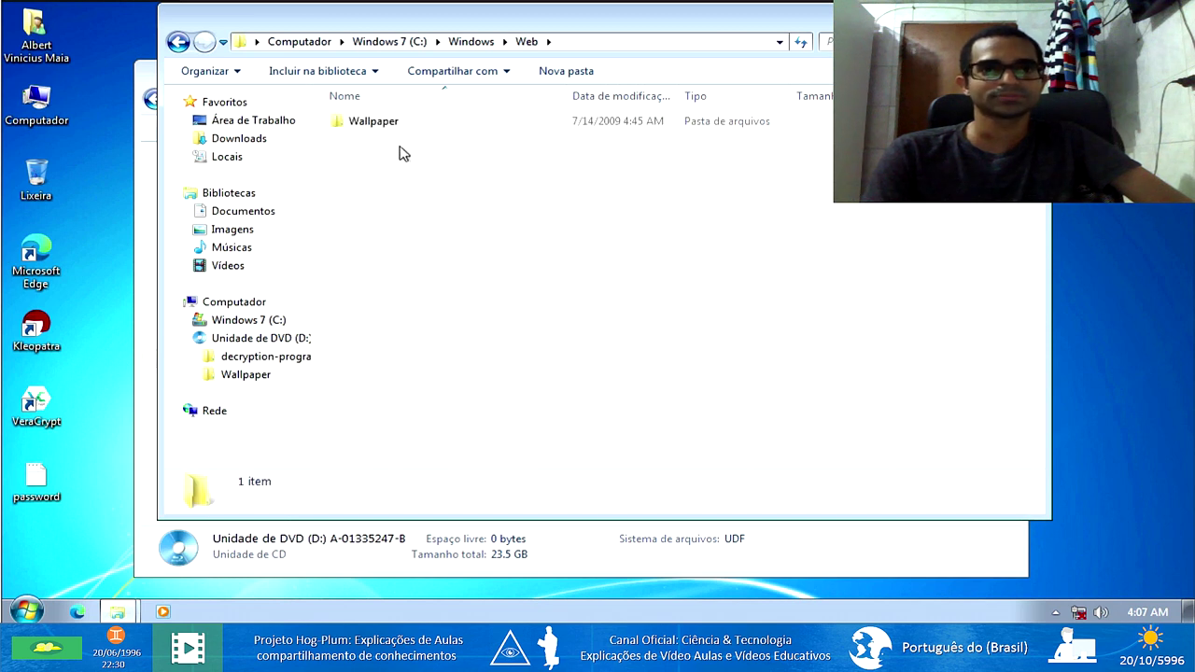
# Paste Wallpaper into Web, merging and replacing existing files with administrator permission, then close the window.
pyautogui.rightClick(370, 168)
pyautogui.click(407, 278)
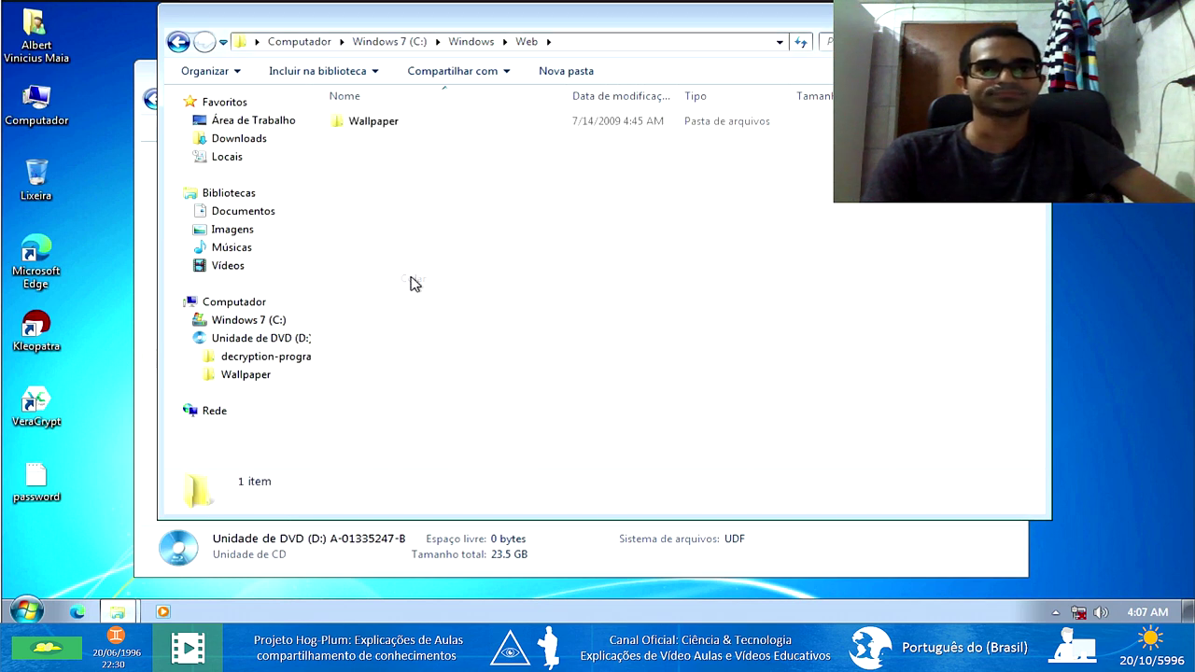
pyautogui.click(655, 487)
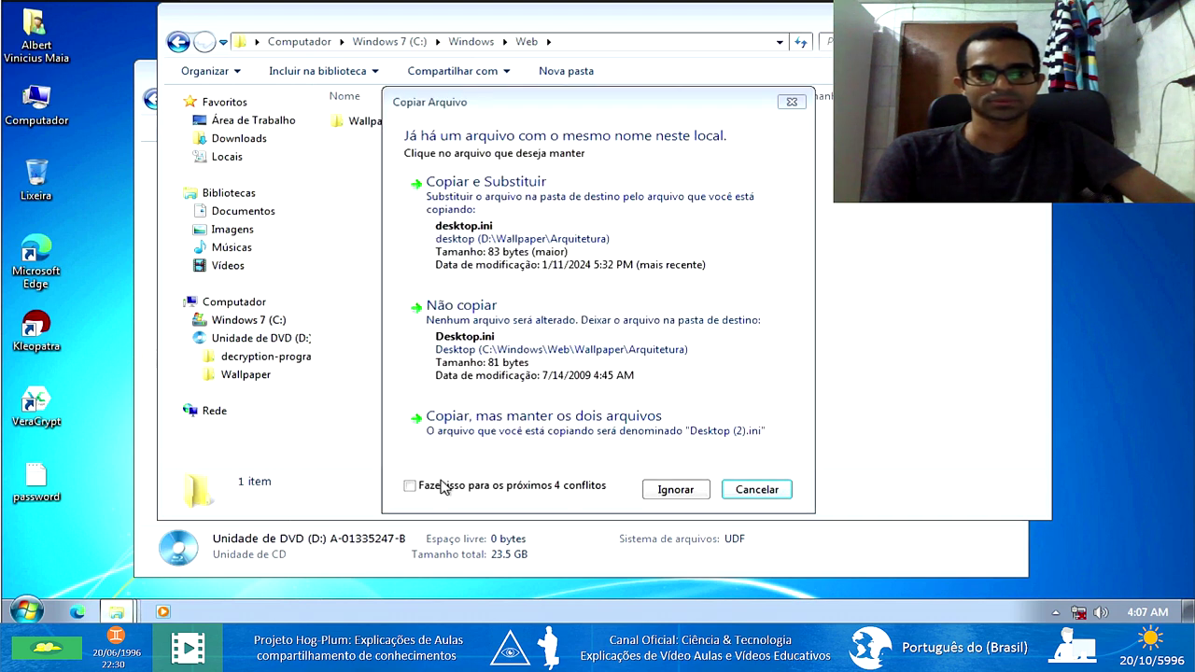
pyautogui.click(513, 191)
pyautogui.click(581, 372)
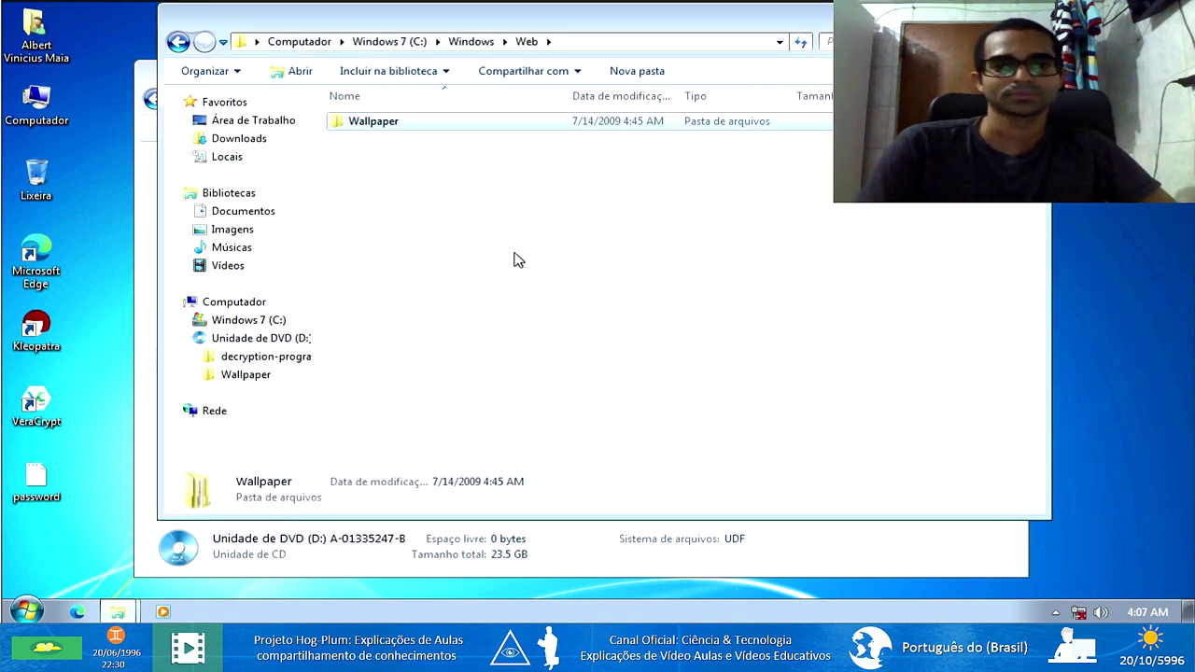
pyautogui.click(799, 158)
pyautogui.hotkey('alt', 'F4')
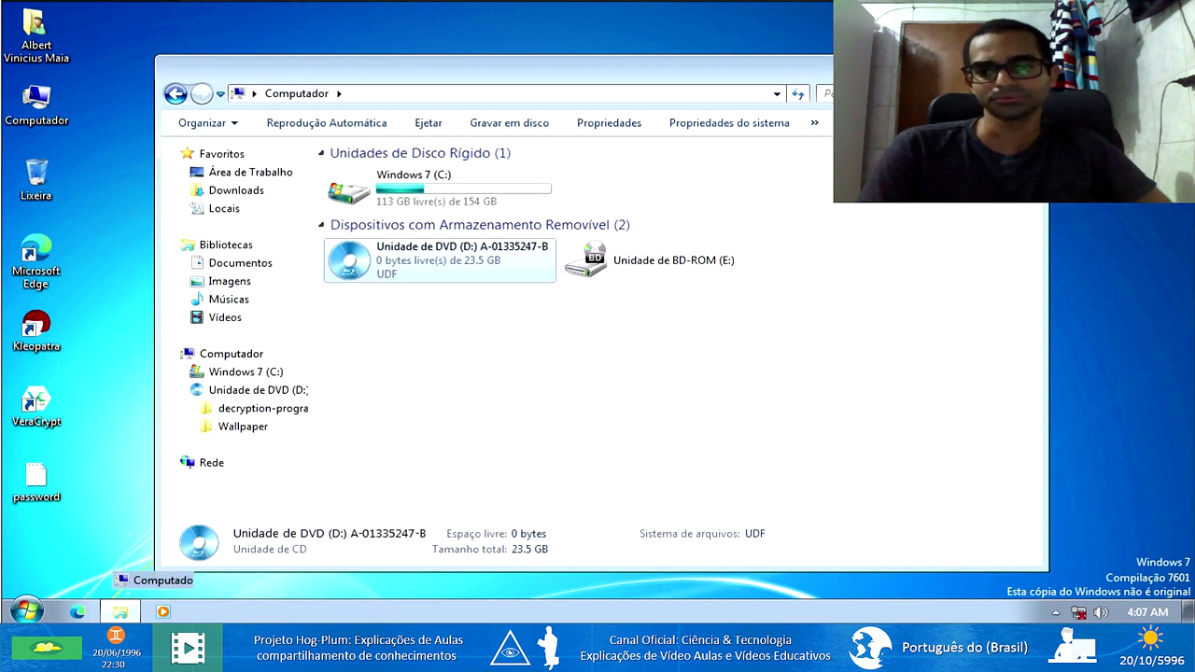
# Close the Computador Explorer window with Alt+F4 to reveal the desktop.
pyautogui.hotkey('alt', 'F4')
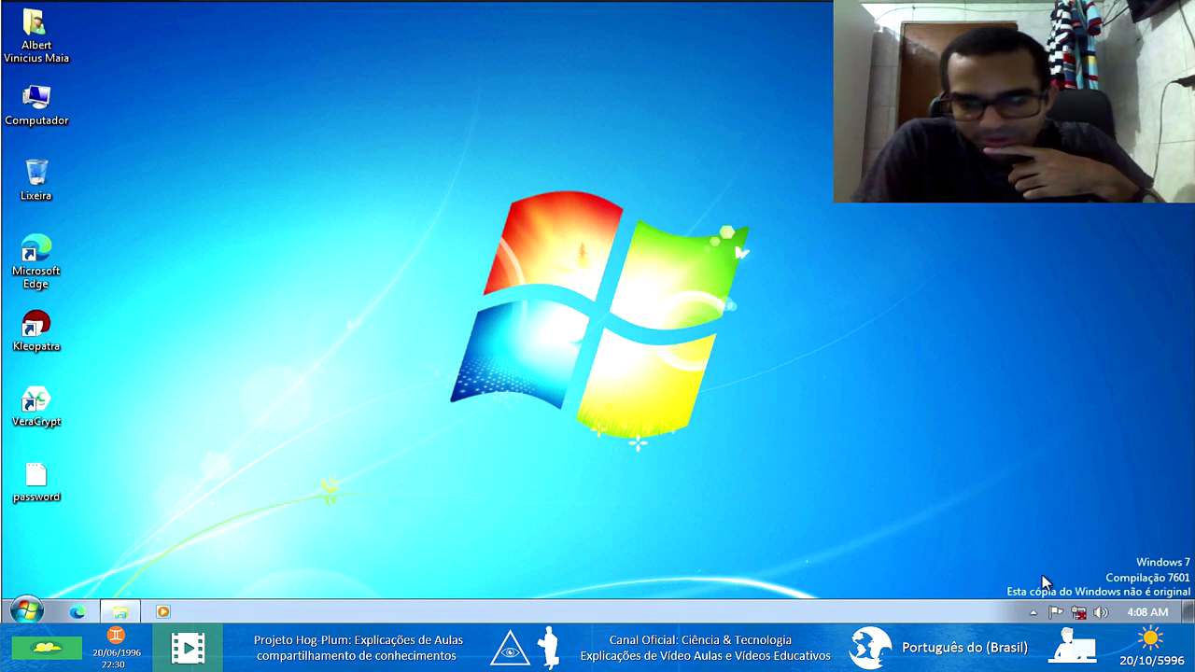
pyautogui.rightClick(32, 97)
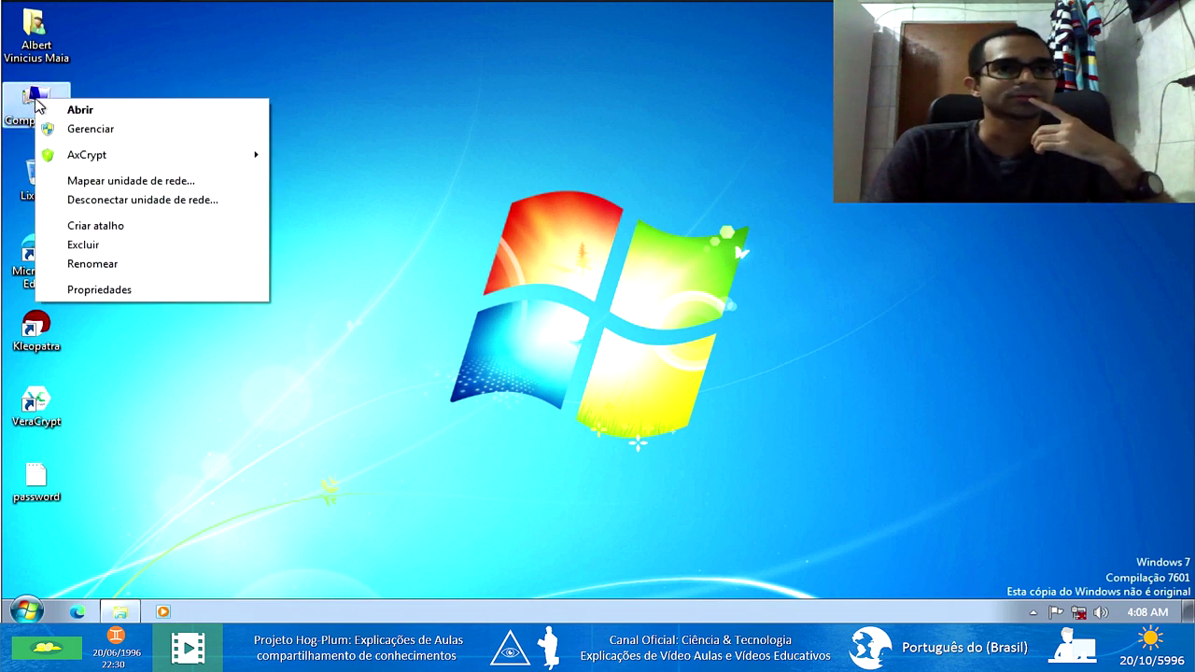
pyautogui.click(133, 291)
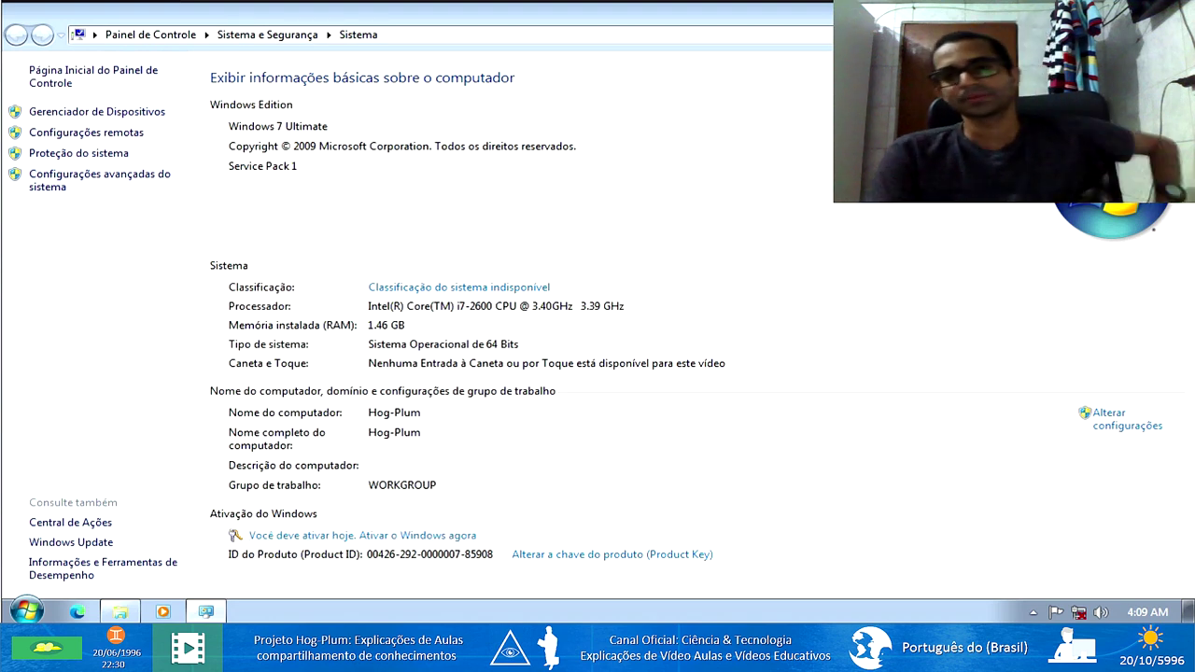
pyautogui.hotkey('alt', 'F4')
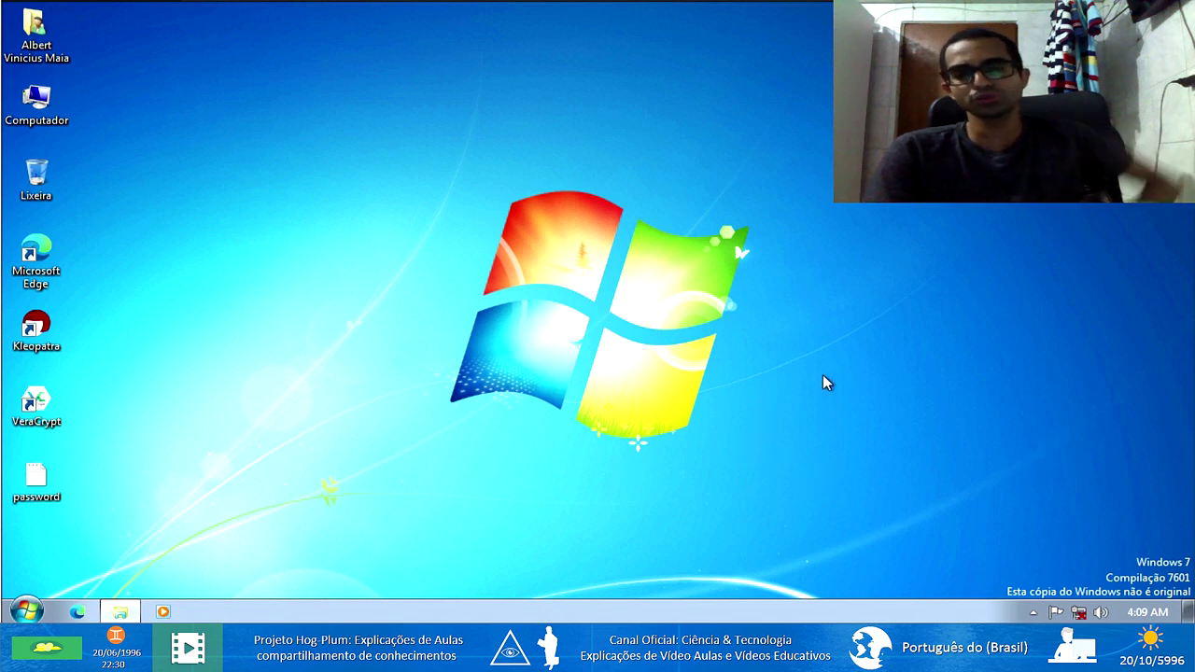
# Set the system date to 16 January 2023, confirm both date windows, and refresh the desktop.
pyautogui.click(1148, 613)
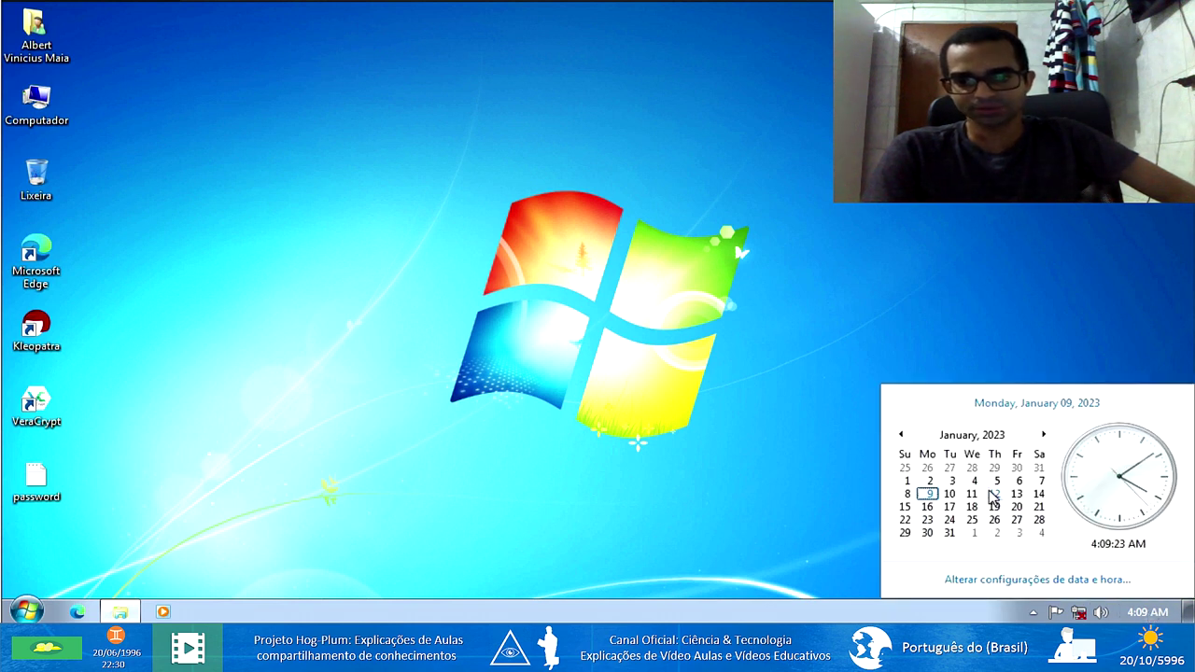
pyautogui.click(1027, 580)
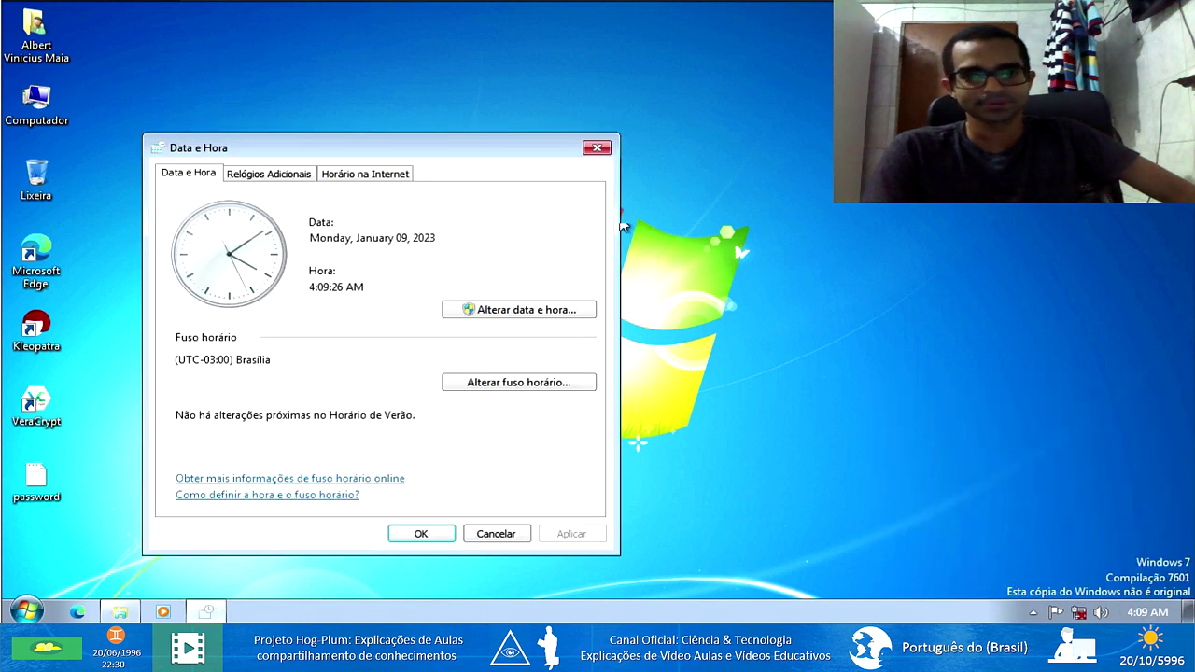
pyautogui.click(511, 312)
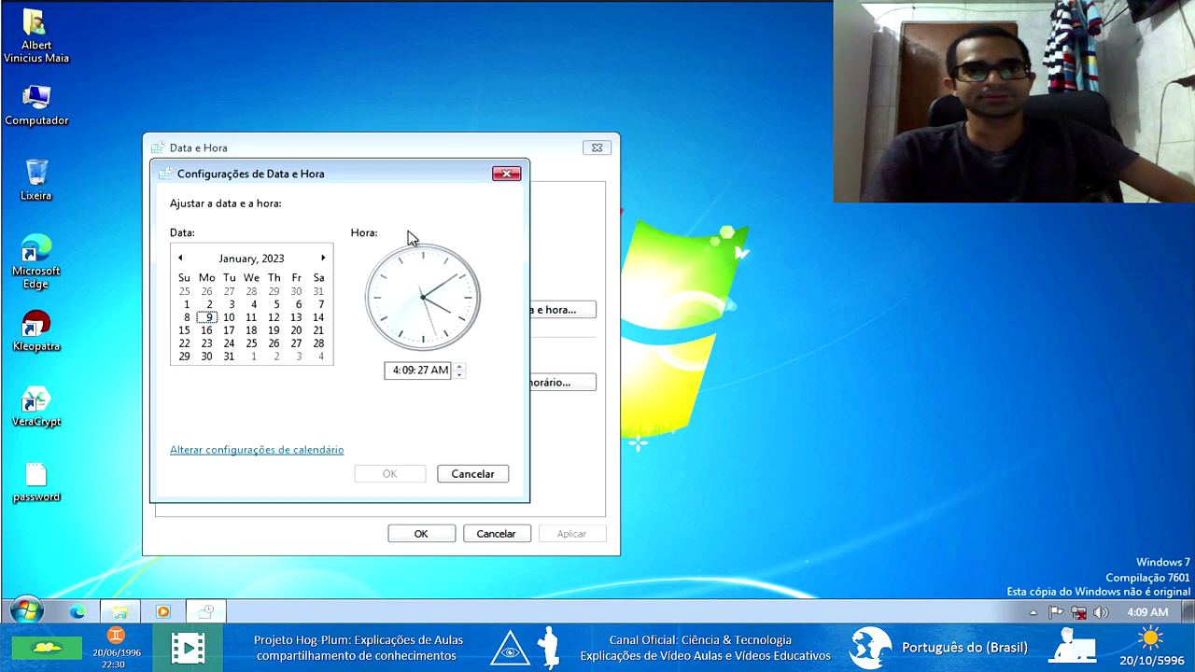
pyautogui.moveTo(354, 176); pyautogui.dragTo(389, 140)
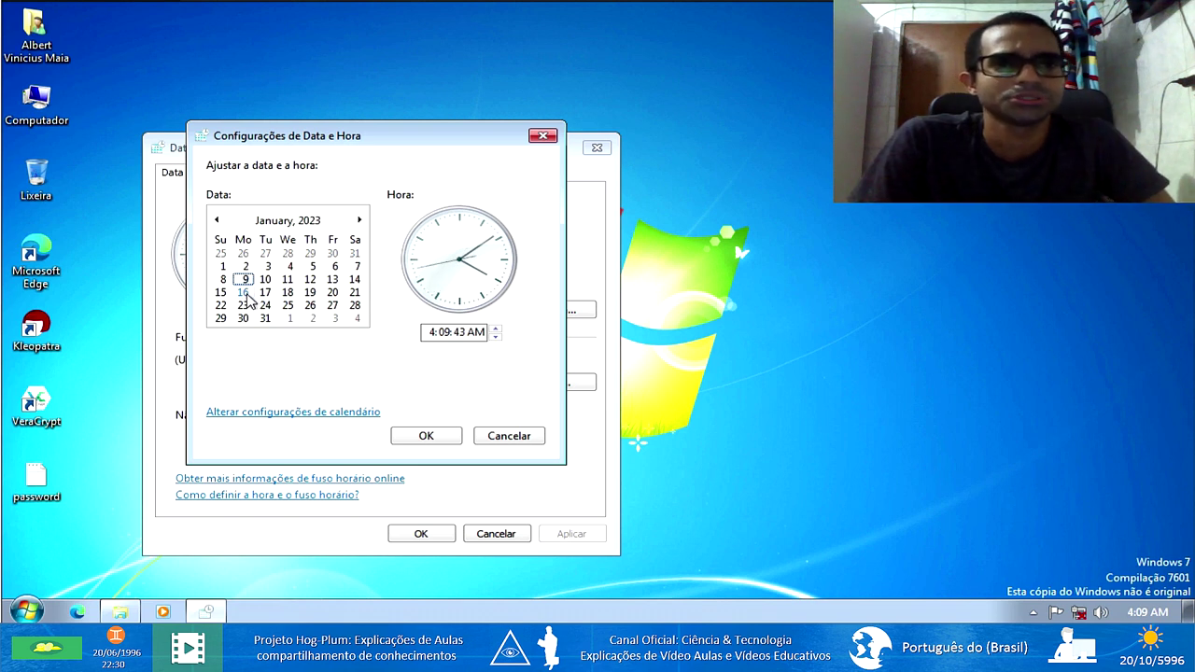
pyautogui.click(244, 294)
pyautogui.click(435, 439)
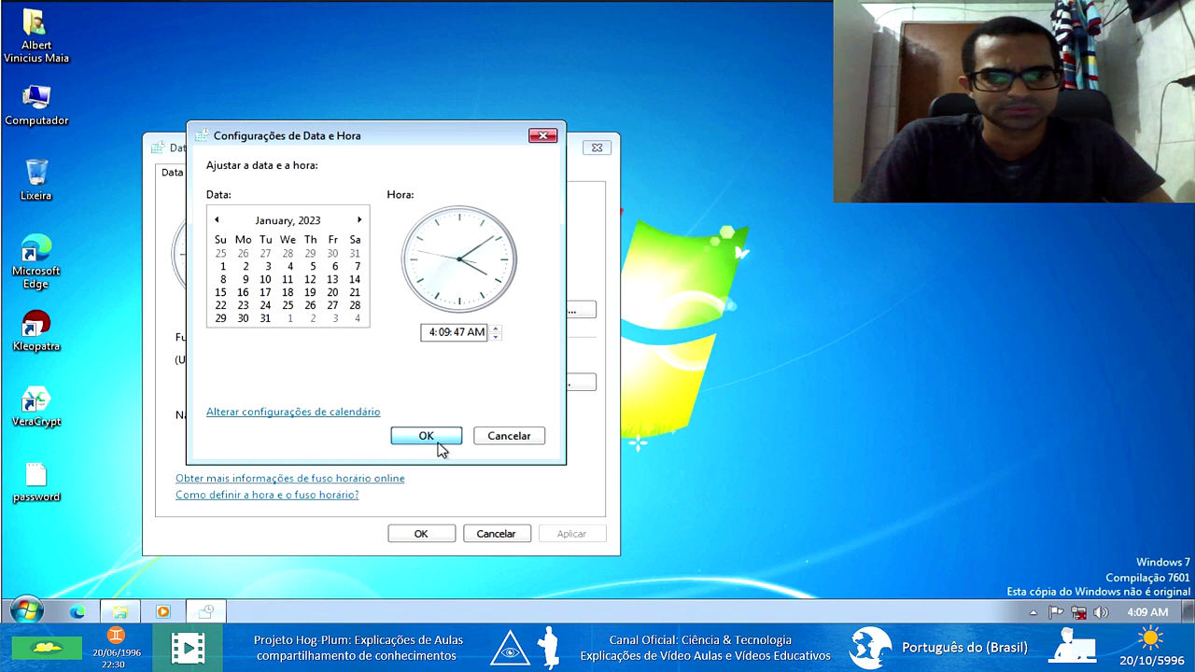
pyautogui.click(424, 533)
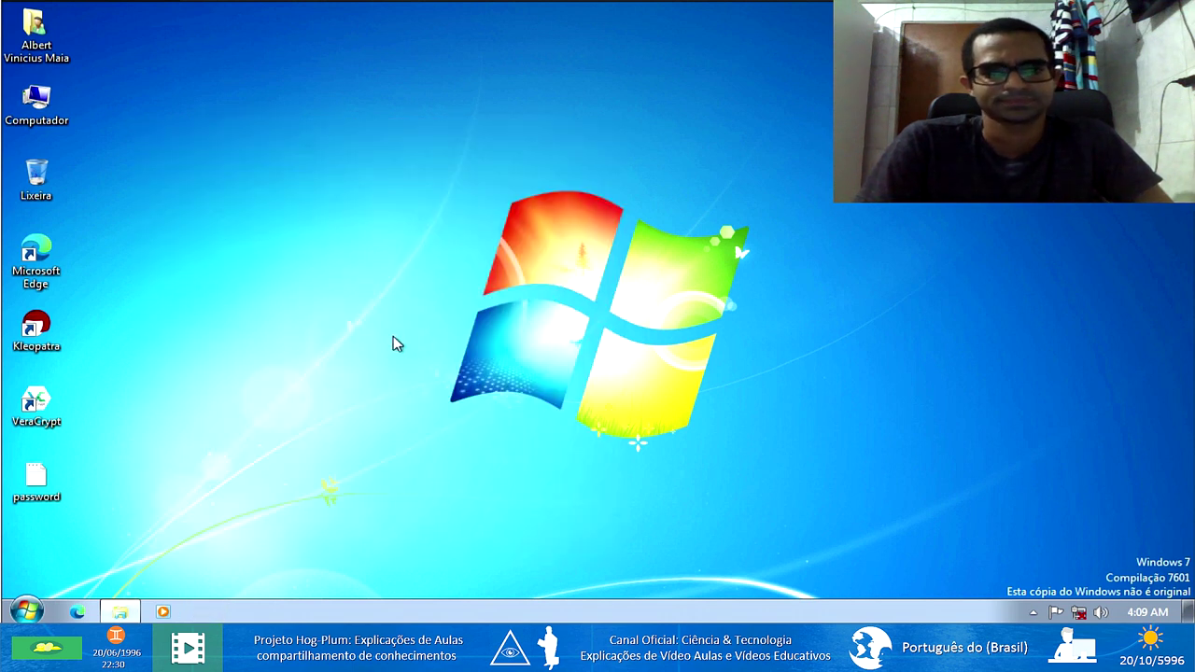
pyautogui.rightClick(368, 271)
pyautogui.click(424, 322)
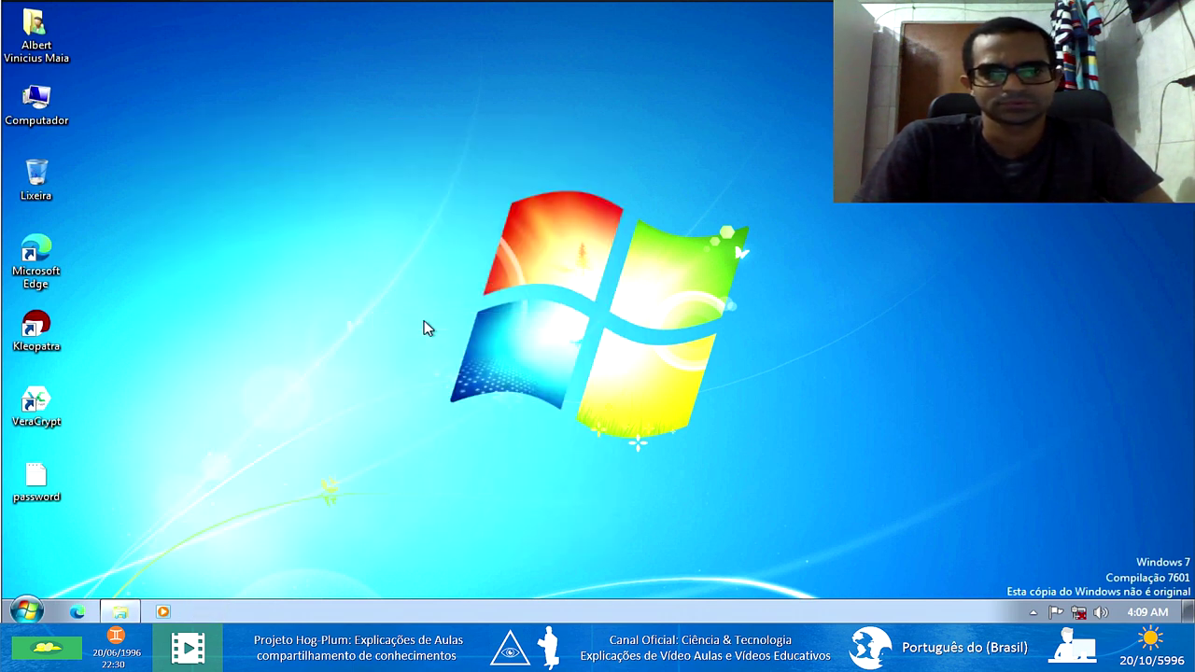
# From Computador, list the installed updates and scroll right to show the Instalado em column.
pyautogui.doubleClick(36, 103)
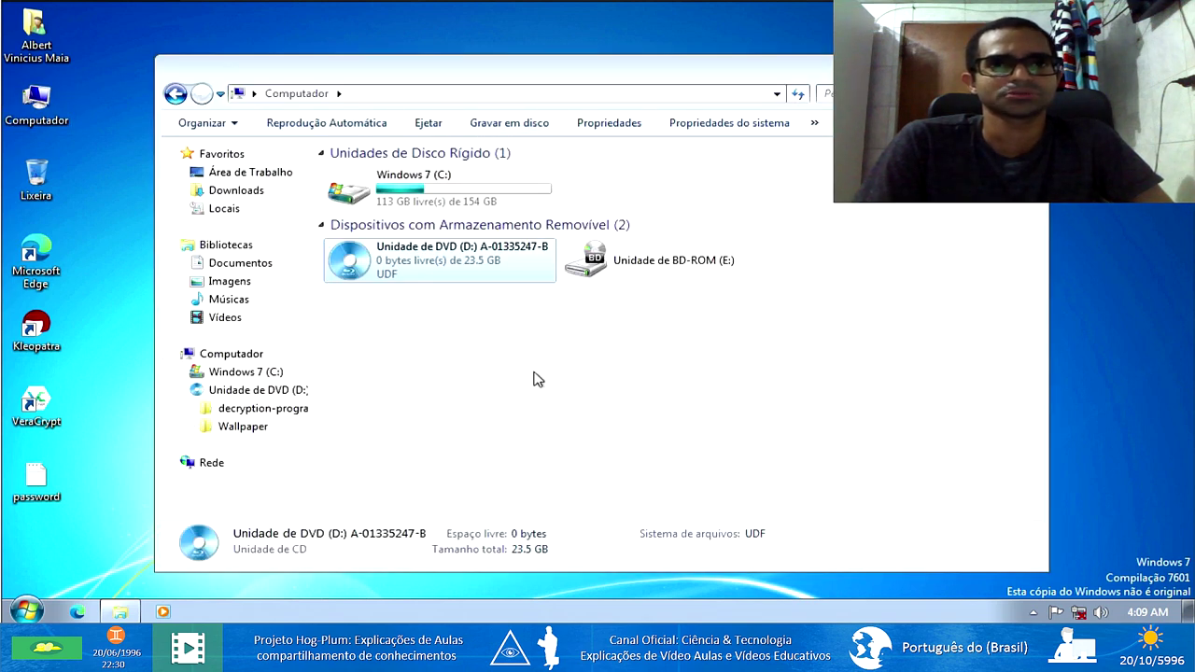
pyautogui.click(534, 373)
pyautogui.click(469, 128)
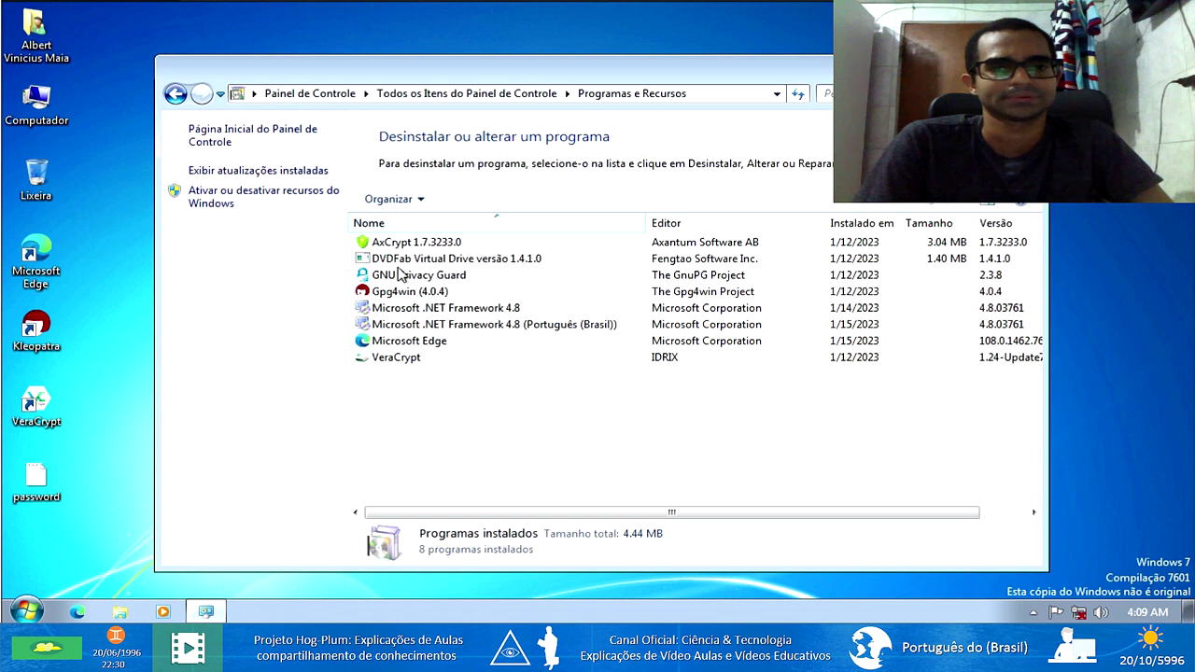
pyautogui.click(270, 171)
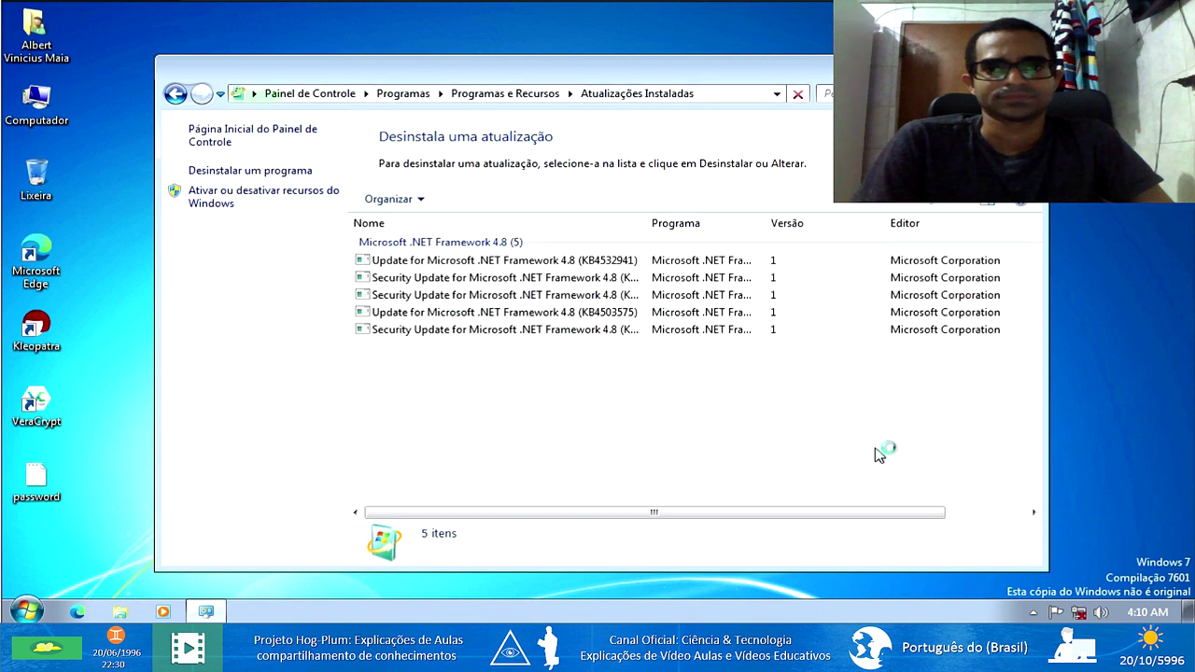
pyautogui.moveTo(874, 517); pyautogui.dragTo(1030, 515)
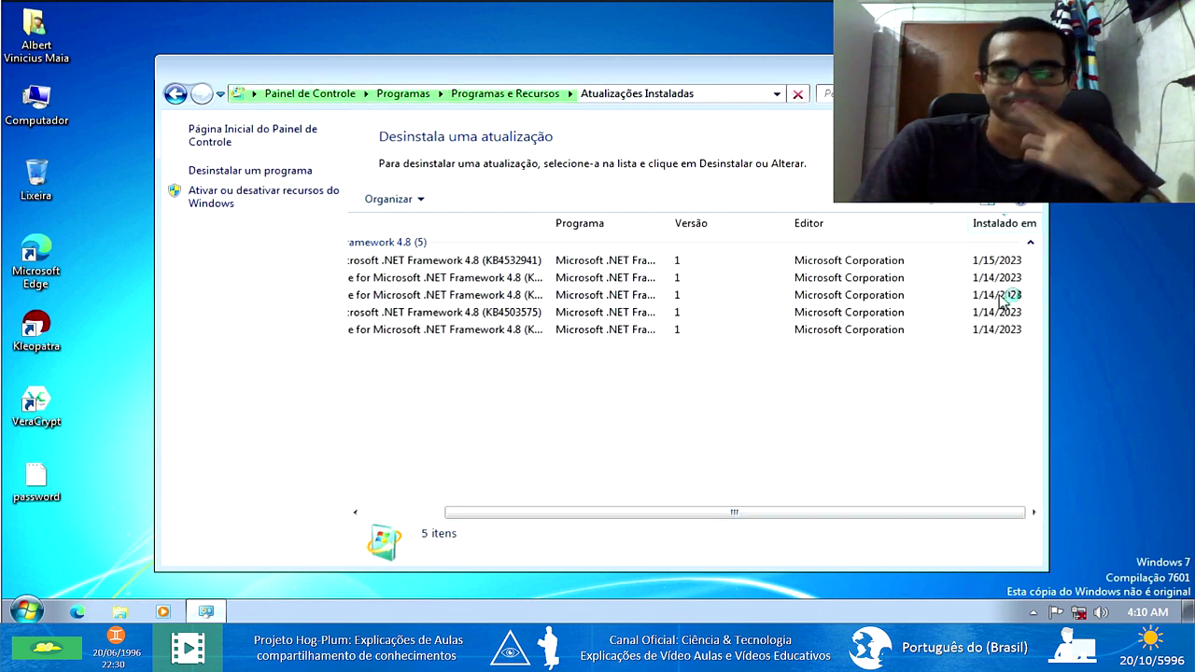
# Change the clock's hour to 1 (about 1:09 AM), apply it, and refresh the desktop.
pyautogui.click(1148, 615)
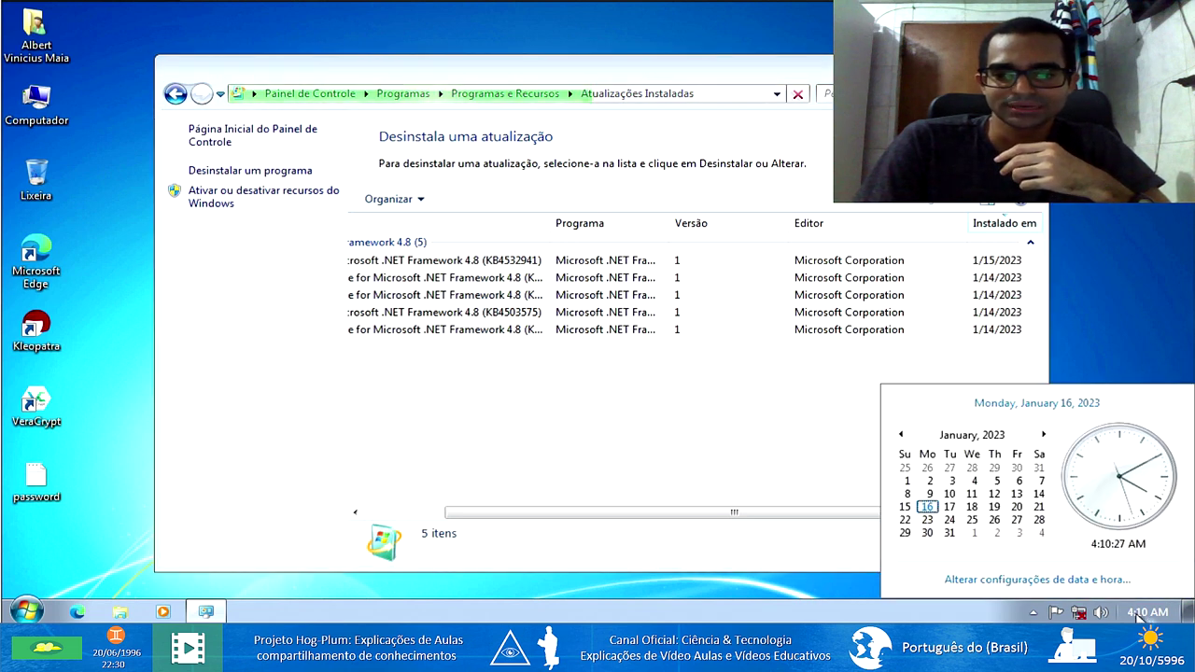
pyautogui.click(1036, 580)
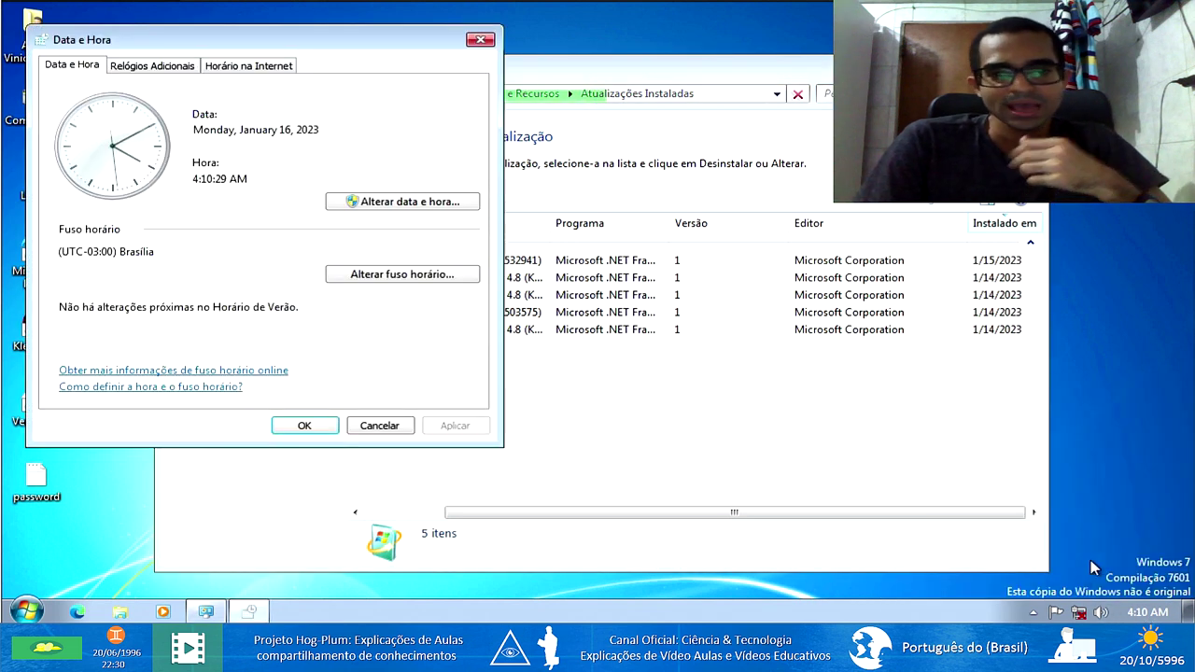
pyautogui.click(375, 203)
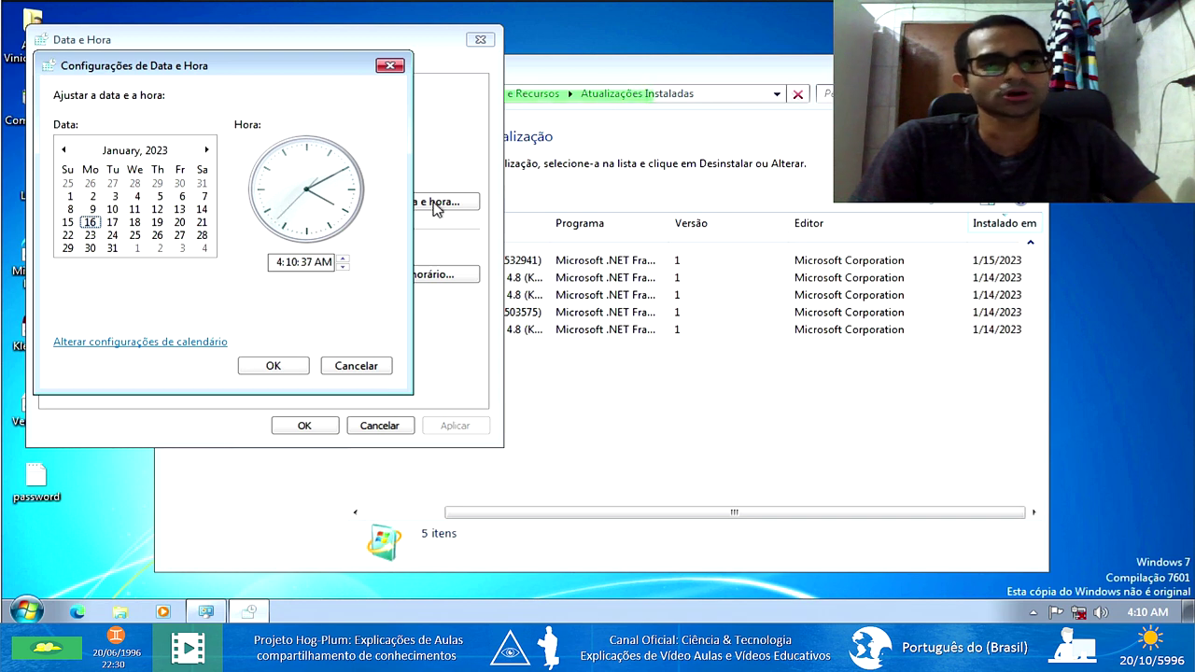
pyautogui.click(285, 265)
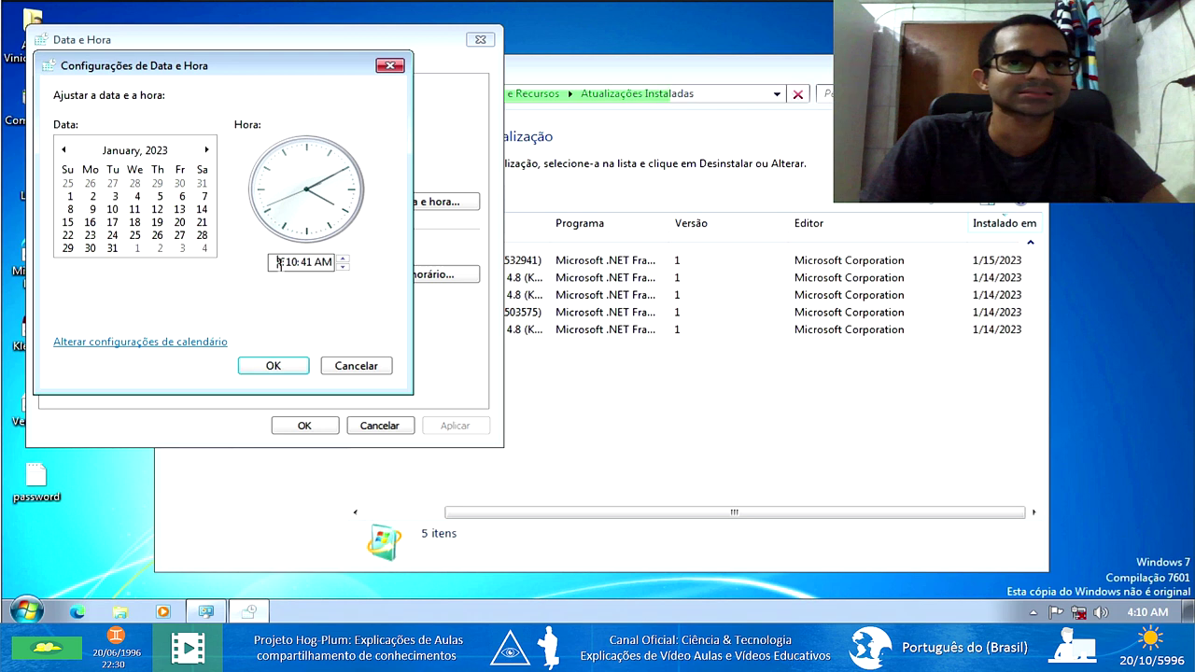
pyautogui.write('1')
pyautogui.click(343, 266)
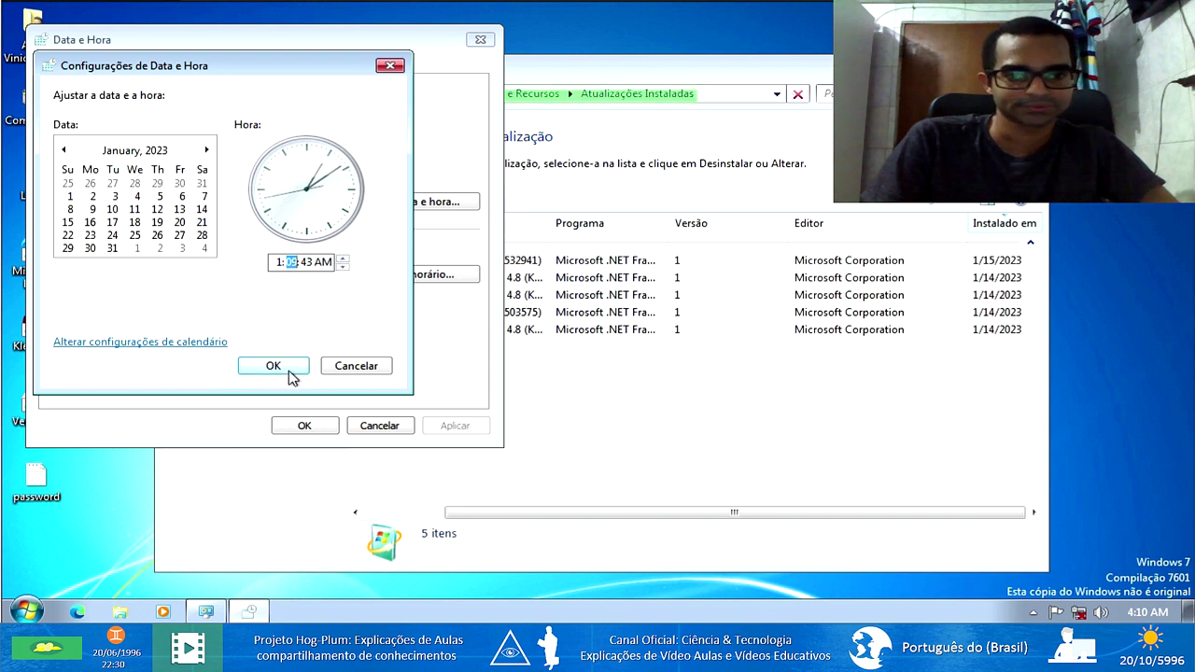
pyautogui.click(273, 366)
pyautogui.rightClick(1110, 205)
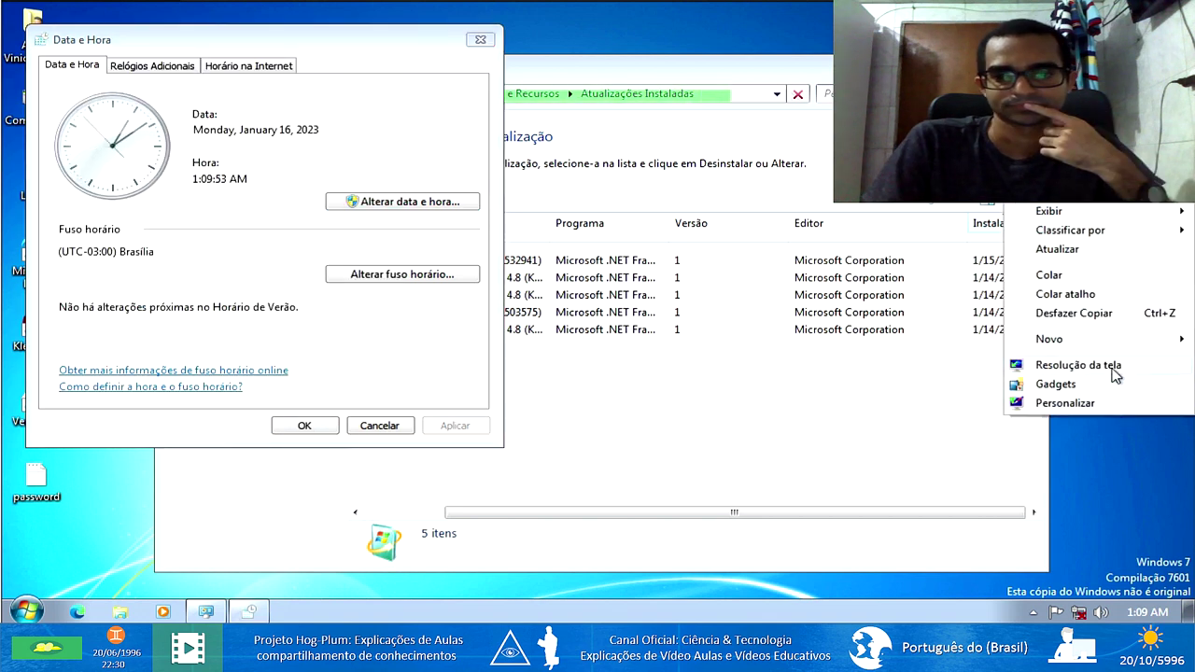
pyautogui.click(1065, 249)
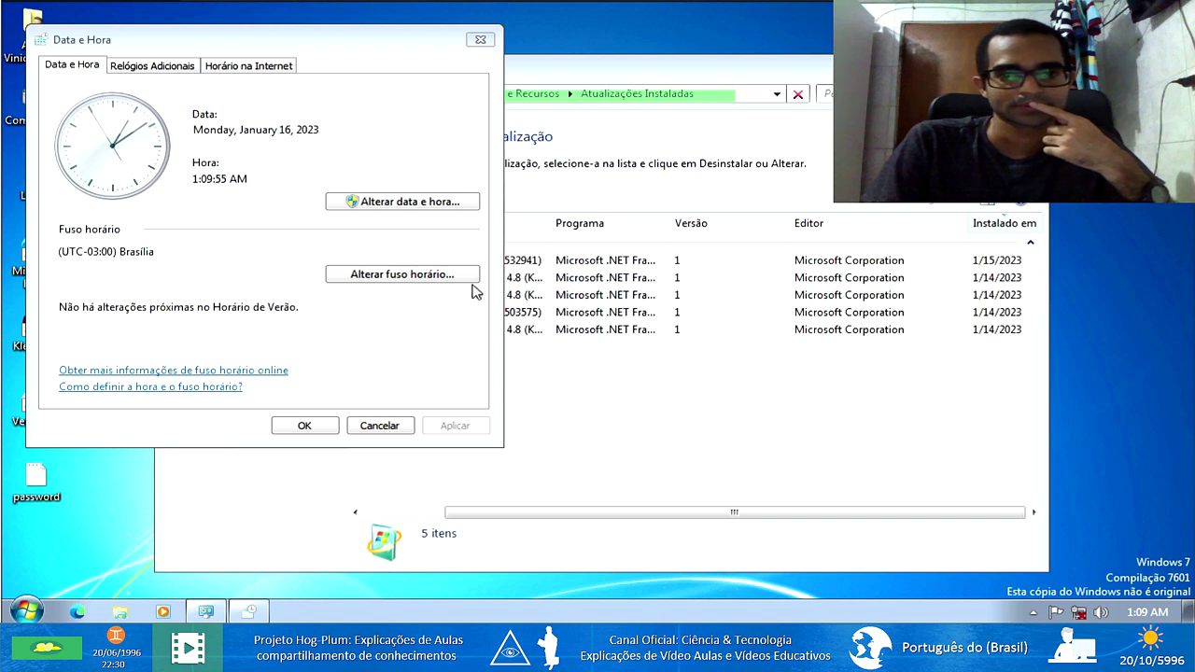
# Pick January 16 in the calendar and confirm both date and time windows.
pyautogui.click(364, 202)
pyautogui.click(112, 222)
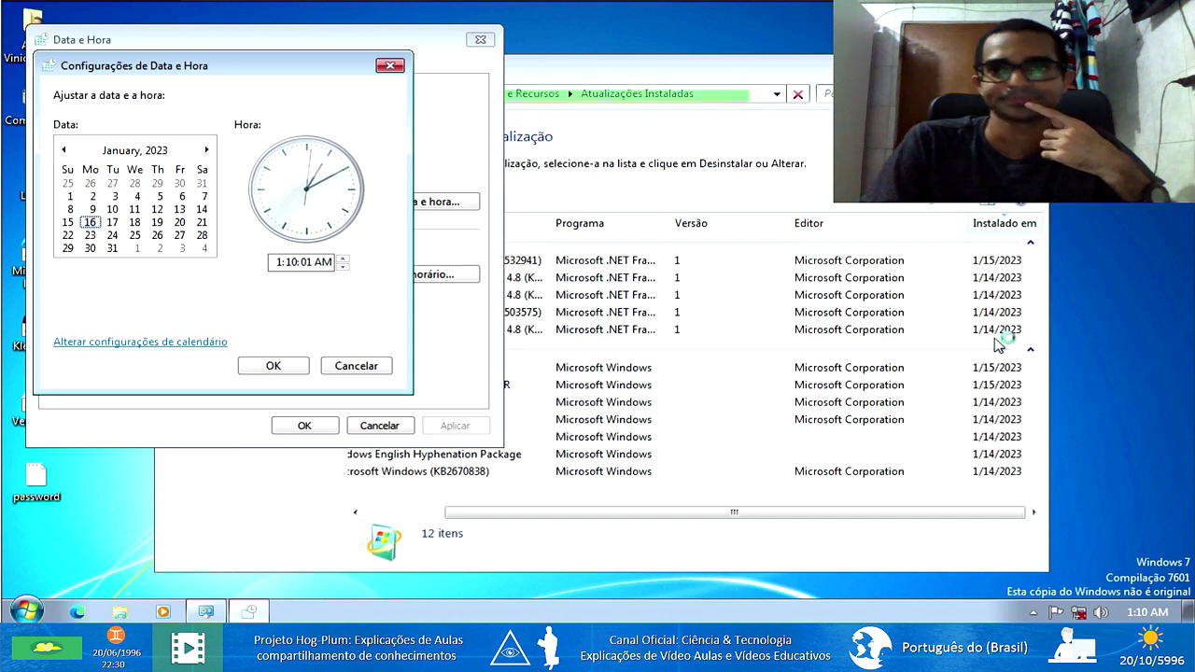
pyautogui.click(1041, 238)
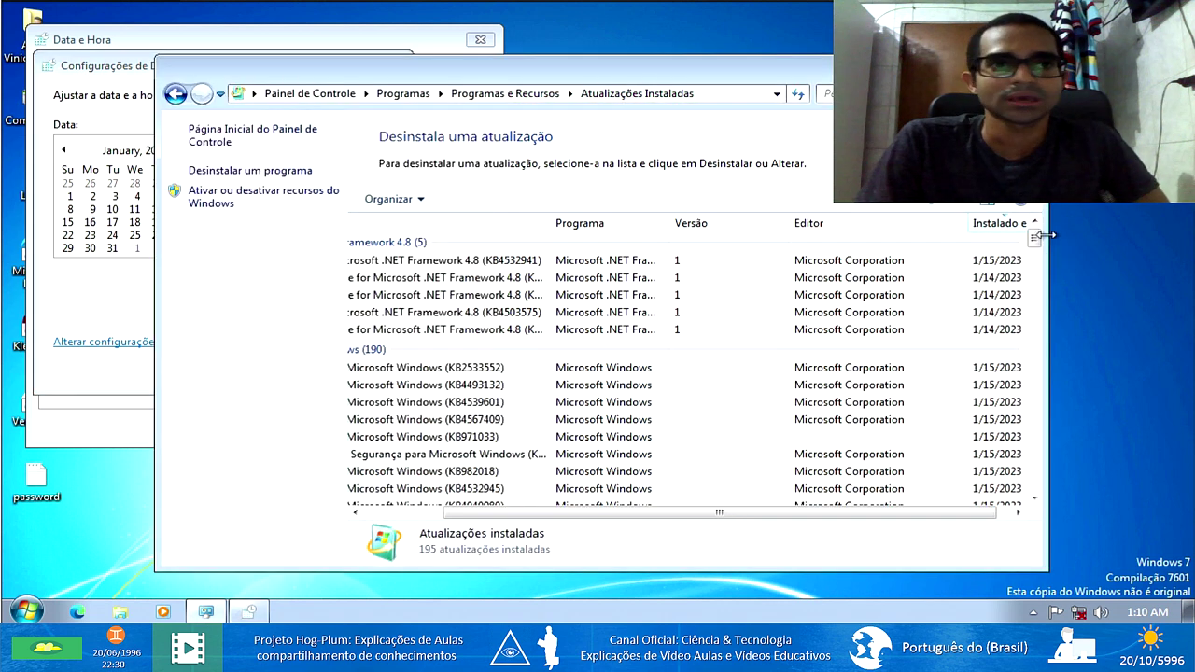
pyautogui.click(90, 231)
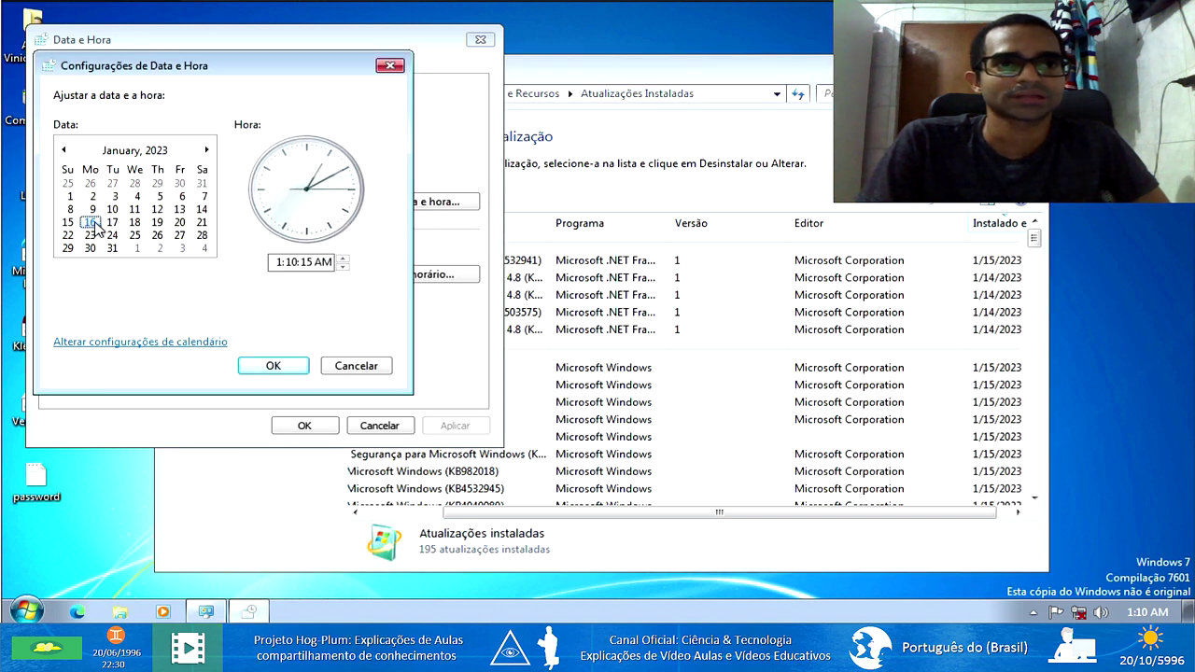
pyautogui.click(280, 366)
pyautogui.click(305, 424)
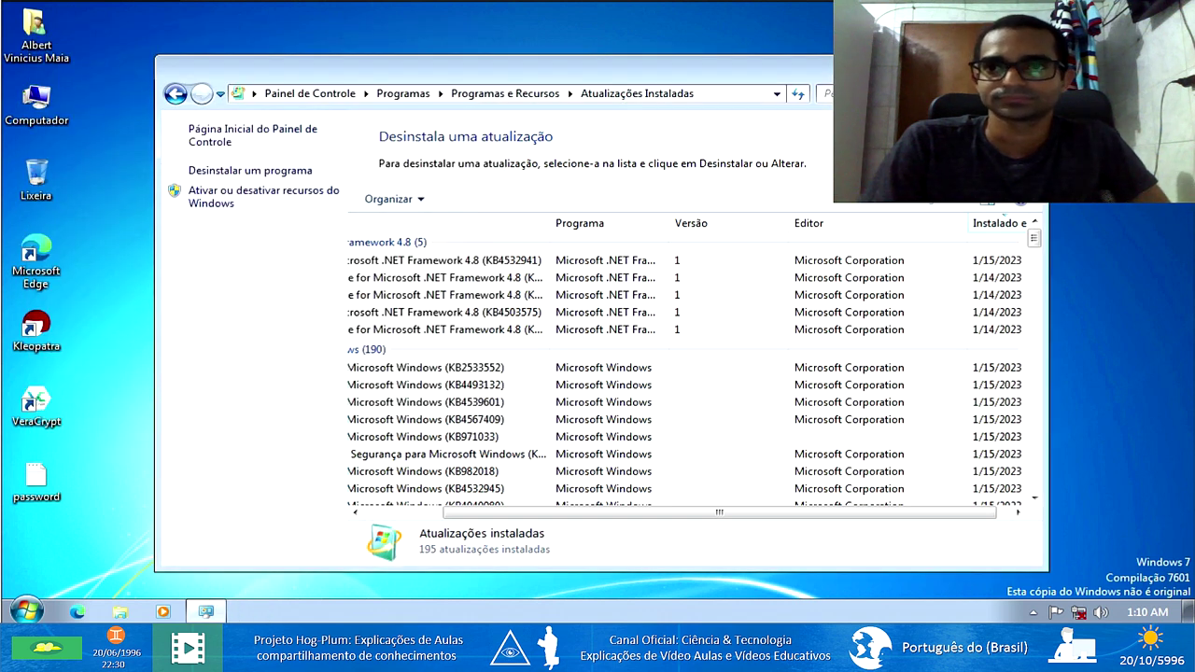
# Close the Control Panel window and refresh the desktop.
pyautogui.hotkey('alt', 'F4')
pyautogui.rightClick(679, 299)
pyautogui.click(731, 349)
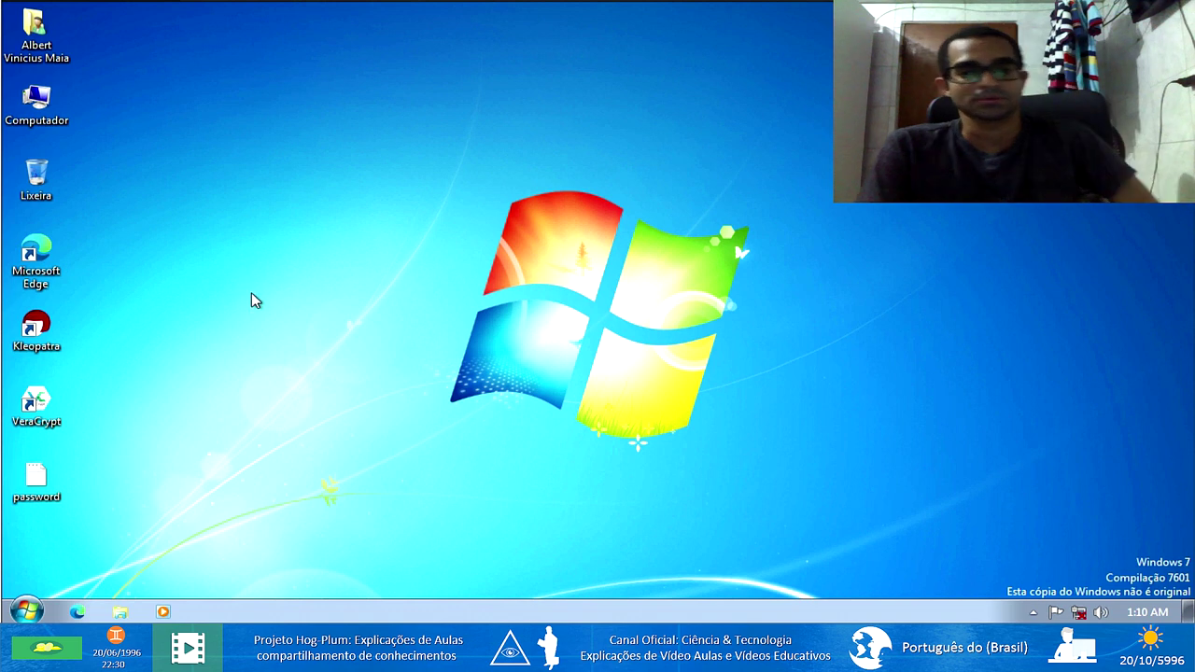
# Restart the machine from the Start menu and boot Windows 7 from the GRUB list.
pyautogui.rightClick(312, 312)
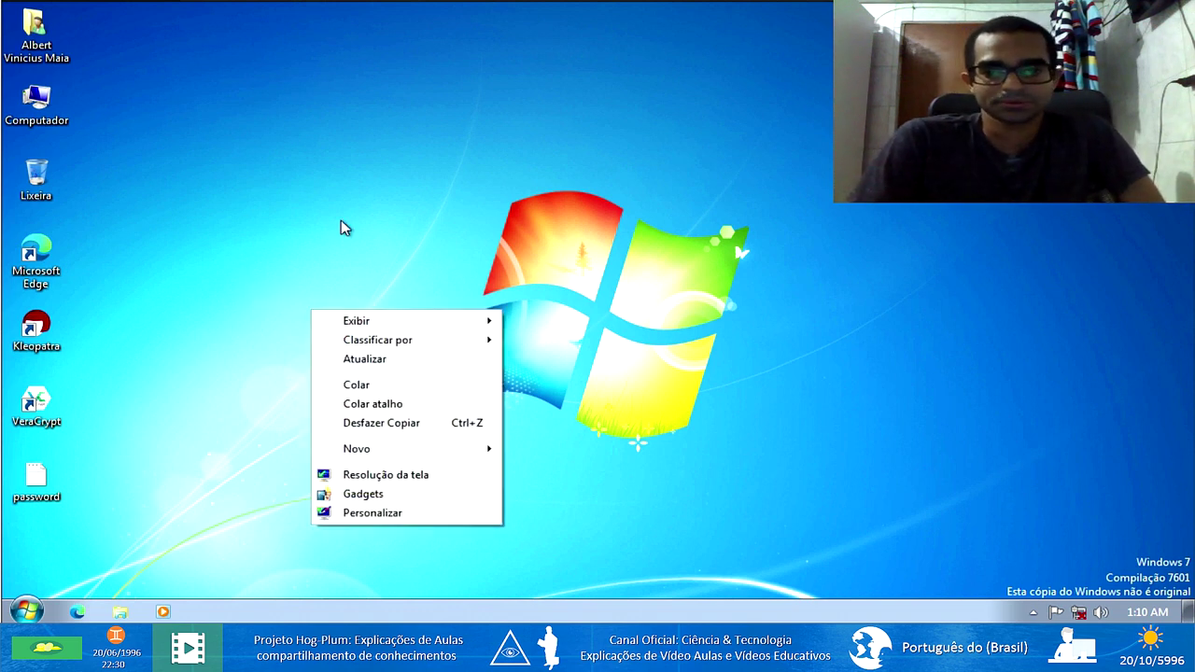
pyautogui.click(260, 282)
pyautogui.click(26, 610)
pyautogui.click(388, 528)
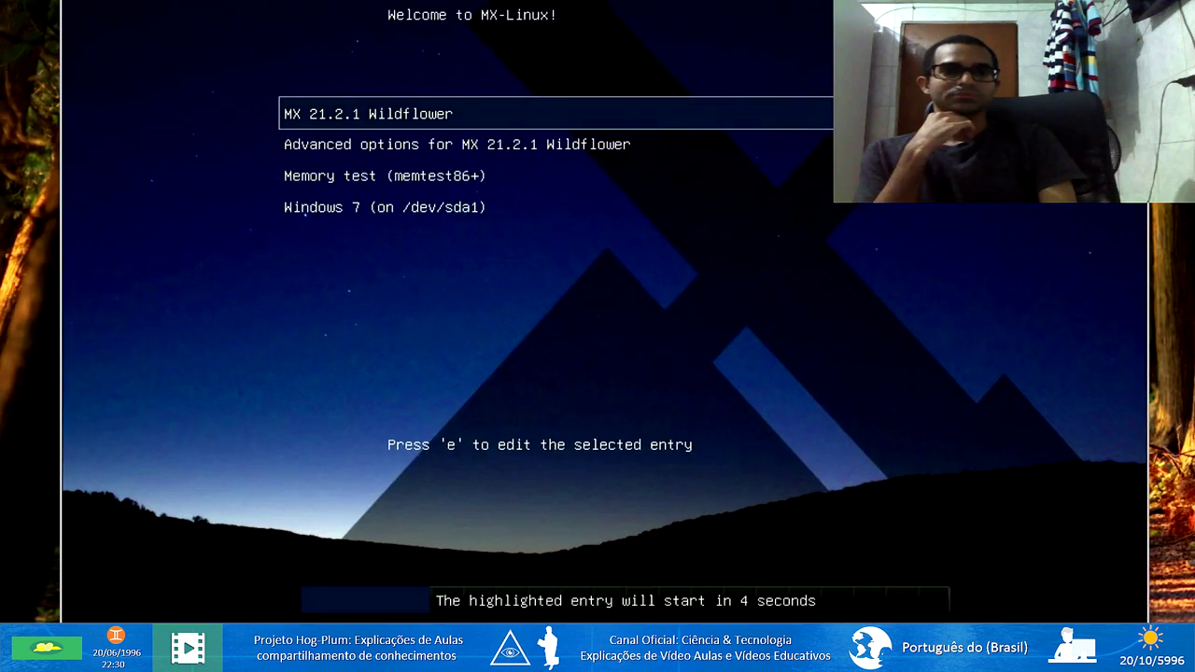
pyautogui.press('Down')
pyautogui.press('Down')
pyautogui.press('Down')
pyautogui.press('Return')
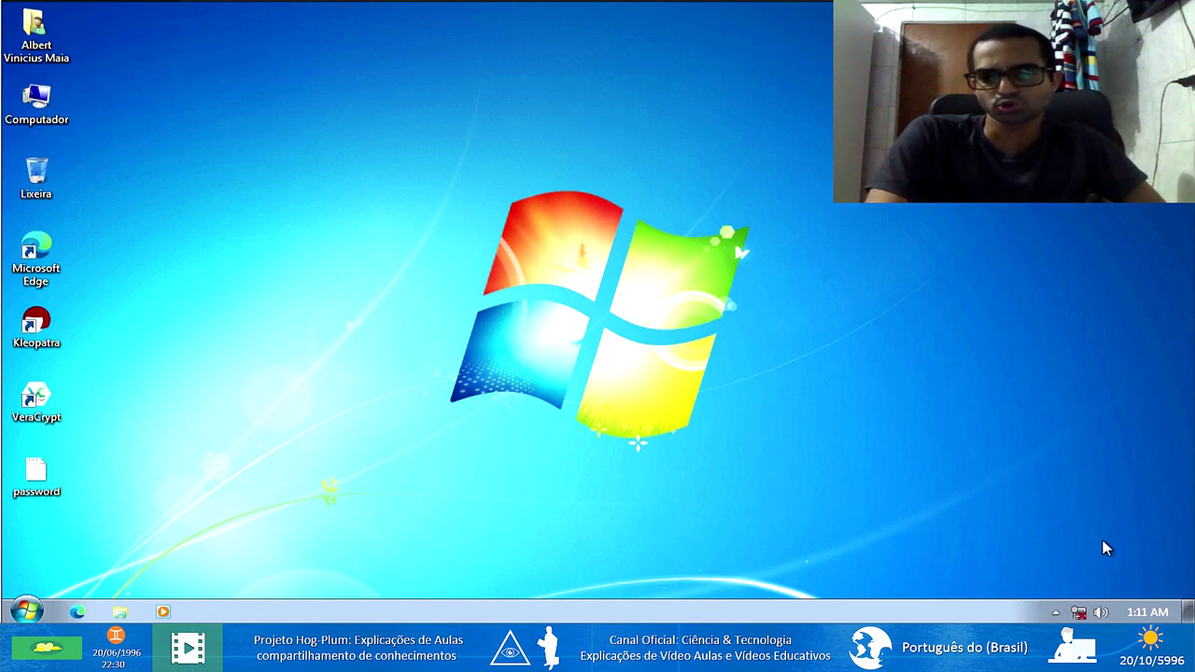
pyautogui.click(56, 120)
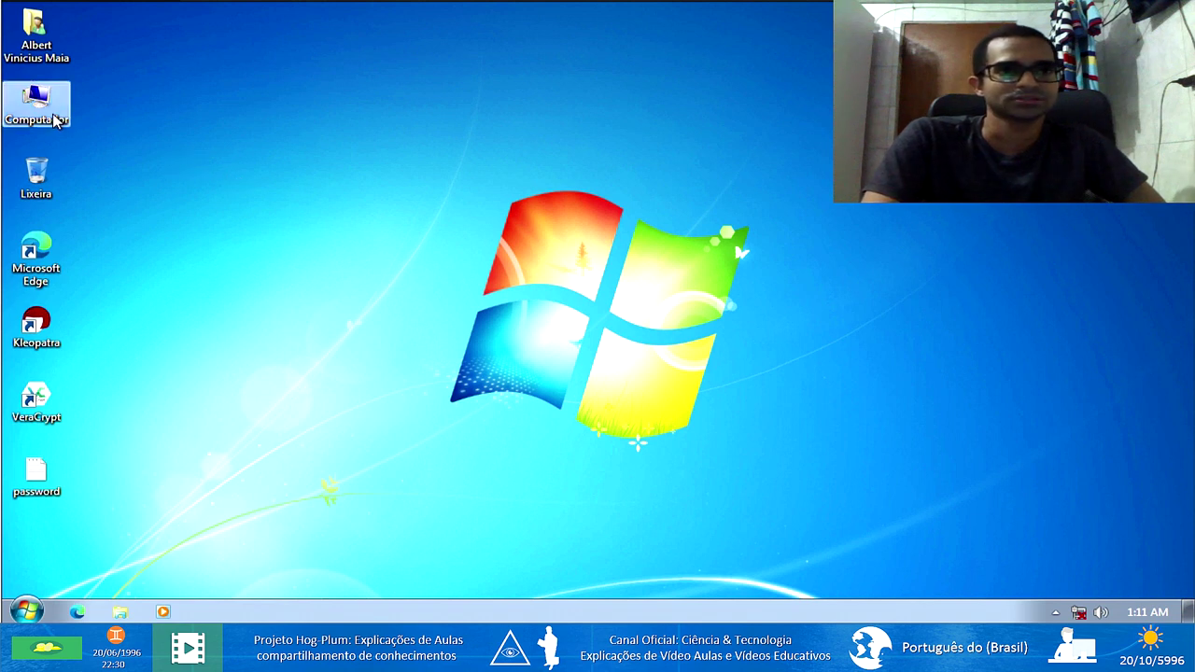
pyautogui.rightClick(70, 123)
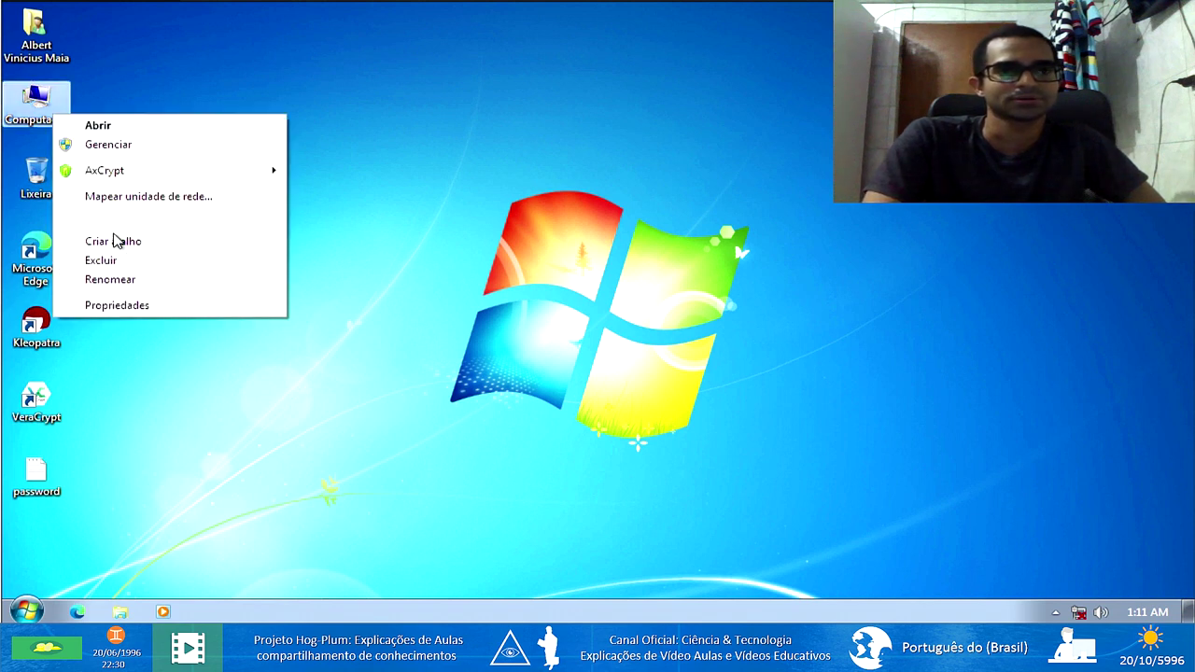
pyautogui.click(147, 307)
pyautogui.scroll(-2, 469, 375)
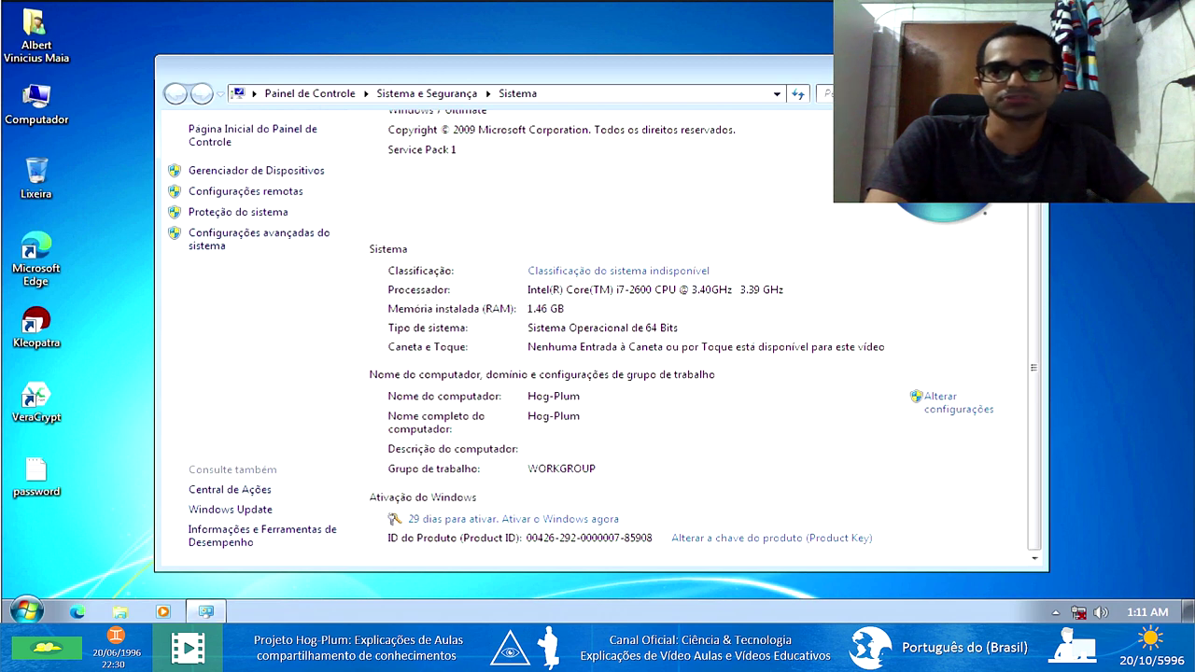
pyautogui.click(1029, 65)
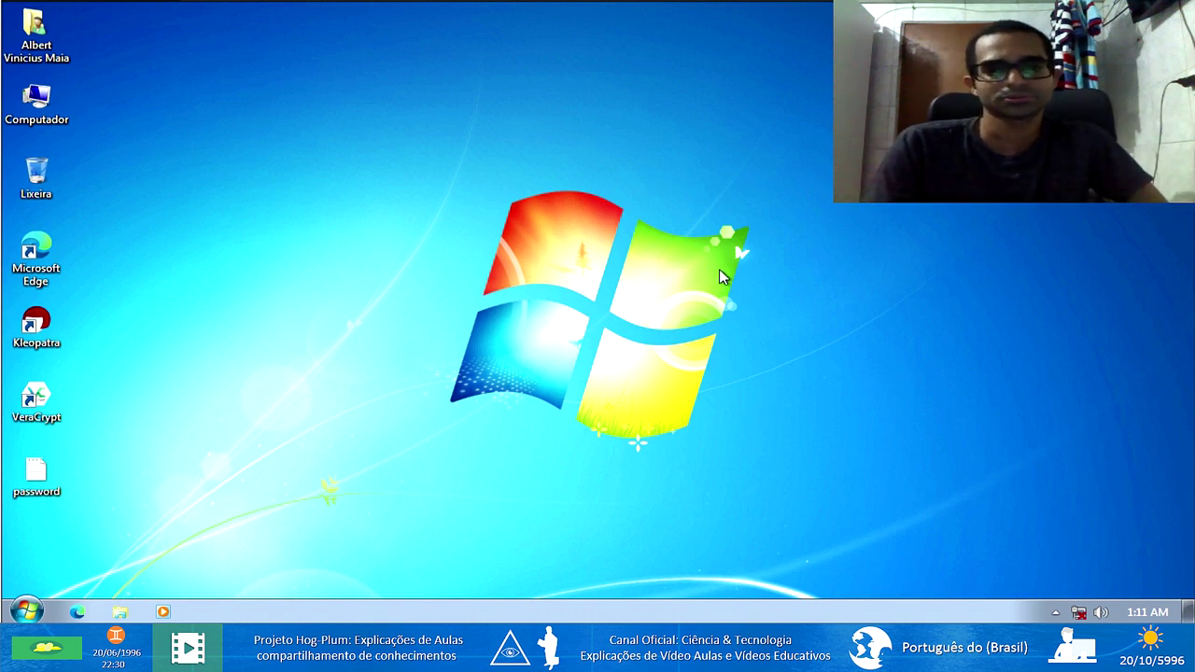
pyautogui.rightClick(496, 373)
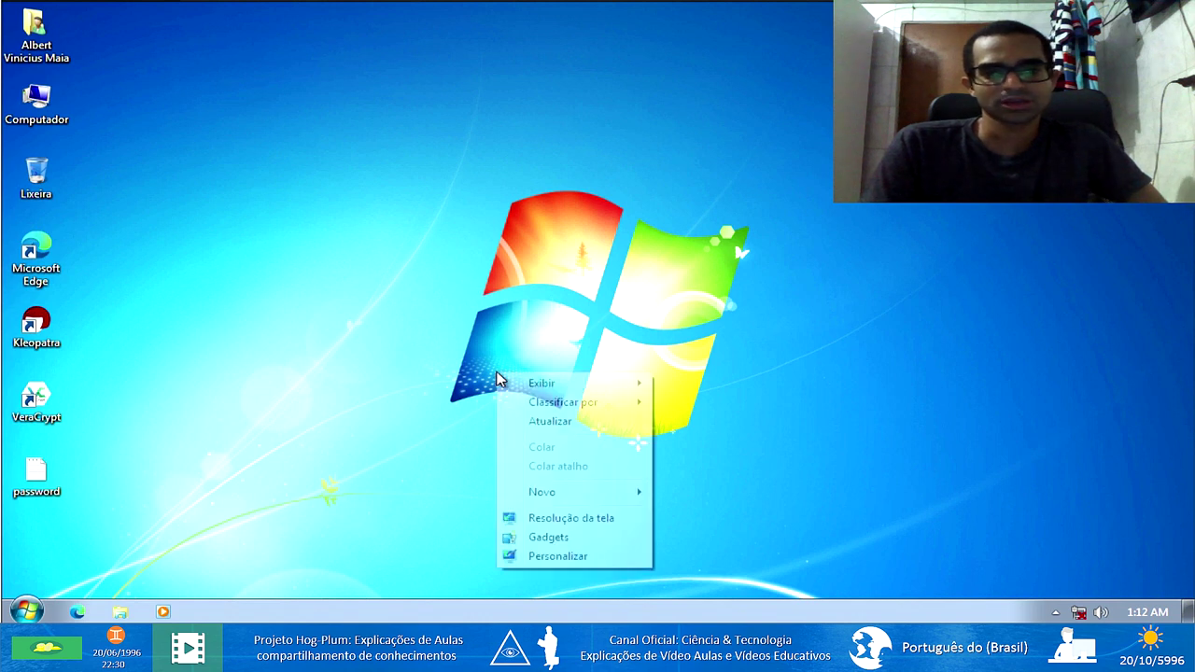
pyautogui.click(558, 556)
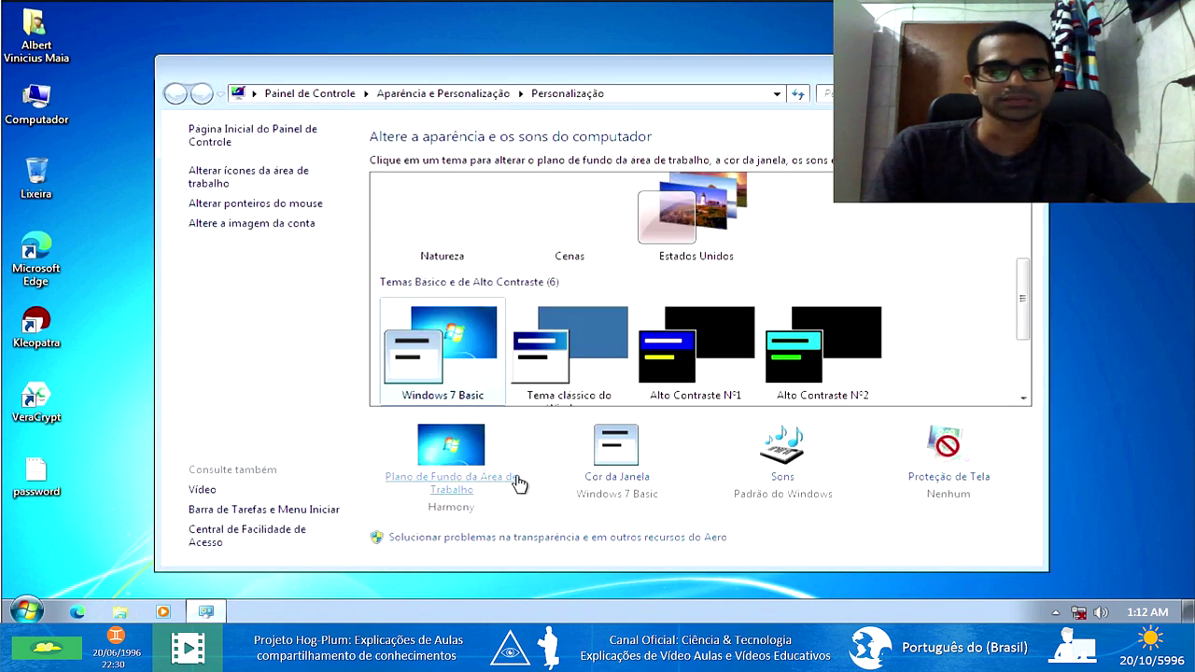
pyautogui.click(505, 481)
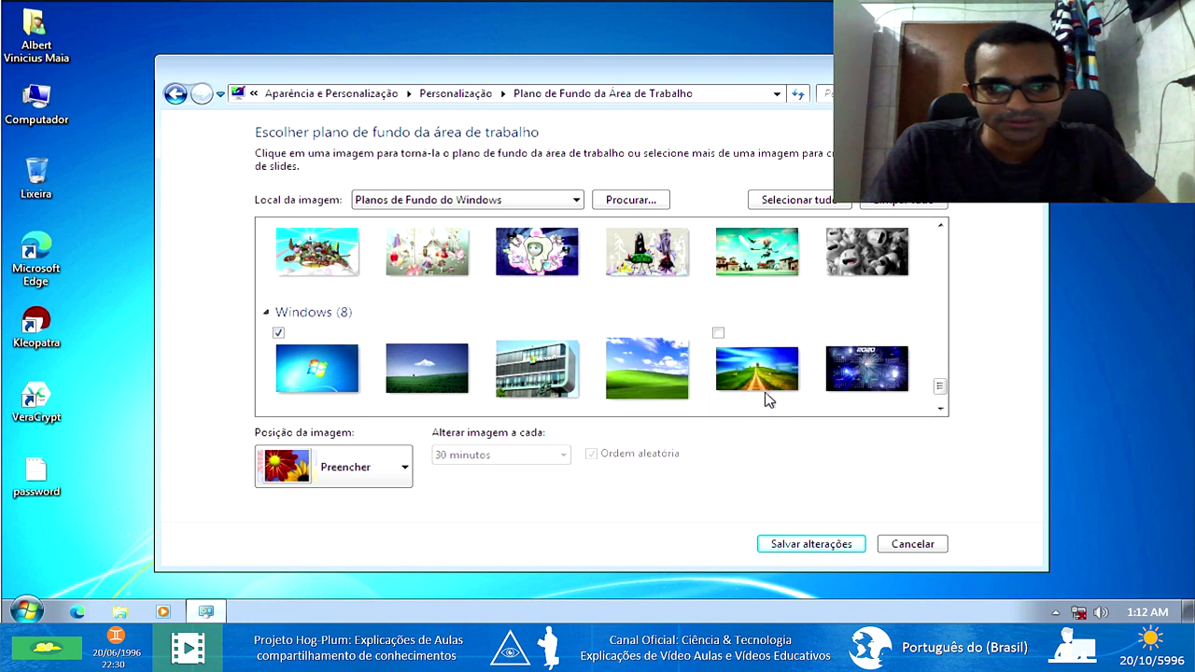
pyautogui.click(945, 407)
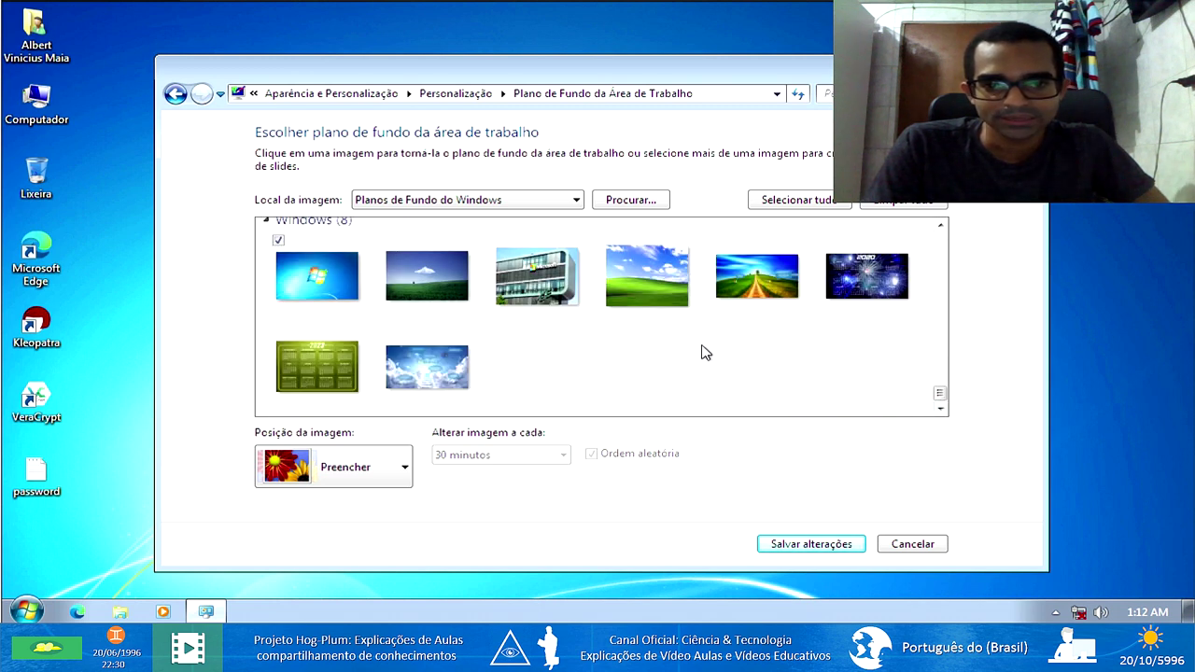
pyautogui.click(756, 296)
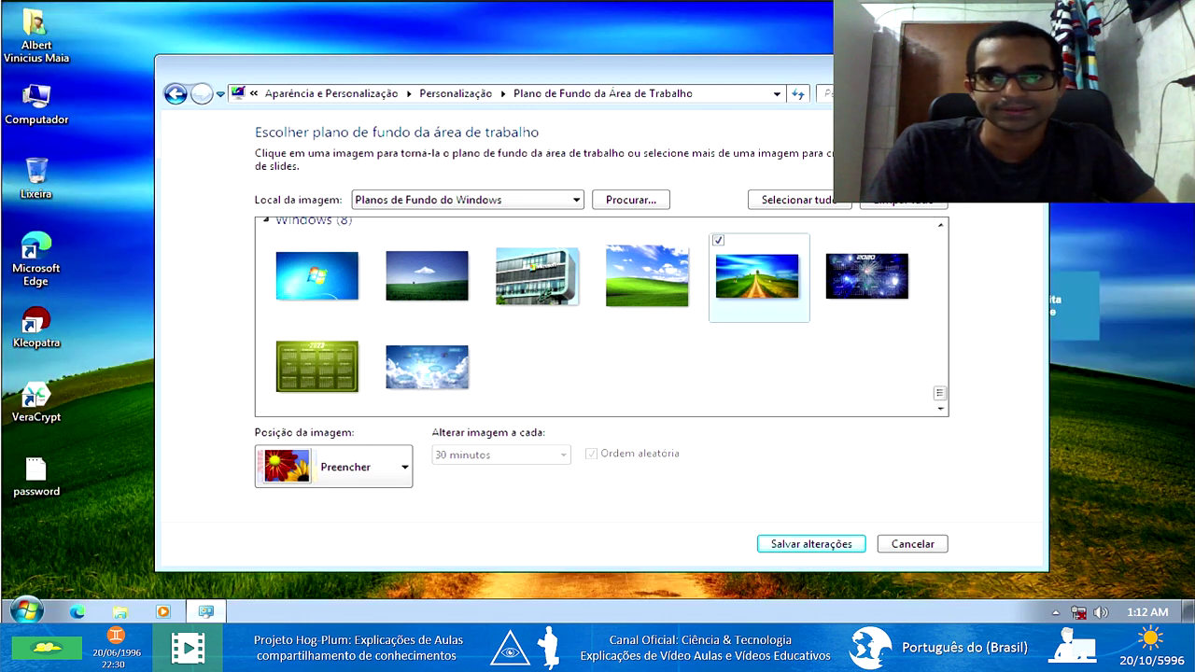
pyautogui.press('super+d')
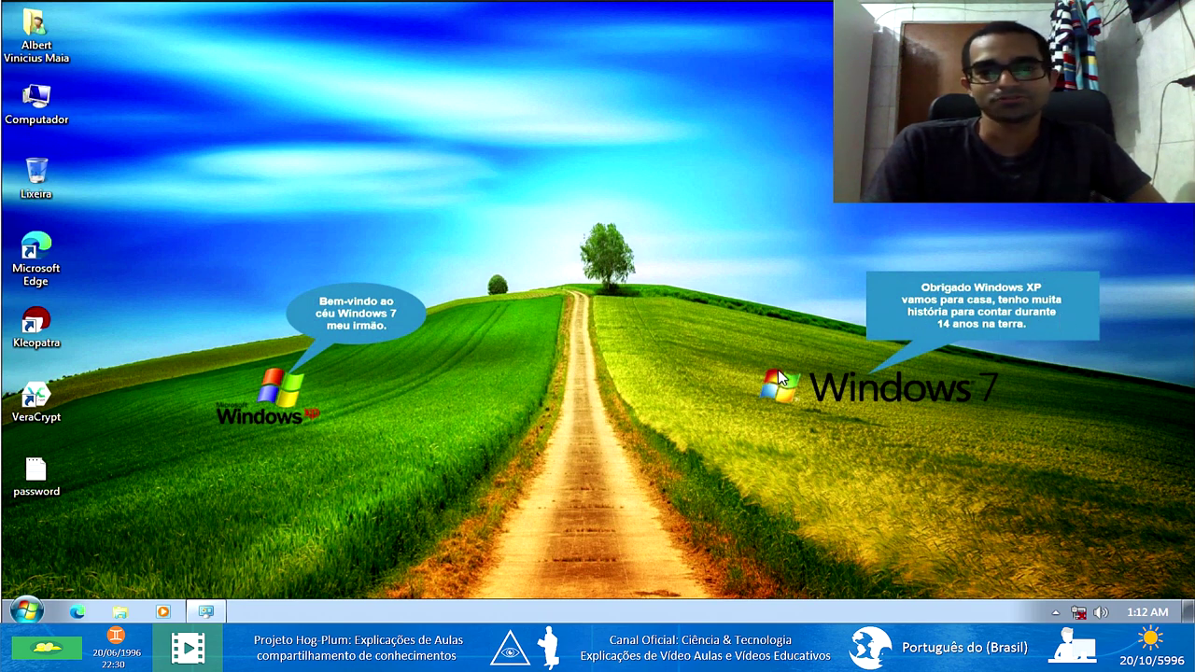
# Select and save the cloudy heaven Windows image as background, then minimize to the desktop.
pyautogui.rightClick(582, 353)
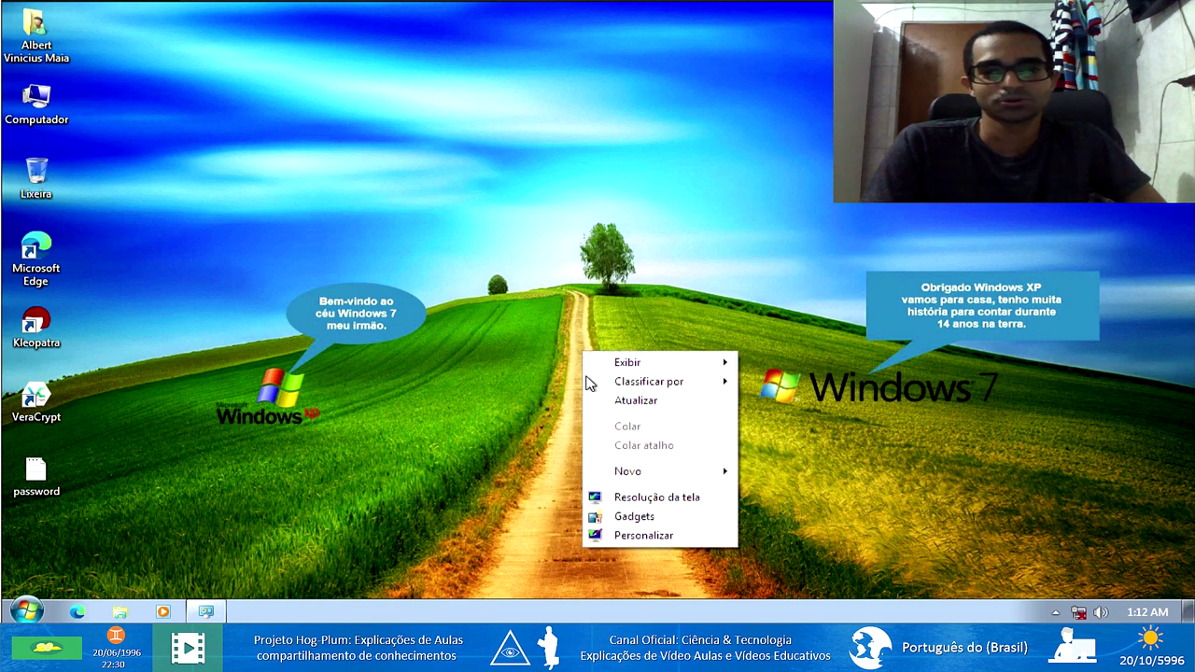
pyautogui.click(644, 538)
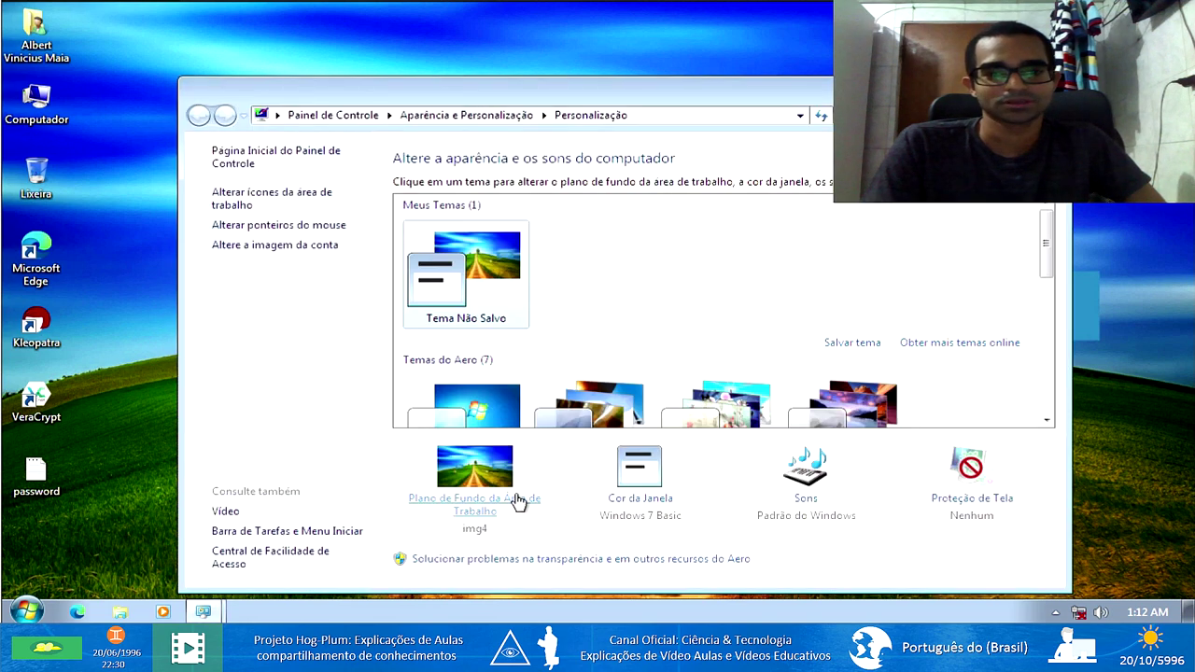
pyautogui.click(518, 504)
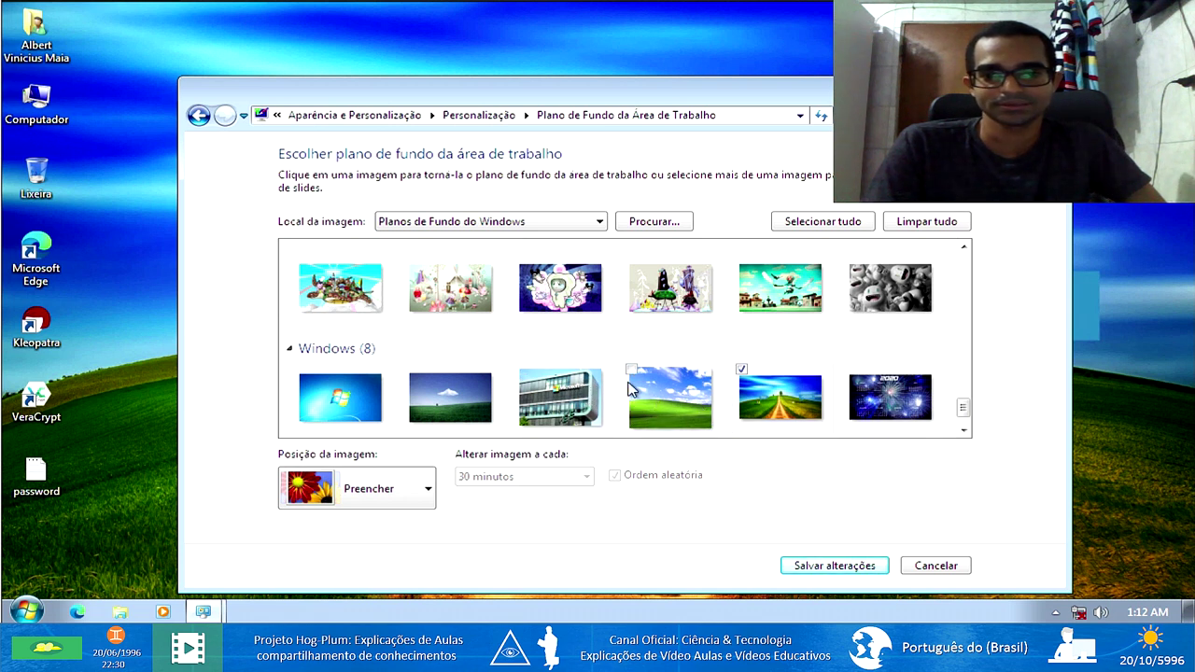
pyautogui.moveTo(961, 418)
pyautogui.mouseDown()
pyautogui.moveTo(962, 395)
pyautogui.moveTo(958, 436)
pyautogui.mouseUp()
pyautogui.click(452, 399)
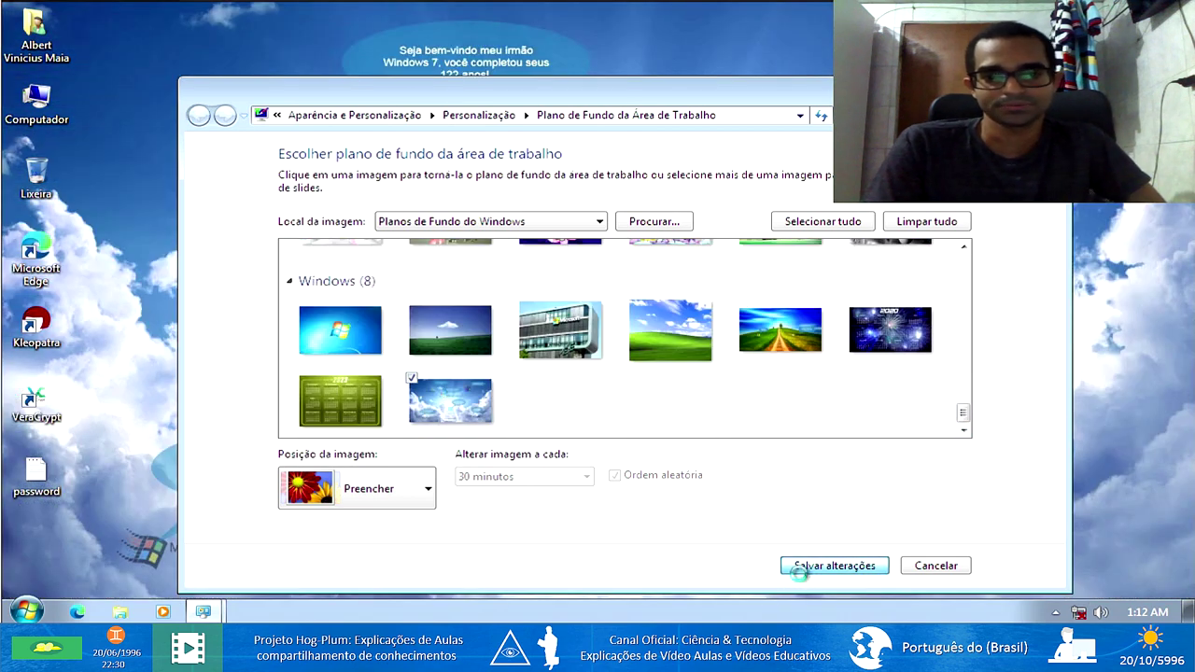
pyautogui.click(794, 565)
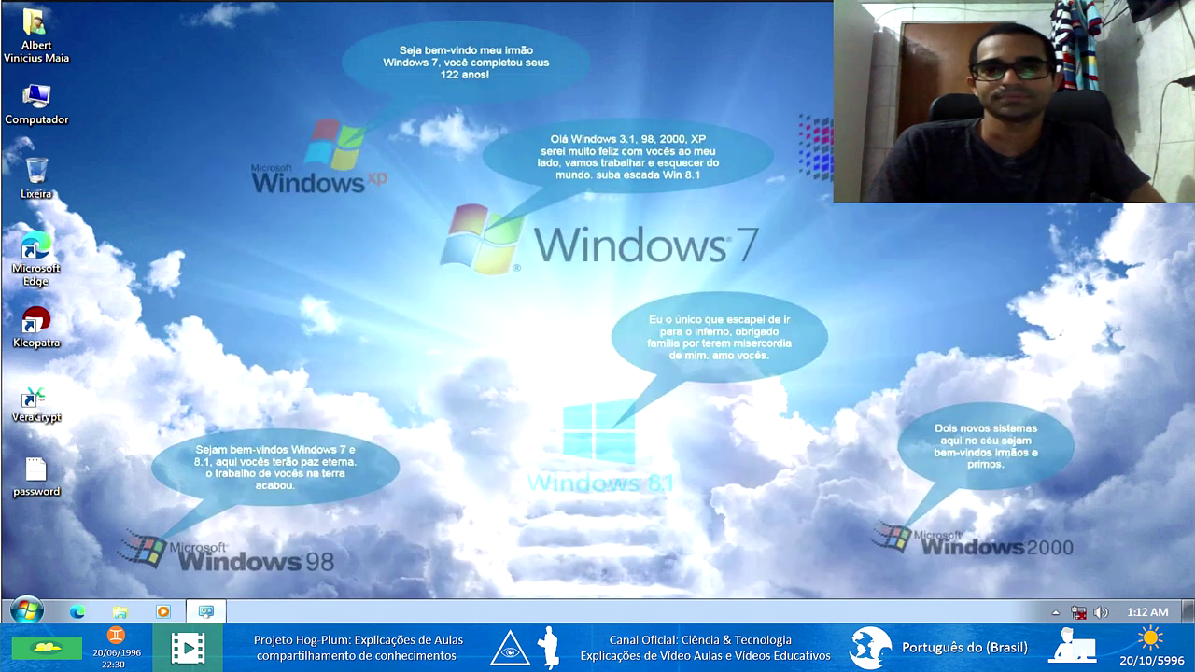
pyautogui.press('super+d')
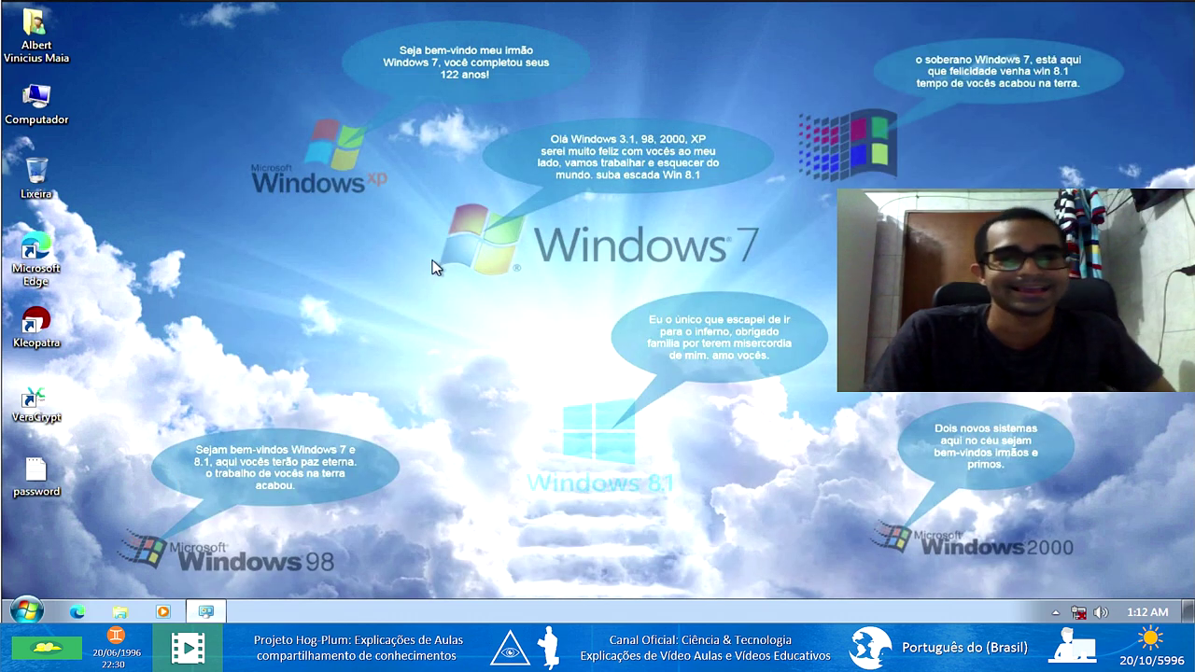
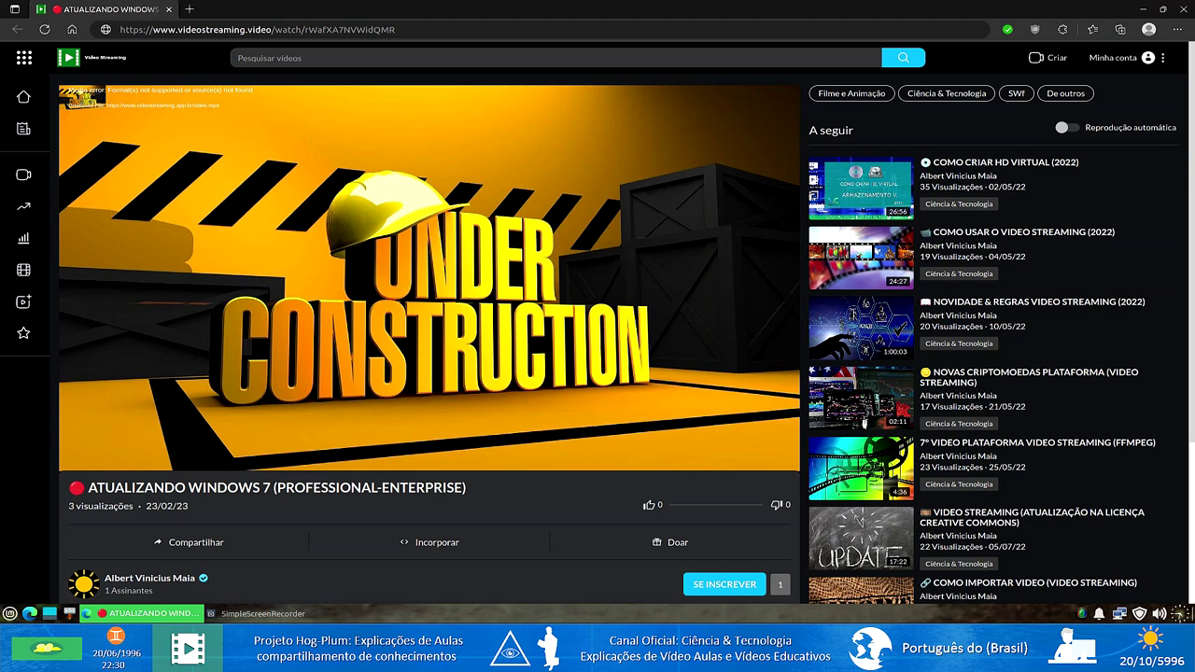
# Scroll the 'ATUALIZANDO WINDOWS 7' page down until the collapsed description and 'Mostre mais' show.
pyautogui.scroll(-5, 429, 280)
pyautogui.scroll(5, 430, 280)
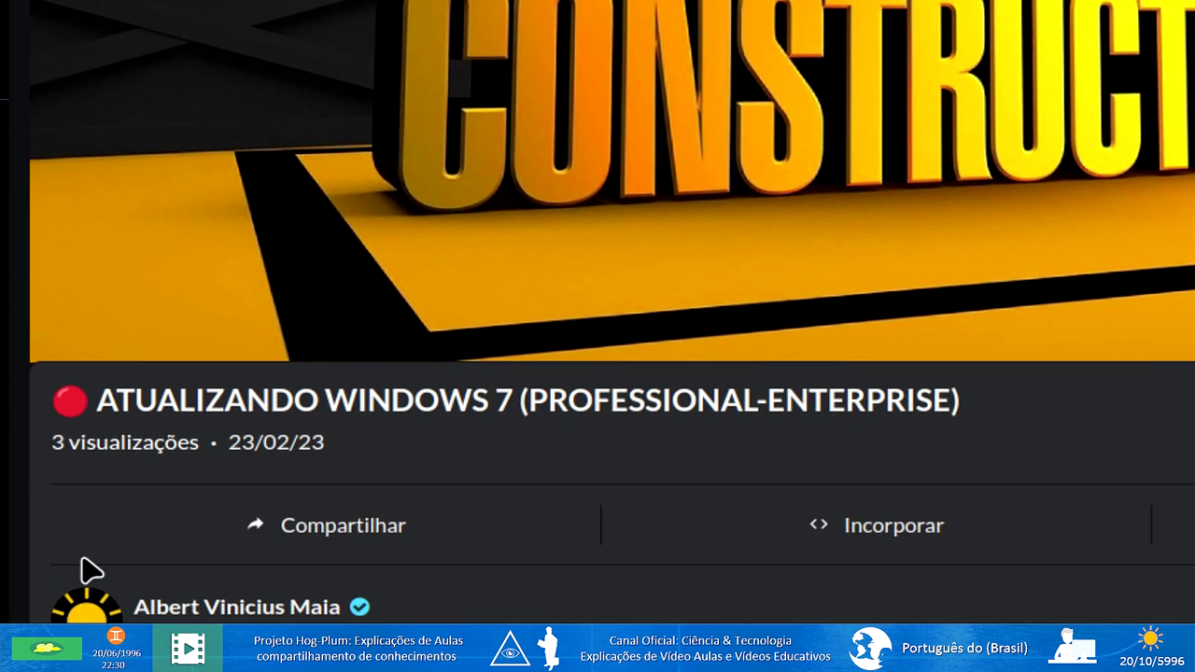
pyautogui.scroll(-5, 93, 573)
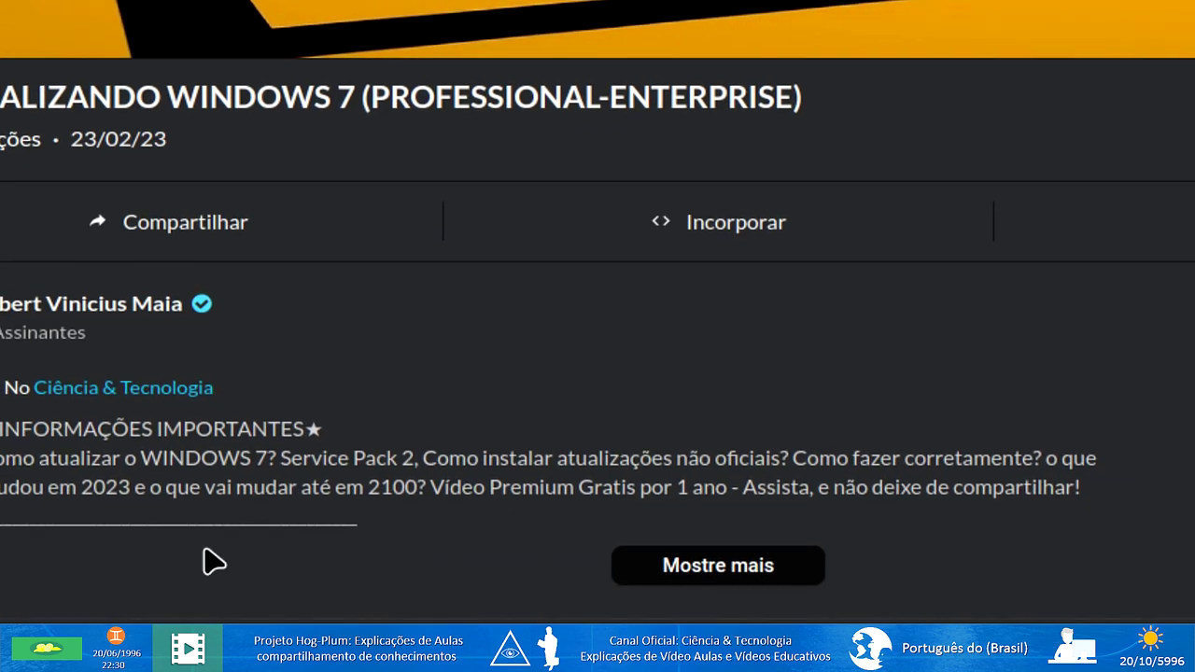
# Expand the description with 'Mostre mais' and read through its links, hashtags and licence notes.
pyautogui.click(854, 578)
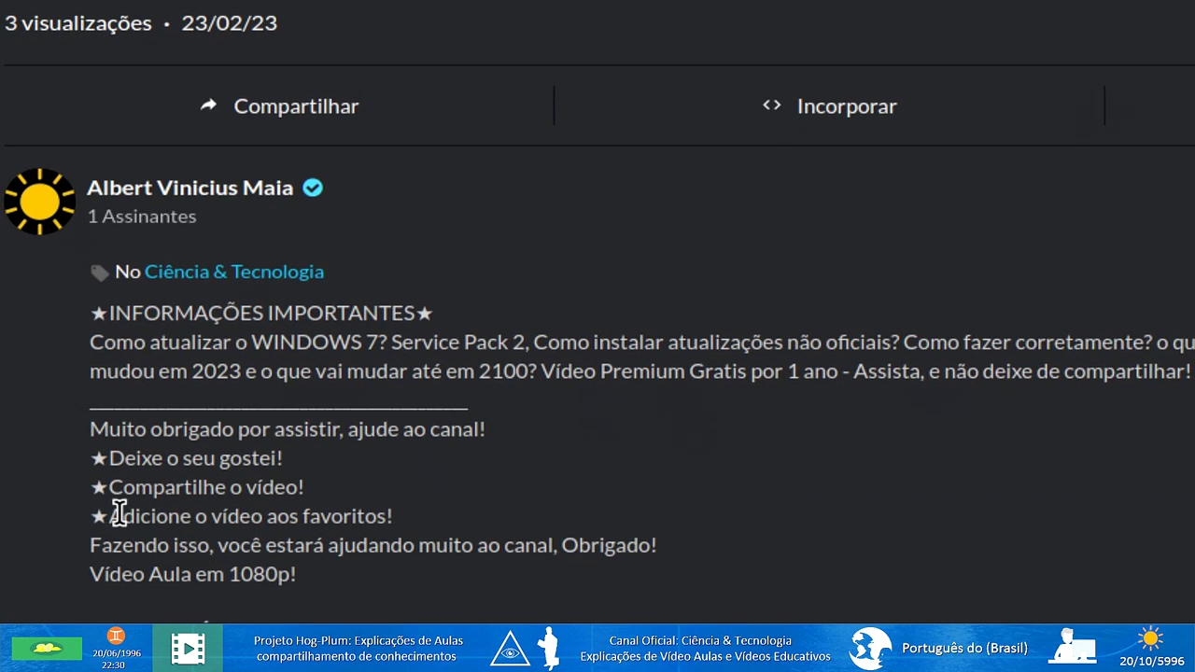
pyautogui.scroll(-4, 126, 511)
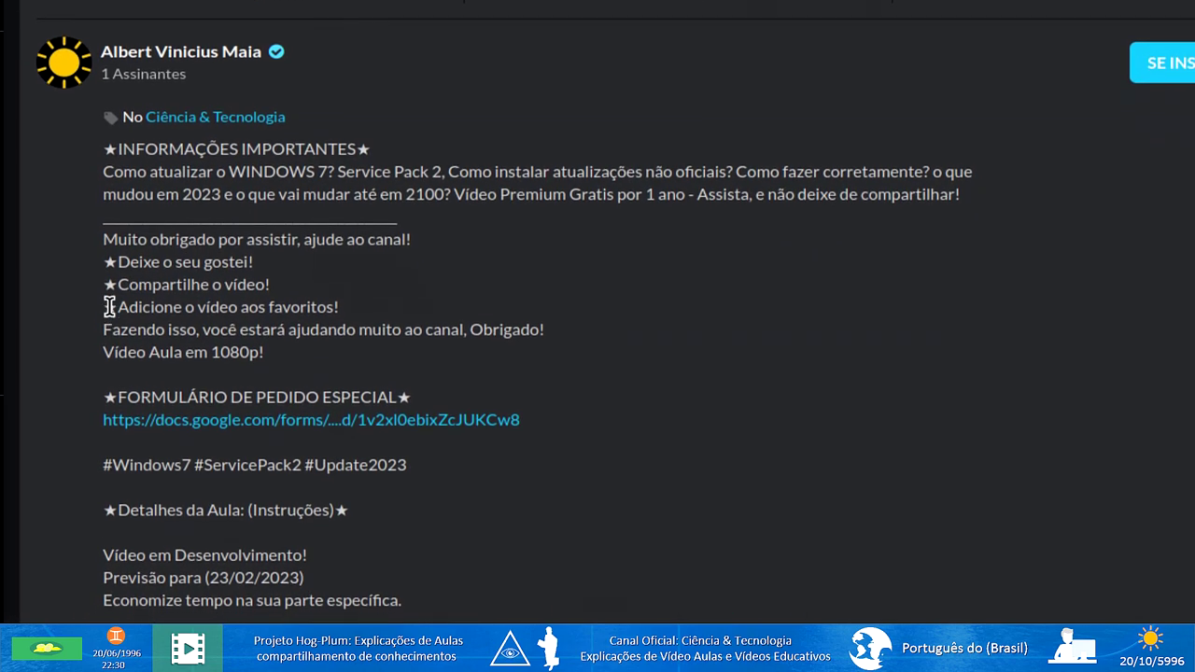
pyautogui.scroll(-5, 111, 489)
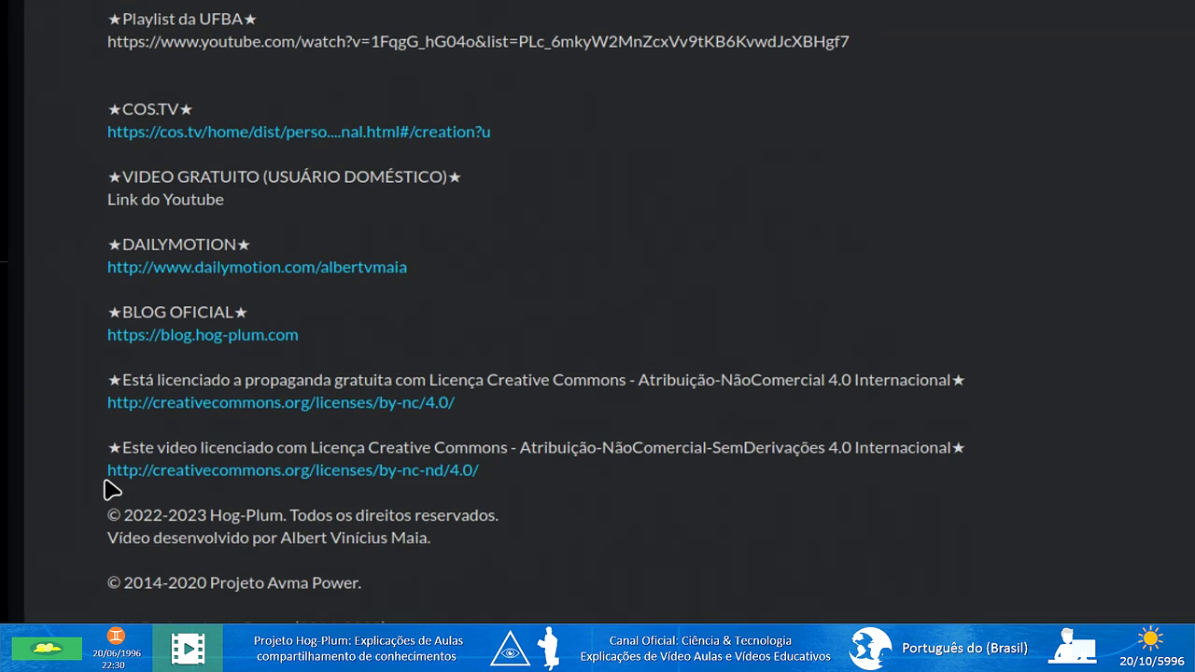
pyautogui.scroll(-1, 111, 489)
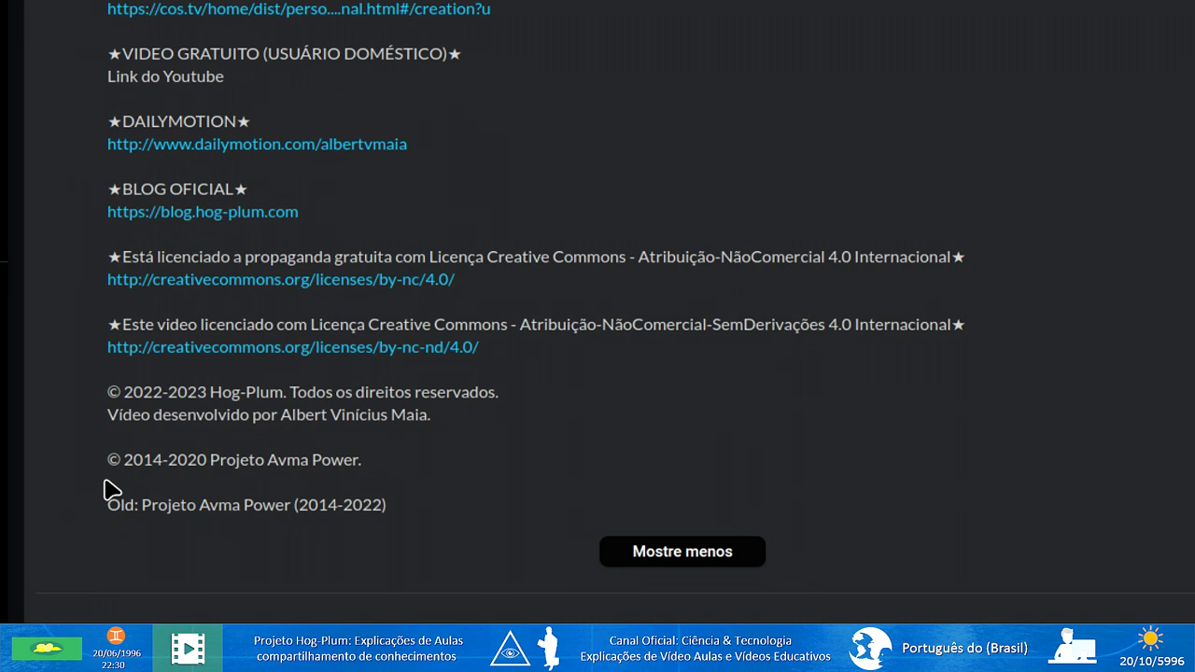
pyautogui.scroll(5, 110, 489)
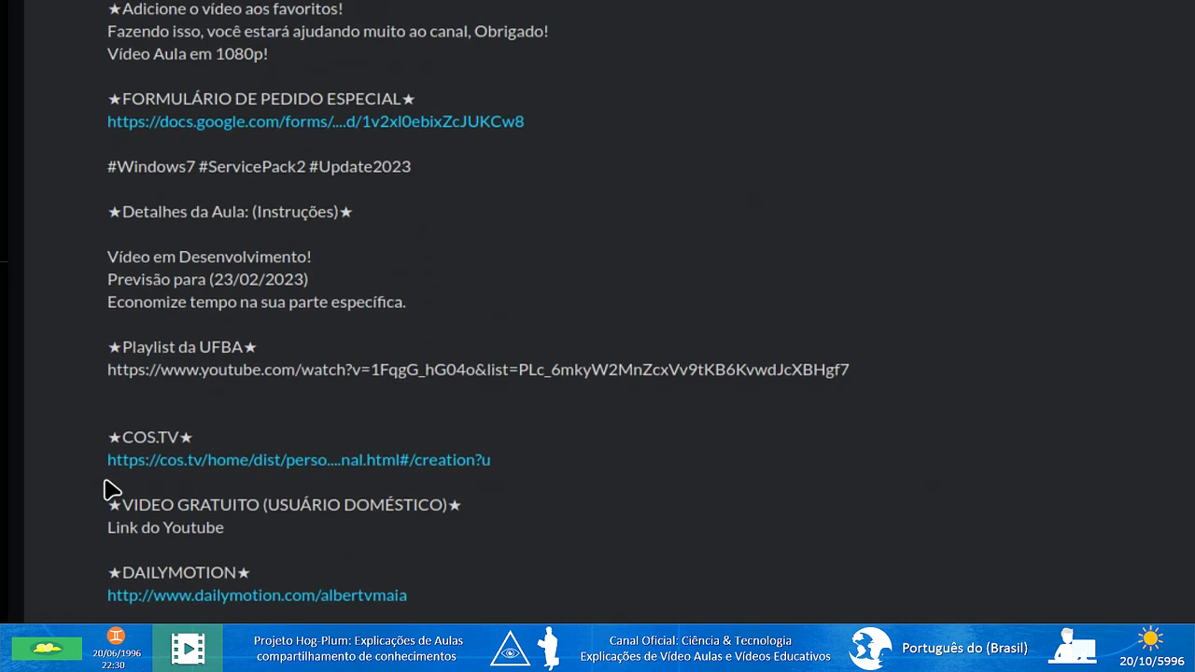
pyautogui.scroll(-5, 110, 489)
pyautogui.scroll(4, 110, 489)
pyautogui.scroll(10, 110, 490)
# Toggle the player into full screen and back, then return to the top of the page.
pyautogui.doubleClick(126, 278)
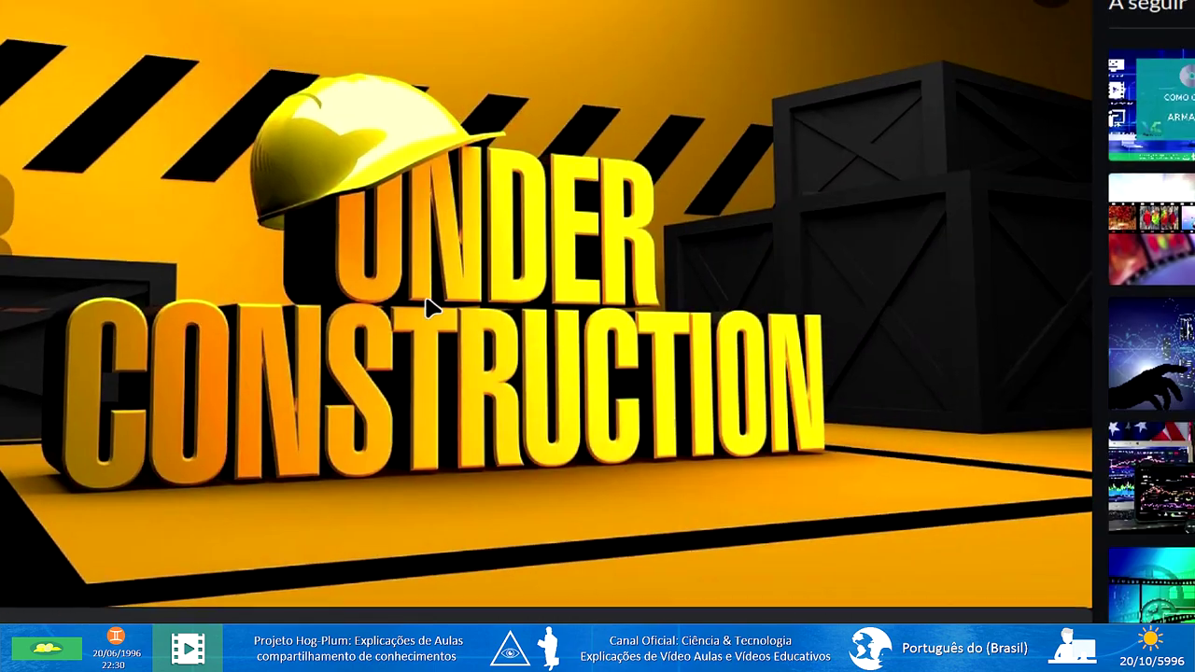
pyautogui.doubleClick(126, 278)
pyautogui.scroll(-8, 121, 271)
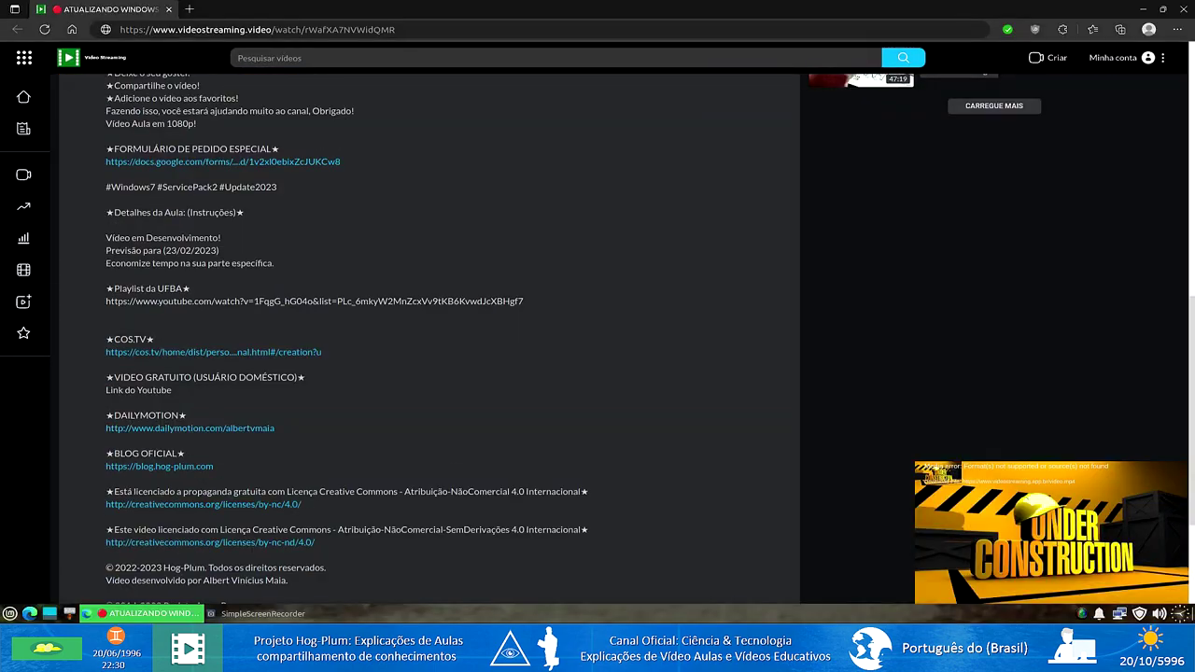
pyautogui.scroll(10, 429, 336)
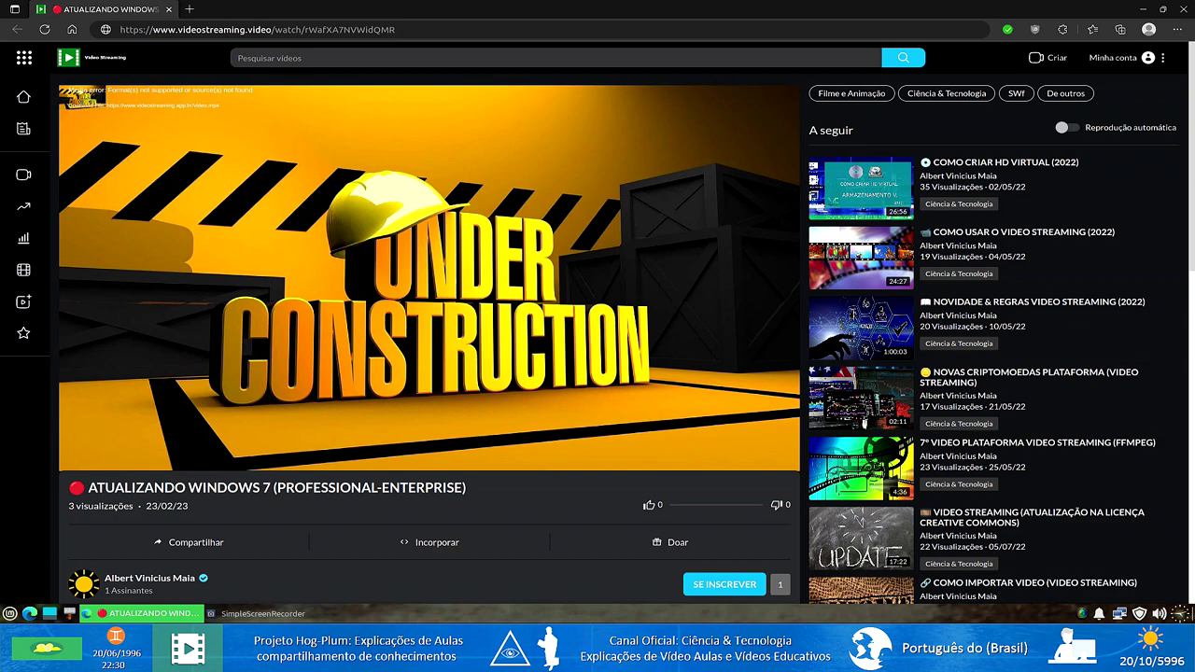